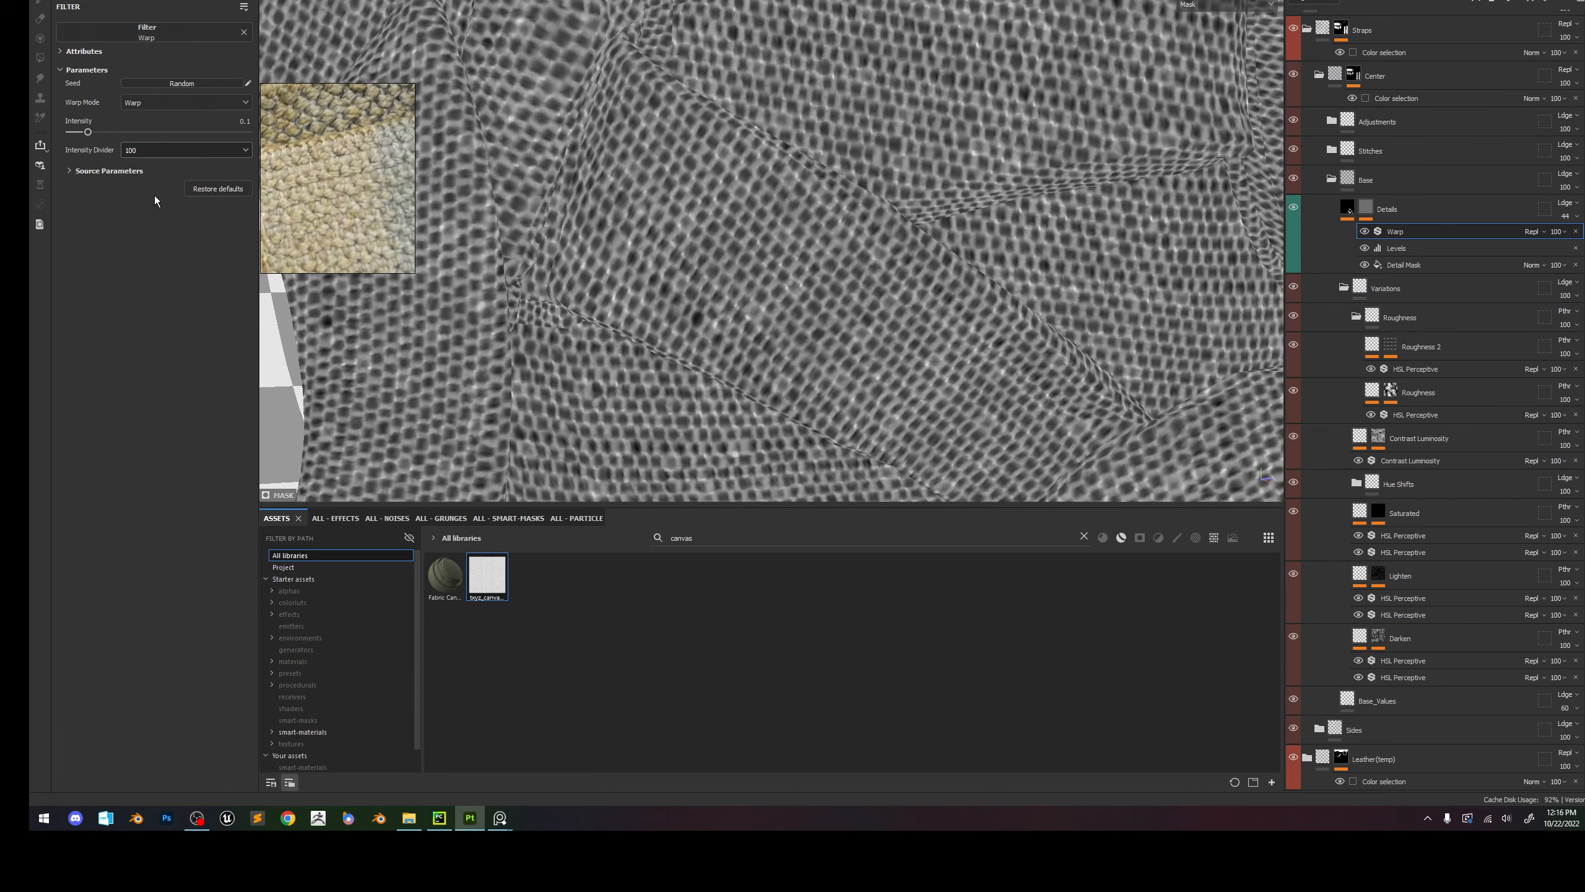
Raise the Warp filter's intensity on the Details mask and try the Multi Directional Warp mode.
mouse_move(91, 133)
mouse_down()
mouse_move(155, 129)
mouse_move(86, 132)
mouse_move(128, 135)
mouse_move(116, 144)
mouse_up()
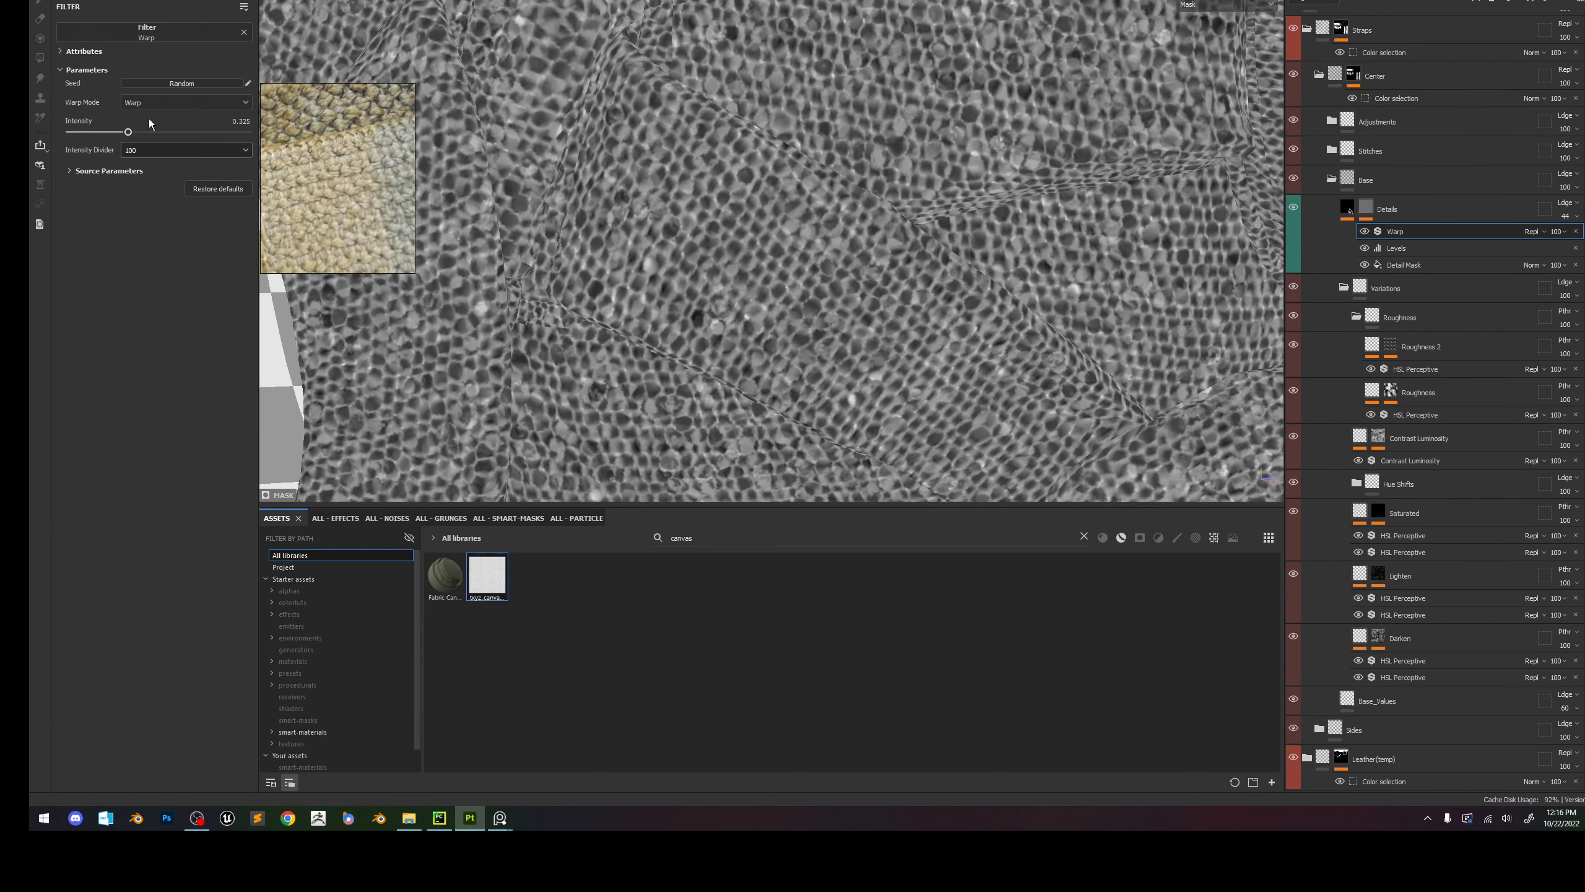
click(165, 105)
click(163, 143)
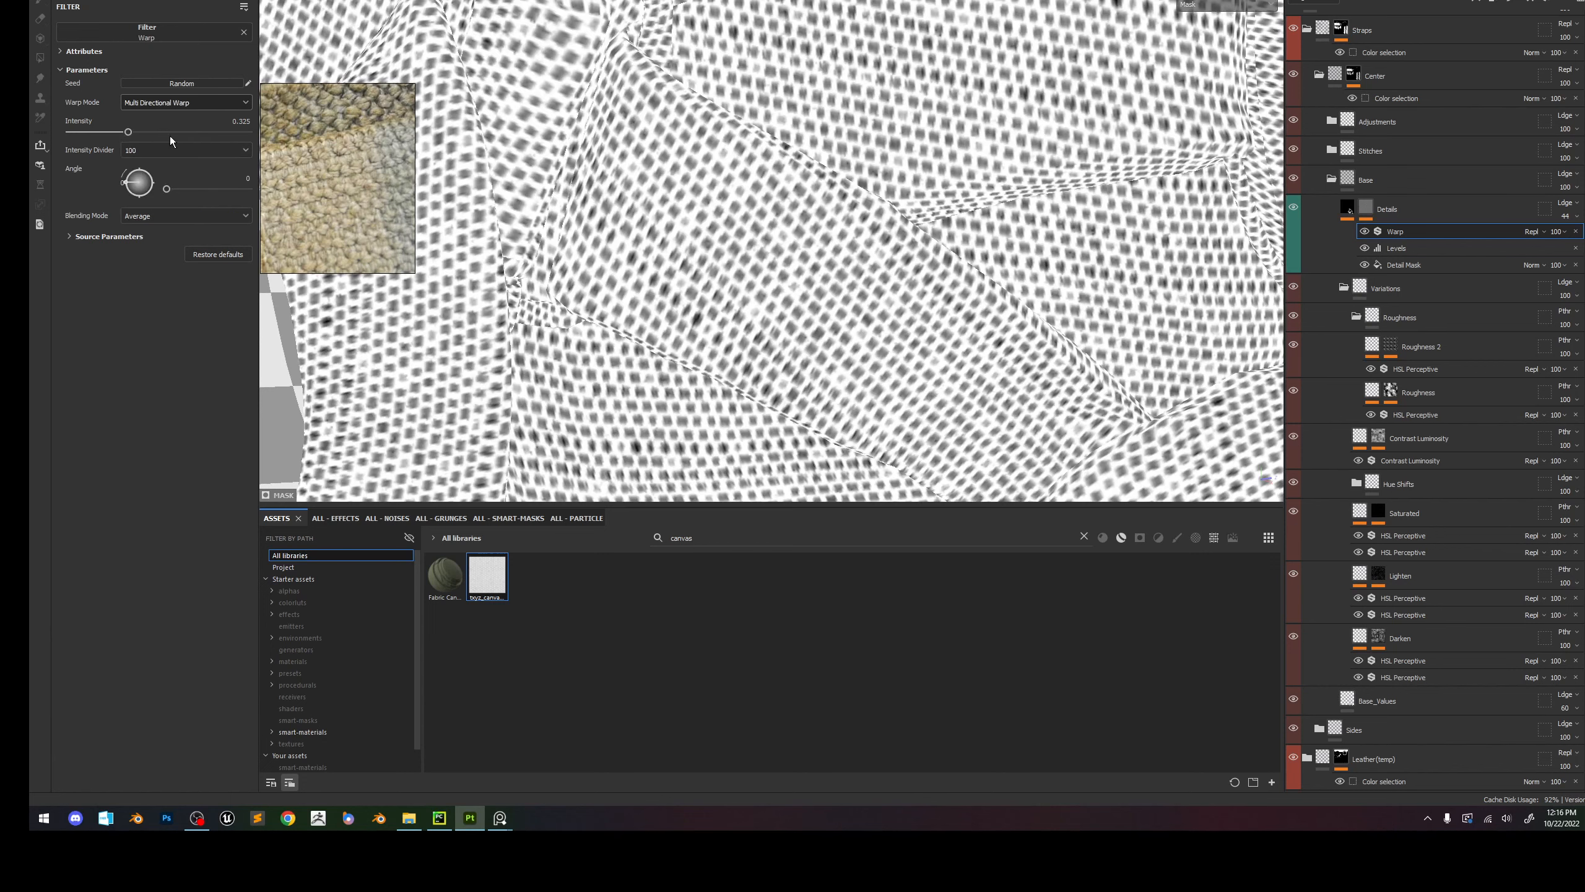
drag(145, 176, 157, 173)
click(203, 213)
click(176, 151)
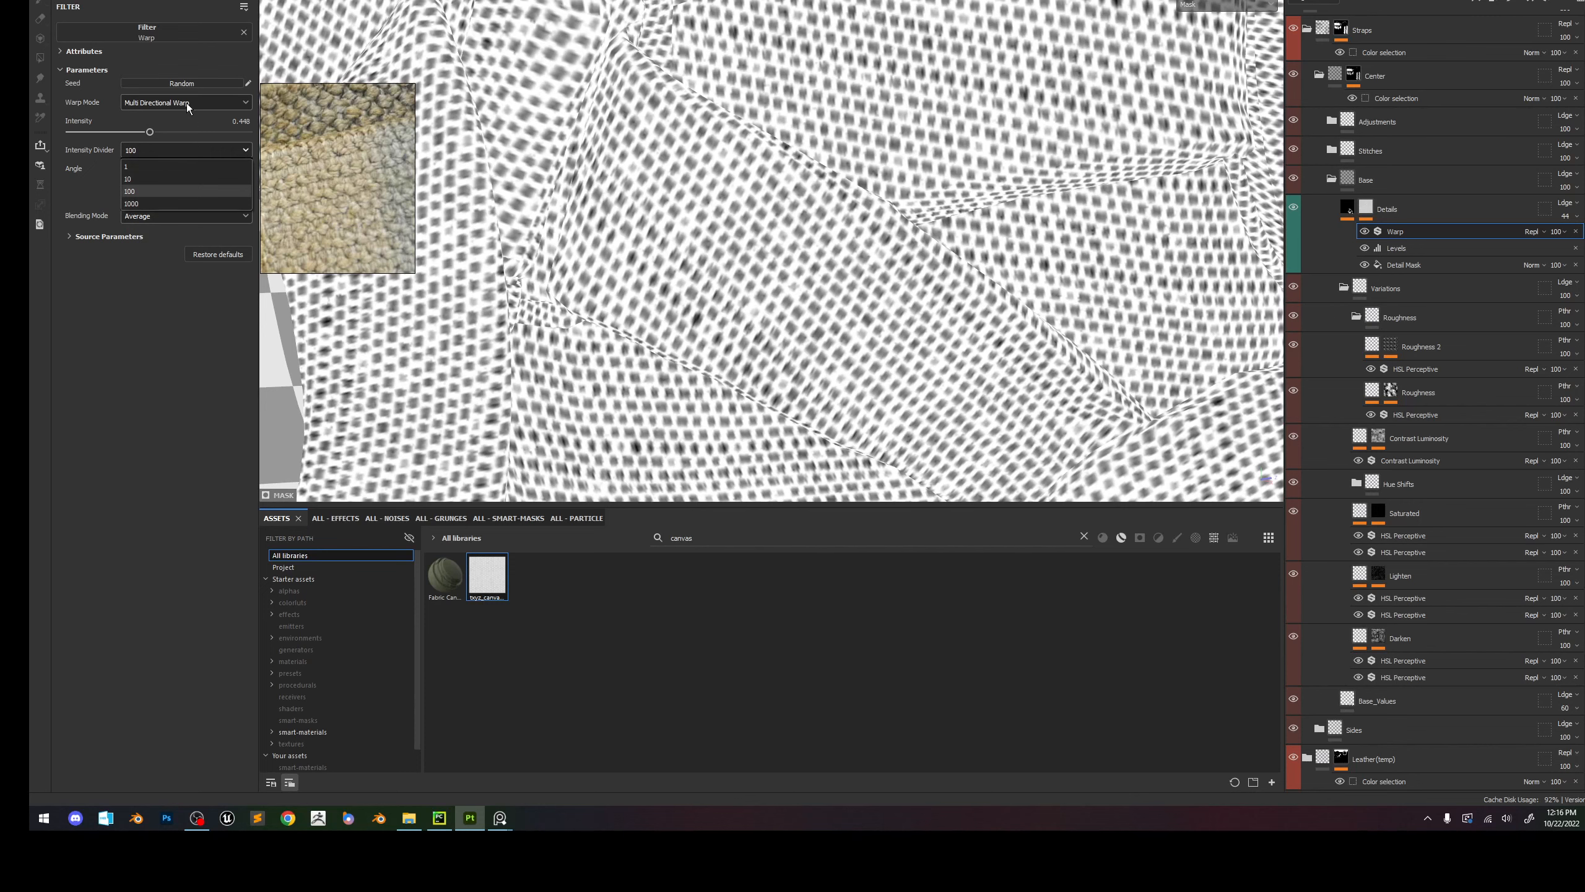
Try the Directional Warp mode with a different angle on the Details mask, then return the mode to Warp.
click(186, 102)
click(181, 126)
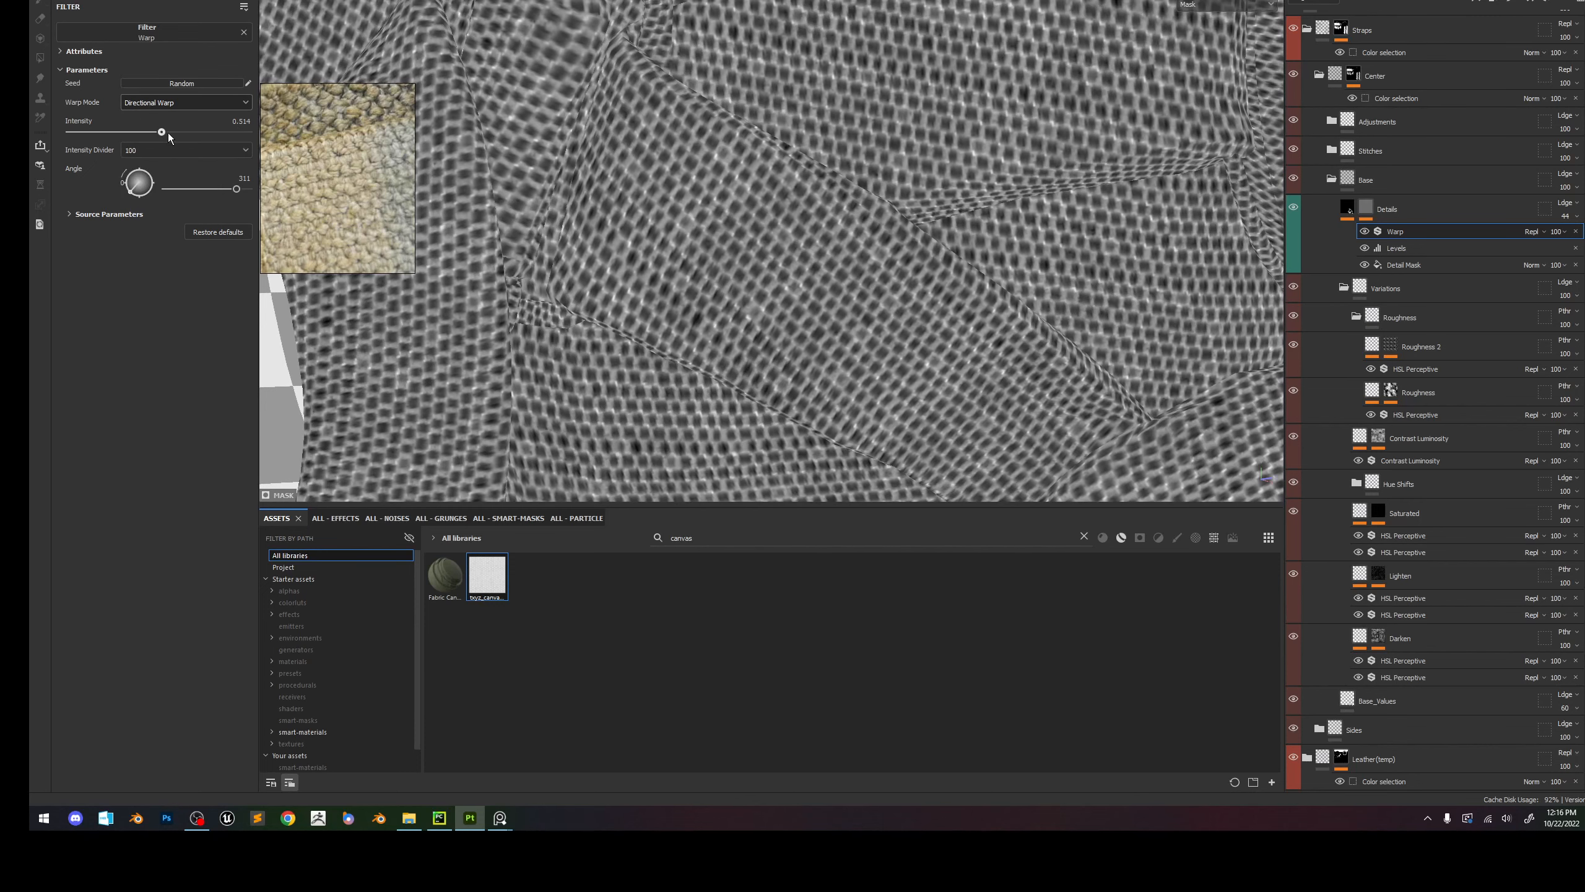
drag(142, 191, 133, 184)
click(211, 103)
click(177, 119)
Try an Intensity Divider of 10 with an intensity of about 0.03 on the Warp filter.
drag(186, 132, 76, 132)
click(183, 156)
click(160, 179)
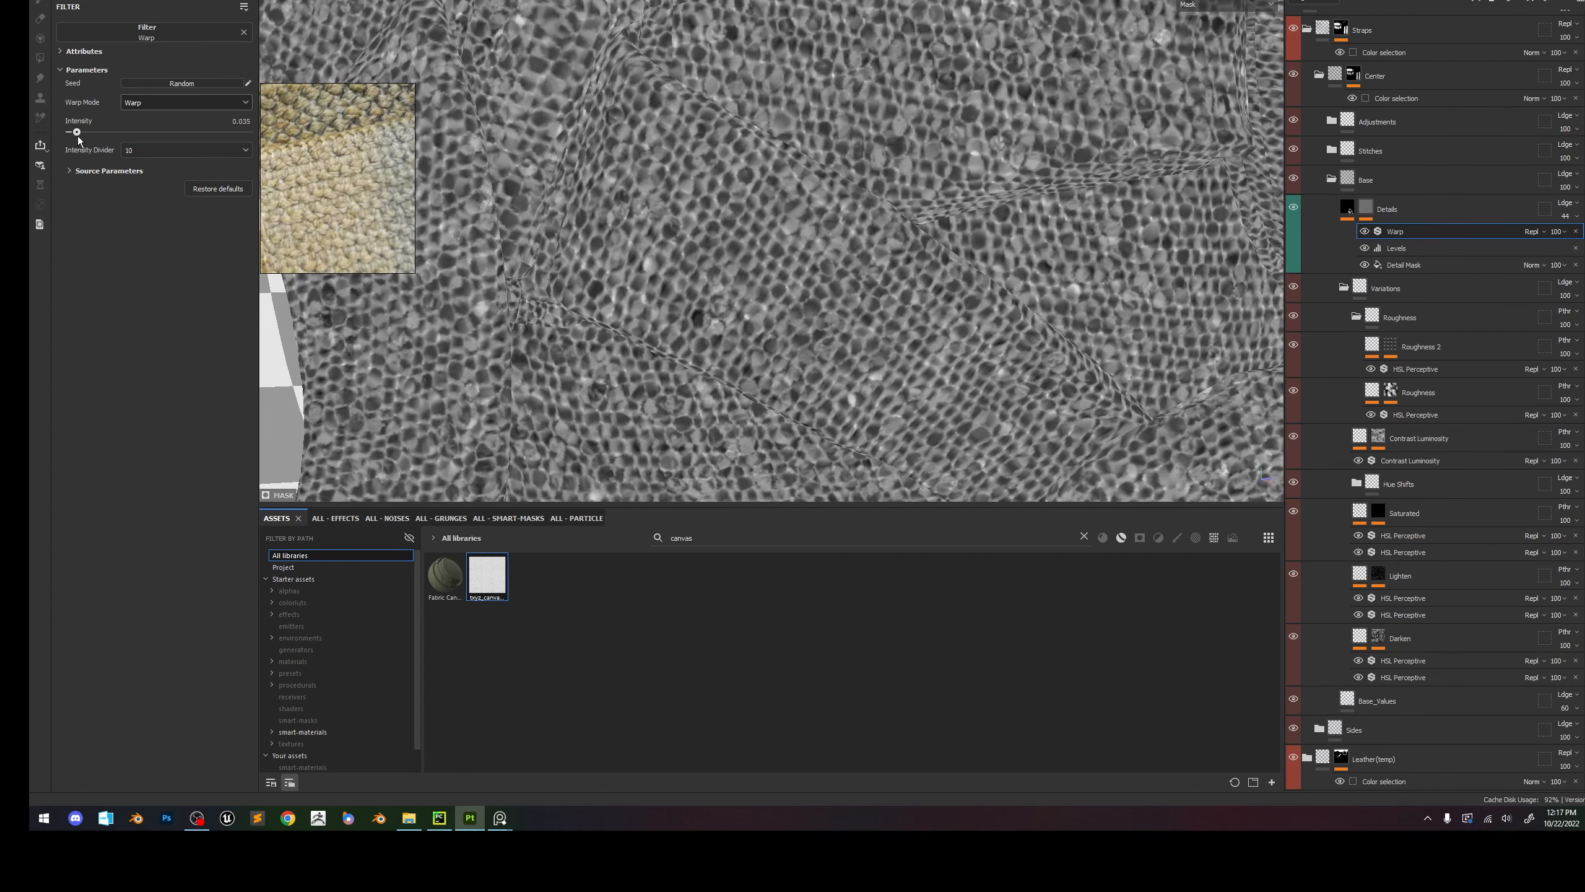
Show the full material and compare the strap's warped weave with the reference photo.
key(m)
alt+right_drag(878, 297, 778, 188)
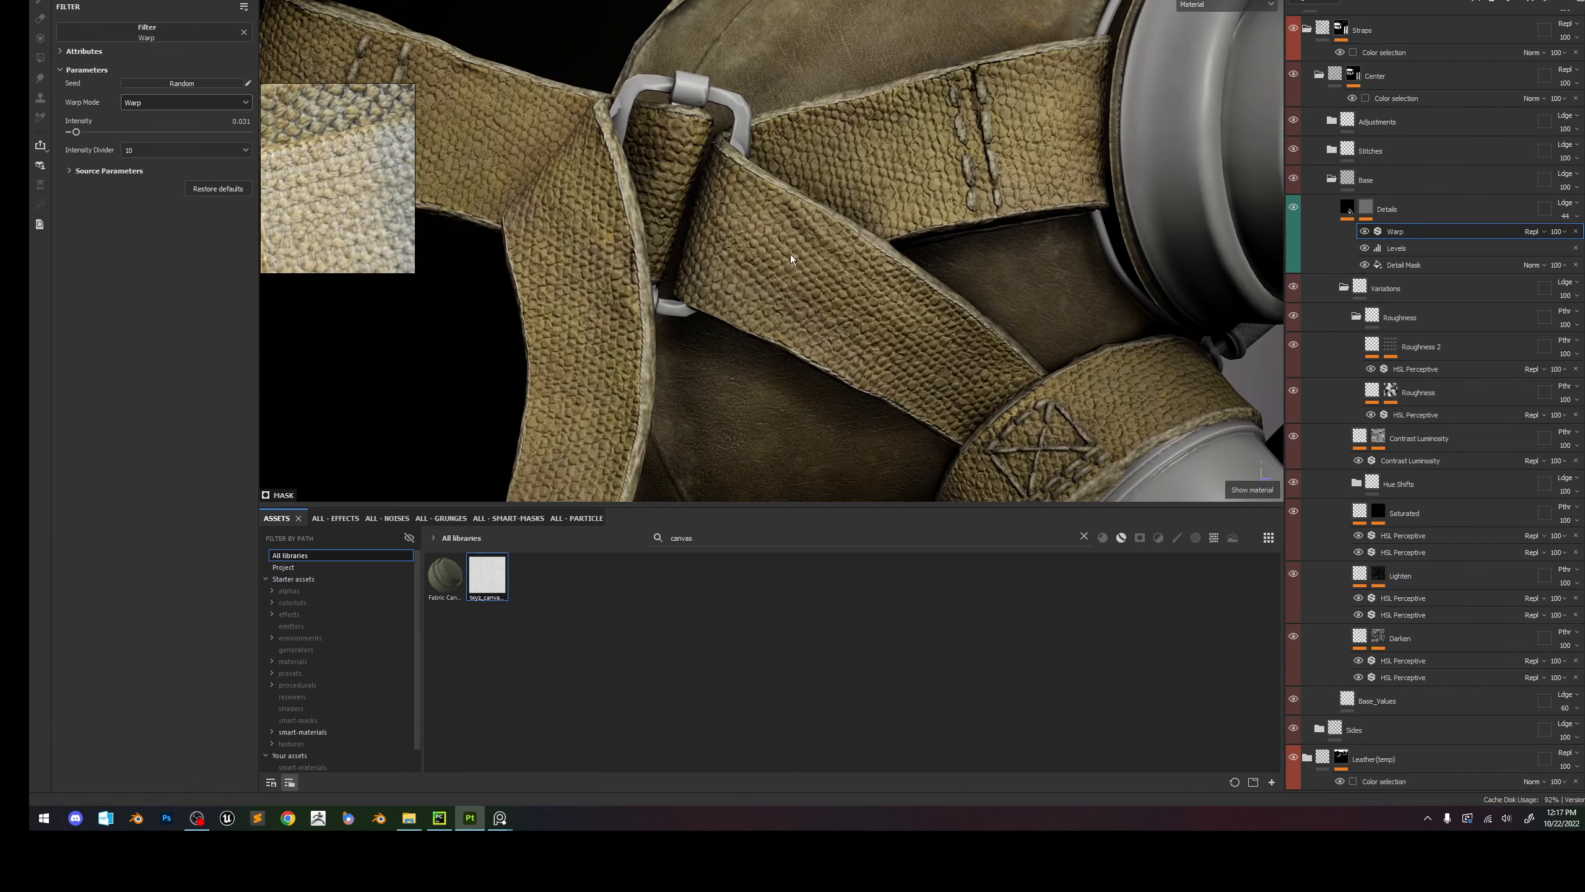
alt+middle_drag(818, 265, 784, 251)
scroll(397, 203, down, 4)
middle_drag(393, 210, 348, 210)
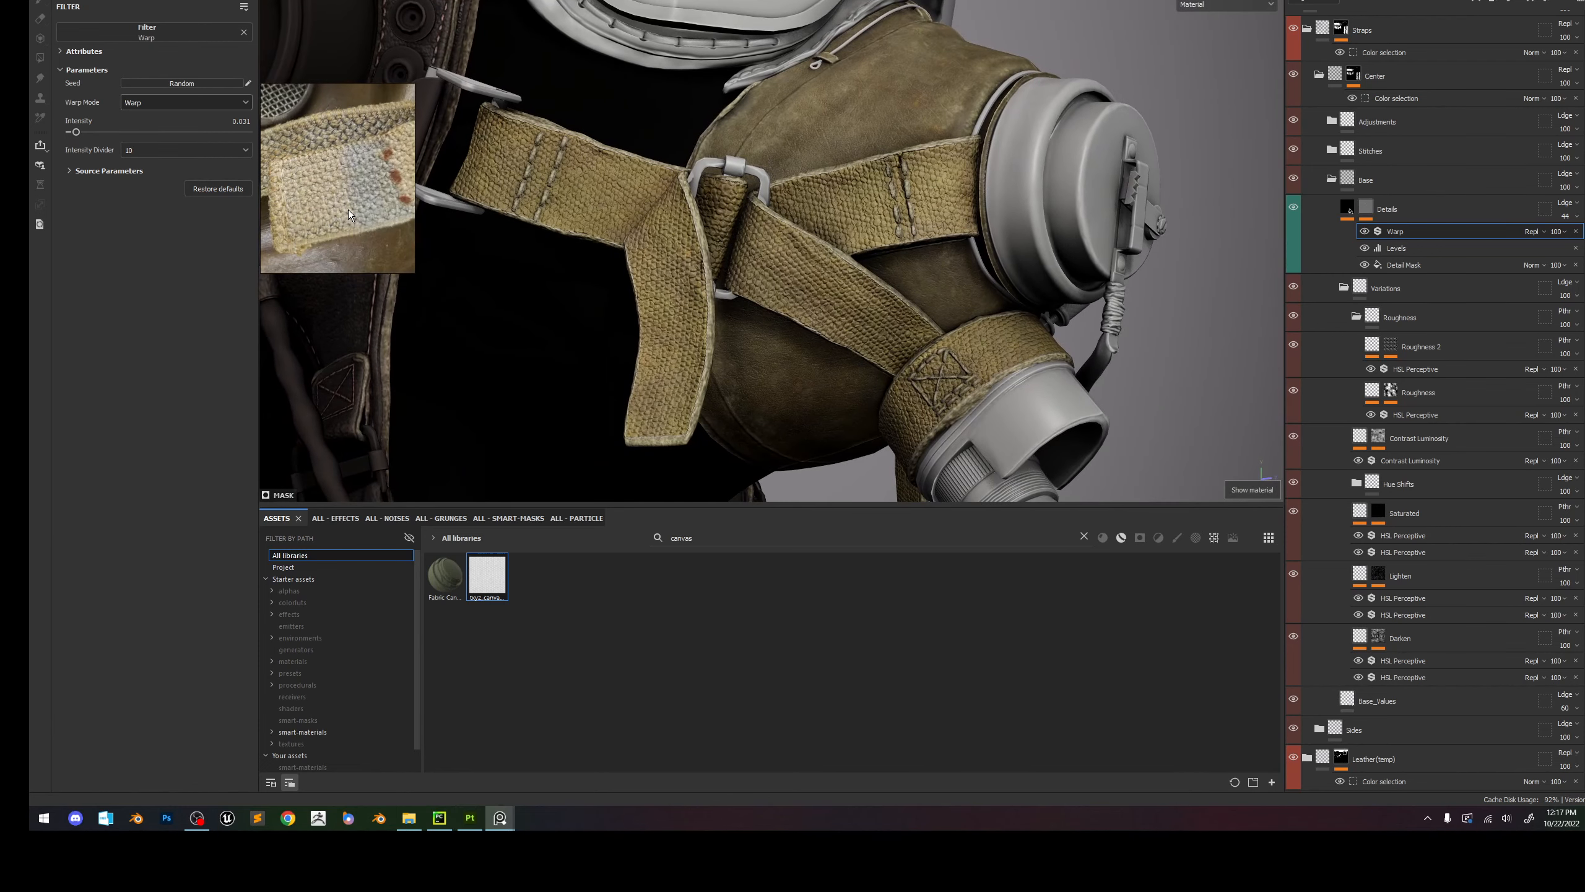
mouse_move(864, 266)
alt+mouse_down()
mouse_move(877, 286)
mouse_move(837, 298)
alt+mouse_up()
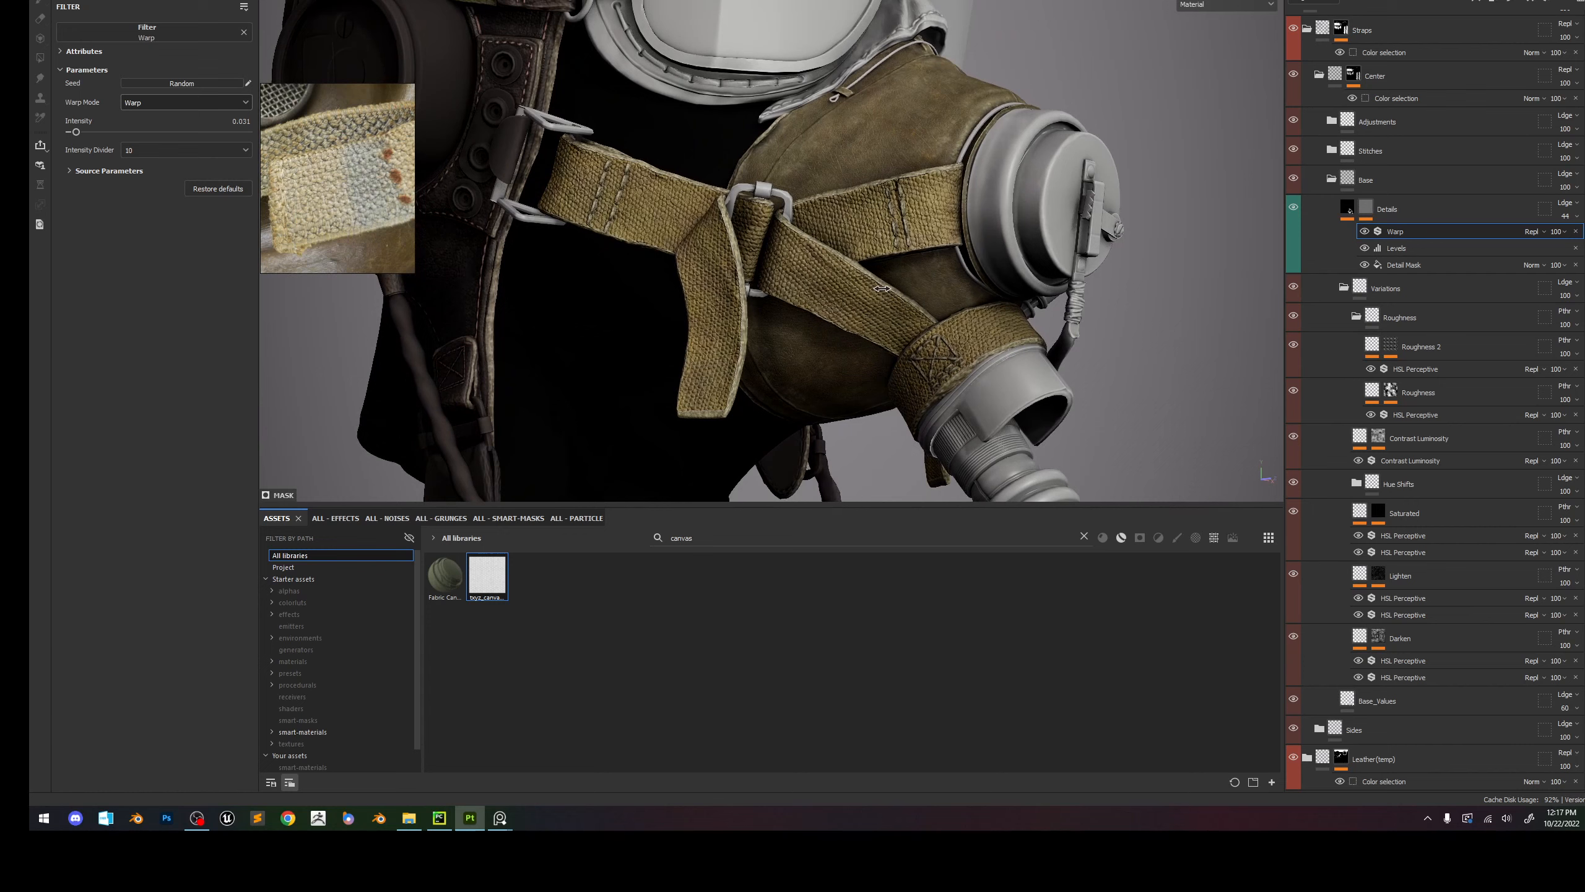
scroll(827, 297, up, 8)
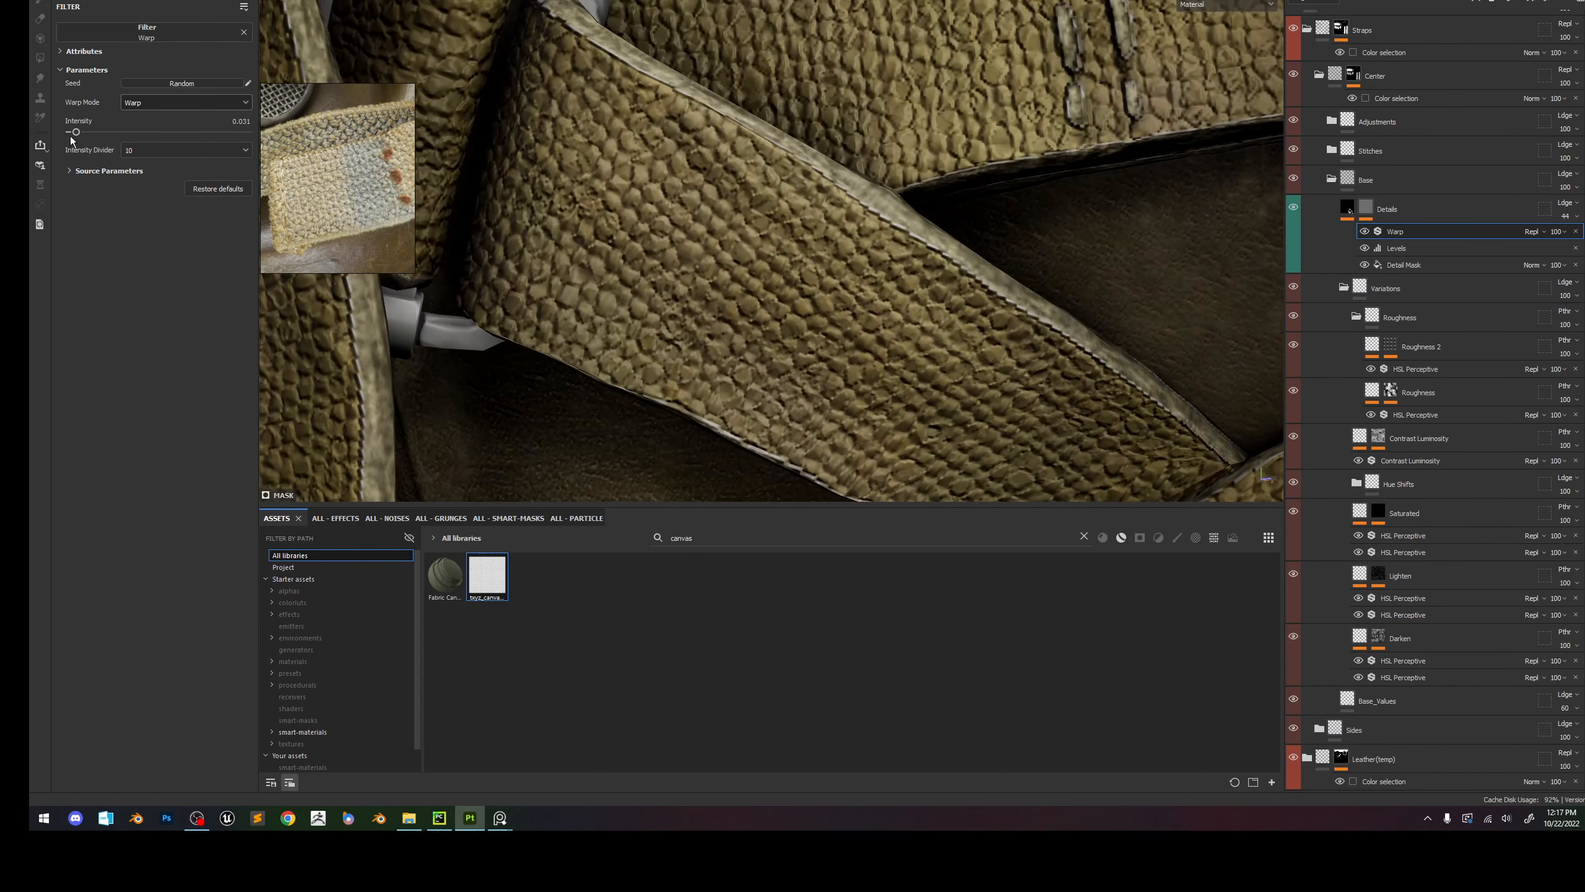
Set the Warp filter's Intensity Divider to 100 and its intensity to 0.238.
click(154, 149)
click(151, 163)
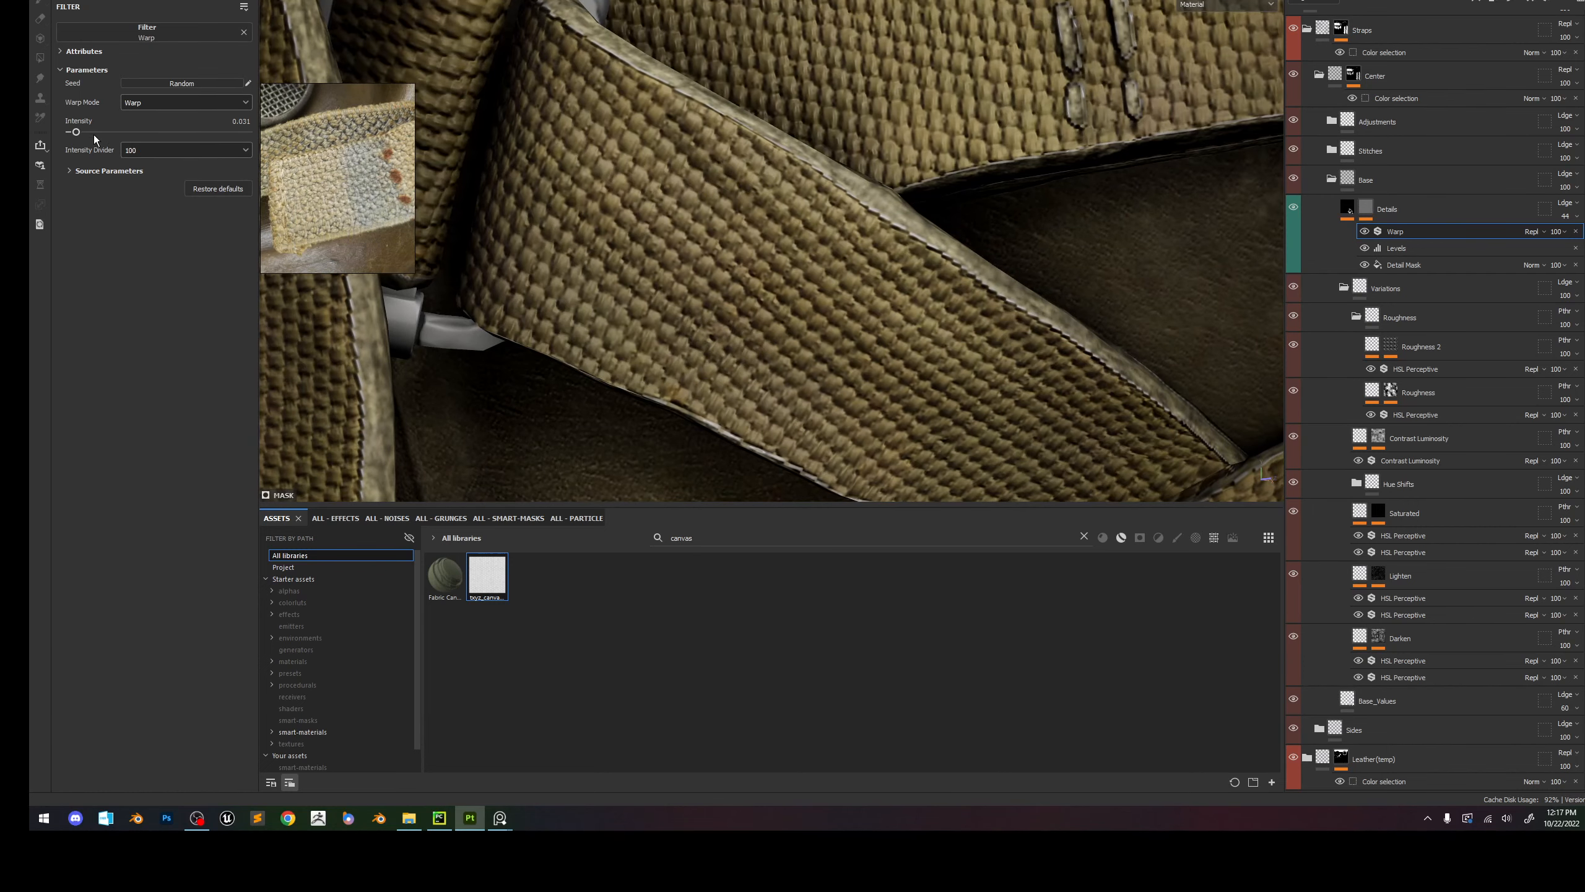
drag(89, 133, 112, 133)
scroll(766, 180, down, 6)
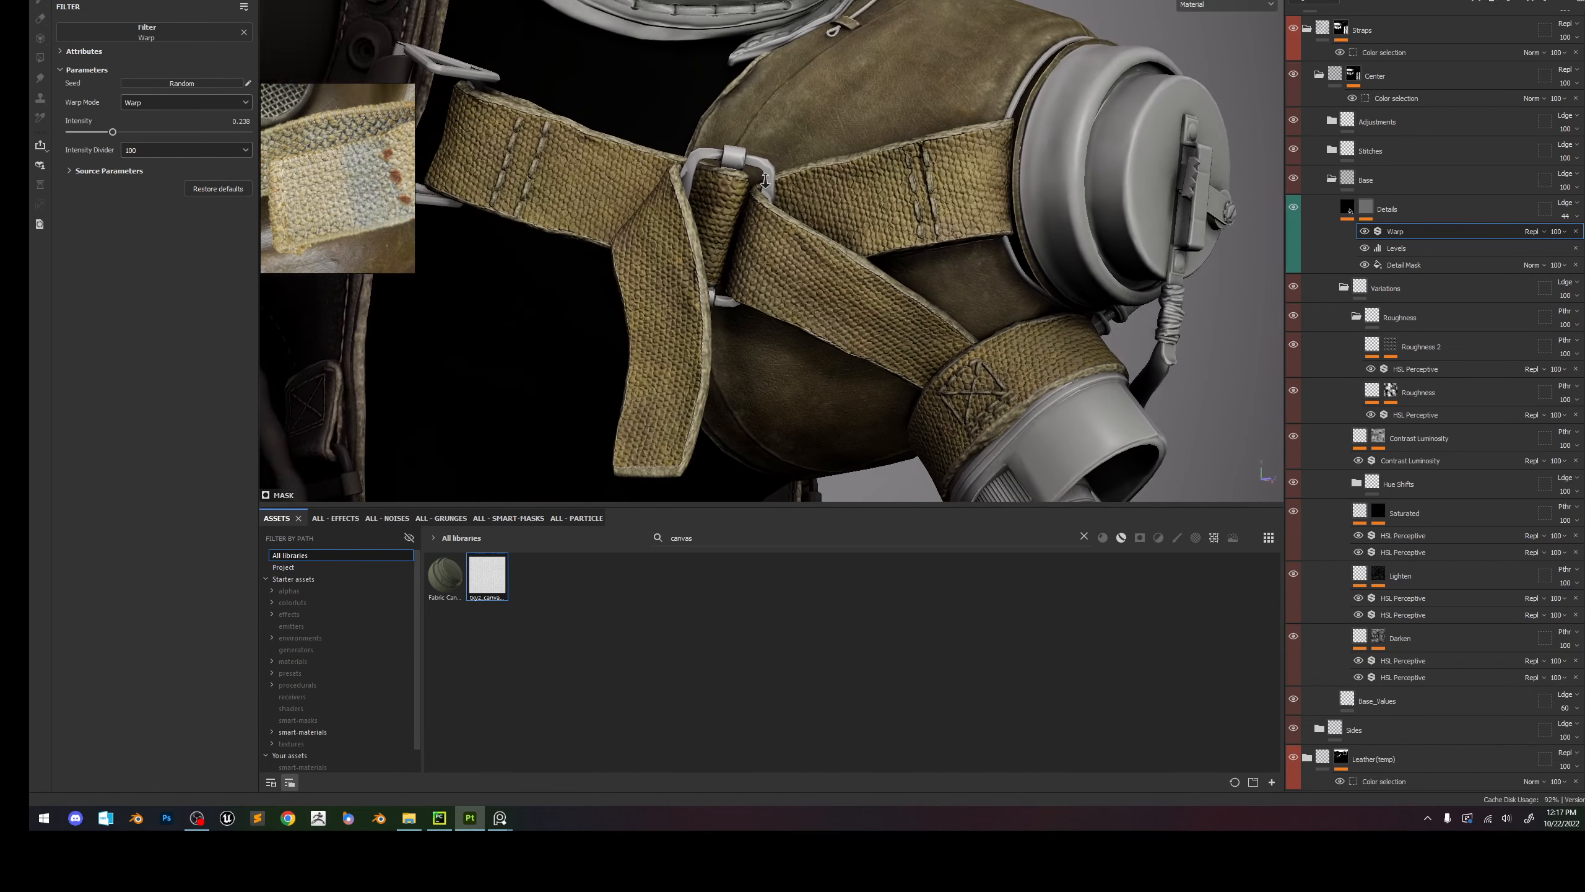
scroll(766, 180, down, 3)
alt+middle_drag(935, 242, 891, 214)
alt+right_drag(891, 214, 914, 214)
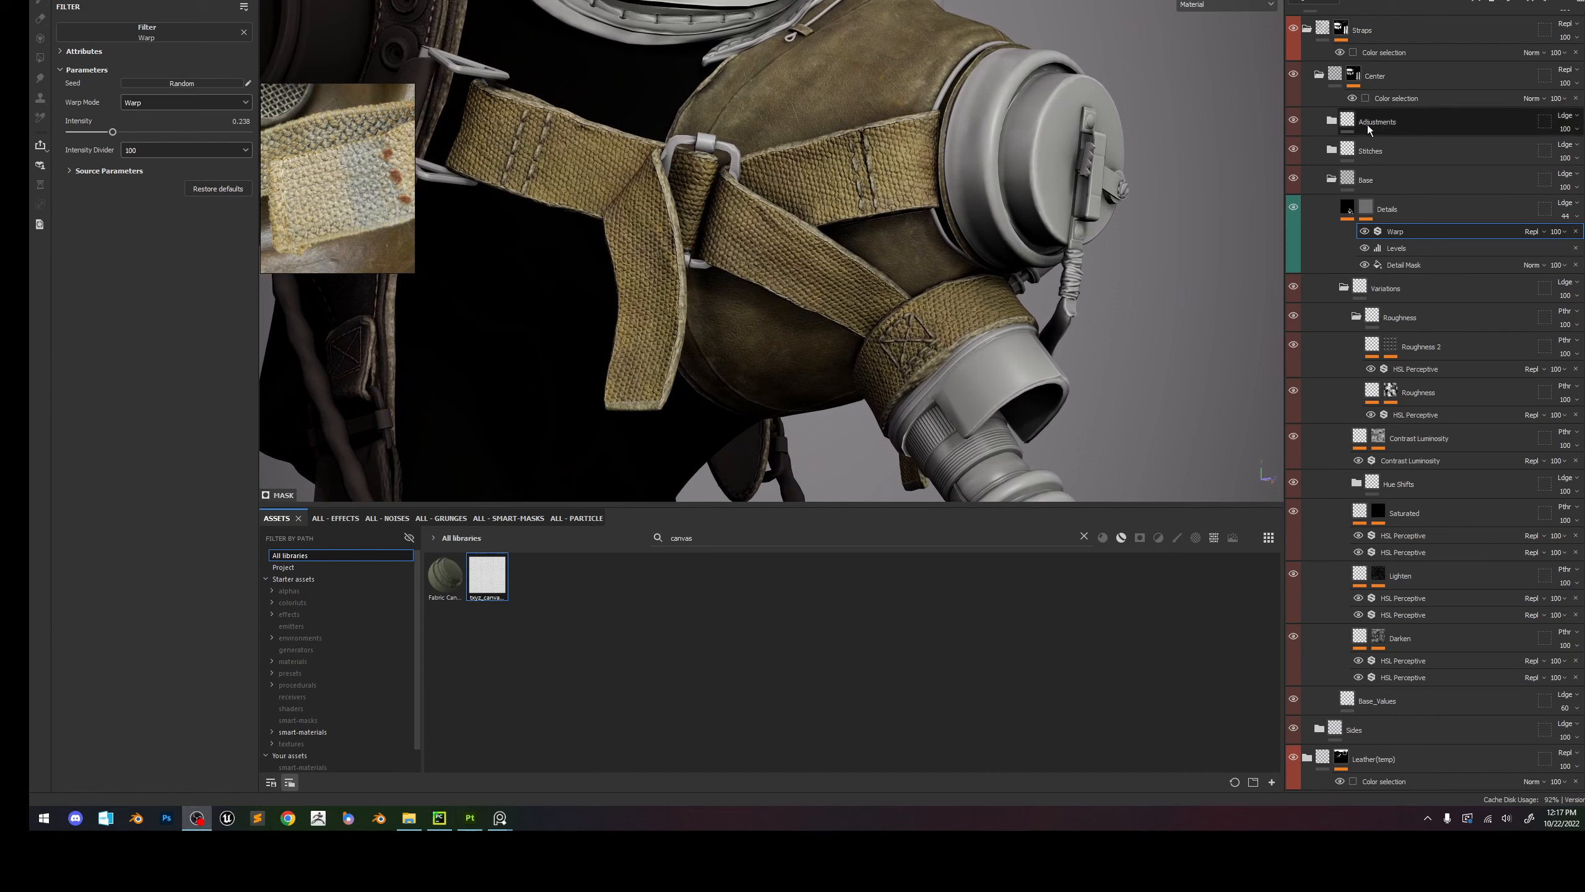
Add a second Warp filter above the first one on the Details mask and lower its opacity.
click(1477, 2)
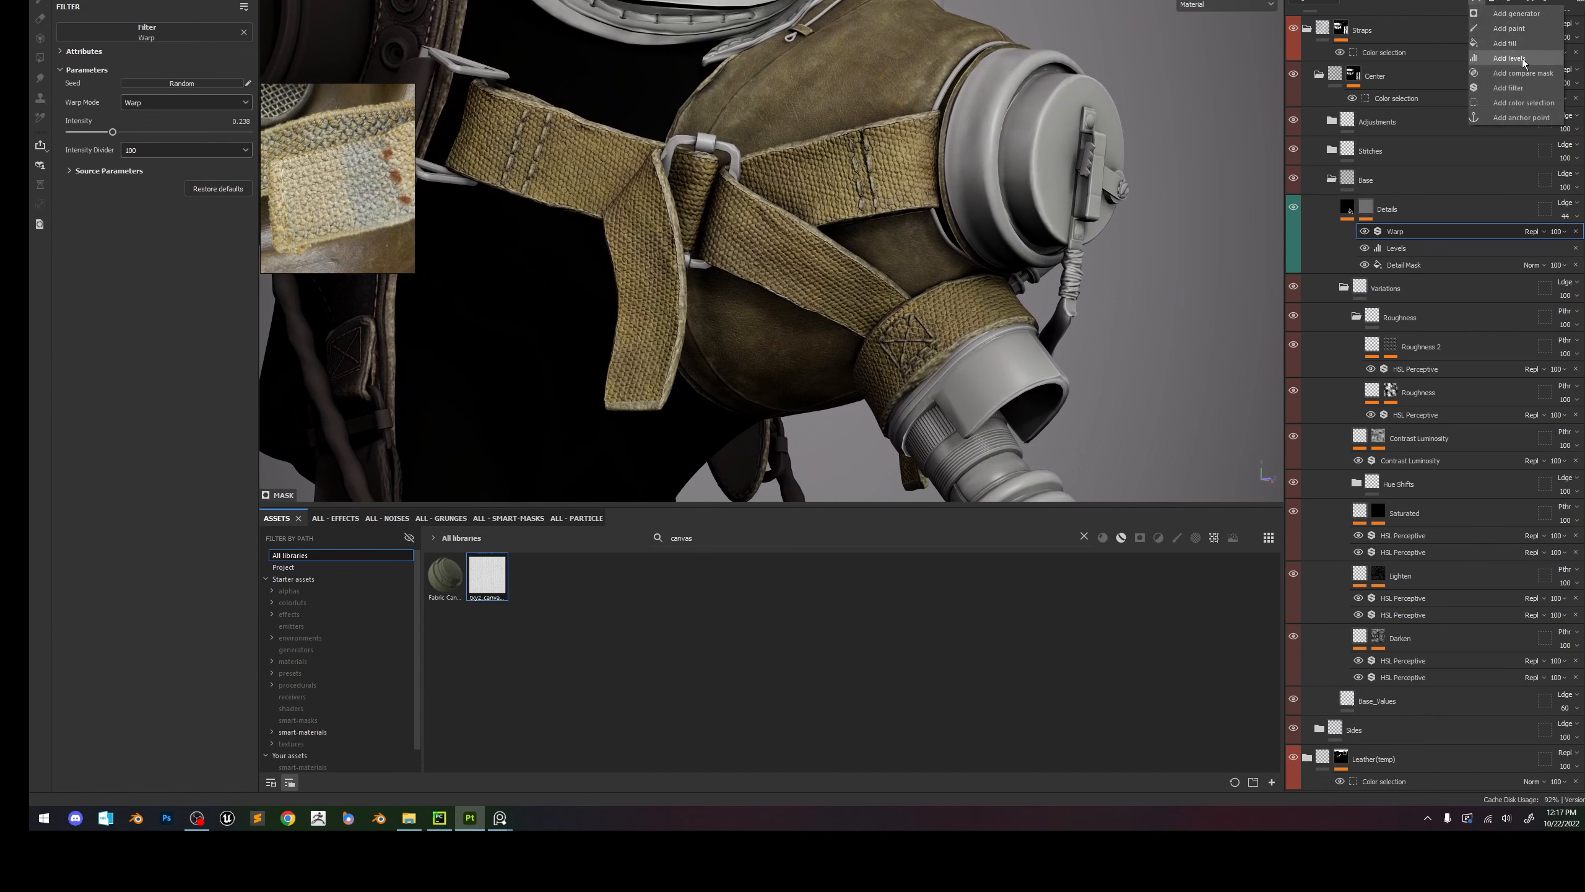
click(1519, 86)
click(163, 40)
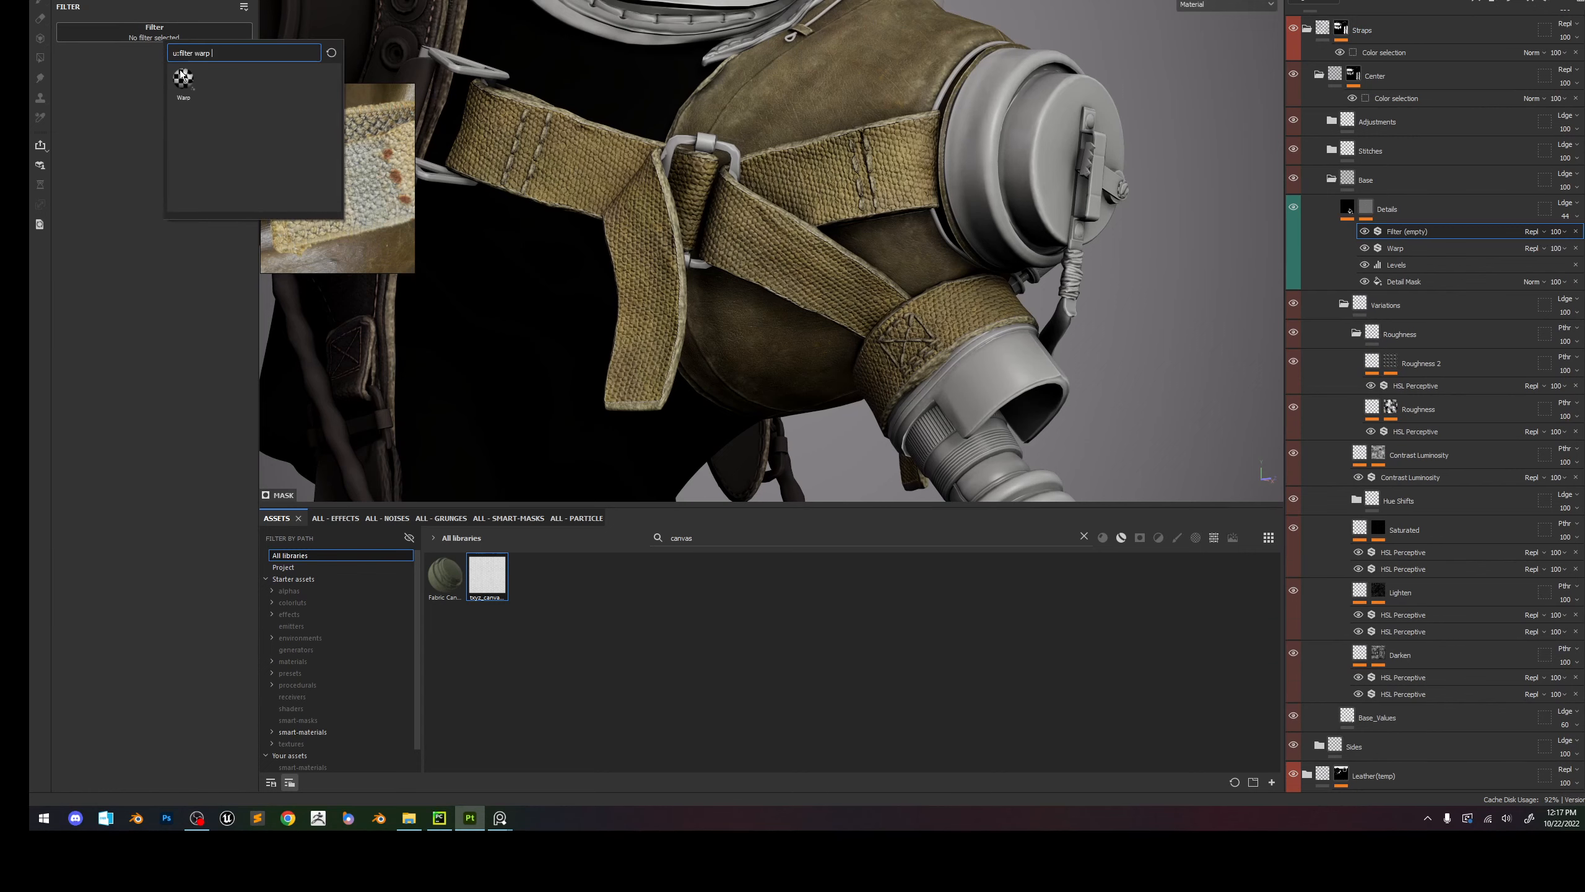
click(184, 80)
scroll(812, 263, up, 5)
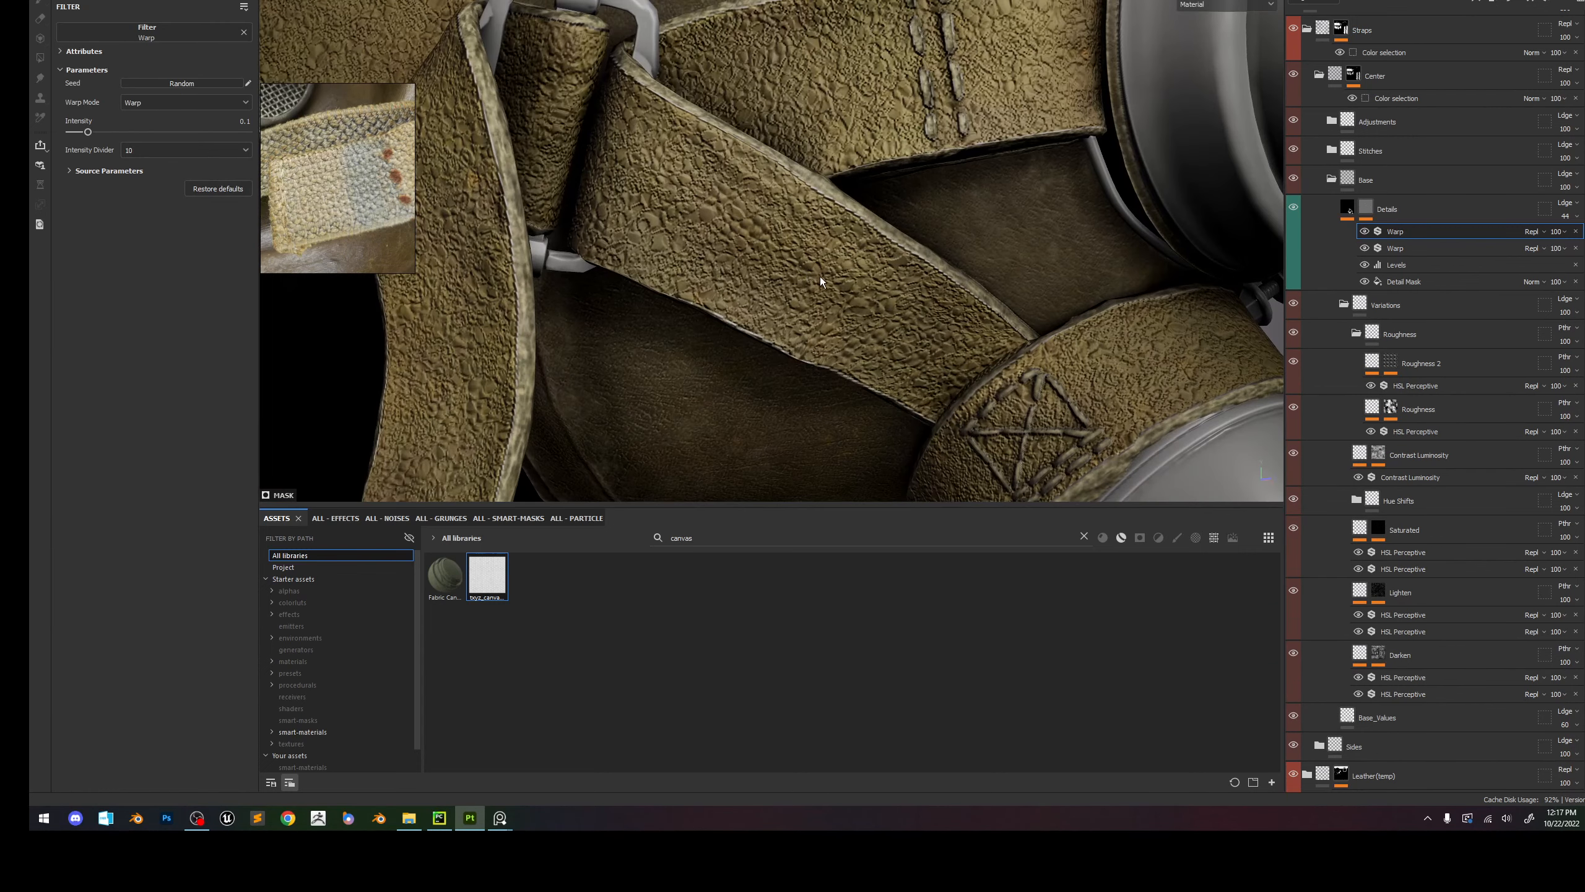
click(1556, 233)
mouse_move(1583, 254)
mouse_down()
mouse_move(1538, 254)
mouse_move(1574, 253)
mouse_up()
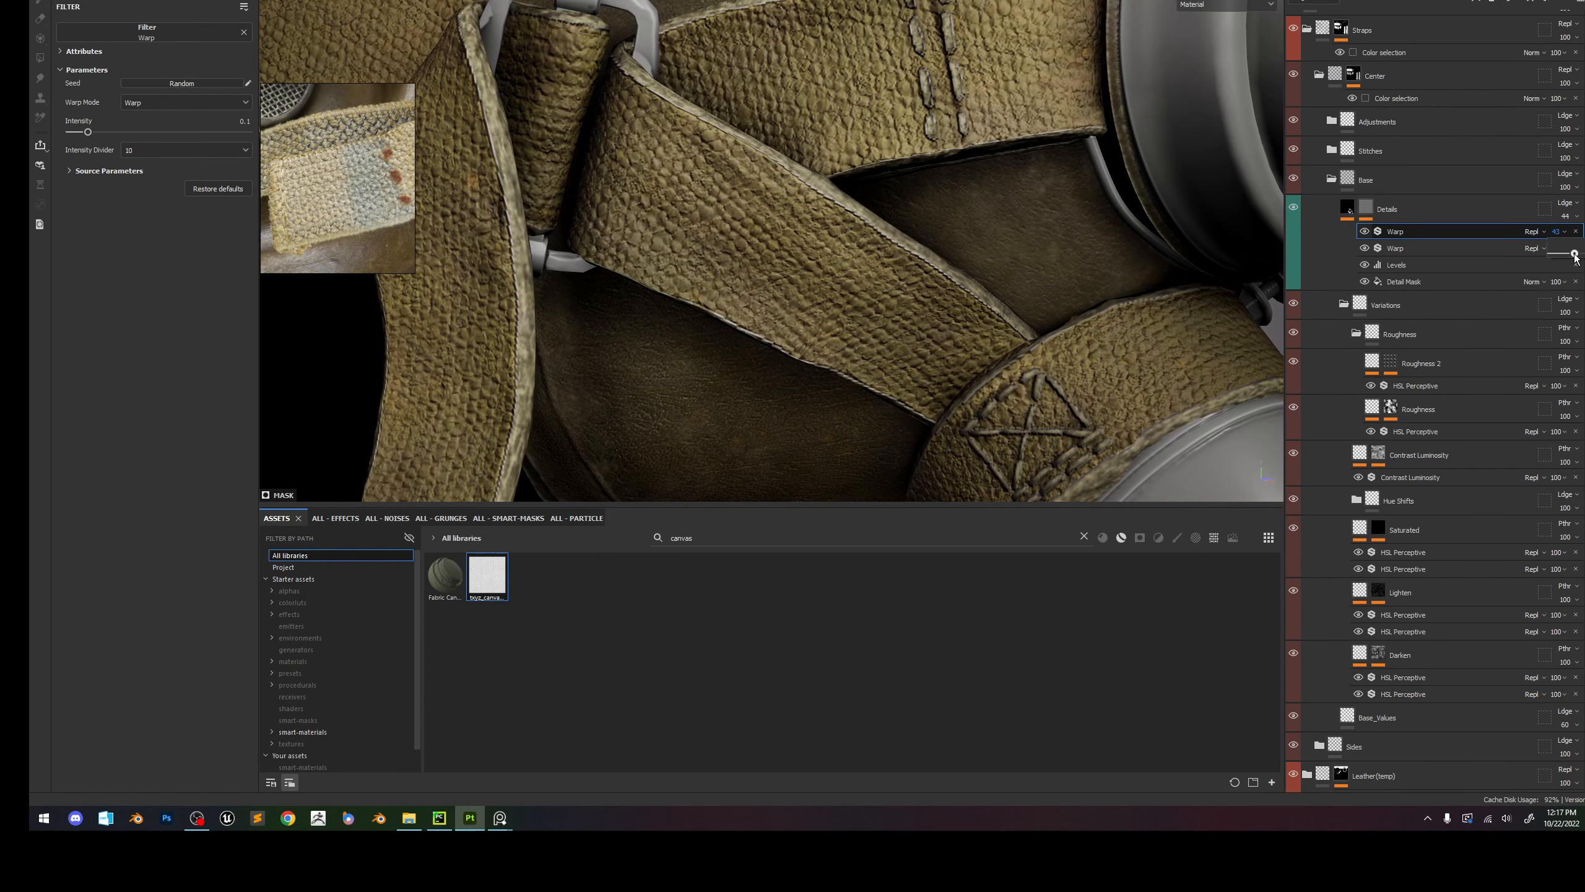
scroll(821, 275, down, 10)
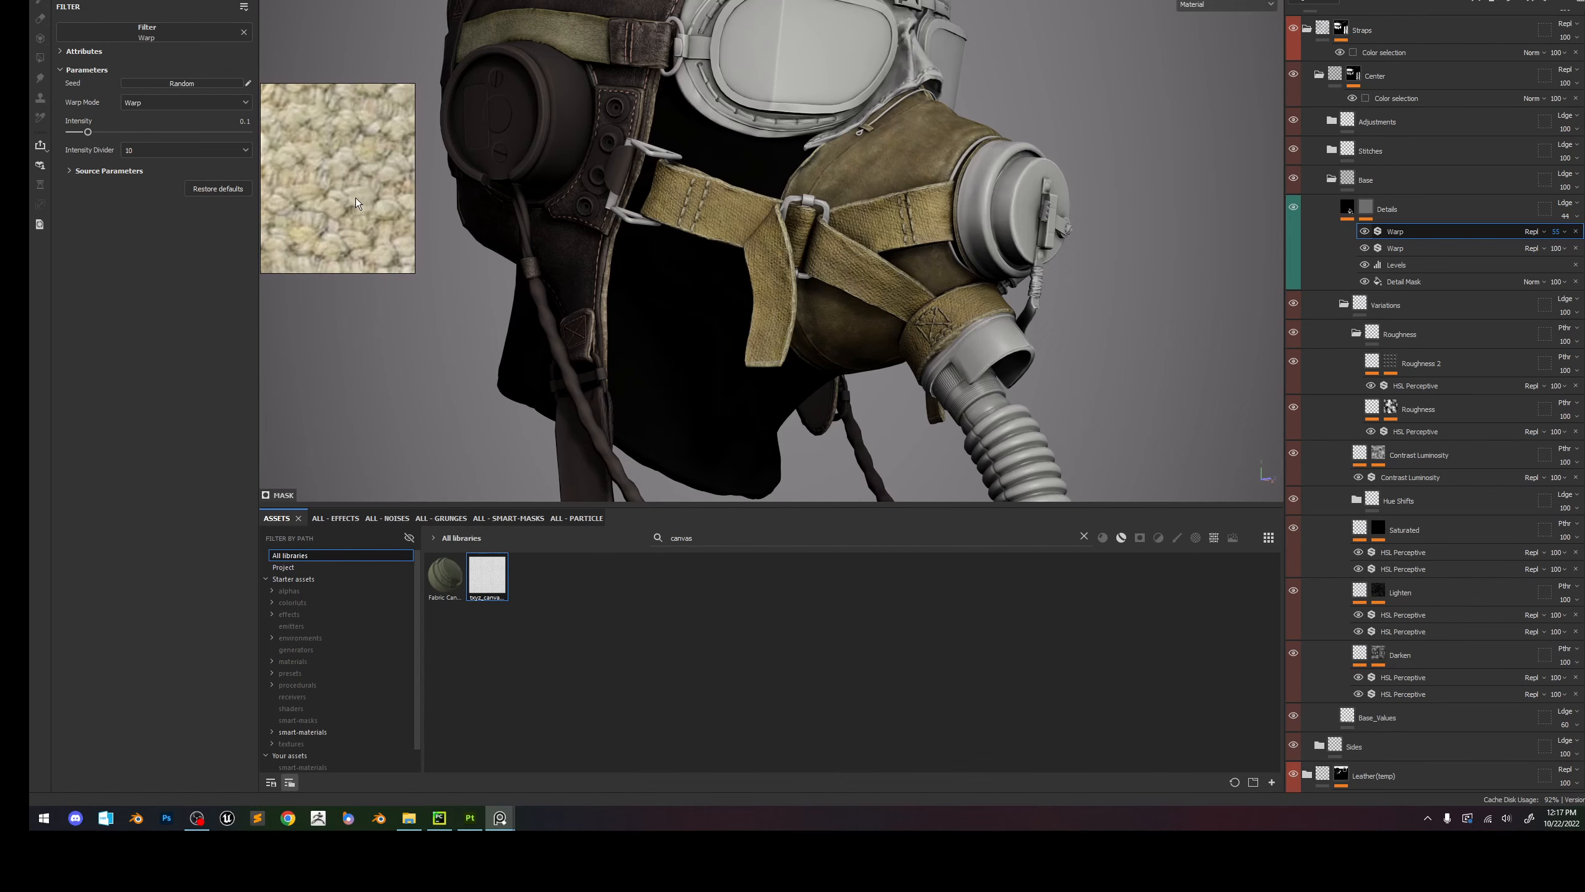
Isolate the Details mask in the viewport to examine the warped weave pattern.
alt+right_drag(1058, 392, 962, 312)
alt+click(1366, 208)
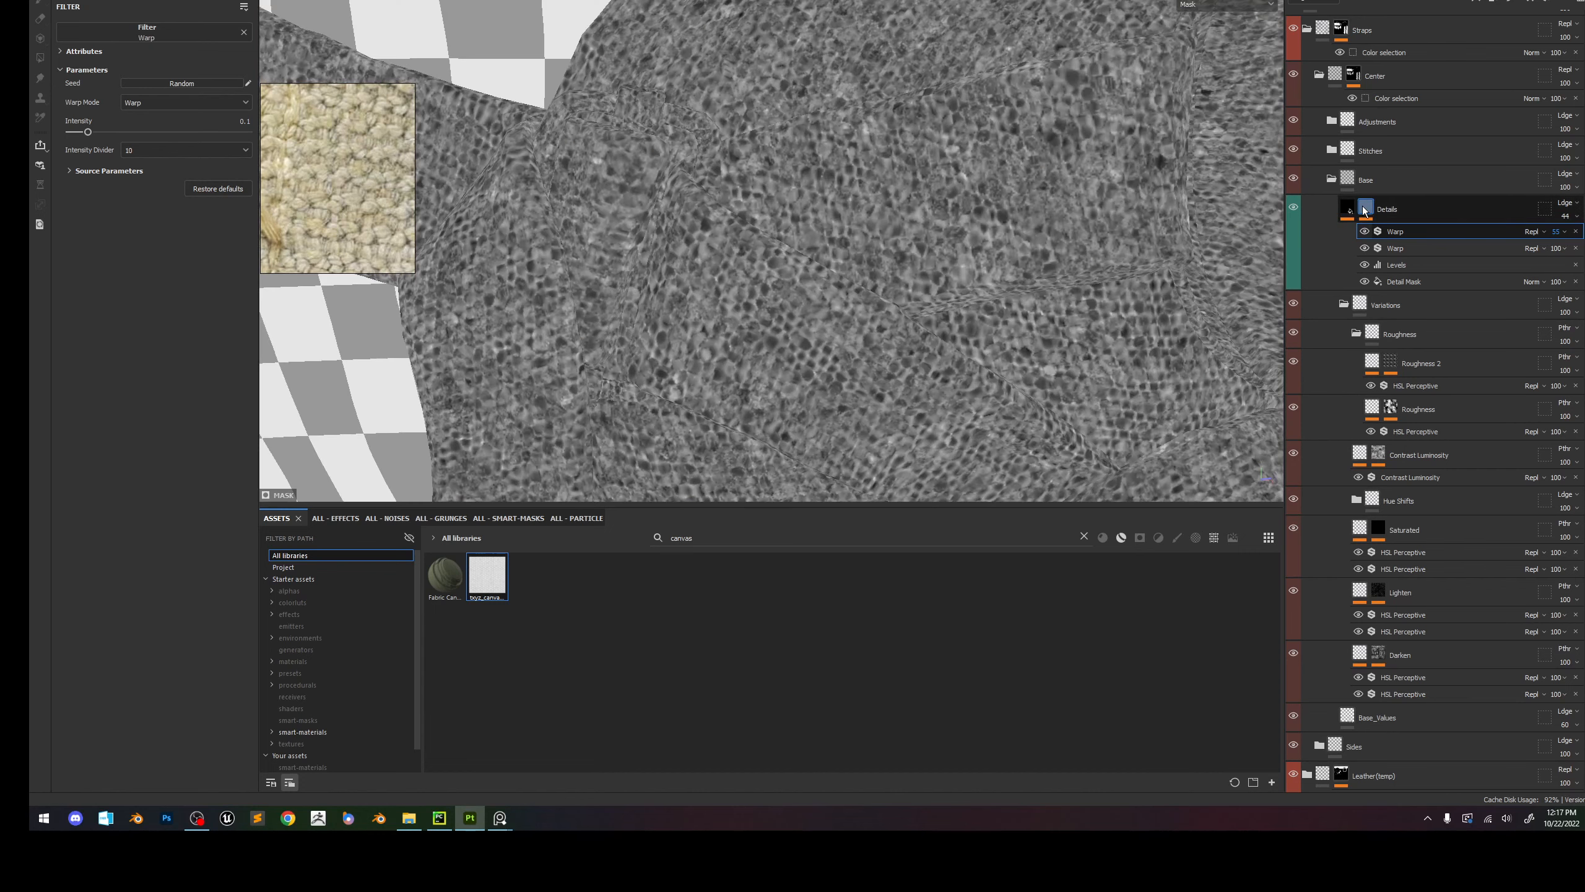
alt+right_drag(718, 68, 710, 136)
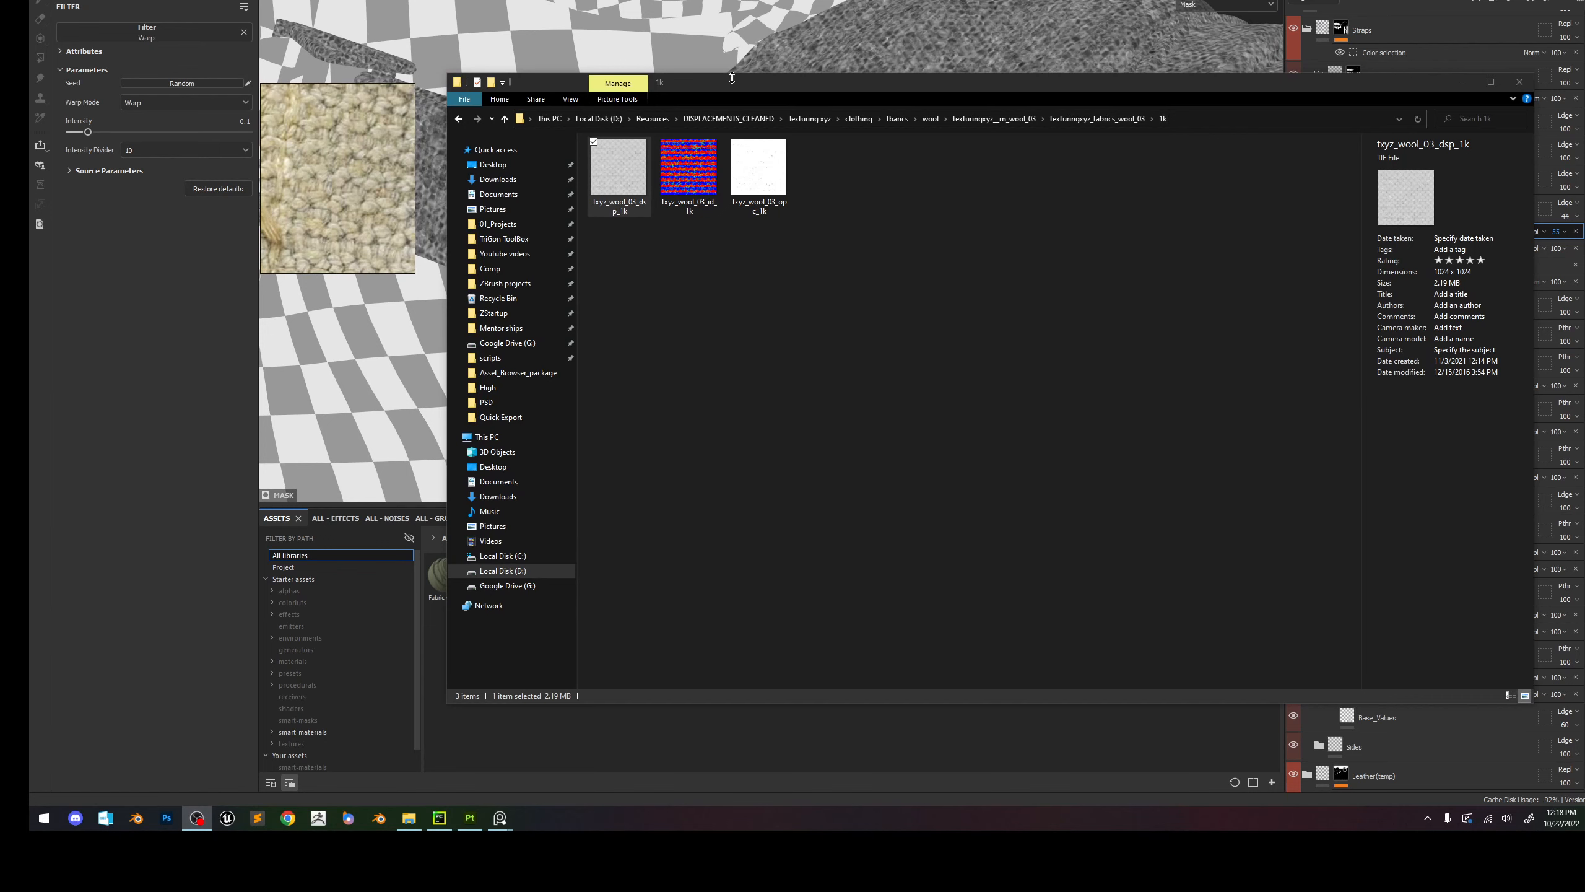
Import txyz_wool_03_dsp_1k.tif from the file explorer as a texture into the your_assets library.
drag(744, 88, 1126, 130)
drag(1001, 212, 634, 673)
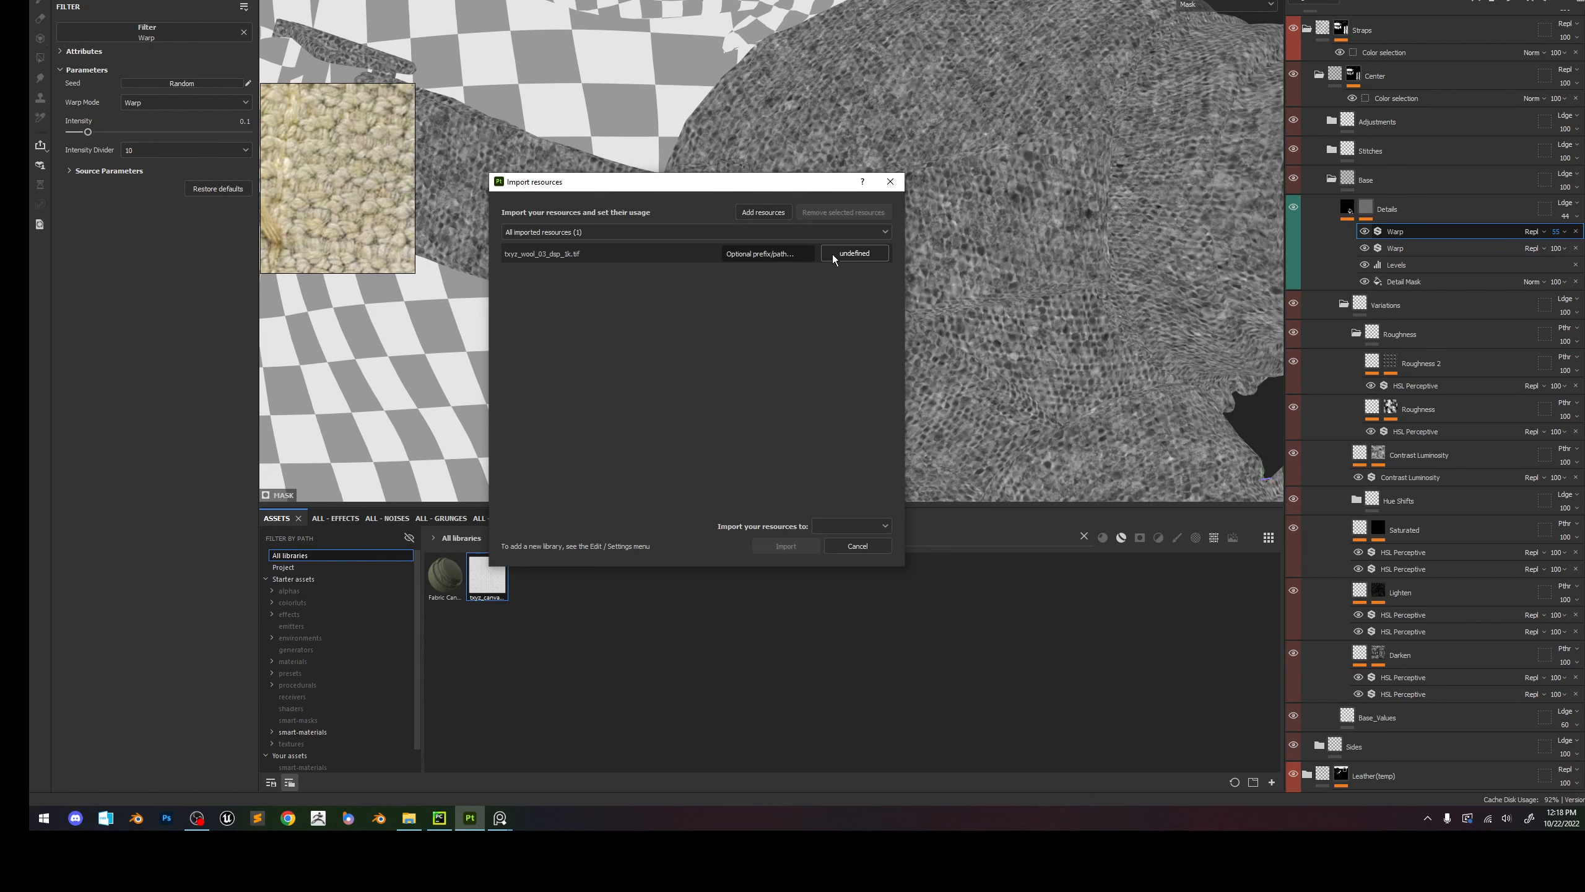
click(855, 252)
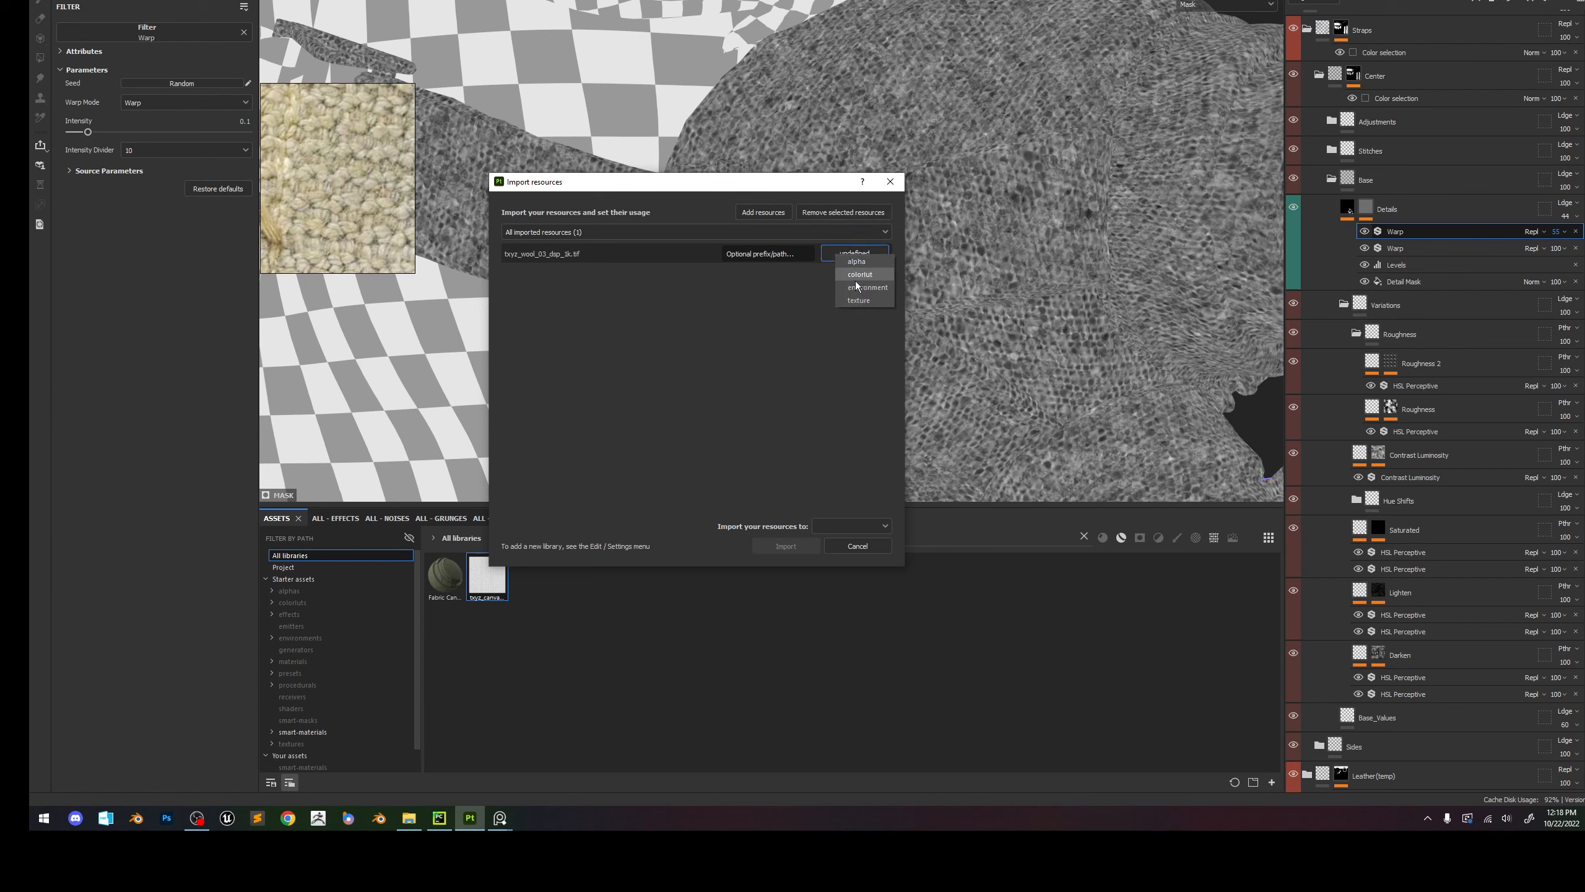
click(858, 300)
click(887, 523)
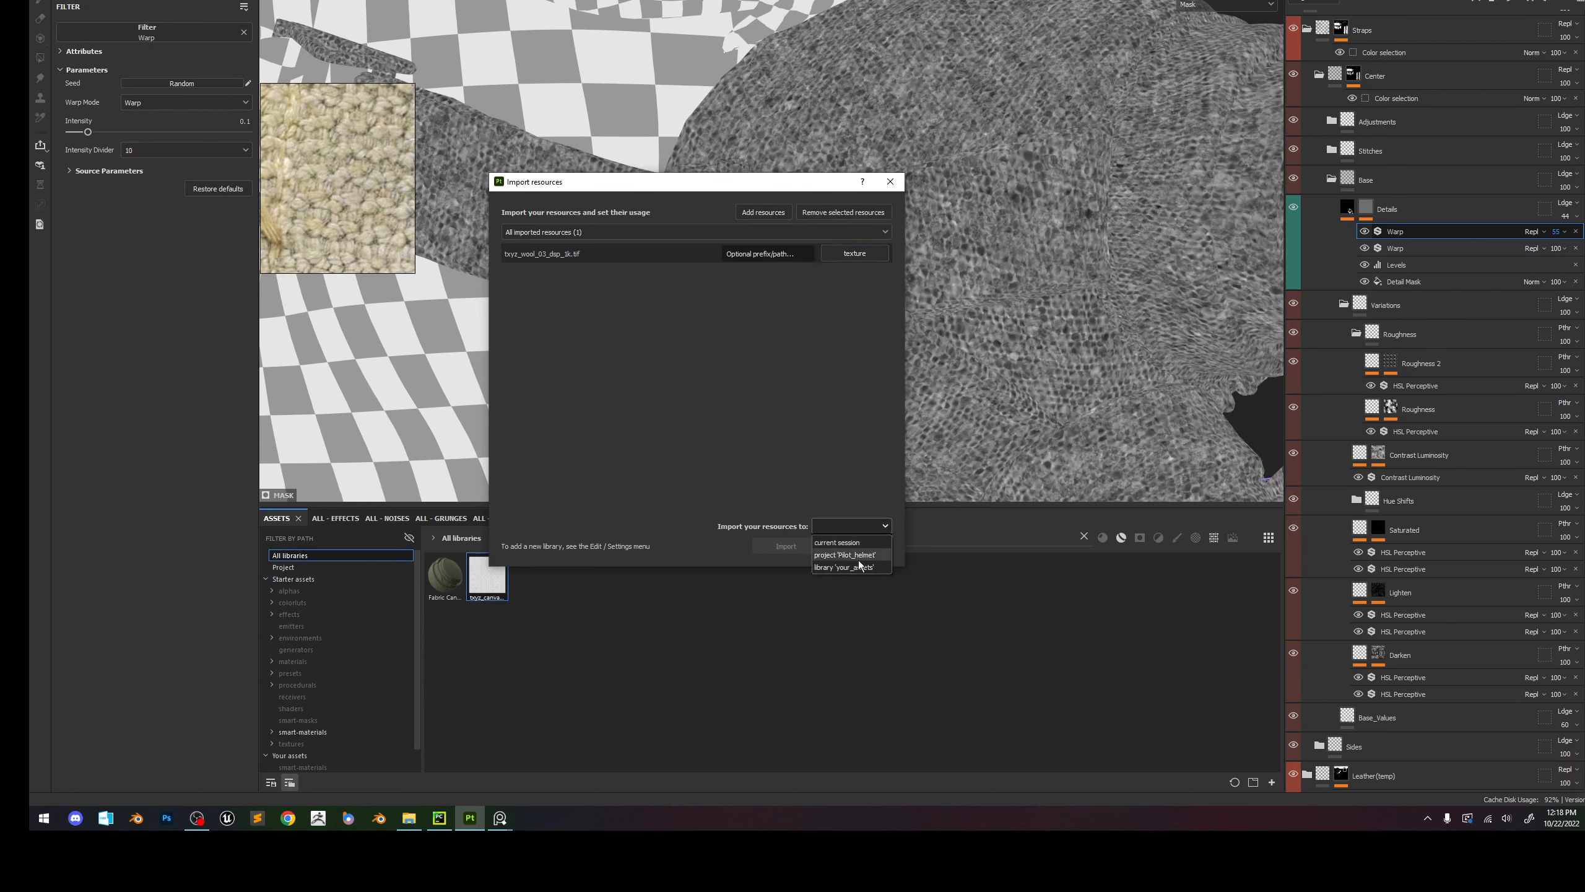
click(853, 568)
click(785, 545)
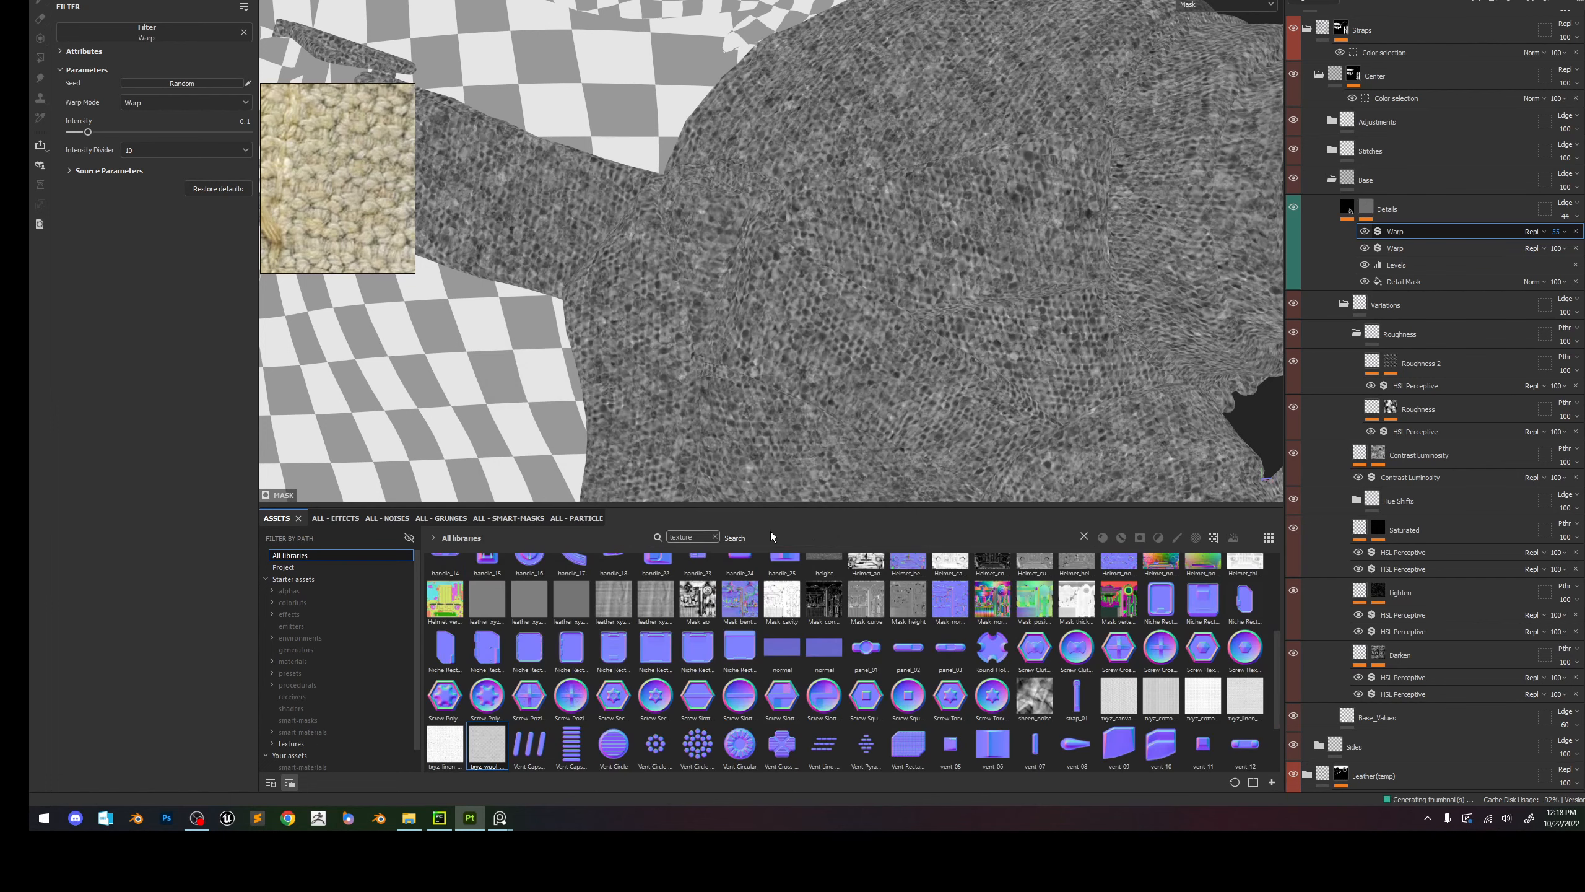
Find the wool texture, hide both Warp filters and assign the texture to the Detail Mask fill's grayscale.
click(770, 538)
text(wool)
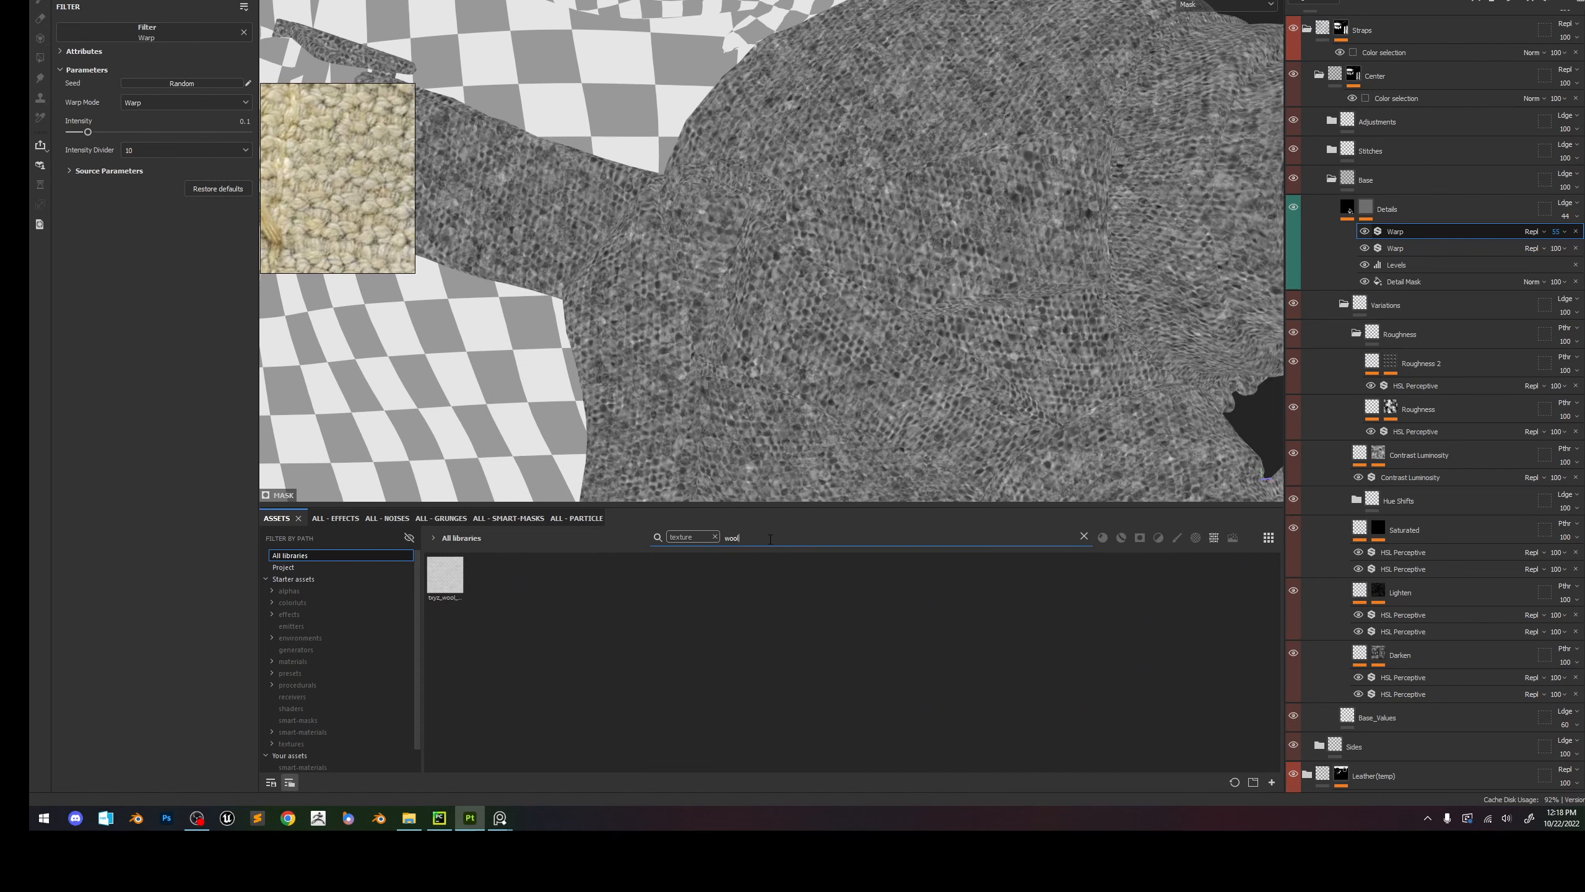
click(1365, 232)
click(1365, 247)
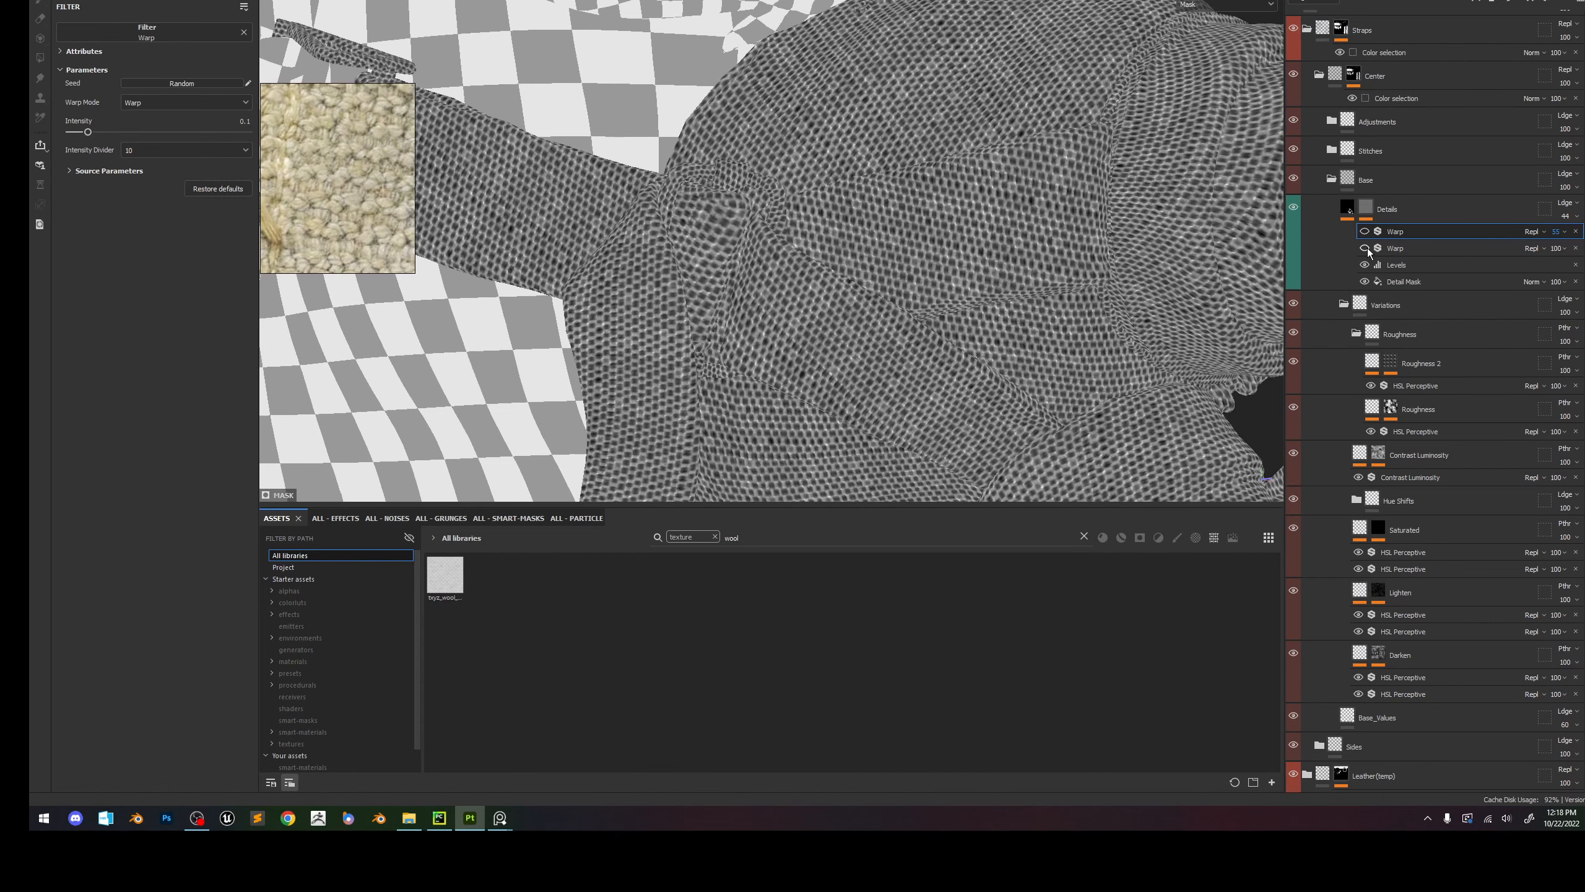
click(1411, 282)
drag(446, 578, 156, 233)
alt+right_drag(843, 317, 880, 412)
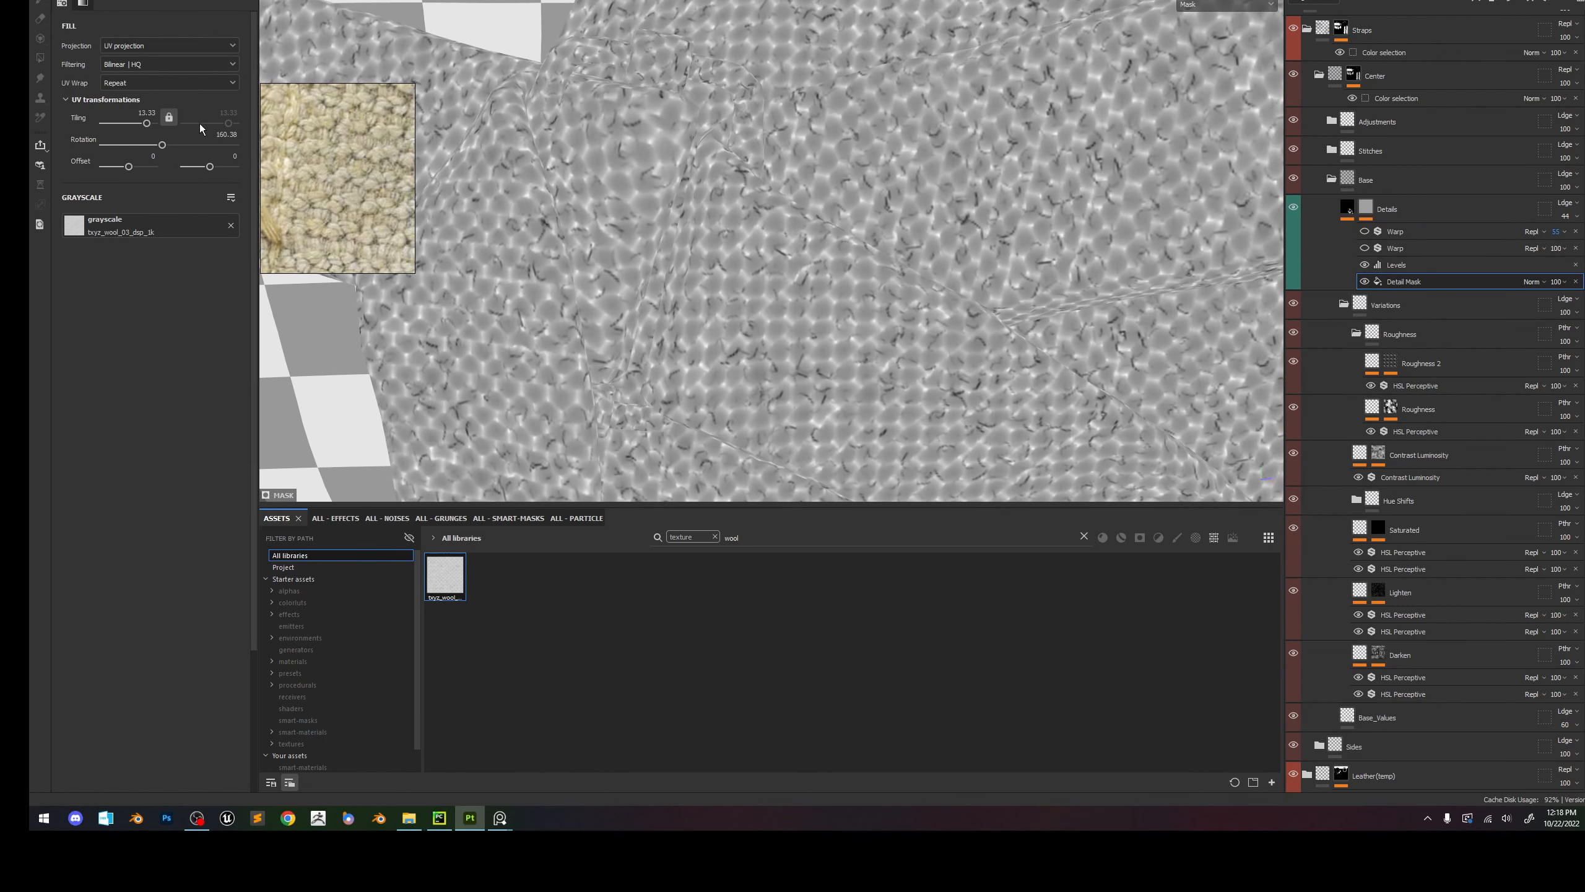
Set the Detail Mask fill's tiling to 21.32 and check the weave on the straps in the material view.
drag(147, 123, 149, 123)
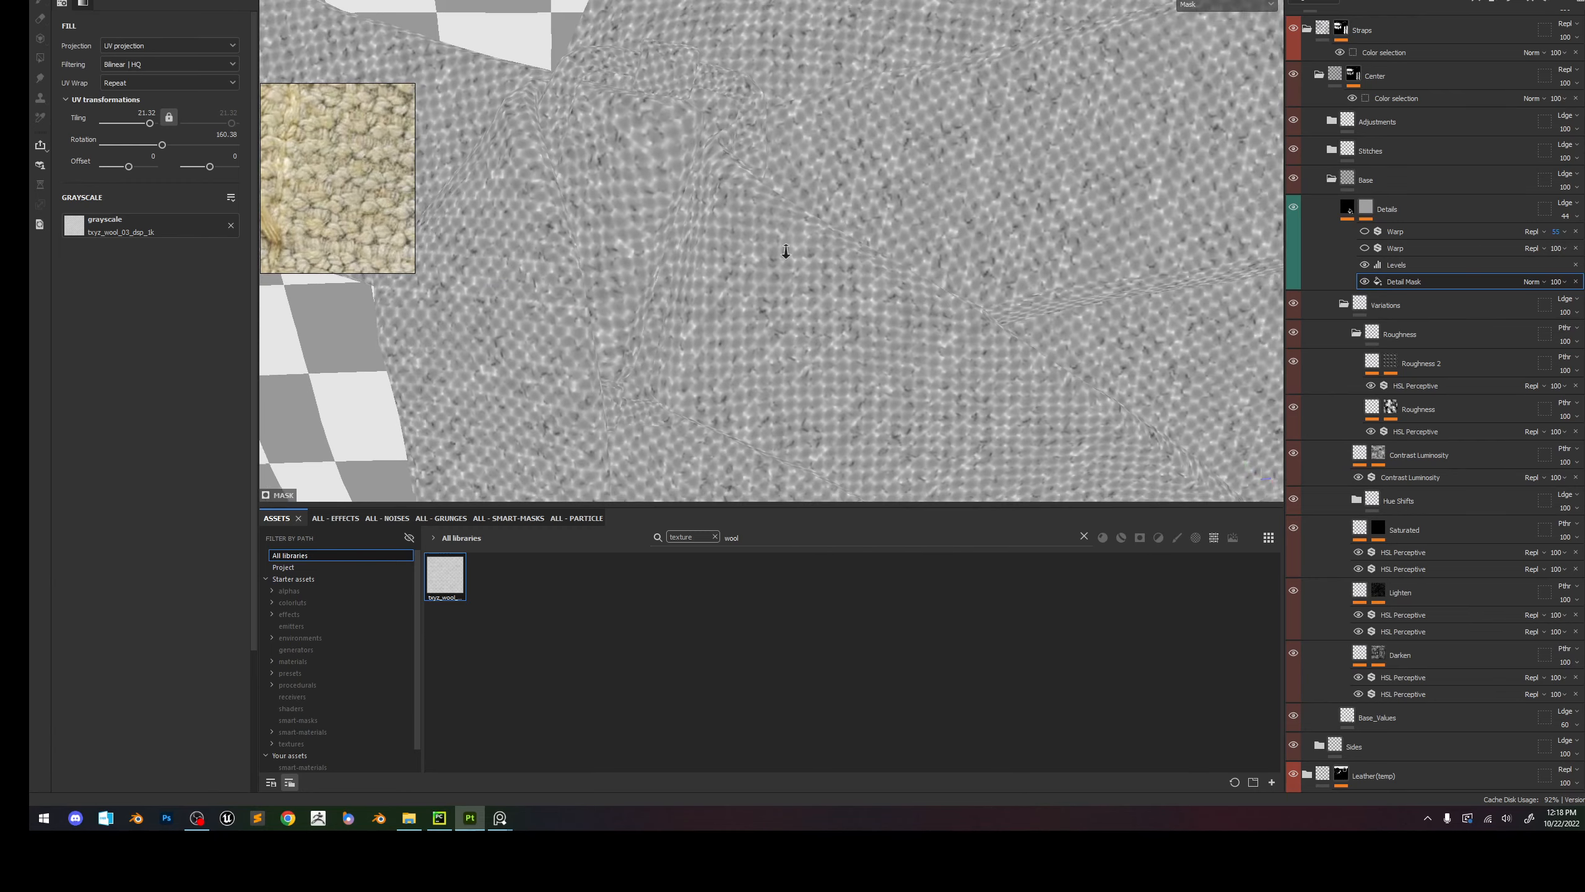
alt+right_drag(786, 254, 637, 159)
key(m)
alt+right_drag(923, 312, 797, 179)
alt+right_drag(807, 282, 1037, 364)
Adjust the Details mask's Levels, setting the dark input point to 0.512 and the midtone to 2.104.
click(1366, 266)
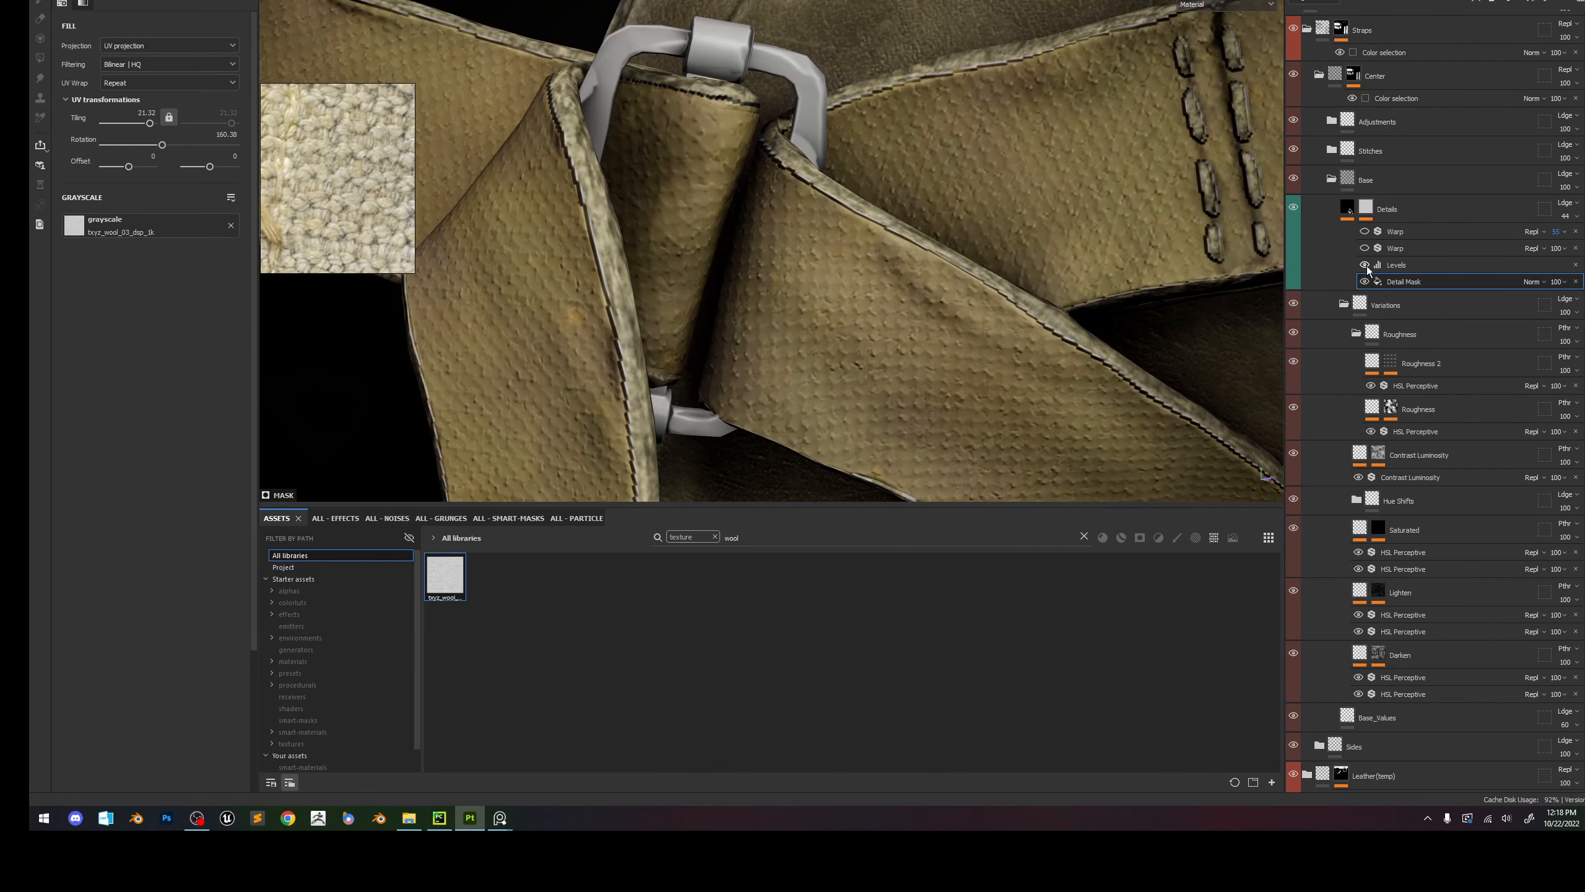
click(1367, 266)
click(1400, 265)
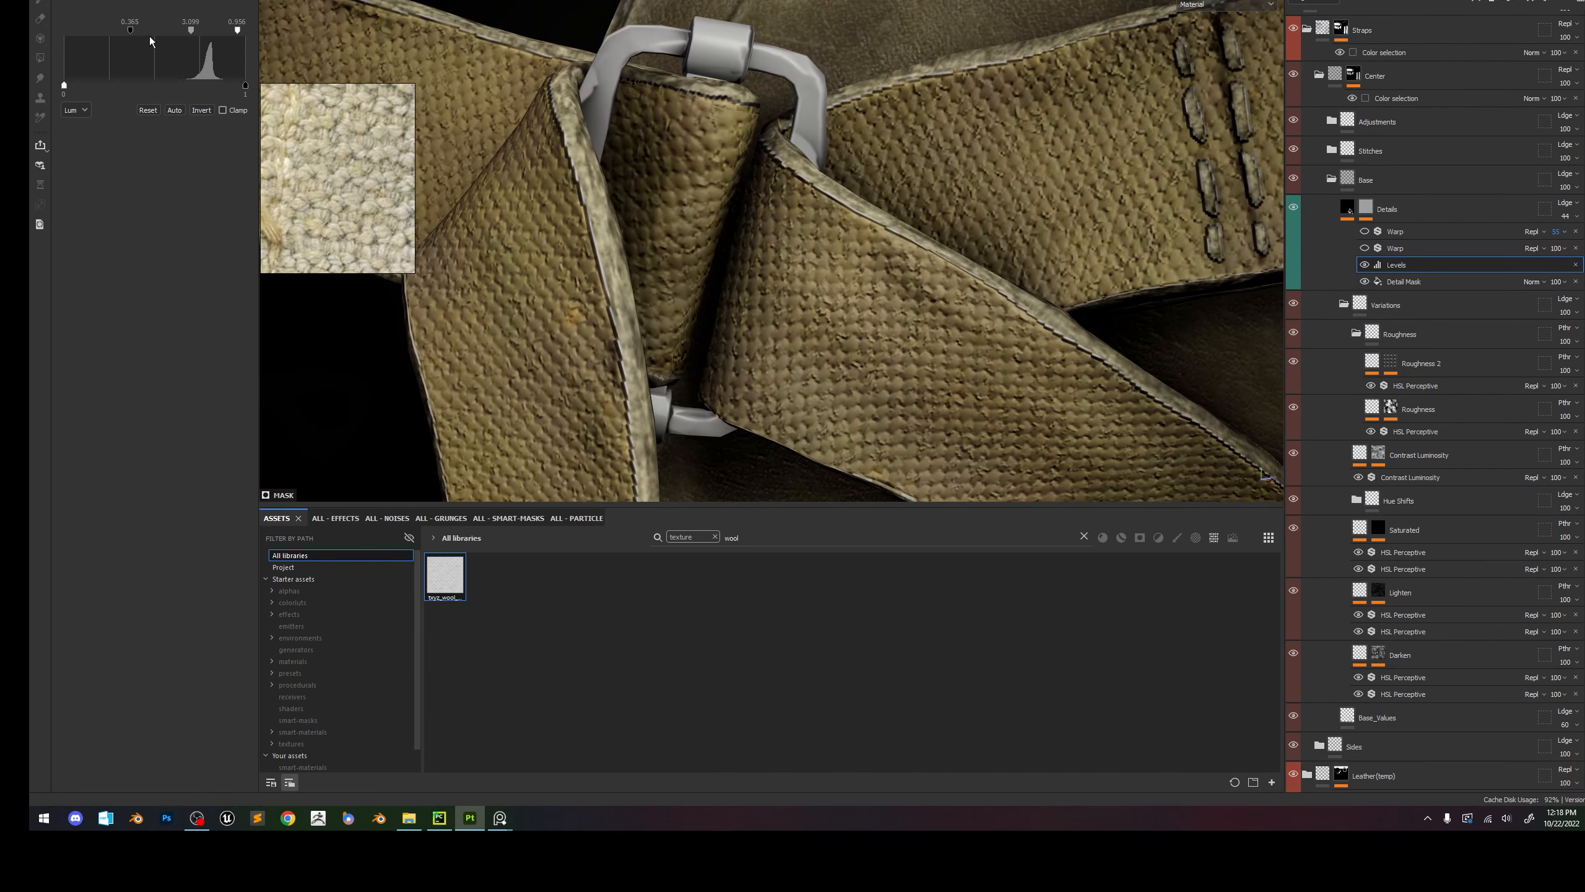
drag(74, 29, 176, 34)
drag(203, 34, 202, 38)
scroll(693, 270, down, 5)
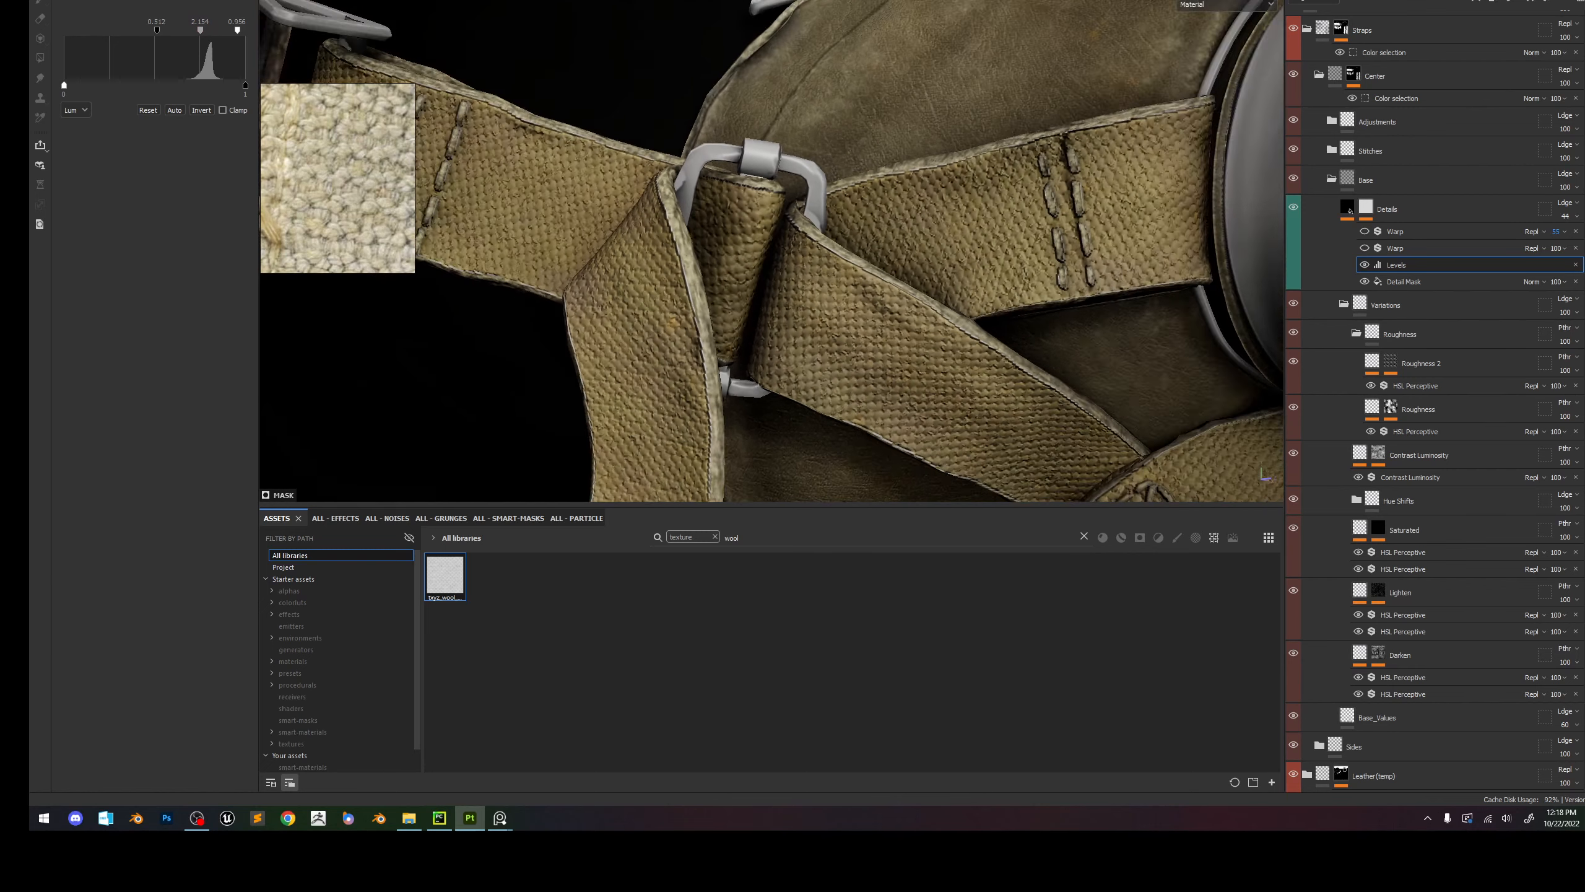
Re-enable both Warp filters, setting the lower one's intensity to 0.182 and the upper one's opacity to 17.
click(1365, 248)
click(1402, 249)
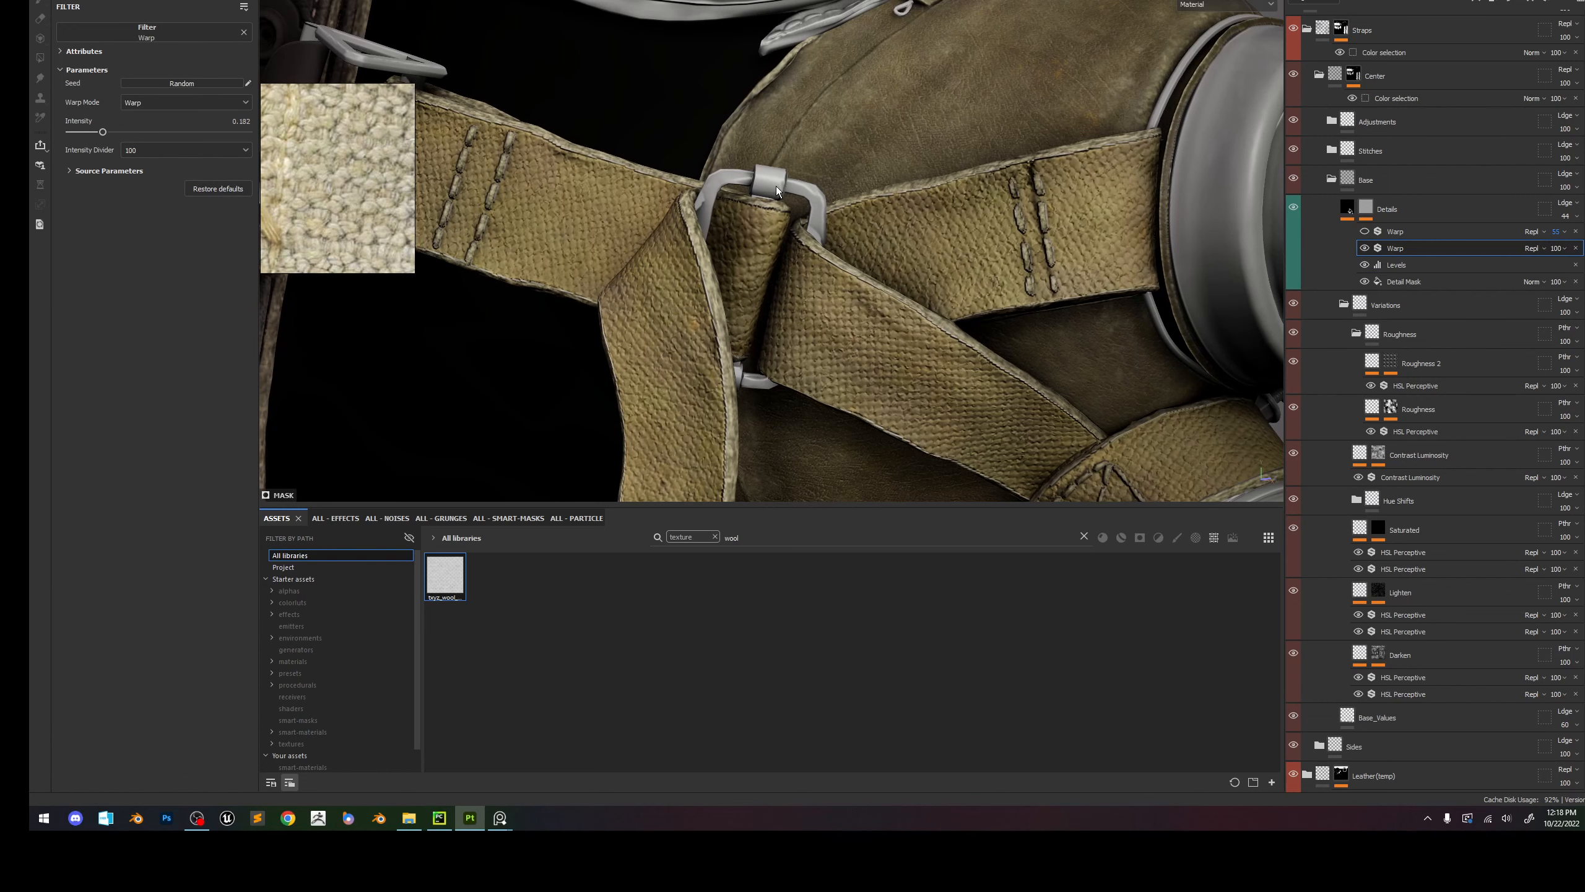
click(1365, 231)
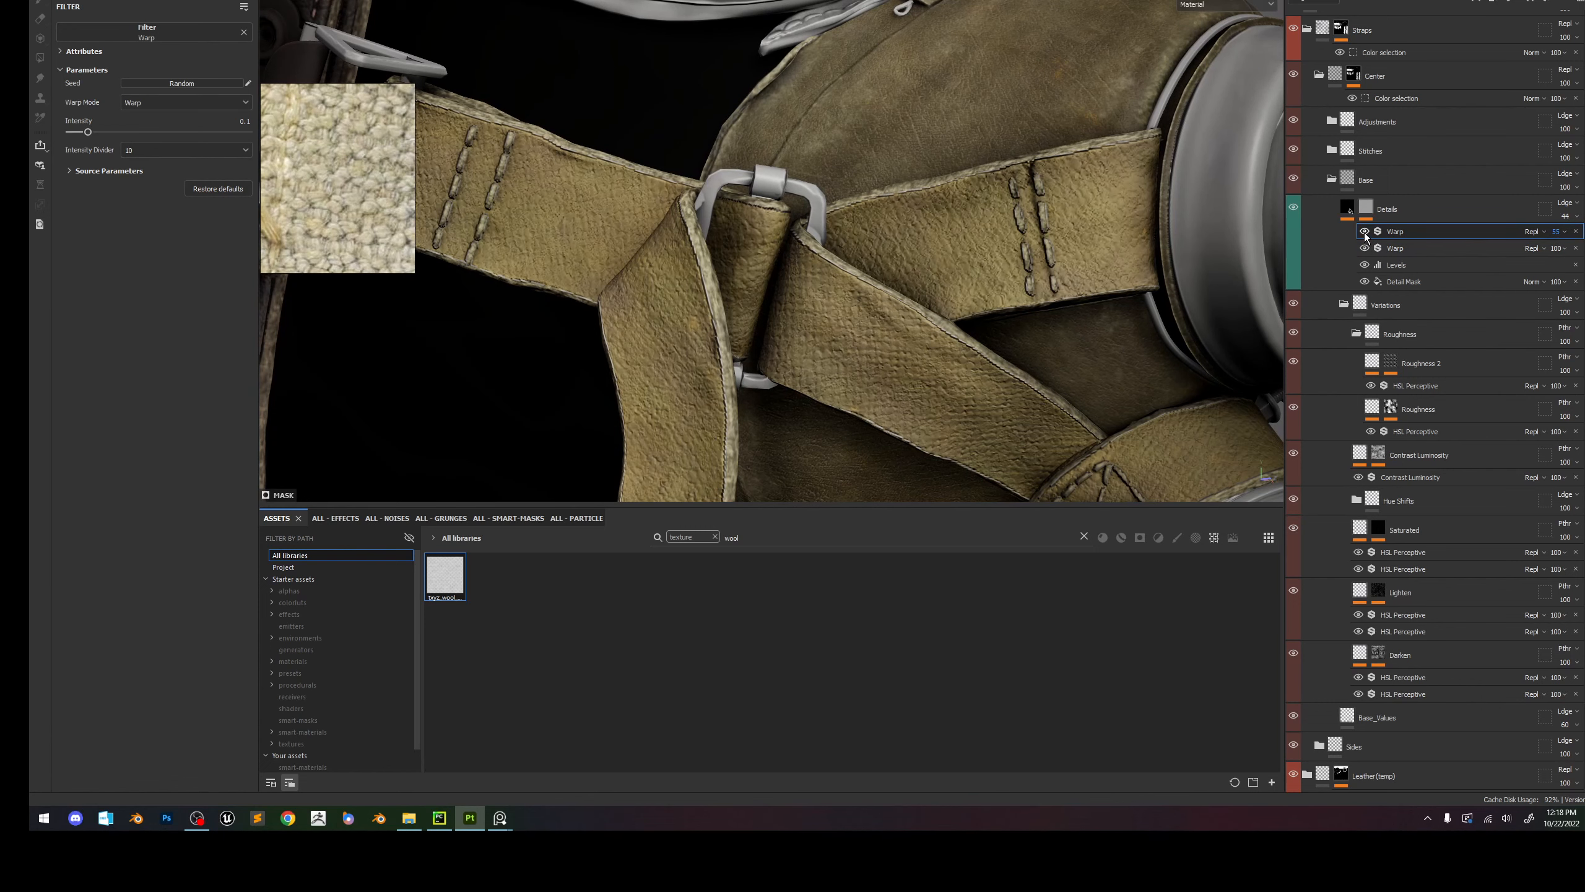
click(1428, 232)
click(1561, 232)
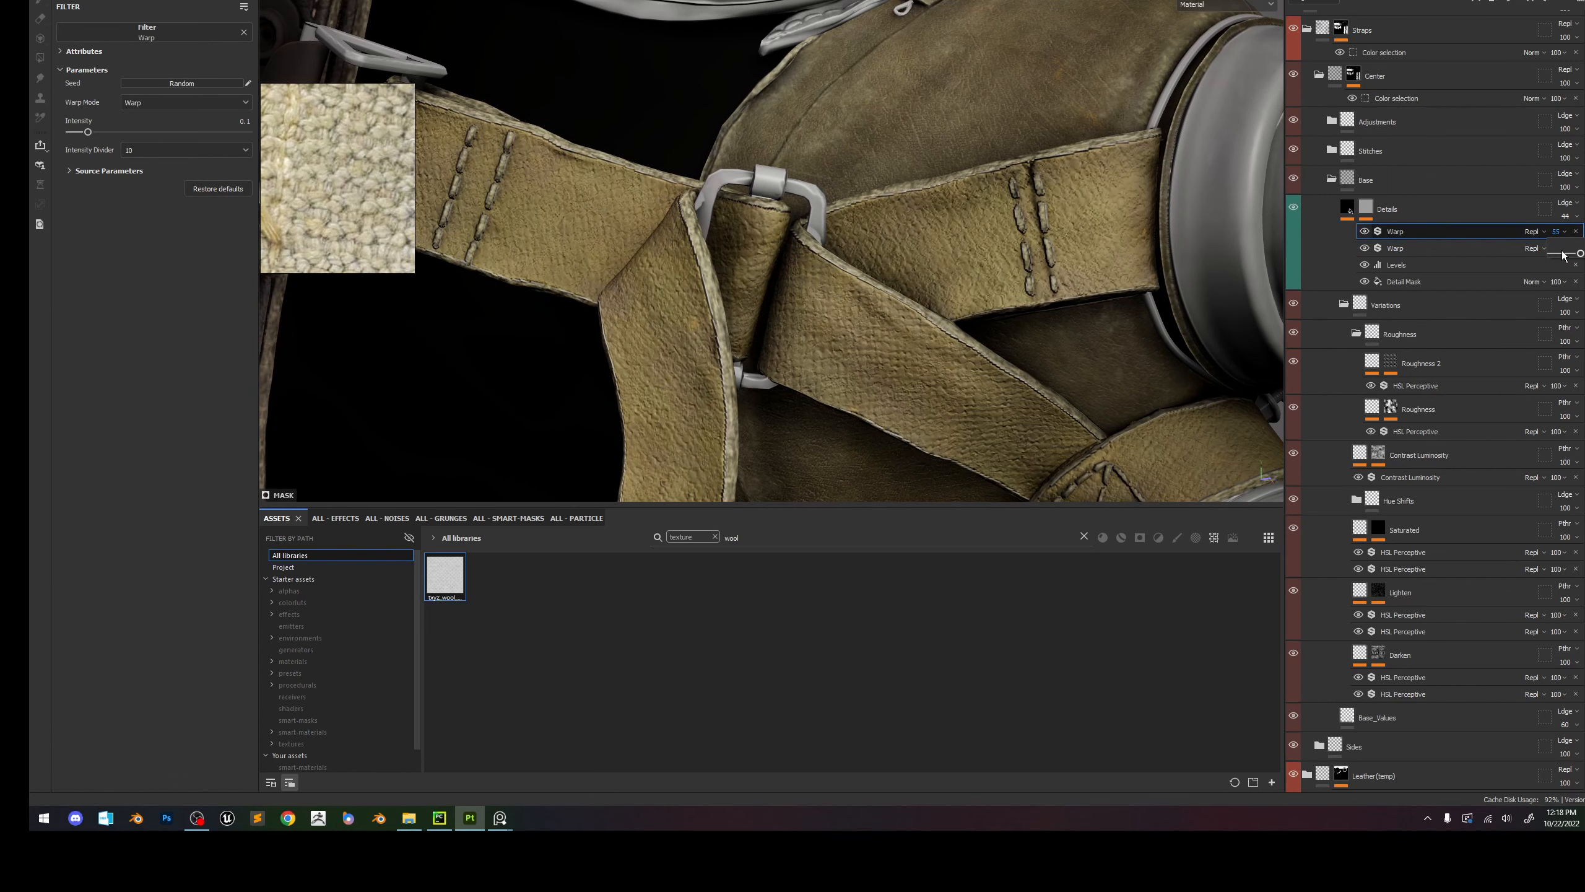
drag(1564, 253, 1539, 257)
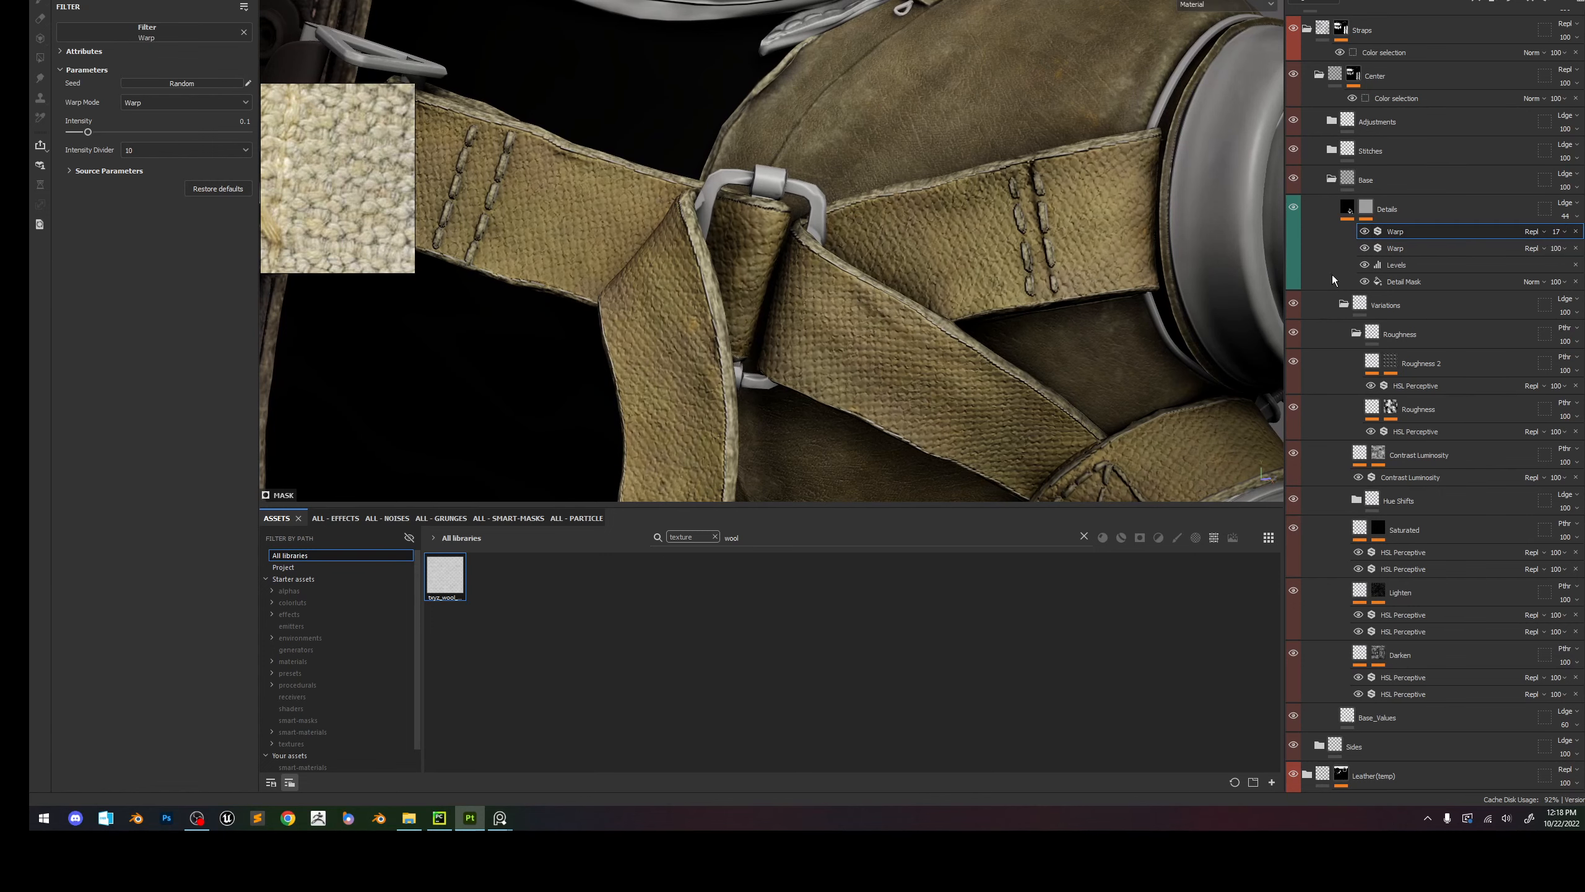
alt+right_drag(1205, 281, 1060, 265)
alt+middle_drag(1060, 264, 903, 229)
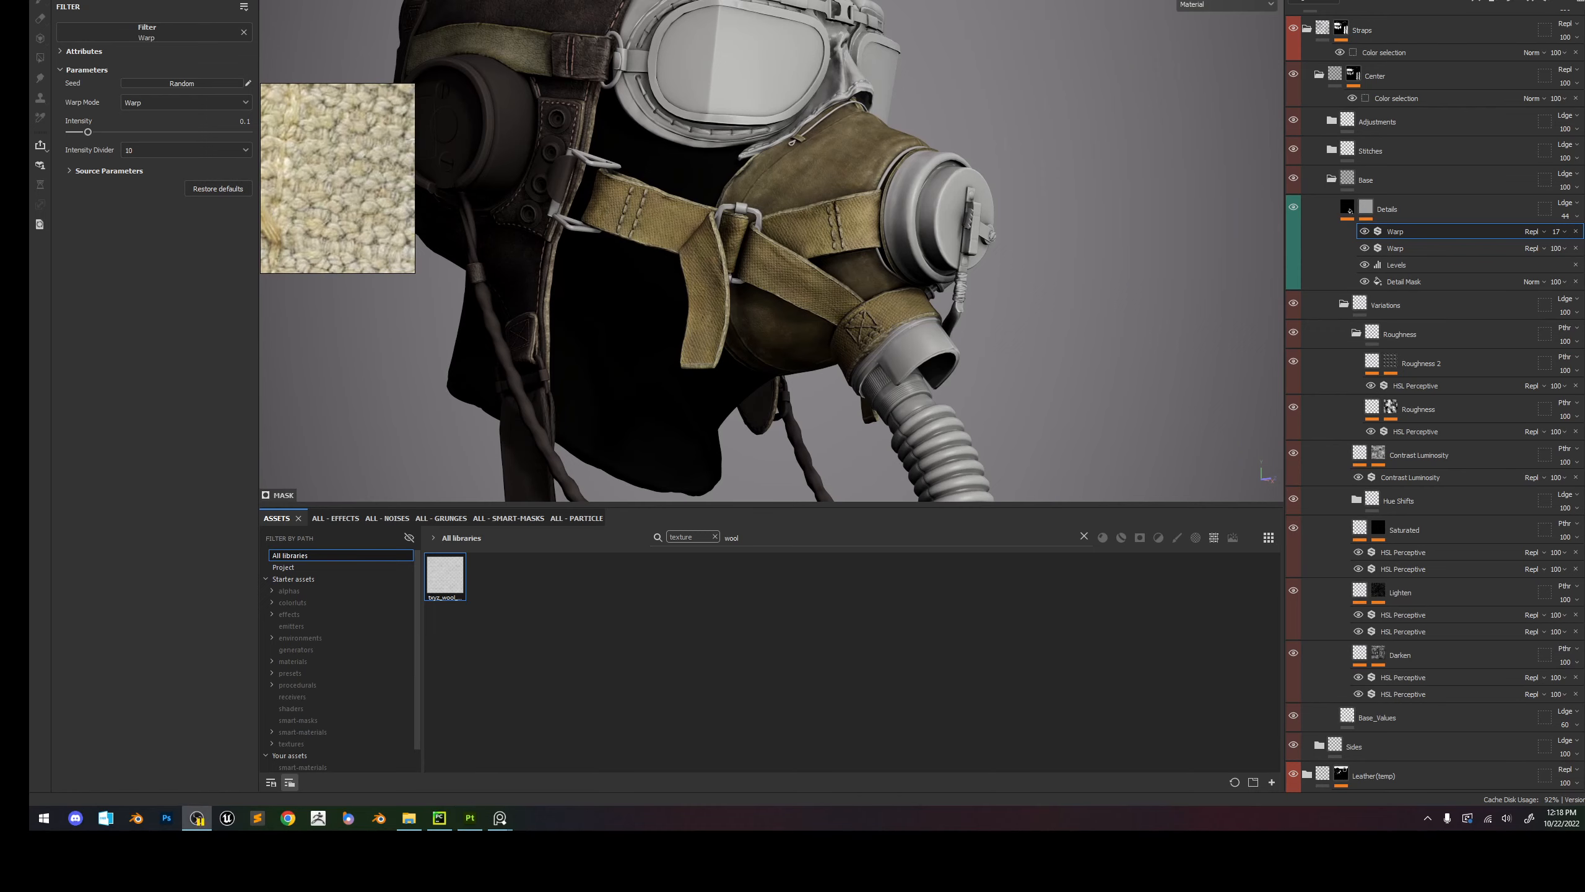
Show the Details mask on its own and examine the straps' weave pattern up close.
alt+click(1365, 207)
alt+right_drag(728, 283, 1015, 486)
alt+middle_drag(1016, 486, 826, 346)
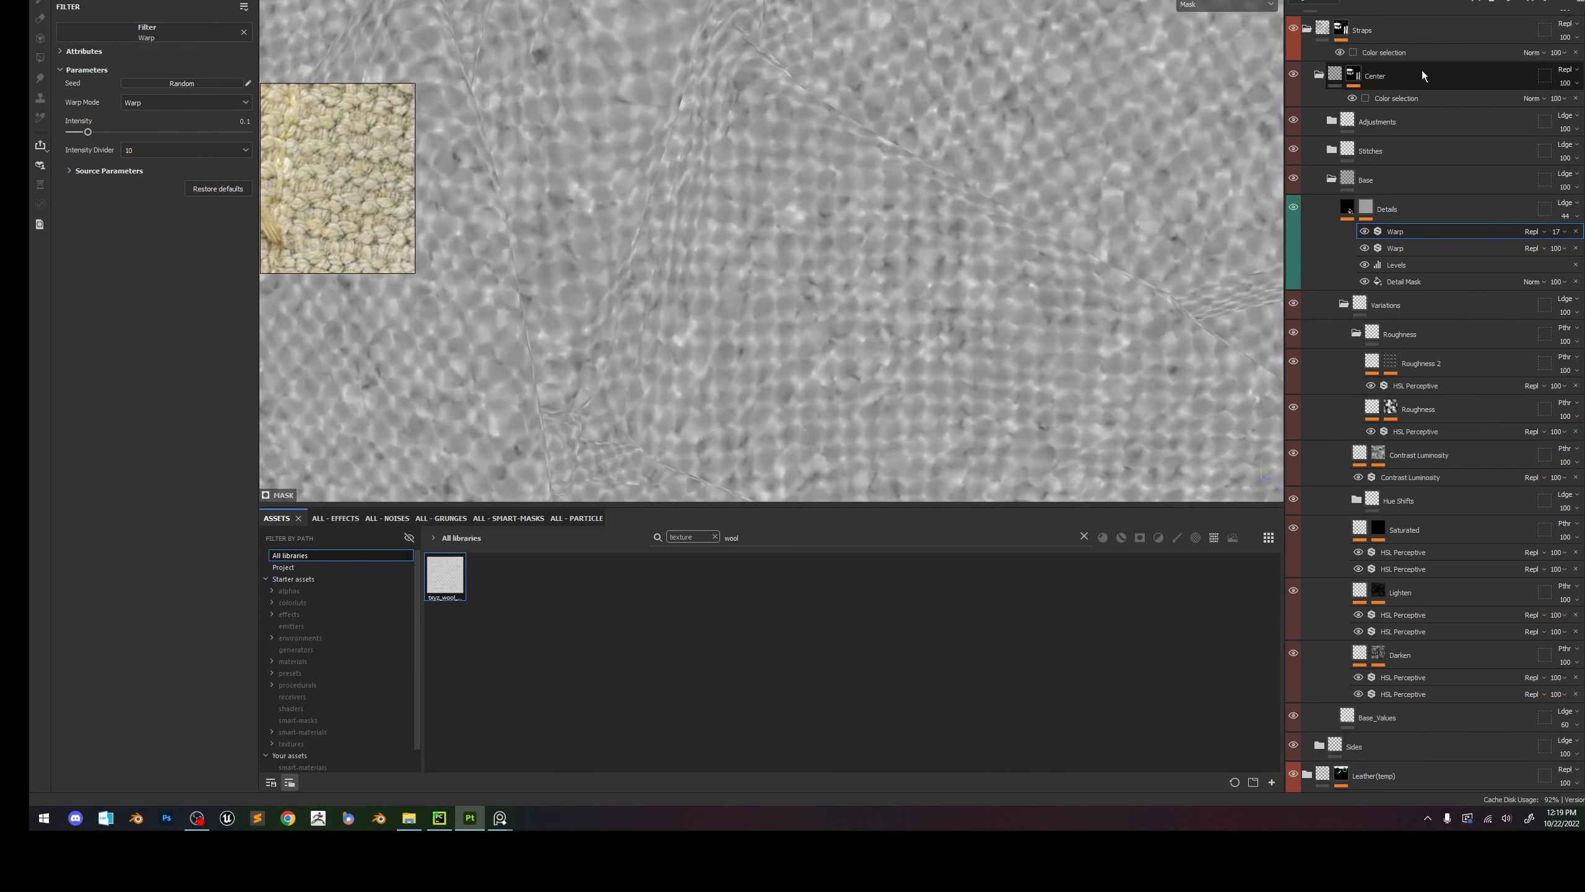
Try a Highpass filter with a radius of 0.14 on the Details mask while both Warp filters are hidden.
click(1476, 3)
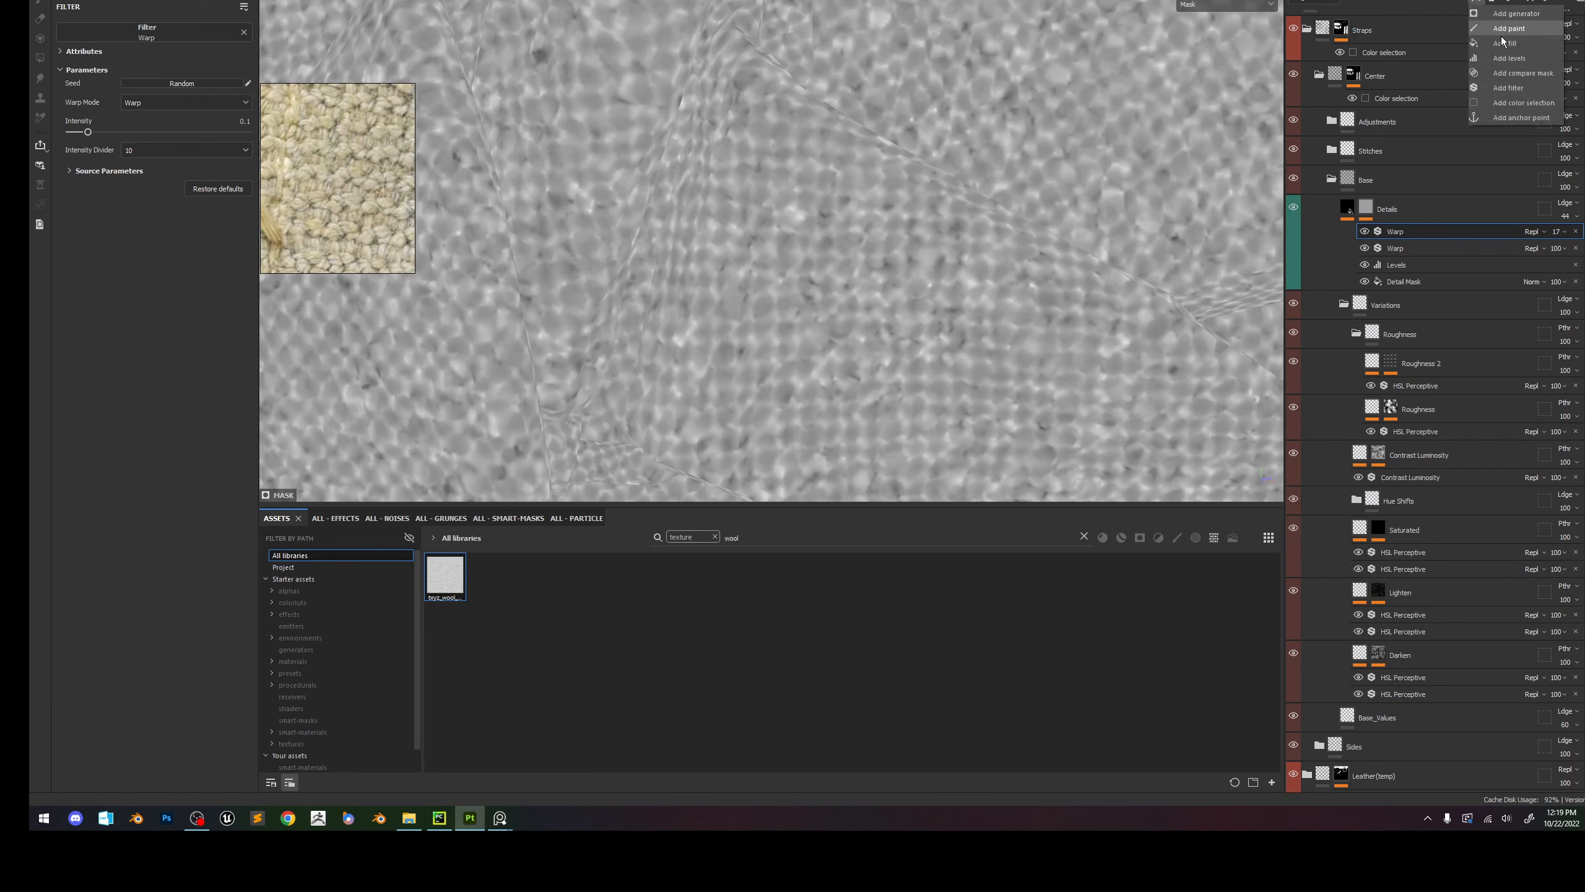
click(1509, 88)
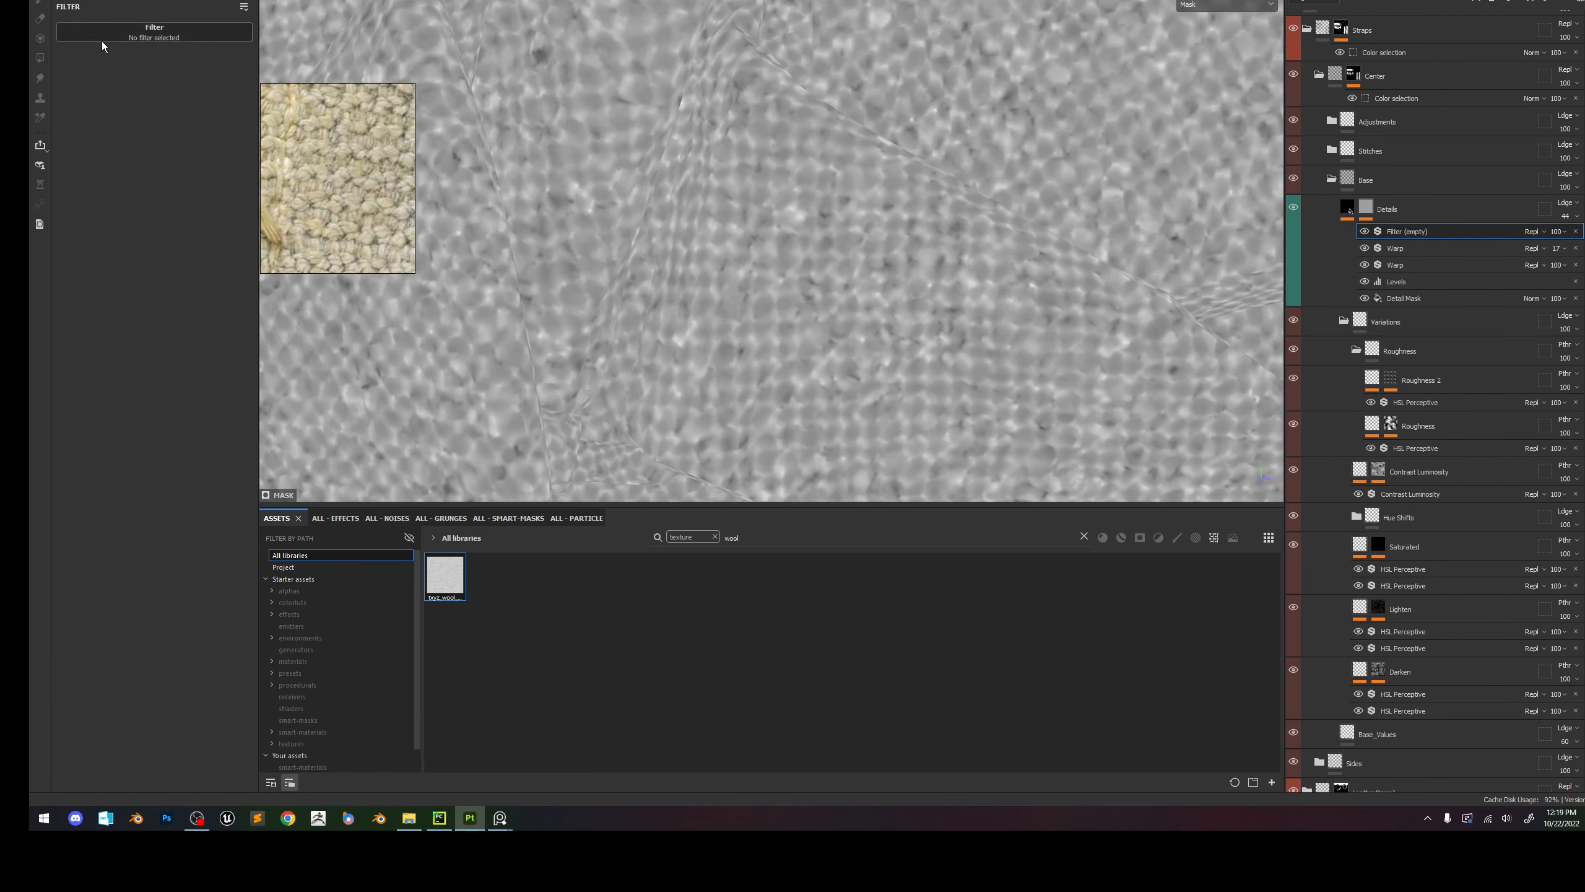
click(1365, 265)
click(186, 39)
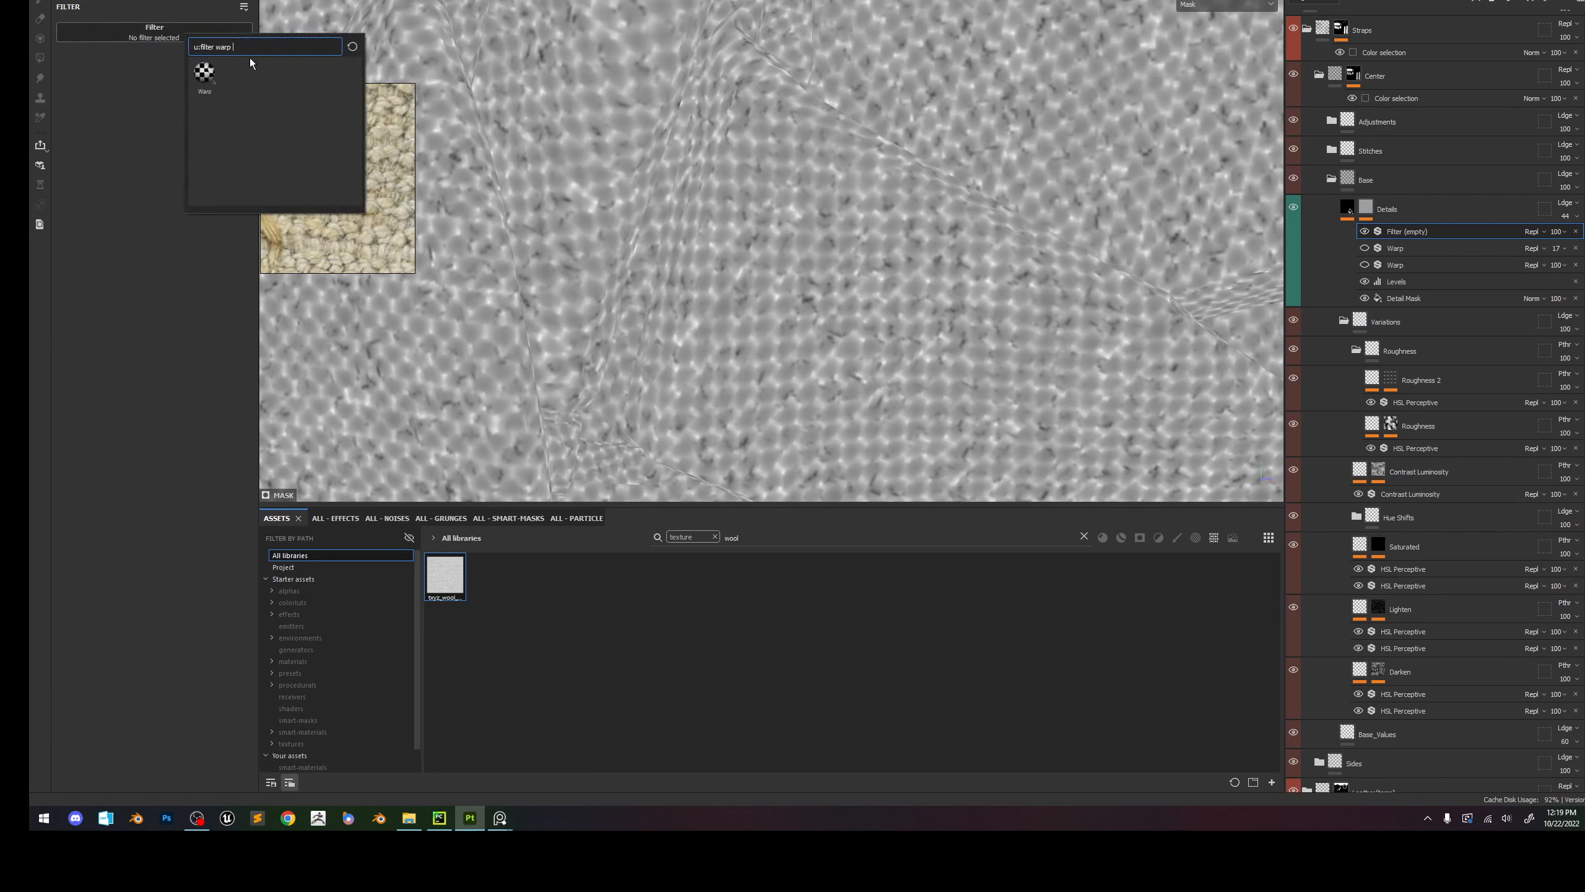
key(BackSpace)
key(BackSpace)
key(BackSpace)
key(BackSpace)
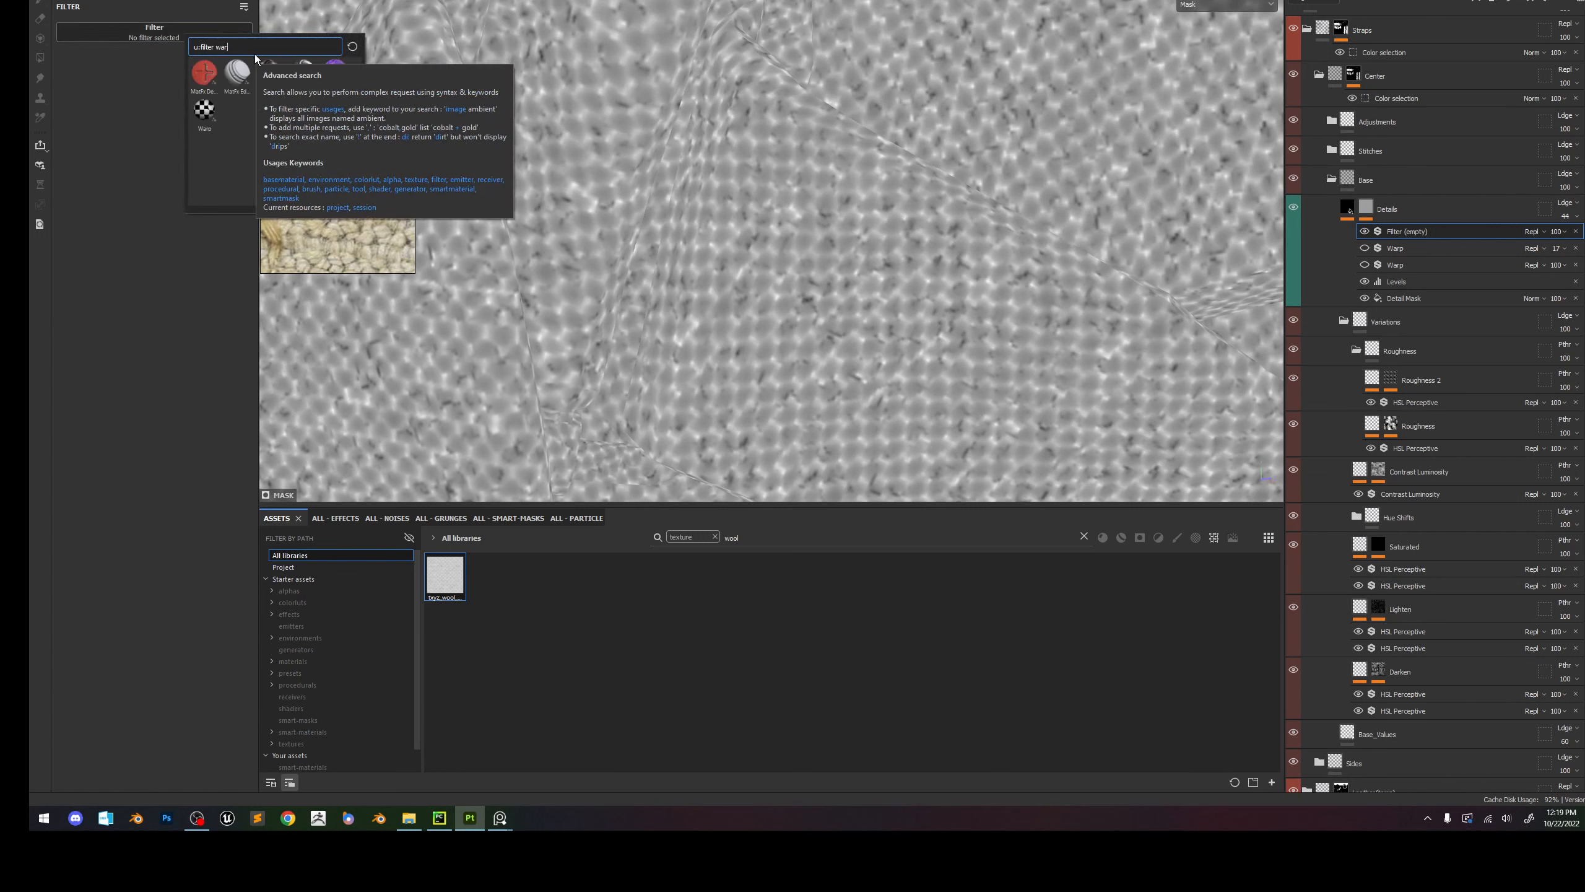
text(high)
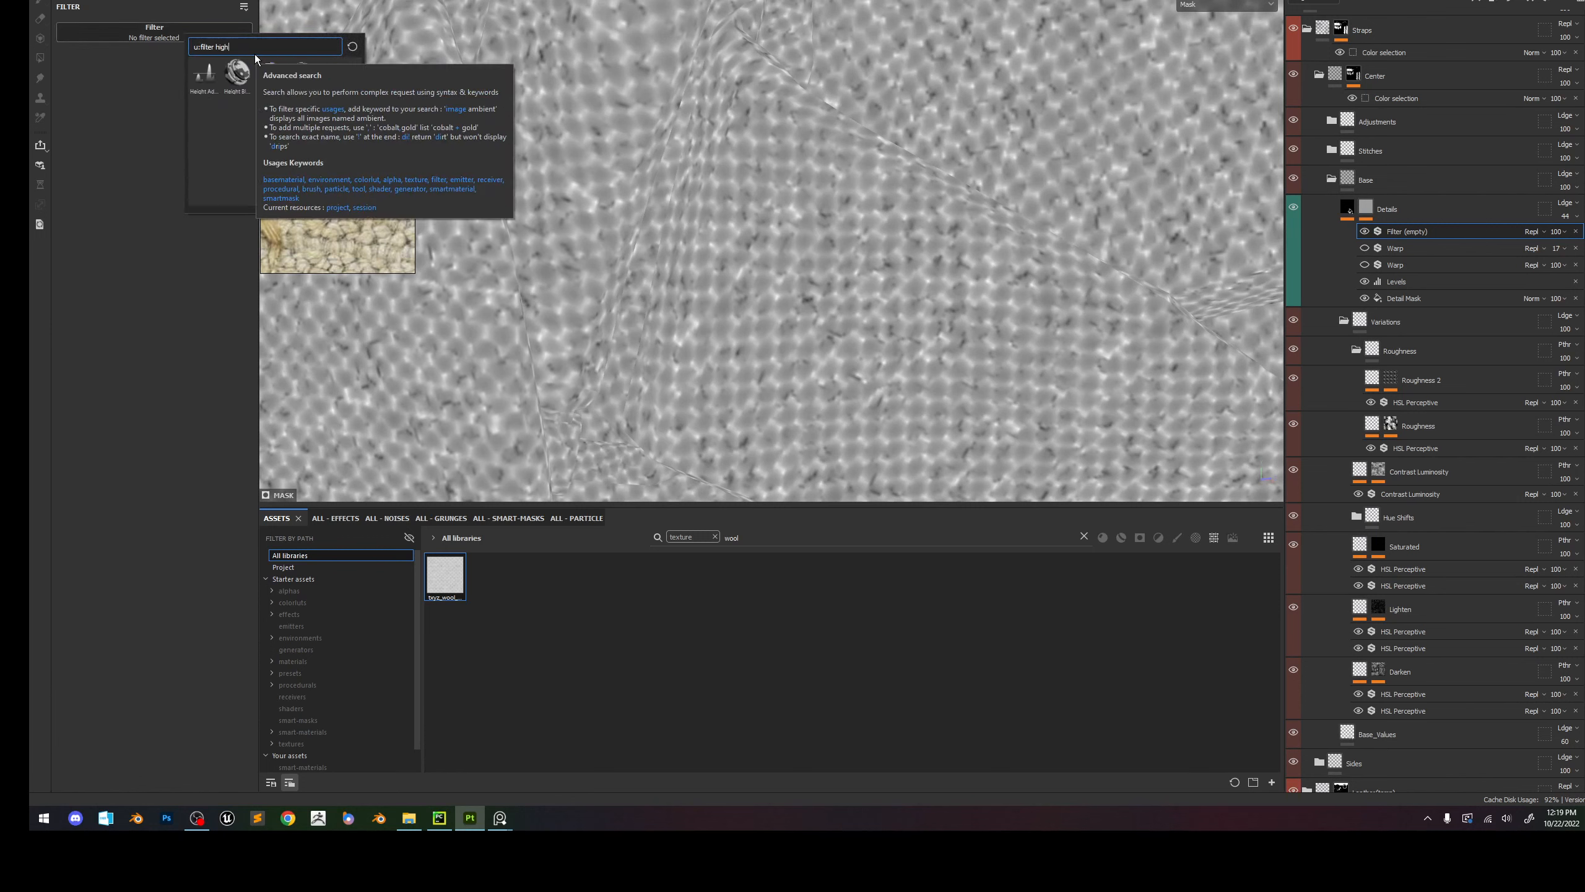
click(304, 77)
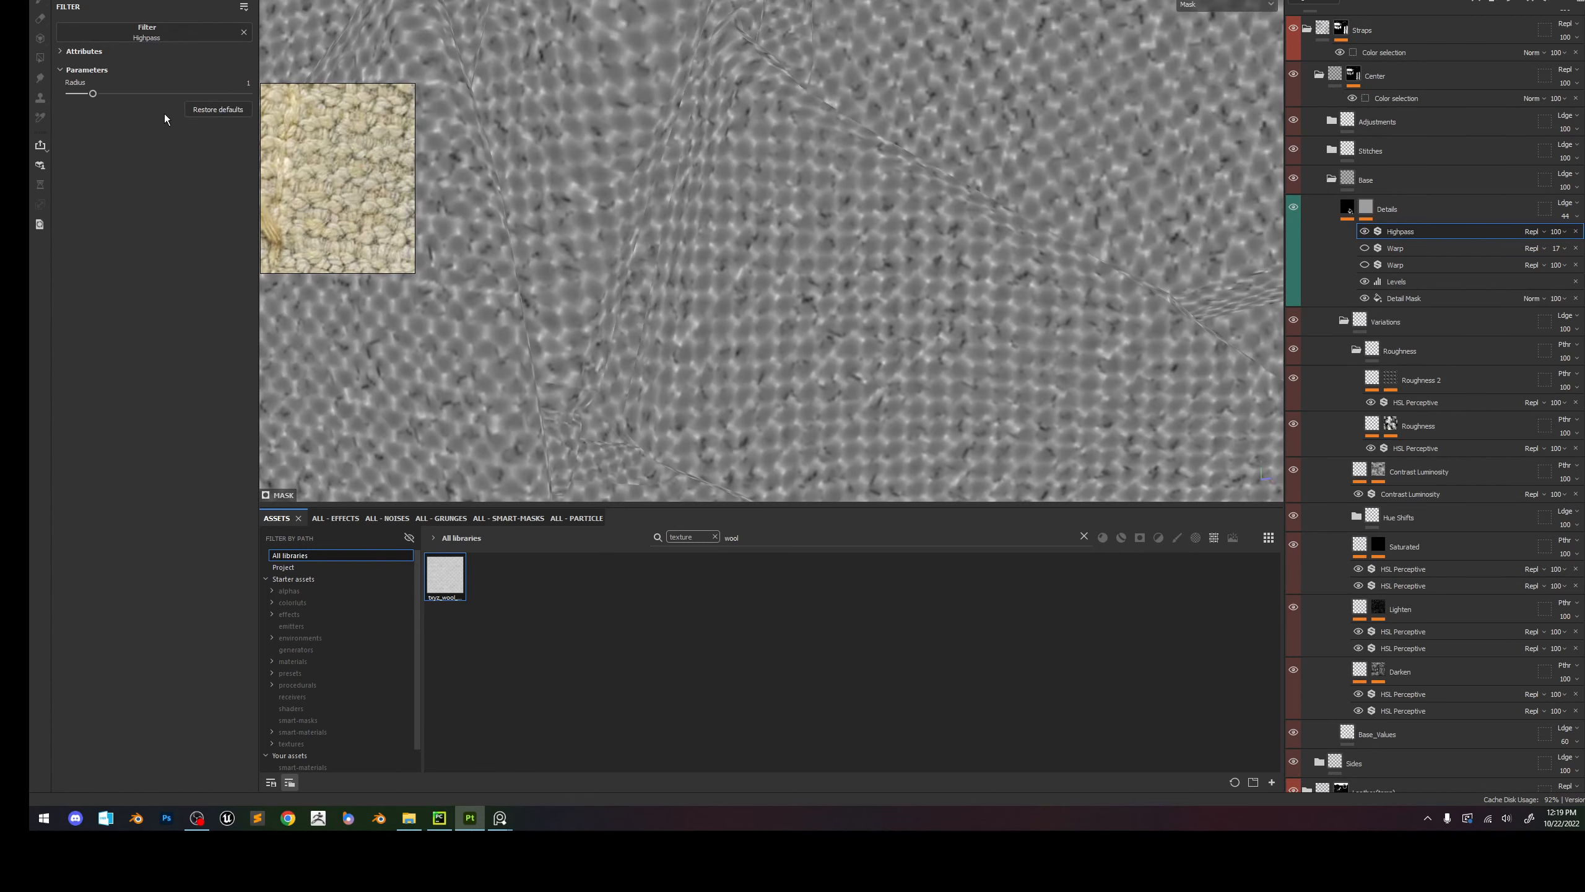
mouse_move(92, 93)
mouse_down()
mouse_move(68, 94)
mouse_move(73, 115)
mouse_up()
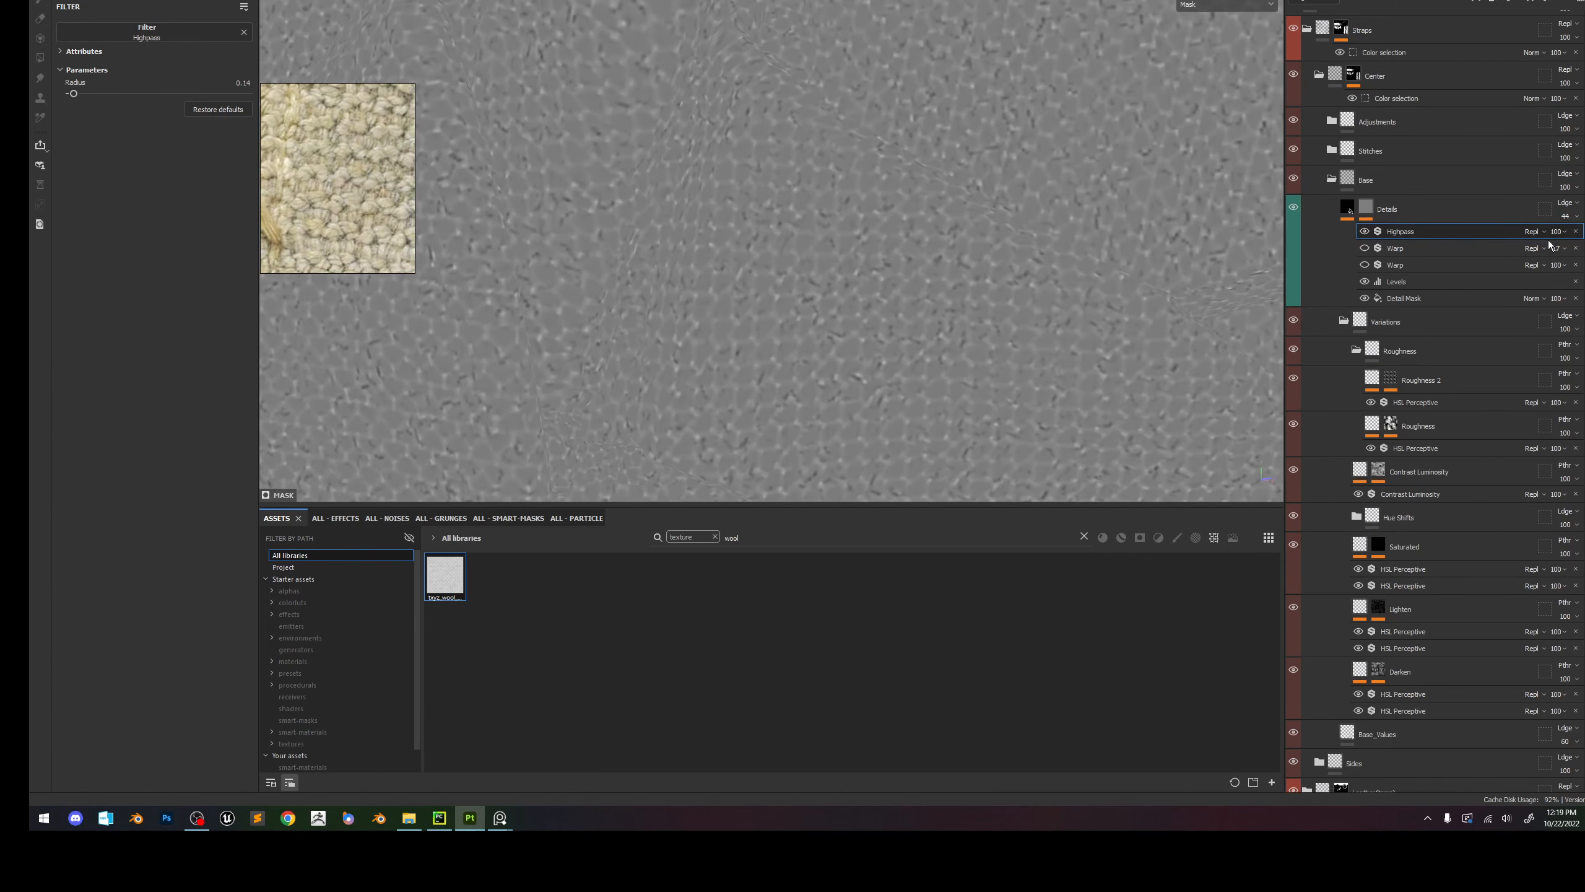
click(1575, 231)
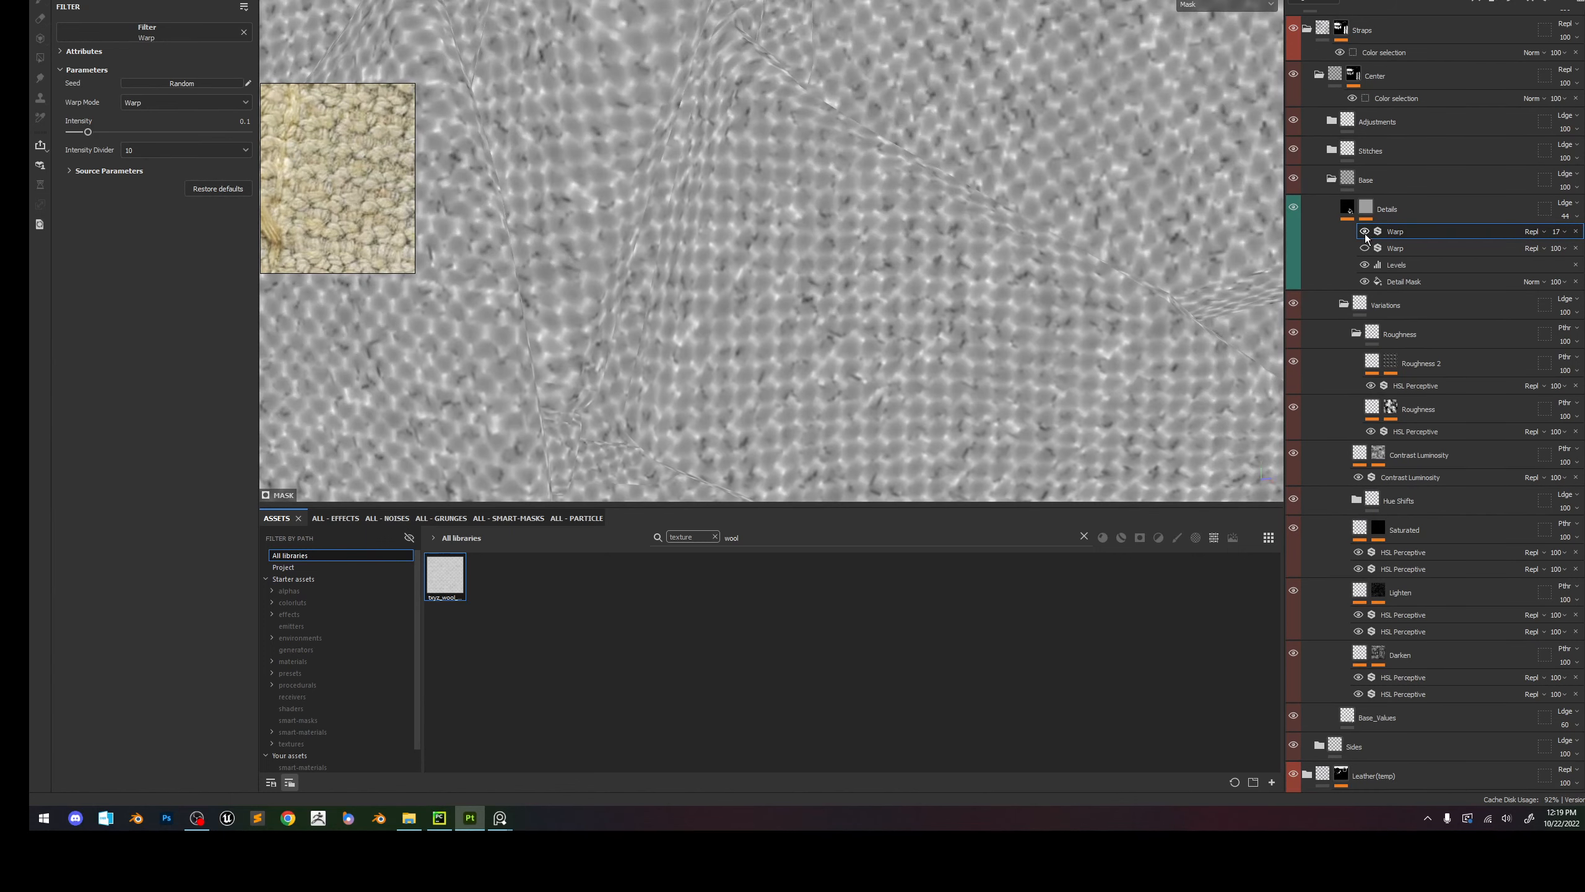
With both Warp filters hidden, strengthen the Details mask's contrast in Levels, using a dark input of about 0.58 and a light input of about 0.80.
drag(1365, 231, 1365, 248)
click(1393, 265)
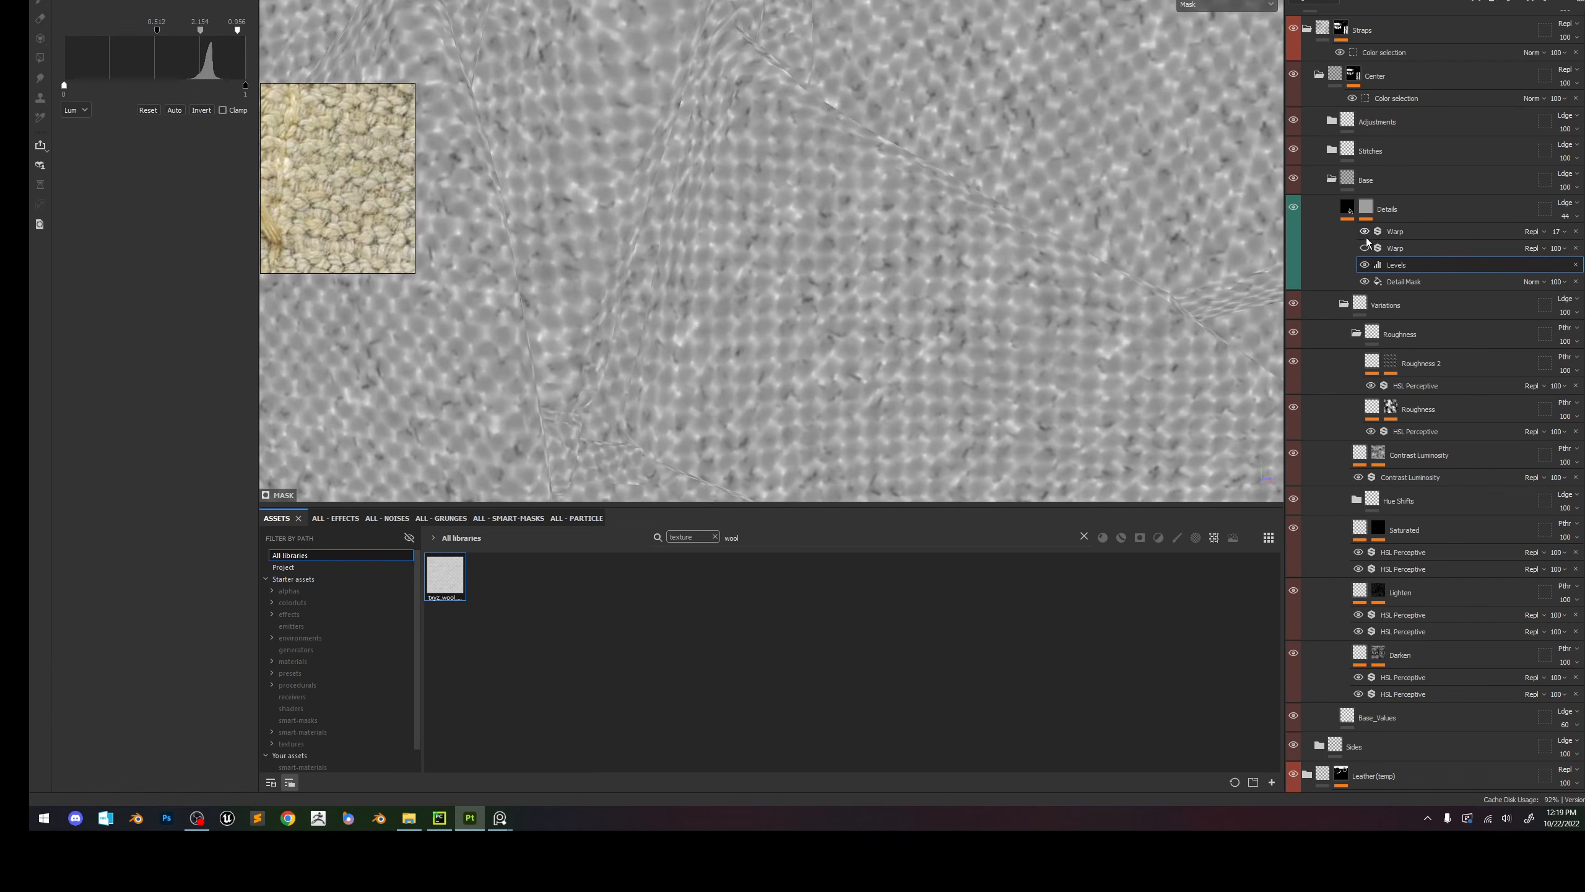
mouse_move(186, 34)
mouse_down()
mouse_move(212, 35)
mouse_move(199, 36)
mouse_up()
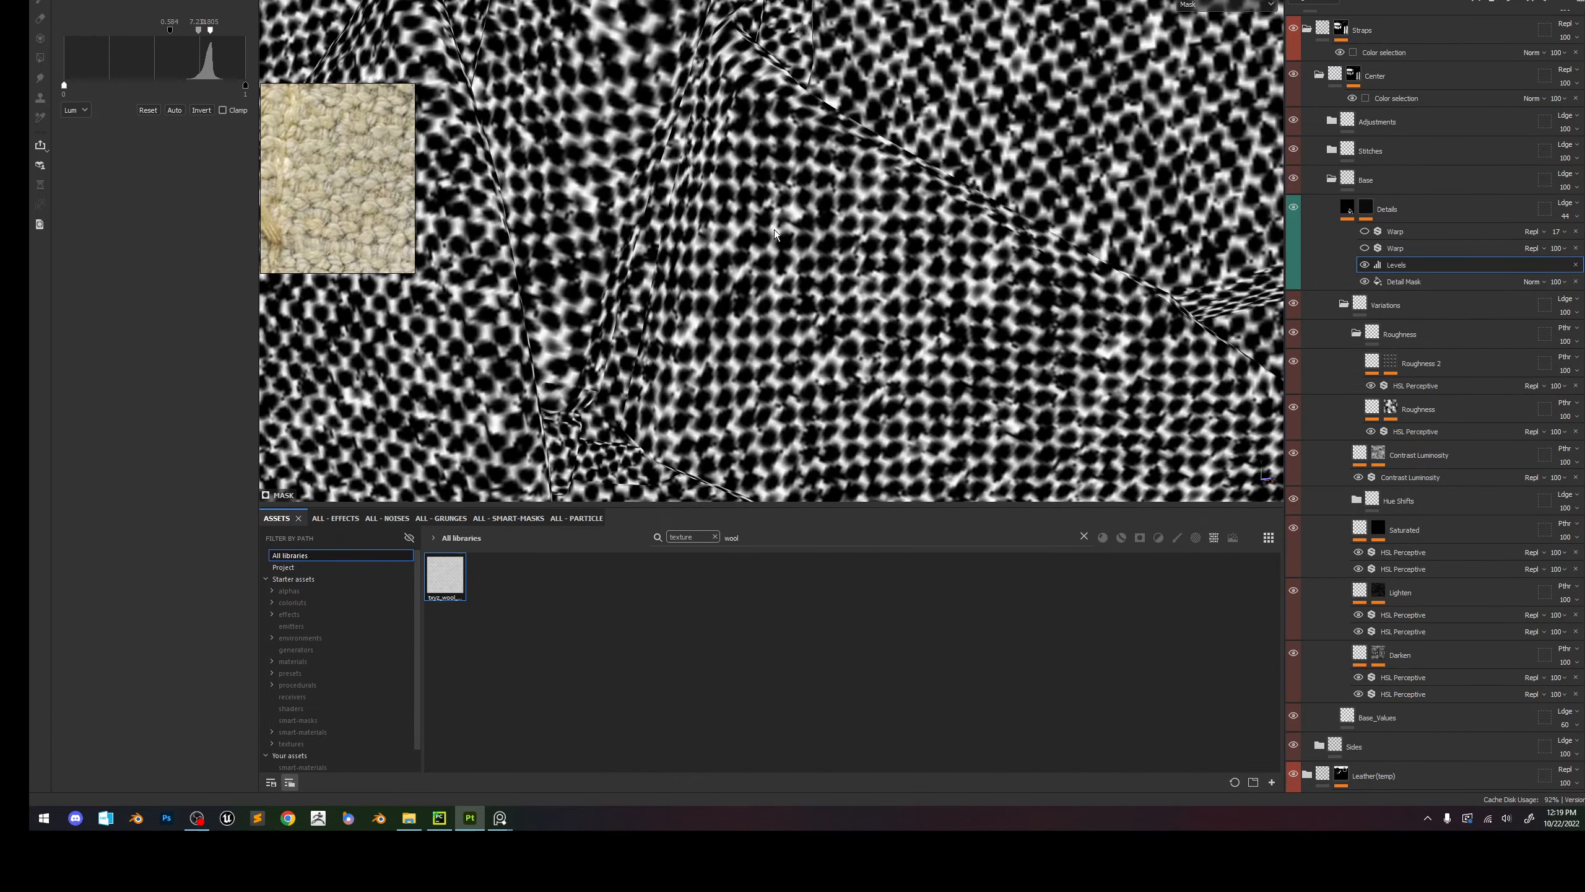
Return to the material view, re-enable both Warp filters and check the weave on the straps.
key(m)
alt+right_drag(947, 314, 718, 75)
alt+right_drag(911, 275, 831, 184)
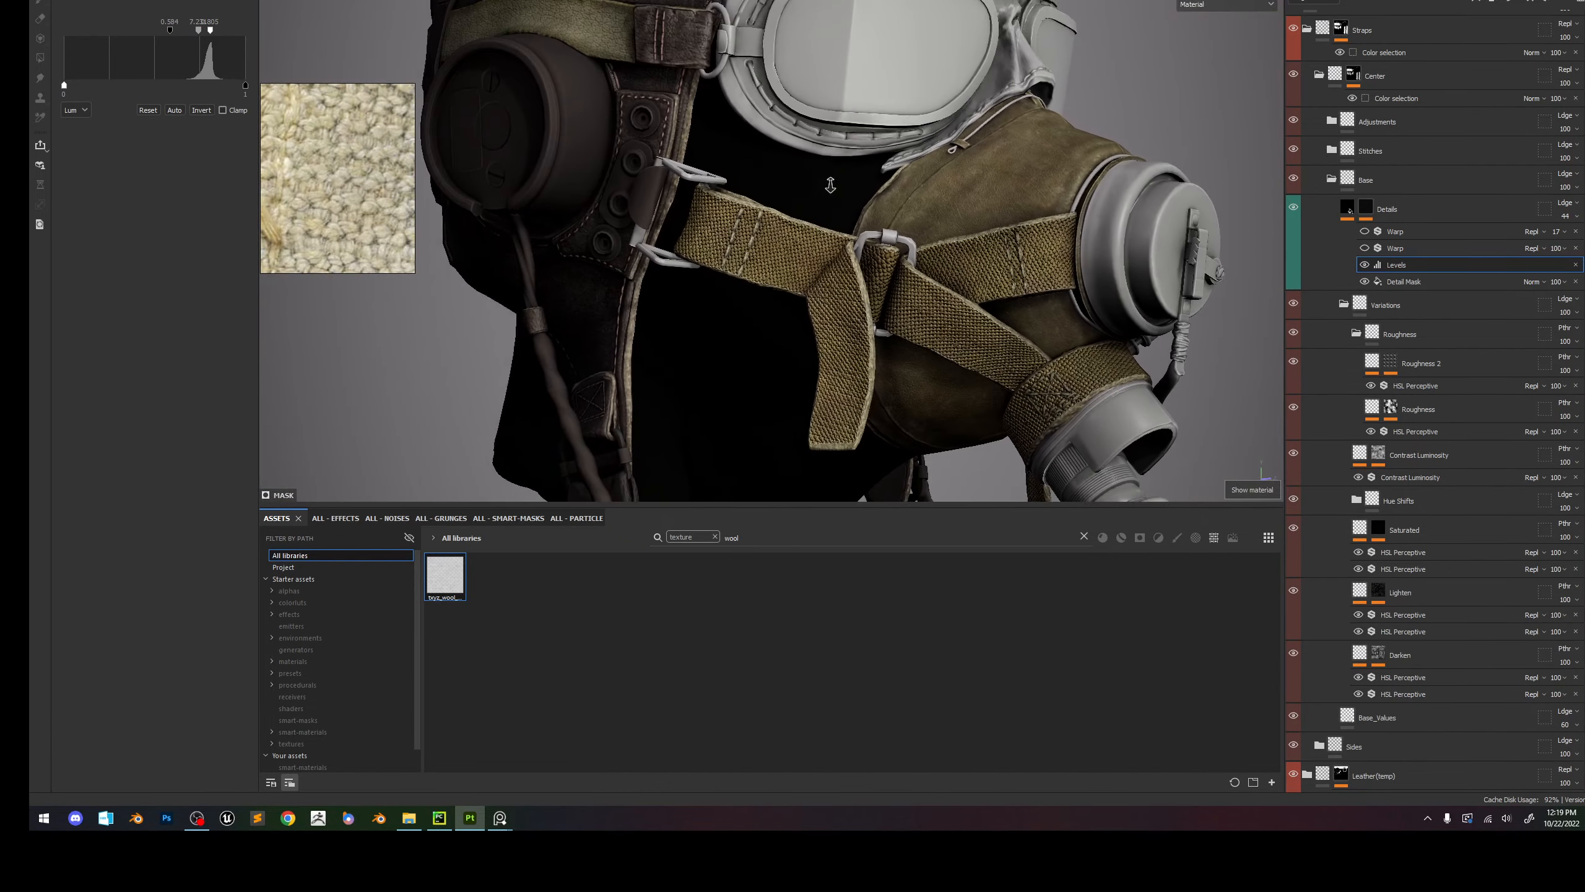
alt+drag(973, 275, 862, 252)
scroll(862, 252, up, 3)
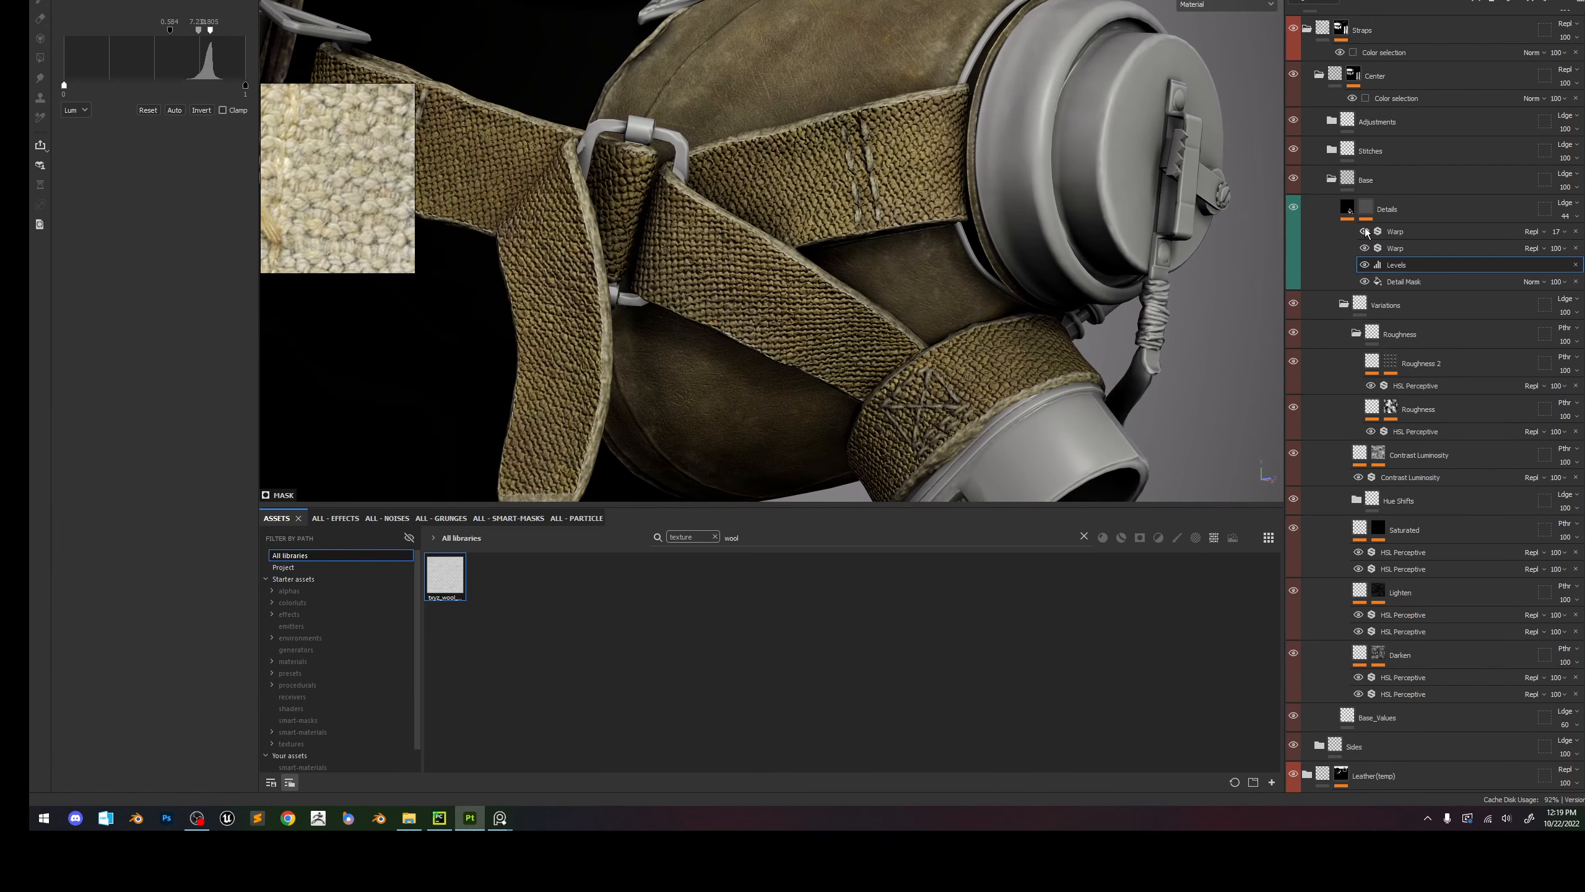
scroll(930, 281, up, 3)
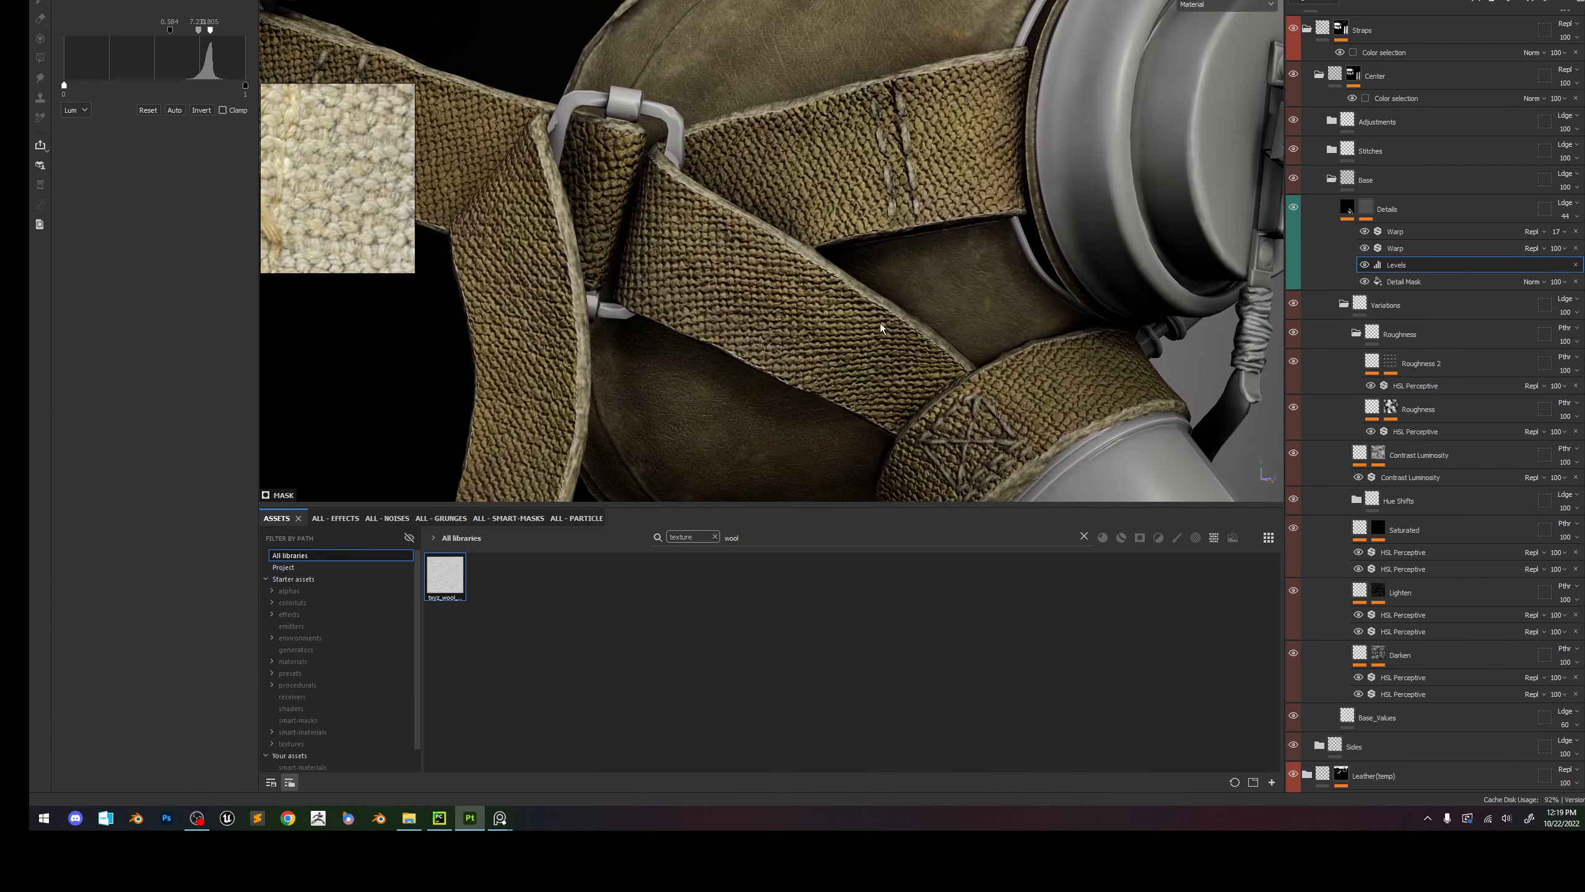
Set the Details layer's height to -0.2047 and check the strap weave from near and far.
click(1407, 213)
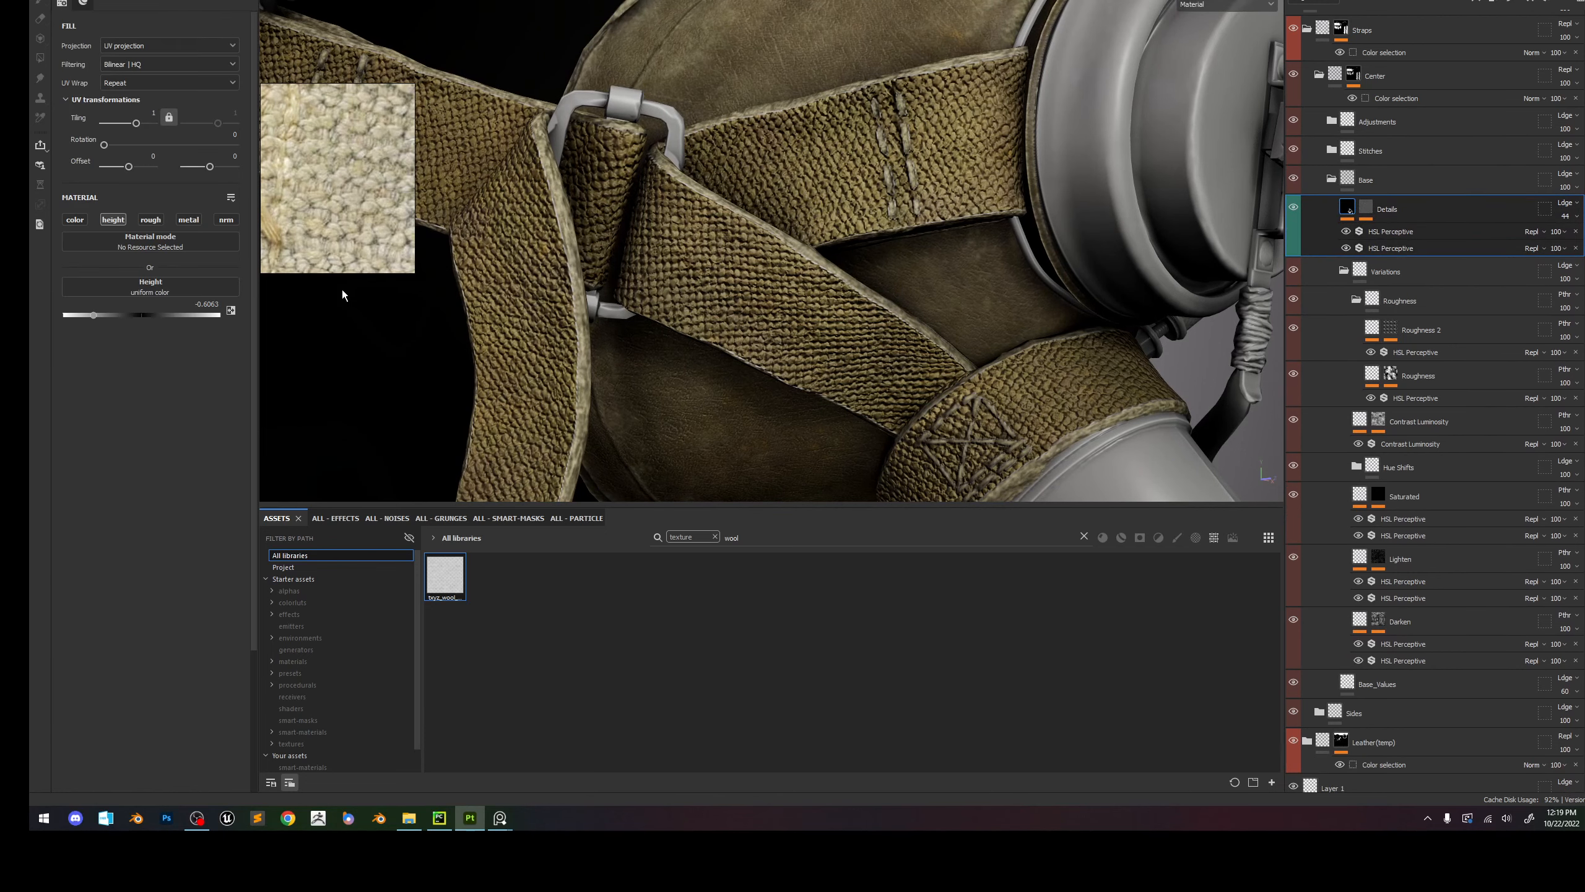
drag(107, 312, 130, 315)
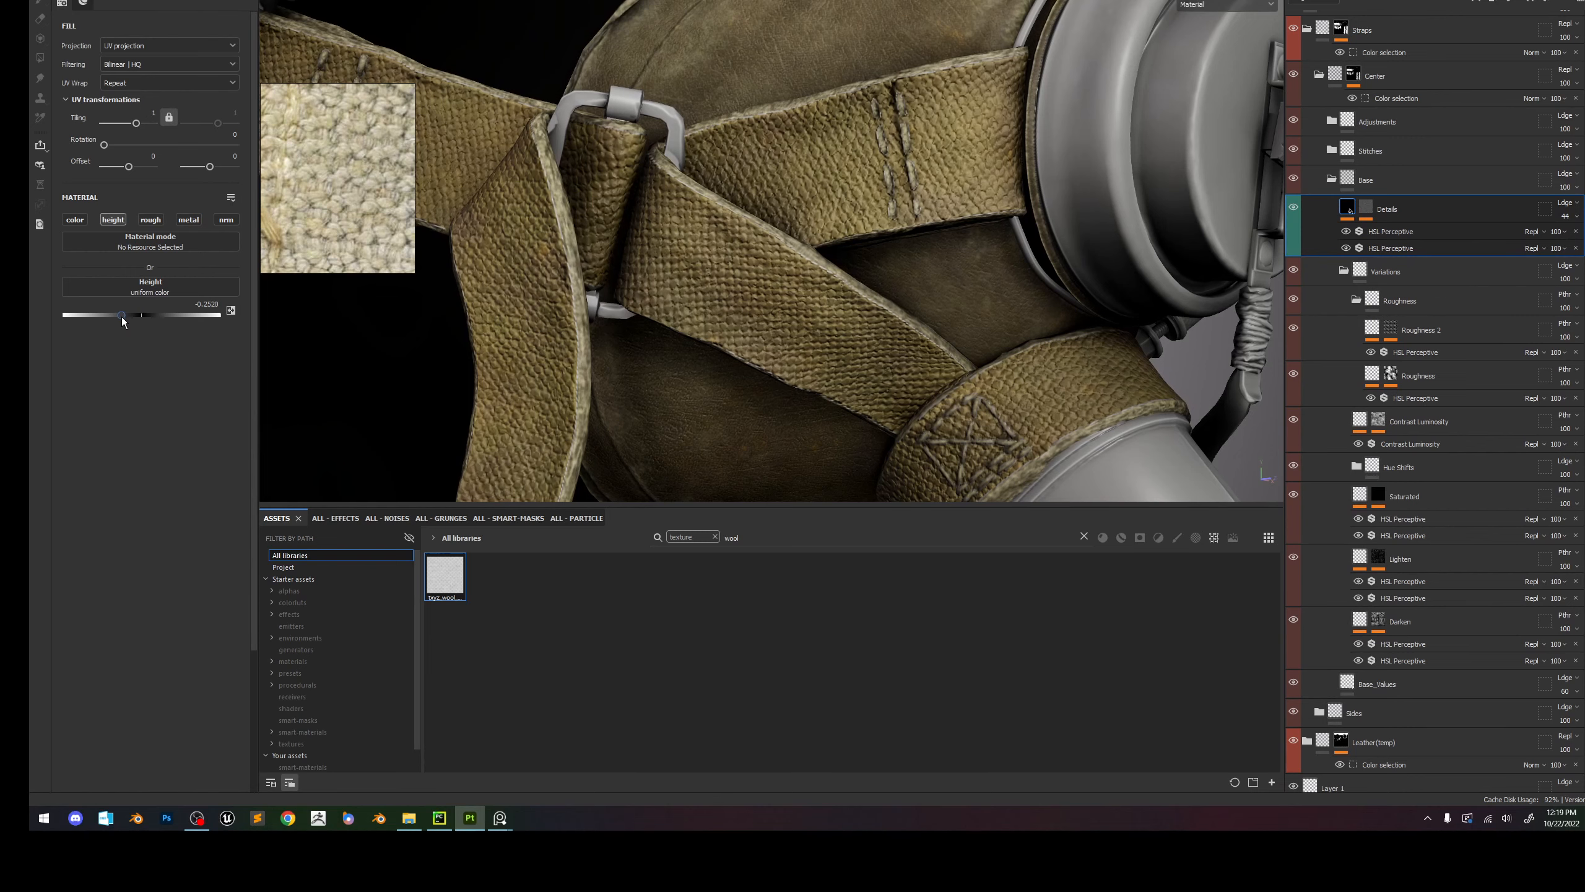
drag(123, 317, 125, 317)
scroll(836, 266, down, 8)
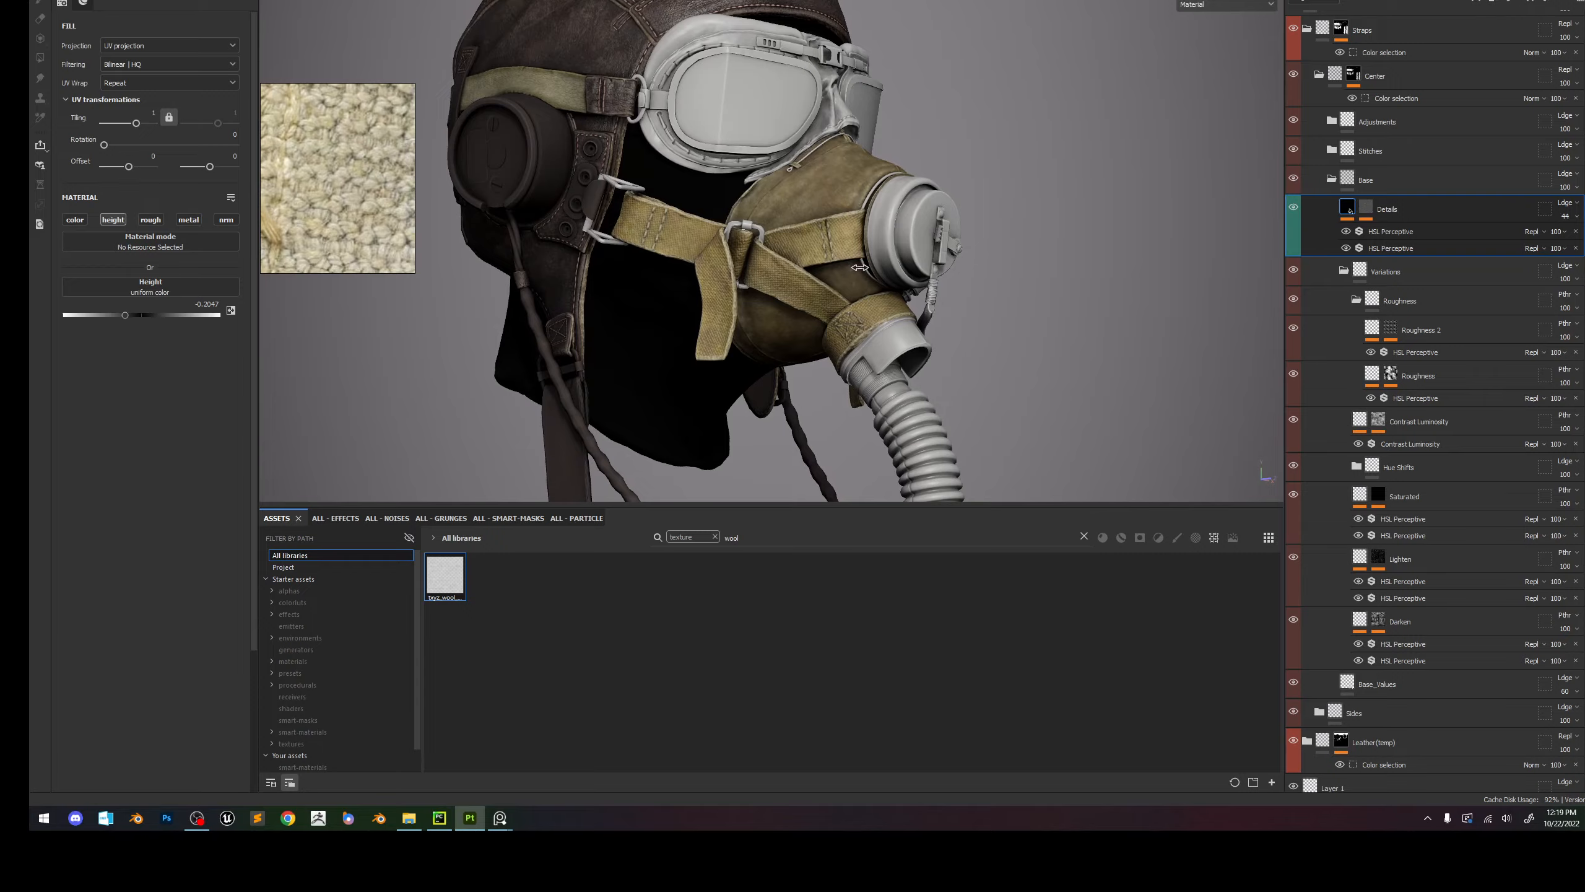
scroll(810, 295, up, 10)
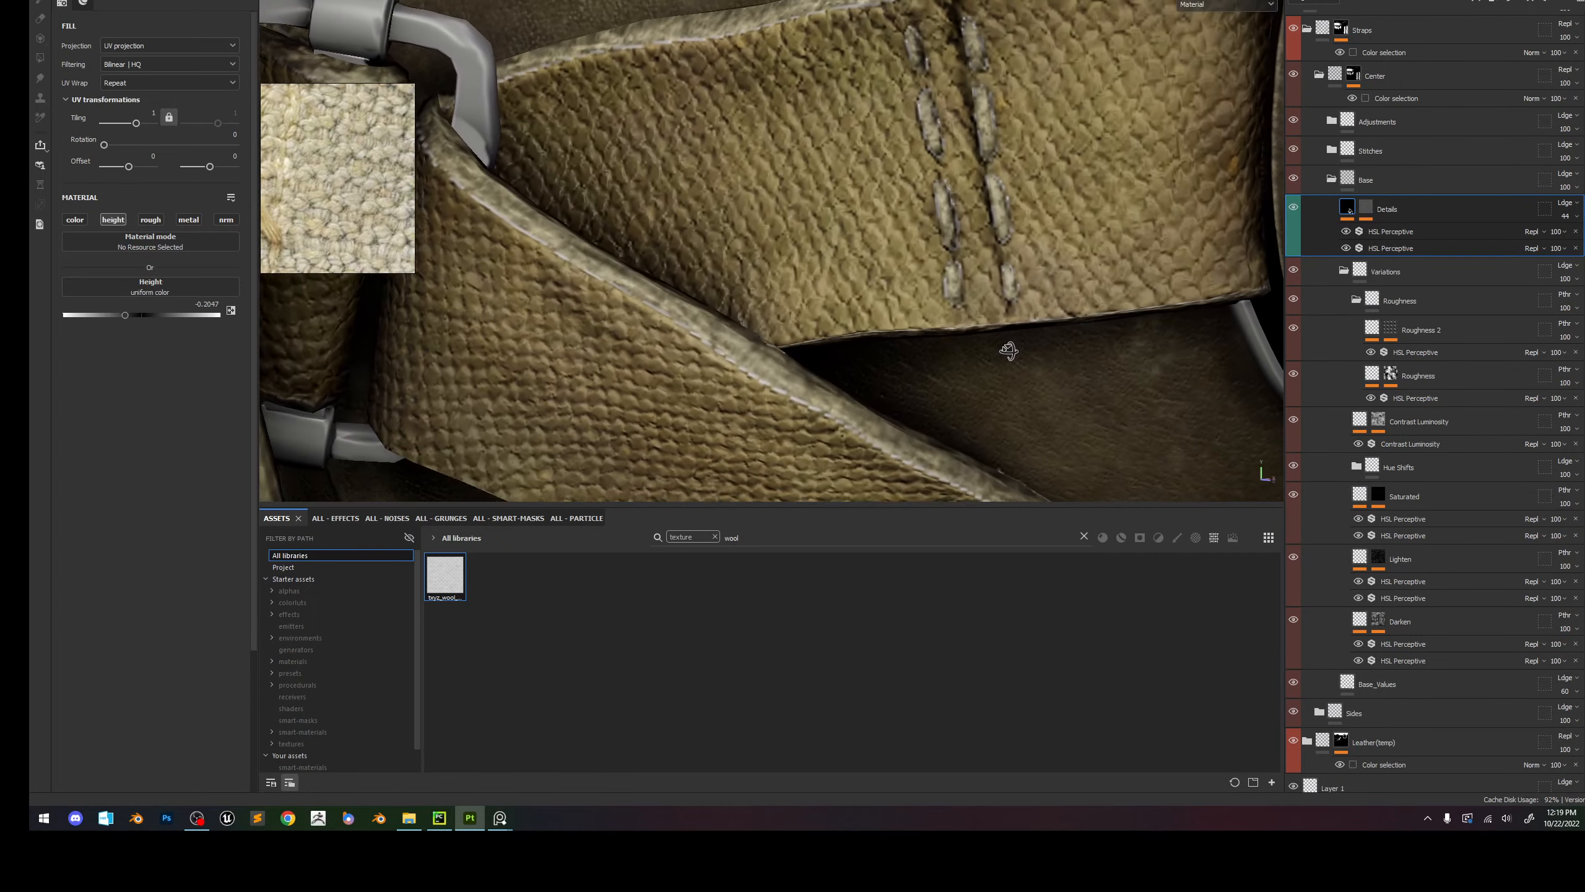
scroll(1002, 351, down, 2)
scroll(971, 340, down, 6)
scroll(971, 340, up, 7)
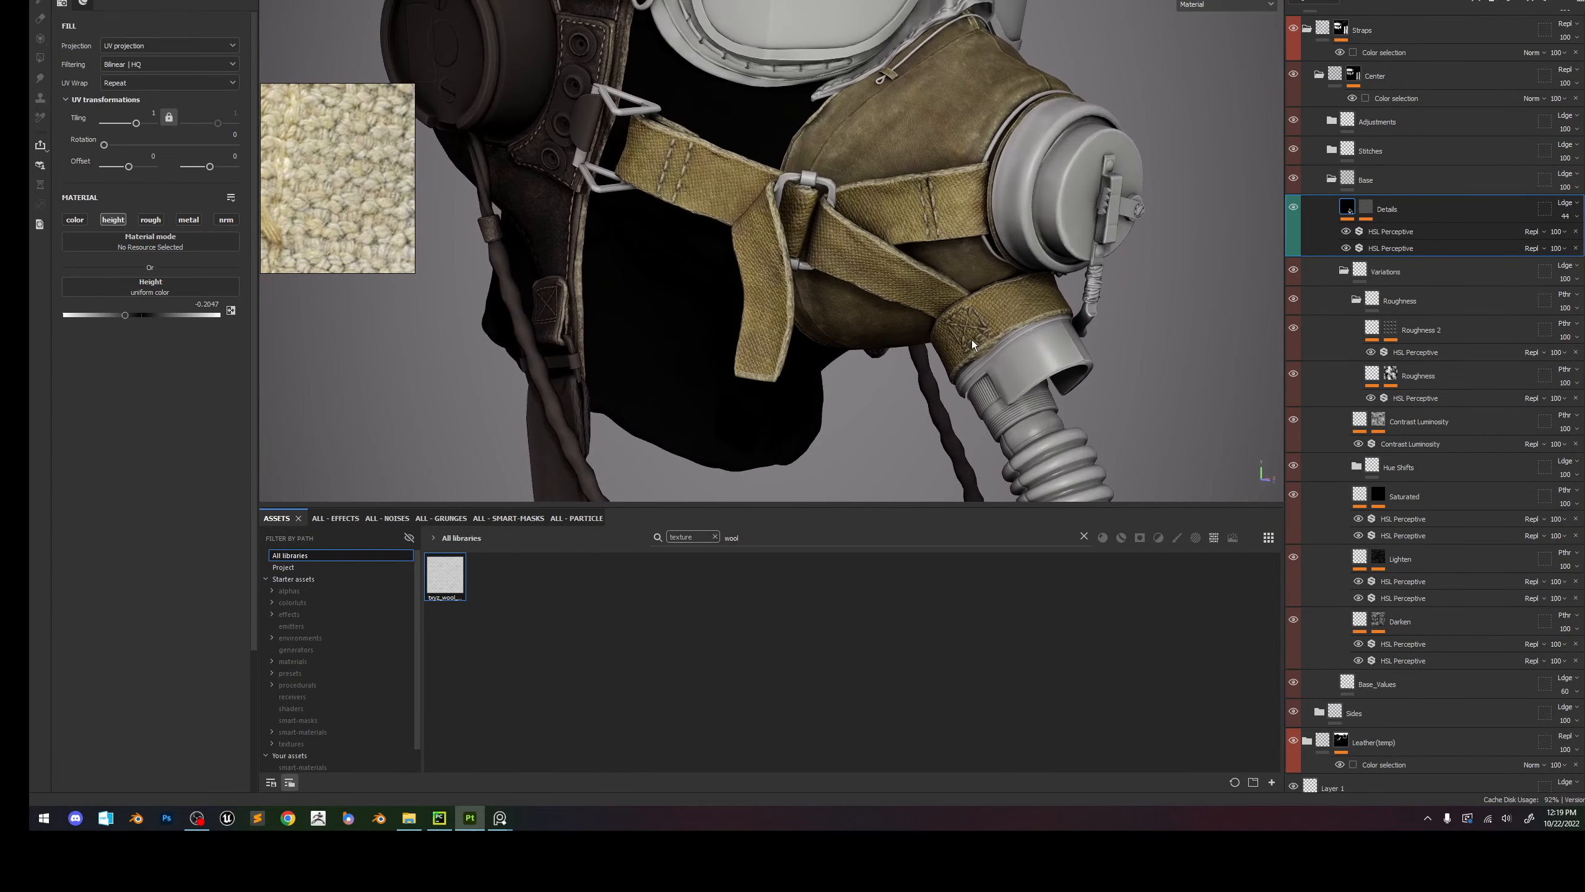
scroll(821, 218, up, 2)
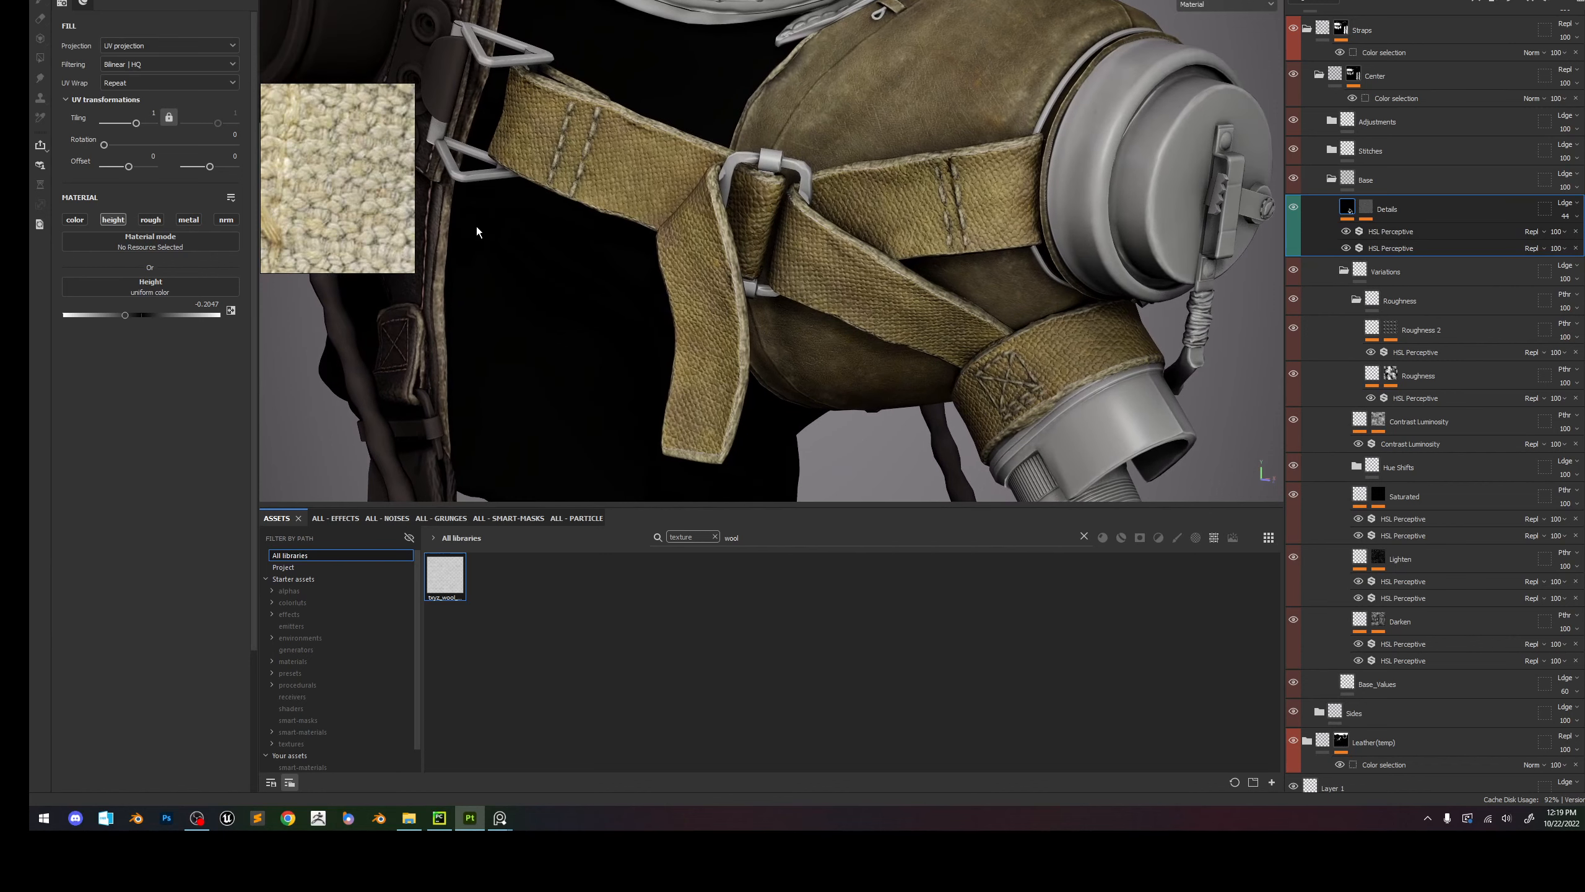
Delete the Sides folder and collapse the Variations and Base folders.
click(1342, 271)
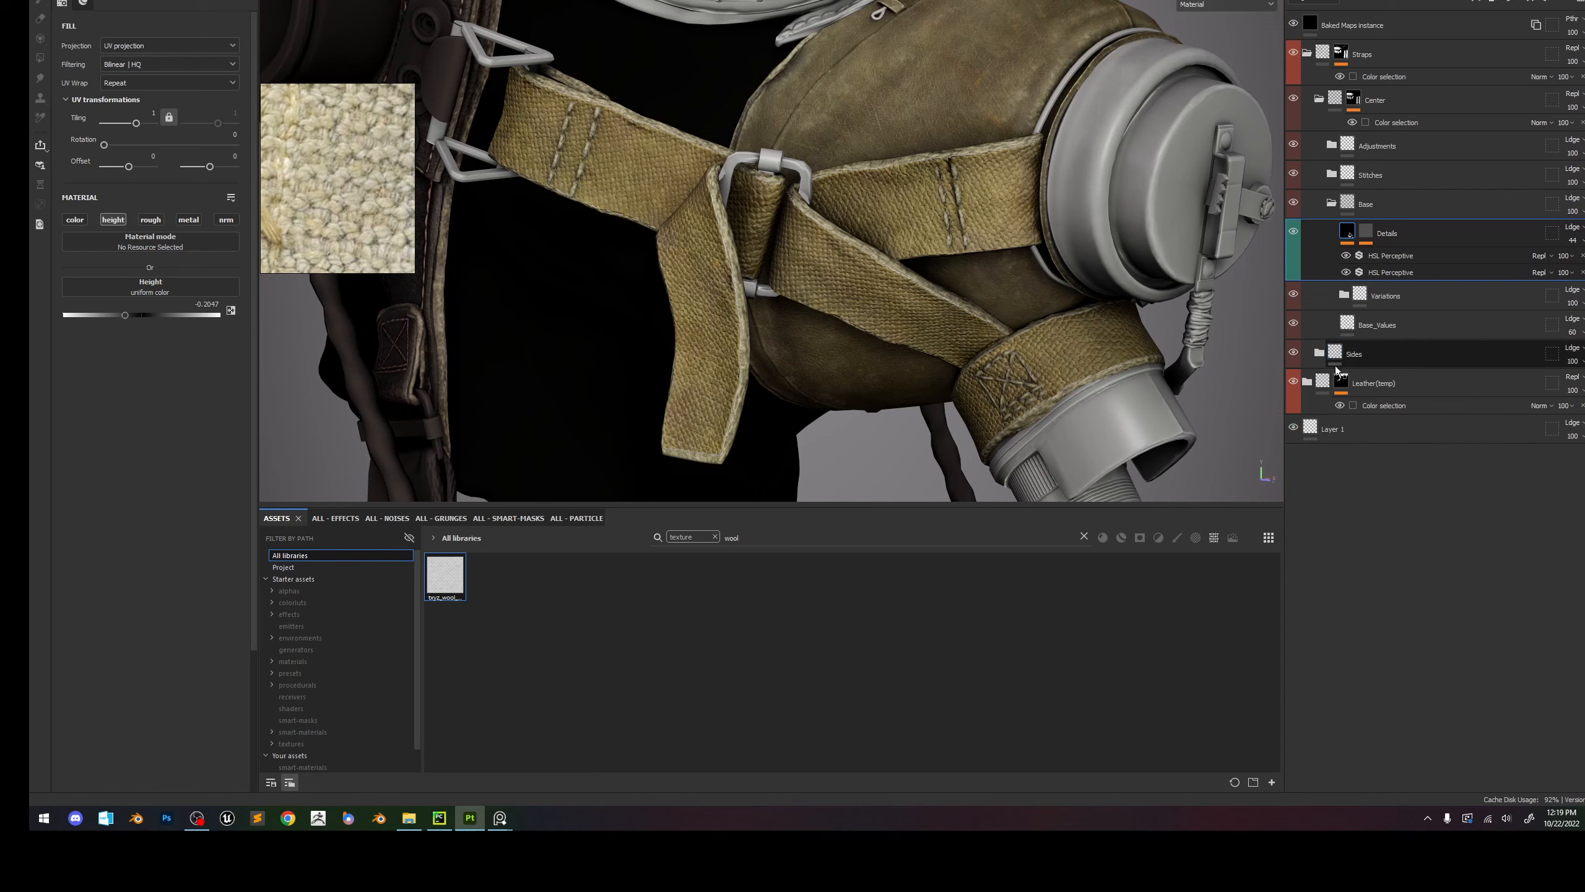
click(1370, 354)
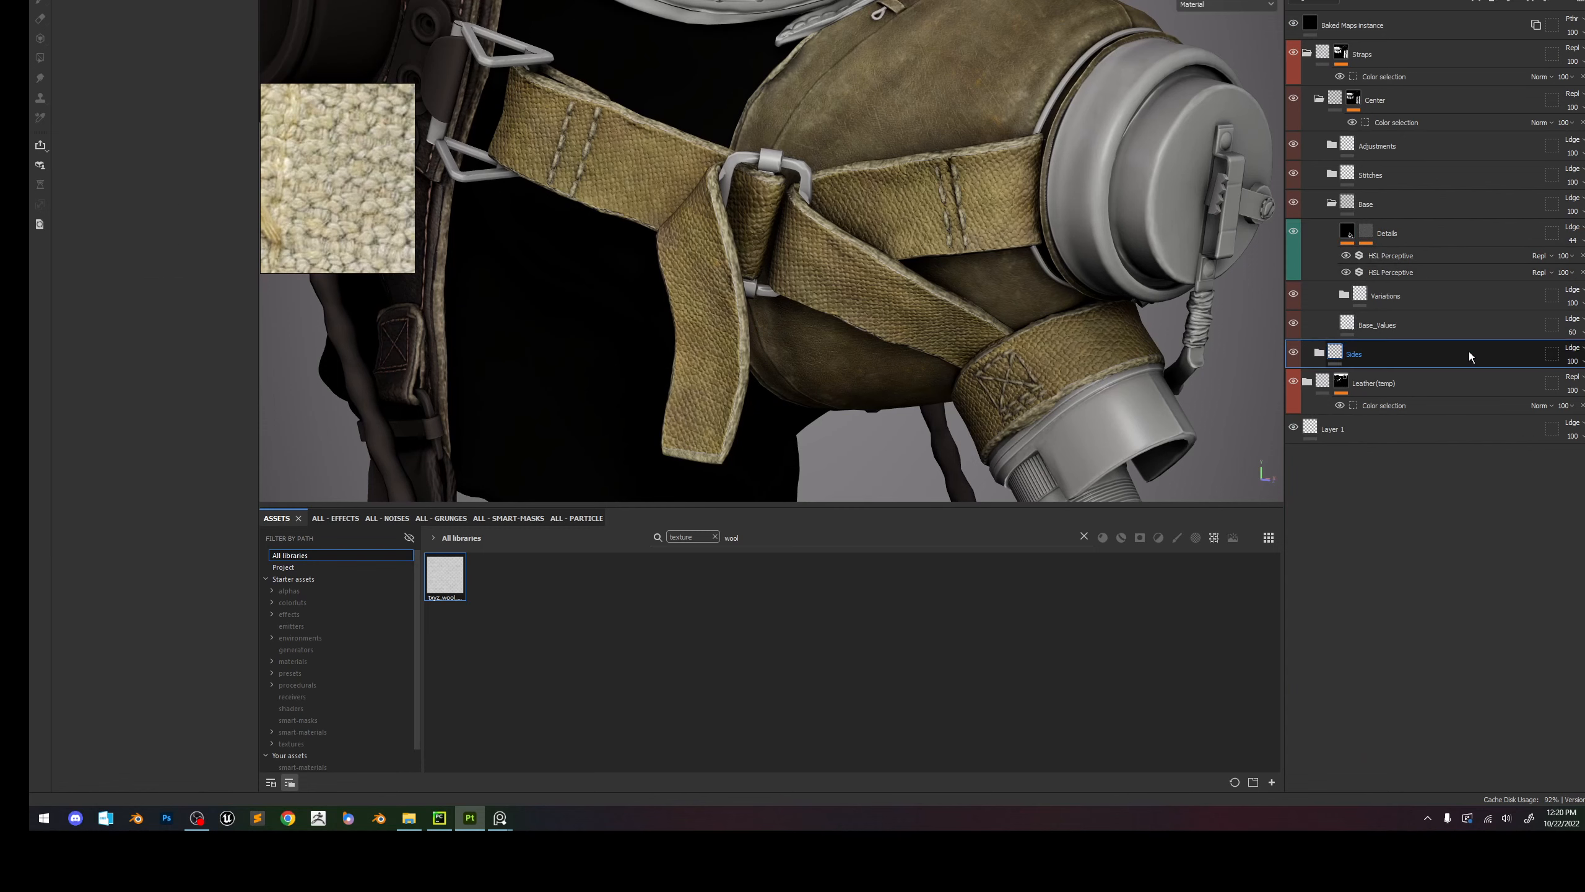
key(Delete)
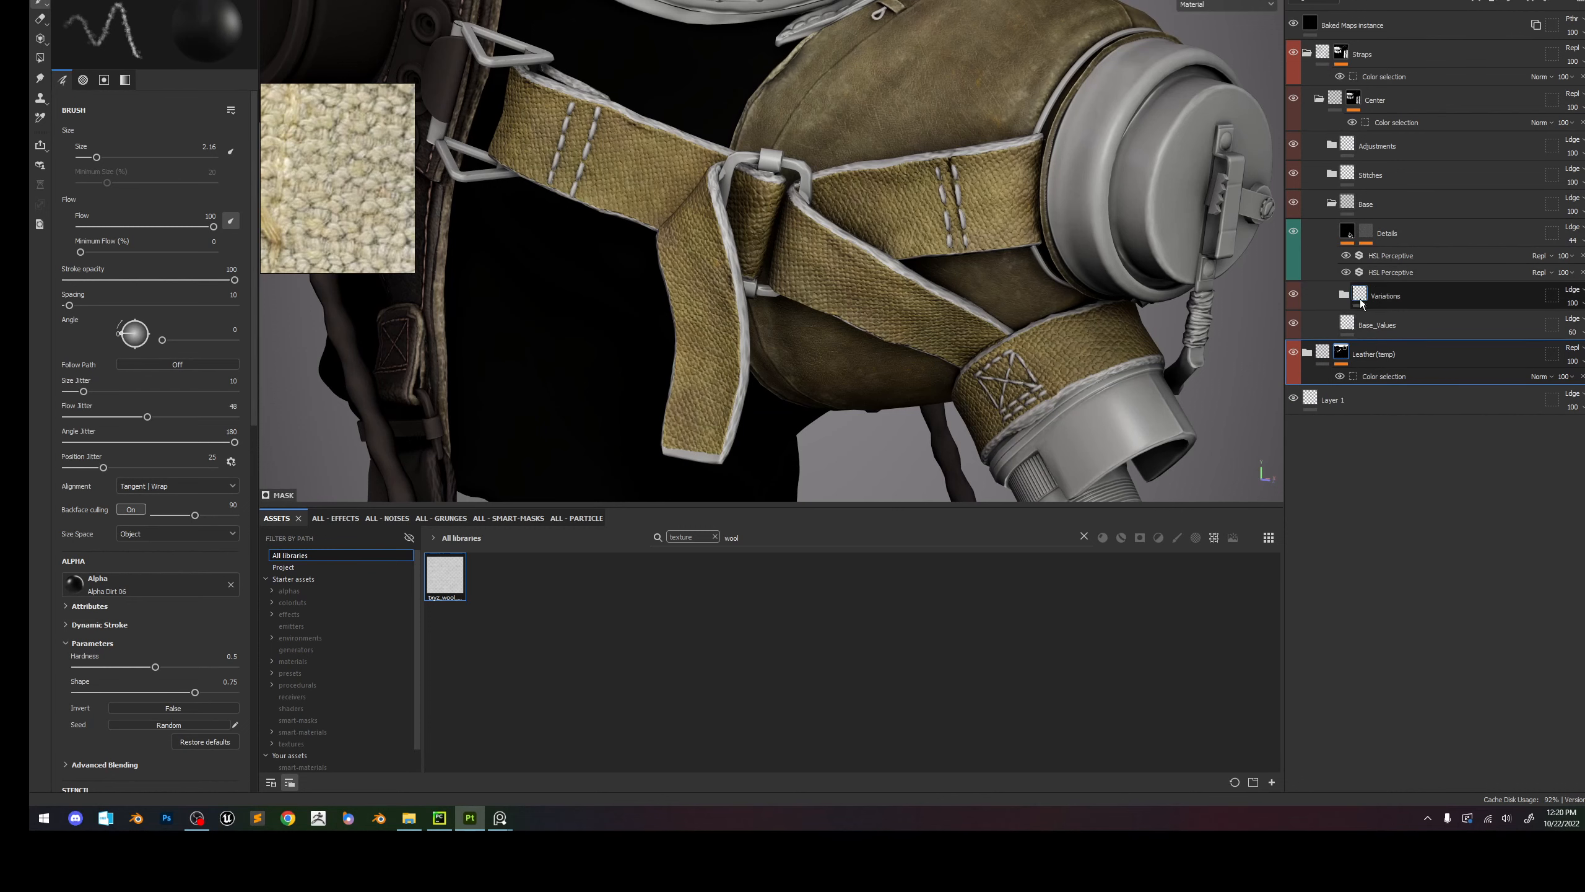
click(1330, 205)
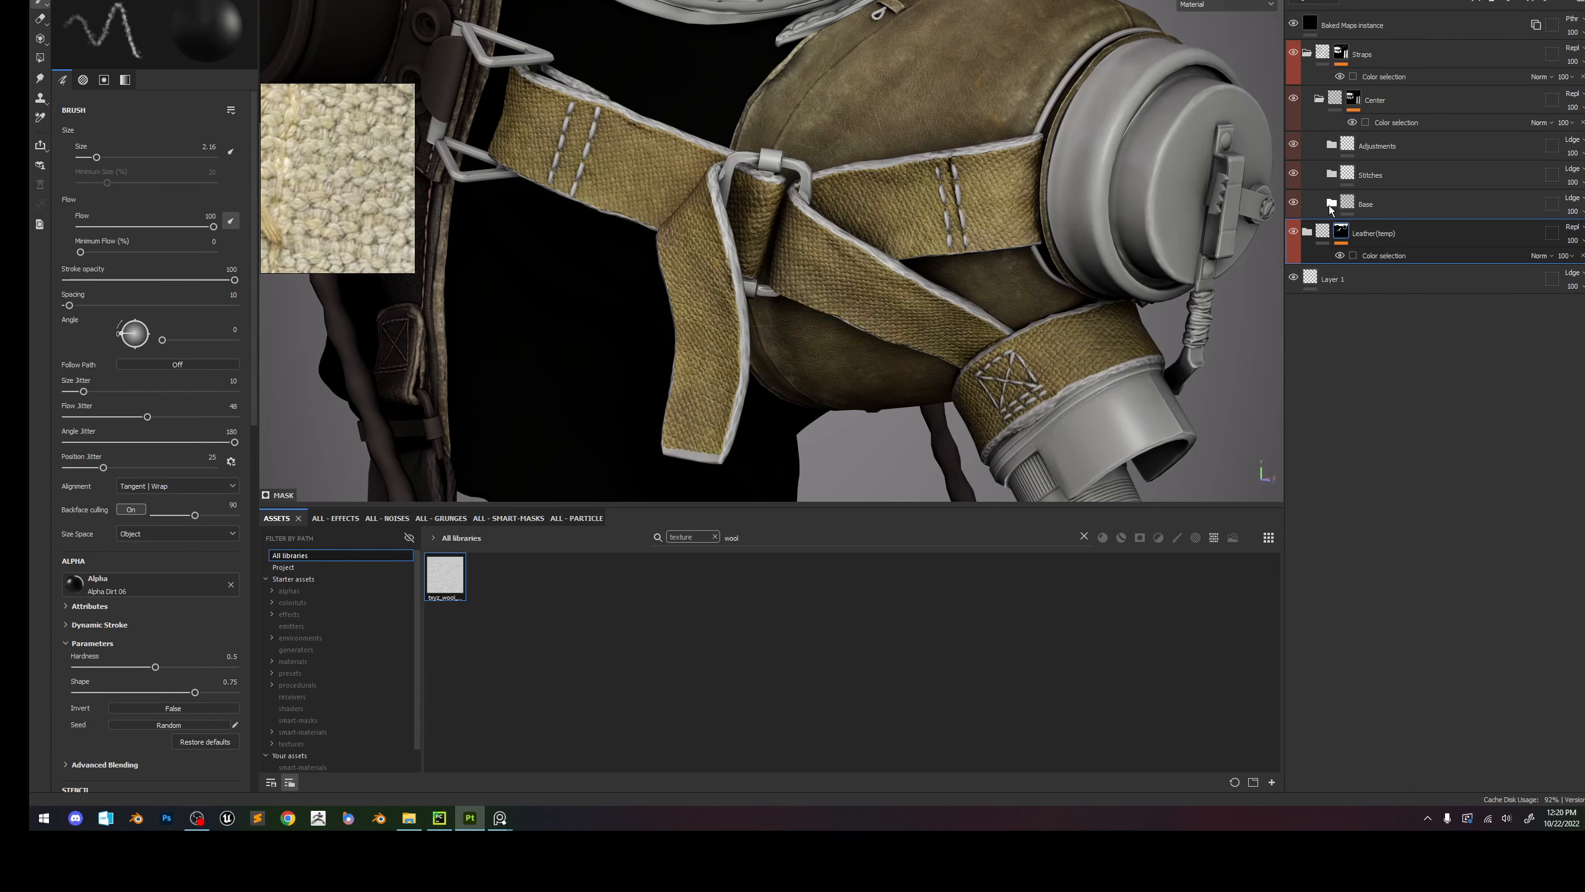
Duplicate the Base folder and place the copy directly below it inside the Center folder.
click(1386, 210)
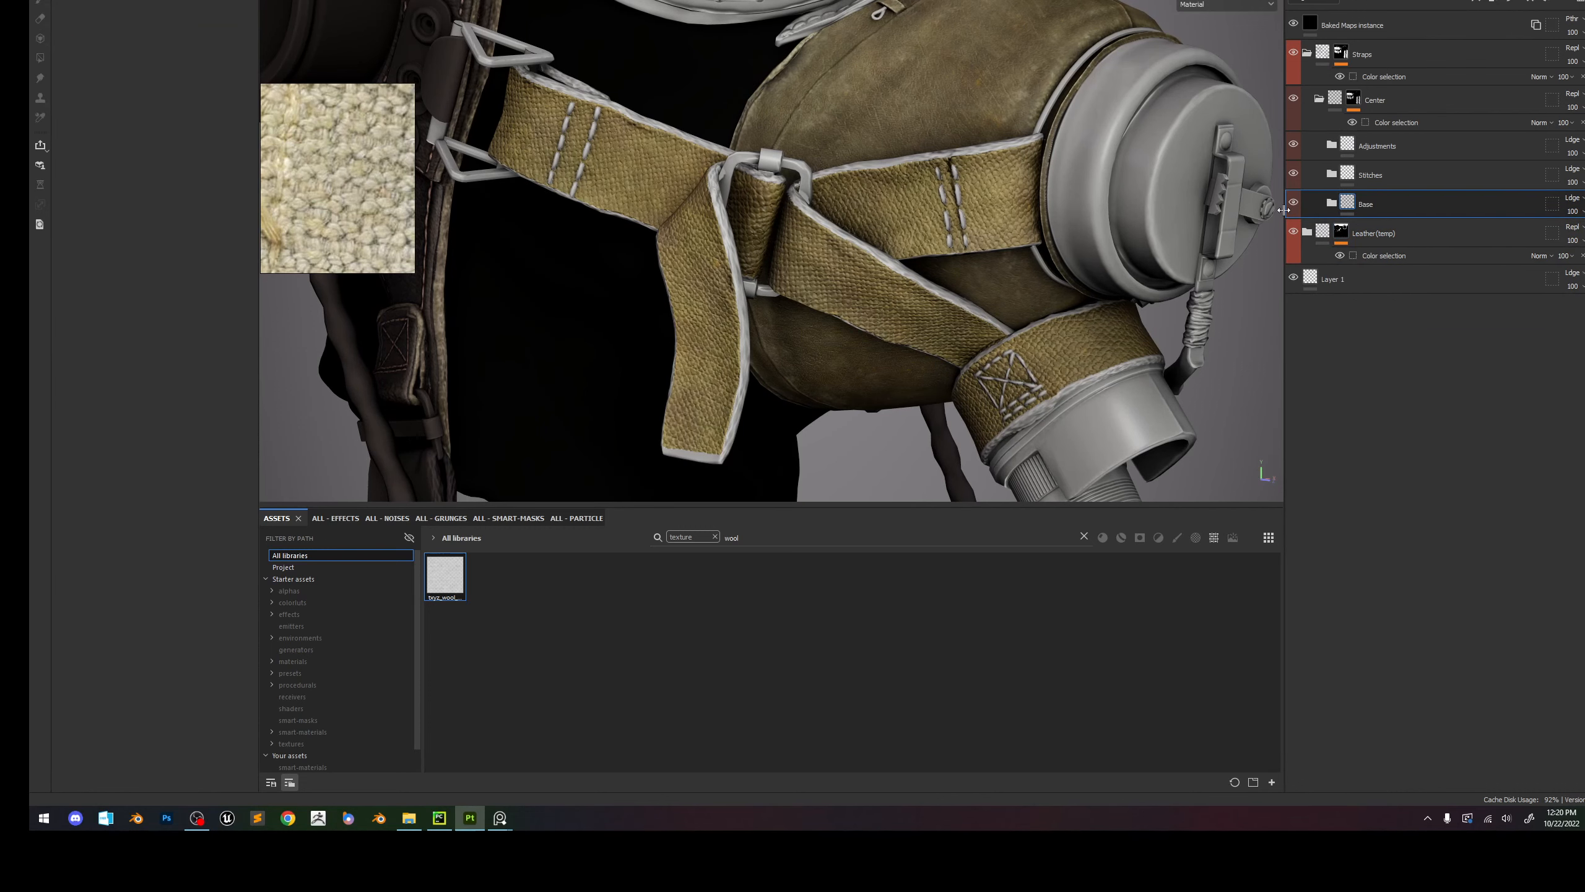
key(ctrl+d)
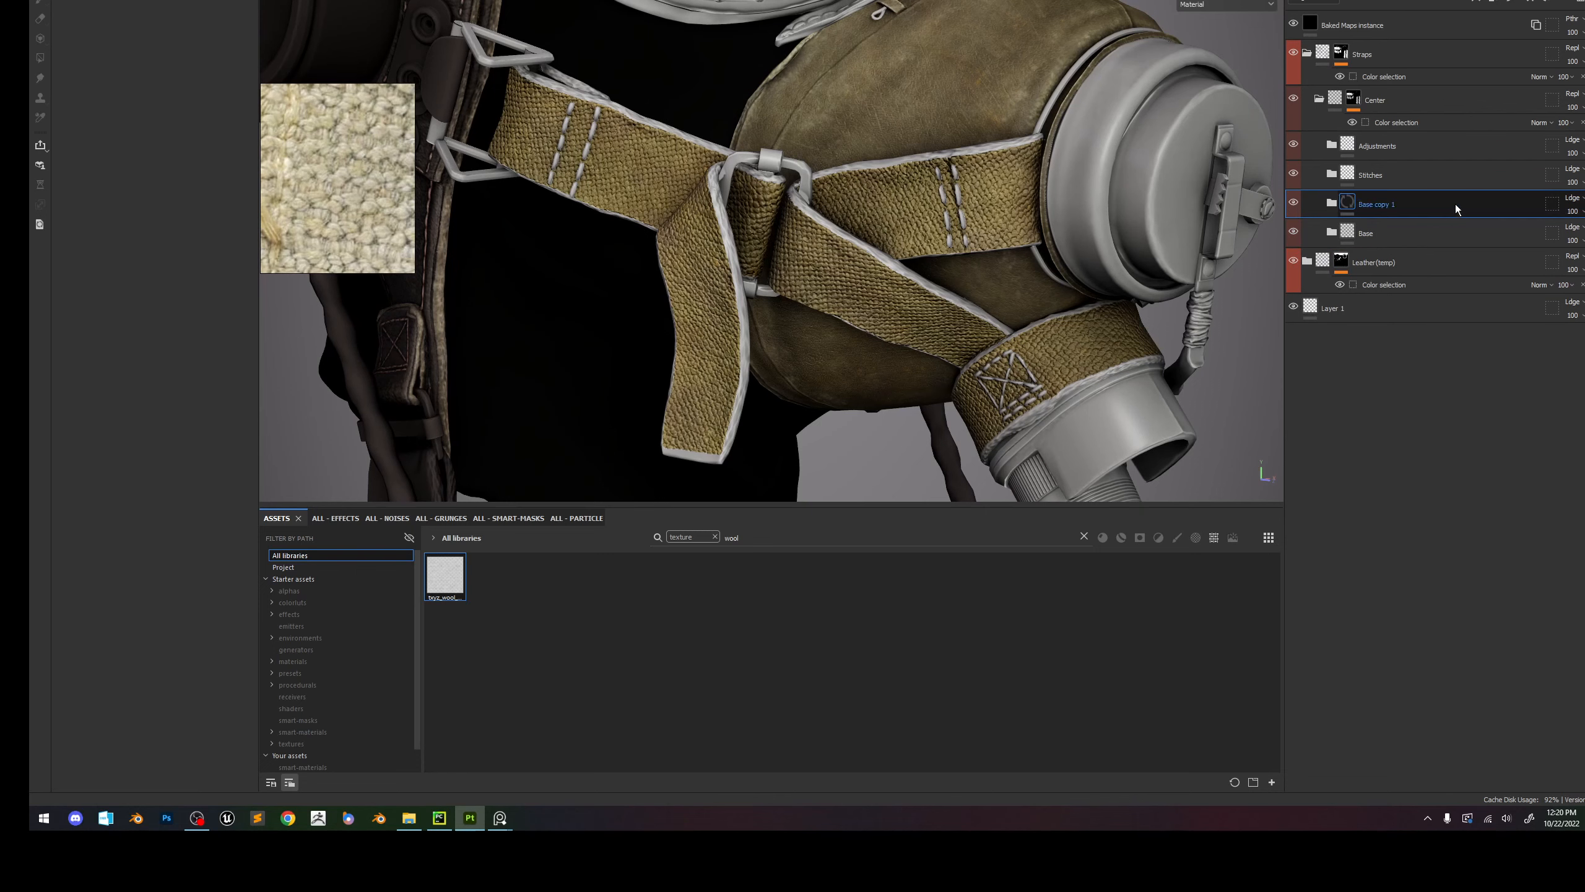
drag(1390, 206, 1395, 247)
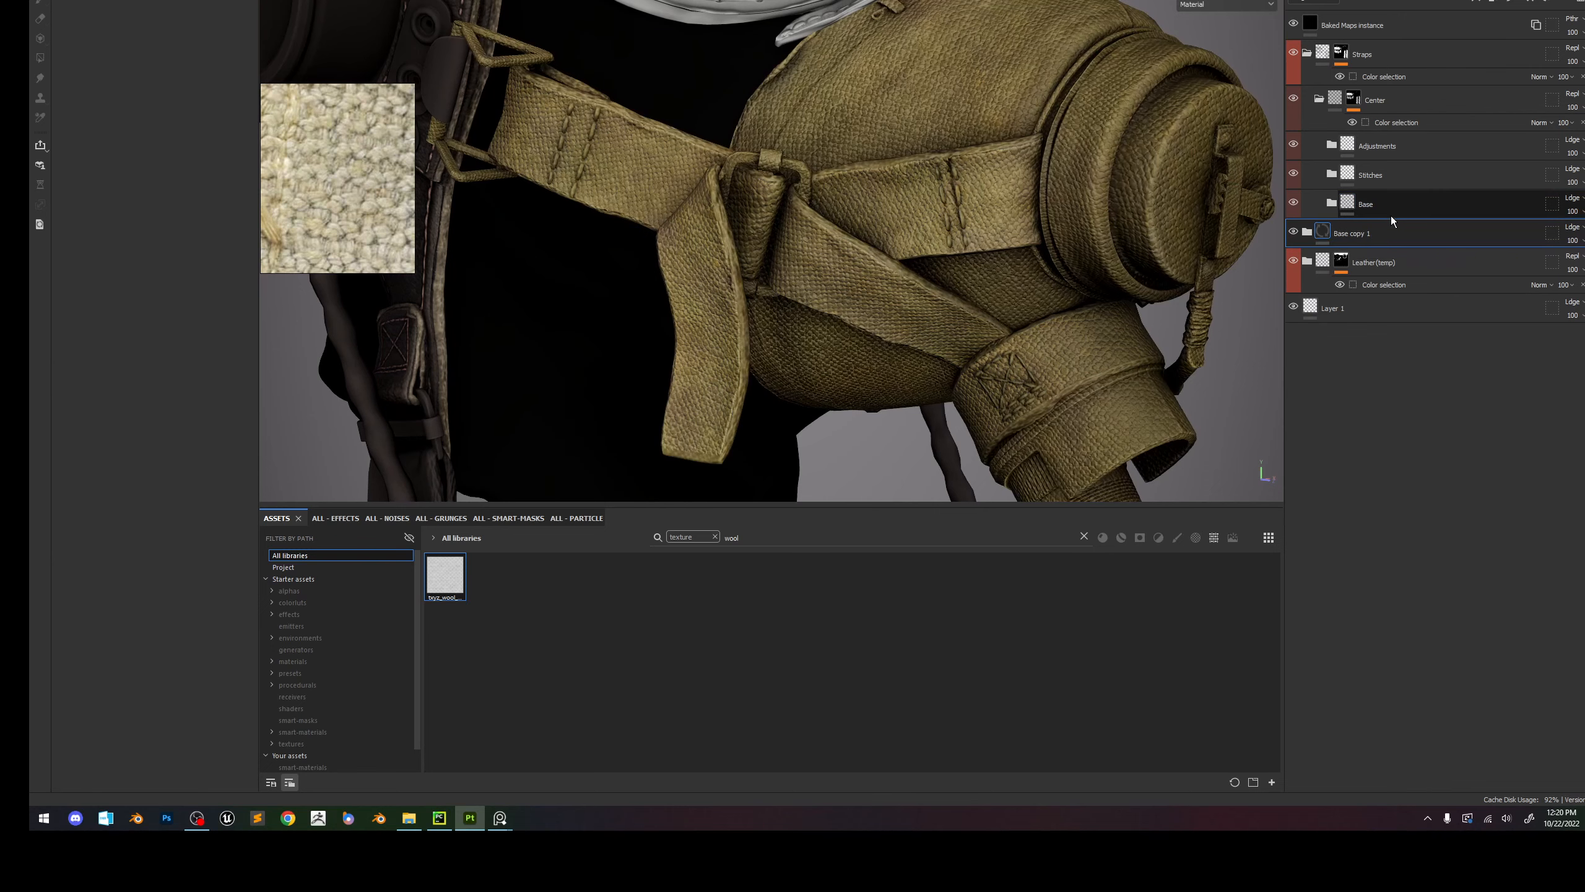
mouse_move(1375, 218)
mouse_down()
mouse_move(1404, 243)
mouse_move(1389, 232)
mouse_up()
Rename the copied Base folder as Sides.
double_click(1386, 232)
text(S)
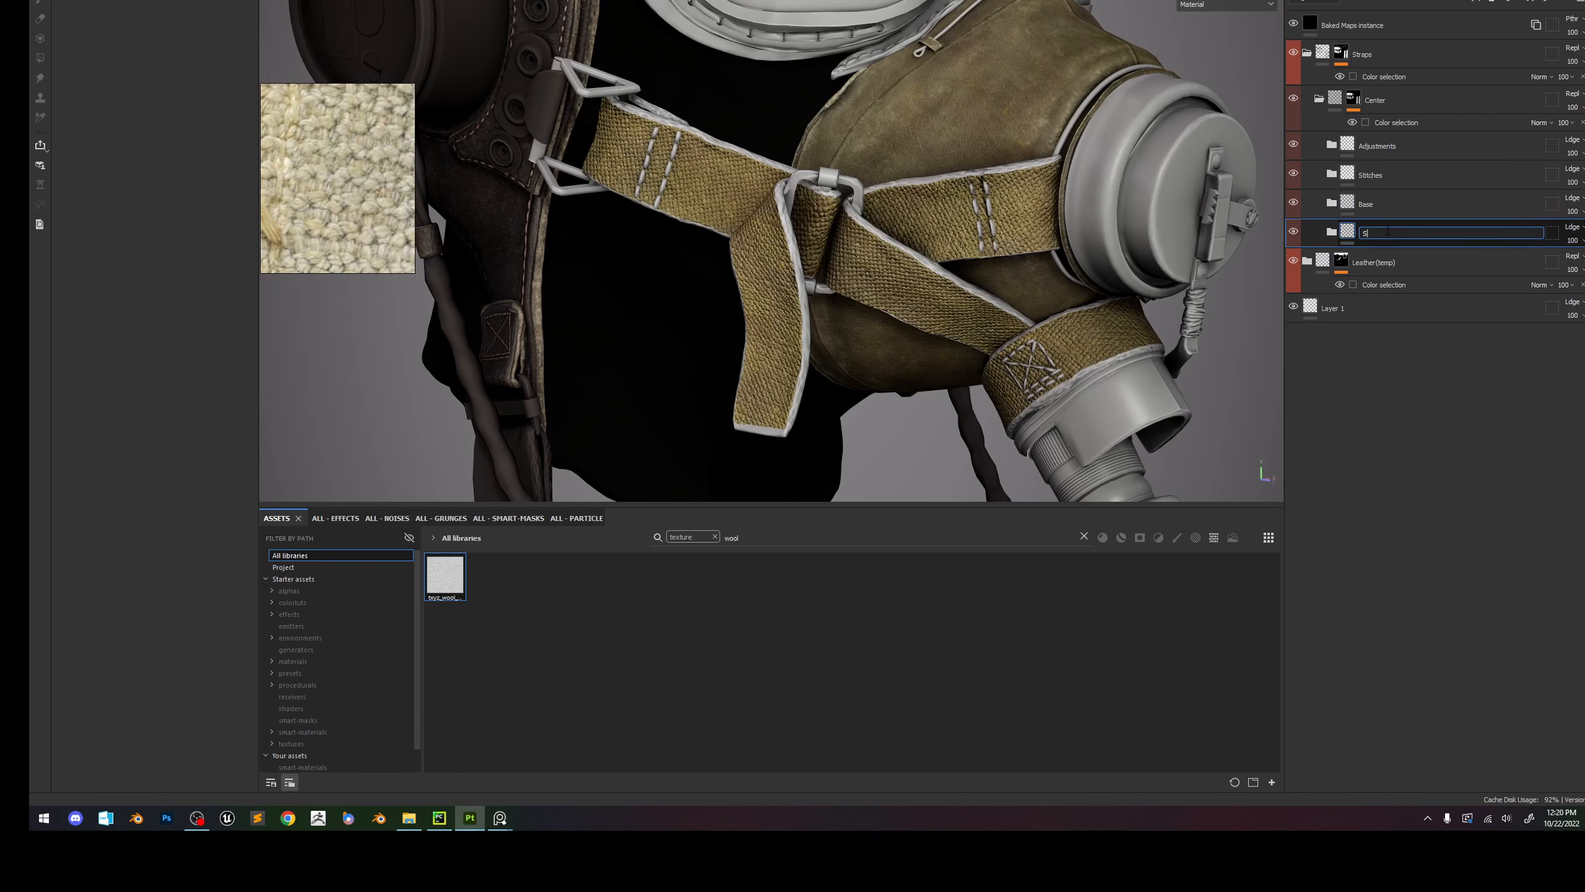
text(ides)
key(Return)
Look into the Sides copy inside the Center folder and delete it.
click(1331, 232)
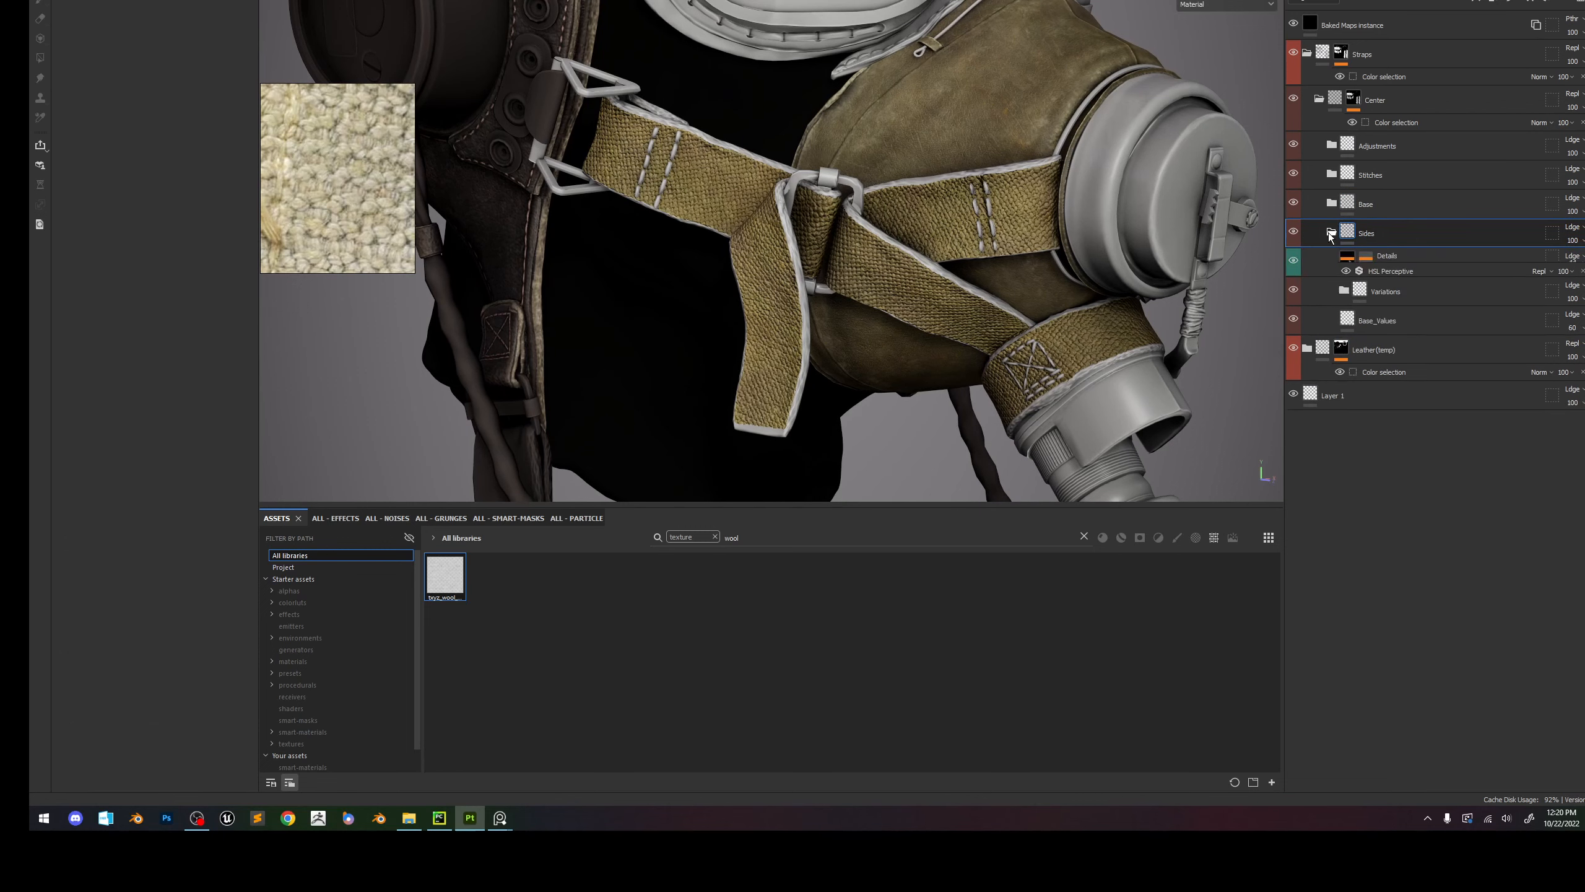
scroll(1159, 249, up, 4)
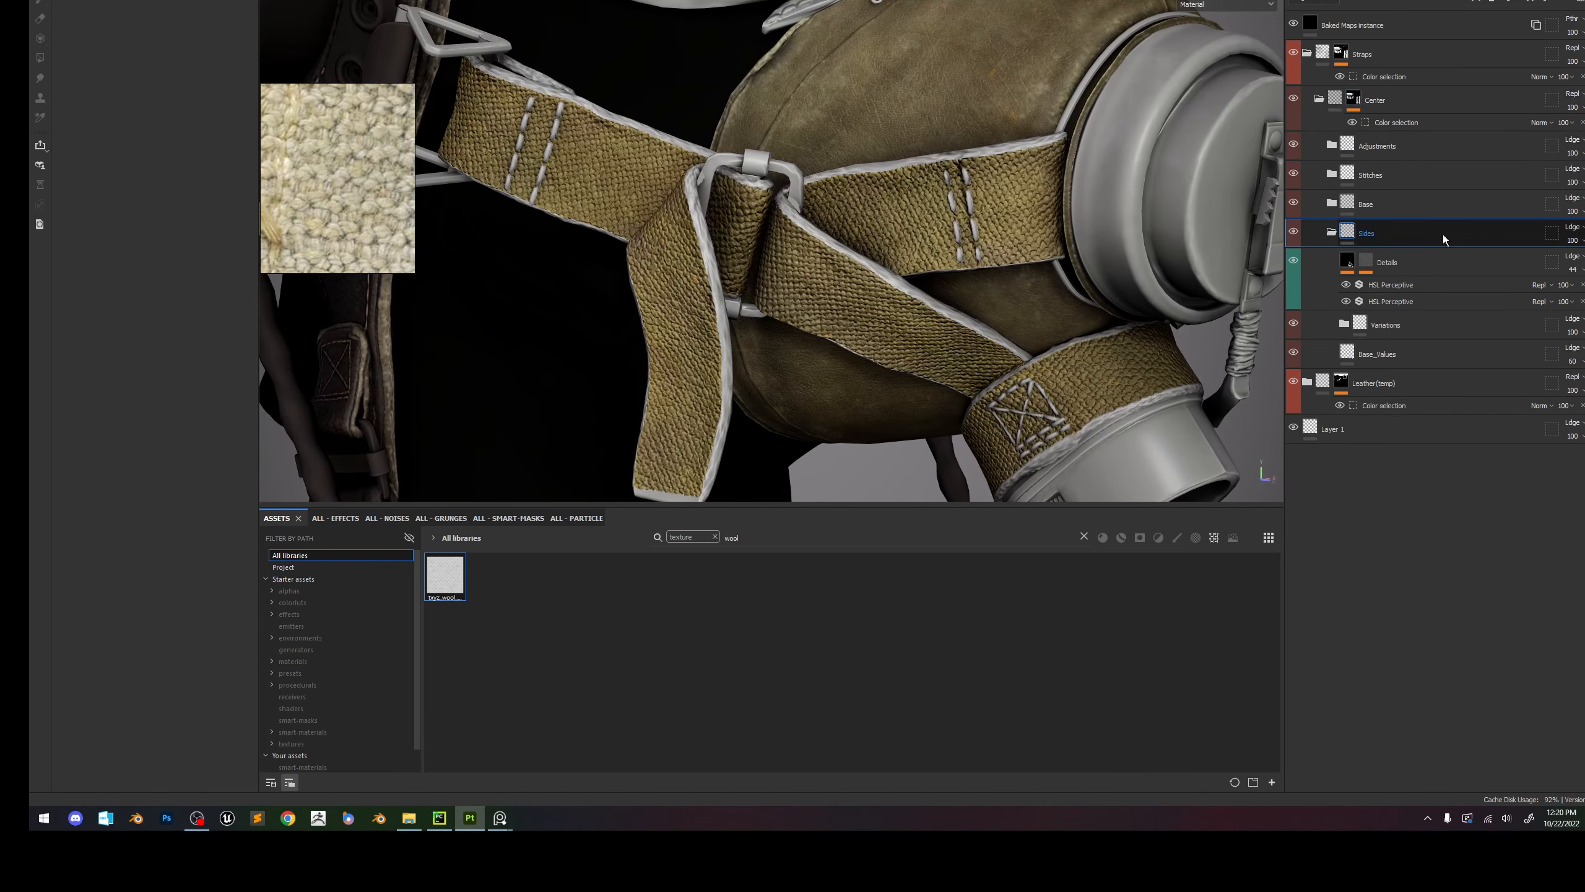
key(Delete)
Duplicate the whole Center folder with its color selection mask and rename the copy as Sides.
click(1333, 123)
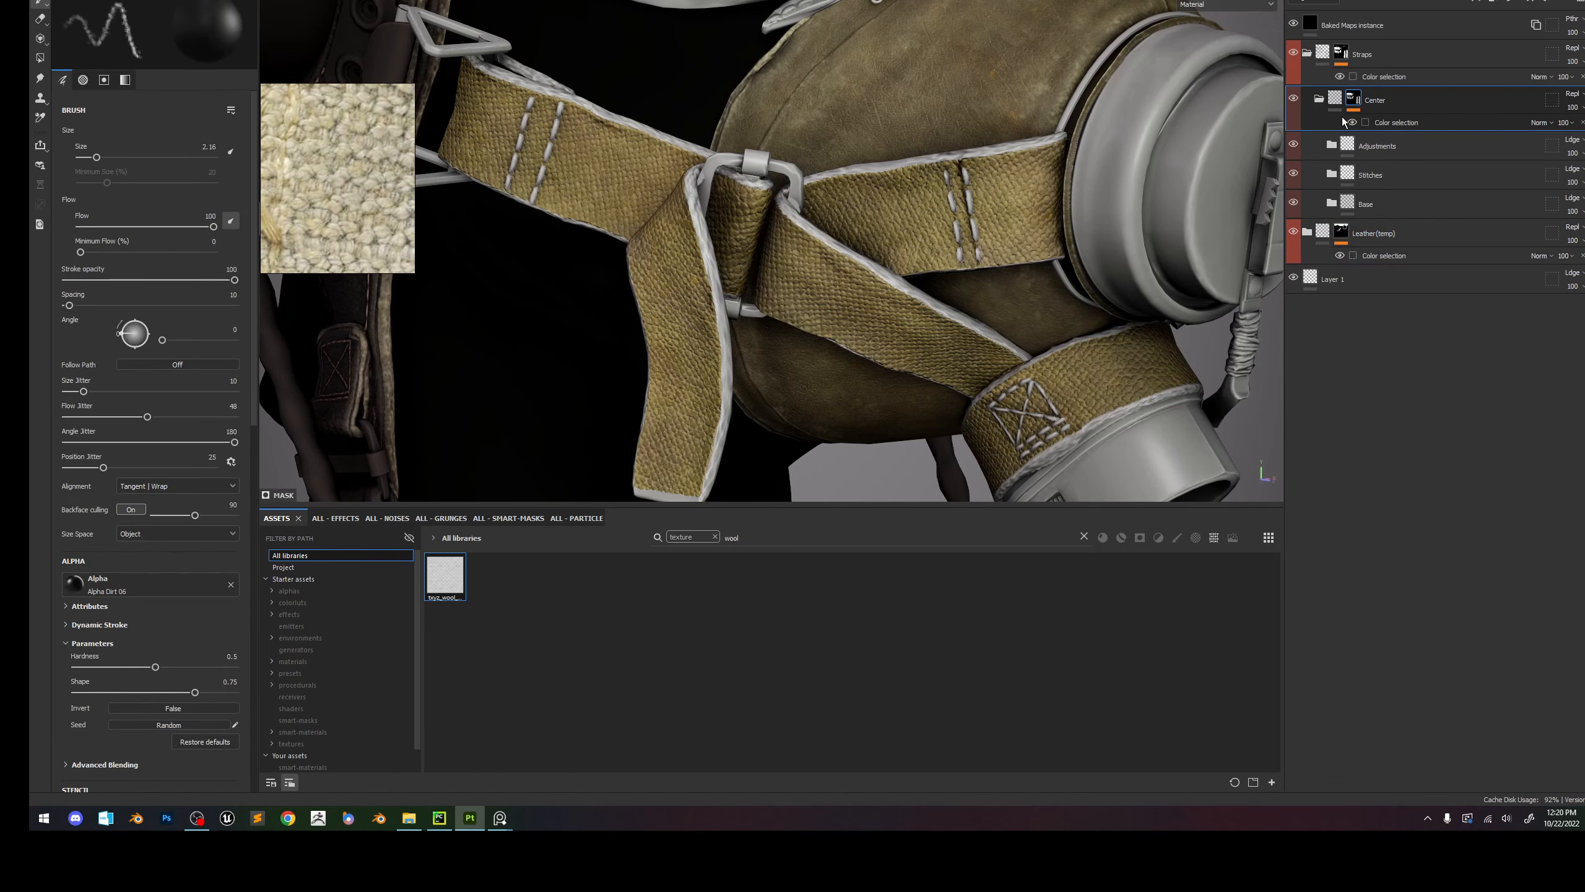
key(ctrl+d)
double_click(1404, 99)
text(S)
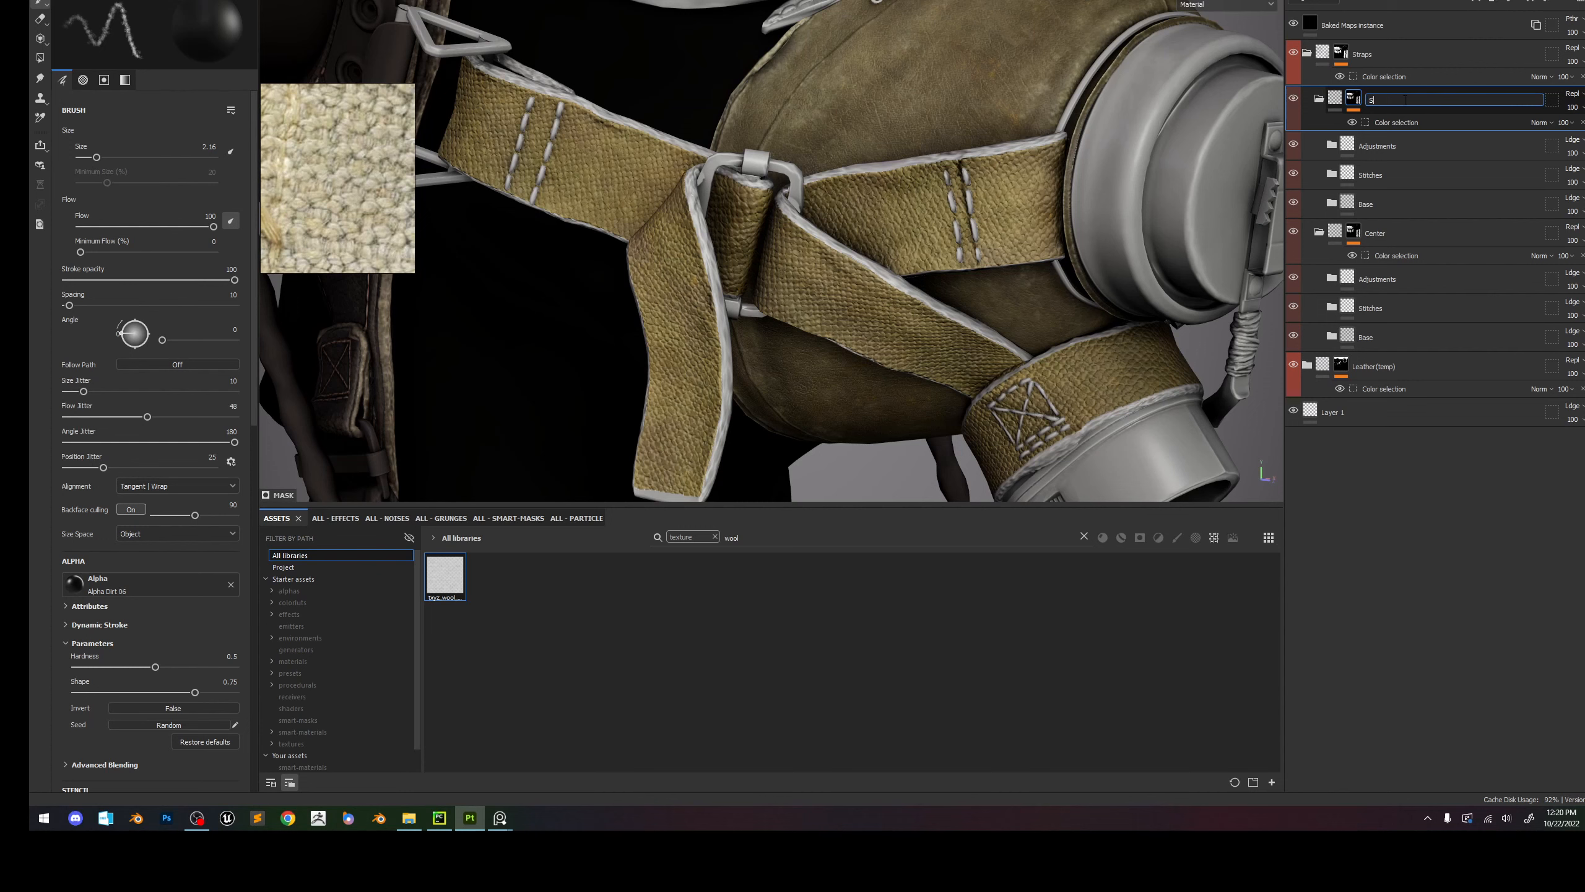
text(ides)
key(Return)
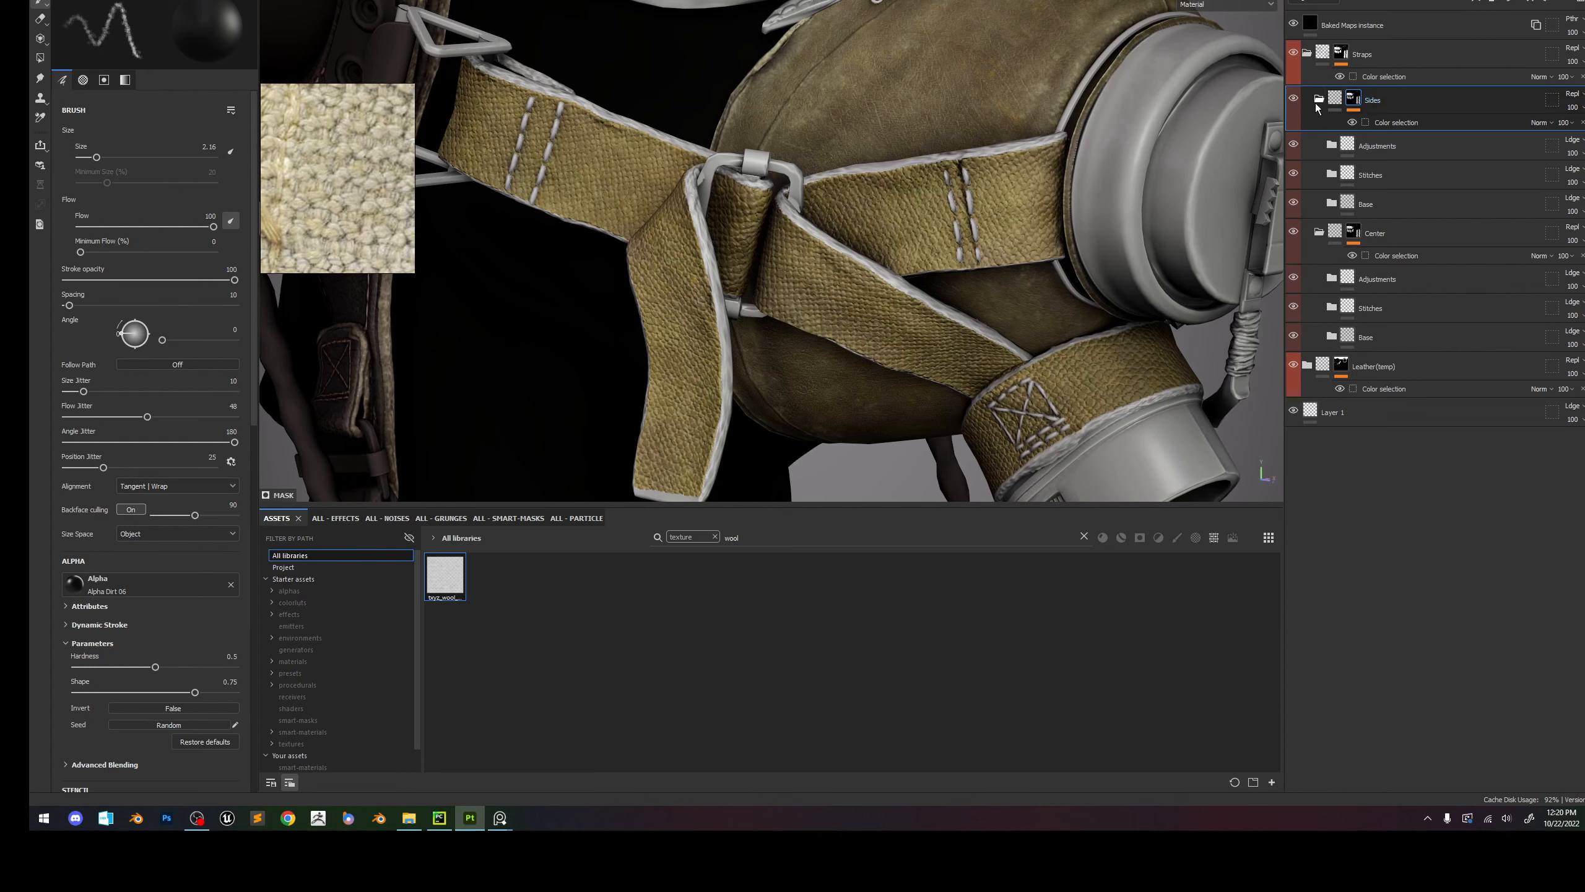
Collapse the Sides and Center folders and move Center above Sides within the Straps folder.
click(1319, 100)
click(1319, 145)
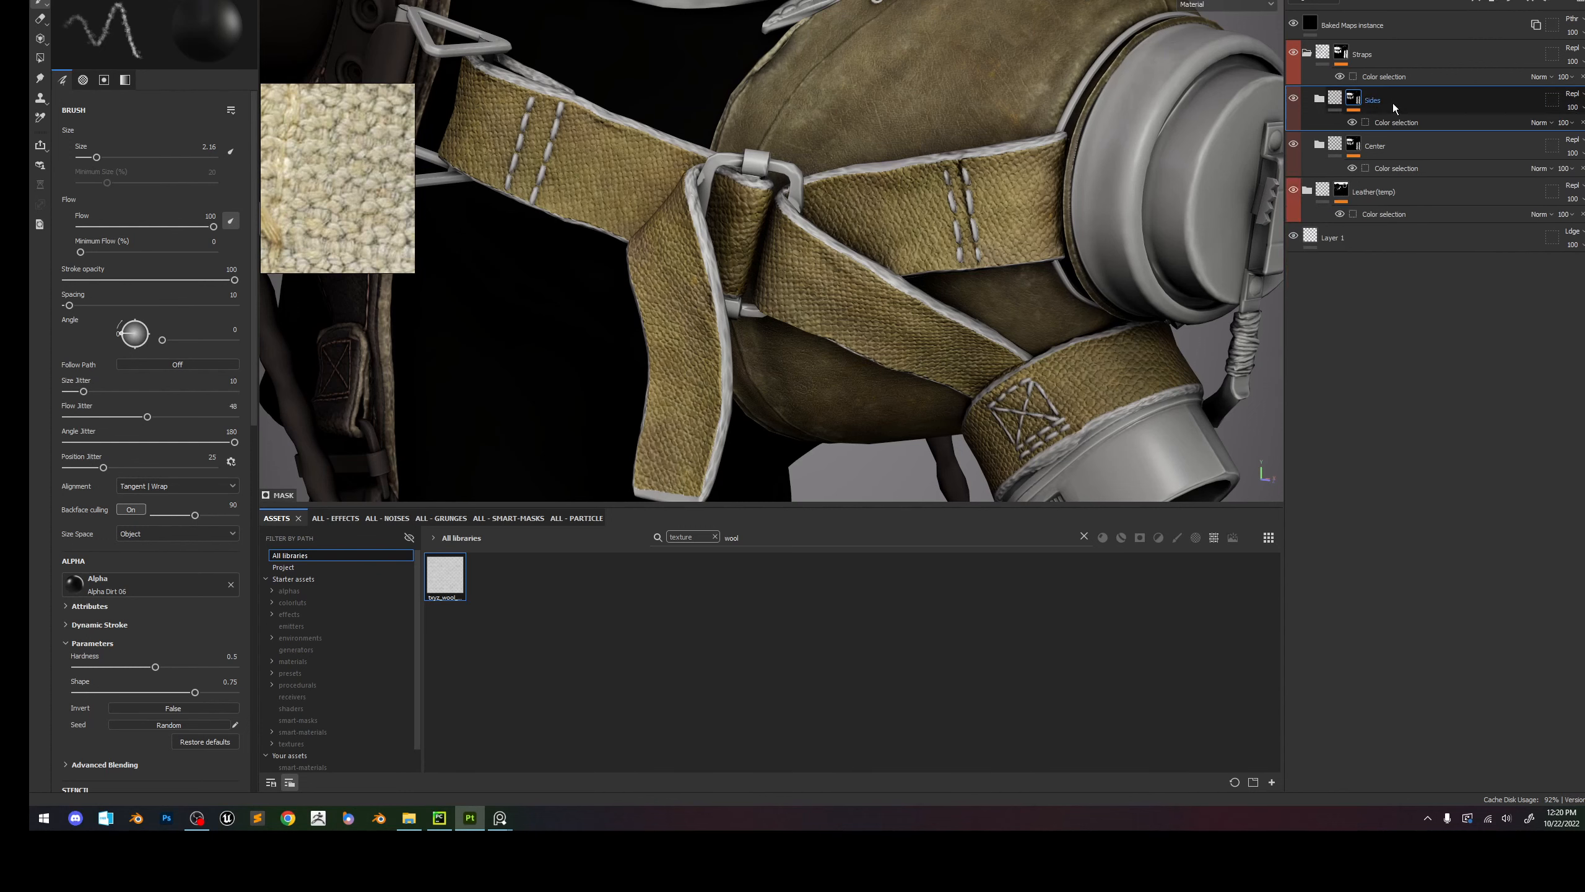
drag(1379, 152, 1392, 87)
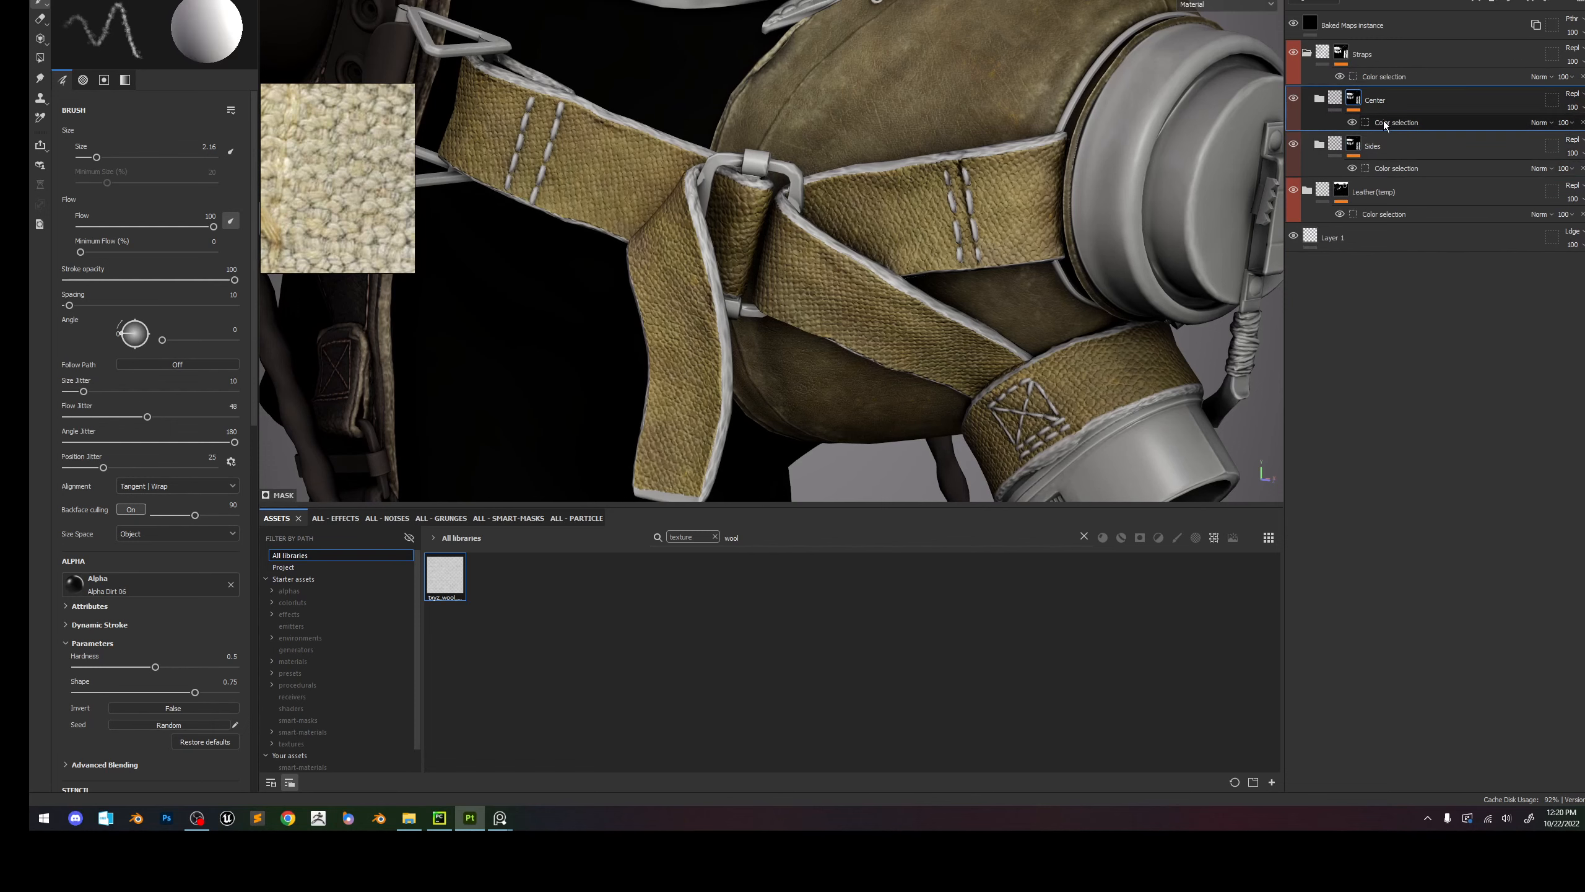
Change the Sides mask's color selection to the green strap edge color and remove the purple color from it.
click(1382, 164)
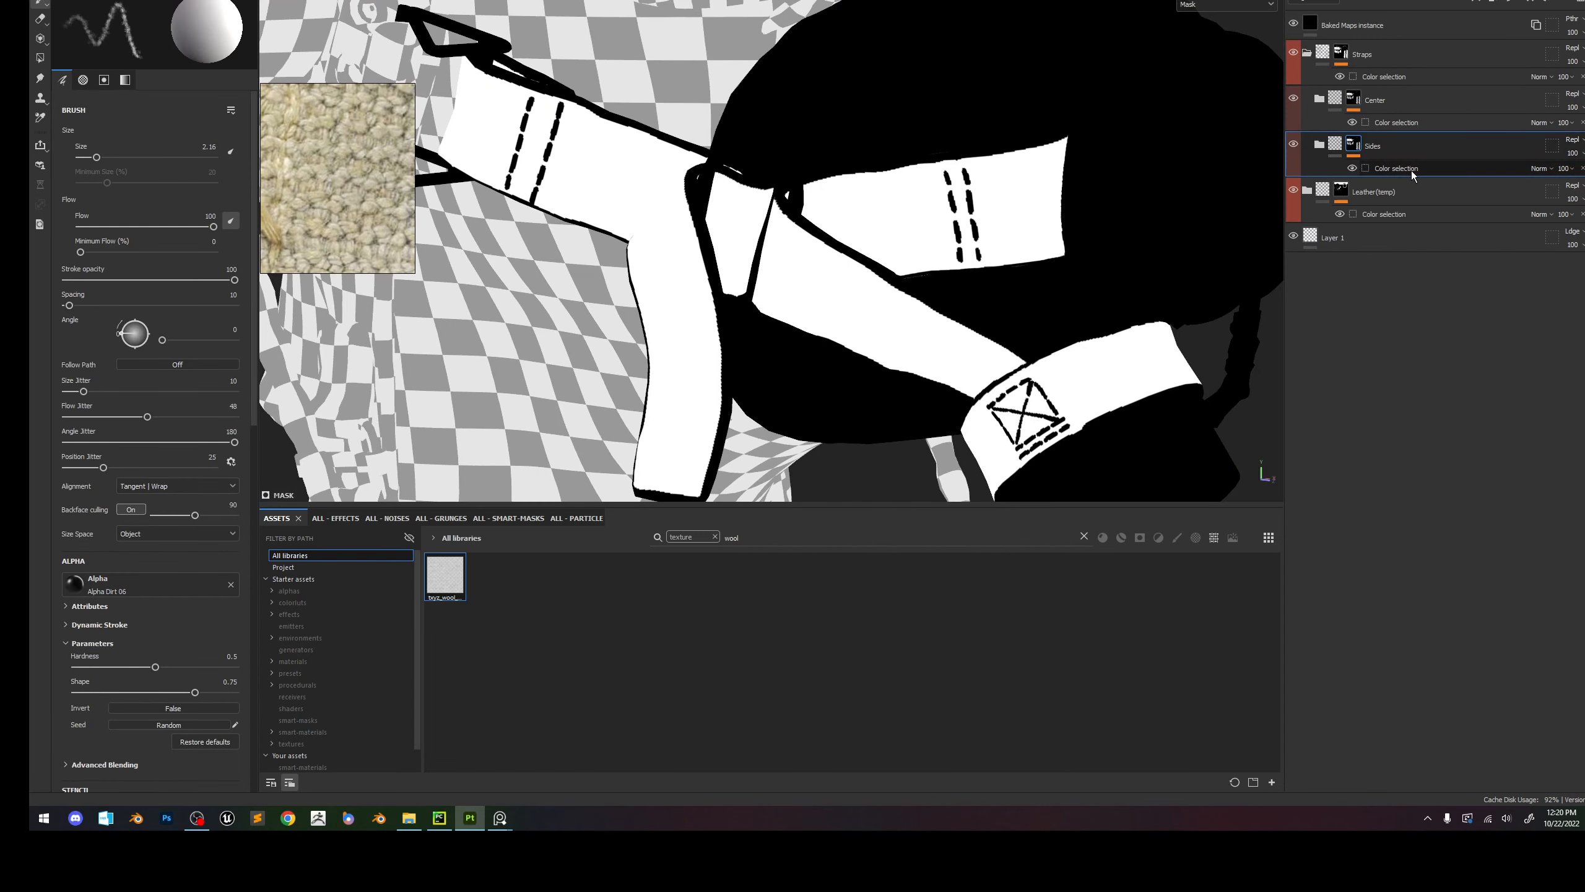
click(229, 151)
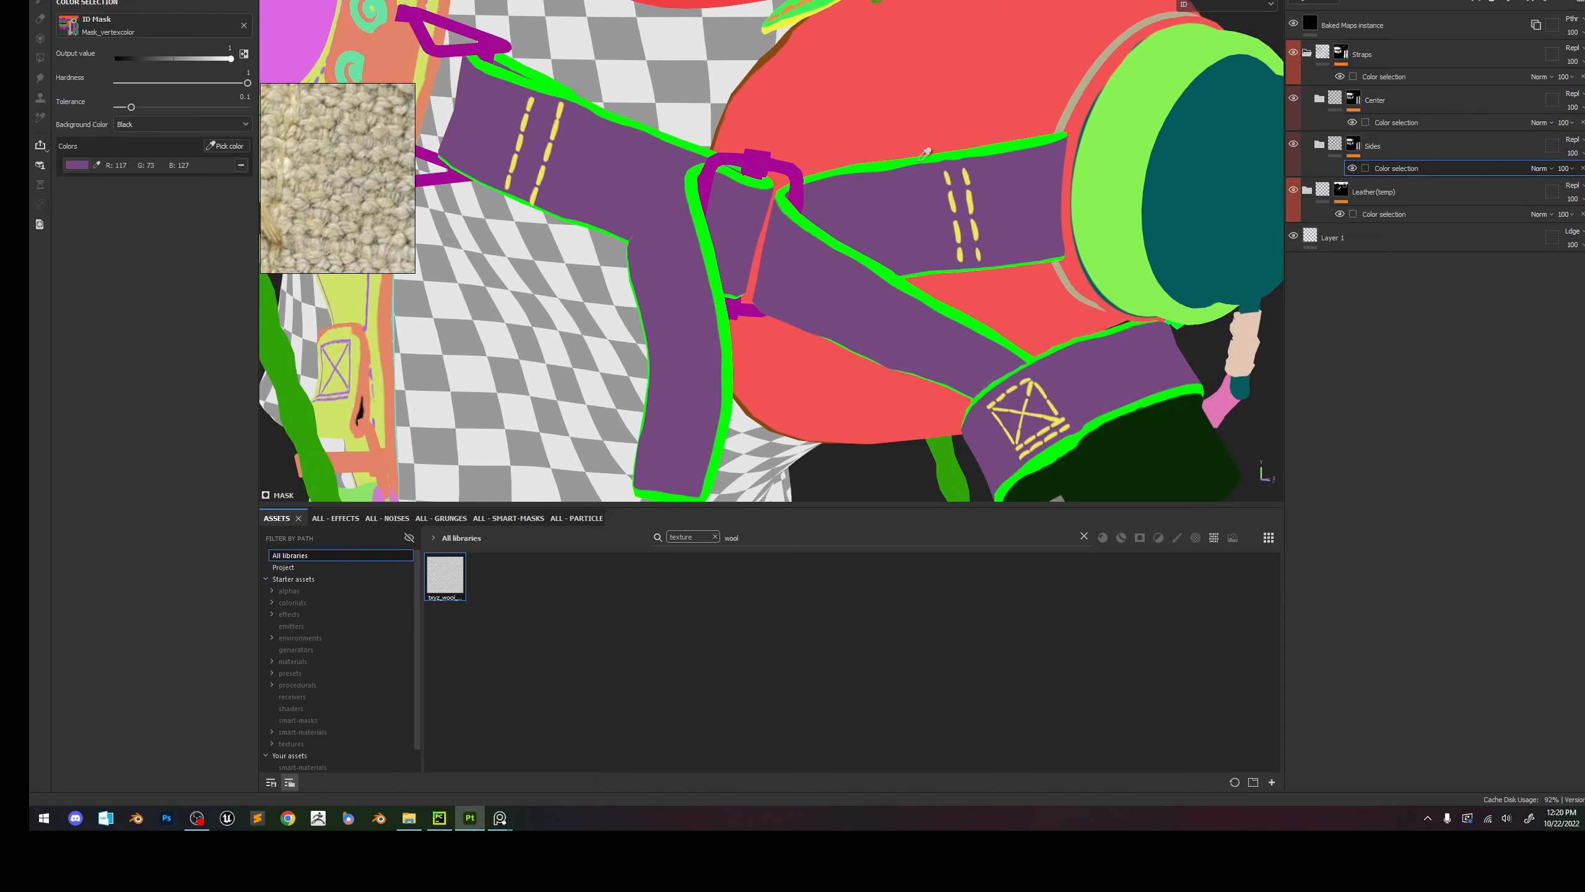
click(926, 163)
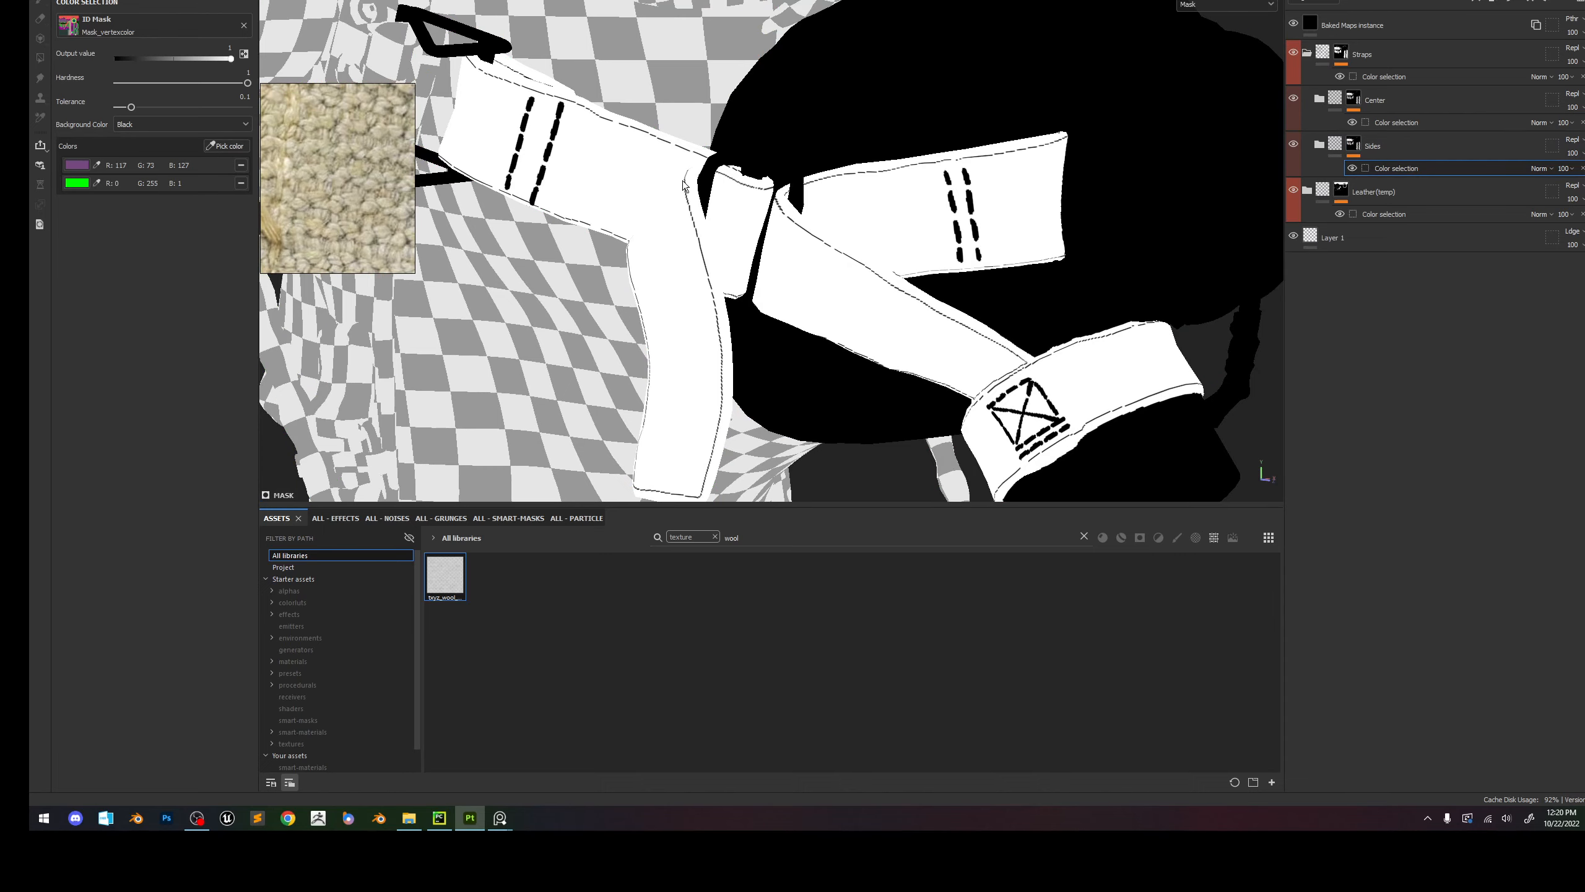
click(242, 166)
key(m)
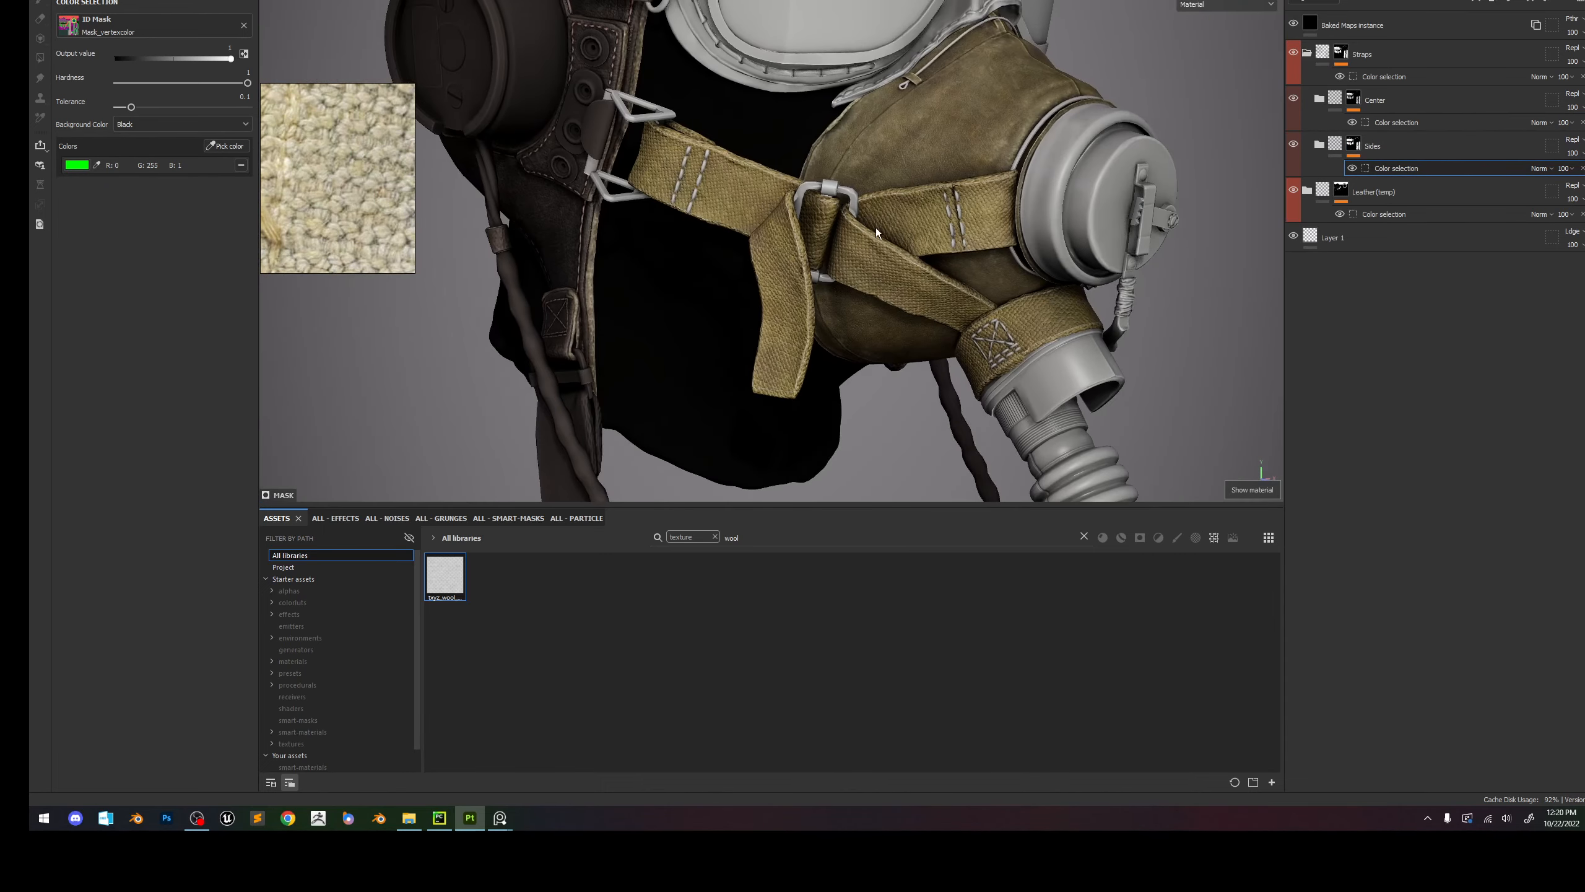
Open the HSL Perceptive filter in the Sides folder's Adjustments and compare the strap edges with the fabric reference in material and base color views.
scroll(875, 228, up, 5)
scroll(335, 152, down, 2)
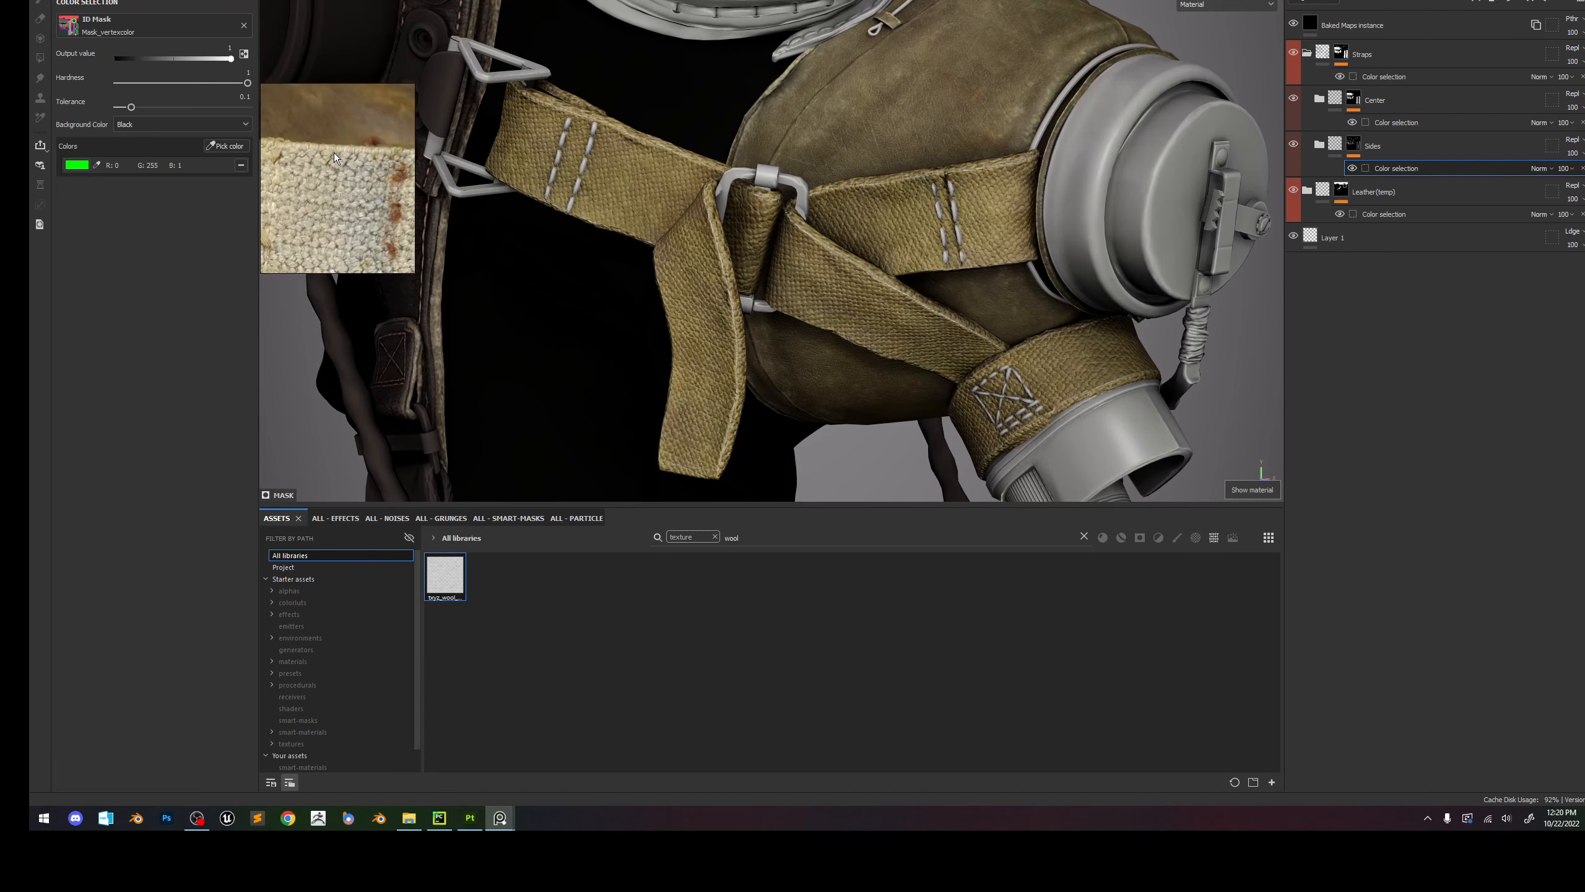
scroll(334, 153, up, 2)
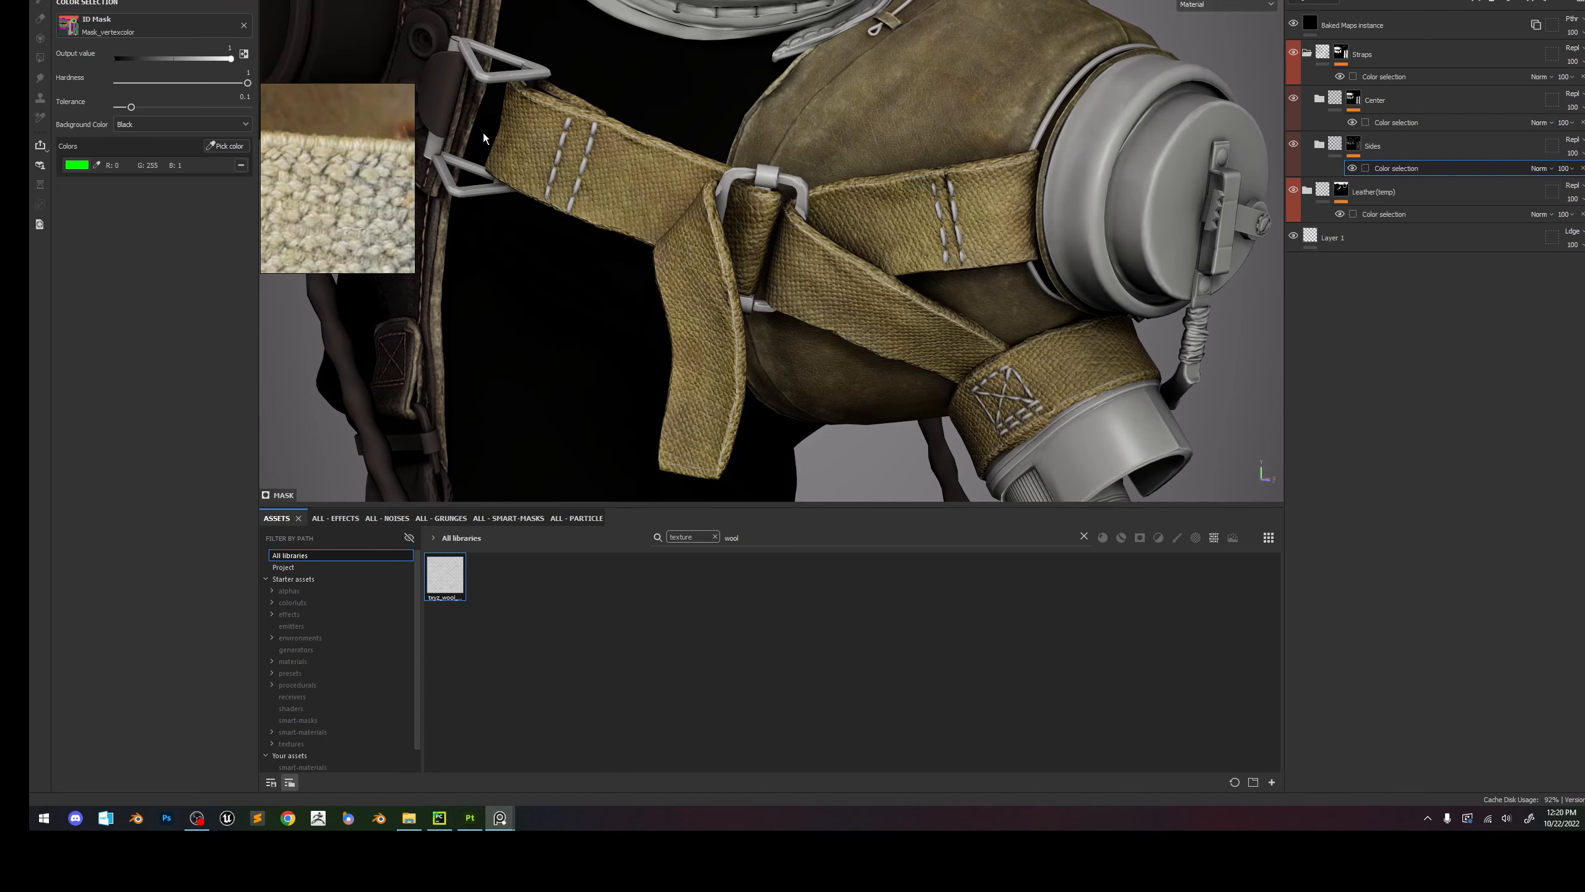
click(1334, 145)
click(1319, 145)
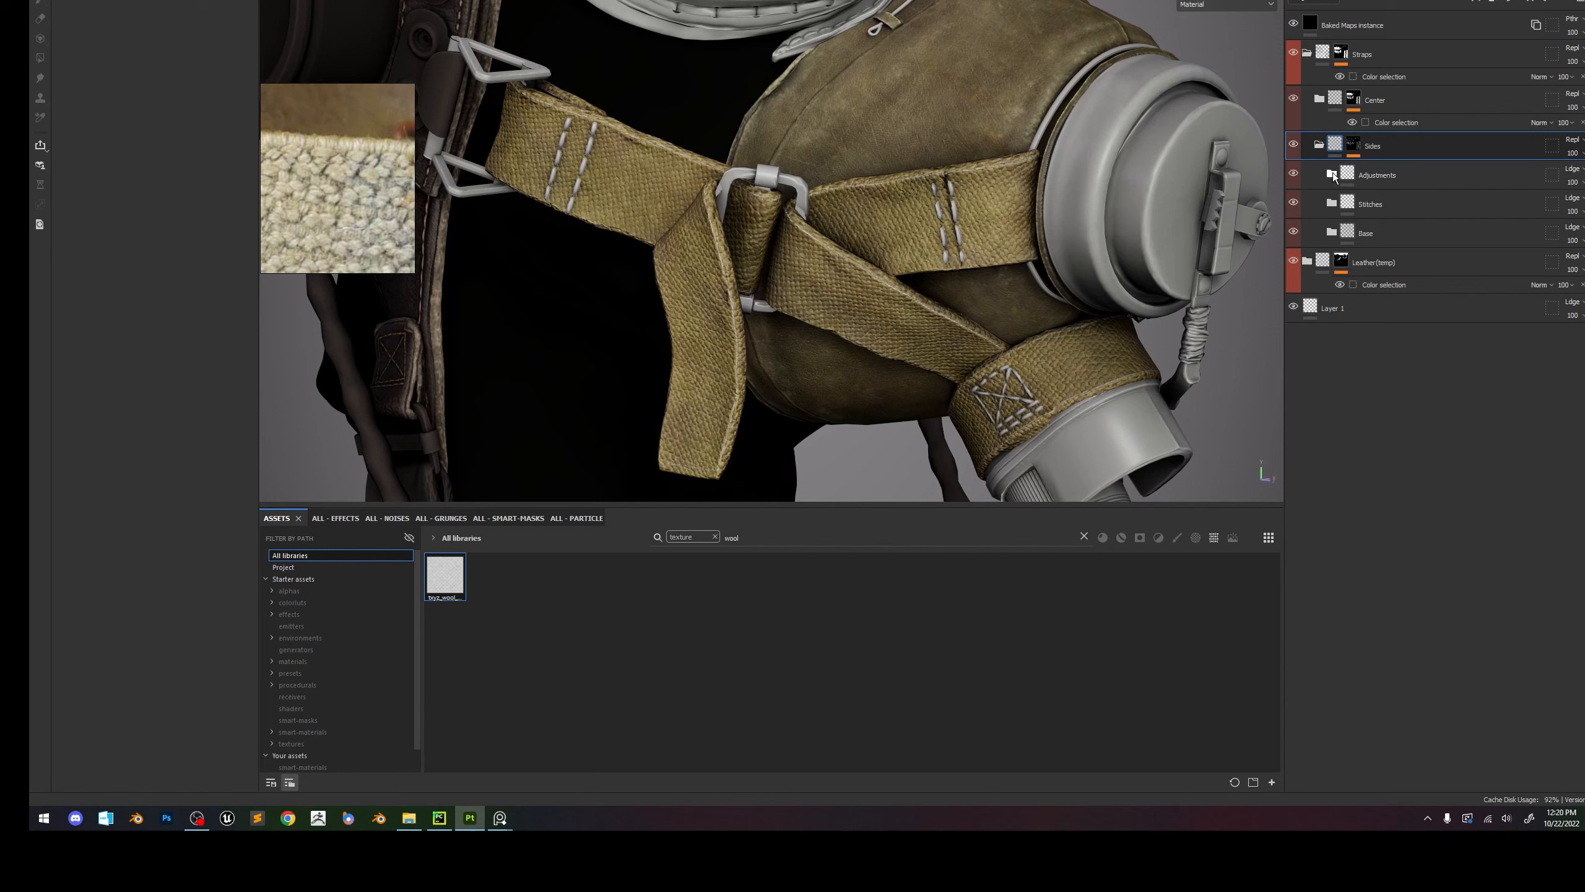
click(1332, 176)
click(1391, 273)
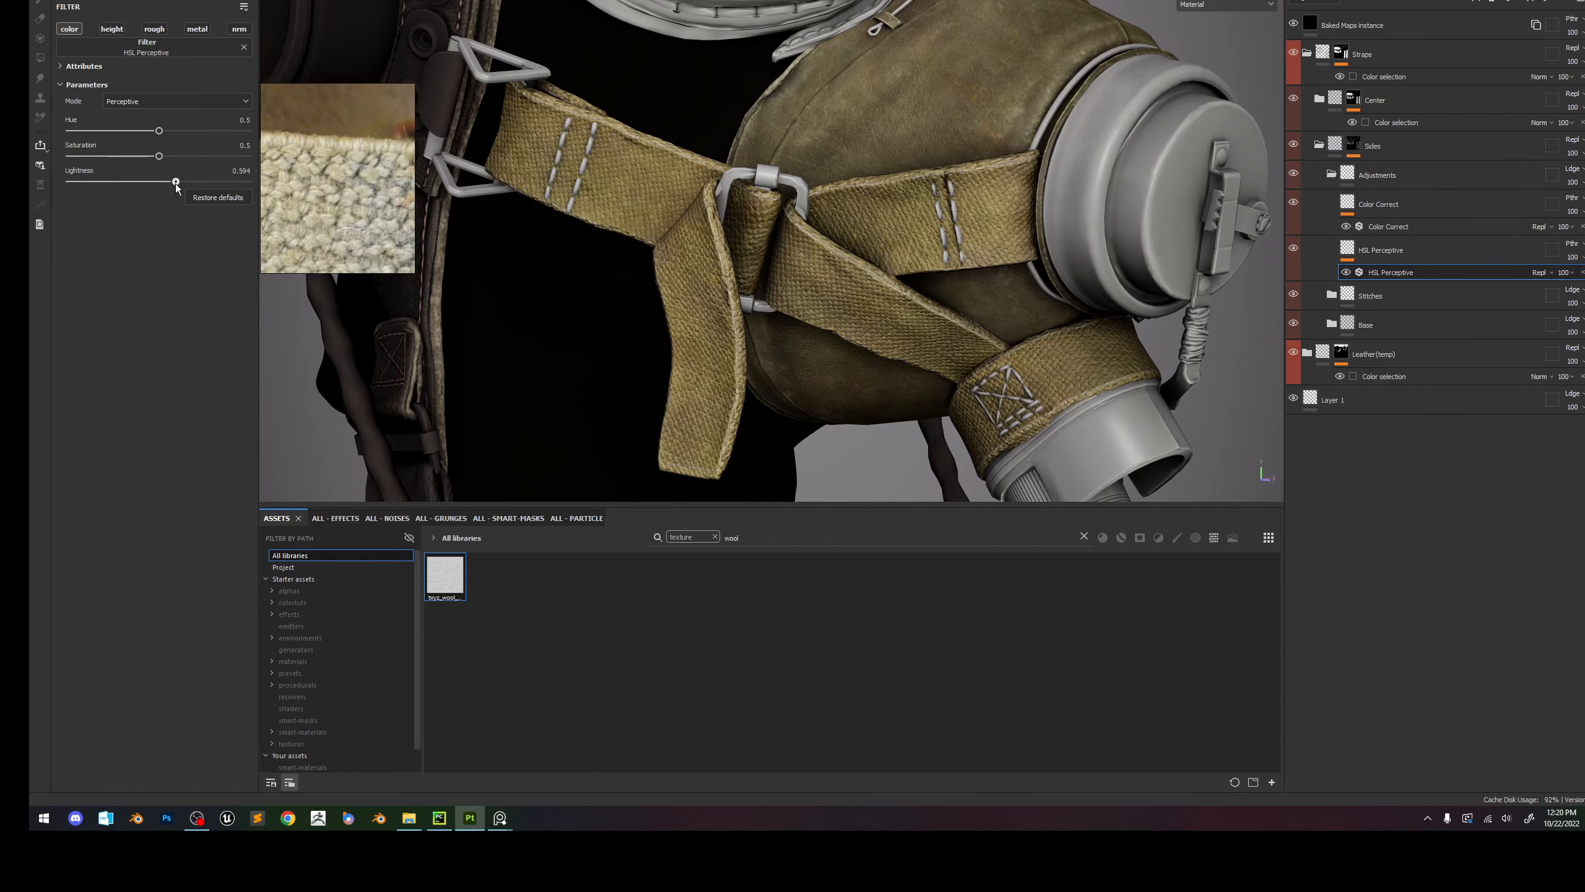
scroll(837, 245, down, 5)
scroll(956, 285, up, 2)
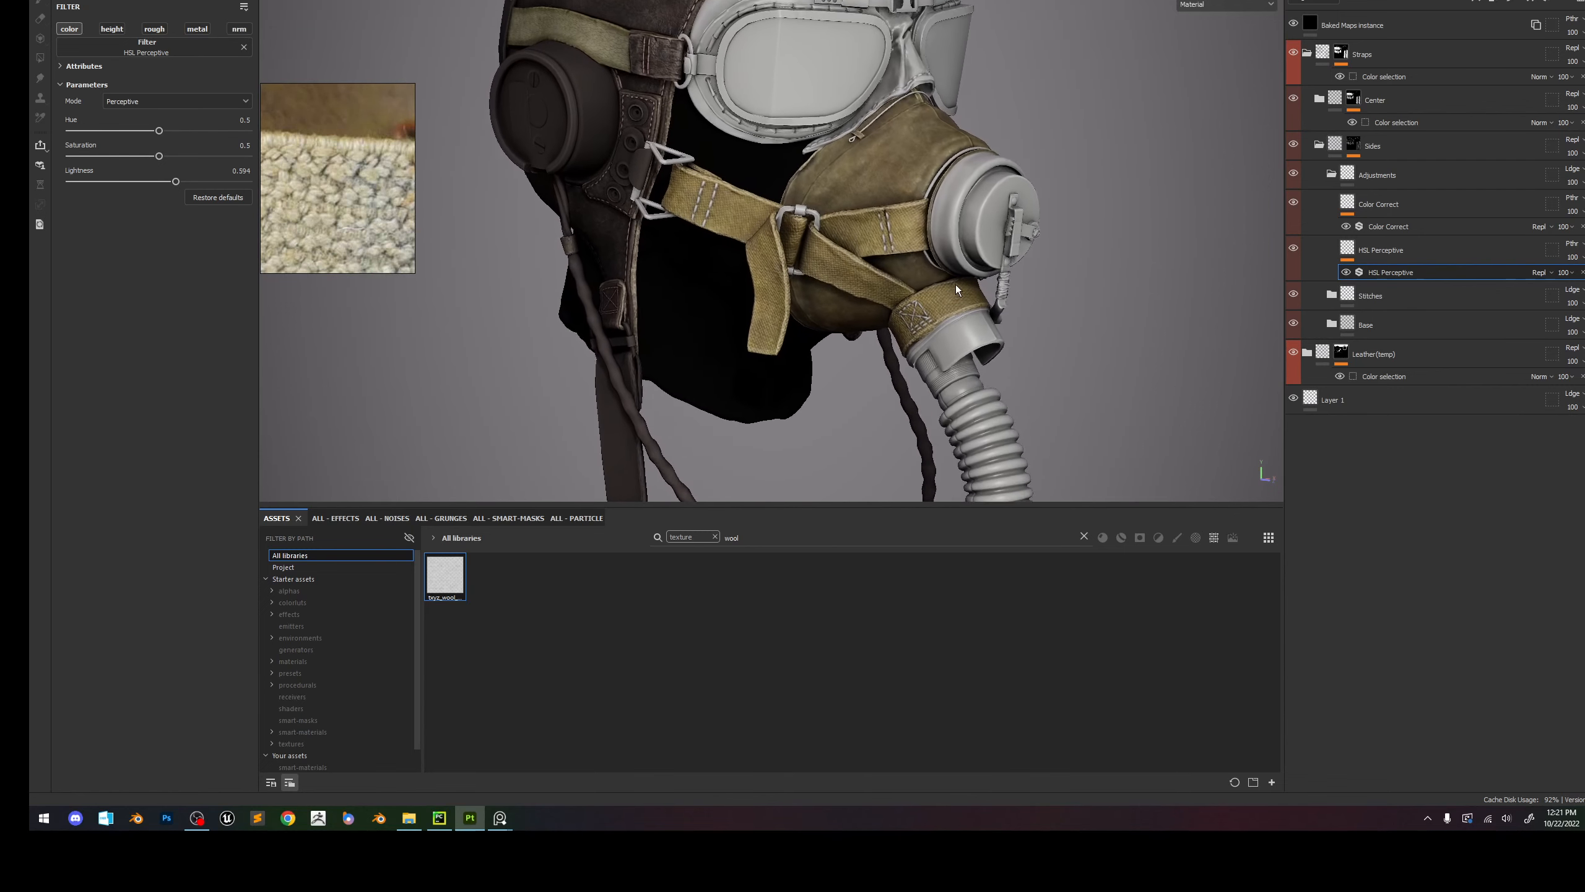
key(c)
scroll(850, 257, up, 3)
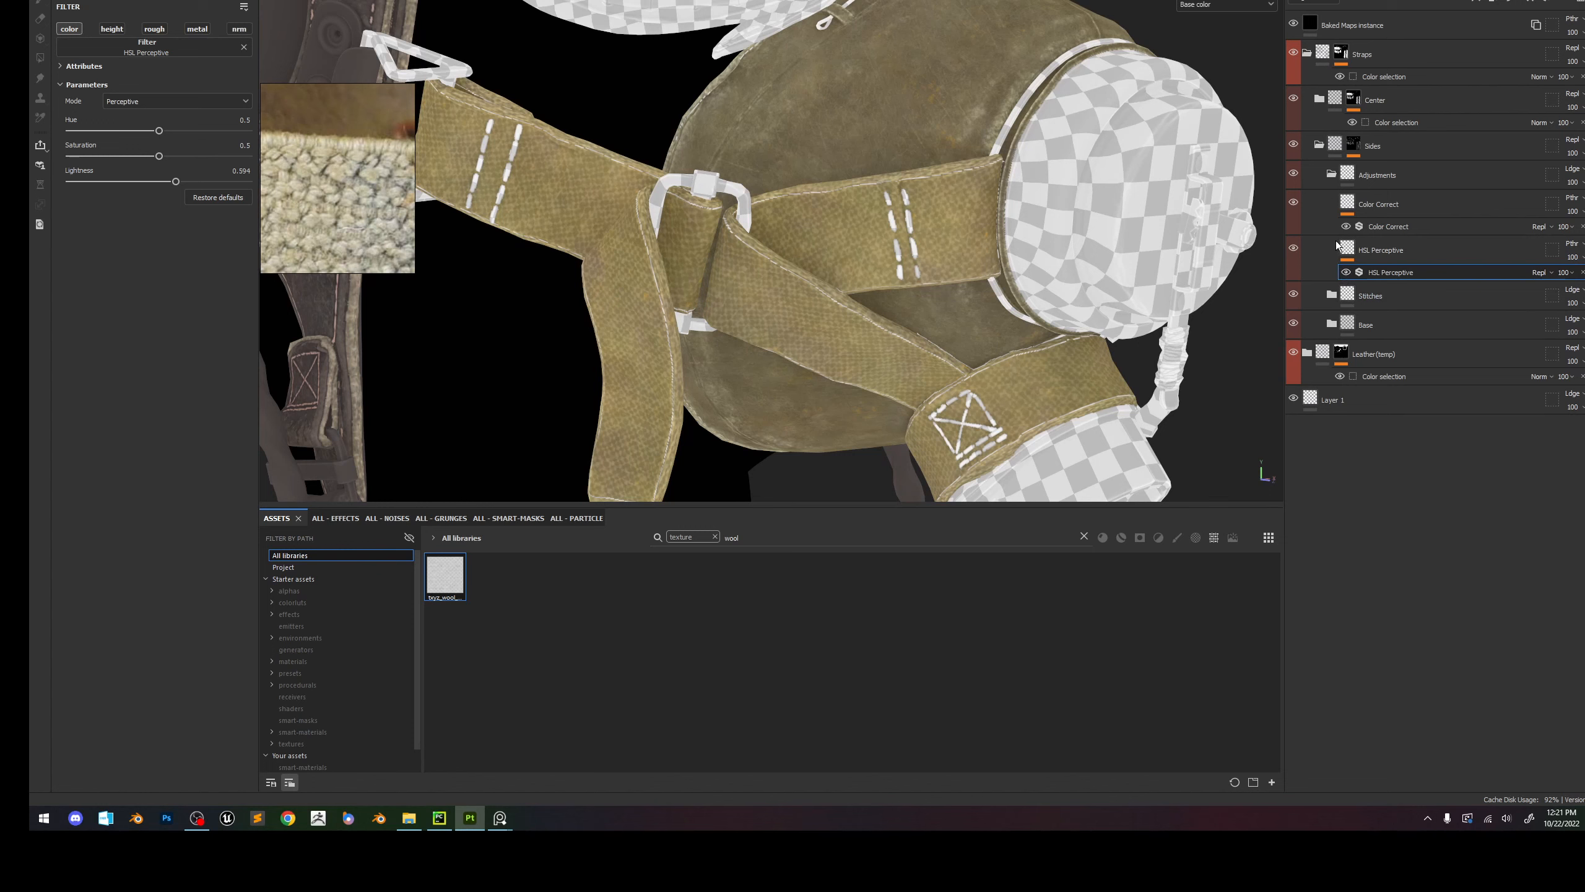
Delete the Stitches folder from Sides and expand its Base folder.
click(1383, 302)
key(Delete)
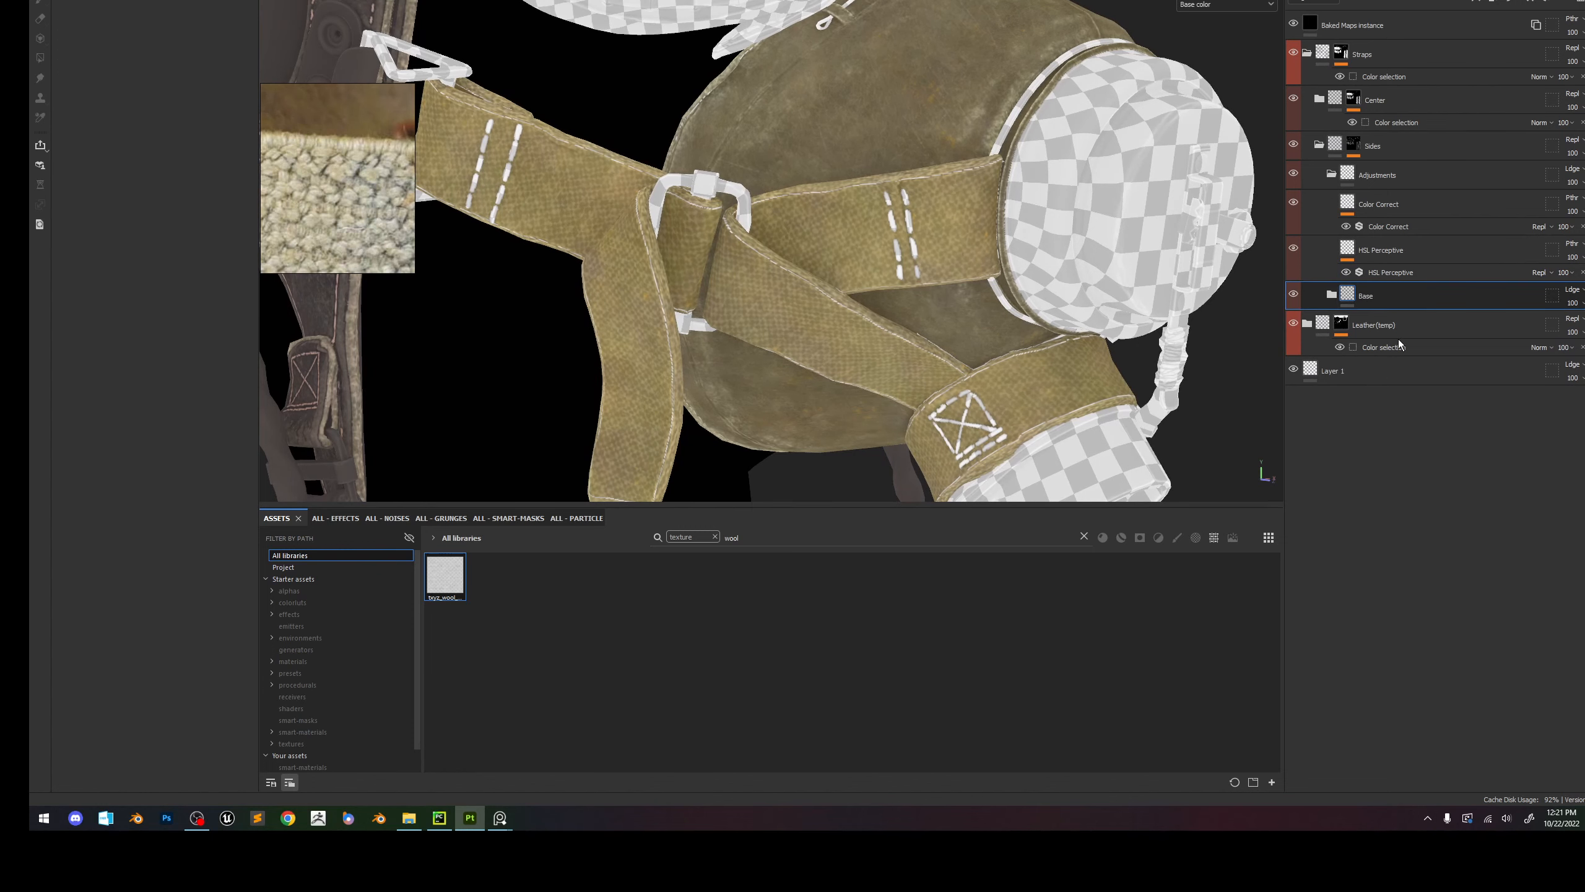
click(1332, 295)
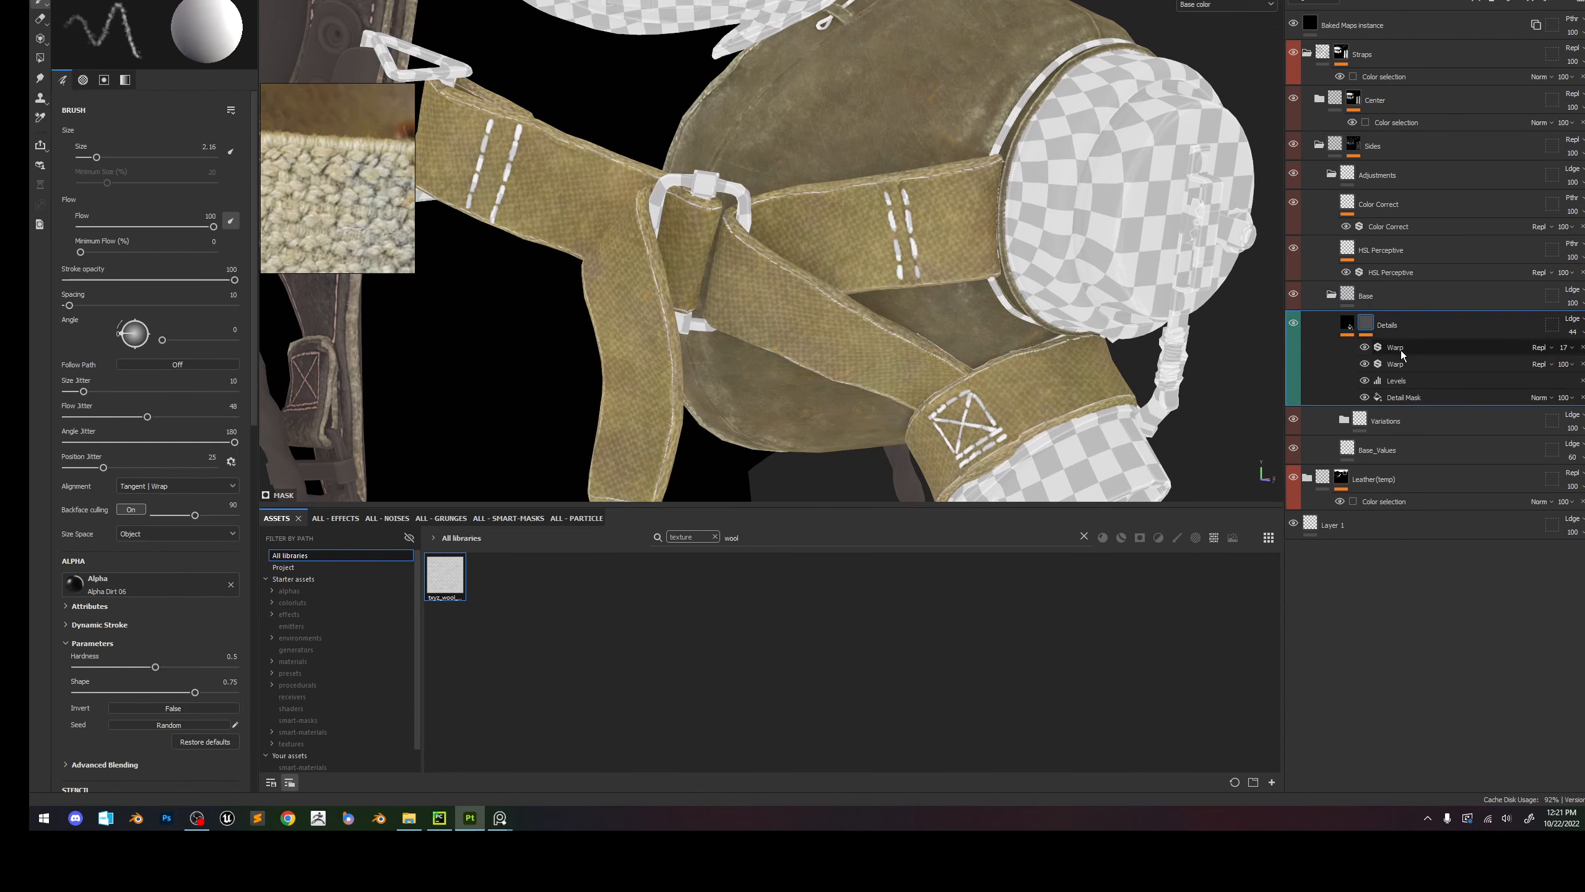
Set the intensity of the lower Warp filter on the Sides Details mask to 0.42, checking it in material view.
click(1401, 350)
click(1423, 369)
alt+right_drag(1030, 366, 1041, 296)
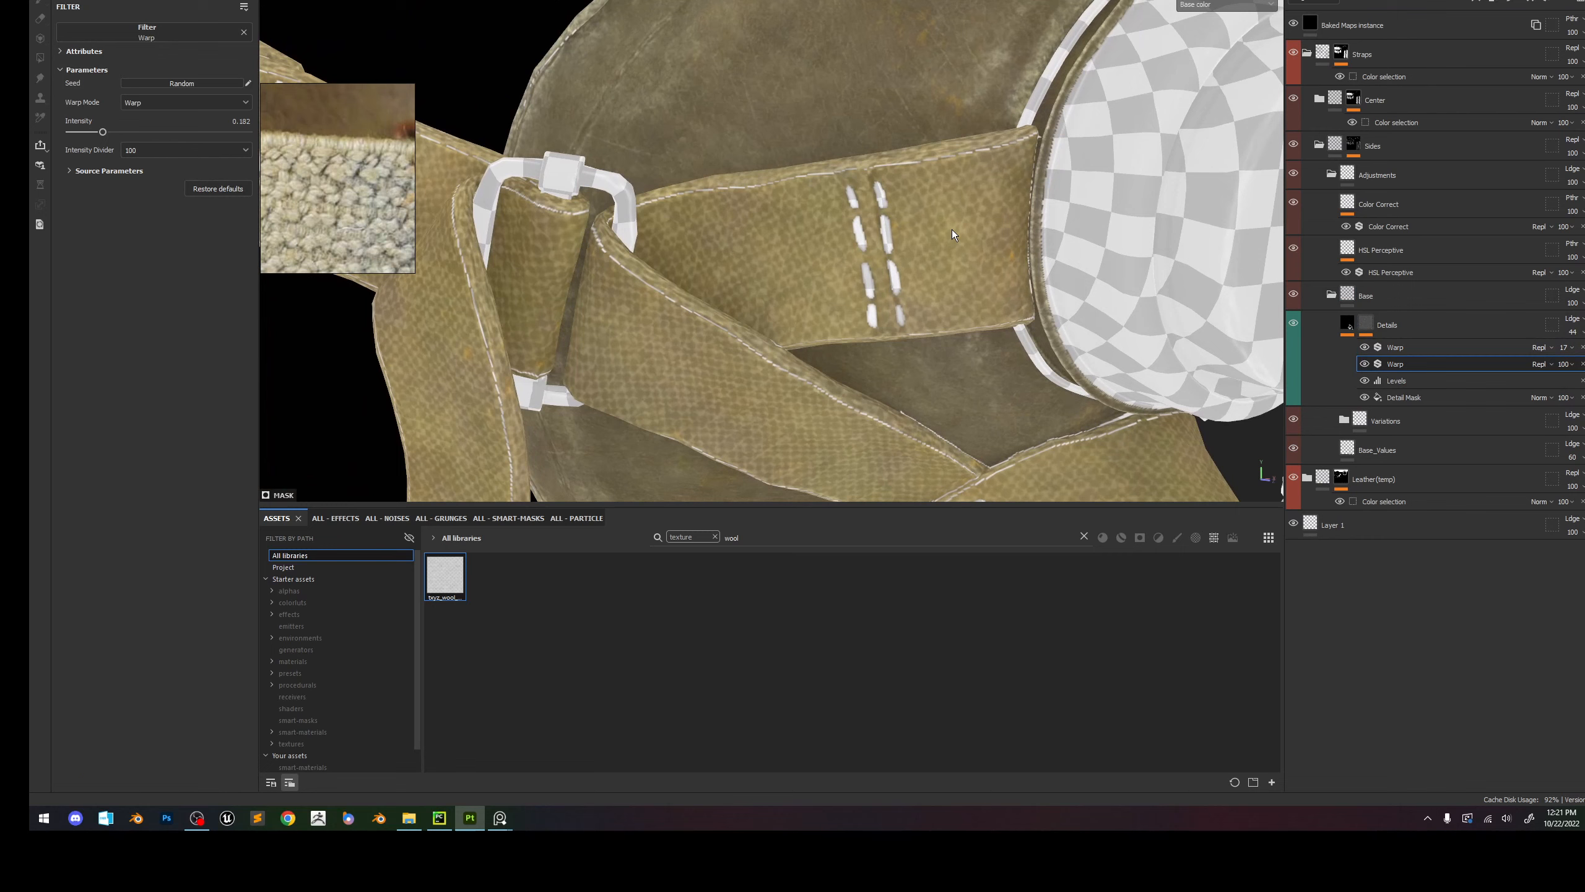
key(c)
key(m)
alt+drag(879, 192, 887, 199)
shift+right_drag(887, 200, 853, 195)
mouse_move(130, 133)
mouse_down()
mouse_move(162, 133)
mouse_move(128, 132)
mouse_move(157, 147)
mouse_move(145, 150)
mouse_up()
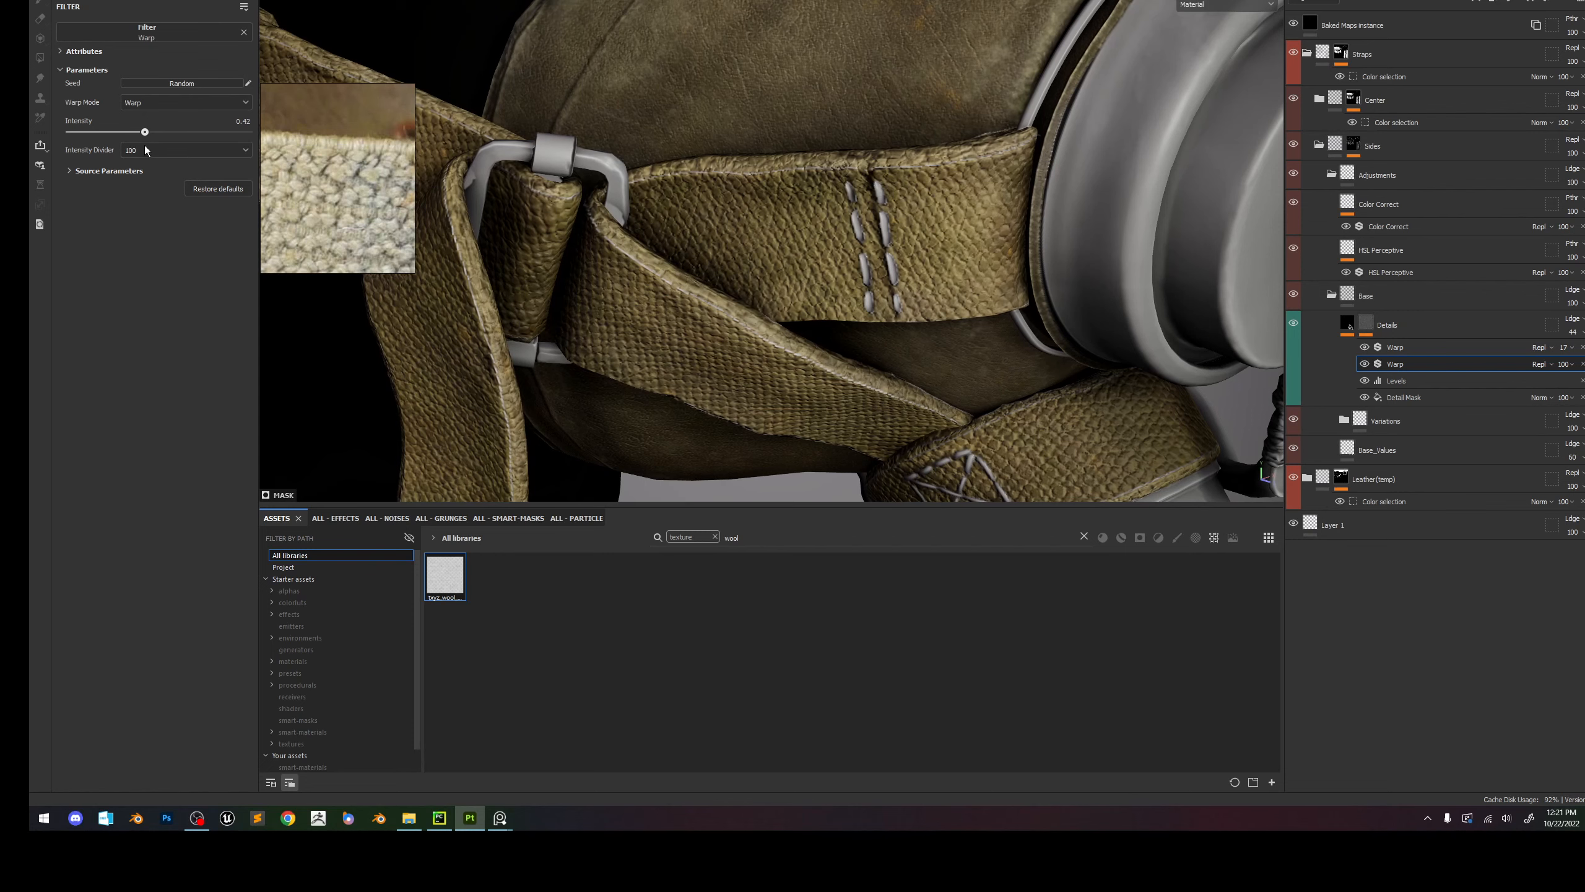
Set the Details layer's height to -0.5665 and turn off both Warp filters on its mask.
click(1349, 323)
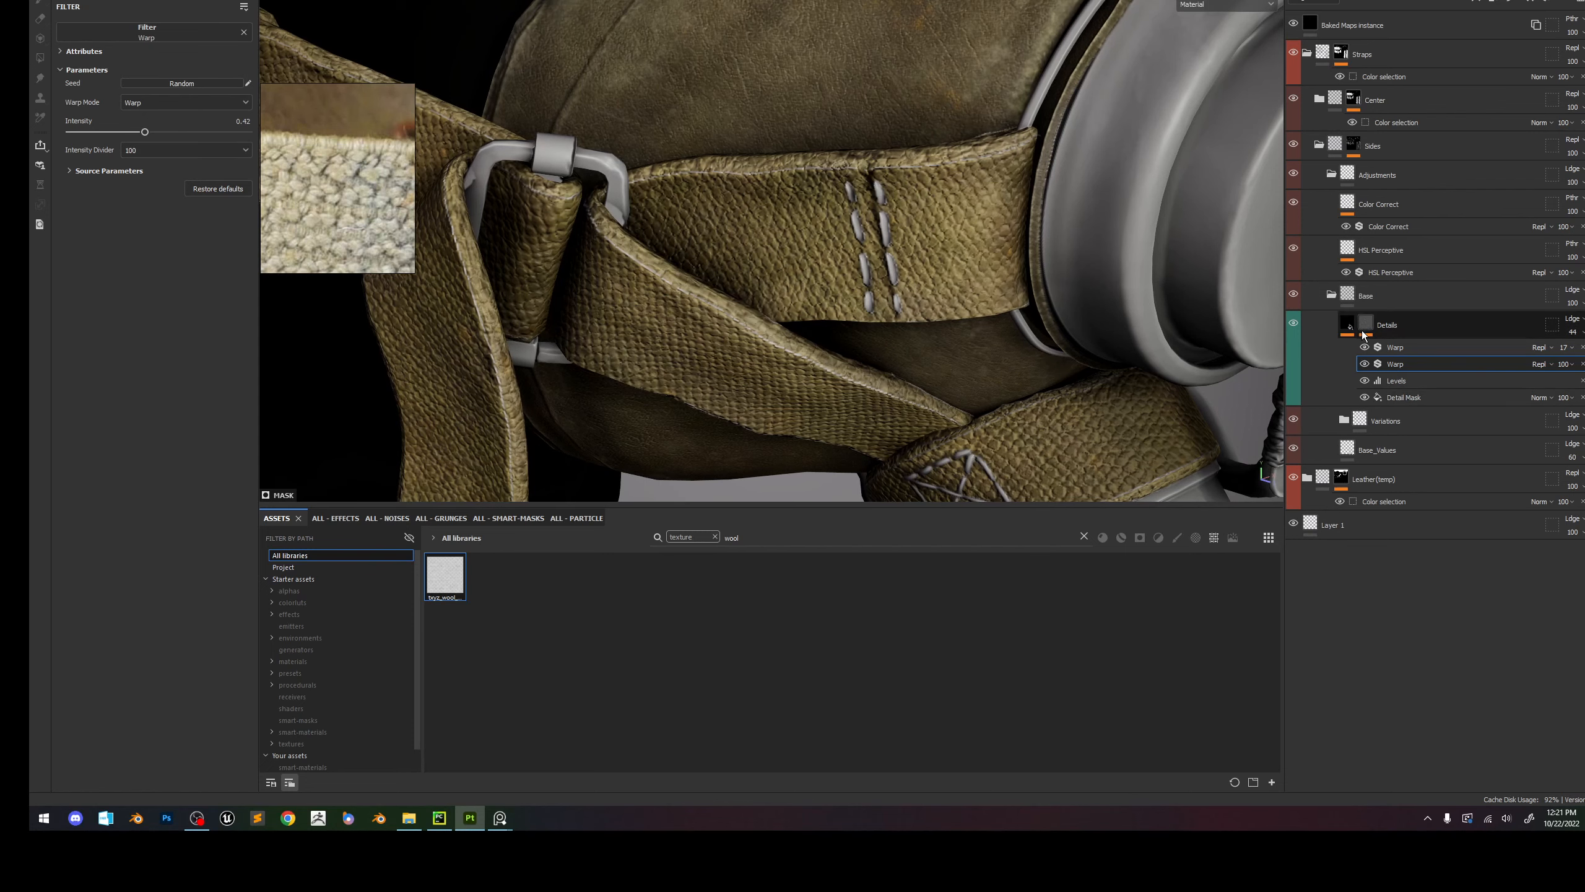
drag(118, 314, 99, 317)
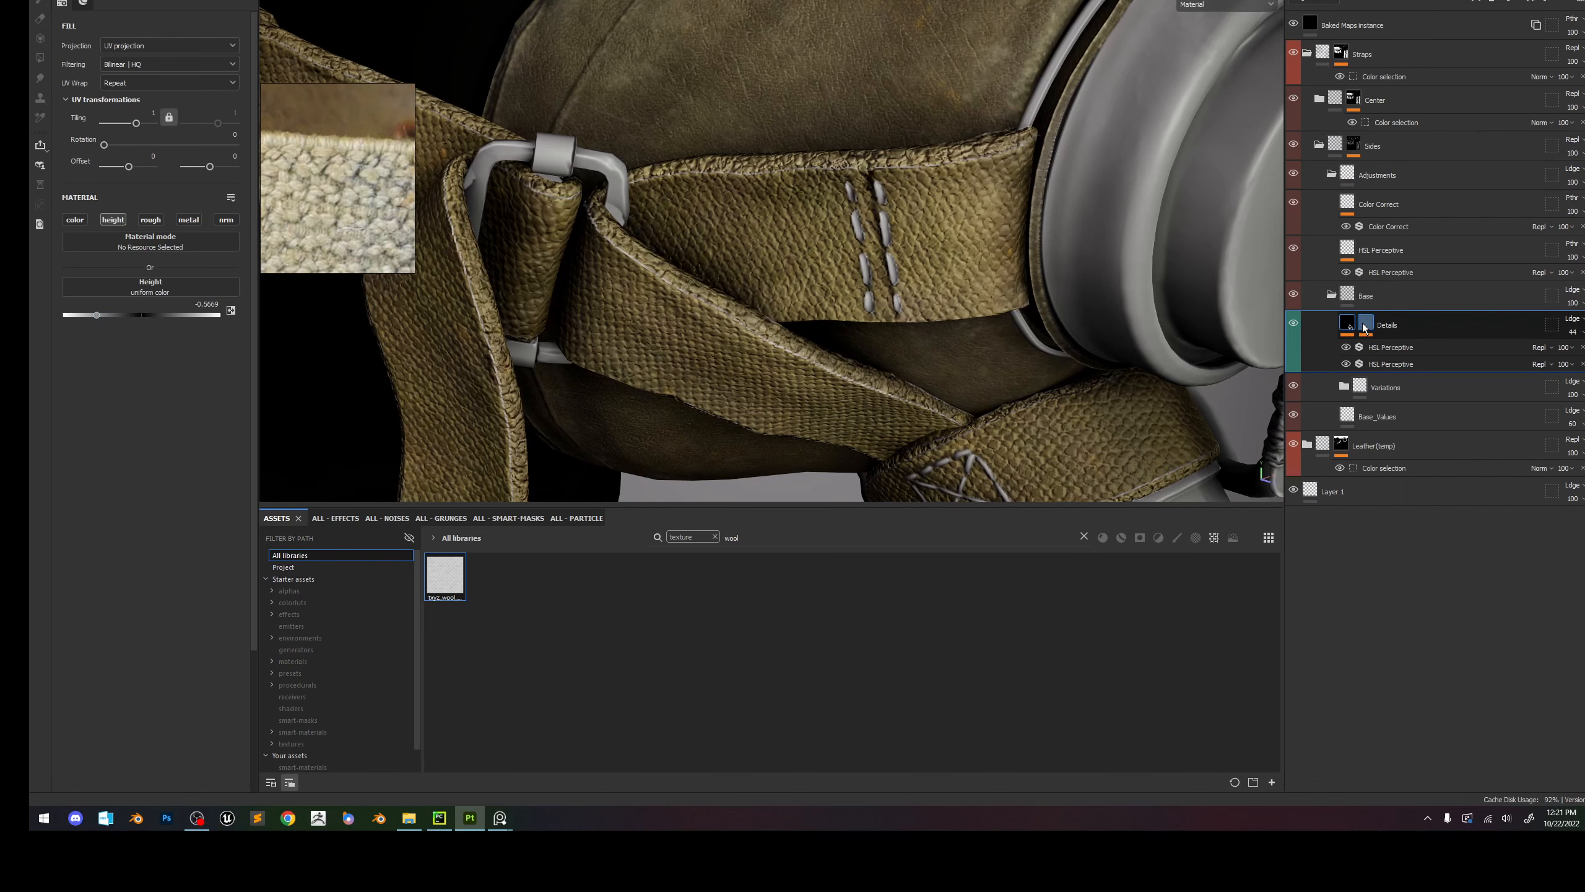
click(1366, 324)
click(1365, 363)
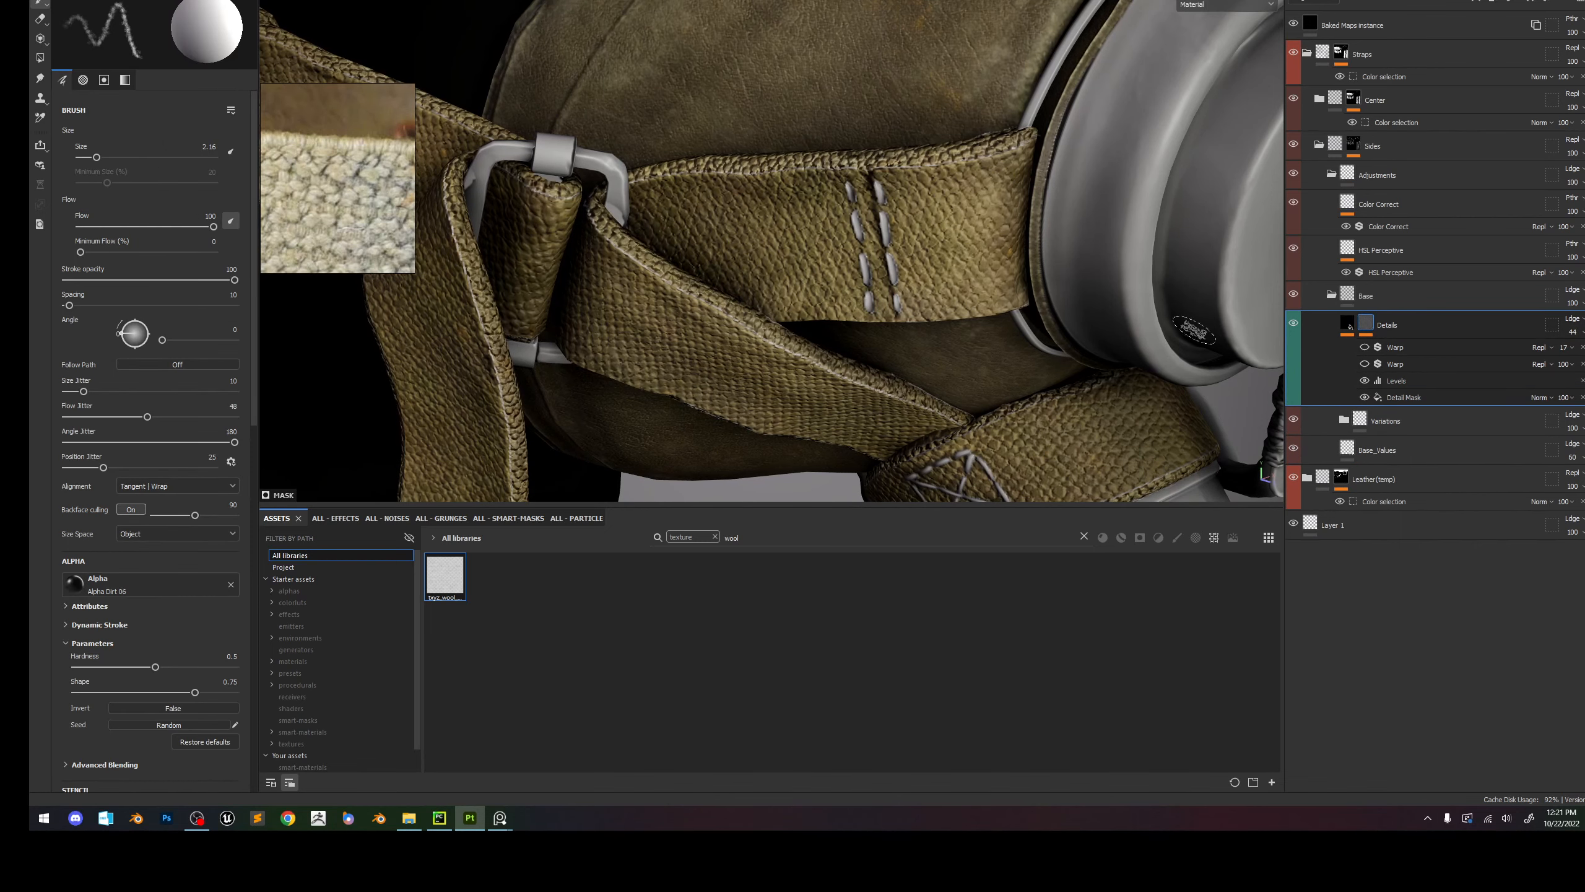
alt+drag(986, 282, 951, 201)
alt+right_drag(952, 201, 1010, 184)
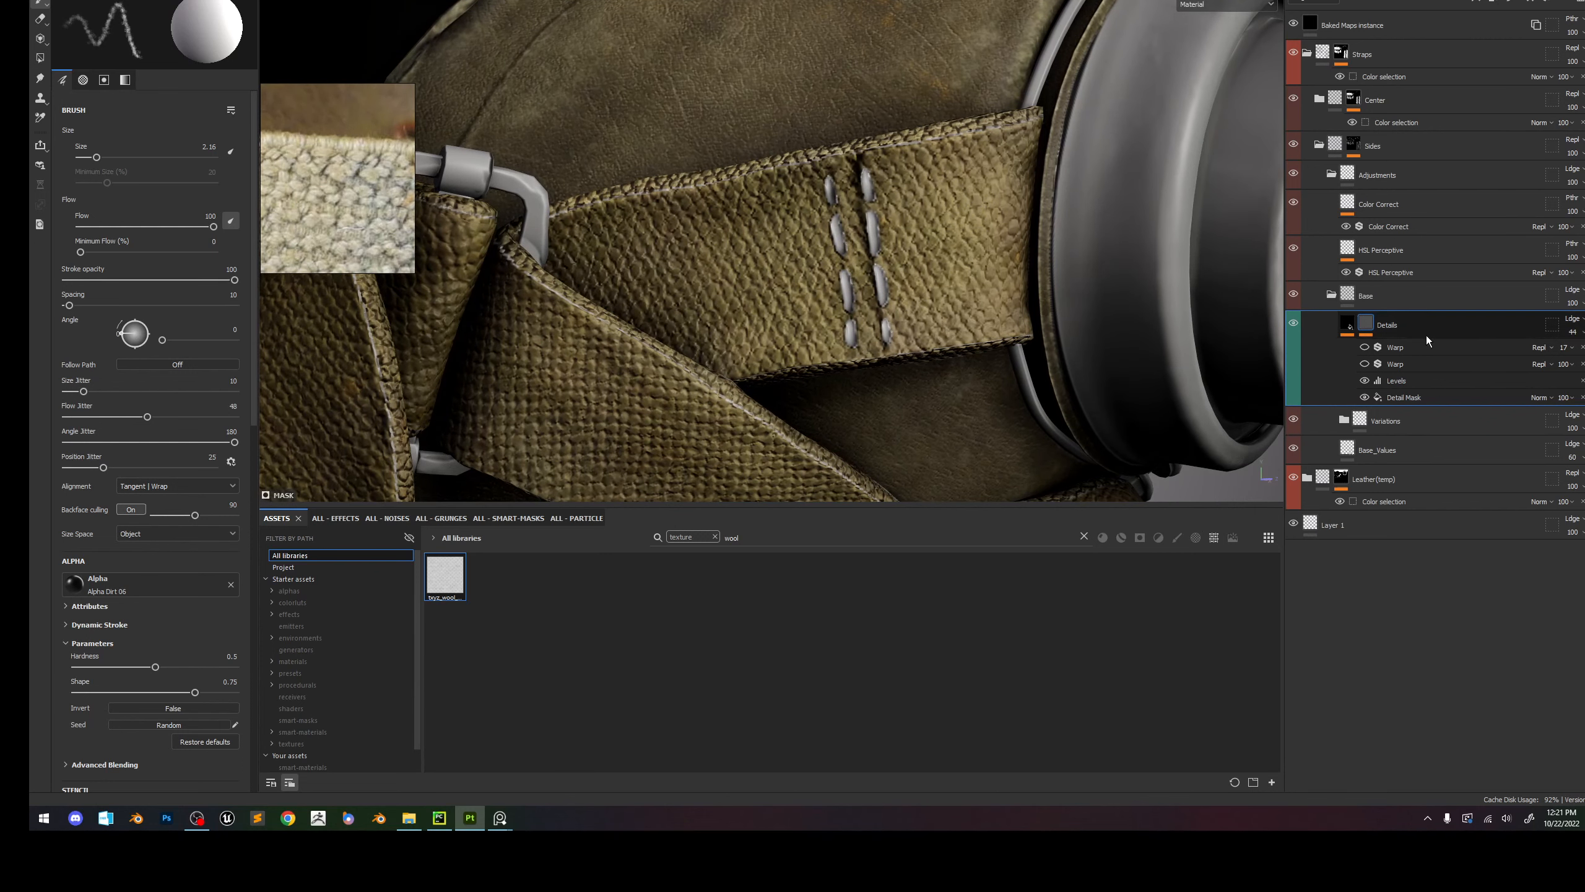
Unlink the tiling of the Detail Mask fill on the Details mask and set its second tiling value to 43.65.
click(1404, 383)
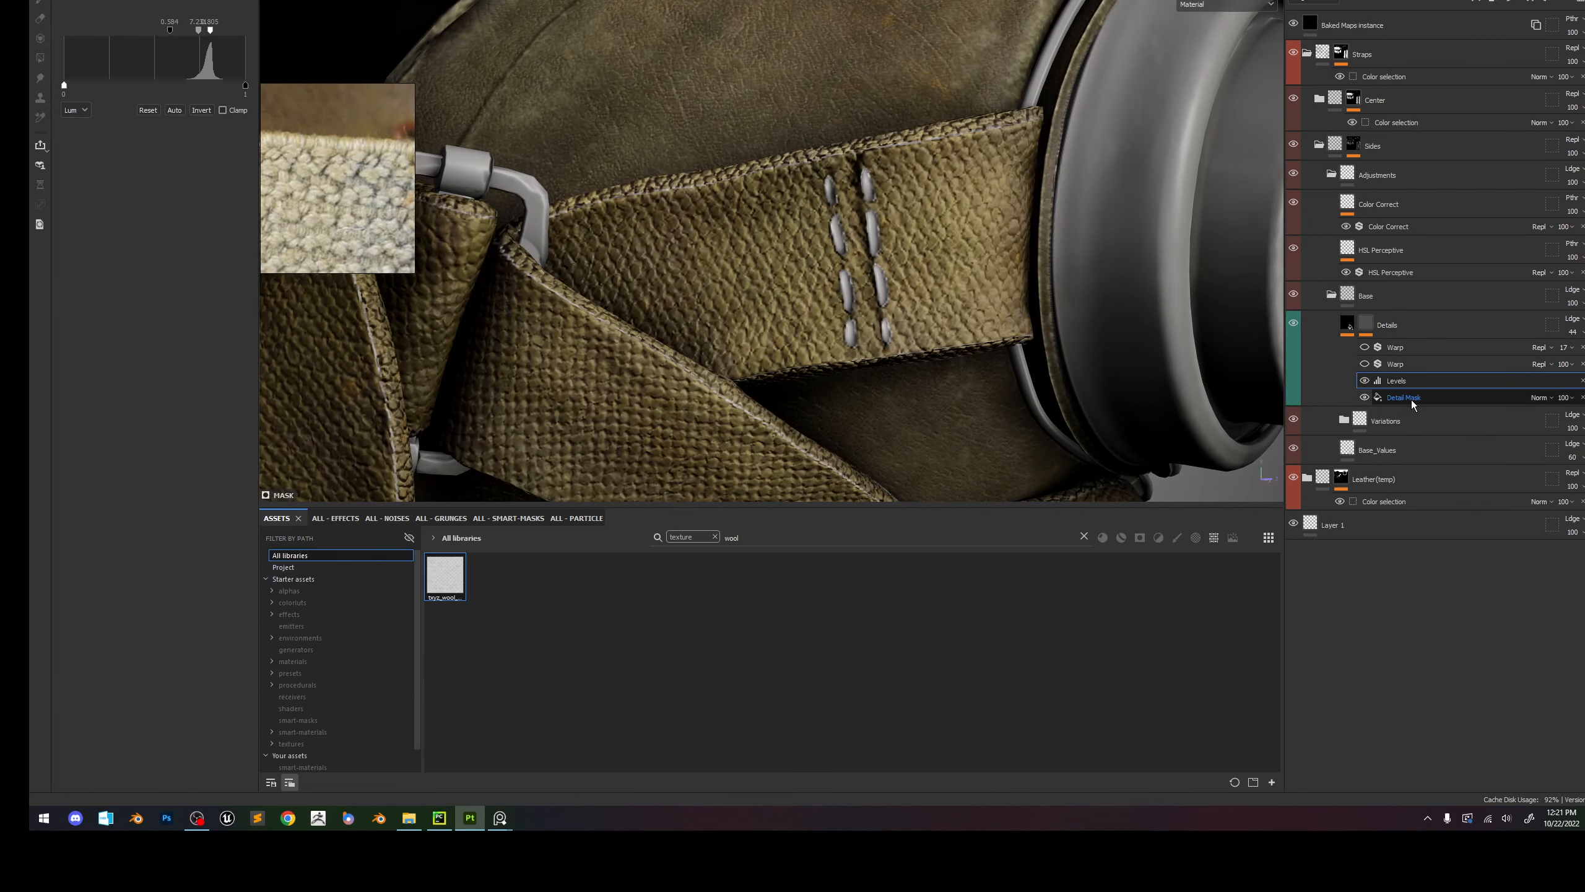
click(1367, 321)
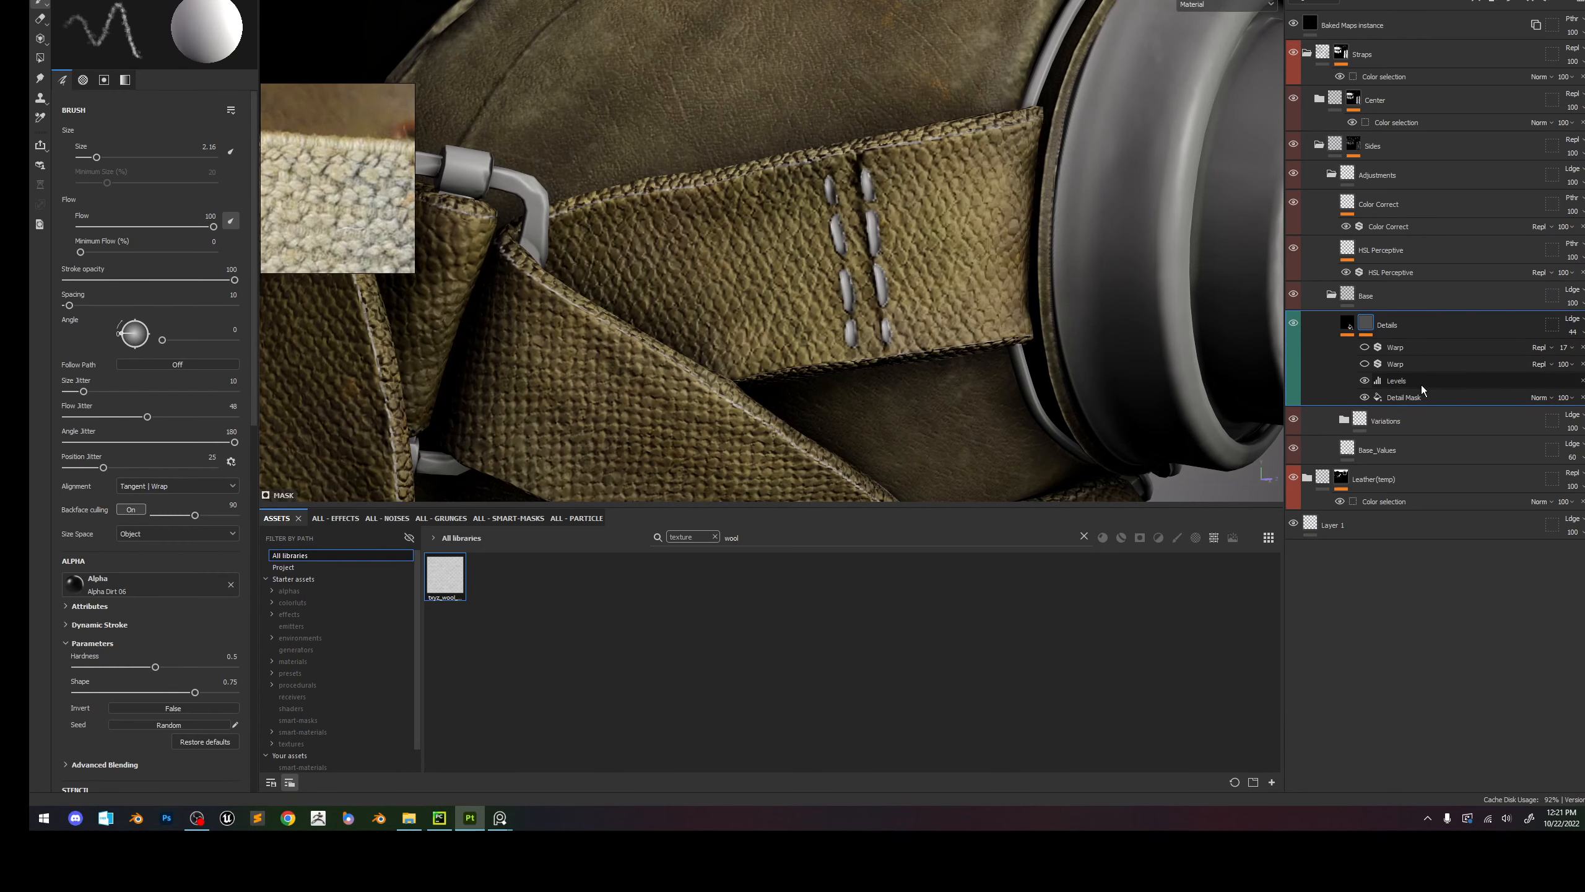
click(1405, 397)
click(169, 117)
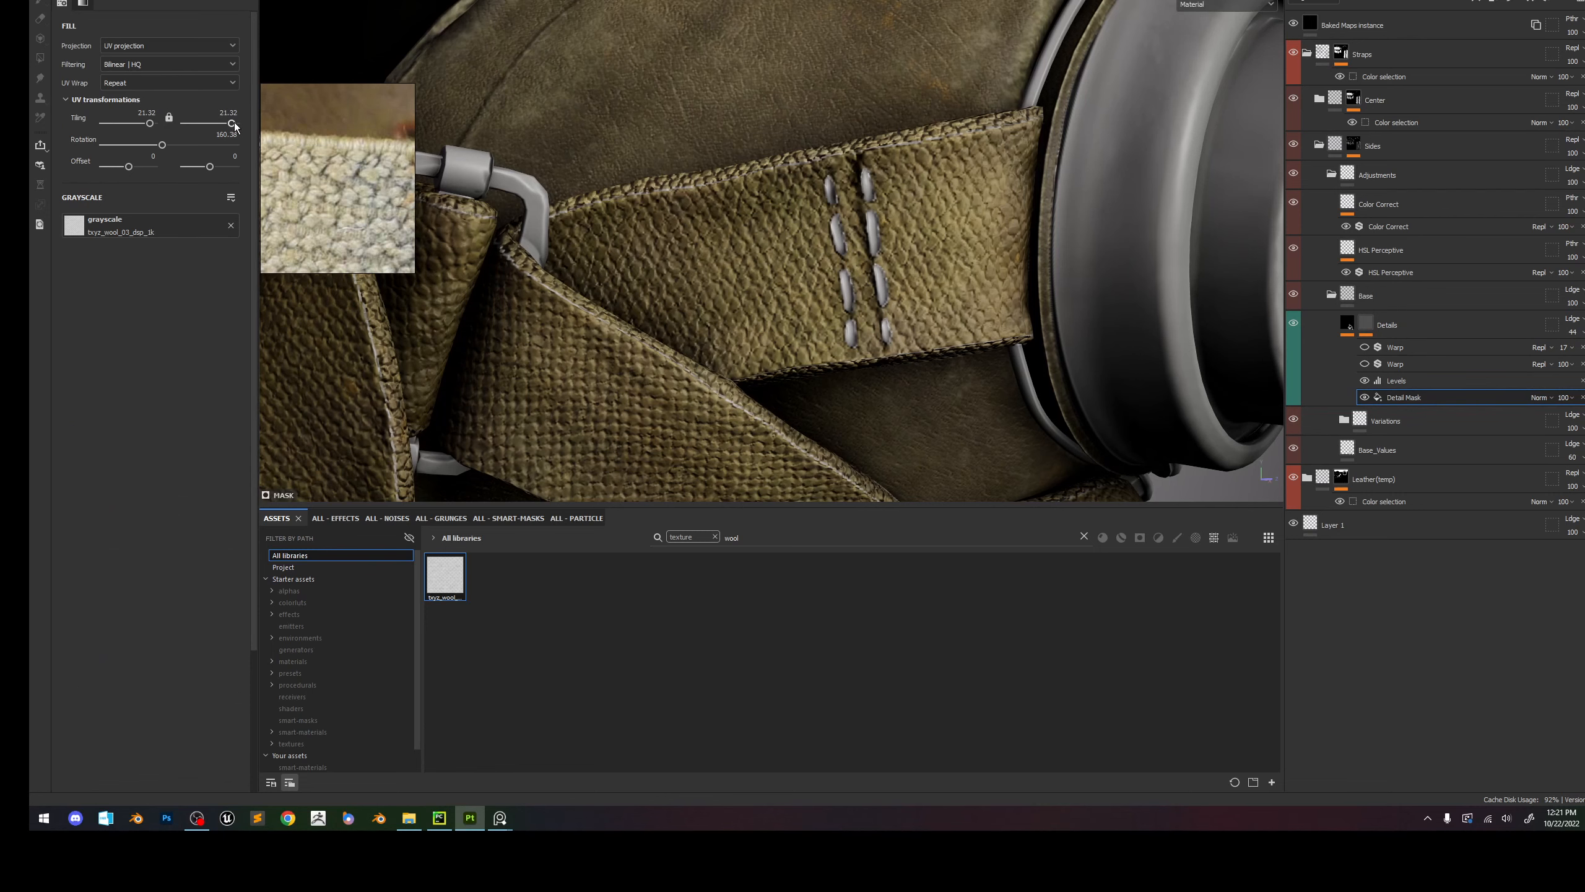
drag(234, 124, 242, 126)
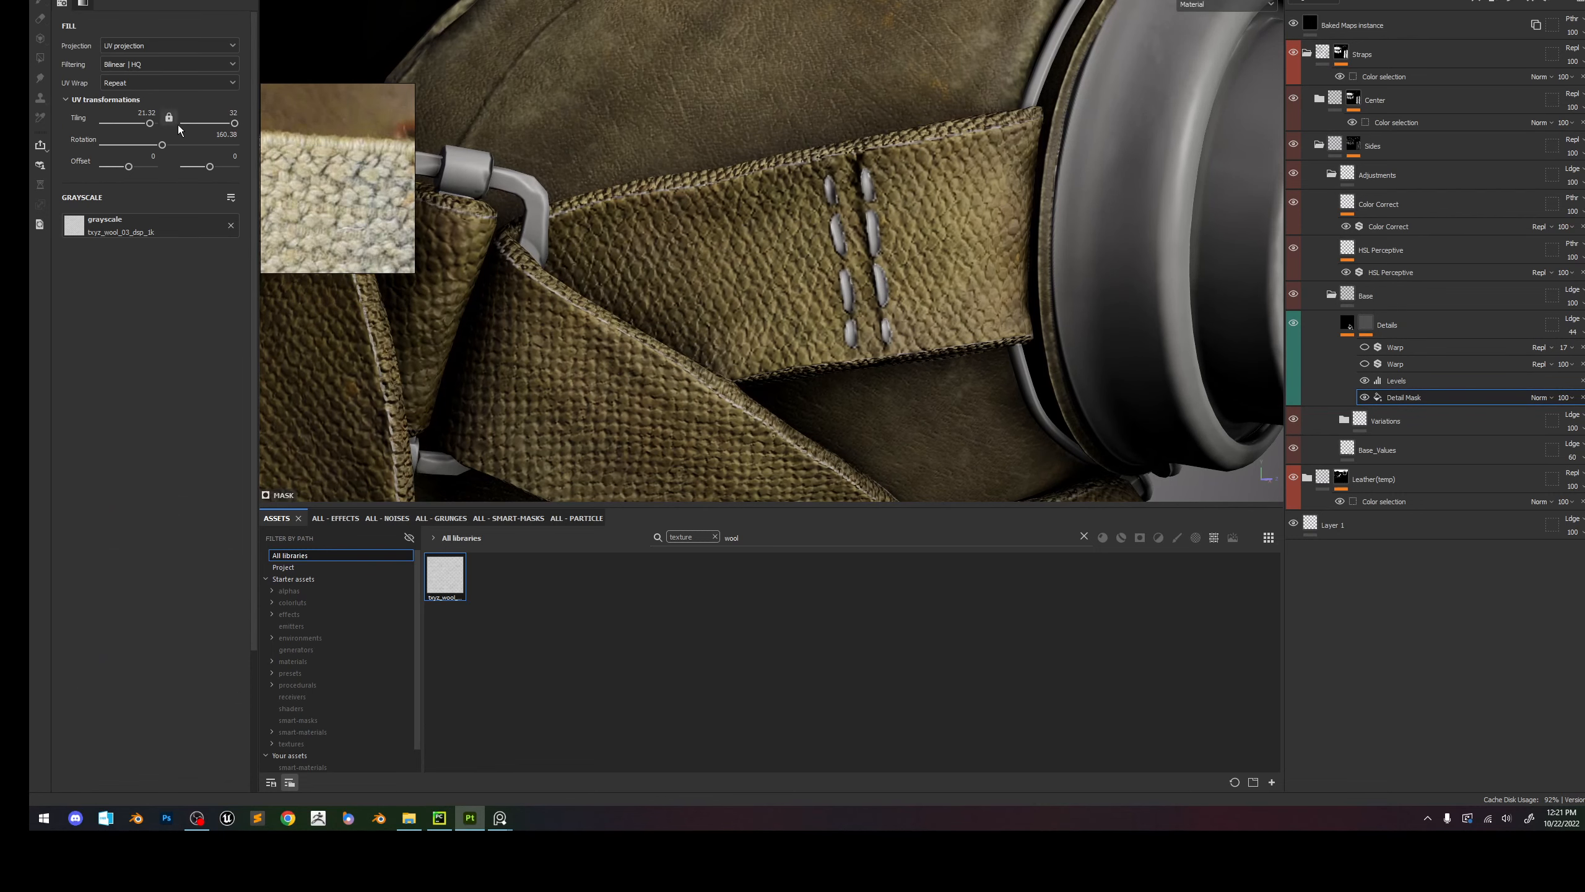
double_click(222, 114)
text(40)
key(Return)
drag(234, 124, 244, 122)
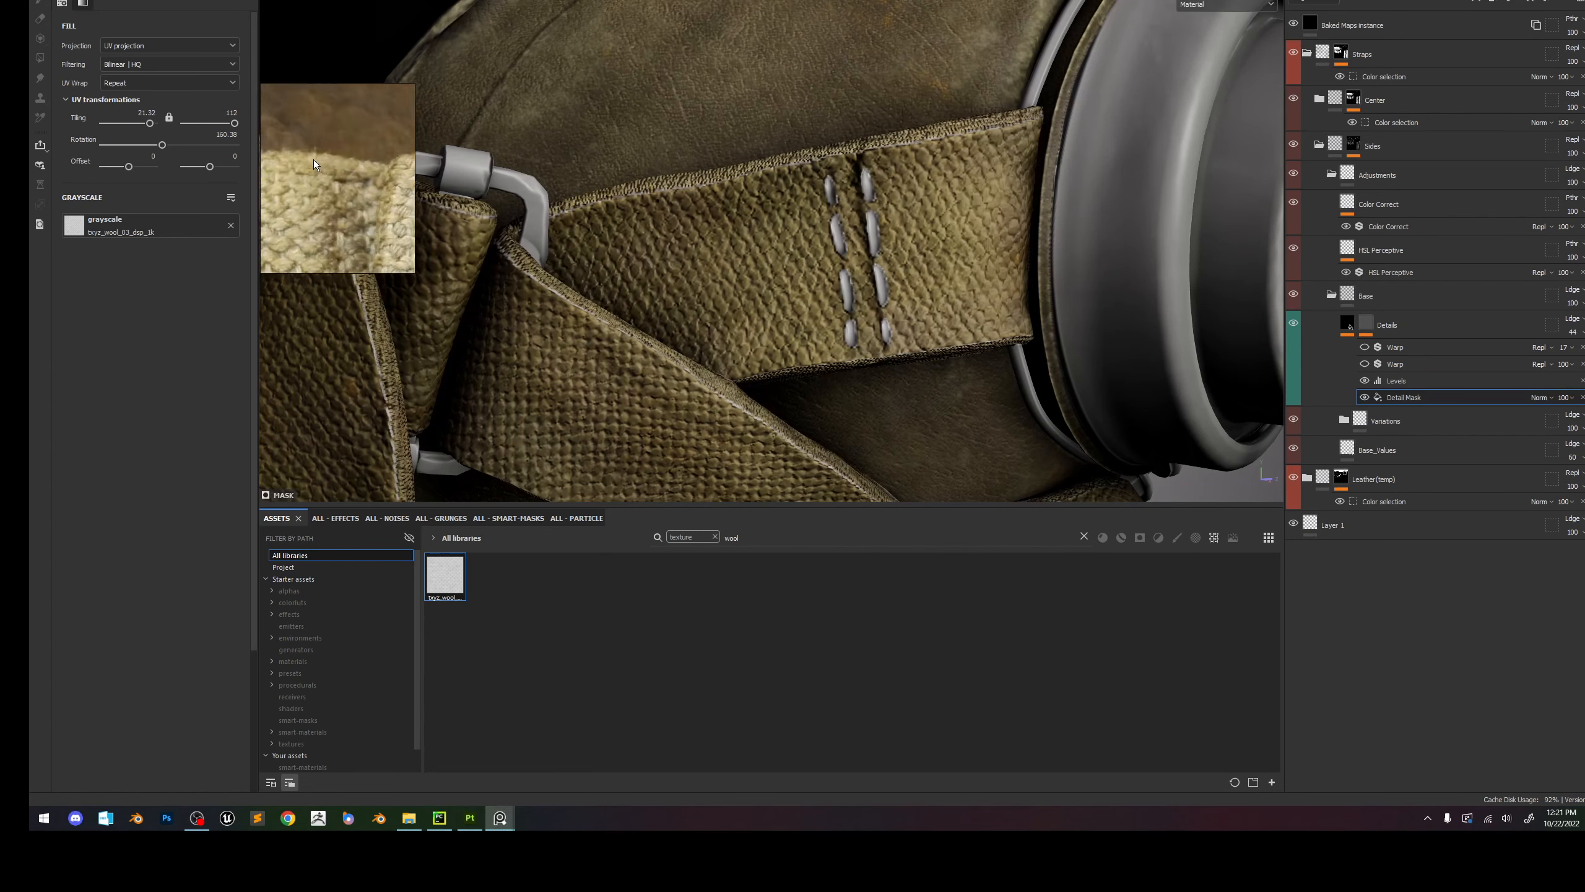
drag(231, 124, 226, 123)
alt+right_drag(738, 189, 980, 344)
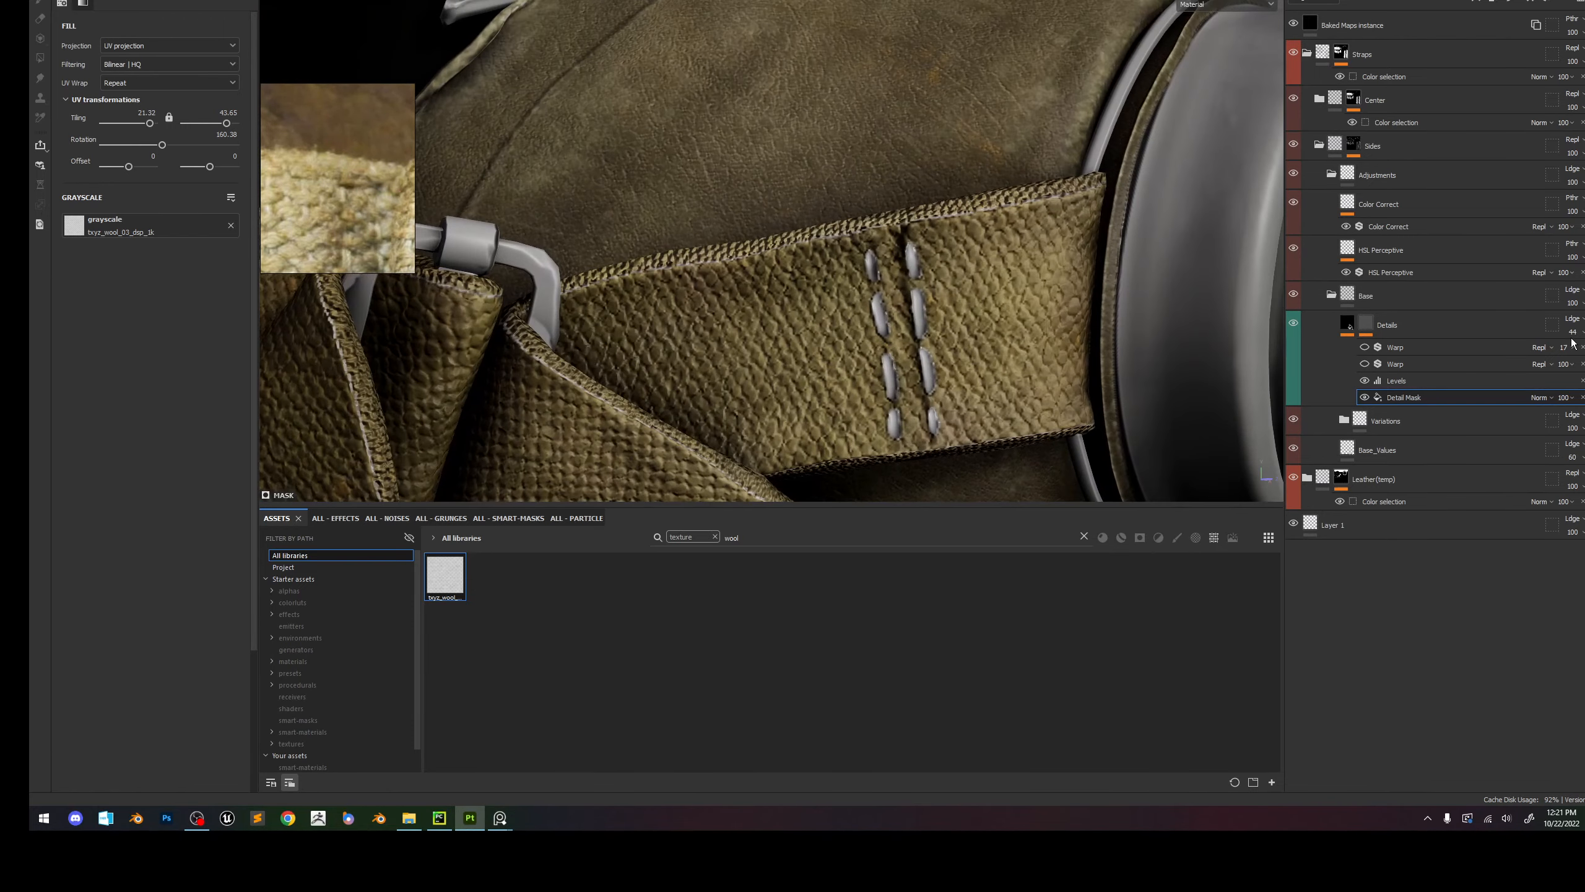
Set the height of the Details layer in Sides to -0.315 and check the strap edges.
click(1348, 323)
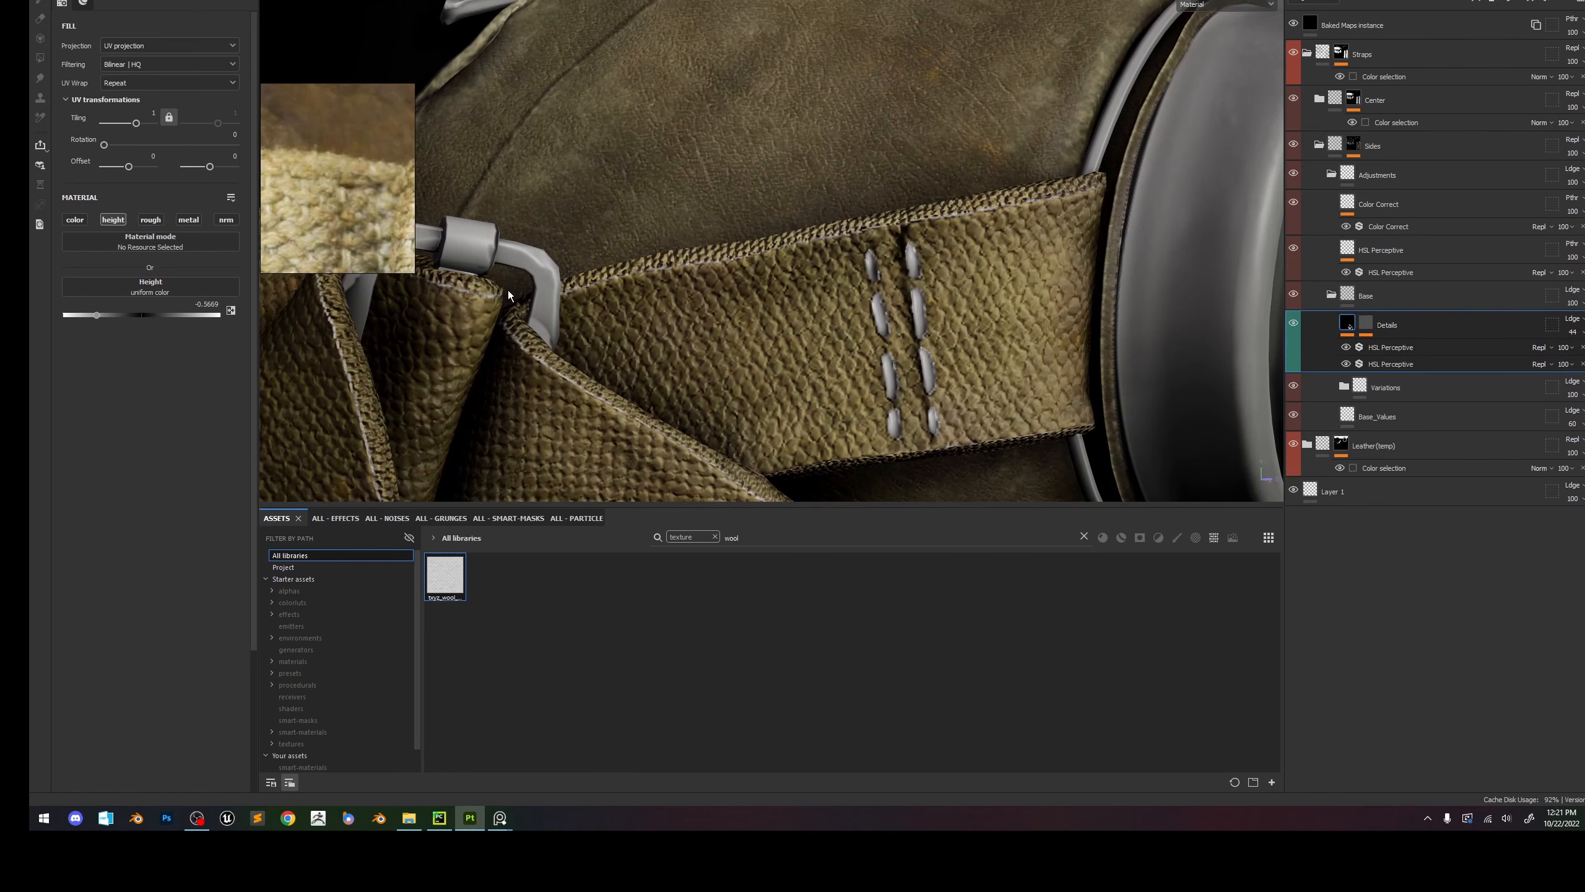
drag(108, 312, 116, 315)
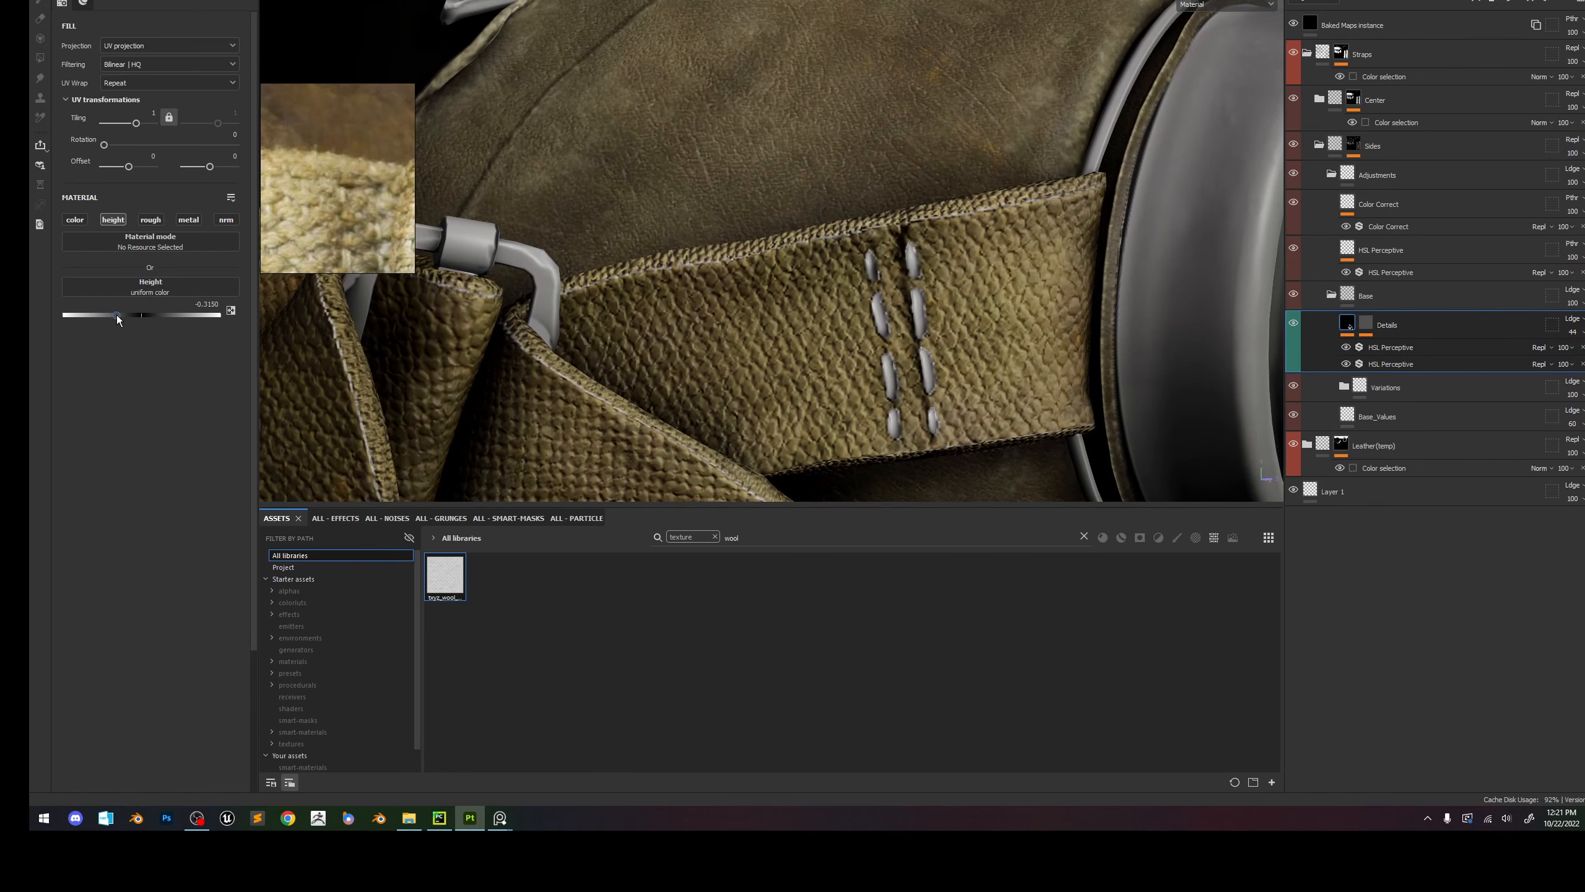
alt+right_drag(828, 317, 825, 233)
alt+middle_drag(825, 233, 790, 194)
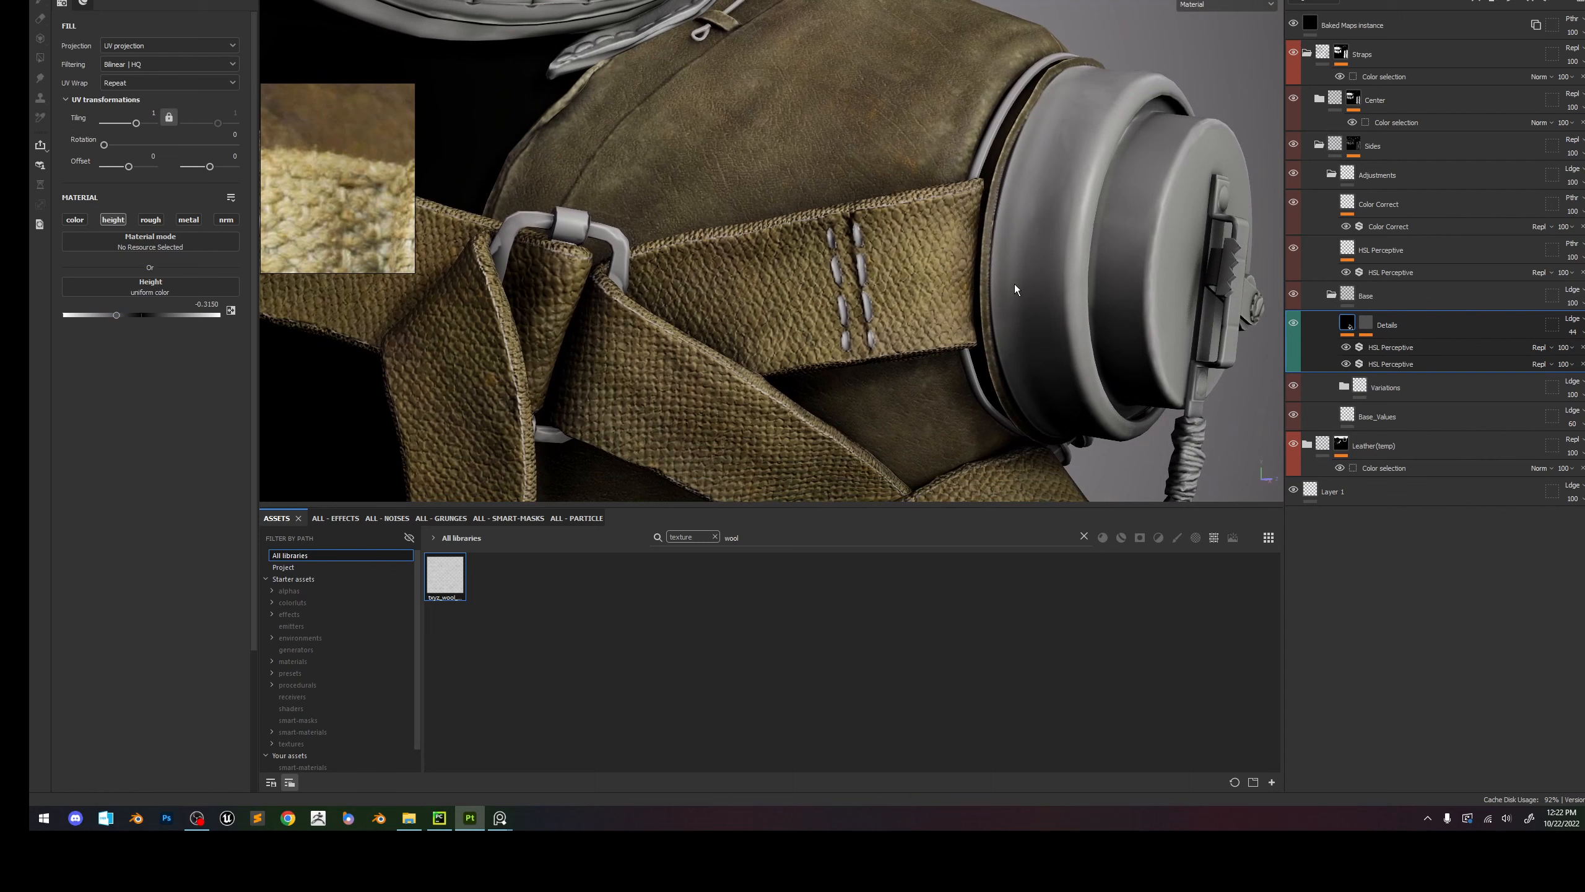
Add an empty filter above the color selection on the Sides folder's mask.
click(1366, 322)
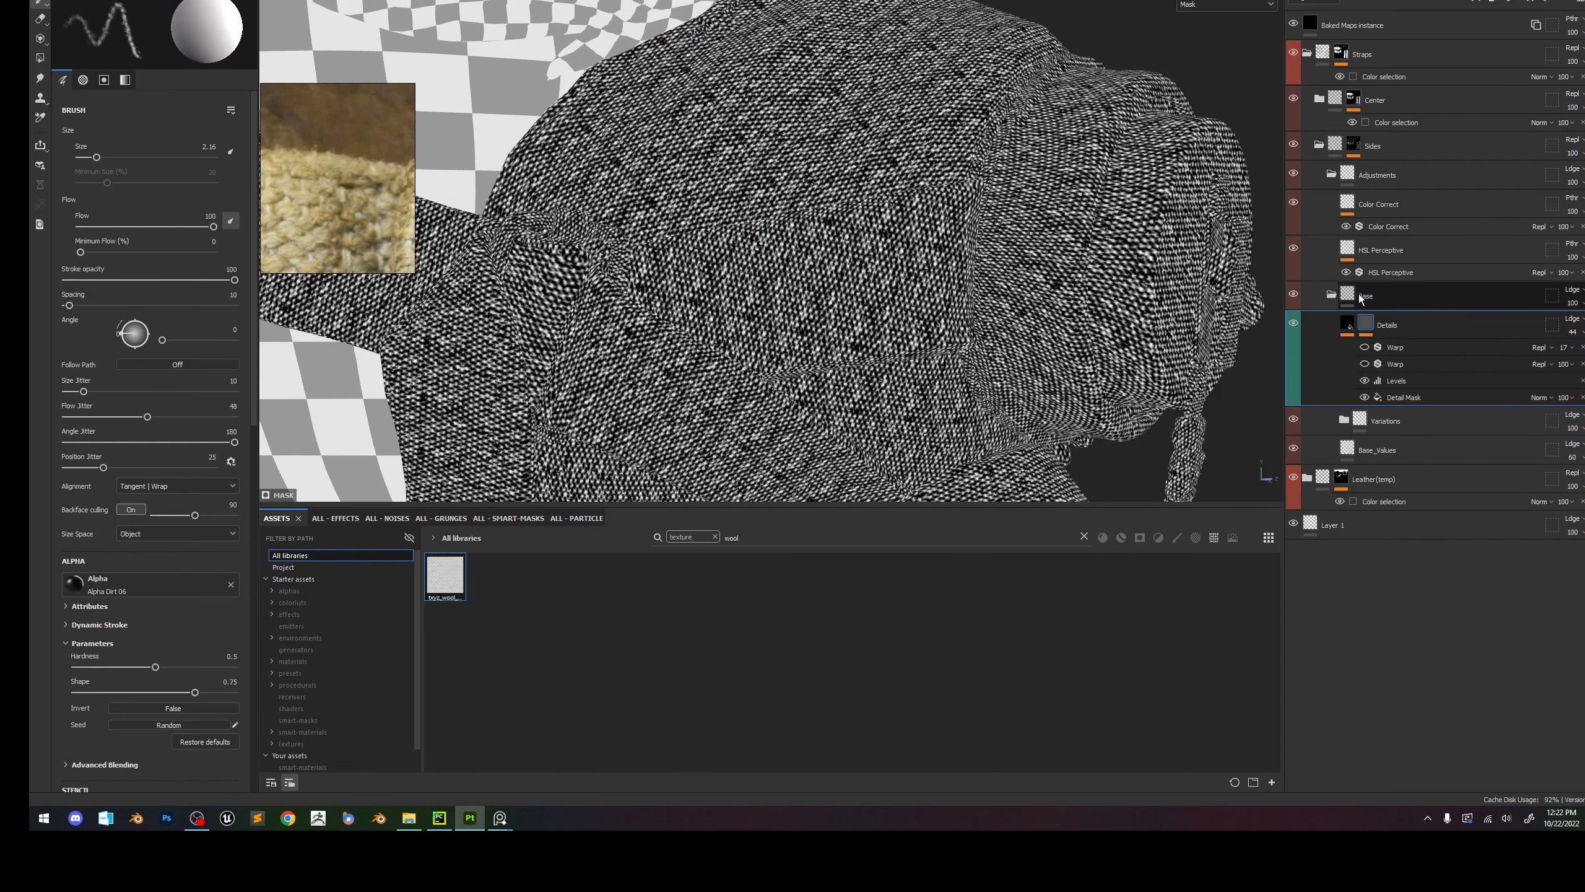
click(1359, 154)
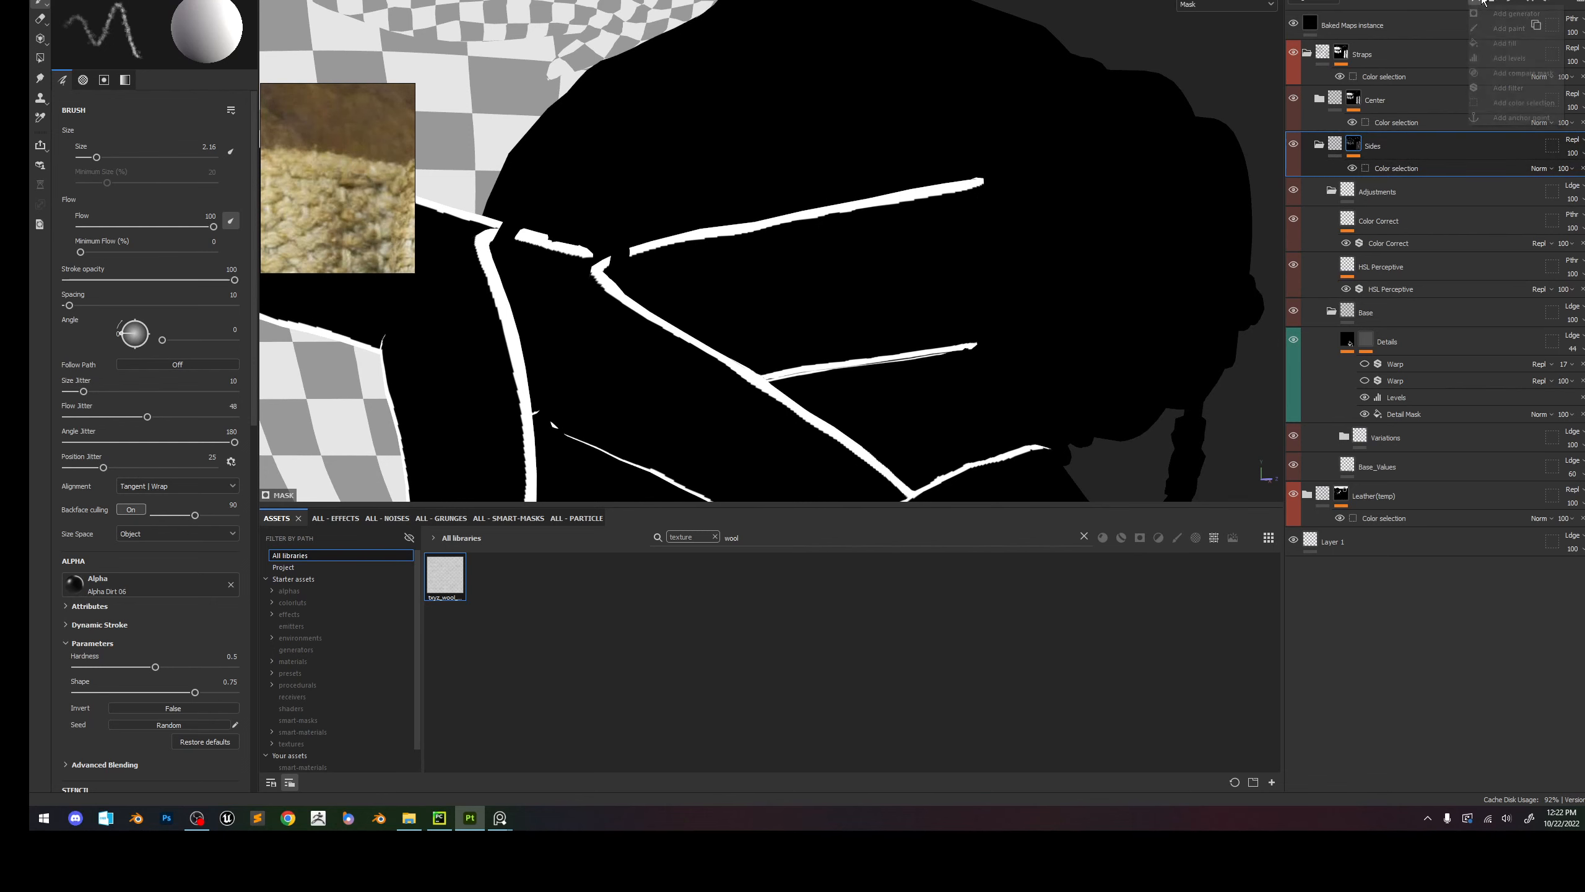
click(1523, 89)
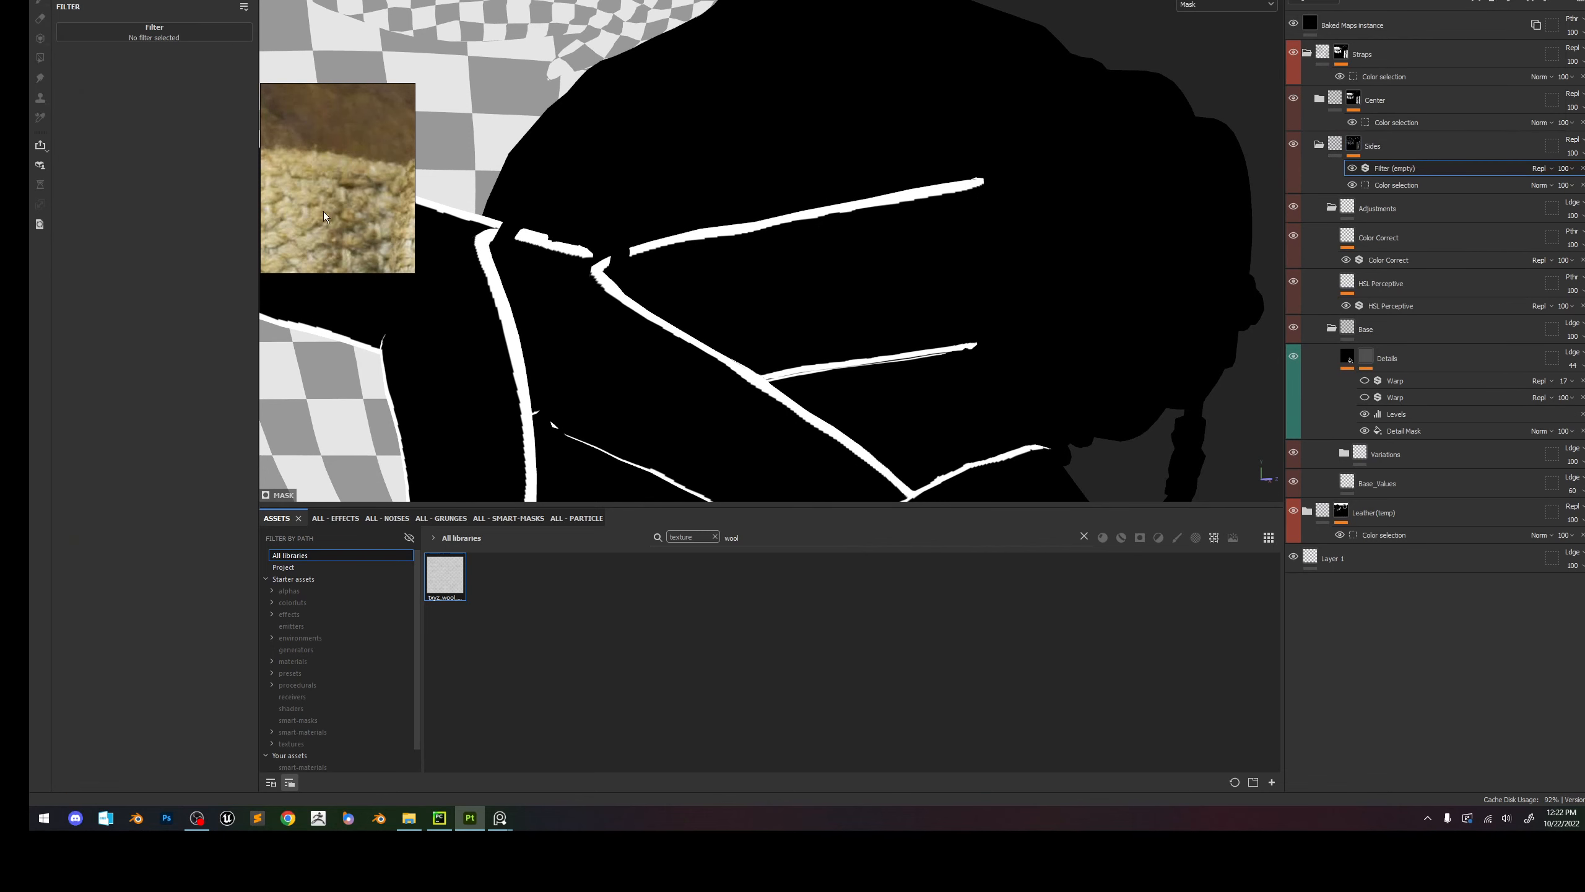
Assign the Blur filter to the empty filter on the Sides mask and set its blur intensity to 1.45.
click(135, 39)
text(high)
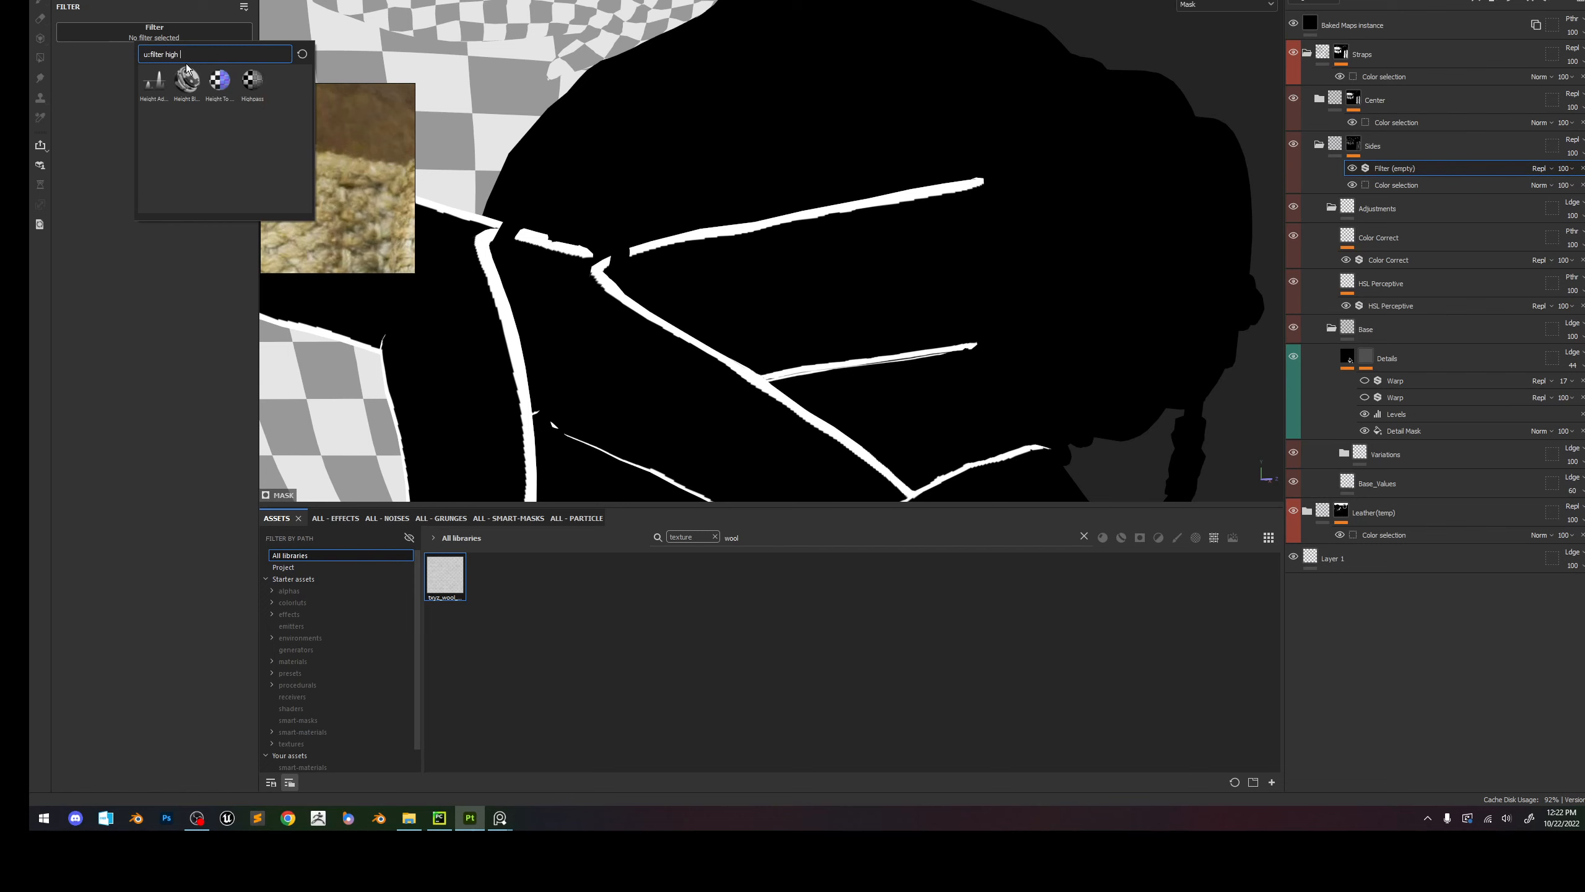
key(BackSpace)
key(BackSpace)
key(BackSpace)
key(BackSpace)
key(BackSpace)
text(blur)
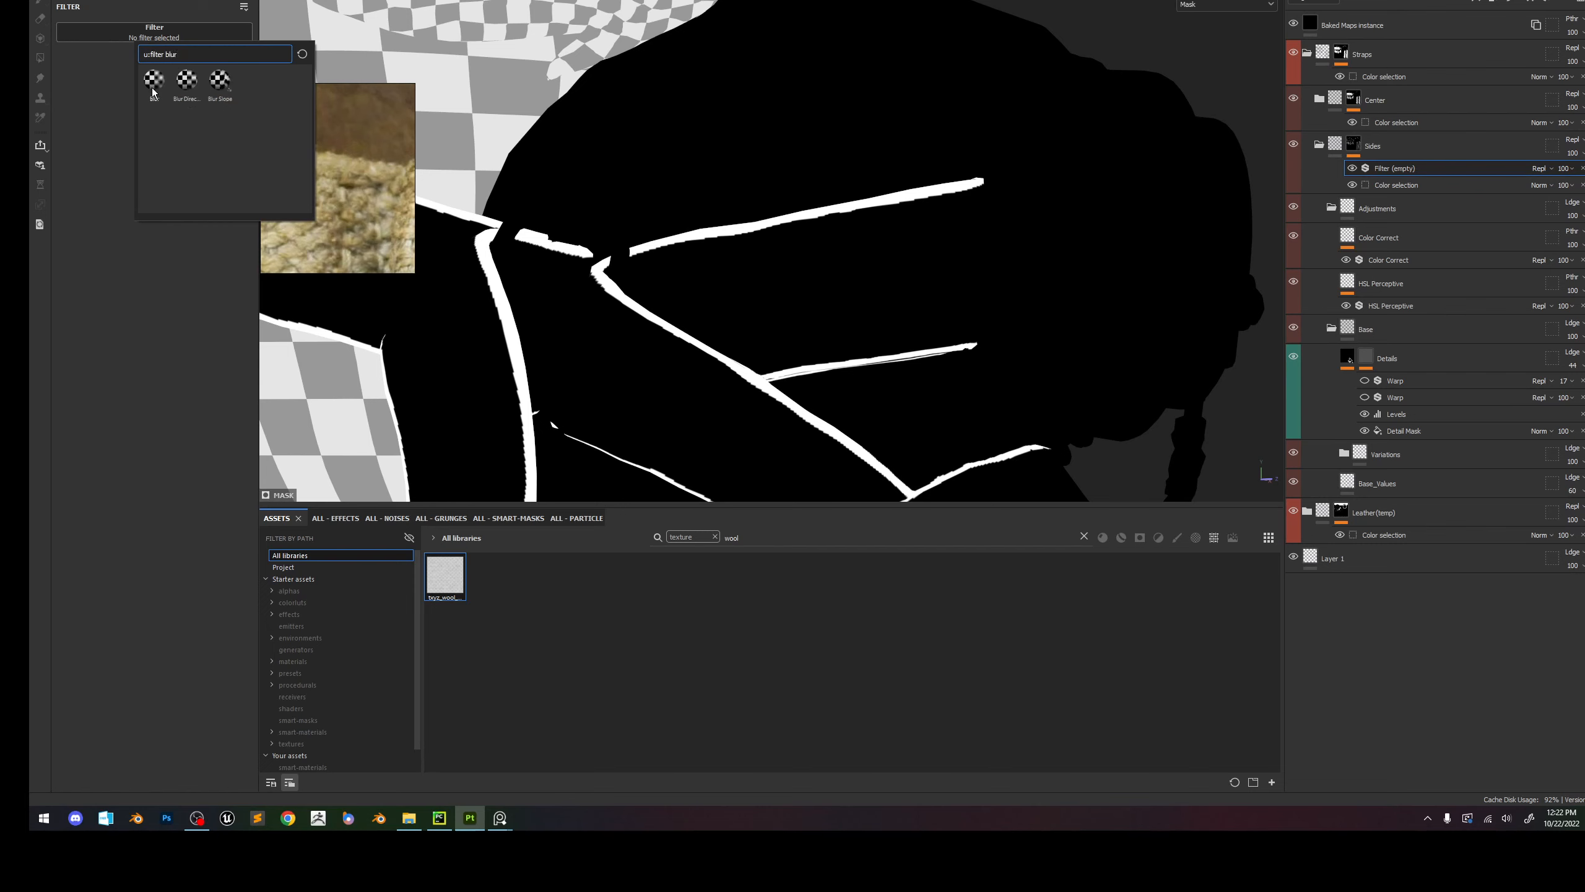
click(153, 91)
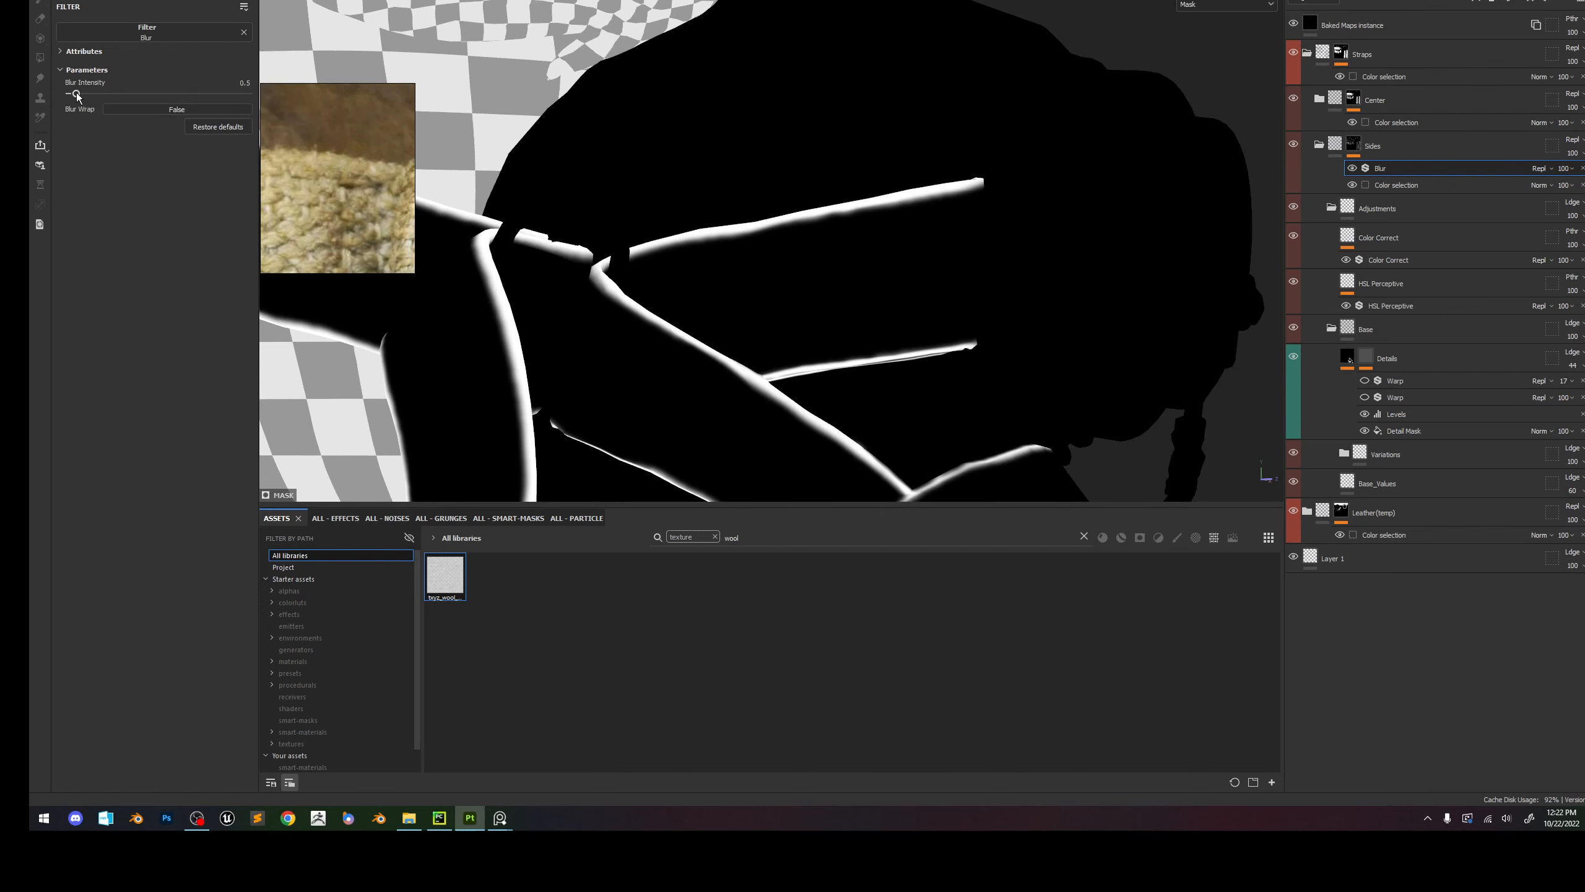
drag(76, 93, 87, 93)
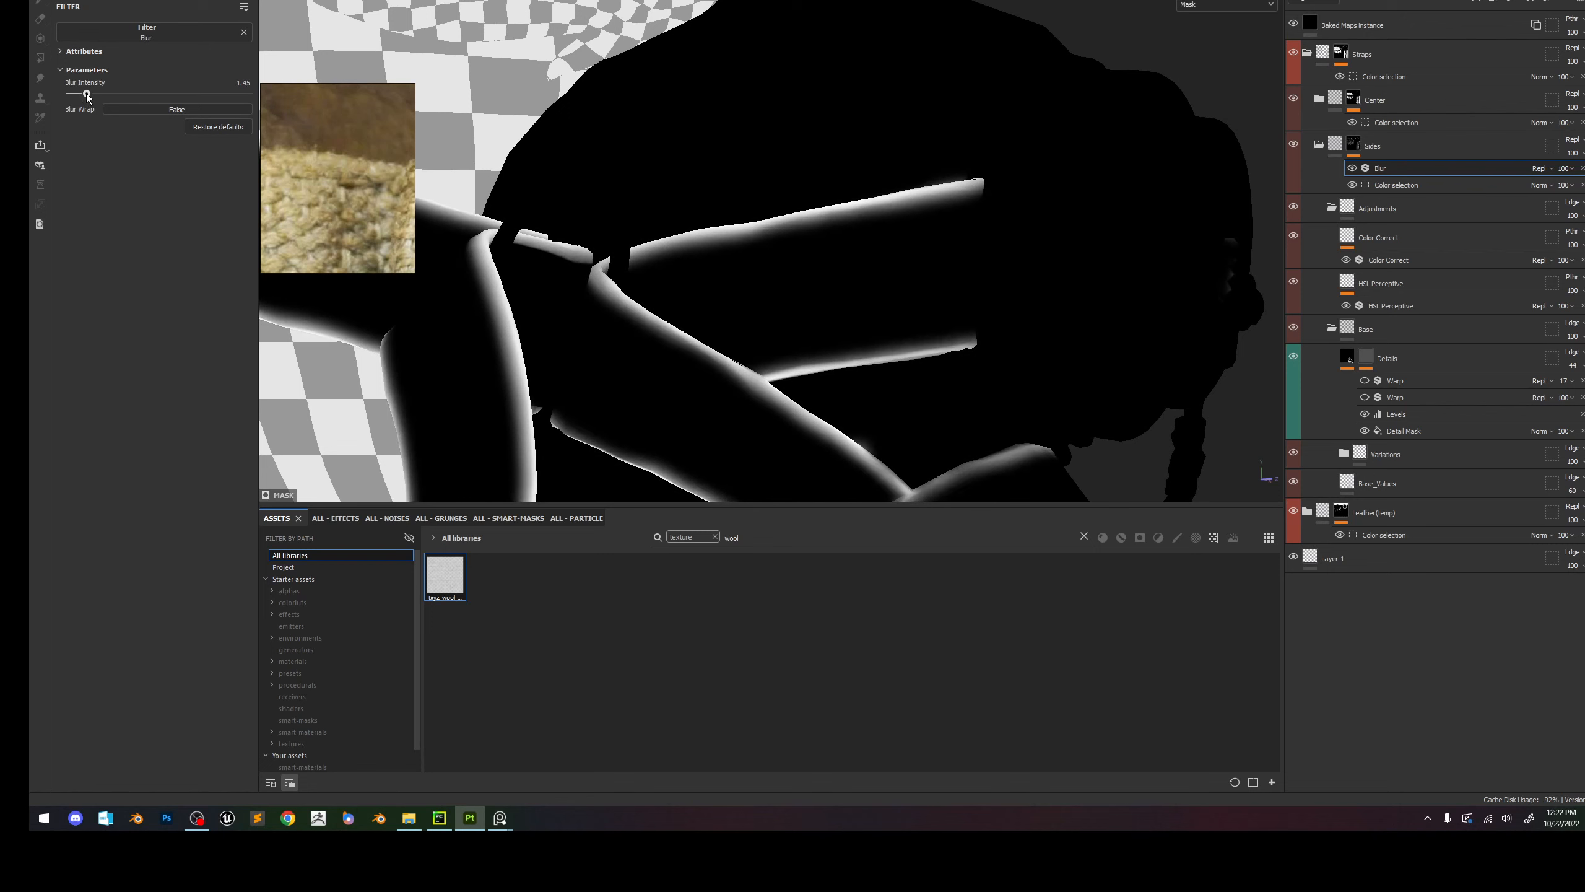
click(1481, 2)
click(1516, 95)
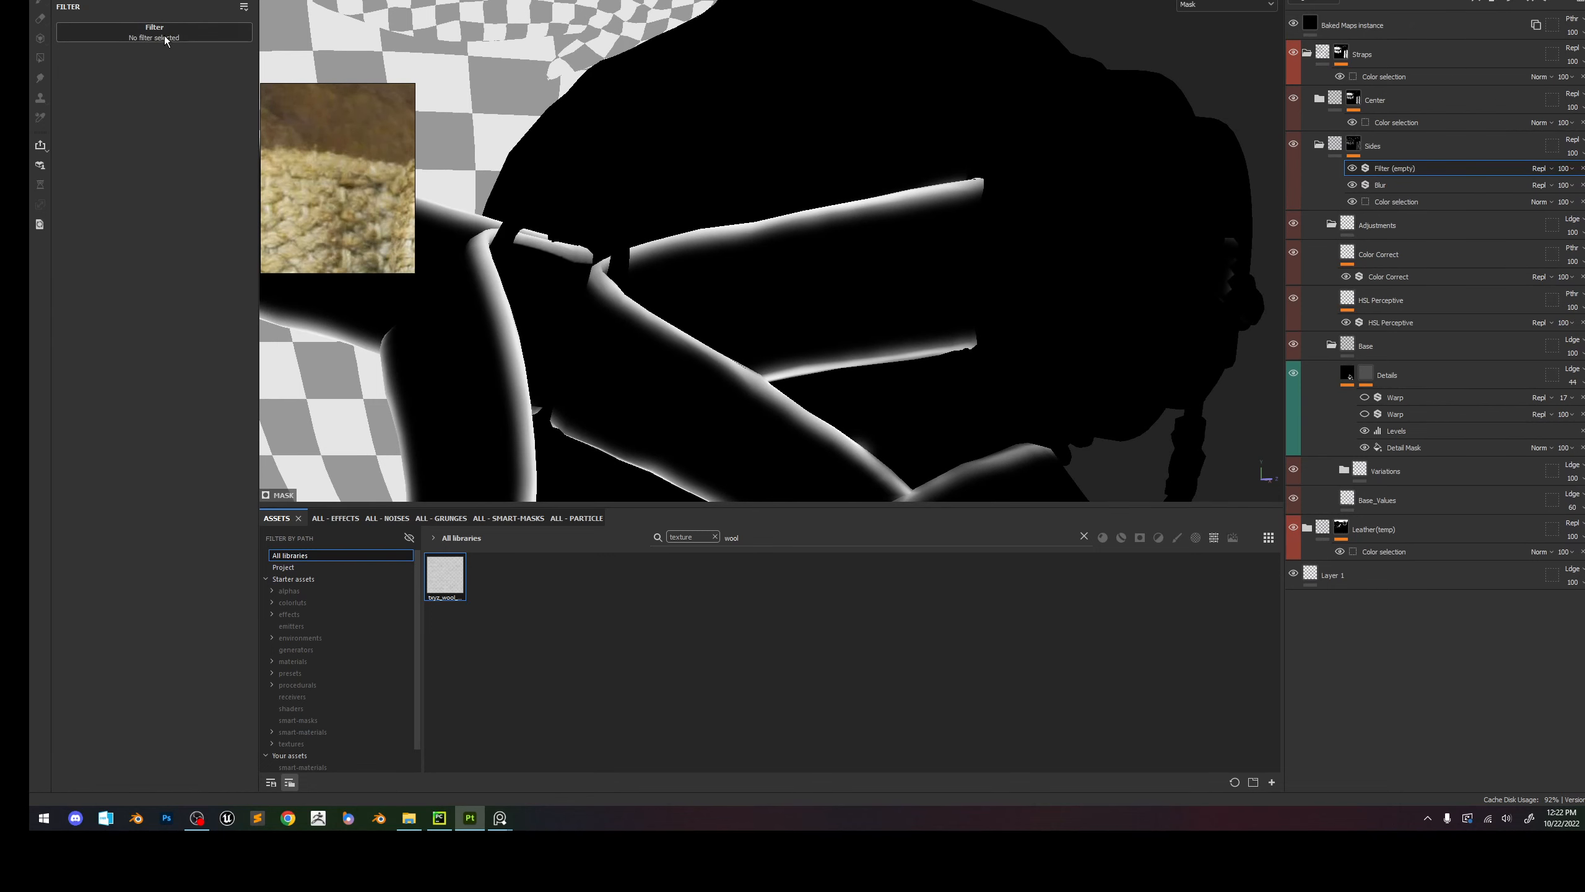
click(166, 40)
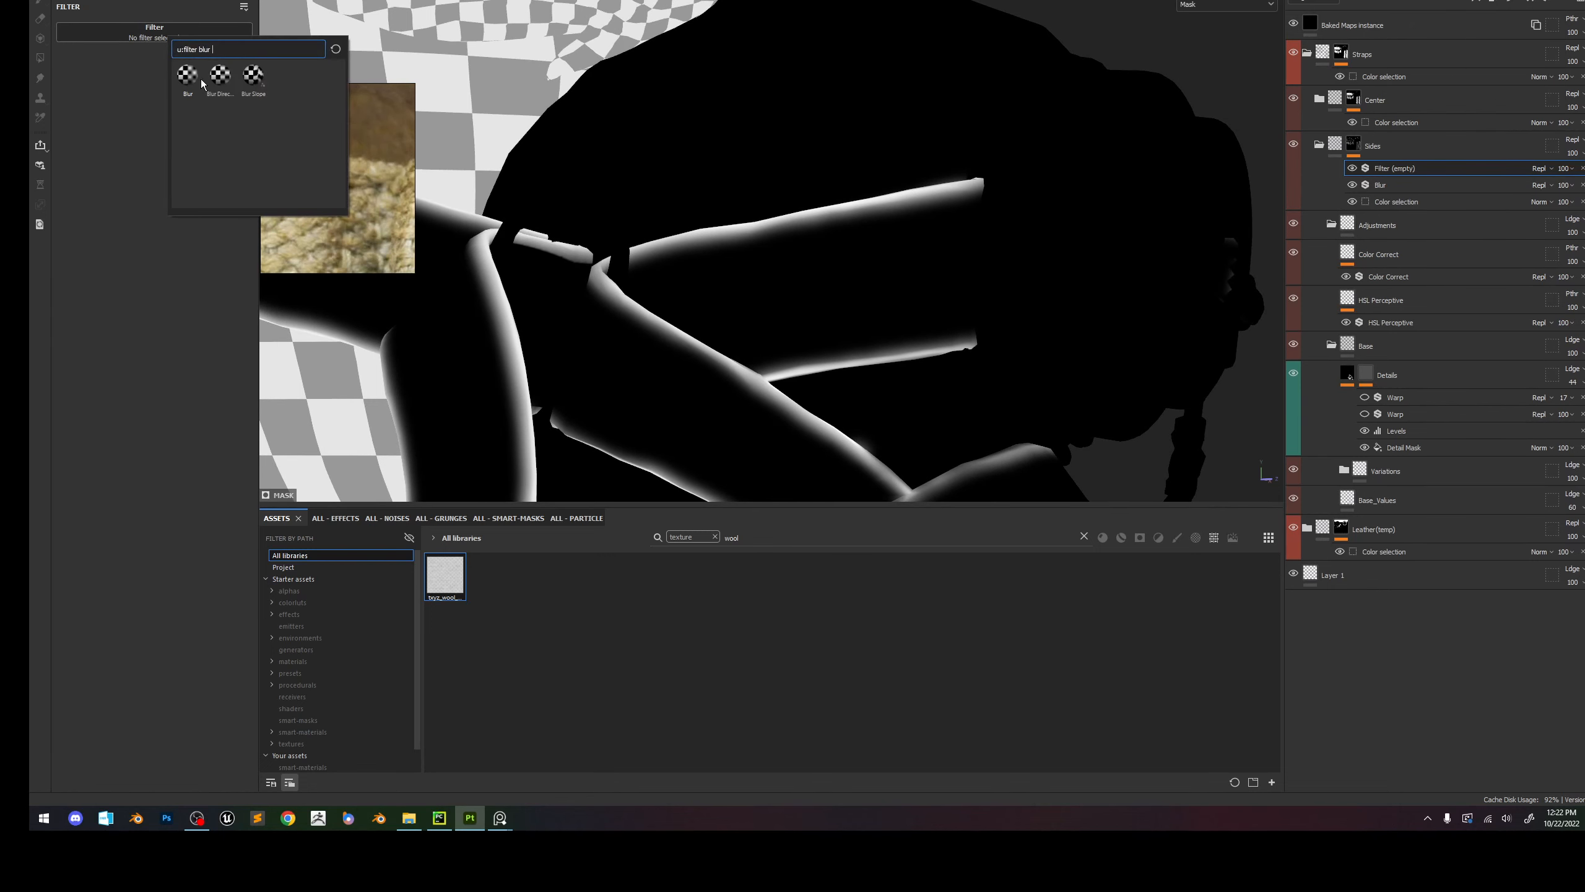
click(1555, 171)
key(Delete)
Add a Levels effect above the blur on the Sides mask with its midpoint at 0.28 and white point at 0.815.
click(1353, 145)
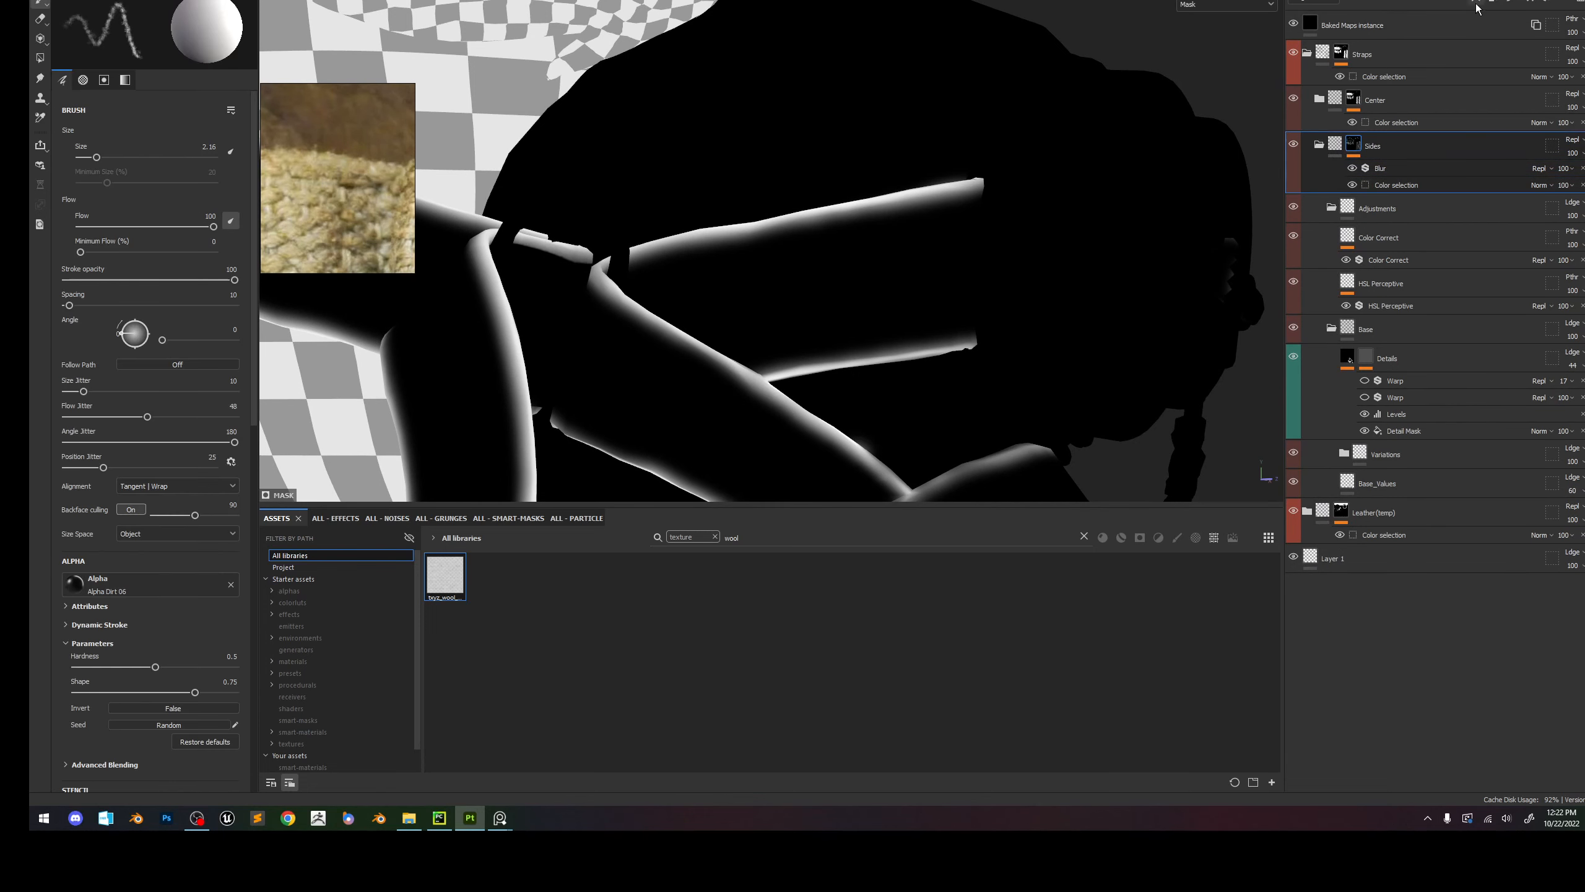
click(1477, 3)
click(1512, 58)
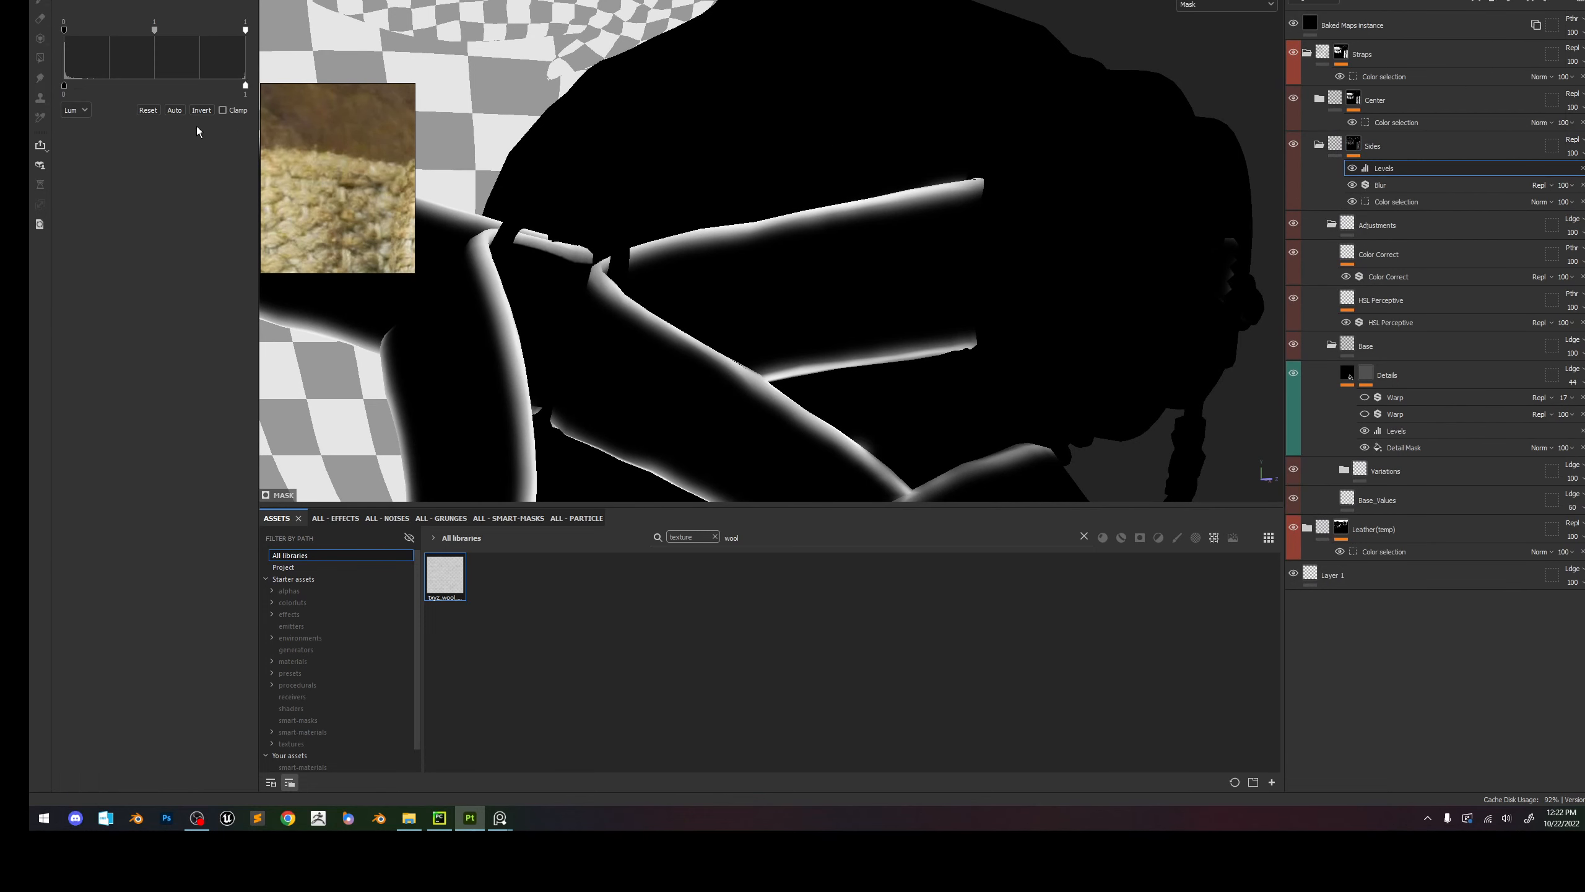
drag(156, 32, 85, 43)
key(m)
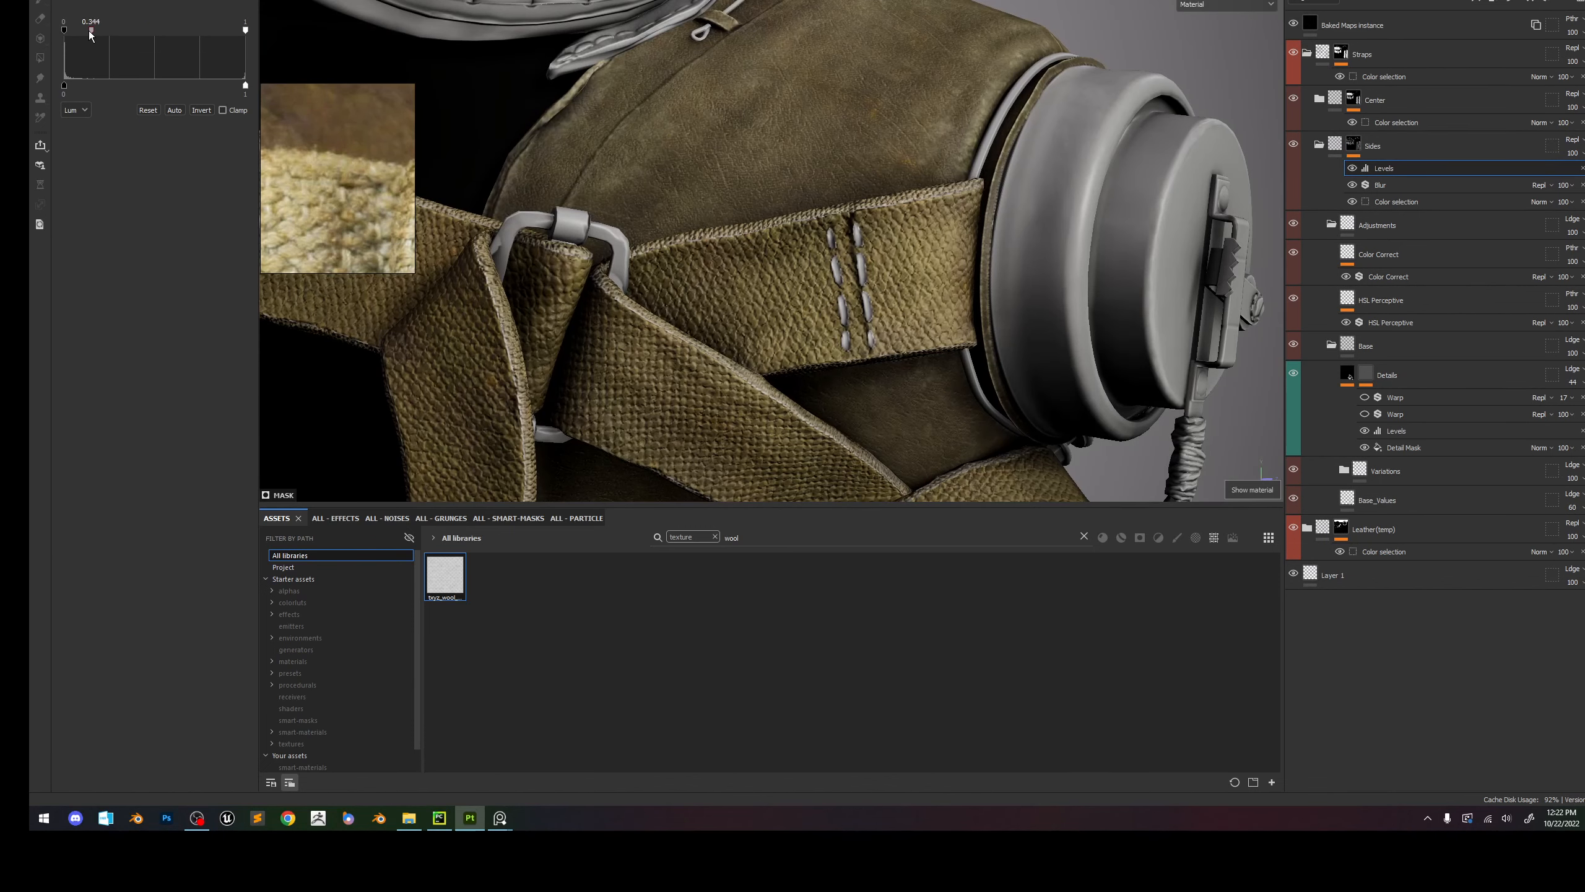
mouse_move(245, 30)
mouse_down()
mouse_move(158, 39)
mouse_move(215, 39)
mouse_up()
key(m)
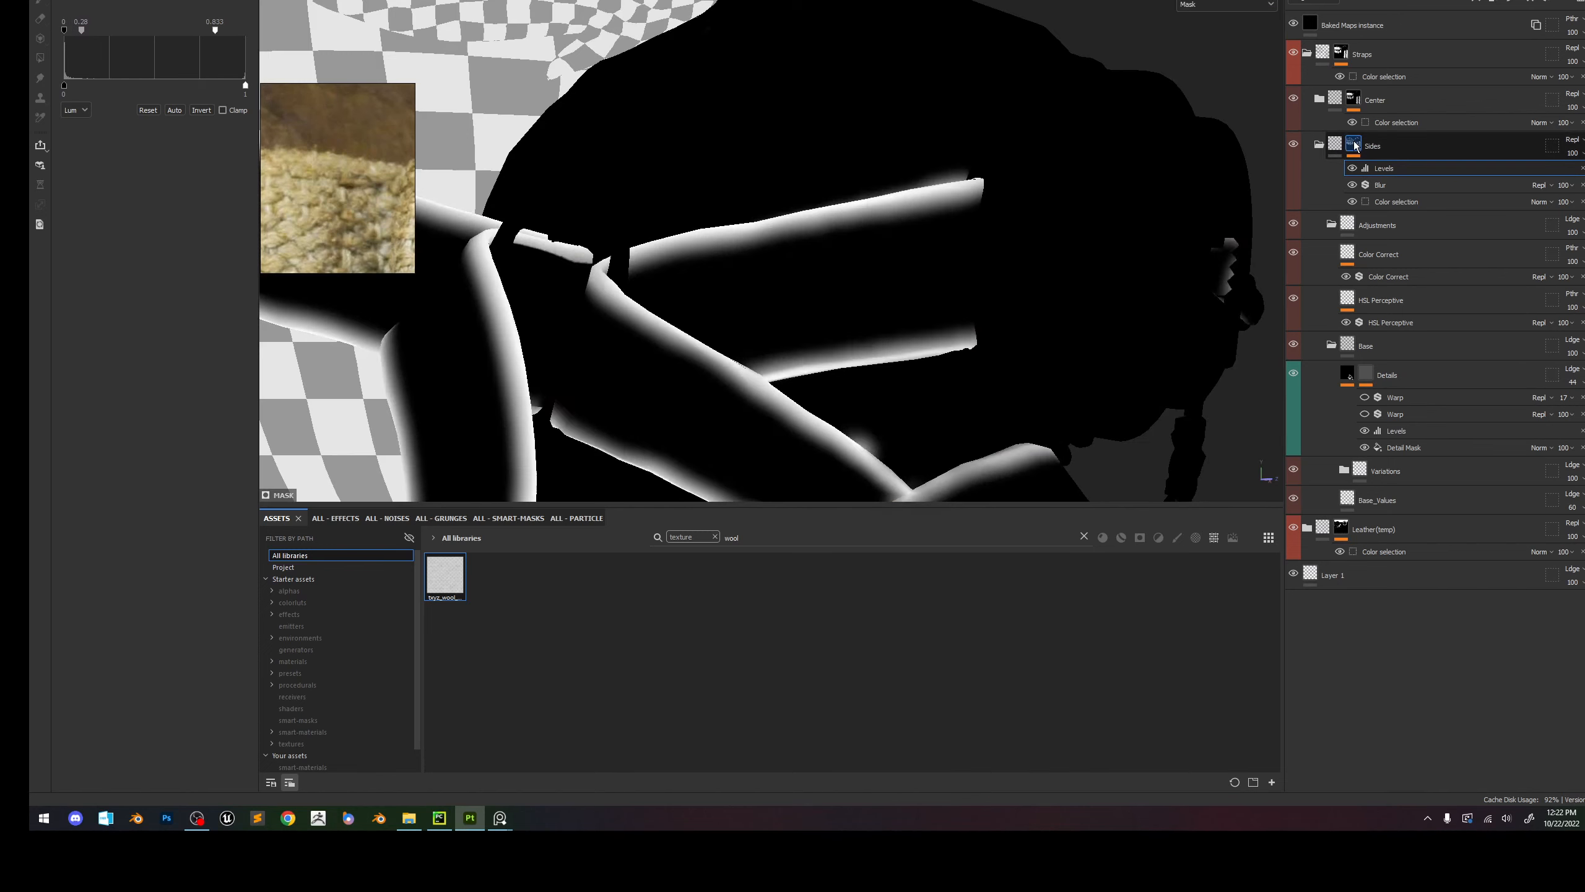
Check the straps in the base color channel and add a Paint effect above the color selection on the Straps folder's mask.
key(c)
scroll(803, 238, up, 3)
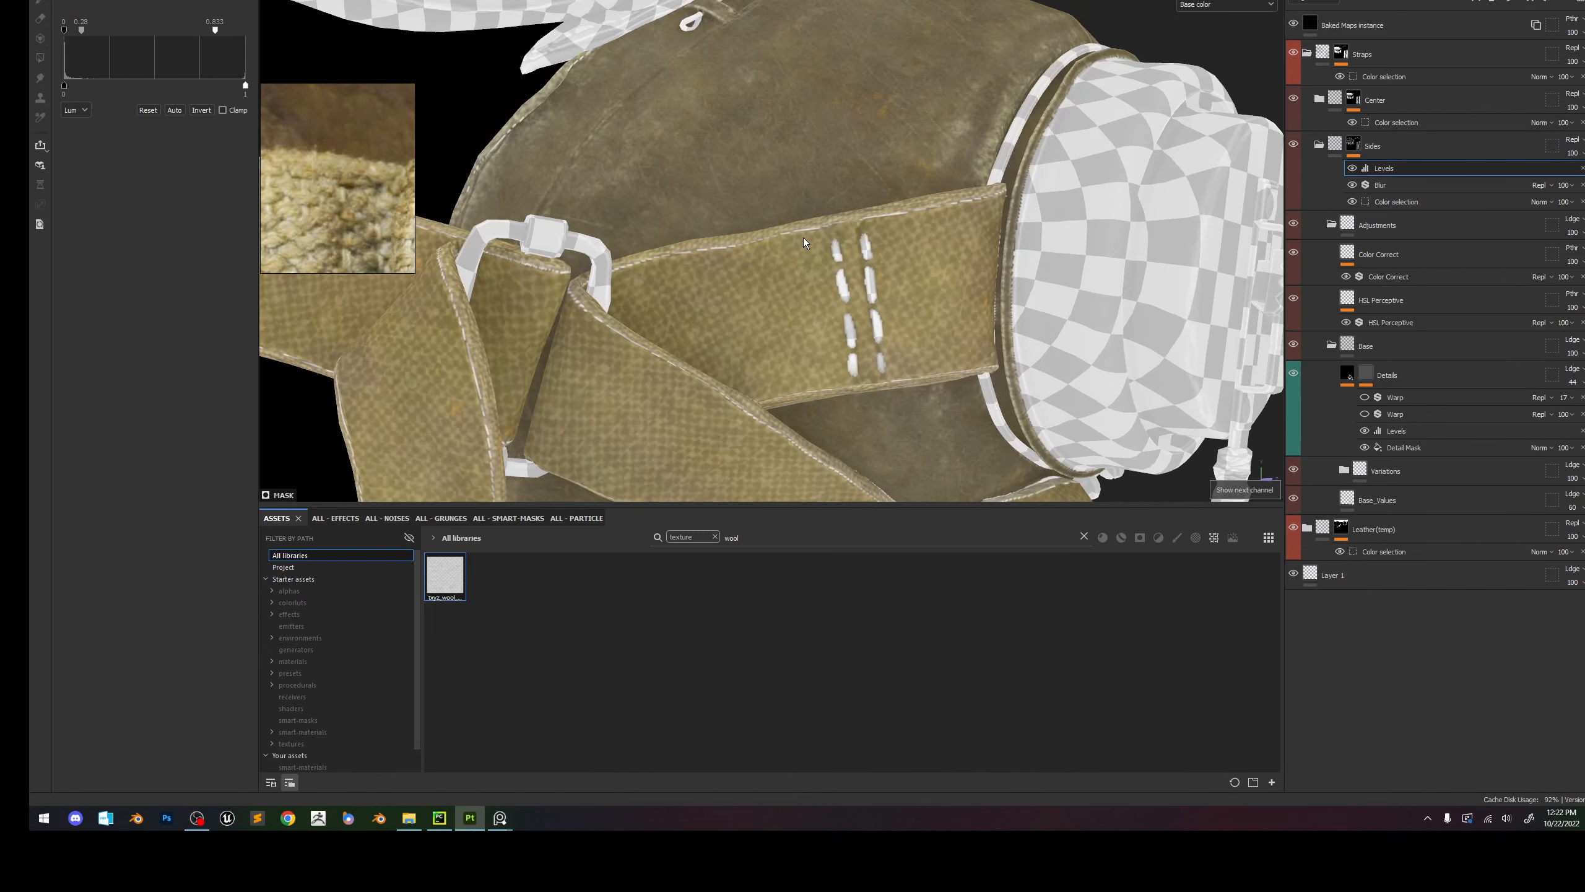
scroll(804, 235, down, 5)
click(1341, 54)
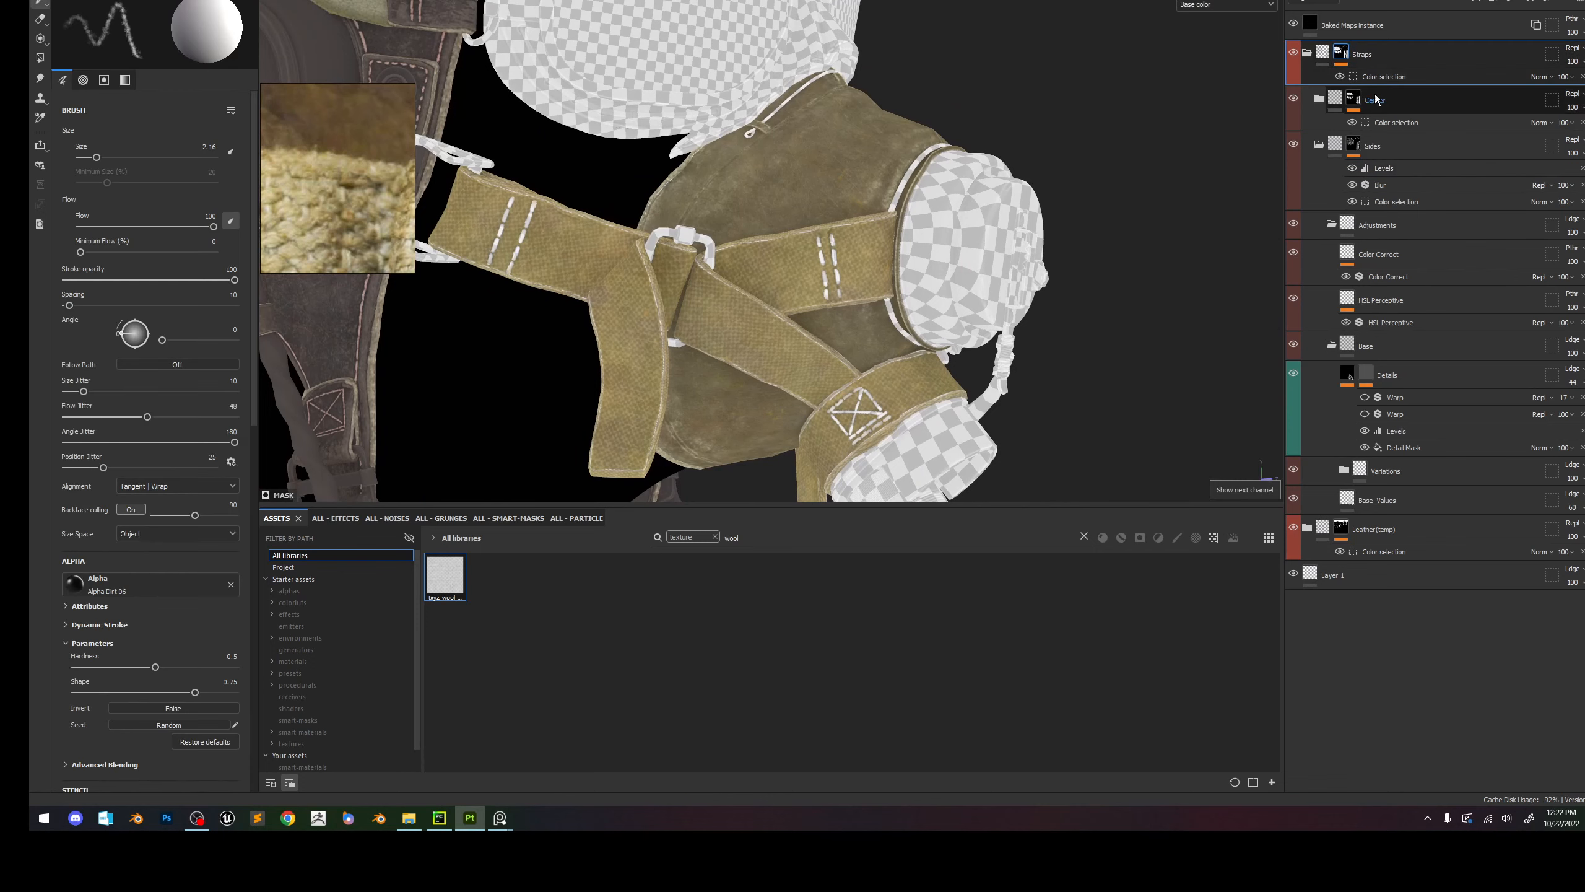
click(1387, 76)
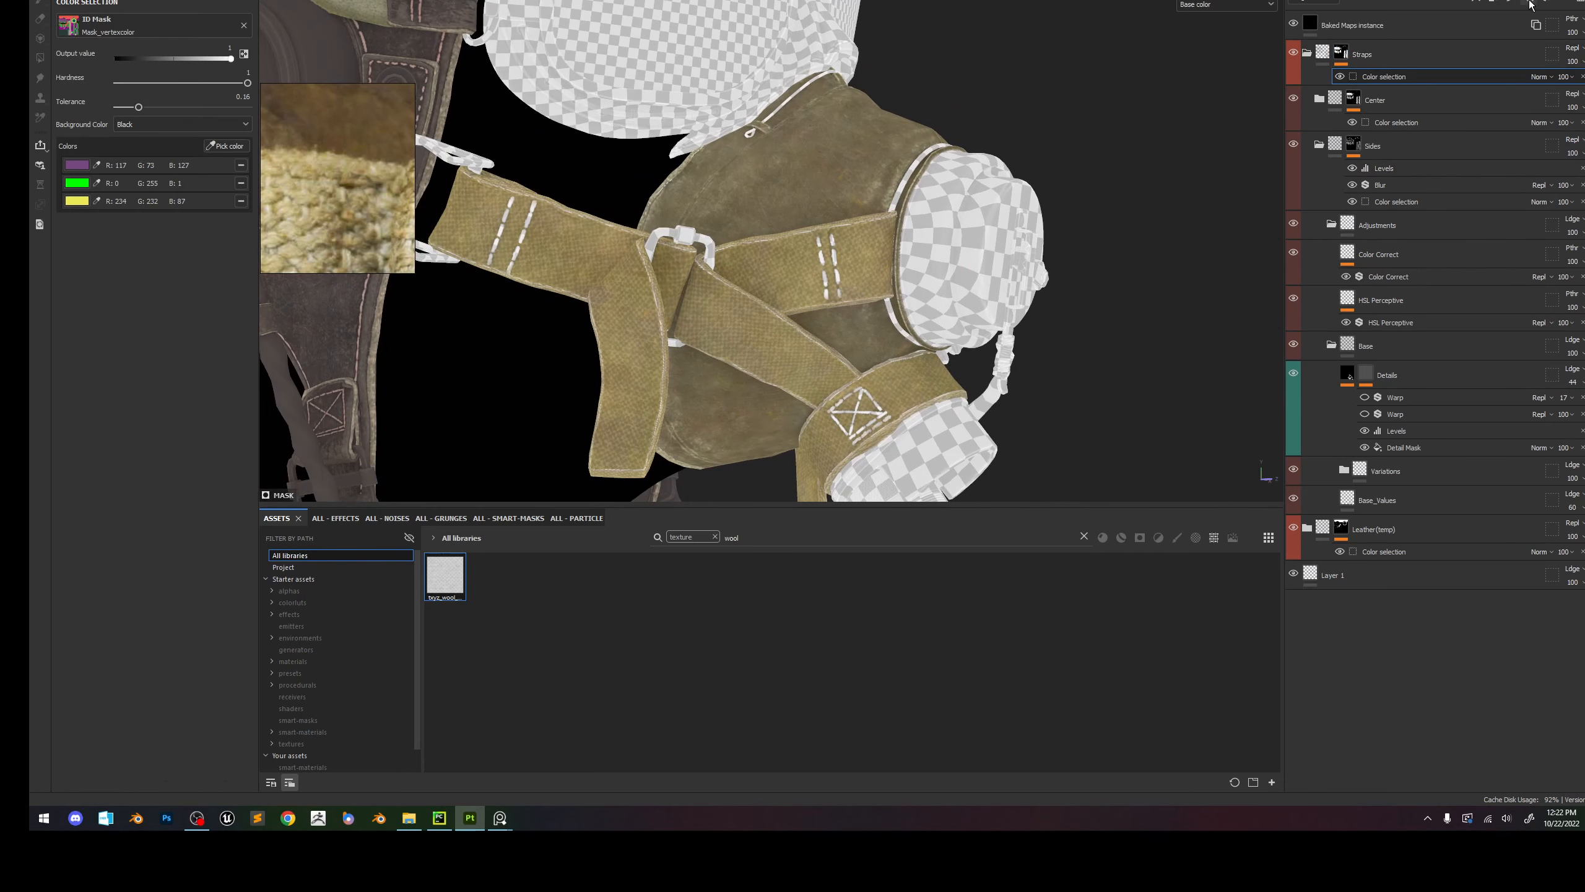
click(1342, 54)
click(1477, 2)
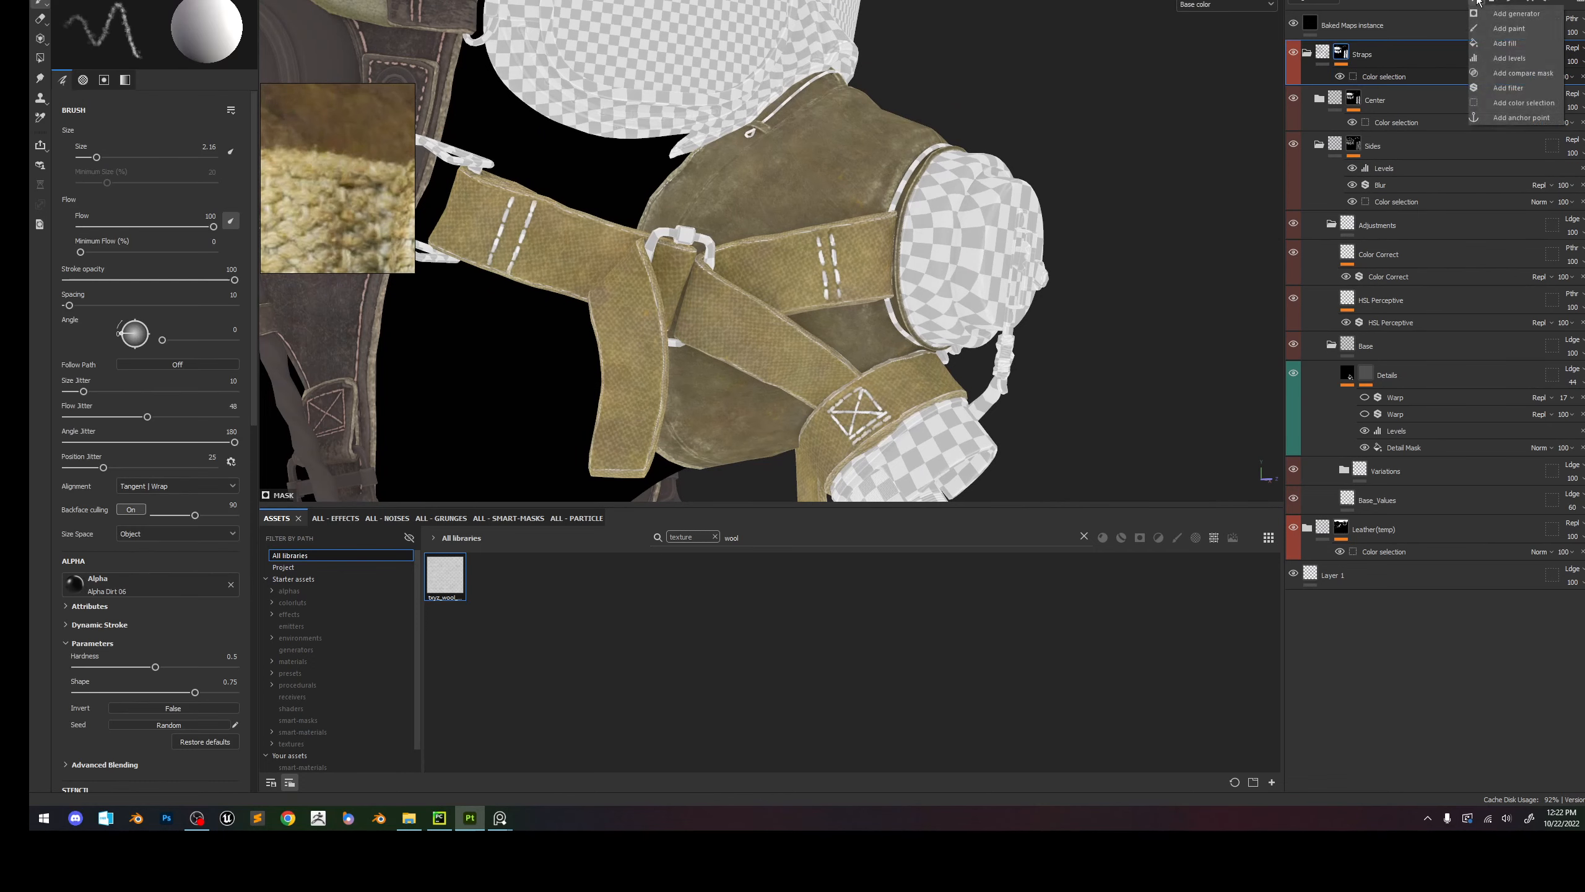
click(1510, 28)
Find the basic brushes, choose Basic Soft and set its size to 0.89.
alt+right_drag(788, 235, 848, 252)
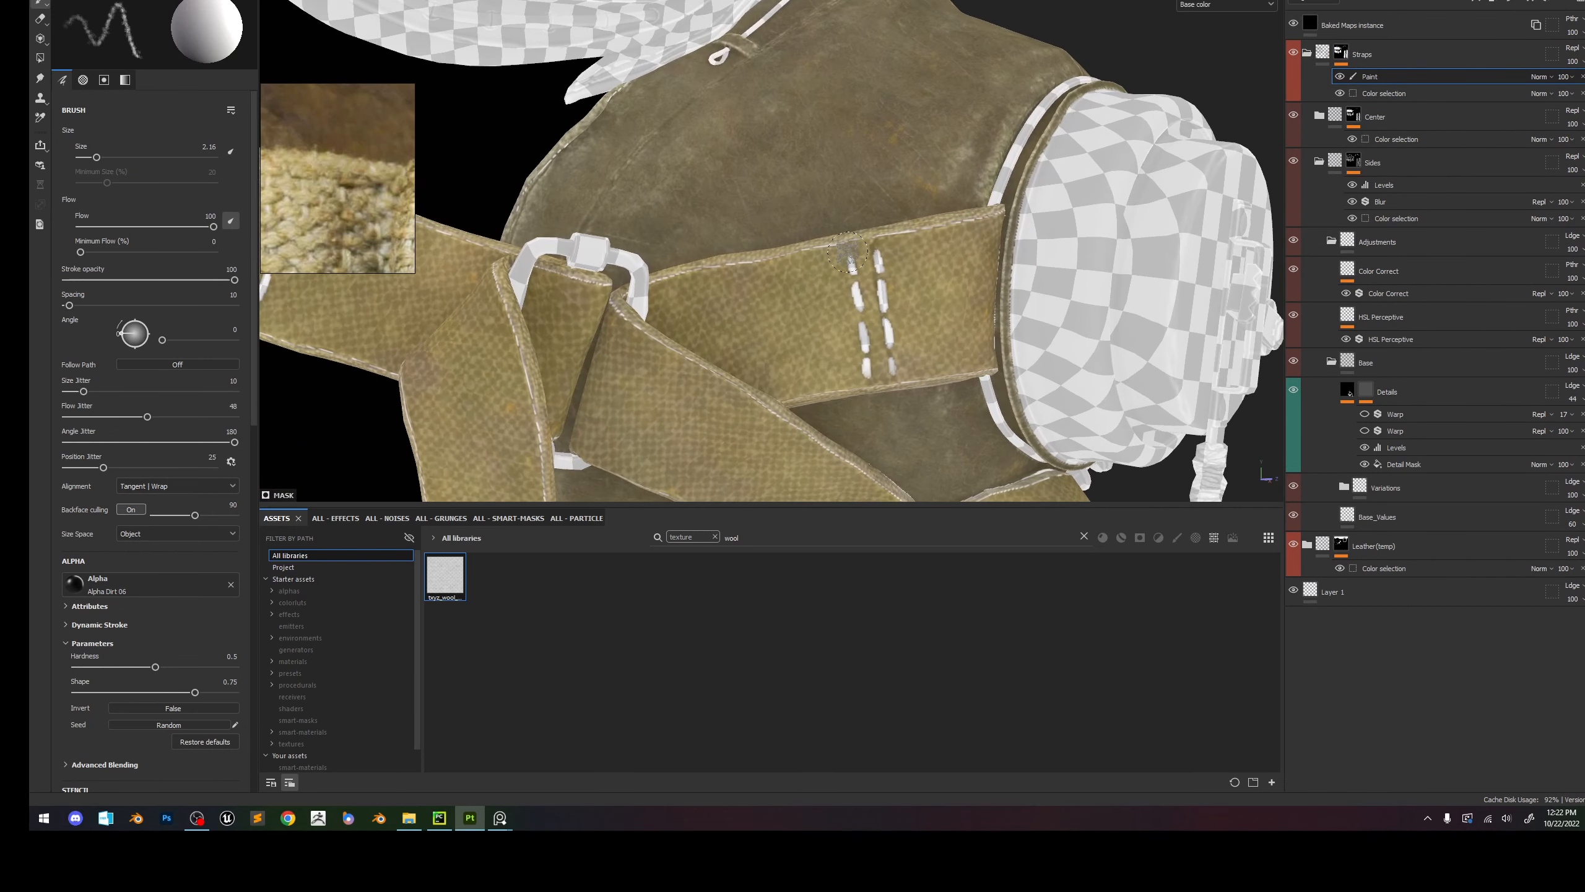
click(585, 518)
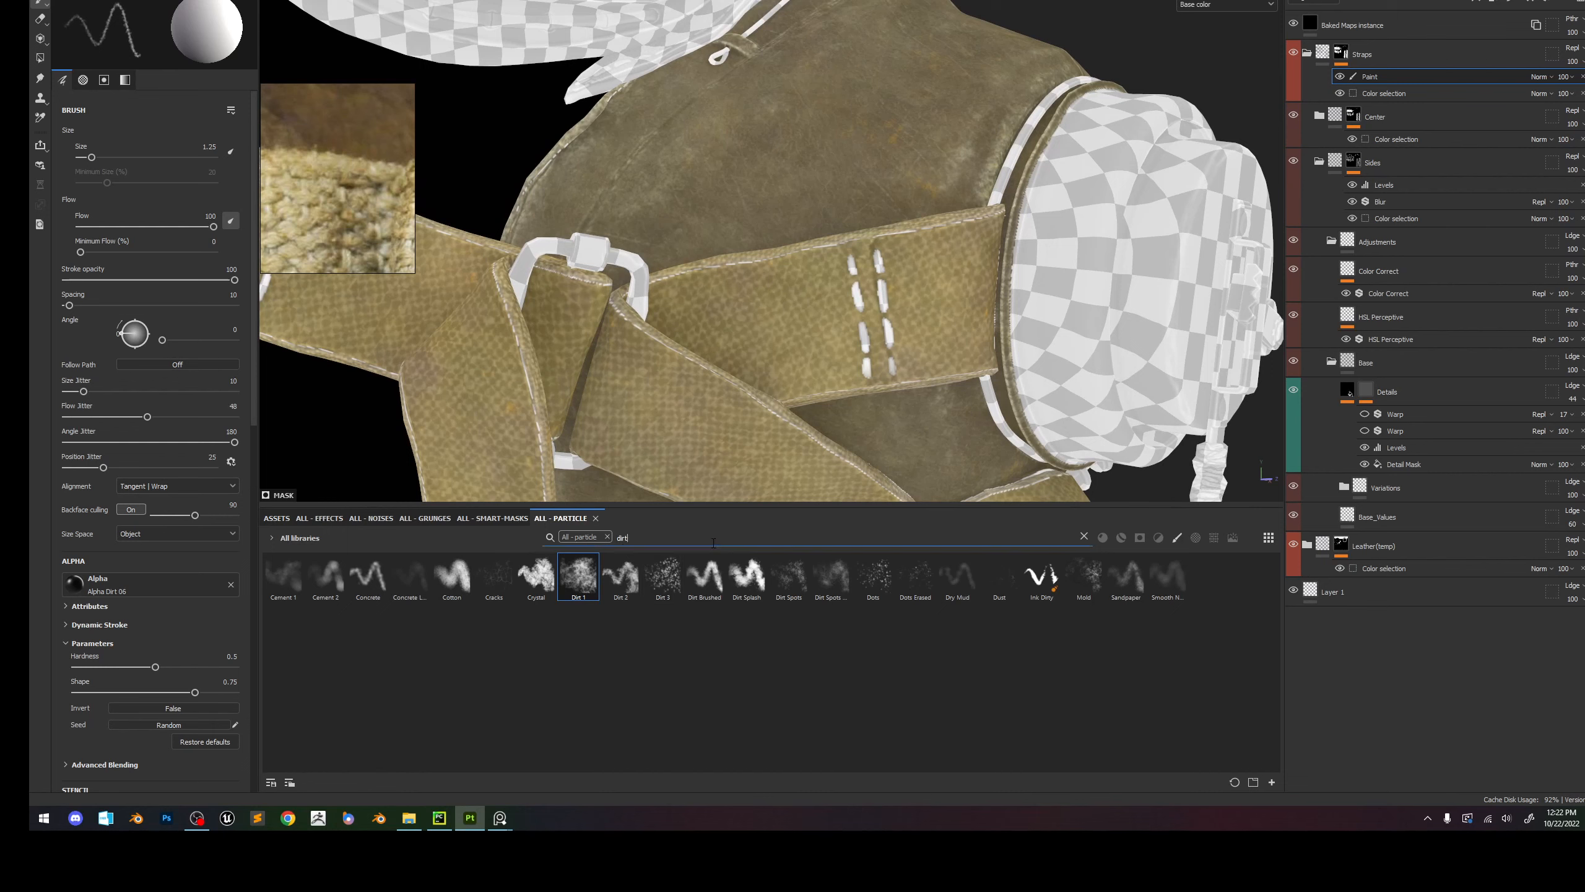
click(606, 536)
text(basic)
click(367, 576)
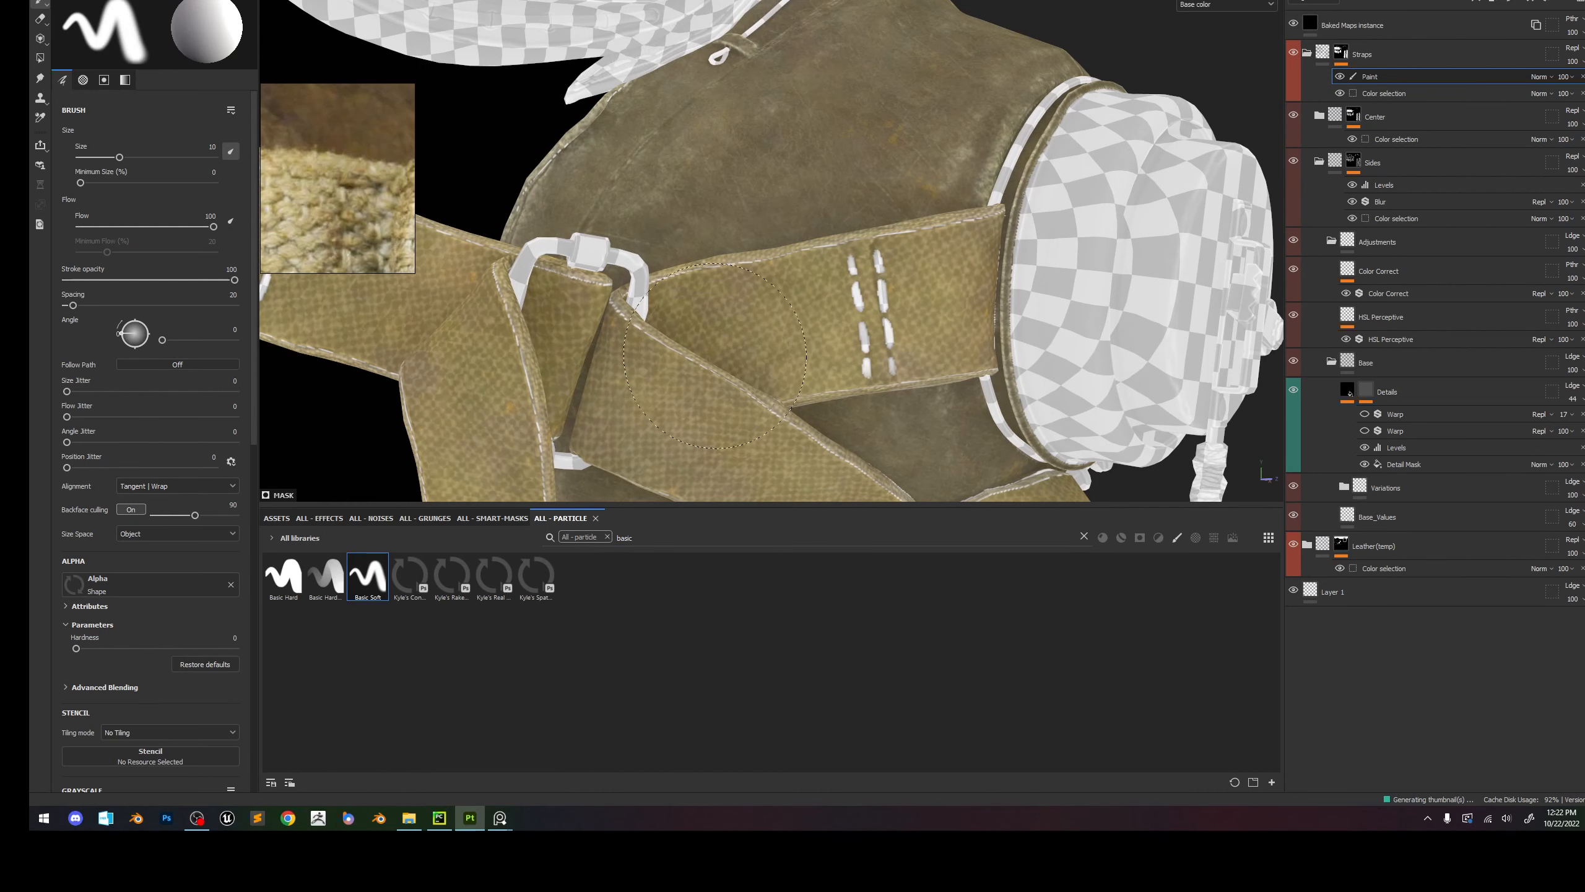
scroll(715, 356, up, 2)
ctrl+right_drag(799, 409, 699, 409)
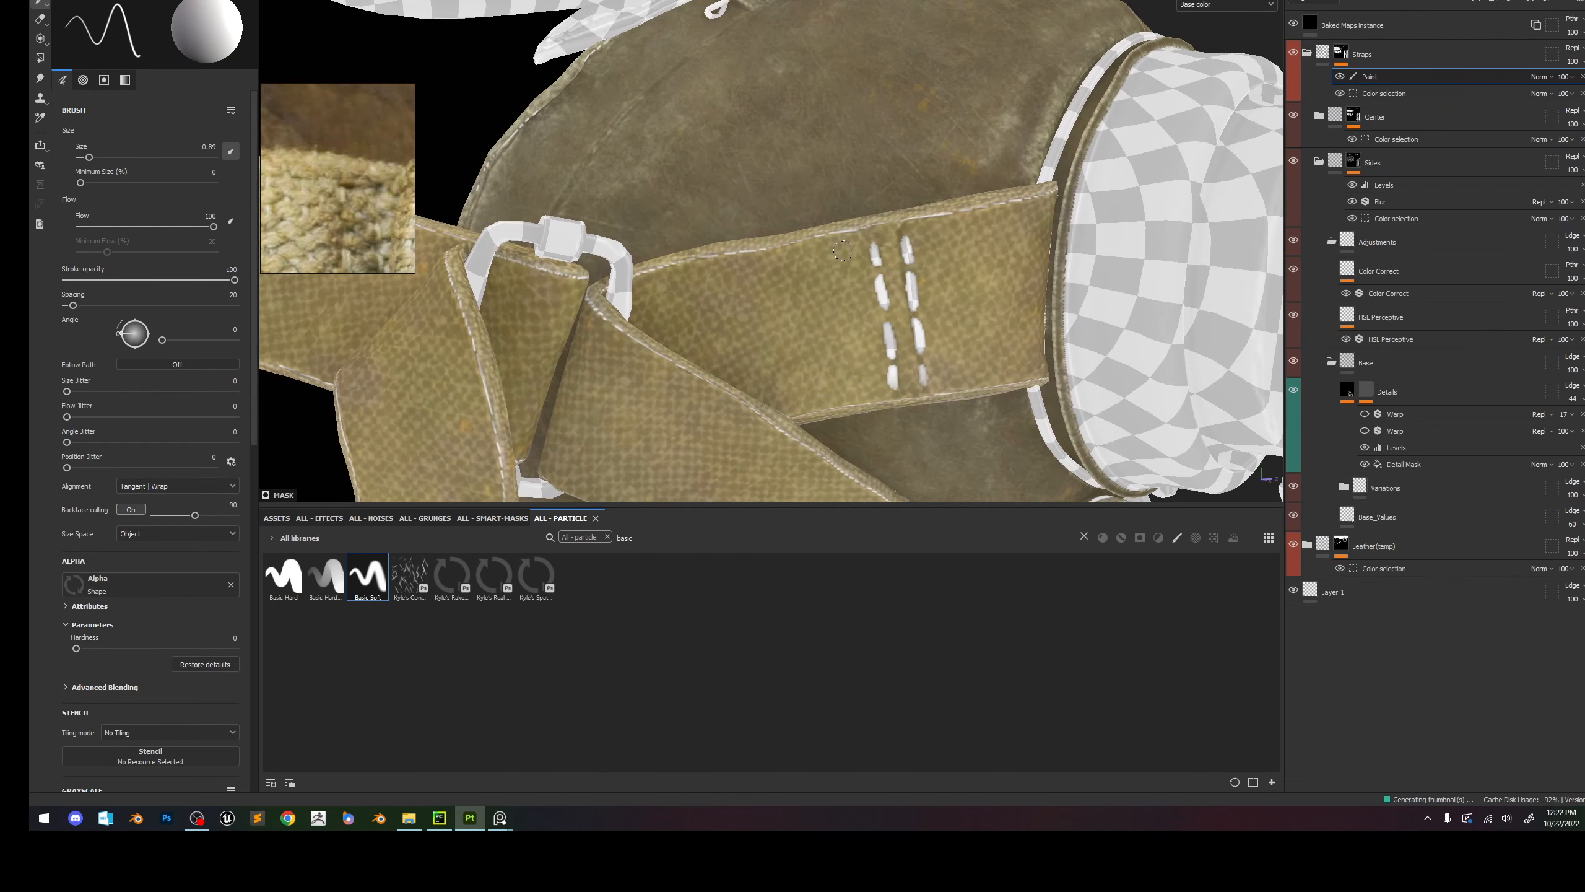
Show only the 2D UV view at the strap pieces and set the brush alignment to UV.
alt+drag(843, 250, 864, 247)
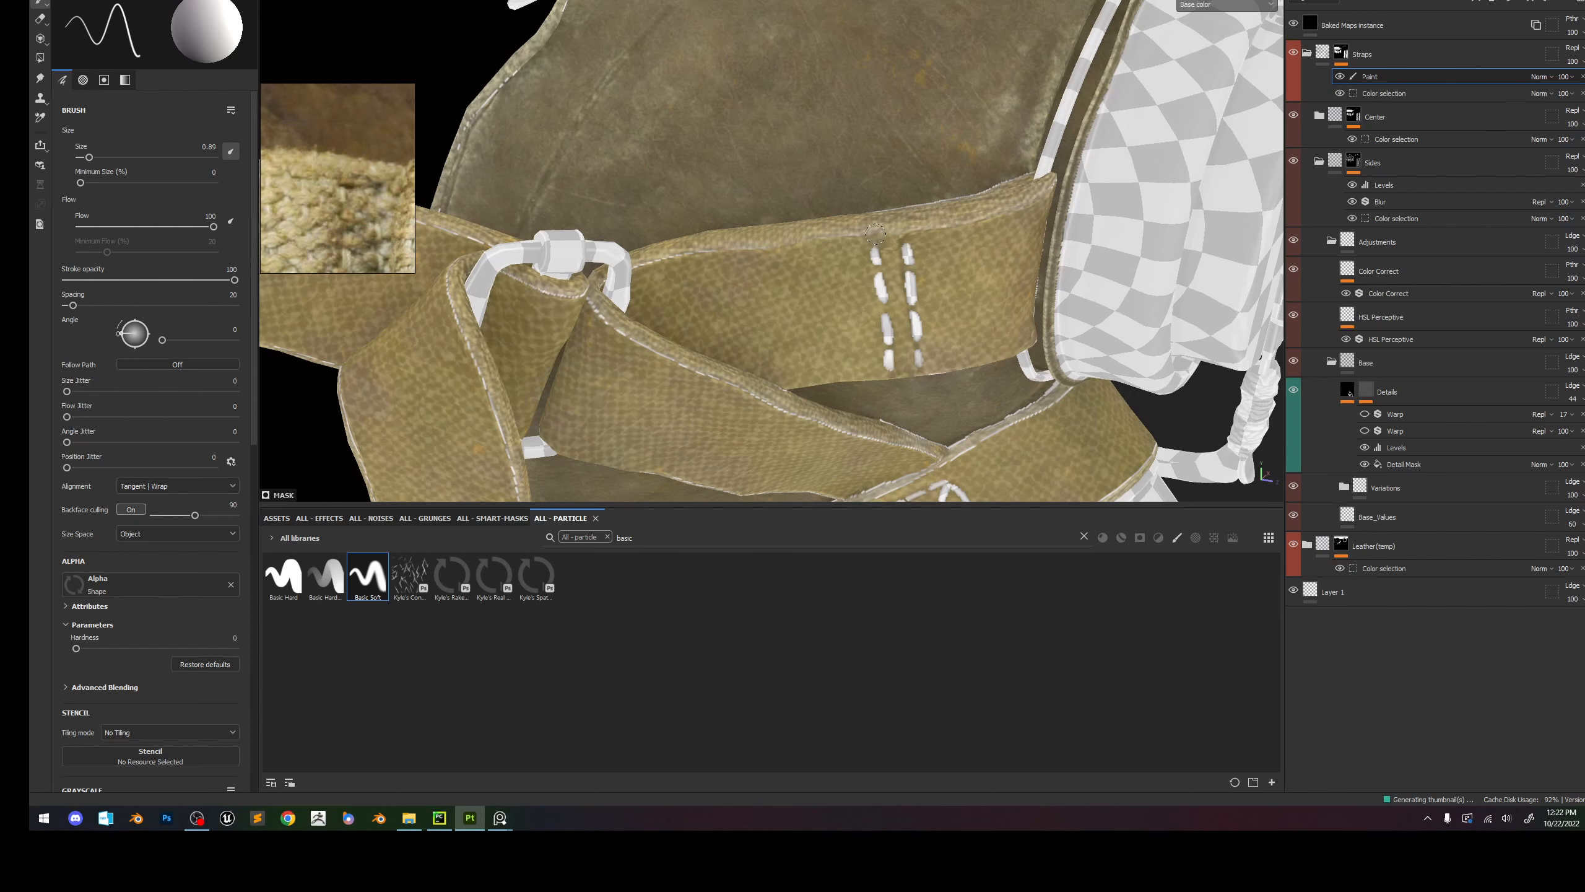
key(F3)
scroll(612, 285, up, 8)
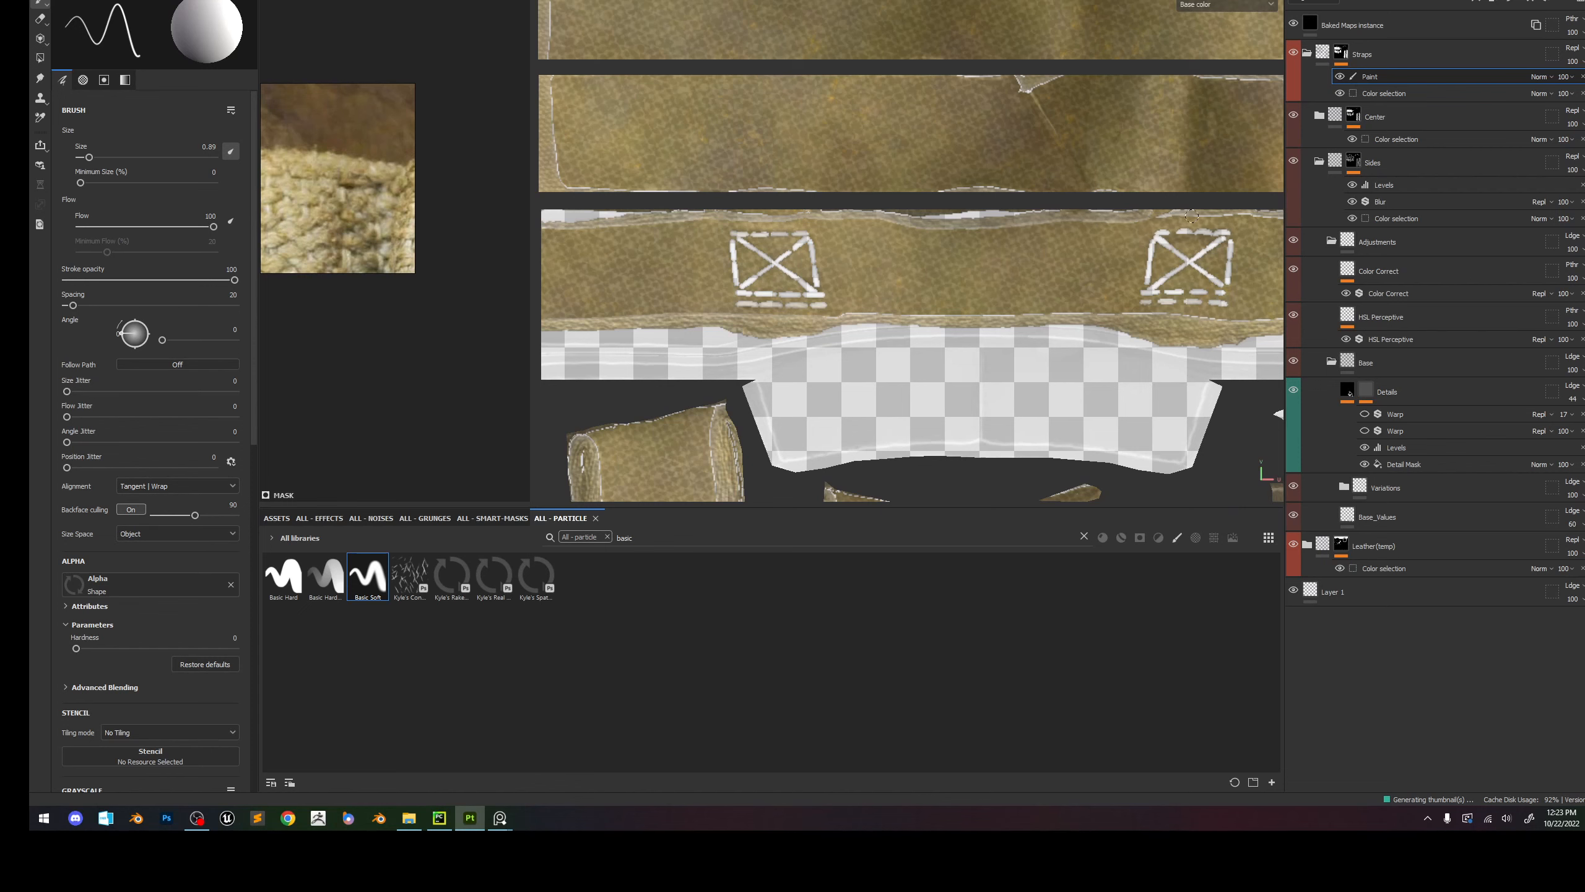
alt+middle_drag(1186, 223, 731, 229)
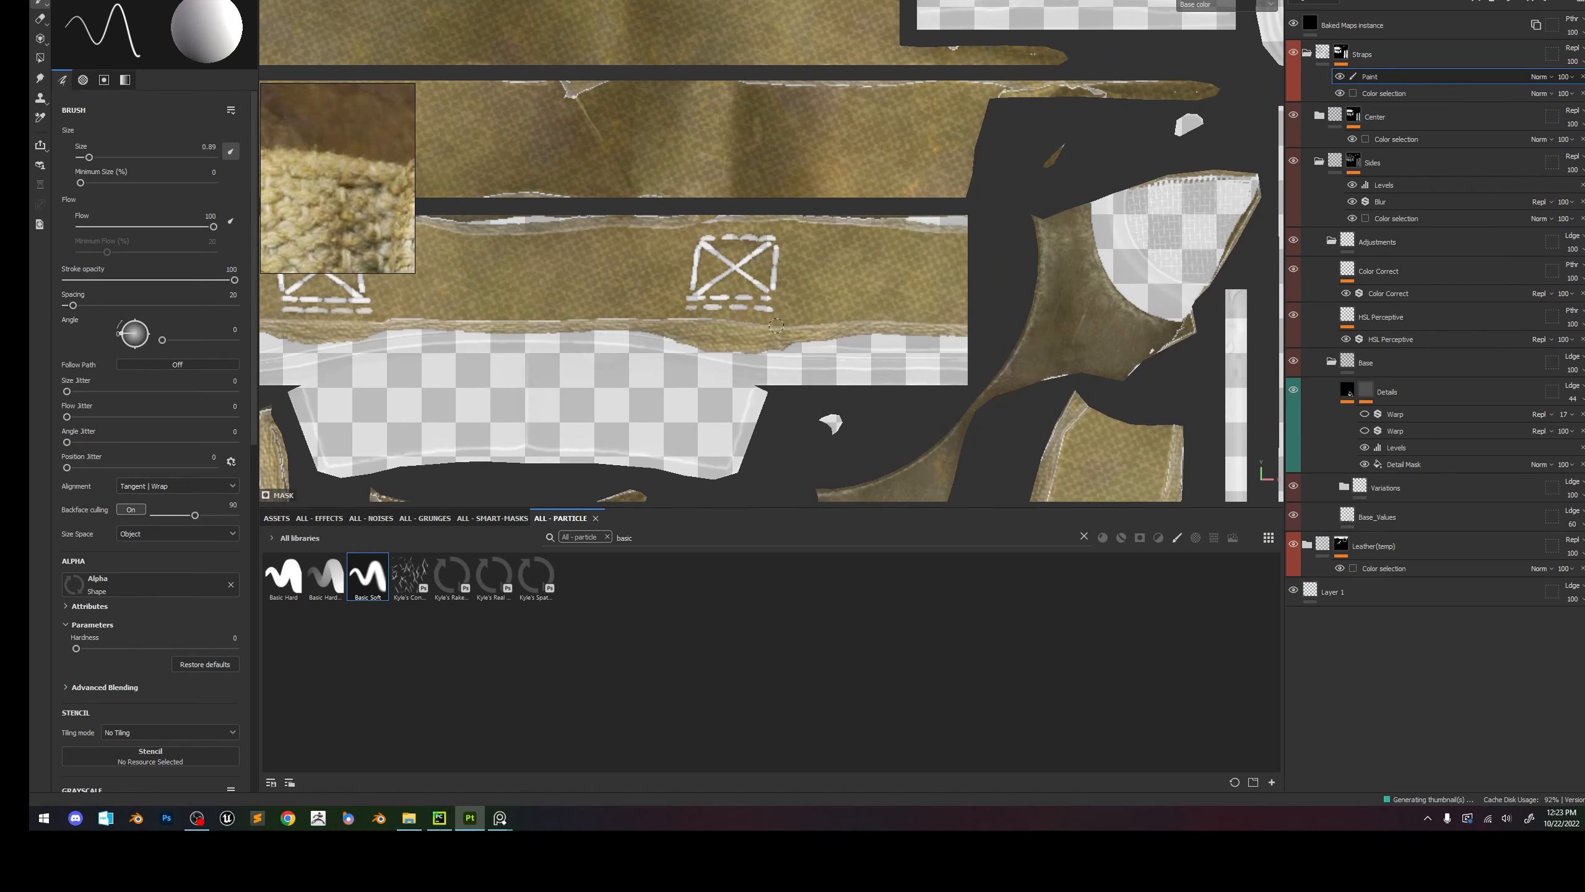
scroll(406, 319, down, 2)
scroll(874, 291, up, 2)
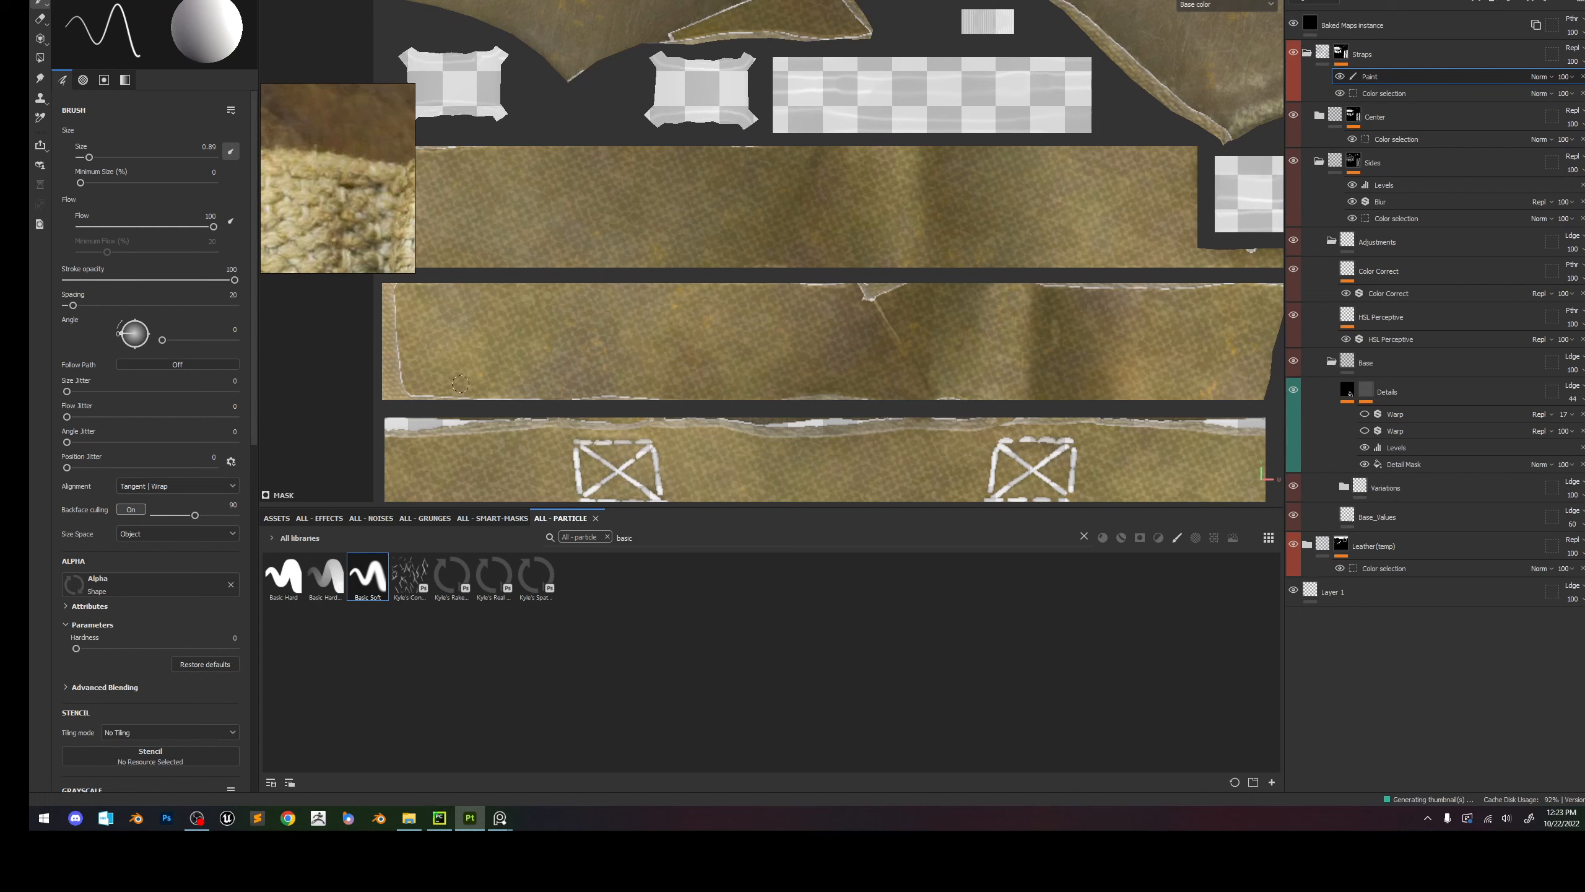
click(174, 486)
click(150, 500)
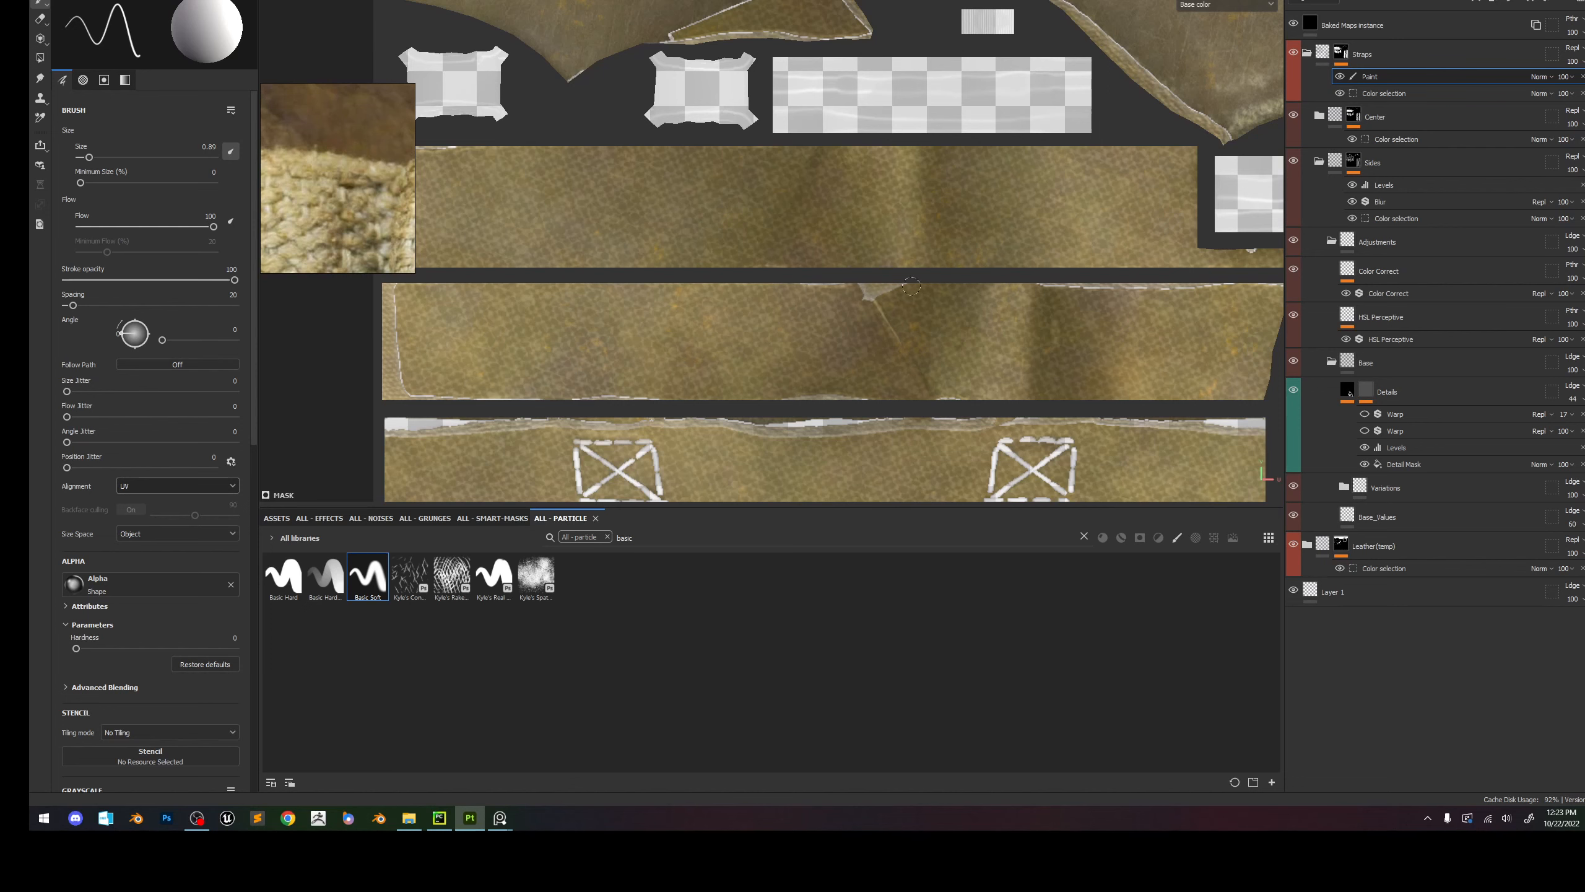
Paint over the white gaps along the edges of the horizontal strap pieces on the Straps mask in the UV layout.
middle_drag(911, 286, 704, 283)
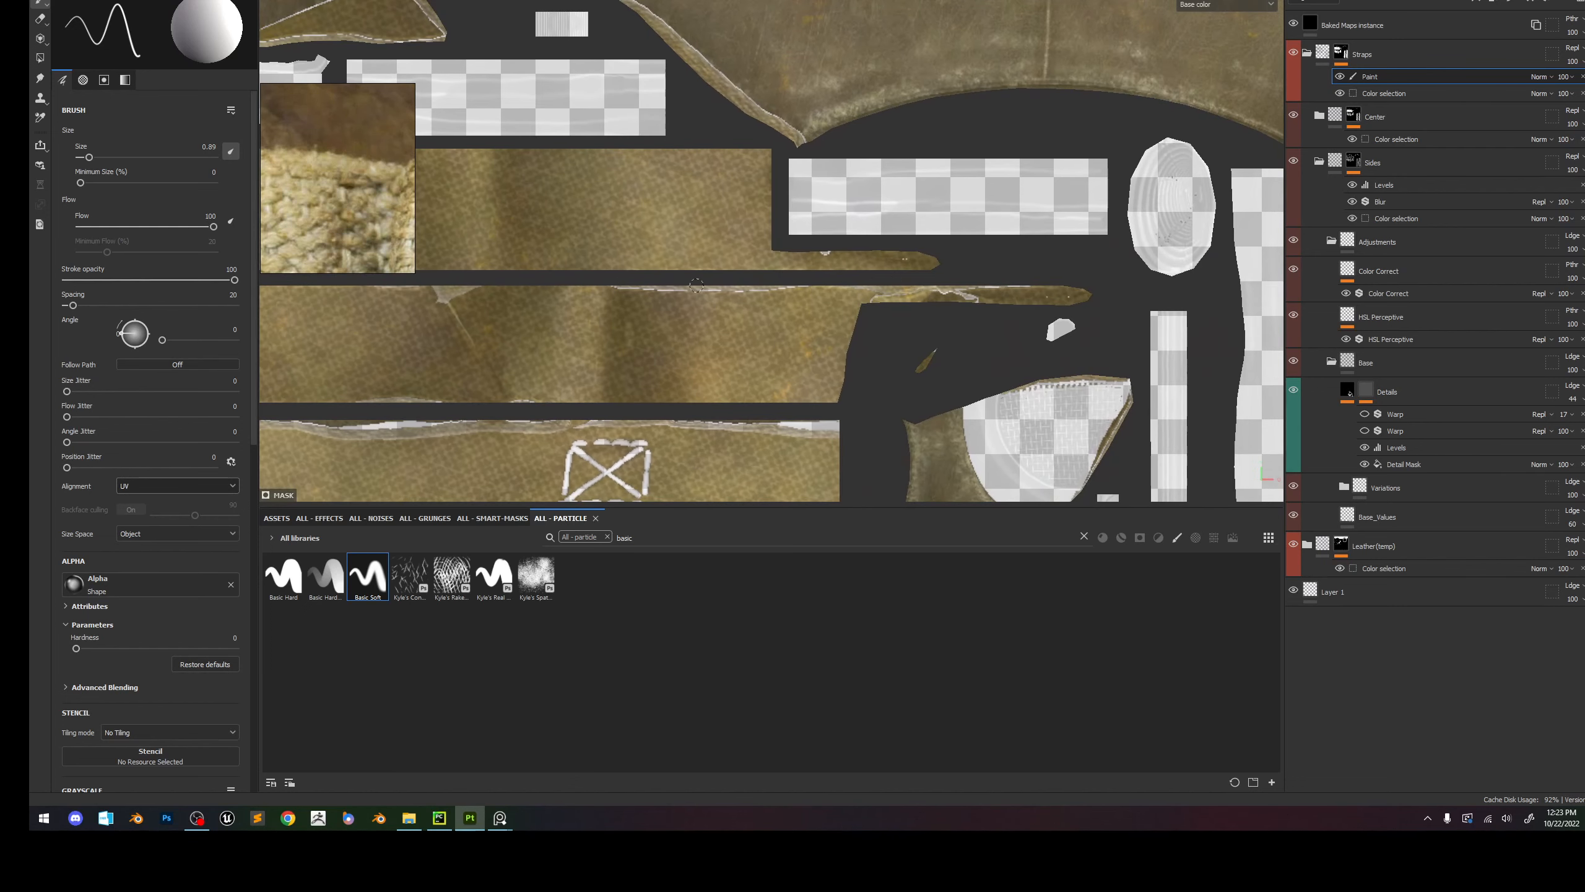
scroll(958, 278, down, 5)
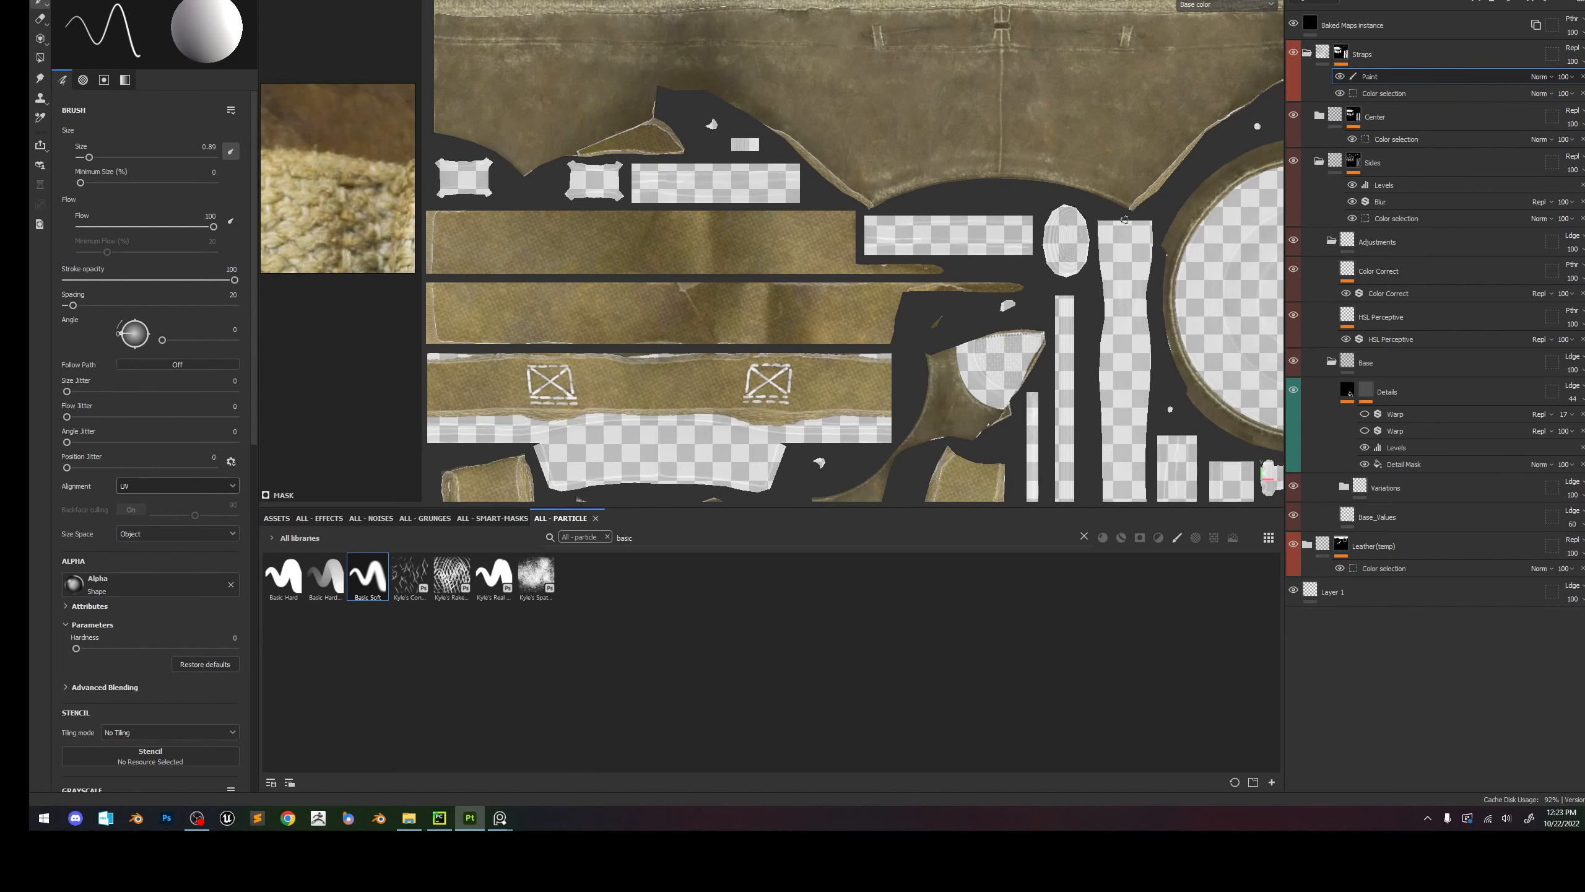
scroll(873, 200, up, 2)
scroll(771, 286, up, 4)
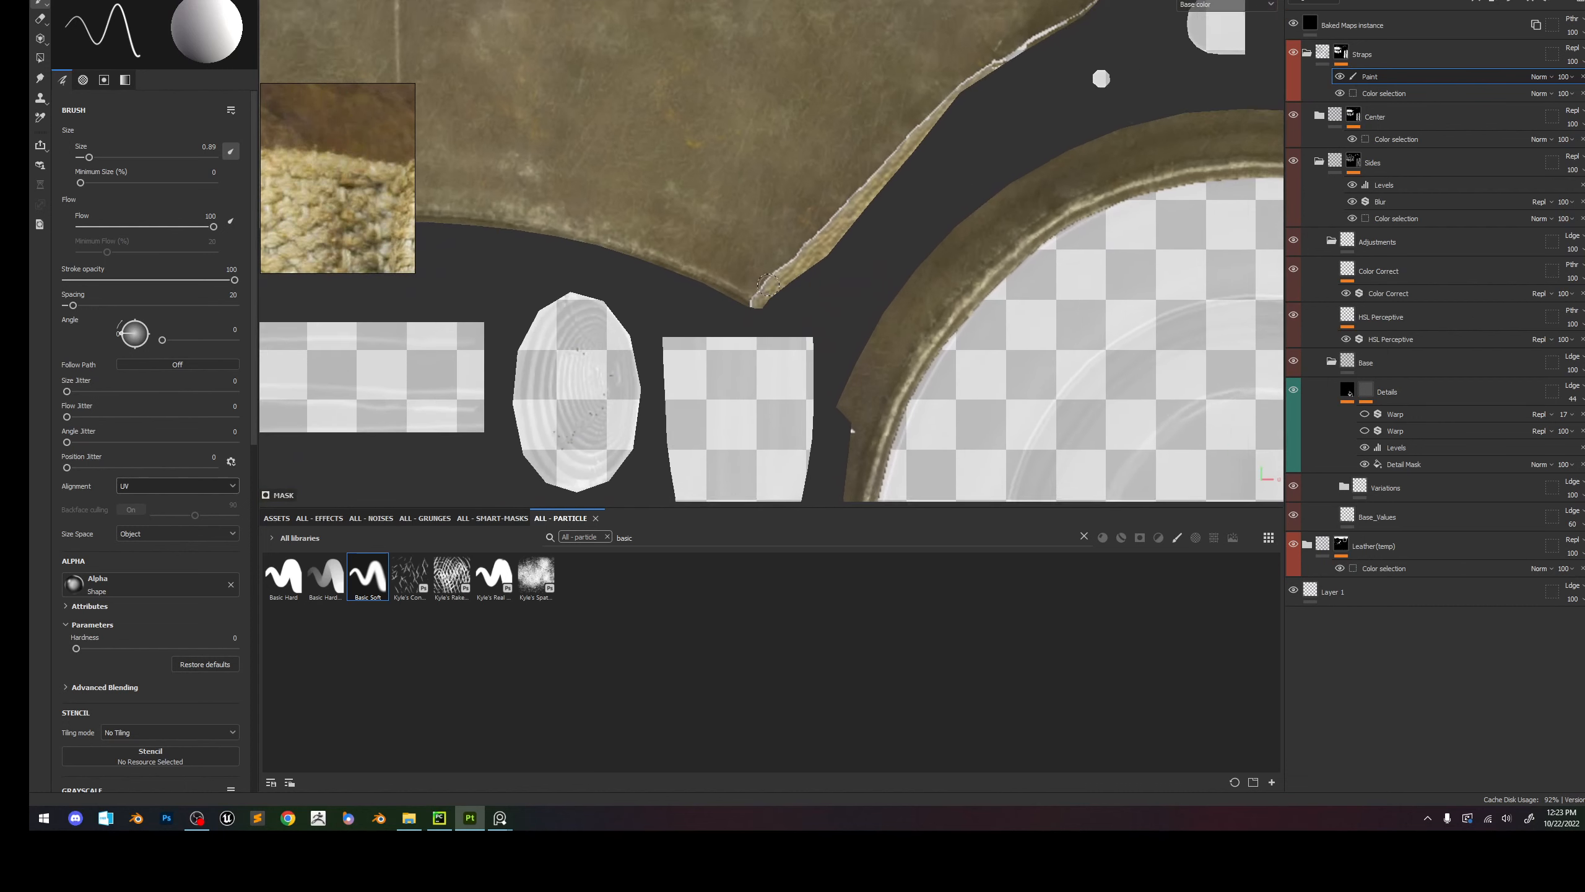
scroll(804, 266, down, 5)
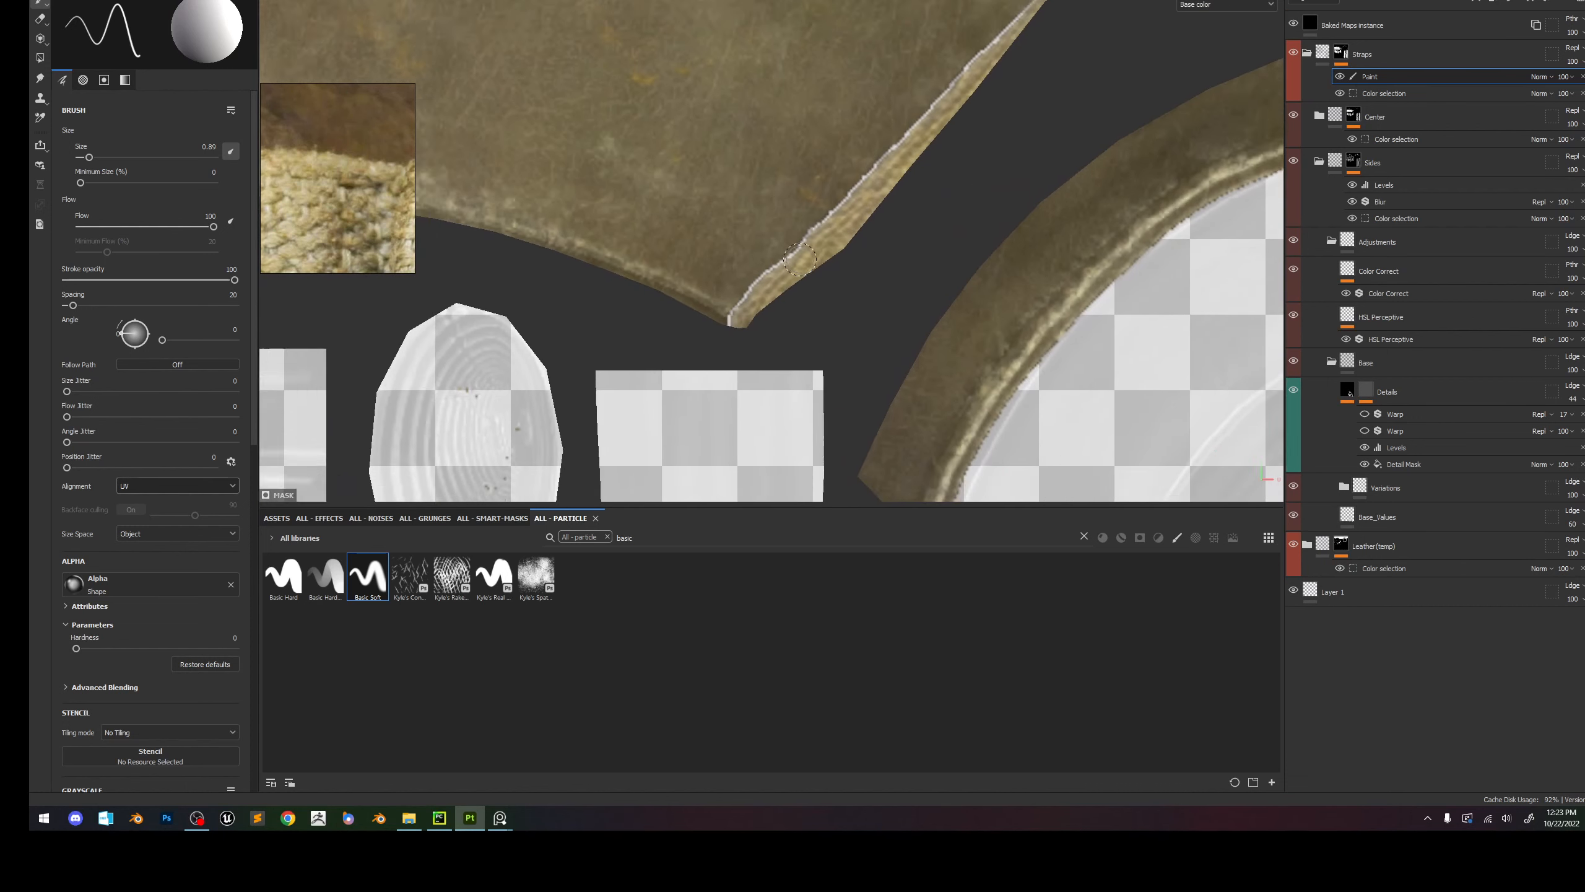
scroll(891, 238, up, 2)
alt+middle_drag(872, 317, 1073, 202)
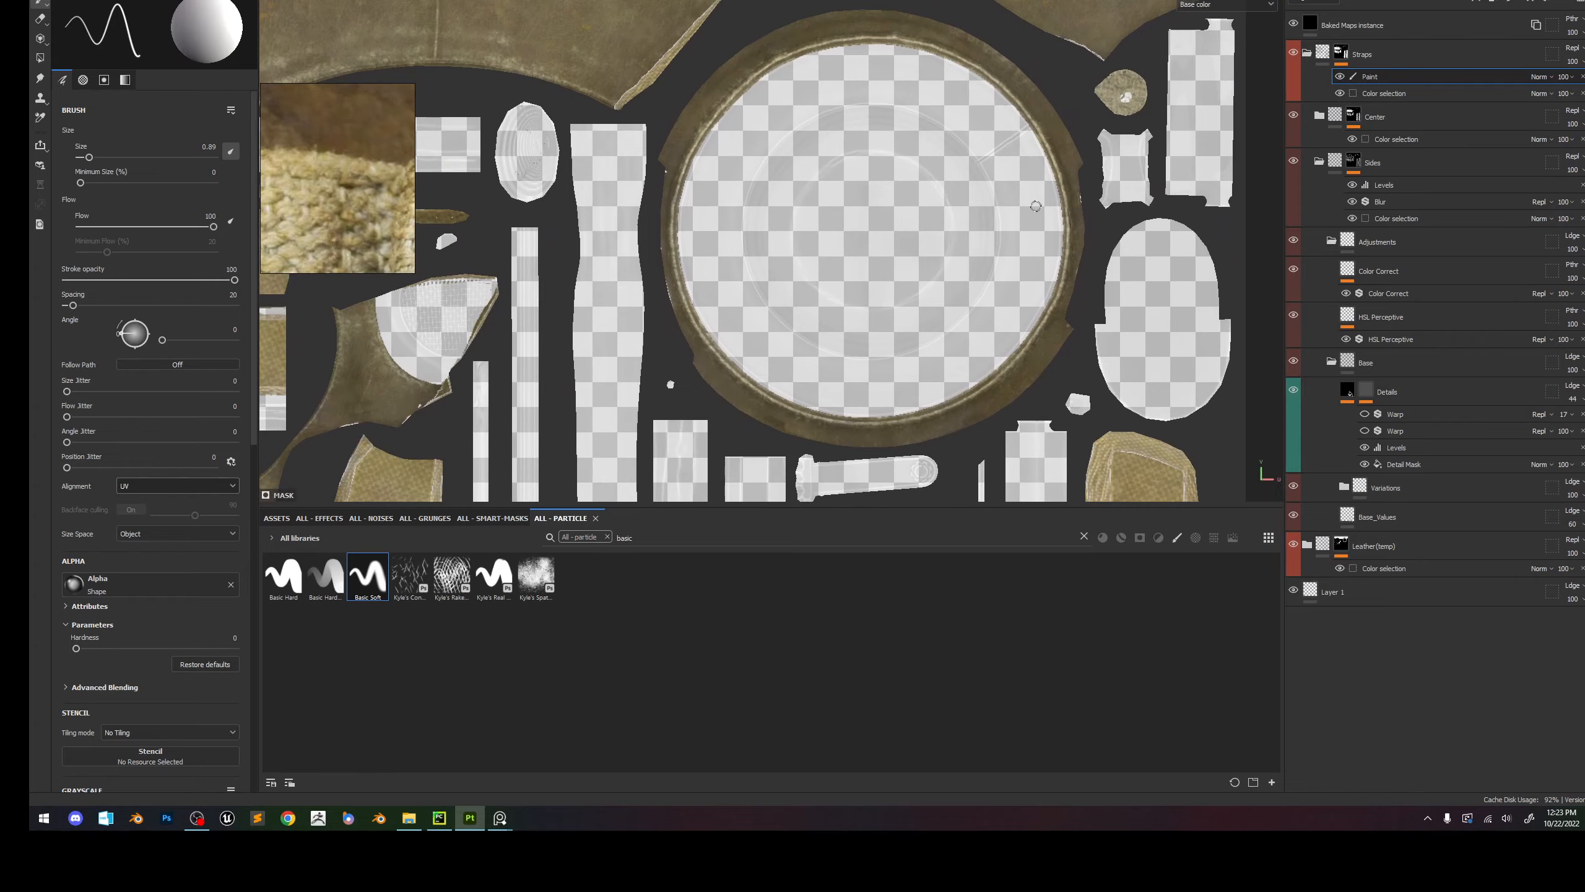
Enlarge the brush to size 1.51 and paint the edges of the upper parts of the two tall strap pieces into the Straps mask.
alt+middle_drag(807, 480, 869, 190)
alt+middle_drag(936, 488, 857, 371)
ctrl+right_drag(857, 371, 907, 382)
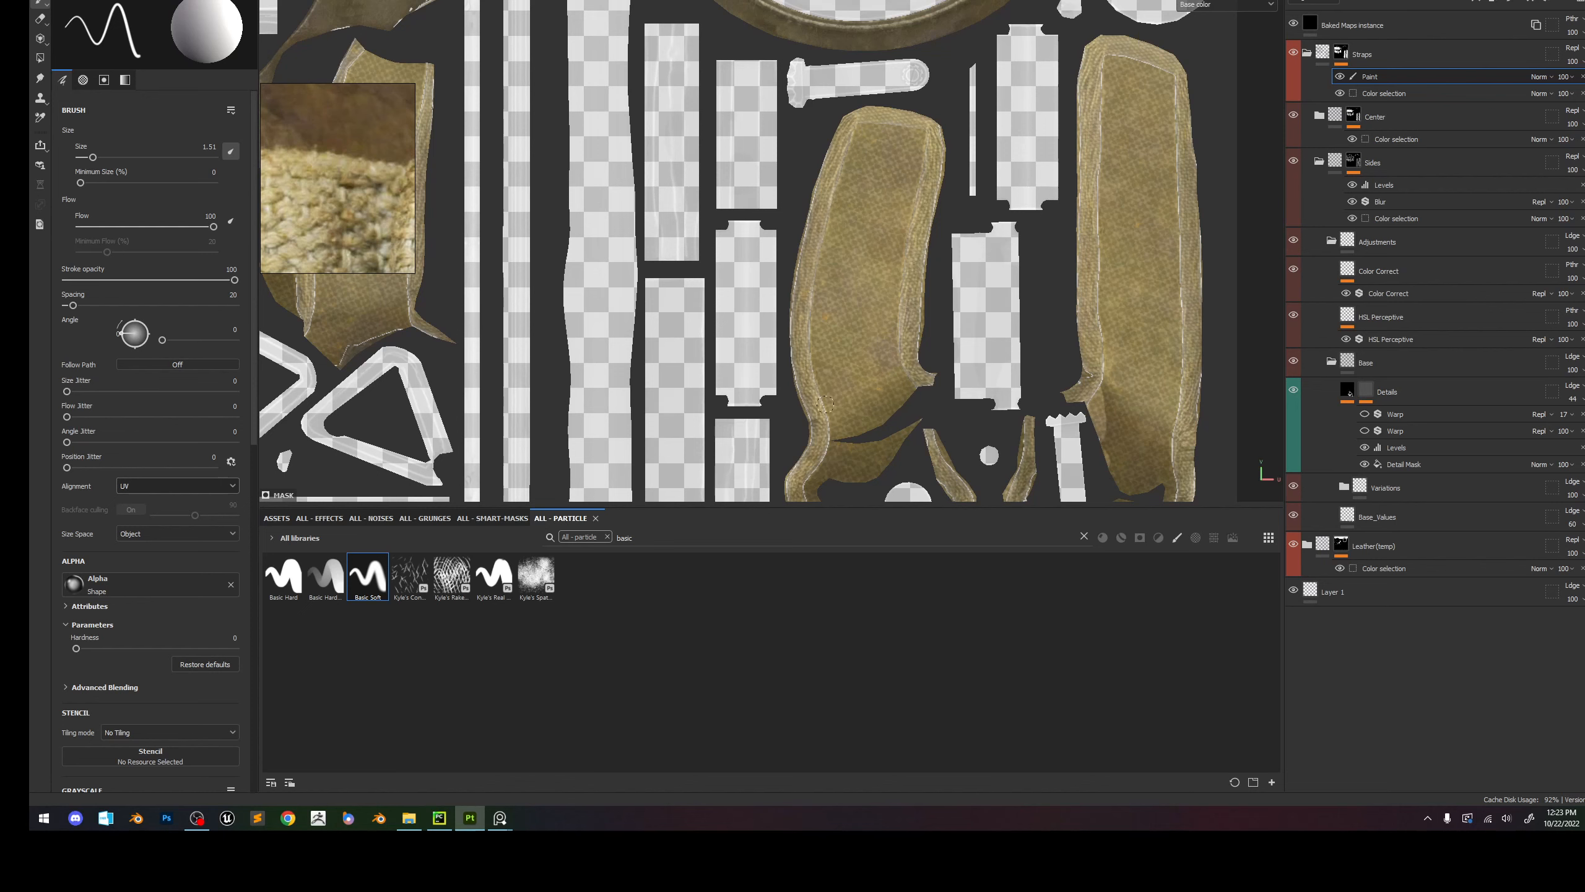
alt+middle_drag(825, 460, 862, 351)
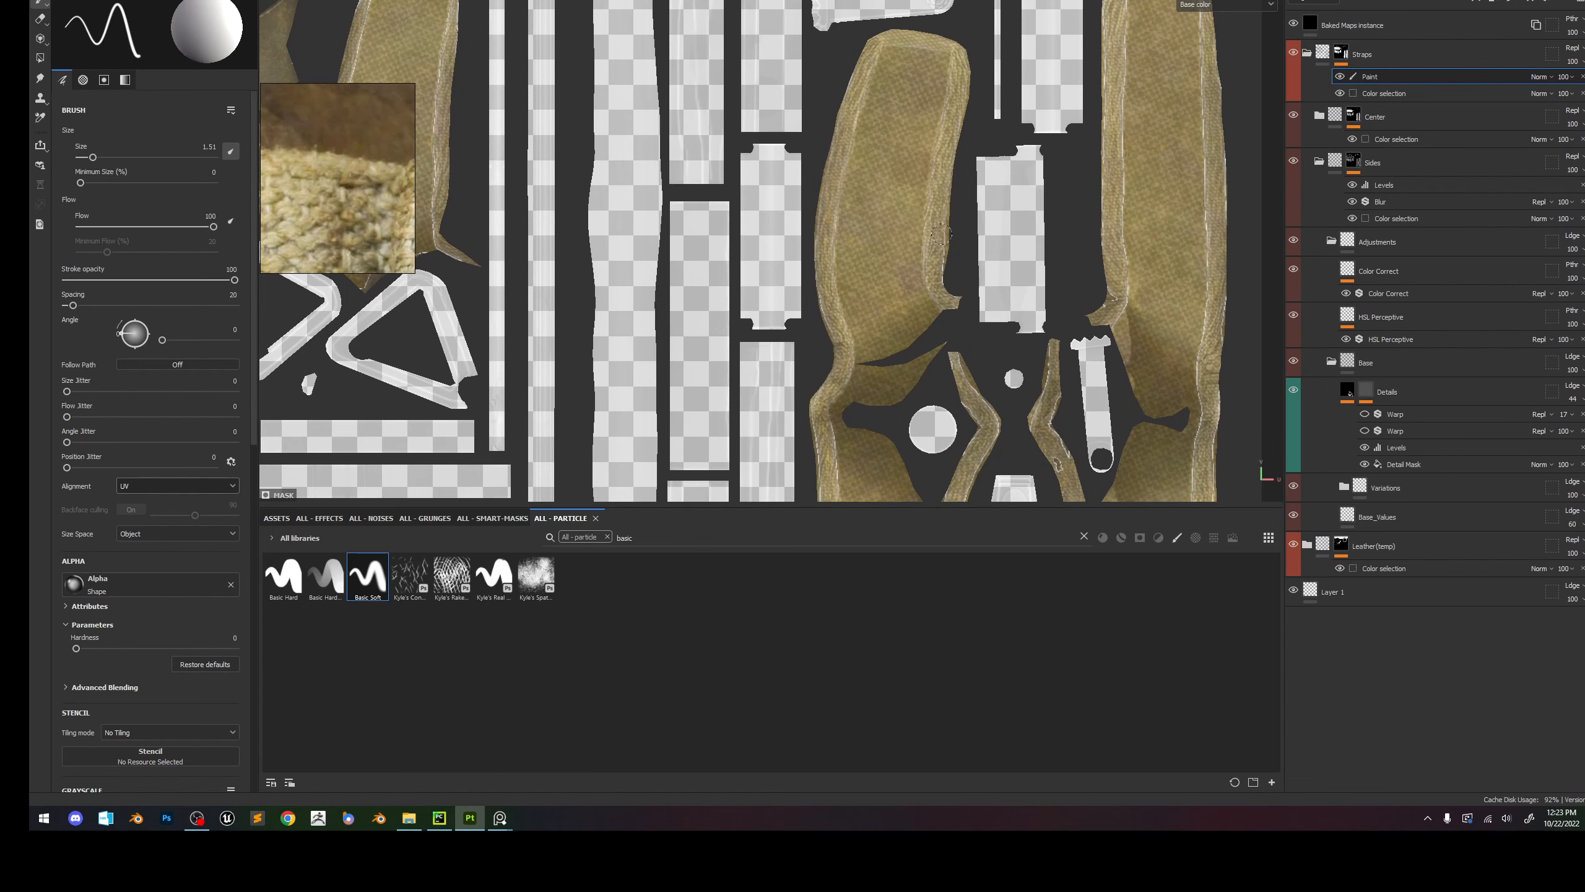
alt+middle_drag(980, 75, 884, 152)
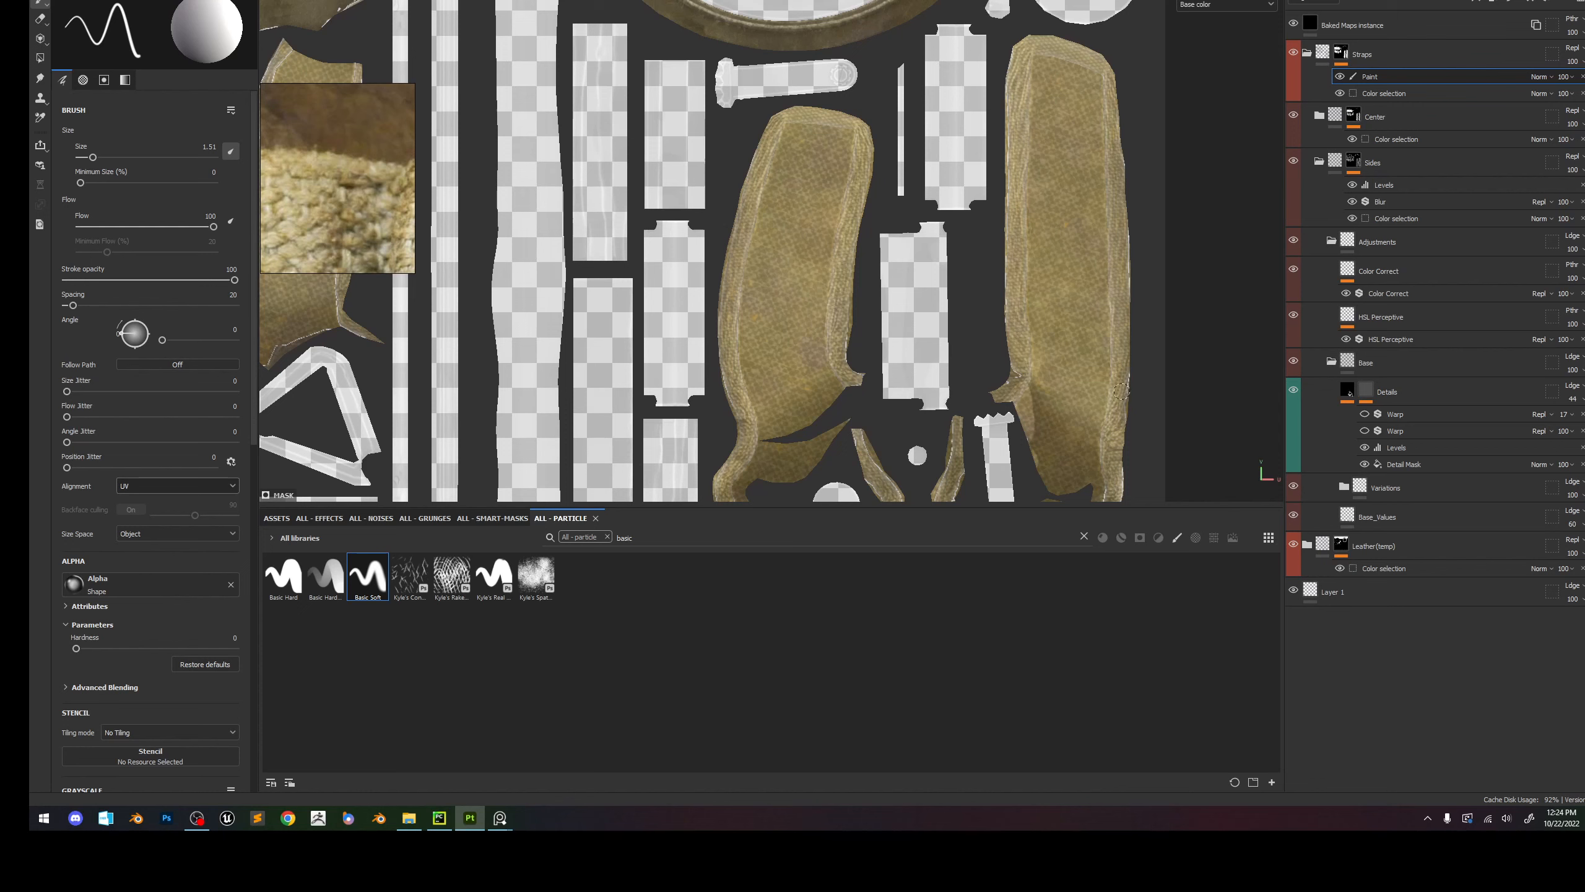
alt+middle_drag(1083, 319, 994, 107)
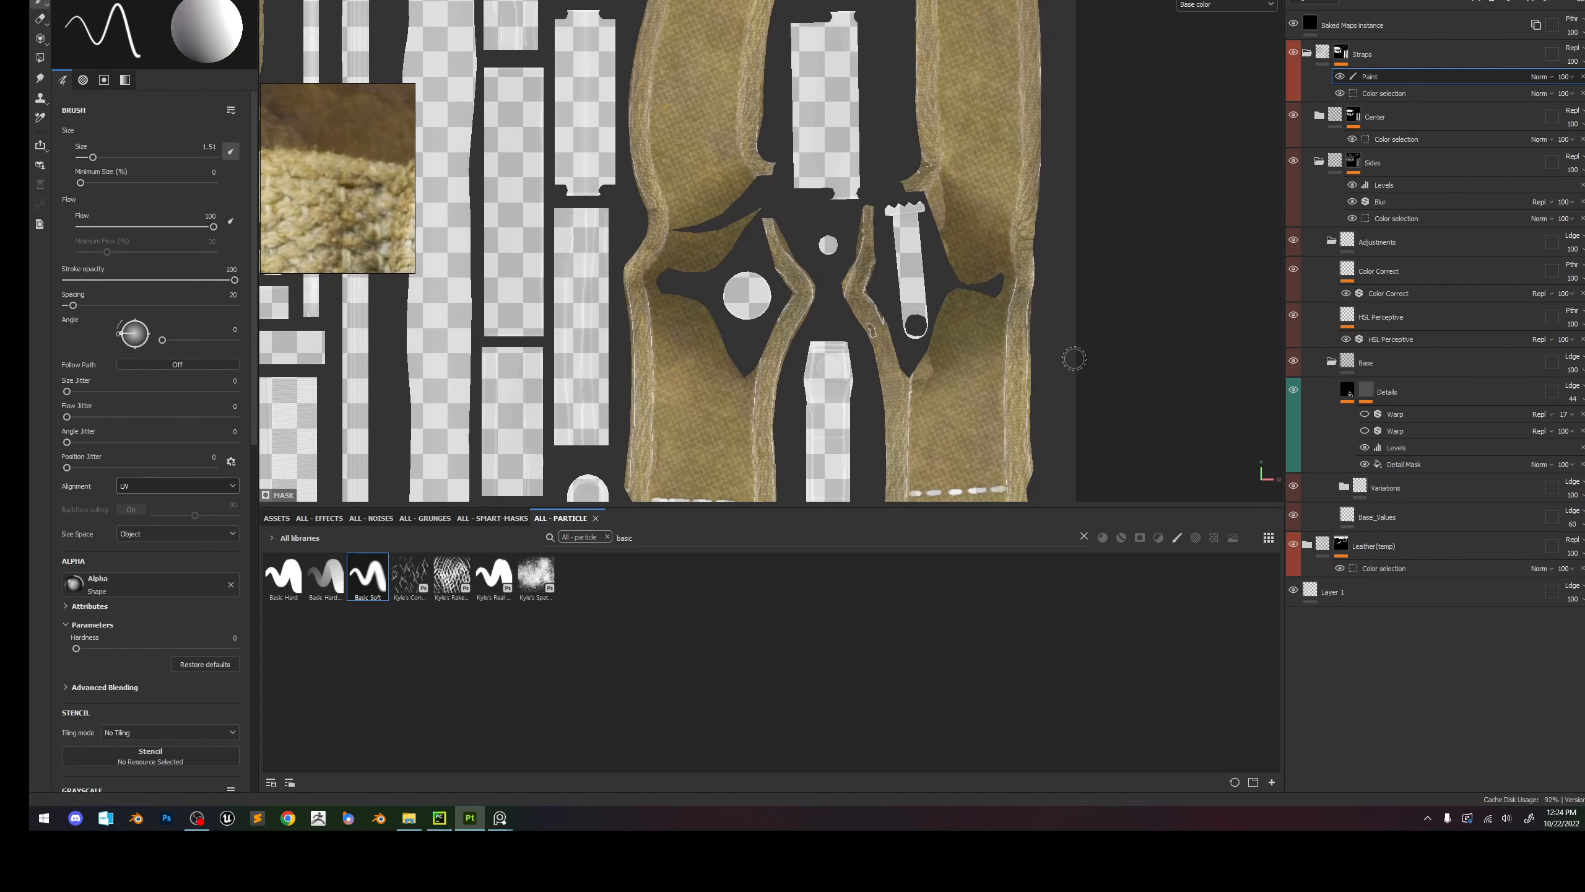
alt+middle_drag(1073, 358, 1049, 213)
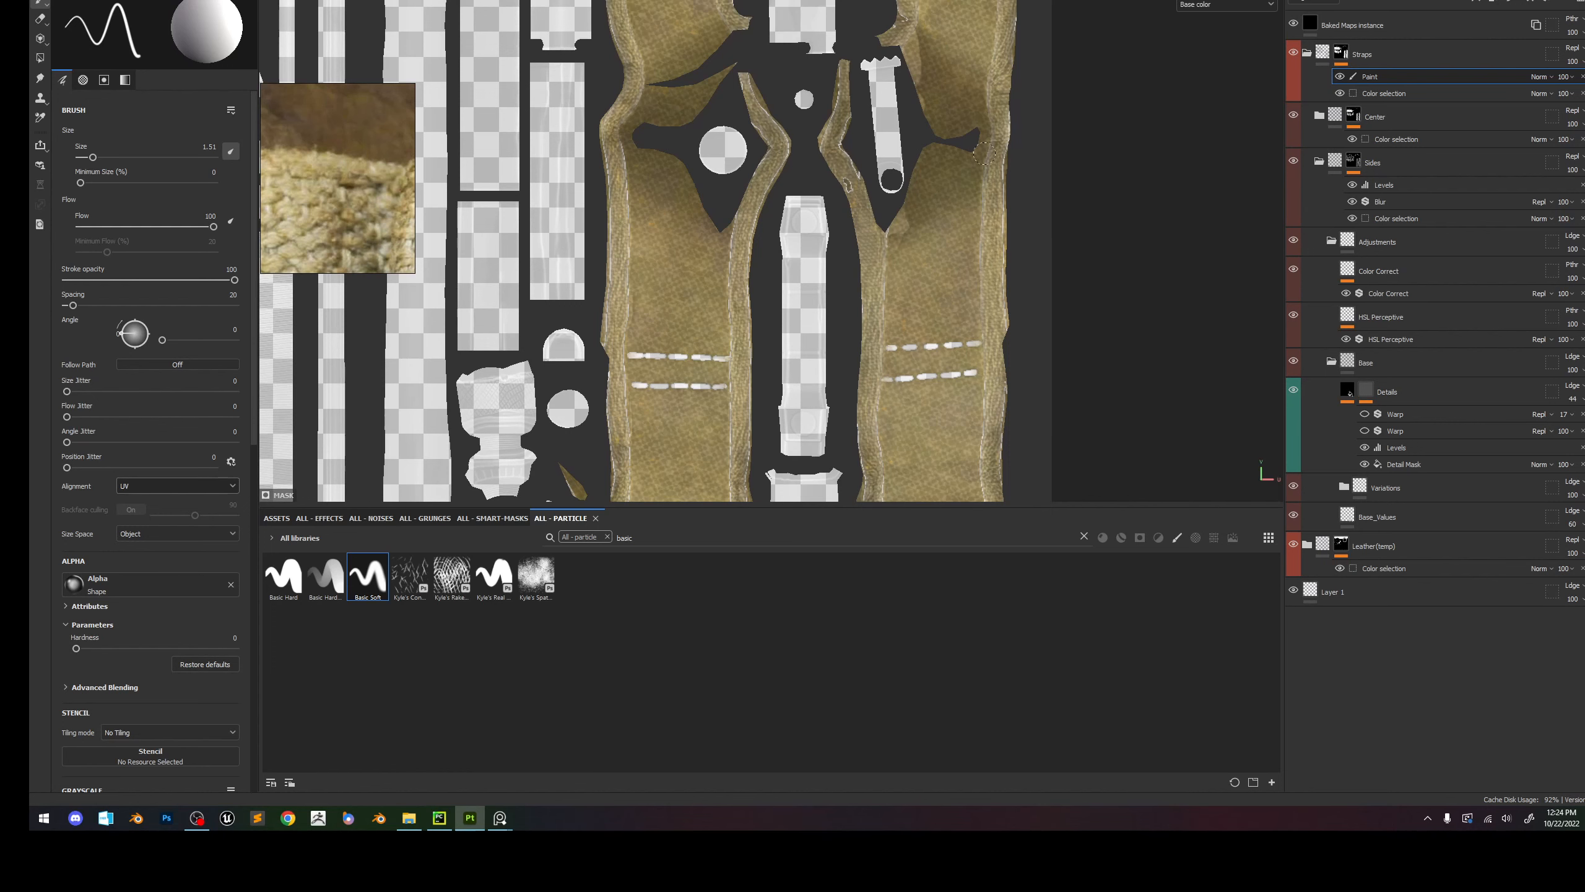
Paint the edges around the stitching and rounded lower ends of the two tall strap pieces into the Straps mask.
middle_drag(990, 337, 972, 154)
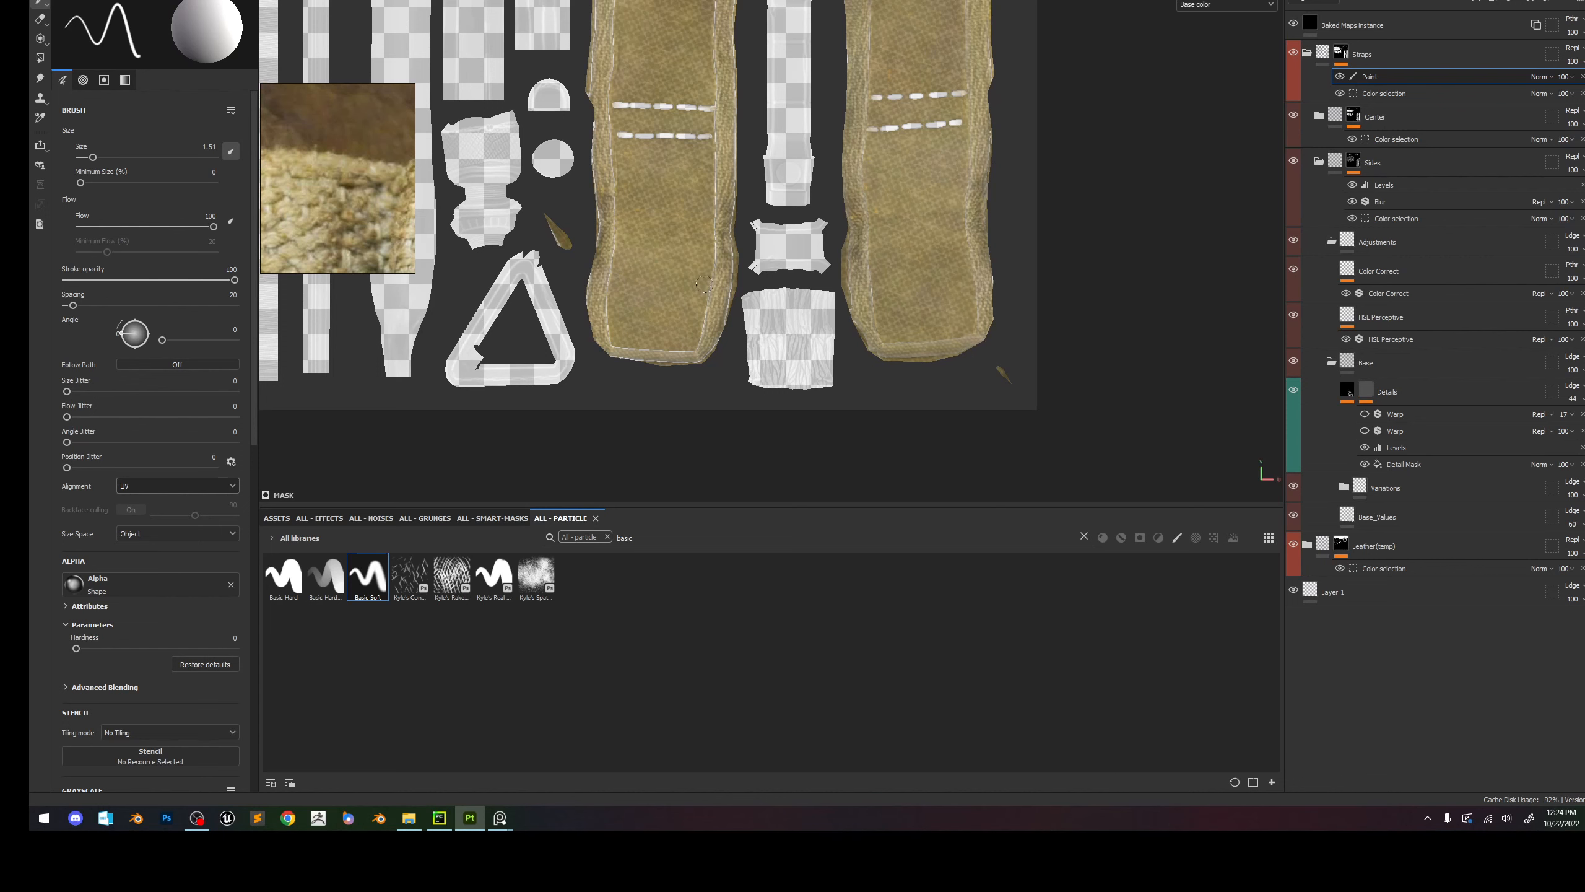
middle_drag(704, 284, 787, 330)
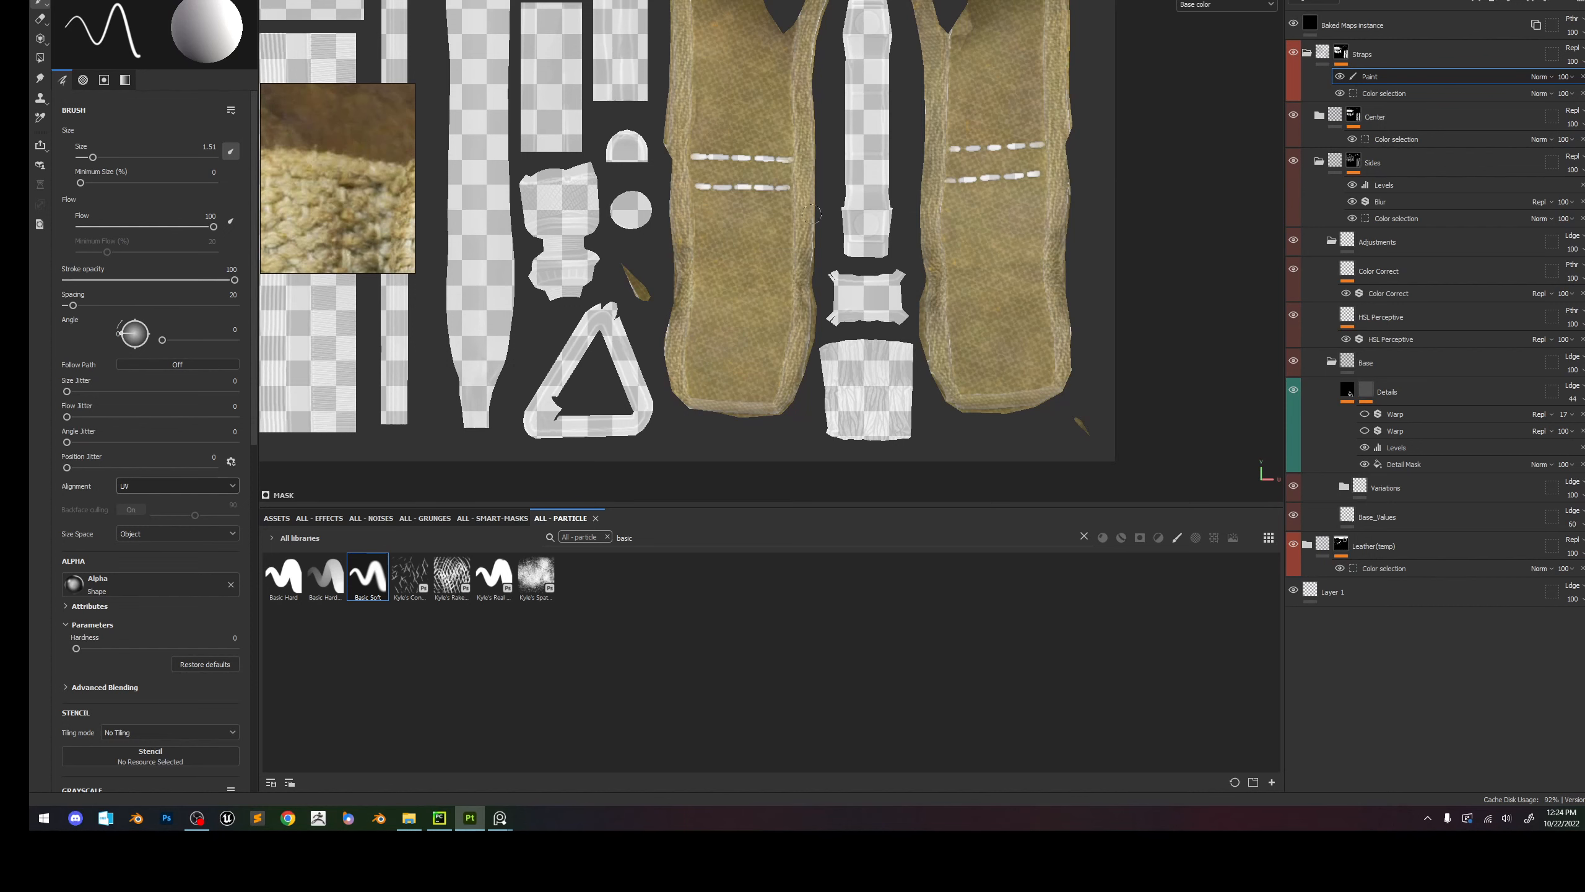
middle_drag(803, 15, 814, 171)
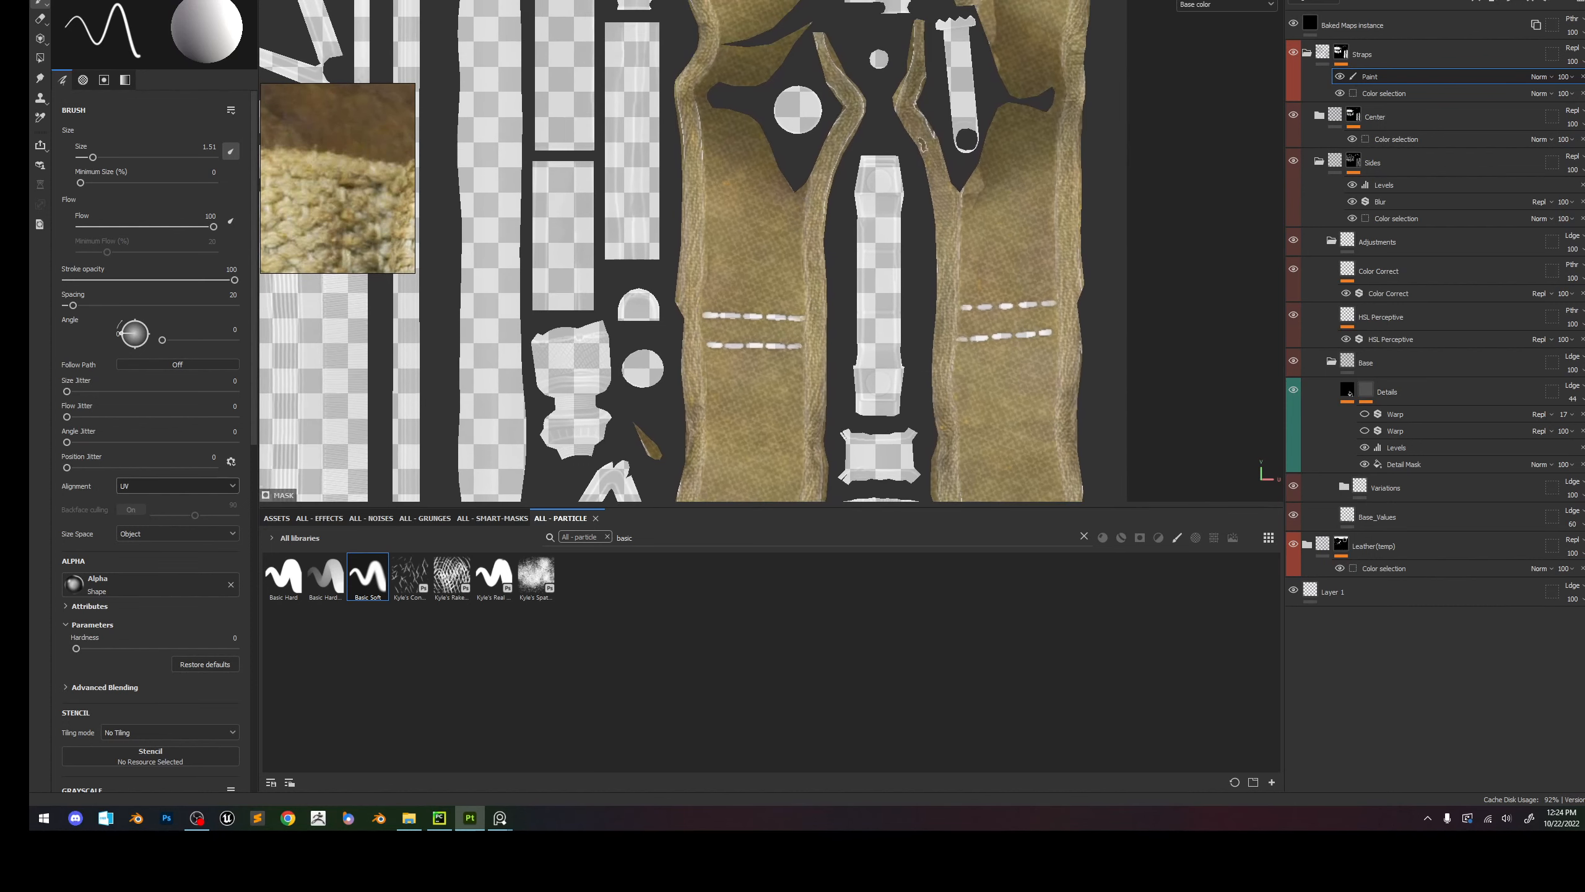
middle_drag(688, 133, 674, 220)
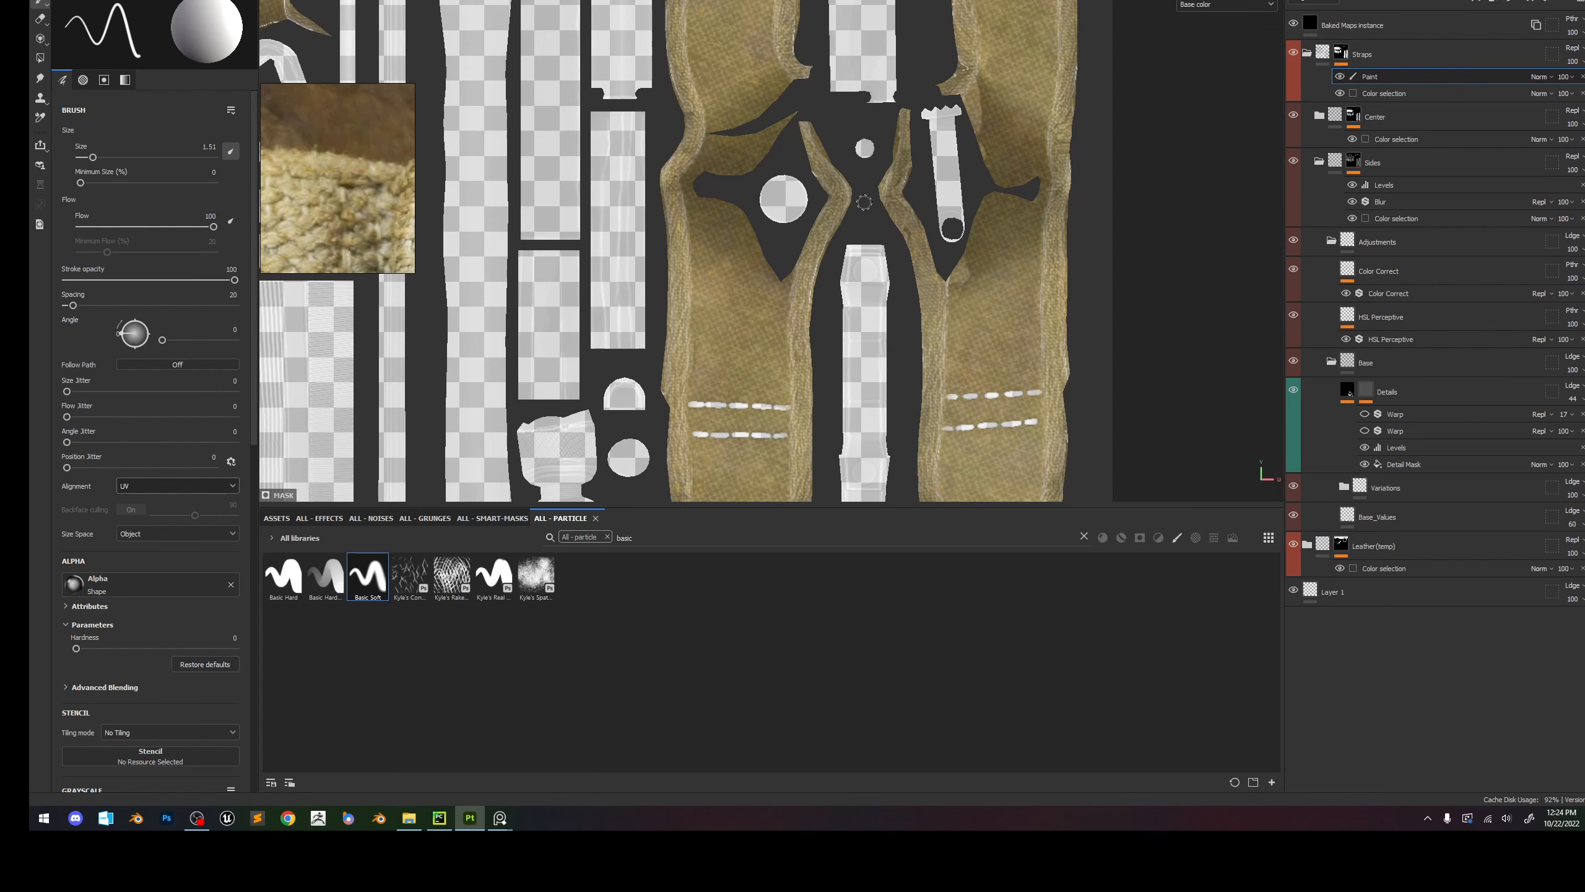
Inspect the strap pieces across the UV layout for leftover mask gaps and return to the combined 3D and 2D view.
key(F1)
key(F2)
key(F3)
alt+middle_drag(831, 203, 840, 309)
alt+middle_drag(823, 171, 799, 290)
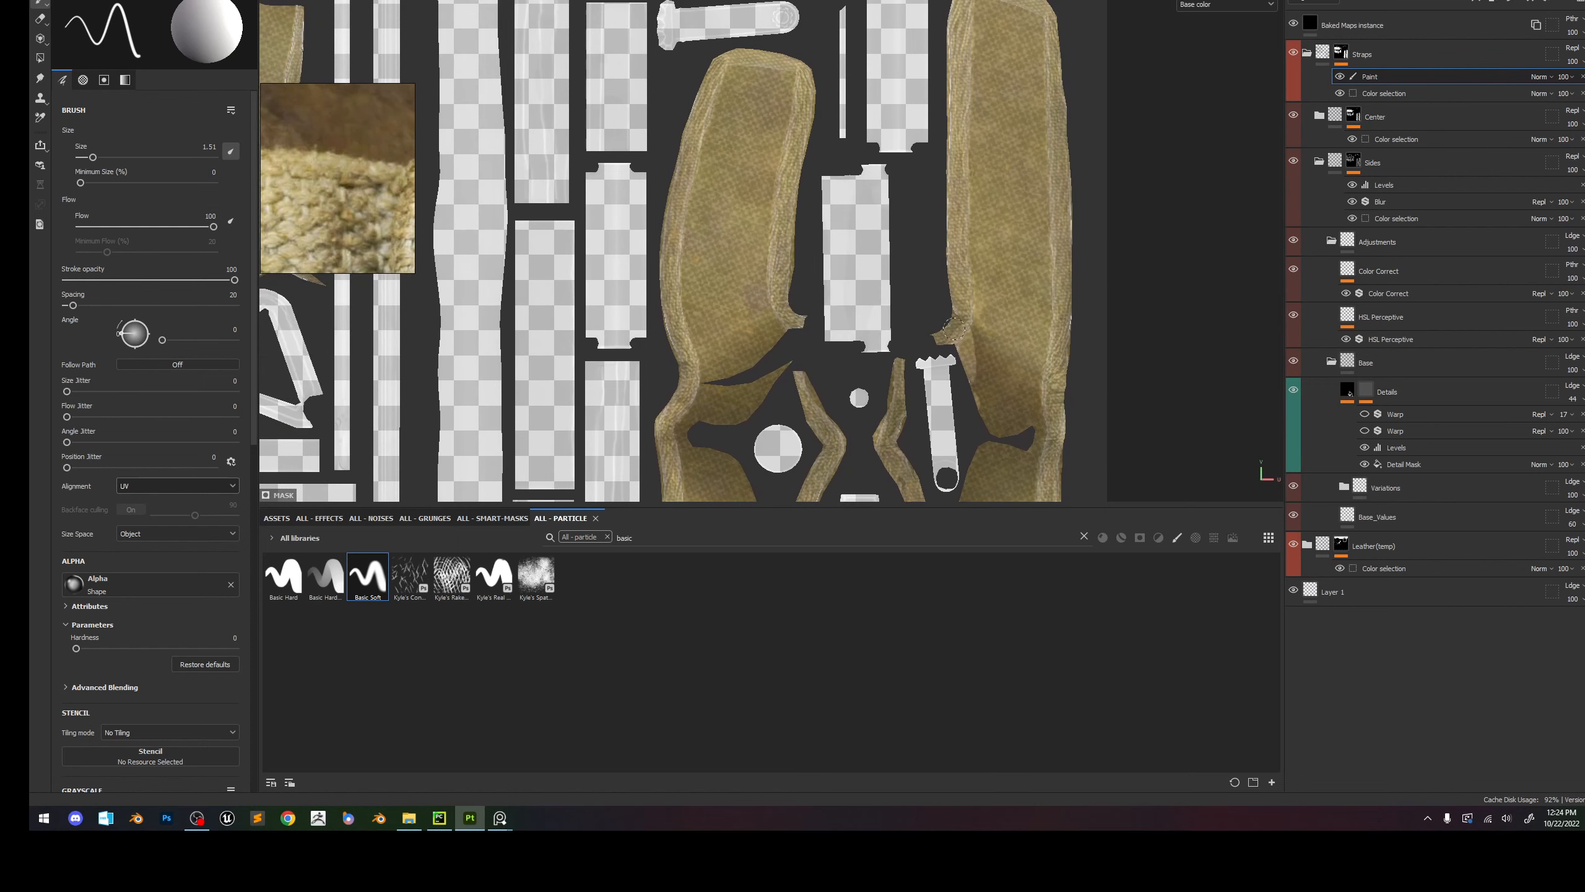
scroll(953, 329, down, 5)
scroll(809, 322, up, 3)
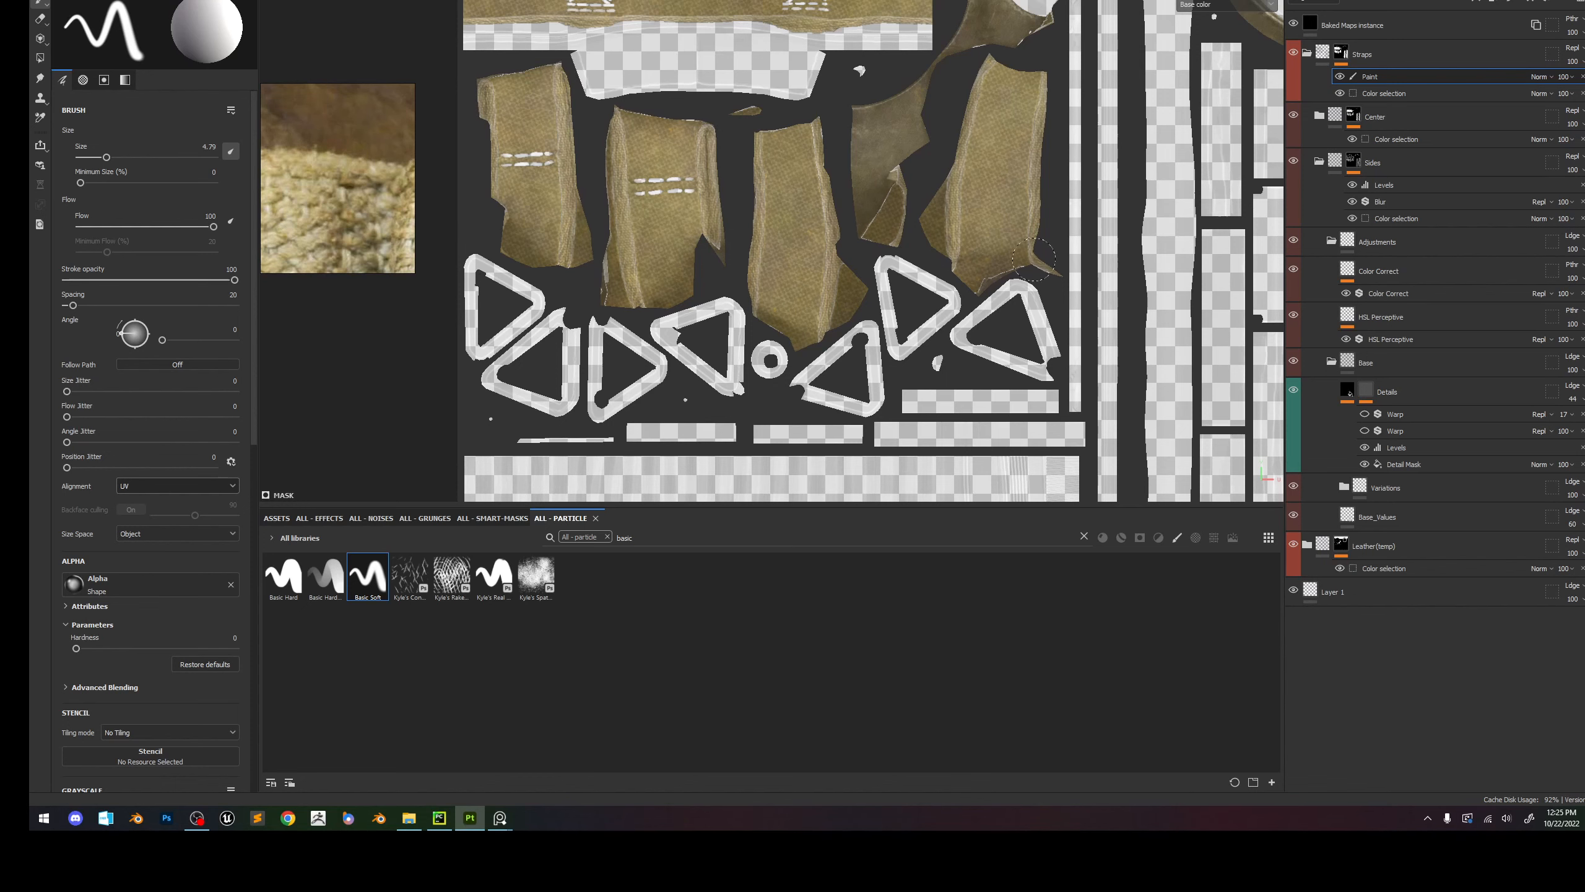
alt+middle_drag(1033, 259, 988, 382)
scroll(942, 188, down, 3)
alt+middle_drag(815, 94, 808, 216)
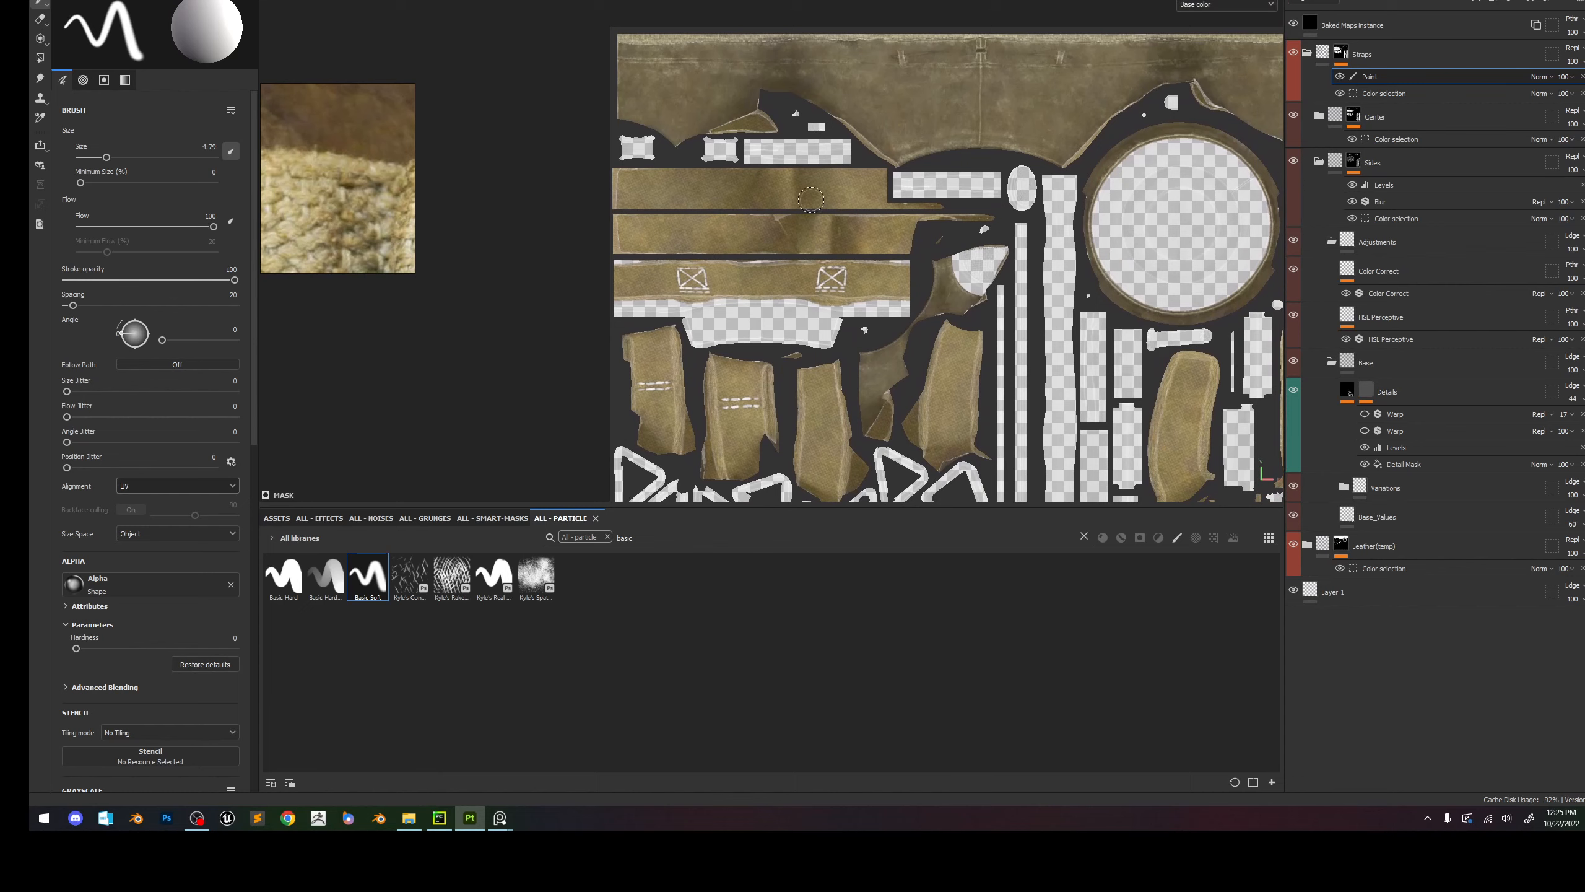
scroll(810, 200, down, 6)
alt+middle_drag(958, 259, 865, 140)
scroll(967, 116, up, 6)
scroll(886, 171, down, 4)
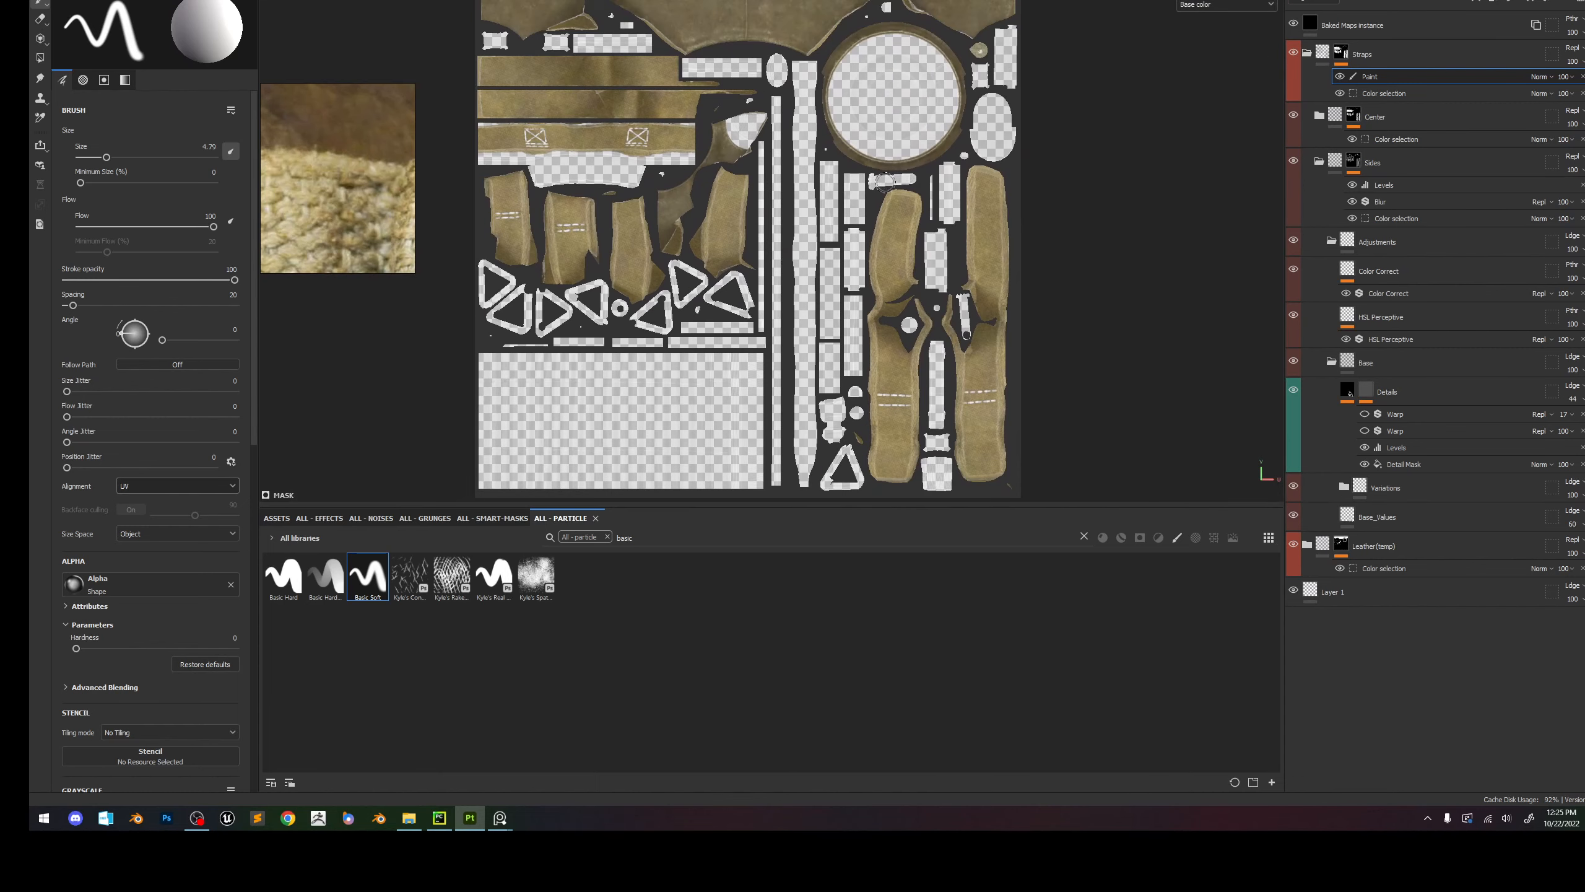
key(F1)
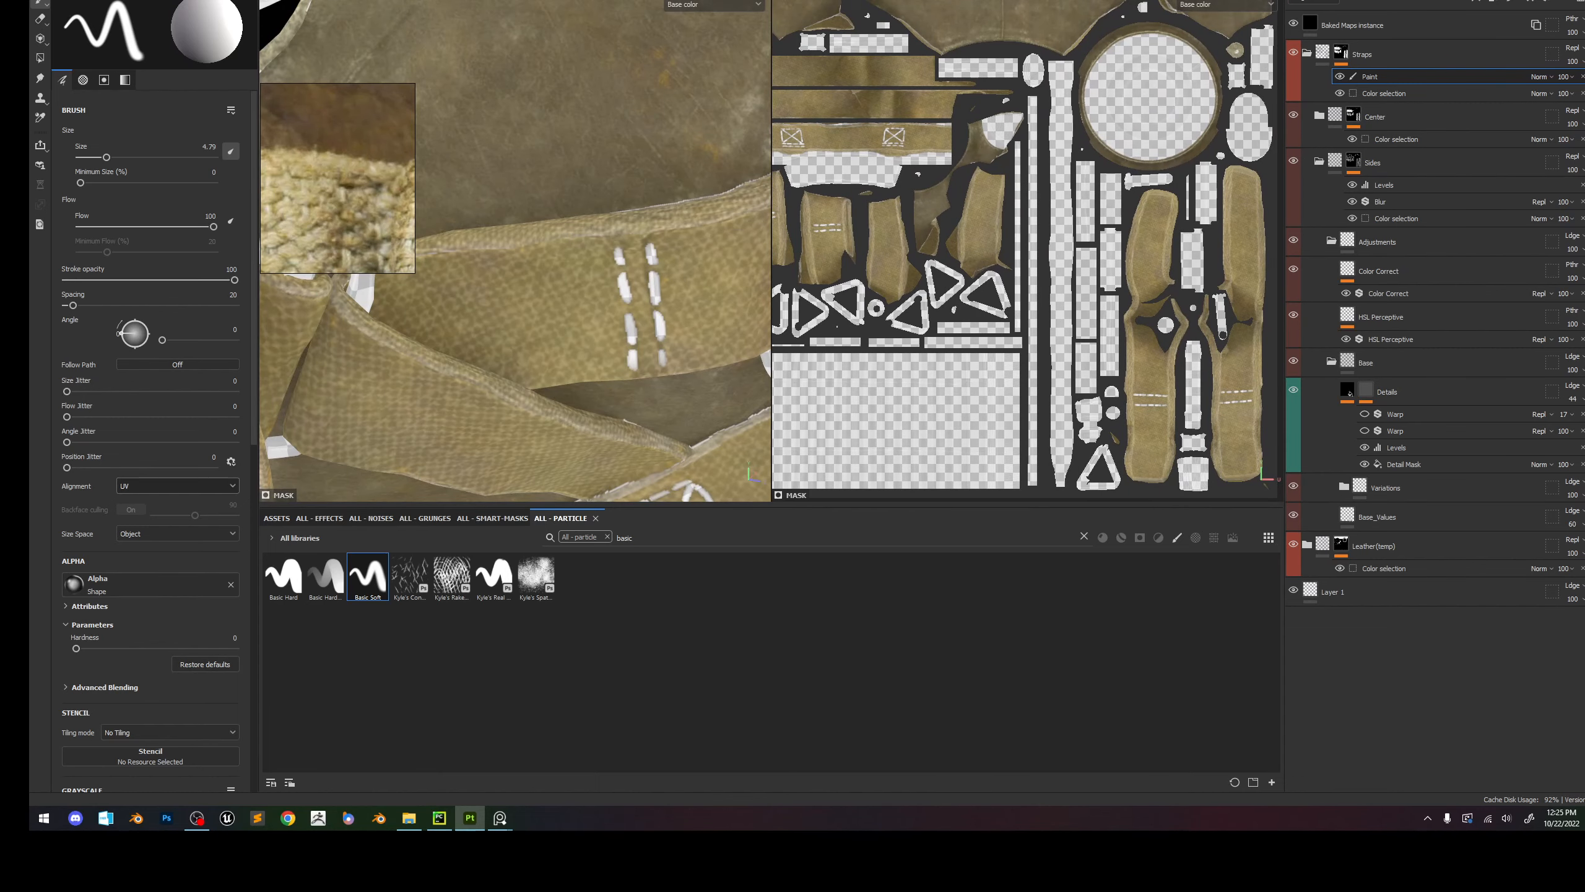
Add a fill layer directly below the Leather(temp) folder and name it bg.
click(1373, 591)
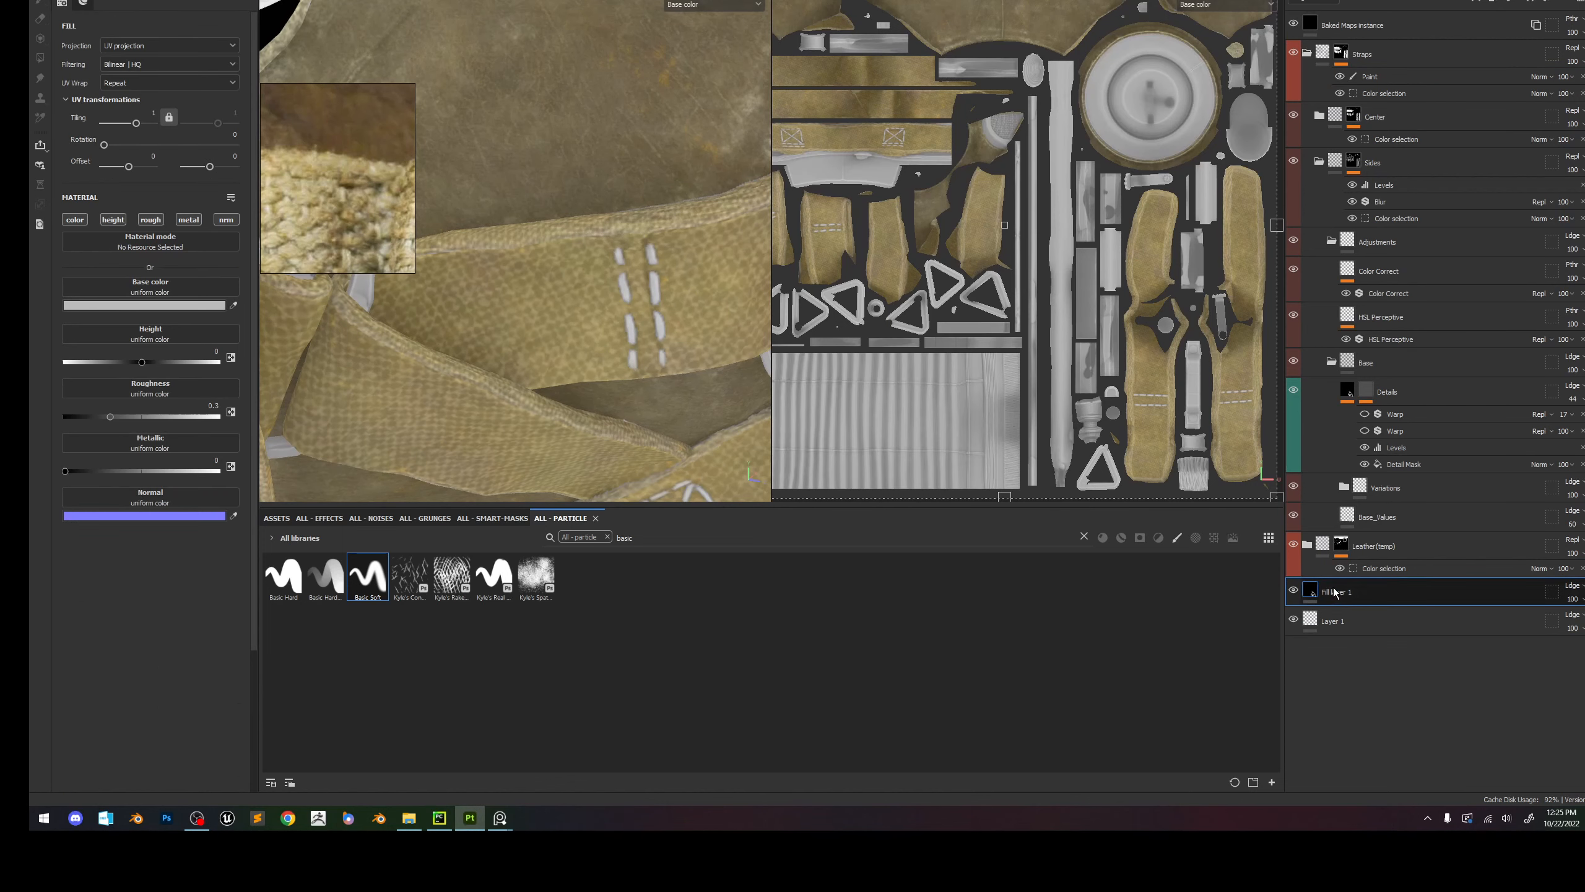
double_click(1335, 591)
text(bg)
key(Return)
Sample the brown mask leather above the strap as the bg layer's base color, 6F603C.
scroll(693, 199, up, 5)
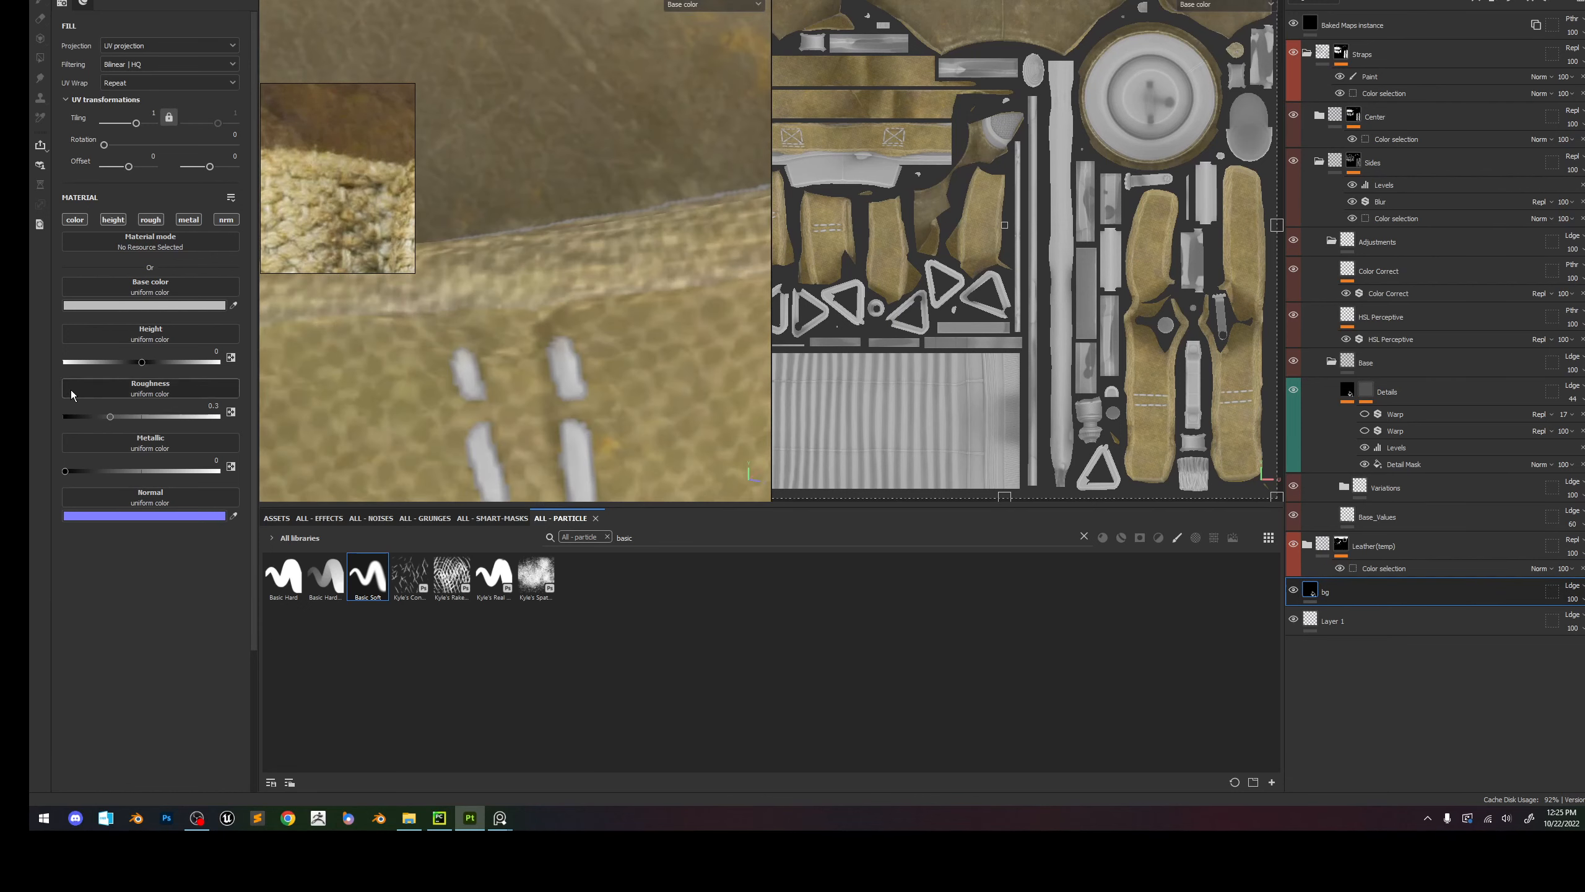
click(176, 305)
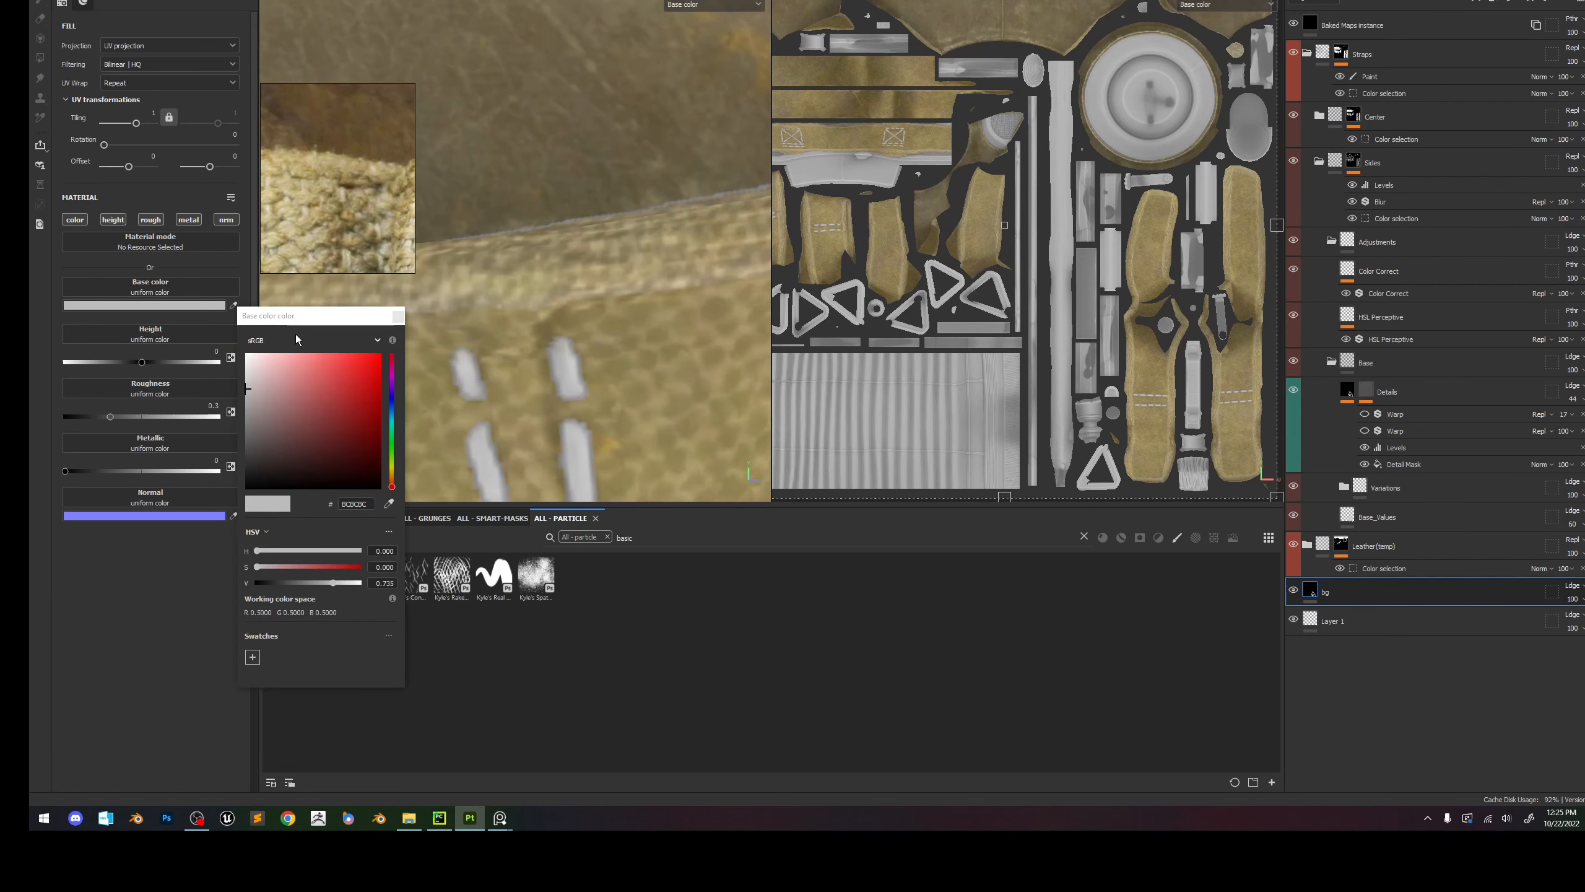
click(234, 305)
click(549, 203)
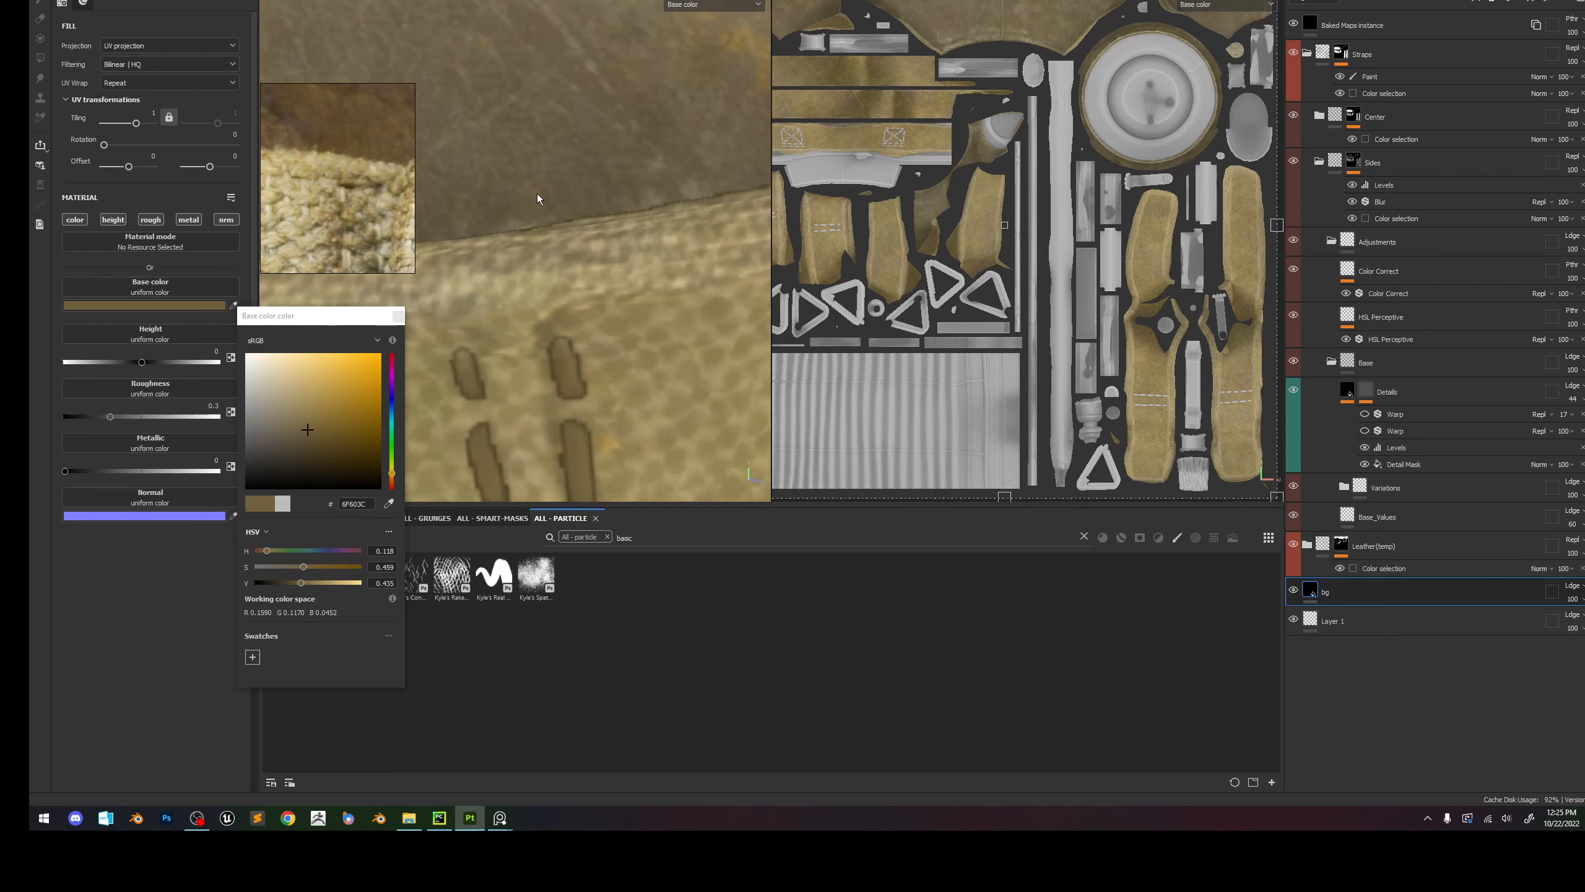
click(397, 315)
Lighten and desaturate the bg layer's base color to 8B7D5C.
click(145, 305)
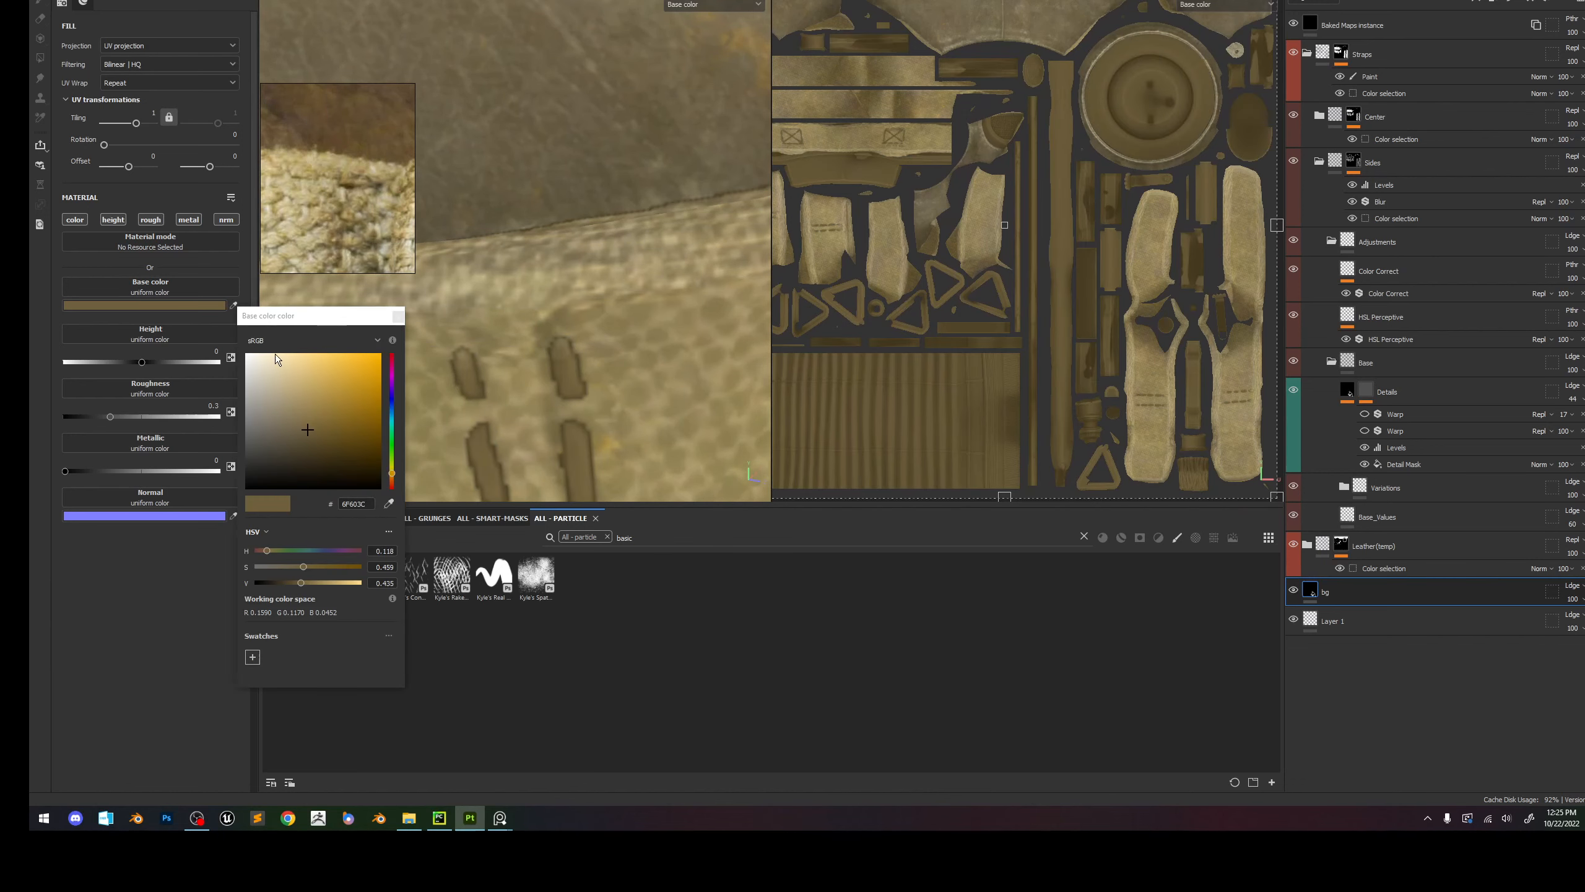
drag(307, 427, 291, 417)
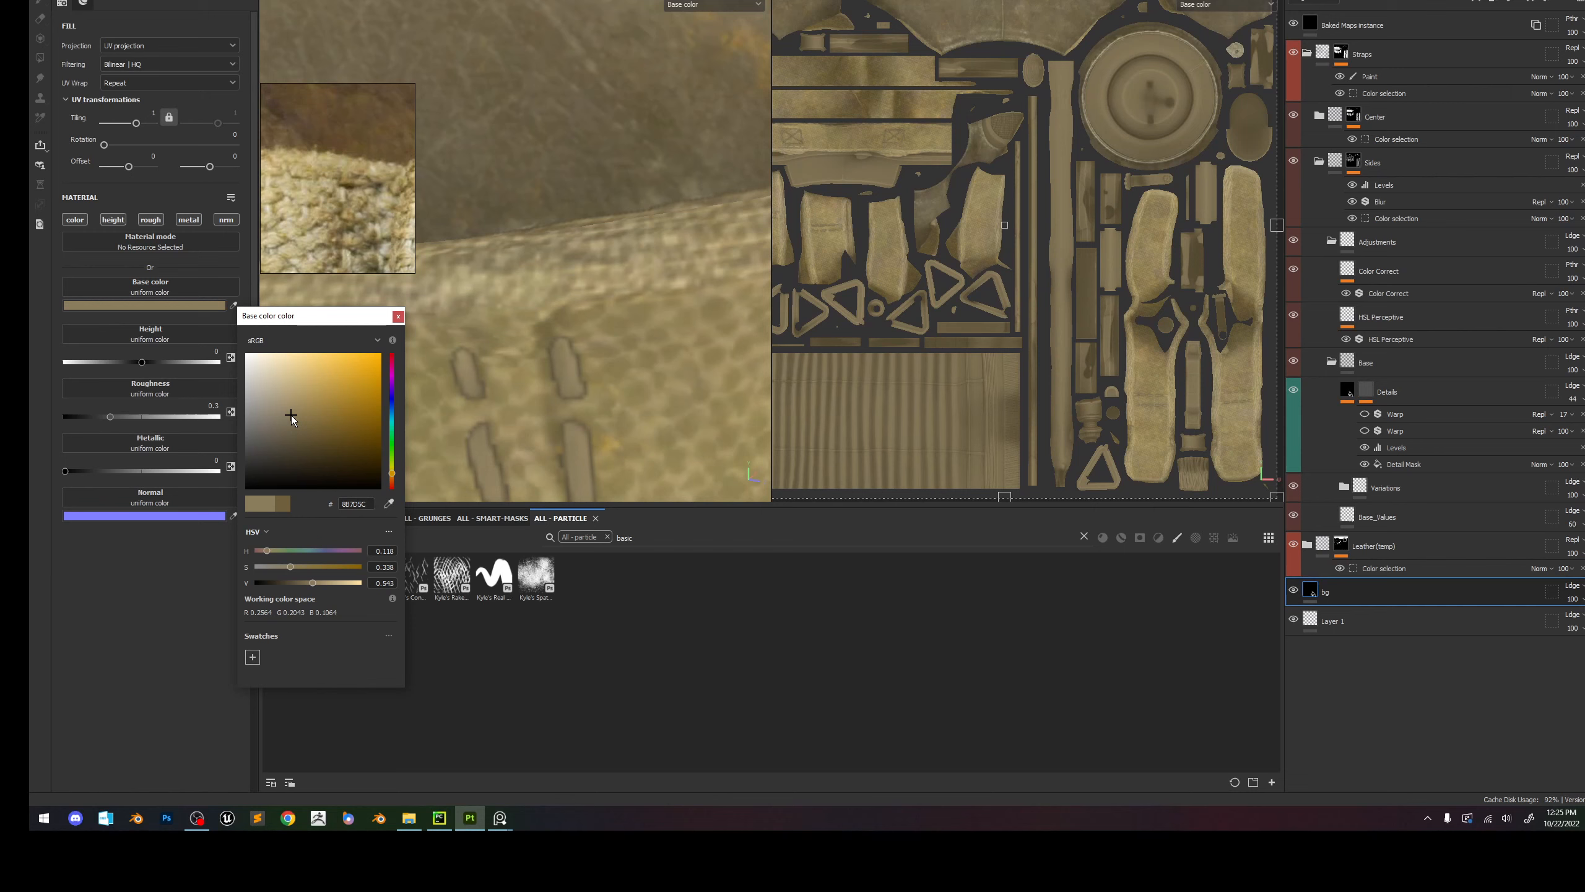
scroll(618, 253, down, 5)
scroll(618, 253, up, 4)
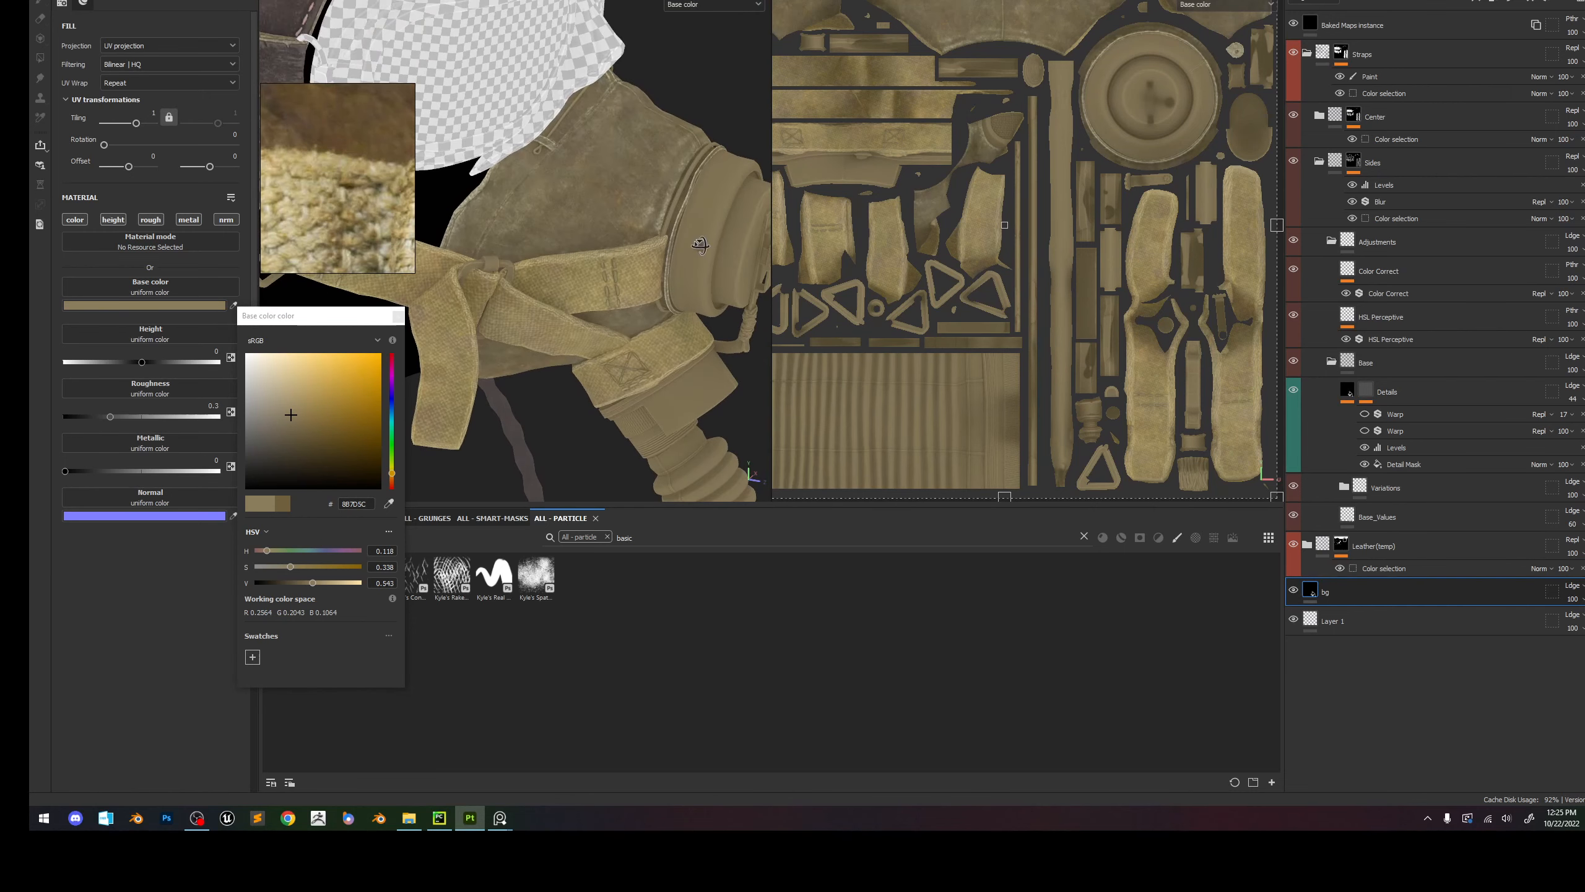
click(398, 316)
Examine the border between strap edge and leather up close, comparing it with the bg layer hidden and shown.
alt+right_drag(643, 246, 1015, 638)
alt+right_drag(620, 282, 872, 532)
alt+drag(574, 230, 687, 246)
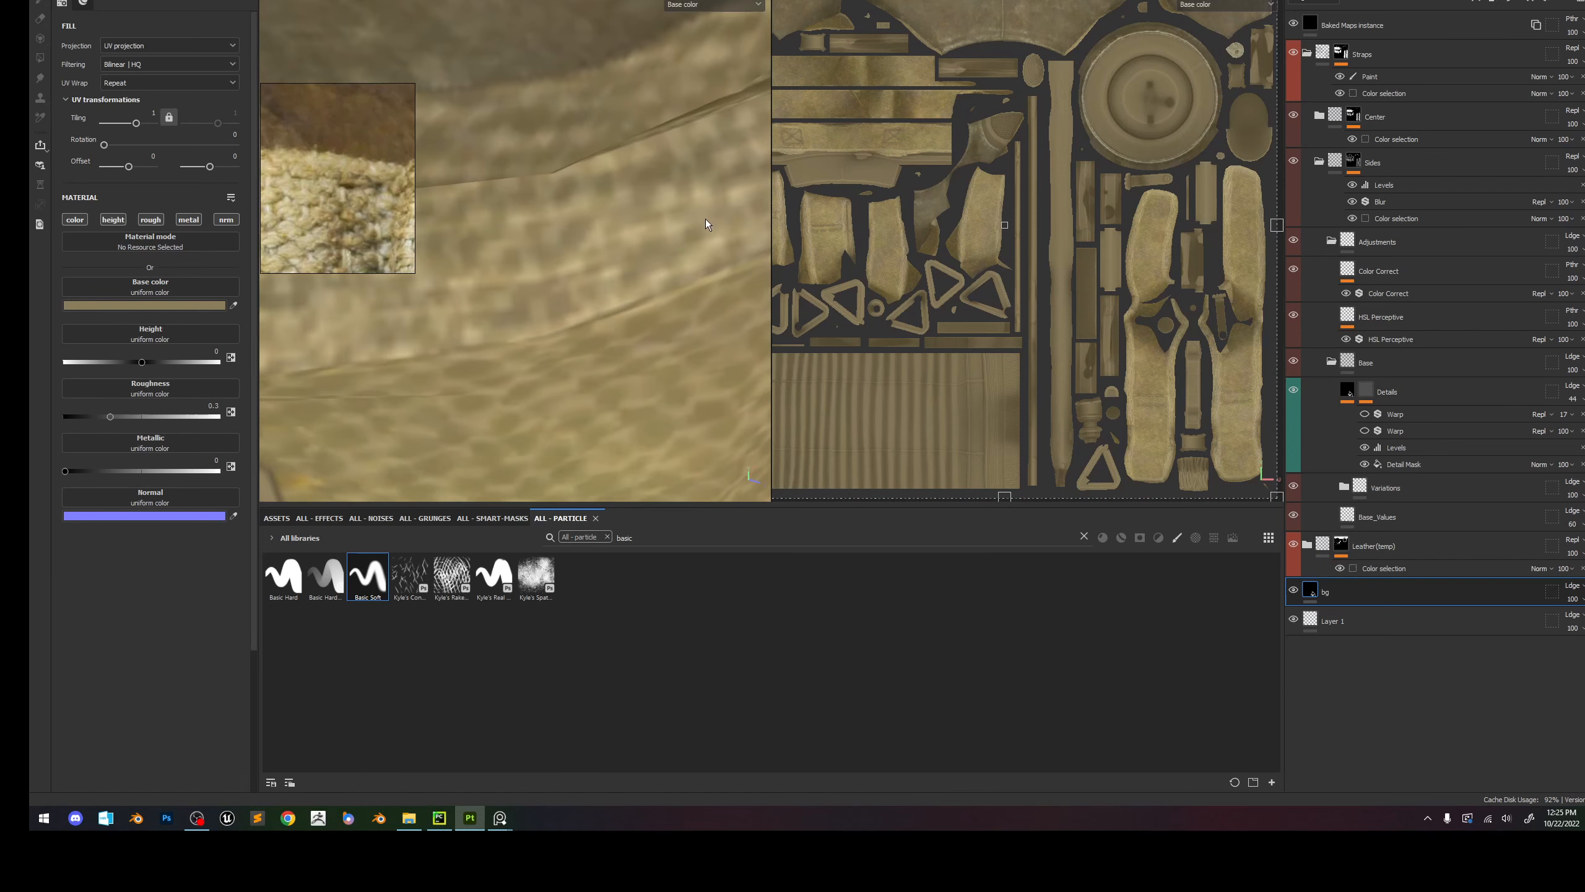
alt+middle_drag(552, 113, 556, 188)
alt+right_drag(556, 189, 750, 470)
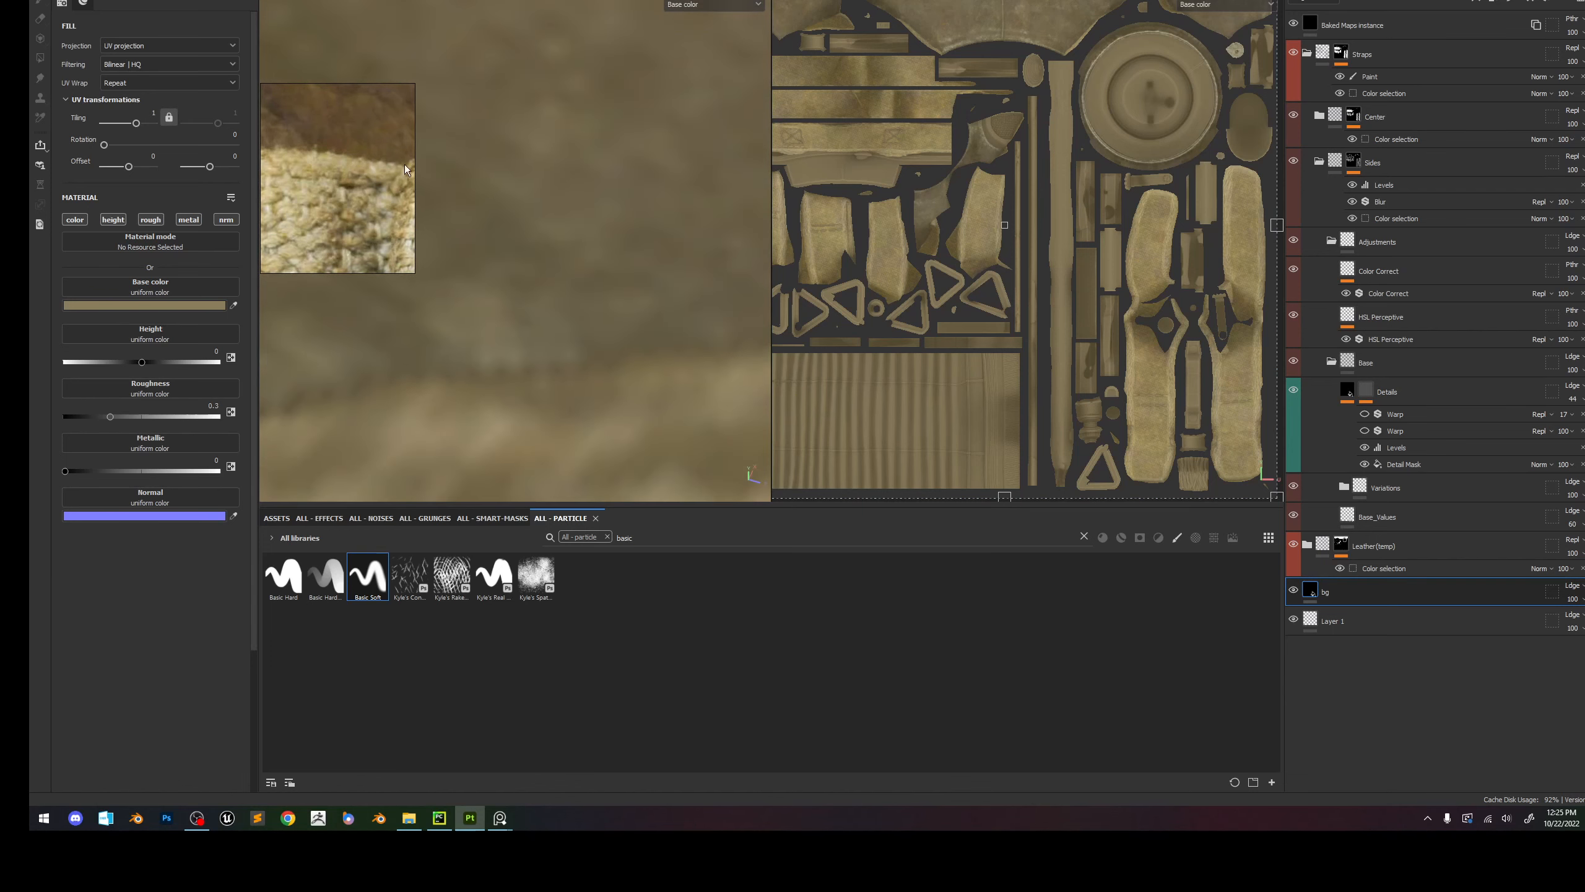
click(1294, 589)
click(1293, 590)
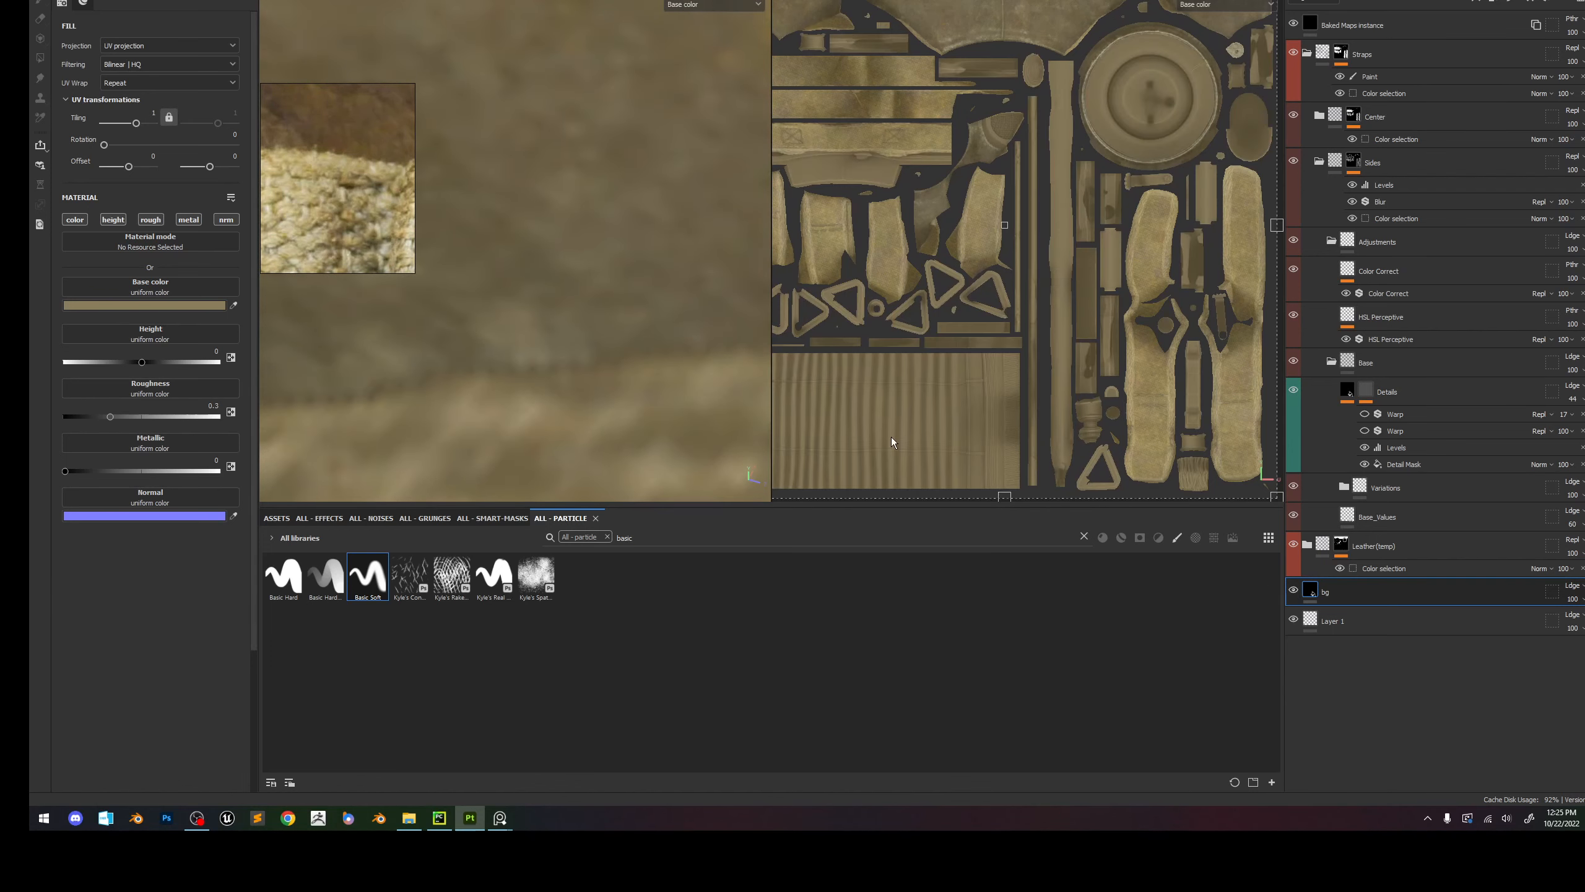
alt+right_drag(712, 368, 499, 194)
alt+drag(499, 194, 672, 273)
alt+right_drag(672, 274, 594, 219)
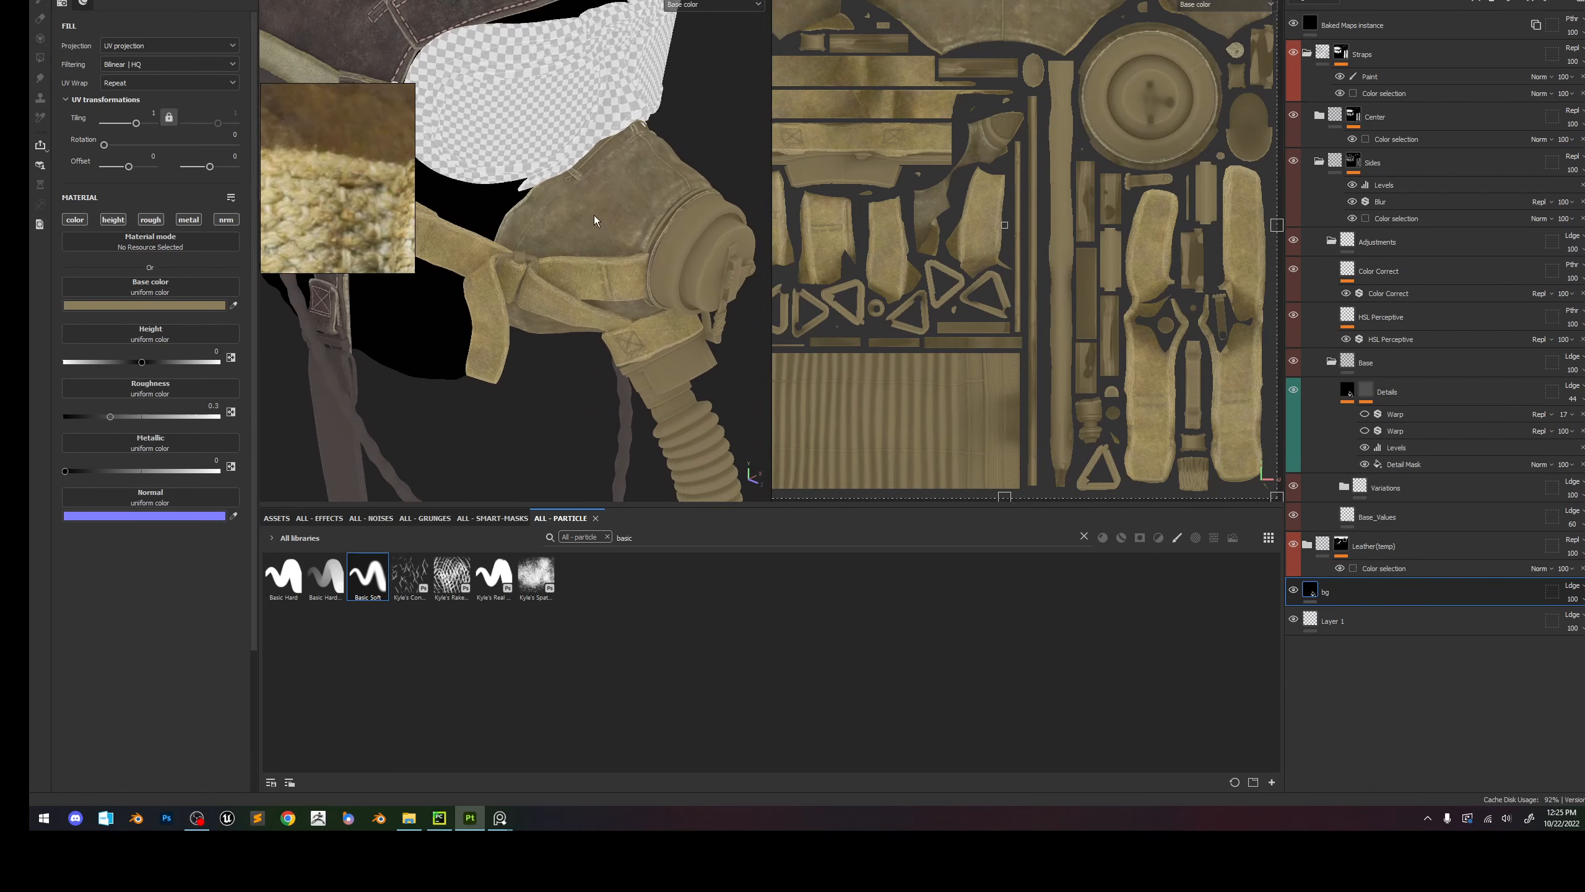
Display the full material on the helmet, set the bg layer's roughness to 1 and rotate the environment lighting.
alt+drag(594, 220, 641, 317)
key(m)
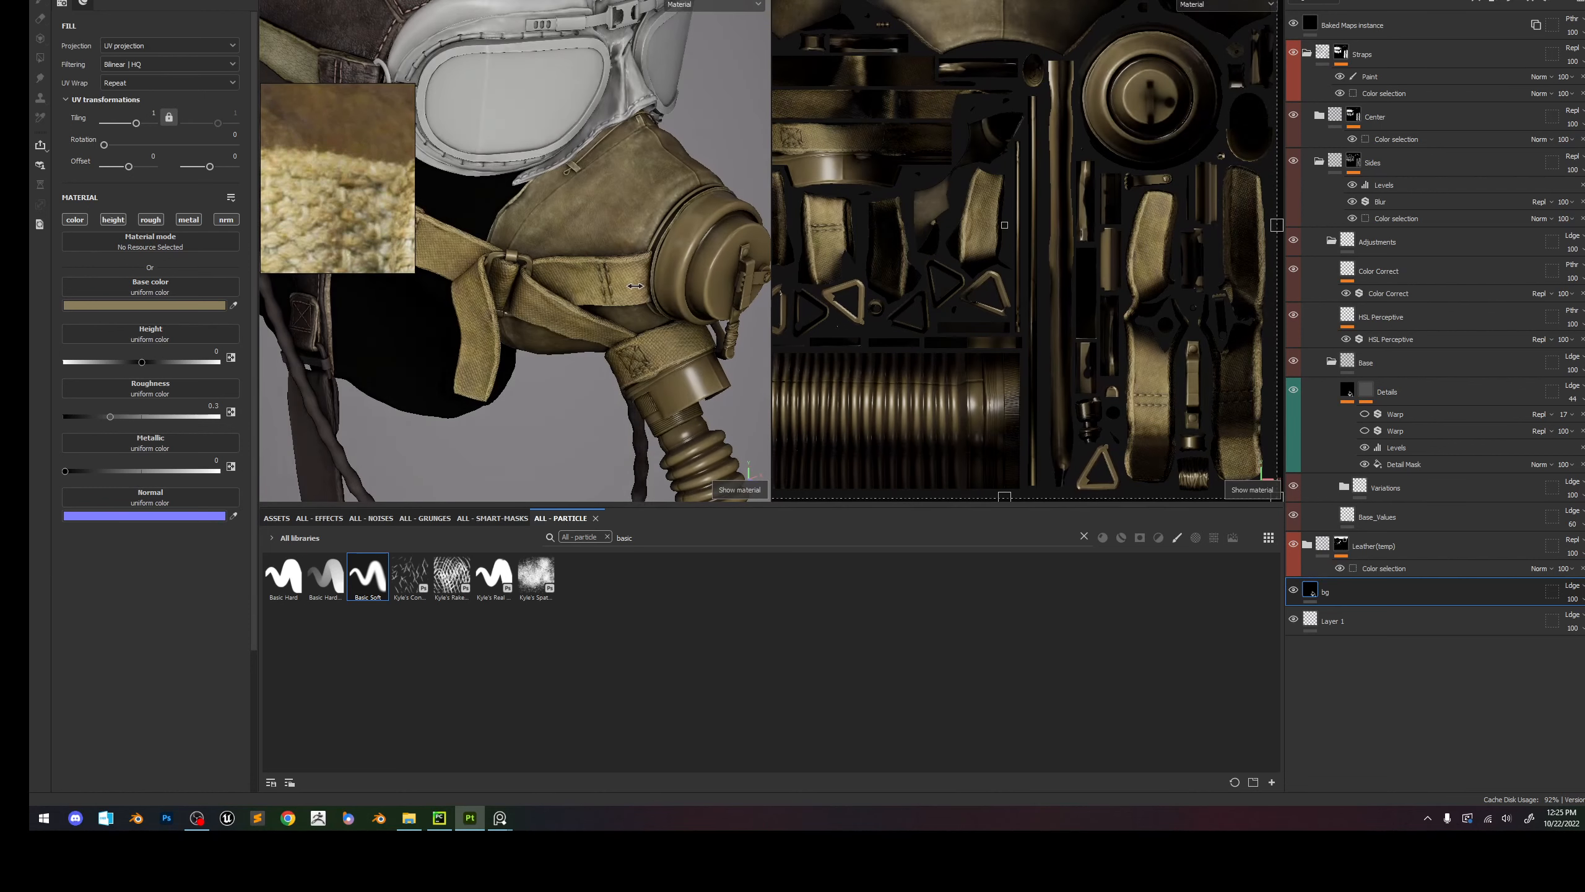
drag(142, 416, 505, 416)
mouse_move(641, 252)
shift+right_down()
mouse_move(615, 256)
mouse_move(649, 262)
shift+right_up()
alt+drag(649, 263, 624, 284)
mouse_move(624, 284)
alt+right_down()
mouse_move(586, 267)
mouse_move(585, 236)
alt+right_up()
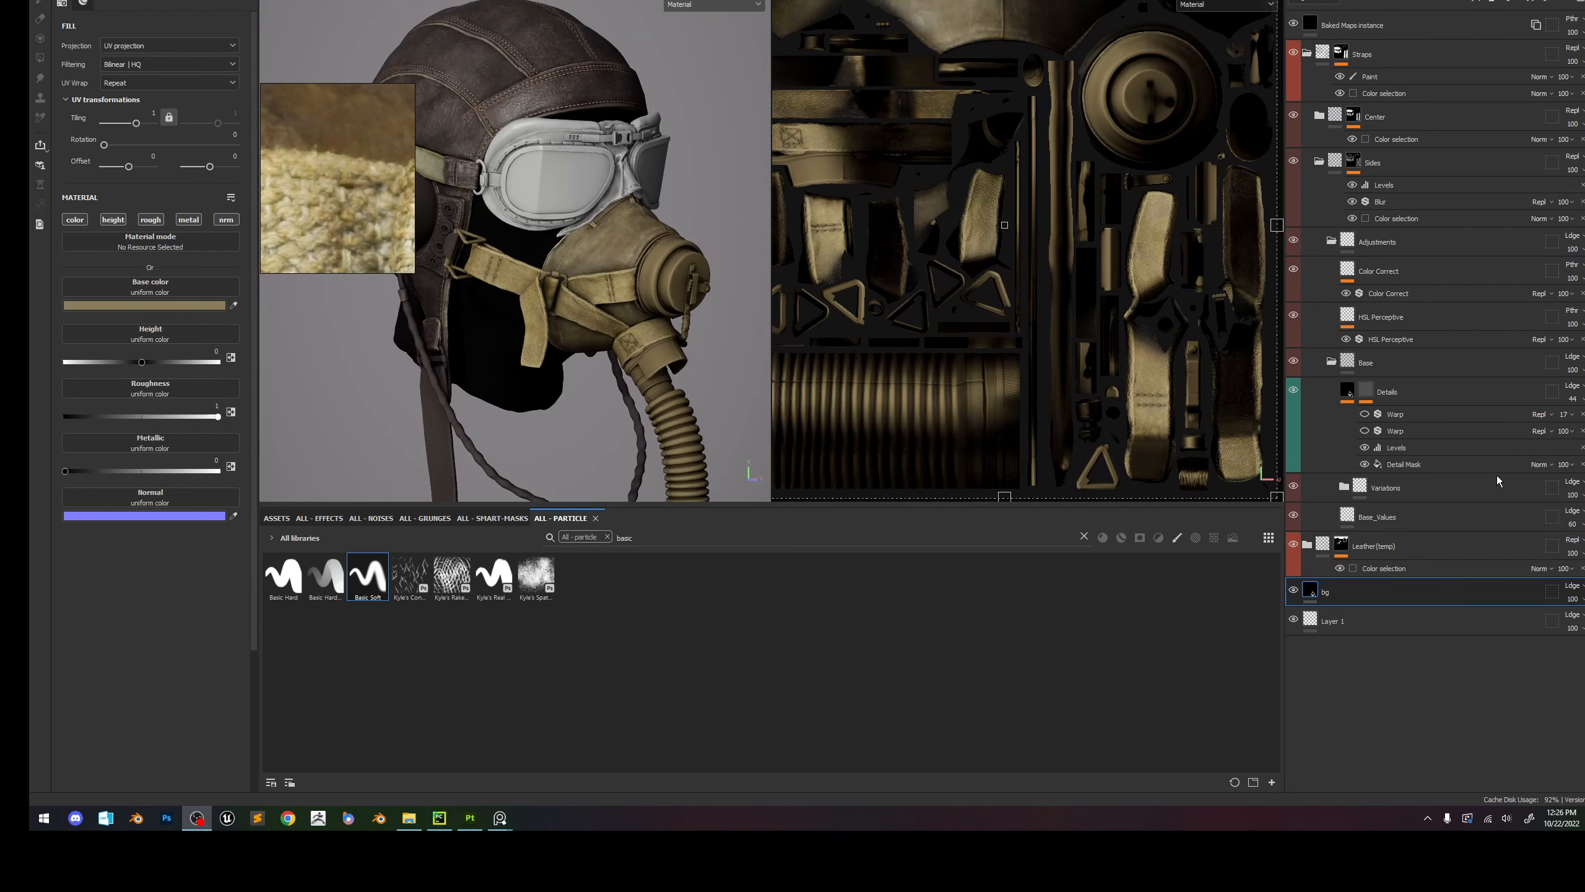
Compare the straps up close with the Sides folder hidden and shown again.
scroll(555, 319, down, 5)
scroll(555, 320, up, 10)
scroll(649, 238, down, 1)
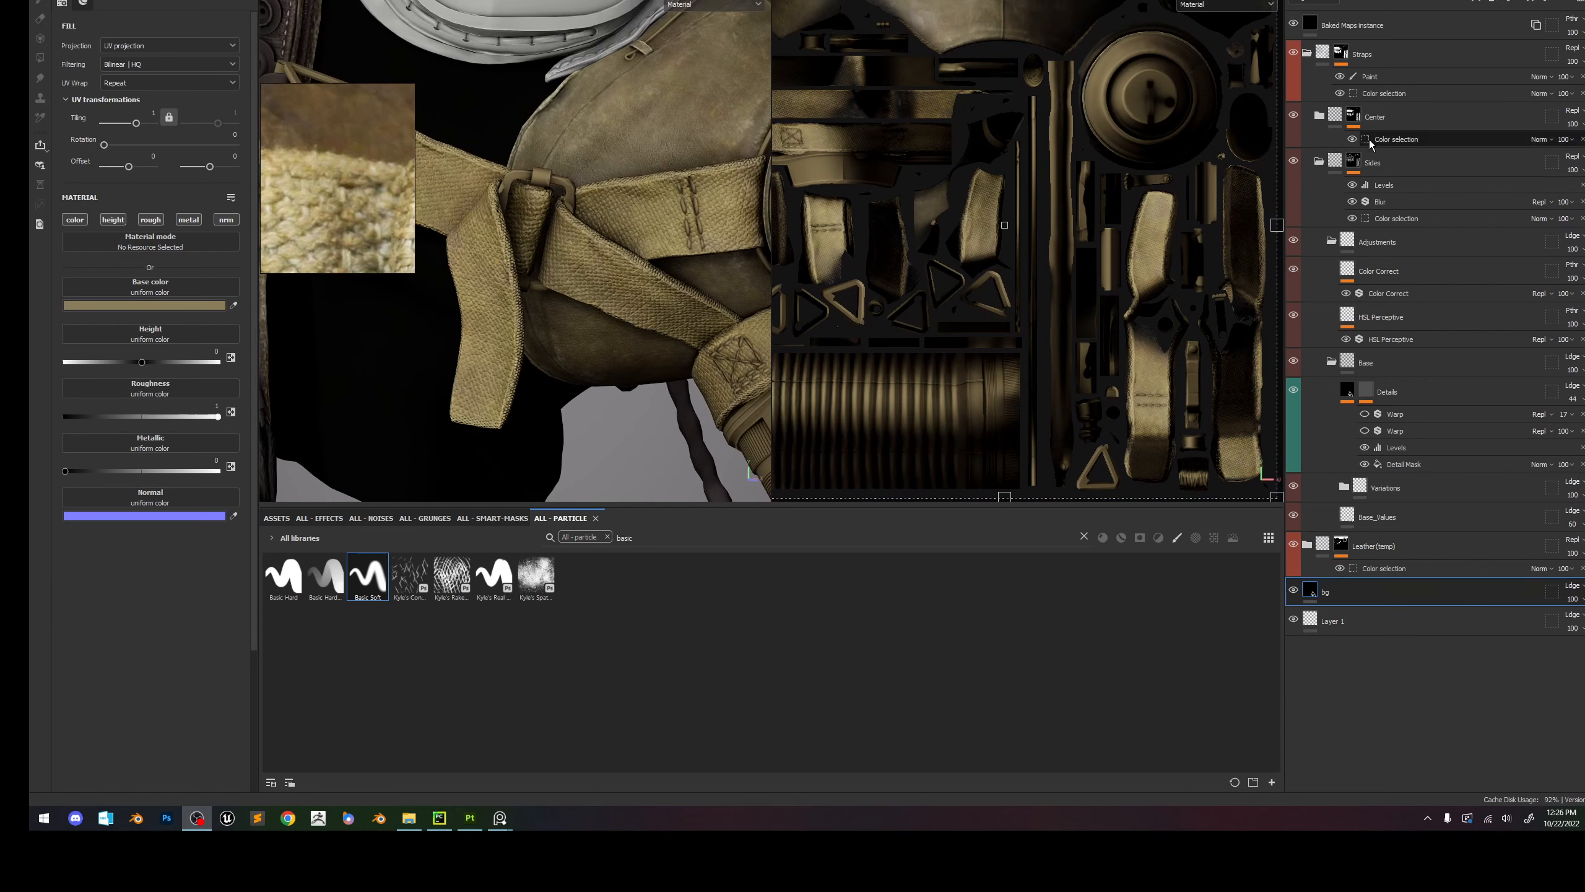
click(1294, 161)
click(1293, 161)
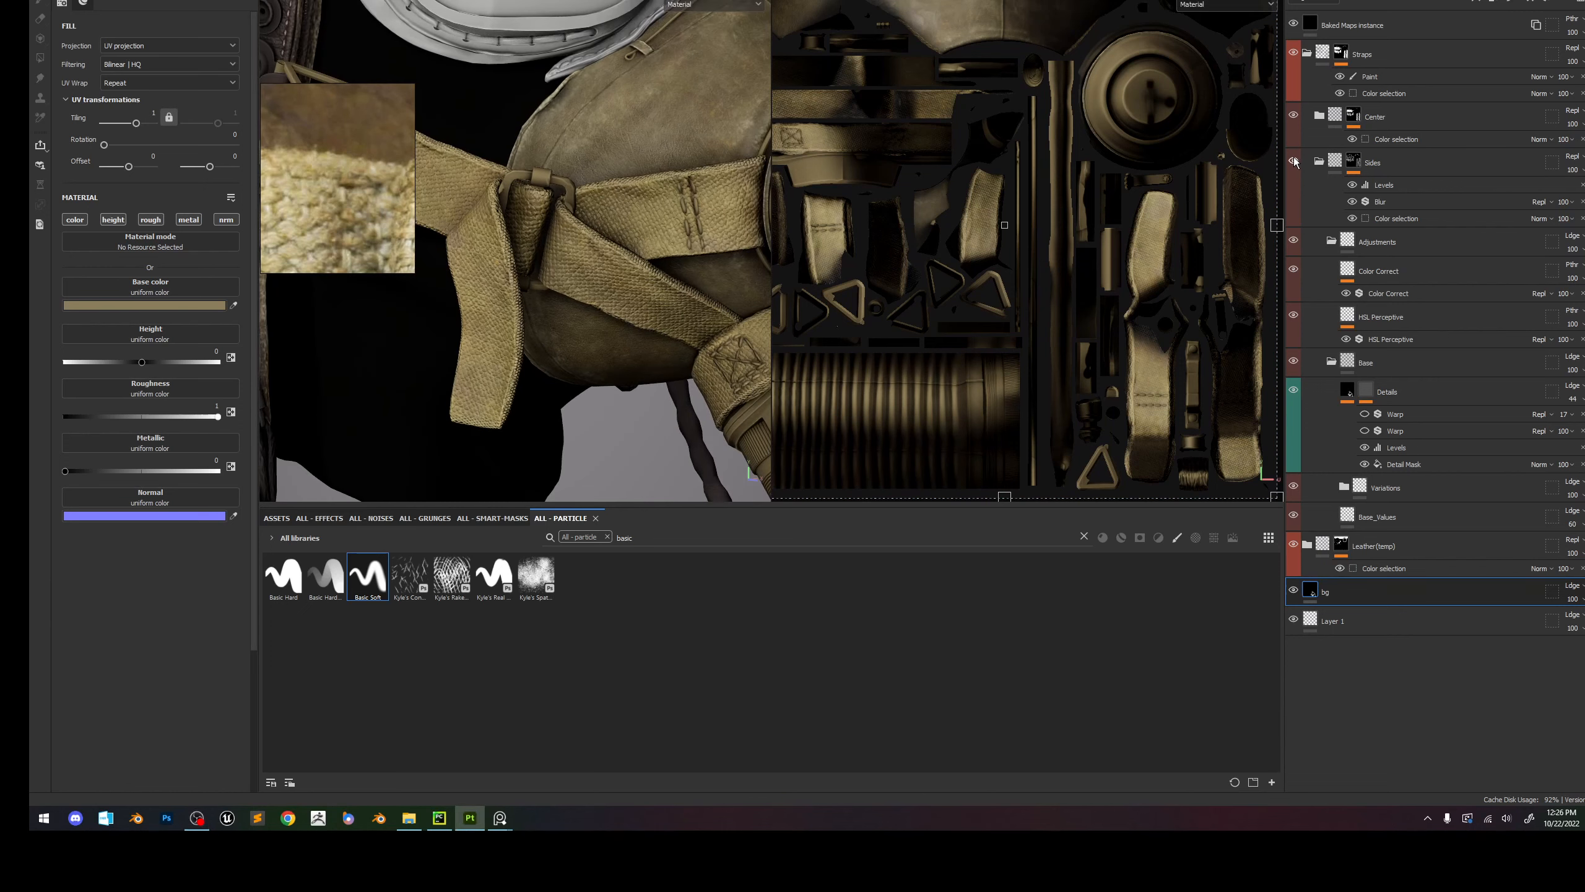
Review the Sides mask on its own along with its Levels settings, and return to the material display.
alt+click(1358, 161)
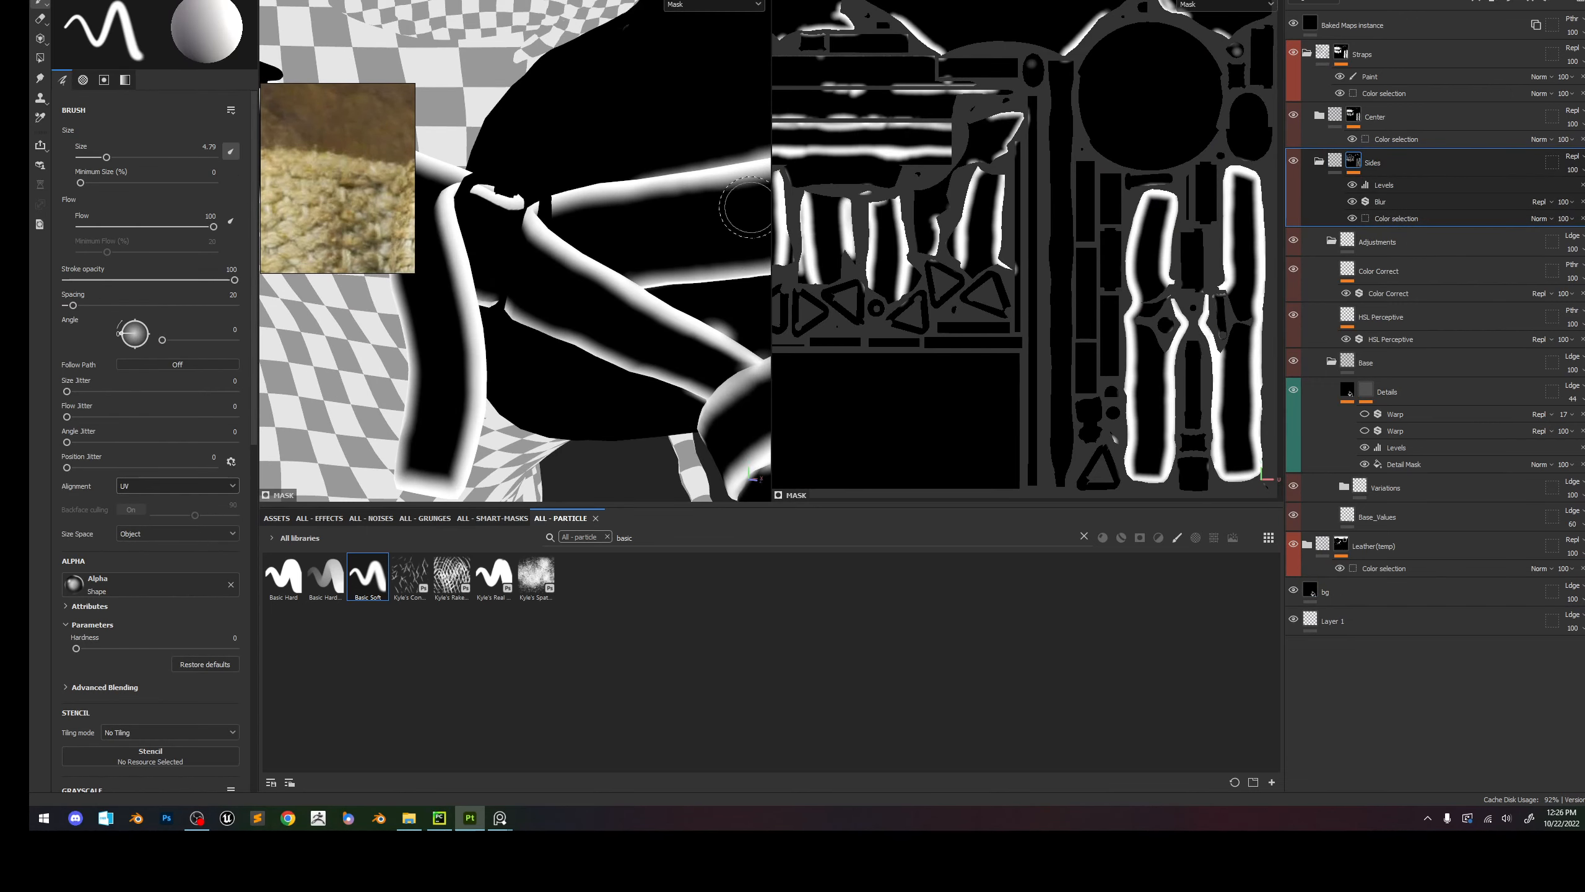
key(m)
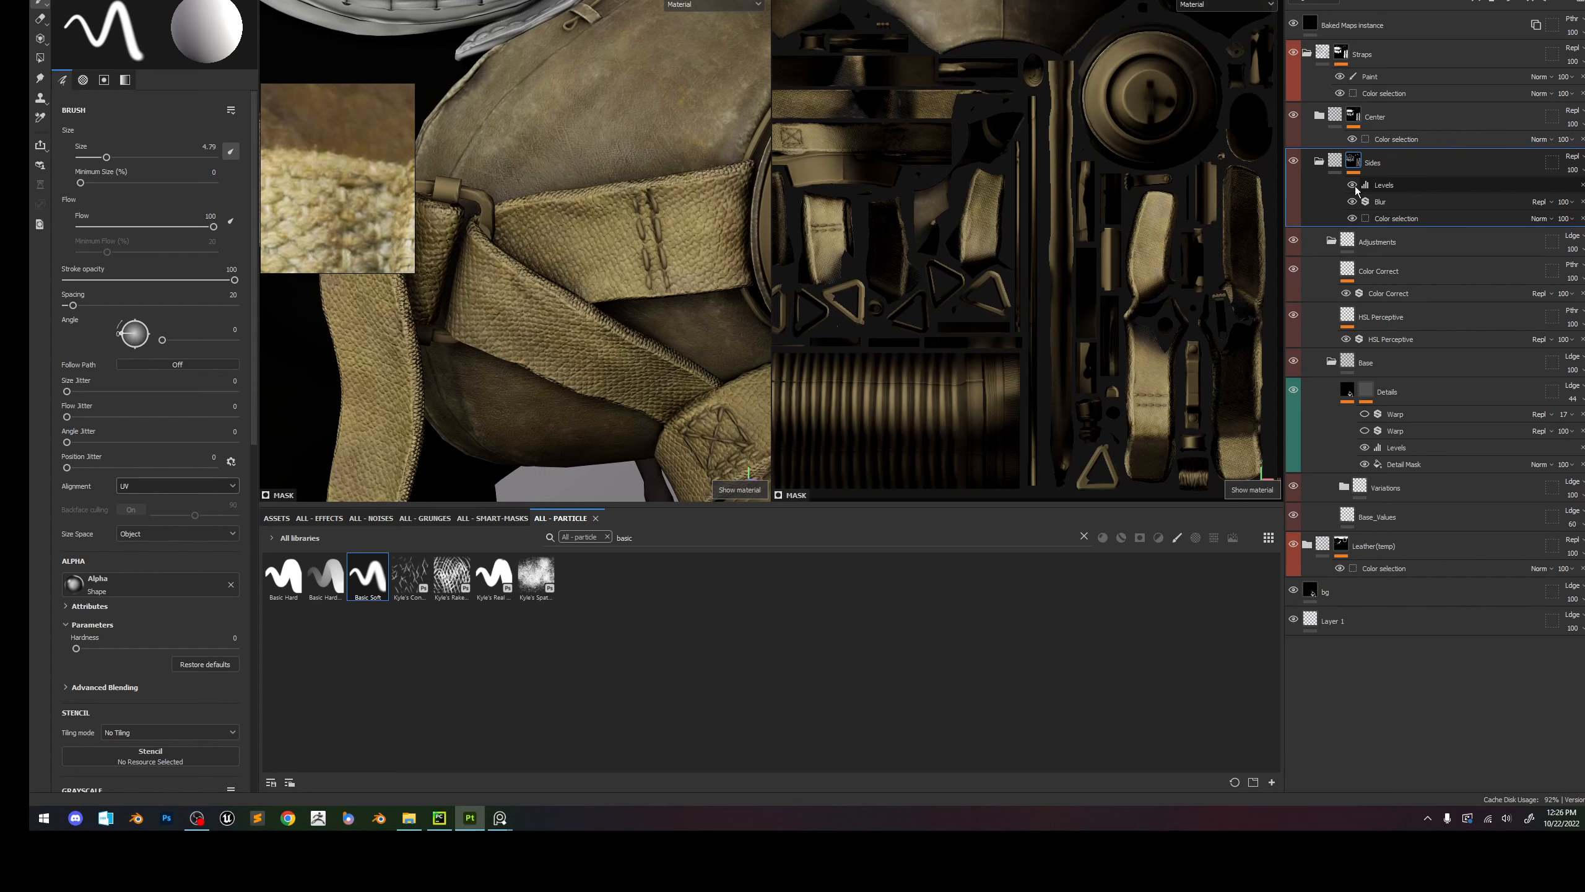
click(1393, 185)
mouse_move(81, 30)
mouse_down()
mouse_move(162, 47)
mouse_move(141, 52)
mouse_up()
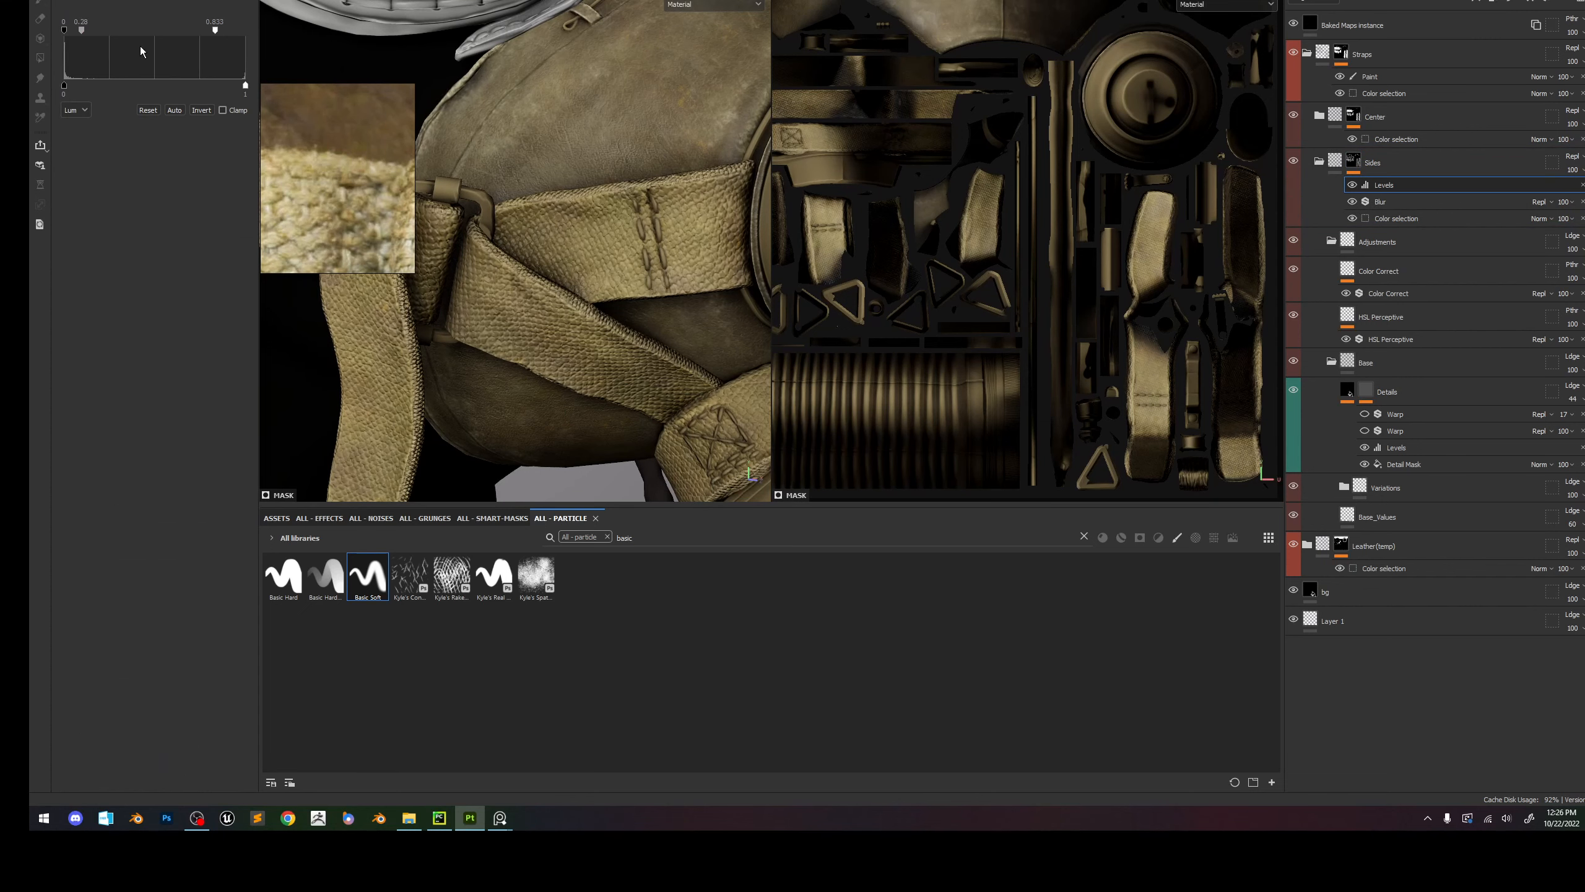
alt+click(1353, 162)
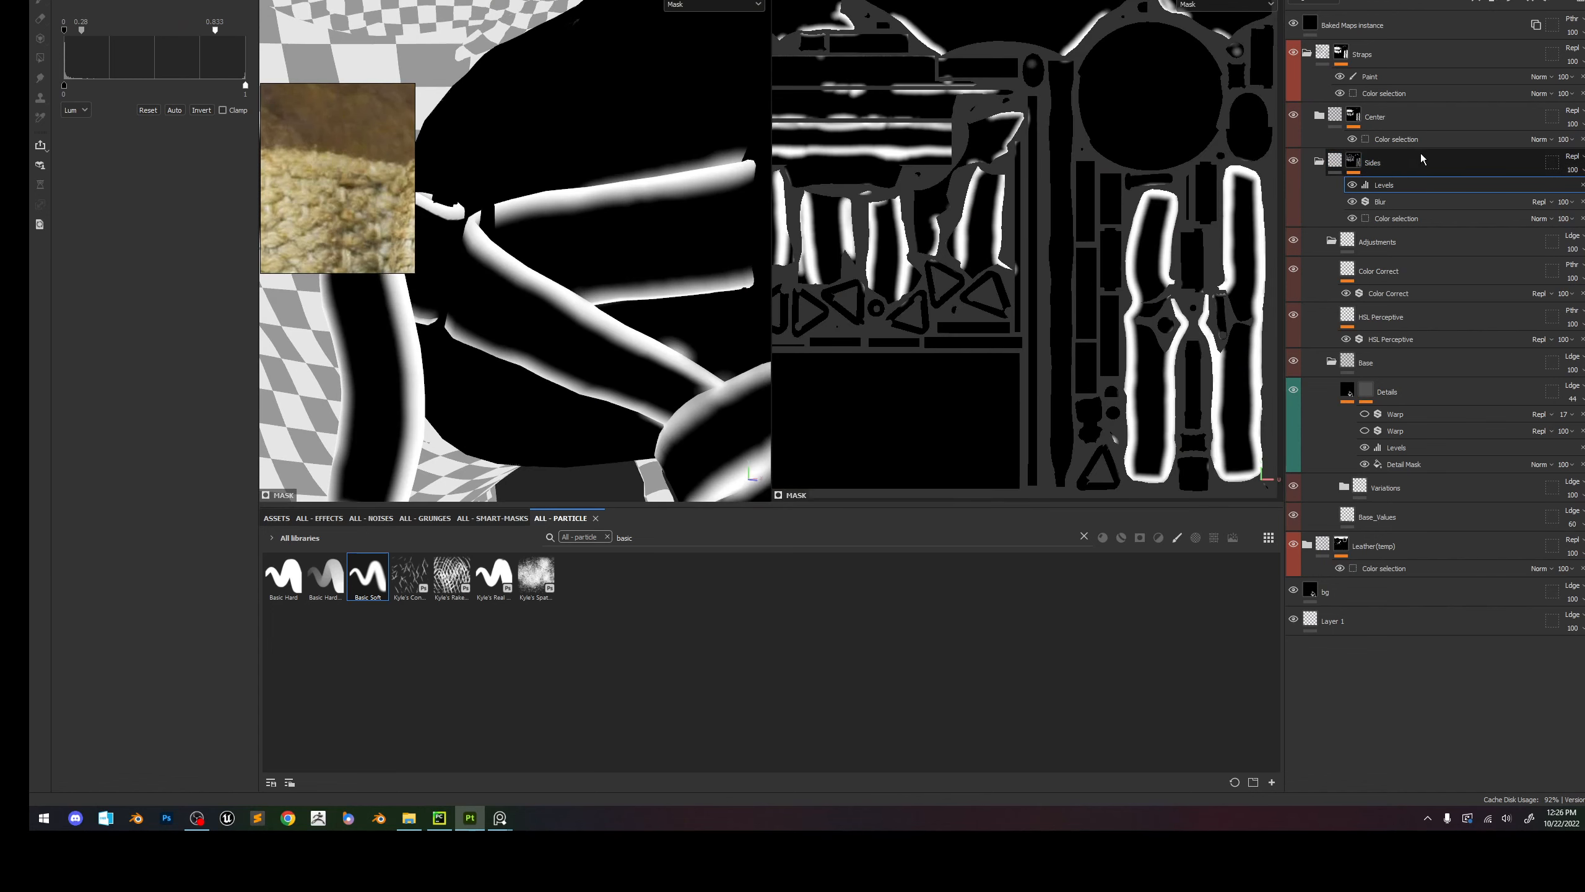
key(m)
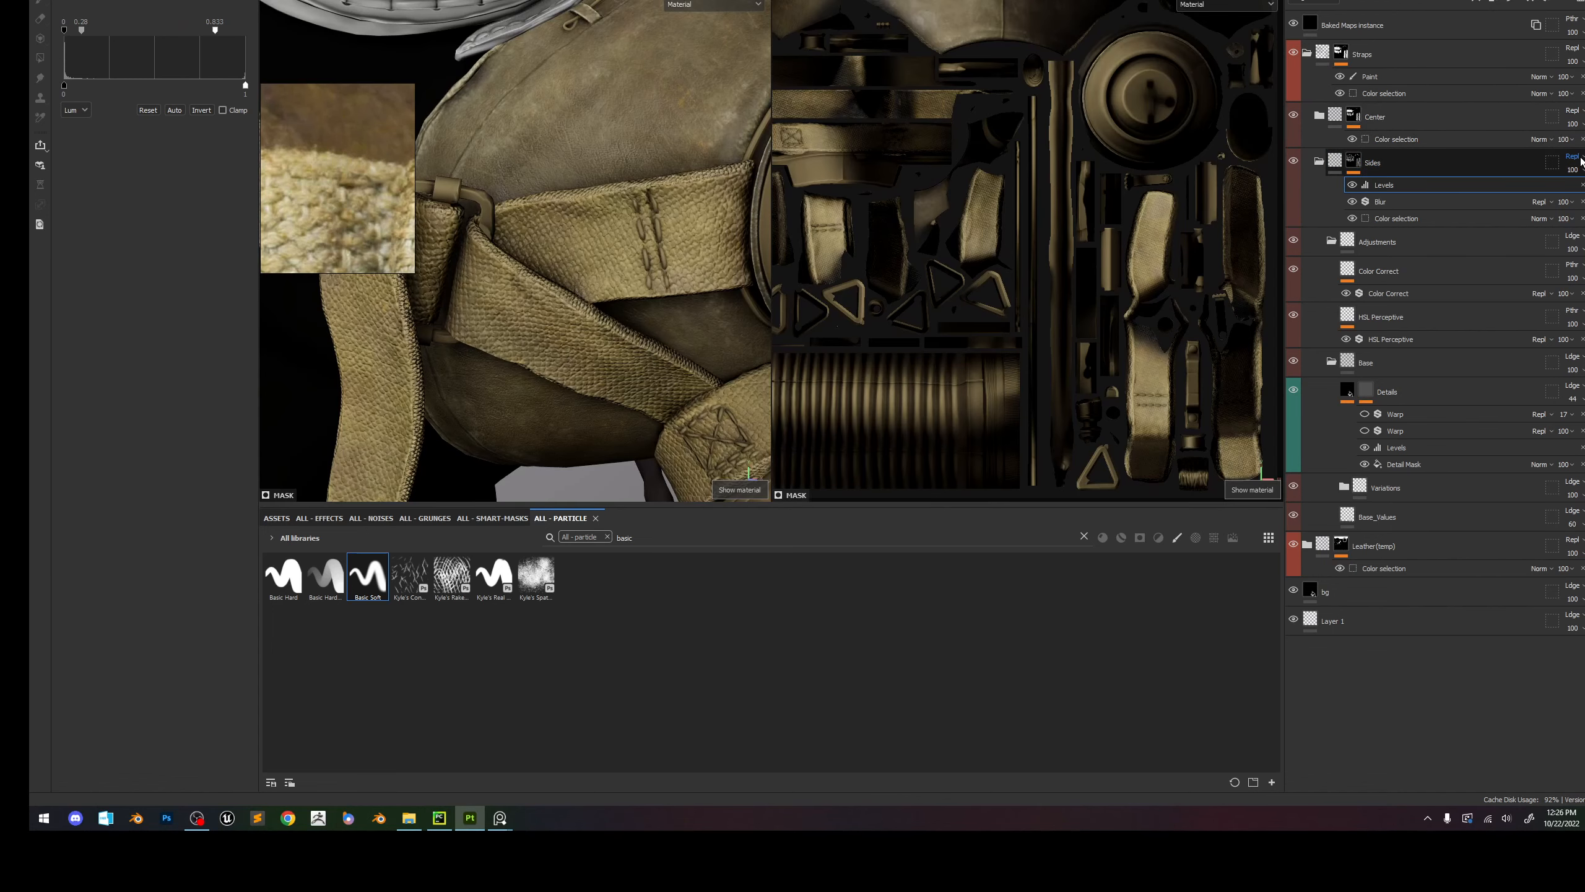
Set the Sides folder's blending mode to Passthrough and compare the straps with the folder hidden and shown.
click(1577, 158)
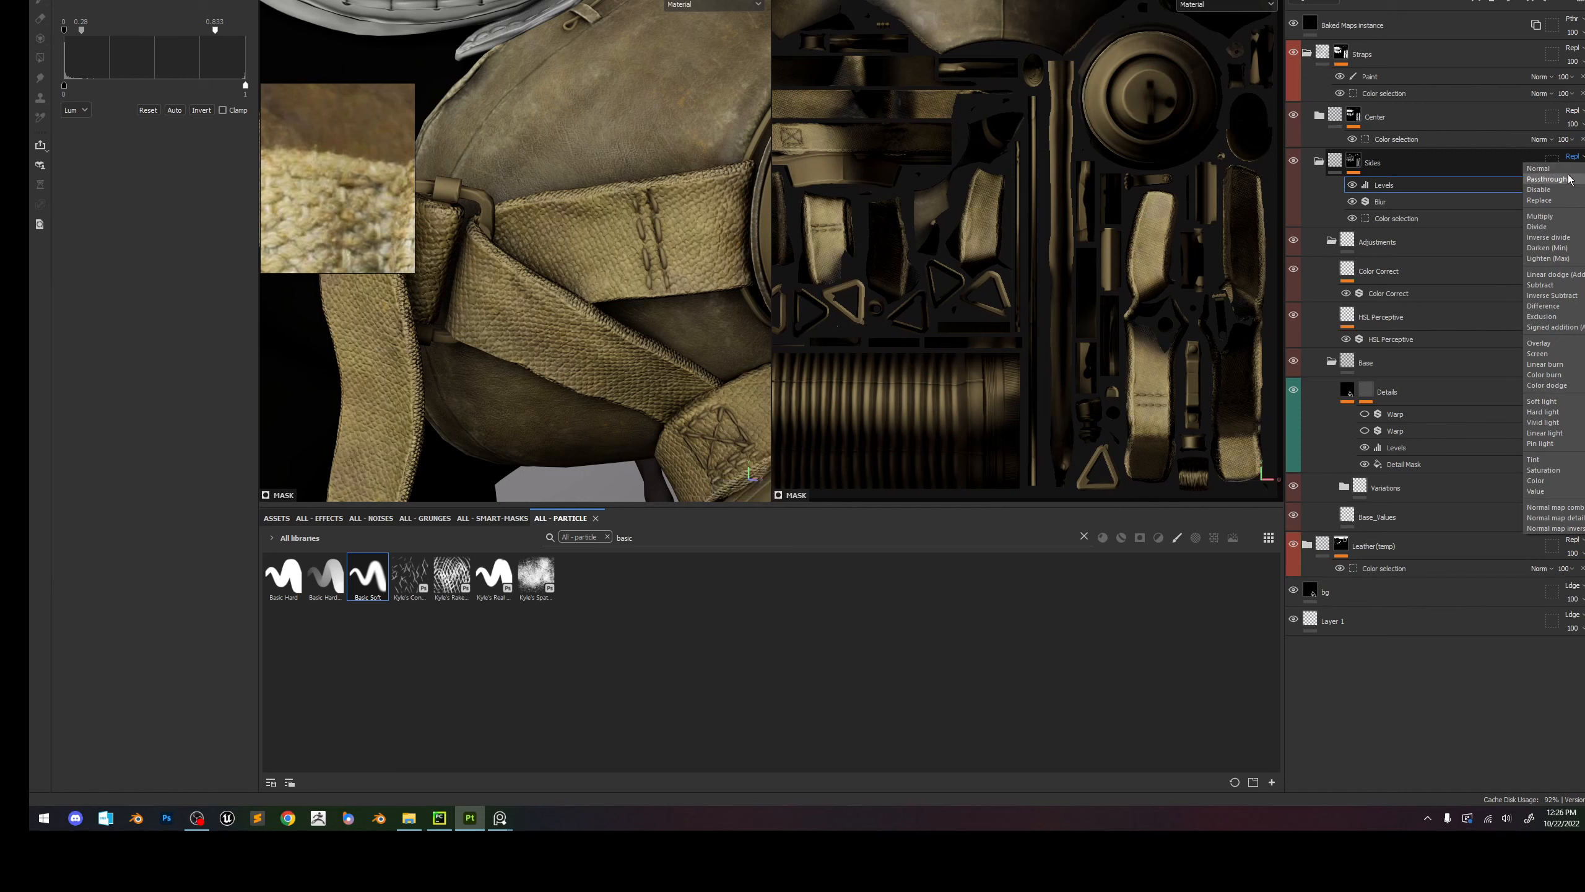
click(1548, 179)
alt+drag(677, 188, 717, 185)
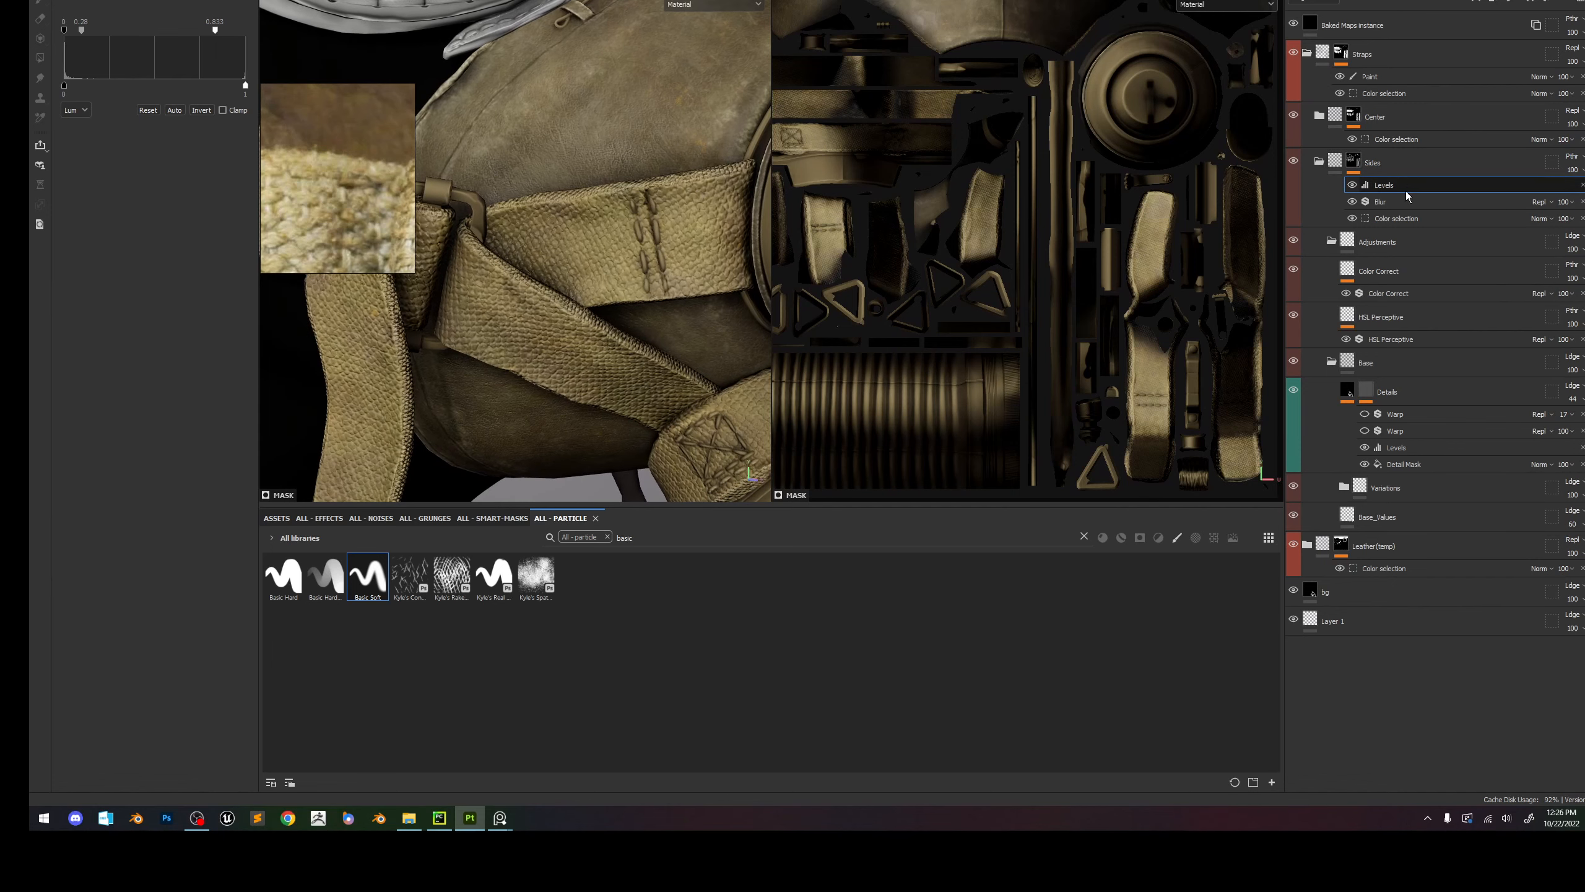
click(1396, 159)
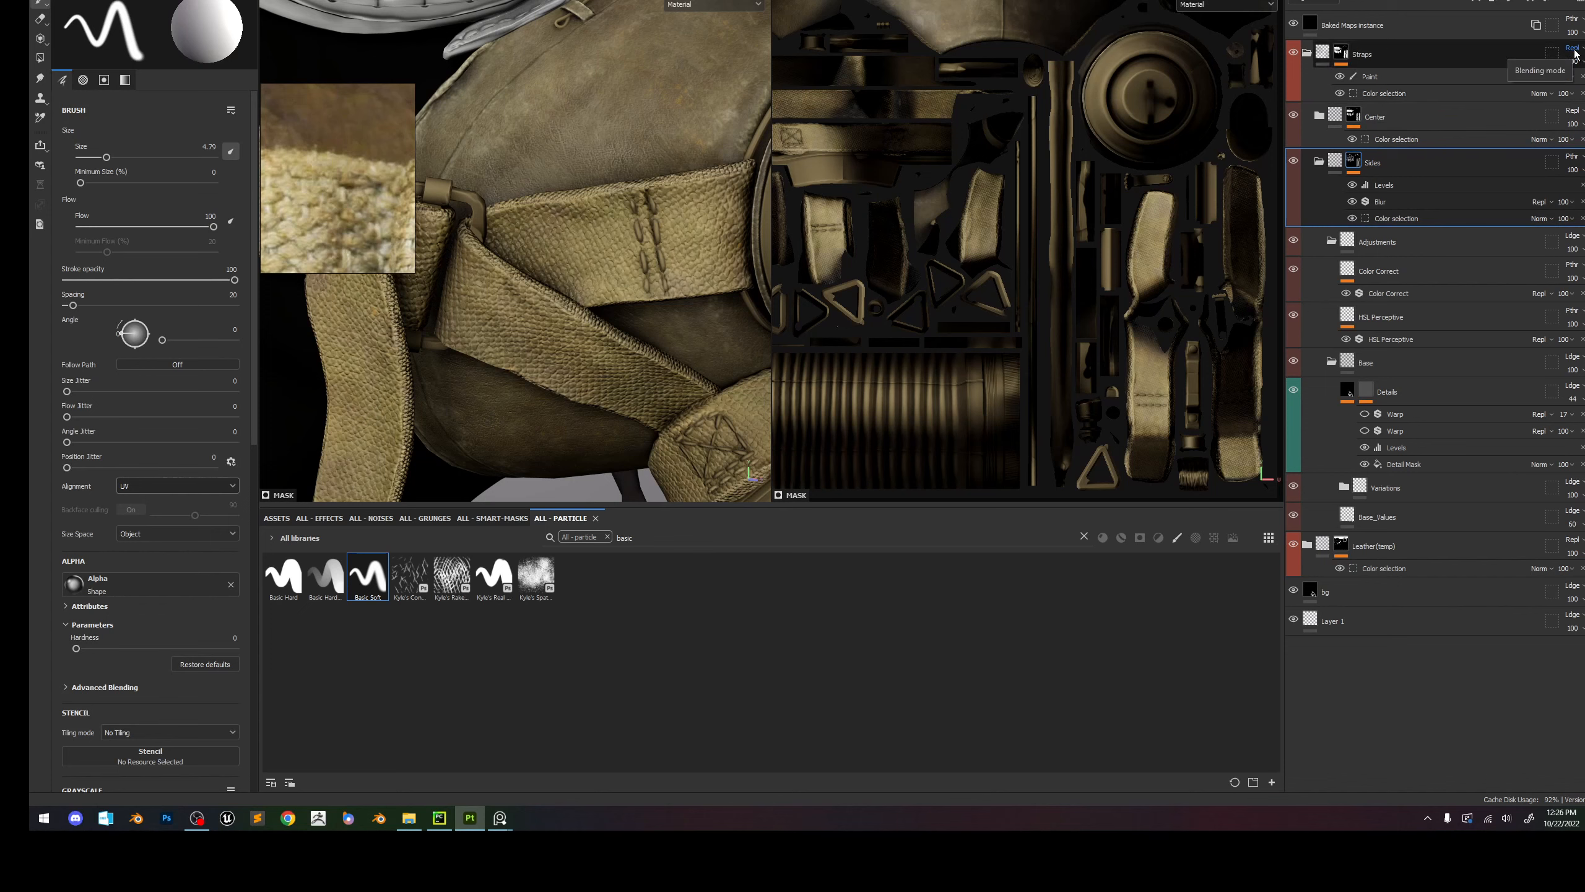
click(1293, 161)
click(1293, 163)
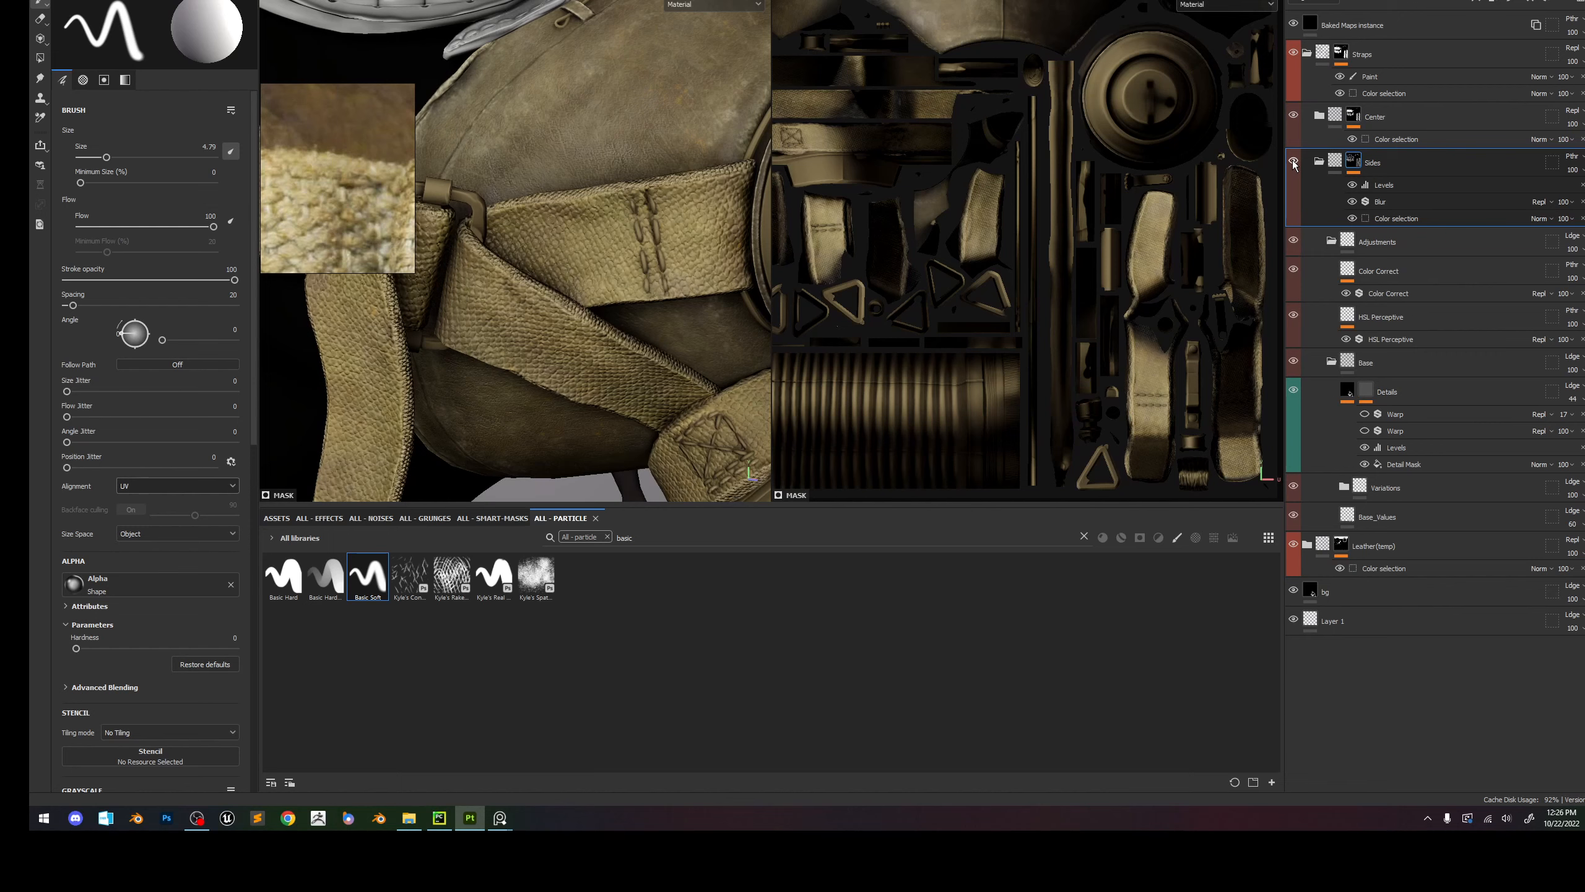
Set the Center folder's blending mode to Passthrough and check the strap weave up close.
click(1572, 110)
click(1554, 133)
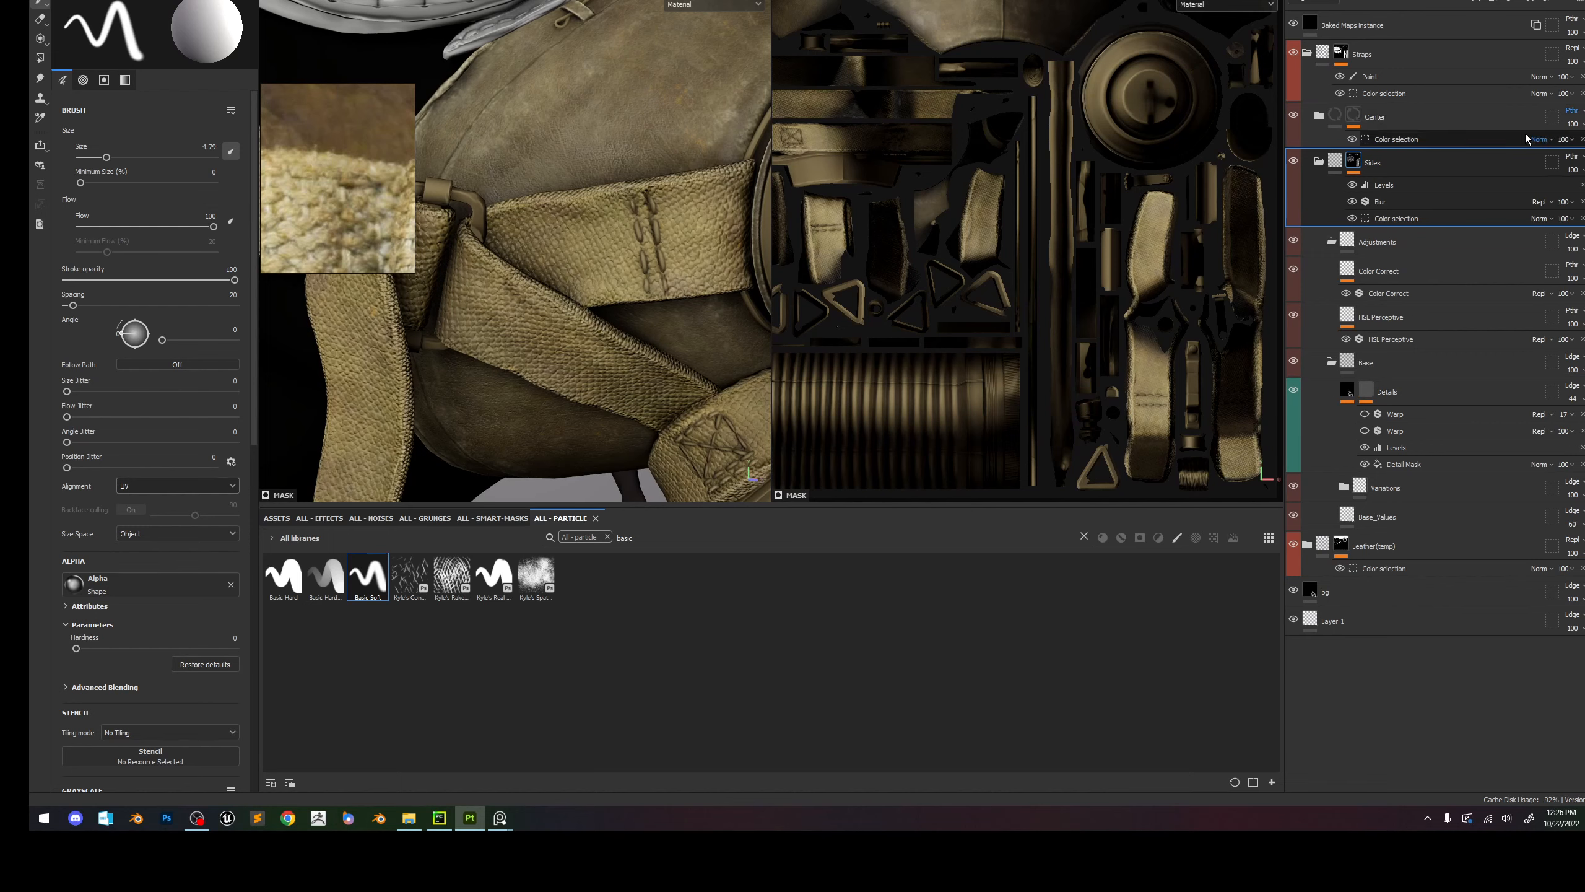
scroll(538, 192, up, 3)
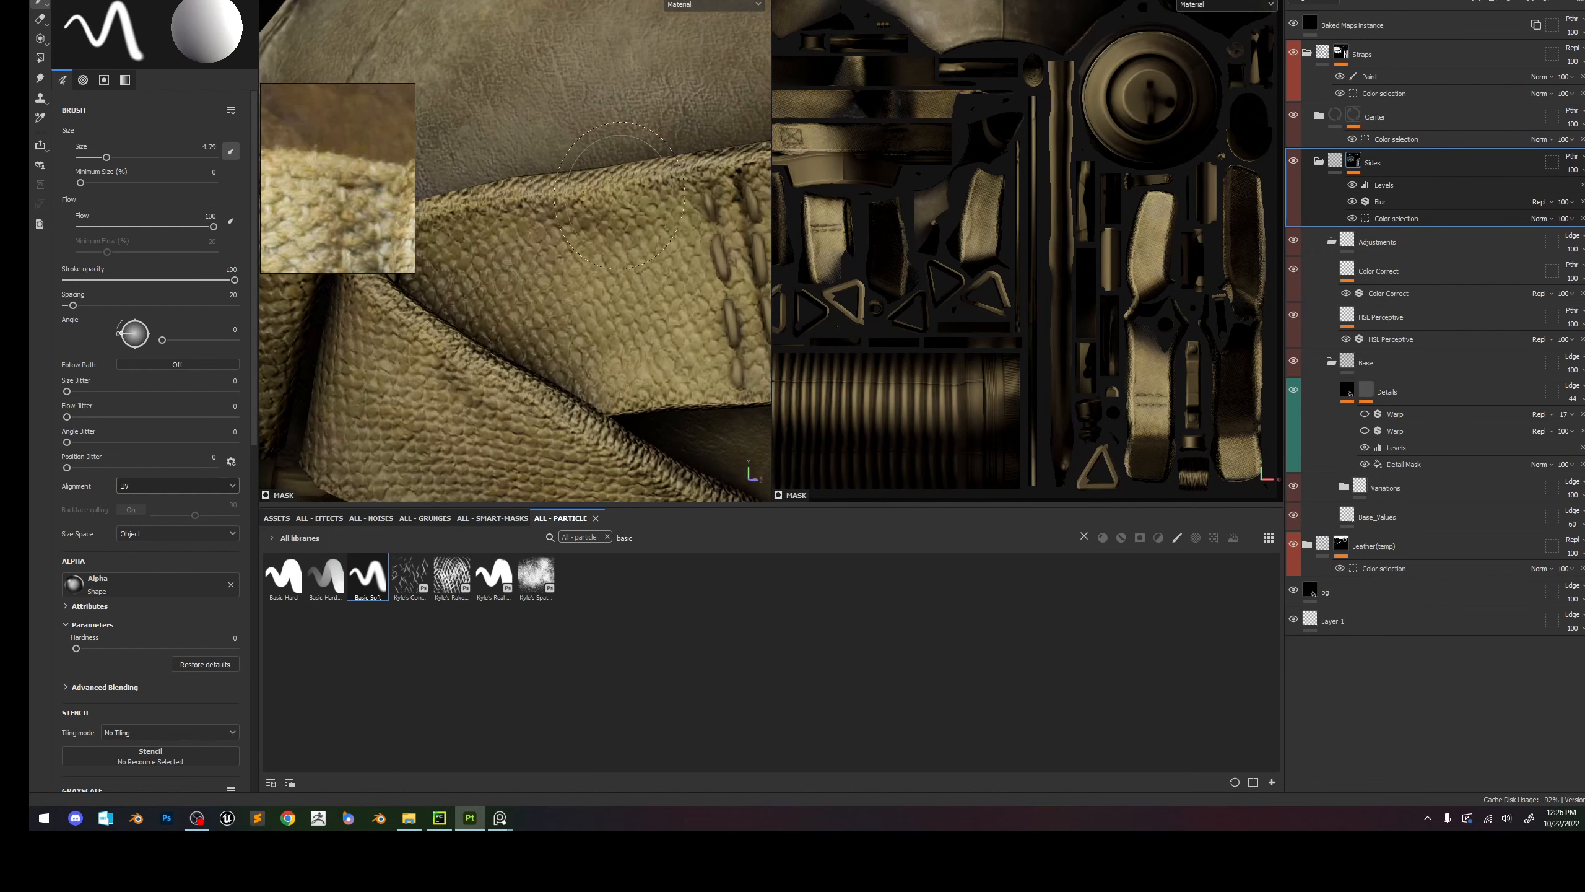
scroll(562, 188, down, 5)
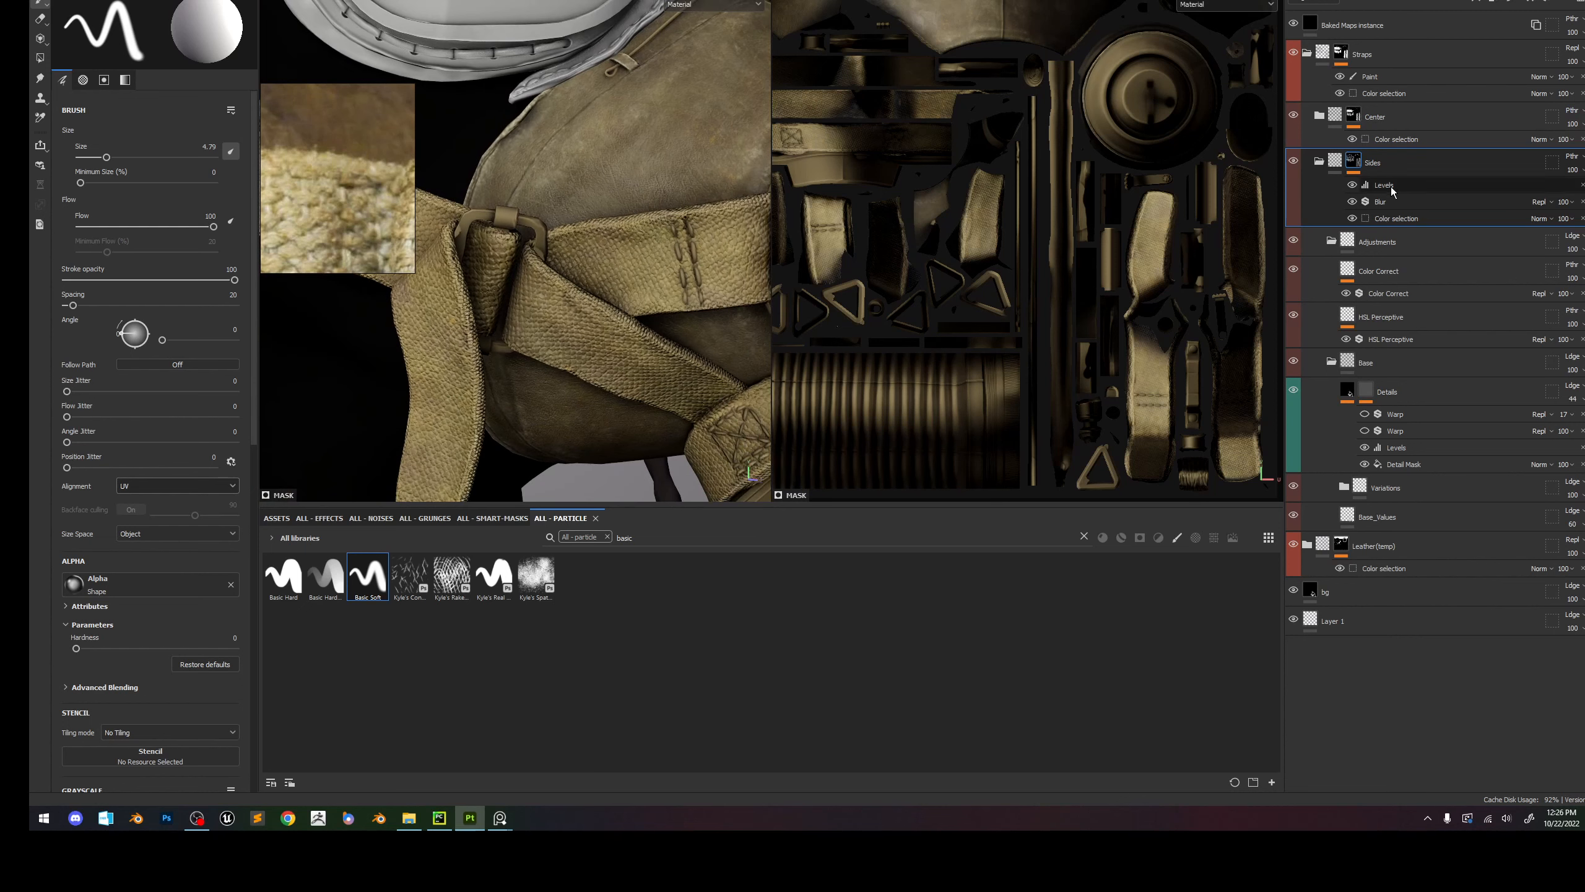
Try the Replace blending mode on the Center folder and restore Passthrough.
click(1573, 110)
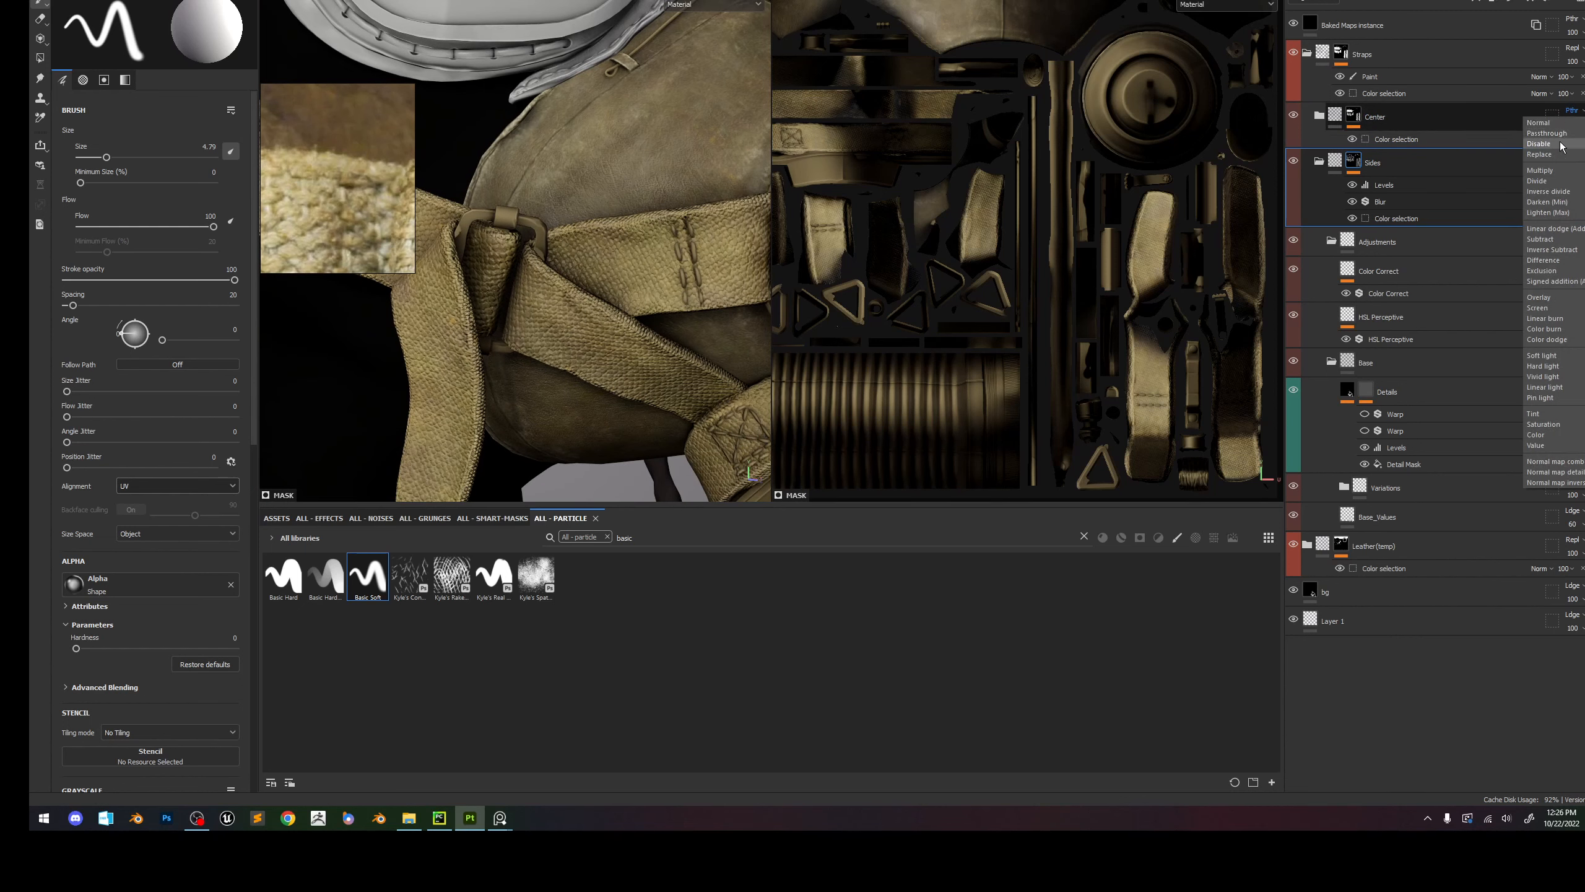
click(1557, 154)
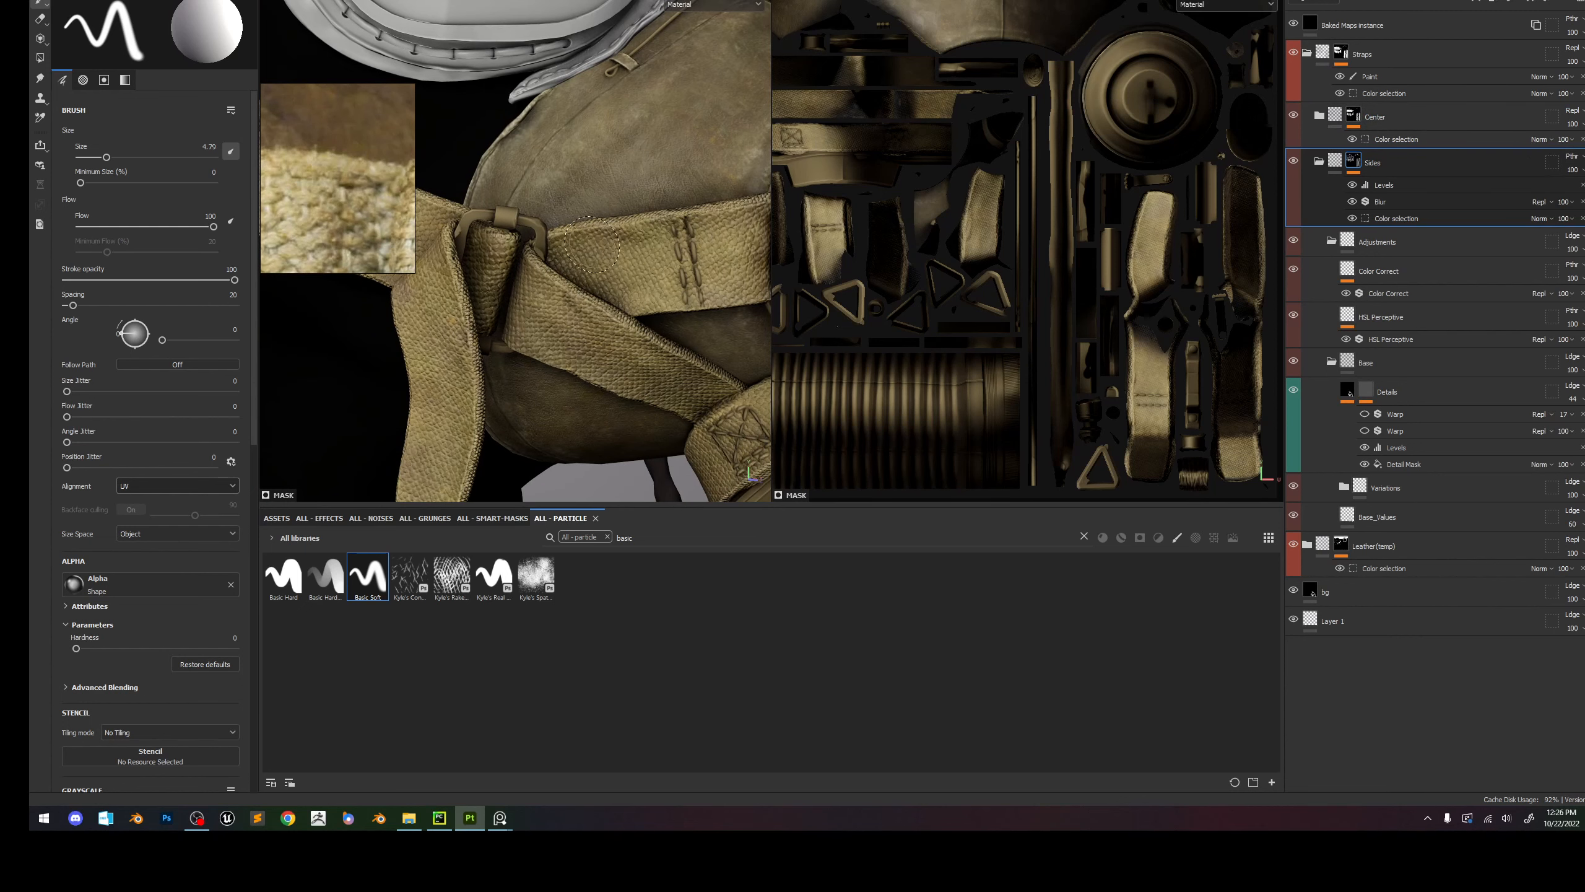
click(1573, 110)
click(1554, 136)
scroll(700, 236, down, 3)
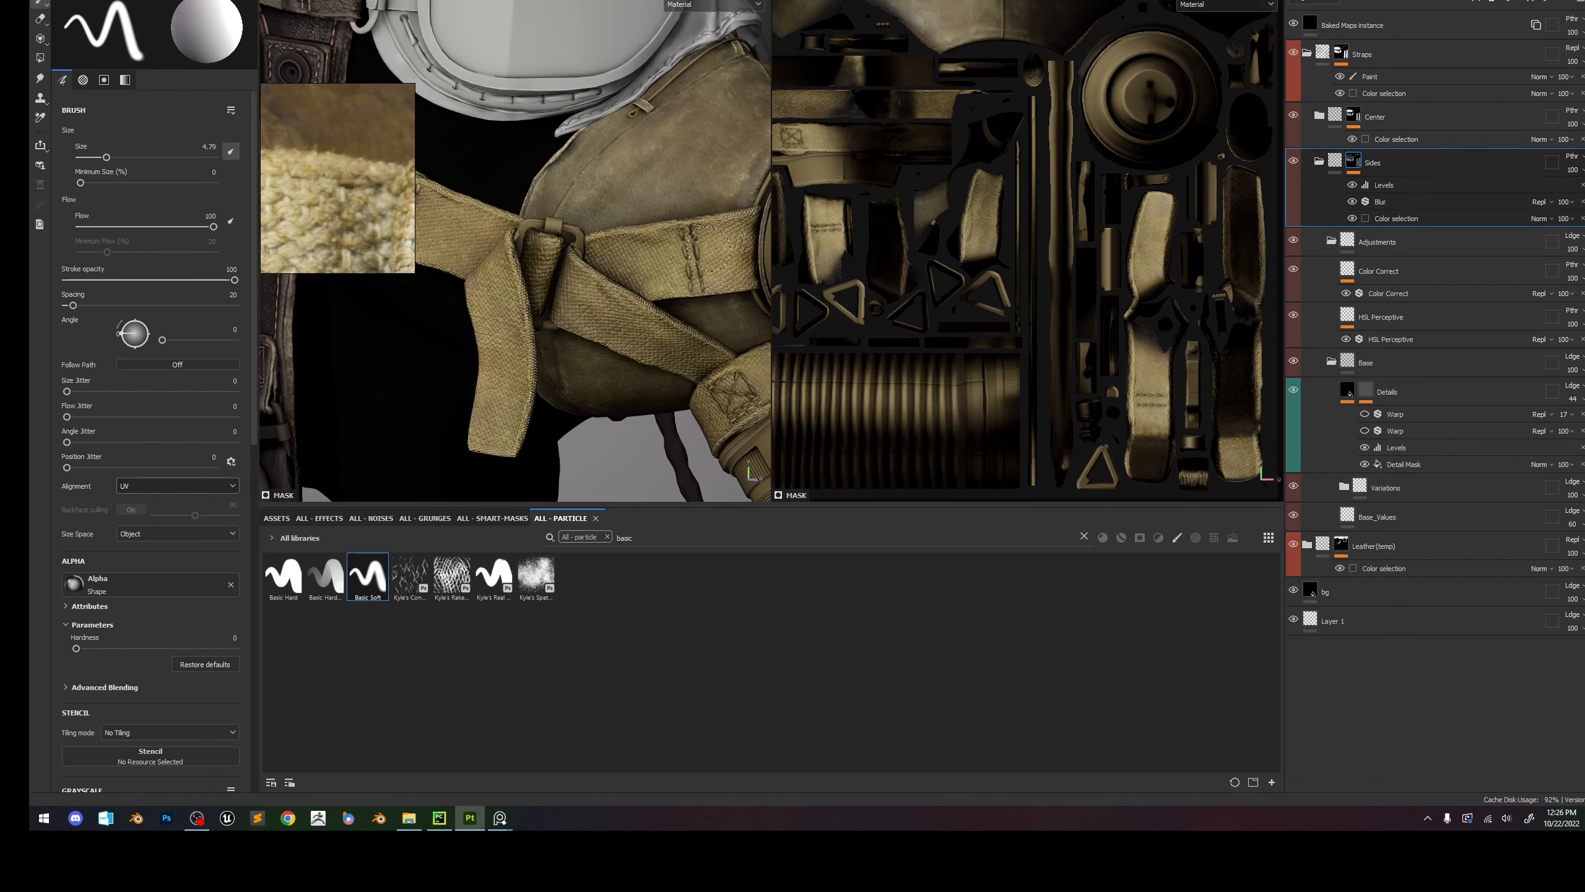
Lower the midpoint in the Sides mask's Levels to about 0.38 and check the strap edges.
click(1392, 184)
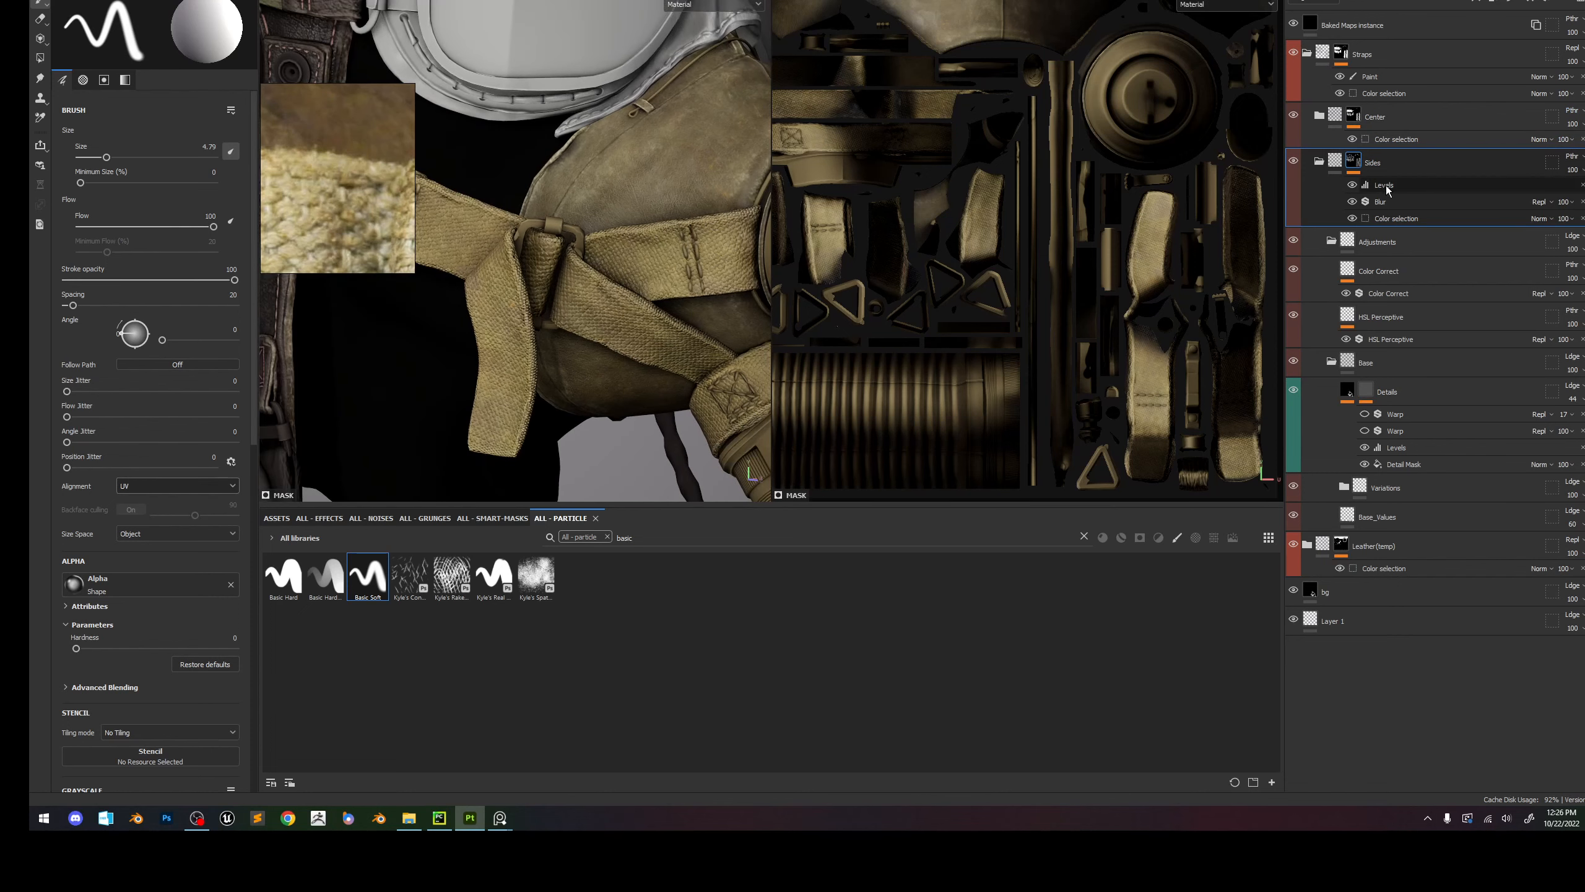
drag(88, 38, 89, 40)
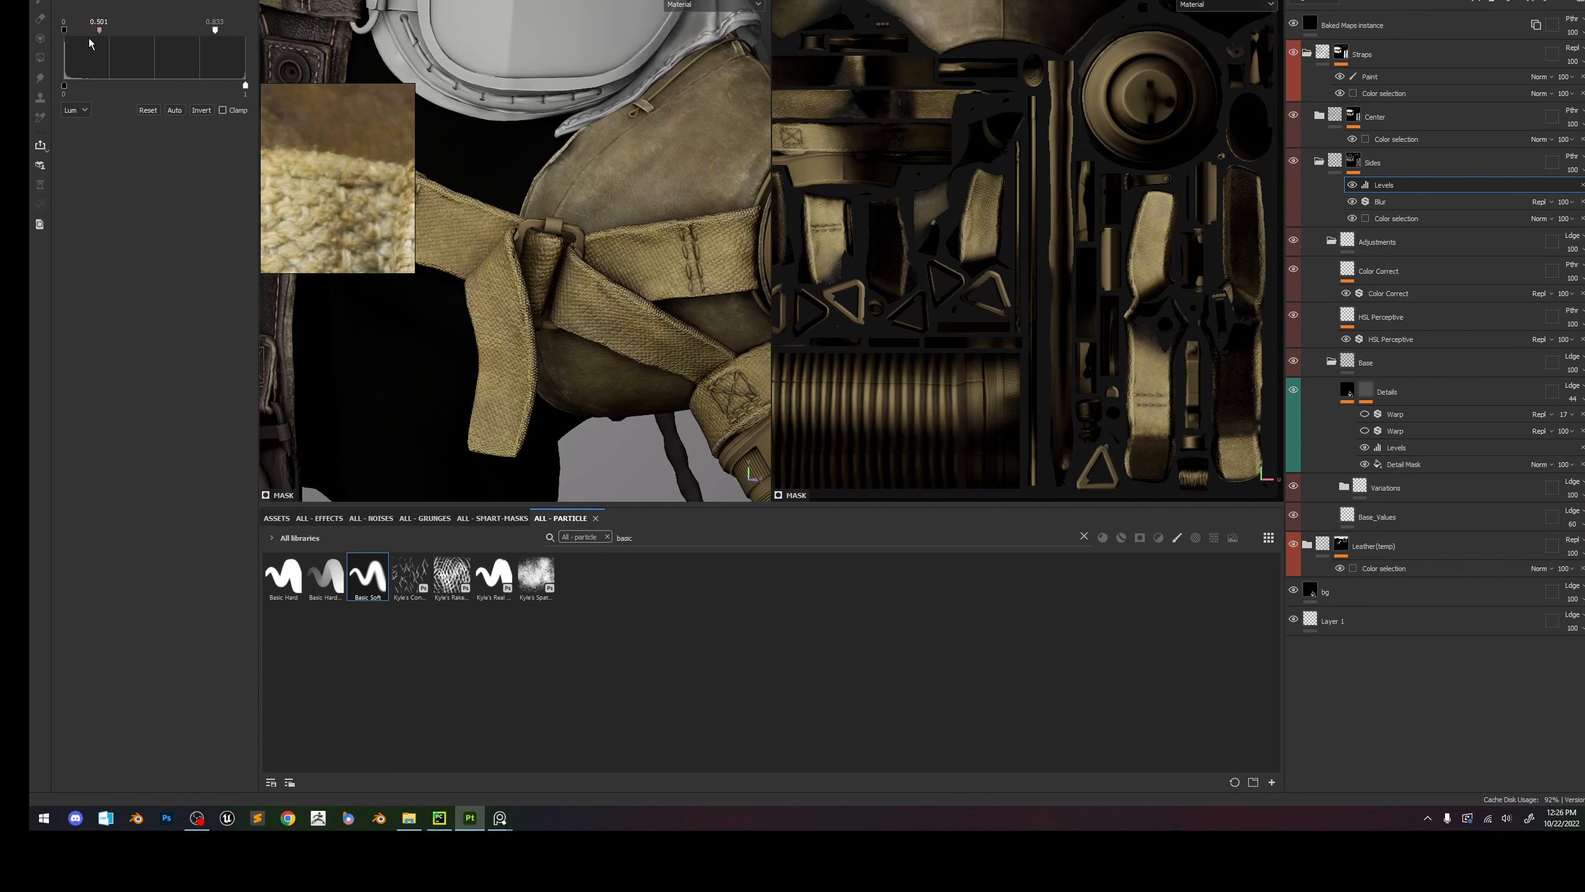
scroll(584, 236, up, 6)
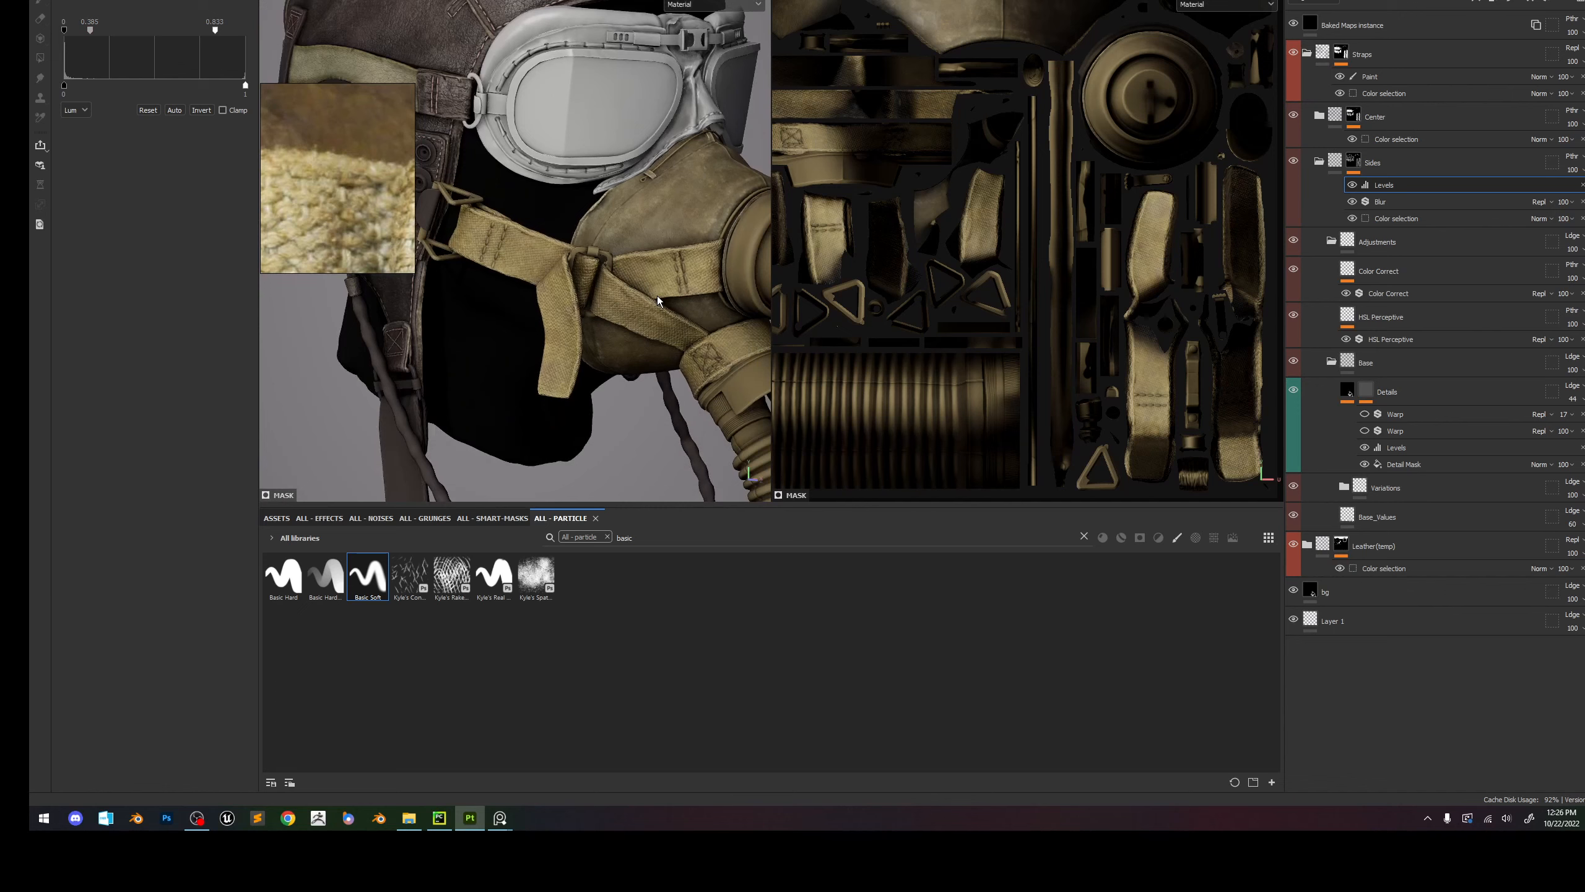
View the Sides mask on its own, return to the material display and examine the strap weave up close.
alt+click(1353, 160)
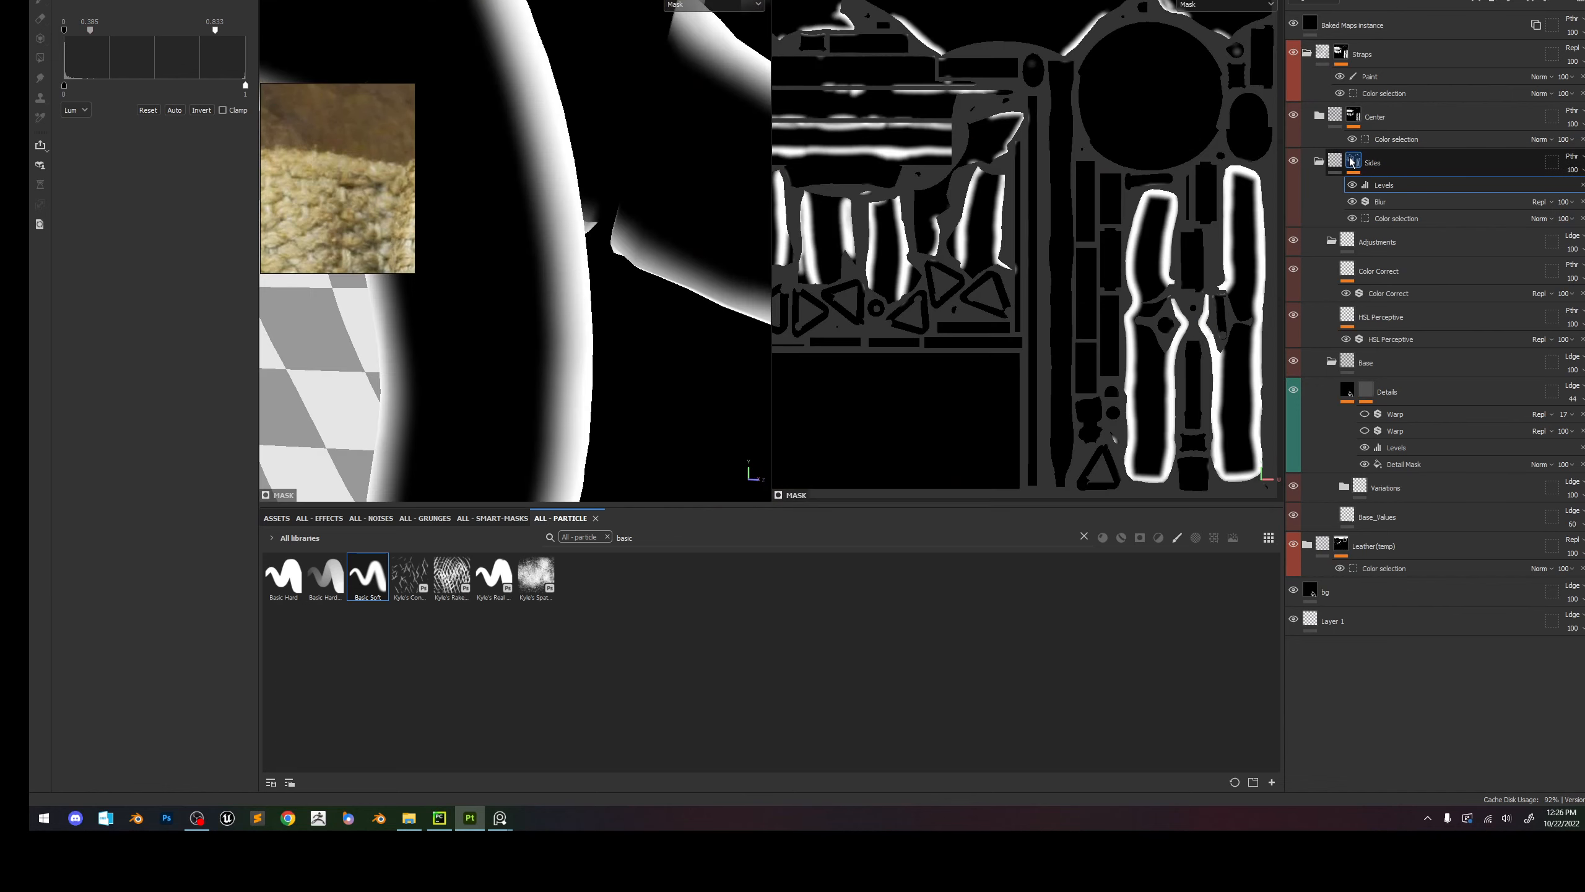
alt+right_drag(349, 60, 543, 150)
key(m)
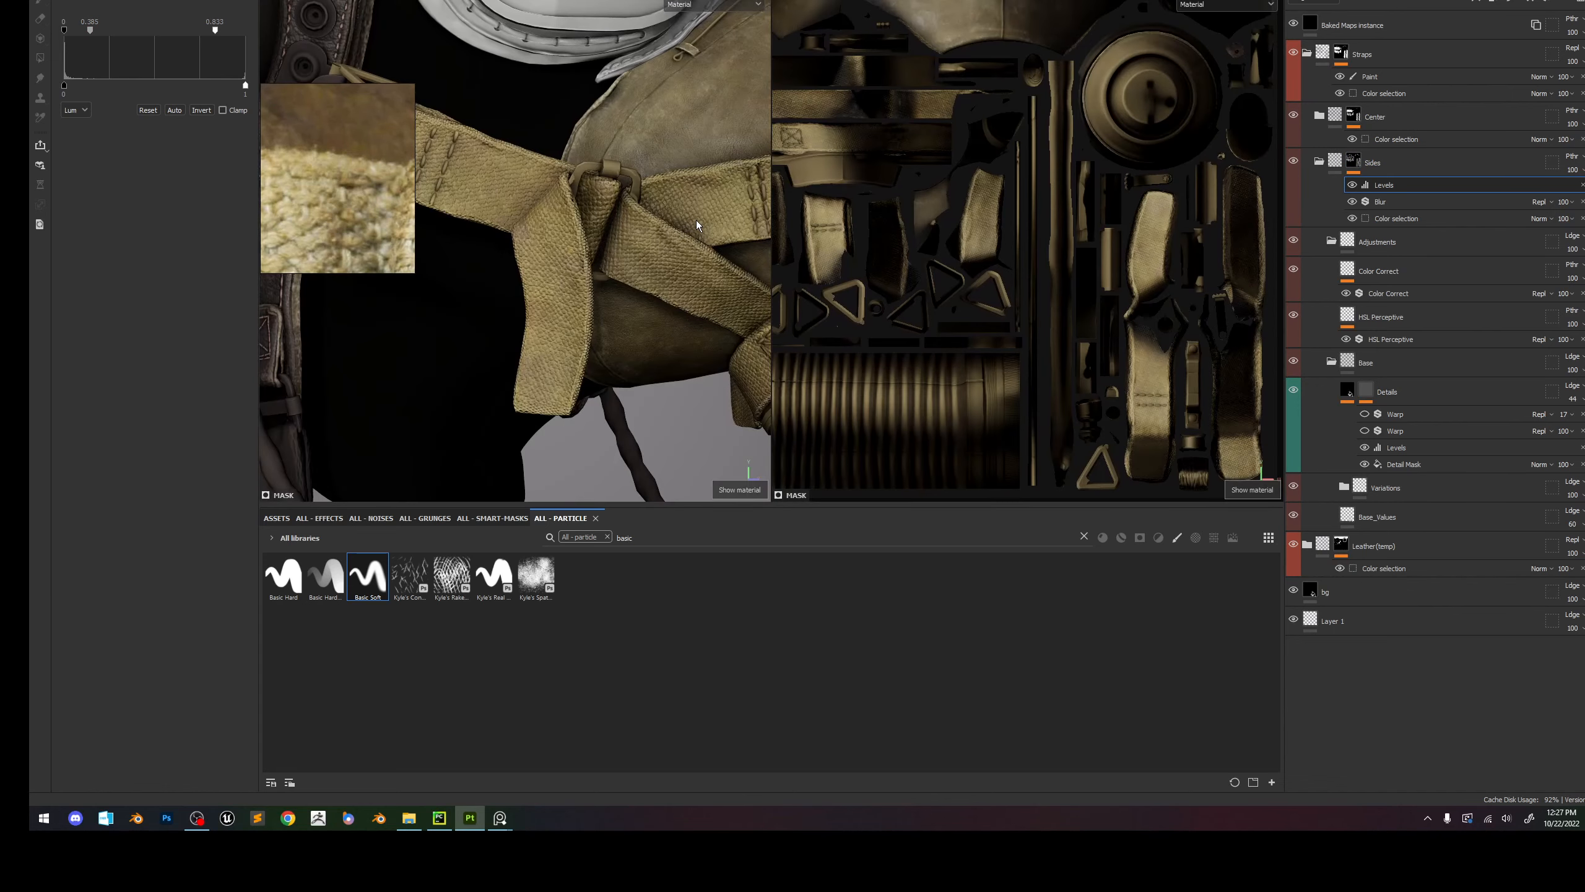
alt+drag(696, 222, 627, 236)
alt+right_drag(628, 236, 687, 256)
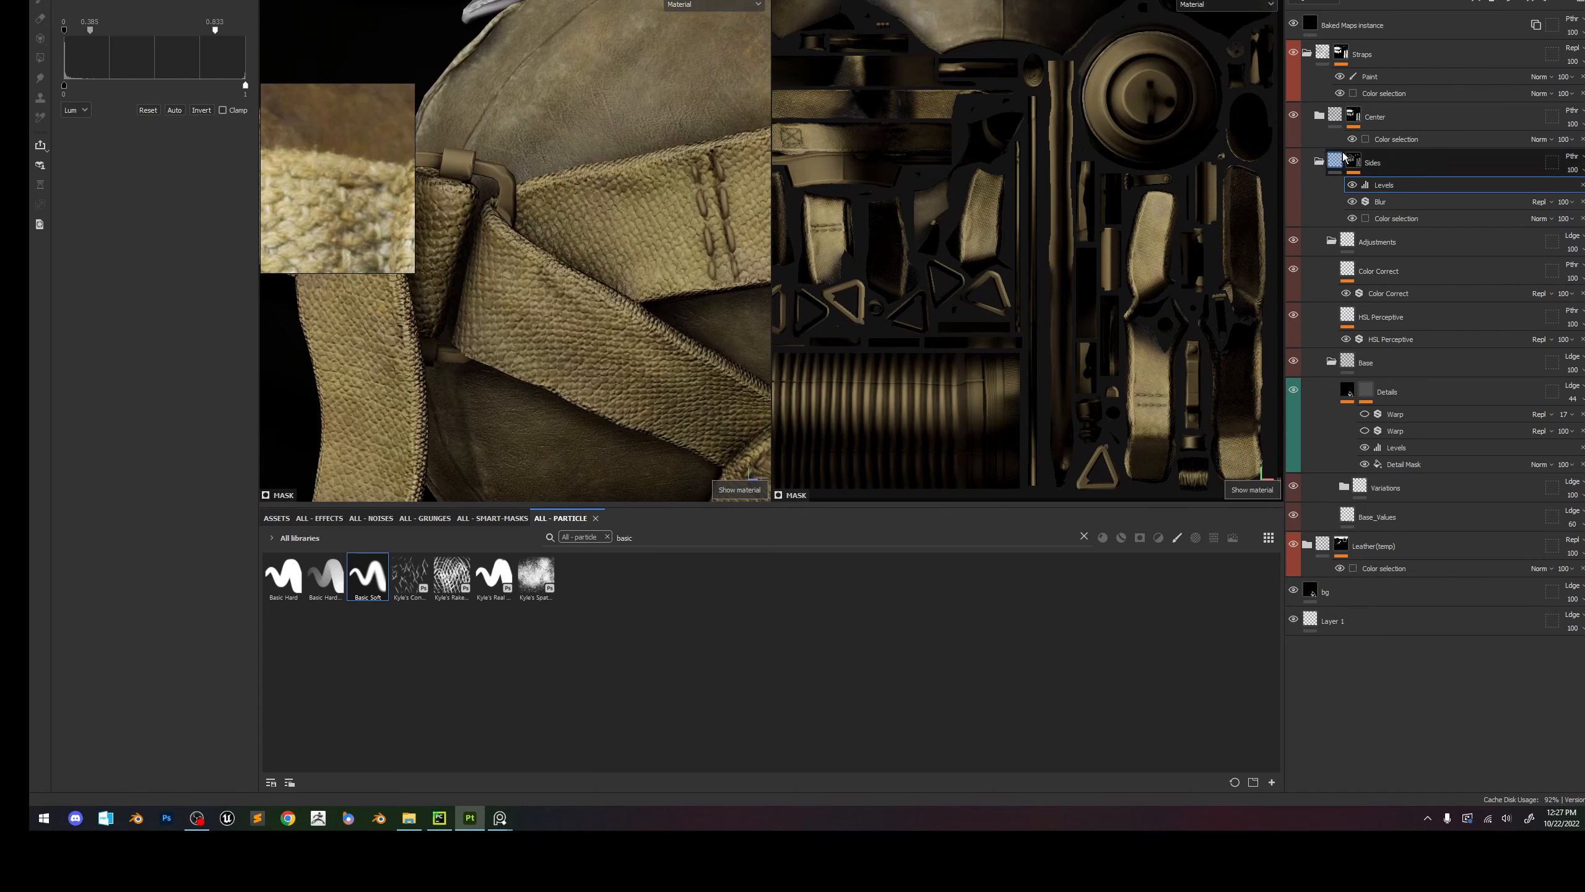
Add a Blur filter above the Levels in the Sides mask with a blur intensity of 5.34.
click(1475, 2)
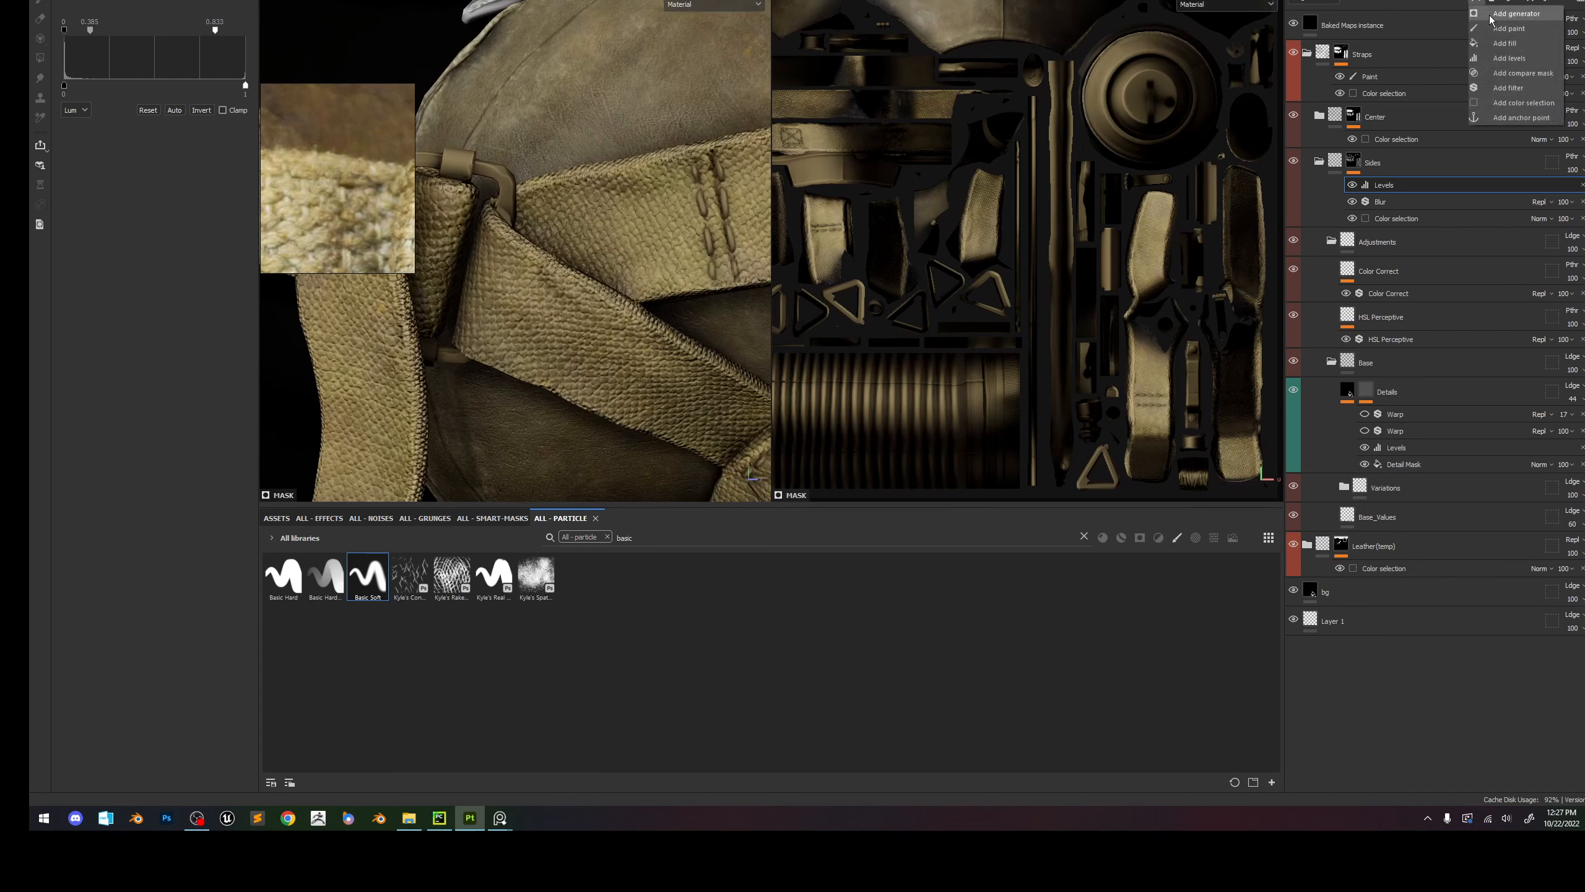
click(1507, 87)
click(180, 40)
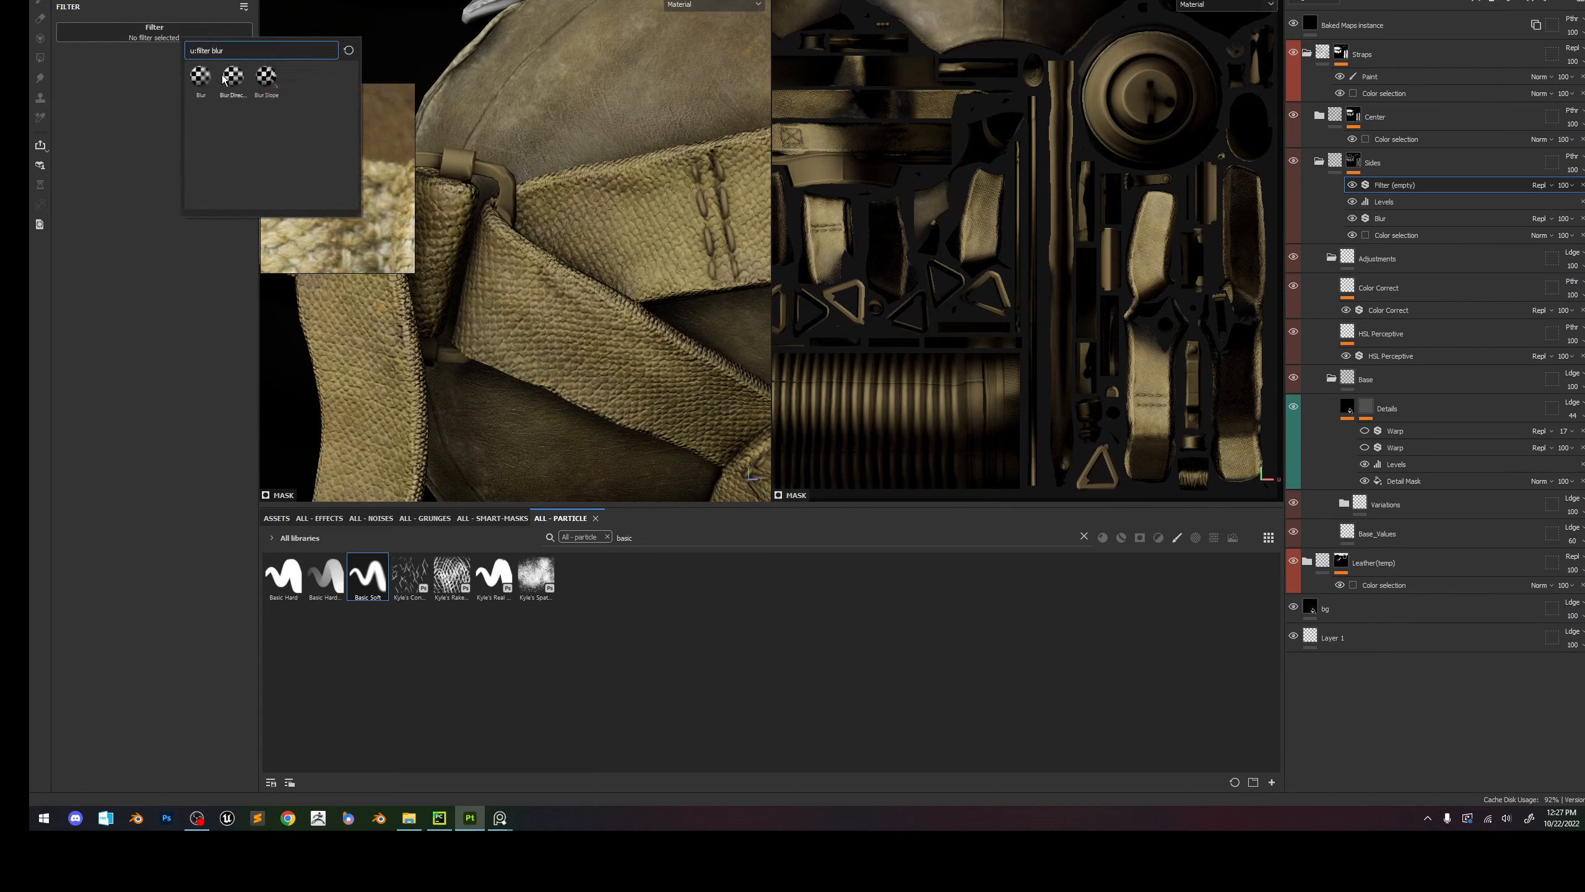
click(201, 76)
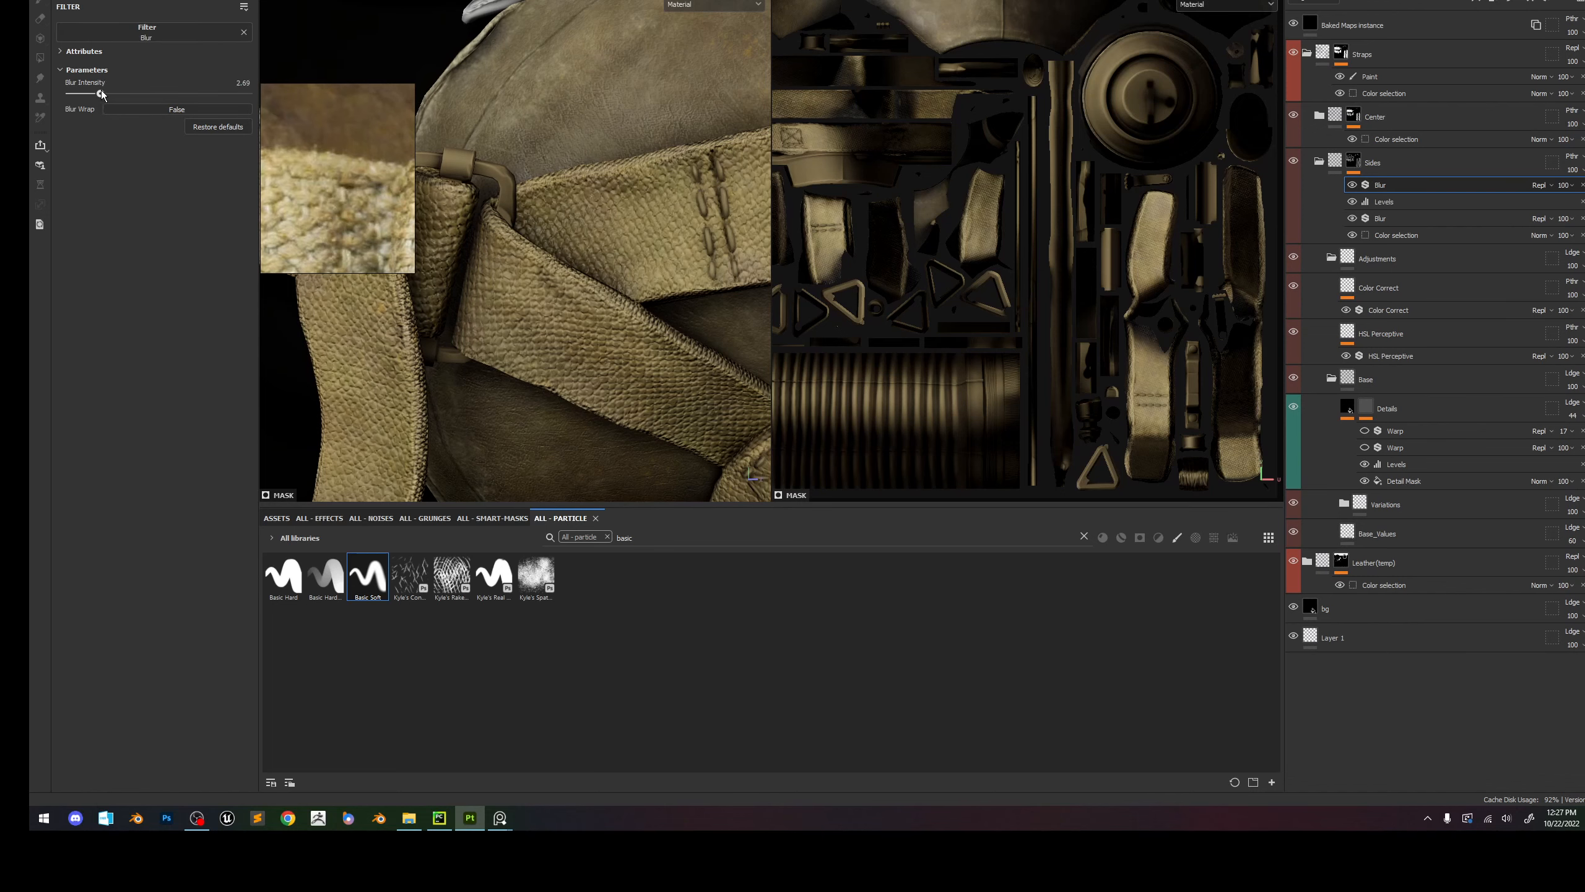
drag(101, 89, 131, 102)
scroll(598, 257, down, 5)
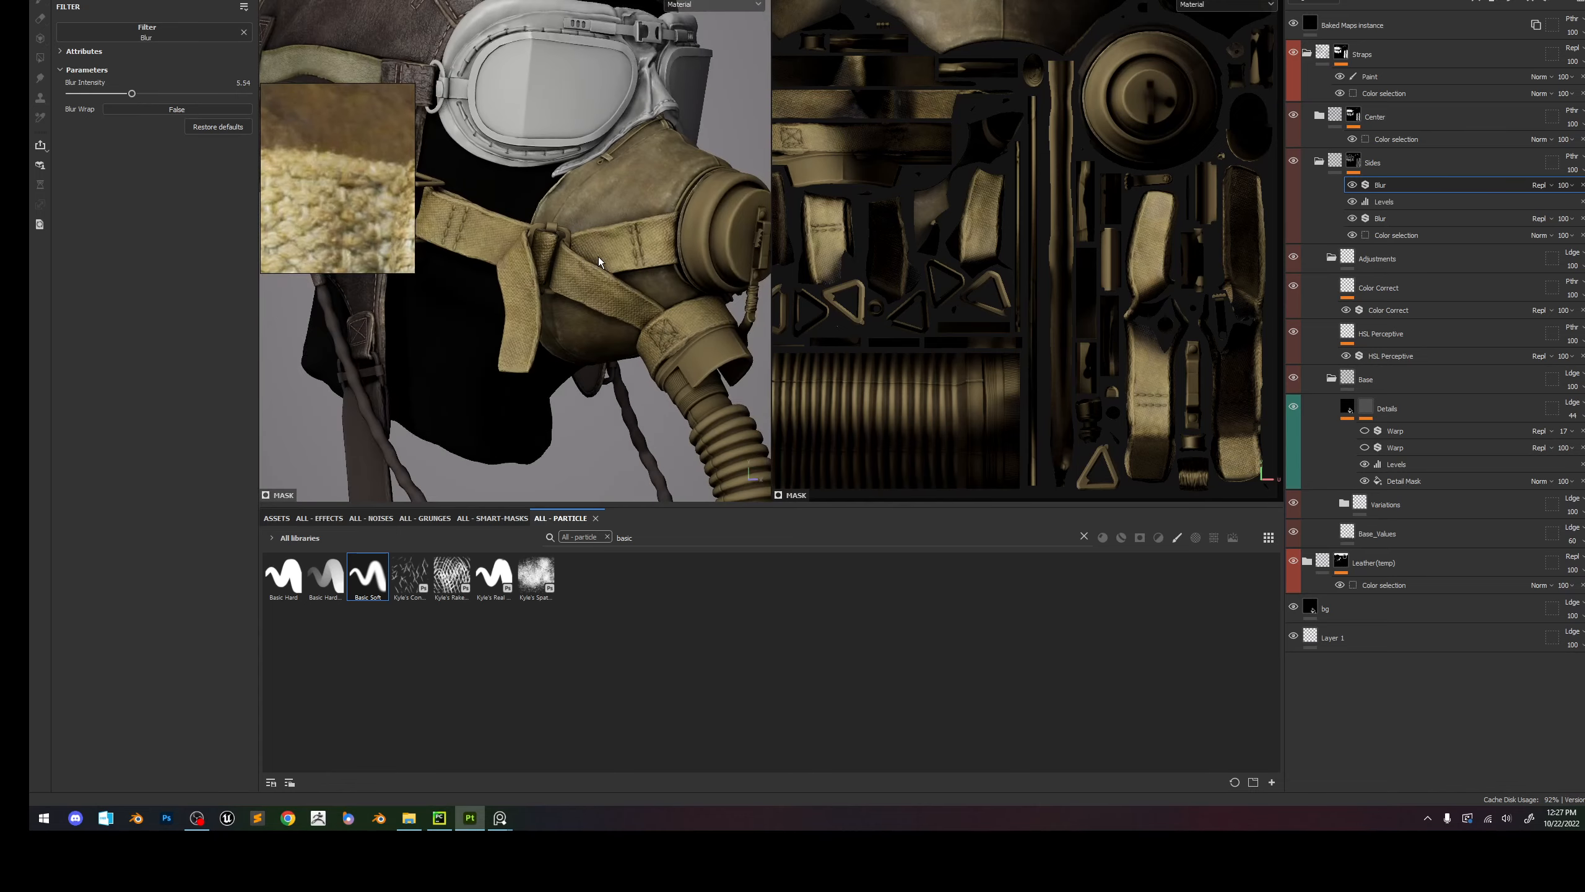
Inspect the strap edges and stitching under rotated lighting and bring the strap area of the reference photo into view.
scroll(606, 247, up, 8)
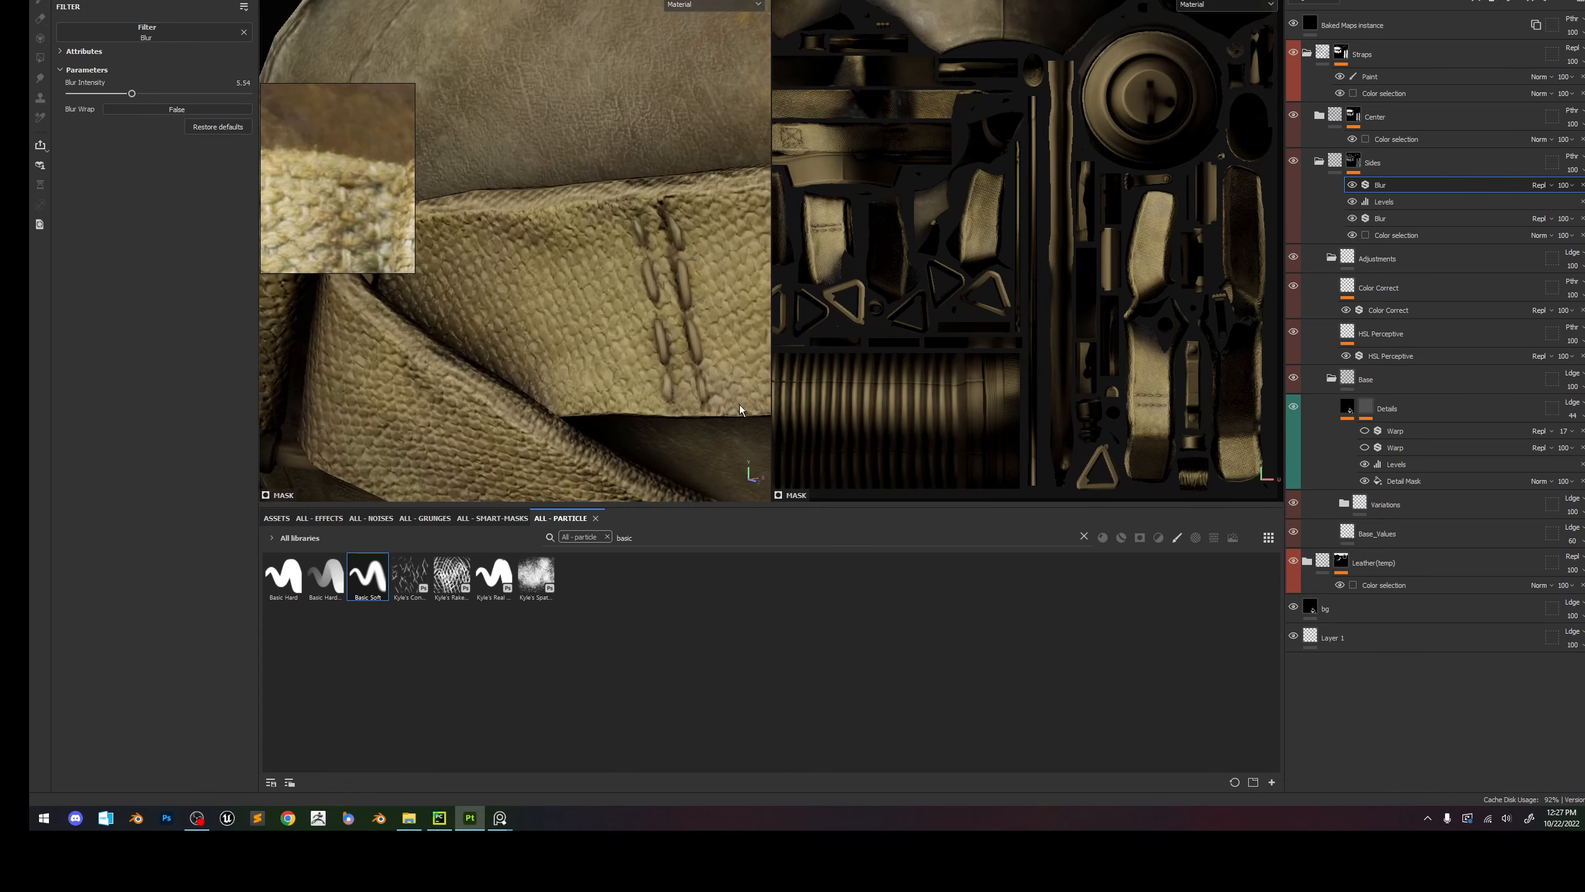
alt+drag(739, 410, 706, 263)
shift+right_drag(703, 260, 581, 203)
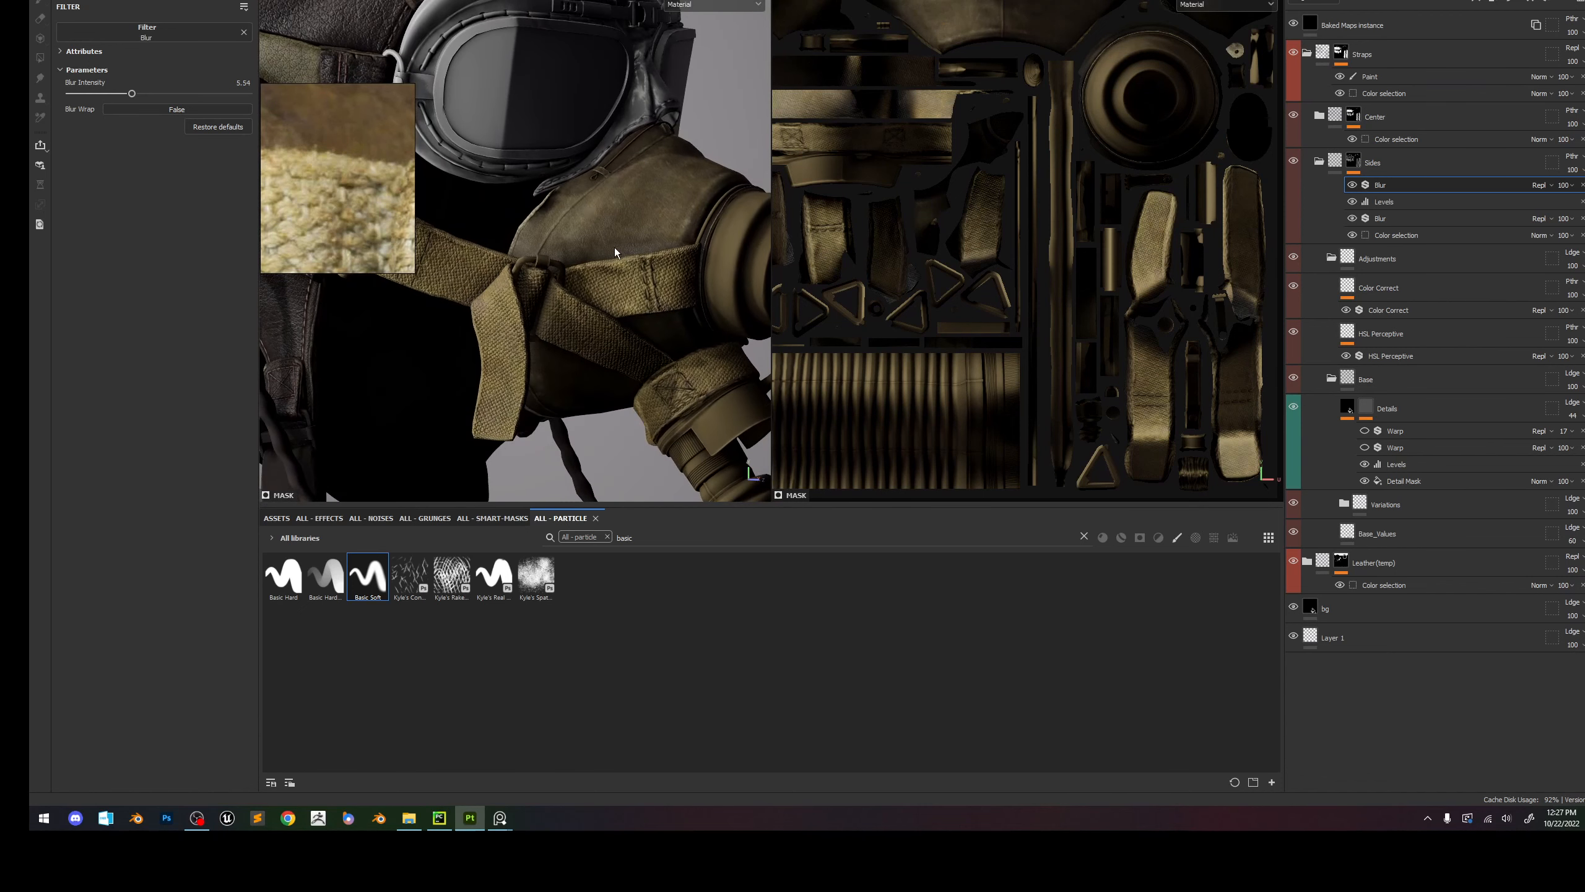
mouse_move(624, 268)
alt+right_down()
mouse_move(666, 289)
mouse_move(646, 278)
alt+right_up()
scroll(350, 201, down, 5)
middle_drag(348, 202, 293, 195)
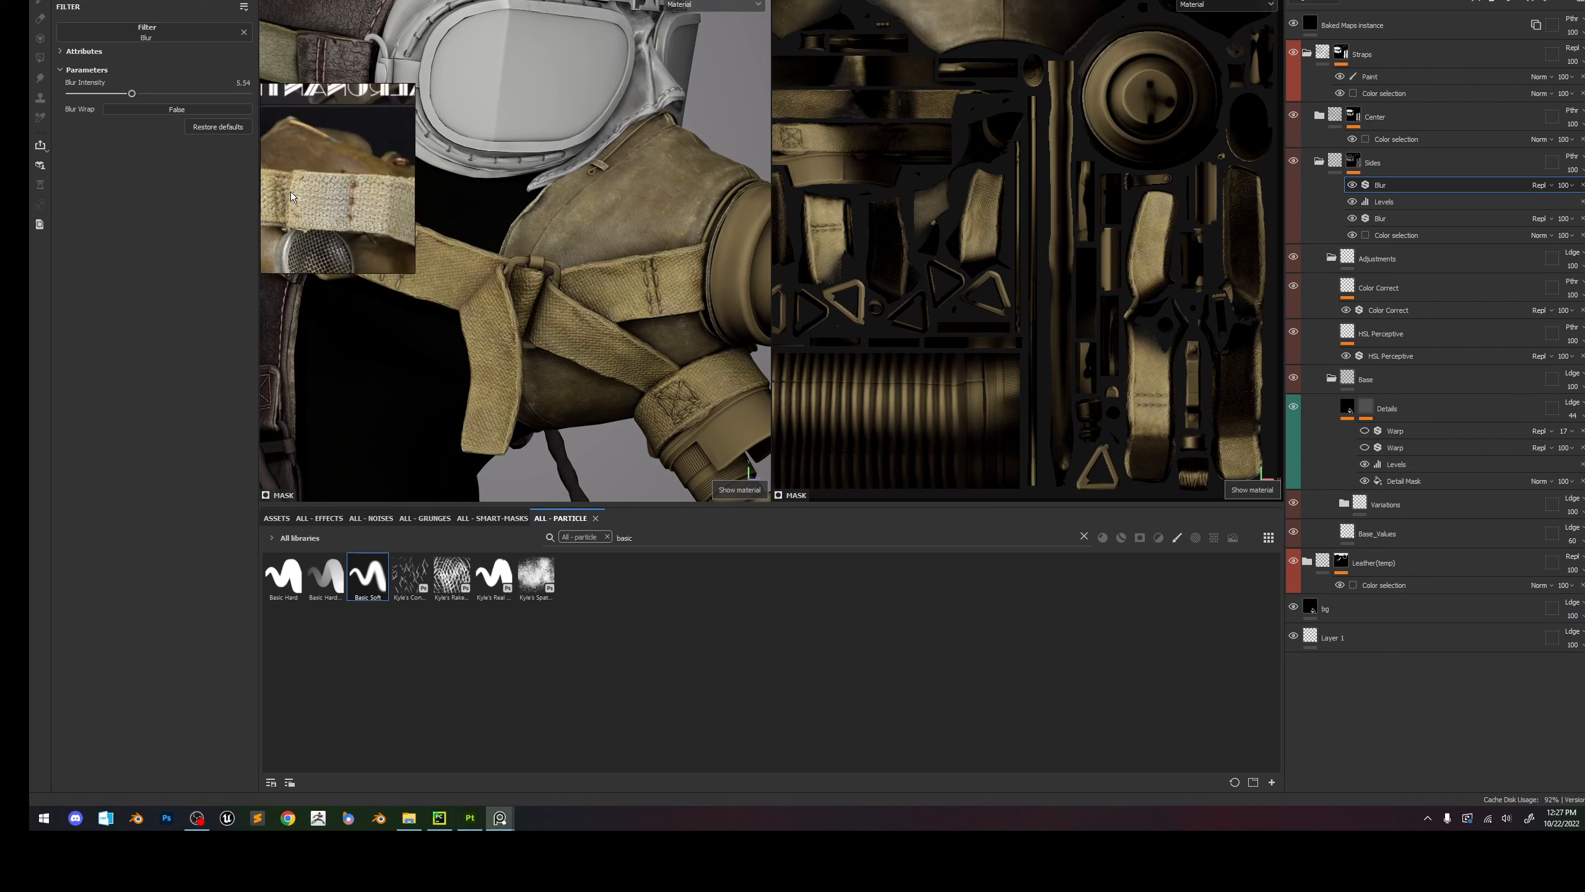
scroll(348, 216, up, 2)
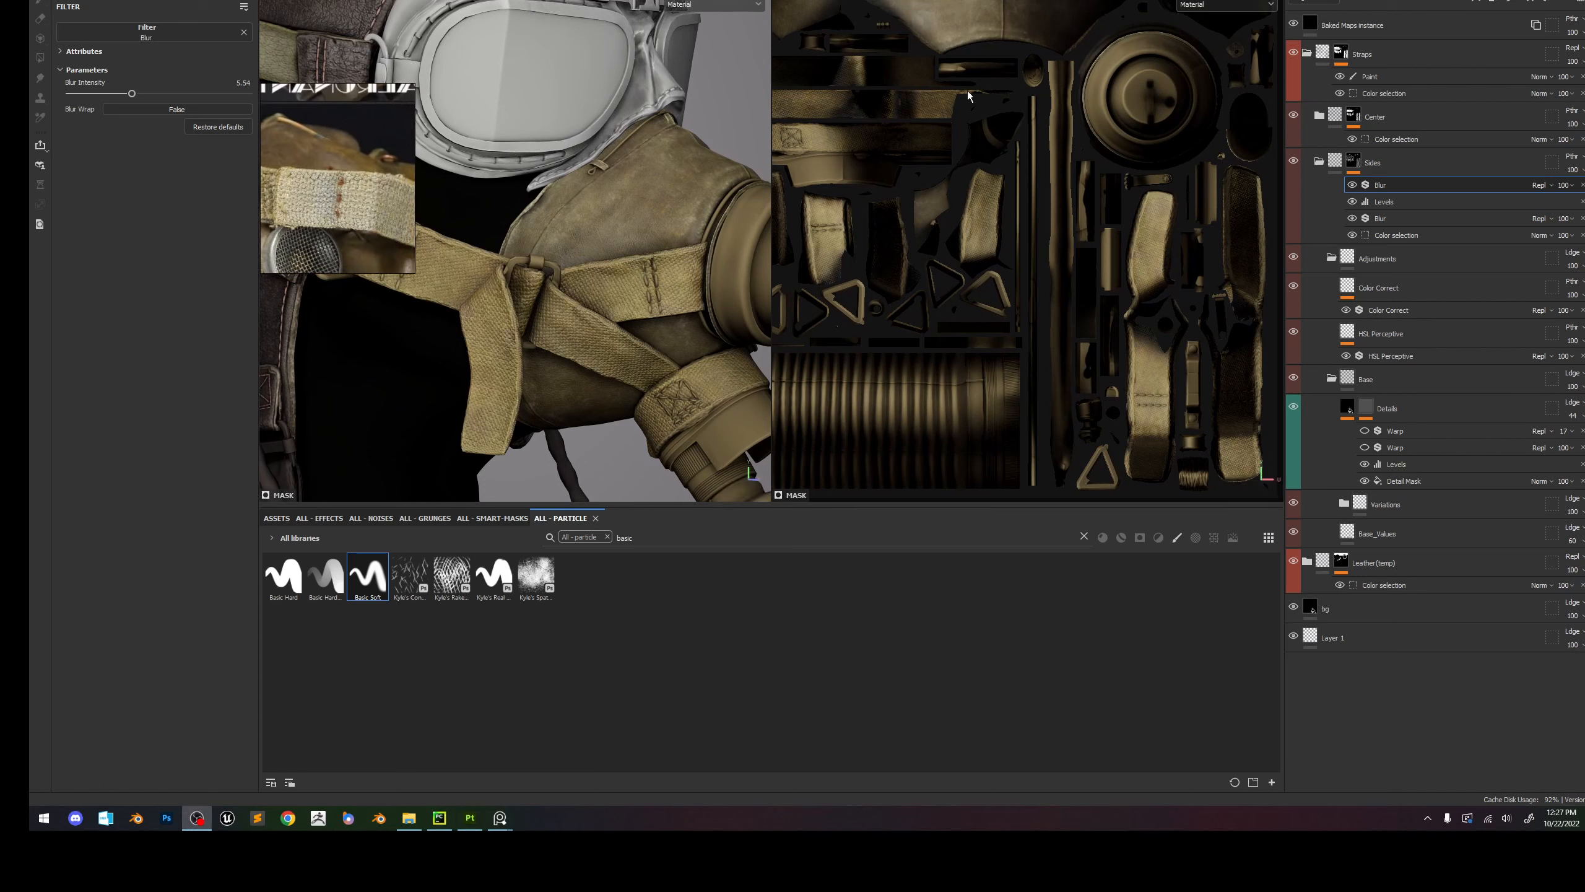
Expand the Center folder and its Stitches group, and open the Color selection in the stitch Base layer's mask.
click(1319, 116)
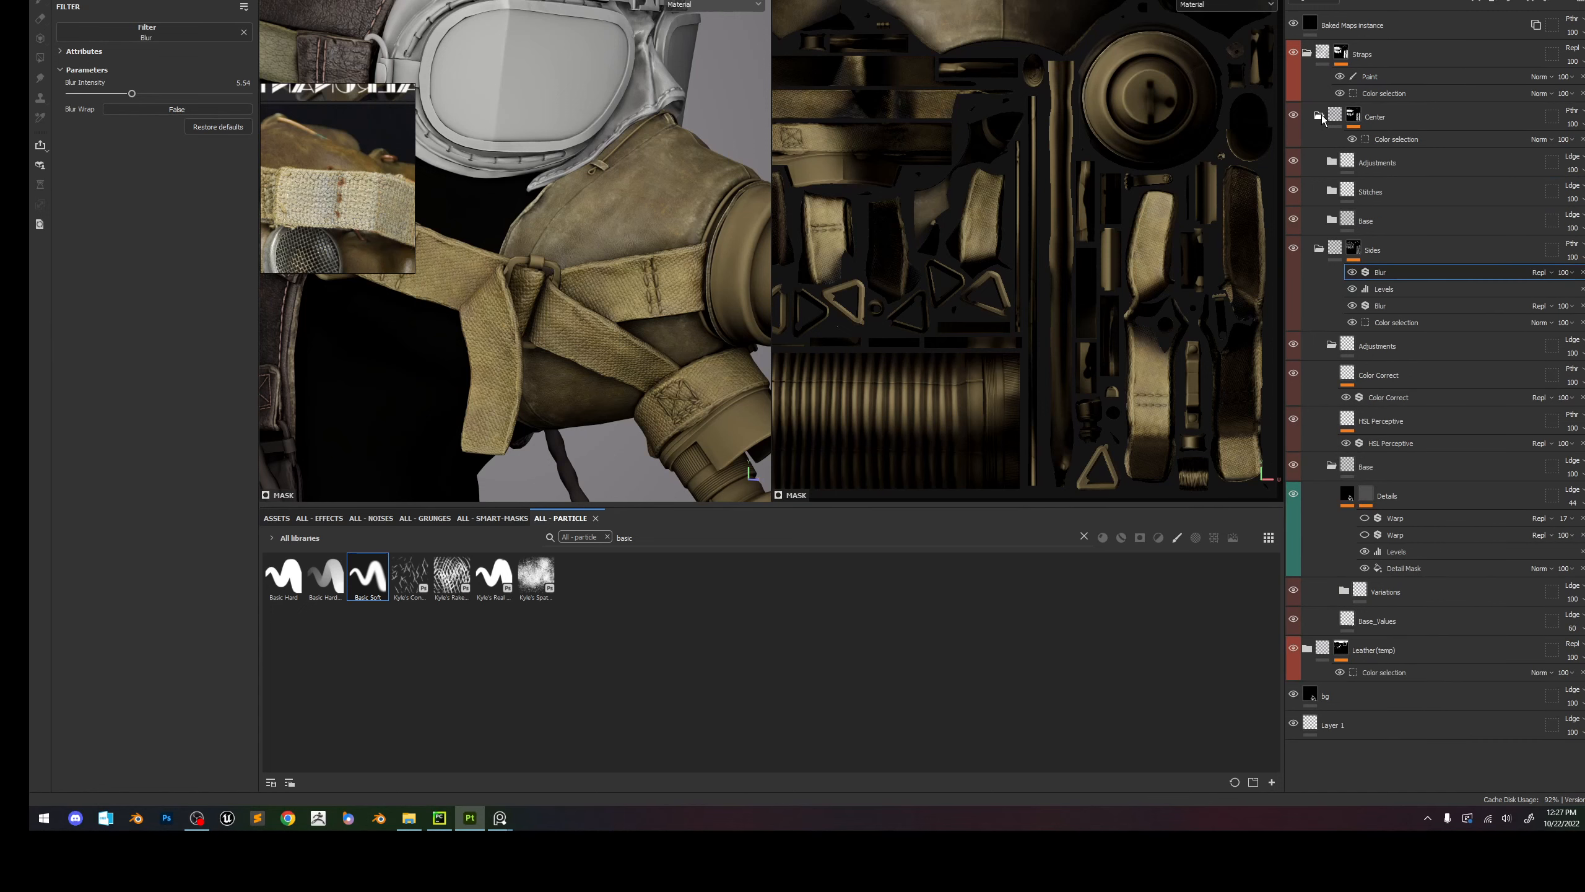
click(1328, 191)
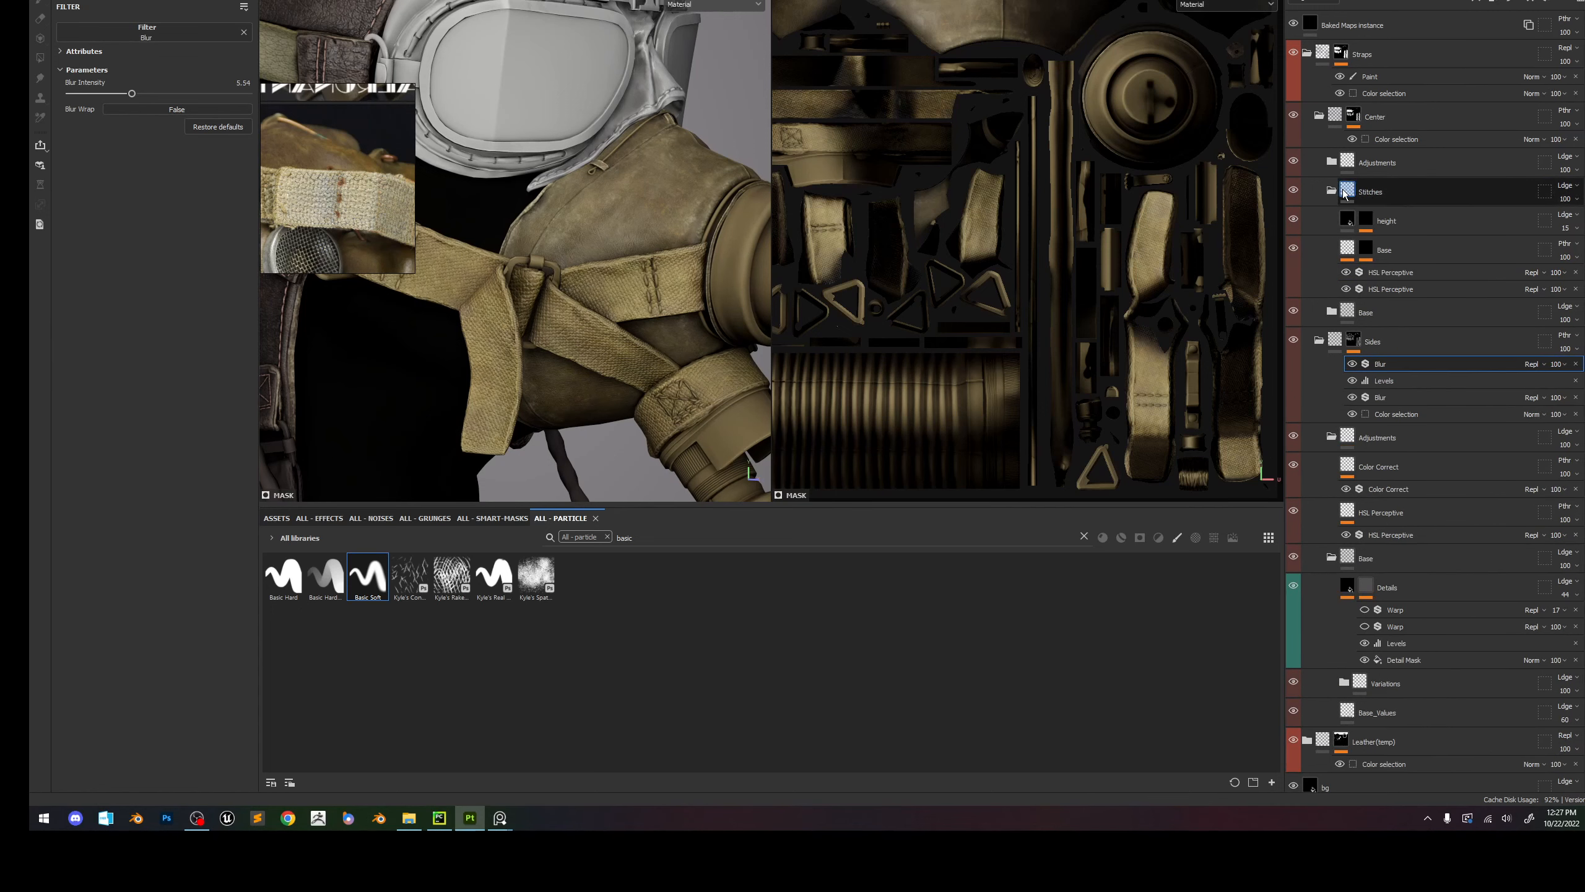
click(1372, 222)
key(Delete)
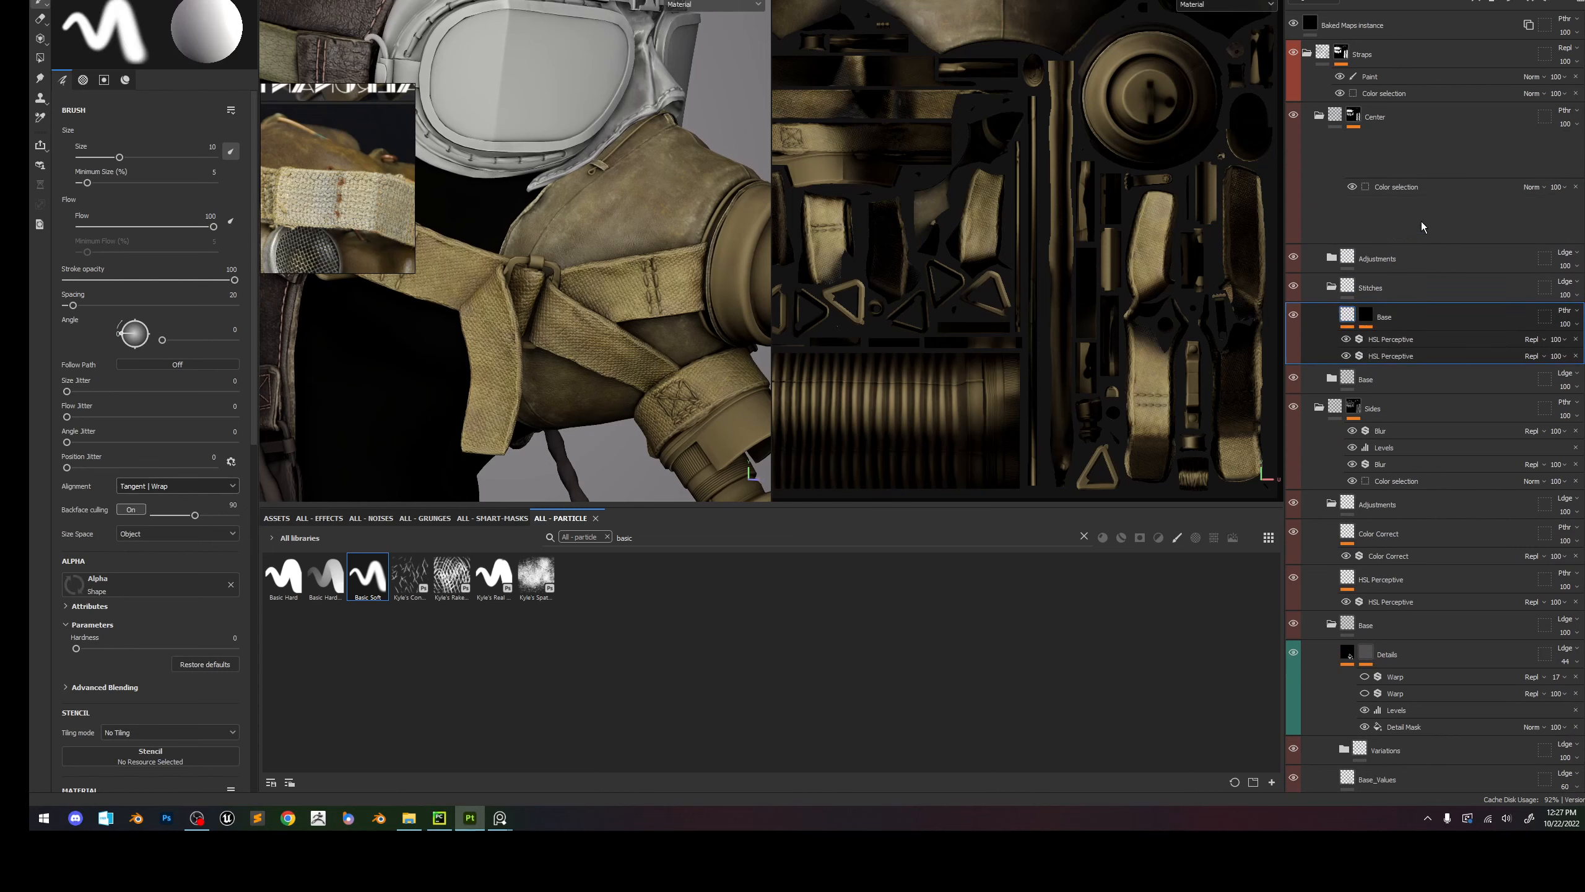
click(1366, 315)
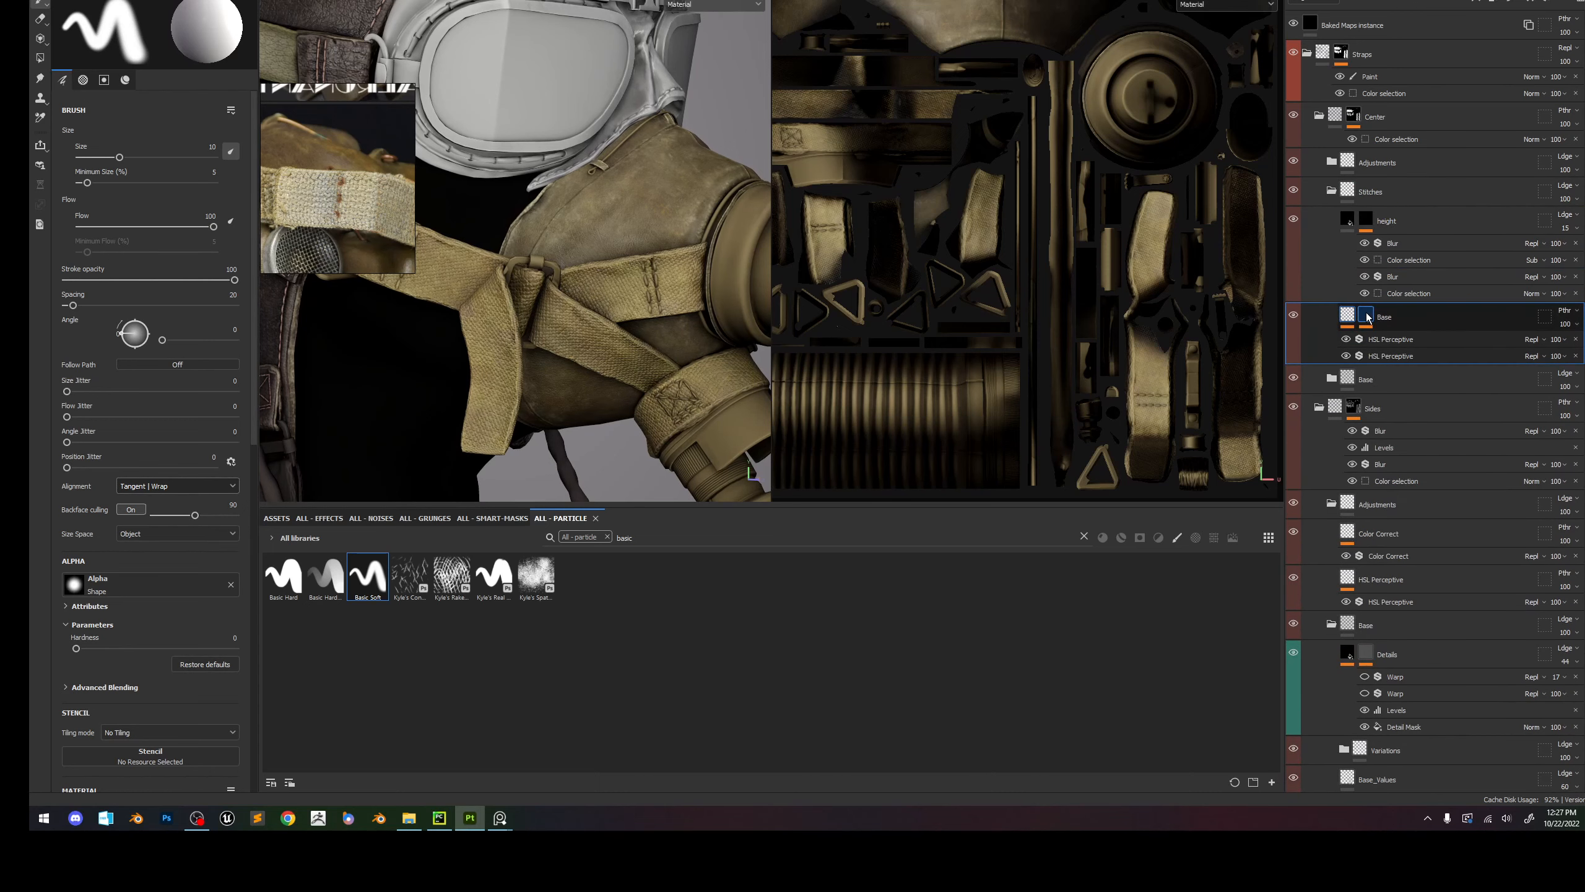
click(1400, 343)
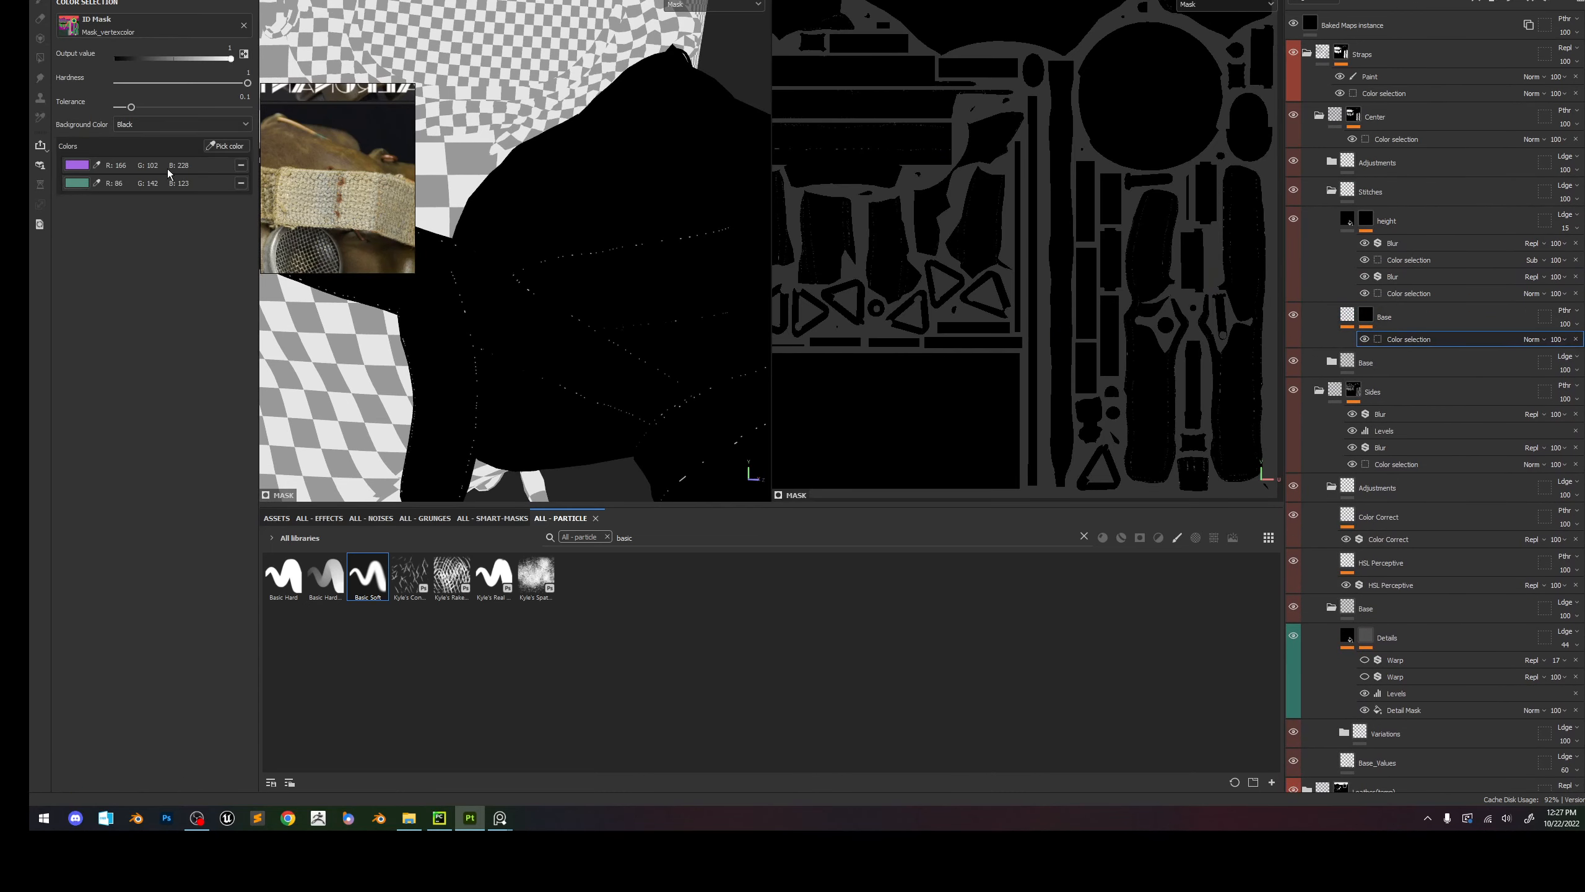
Replace the Color selection's picked colors with the yellow ID color of the strap stitches and return to the material display.
click(226, 145)
scroll(681, 263, up, 3)
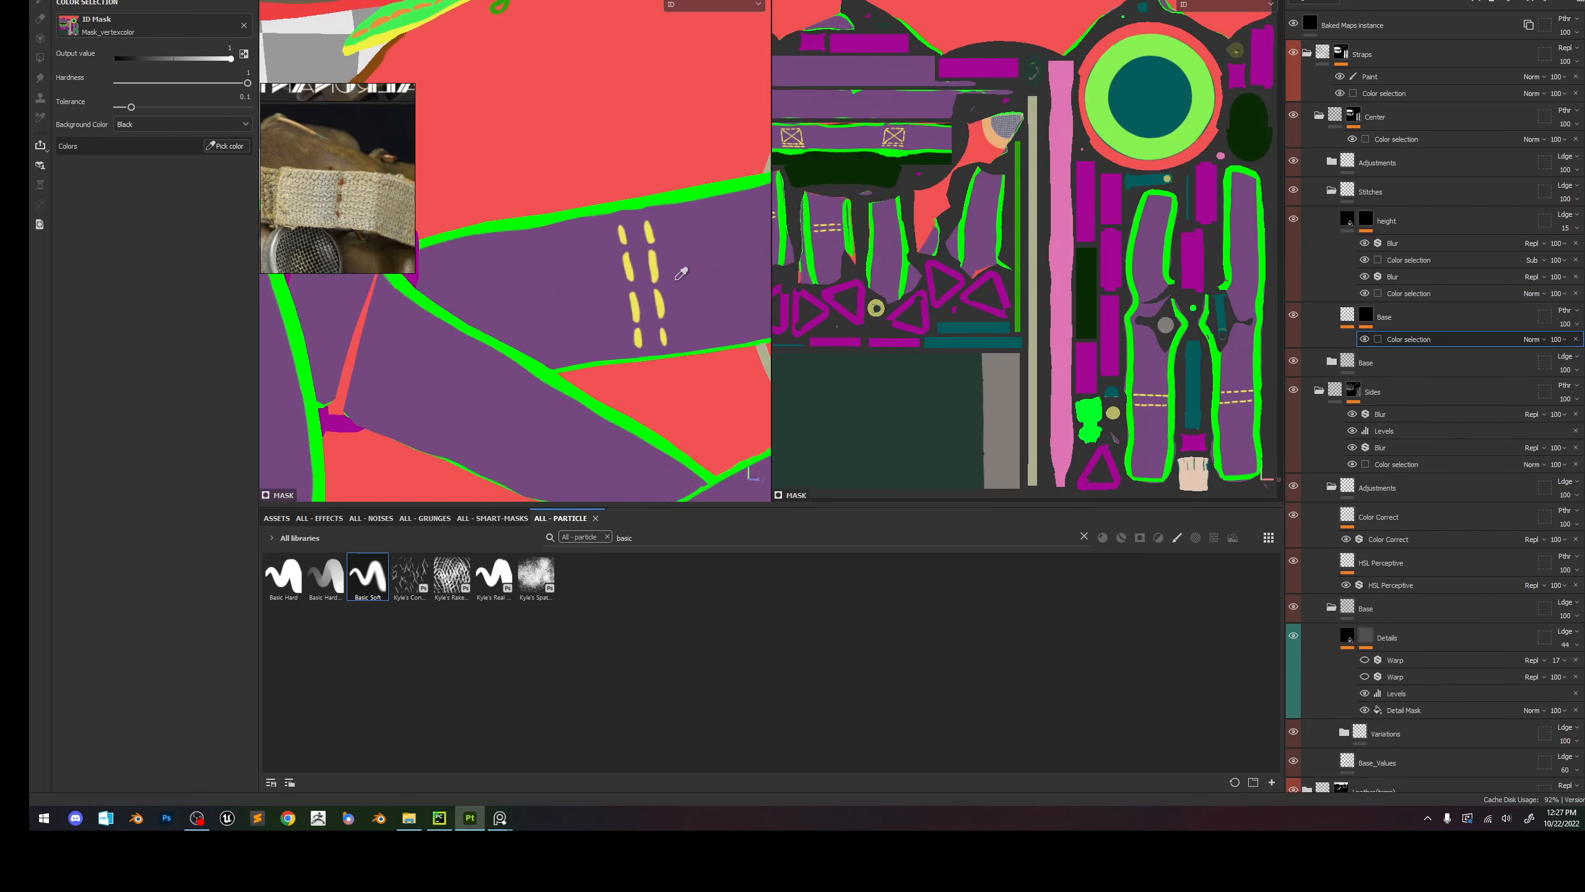
click(654, 266)
scroll(653, 268, down, 5)
alt+drag(652, 269, 481, 295)
alt+drag(699, 281, 528, 286)
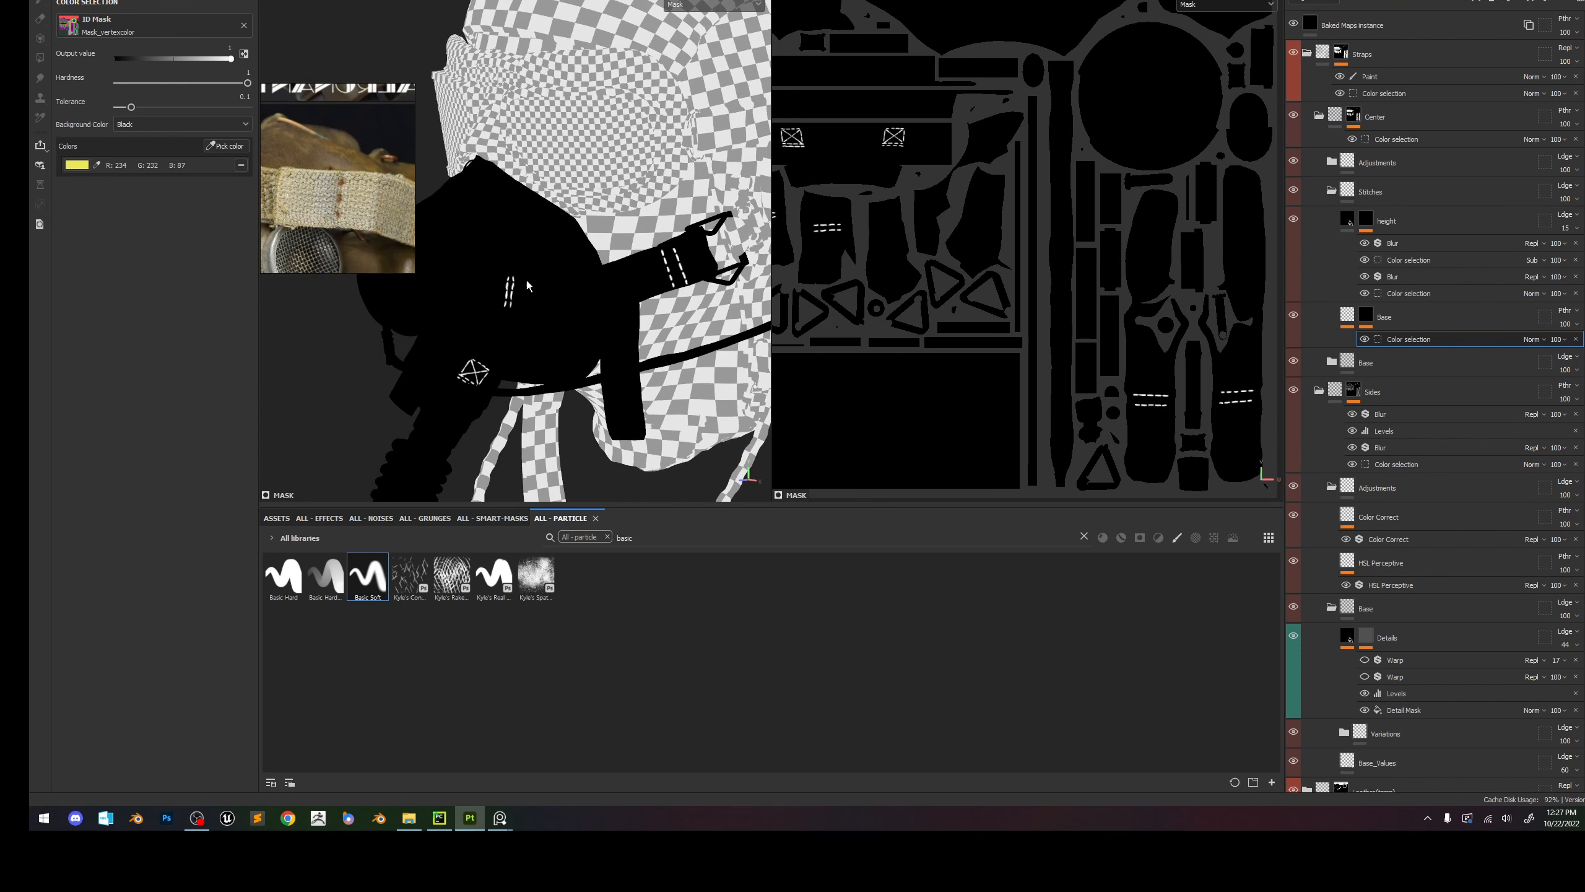
key(m)
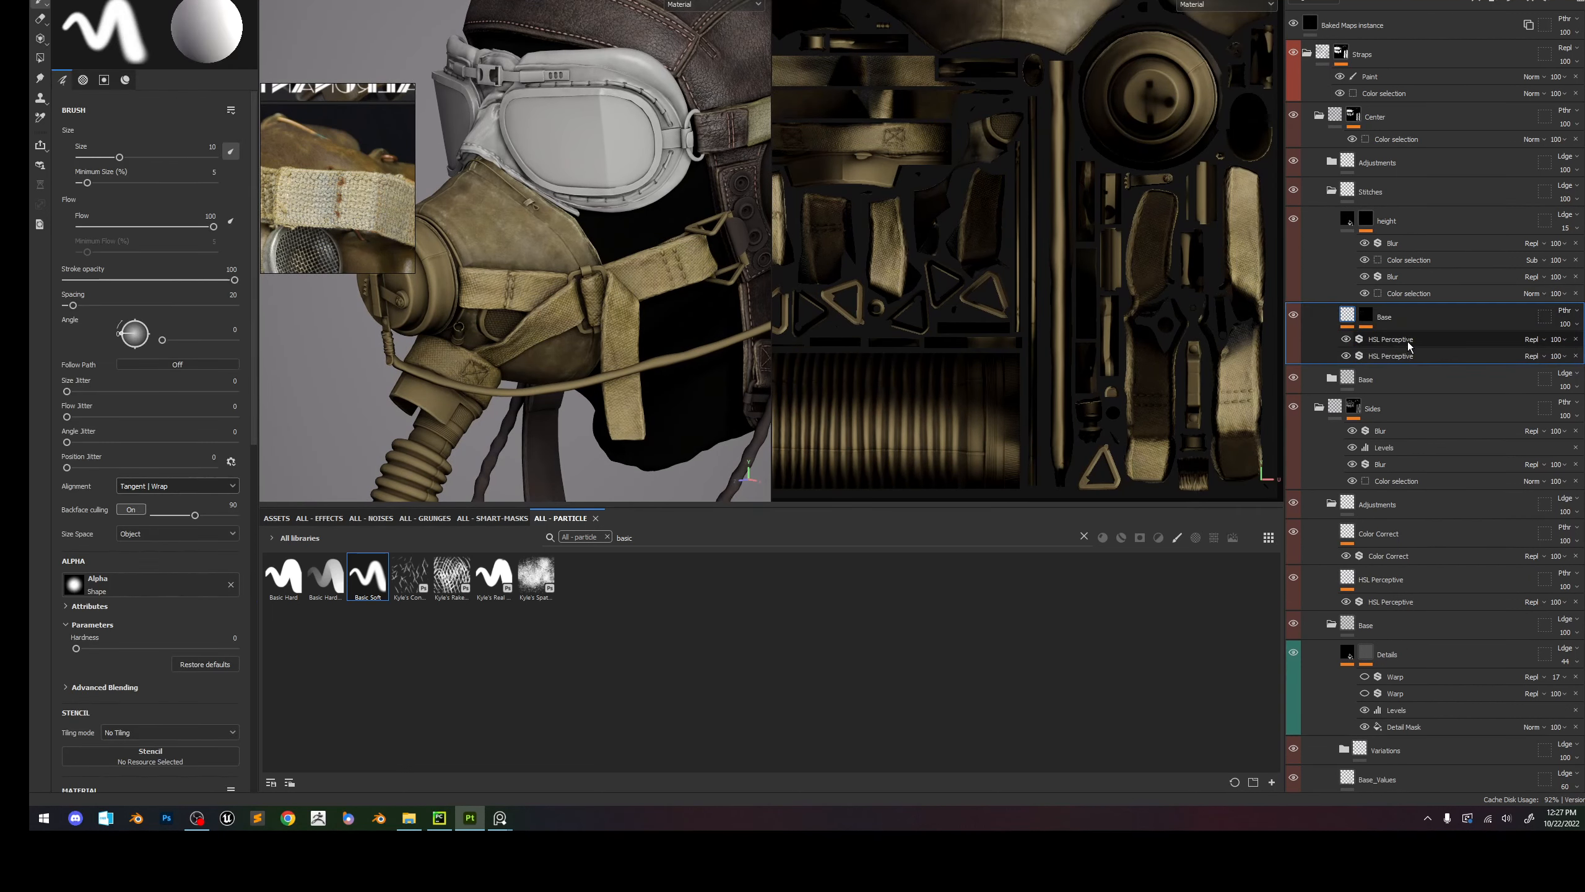
Set the lightness of the stitch Base layer's lower HSL Perceptive filter to 0.542 and show the layer stack's base color channel.
click(1408, 356)
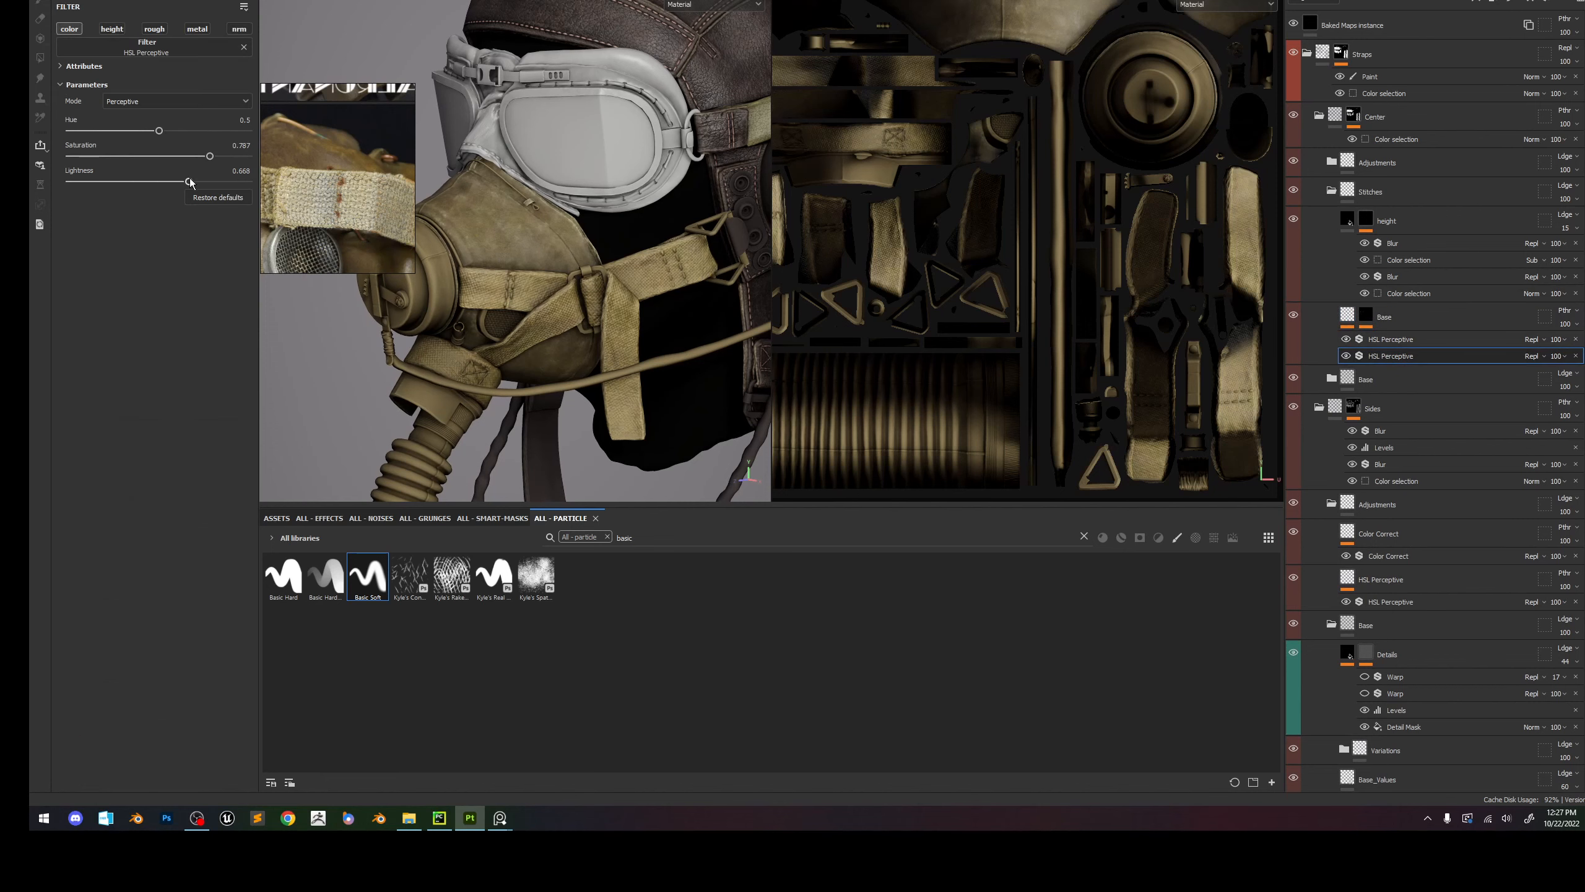
drag(231, 182, 216, 180)
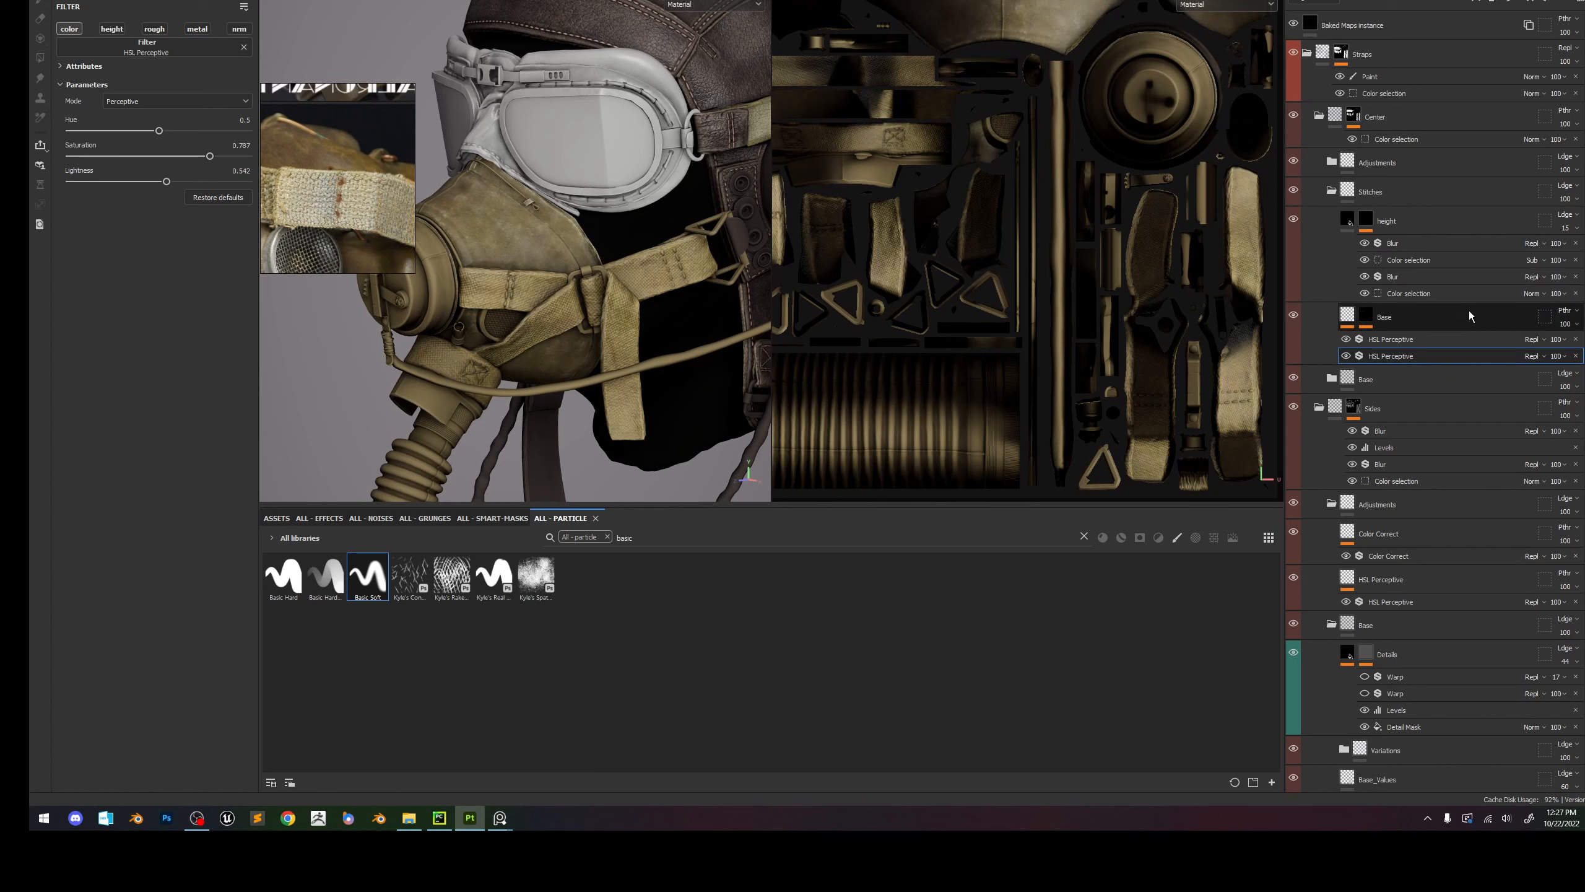
click(1331, 2)
click(1312, 16)
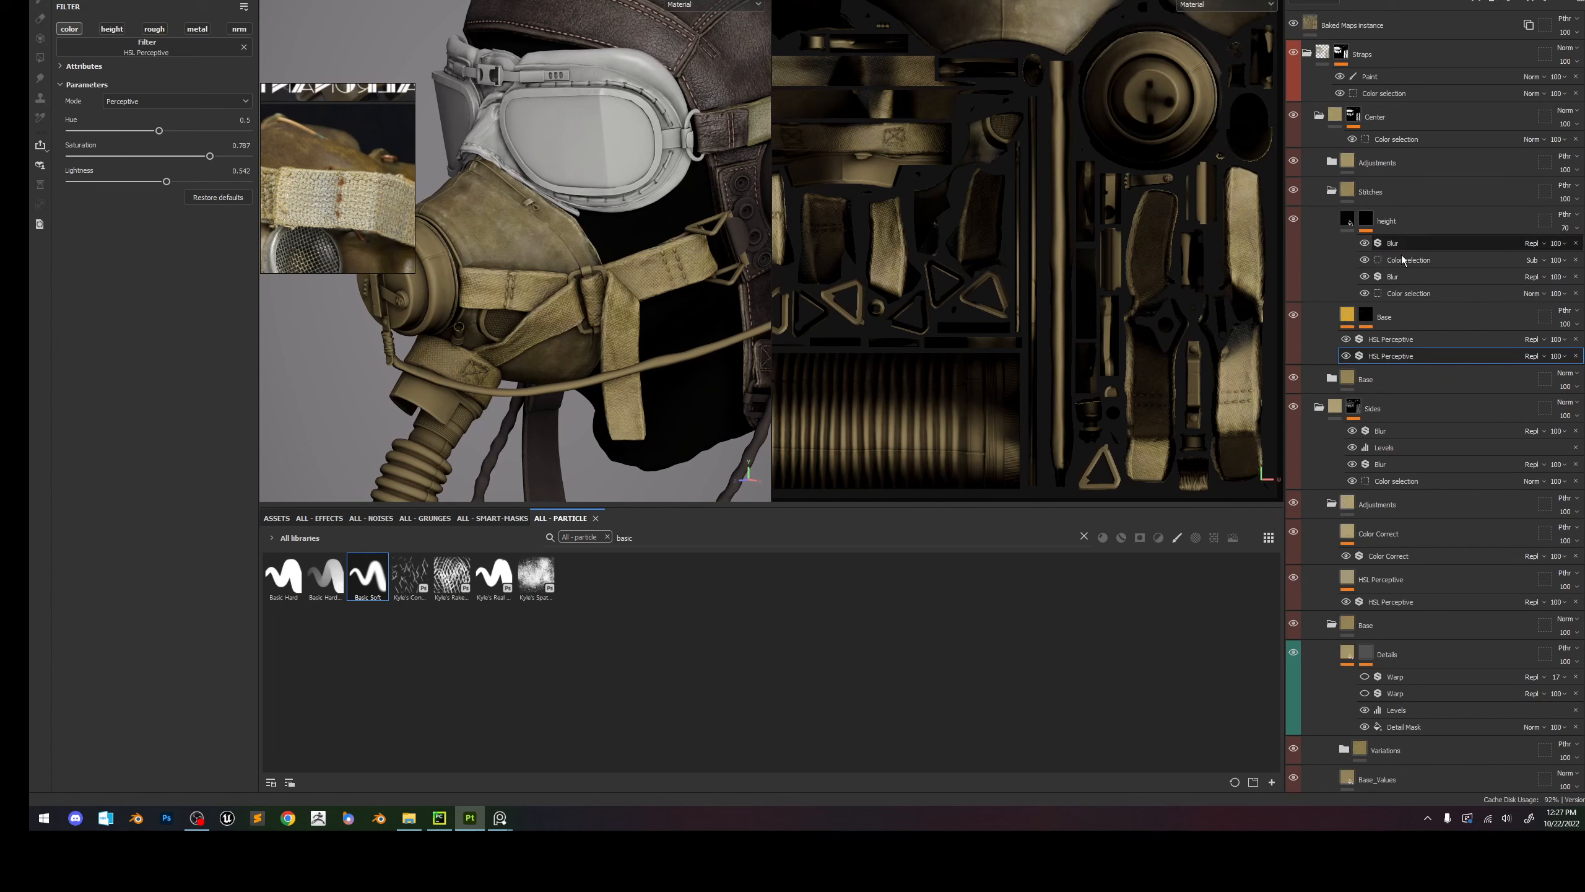
View the stitch Base layer's mask on its own and check the stitches in the material display.
click(1363, 318)
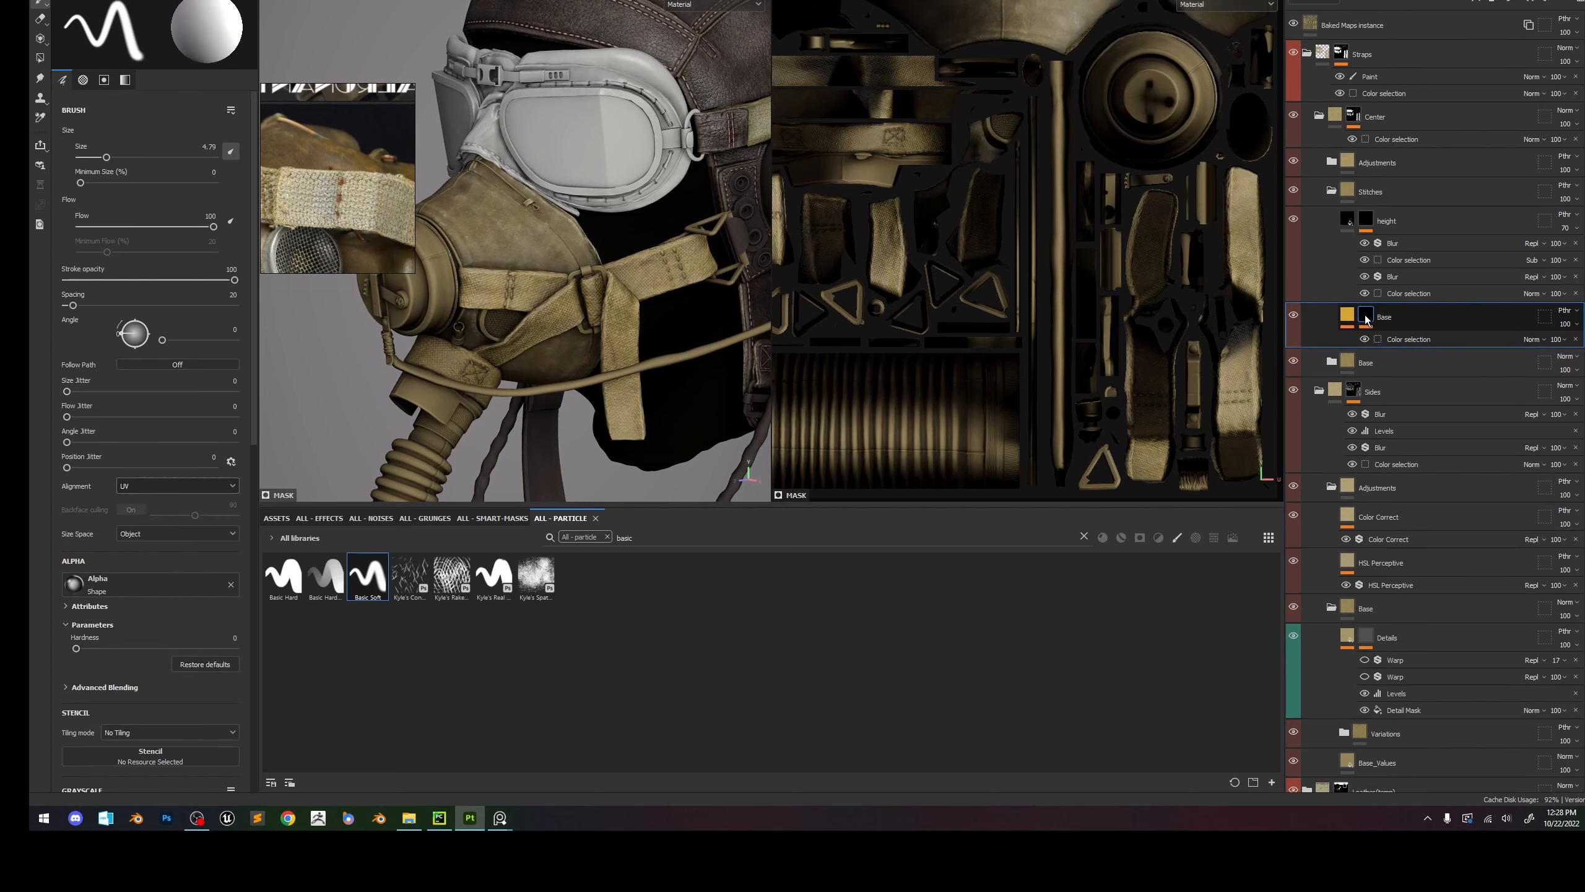
alt+click(1367, 320)
scroll(521, 279, up, 3)
key(m)
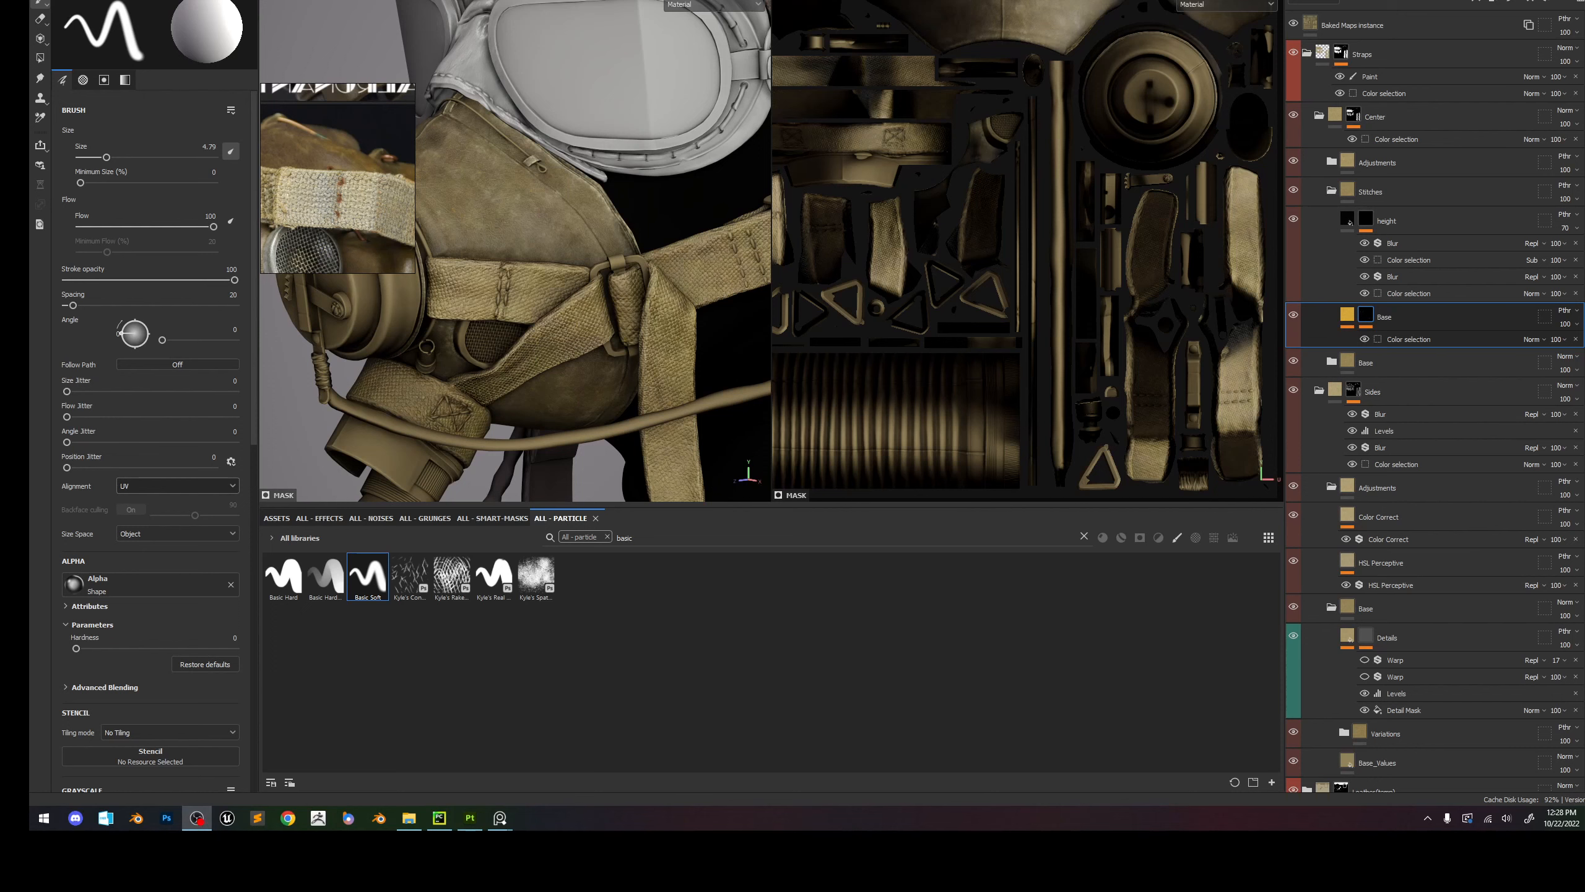
Try the Passthrough blending mode on the Center folder's base color channel and check the strap stitches.
click(1565, 110)
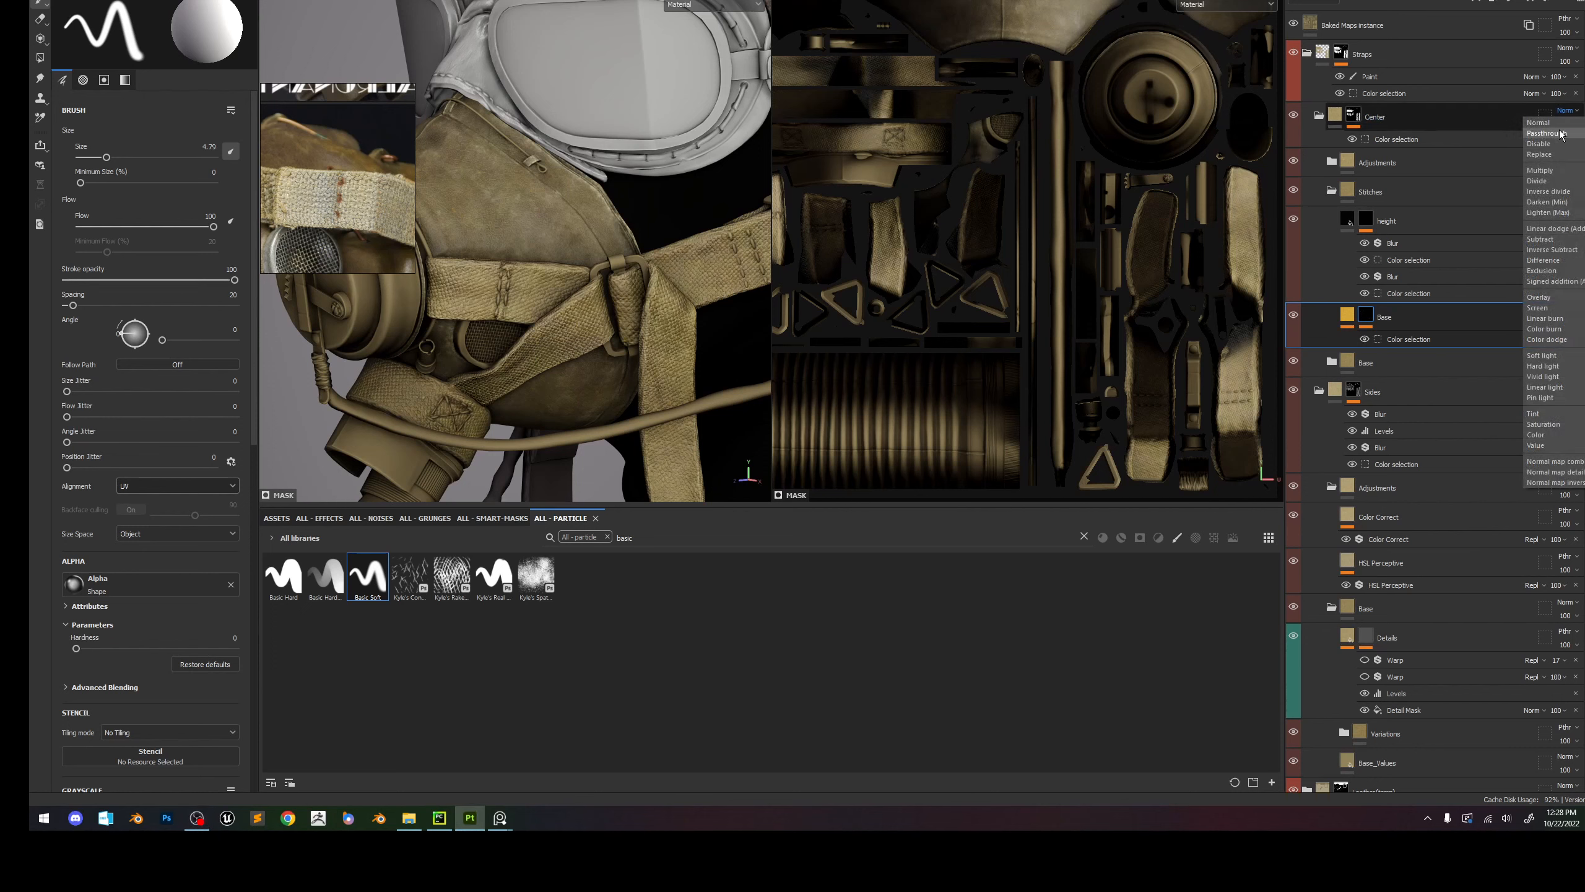
click(1547, 133)
scroll(529, 285, up, 3)
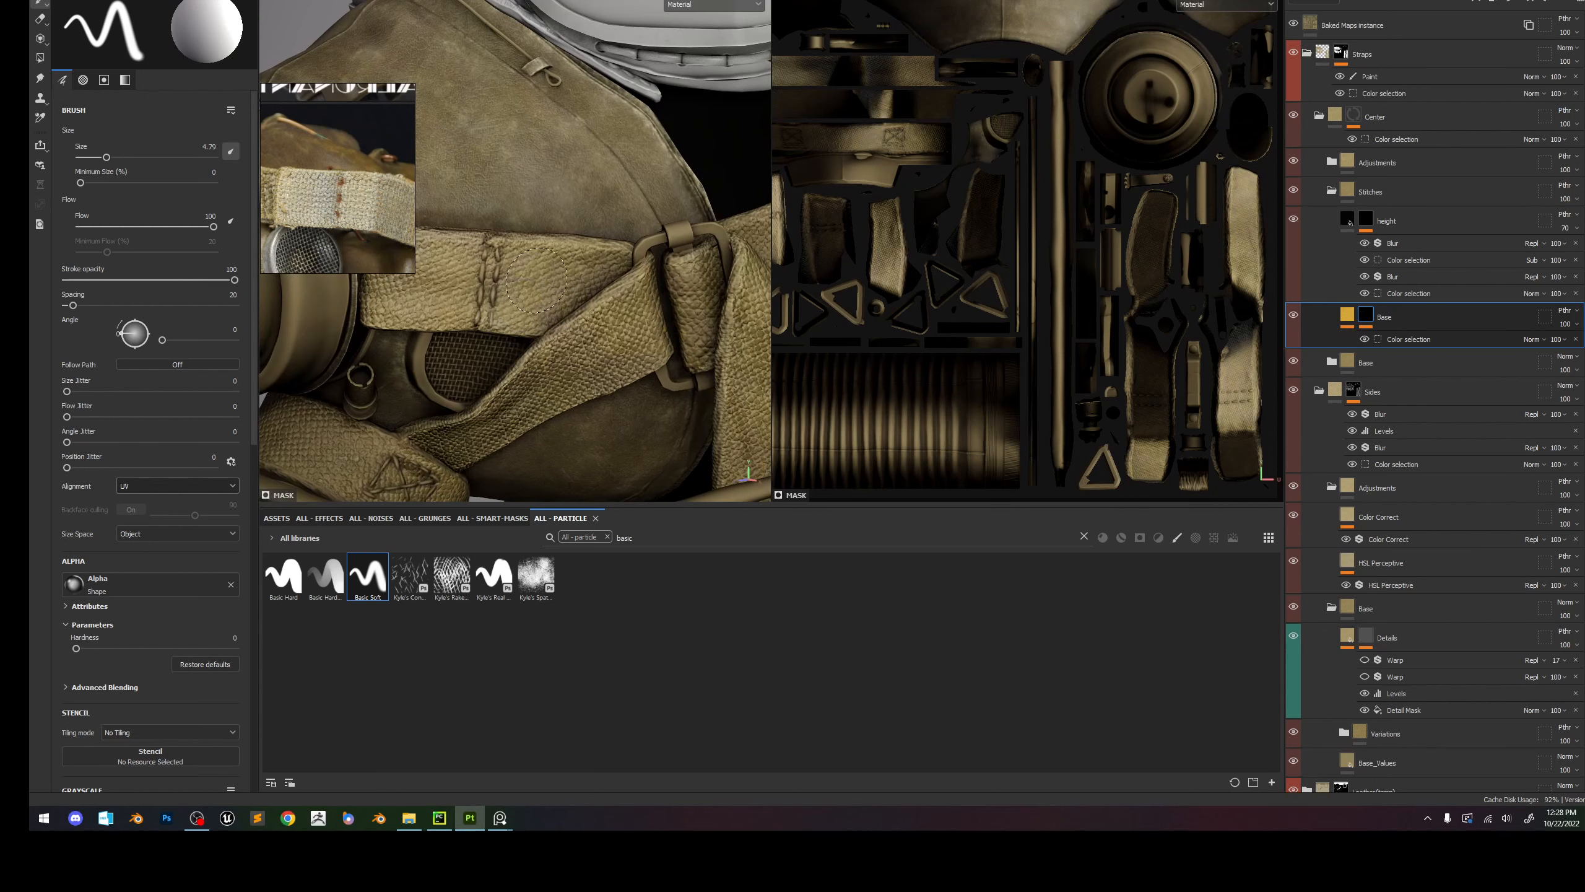
scroll(536, 279, down, 3)
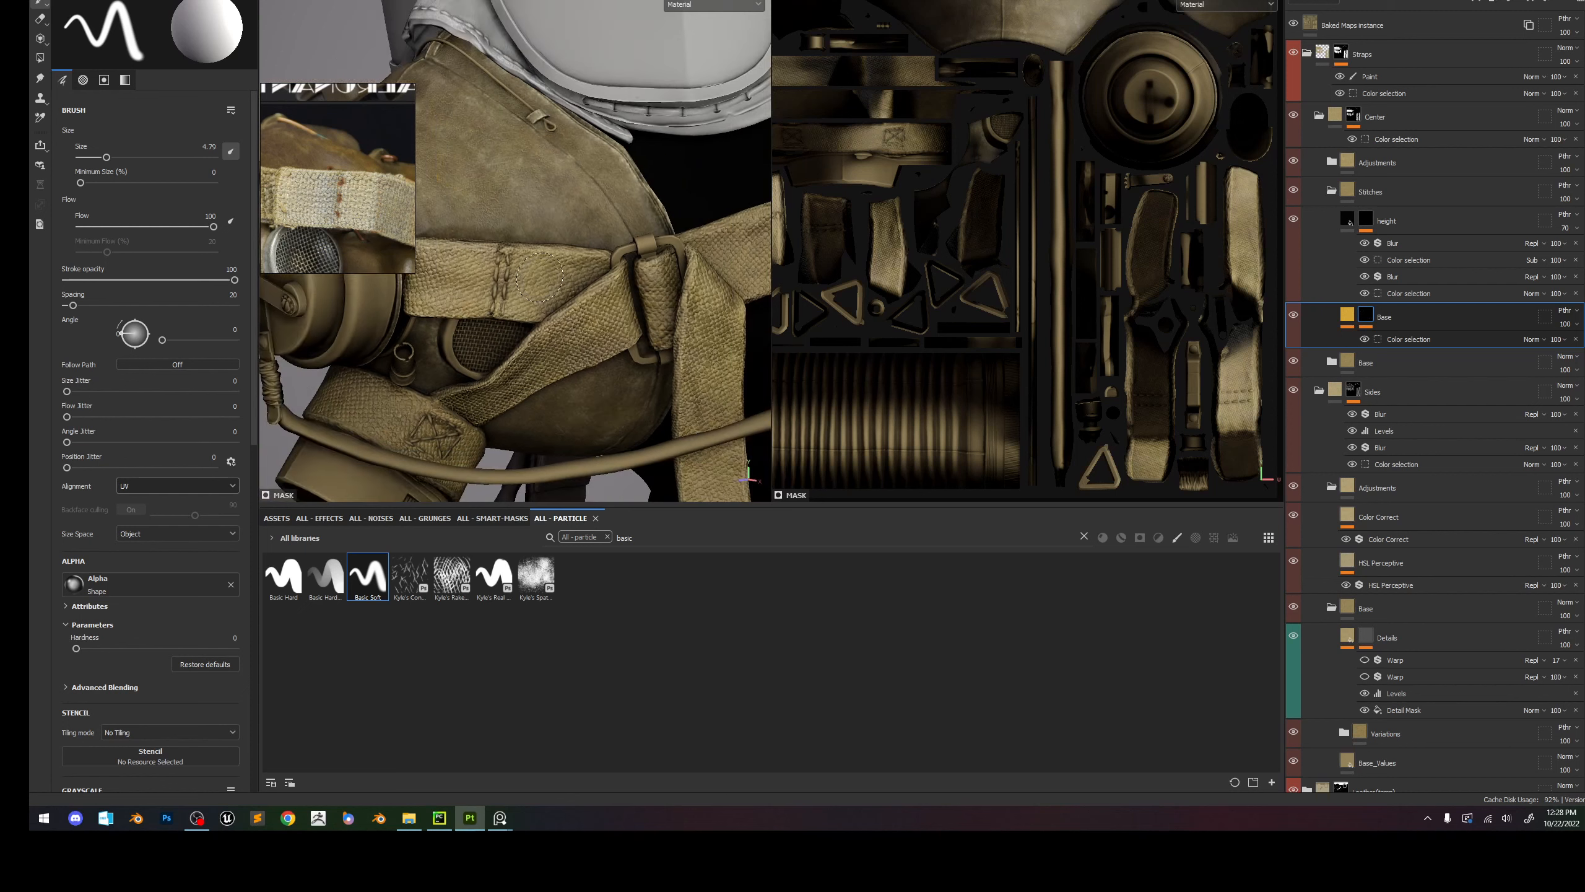
Review the stitch Base layer's mask and the settings of its two HSL Perceptive filters.
alt+click(1365, 317)
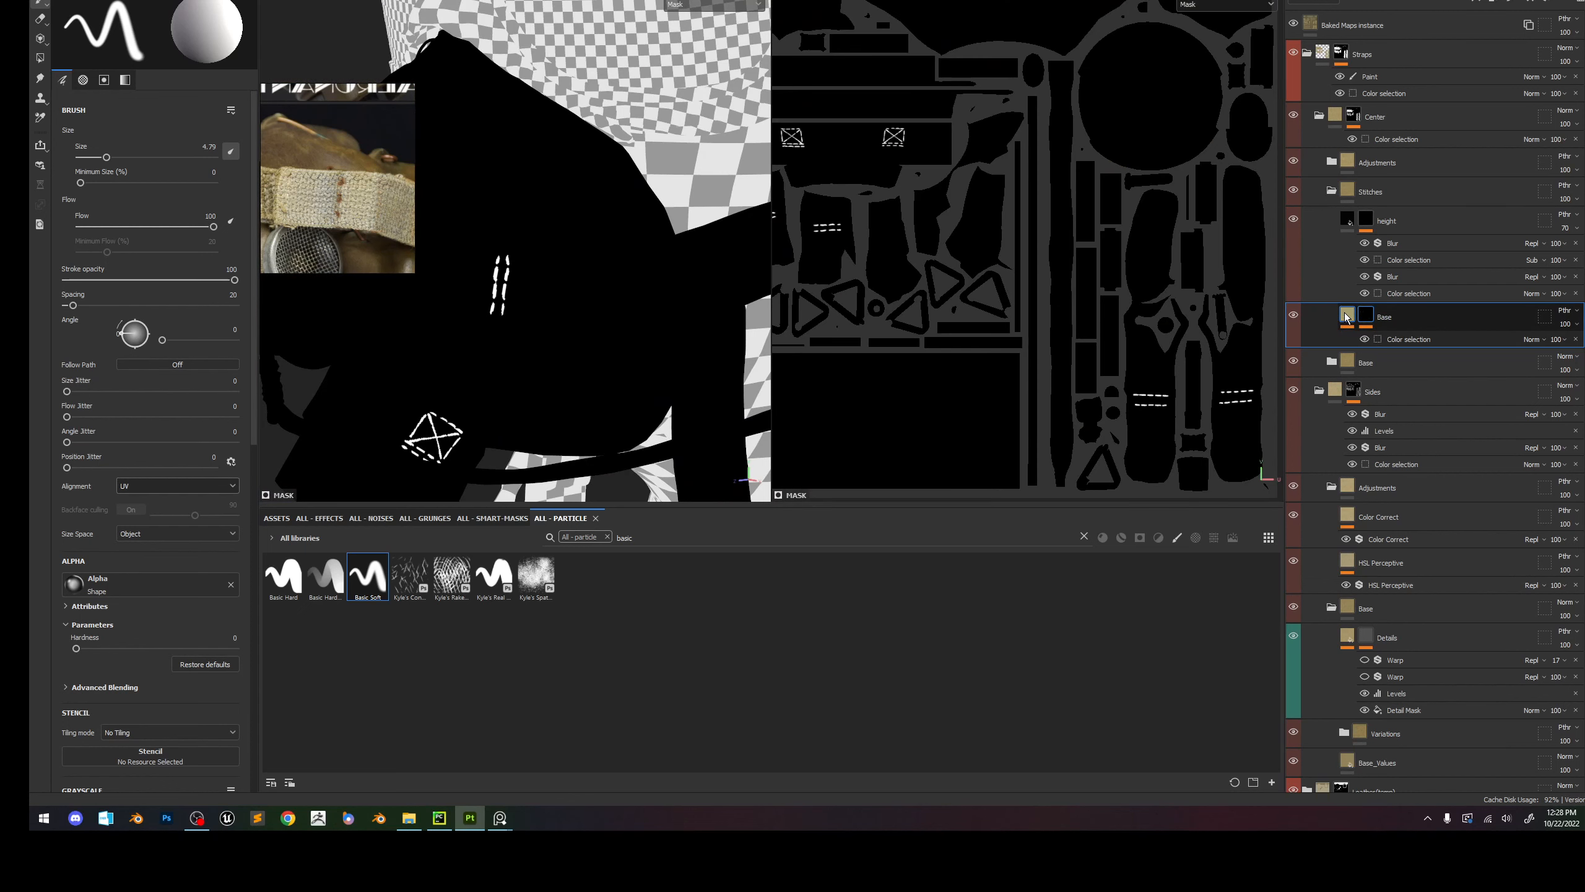
click(1346, 316)
click(1387, 340)
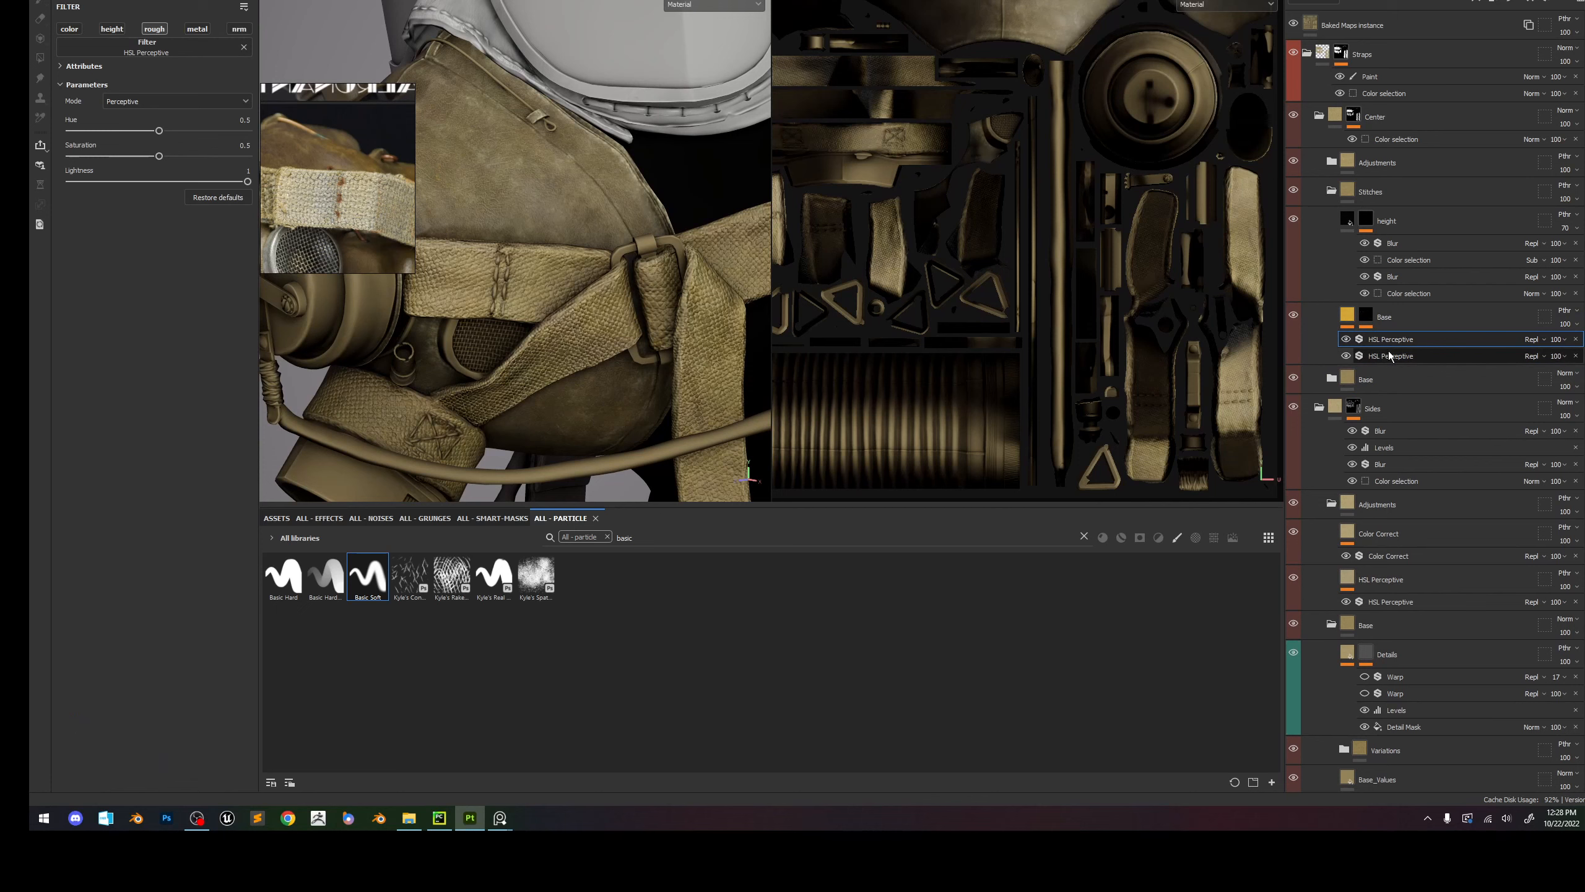
click(1388, 353)
scroll(585, 252, up, 2)
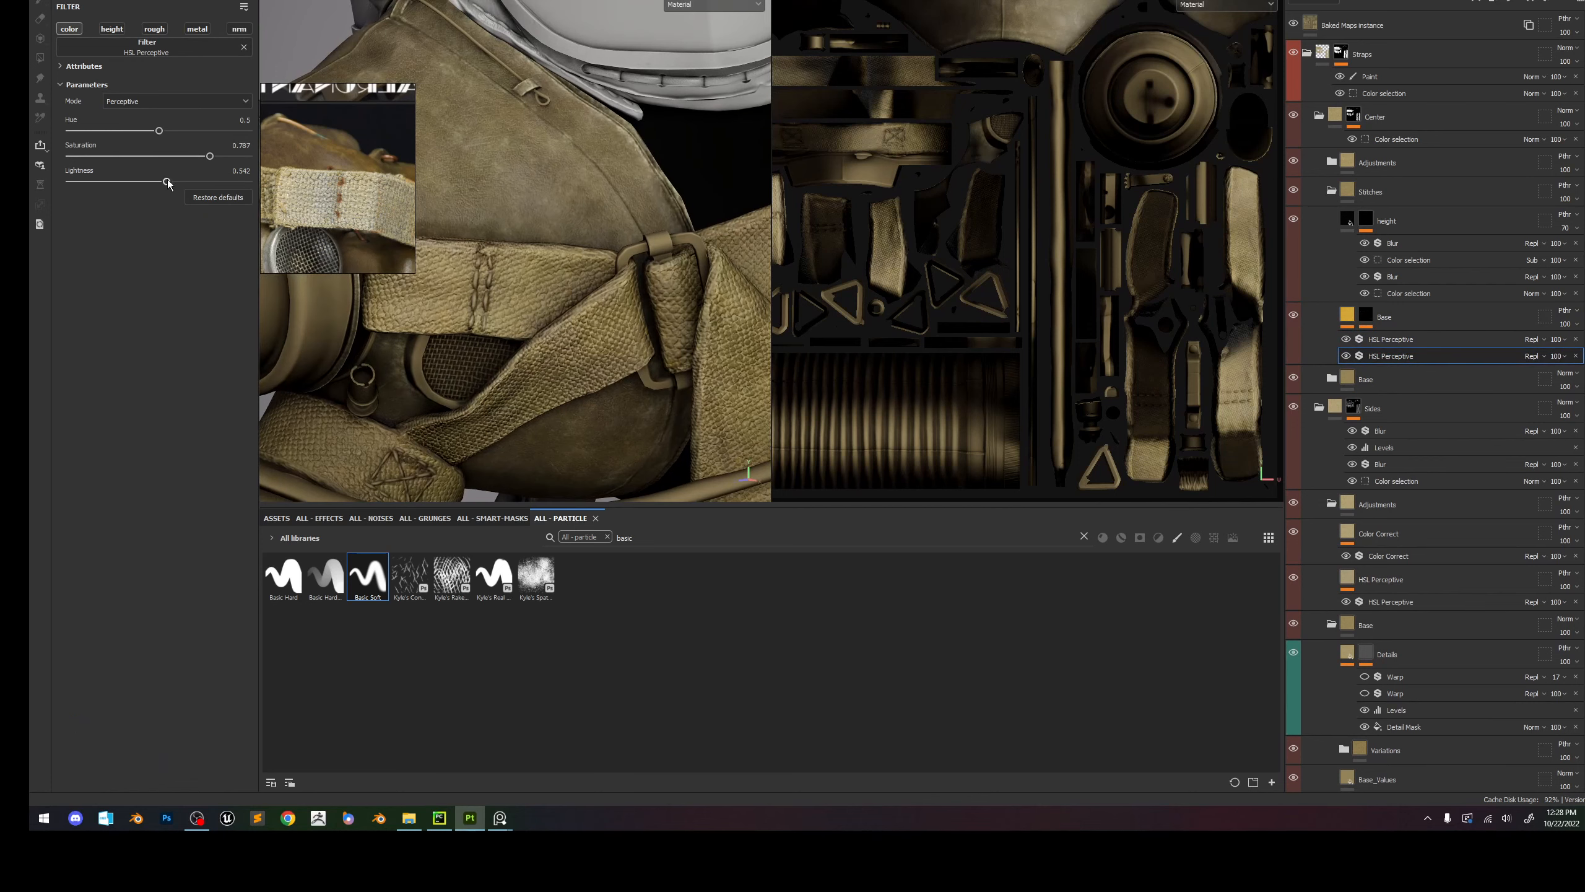
Move the stitch Base layer out of the Center folder to the top of the Straps folder, and select the Straps folder.
mouse_move(1409, 311)
mouse_down()
mouse_move(1407, 34)
mouse_move(1444, 160)
mouse_up()
scroll(494, 281, up, 2)
scroll(494, 282, down, 2)
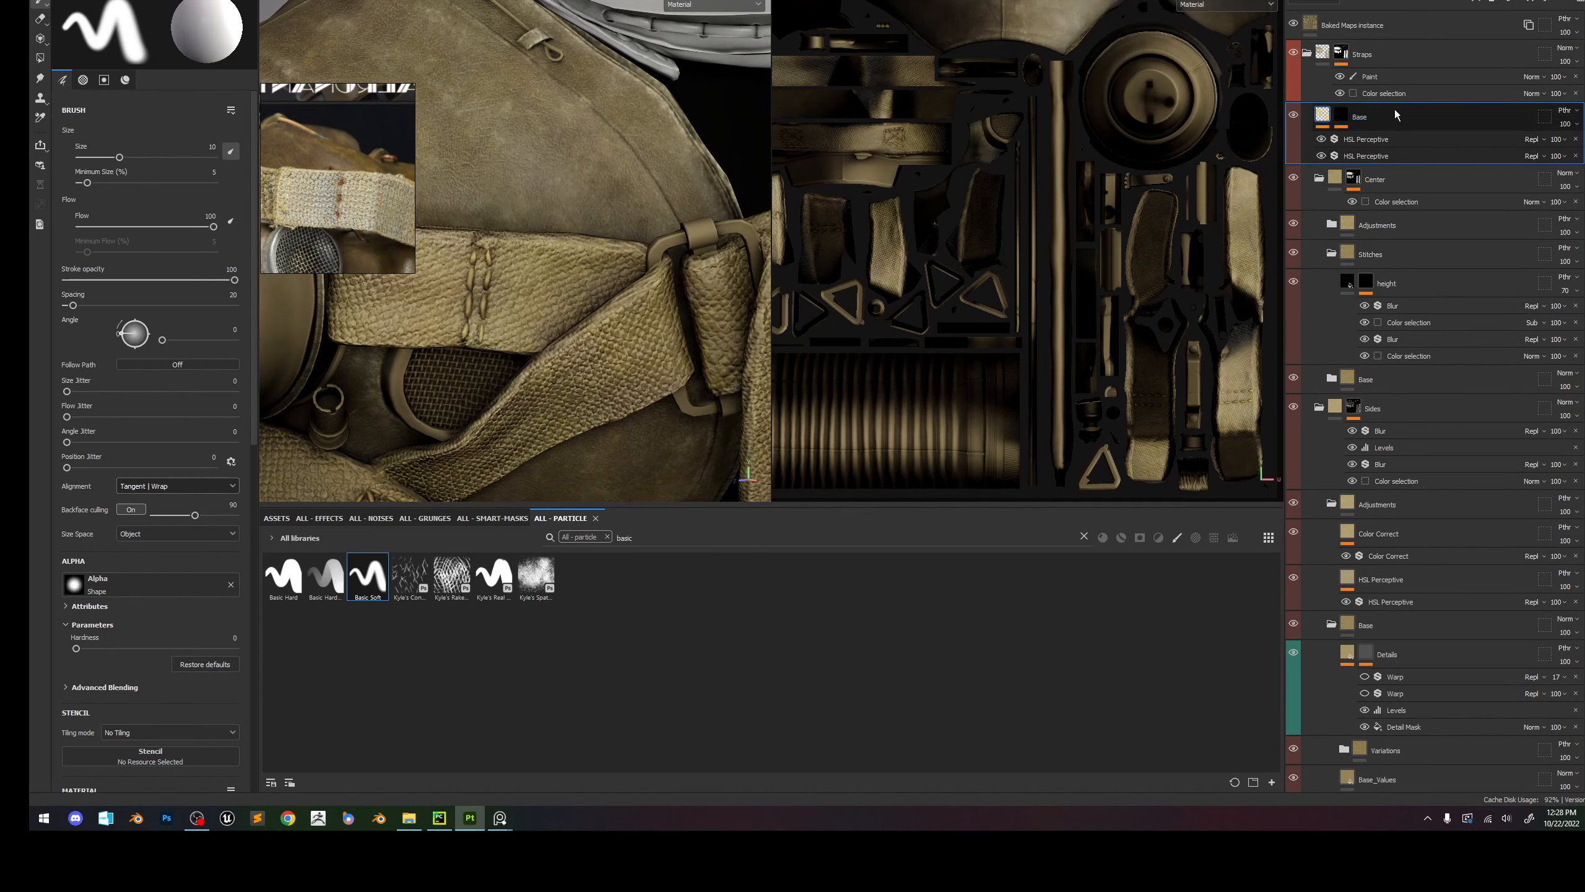
click(1434, 45)
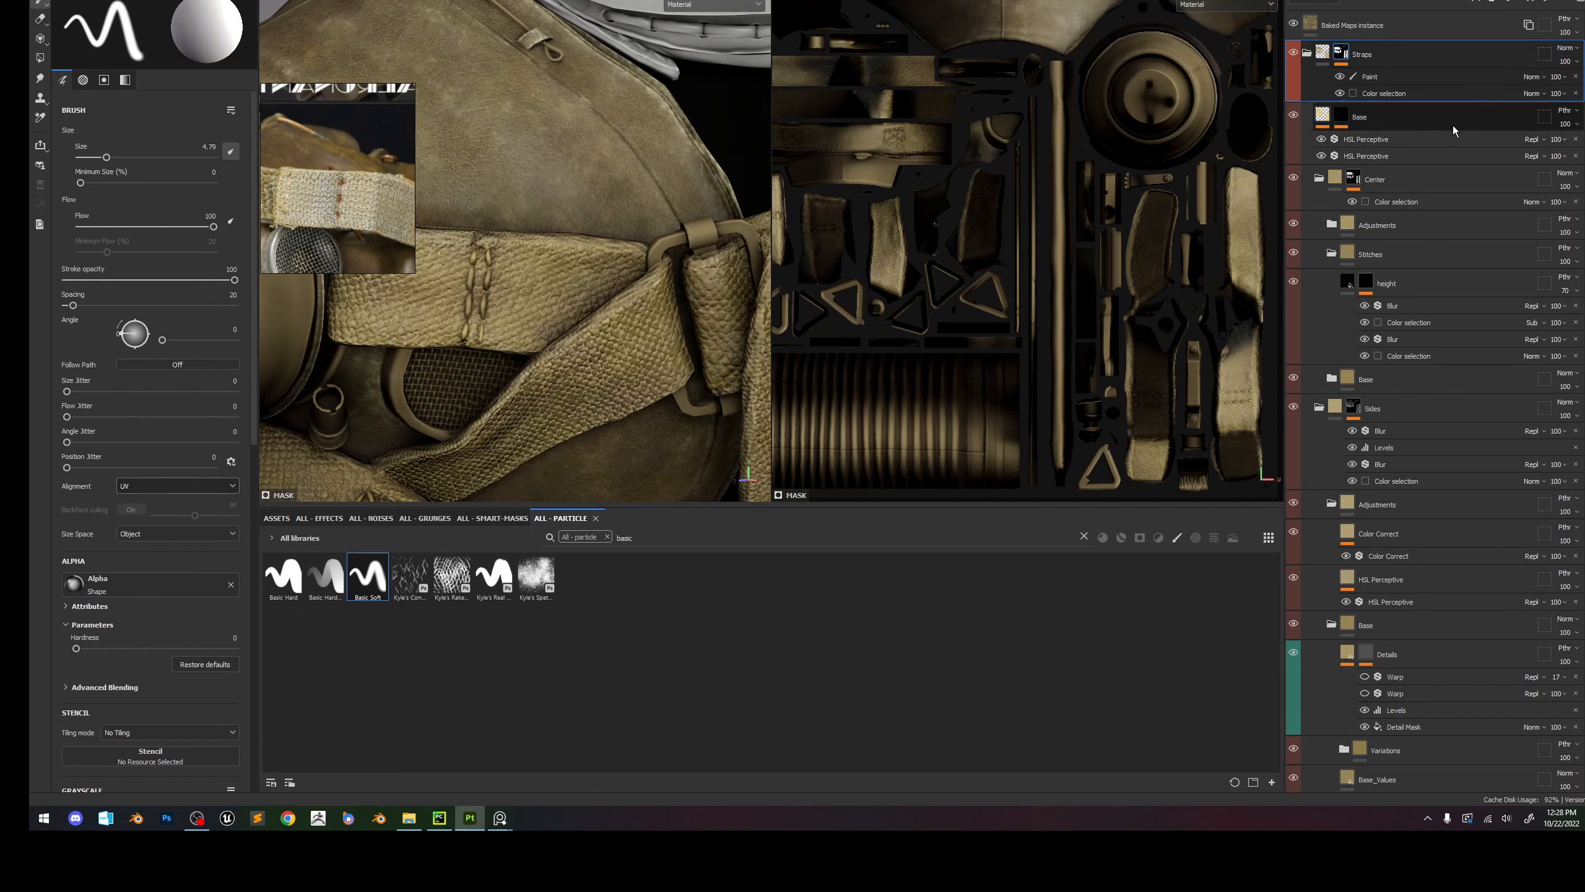
Try the stitch Base layer inside the Center folder, undo the recent layer moves, and reselect the Base layer in the Stitches folder.
drag(1412, 123, 1449, 213)
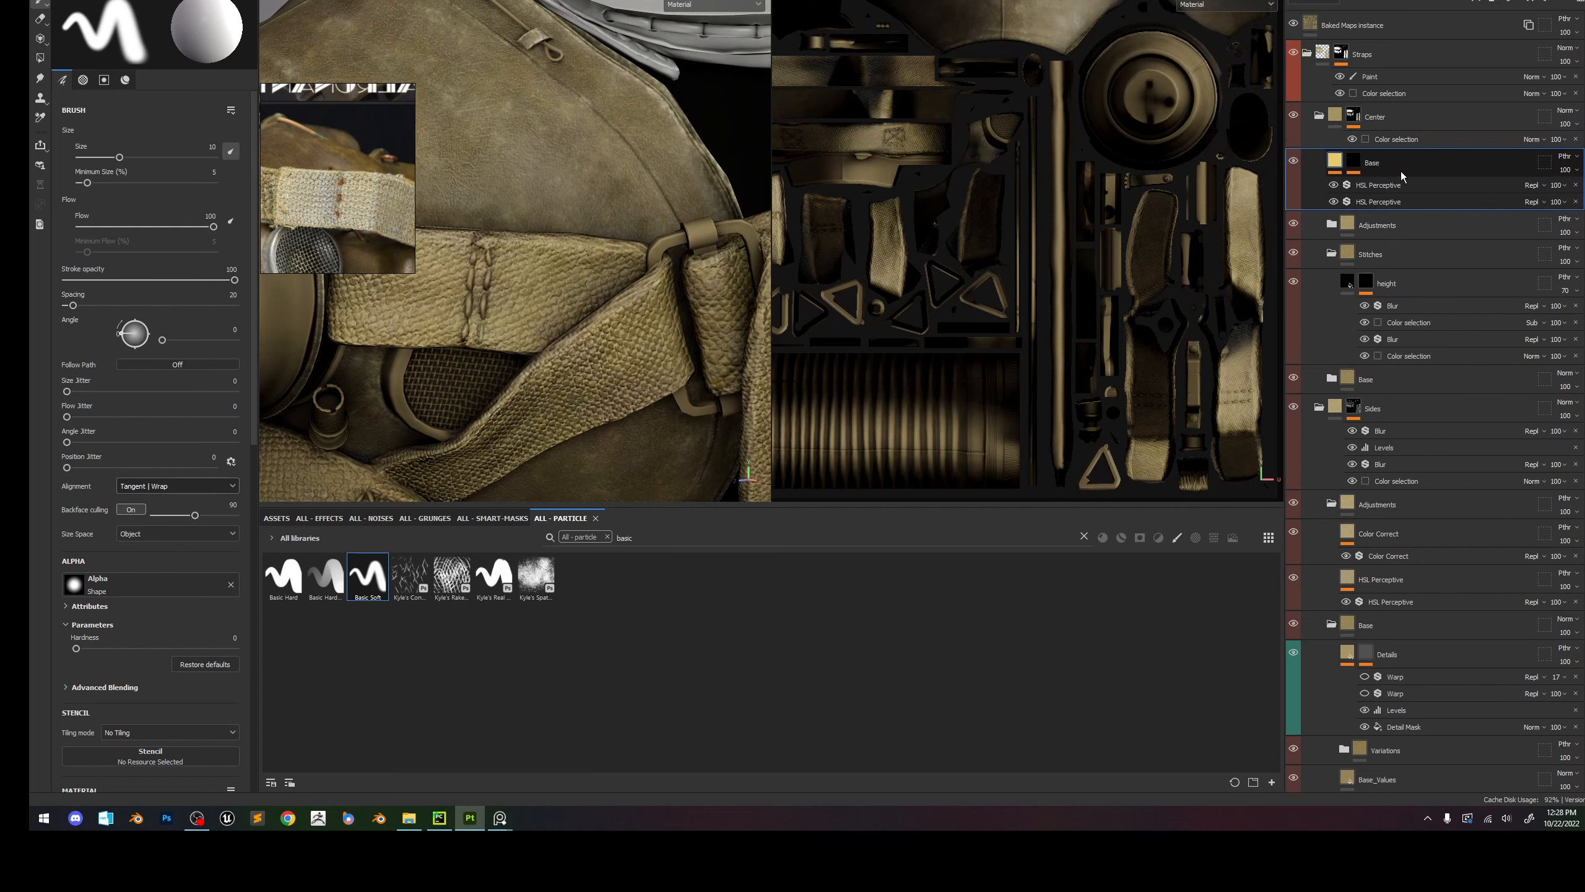
key(ctrl+z)
key(ctrl+z)
key(ctrl+z)
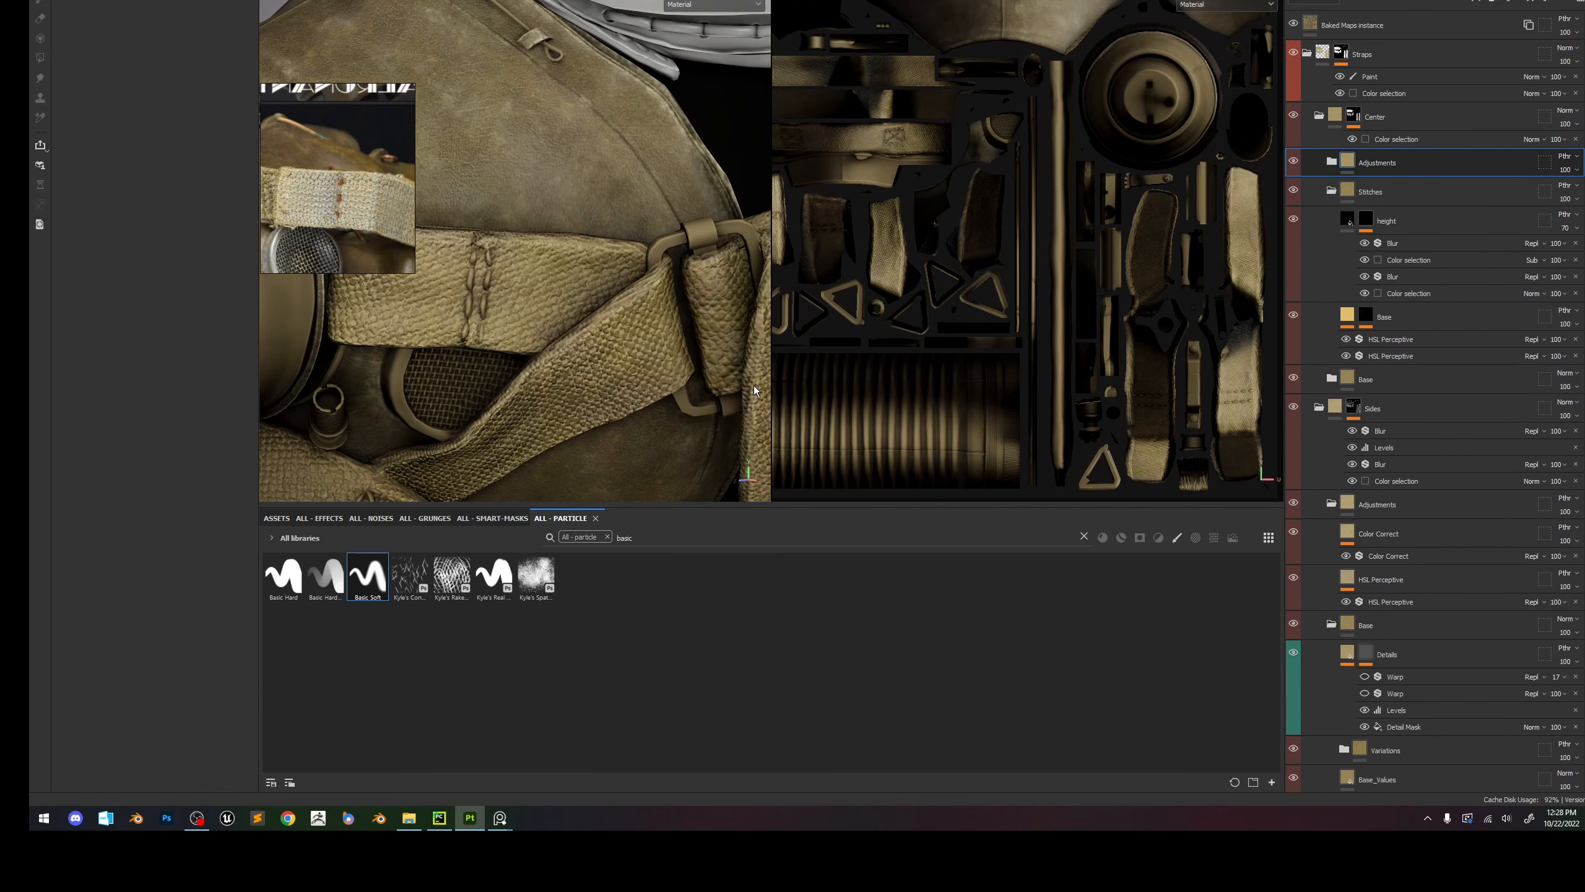
alt+right_drag(690, 387, 643, 298)
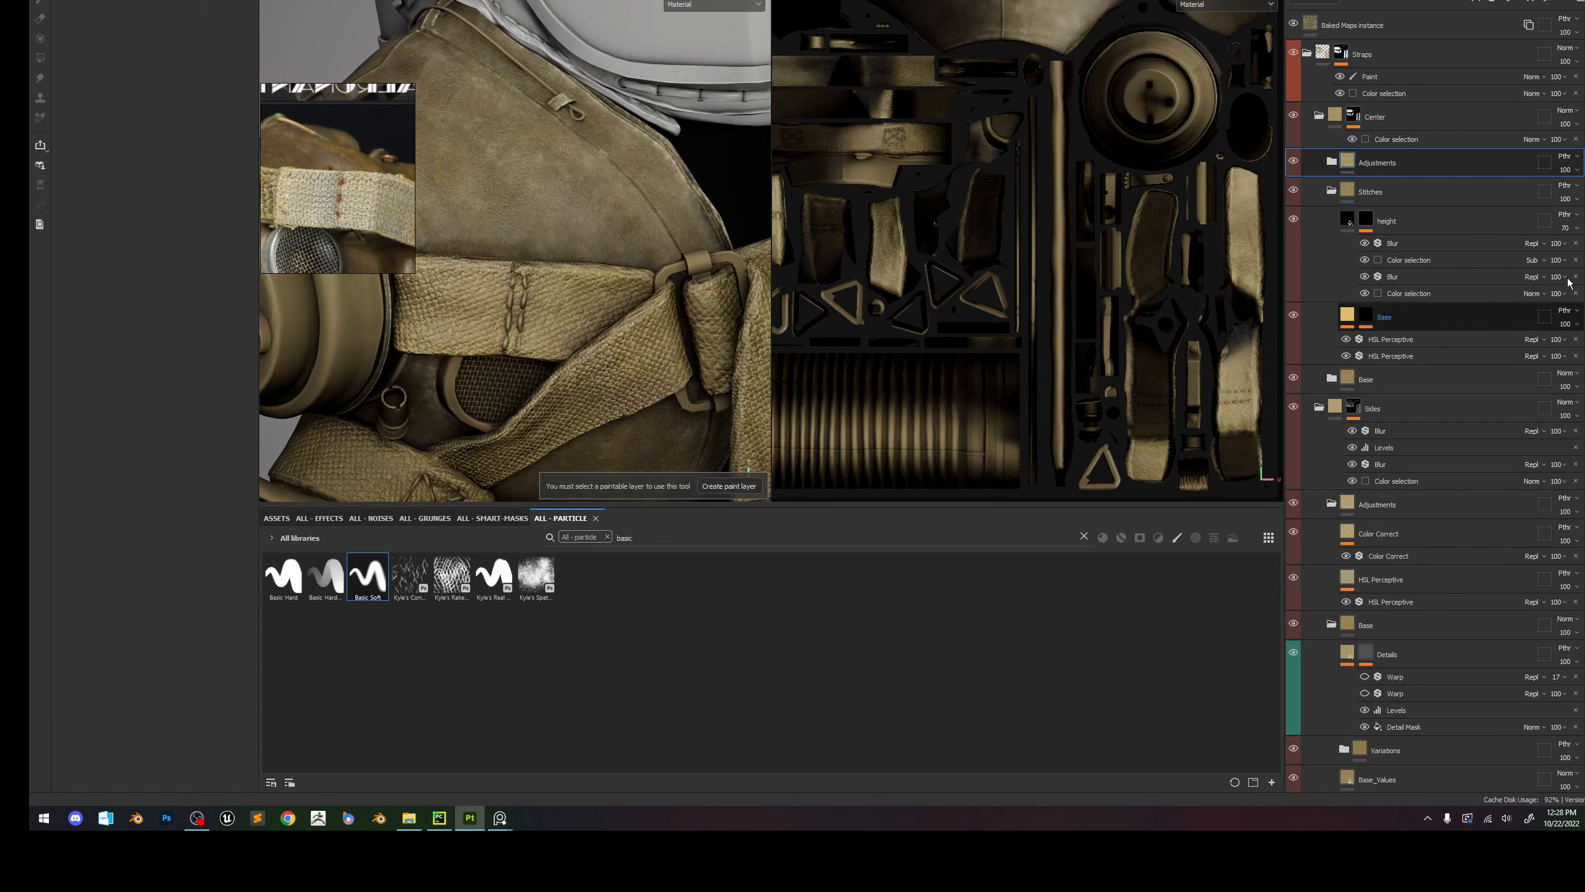
click(1510, 316)
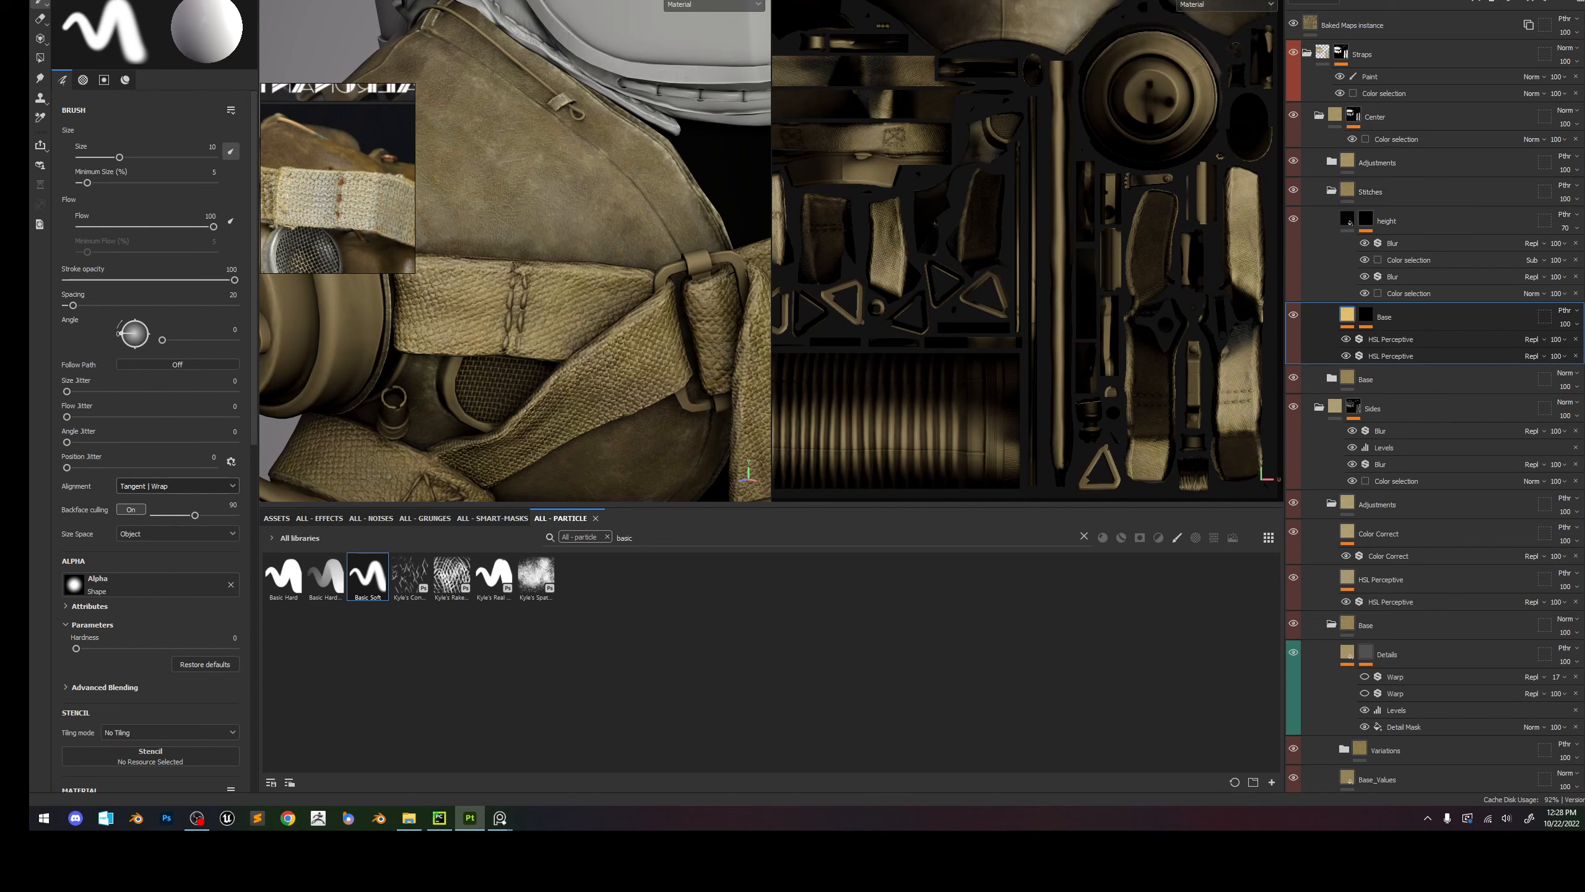
Try the Passthrough blending mode on the Center and Straps folders, check the strap stitches, and undo both changes.
click(1566, 112)
click(1557, 137)
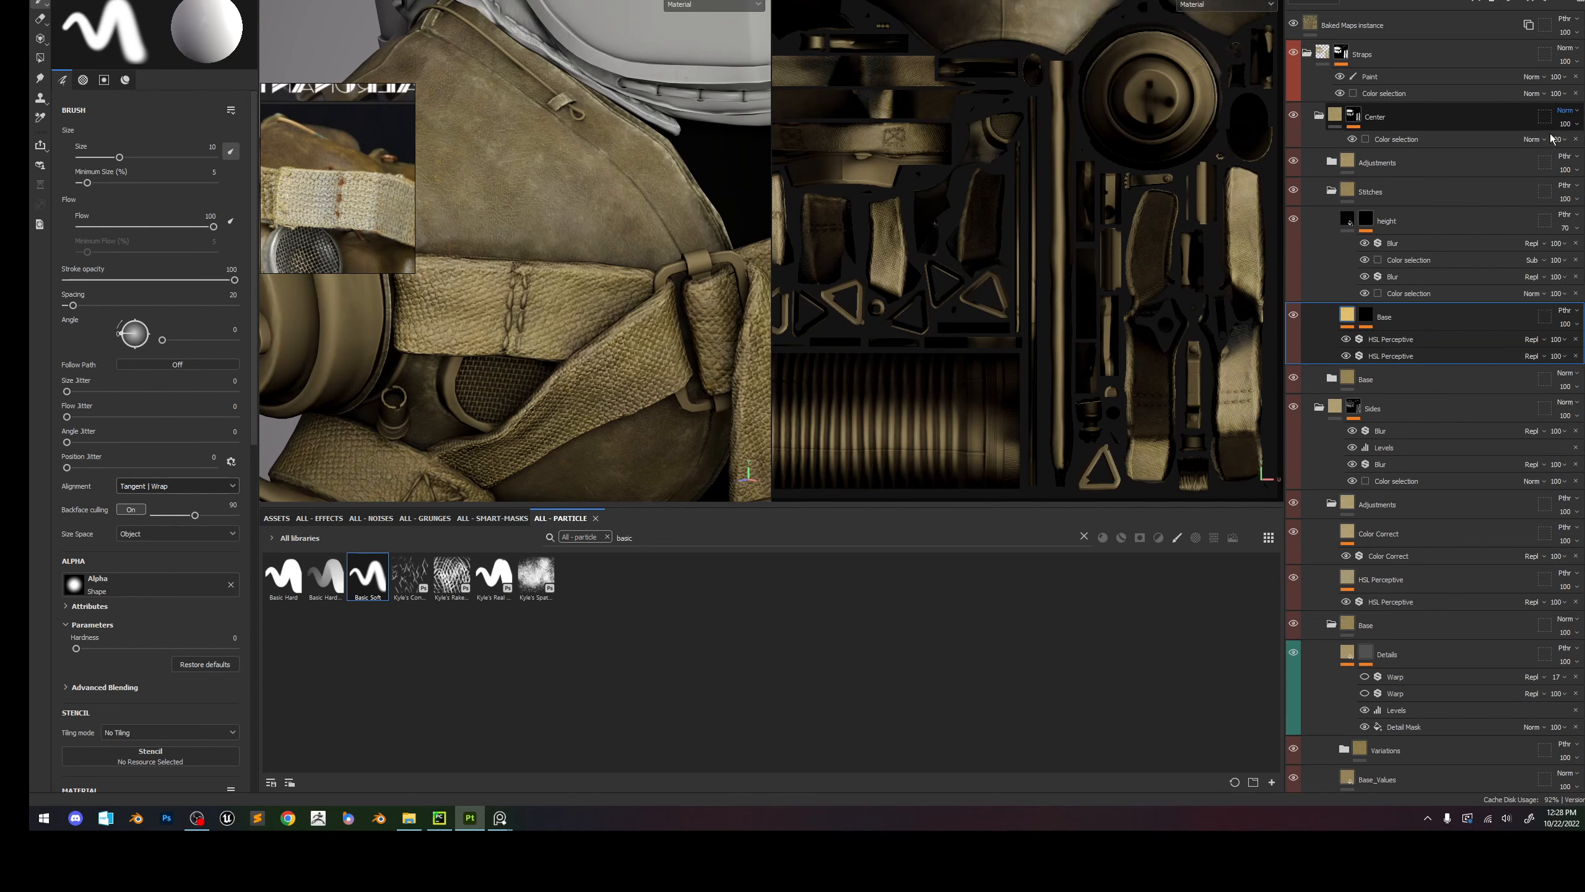
click(1565, 48)
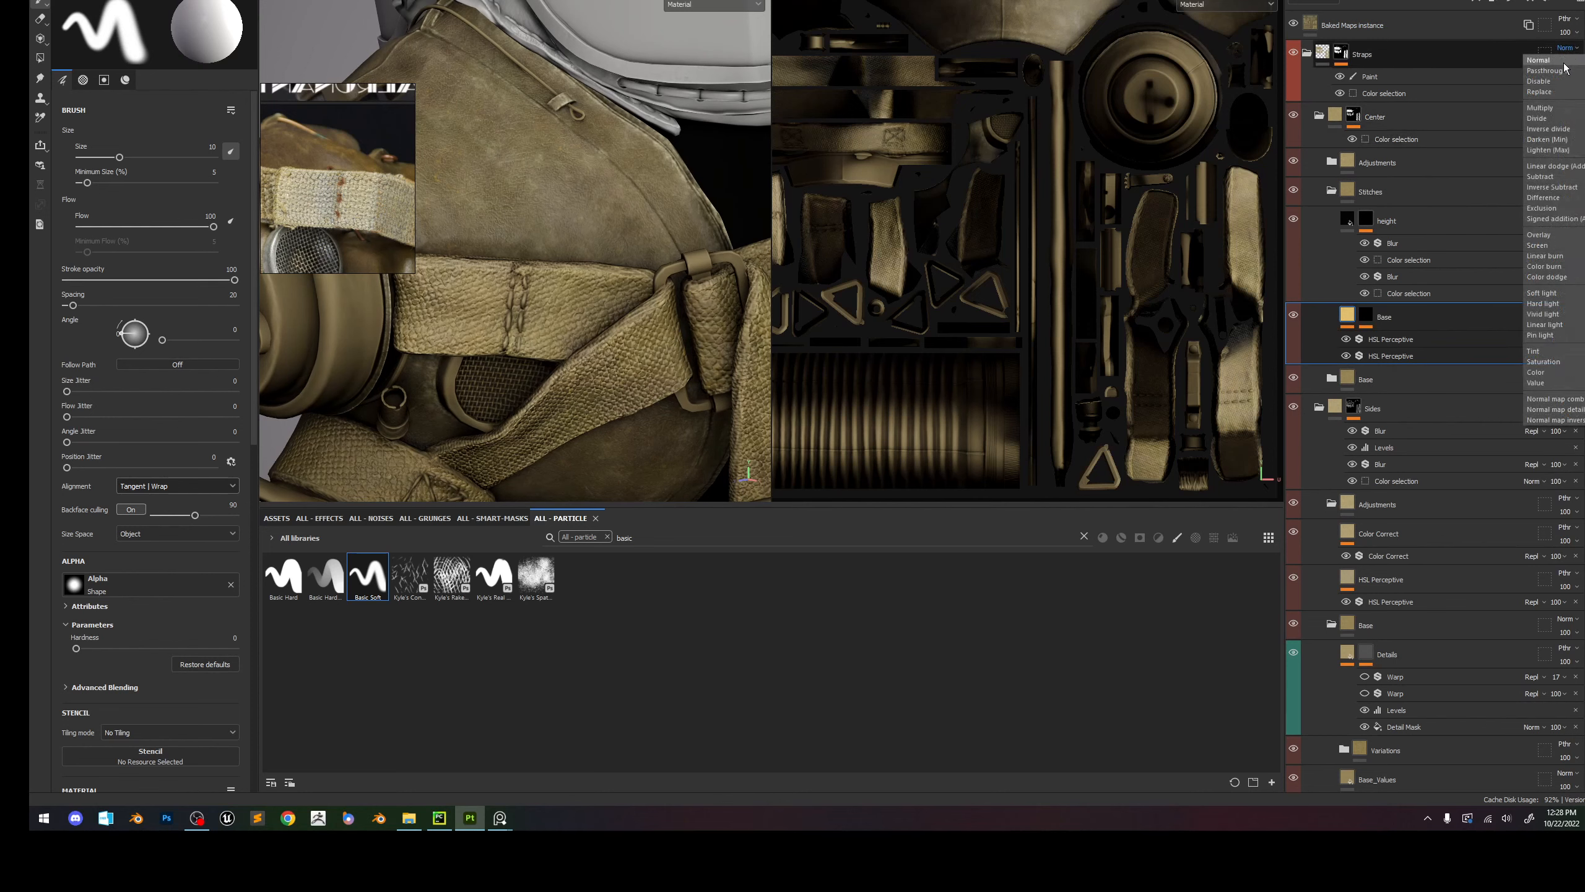
click(1557, 74)
scroll(676, 280, up, 2)
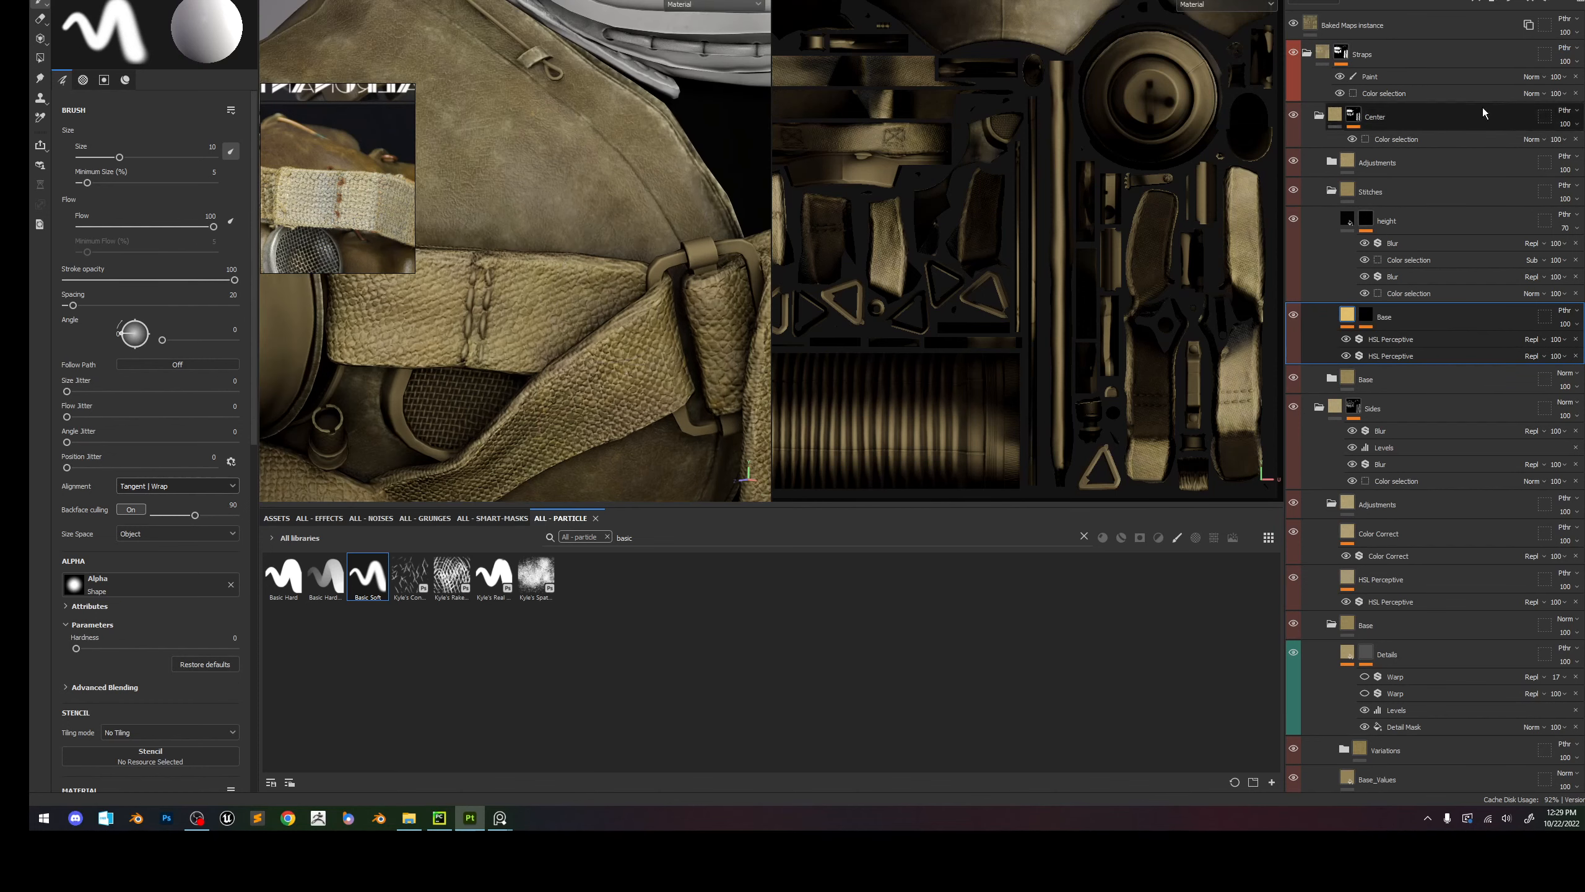
key(ctrl+z)
key(ctrl+z)
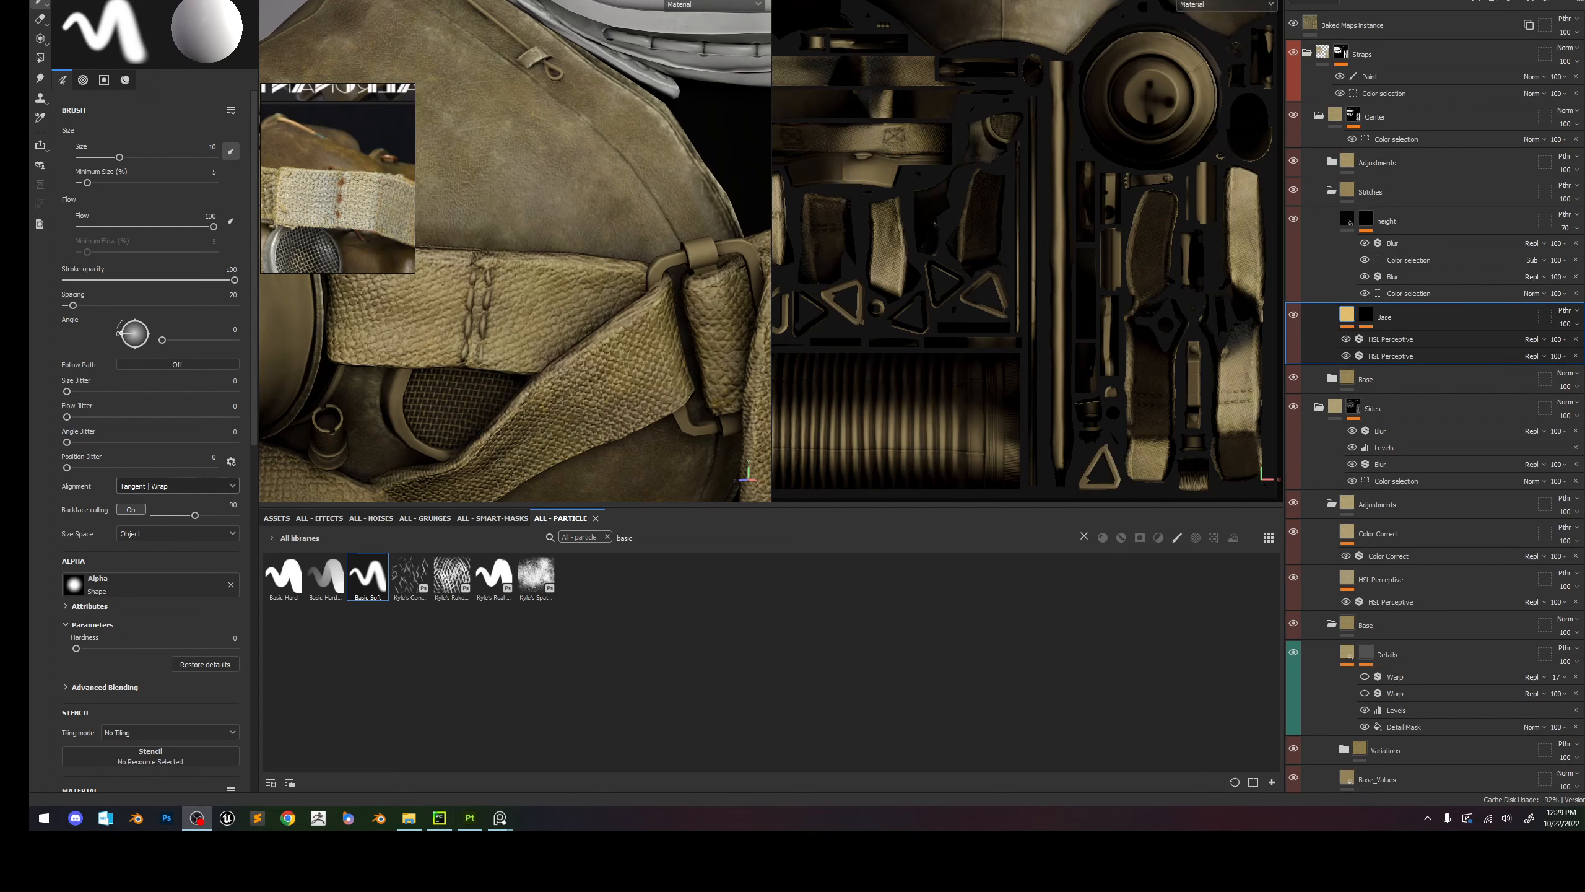
Move the stitch Base layer above the Straps folder and make its mask's color selection use only the yellow stitch color.
click(1467, 353)
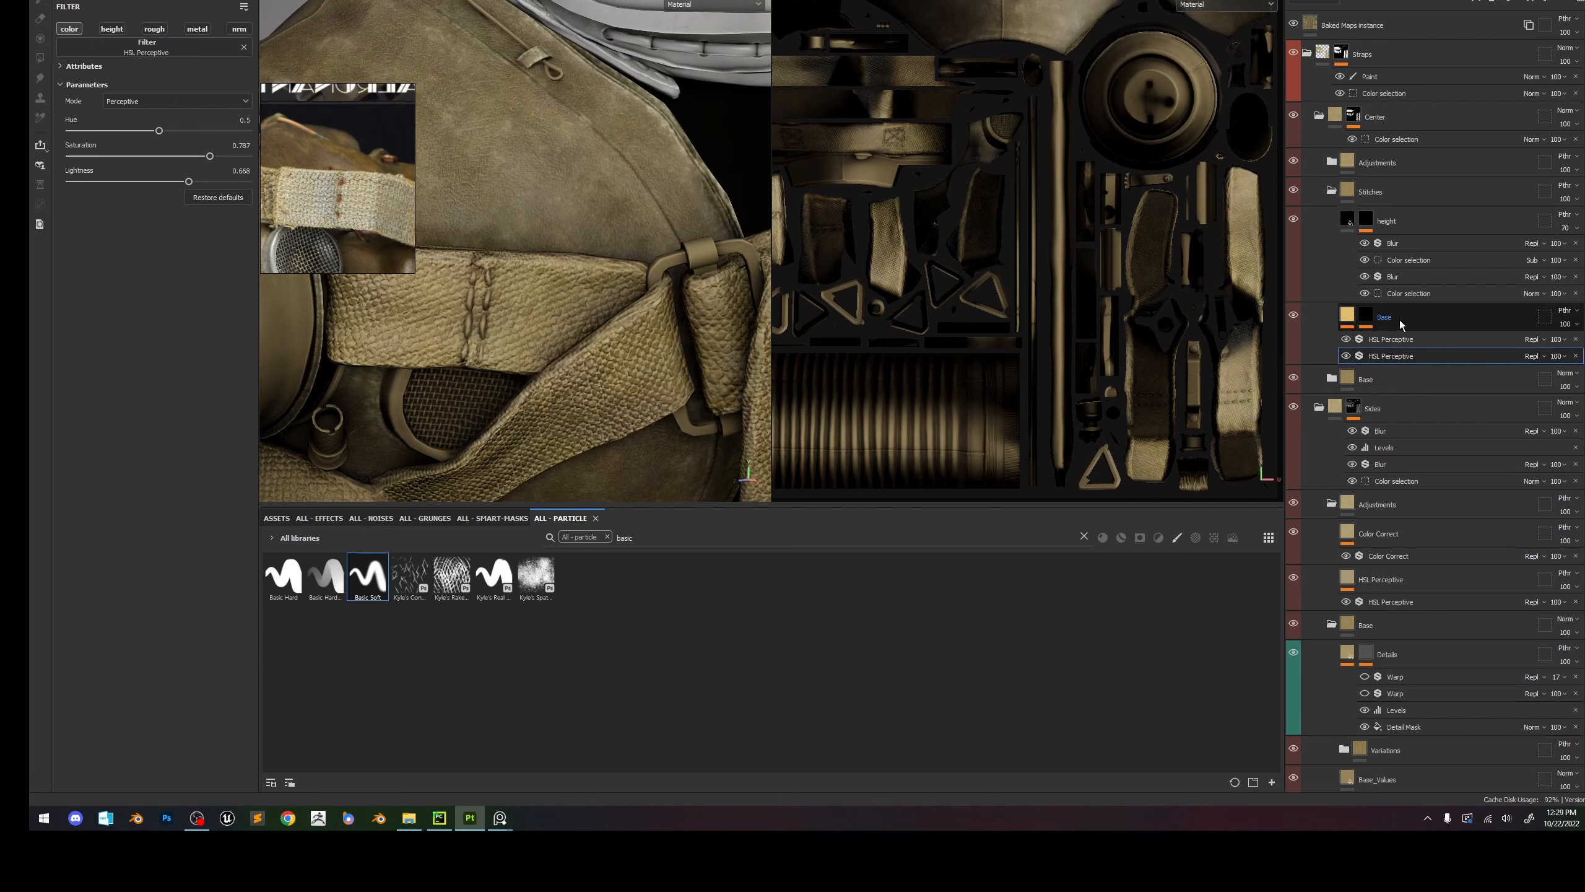
drag(1400, 320, 1406, 46)
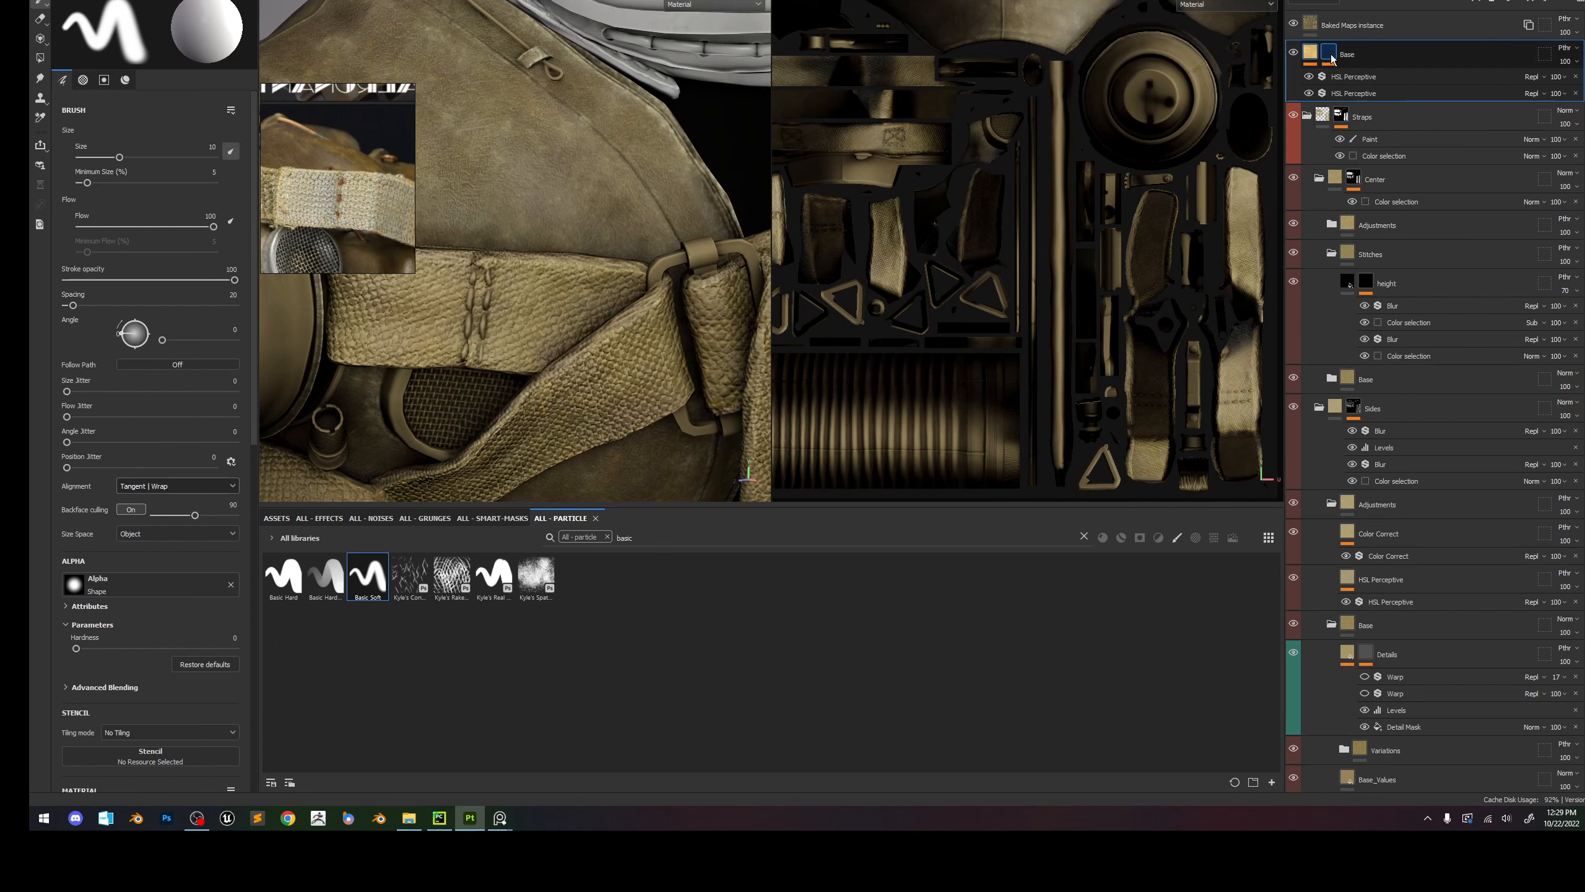
click(1329, 54)
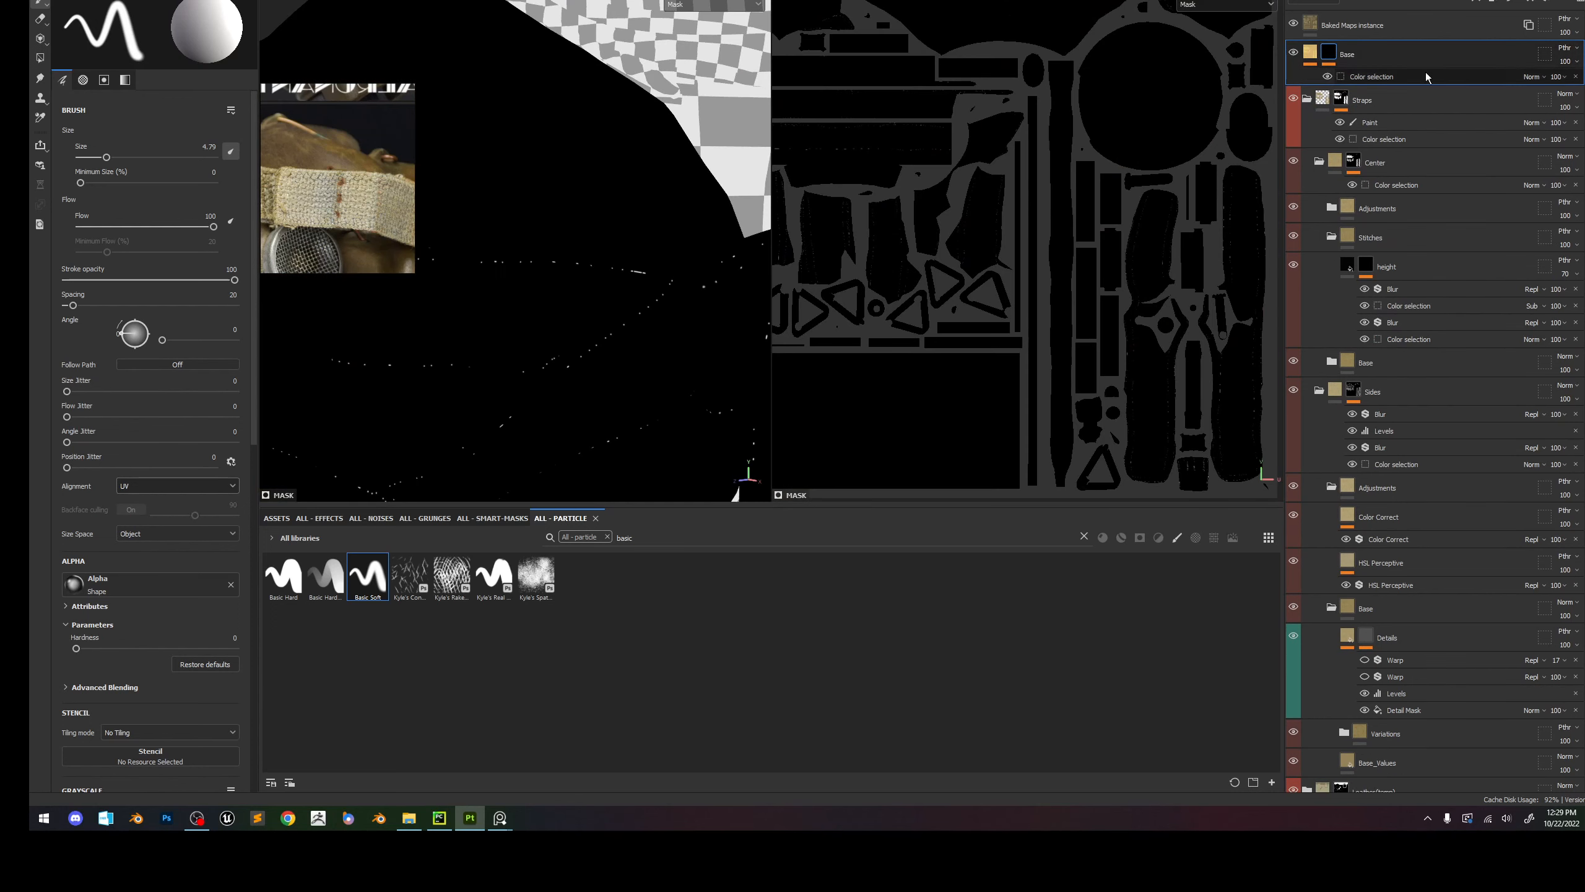
click(1442, 77)
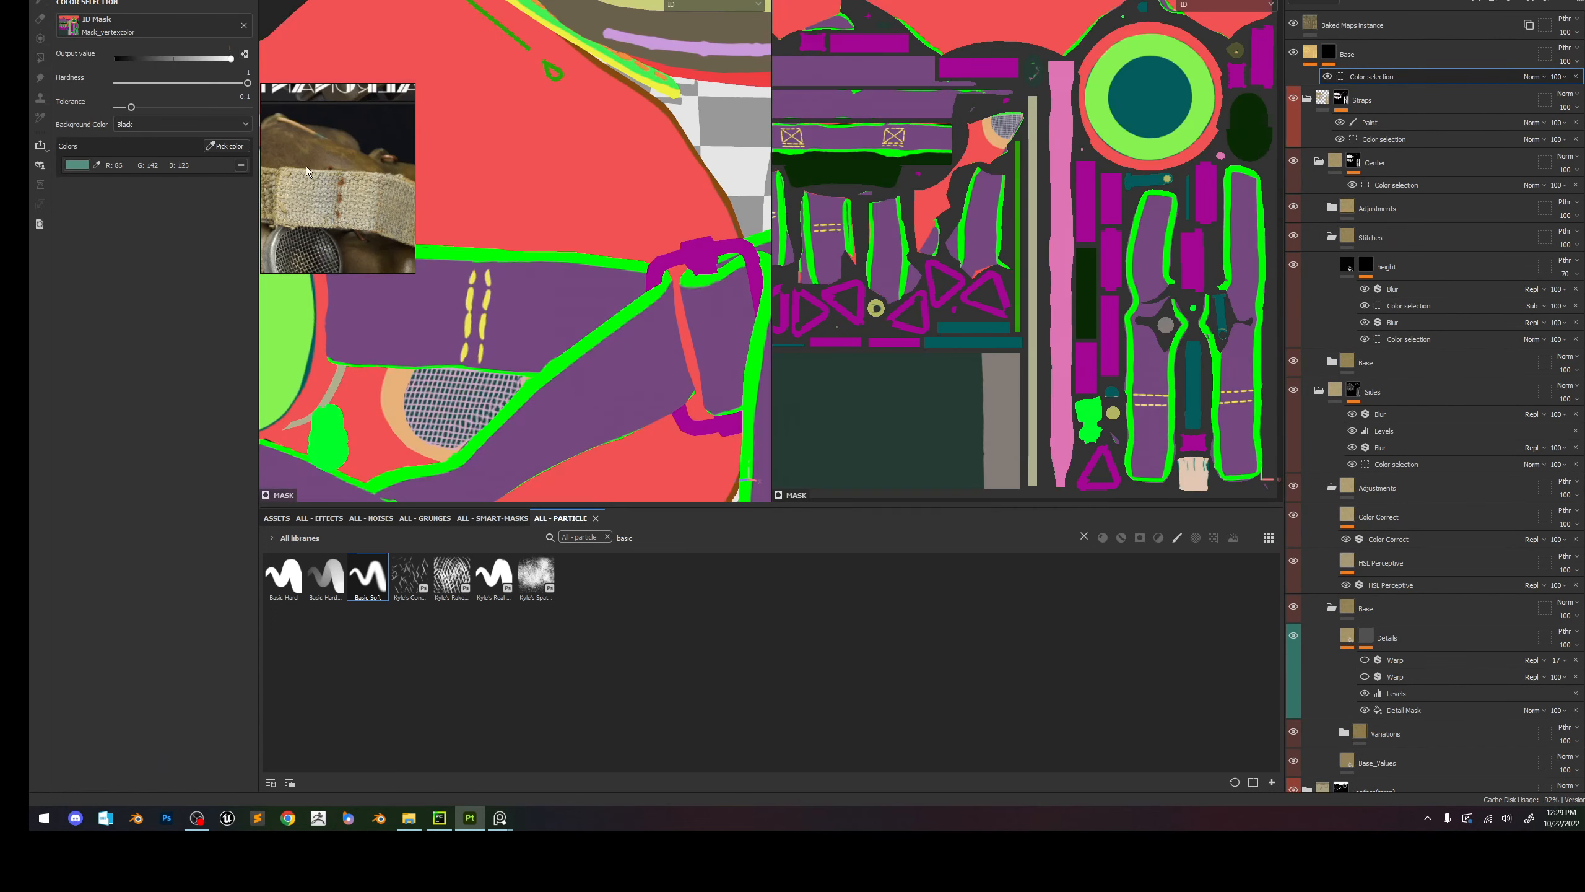
click(490, 305)
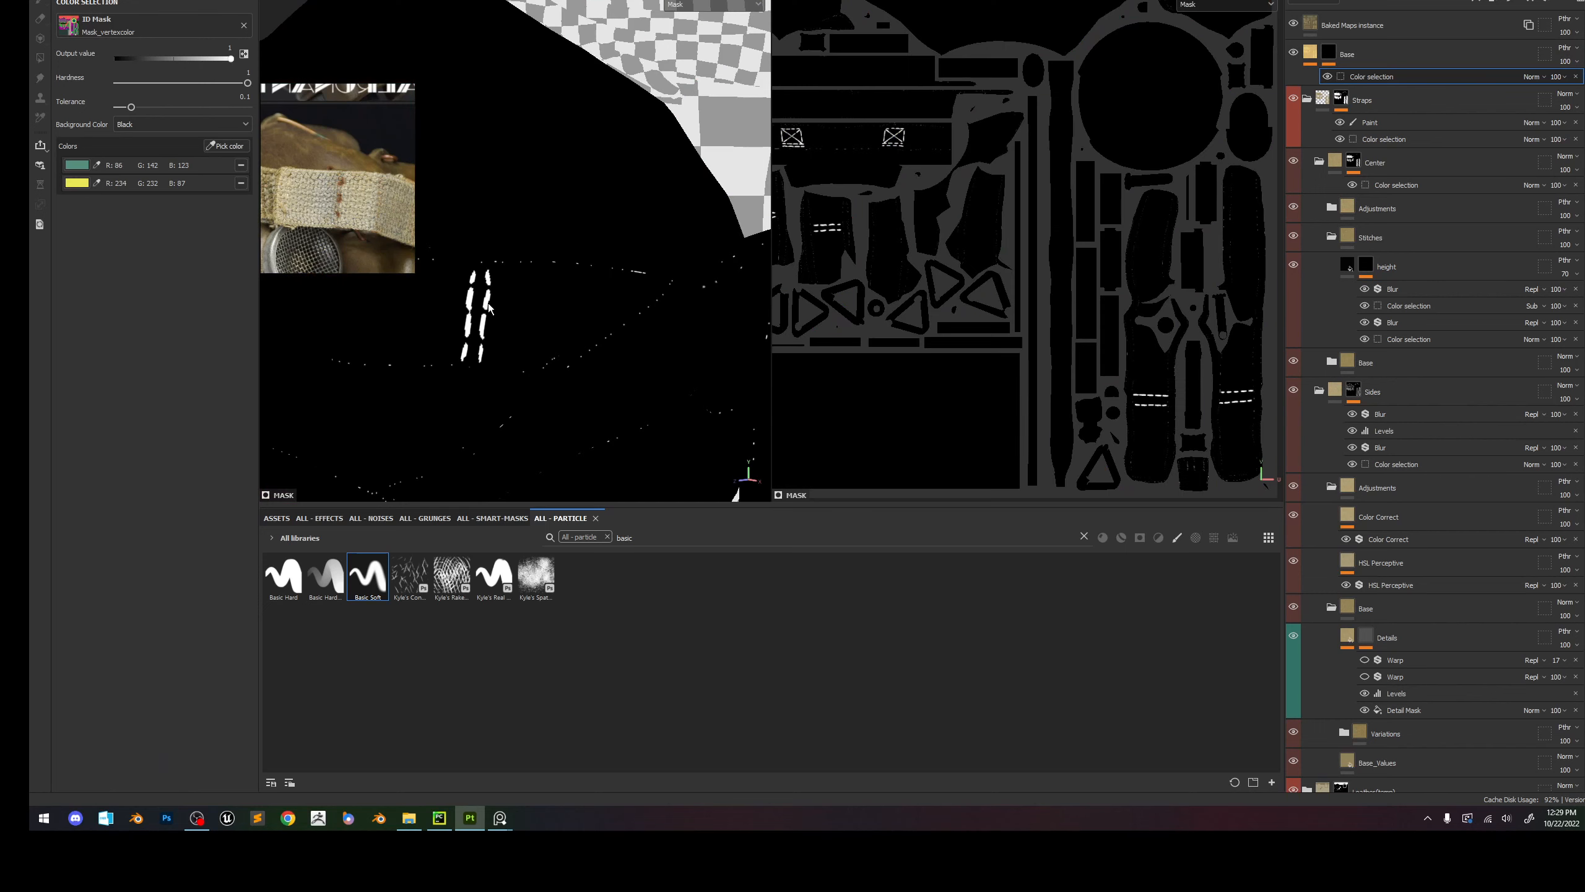
click(241, 166)
key(m)
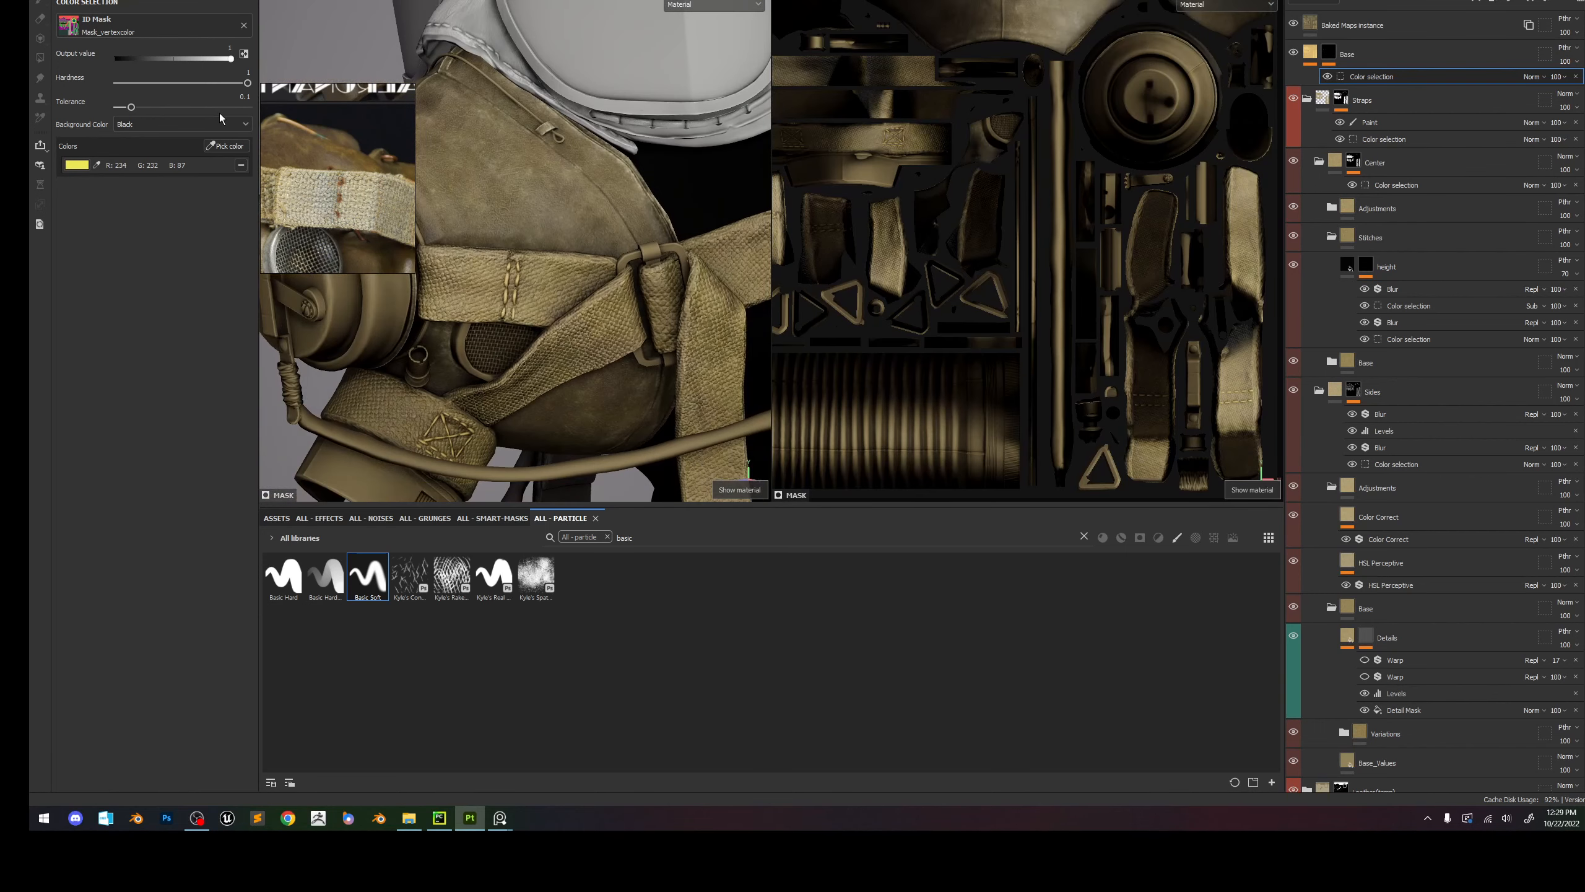
Darken the stitches with the Base layer's lower HSL Perceptive filter, setting saturation to about 0.77 and lightness to about 0.27.
click(1309, 55)
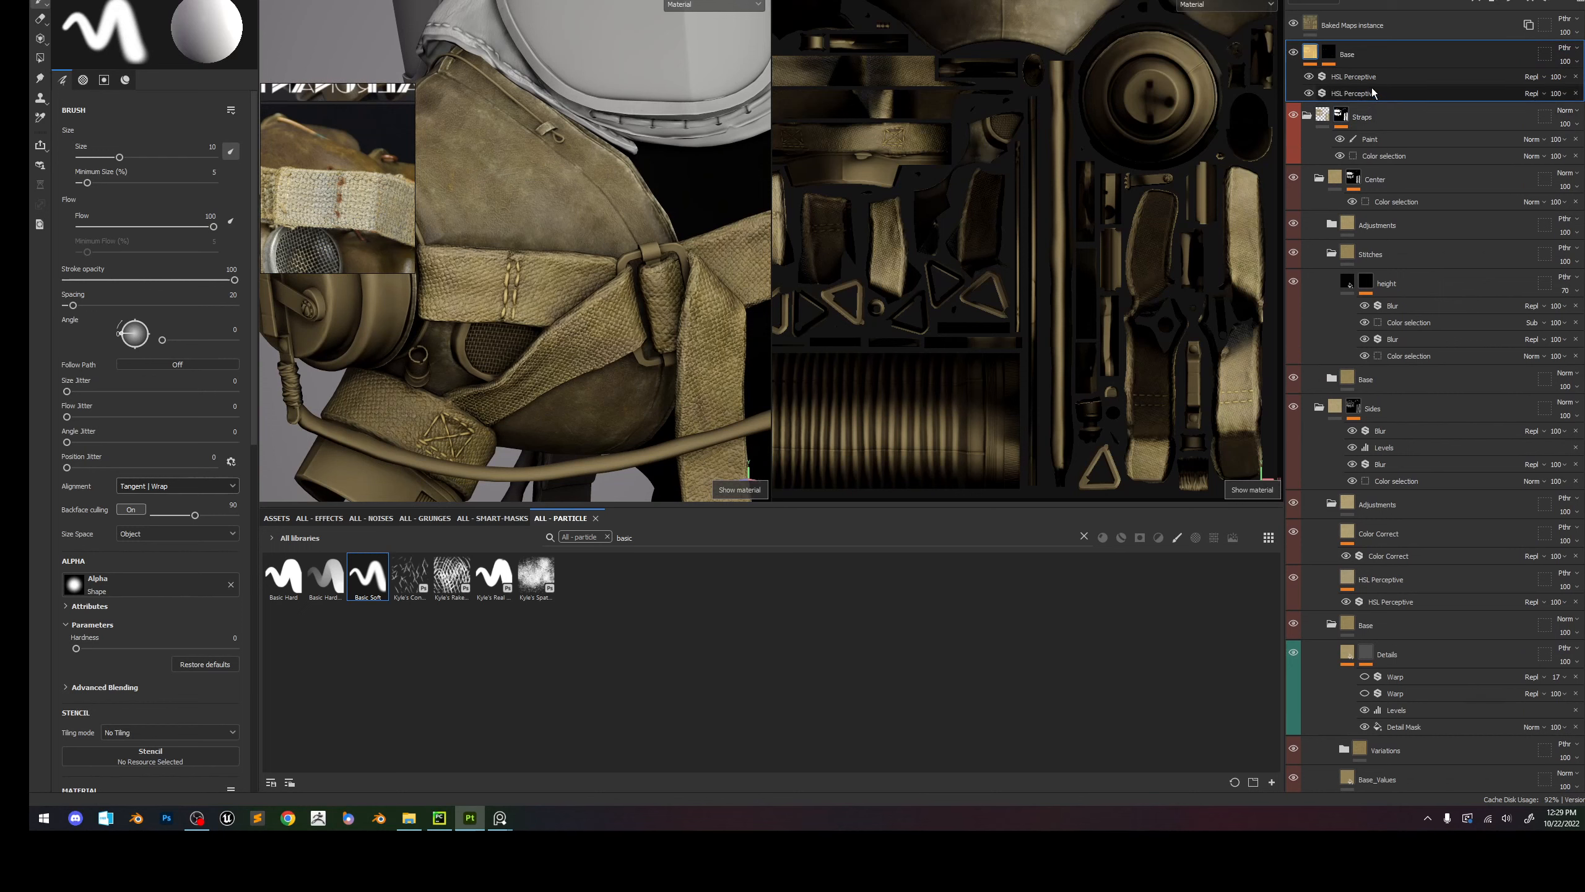
click(1354, 93)
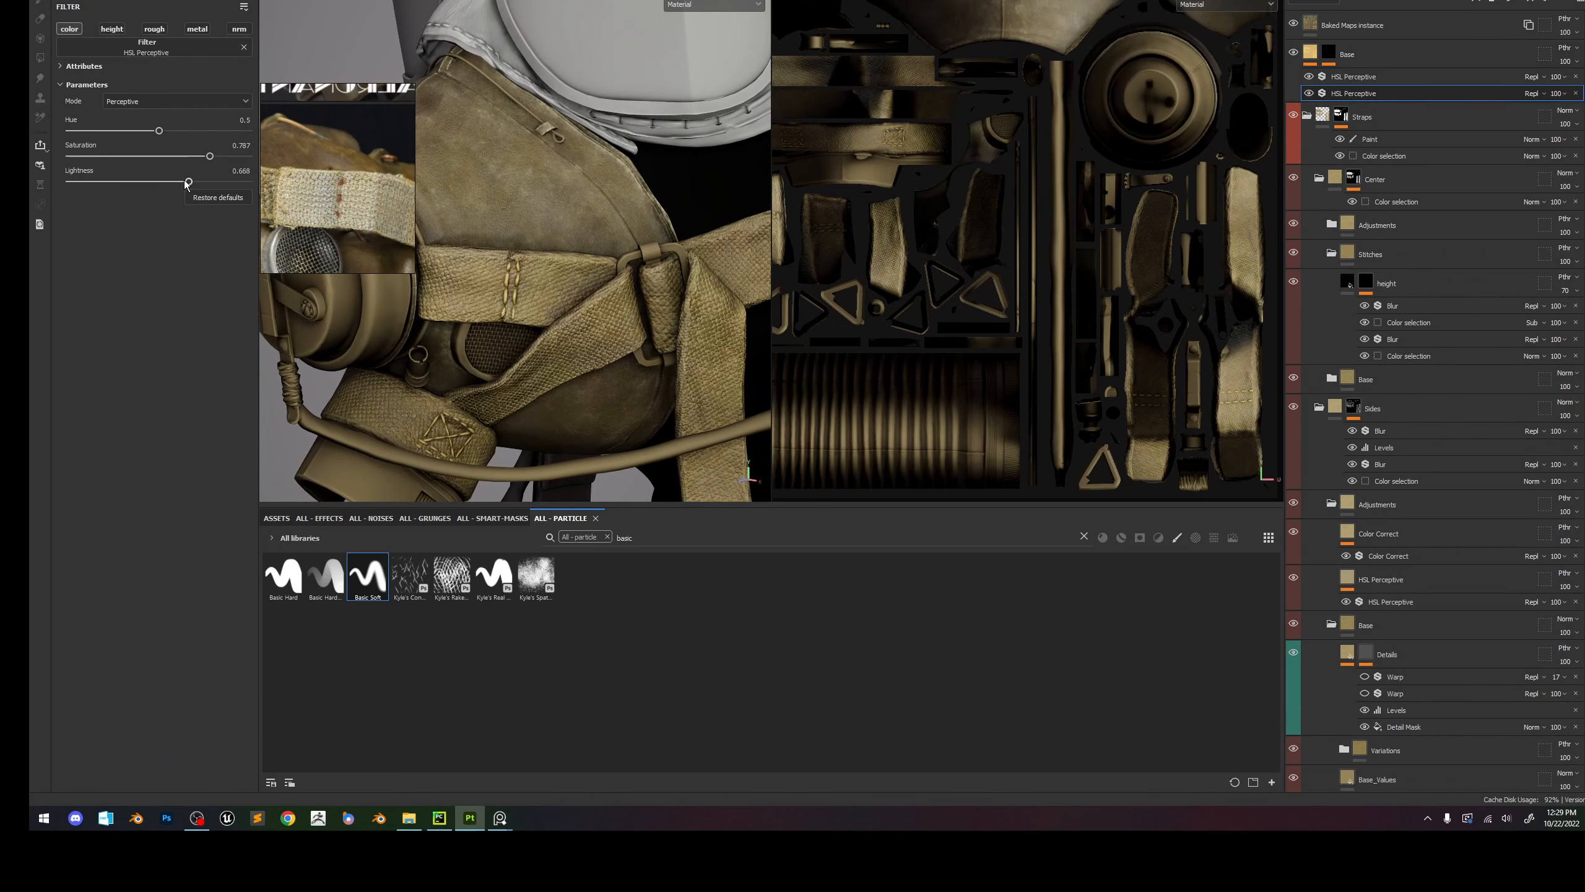
drag(186, 181, 155, 184)
drag(148, 185, 118, 195)
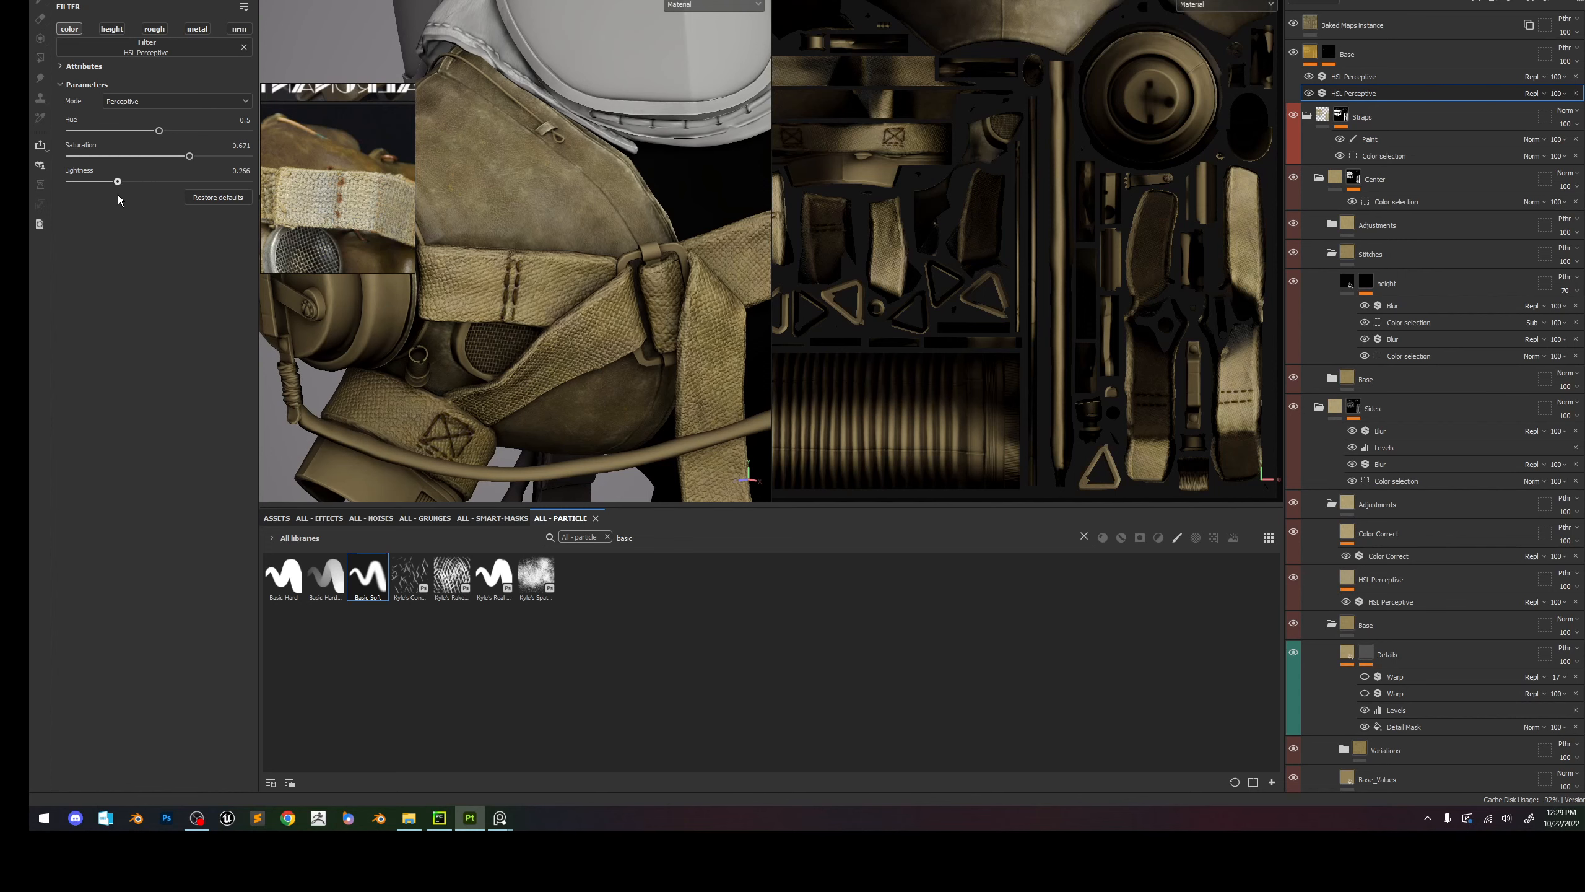
scroll(586, 228, down, 5)
scroll(584, 237, down, 3)
scroll(585, 250, up, 5)
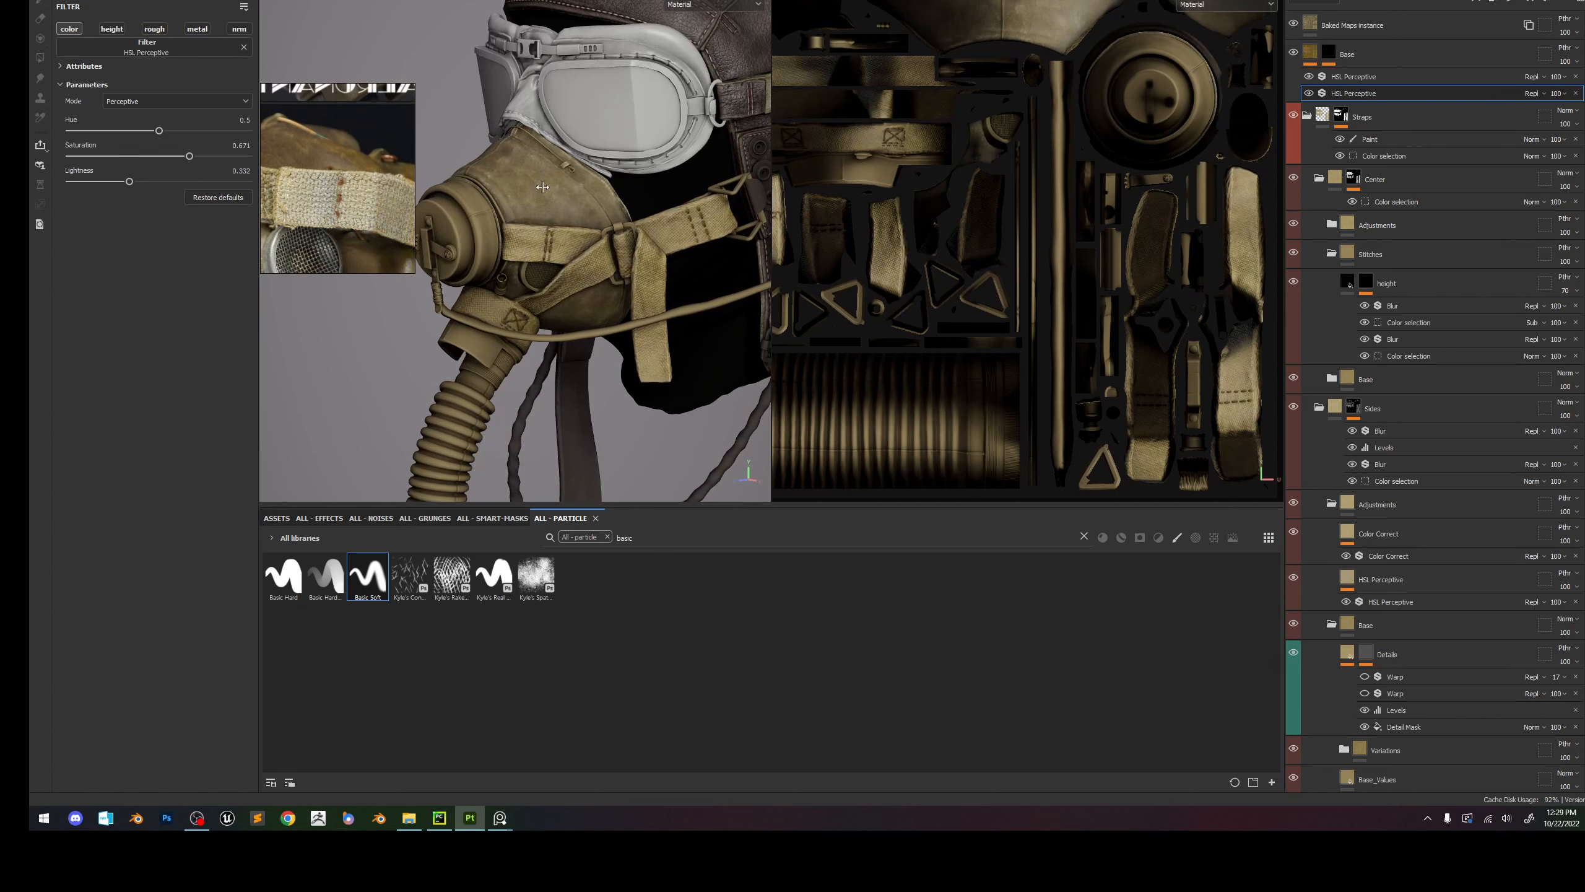
scroll(542, 187, up, 5)
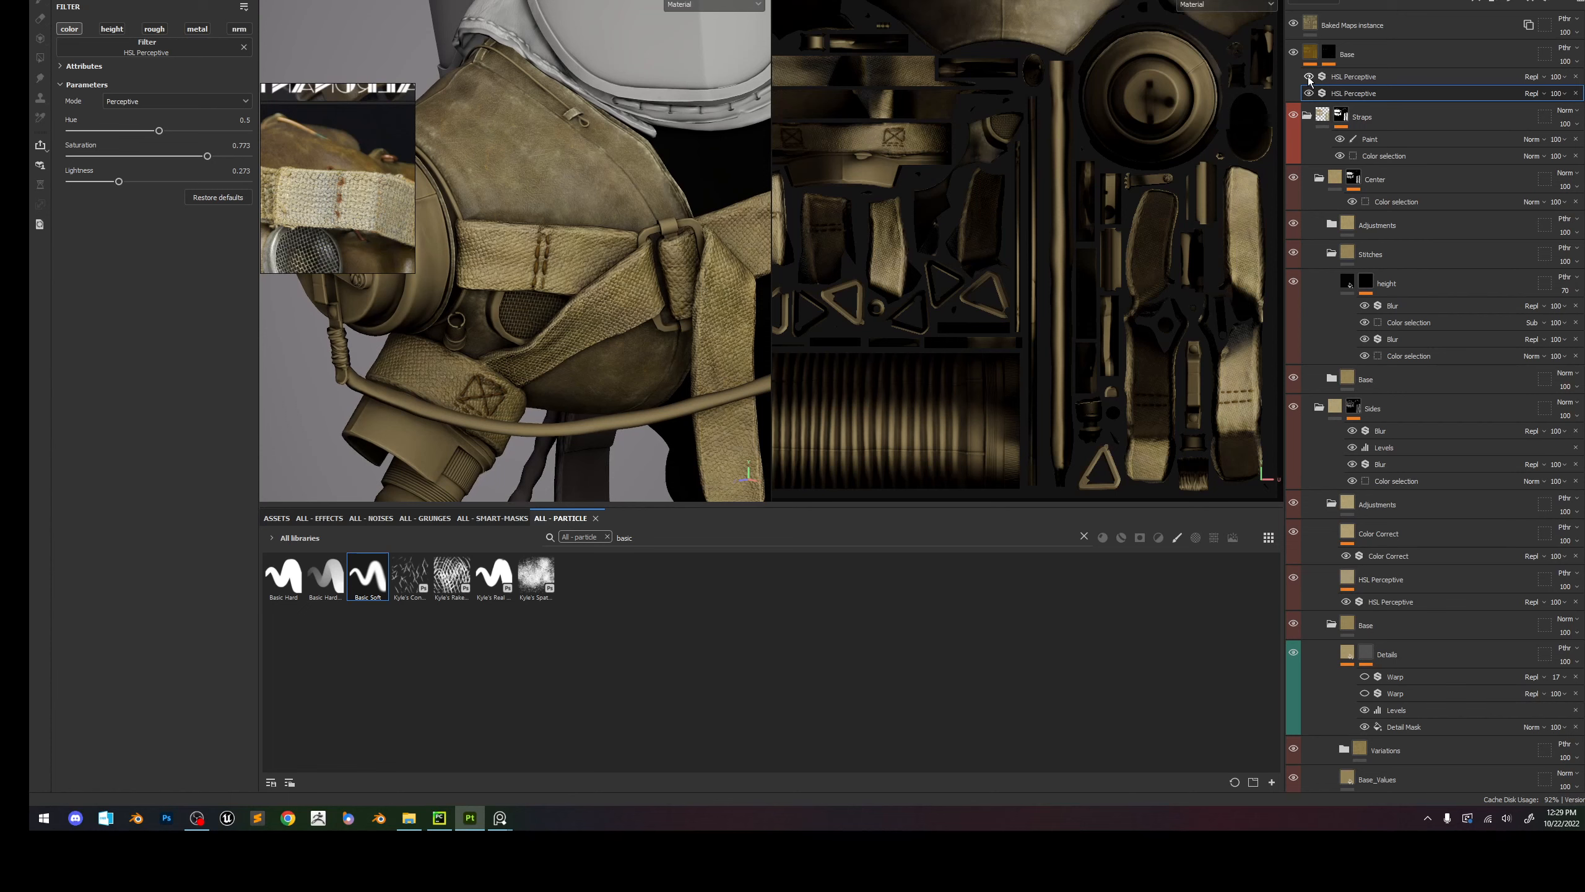
Move the stitch Base layer into the Stitches folder above the height layer, and hide the height layer.
click(1359, 57)
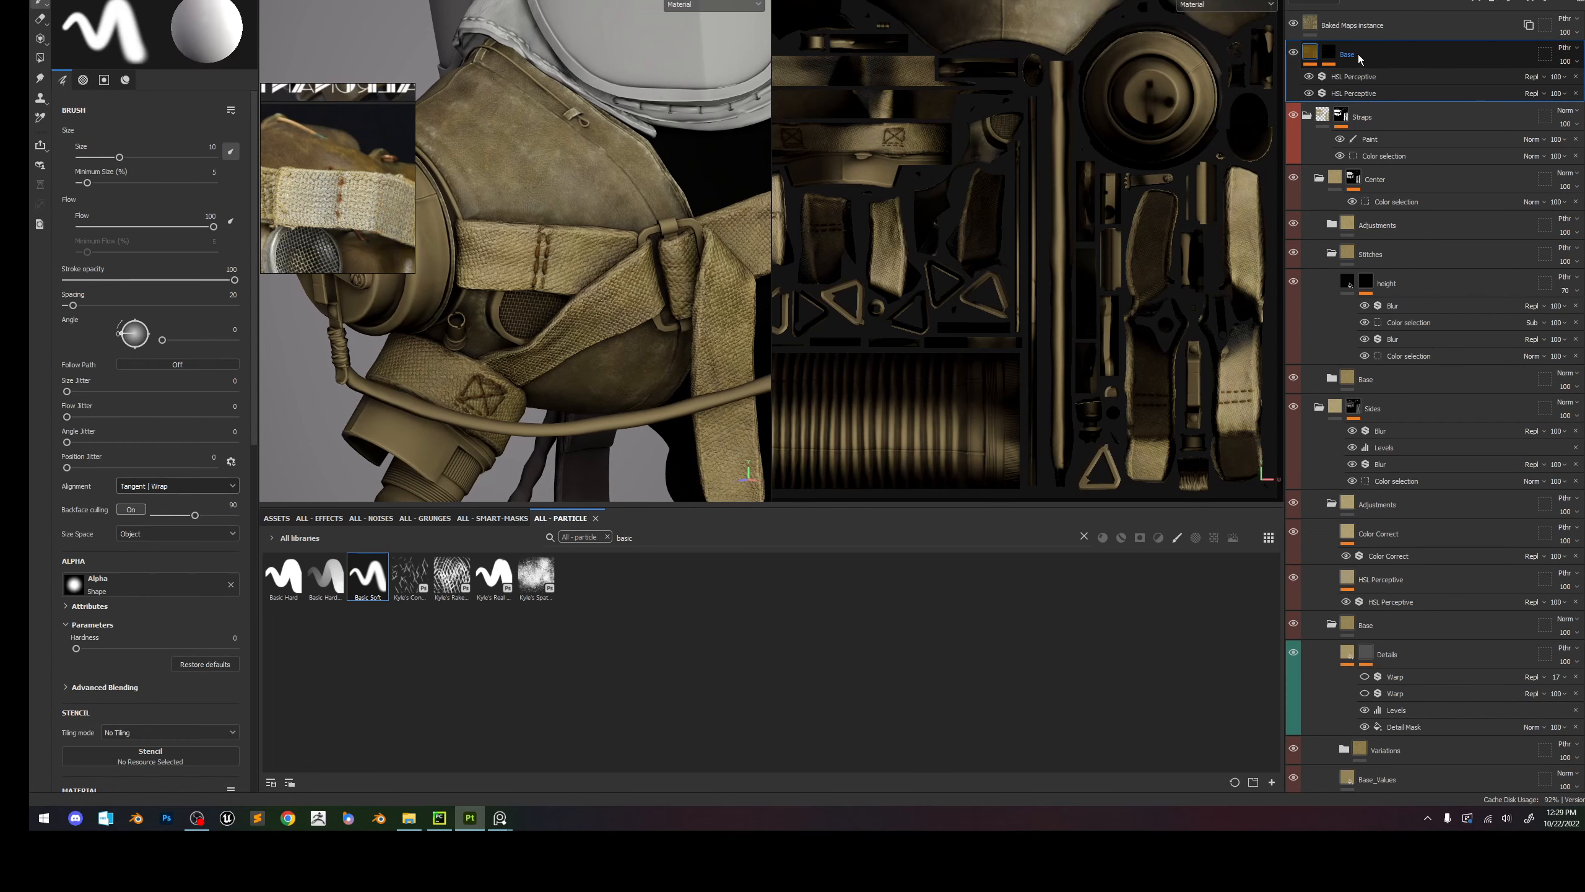
drag(1359, 58, 1422, 279)
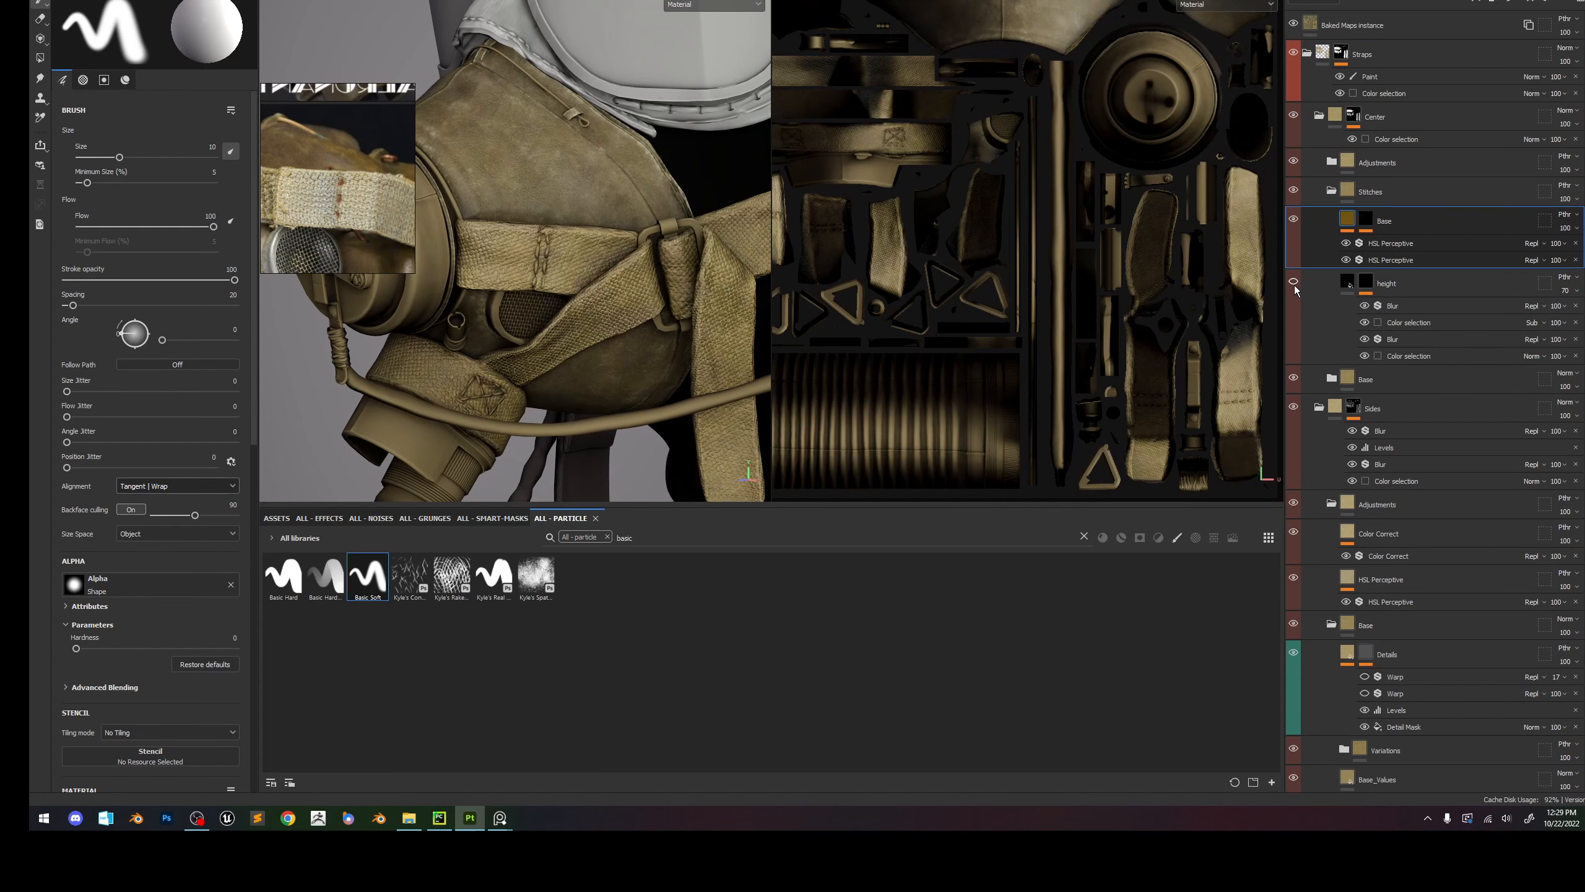
click(1294, 282)
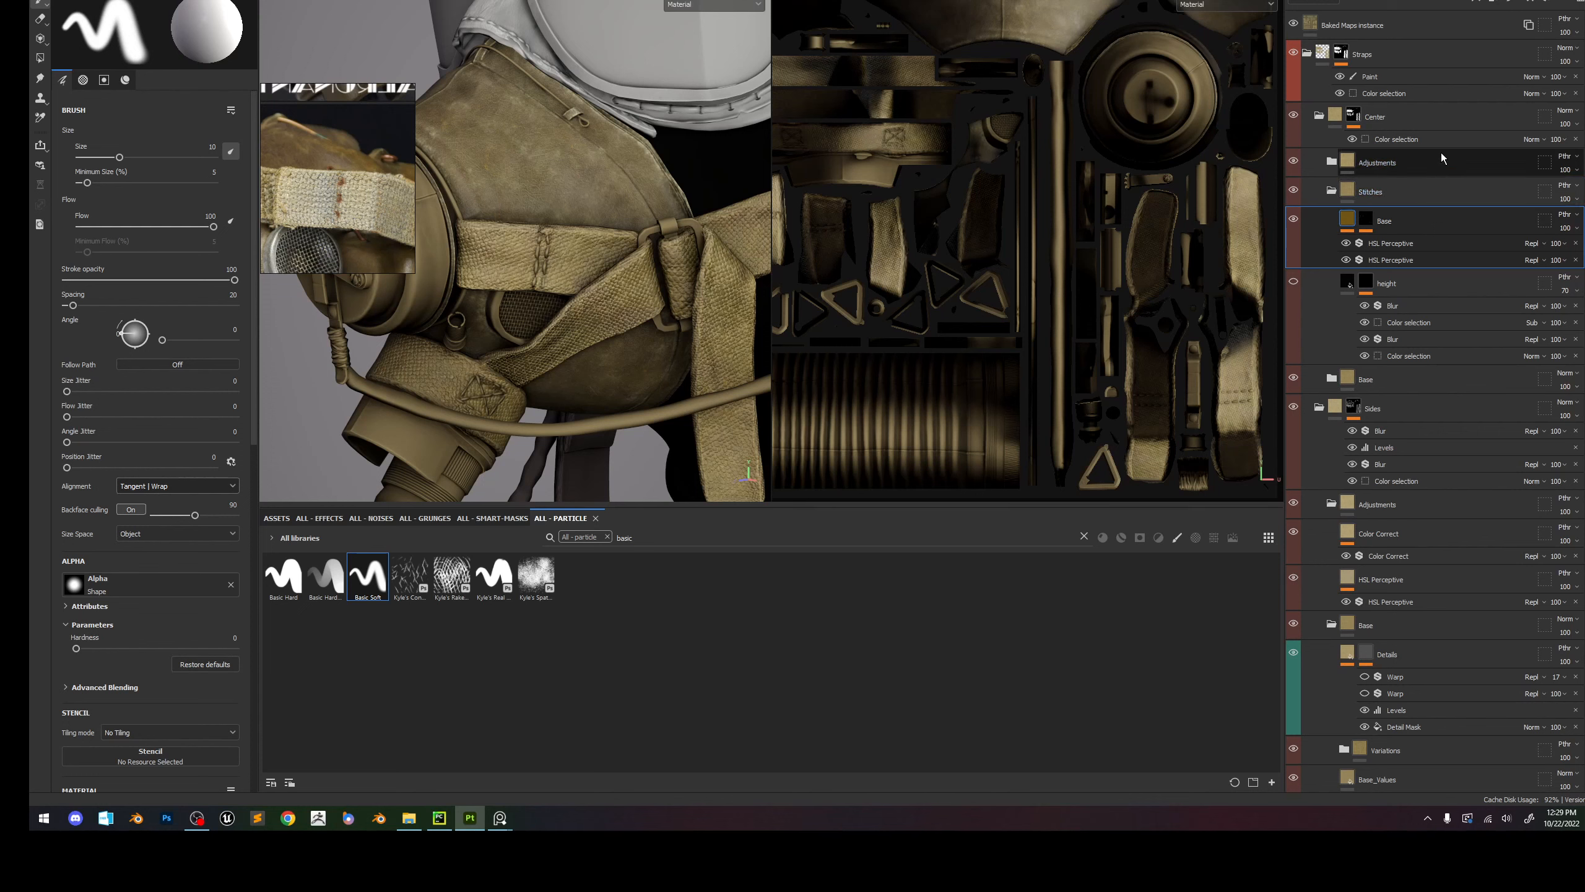
Try Passthrough blending on the Center and Straps folders with the height layer hidden, and return both to Normal.
click(1566, 110)
click(1560, 133)
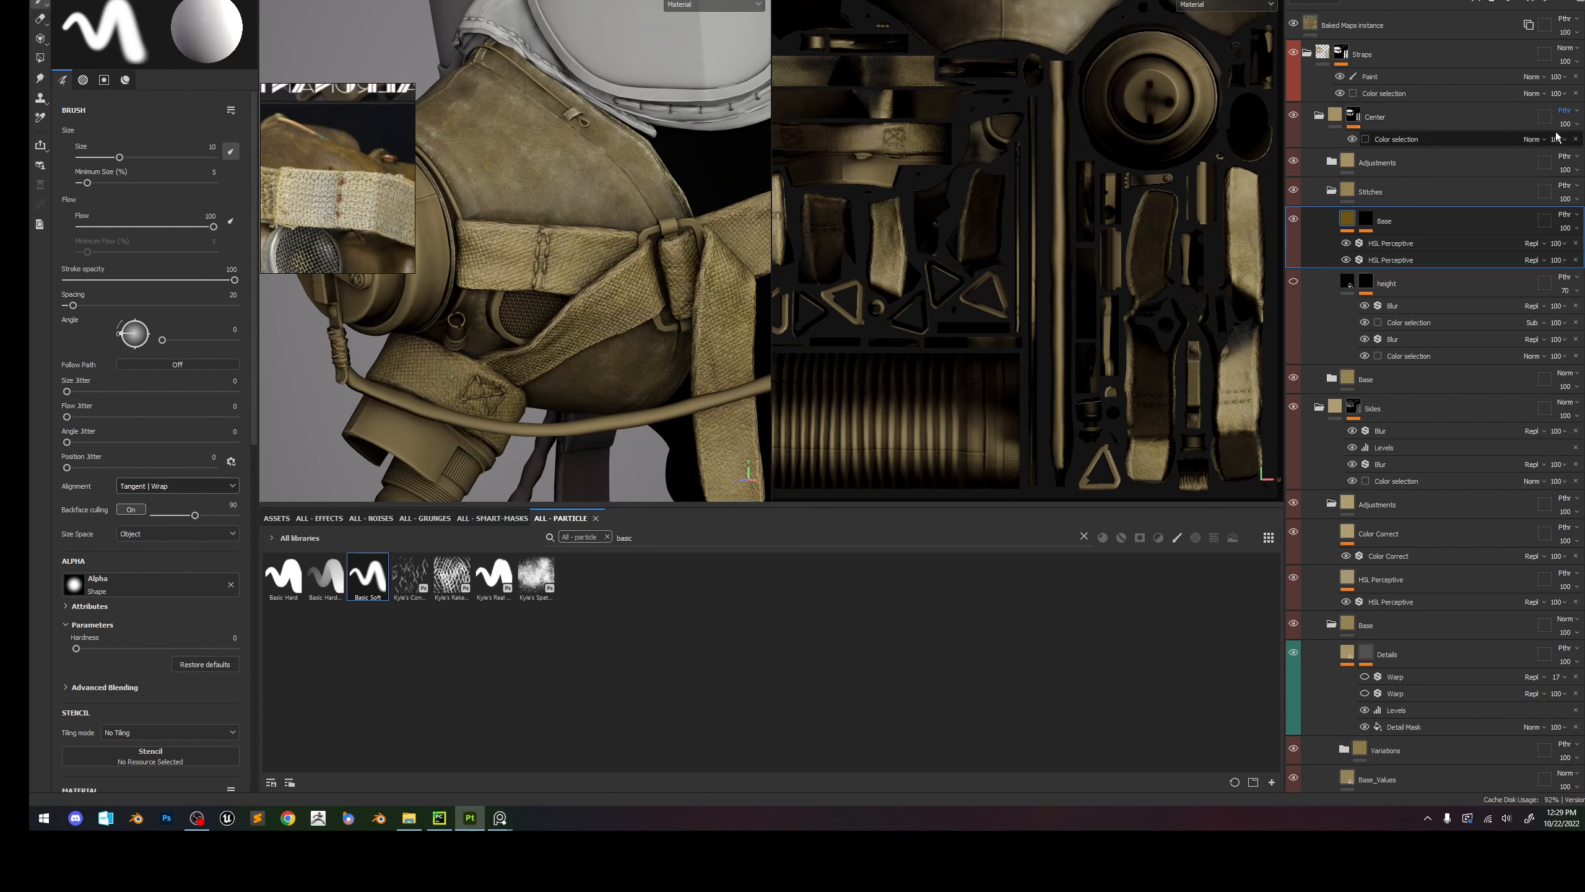
click(1570, 53)
click(1560, 70)
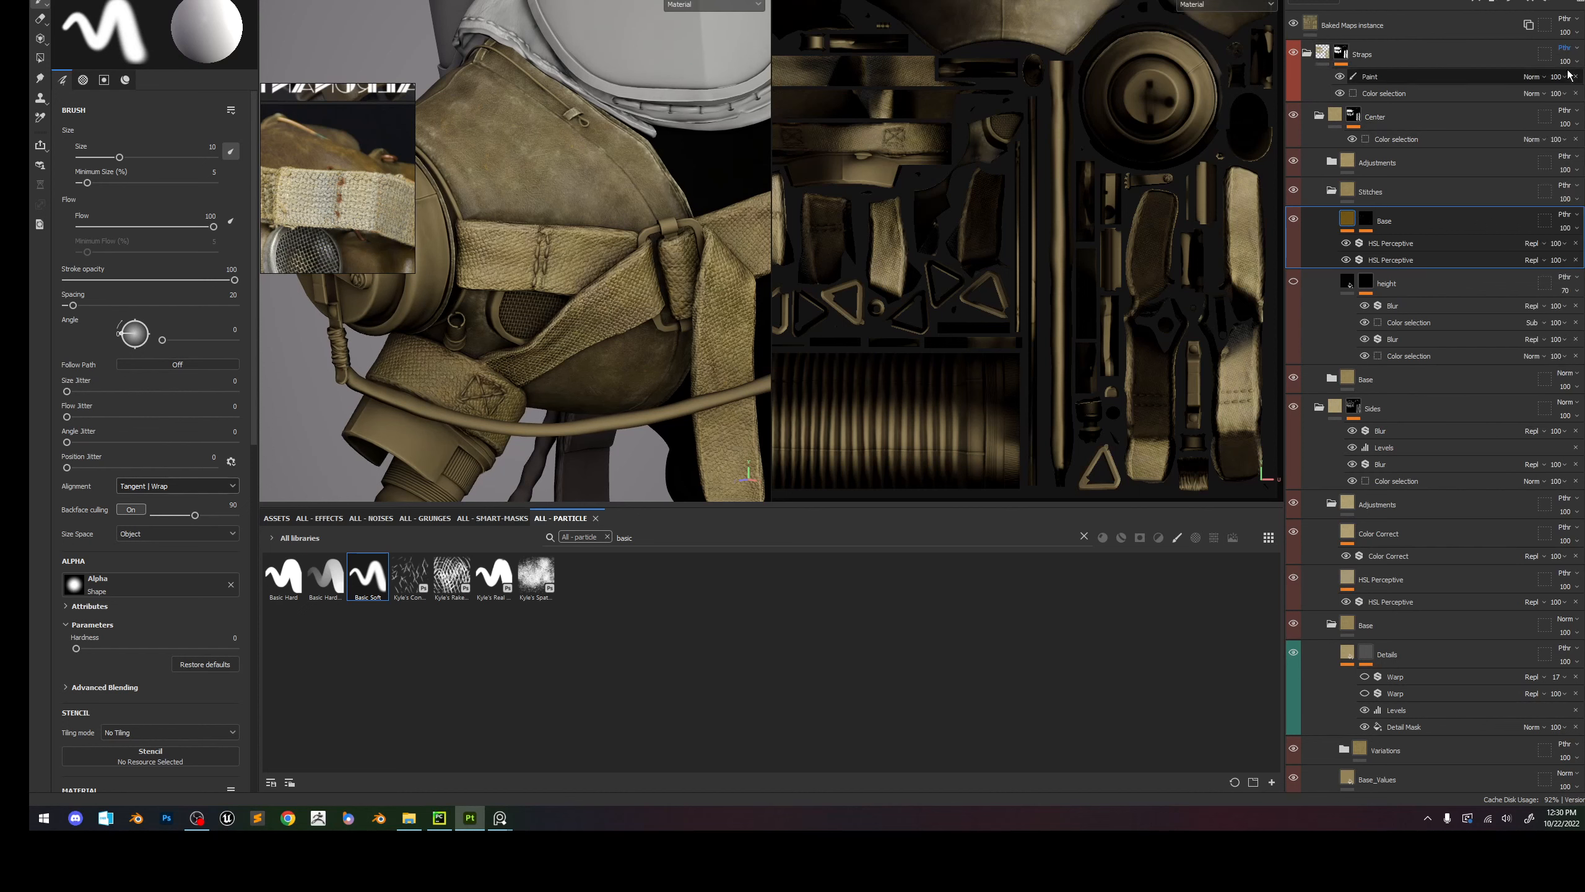
click(1569, 55)
click(1569, 60)
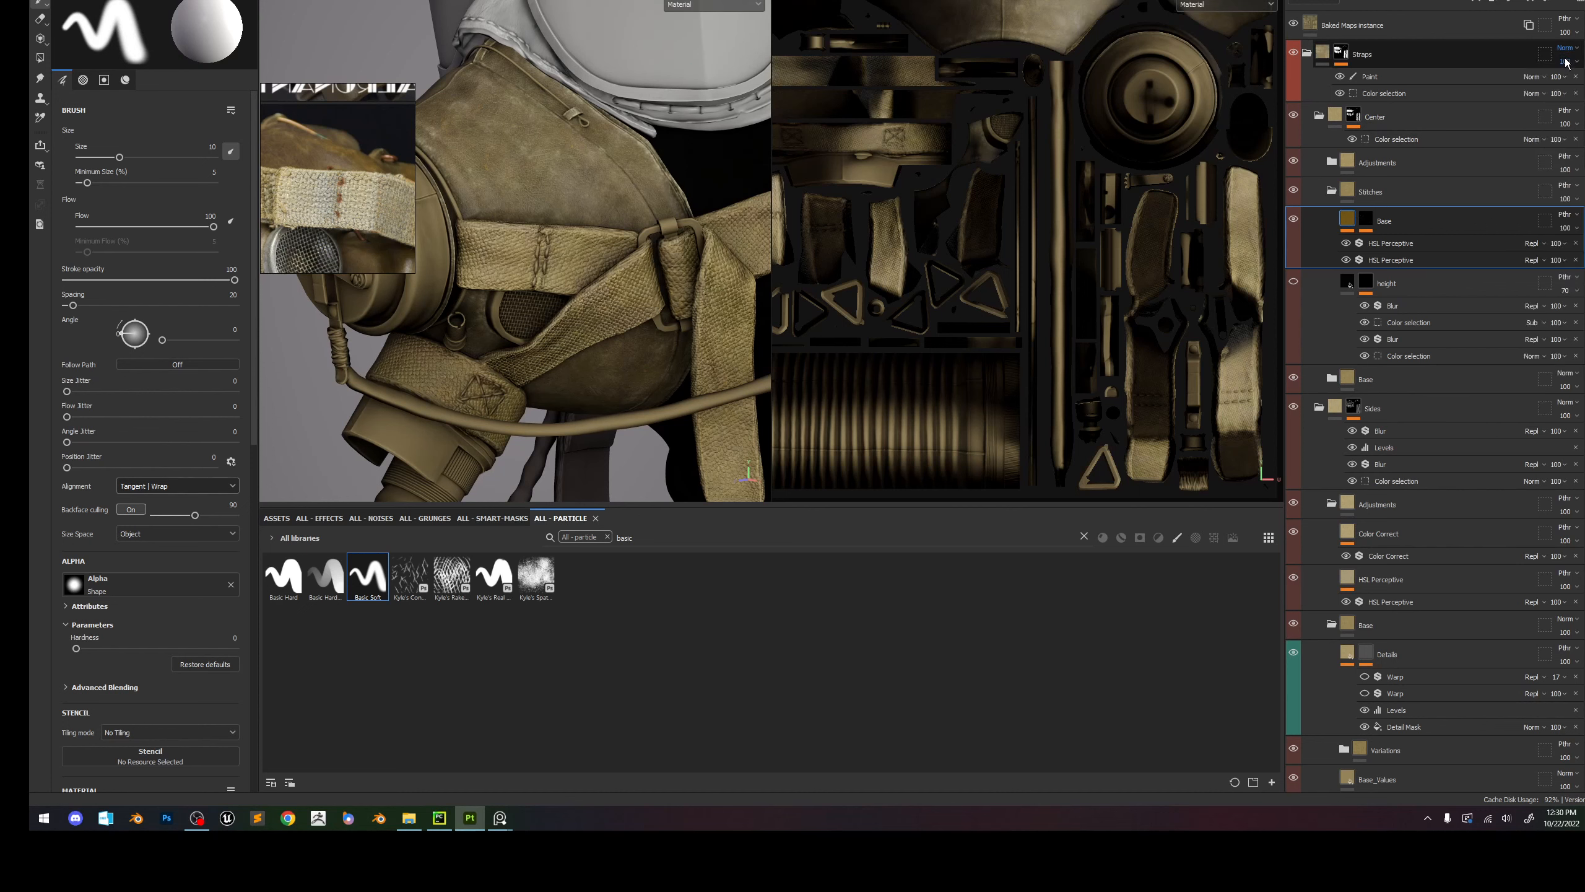
click(1566, 110)
click(1565, 123)
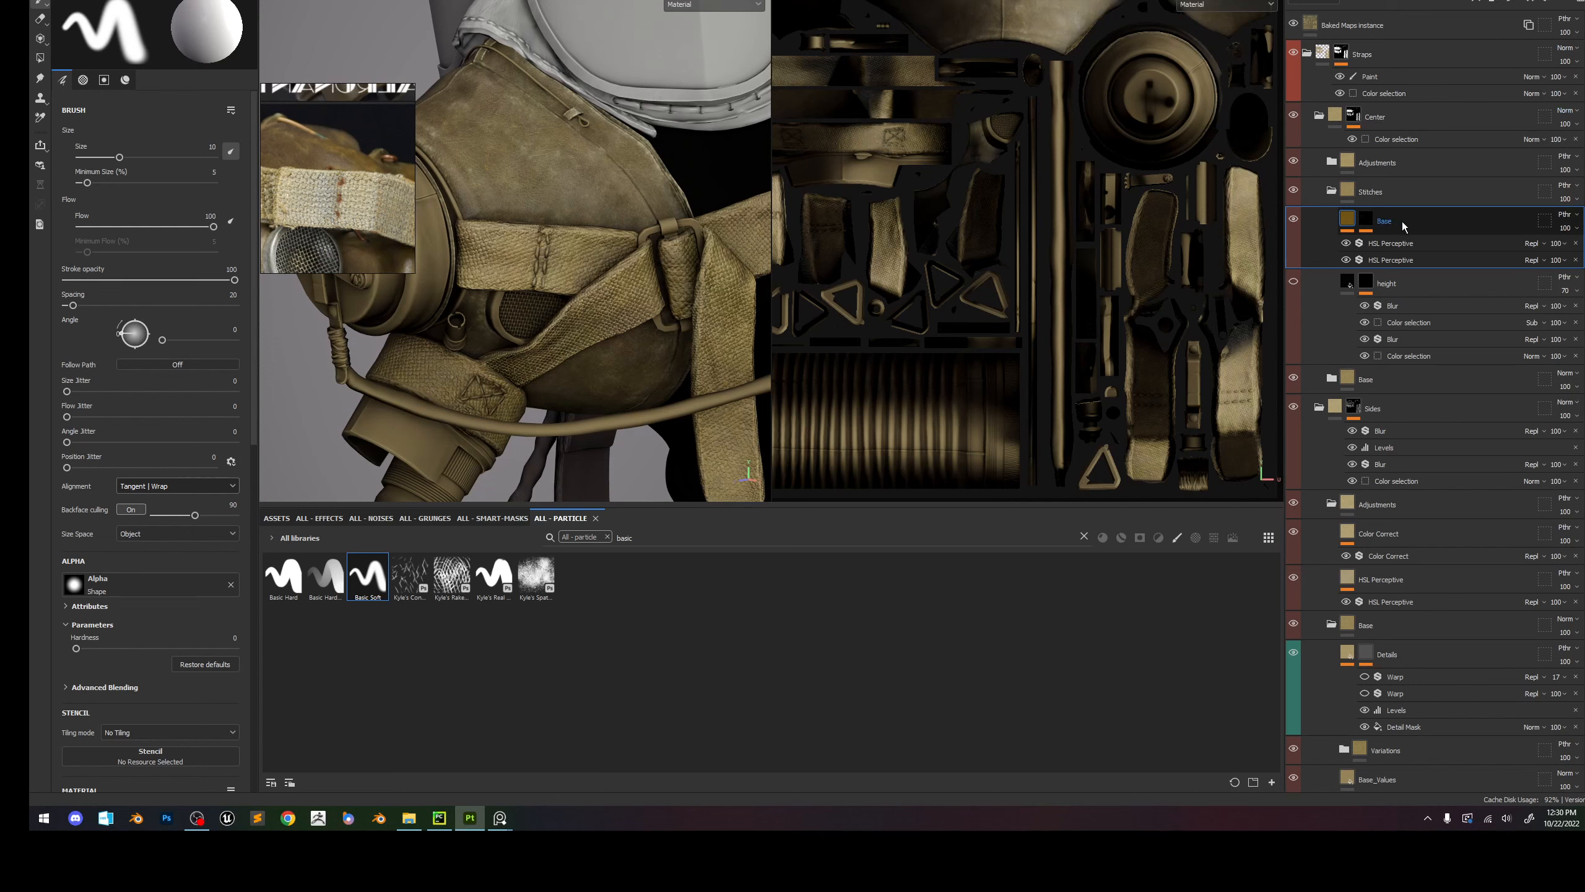
Move the stitch Base layer back above the Straps folder and rename it "stitches".
drag(1402, 221, 1405, 47)
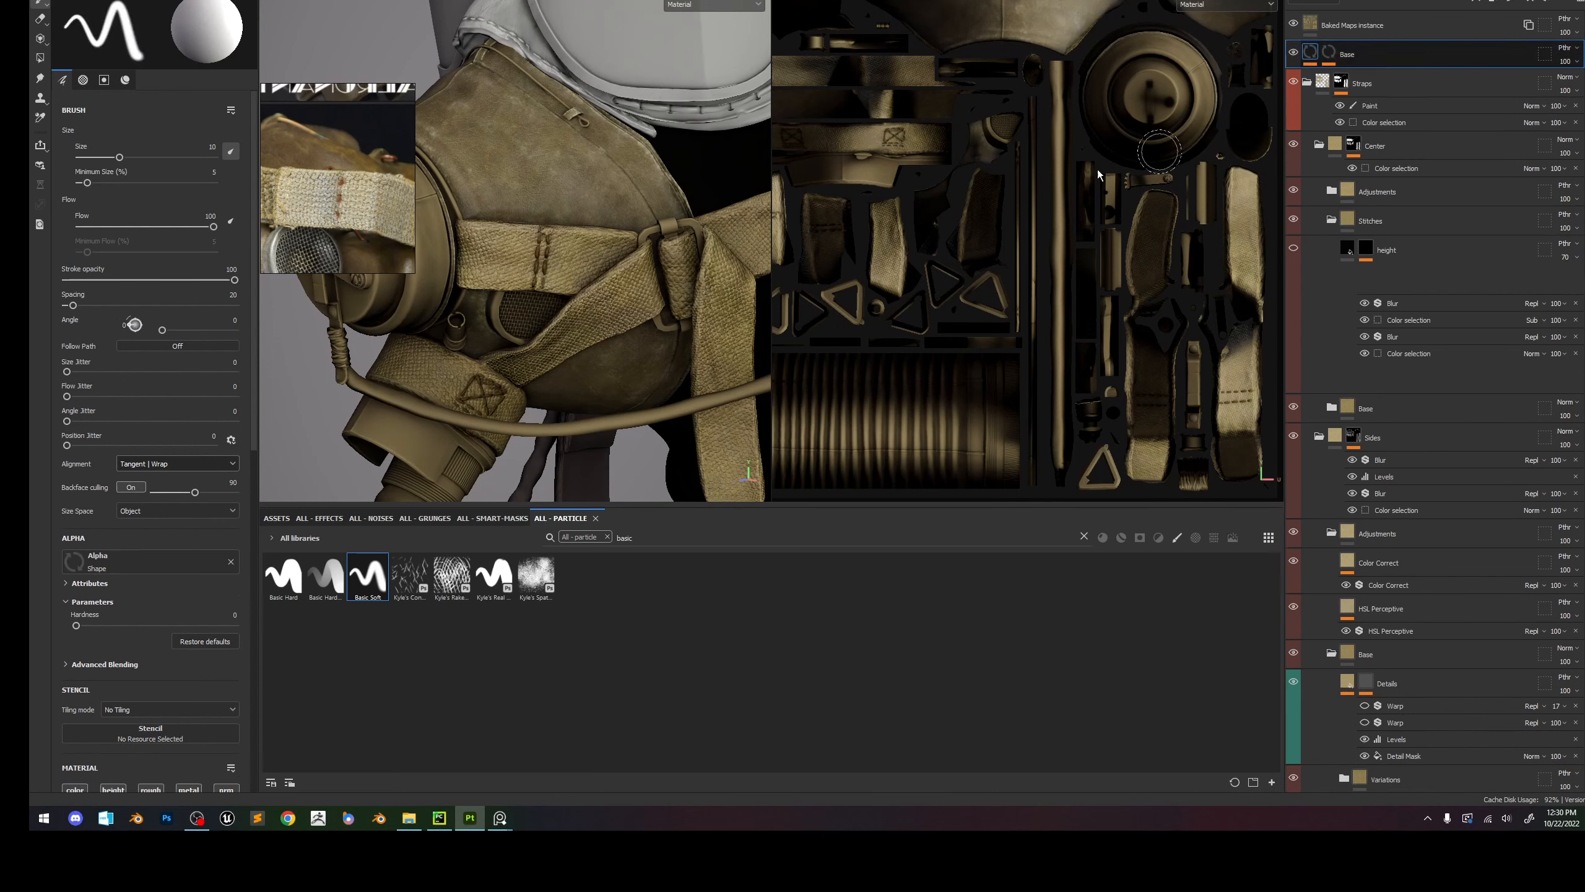
double_click(1348, 55)
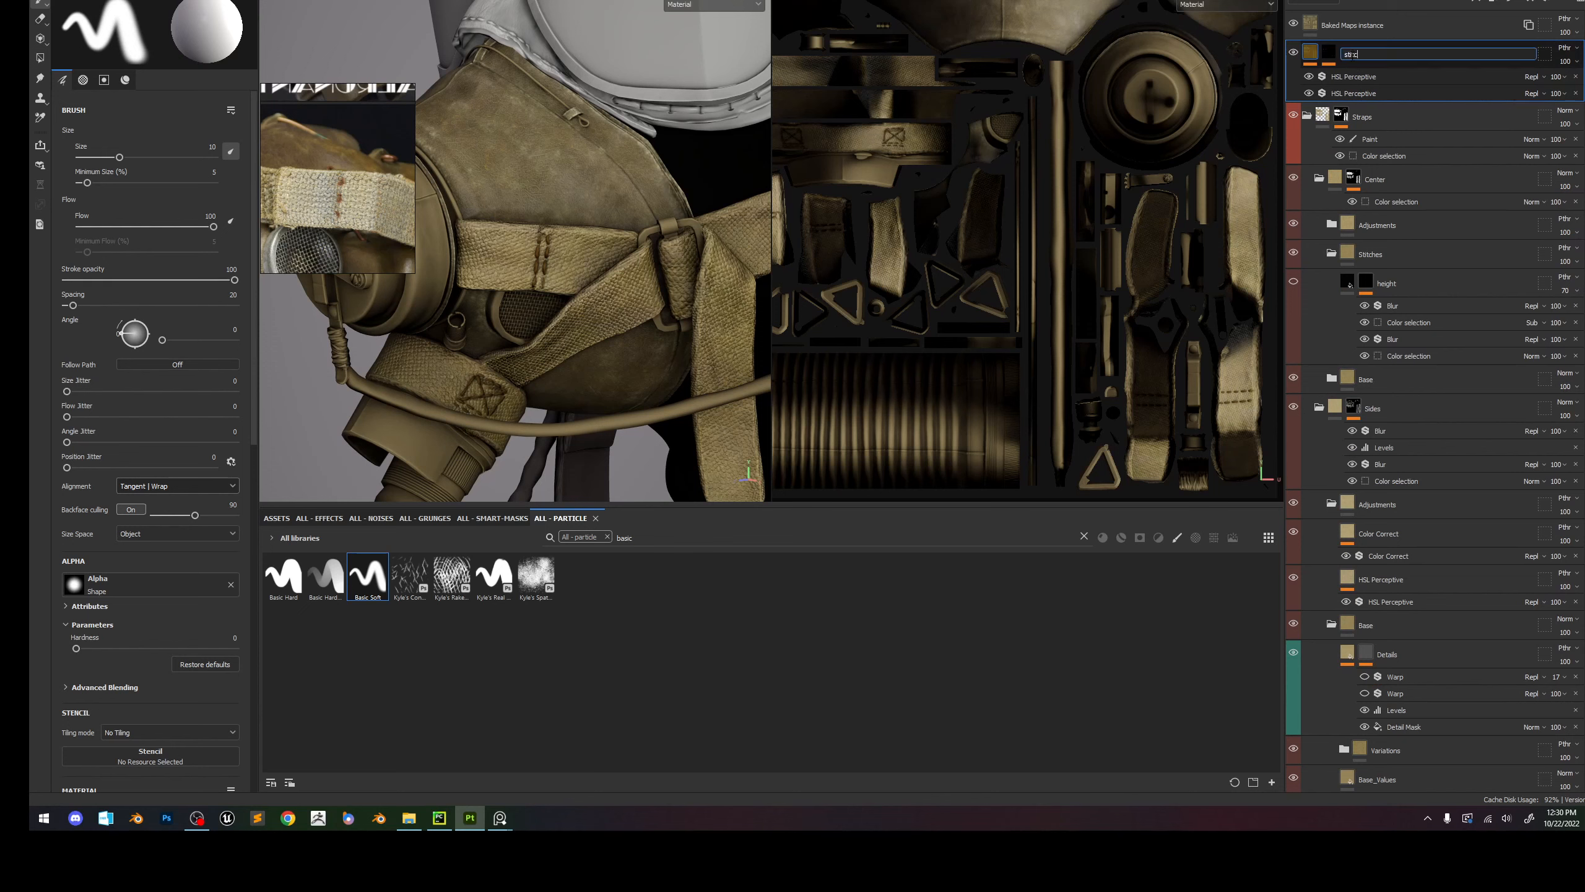
key(Return)
Check the strap stitches up close and lower the stitches layer's opacity to 62.
alt+right_drag(604, 257, 559, 92)
alt+drag(588, 188, 615, 262)
alt+right_drag(615, 263, 768, 249)
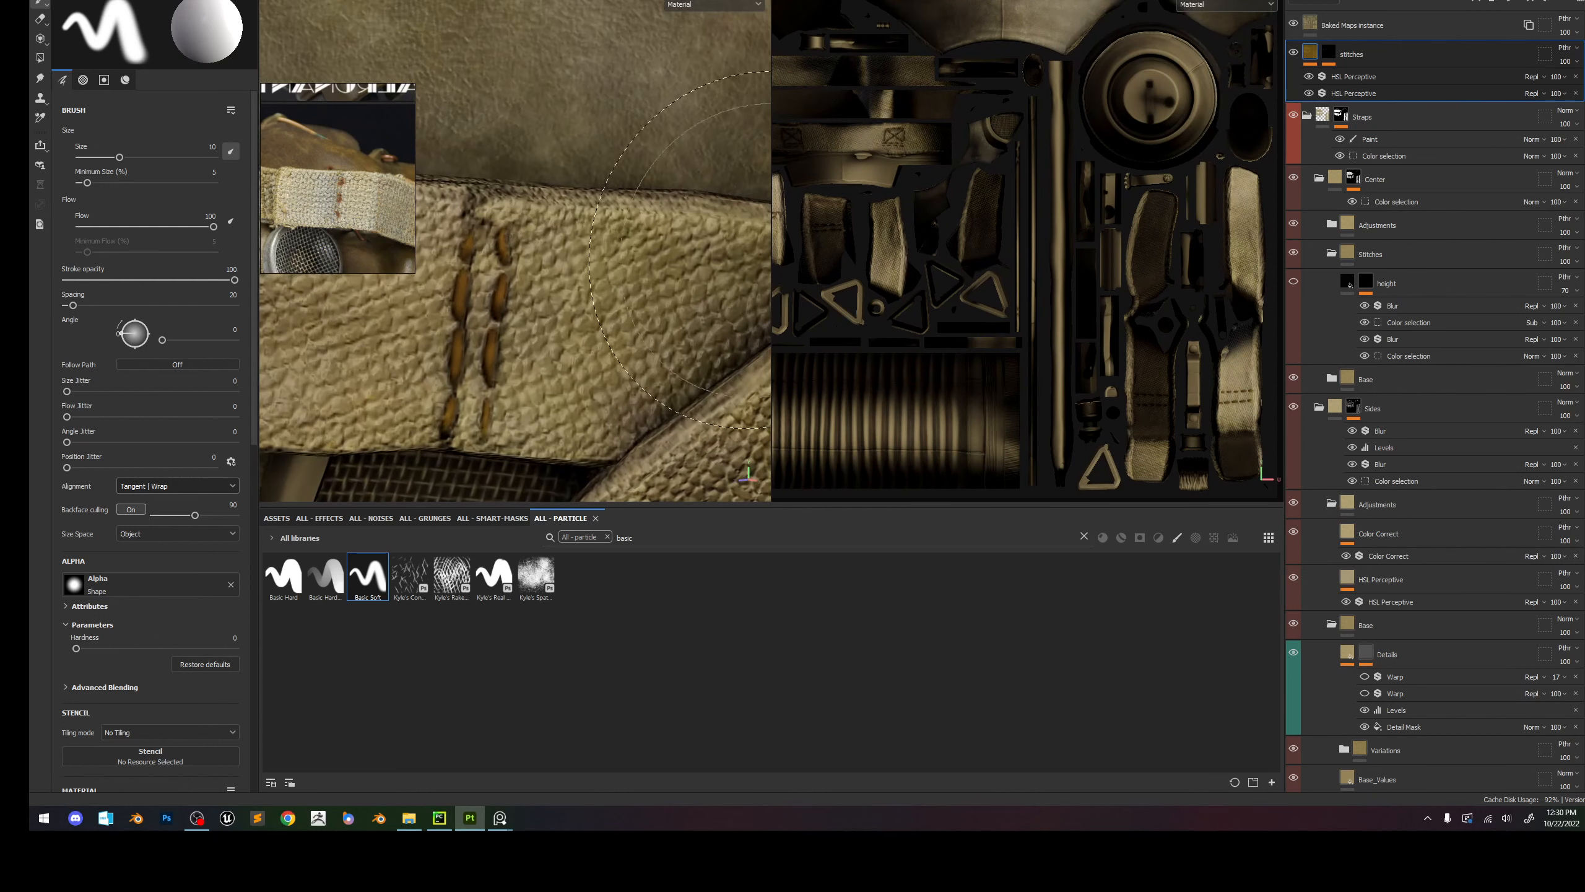
click(1399, 77)
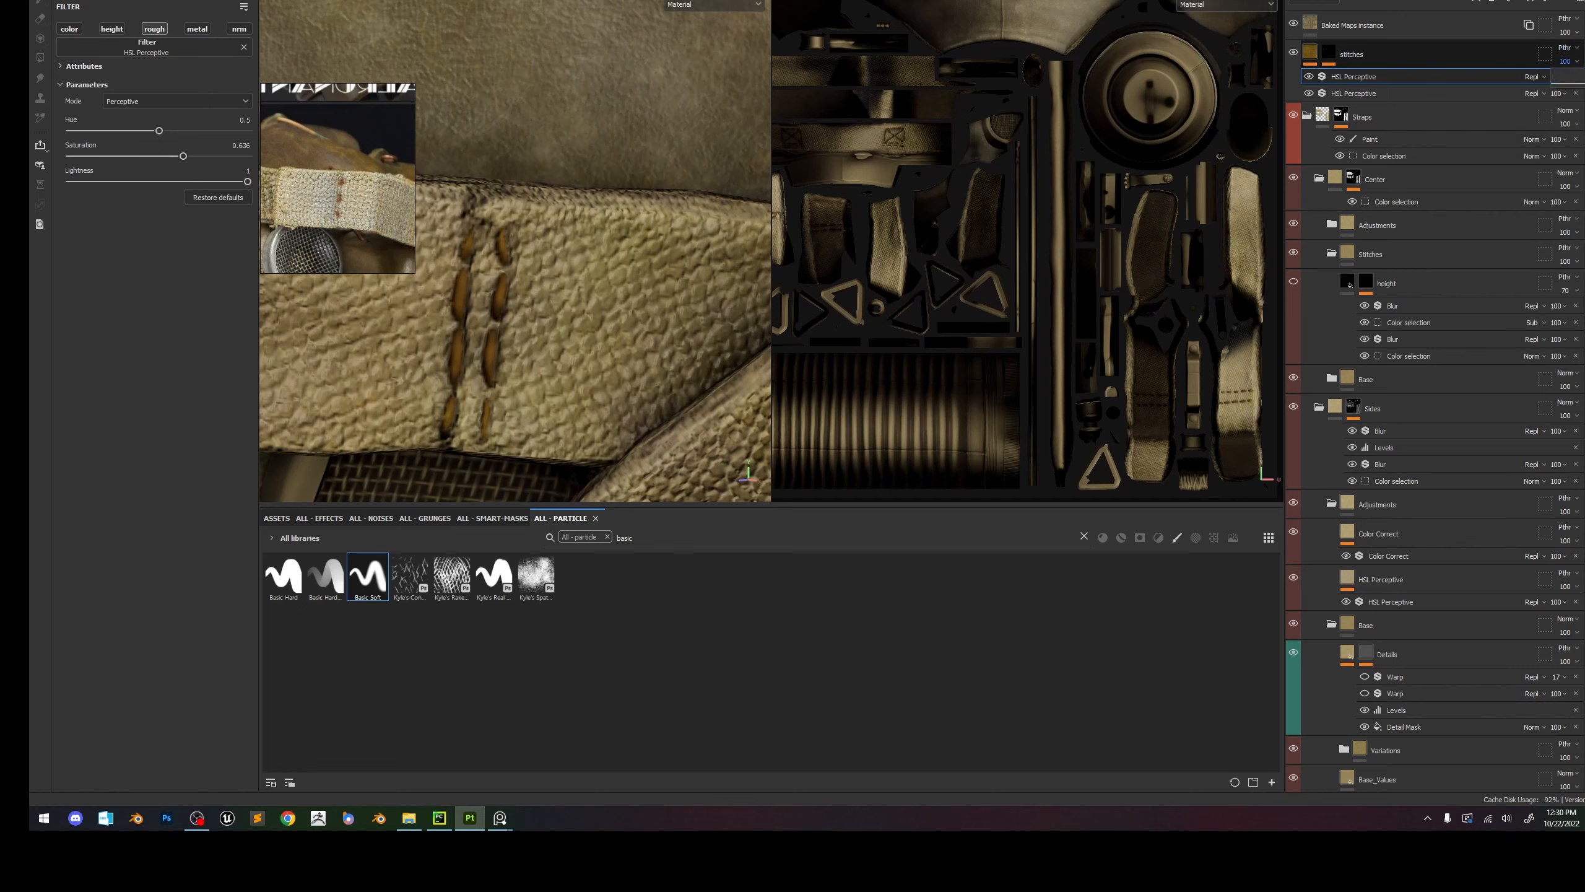
drag(1576, 83, 1583, 84)
scroll(603, 172, down, 12)
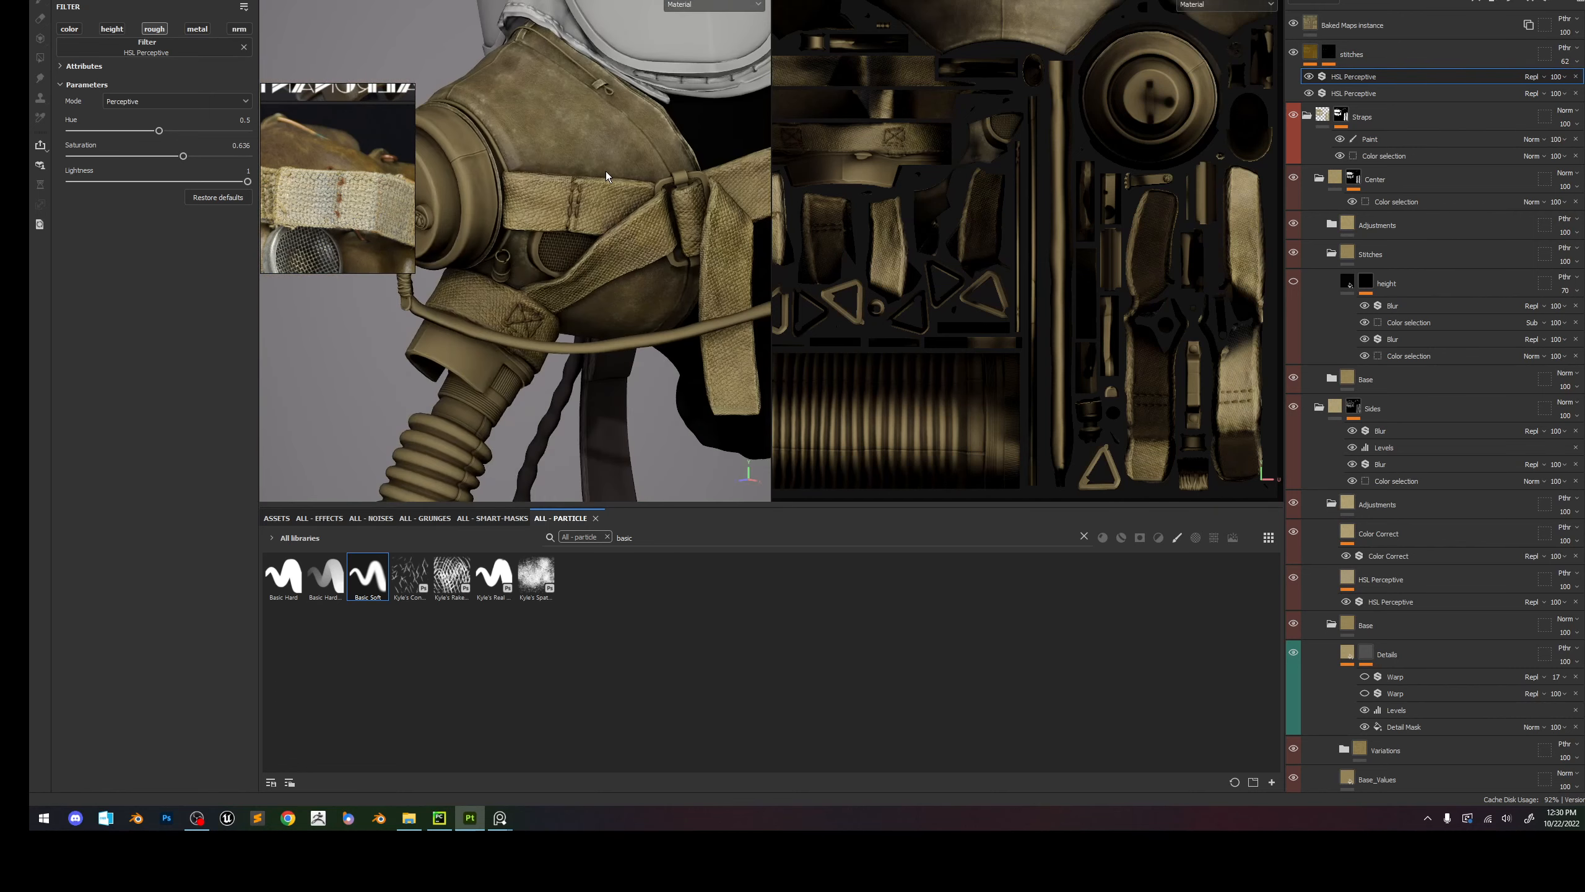
Examine the helmet and mask from the side and compare the strap colors with the reference photos.
shift+right_drag(606, 172, 589, 191)
alt+drag(589, 191, 705, 171)
shift+right_drag(624, 181, 447, 208)
scroll(331, 183, down, 5)
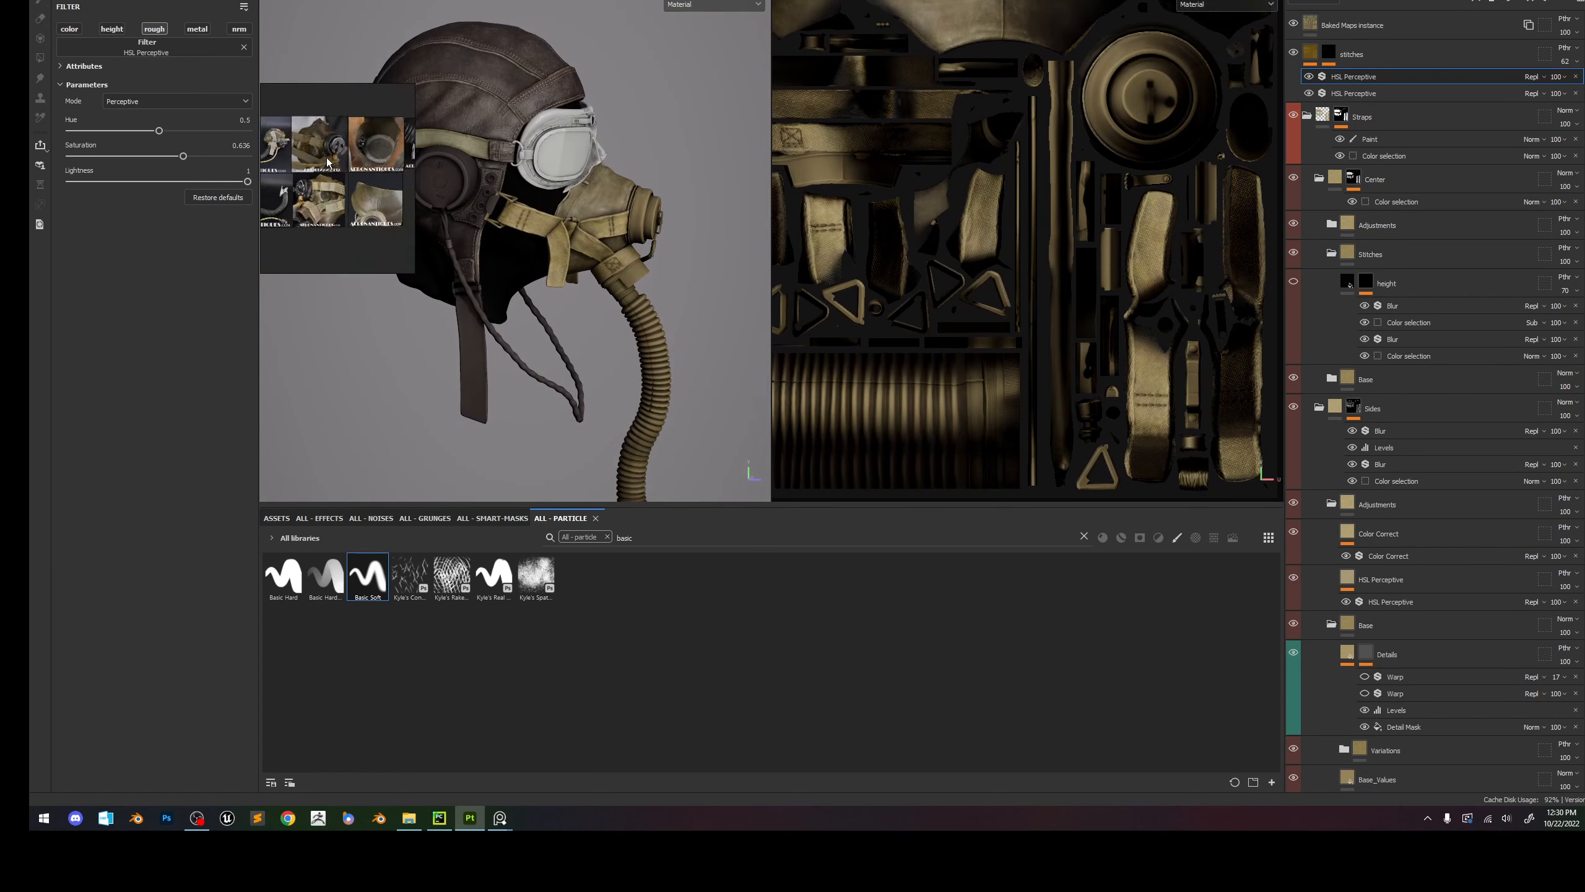
scroll(632, 227, up, 3)
scroll(337, 178, up, 3)
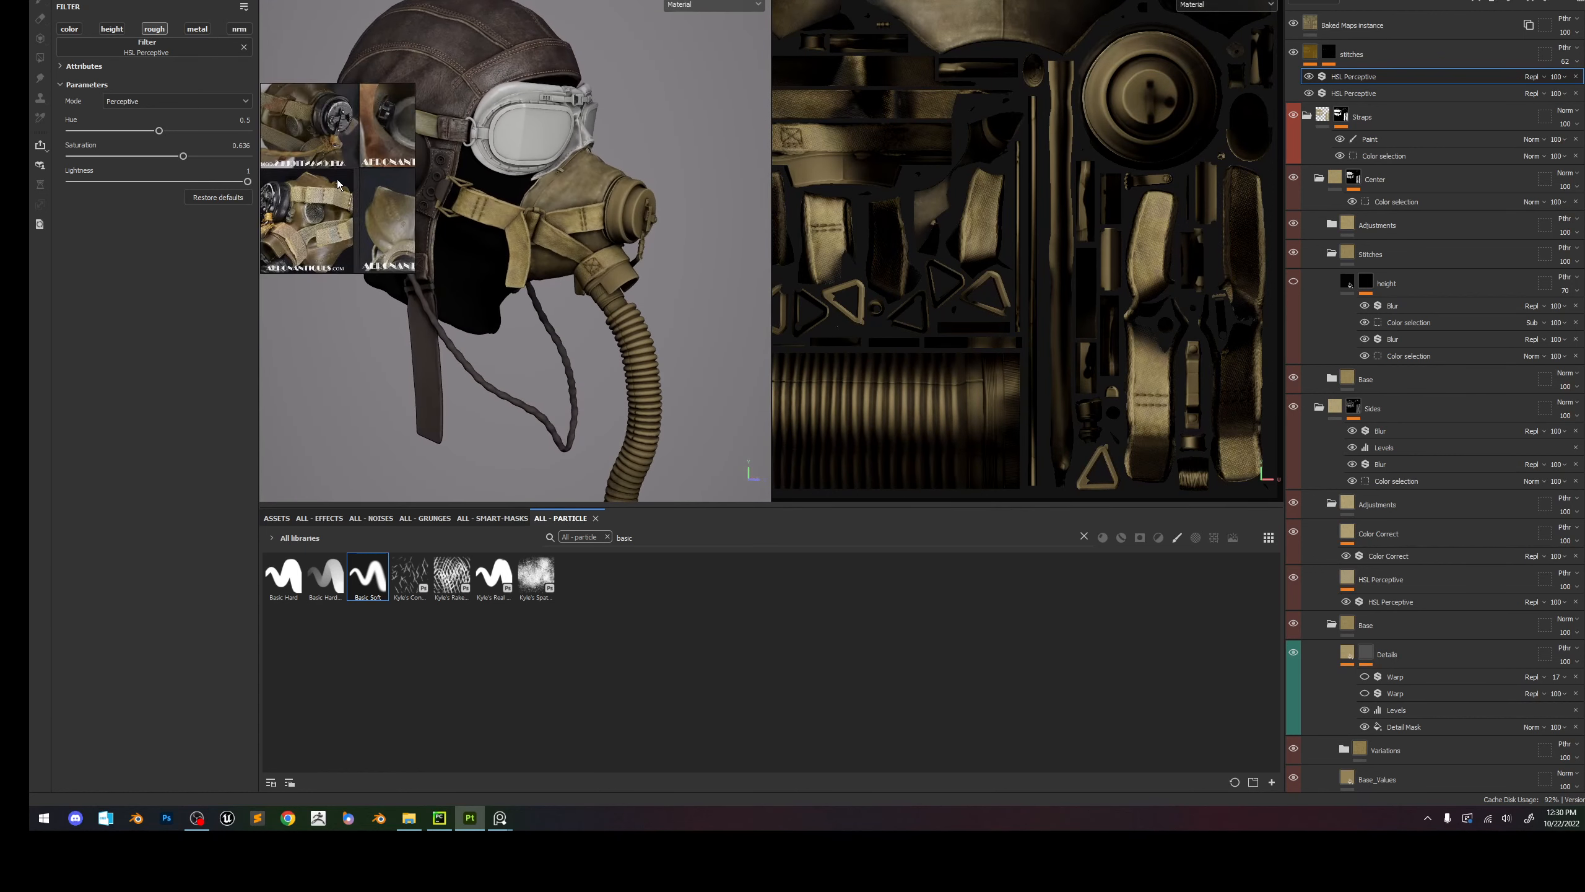
scroll(366, 154, down, 4)
middle_drag(366, 156, 373, 175)
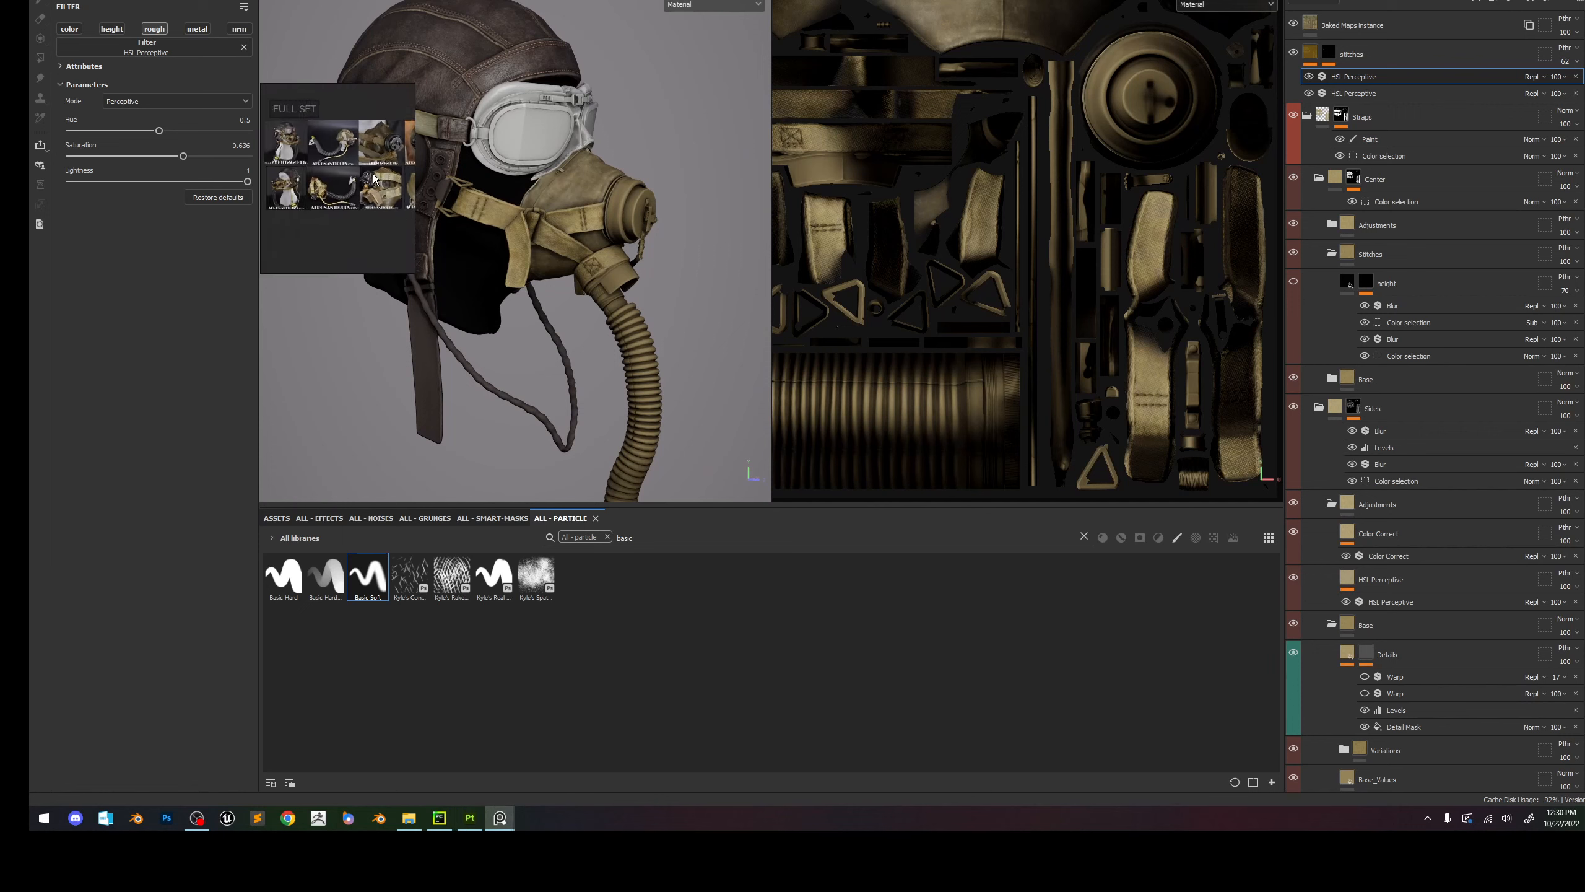
scroll(307, 138, up, 6)
scroll(302, 129, down, 2)
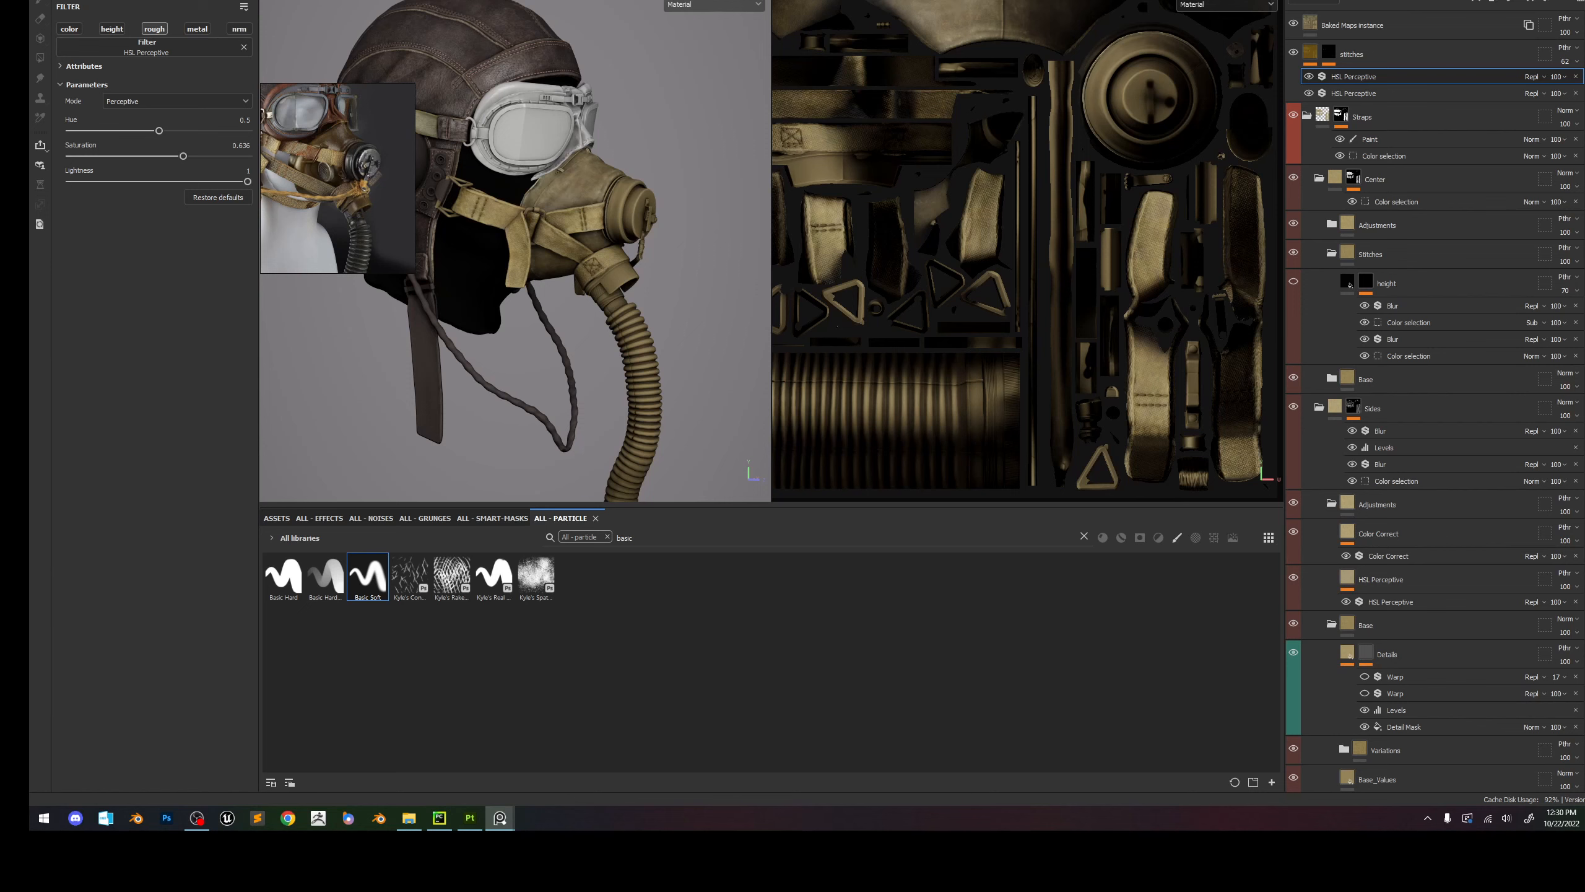
Try lowering the Lightness to 0.409 in the Under Leather folder's HSL Perceptive filter, and undo the change.
click(1330, 52)
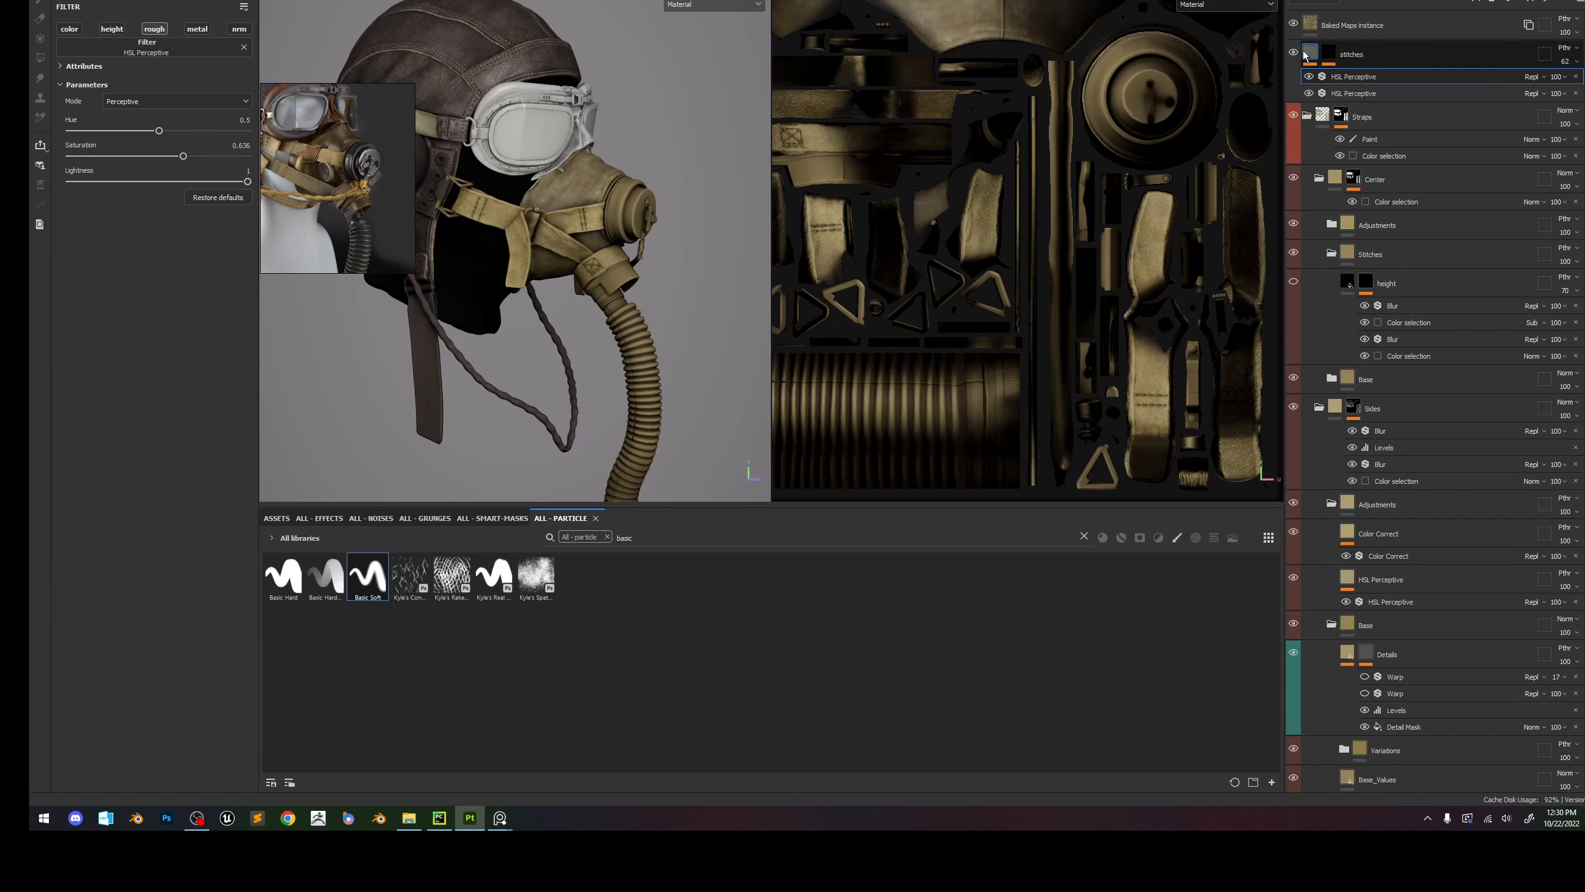
click(1308, 115)
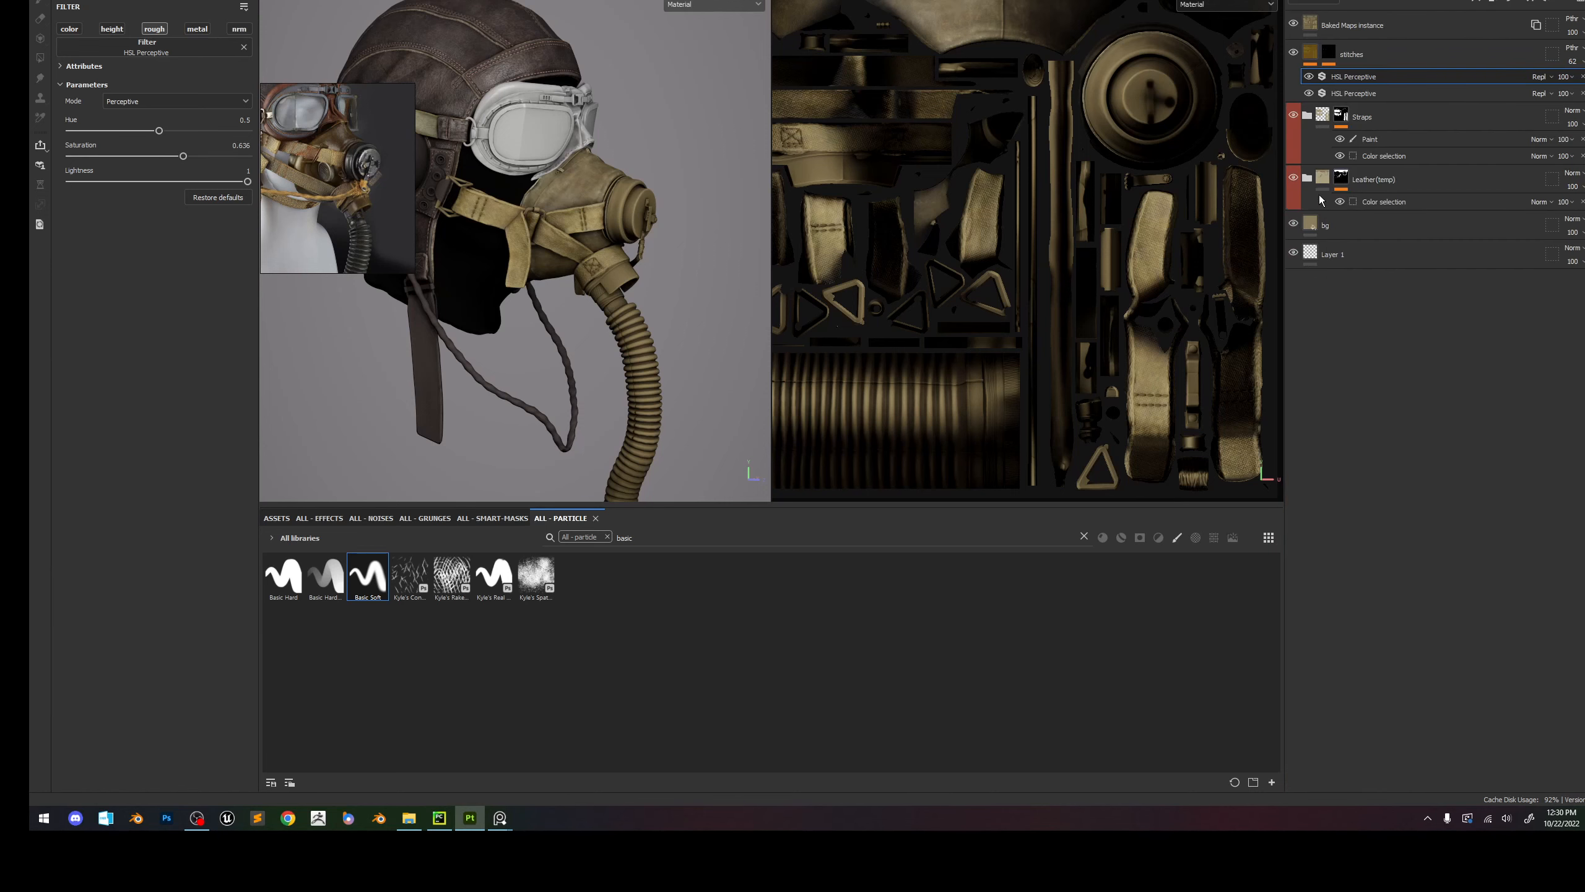
click(1308, 177)
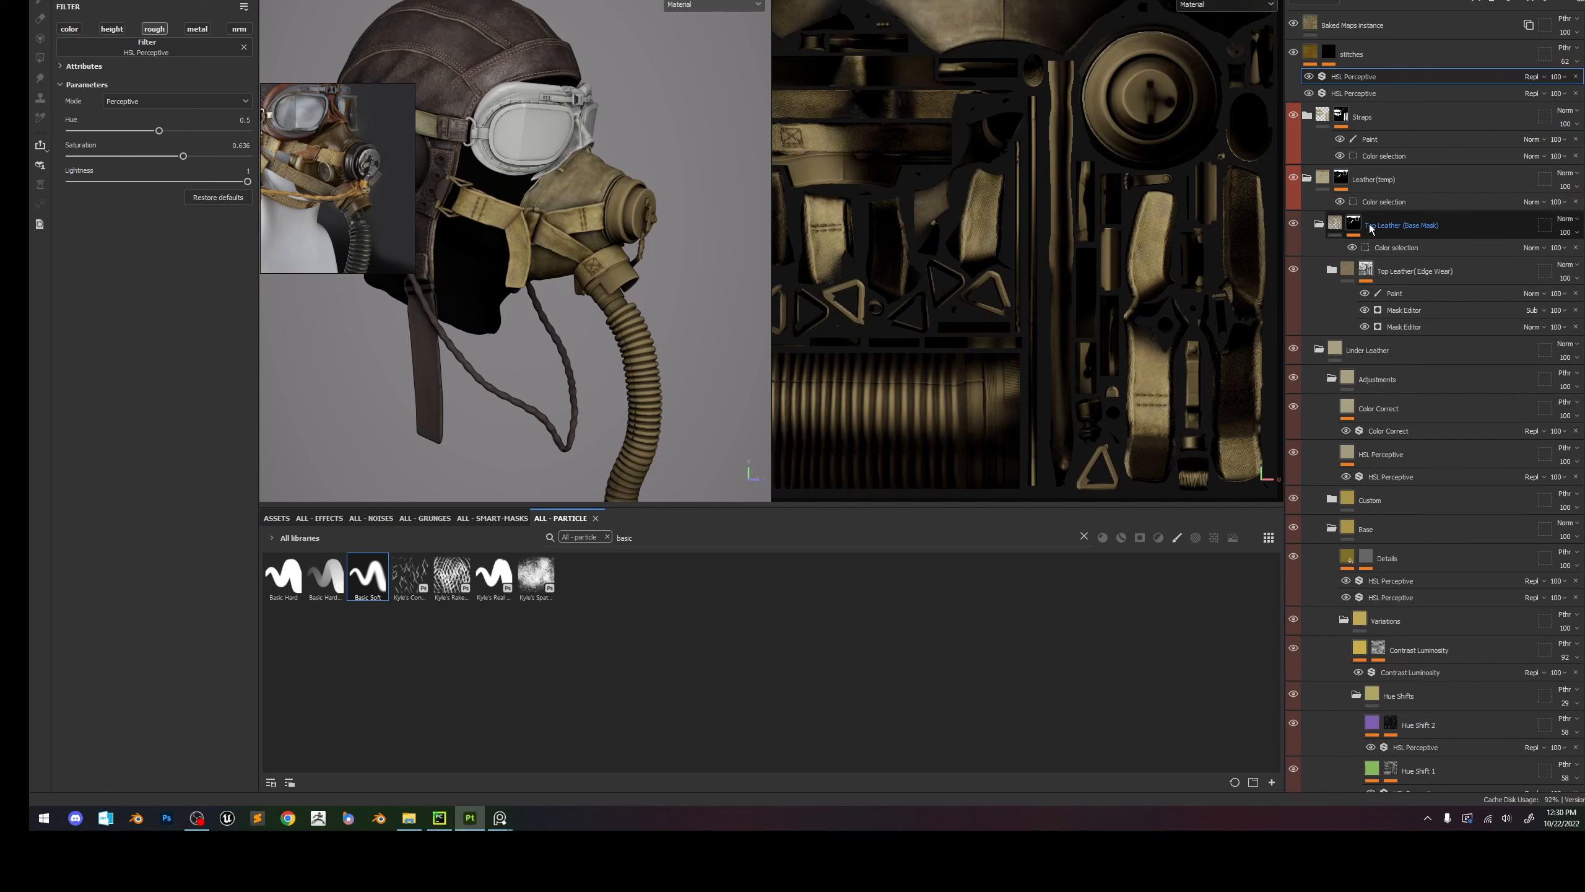
click(1419, 223)
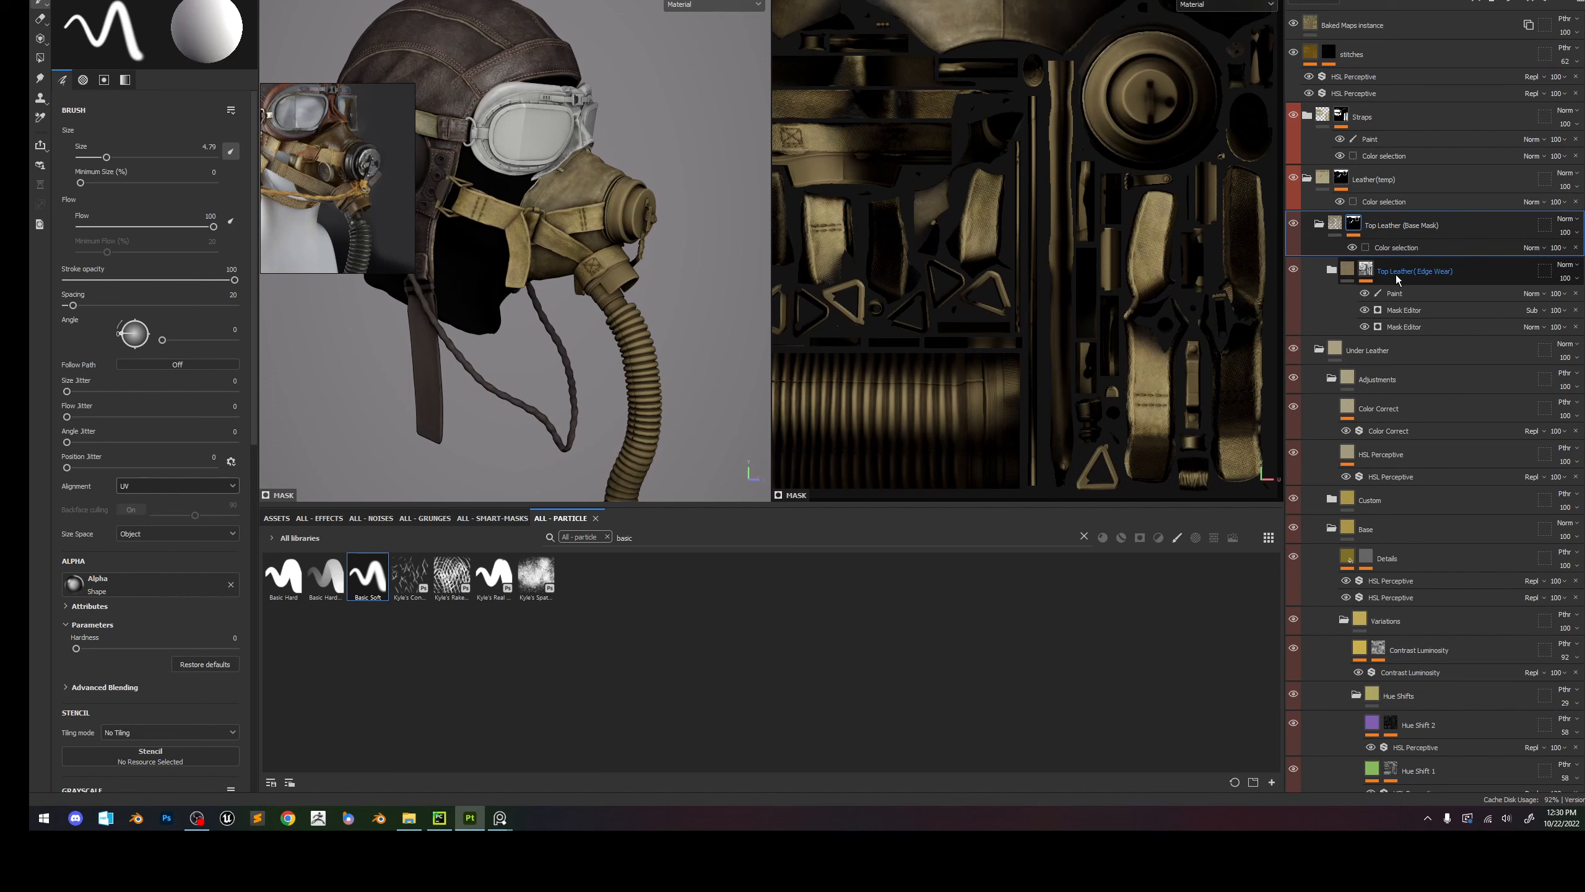
click(1397, 475)
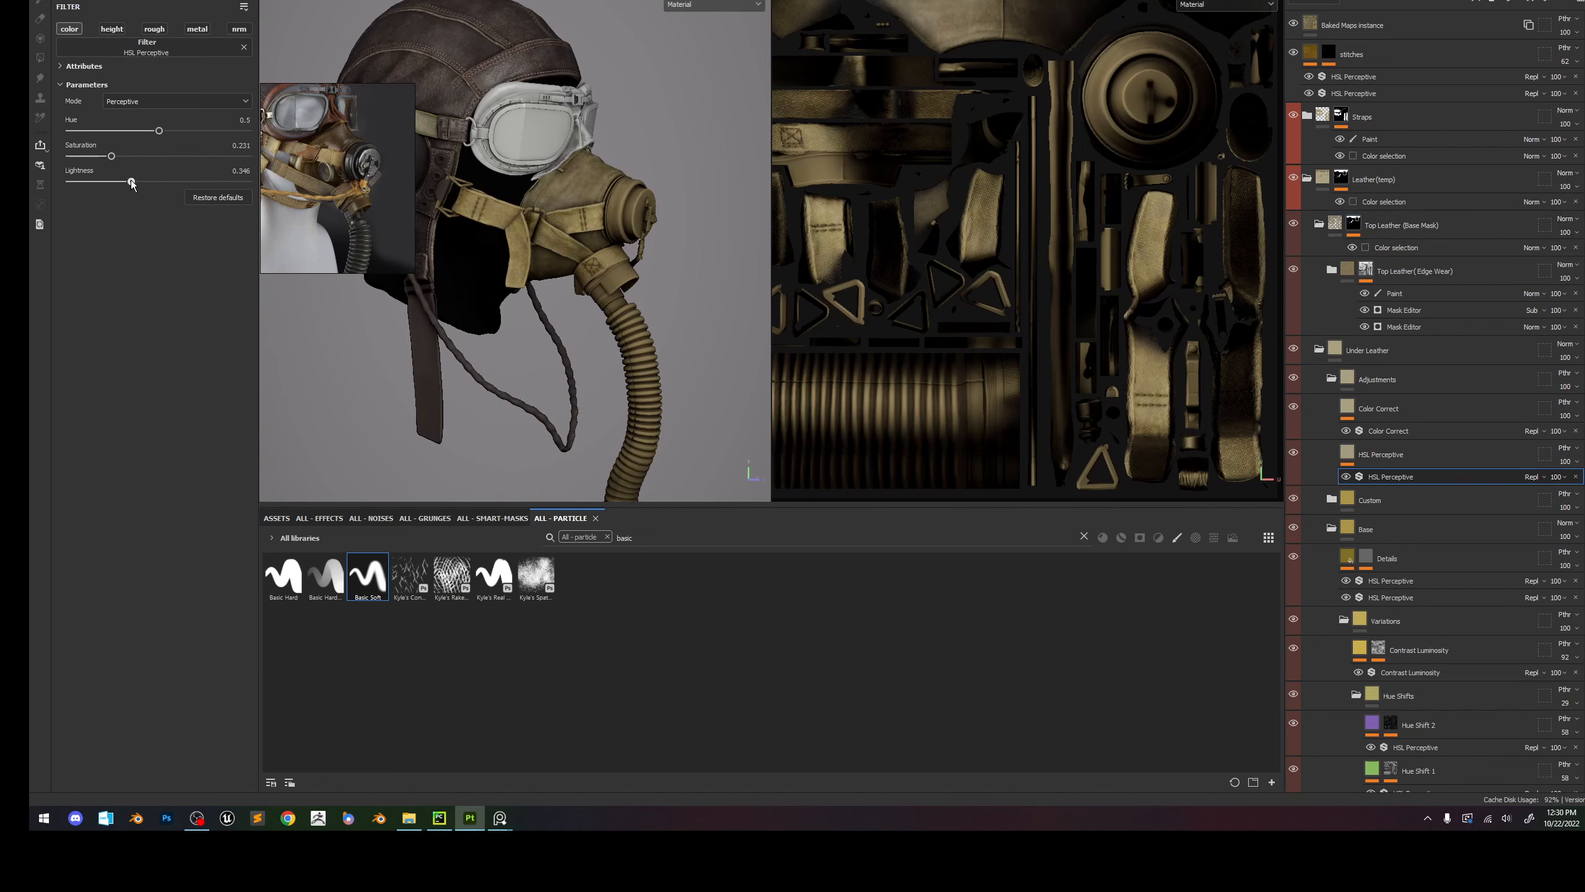
mouse_move(132, 182)
mouse_down()
mouse_move(201, 180)
mouse_move(144, 182)
mouse_up()
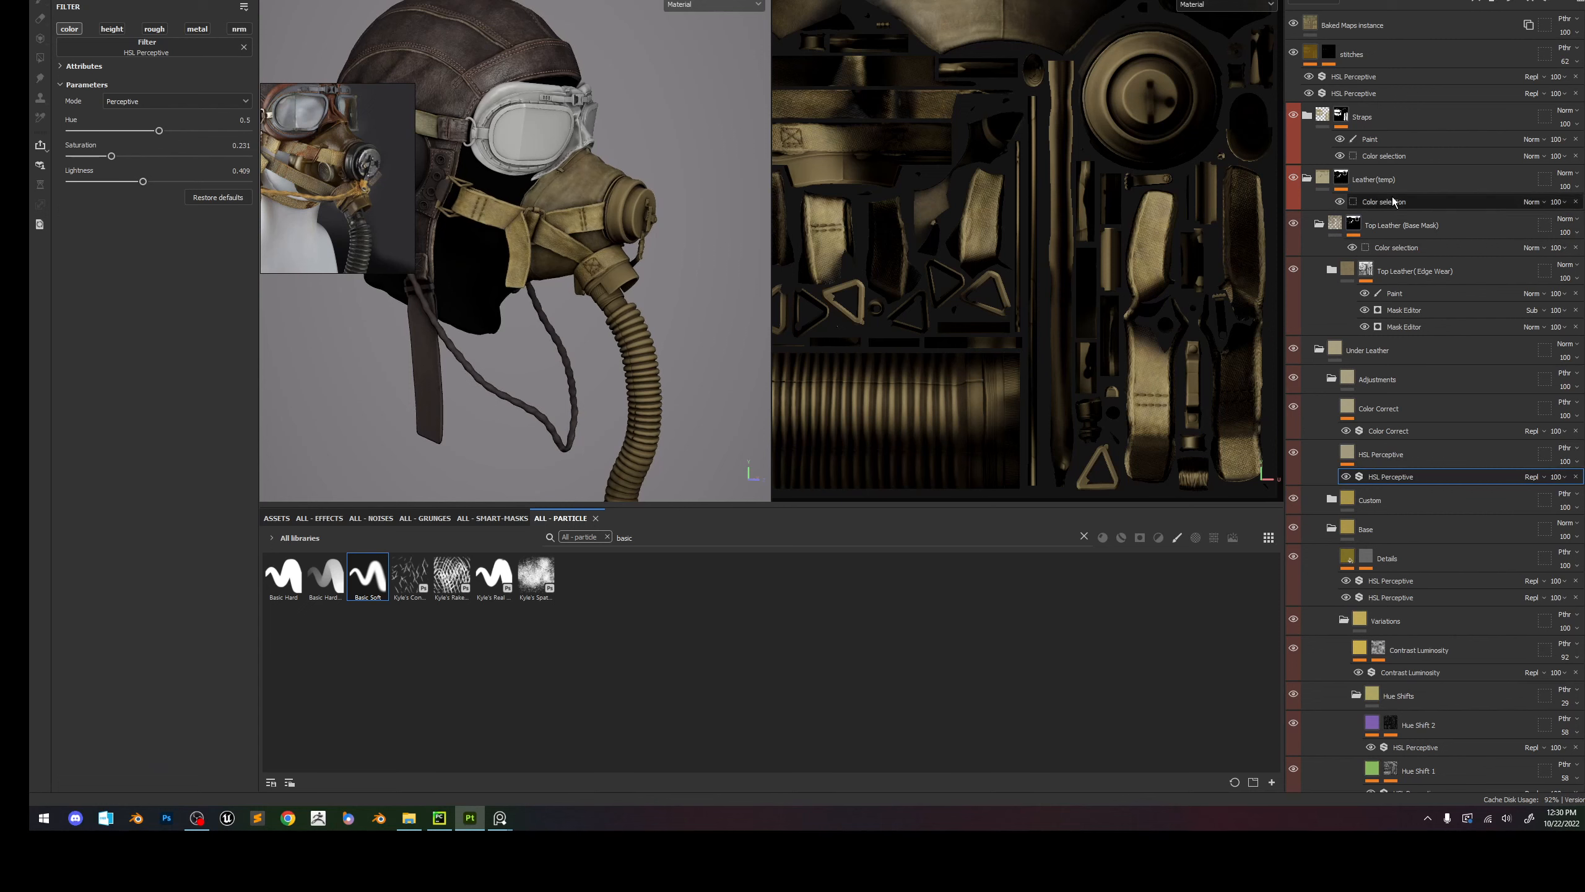
key(ctrl+z)
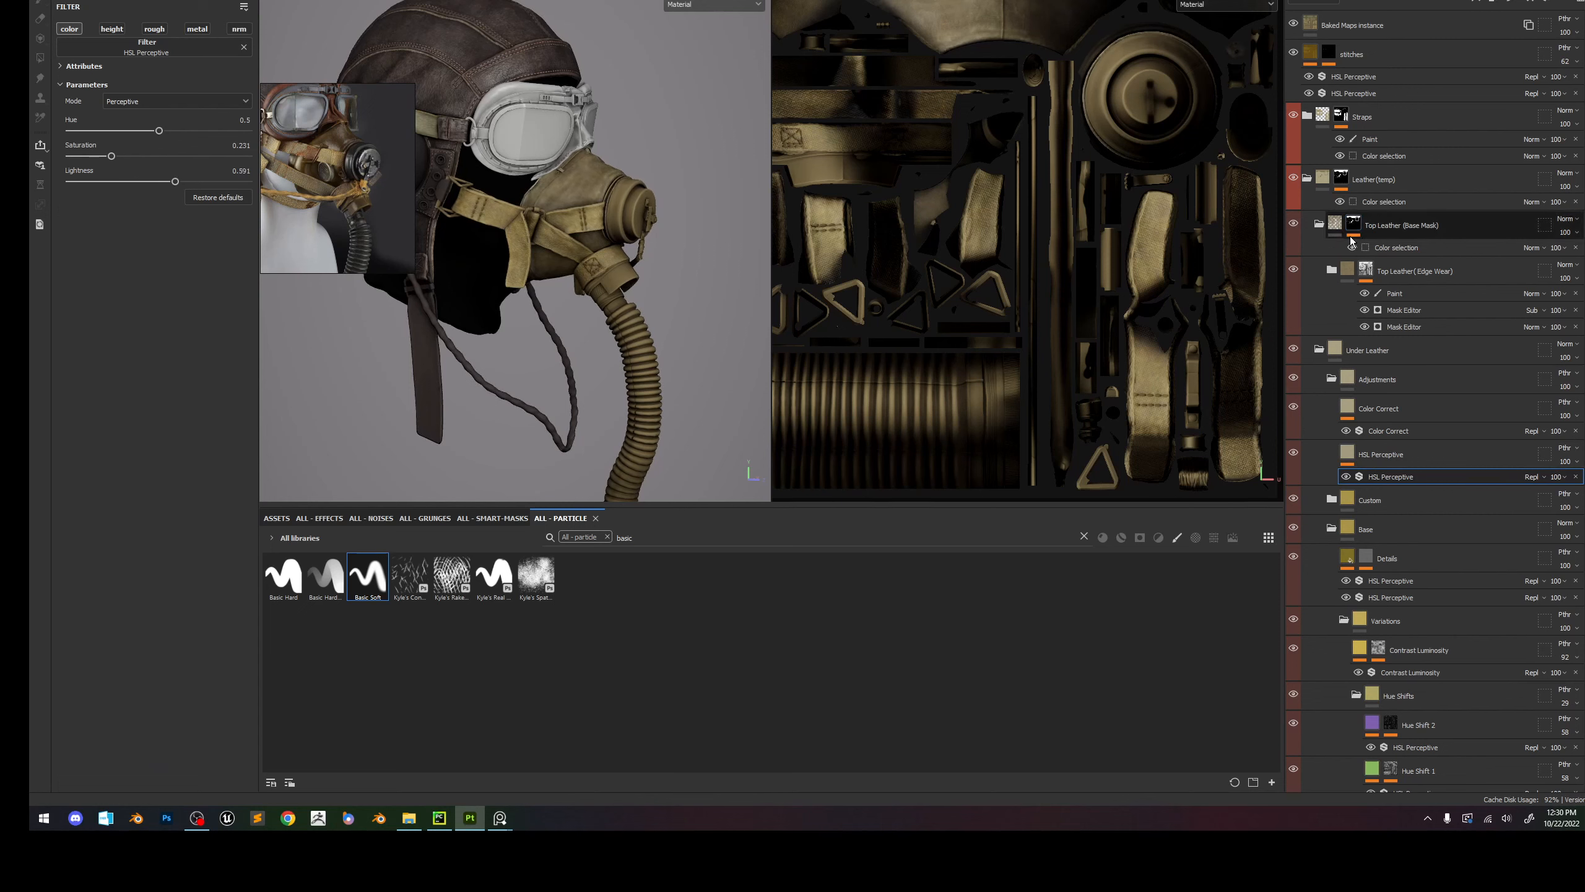
Collapse the leather folders and add an HSL Perceptive effect layer between the Straps and Leather(temp) folders.
click(1319, 351)
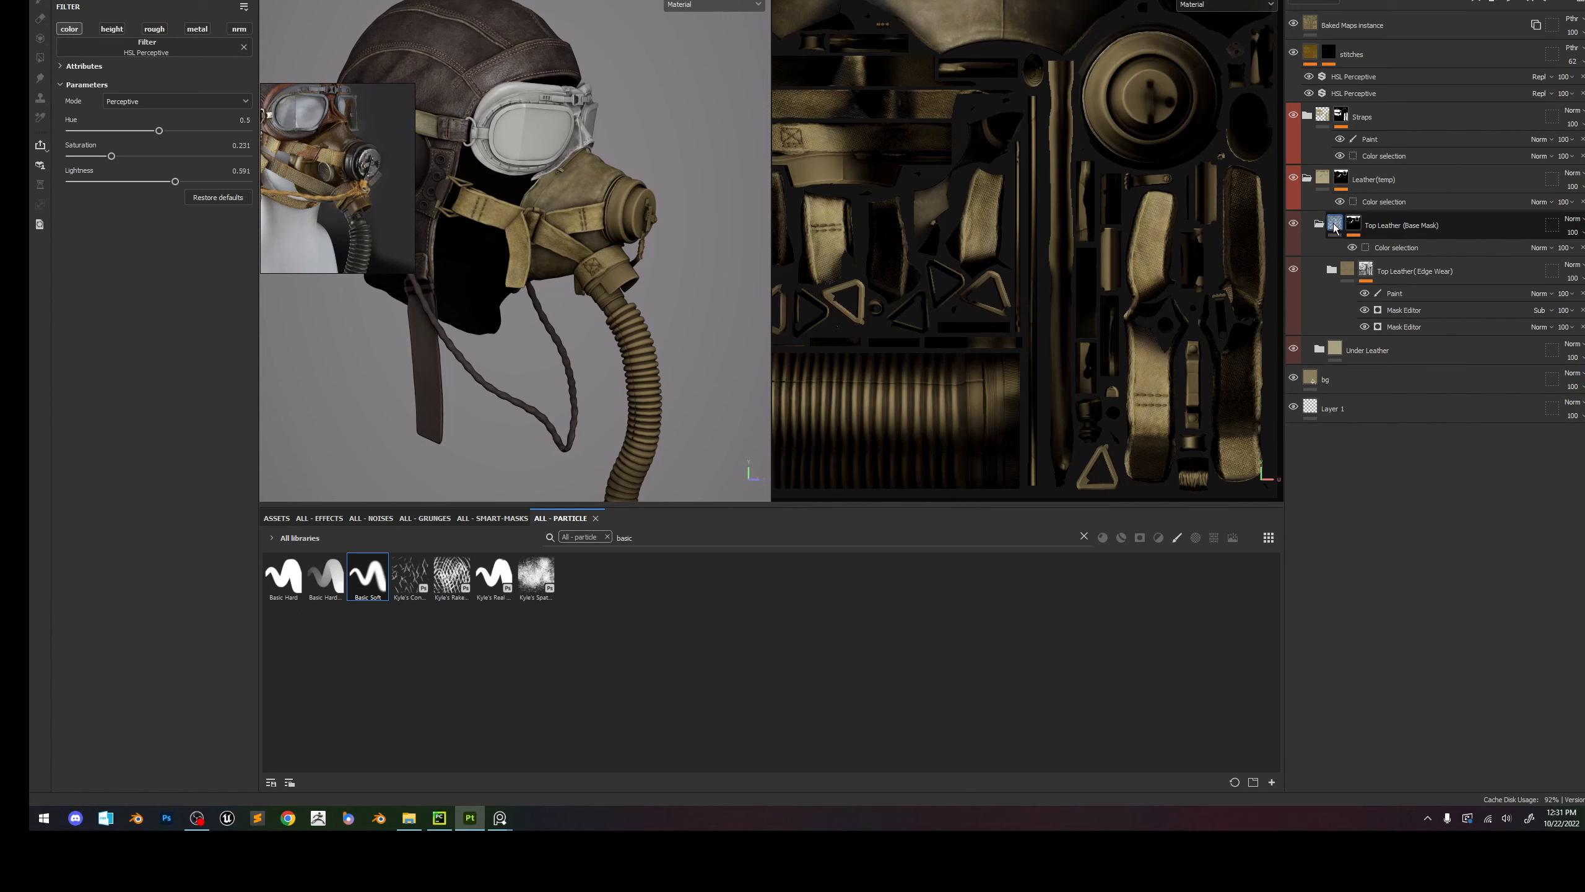
click(1319, 224)
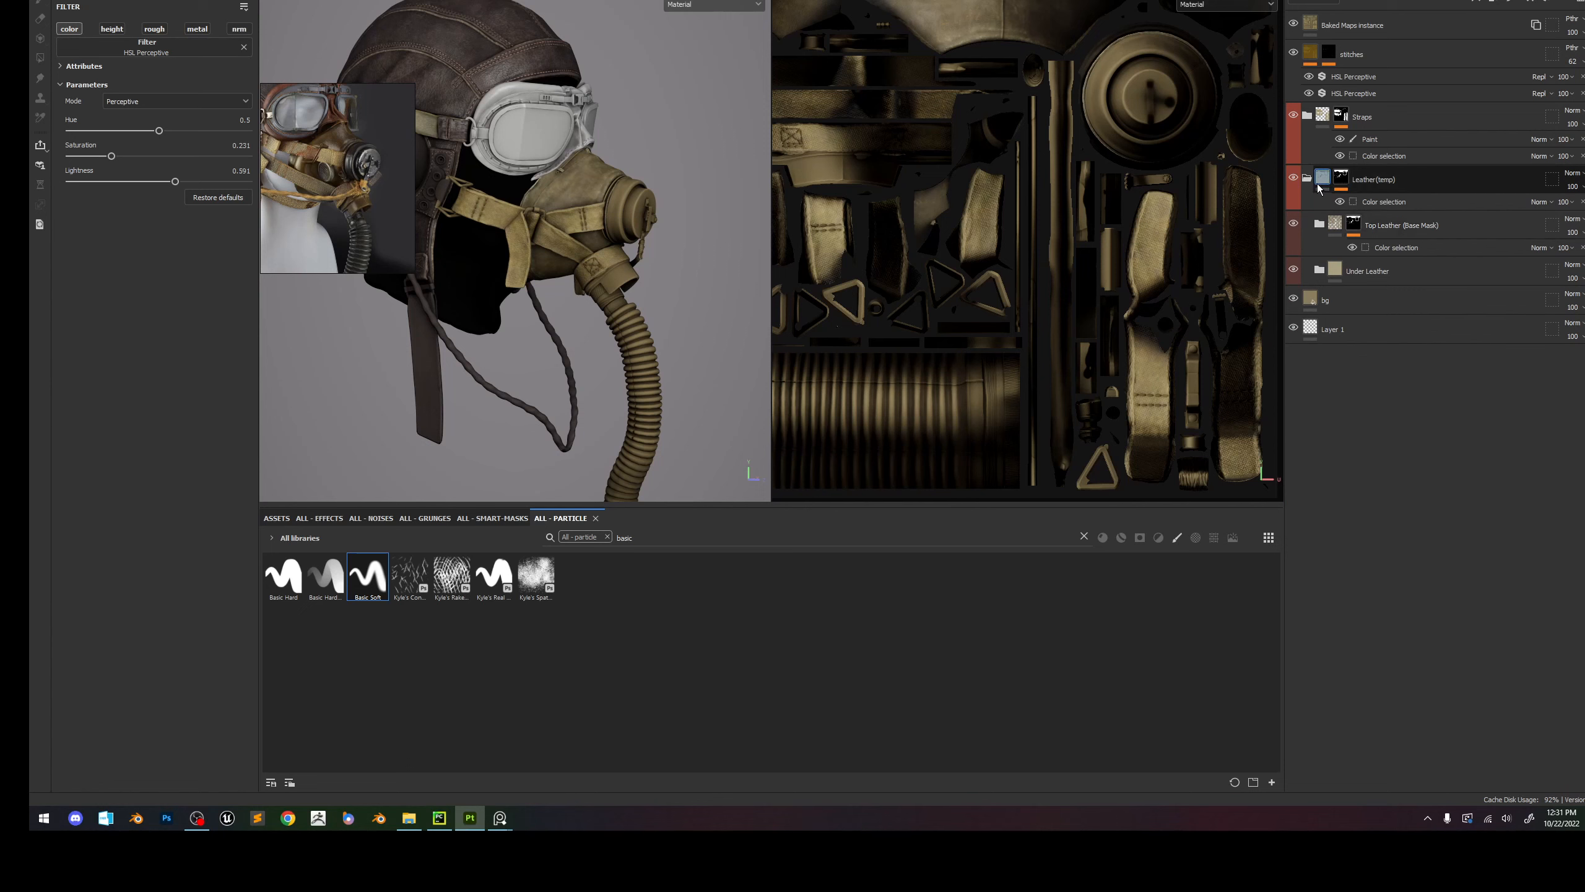
click(1309, 179)
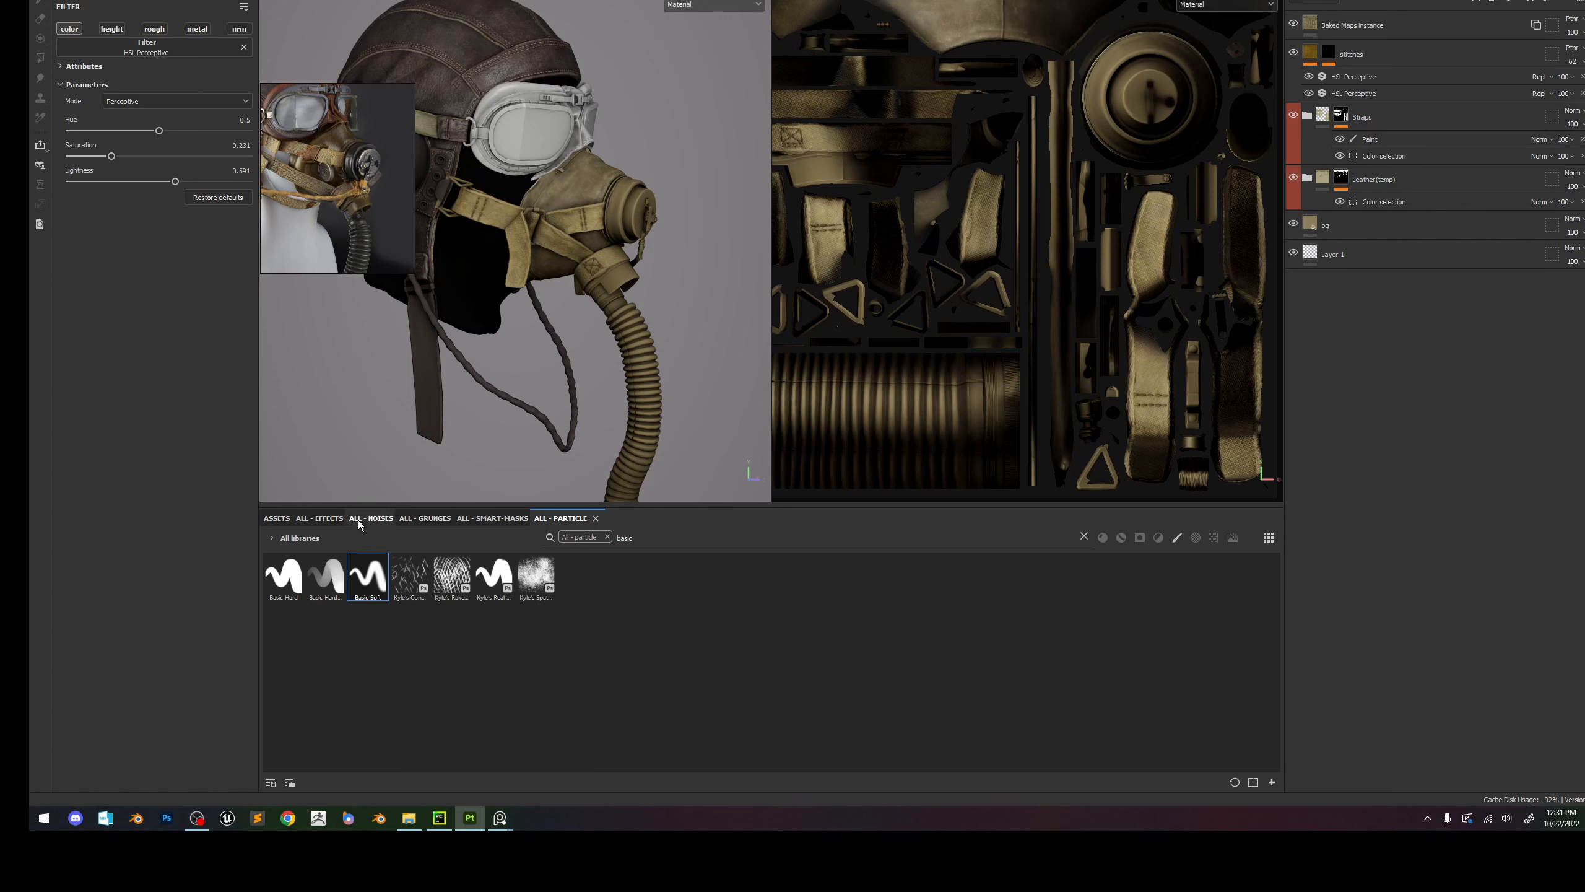
click(319, 518)
drag(1209, 575, 1392, 157)
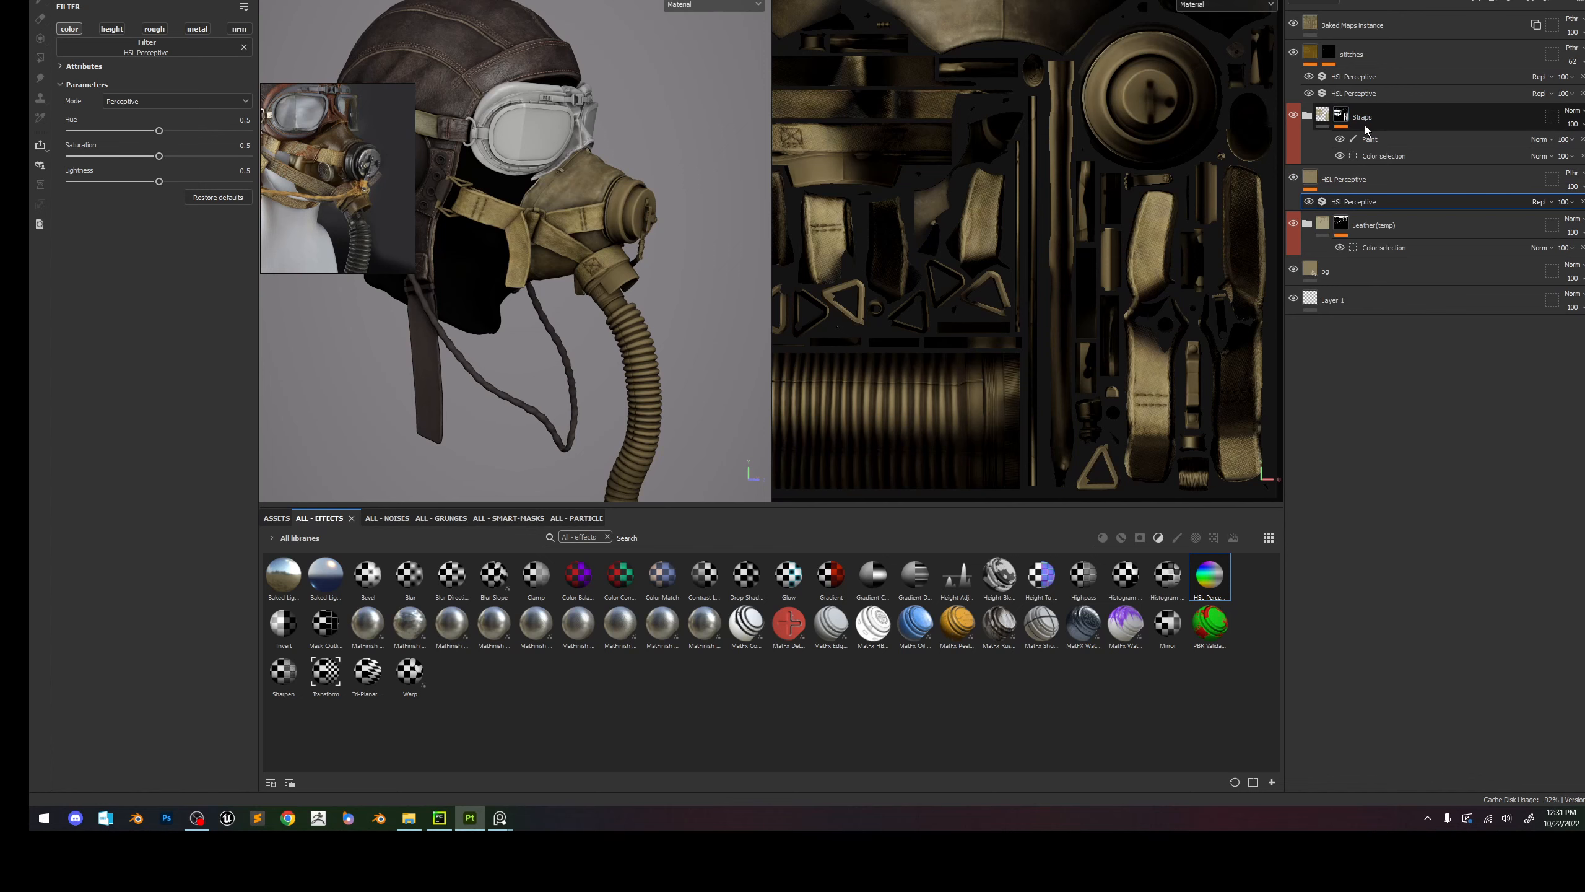
Examine the masks of the Straps, Leather(temp) and Top Leather folders and compare them with the ID colors around the straps.
alt+click(1342, 117)
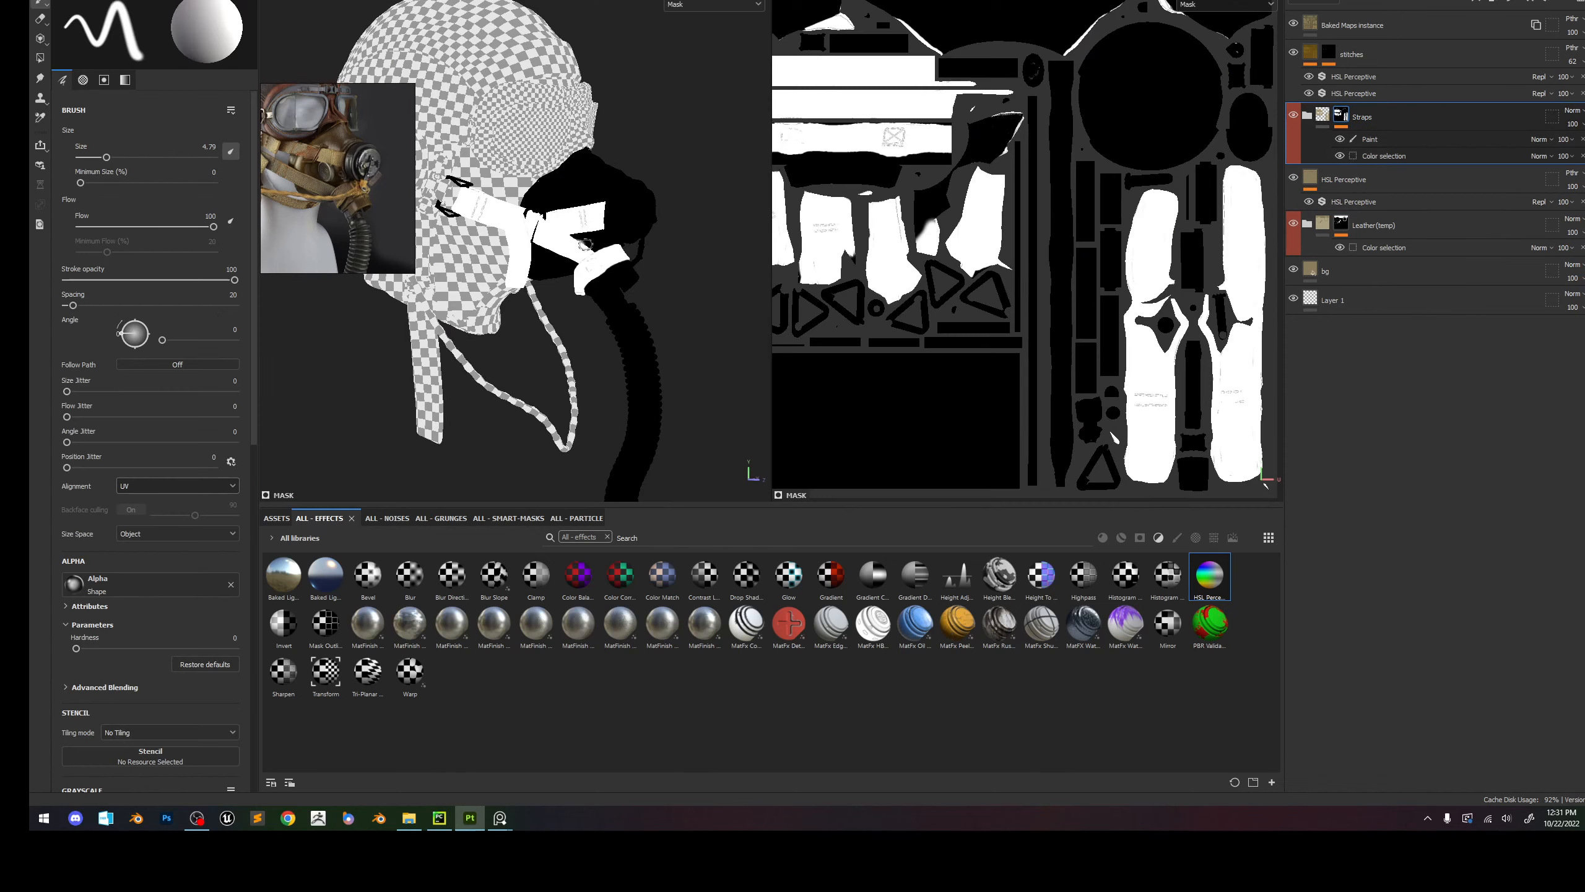
scroll(564, 225, up, 5)
mouse_move(637, 340)
alt+right_down()
mouse_move(597, 324)
mouse_move(599, 262)
mouse_move(638, 293)
mouse_move(619, 297)
alt+right_up()
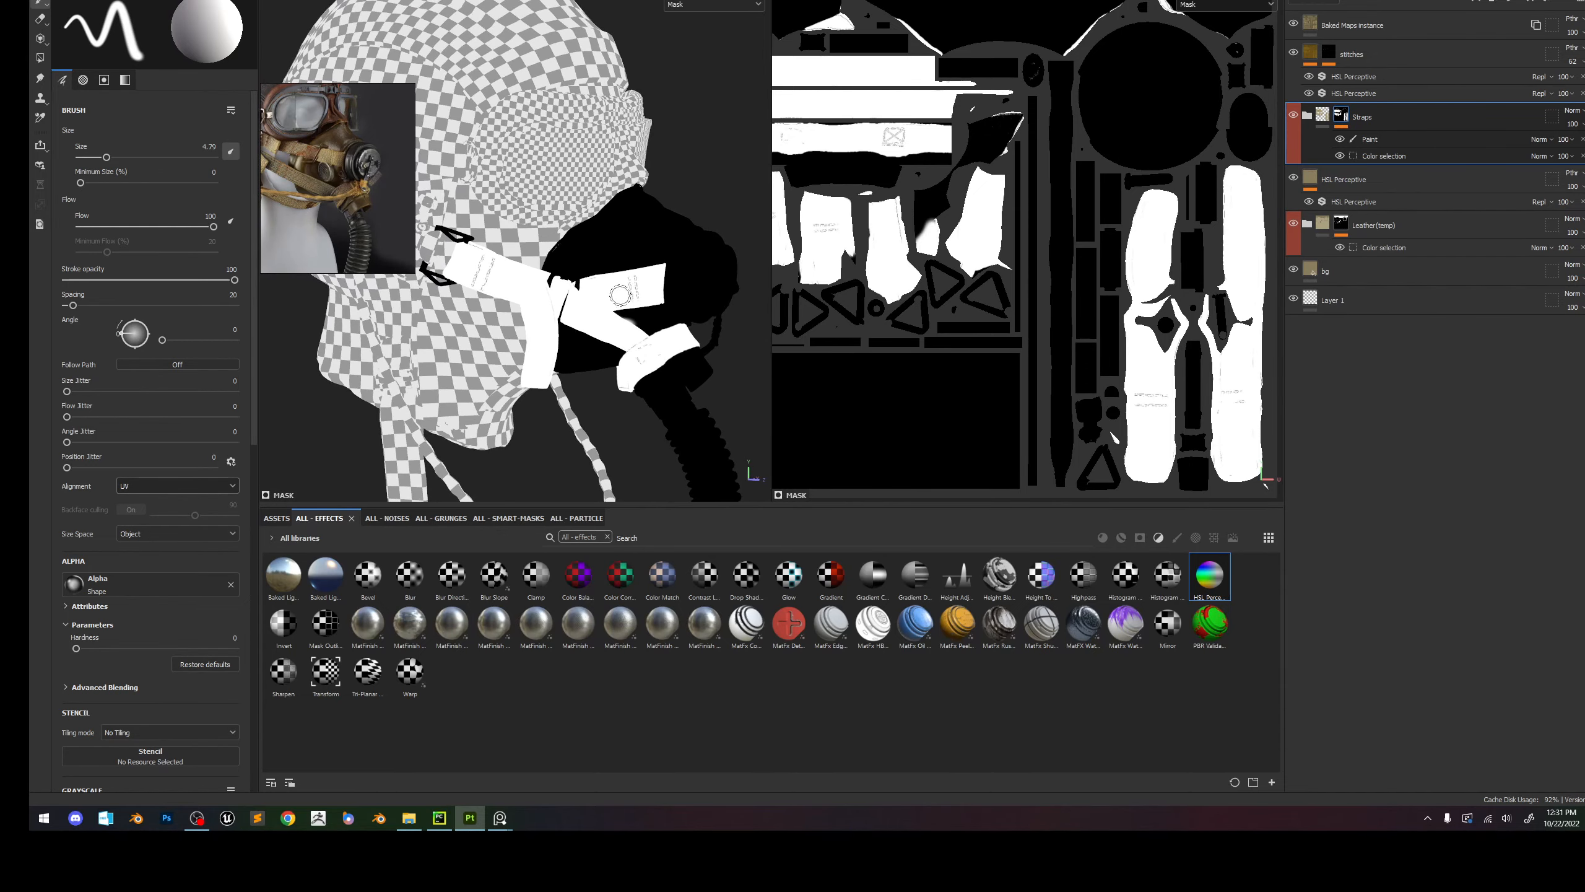
key(m)
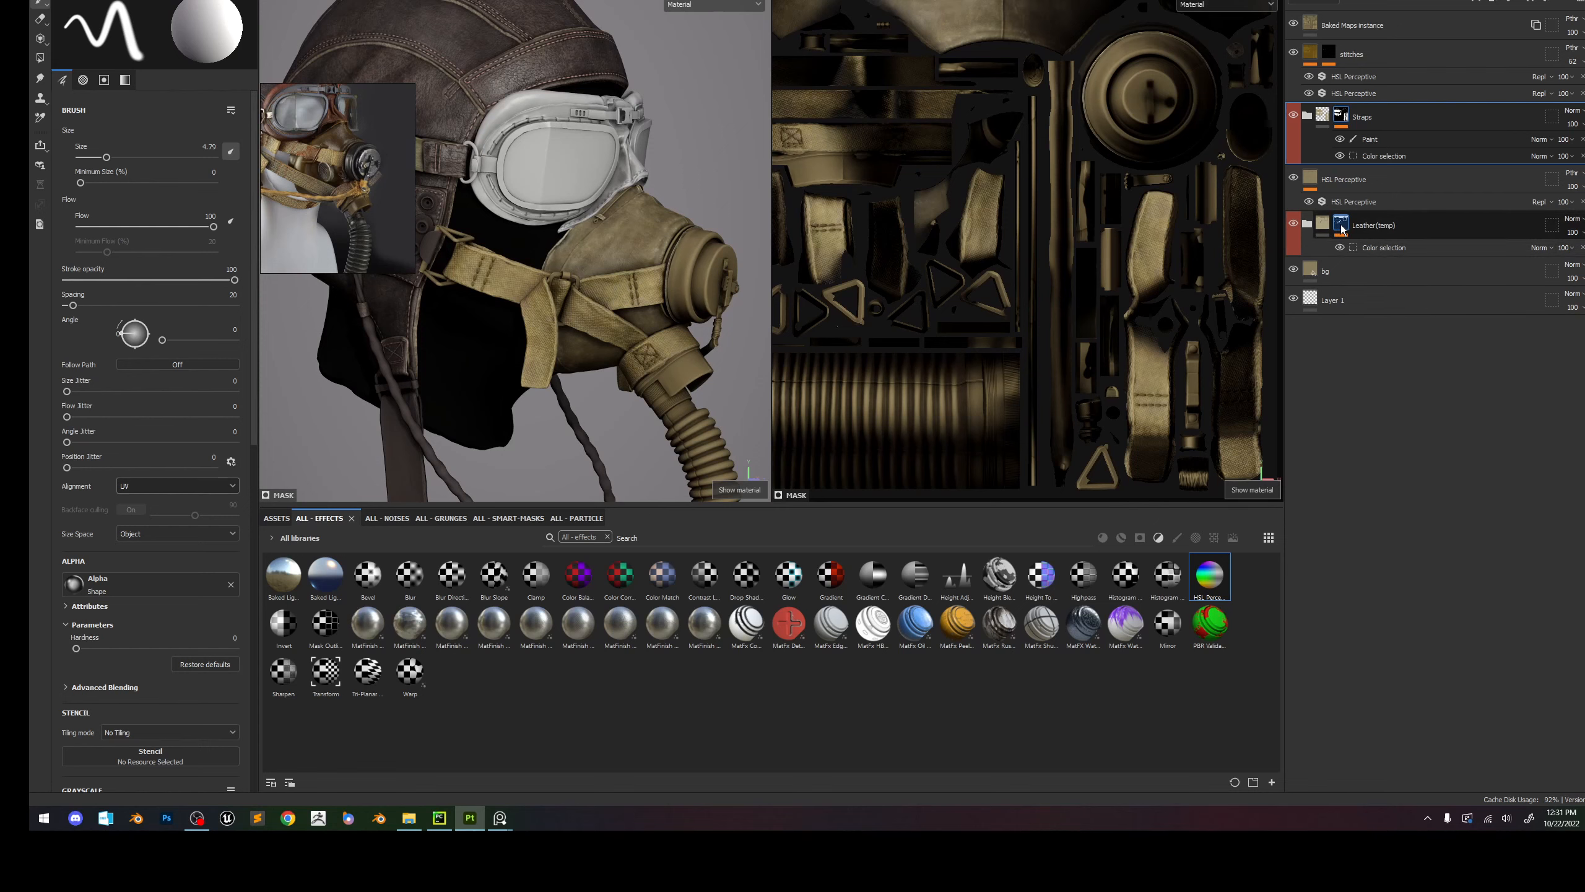
click(1342, 225)
key(m)
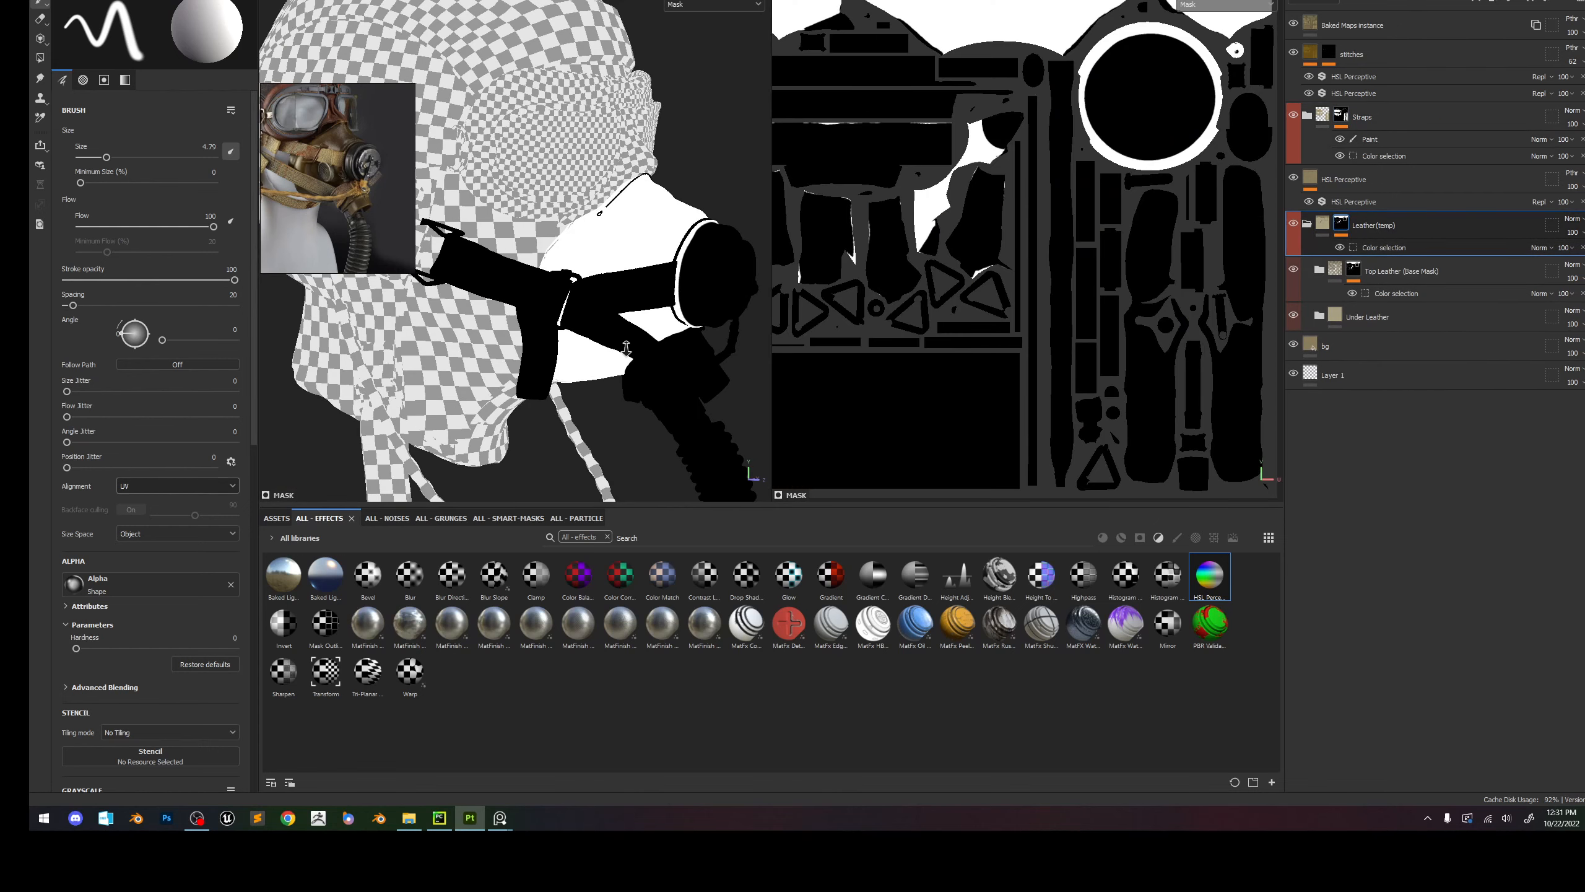
scroll(626, 348, up, 3)
click(1353, 270)
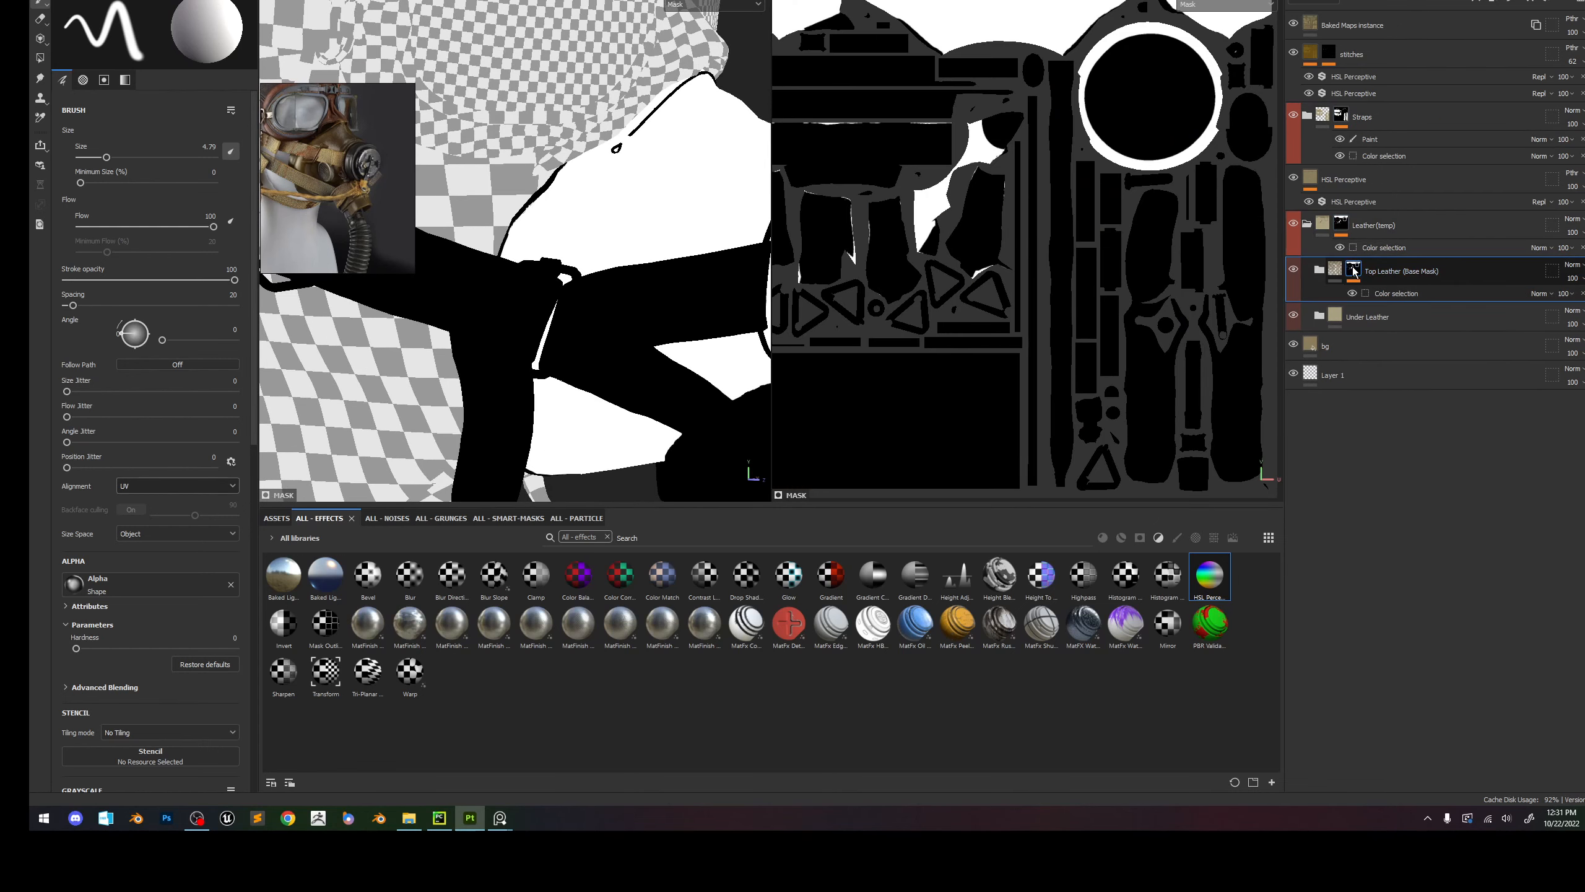
click(1377, 299)
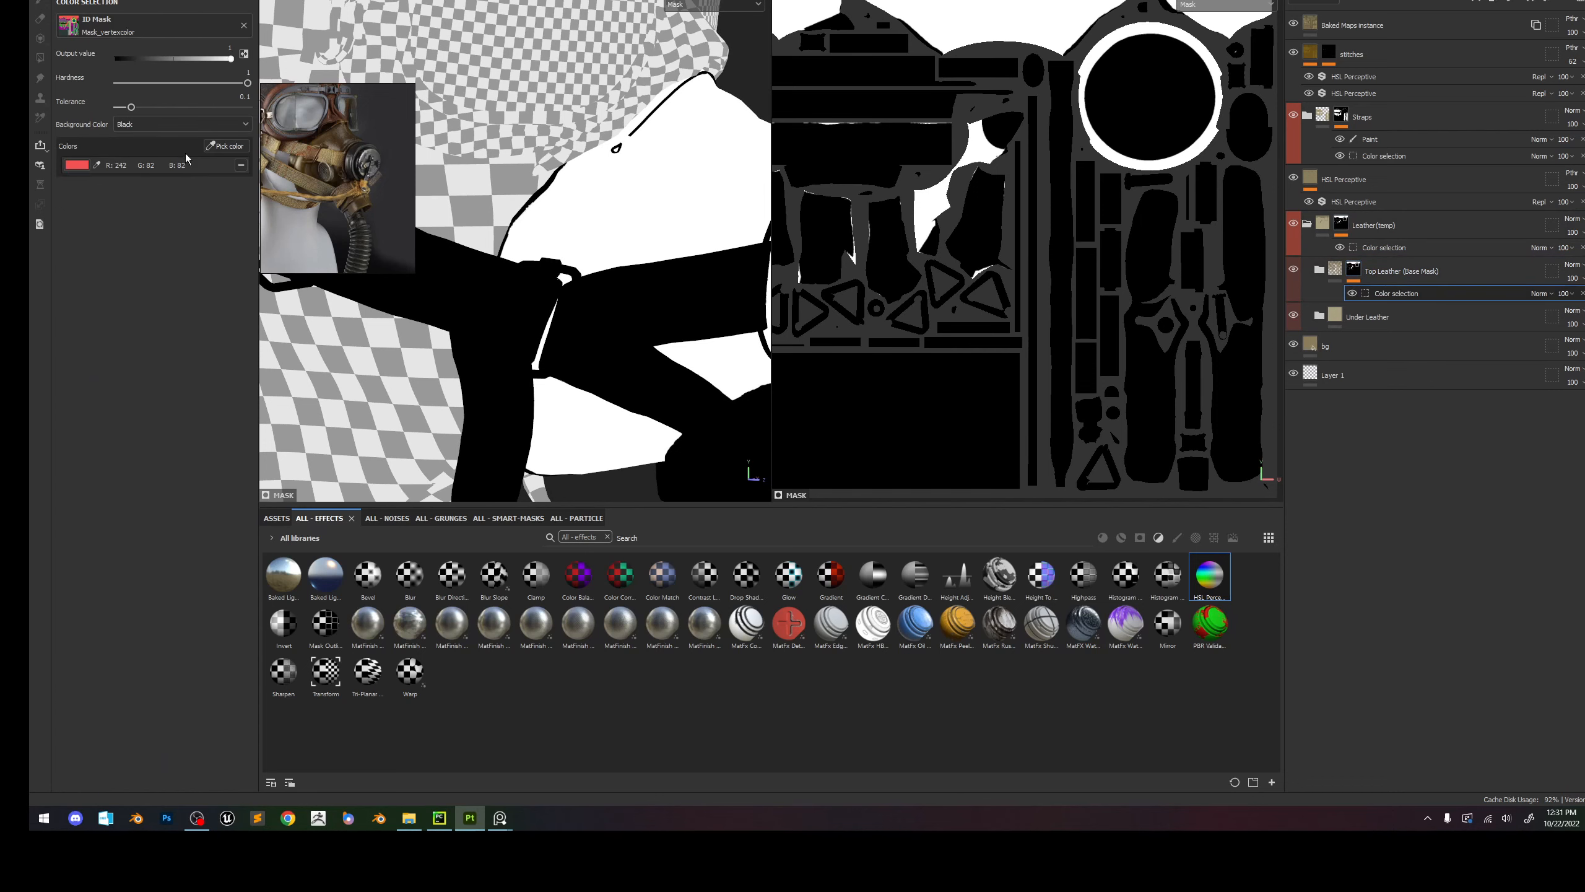
click(212, 148)
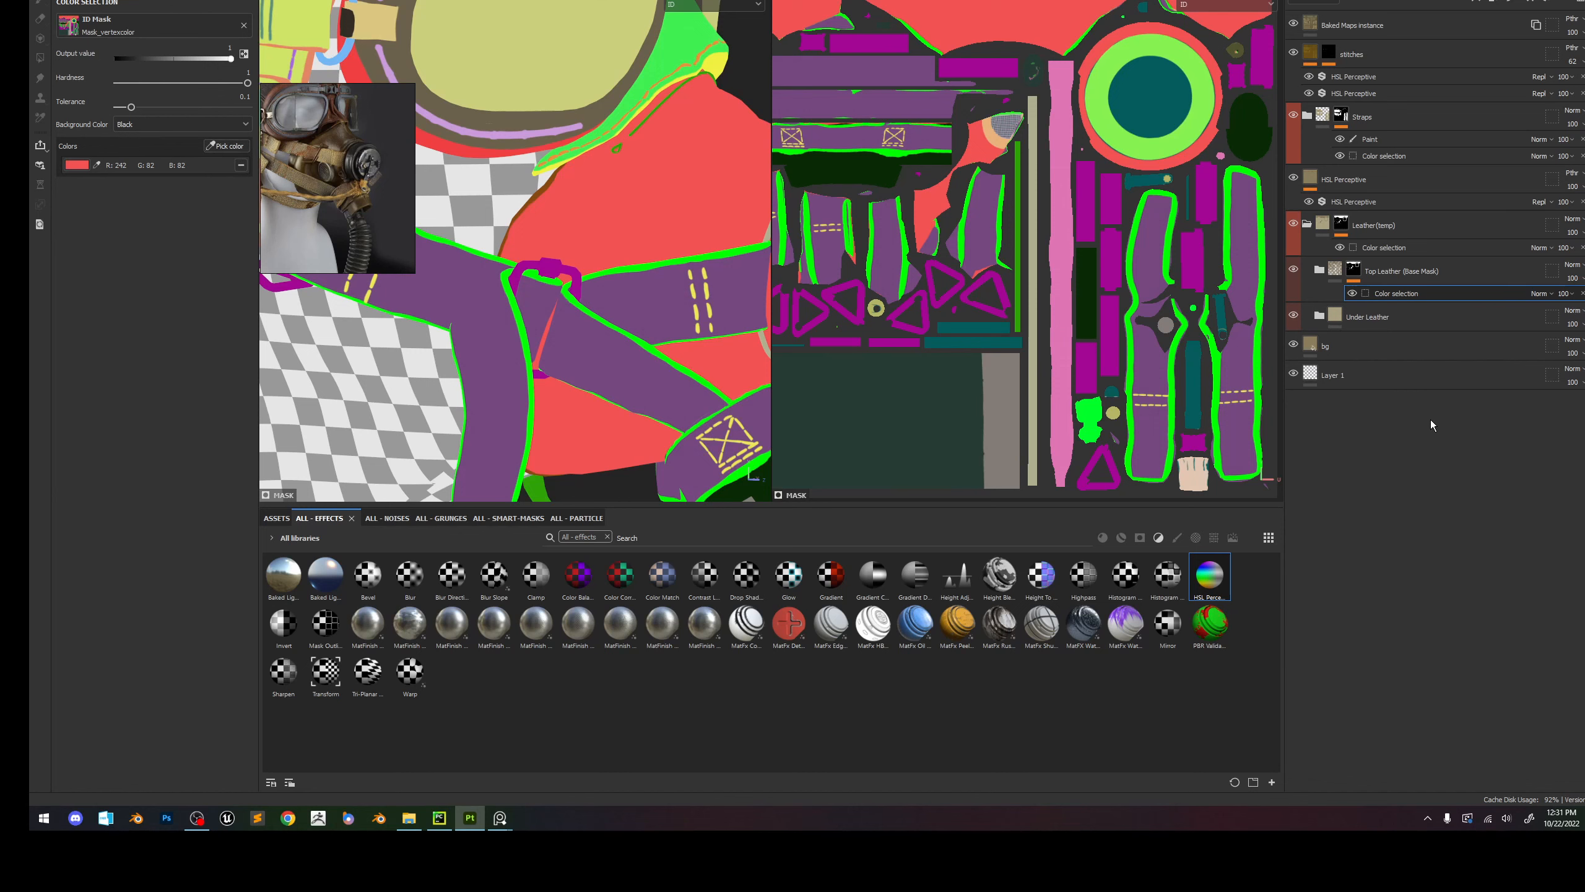
click(1340, 116)
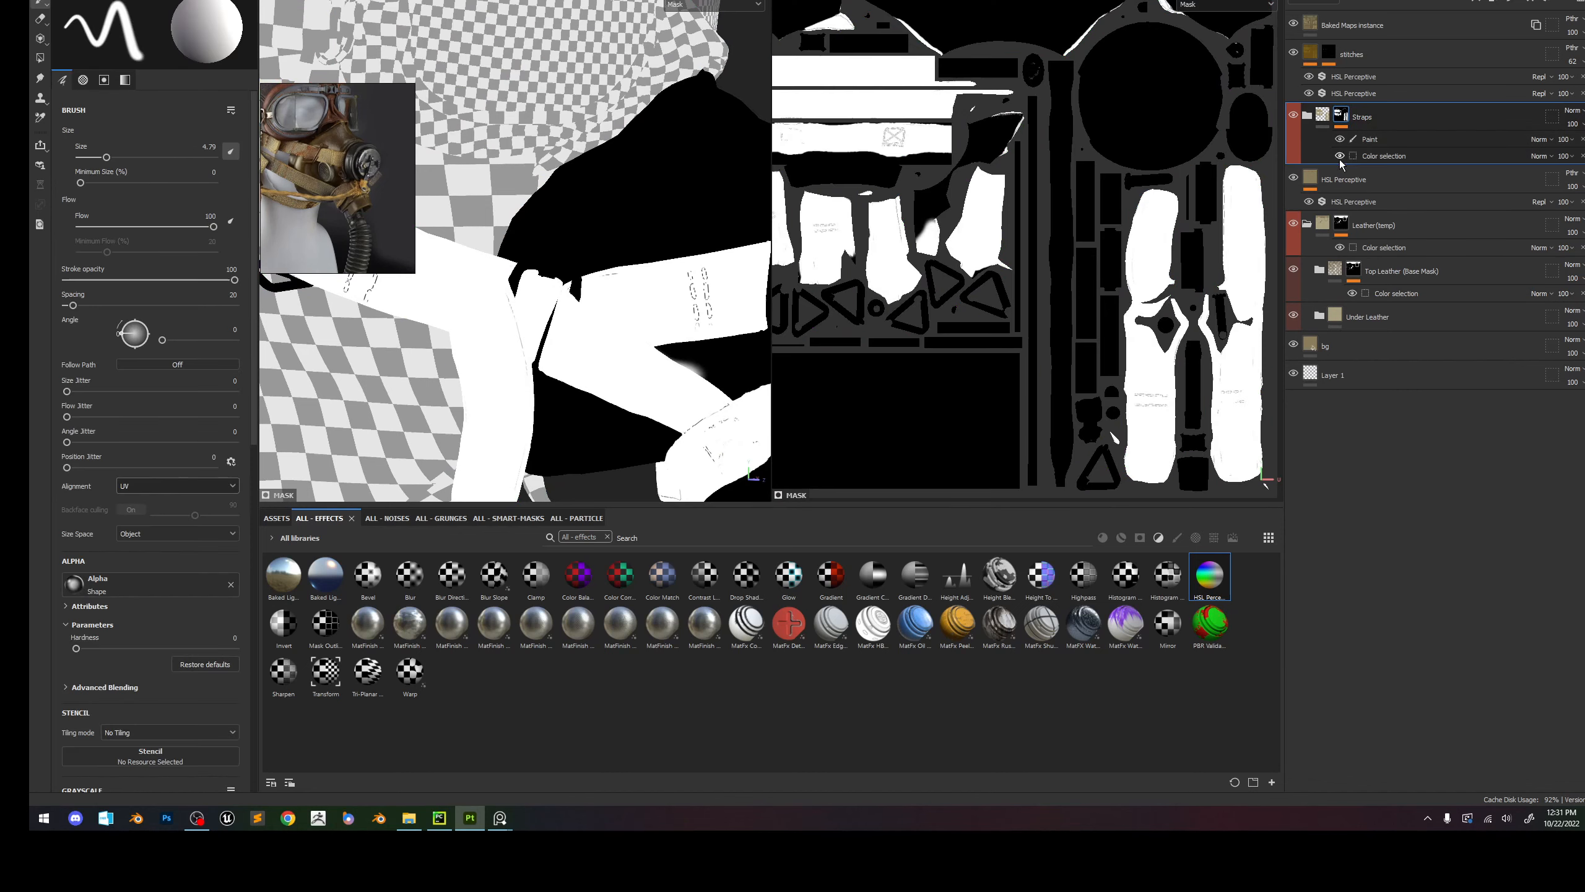
Add the yellow stitch ID color to the color selection in the Straps' Center folder mask.
click(1308, 117)
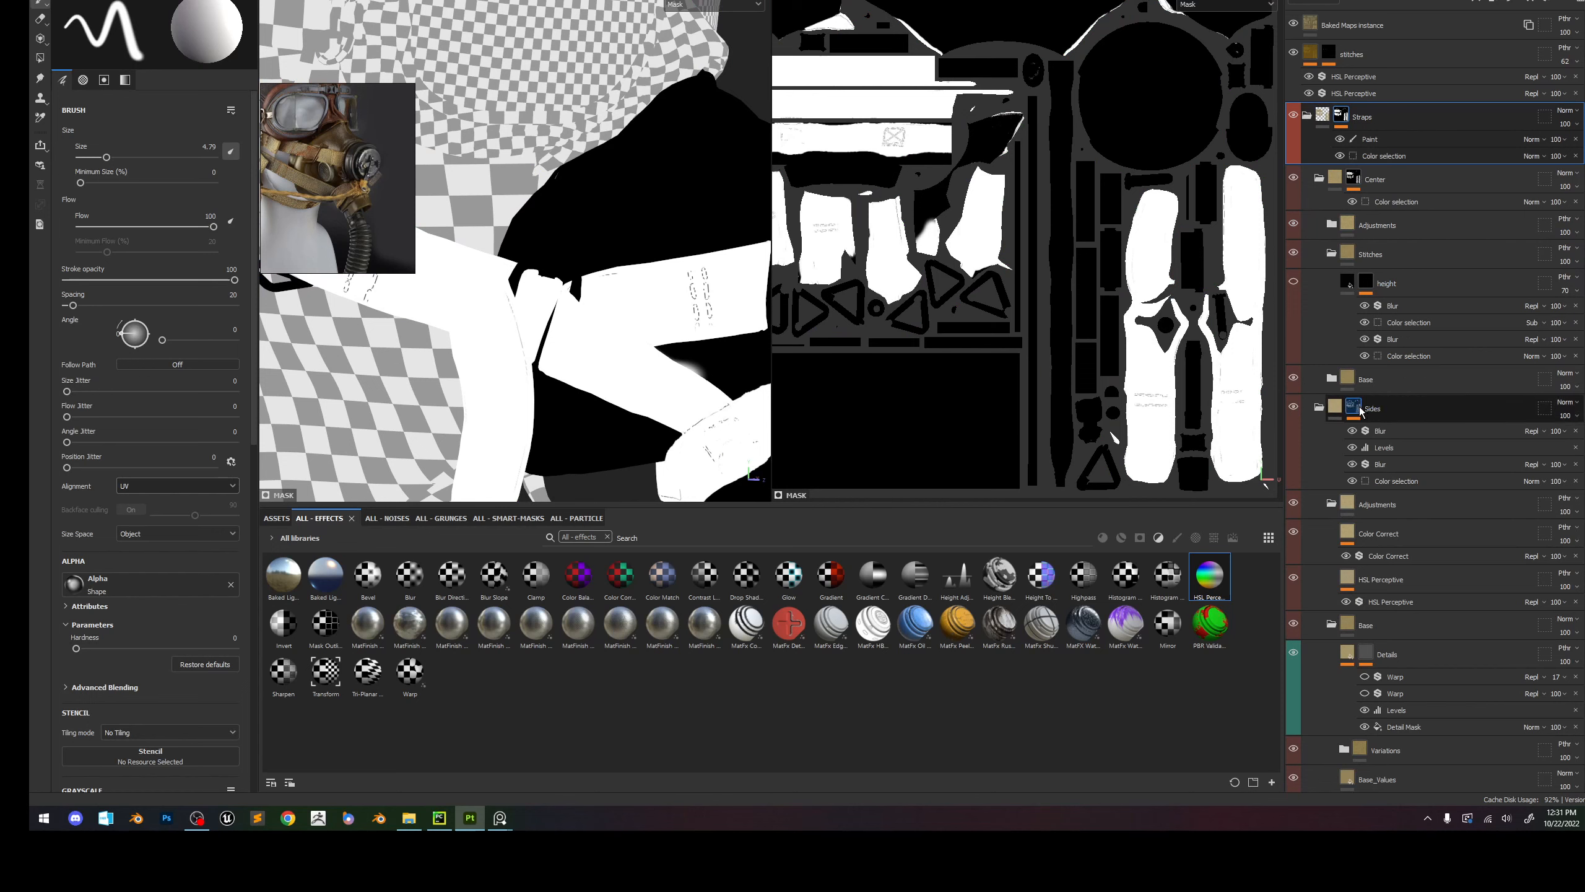
scroll(1375, 550, down, 1)
scroll(1375, 550, up, 1)
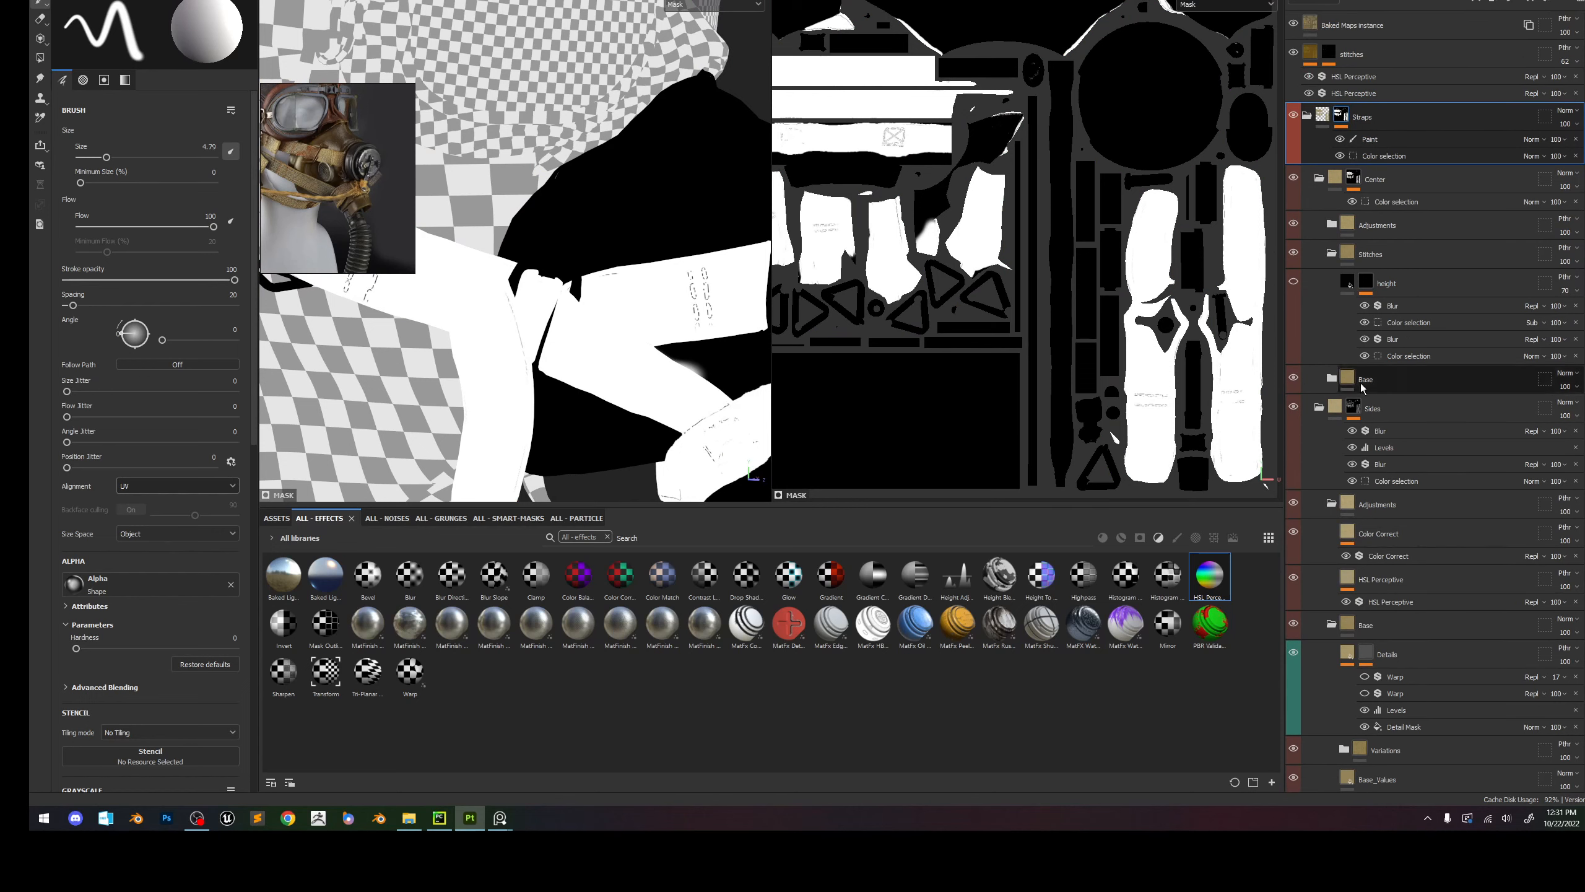
click(1398, 202)
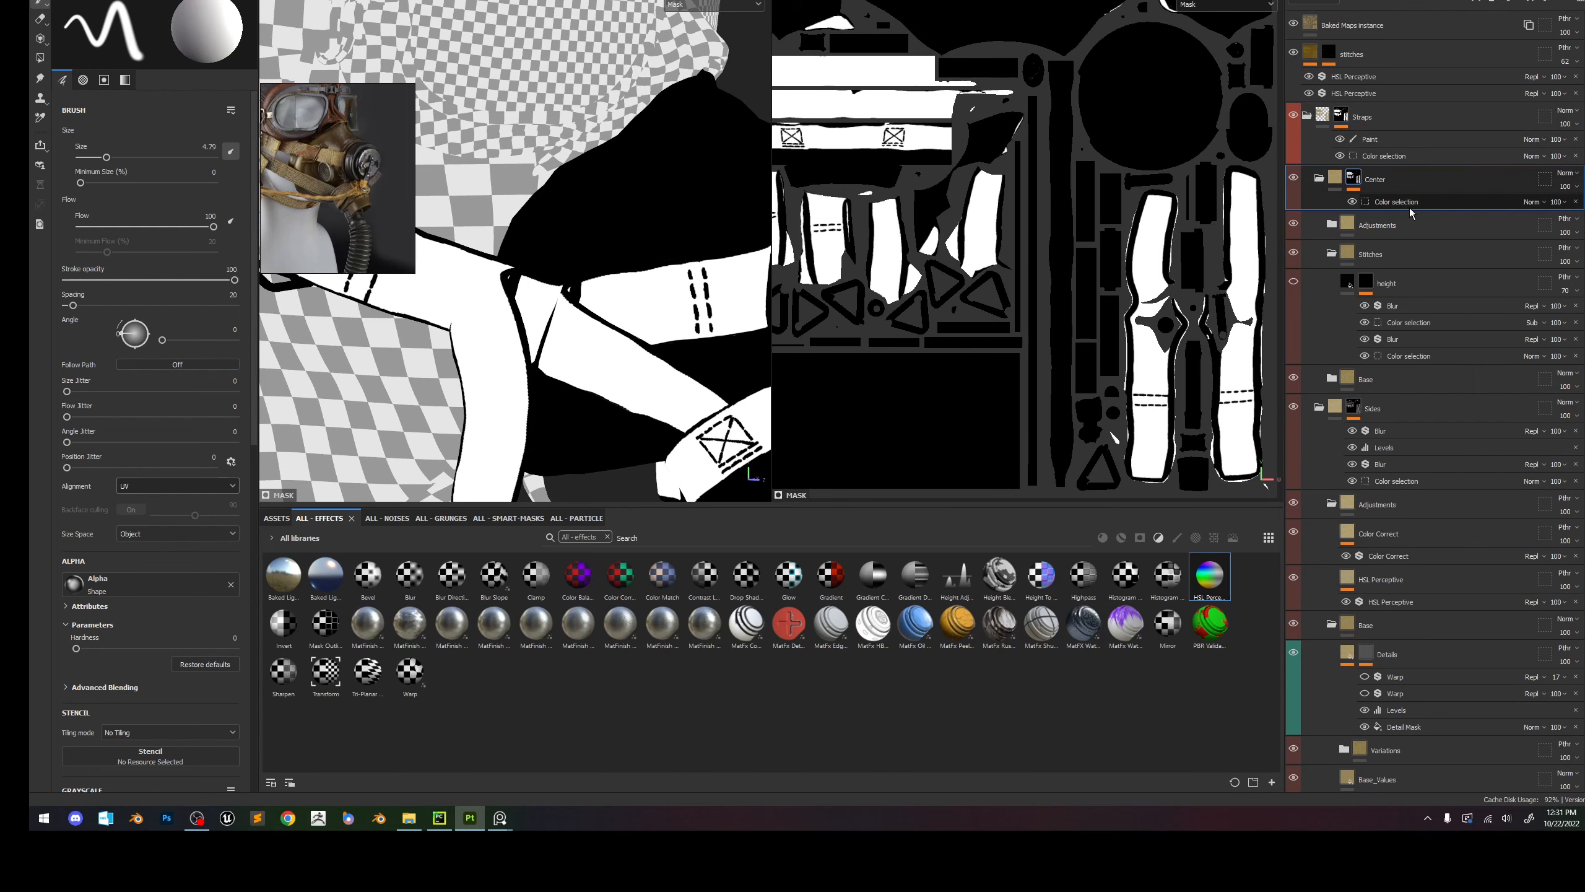
scroll(686, 338, down, 5)
scroll(687, 334, up, 10)
click(236, 145)
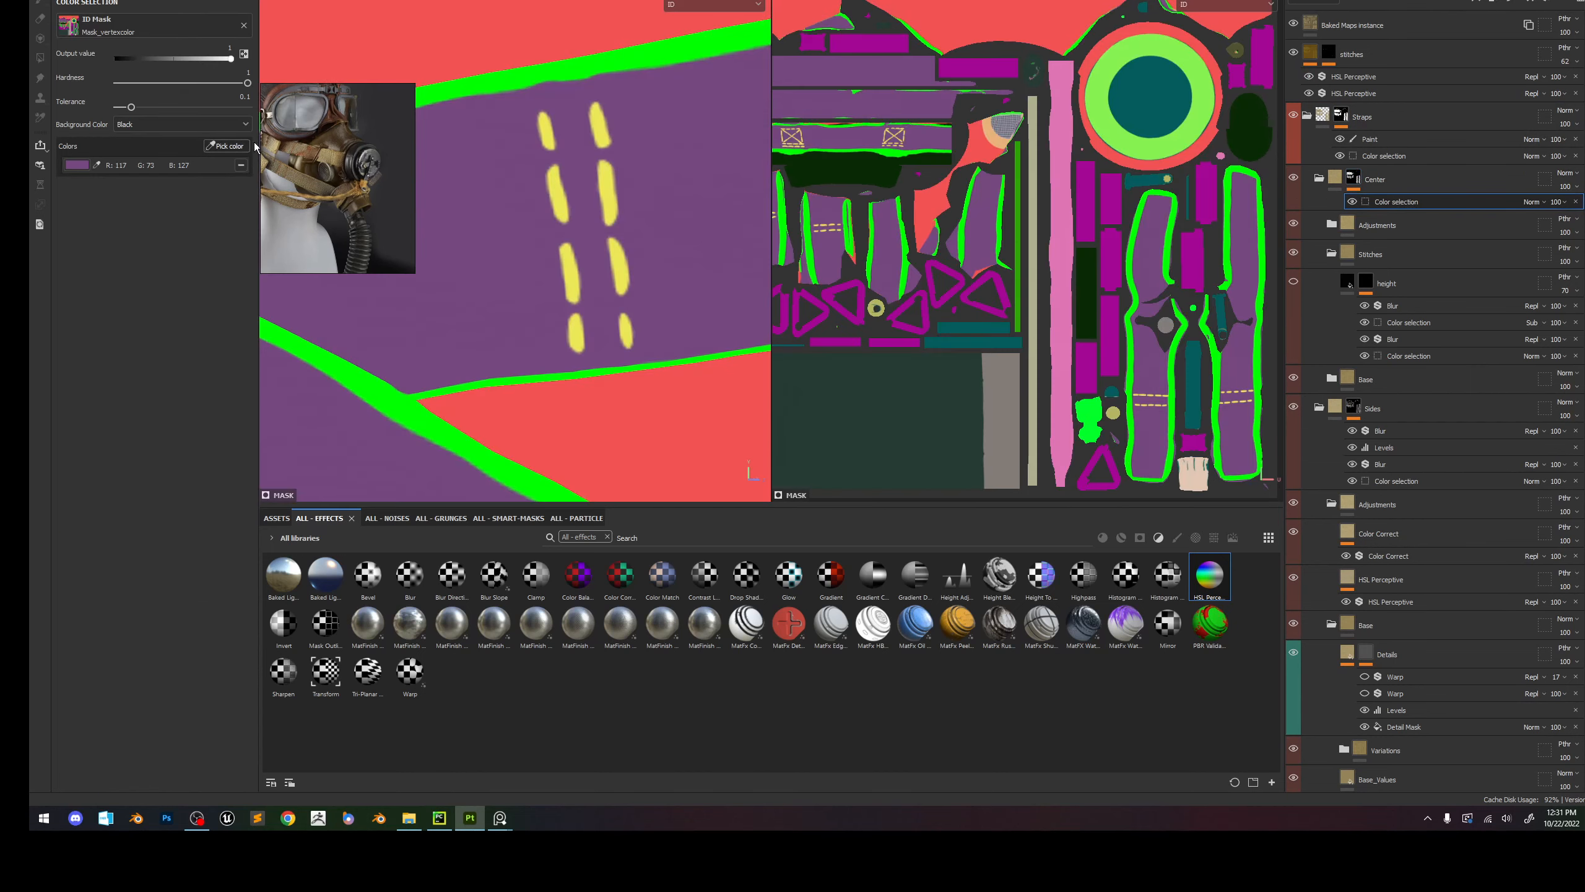
click(629, 263)
scroll(624, 250, down, 3)
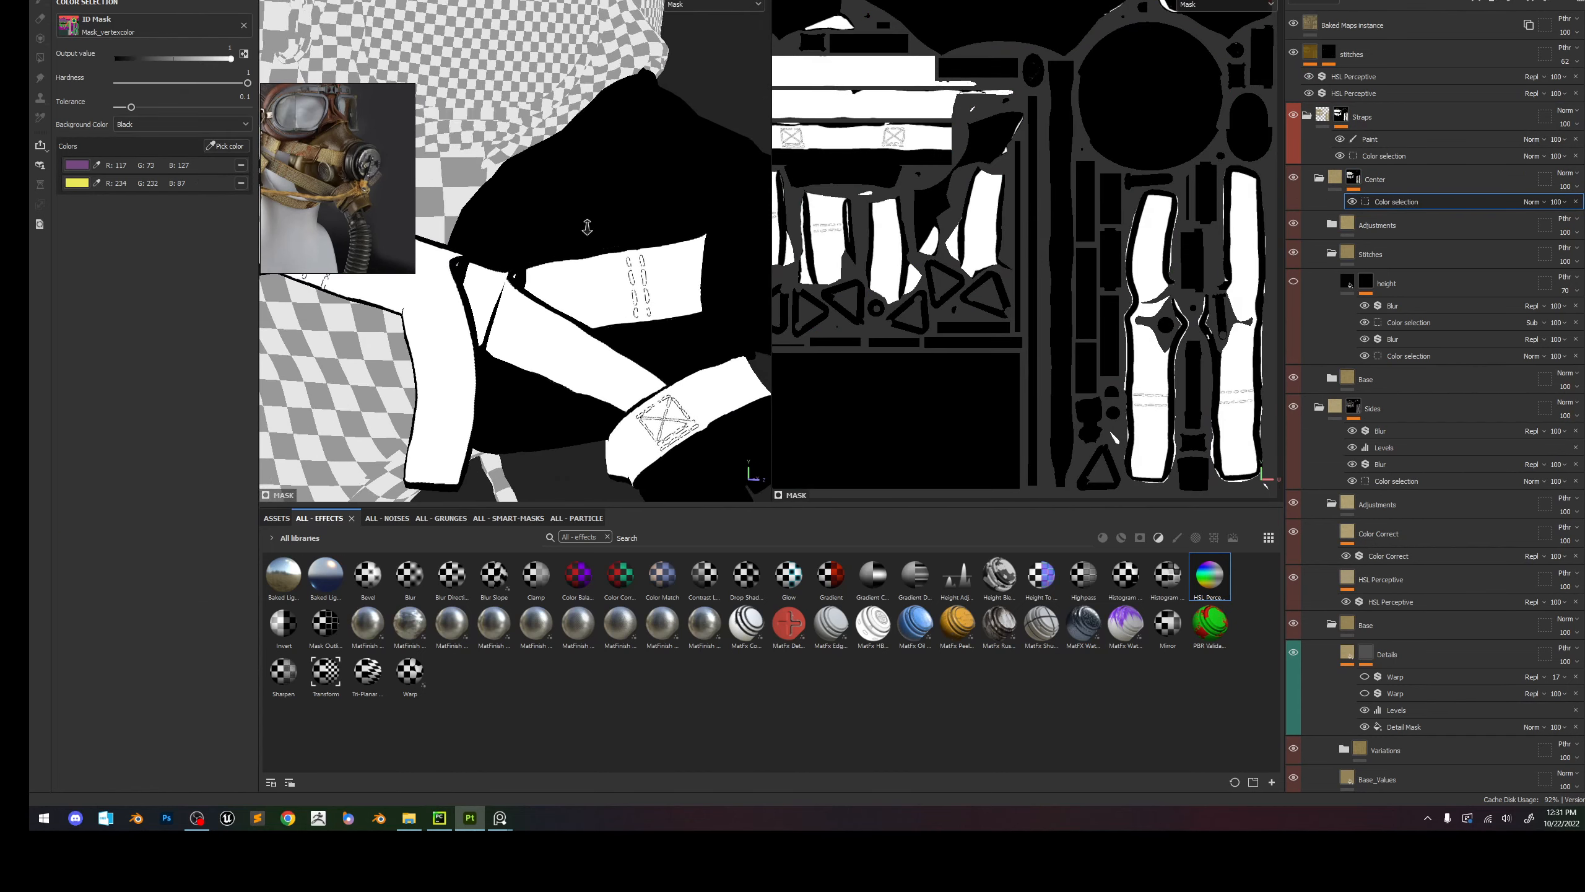
Move the stitches layer into the Center folder's Stitches group below the height layer, and make the height layer visible.
scroll(638, 247, down, 2)
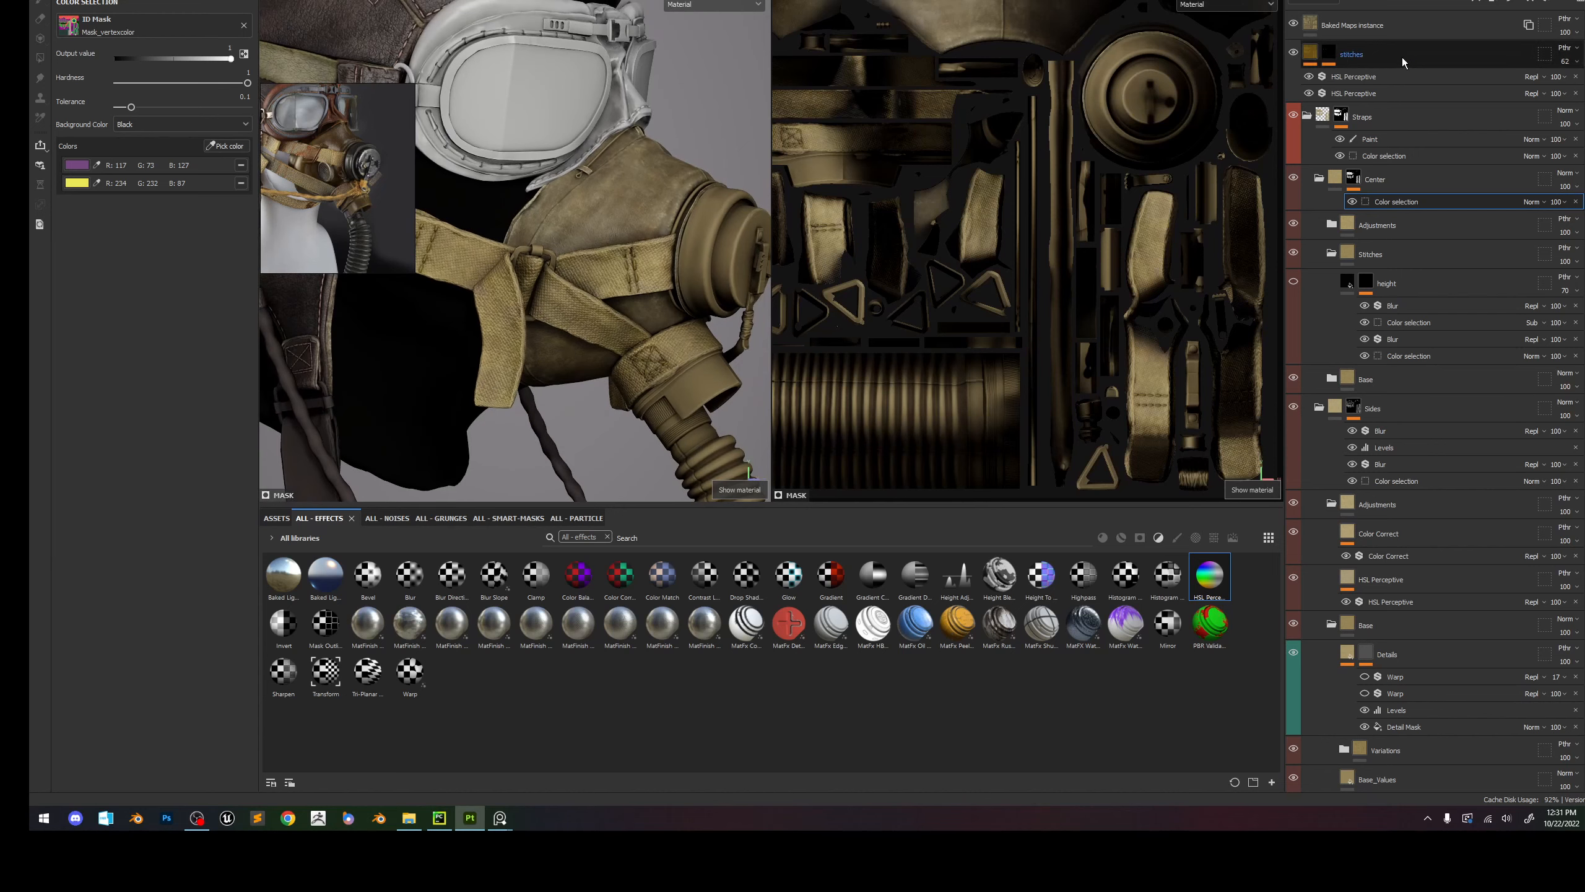
mouse_move(1383, 58)
mouse_down()
mouse_move(1437, 394)
mouse_move(1457, 285)
mouse_up()
scroll(646, 269, up, 5)
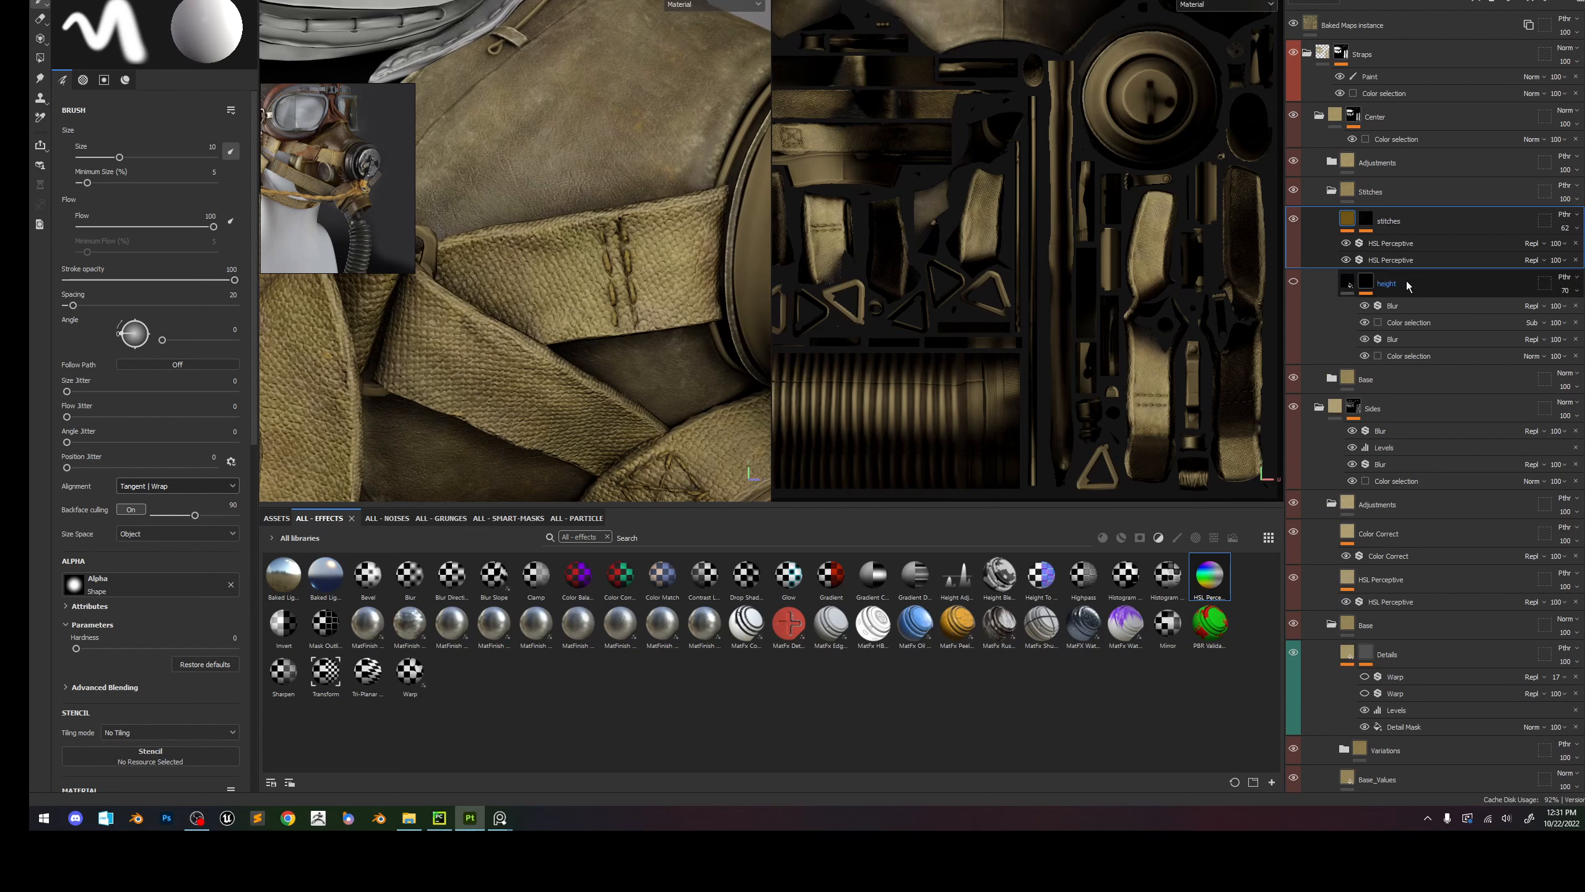
drag(1399, 286, 1419, 216)
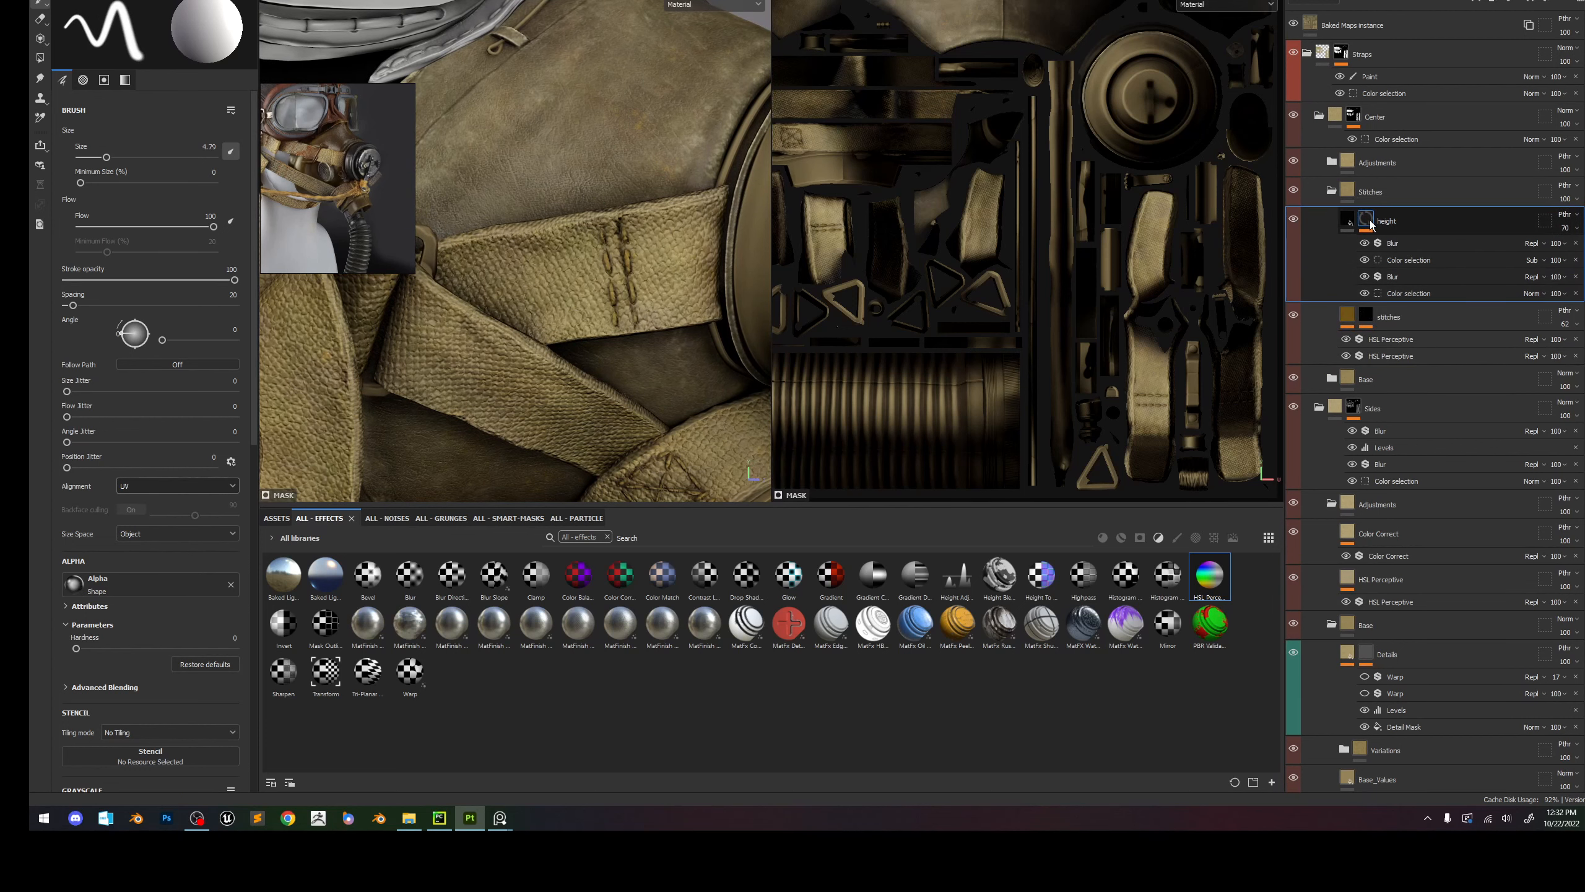
Pick the yellow stitch ID color for the lower color selection in the height layer's mask.
click(1401, 293)
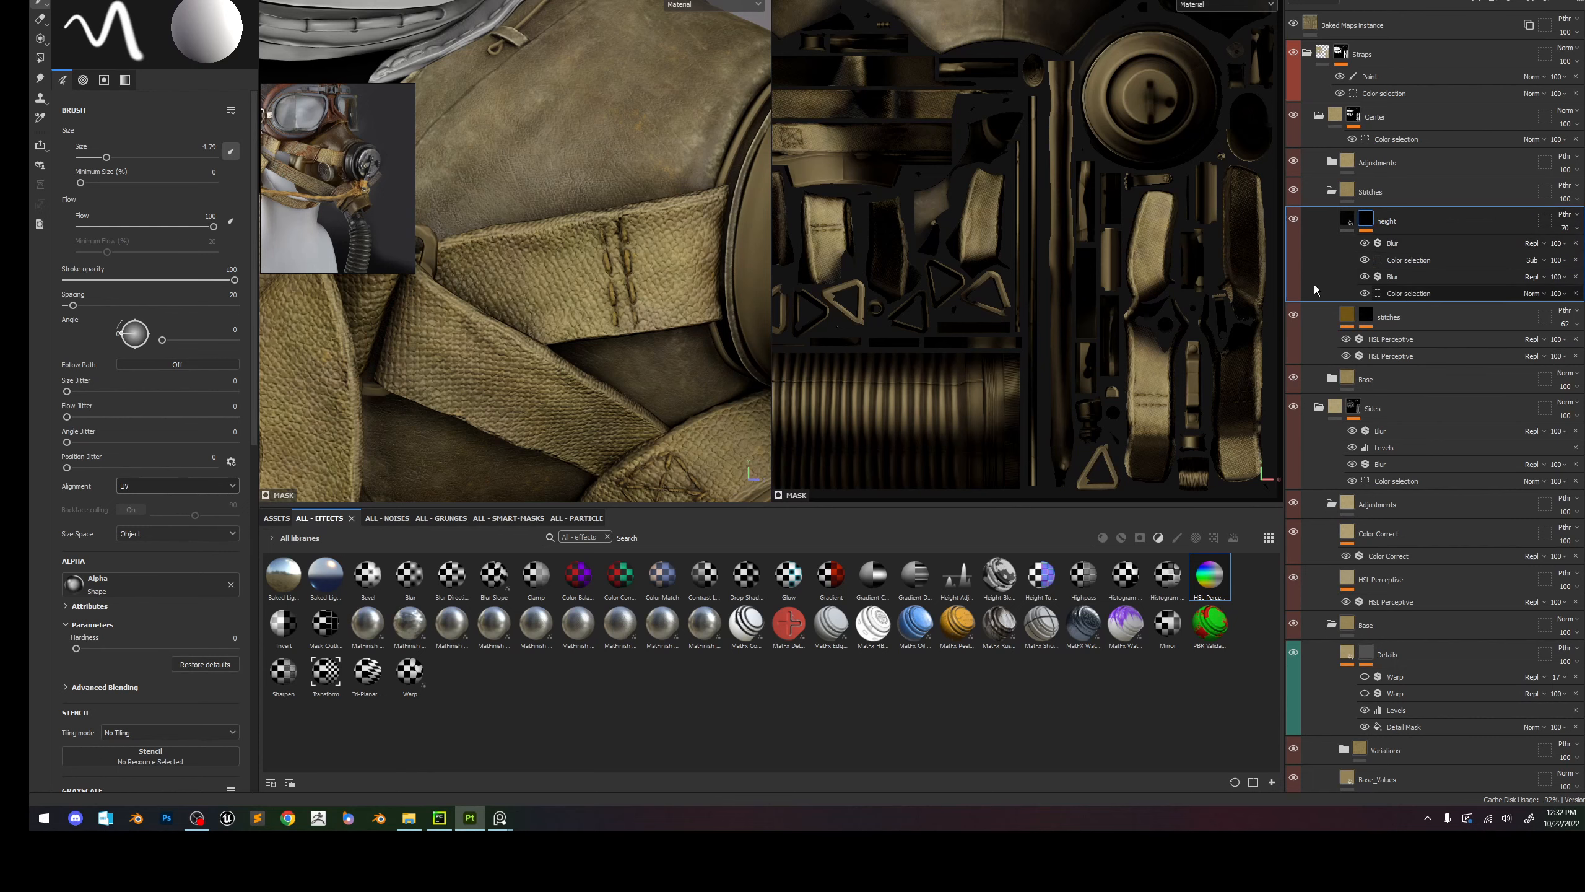
click(230, 147)
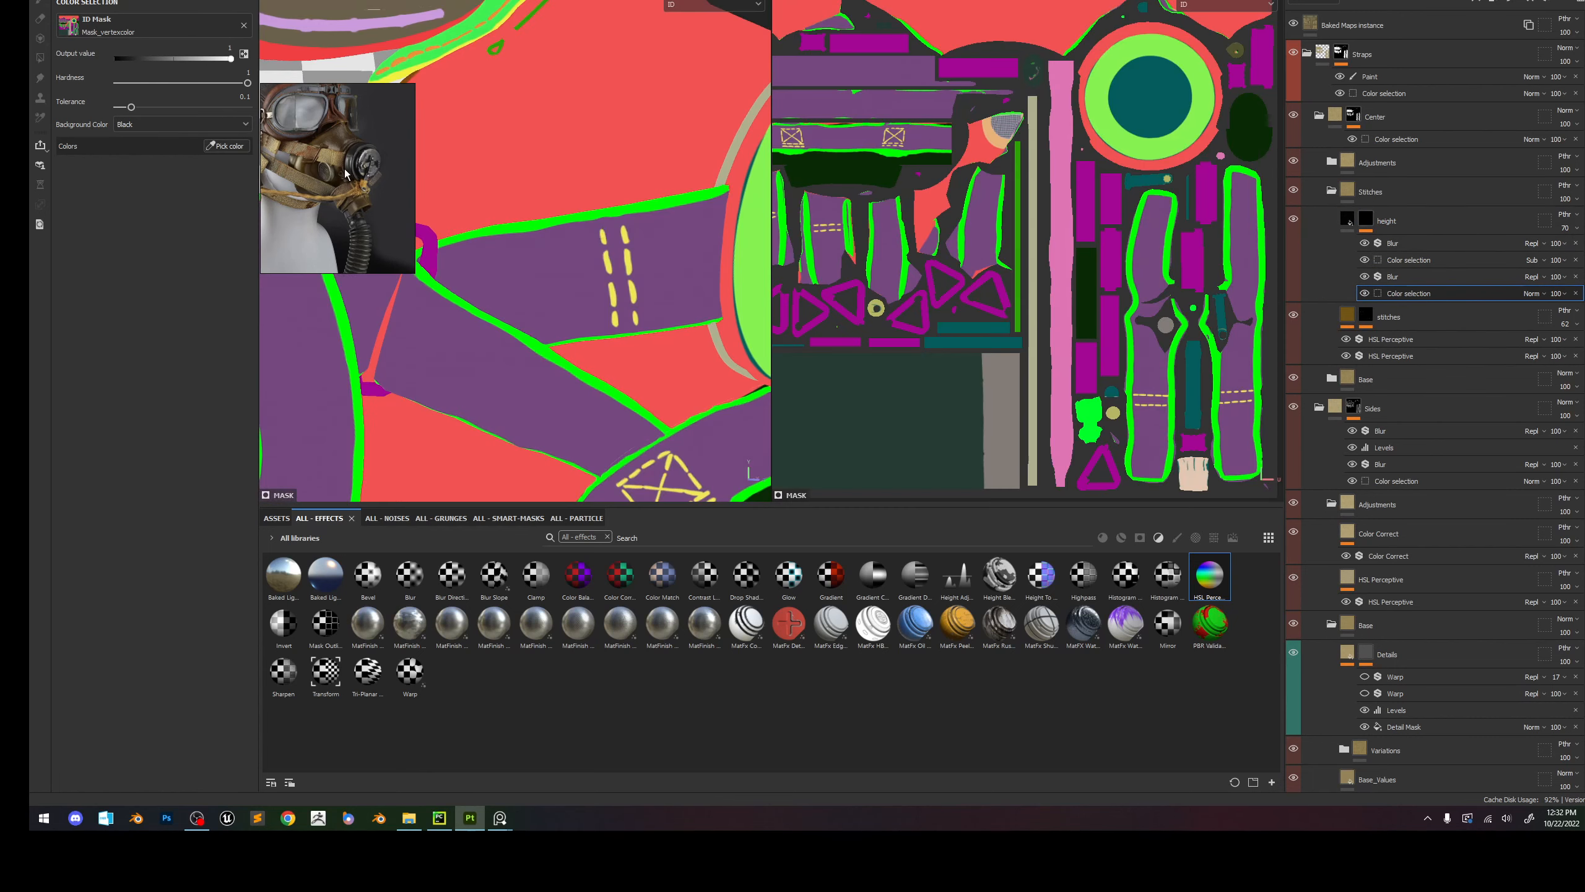
click(632, 254)
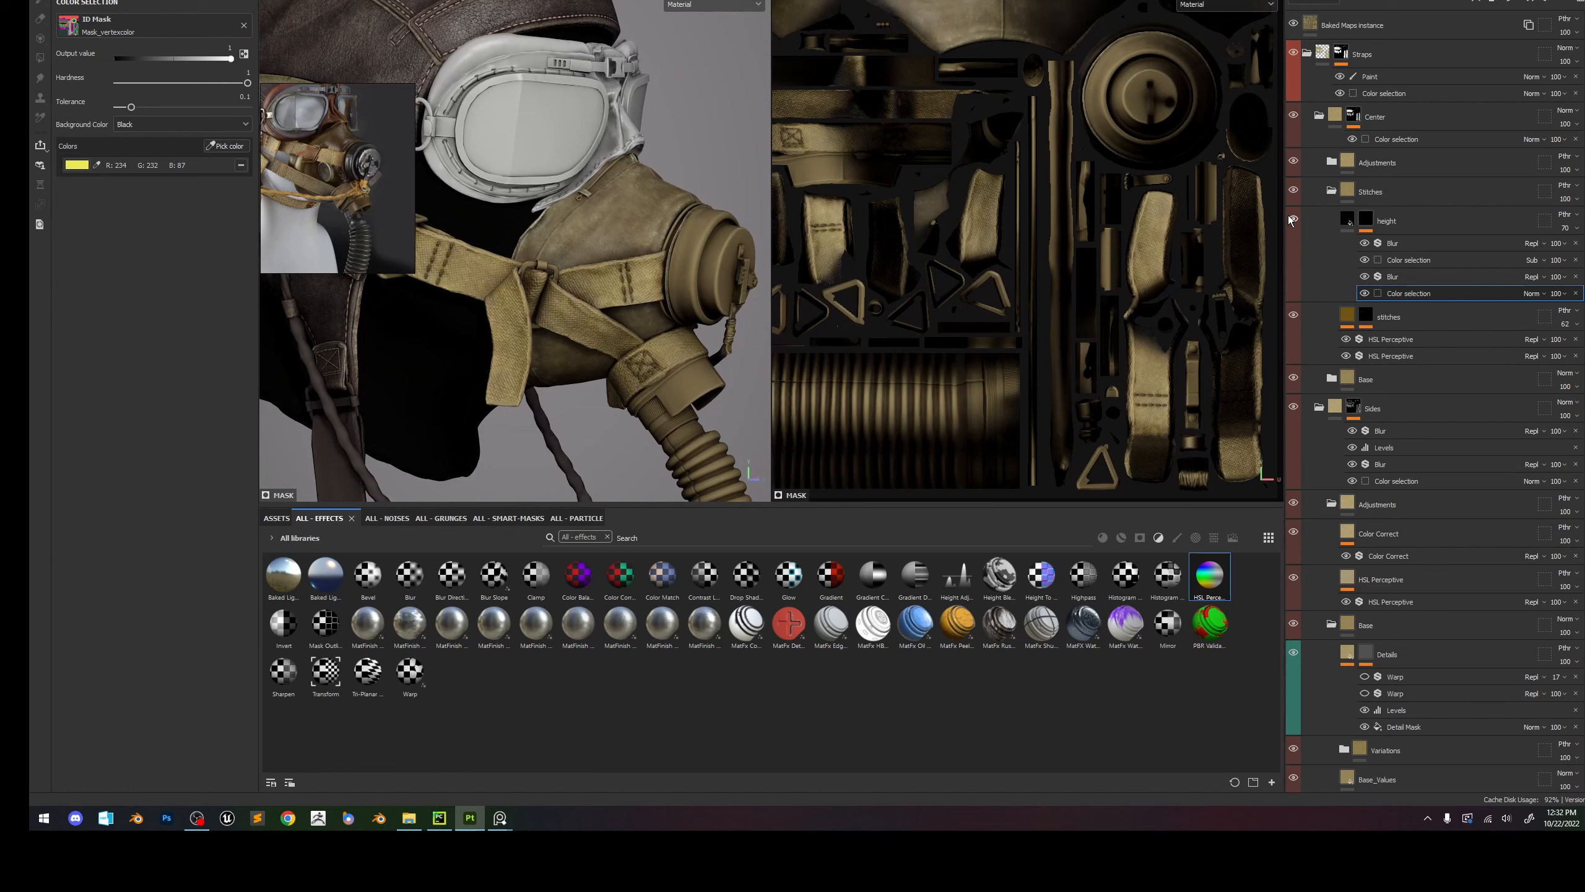
Disable the height layer's color channel, set its height to about -0.46, and check the strap stitches on the model.
click(1350, 220)
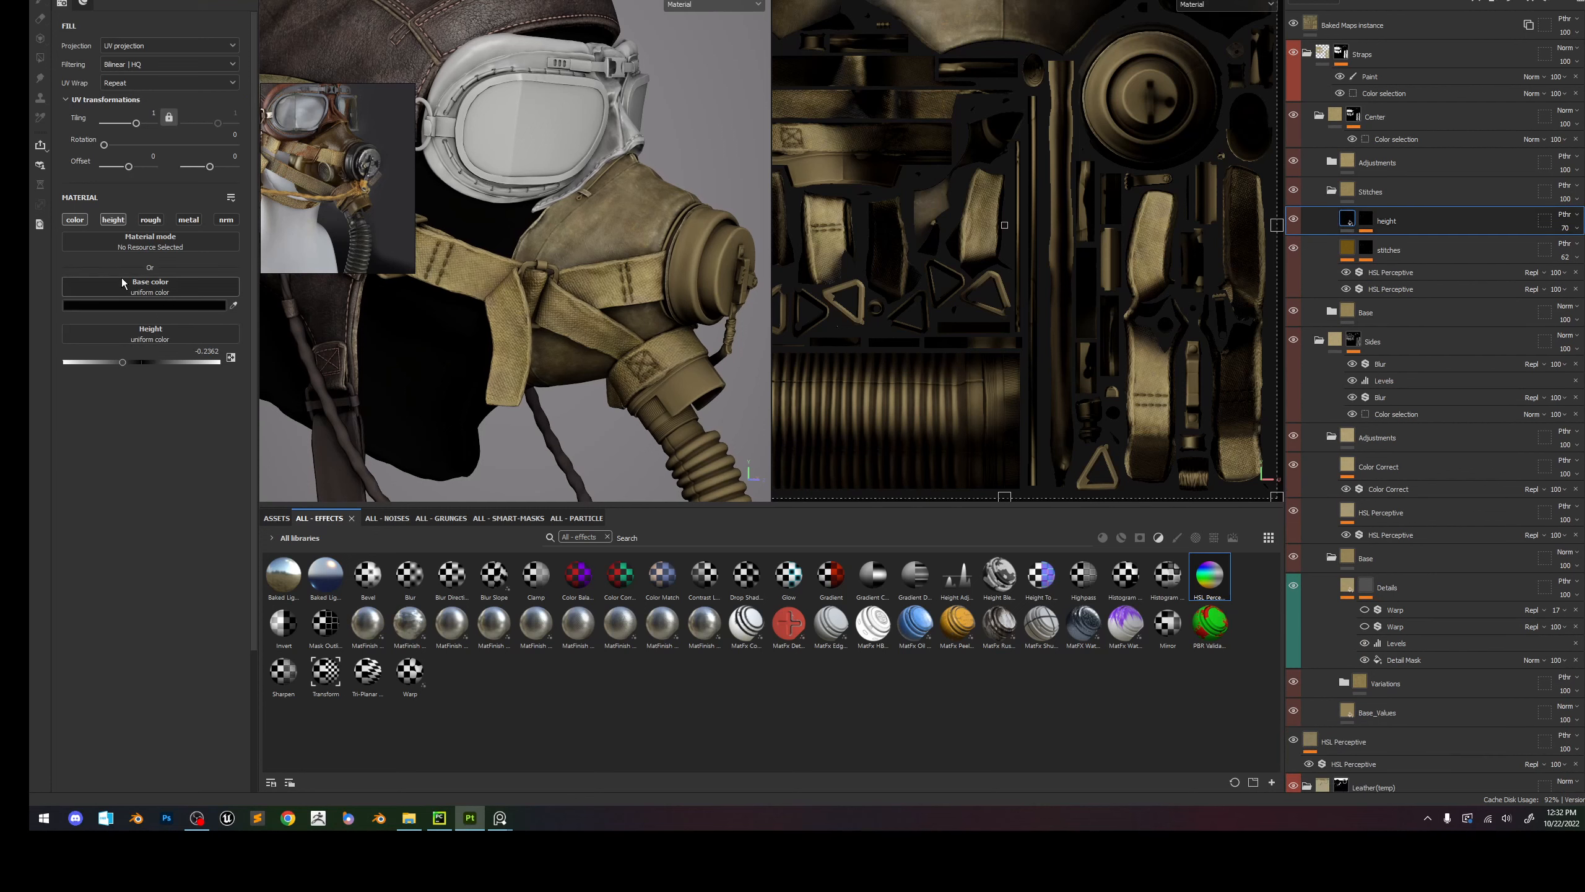
click(75, 219)
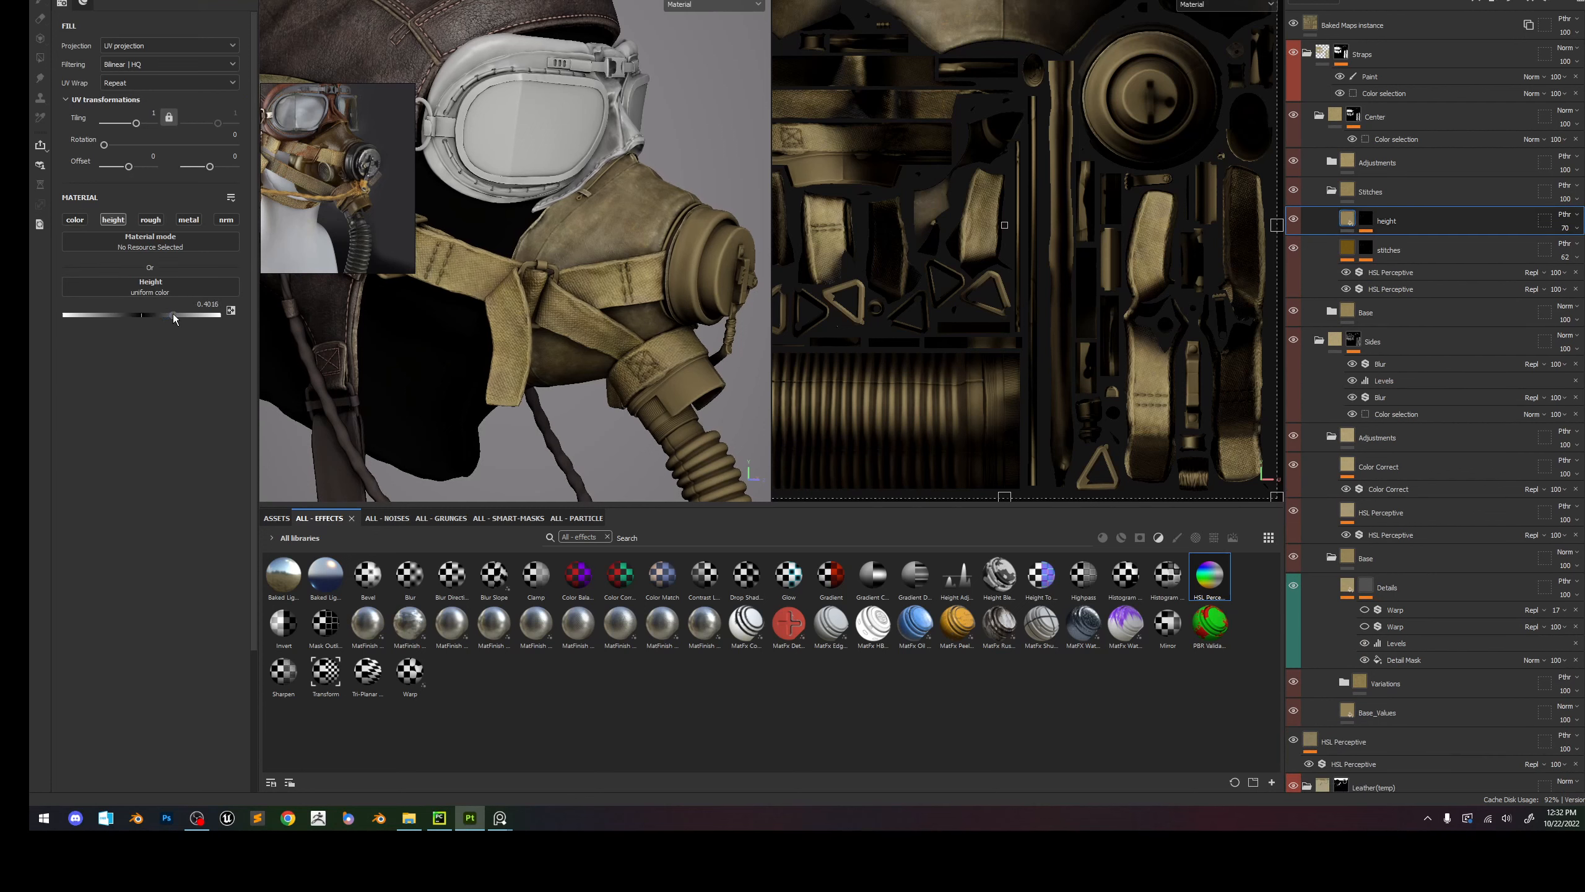
drag(145, 332, 105, 328)
scroll(607, 273, down, 6)
scroll(607, 278, up, 5)
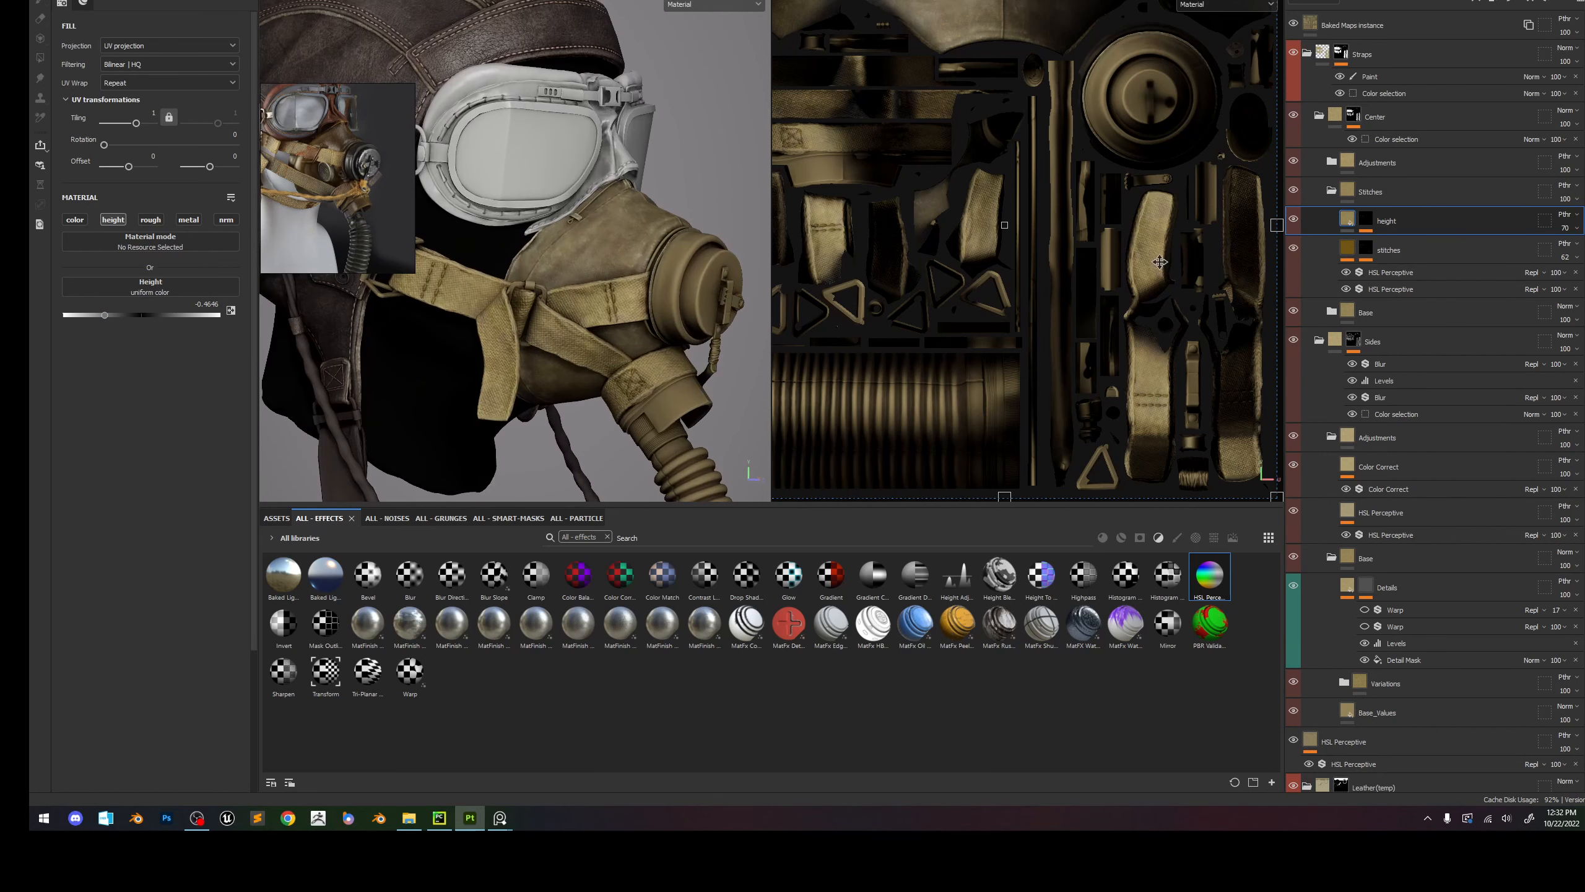
scroll(593, 347, down, 4)
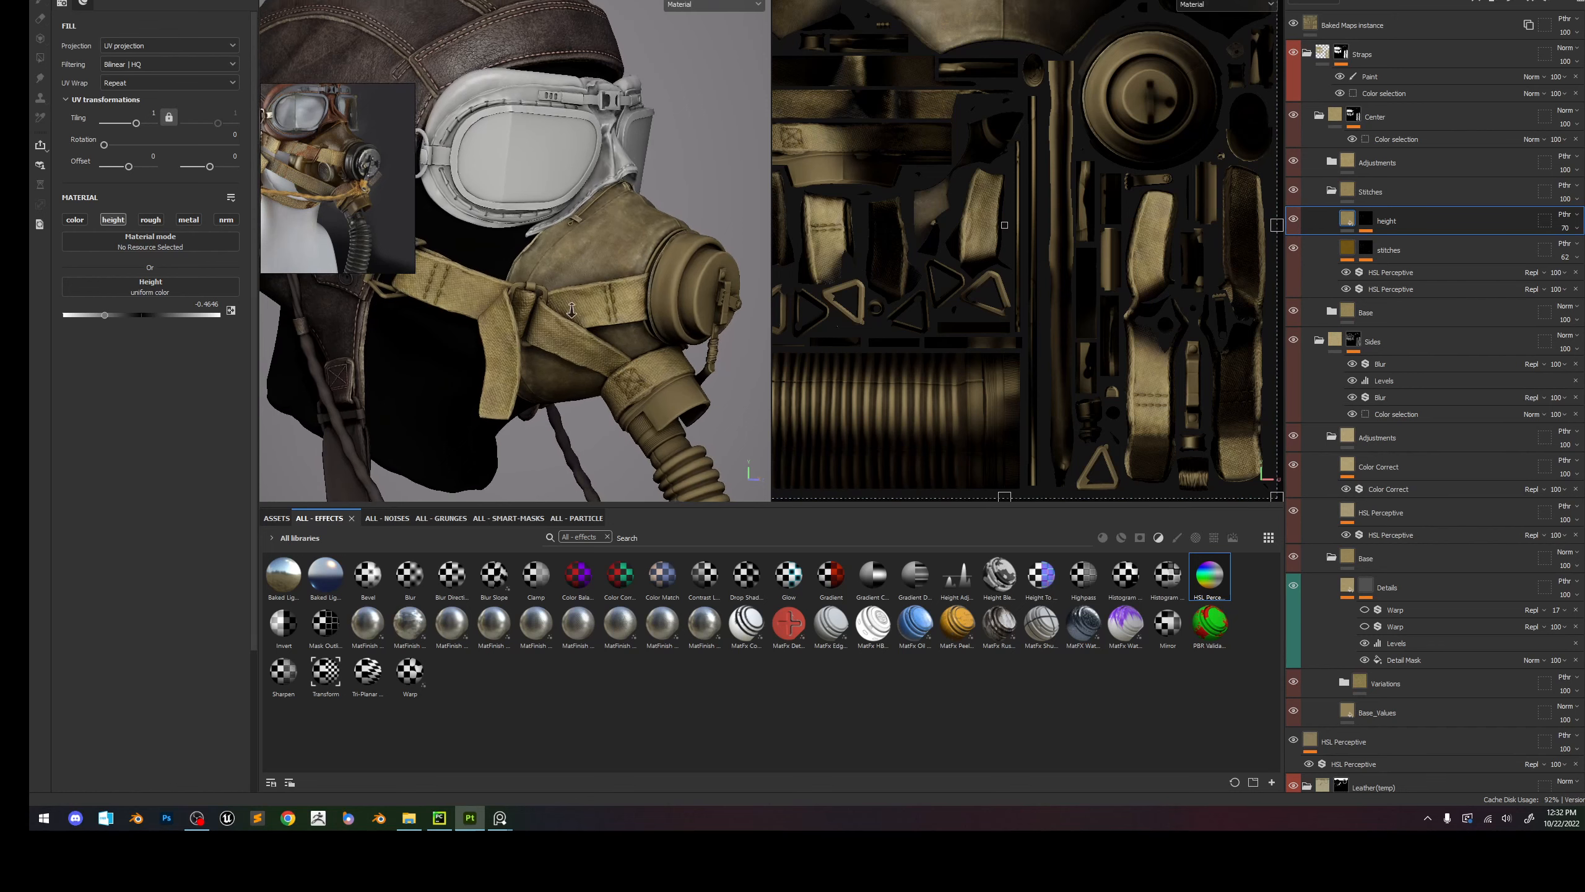
scroll(597, 337, up, 6)
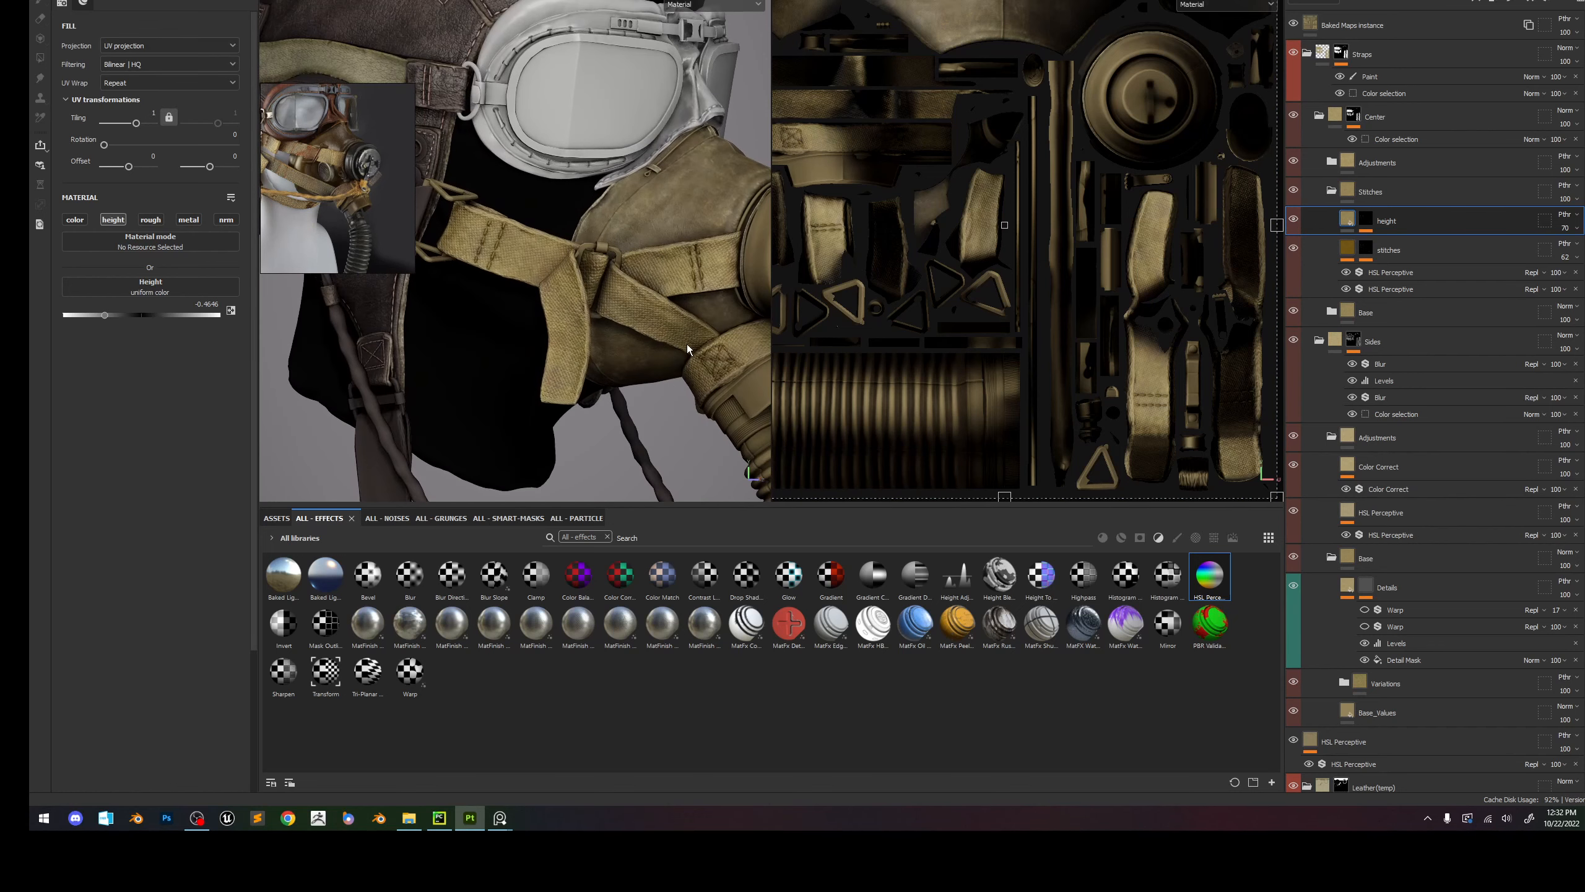
Collapse the Center and Straps folders, and compare the helmet's base color channel with its full material view.
click(1319, 116)
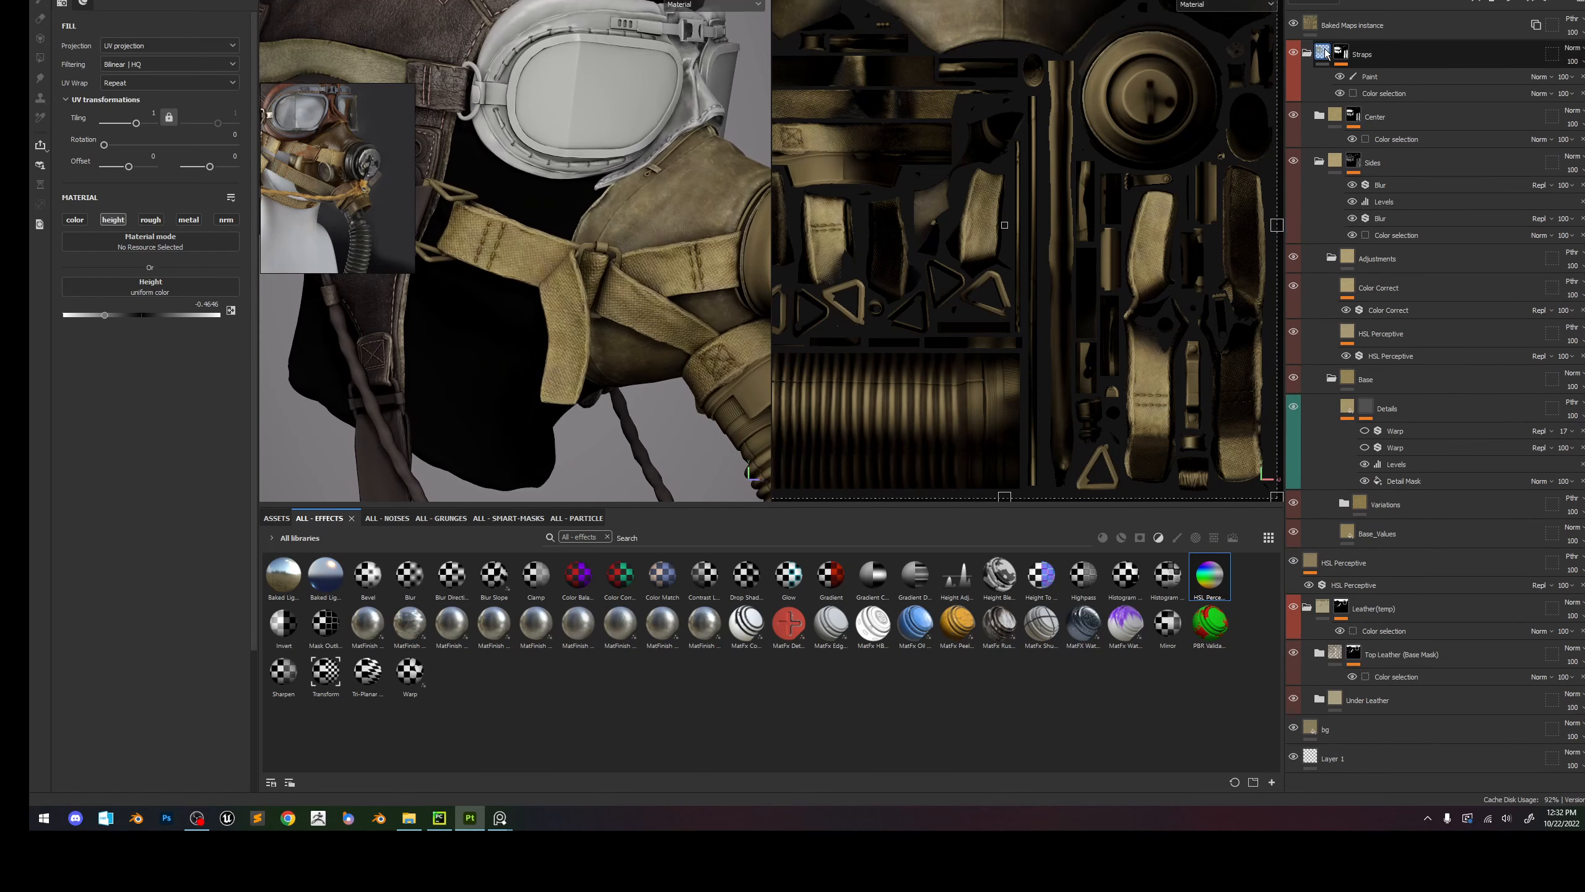
click(1307, 54)
key(c)
key(c)
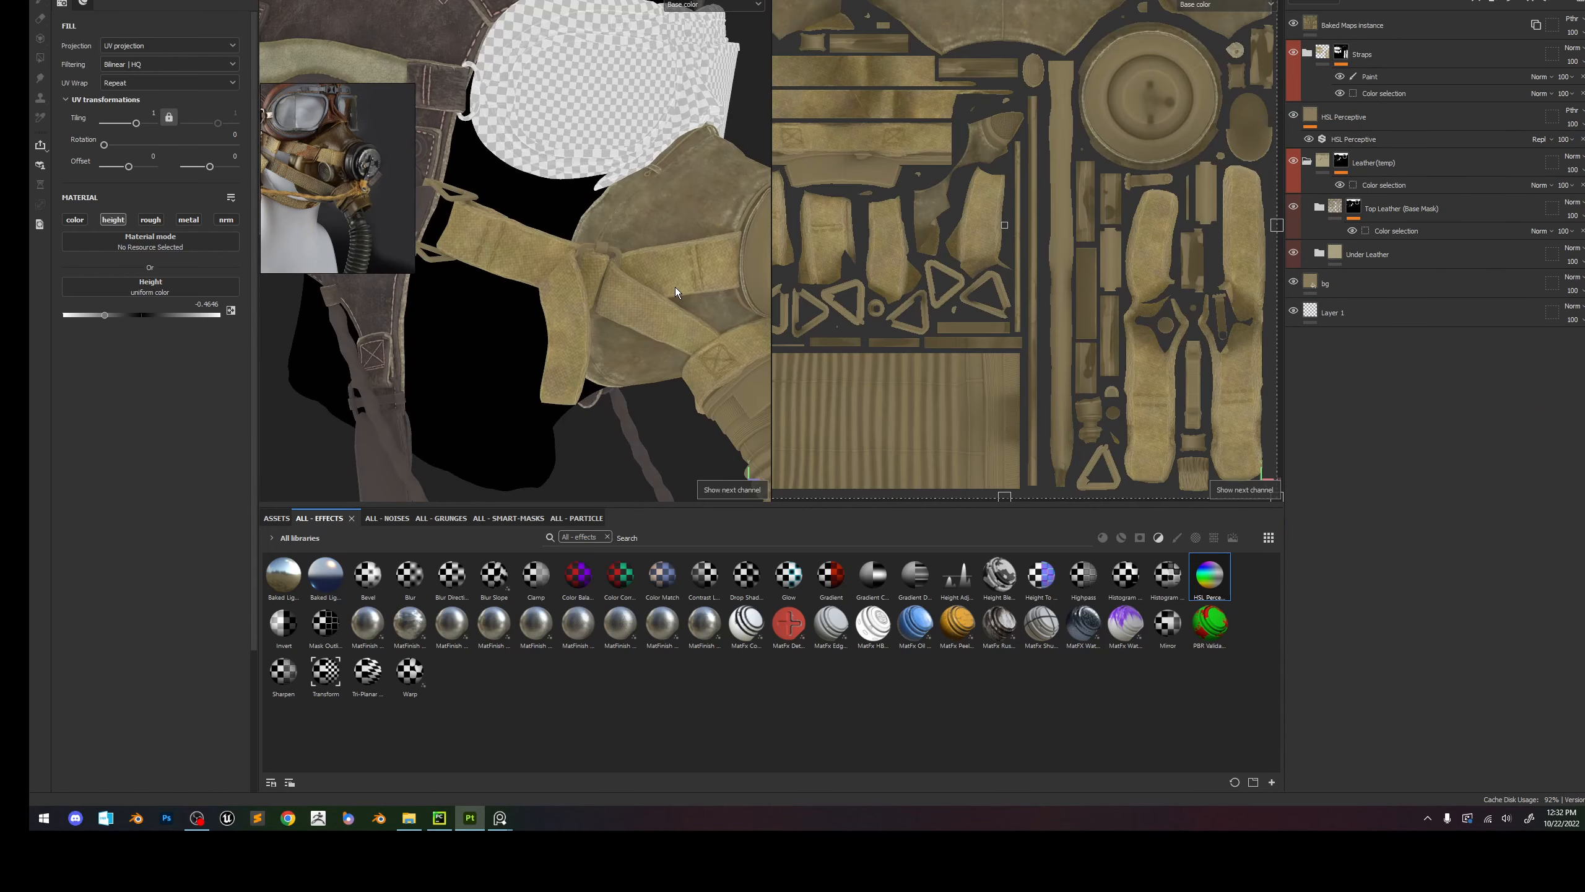
scroll(675, 287, down, 5)
scroll(675, 275, up, 3)
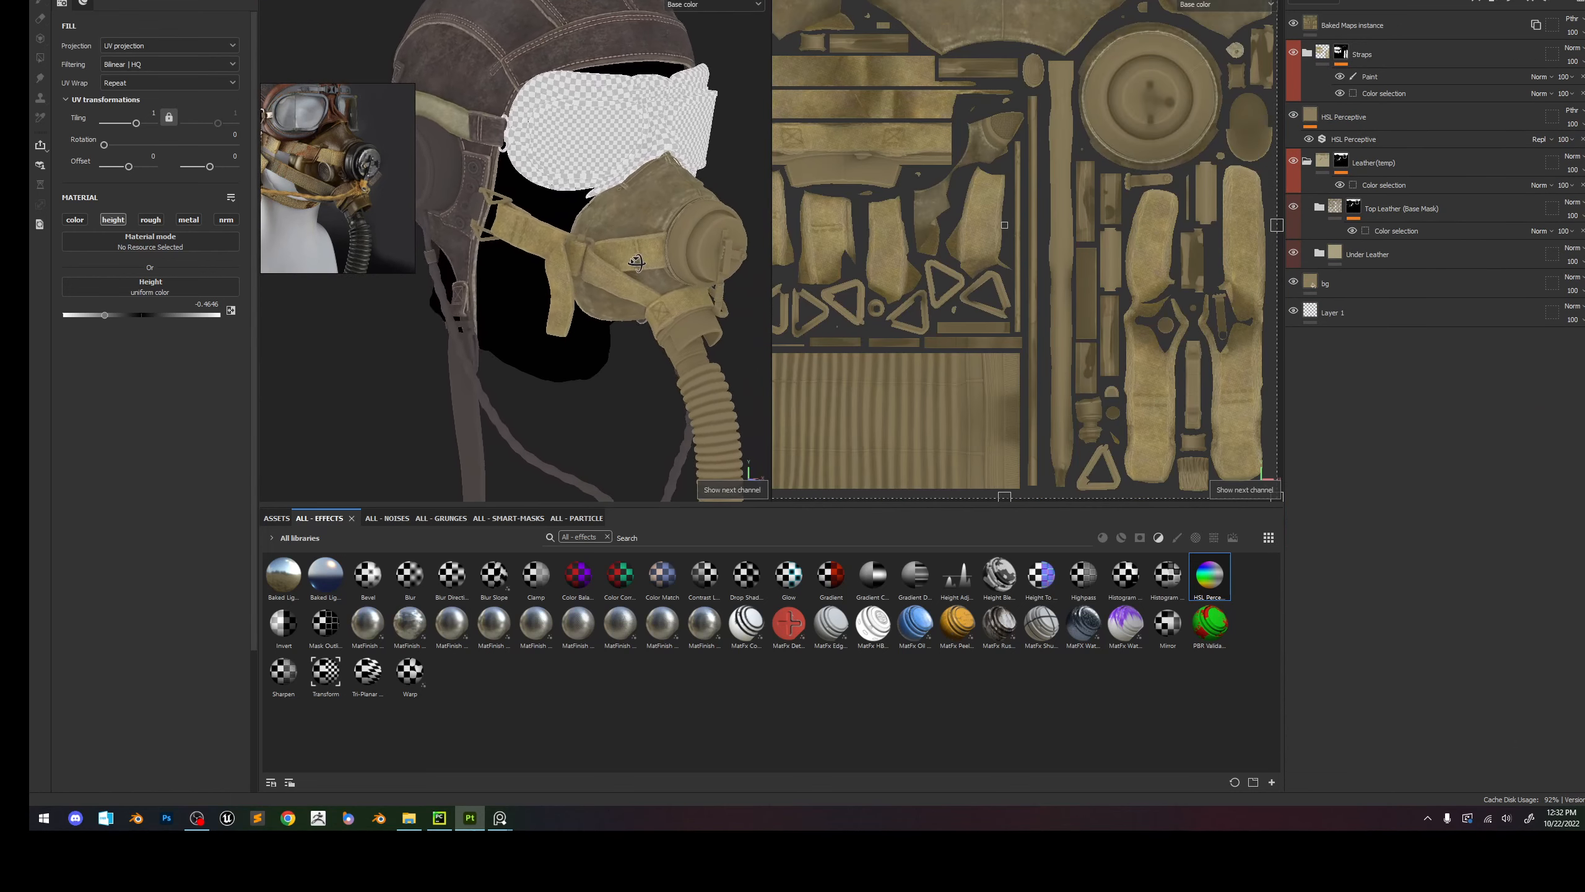
key(m)
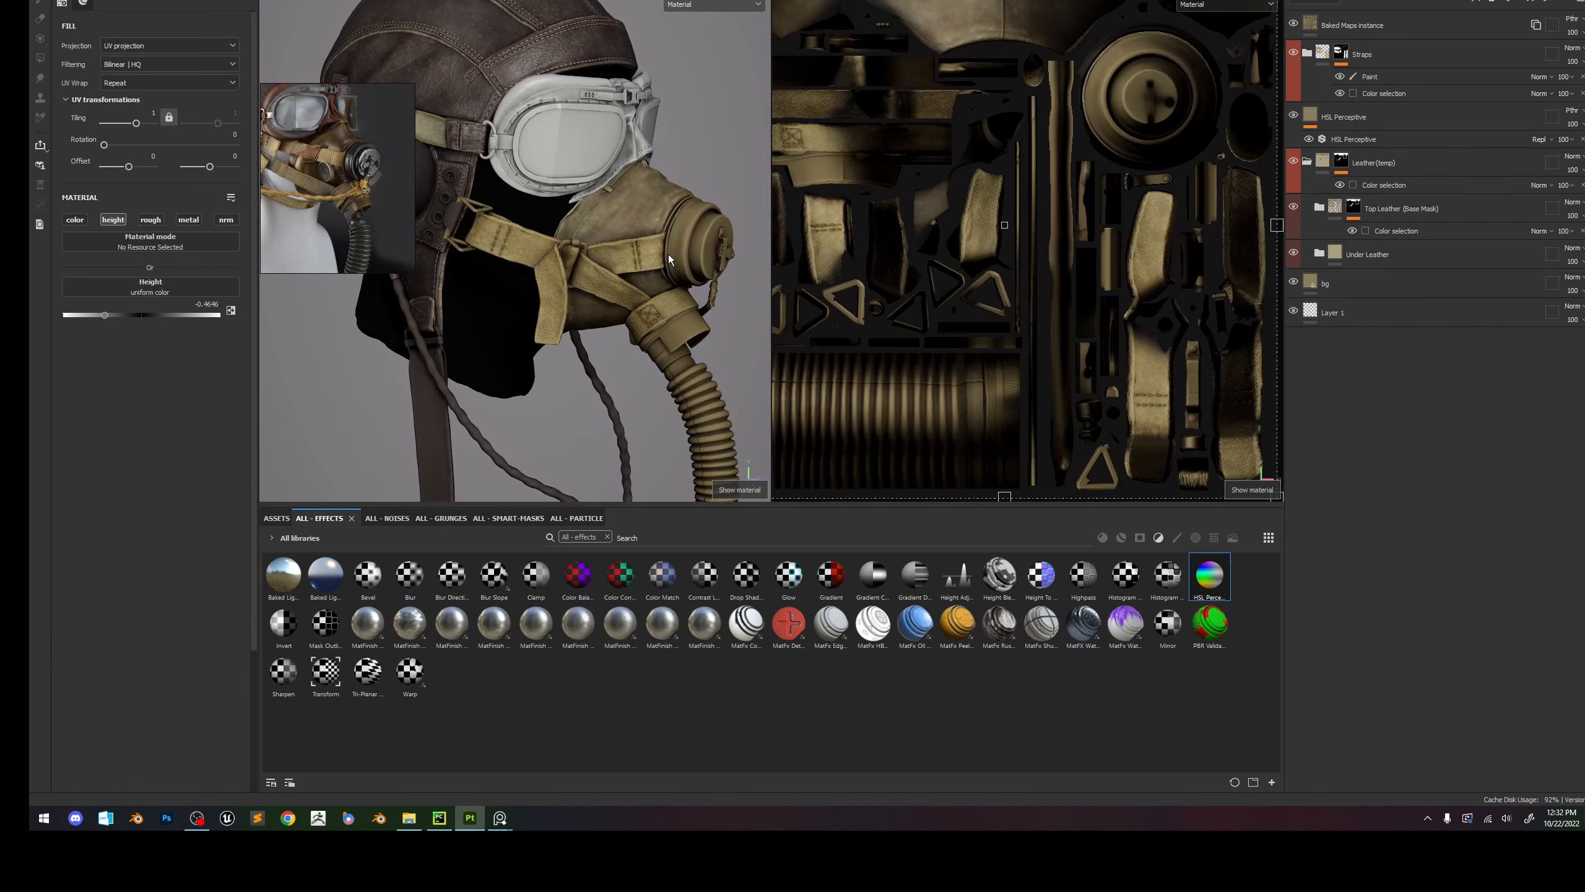
key(c)
scroll(674, 244, down, 2)
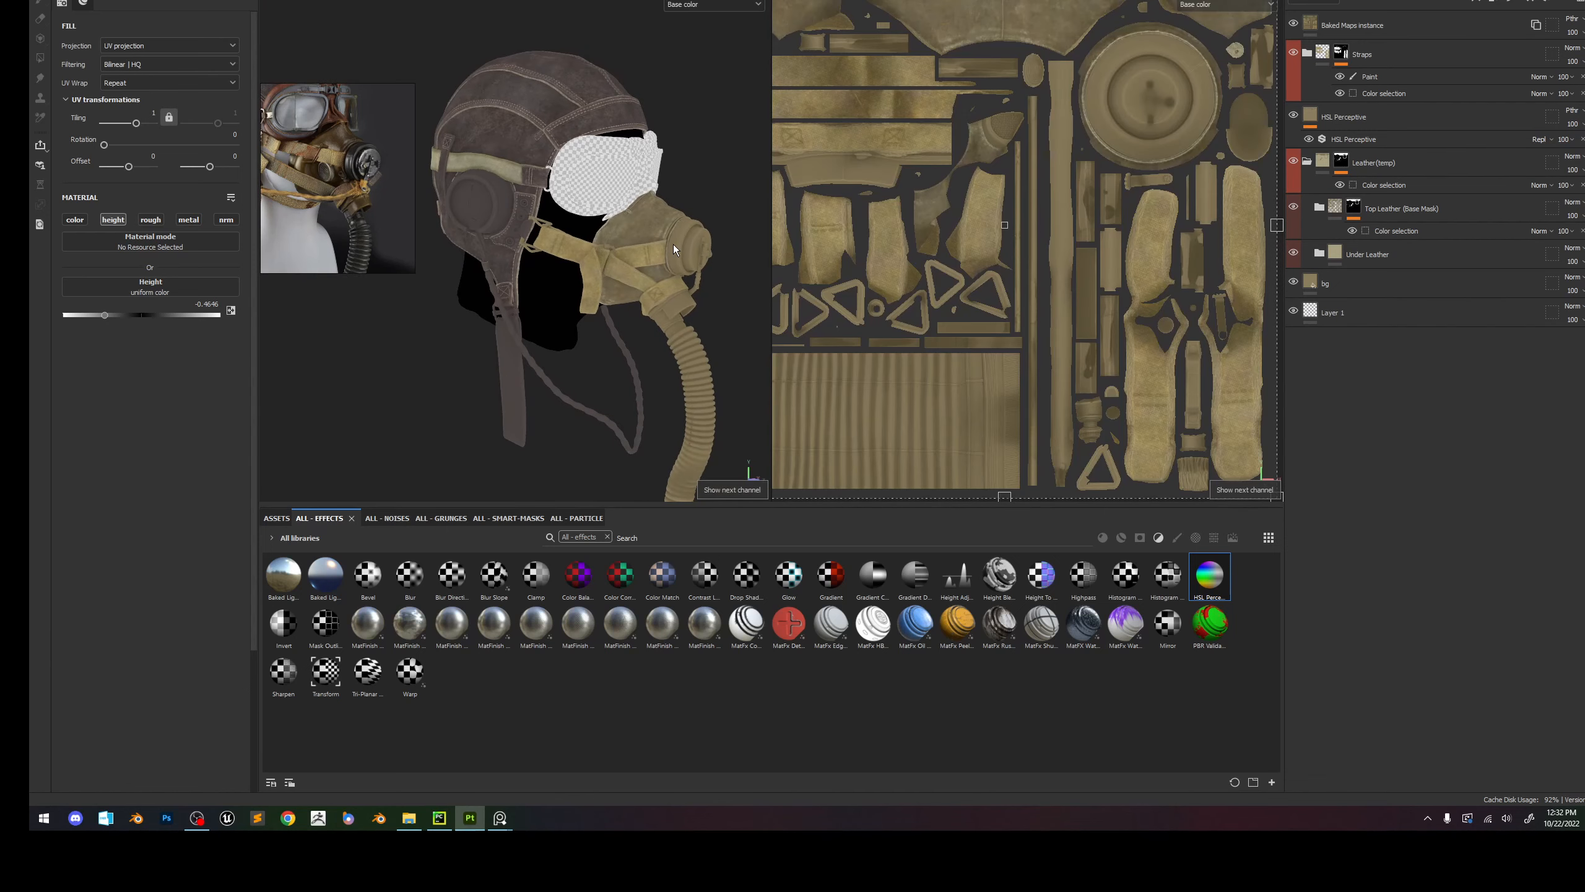
key(m)
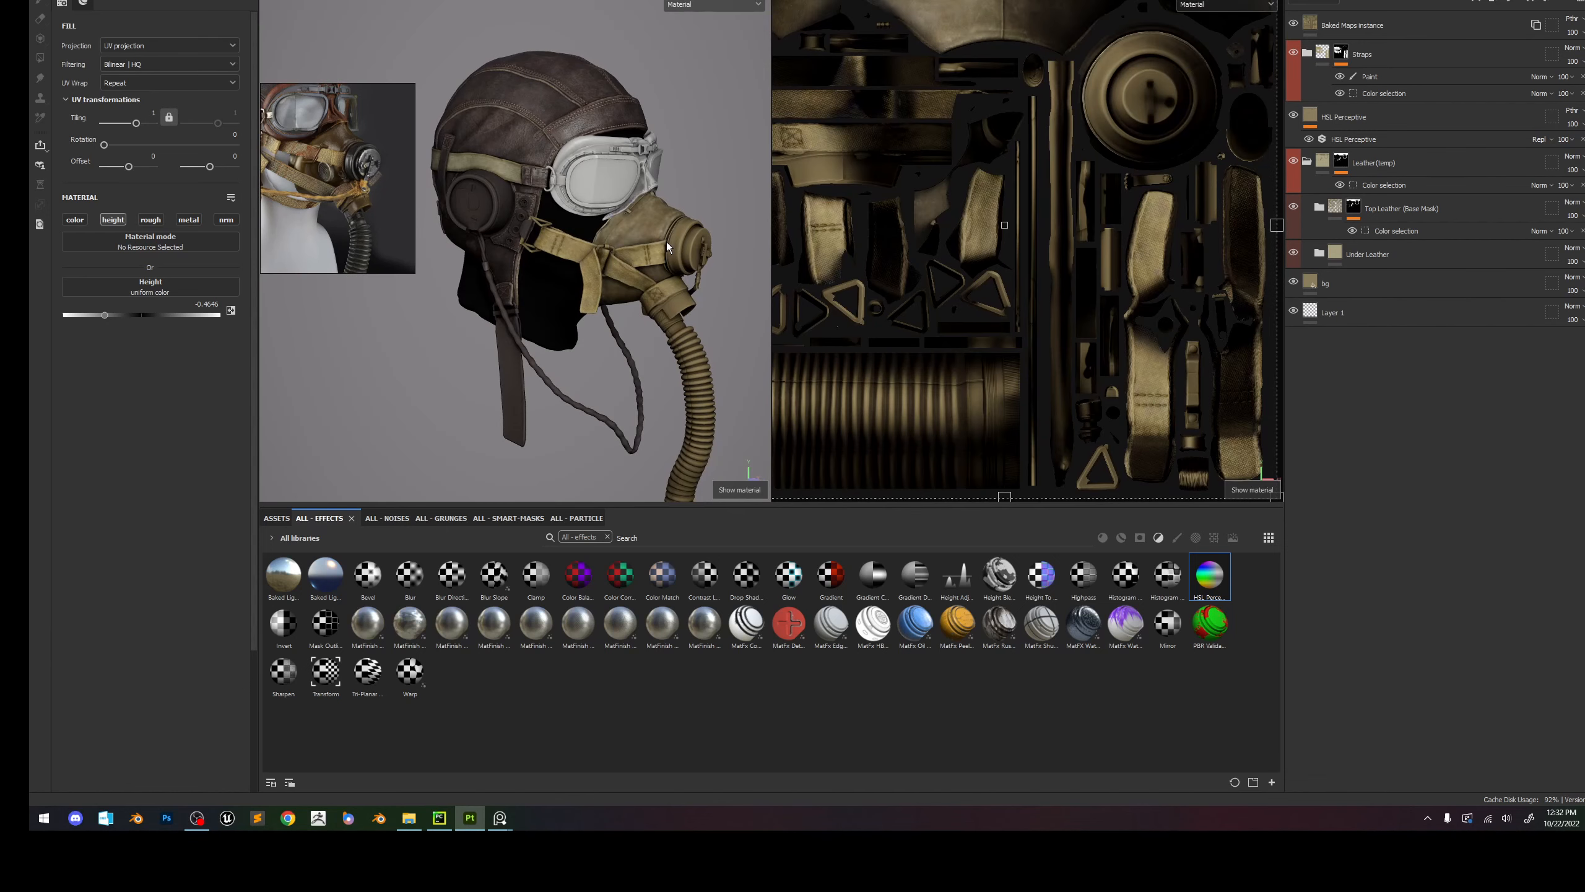
shift+right_drag(667, 242, 646, 249)
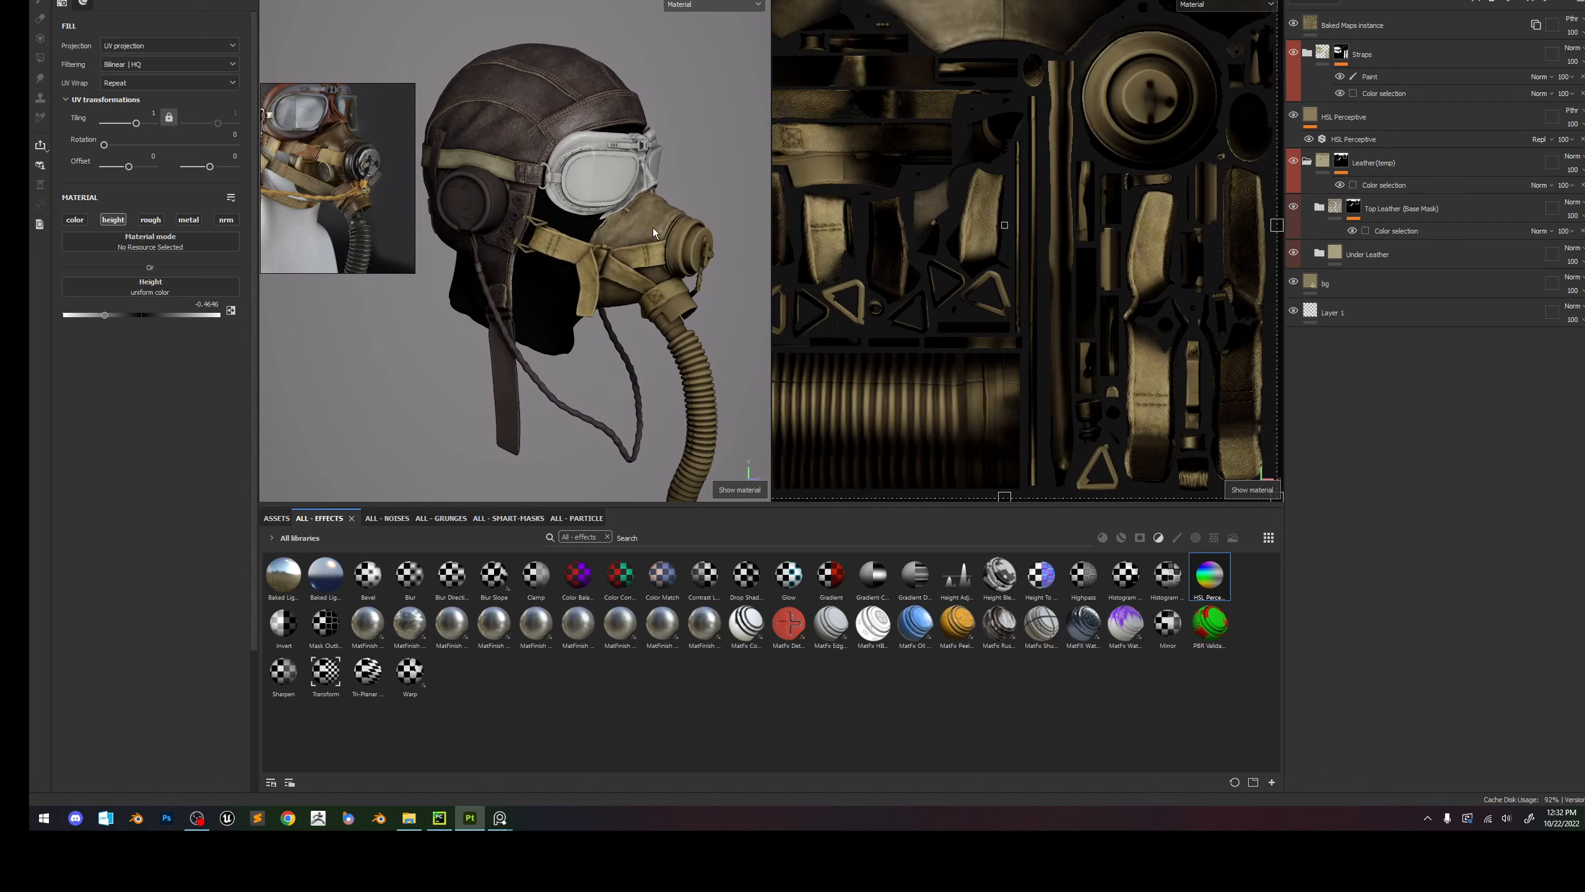
scroll(659, 226, up, 3)
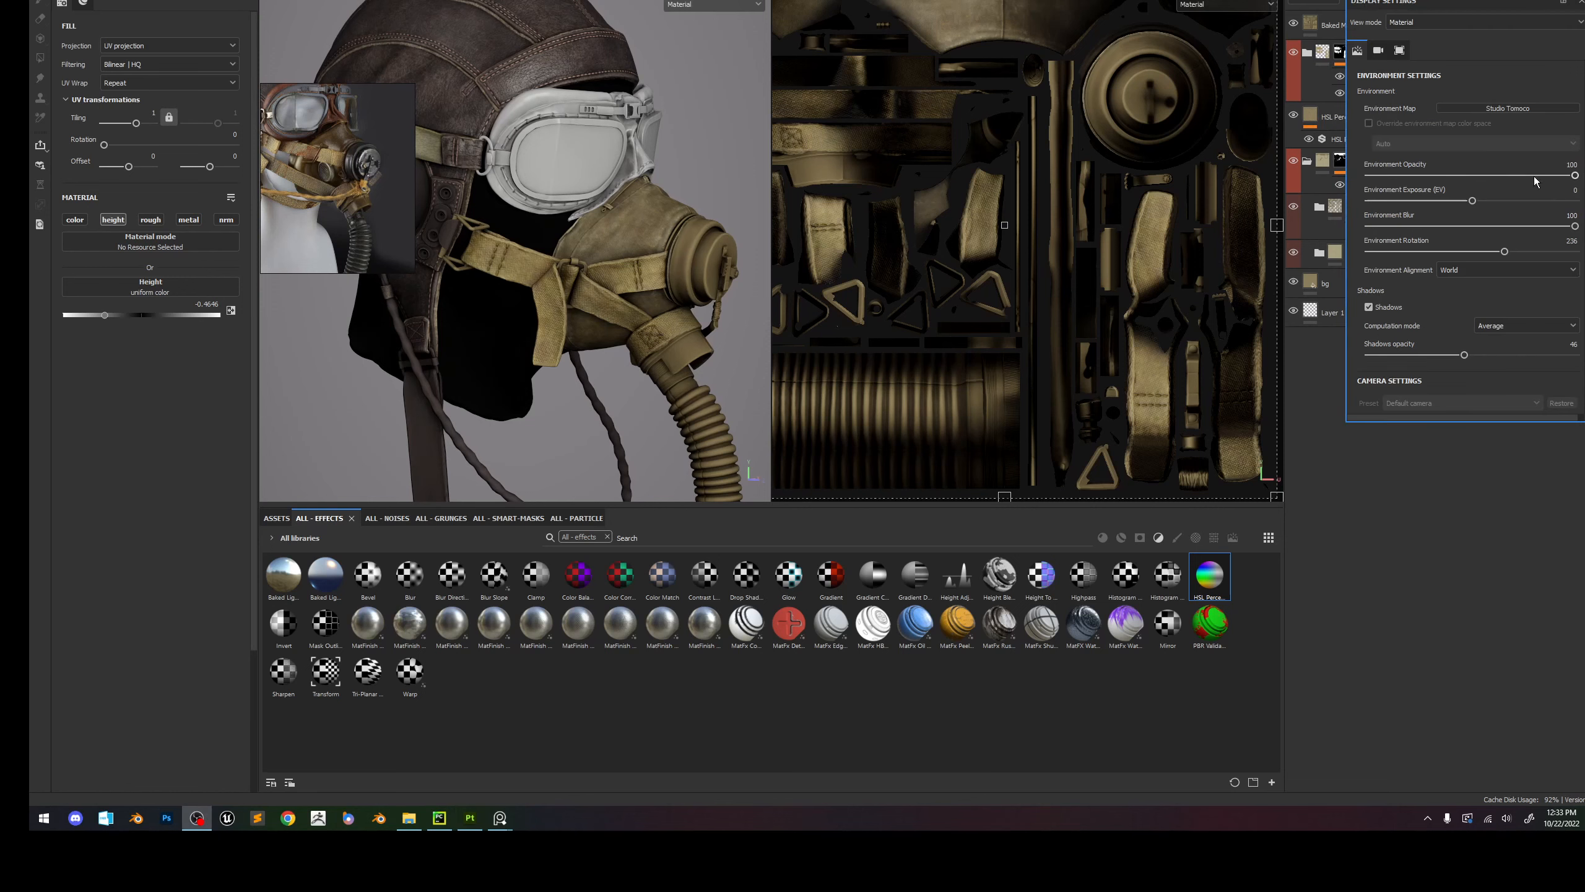
Set the environment opacity to 20 and the environment rotation to about 234, and close the display settings.
drag(1536, 181, 1390, 178)
alt+drag(625, 238, 643, 235)
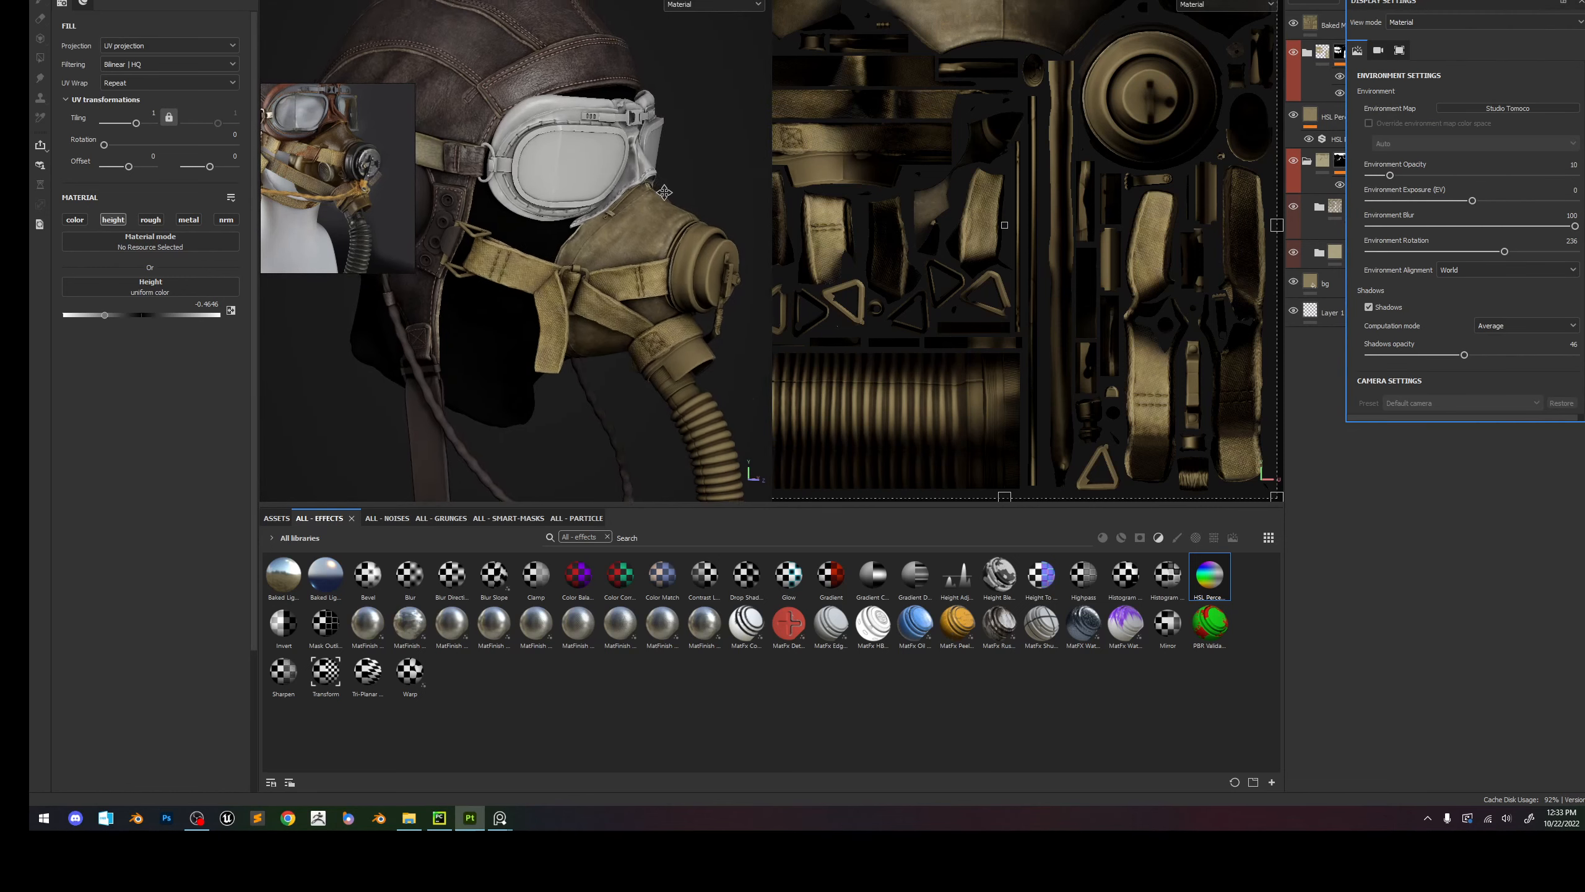
alt+right_drag(661, 250, 661, 182)
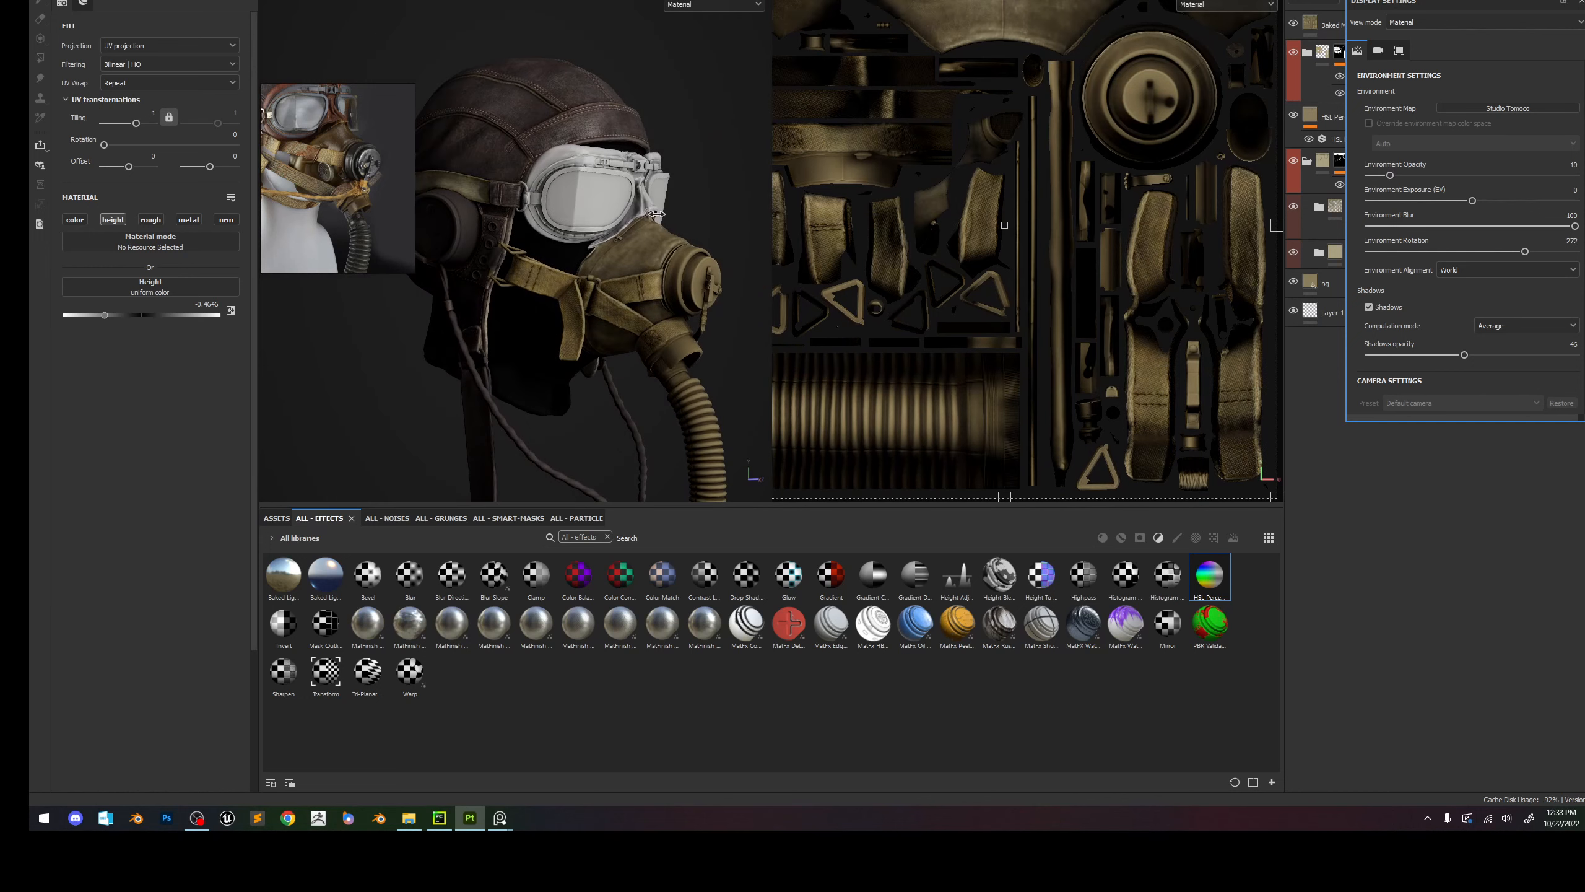
click(1410, 175)
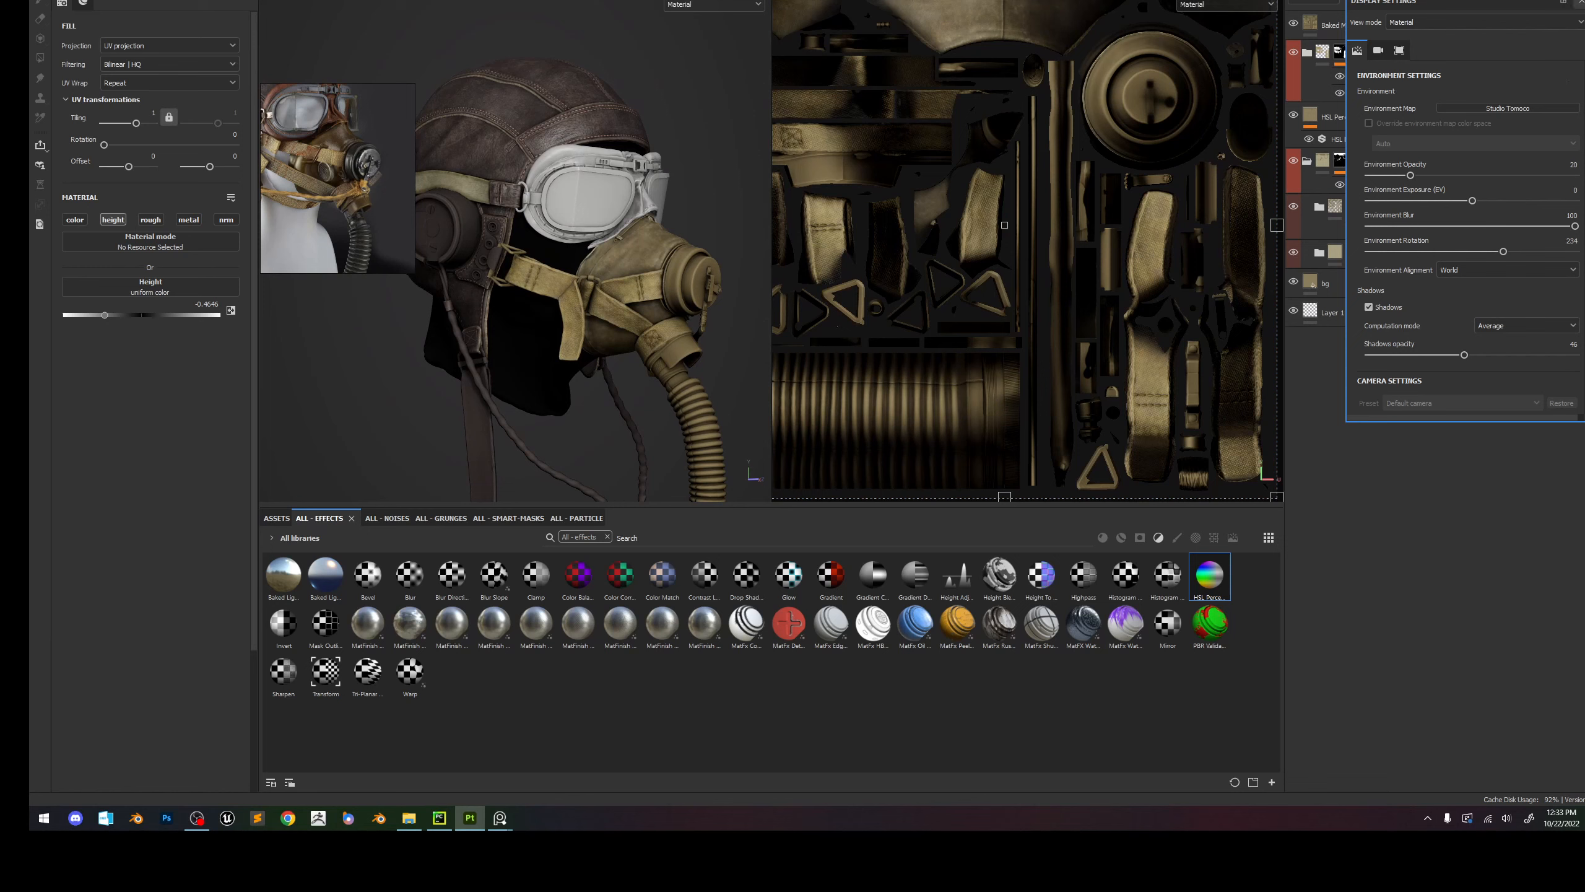
click(1581, 2)
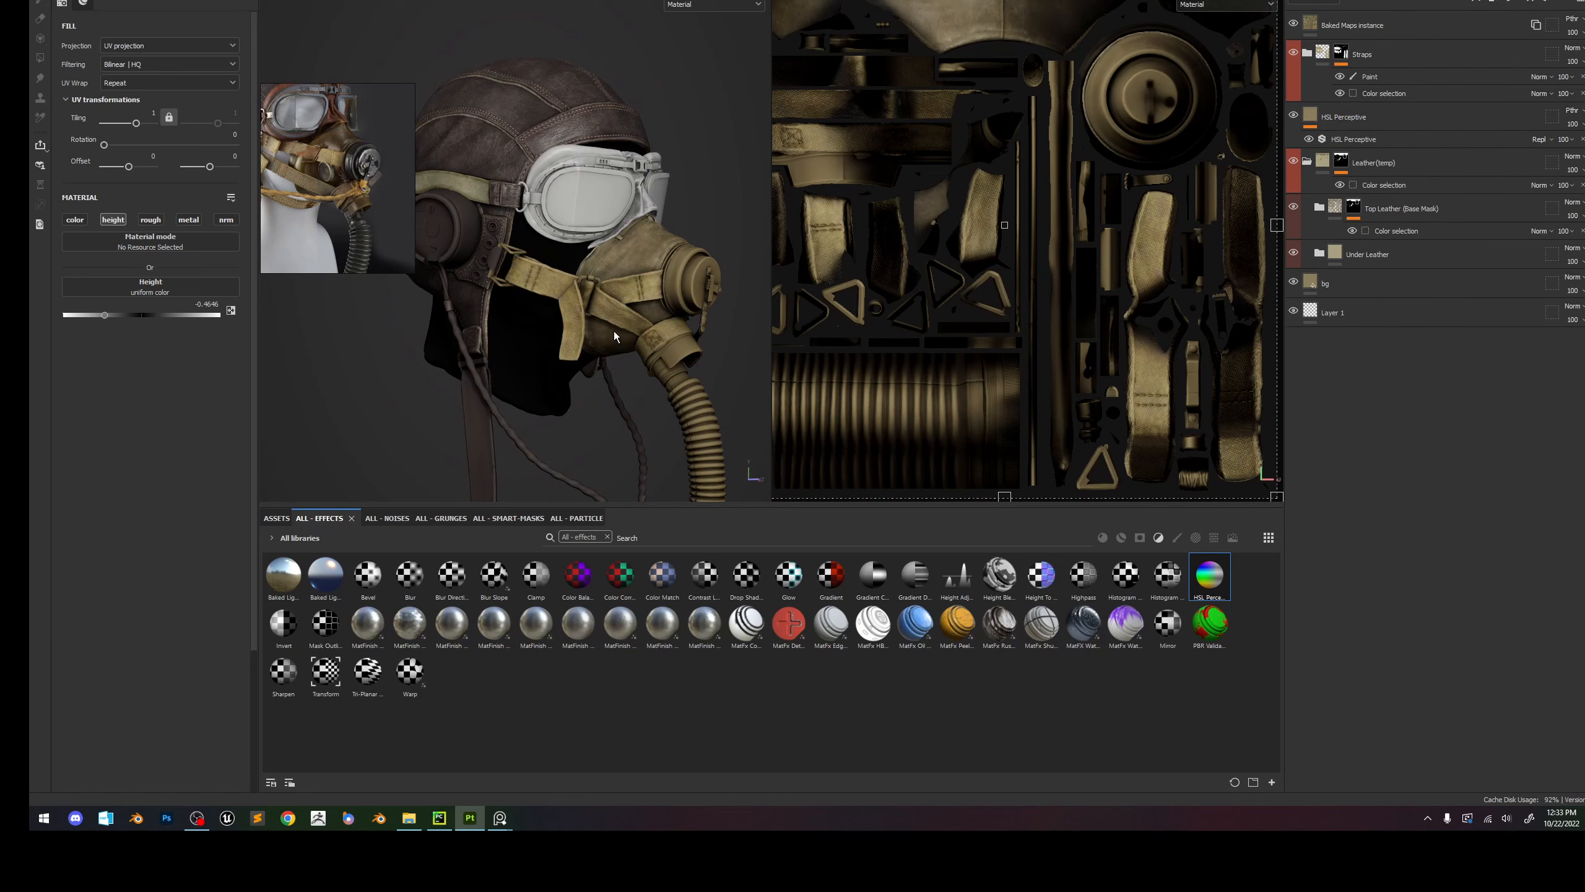
Add an HSL Perceptive filter layer at the top of the Leather(temp) folder.
scroll(607, 295, up, 4)
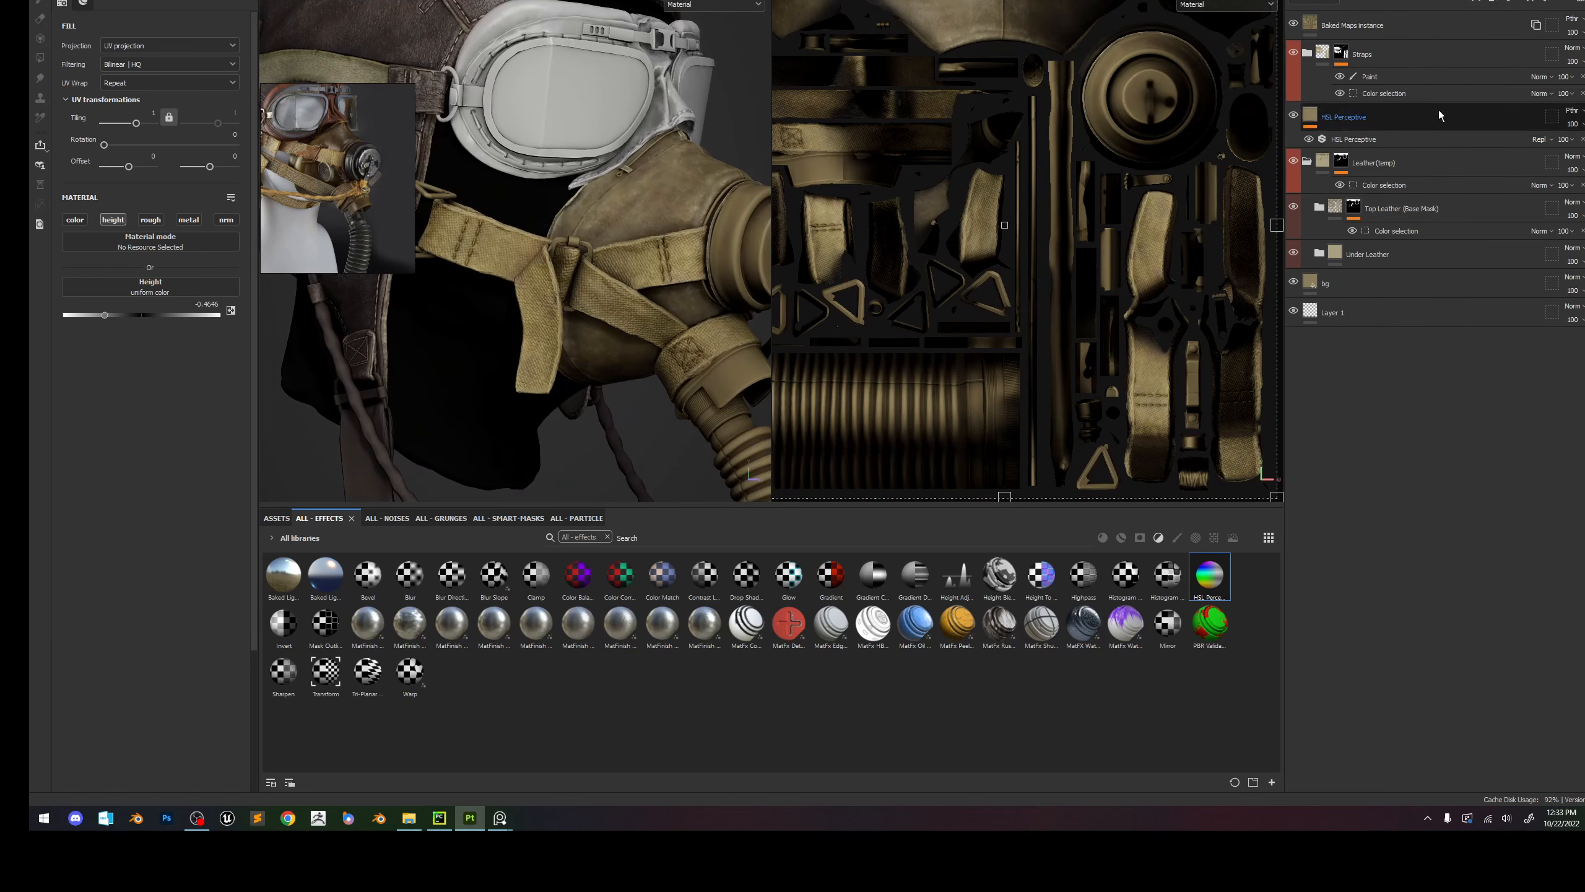
click(1360, 161)
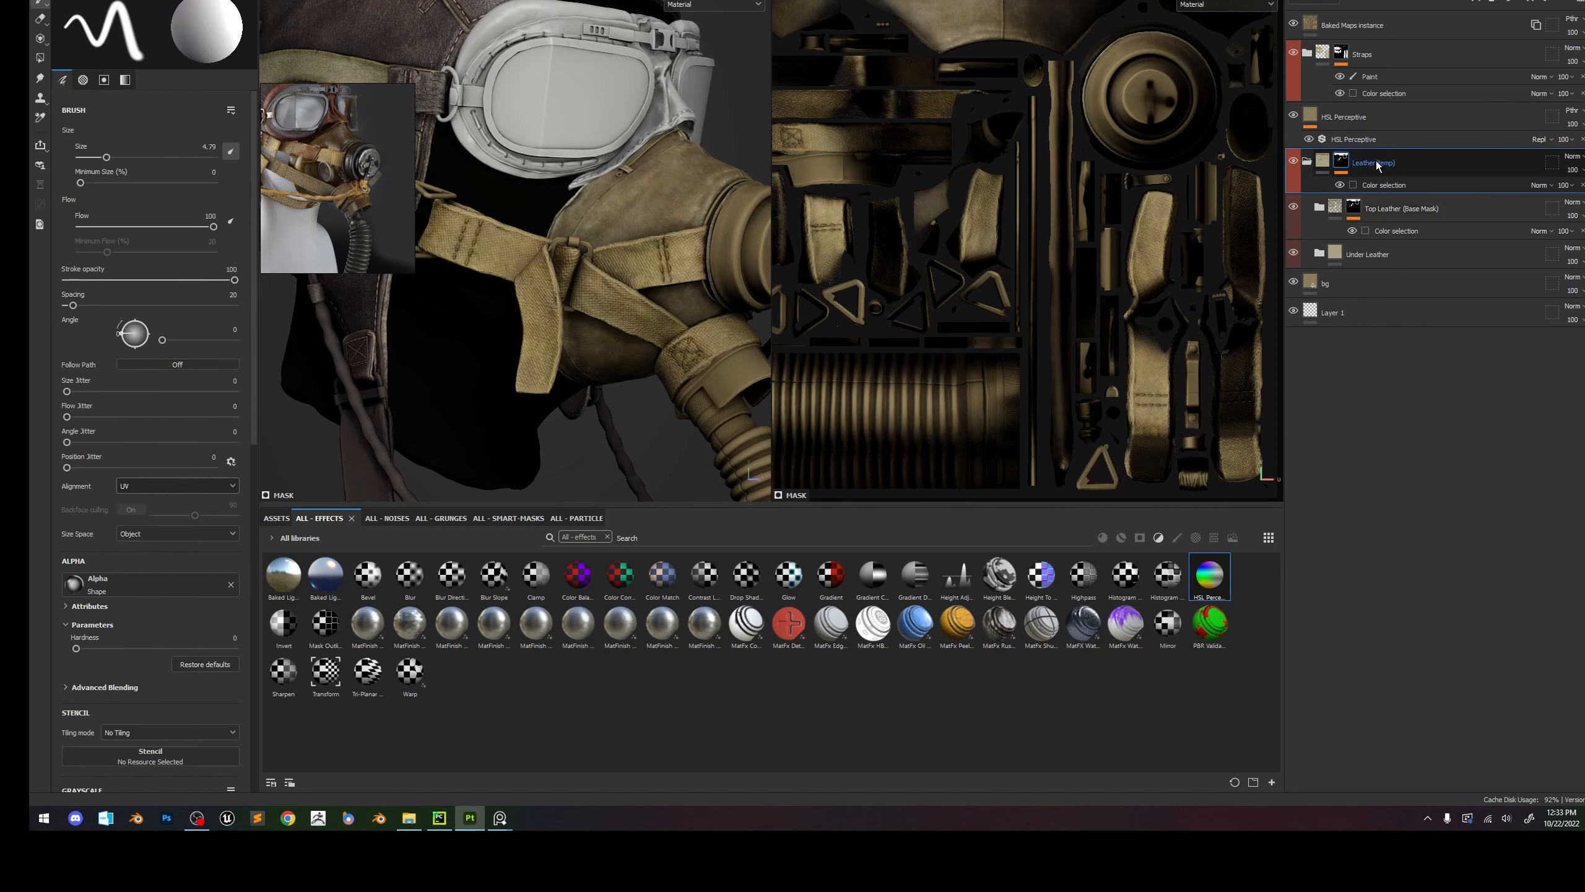
click(1323, 161)
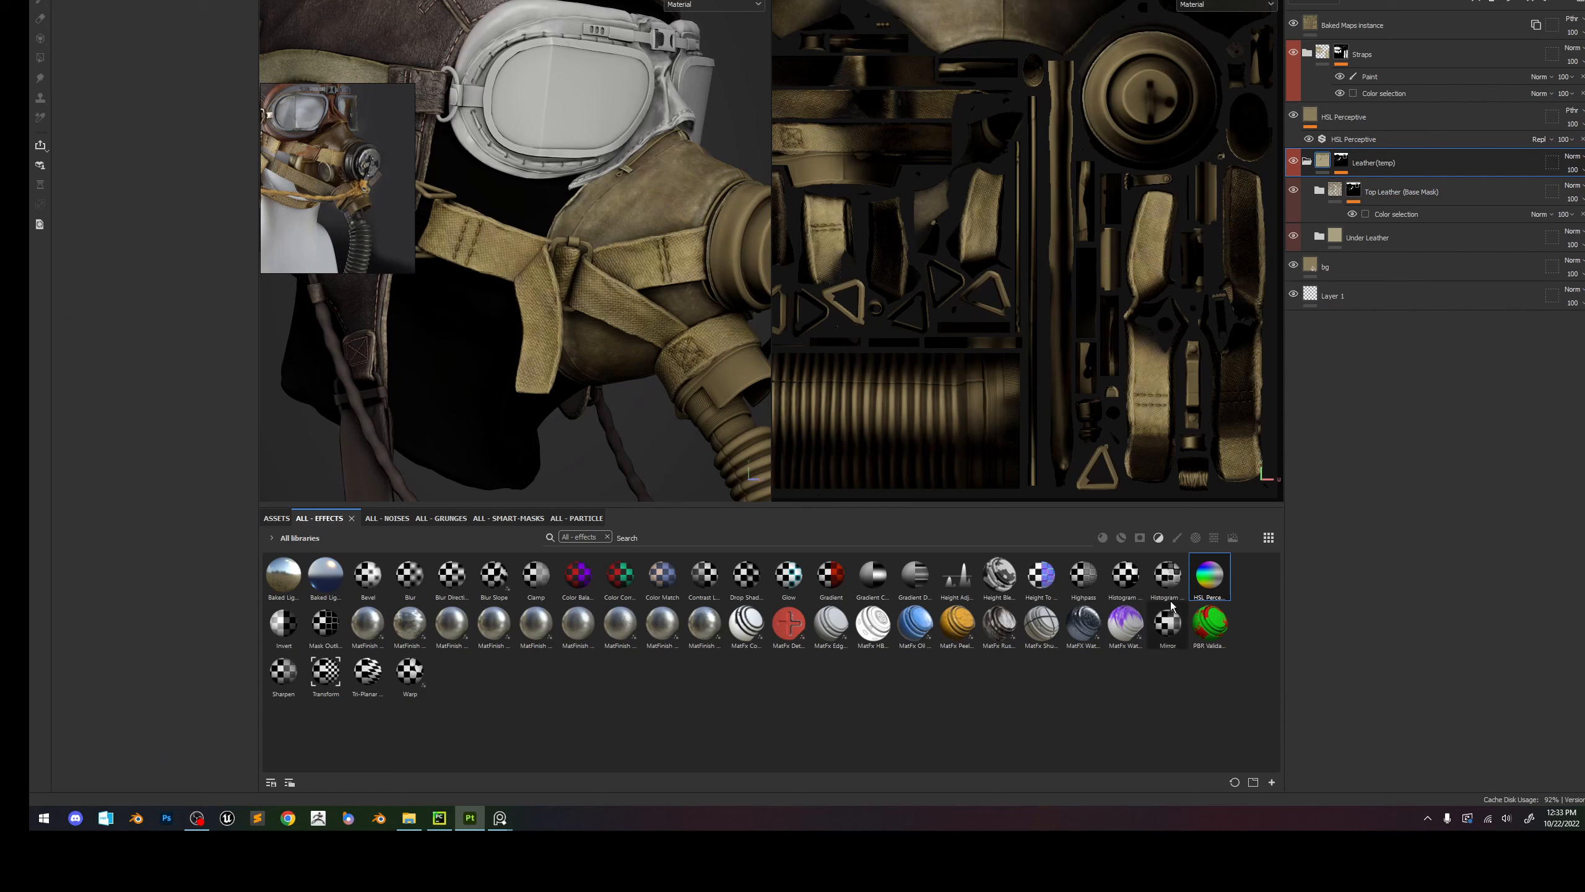
drag(1198, 587, 1373, 188)
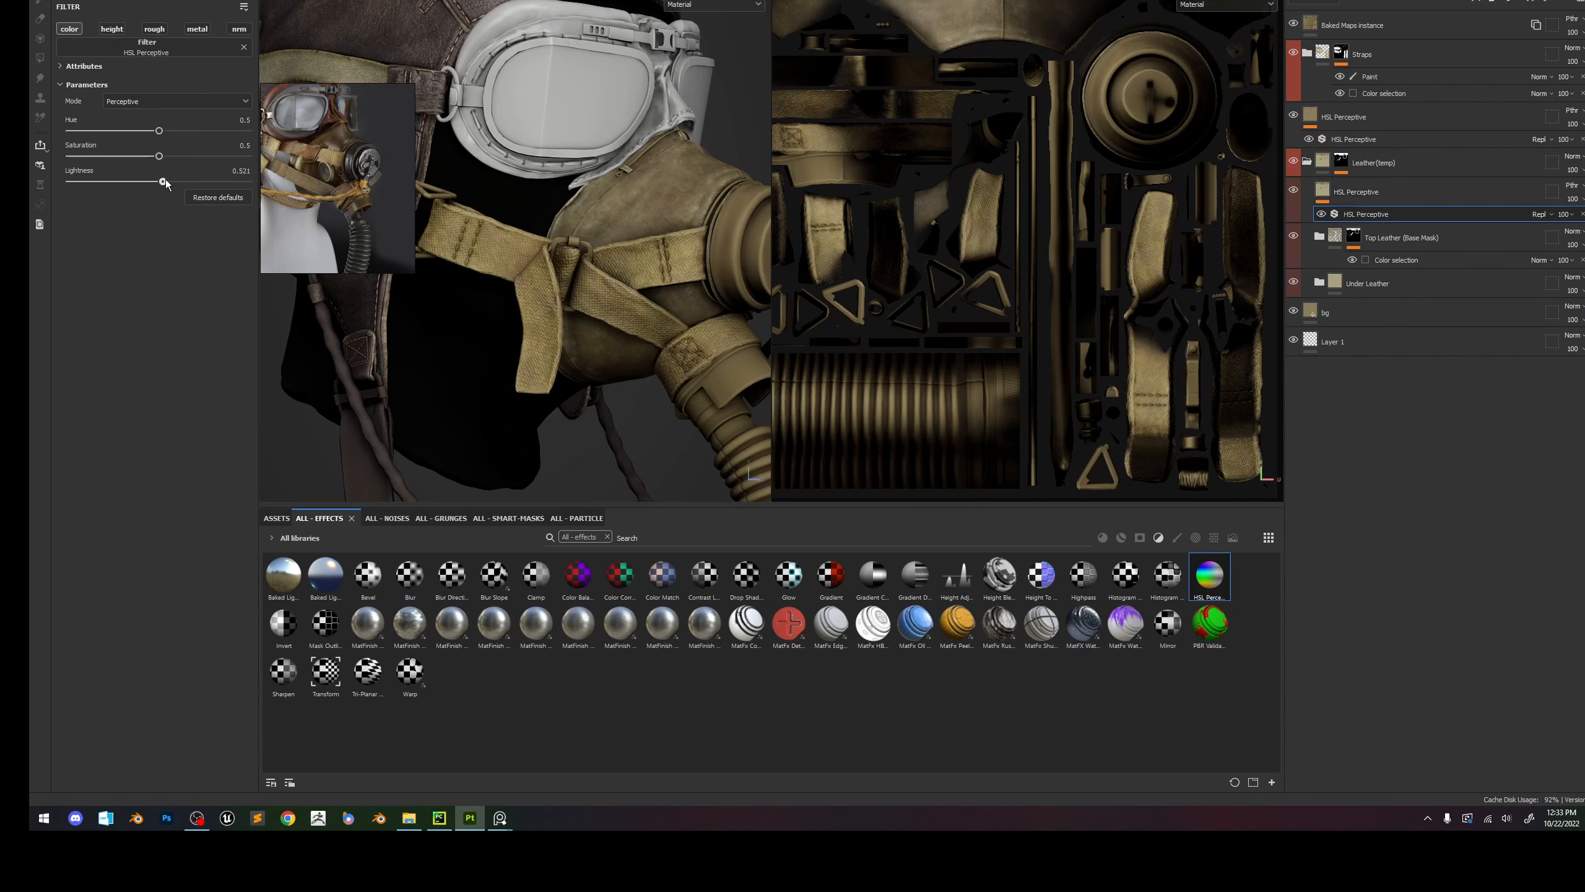
Set the leather's HSL Perceptive filter to saturation 0.612 and lightness 0.36.
mouse_move(166, 180)
mouse_down()
mouse_move(183, 183)
mouse_move(137, 190)
mouse_up()
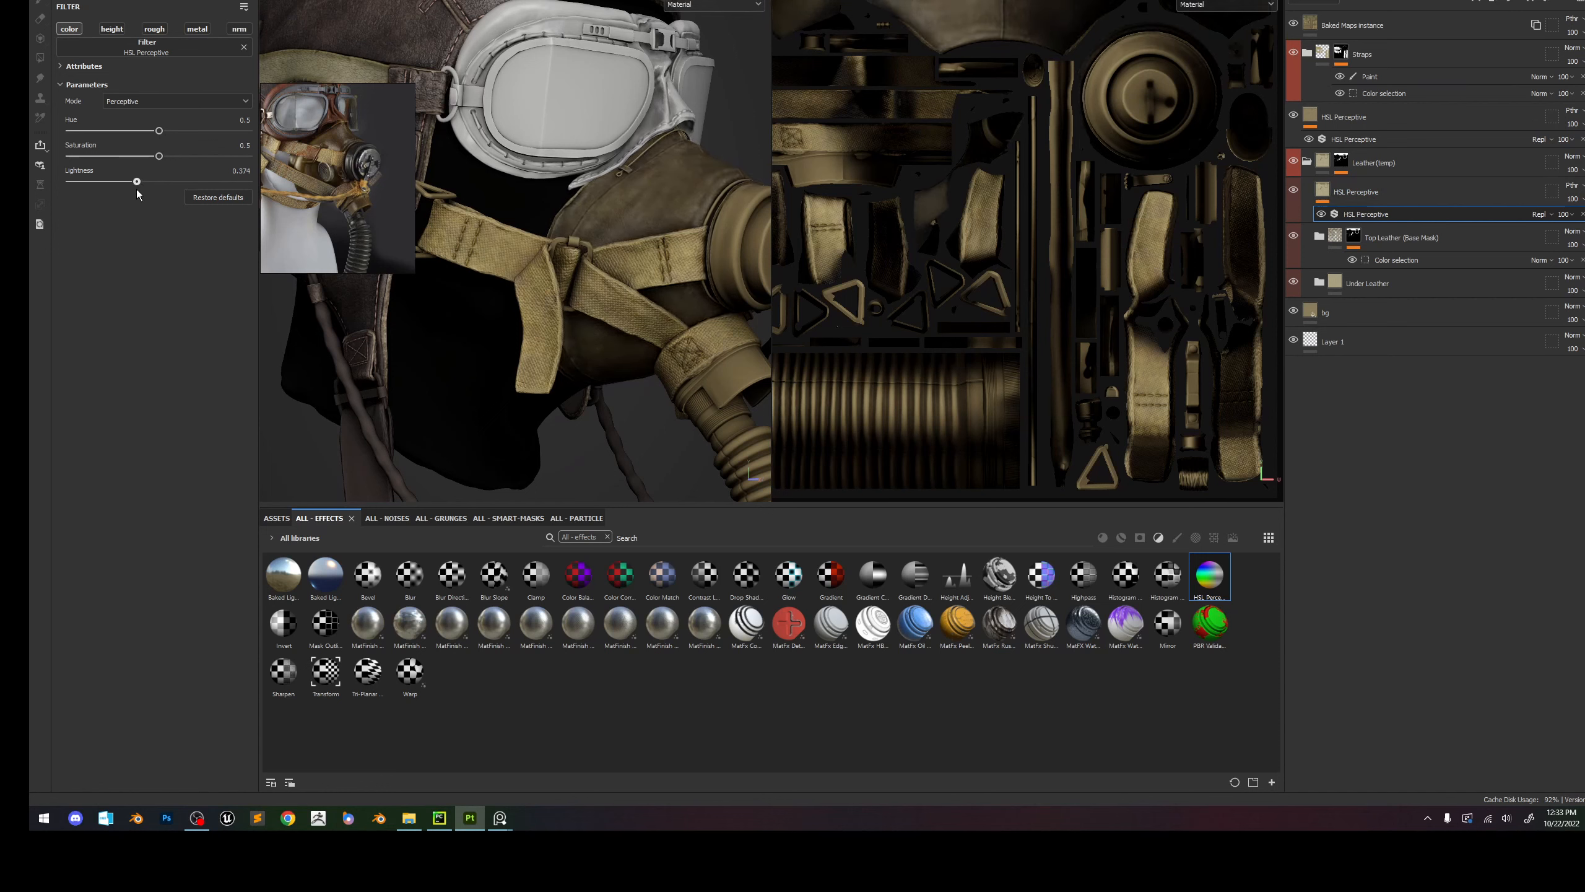
scroll(669, 244, down, 5)
scroll(669, 244, up, 2)
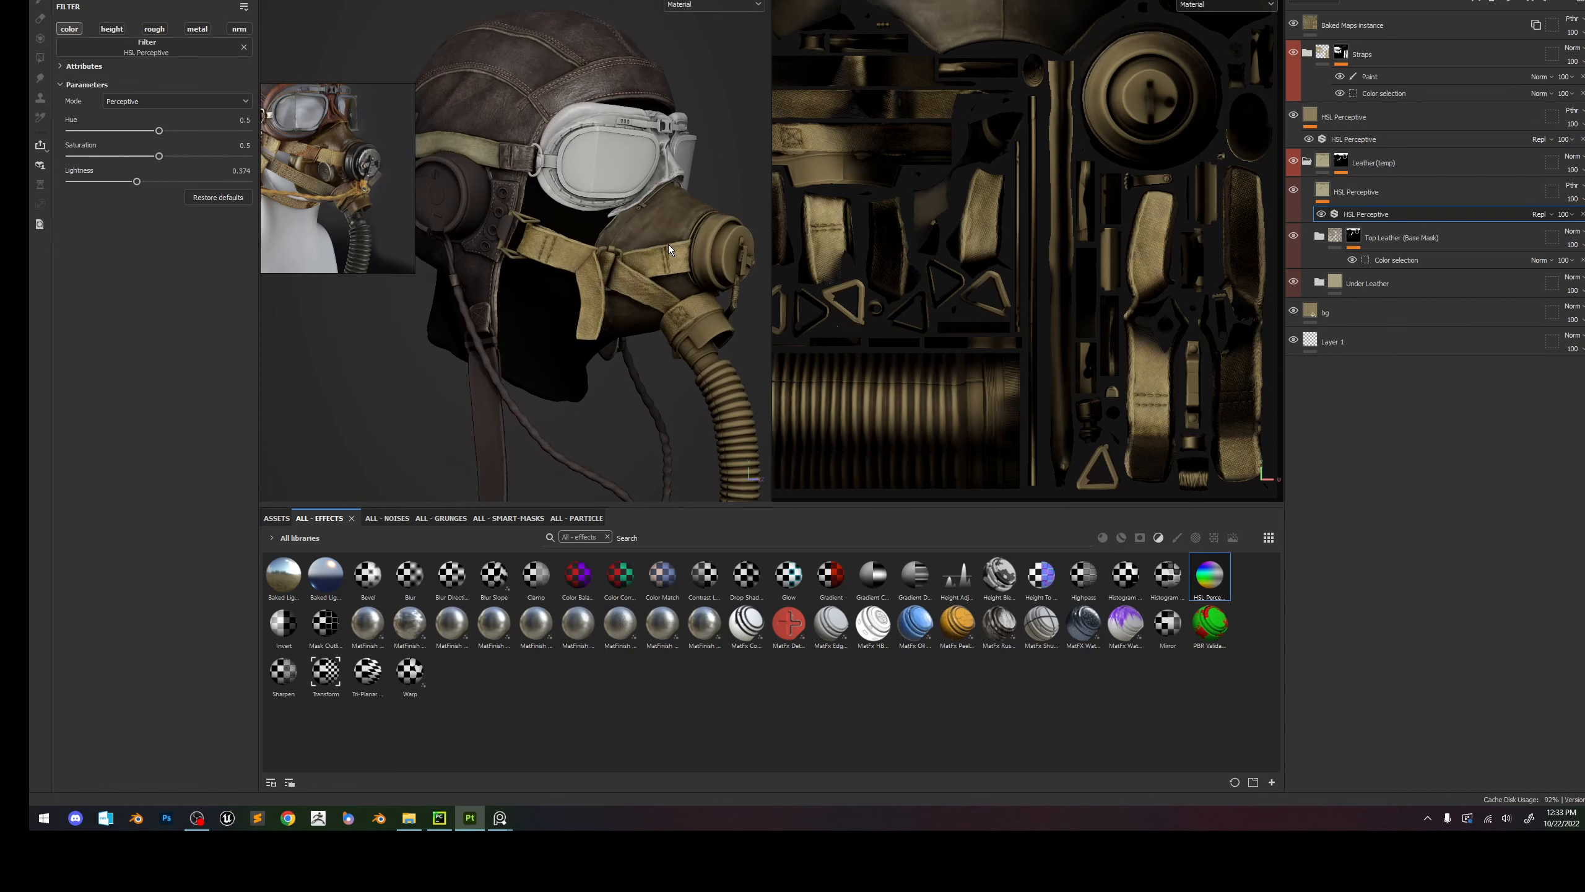
drag(167, 158, 206, 161)
drag(136, 189, 130, 188)
mouse_move(718, 212)
alt+right_down()
mouse_move(594, 216)
mouse_move(736, 195)
alt+right_up()
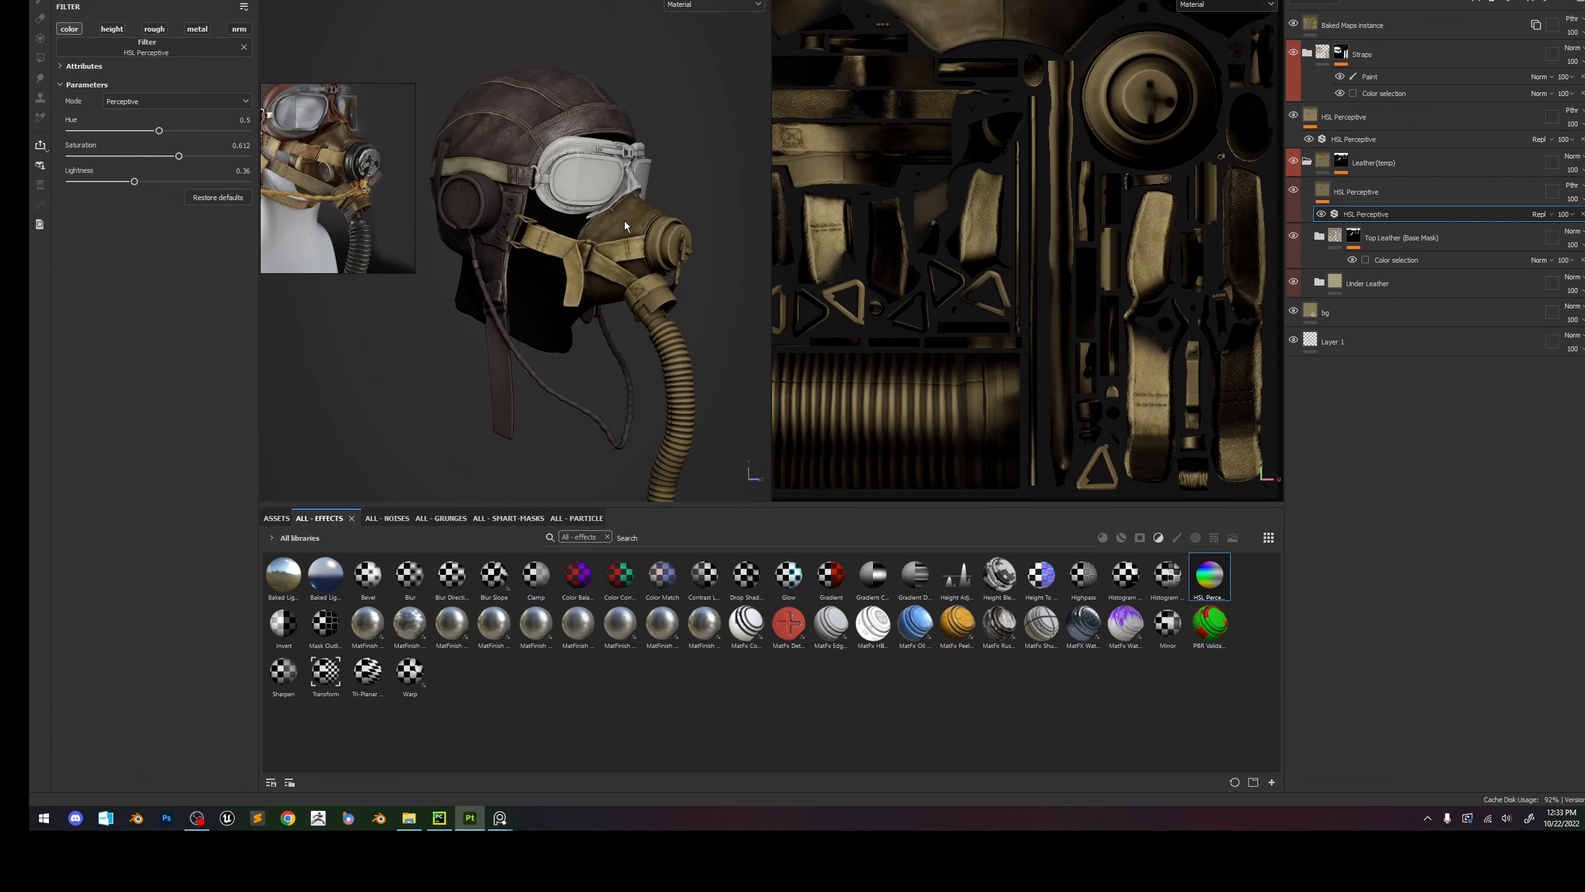
Compare the mask's leather color with the reference photos, toggling the Leather(temp) folder's HSL Perceptive layer on and off.
scroll(360, 186, down, 5)
middle_drag(370, 188, 229, 168)
scroll(369, 175, up, 2)
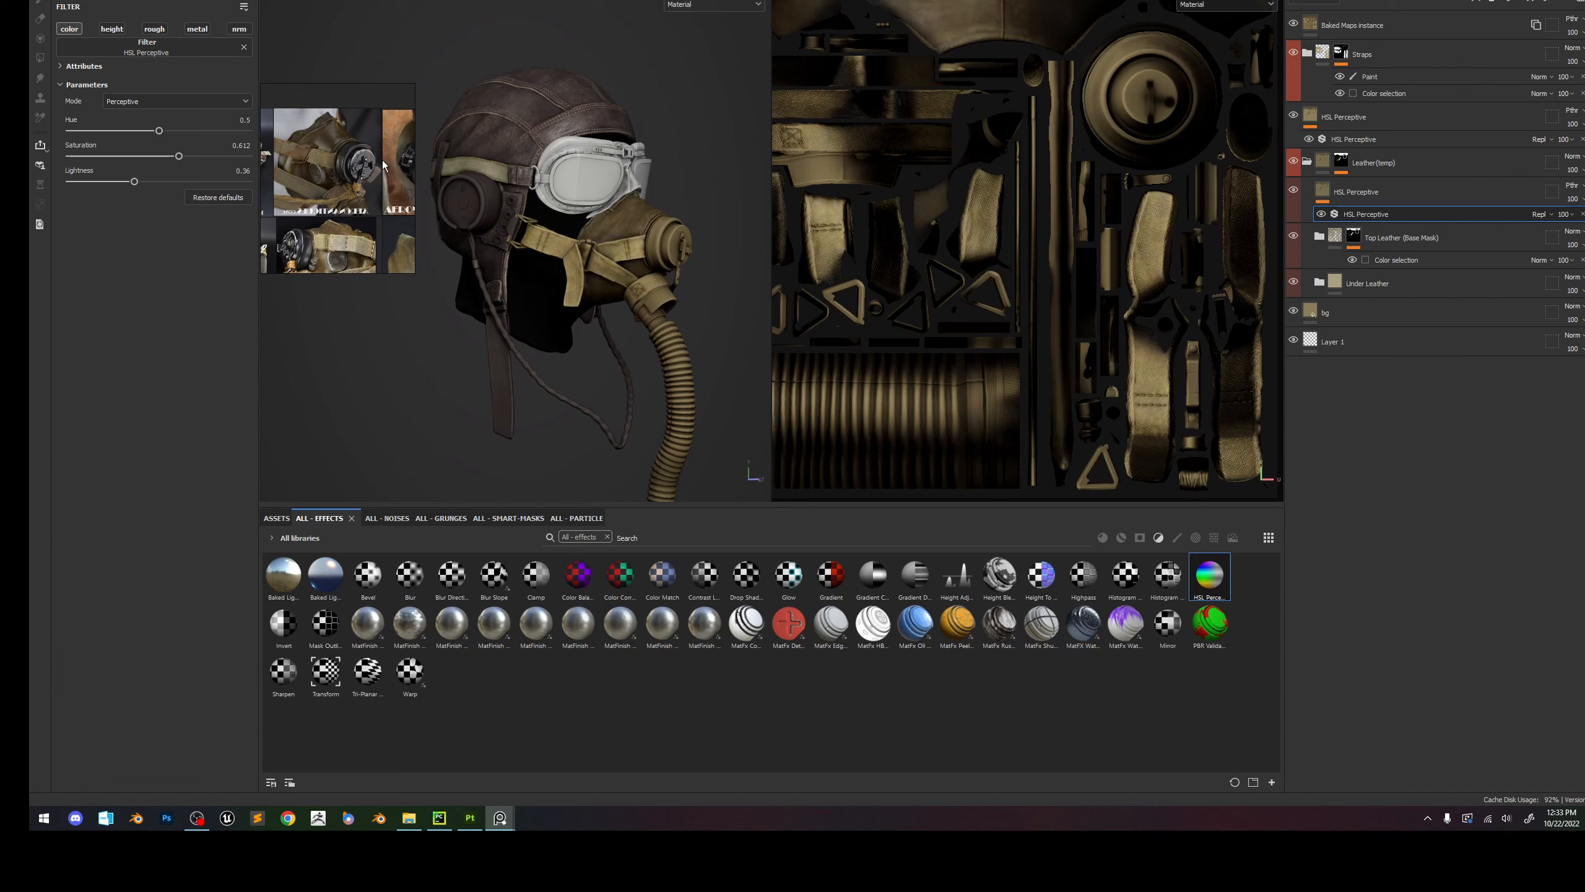
middle_drag(383, 161, 391, 195)
scroll(375, 243, up, 2)
scroll(380, 243, down, 2)
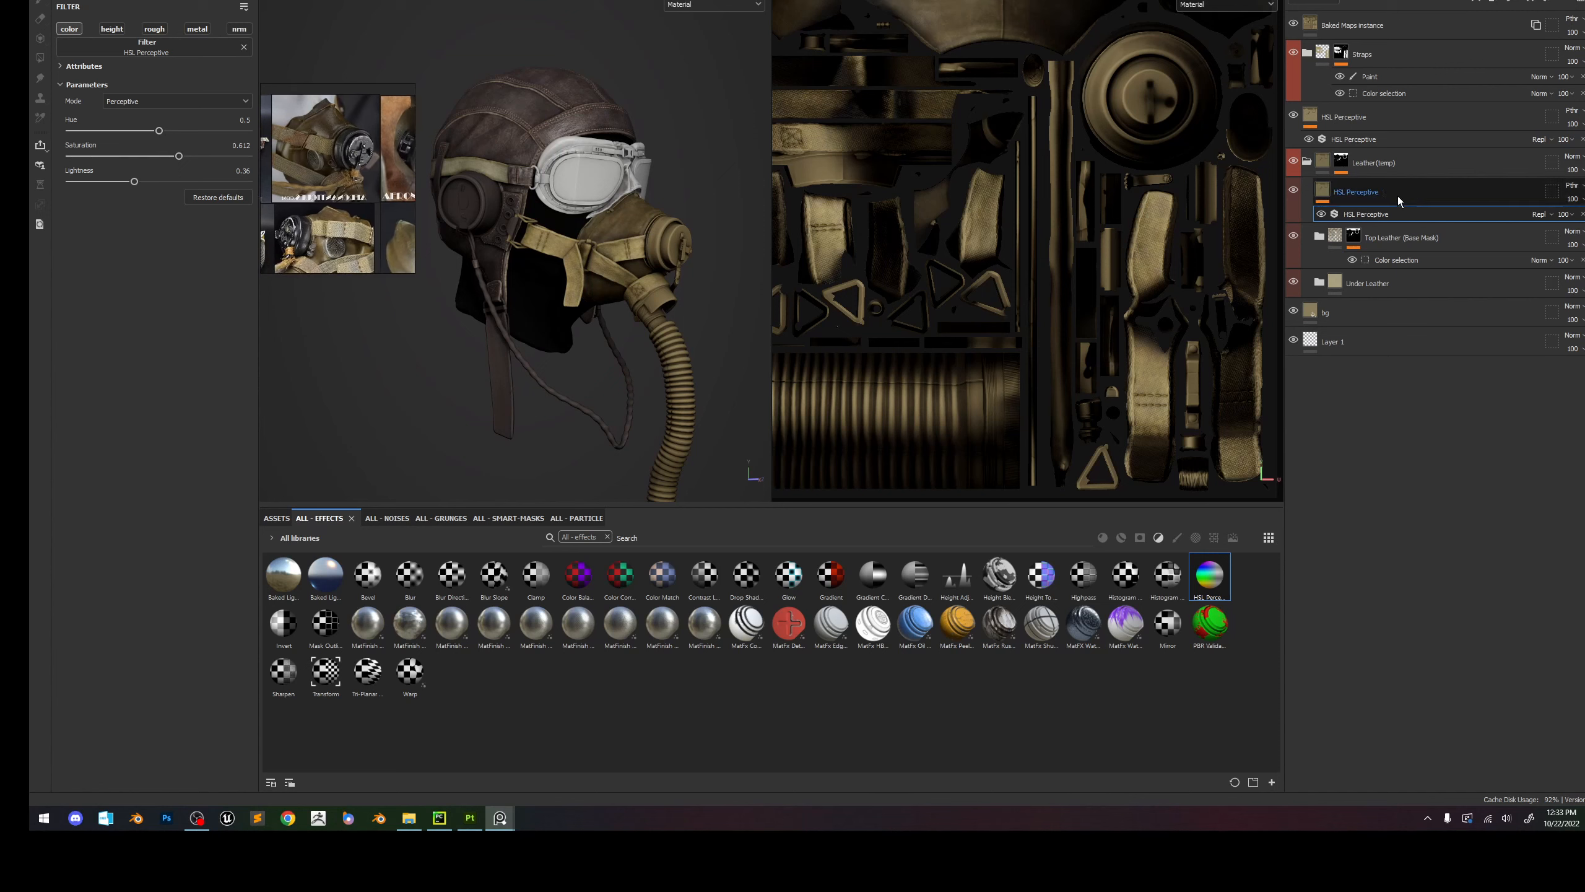
click(1293, 192)
click(1294, 191)
click(1294, 192)
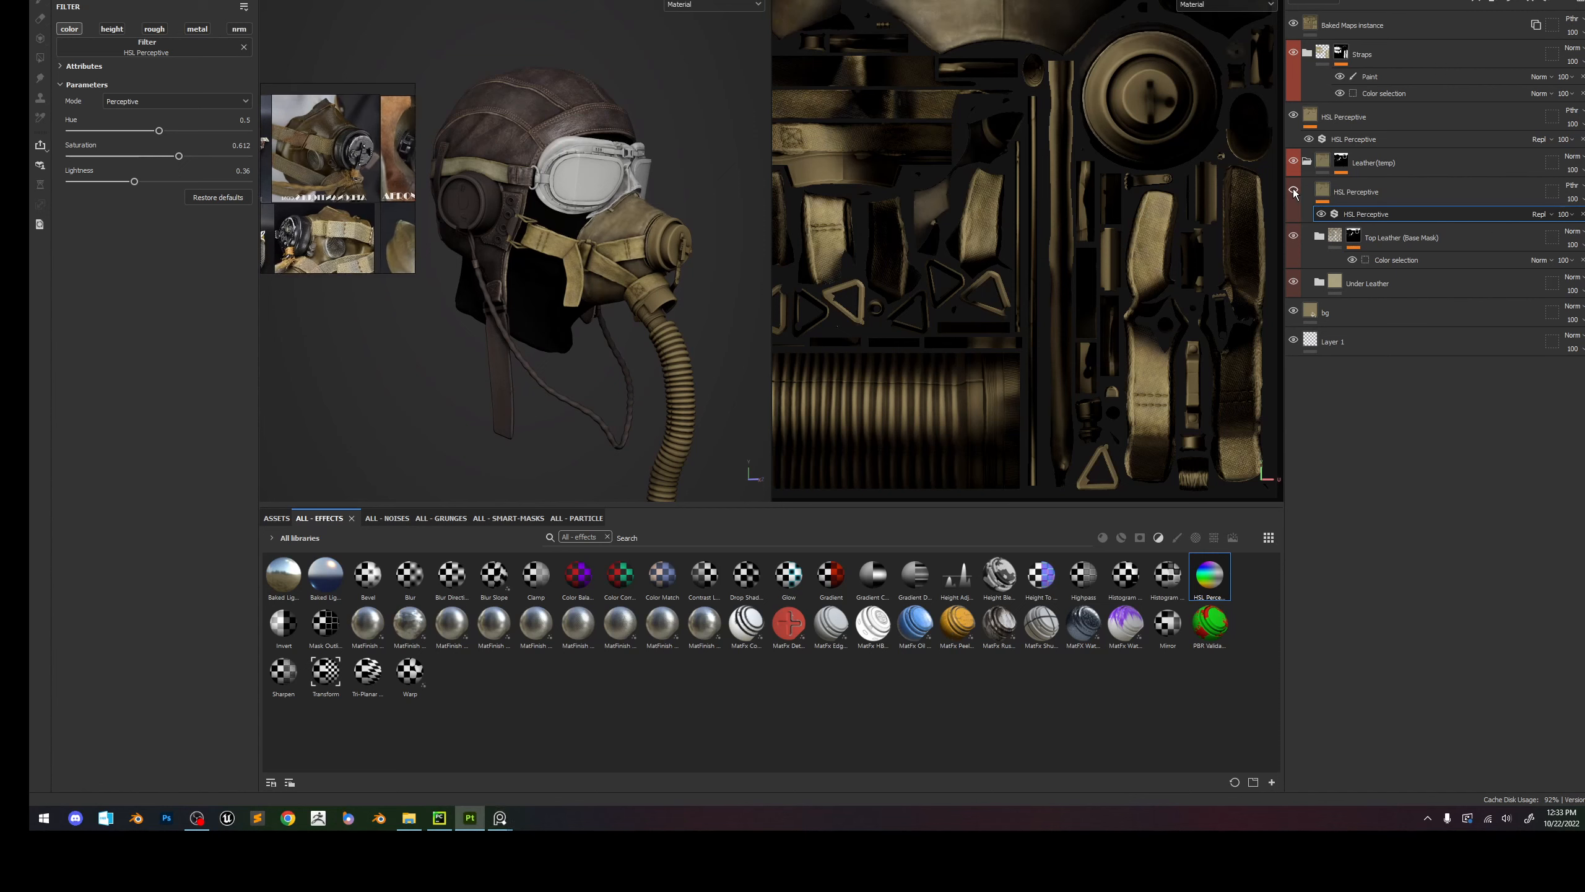
scroll(623, 223, down, 5)
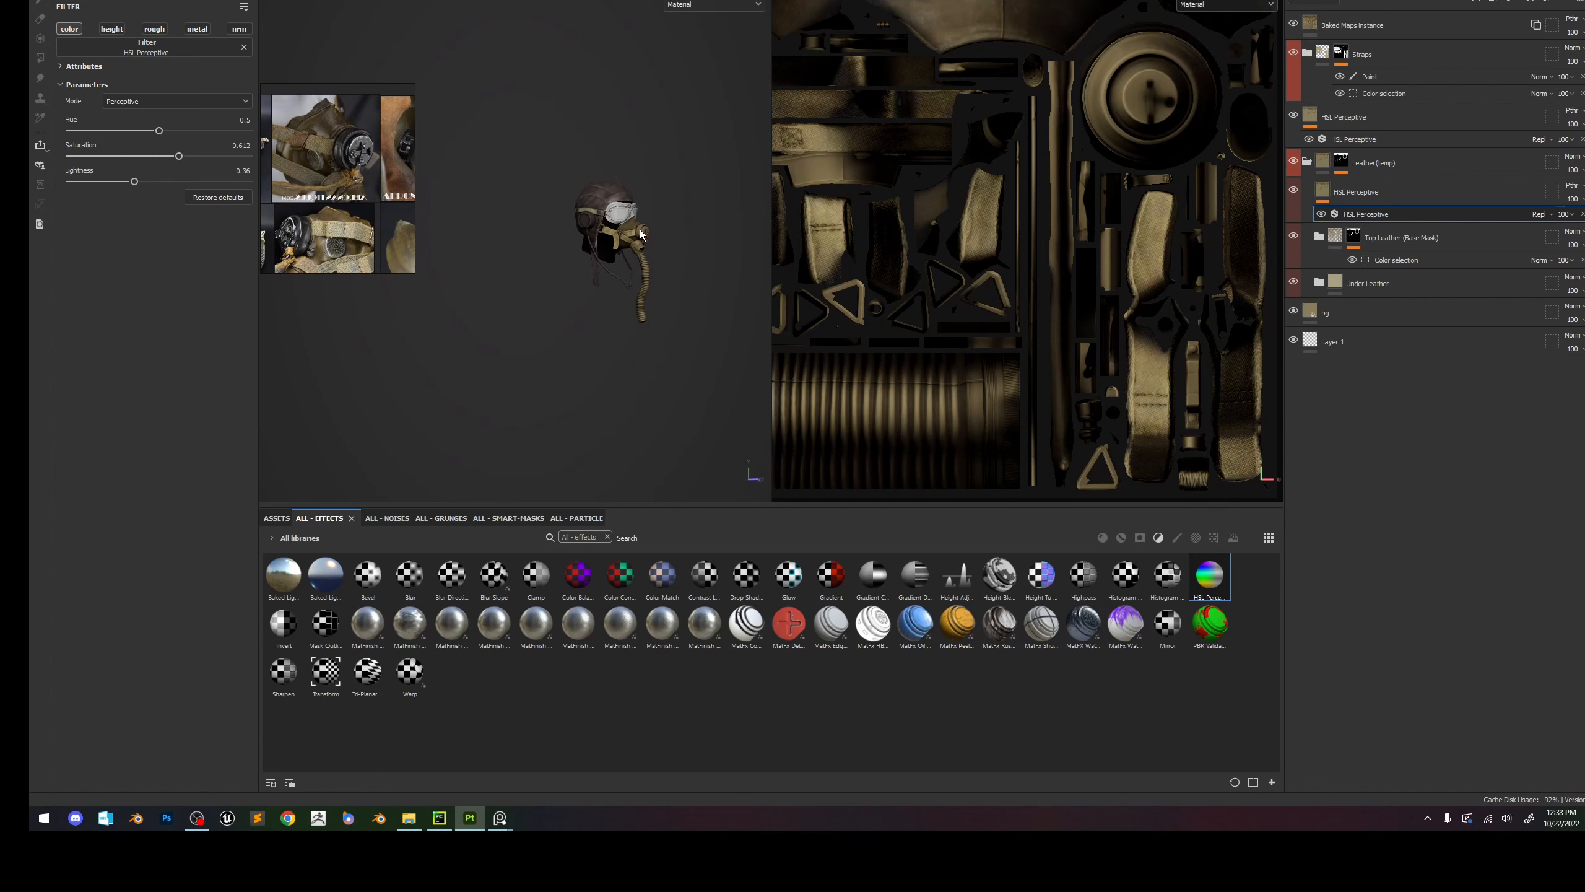
scroll(600, 237, up, 3)
scroll(617, 233, up, 4)
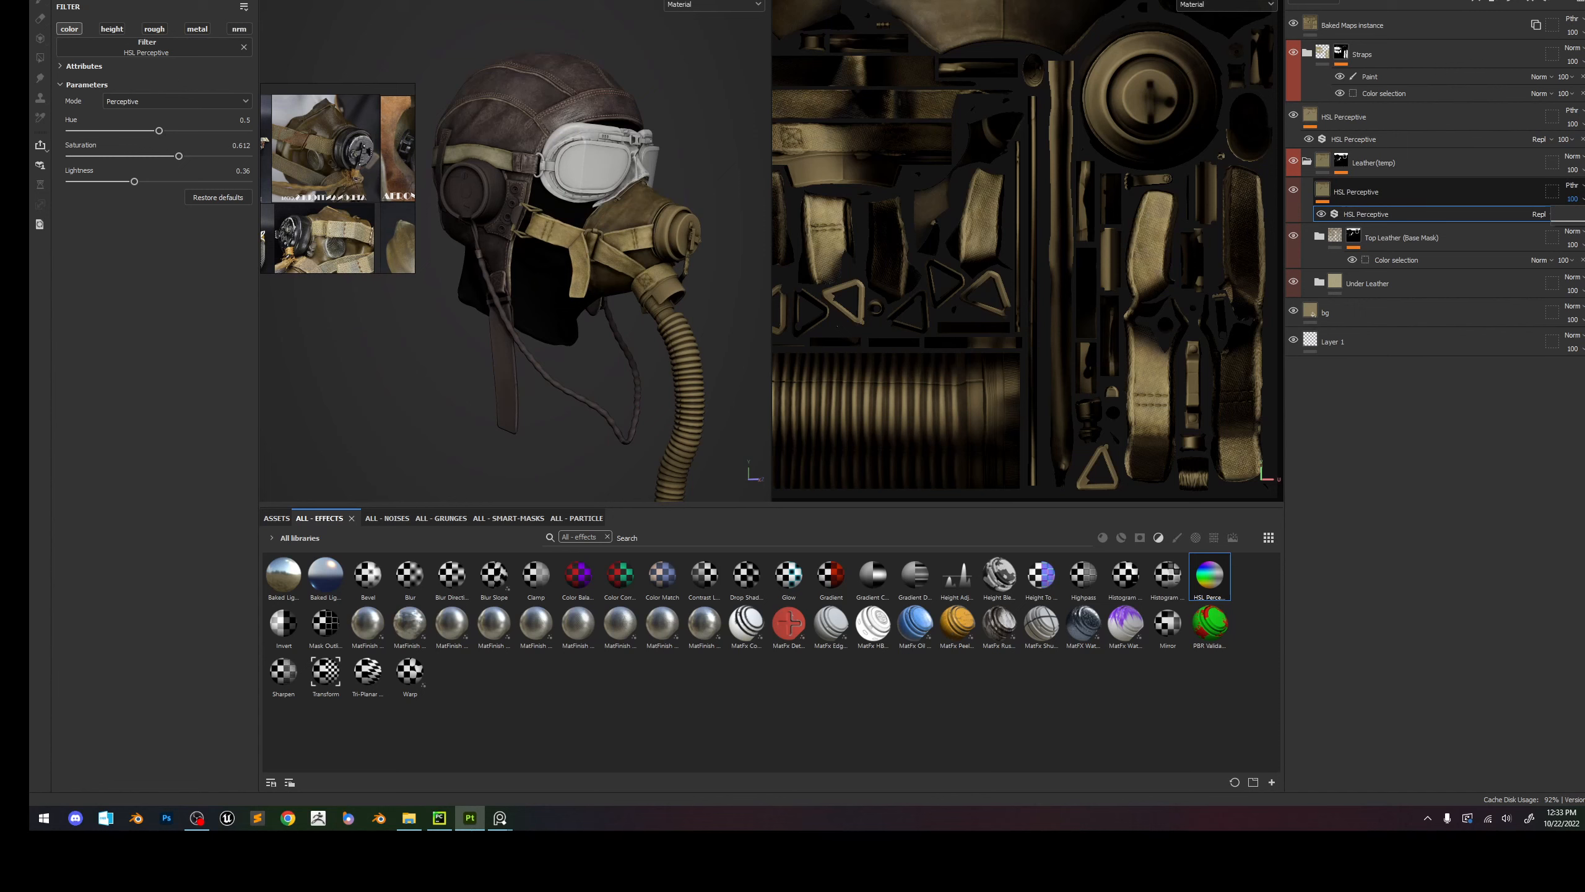
Reduce the opacity of the HSL Perceptive layer in the Leather(temp) folder to 68 and check the mask's color.
drag(1584, 221, 1580, 221)
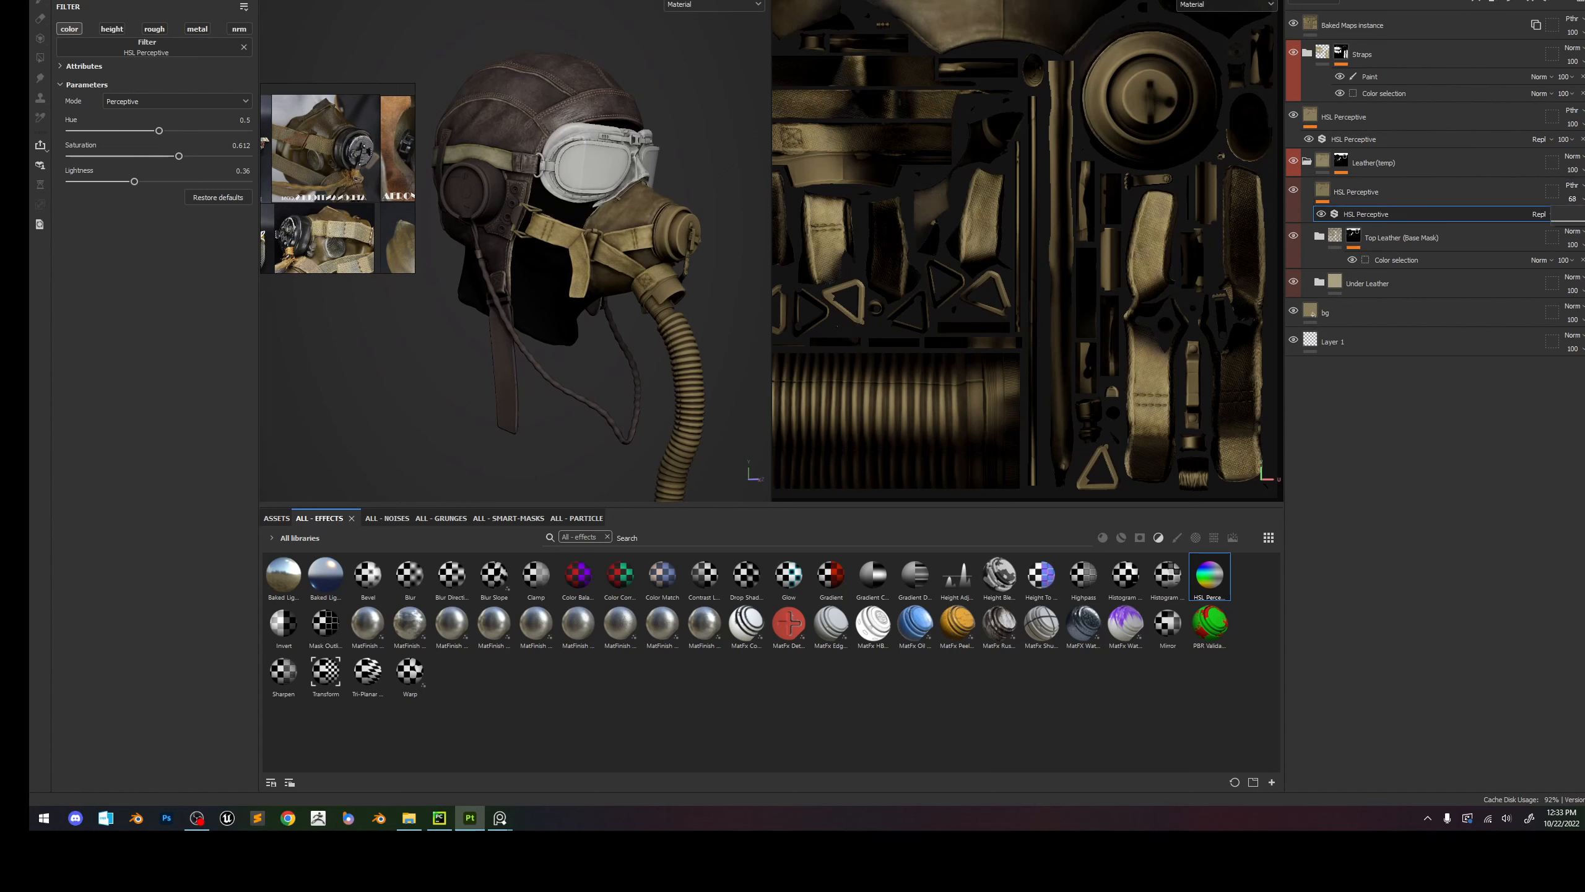
click(1289, 193)
scroll(606, 203, down, 2)
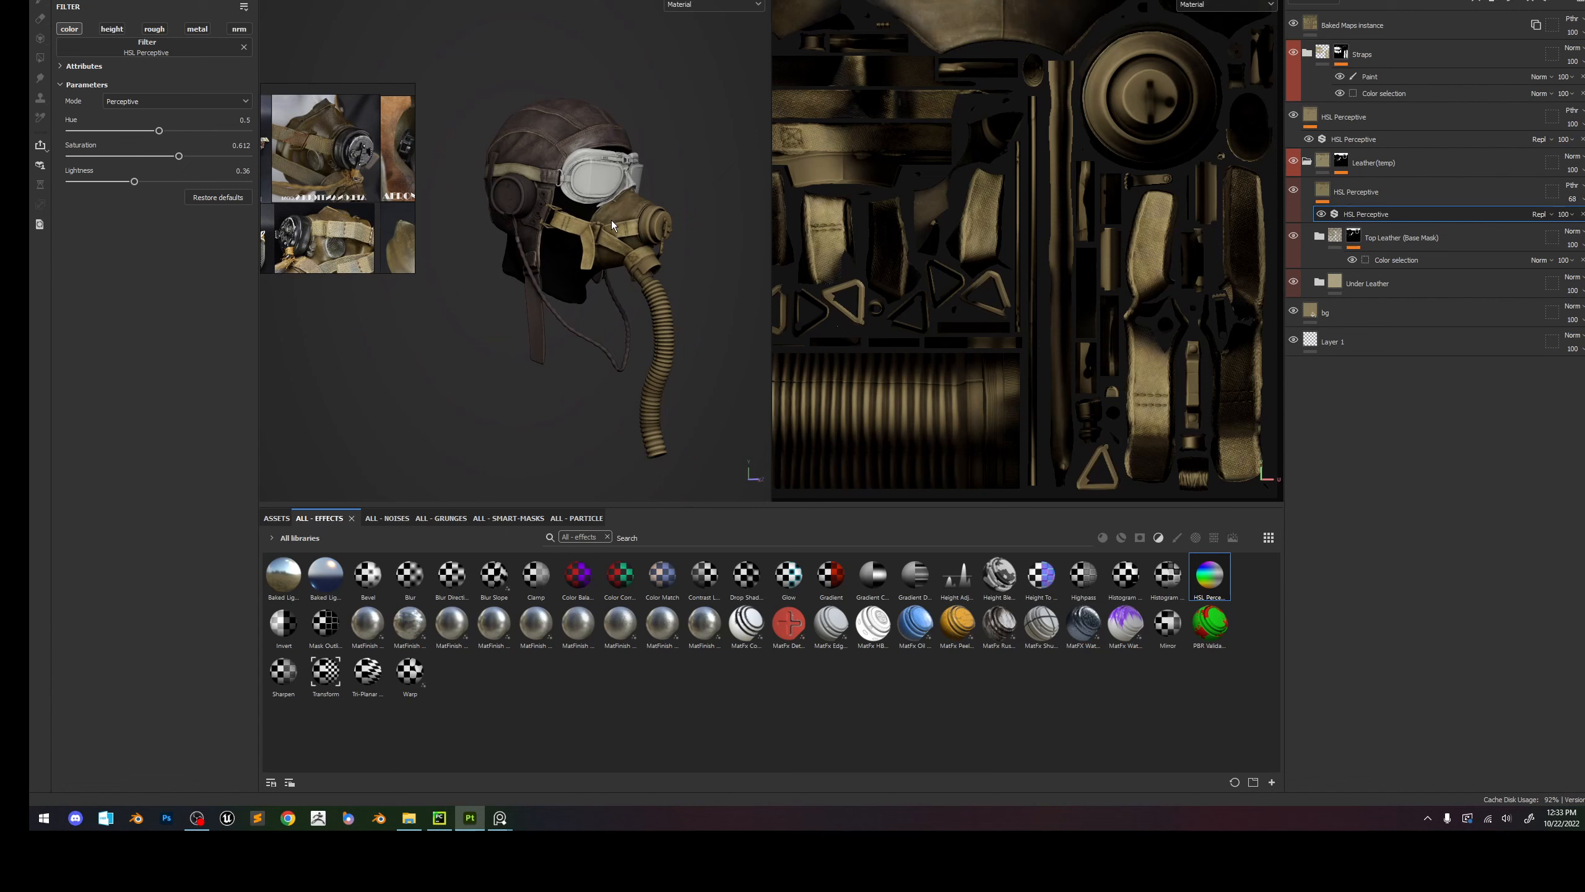
scroll(612, 221, up, 5)
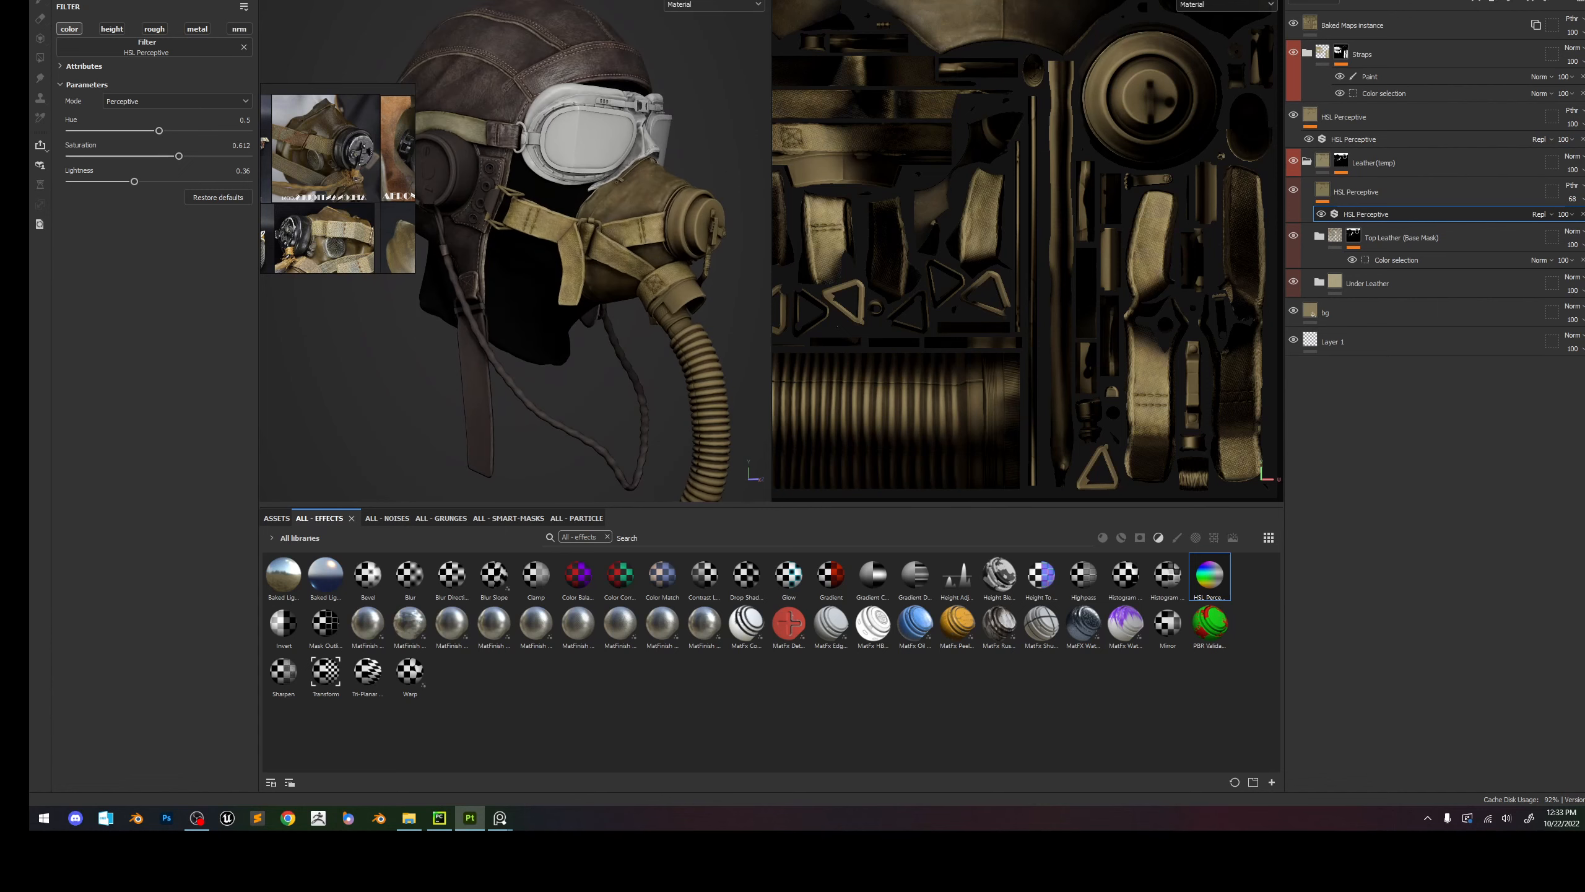
scroll(716, 386, up, 5)
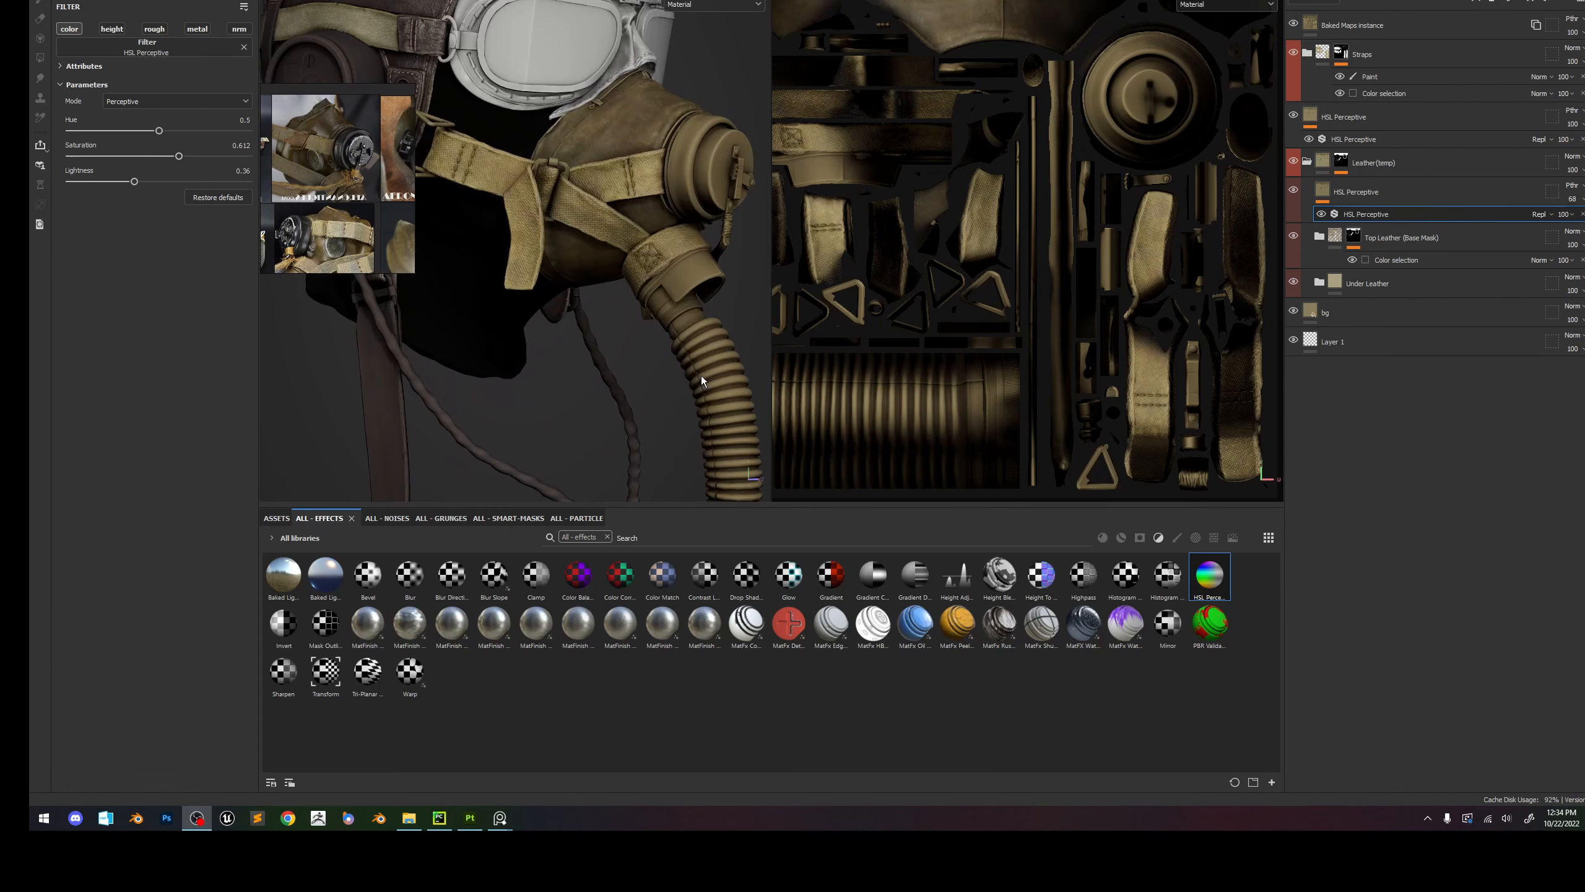
Examine the breathing hose against the reference photo, and search the asset libraries for "rubber" smart materials.
scroll(702, 351, up, 3)
scroll(684, 296, down, 4)
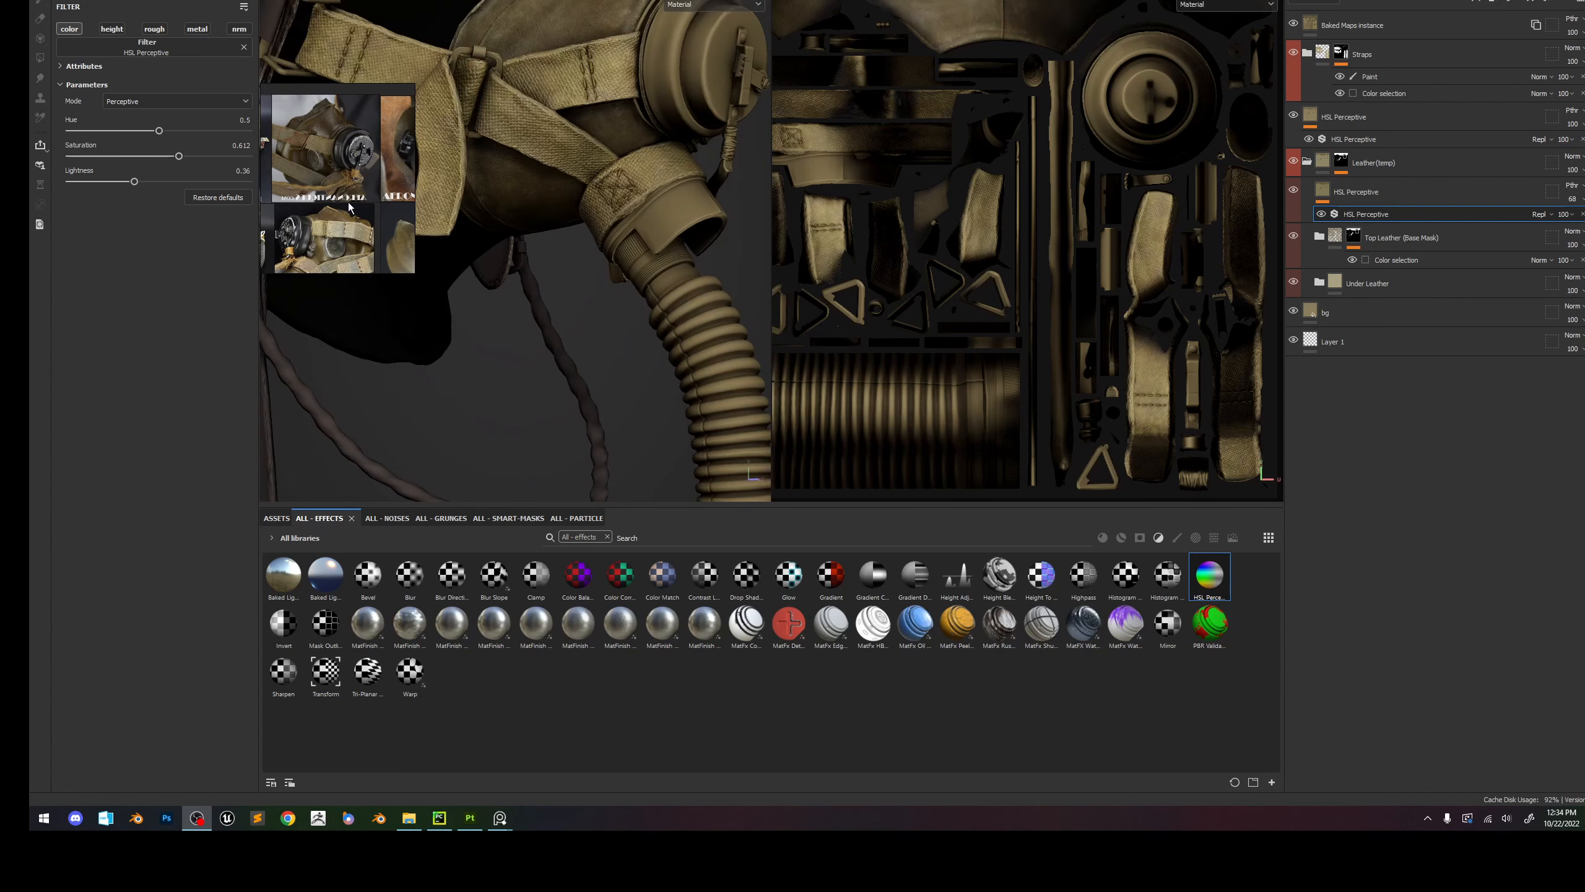
scroll(337, 189, up, 3)
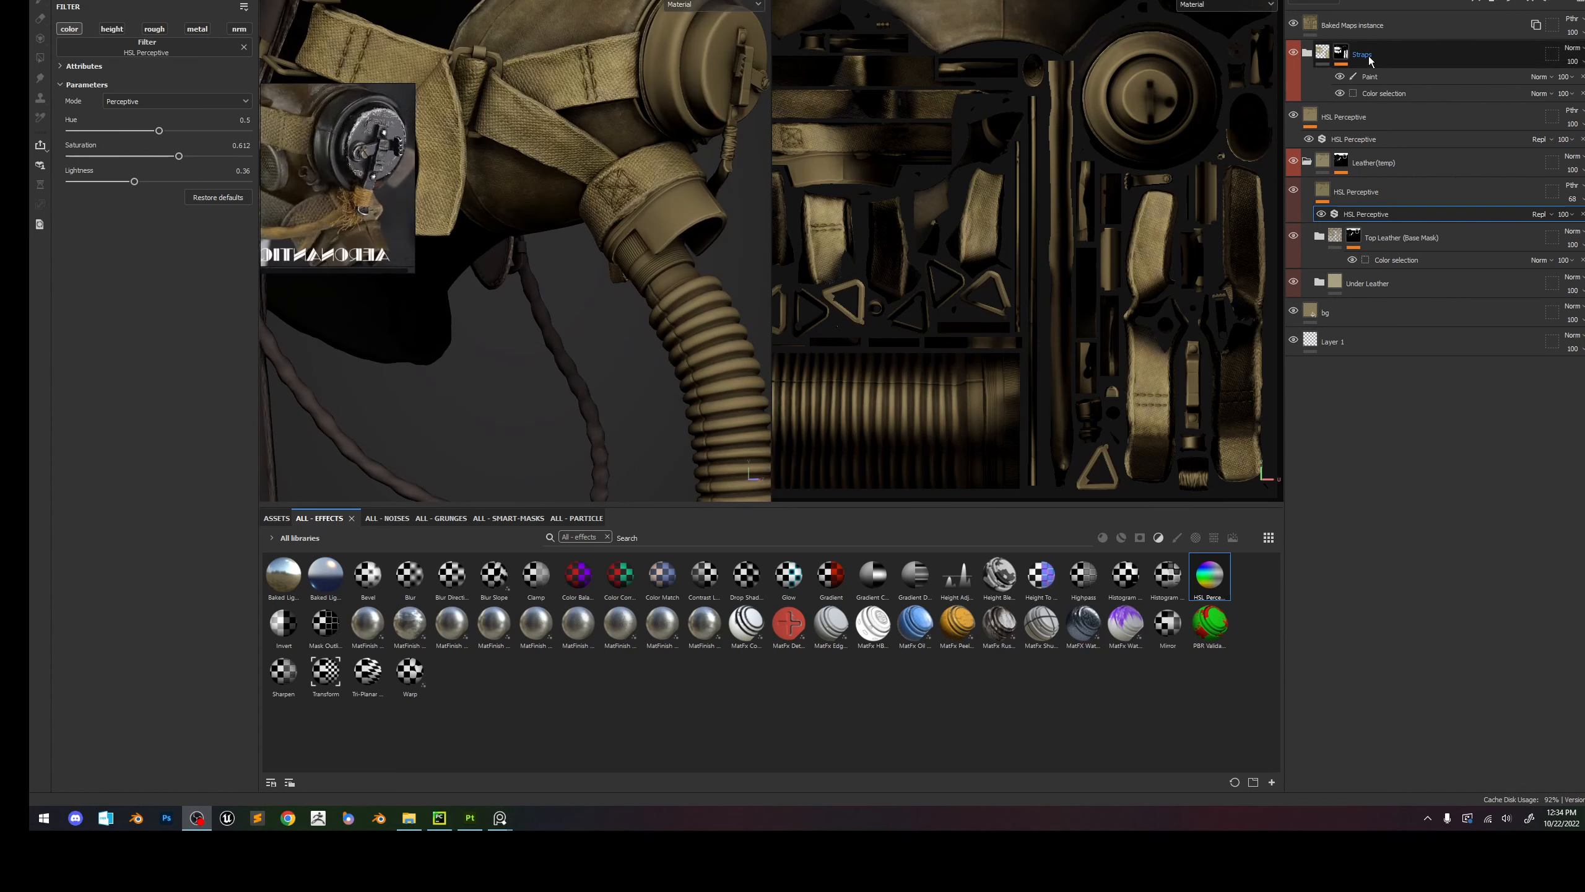
click(287, 519)
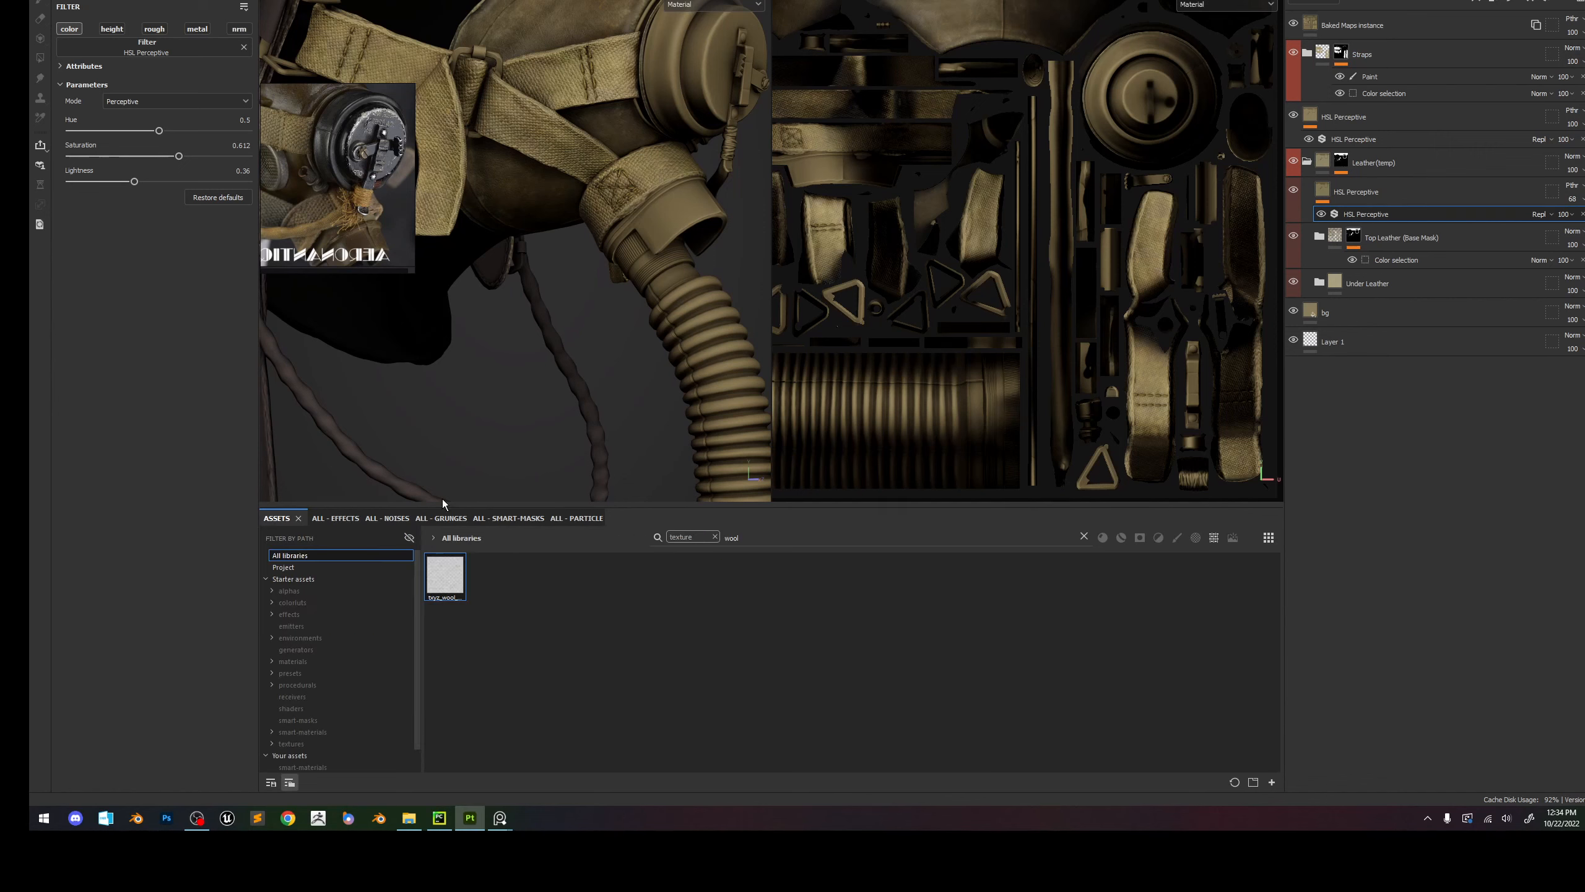
click(715, 536)
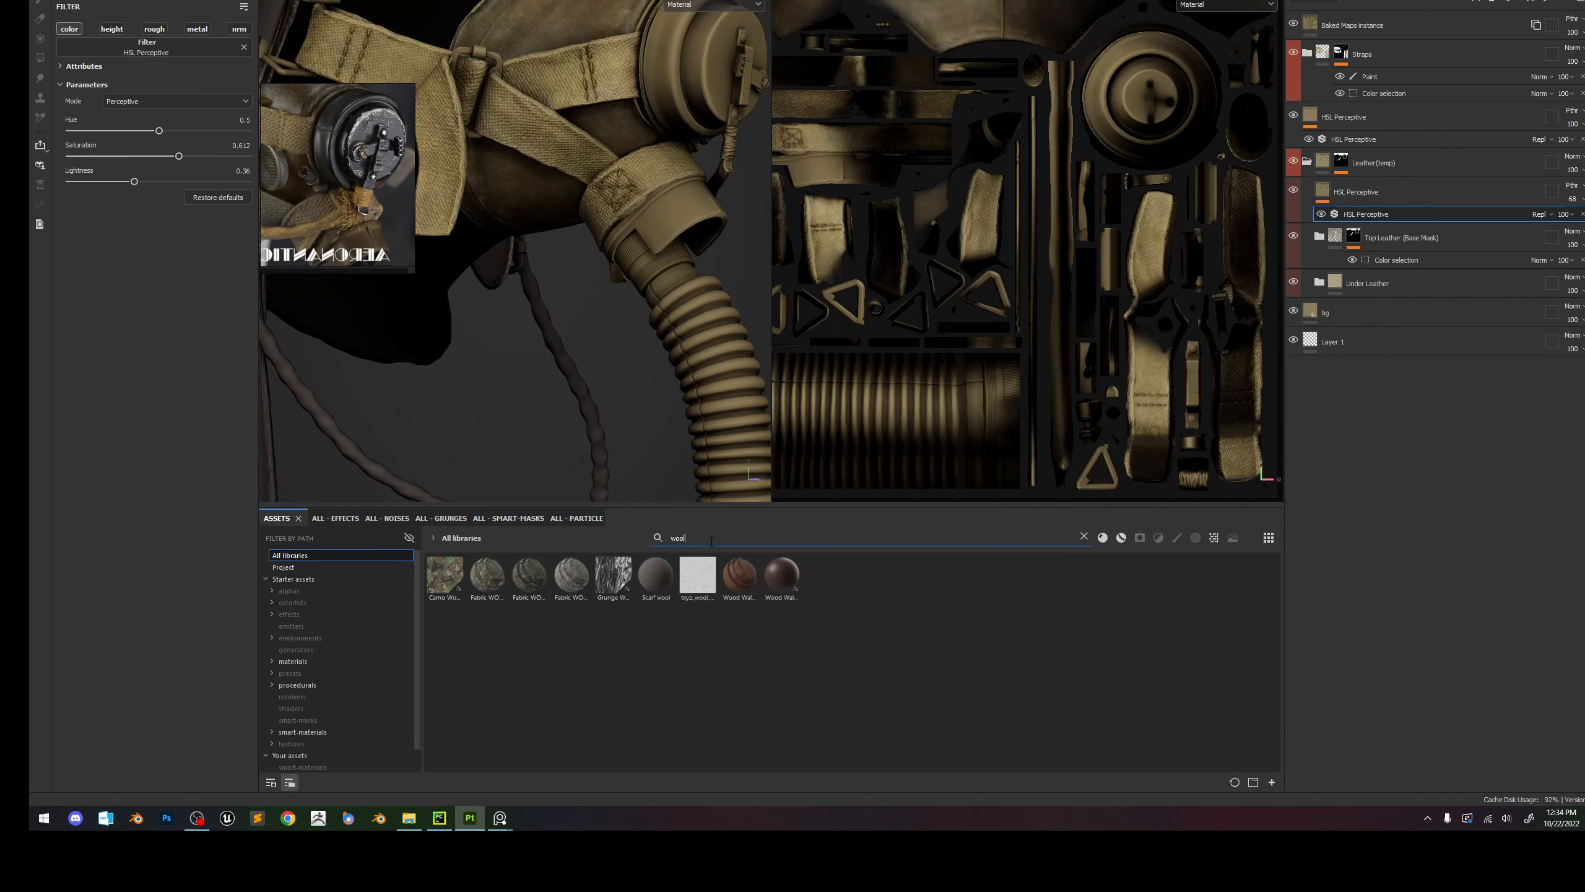
text(rubber)
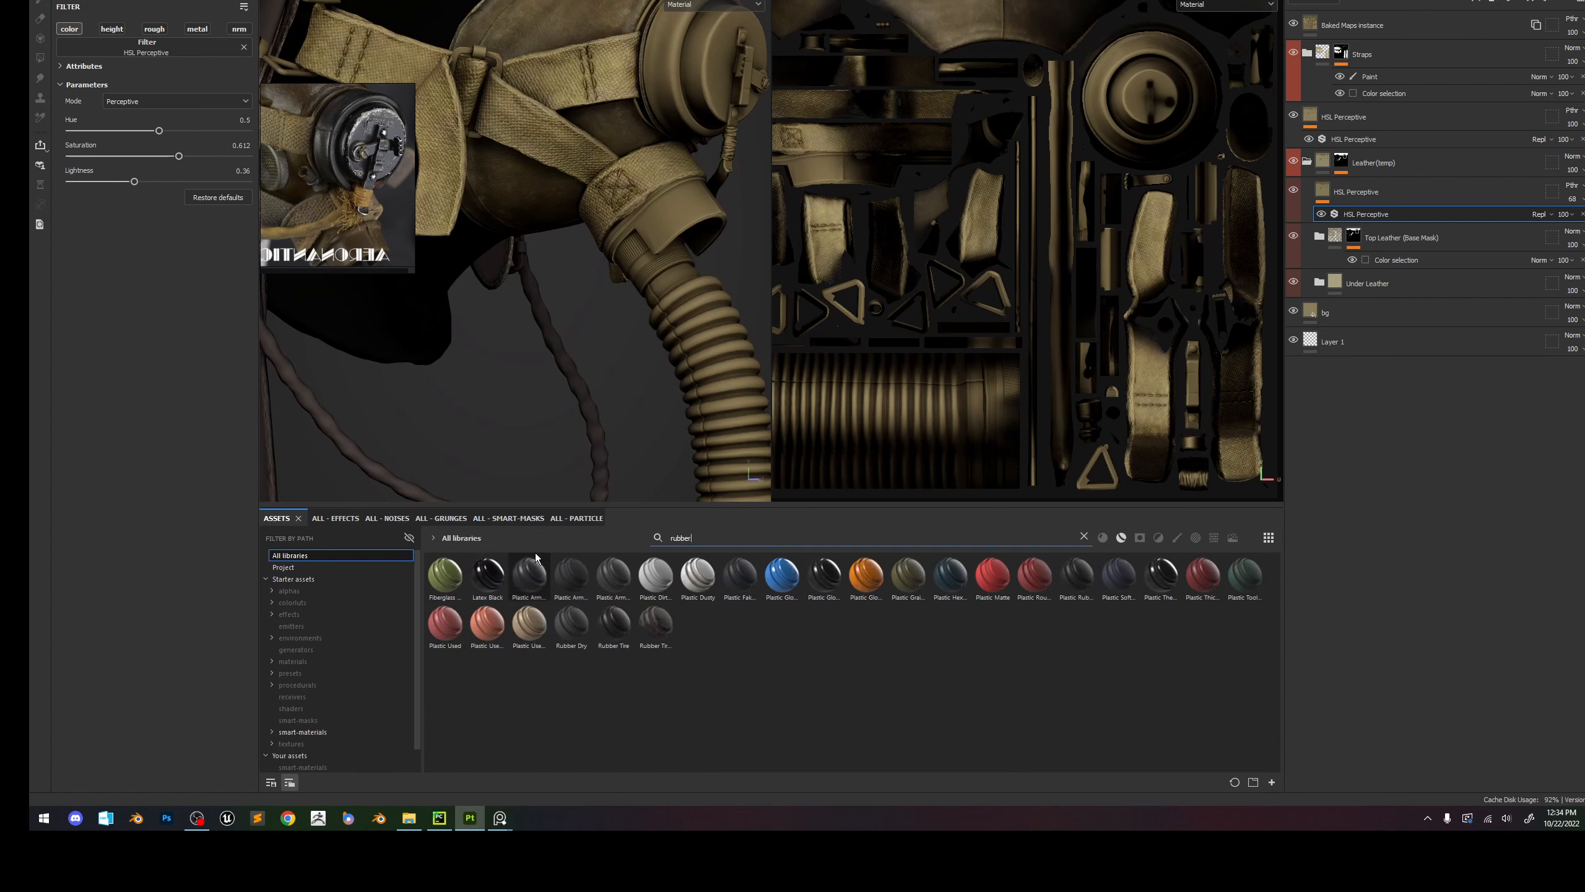
mouse_move(607, 570)
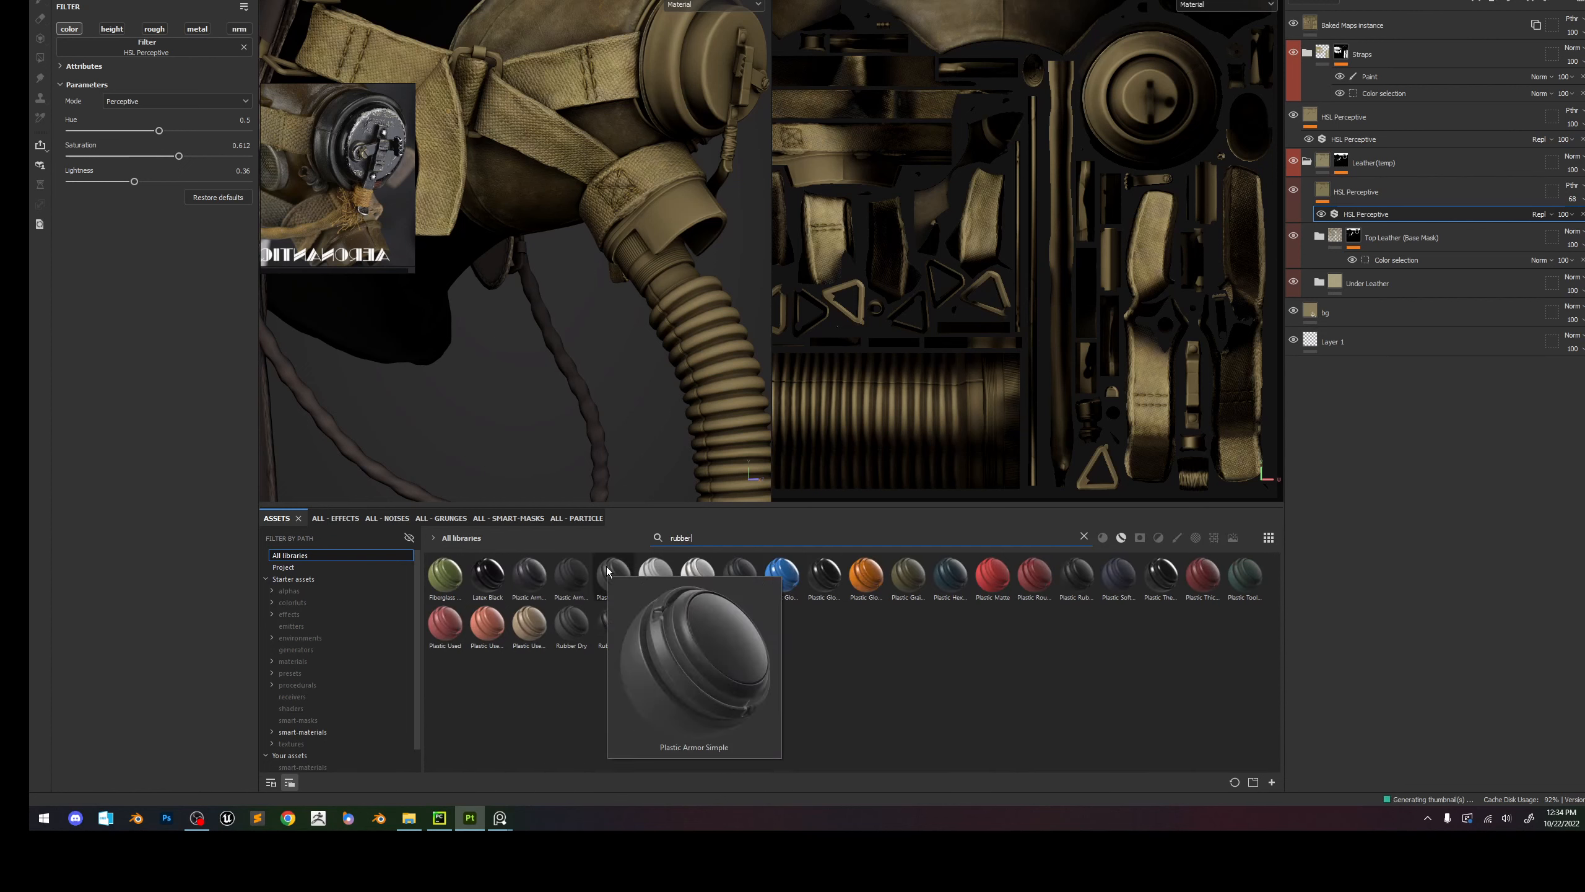
mouse_move(619, 625)
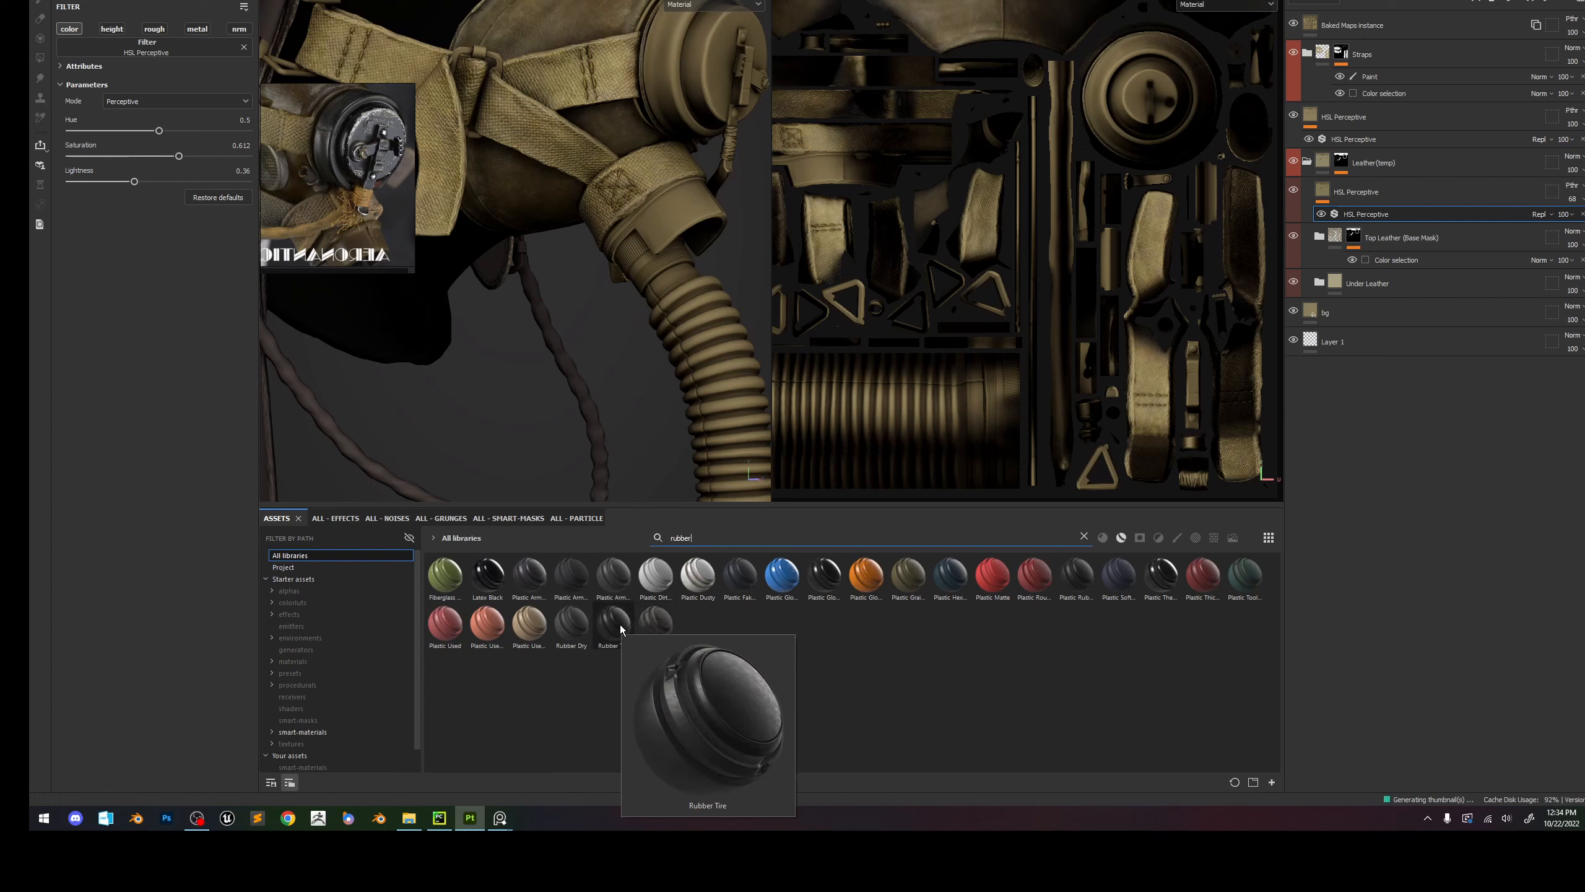
Collapse the Straps and Leather(temp) folders and try the Rubber Dry smart material above the Straps folder.
click(1308, 53)
click(1309, 54)
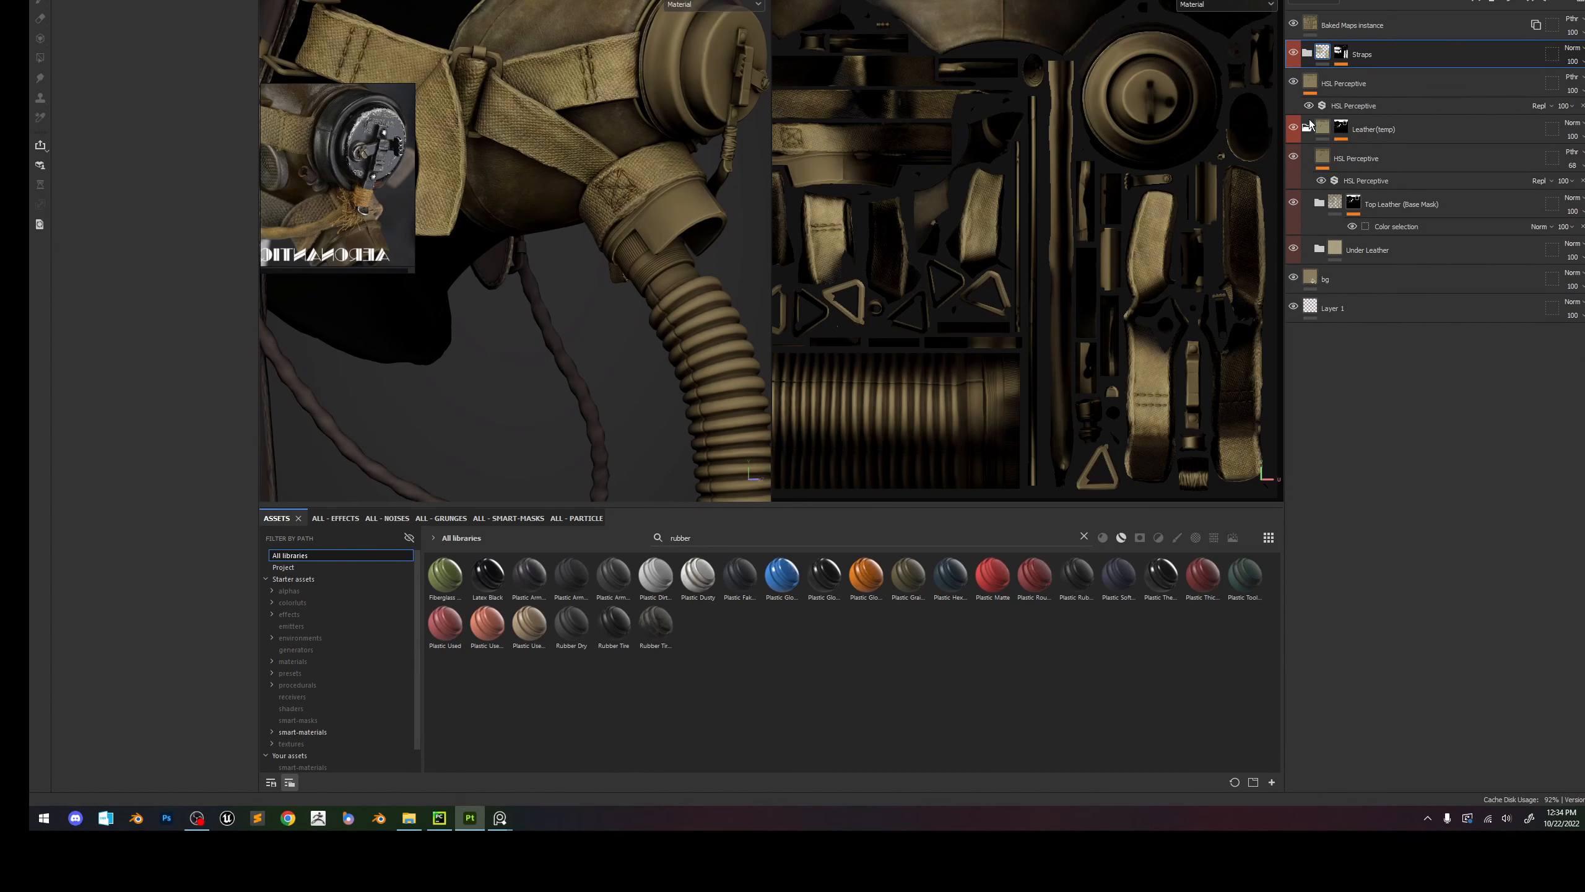
click(1309, 127)
drag(587, 623, 1449, 41)
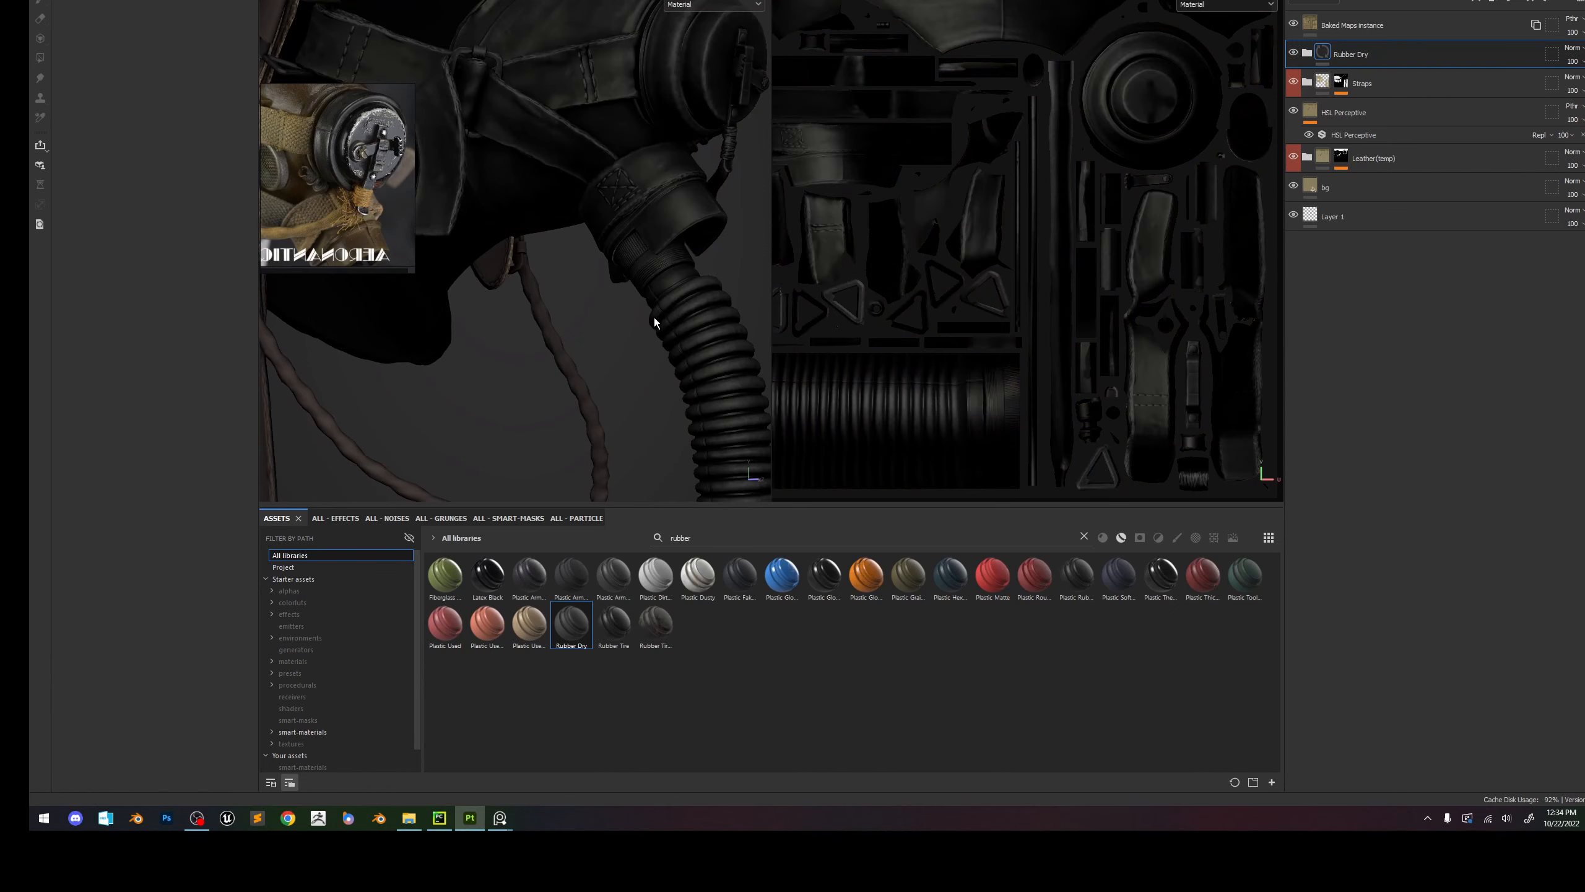
alt+right_drag(654, 264, 607, 312)
Add a color selection mask to the Rubber Dry folder and pick the breathing hose's ID color.
right_click(1367, 55)
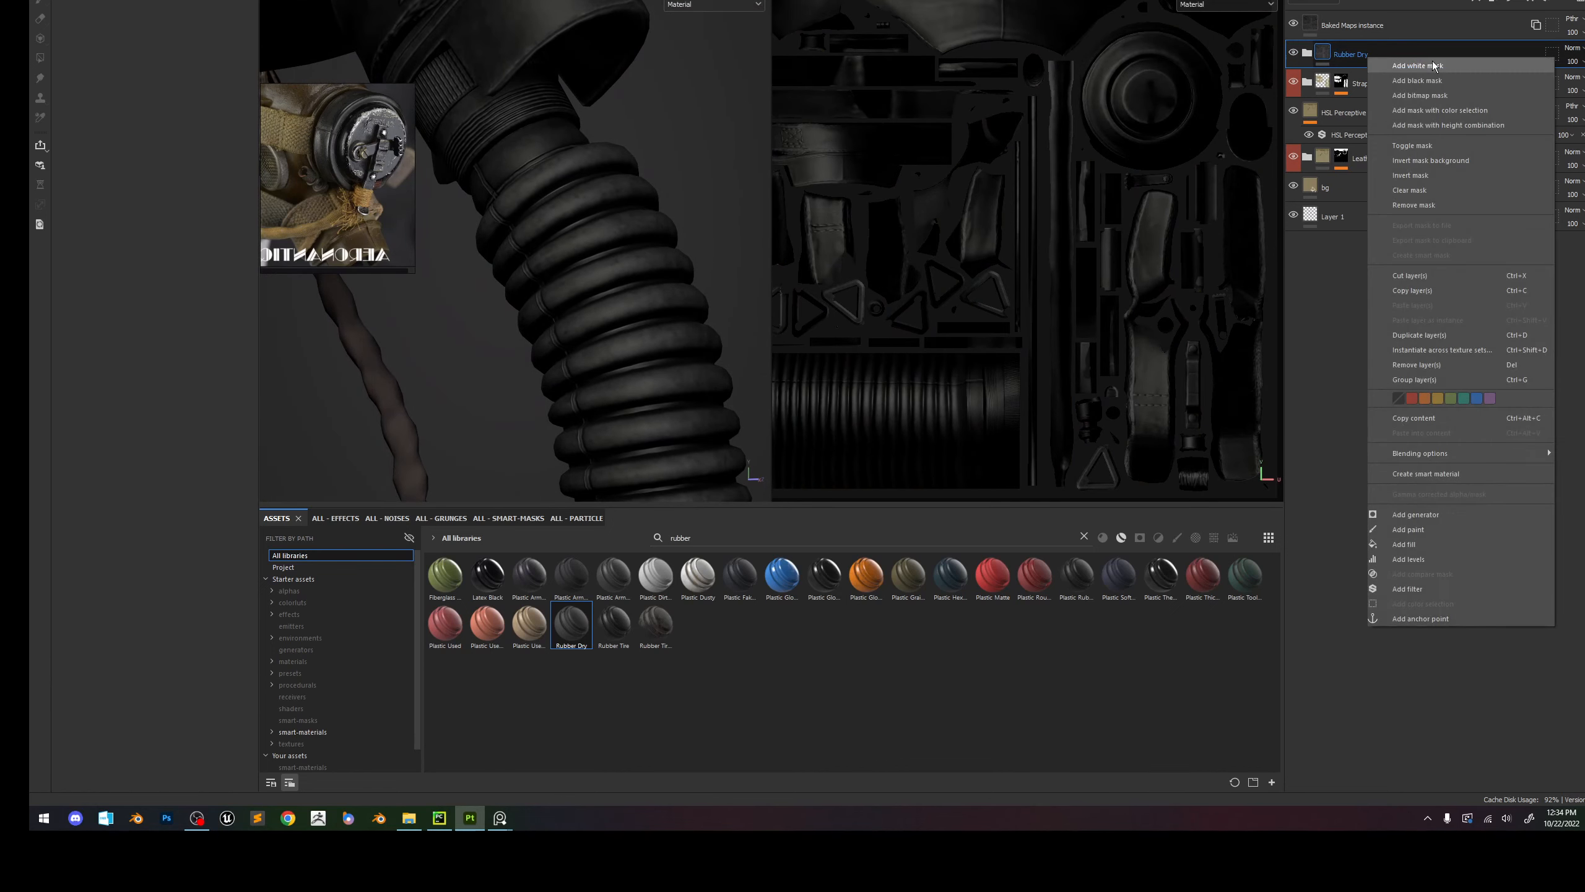
click(1444, 116)
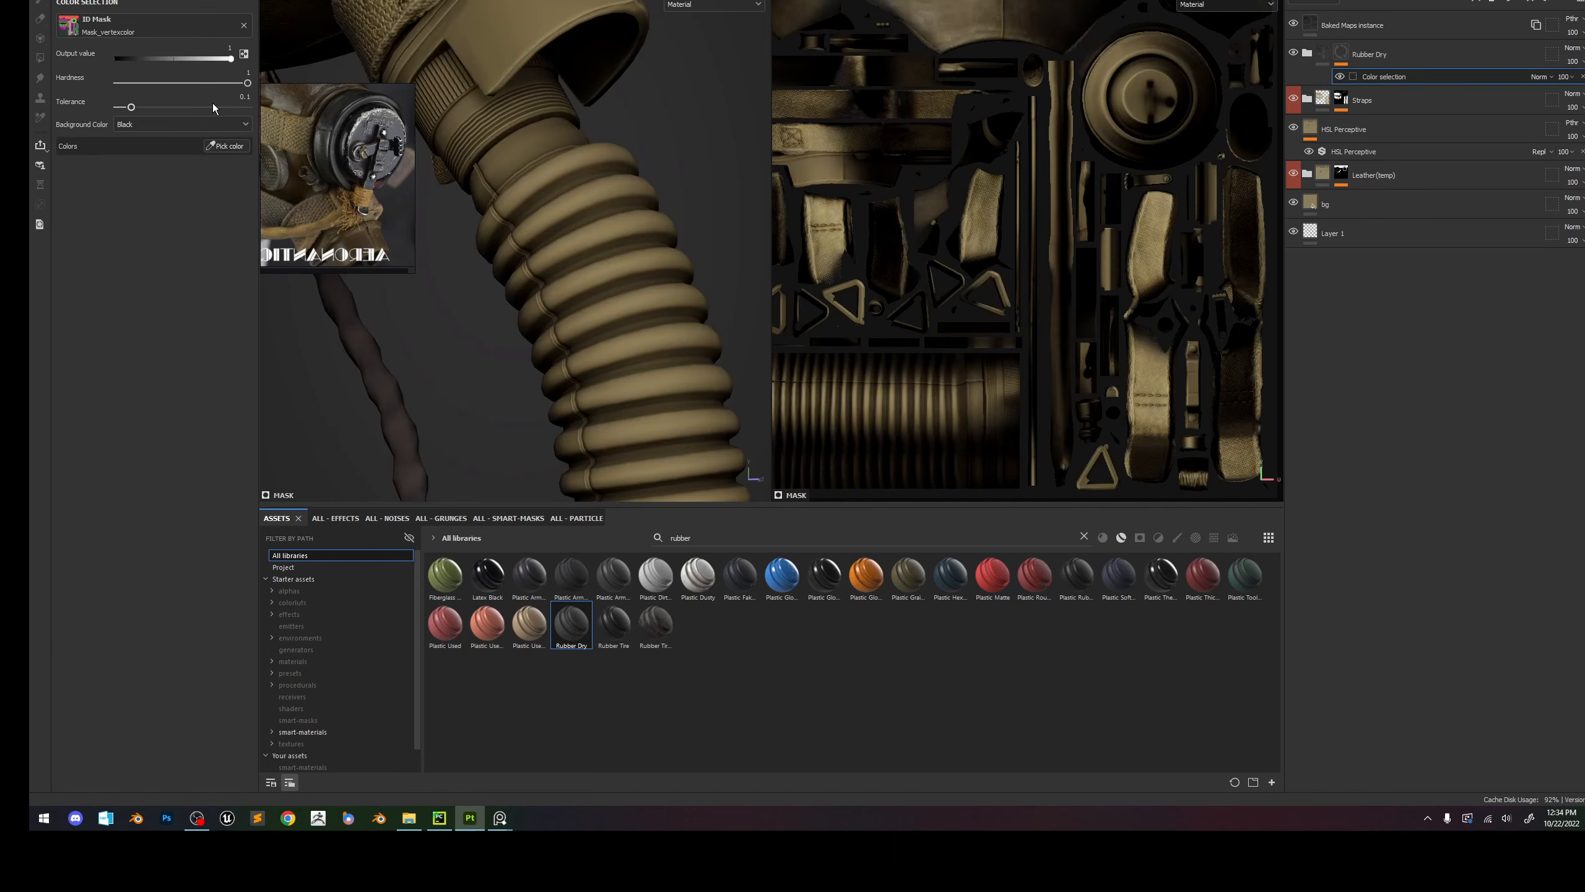
click(225, 145)
click(622, 184)
scroll(623, 186, down, 10)
alt+middle_drag(623, 188, 622, 260)
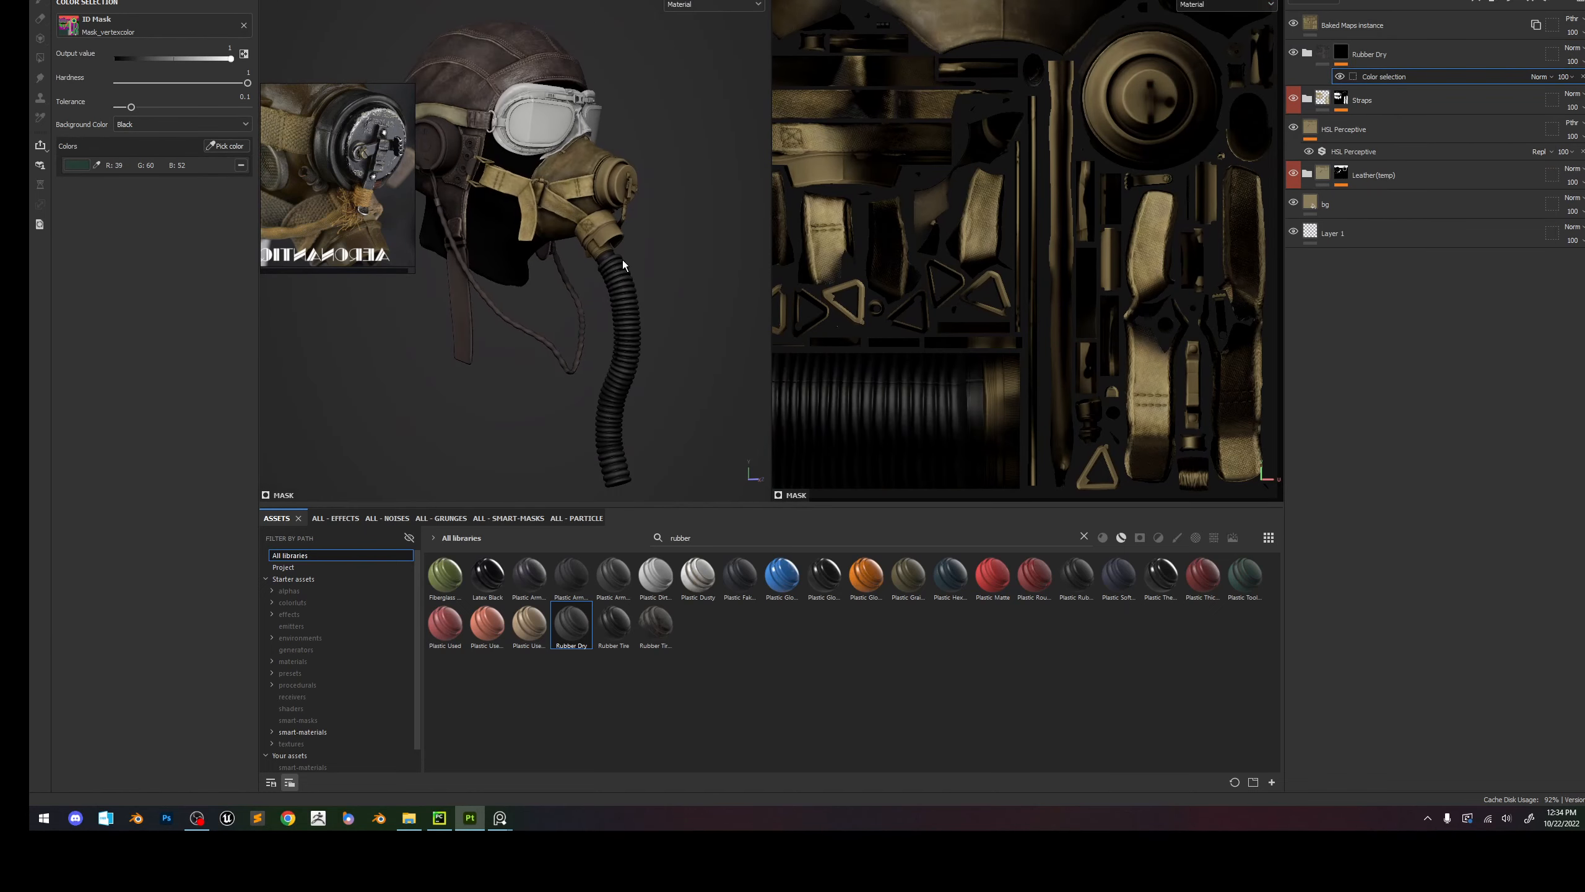
Compare the hose's Rubber Dry material with the reference photo and delete the Rubber Dry folder.
scroll(620, 213, up, 6)
middle_drag(345, 118, 396, 194)
scroll(358, 144, up, 5)
scroll(327, 166, up, 3)
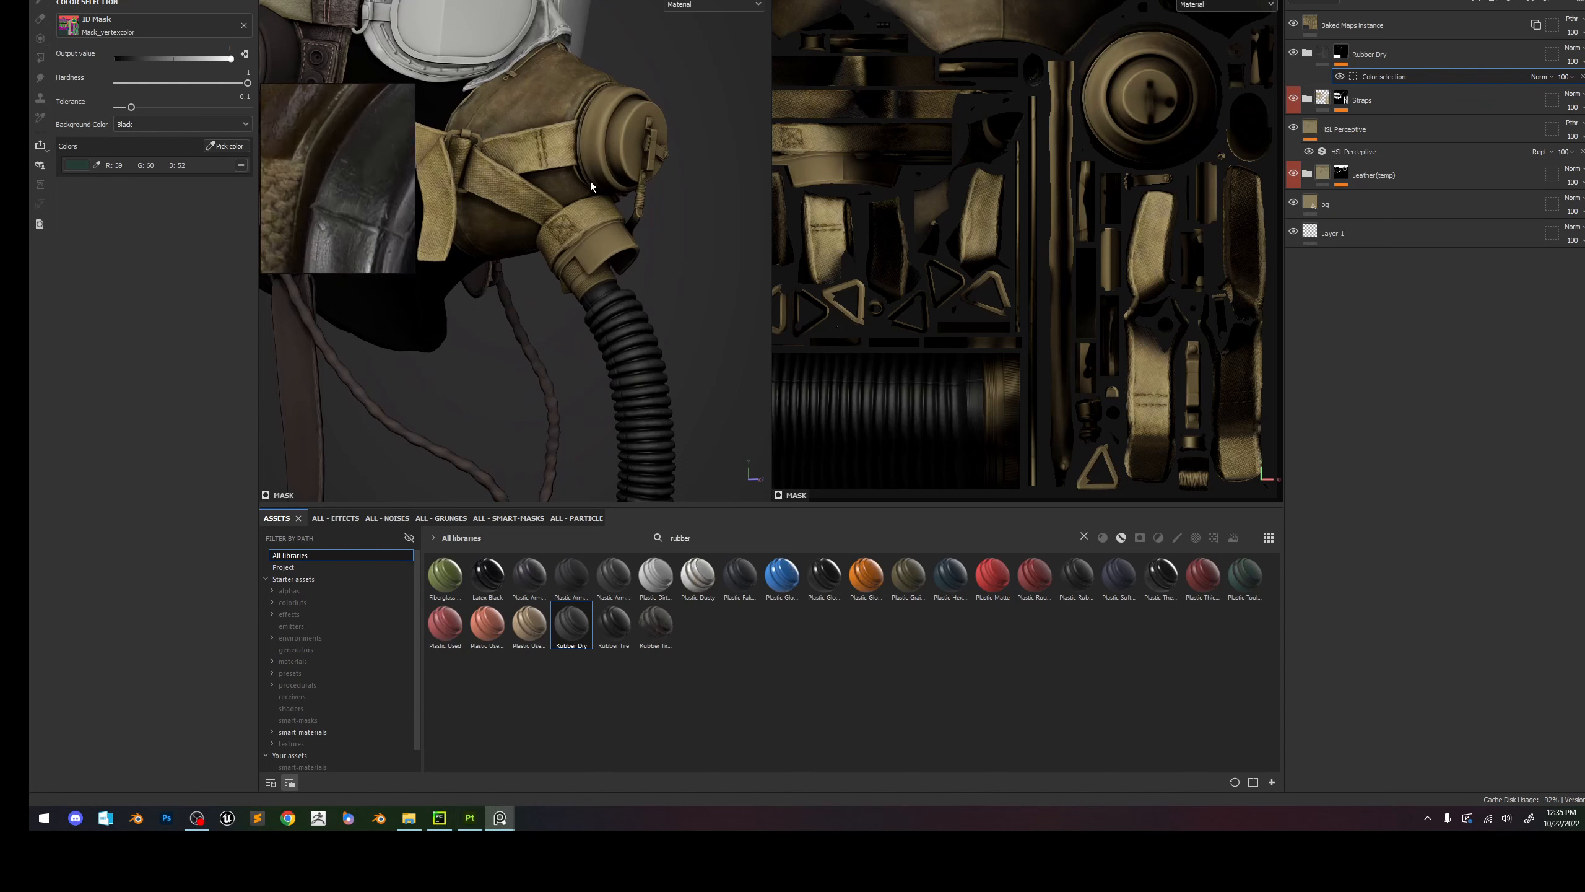
click(1405, 57)
key(Delete)
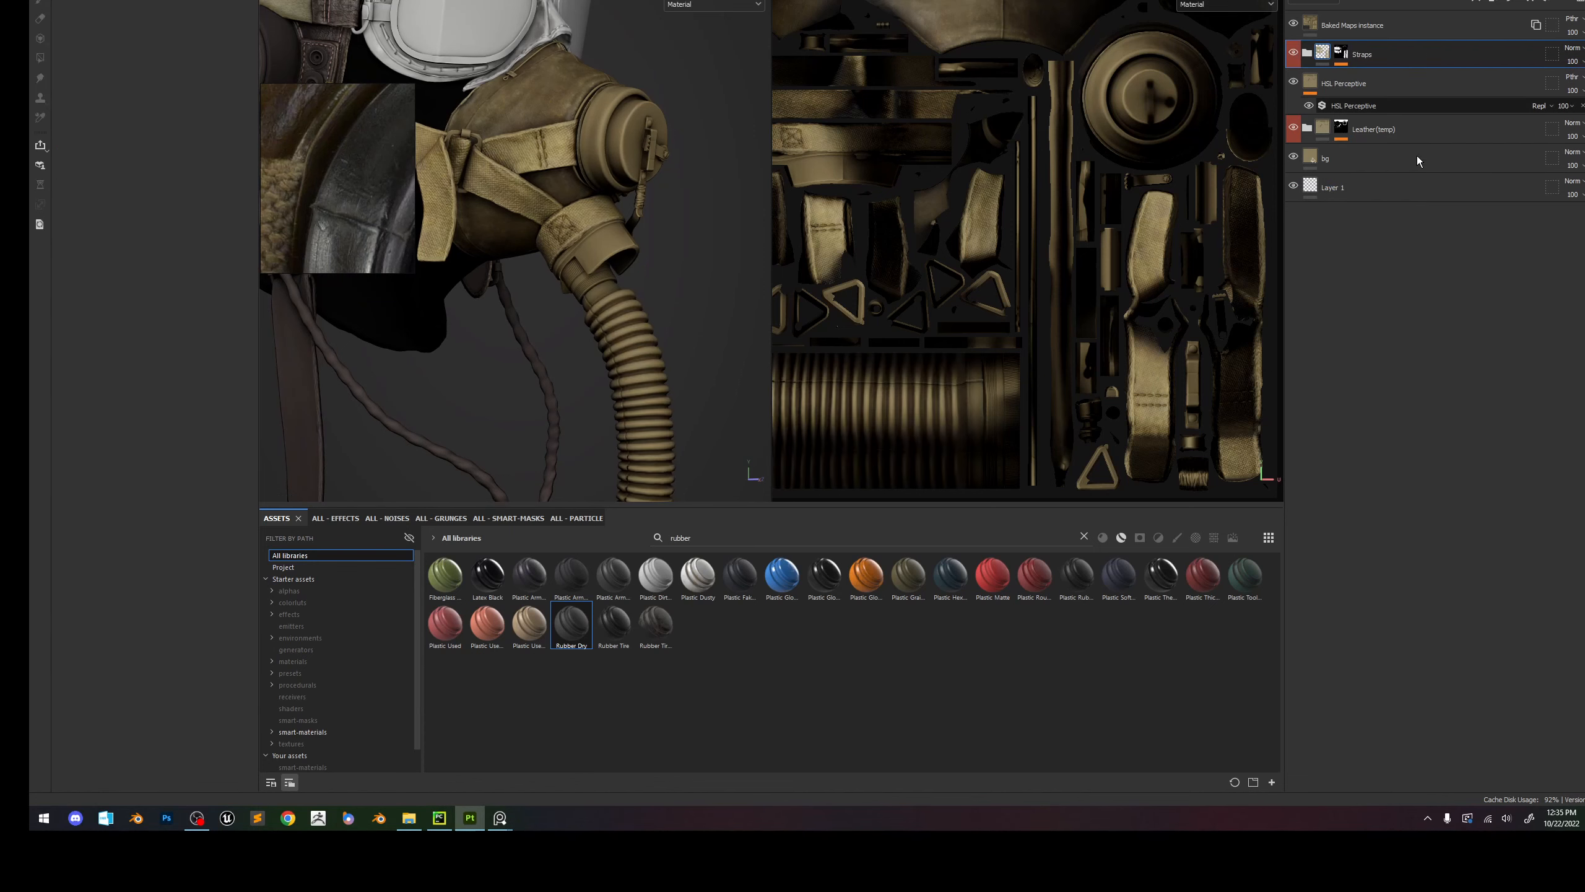
Duplicate the Leather(temp) folder, move the copy above the Straps folder and rename it Rubber.
click(1388, 127)
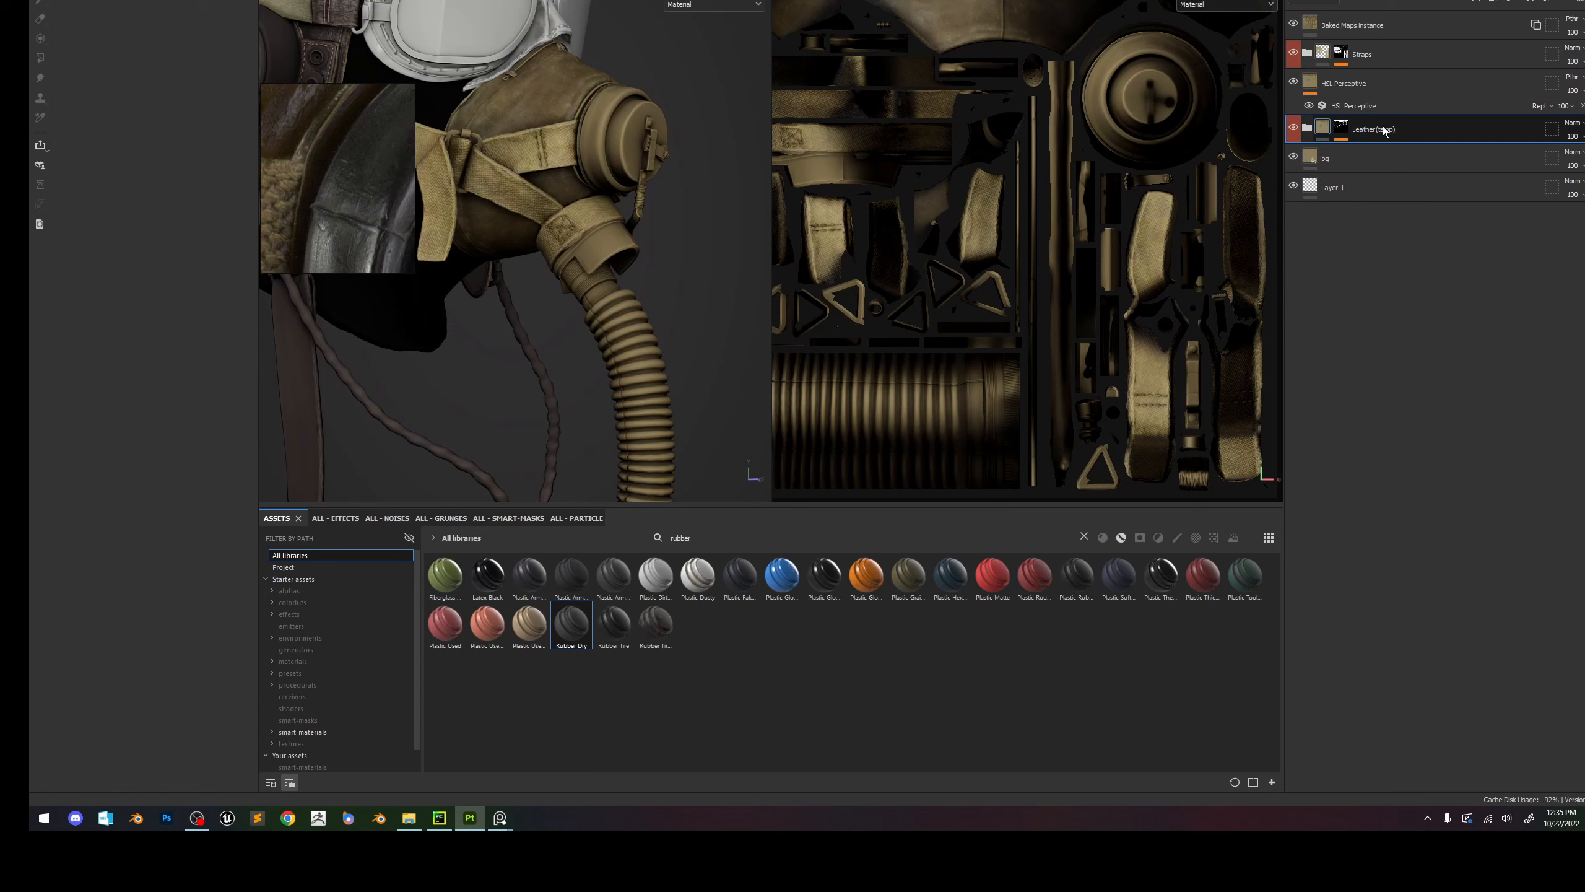
key(ctrl+d)
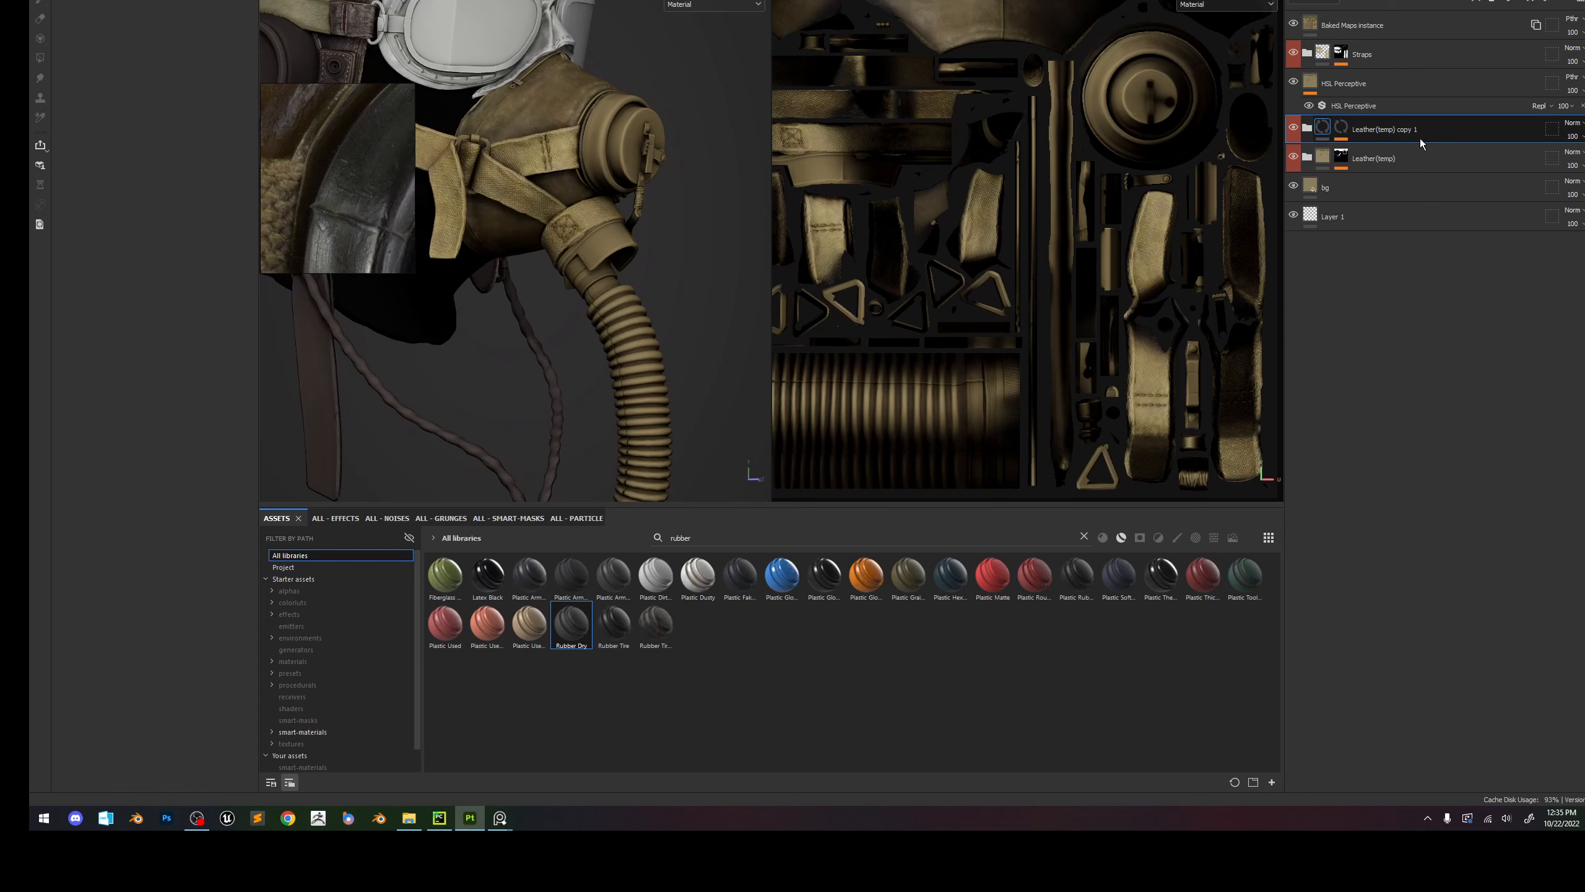
drag(1378, 44, 1402, 38)
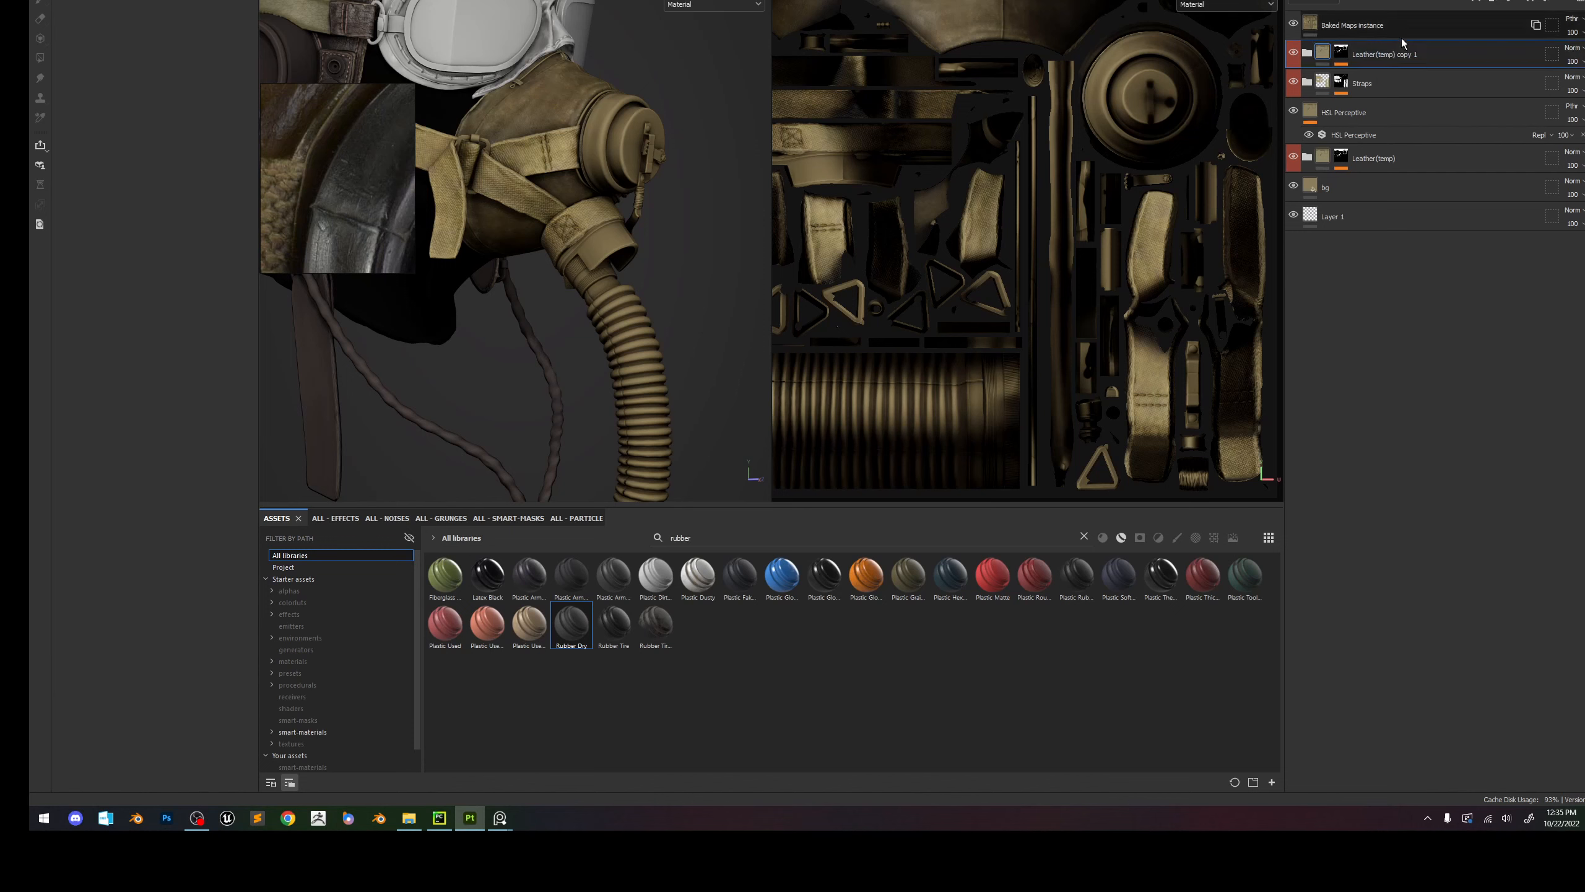
double_click(1376, 53)
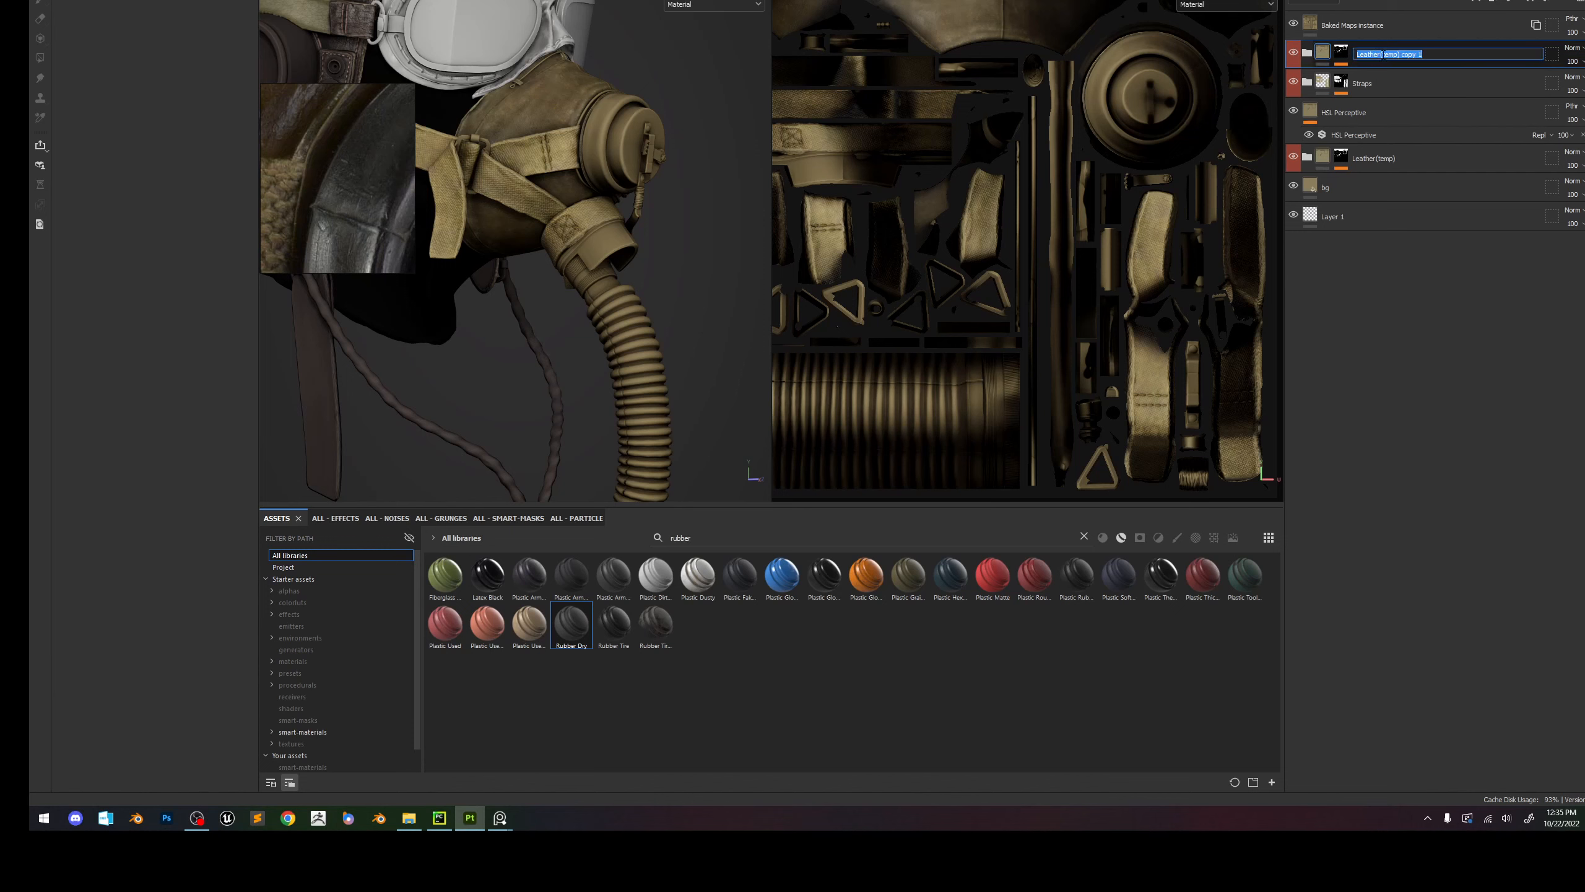
text(Rubber)
key(Return)
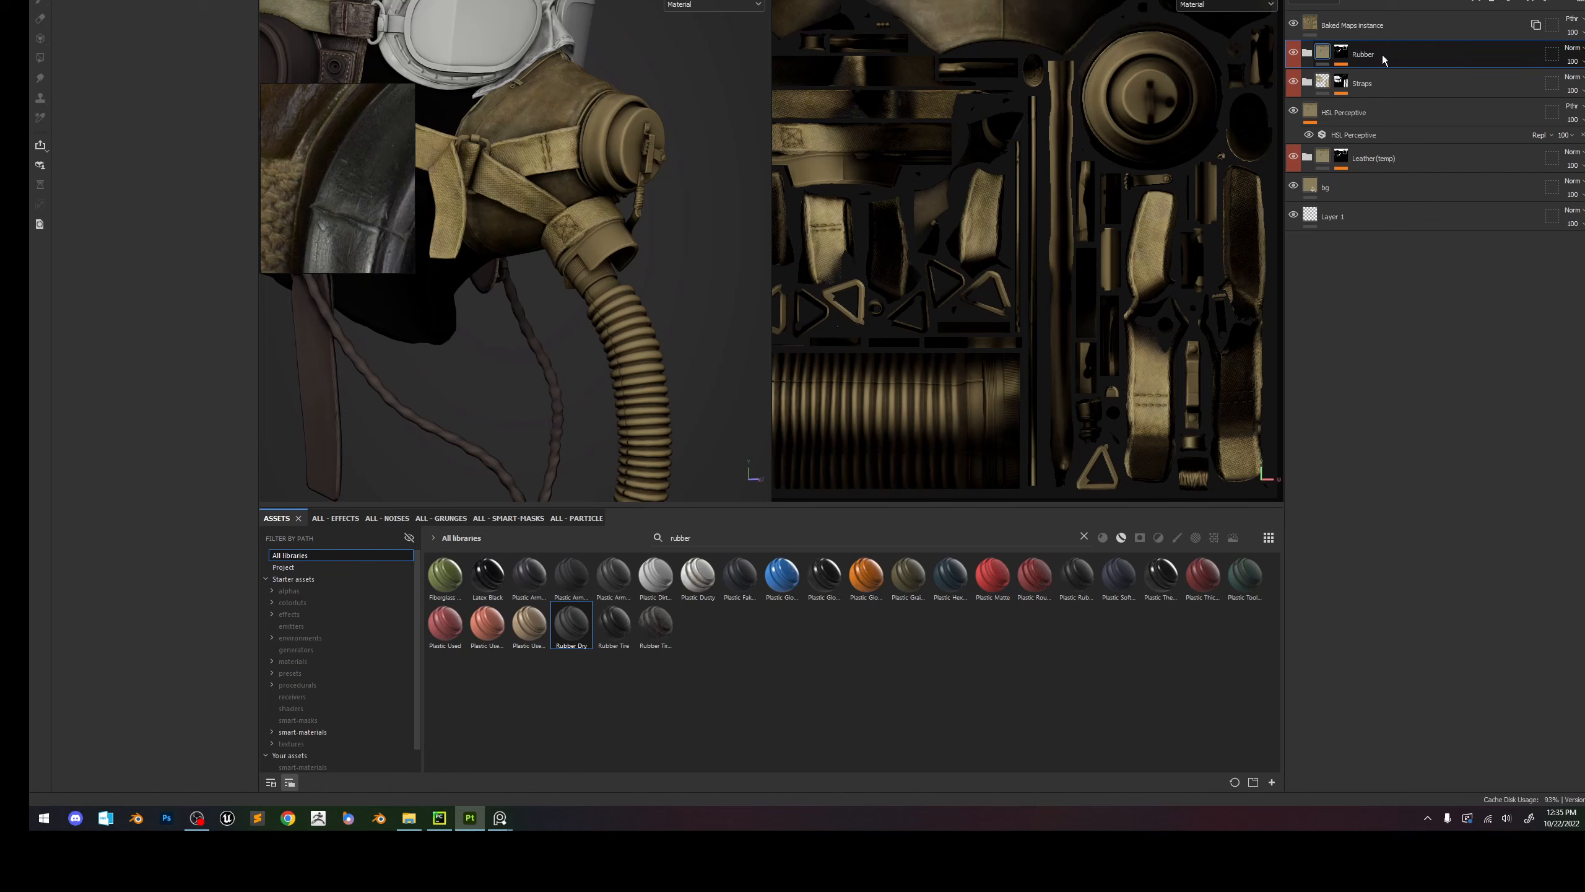
Remove the color selection from the Rubber folder's mask and examine the rubber surface in the reference photo.
click(1342, 52)
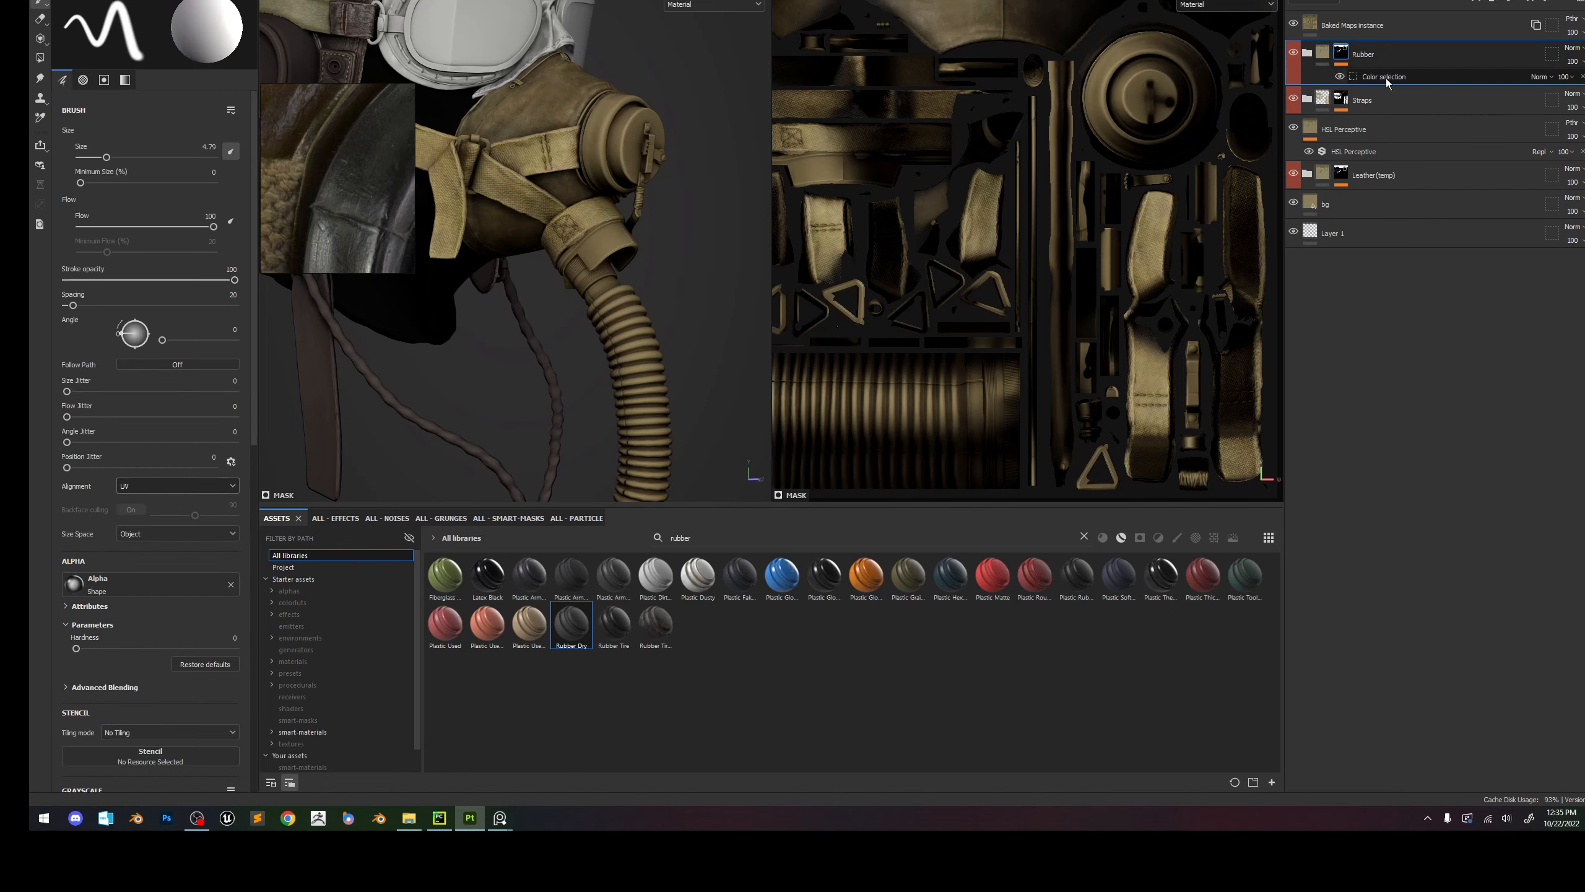
click(1409, 78)
click(1583, 77)
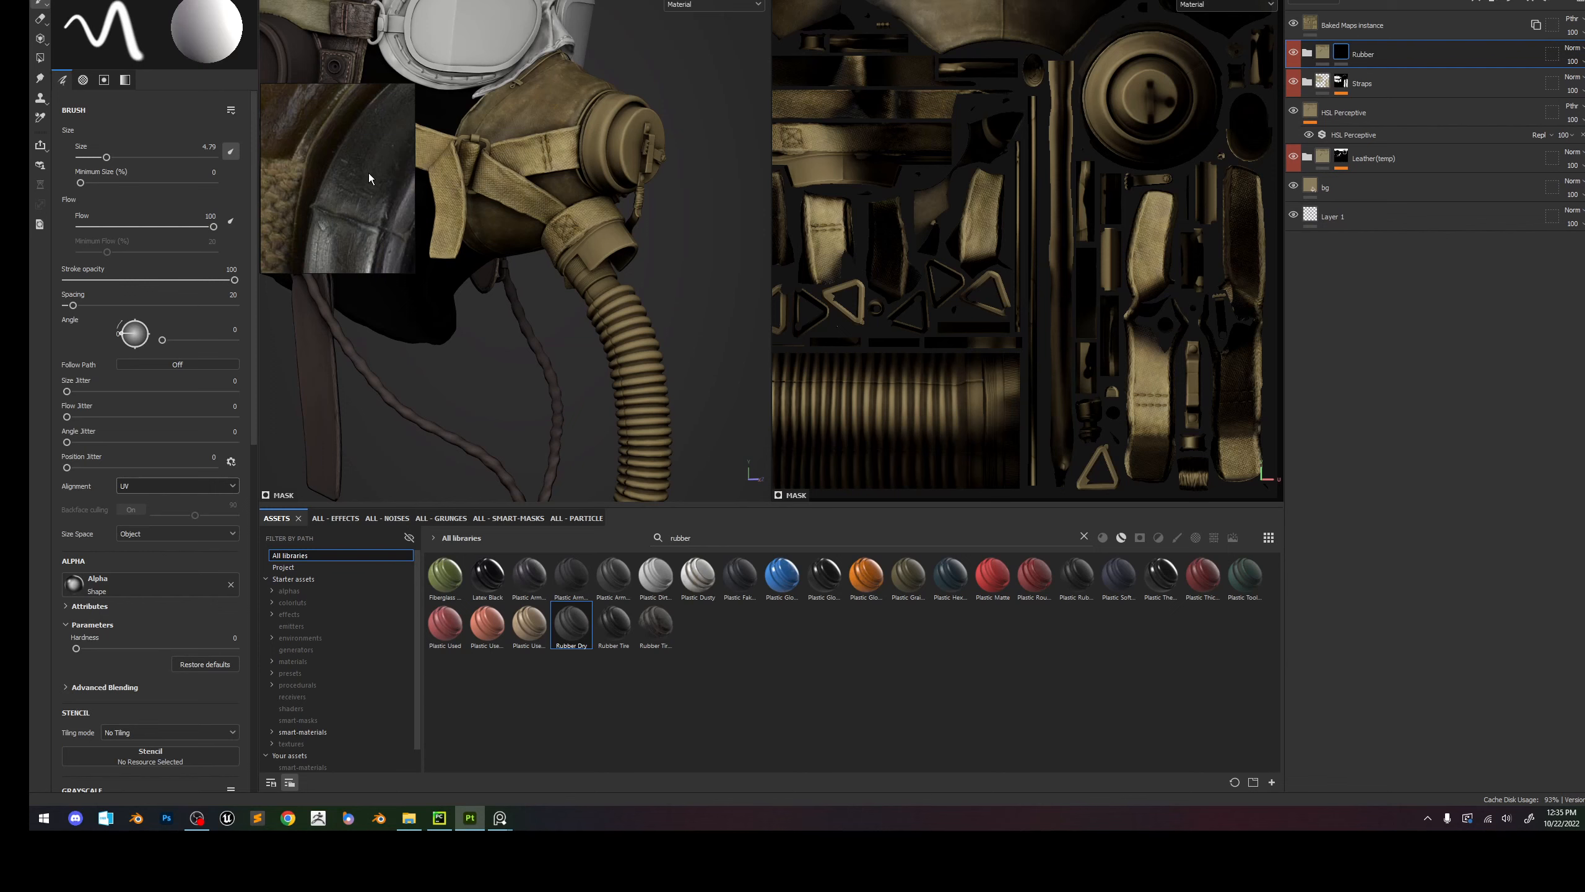
scroll(360, 222, down, 4)
middle_drag(376, 230, 357, 224)
scroll(358, 224, up, 2)
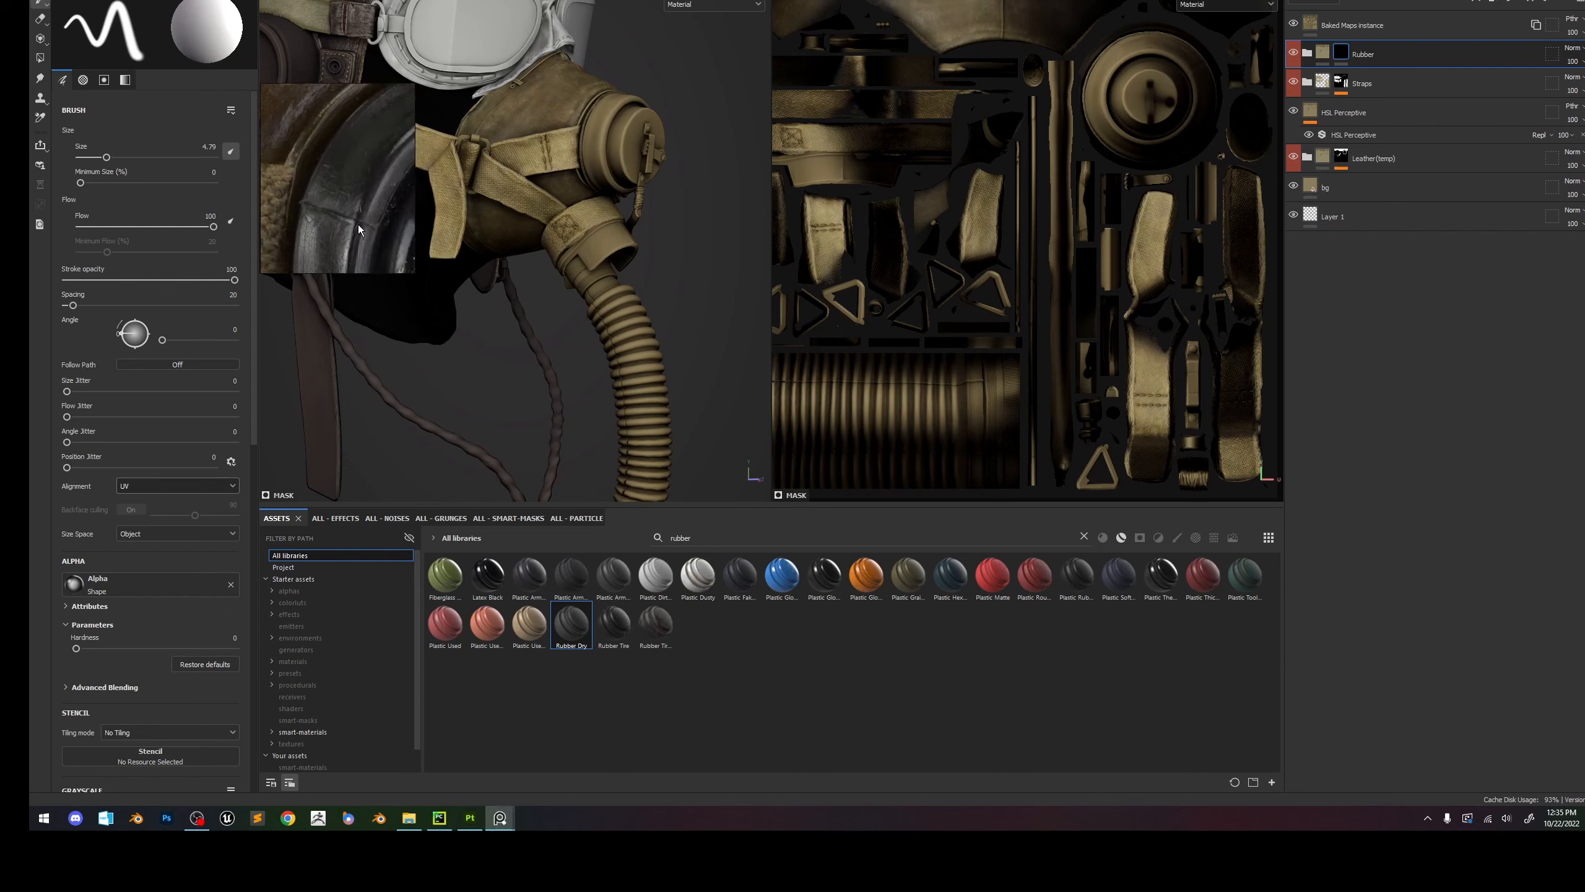
scroll(358, 225, up, 1)
Delete the Under Leather folder from inside the Rubber folder.
click(1307, 51)
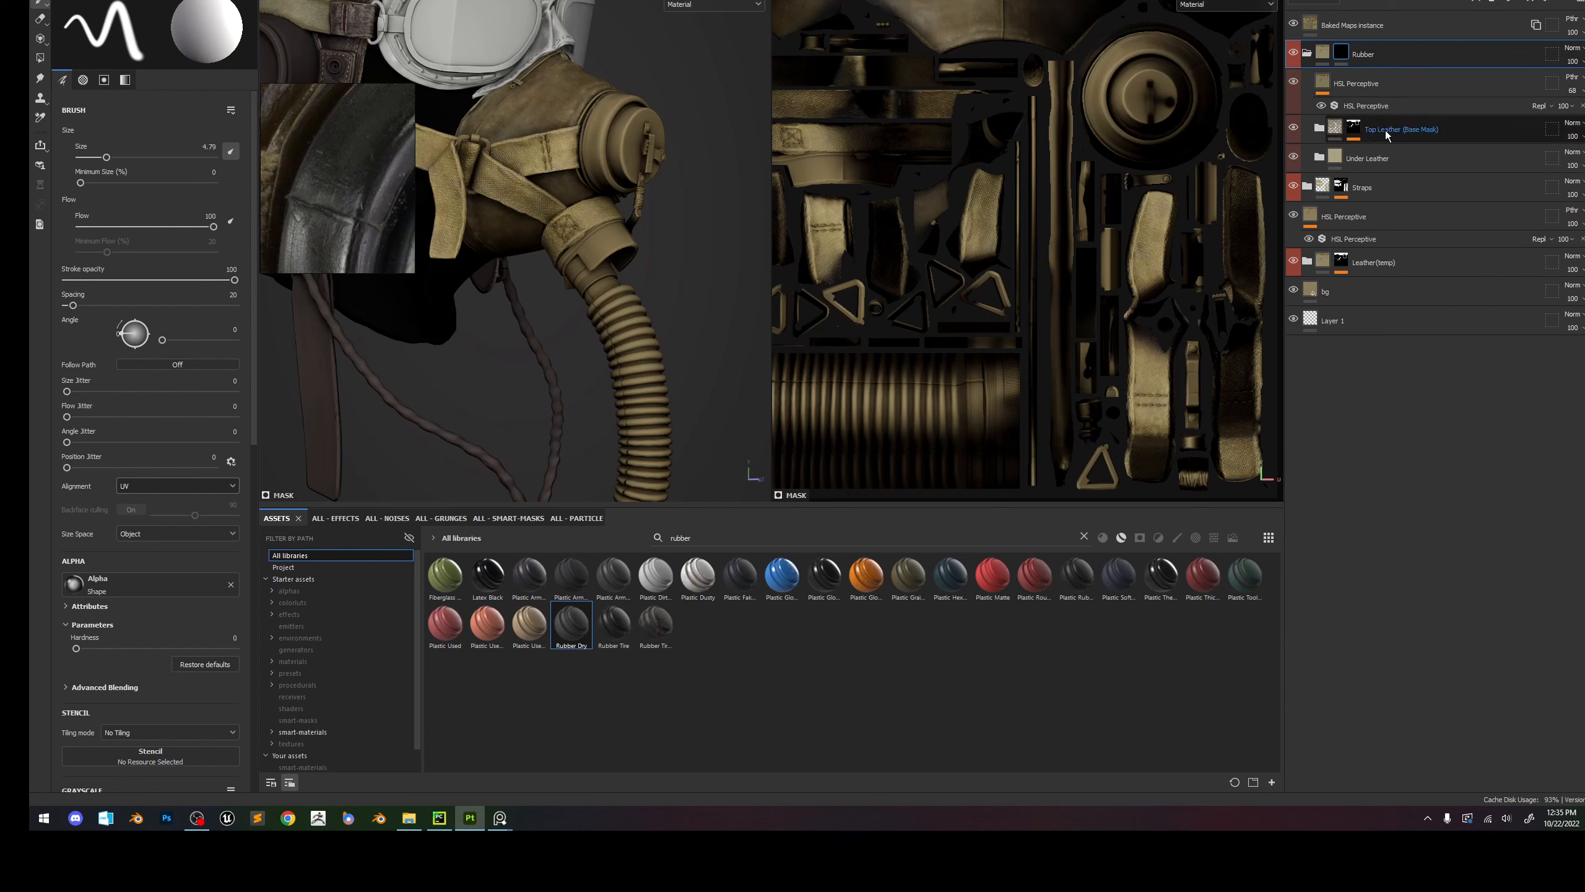
click(1390, 158)
key(Delete)
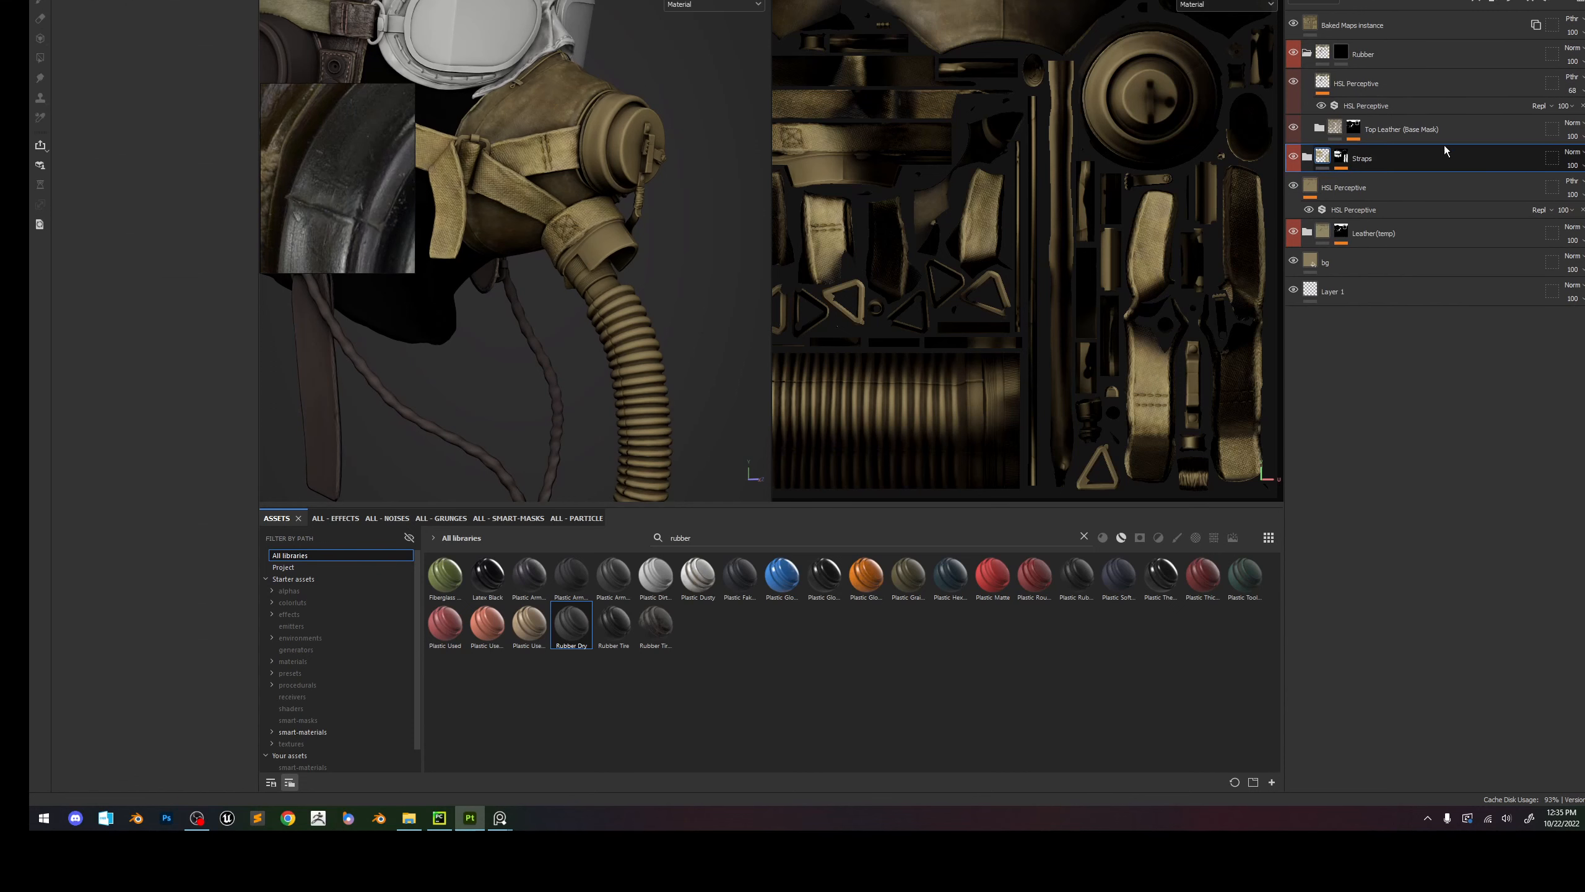
Try moving the nested Top Leather (Base Mask) folder out of its parent folders to sit directly inside the Rubber folder.
click(1319, 129)
click(1332, 157)
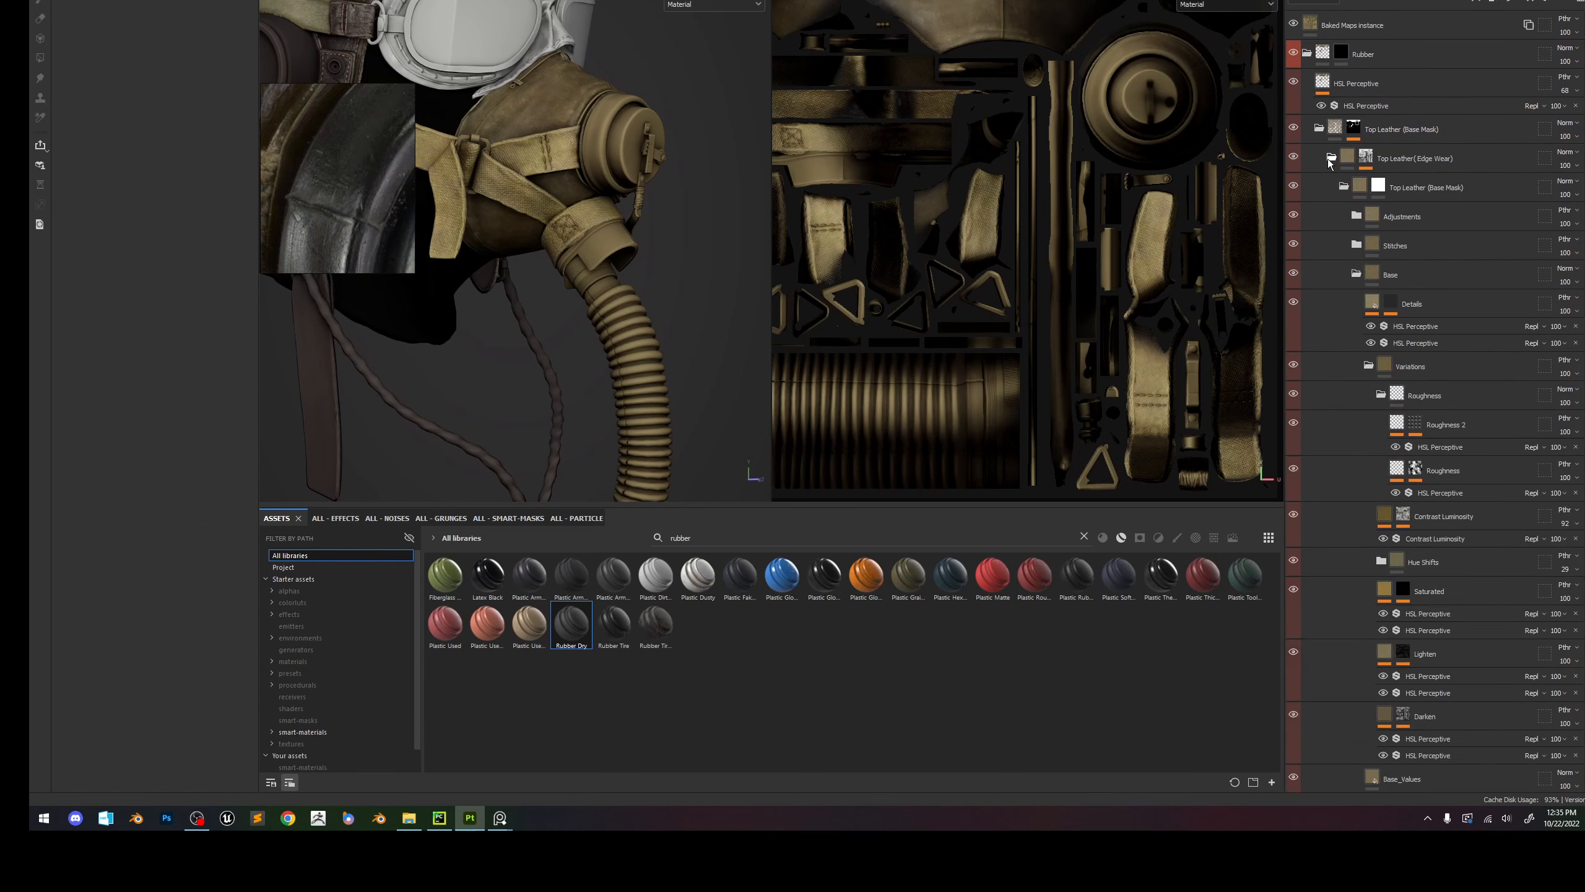
mouse_move(1417, 186)
mouse_down()
mouse_move(1422, 117)
mouse_move(1419, 155)
mouse_up()
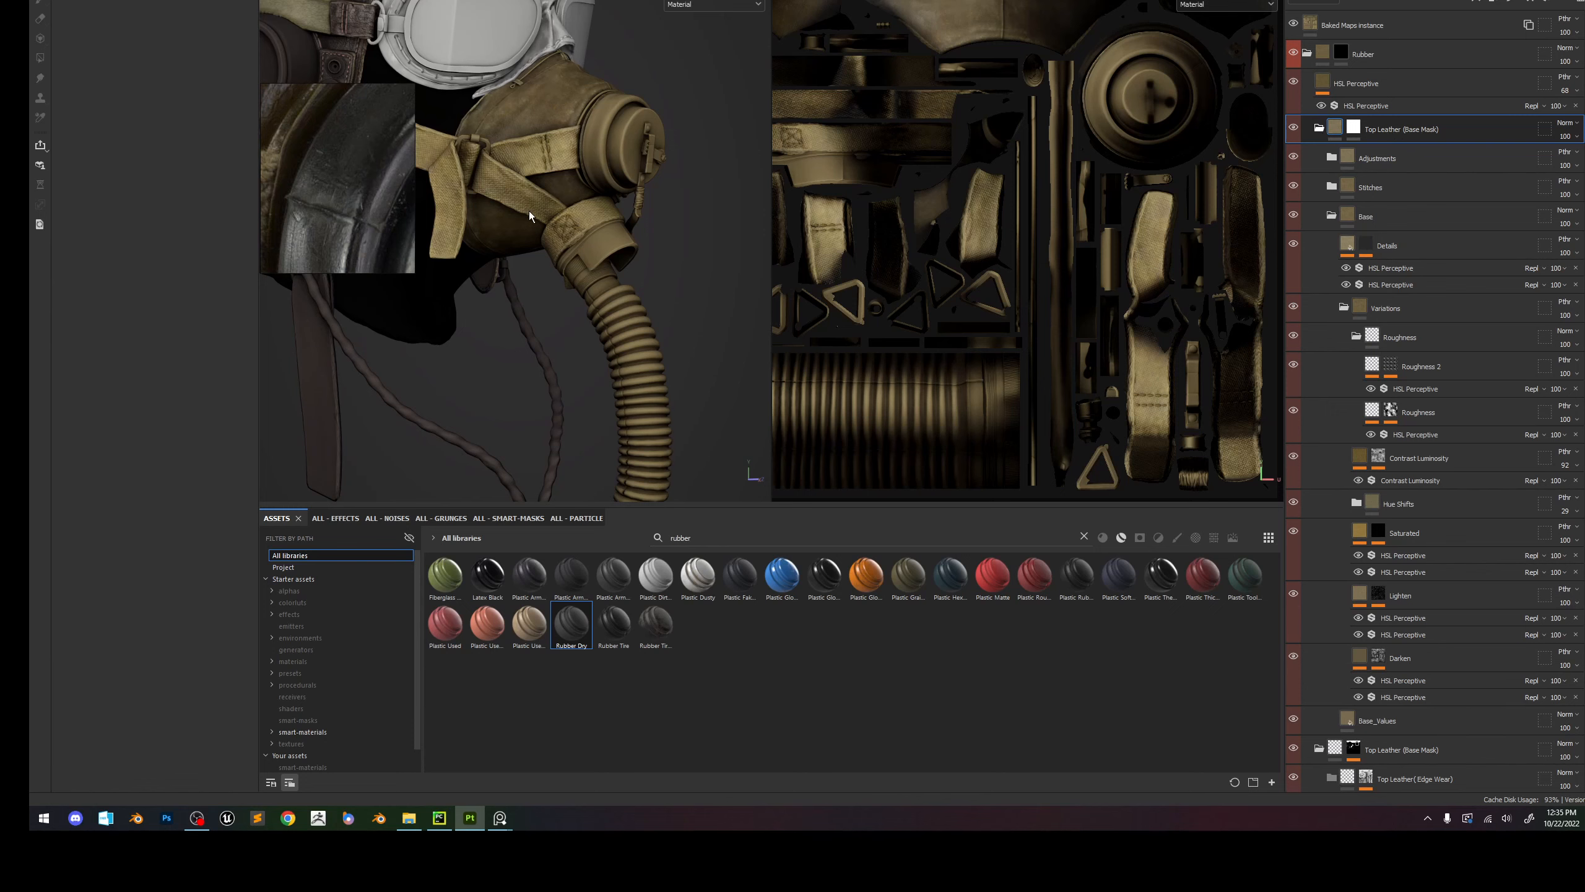
Inspect the mask of the Rubber folder's outer Top Leather (Base Mask) folder and replace it with a white mask.
click(1353, 128)
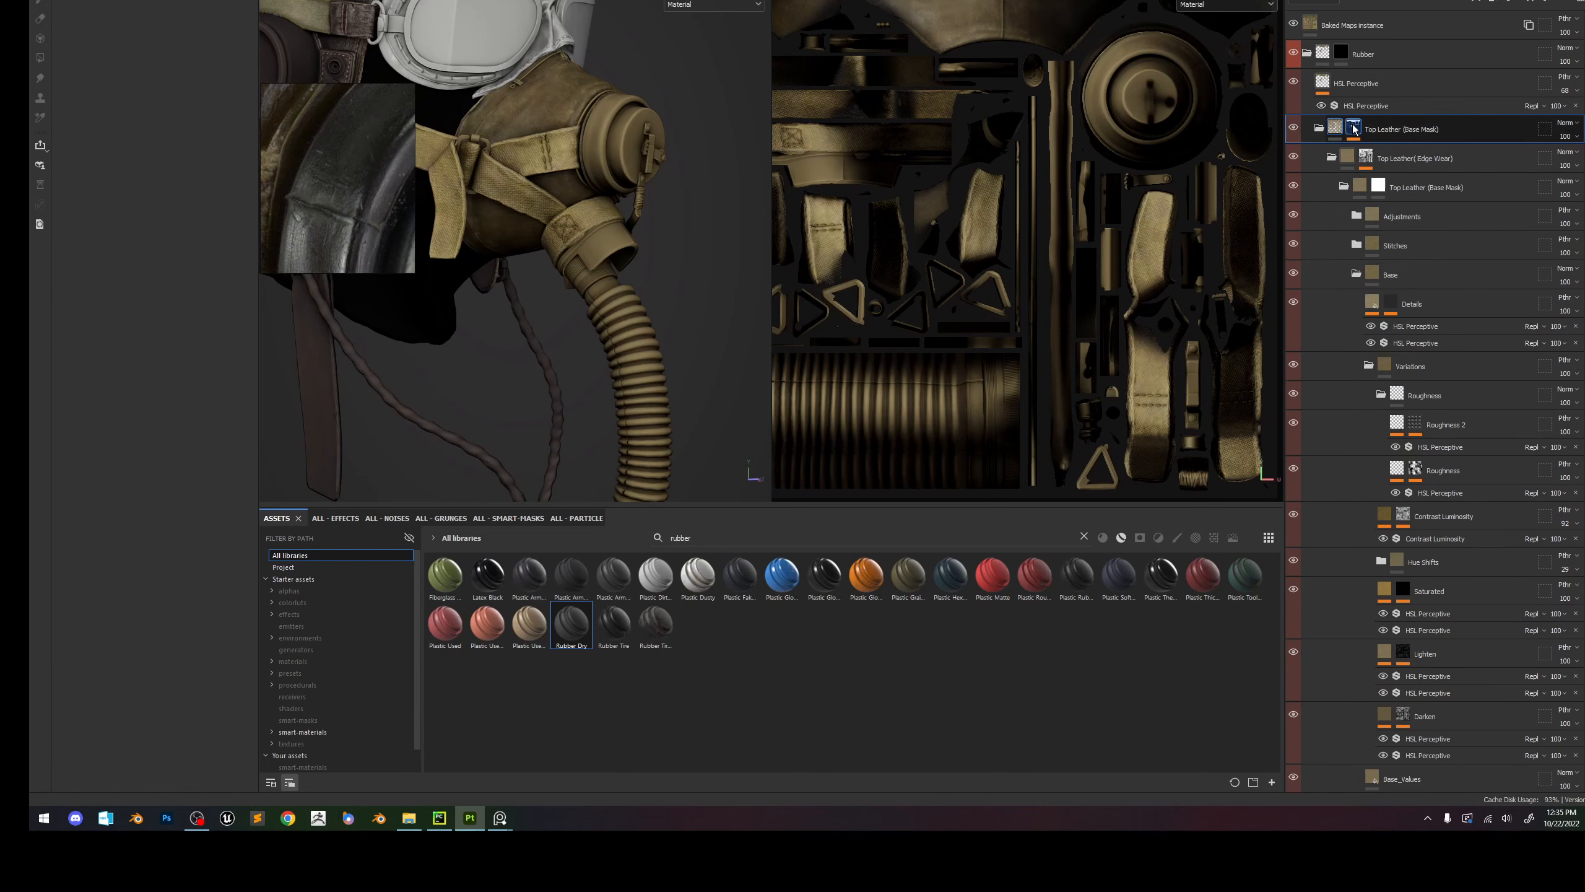
alt+click(1354, 128)
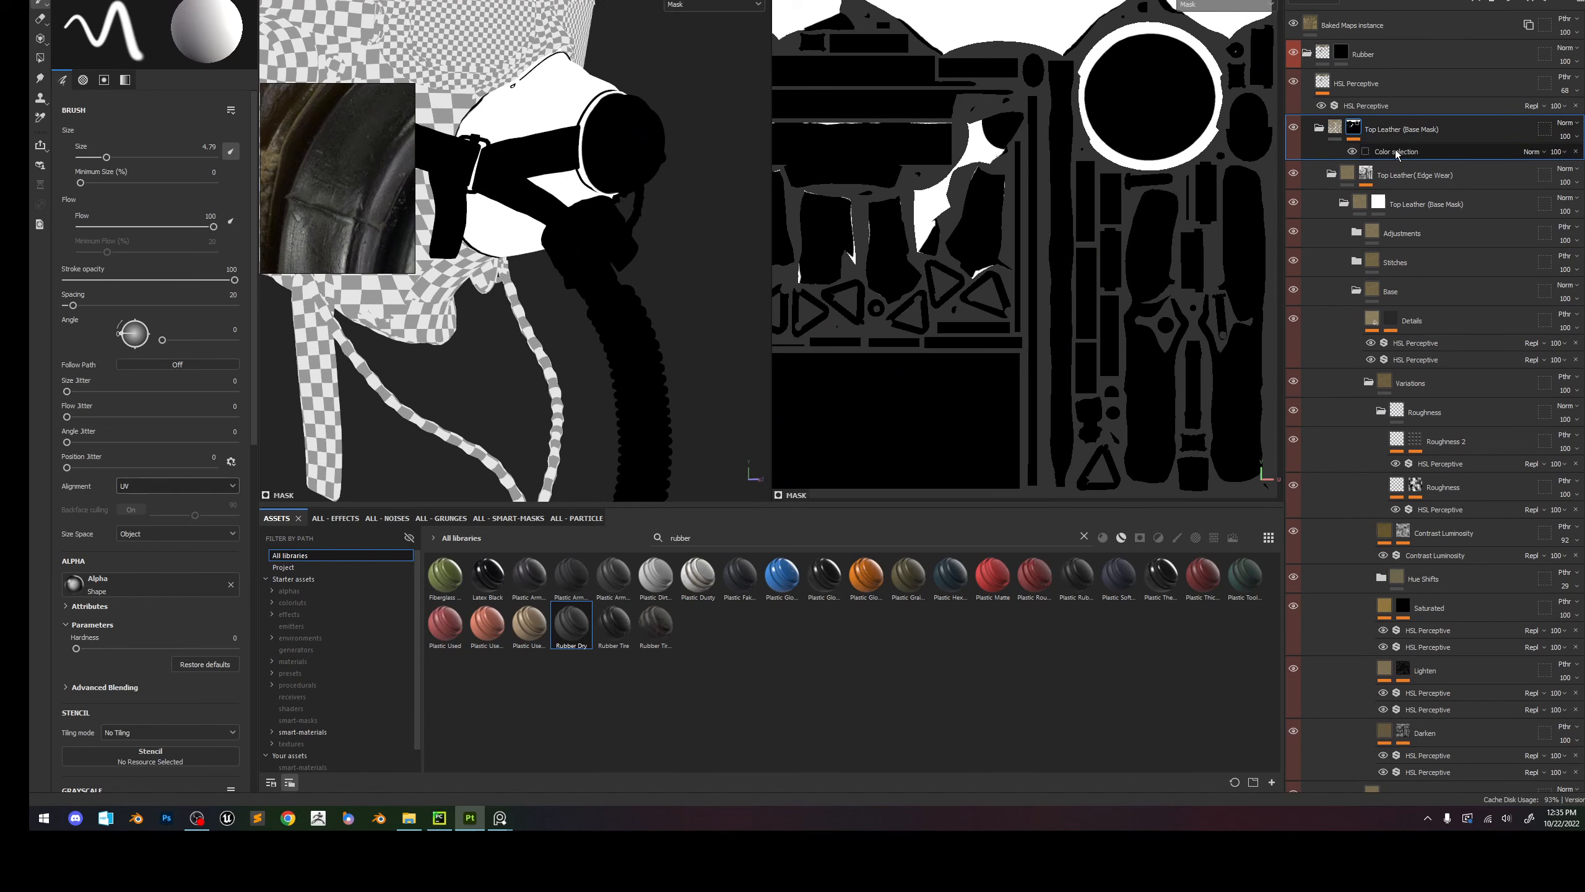
right_click(1355, 126)
click(1395, 131)
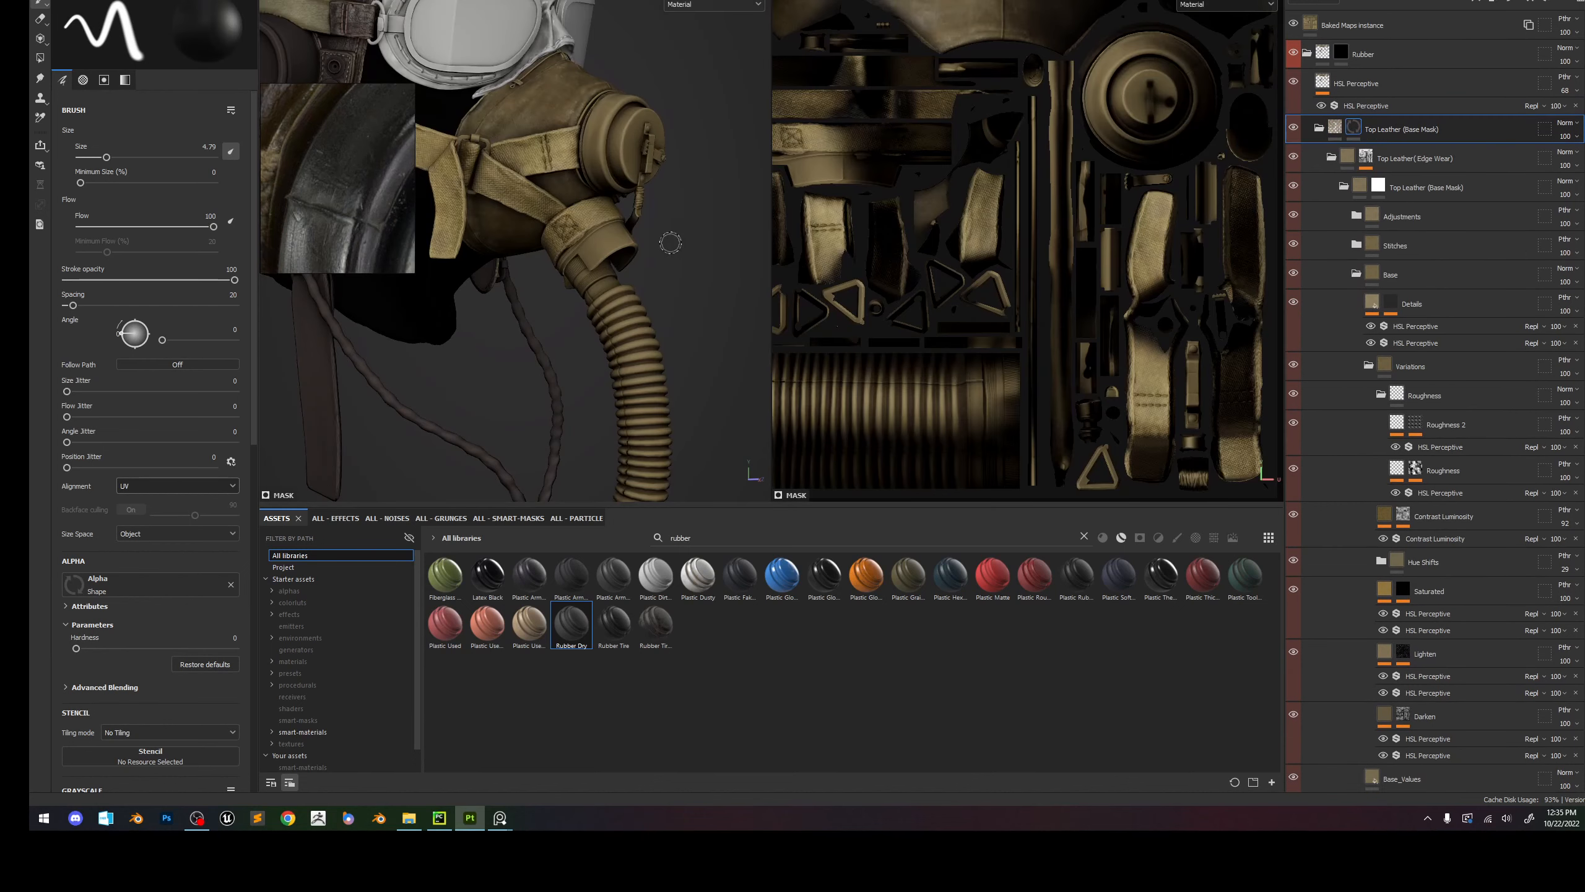
alt+right_drag(556, 167, 634, 347)
alt+middle_drag(633, 348, 697, 396)
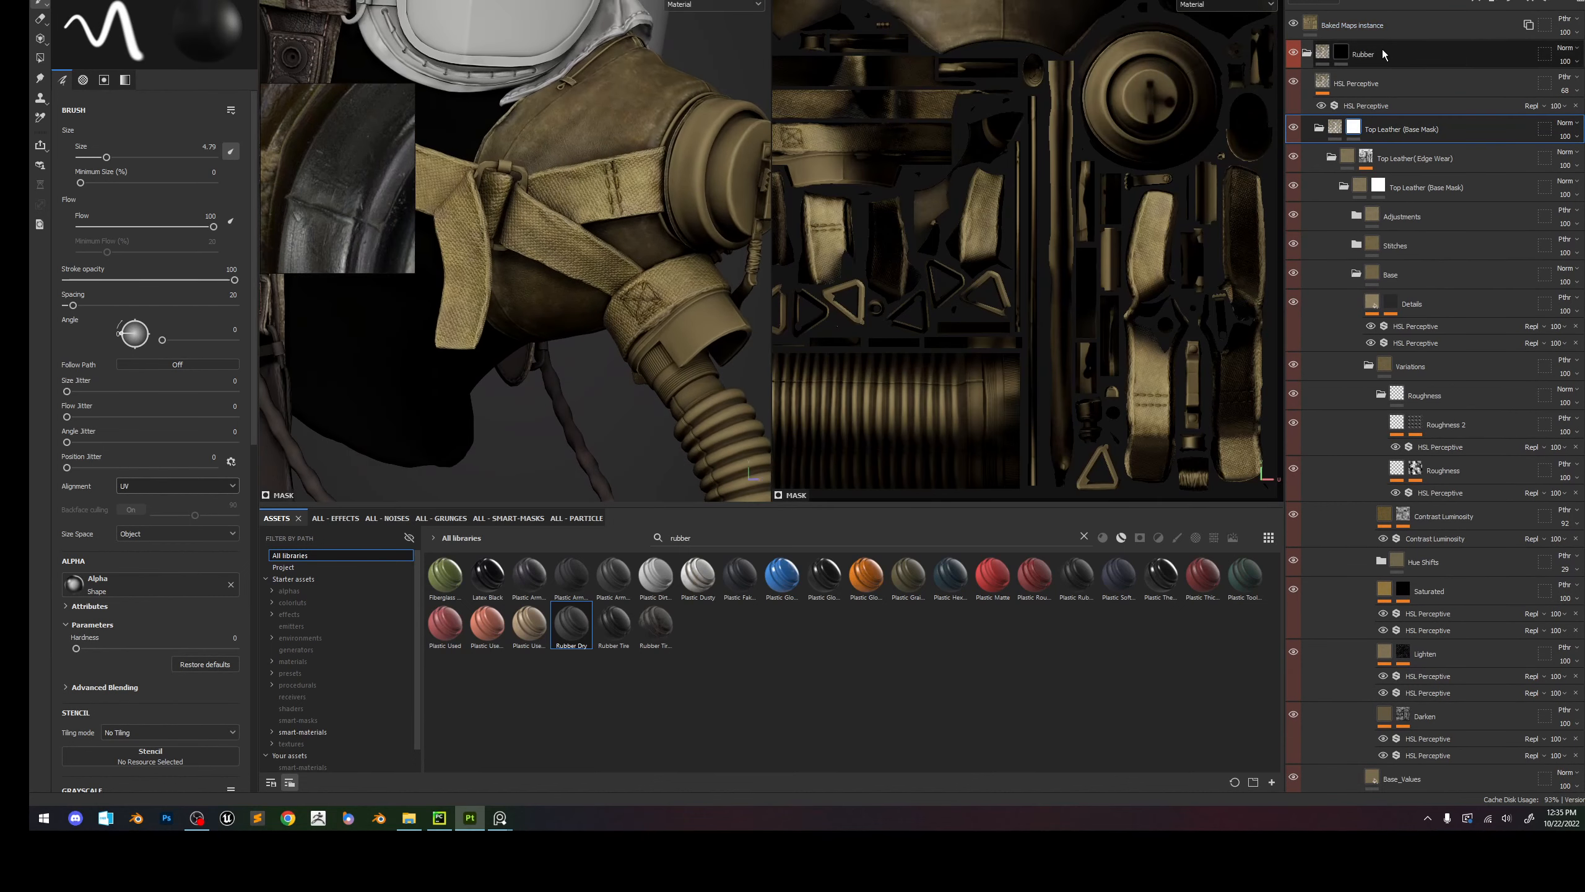
Mask the Rubber folder with a color selection, picking the green valve ring and the breathing hose, and check the reference photo.
click(1337, 56)
right_click(1342, 50)
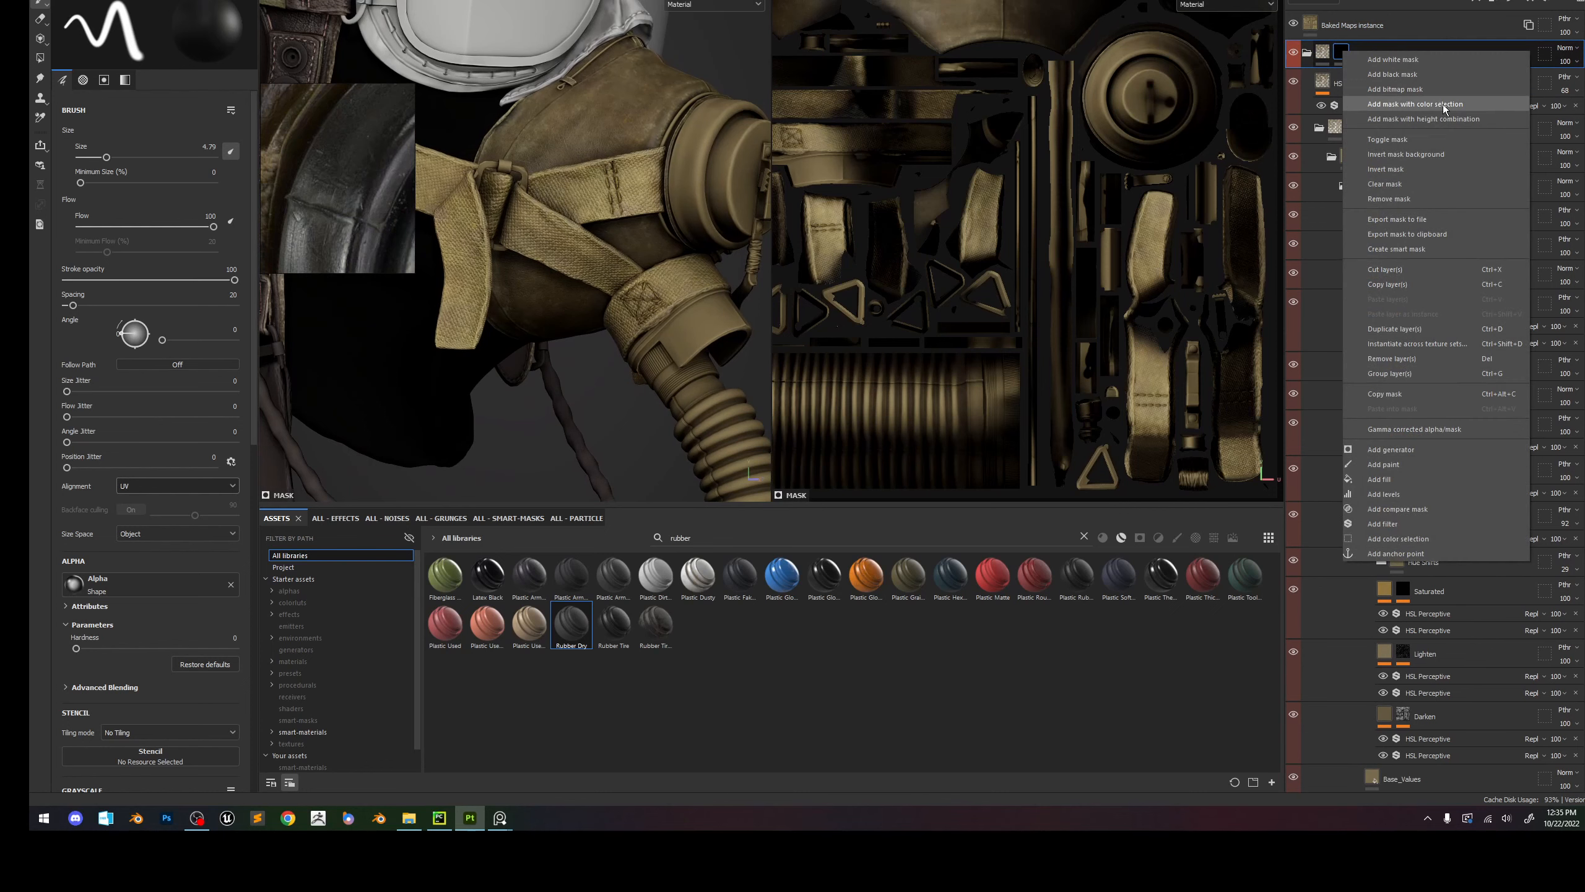
click(1443, 104)
click(231, 146)
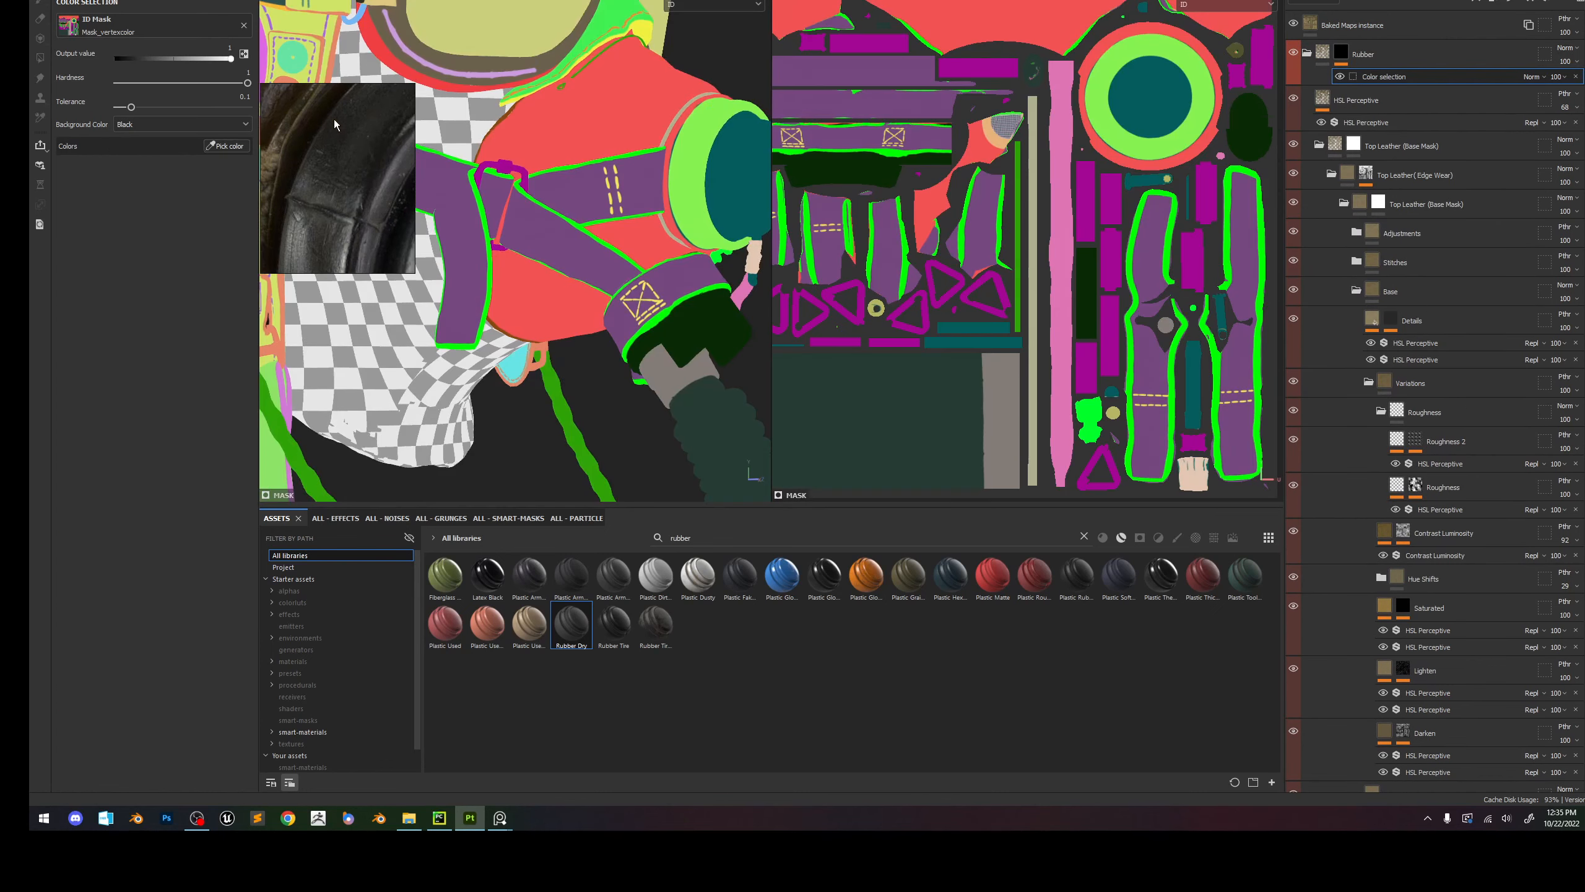
click(703, 147)
alt+middle_drag(707, 262, 627, 226)
click(226, 146)
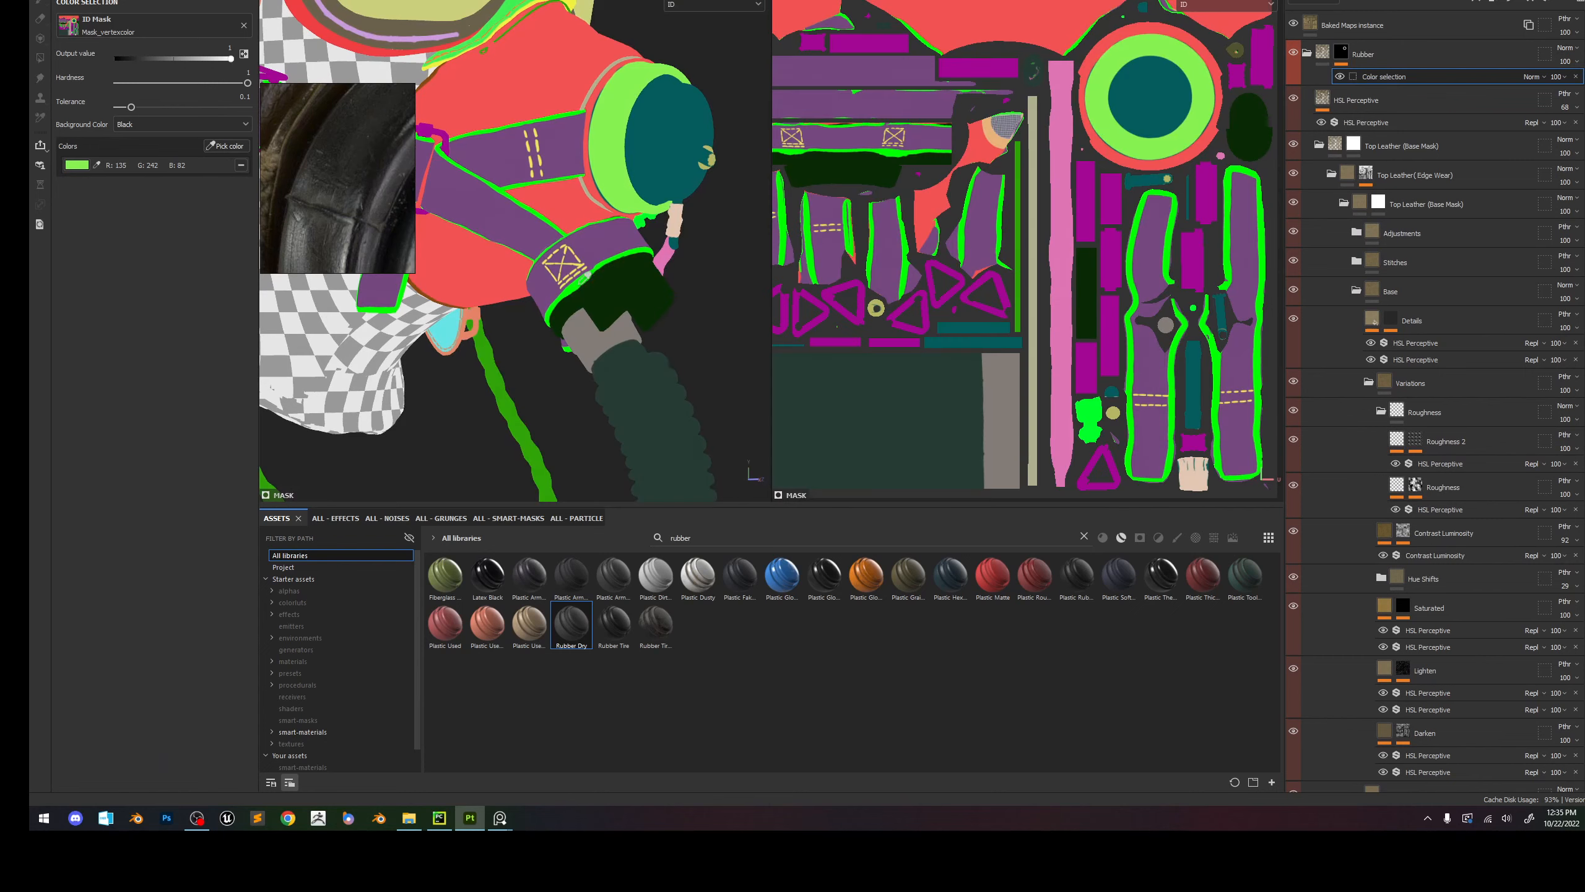
click(661, 370)
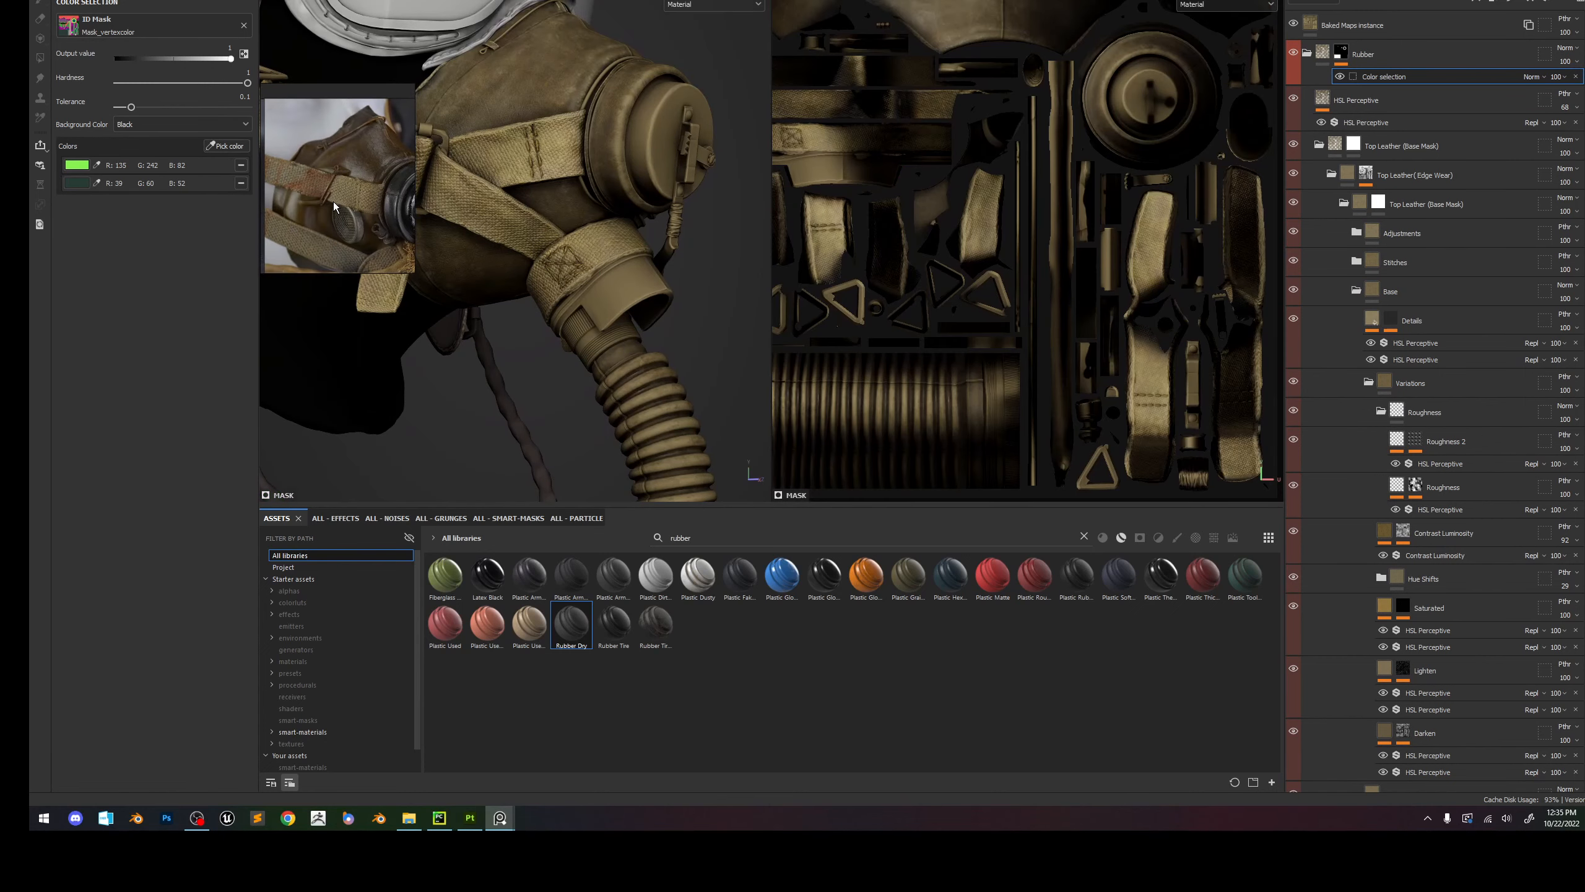
scroll(334, 202, up, 3)
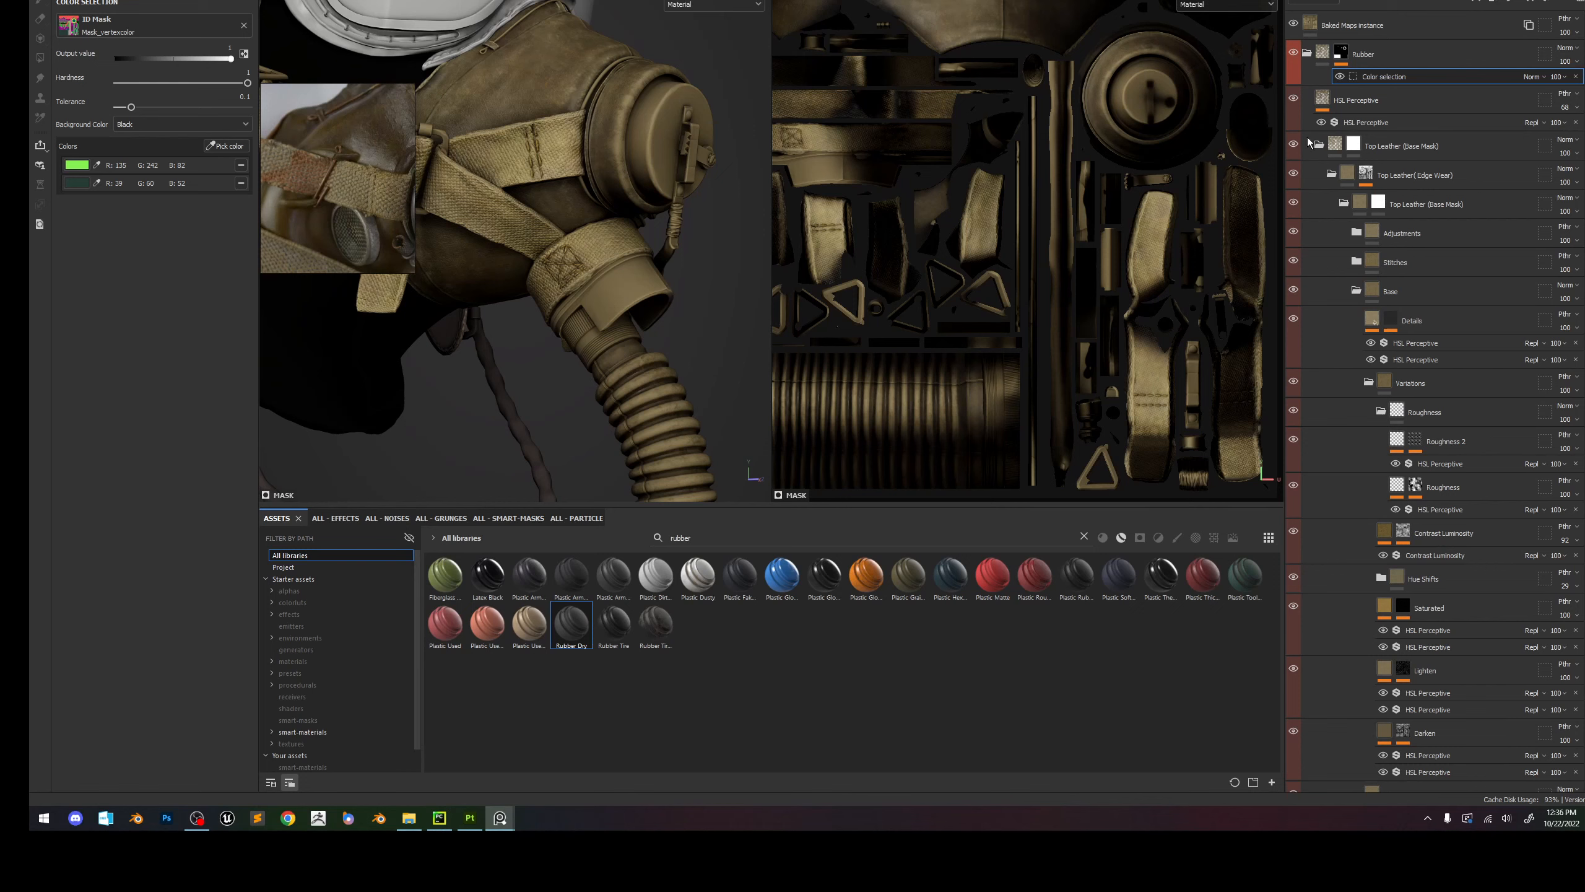
Collapse the Rubber folder and color-code it yellow, and color-code the Straps folder blue.
click(1309, 55)
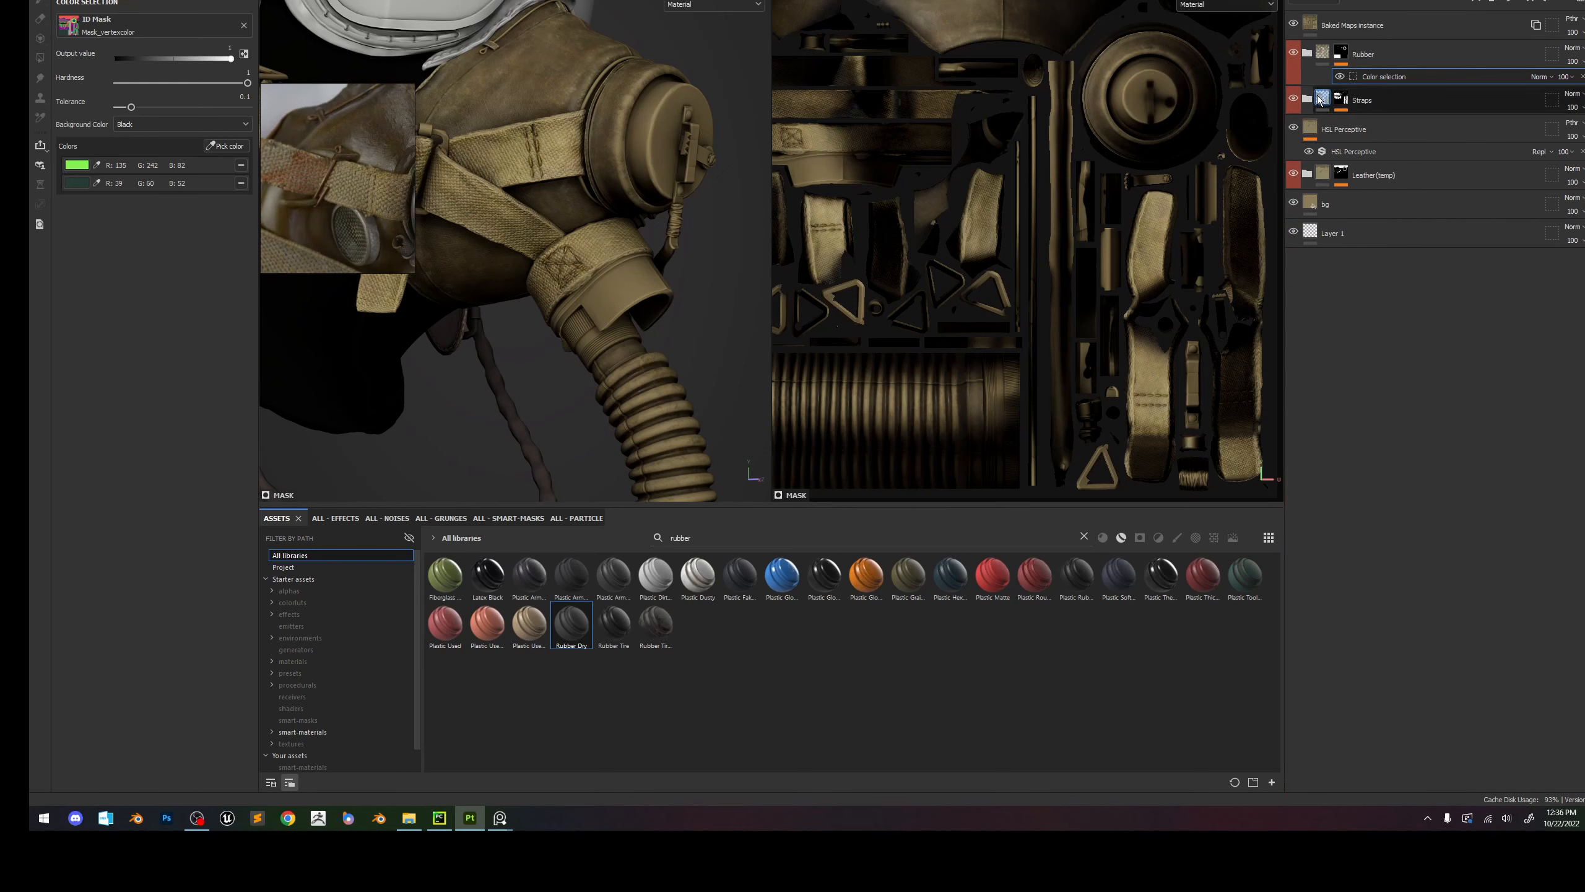
right_click(1373, 54)
click(1442, 390)
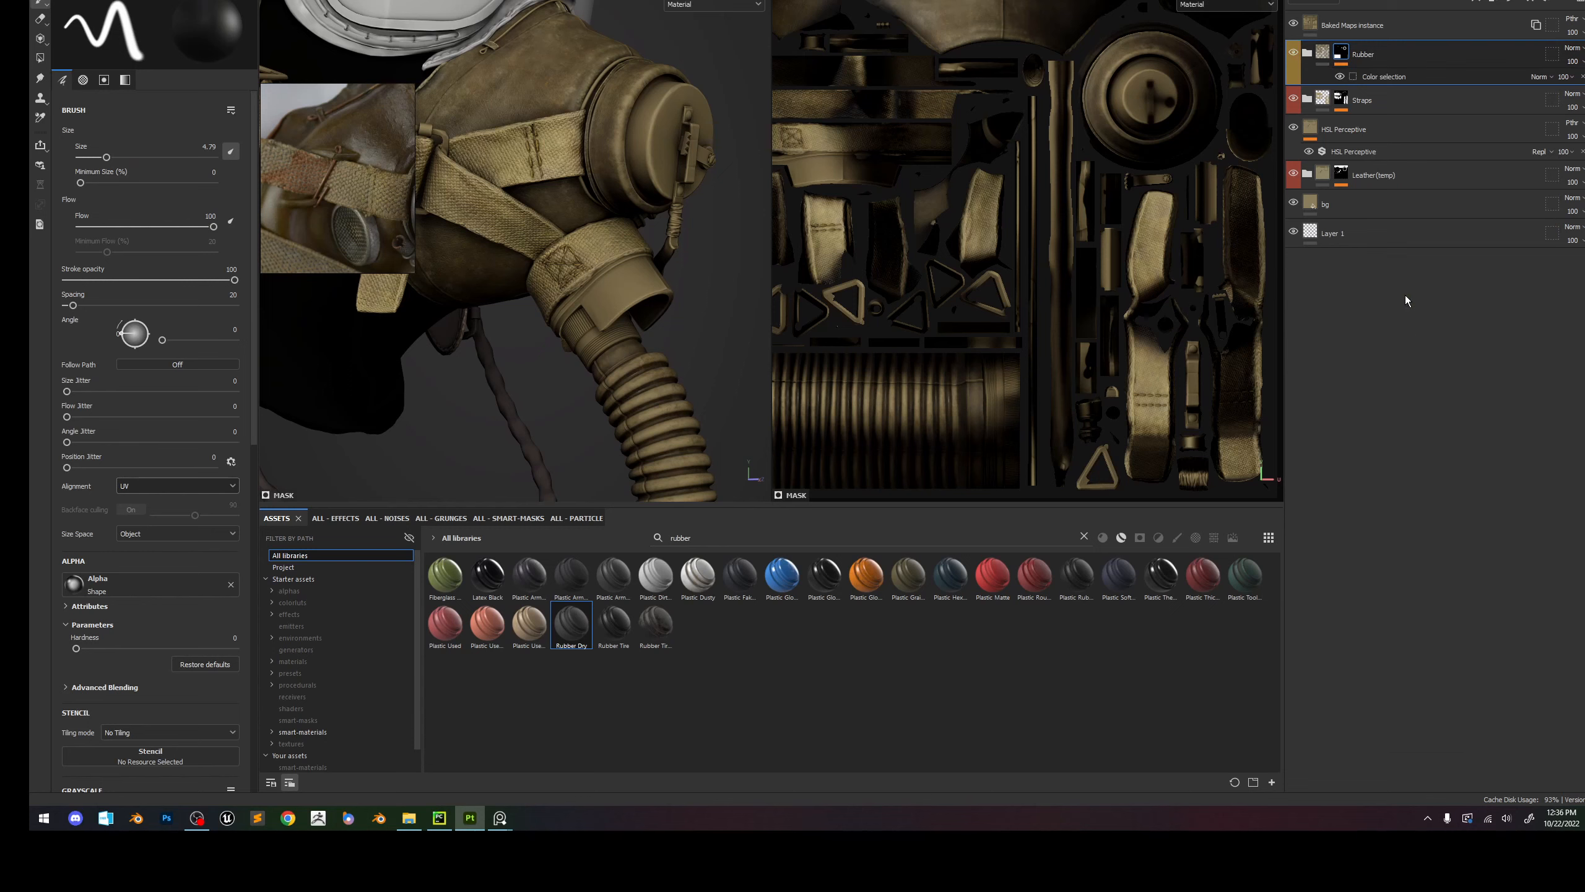
right_click(1362, 100)
click(1469, 439)
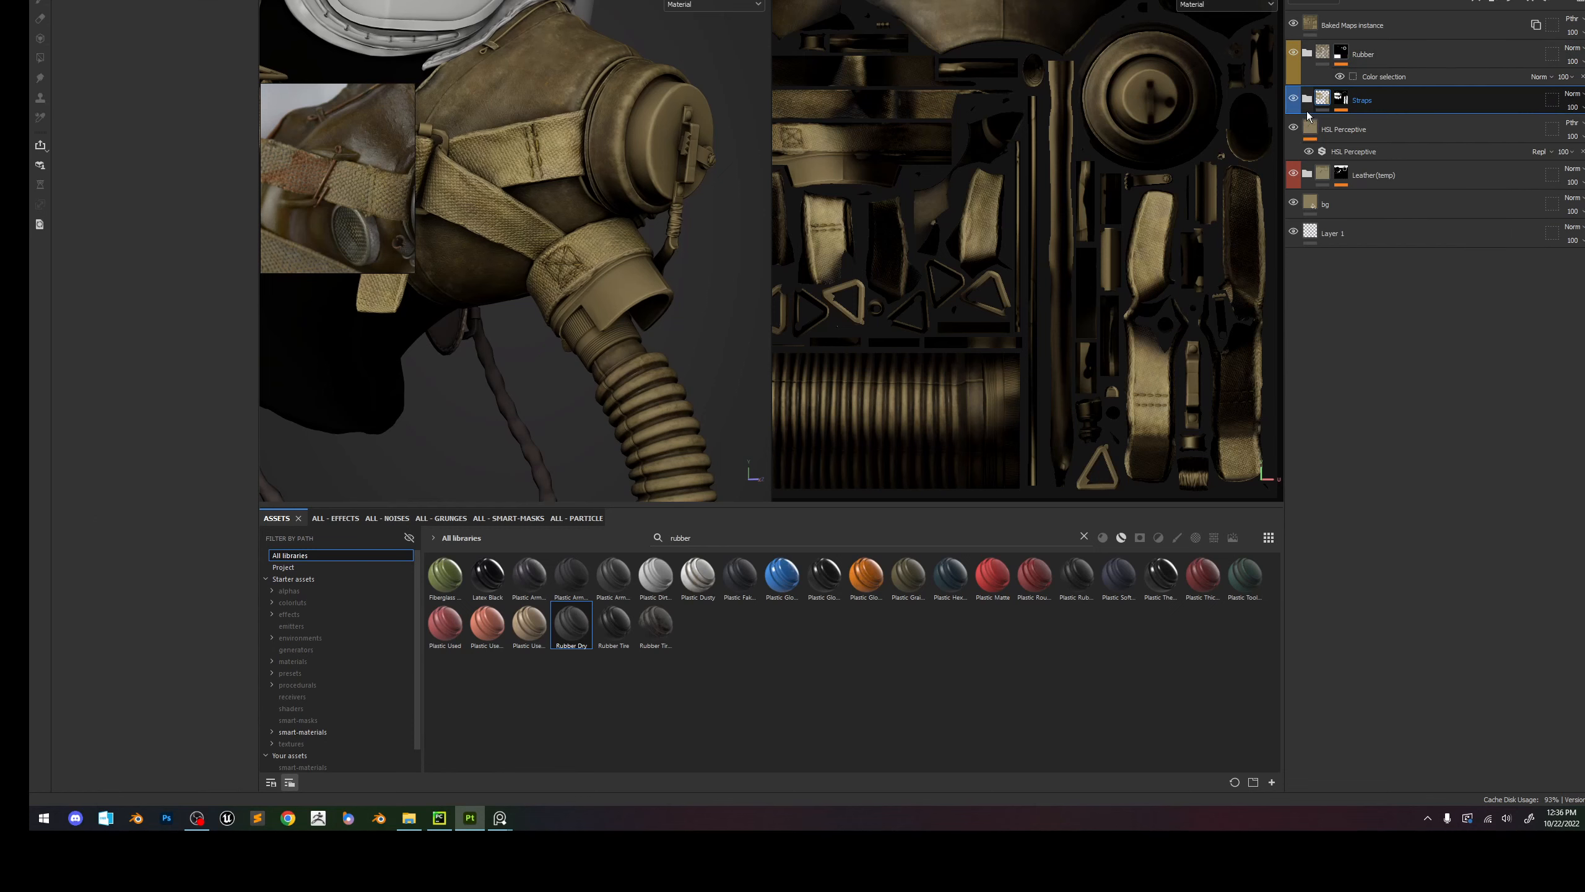
Delete the HSL Perceptive layer between the Straps and Leather folders.
click(1309, 100)
click(1309, 100)
click(1348, 133)
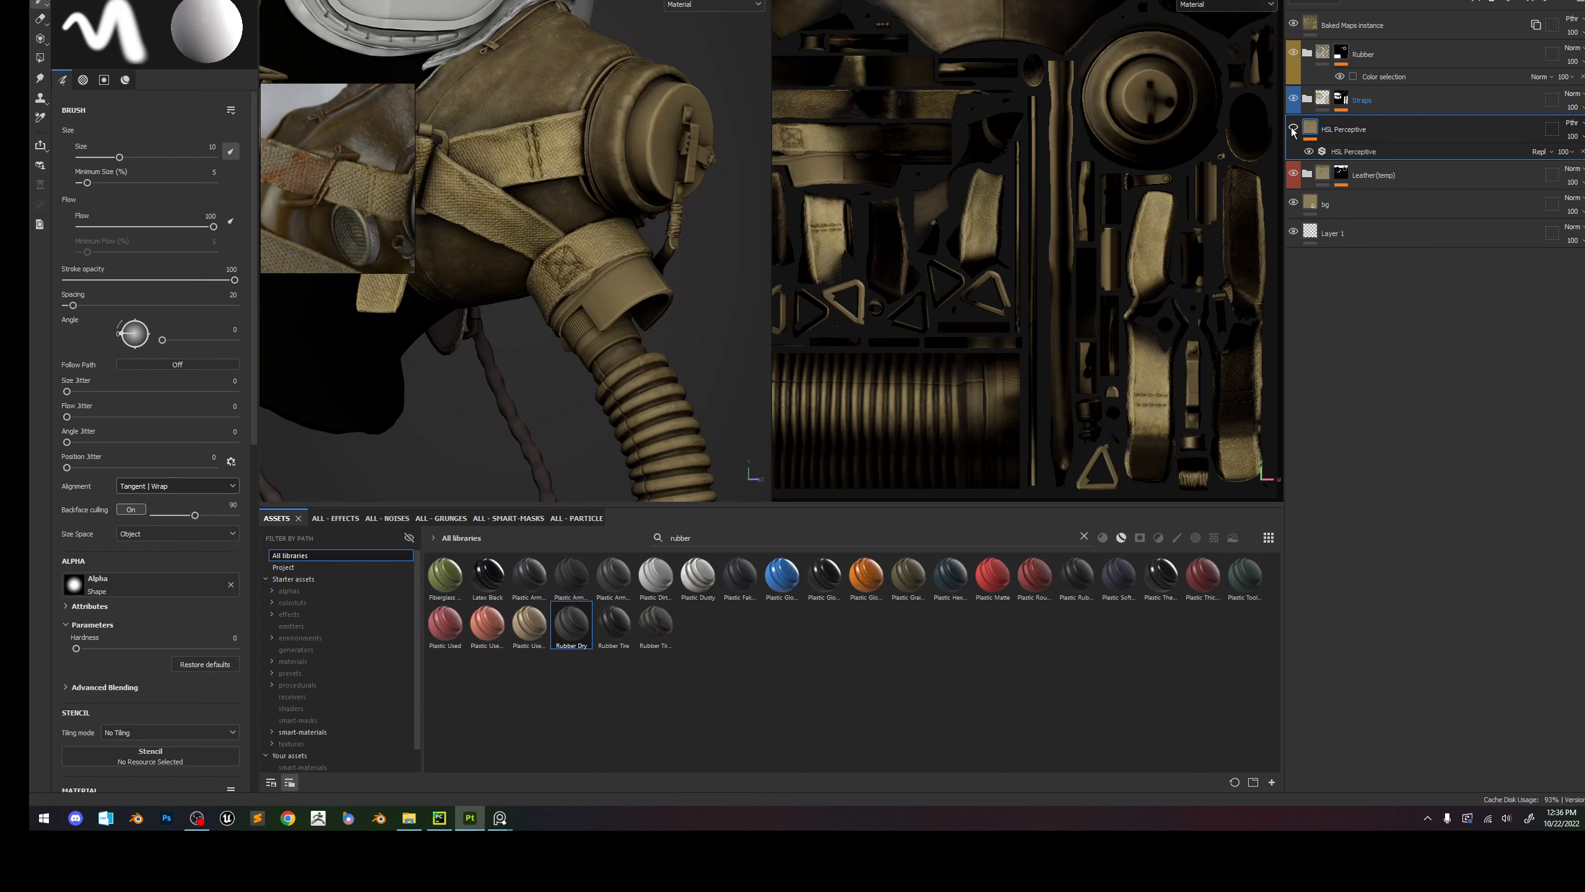
key(Delete)
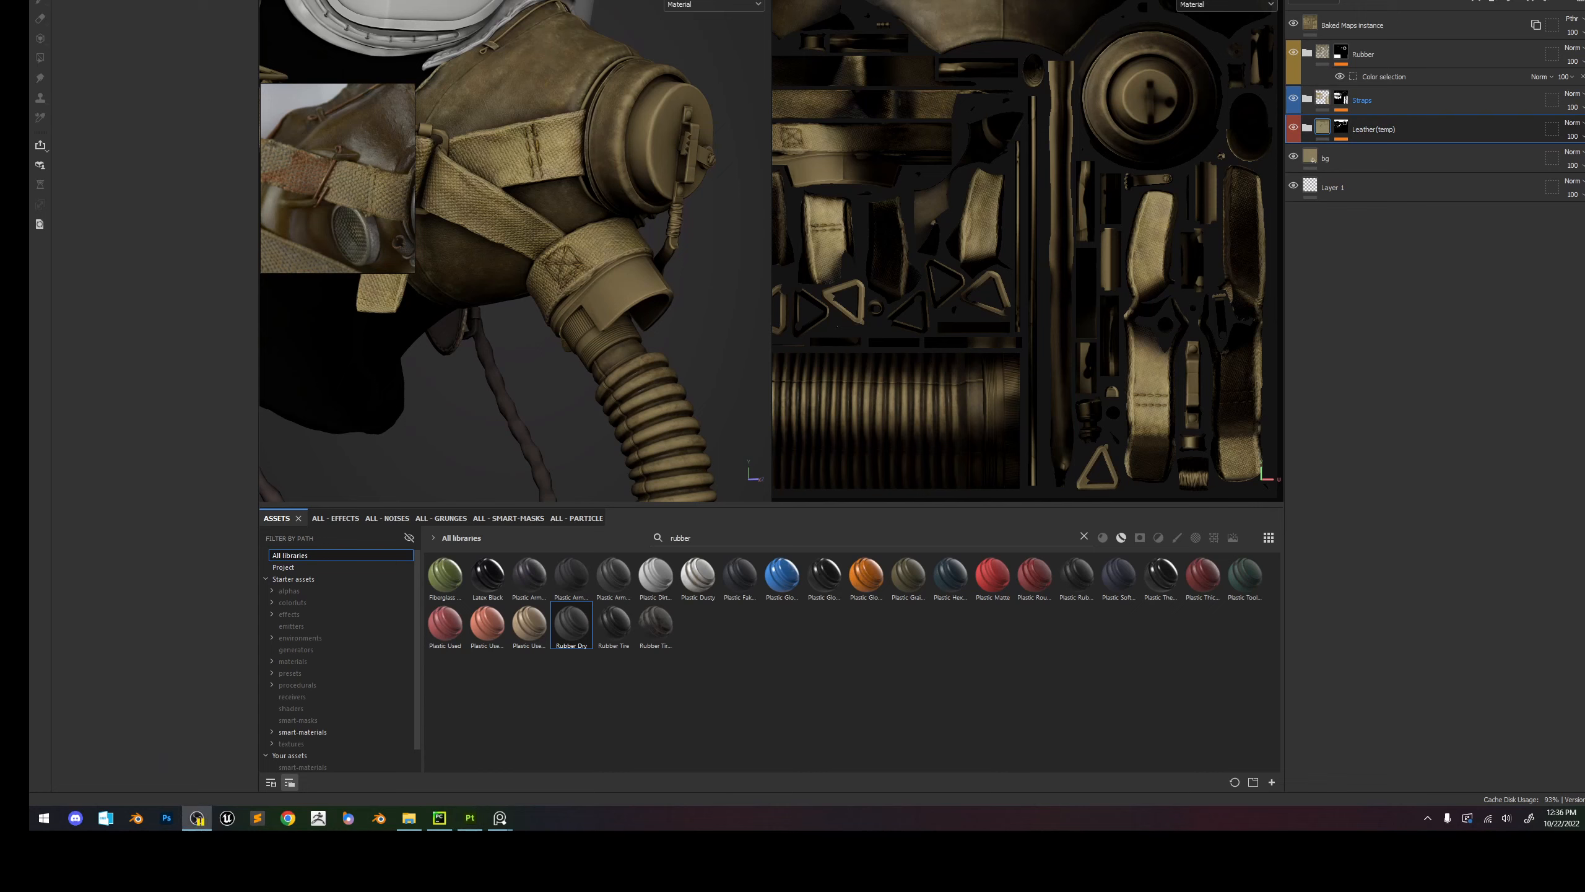
Expand the Rubber folder and color-code its Base_Values layer teal.
alt+right_drag(680, 346, 513, 178)
alt+middle_drag(513, 178, 549, 231)
alt+right_drag(550, 231, 530, 206)
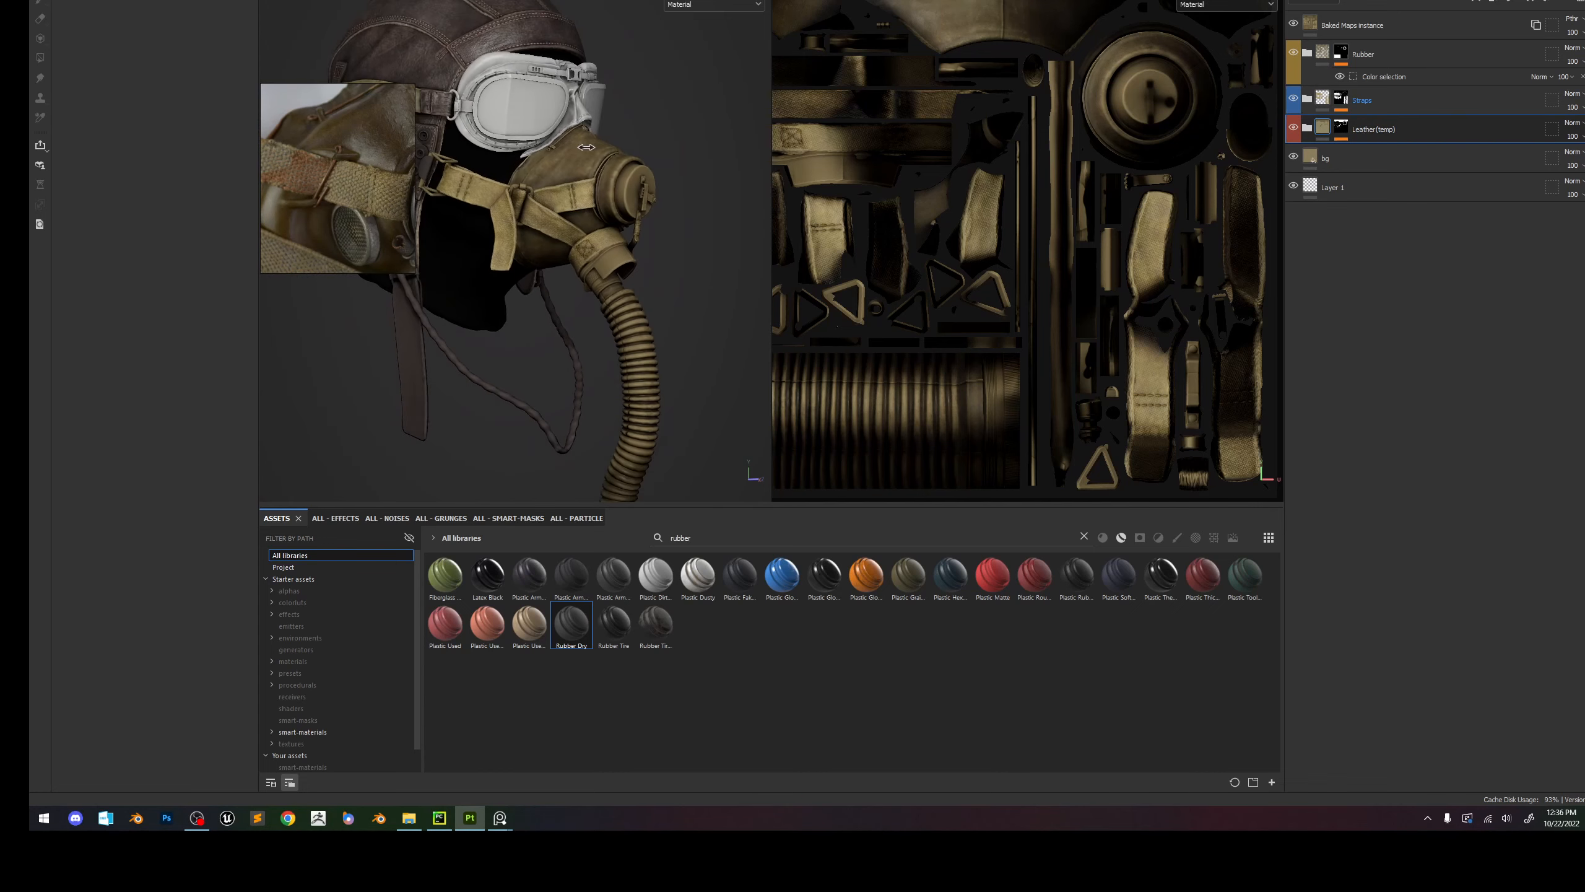
shift+right_drag(549, 150, 609, 150)
alt+right_drag(609, 157, 718, 243)
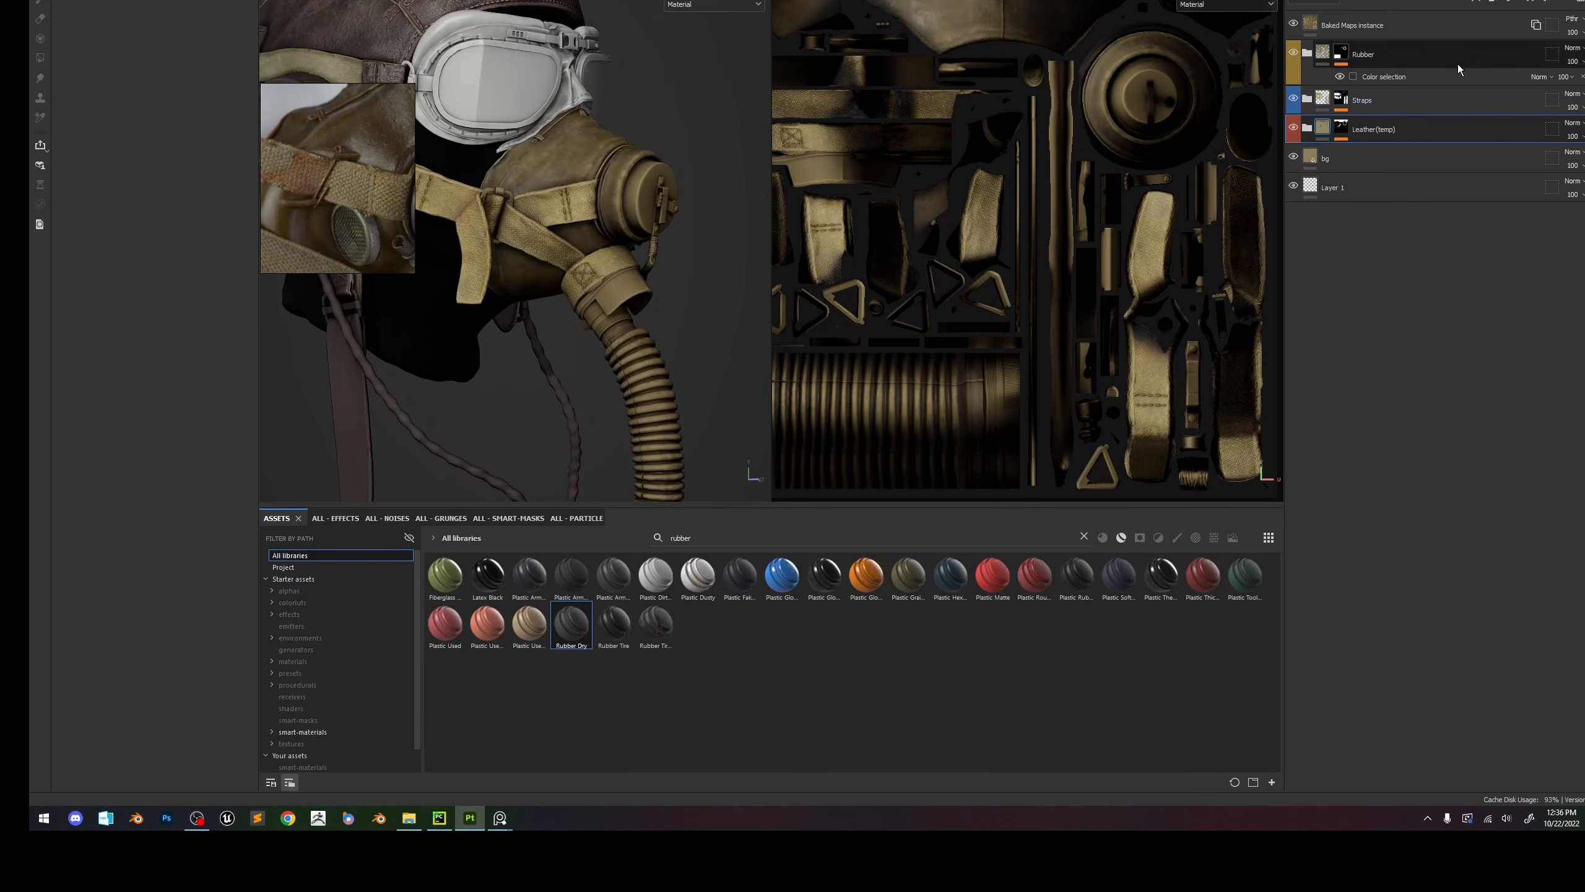
click(1331, 55)
click(1309, 54)
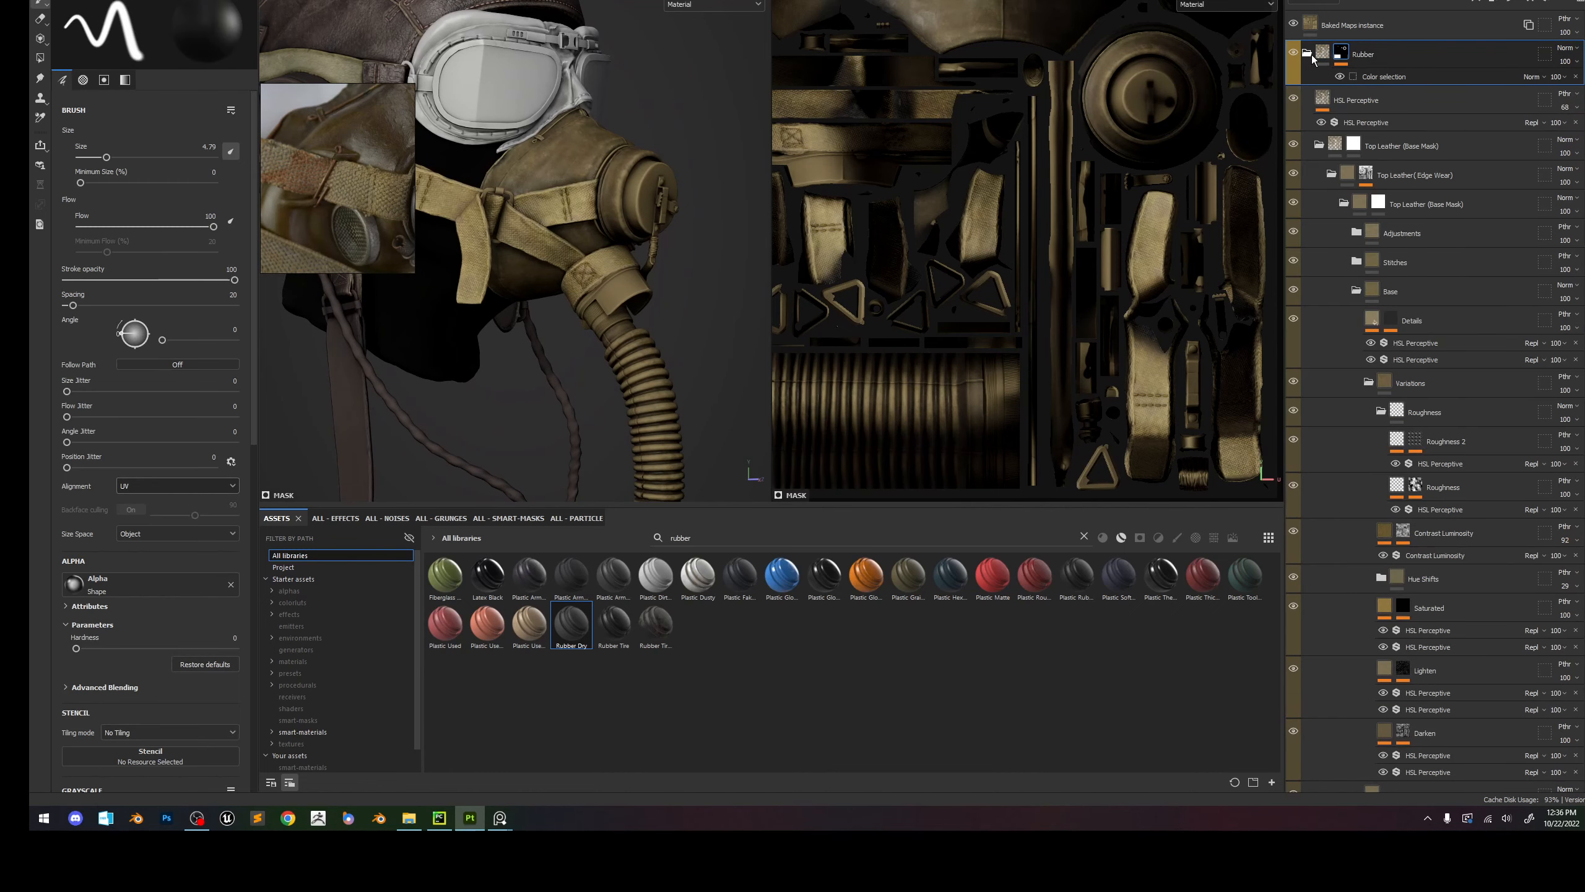
alt+middle_drag(623, 237, 638, 204)
alt+right_drag(637, 204, 669, 220)
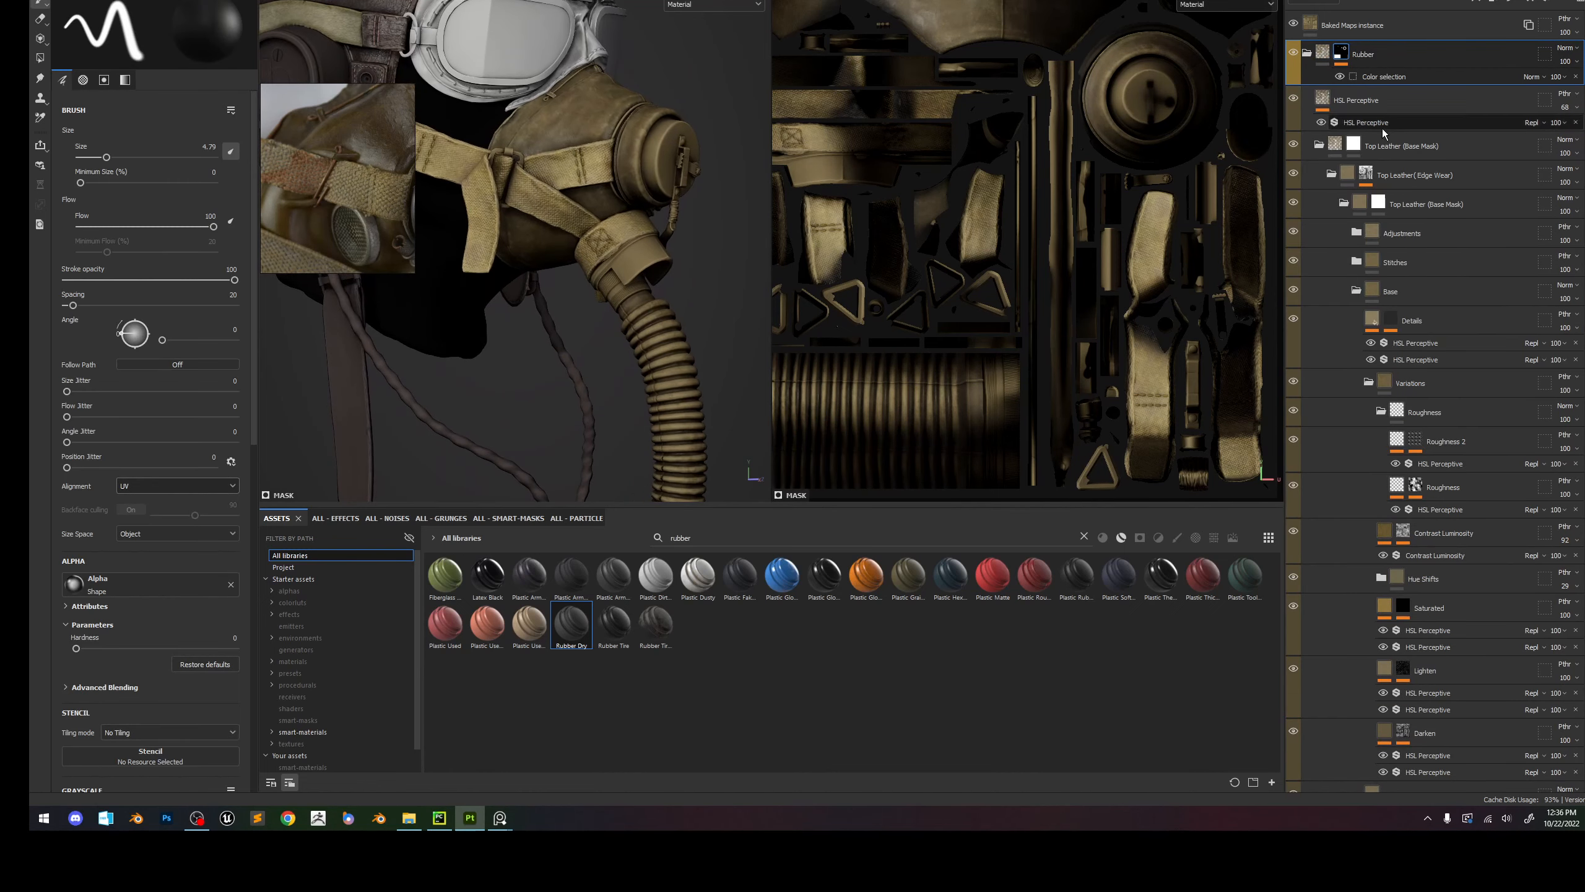
scroll(1396, 180, down, 3)
click(1405, 656)
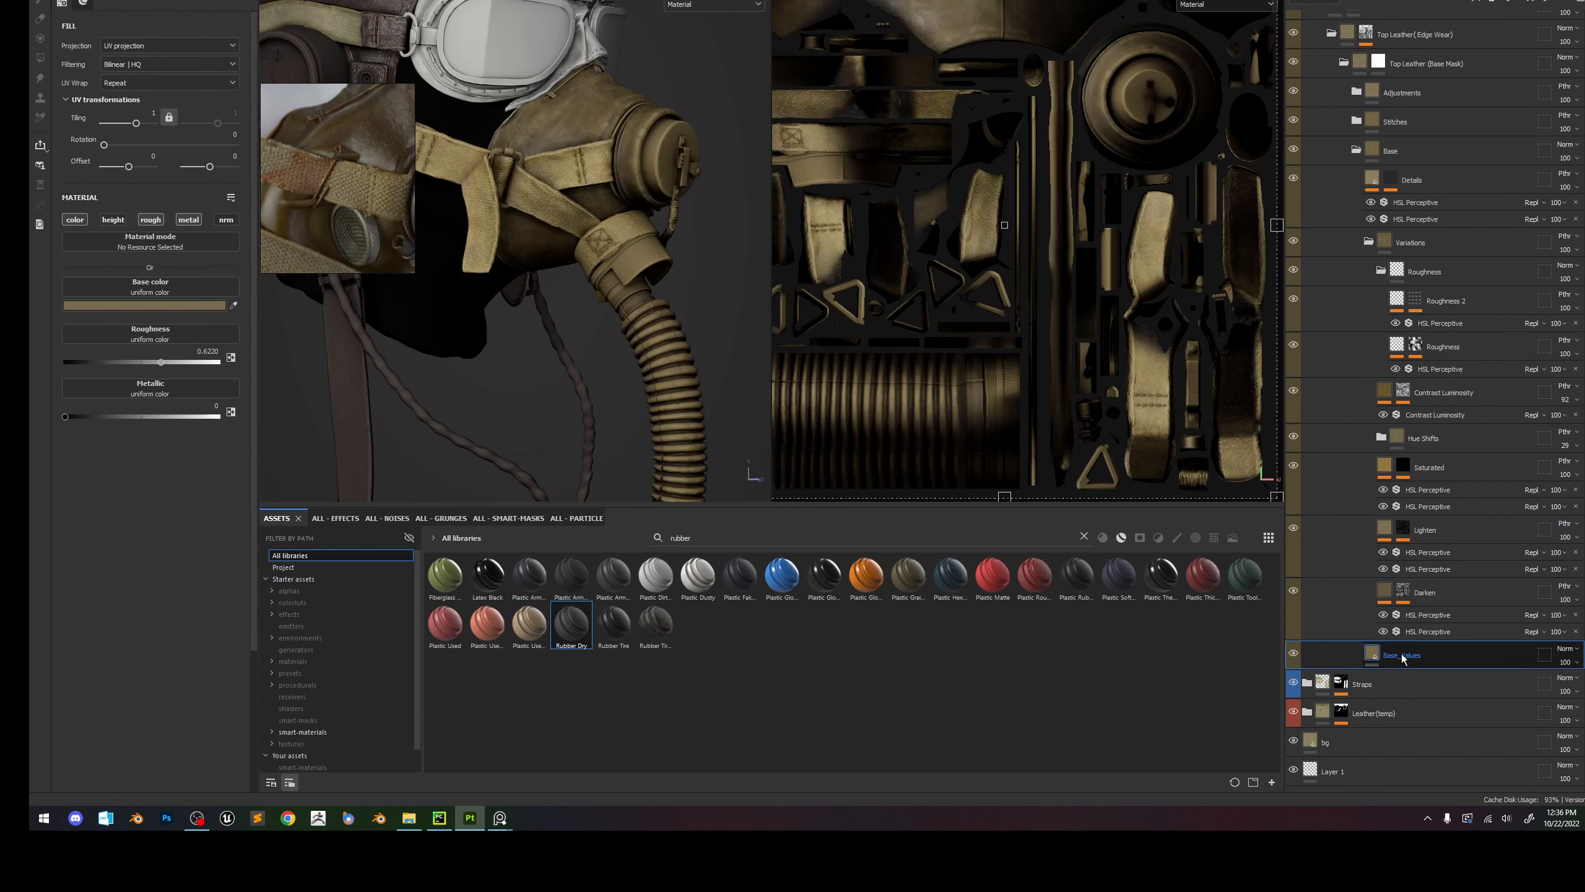
right_click(1404, 656)
click(1472, 426)
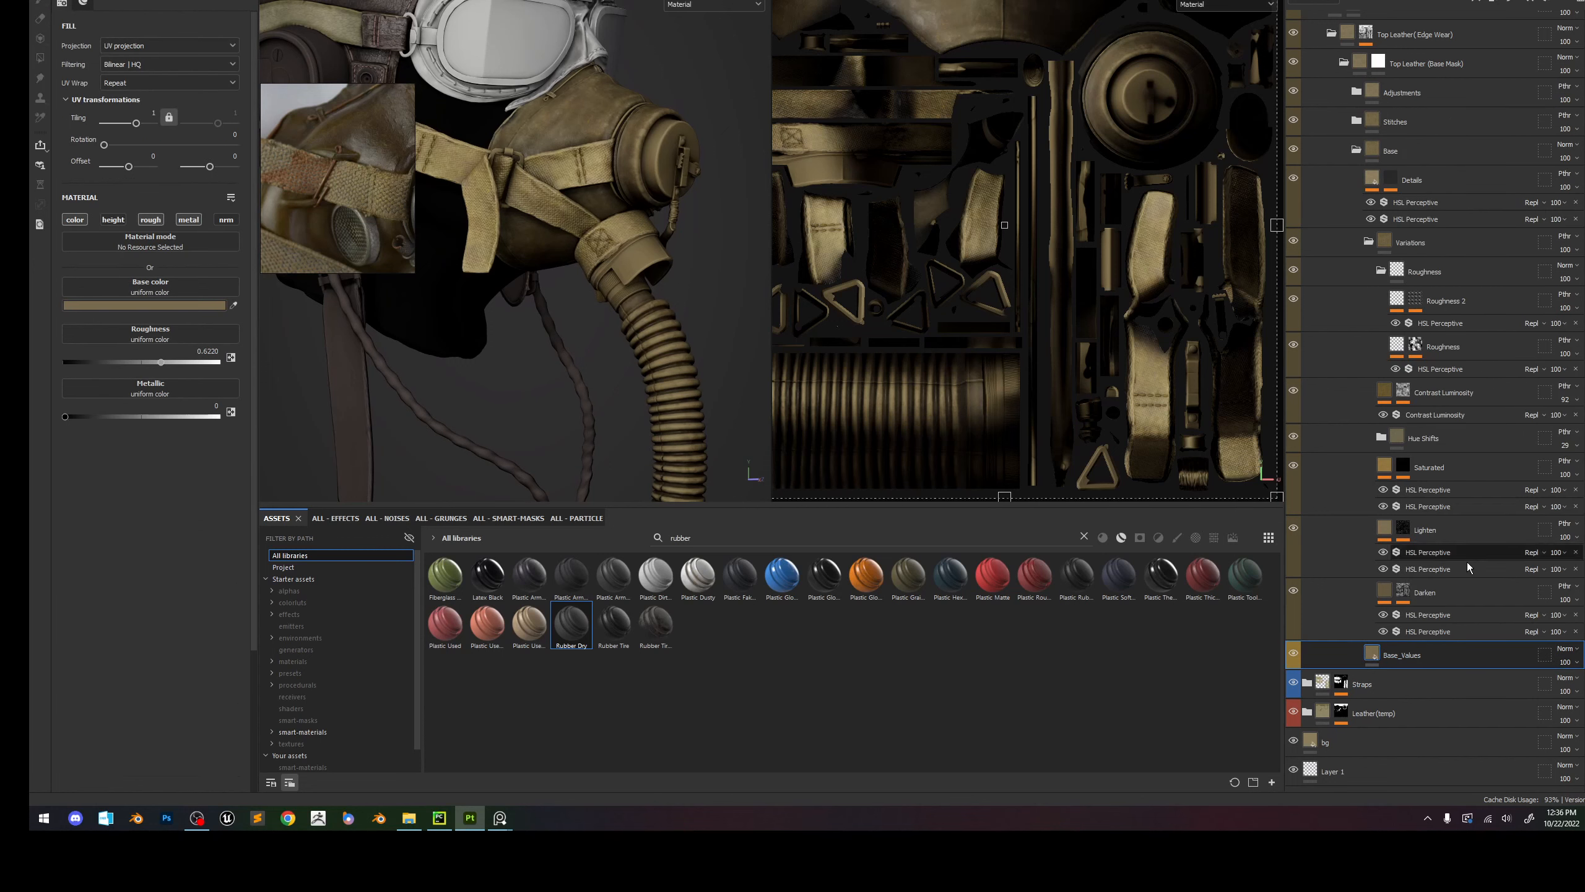
right_click(1446, 647)
click(1526, 418)
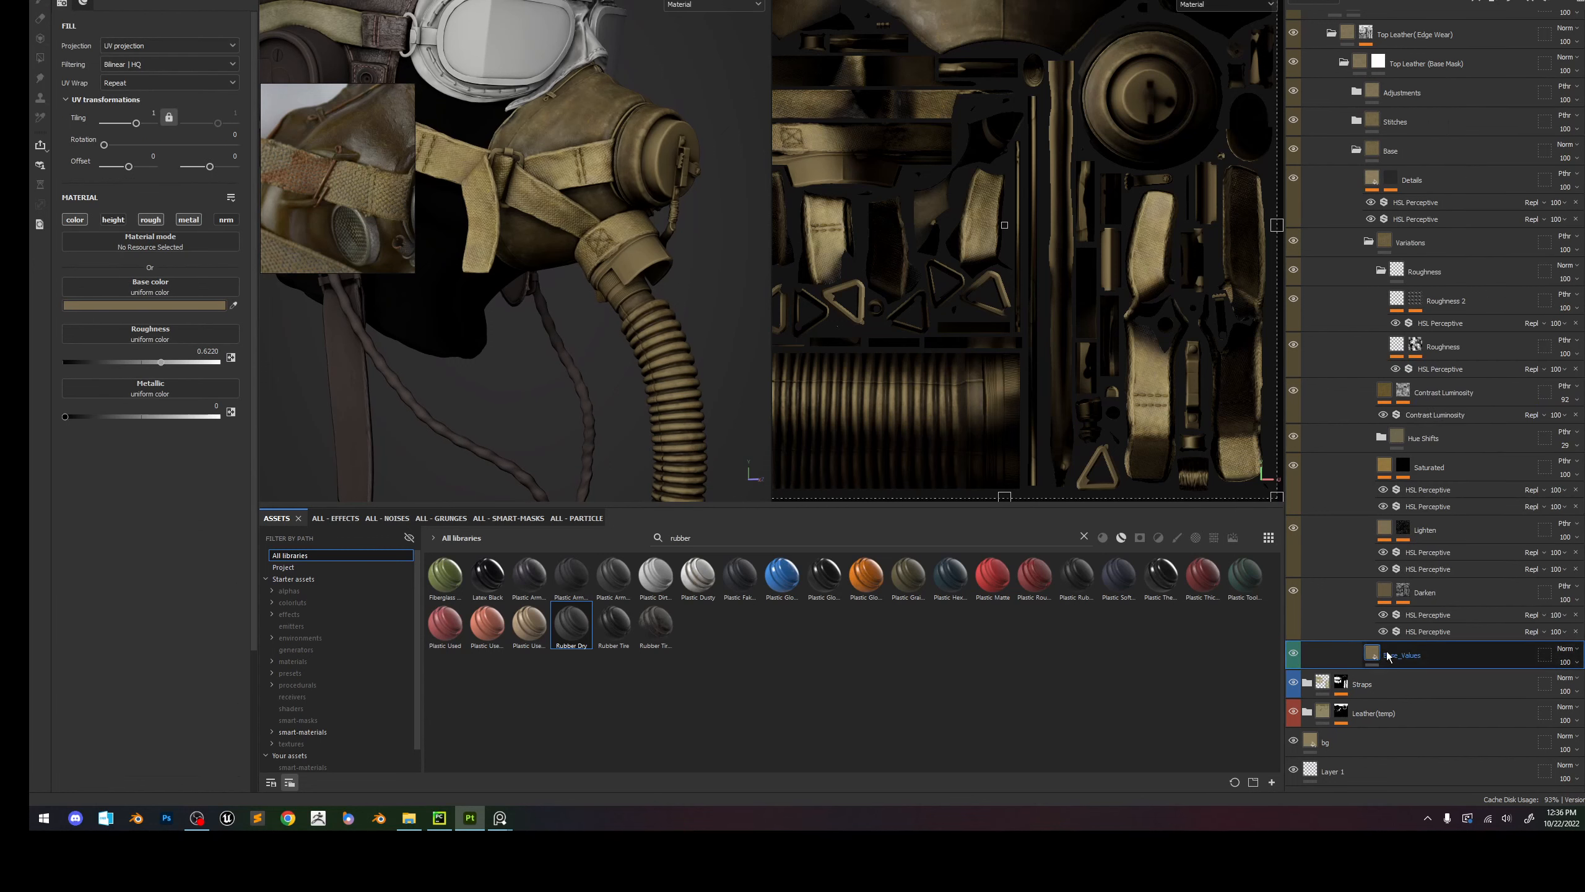
drag(1378, 657, 1433, 151)
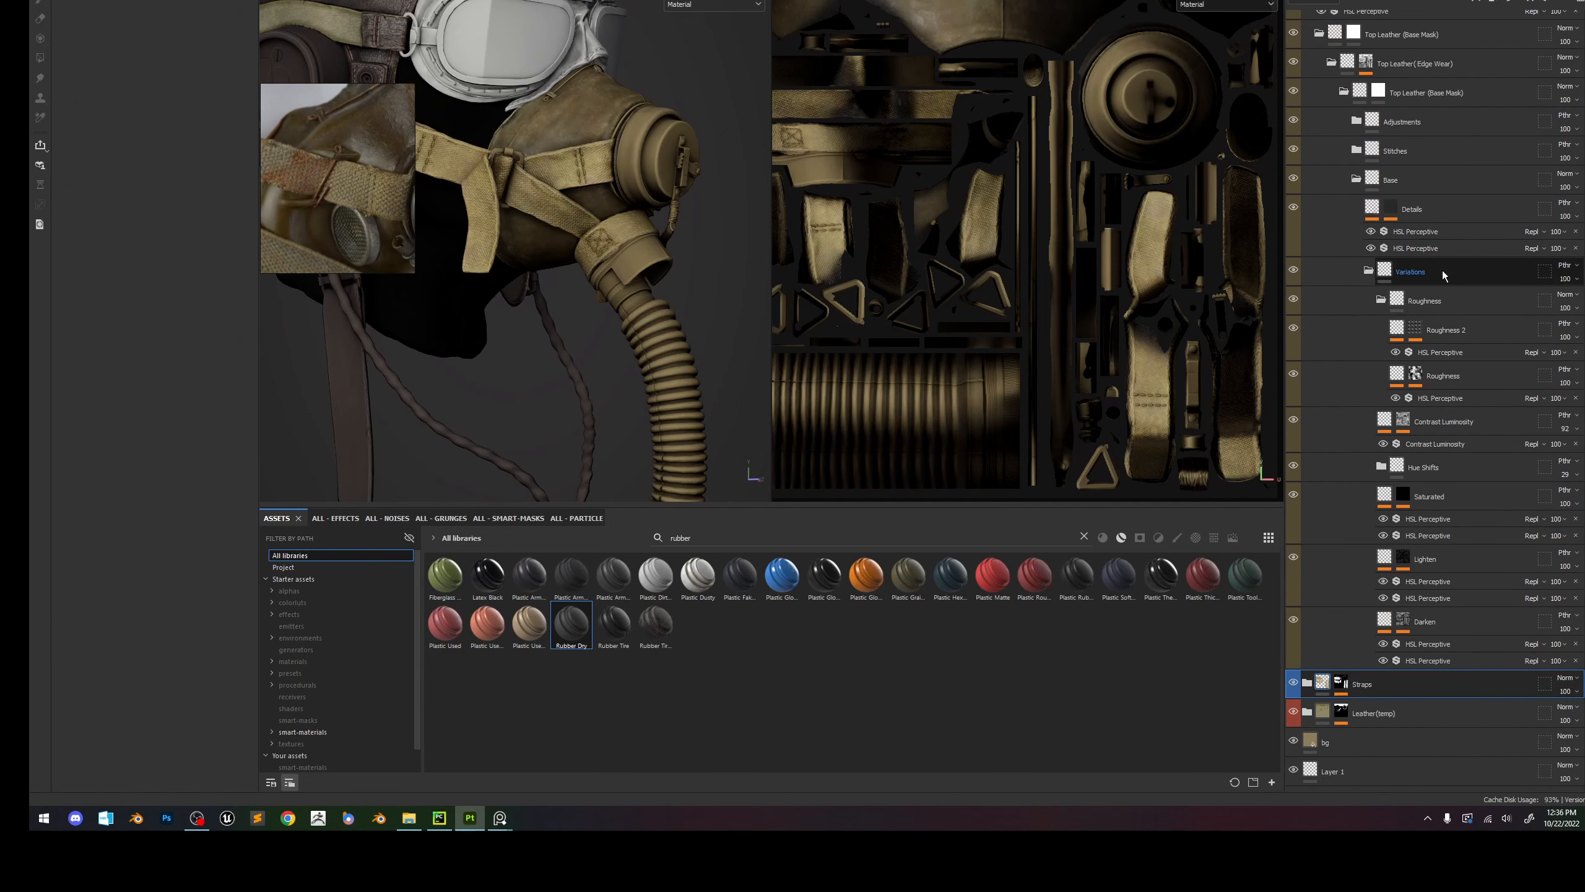
click(1442, 270)
click(1398, 180)
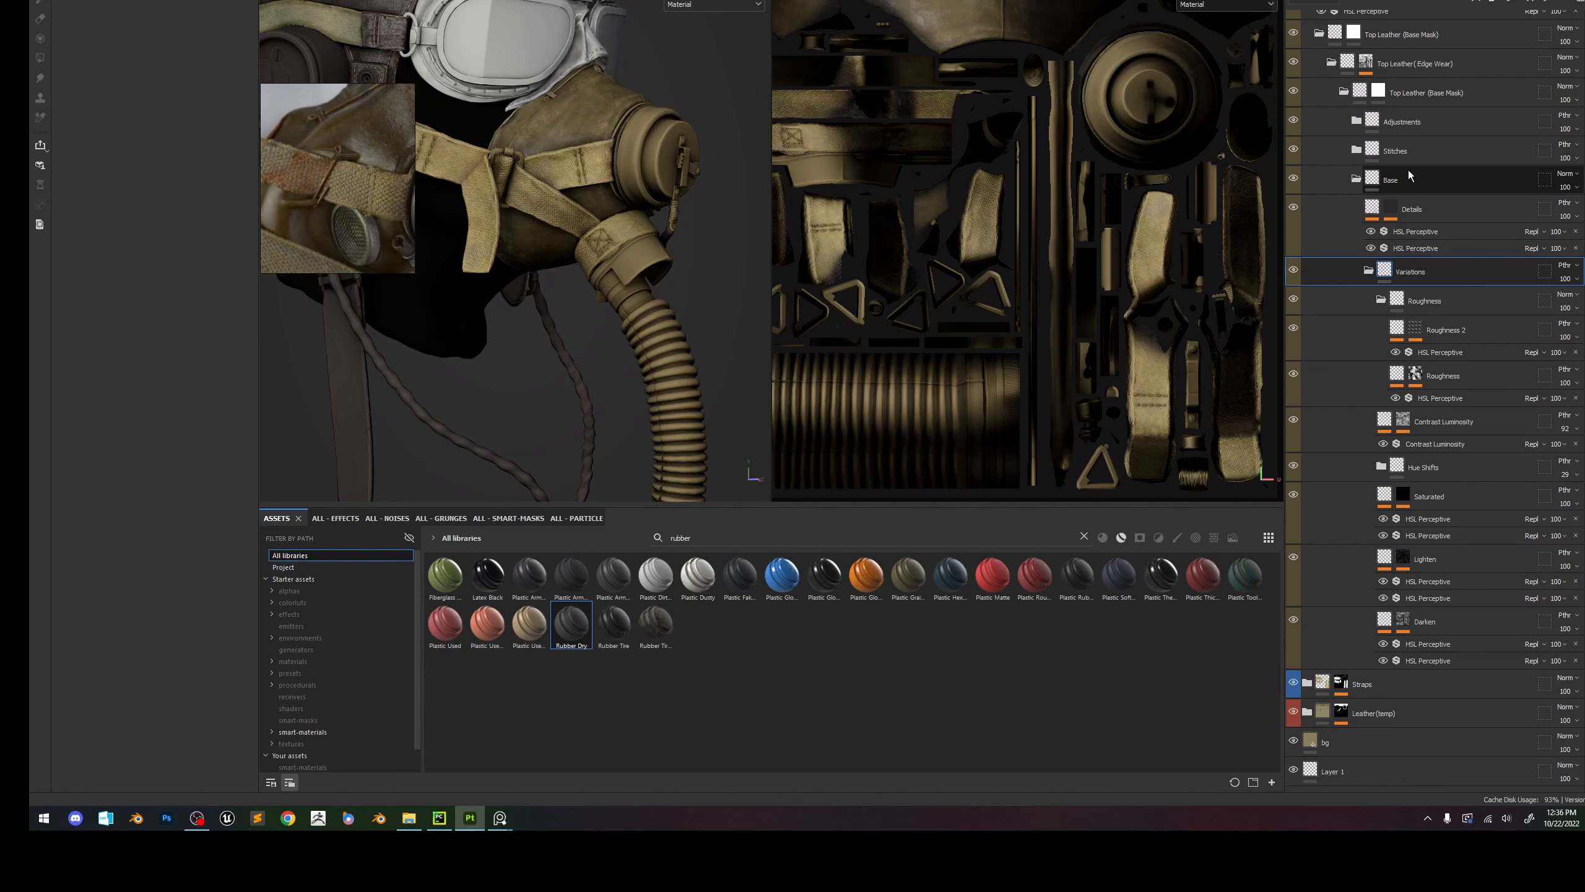
right_click(1408, 177)
click(1504, 510)
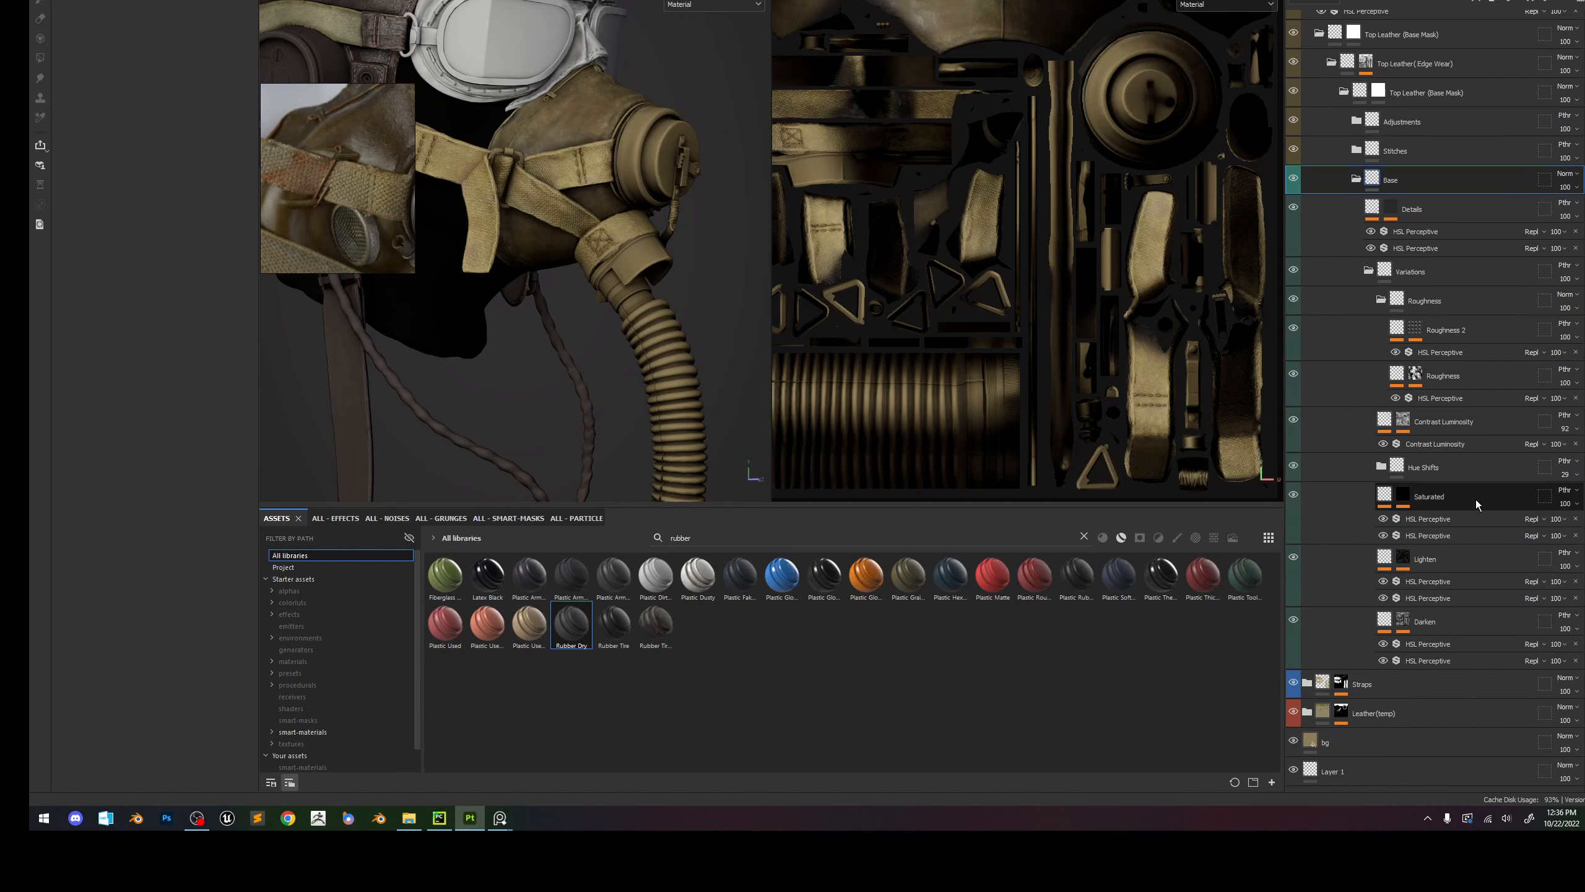
click(1447, 624)
click(1397, 625)
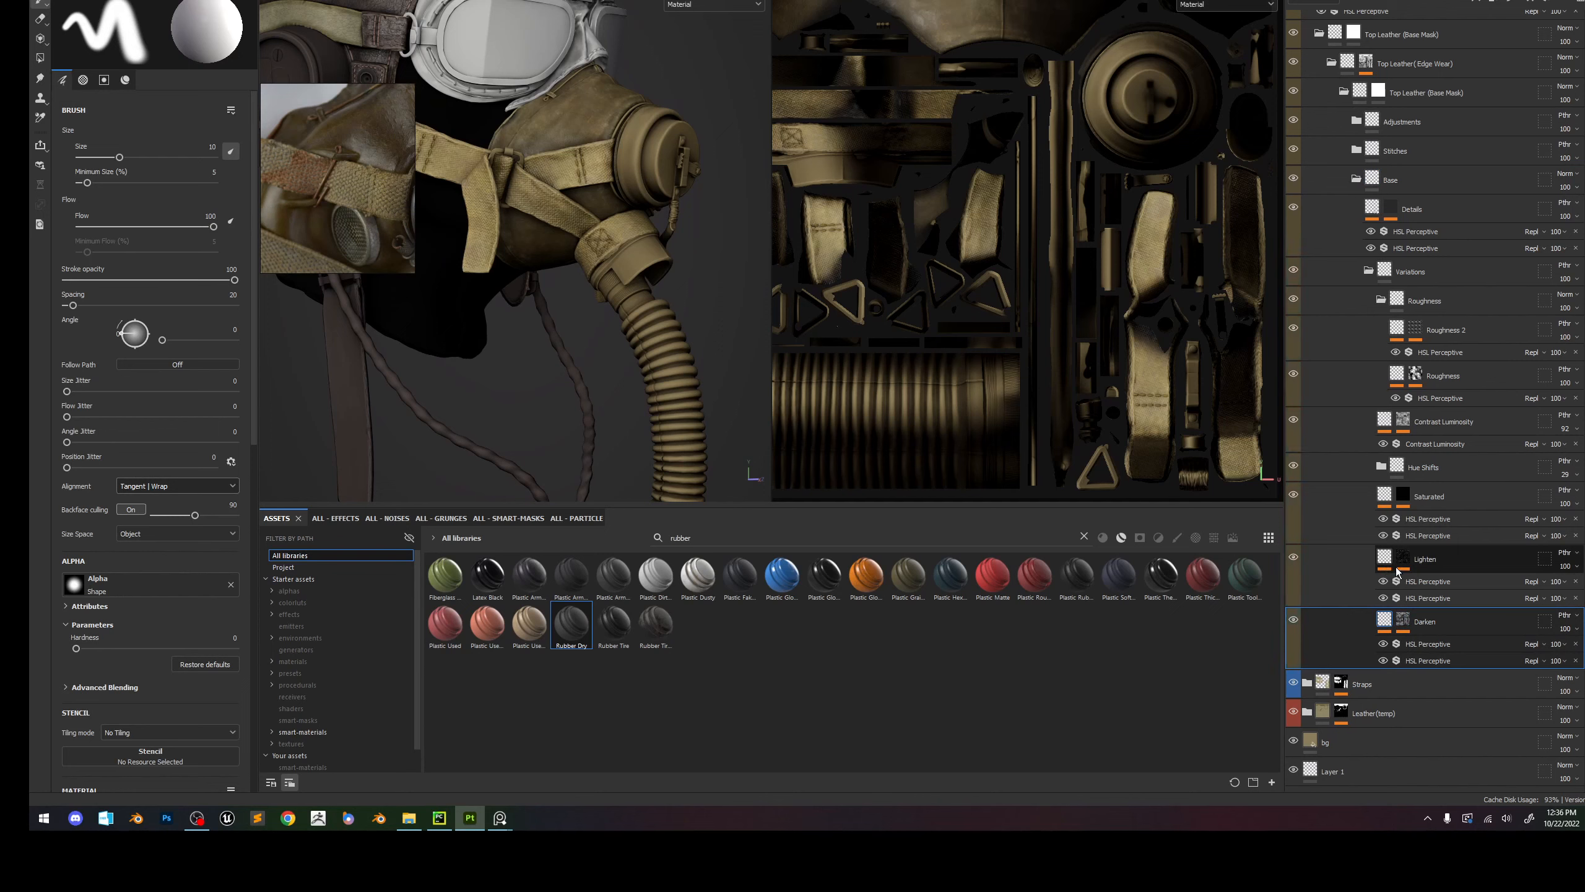
key(ctrl+z)
Color-code the Base folder inside the Rubber folder green.
click(1401, 682)
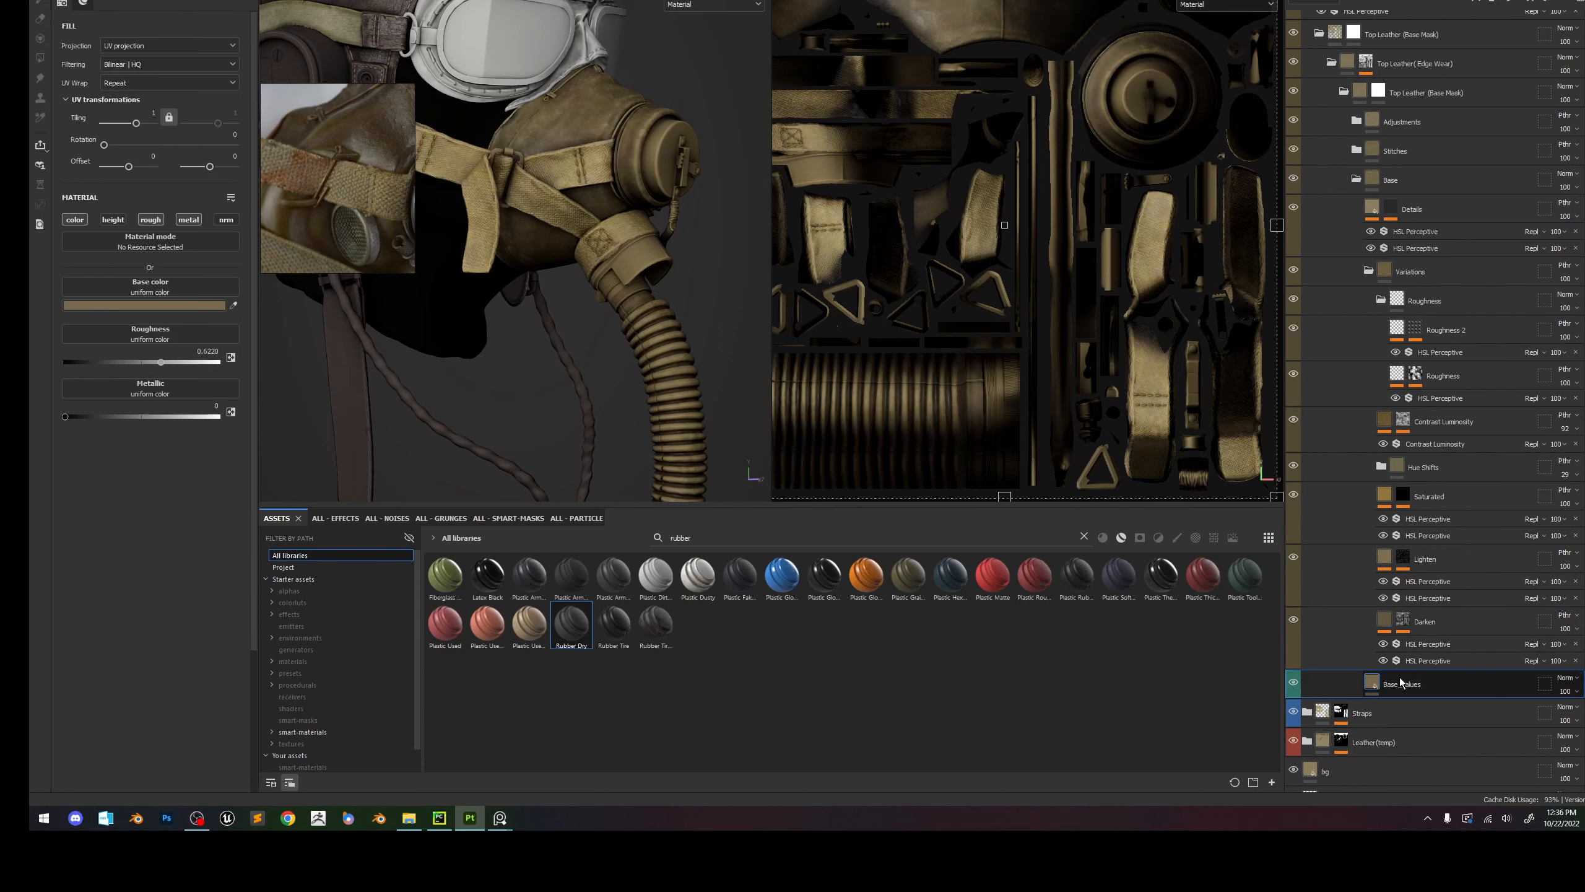
right_click(1421, 184)
click(1505, 523)
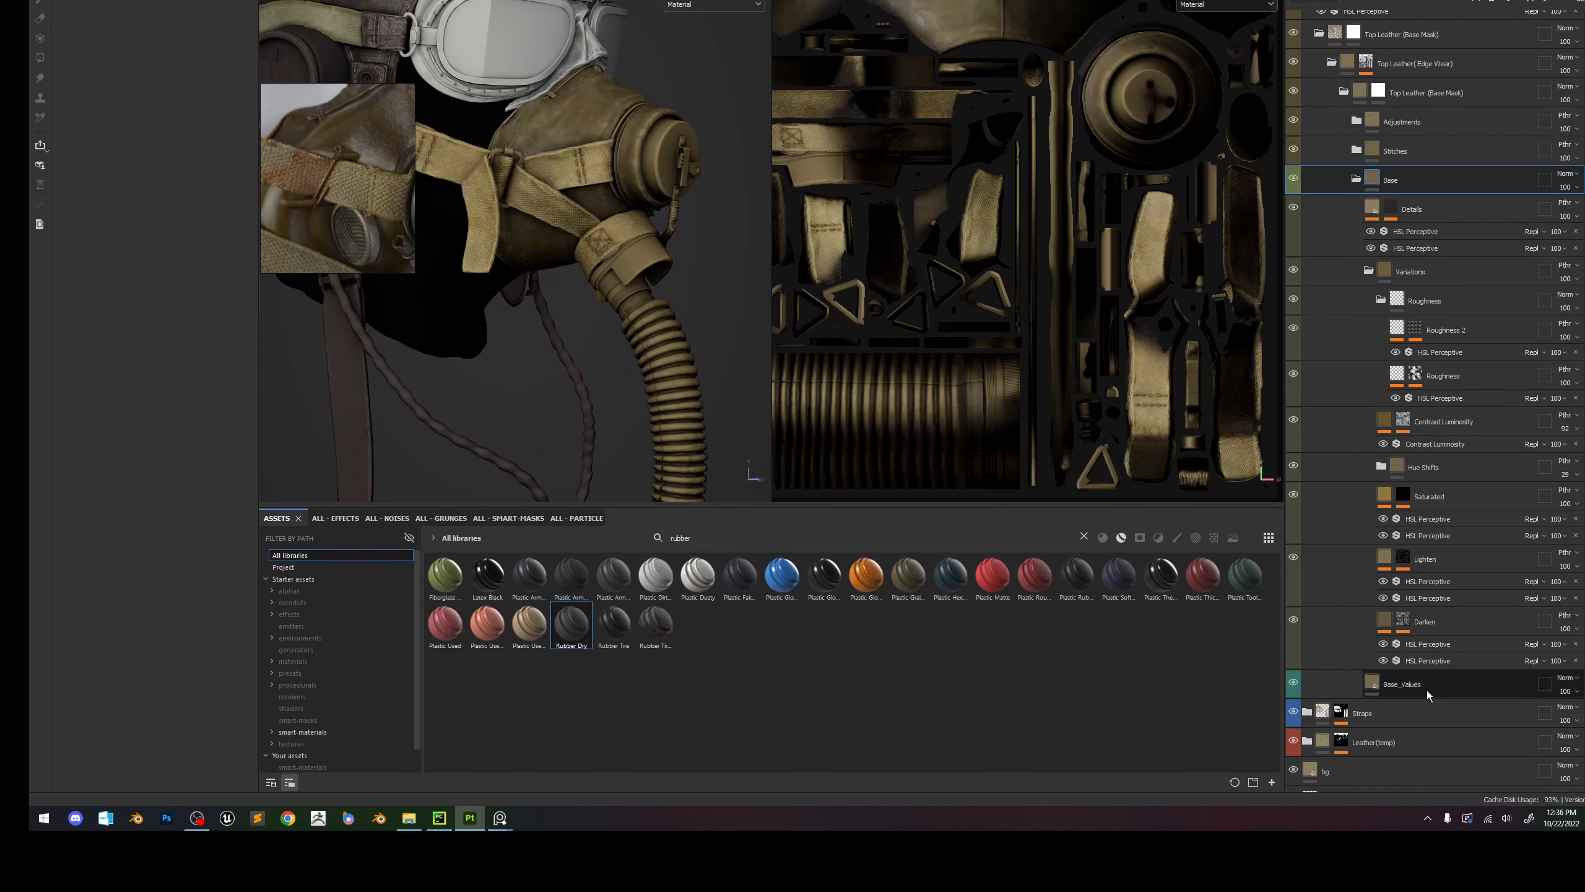
Set the base color of the Base_Values layer to dark grey 363636 and check the Rubber folder's mask on the model.
click(1386, 689)
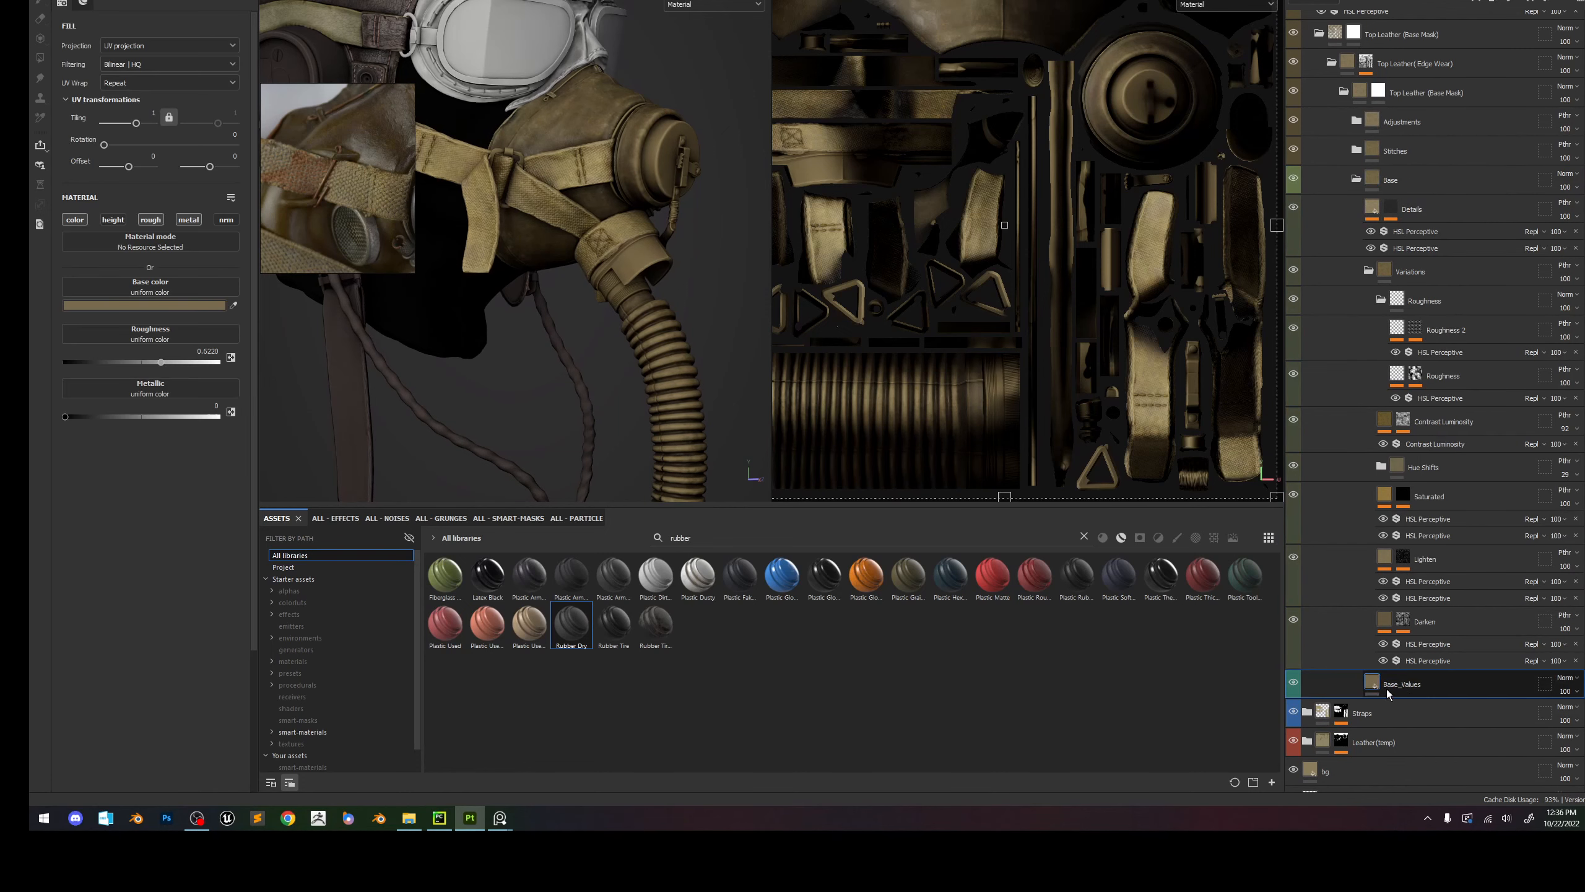
click(145, 306)
drag(268, 419, 224, 462)
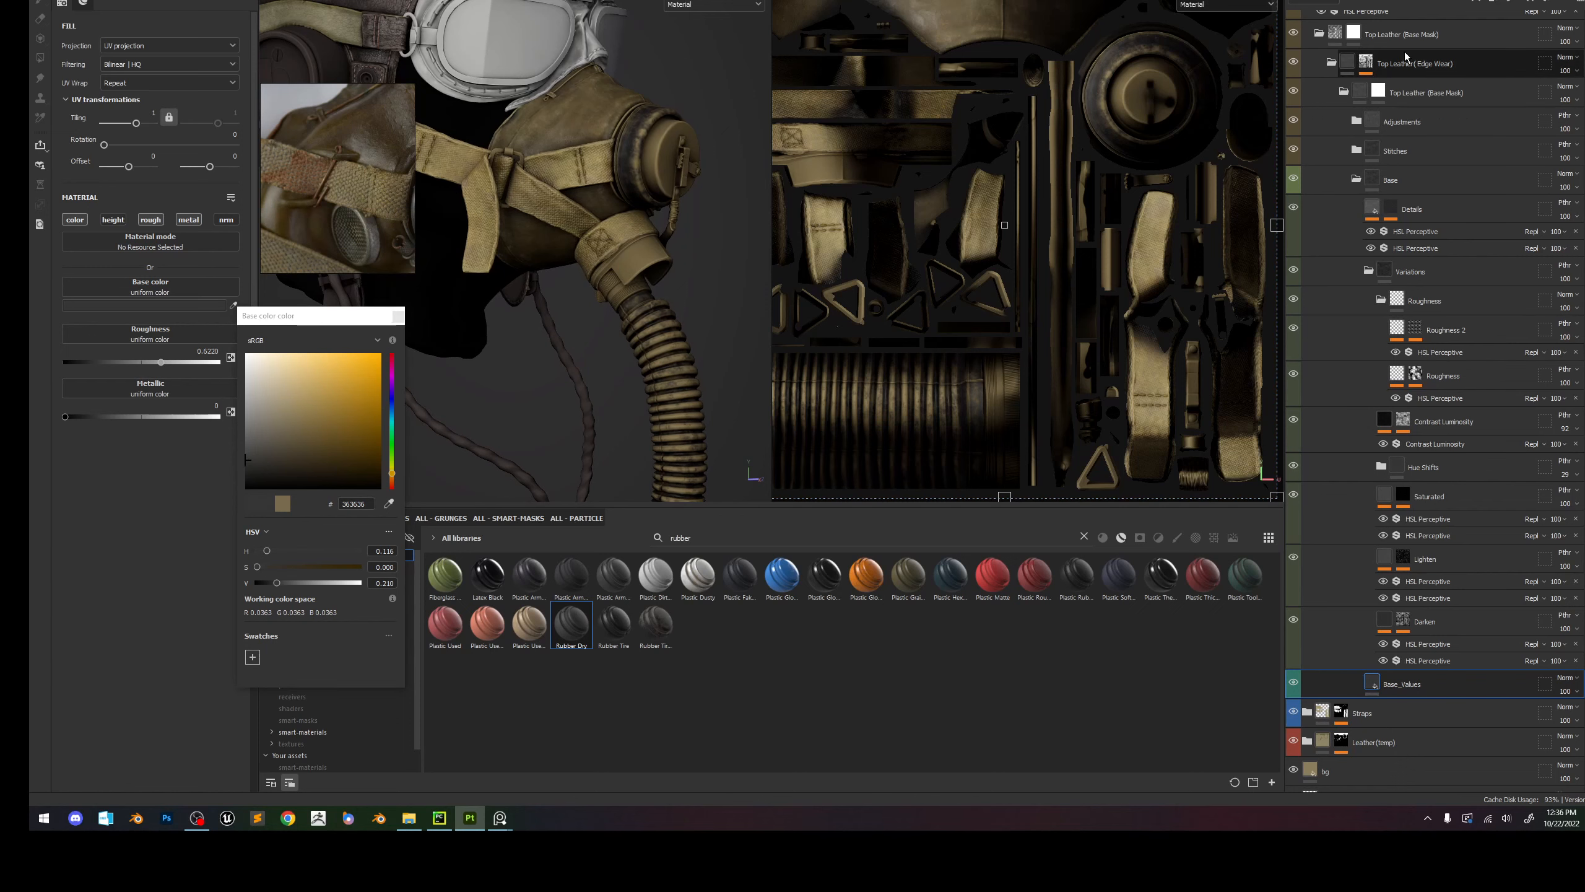
scroll(1361, 68, up, 3)
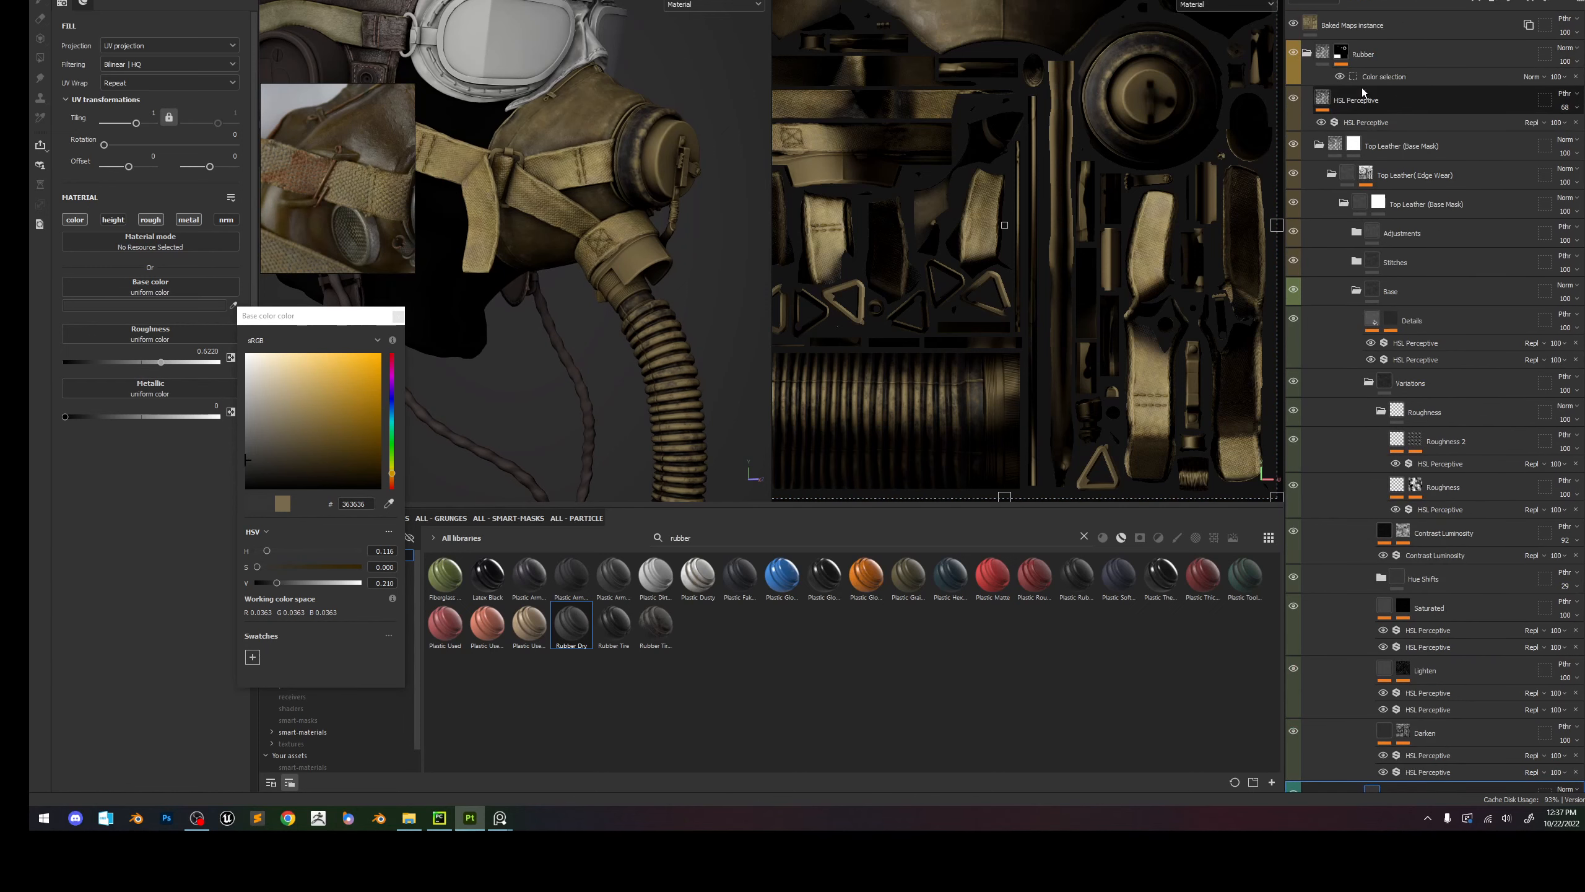
click(1342, 57)
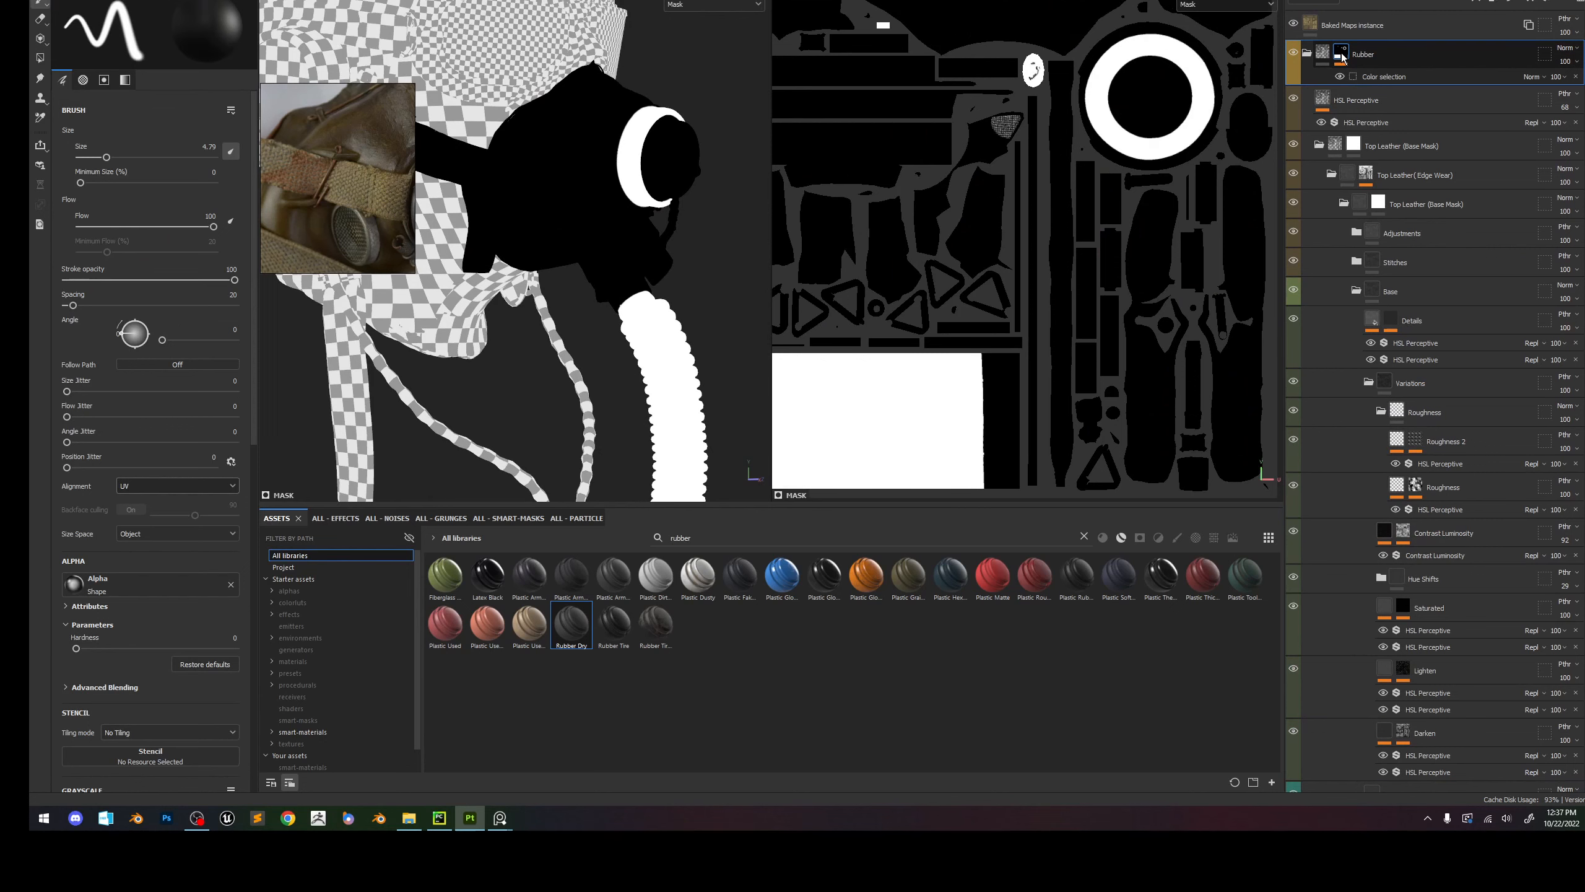
key(m)
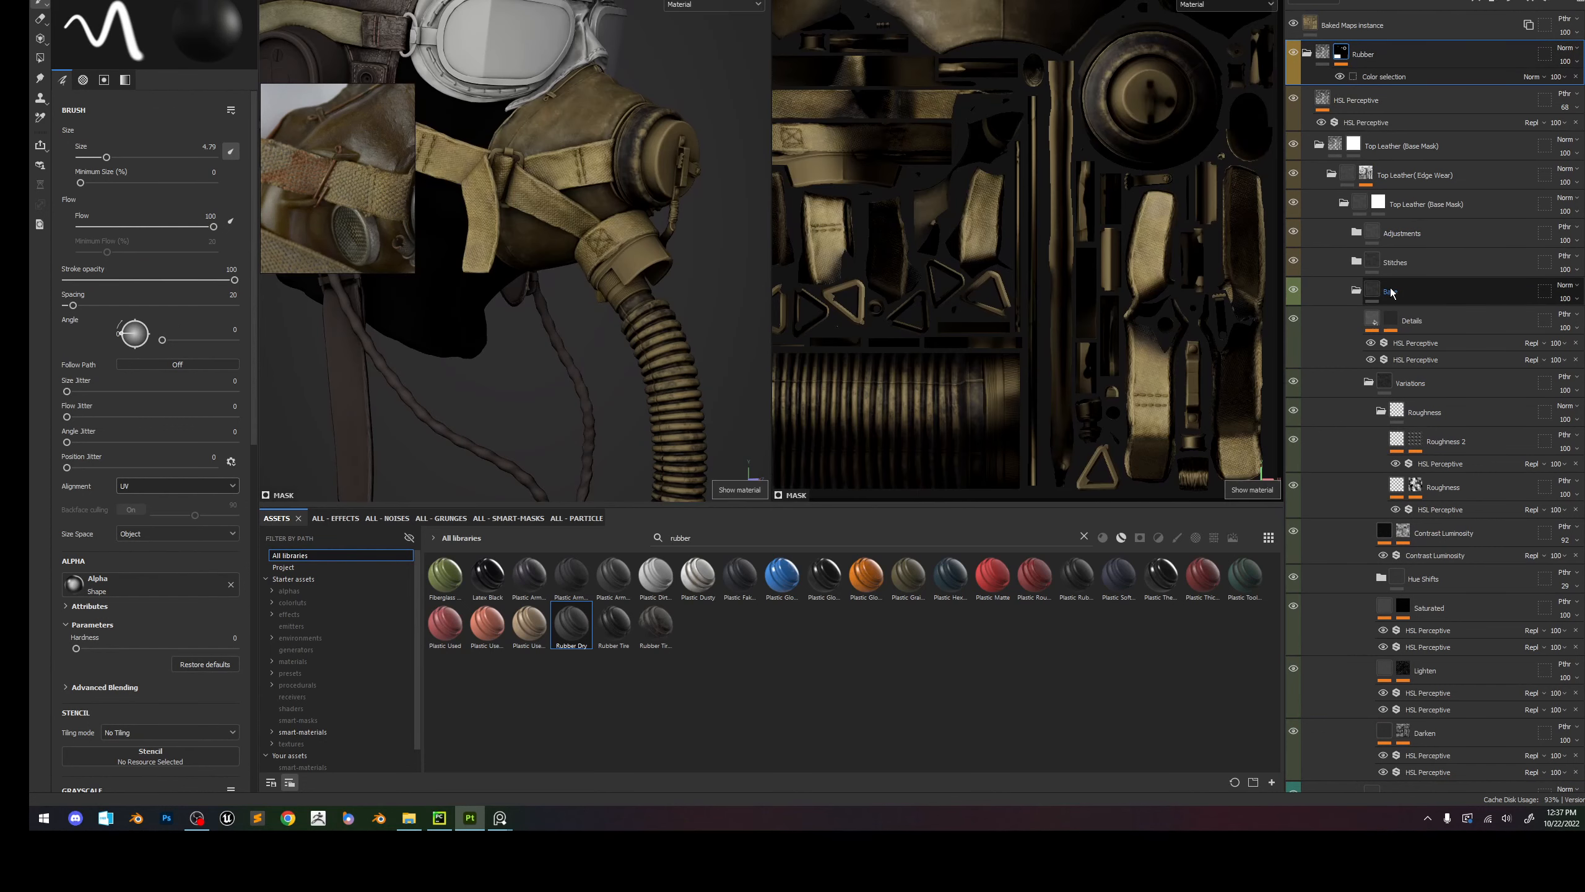
alt+right_drag(701, 325, 836, 470)
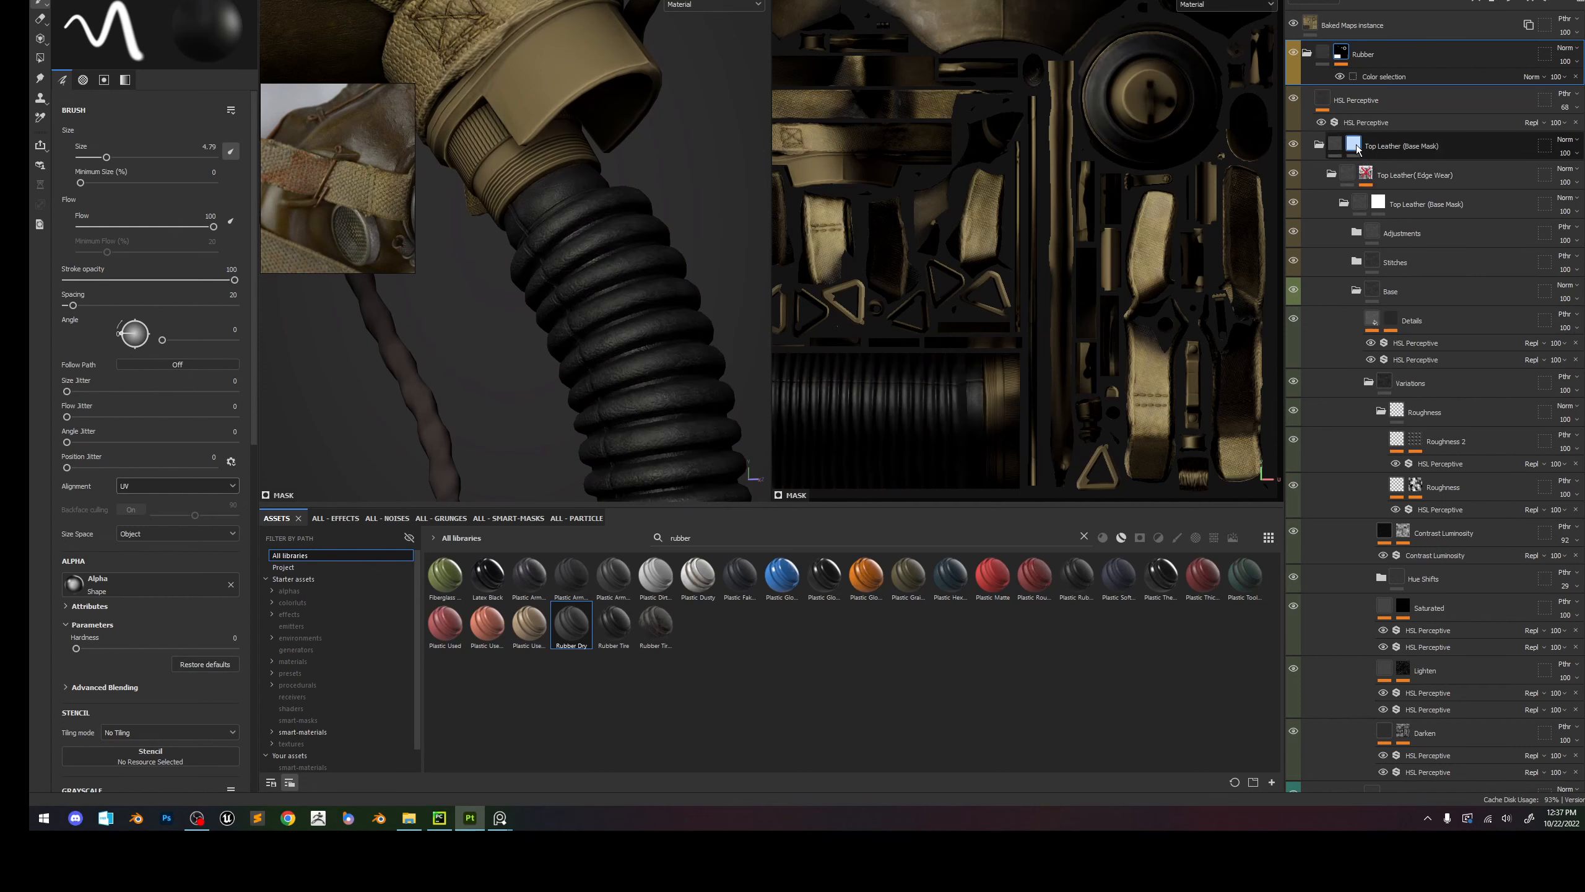
Move the inner Top Leather (Base Mask) folder out of the Edge Wear folder and delete the emptied Edge Wear folder.
shift+click(1381, 204)
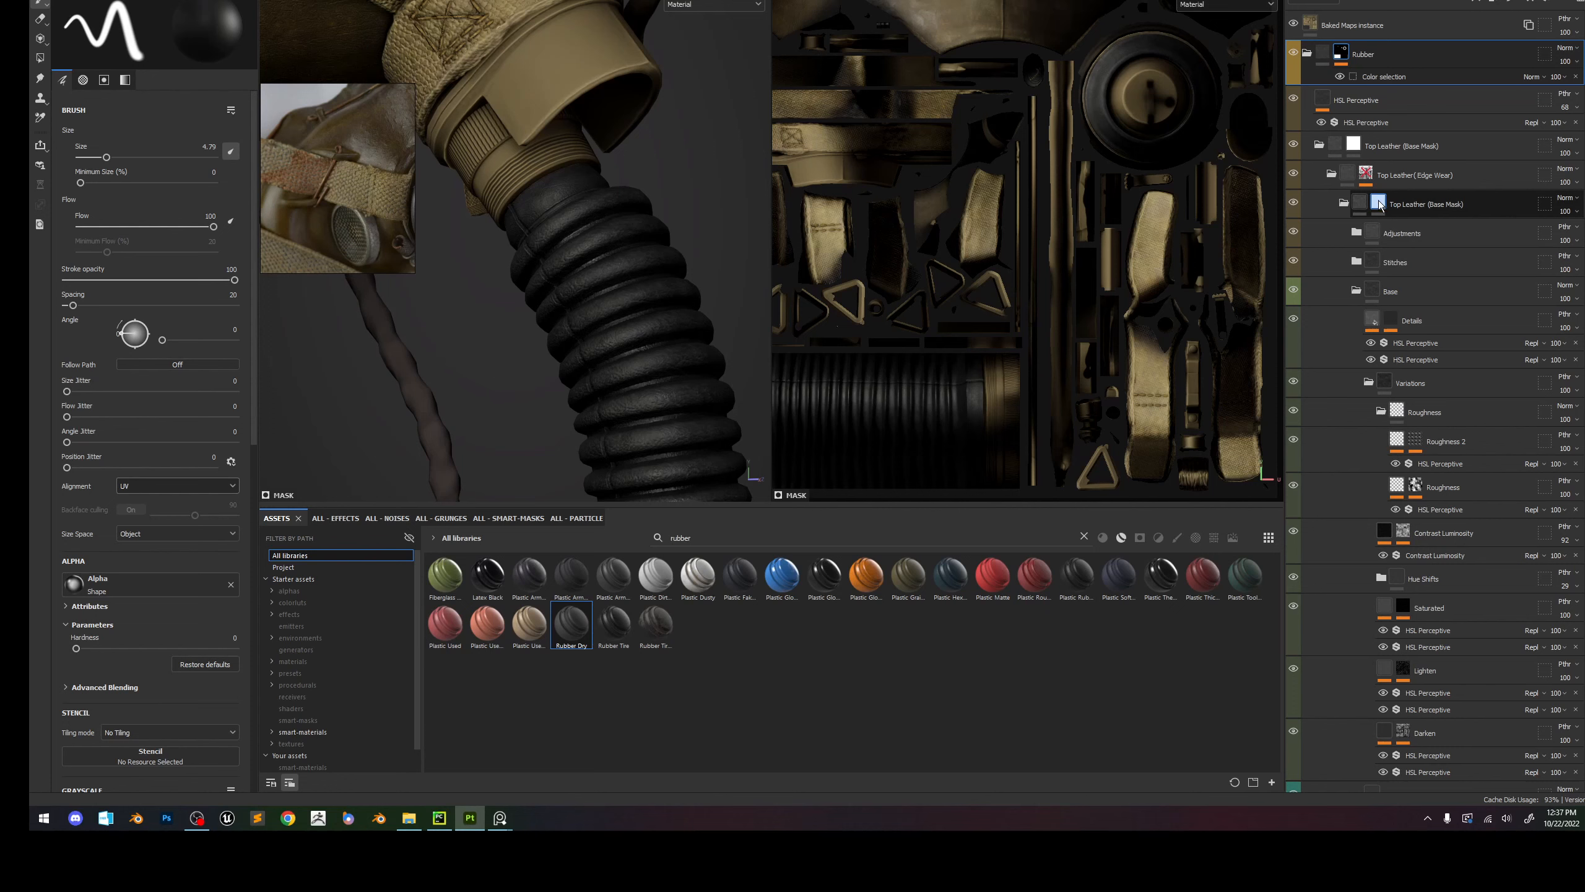
click(1433, 199)
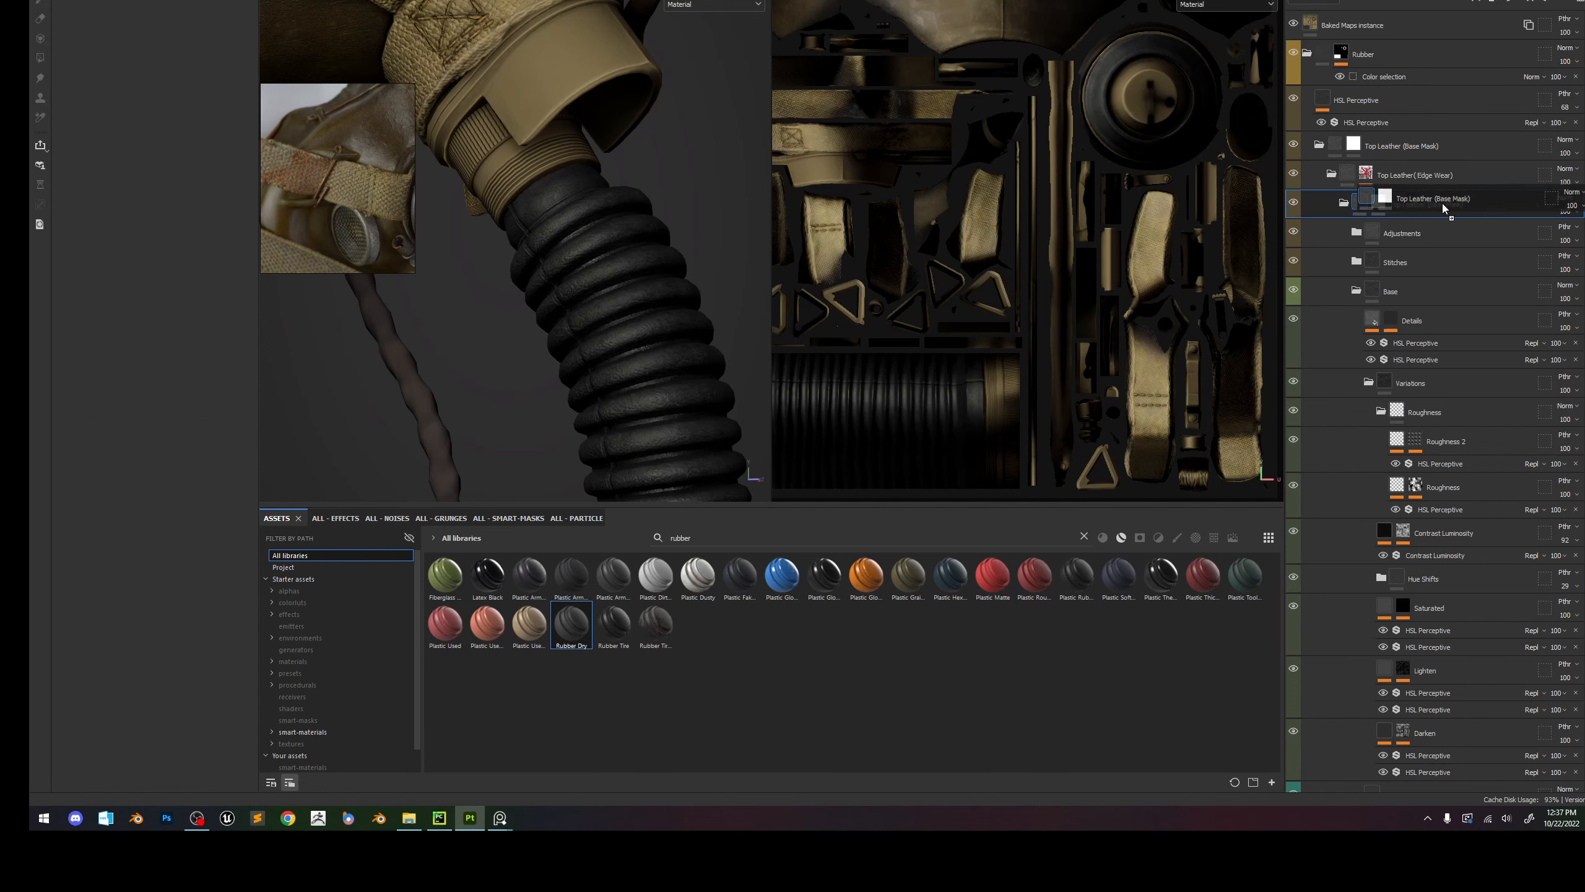
click(1405, 177)
drag(1405, 202, 1399, 154)
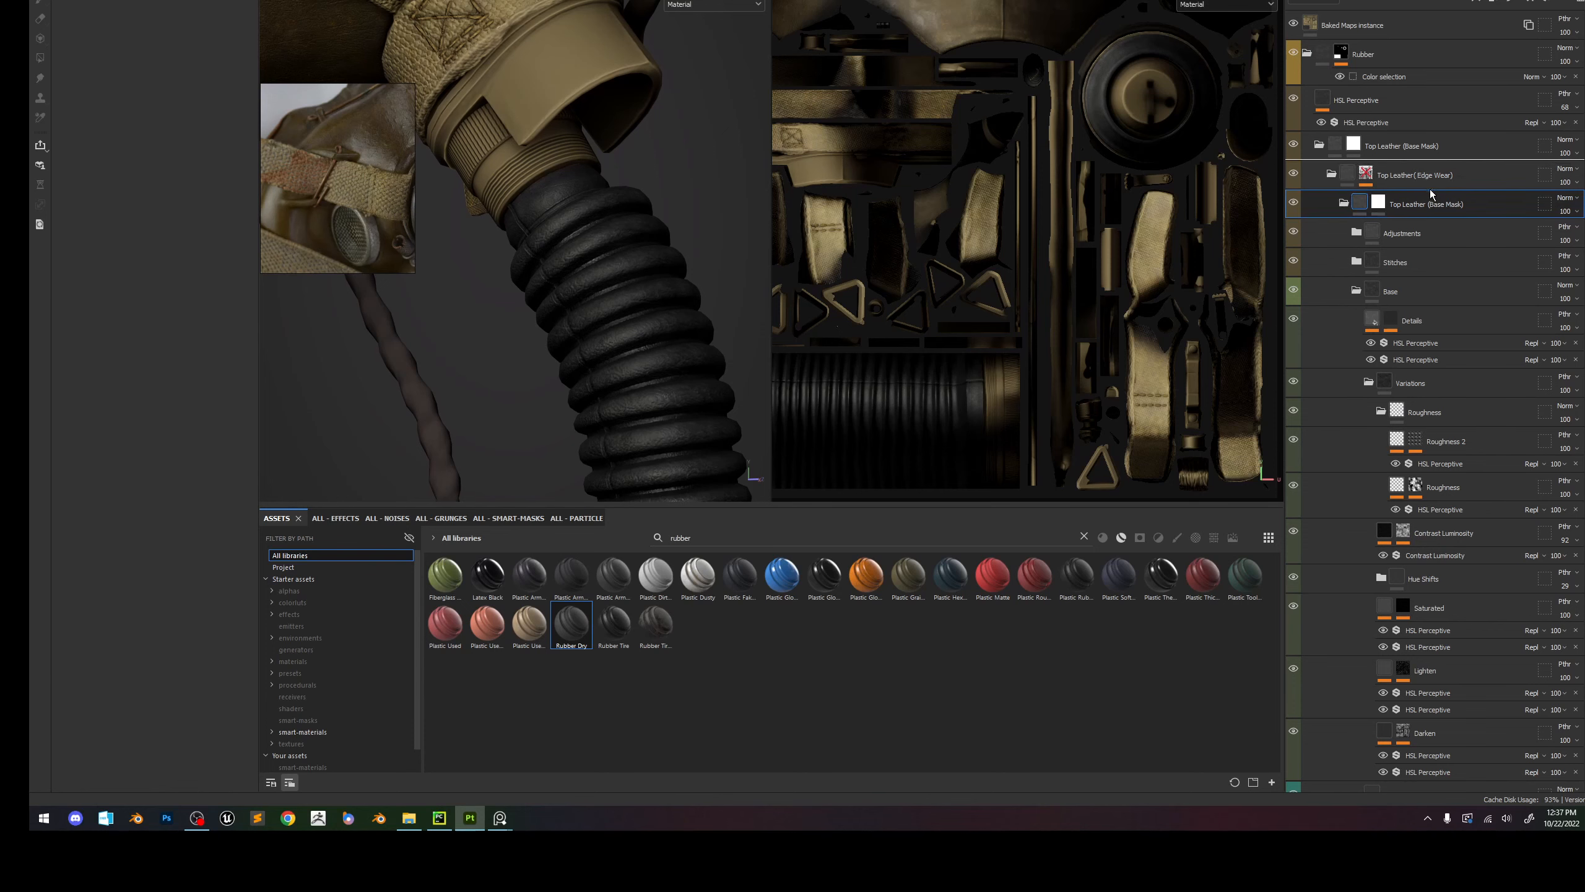
click(1332, 176)
click(1426, 209)
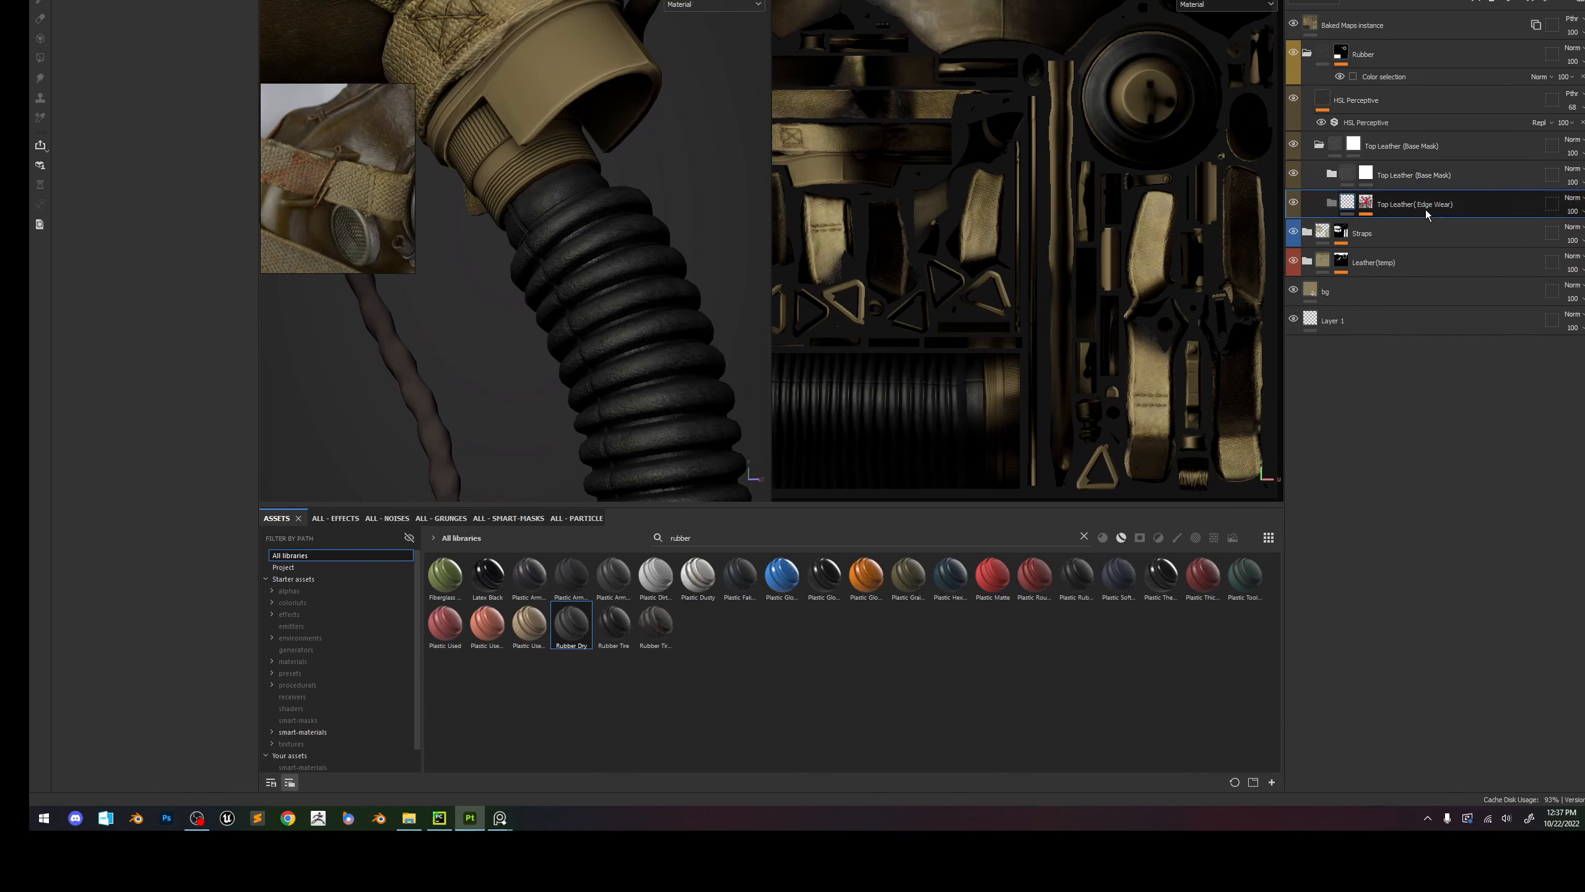
drag(1425, 210, 1395, 175)
Rename the nested Top Leather (Base Mask) folder as "Top Leather Worn Mask)".
double_click(1395, 175)
click(1472, 176)
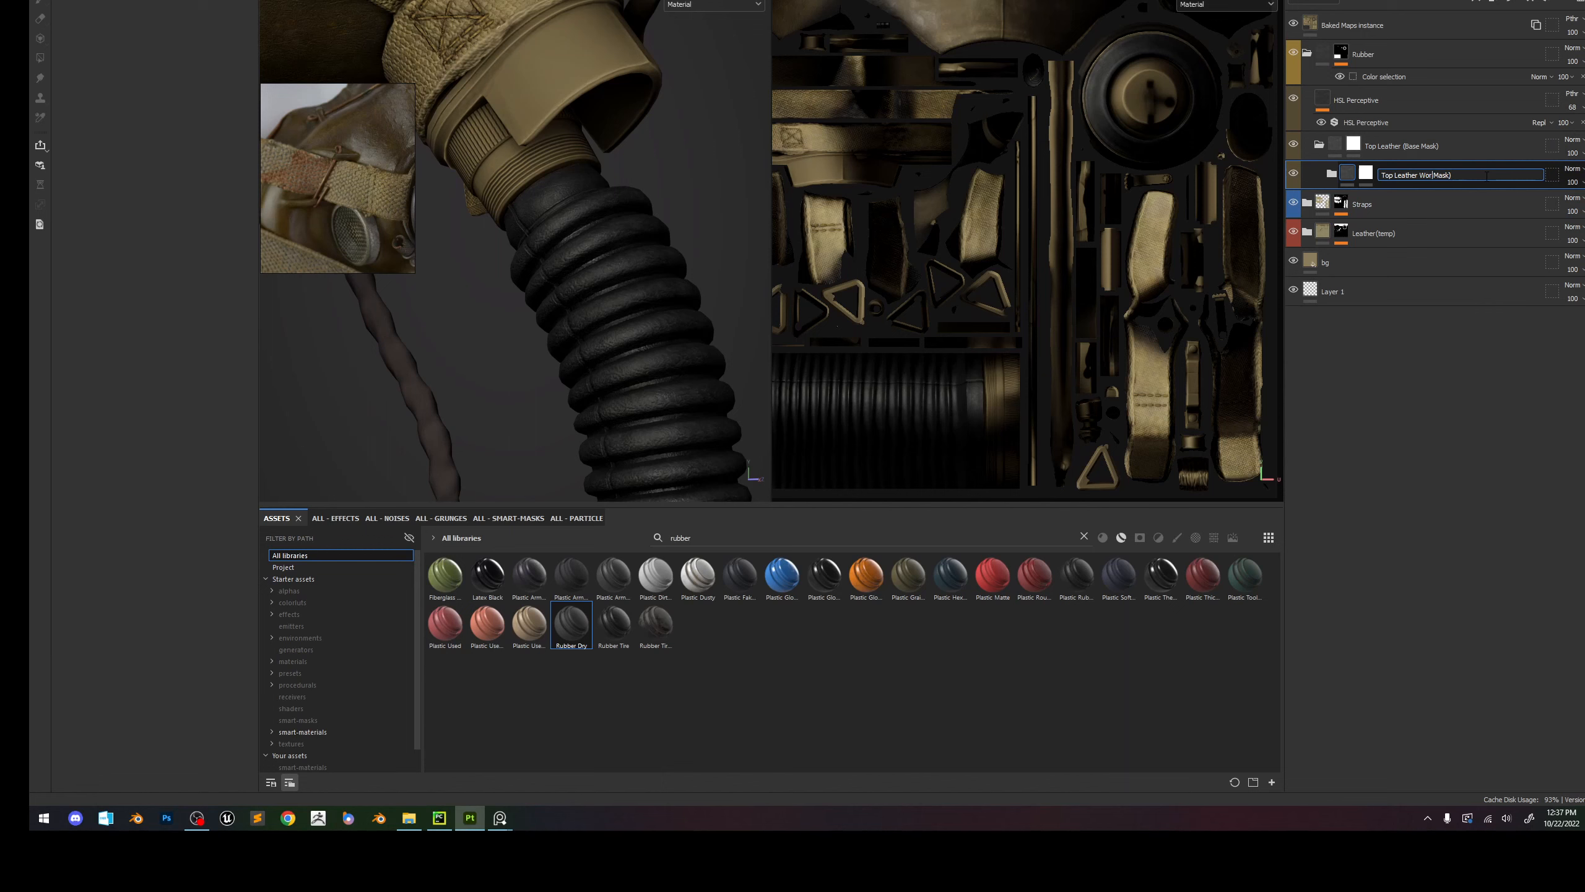
text(Worn)
key(Return)
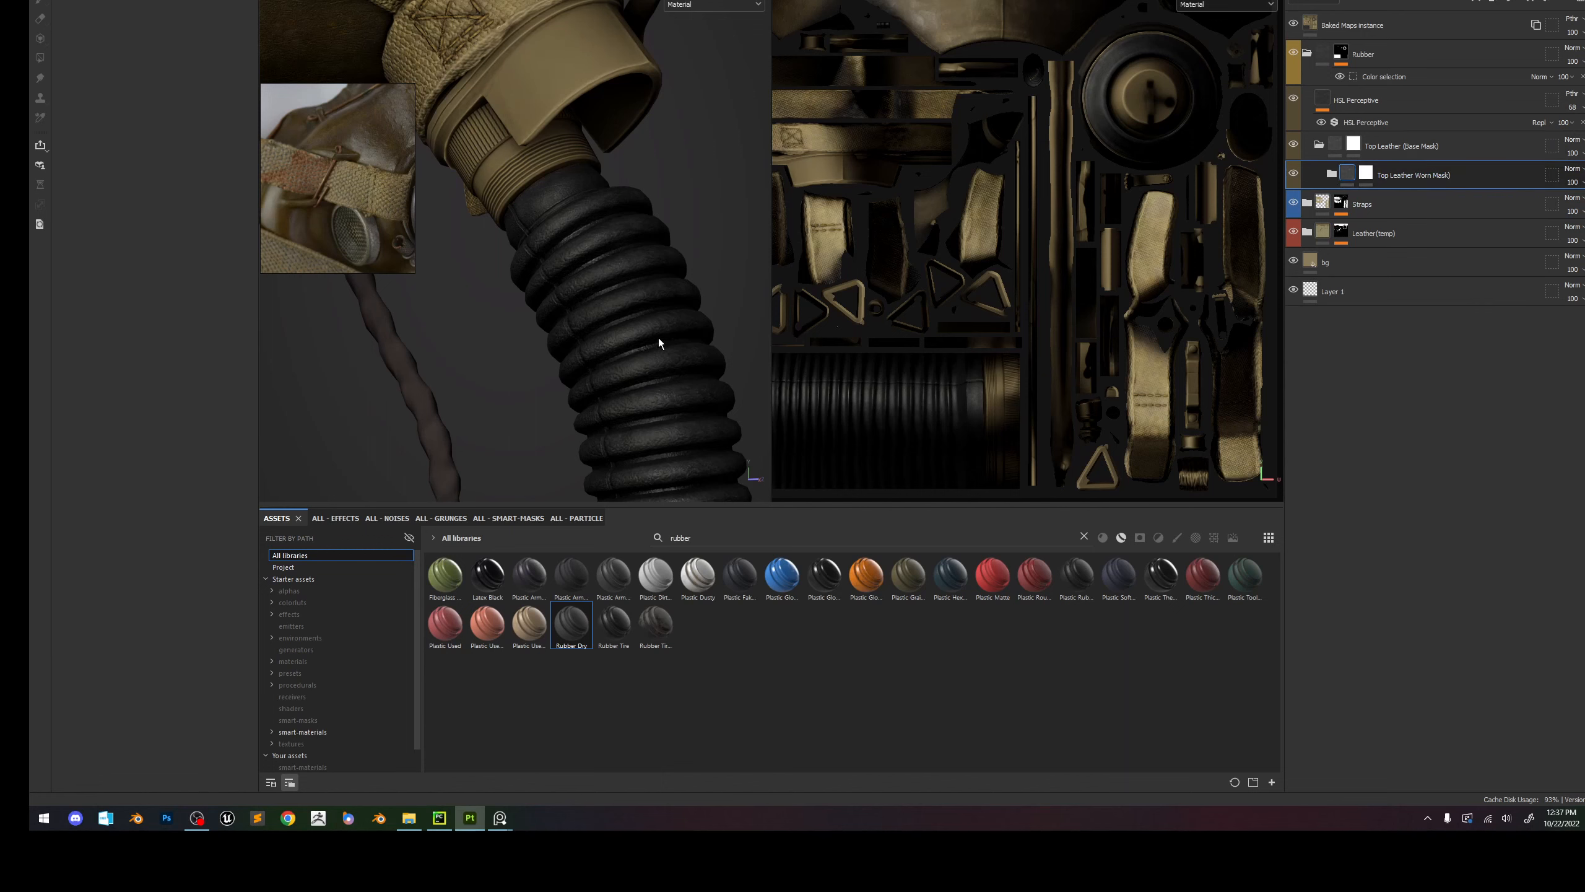
Examine the rubber hose and the rubber ring around the valve against the reference photo of the worn rubber.
scroll(655, 334, up, 3)
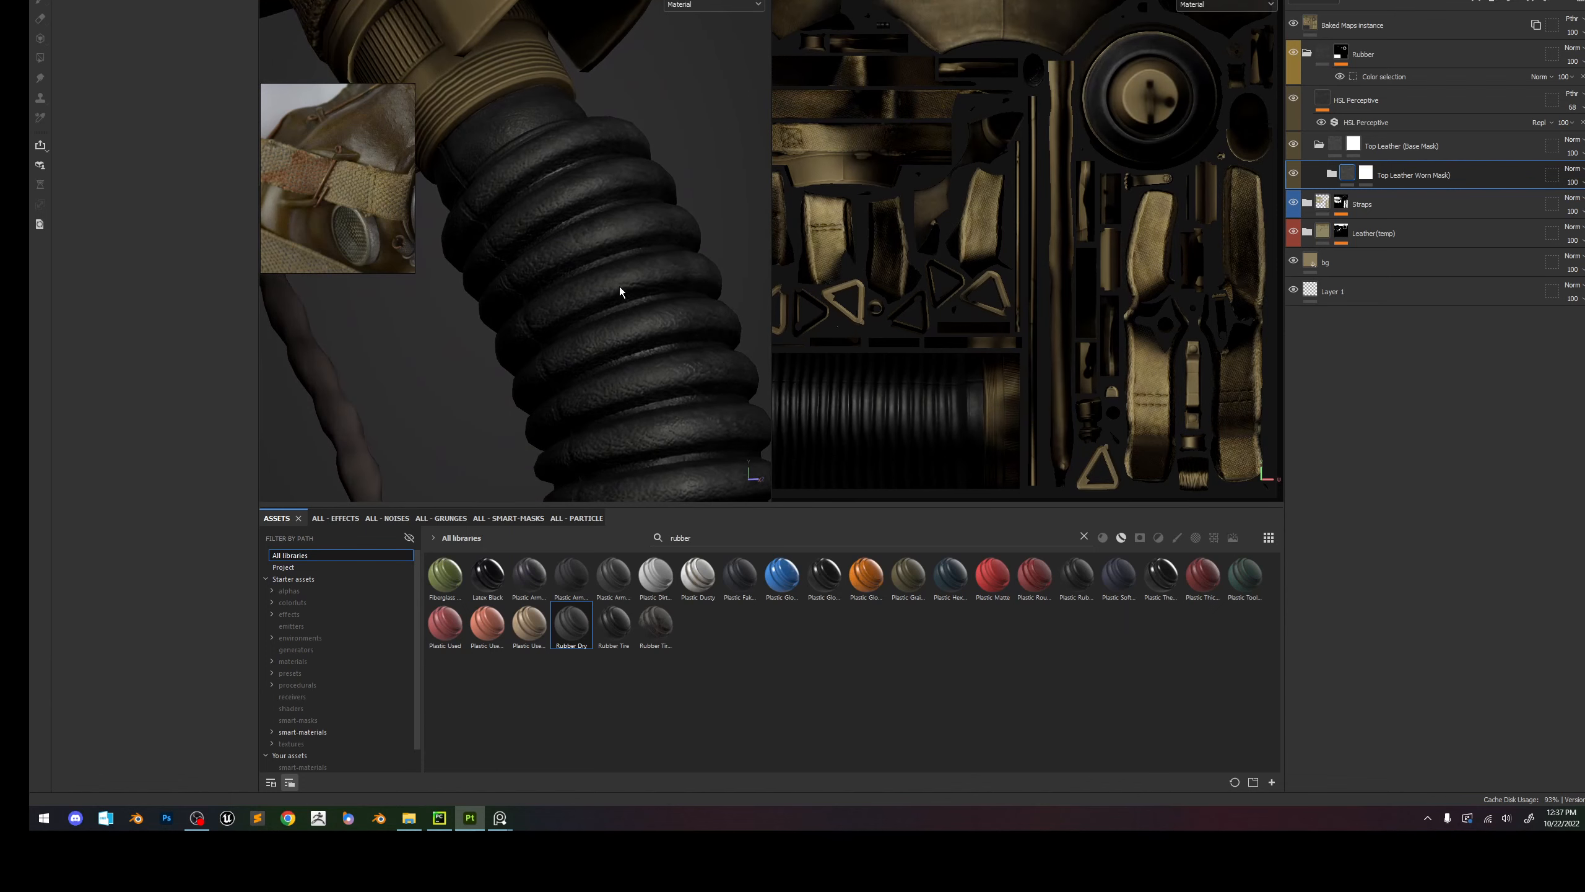
alt+right_drag(621, 292, 493, 156)
scroll(304, 223, down, 4)
middle_drag(304, 223, 335, 214)
scroll(283, 225, up, 4)
scroll(283, 225, up, 4)
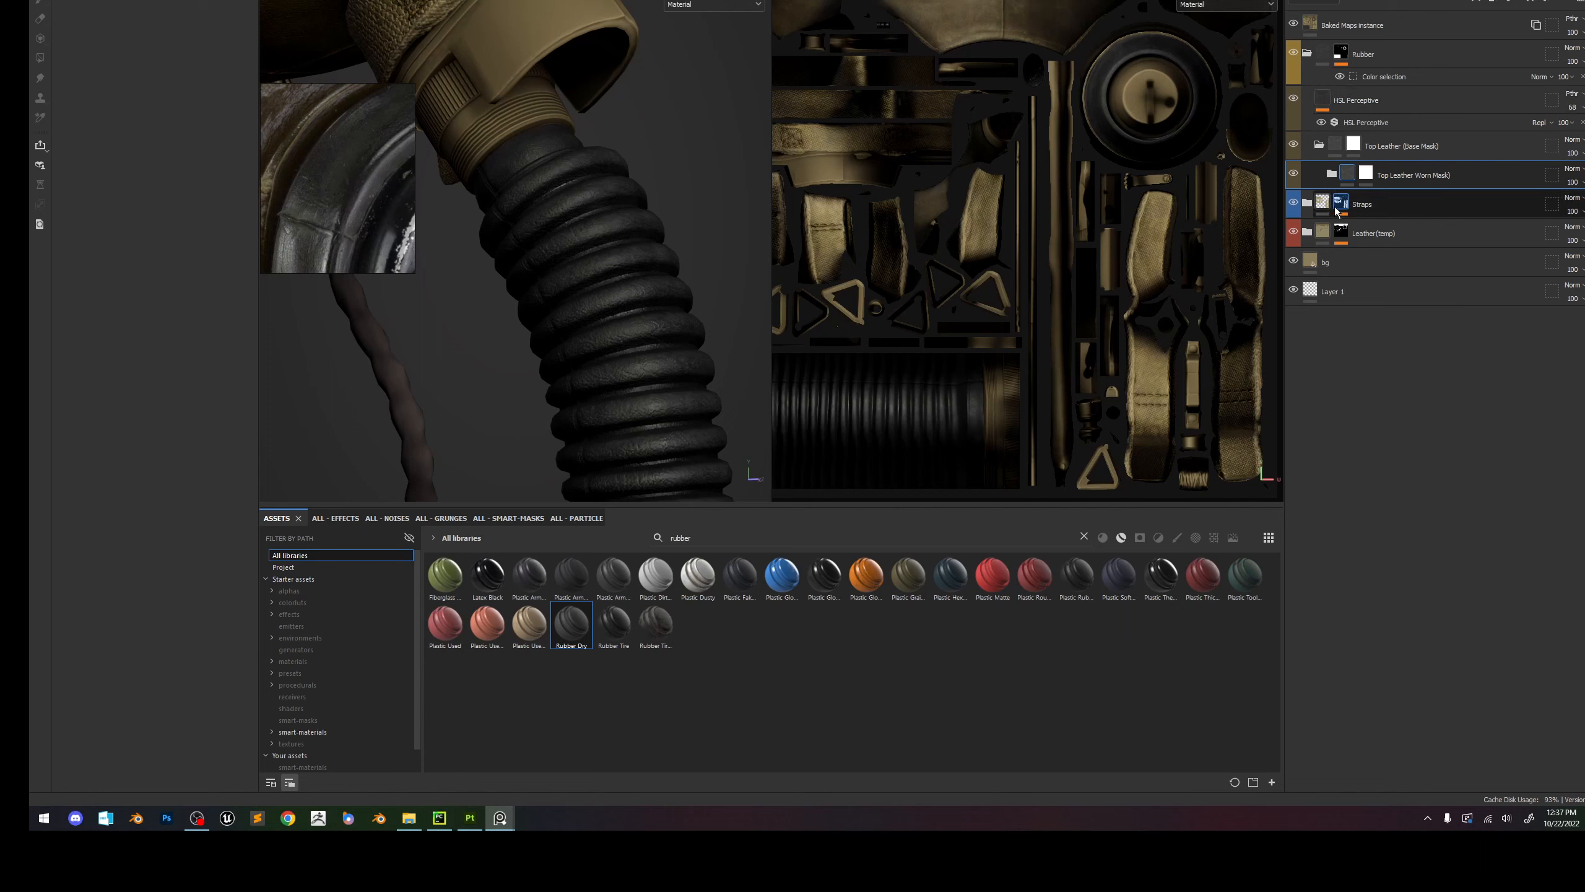
alt+middle_drag(549, 99, 574, 456)
alt+middle_drag(587, 117, 580, 200)
shift+right_drag(580, 200, 580, 203)
alt+right_drag(580, 204, 600, 211)
alt+drag(601, 211, 725, 172)
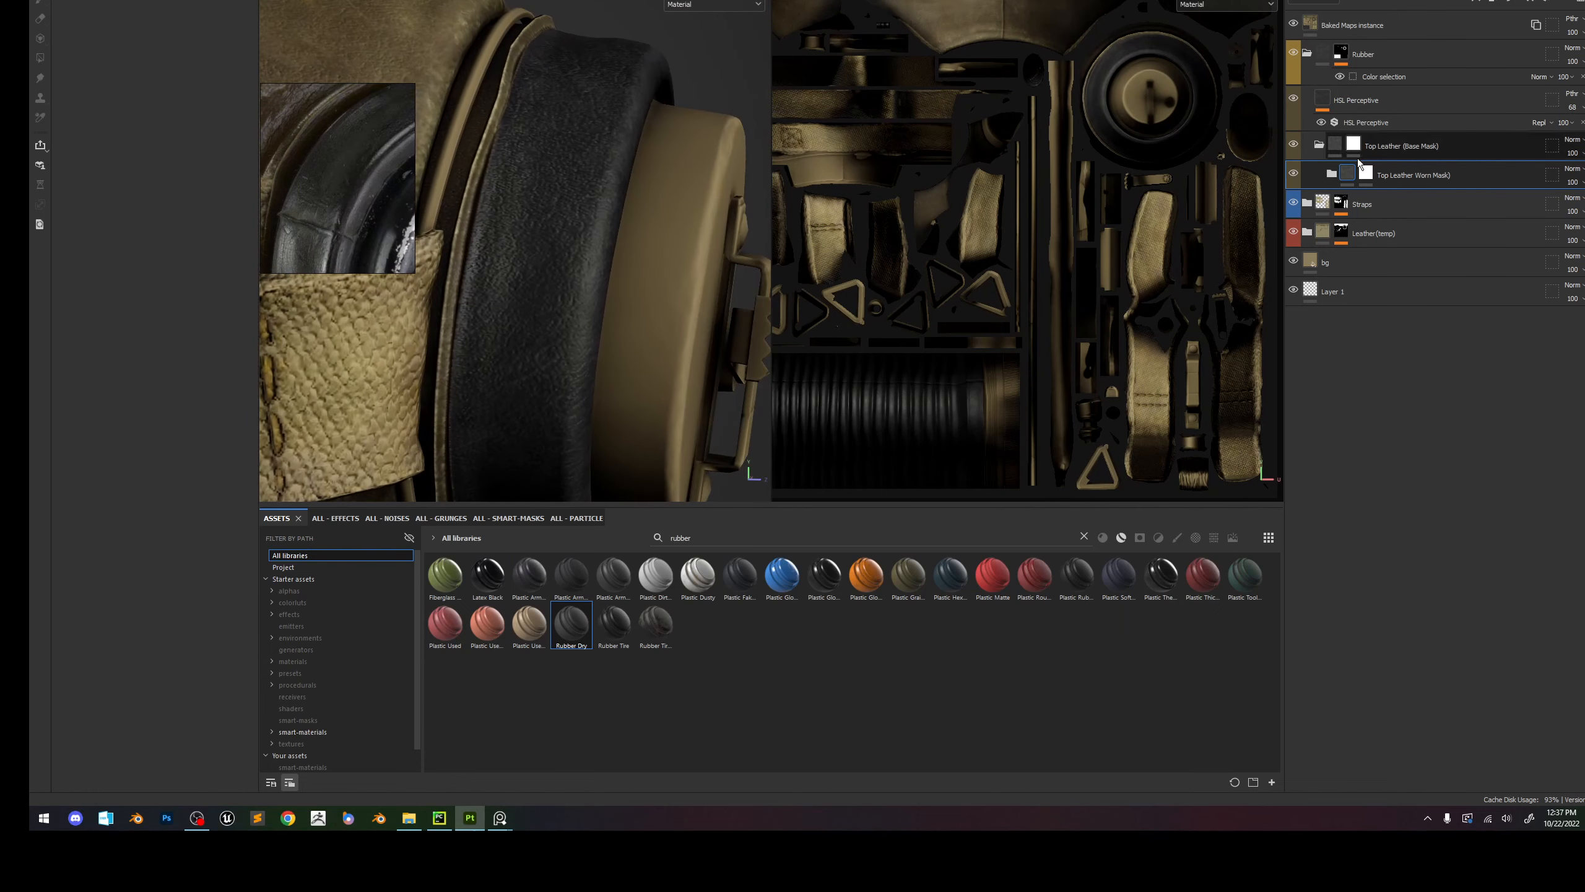
Remove the Levels effect from the Details layer's mask inside the Top Leather Worn Mask) folder.
click(1333, 173)
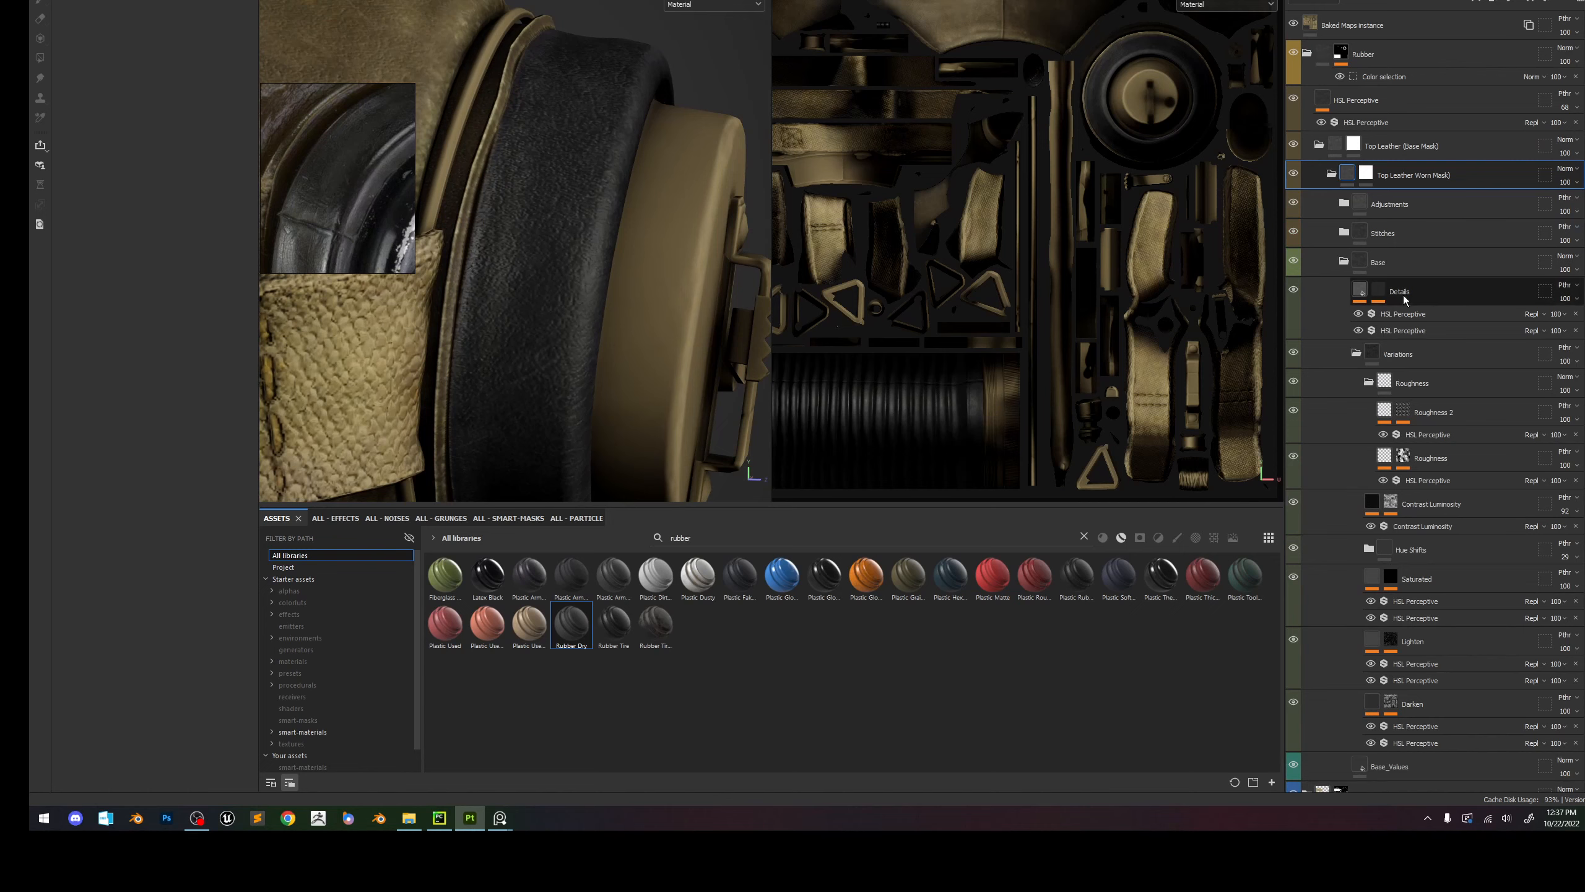
click(1380, 291)
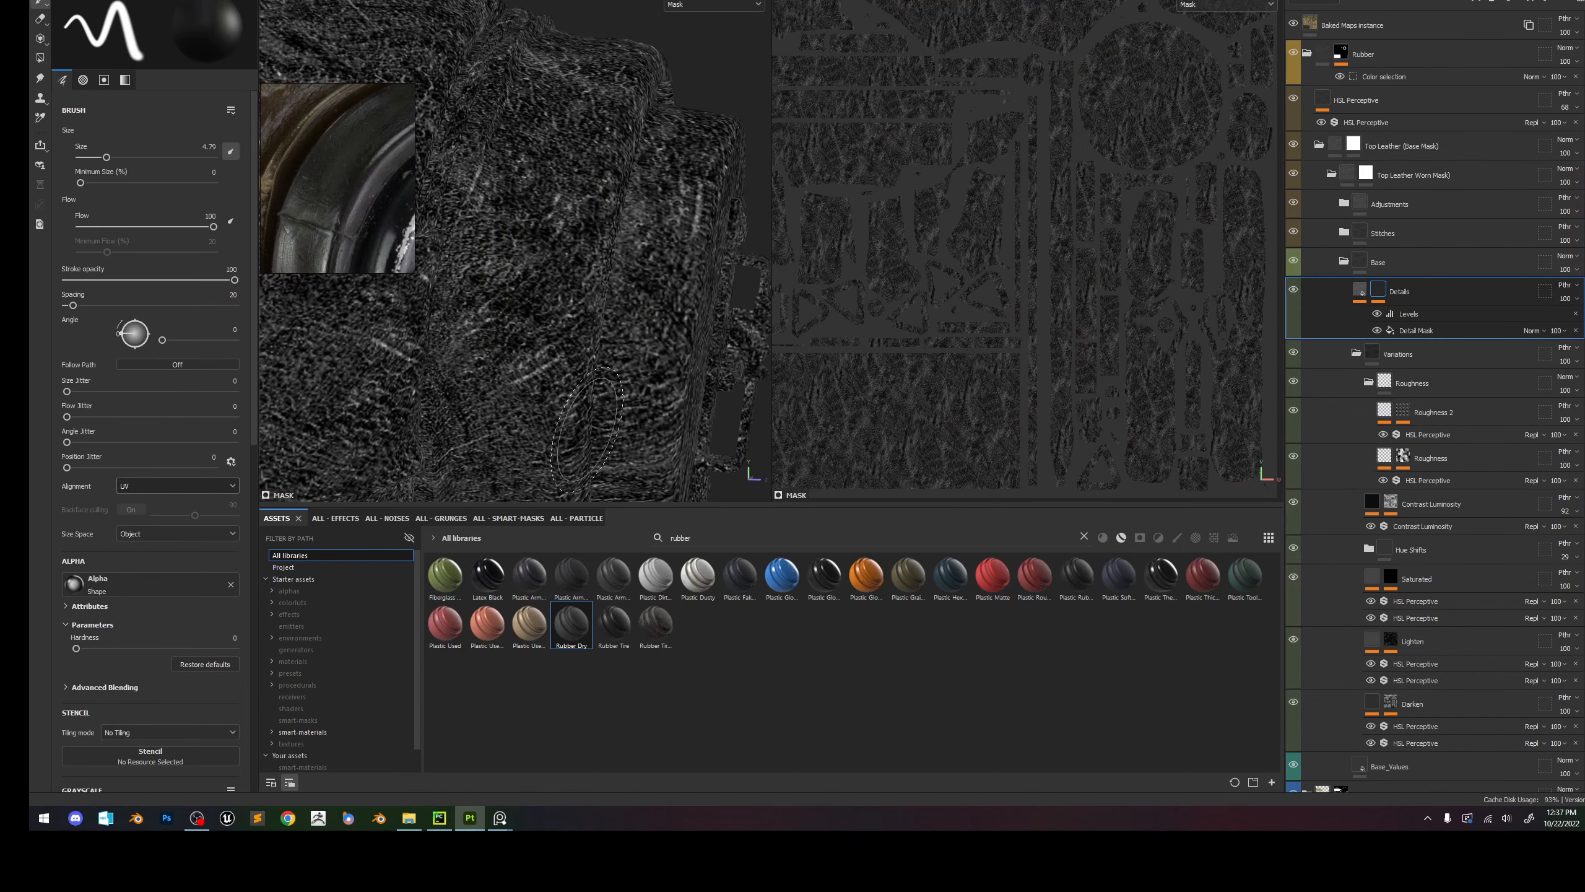
click(1499, 310)
click(1577, 313)
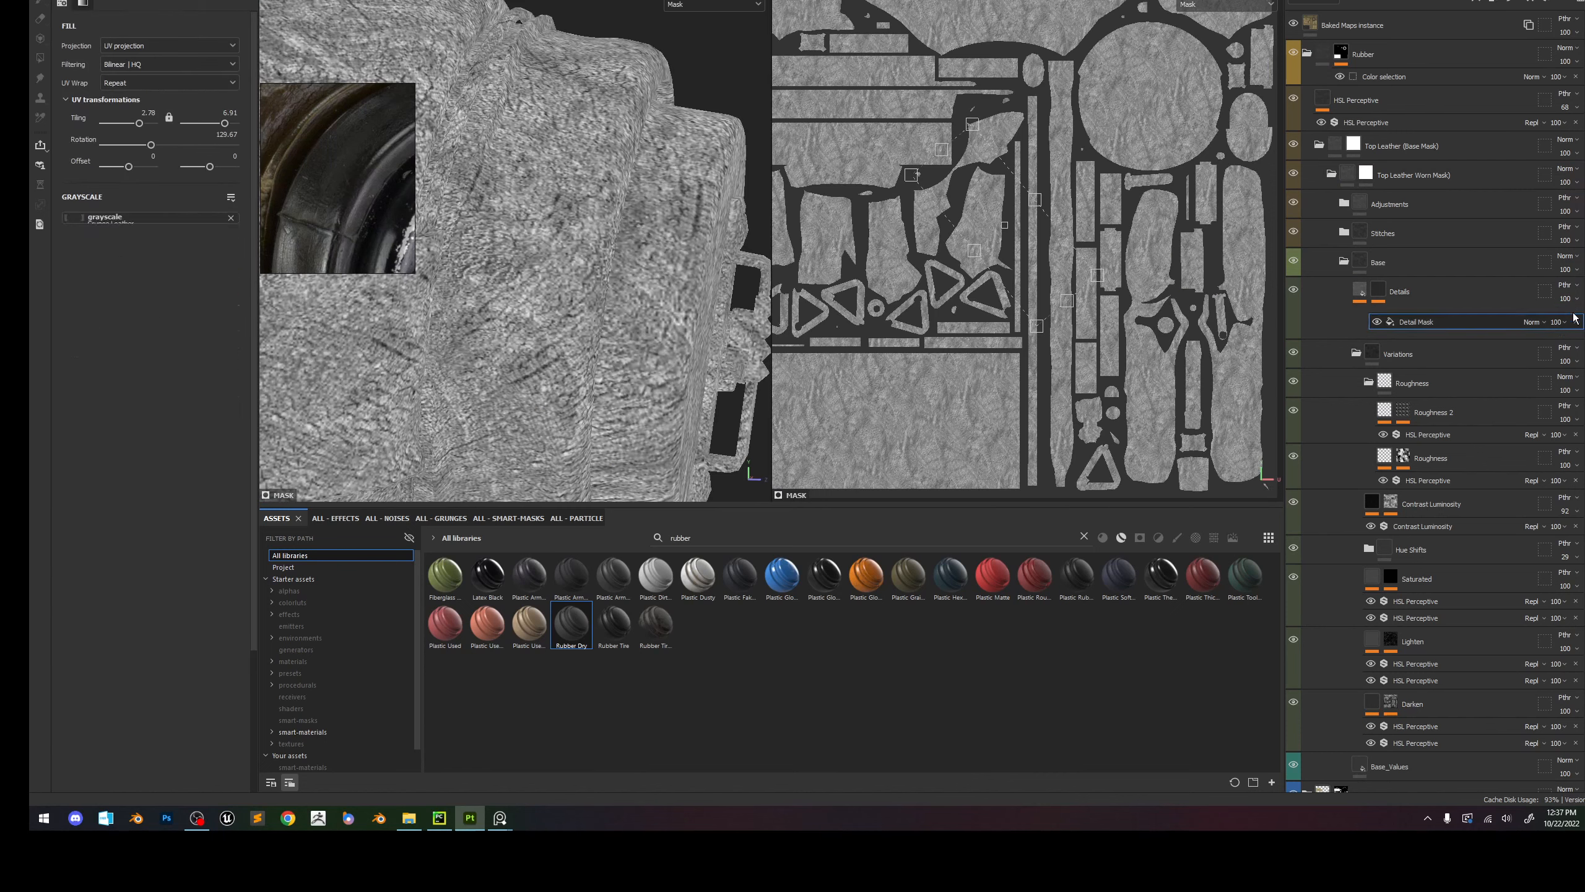
Replace the grayscale texture of the Detail Mask fill with Grunge Leaky Paint.
click(445, 518)
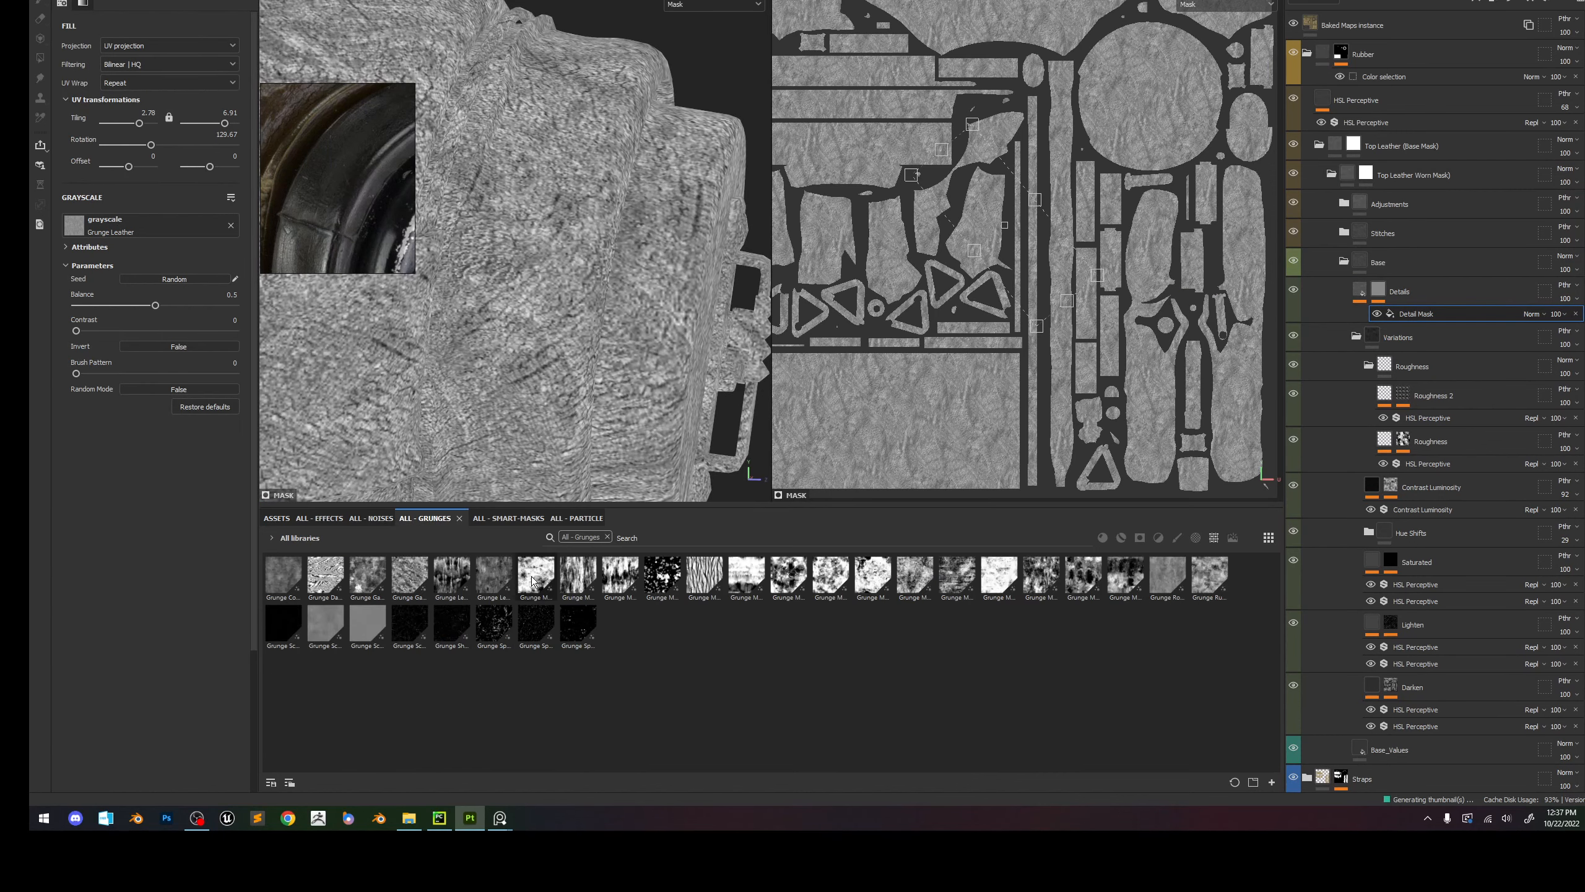
mouse_move(532, 581)
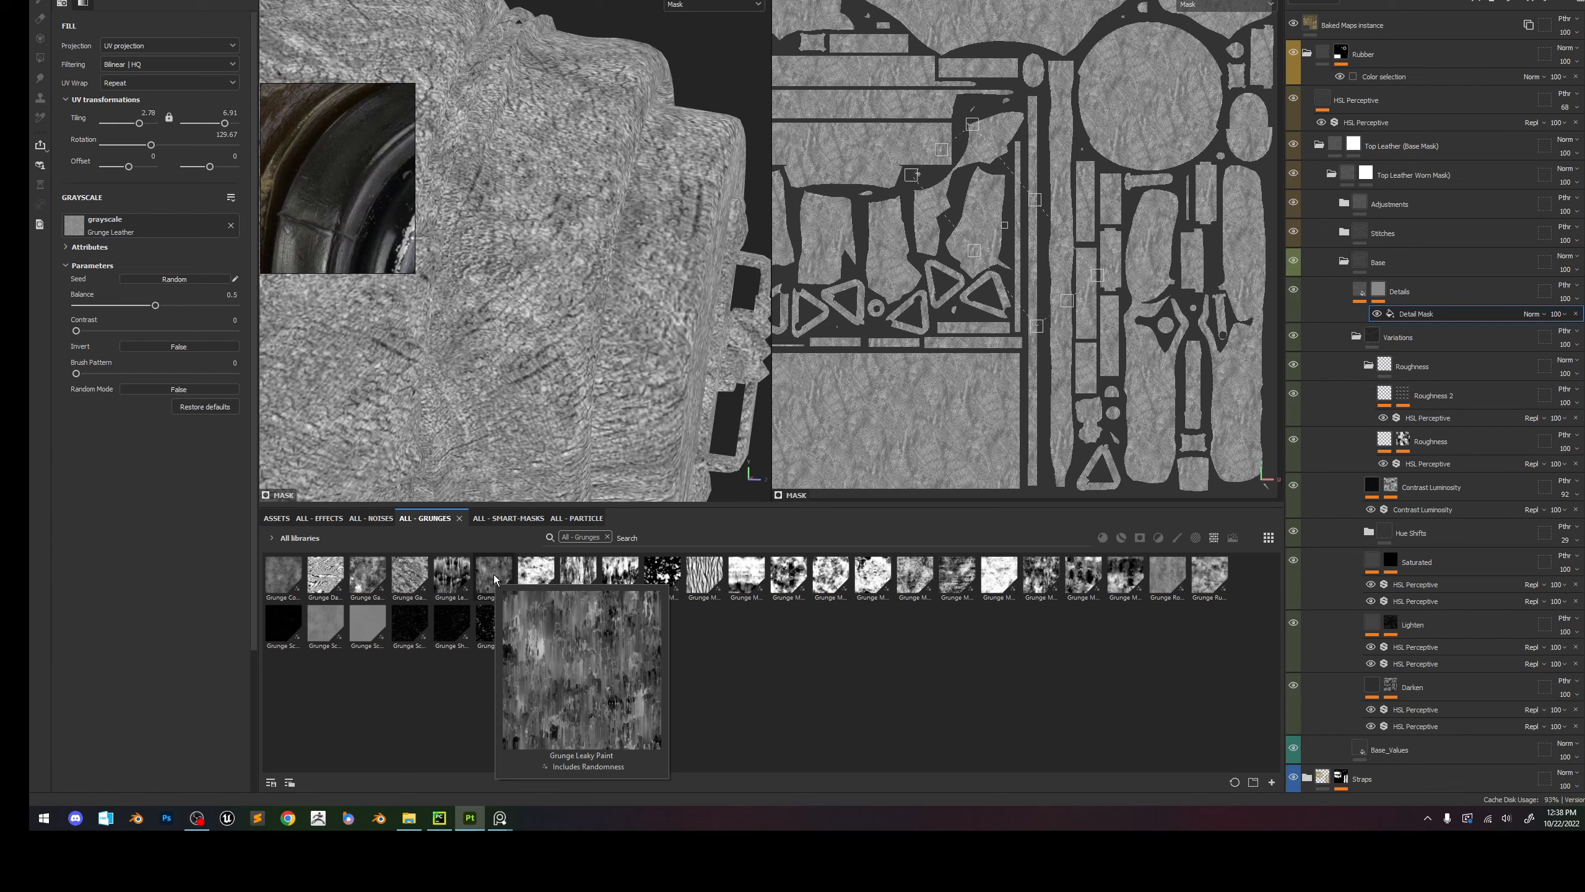
mouse_move(494, 578)
mouse_down()
mouse_move(208, 235)
mouse_move(180, 234)
mouse_up()
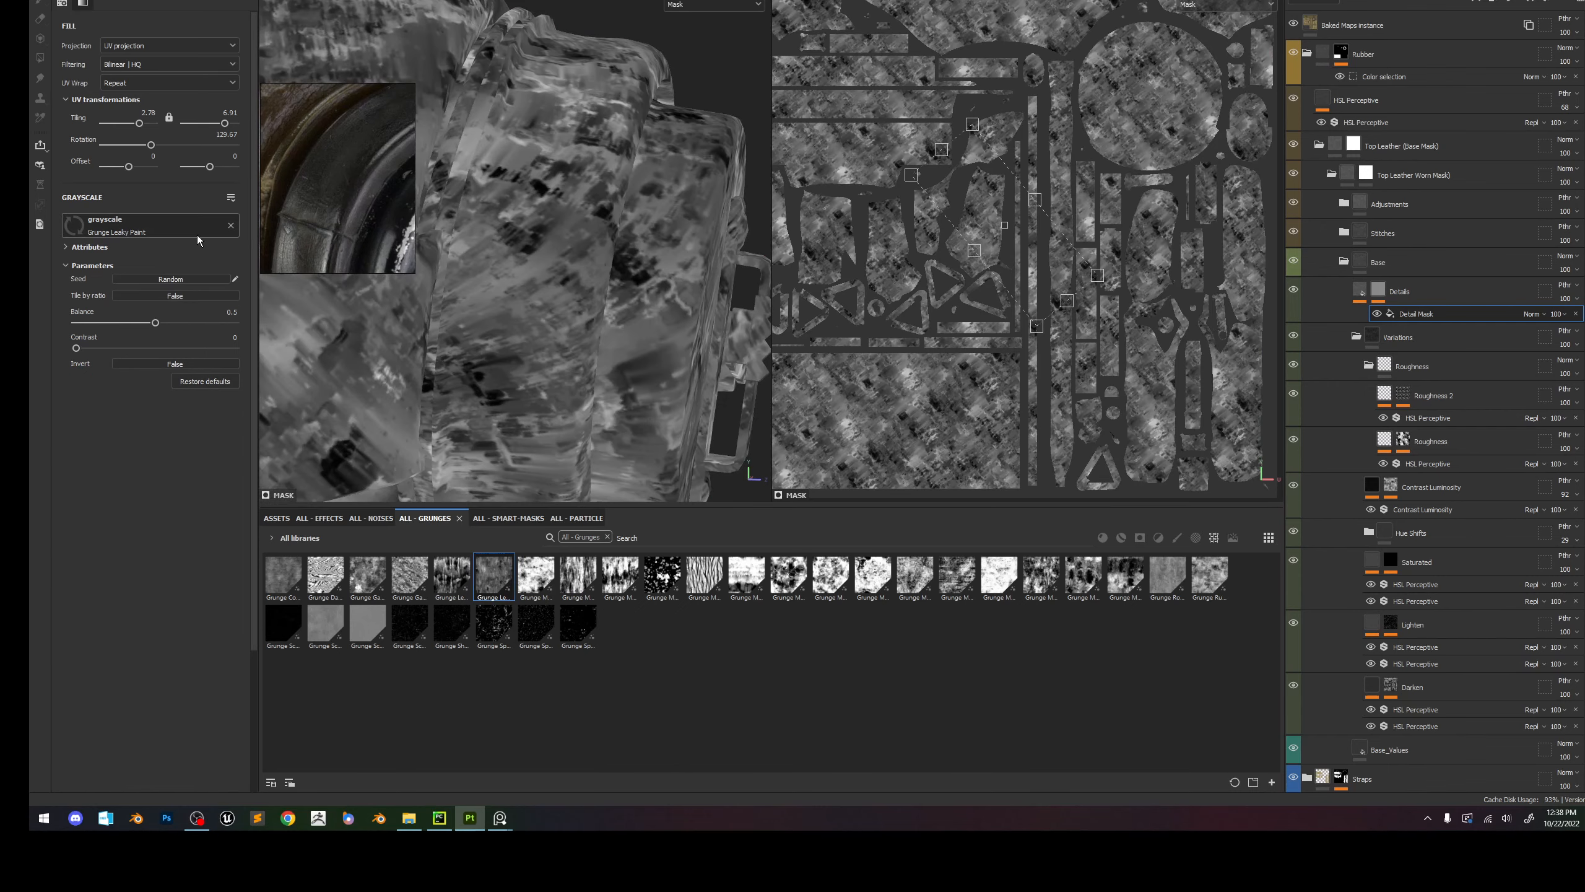
Lock the Detail Mask fill's tiling ratio, with tiling at 21.32 and rotation at 271.28, and return to the material view.
drag(139, 124, 150, 123)
alt+drag(580, 245, 549, 188)
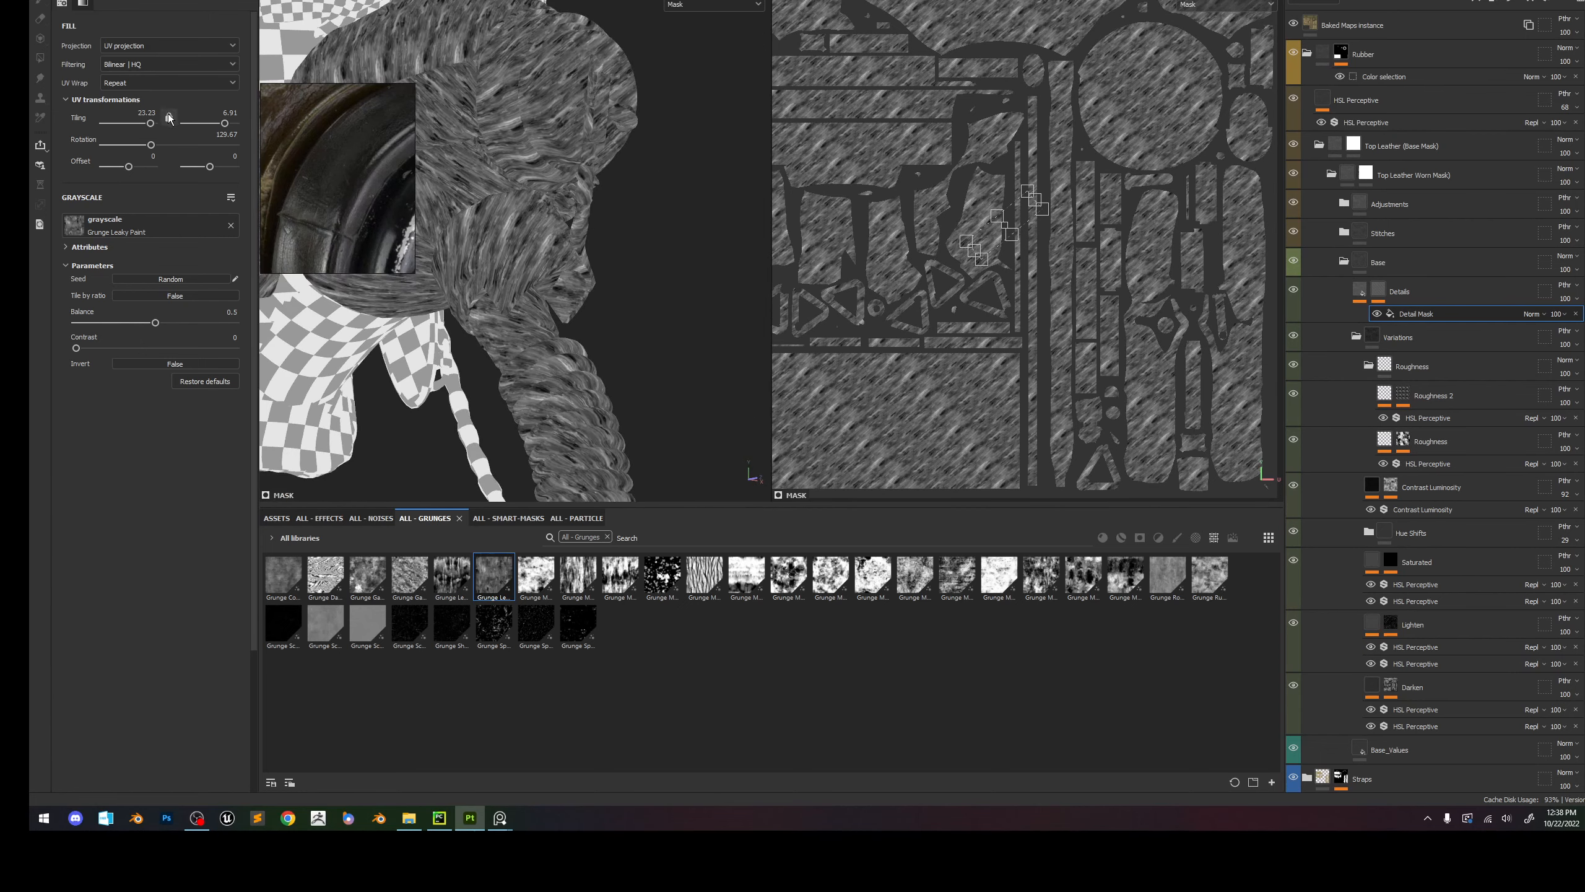
drag(150, 151, 204, 155)
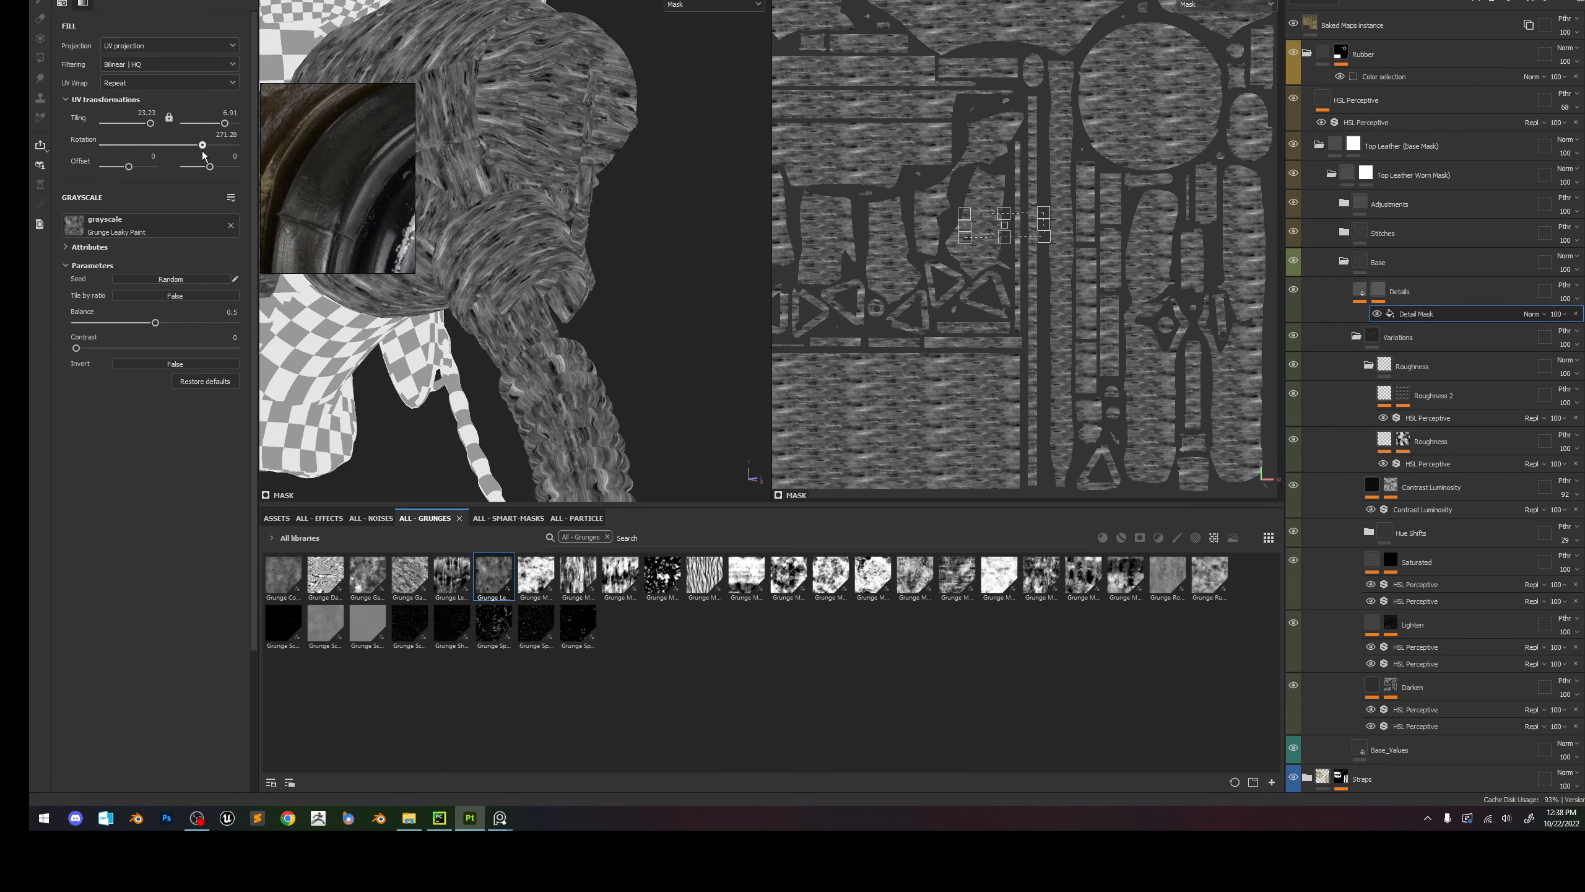
alt+drag(551, 9, 627, 226)
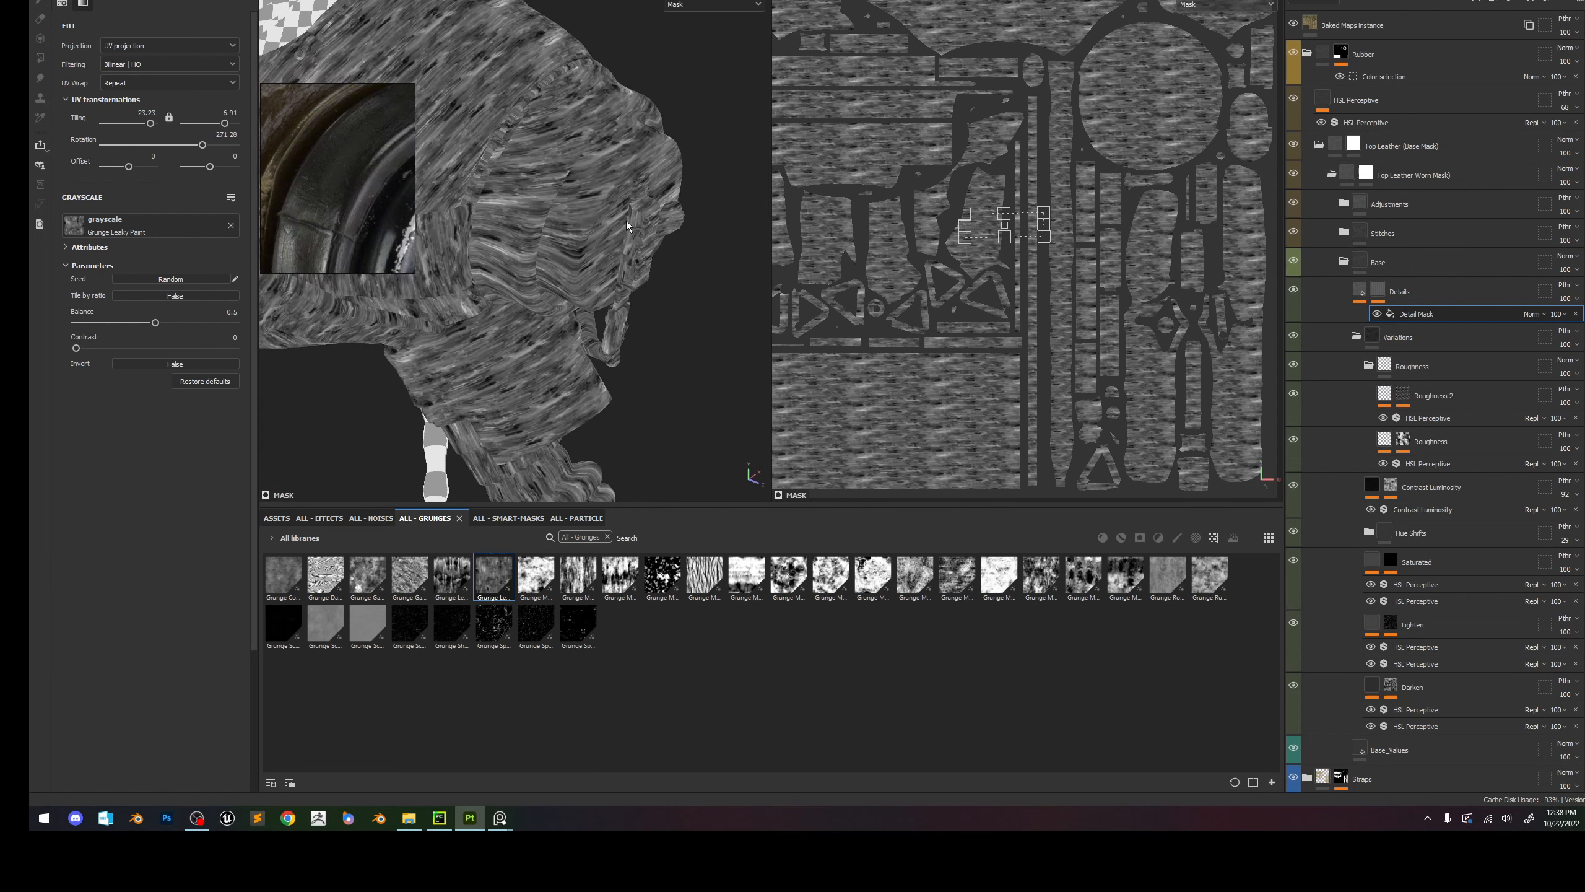
click(169, 118)
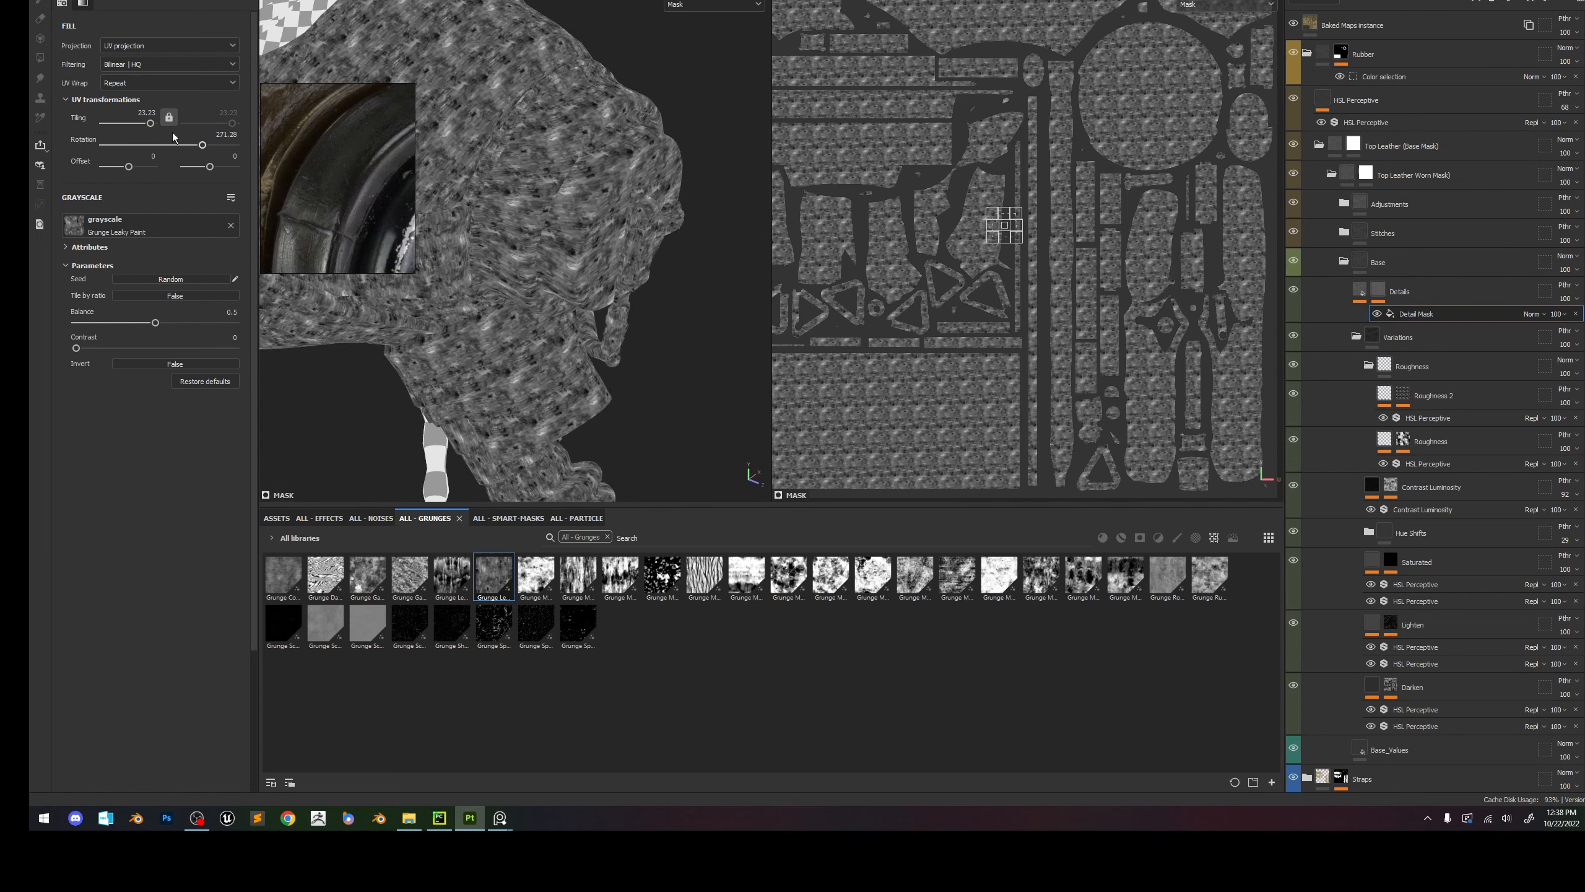
drag(150, 126, 149, 126)
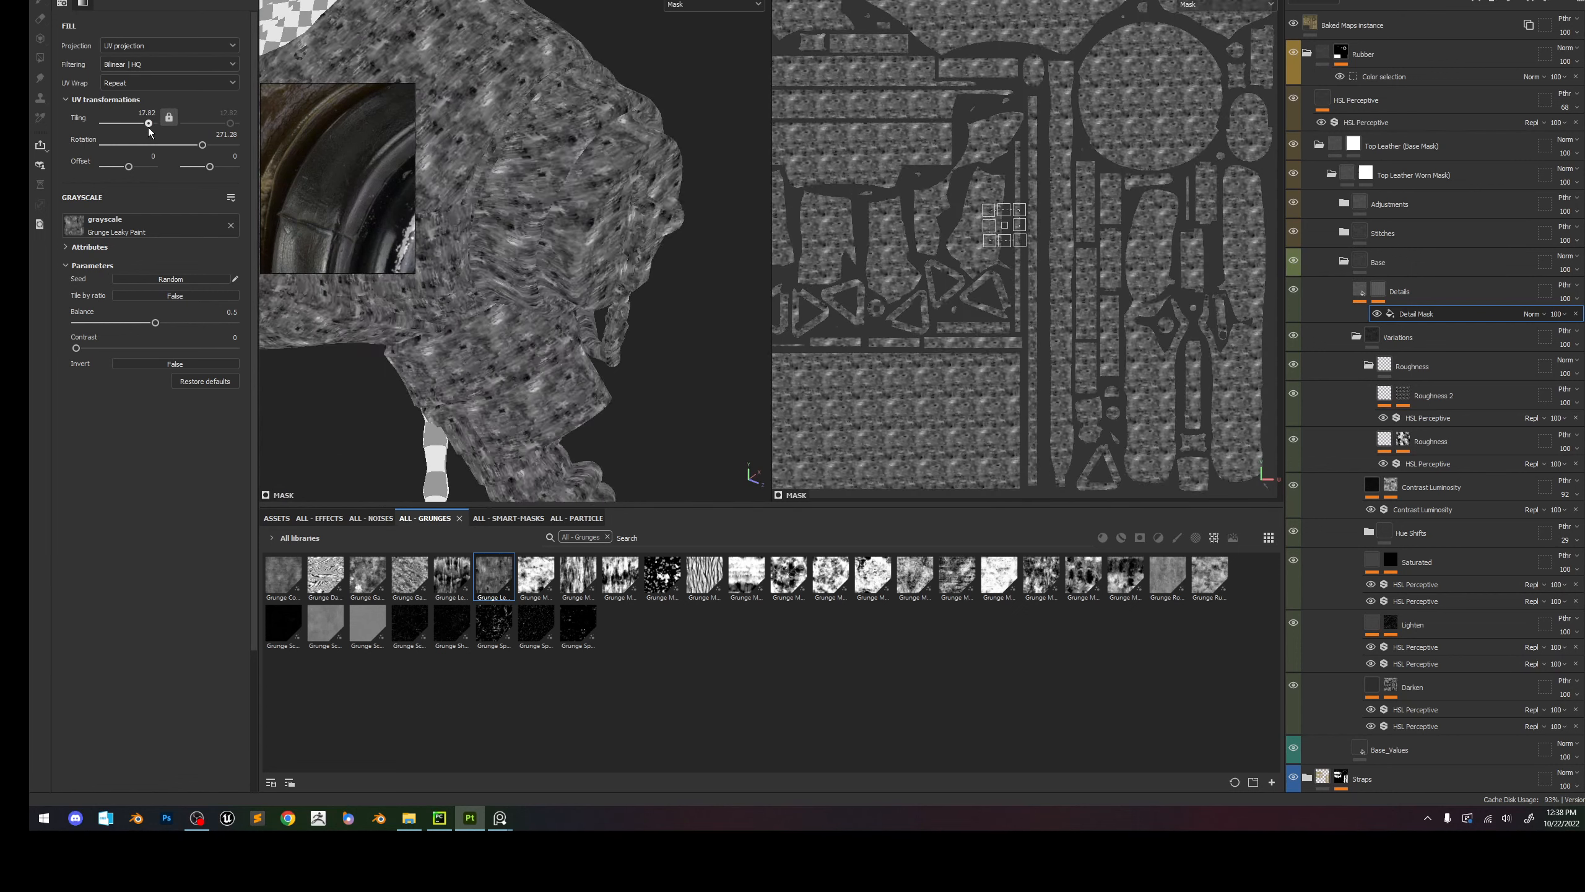
key(m)
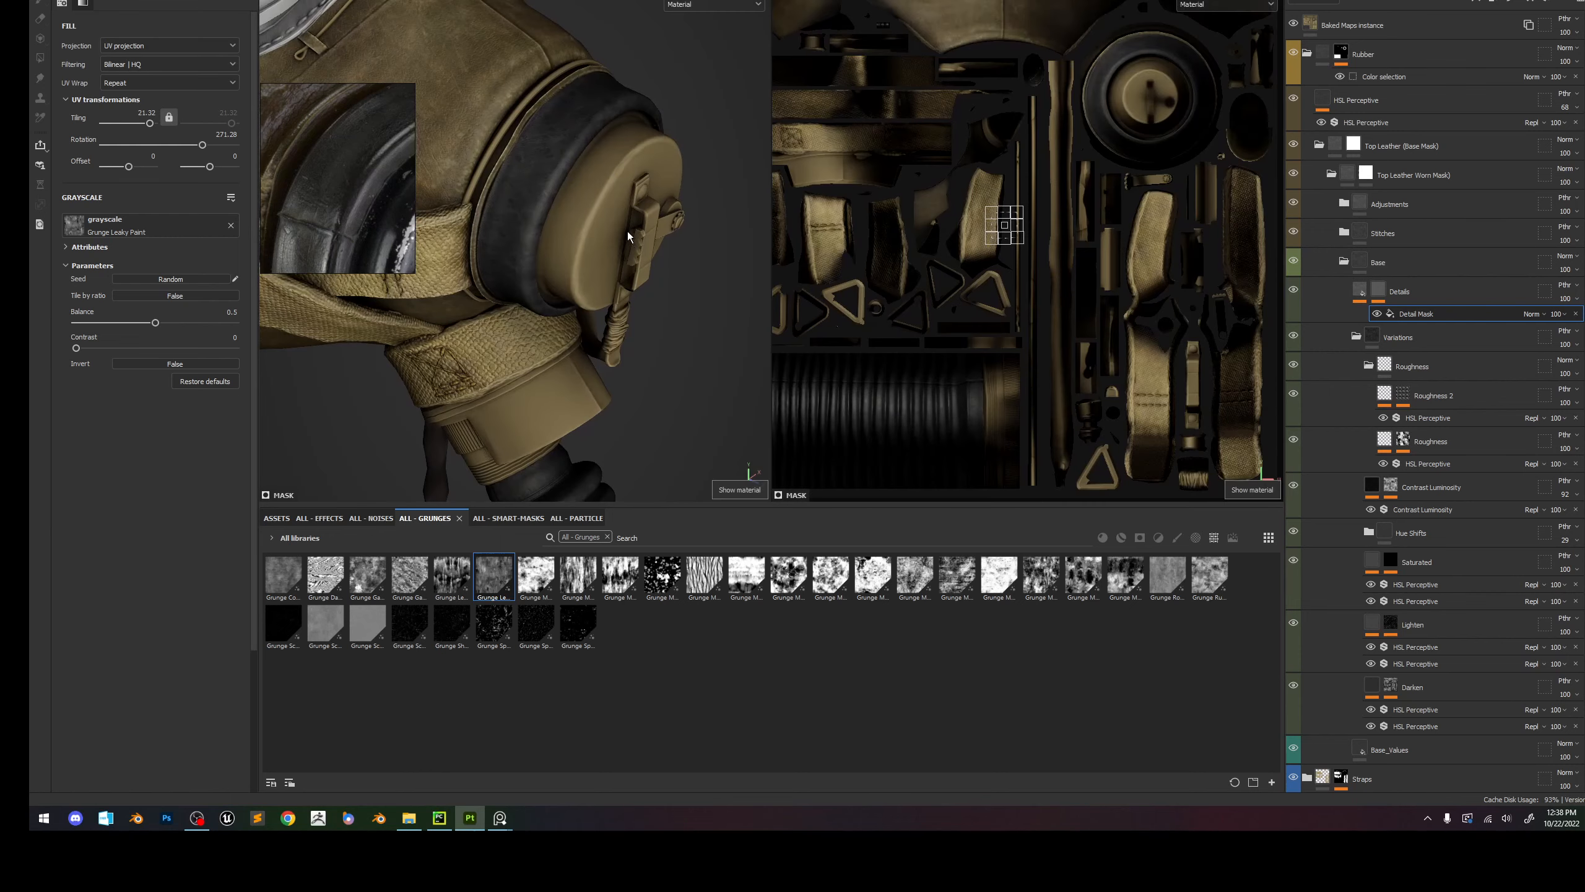
Set the Detail Mask fill's rotation to 167.2 while checking the grunge on the rubber ring.
alt+drag(626, 230, 556, 185)
alt+right_drag(556, 184, 605, 255)
alt+drag(605, 254, 615, 239)
shift+right_drag(615, 238, 587, 262)
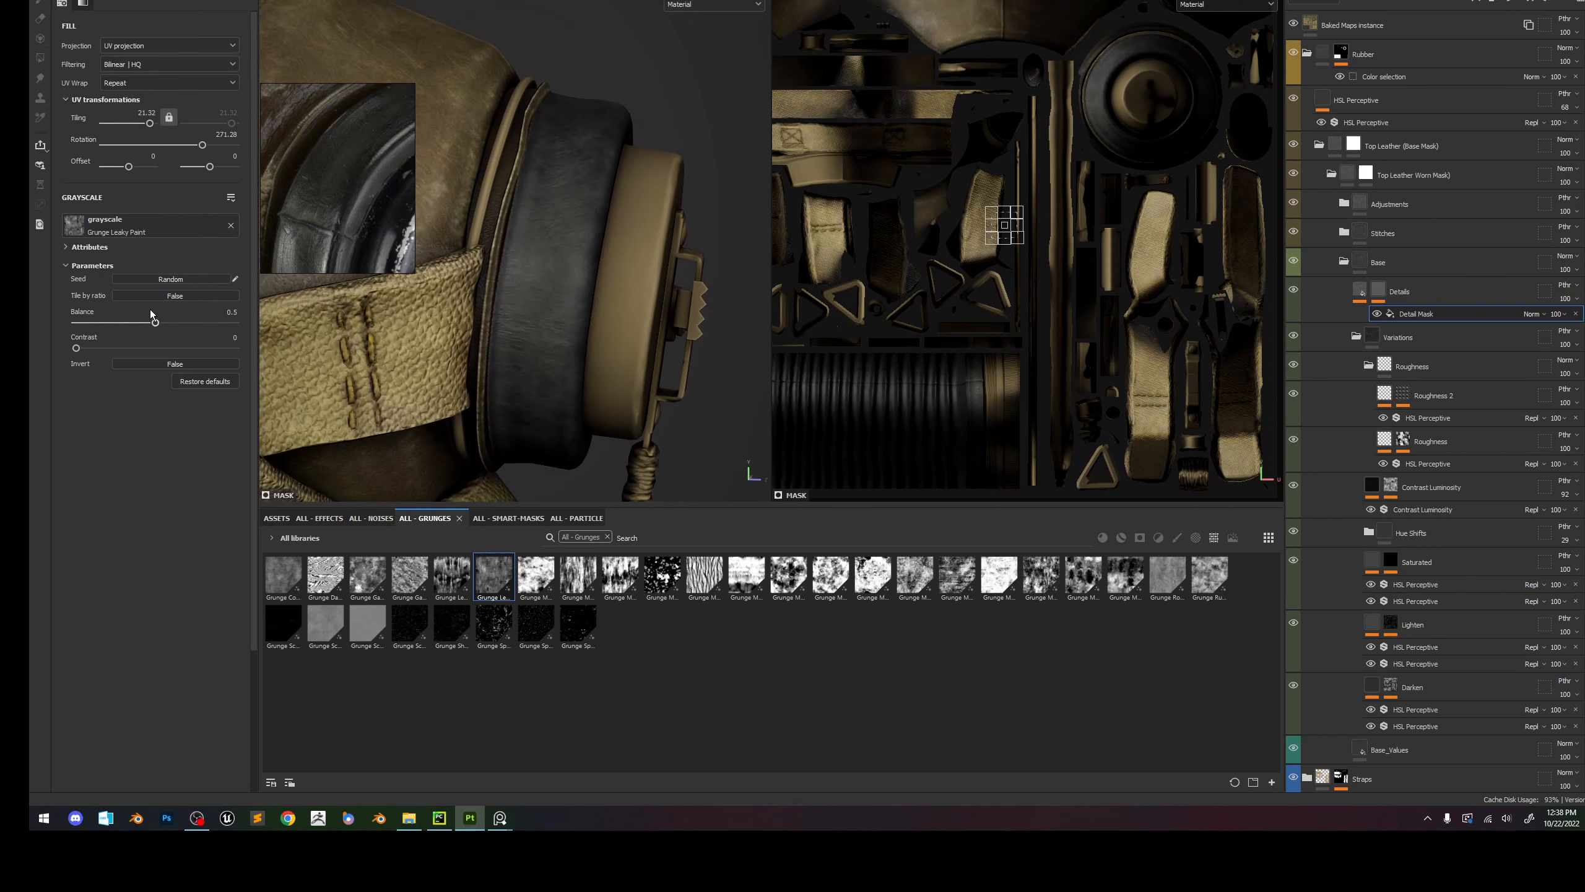
drag(193, 149, 166, 149)
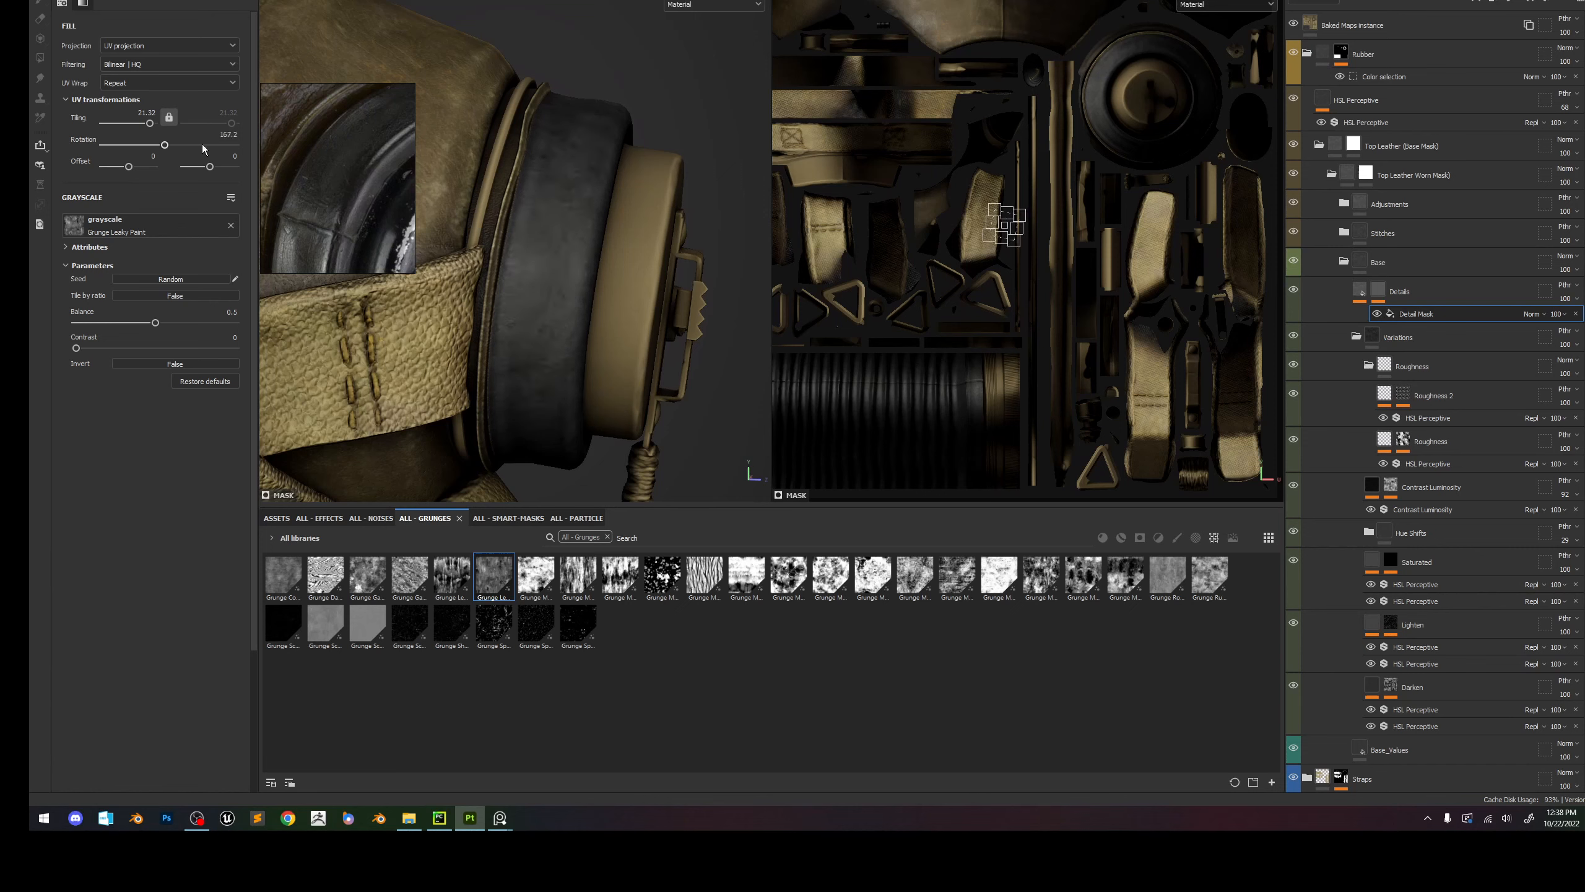
Switch the Detail Mask fill to tri-planar projection and set its tiling to 26.75.
alt+drag(626, 302, 537, 301)
shift+right_drag(537, 301, 587, 303)
alt+middle_drag(587, 303, 462, 235)
click(157, 46)
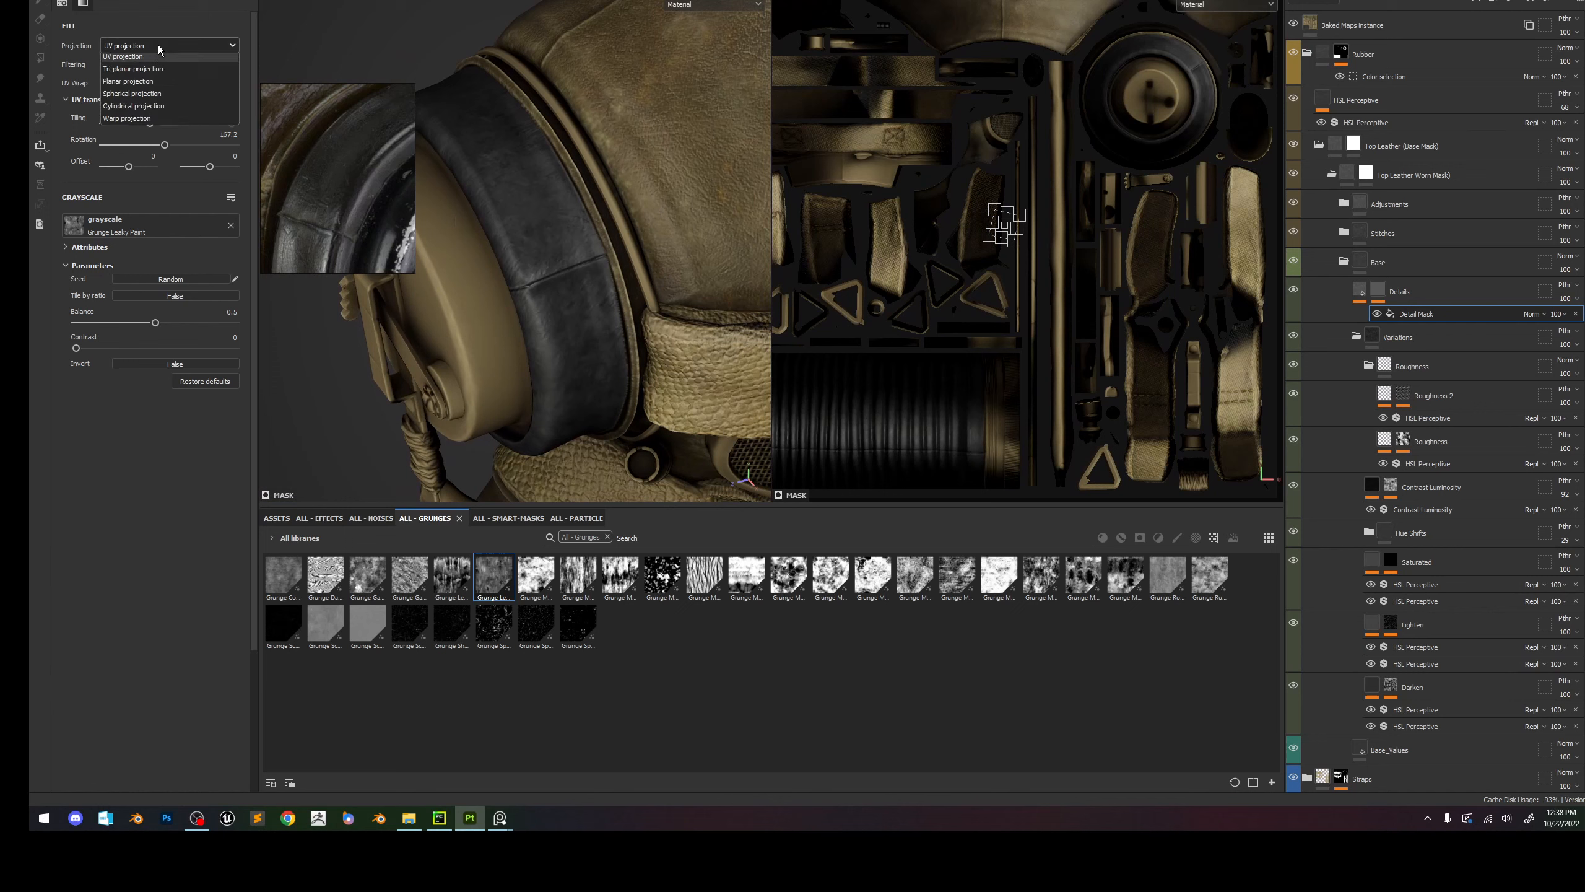
click(151, 86)
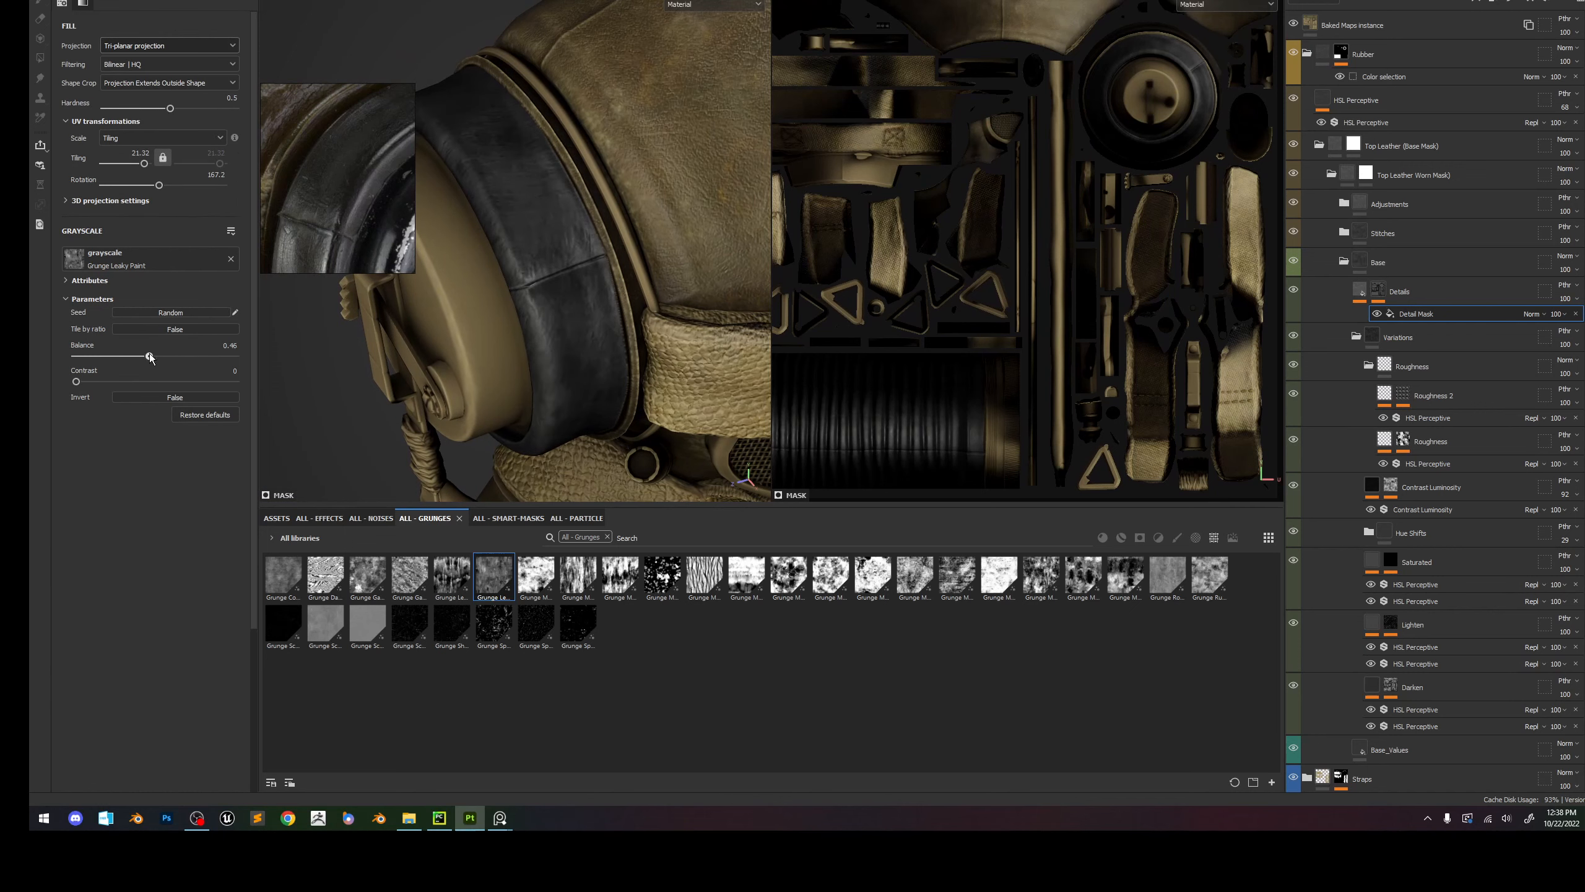
drag(143, 165, 147, 168)
Raise the lightness of the Details layer's color HSL Perceptive filter to about 0.7, judging it on the rubber hose.
alt+right_drag(471, 277, 495, 185)
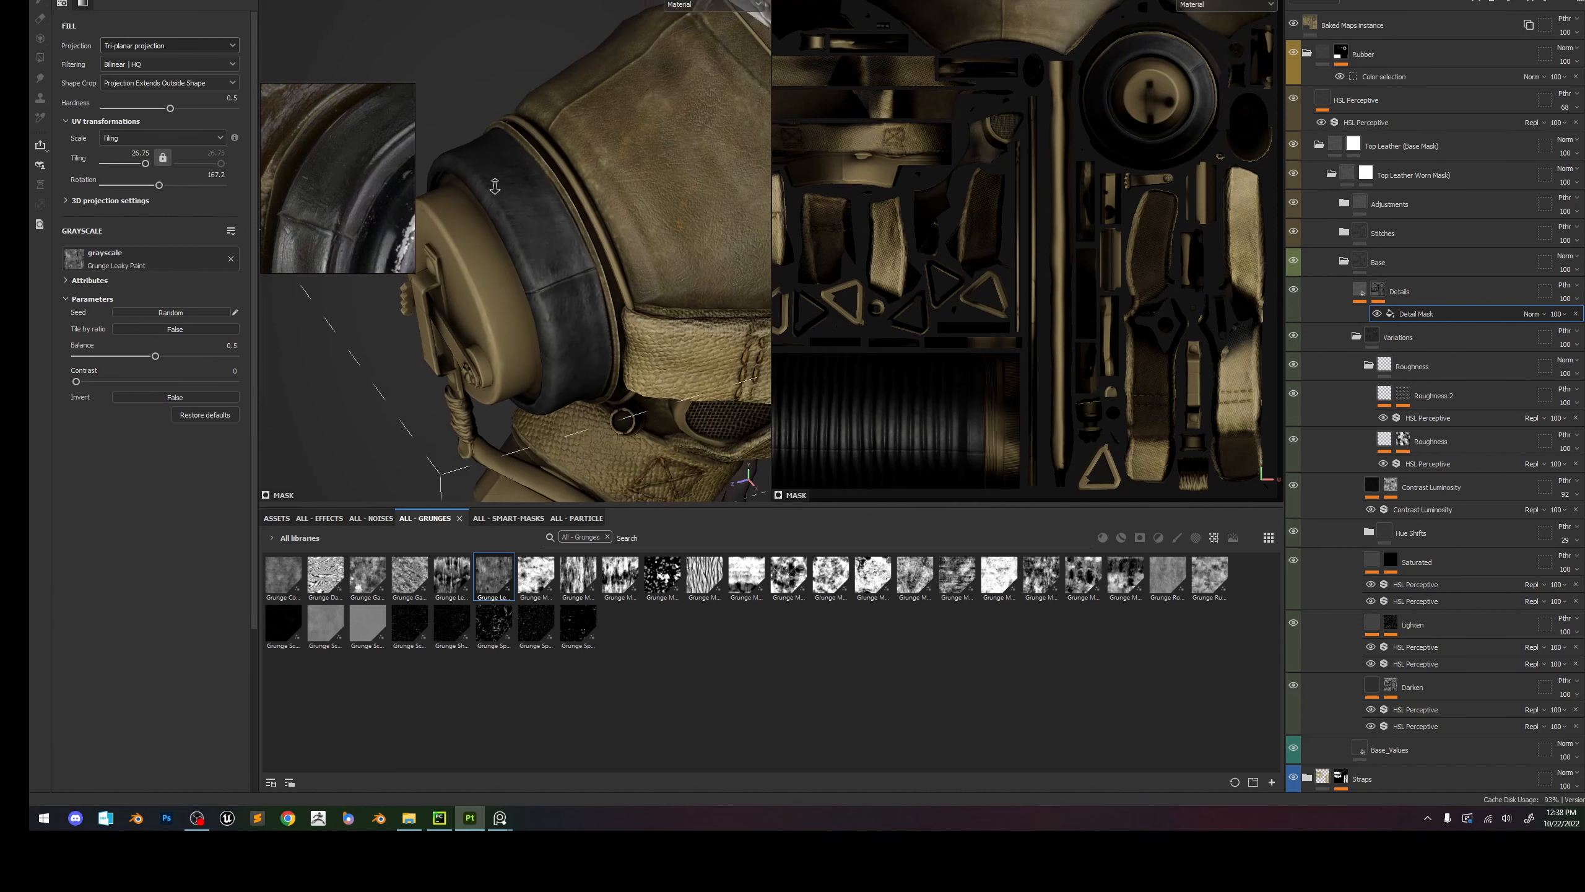
alt+drag(495, 185, 739, 249)
alt+middle_drag(556, 275, 562, 145)
shift+right_drag(563, 150, 649, 190)
alt+middle_drag(649, 191, 574, 369)
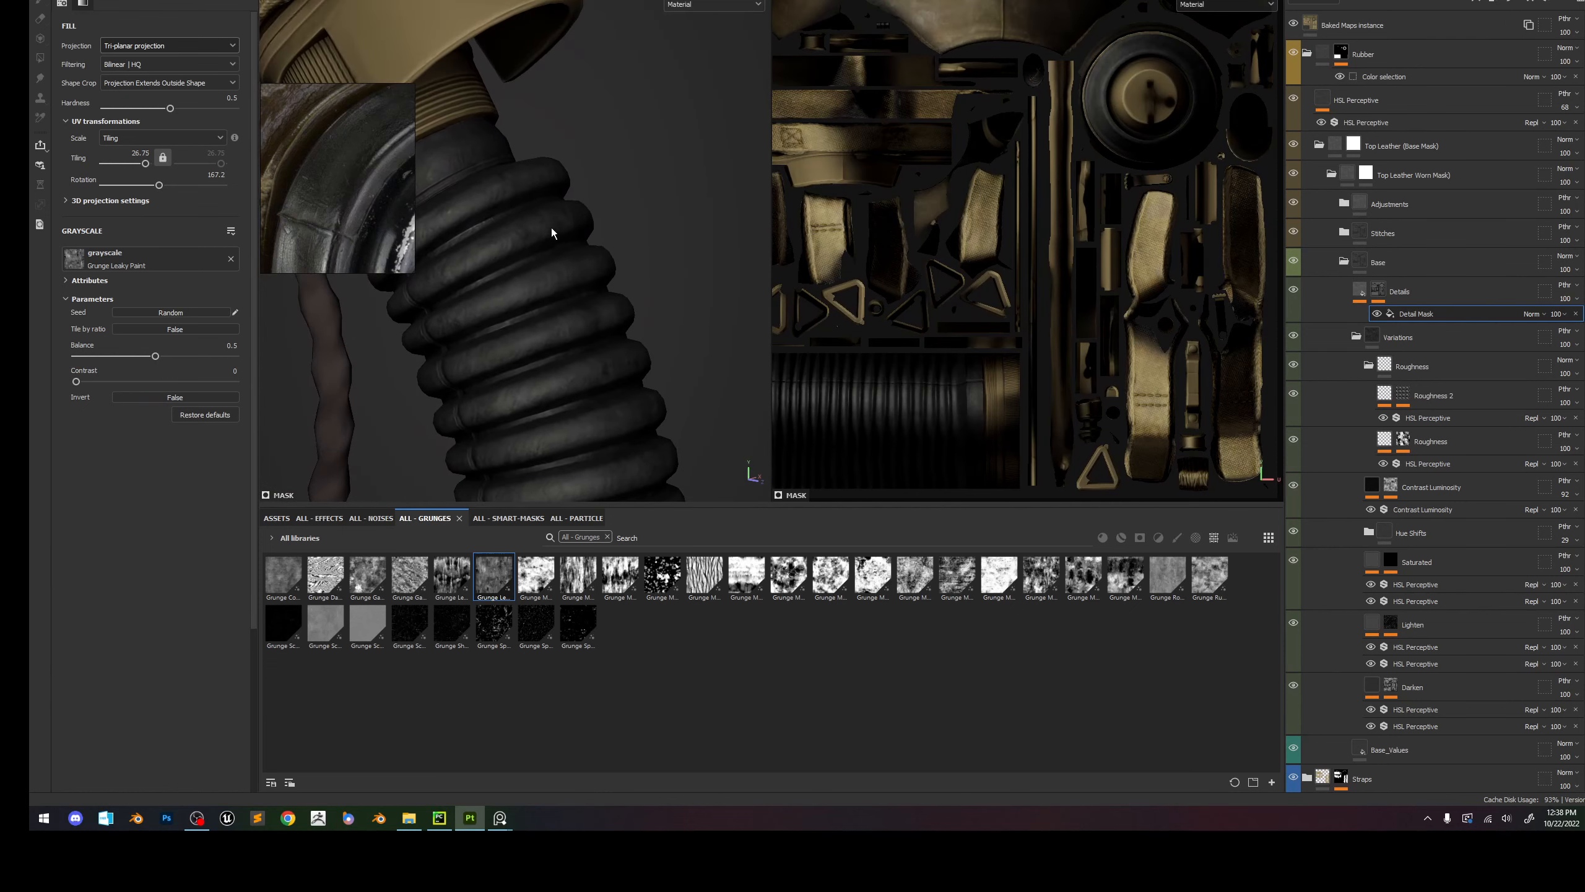
alt+middle_drag(551, 228, 592, 227)
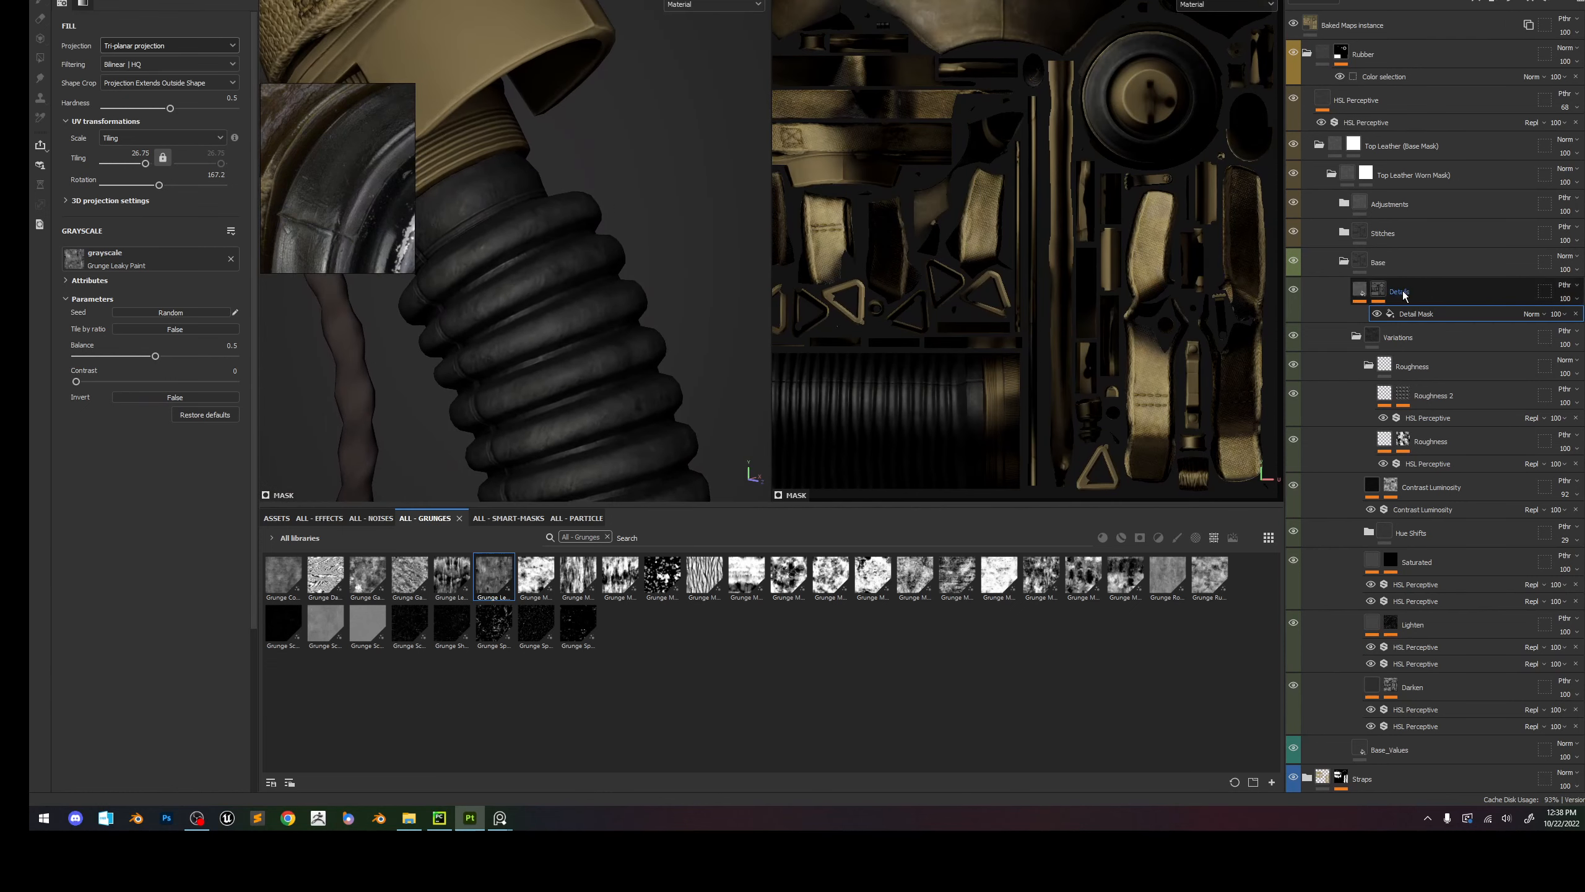
click(1409, 333)
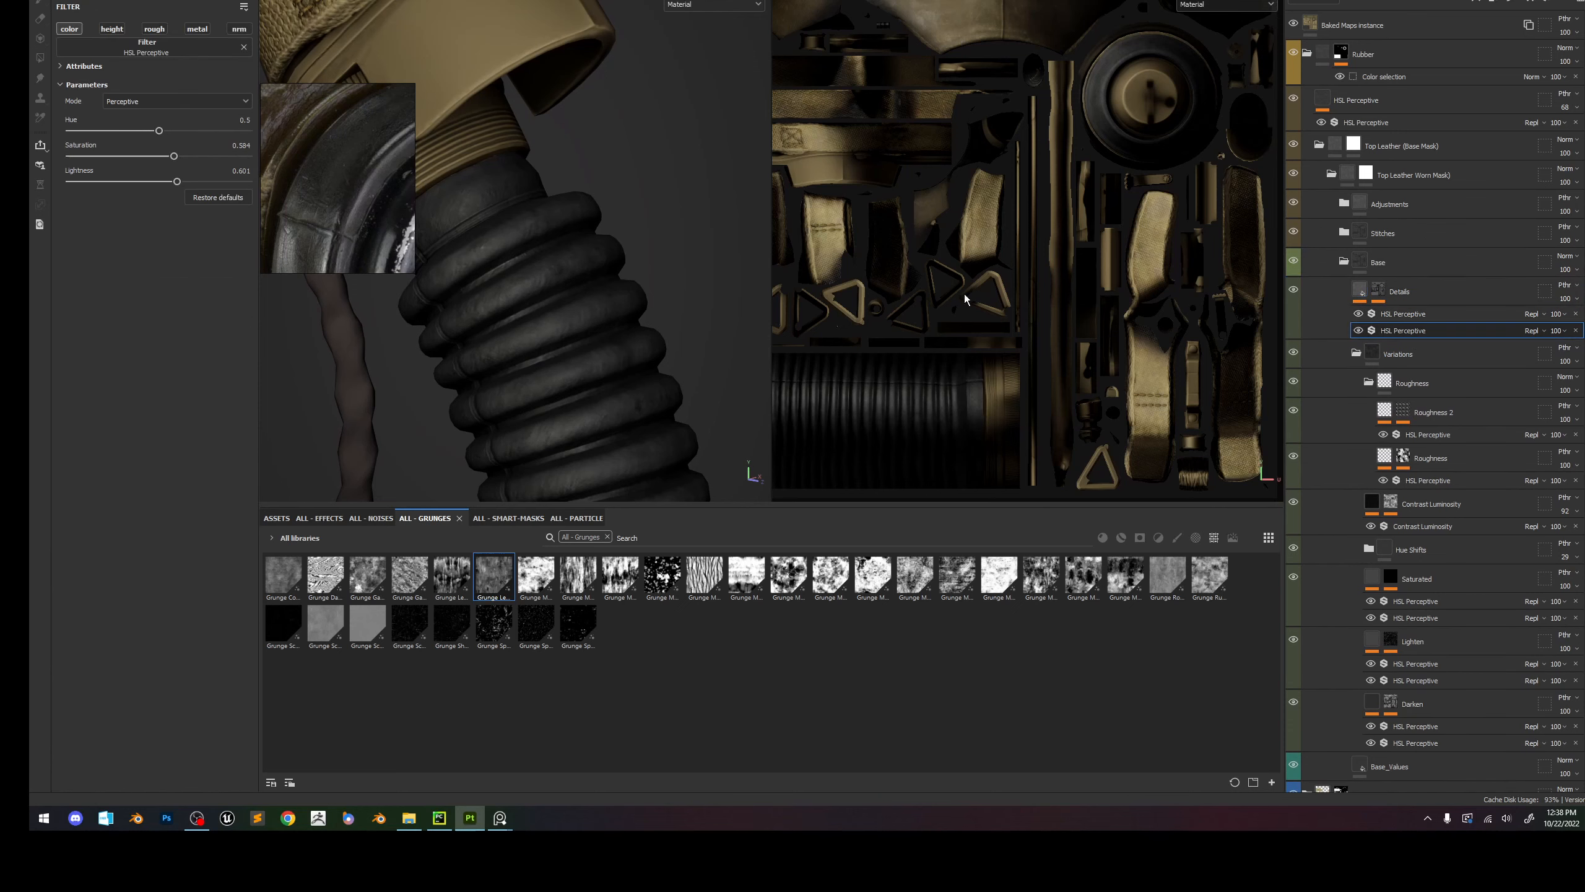
mouse_move(177, 181)
mouse_down()
mouse_move(132, 184)
mouse_move(200, 182)
mouse_up()
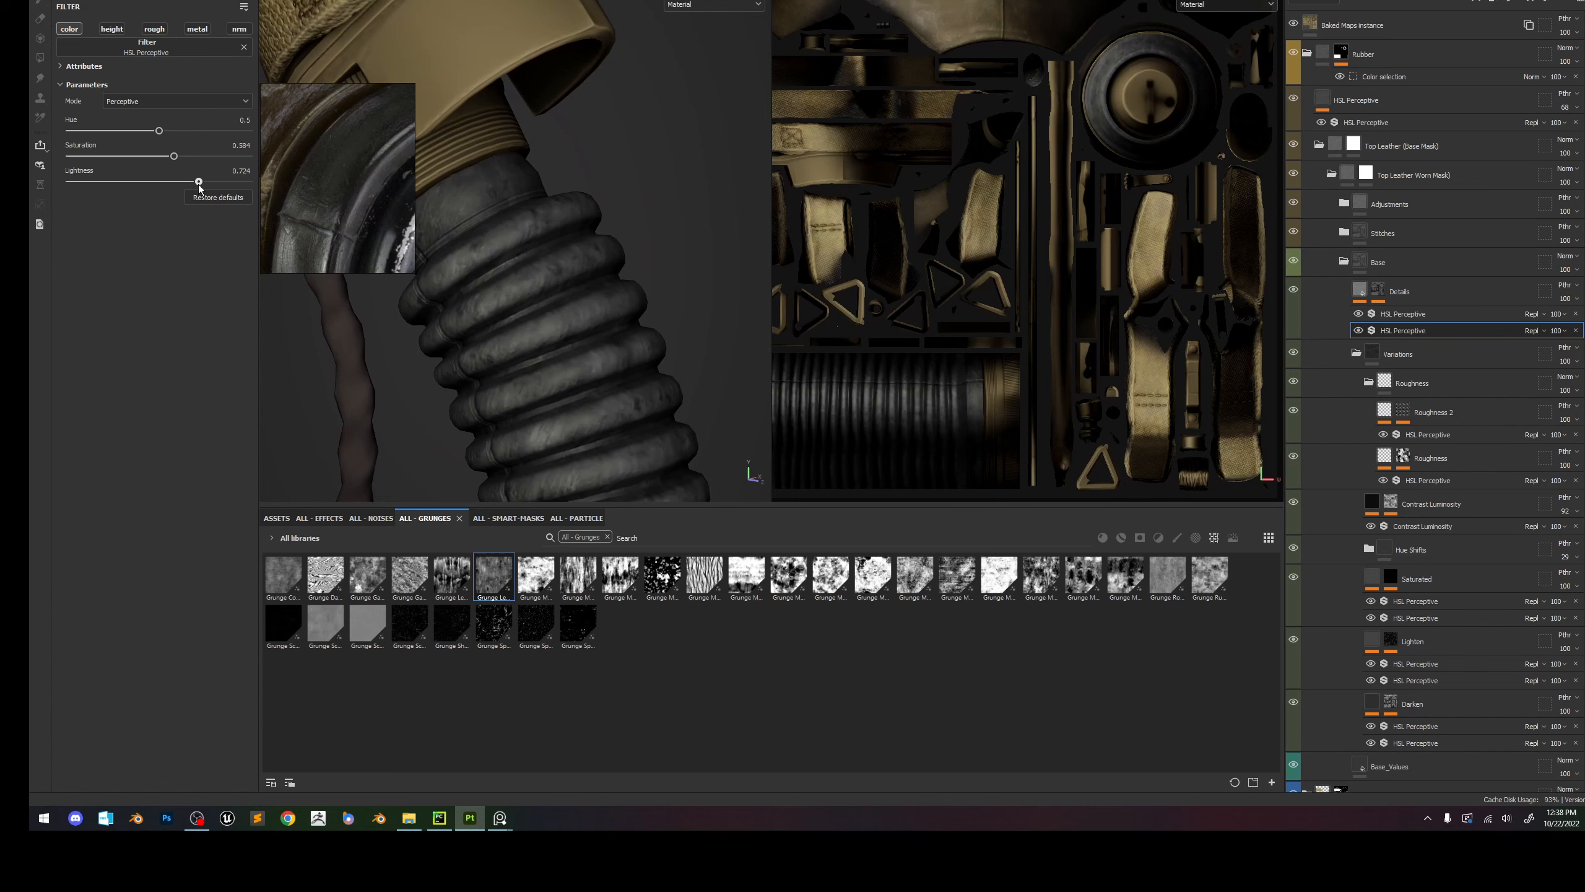
Add a Levels effect to the Details layer's mask and lower its white input level to 0.782.
click(1379, 292)
click(1478, 5)
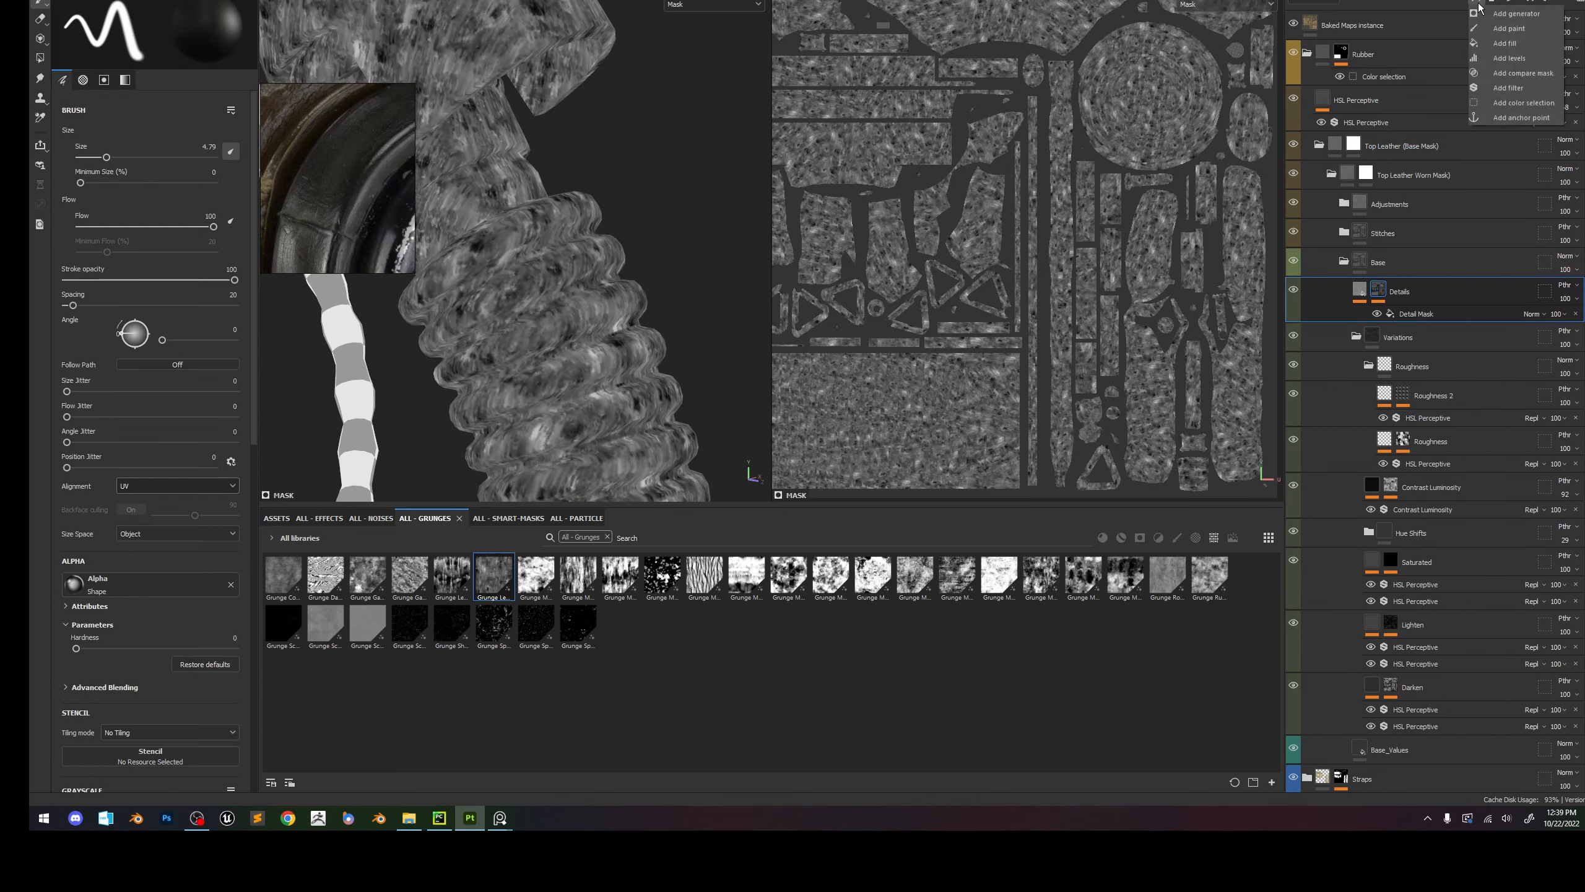
click(1511, 58)
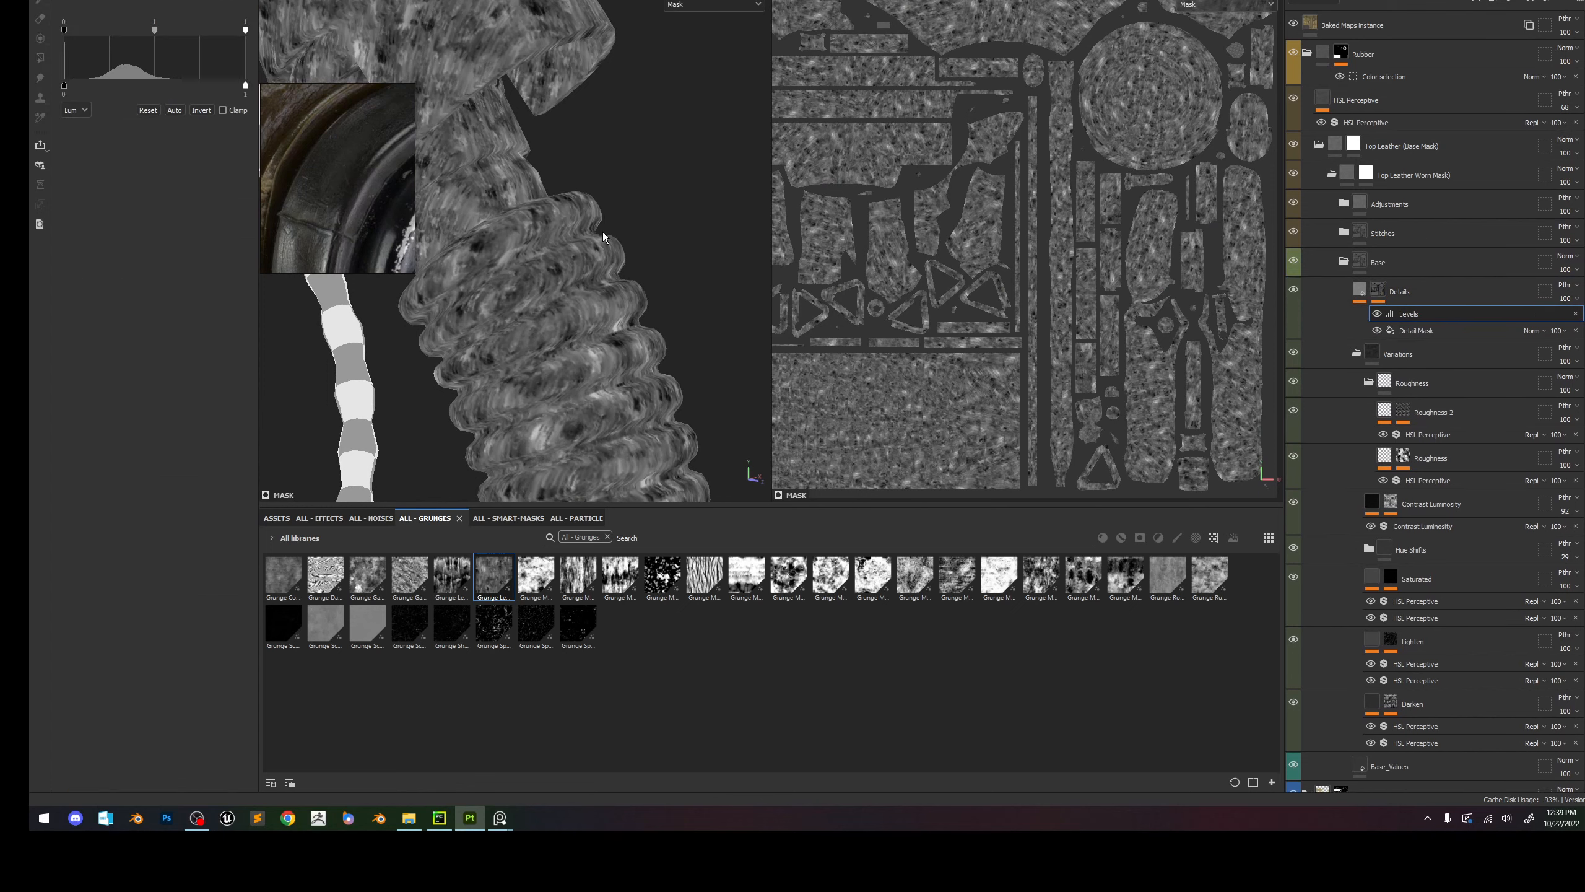
click(205, 109)
click(203, 110)
mouse_move(154, 29)
mouse_down()
mouse_move(132, 29)
mouse_move(184, 41)
mouse_move(163, 50)
mouse_move(208, 35)
mouse_move(134, 30)
mouse_up()
key(m)
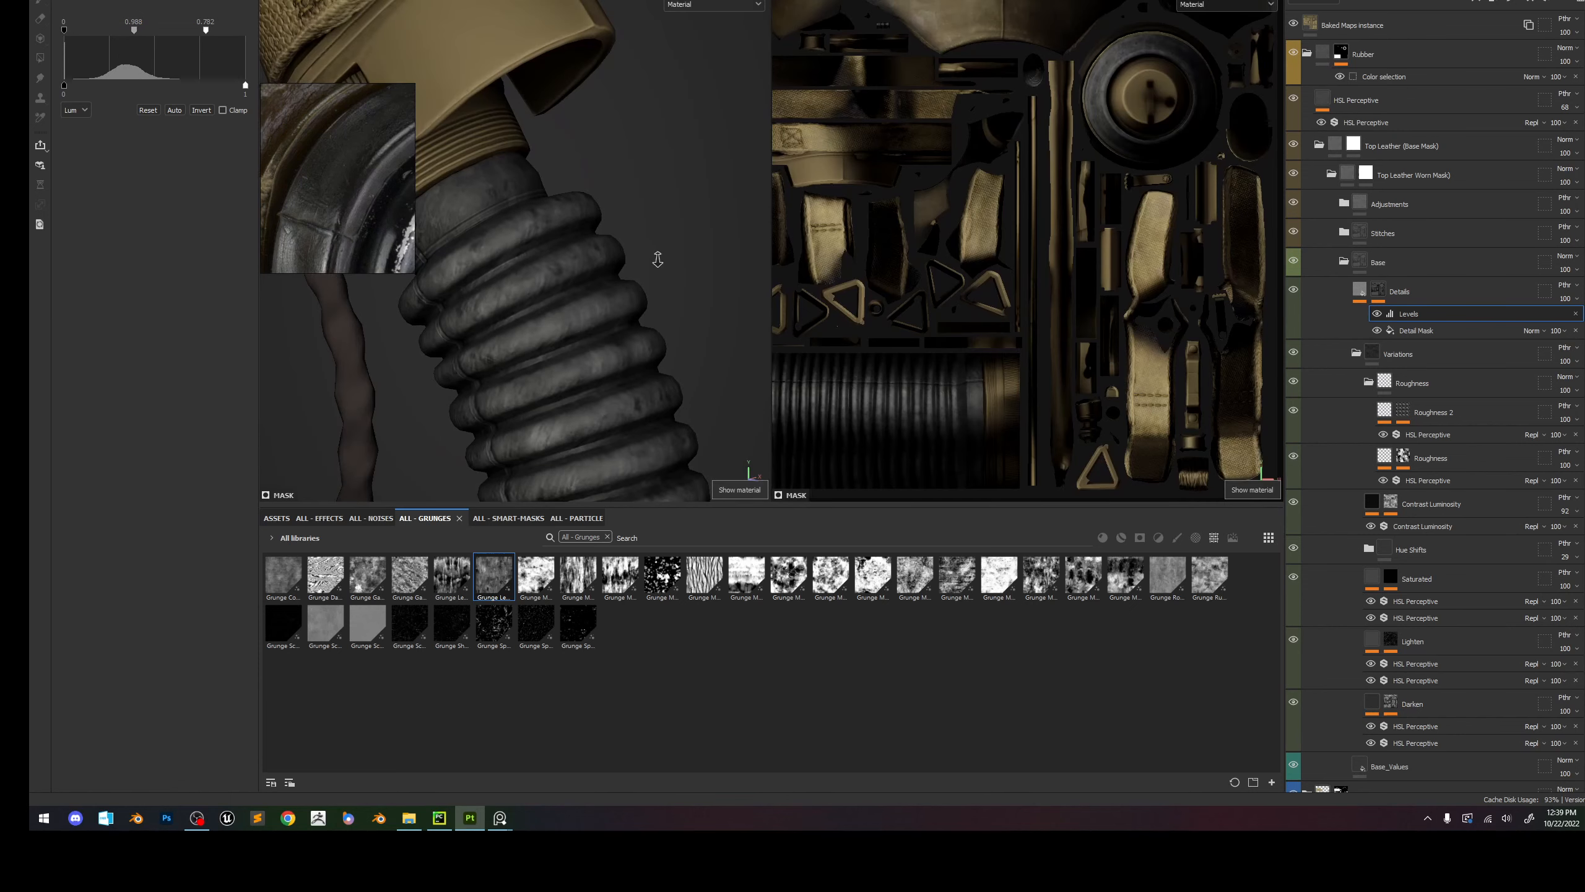
Set the Details layer's color HSL Perceptive filter to saturation 0.556 and lightness 0.605.
alt+right_drag(655, 256, 548, 117)
alt+middle_drag(549, 117, 612, 298)
alt+right_drag(613, 298, 598, 213)
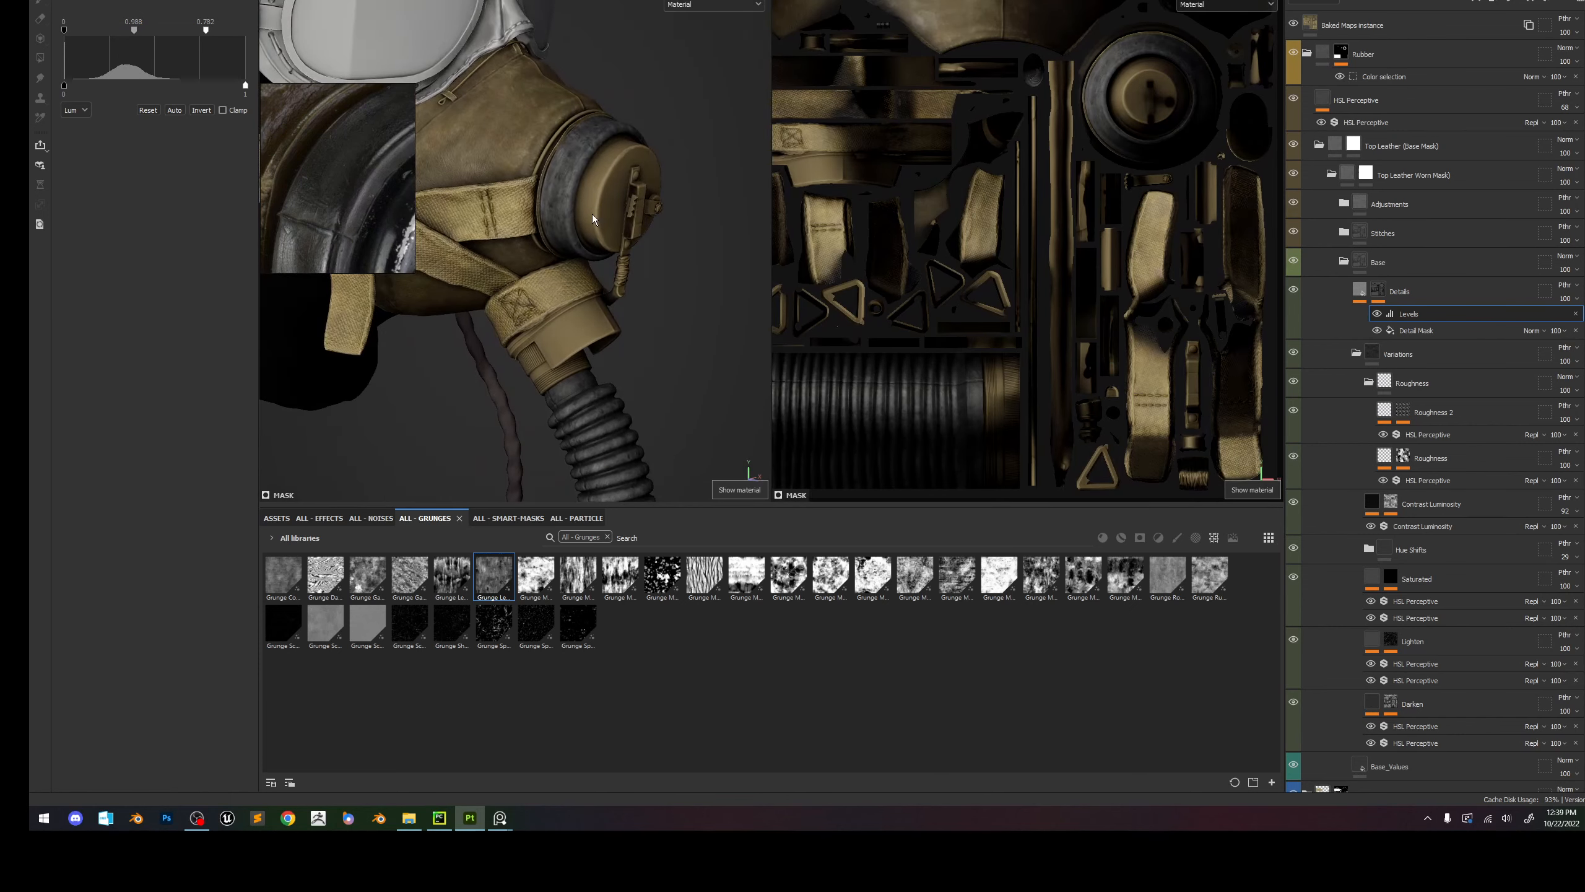
click(1359, 290)
click(1405, 331)
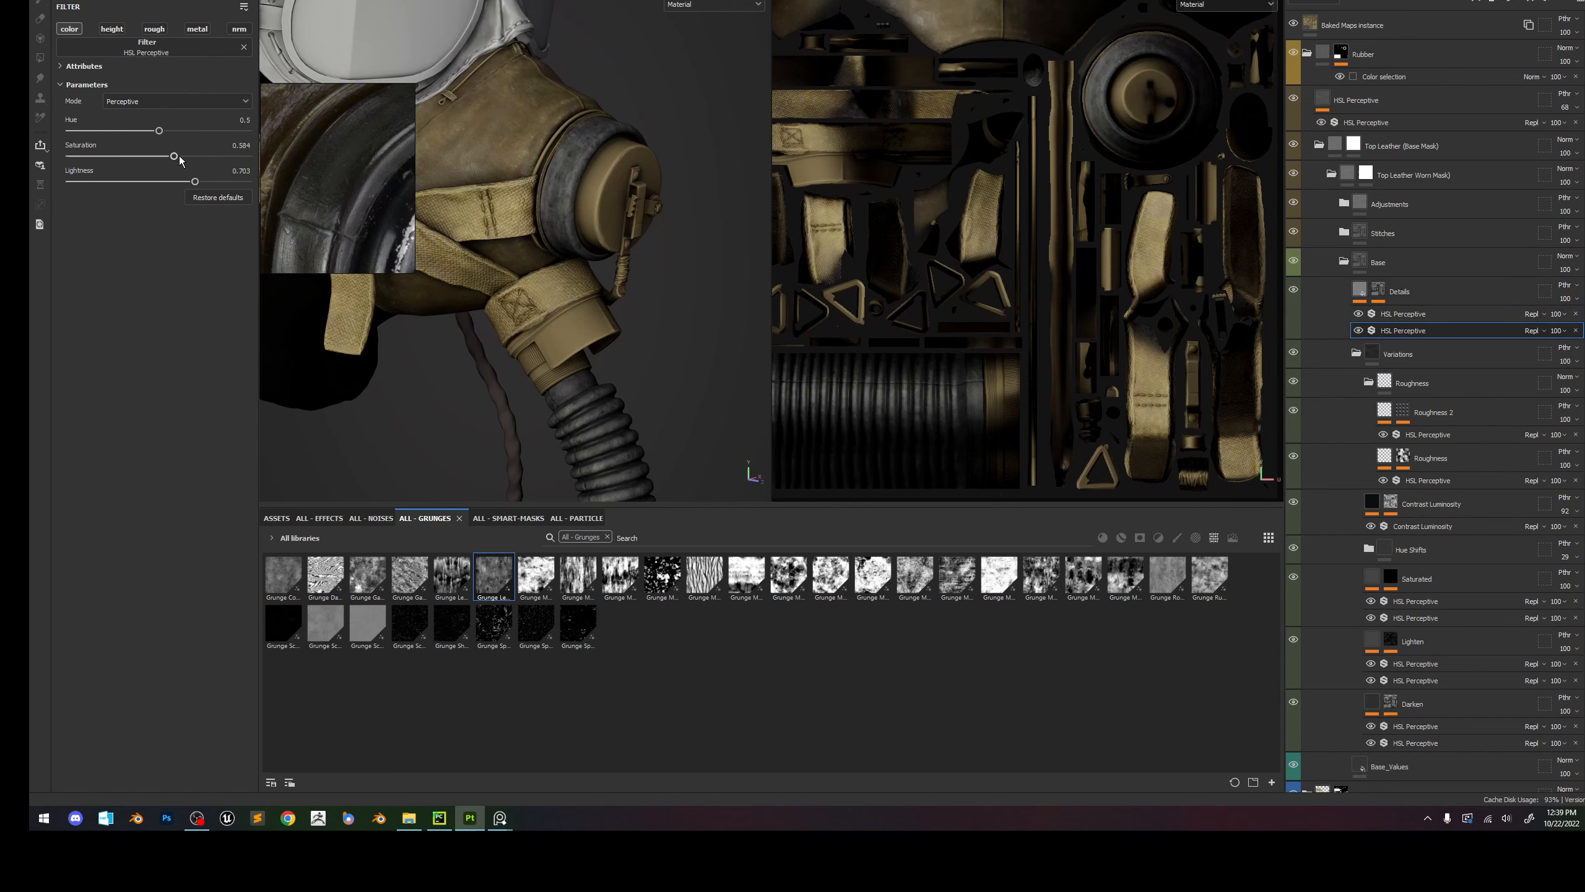
drag(237, 156, 179, 189)
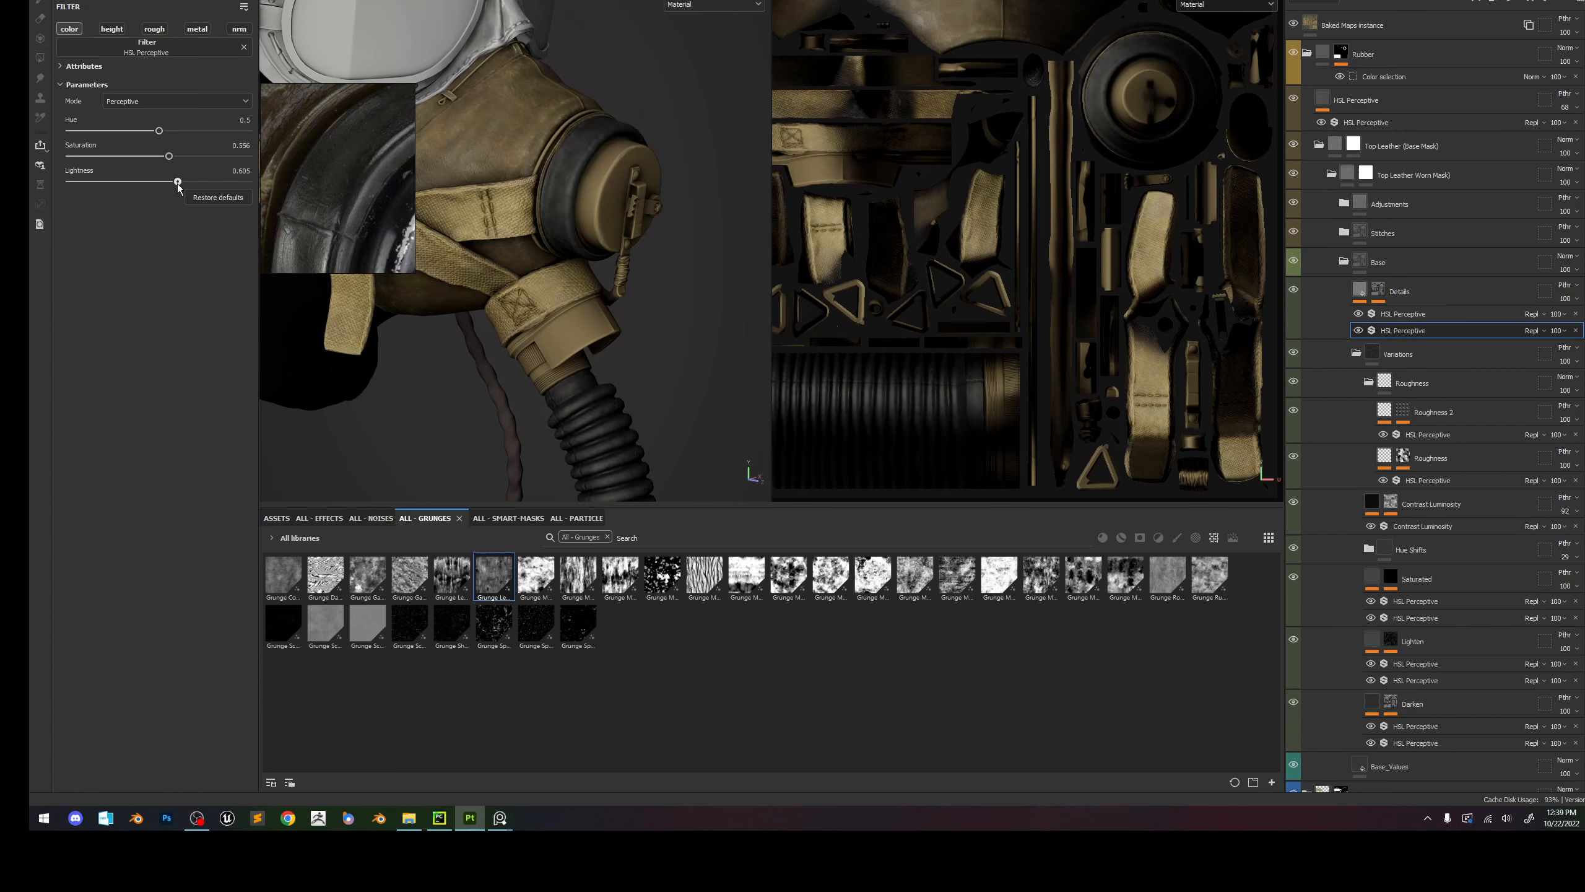
Set the lightness of the Details layer's roughness HSL Perceptive filter to 0.587, comparing the rubber ring with the reference photo.
mouse_move(558, 167)
alt+right_down()
mouse_move(543, 138)
mouse_move(600, 150)
mouse_move(571, 147)
alt+right_up()
mouse_move(571, 147)
alt+right_down()
mouse_move(645, 370)
mouse_move(568, 142)
alt+right_up()
alt+drag(567, 147, 585, 151)
alt+middle_drag(585, 151, 604, 246)
shift+right_drag(604, 246, 615, 247)
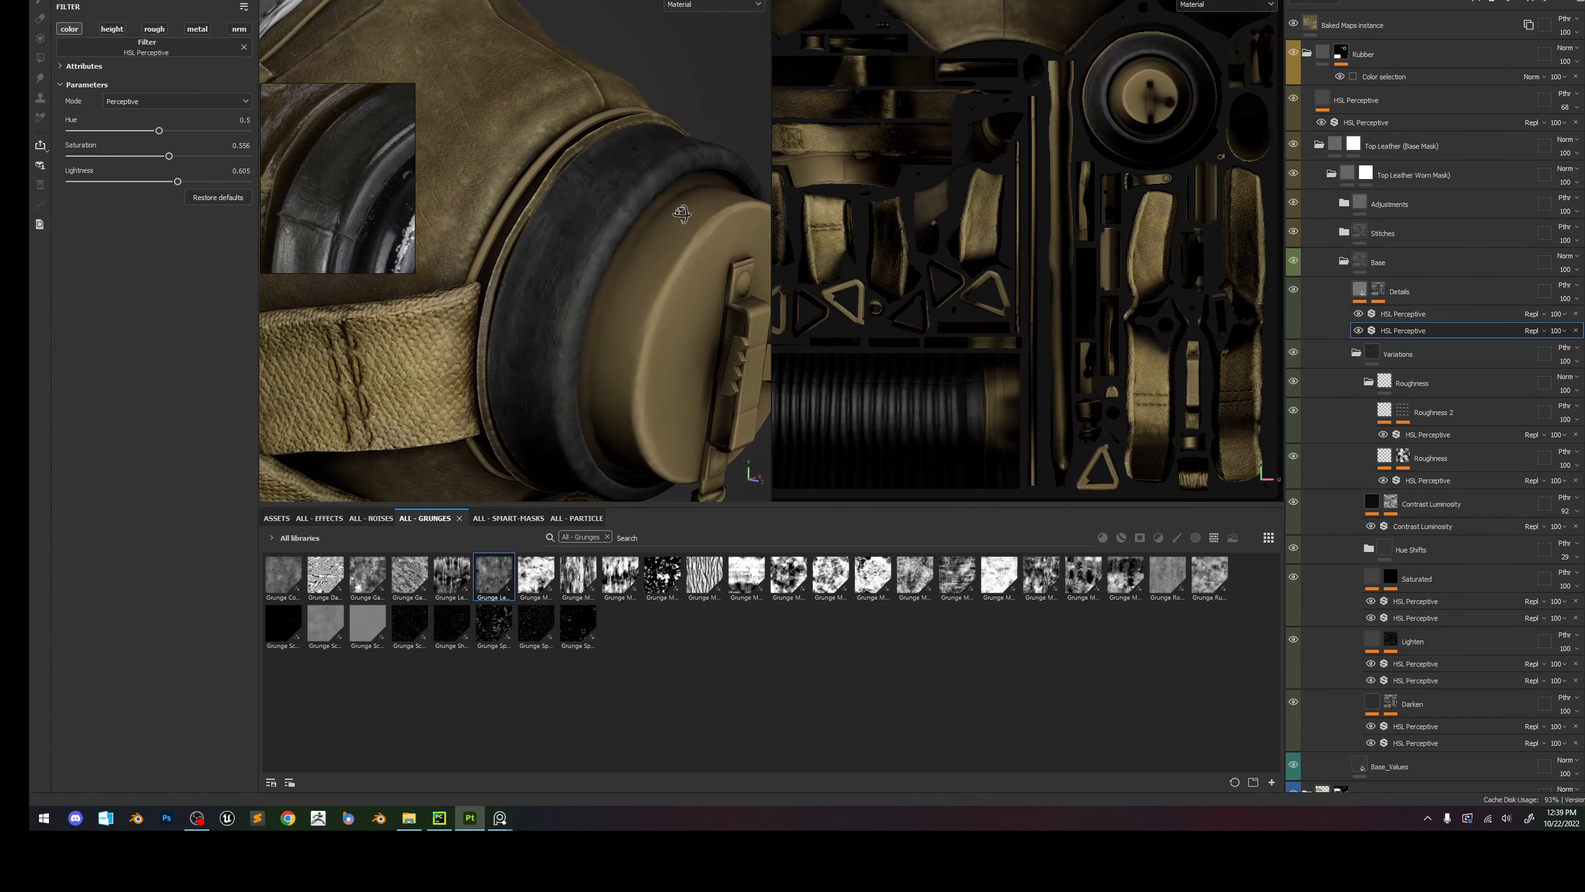
alt+drag(614, 246, 493, 209)
alt+middle_drag(493, 209, 460, 217)
mouse_move(460, 217)
shift+right_down()
mouse_move(550, 217)
mouse_move(586, 192)
shift+right_up()
click(1404, 313)
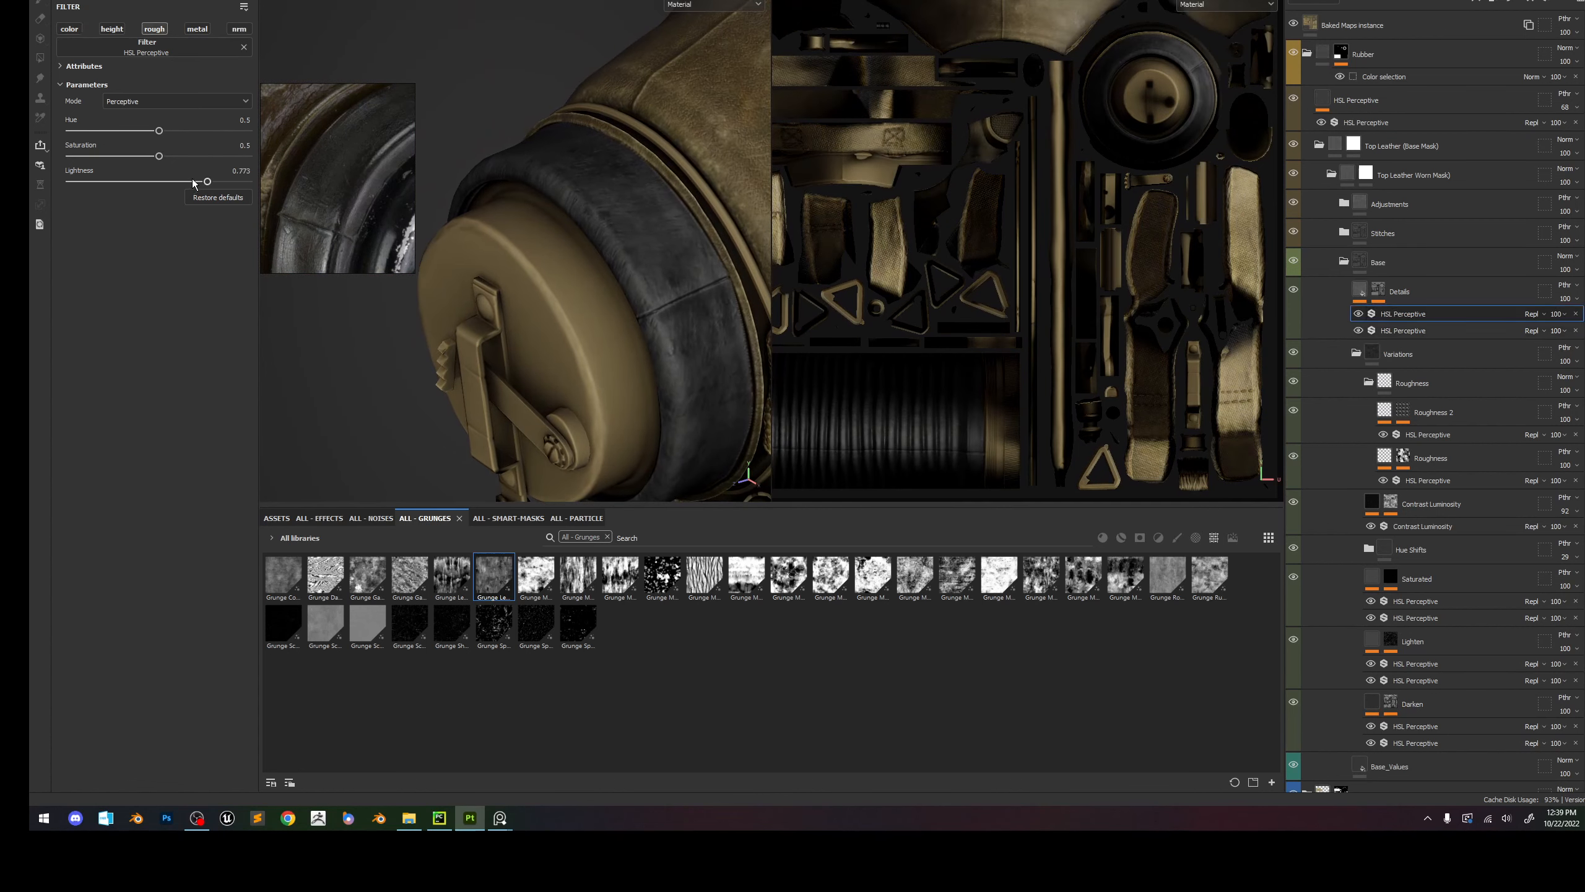
drag(193, 181, 191, 181)
Examine the rubber in the roughness channel and the whole oxygen mask in the material view under different lighting.
alt+right_drag(677, 275, 634, 219)
shift+right_drag(634, 219, 632, 193)
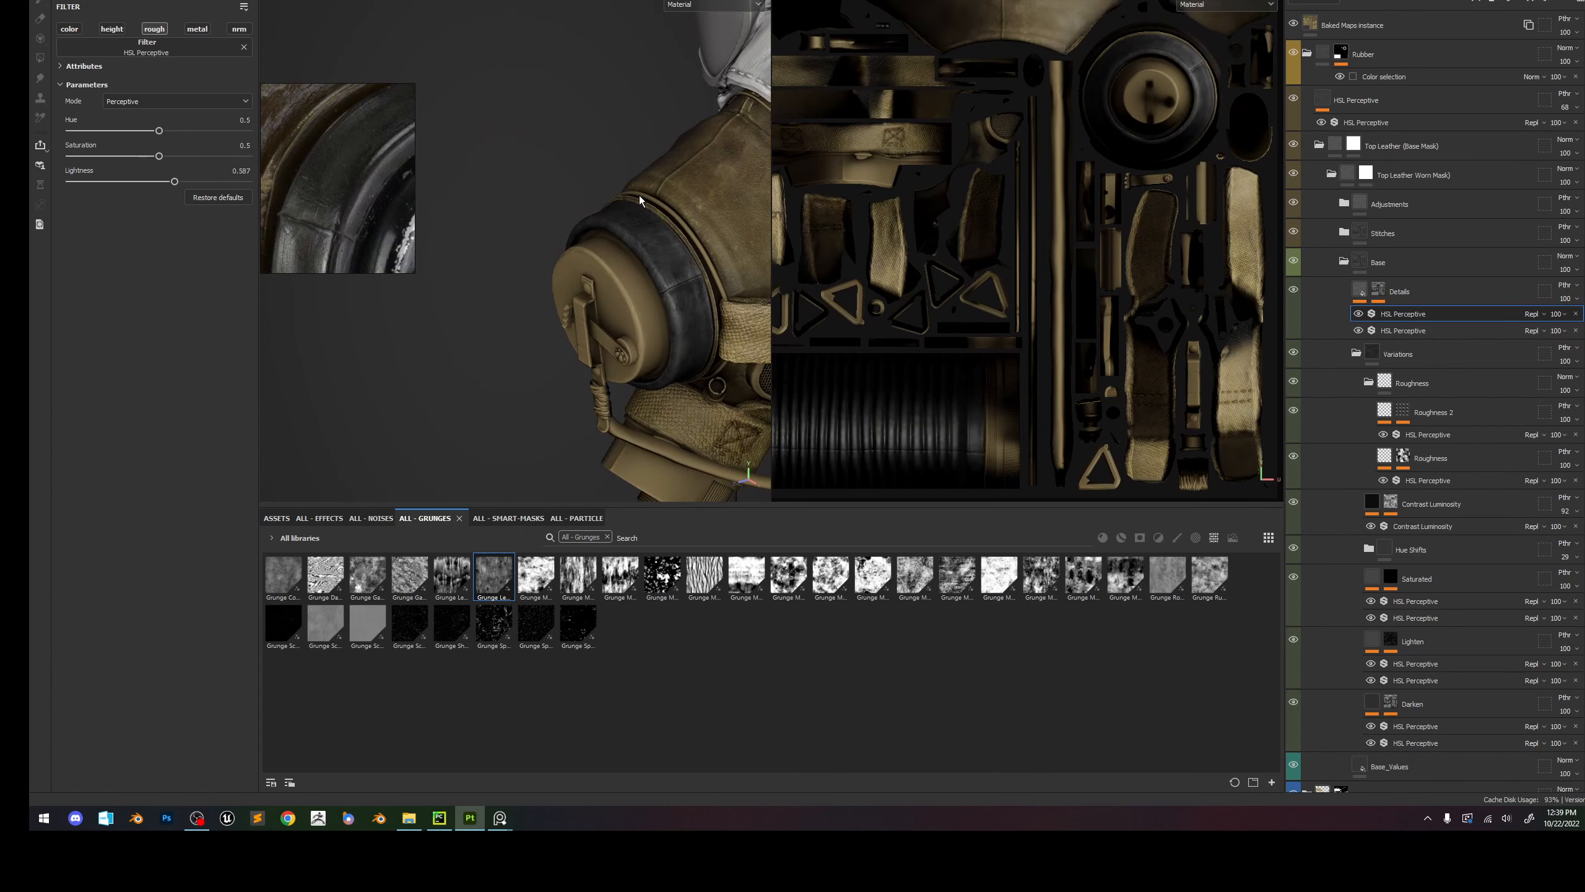
key(c)
key(c)
key(c)
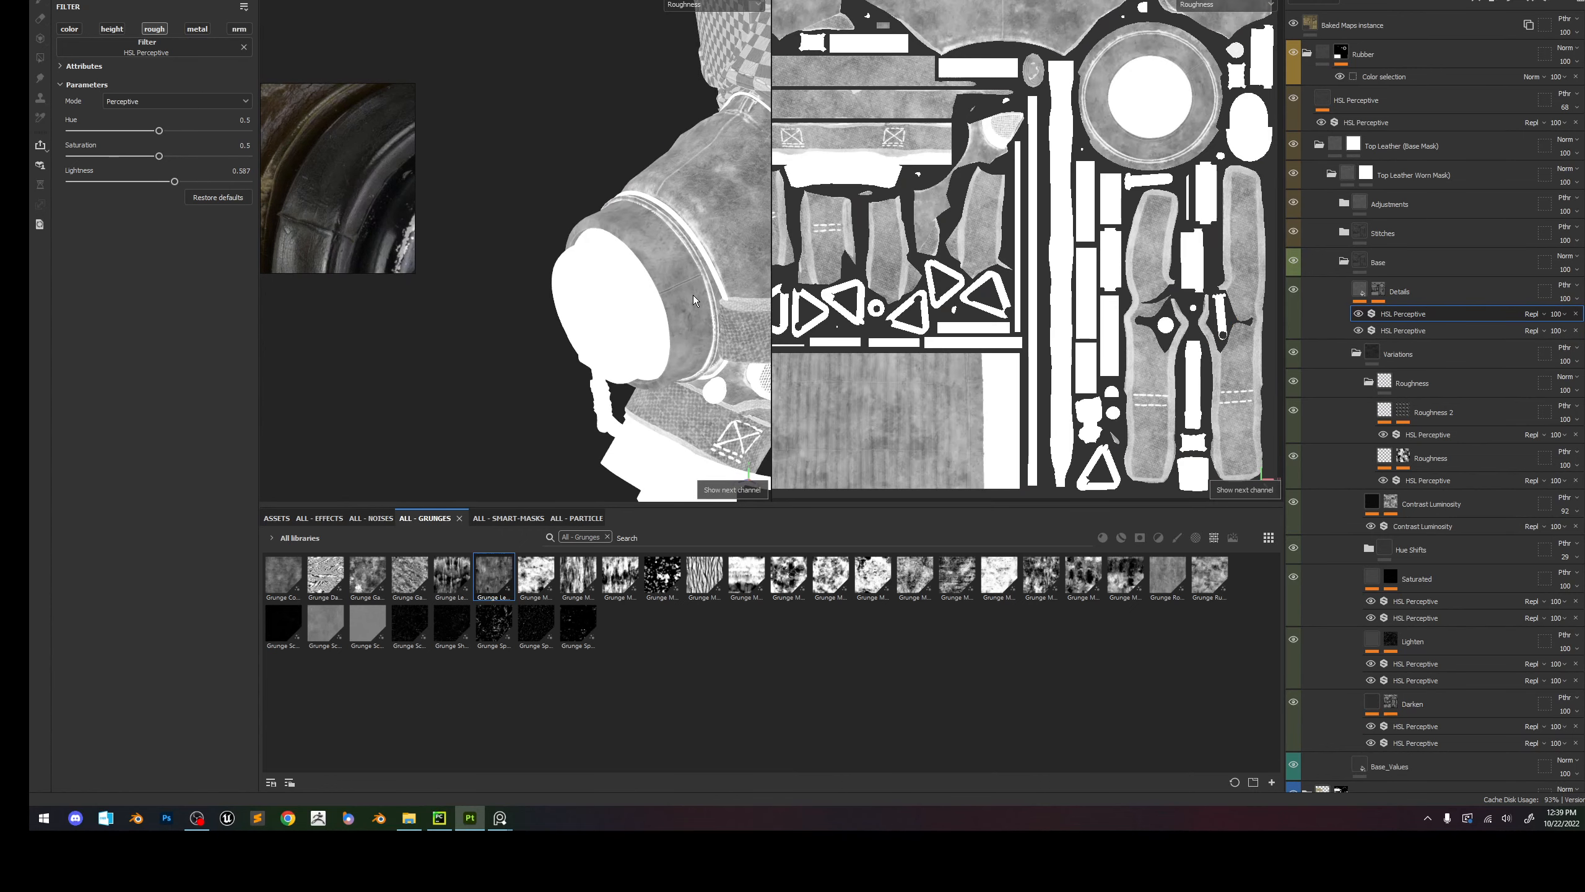
alt+drag(694, 295, 594, 164)
alt+right_drag(596, 160, 678, 294)
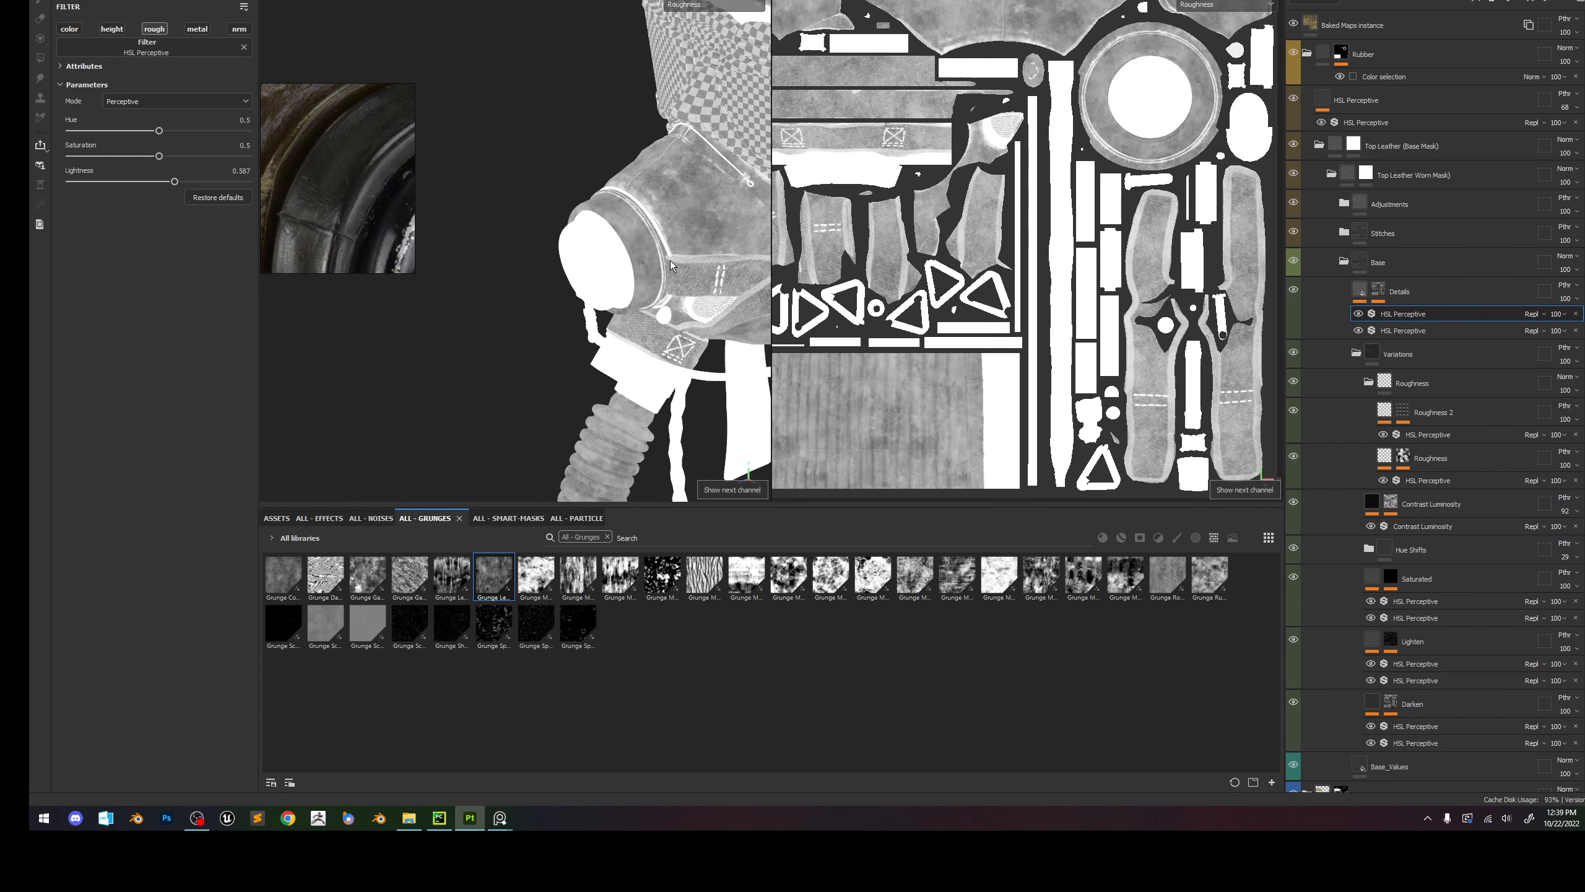
key(m)
alt+middle_drag(670, 270, 638, 201)
shift+right_drag(638, 203, 675, 306)
alt+drag(624, 306, 730, 313)
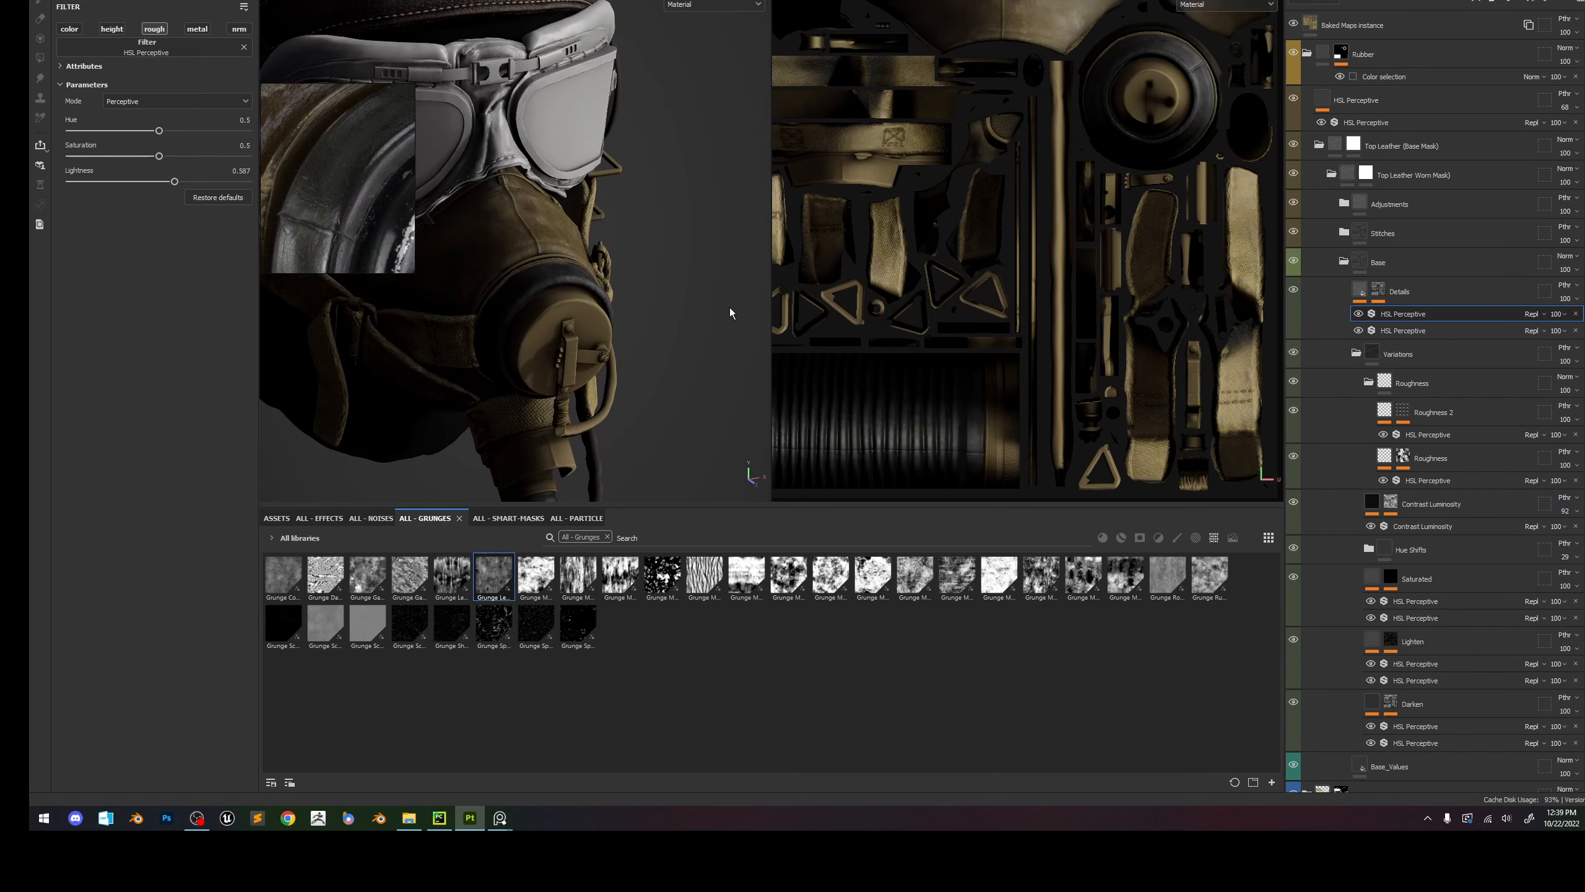
shift+right_drag(730, 313, 742, 138)
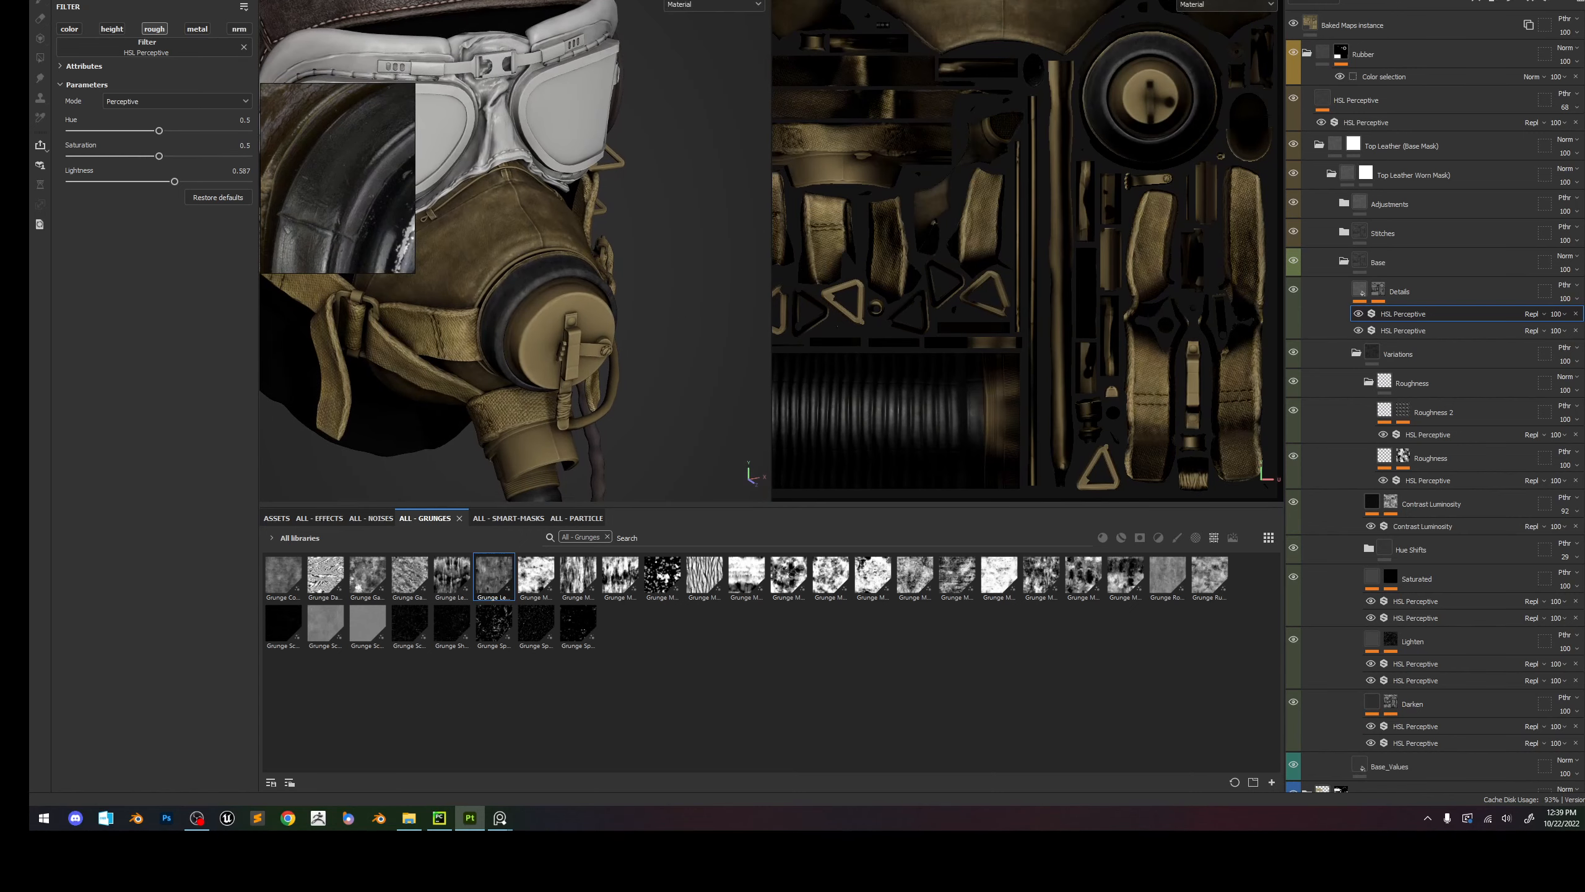
Collapse the Rubber folder in the layer stack and select it.
click(1308, 50)
click(1367, 62)
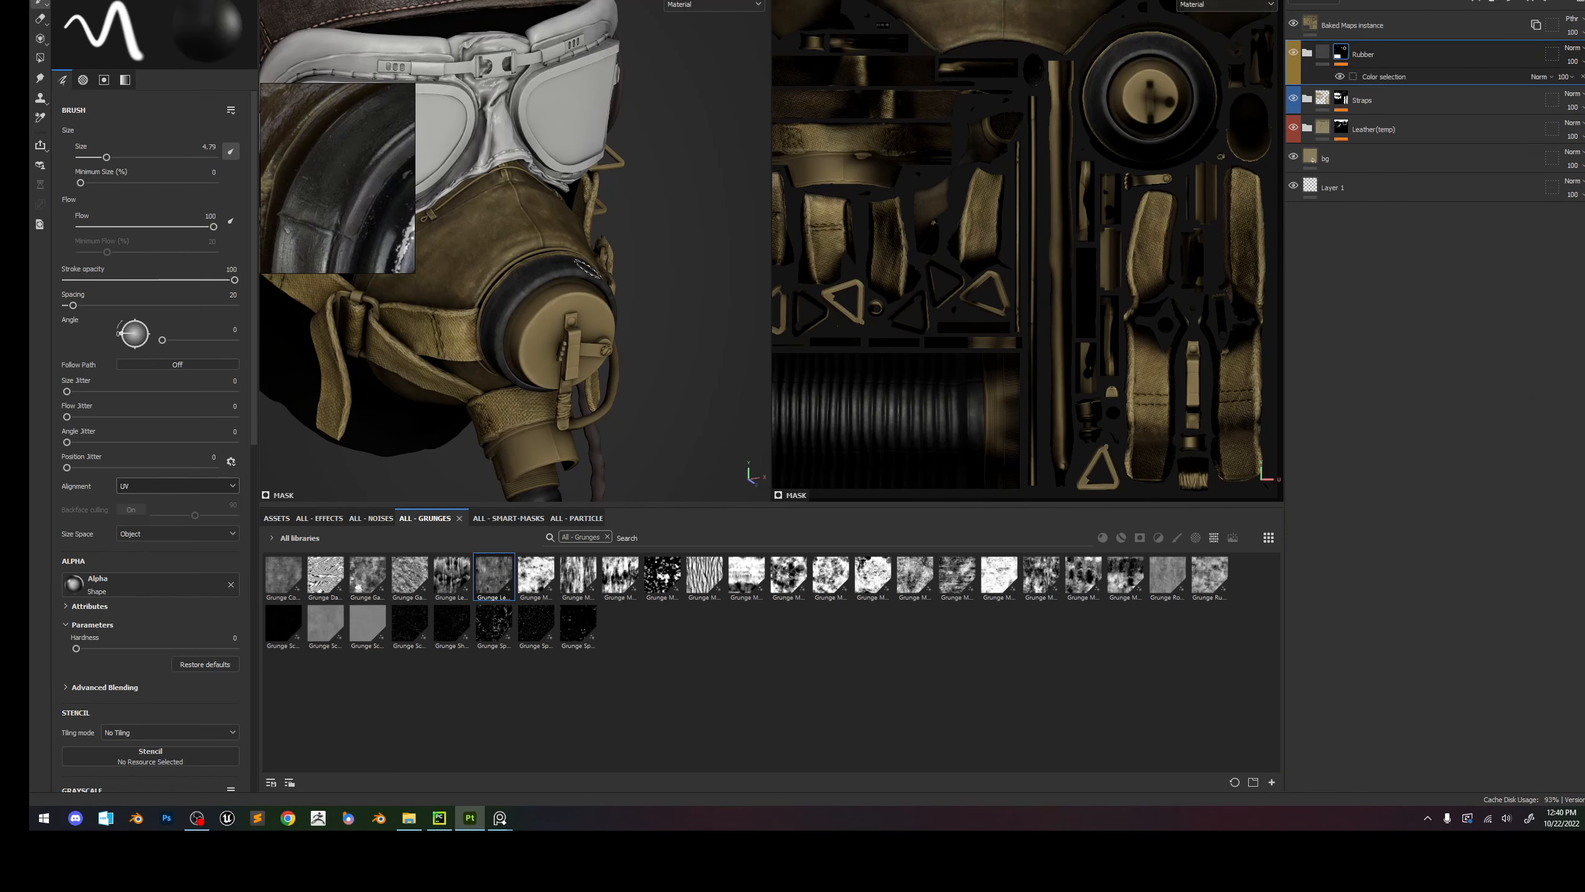
Duplicate the Rubber folder and rename the copy Metal.
shift+right_drag(577, 273, 487, 257)
scroll(348, 208, down, 5)
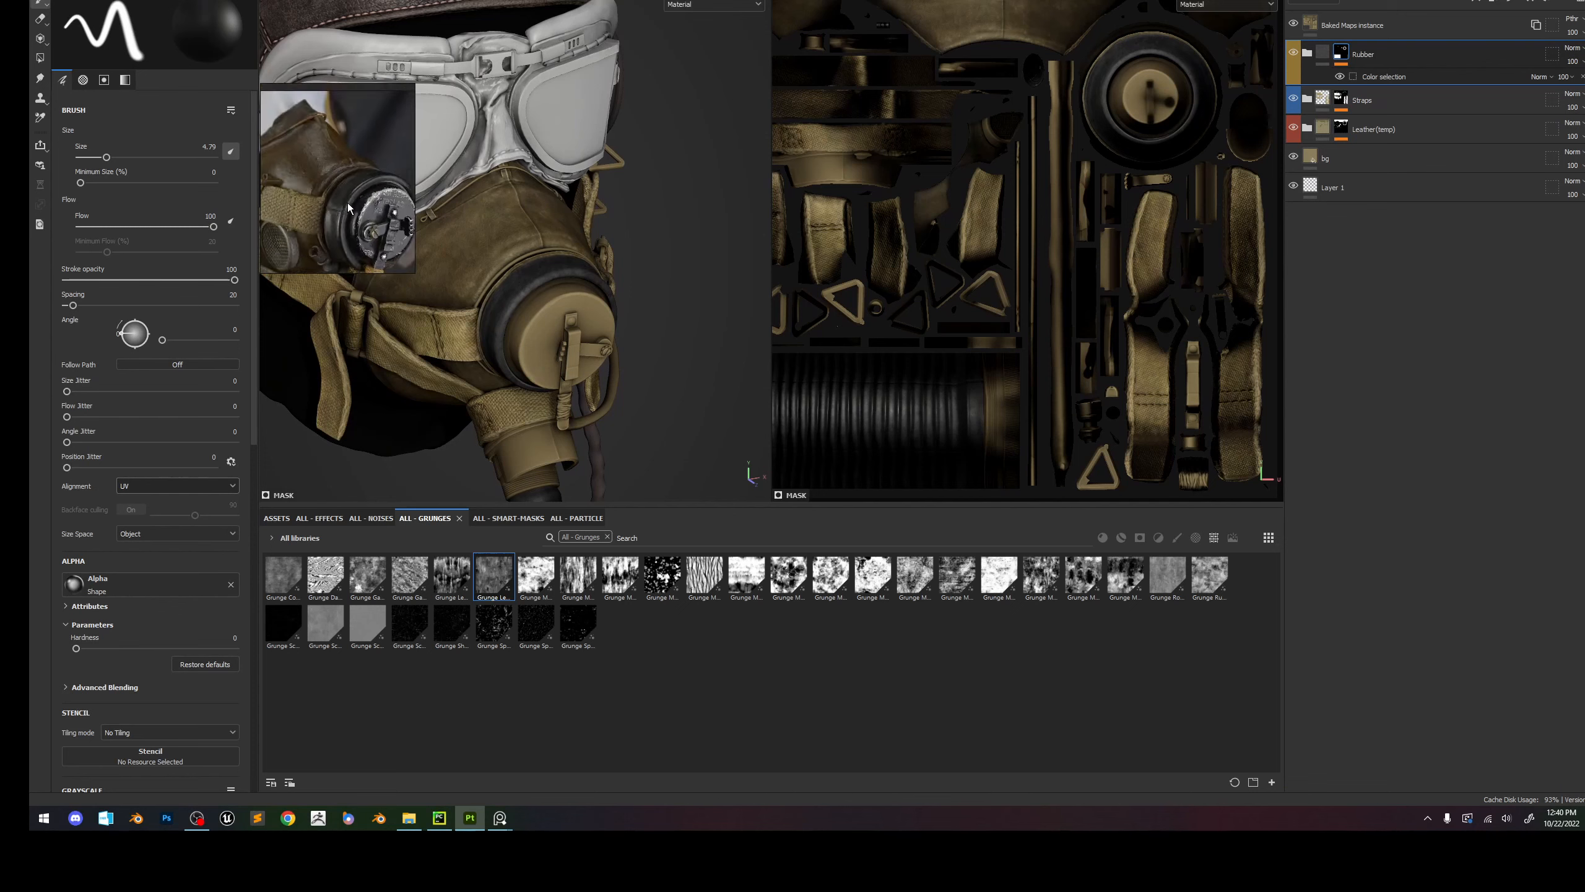
scroll(348, 208, up, 4)
alt+drag(606, 272, 672, 188)
mouse_move(672, 187)
alt+right_down()
mouse_move(574, 216)
mouse_move(601, 218)
mouse_move(713, 322)
mouse_move(704, 273)
alt+right_up()
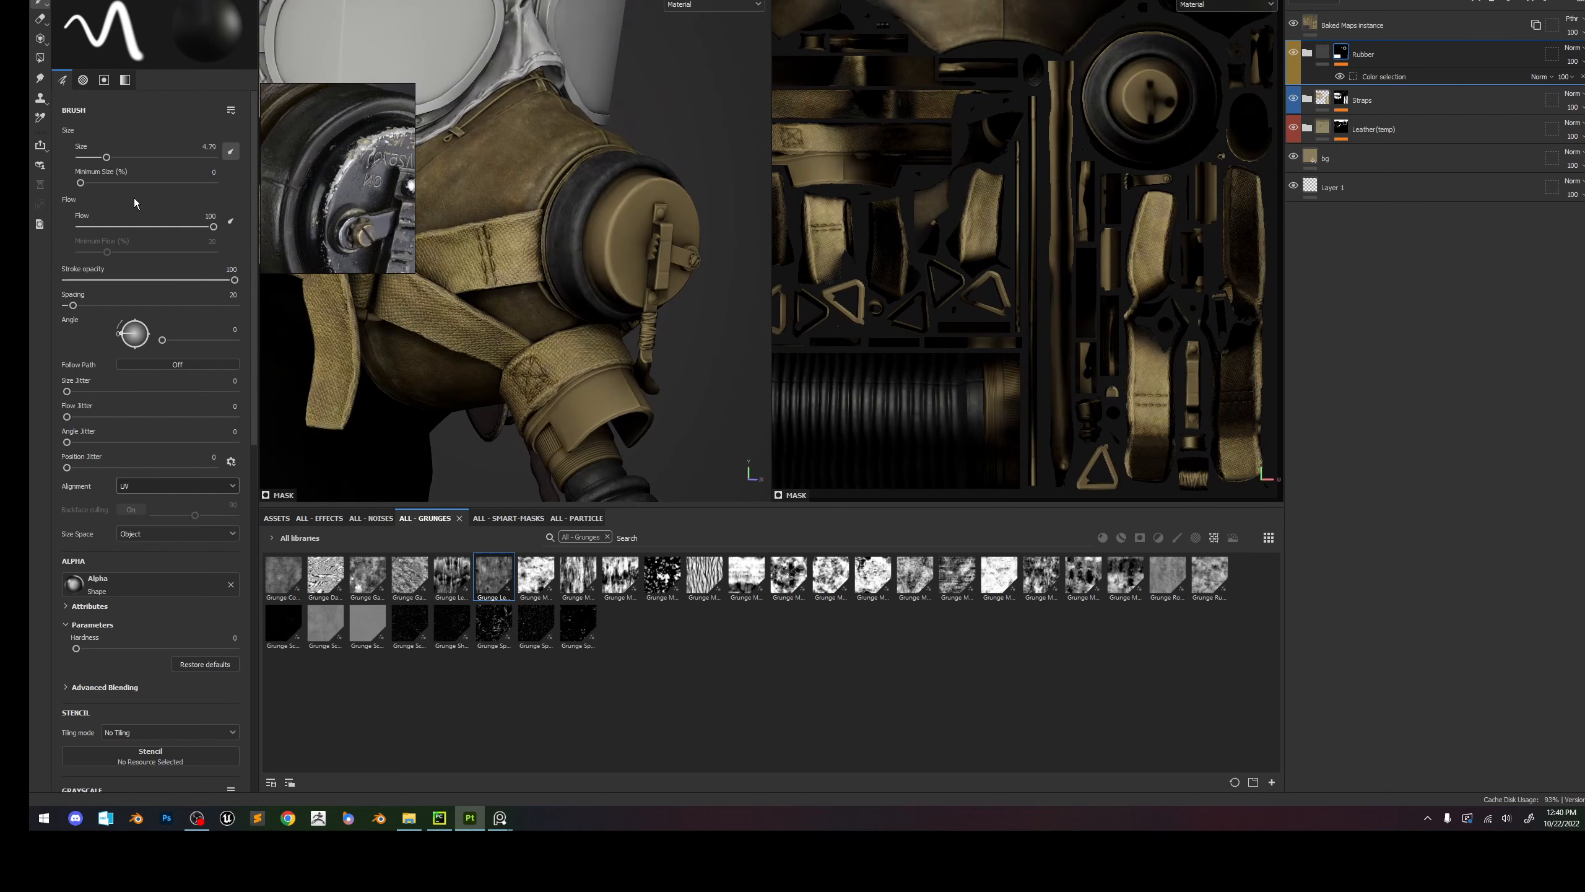
right_click(1376, 55)
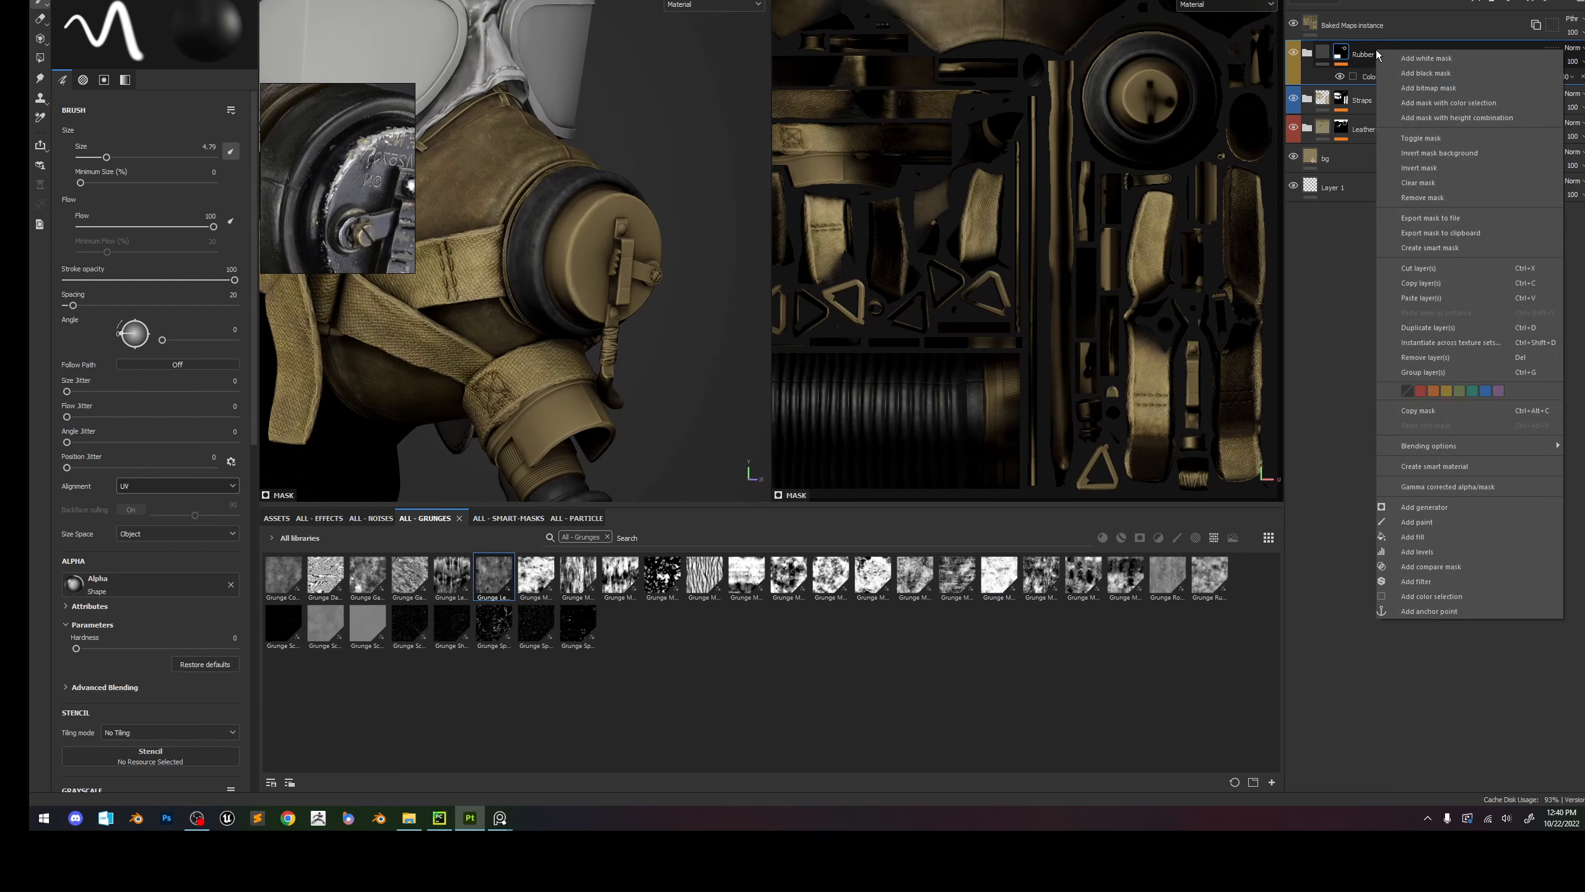
click(1372, 55)
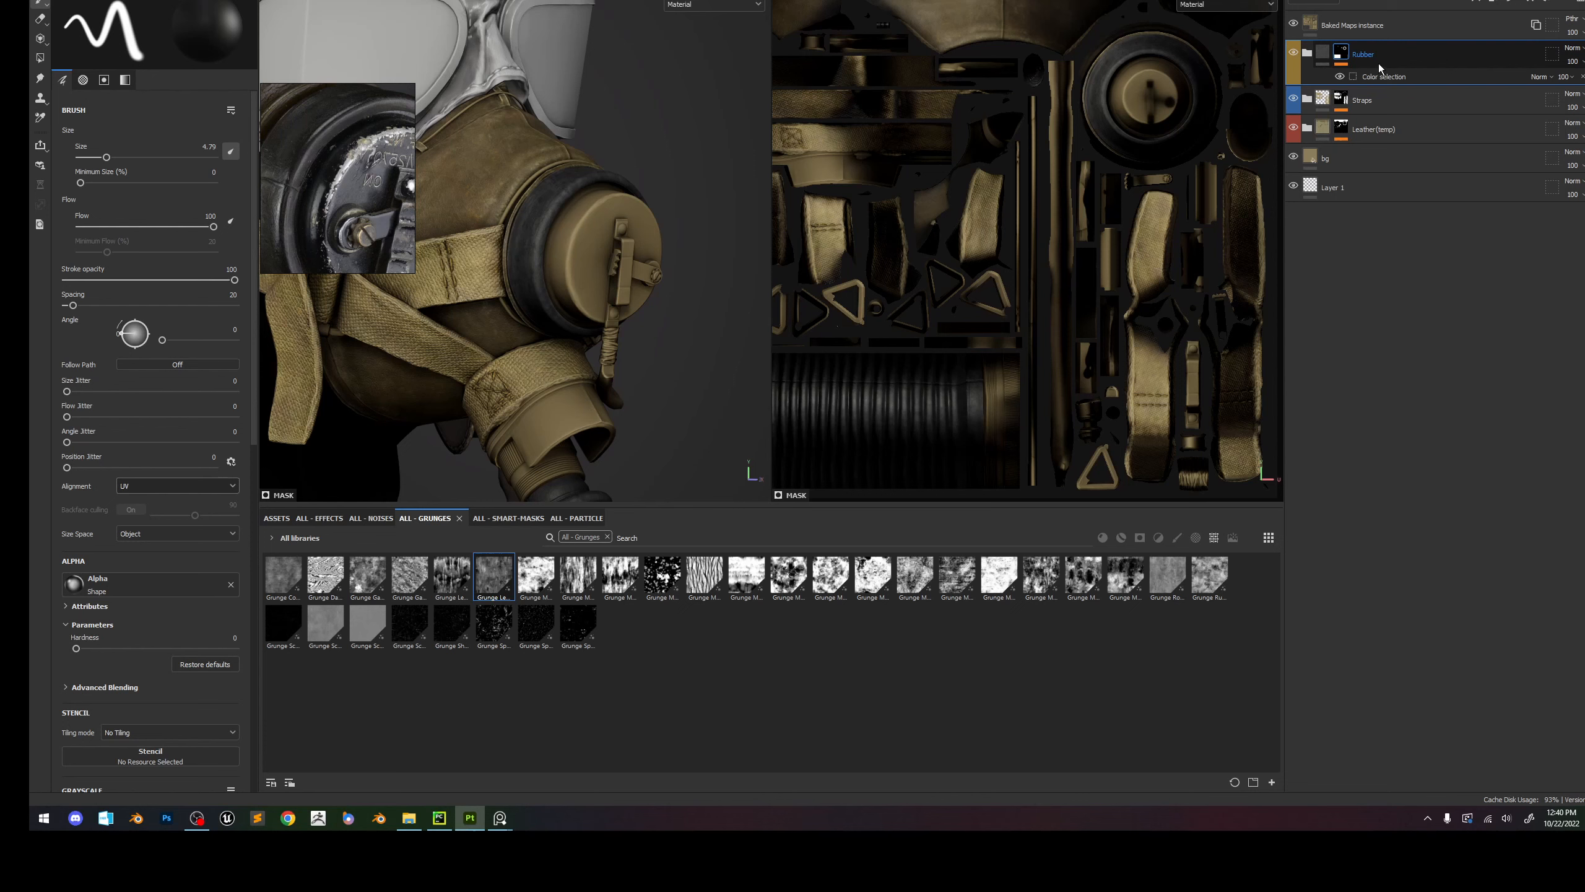
key(ctrl+d)
double_click(1384, 55)
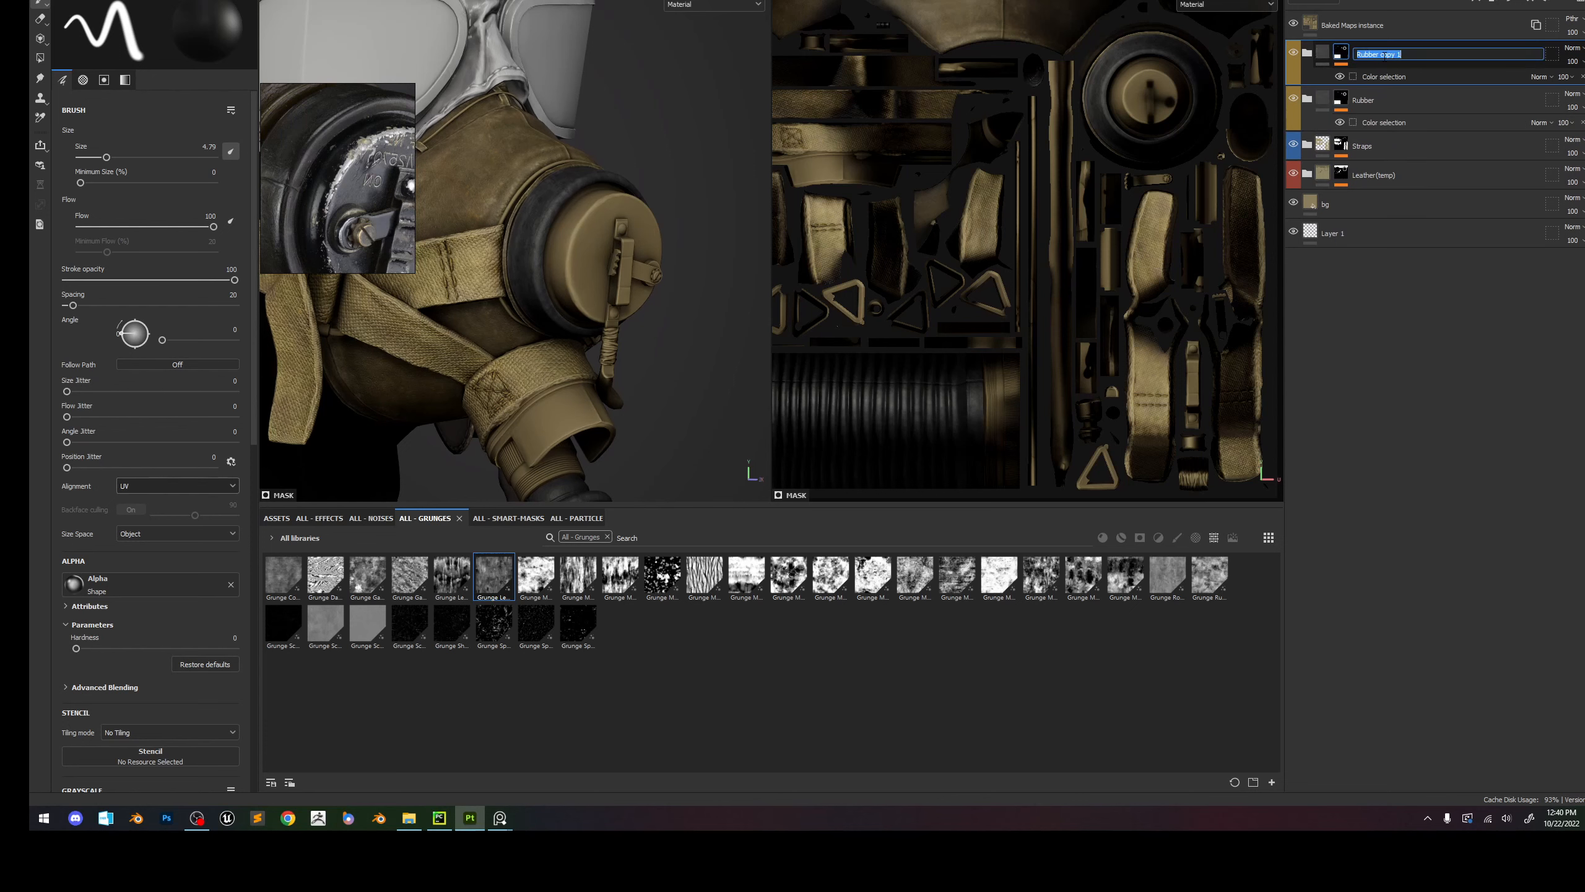
text(MEtal)
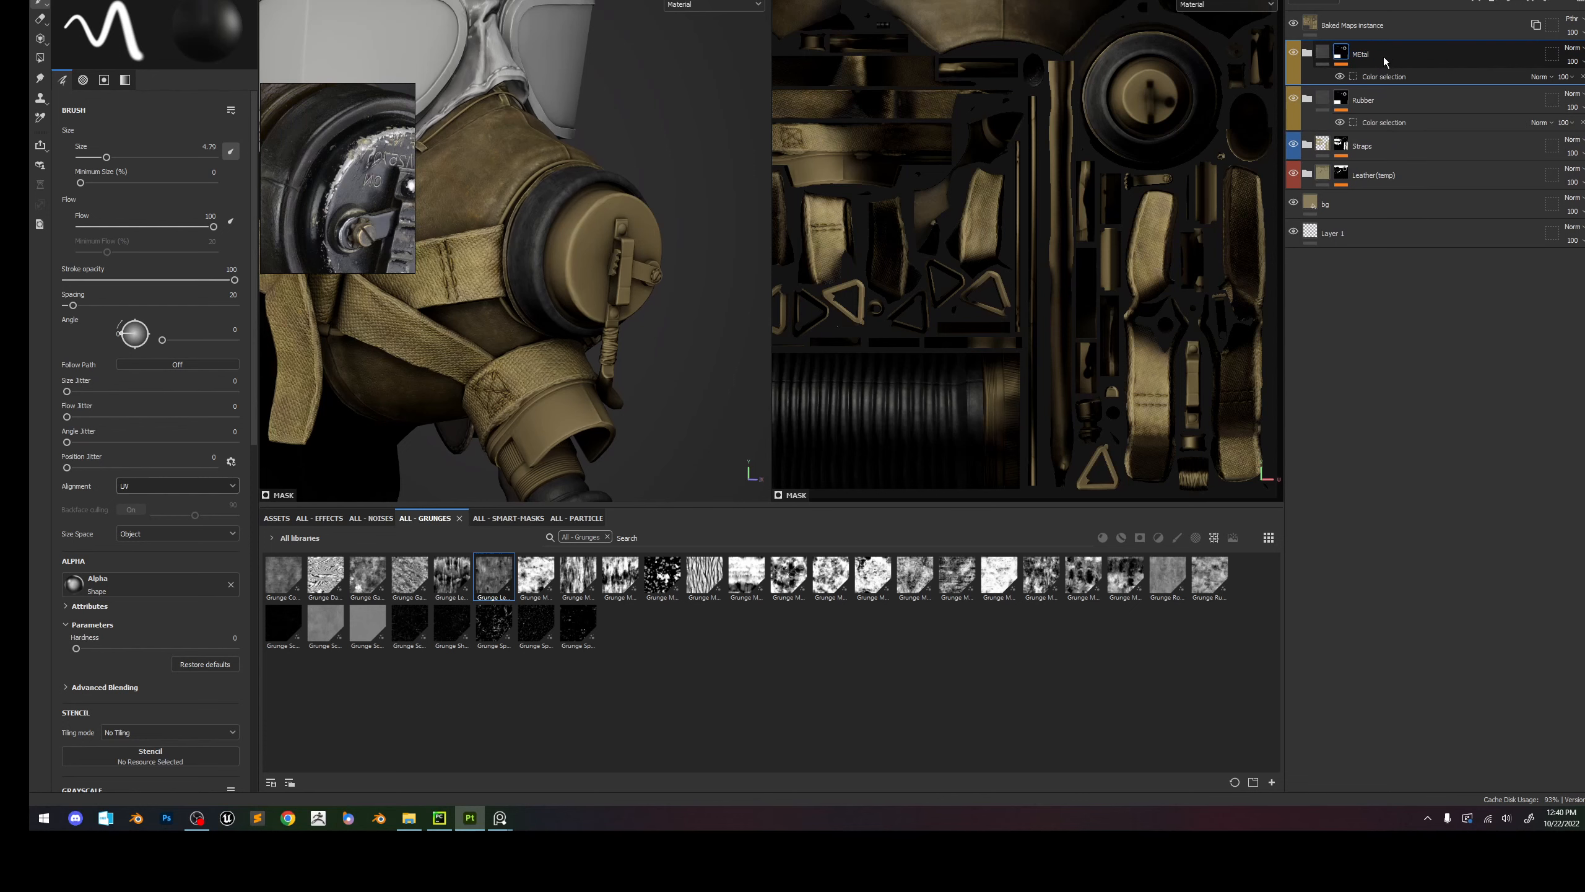
drag(1358, 55, 1367, 56)
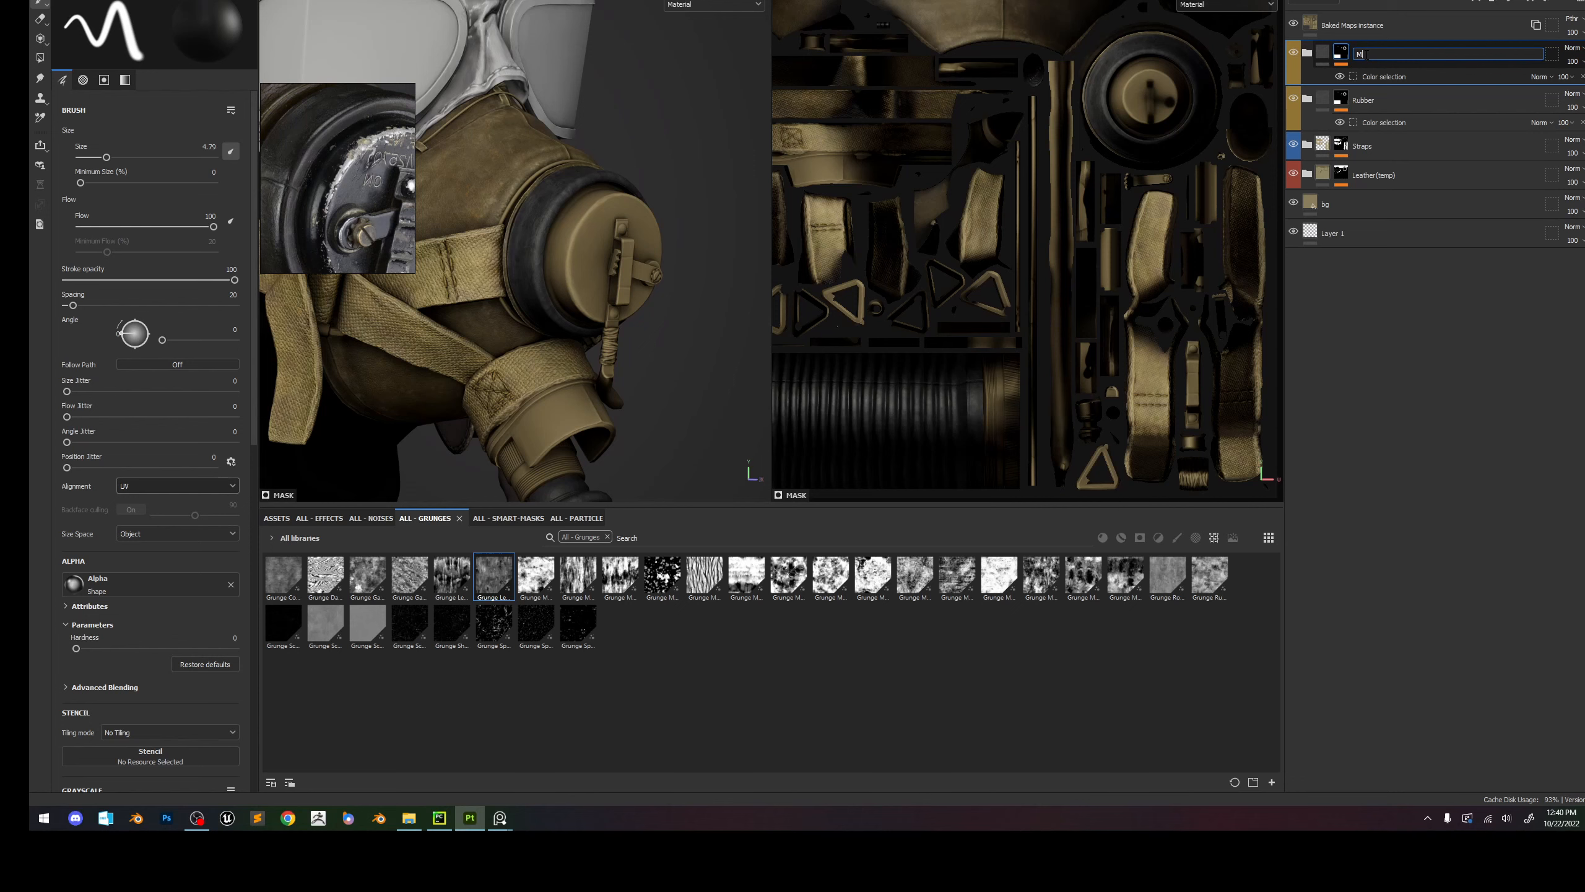
key(Return)
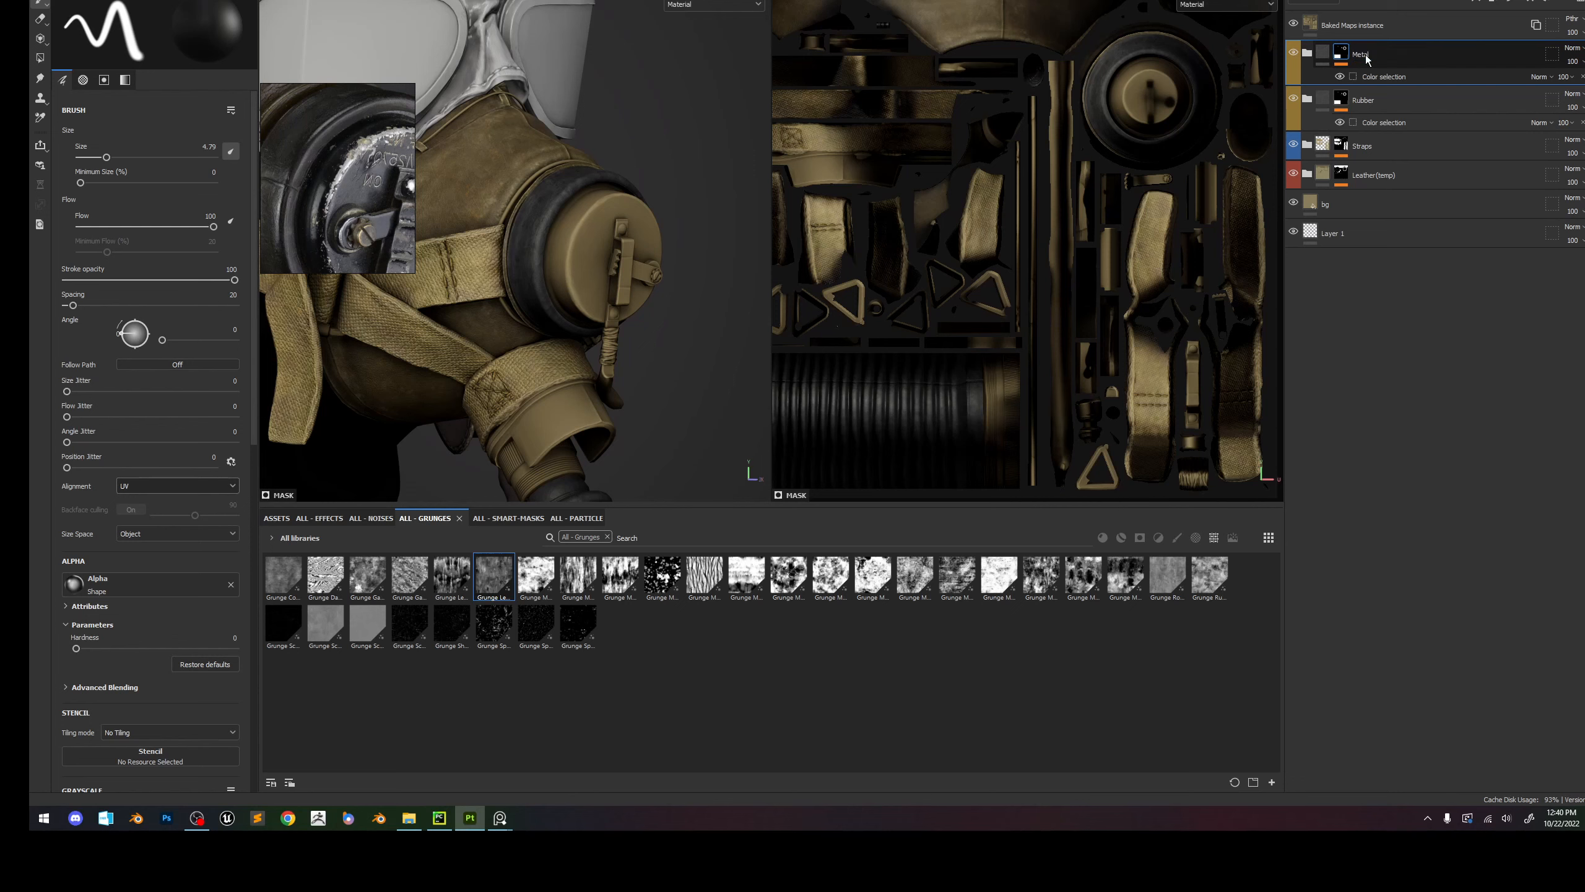
Expand the Metal folder and remove the inherited color selection from its mask.
alt+right_drag(676, 170, 693, 276)
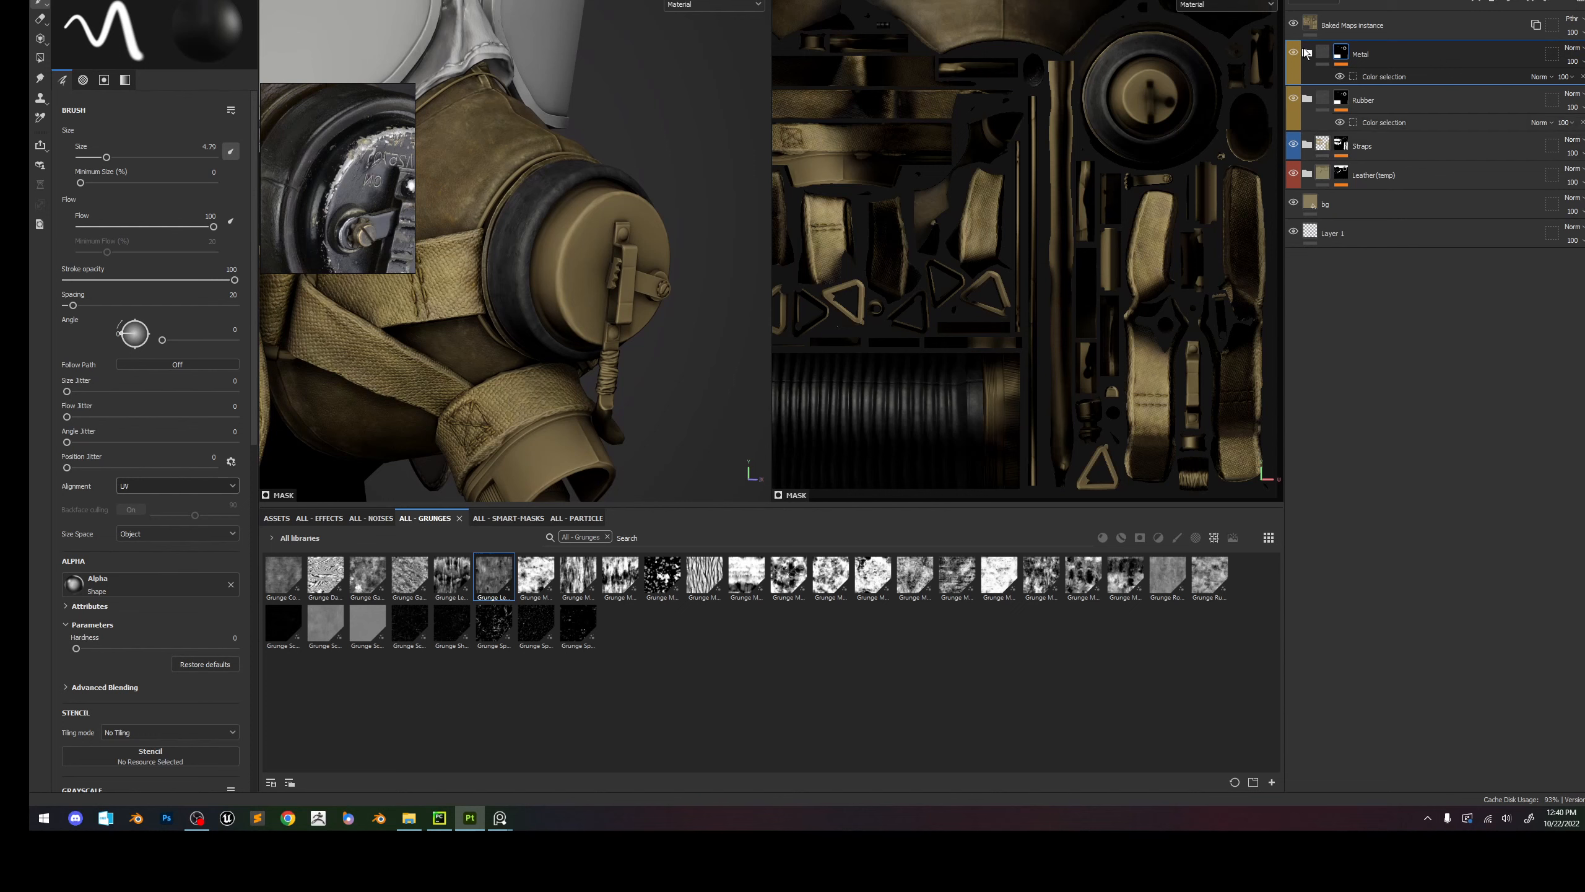
click(1343, 63)
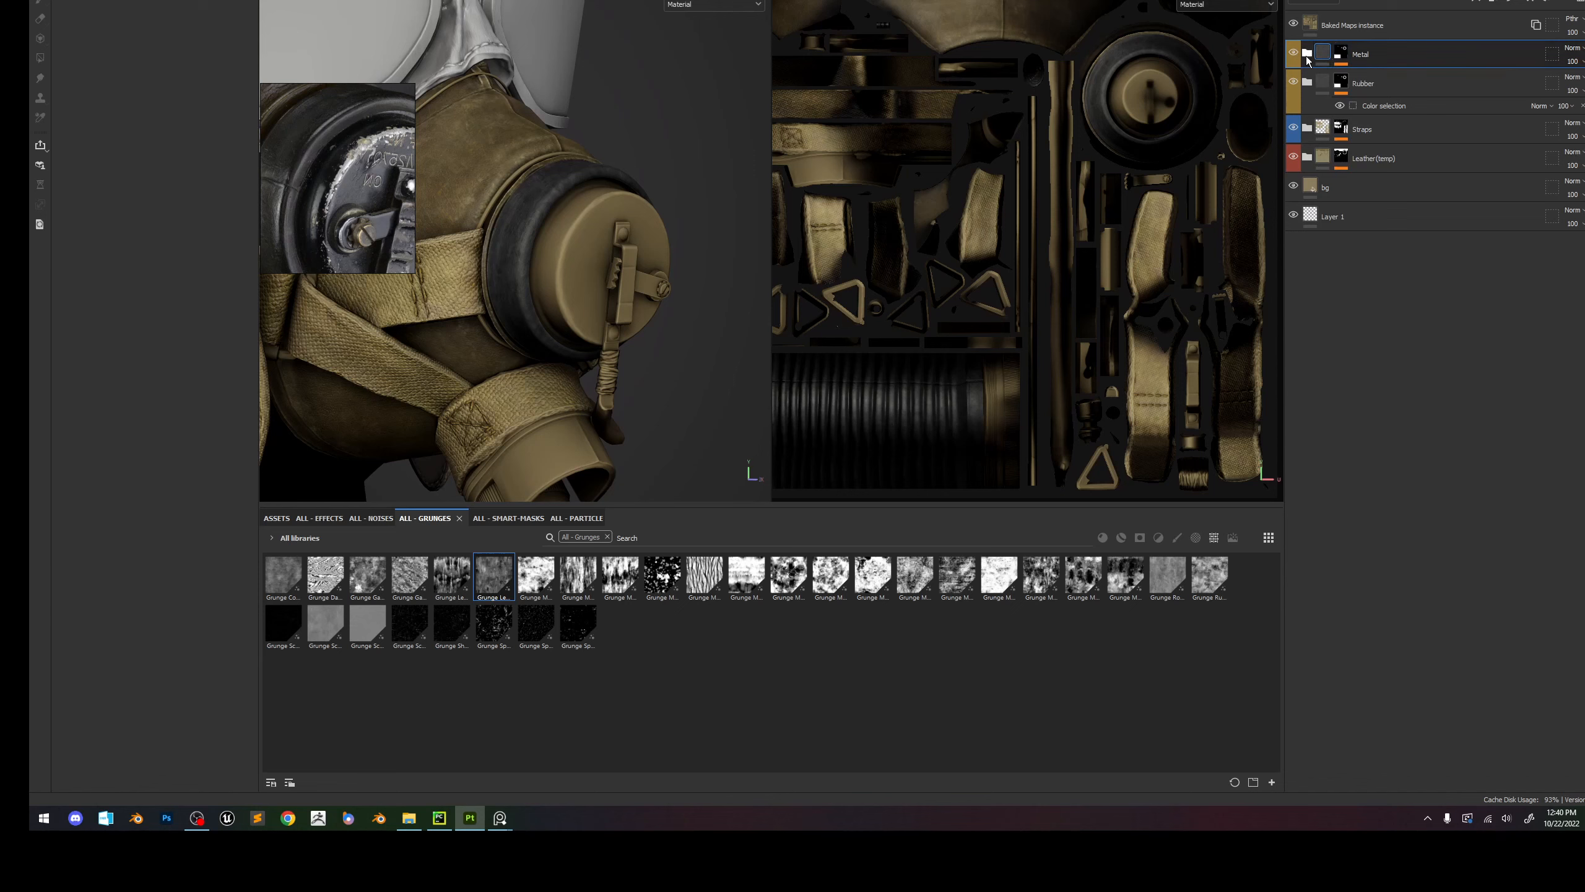
click(1307, 56)
scroll(1374, 246, down, 3)
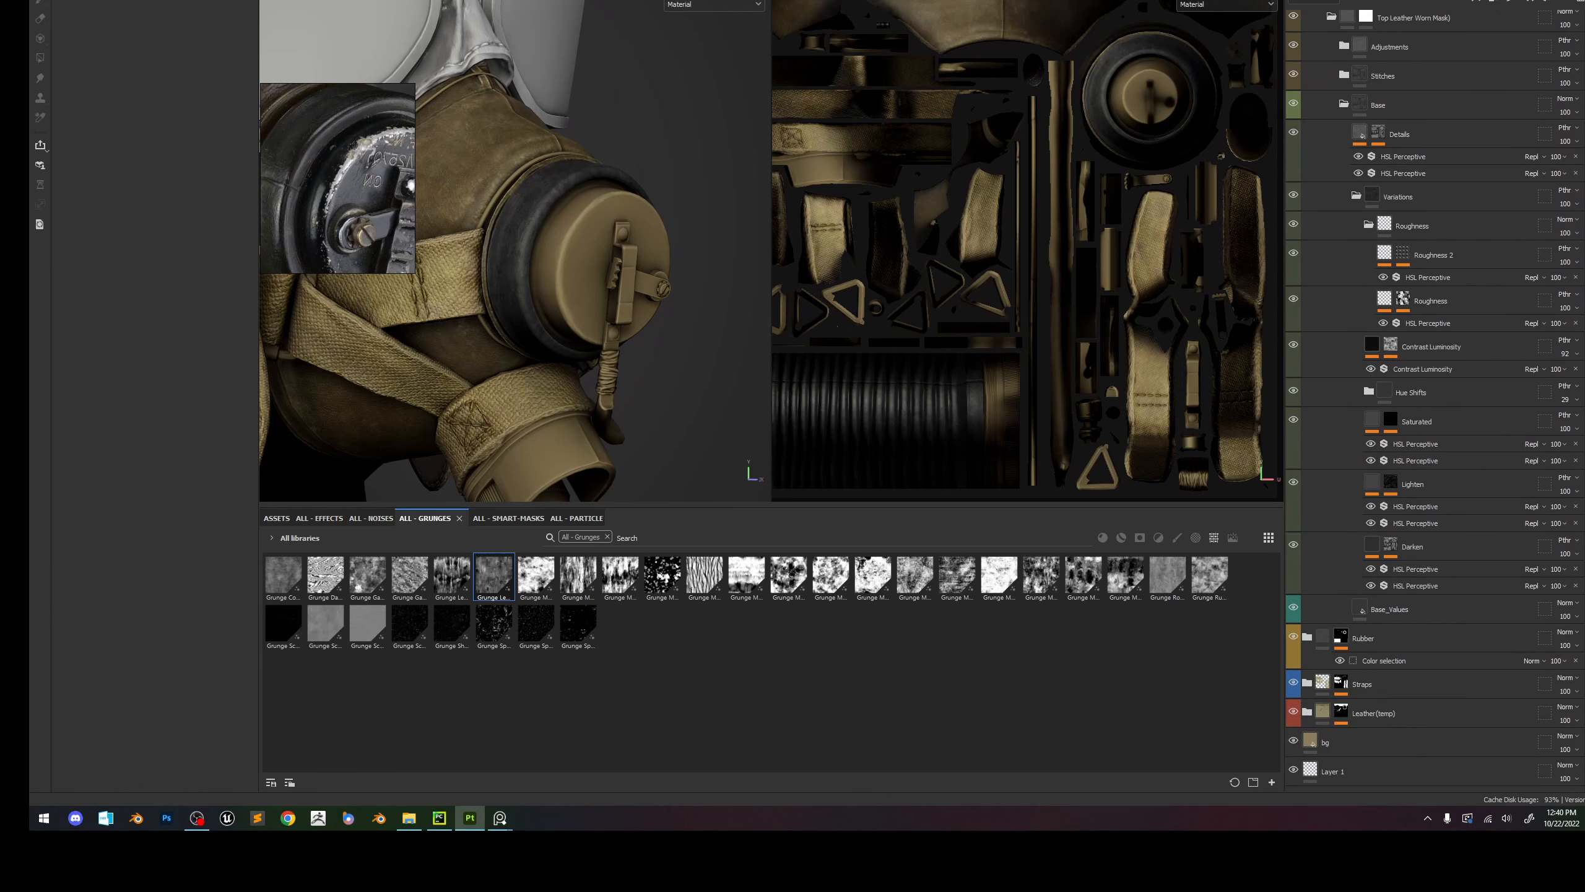
click(1429, 612)
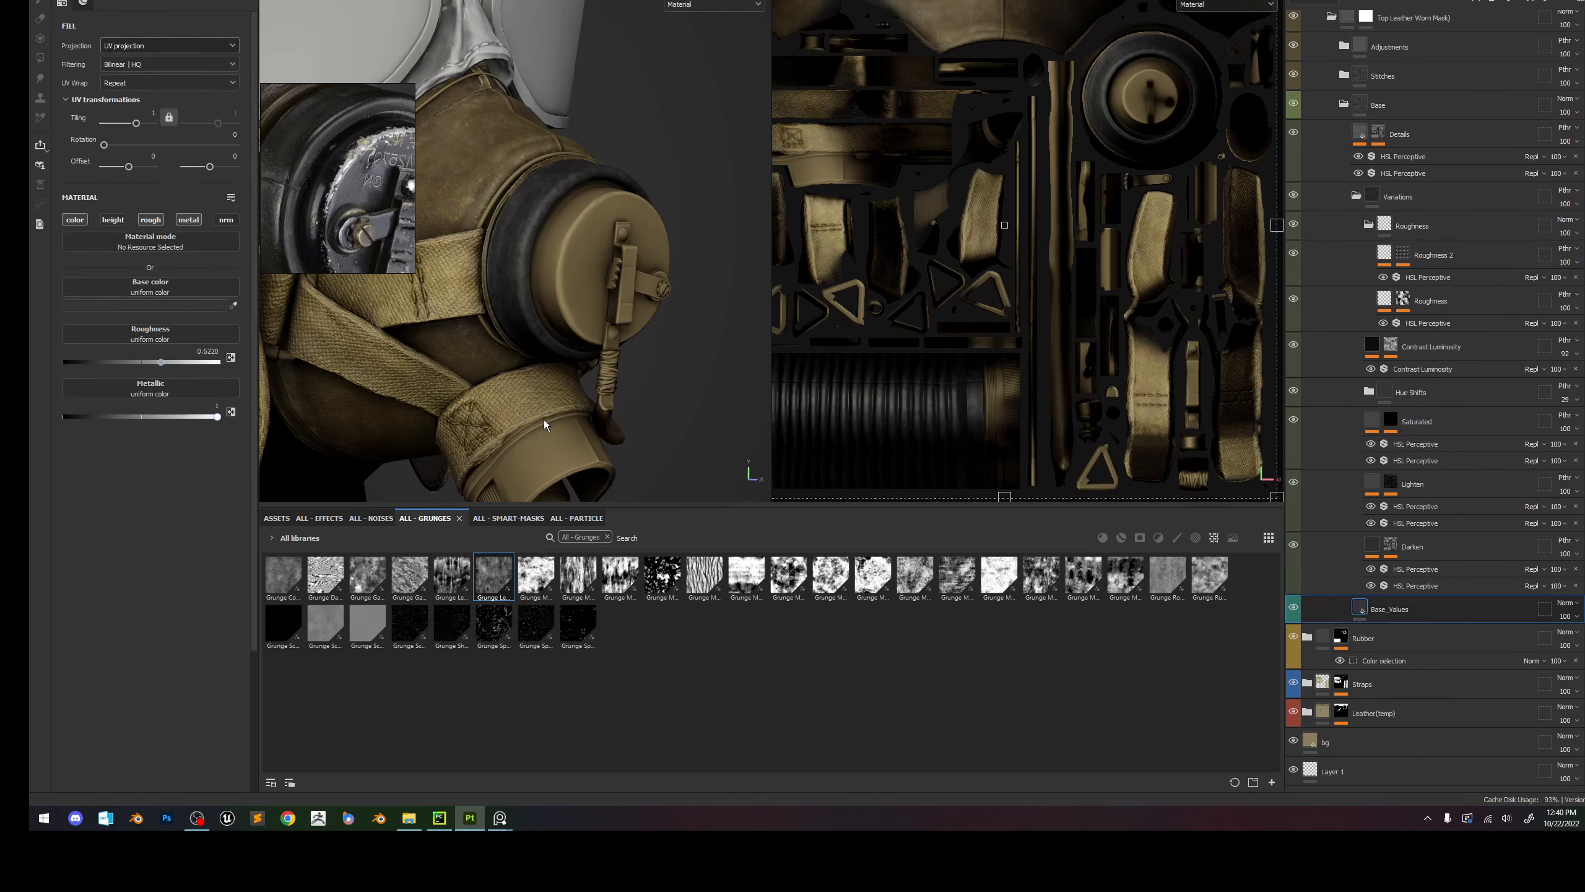
scroll(1459, 253, up, 3)
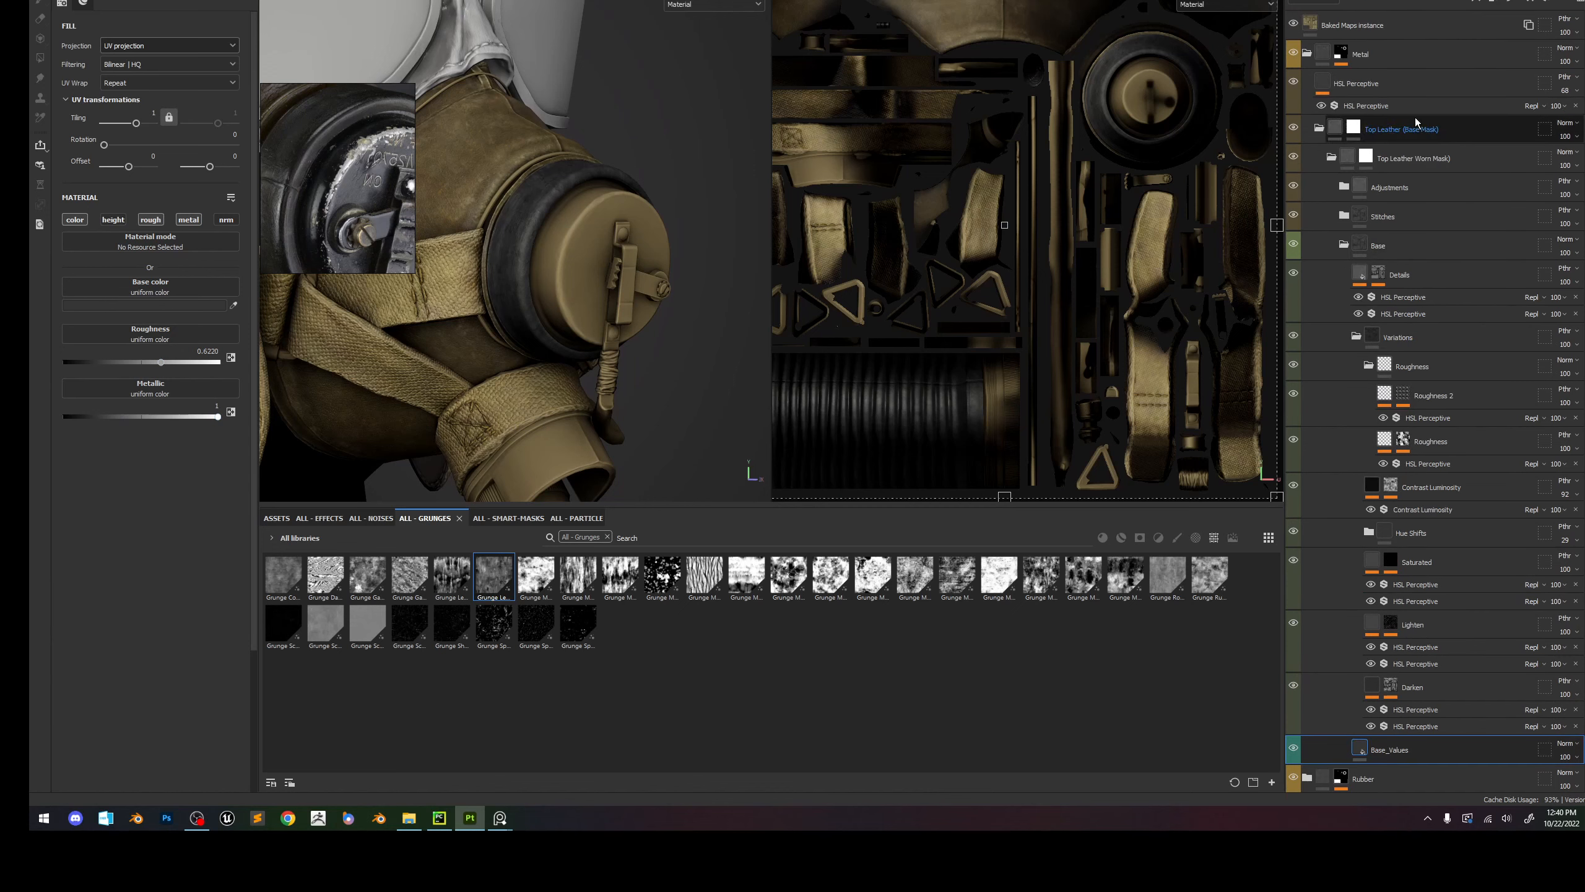
alt+click(1337, 59)
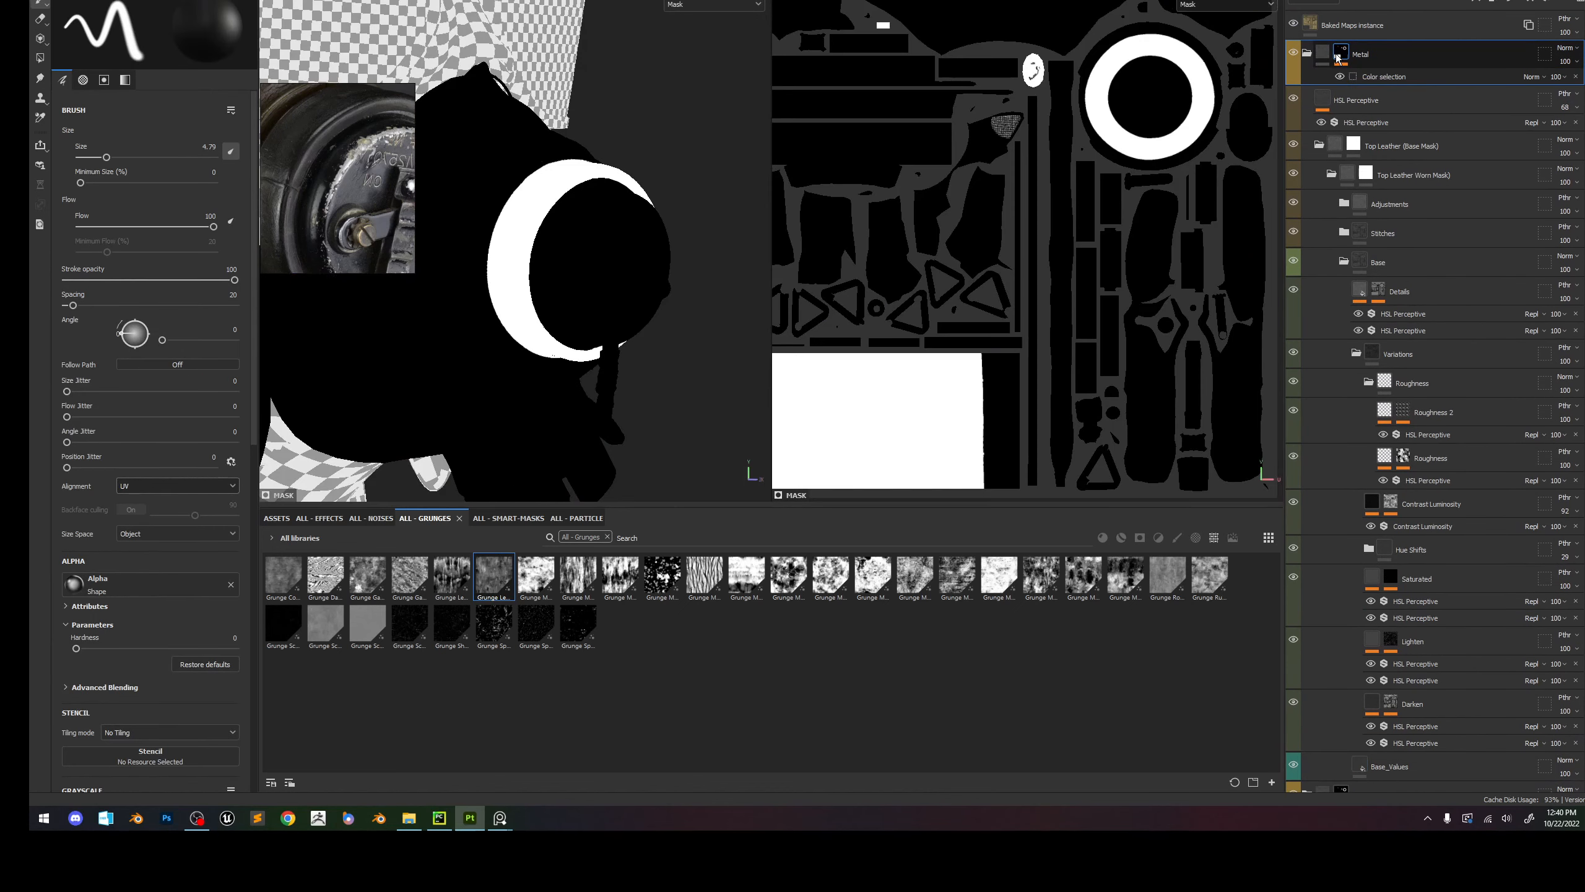
click(1397, 78)
click(1575, 76)
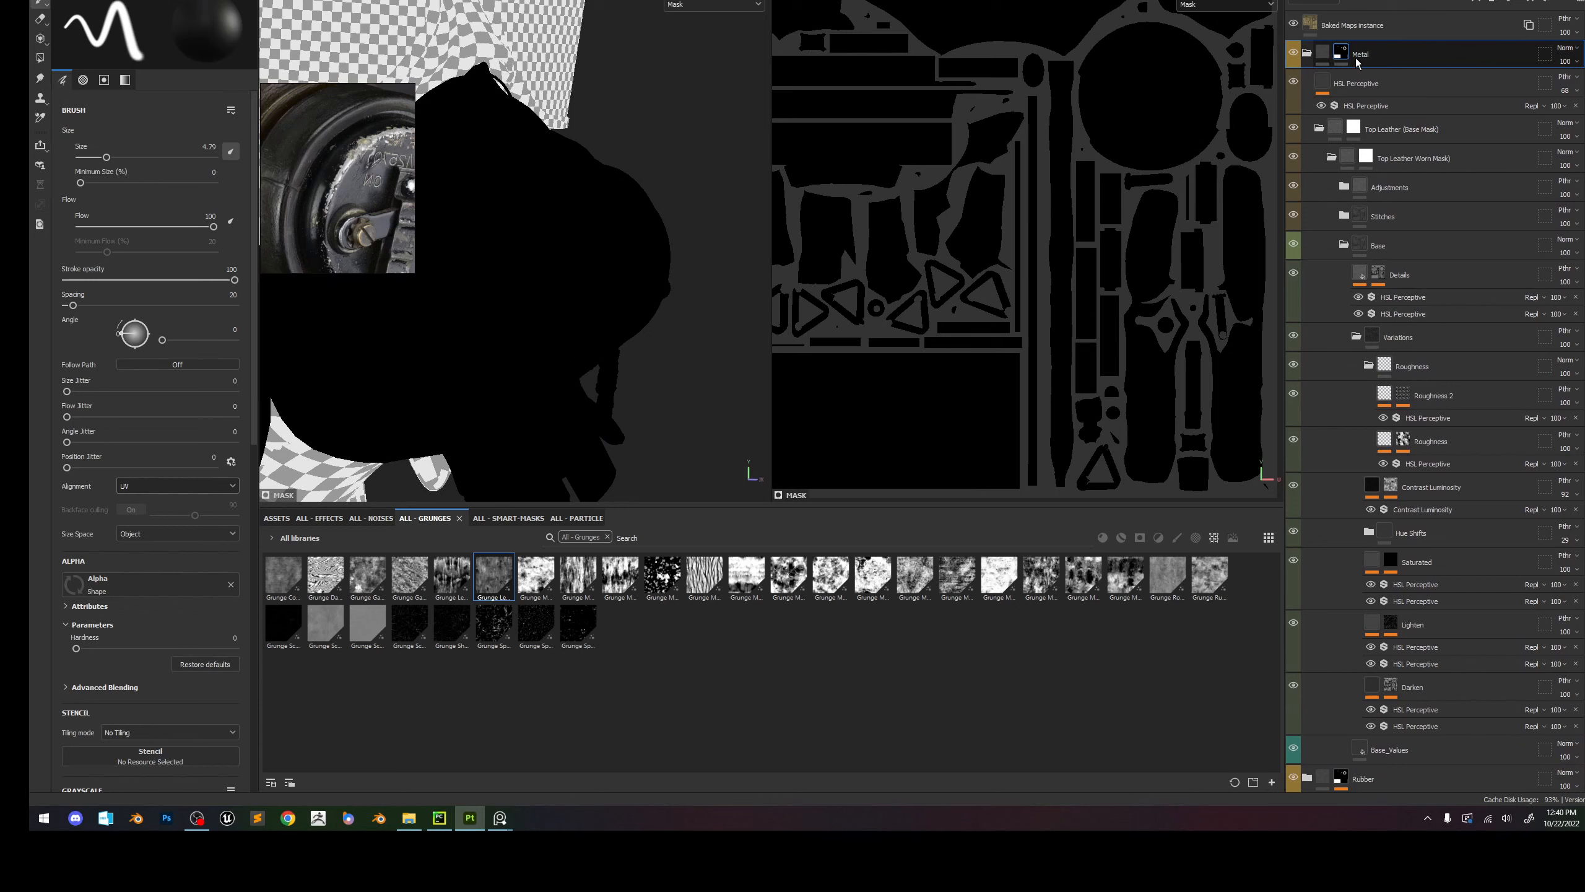
Add a color selection mask to the Metal folder using the round valve cap's ID color, and compare the folder on and off.
right_click(1413, 57)
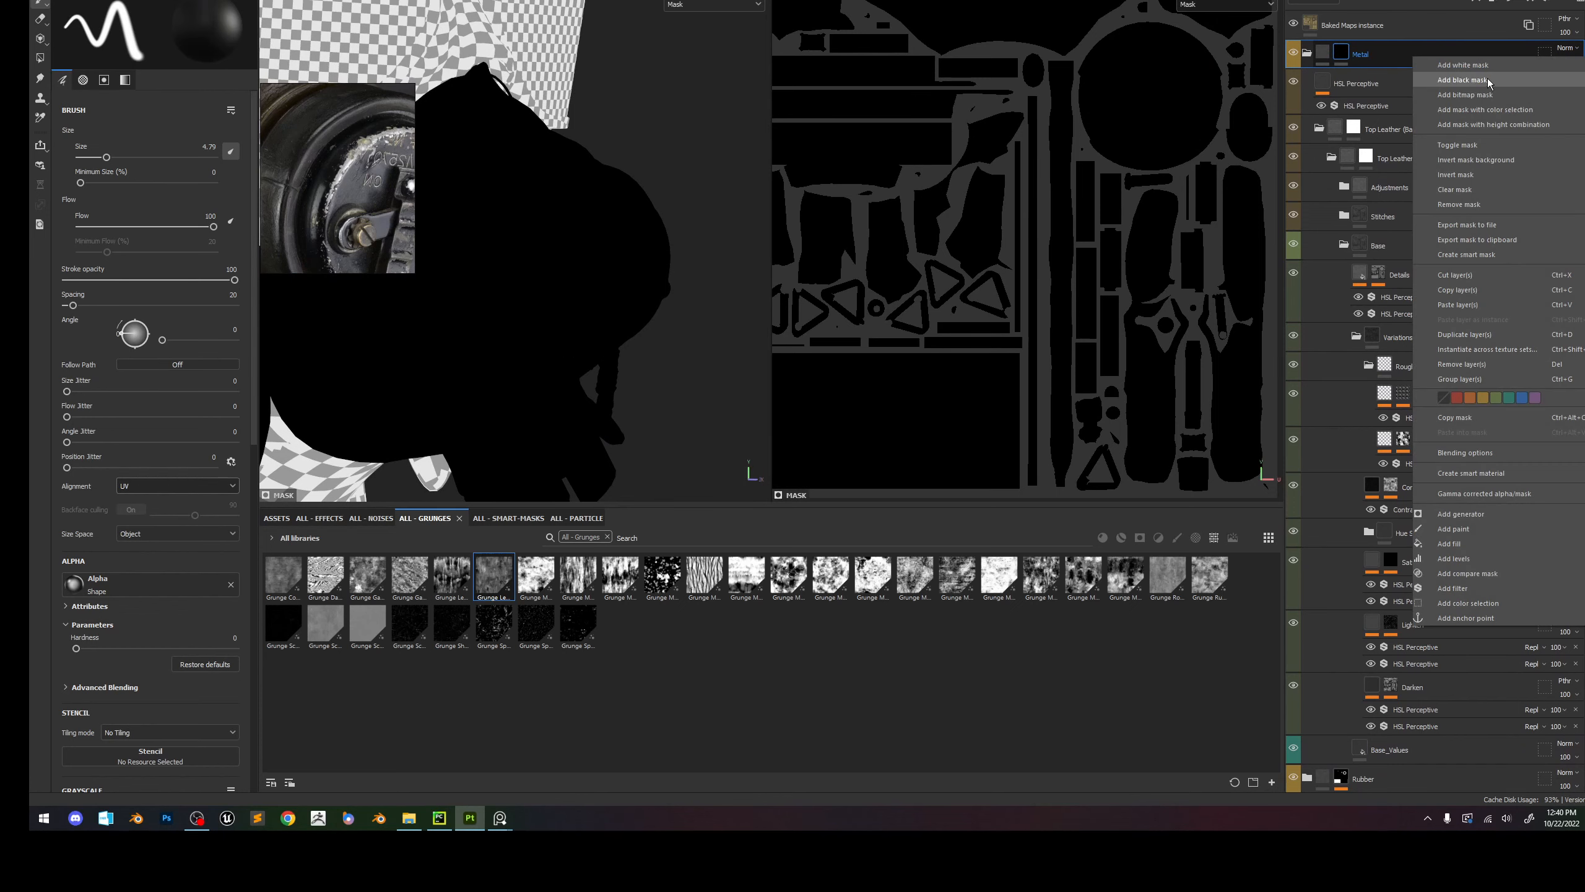
click(1485, 110)
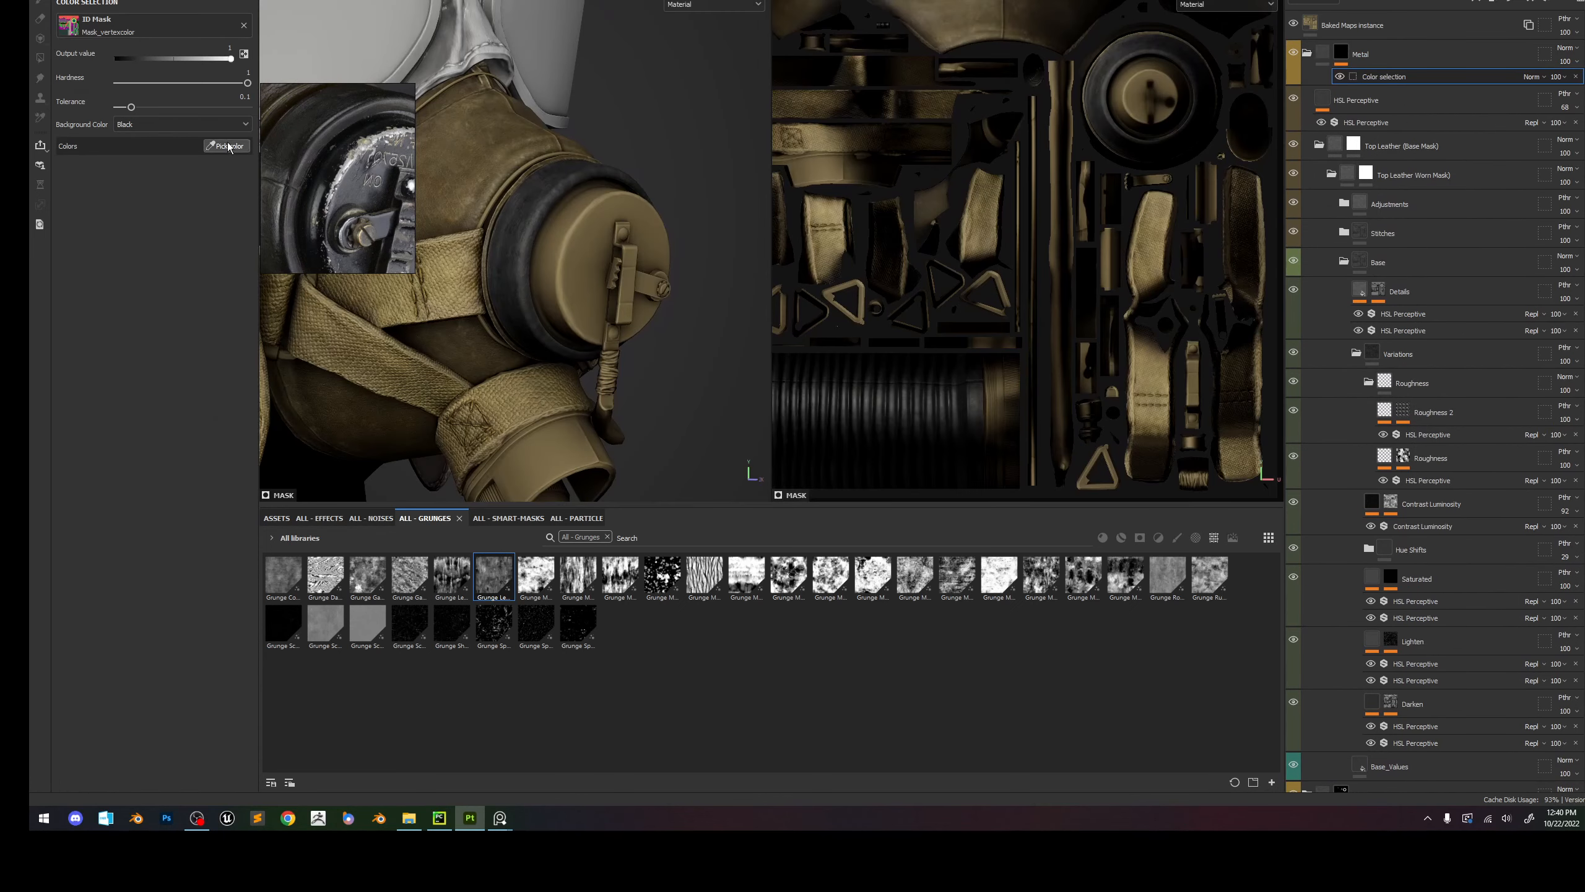
click(228, 147)
click(601, 262)
alt+drag(600, 262, 592, 271)
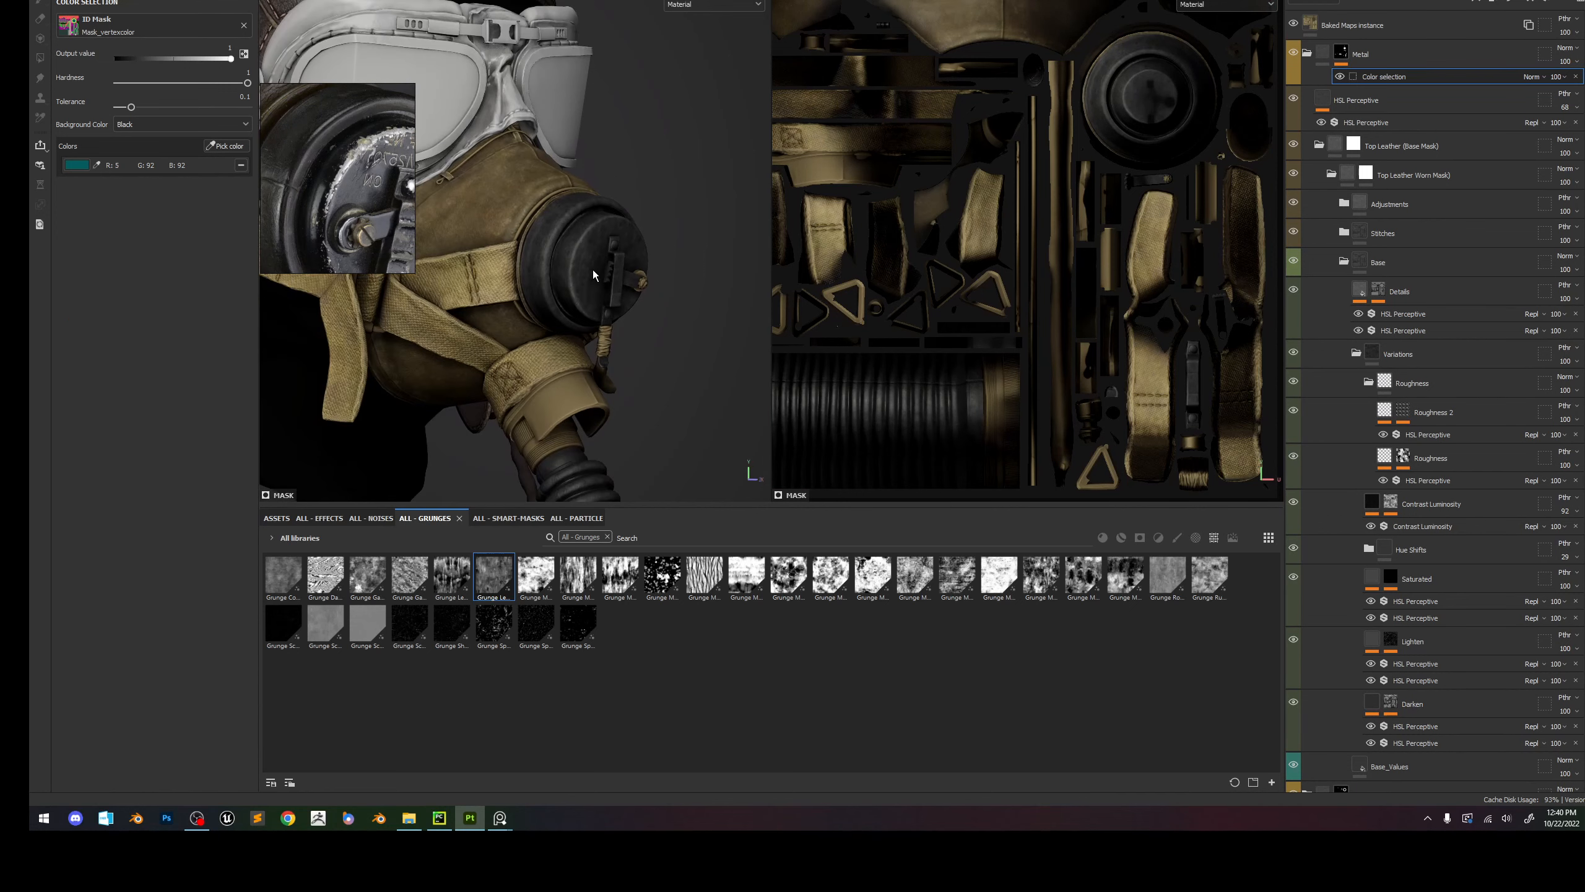
alt+right_drag(592, 271, 613, 243)
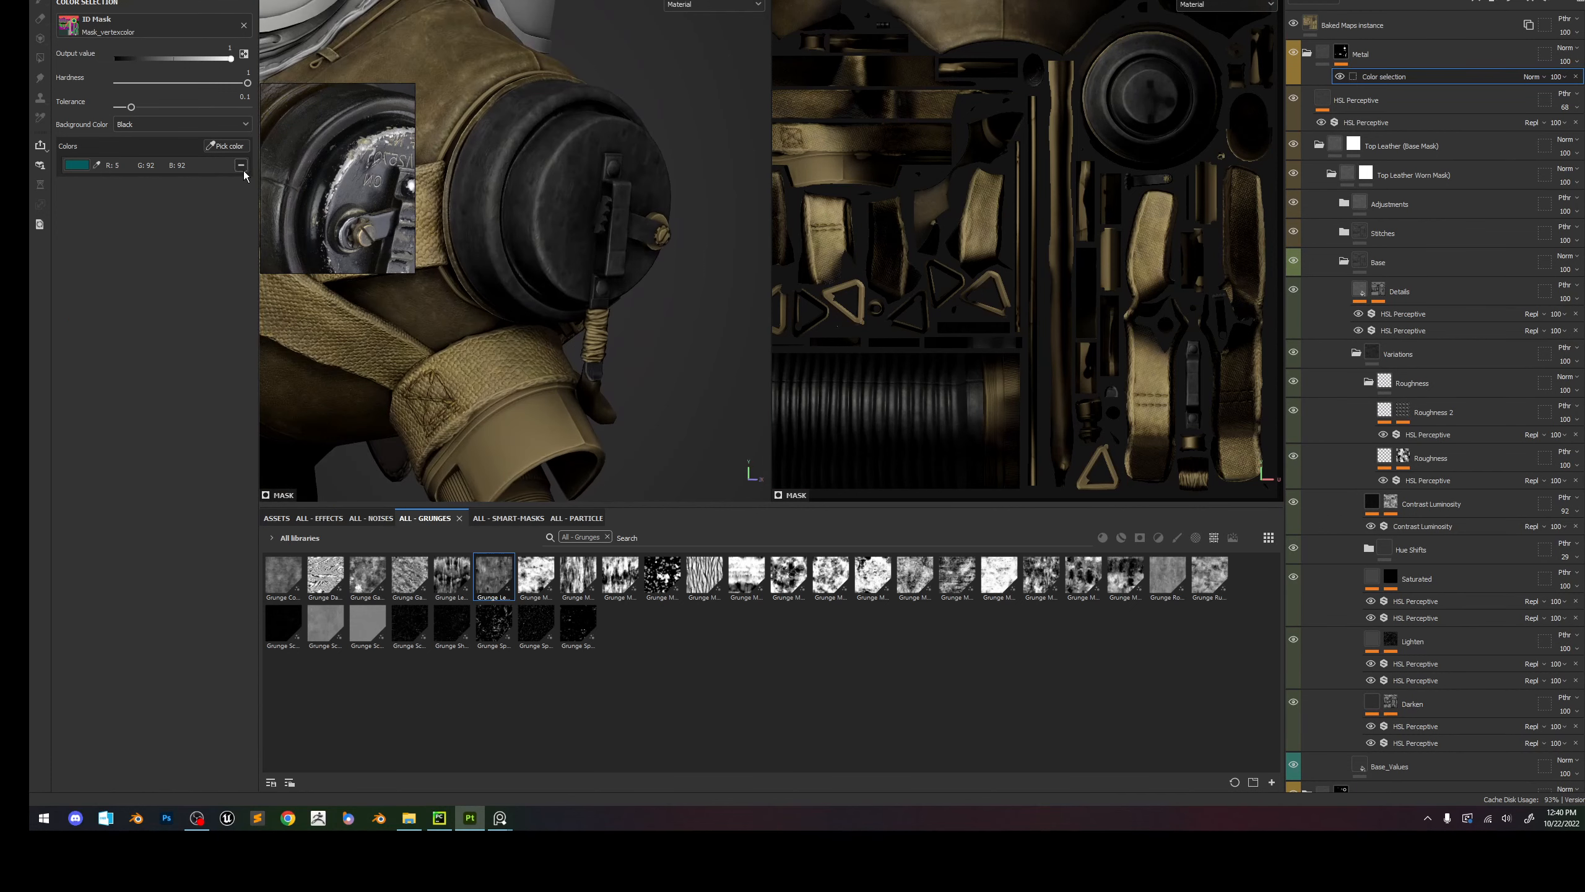
click(1293, 54)
click(1293, 54)
click(1294, 53)
click(1293, 54)
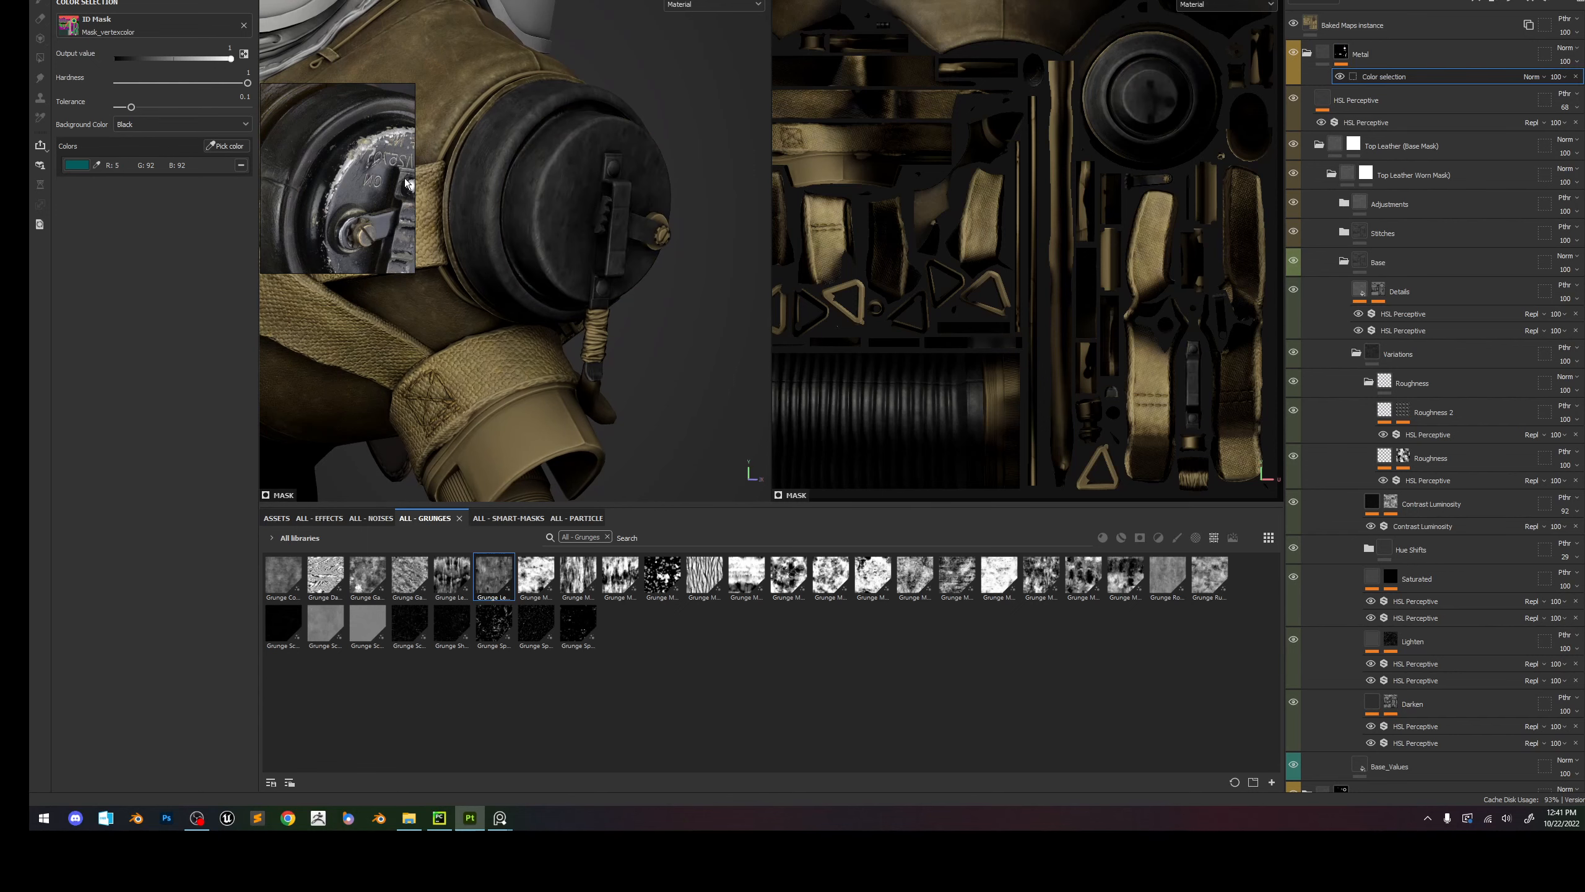
Add the ID color of the small screw beside the valve cap to the Metal folder's color selection, checking against the reference photo.
click(223, 147)
click(667, 235)
scroll(364, 234, up, 6)
scroll(358, 226, down, 3)
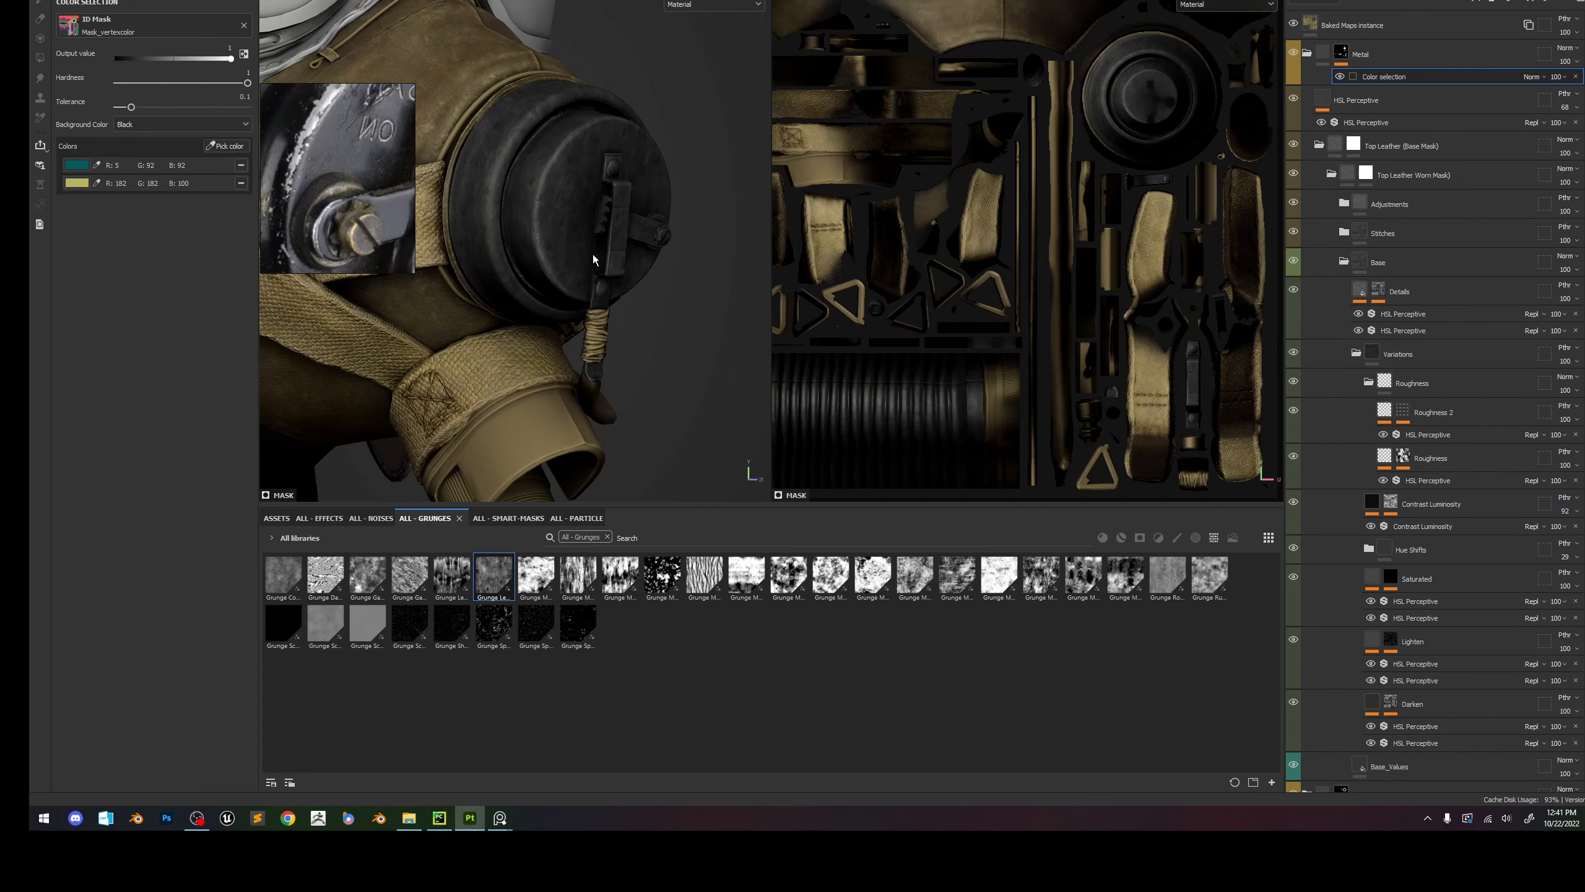
scroll(592, 254, down, 10)
scroll(545, 322, up, 8)
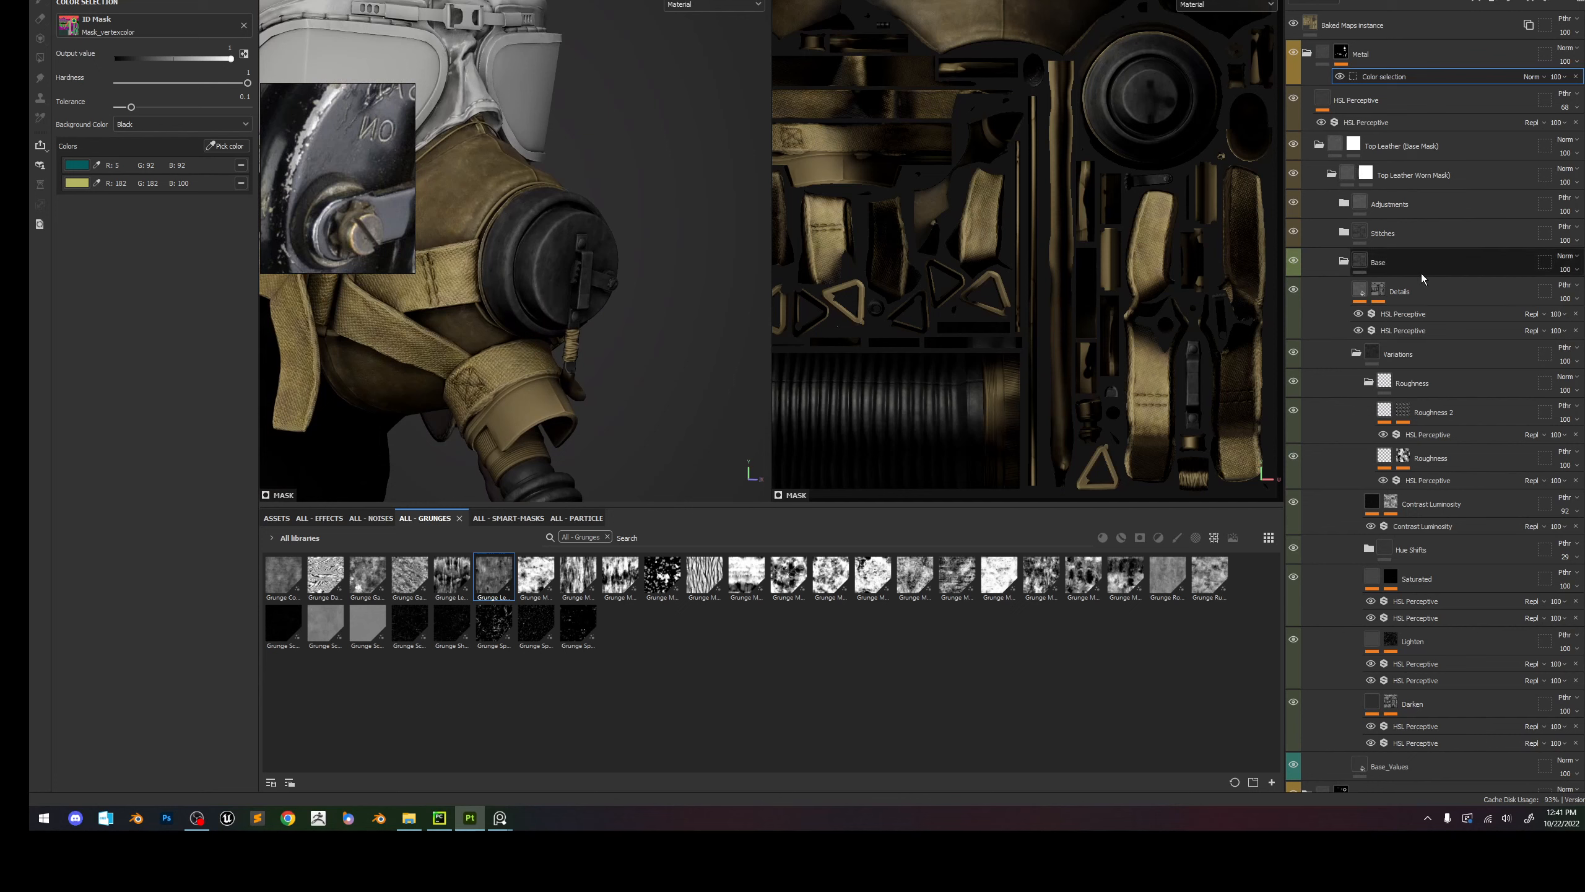
Select the Metal folder's Base_Values layer and hide the Details layer above it.
scroll(1423, 374, down, 2)
click(1400, 696)
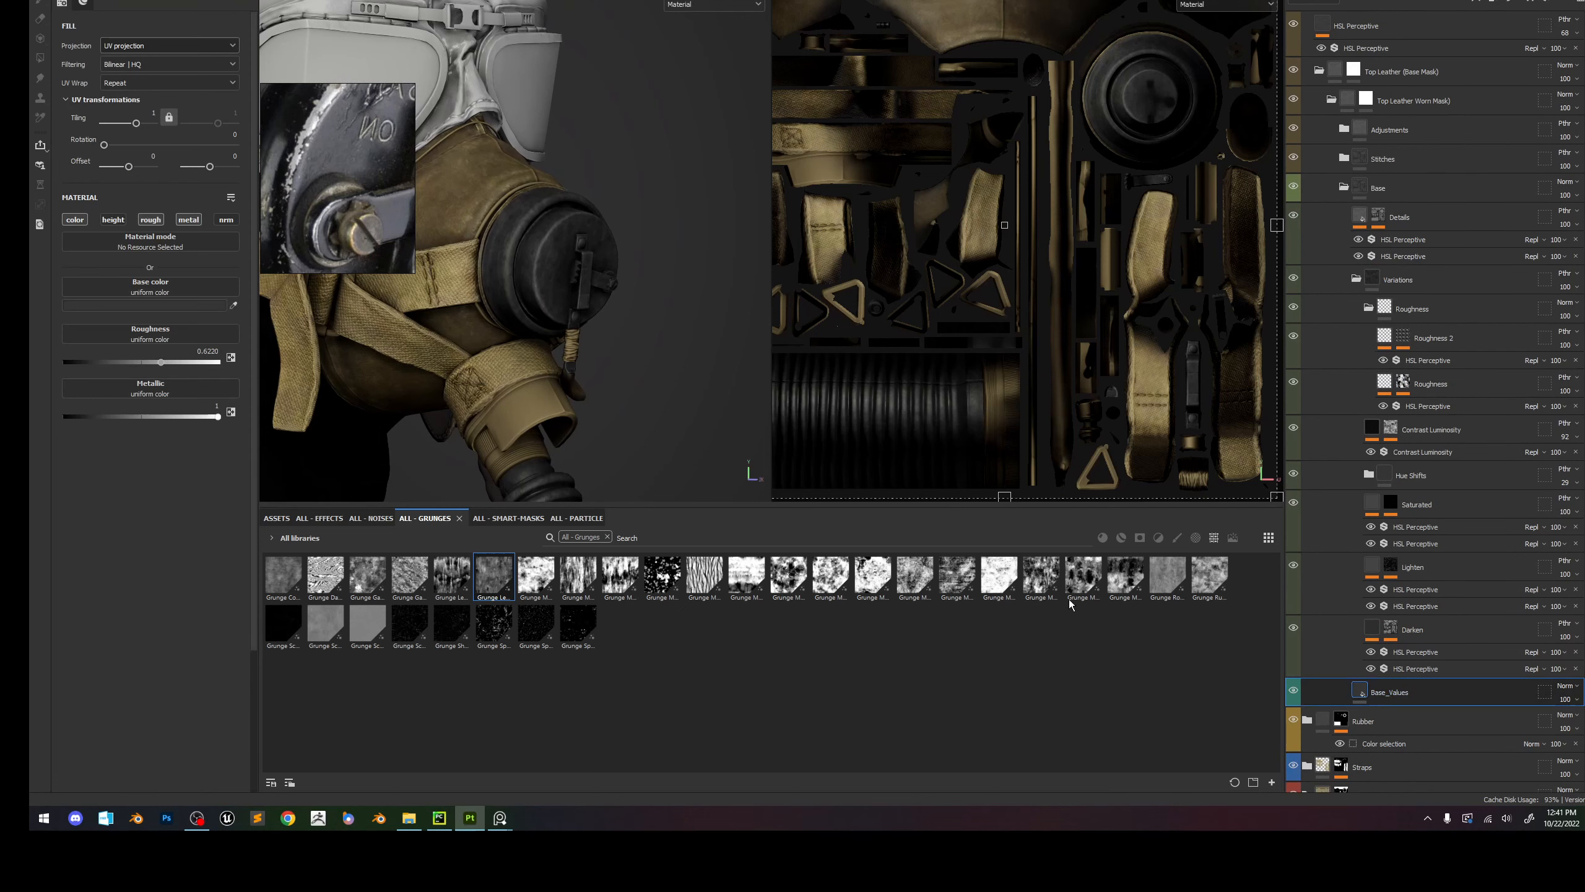
scroll(1408, 419, up, 1)
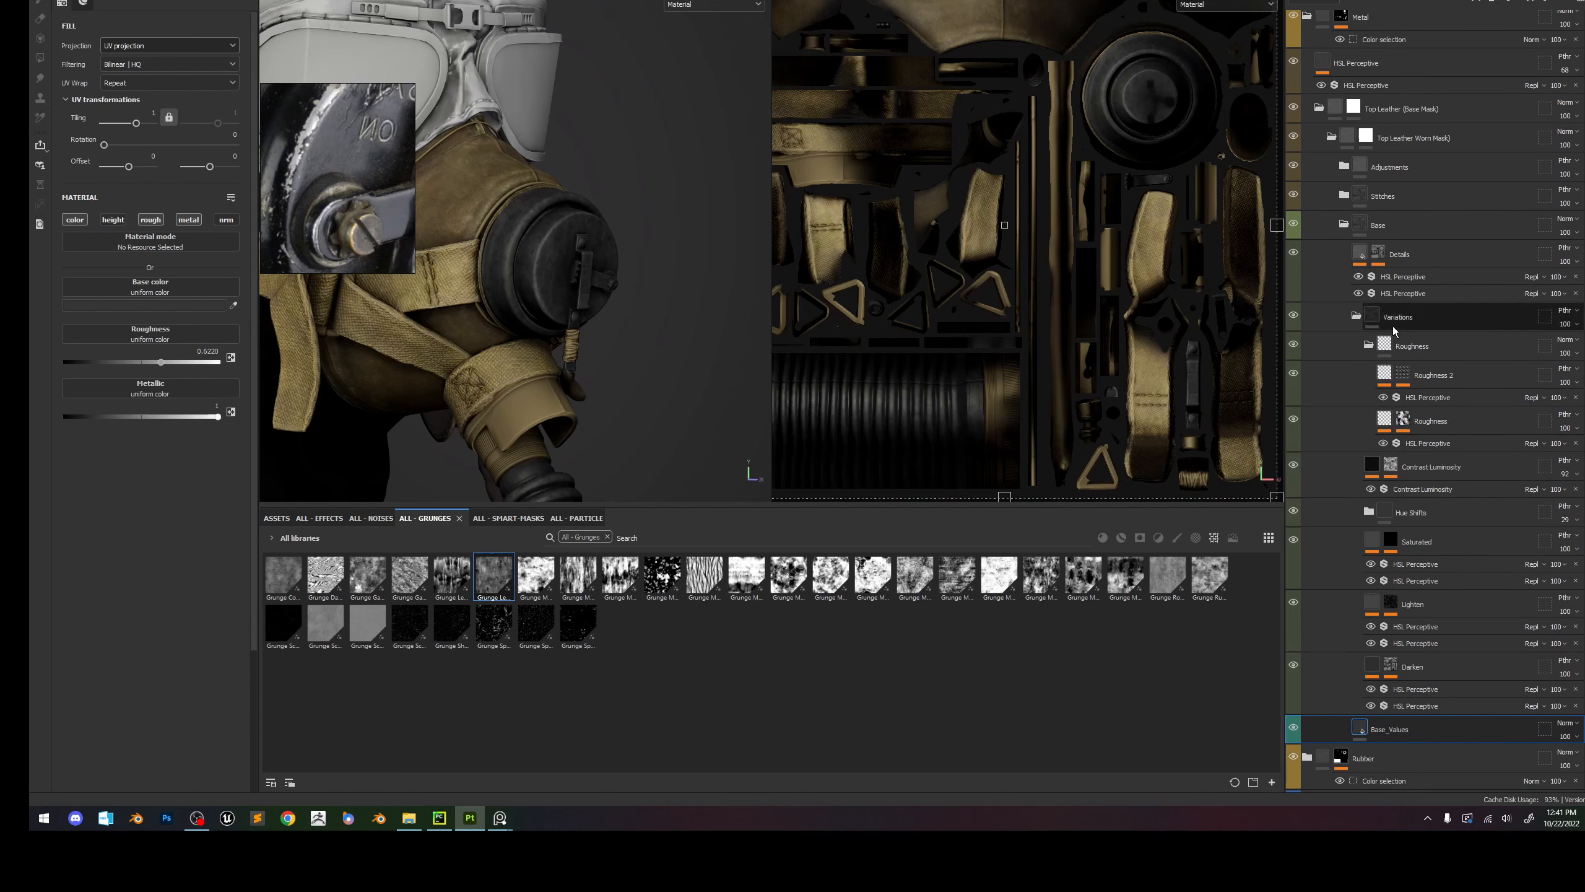
click(1294, 253)
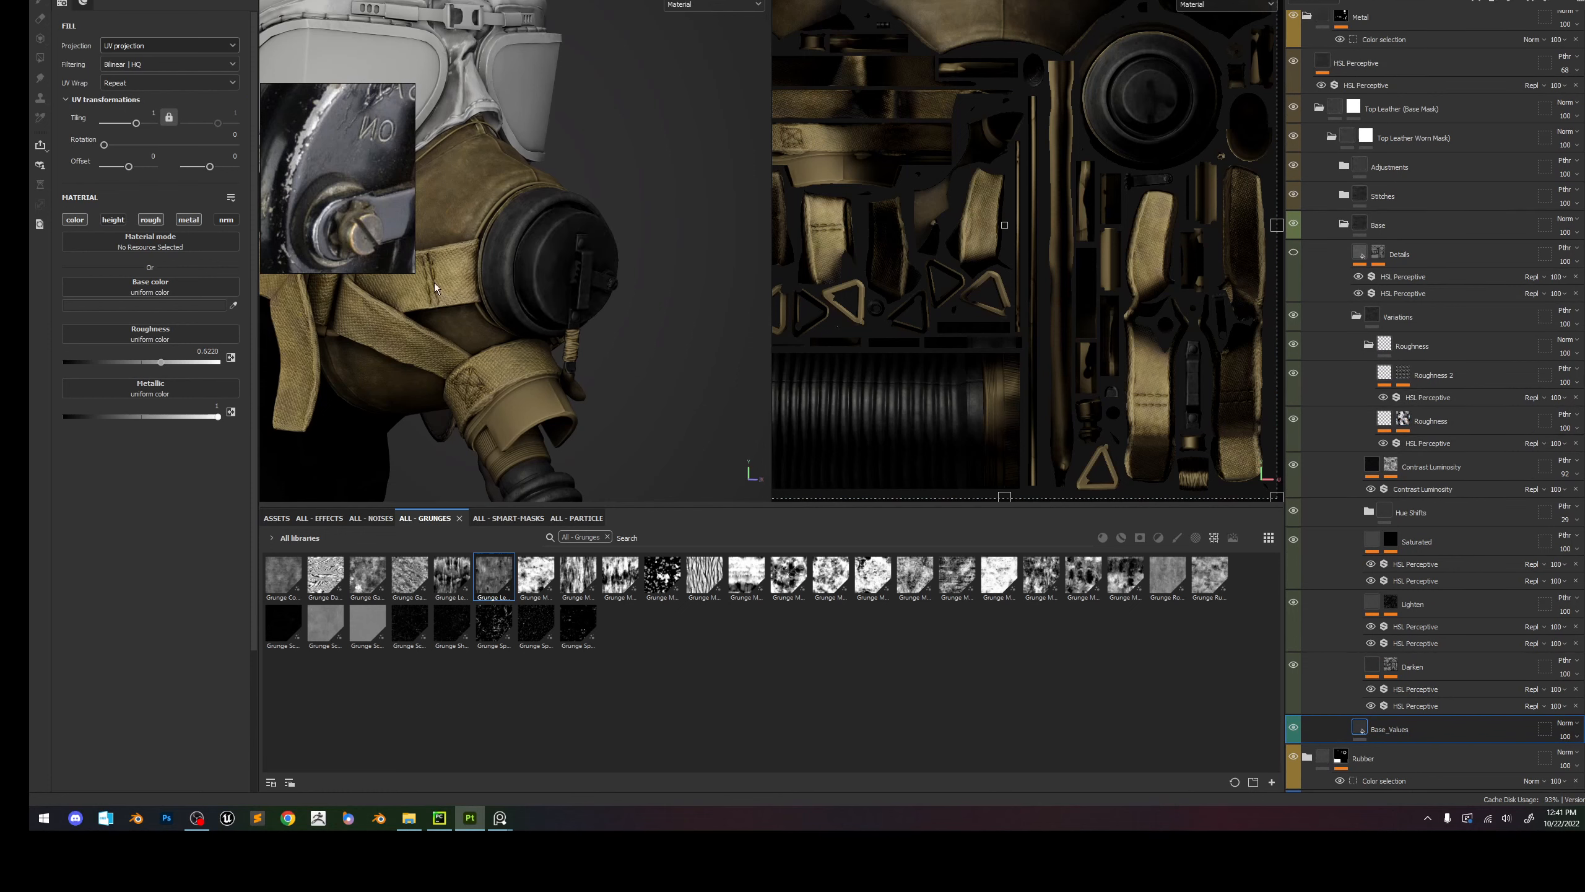
Set the Base_Values base color to a dark neutral grey with saturation 0 and value 0.306.
shift+right_drag(623, 296, 650, 309)
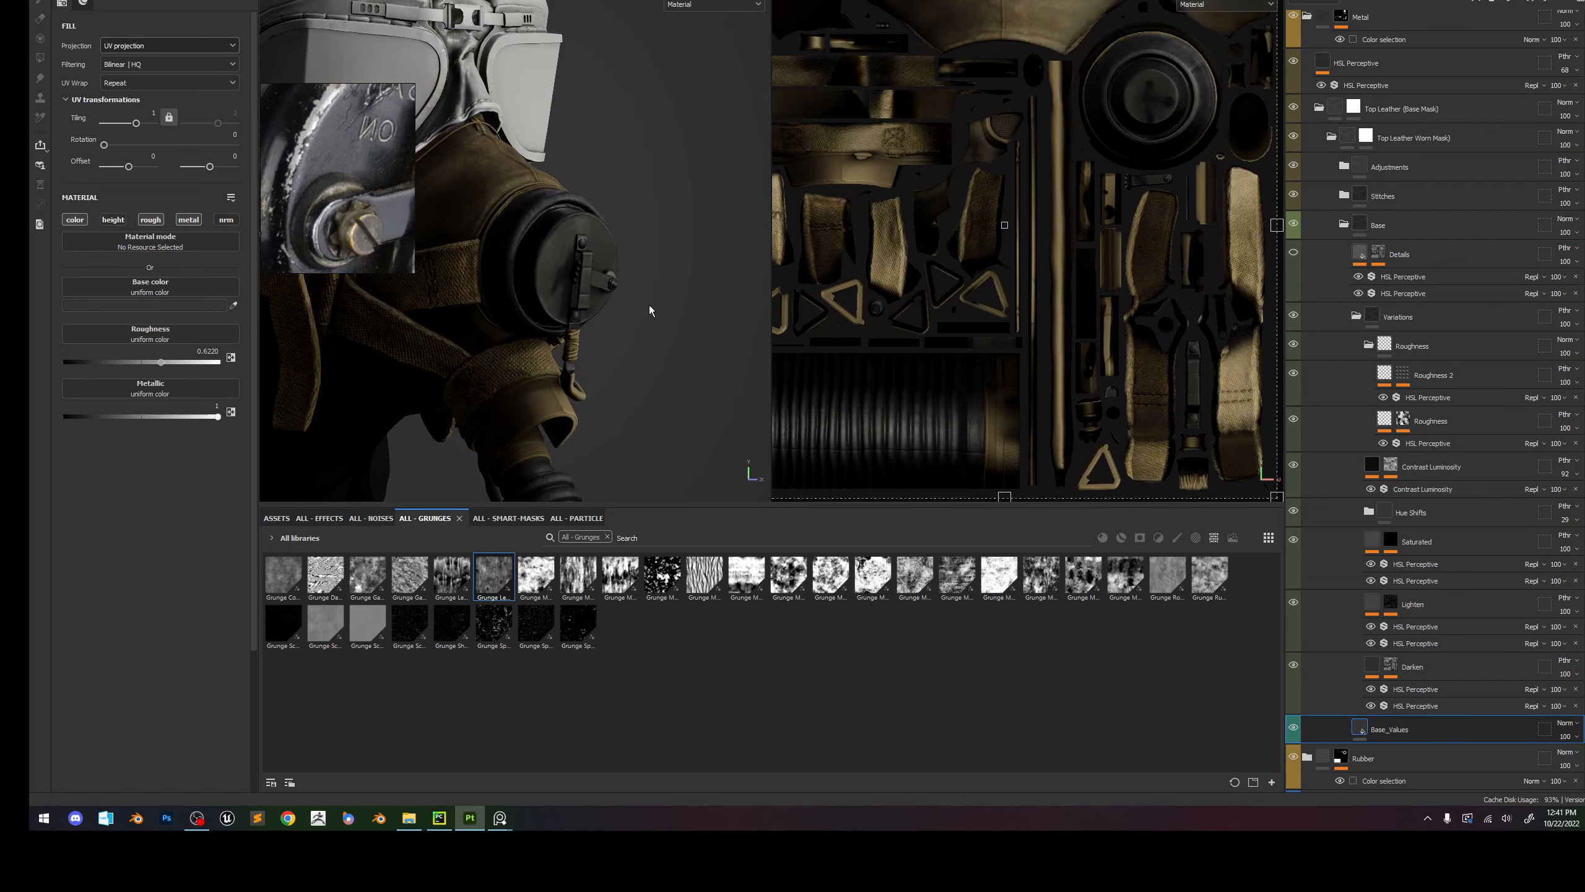
click(156, 305)
drag(261, 461, 247, 403)
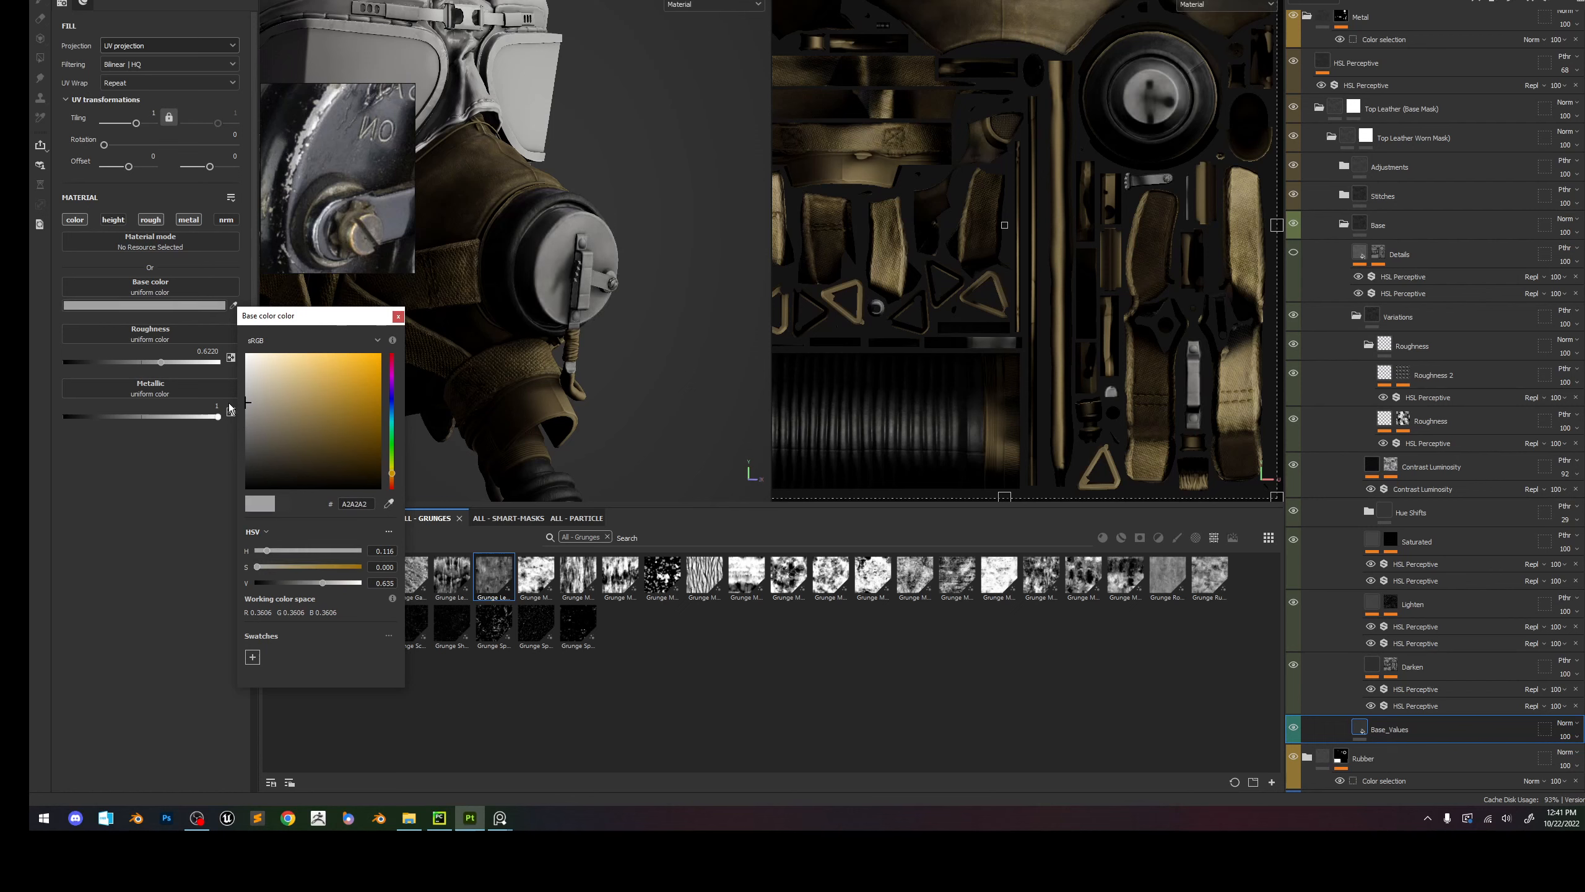
alt+drag(561, 262, 589, 262)
scroll(587, 263, up, 2)
drag(259, 428, 233, 448)
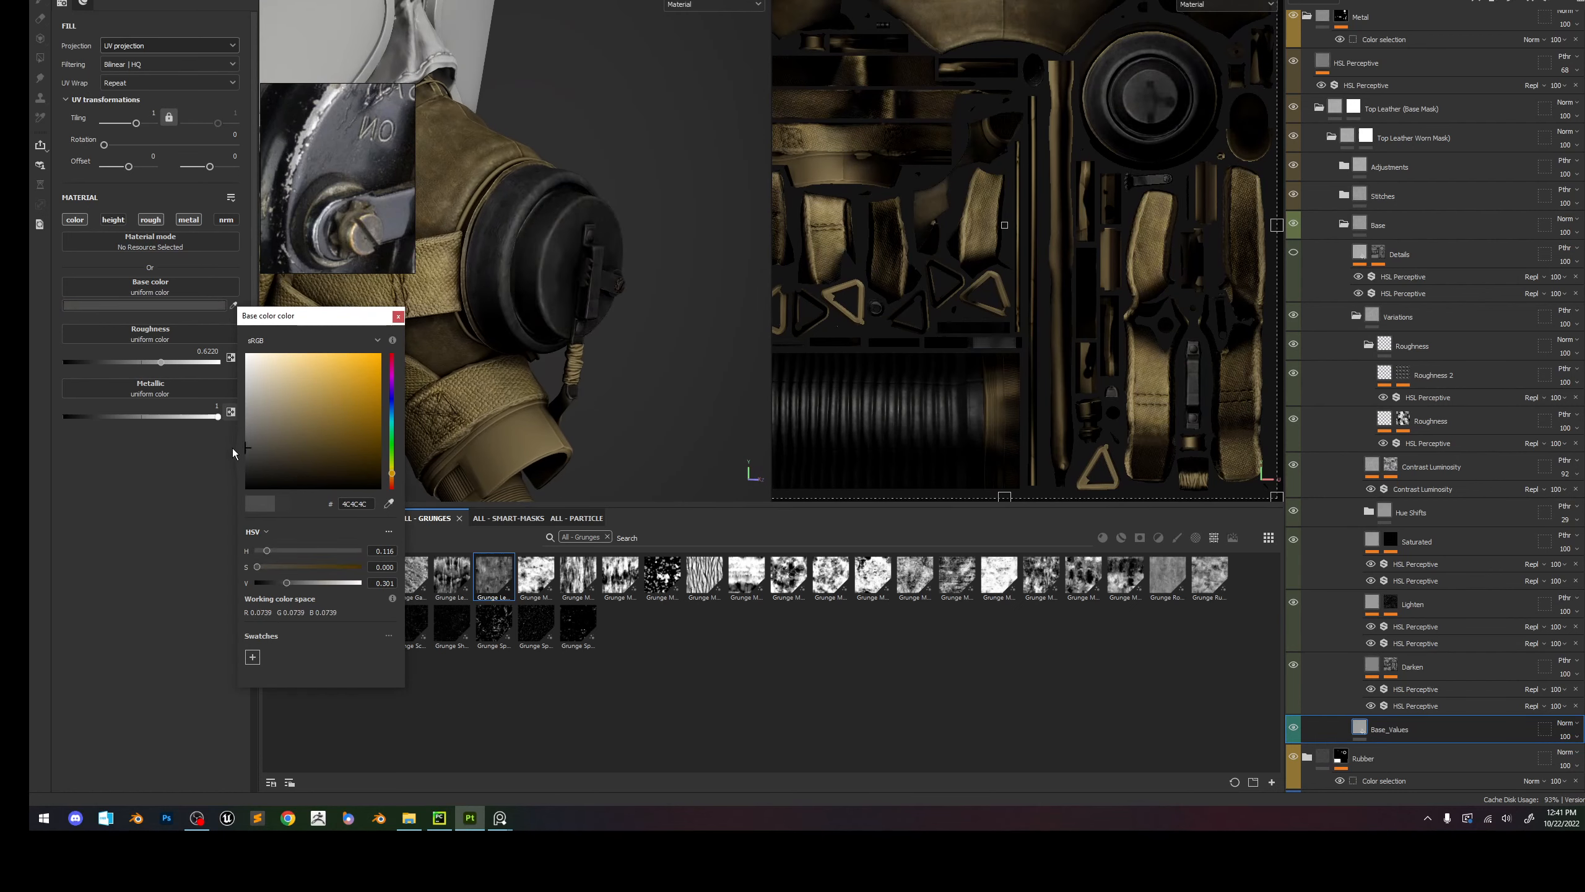
Set the Base_Values roughness to about 0.44 with metallic at 1, comparing with the reference photo.
scroll(299, 234, down, 2)
scroll(300, 236, down, 2)
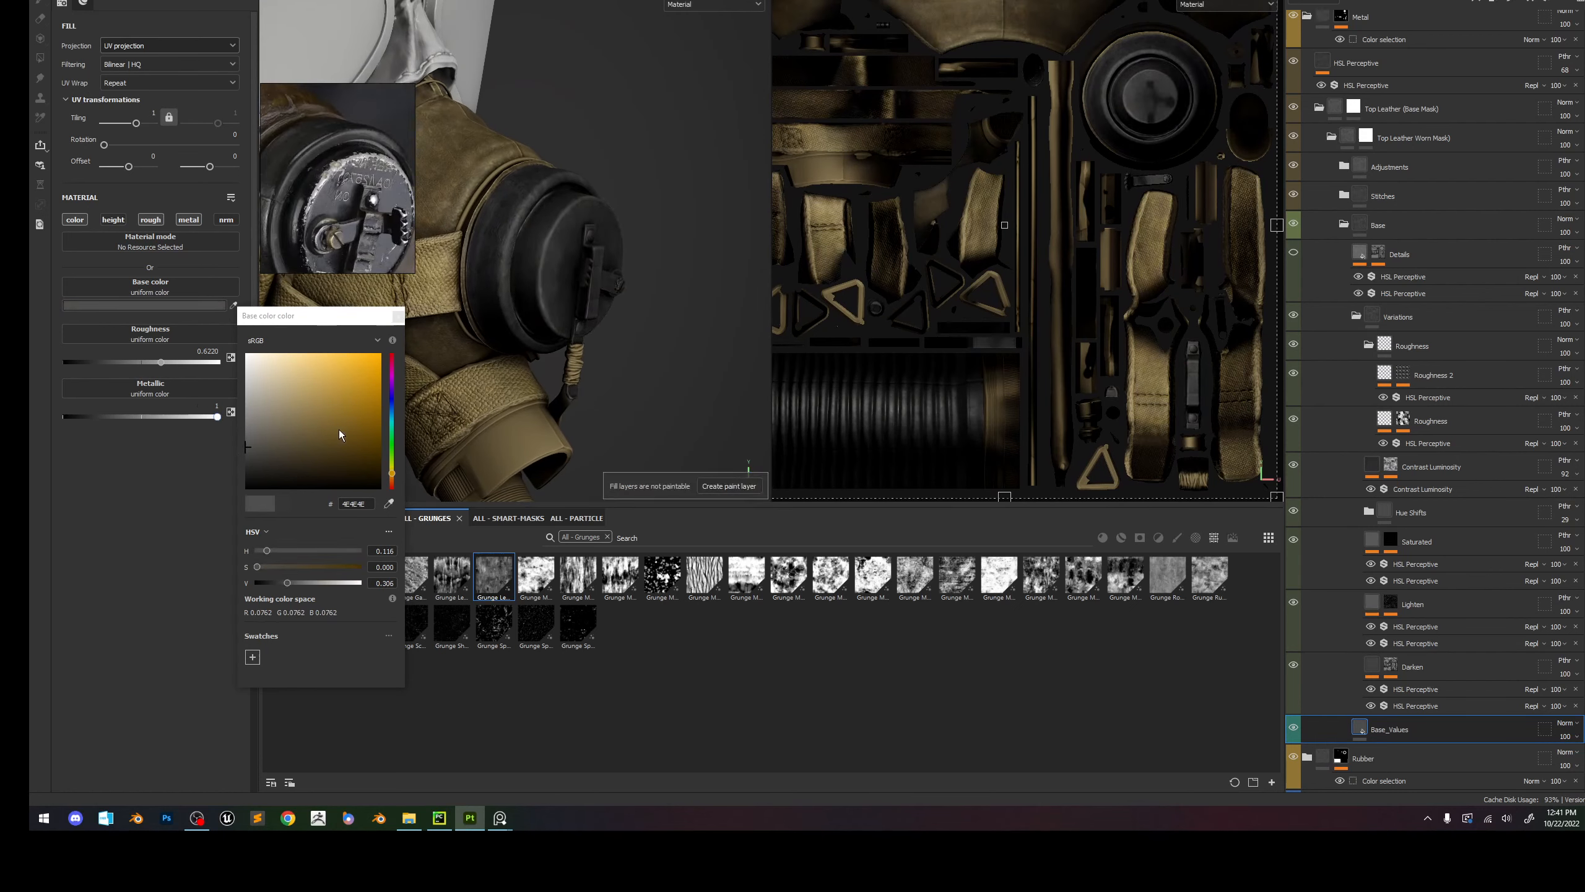
mouse_move(160, 362)
mouse_down()
mouse_move(94, 361)
mouse_move(151, 364)
mouse_move(132, 363)
mouse_up()
mouse_move(180, 416)
mouse_down()
mouse_move(165, 414)
mouse_move(317, 424)
mouse_up()
Inspect the roughness and metallic channels and check the Metal folder's layers to trace what is overriding the metallic value.
key(c)
key(c)
key(c)
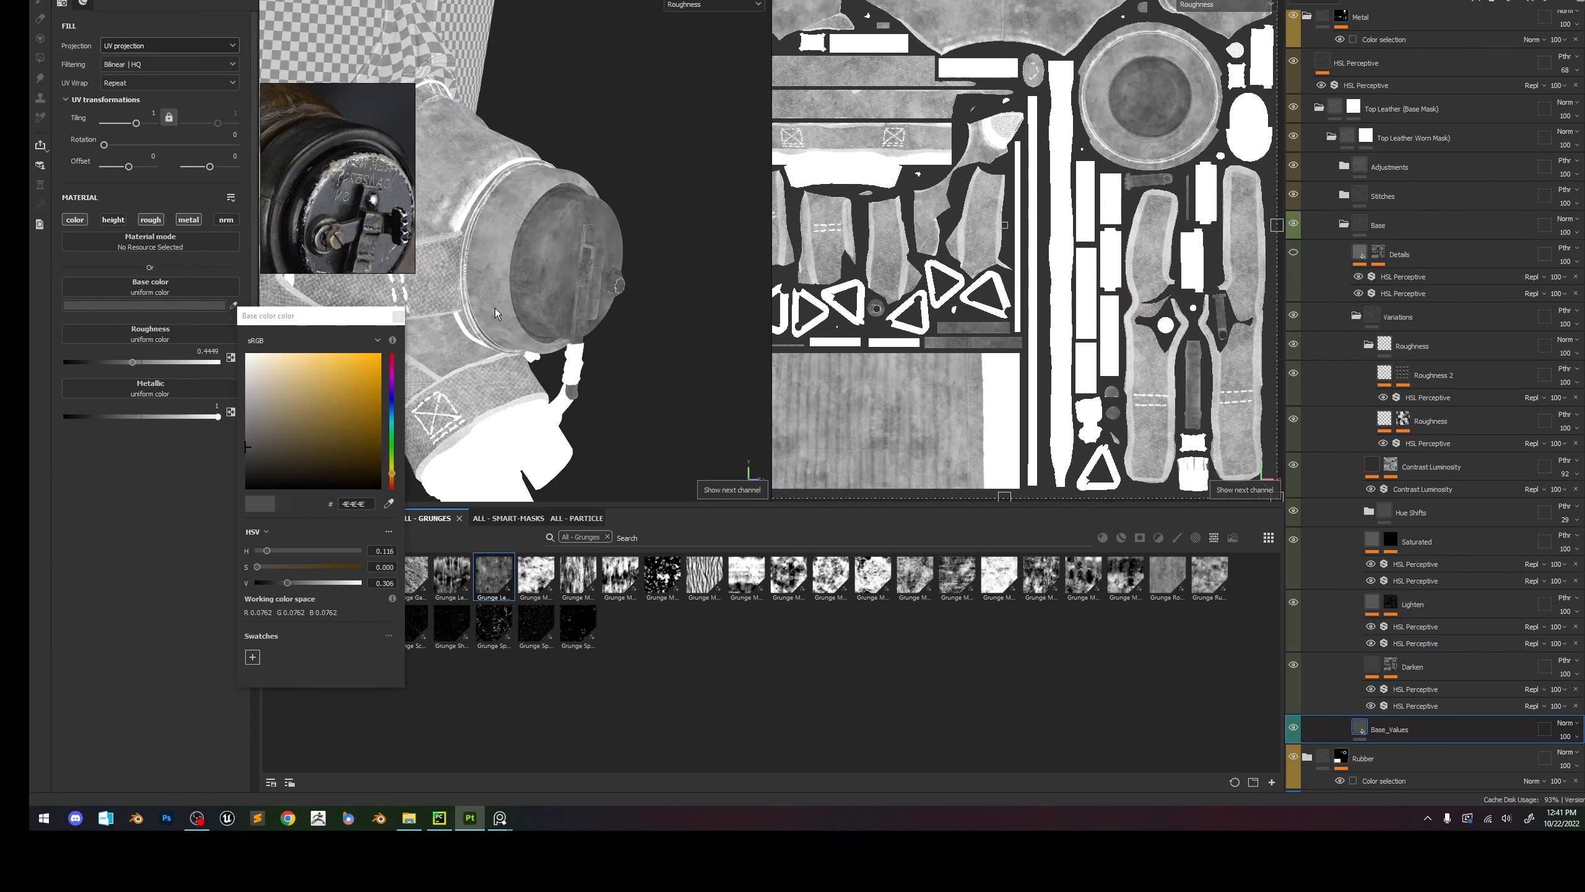
key(c)
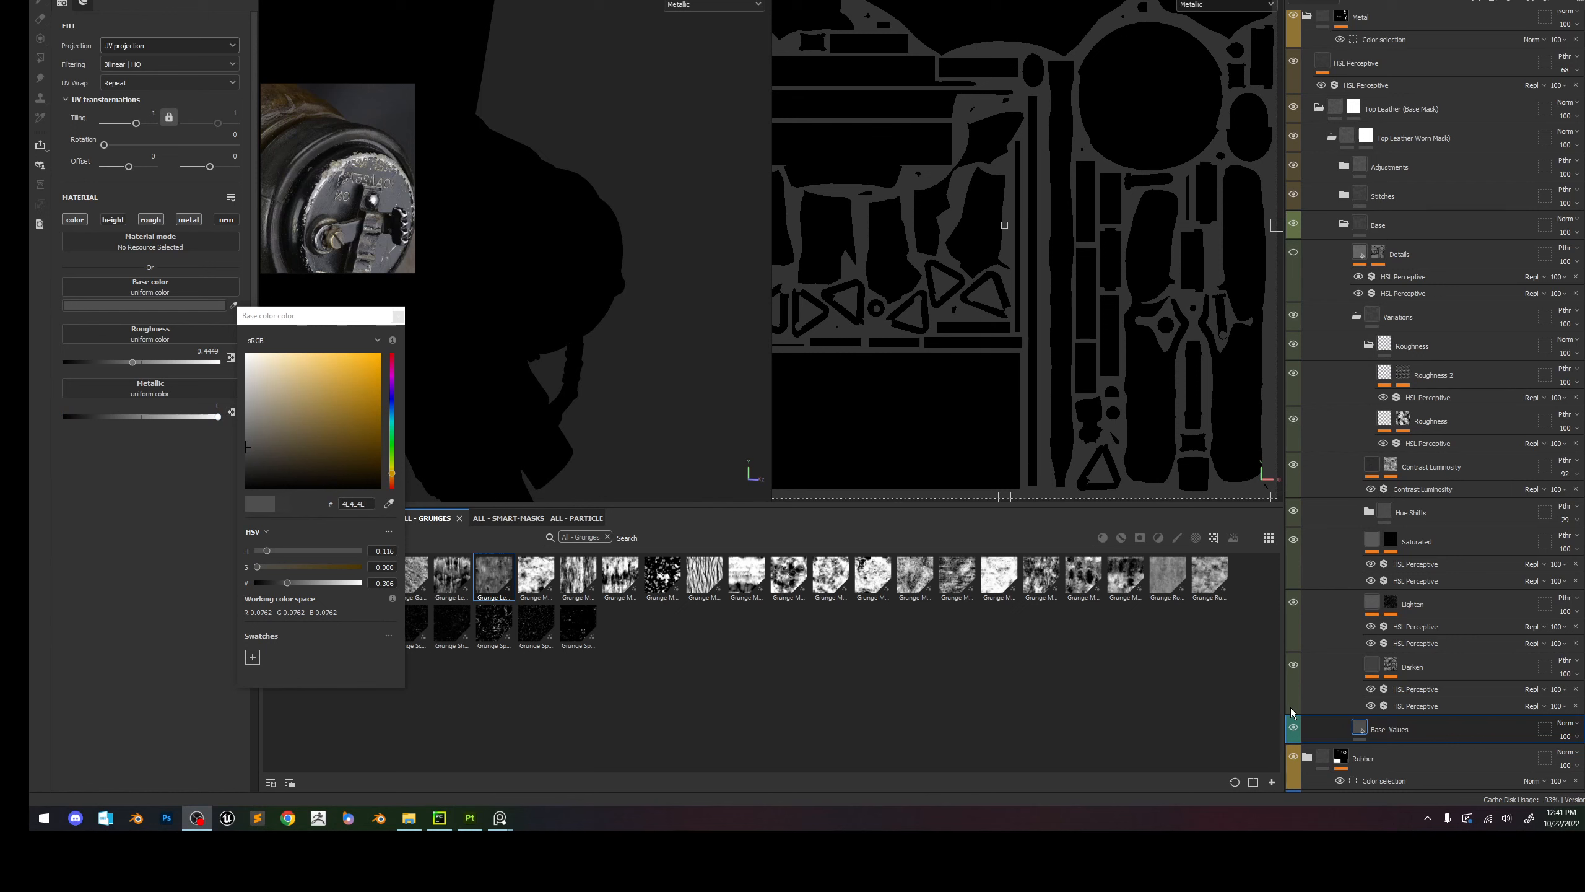
click(1293, 729)
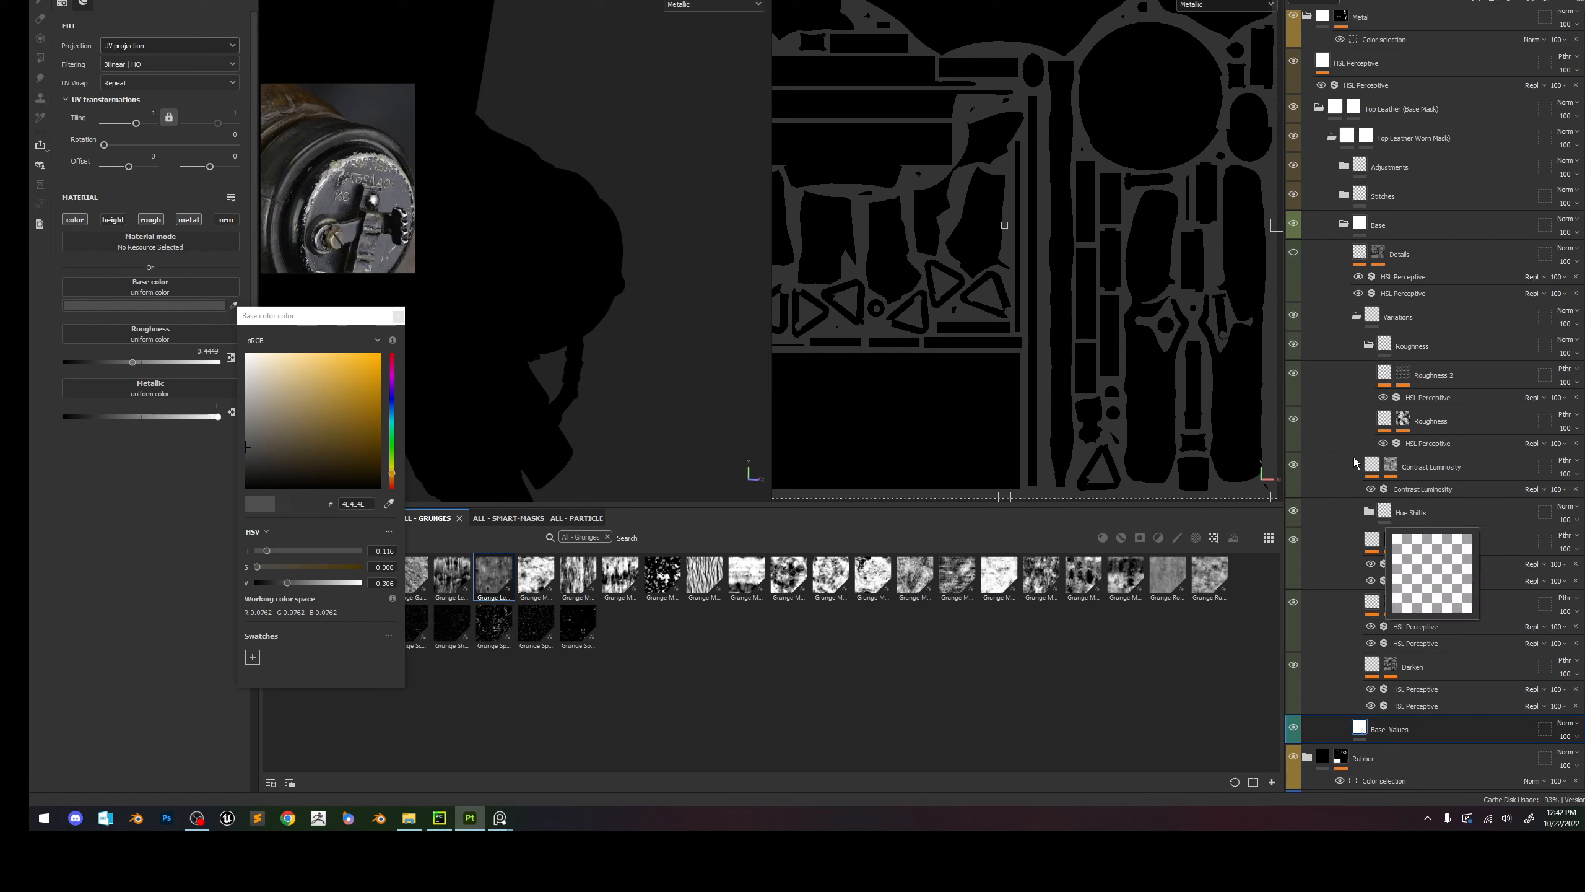
click(1294, 225)
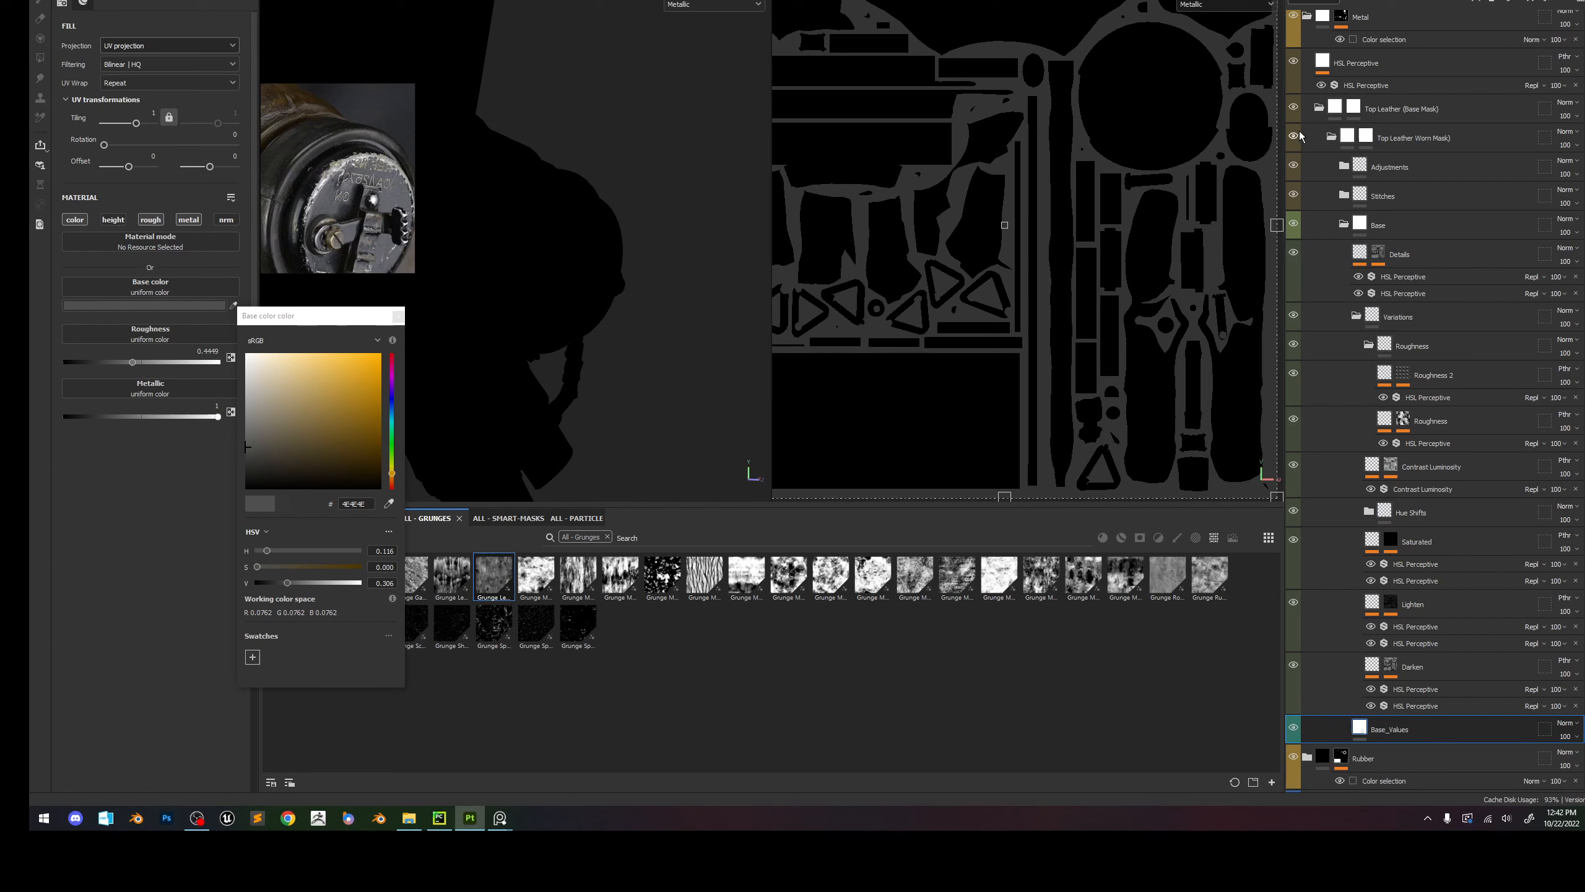
scroll(1303, 93, up, 1)
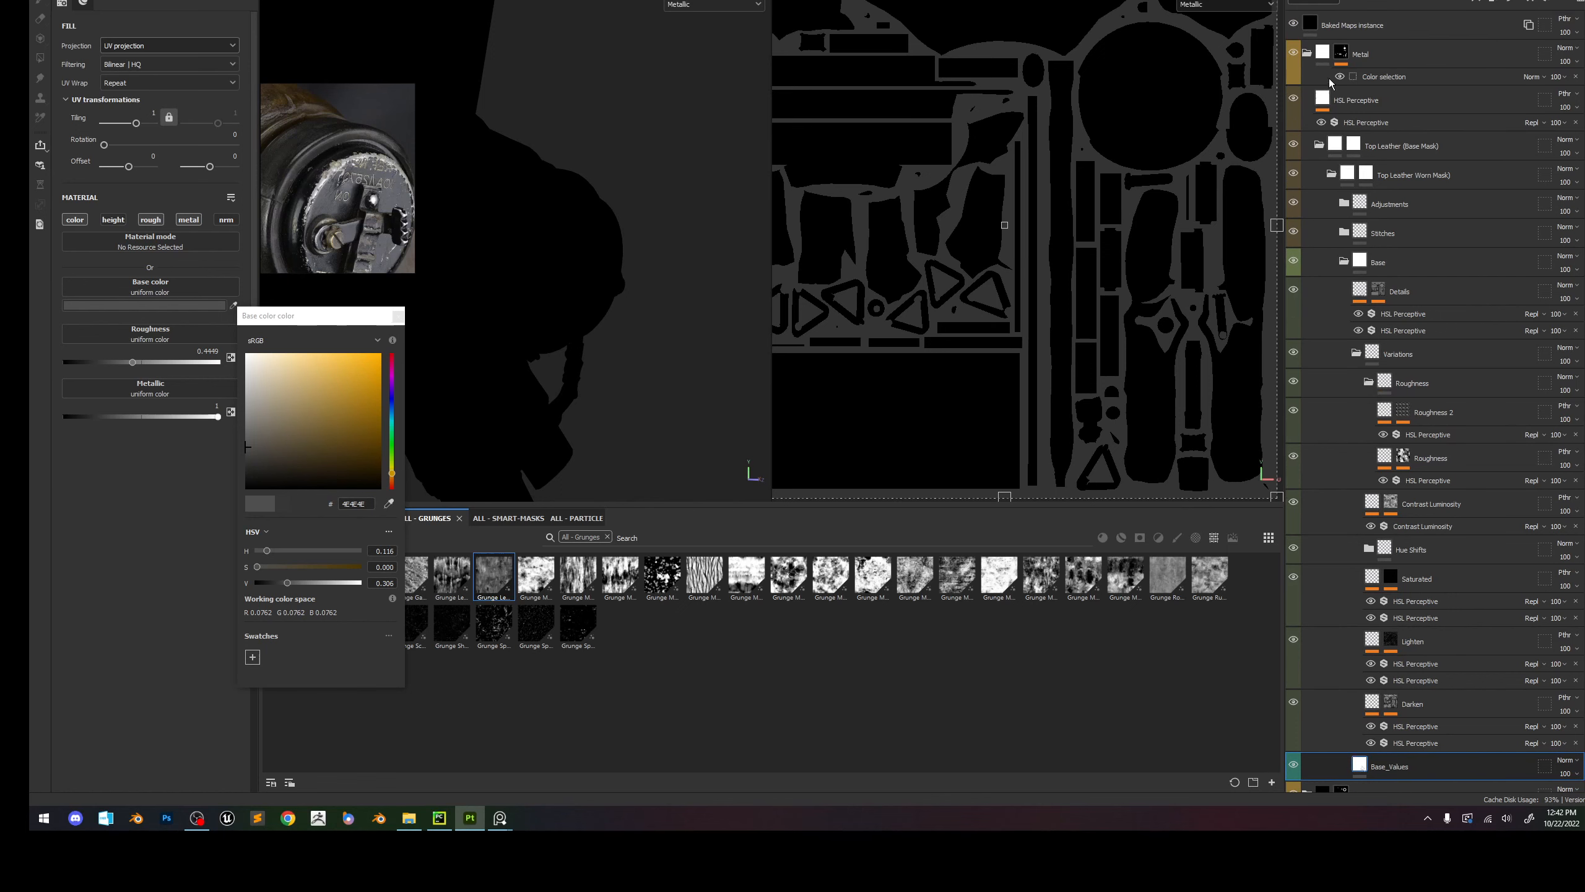
click(1355, 106)
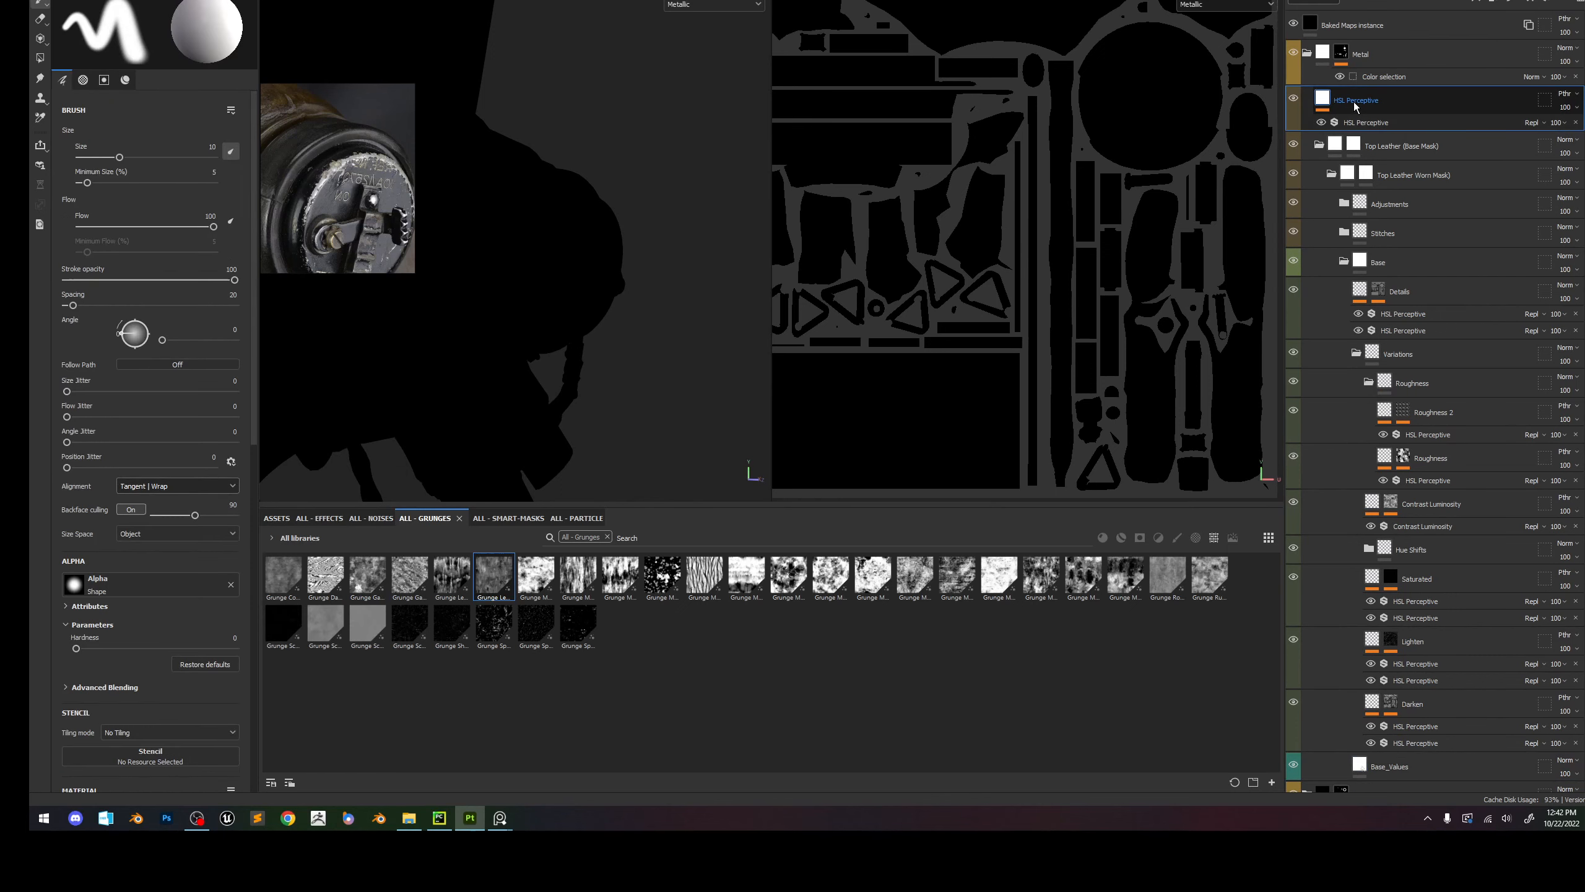
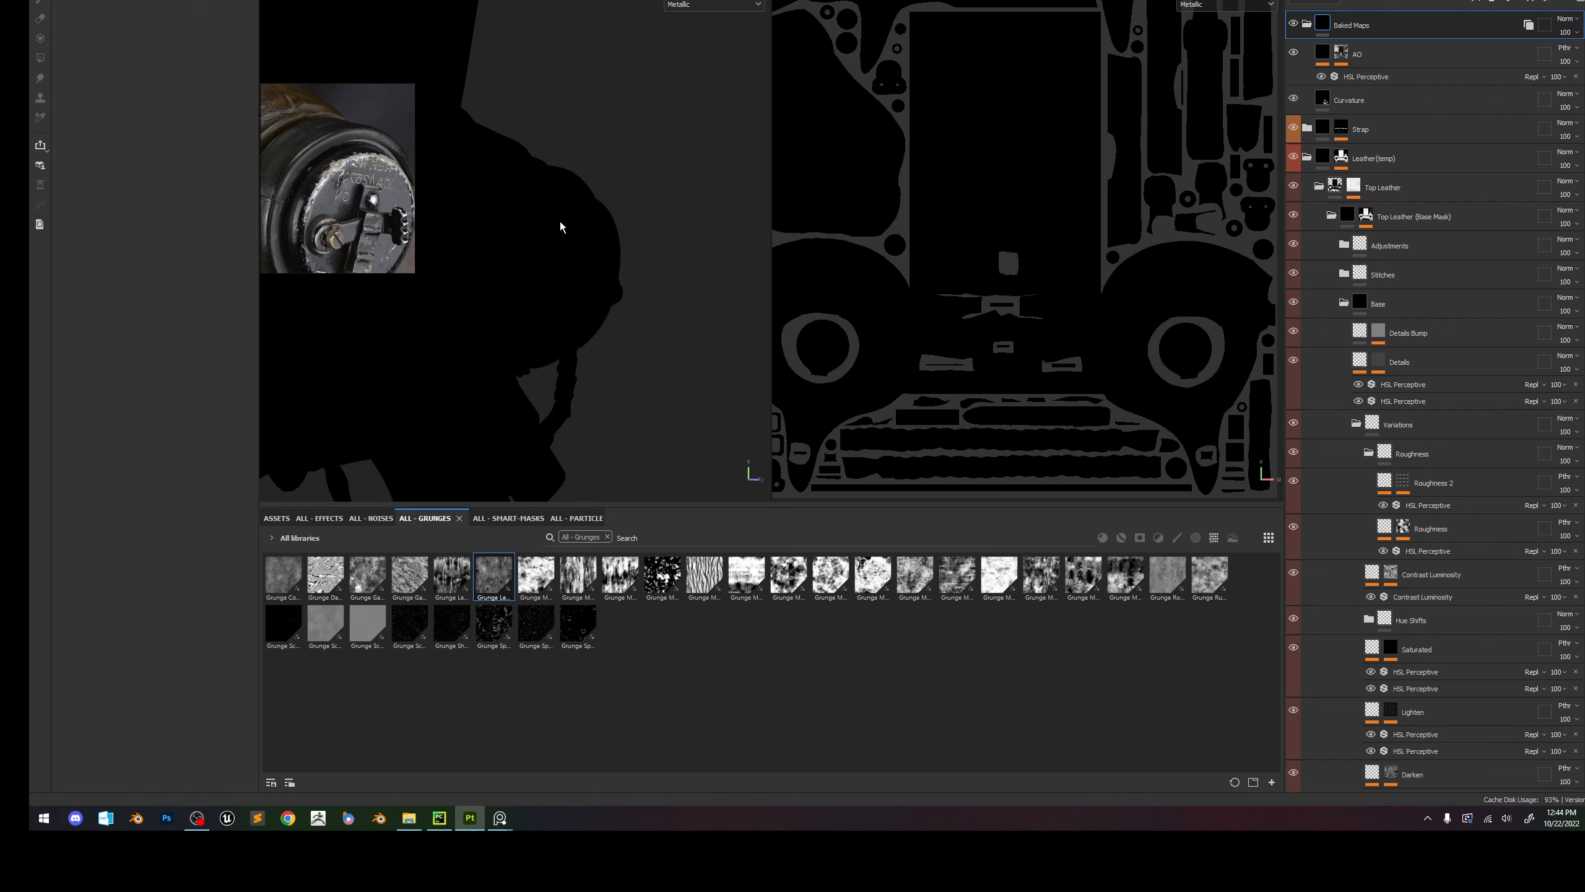
Disable the metallic, normal and height channels on the Curvature layer in the Baked Maps folder.
middle_drag(560, 226, 652, 220)
click(1373, 99)
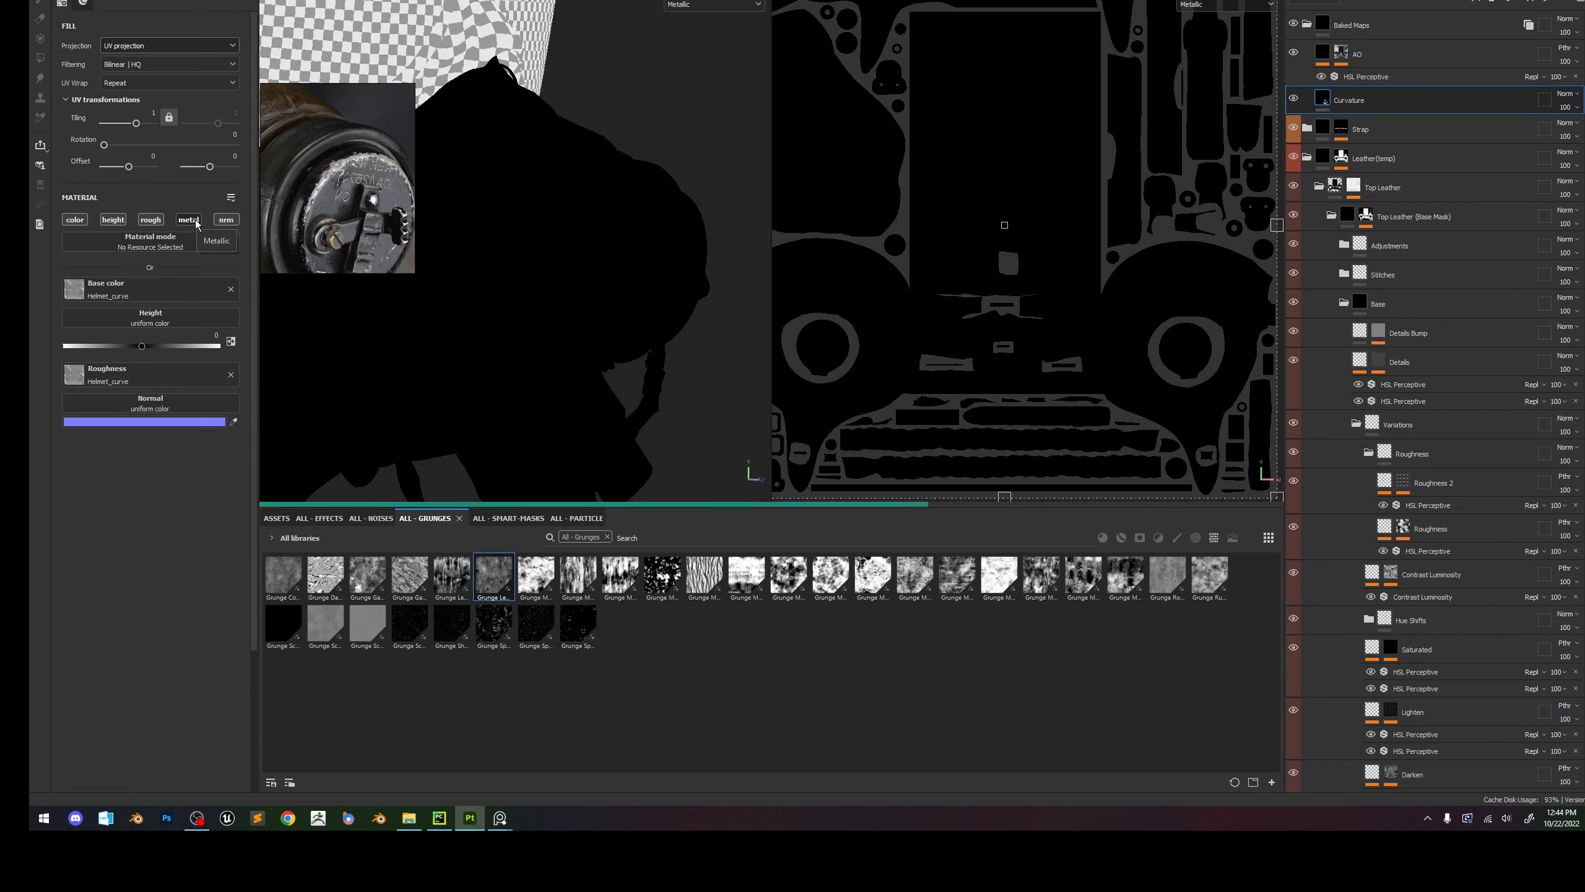
click(1323, 53)
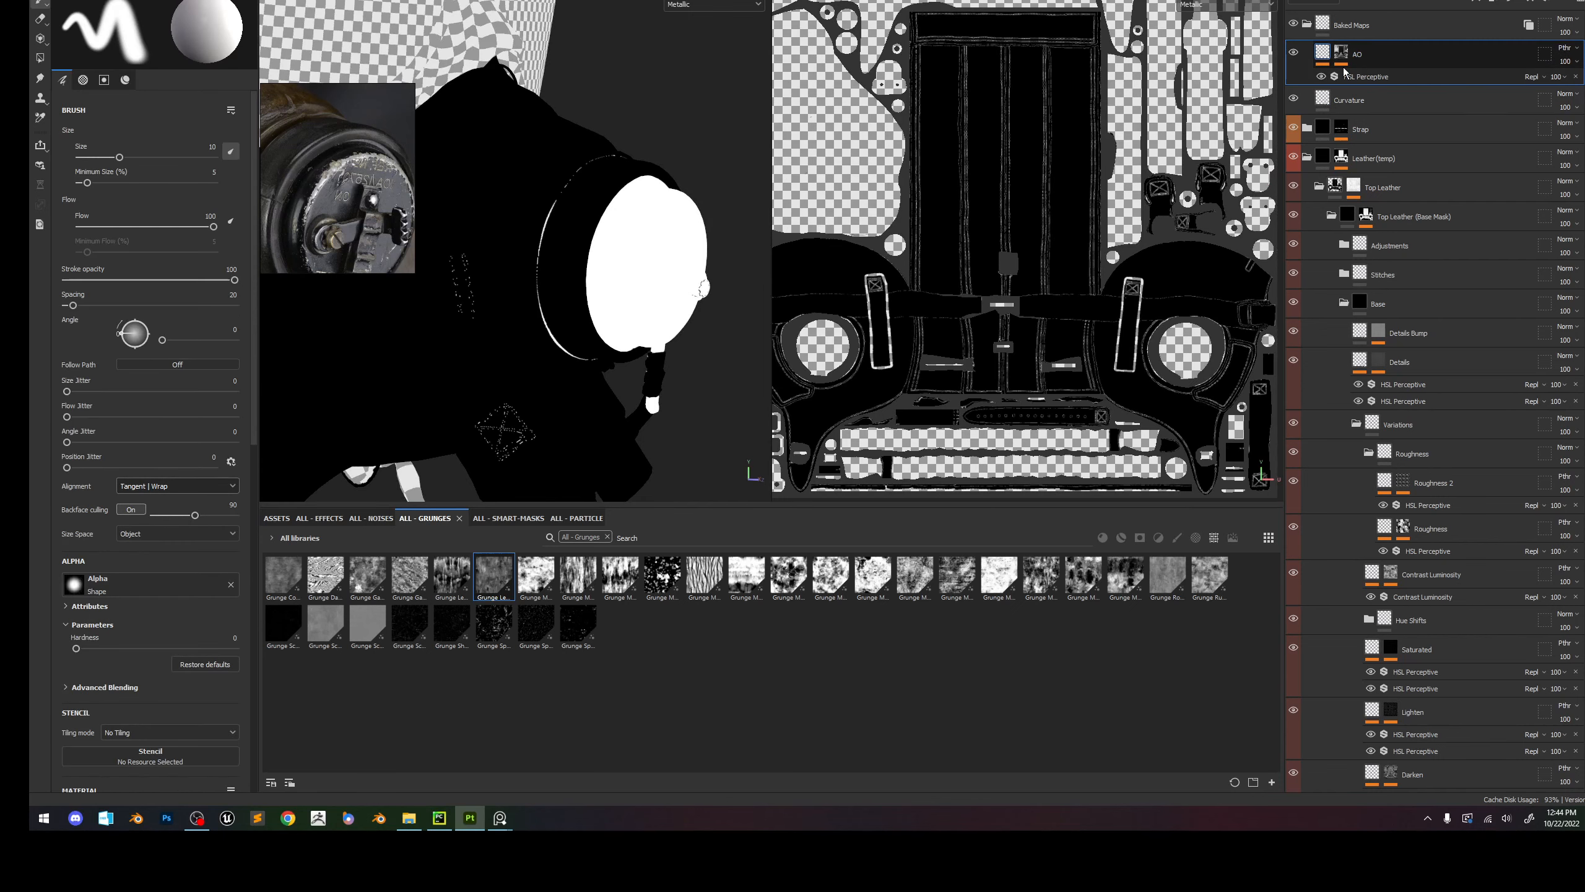
click(1348, 61)
click(1354, 106)
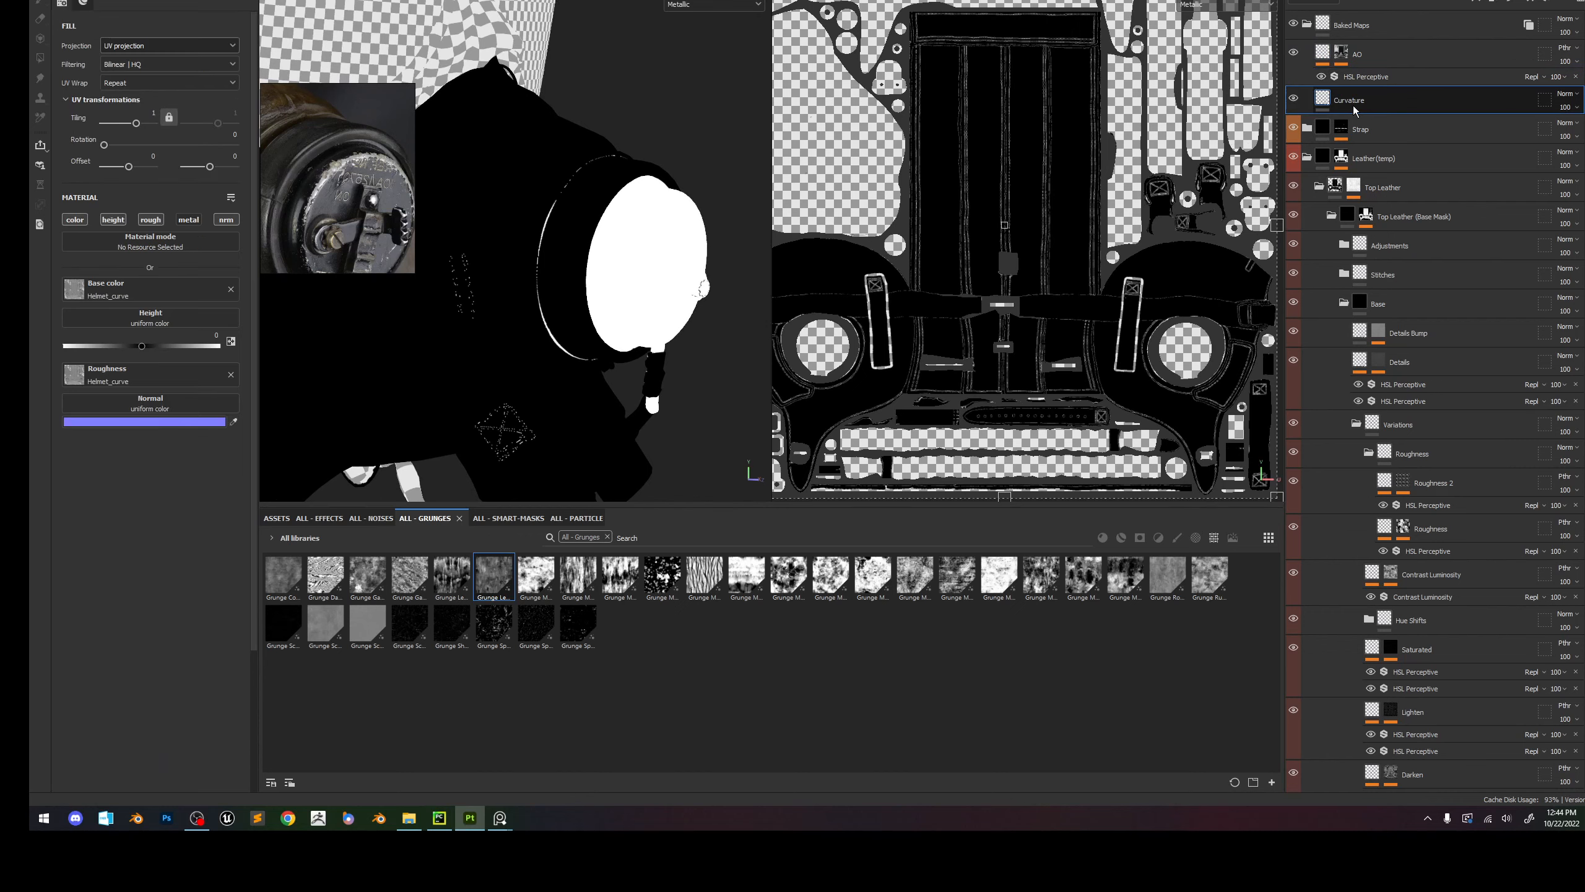
click(226, 219)
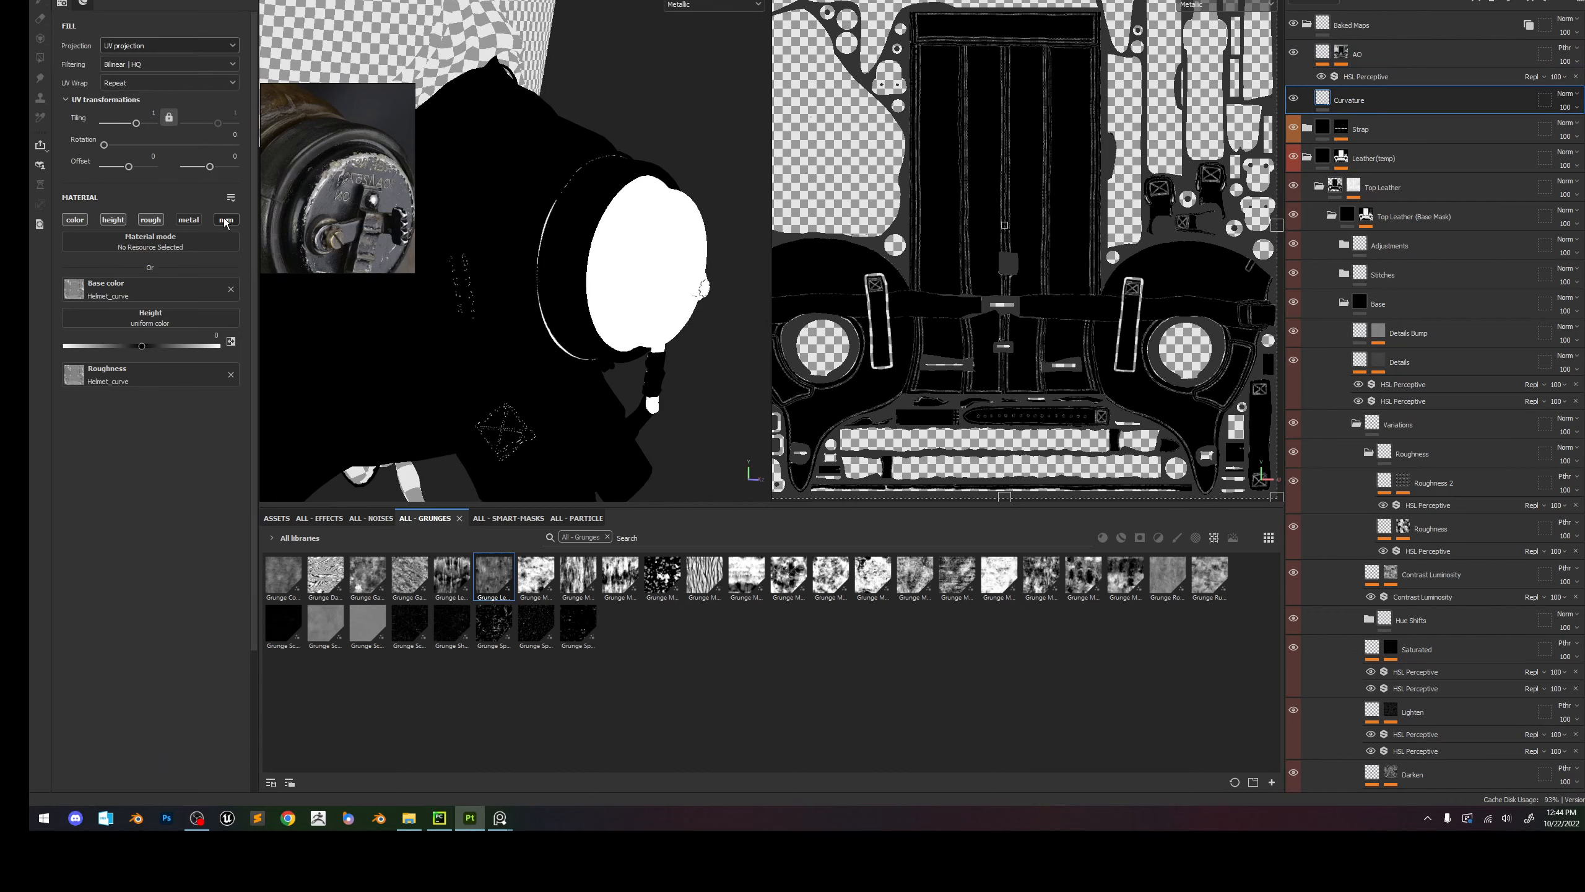
click(113, 219)
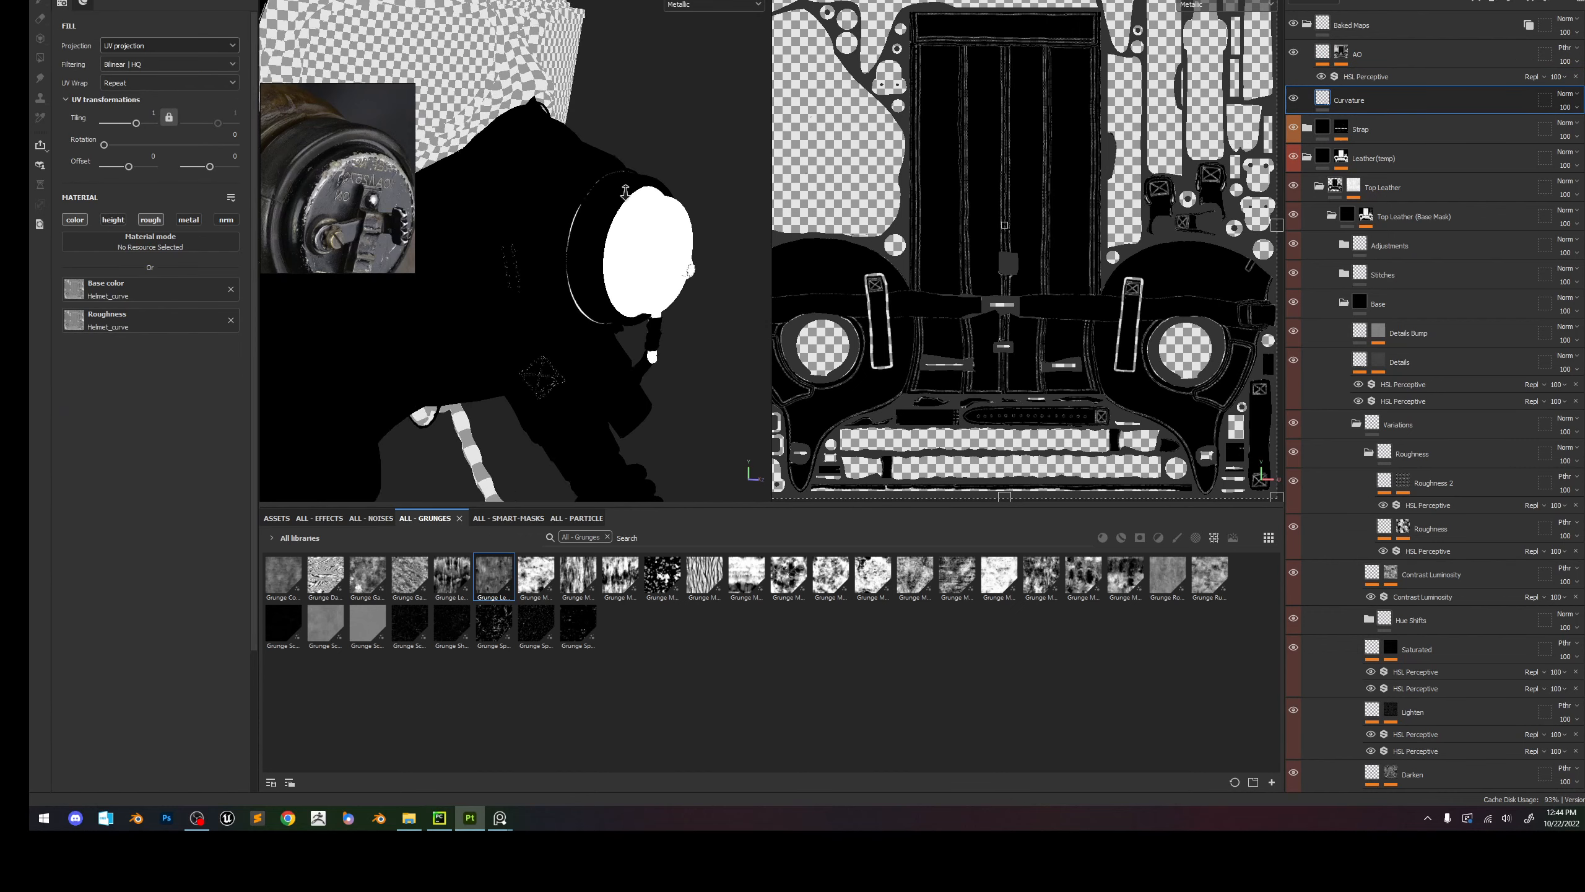
Return to the full material view and the Mask texture set, comparing the valve cap with the reference photo.
key(m)
alt+drag(688, 221, 676, 187)
shift+right_drag(677, 186, 696, 187)
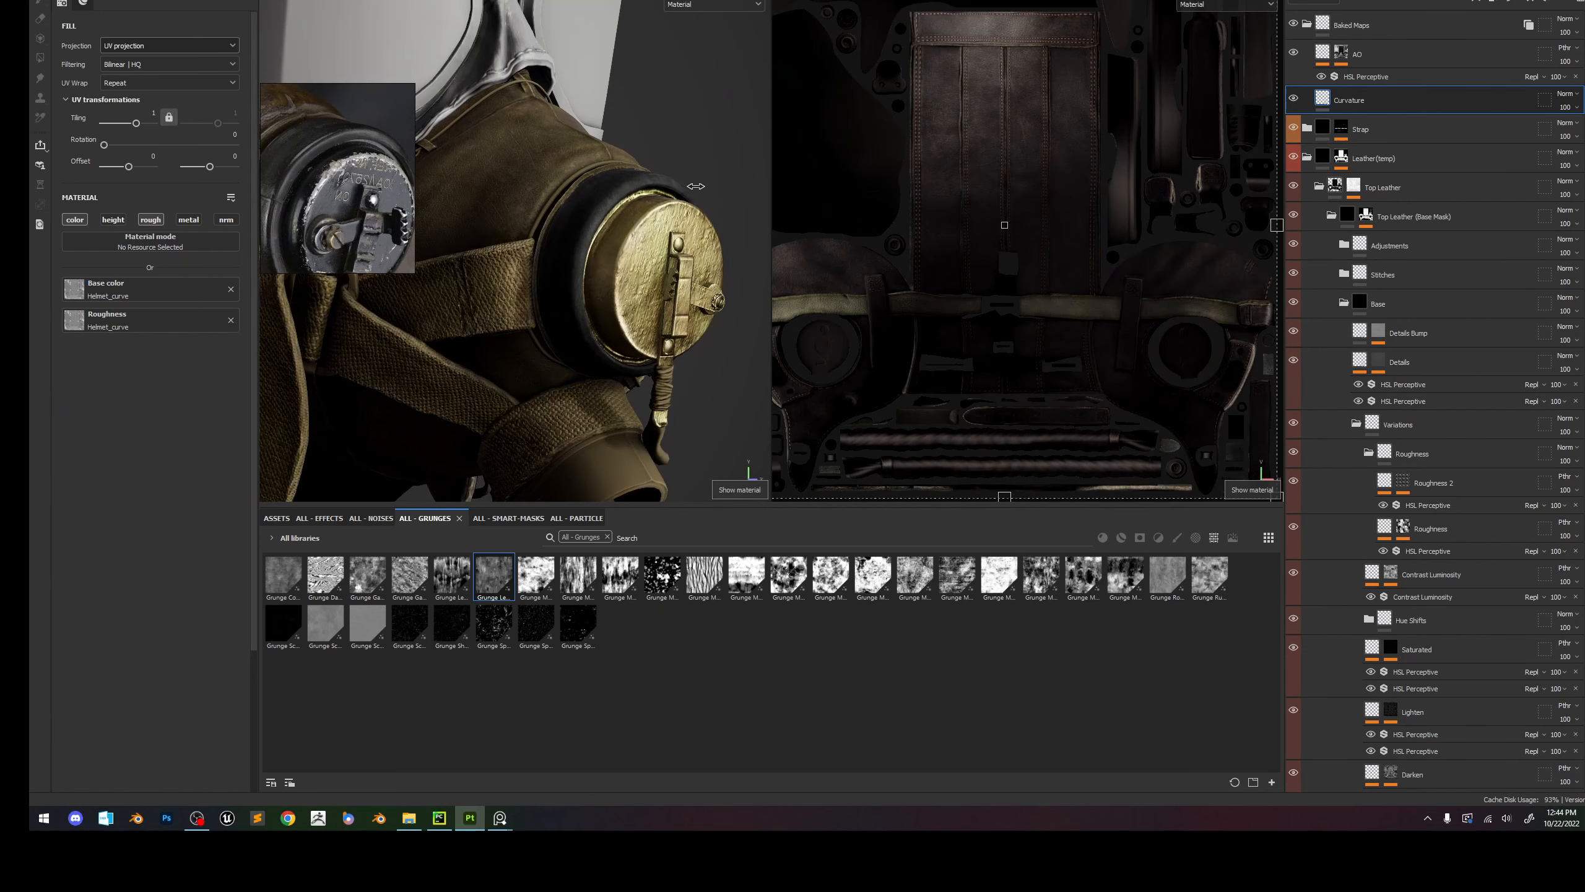
click(1348, 2)
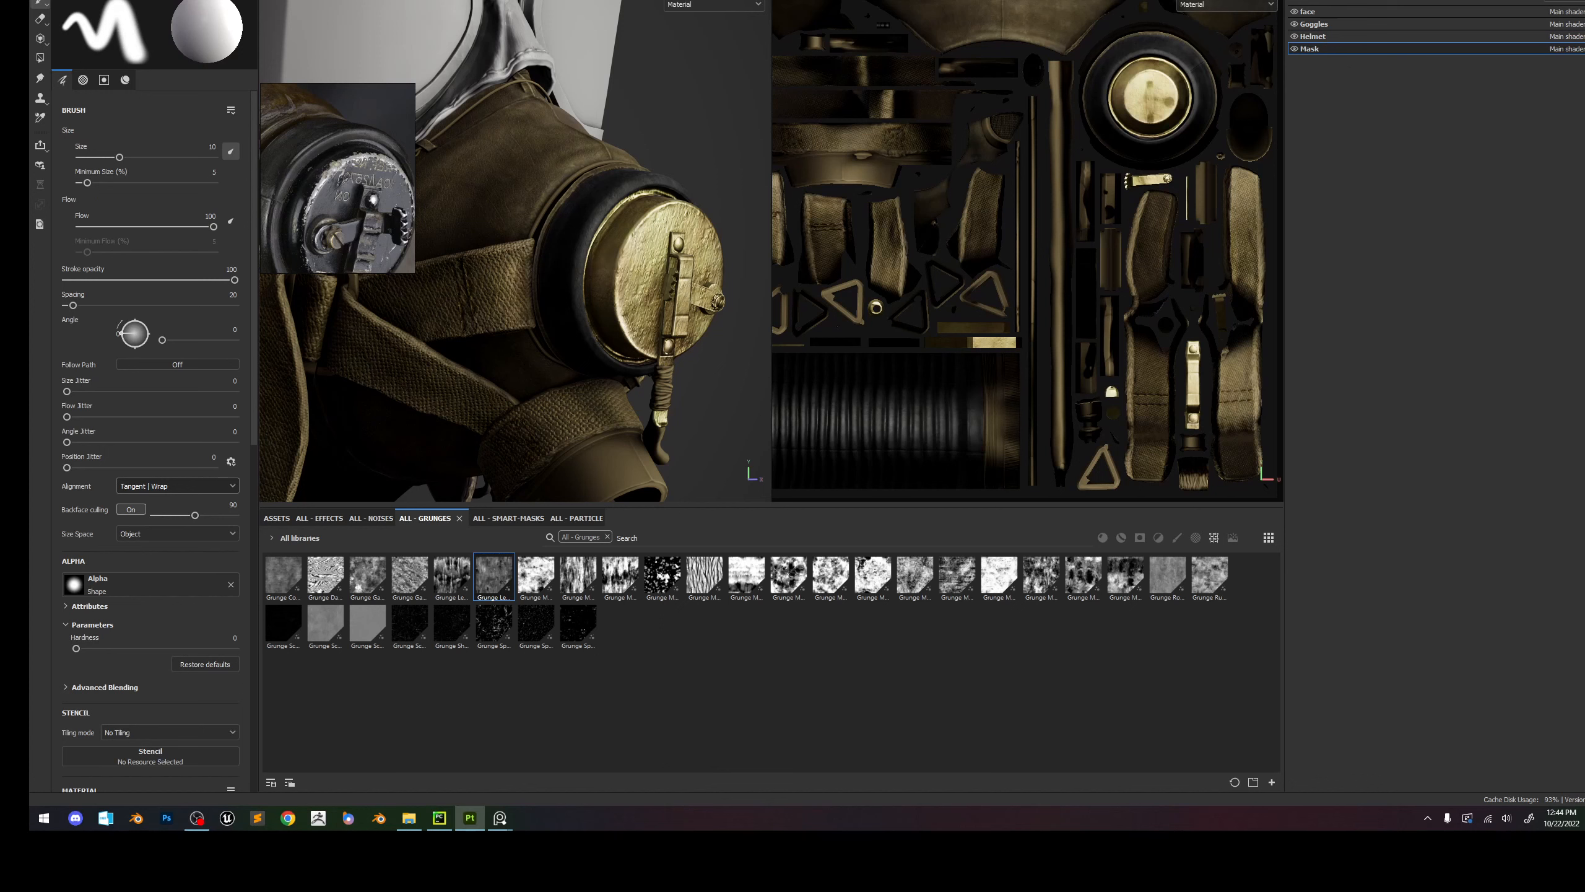
click(1417, 185)
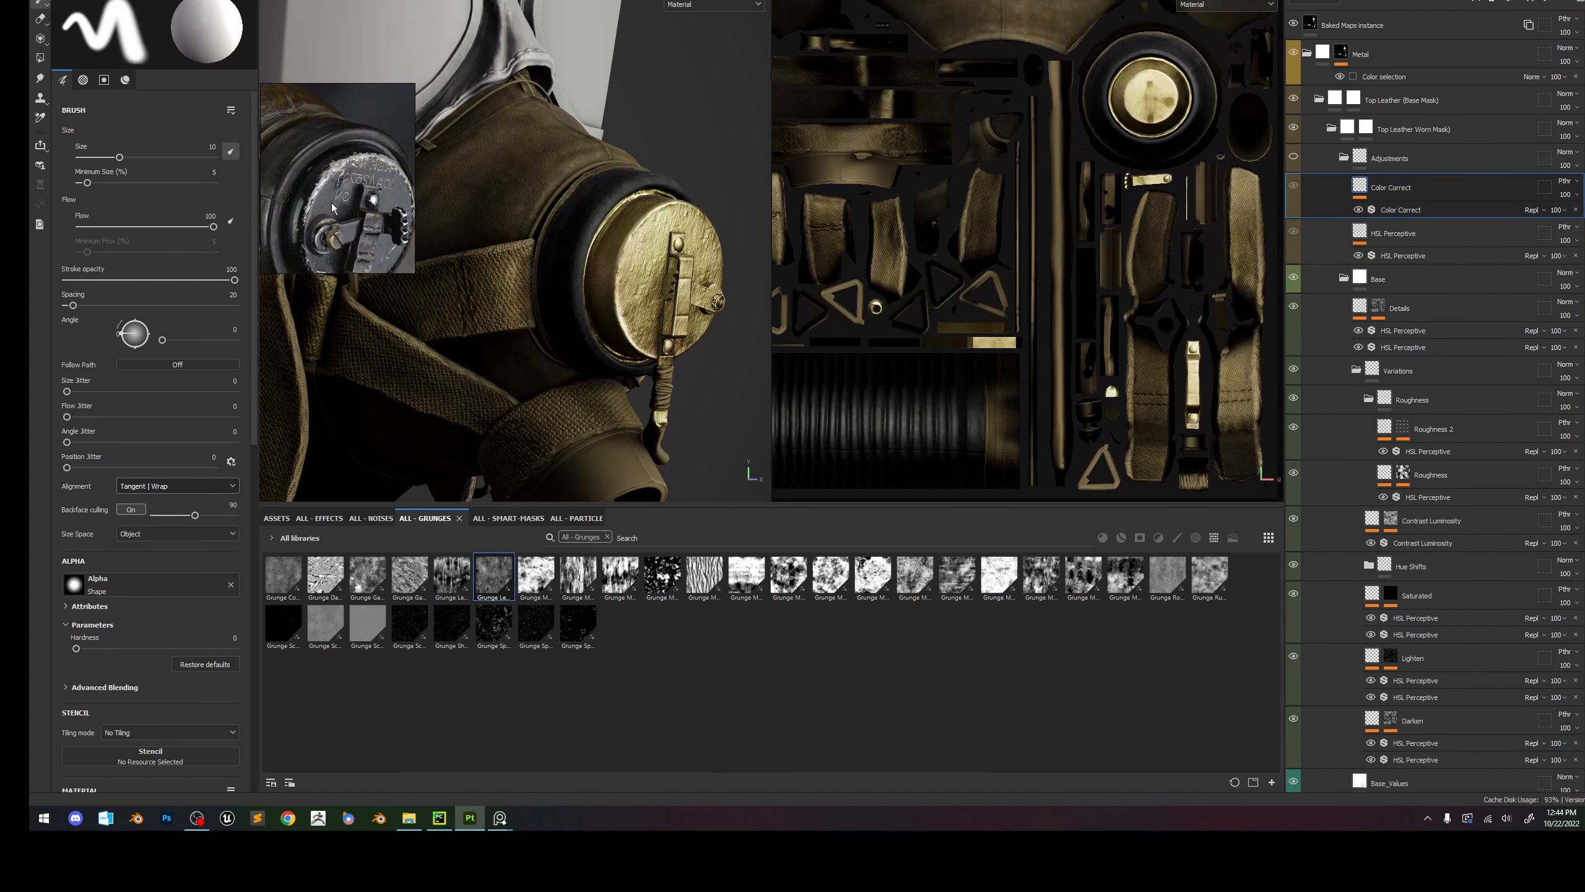
scroll(332, 208, up, 3)
scroll(300, 171, down, 3)
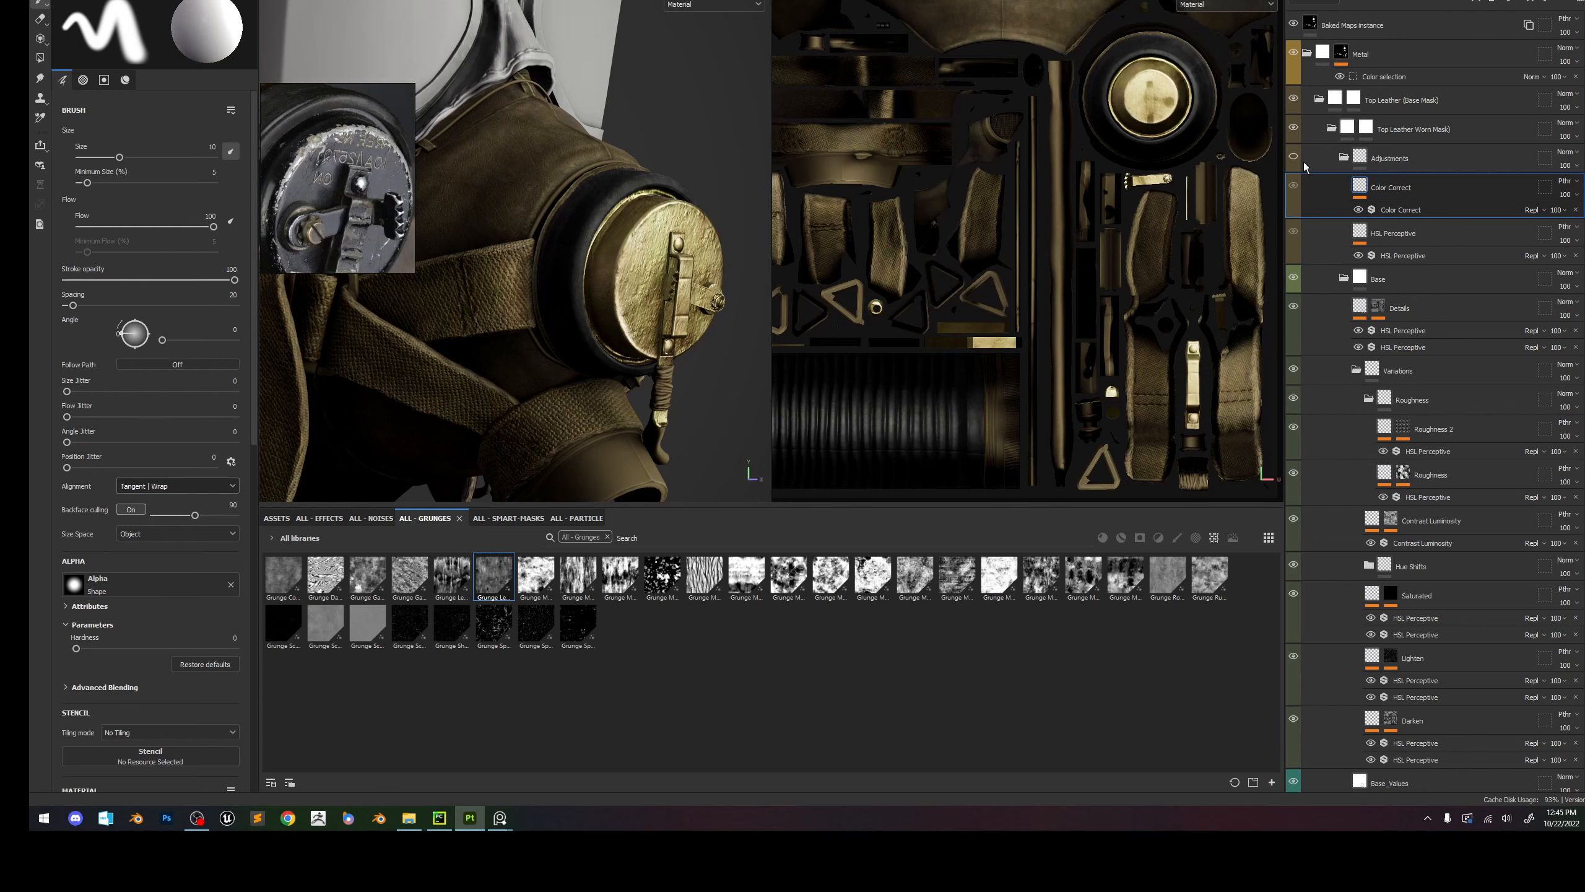
scroll(1436, 188, down, 3)
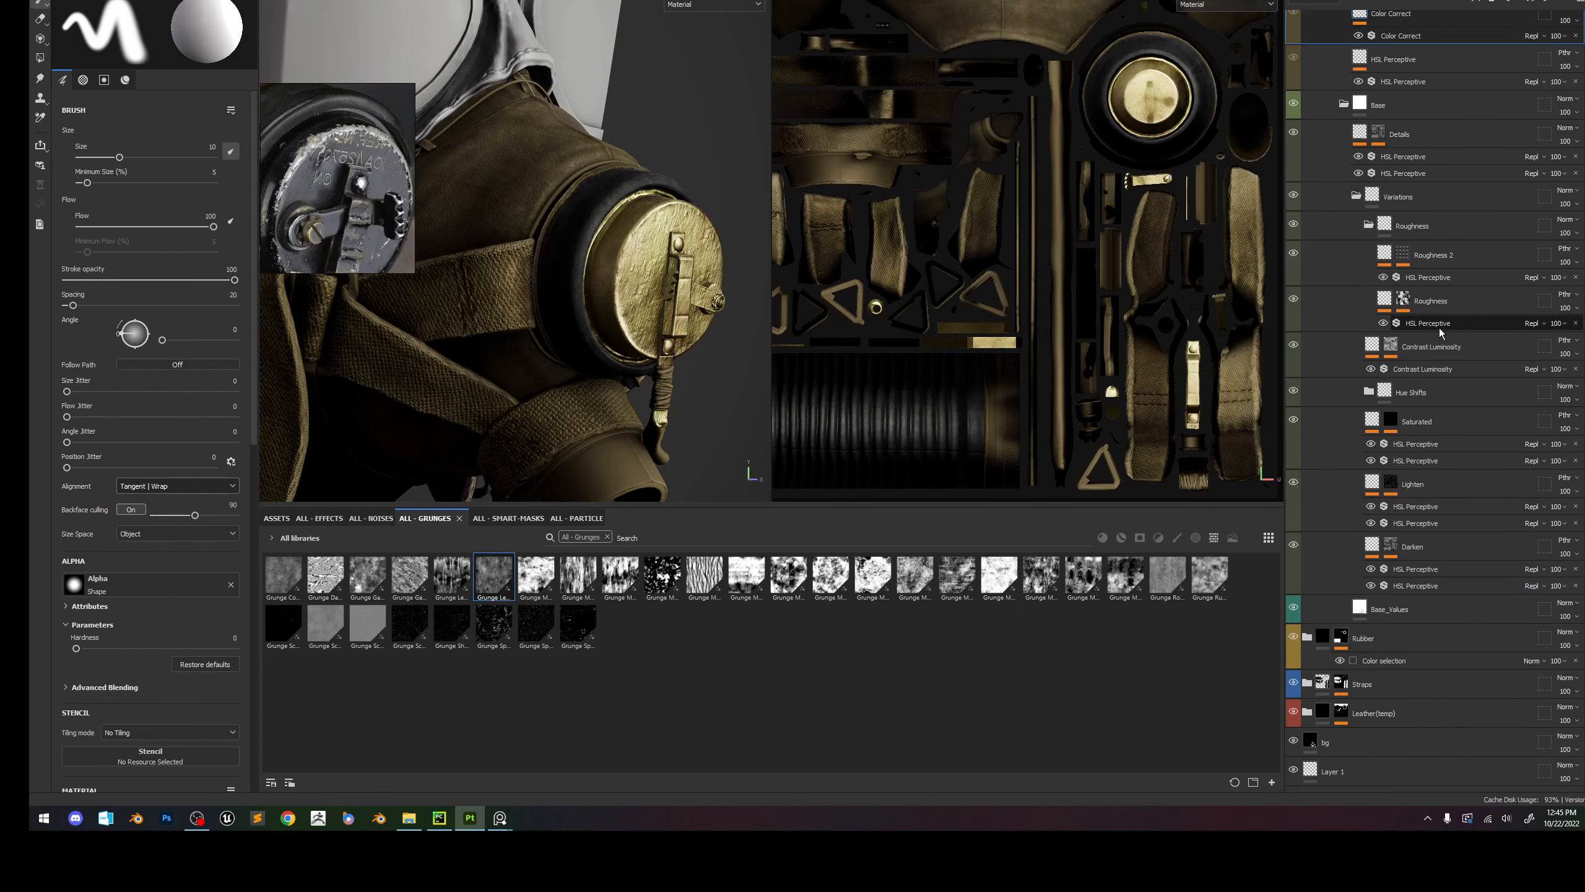
Set the Metal folder's Base_Values base color to a light grey sampled from the valve cap in the reference photo.
click(1420, 607)
click(165, 306)
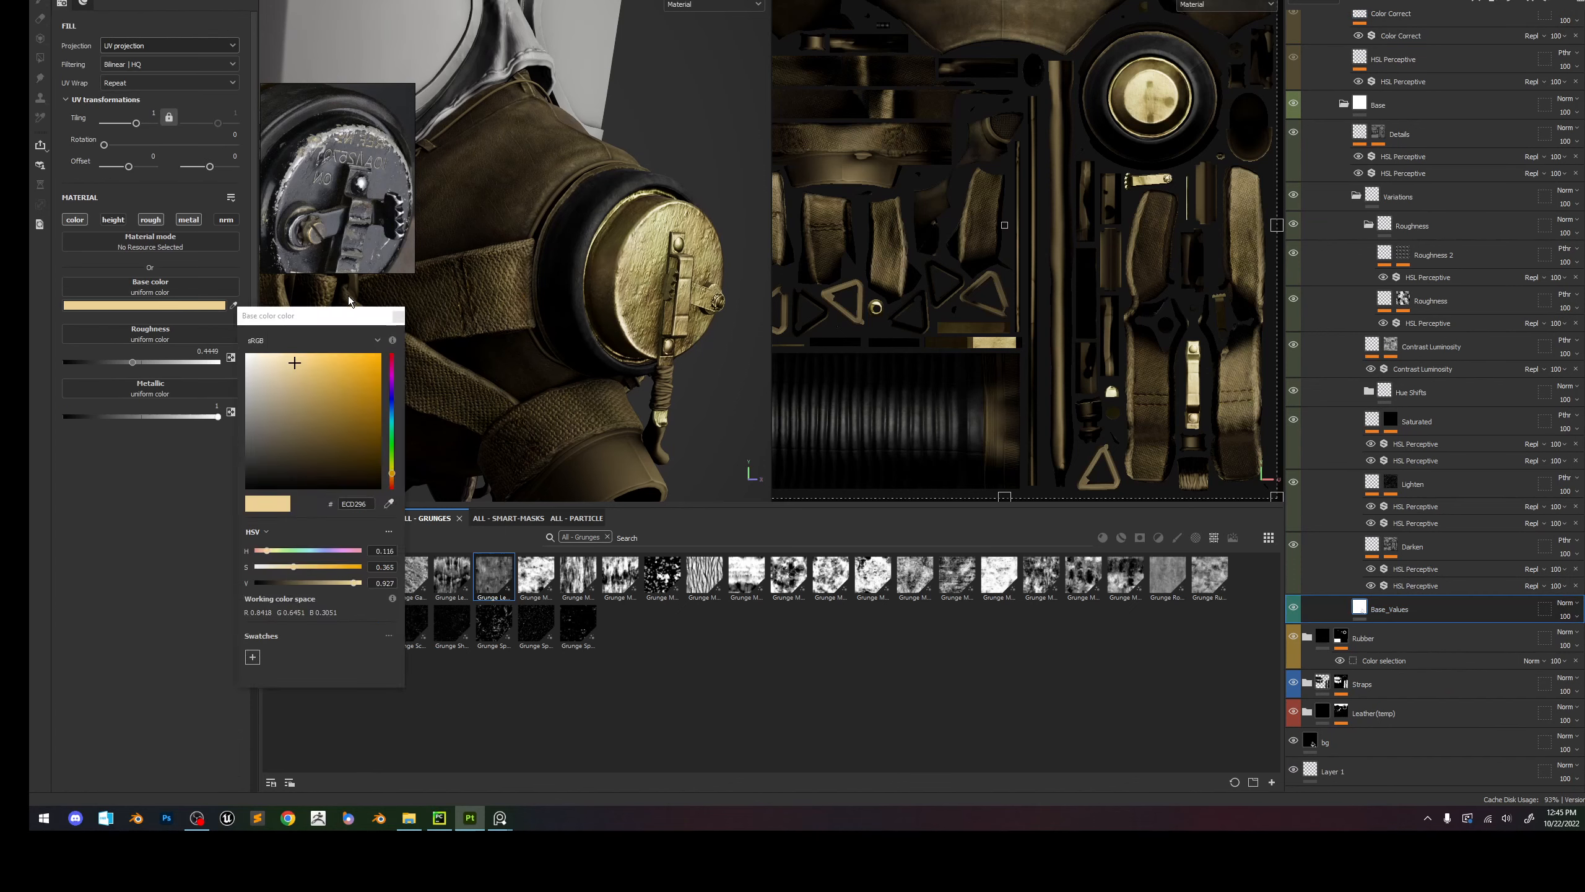
click(398, 315)
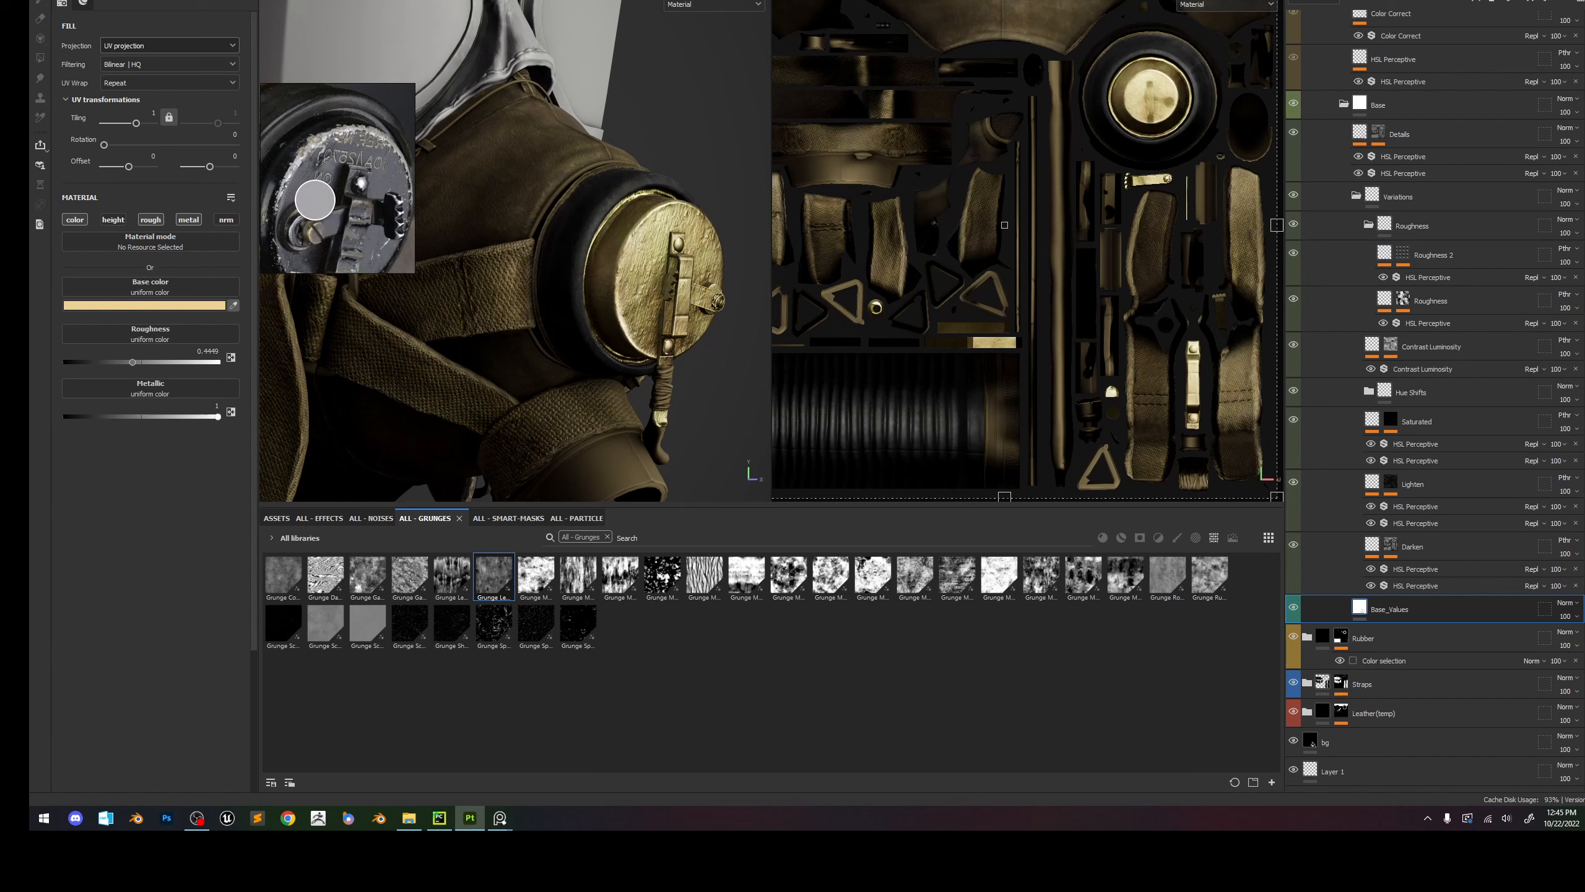
click(313, 202)
scroll(646, 283, up, 2)
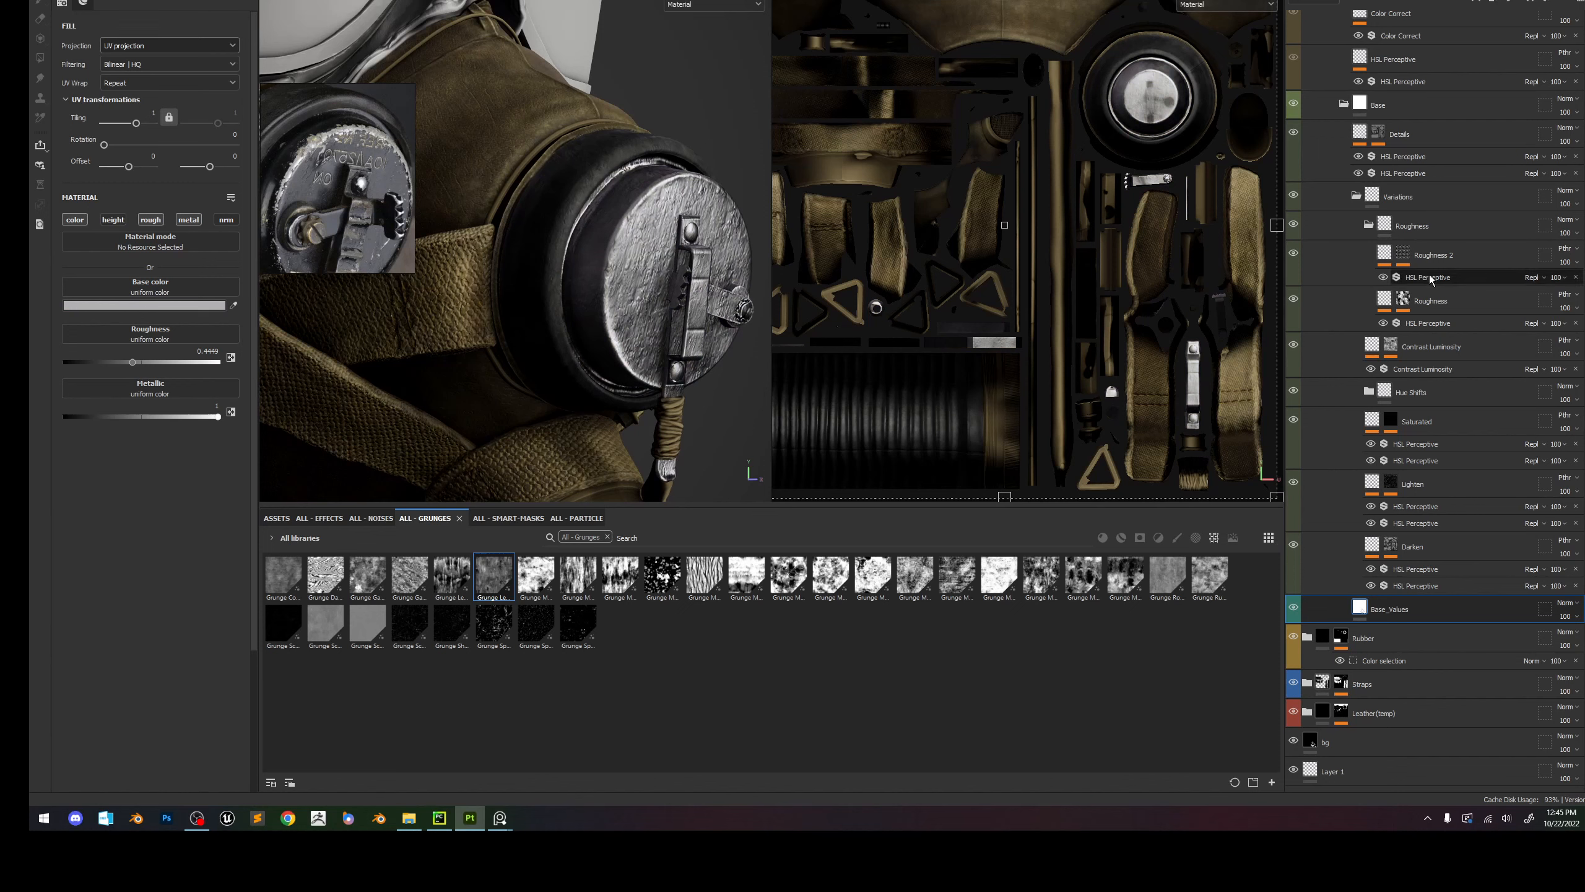
Replace the grunge in the Details layer's mask with Grunge Galvanic Small and delete the mask's Levels effect.
click(1378, 132)
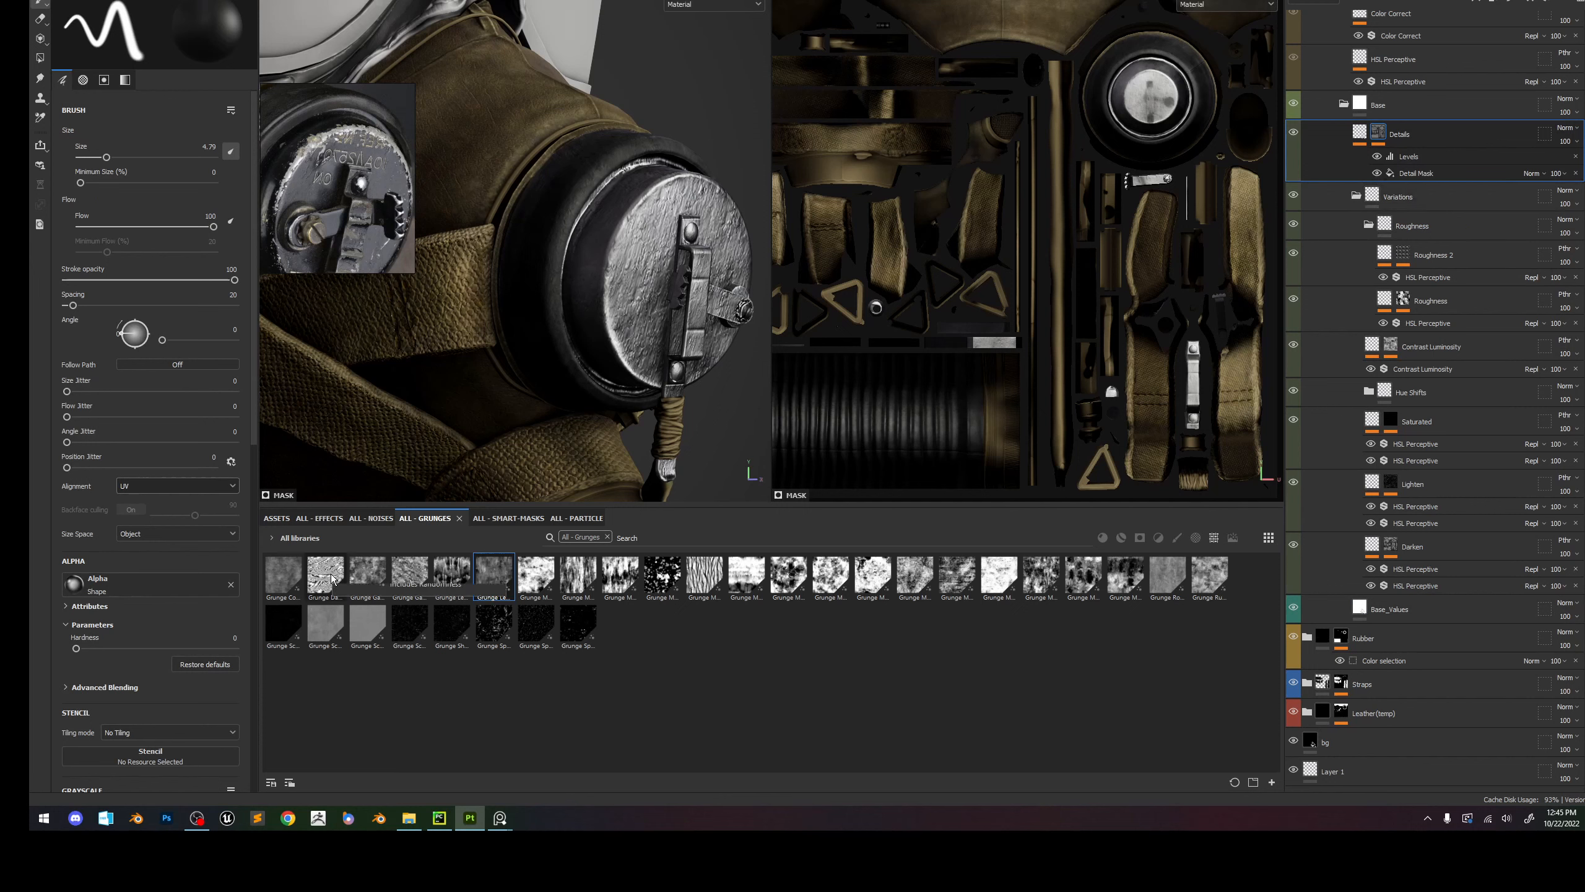
drag(331, 578, 1415, 175)
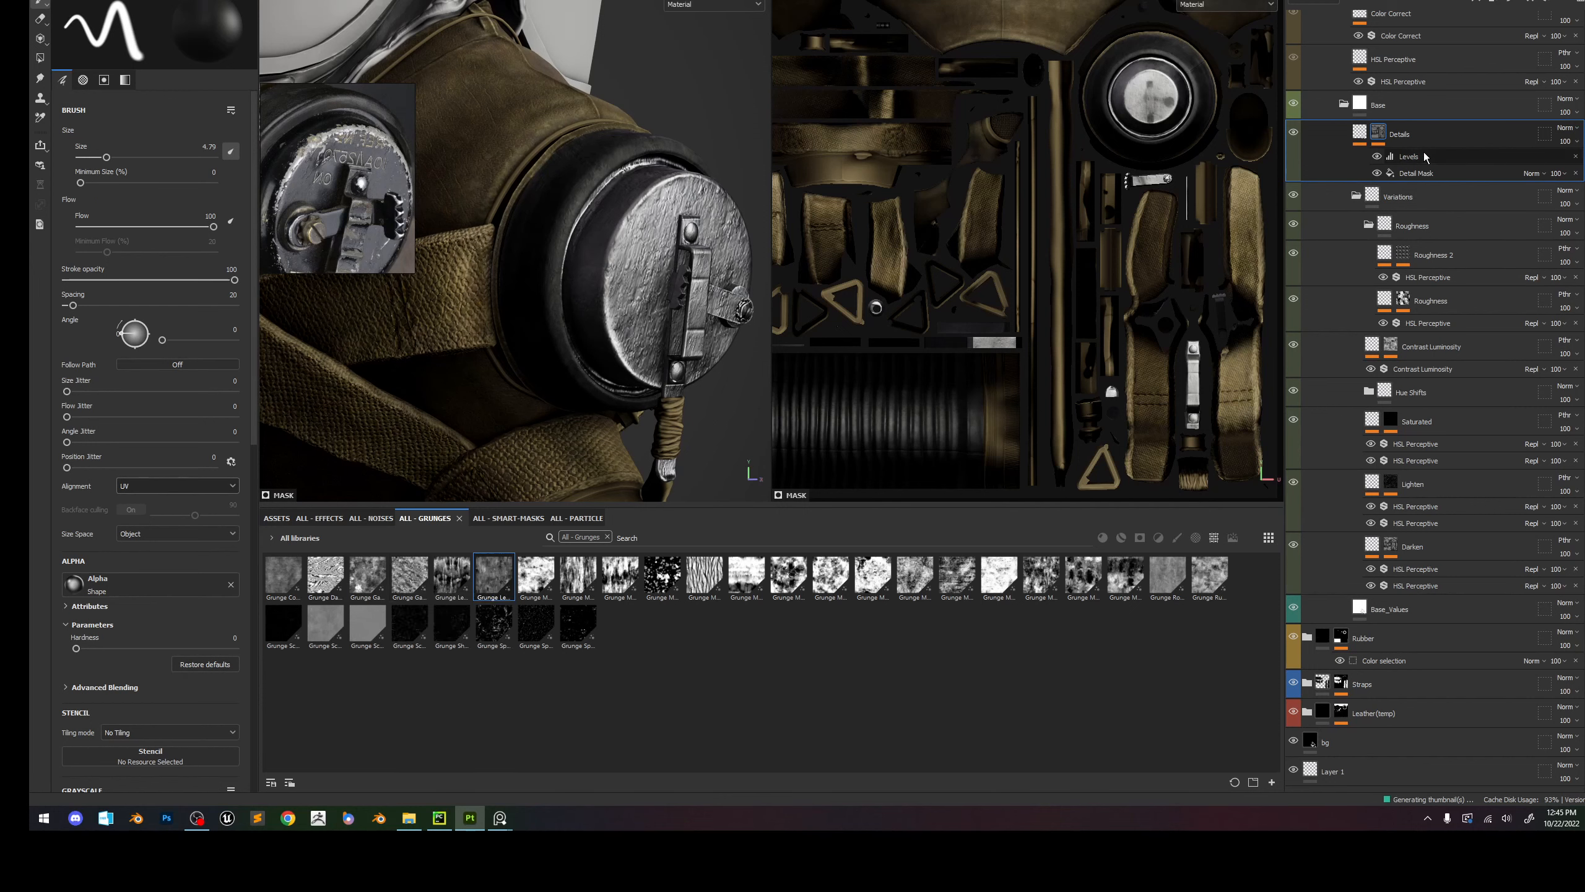
click(1415, 175)
click(426, 582)
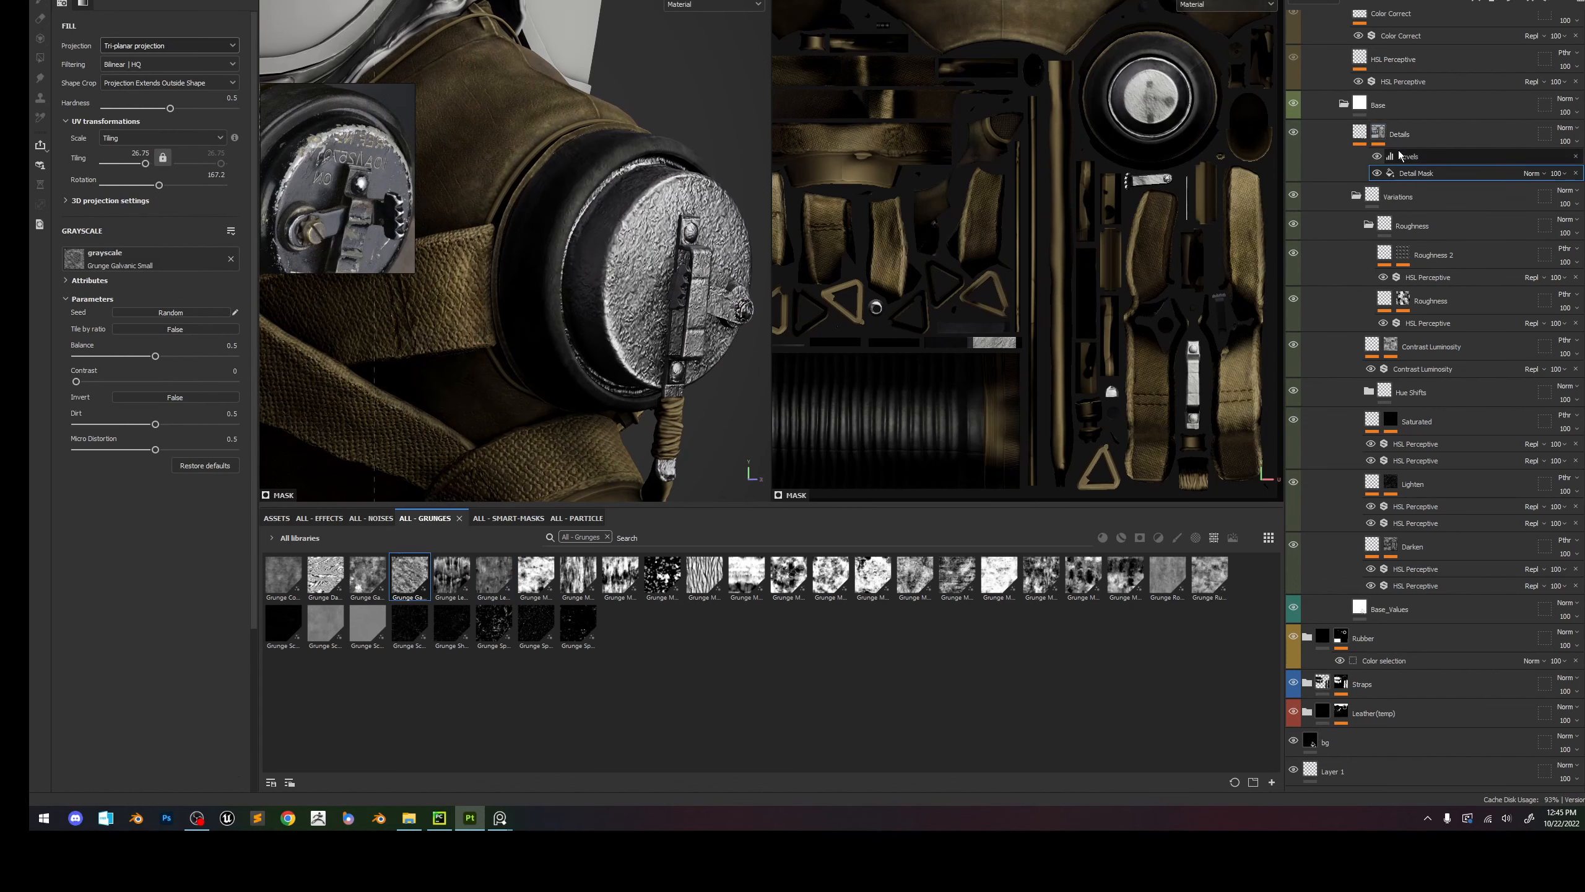
click(1454, 164)
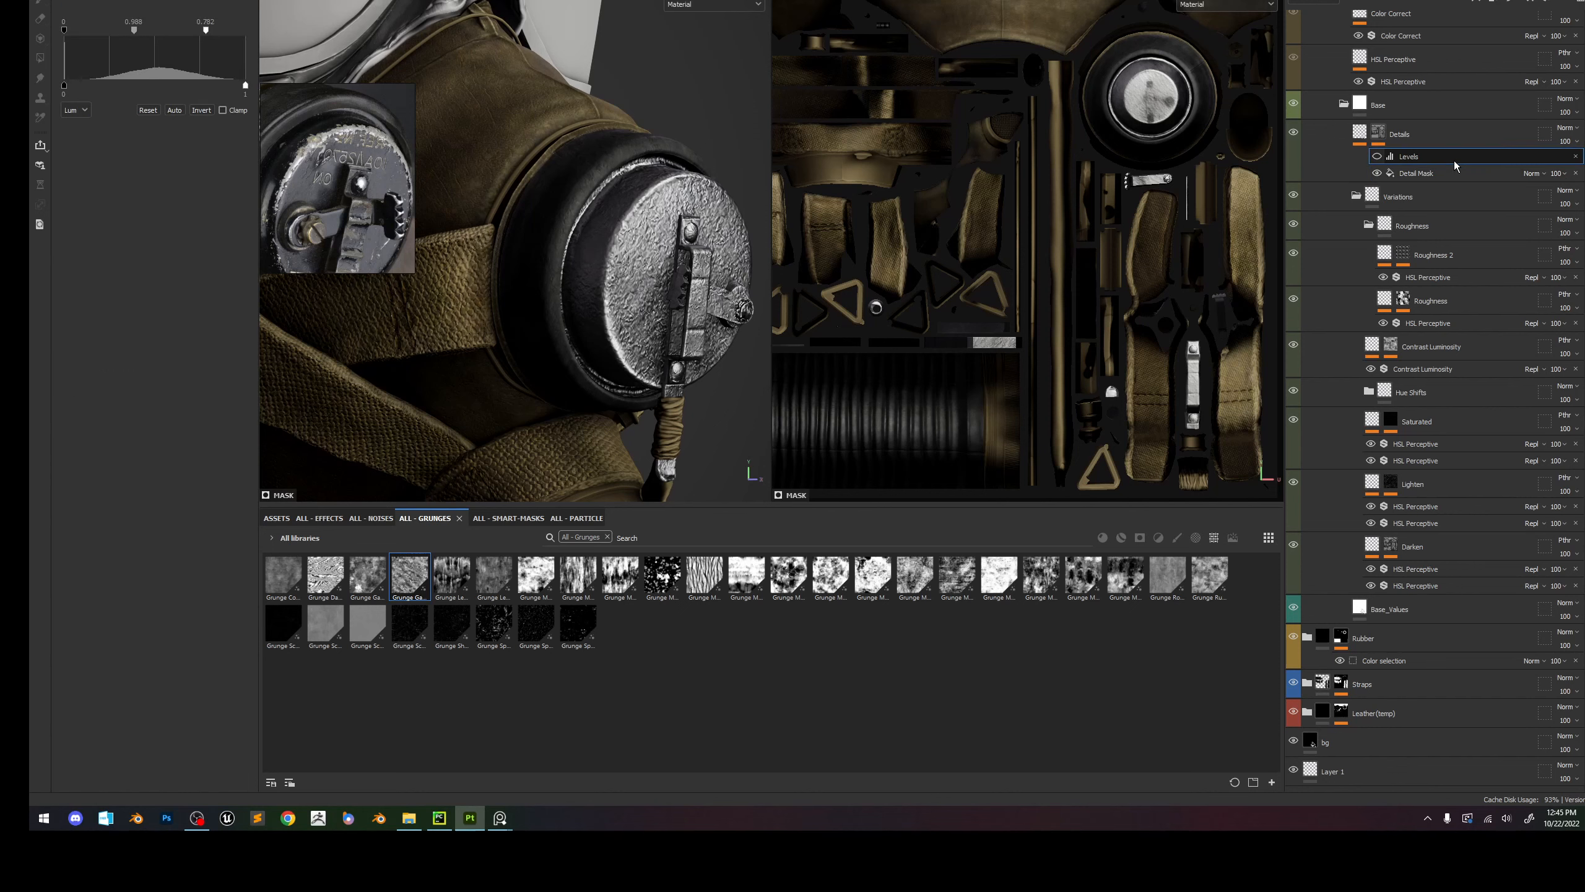
key(Delete)
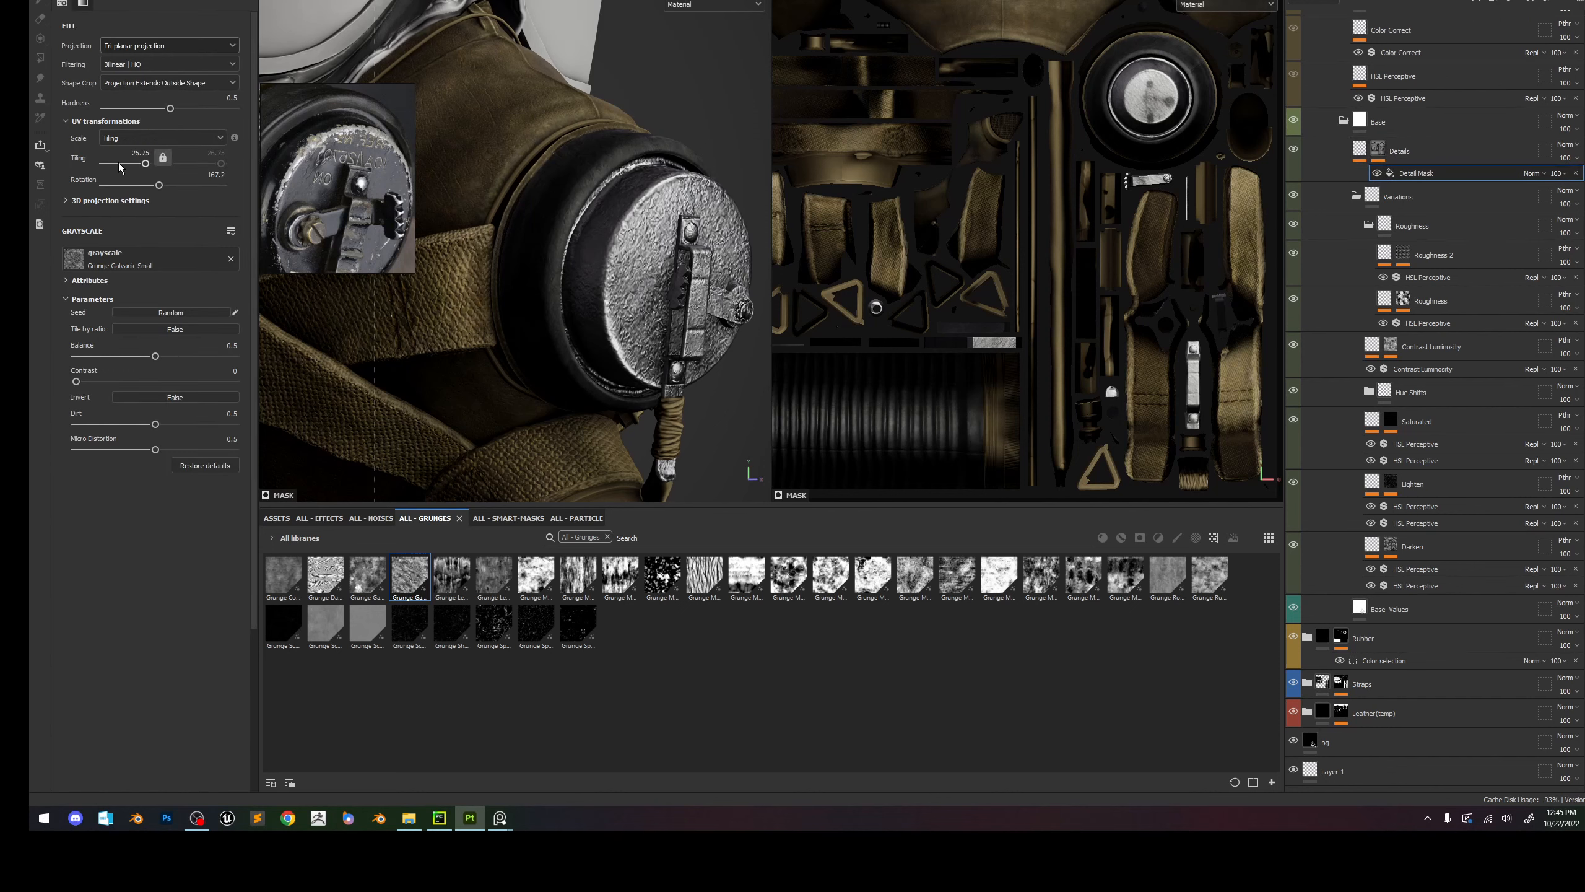
Set the Details mask grunge tiling to about 4.18 and the Details layer's height to about -0.087.
drag(137, 164, 138, 166)
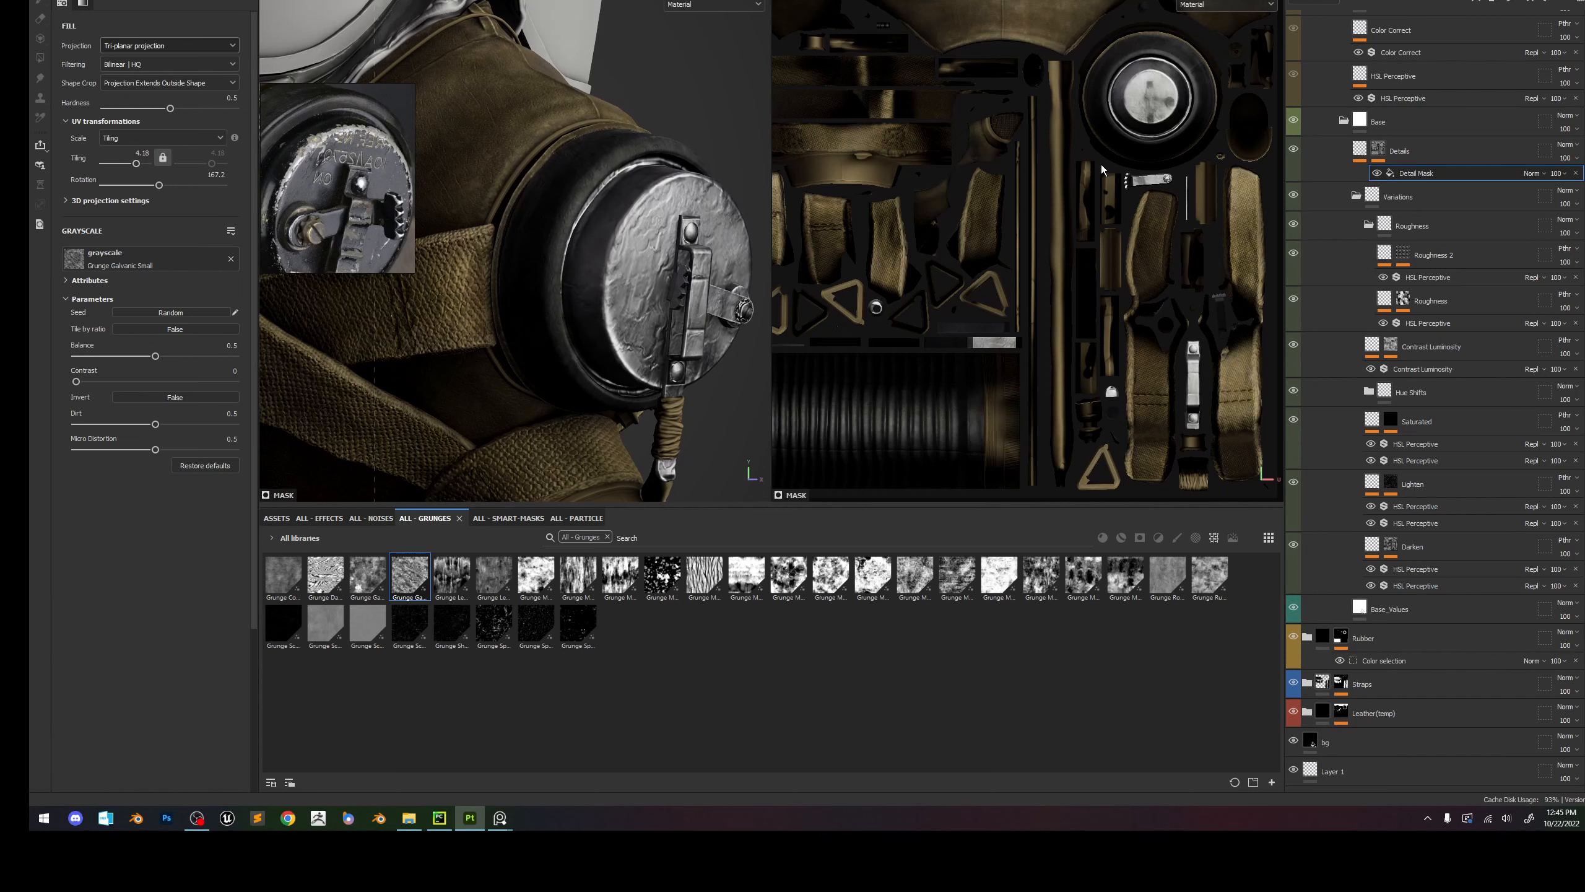
key(Delete)
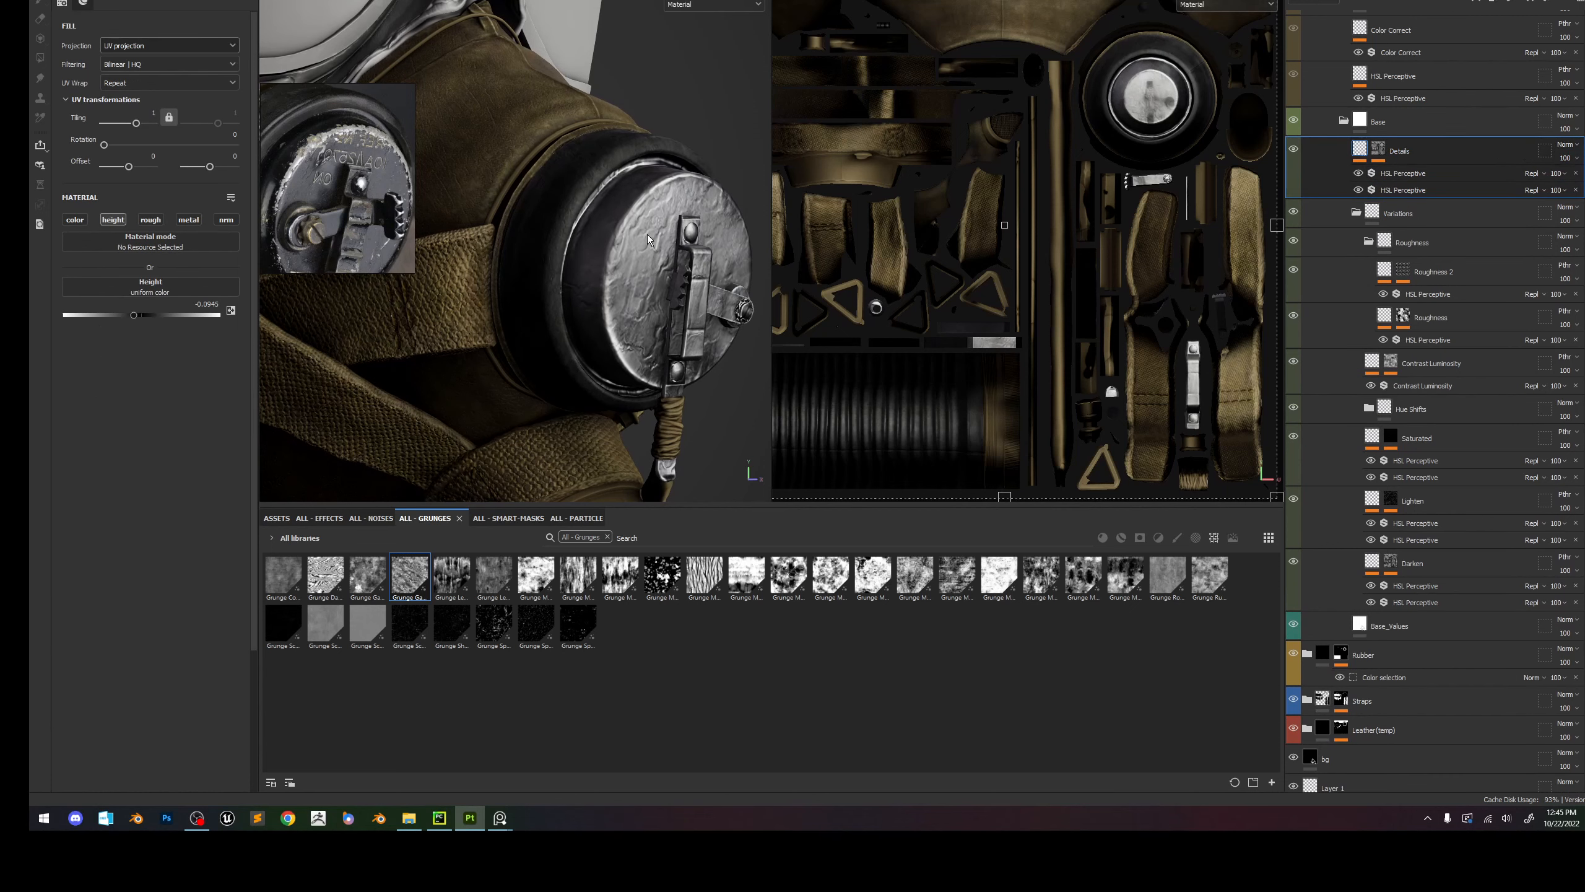
click(138, 315)
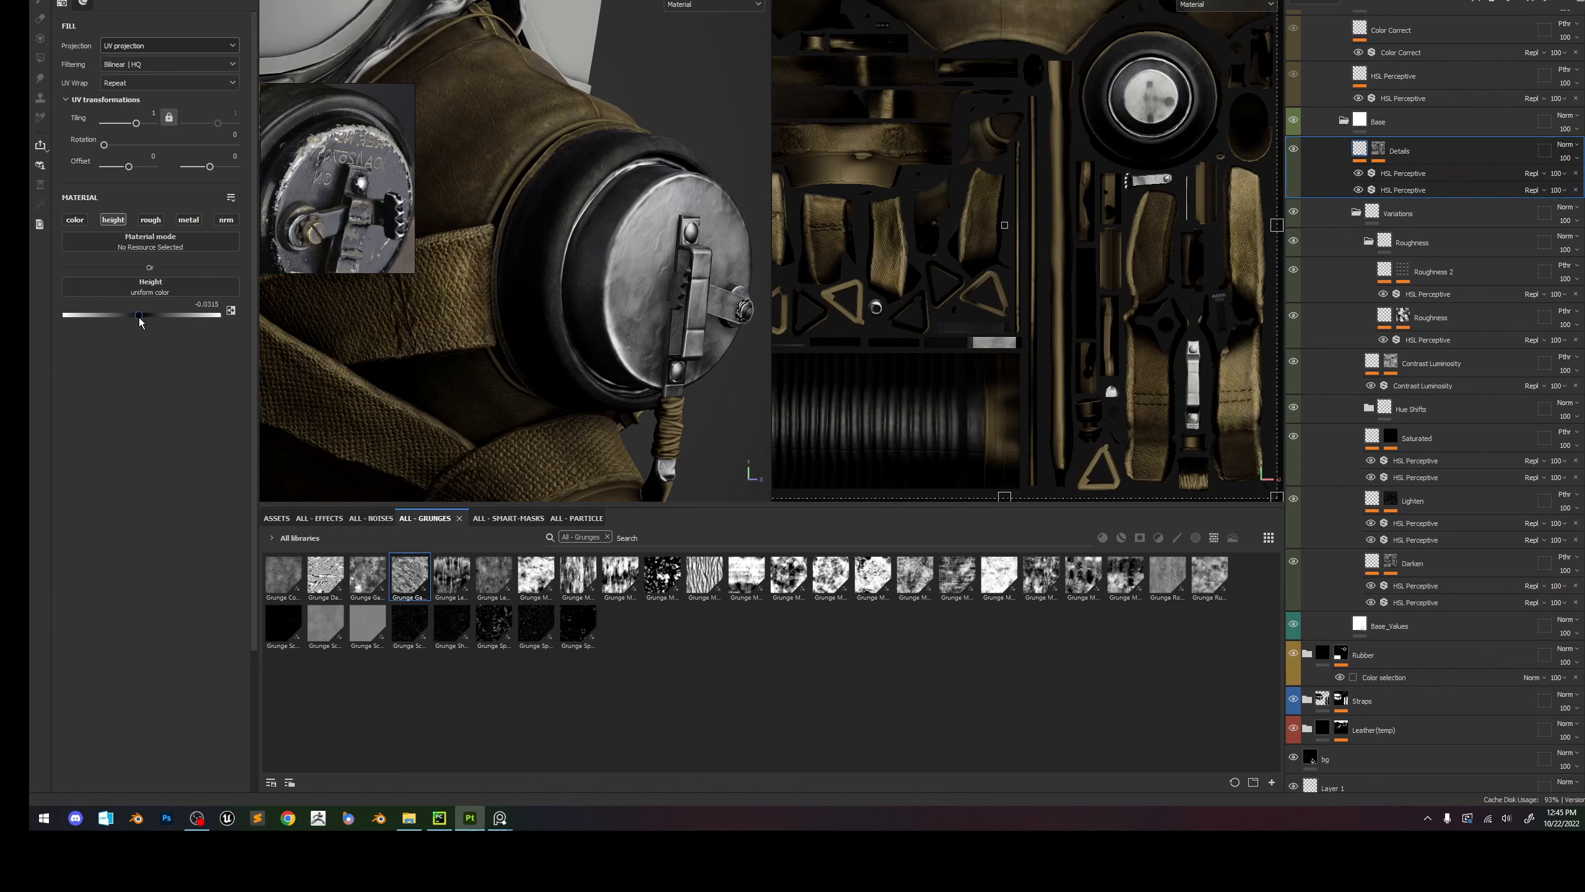
click(135, 315)
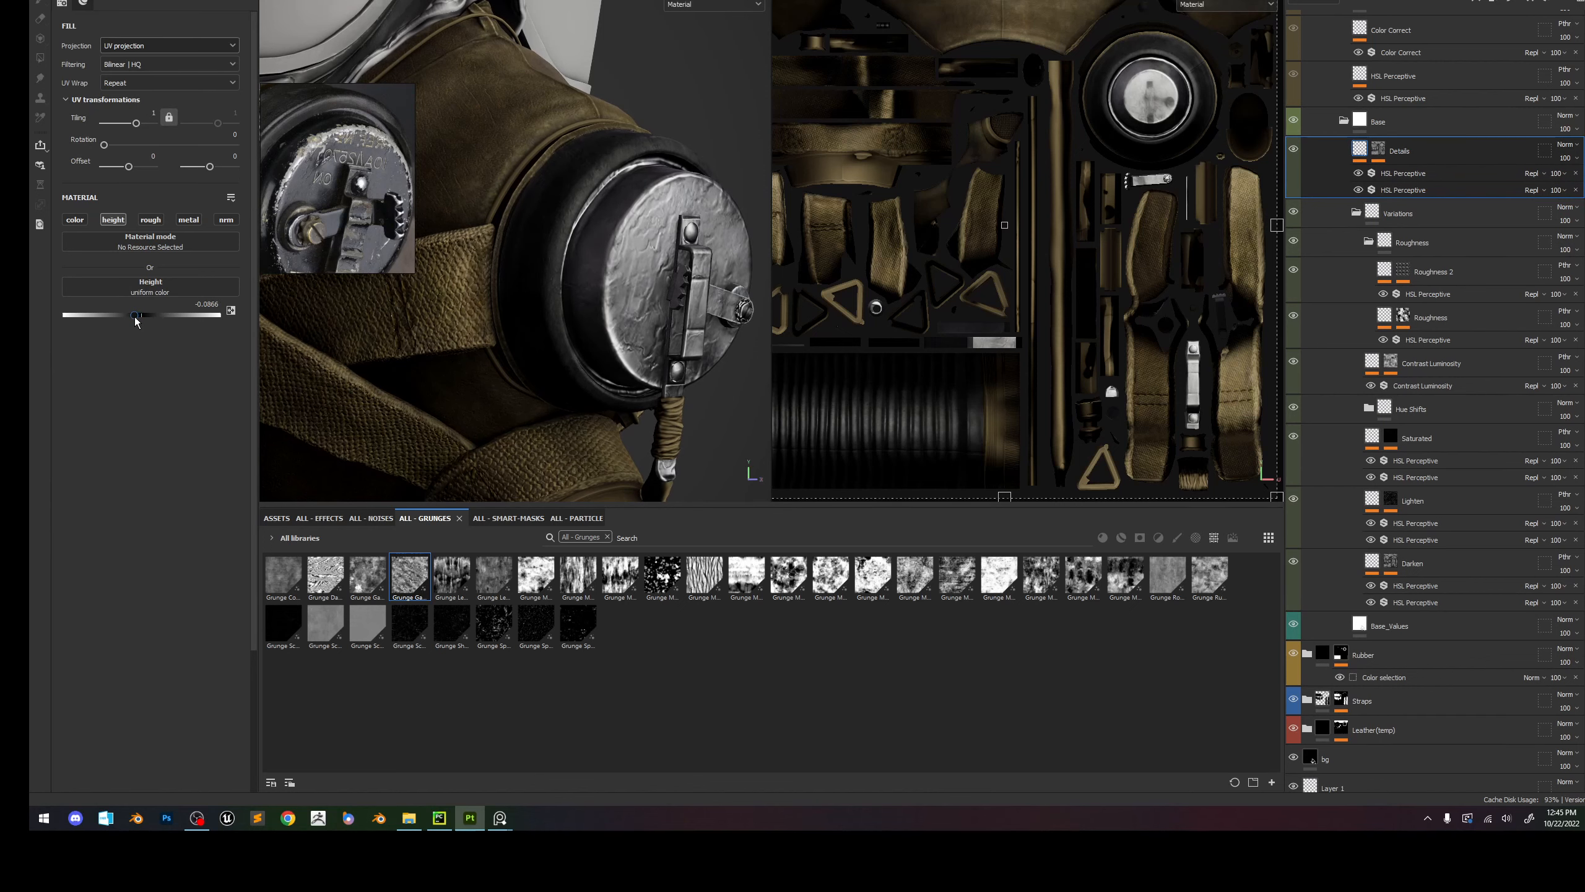
Examine the valve cap's surface detail in the normal and roughness channels, finishing in the full material view.
key(c)
key(c)
key(c)
key(c)
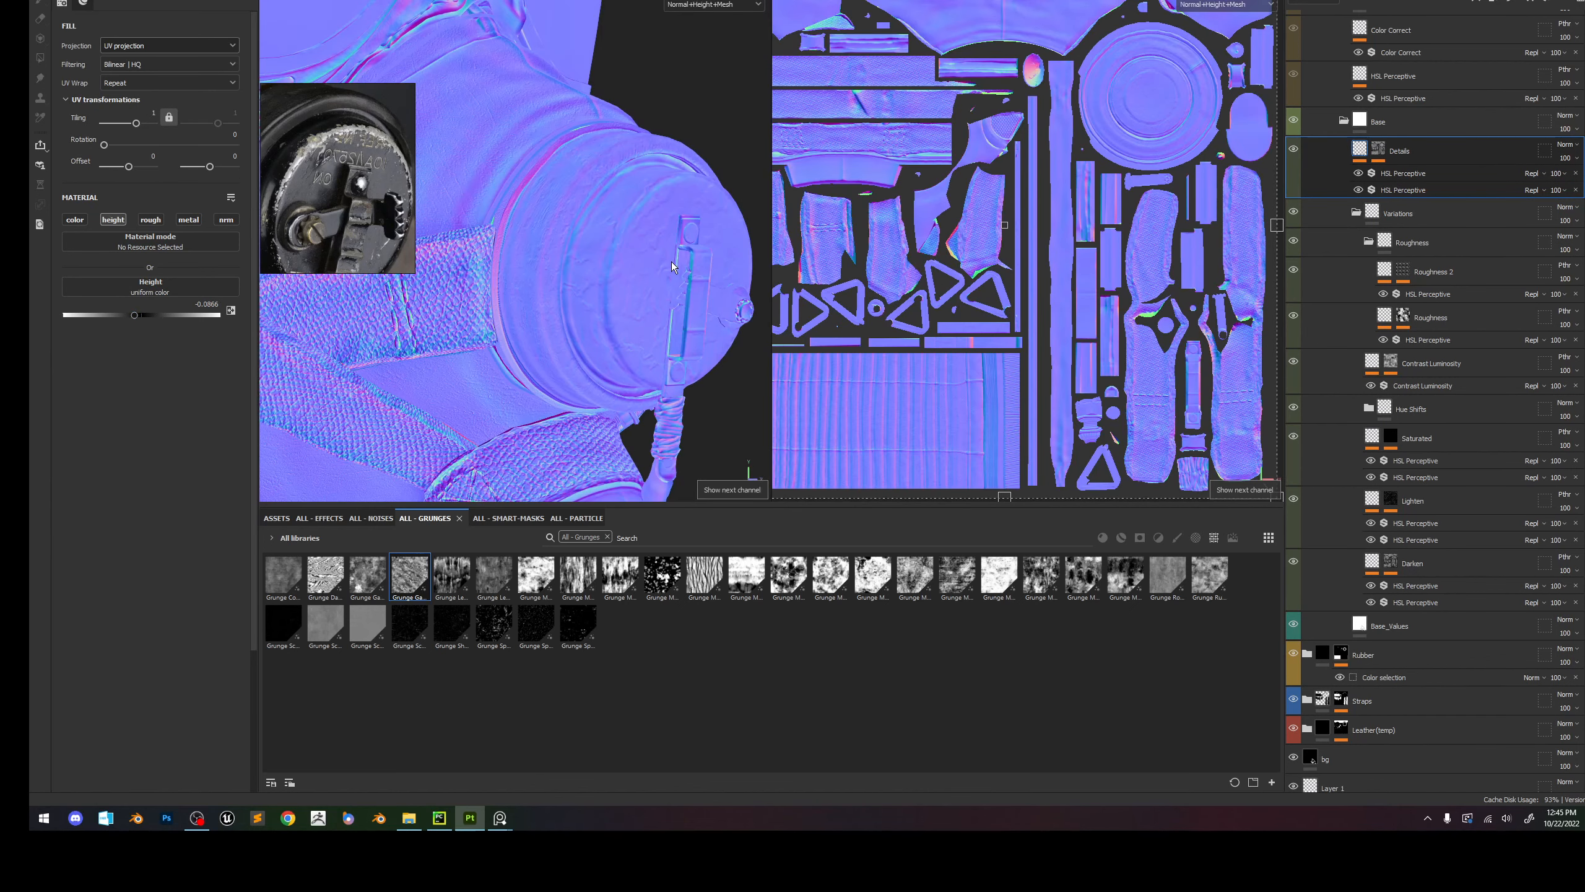
key(c)
key(c)
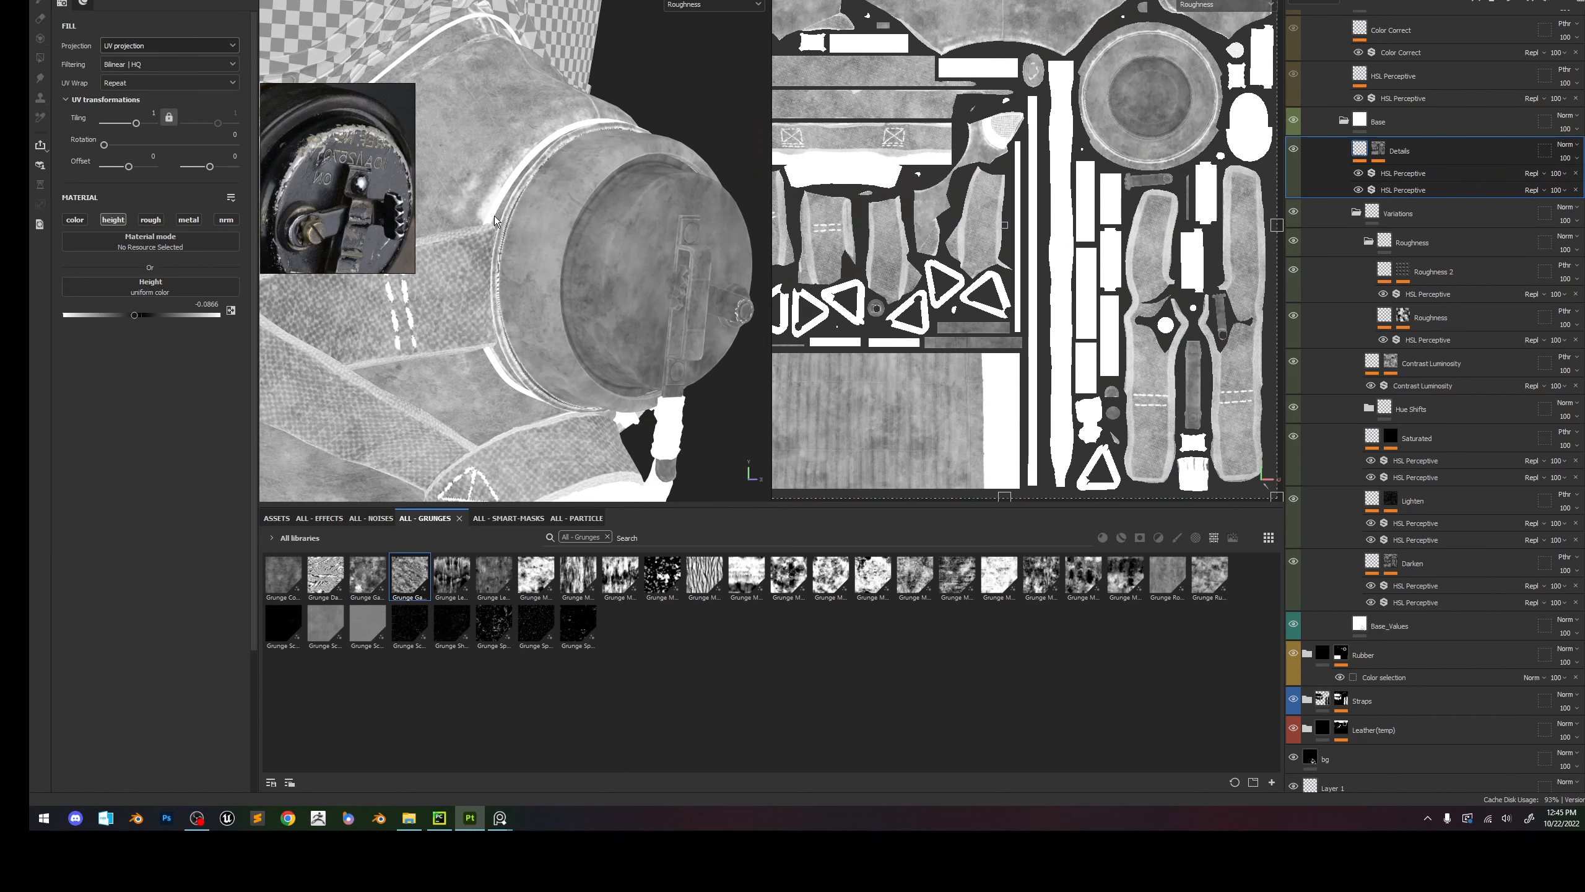
key(m)
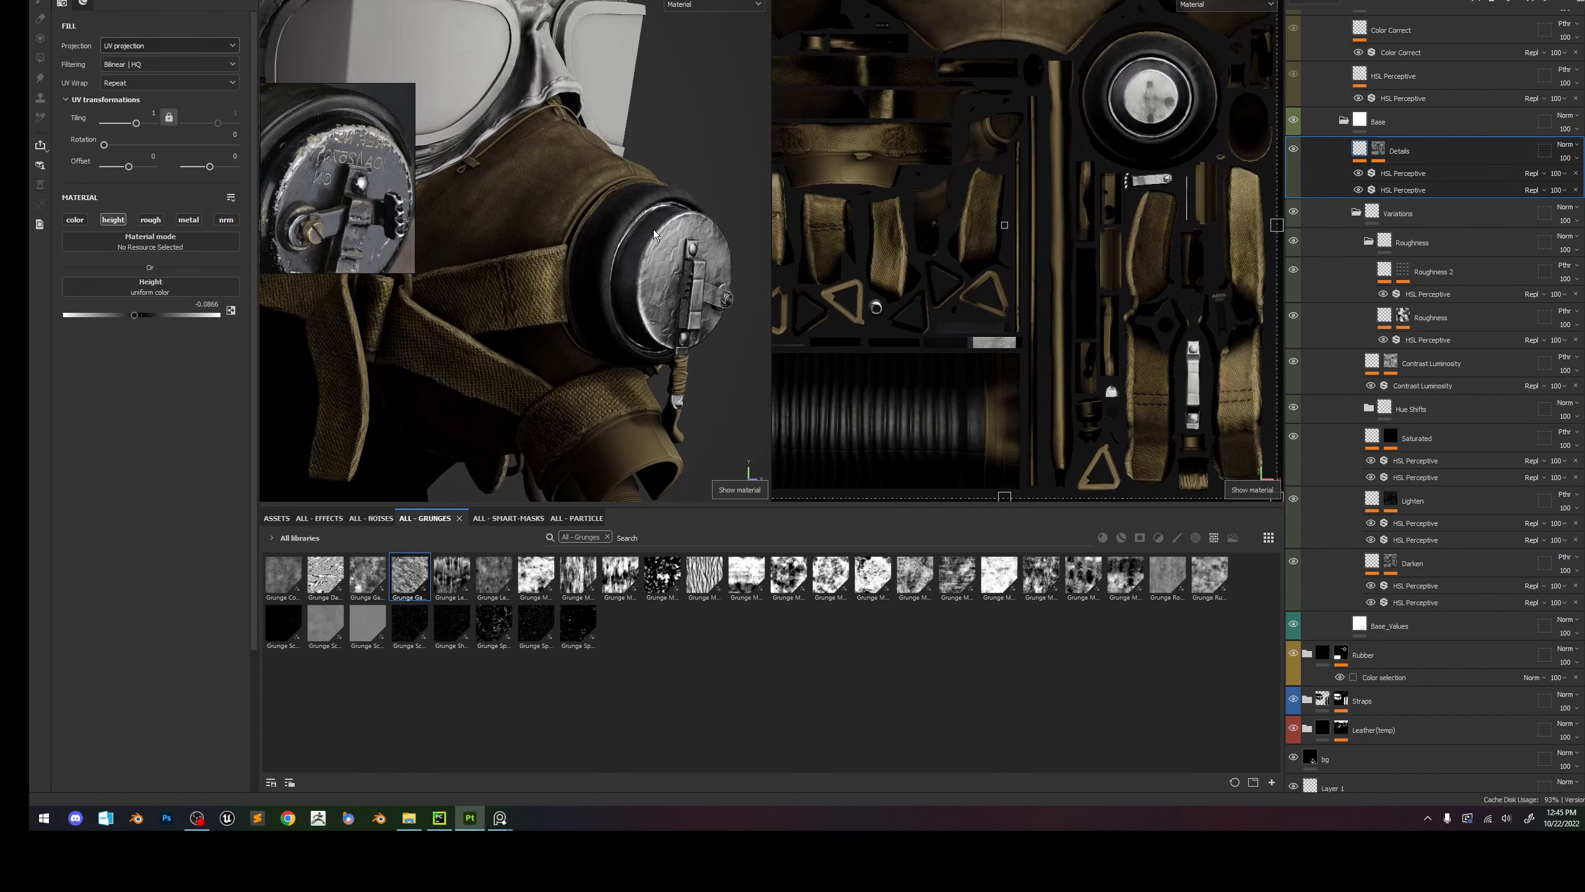
Raise the Base_Values roughness to about 0.52 and check the valve cap from another angle under changed lighting.
click(1380, 151)
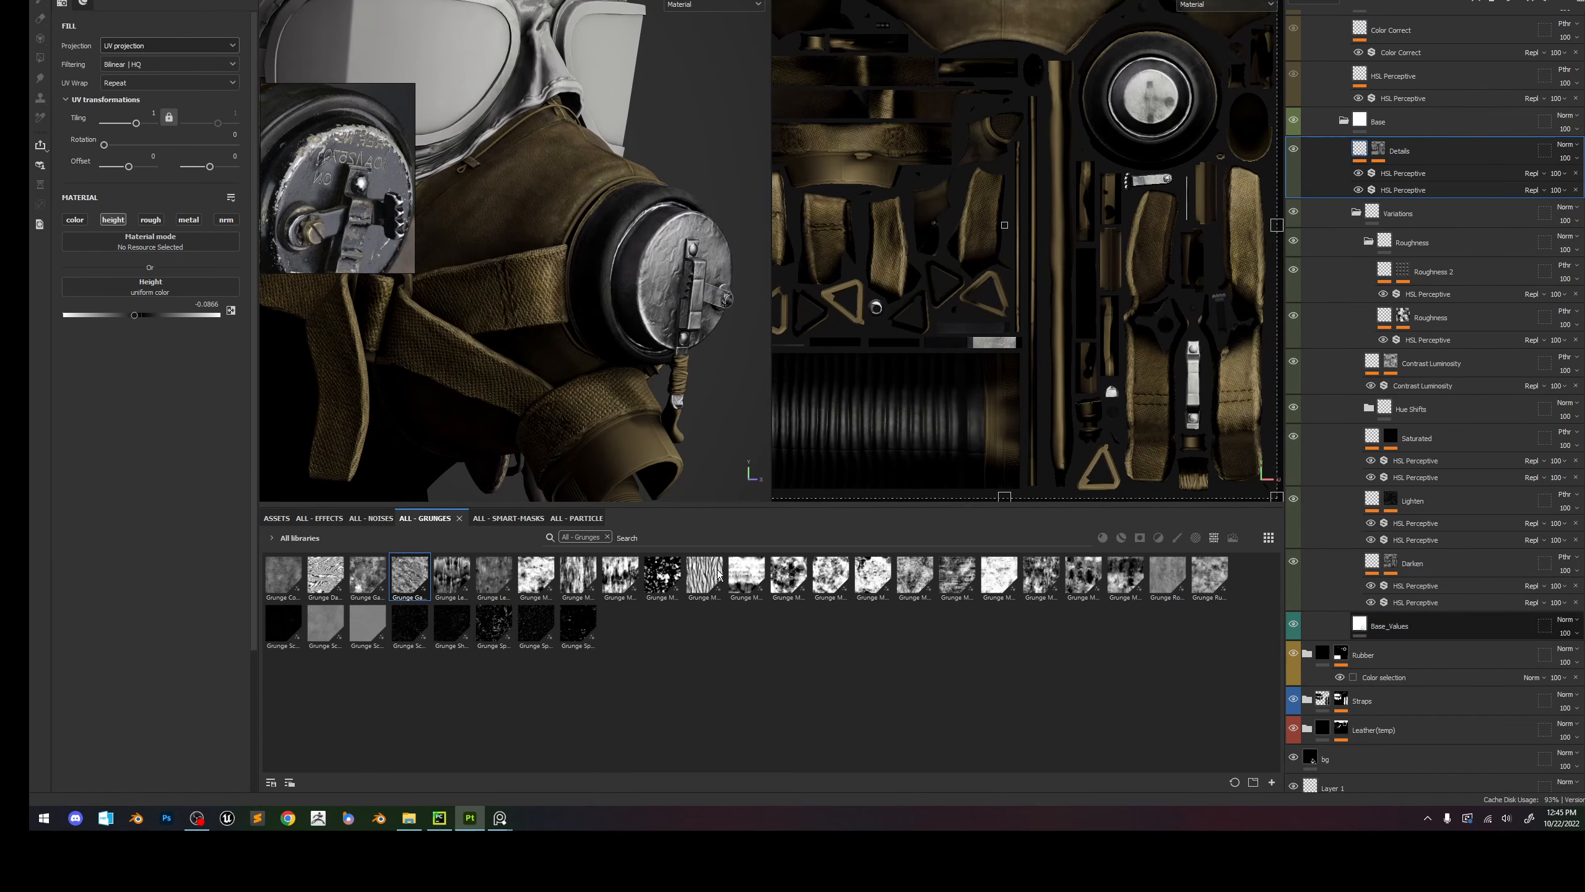
click(1392, 625)
mouse_move(131, 366)
mouse_down()
mouse_move(194, 368)
mouse_move(144, 374)
mouse_up()
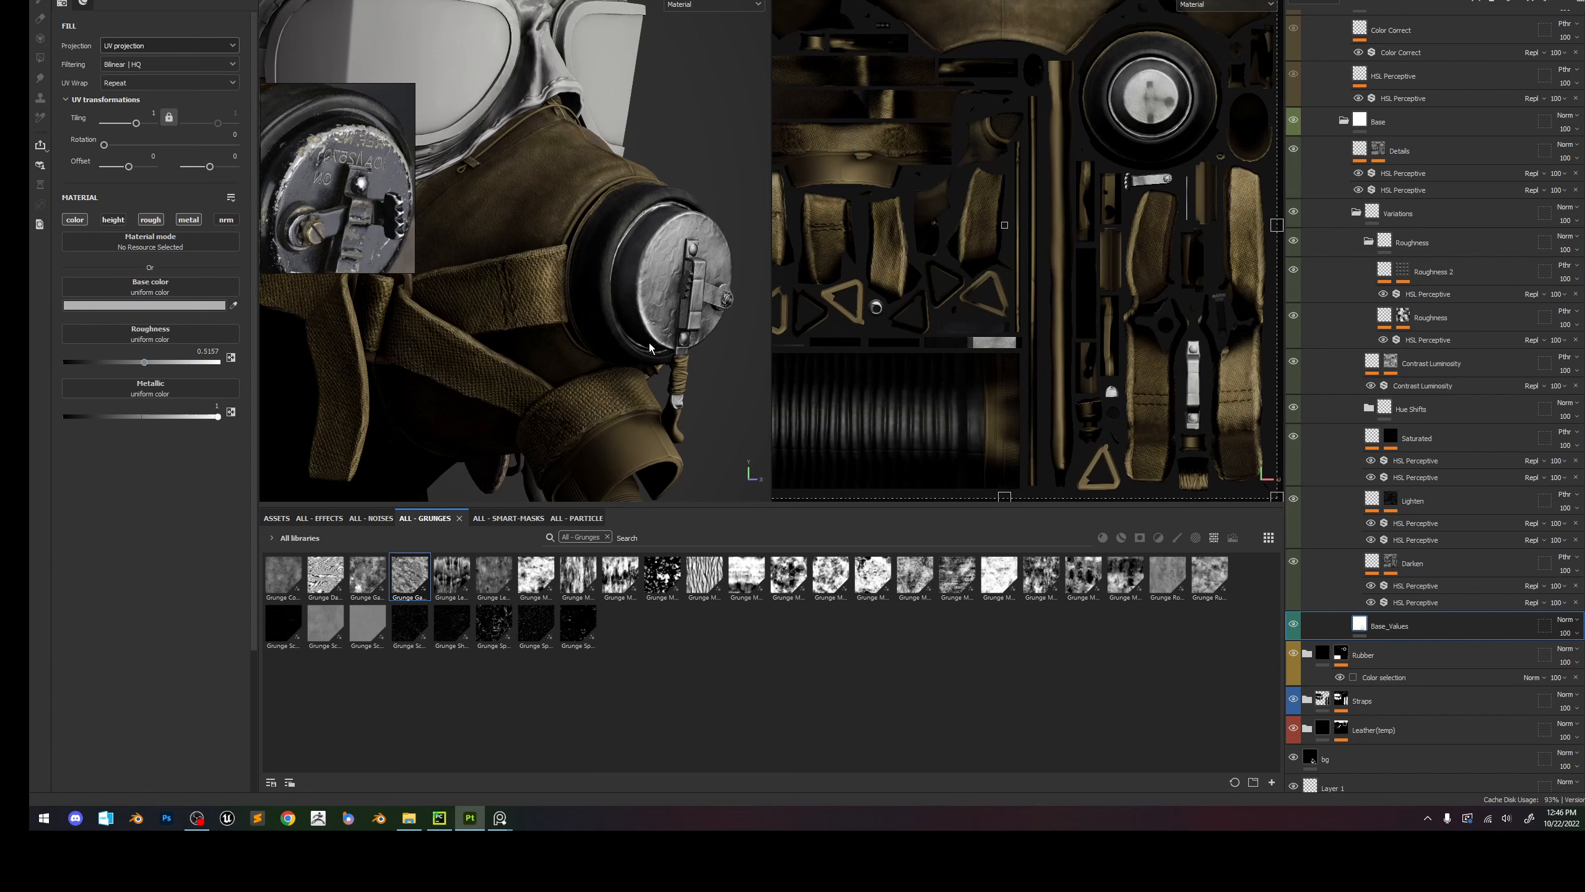
mouse_move(687, 332)
shift+right_down()
mouse_move(658, 329)
mouse_move(679, 324)
shift+right_up()
scroll(673, 327, up, 2)
click(197, 818)
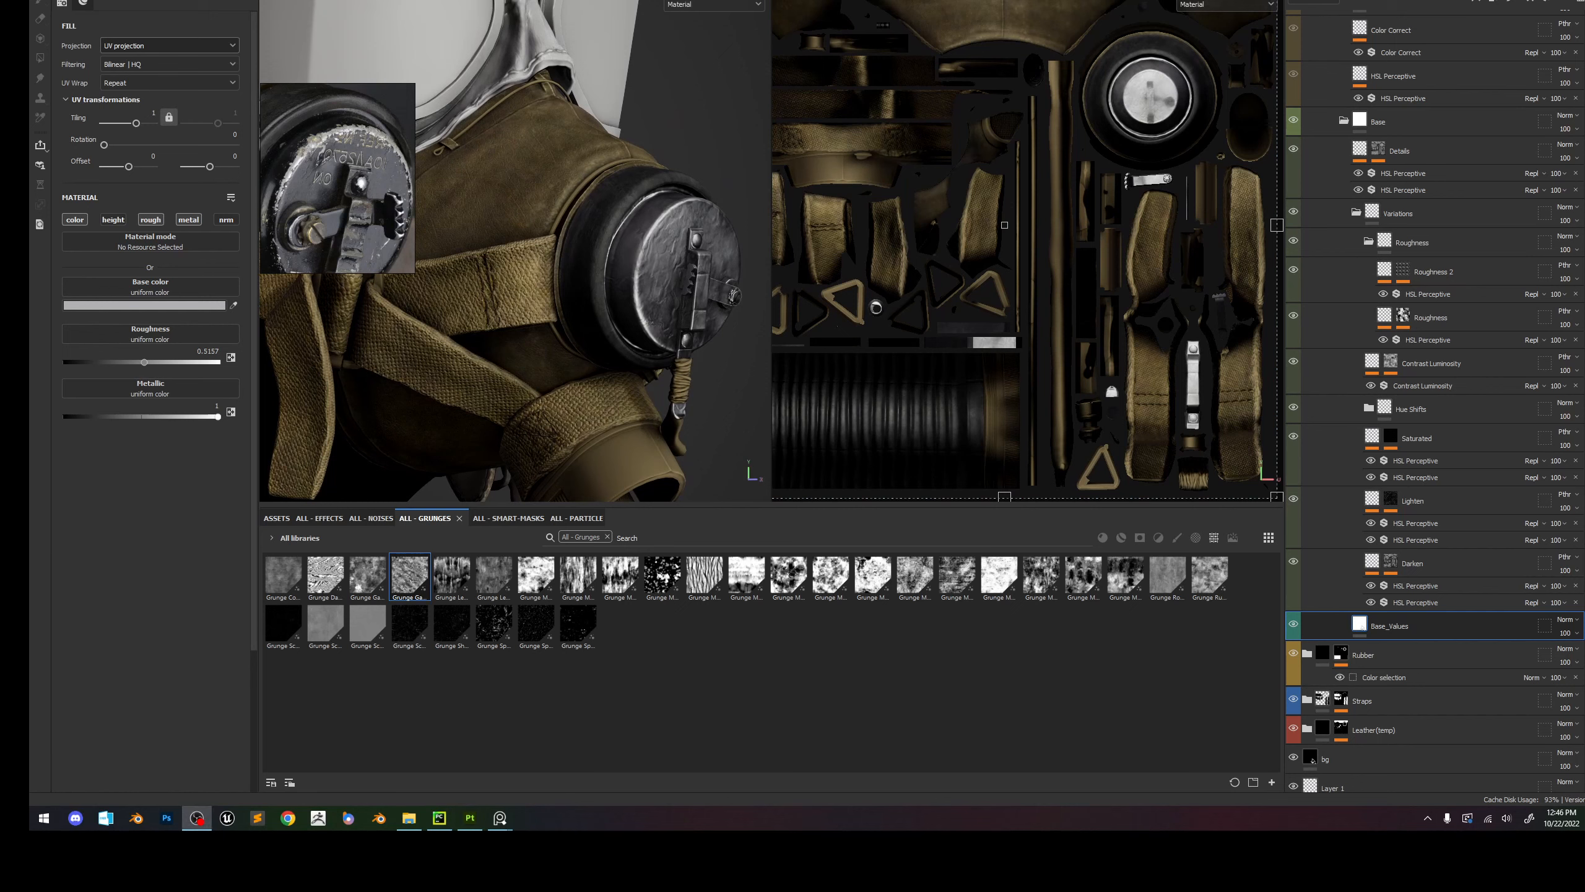
scroll(1345, 203, up, 3)
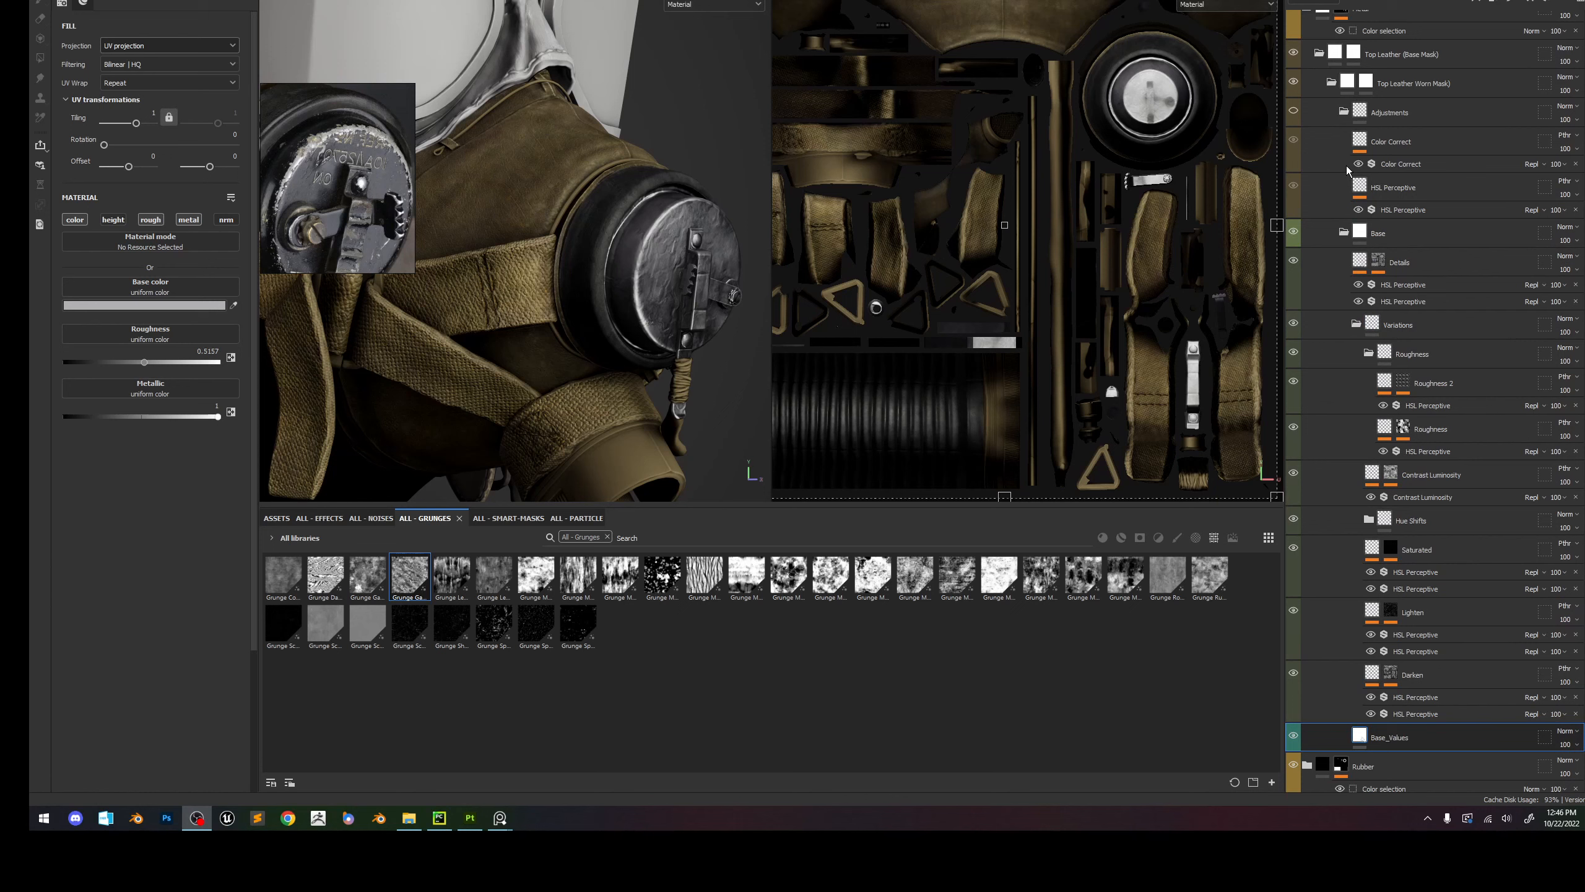
scroll(1336, 106, up, 1)
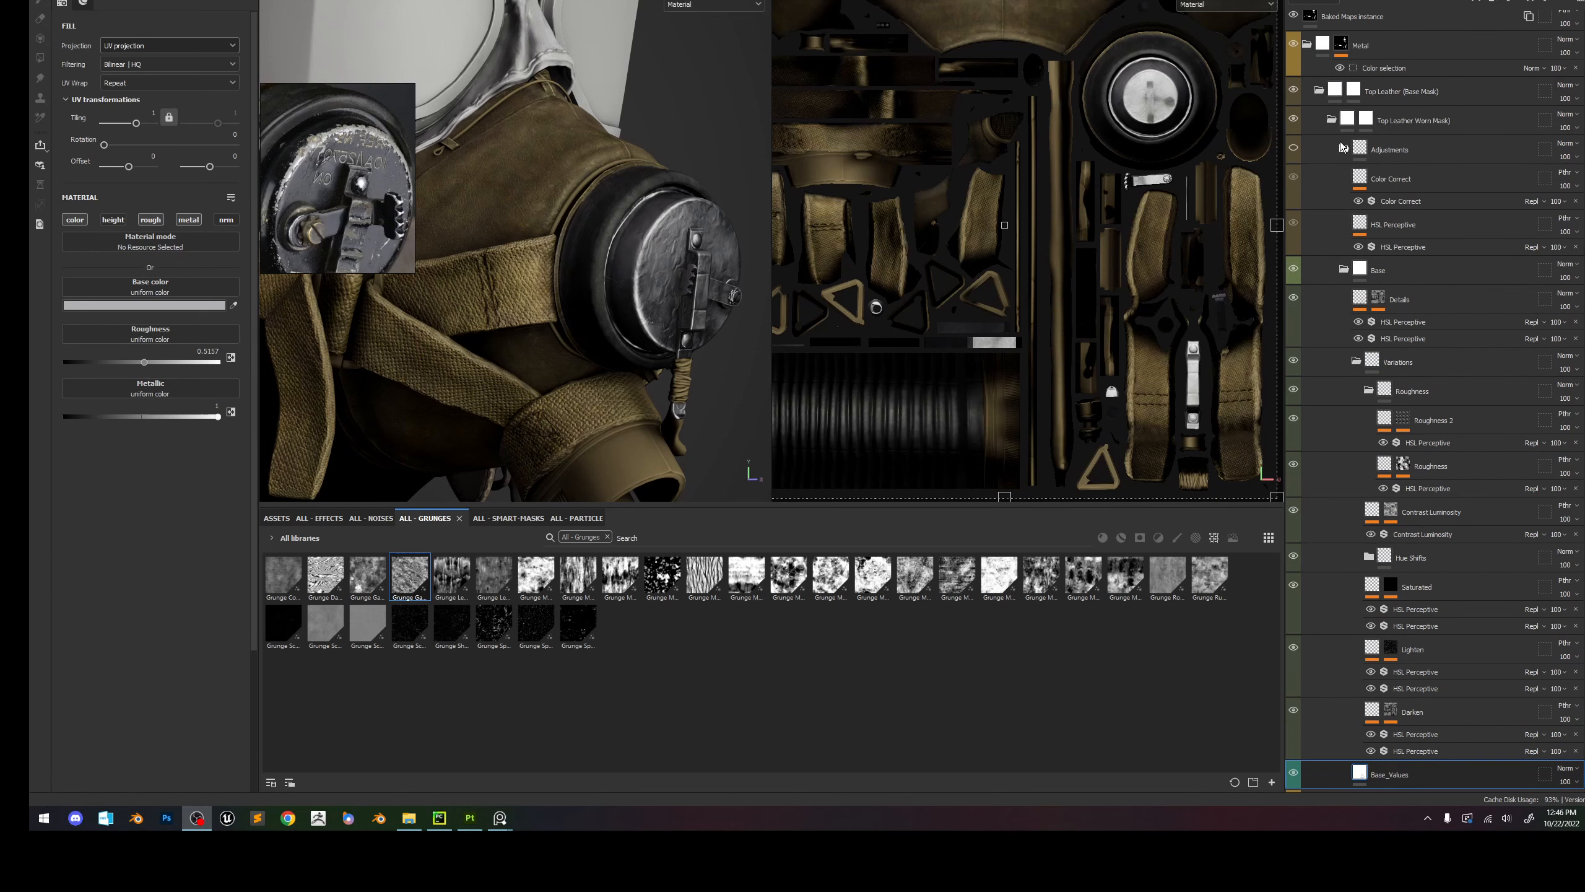
click(1333, 121)
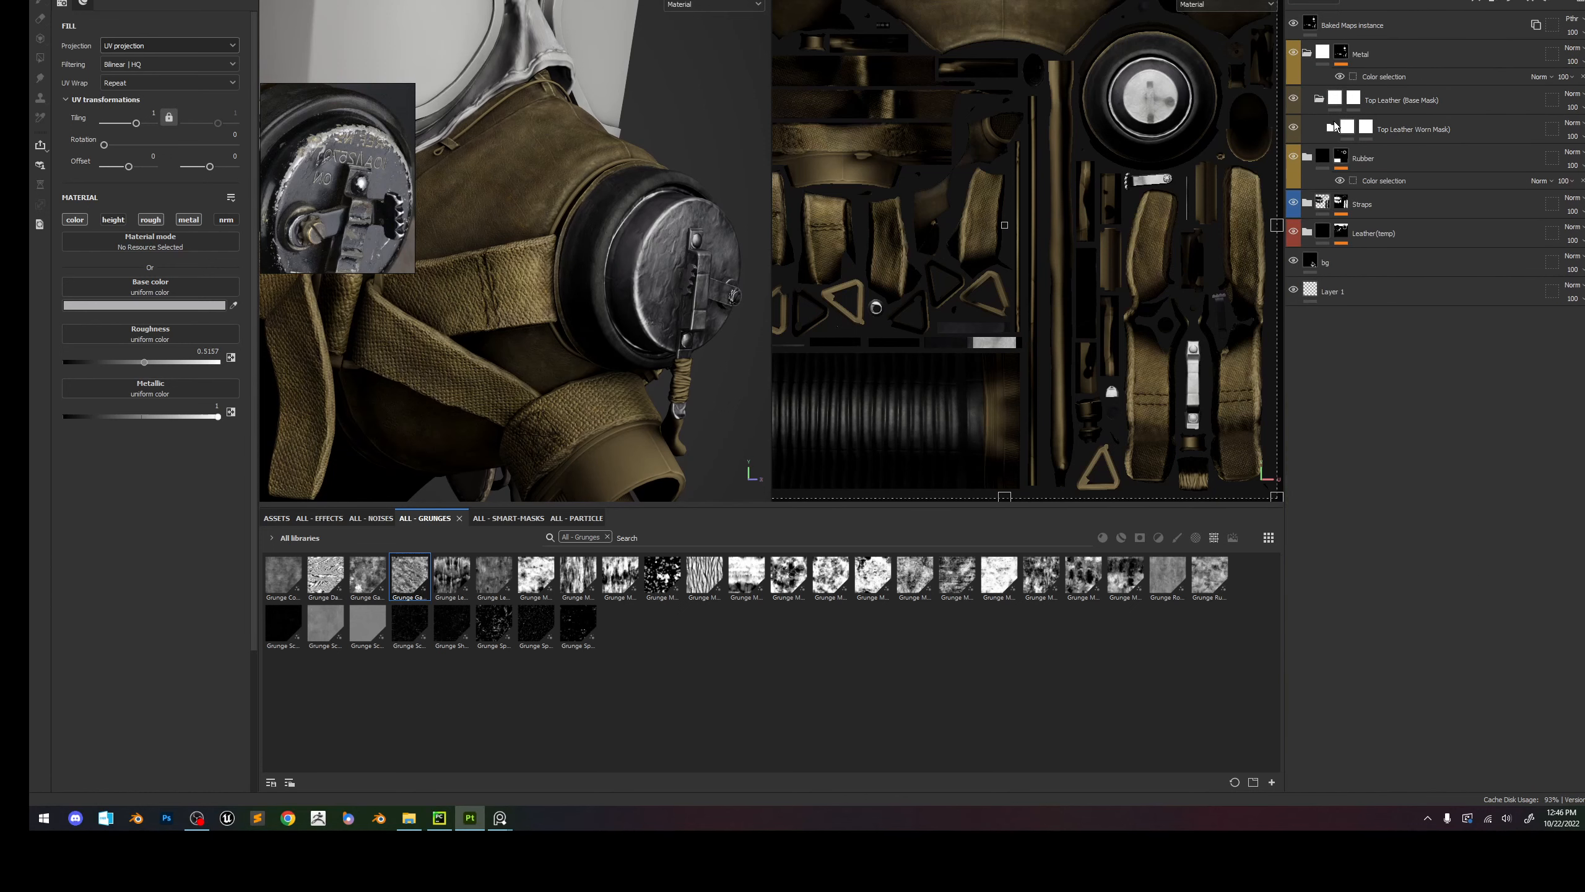
click(1410, 107)
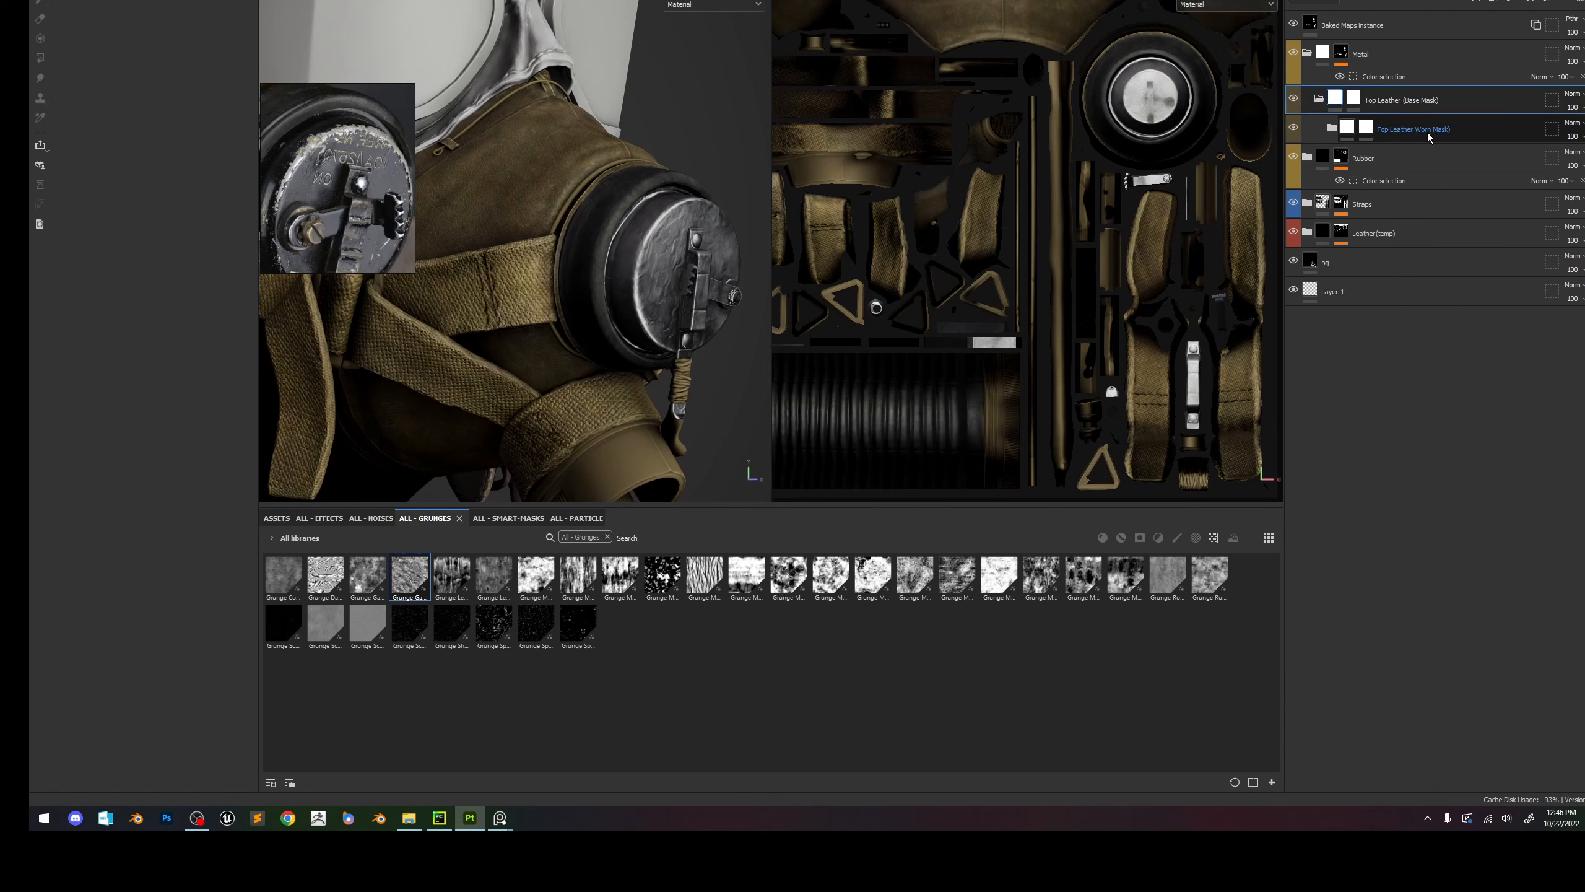
click(1427, 132)
click(1331, 129)
double_click(1404, 133)
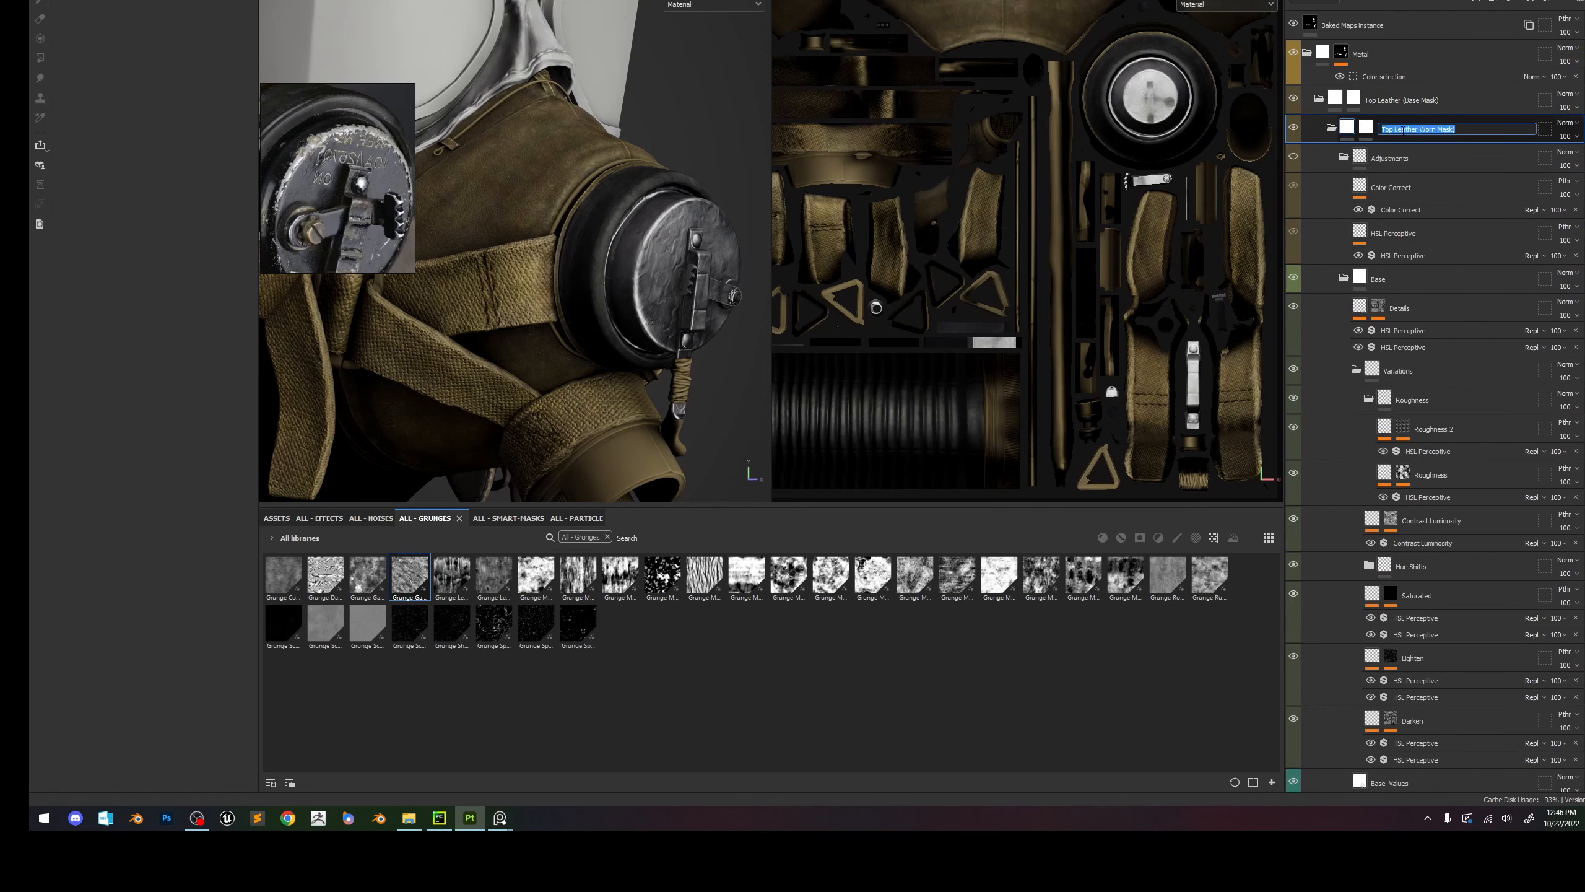
text(Metal)
key(Return)
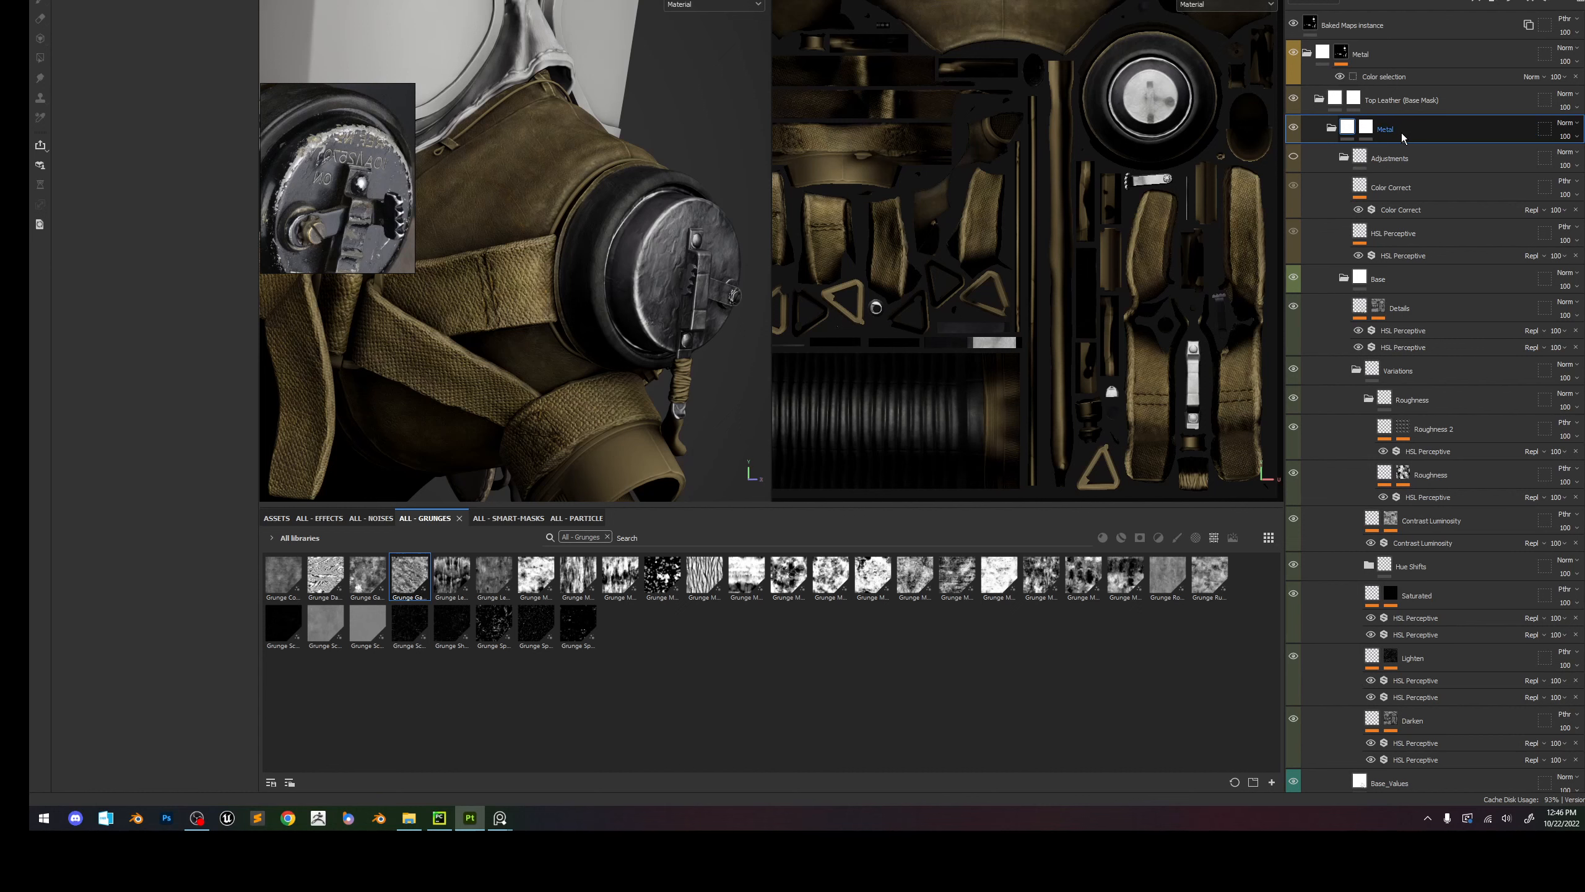
key(ctrl+z)
Duplicate the Top Leather (Base Mask) folder inside the Metal group and collapse the copy.
click(1425, 106)
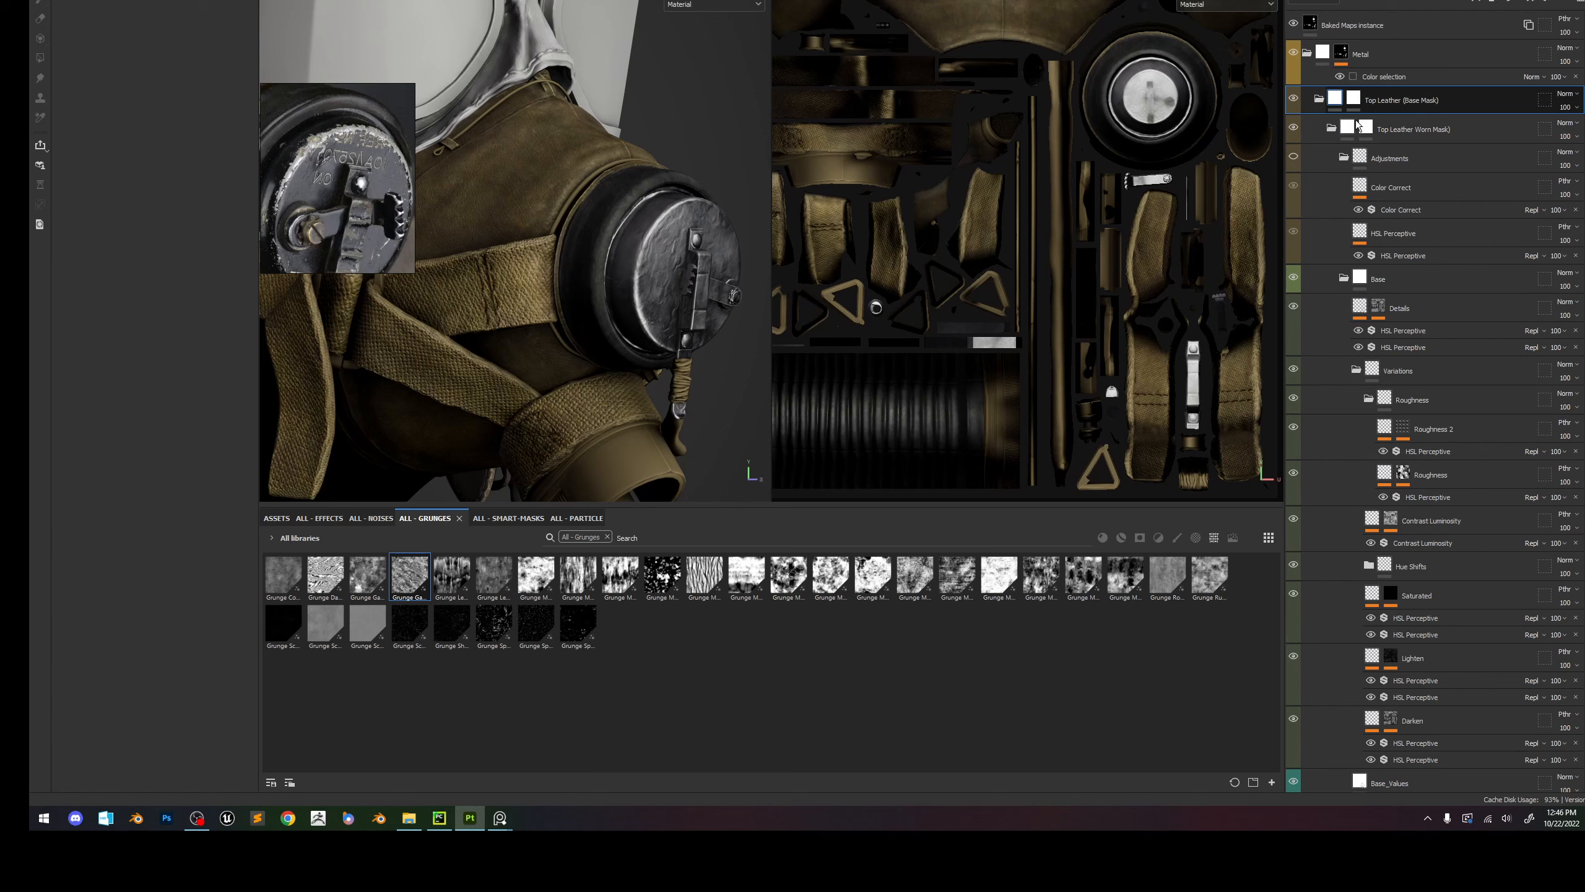
key(ctrl+d)
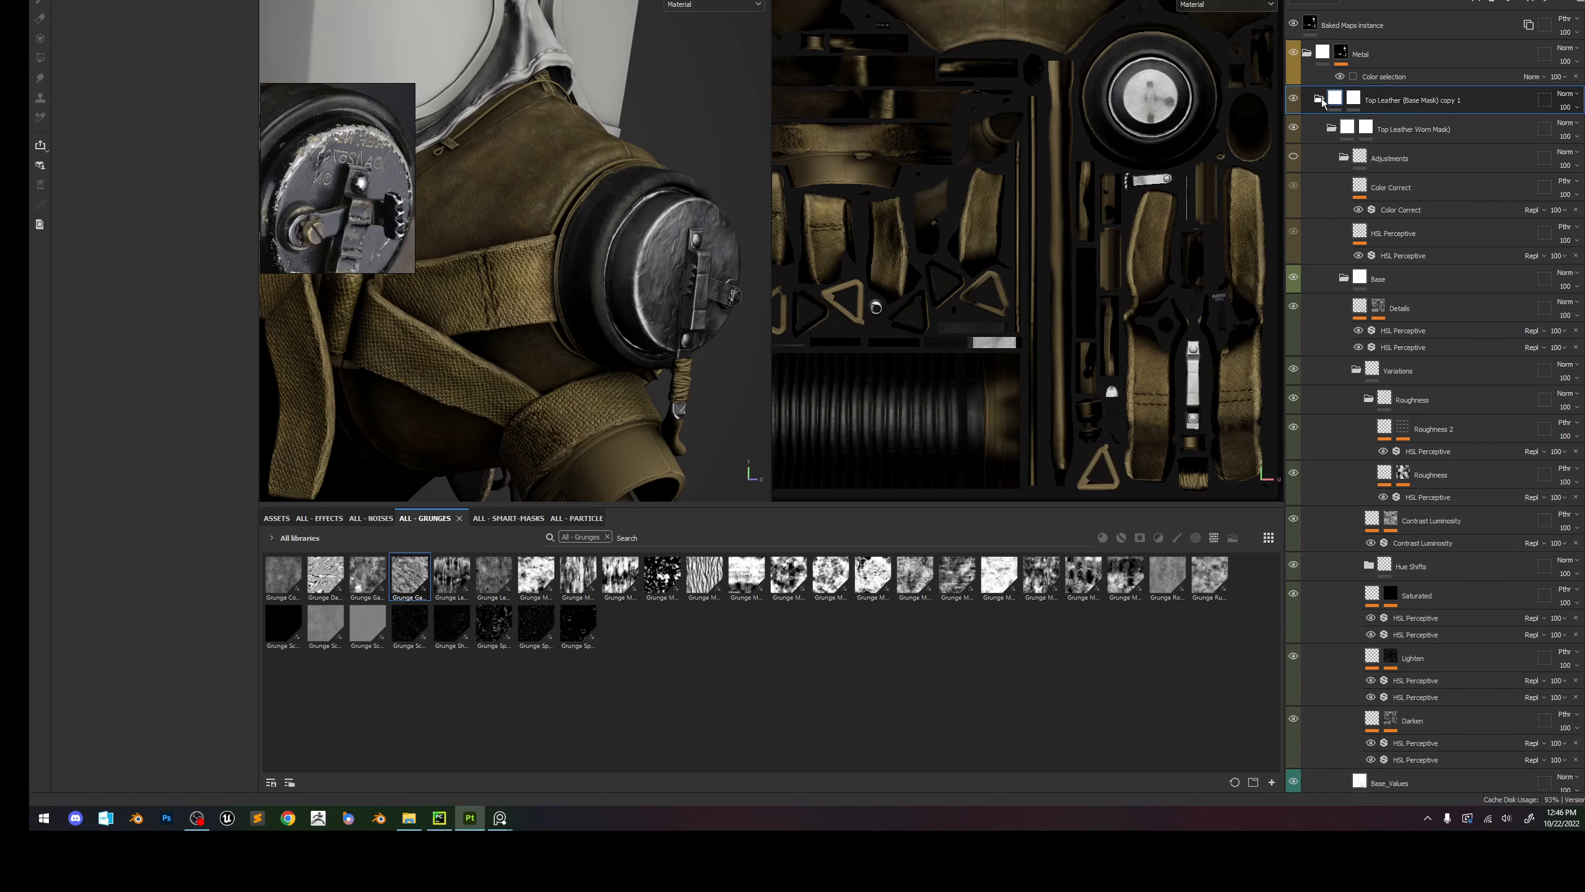
click(1320, 100)
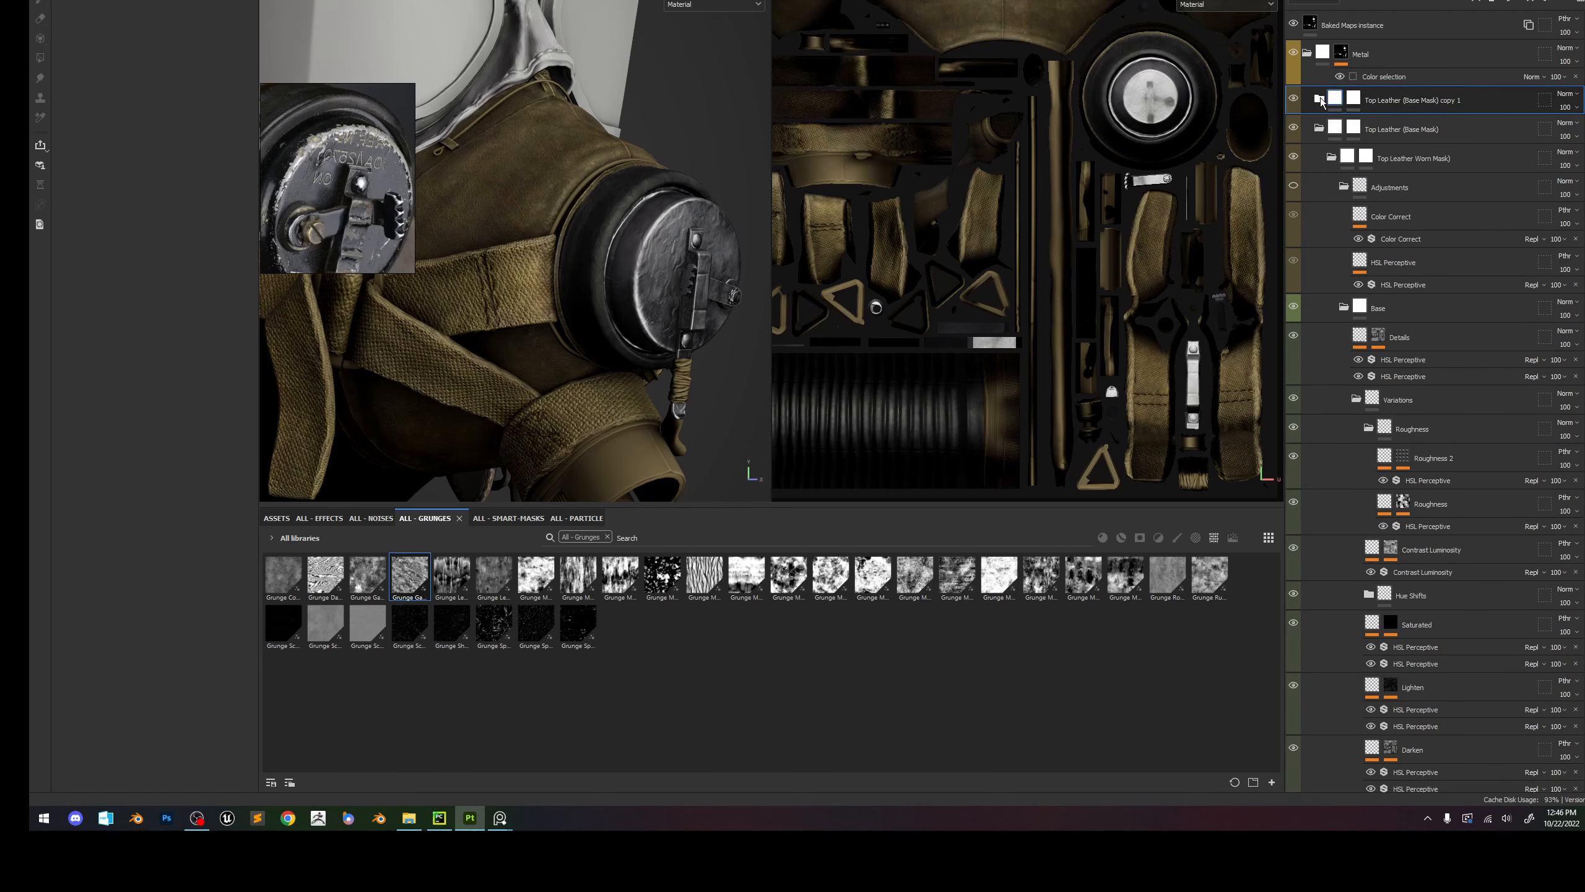
Rename the original Top Leather (Base Mask) folder as Metal and its duplicate above it as Paint.
double_click(1416, 131)
text(Metal)
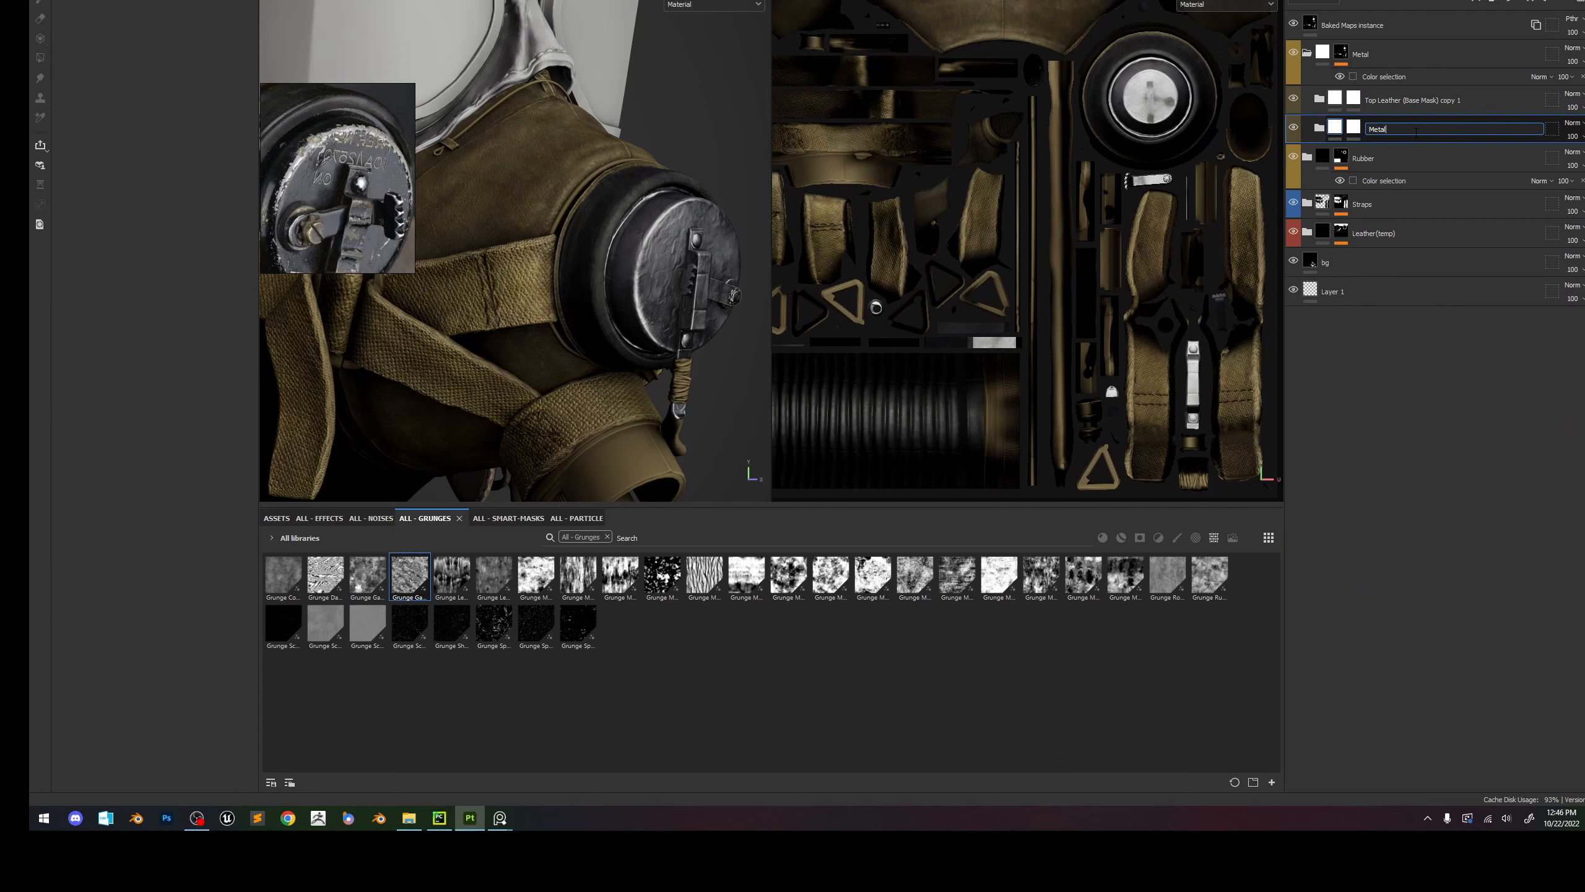
key(Return)
click(1397, 100)
double_click(1398, 100)
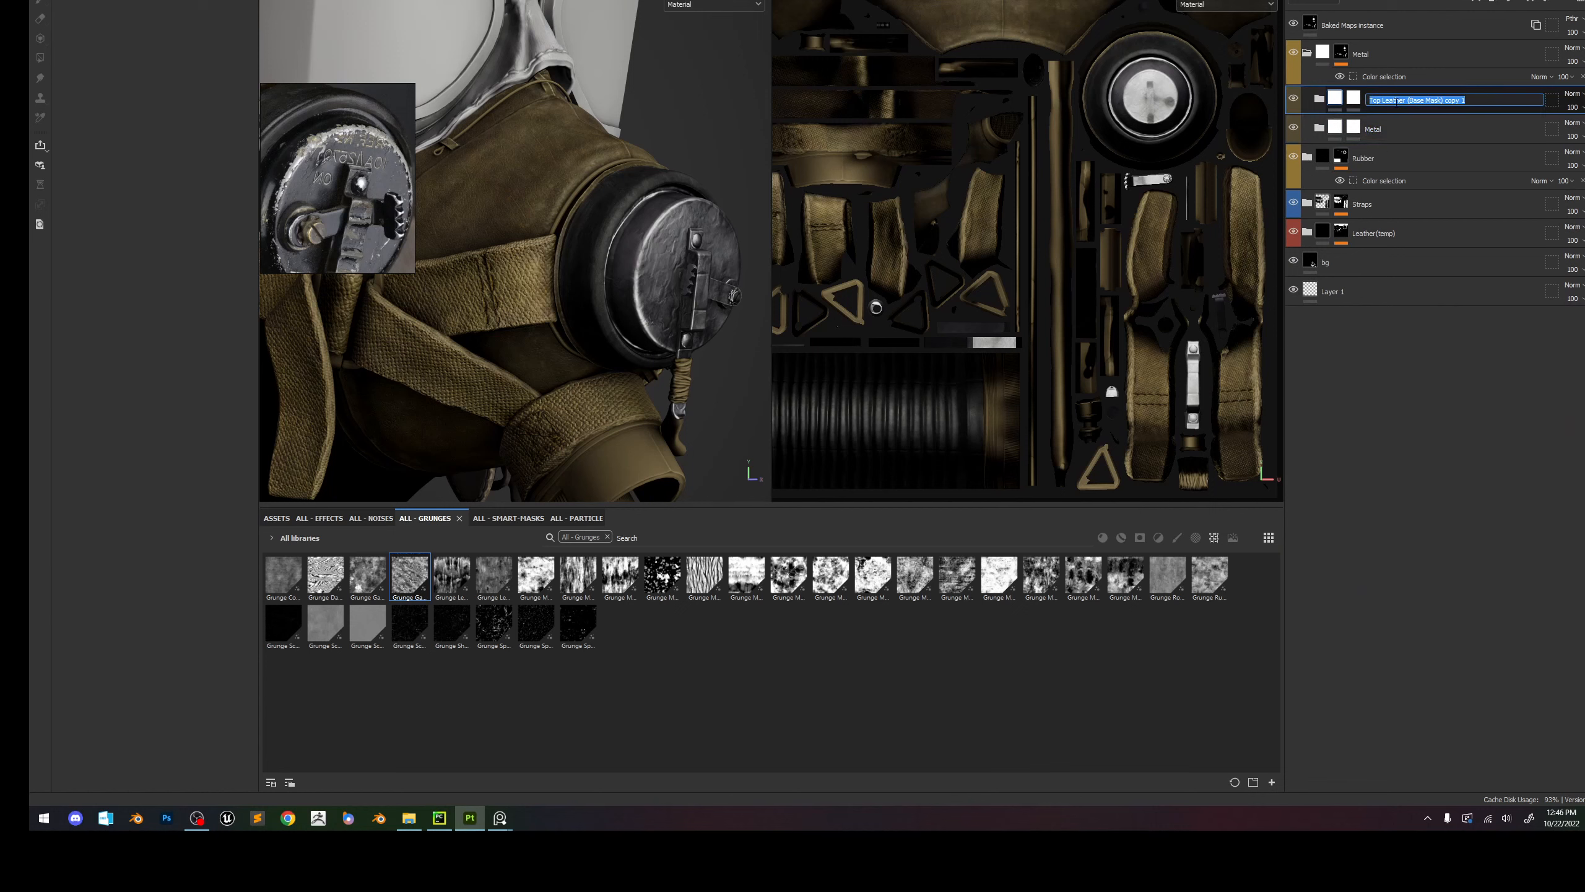
text(Paint)
key(Return)
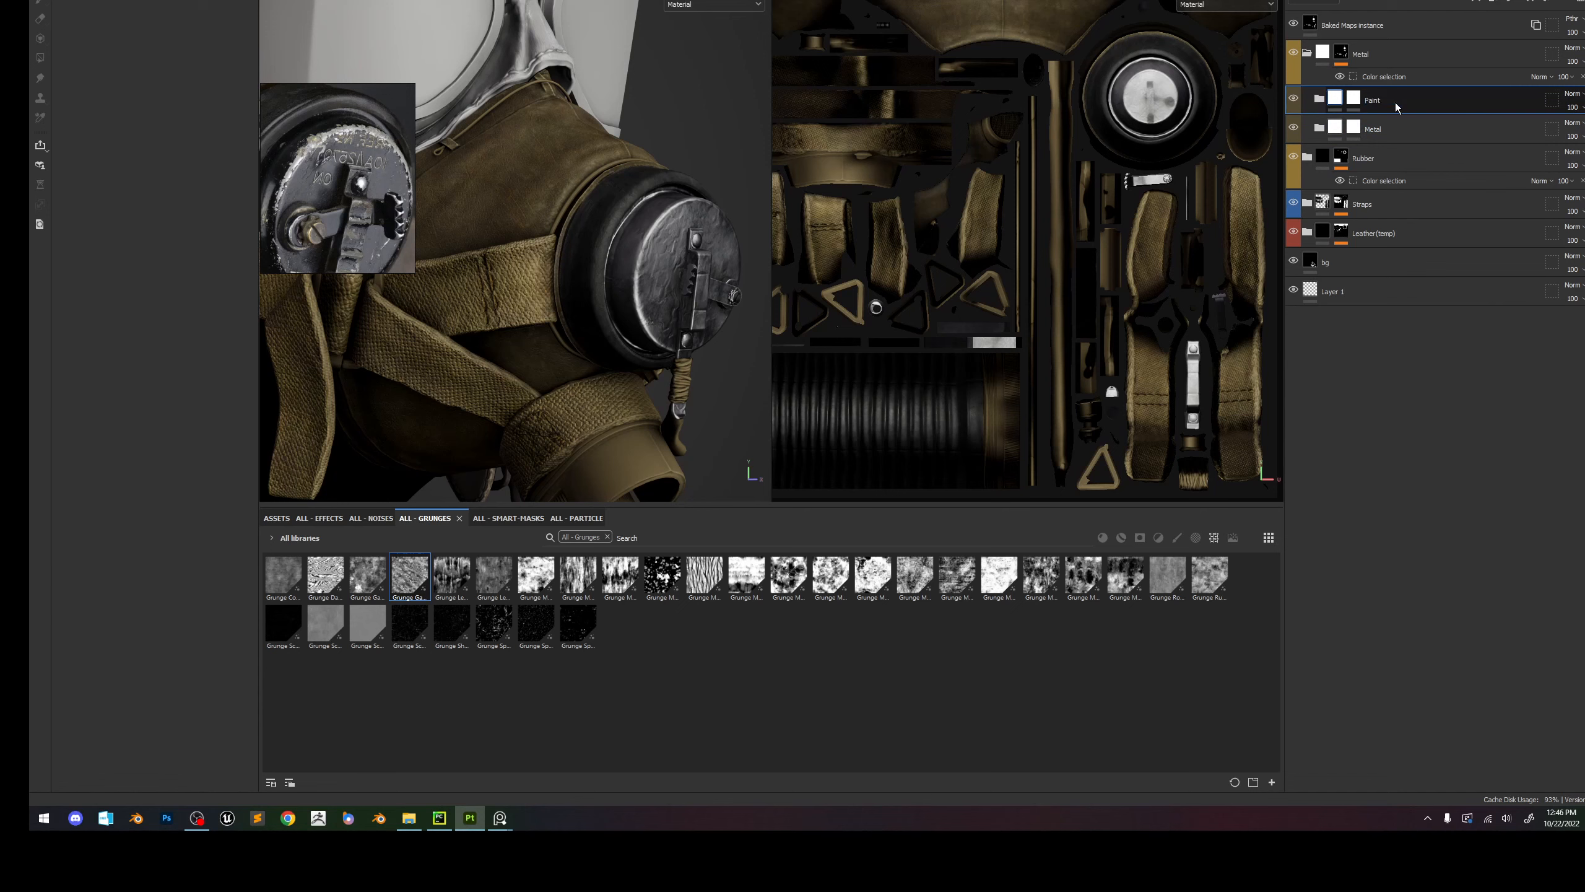
click(1353, 98)
right_click(1352, 100)
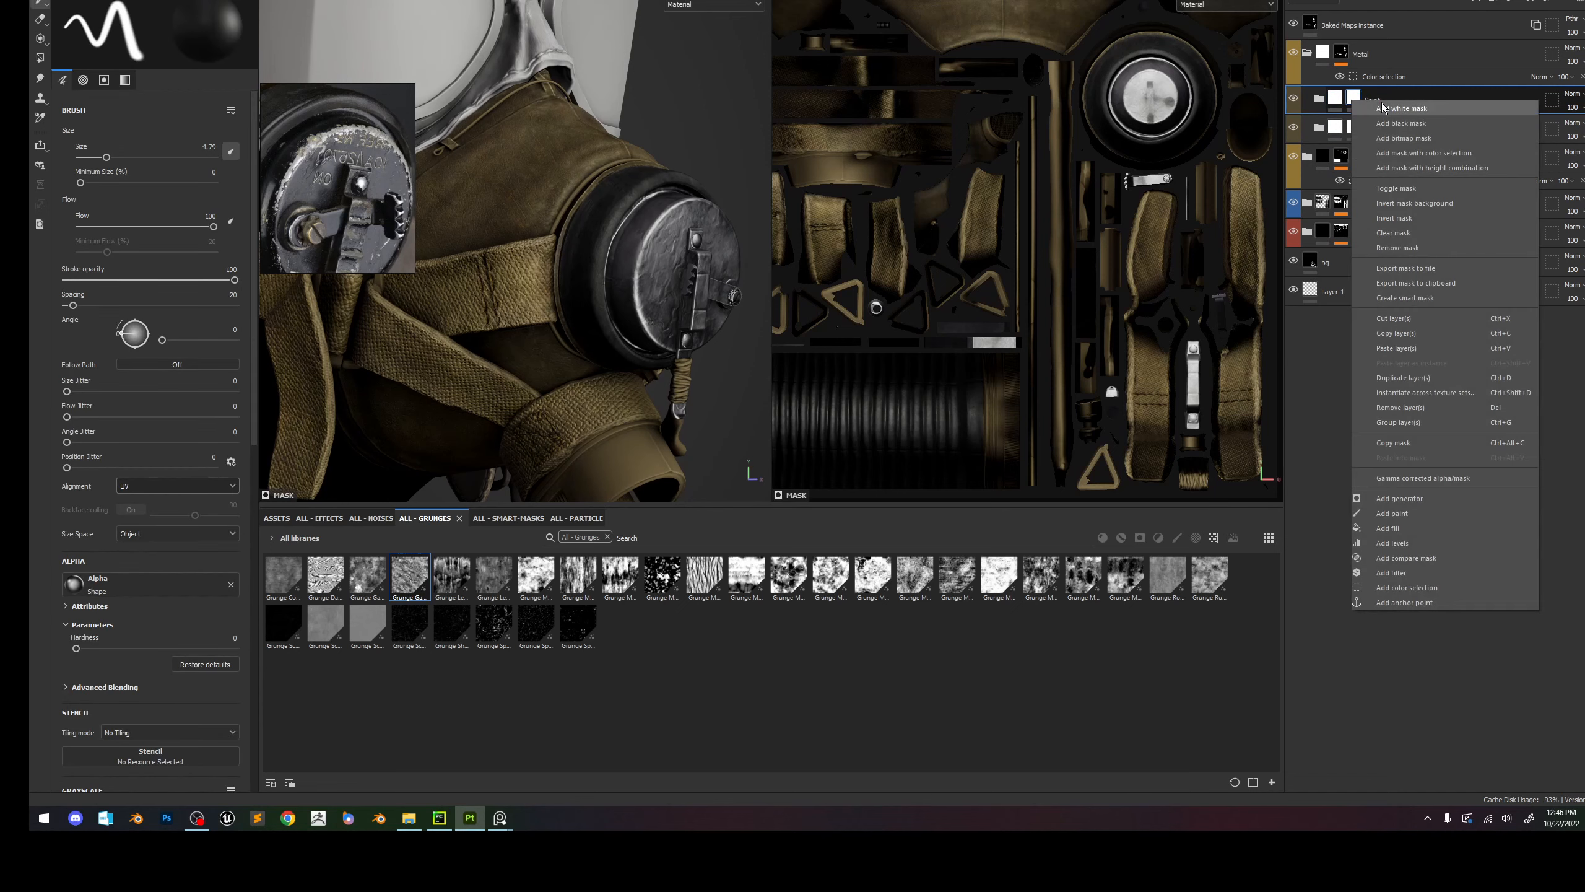
click(1397, 114)
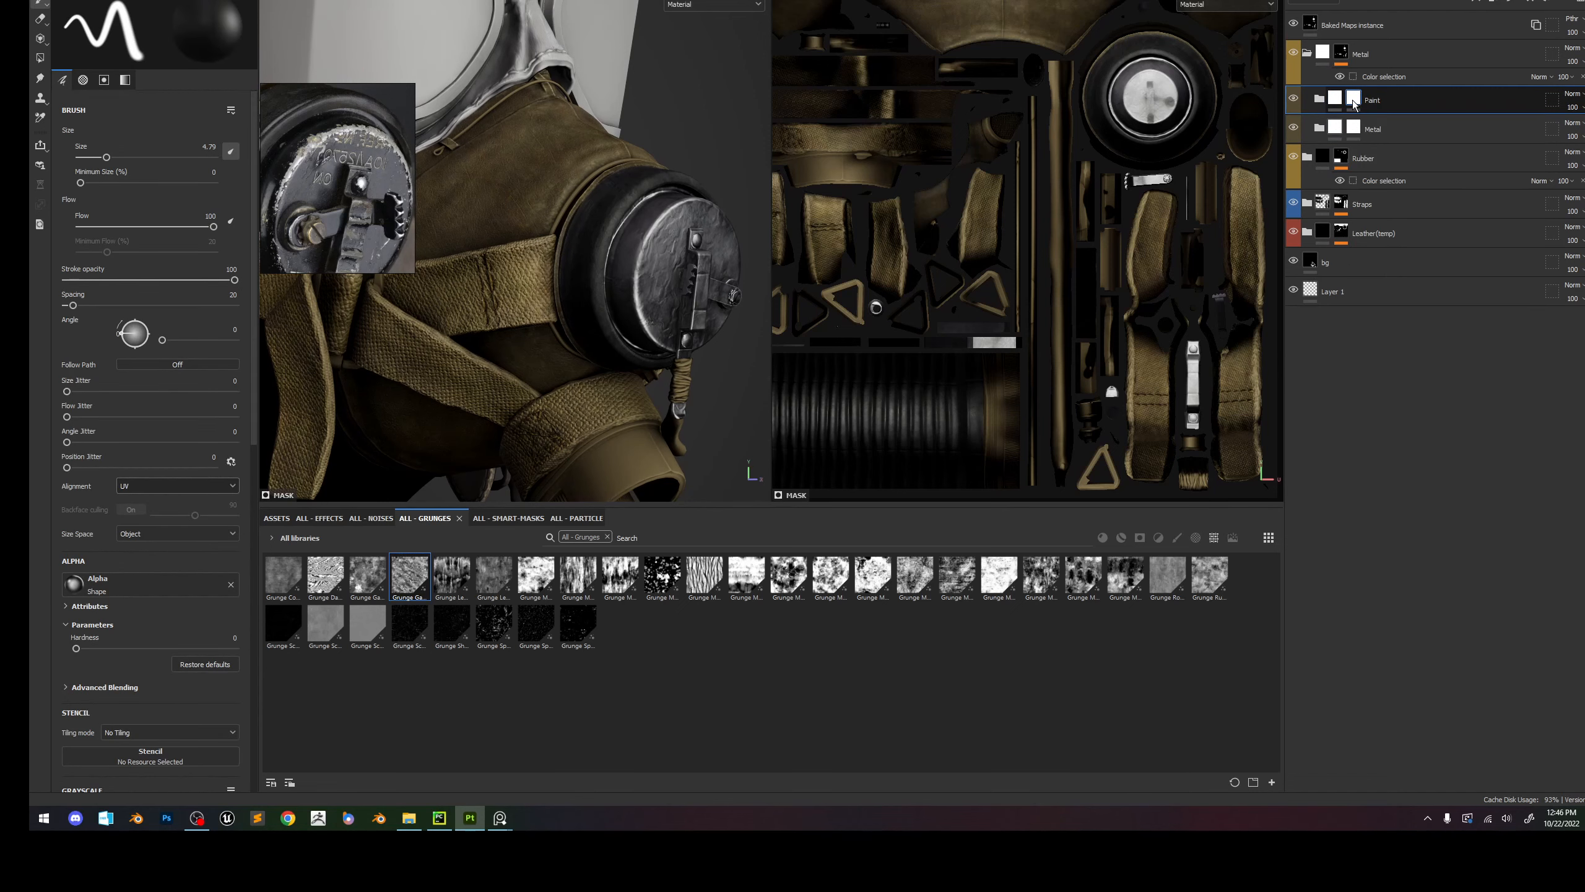
right_click(1353, 100)
click(1336, 96)
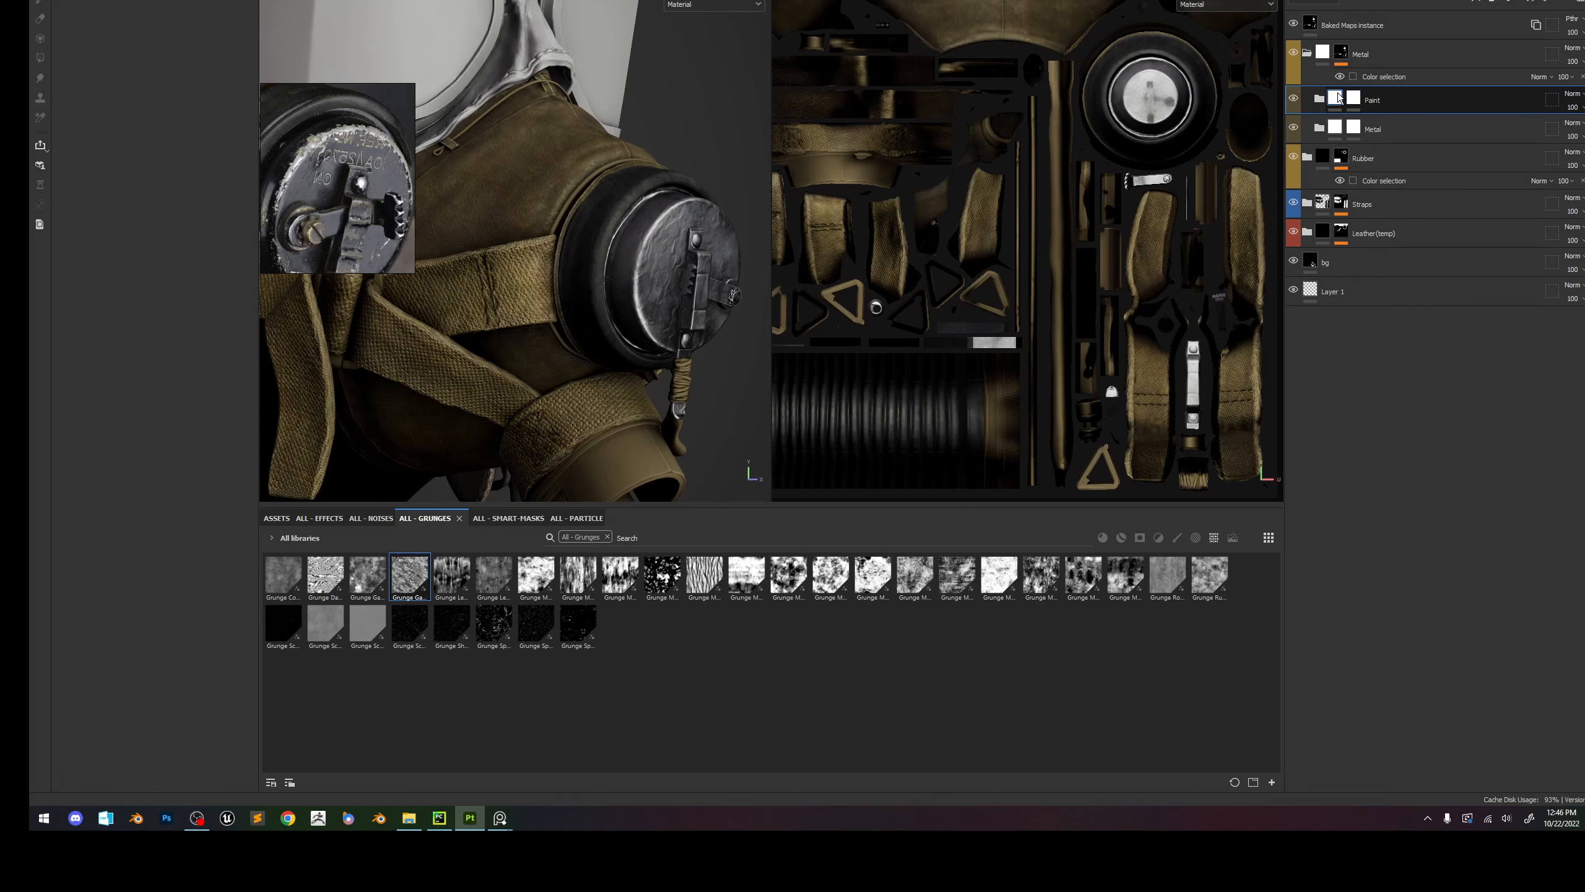
click(1355, 100)
right_click(1355, 101)
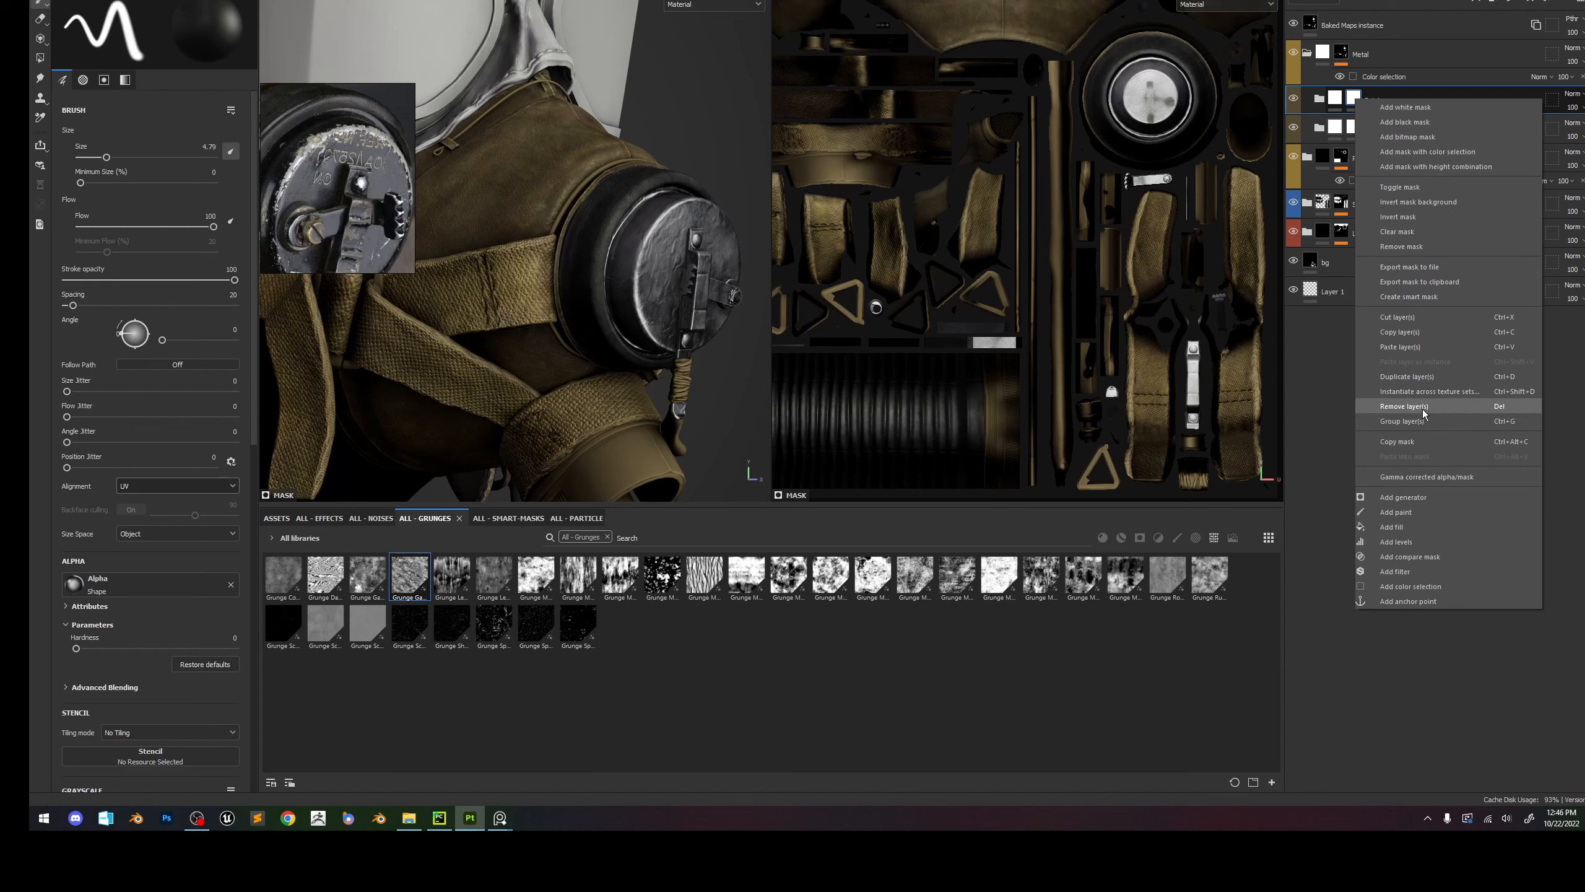
click(1332, 380)
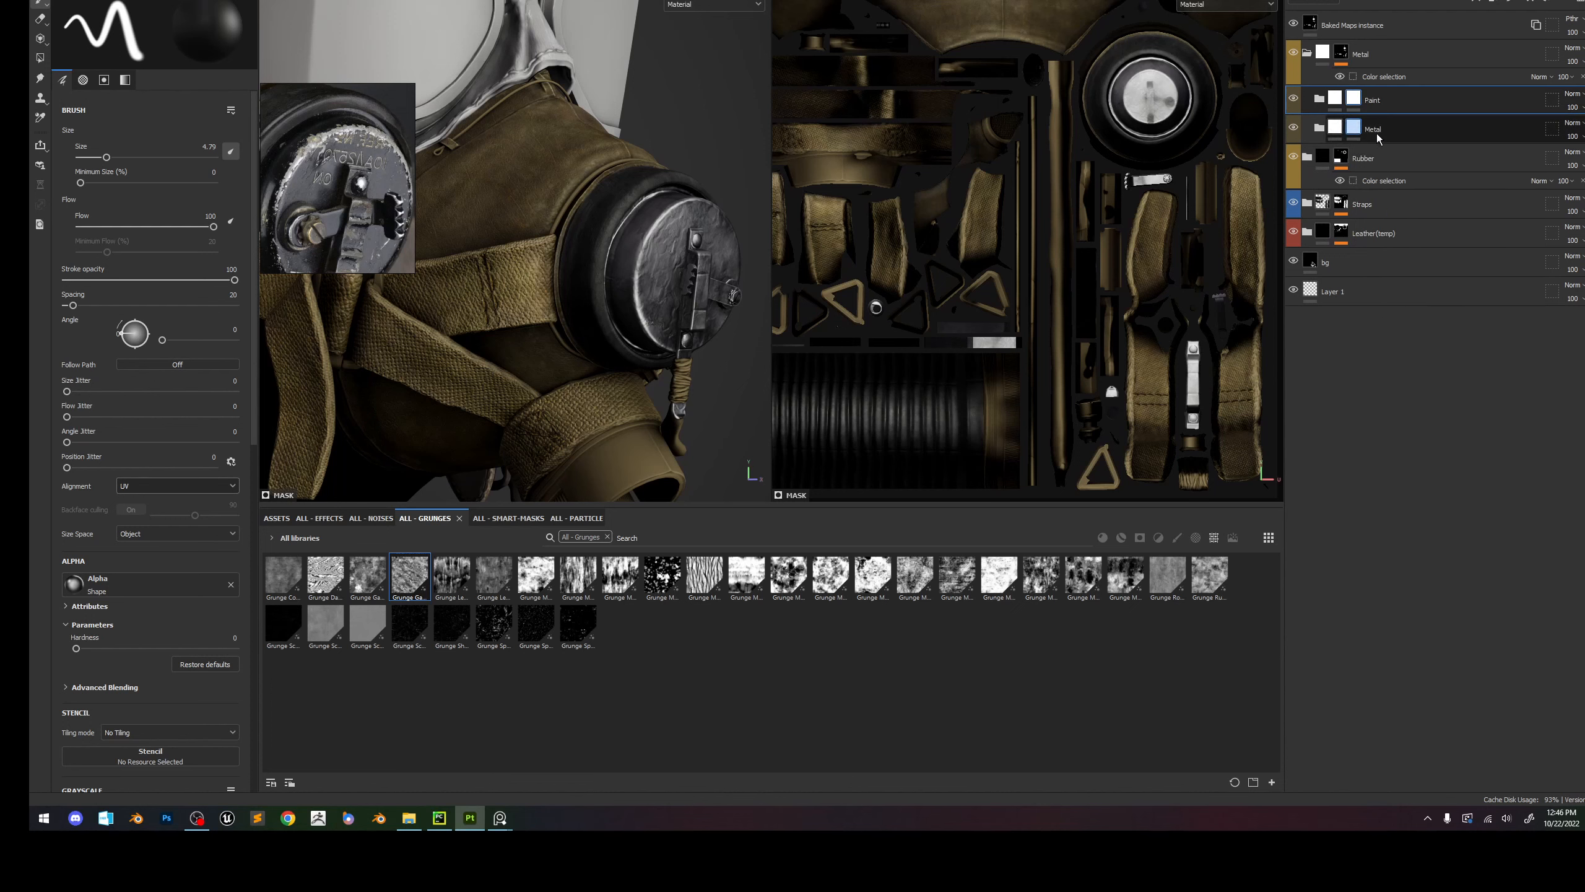
Move the Adjustments and Base folders directly into the inner Metal folder and delete the emptied Top Leather Worn Mask subfolder.
click(1377, 138)
click(1319, 129)
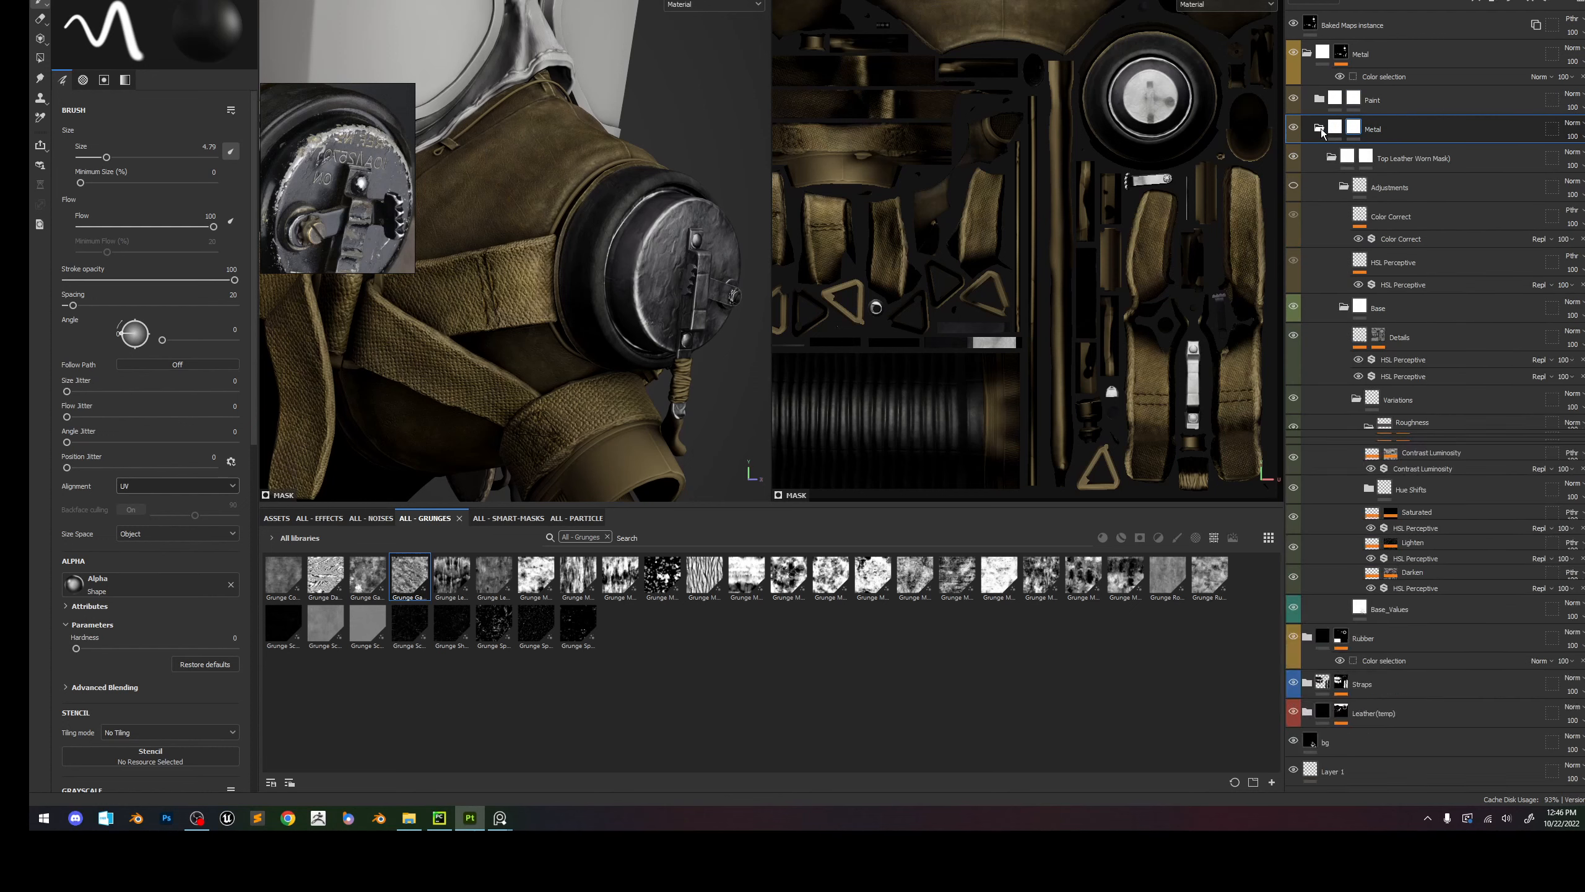
double_click(1412, 158)
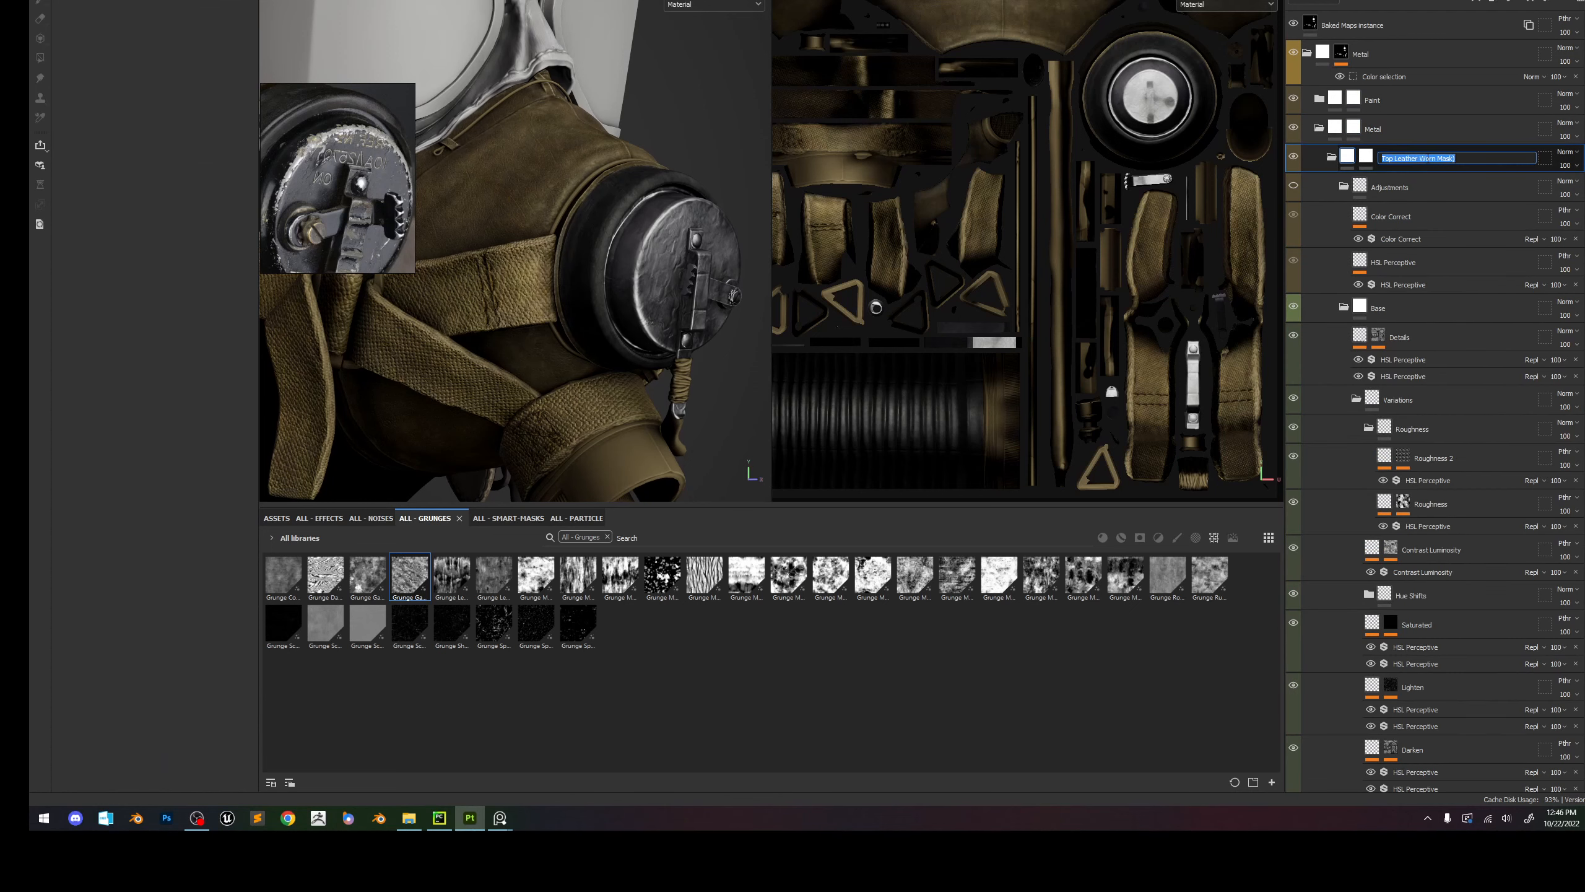
text(m)
click(1344, 186)
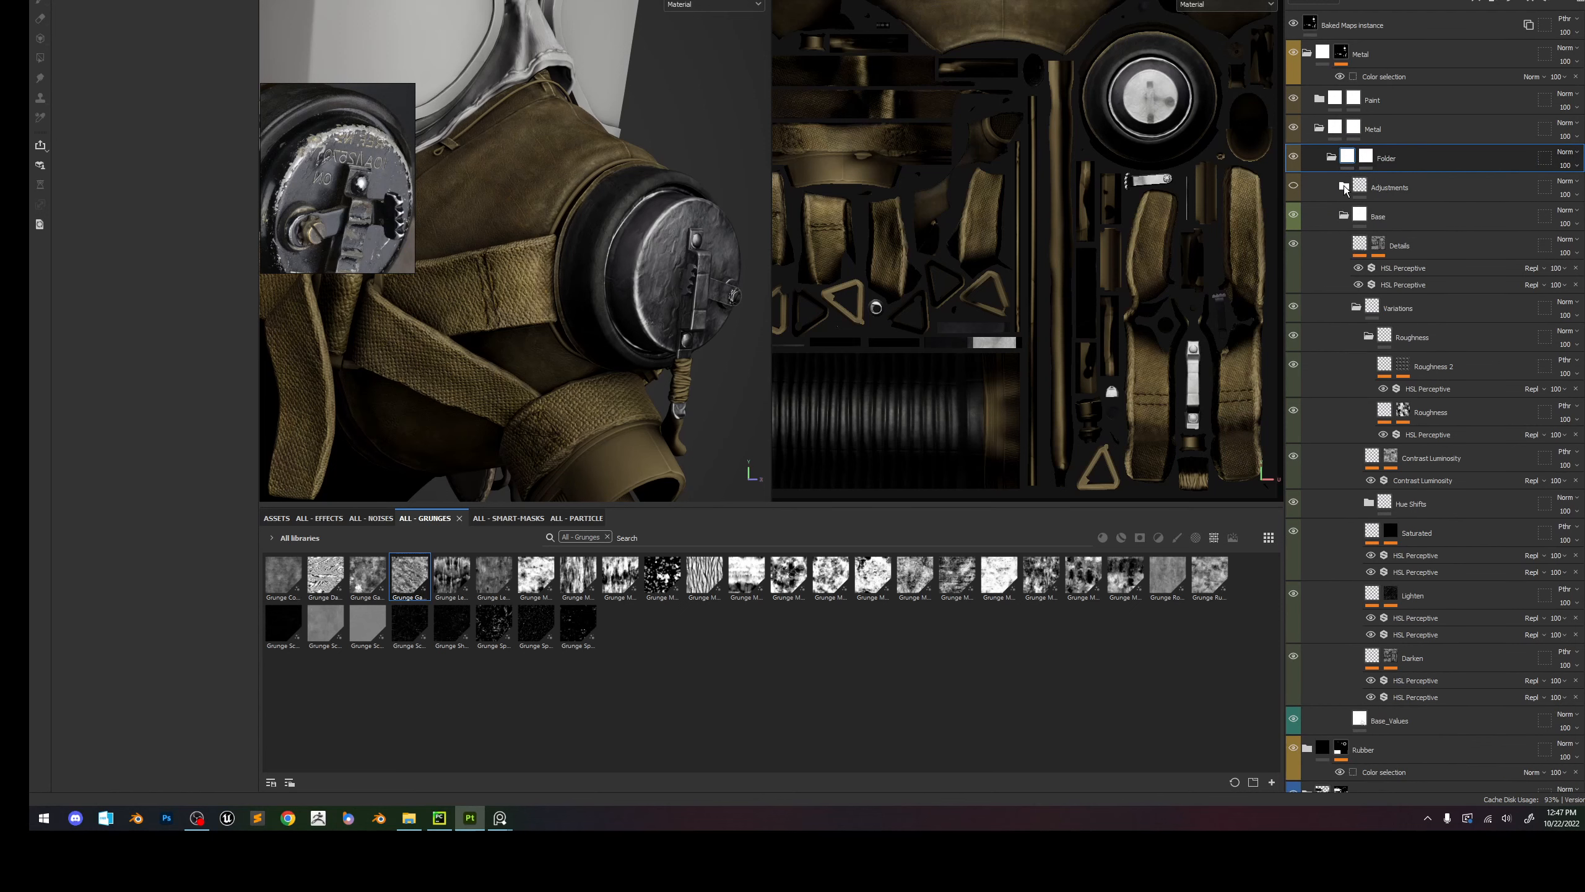
click(1344, 216)
click(1374, 220)
ctrl+click(1426, 181)
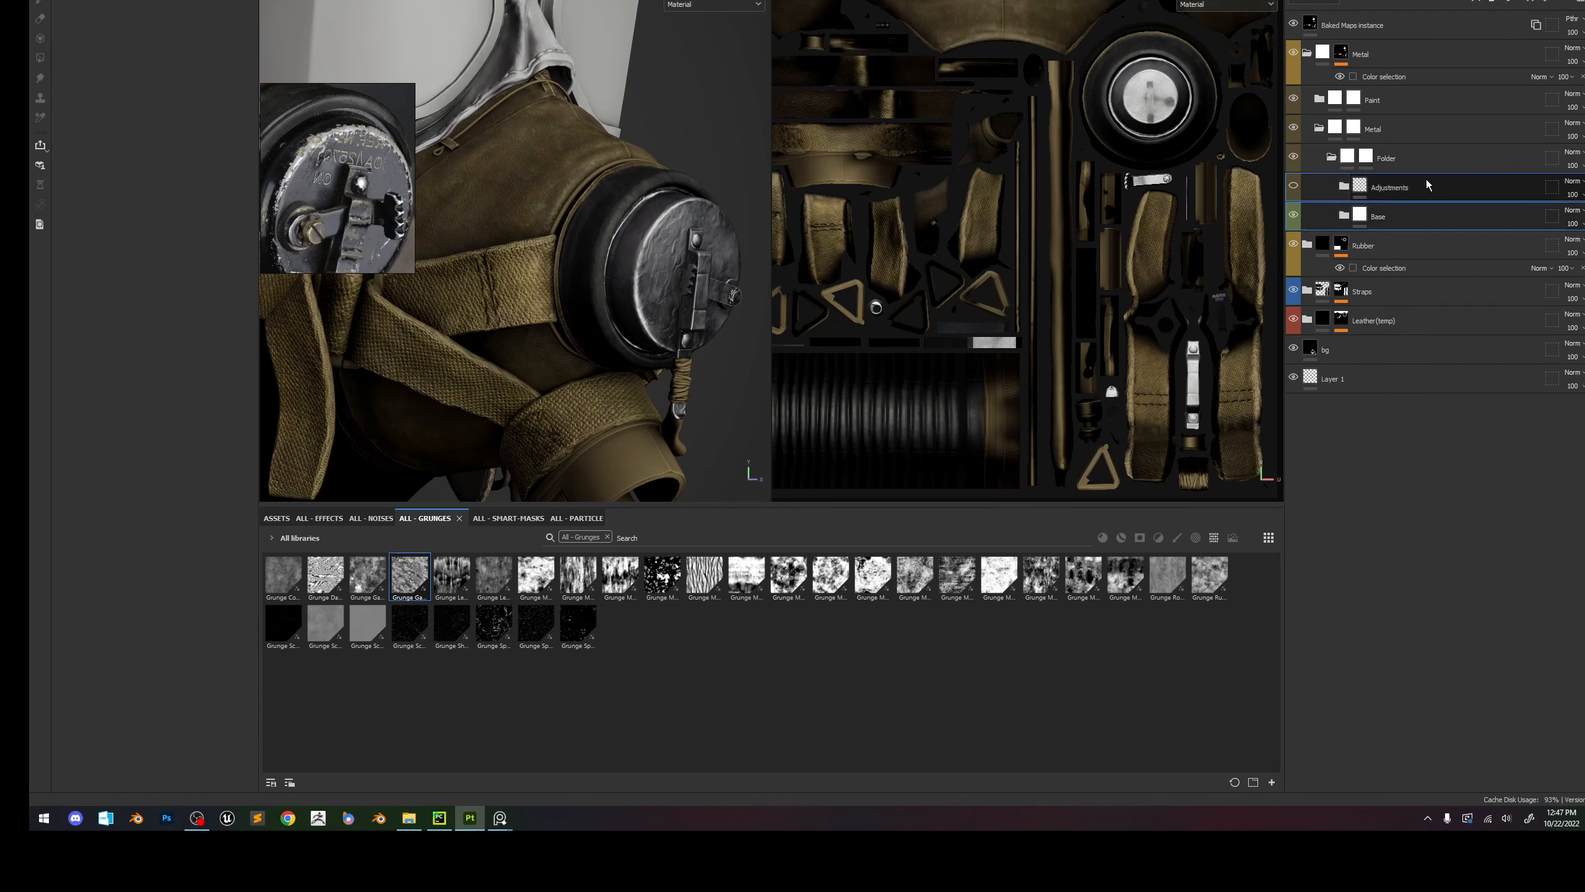
drag(1411, 190, 1419, 144)
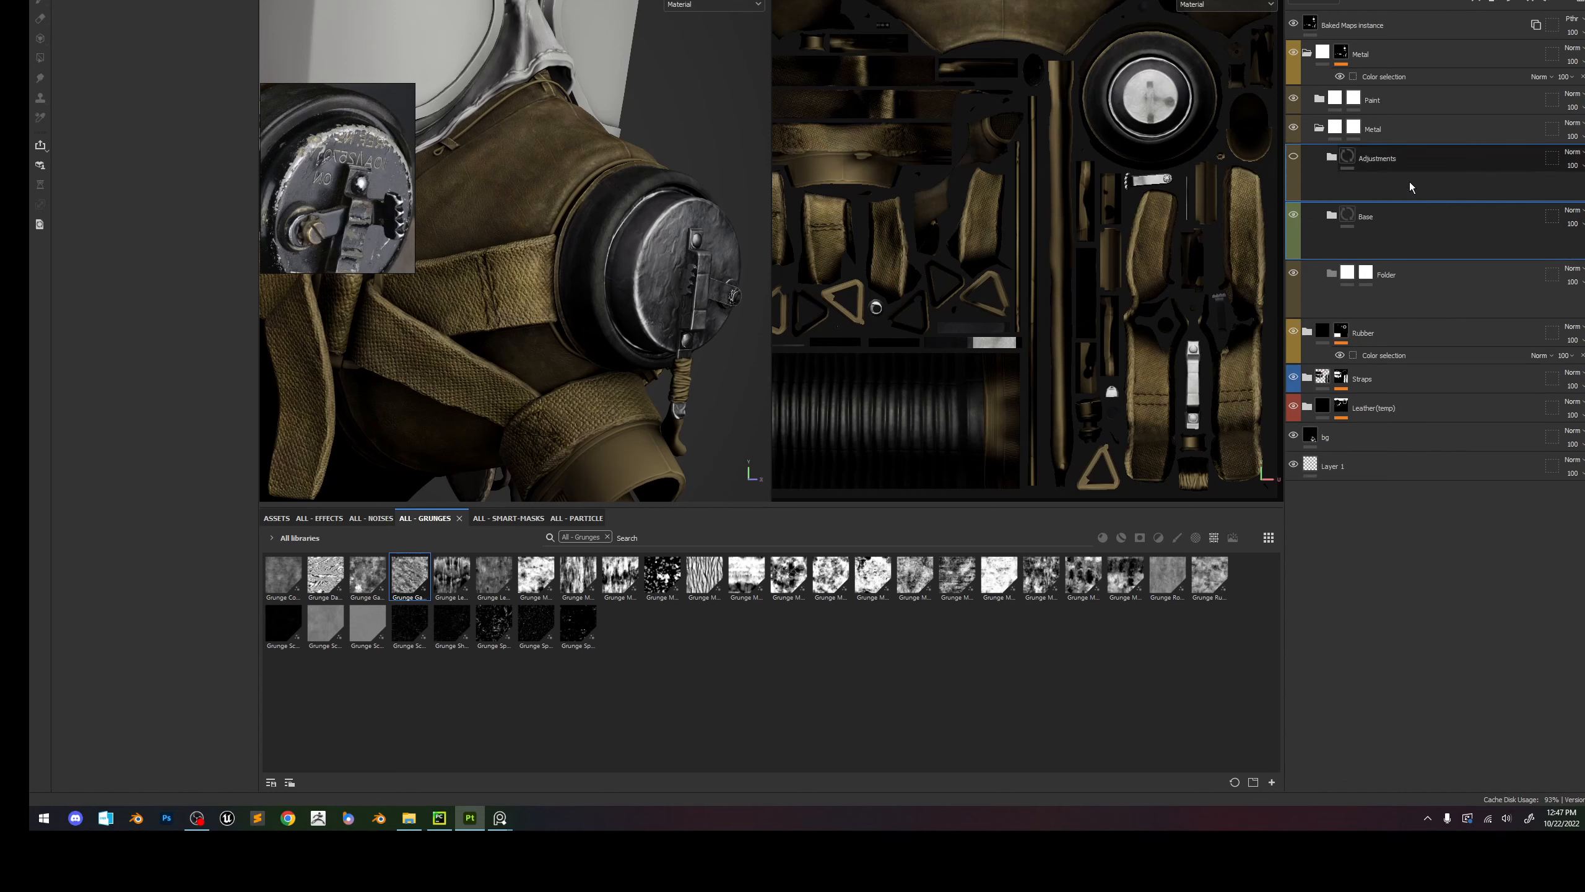
click(1424, 218)
key(Delete)
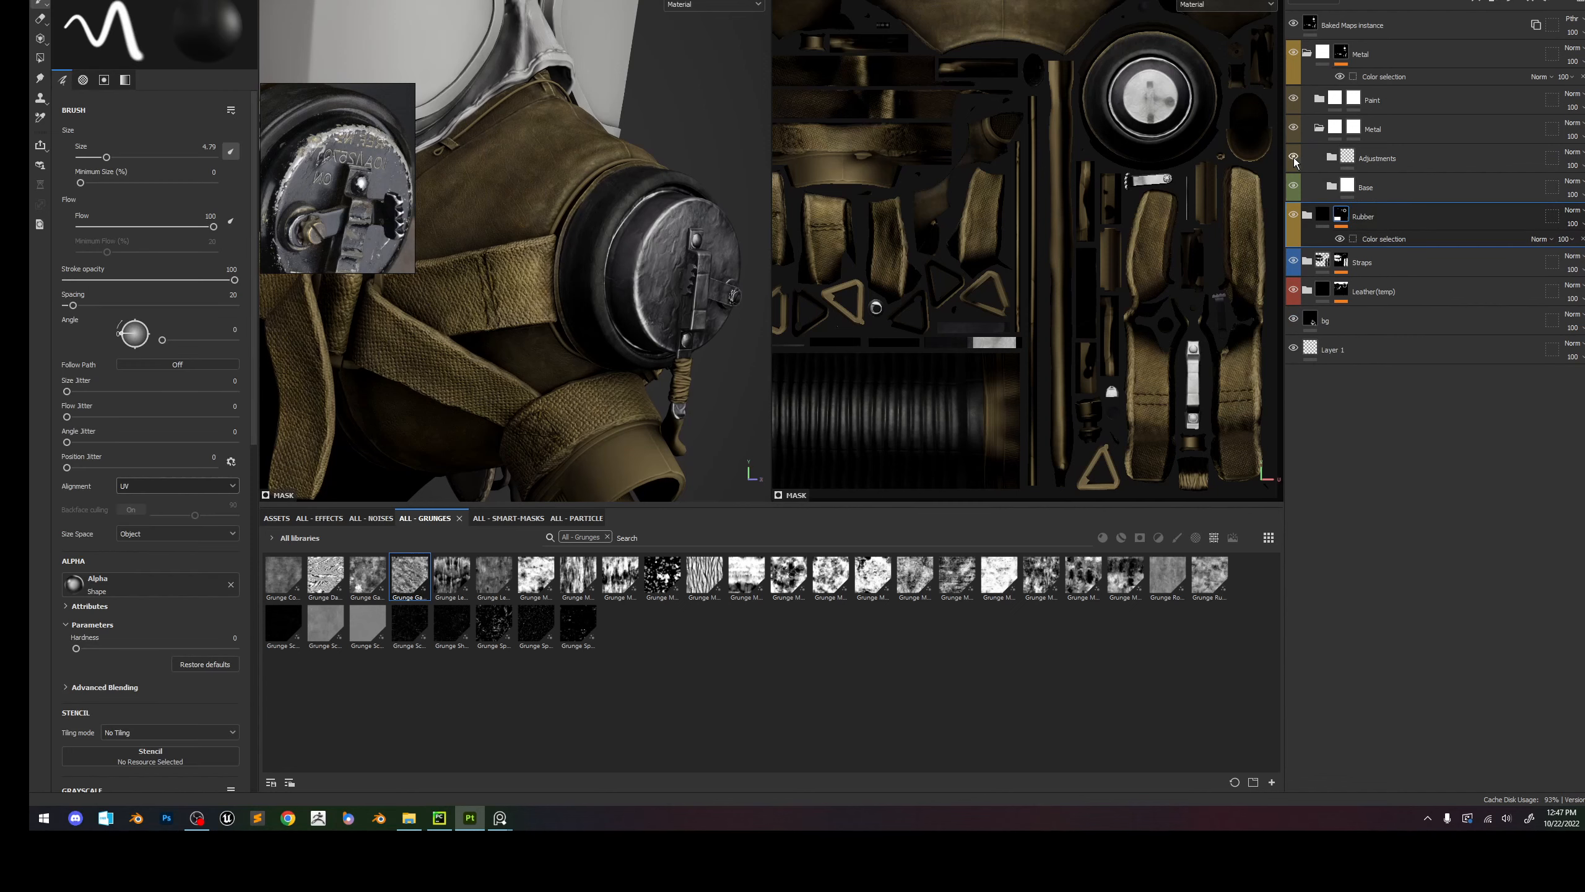
Set the Paint folder's Base_Values layer to metallic 0 with the dark base color 303034.
click(1424, 161)
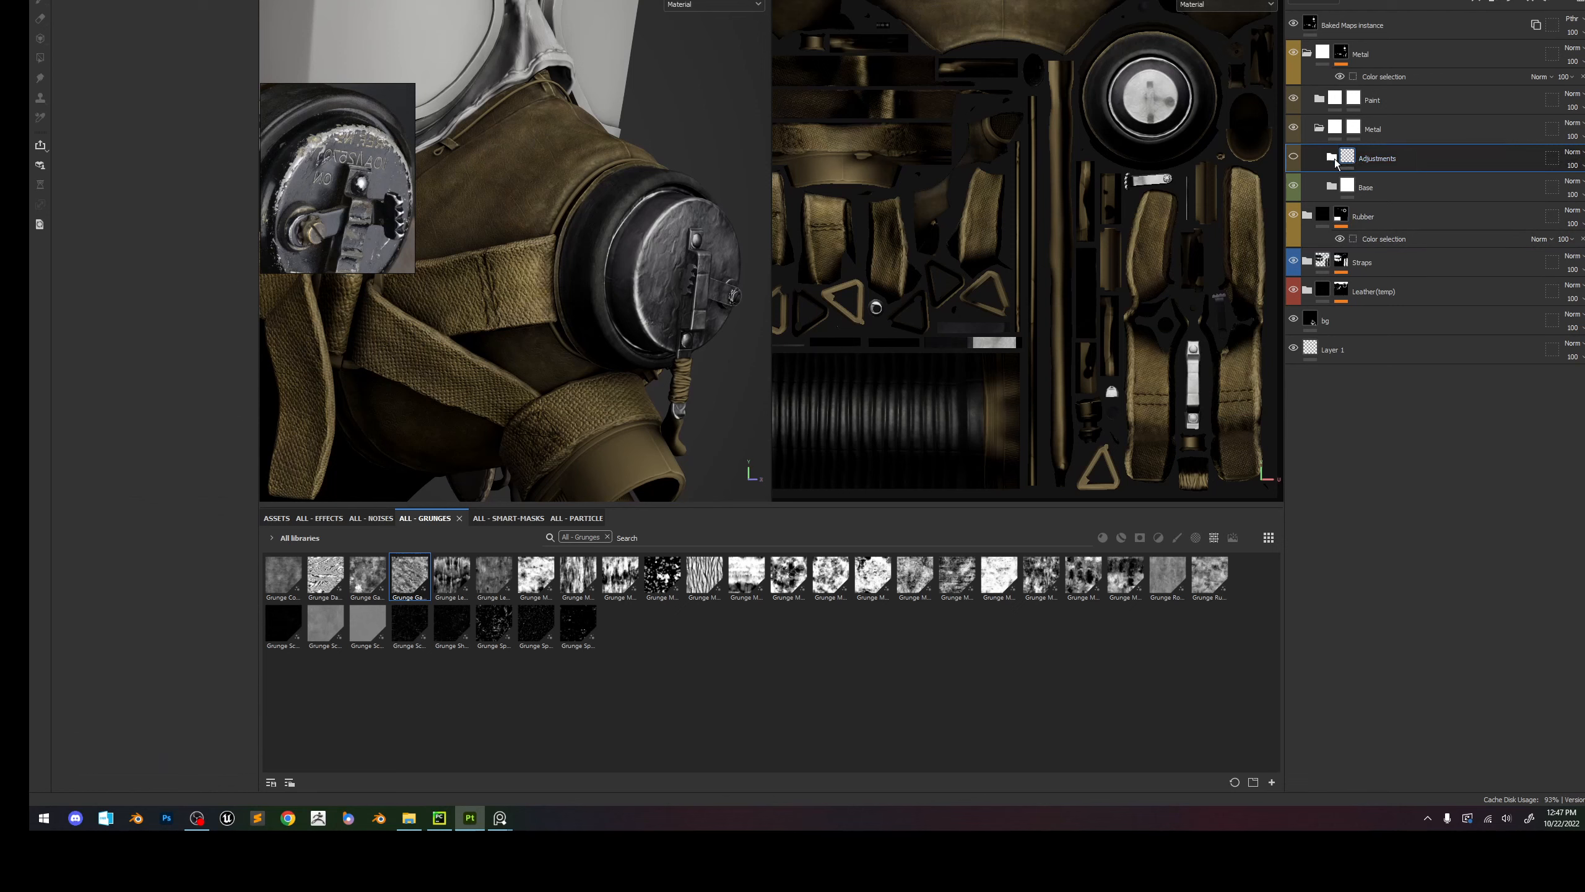
click(1322, 100)
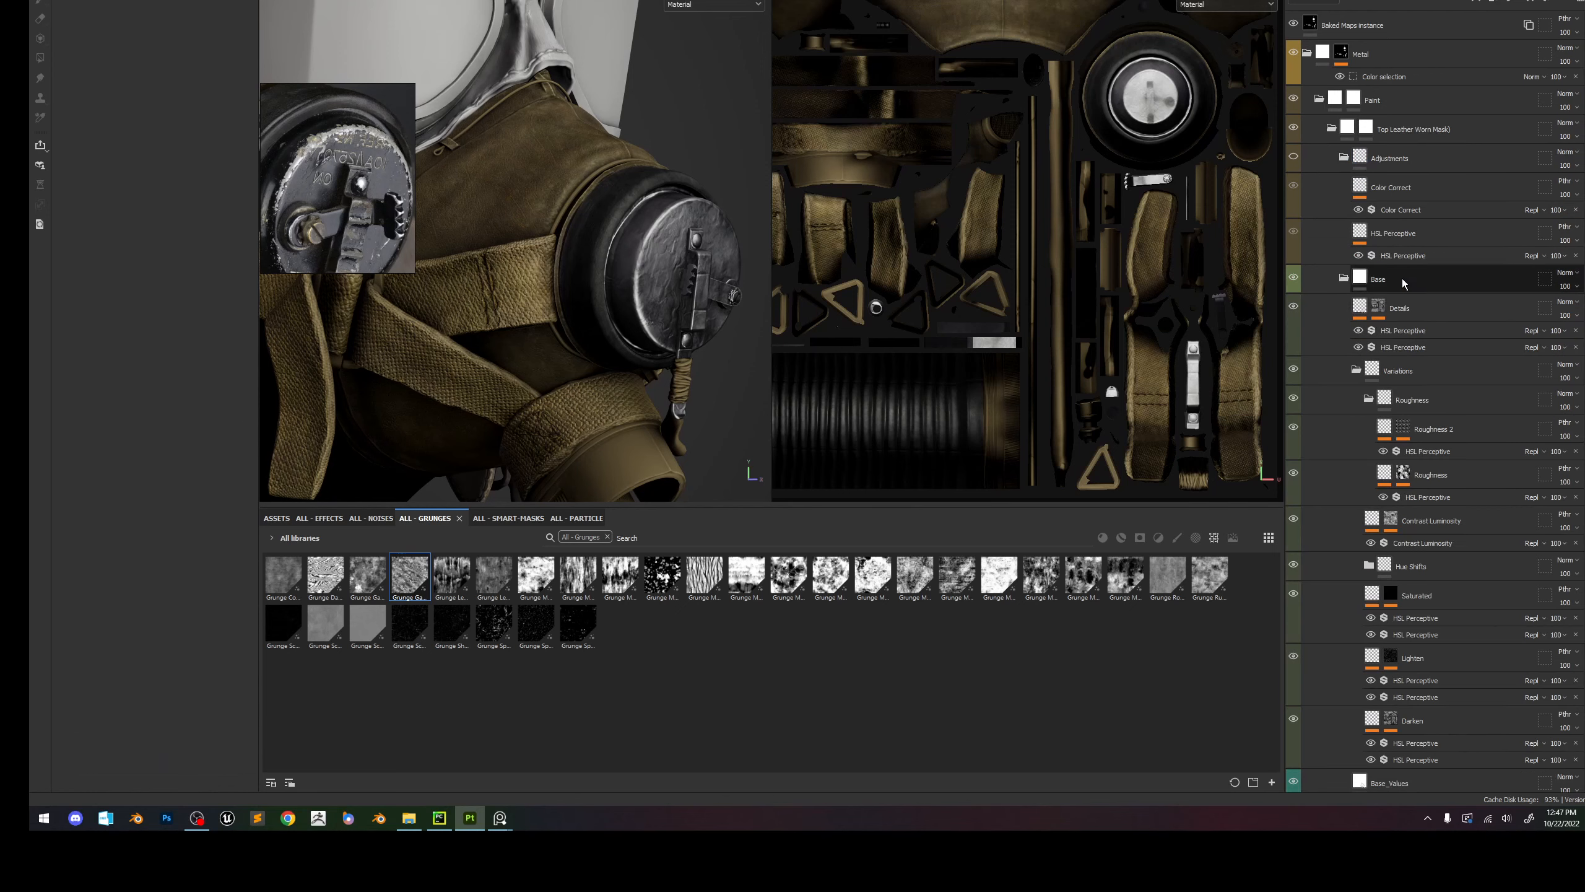
scroll(1383, 531, down, 5)
click(1383, 531)
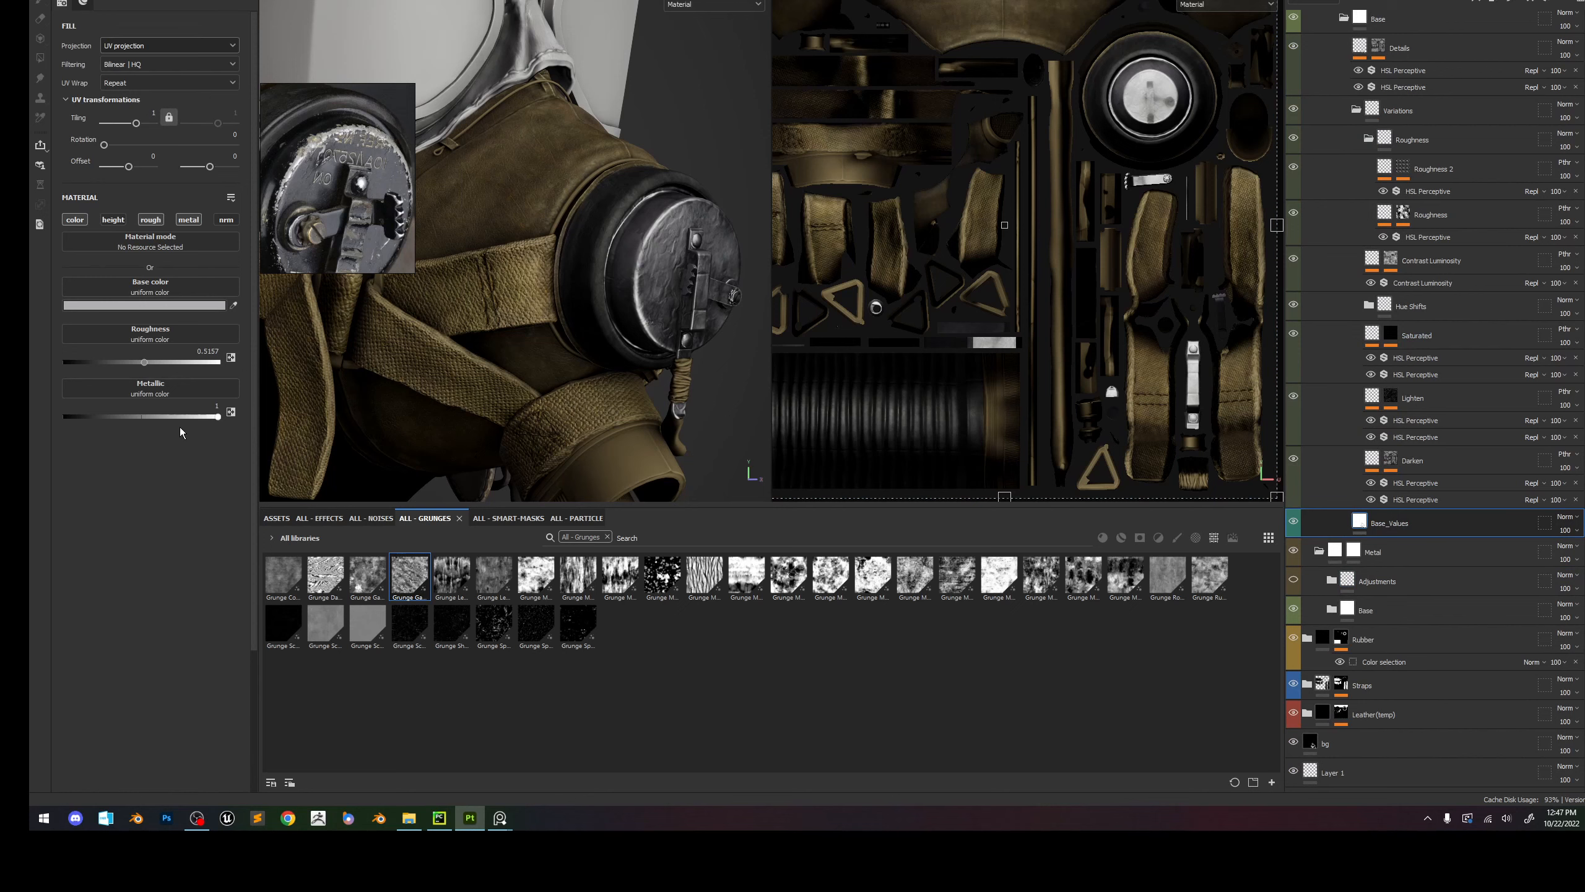
drag(179, 417, 35, 418)
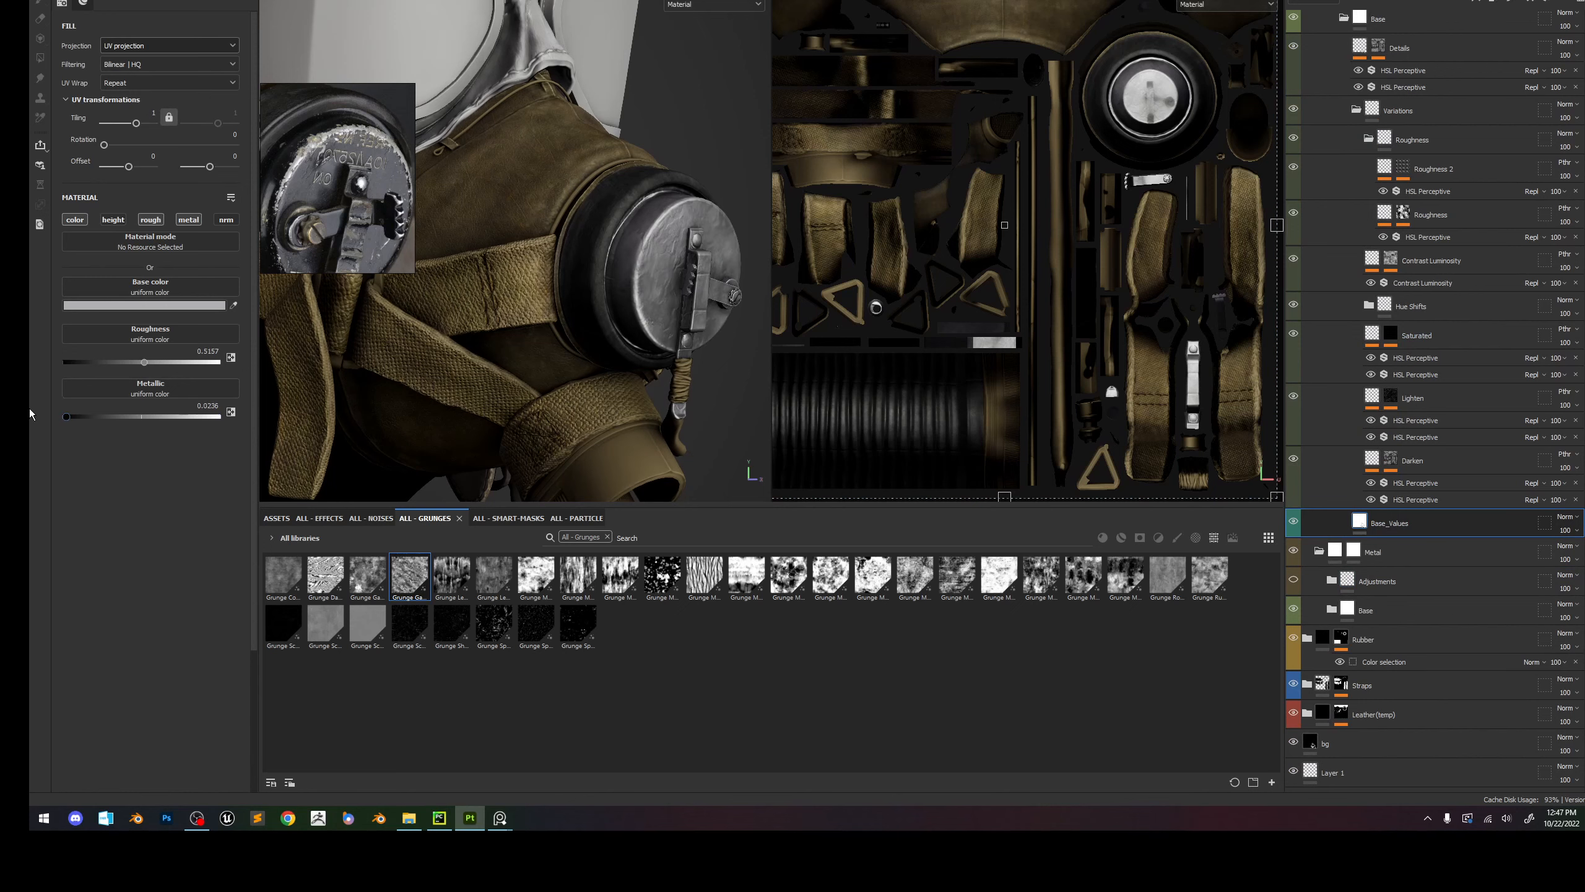
click(176, 305)
mouse_move(285, 414)
mouse_down()
mouse_move(278, 452)
mouse_move(257, 461)
mouse_up()
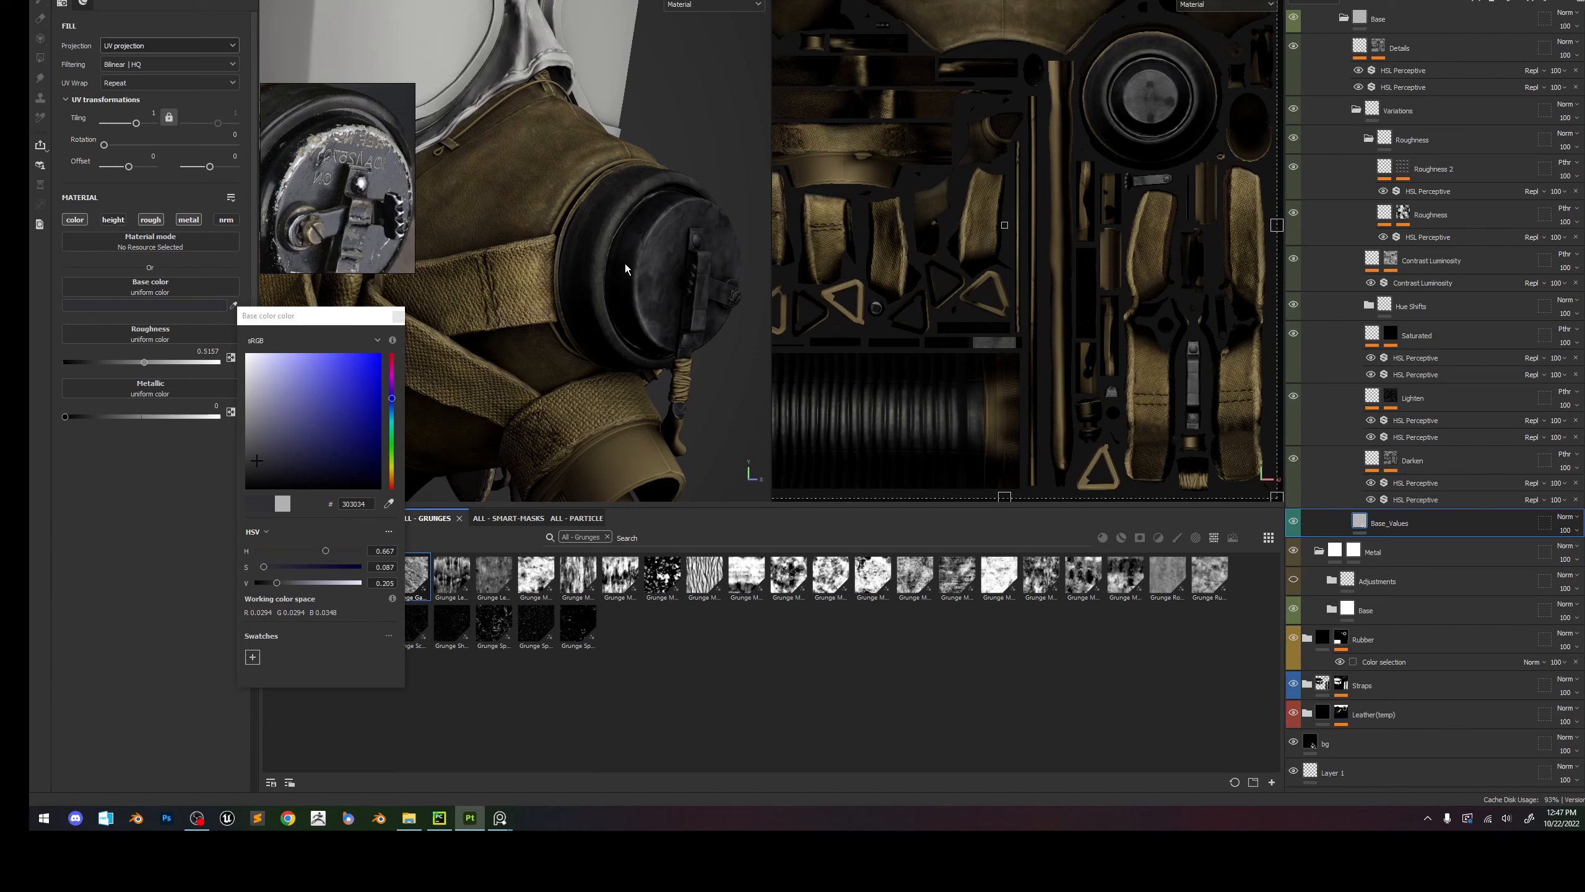
Raise the Paint Base_Values roughness to about 0.72 and check the valve cap from other angles under changed lighting.
alt+drag(660, 265, 694, 305)
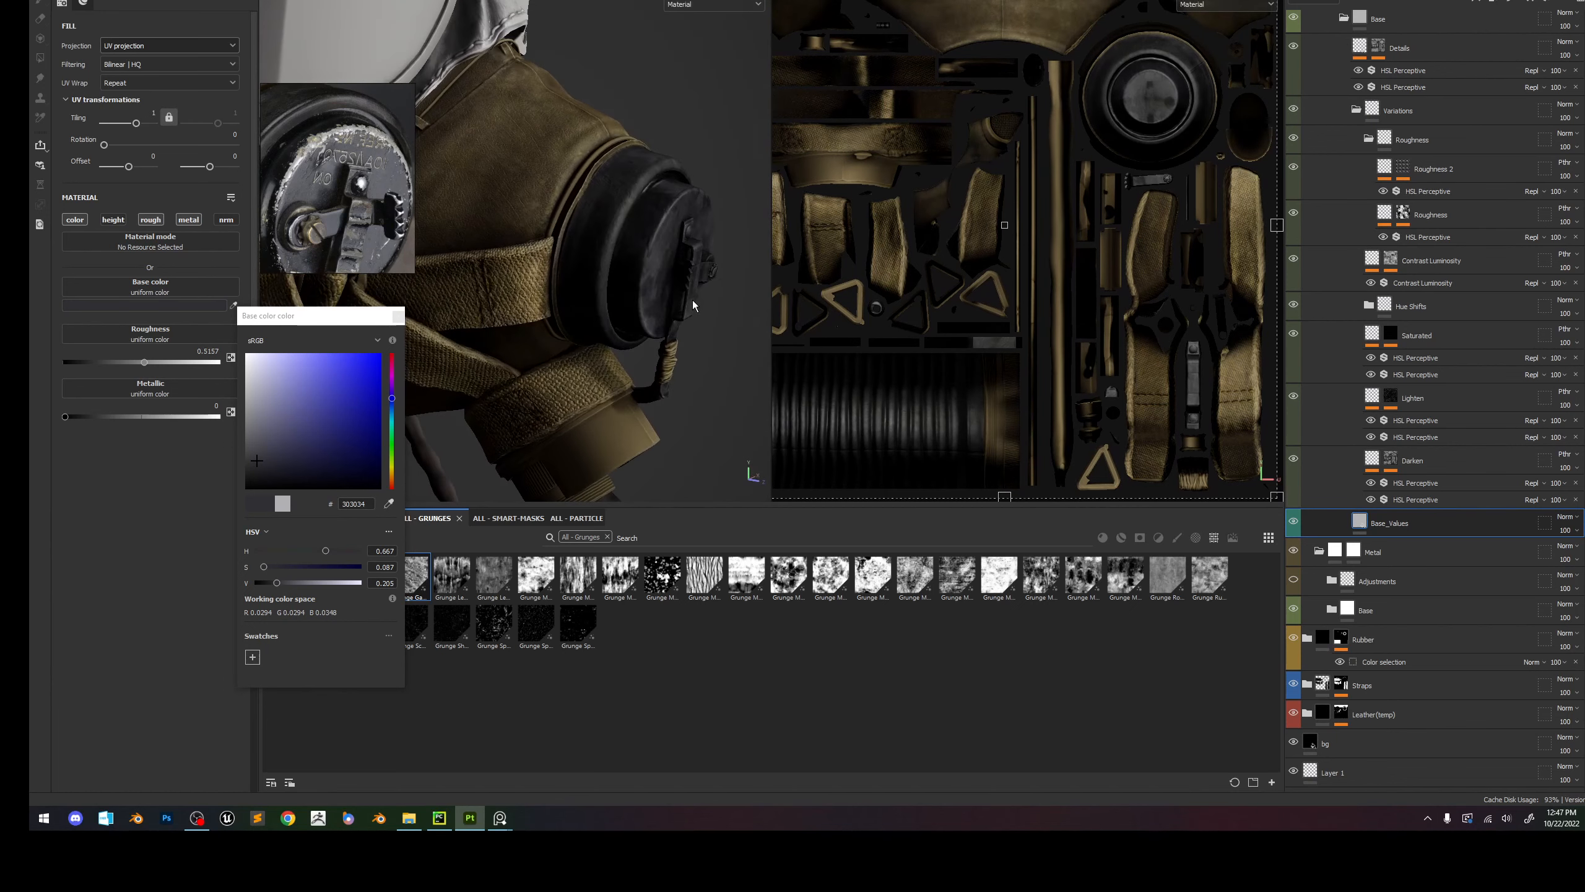
mouse_move(154, 366)
mouse_down()
mouse_move(199, 368)
mouse_move(177, 368)
mouse_up()
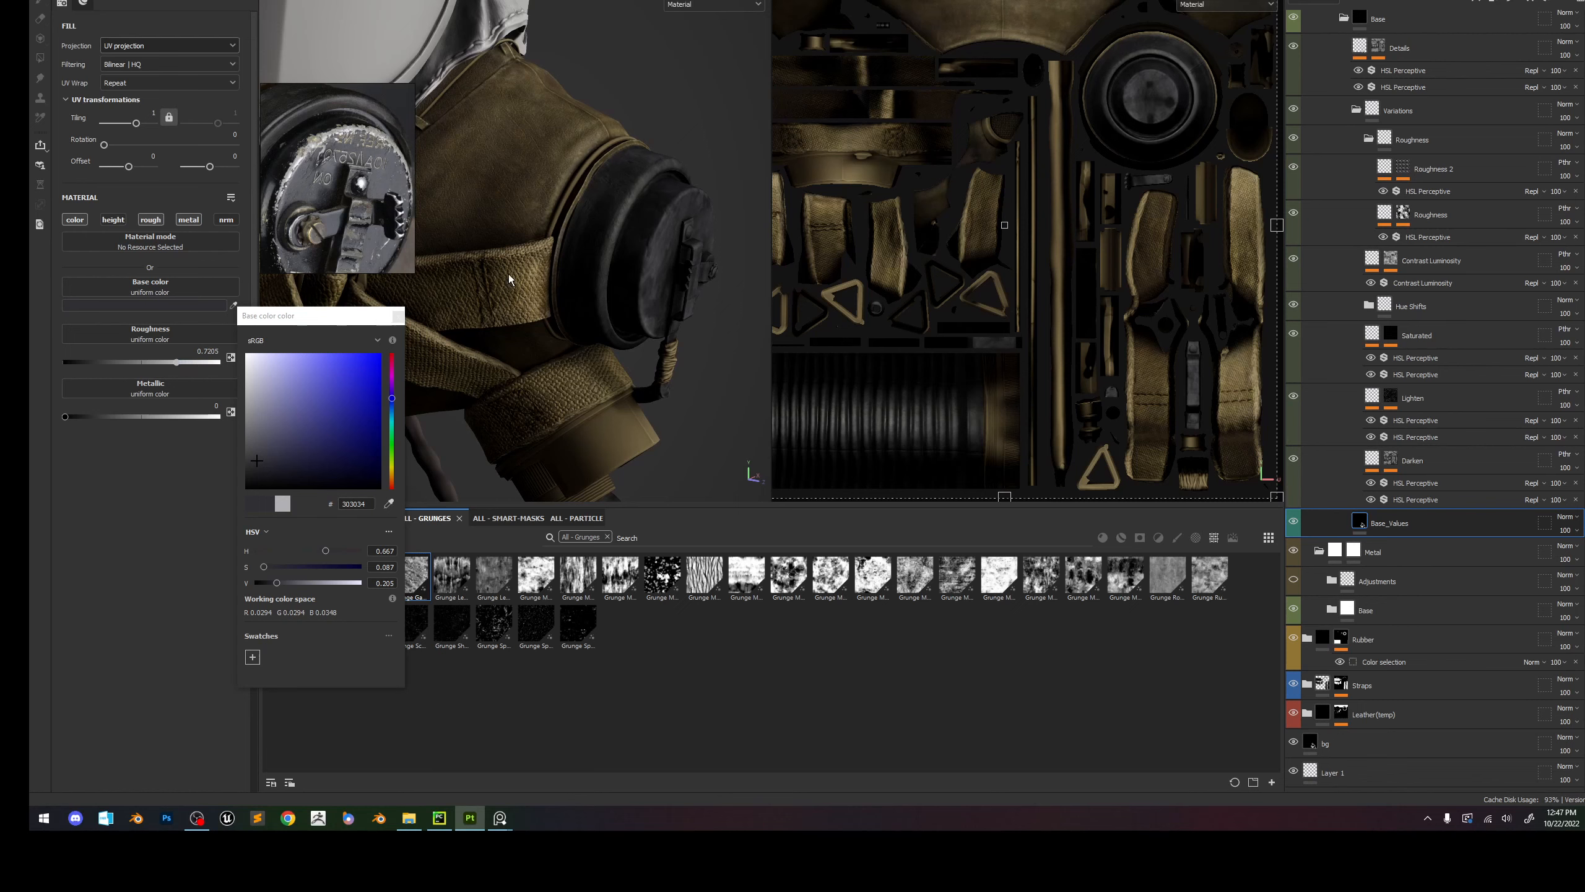
alt+drag(589, 225, 555, 219)
shift+right_drag(556, 219, 641, 214)
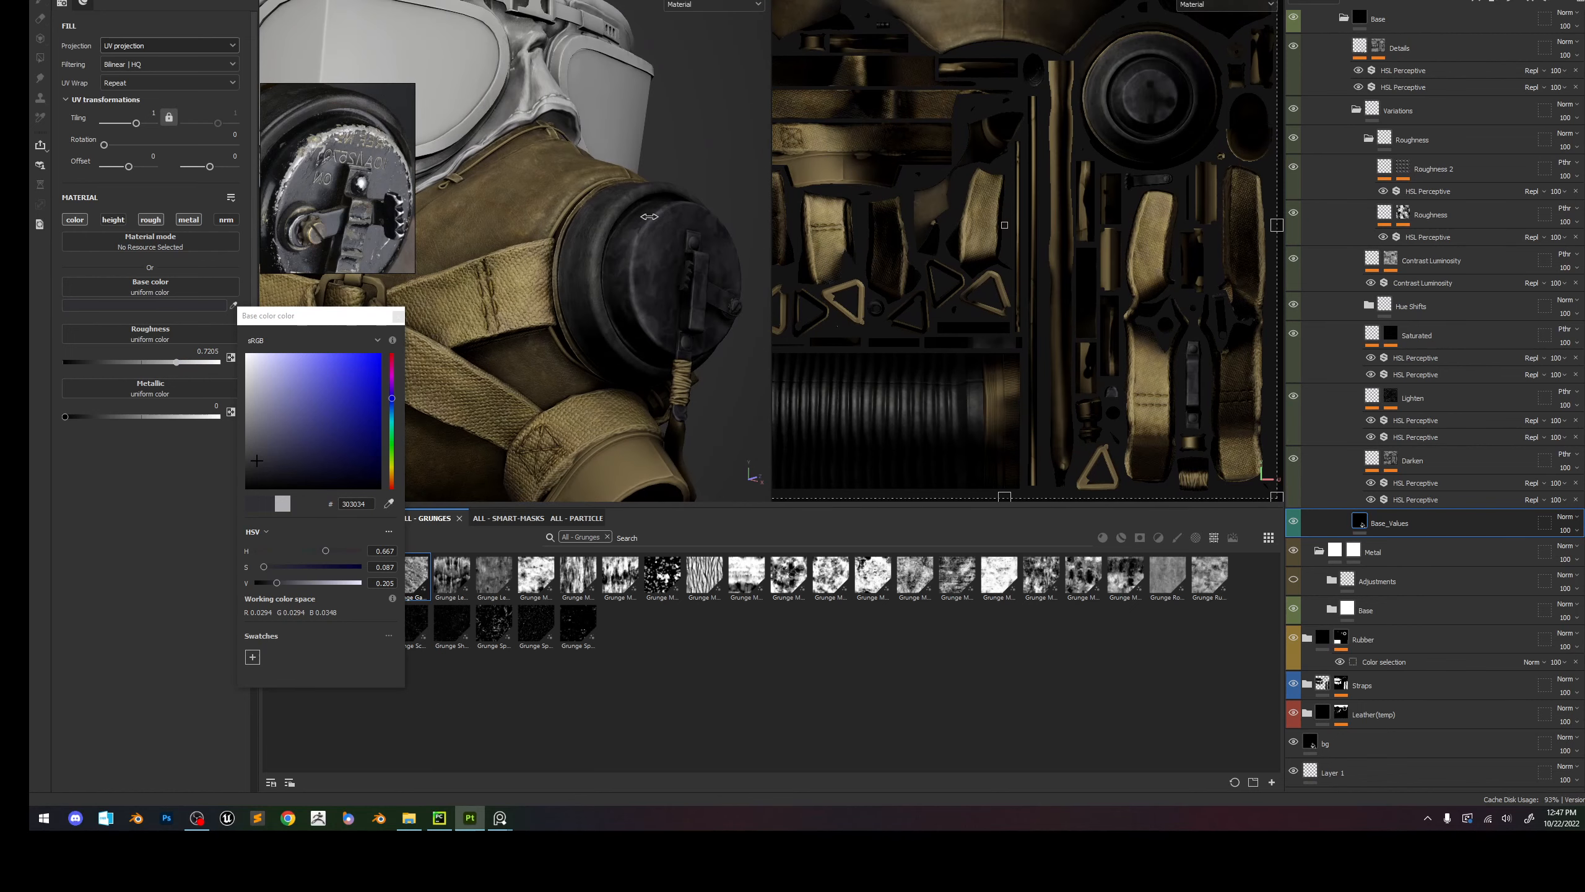
alt+right_drag(662, 331, 686, 285)
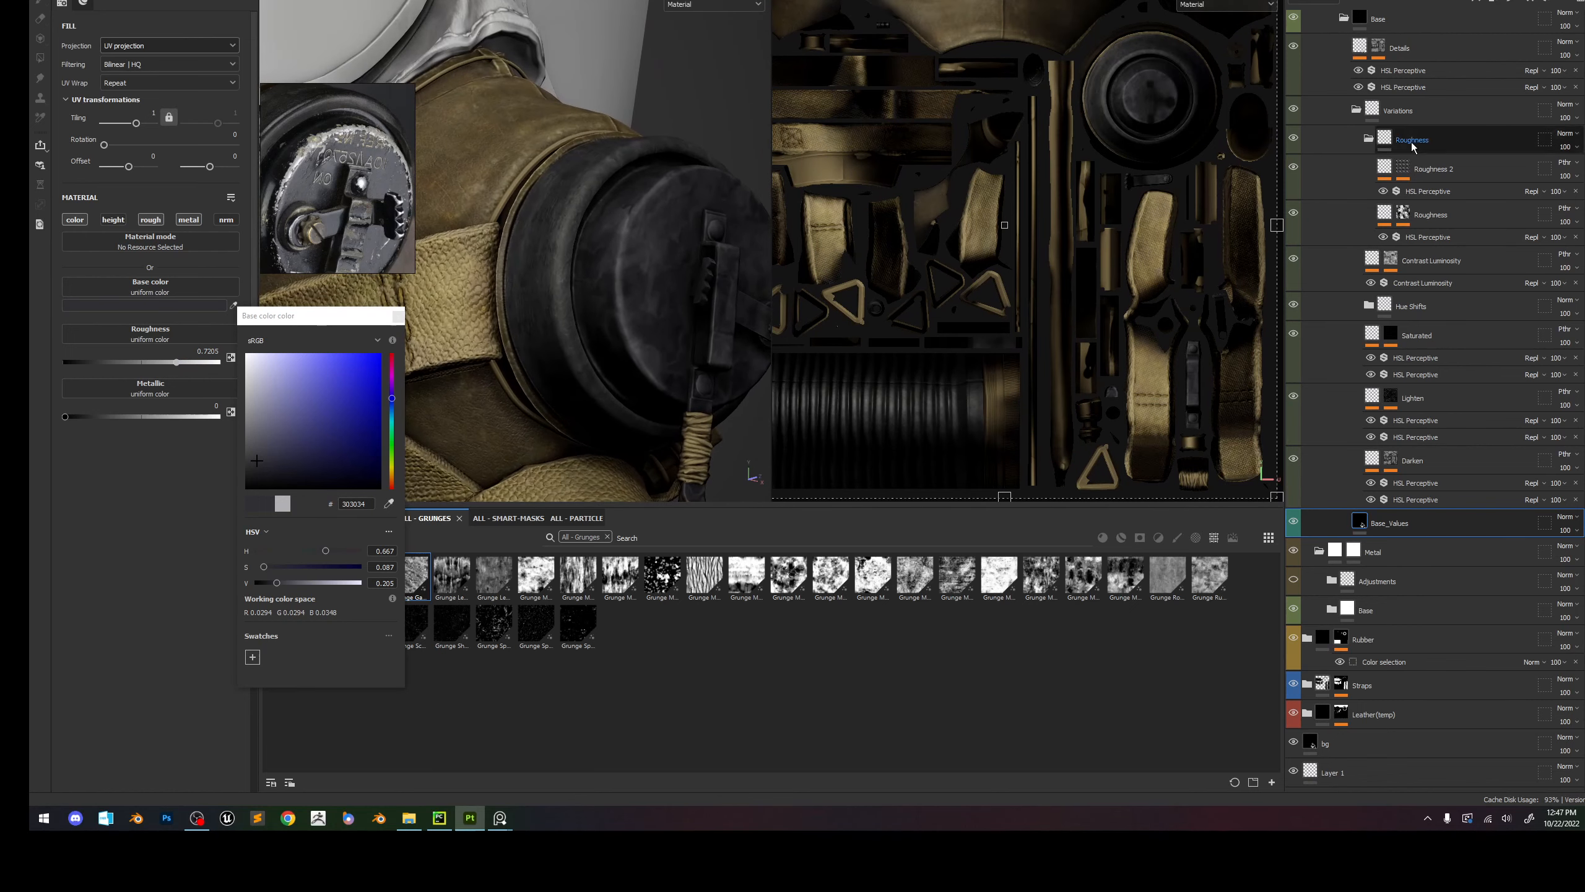
Replace the grunge in the Paint folder's Details mask with Fractal Sum Base, with balance 0.52 and contrast 0.38.
click(1380, 47)
click(1380, 47)
click(1380, 46)
click(1379, 62)
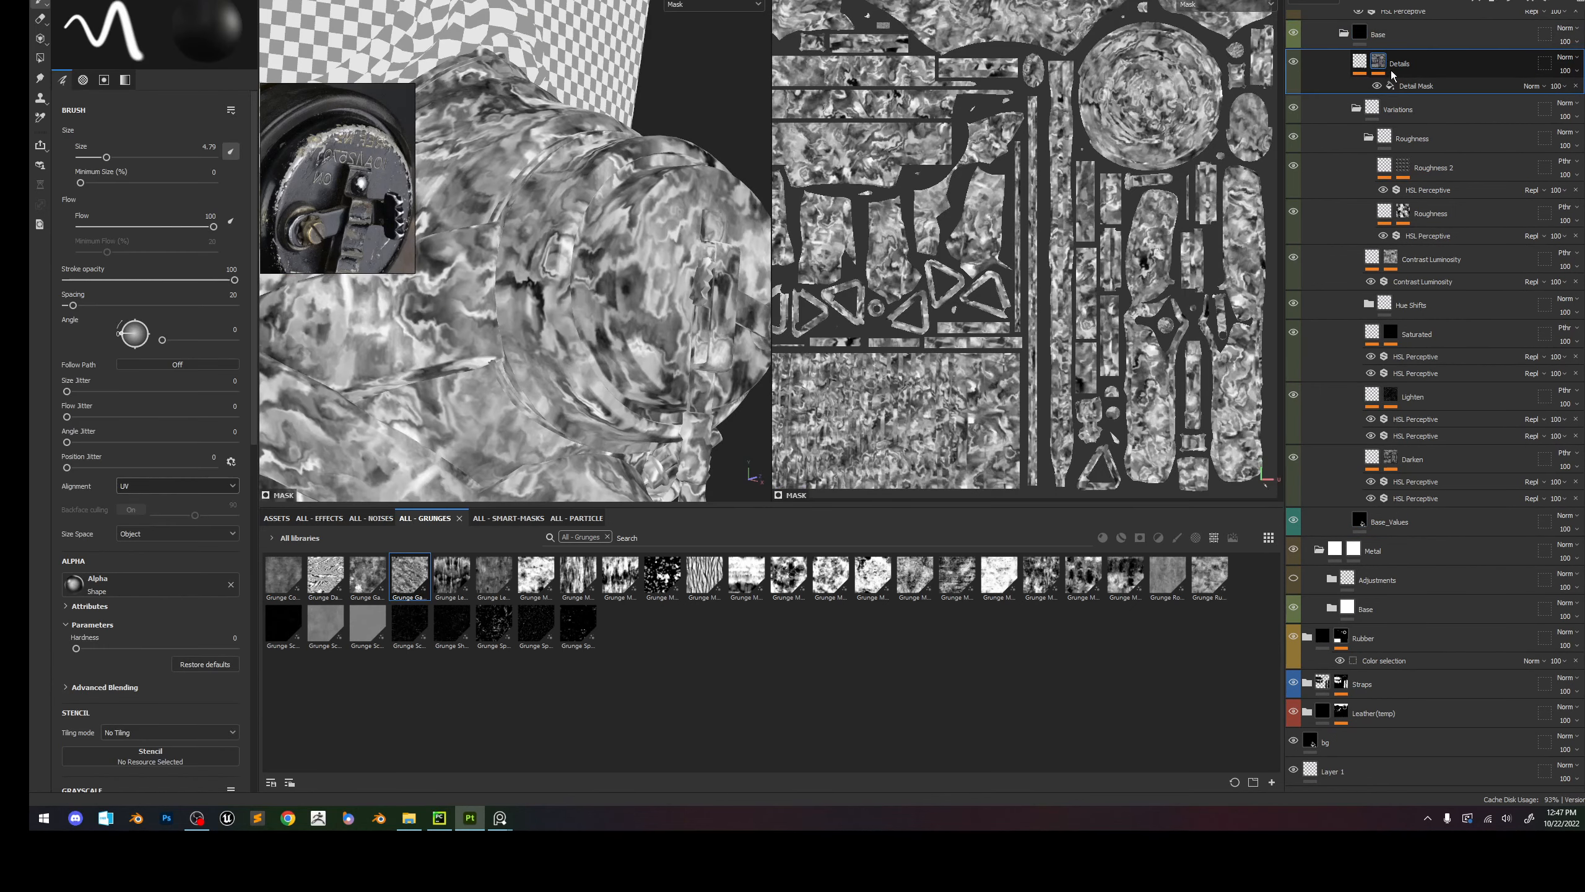
click(1399, 86)
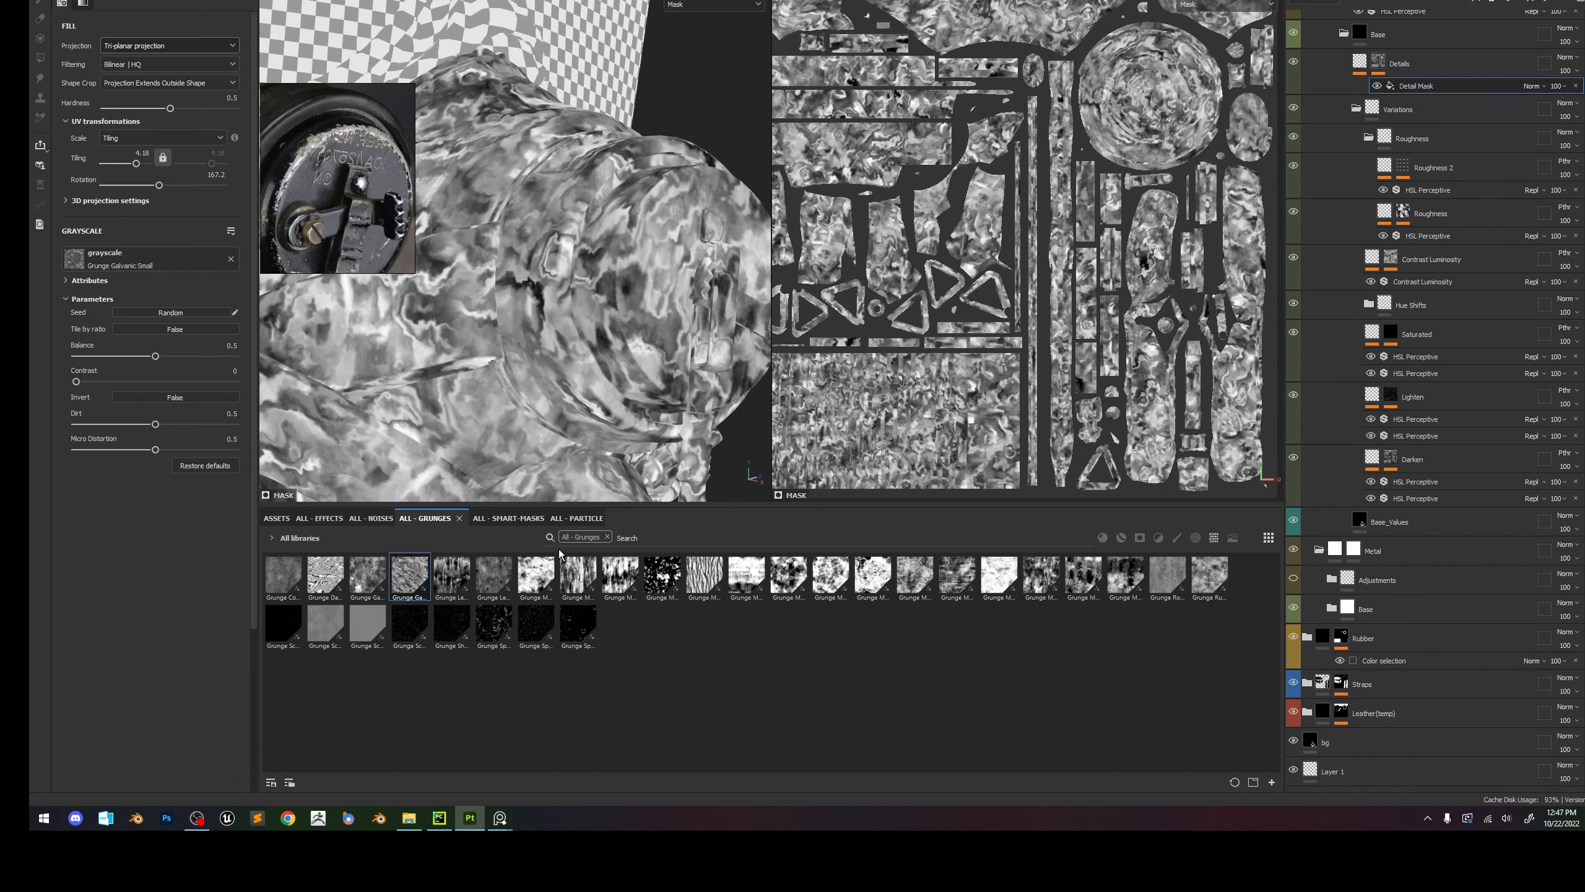
click(372, 518)
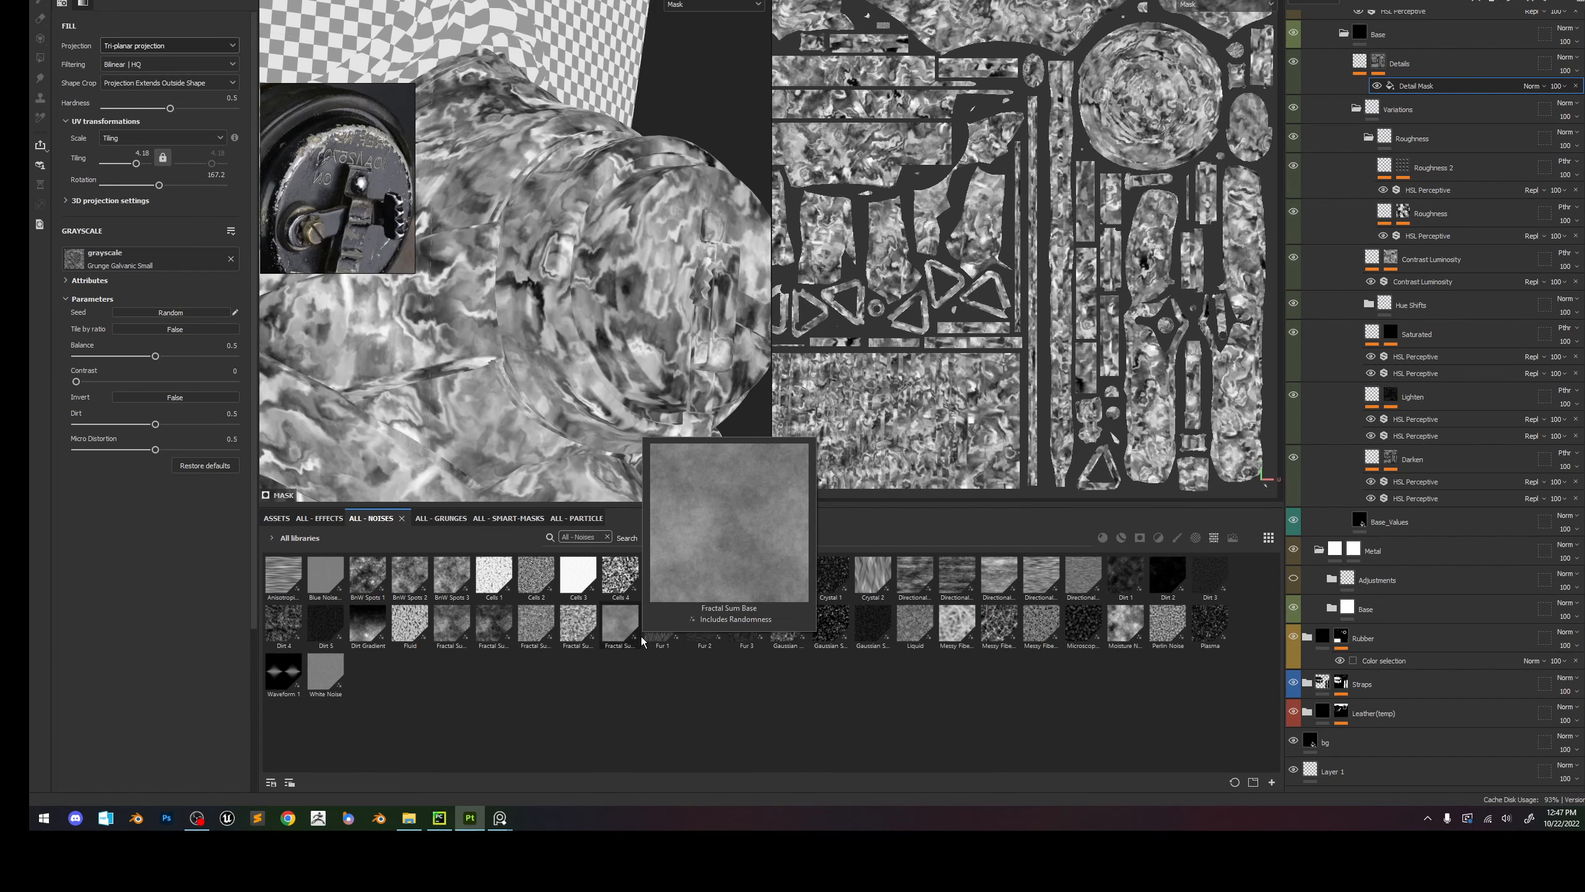
drag(621, 636, 147, 259)
scroll(661, 252, up, 3)
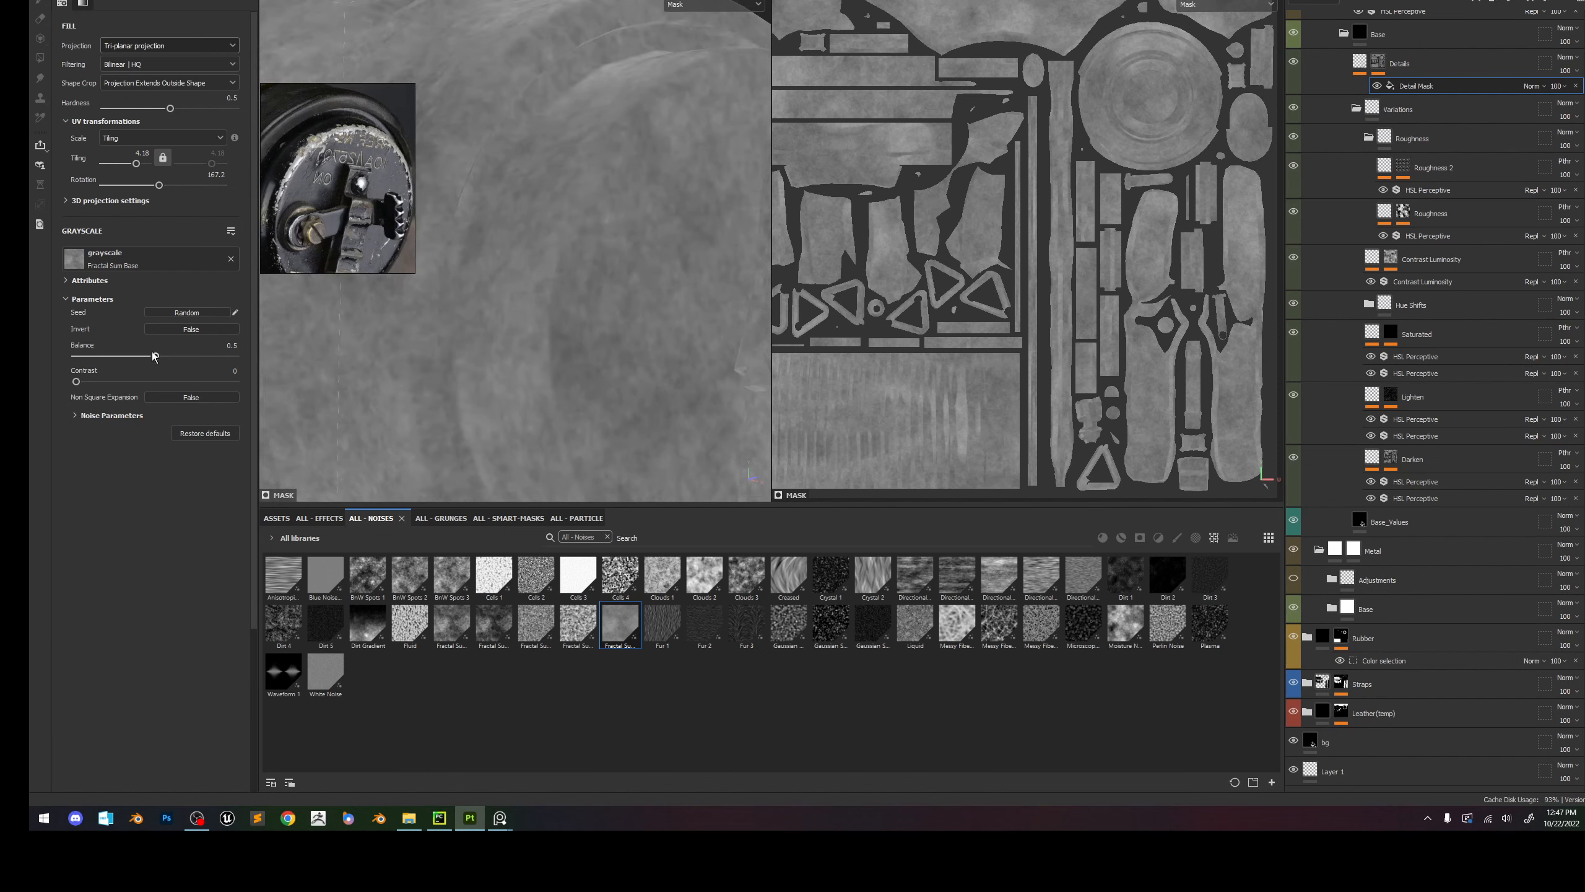
drag(155, 356, 136, 381)
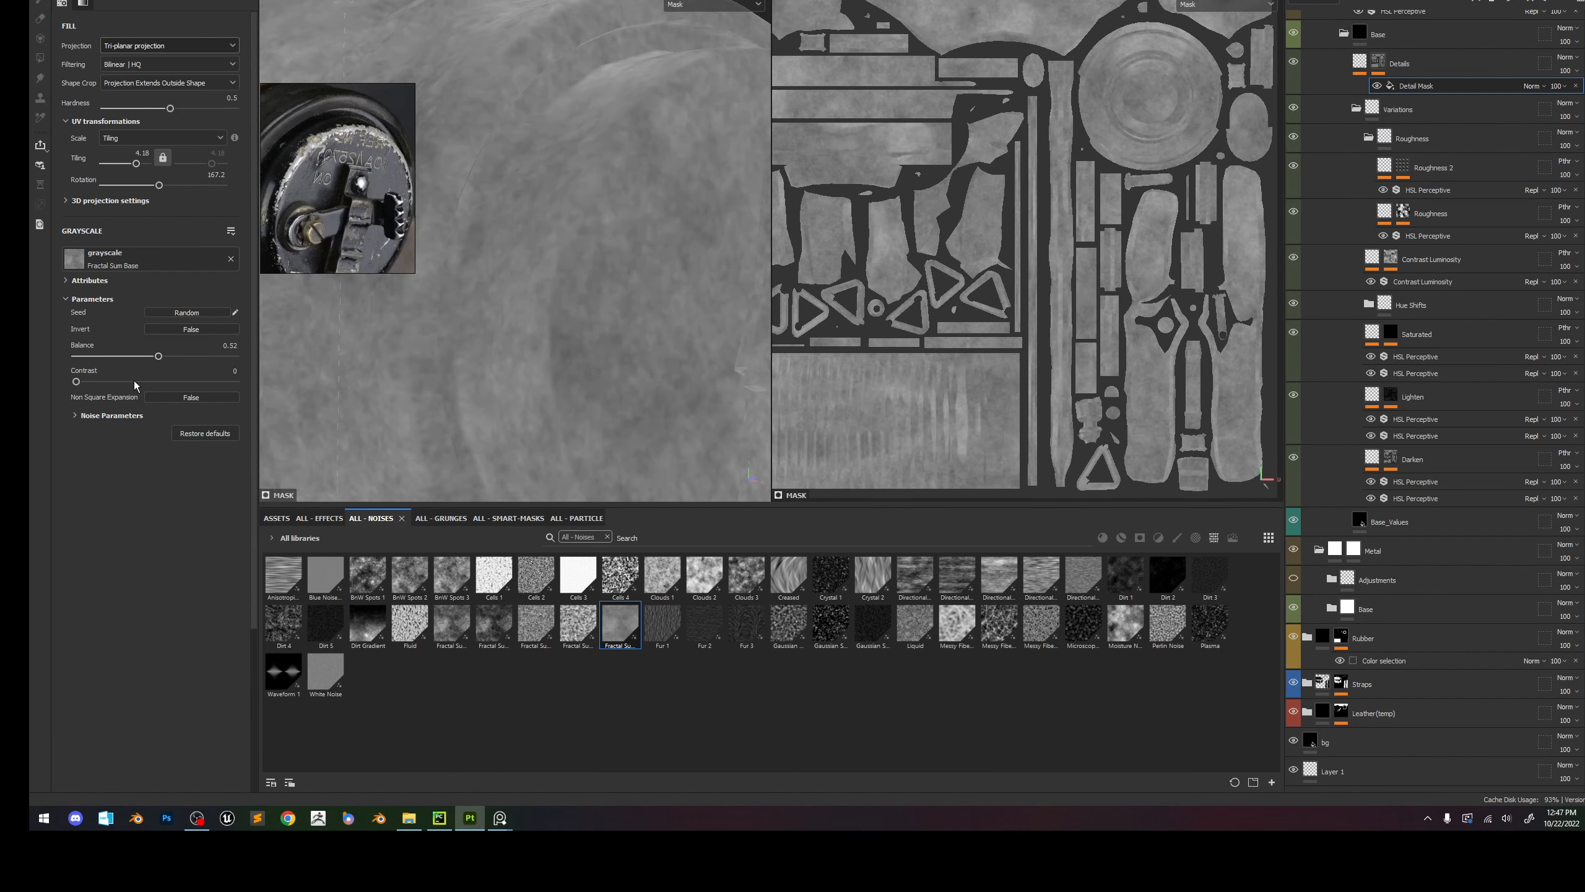
scroll(609, 269, down, 3)
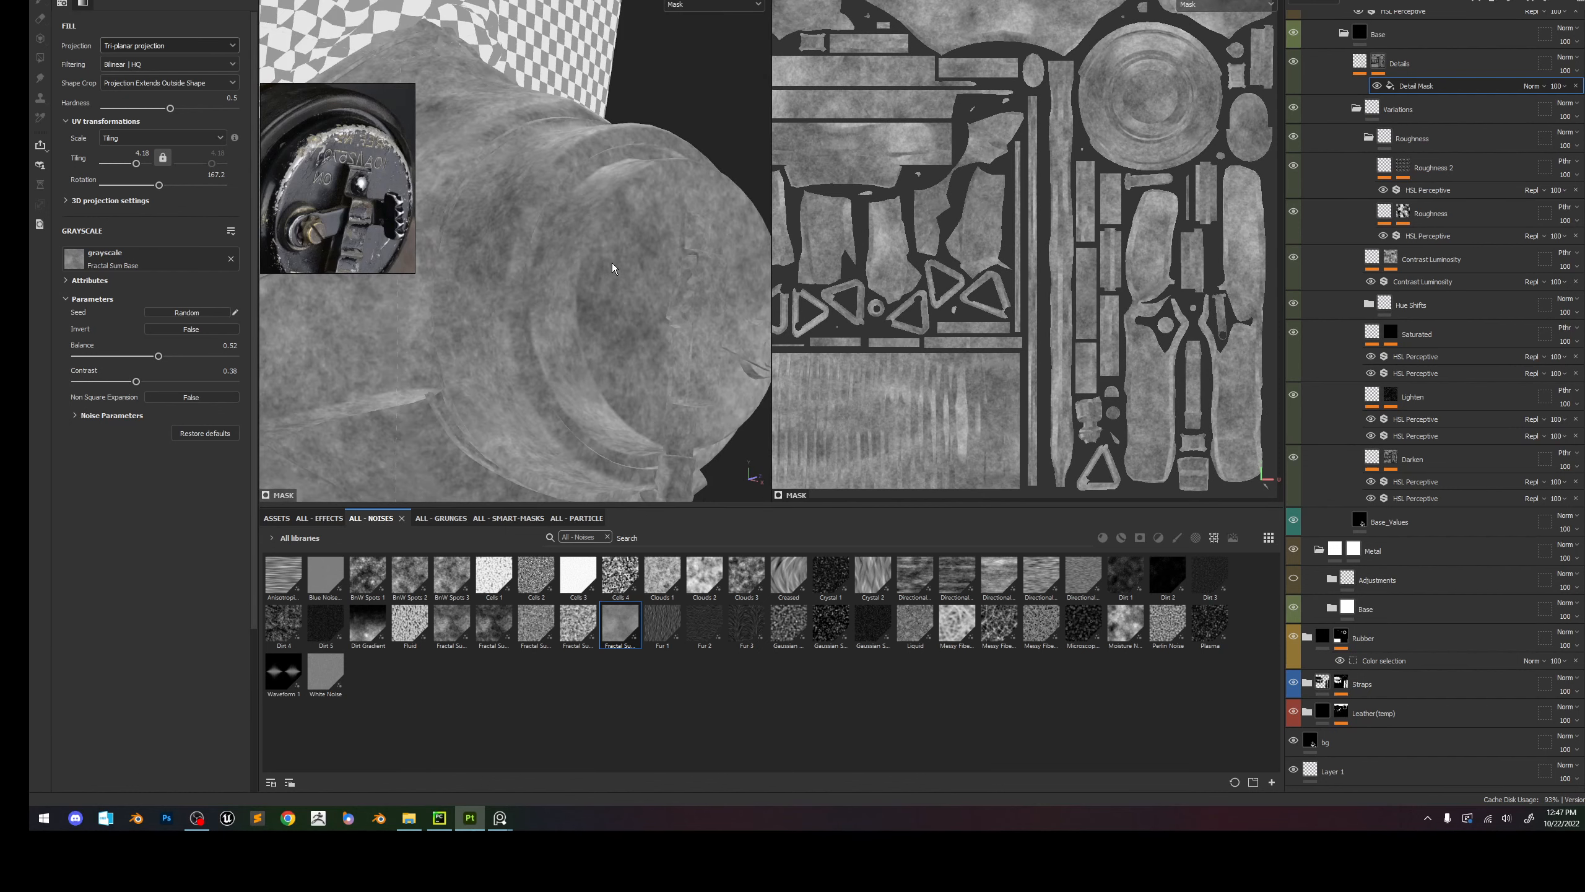
Examine the valve cap's base color from near and far while toggling the visibility of the Paint variation layers.
key(c)
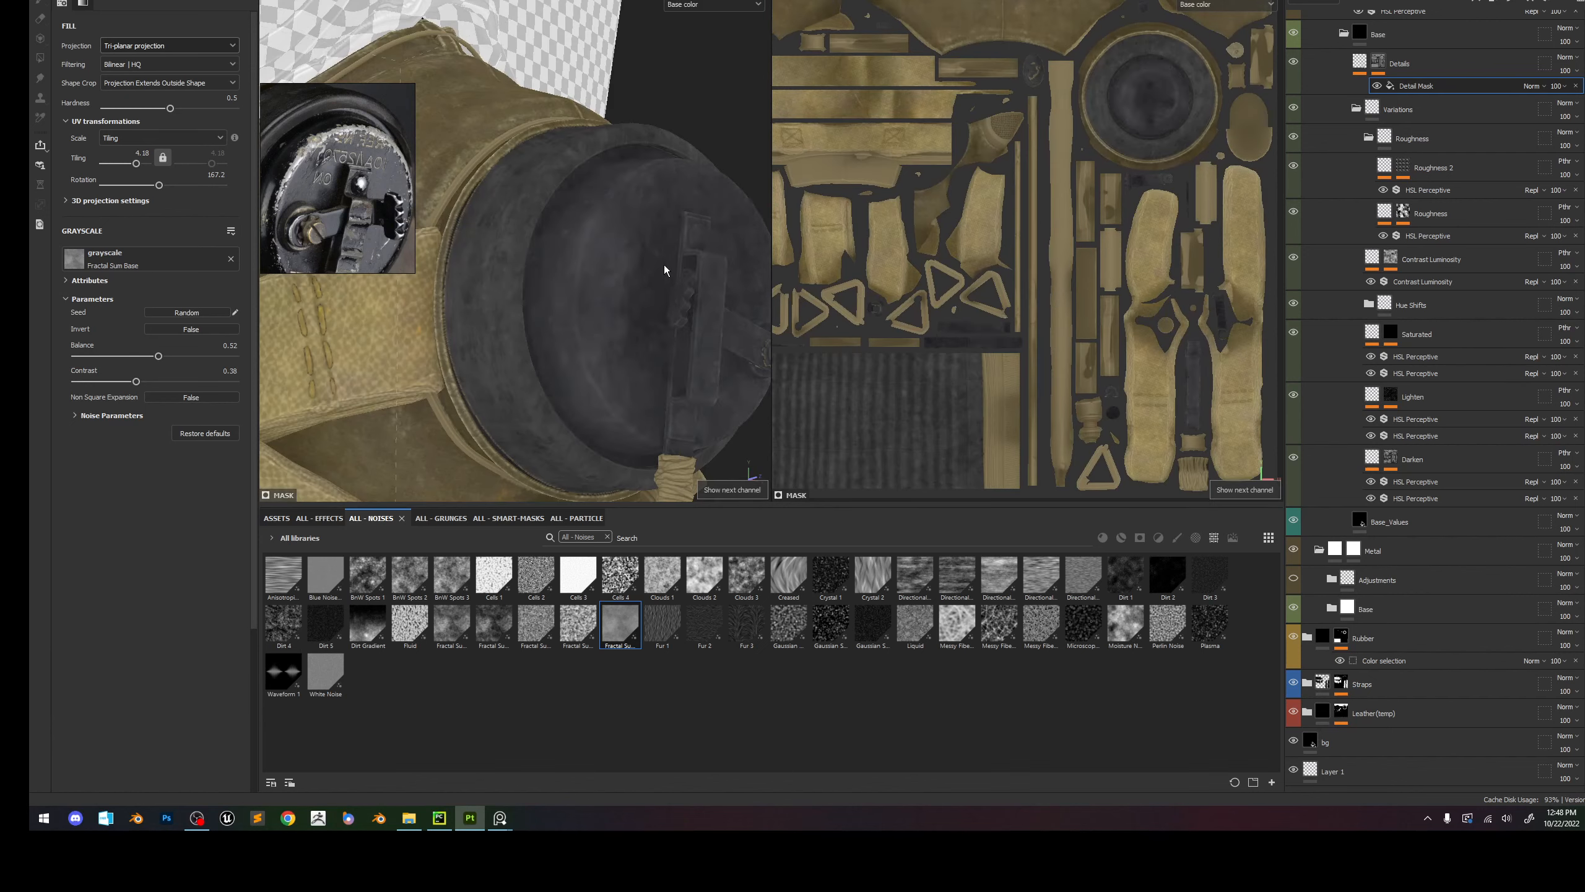
scroll(654, 267, up, 3)
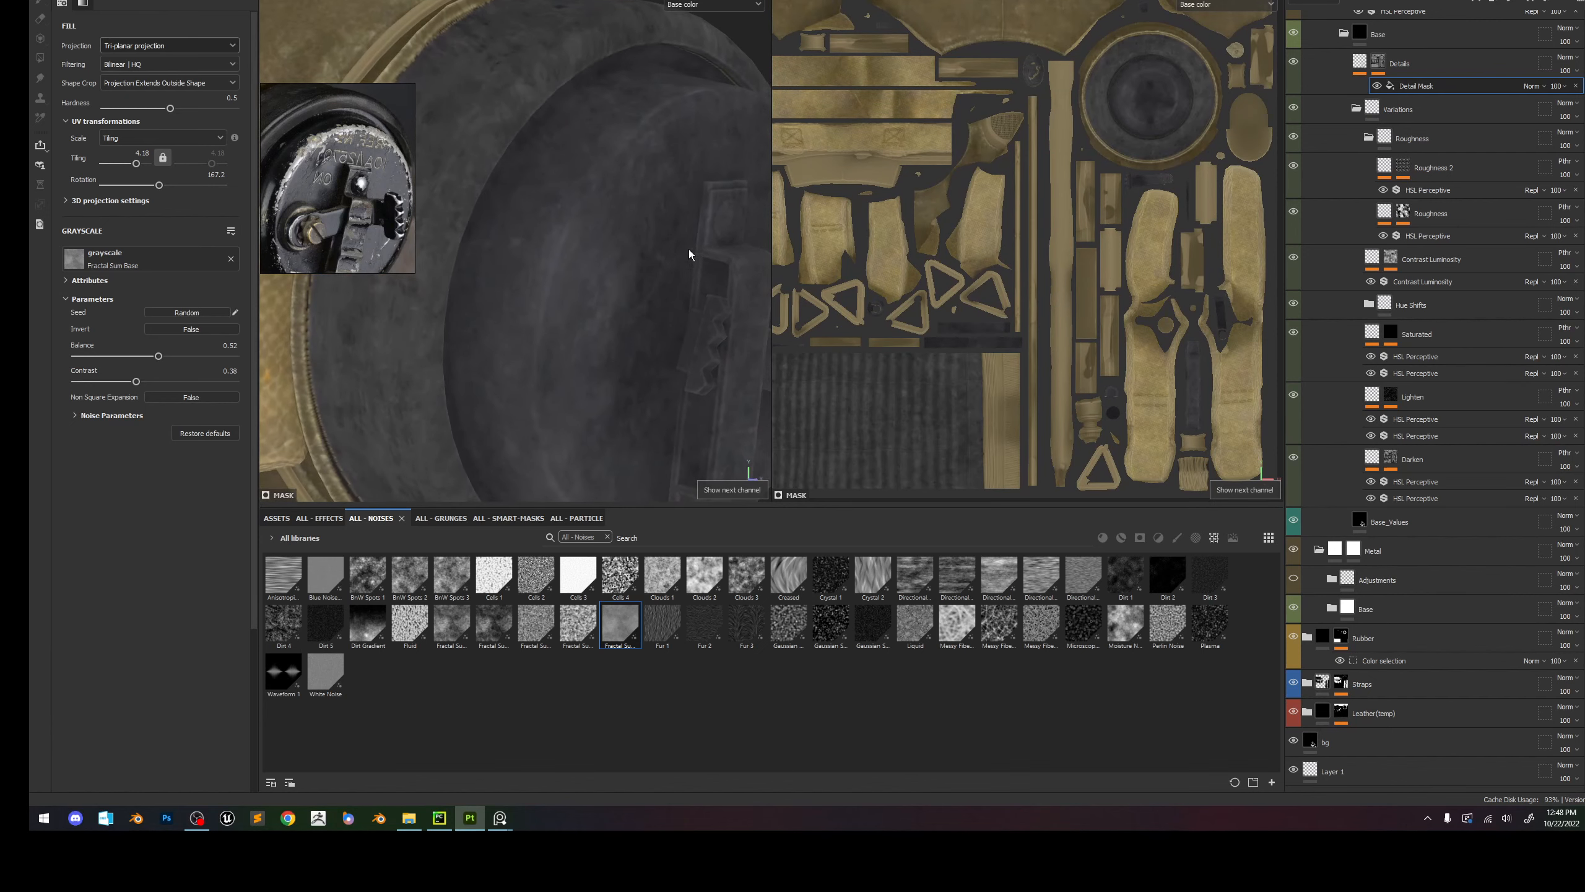
key(shift)
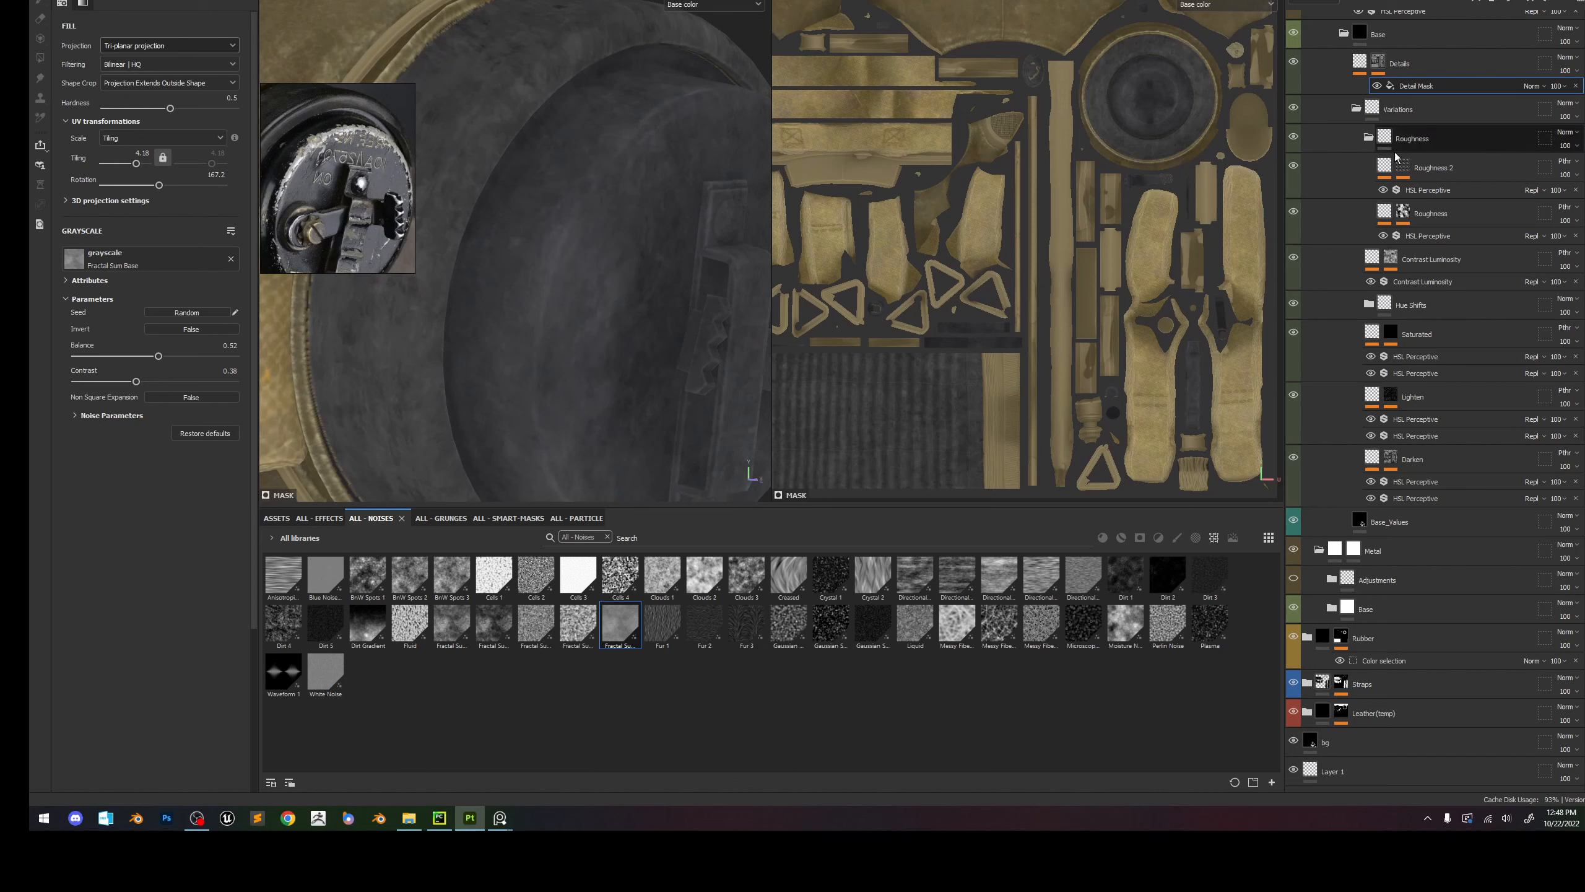
click(1294, 333)
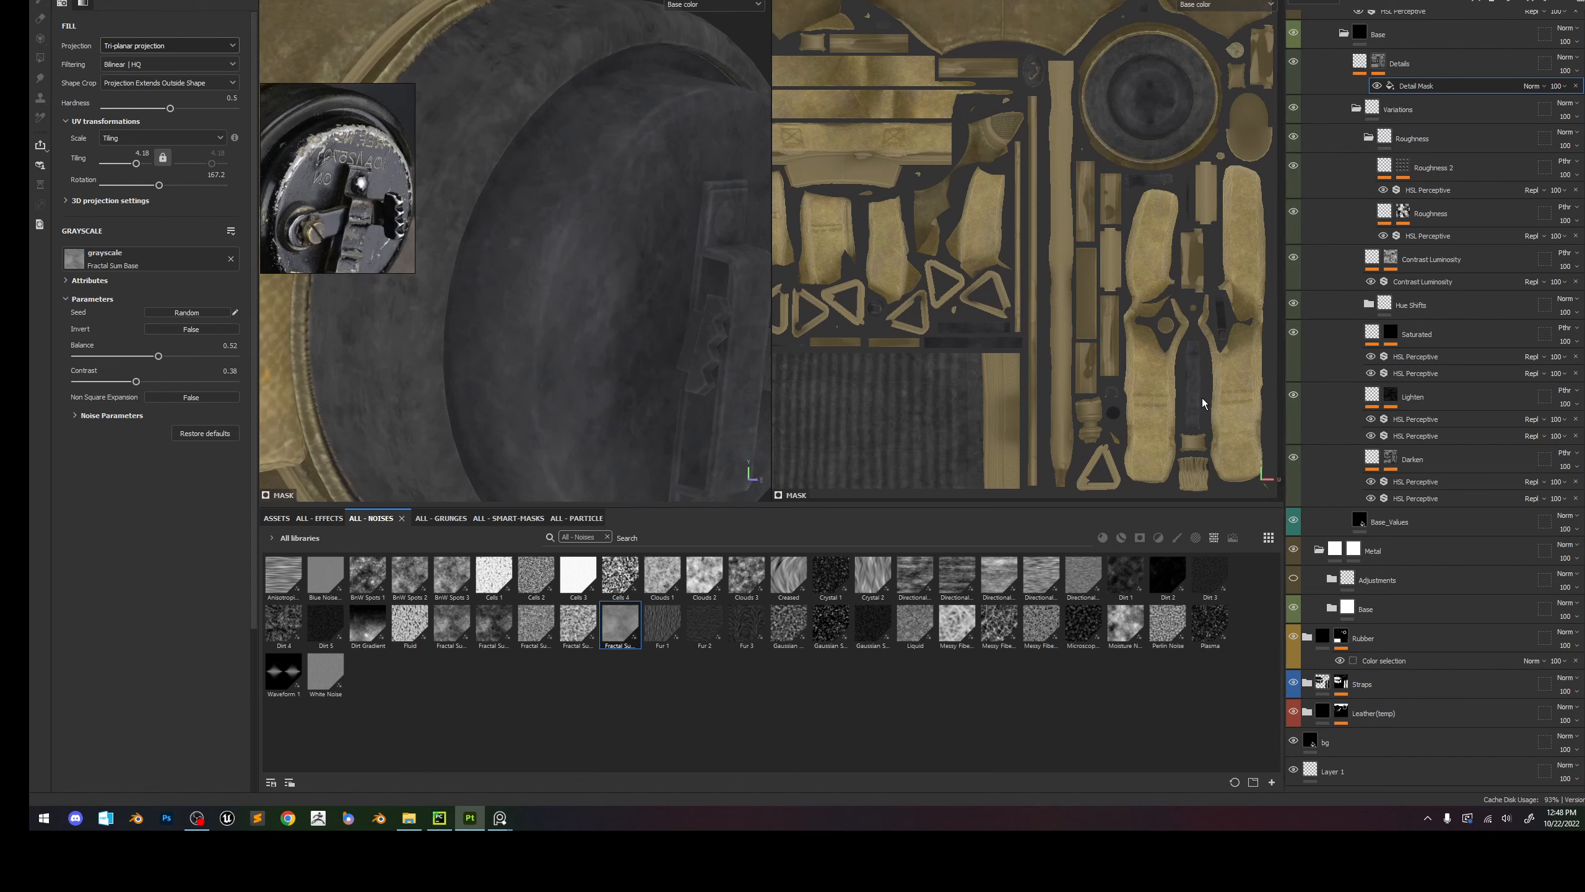
scroll(559, 206, down, 4)
click(1391, 394)
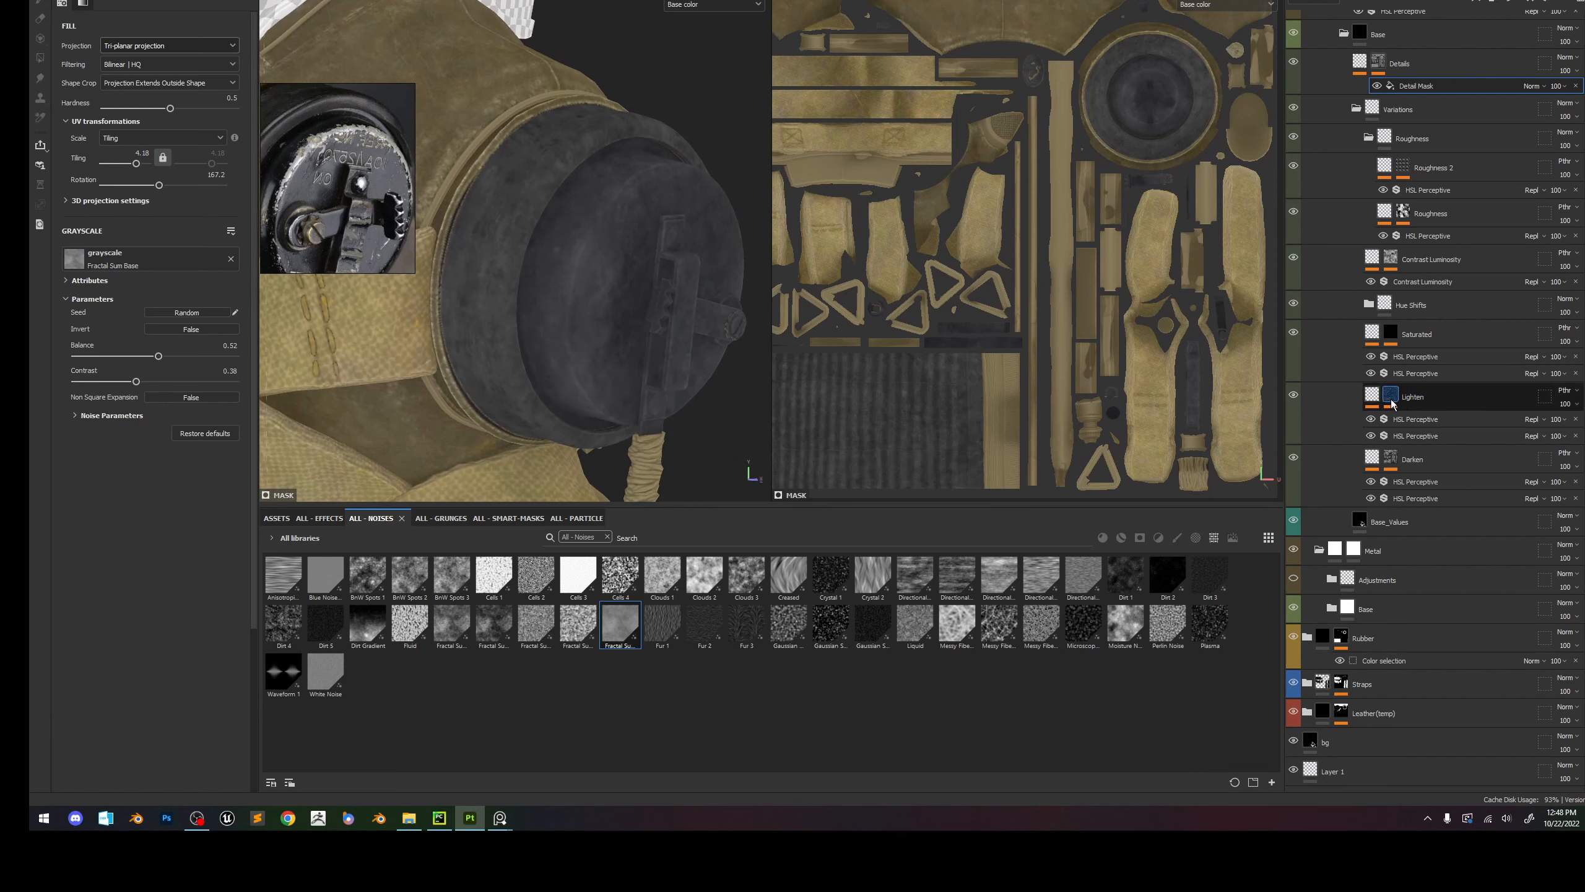
click(1293, 459)
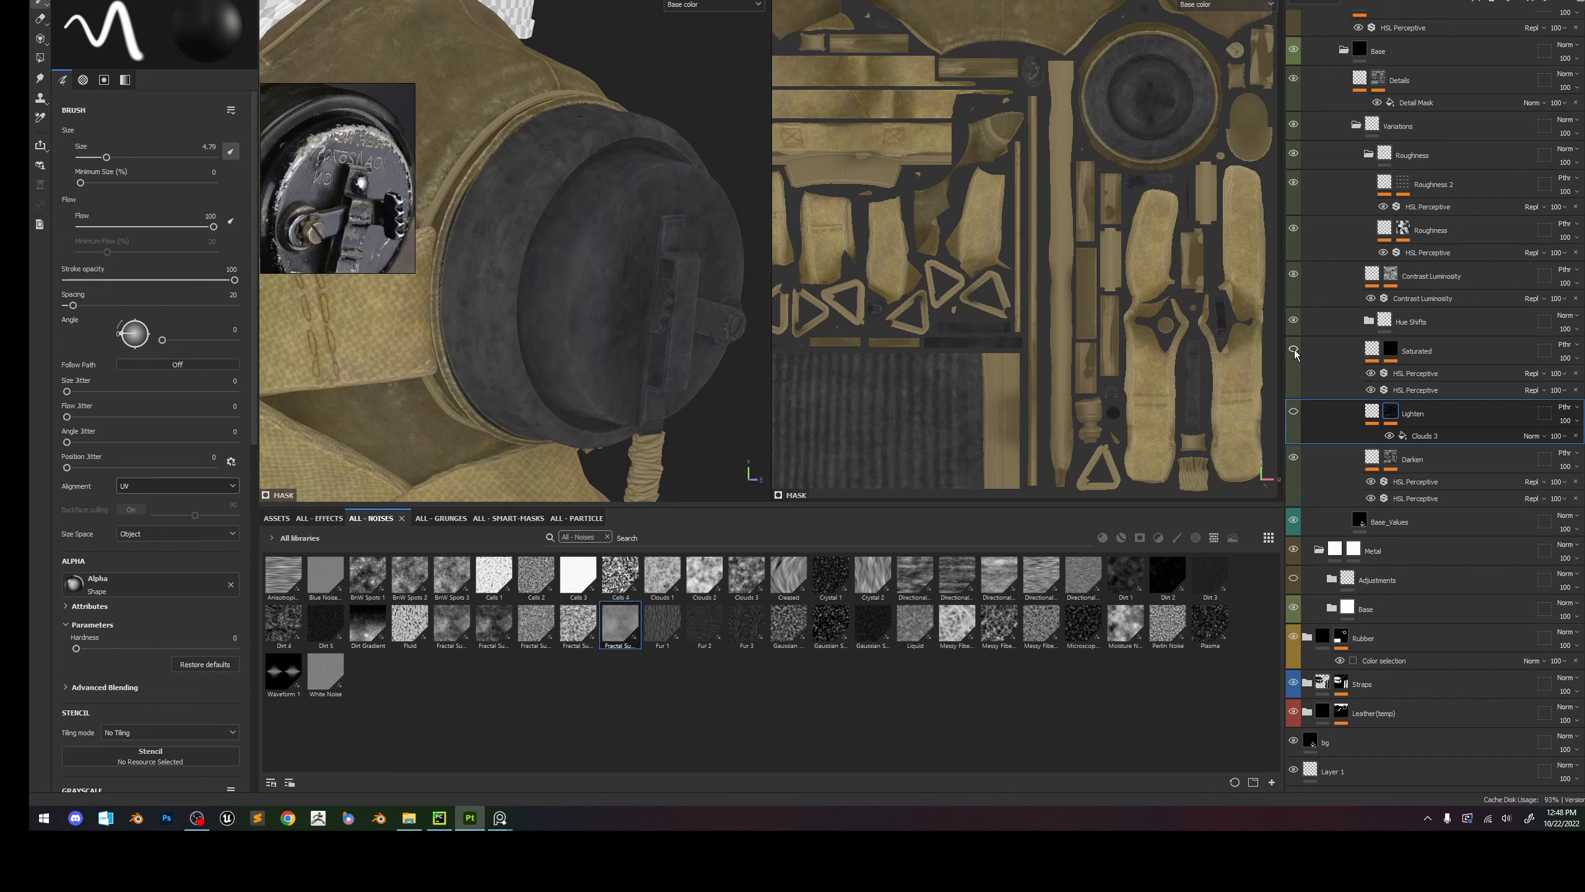
click(1293, 321)
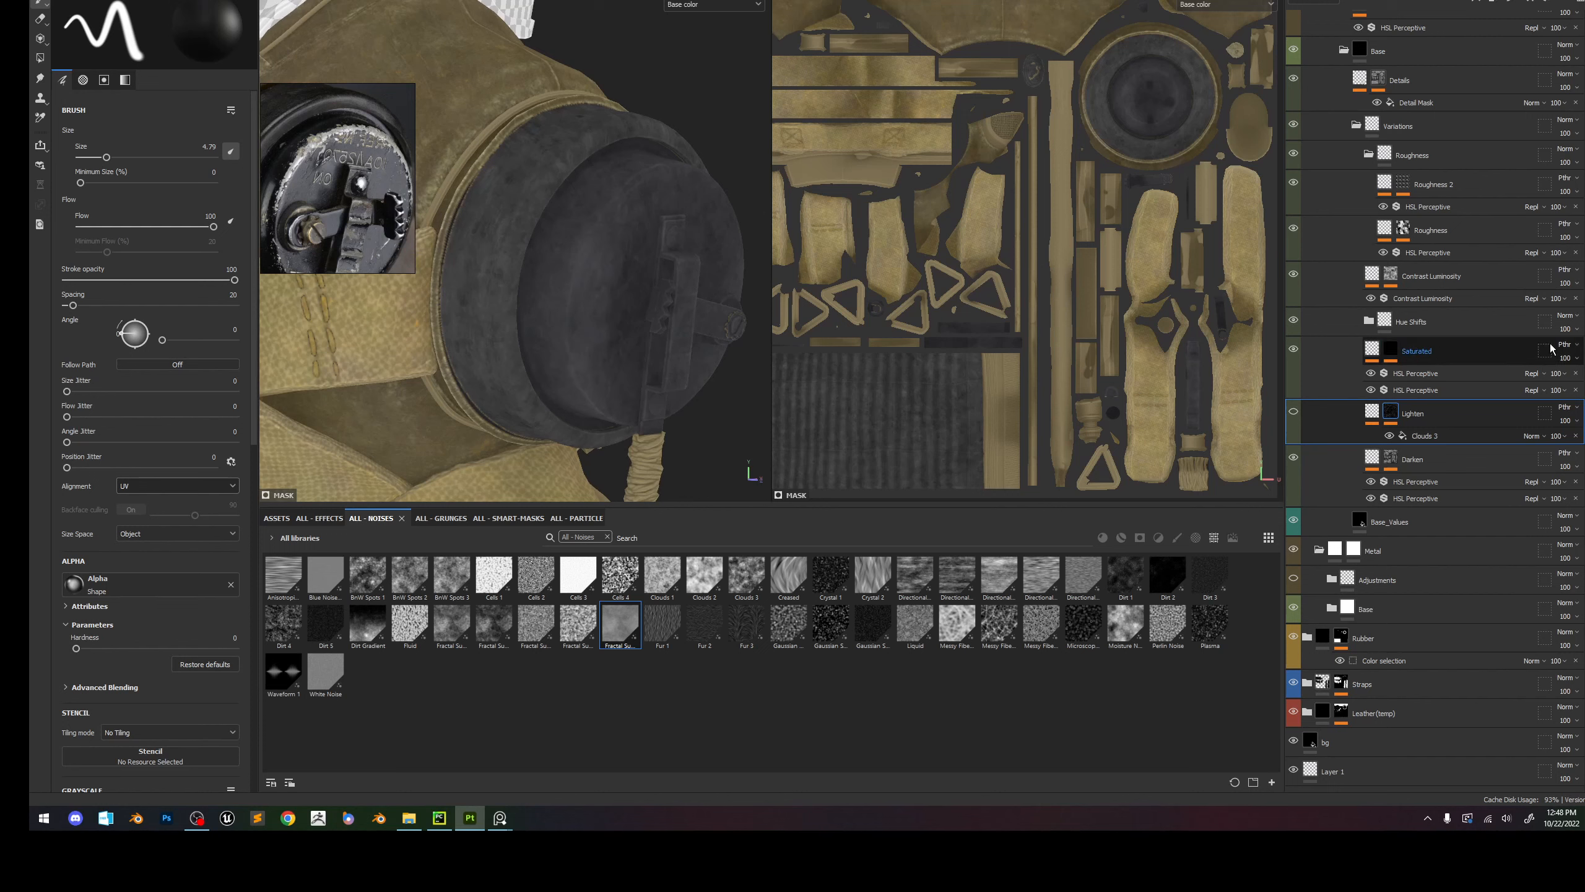
Set the Saturated layer's opacity to 0 and the Lighten mask's Clouds 3 fill to balance 0.34 and rotation about 88.
click(1567, 358)
click(1556, 380)
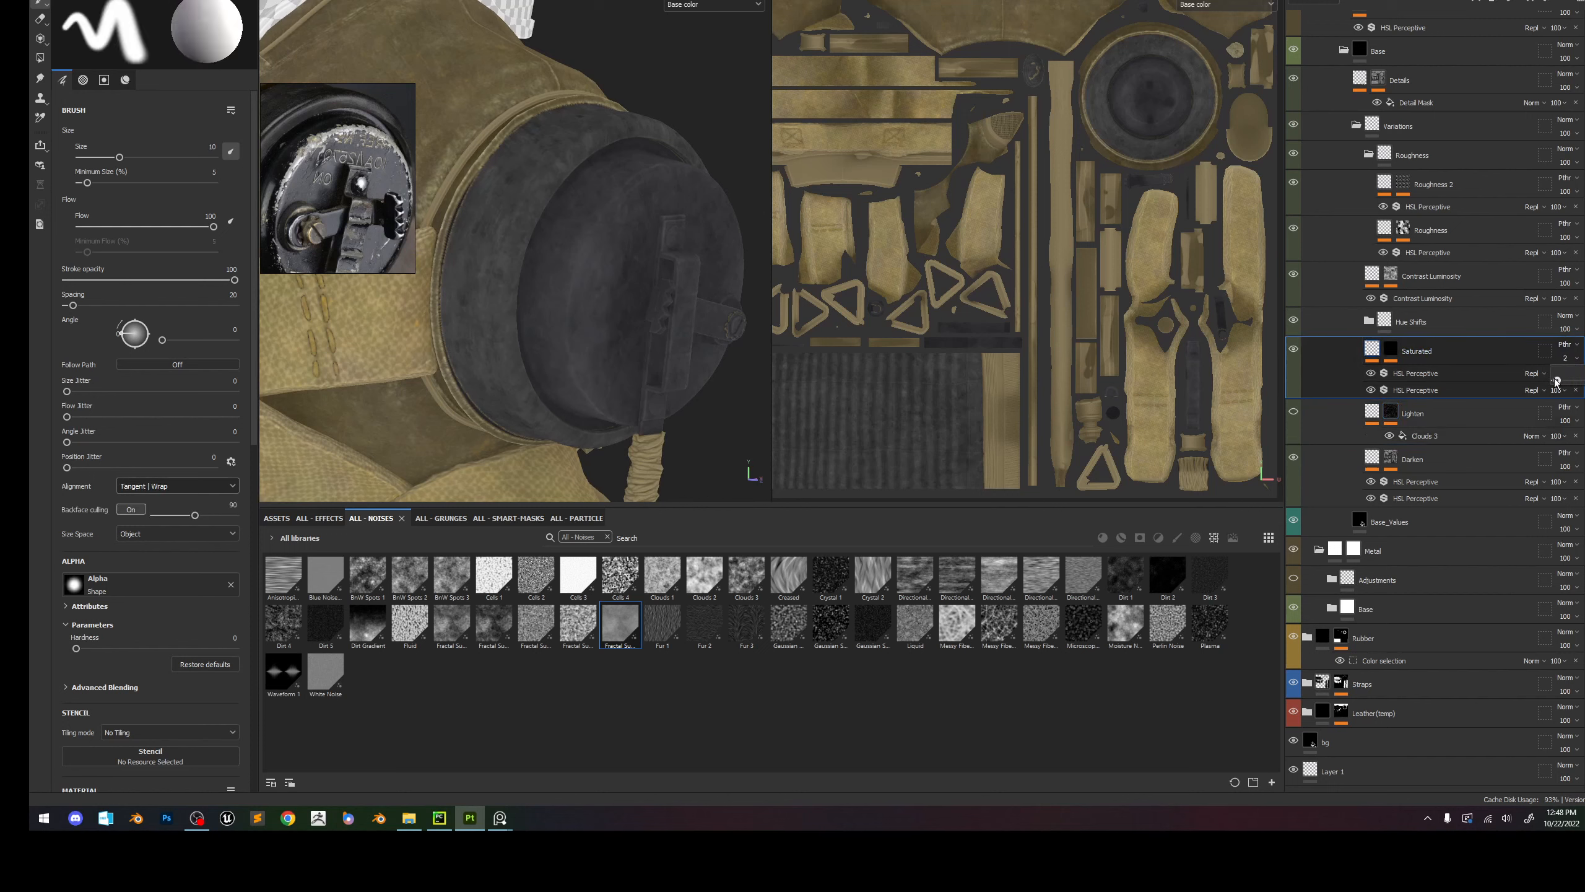
click(1391, 415)
click(1429, 436)
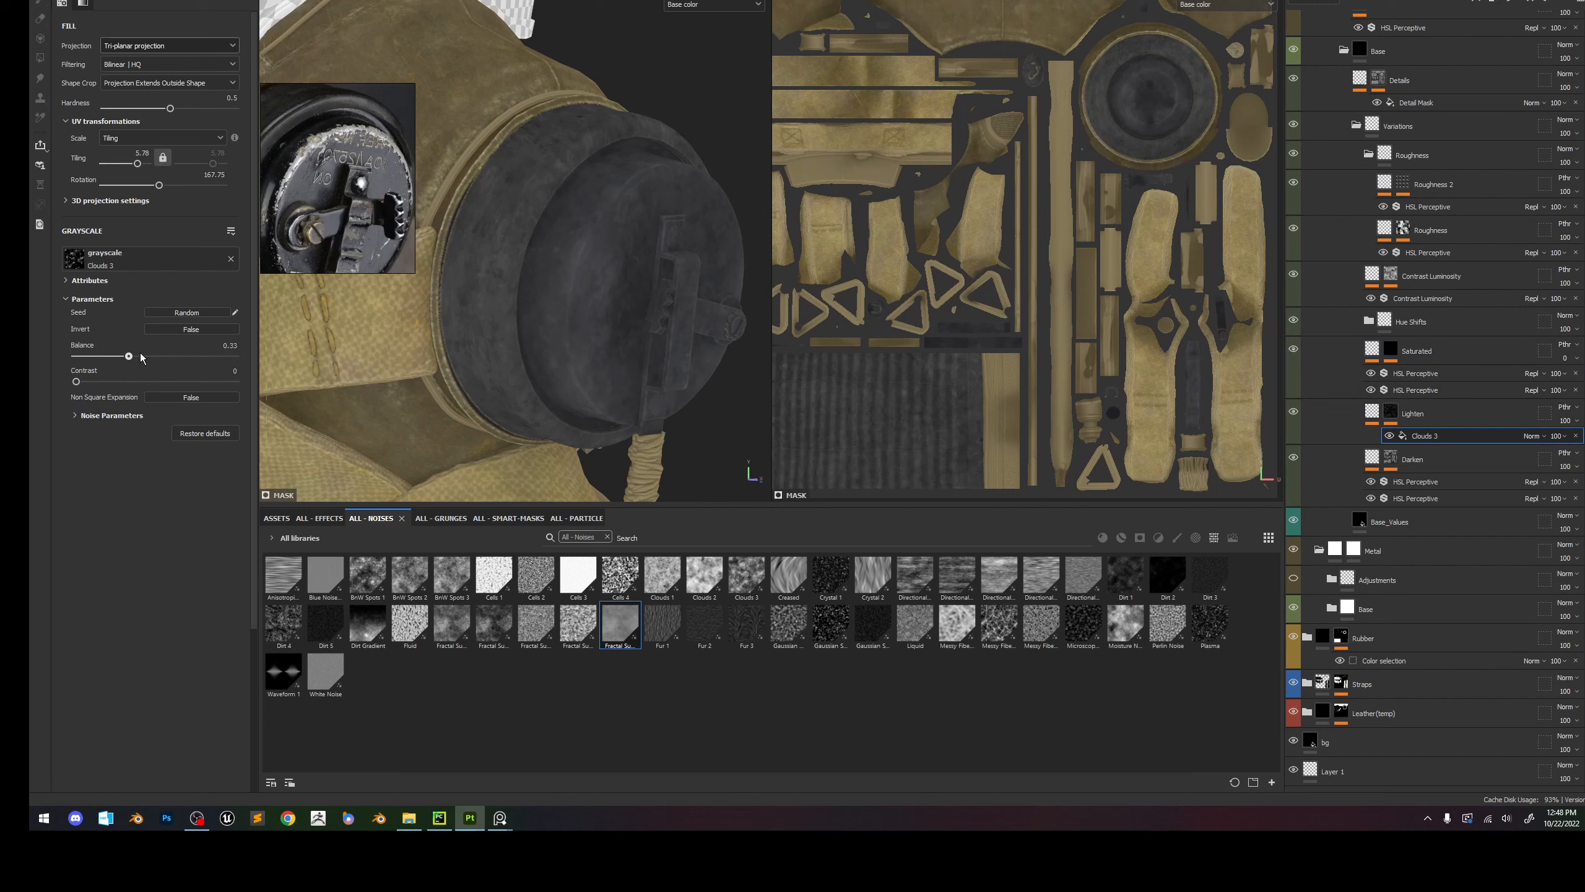
mouse_move(140, 354)
mouse_down()
mouse_move(171, 355)
mouse_move(89, 355)
mouse_move(130, 356)
mouse_up()
drag(173, 183, 132, 185)
Switch the layer stack to the base color channel and lower the Lighten layer's opacity to 8.
click(1567, 411)
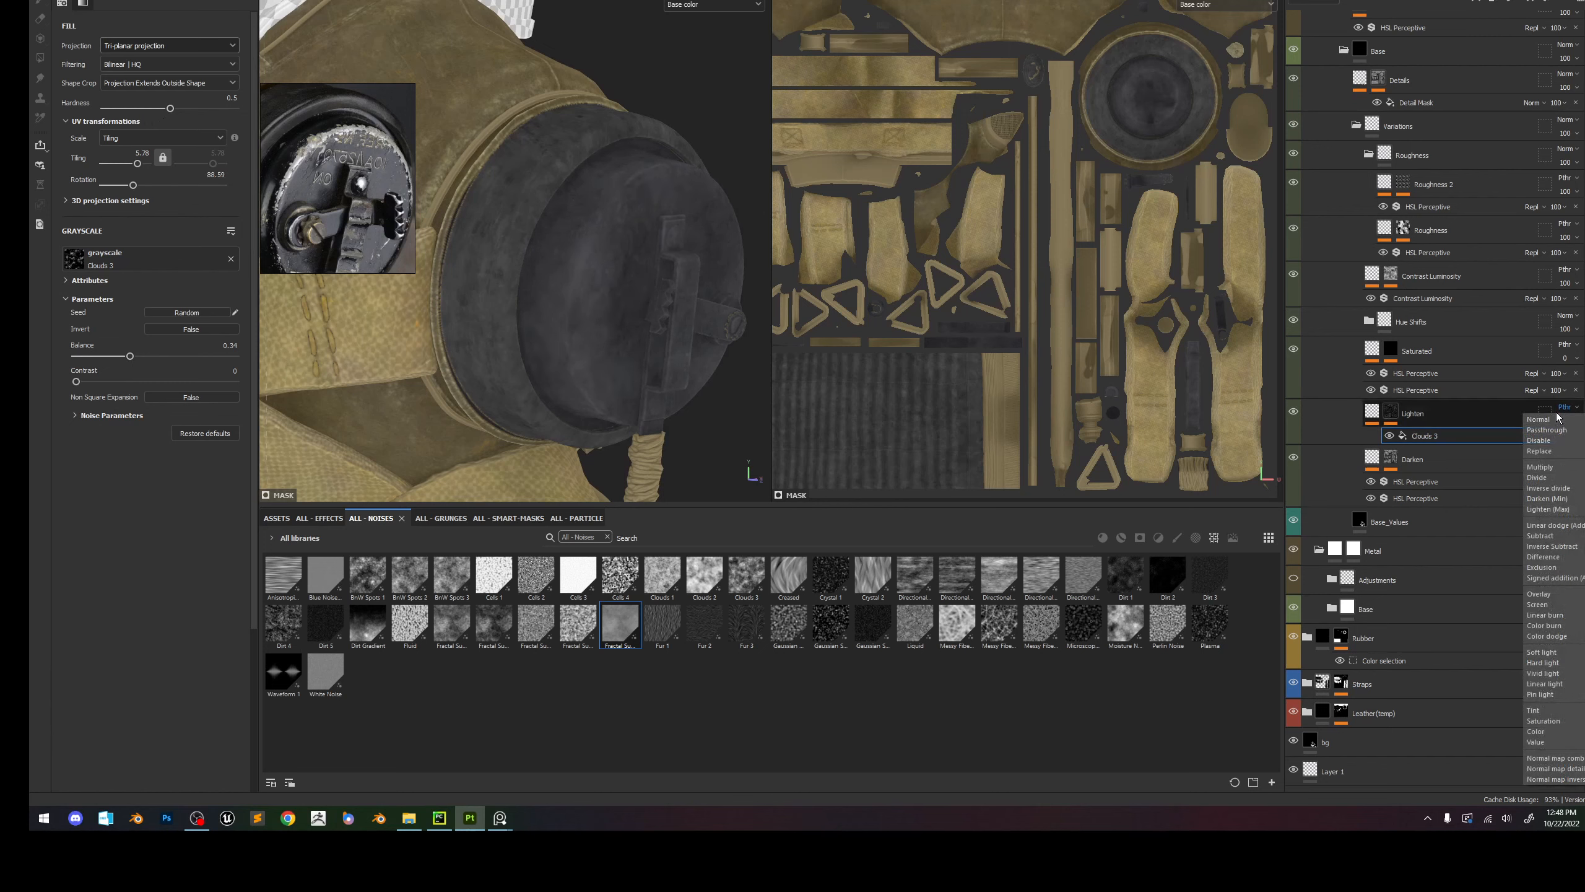
click(1566, 423)
click(1567, 422)
click(1577, 444)
mouse_move(1578, 445)
mouse_down()
mouse_move(1551, 448)
mouse_move(1582, 444)
mouse_up()
click(1313, 2)
click(1306, 13)
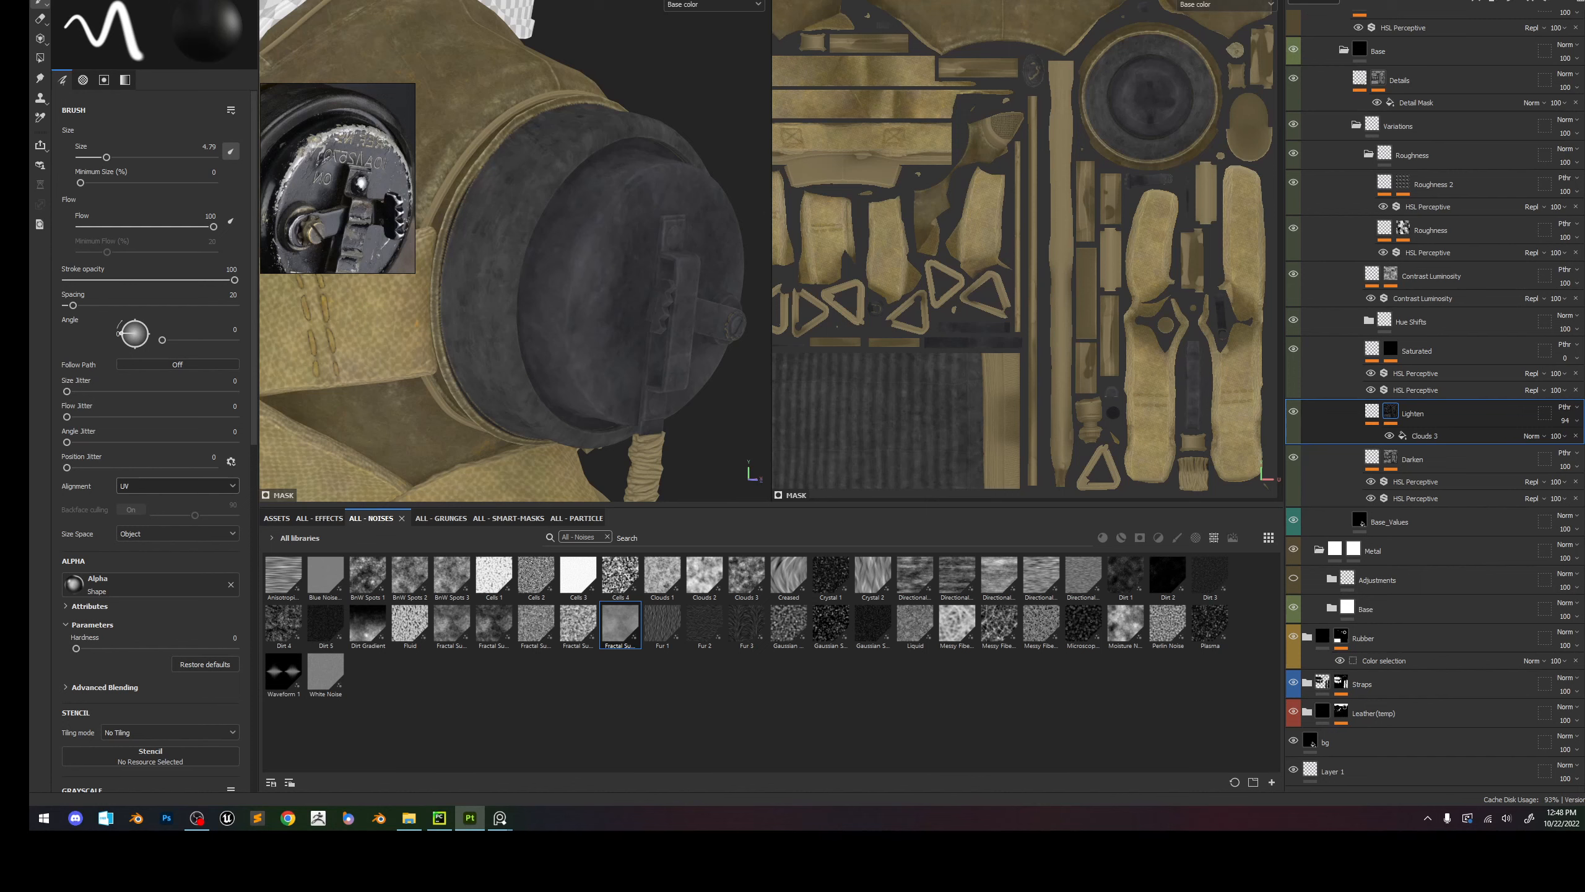
click(1576, 421)
drag(1582, 444, 1560, 444)
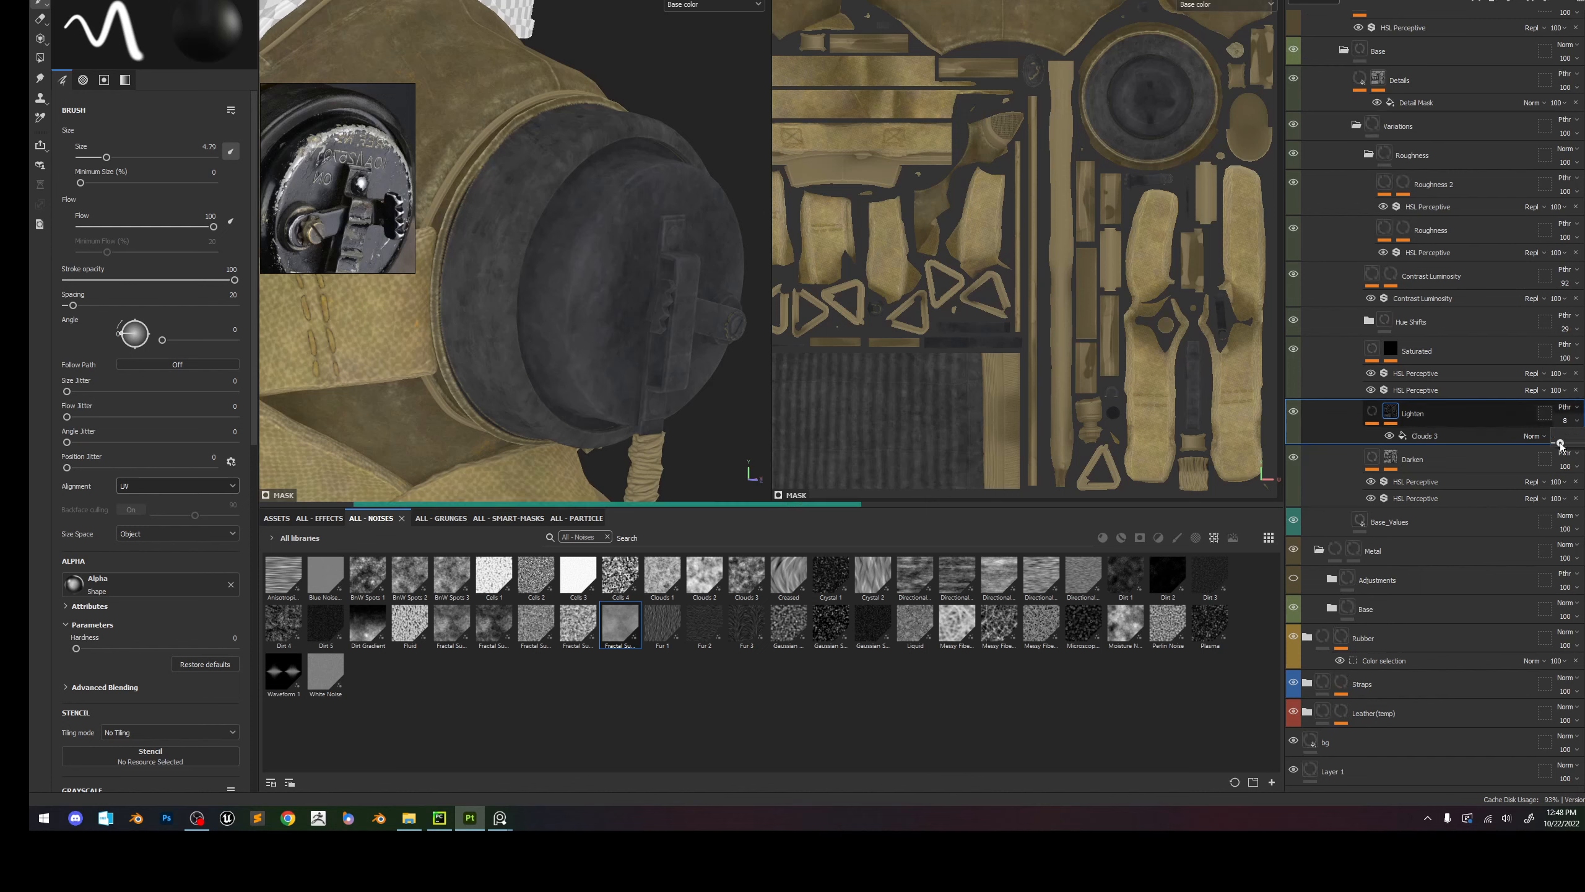
click(1467, 351)
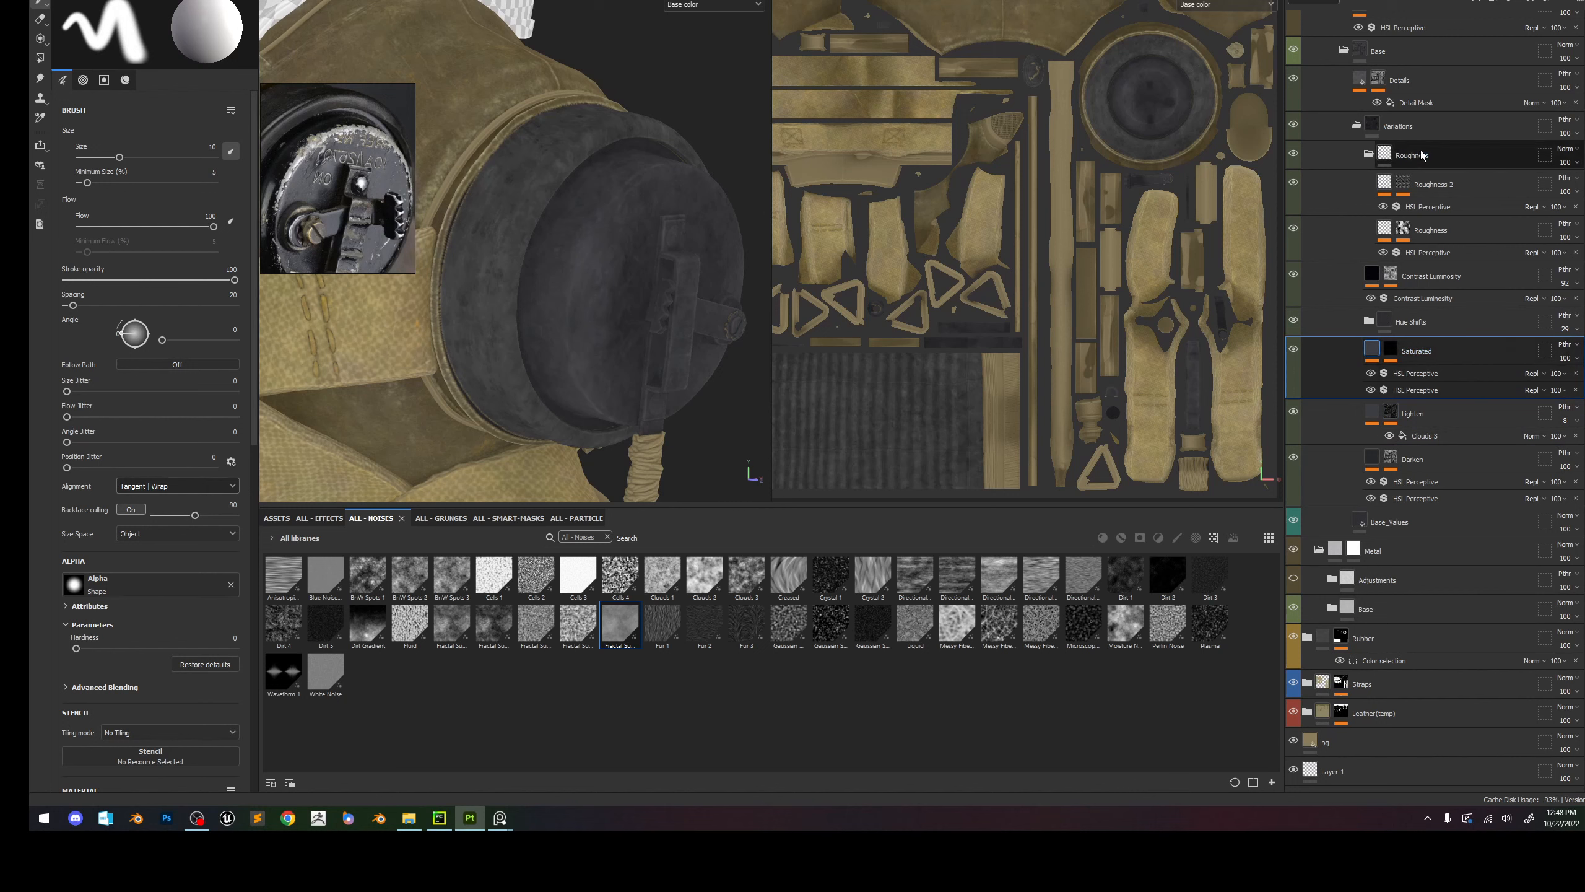
Set the Details layer's height to about -0.17 in material view and check the valve cap's surface from other angles and lighting.
click(1378, 78)
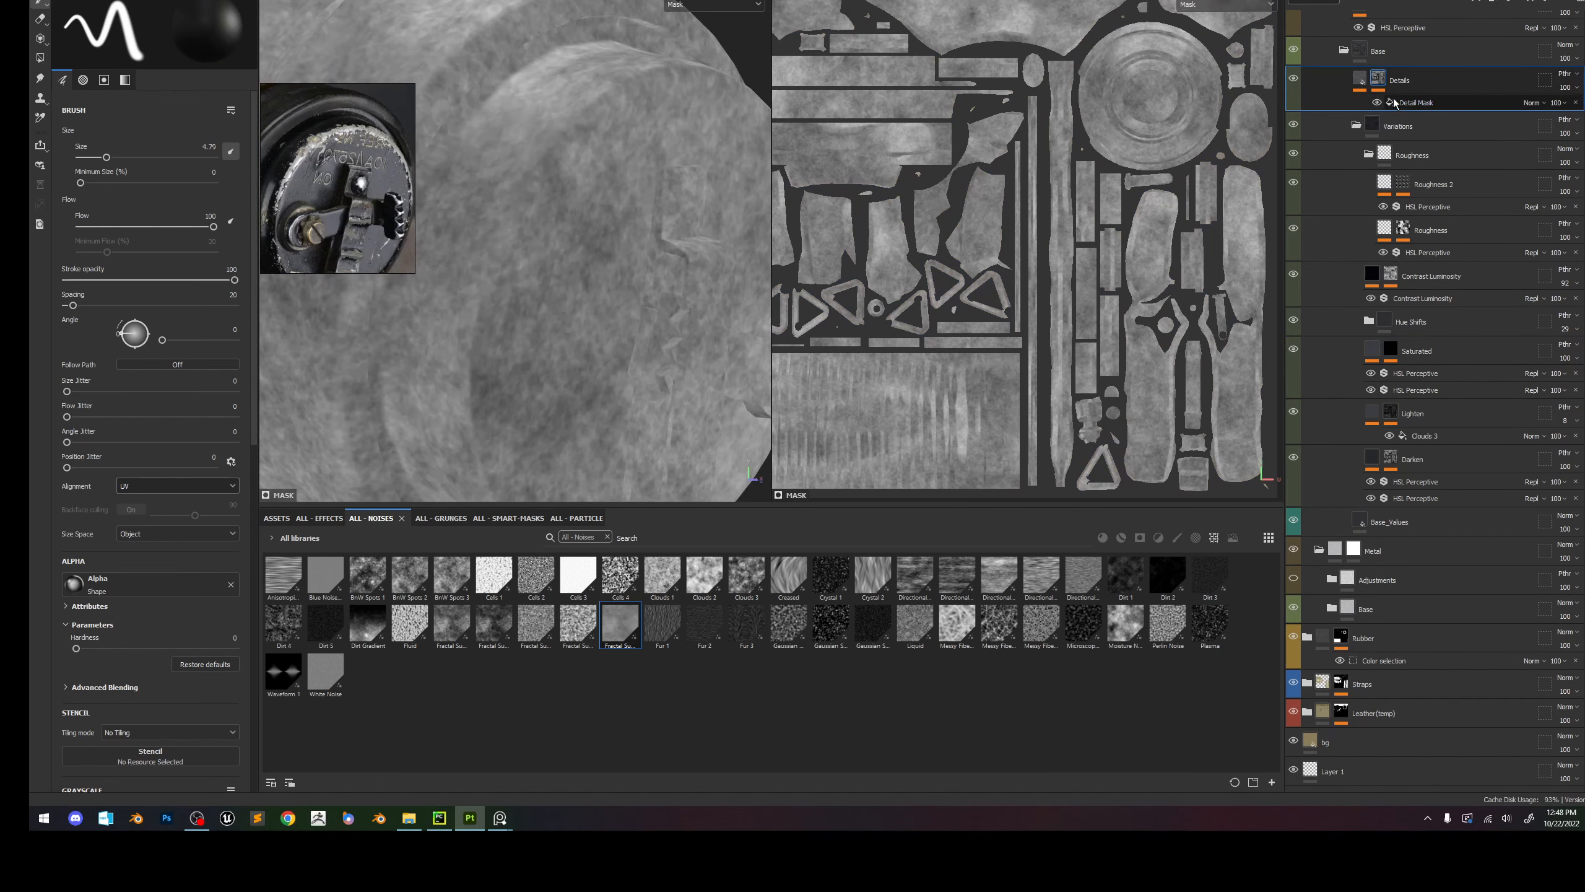
click(1361, 80)
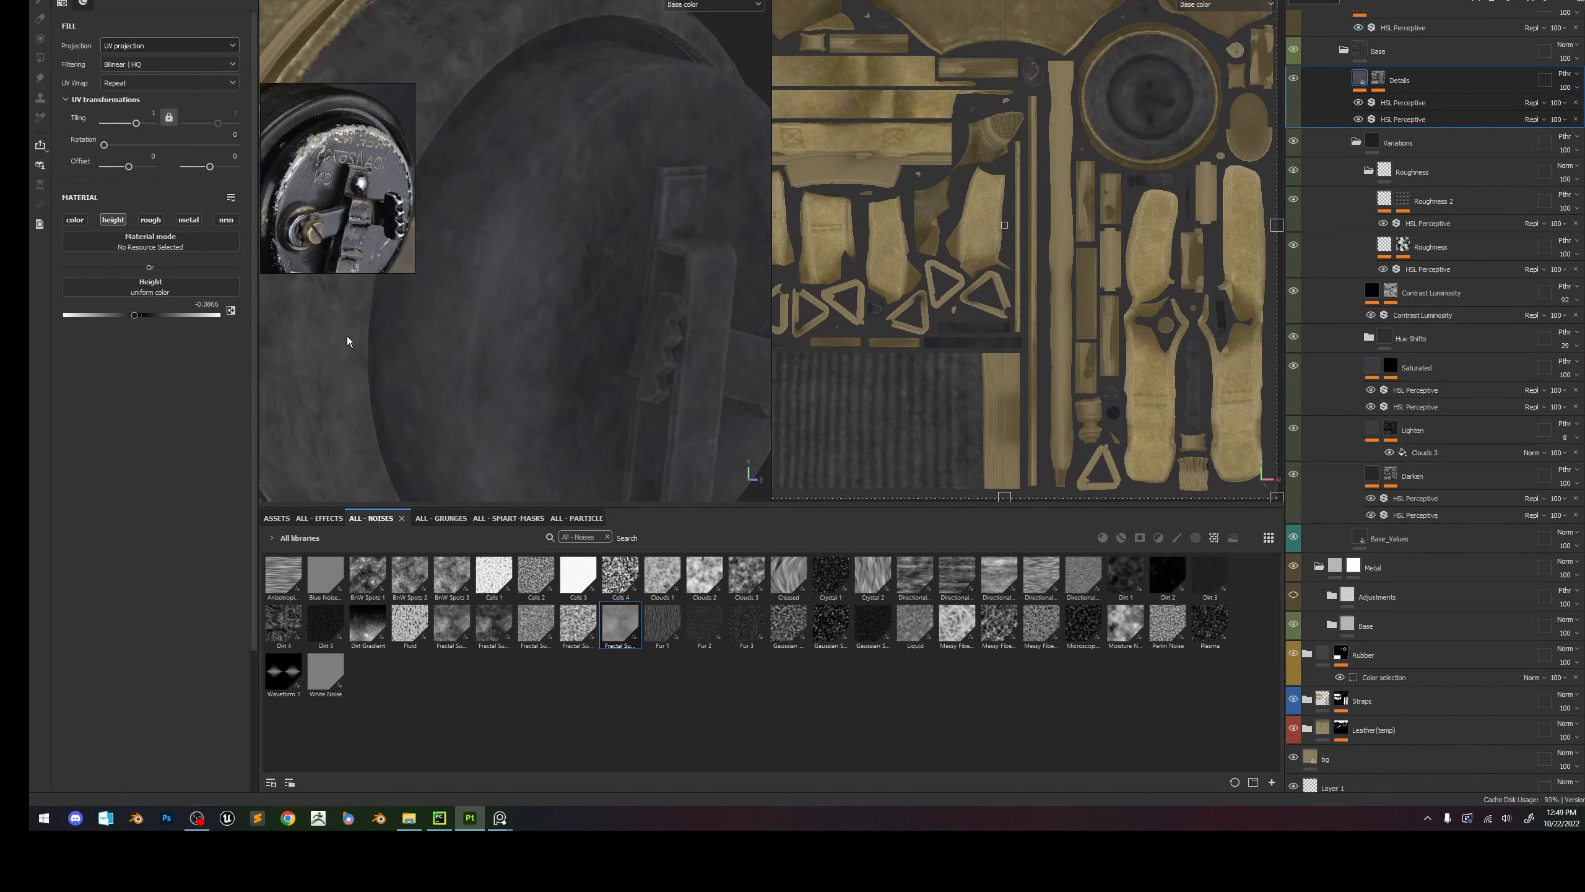
key(m)
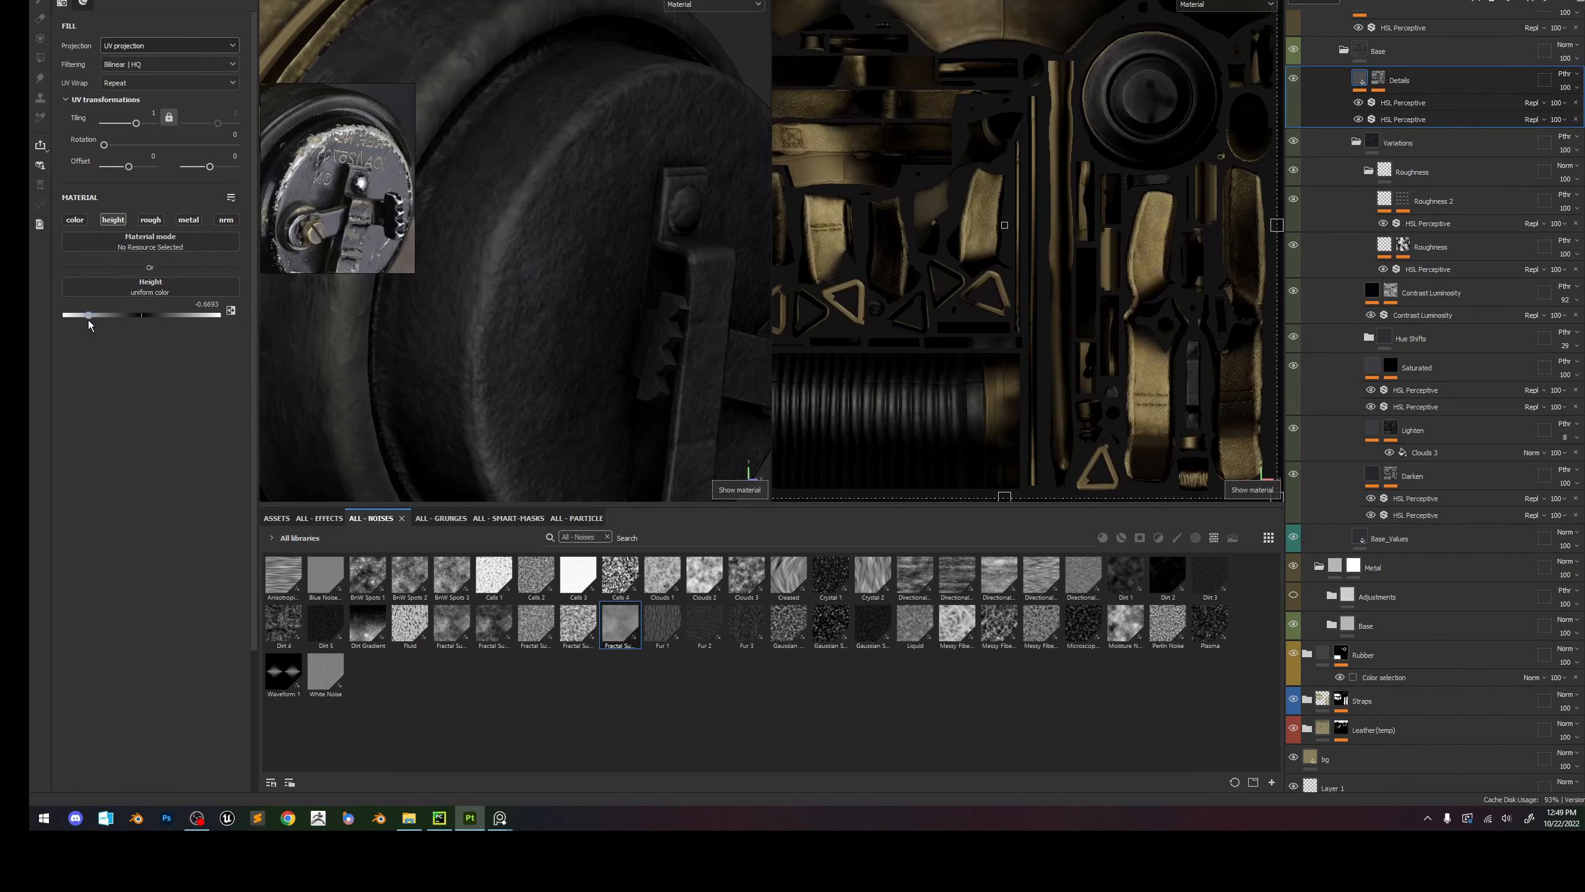
shift+right_drag(399, 312, 569, 178)
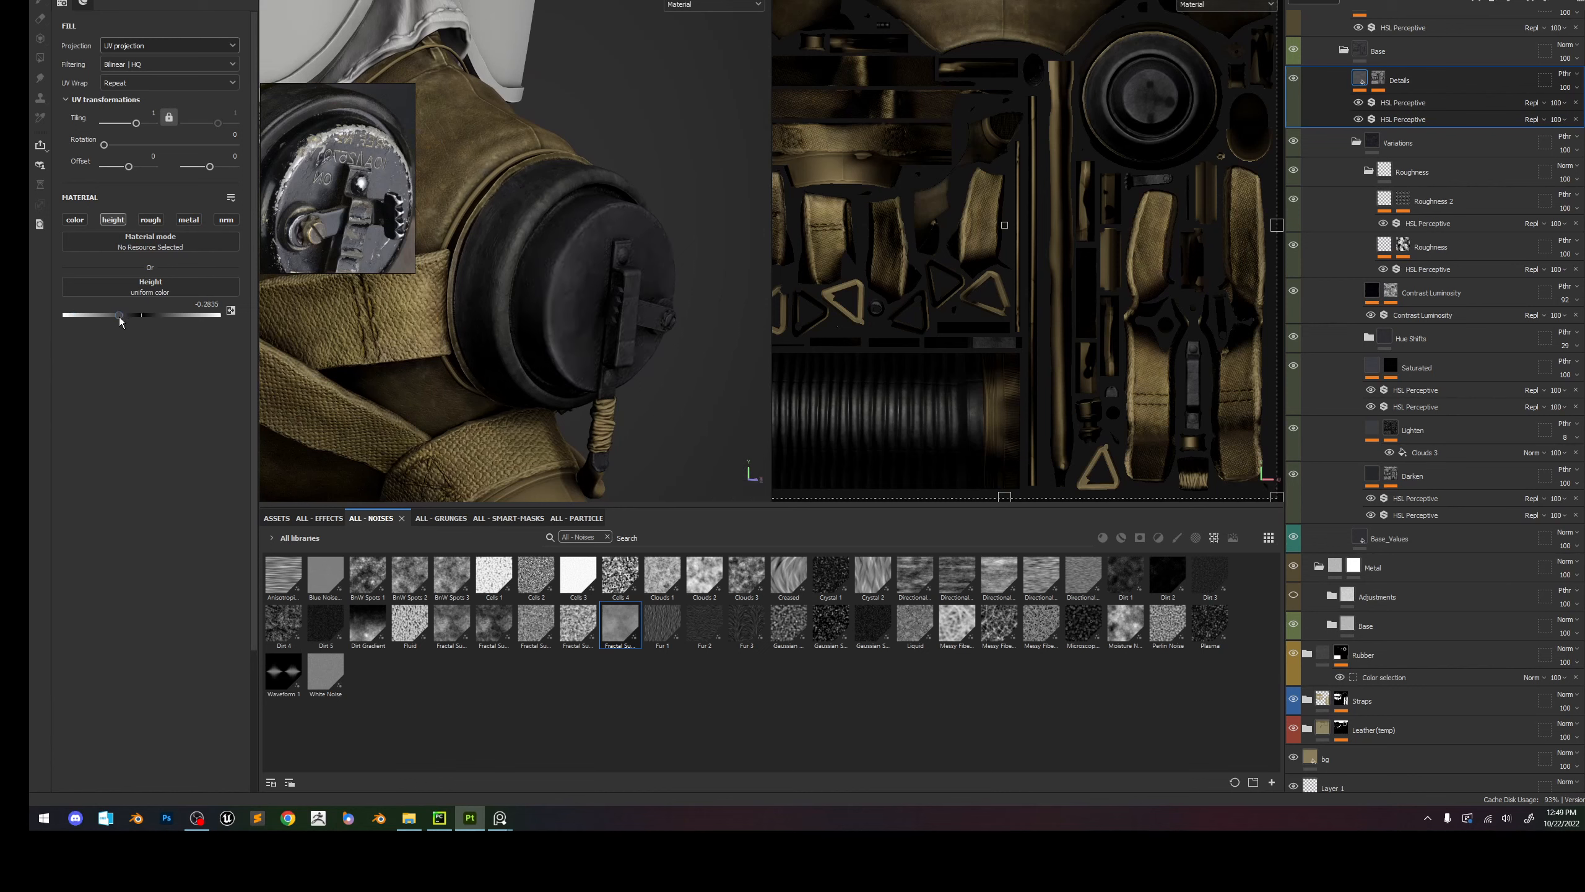
drag(127, 317, 128, 317)
shift+right_drag(584, 347, 480, 6)
alt+drag(531, 269, 462, 268)
alt+middle_drag(566, 266, 615, 283)
shift+right_drag(616, 284, 723, 321)
Lower the Paint Base_Values roughness to about 0.598 and check the cap's reflections under changed lighting.
click(1438, 539)
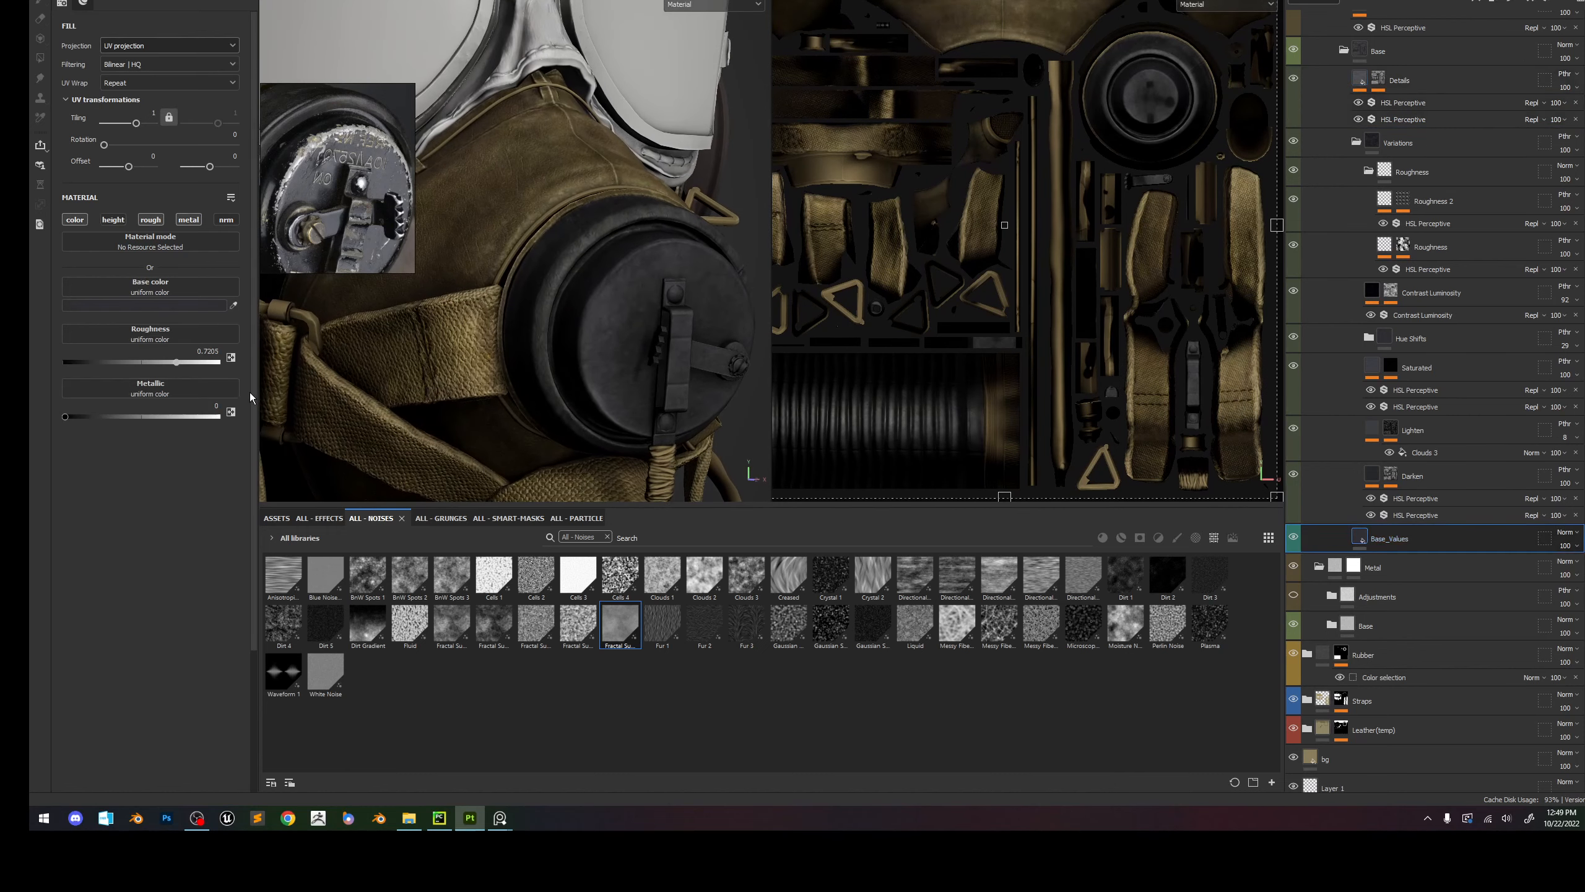
click(157, 363)
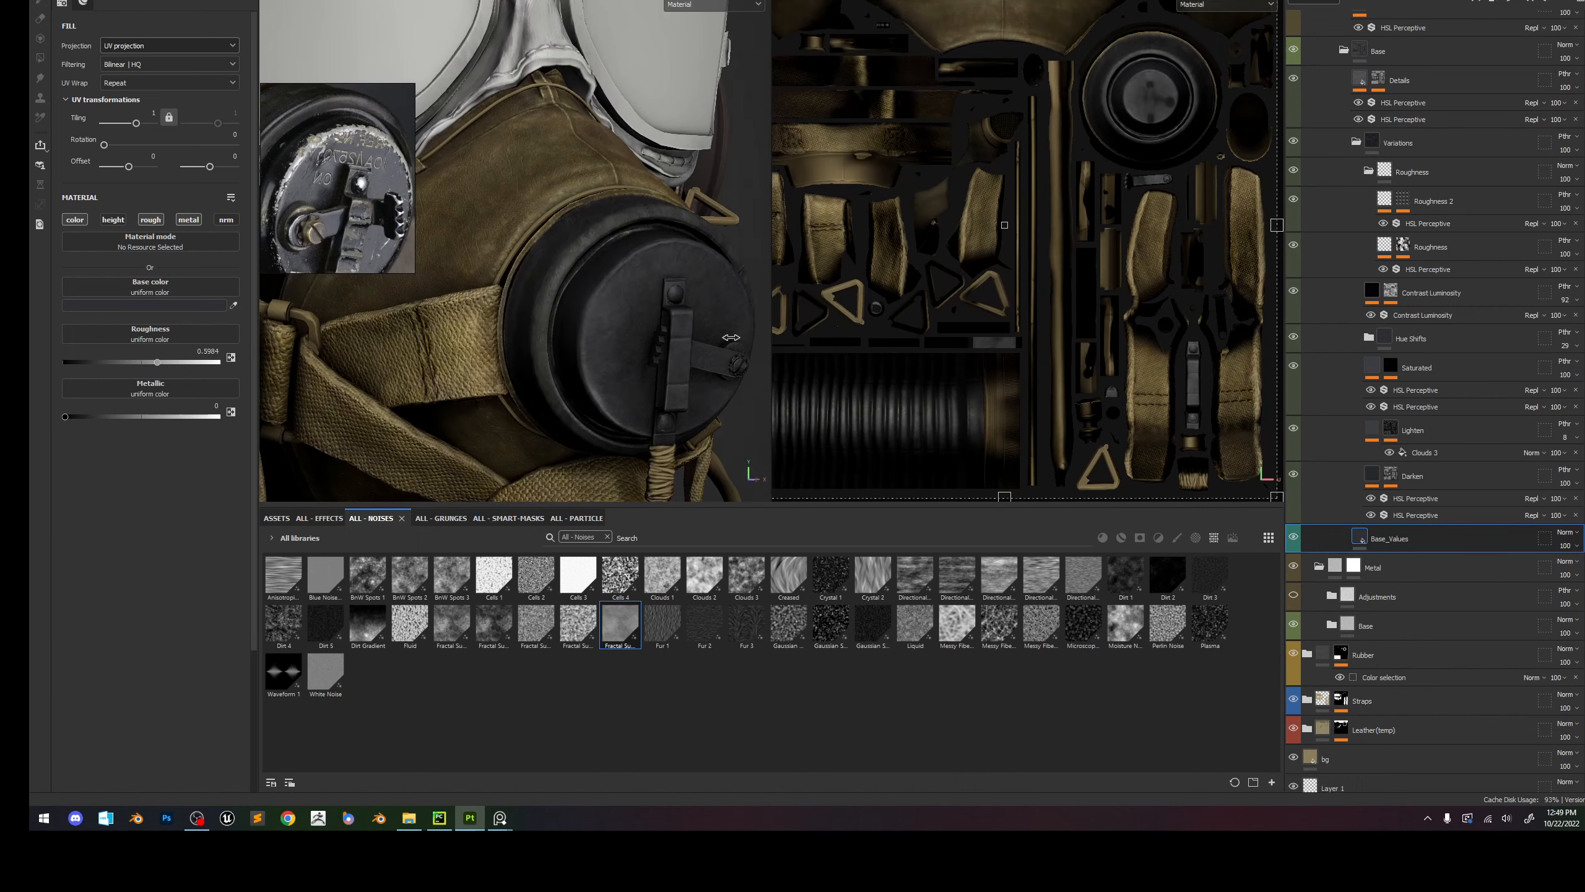
alt+drag(735, 340, 644, 338)
shift+right_drag(644, 338, 651, 340)
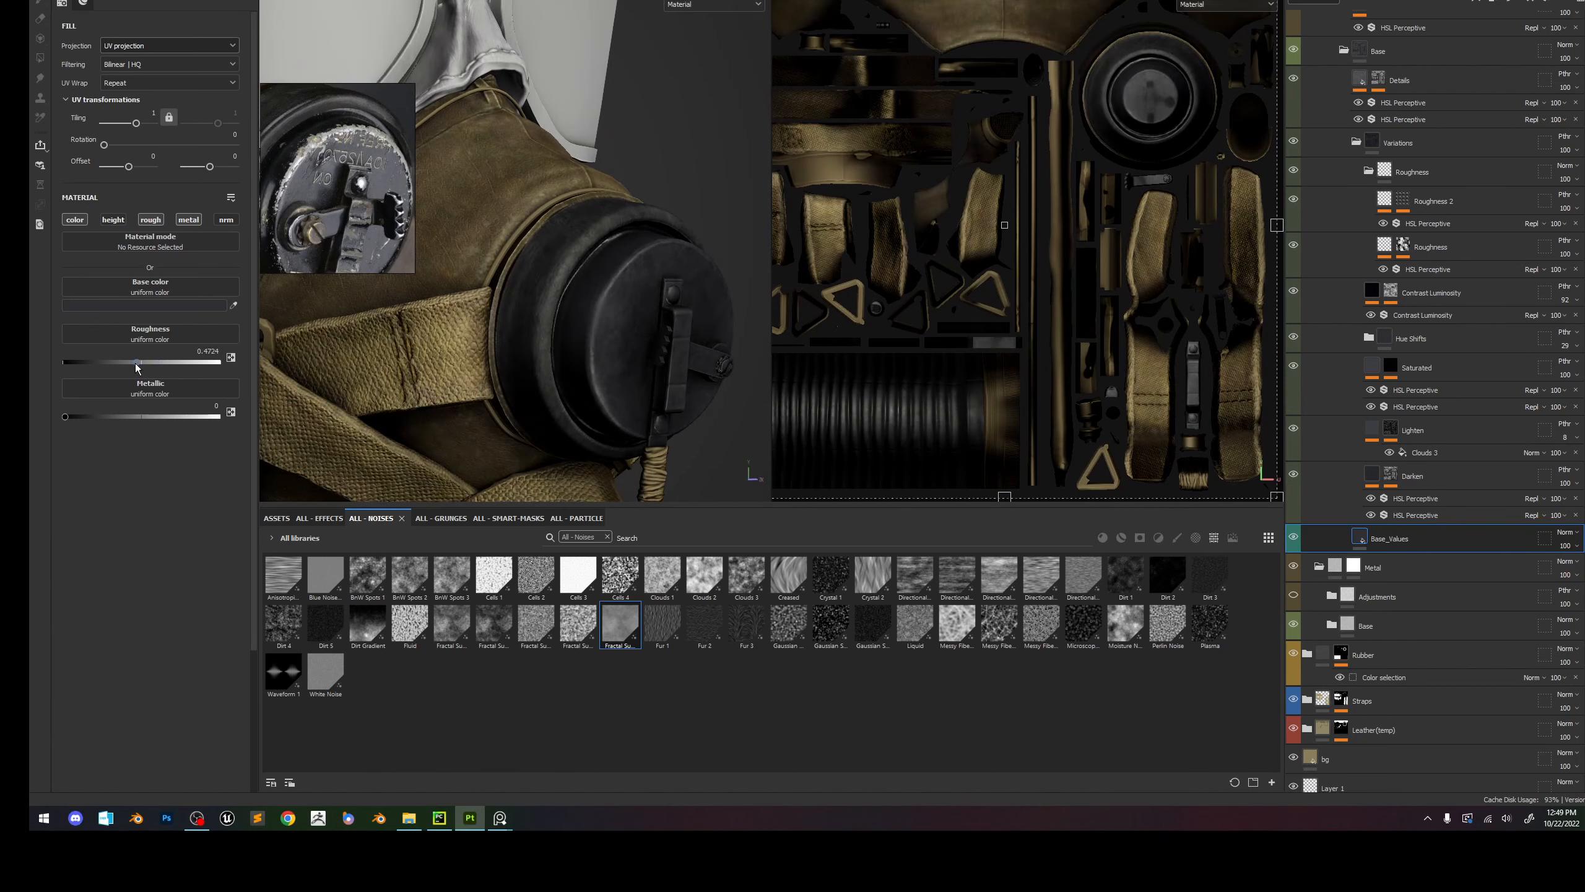
shift+right_drag(399, 375, 581, 359)
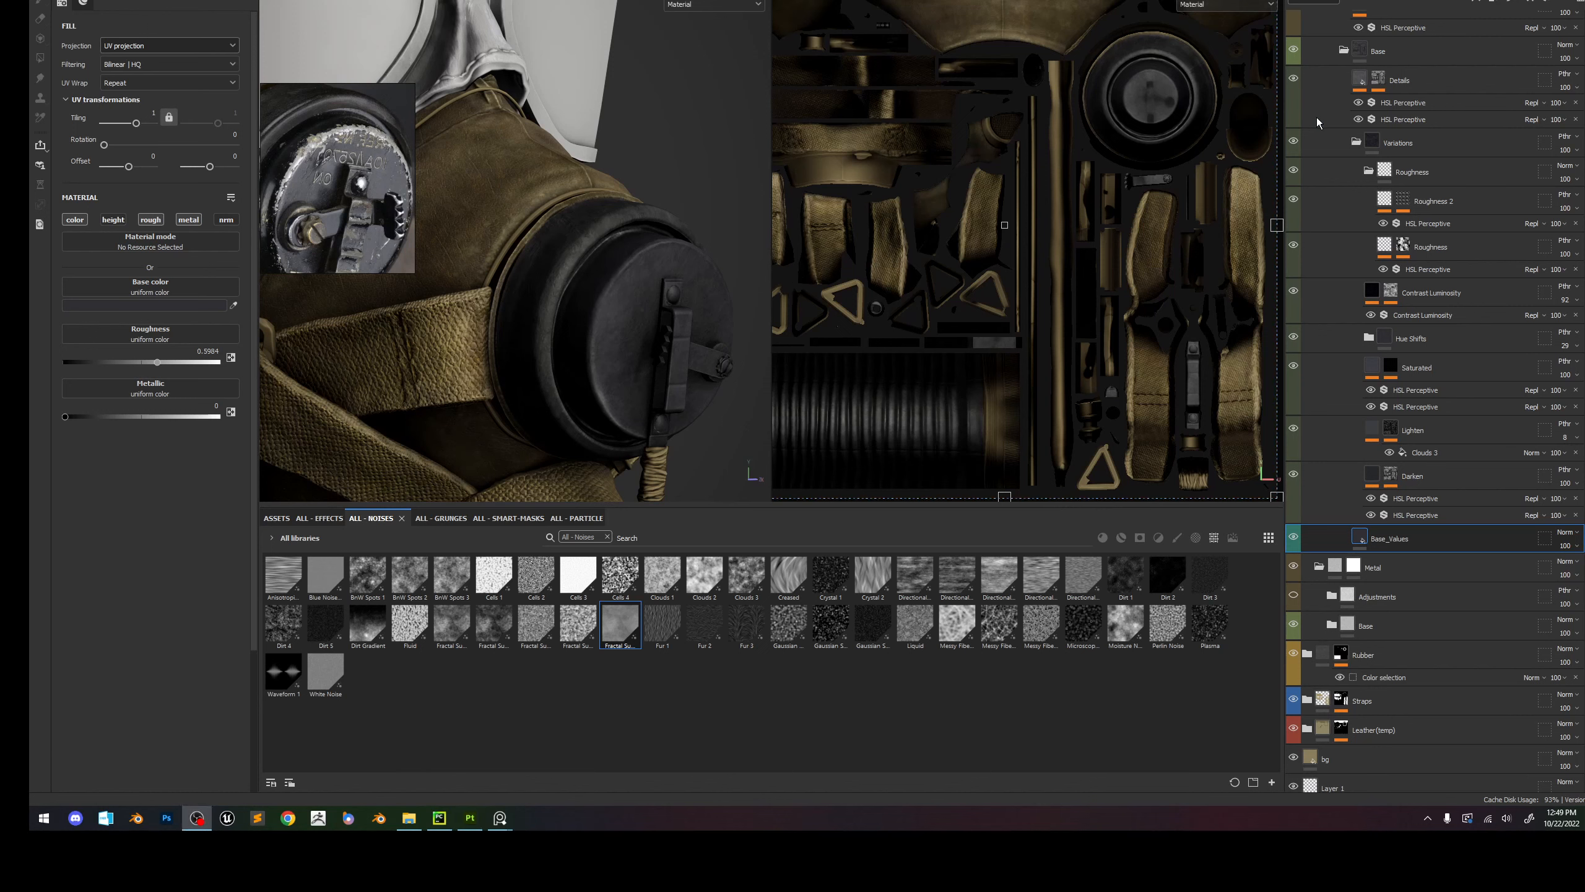
Hide the Details layer in the Paint folder for comparison and delete it.
click(1294, 79)
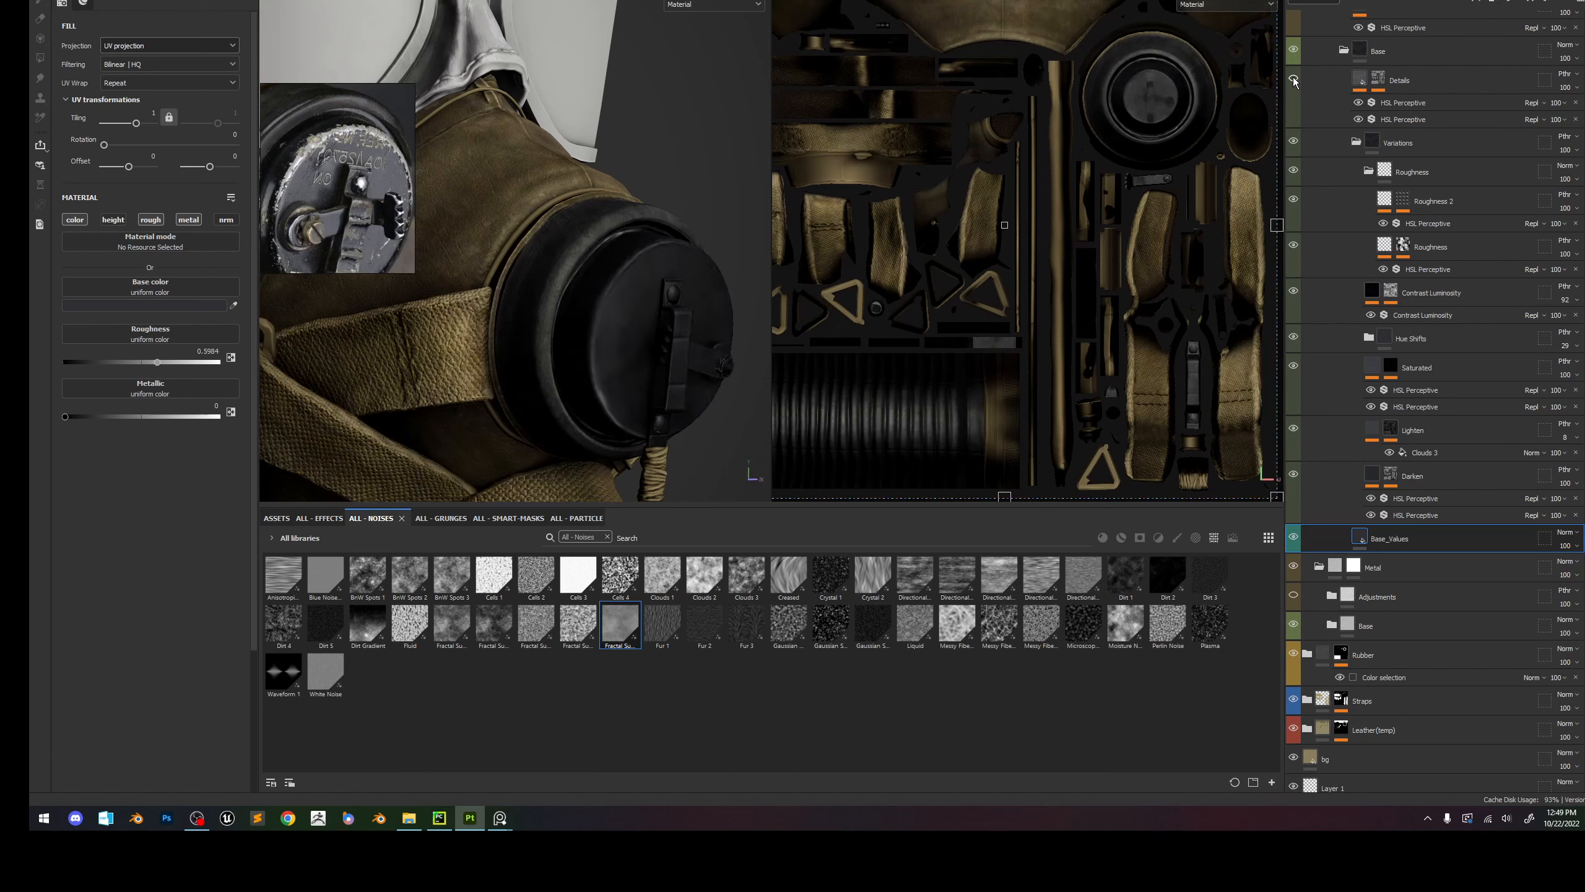
click(1406, 84)
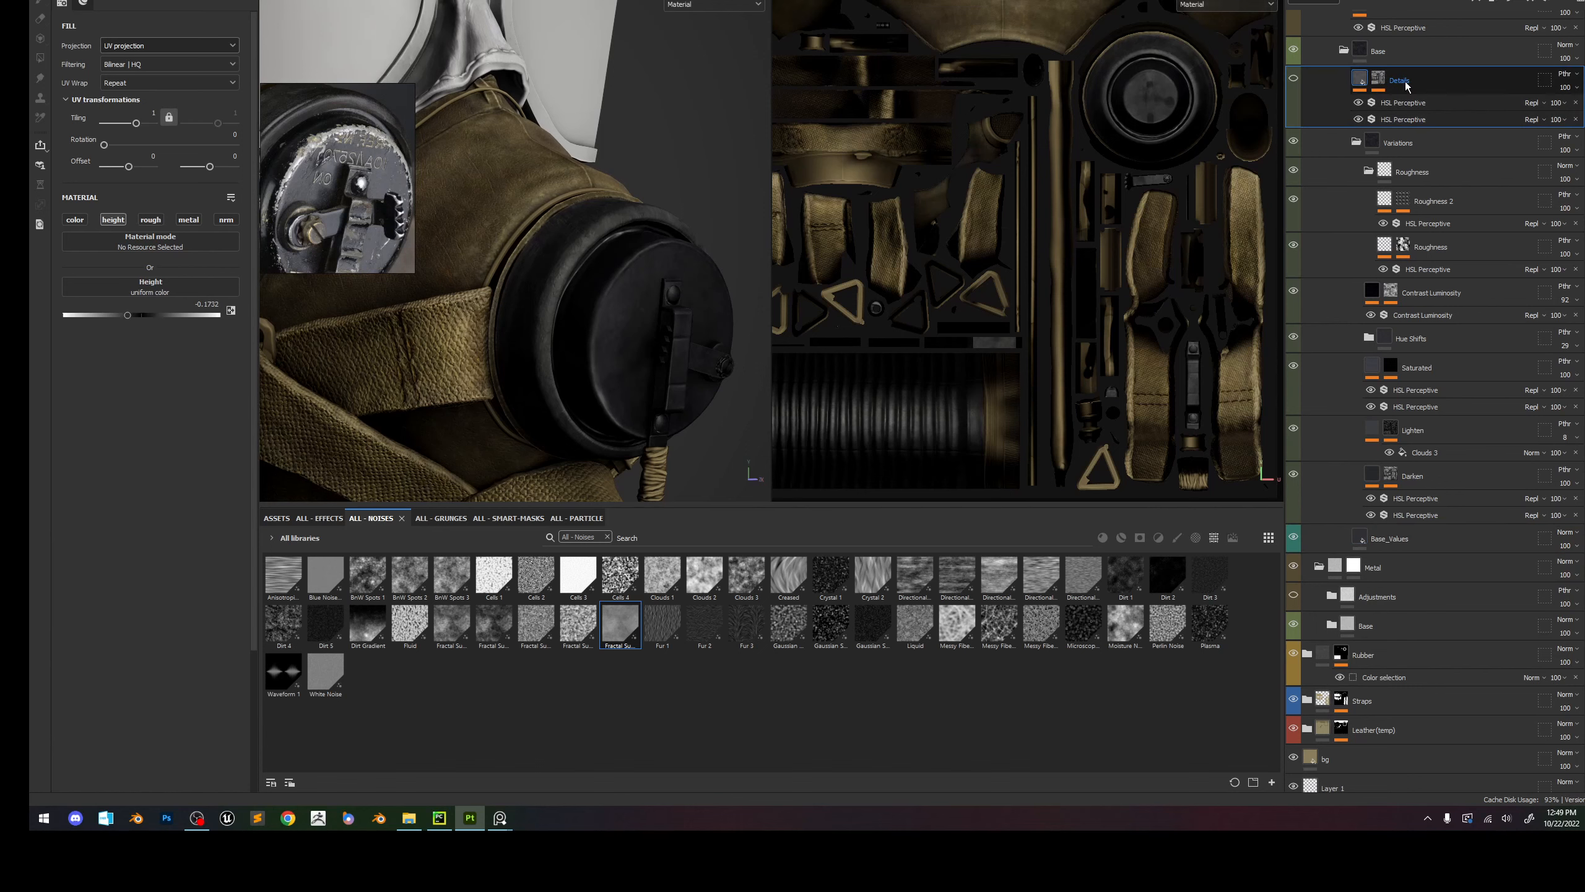
key(Delete)
shift+right_drag(683, 213, 691, 218)
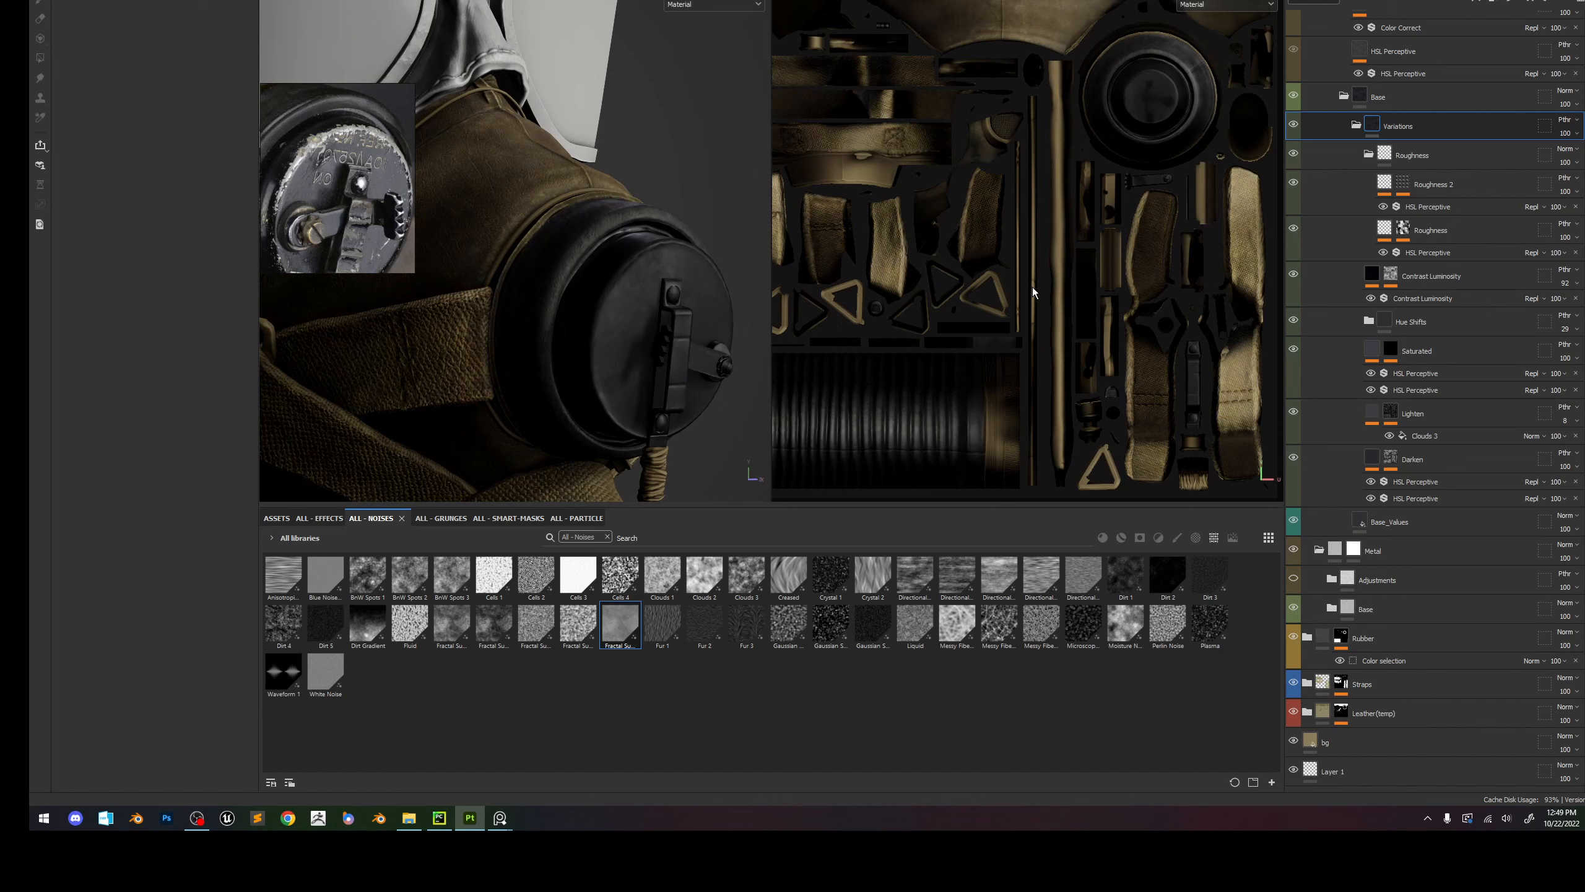
Set the Paint Base_Values roughness to about 0.602 and check the cap under rotated lighting.
click(1398, 522)
drag(174, 368, 160, 368)
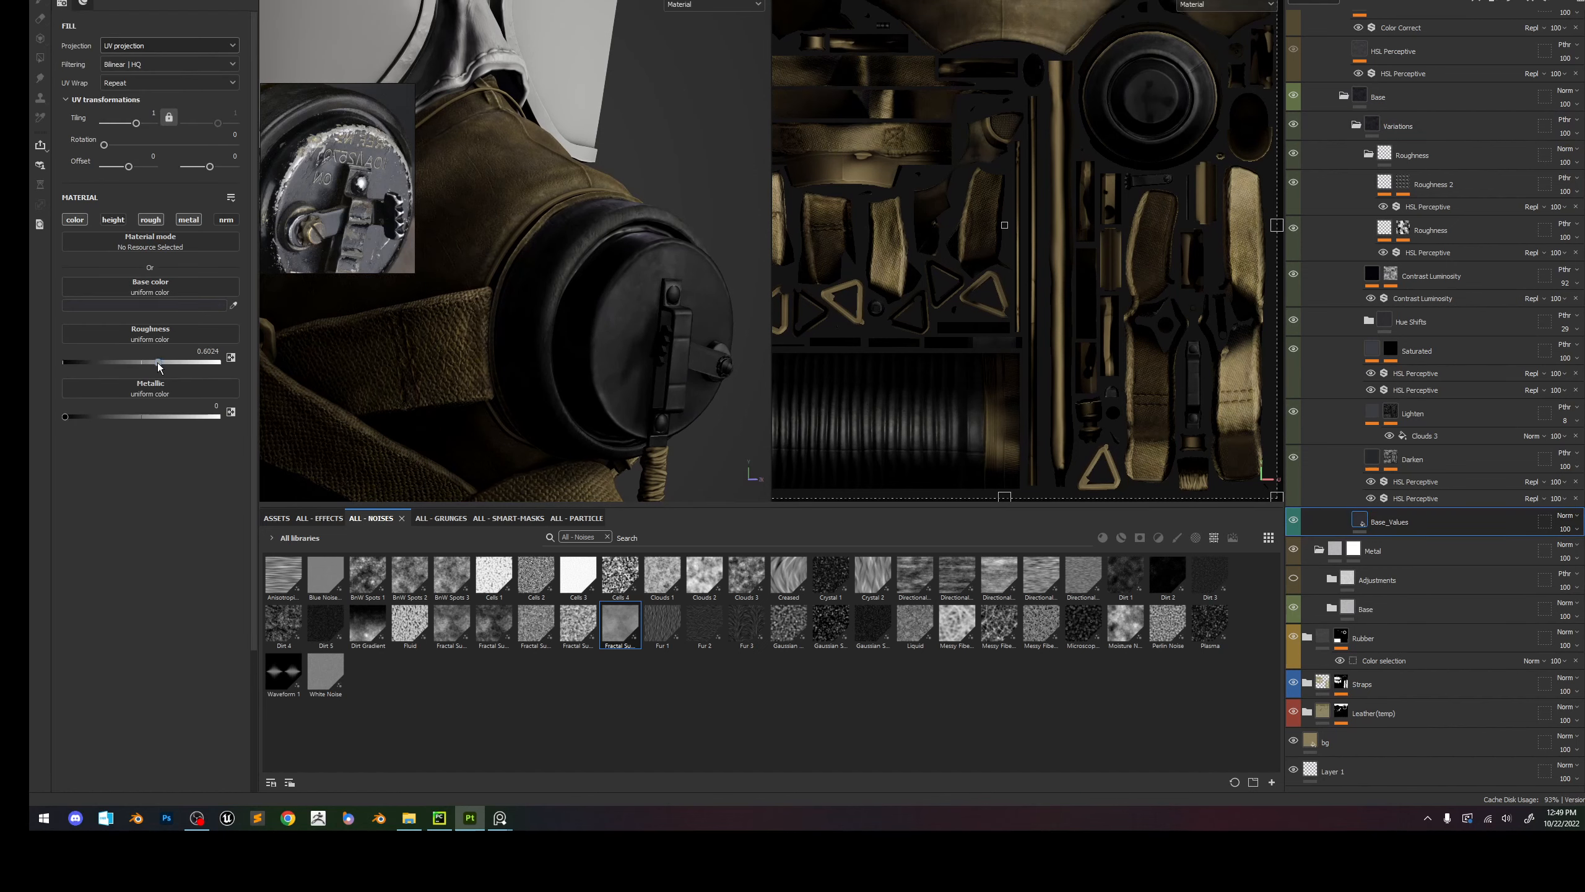
mouse_move(531, 328)
shift+right_down()
mouse_move(511, 330)
mouse_move(526, 332)
shift+right_up()
scroll(710, 322, down, 2)
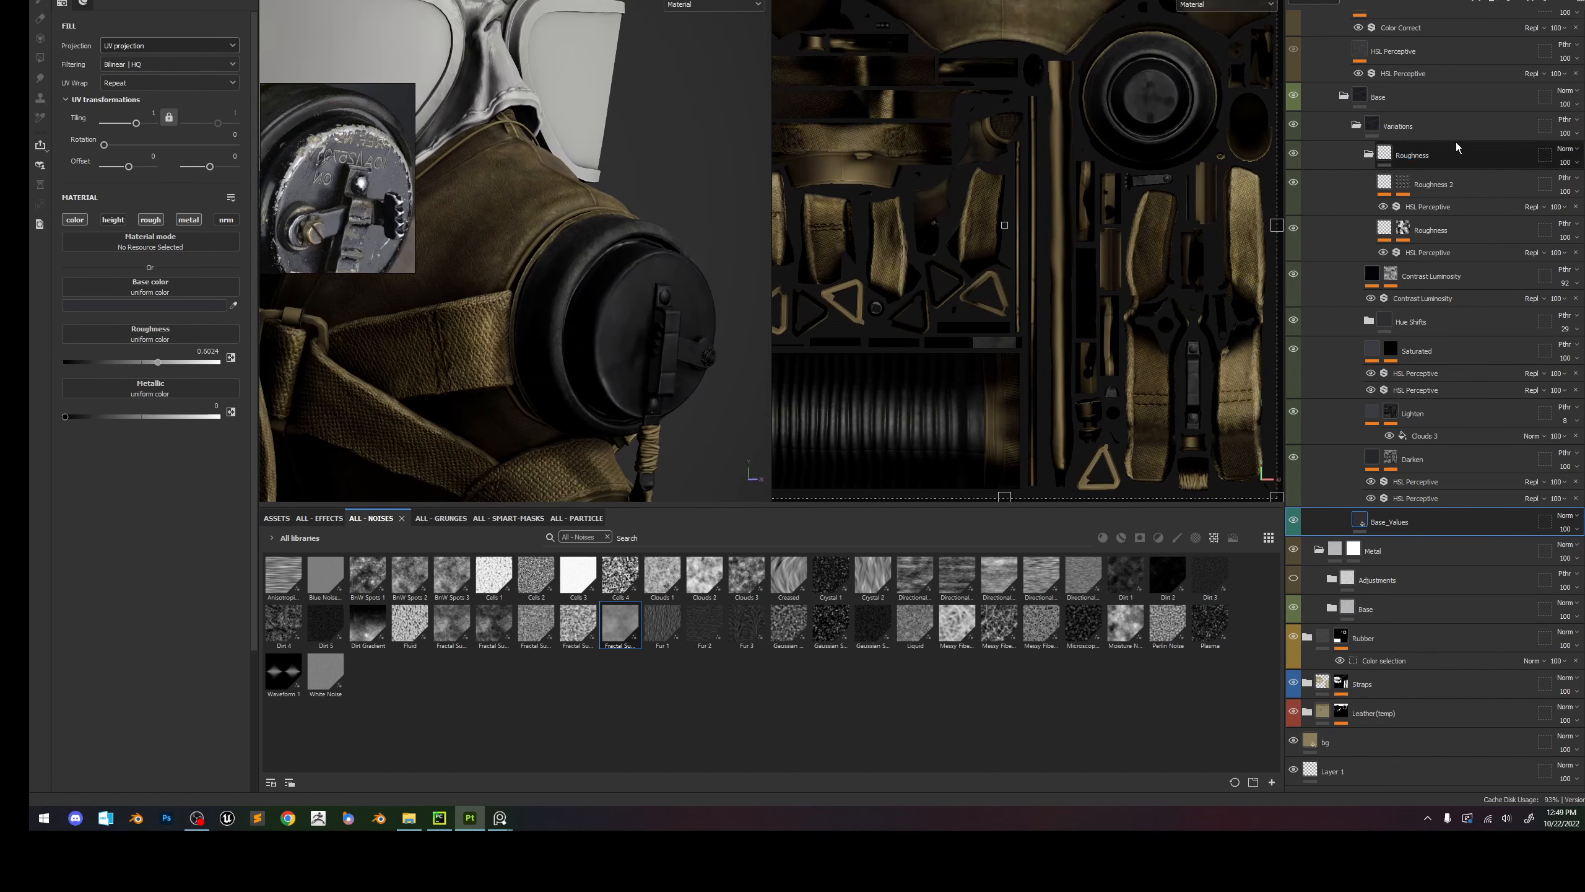
Rename the Top Leather worn-mask subfolder inside the Paint folder by replacing "Top Leather" with "Paint" before "Worn Mask".
scroll(1449, 172, up, 3)
scroll(1446, 169, up, 2)
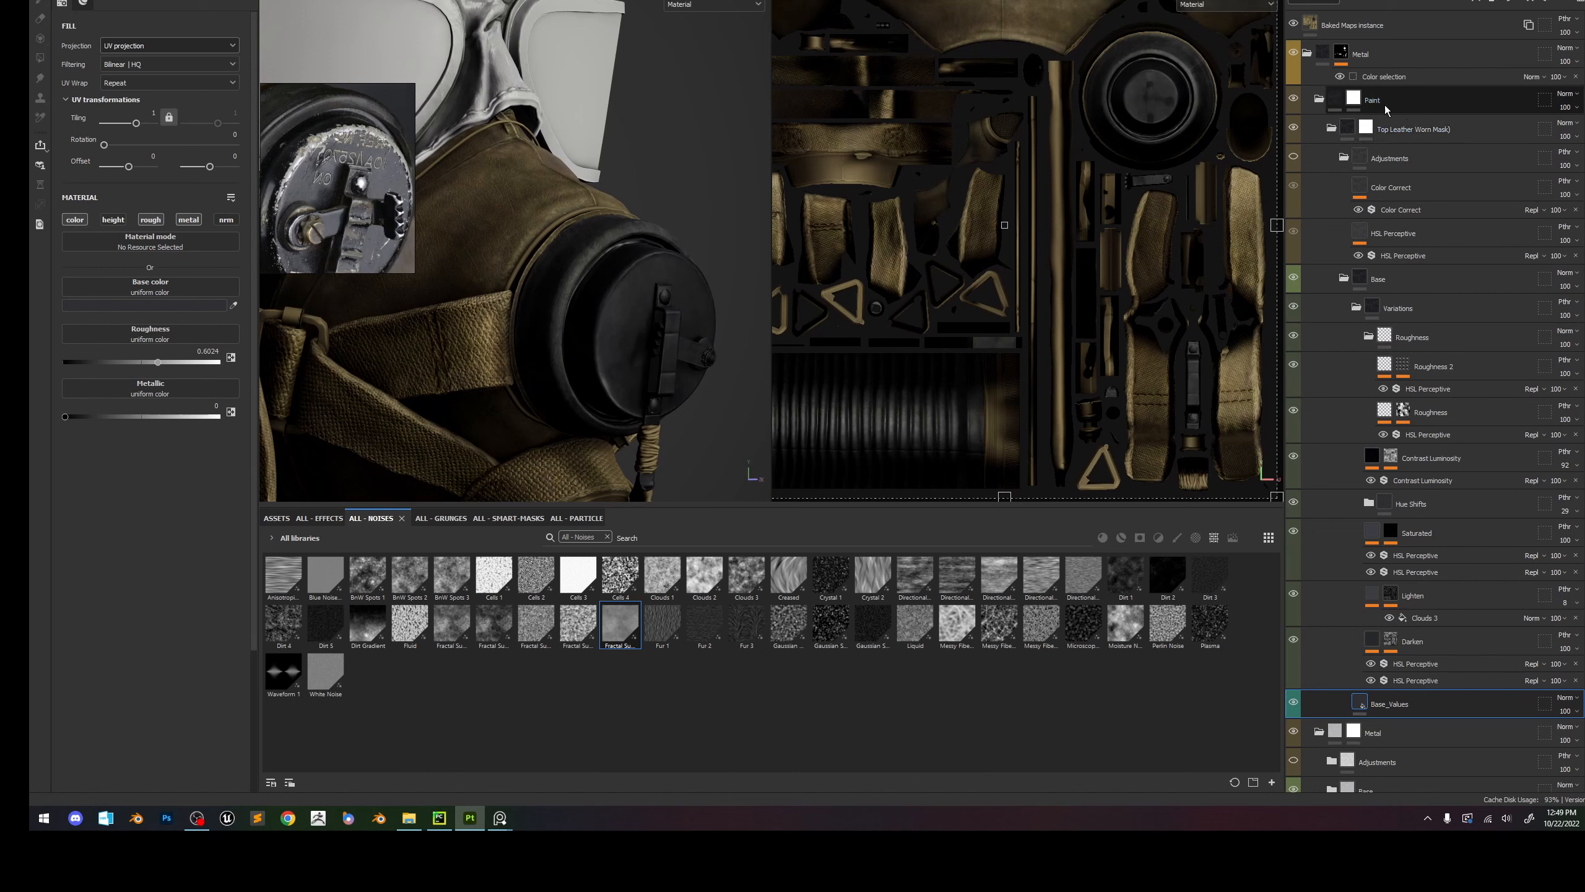
double_click(1417, 129)
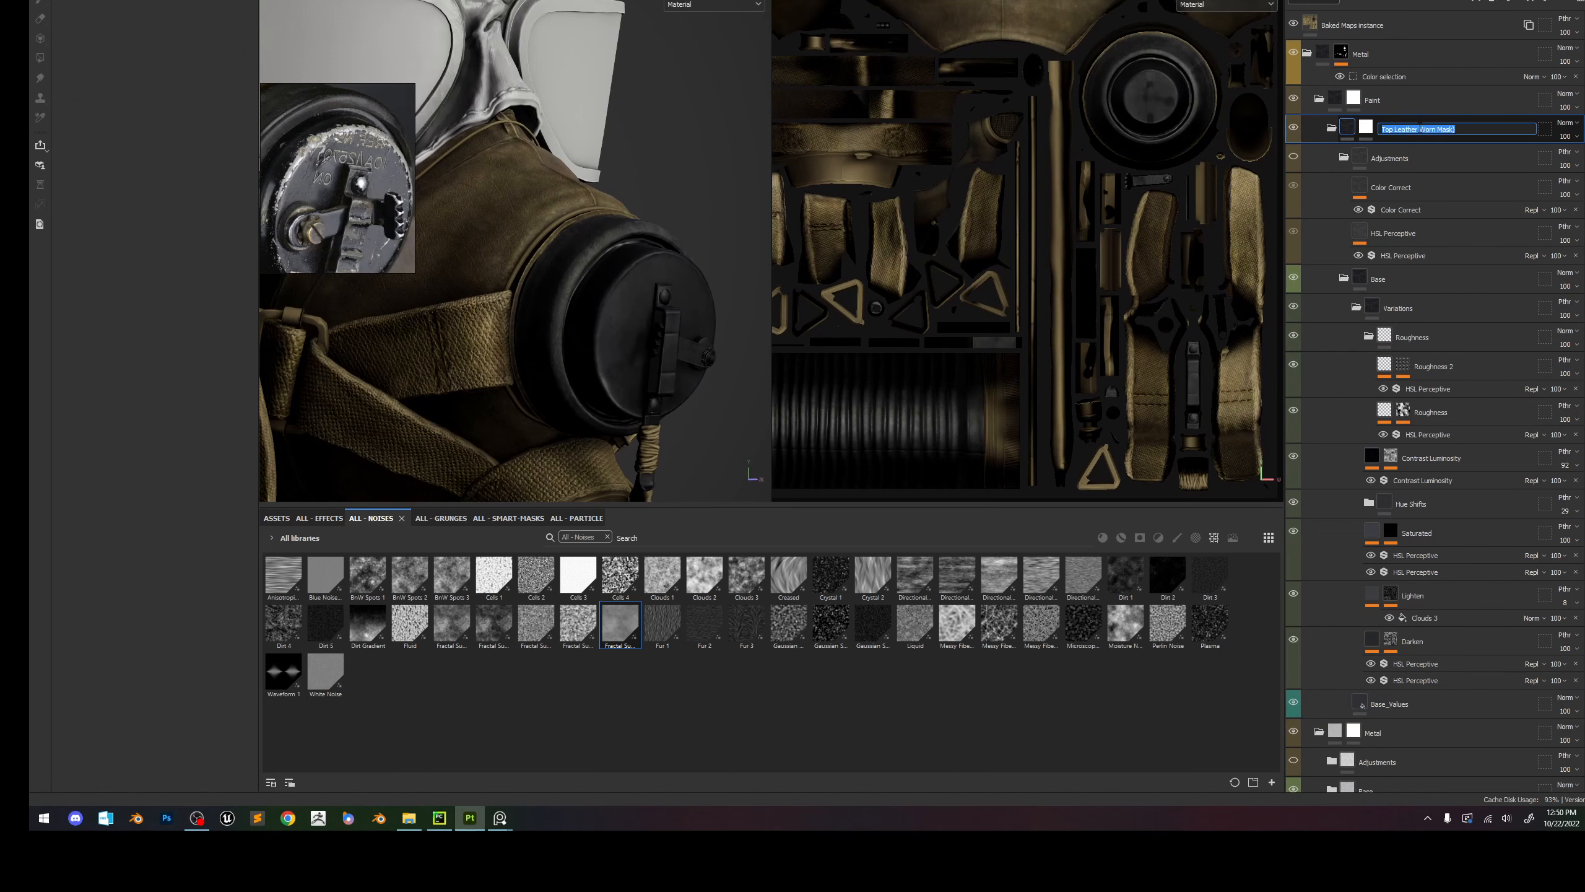
key(BackSpace)
key(BackSpace)
key(BackSpace)
key(BackSpace)
key(BackSpace)
key(BackSpace)
key(BackSpace)
key(BackSpace)
key(BackSpace)
key(BackSpace)
key(BackSpace)
key(BackSpace)
text(Paint)
key(Return)
double_click(1397, 100)
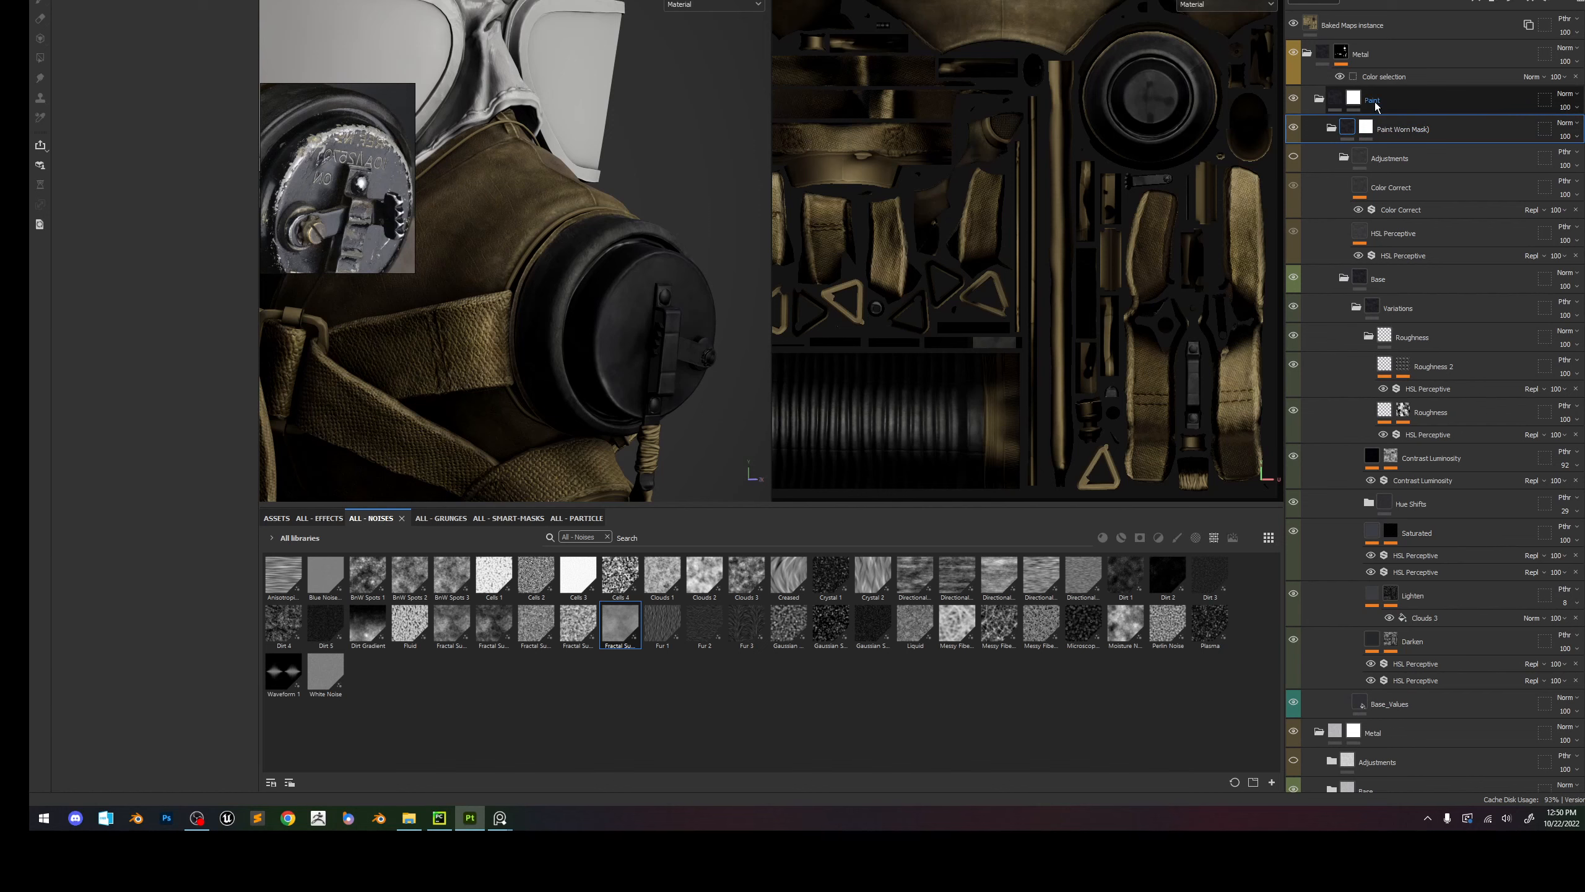
Rename the outer Paint folder that contains the Paint Worn Mask subfolder as "Paint (Base)".
text(0)
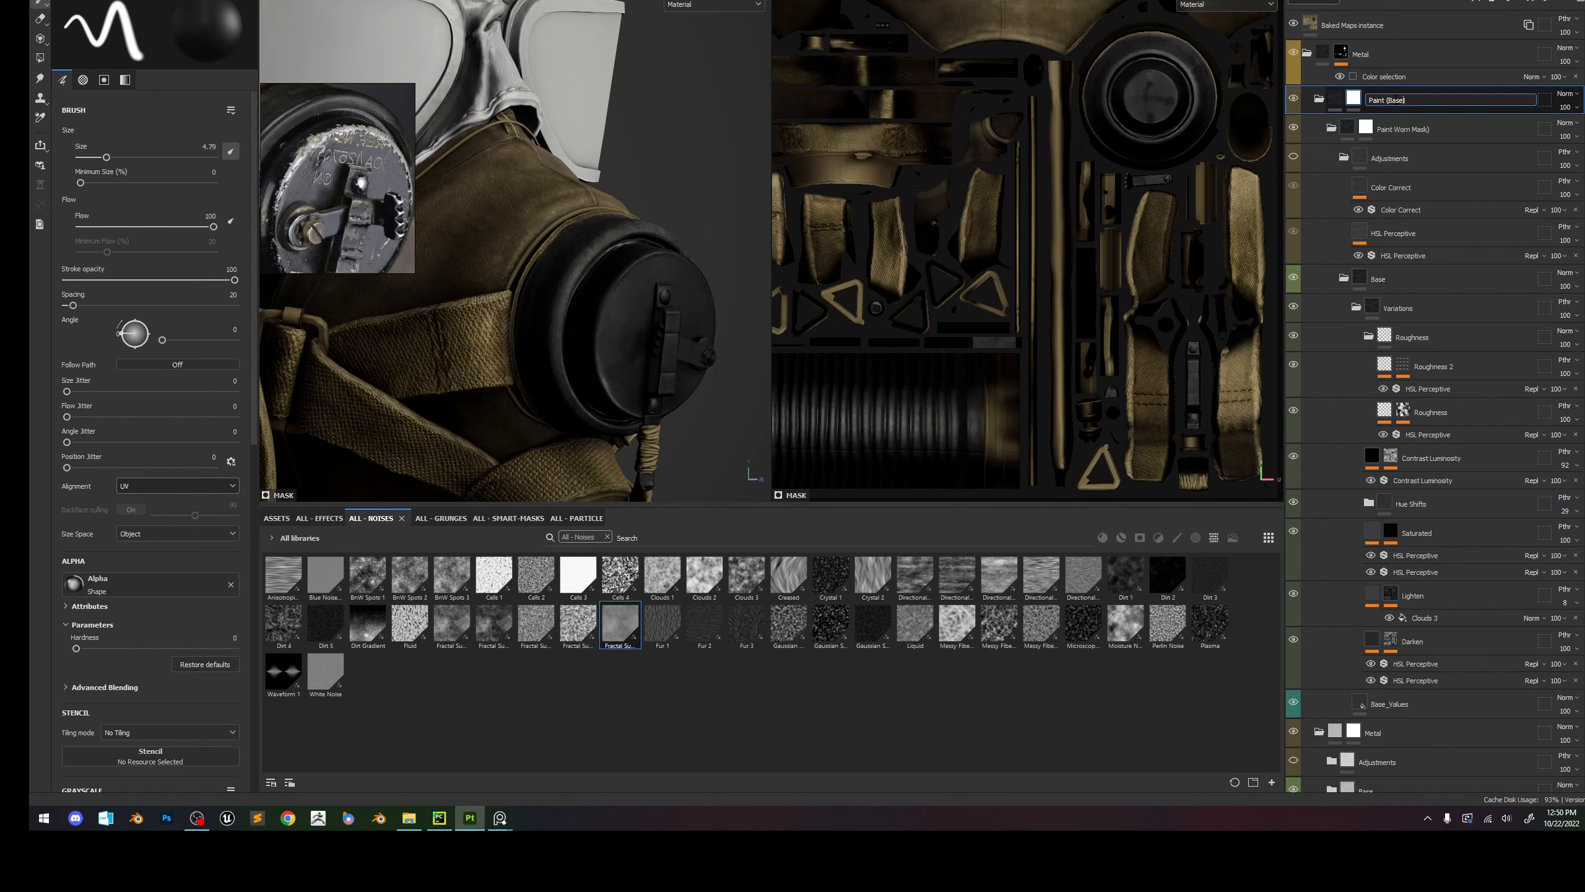
key(Return)
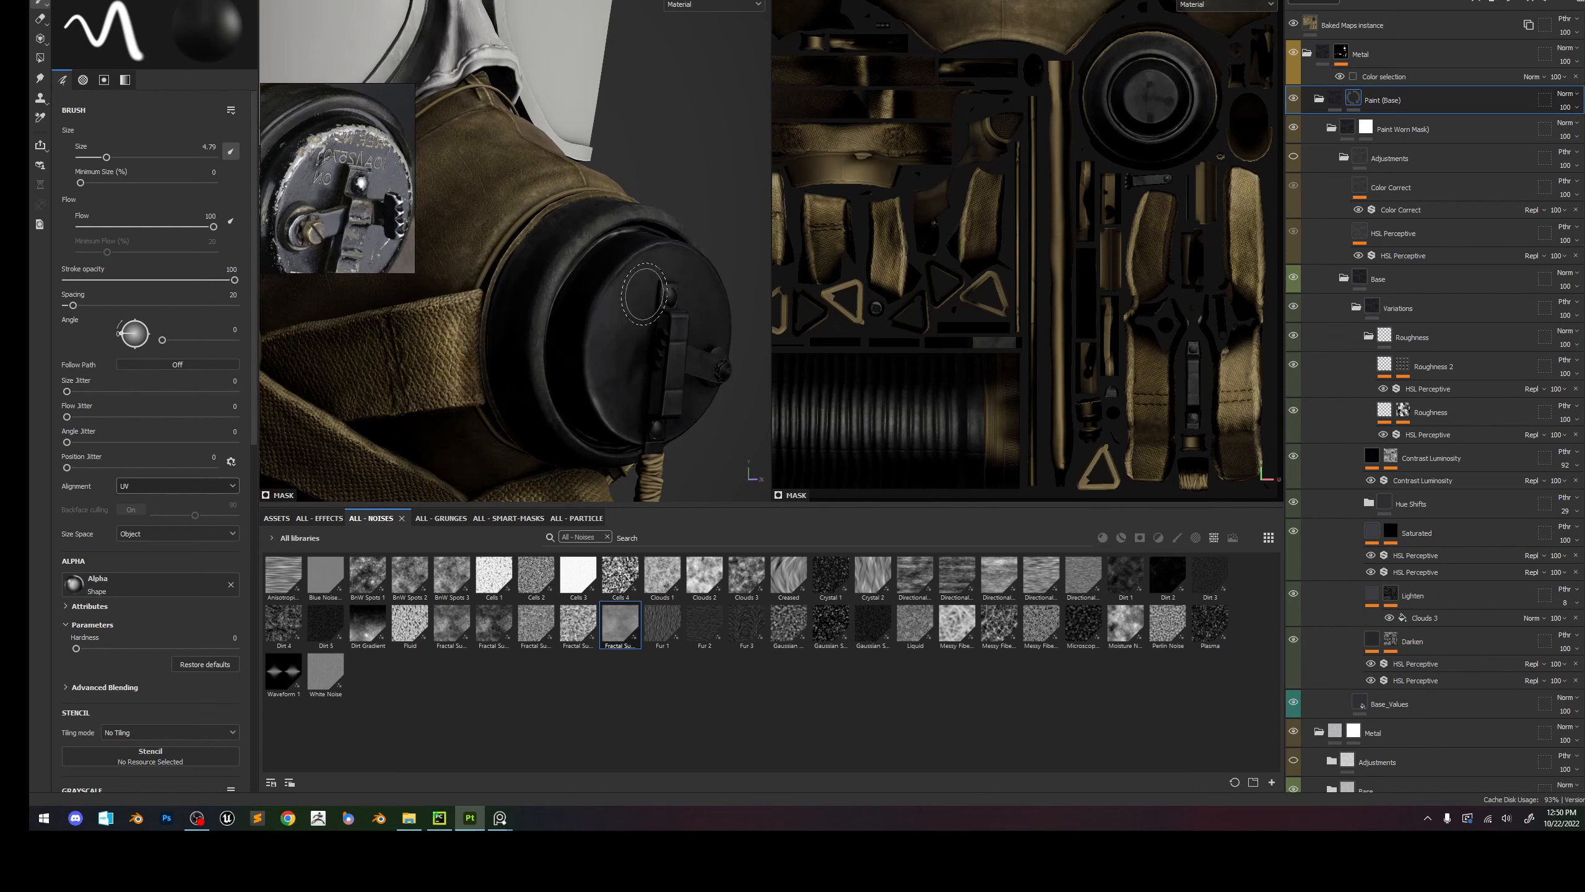
Move the Paint Worn Mask subfolder out above the Paint (Base) folder and delete Paint (Base).
click(1460, 132)
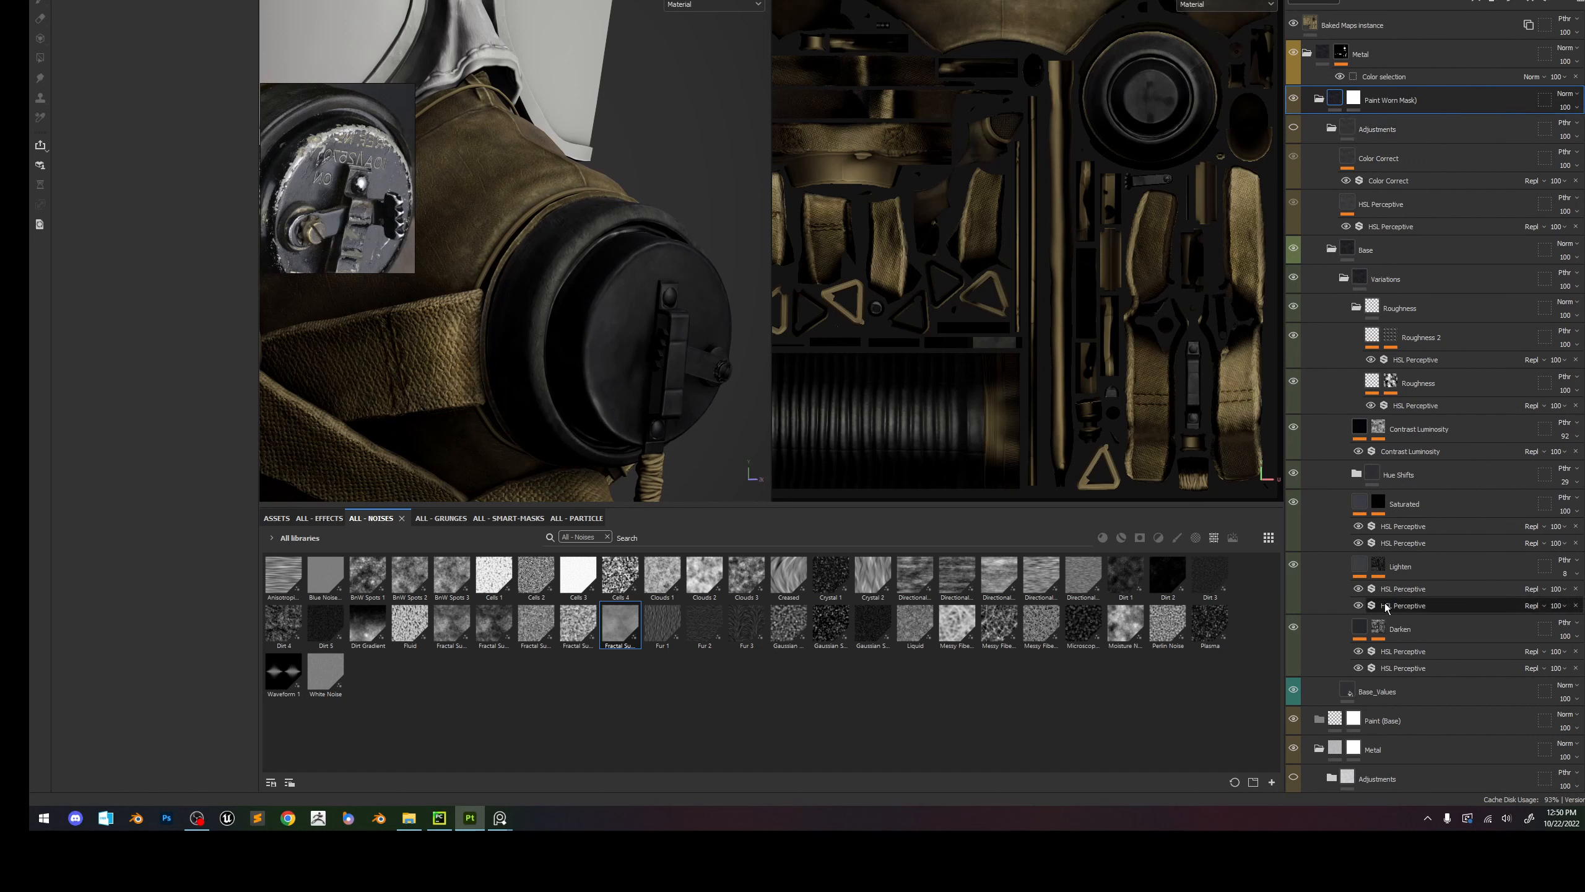
click(1400, 721)
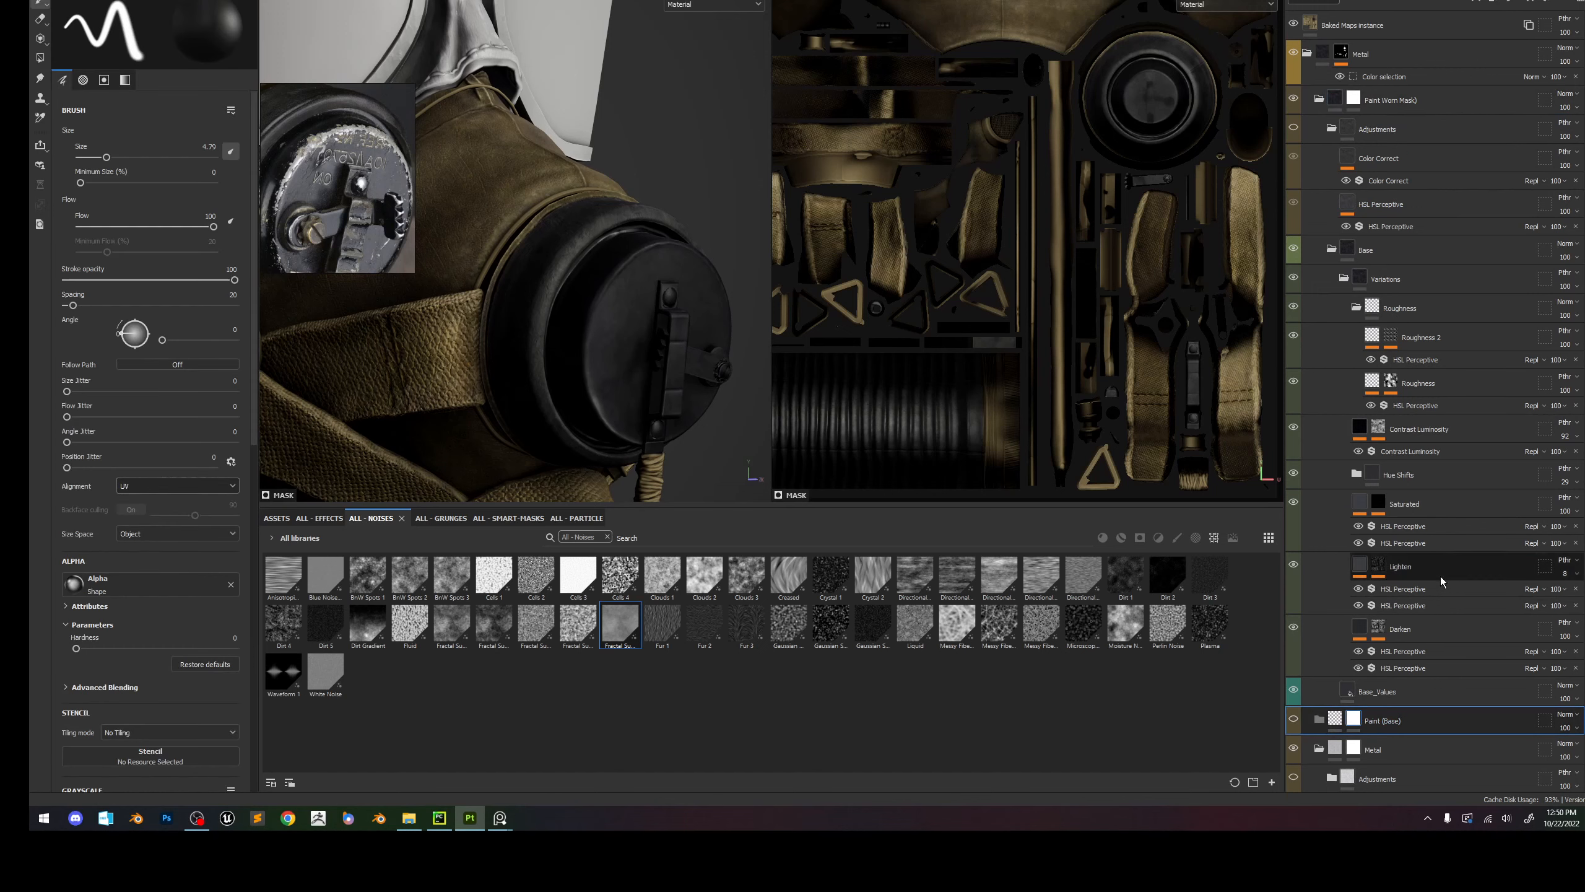
key(Delete)
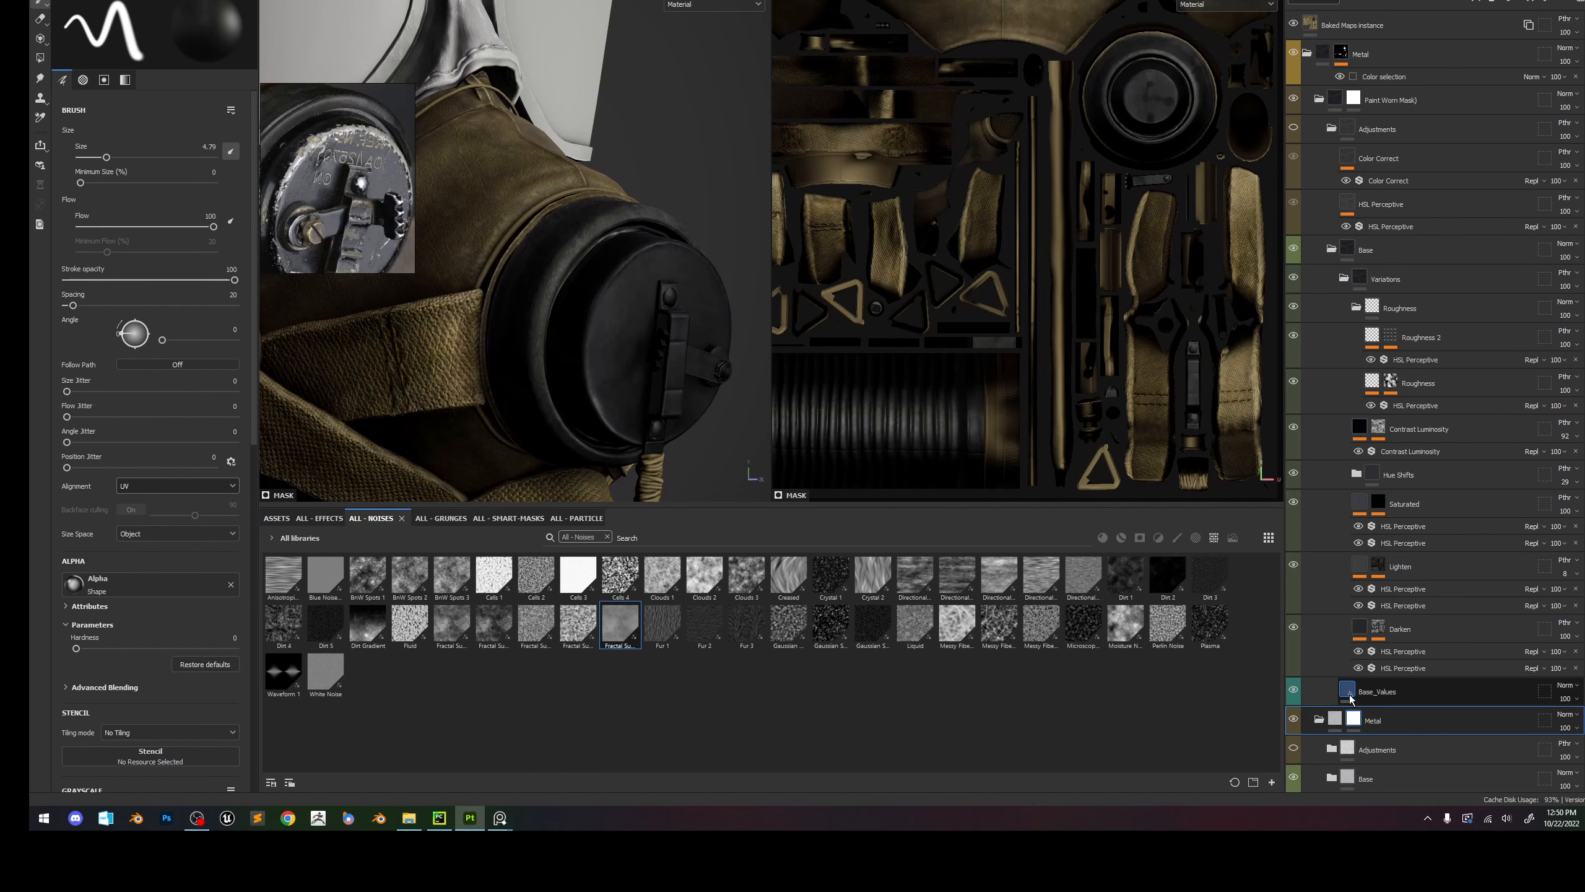
Find the Gun Edges smart mask by filtering the smart masks for "edge" and apply it to the Paint Worn Mask folder's mask.
click(1389, 105)
click(1477, 2)
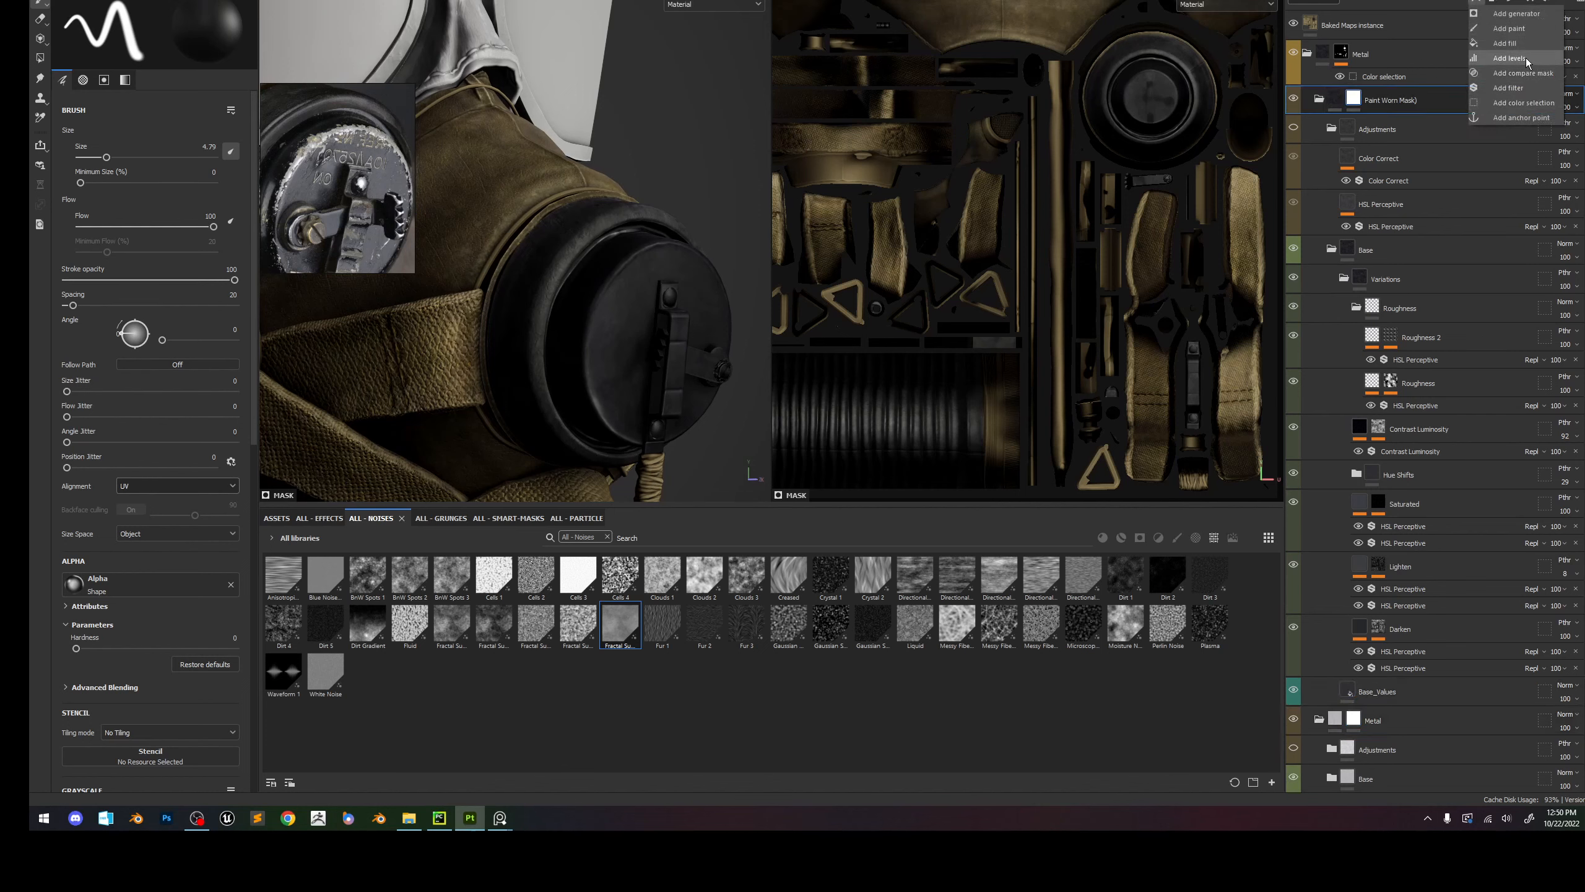
click(538, 518)
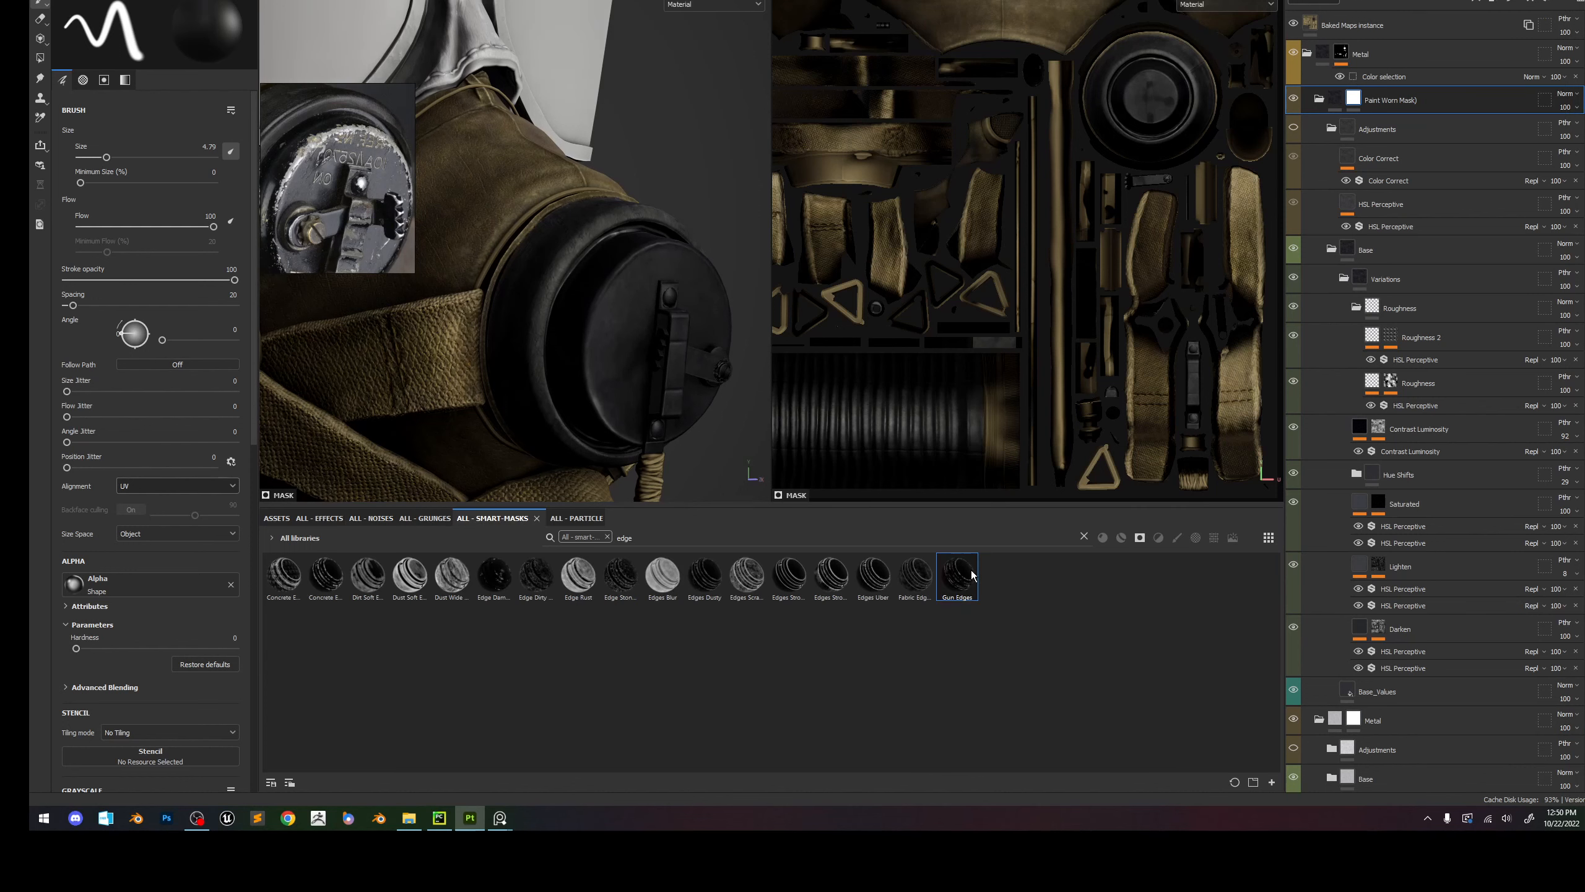
mouse_move(965, 569)
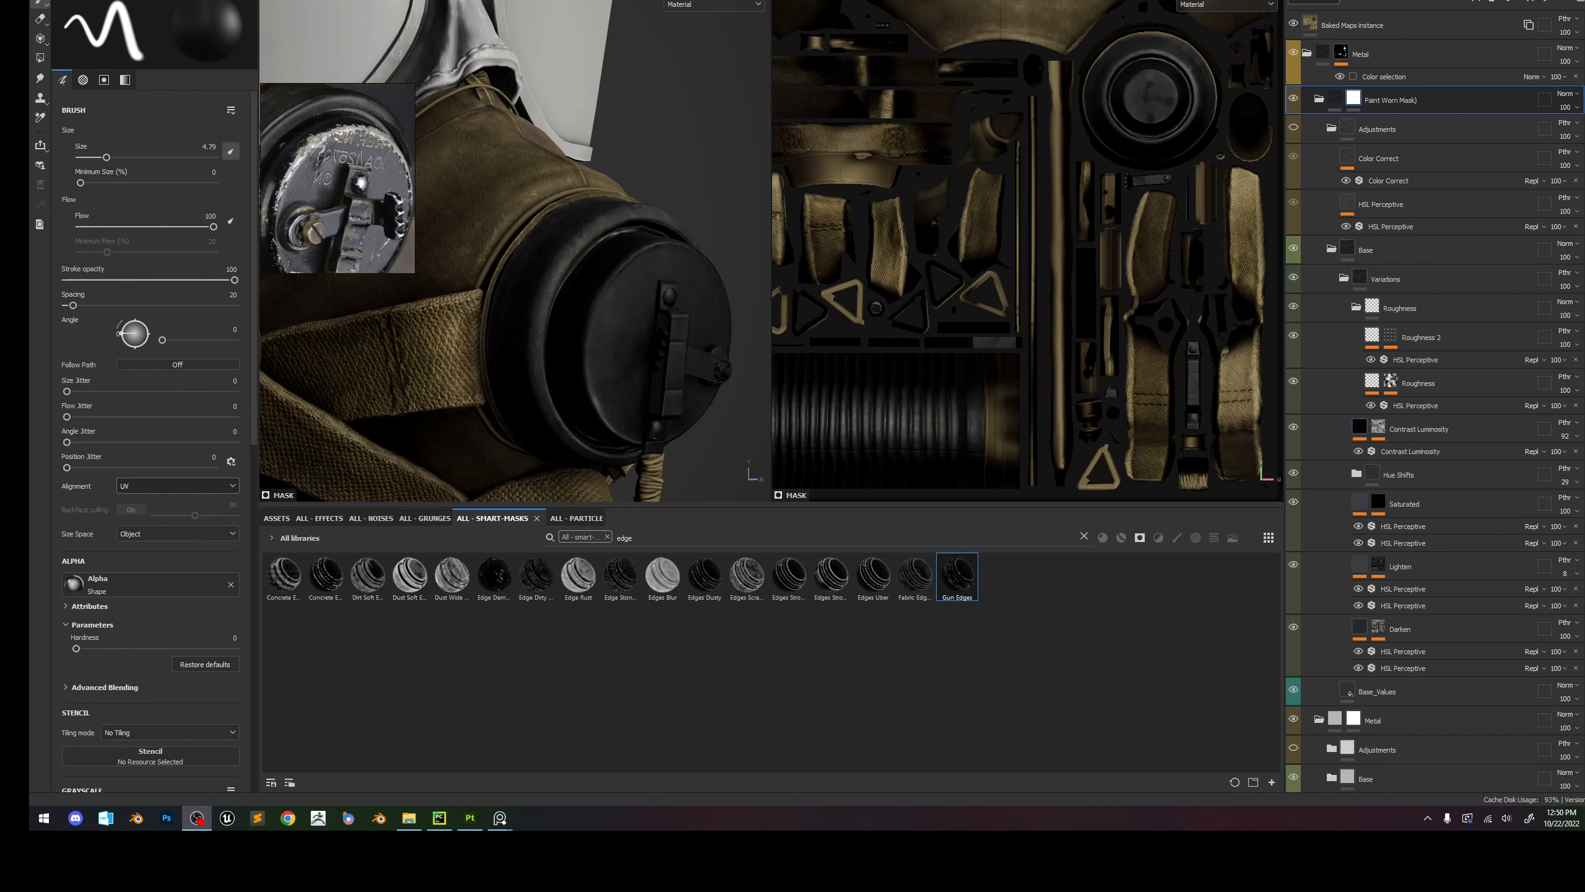
mouse_move(971, 585)
mouse_down()
mouse_move(1278, 134)
mouse_move(1382, 98)
mouse_up()
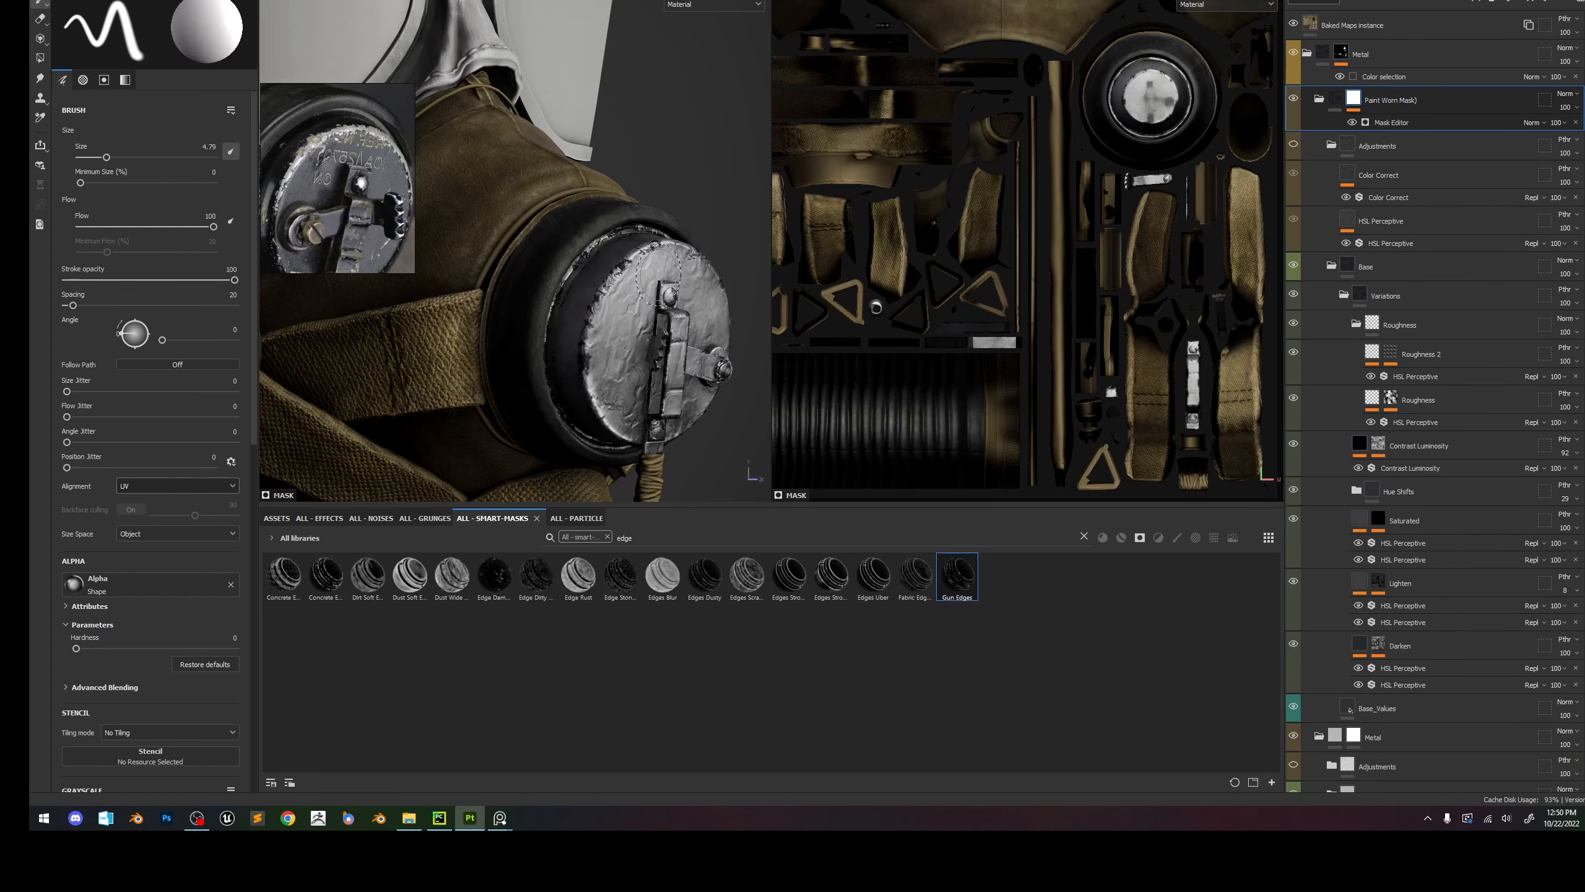
Set Global Invert to True on the paint folder's Mask Editor and check the worn edges on the valve cap.
key(c)
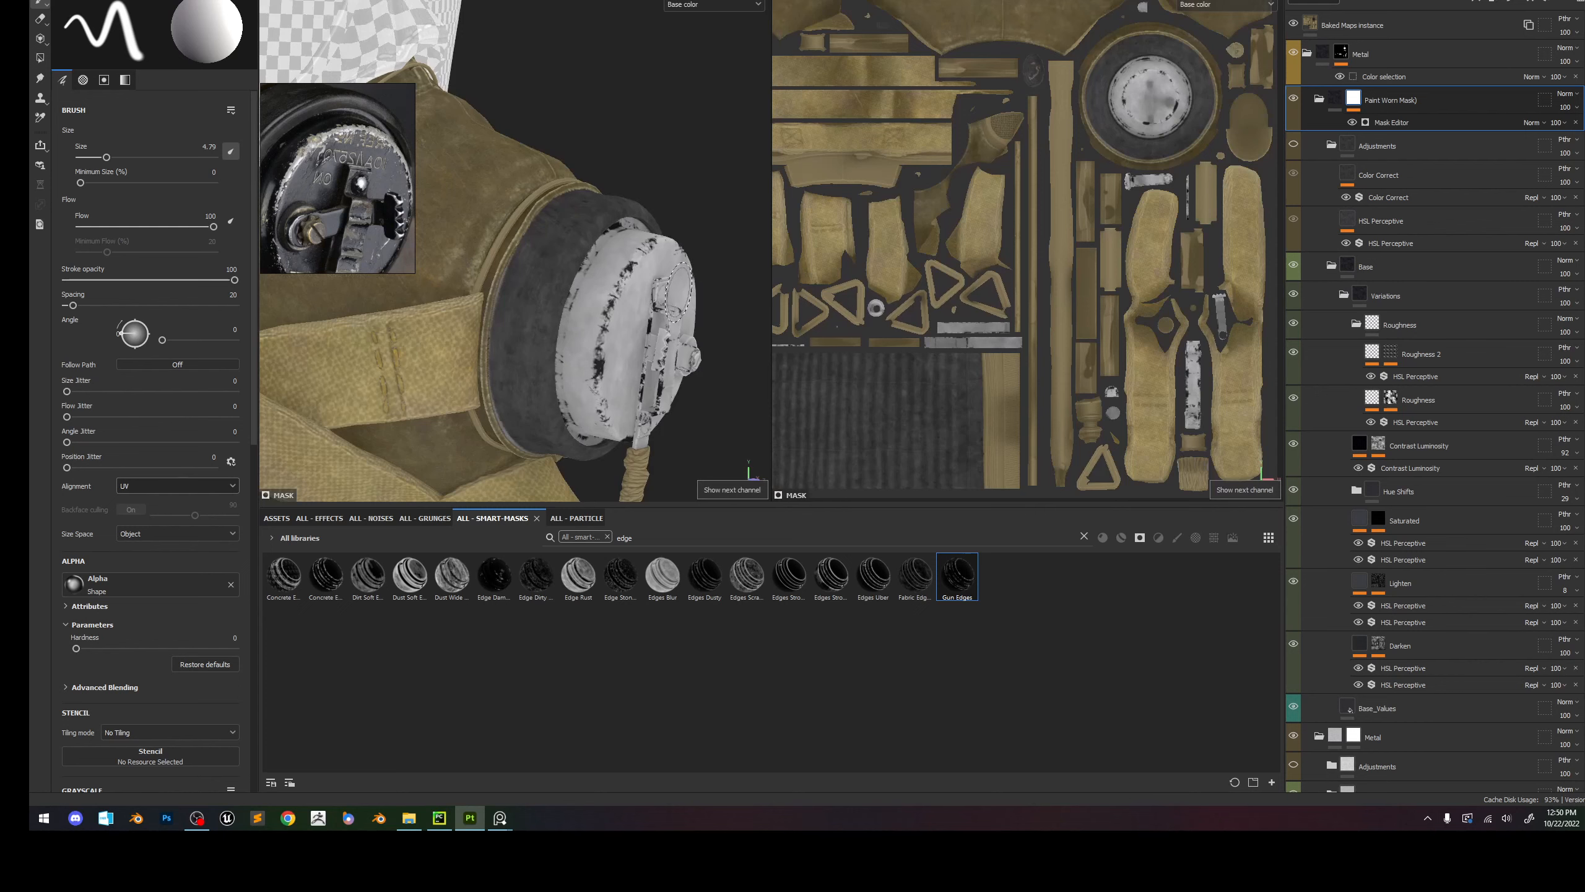
scroll(697, 371, up, 1)
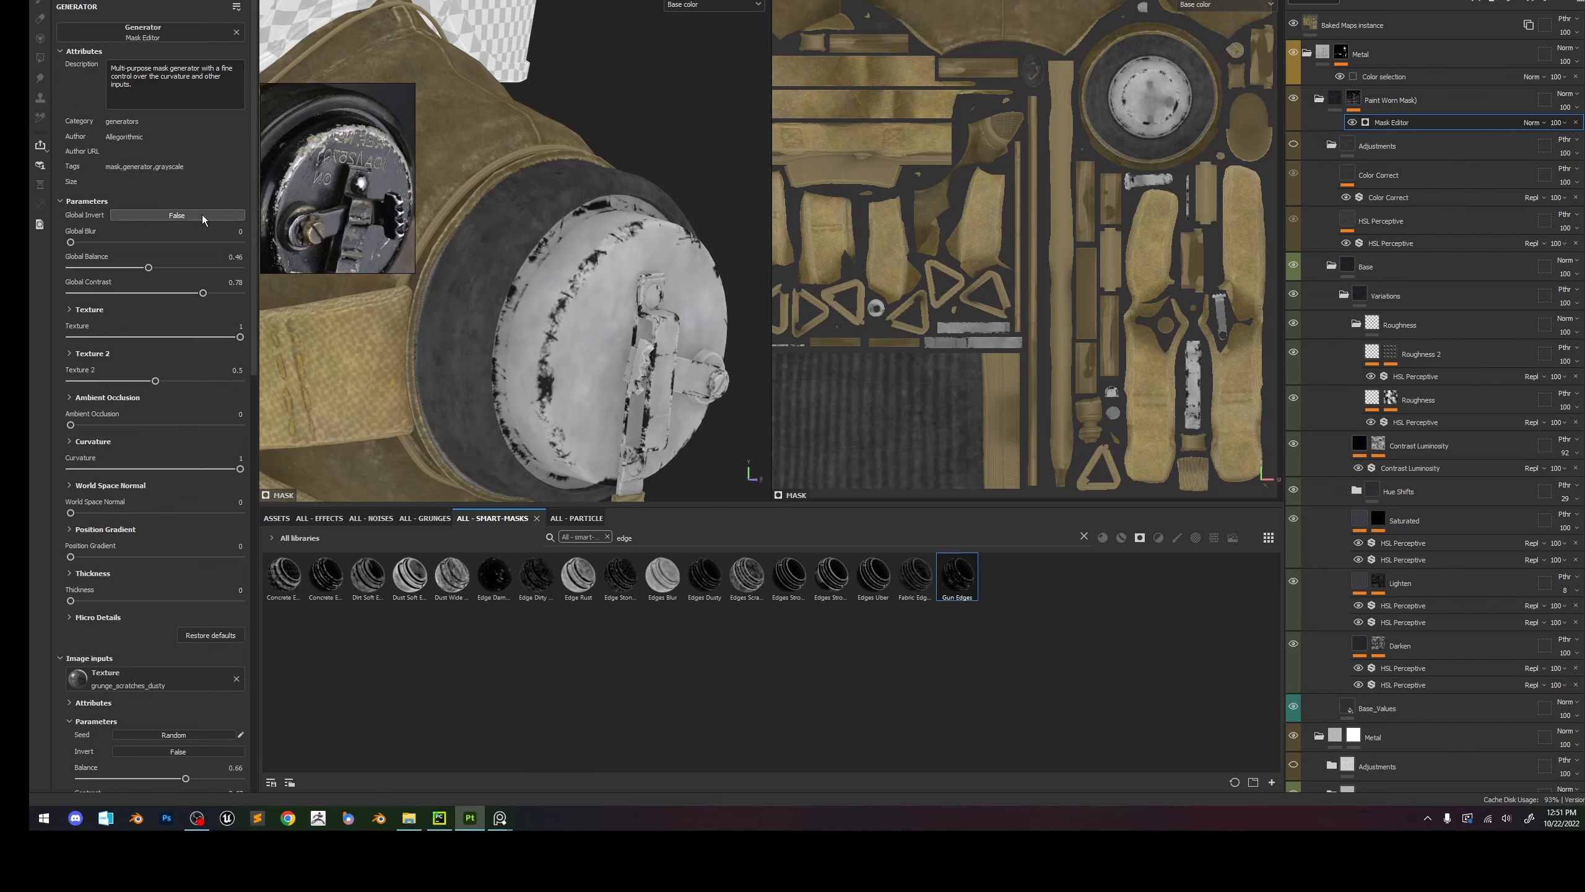
click(201, 215)
key(m)
scroll(647, 342, down, 3)
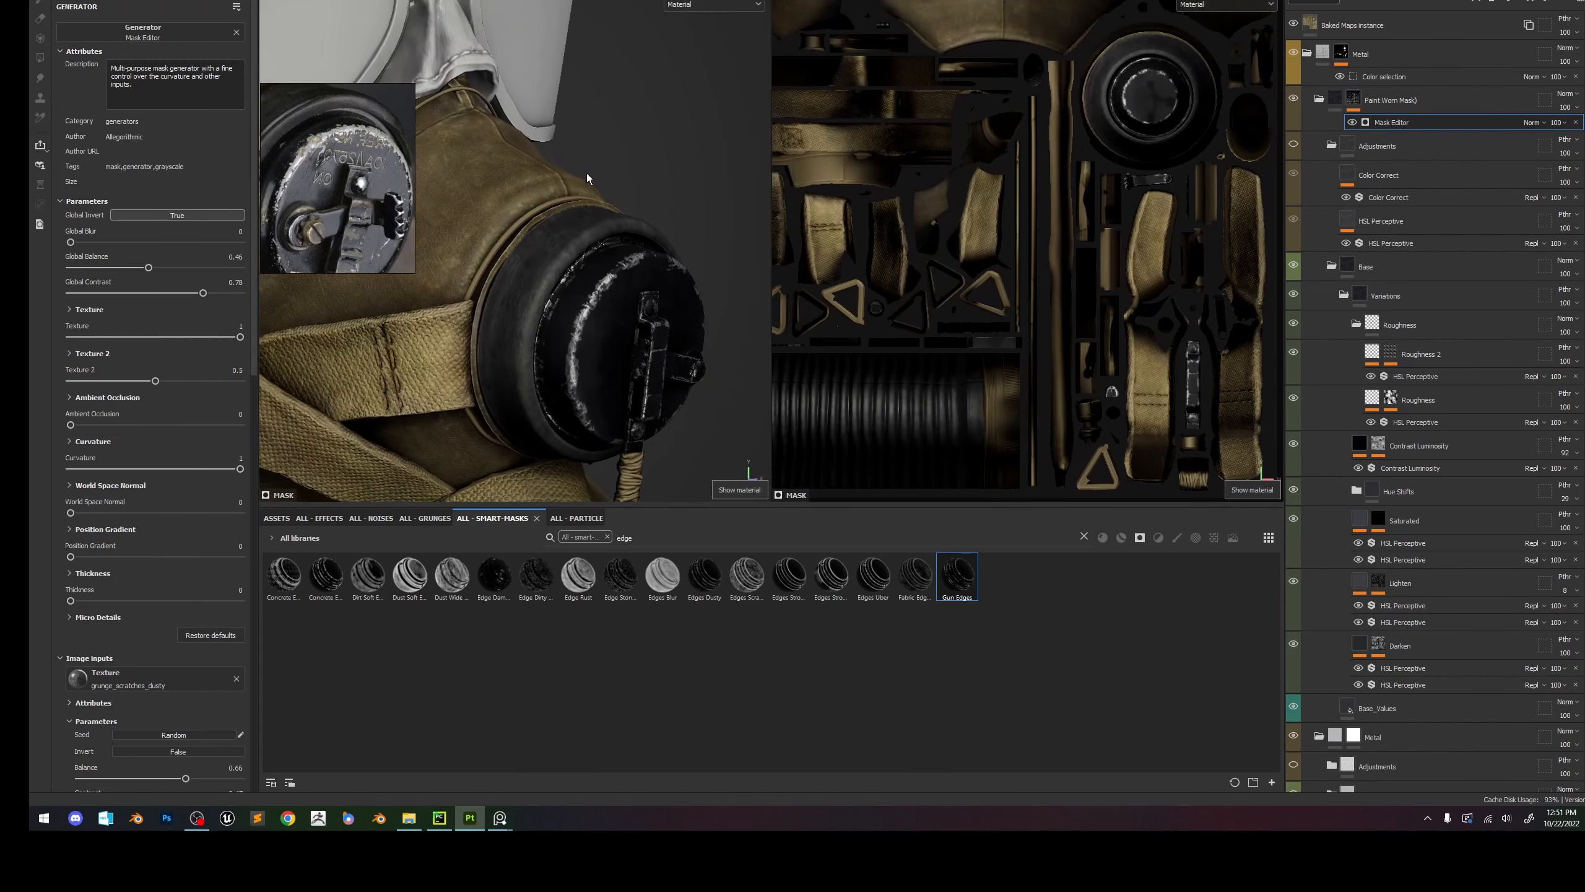
shift+right_drag(587, 177, 609, 250)
scroll(620, 291, down, 5)
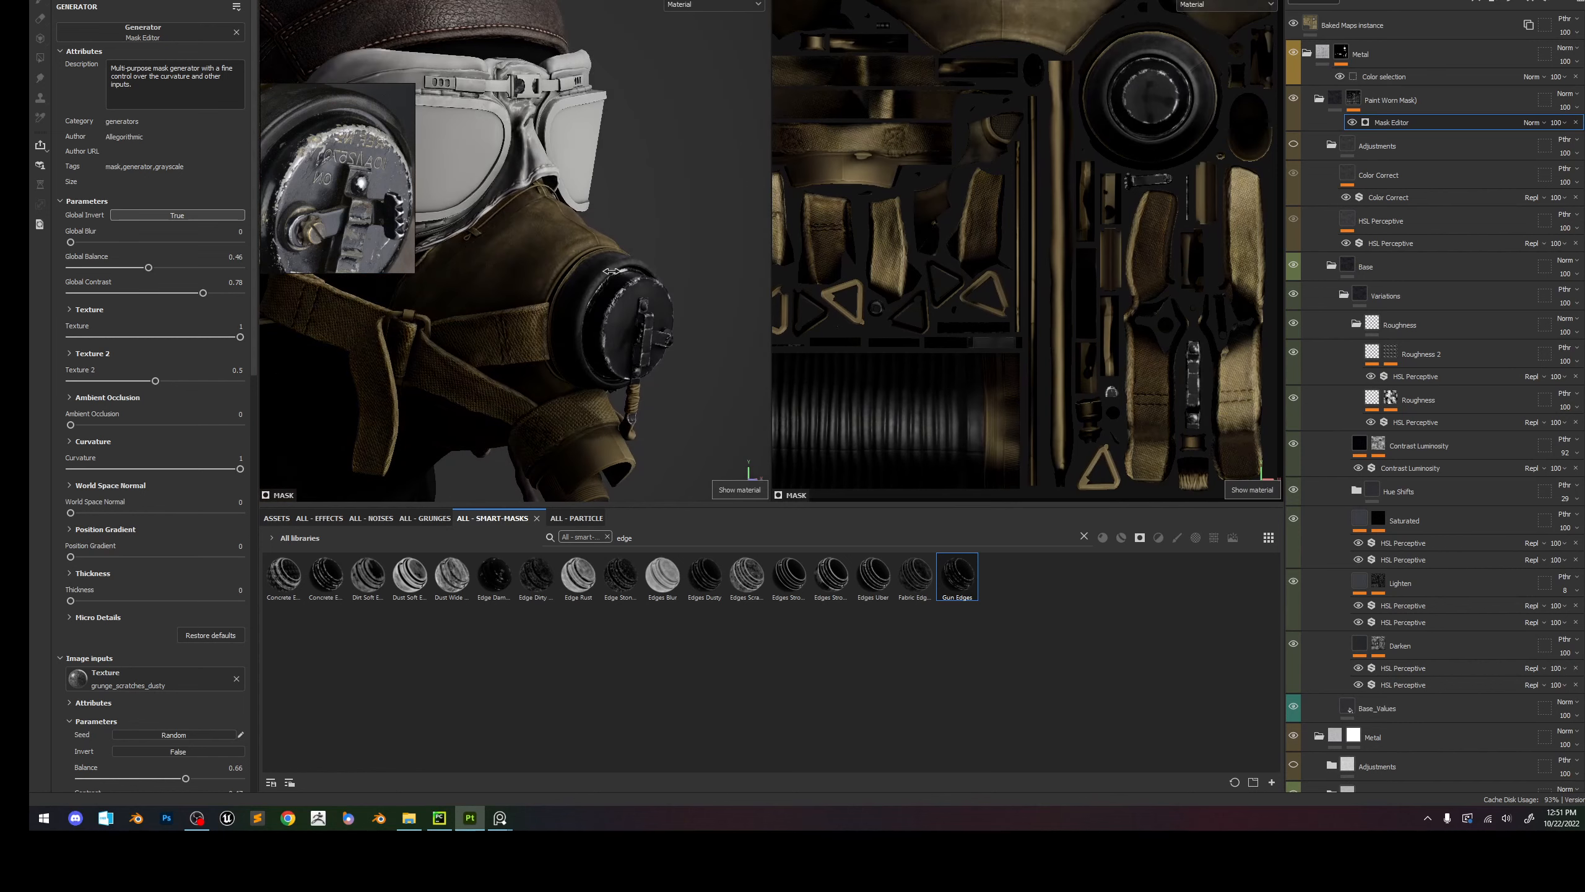
alt+middle_drag(634, 293, 610, 267)
scroll(609, 266, up, 2)
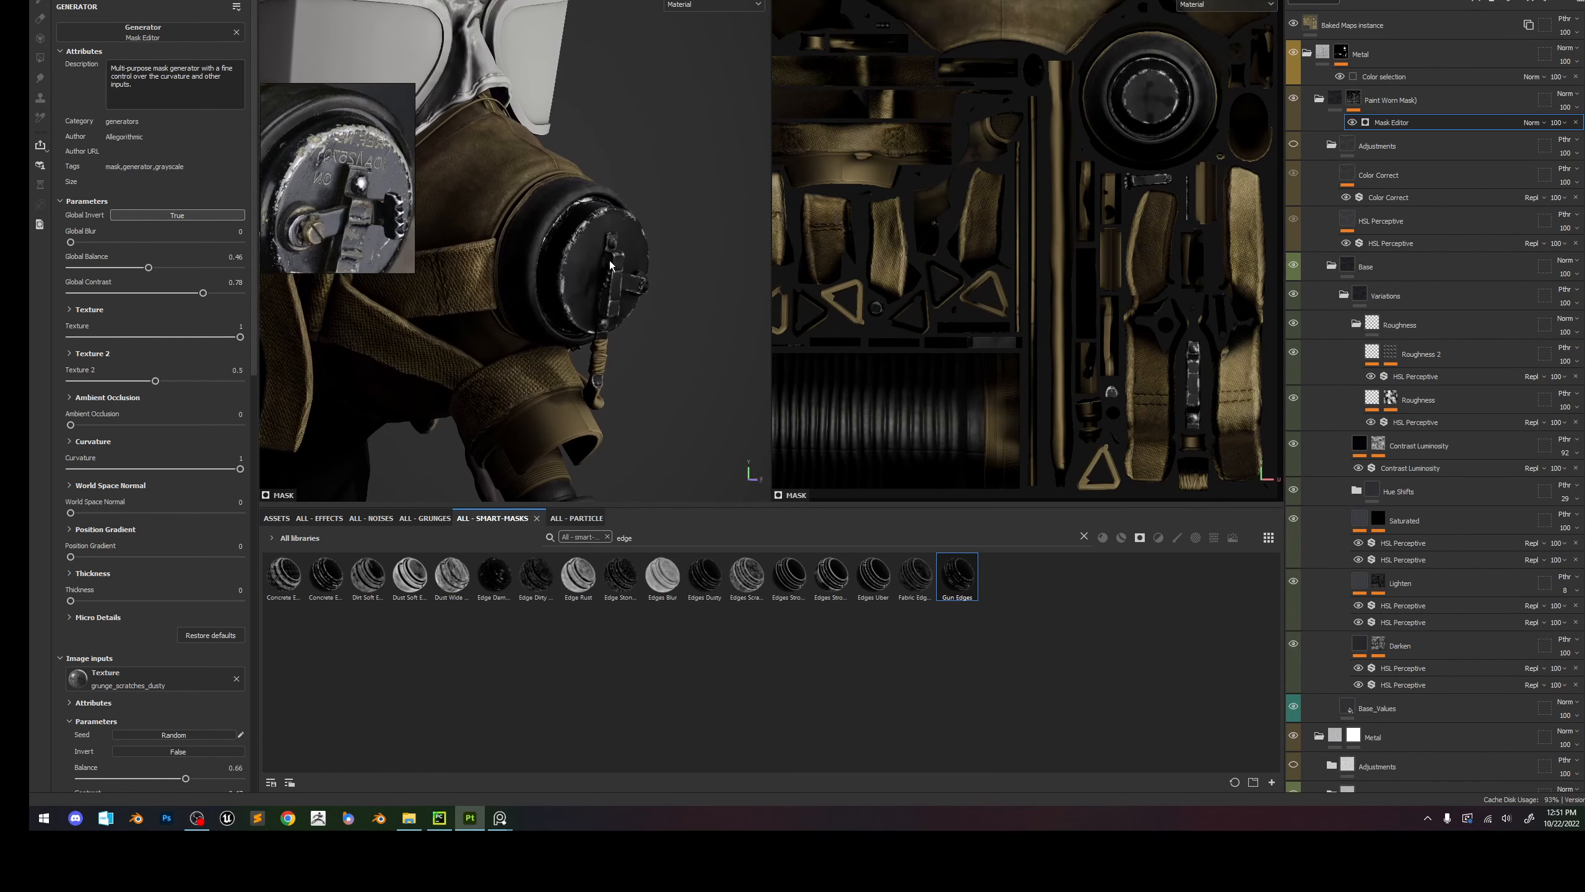
Lighten and desaturate the Paint Base_Values base color to saturation 0.052 and value 0.297, checking the cap against the reference.
click(1397, 712)
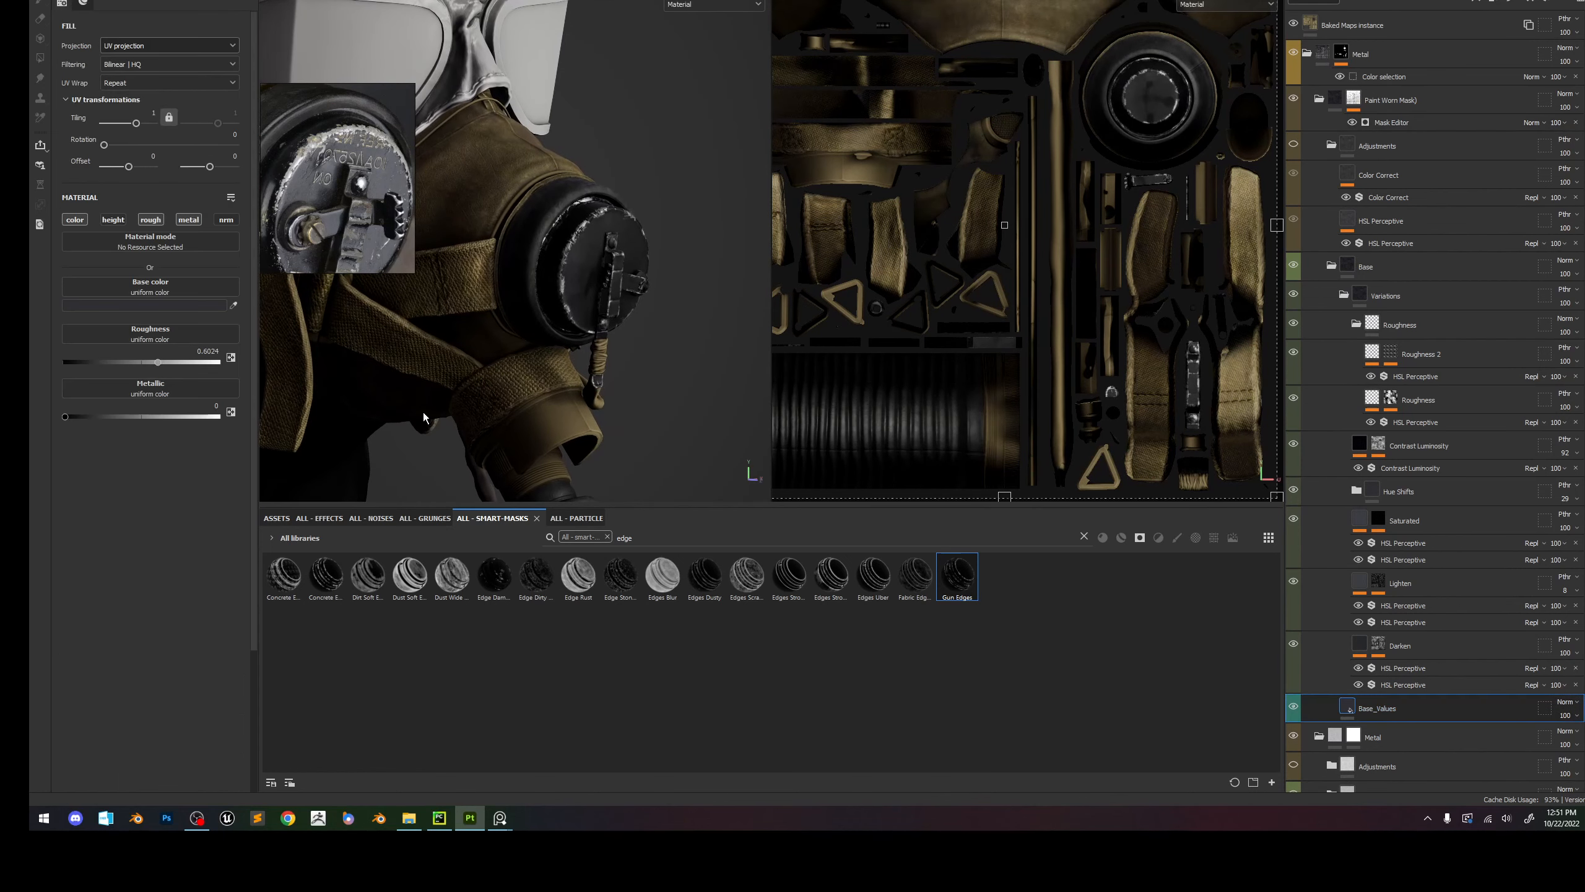
click(171, 306)
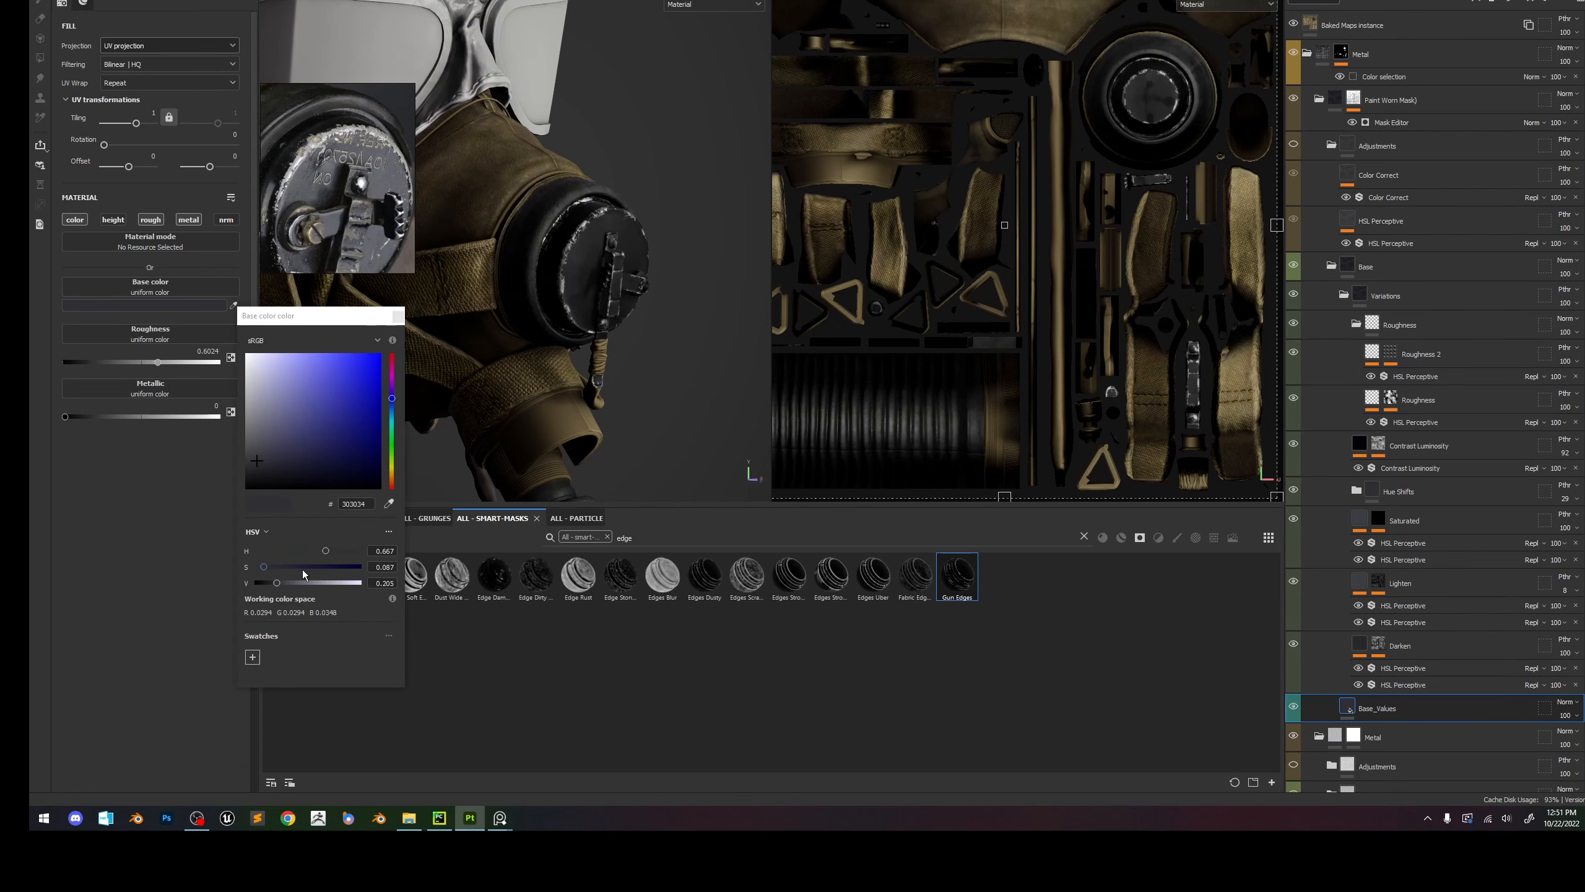
click(287, 583)
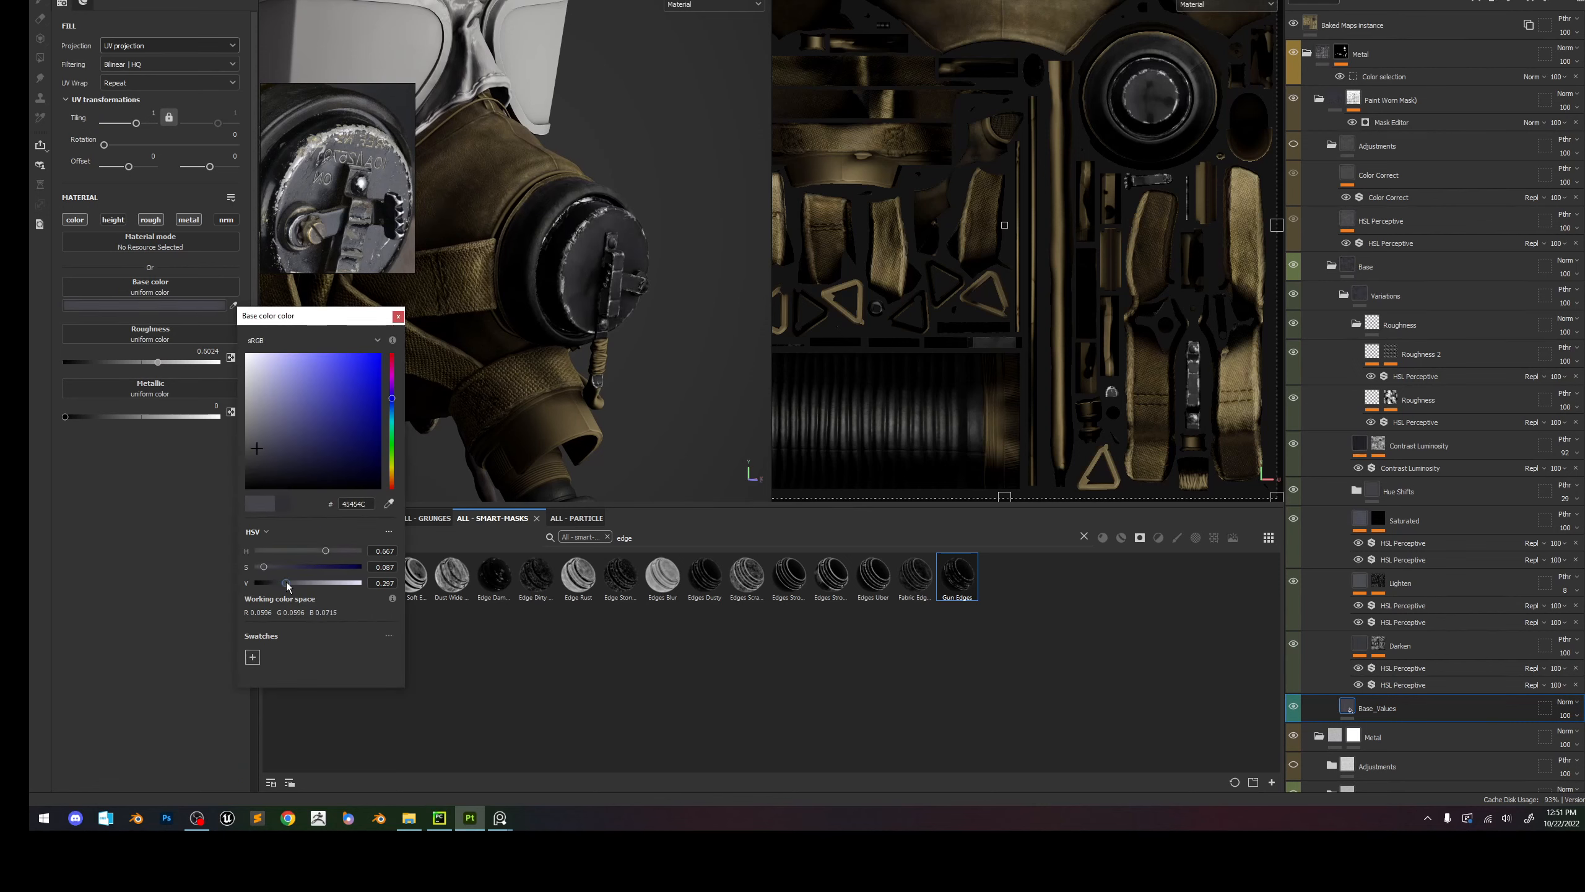
scroll(638, 269, down, 4)
shift+right_drag(643, 291, 638, 287)
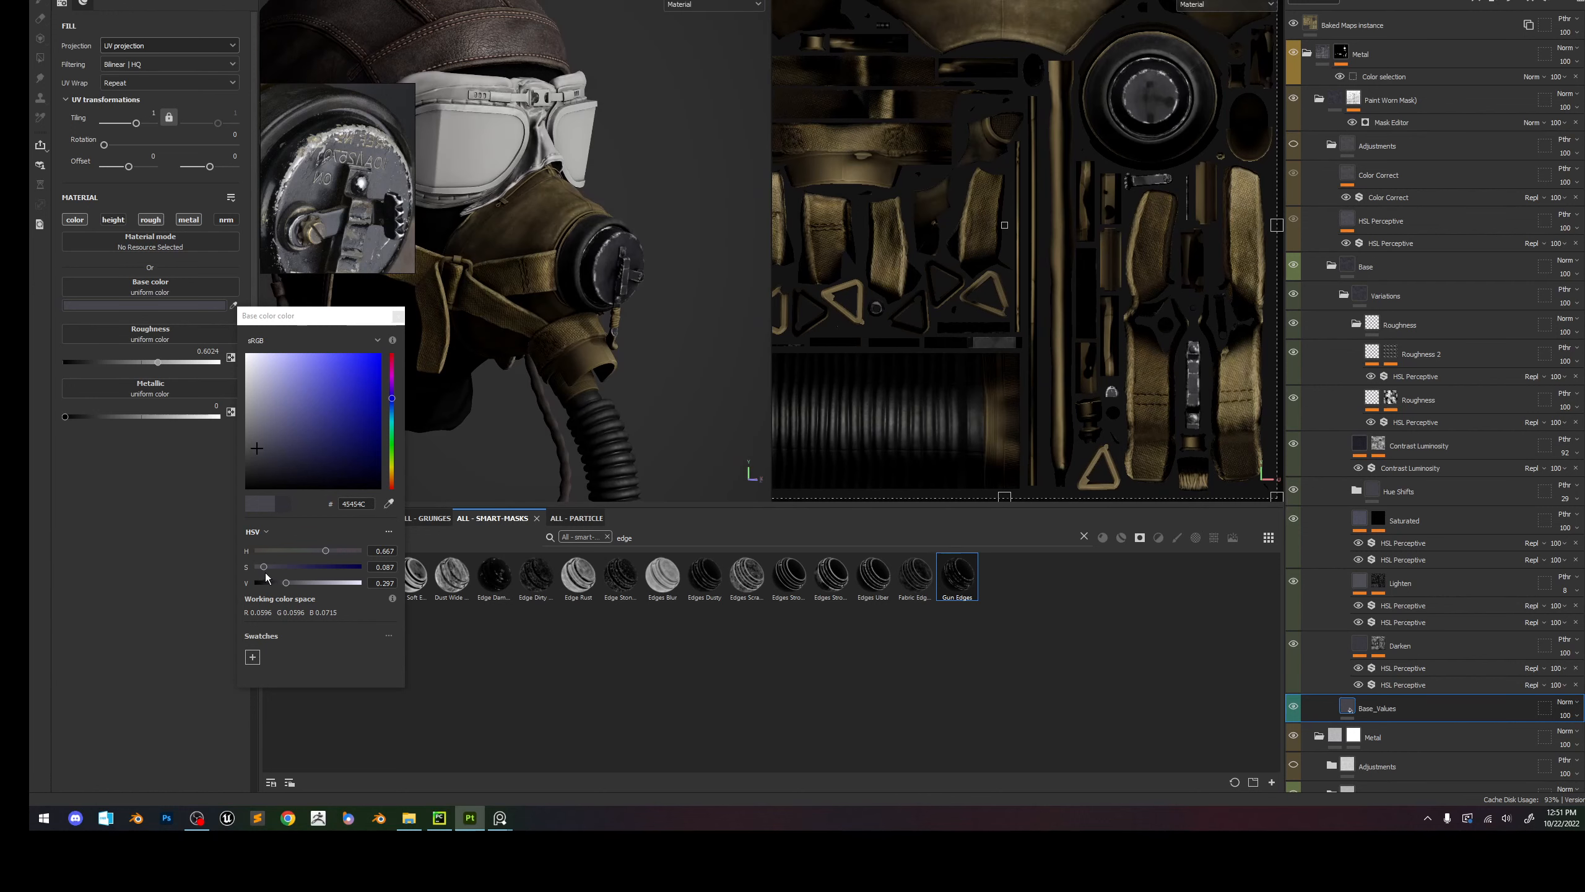
alt+right_drag(600, 259, 695, 384)
alt+drag(695, 384, 665, 319)
alt+right_drag(665, 320, 680, 400)
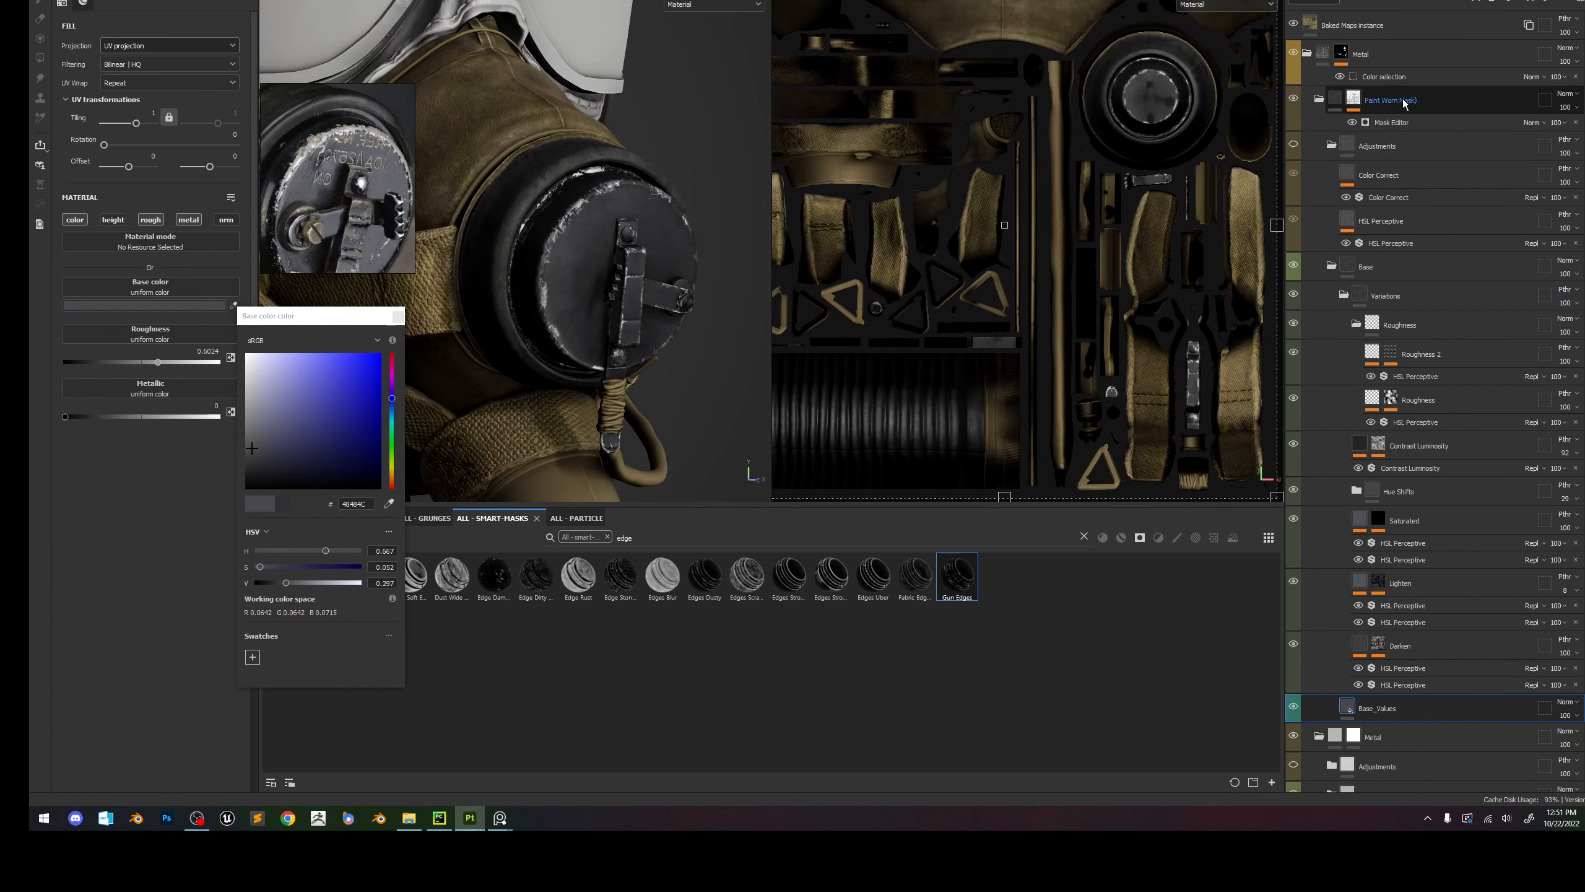
Set the paint Mask Editor's Global Balance to 0.74 and Global Contrast to about 0.76, comparing the cap's edge wear with the reference.
click(1399, 123)
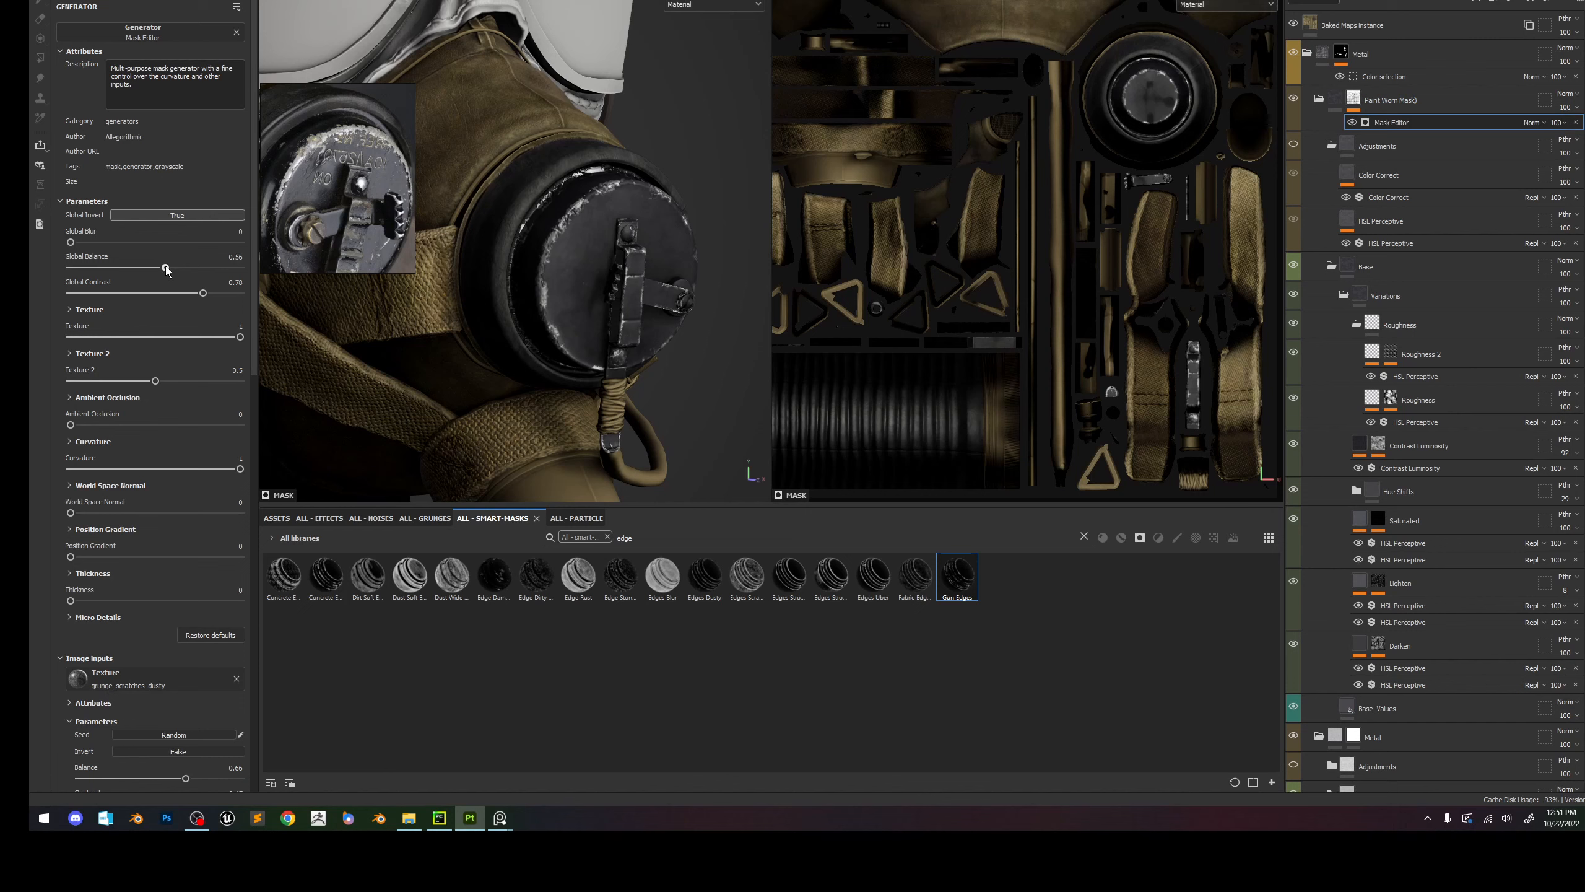
drag(166, 270, 197, 275)
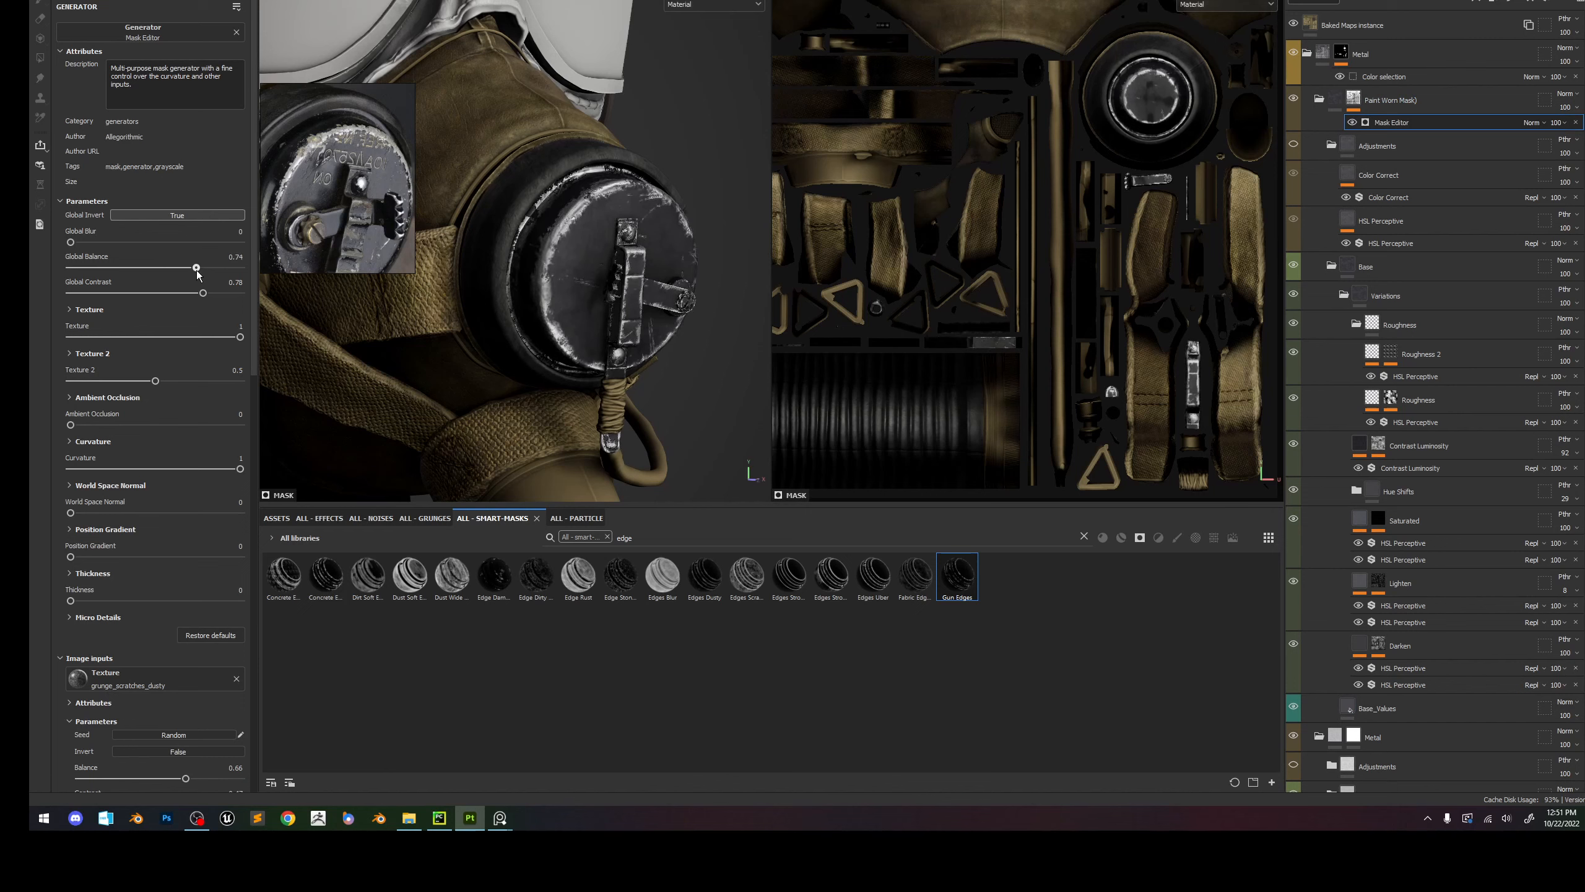
scroll(537, 229, up, 5)
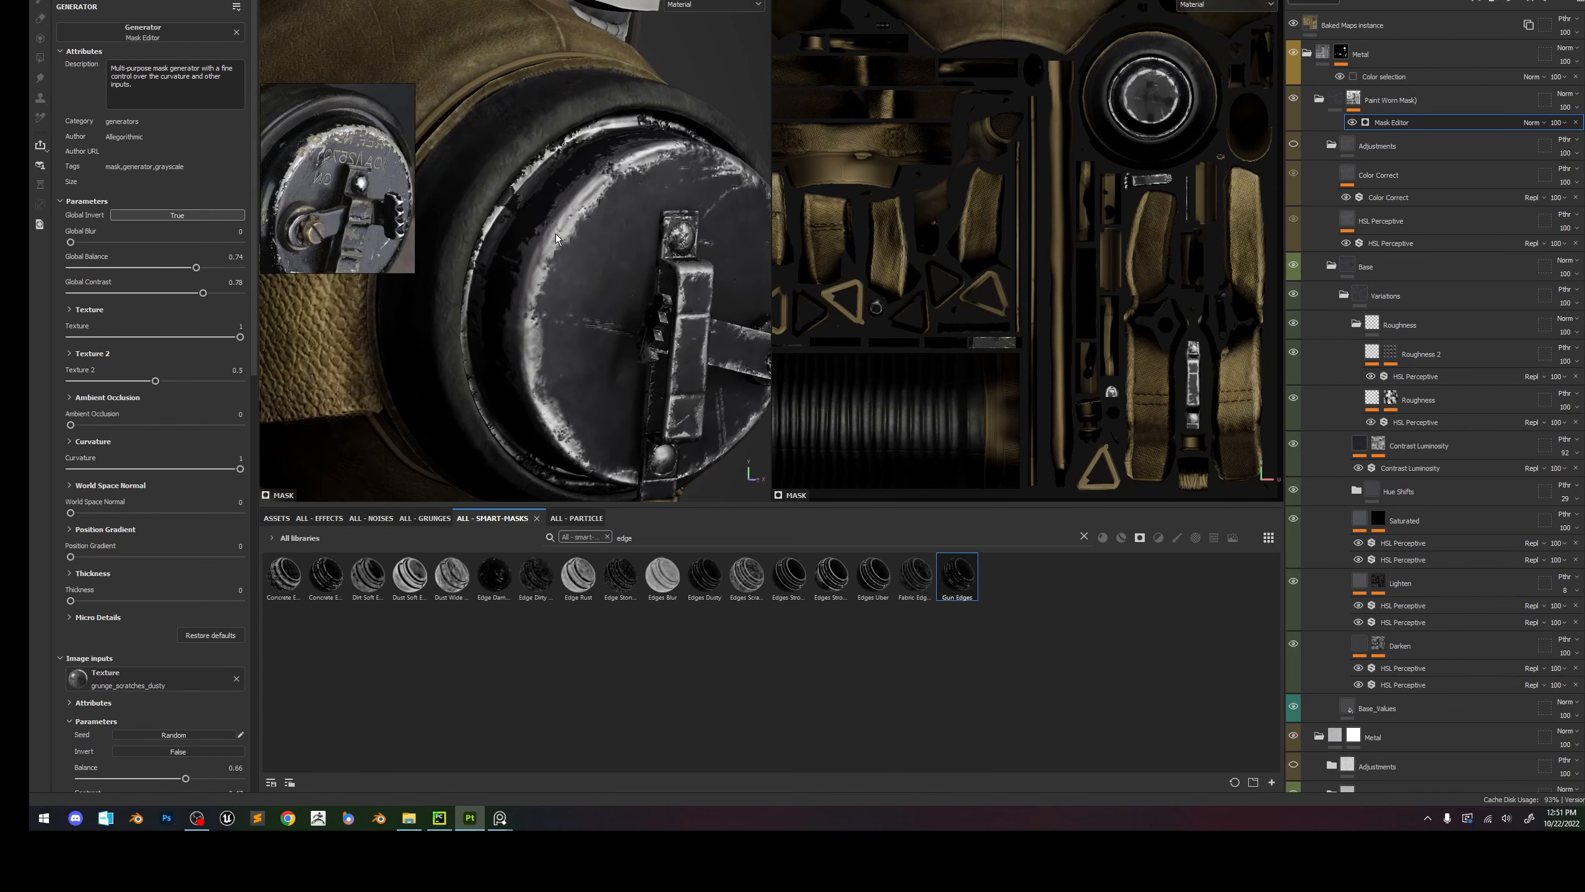
drag(195, 293, 250, 299)
scroll(569, 230, up, 2)
scroll(342, 188, up, 3)
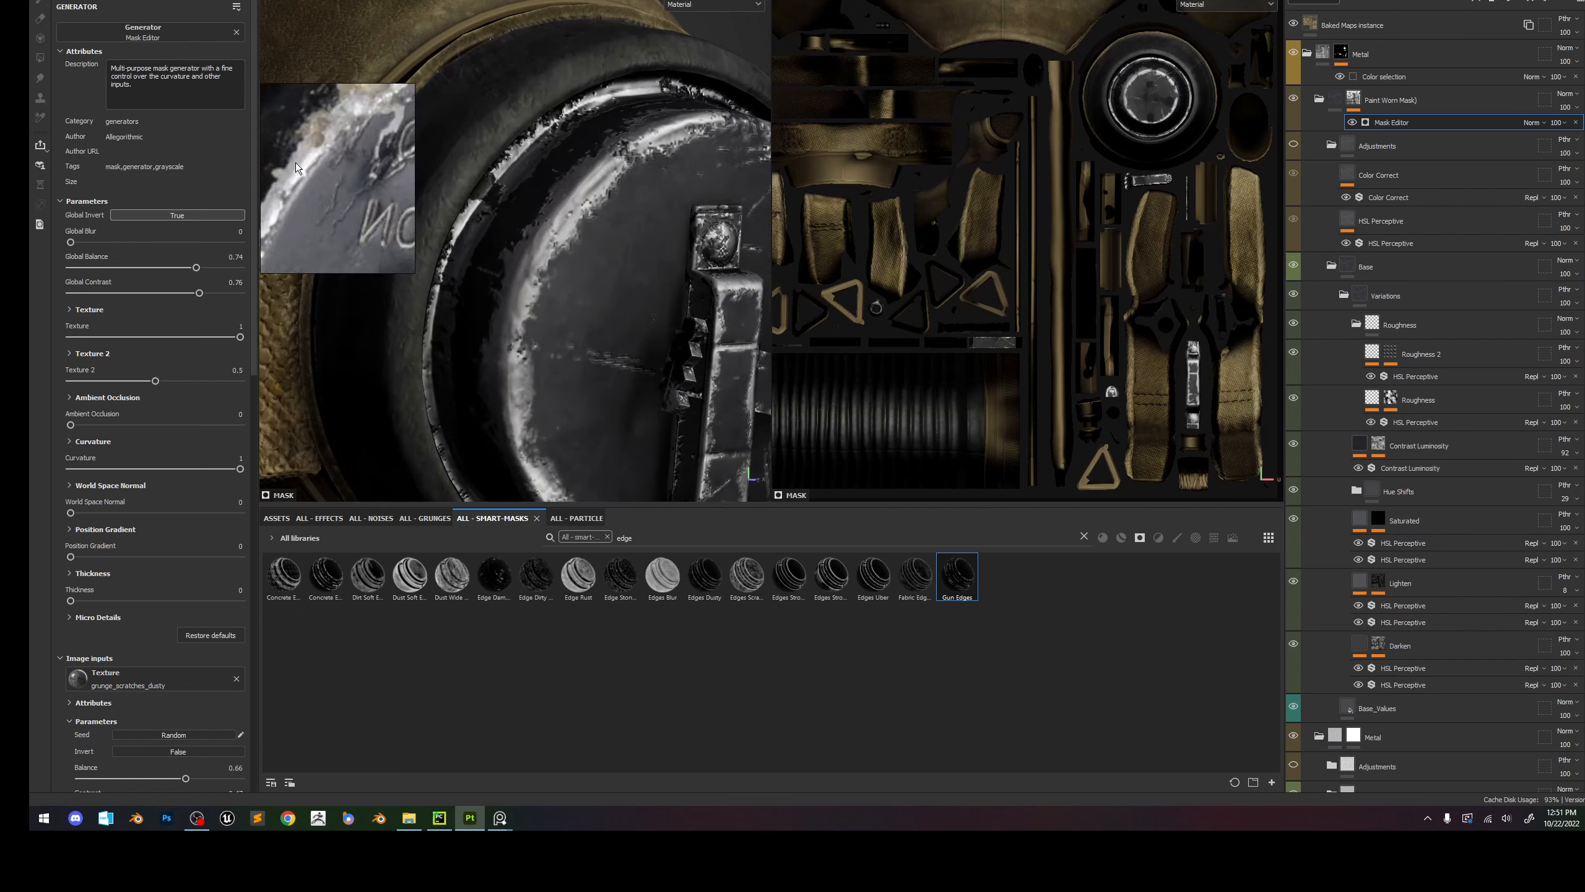
Enable the height channel on Paint Base_Values, set it to about 0.118, and check the raised paint edges on the cap.
click(1376, 709)
click(112, 223)
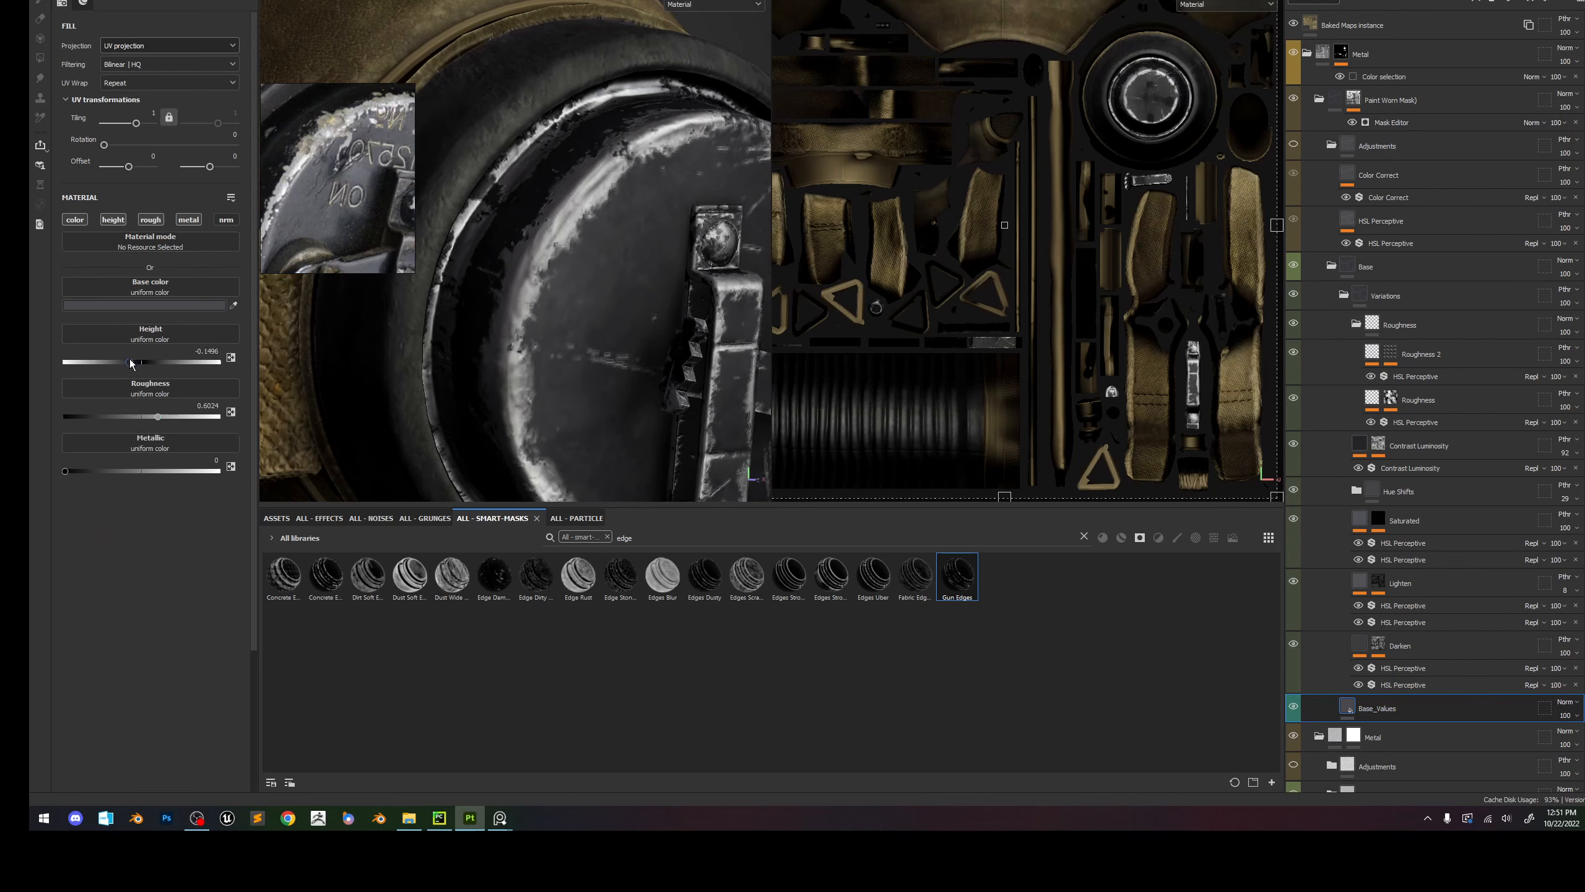
drag(131, 363, 158, 367)
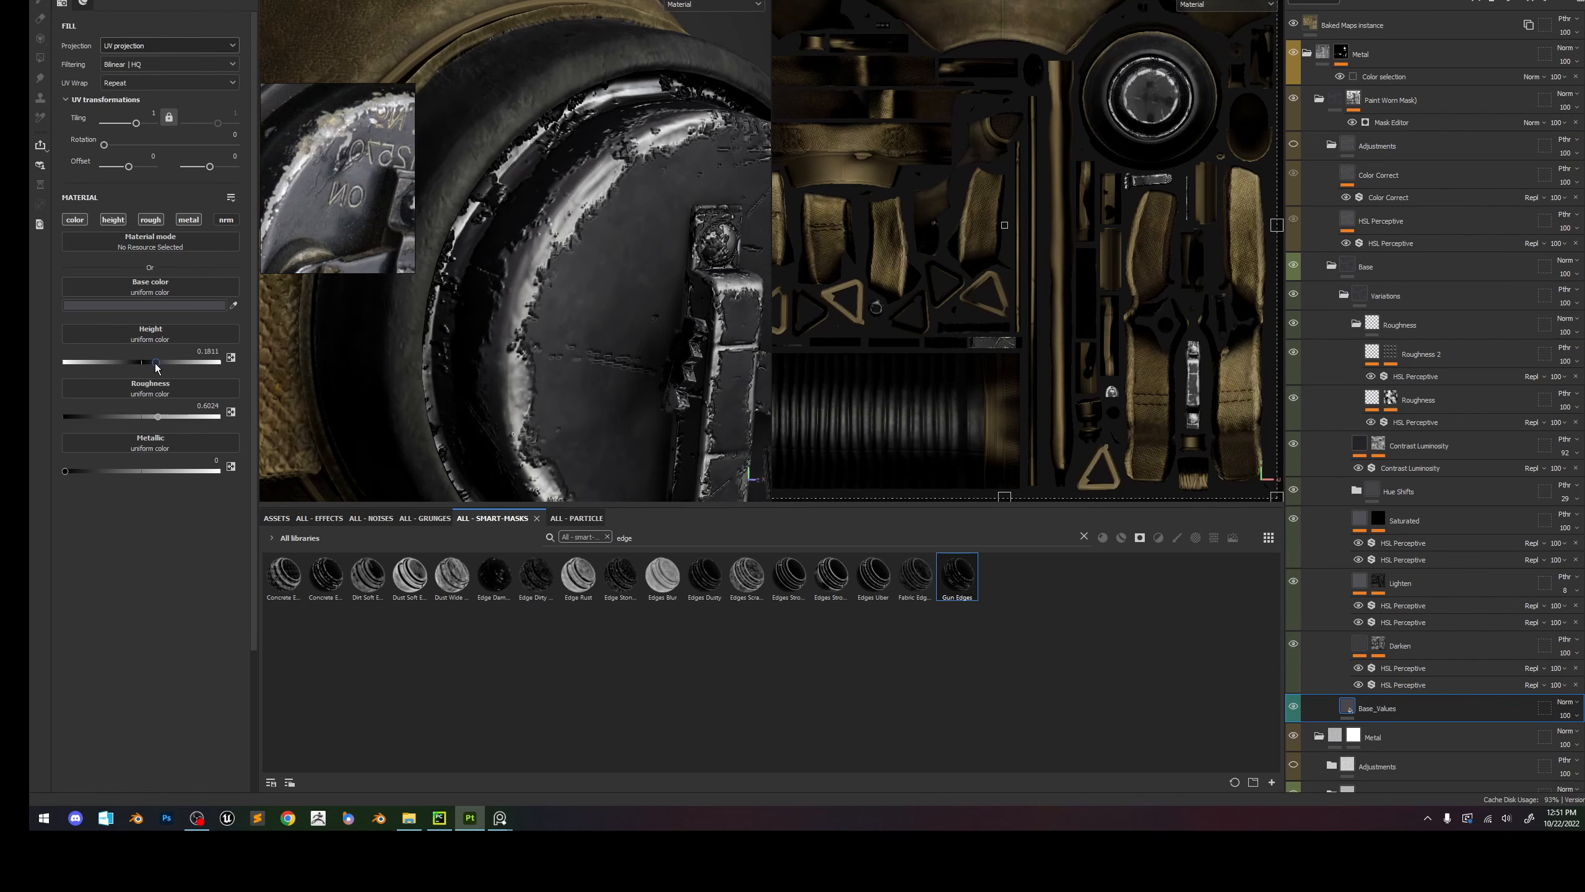
alt+drag(495, 348, 623, 277)
scroll(592, 322, down, 6)
scroll(623, 276, down, 4)
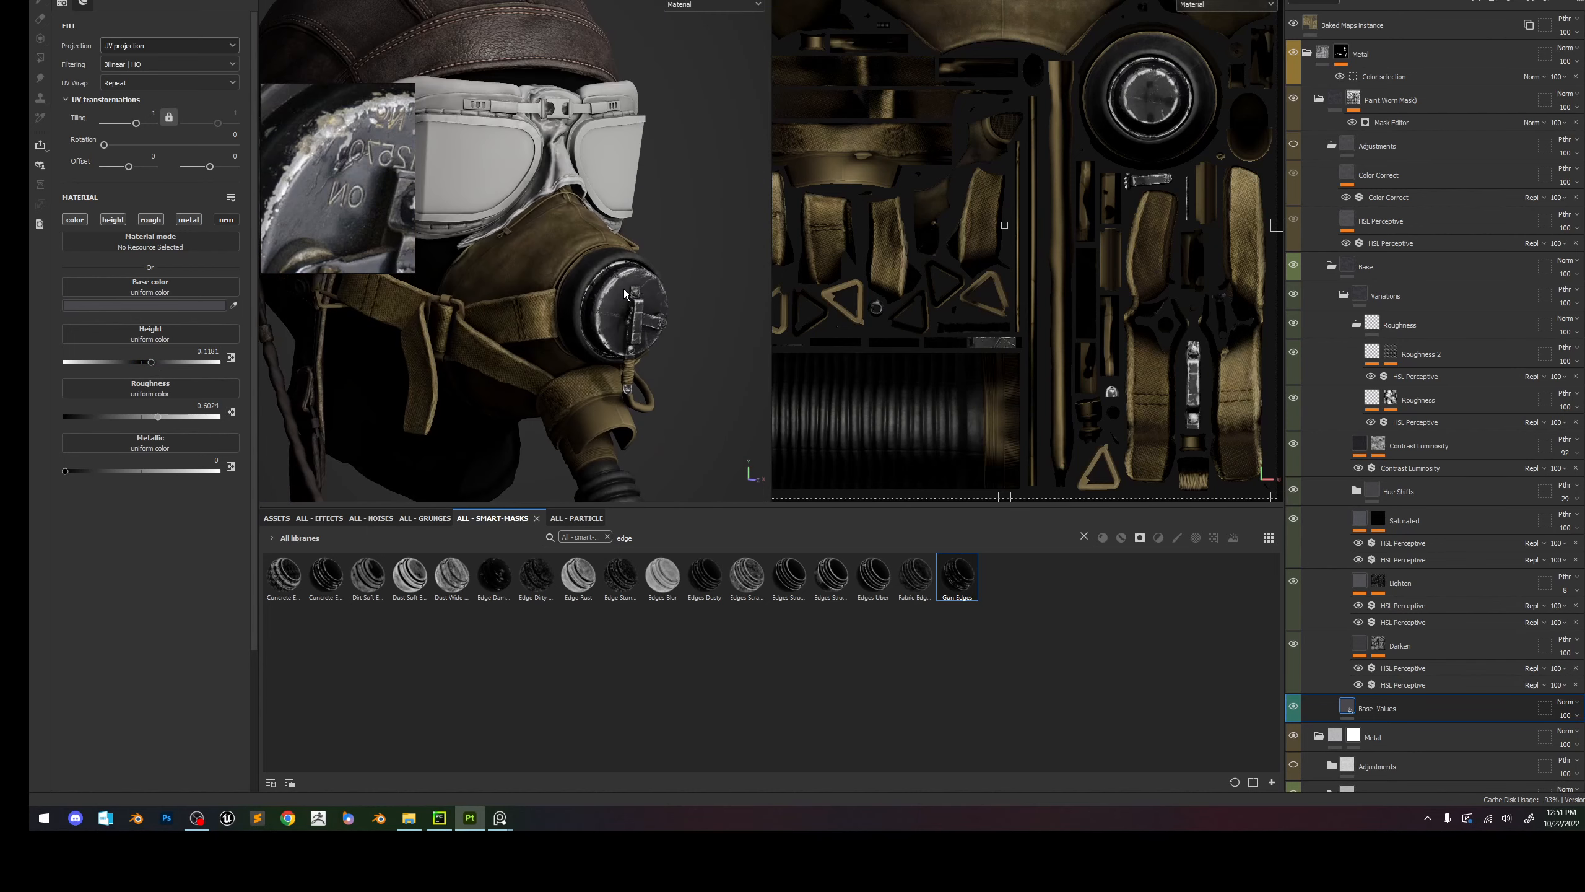
scroll(623, 277, down, 2)
scroll(623, 276, up, 4)
scroll(333, 178, down, 4)
scroll(334, 178, up, 3)
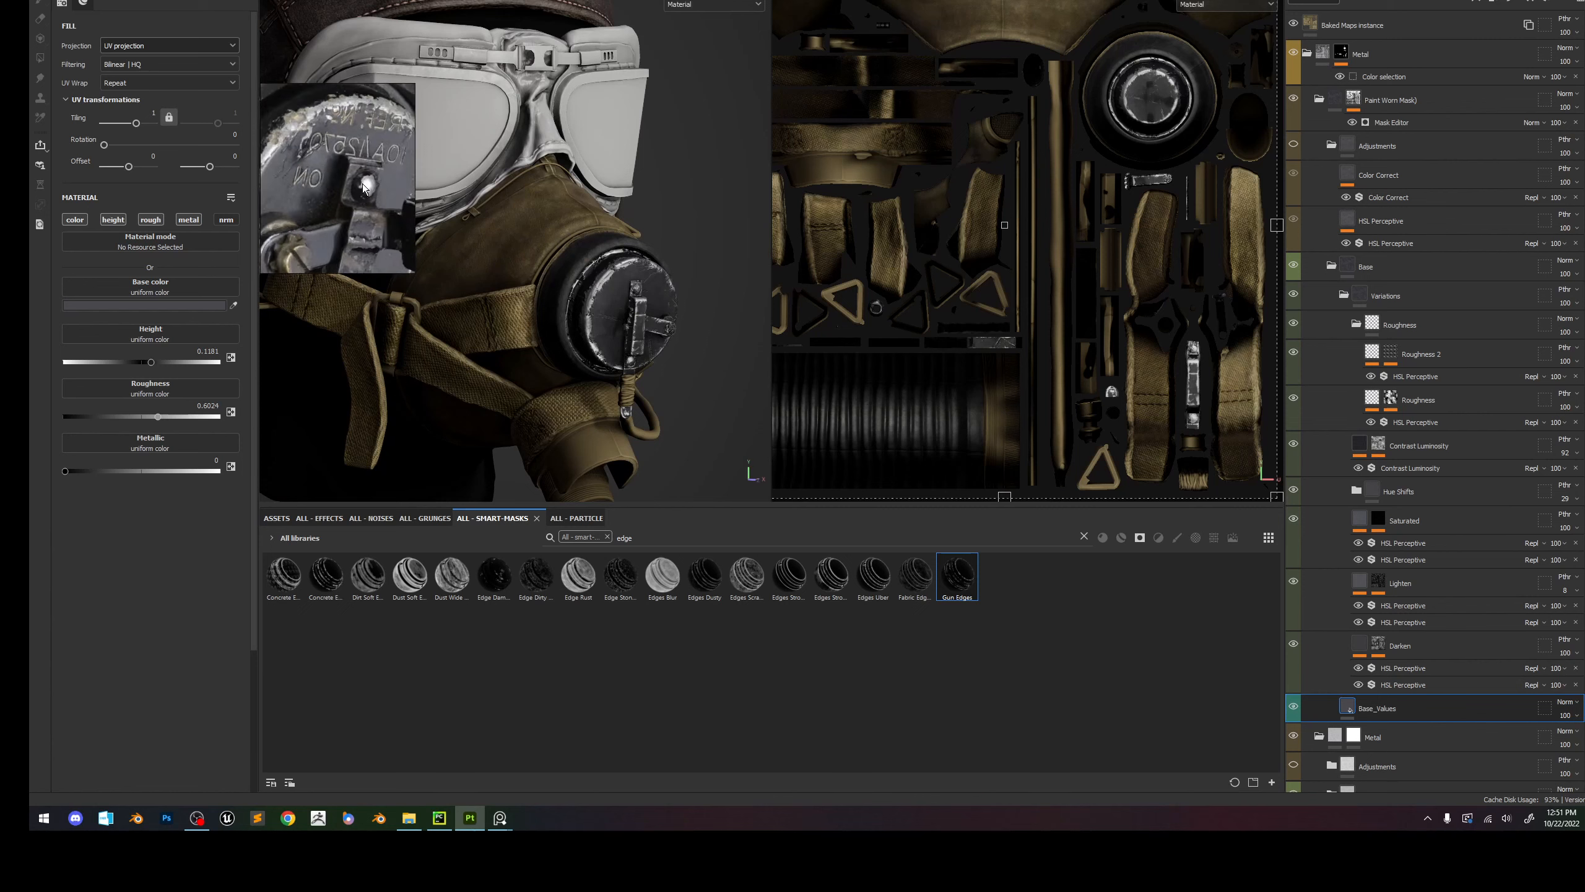
scroll(611, 285, up, 5)
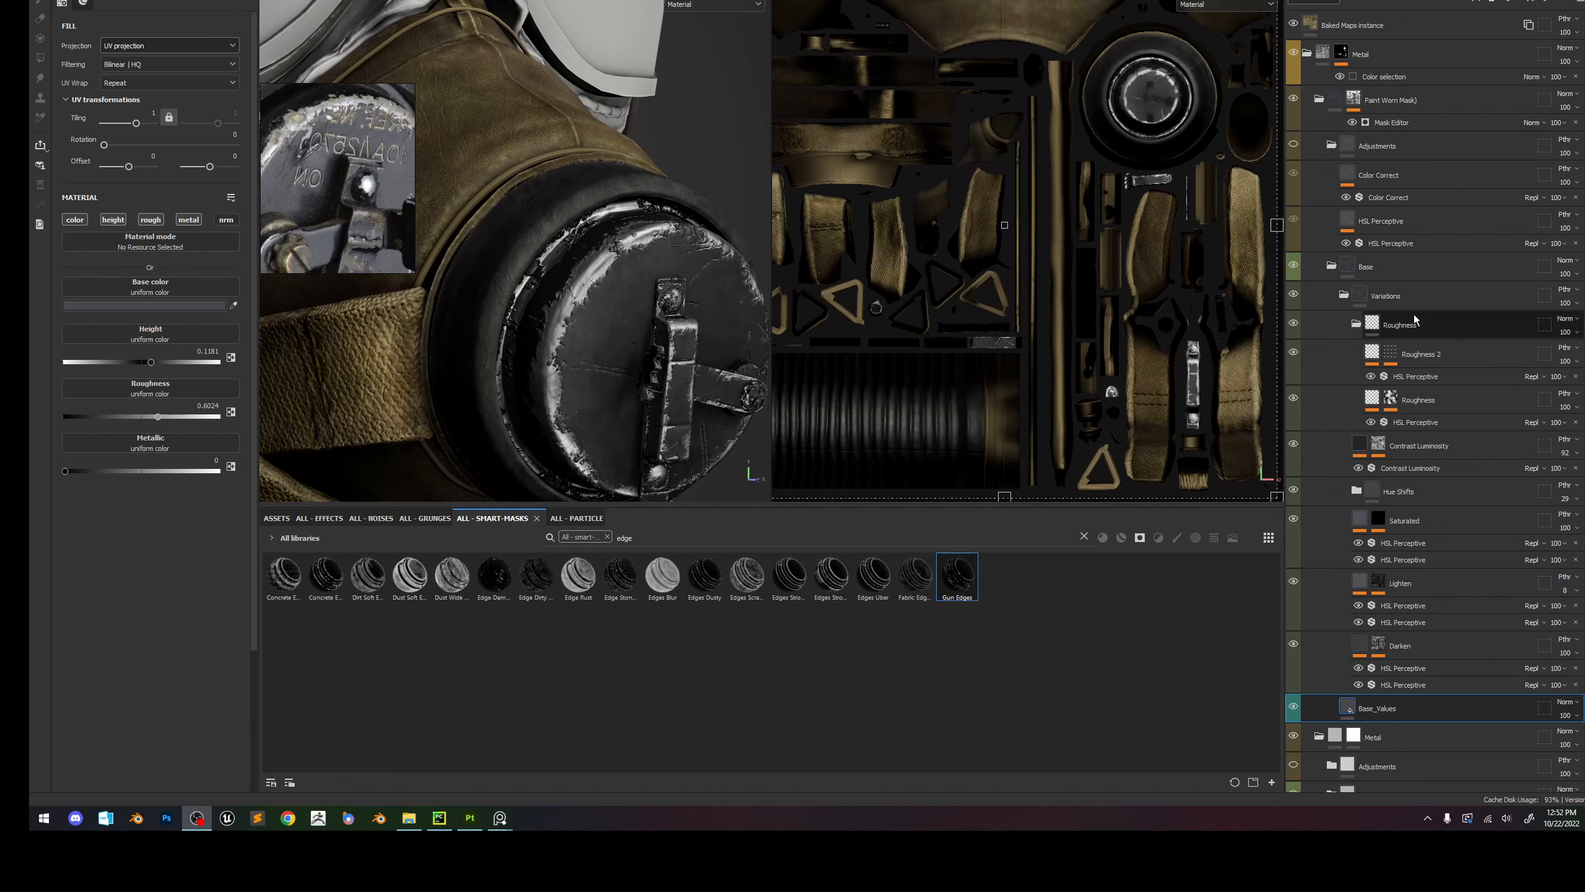
Compare the cap with the Paint Base_Values height channel off and on, and lower the height to about 0.102.
click(122, 221)
key(f)
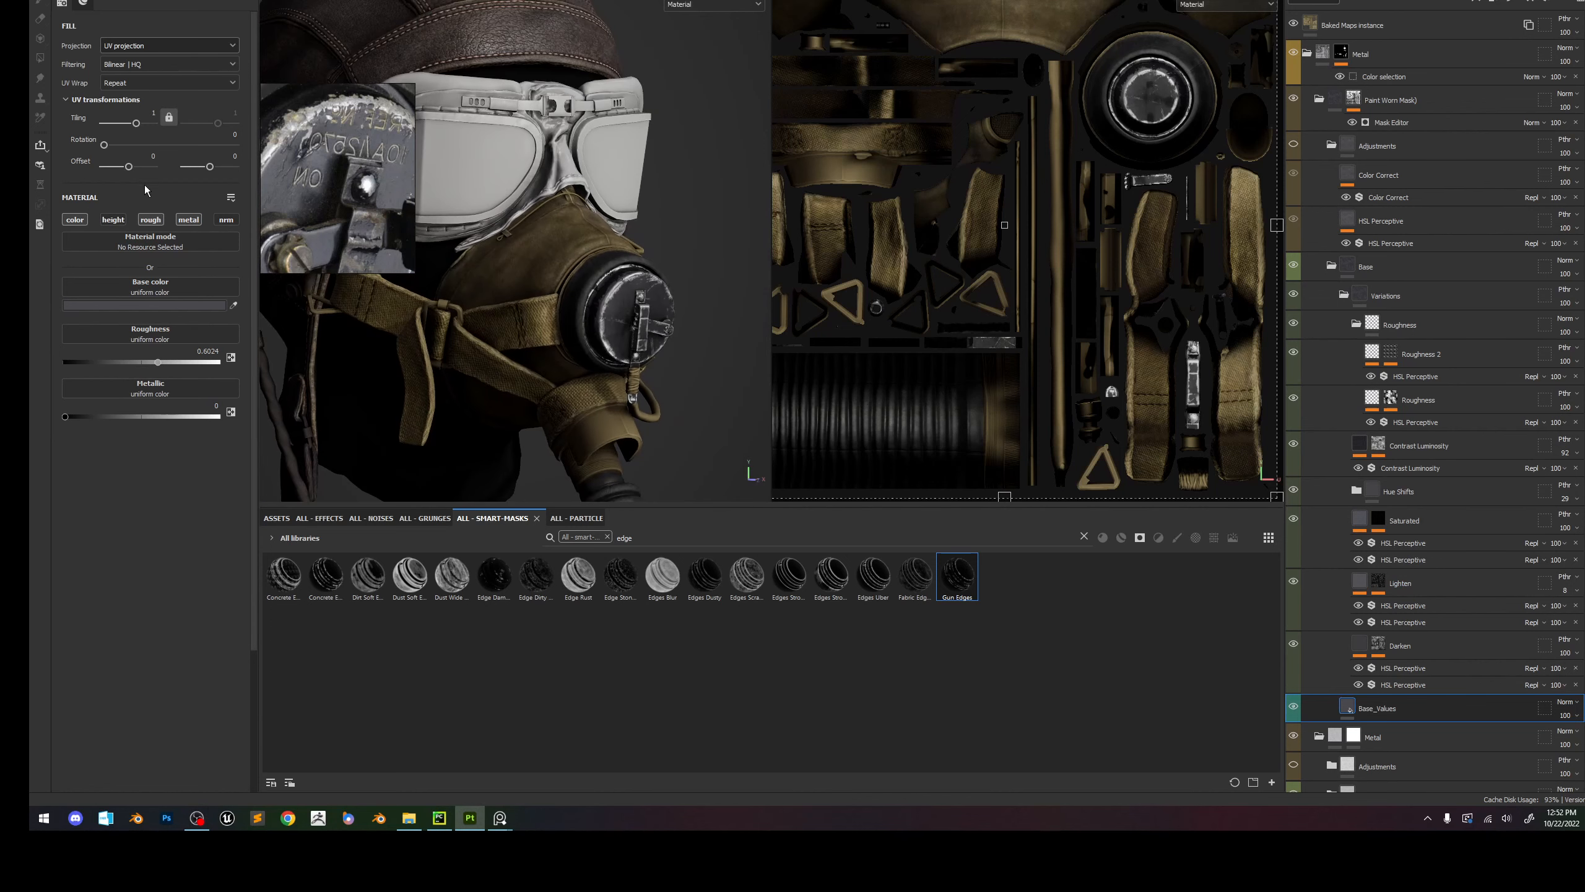
click(119, 219)
click(118, 219)
click(118, 220)
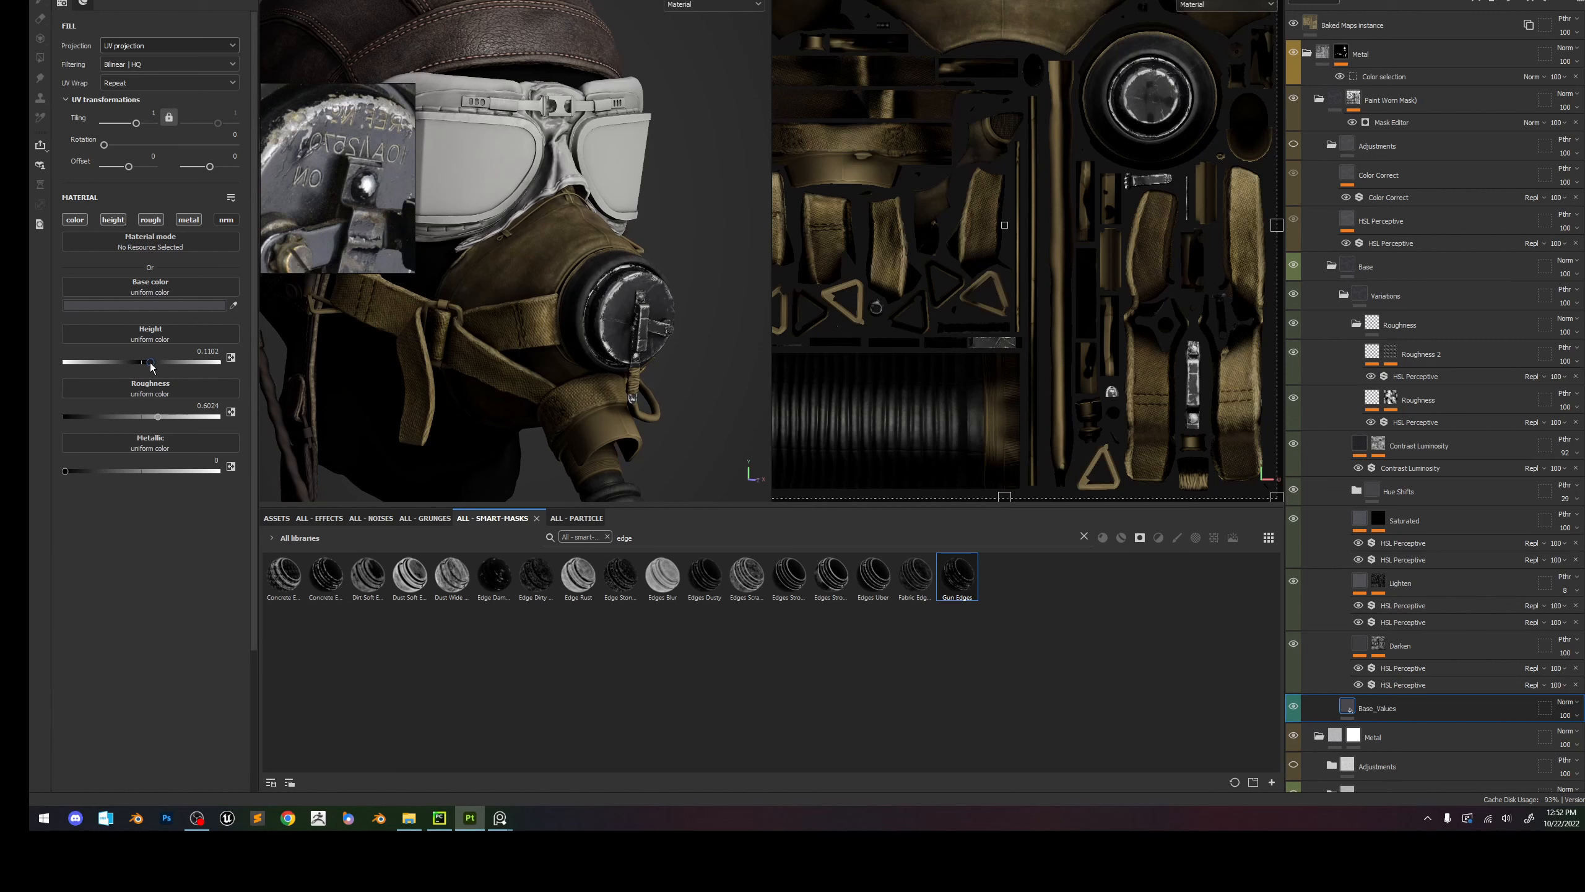
key(f)
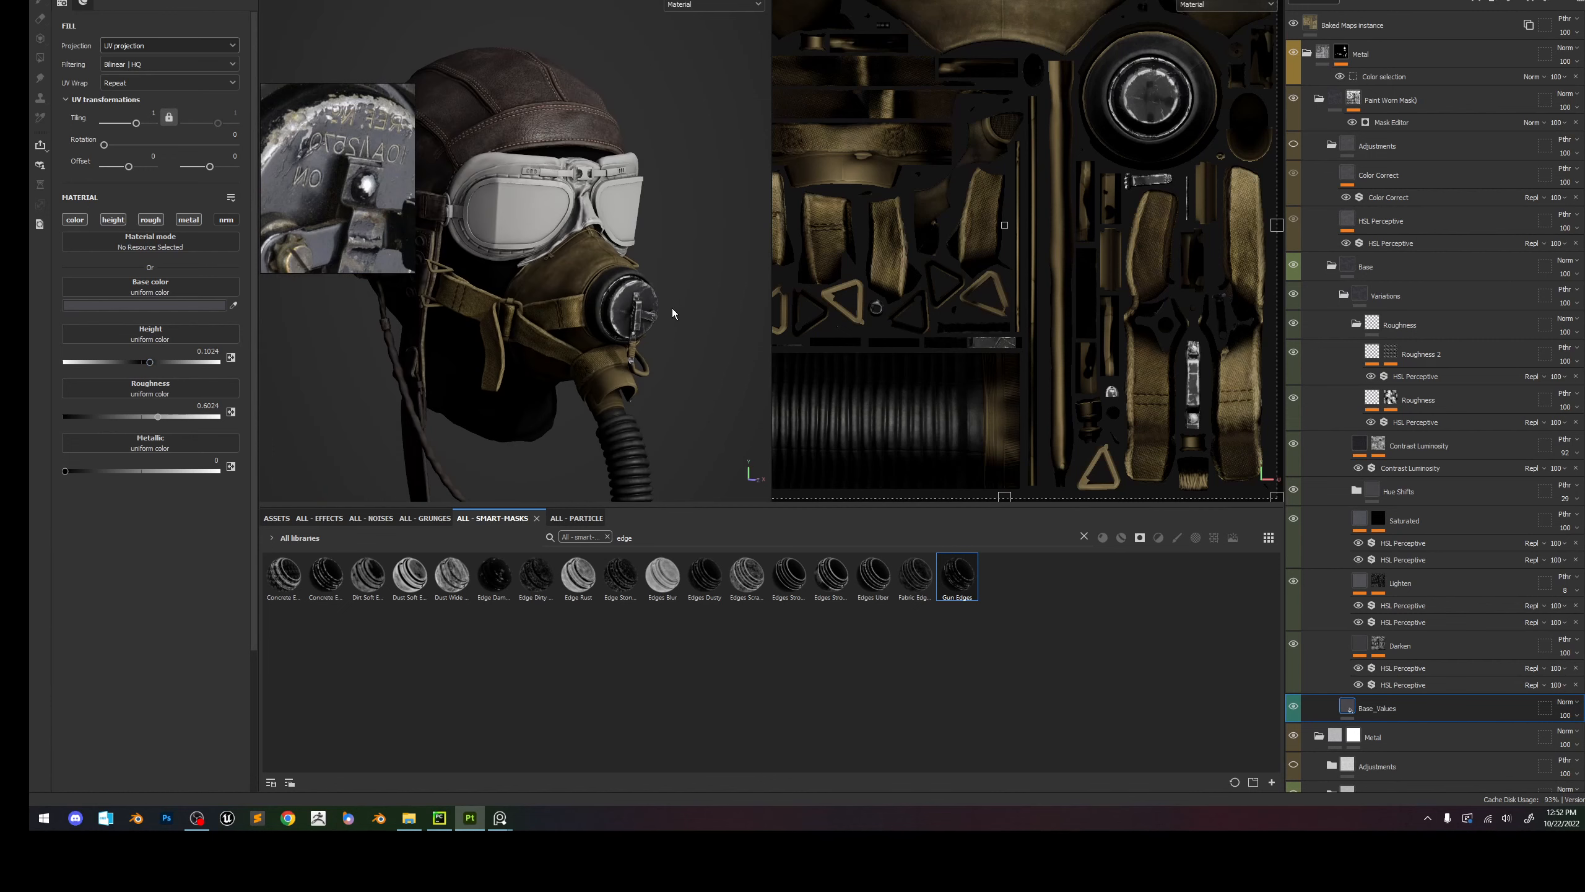
shift+right_drag(675, 313, 668, 313)
alt+drag(644, 317, 721, 305)
shift+right_drag(721, 306, 703, 304)
alt+drag(699, 306, 606, 298)
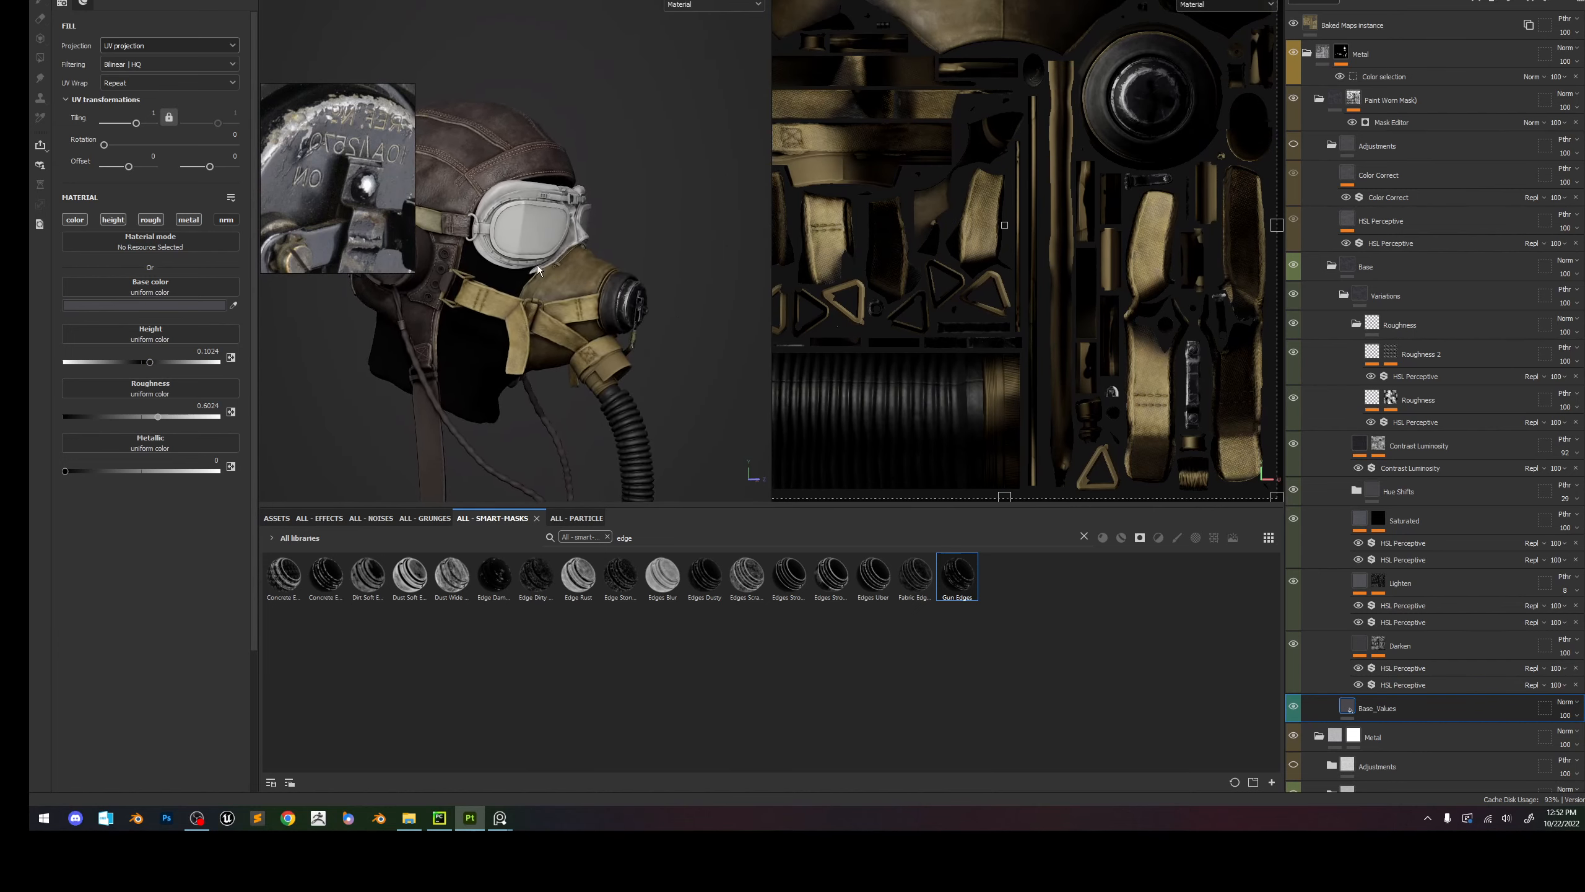
Set the Paint Base_Values base color to saturation 0.027 and value 0.338 while comparing the base color and material views.
scroll(538, 270, up, 8)
key(c)
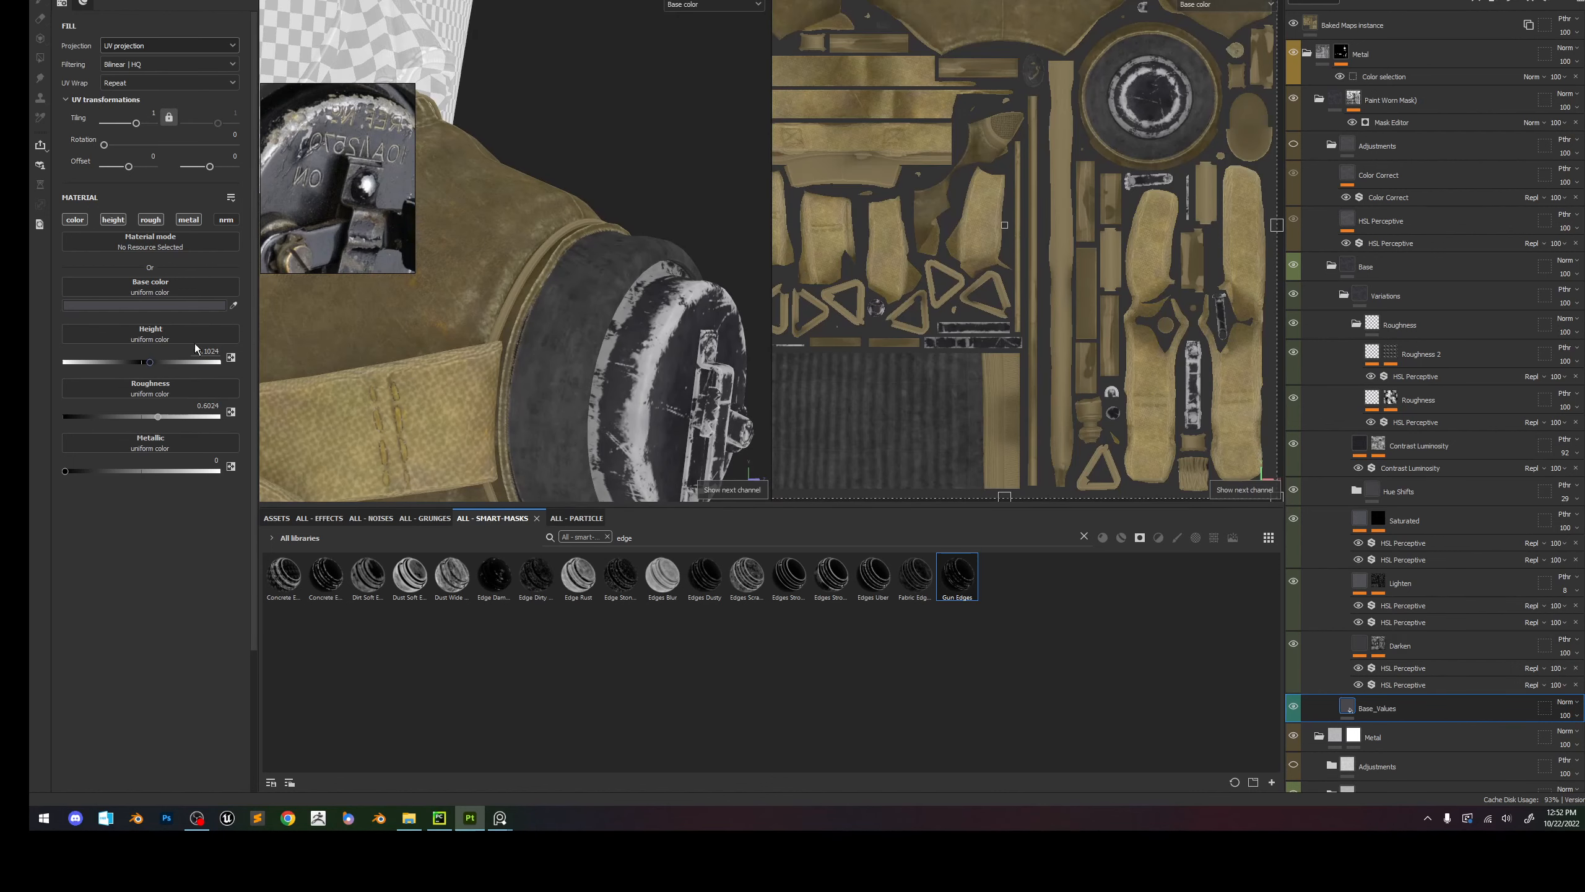
click(187, 305)
click(249, 442)
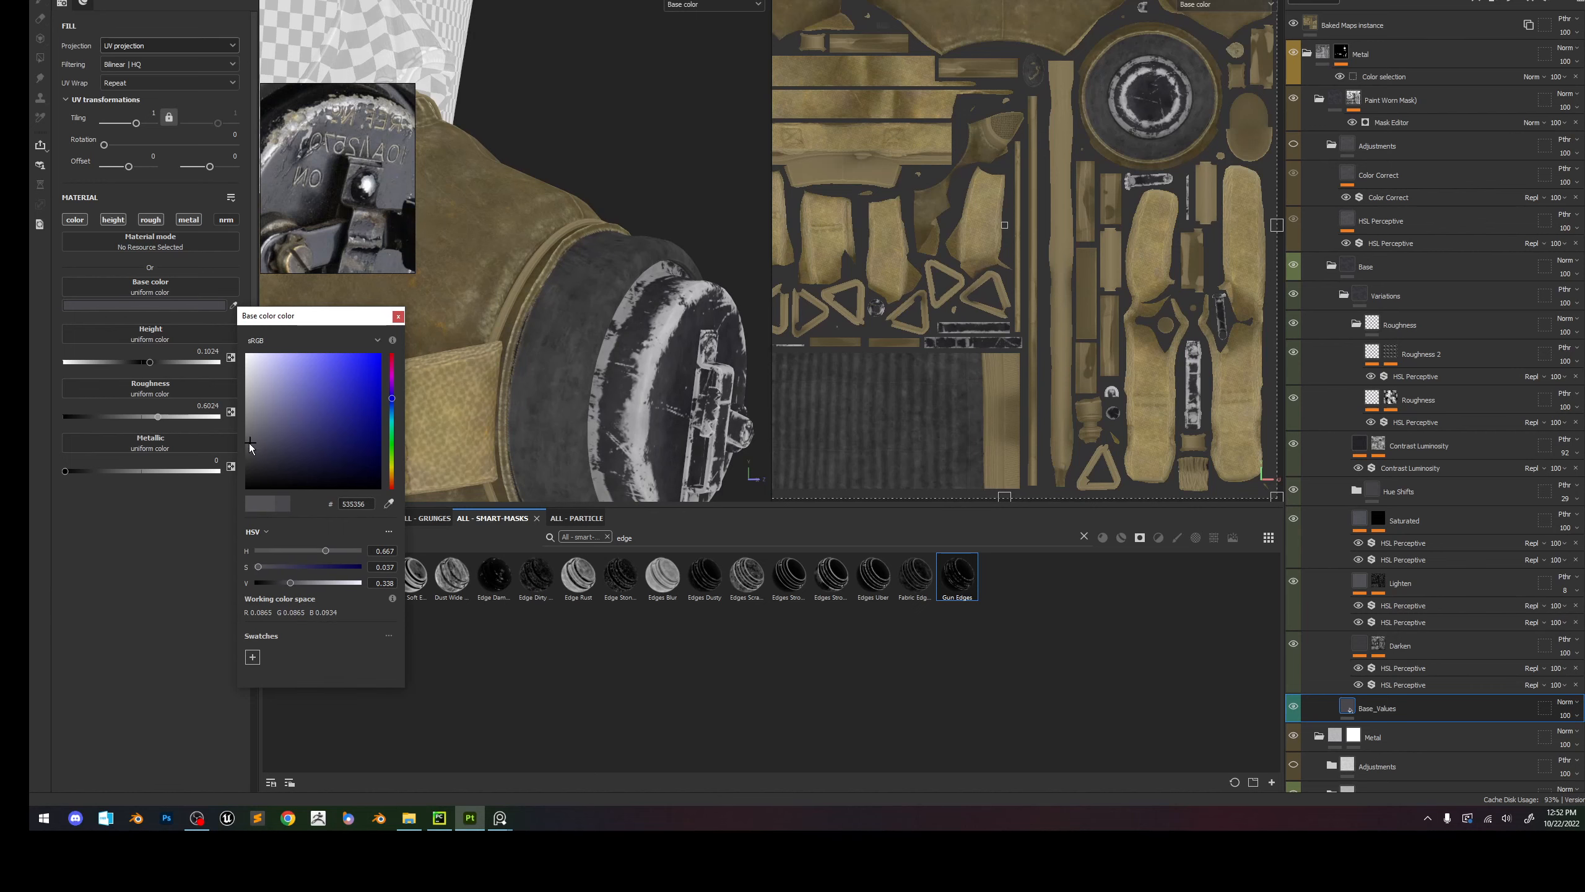
key(m)
scroll(684, 401, down, 3)
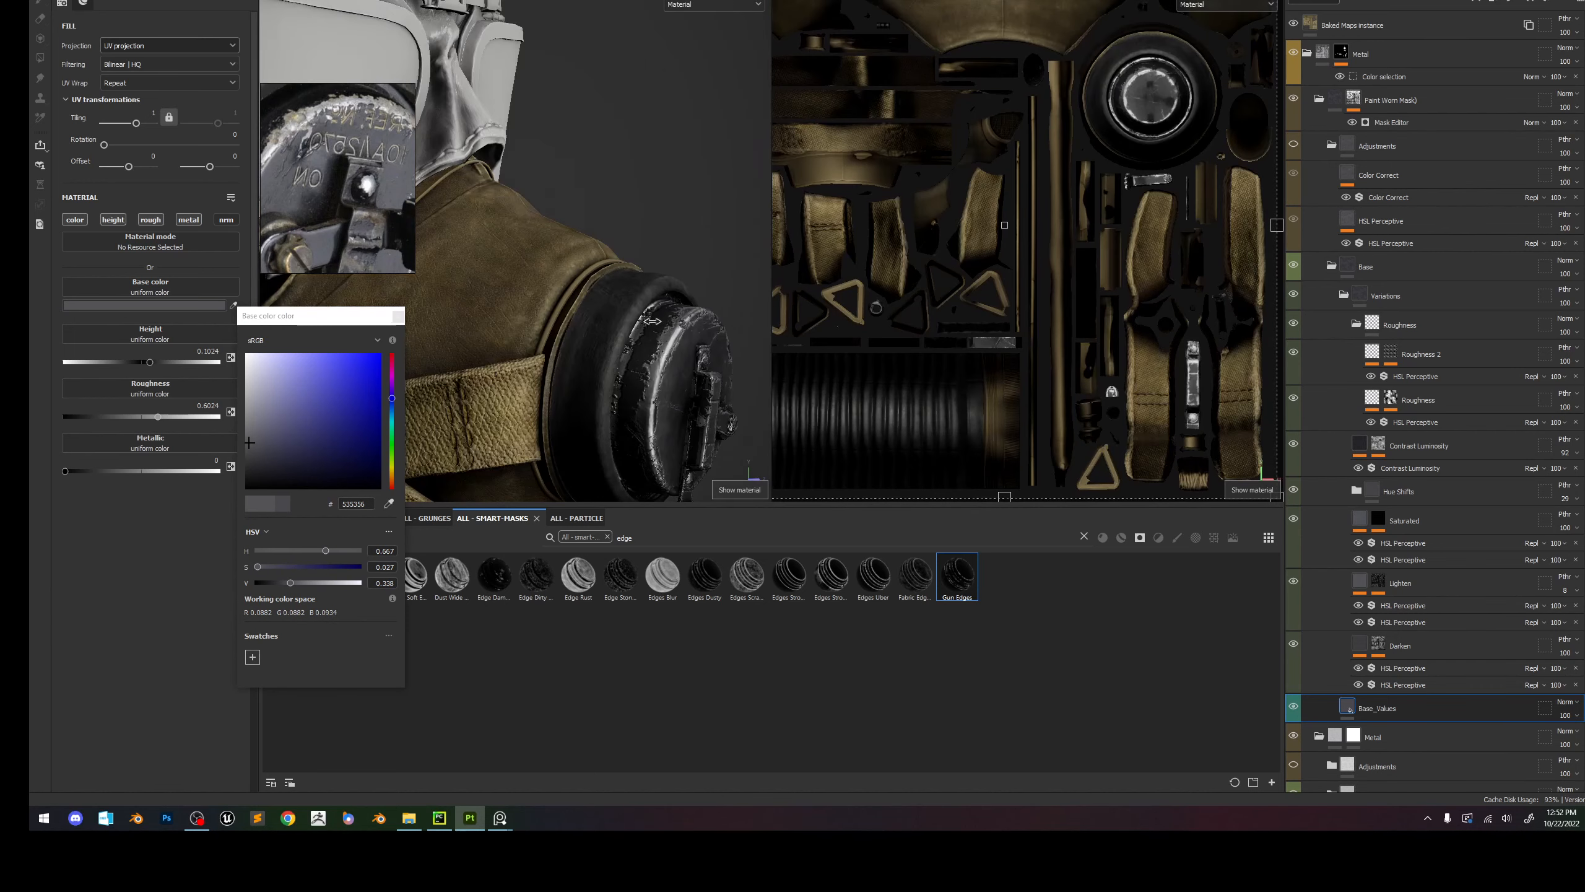
Compare the valve cap with the paint Base_Values layer hidden and shown, checking it under changed lighting and from farther away.
mouse_move(639, 322)
shift+right_down()
mouse_move(586, 320)
mouse_move(642, 320)
shift+right_up()
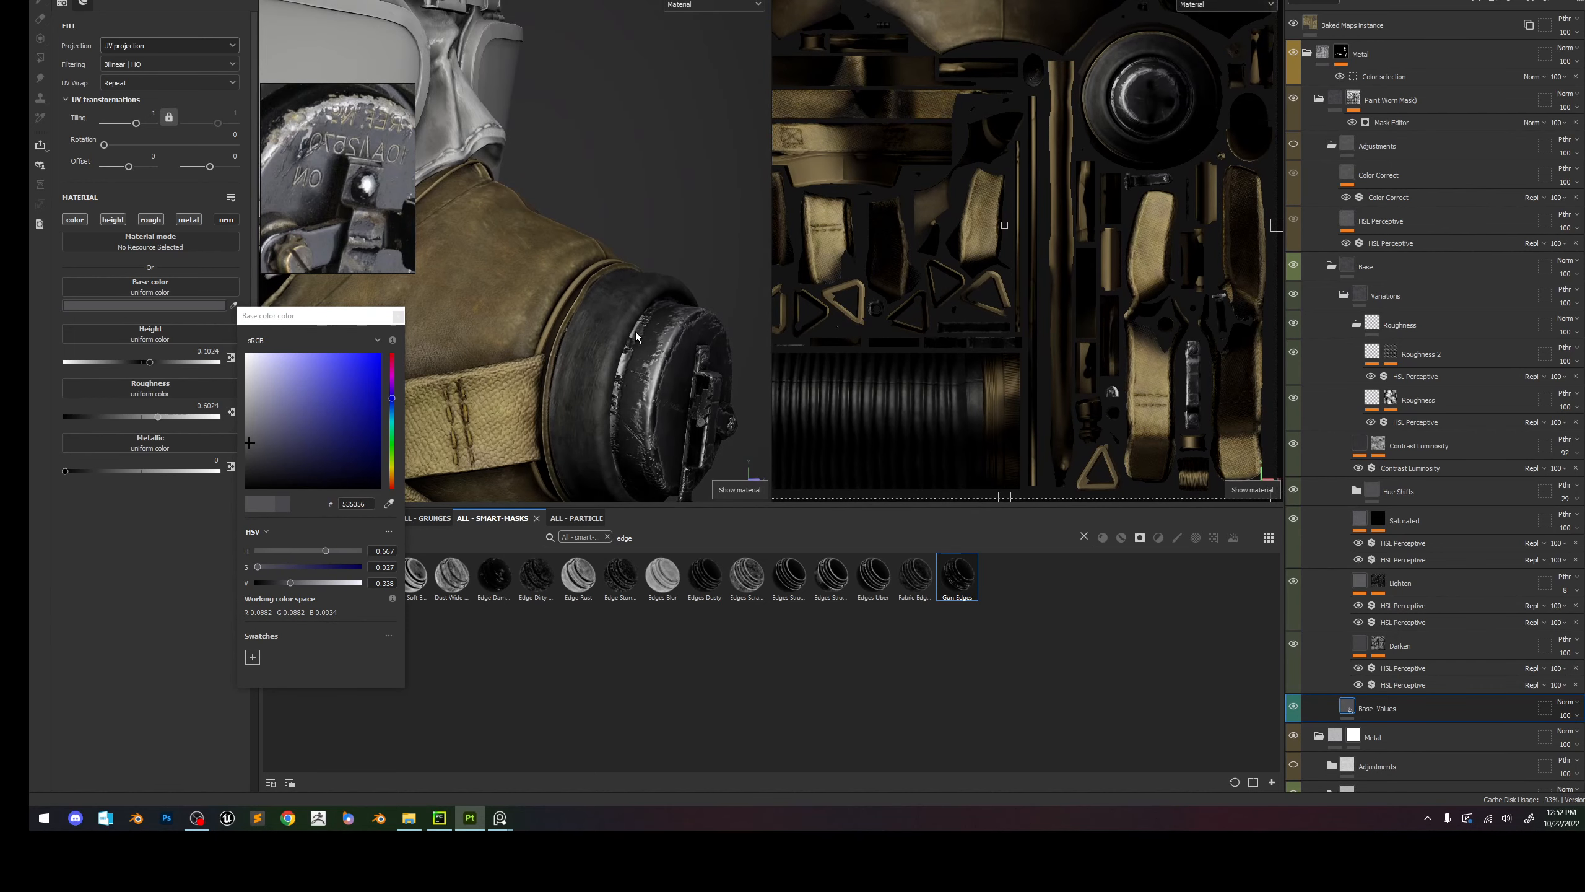
click(1298, 708)
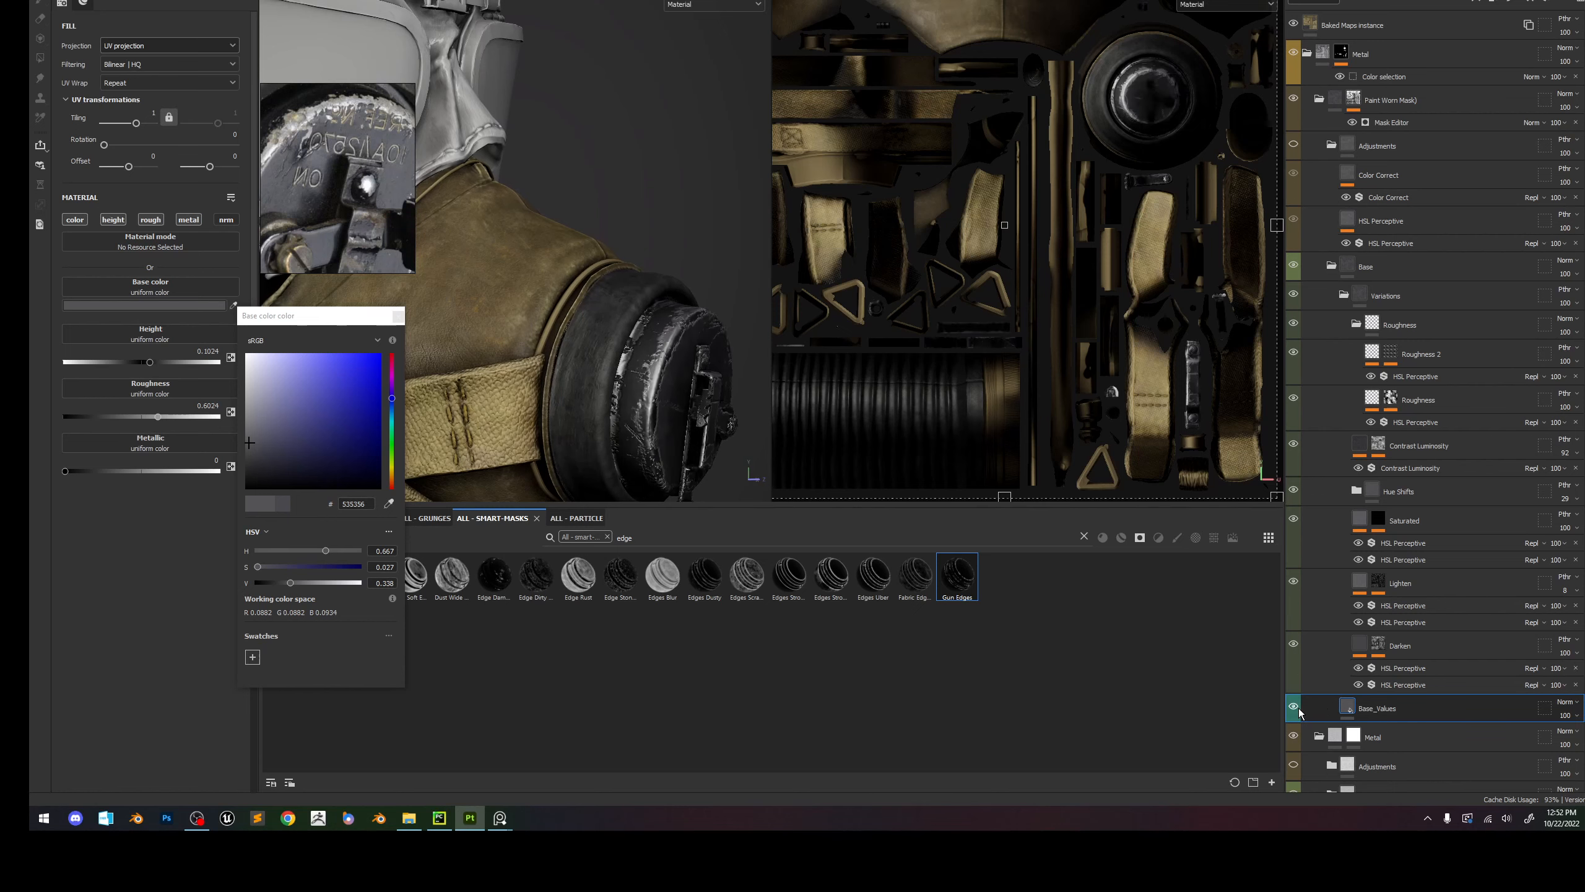
click(1298, 708)
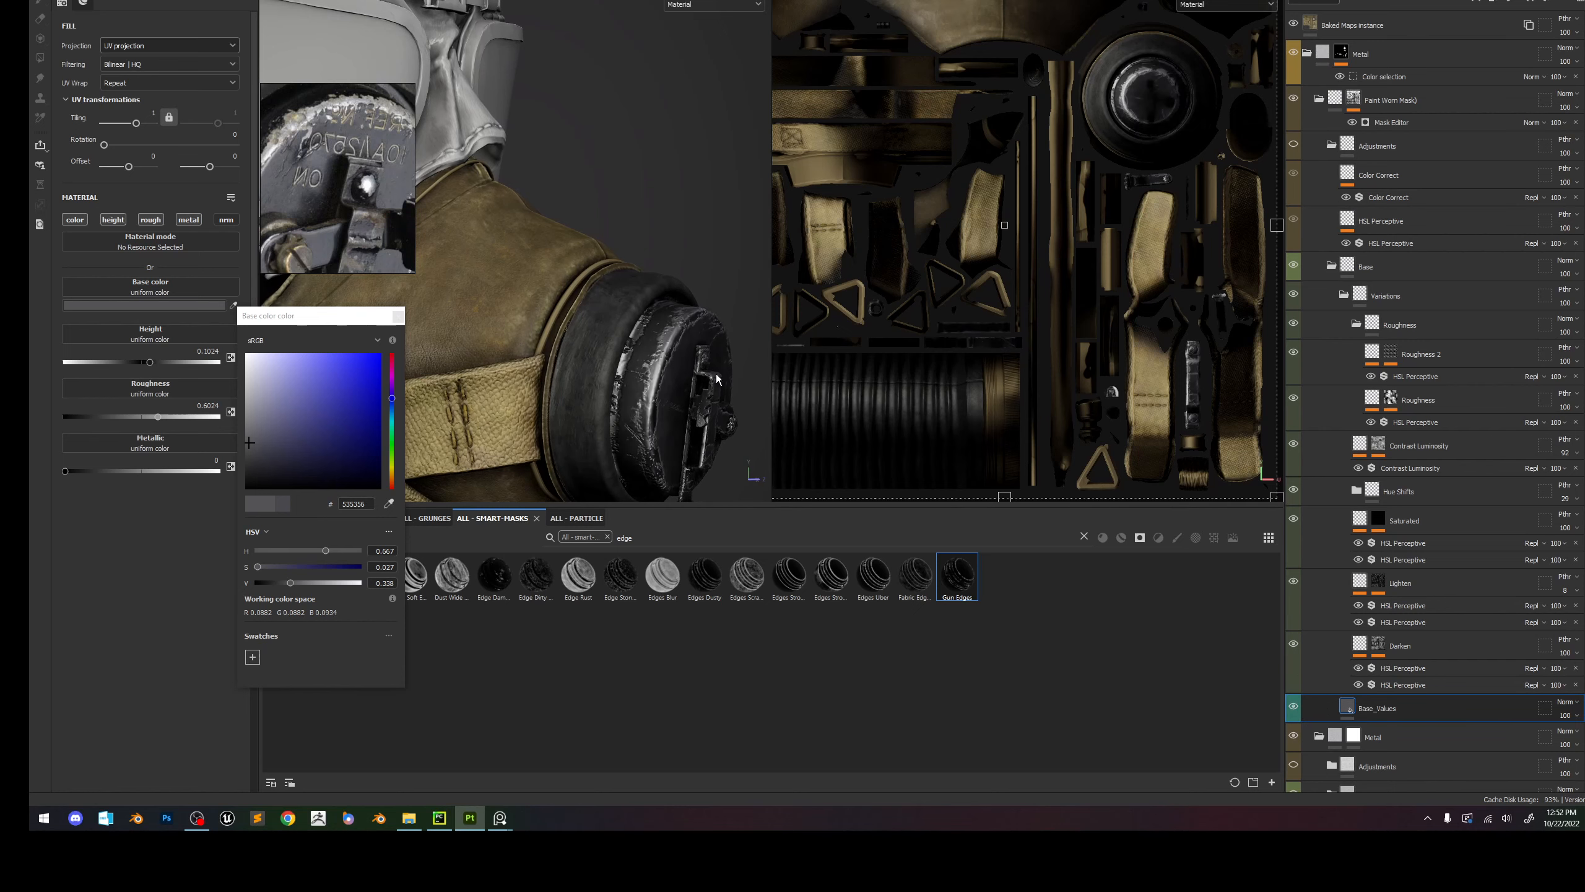
shift+right_drag(654, 292, 636, 251)
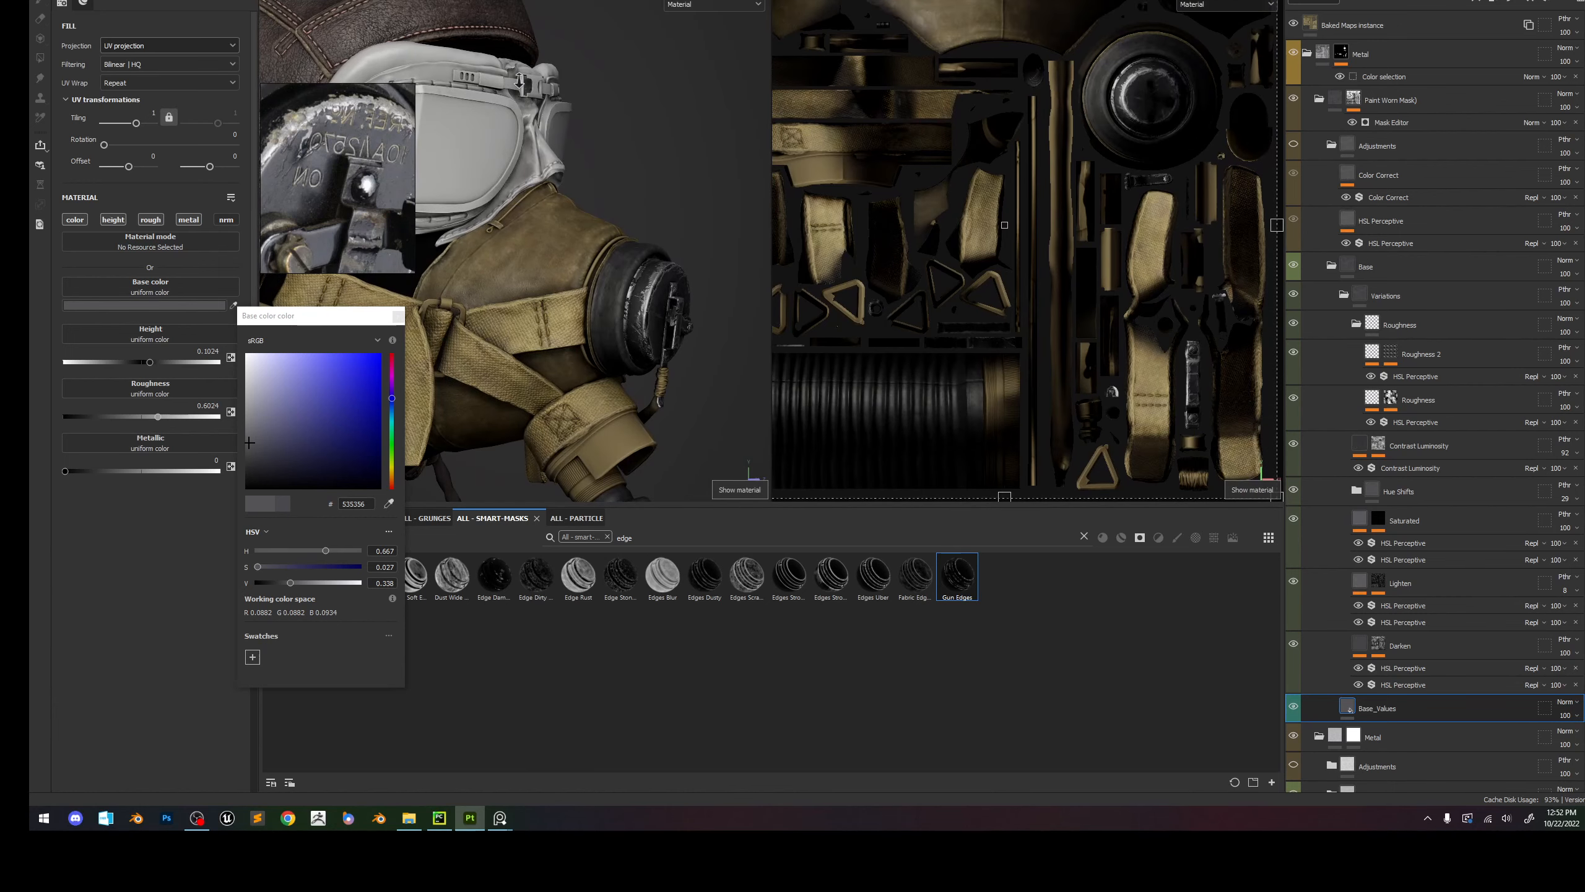
mouse_move(633, 250)
alt+mouse_down()
mouse_move(684, 248)
mouse_move(610, 243)
alt+mouse_up()
shift+right_drag(612, 243, 630, 250)
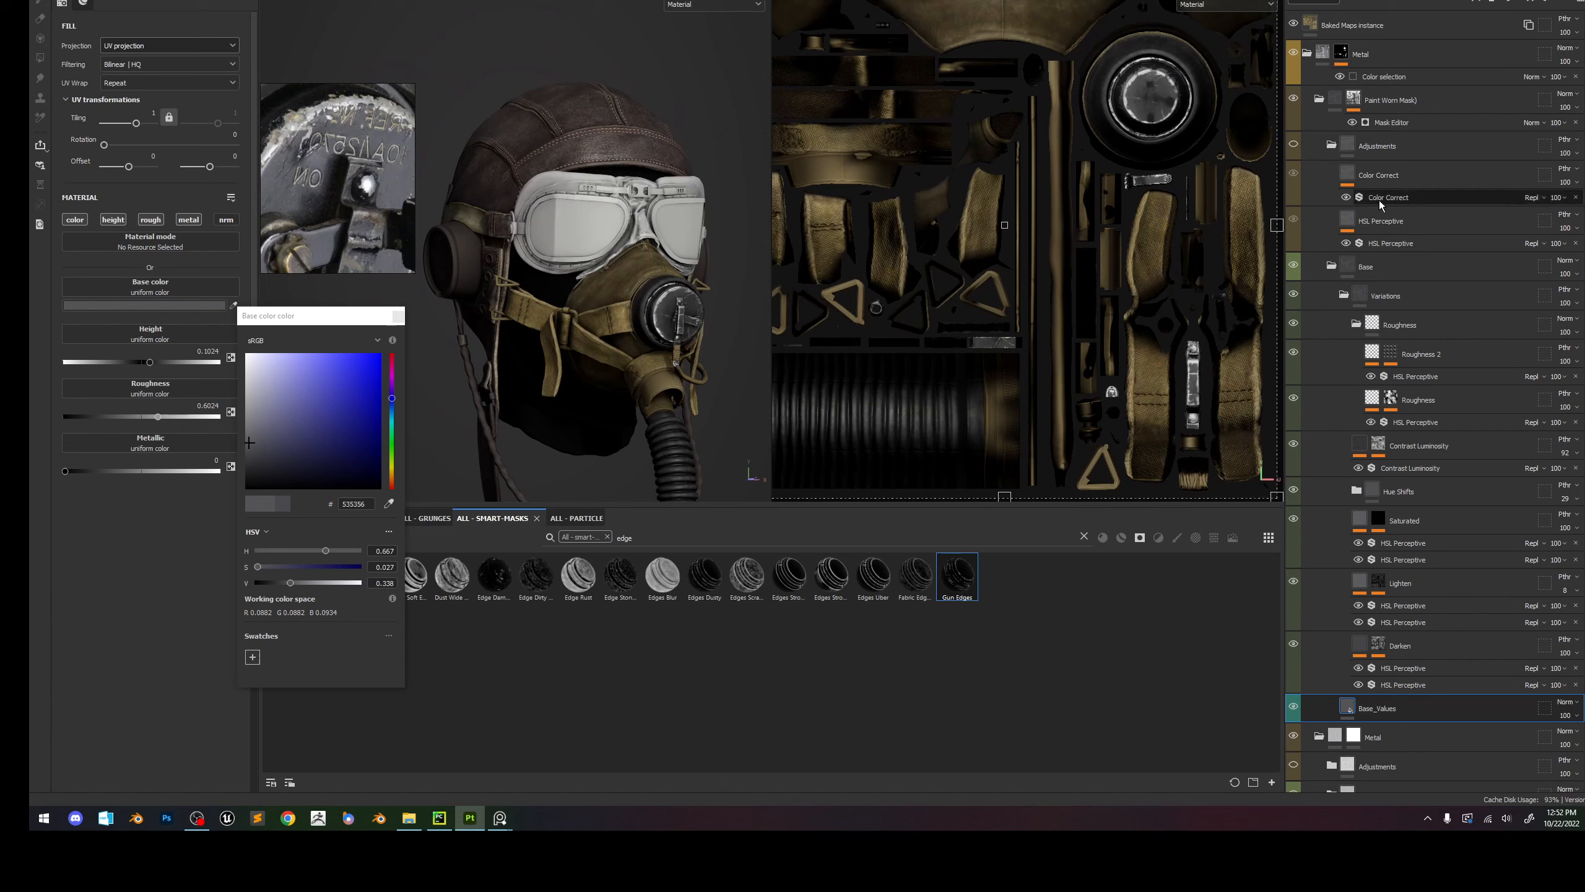
Set the paint Mask Editor's Ambient Occlusion to 1, checking the cap's wear in material and base color views.
click(1342, 125)
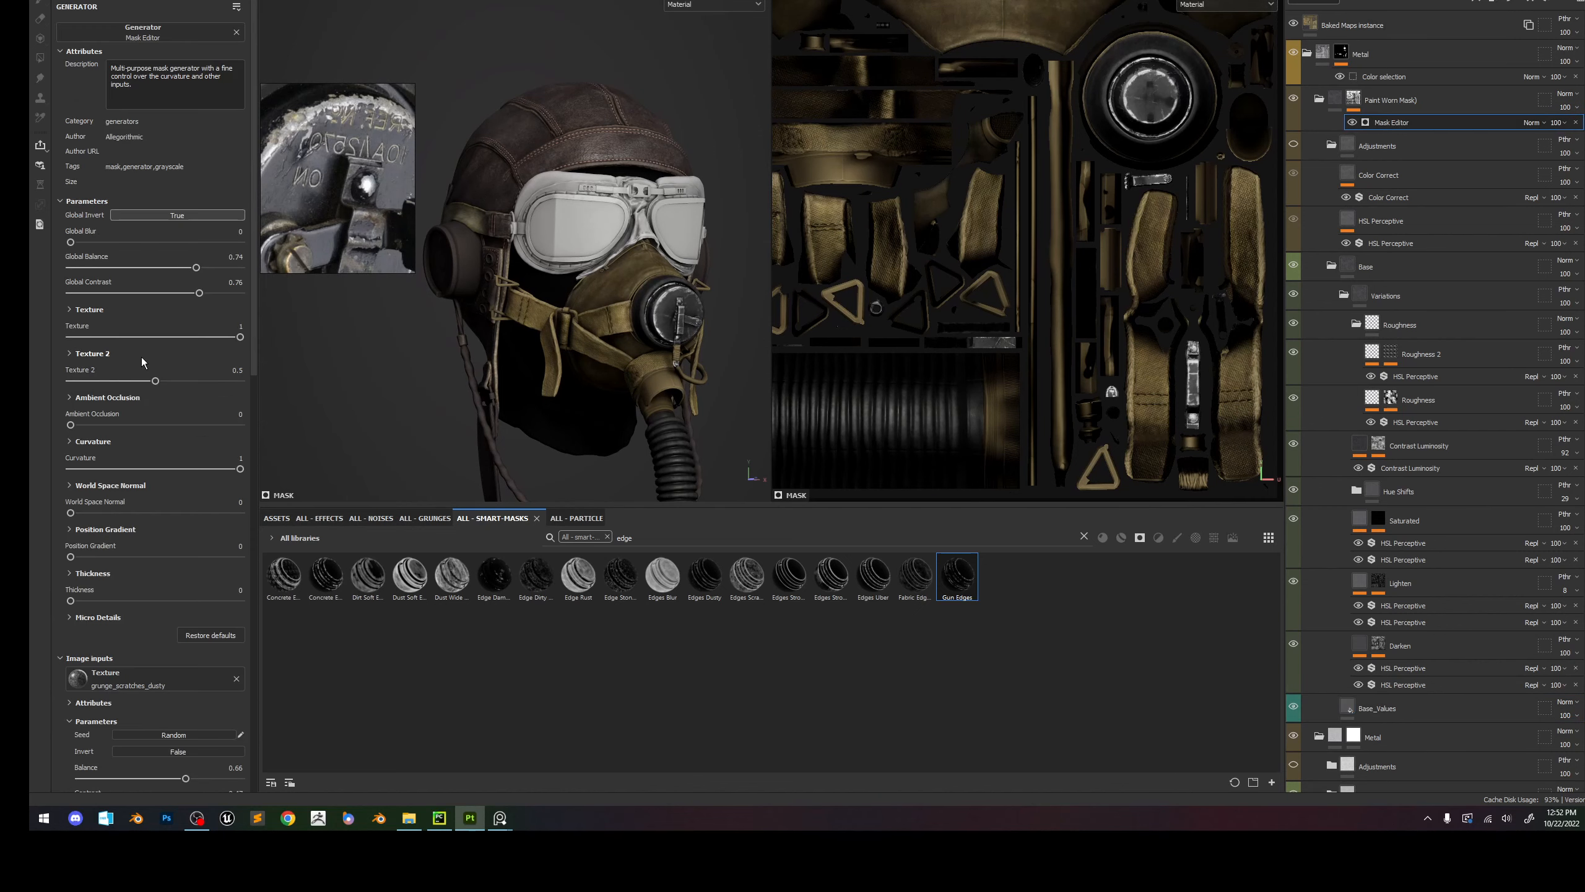
drag(118, 429, 190, 437)
scroll(654, 306, up, 1)
shift+right_drag(649, 305, 650, 298)
scroll(656, 303, up, 8)
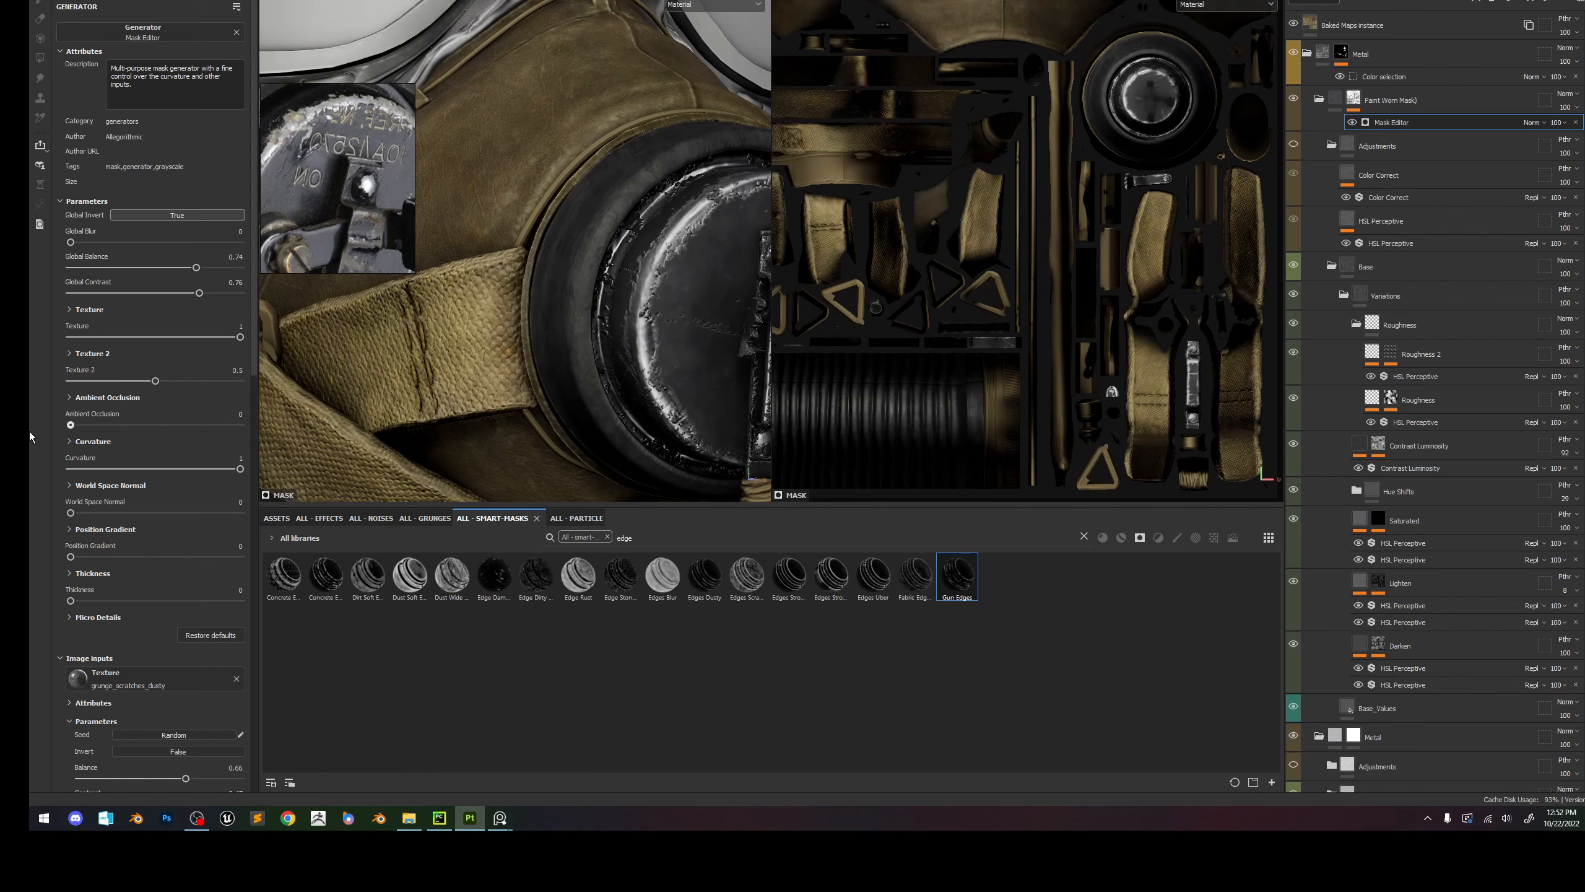
scroll(541, 410, down, 5)
alt+drag(545, 399, 687, 317)
shift+right_drag(687, 317, 666, 308)
scroll(667, 308, up, 3)
key(c)
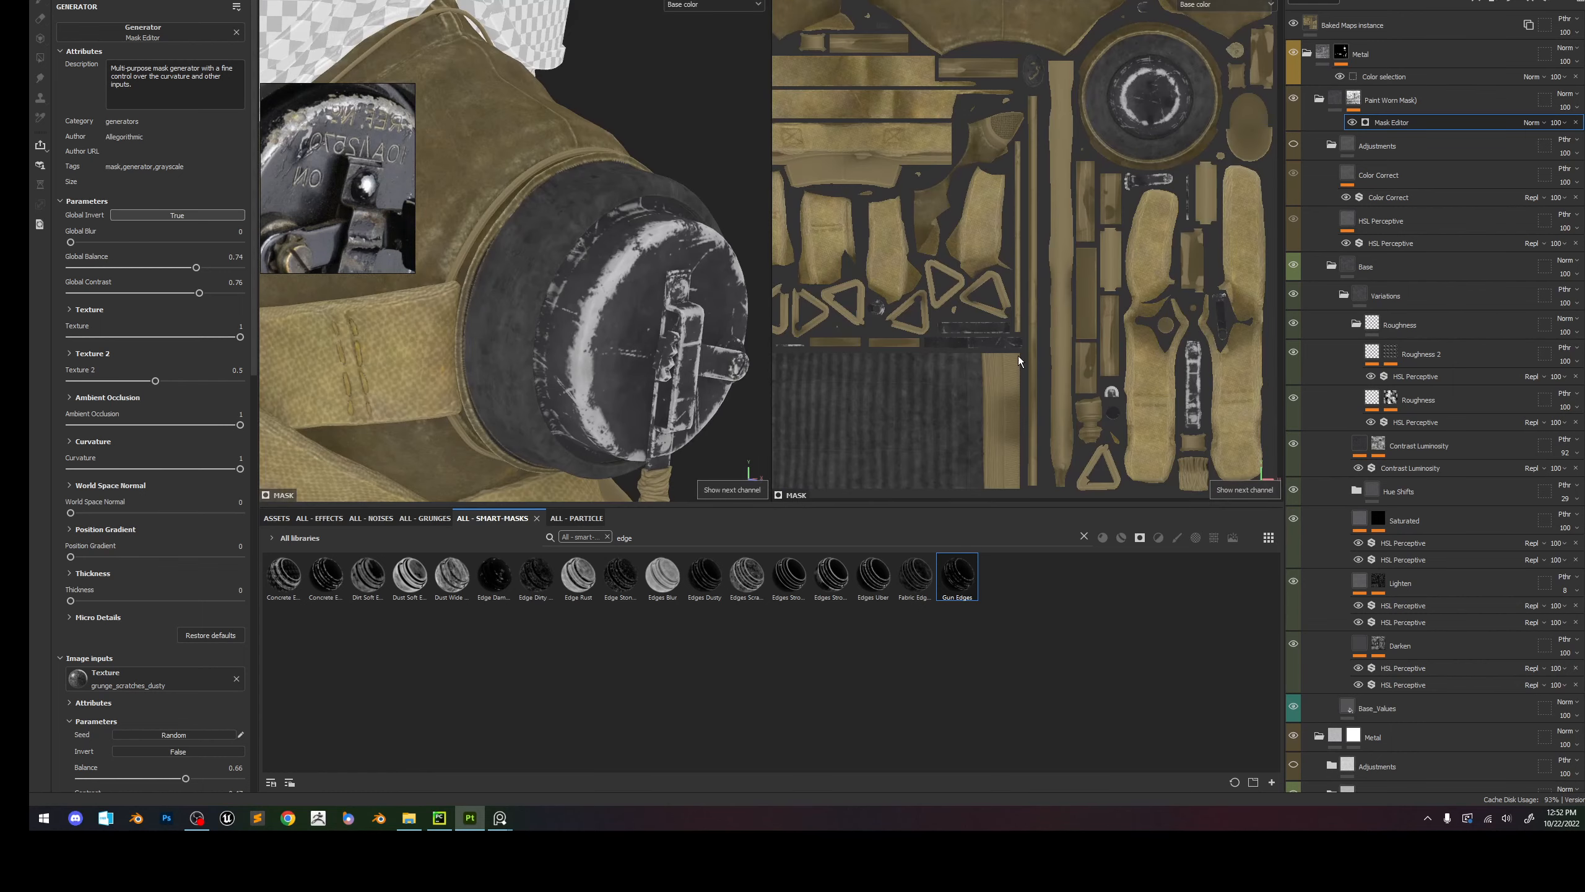
Tune the paint Mask Editor in mask and material views: Curvature 0.56, World Space Normal 0.17 and Thickness 0.03.
alt+click(1354, 97)
click(171, 426)
drag(234, 437, 249, 436)
alt+drag(565, 388, 526, 382)
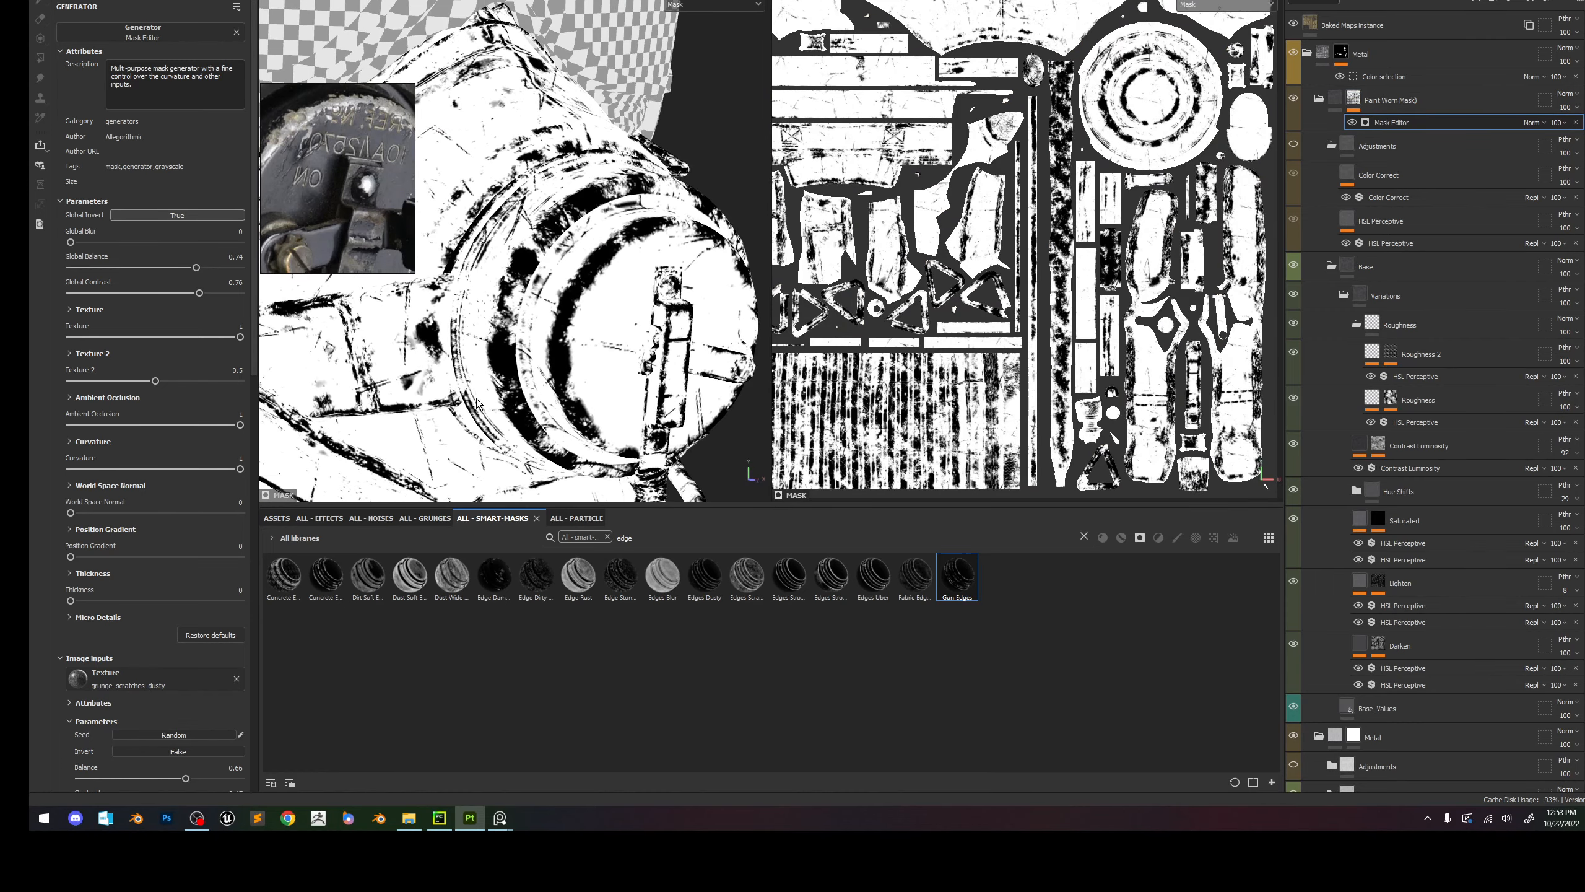
mouse_move(235, 468)
mouse_down()
mouse_move(202, 469)
mouse_move(252, 486)
mouse_up()
drag(70, 513, 137, 513)
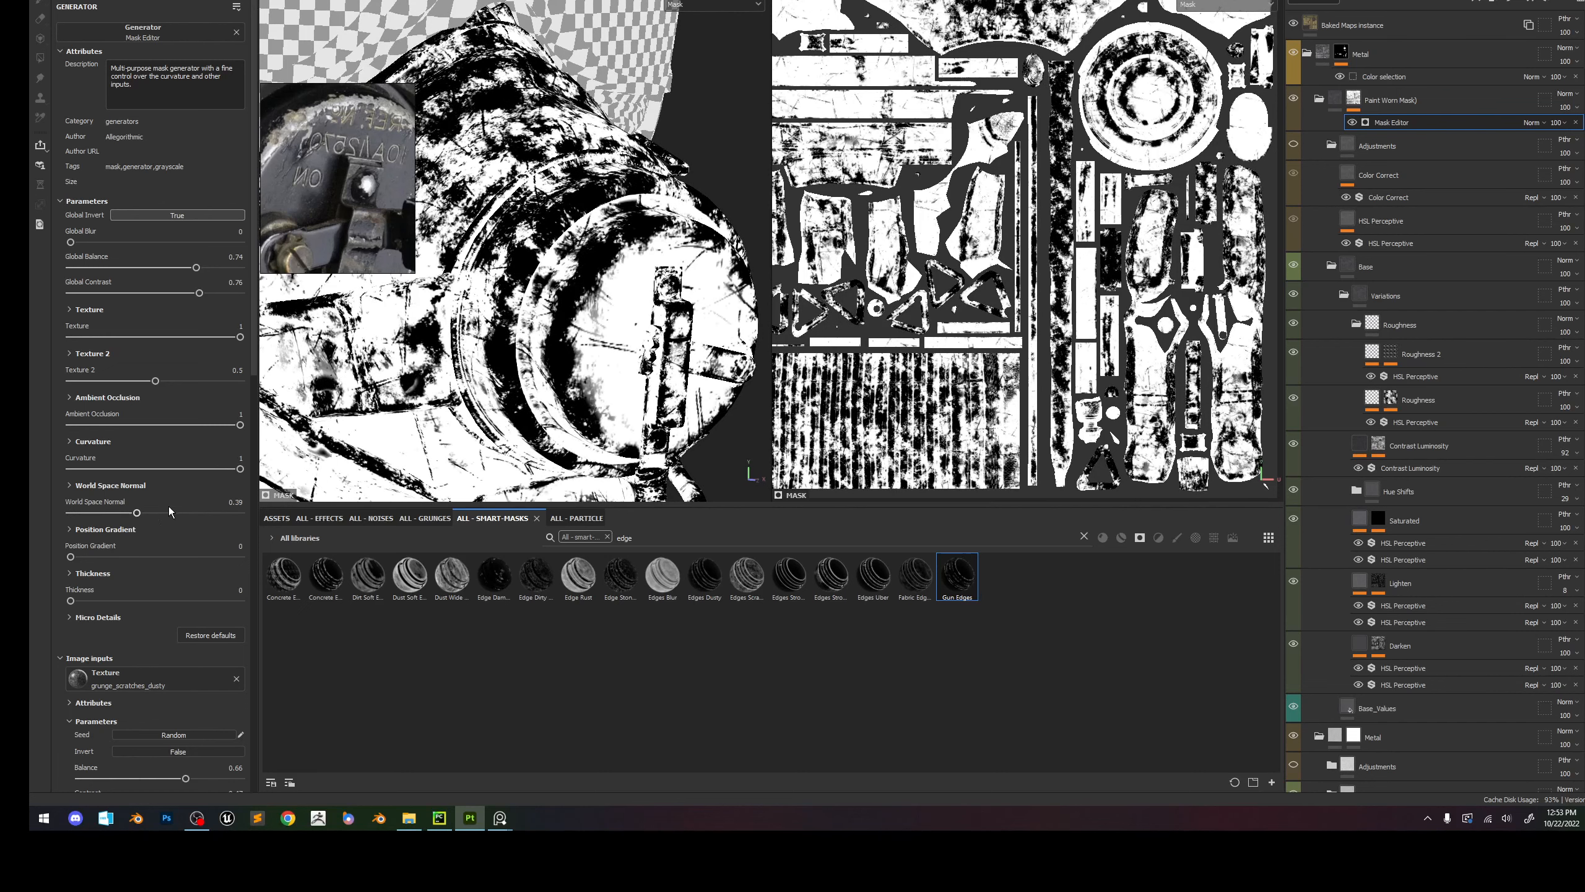
key(m)
shift+right_drag(530, 374, 455, 131)
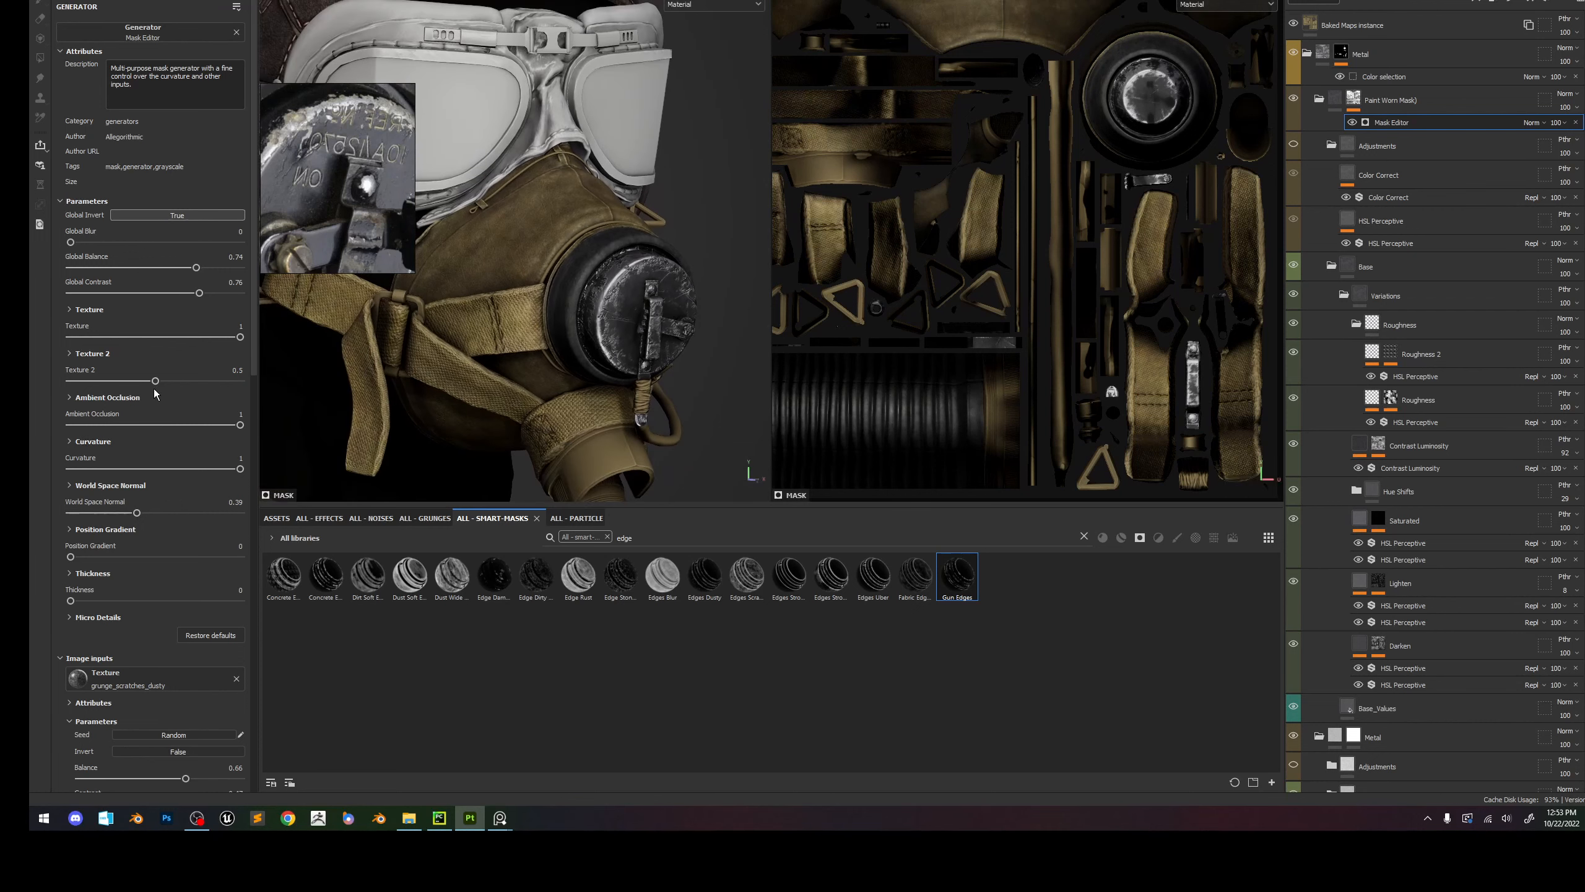
drag(180, 469, 99, 513)
drag(70, 600, 103, 600)
click(88, 600)
Add a paint effect to the worn paint mask and paint out the wear patches around the valve's outer ring in the UV view.
alt+right_drag(605, 267, 655, 289)
alt+right_drag(1160, 58, 1174, 125)
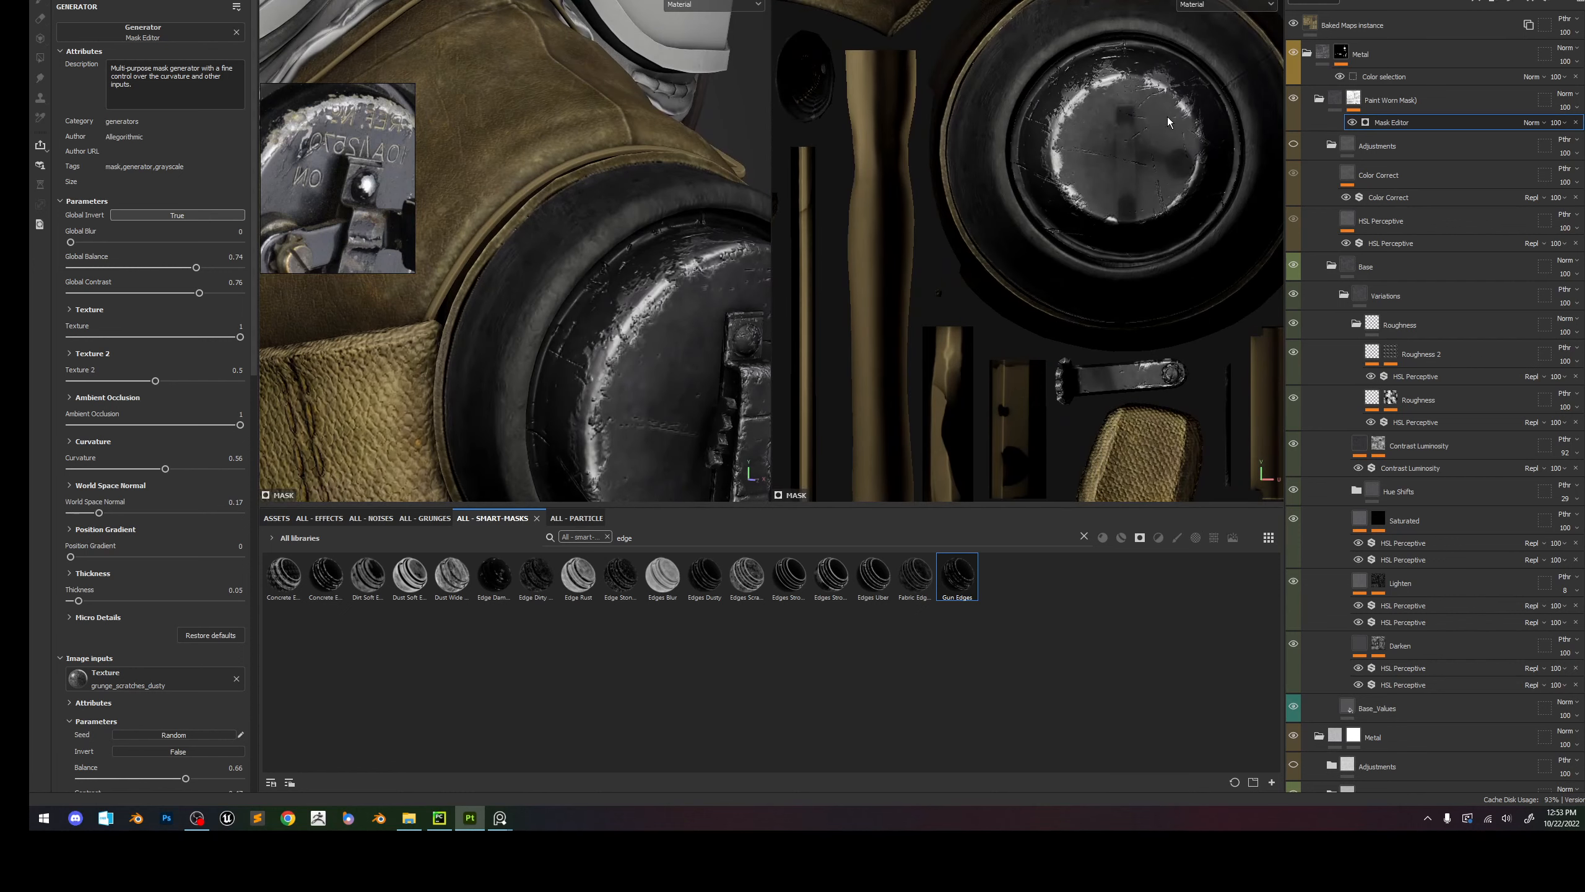
alt+click(1354, 98)
alt+middle_drag(1049, 141, 964, 261)
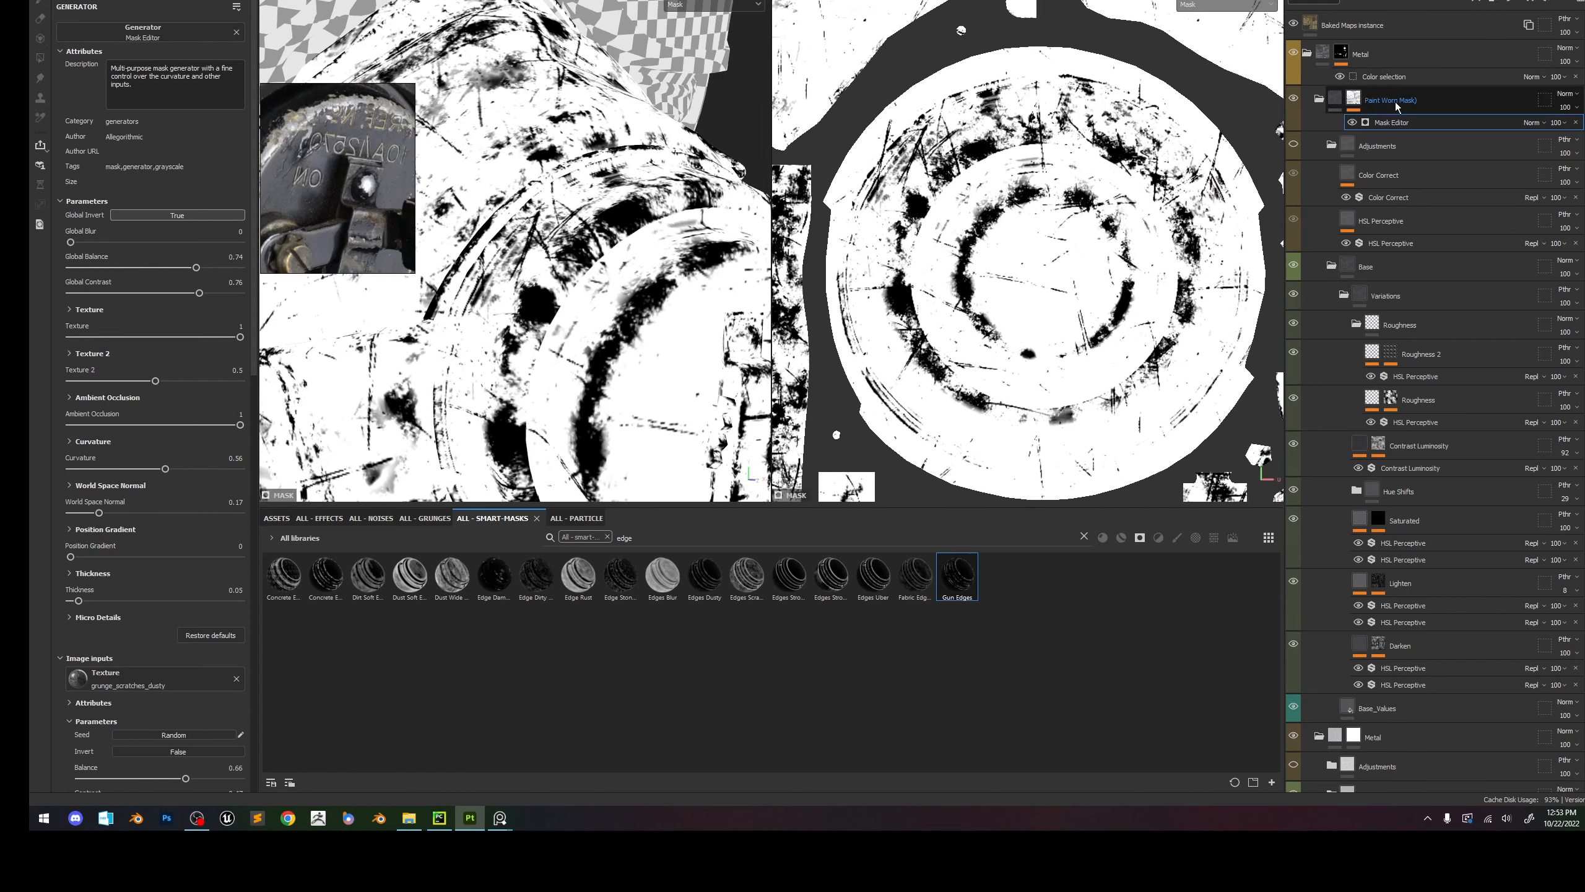
click(1477, 1)
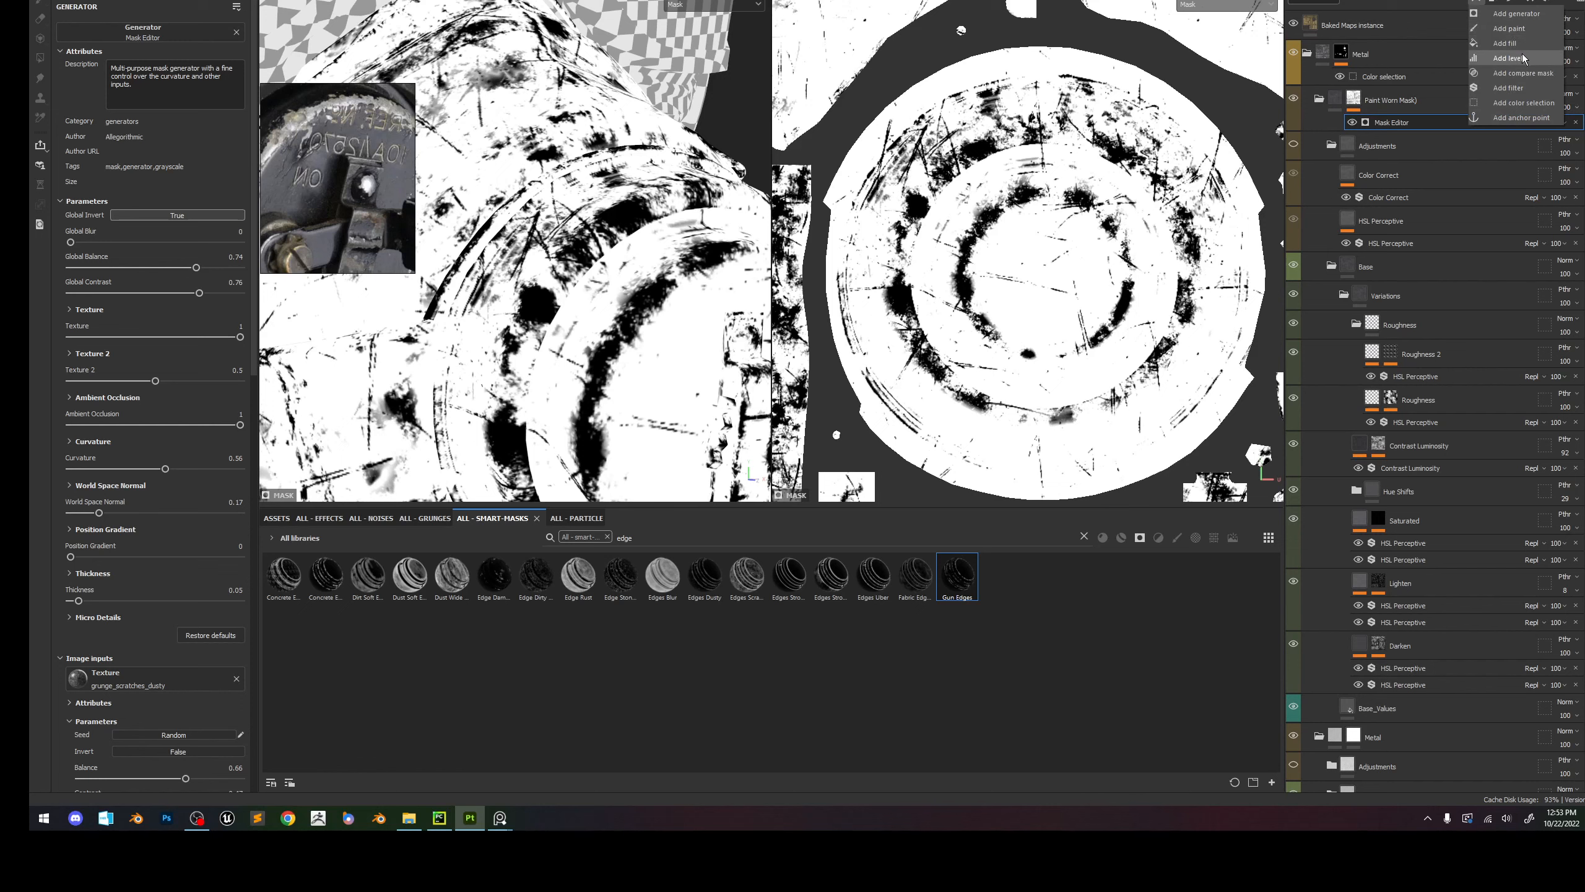
click(1399, 122)
mouse_move(1000, 156)
mouse_down()
mouse_move(922, 199)
mouse_move(913, 302)
mouse_move(955, 374)
mouse_move(1054, 403)
mouse_move(1124, 399)
mouse_move(904, 326)
mouse_move(949, 156)
mouse_move(1111, 125)
mouse_move(1186, 312)
mouse_move(1133, 403)
mouse_up()
drag(1251, 265, 1171, 409)
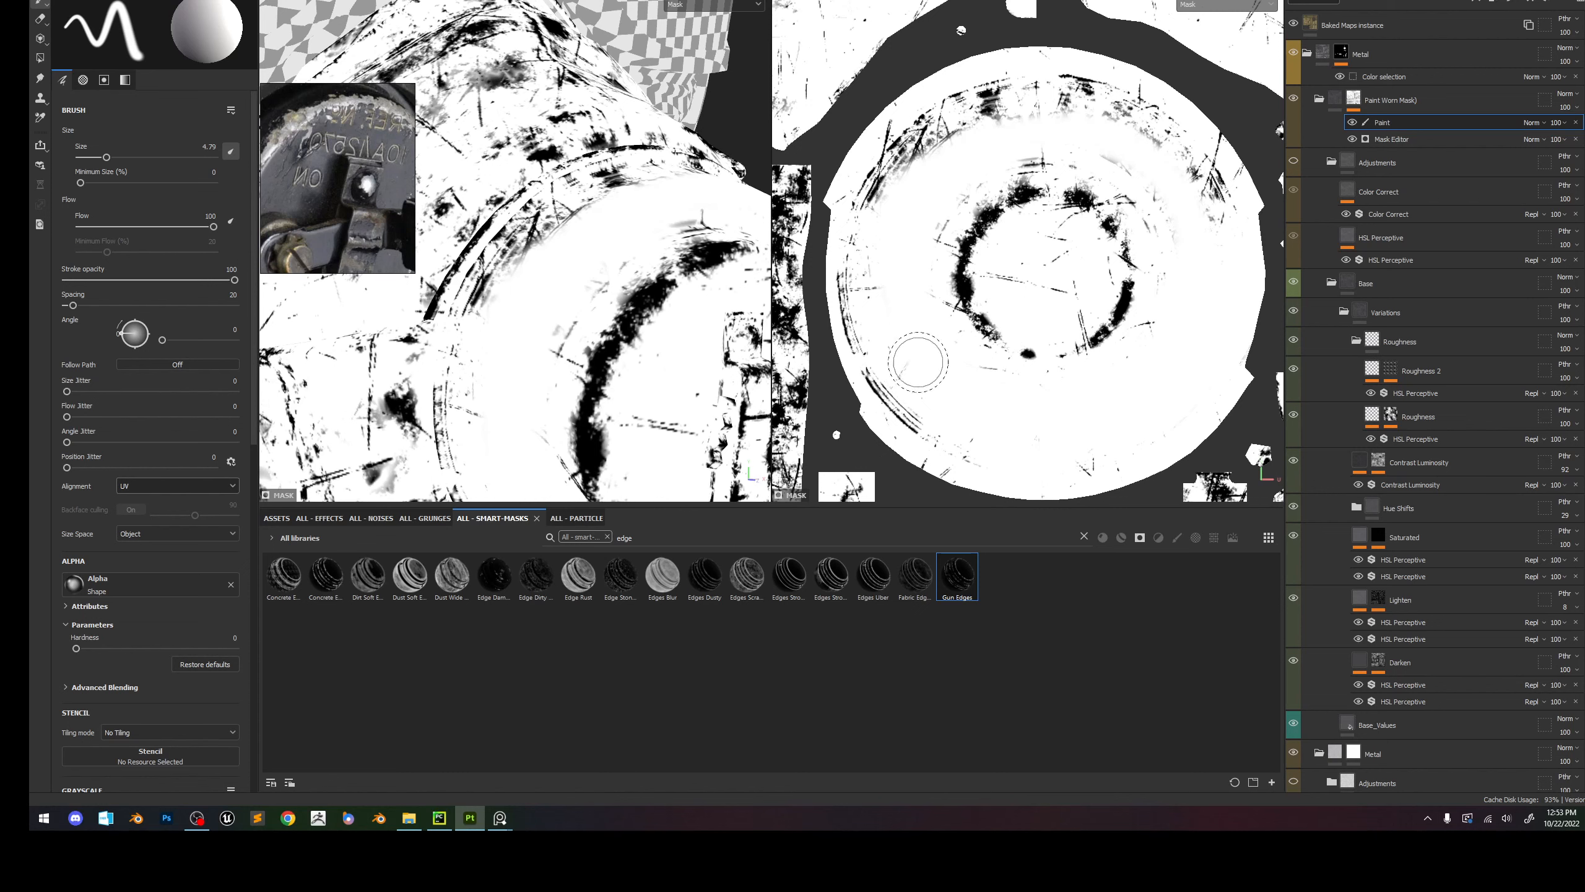
mouse_move(931, 408)
mouse_down()
mouse_move(892, 379)
mouse_move(874, 219)
mouse_move(1041, 113)
mouse_move(1209, 176)
mouse_move(1219, 211)
mouse_up()
key(m)
Examine the cleaned valve ring and cap wear up close and on the whole helmet, against the reference photo and under rotated lighting.
alt+drag(562, 248, 586, 254)
alt+right_drag(586, 254, 618, 275)
alt+drag(618, 275, 681, 259)
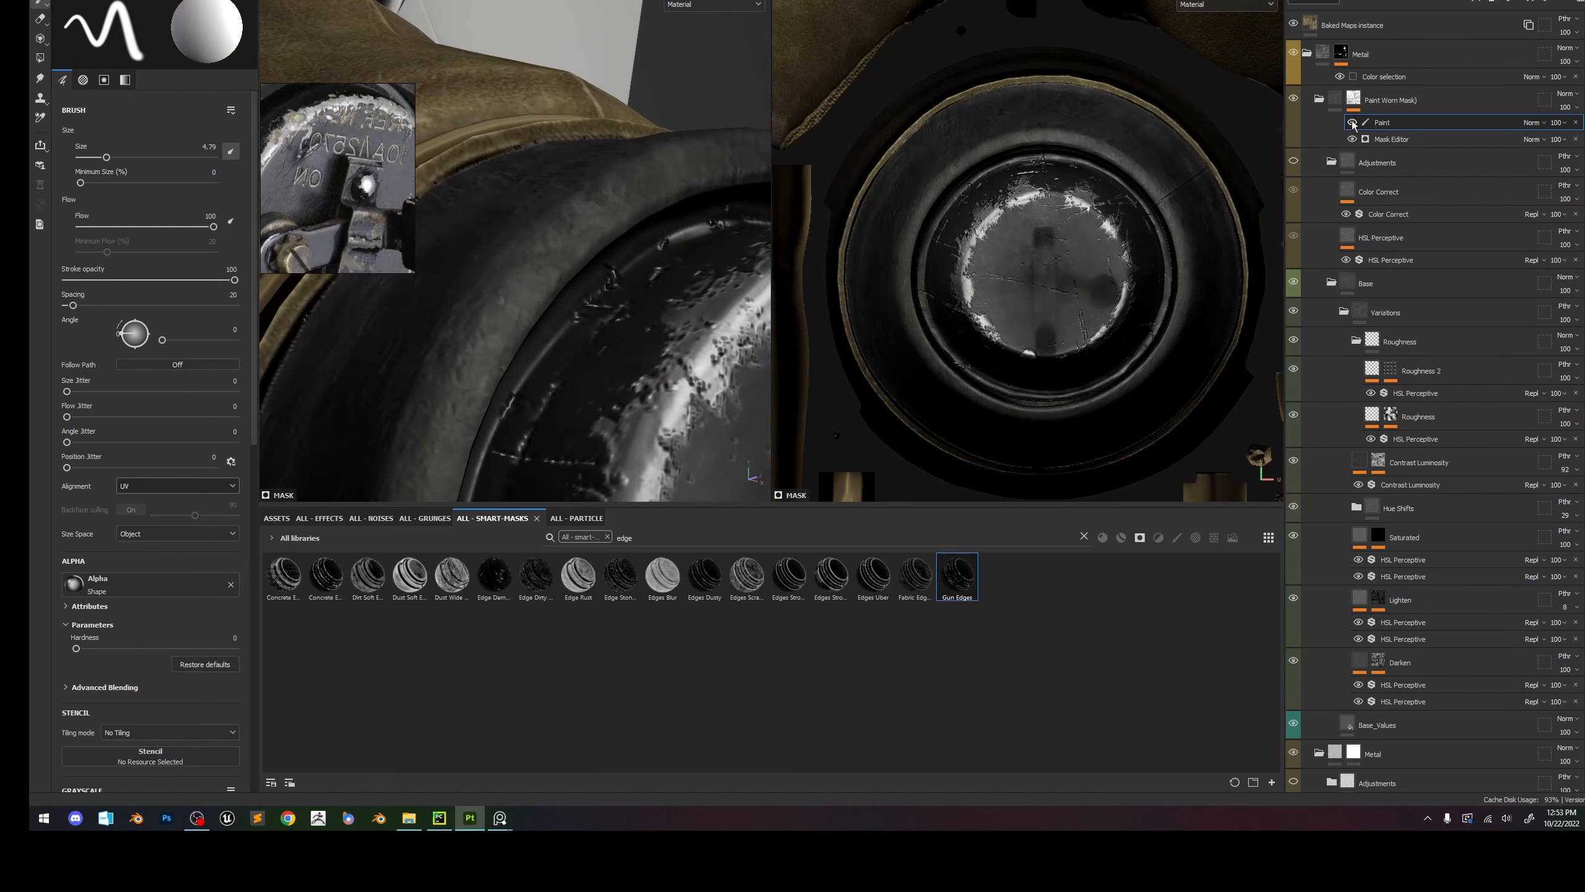
alt+right_drag(672, 351, 546, 215)
mouse_move(625, 224)
alt+mouse_down()
mouse_move(665, 195)
mouse_move(661, 221)
alt+mouse_up()
shift+right_drag(662, 222, 649, 227)
alt+middle_drag(642, 253, 630, 238)
scroll(382, 218, down, 4)
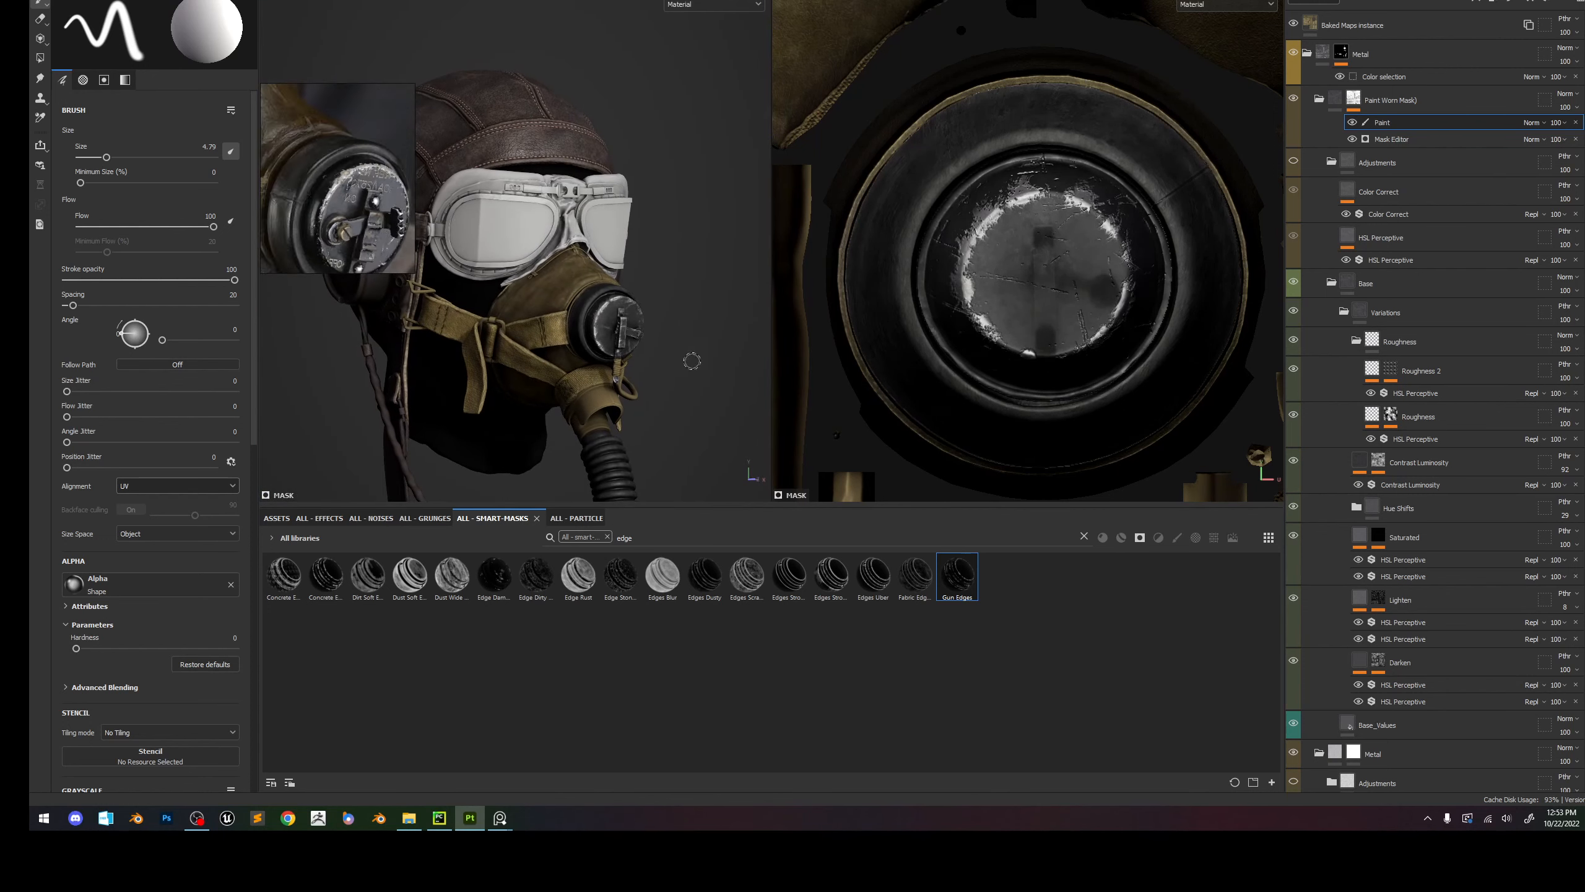
alt+right_drag(692, 361, 621, 274)
alt+middle_drag(621, 273, 636, 245)
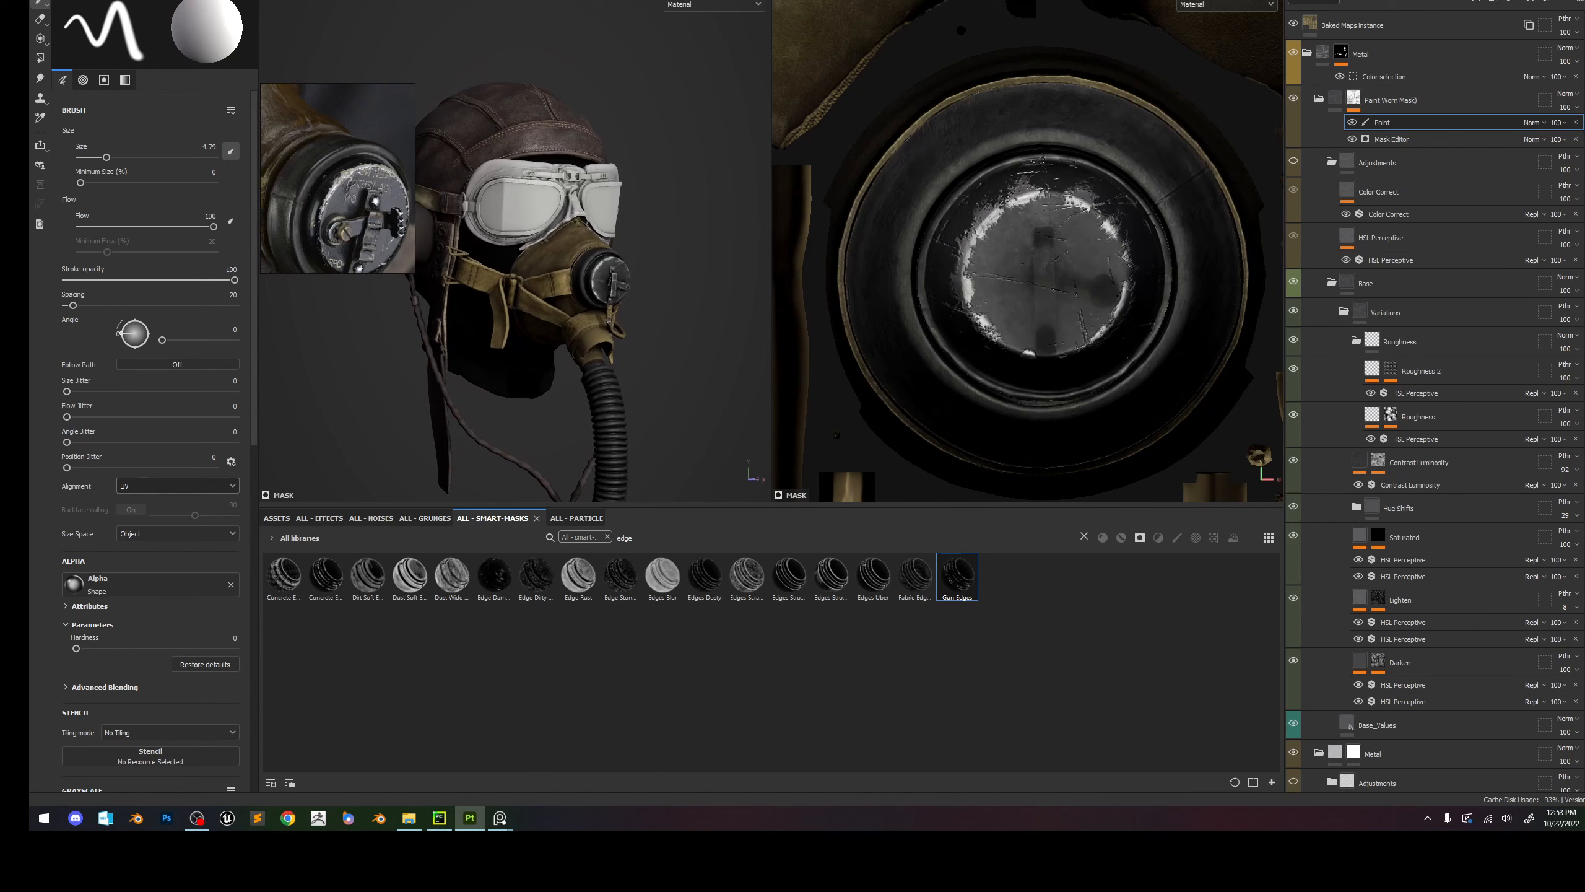
alt+drag(639, 302, 571, 306)
shift+right_drag(571, 306, 587, 307)
scroll(341, 227, down, 6)
scroll(341, 227, up, 6)
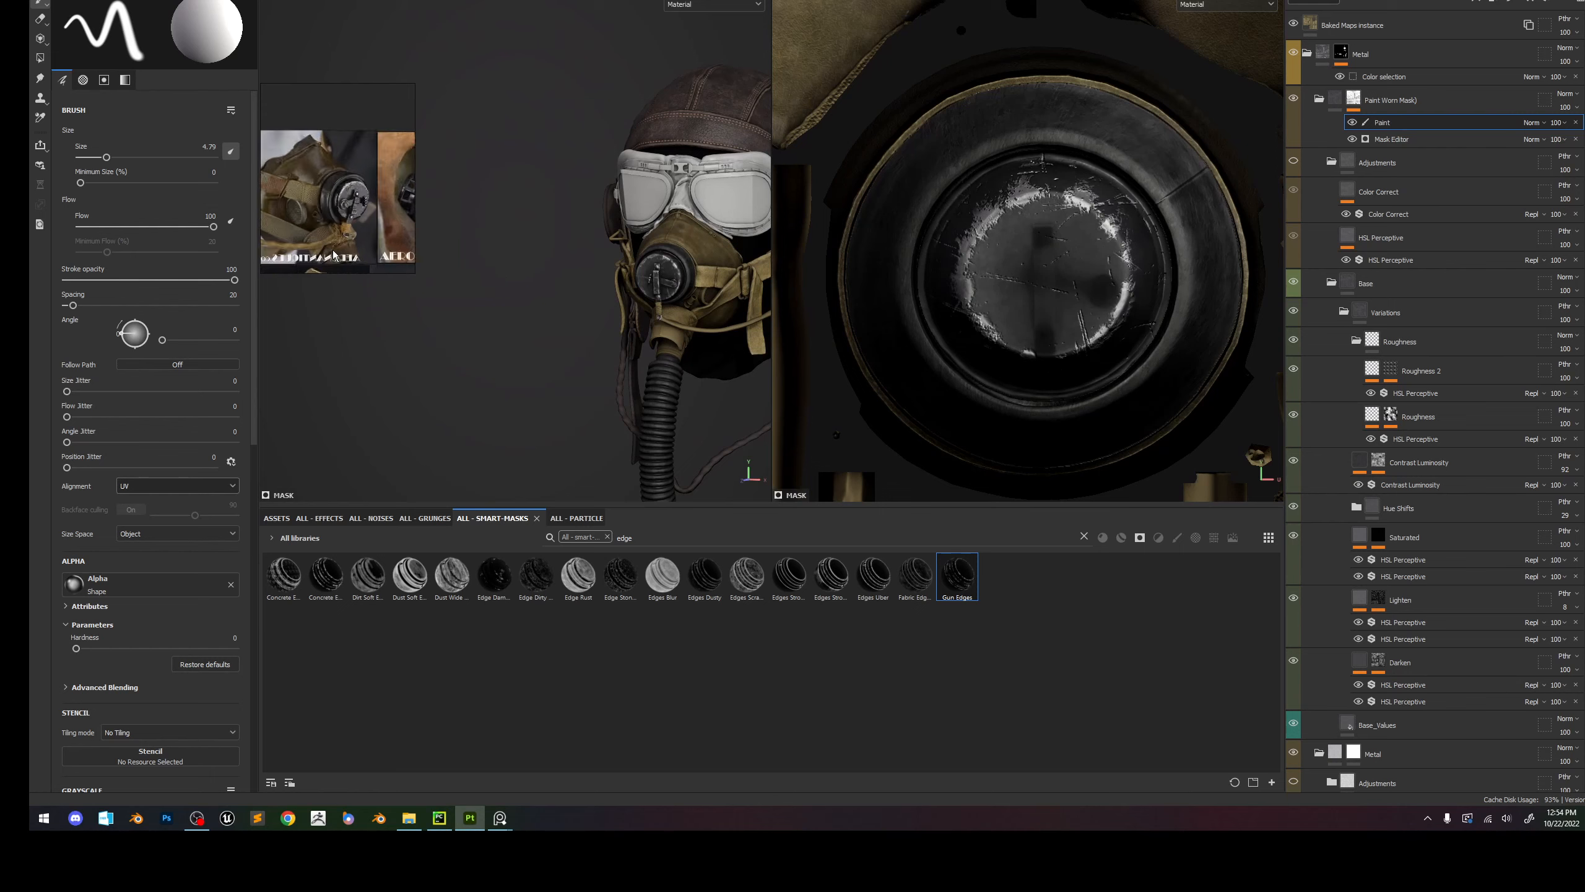
Collapse the Metal group and add a fill layer named Ropes above it for the cord wrapped below the valve cap.
alt+right_drag(731, 330, 684, 312)
scroll(347, 213, up, 4)
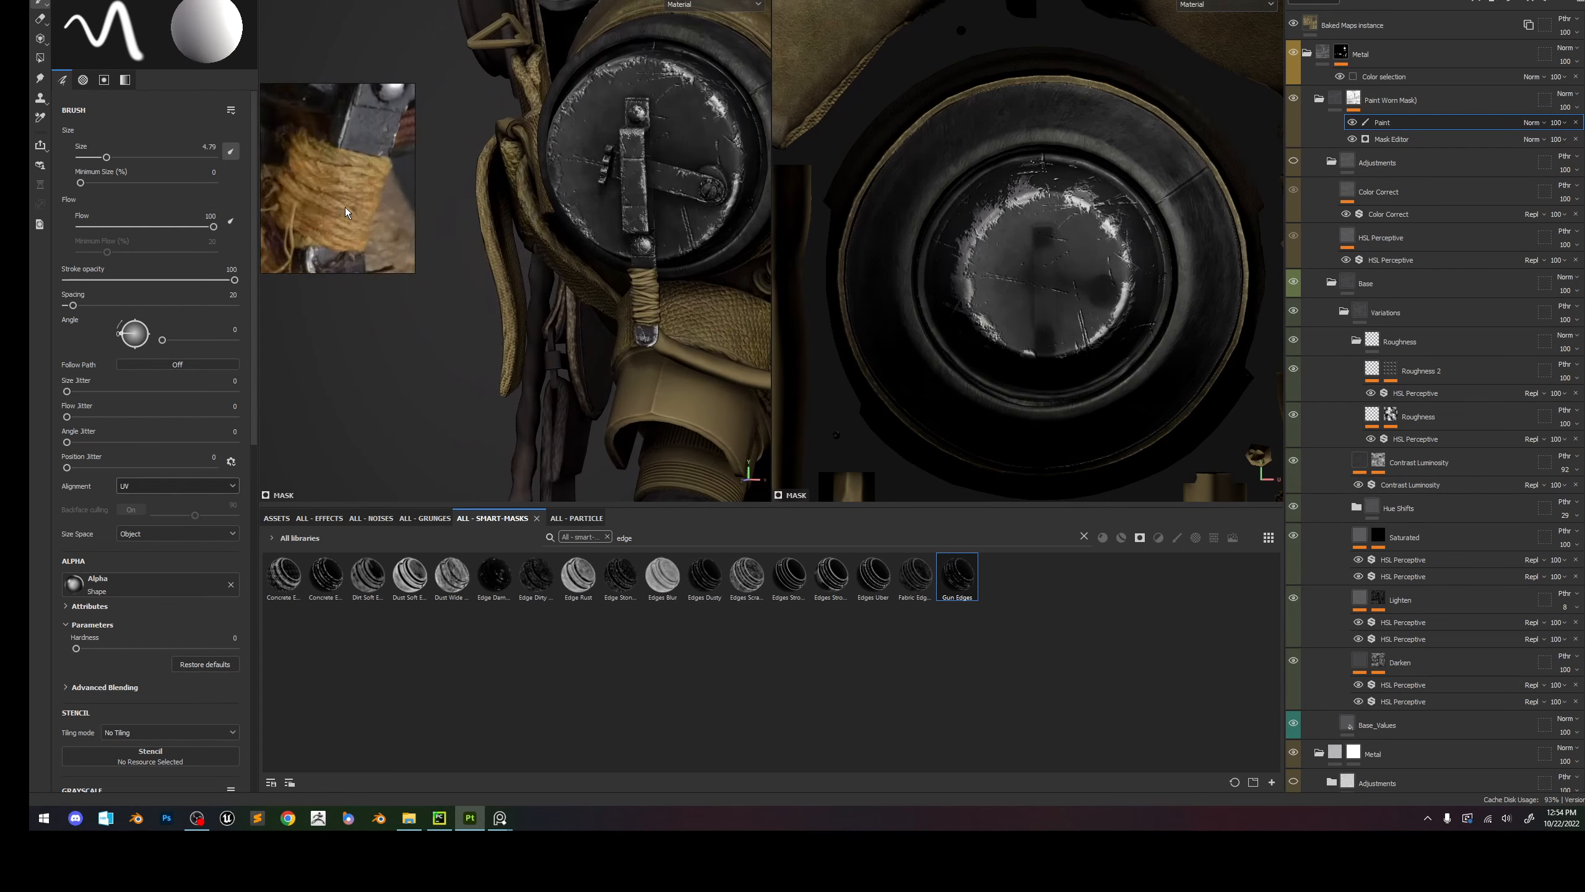
click(1307, 53)
alt+right_drag(627, 271, 671, 292)
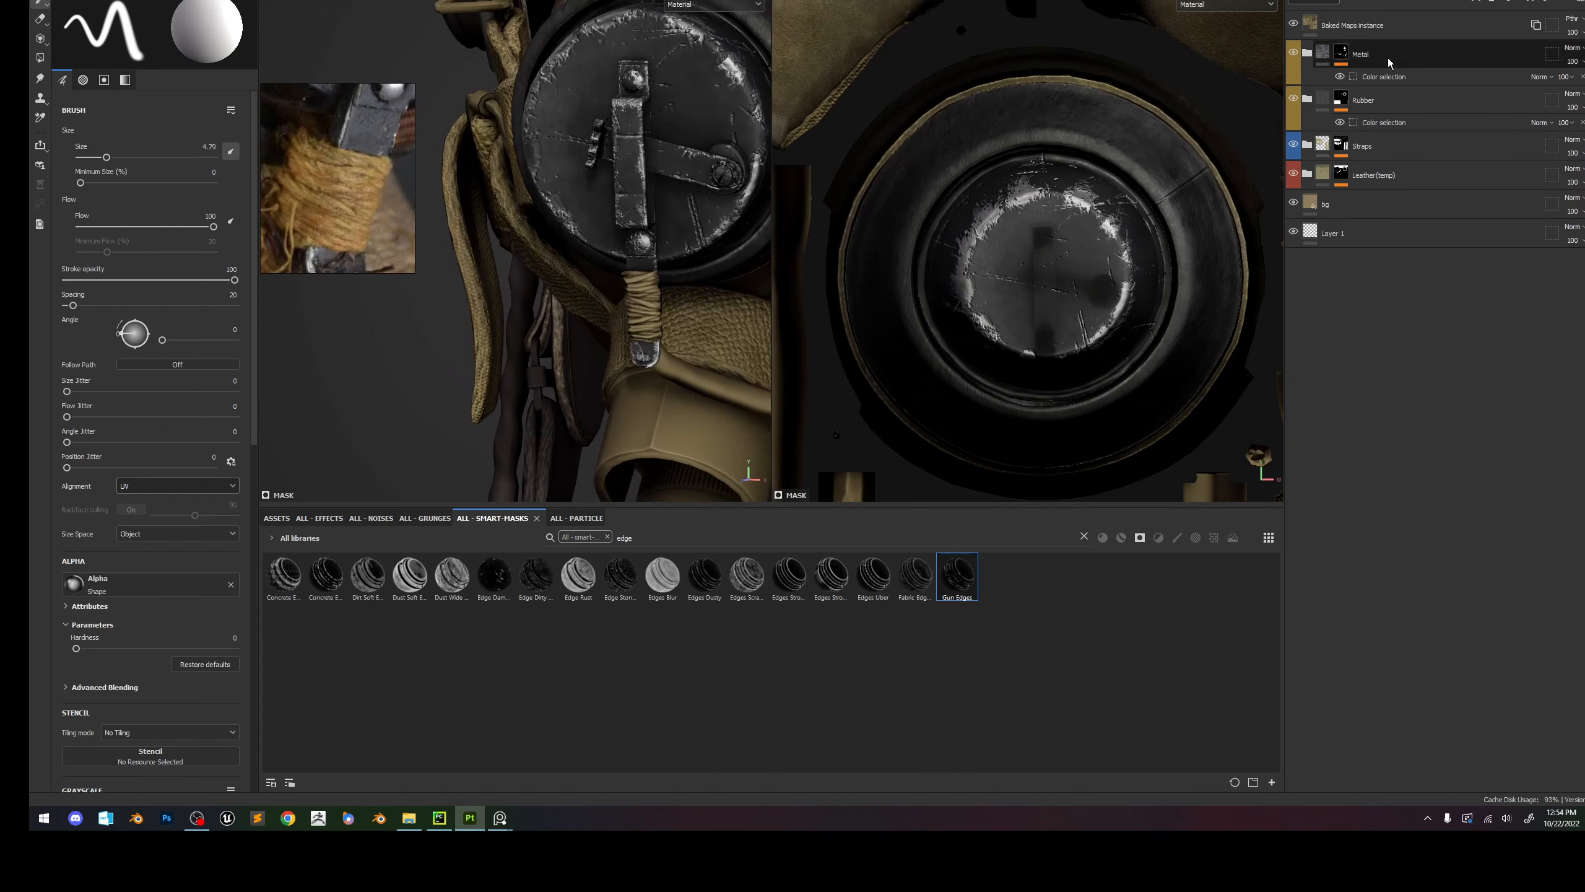
click(1379, 54)
click(1529, 3)
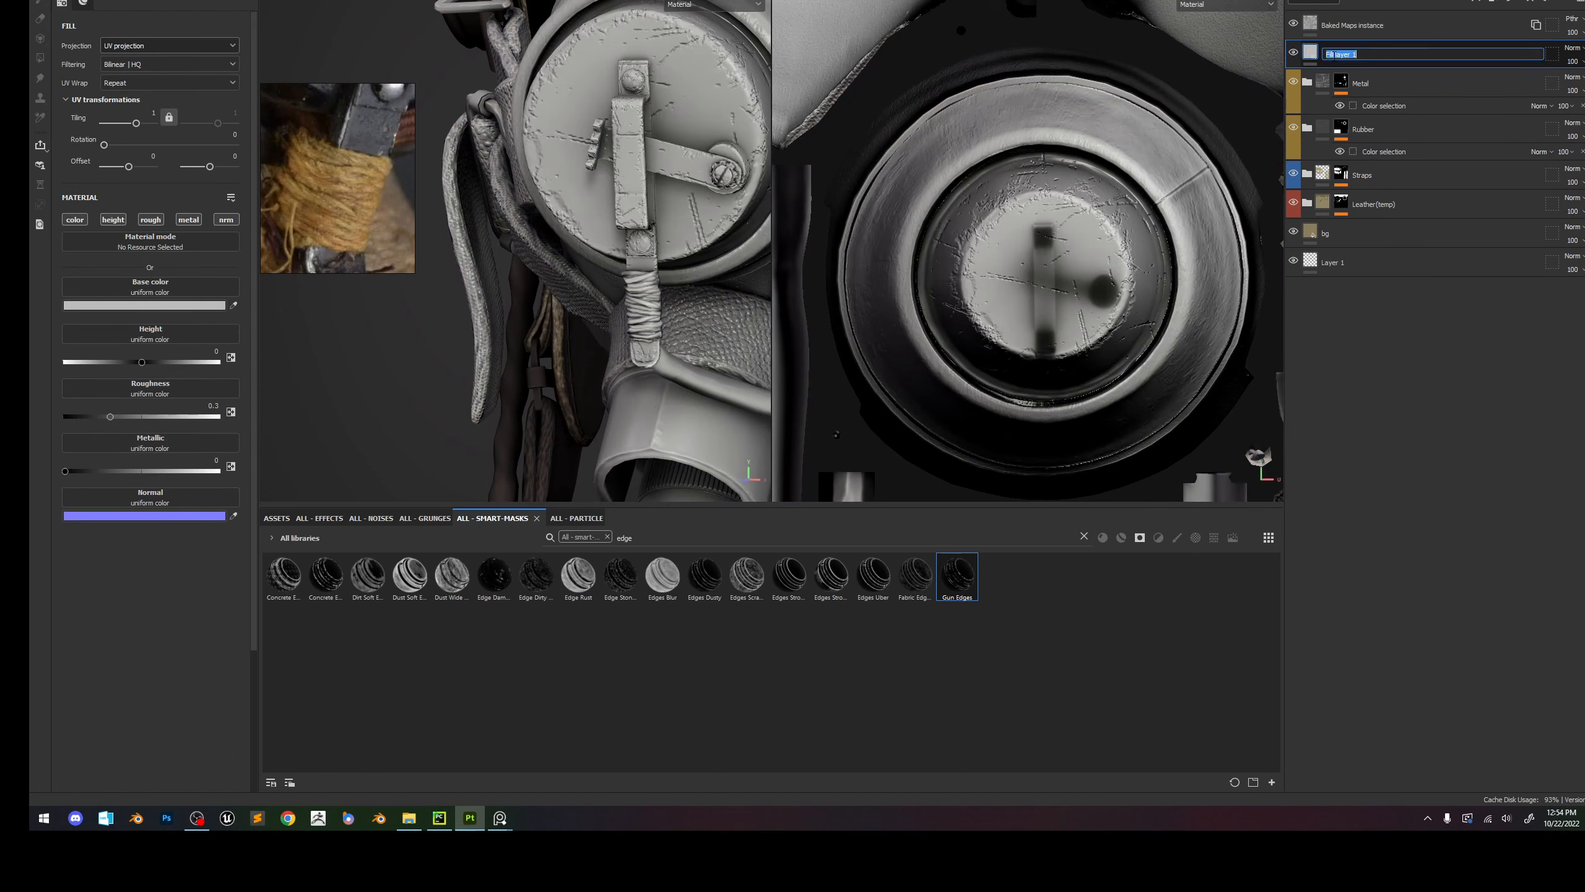
text(Ropes)
key(Return)
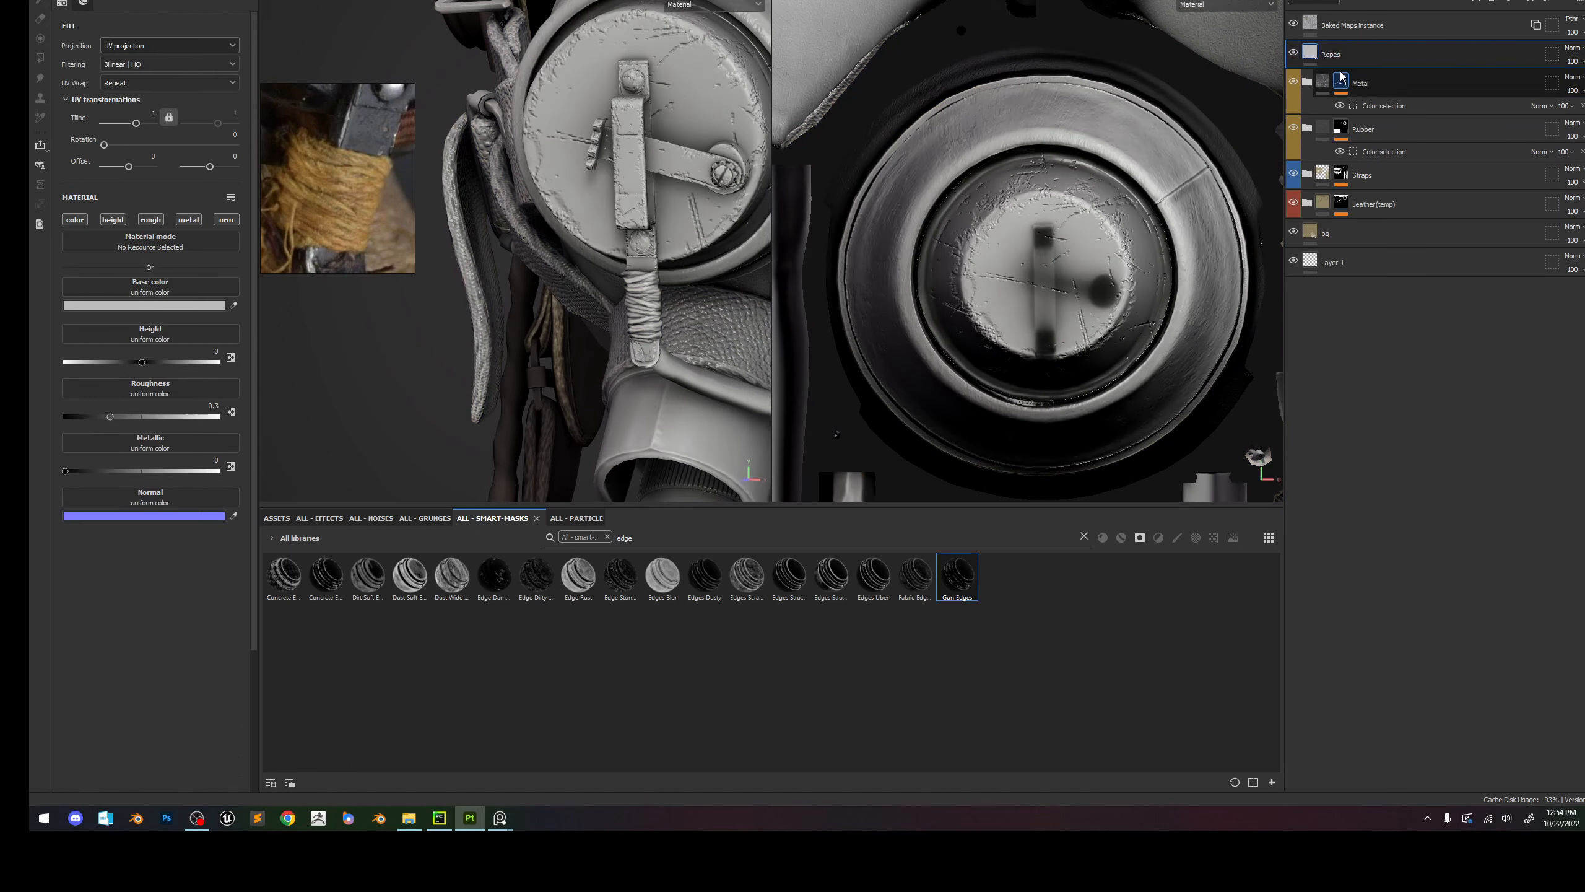
click(1306, 81)
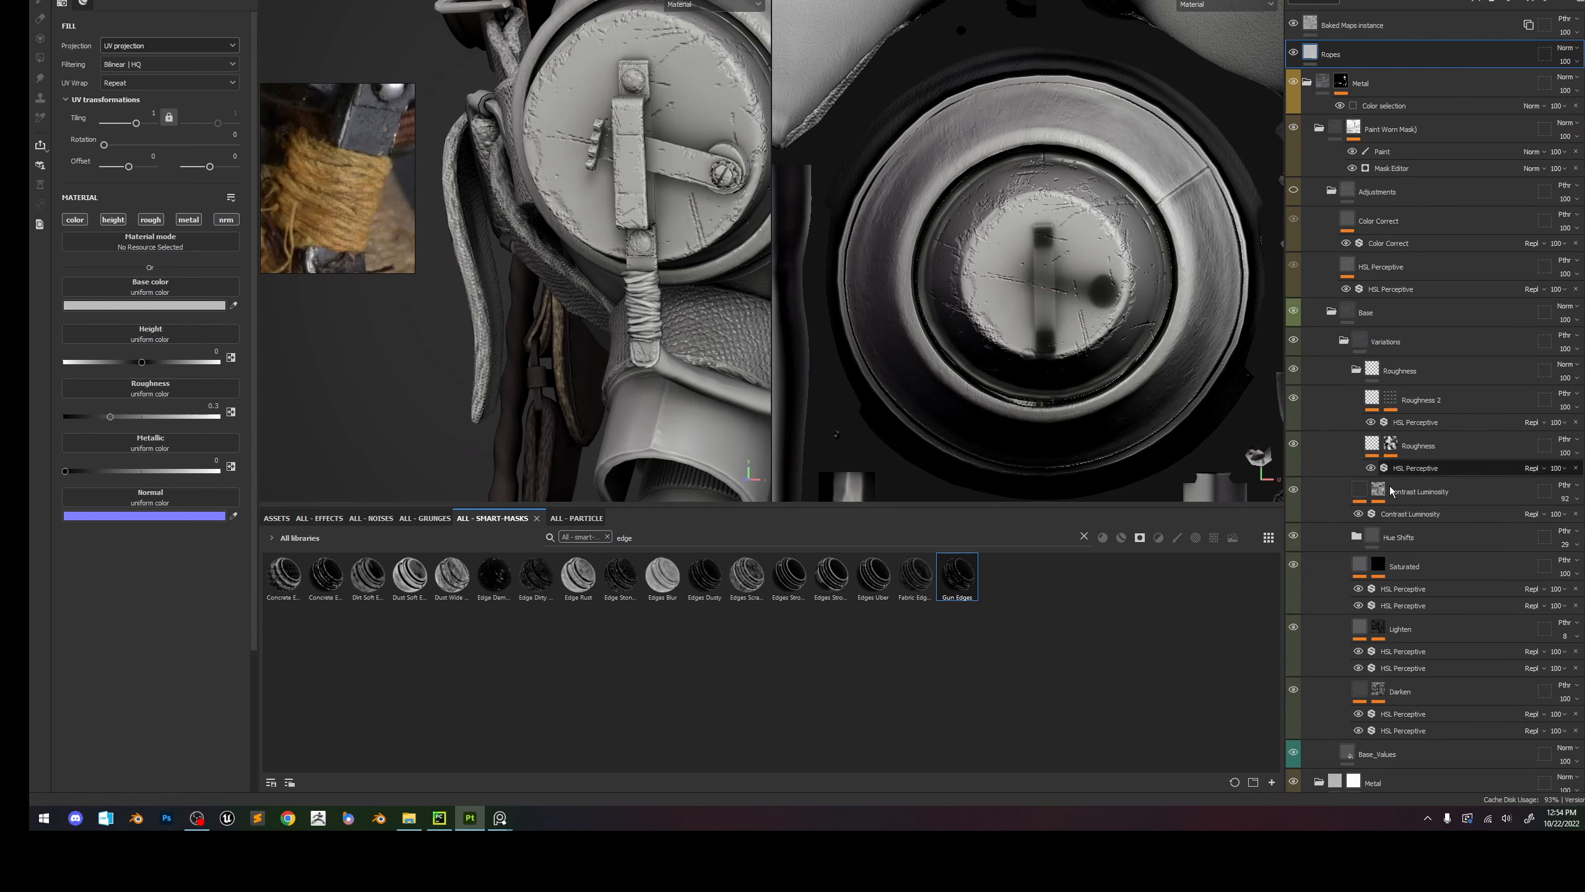
click(1307, 82)
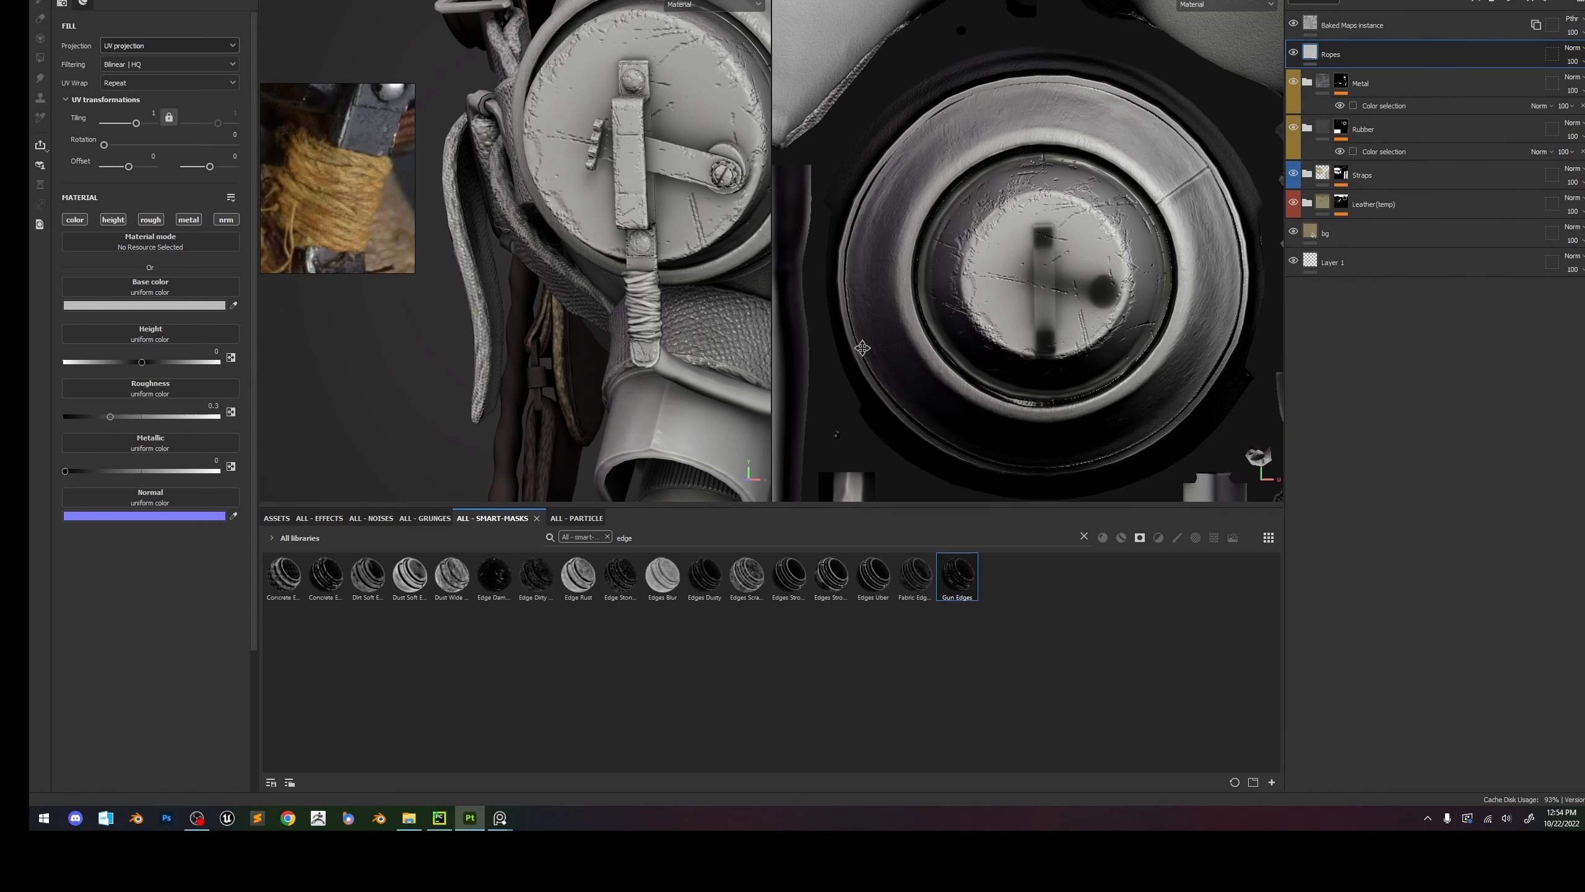
scroll(633, 295, down, 2)
scroll(568, 296, up, 3)
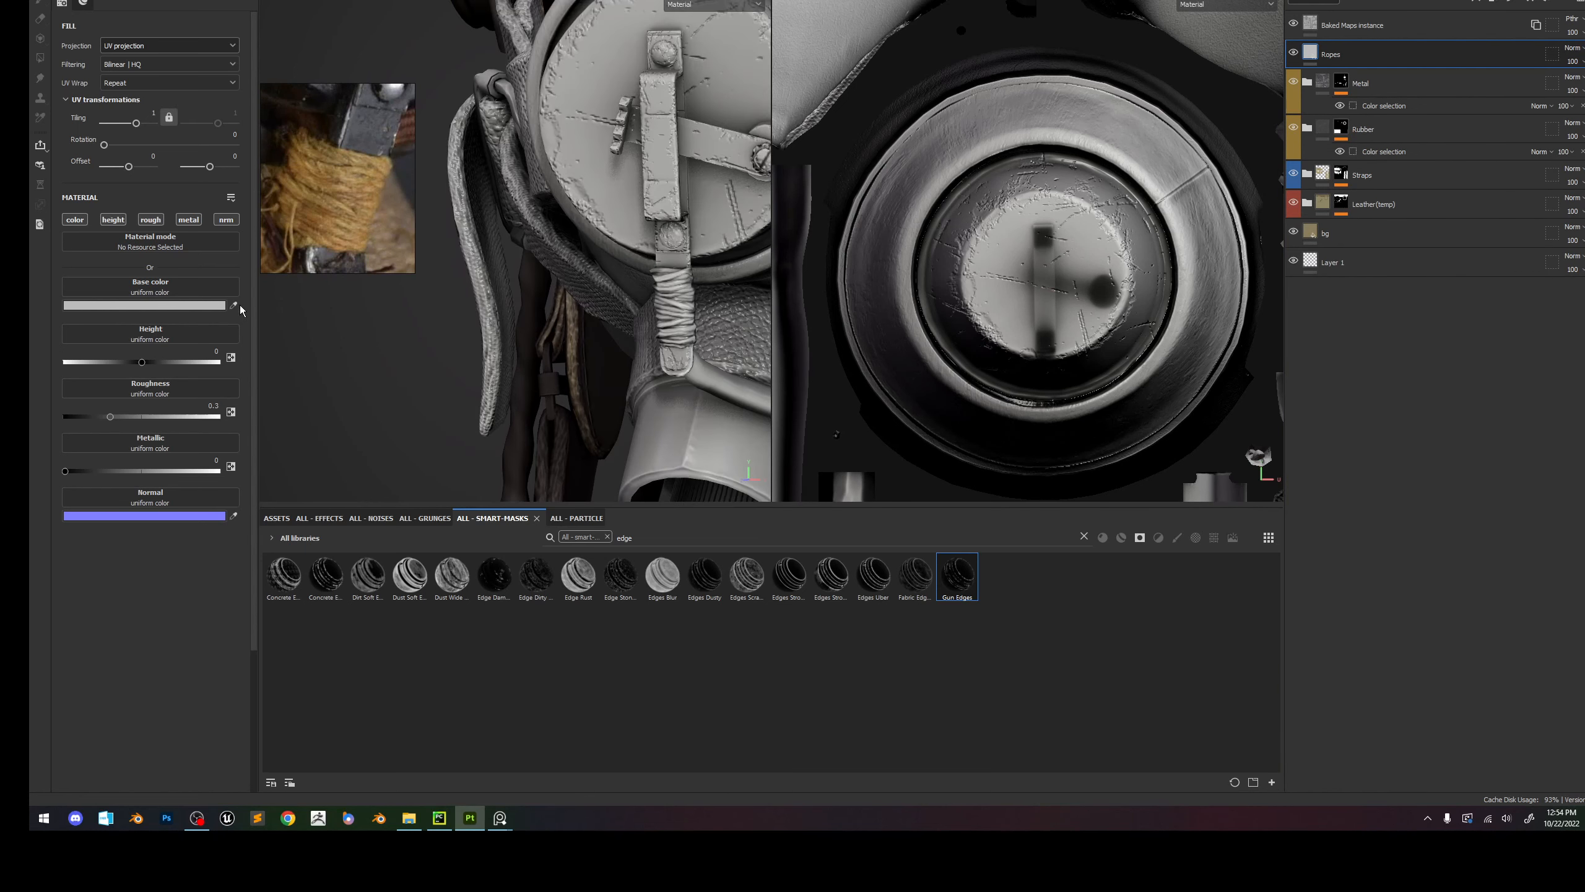
Sample the Ropes base color from the cord in the reference photo and keep only the color, roughness and metallic channels active.
click(356, 228)
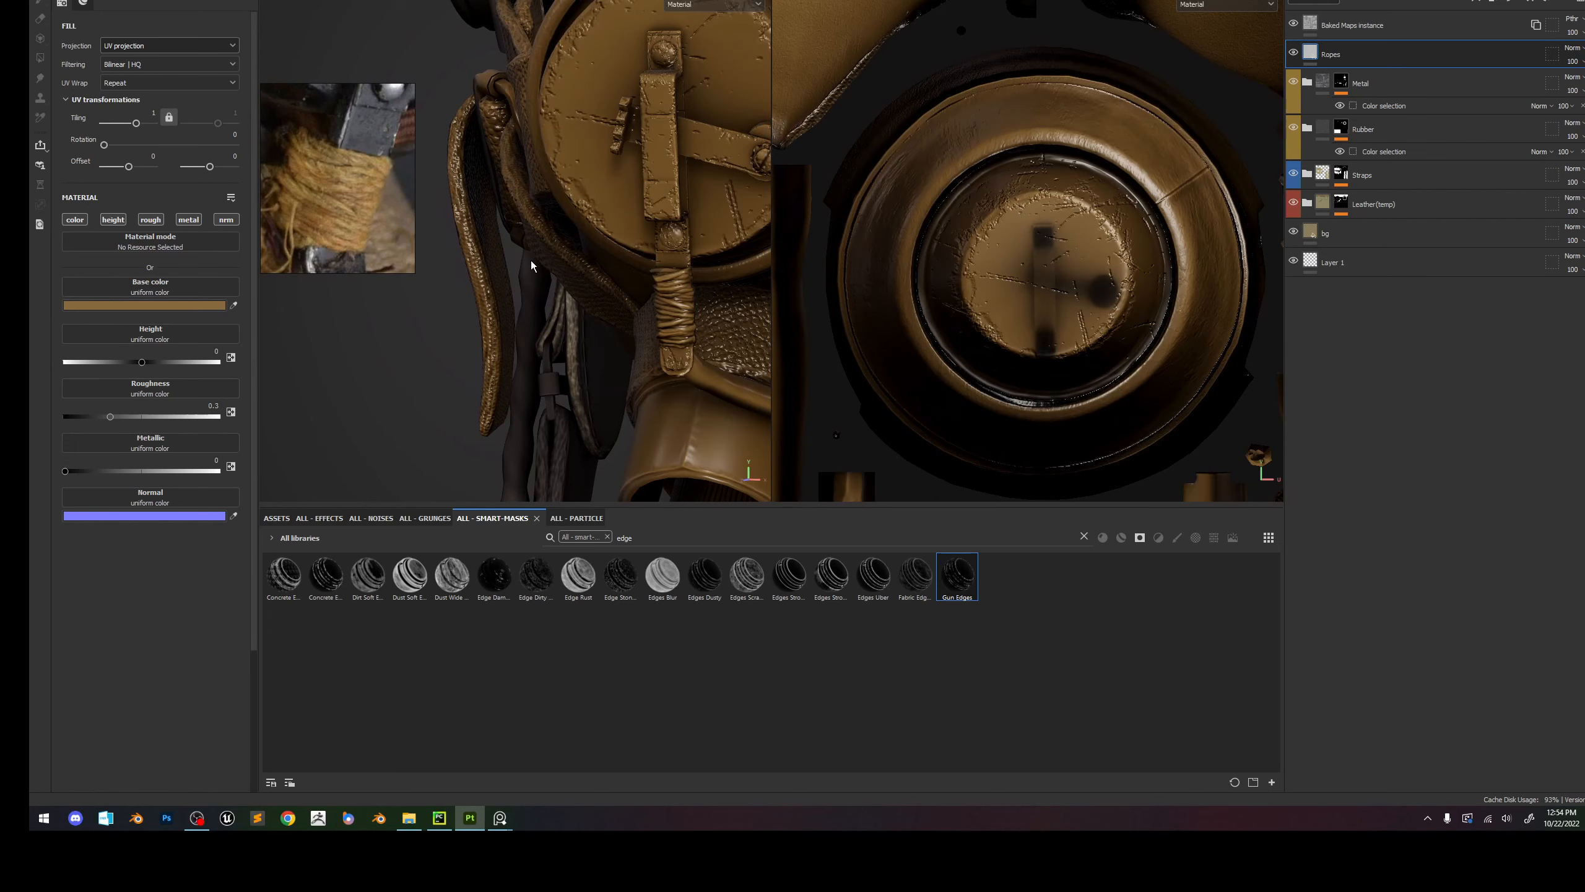
click(113, 219)
click(150, 219)
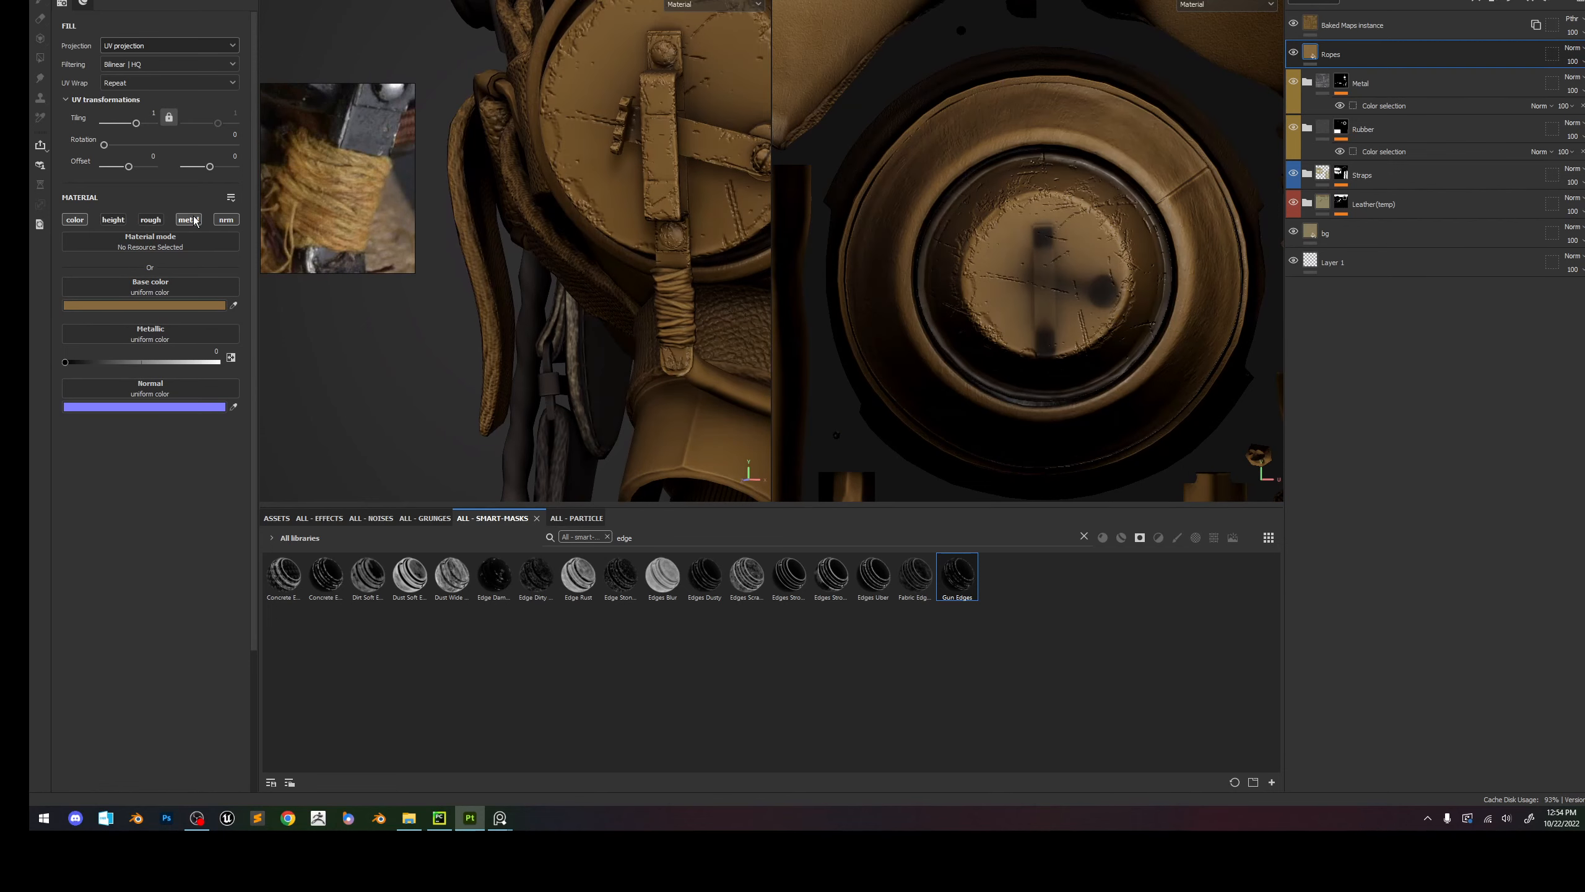
click(188, 219)
click(226, 219)
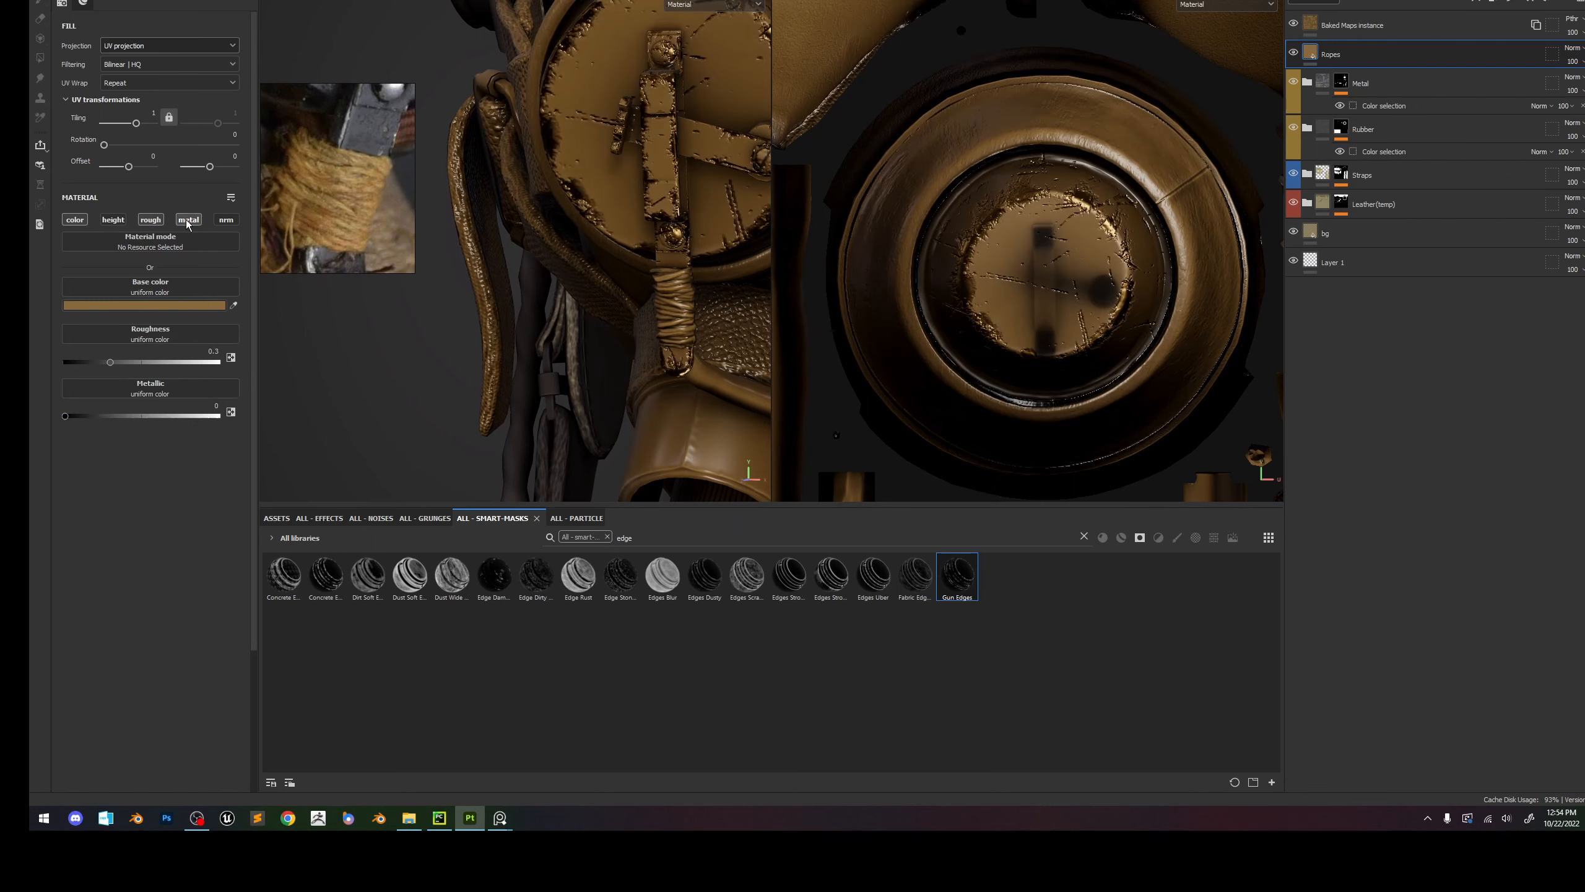
Mask the Ropes layer with a color selection using the cord wrap's ID color, and reselect the layer's fill.
right_click(1358, 57)
click(1411, 120)
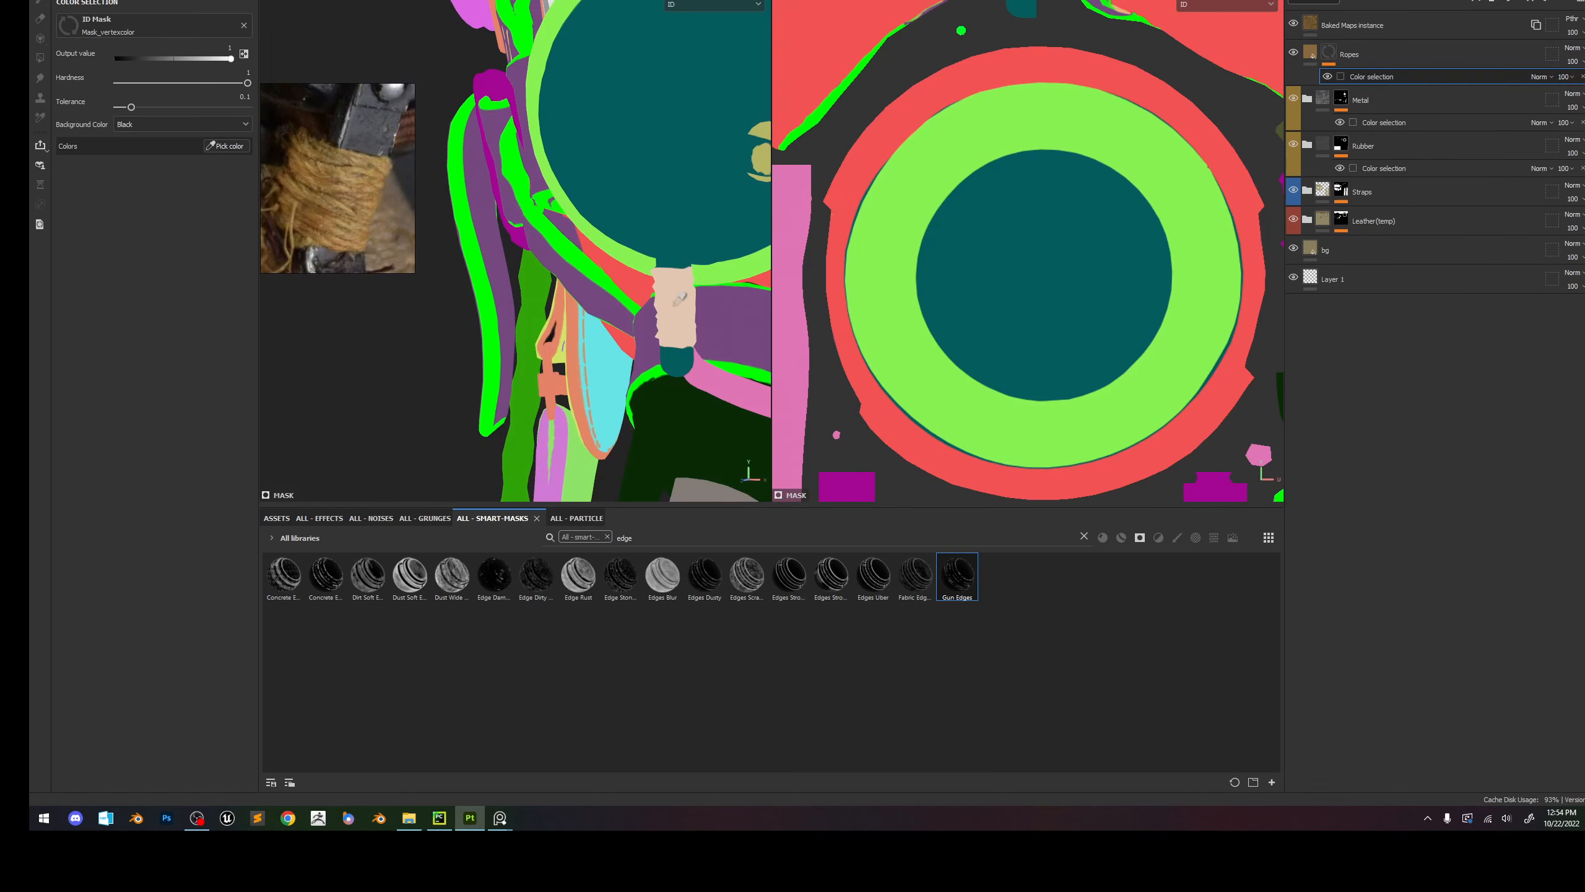
click(1161, 123)
click(1311, 53)
Set the Ropes roughness to 0.8425 and its base color to hue 0.099, saturation 0.413 and value 0.564, checking the cord on the helmet.
drag(109, 362, 195, 362)
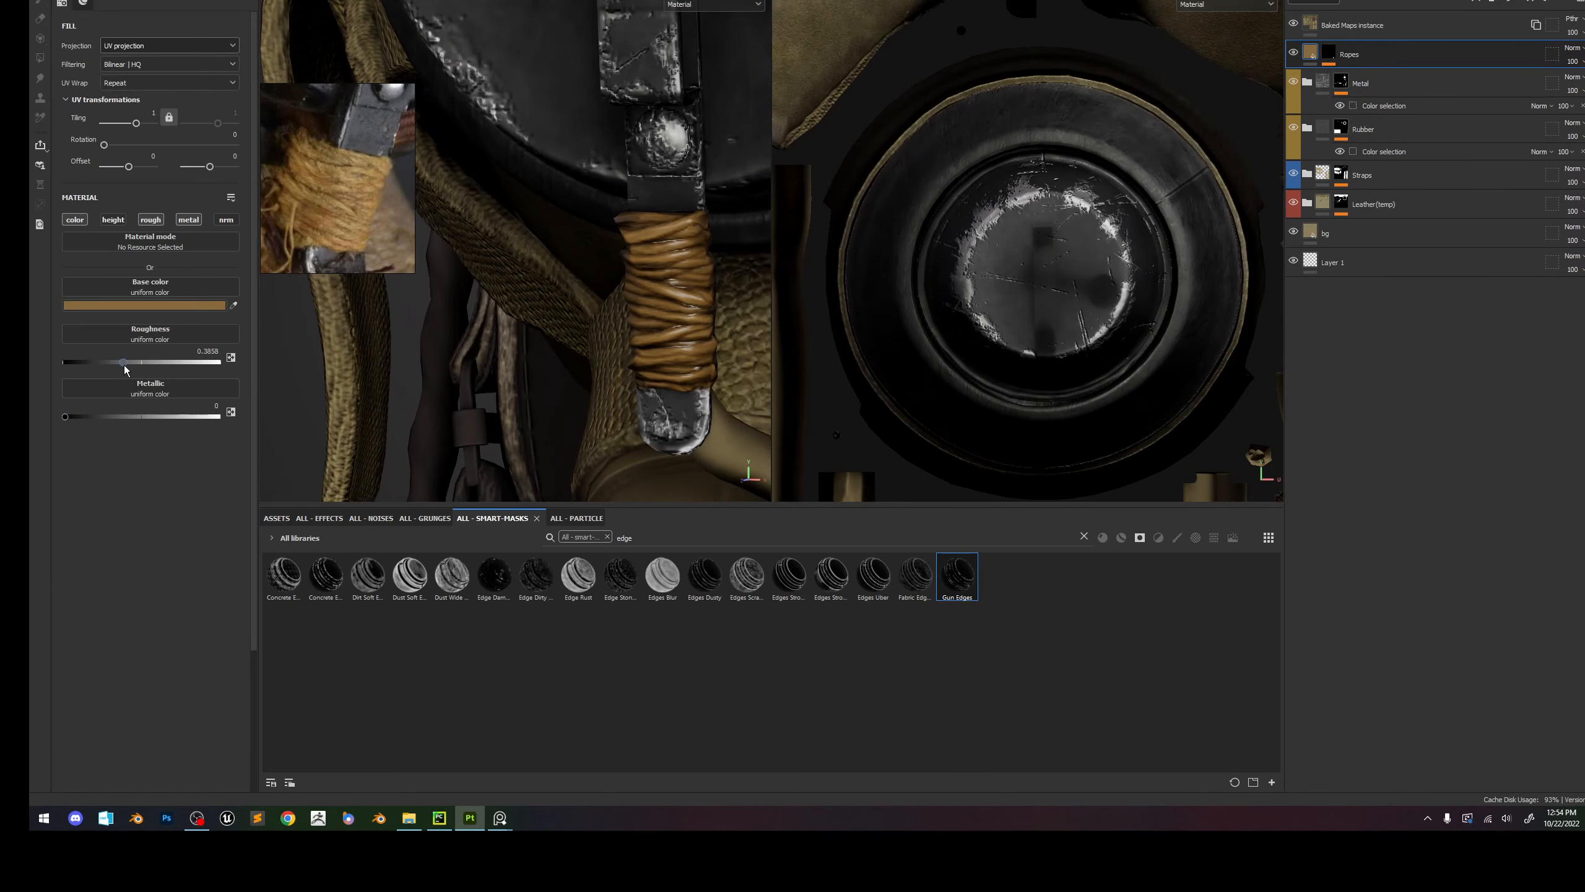
click(187, 305)
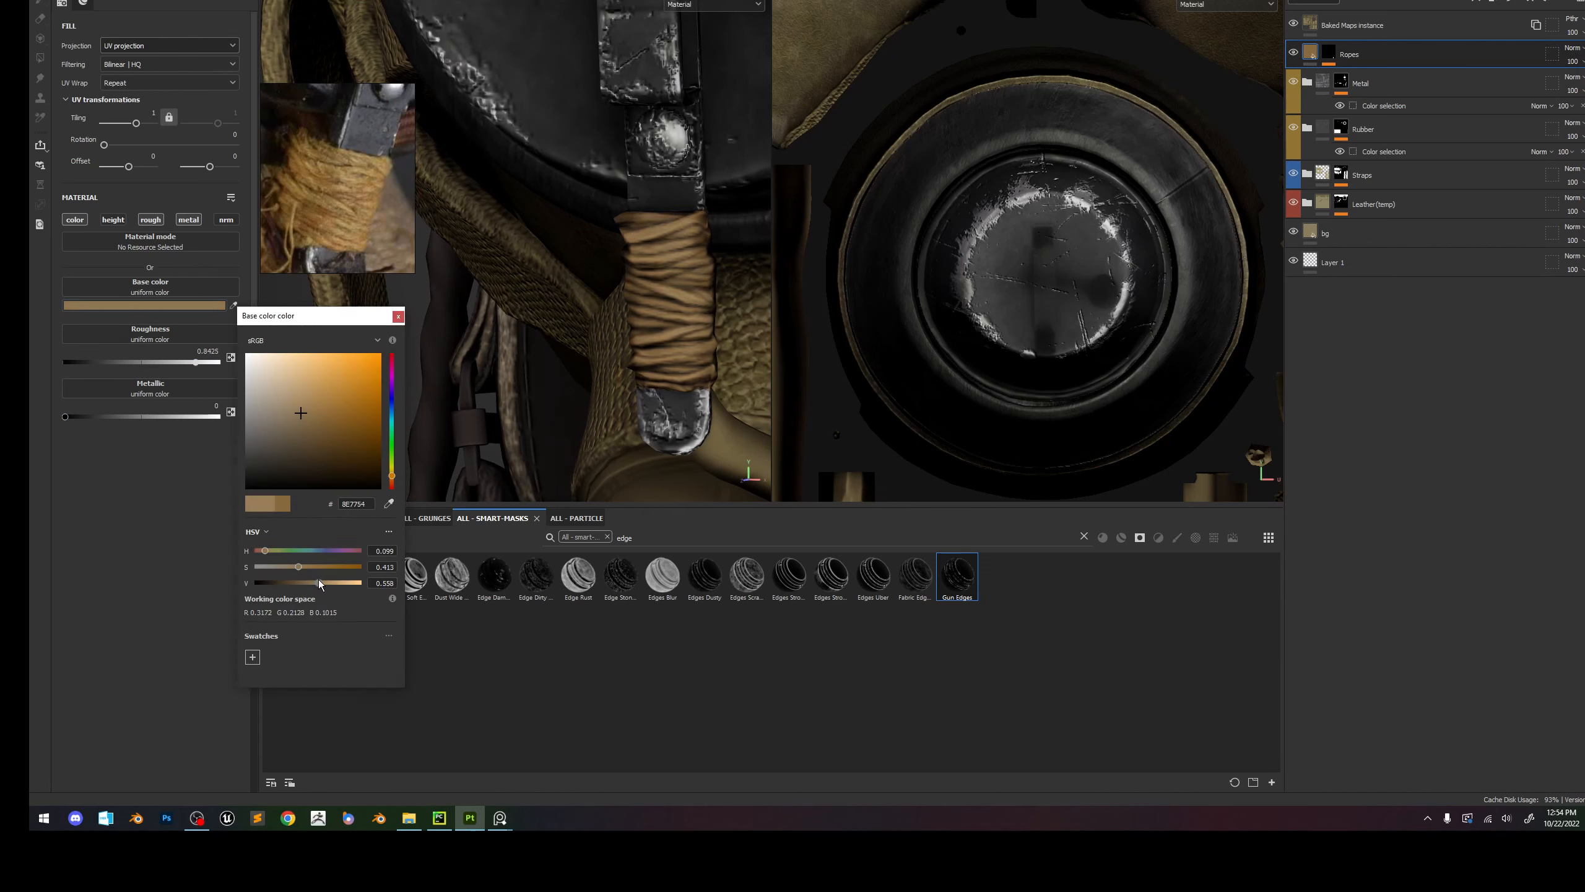
drag(318, 580, 315, 580)
scroll(632, 286, down, 10)
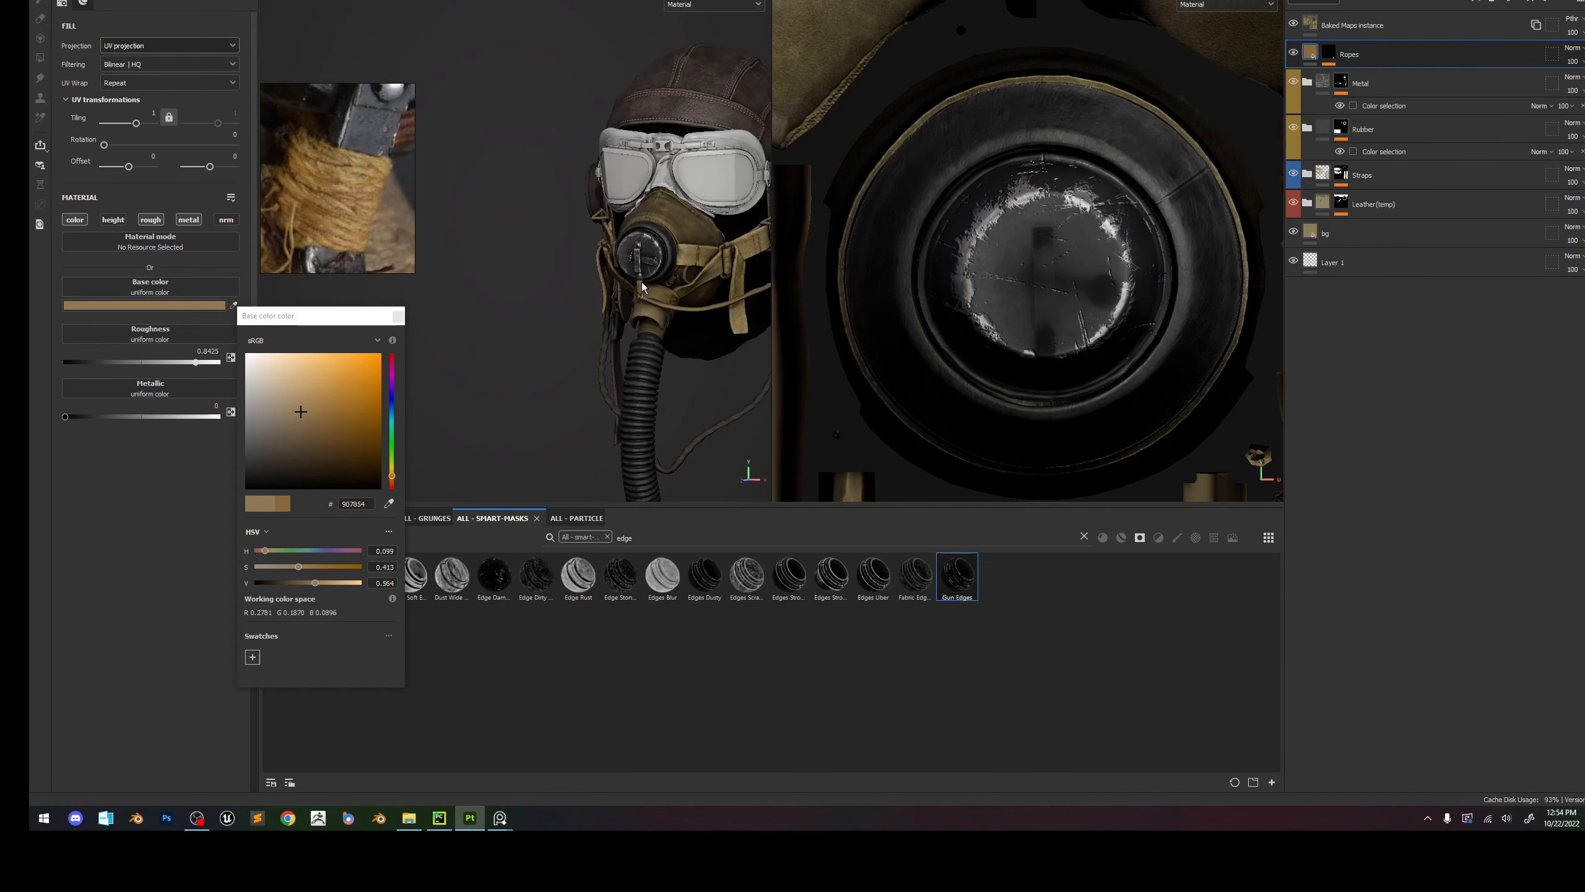
scroll(649, 279, up, 8)
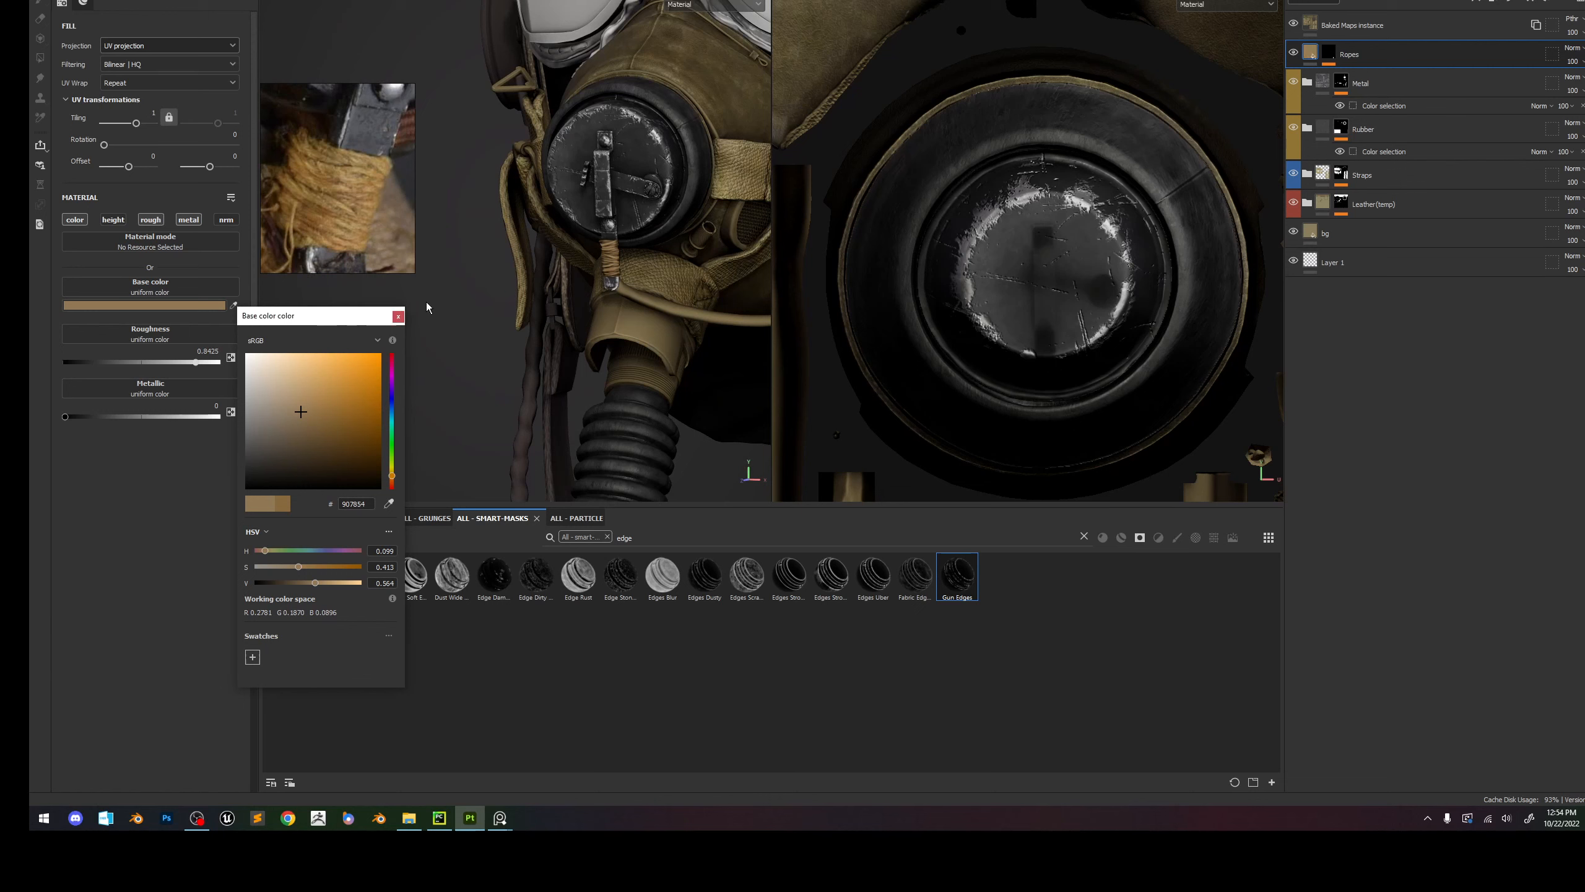
click(398, 316)
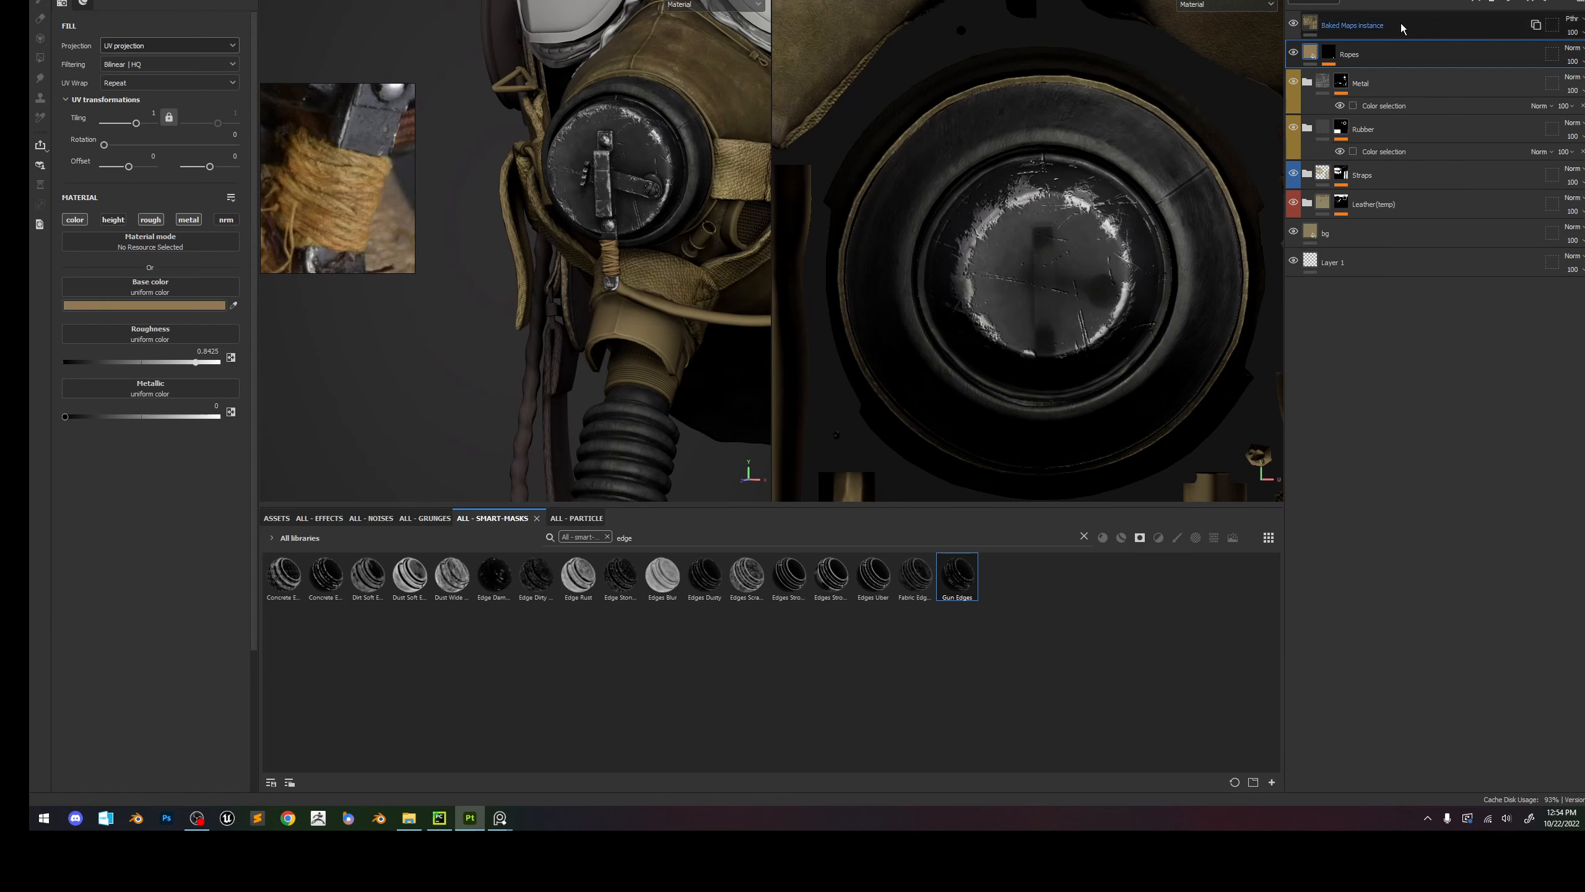
Group the Ropes fill layer into a new folder named Ropes.
key(ctrl+g)
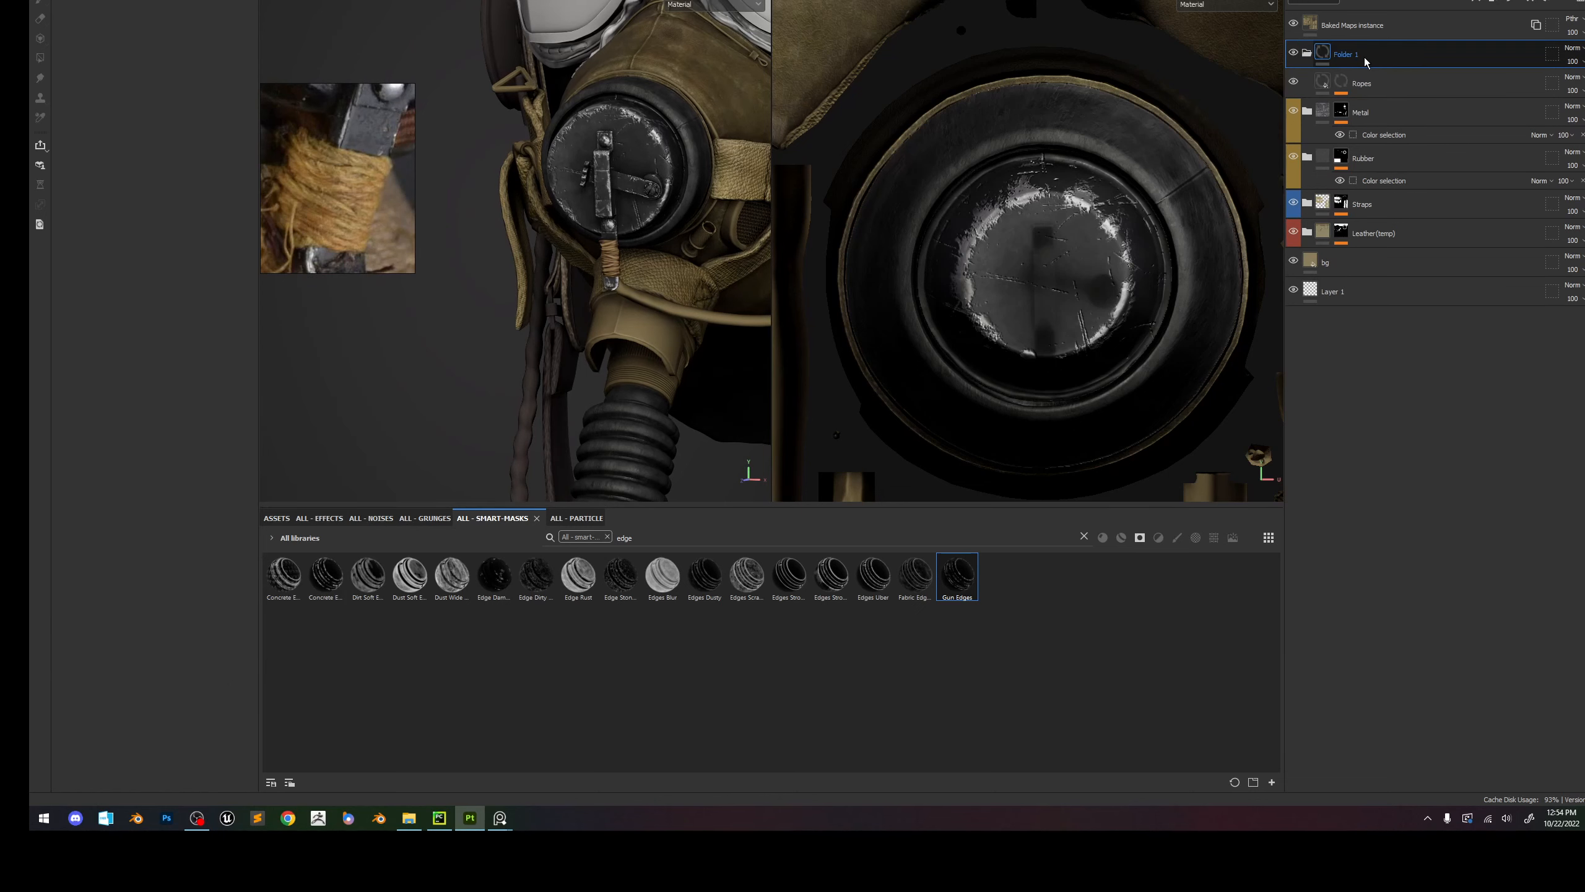
text(Rope)
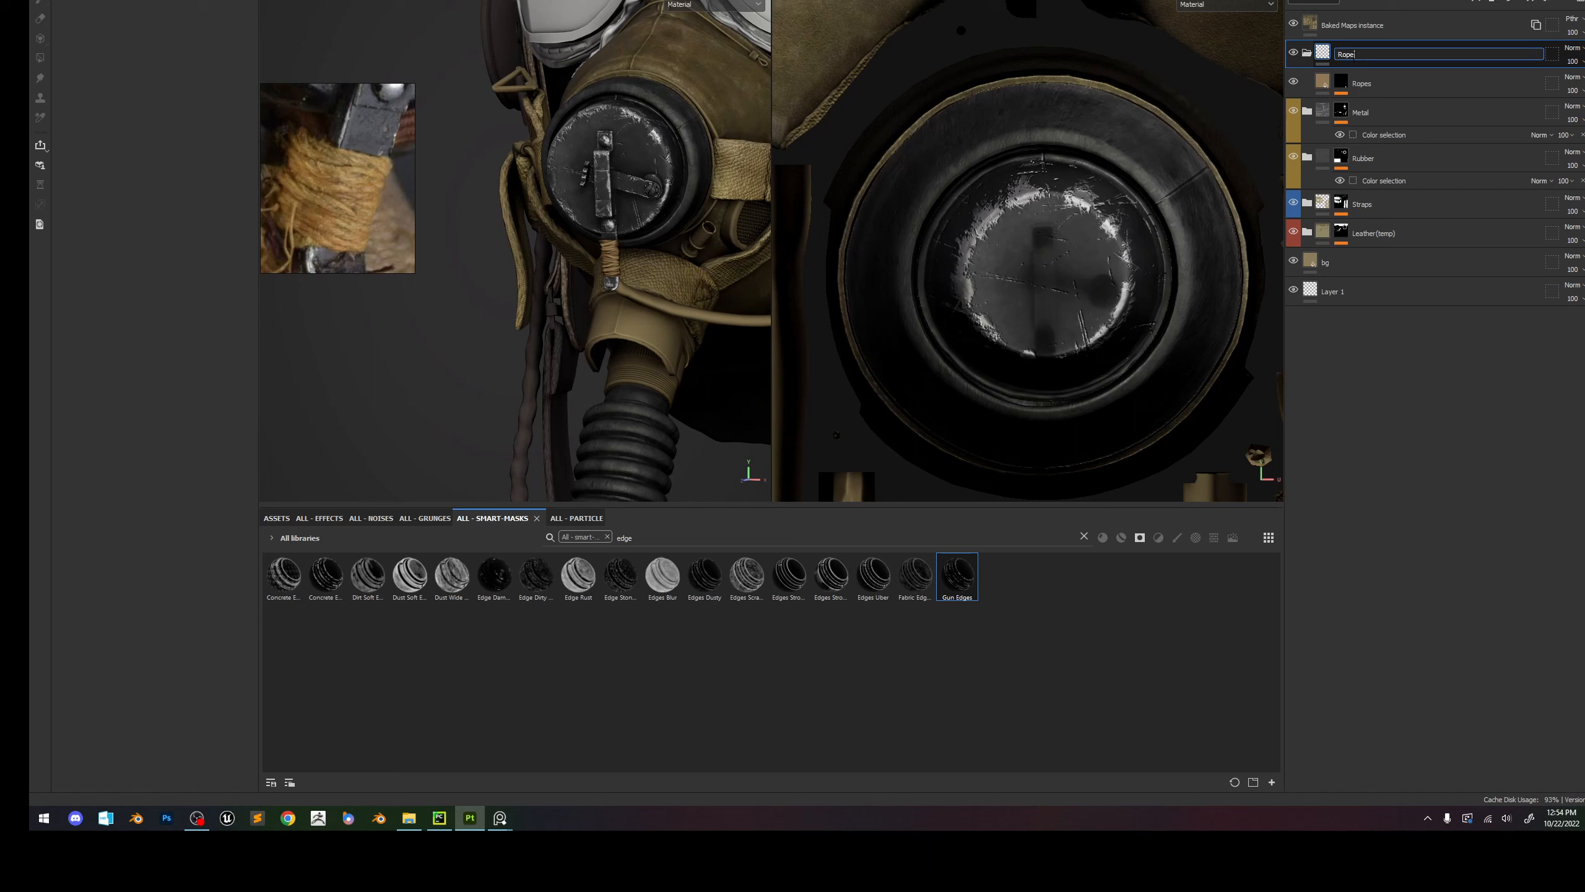
text(s)
key(Return)
Copy the color selection mask from the Ropes layer to the Ropes folder and remove the mask from the layer itself.
click(1348, 72)
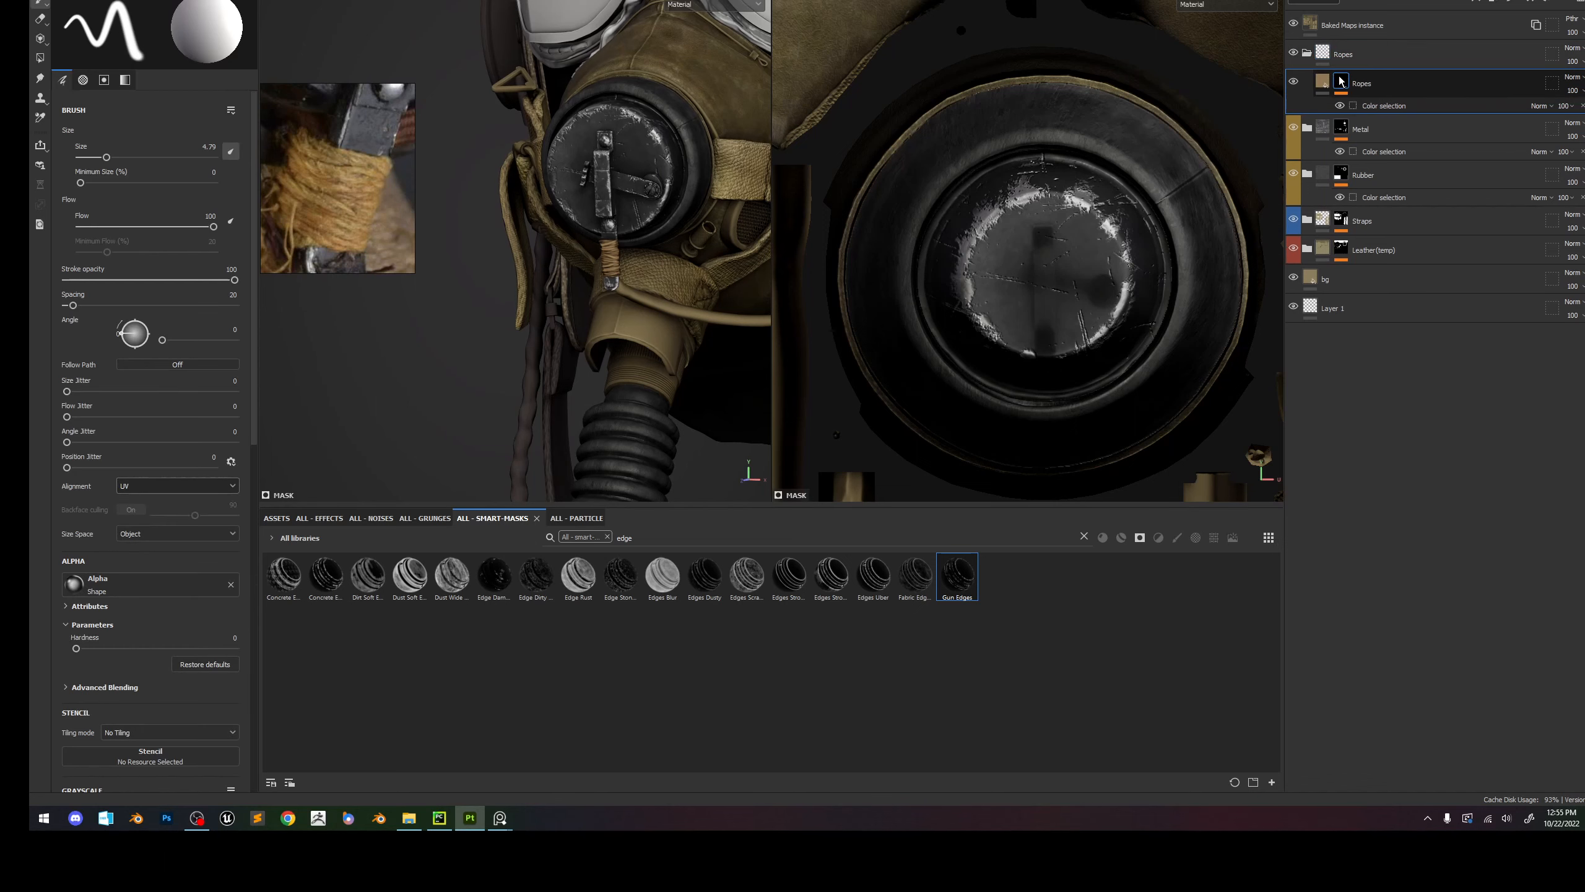
right_click(1355, 61)
click(1361, 72)
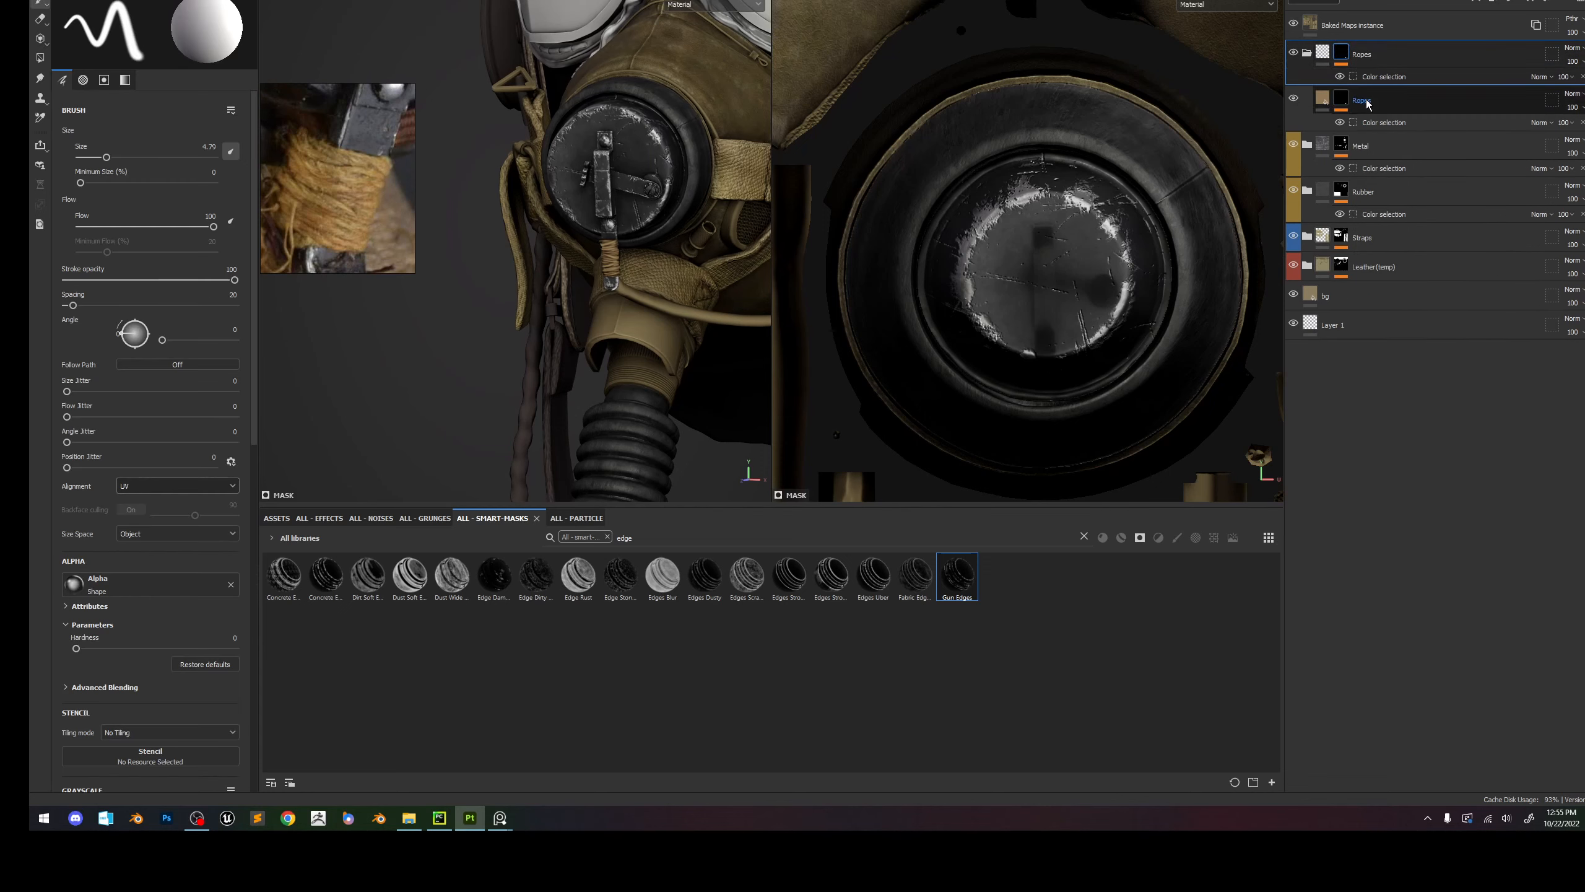
click(1367, 99)
right_click(1346, 98)
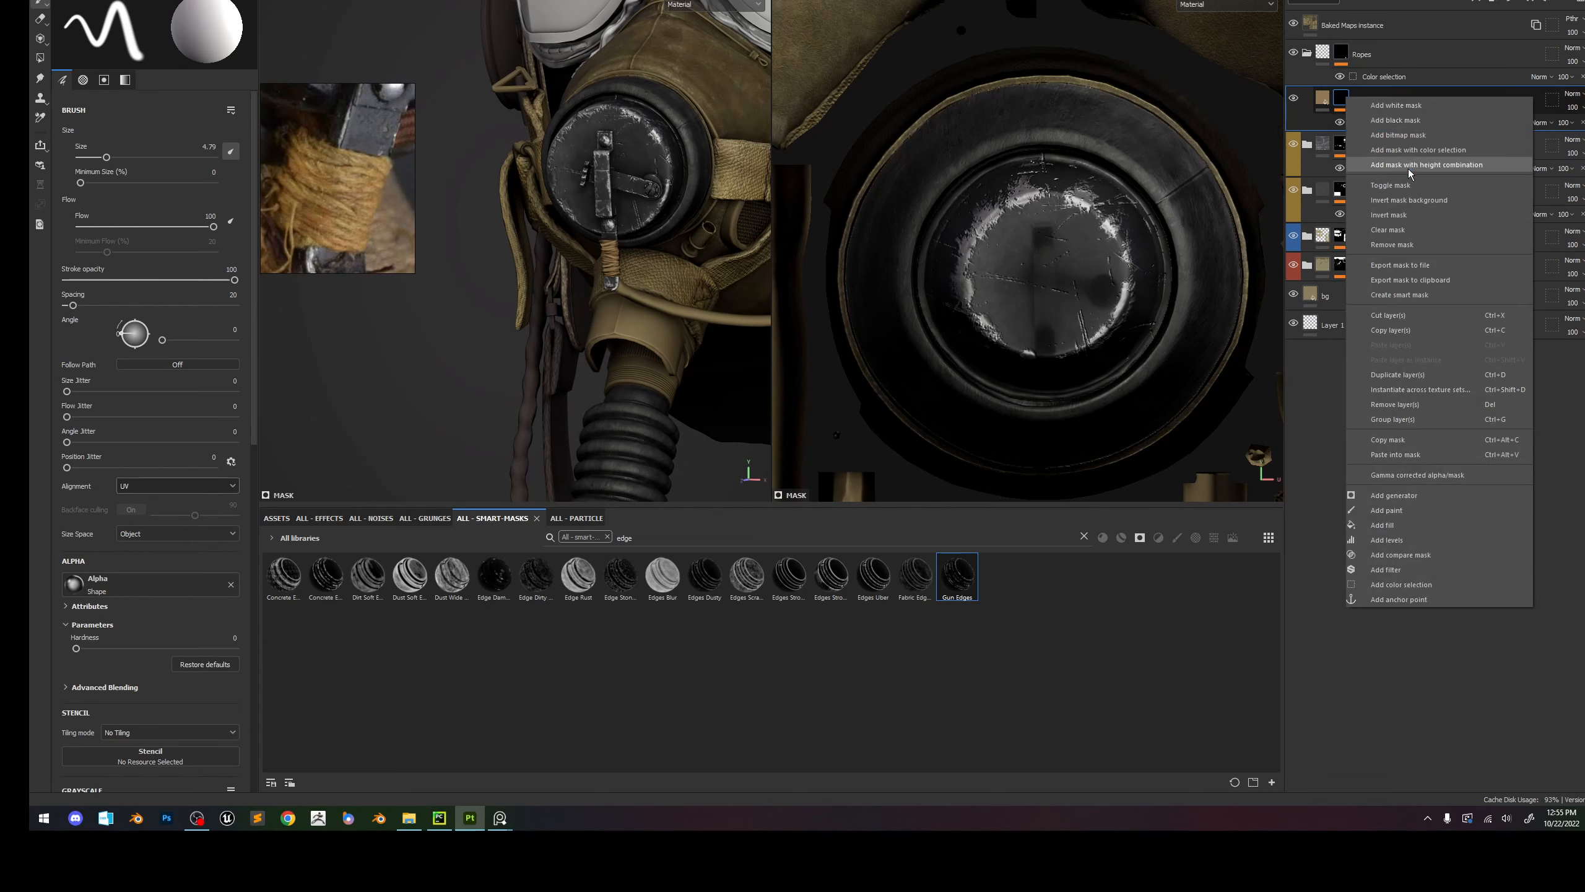
click(1410, 244)
alt+right_drag(681, 270, 691, 312)
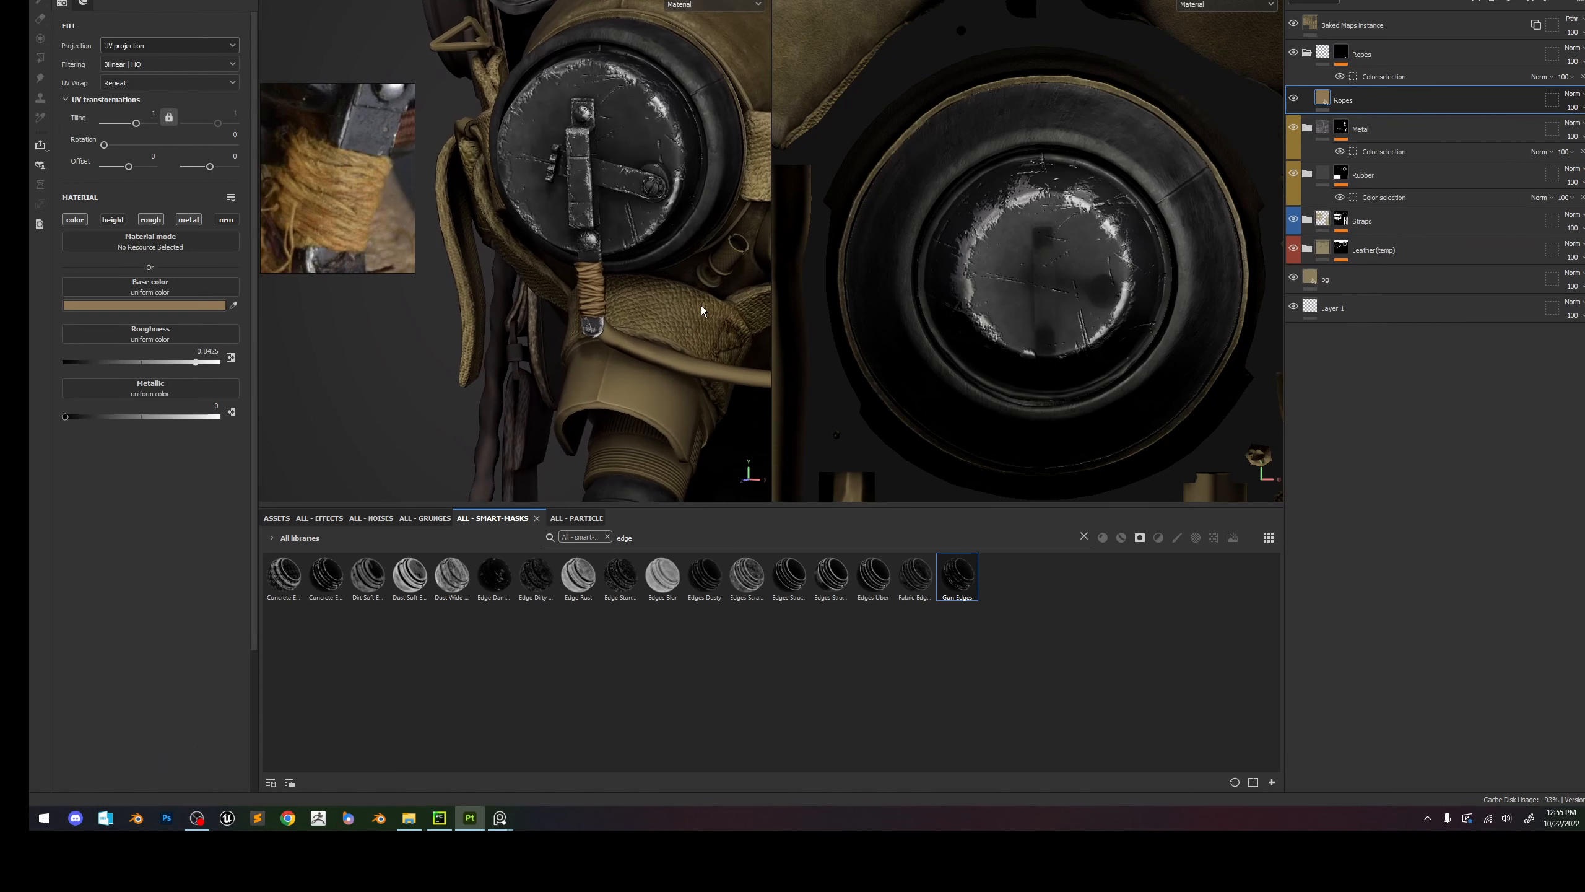
click(375, 520)
click(318, 517)
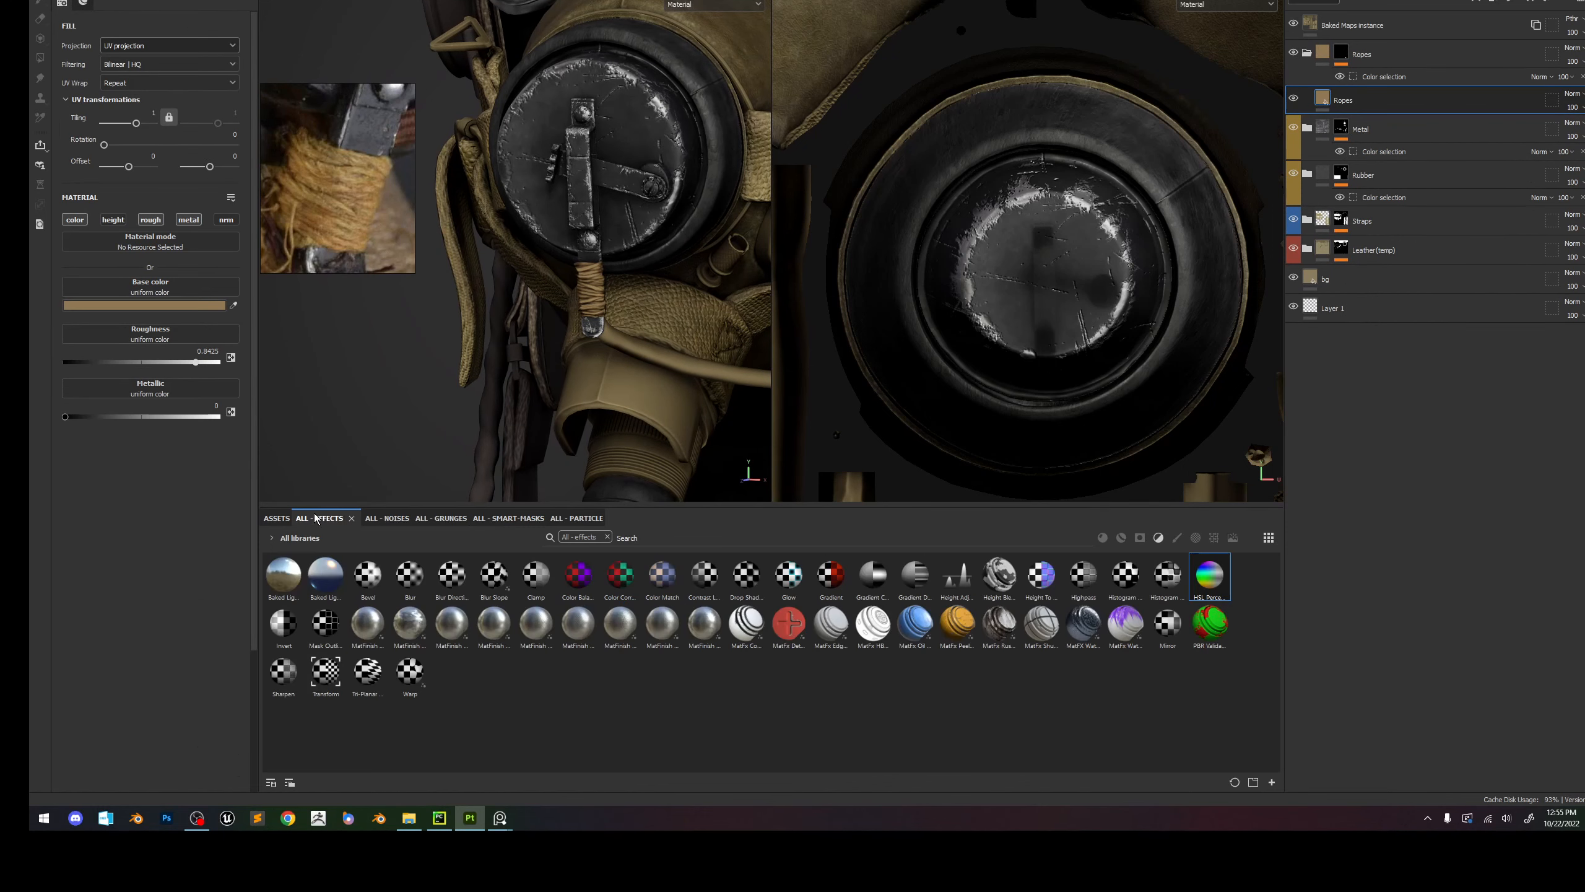
drag(1210, 574, 1383, 87)
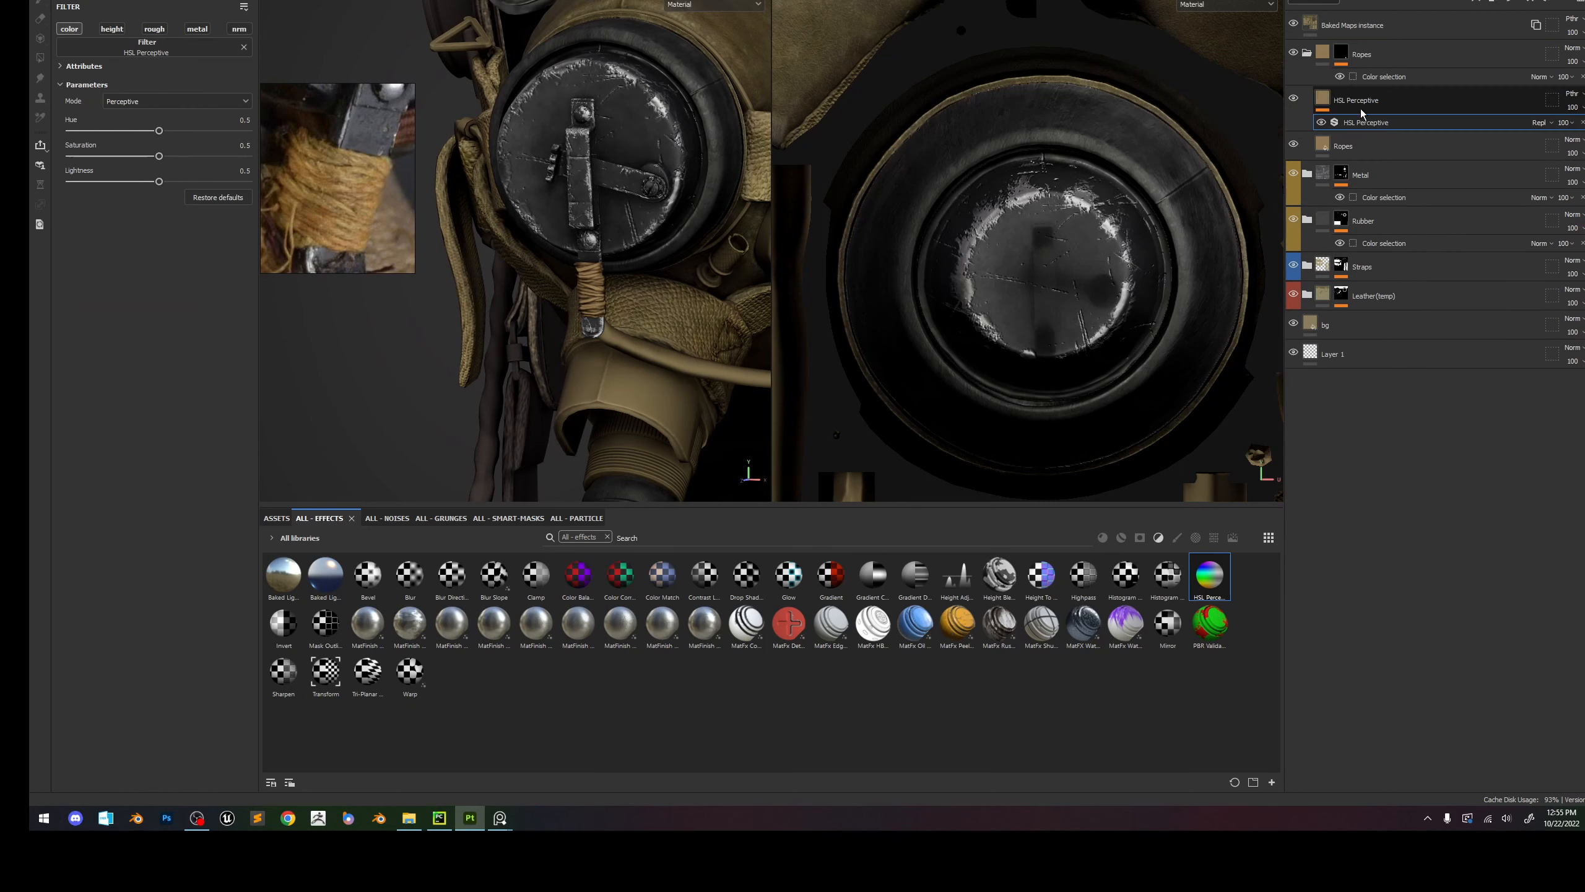
click(1354, 103)
click(1476, 2)
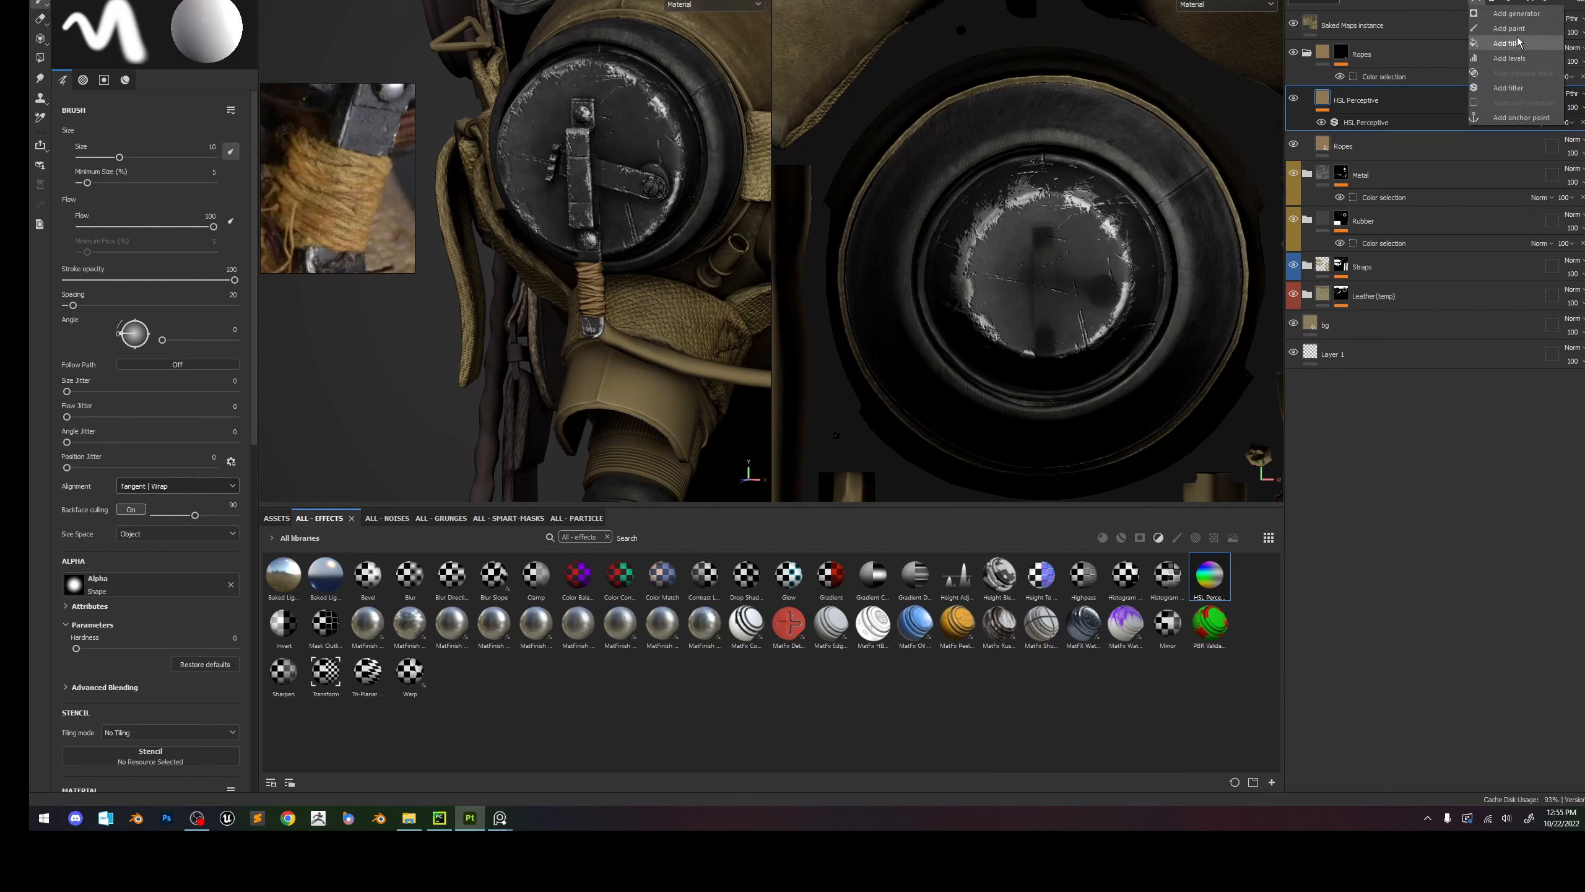
click(1504, 89)
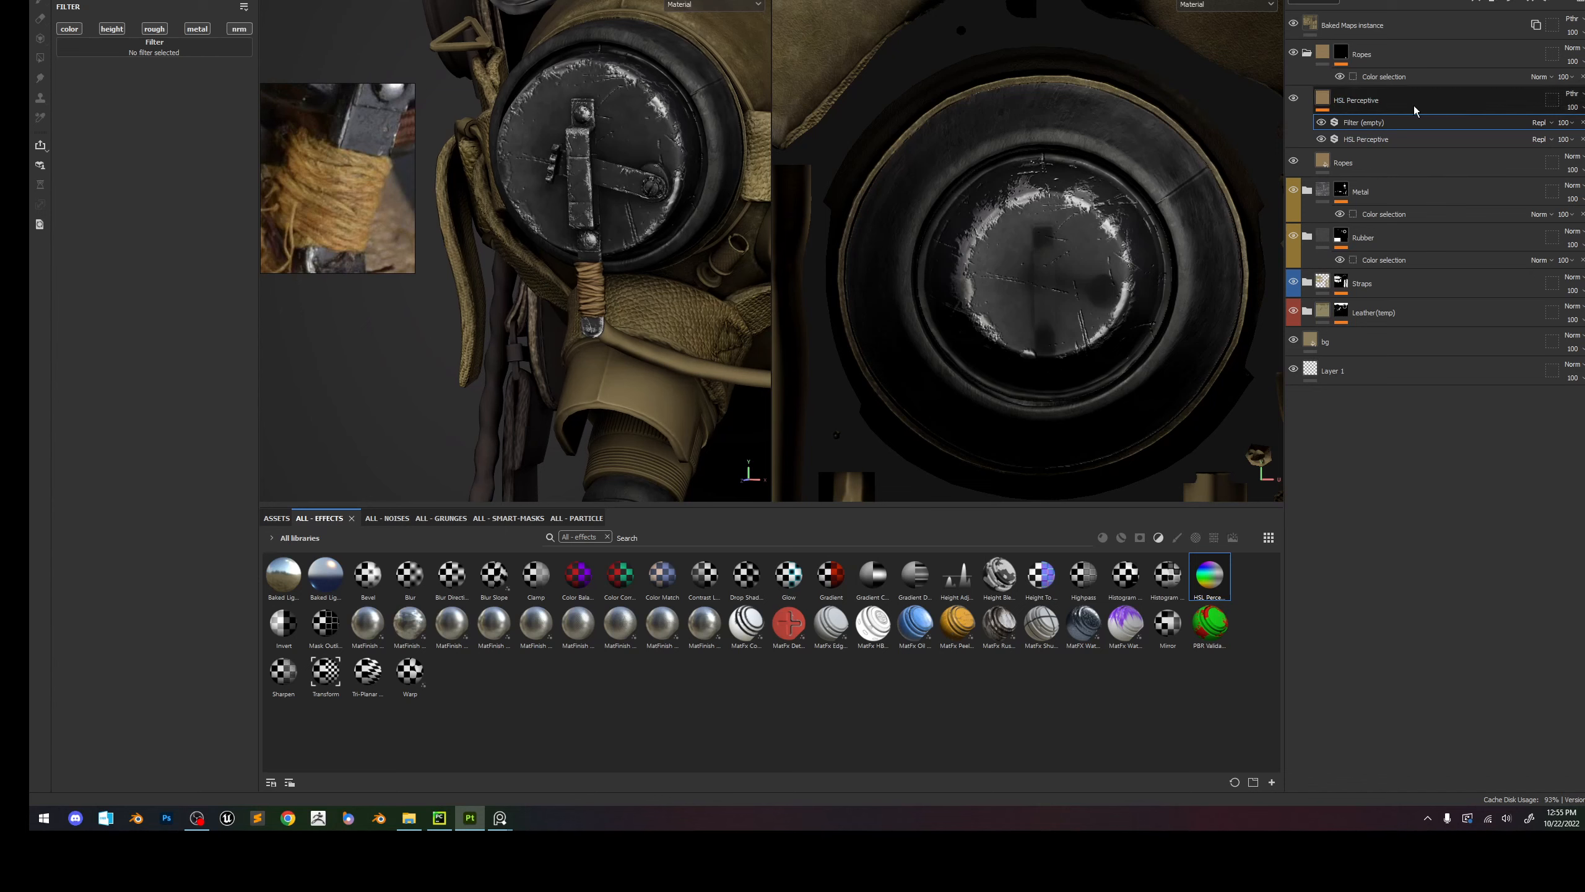
click(1582, 123)
click(1582, 124)
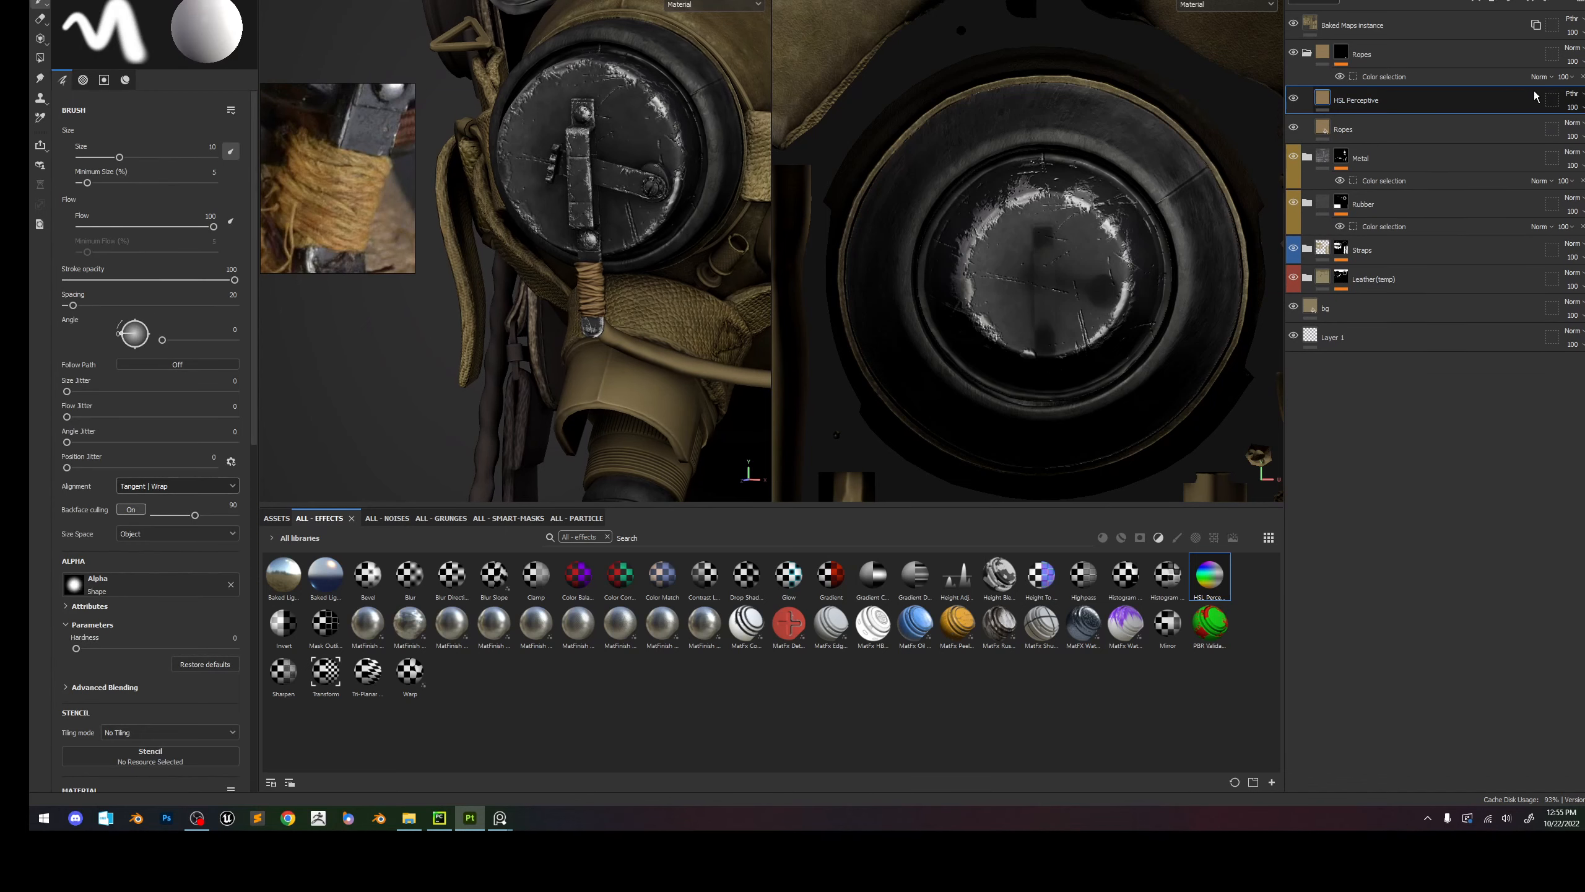
key(Delete)
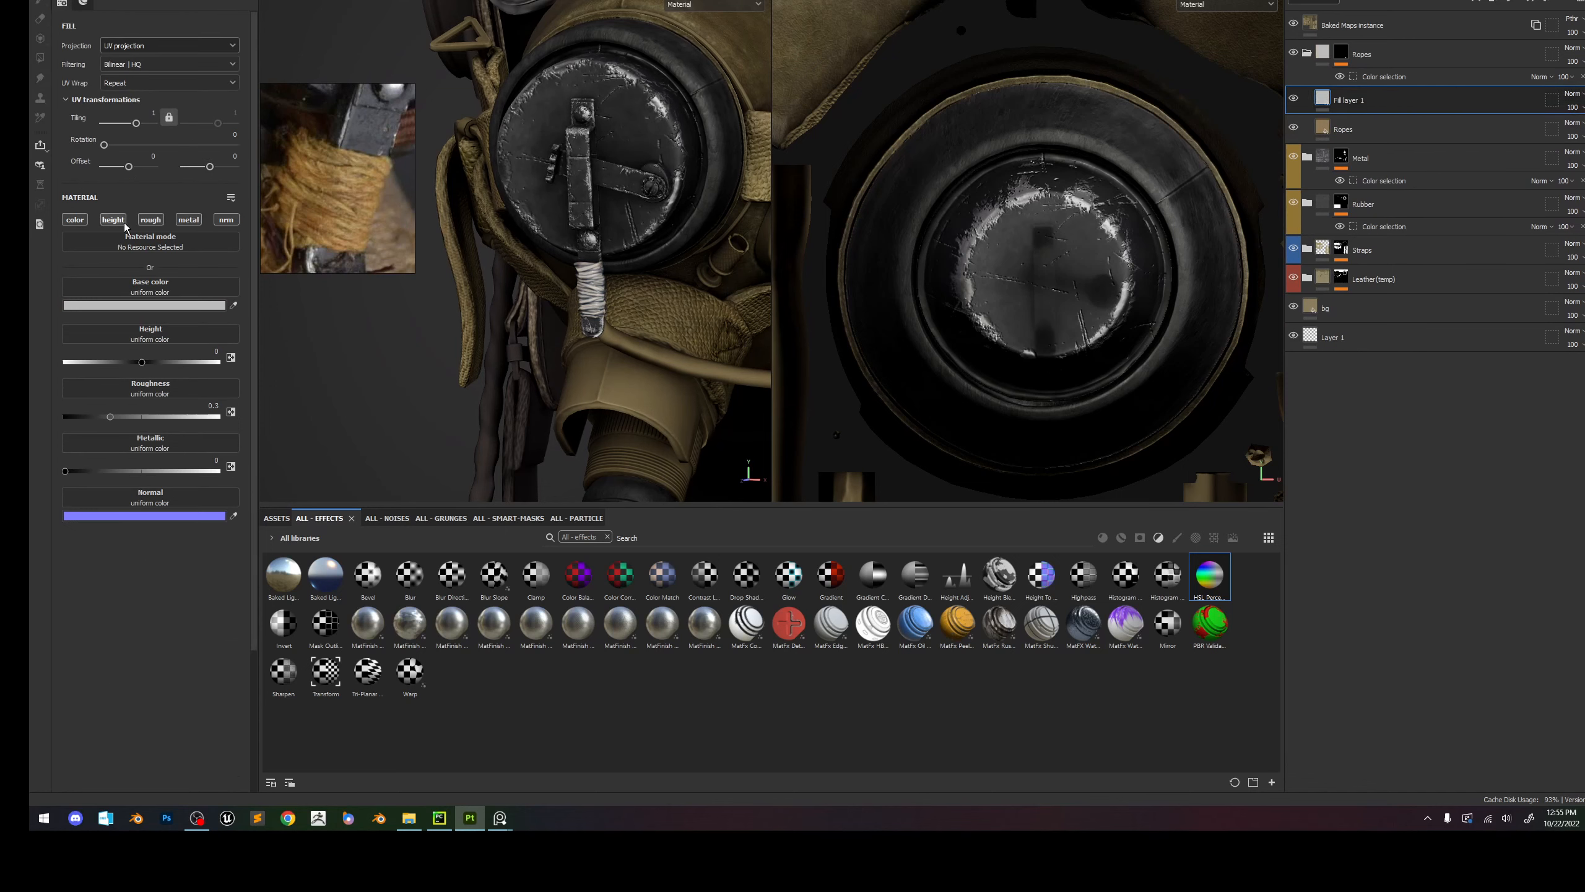
Add a fill layer above the Ropes layer inside the folder and keep only its height channel active.
click(188, 219)
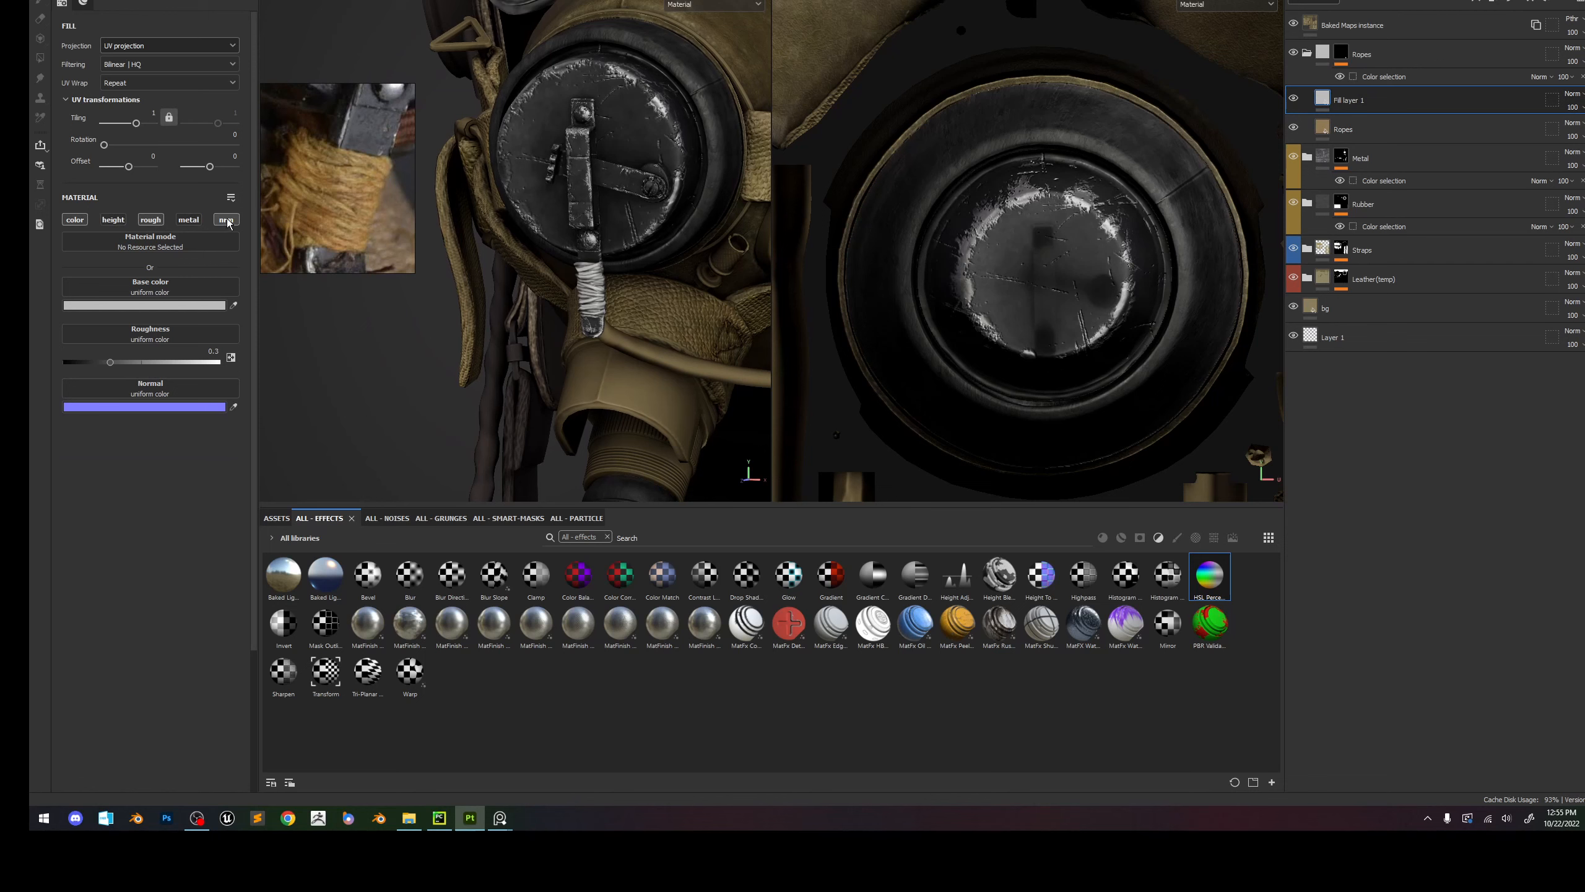
click(226, 219)
click(65, 220)
click(150, 219)
click(112, 219)
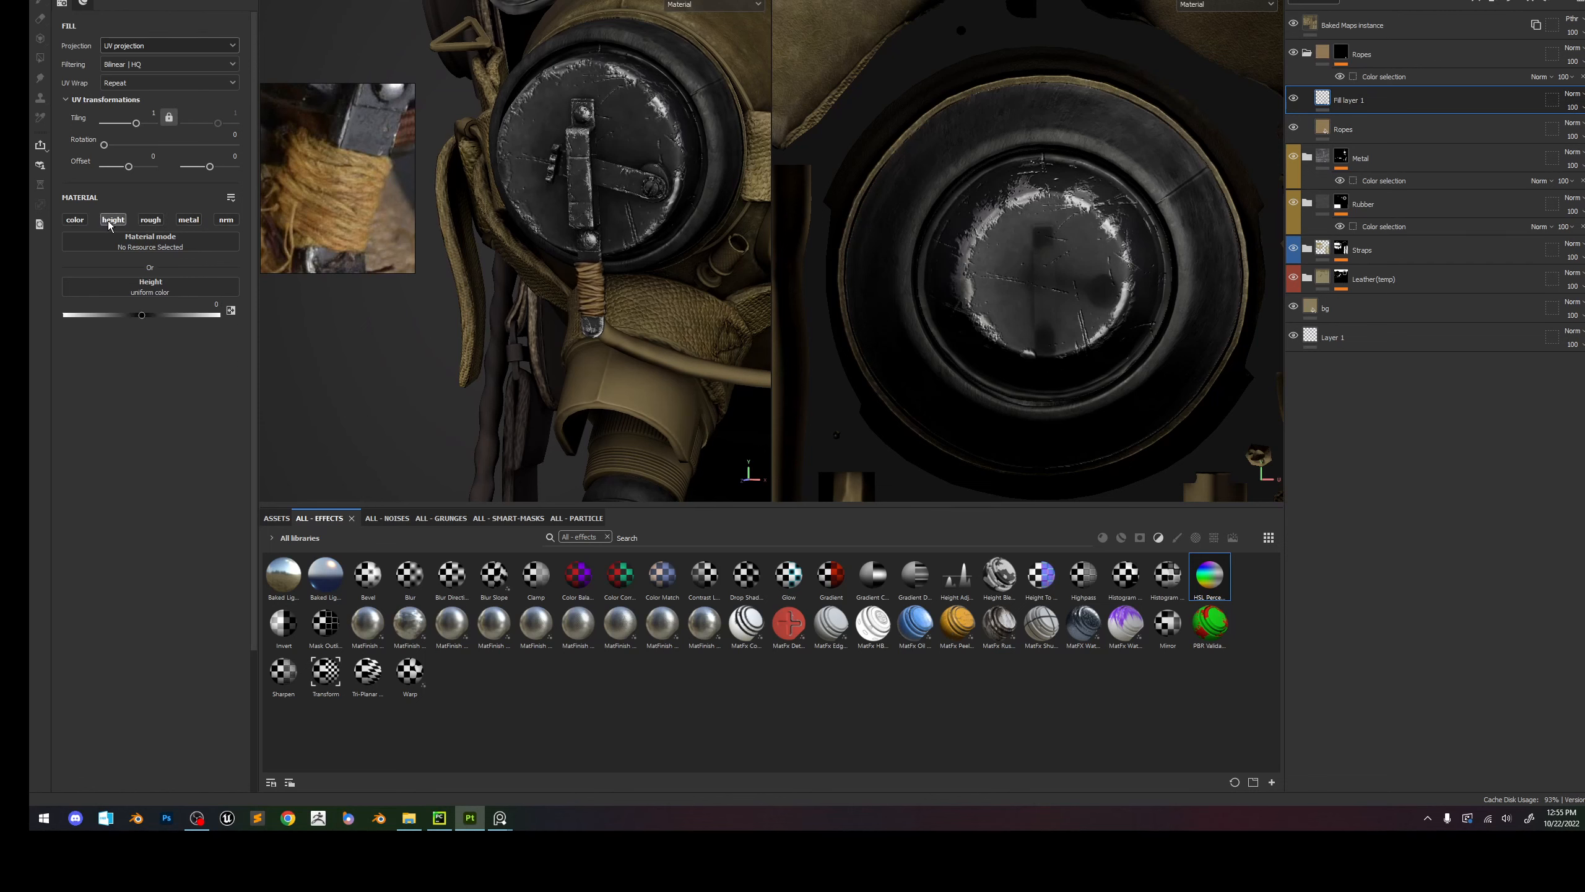
Add an HSL Perceptive filter to the new fill layer and limit it to the color channel.
click(1475, 2)
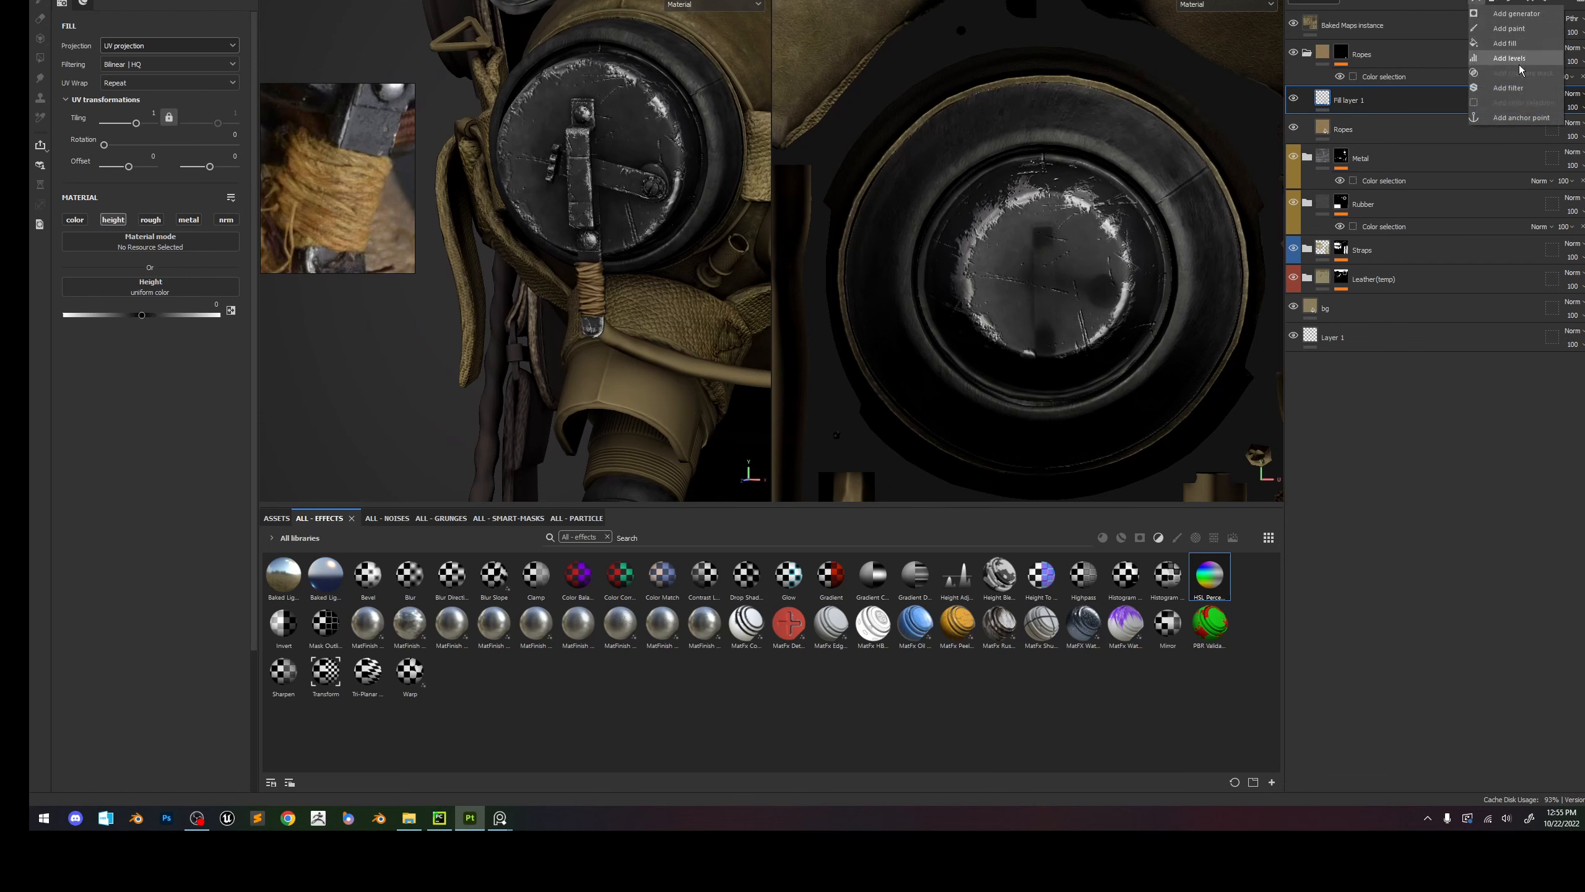
click(1507, 88)
click(155, 47)
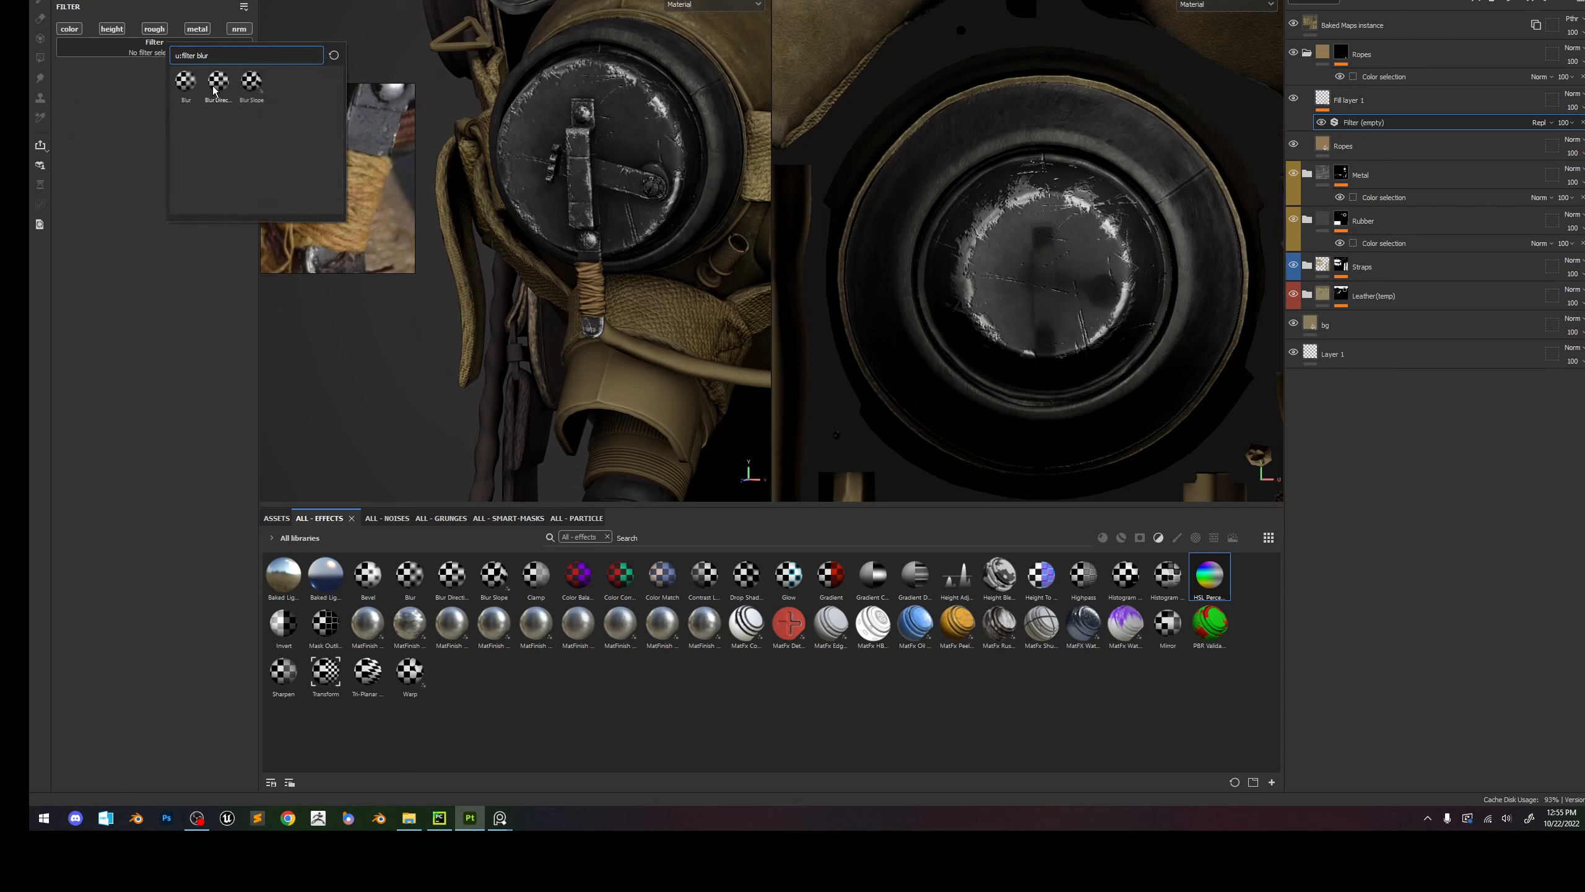
key(BackSpace)
key(BackSpace)
key(BackSpace)
key(BackSpace)
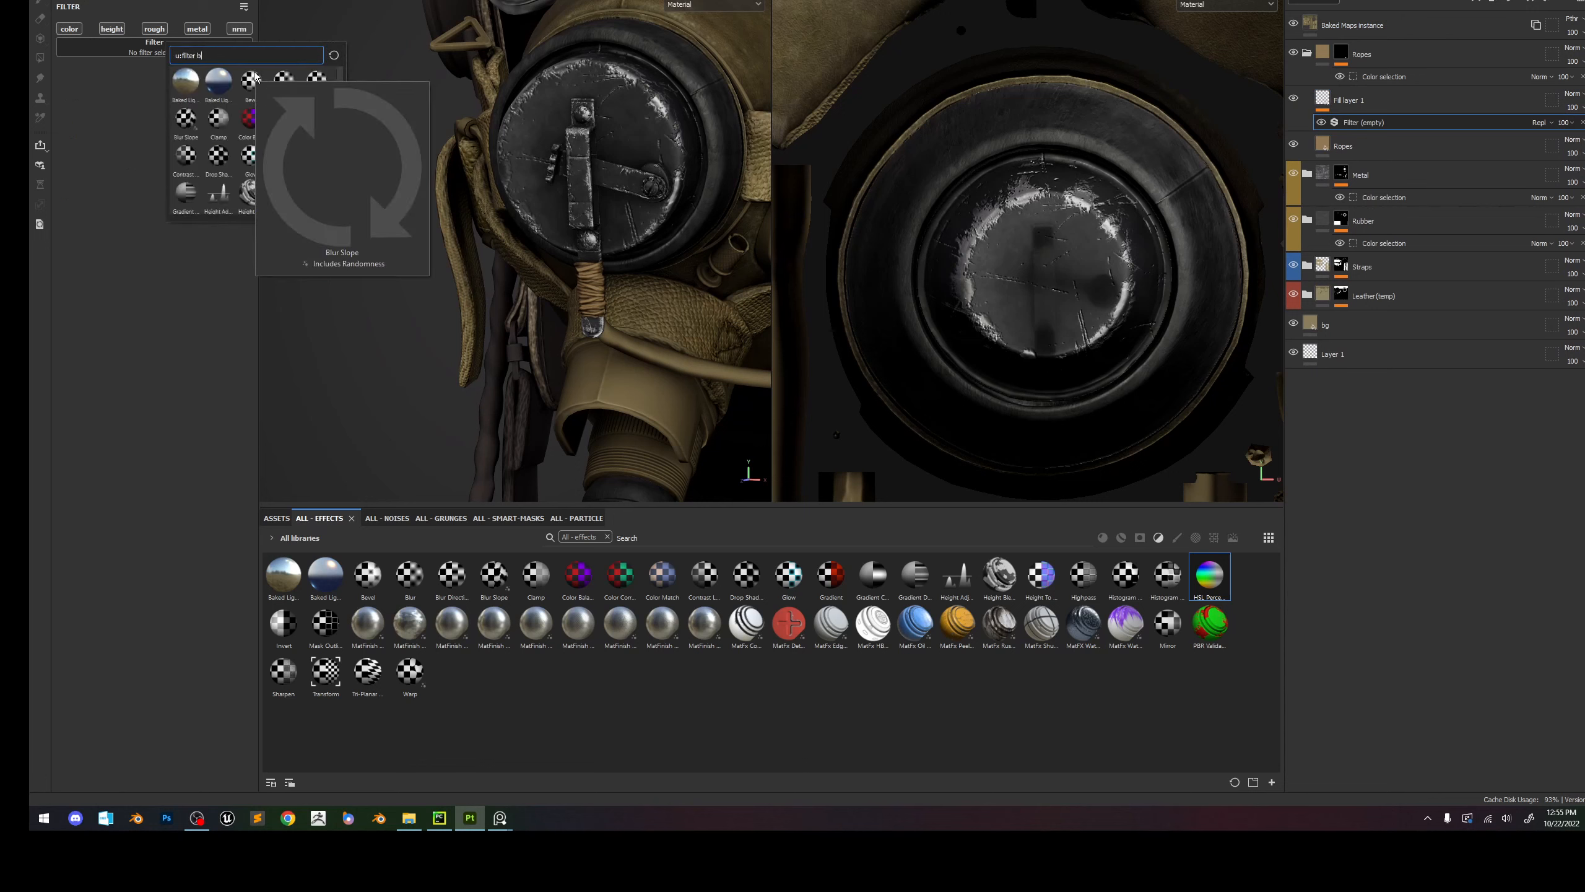
text(hsl)
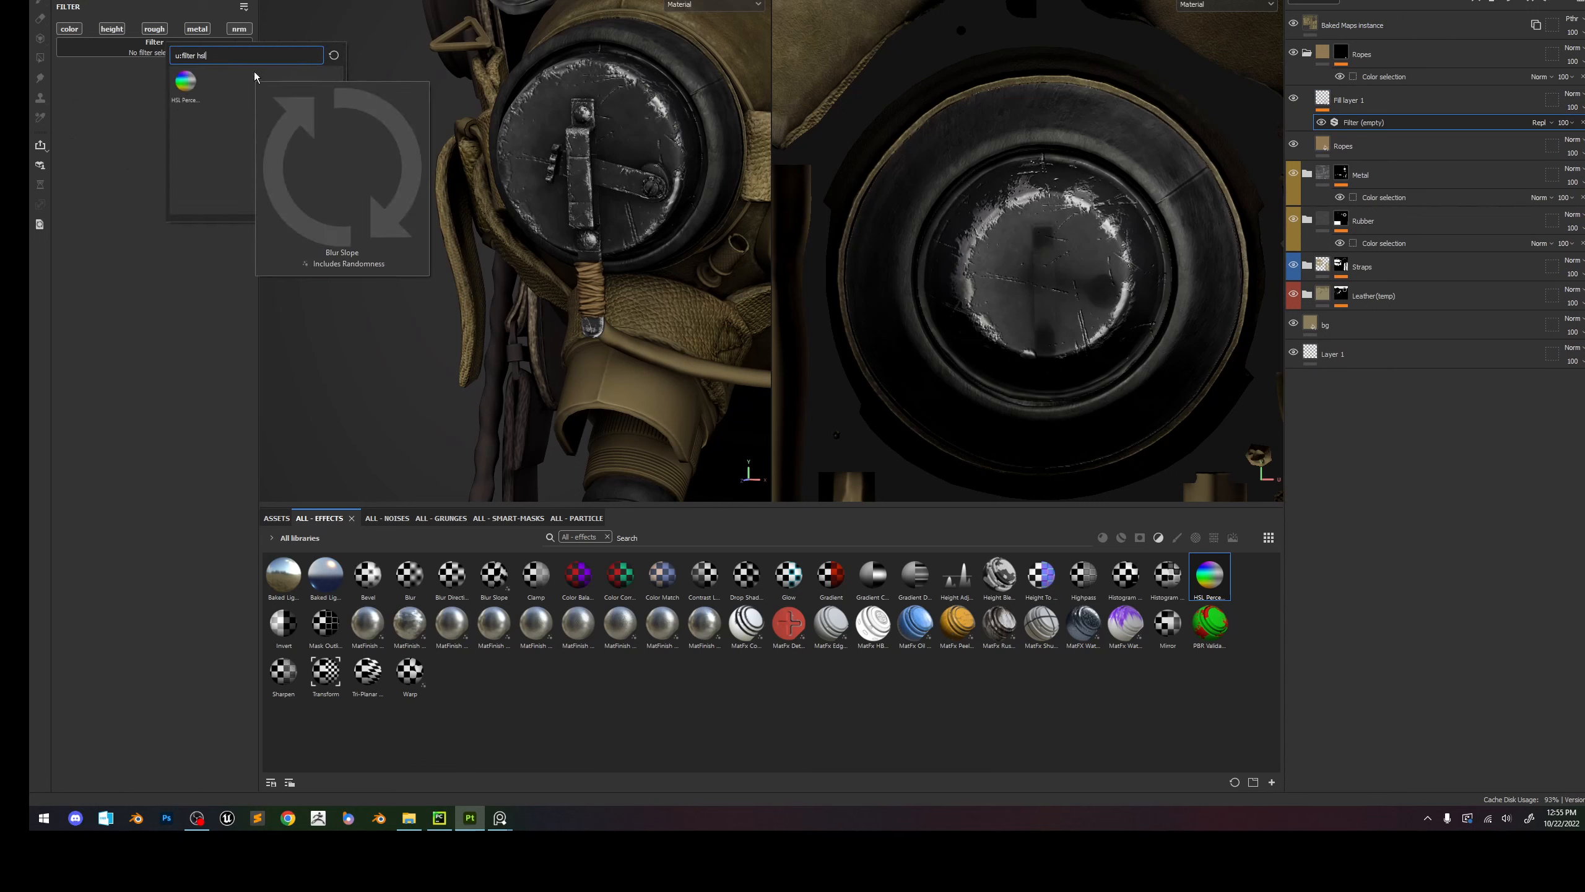
click(186, 81)
Add a second HSL Perceptive filter to the same fill layer and limit it to the roughness channel.
click(1493, 2)
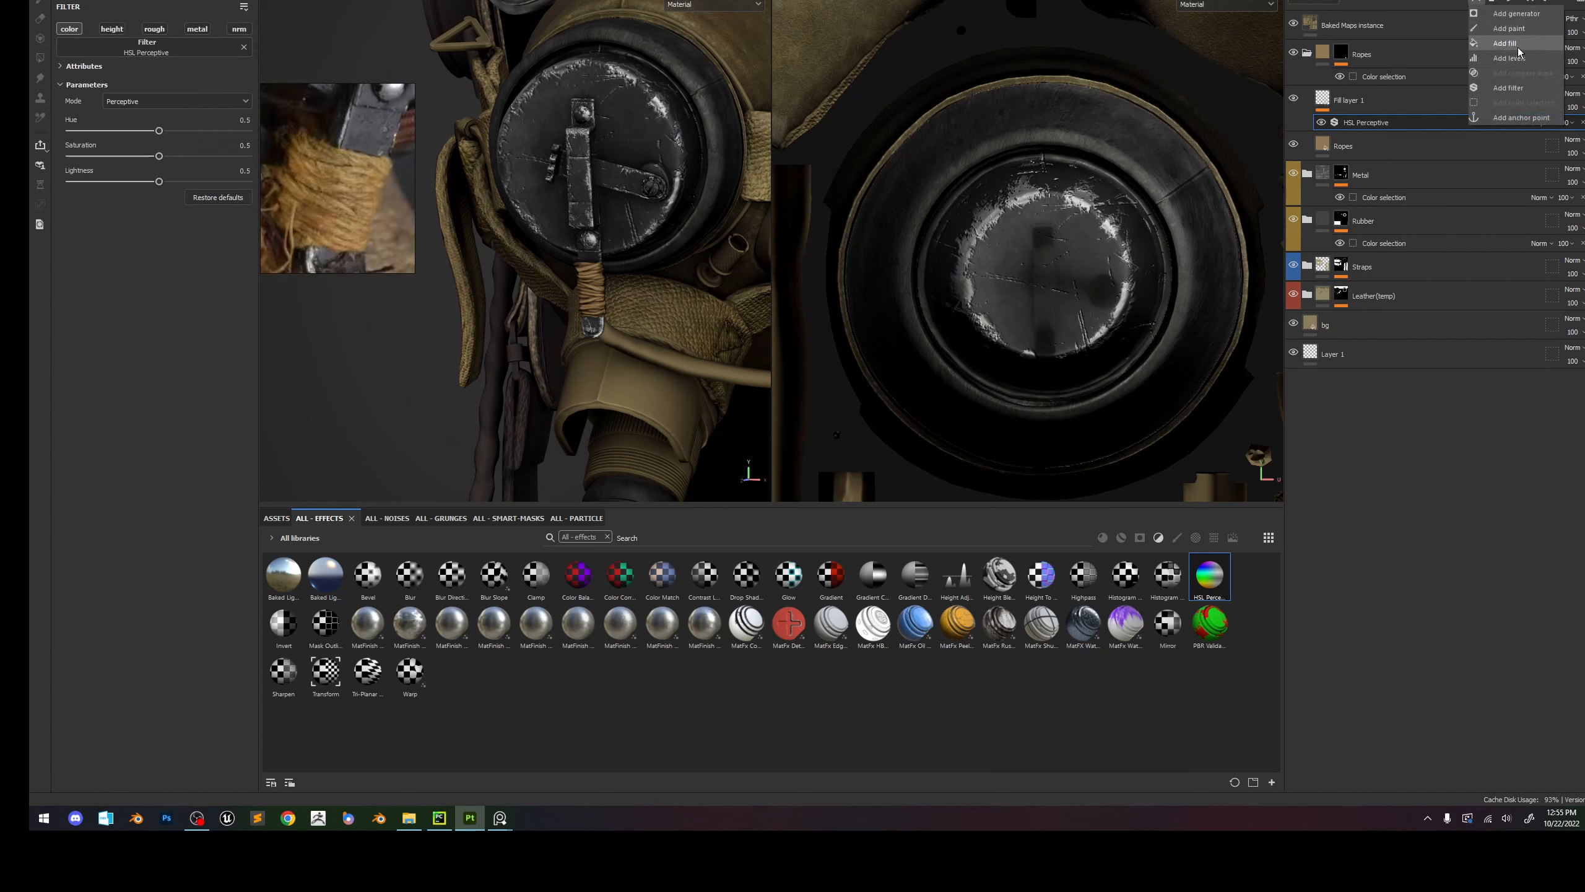
click(1508, 88)
click(179, 51)
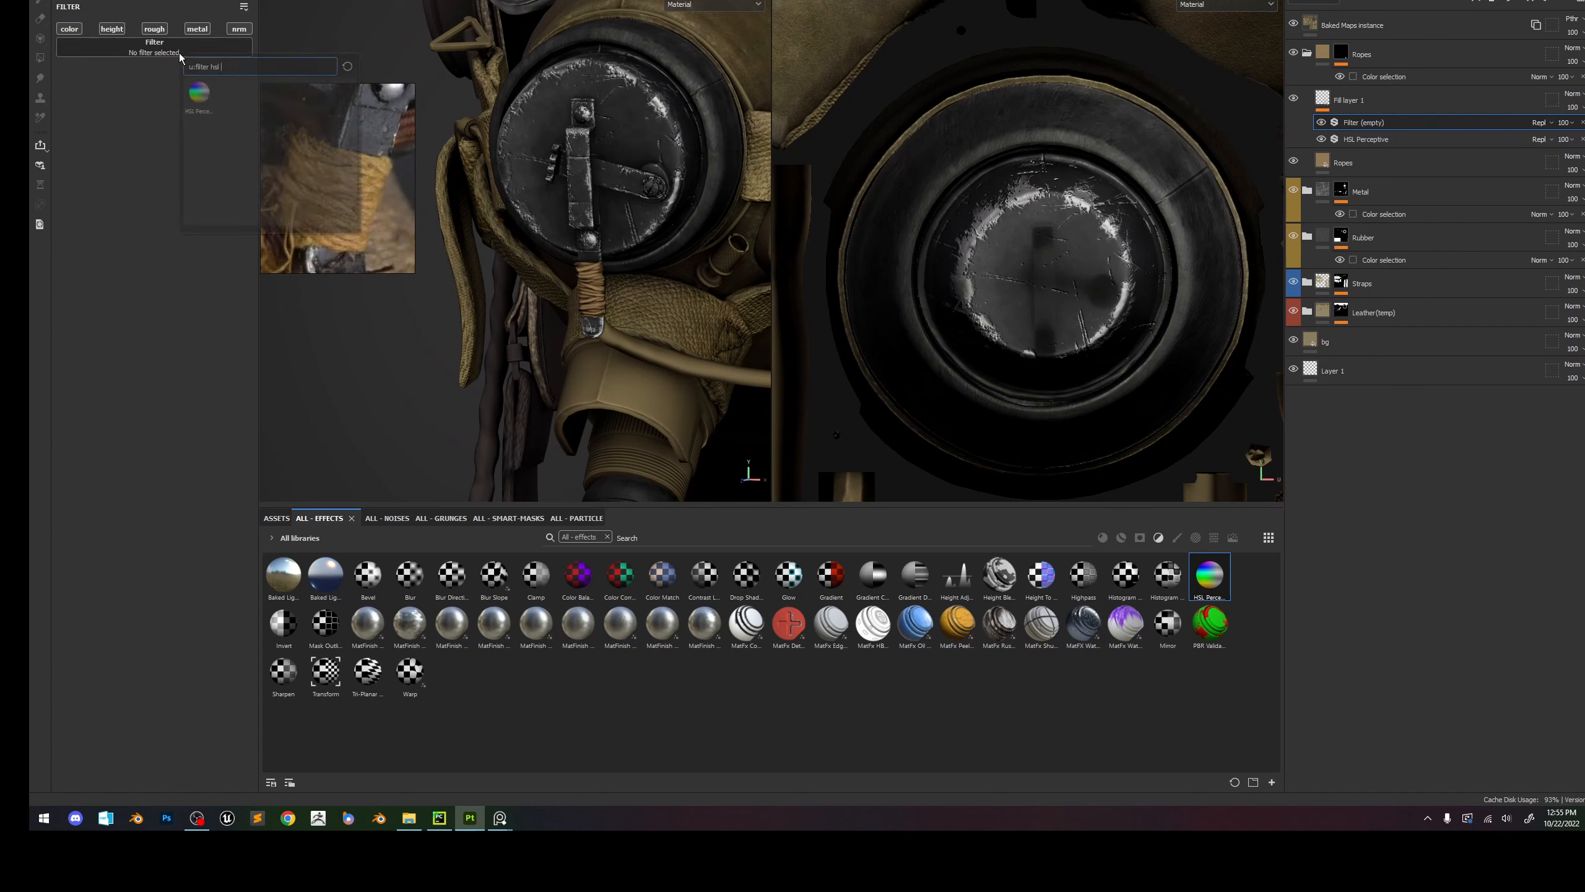
click(209, 104)
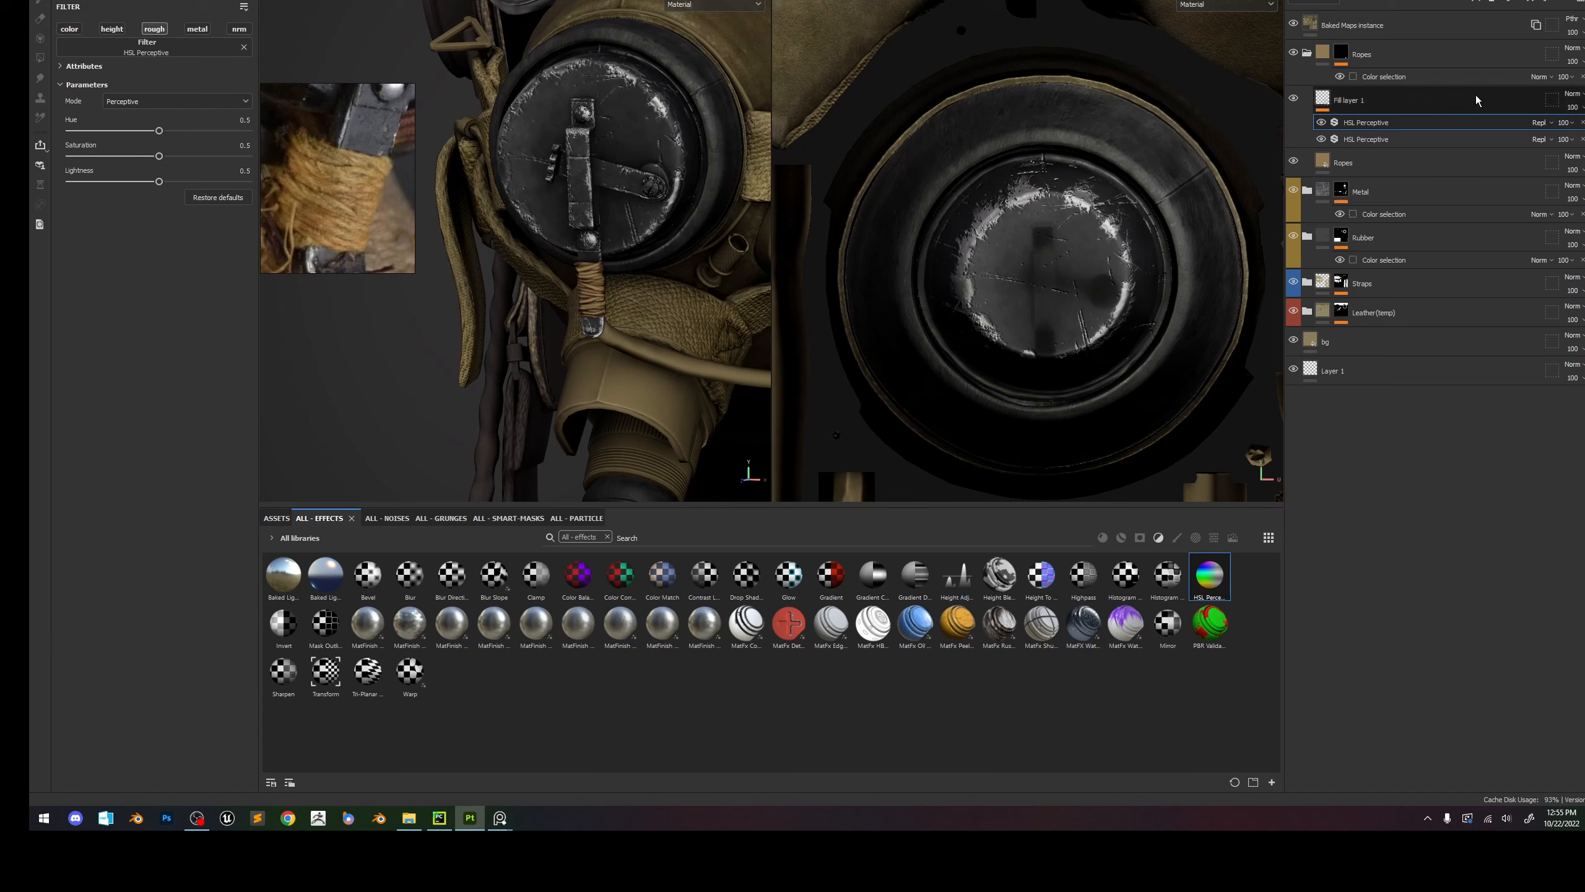
Set the color filter's saturation to 0.559 and lightness to 0.605, and switch the fill layer's blending mode to Passthrough.
click(1436, 139)
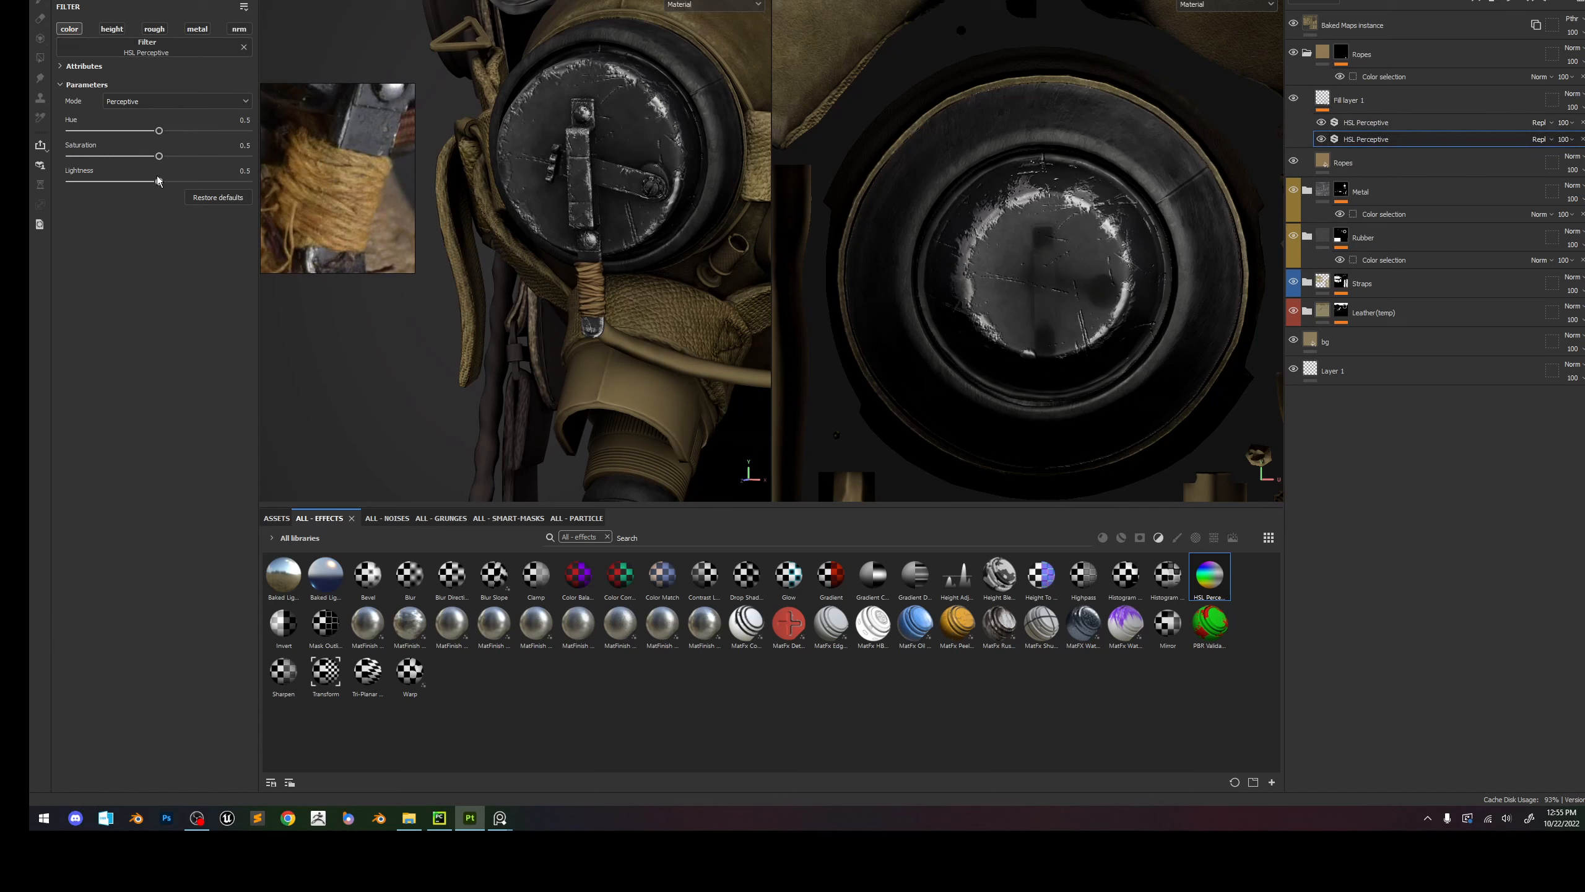
mouse_move(157, 180)
mouse_down()
mouse_move(170, 187)
mouse_move(170, 156)
mouse_up()
click(1539, 138)
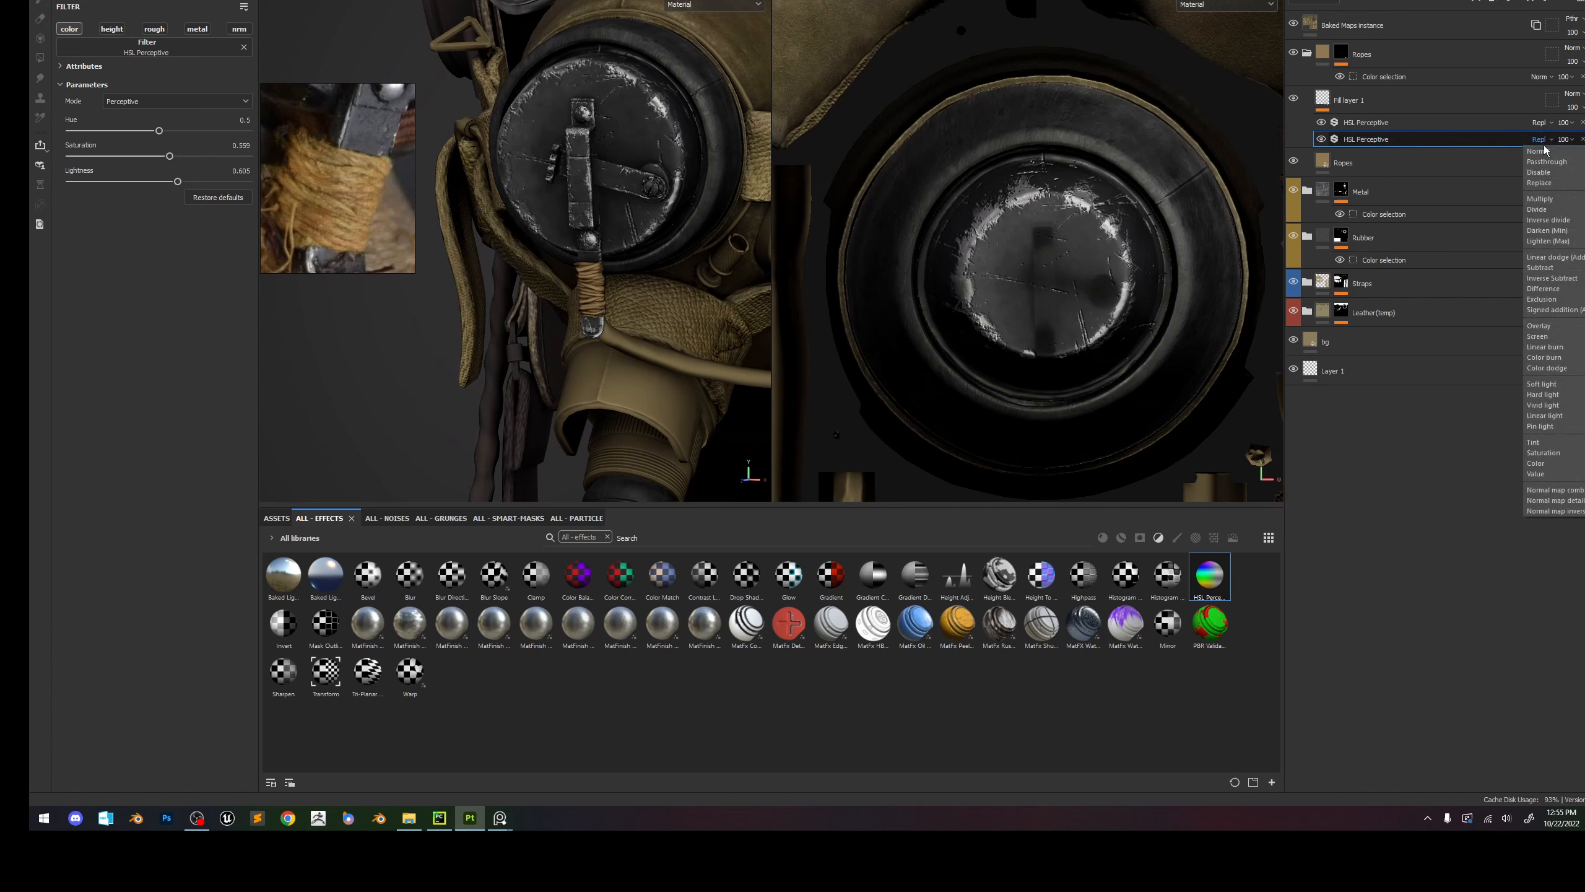
click(1547, 95)
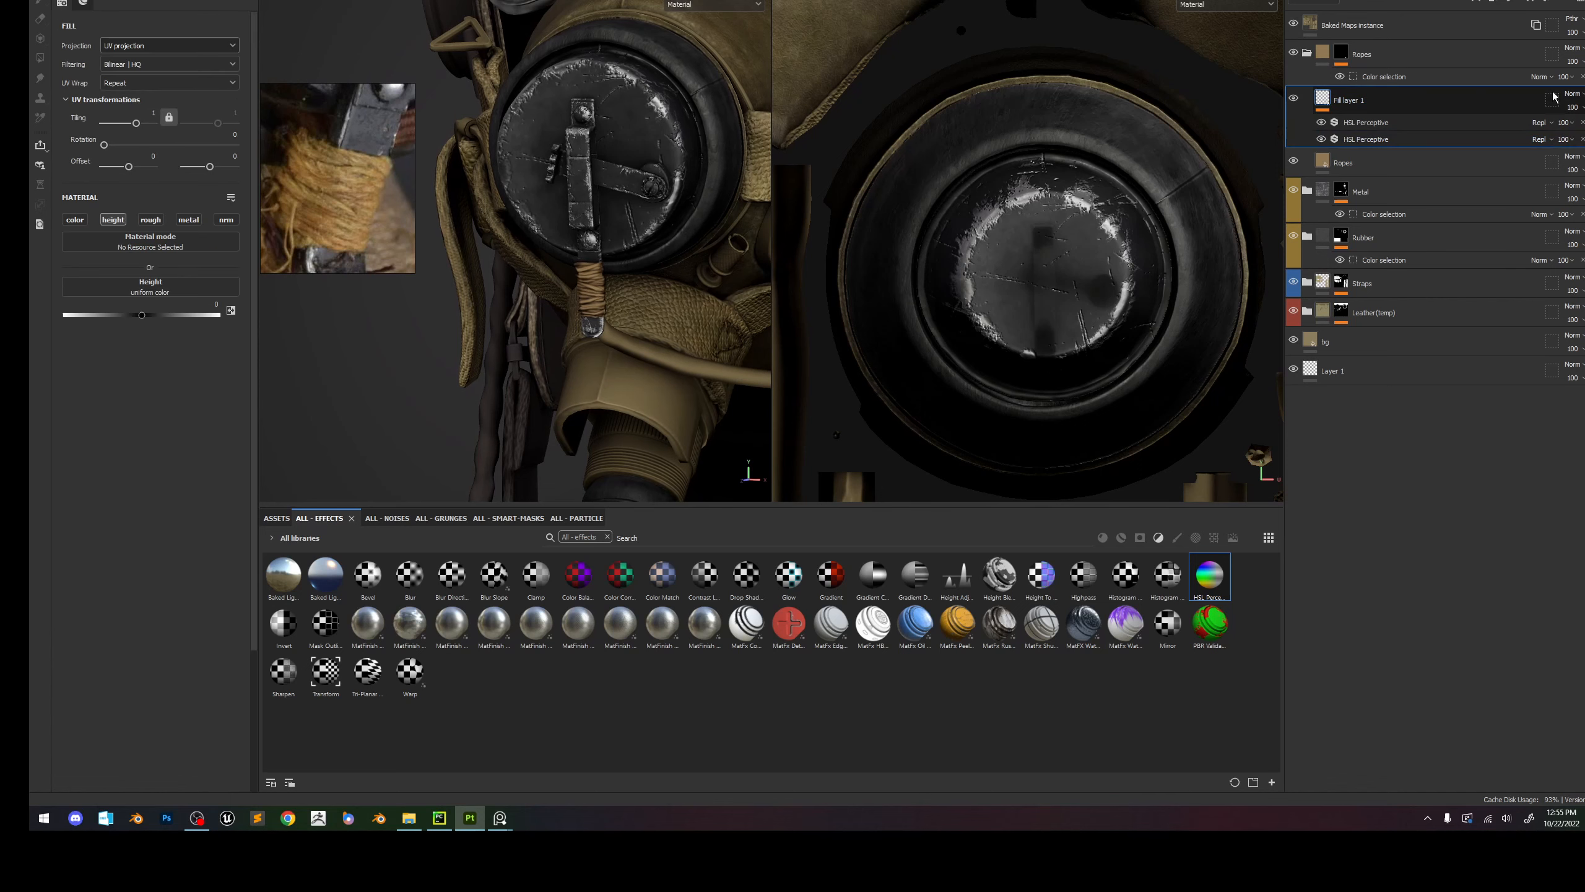
click(1573, 94)
click(1554, 124)
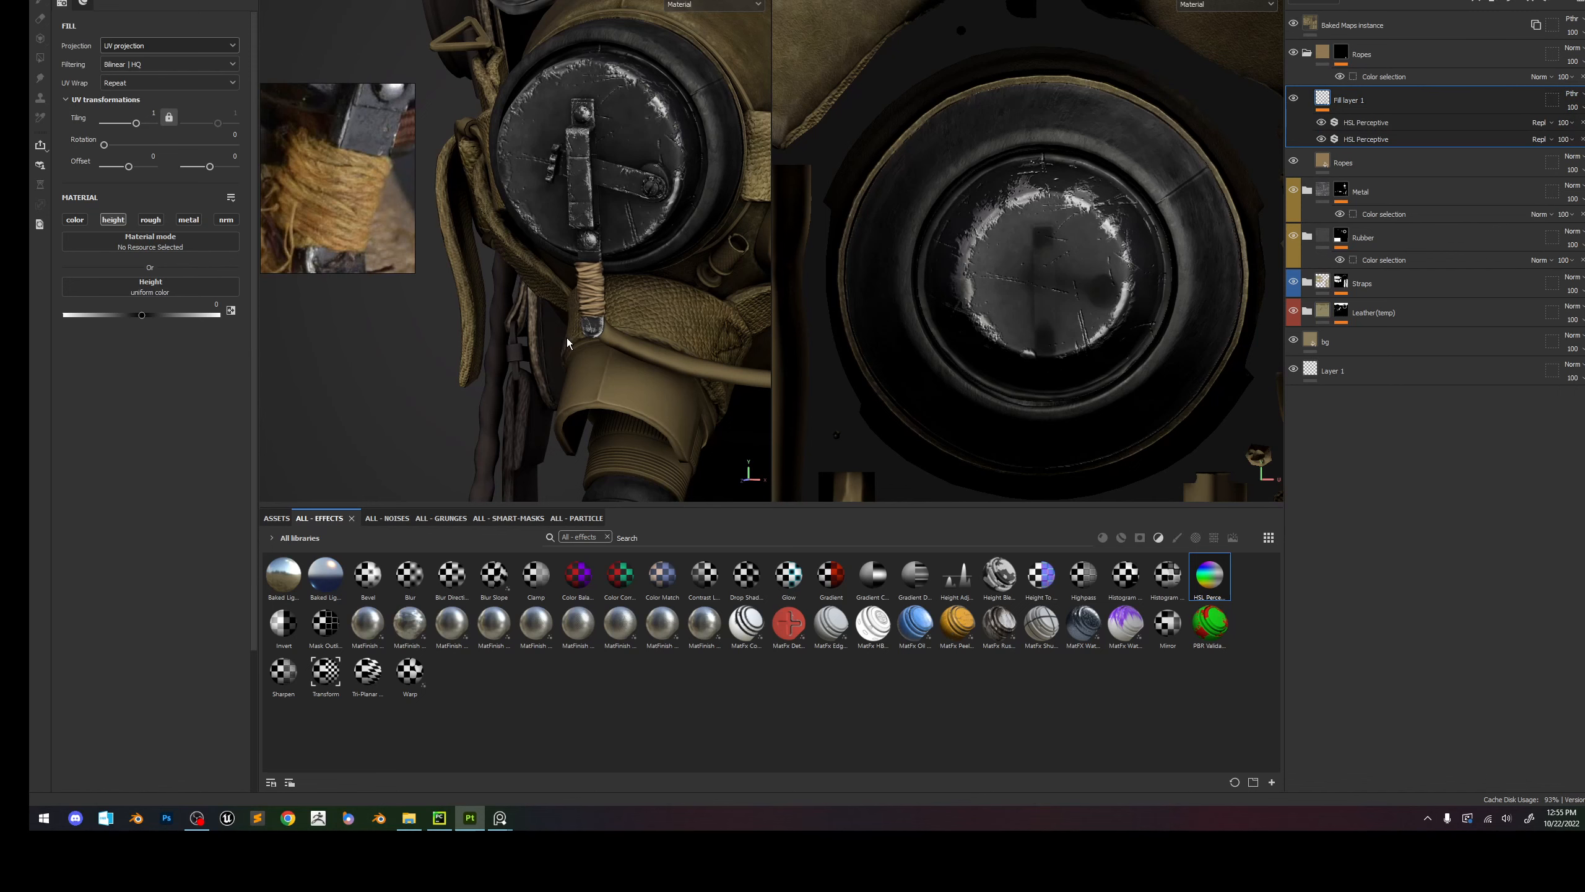
Give the fill layer with the HSL filters a black mask and add a fill using the Clouds 3 noise to it.
scroll(567, 337, up, 3)
right_click(1358, 102)
click(1392, 116)
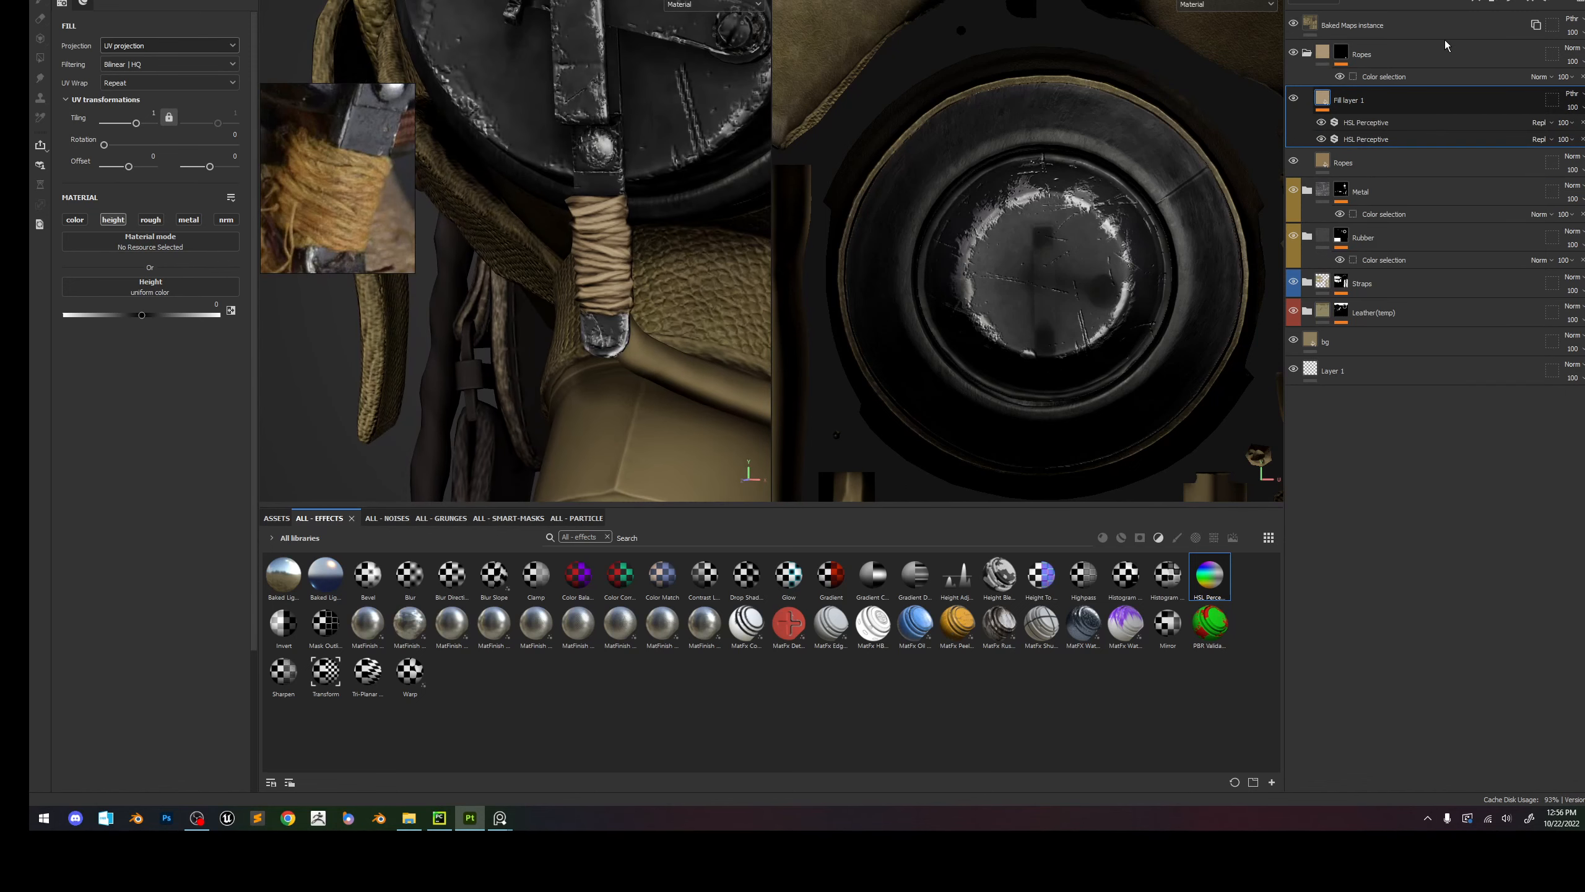
click(1469, 4)
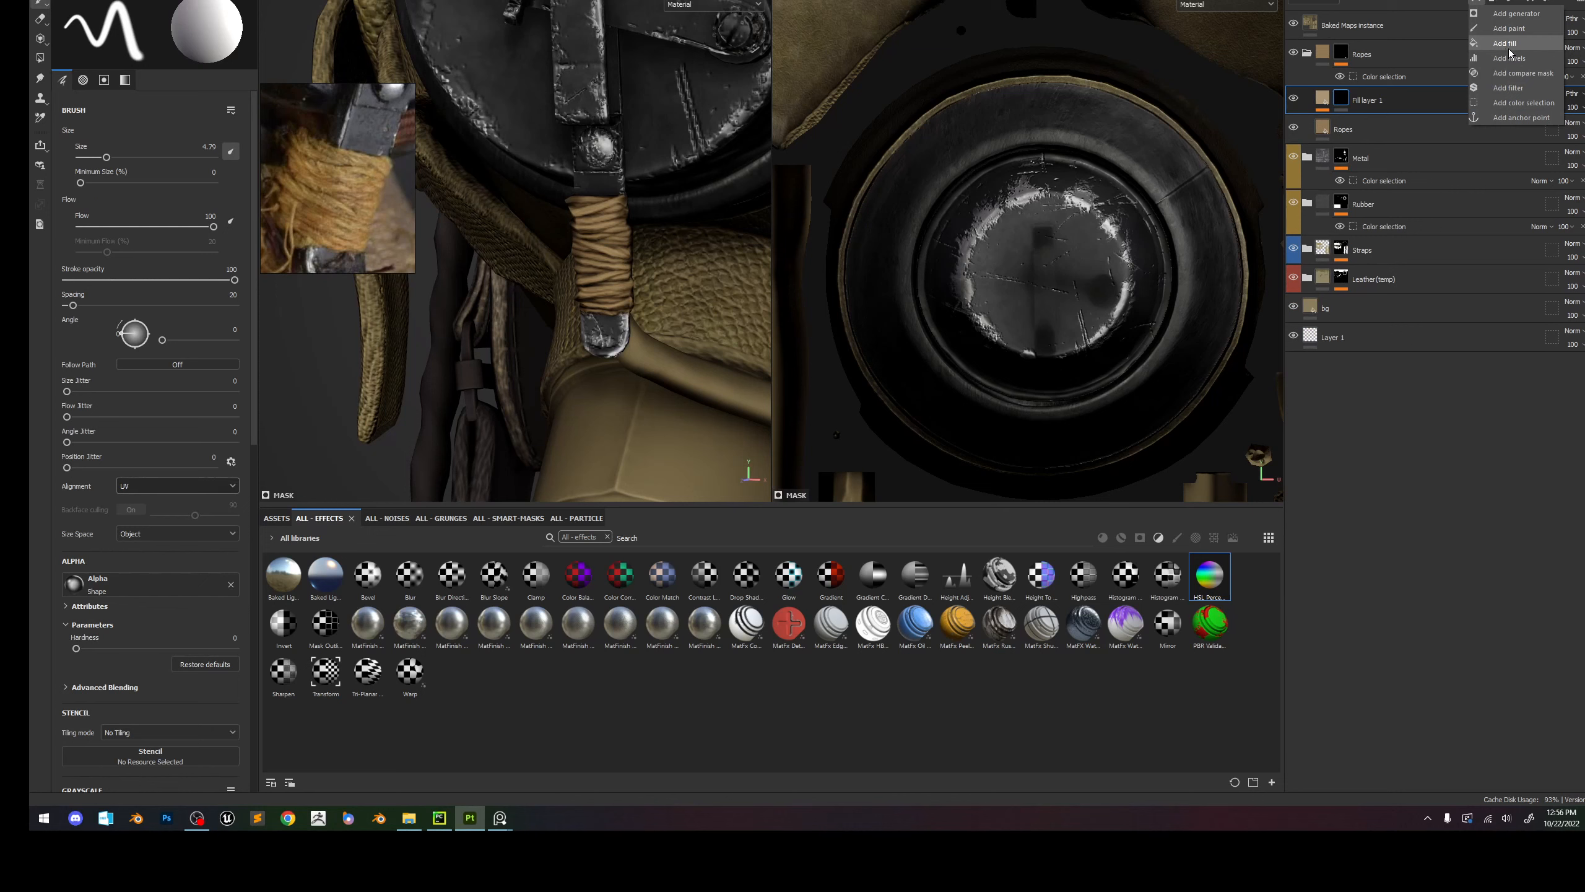
click(1511, 47)
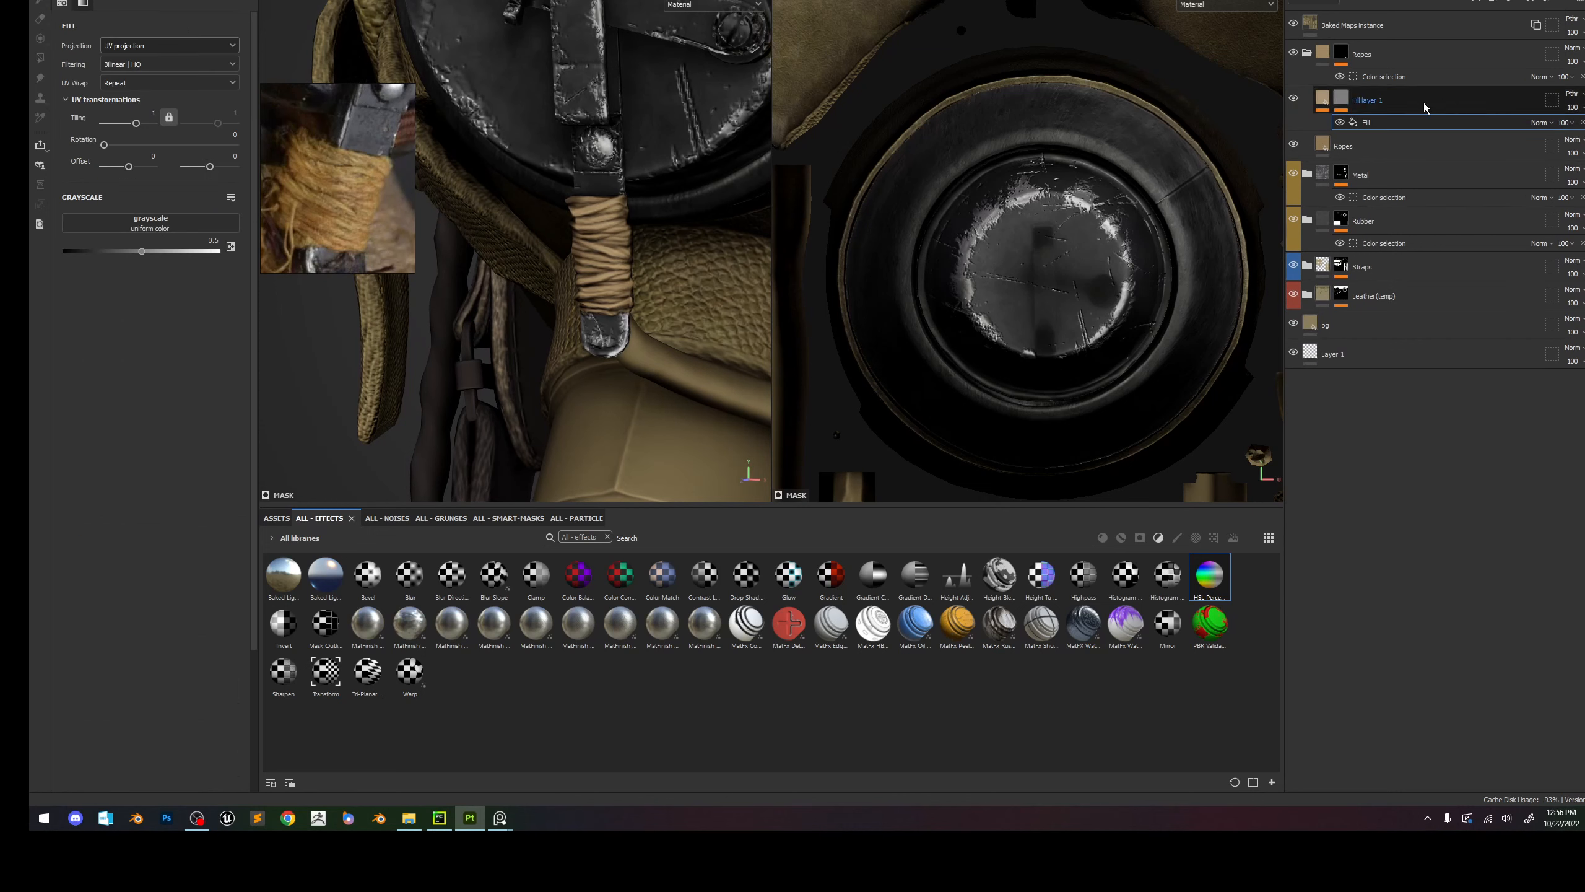
click(387, 518)
drag(746, 575, 168, 223)
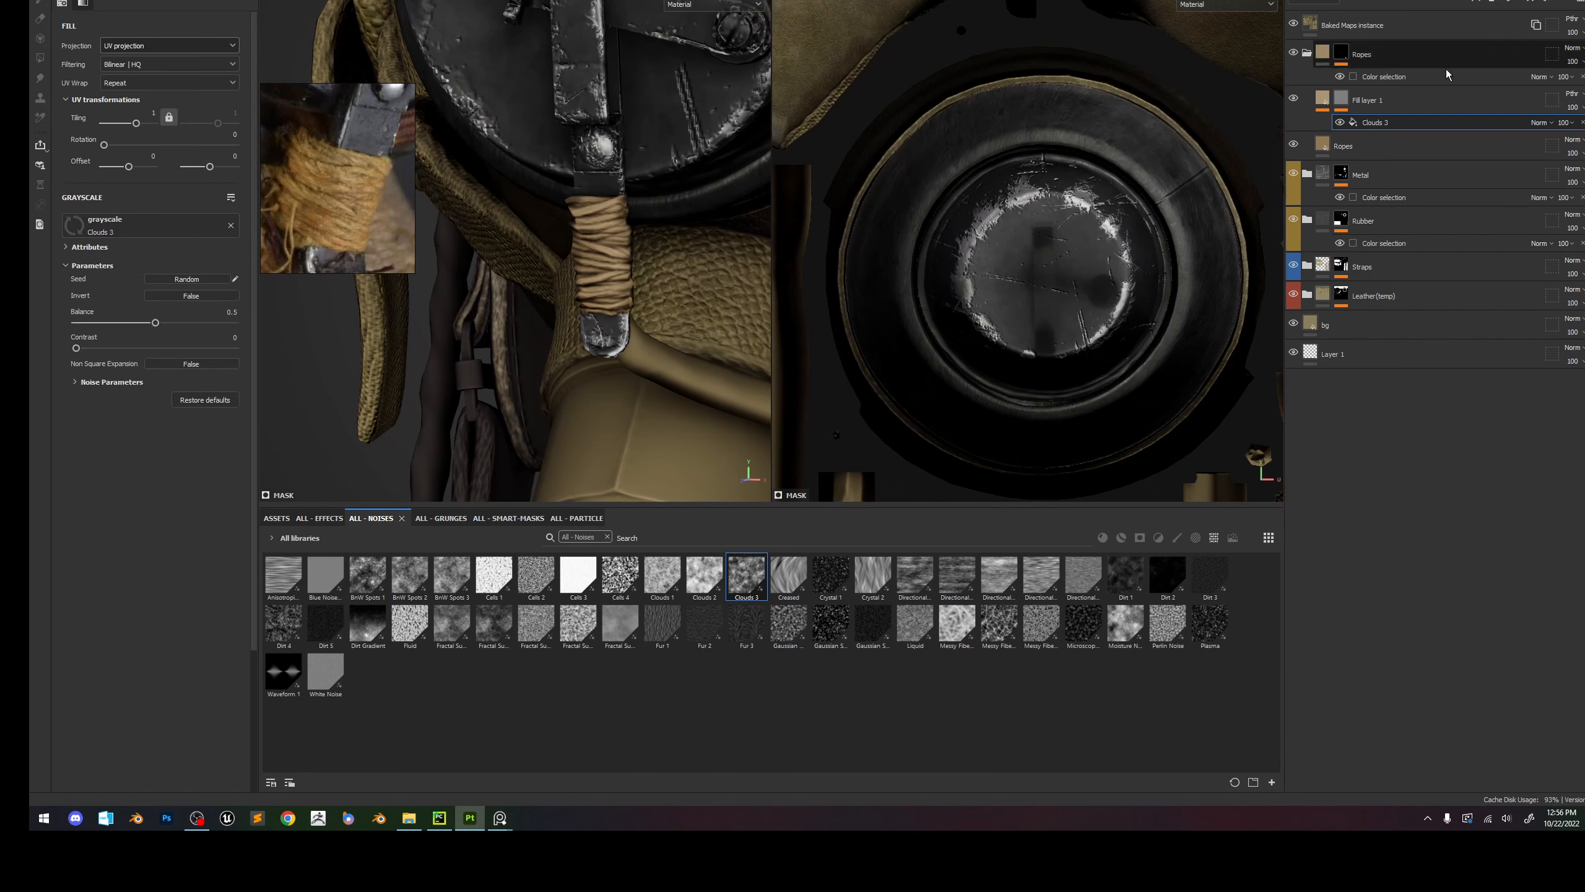
Display the mask and set the Clouds 3 tiling to 32 and its contrast to 0.32.
alt+click(1342, 99)
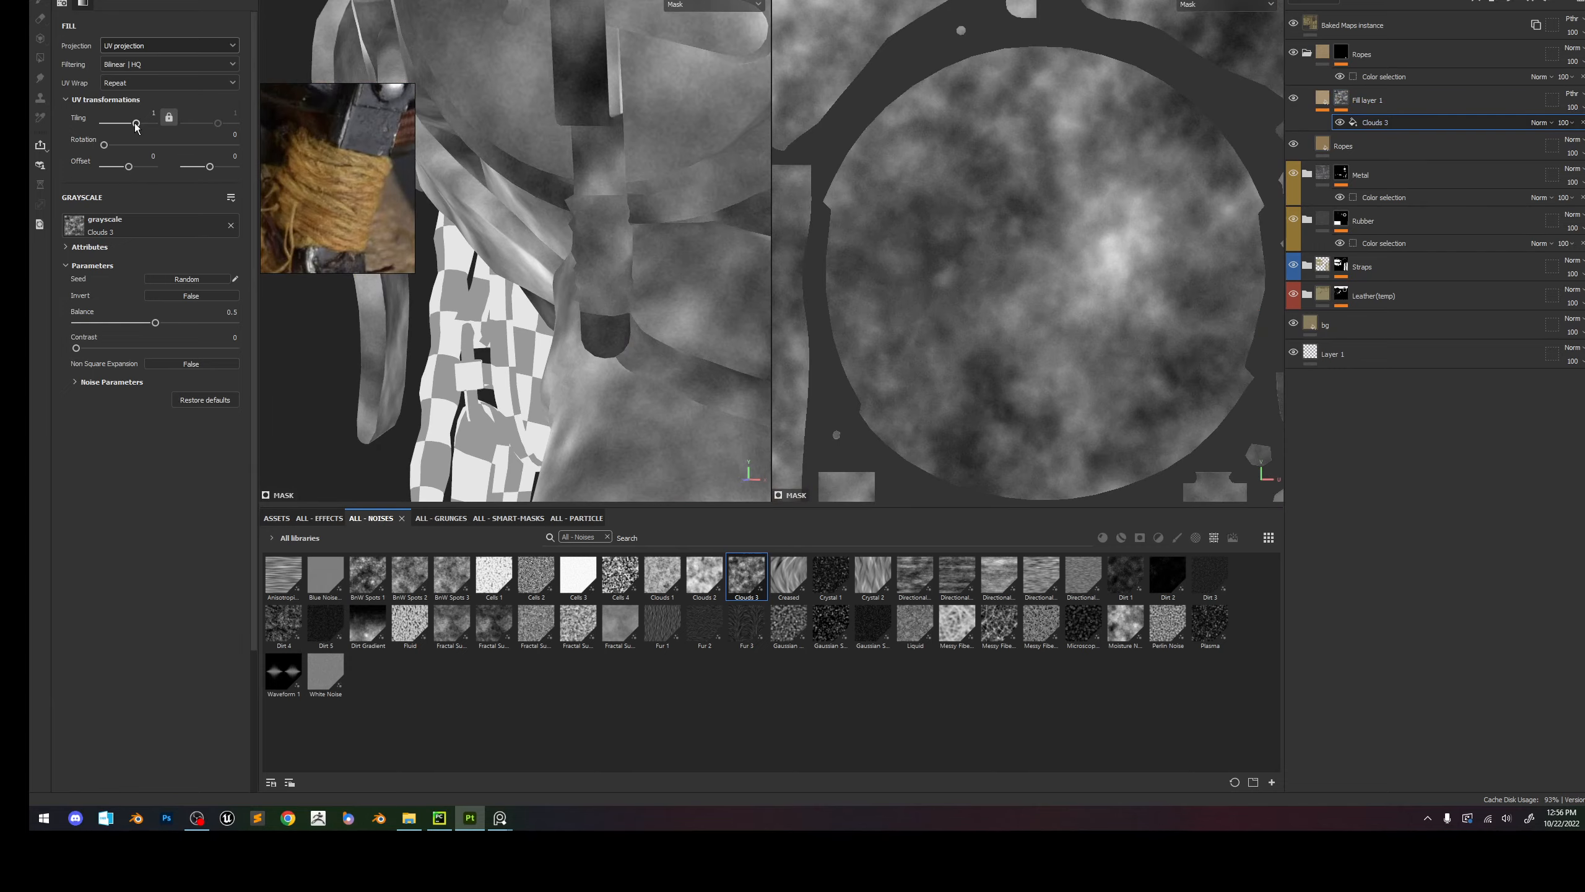
drag(135, 124, 161, 125)
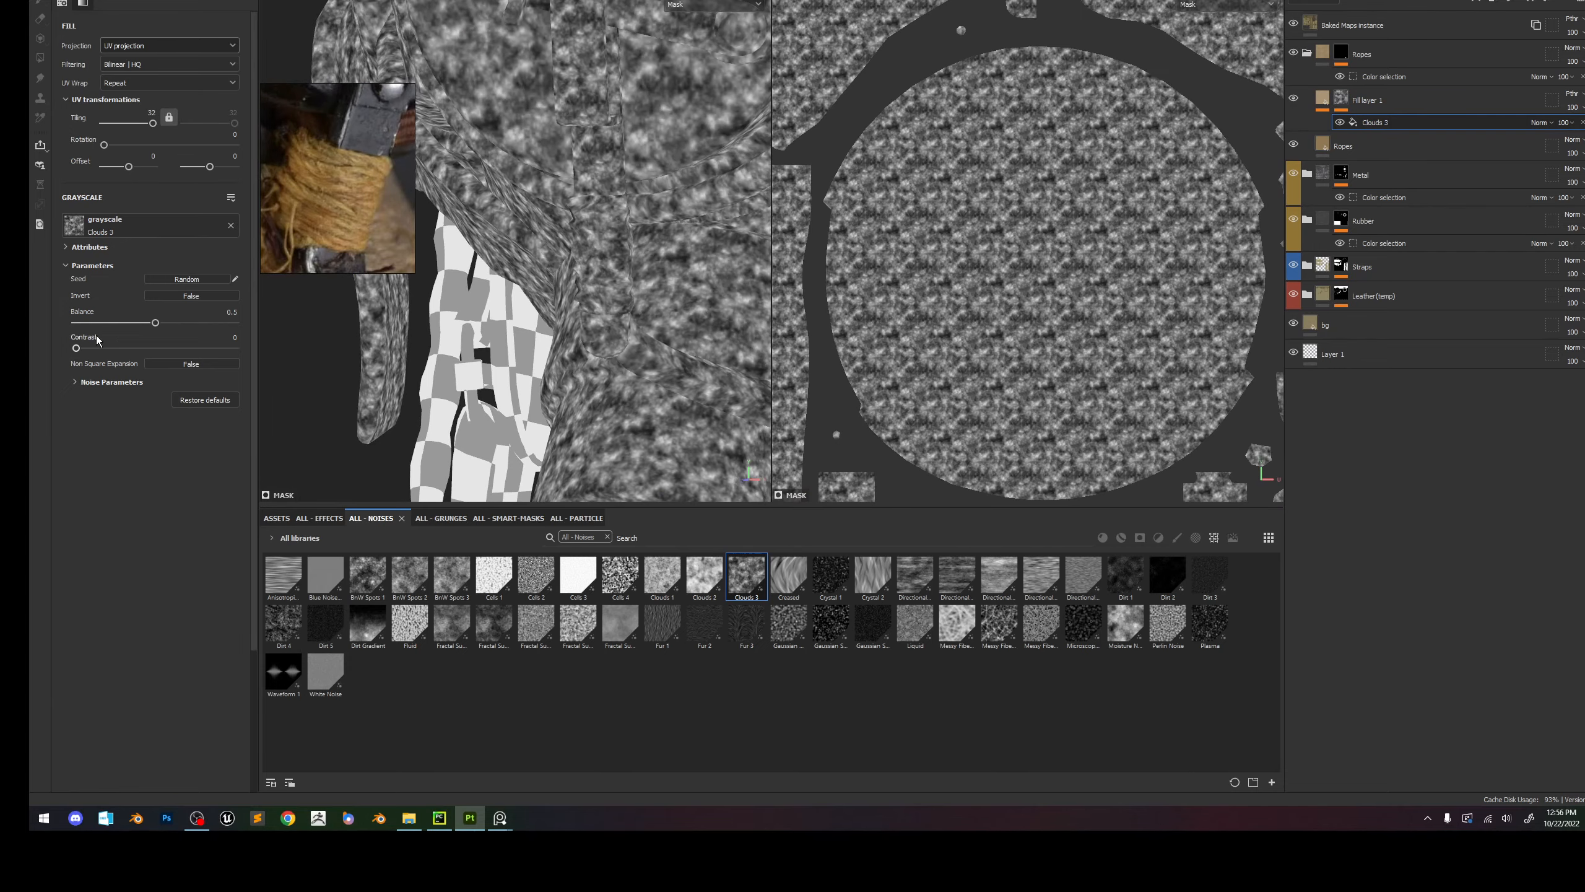
drag(76, 348, 127, 350)
Inspect the rope wrap in the base color channel and compare it with the HSL variation layer hidden and shown.
key(c)
key(c)
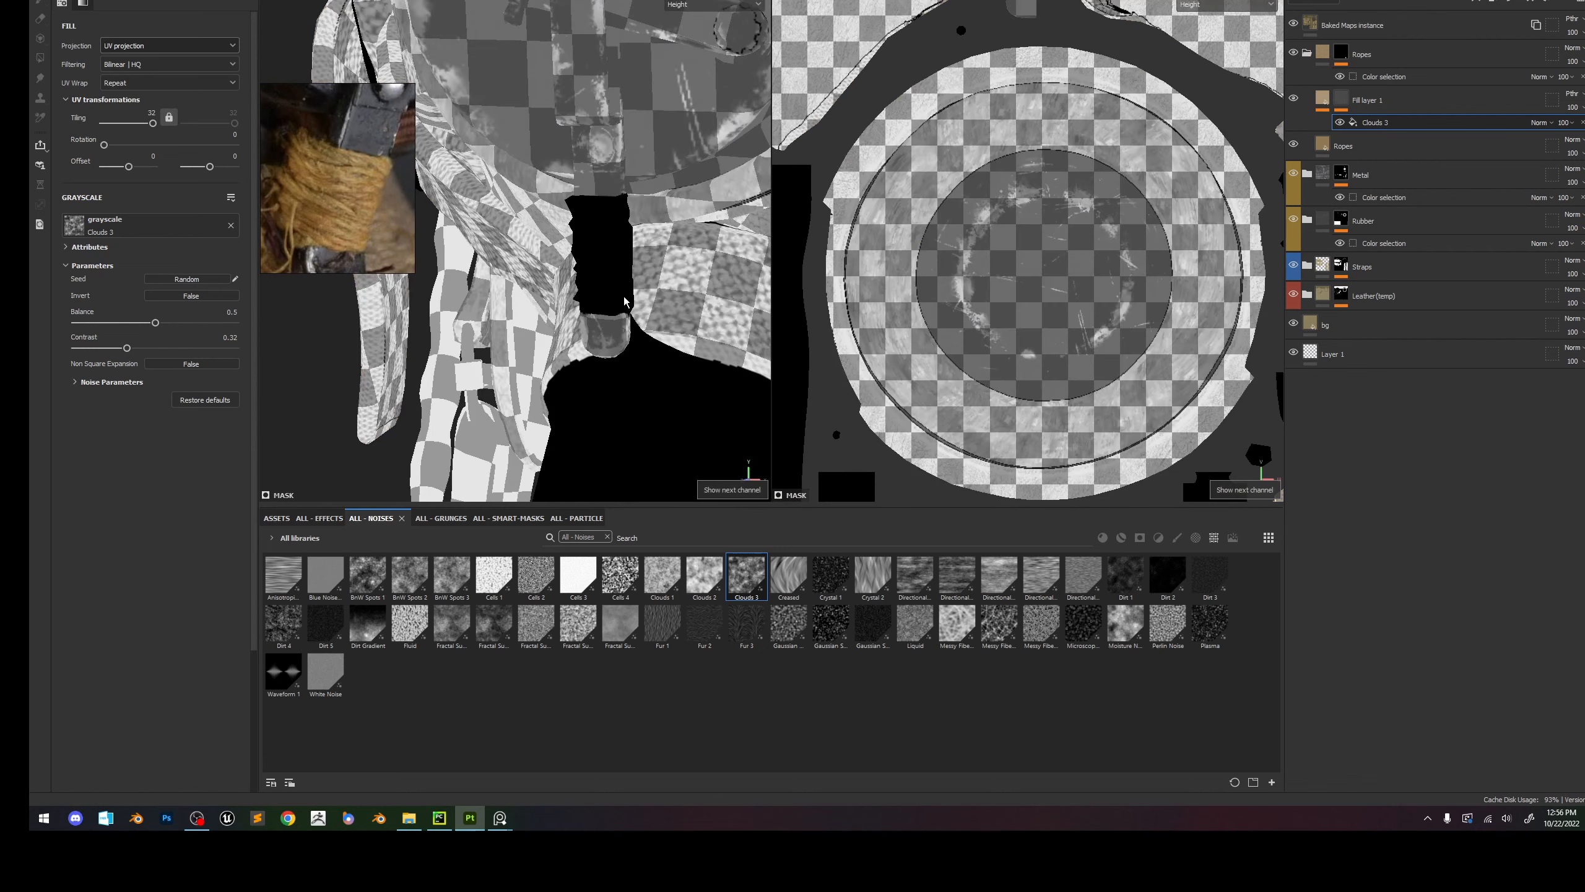
key(c)
key(c)
key(c)
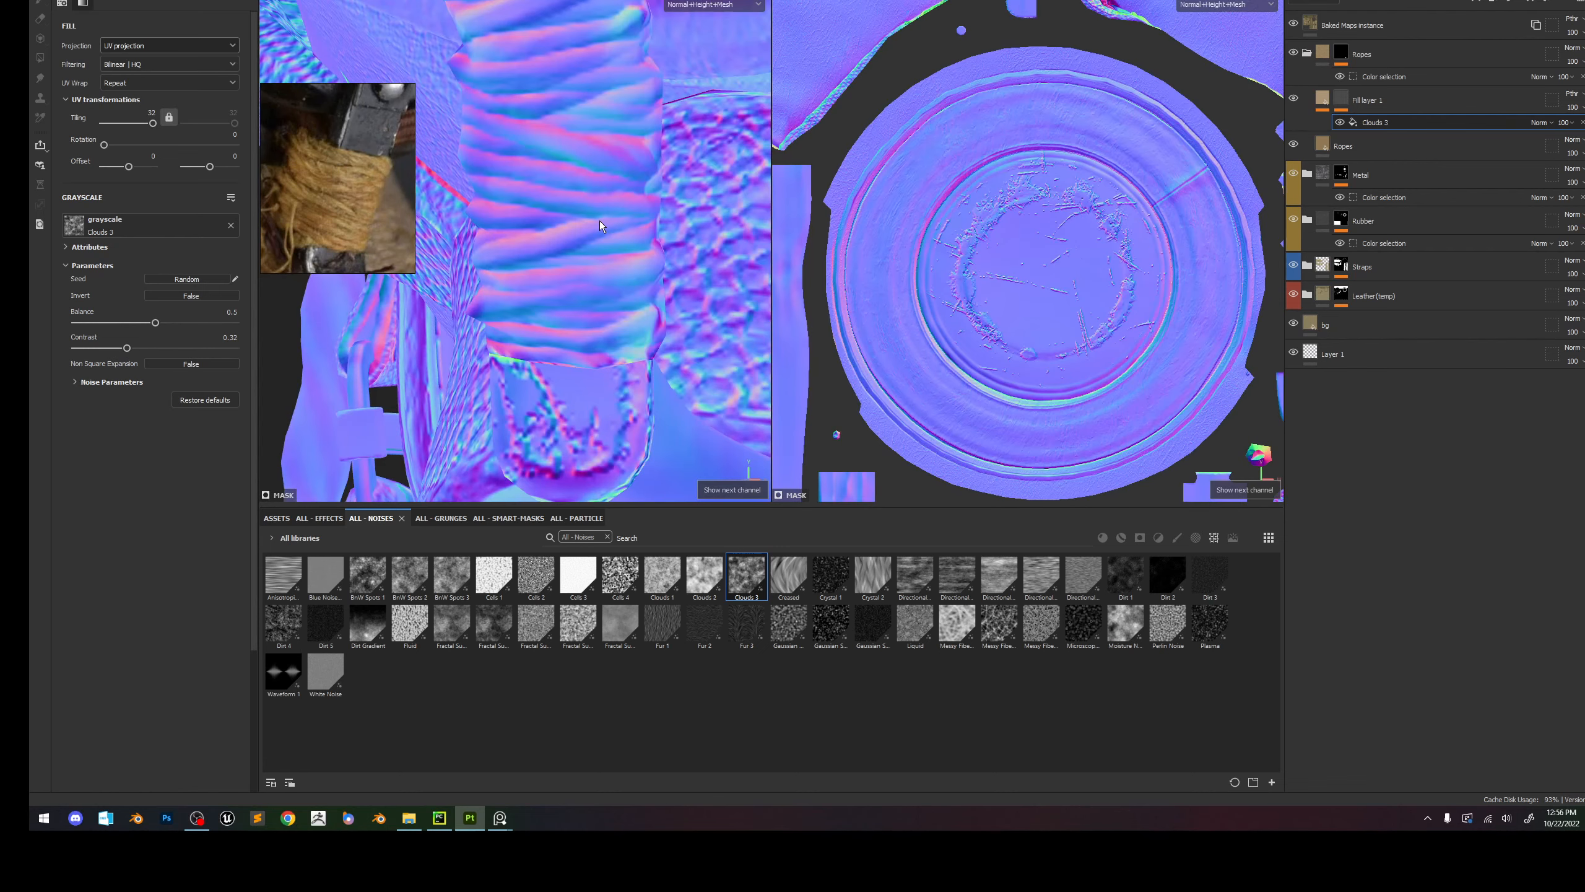
key(c)
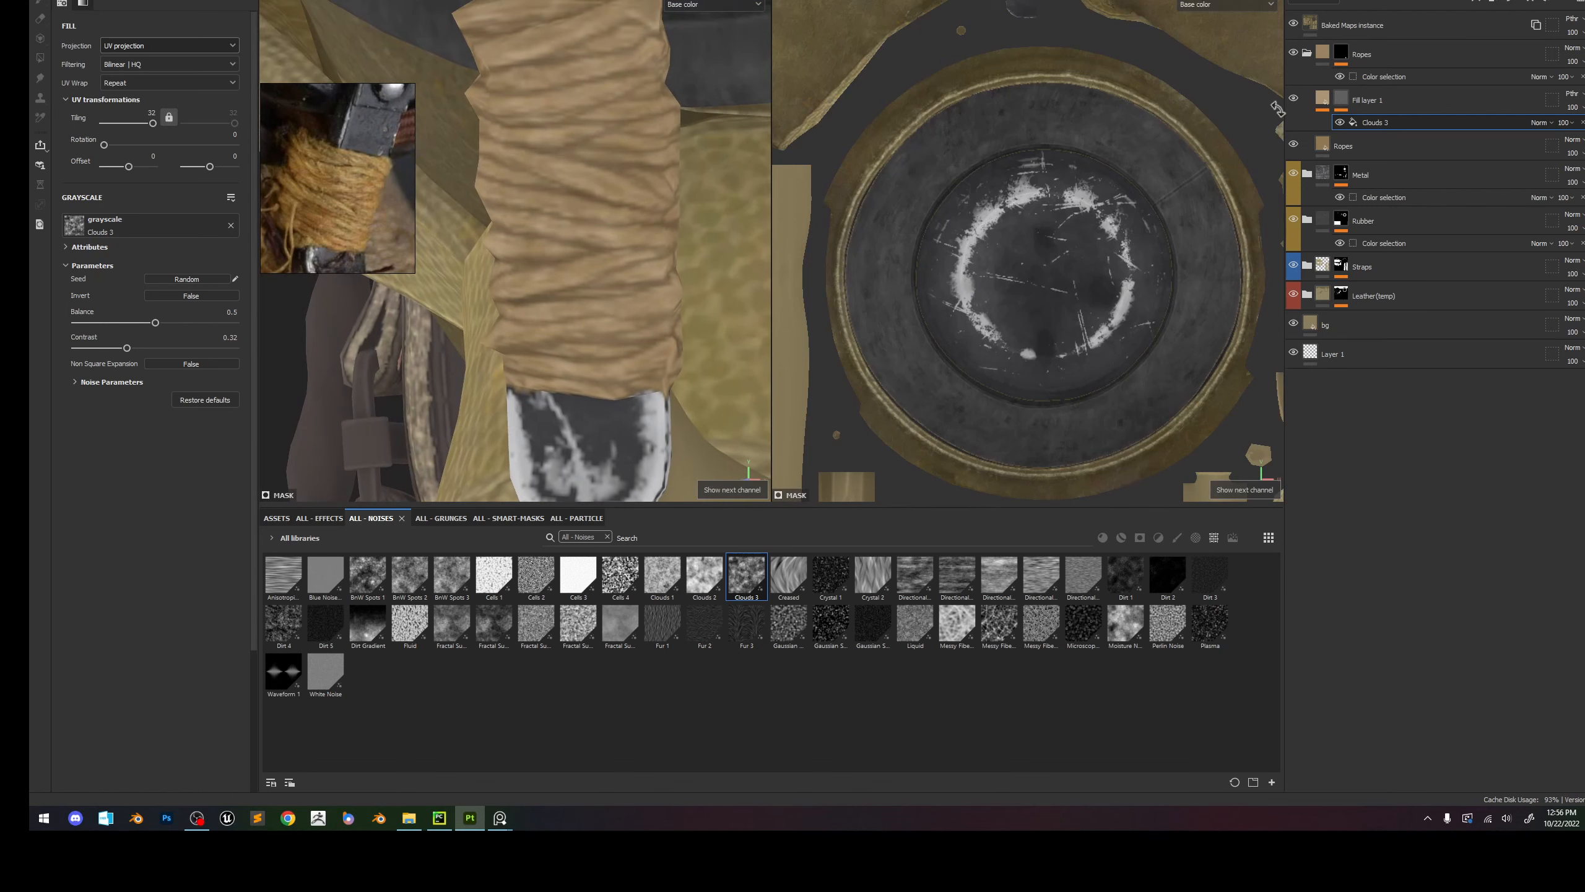
click(1293, 103)
click(1293, 102)
click(1293, 102)
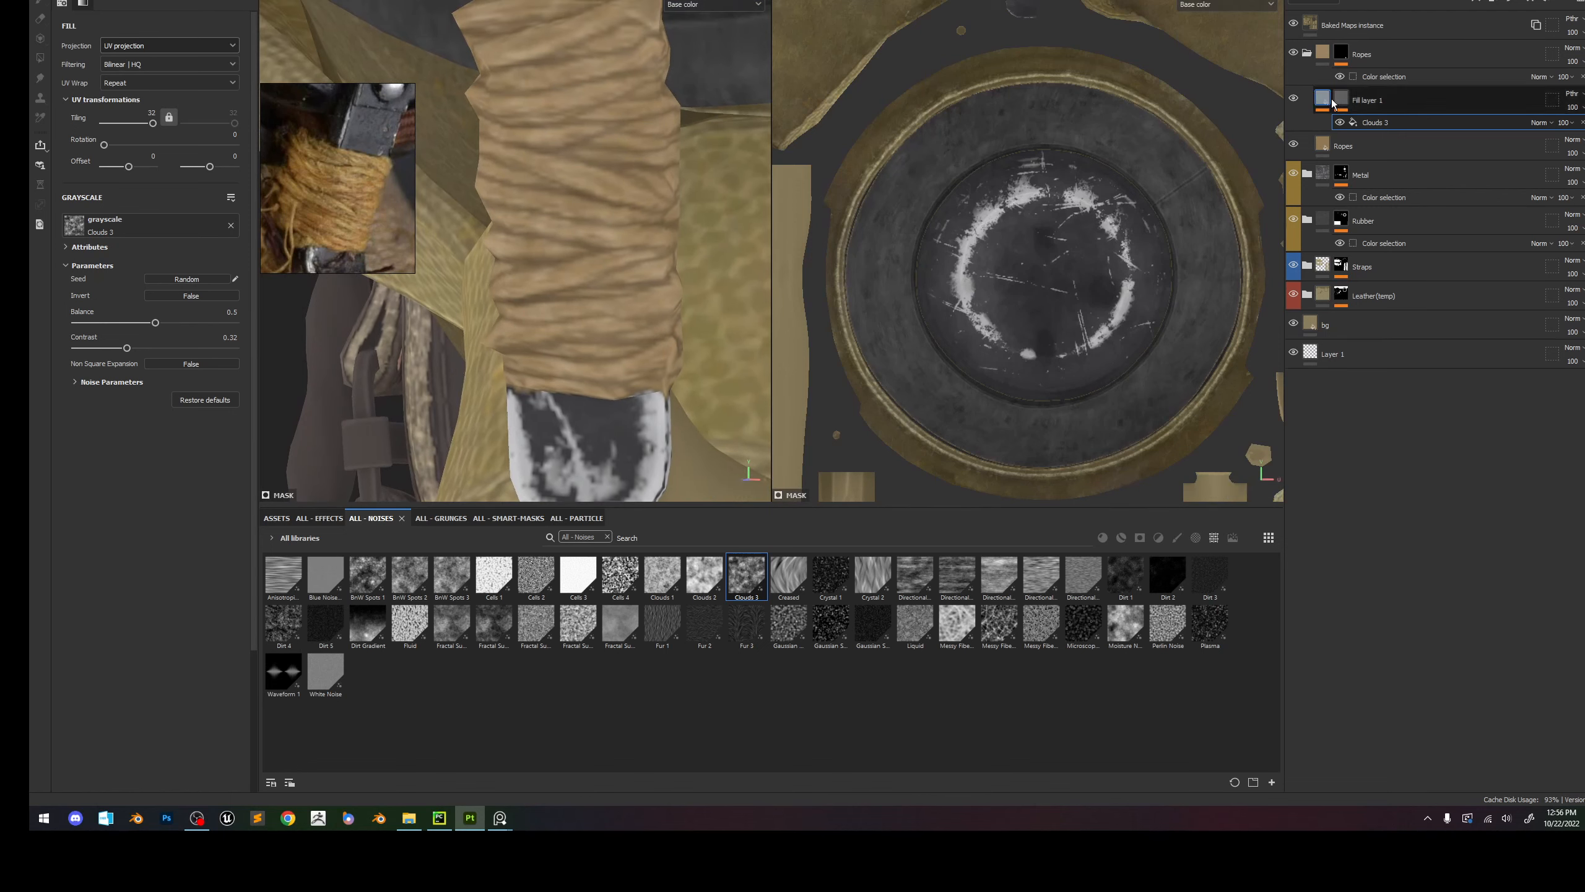
Darken the base color of the Ropes fill layer to the deep brown 5E4A2C.
click(1376, 147)
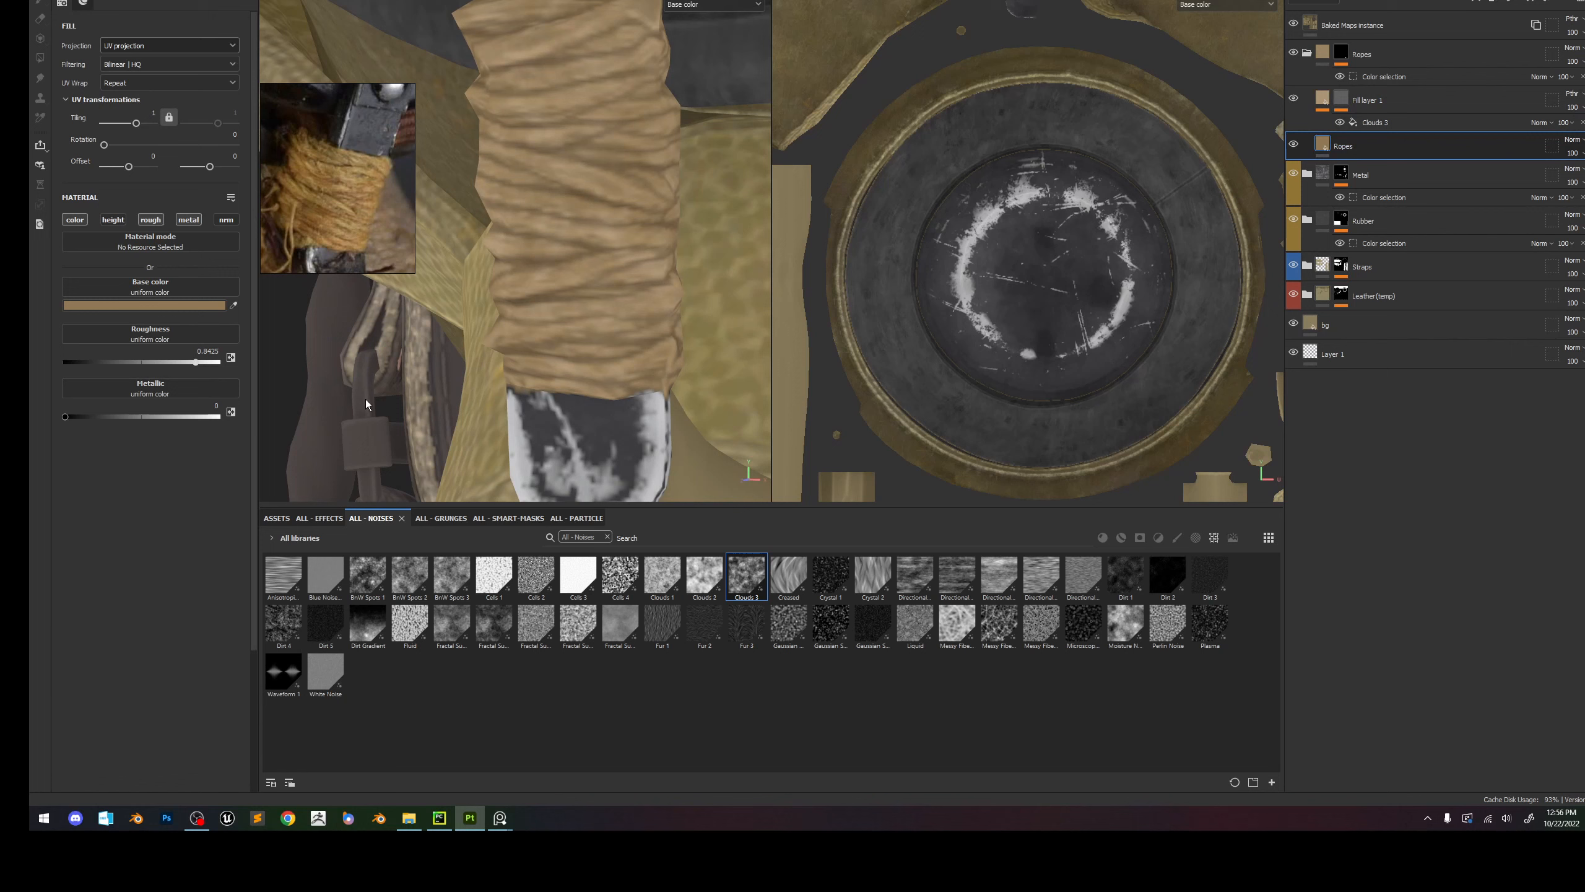
click(179, 306)
click(306, 421)
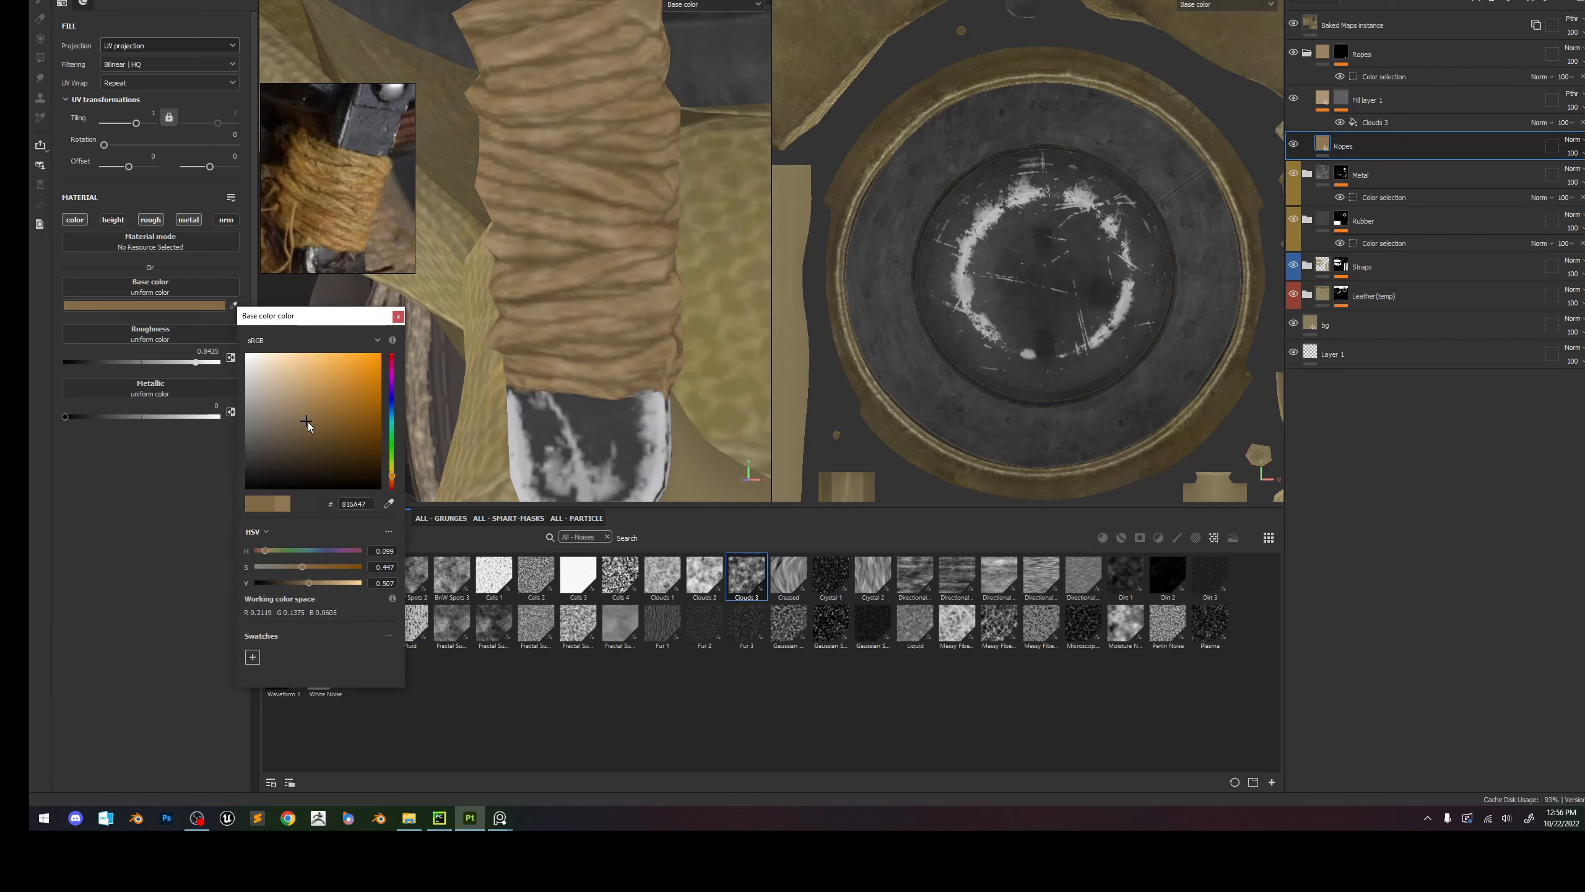
click(315, 433)
click(316, 438)
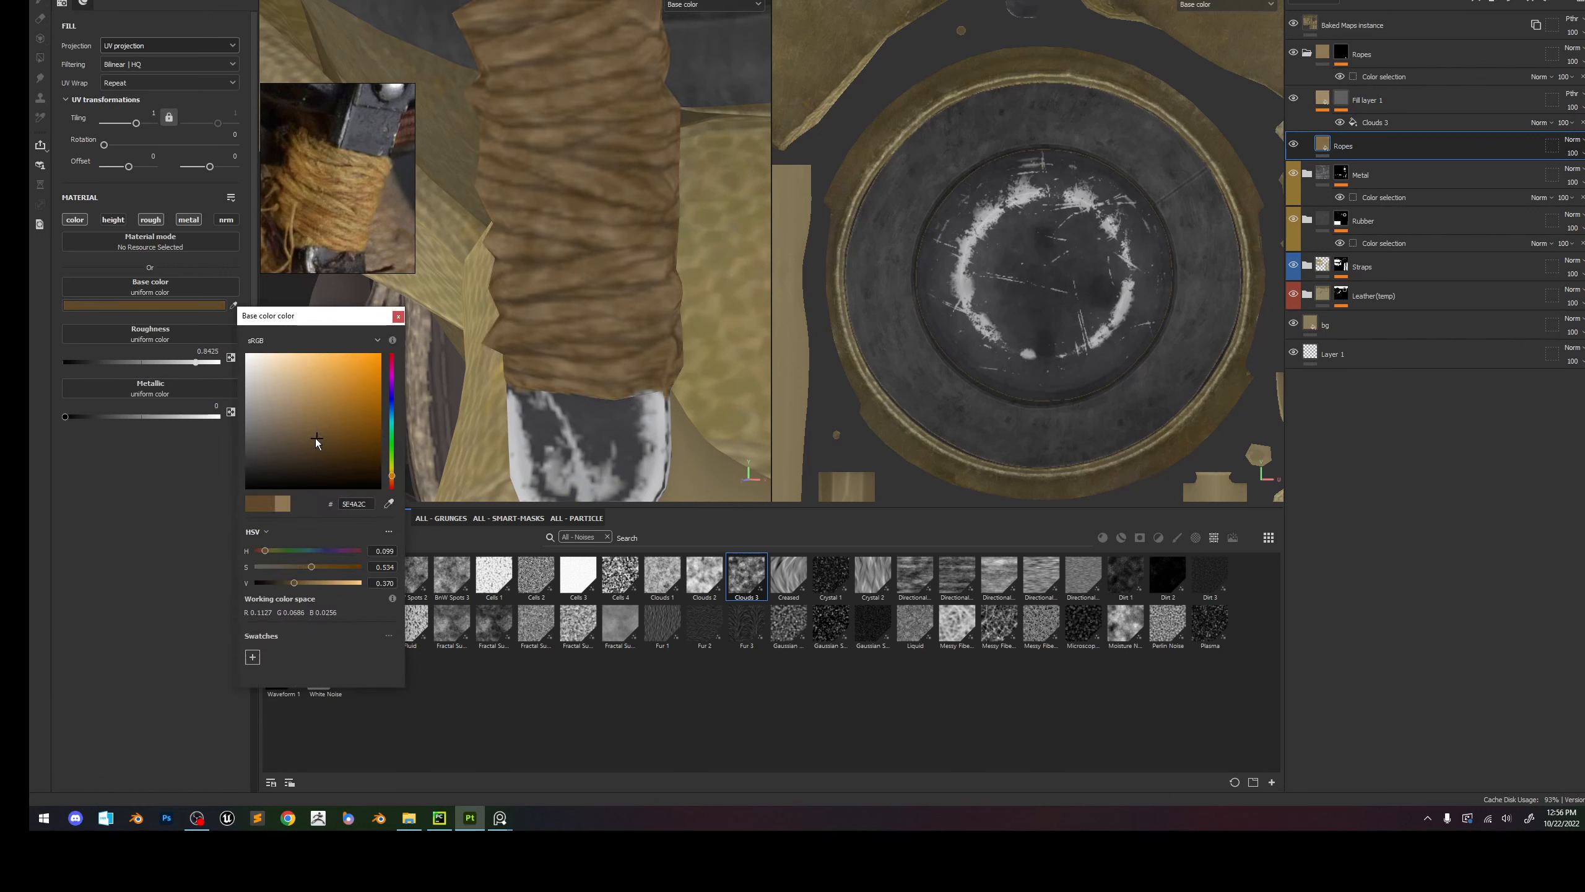
Set the mask's Clouds 3 balance to 0.63, its contrast to 0.61 and its unlocked tiling to 152 by 24.13.
click(1373, 123)
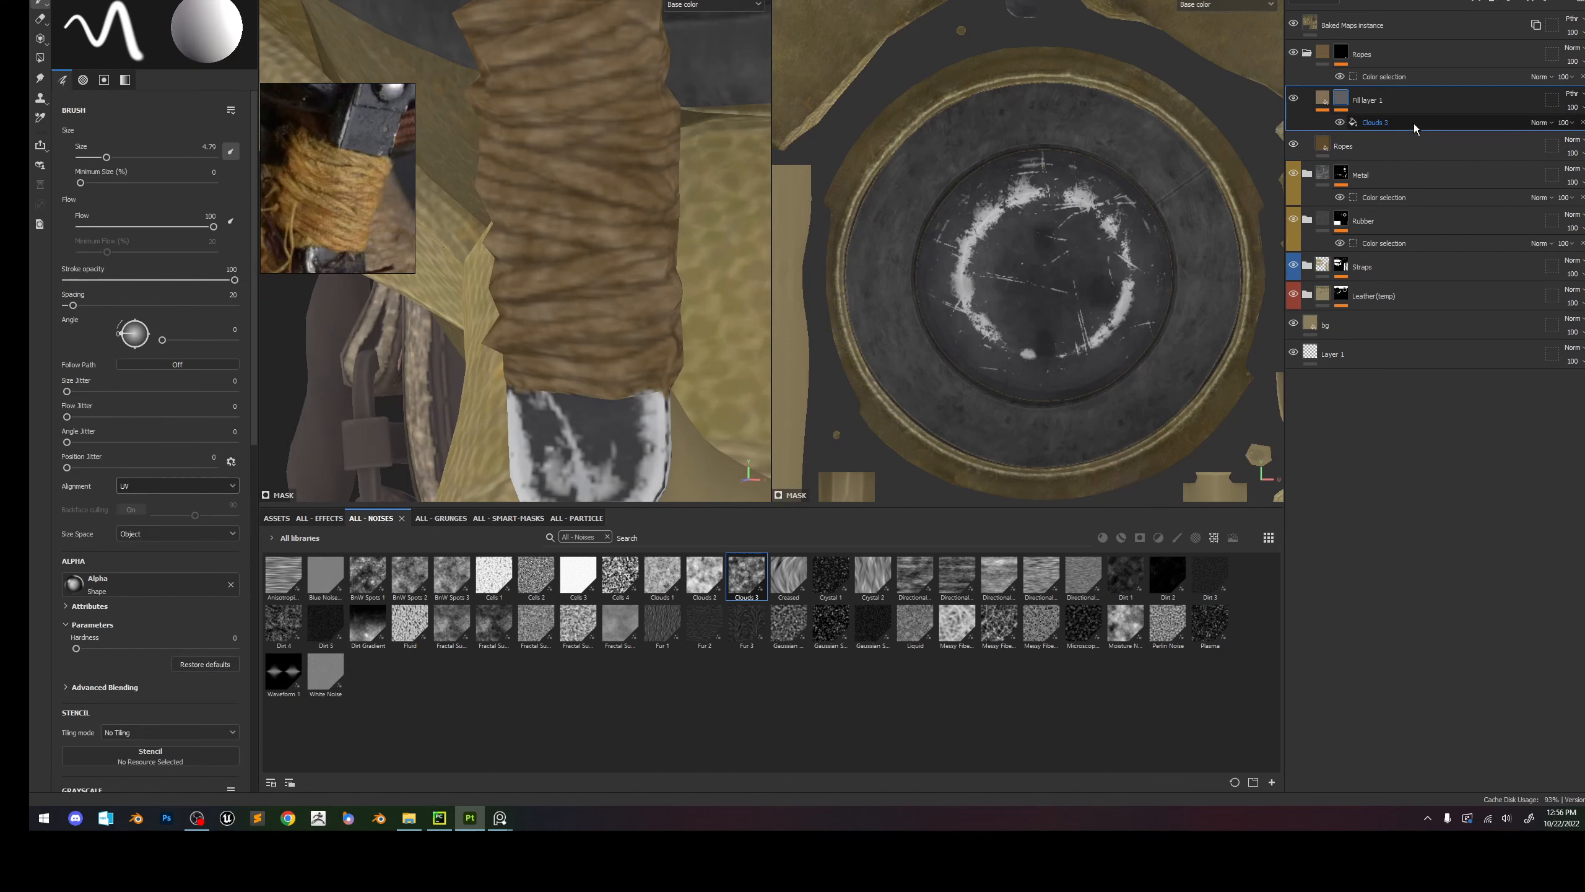
drag(138, 348, 175, 324)
click(172, 117)
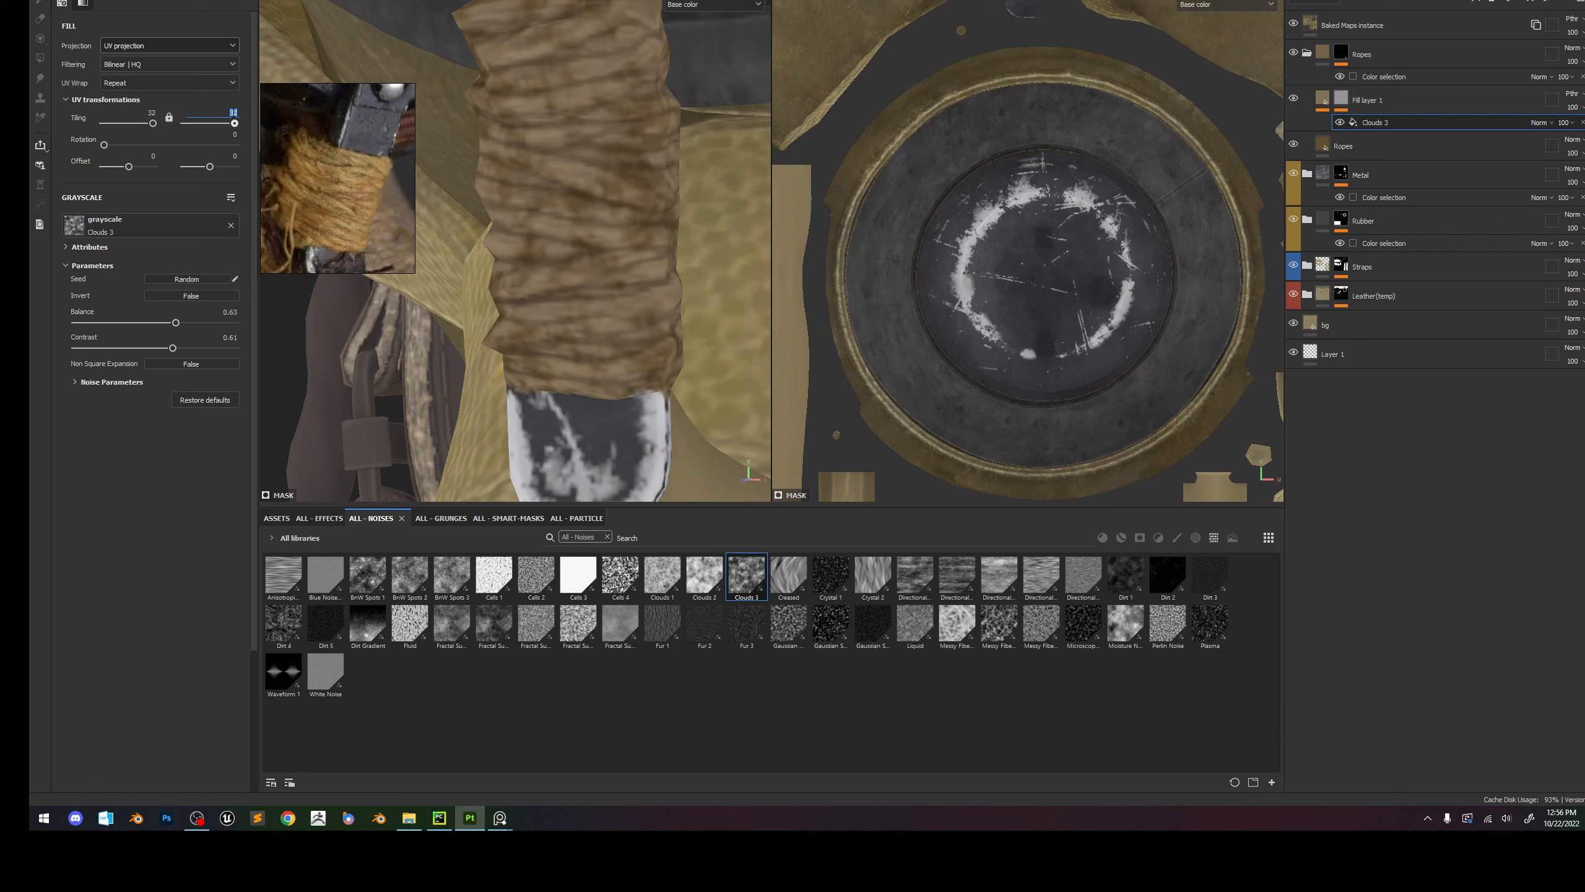
drag(235, 124, 220, 125)
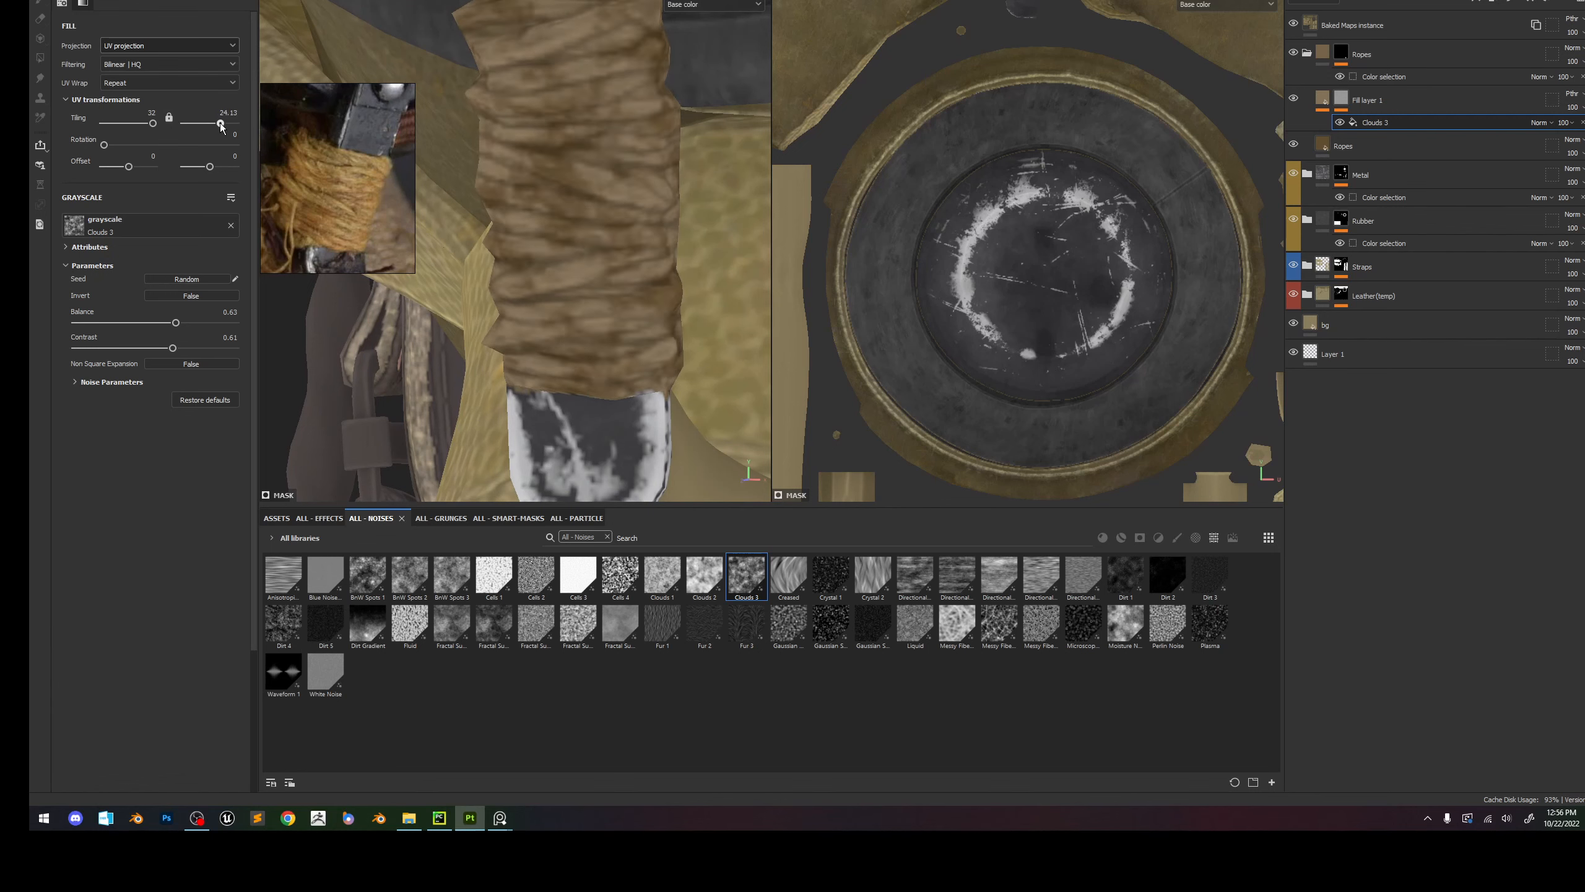
click(150, 115)
text(50)
key(Return)
drag(144, 123, 153, 123)
Inspect the rope wrap from afar in the material and base color views, comparing it with the HSL variation layer hidden and shown.
scroll(625, 140, down, 8)
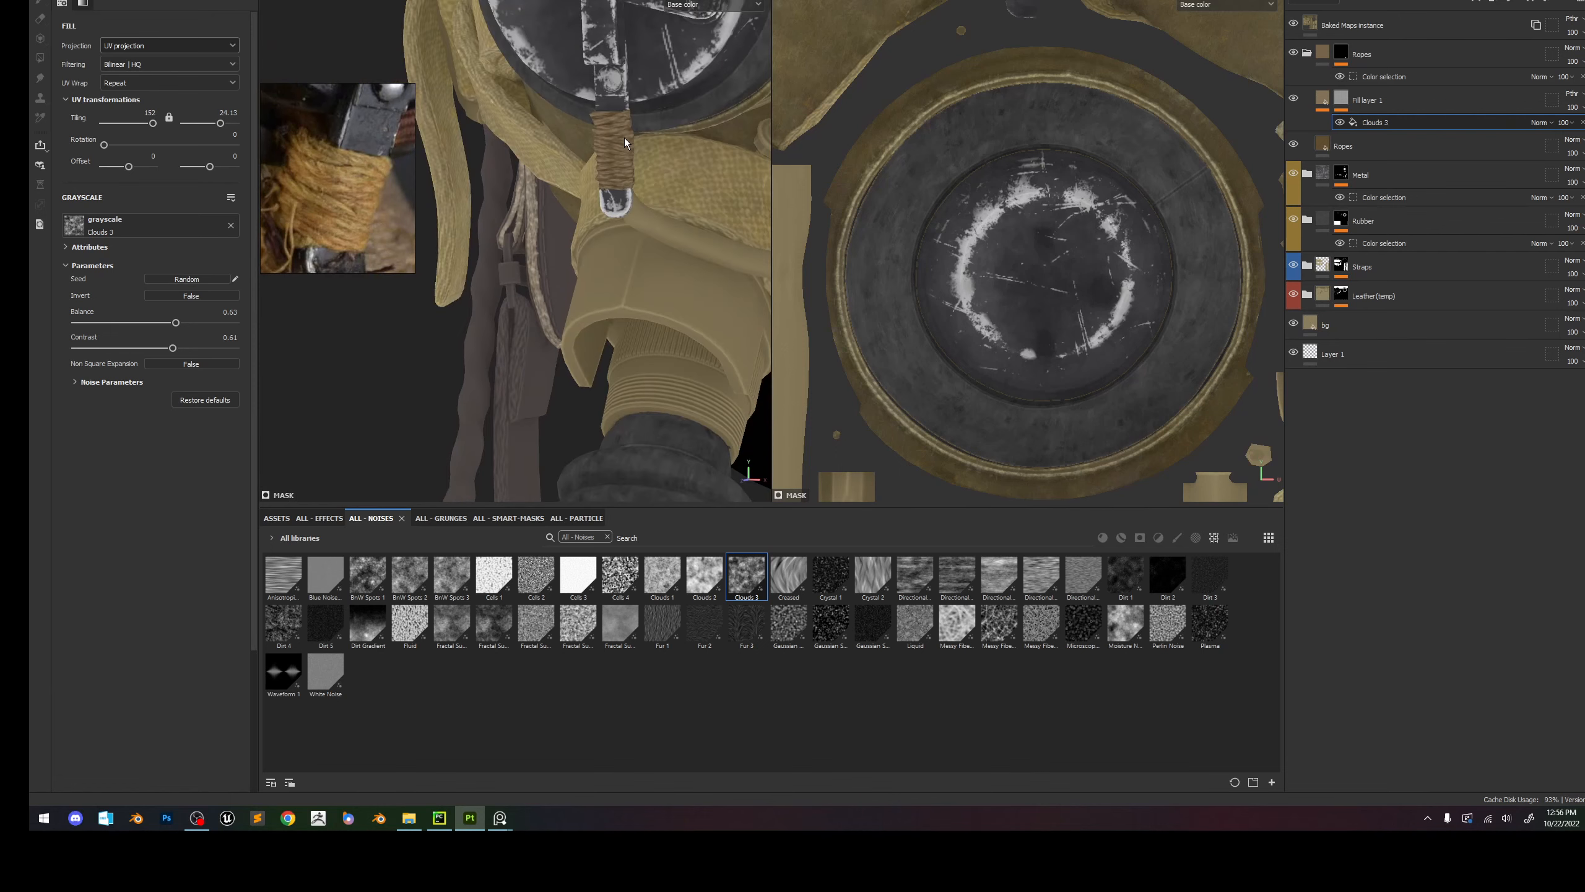
alt+middle_drag(625, 137, 610, 197)
scroll(610, 197, up, 3)
key(m)
shift+right_drag(645, 239, 699, 239)
scroll(687, 239, down, 5)
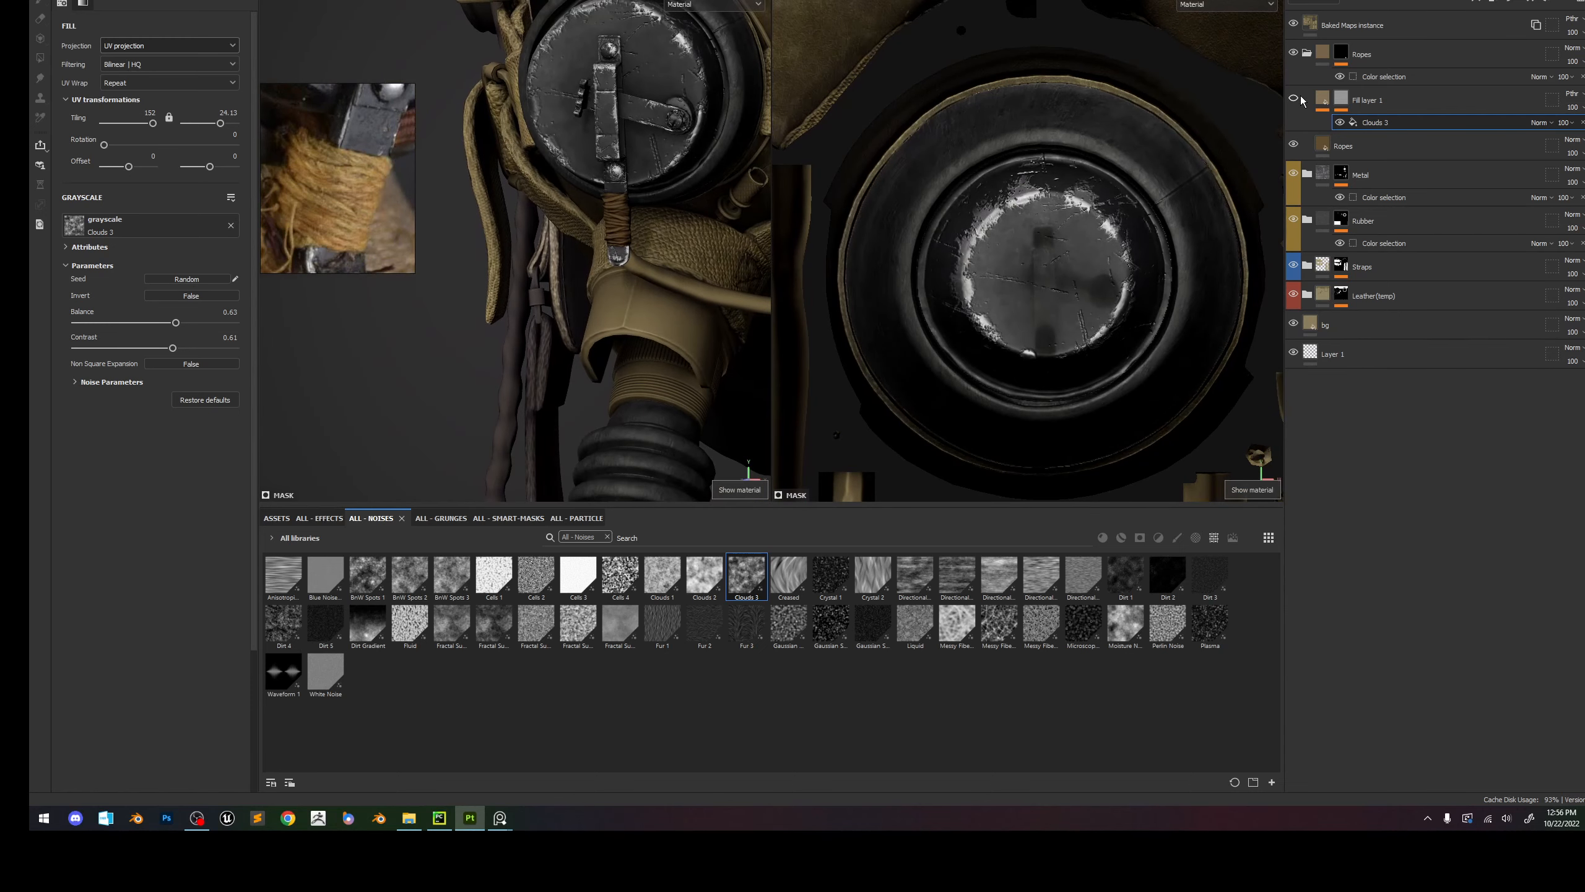
key(c)
scroll(586, 247, up, 7)
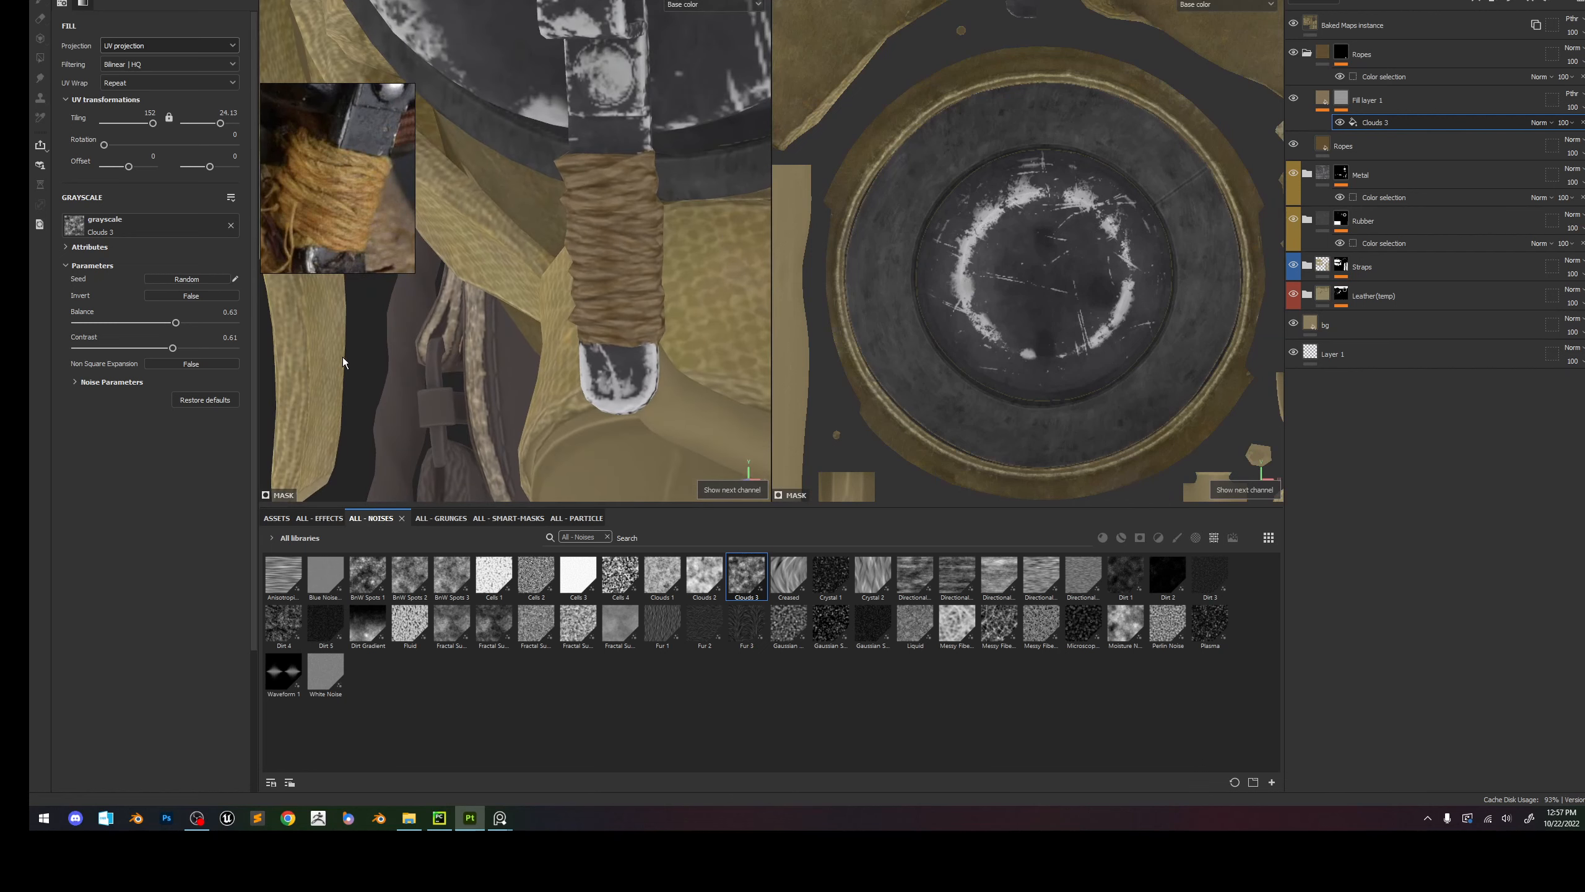
Set the Clouds 3 contrast to 0.54 and the HSL fill layer's base color opacity to 79.
drag(137, 352, 163, 349)
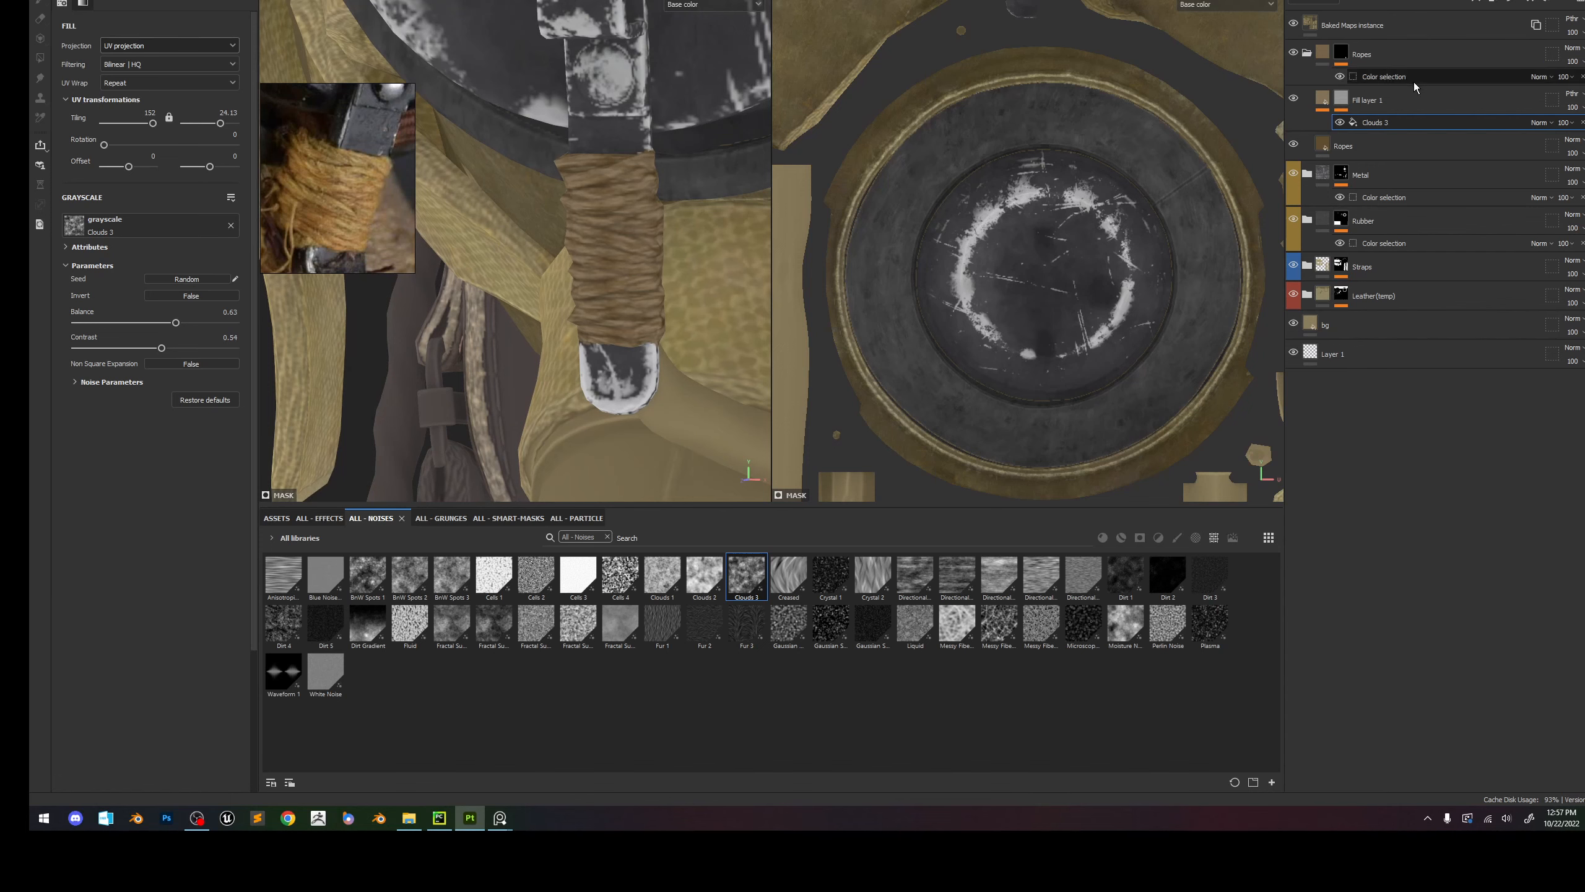
click(1576, 107)
drag(1584, 129, 1582, 129)
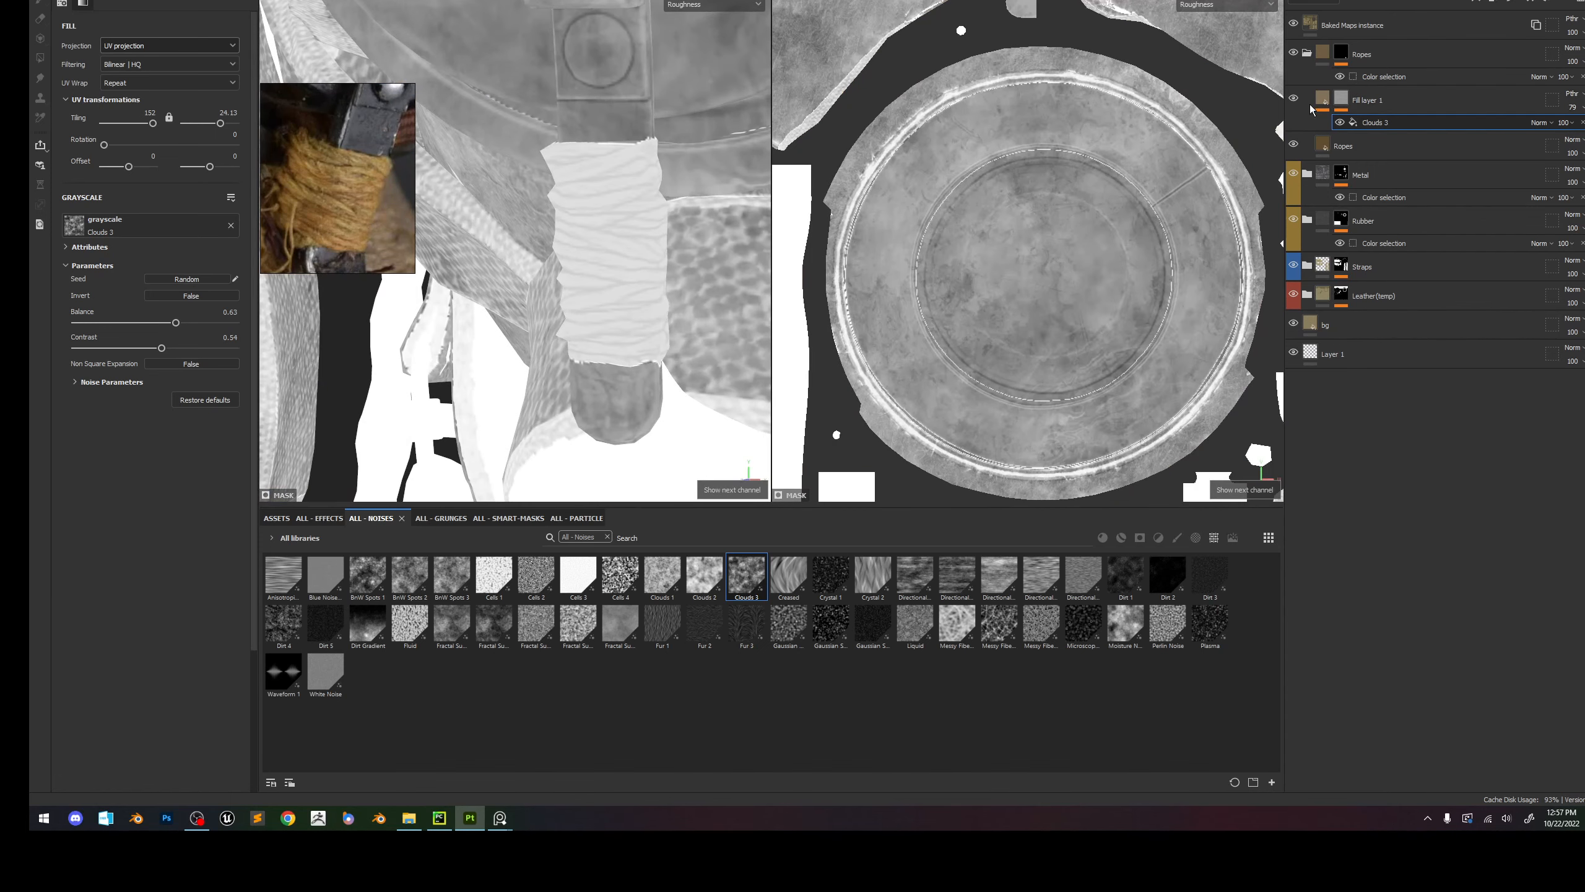
For the roughness channel, switch the HSL fill layer's blending to Passthrough and set its roughness filter's lightness to 0.969.
click(1373, 124)
mouse_move(160, 181)
mouse_down()
mouse_move(156, 201)
mouse_move(168, 192)
mouse_up()
click(1315, 2)
click(1311, 24)
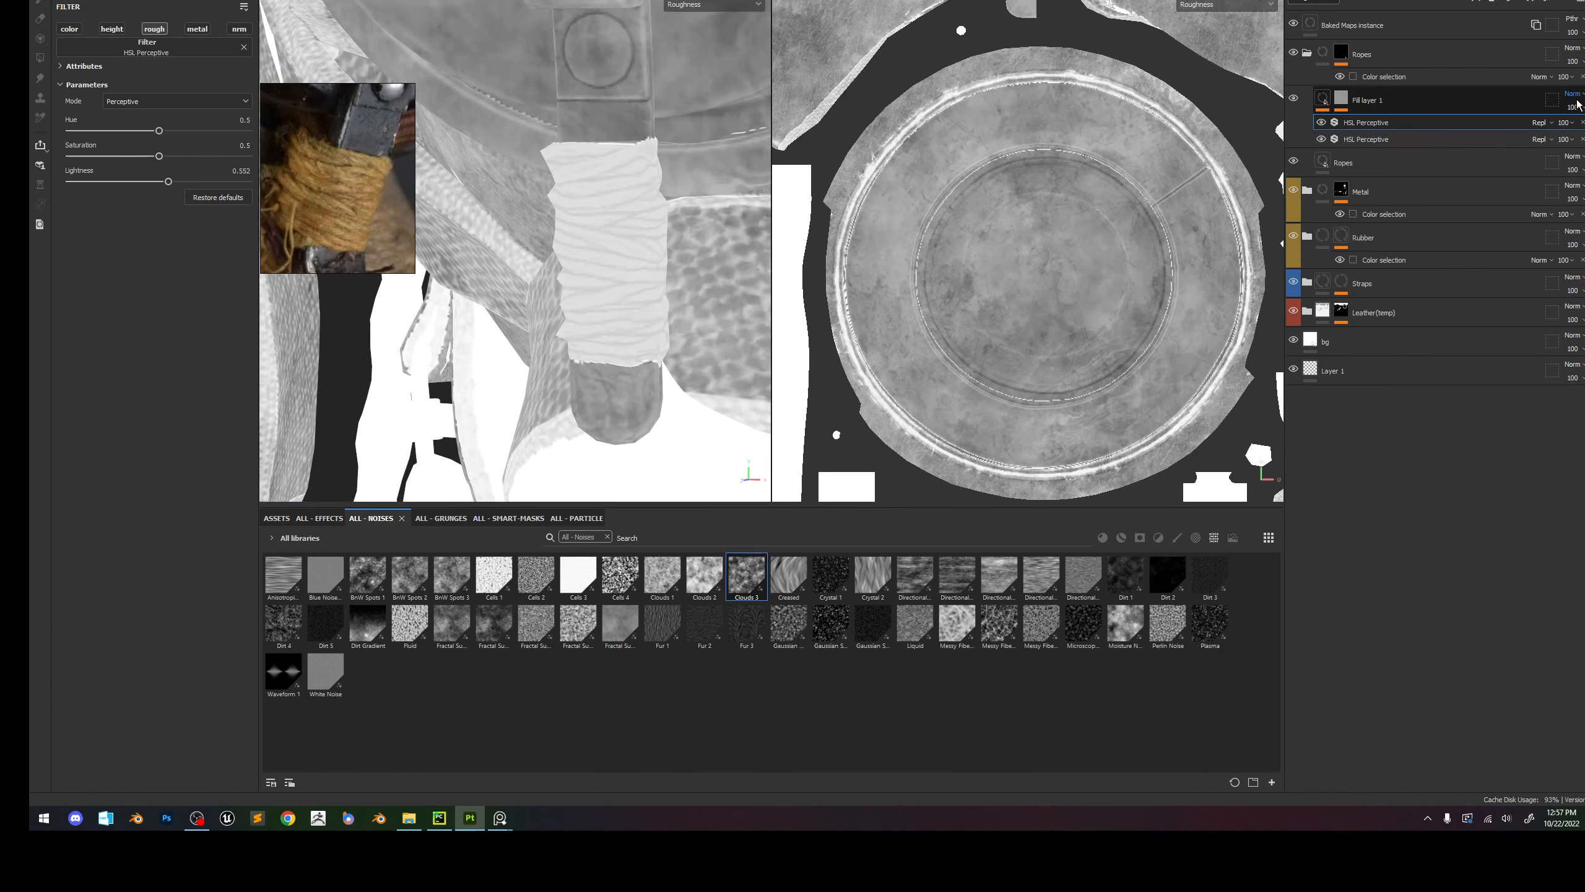
click(1573, 94)
click(1561, 119)
drag(169, 182, 243, 192)
Examine the whole mask and helmet in the material view against the oxygen mask reference photos.
key(m)
alt+right_drag(599, 301, 506, 127)
alt+drag(505, 127, 525, 215)
scroll(314, 195, down, 8)
scroll(314, 195, up, 3)
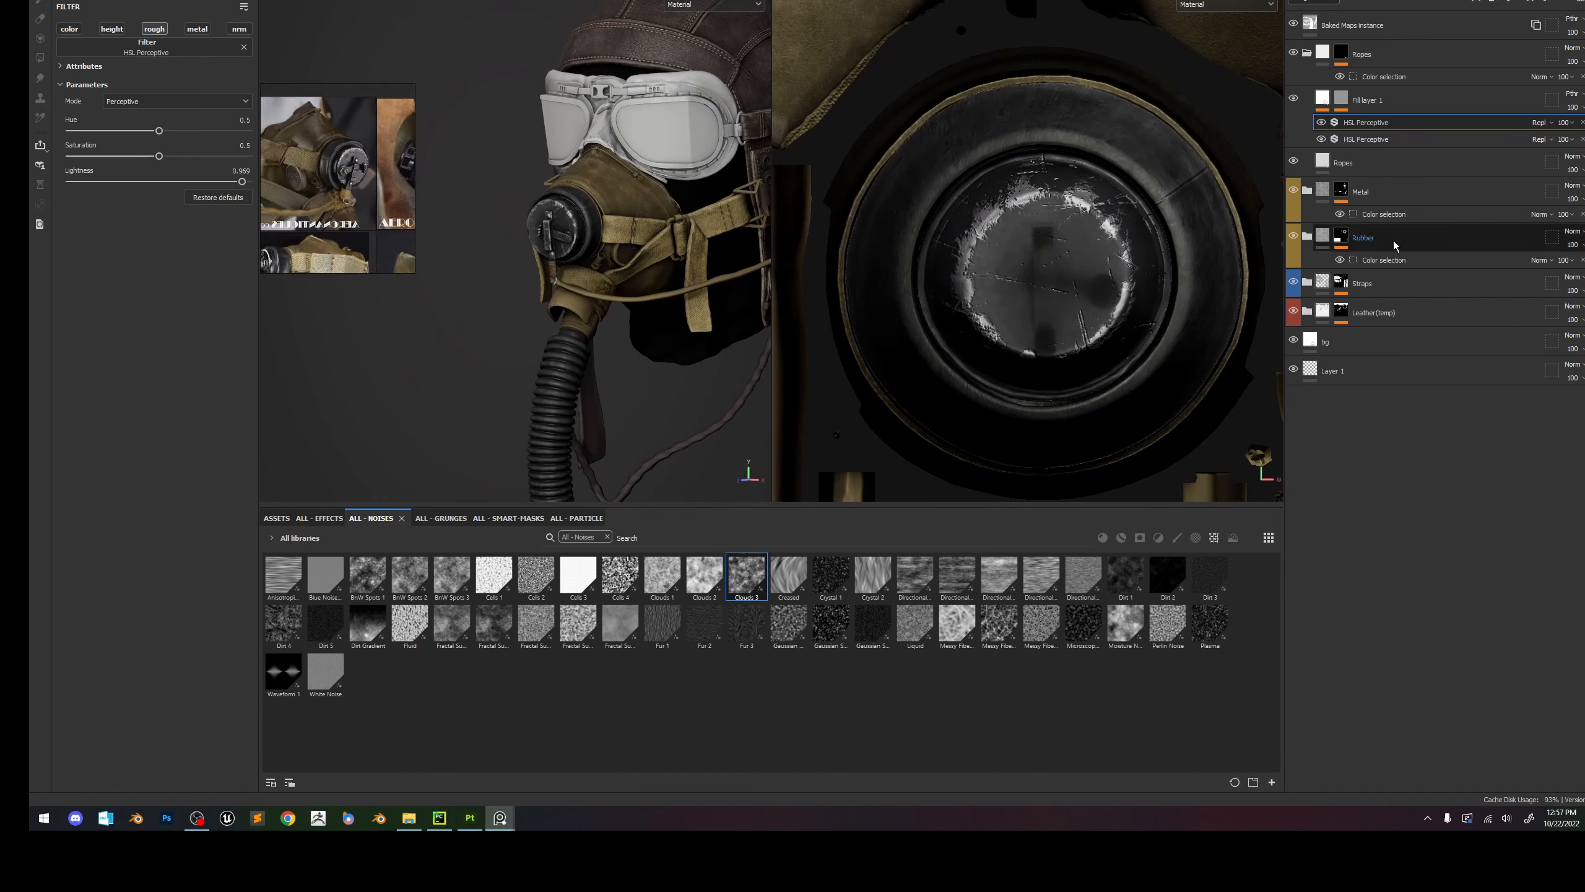
scroll(558, 279, down, 4)
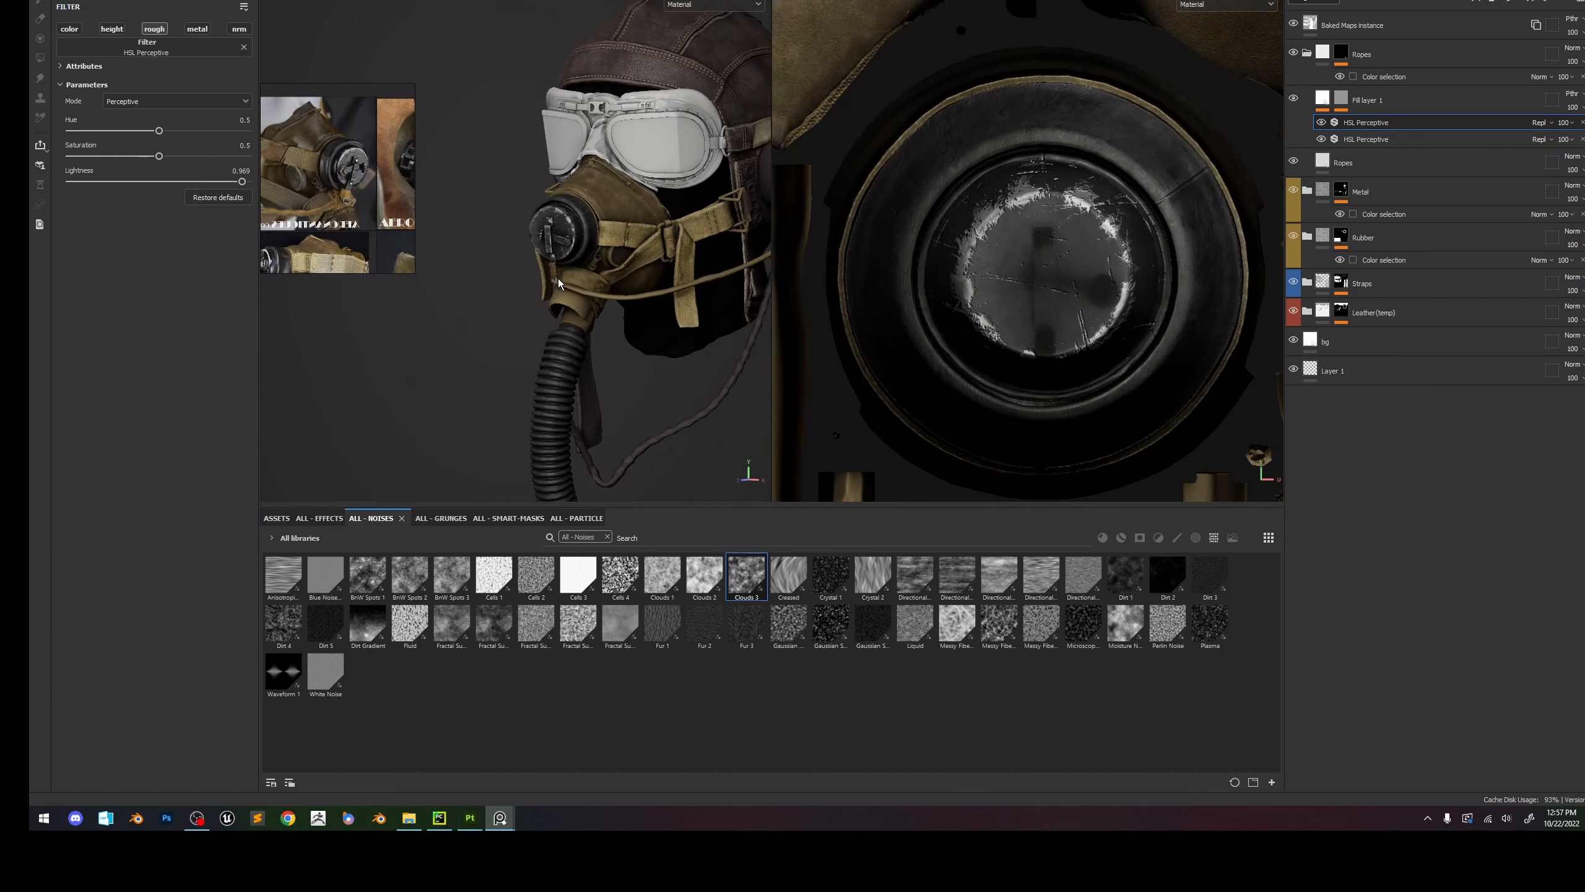
scroll(559, 280, up, 5)
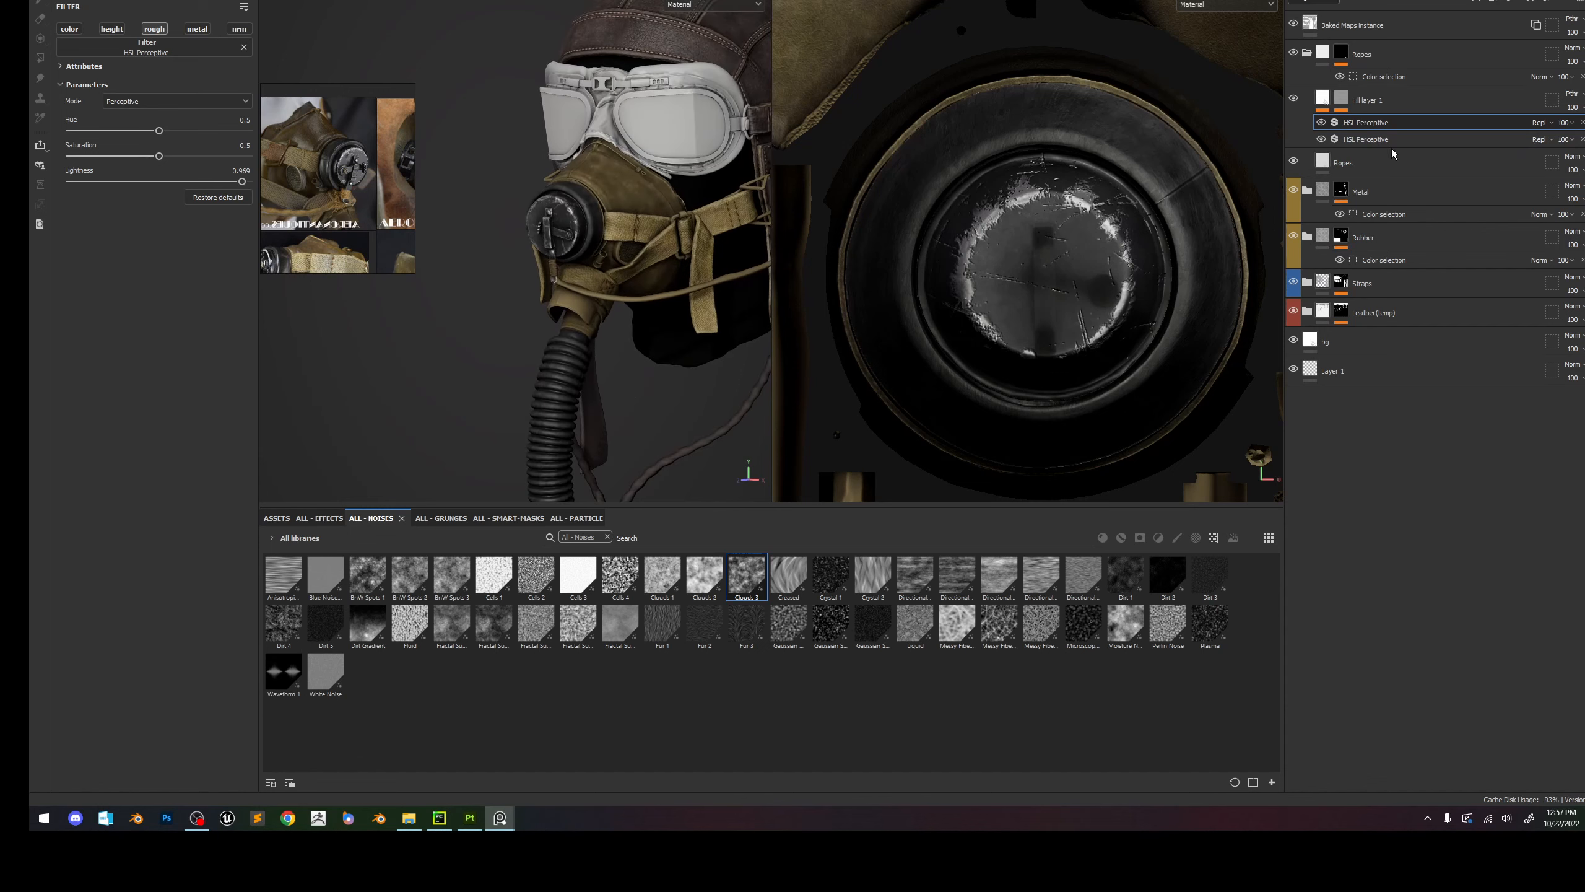
Set the base color of the Ropes fill layer to the tan brown 937244, checking it on the rope wrap.
click(1377, 162)
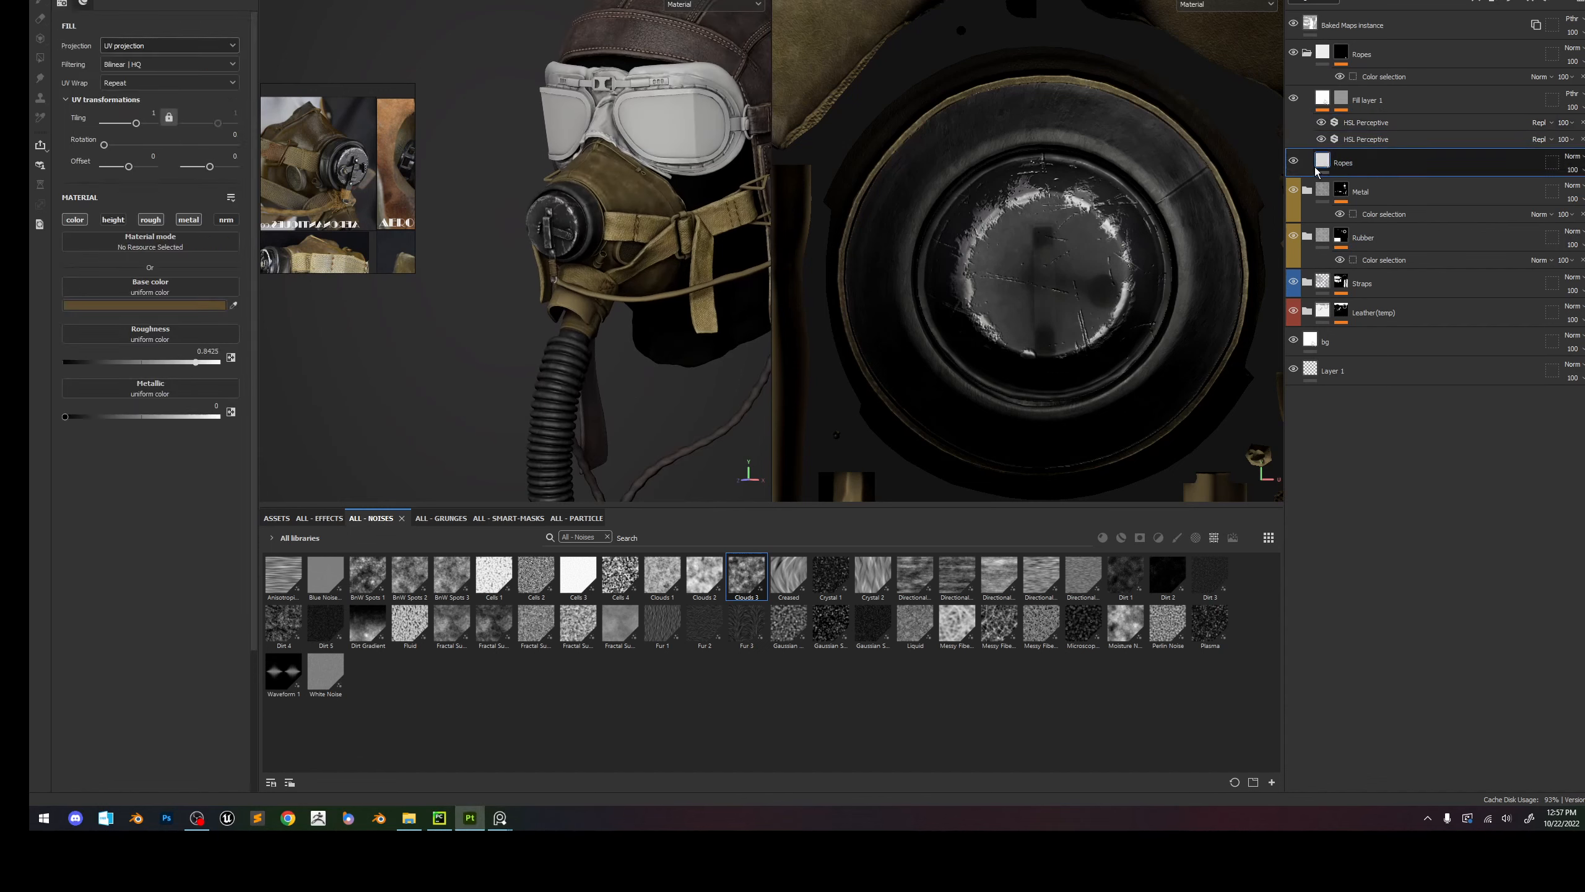
click(166, 308)
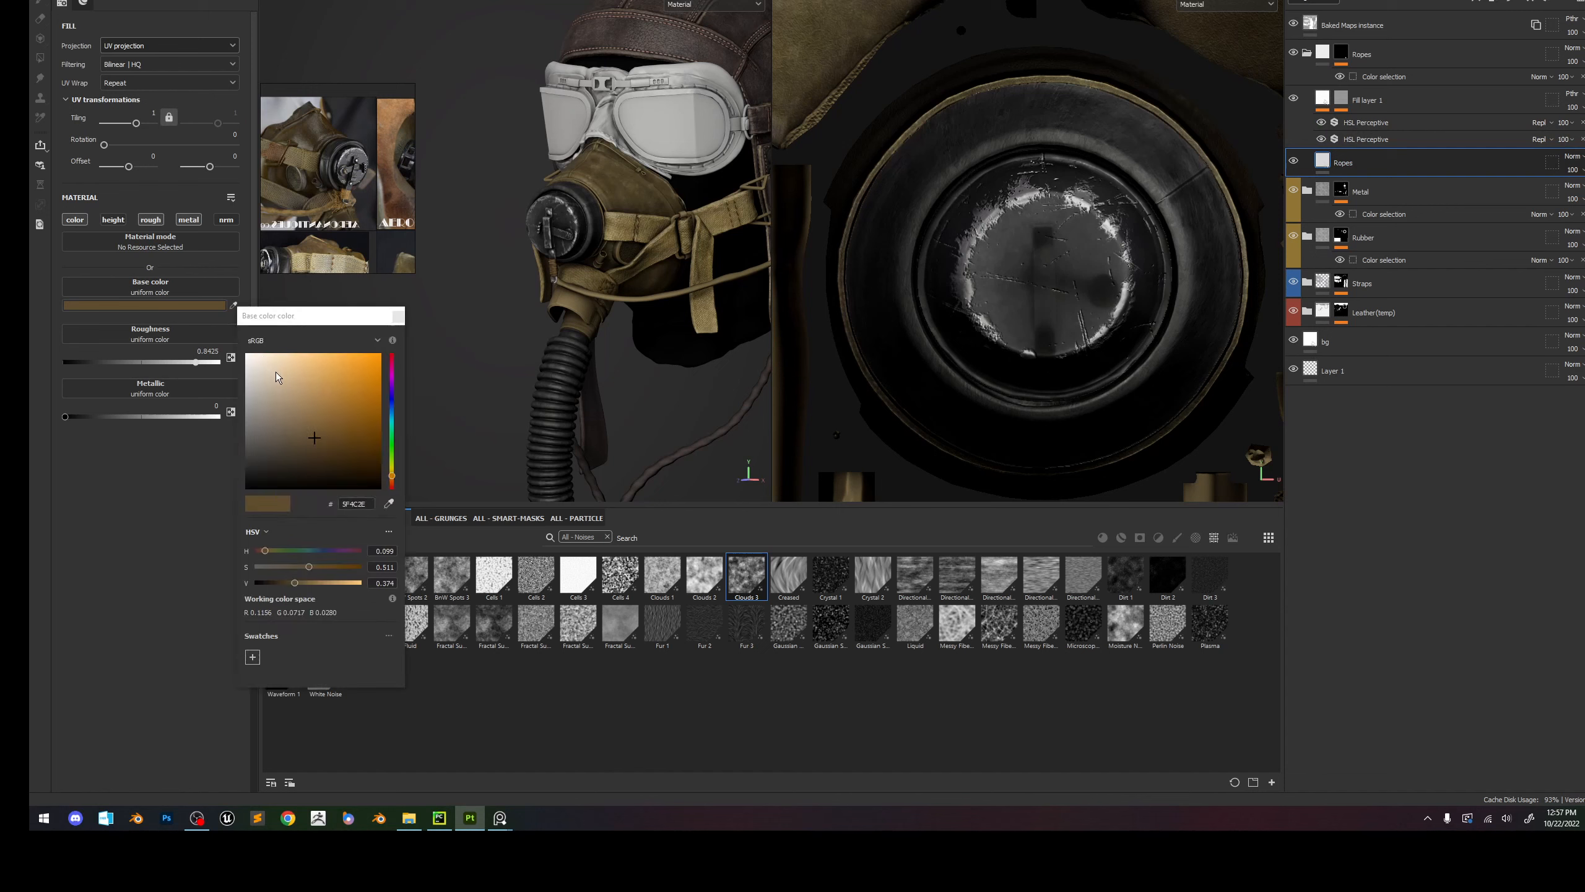
click(306, 429)
click(297, 414)
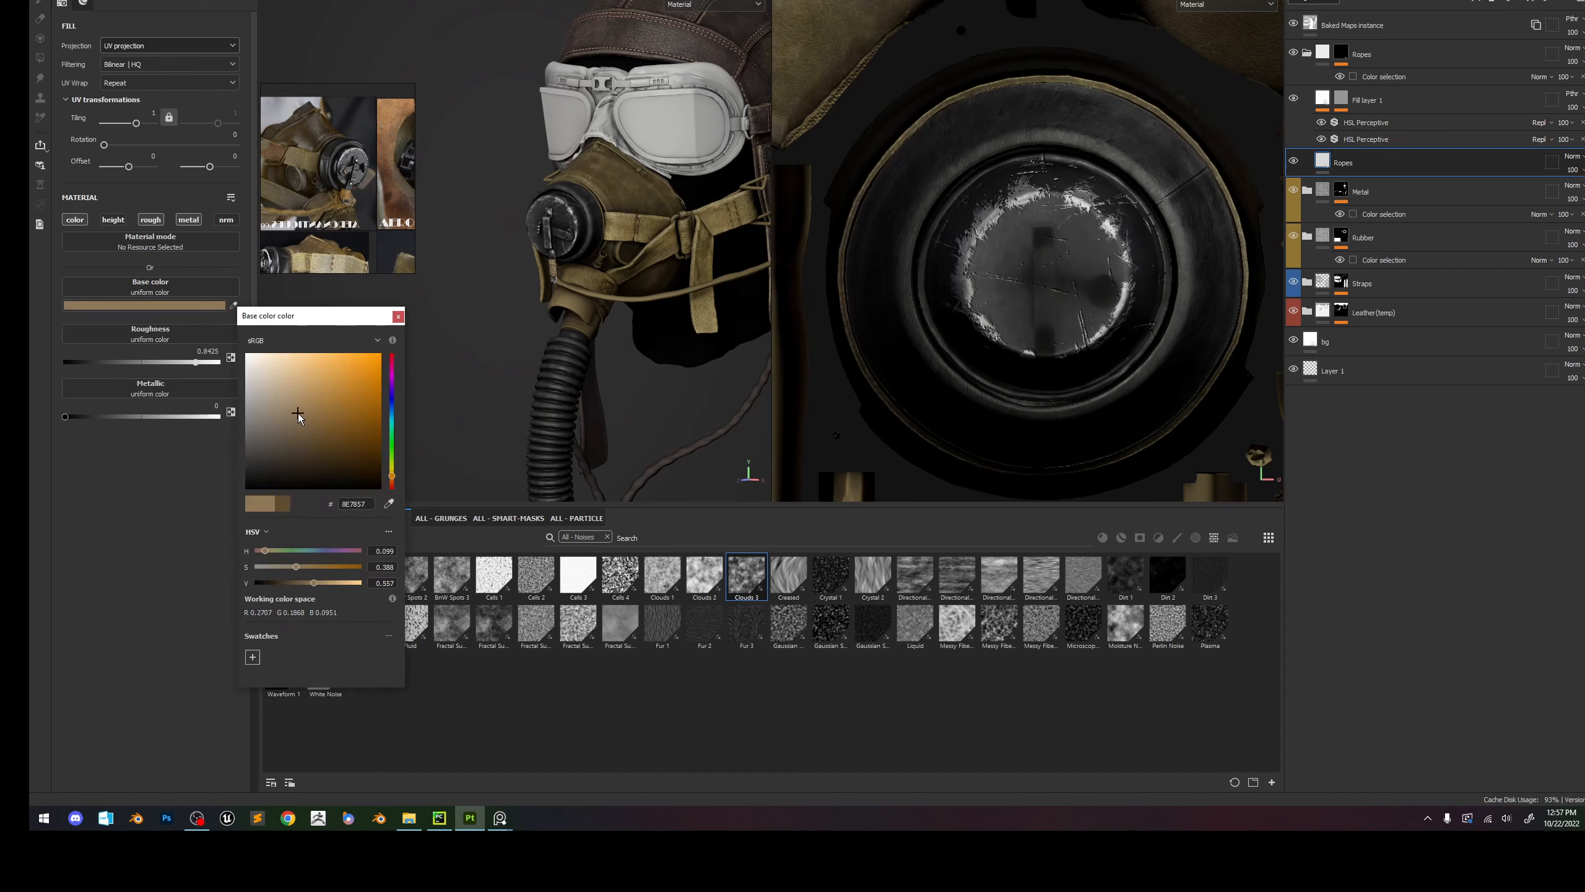
click(317, 414)
click(359, 392)
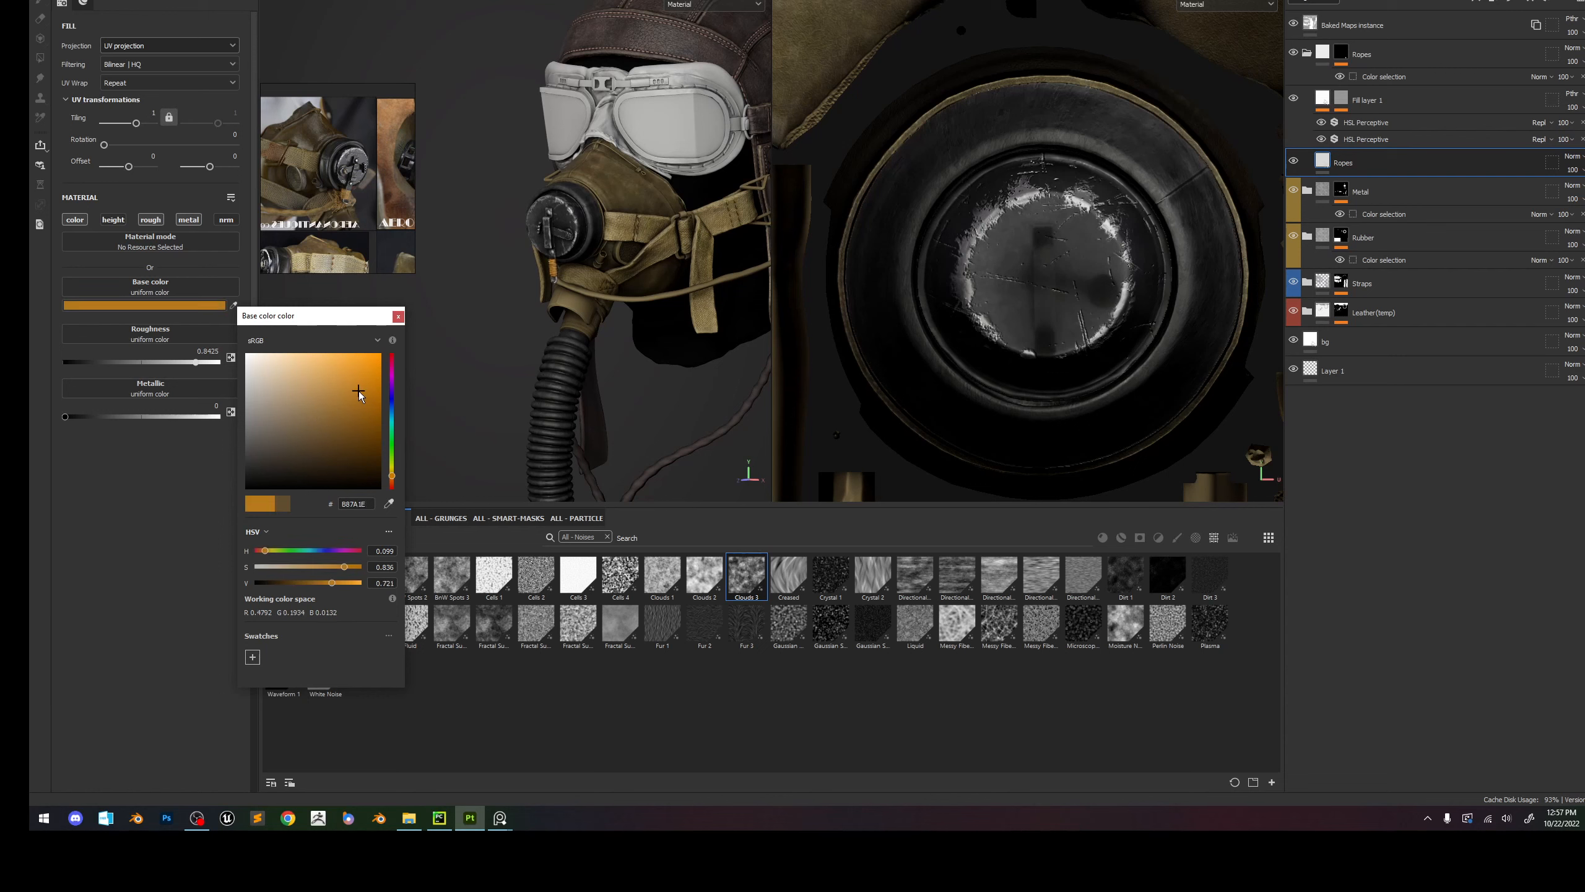
click(354, 400)
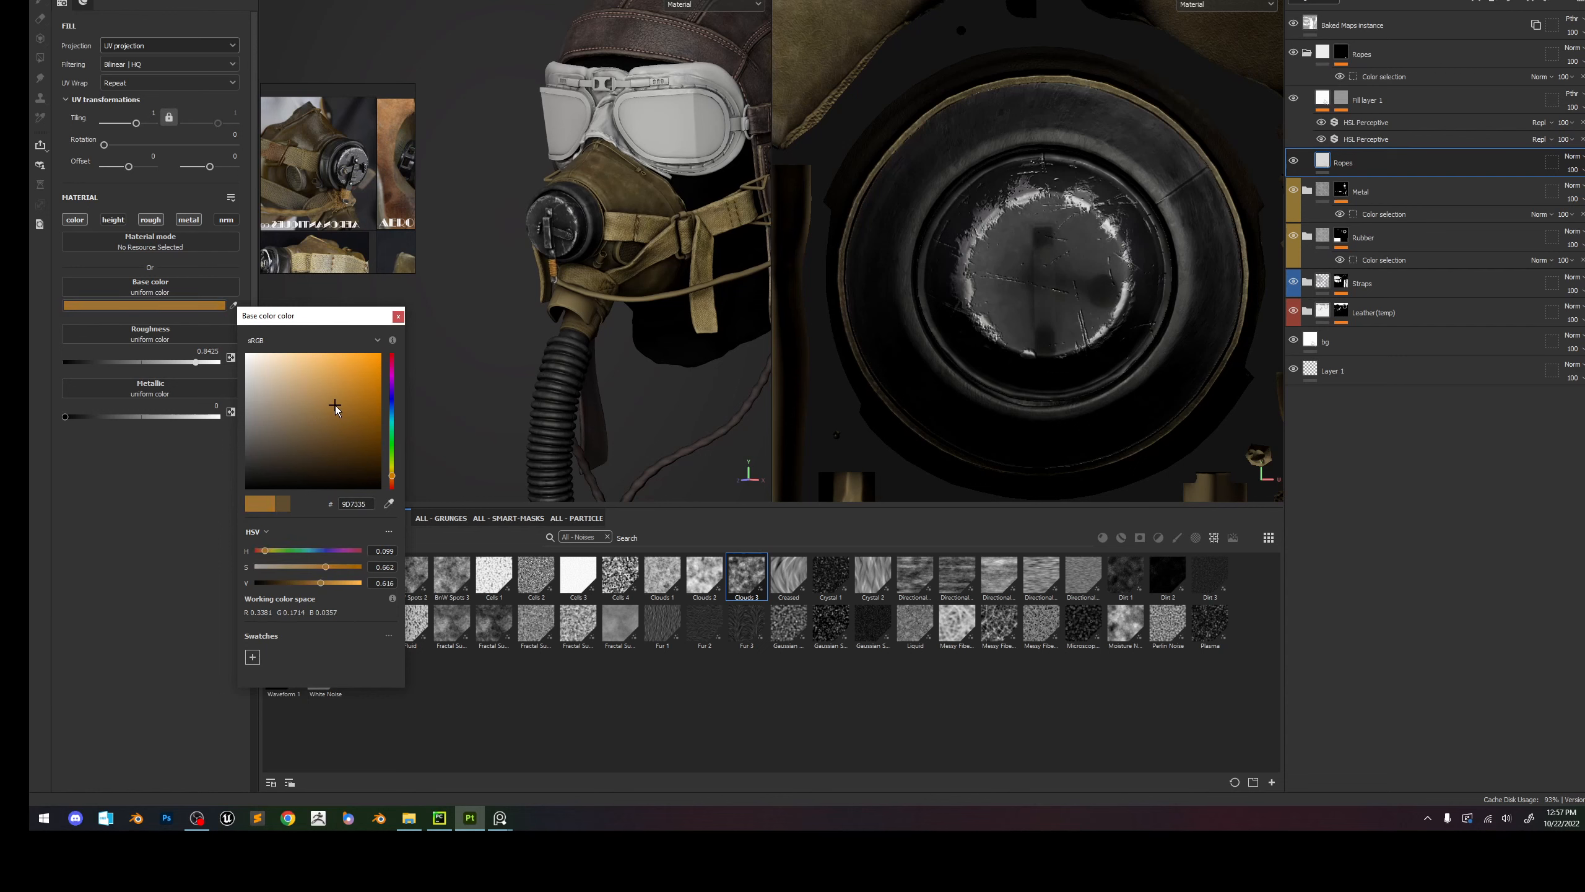
click(335, 412)
click(330, 409)
scroll(653, 315, down, 3)
scroll(637, 306, up, 2)
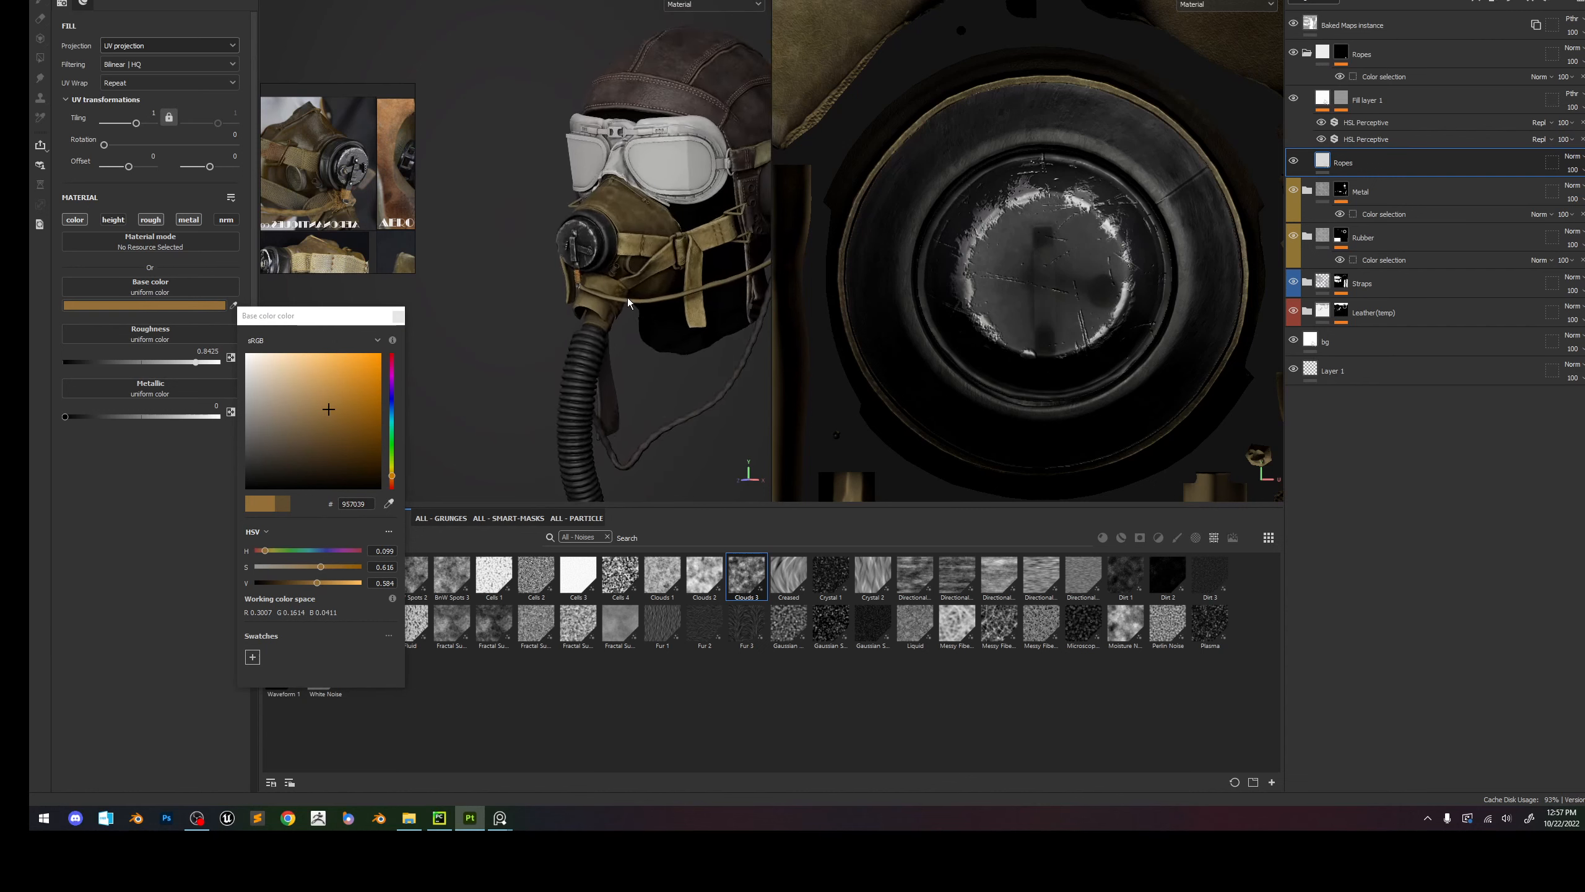
click(319, 411)
scroll(488, 273, up, 5)
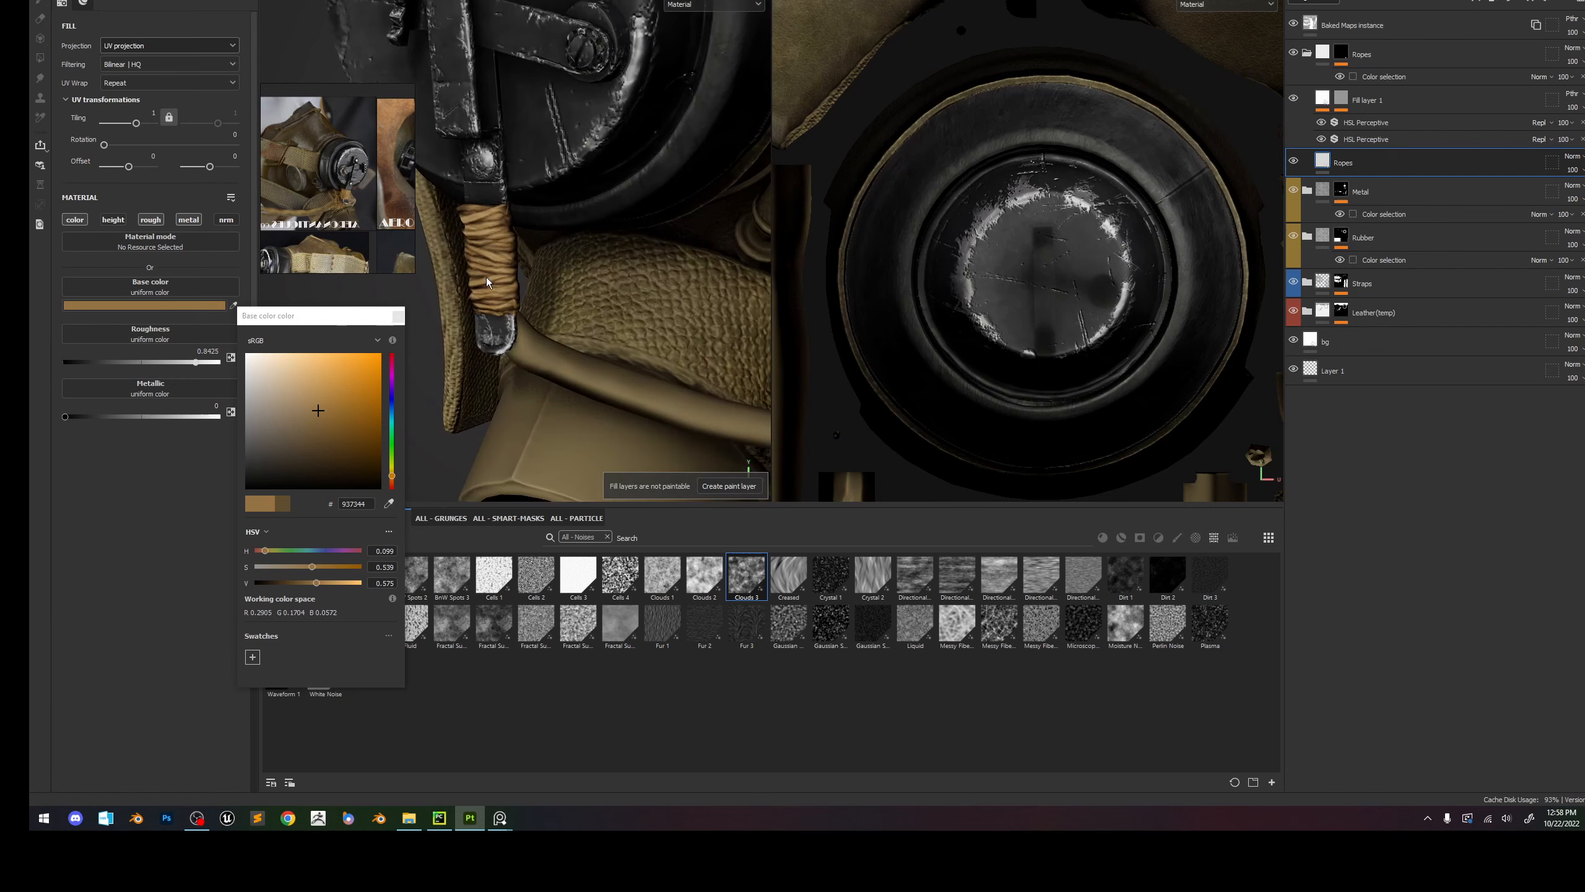
click(399, 316)
Show only the 3D view, frame the helmet and mask in it, and save the project.
scroll(602, 296, down, 5)
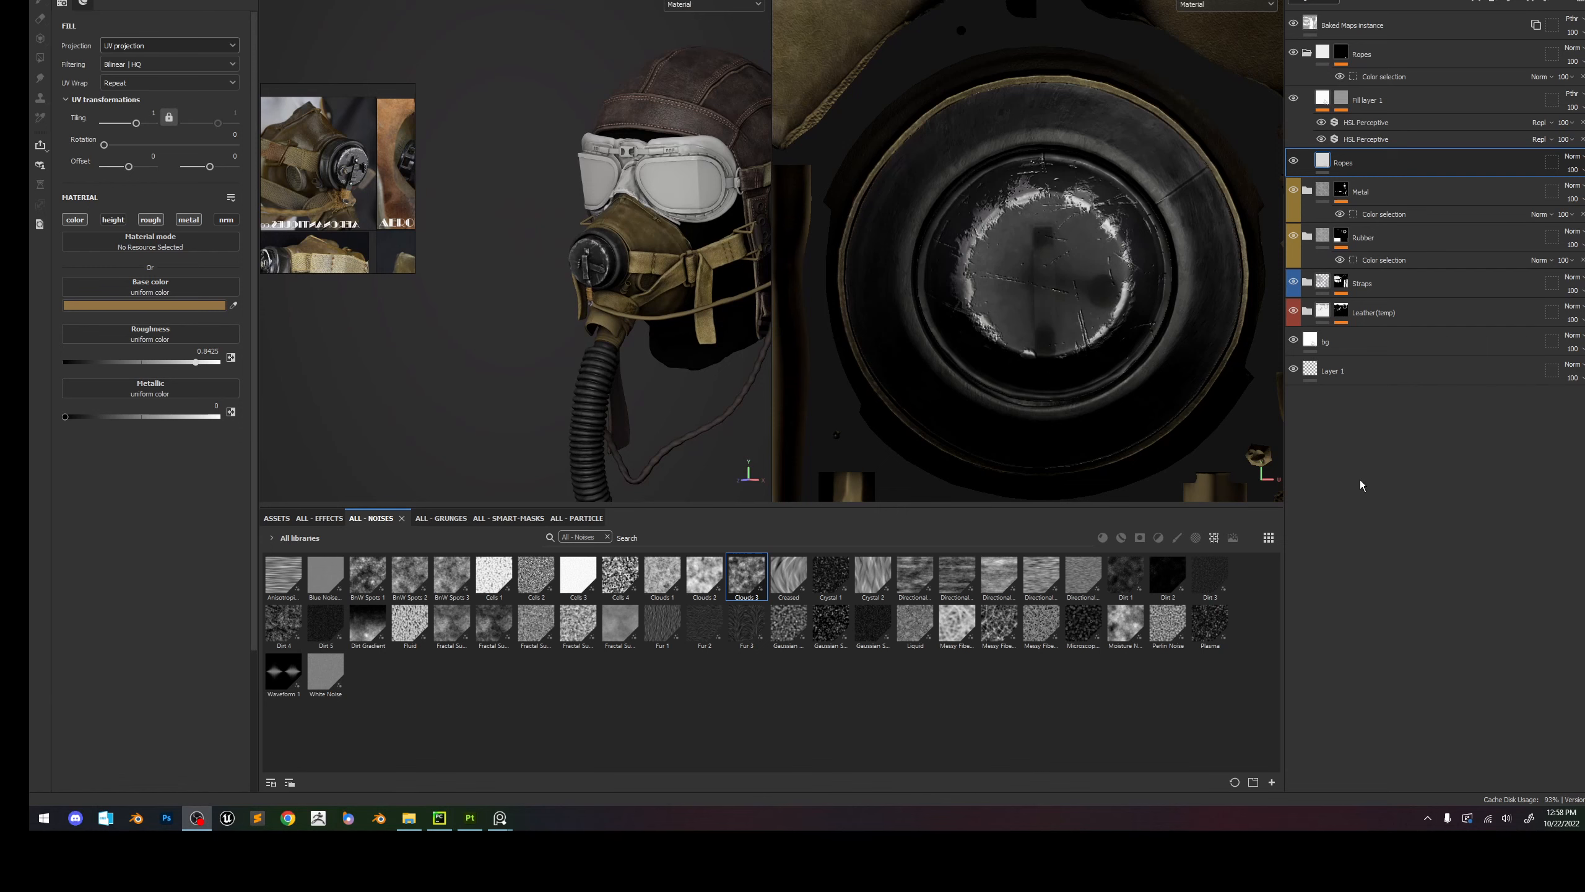
click(606, 310)
key(F2)
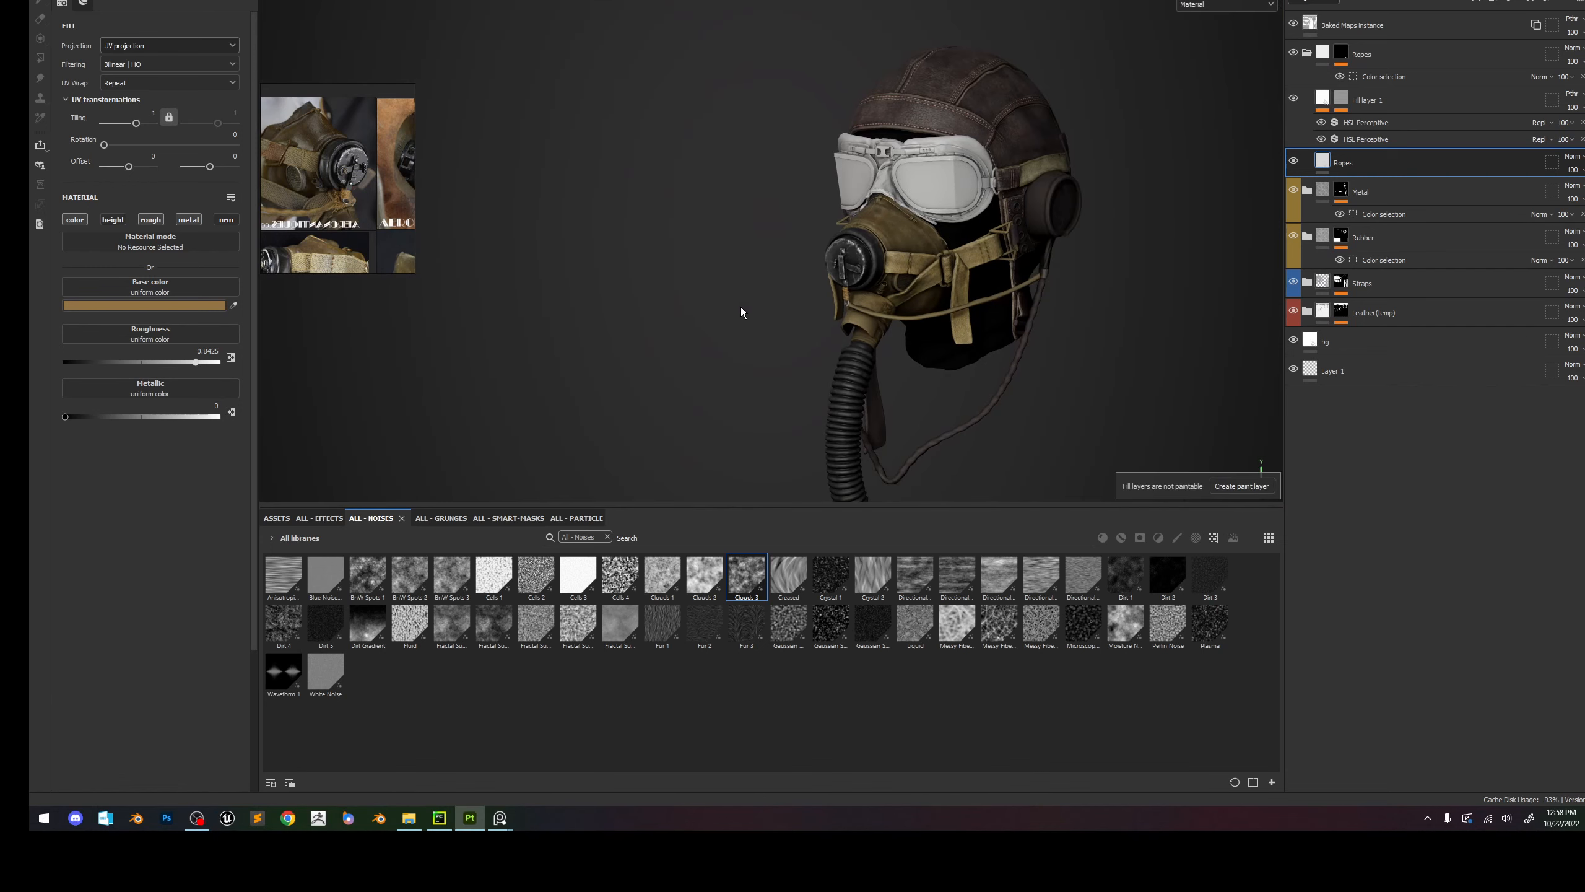
alt+right_drag(872, 250, 1084, 317)
alt+middle_drag(1084, 317, 934, 329)
key(ctrl+s)
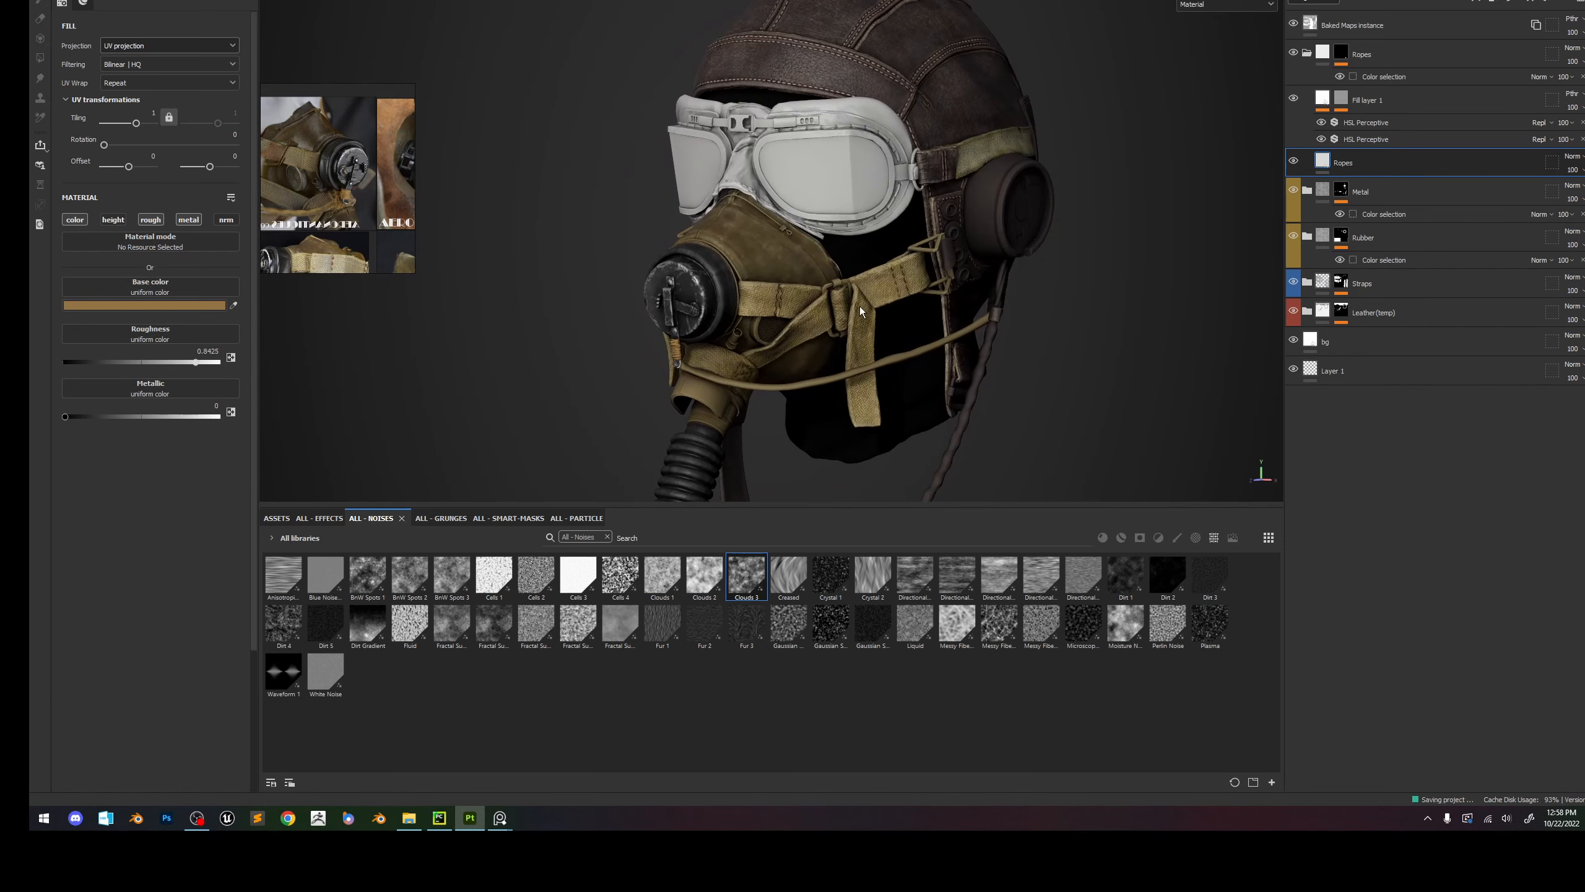
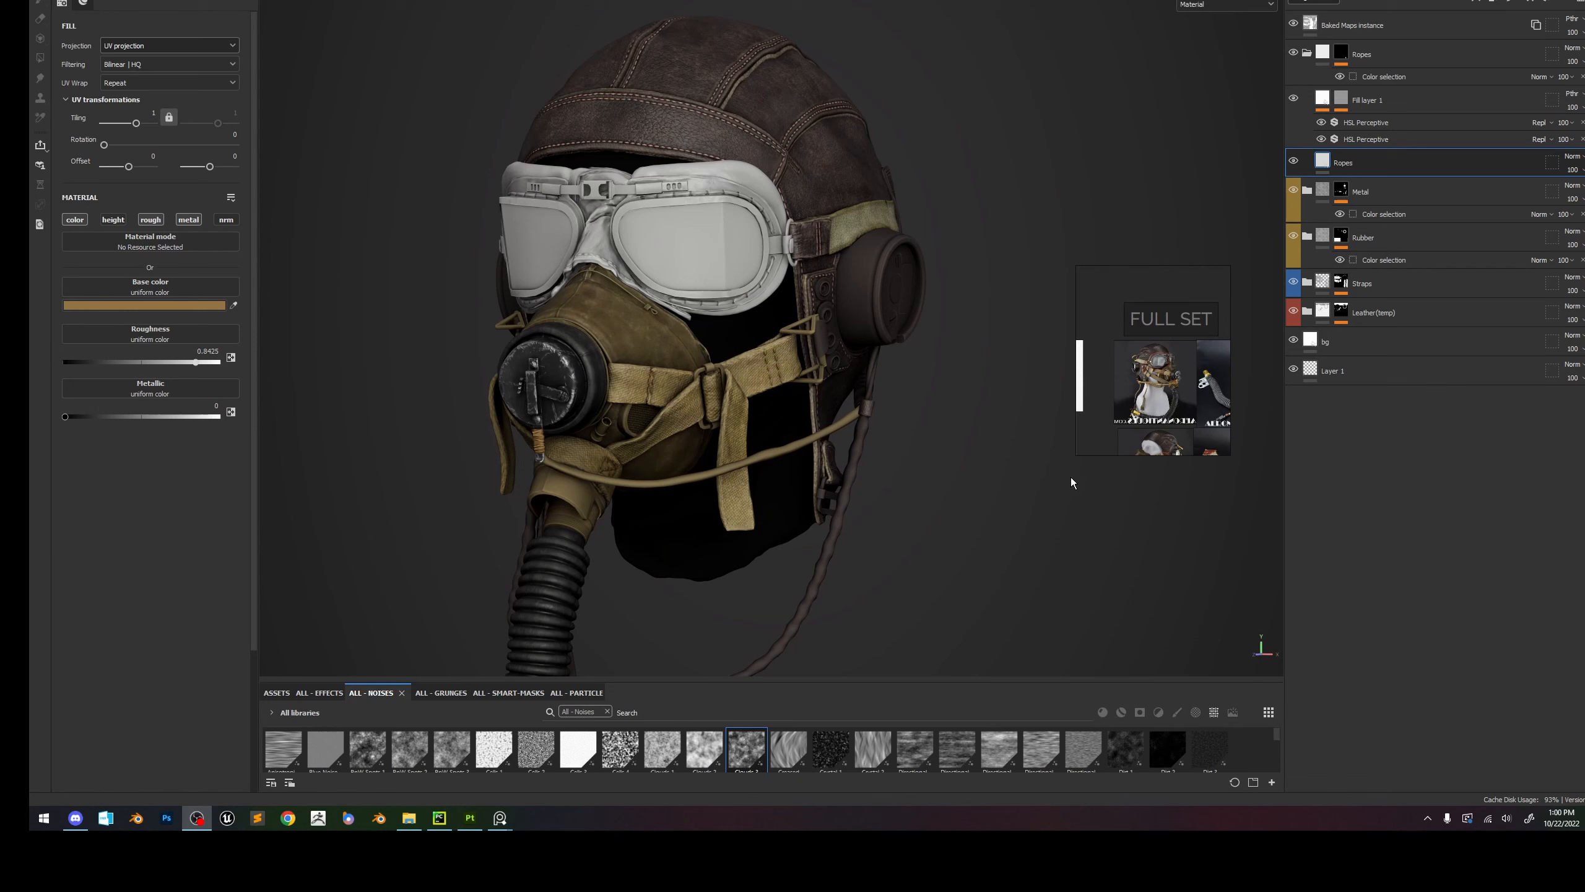
Look through the reference board for the goggles and frame the close-up photo of the blue-gray goggles in a compact reference window.
drag(1080, 456, 1041, 498)
scroll(1164, 367, up, 5)
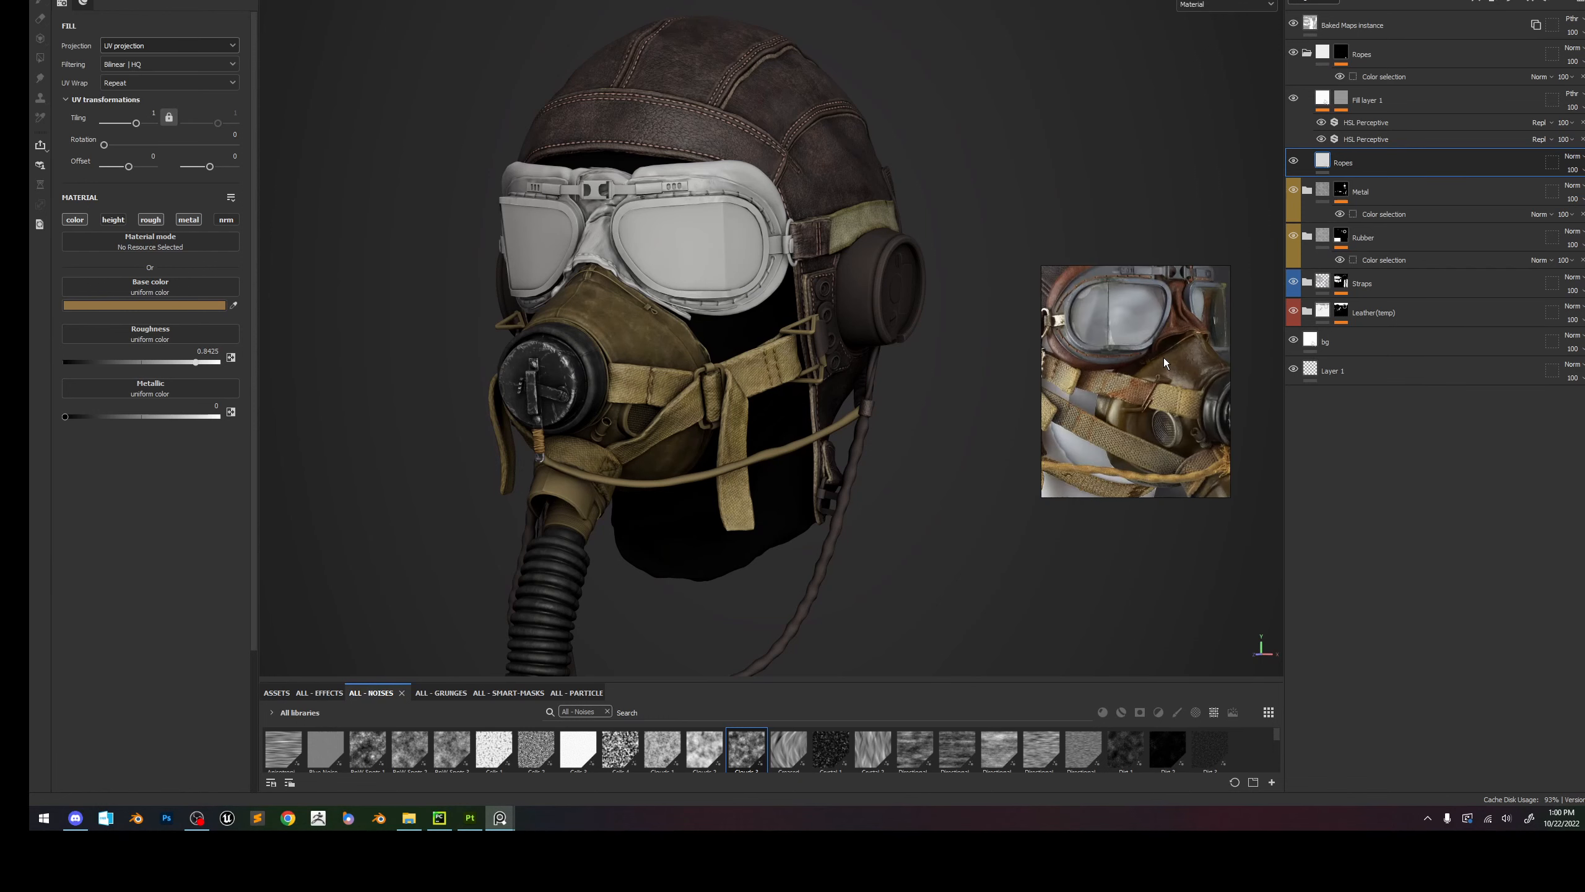
scroll(1176, 389, up, 2)
scroll(1178, 377, down, 10)
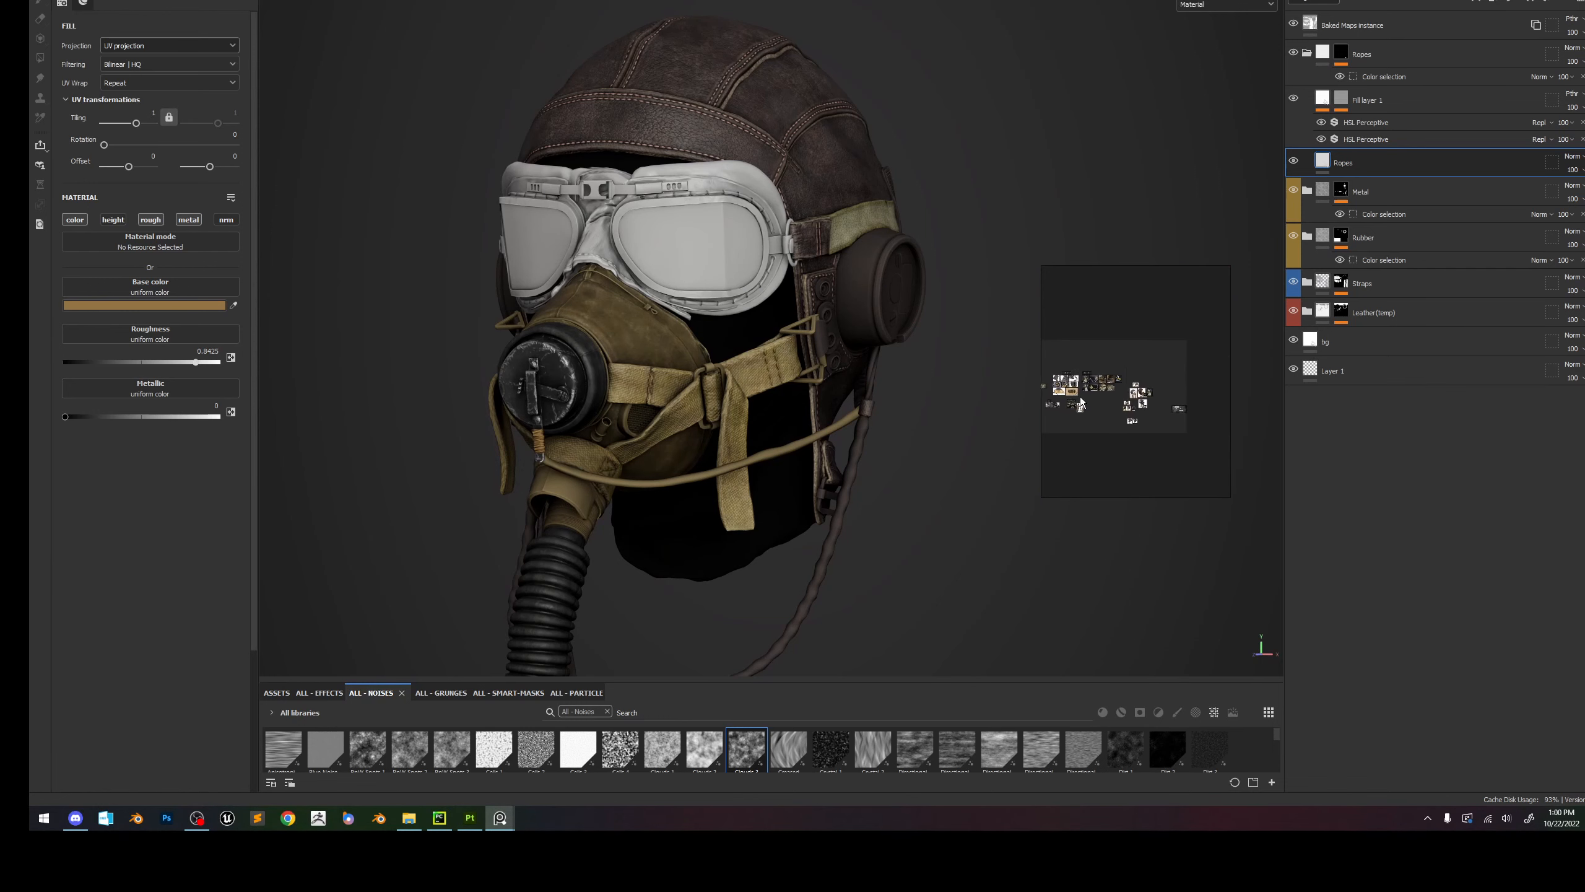
scroll(1177, 404, up, 3)
drag(1045, 269, 863, 189)
scroll(961, 324, down, 5)
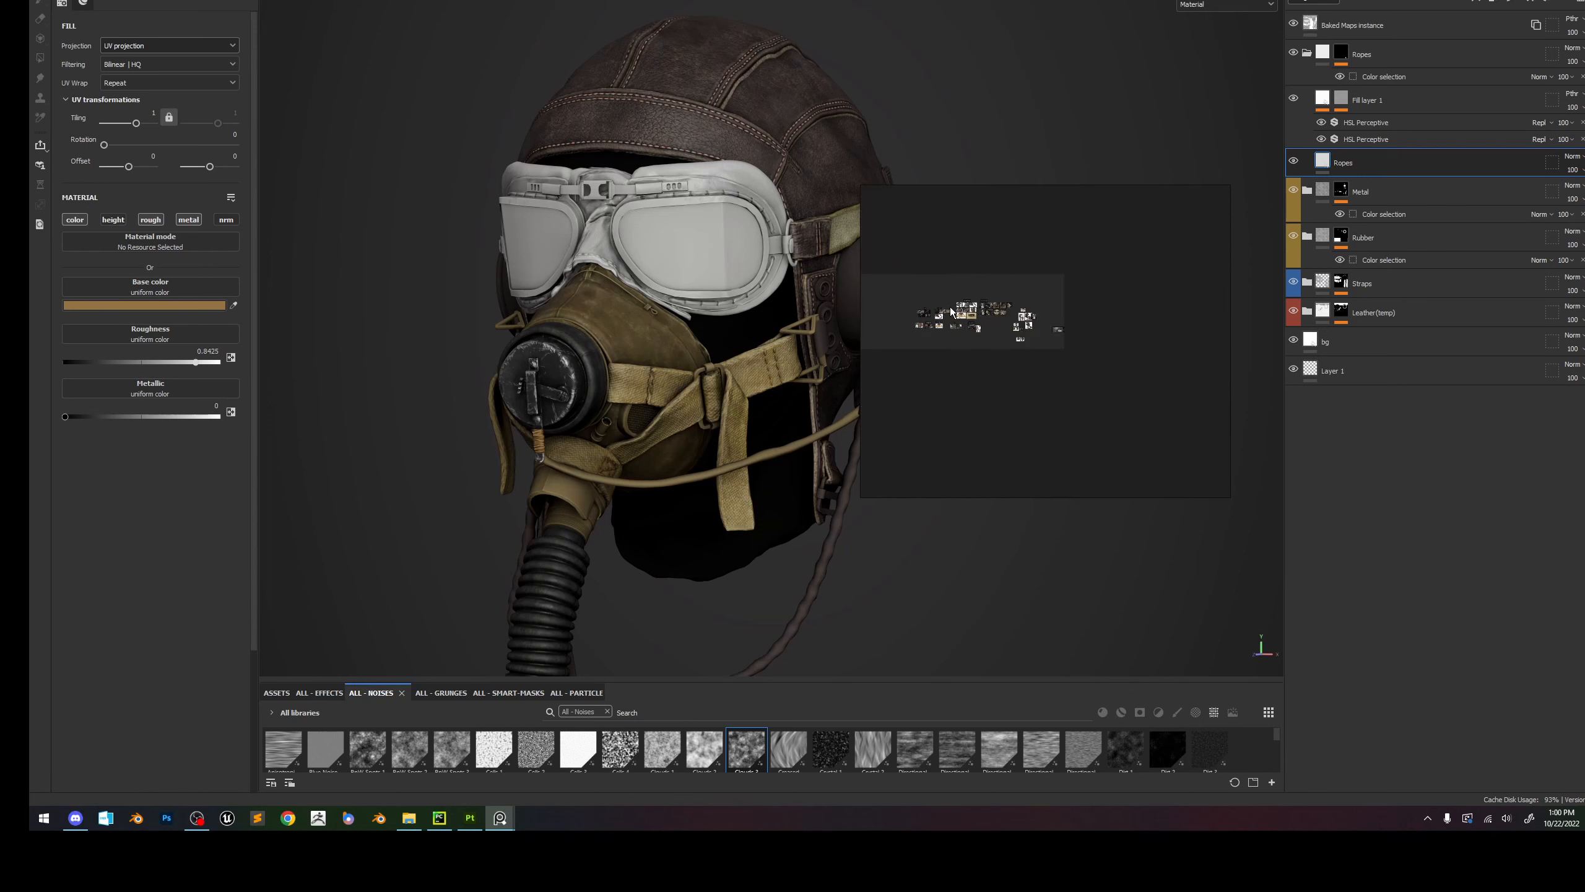
scroll(958, 322, up, 6)
scroll(1061, 324, up, 6)
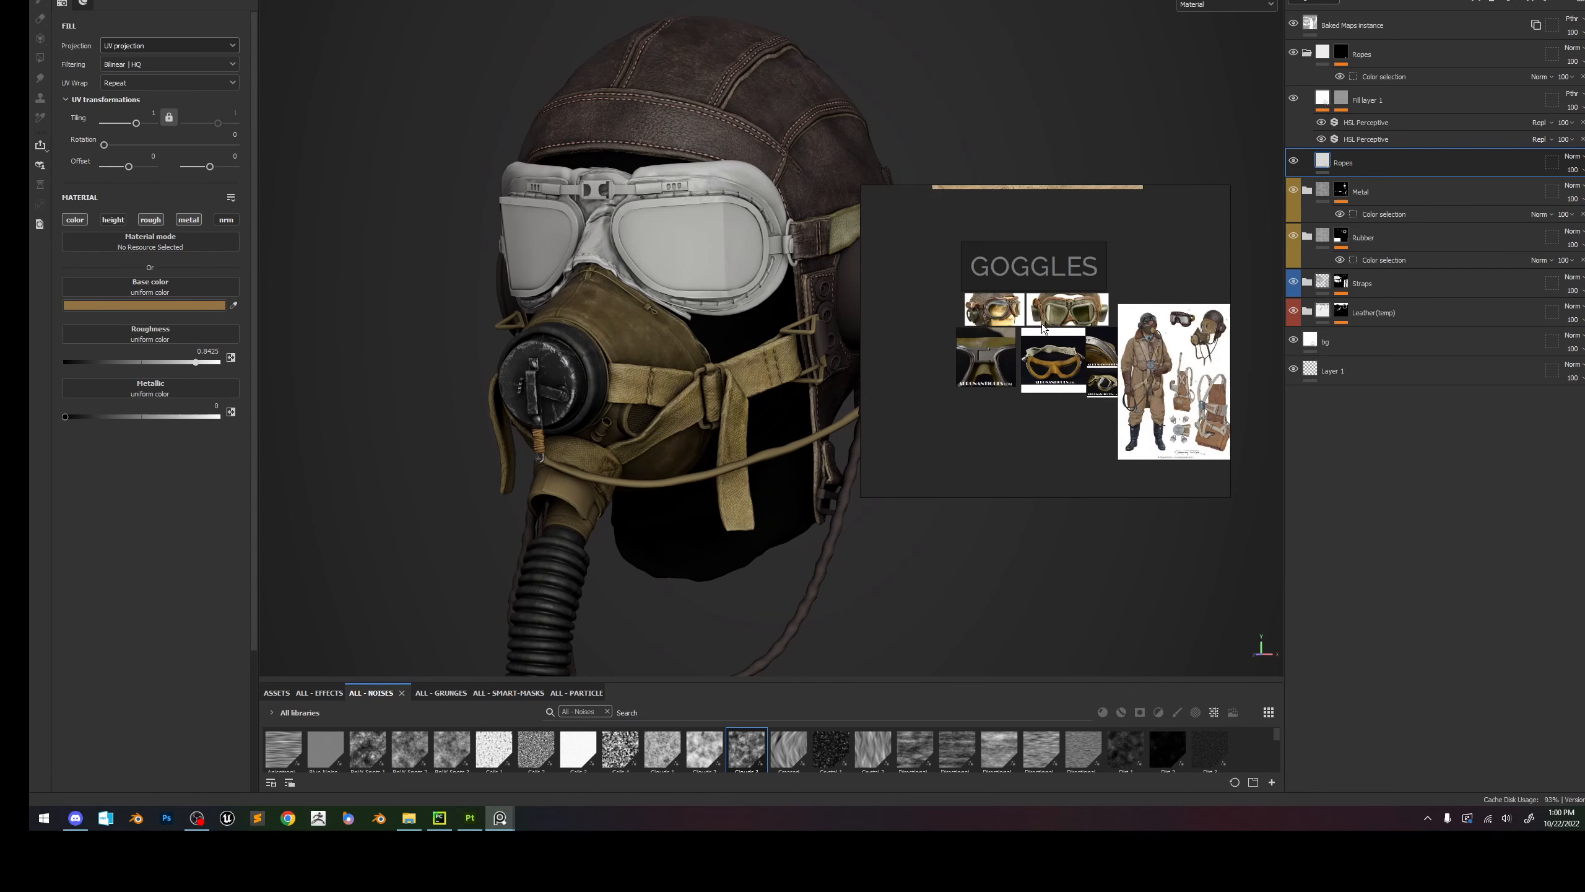
scroll(990, 314, up, 3)
middle_drag(984, 315, 1070, 253)
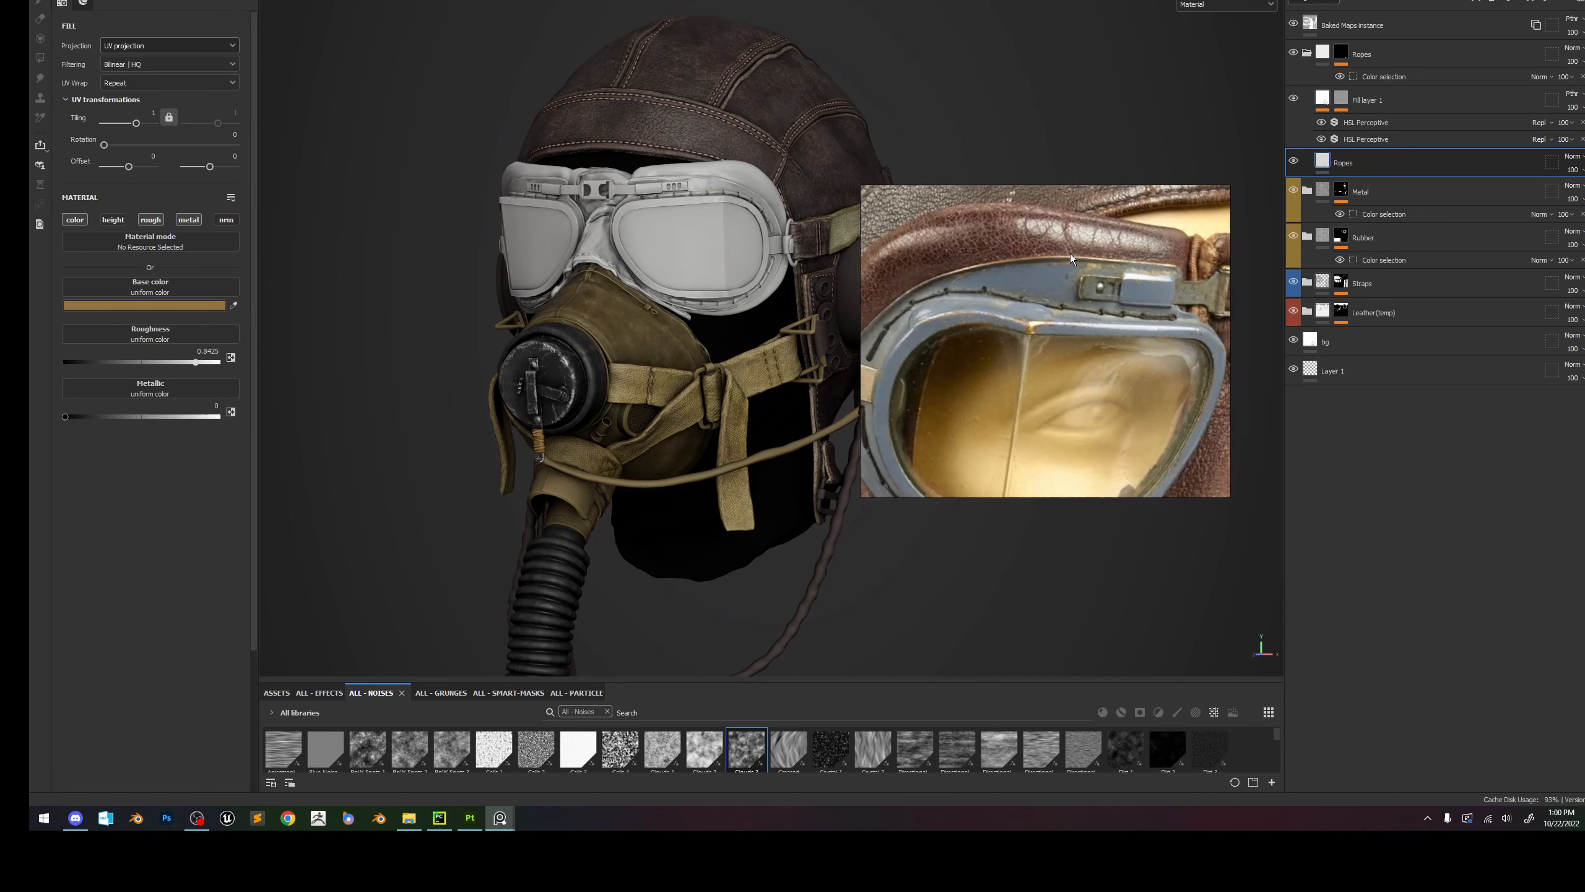
scroll(1049, 291, down, 3)
drag(864, 189, 1050, 270)
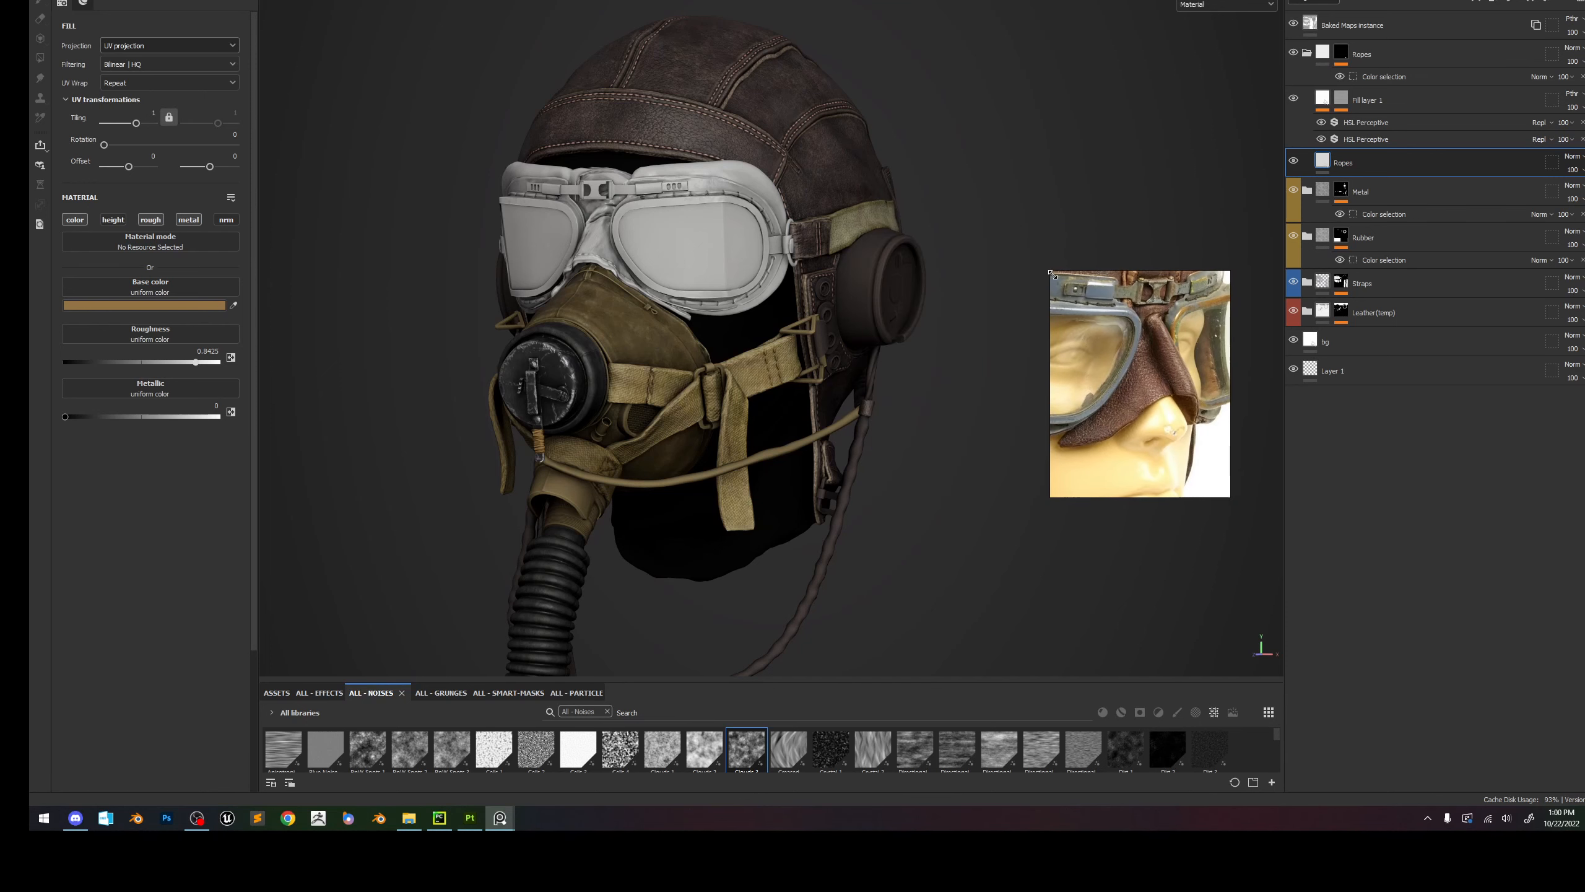
Make Goggles the active texture set, show its layers, and display the smart masks in an enlarged asset shelf.
click(1446, 0)
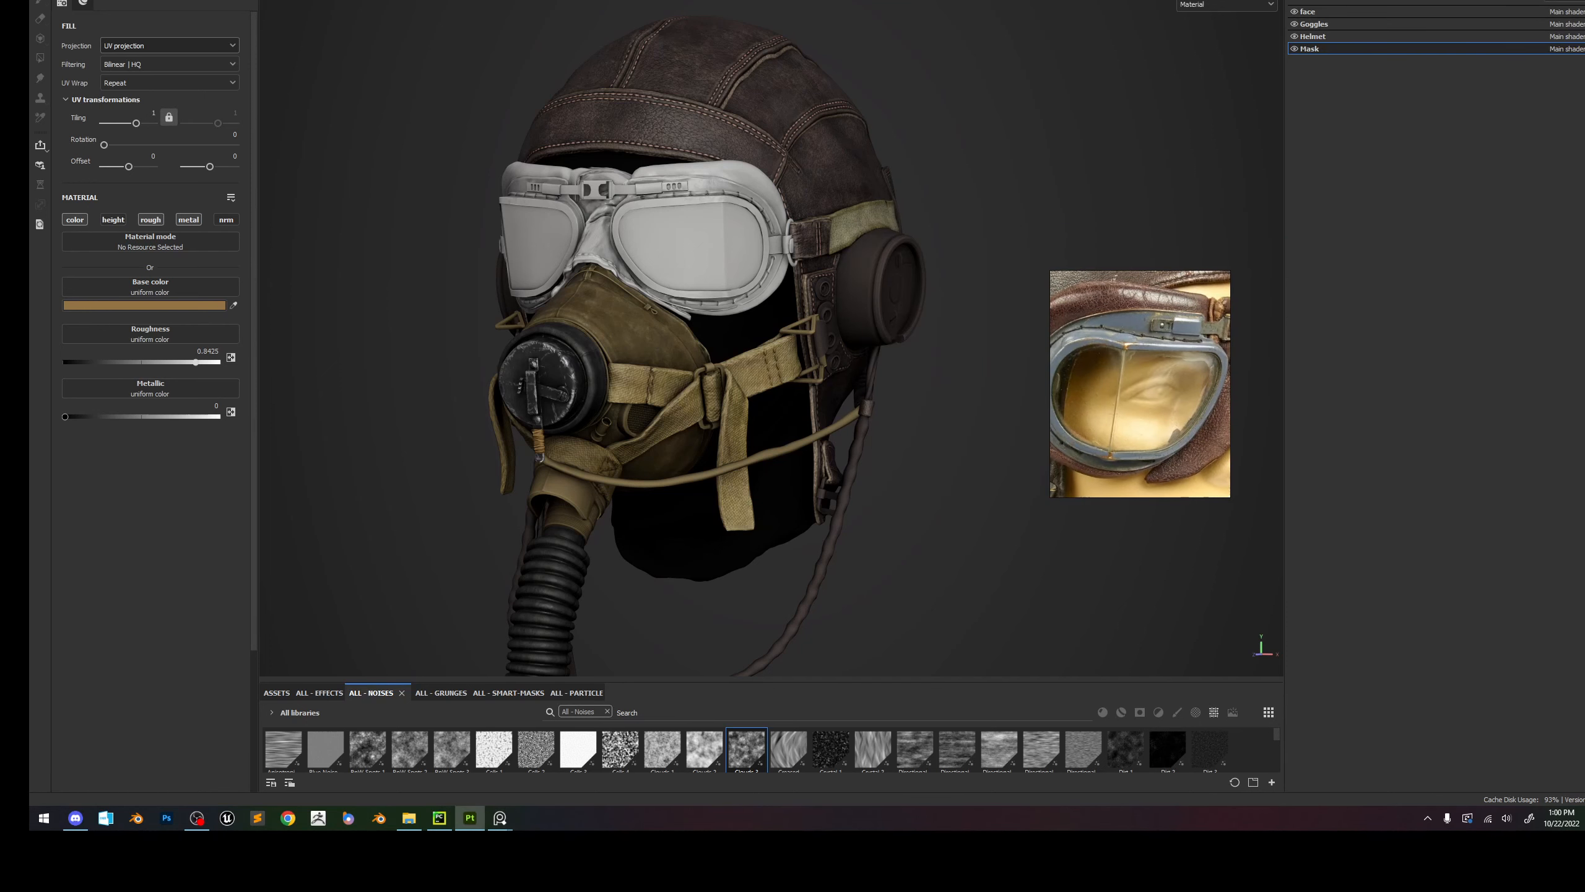
click(1315, 23)
click(1311, 0)
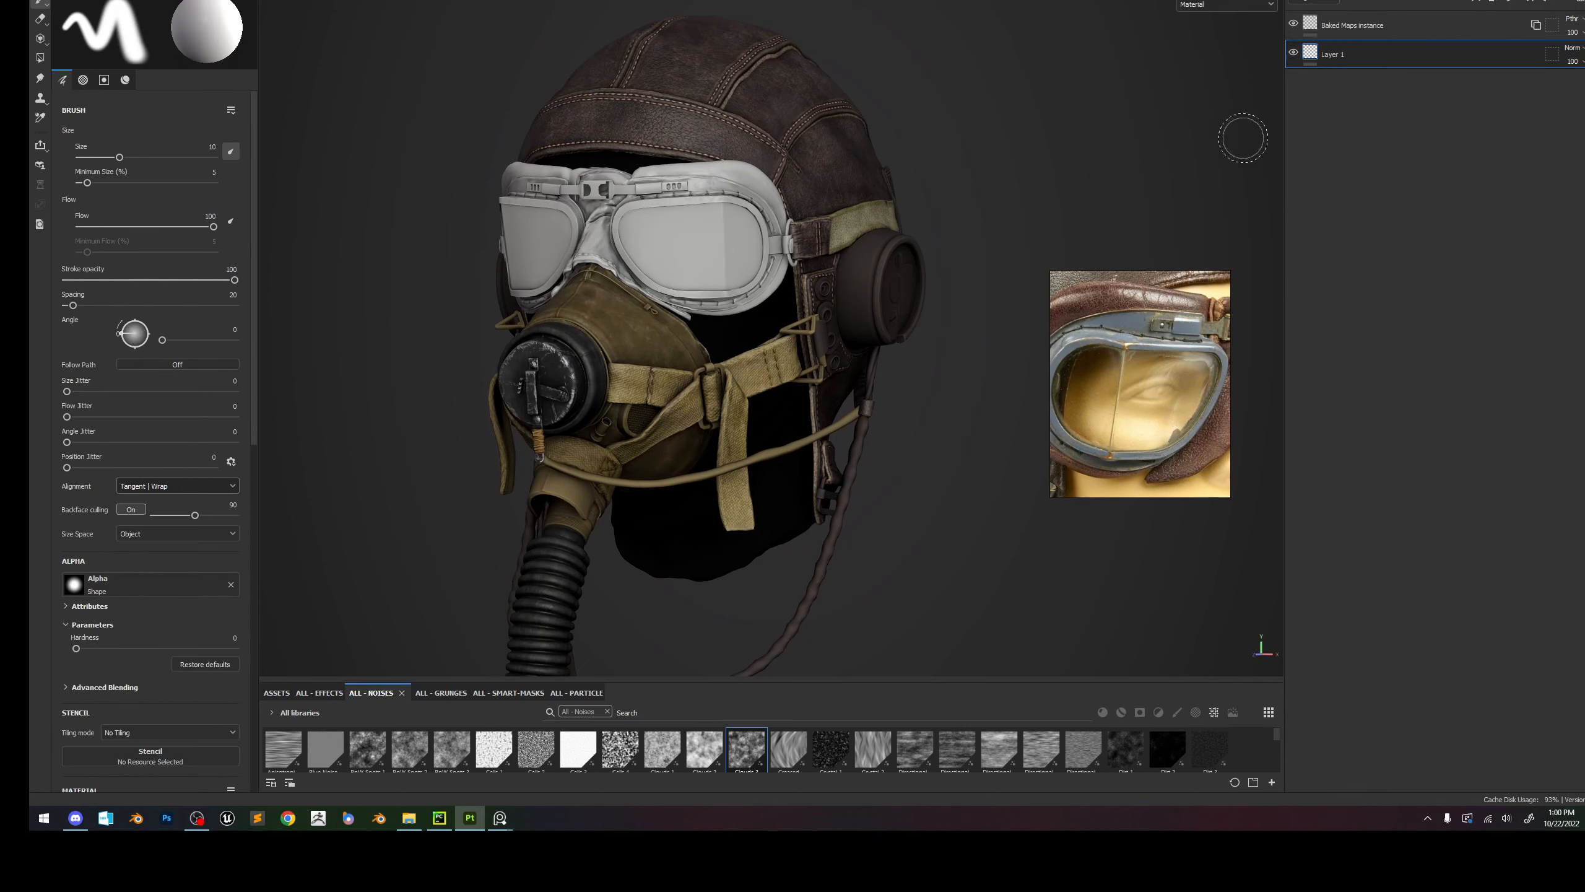
drag(685, 678, 624, 522)
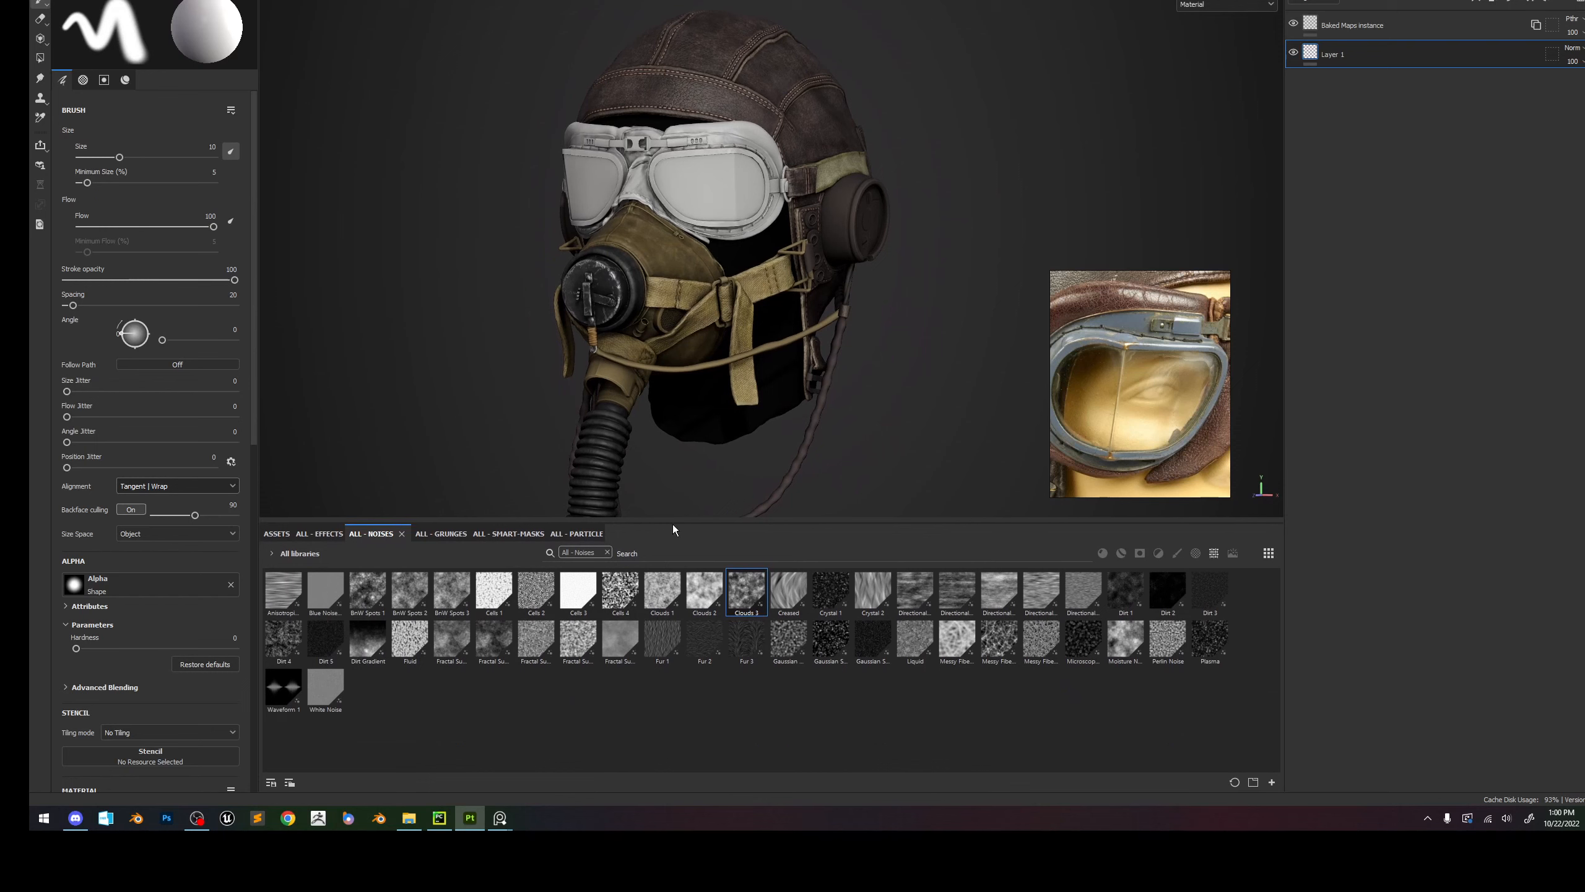
click(490, 533)
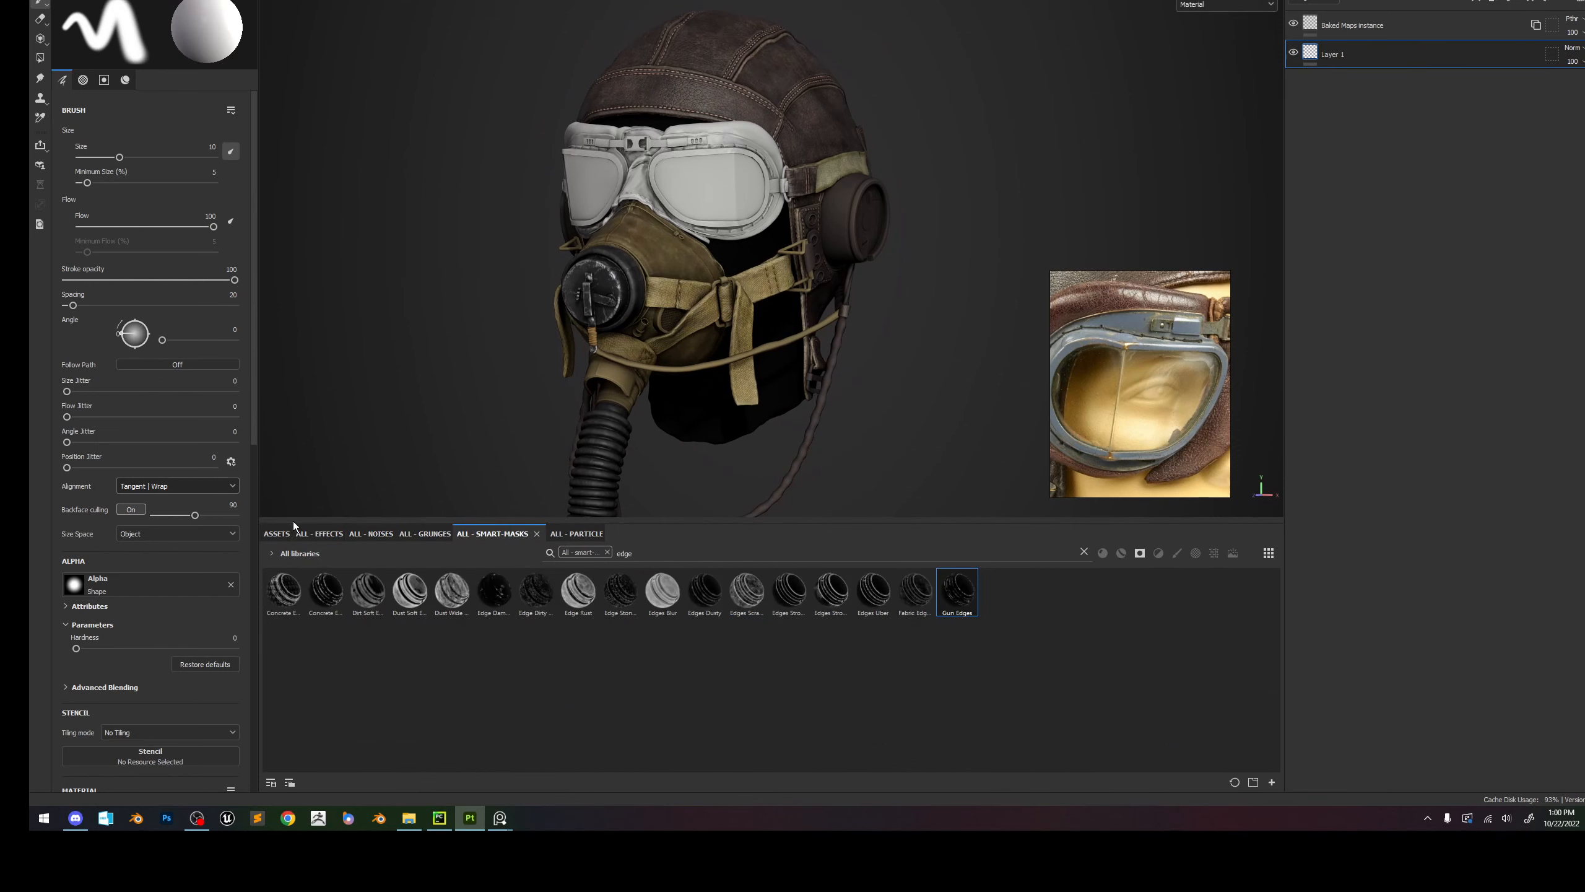
Search all asset libraries for "leather" and add the Leather(temp) smart material to the goggles' layer stack.
click(278, 533)
click(713, 552)
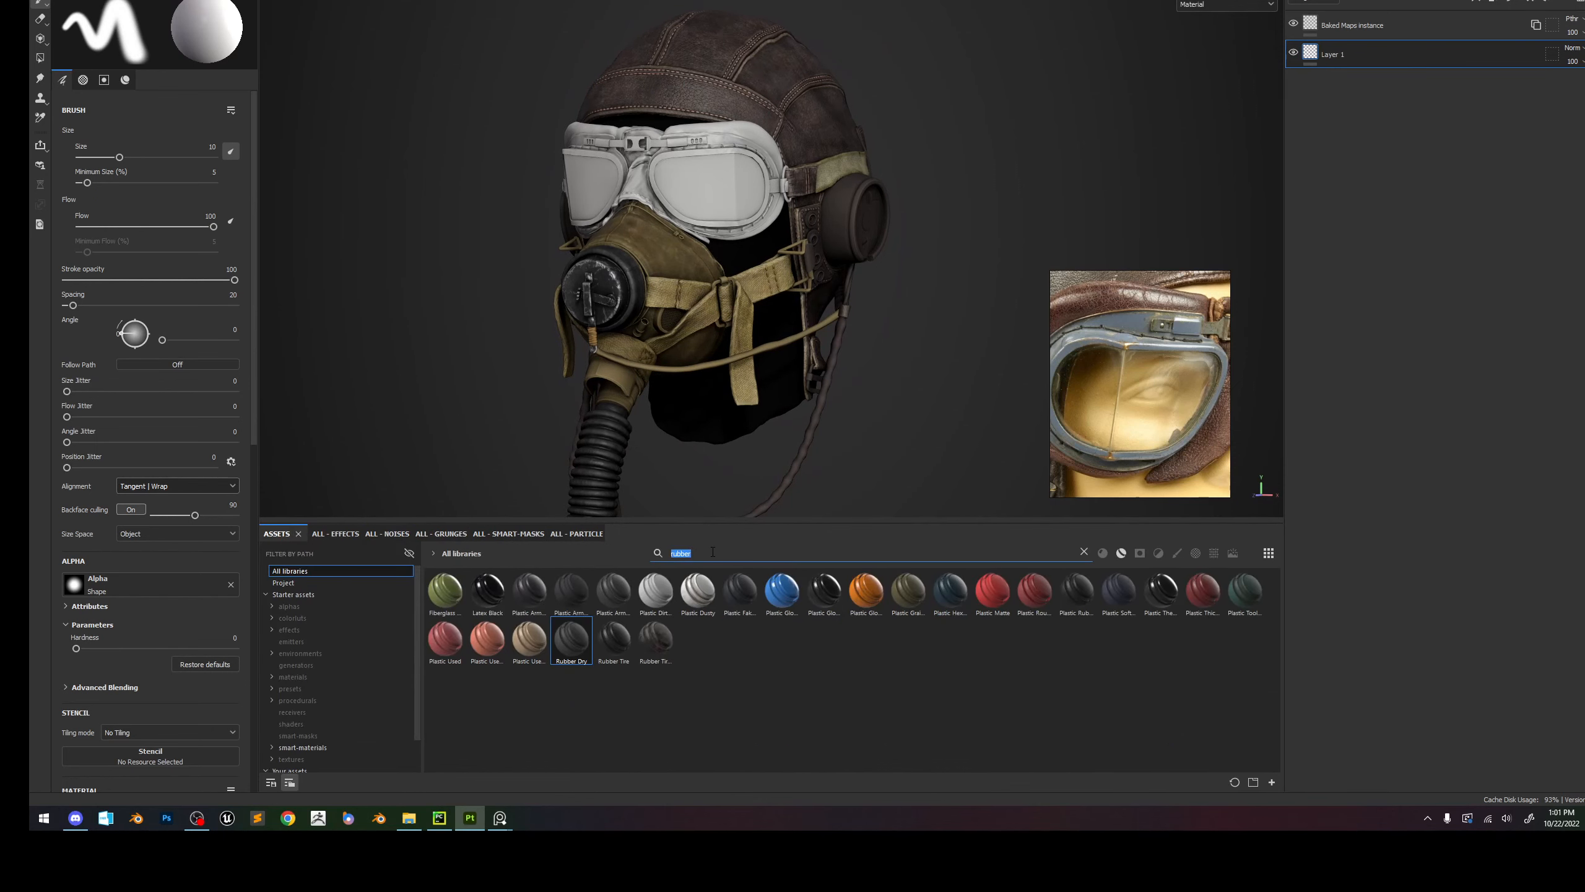
text(leather)
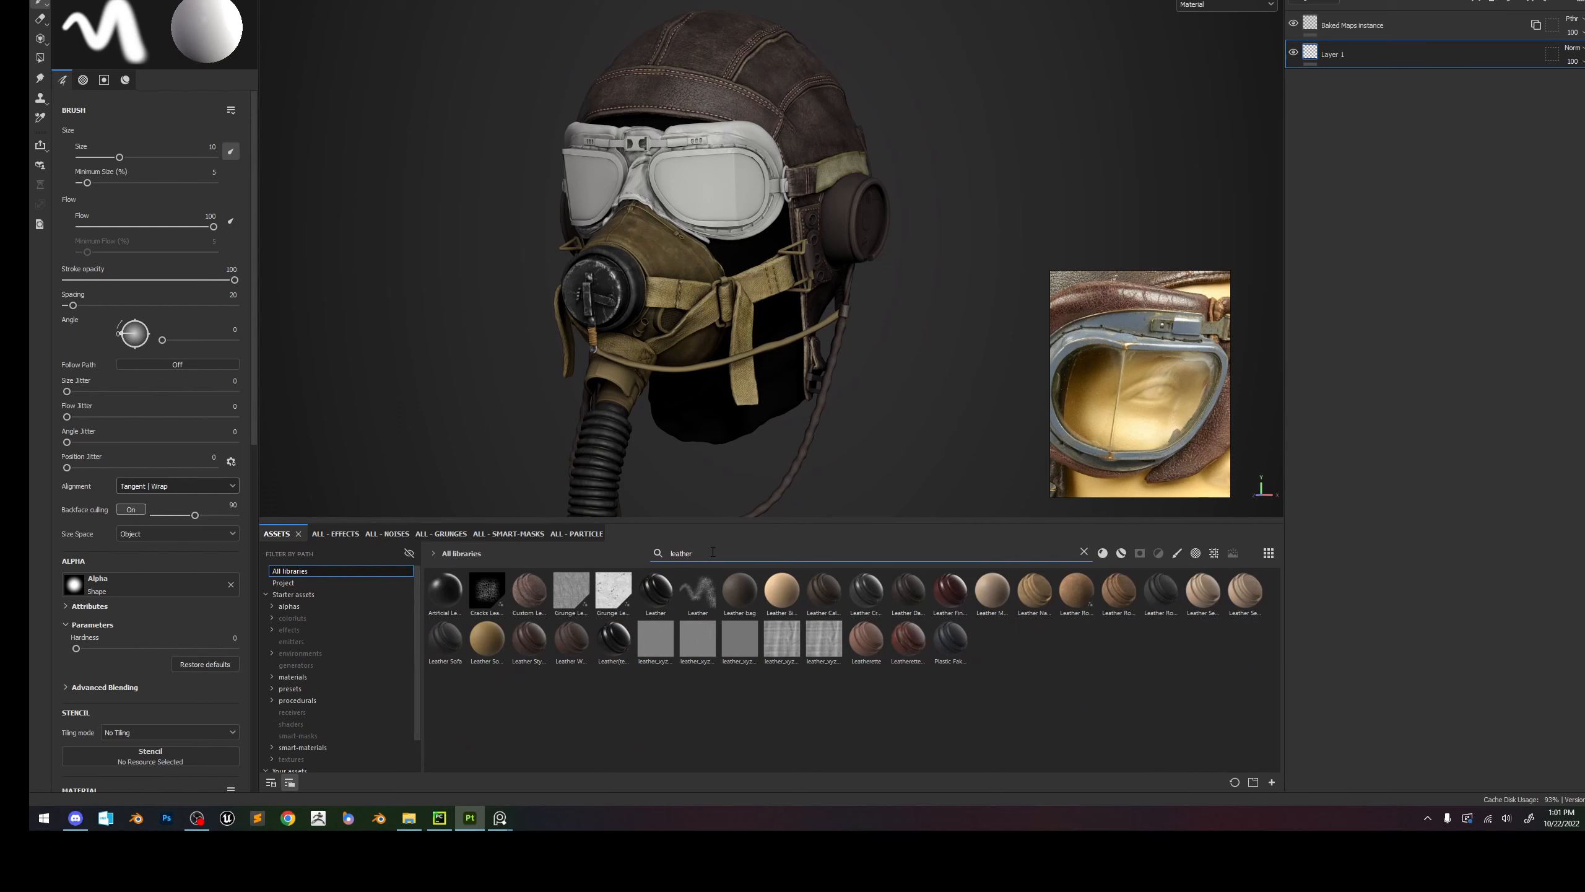
mouse_move(622, 650)
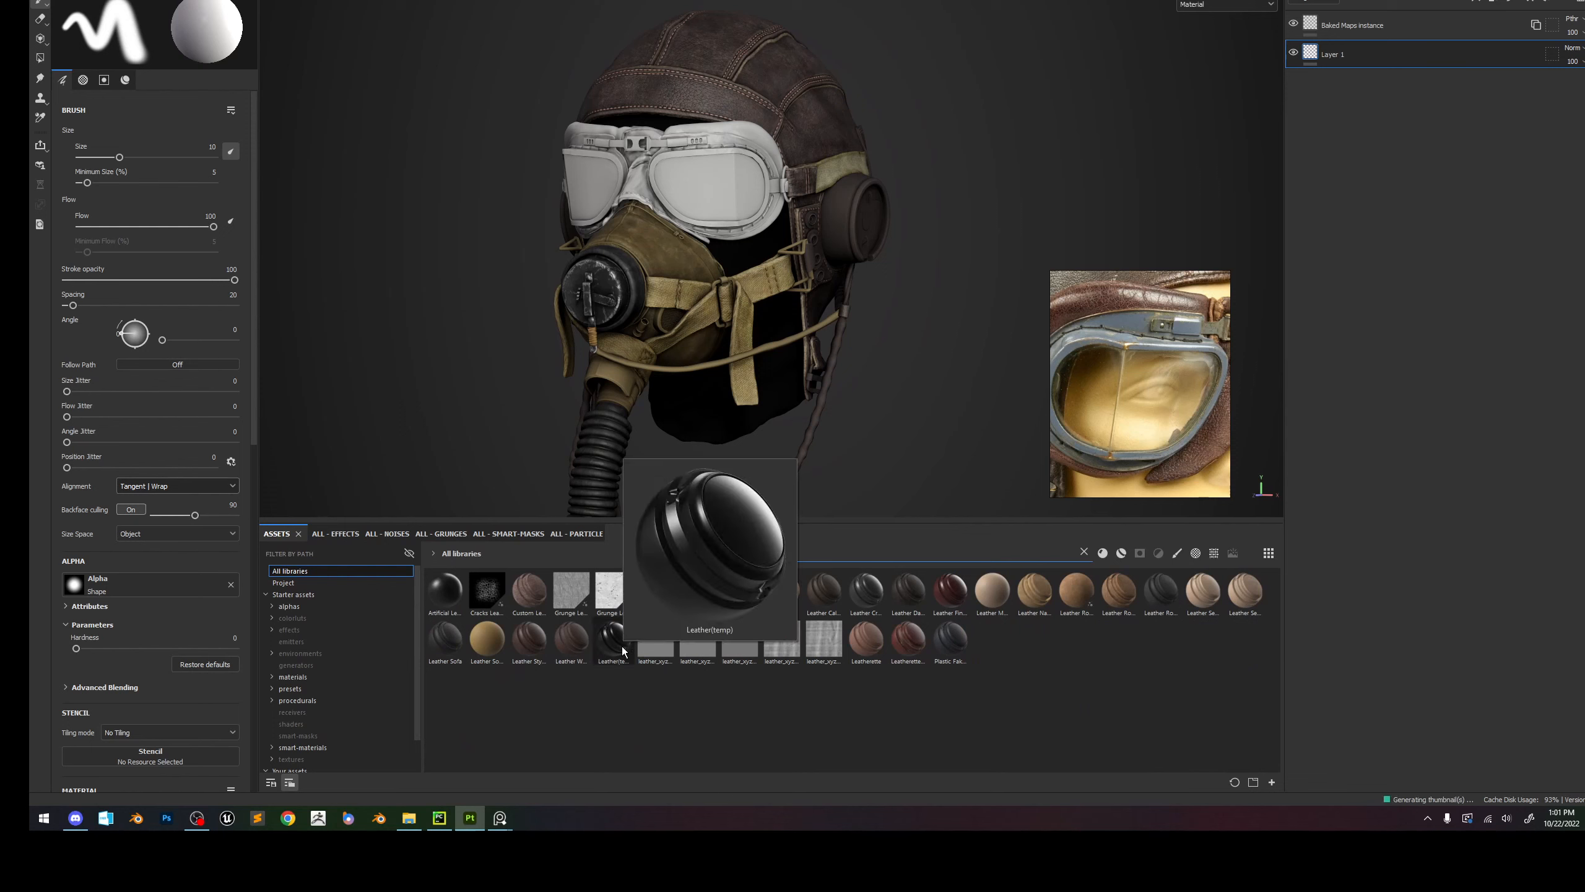
drag(623, 650, 1428, 50)
drag(1374, 34, 1378, 40)
scroll(727, 201, up, 4)
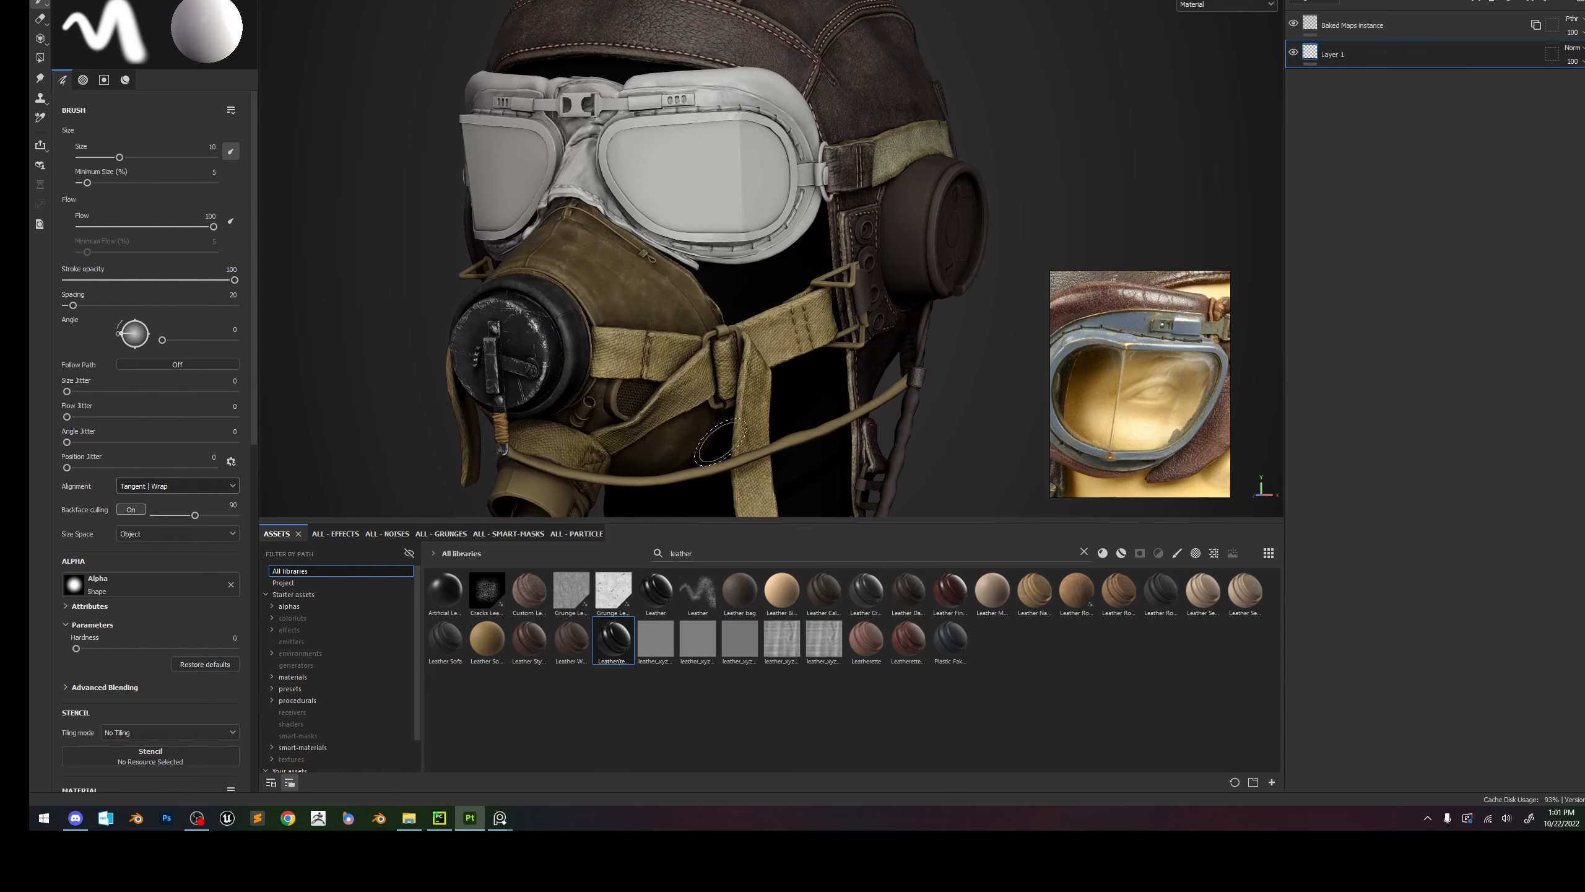
drag(615, 644, 1405, 36)
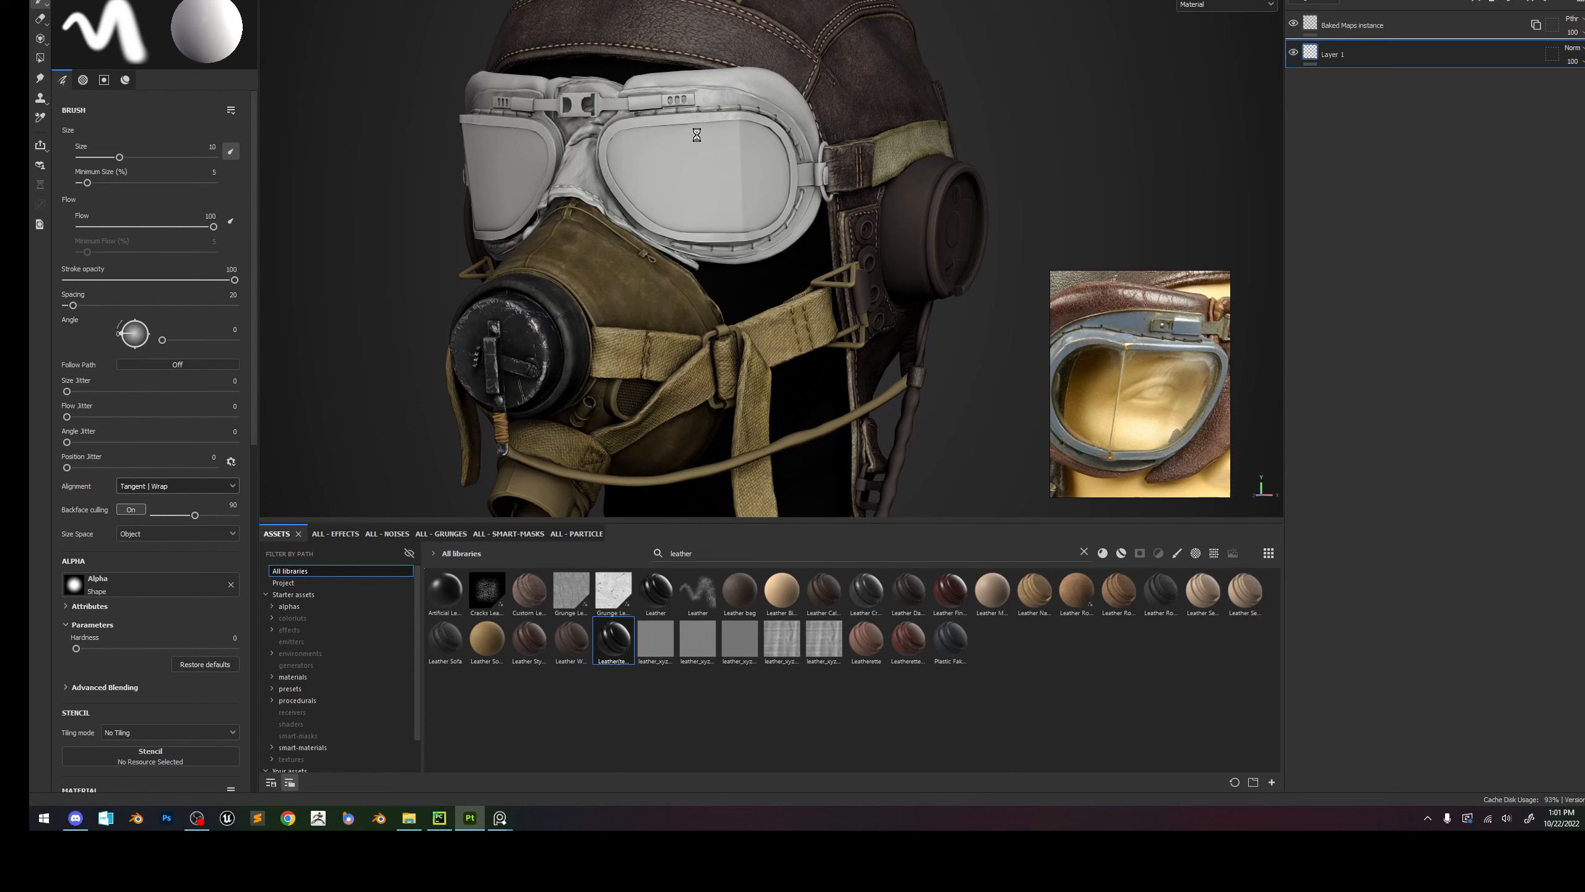
scroll(693, 71, up, 2)
scroll(1193, 339, up, 2)
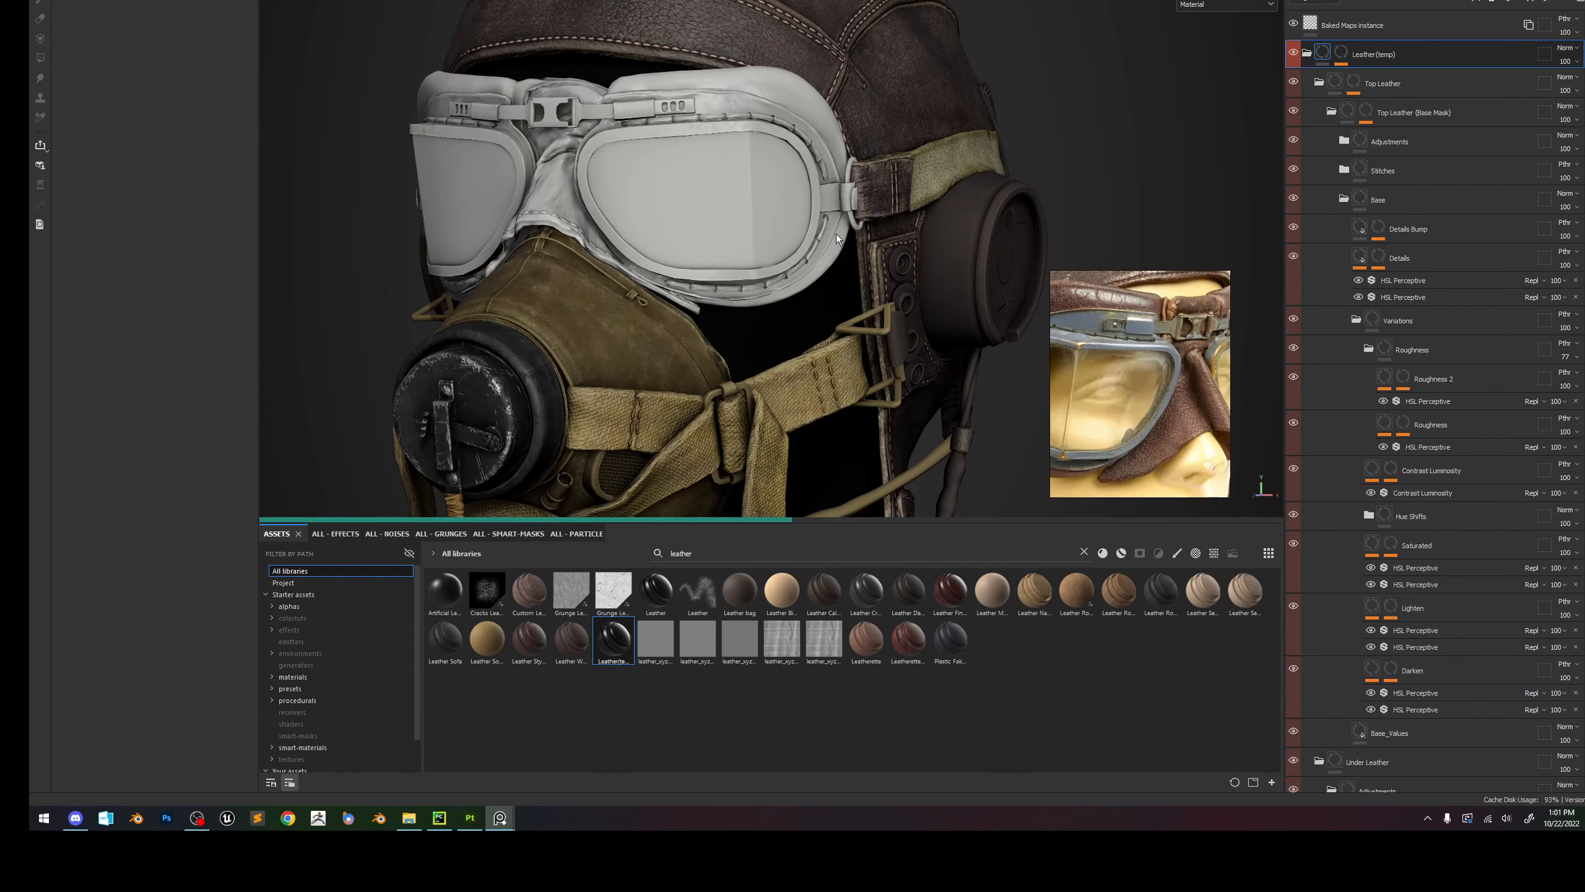
scroll(1191, 340, down, 9)
scroll(1154, 338, up, 8)
Rename the Top Leather (Base Mask) folder inside Leather(temp) as "Top Leather (Worn Mask)".
click(1341, 52)
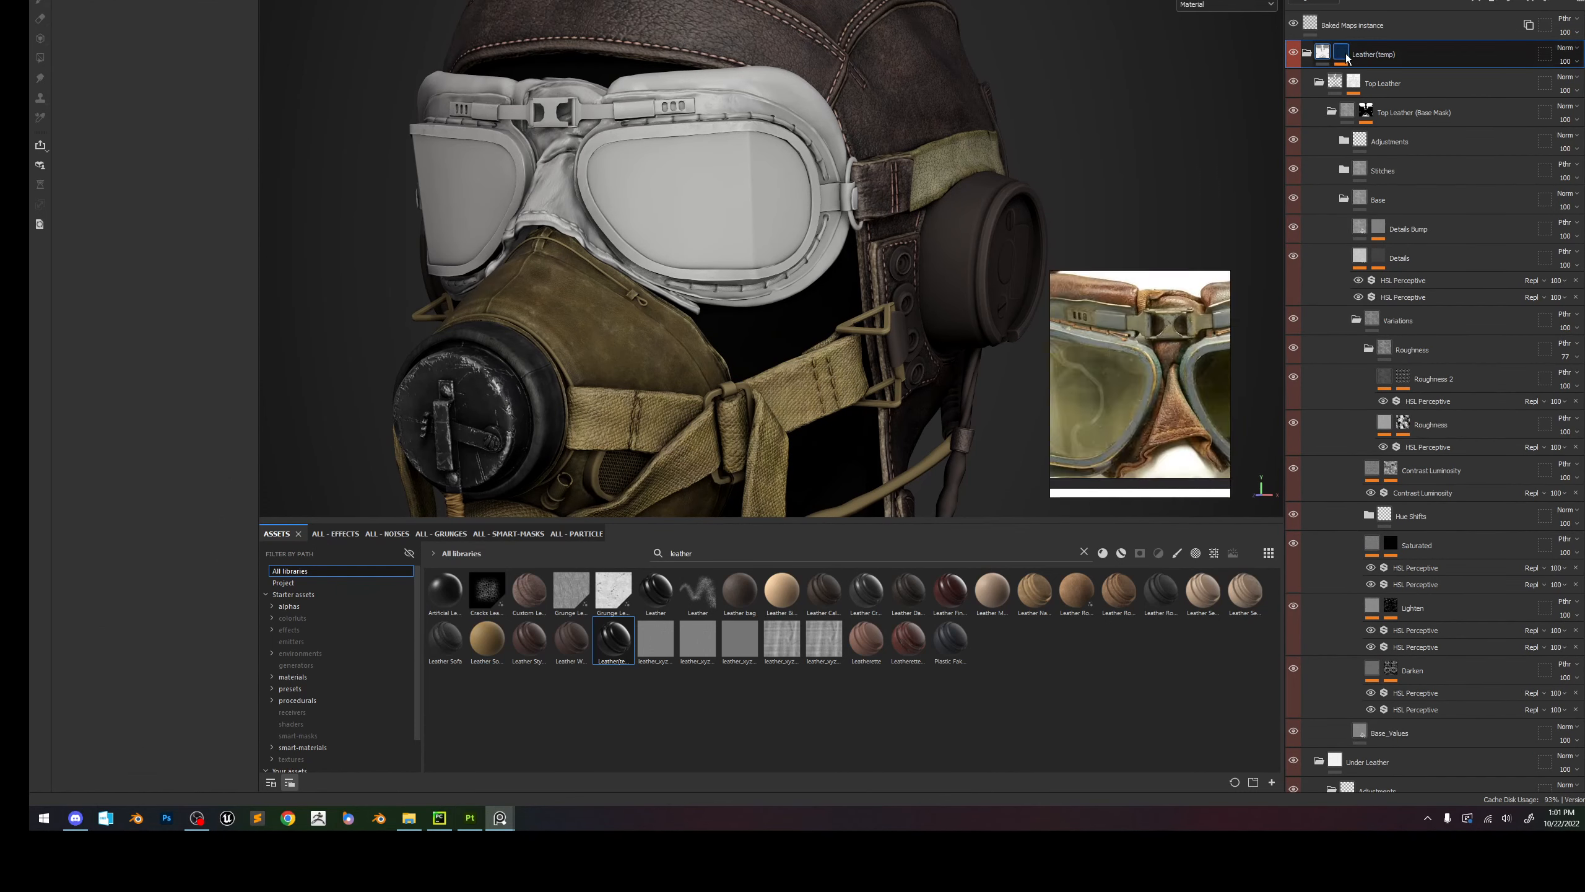
double_click(1423, 130)
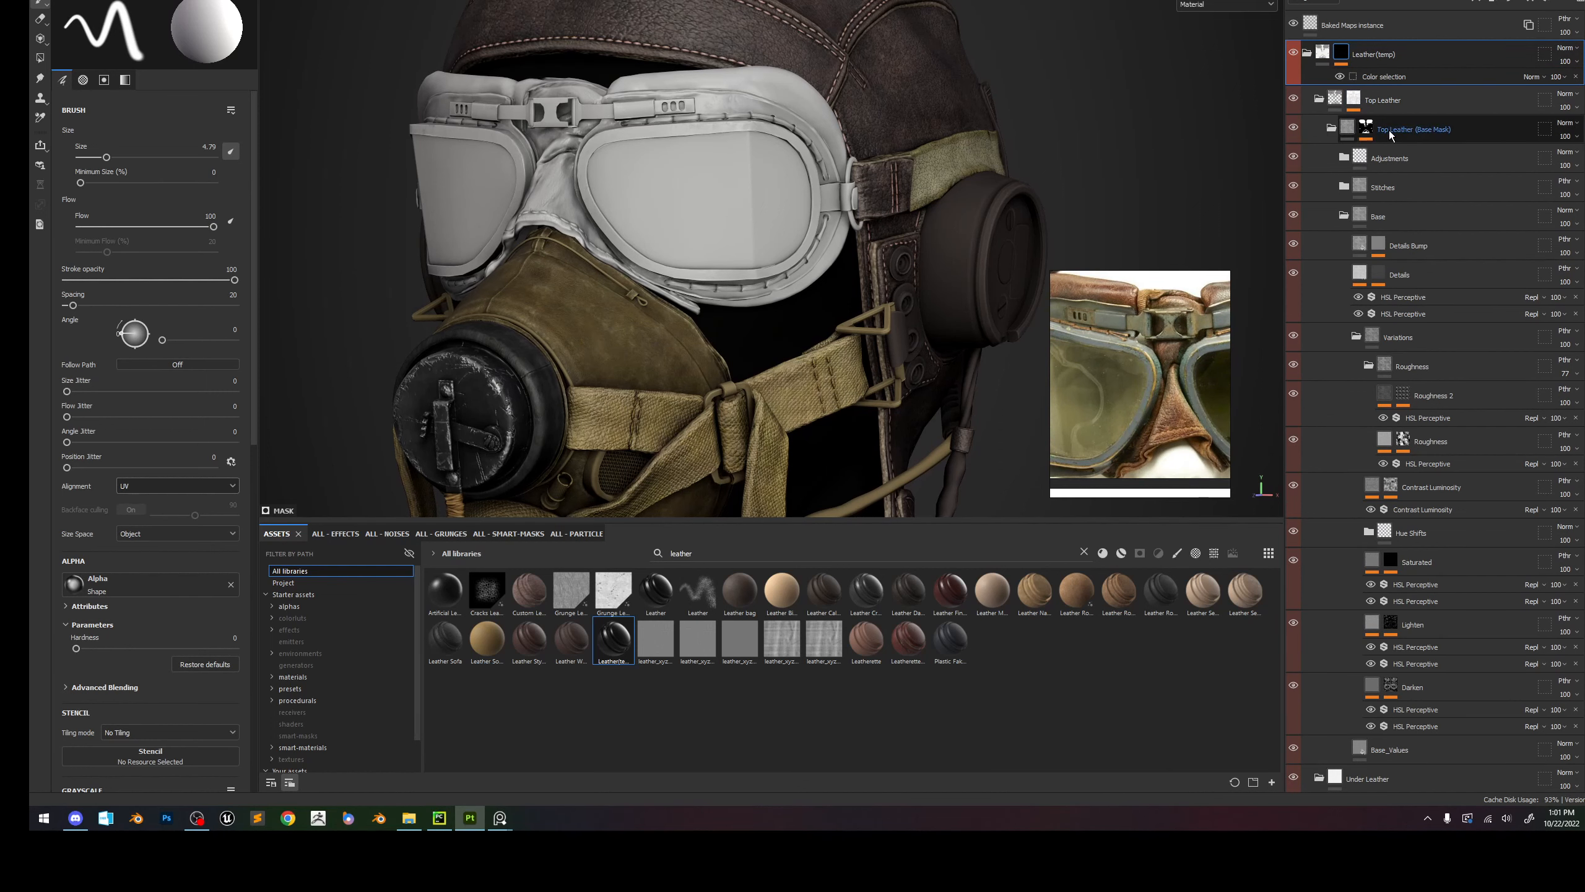
click(1439, 129)
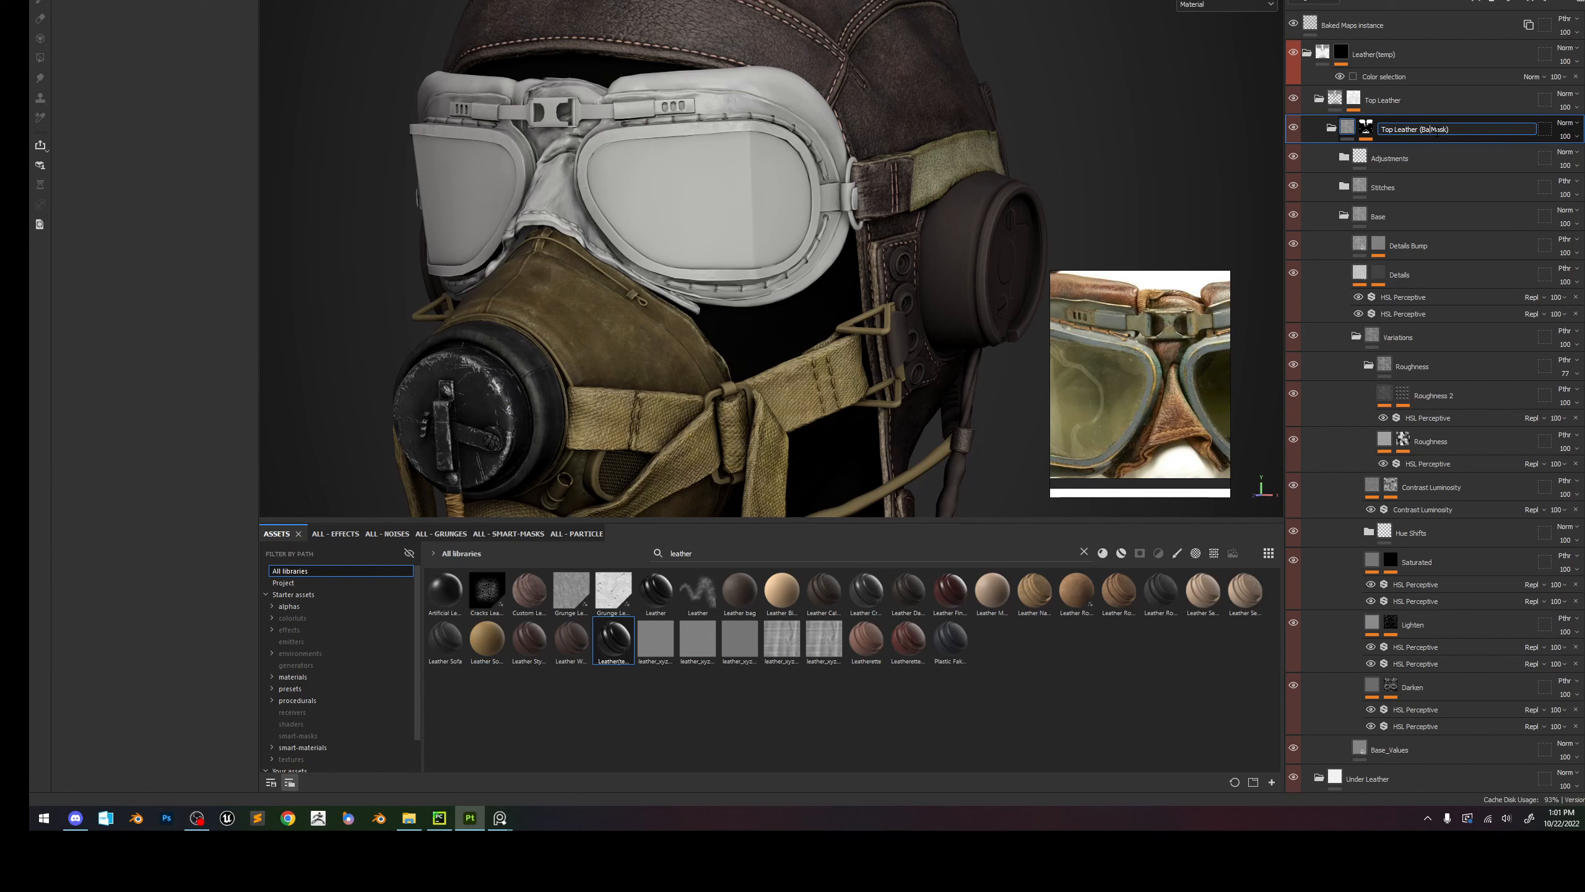
text(Worn)
key(Return)
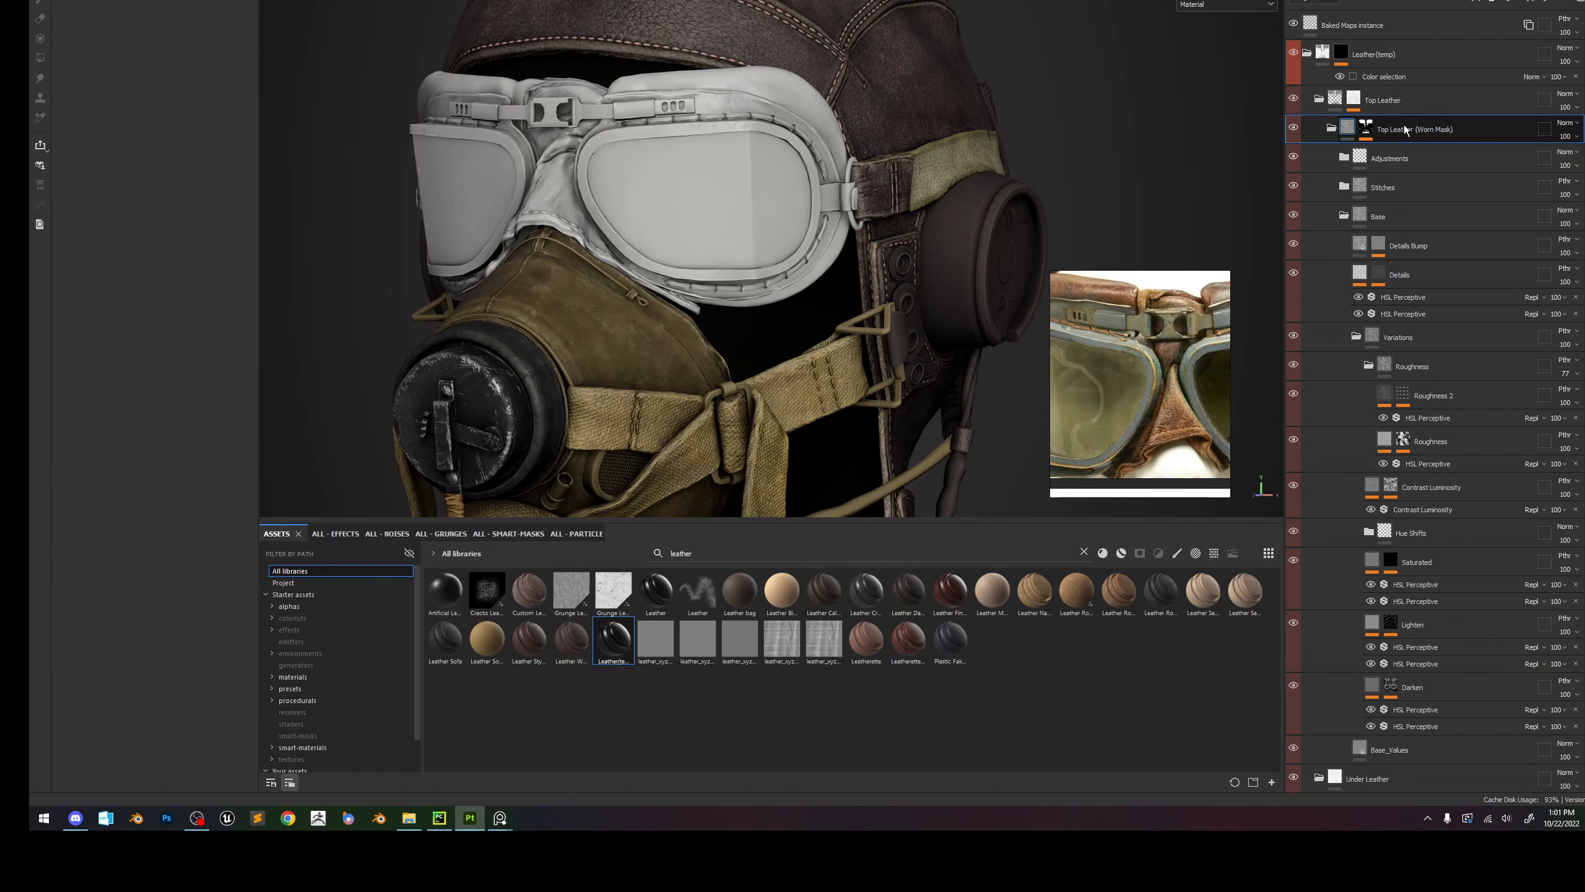
Reset the mask of the Top Leather (Worn Mask) folder to plain white, without its color selection.
alt+click(1366, 127)
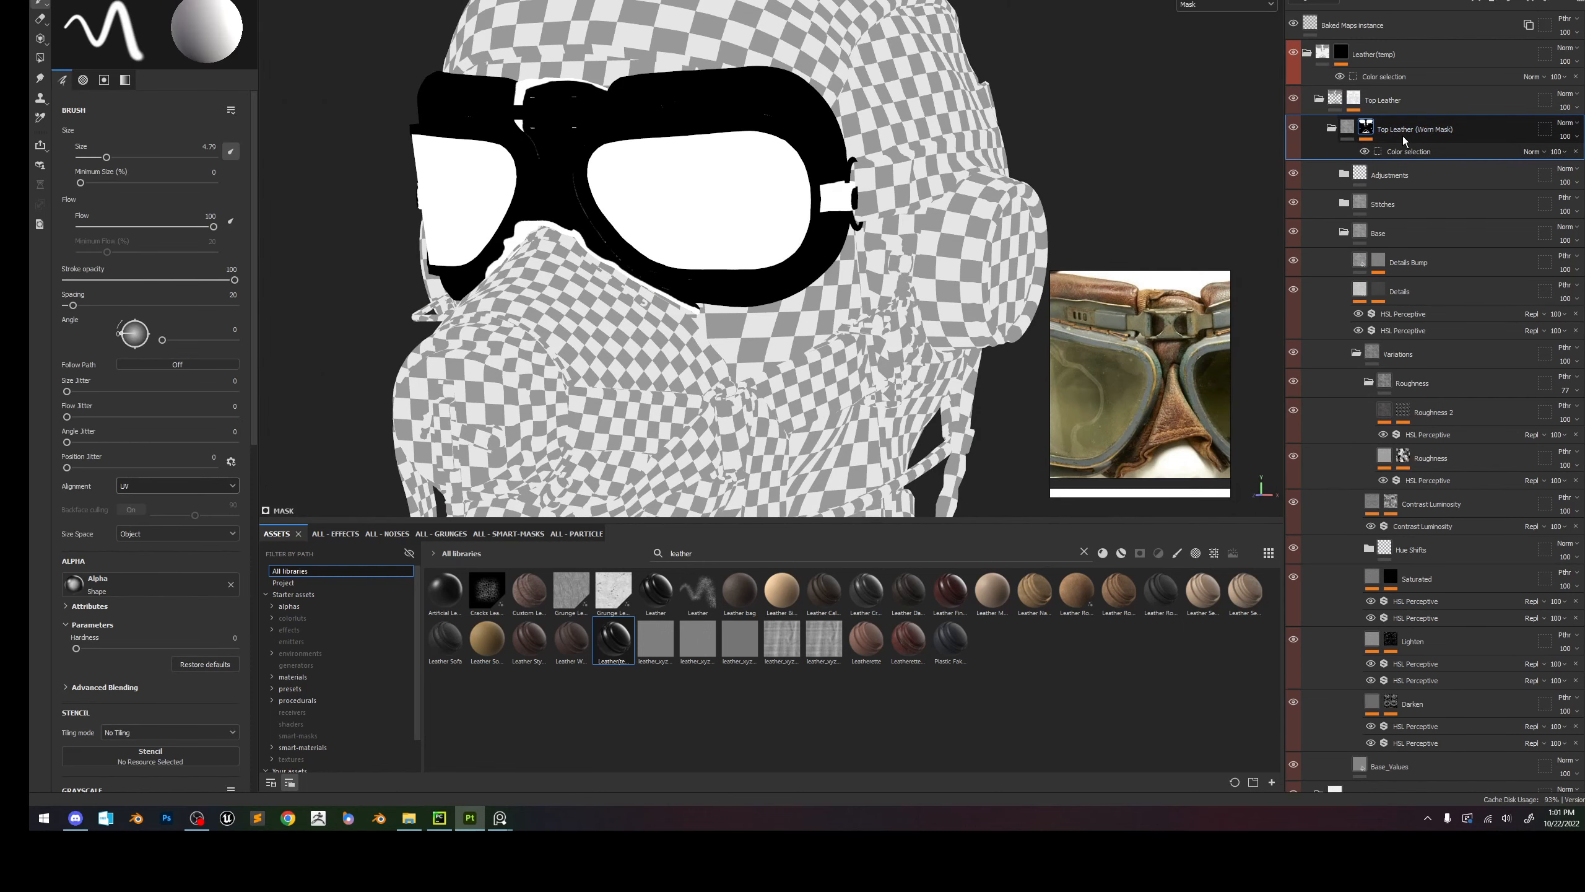
right_click(1369, 127)
click(1423, 136)
Rename the parent Top Leather folder as "Top Leather (Base Mask)".
click(1382, 100)
double_click(1382, 100)
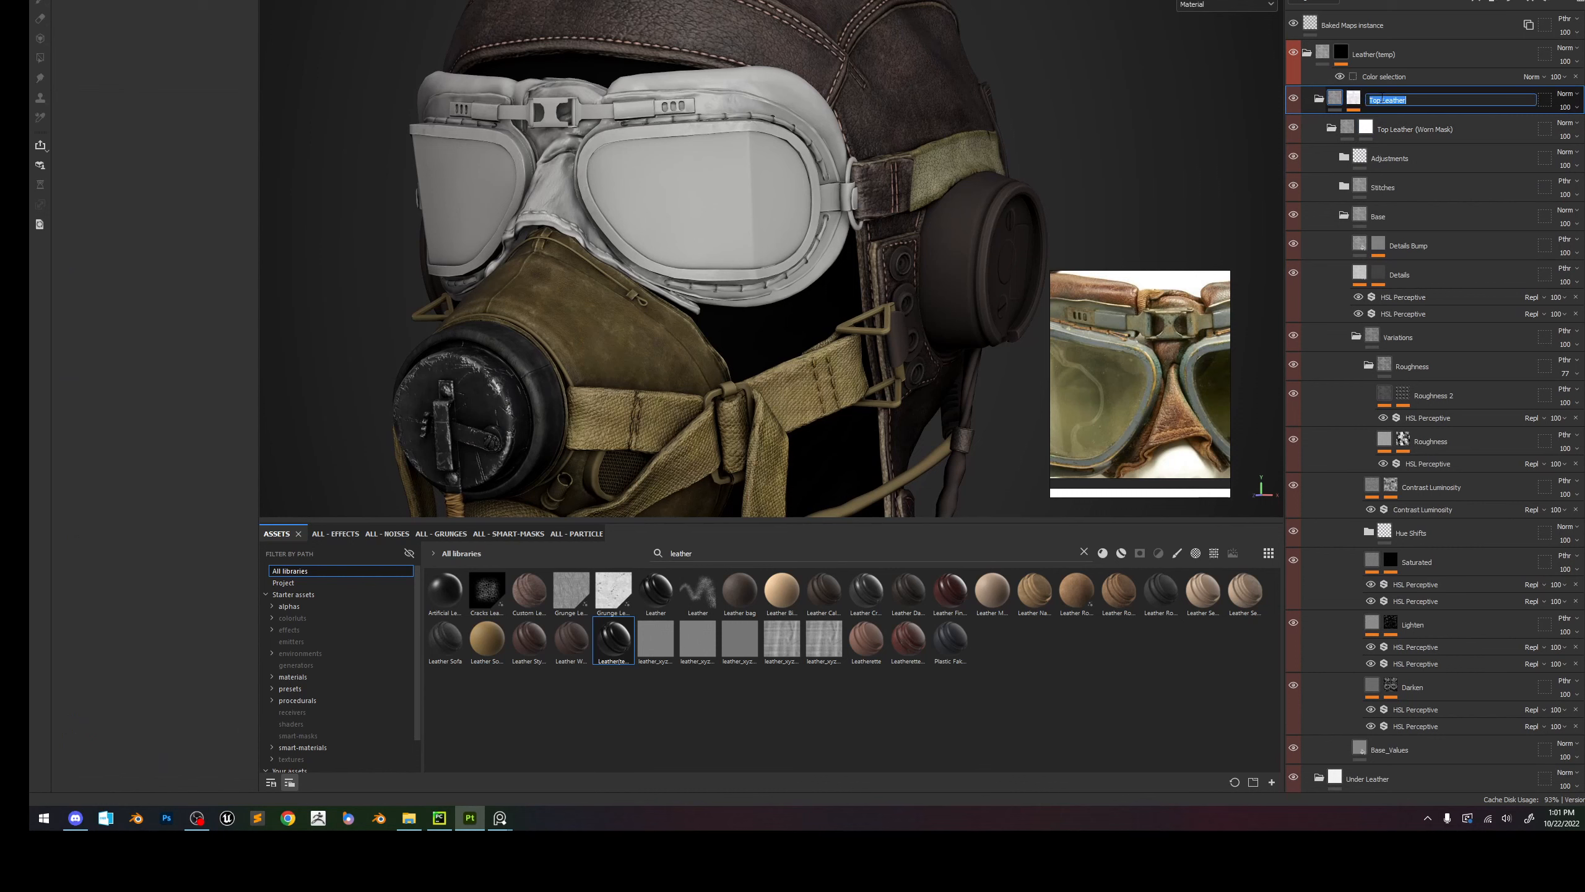
click(1424, 101)
text((Base Mask))
key(Return)
Remove all existing colors from the Color selection on the Leather(temp) folder's mask.
click(1340, 53)
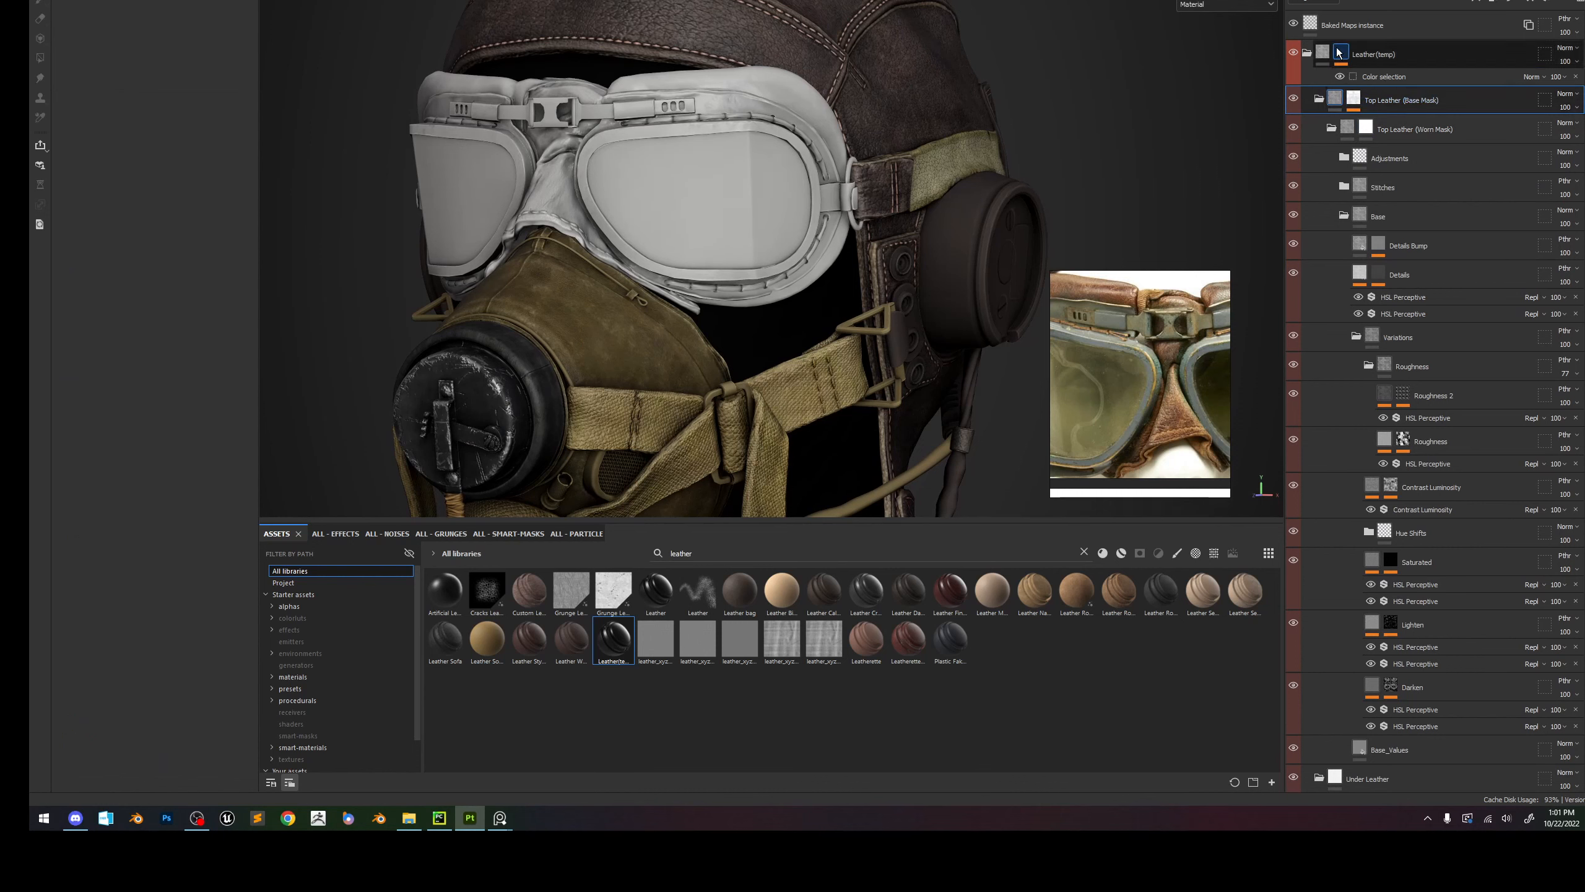
click(1384, 76)
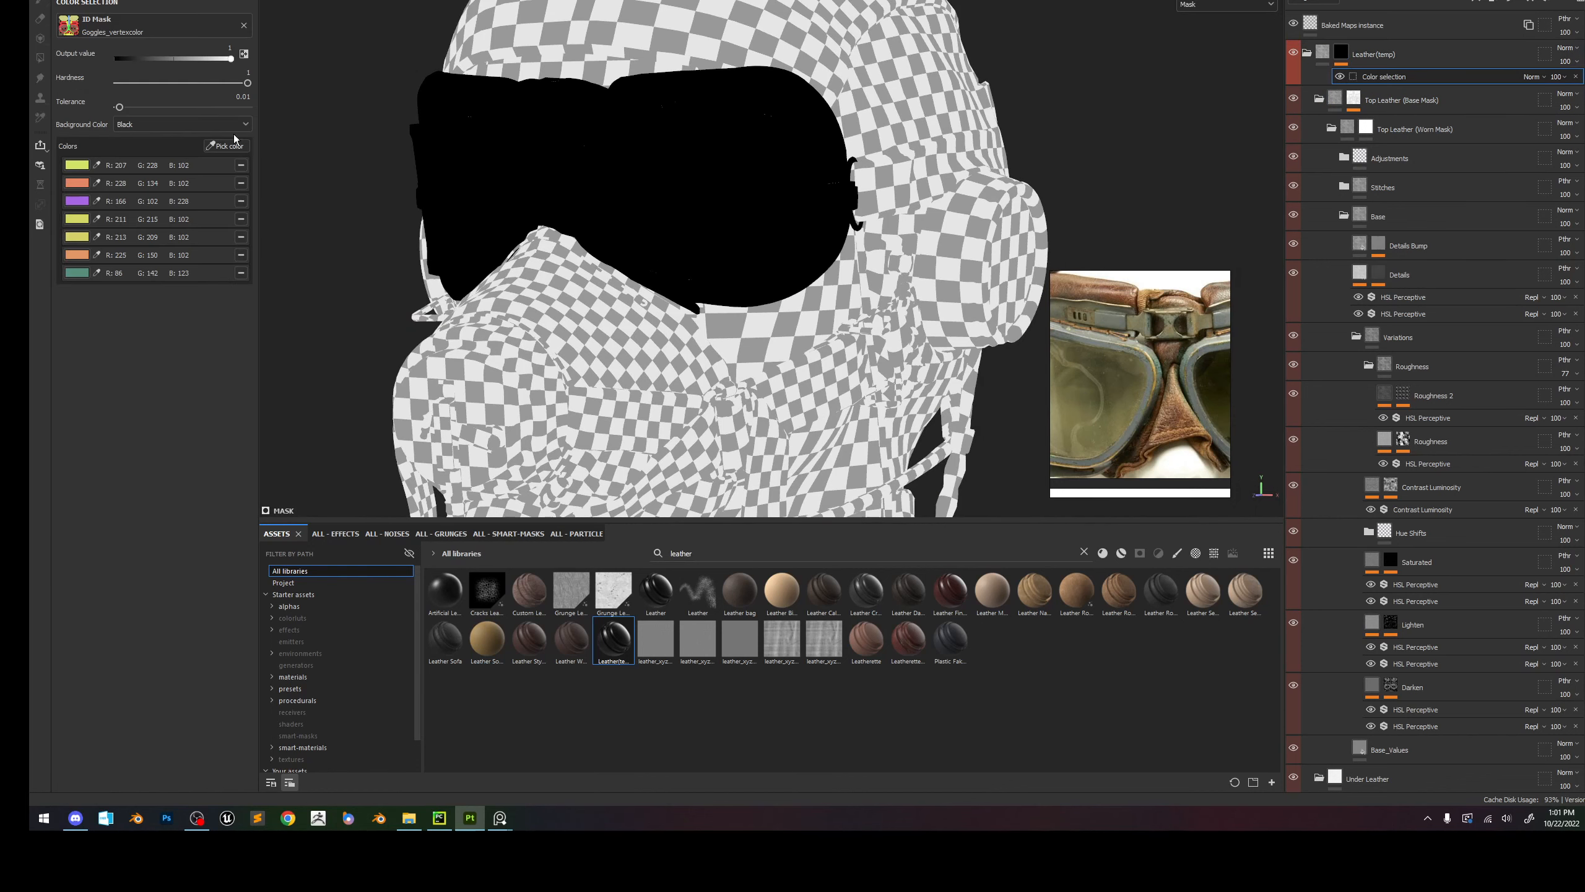
click(241, 164)
click(241, 164)
click(241, 164)
click(241, 164)
click(241, 164)
click(241, 164)
click(241, 164)
Pick the red padding and green nose-bridge ID colors of the goggles for the Leather(temp) mask.
click(226, 145)
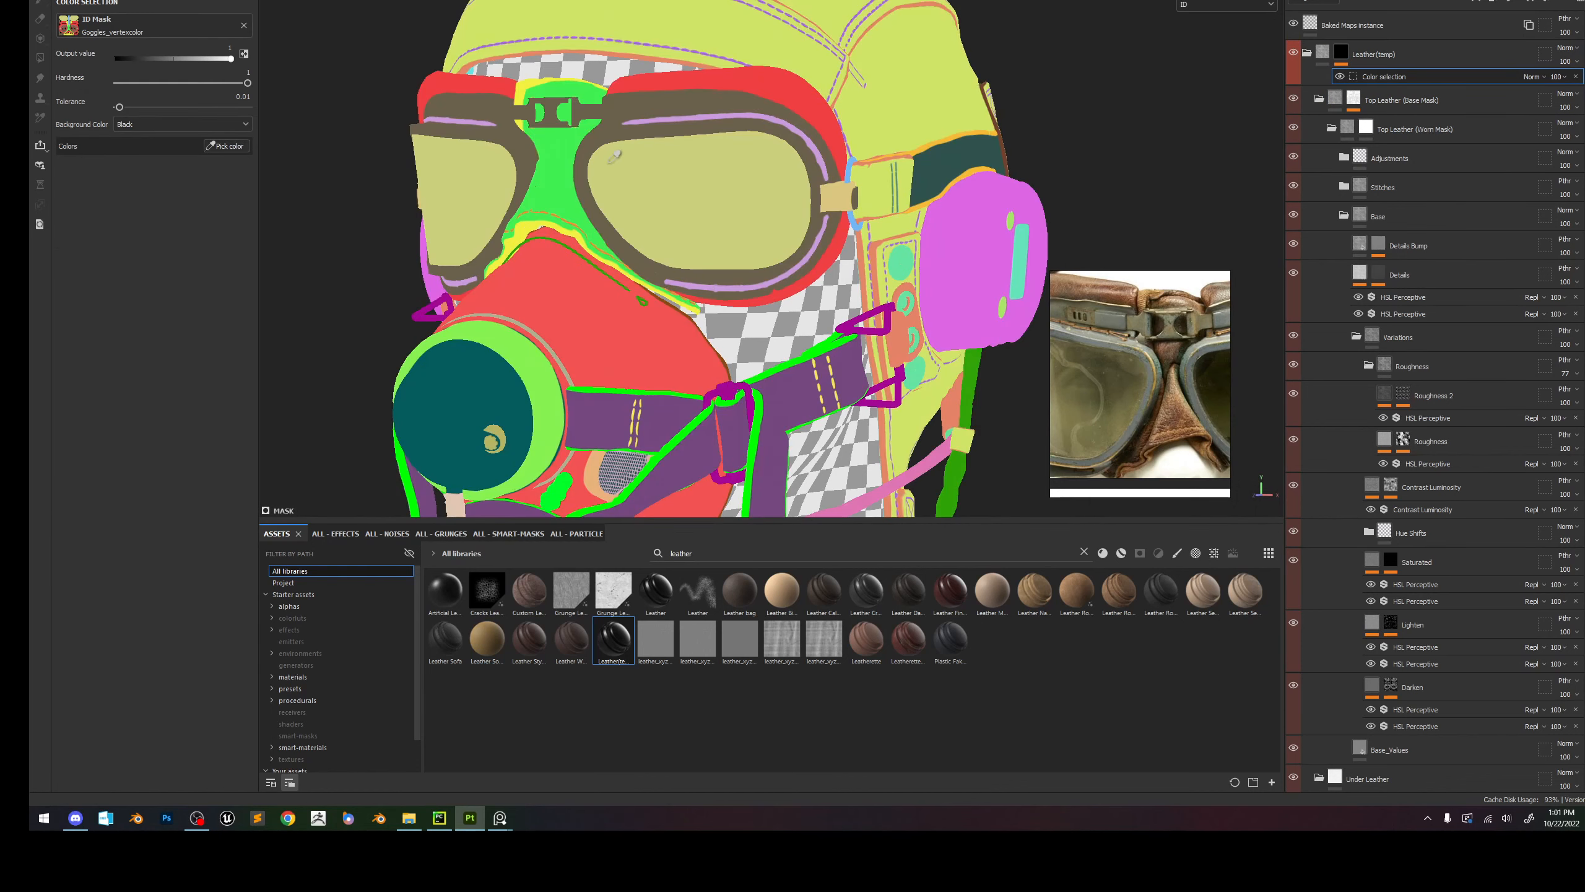
click(750, 77)
click(548, 157)
Try adding the yellow ID color beside the goggles' nose bridge to the Leather(temp) mask.
alt+drag(548, 157, 589, 86)
alt+middle_drag(590, 87, 751, 234)
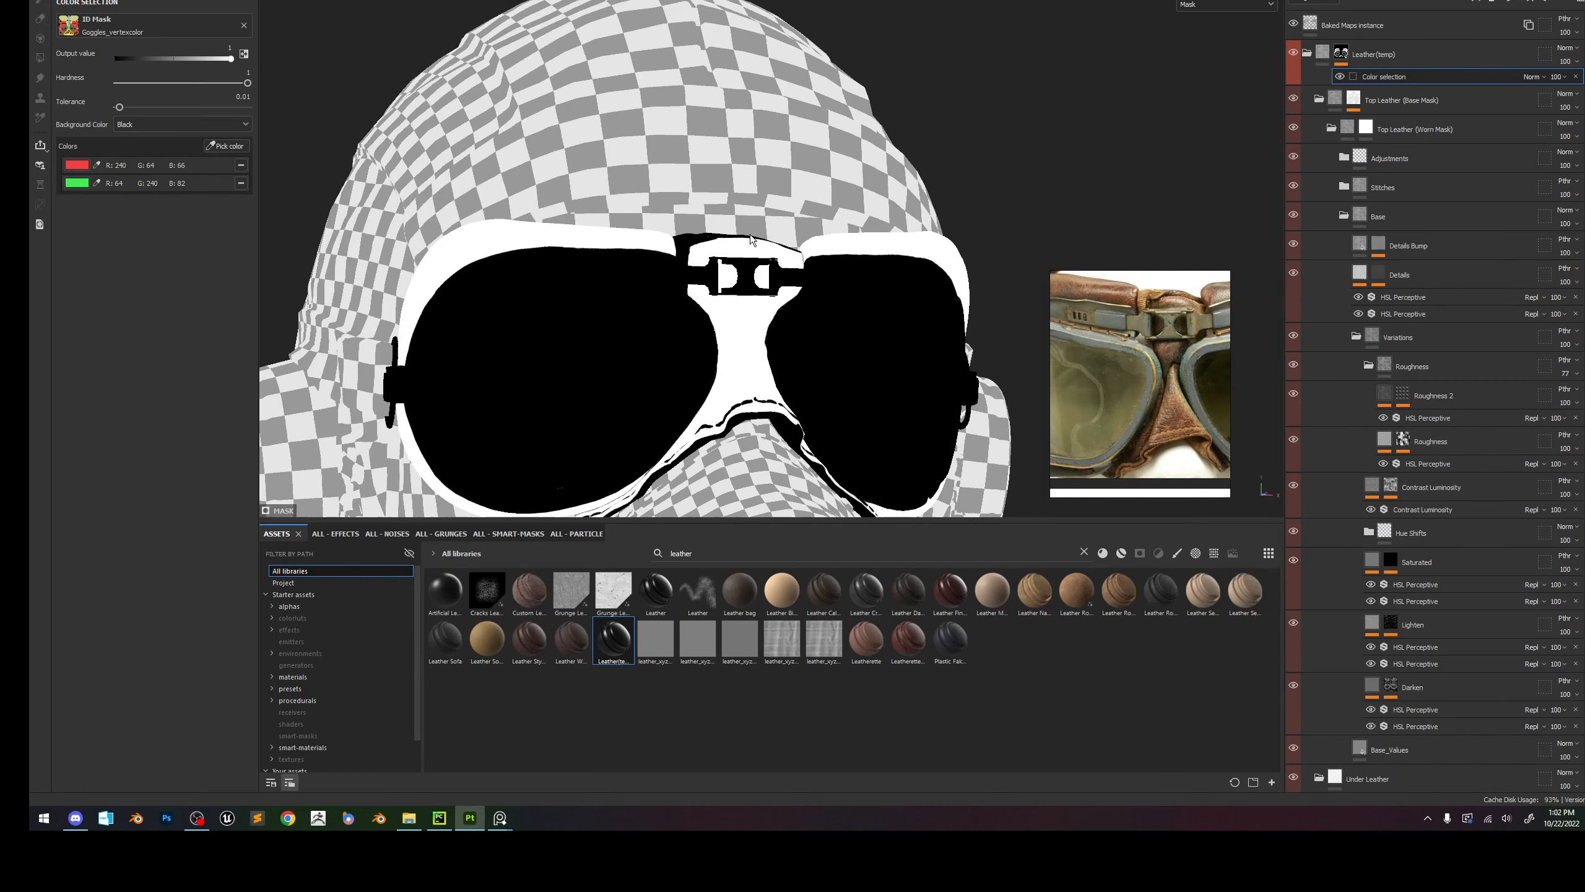
click(241, 150)
click(693, 250)
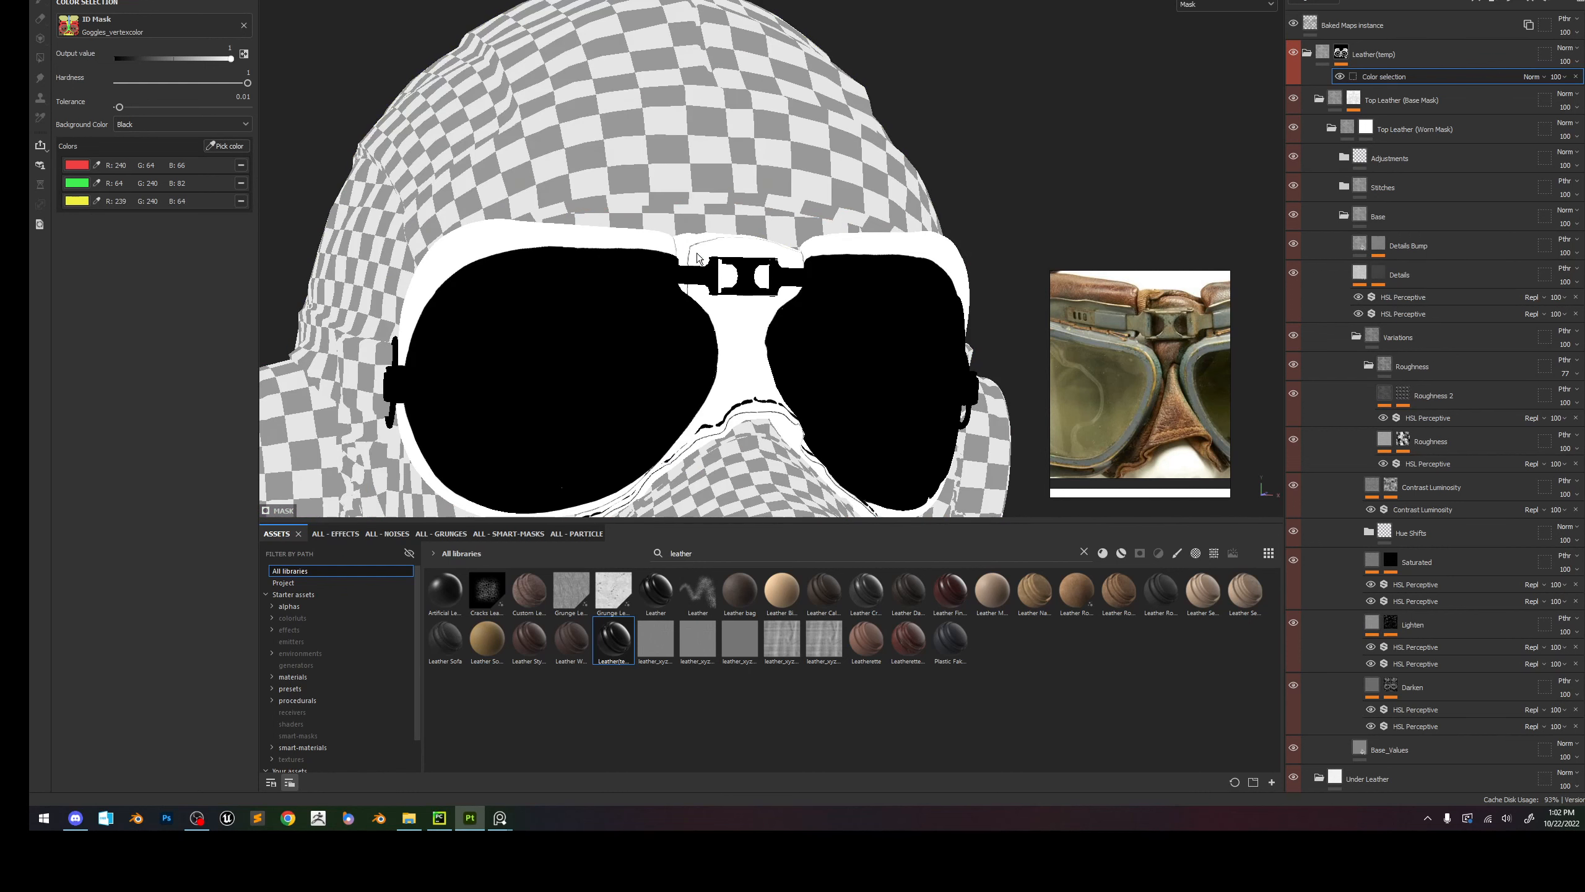
scroll(1146, 312, up, 3)
scroll(1146, 309, down, 1)
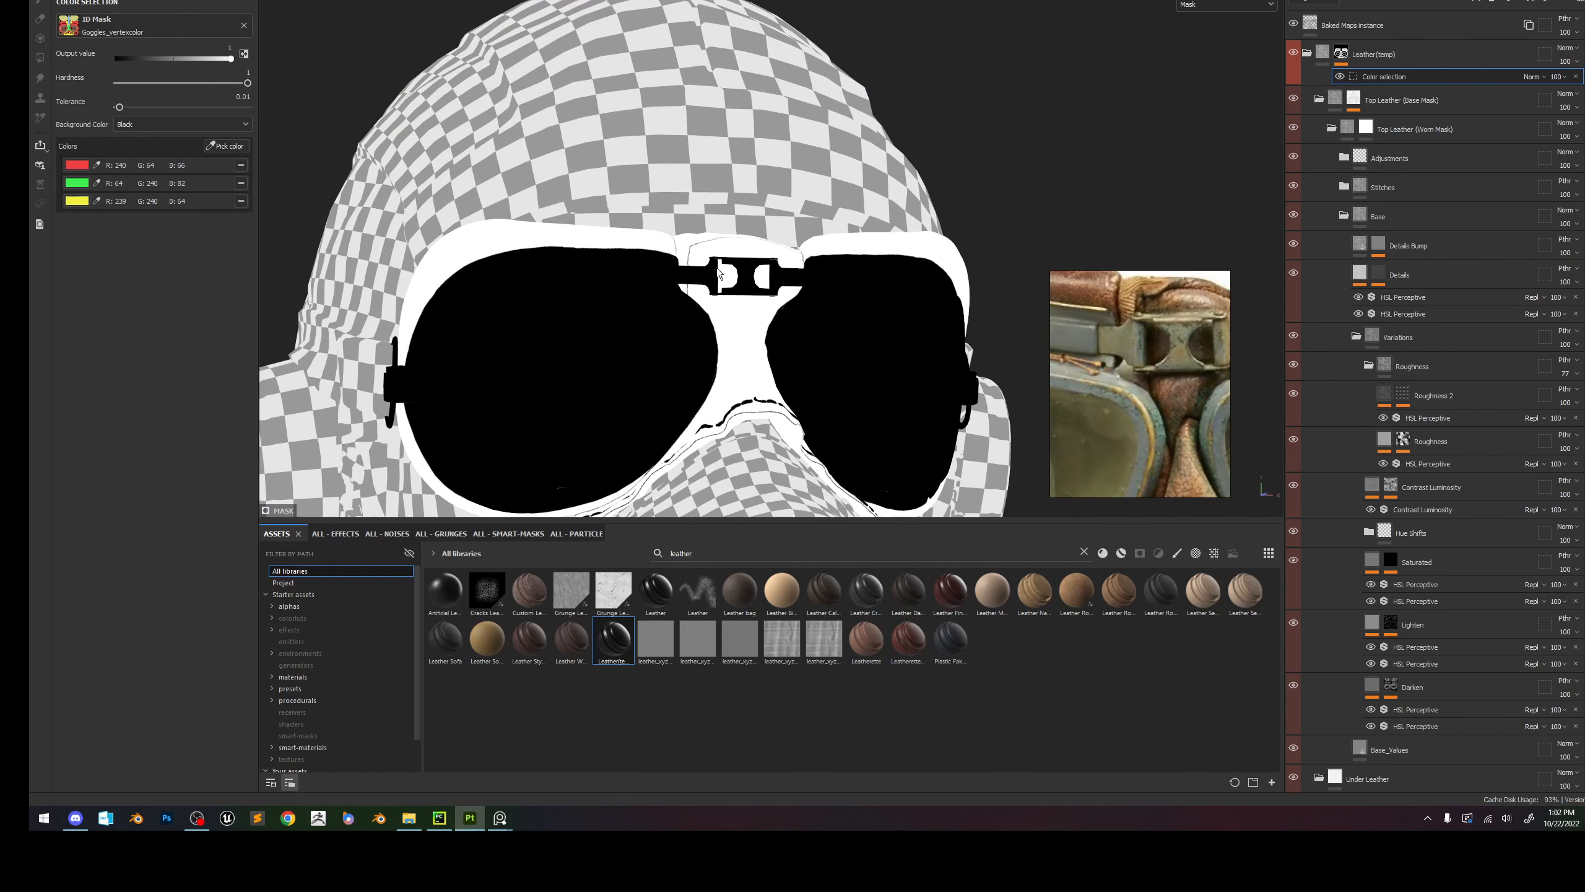
click(241, 202)
Compare the goggles' masked leather areas with the reference photo, then check them in the material view.
alt+drag(780, 350, 773, 302)
alt+right_drag(694, 262, 807, 244)
scroll(1179, 405, down, 3)
scroll(1201, 426, up, 6)
alt+right_drag(802, 338, 742, 325)
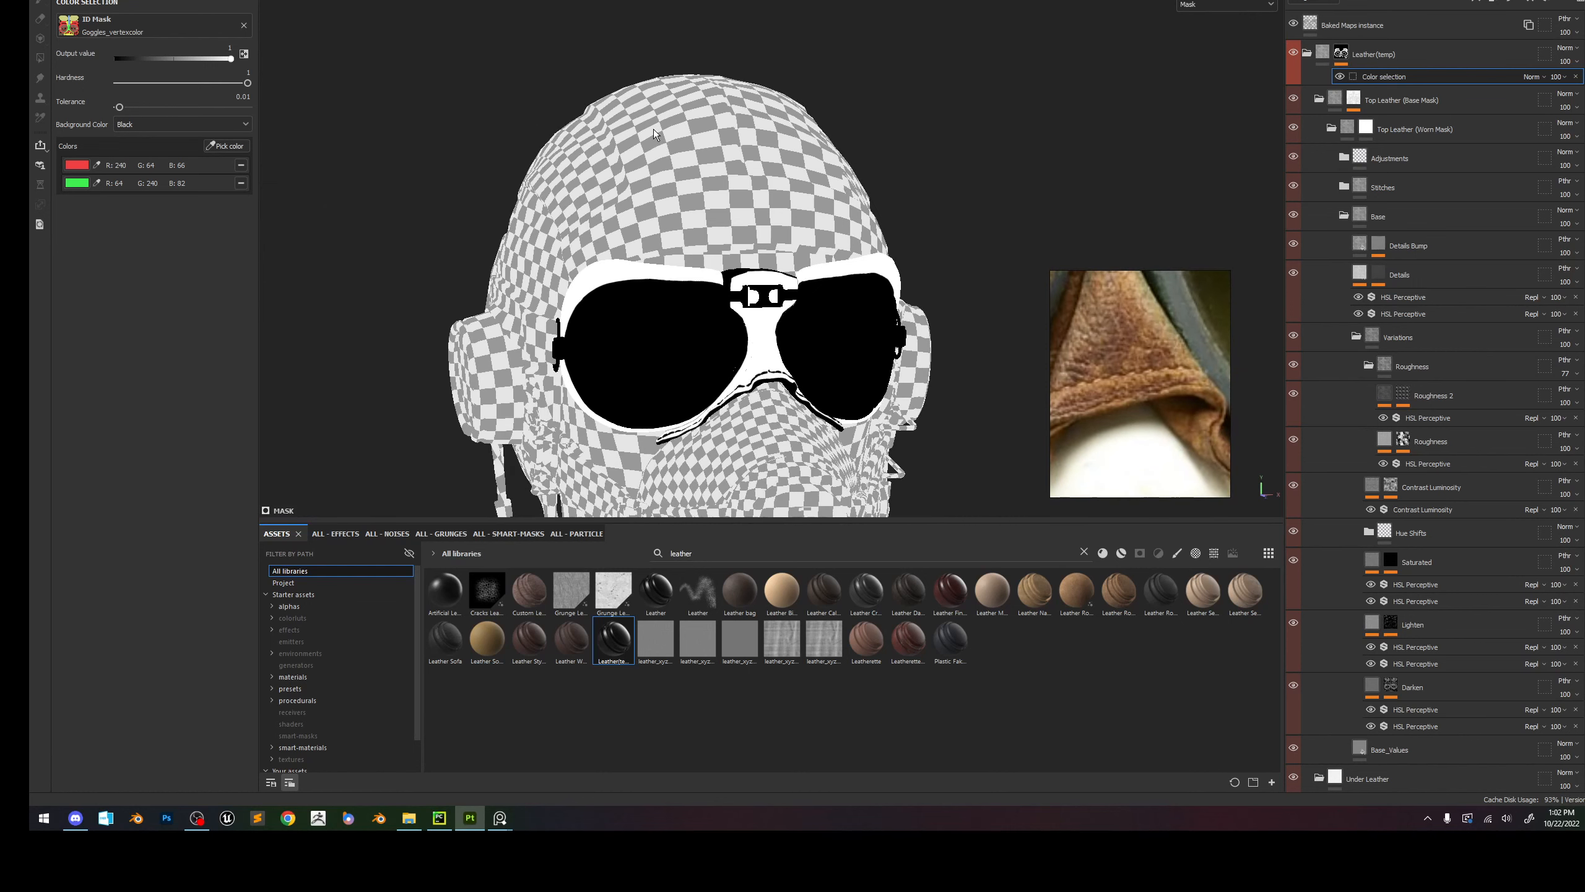
alt+middle_drag(743, 325, 699, 278)
scroll(1117, 356, down, 4)
middle_drag(1126, 340, 1150, 382)
scroll(1123, 304, down, 2)
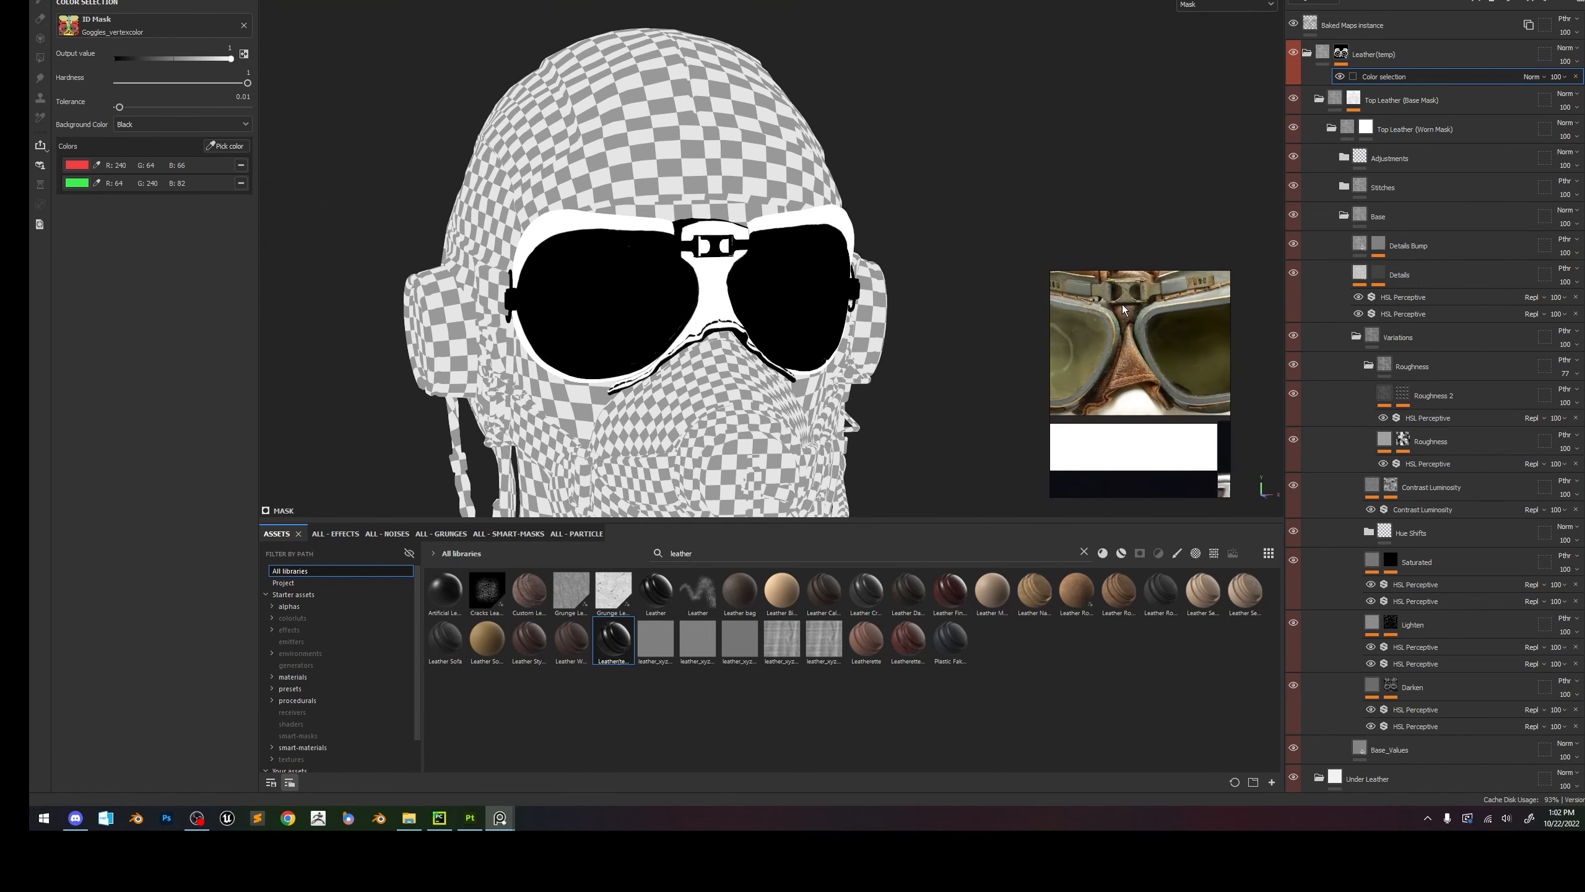
mouse_move(760, 322)
alt+right_down()
mouse_move(760, 306)
mouse_move(820, 361)
mouse_move(801, 330)
mouse_move(572, 305)
alt+right_up()
key(m)
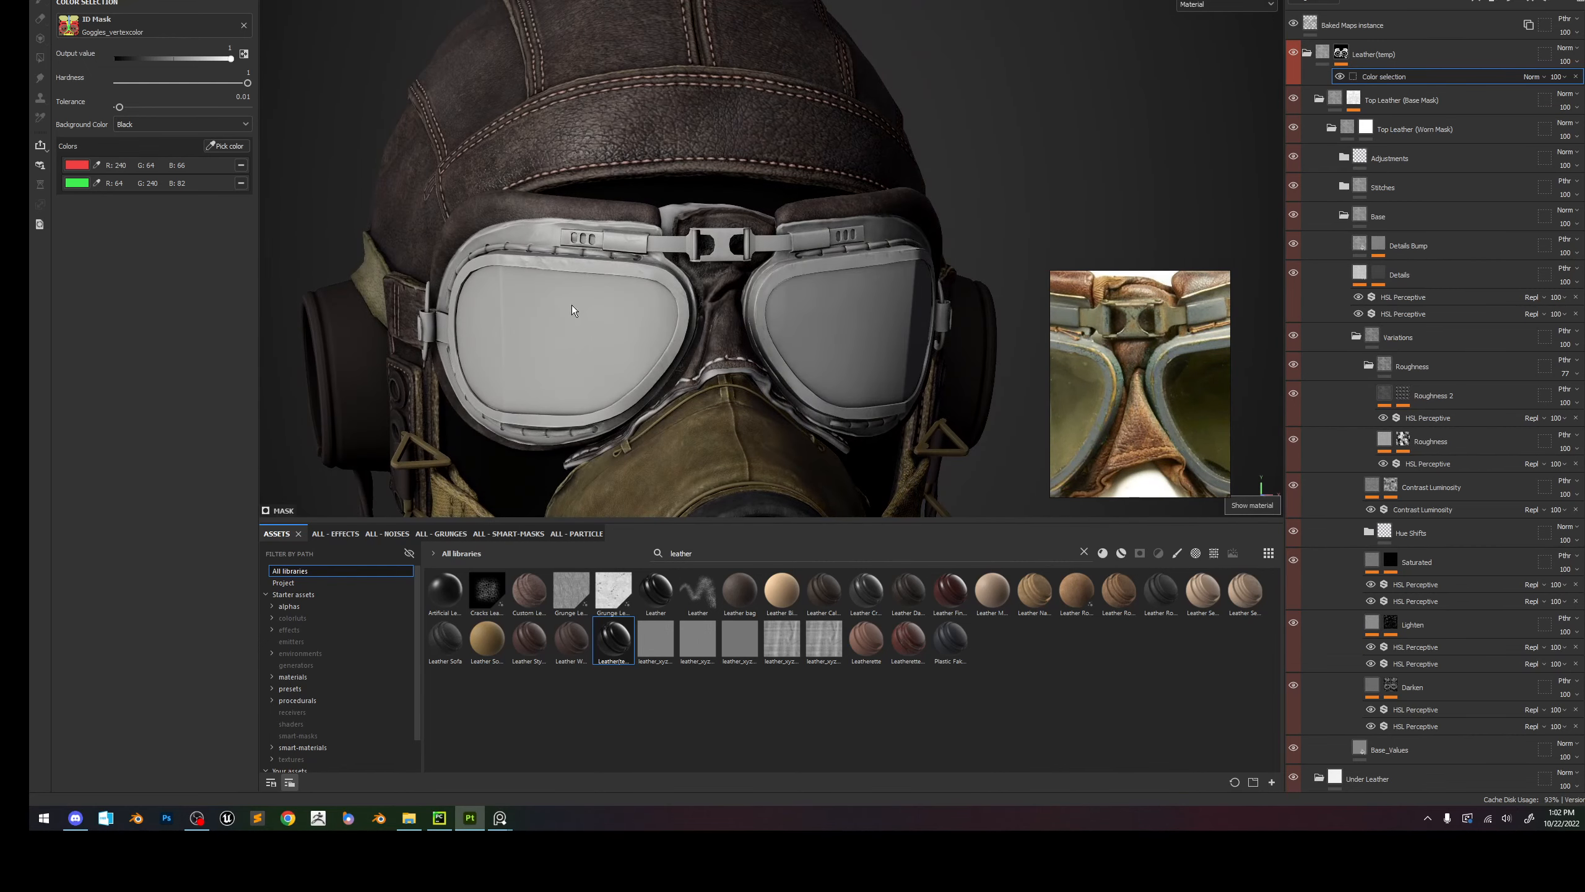
Add the orange ID color along the lower nose bridge to the Leather(temp) mask's color selection.
click(228, 145)
scroll(718, 337, up, 5)
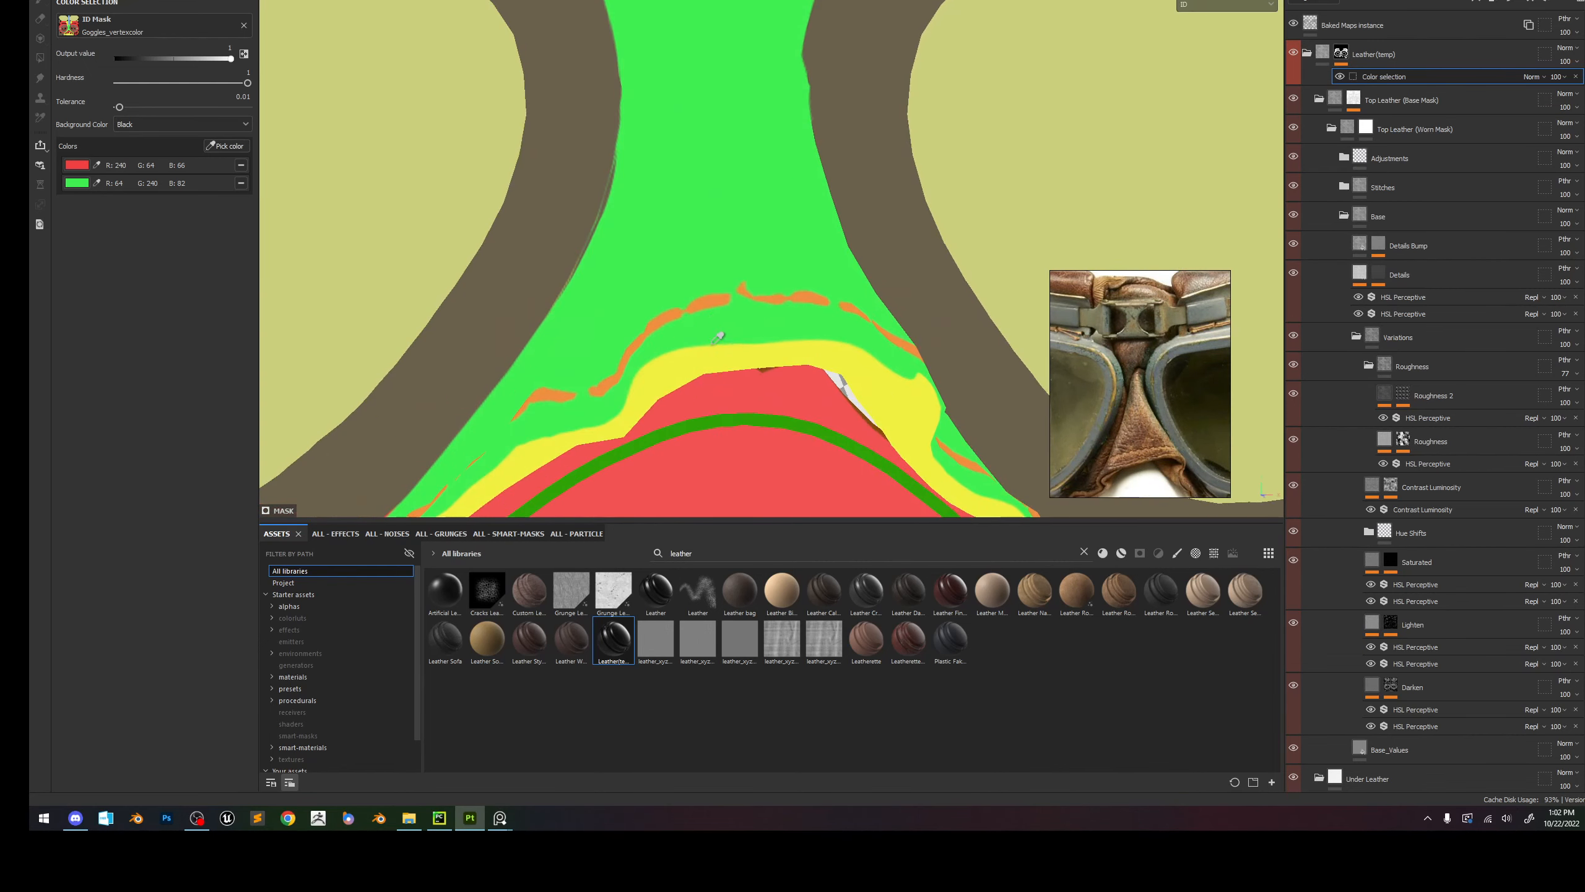
click(706, 302)
Examine the leather on the goggles' nose bridge and upper padding against the close-up reference of the brown leather rim.
scroll(710, 298, down, 5)
alt+drag(734, 279, 774, 275)
shift+right_drag(774, 275, 701, 239)
alt+middle_drag(701, 238, 825, 286)
alt+drag(788, 290, 888, 275)
alt+right_drag(833, 290, 1180, 634)
alt+right_drag(792, 352, 727, 302)
scroll(1129, 354, down, 6)
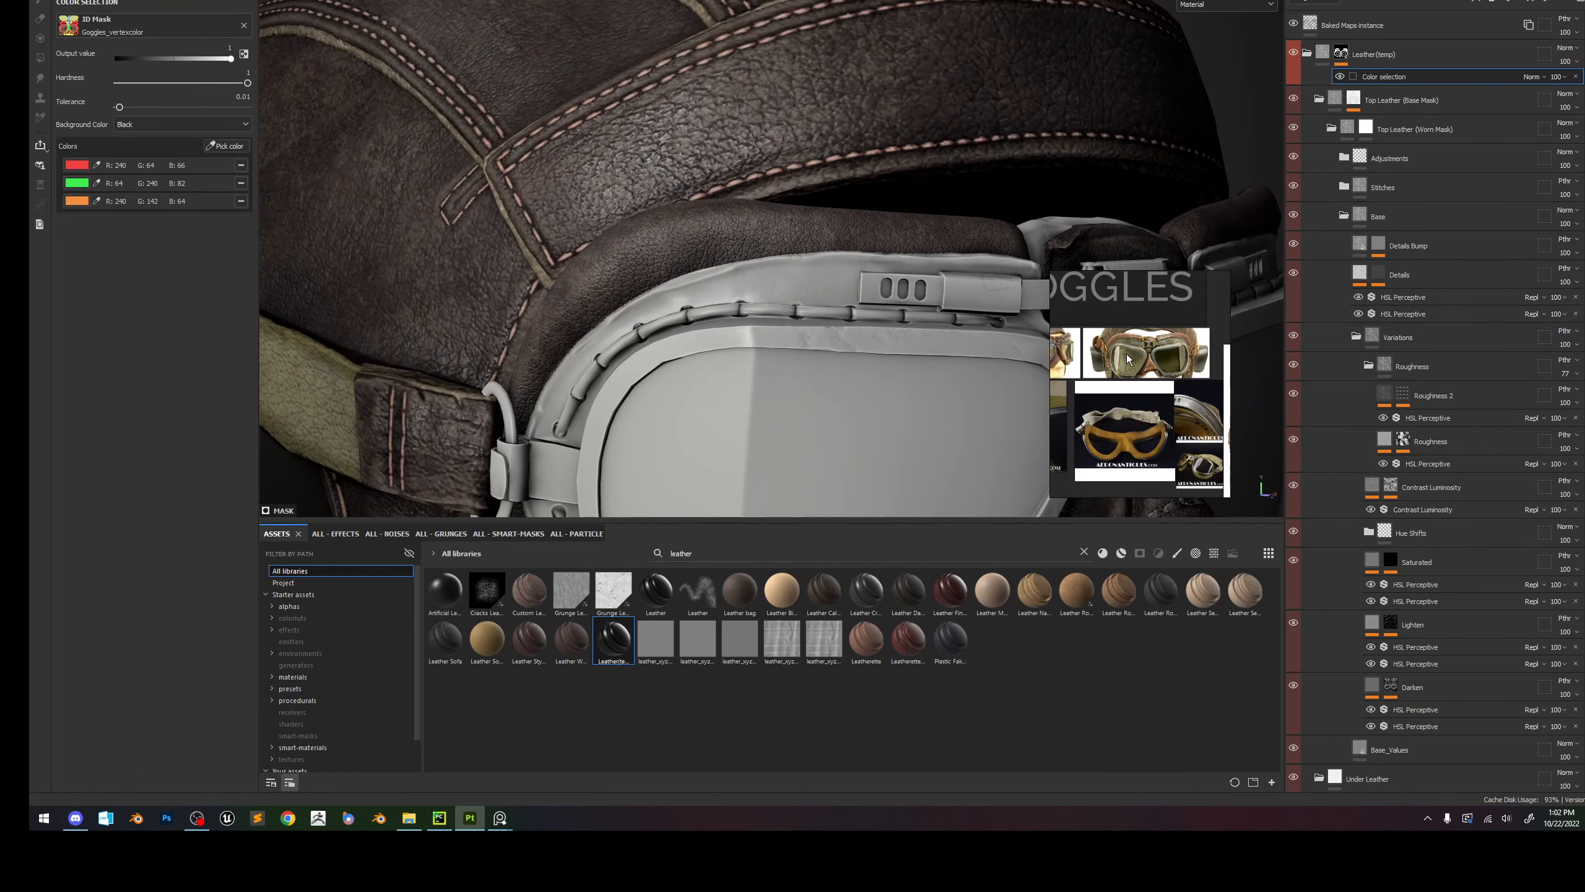
middle_drag(1127, 352, 1243, 387)
scroll(1142, 378, up, 5)
scroll(1243, 401, up, 2)
scroll(1122, 373, up, 5)
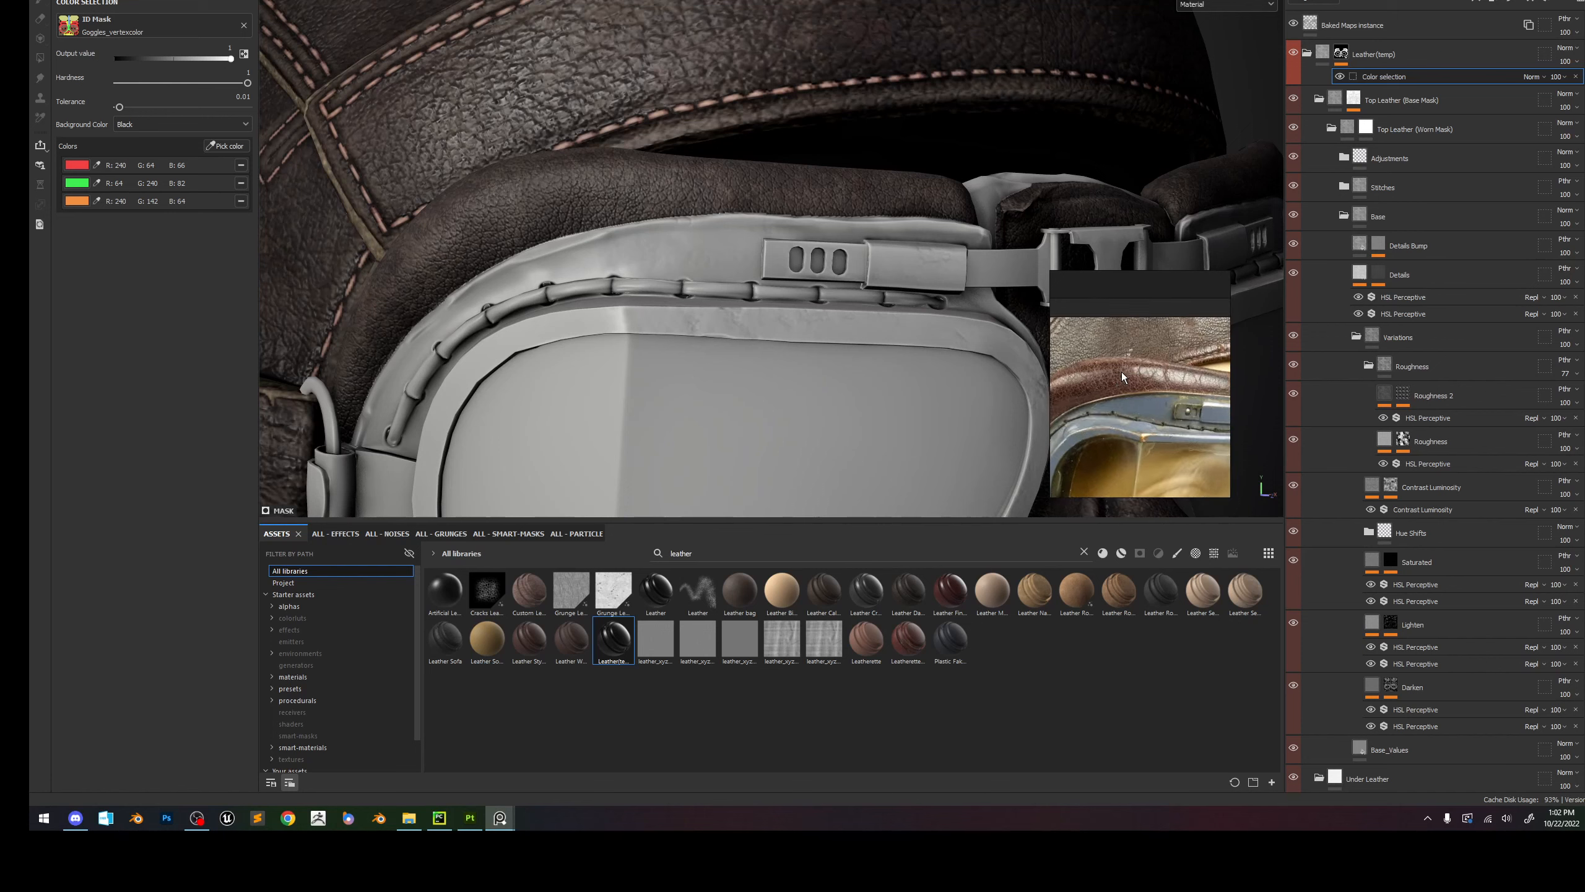
right_drag(1122, 373, 1145, 374)
scroll(617, 181, down, 3)
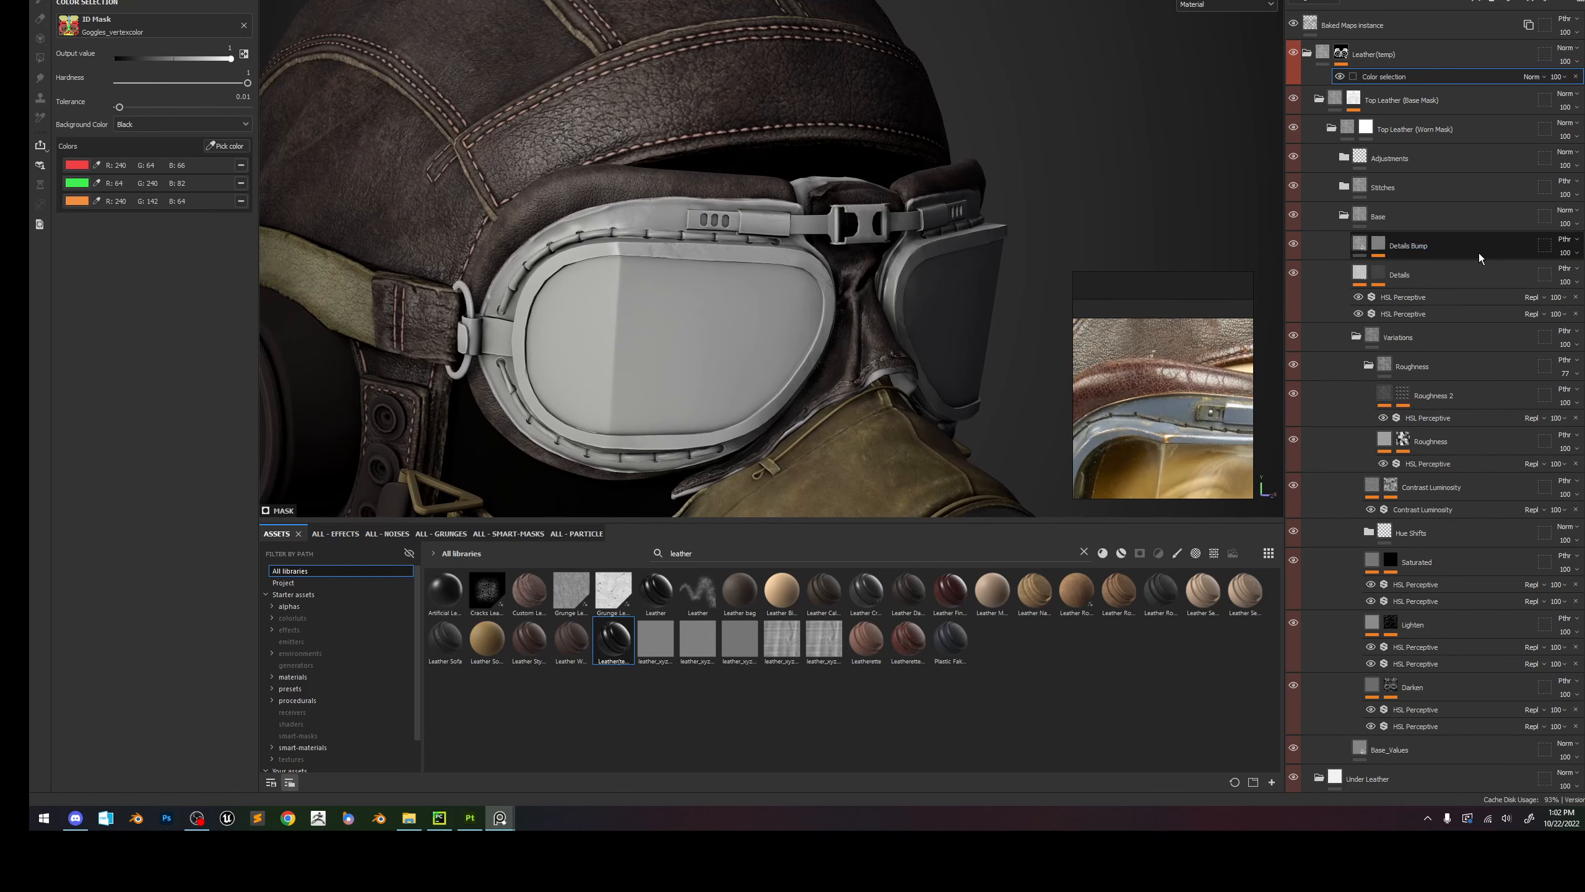
Set the linked UV tiling of the Detail Mask fill on the Details layer's mask to 0.45.
click(1379, 273)
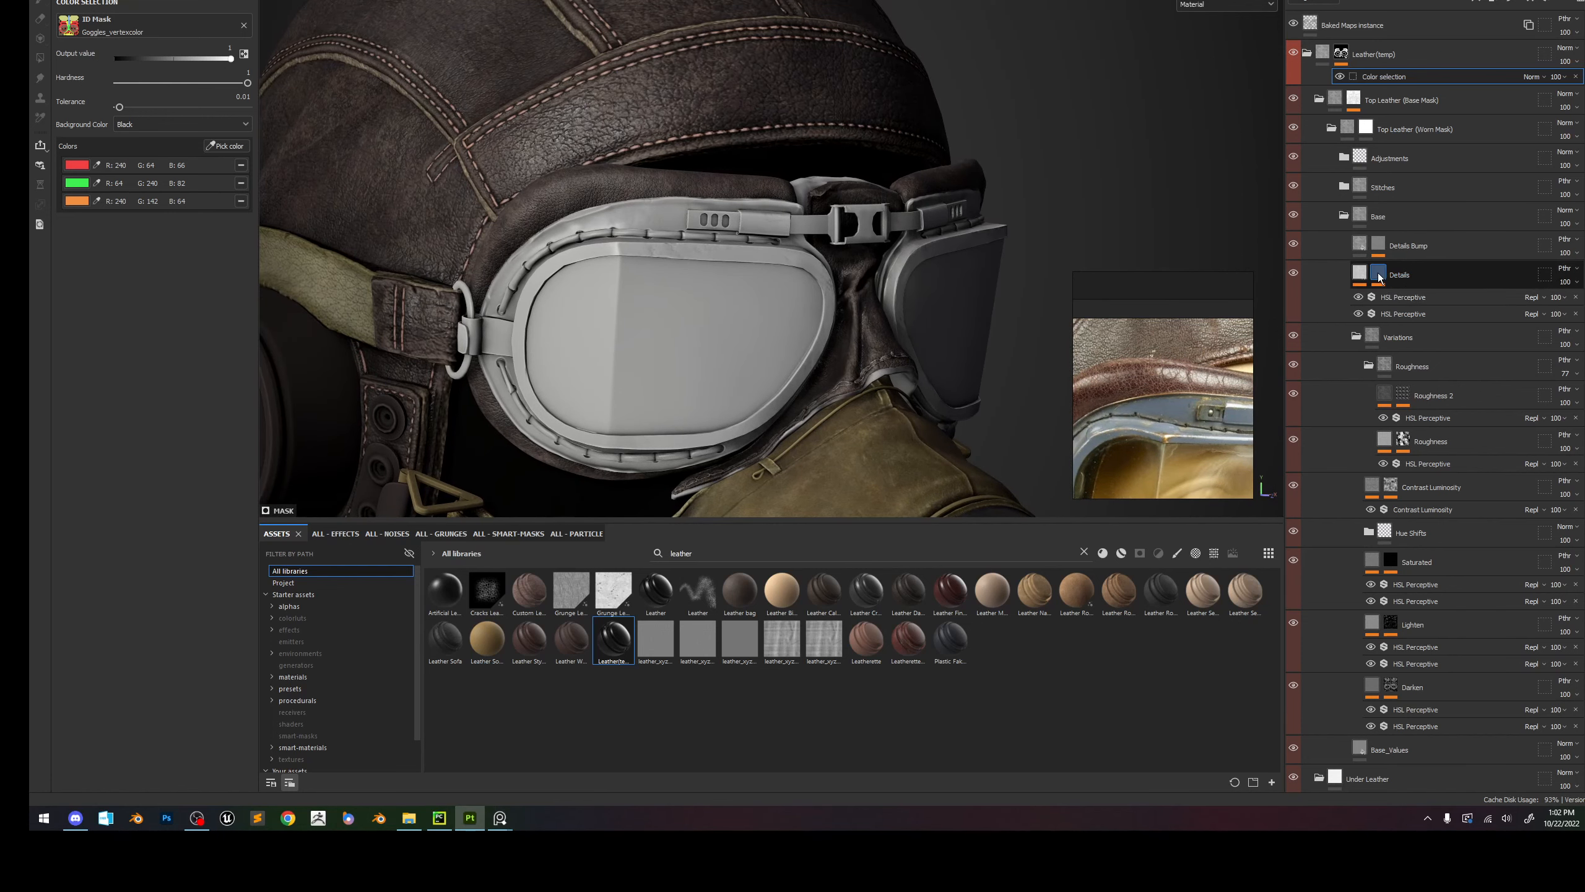
click(1417, 312)
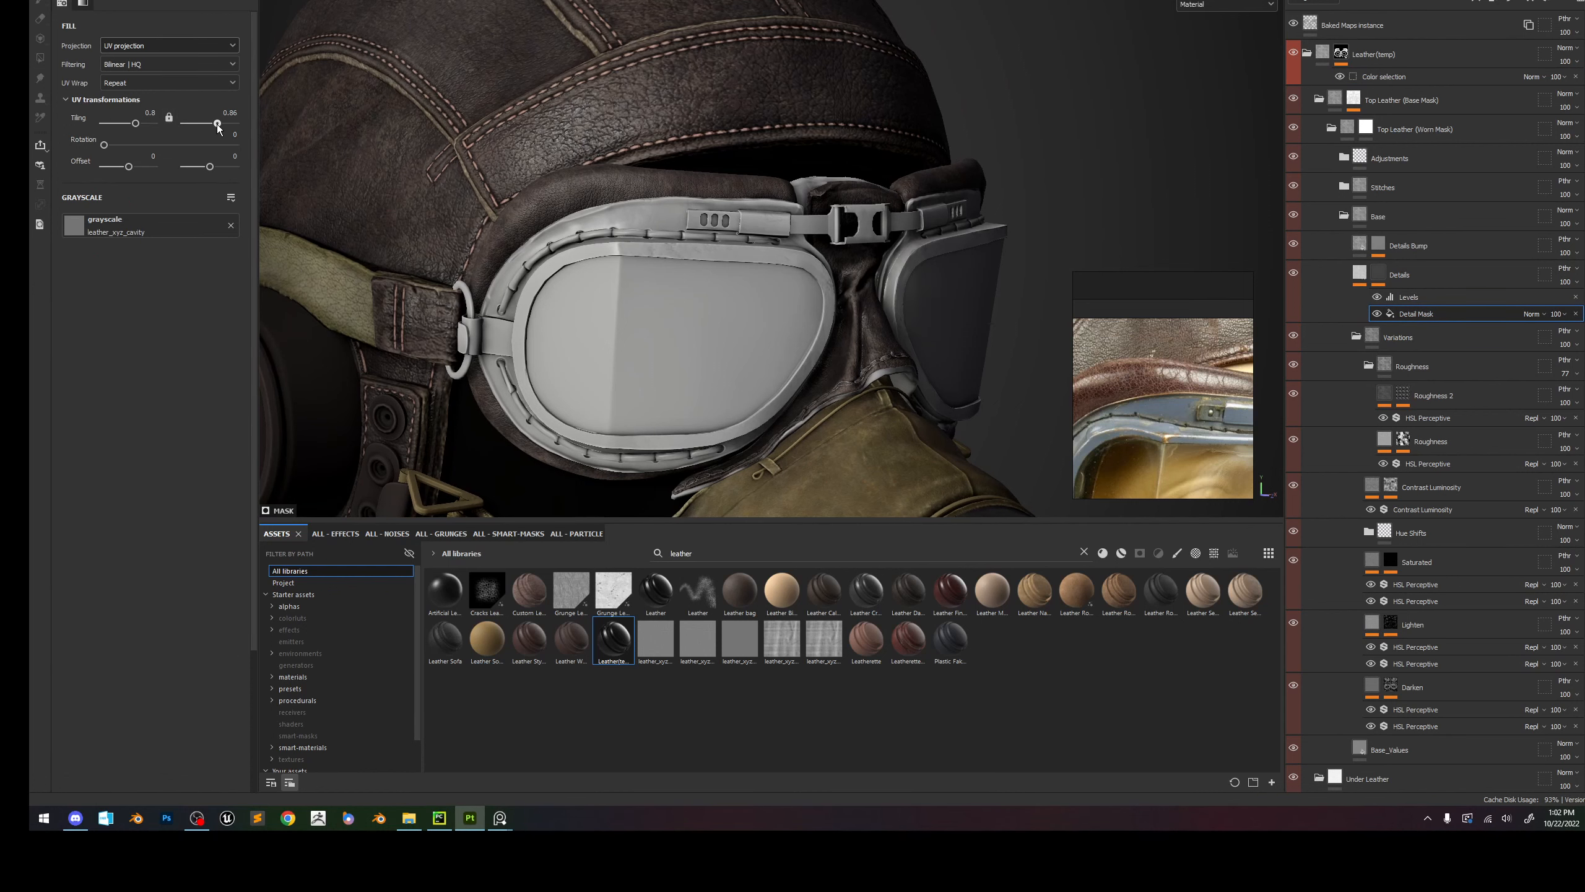
drag(216, 124, 215, 123)
drag(135, 124, 136, 124)
scroll(593, 190, down, 3)
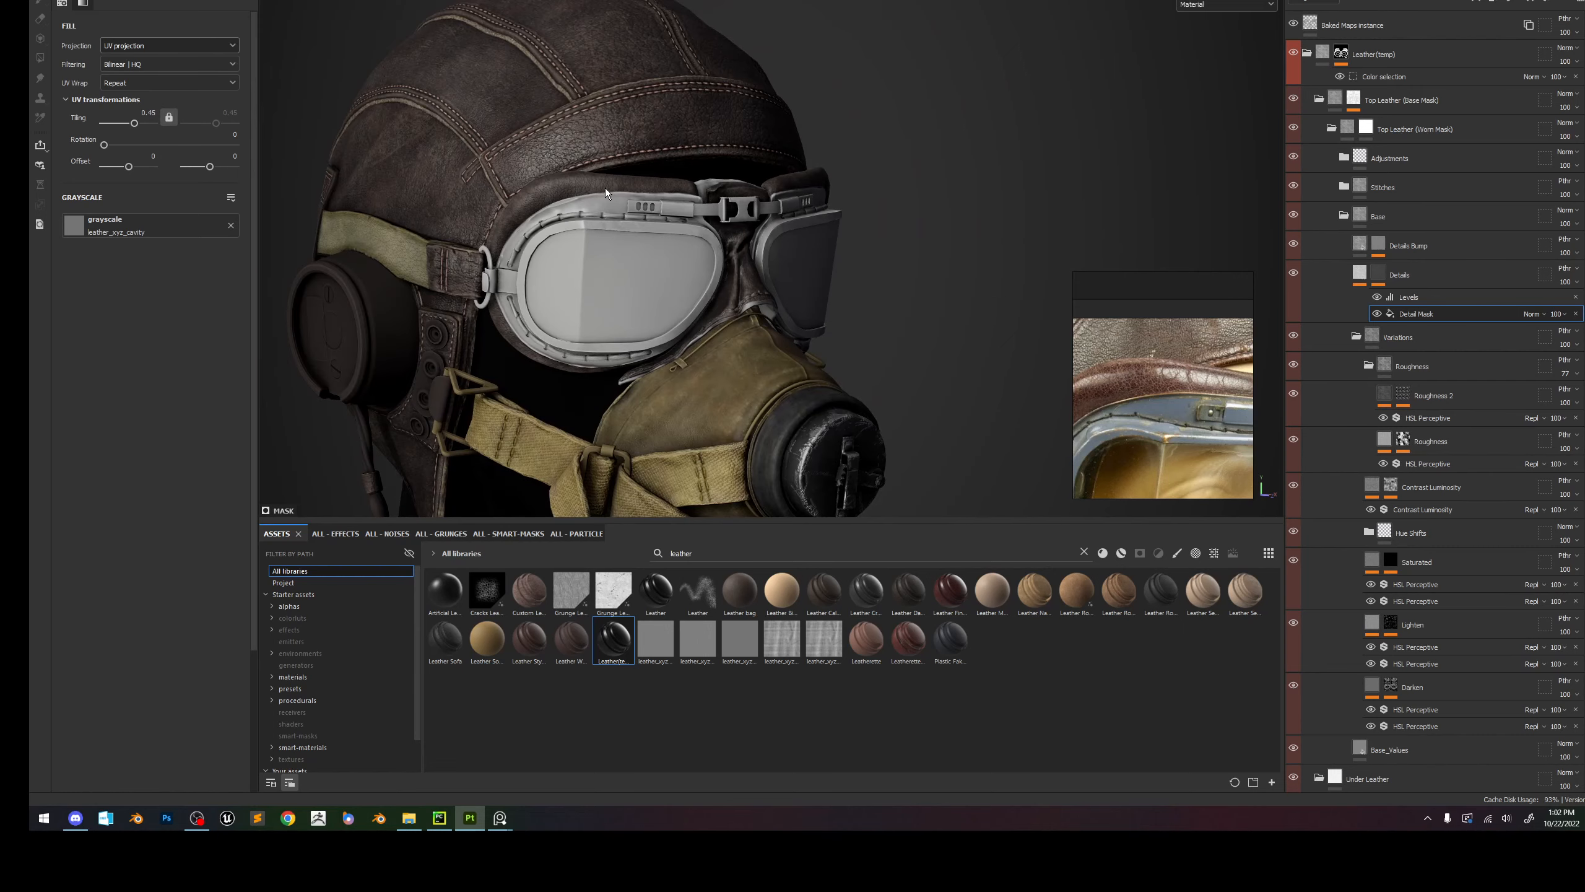
scroll(603, 189, up, 3)
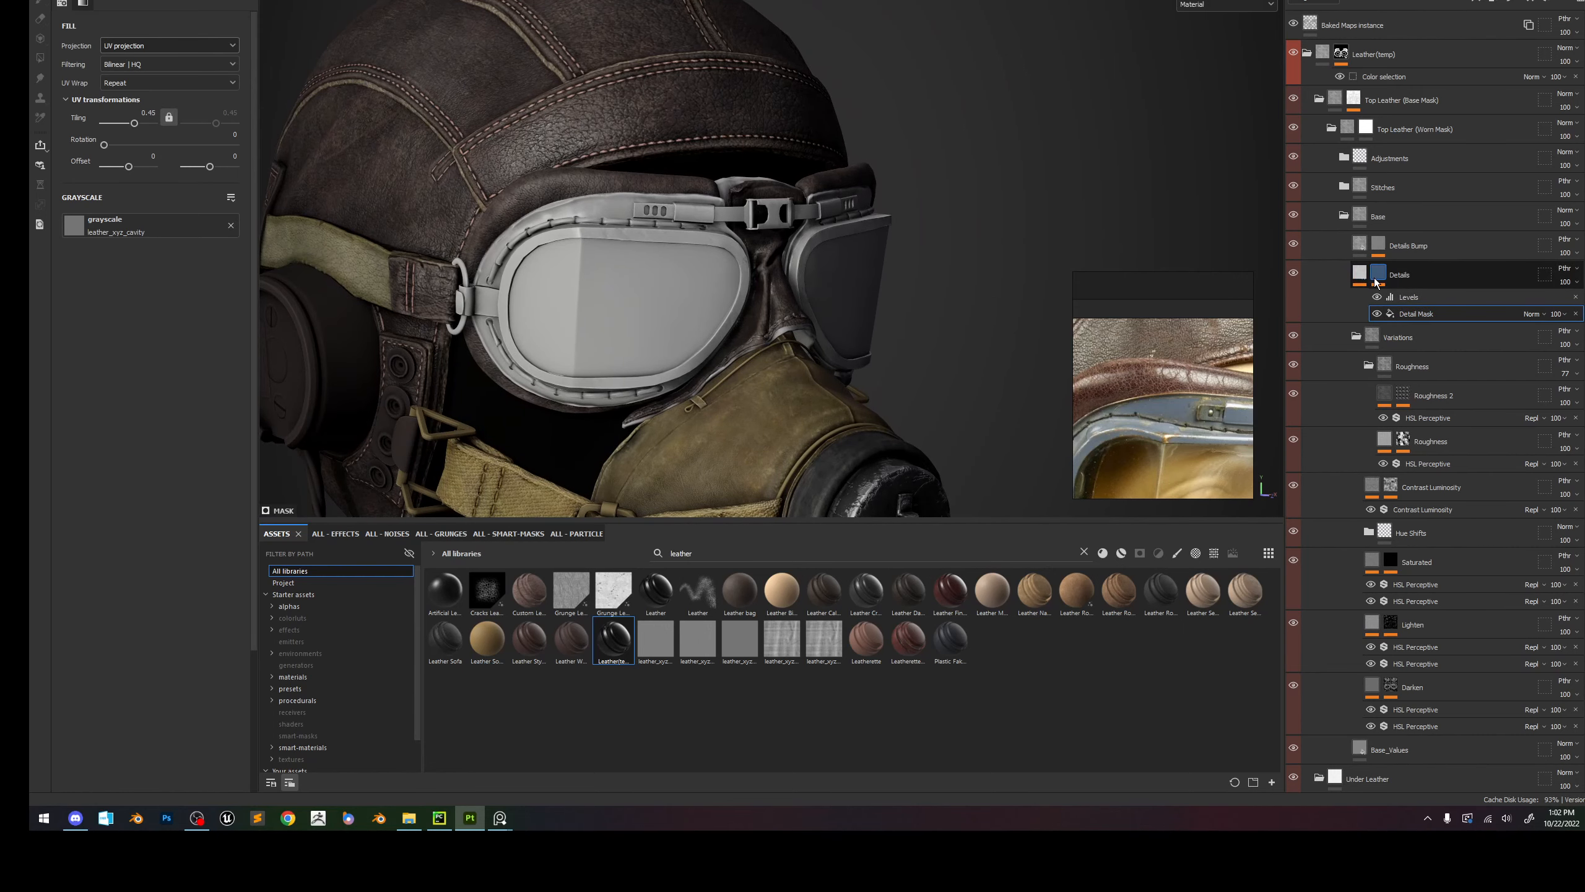
Raise the height value of the Details Bump layer to about 0.26.
click(1392, 249)
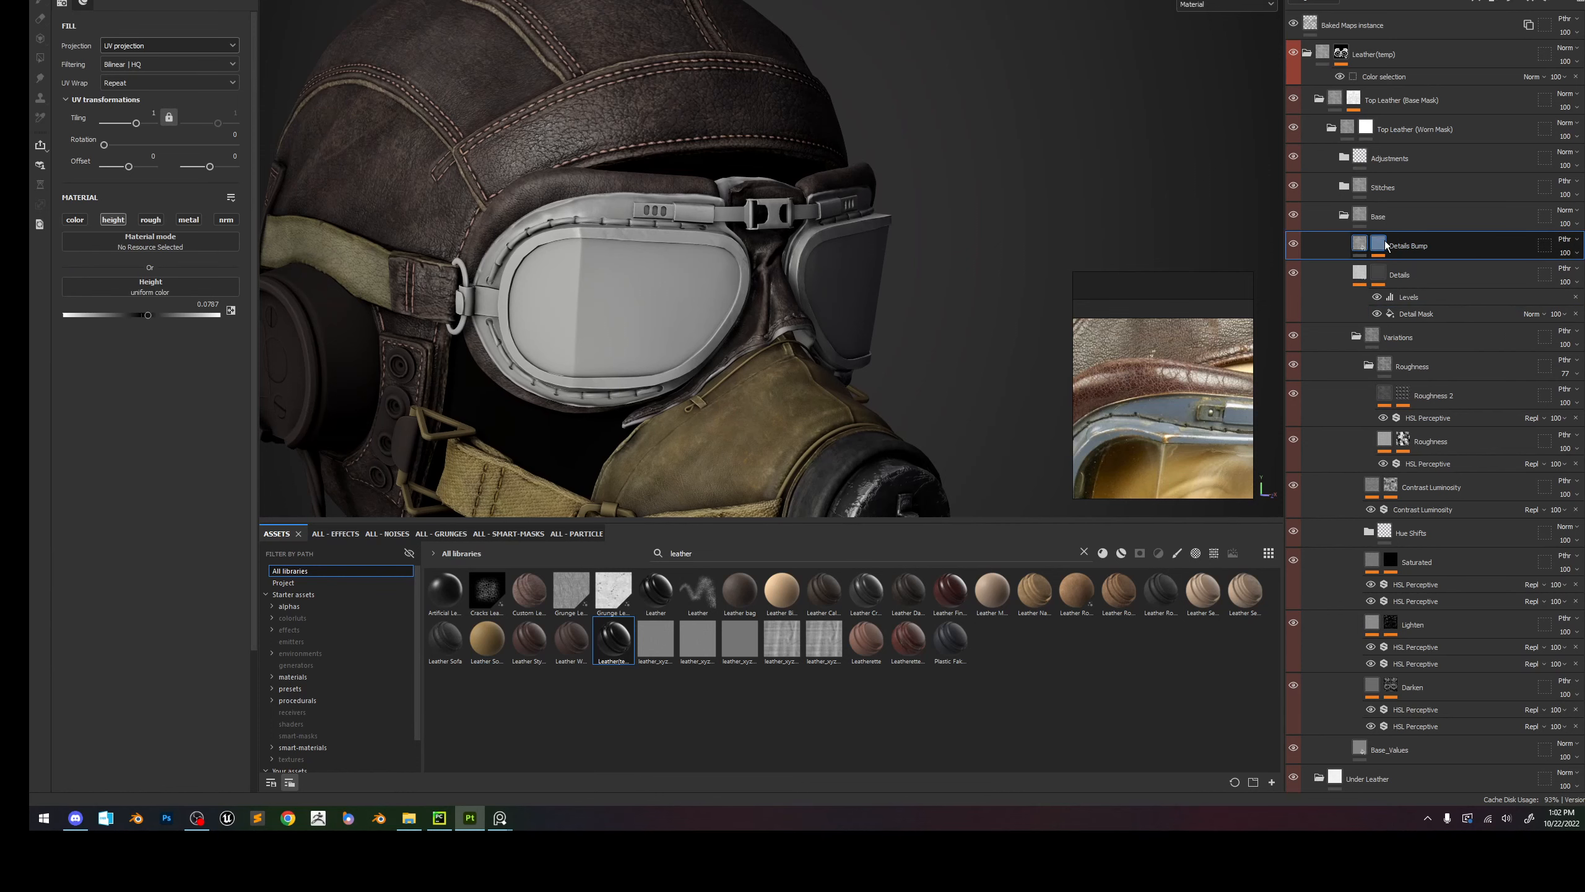
click(1378, 243)
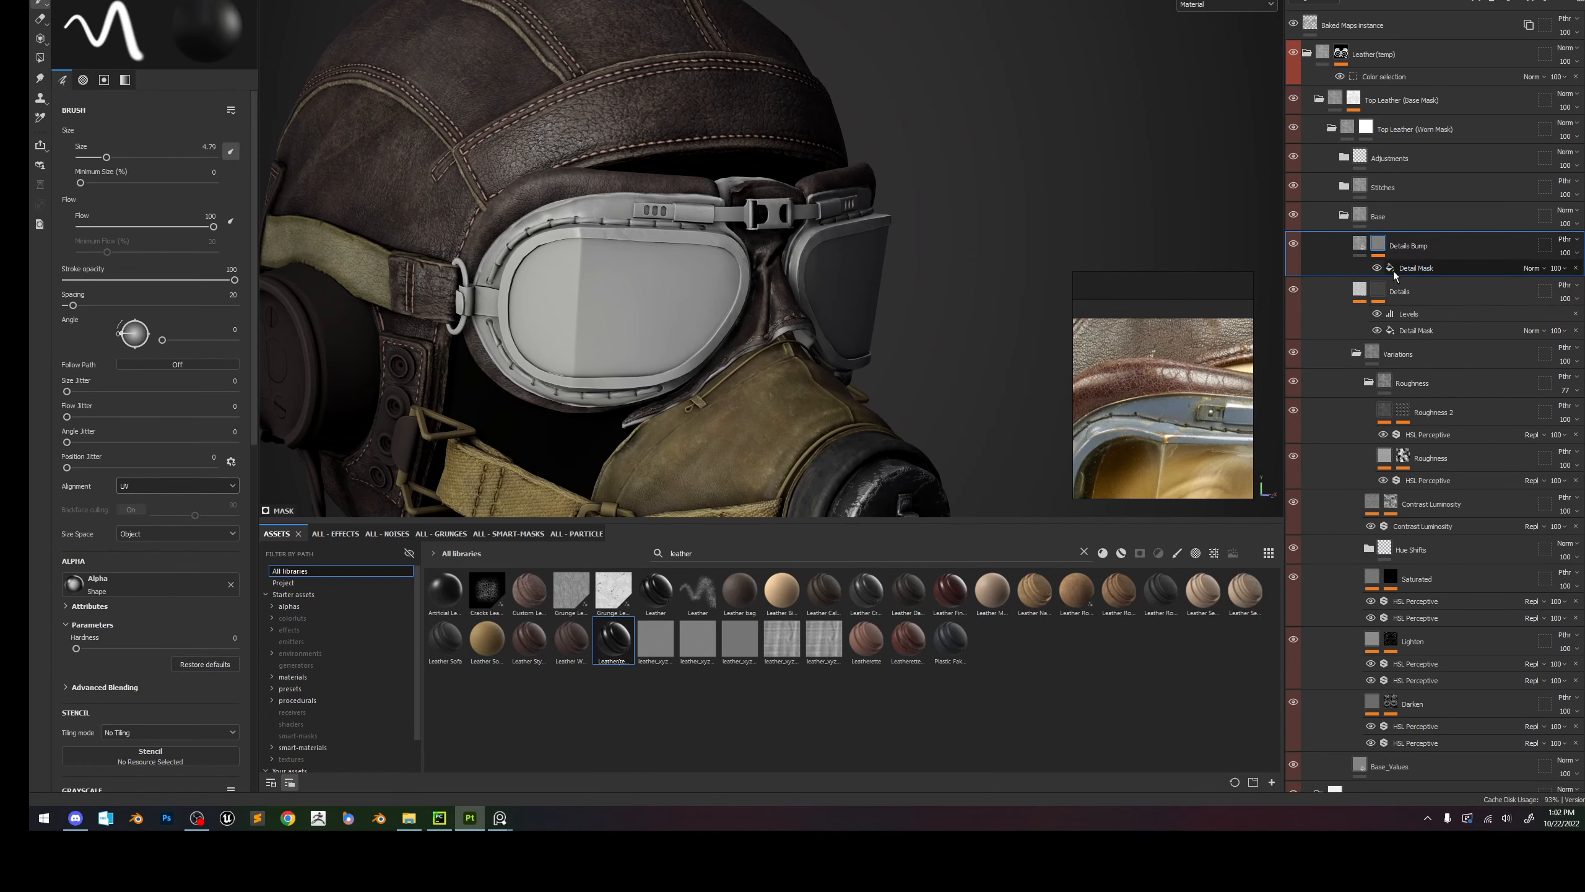
click(1359, 248)
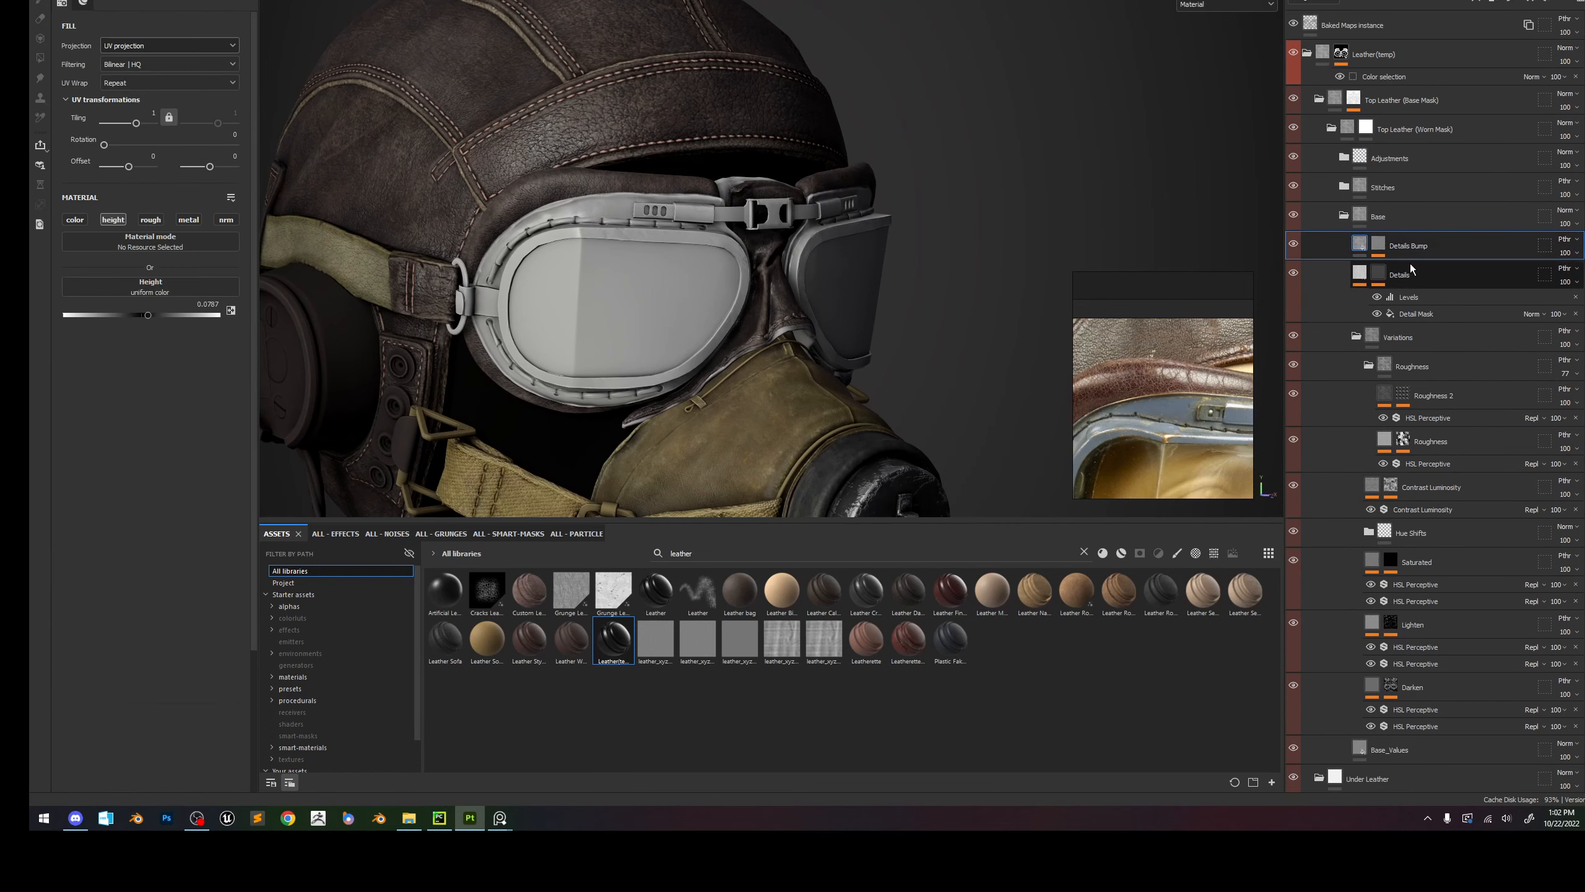
click(163, 314)
scroll(507, 199, up, 5)
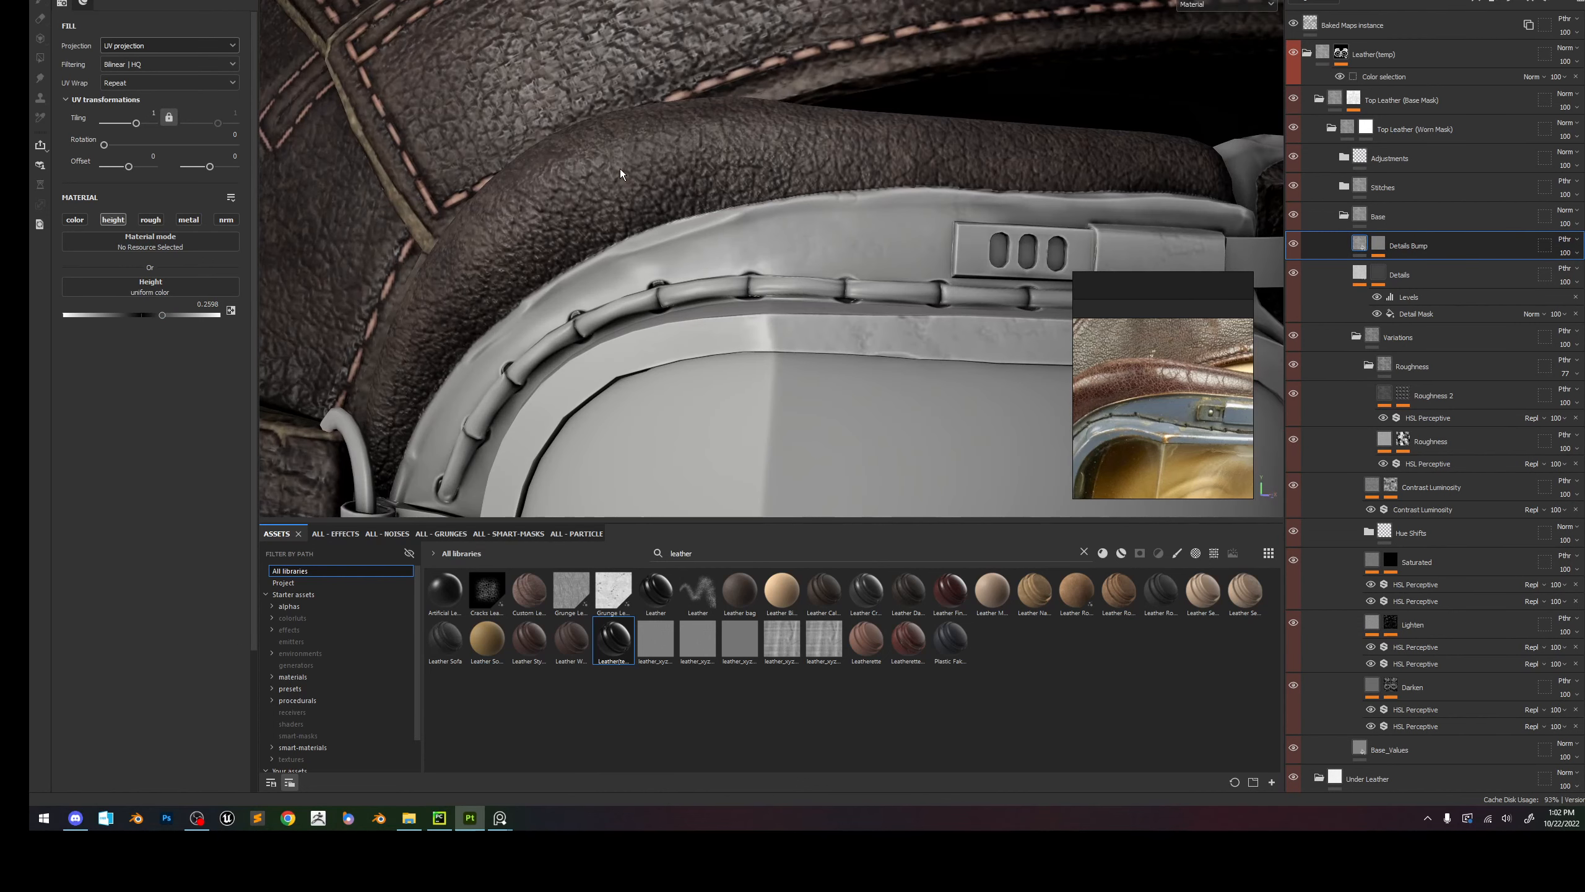
Set the linked UV tiling of the Detail Mask fill on the Details Bump layer's mask to 0.45, matching the Details layer.
click(1378, 273)
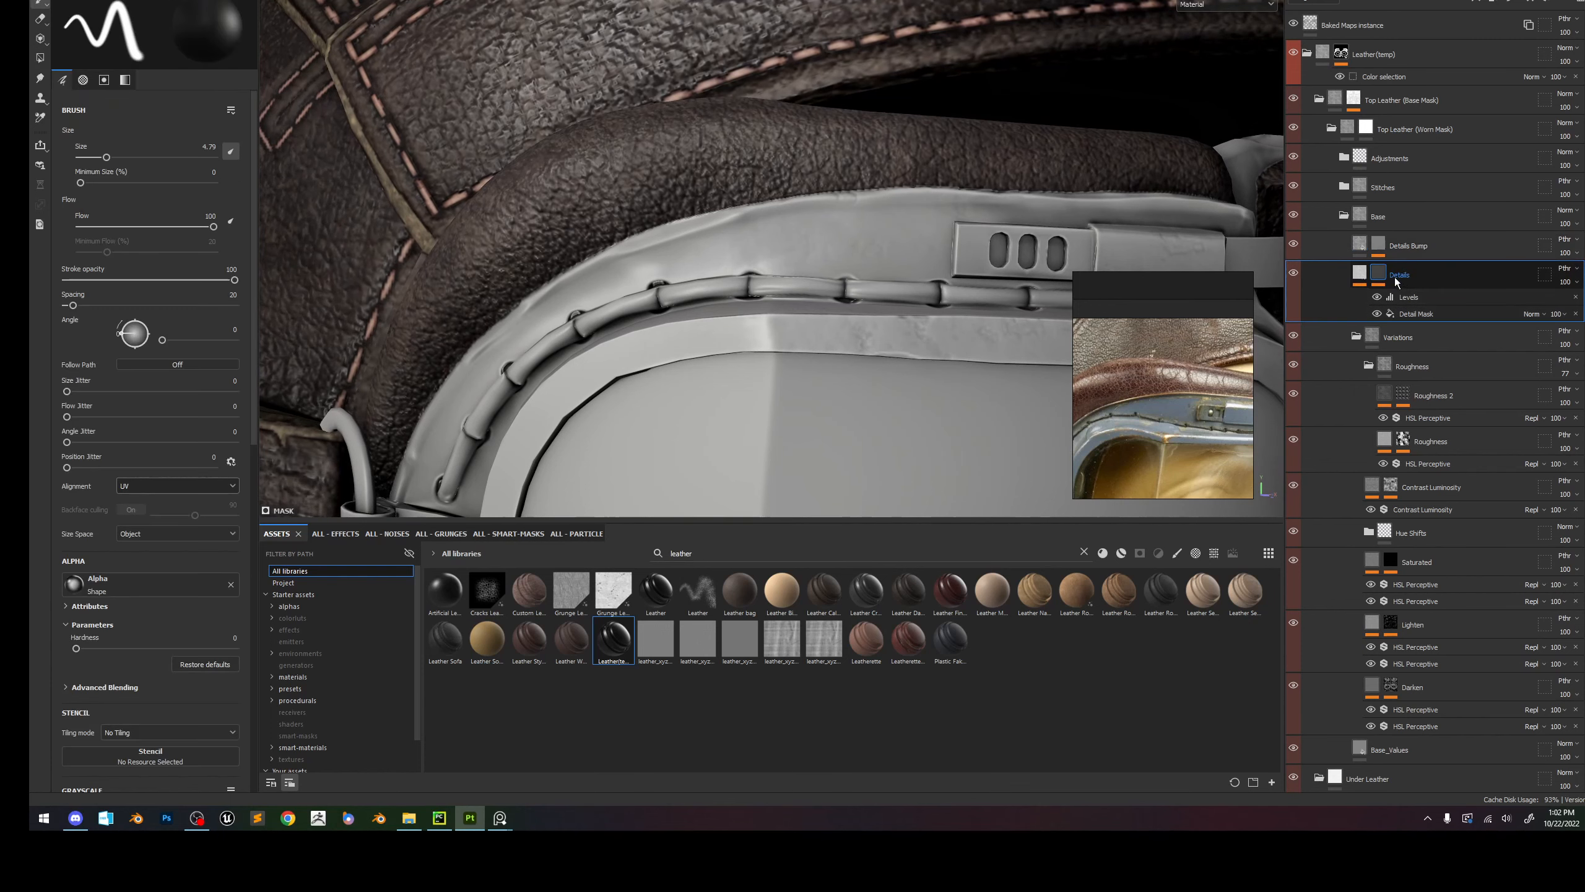
click(1416, 314)
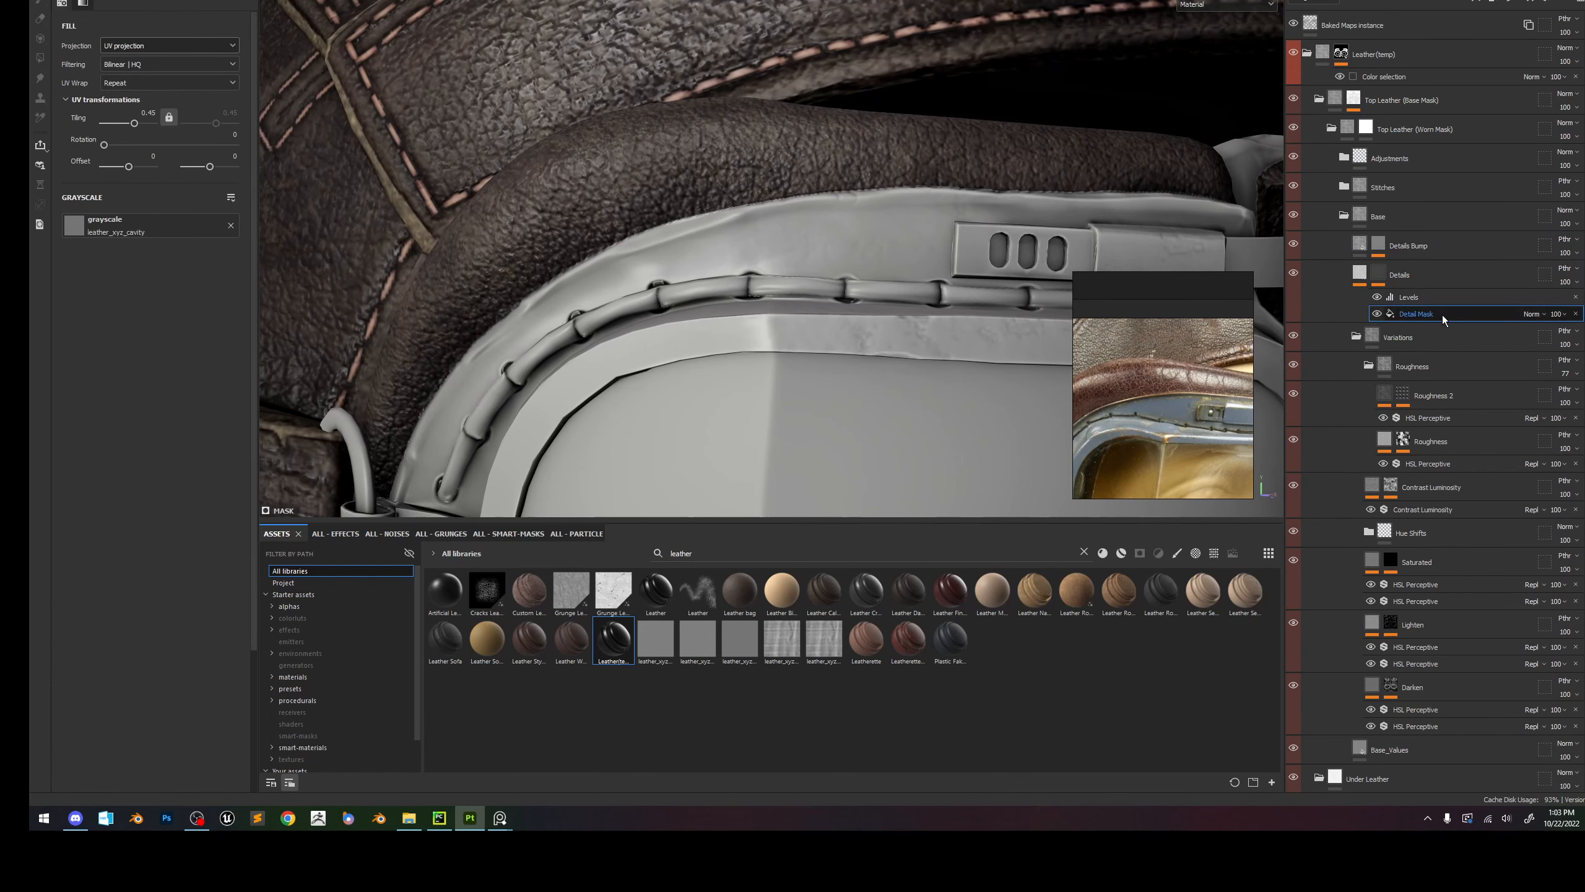
click(149, 113)
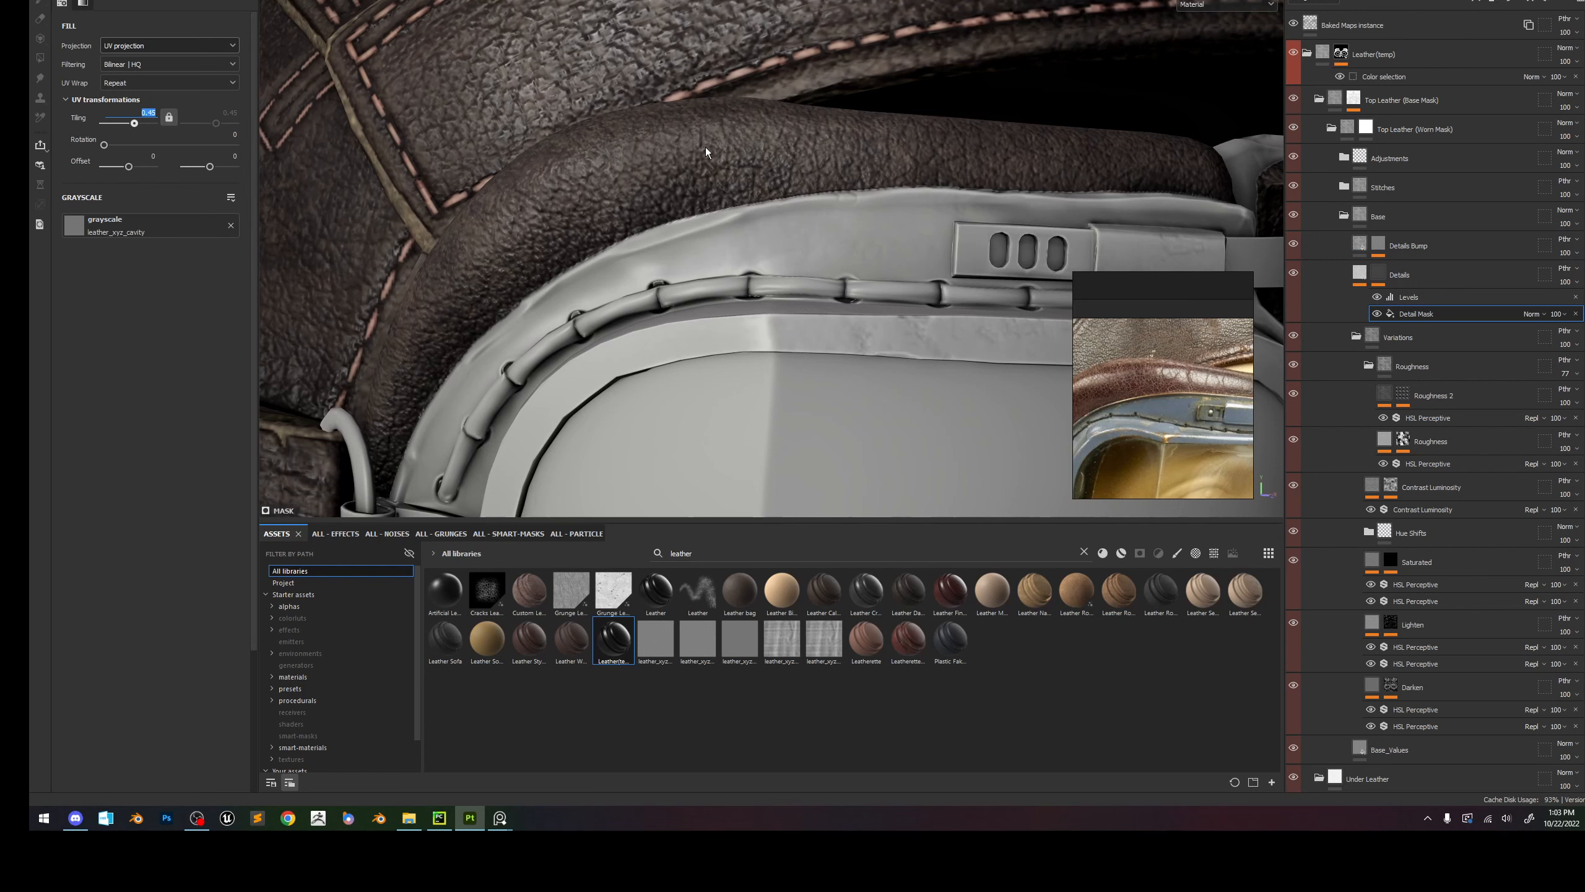
click(1379, 245)
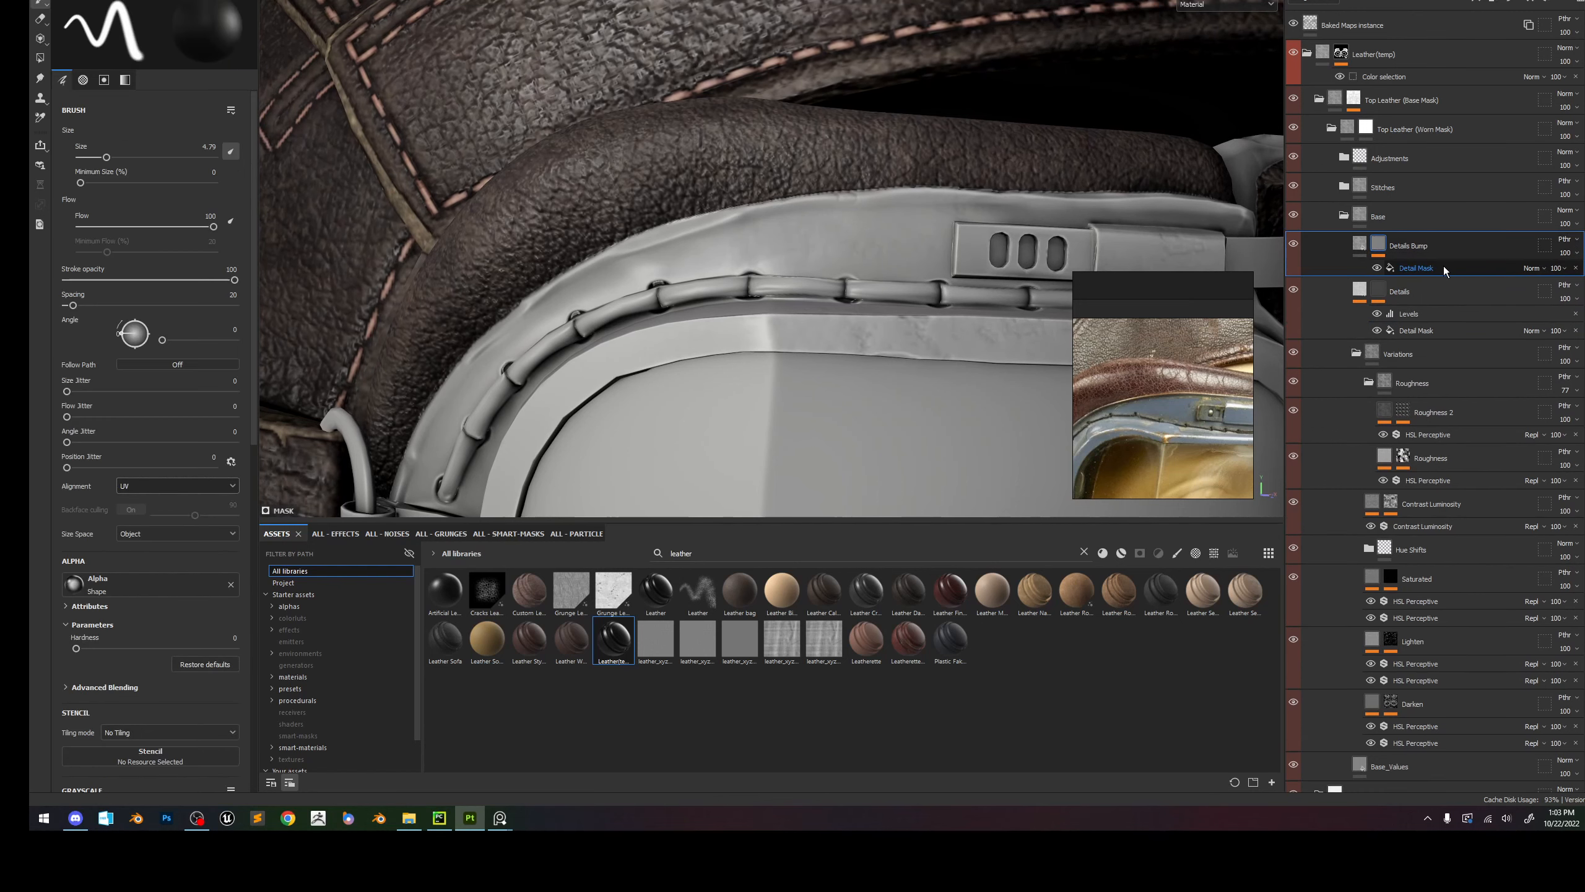
click(1445, 270)
click(143, 115)
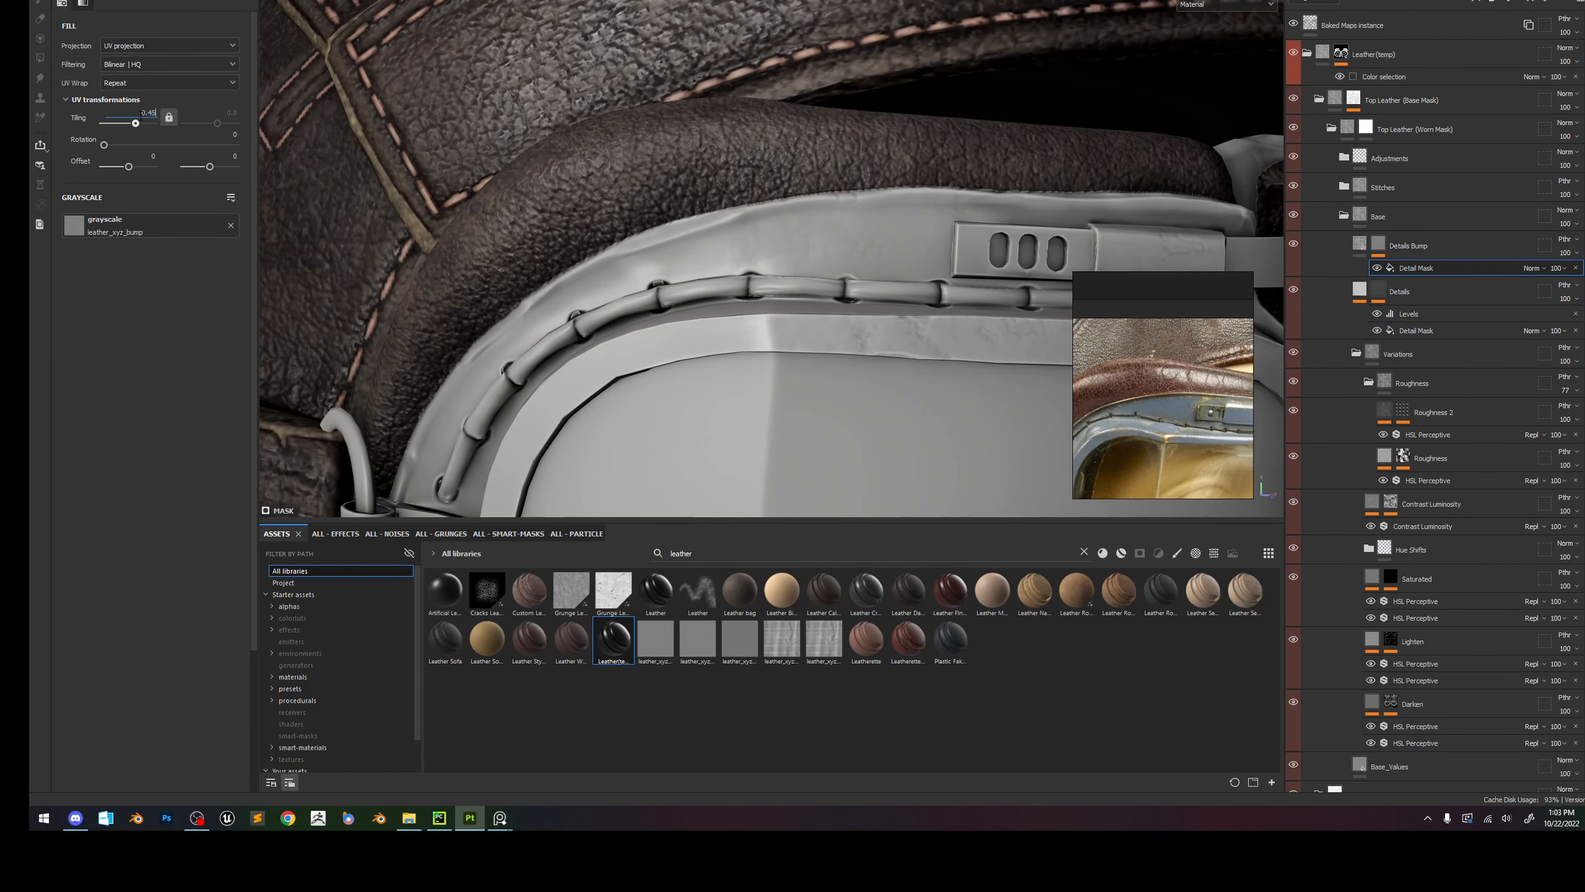
text(0.45)
key(Return)
alt+right_drag(586, 197, 735, 147)
alt+drag(736, 147, 752, 158)
alt+right_drag(842, 229, 696, 274)
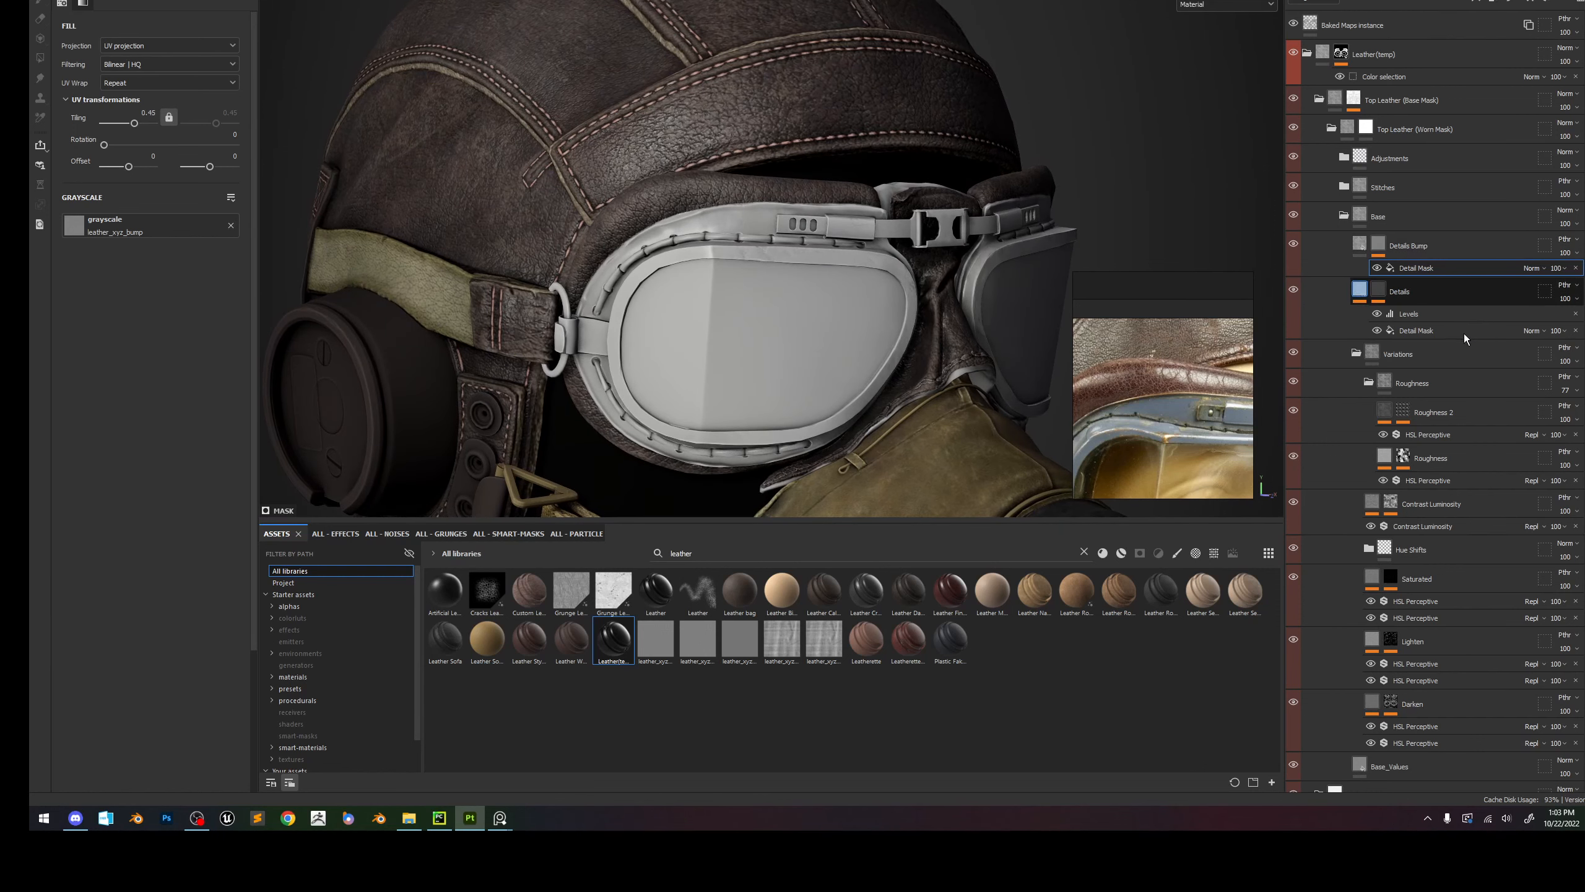
Raise the color saturation to about 0.73 and lightness to about 0.66 in the Details layer's lower HSL Perceptive filter.
click(1413, 333)
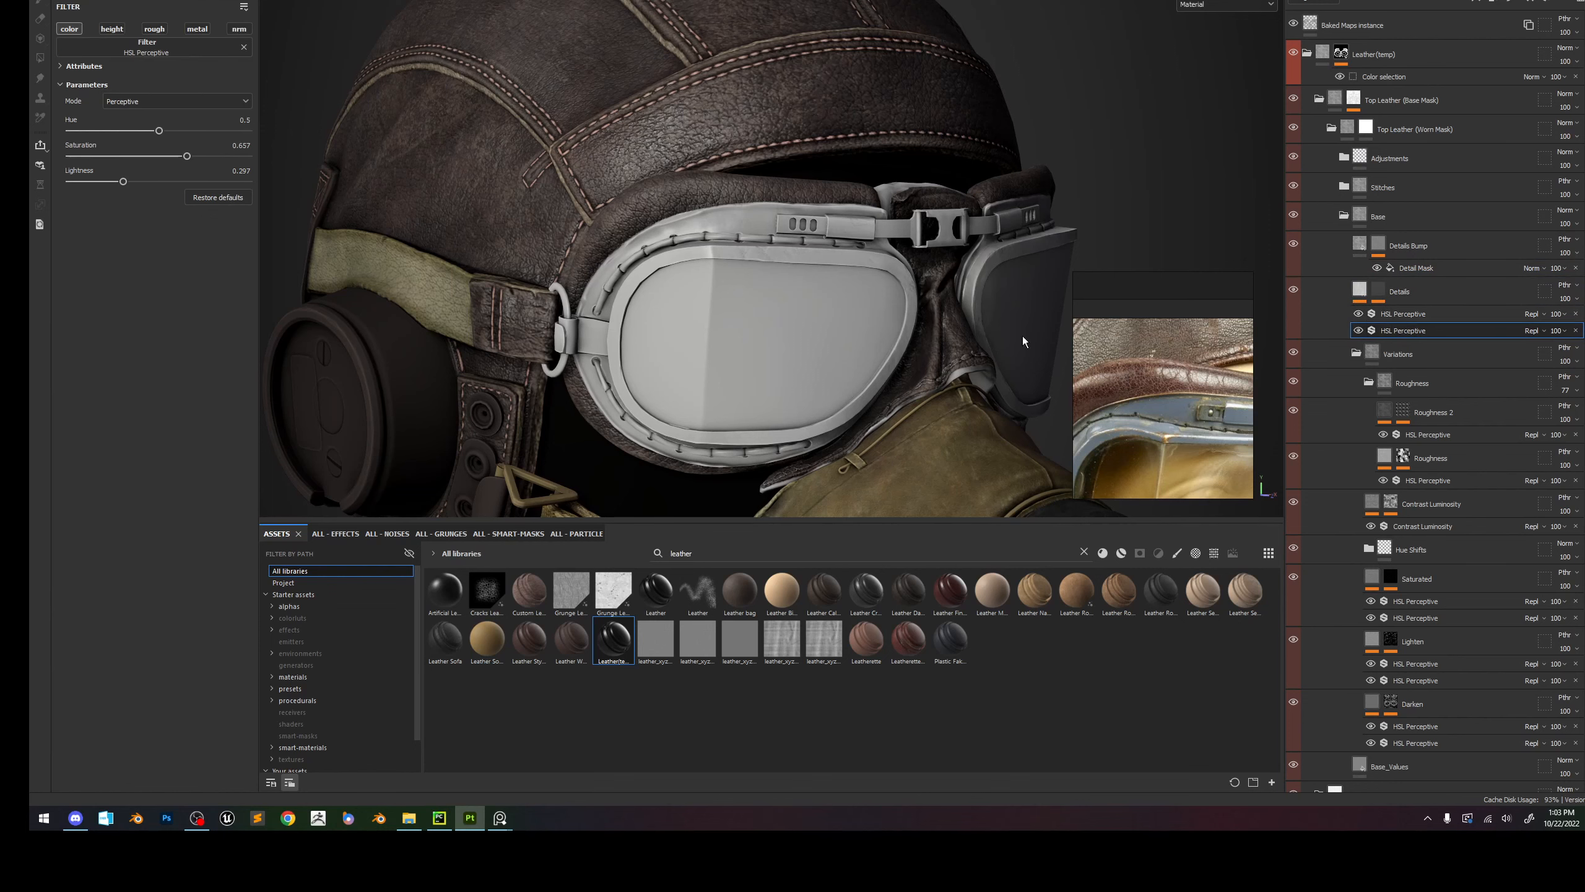
scroll(1170, 382, up, 3)
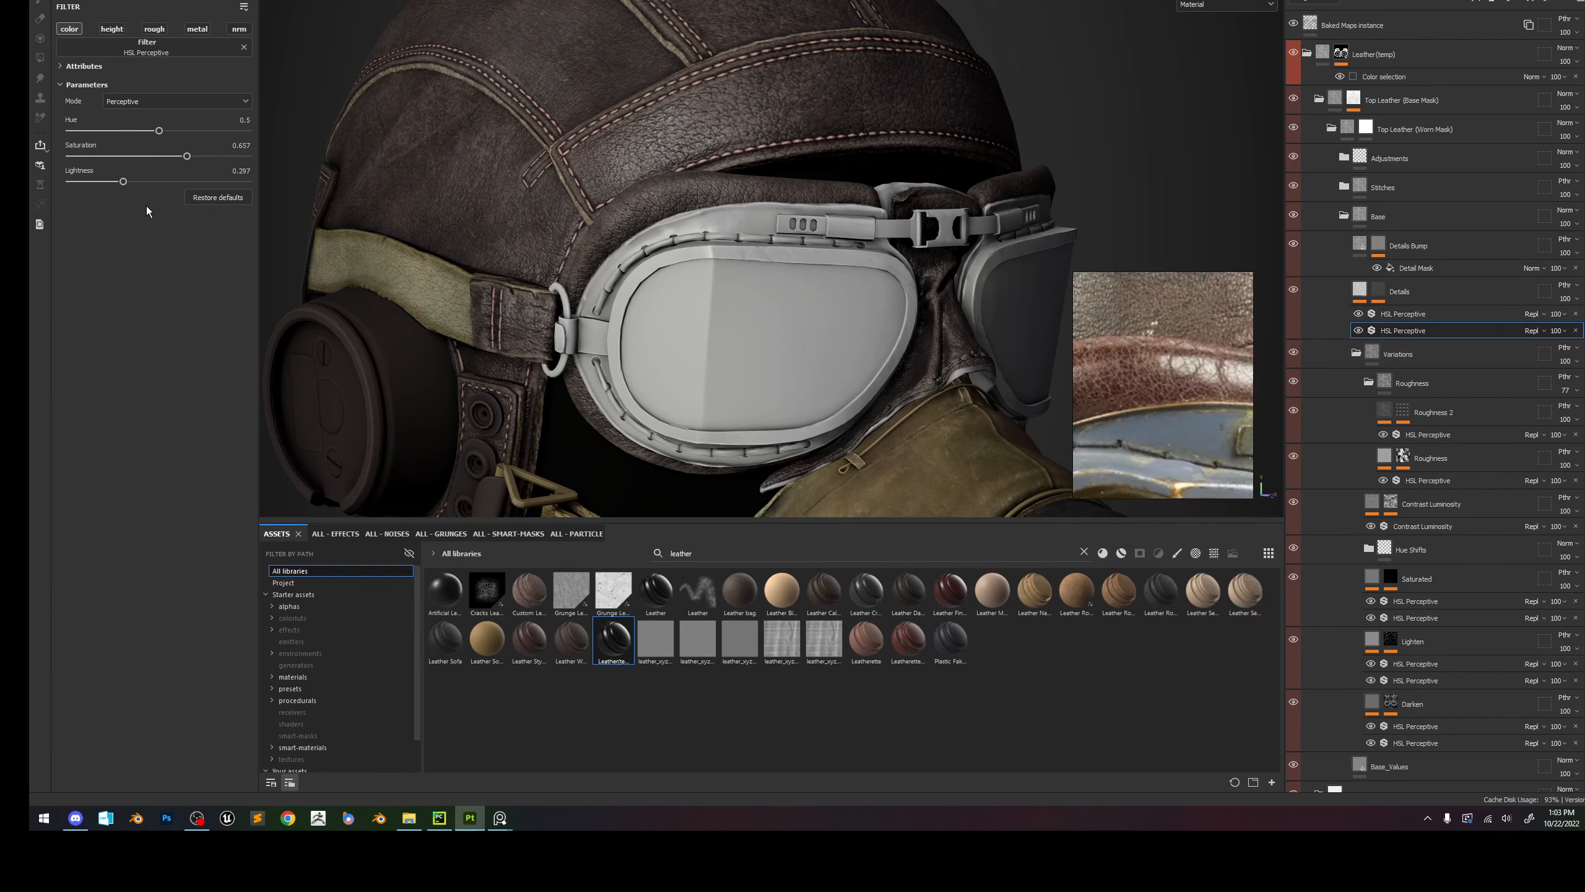
drag(183, 162, 222, 158)
drag(128, 181, 136, 180)
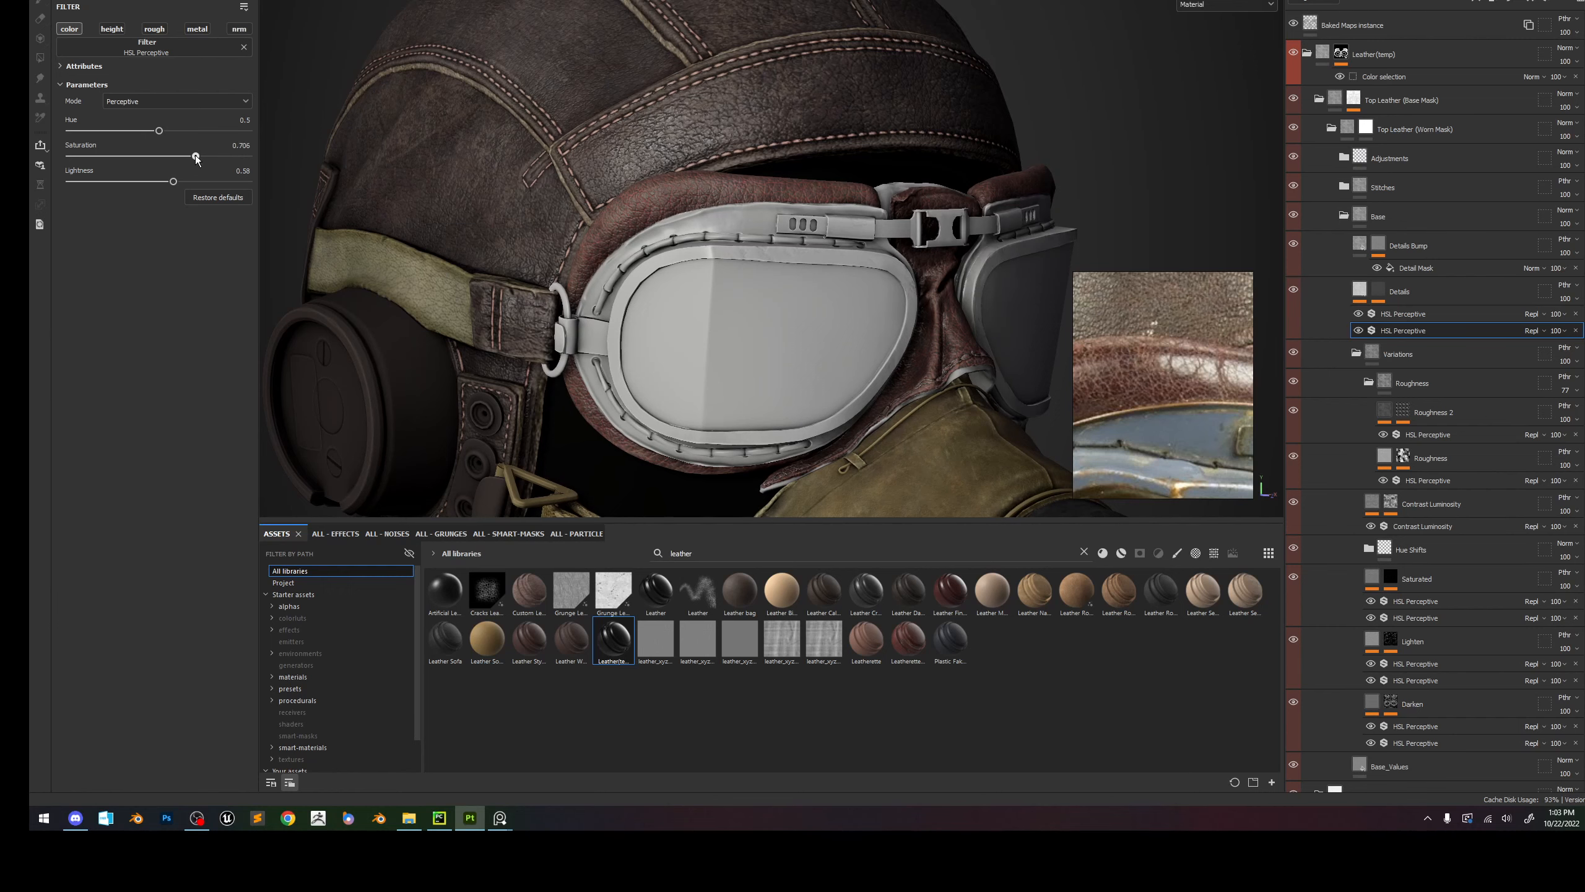
drag(205, 156, 187, 181)
Lower the saturation of the Details layer's color HSL Perceptive filter to about 0.68 after checking the padding against the reference.
scroll(710, 180, down, 4)
scroll(701, 199, up, 9)
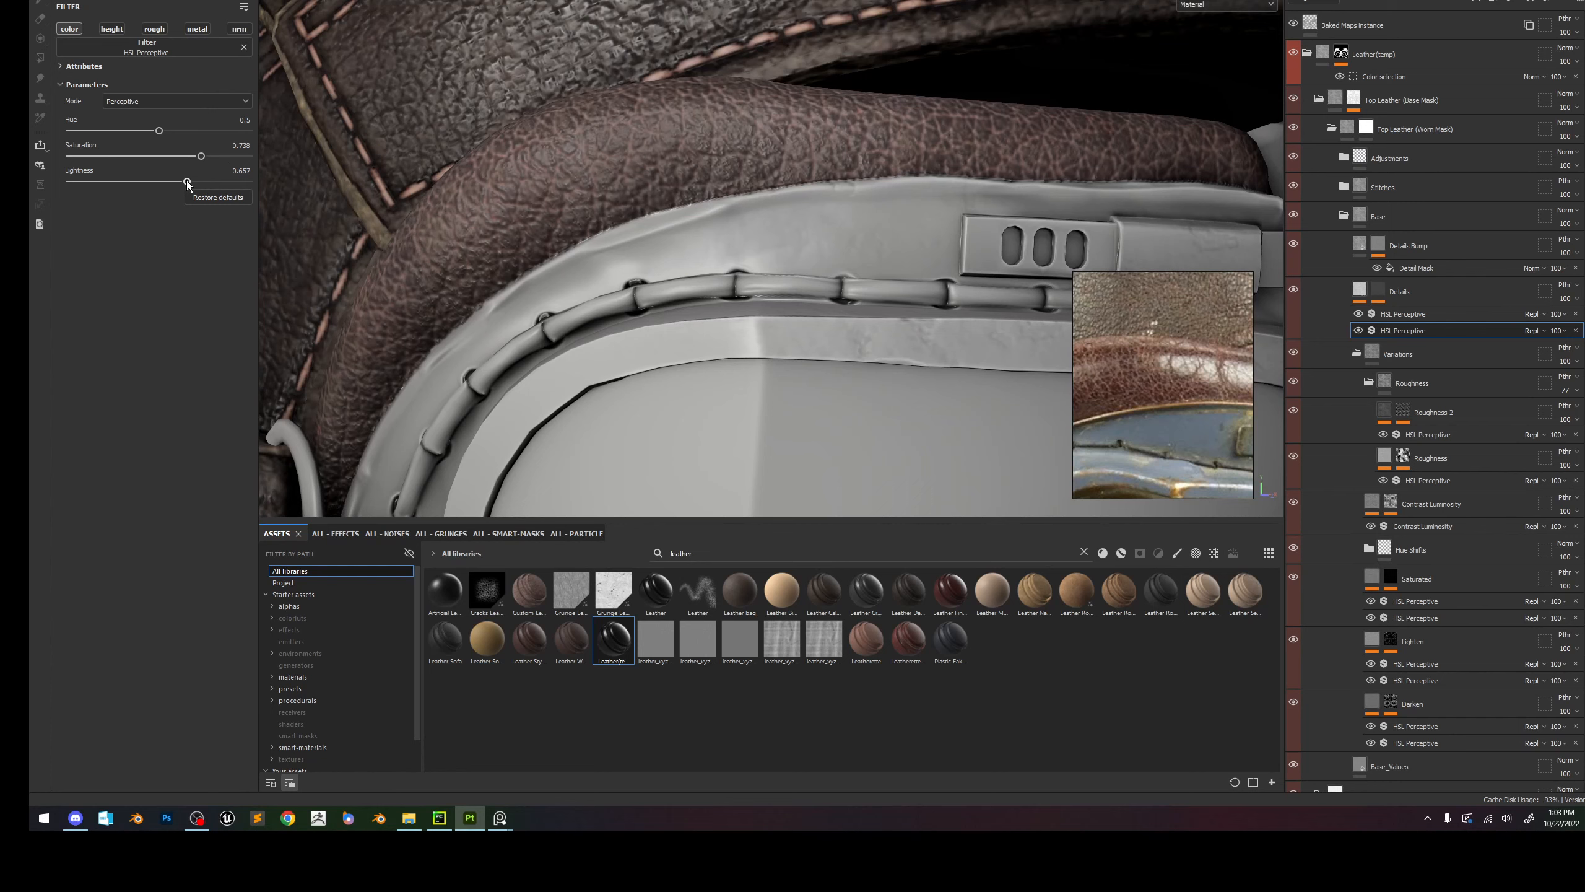
scroll(681, 201, down, 5)
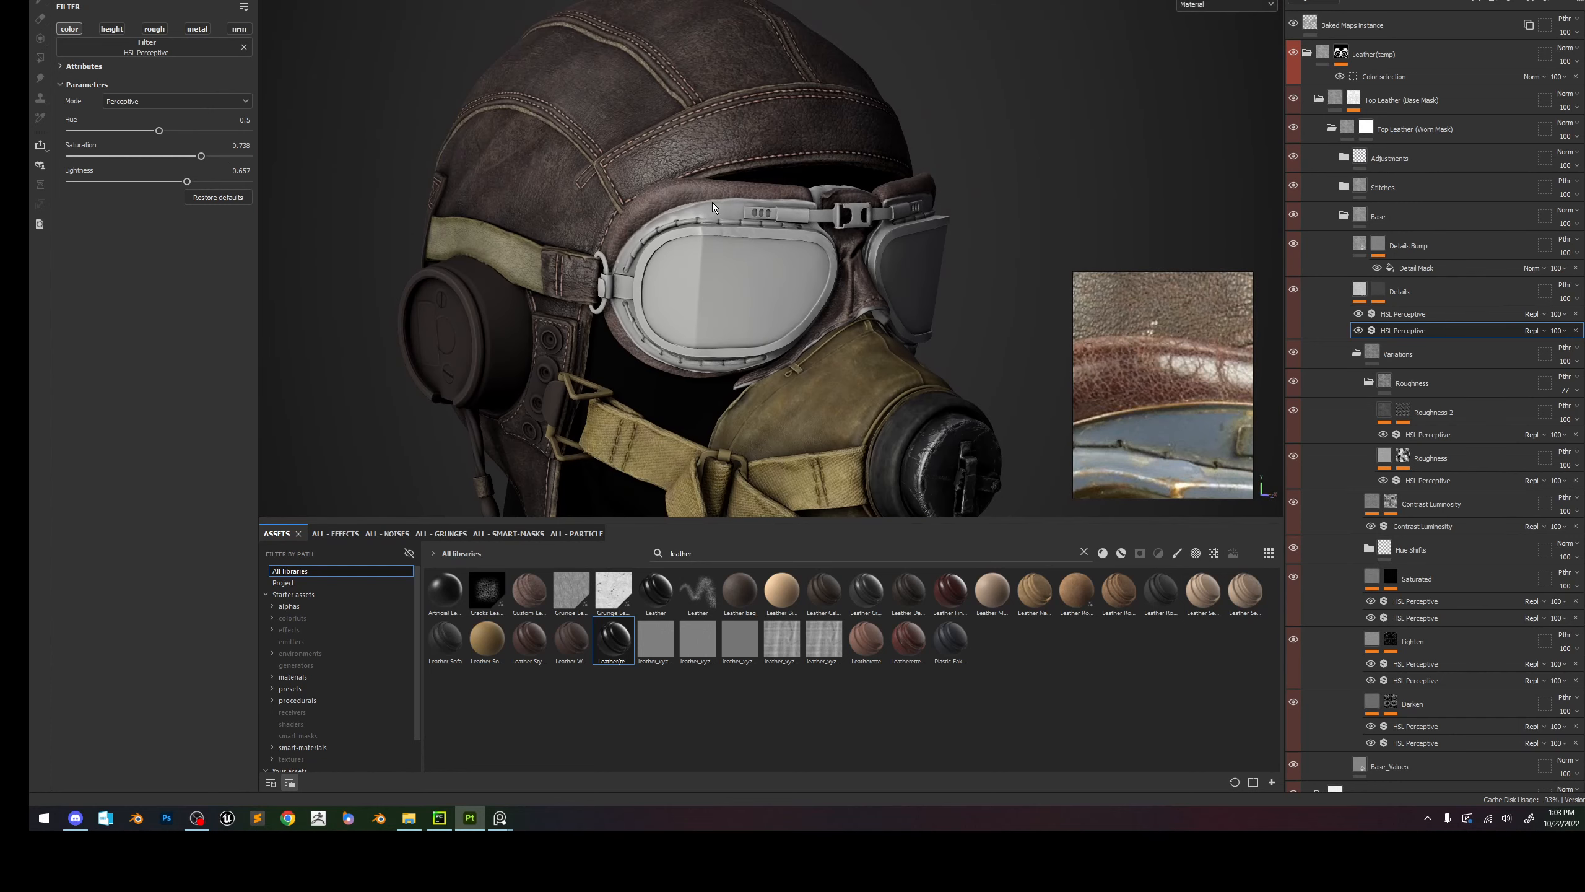
scroll(712, 202, up, 4)
drag(195, 156, 188, 156)
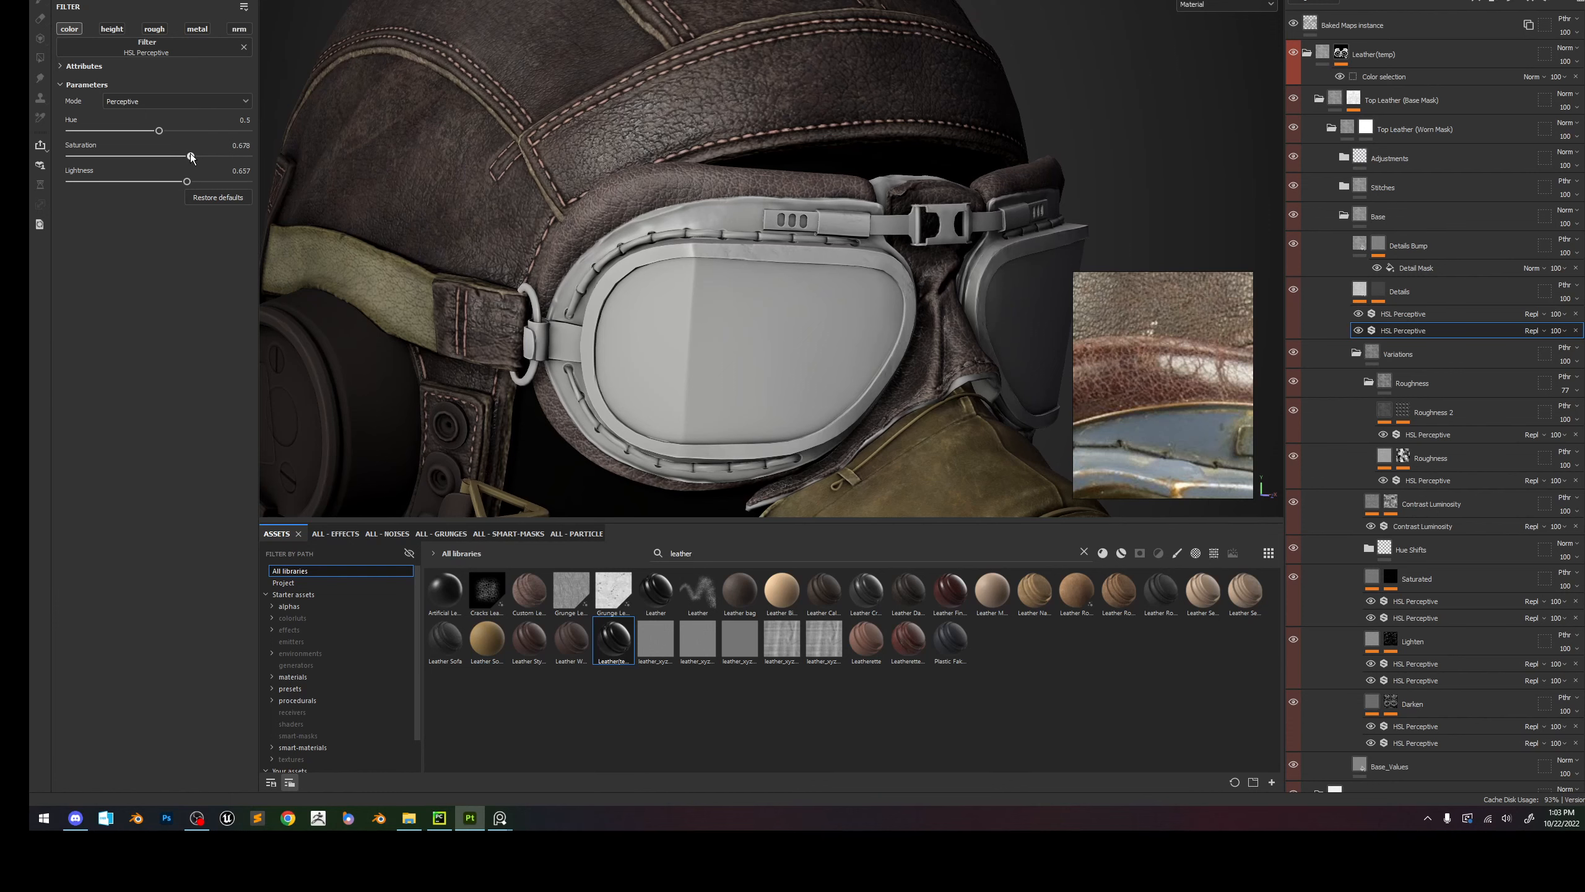
Sample the brown leather rim in the reference photo as the base color of the upper leather's Base_Values fill.
scroll(752, 250, down, 5)
scroll(1469, 433, down, 5)
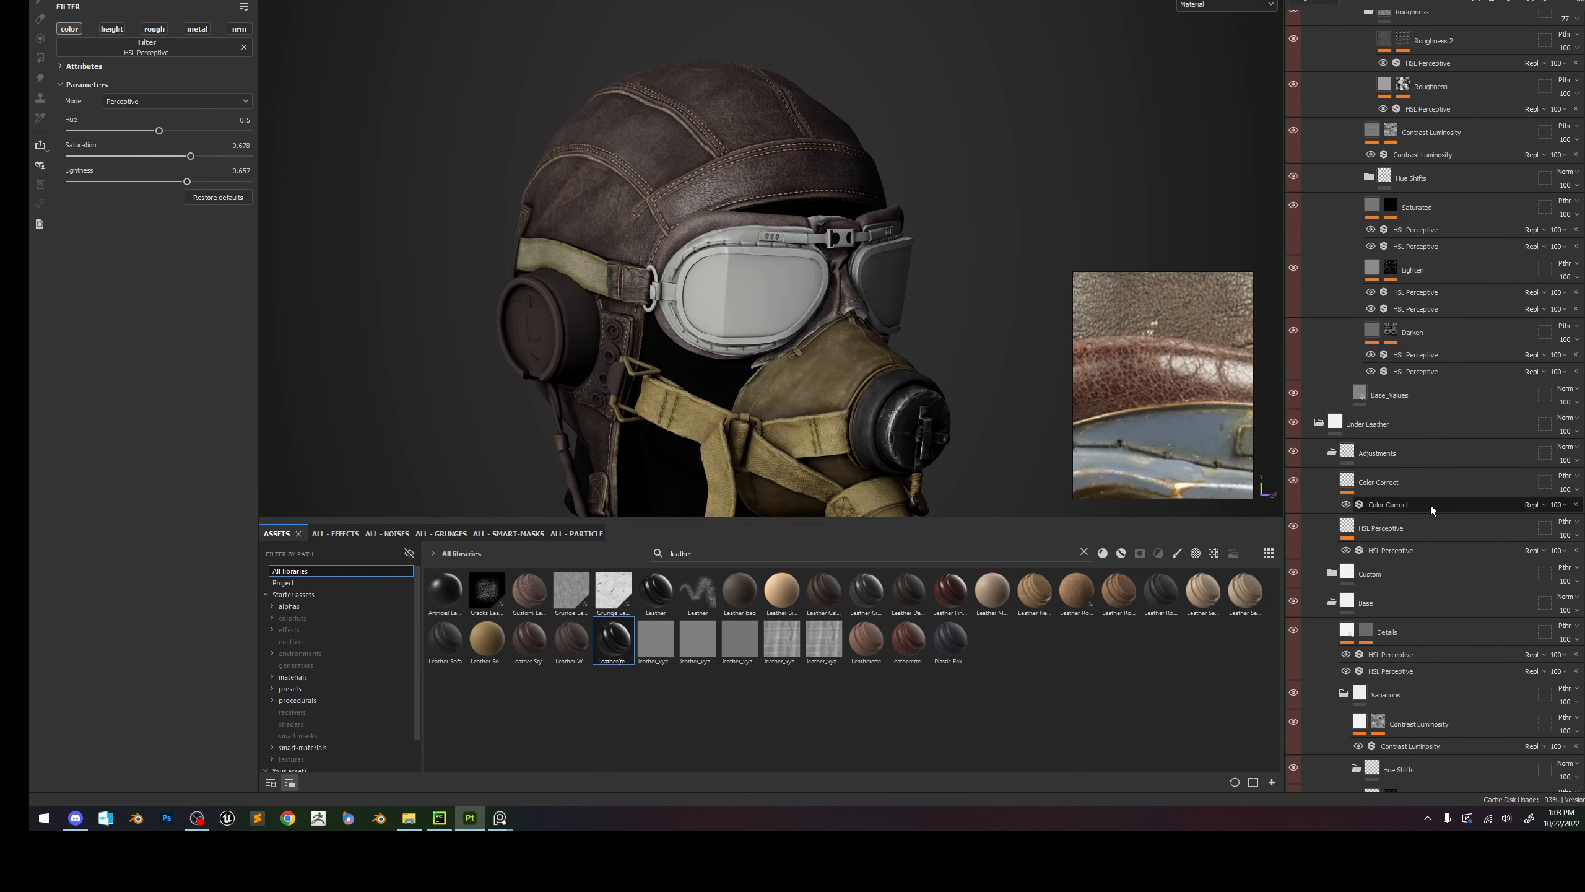
click(1409, 406)
click(128, 306)
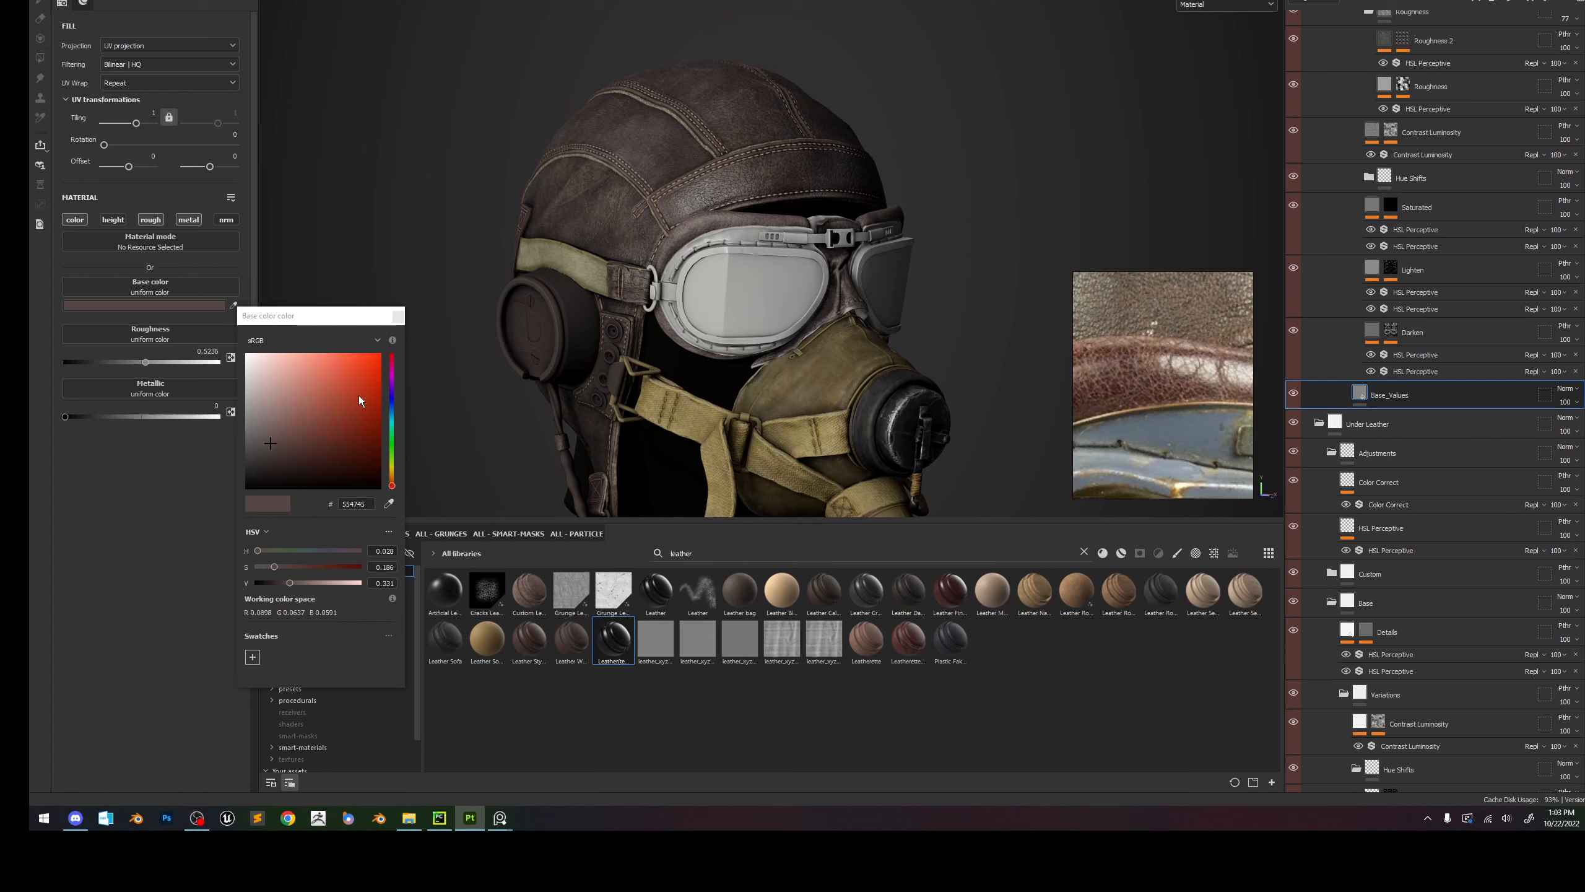
mouse_move(285, 568)
mouse_down()
mouse_move(310, 568)
mouse_move(294, 568)
mouse_up()
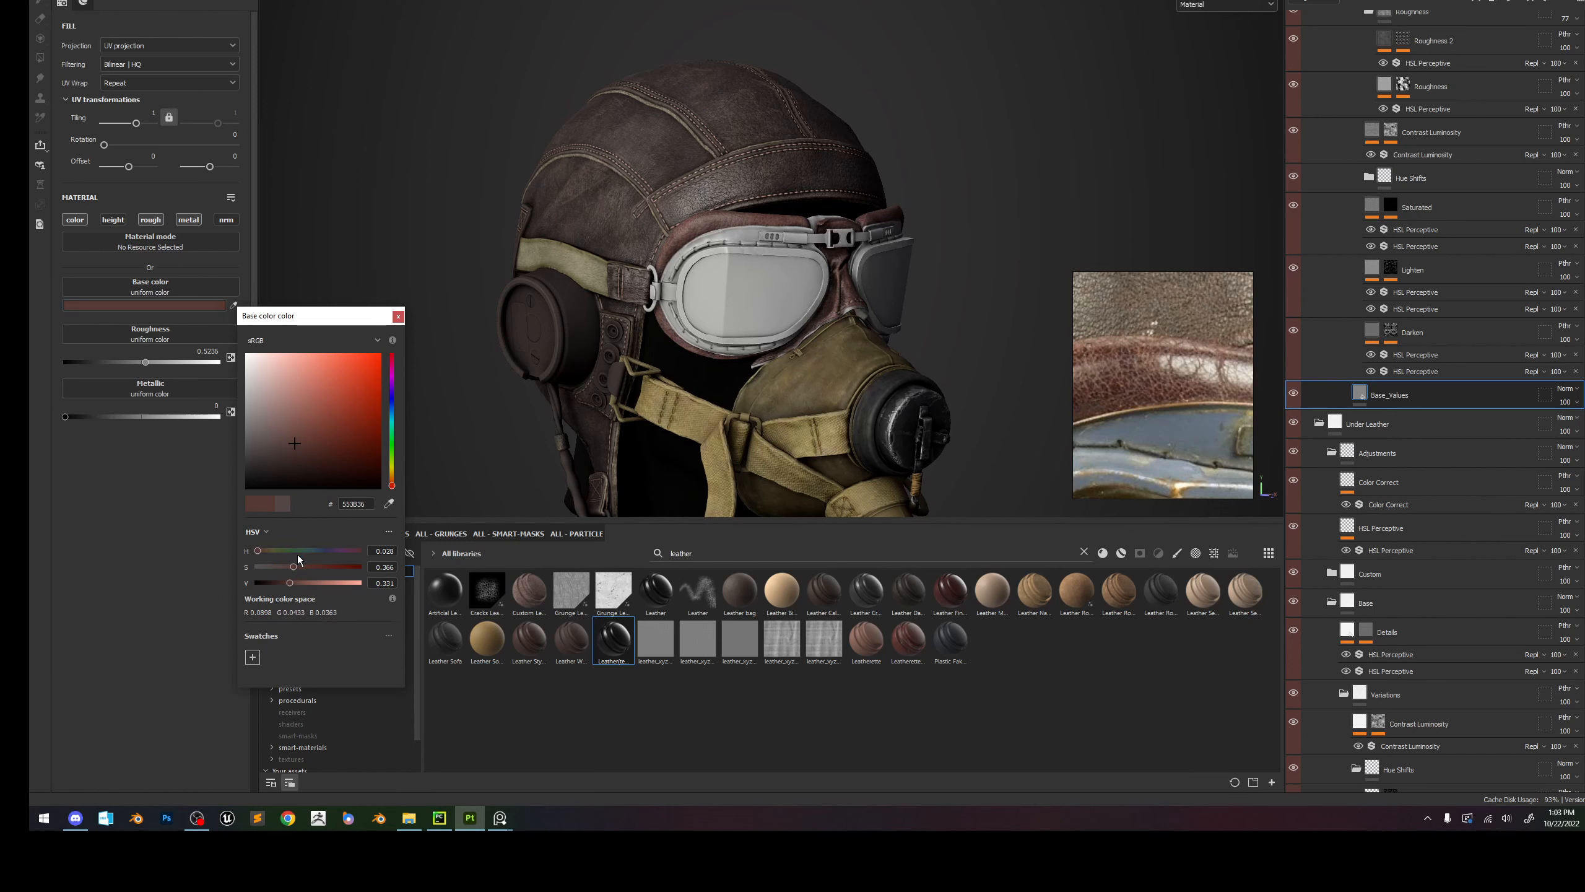
click(233, 305)
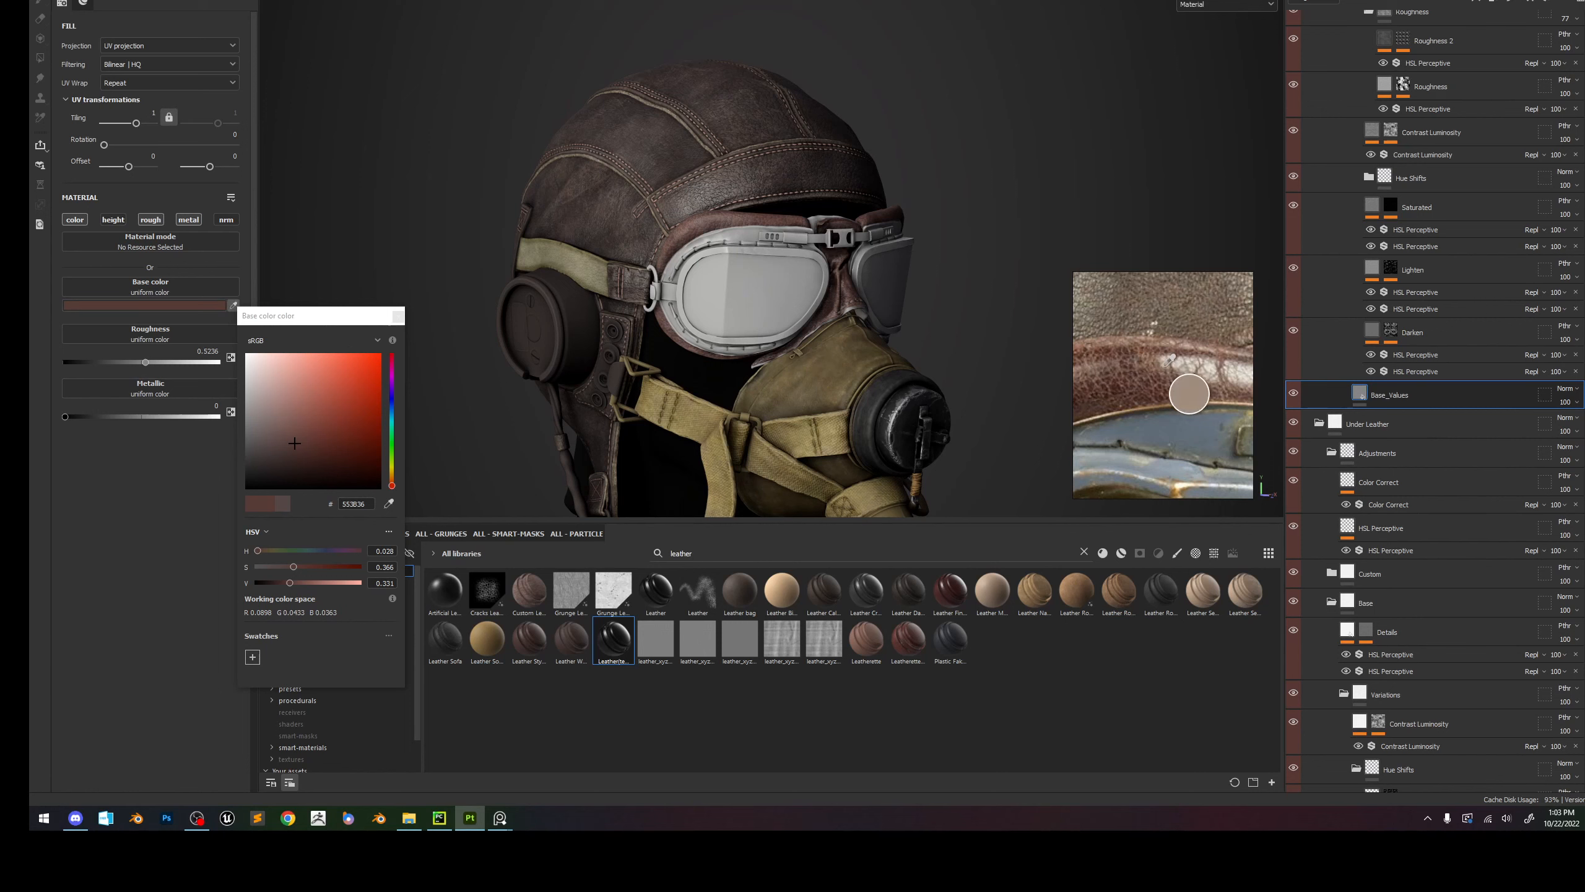
click(1116, 390)
Reduce the saturation of the Base_Values base color to about 0.30 while comparing the goggles' padding with the reference.
alt+drag(727, 234, 825, 233)
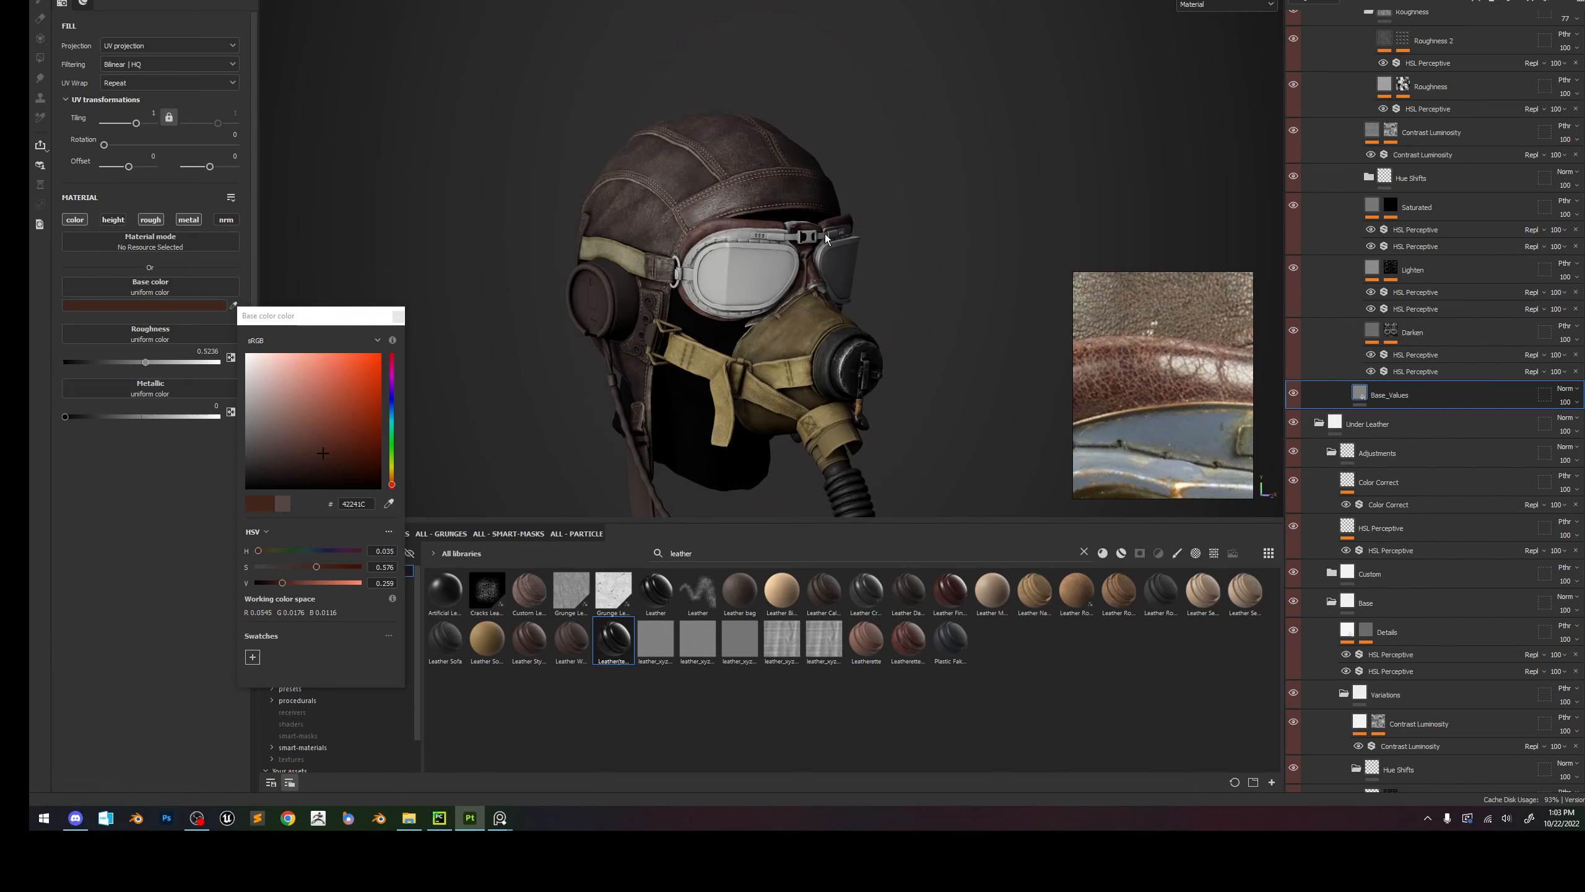
scroll(1157, 345, down, 8)
mouse_move(717, 277)
alt+mouse_down()
mouse_move(824, 285)
mouse_move(746, 266)
alt+mouse_up()
scroll(717, 263, up, 10)
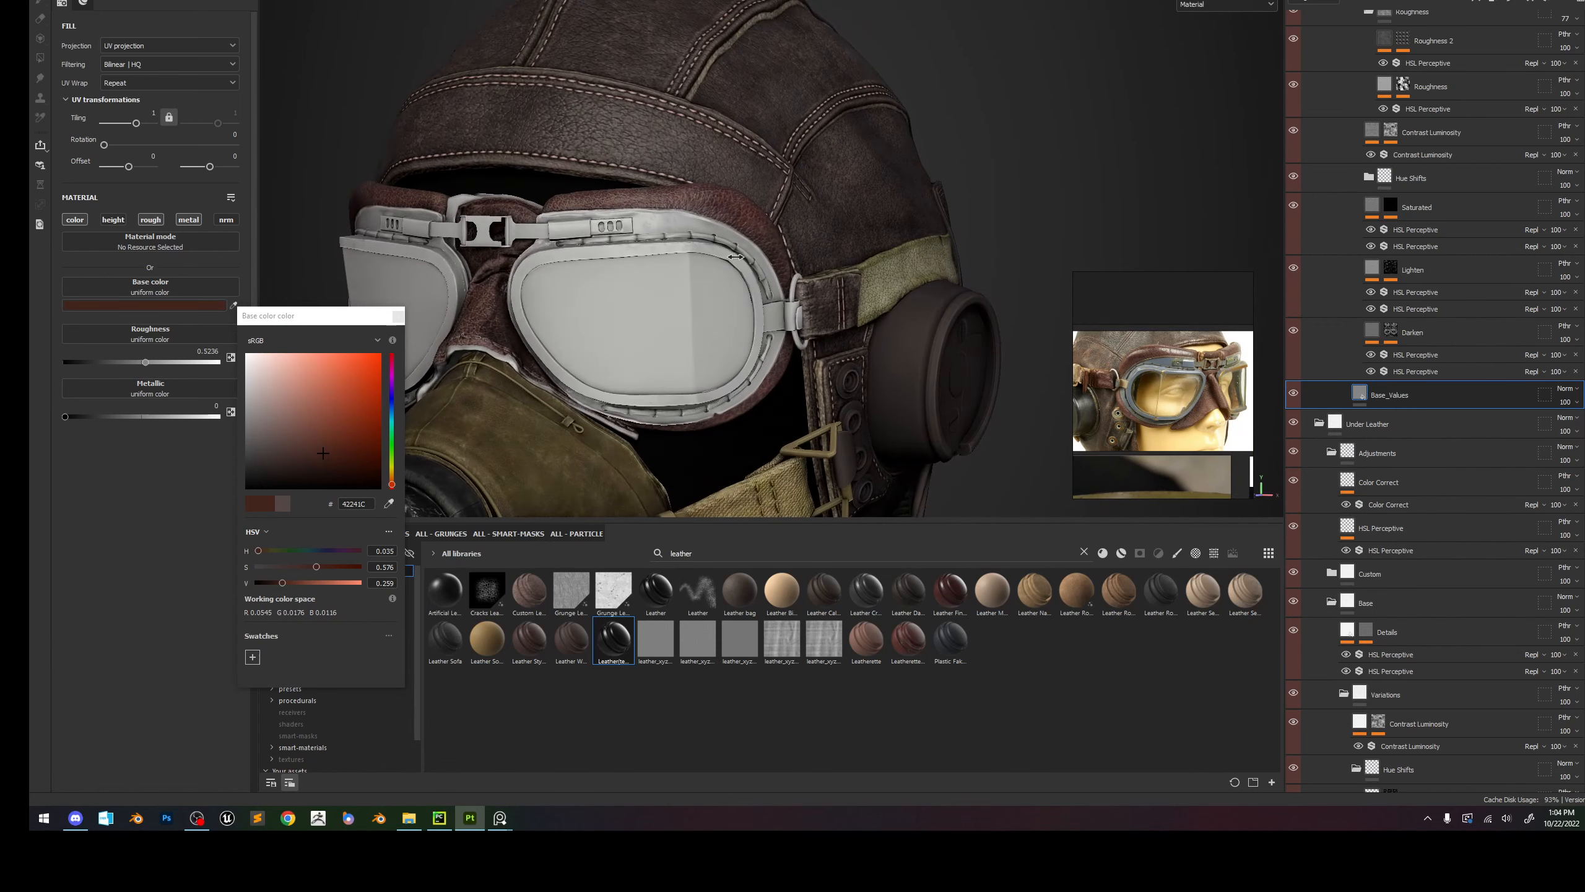
scroll(711, 268, up, 5)
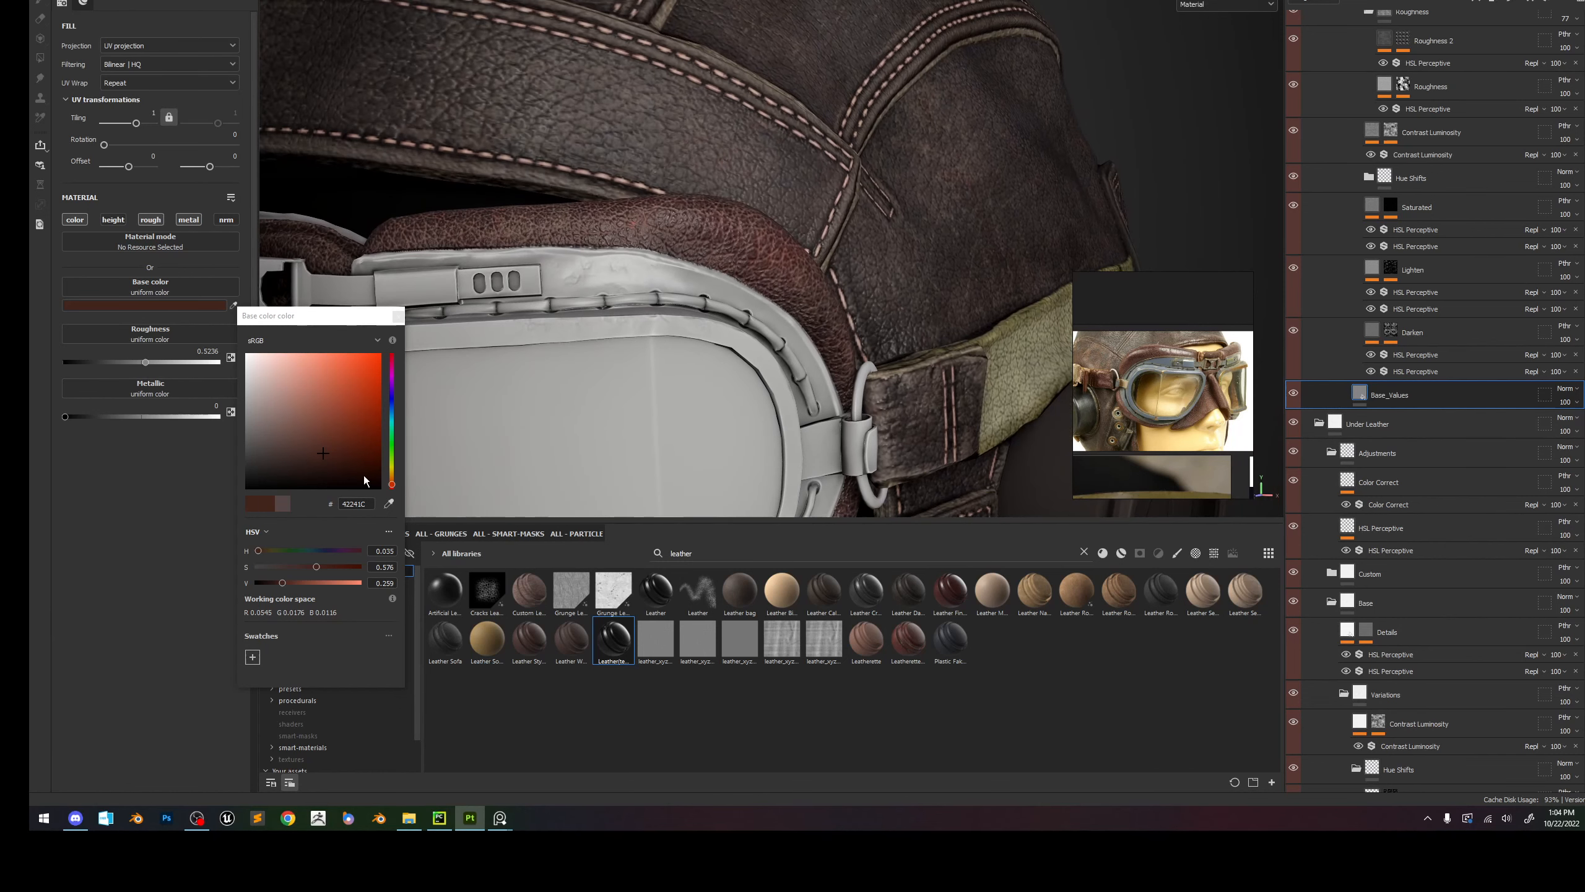
mouse_move(309, 567)
mouse_down()
mouse_move(269, 567)
mouse_move(287, 566)
mouse_up()
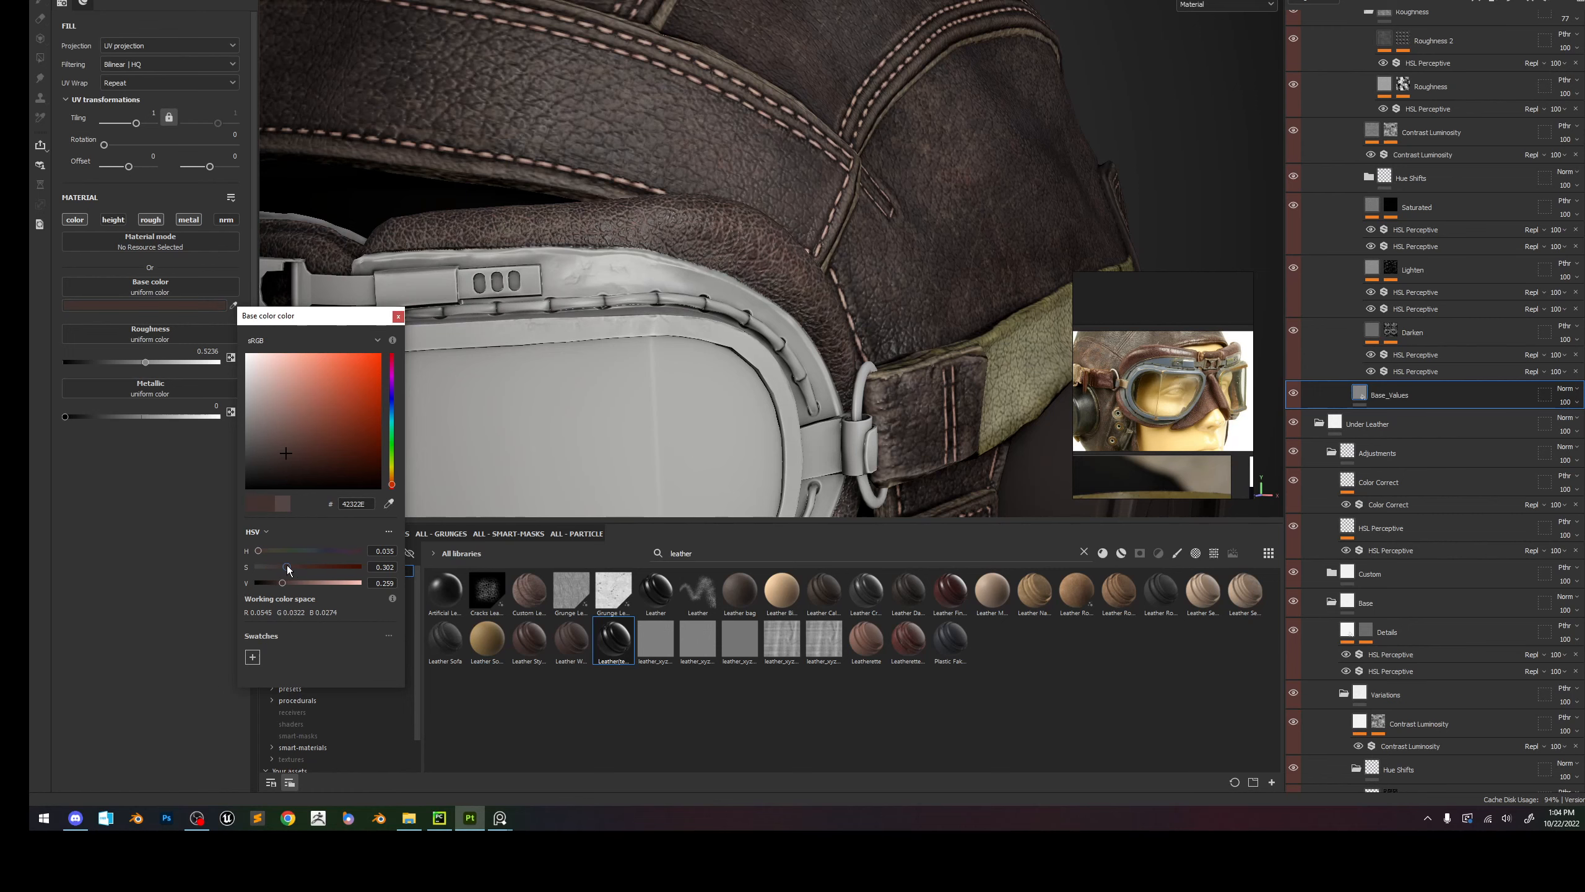
Brighten the Base_Values base color by setting its HSV value to about 0.31.
scroll(741, 382, down, 10)
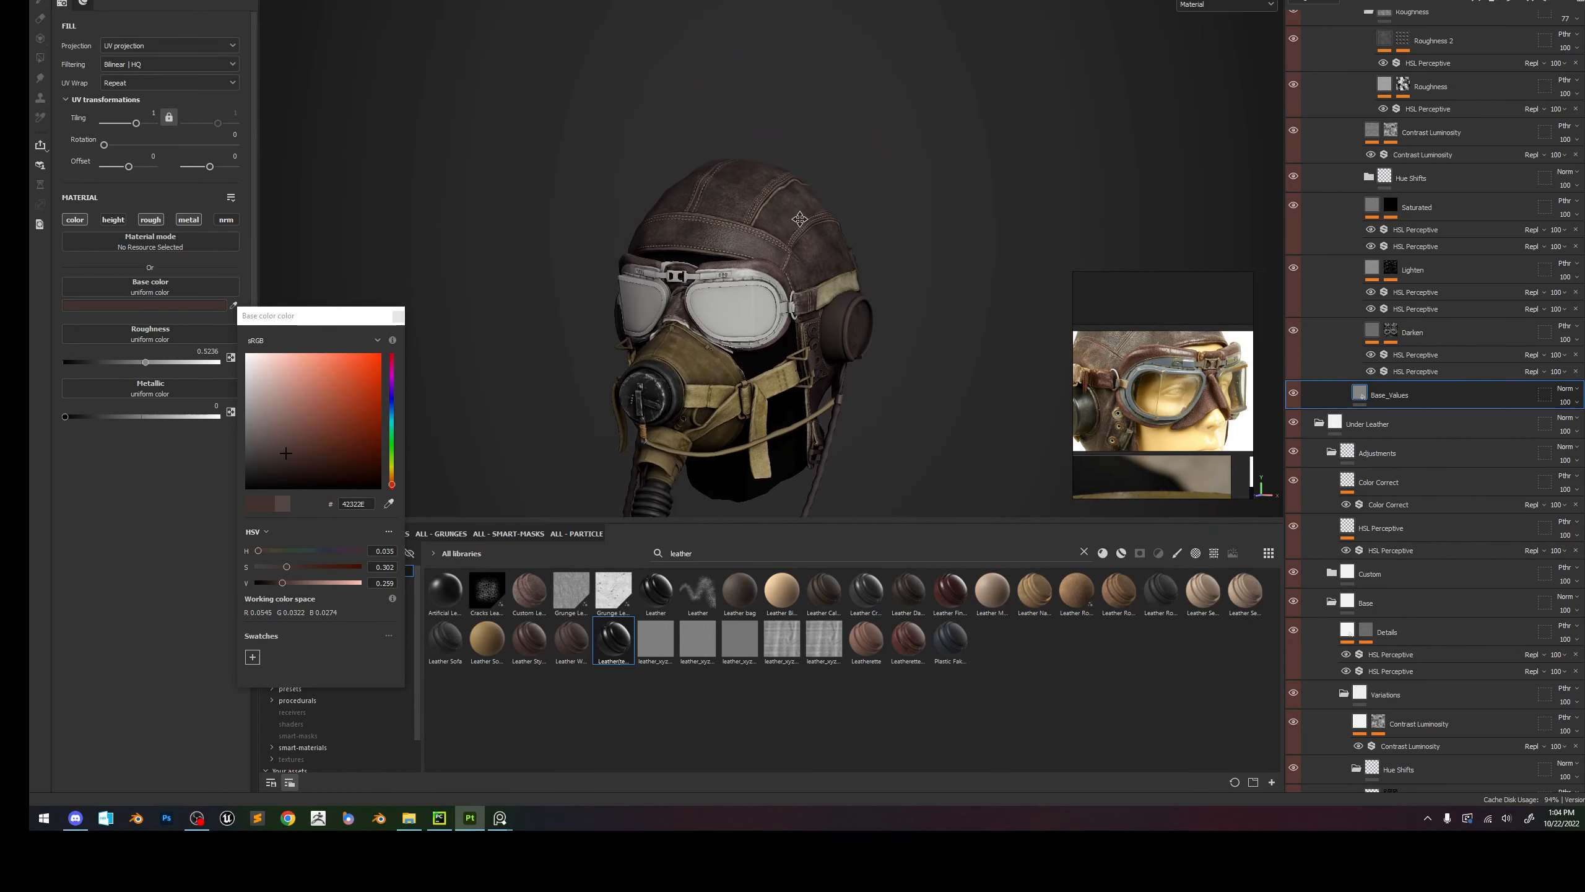
scroll(899, 301, up, 2)
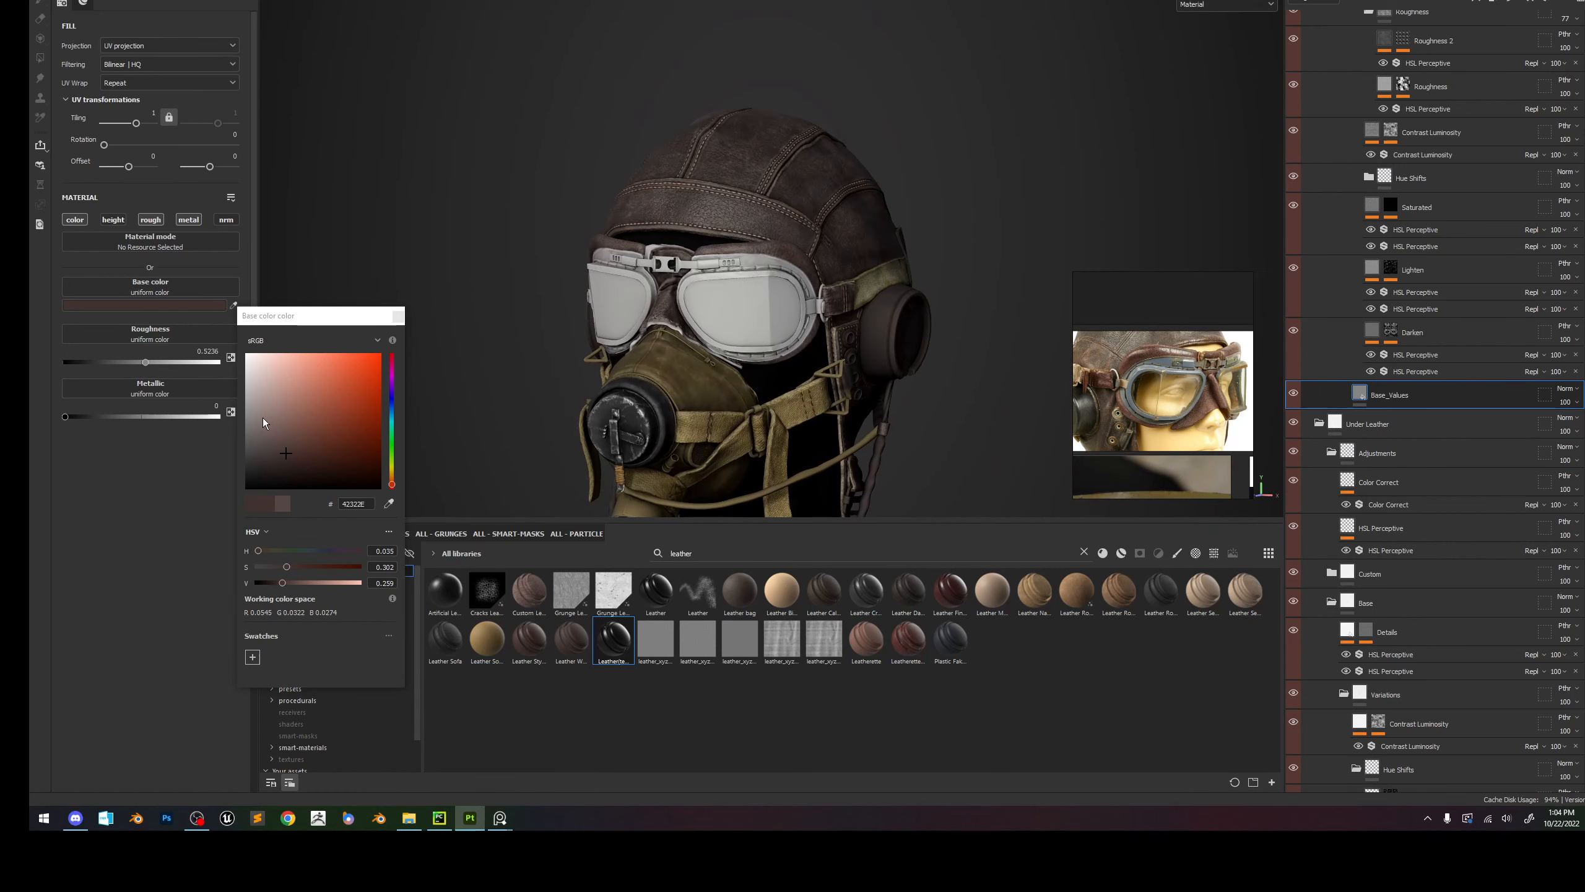
click(290, 582)
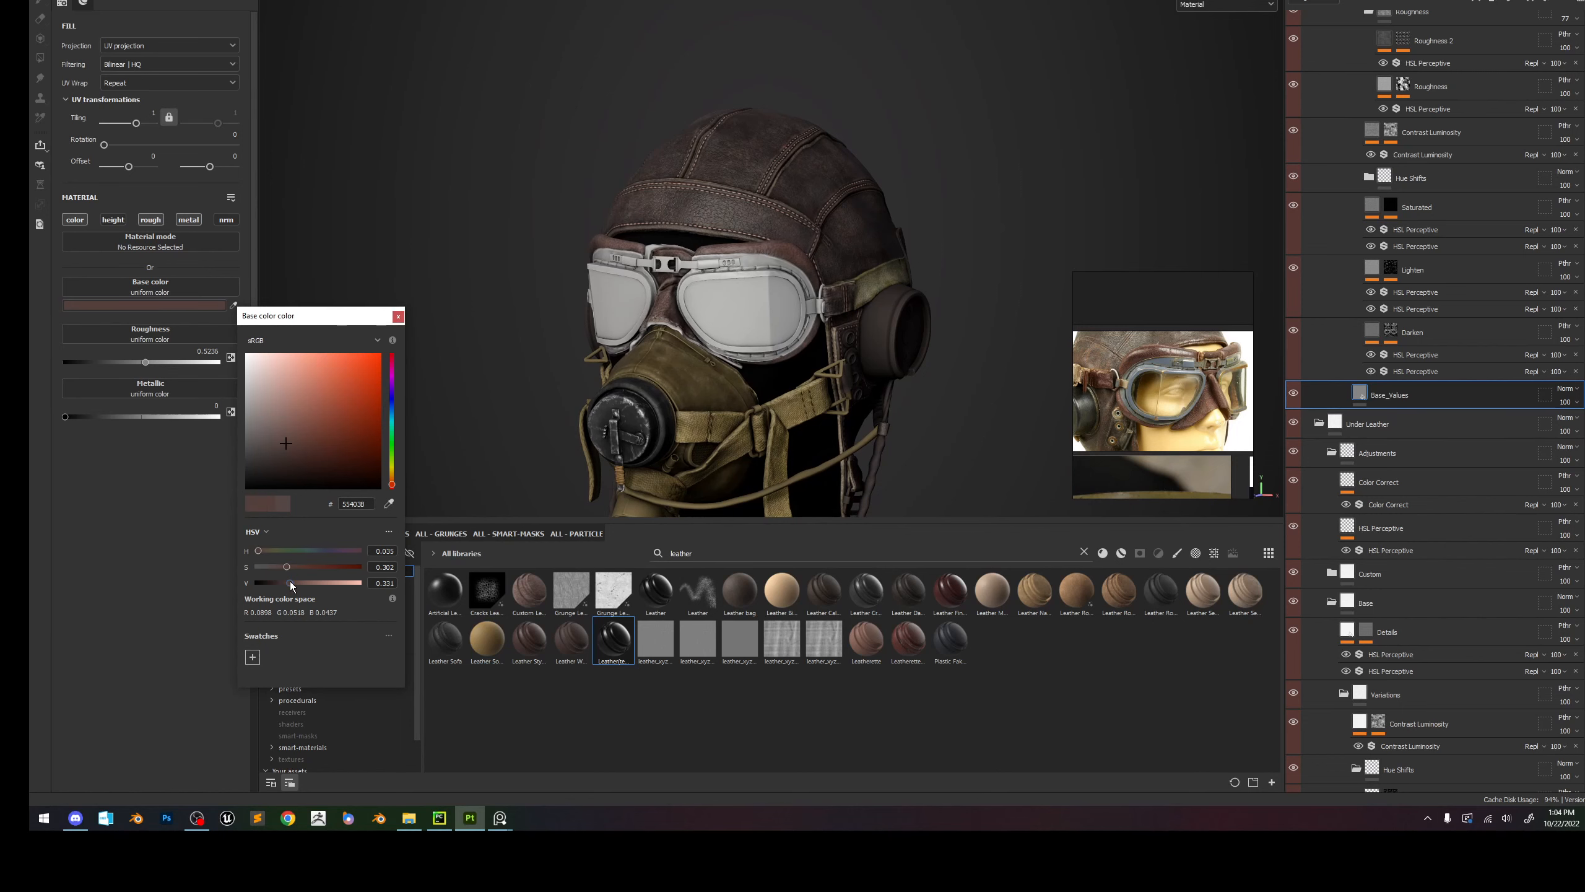
drag(290, 582, 287, 581)
Compare the goggles' leather with the reference in the base color channel and the fully lit material, rotating the environment light.
alt+drag(729, 286, 942, 210)
key(c)
scroll(678, 268, up, 3)
alt+drag(693, 273, 746, 281)
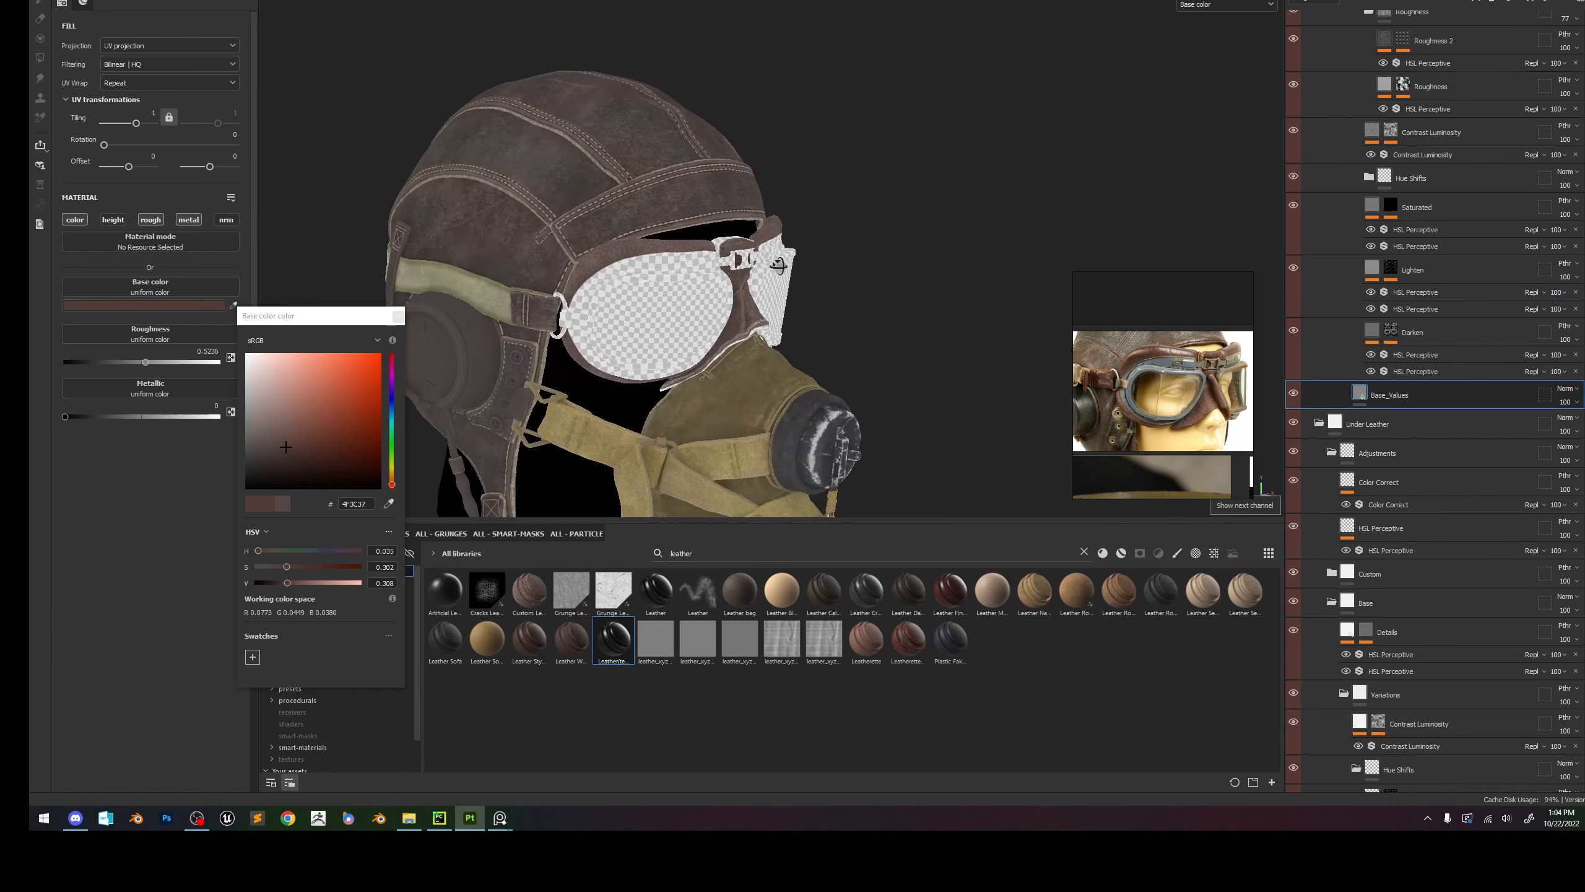
scroll(722, 373, up, 2)
alt+drag(722, 373, 791, 249)
key(m)
mouse_move(791, 250)
shift+right_down()
mouse_move(868, 257)
mouse_move(791, 261)
shift+right_up()
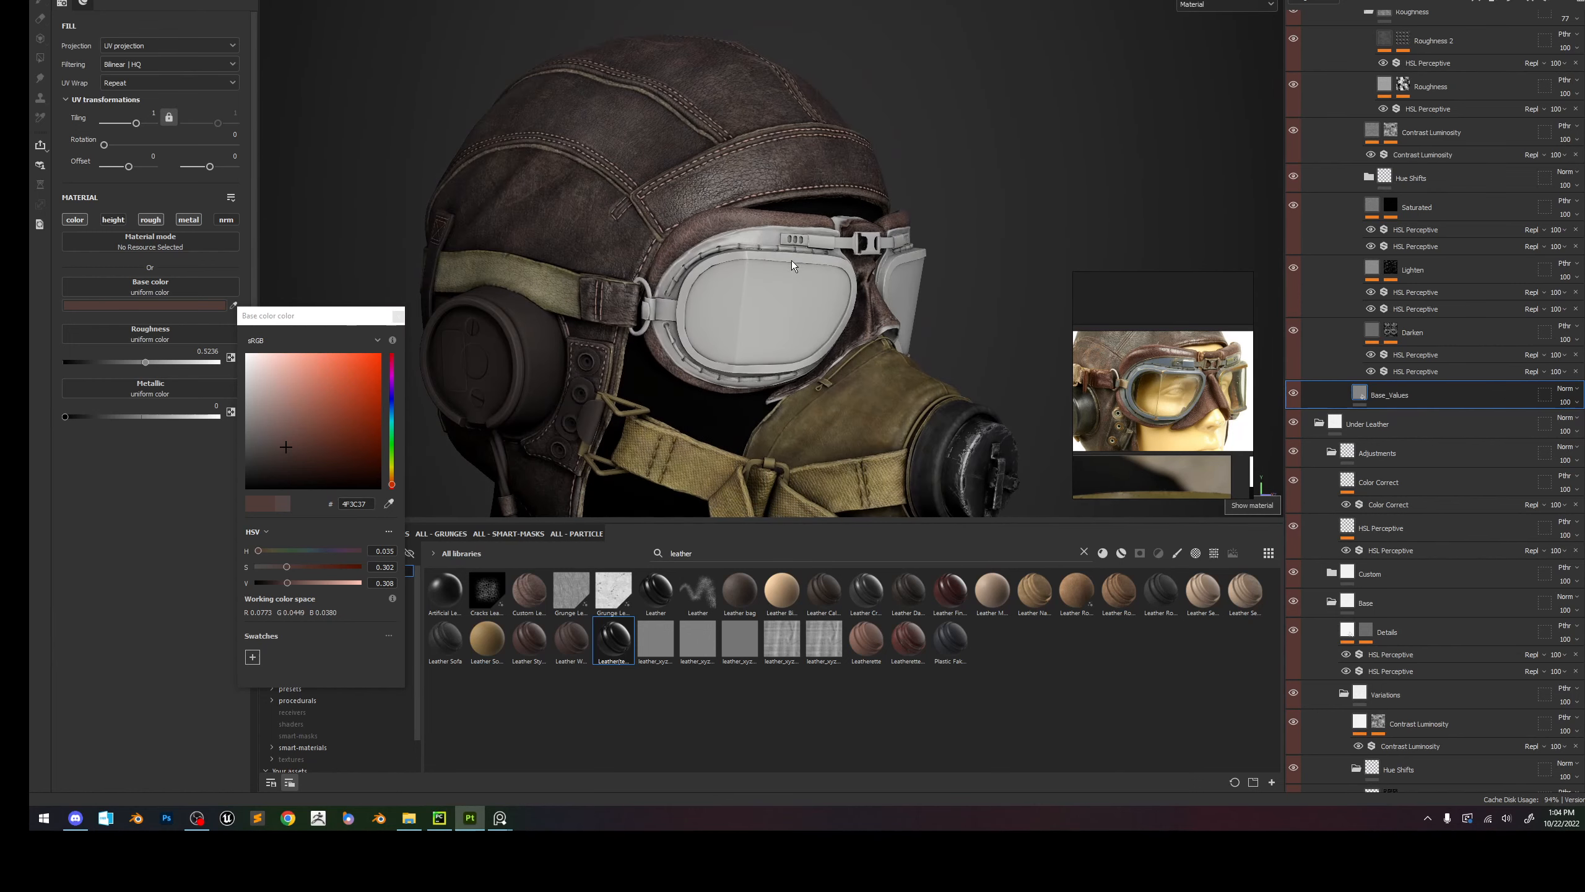
Lower the roughness of the Base_Values fill to about 0.19.
scroll(1129, 358, up, 4)
scroll(674, 277, up, 2)
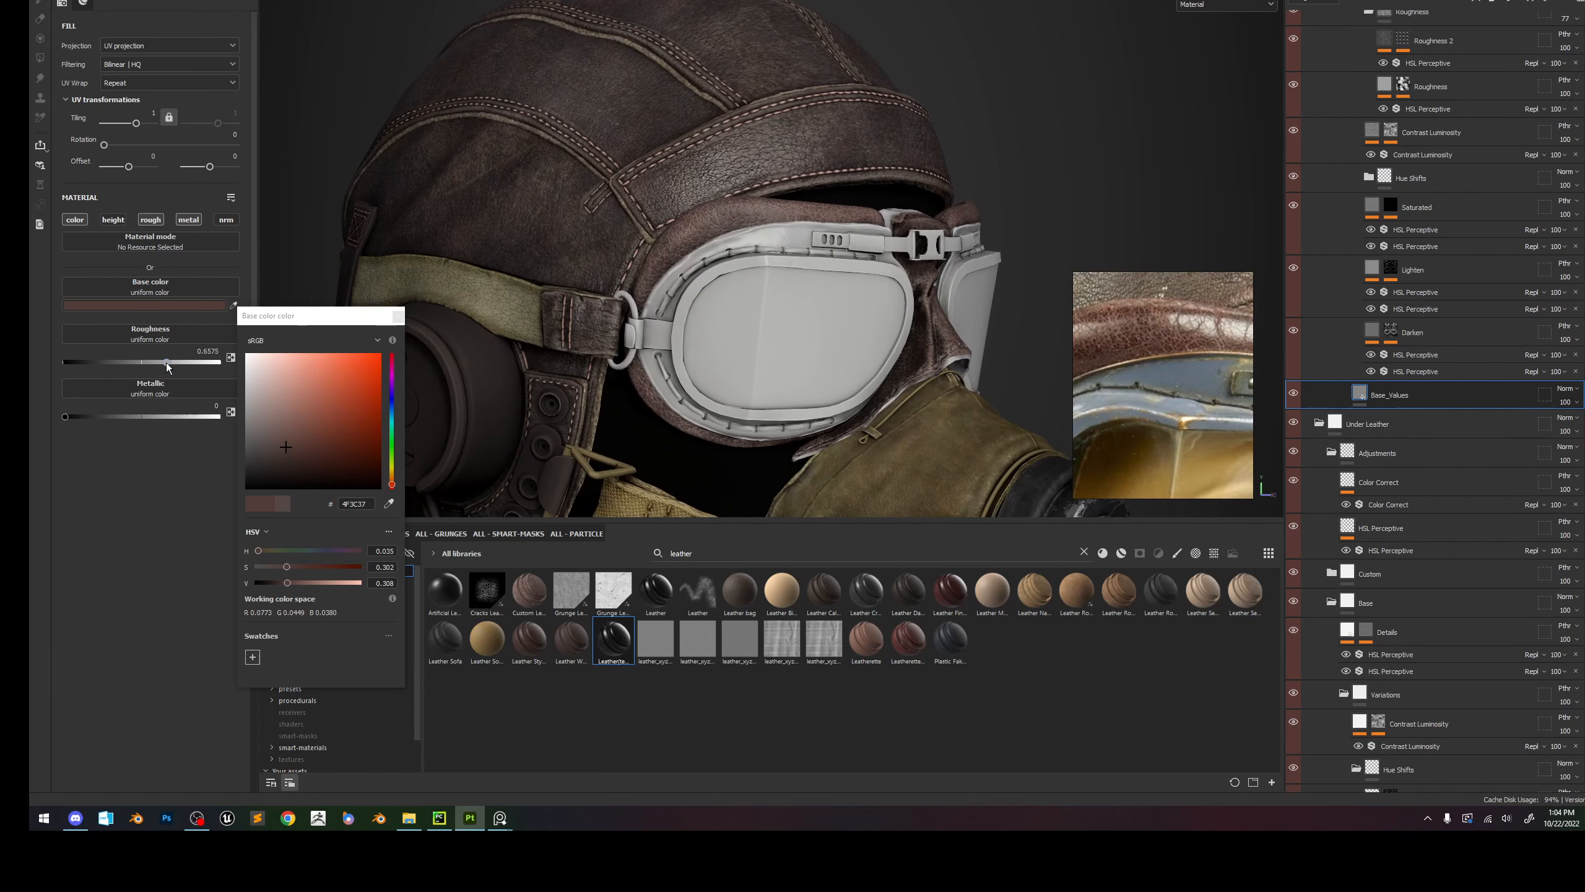
drag(152, 363, 94, 364)
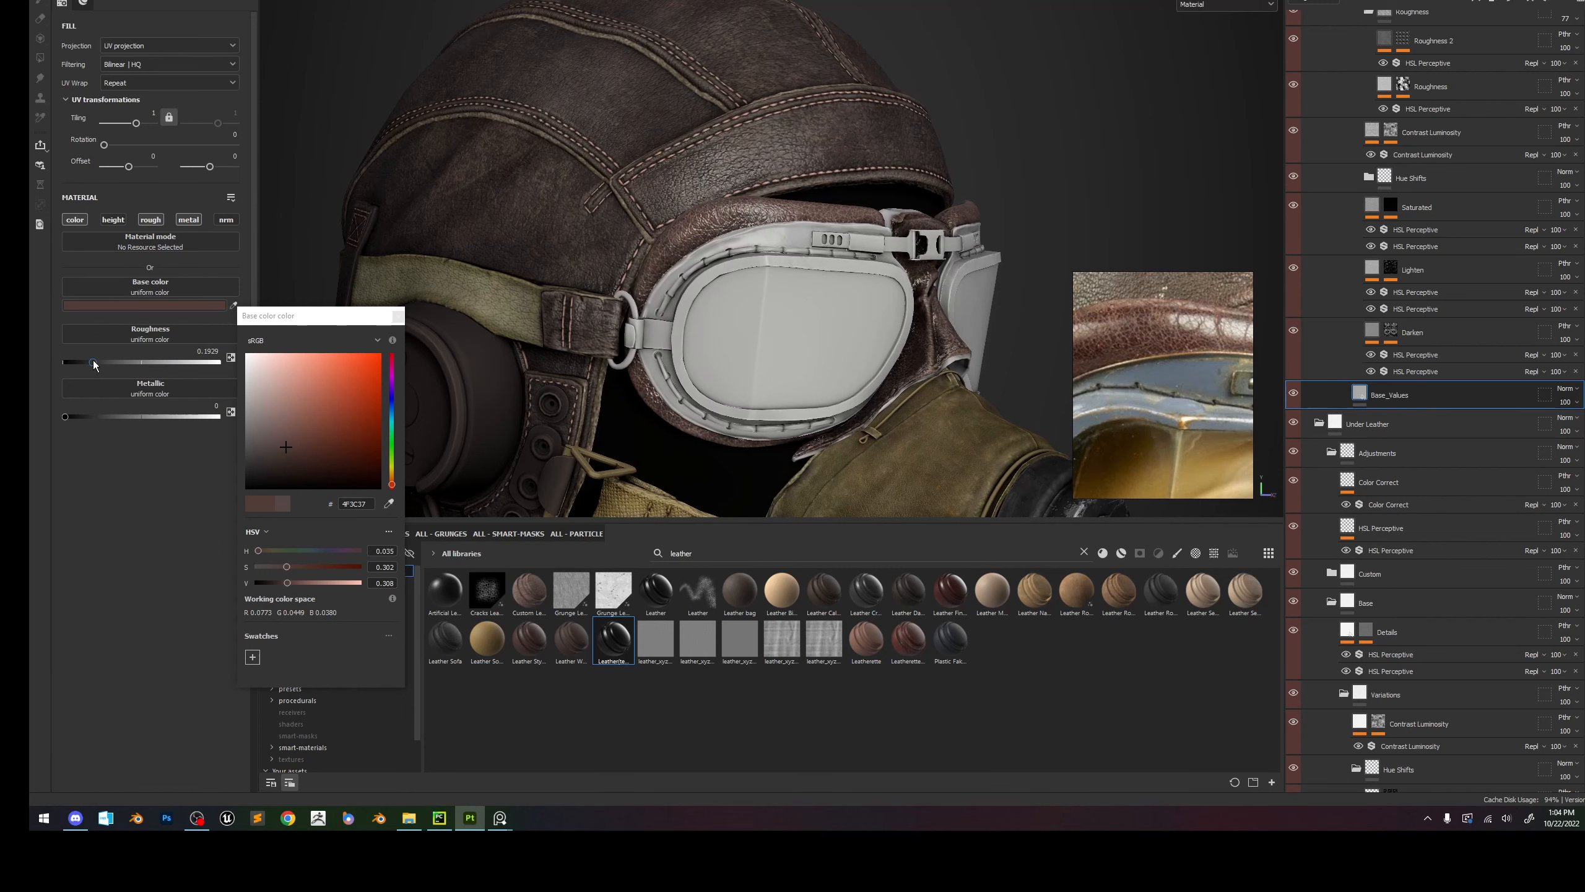
Set the lightness of the Details layer's roughness HSL Perceptive filter to about 0.65, judging it in the roughness channel and material view.
key(c)
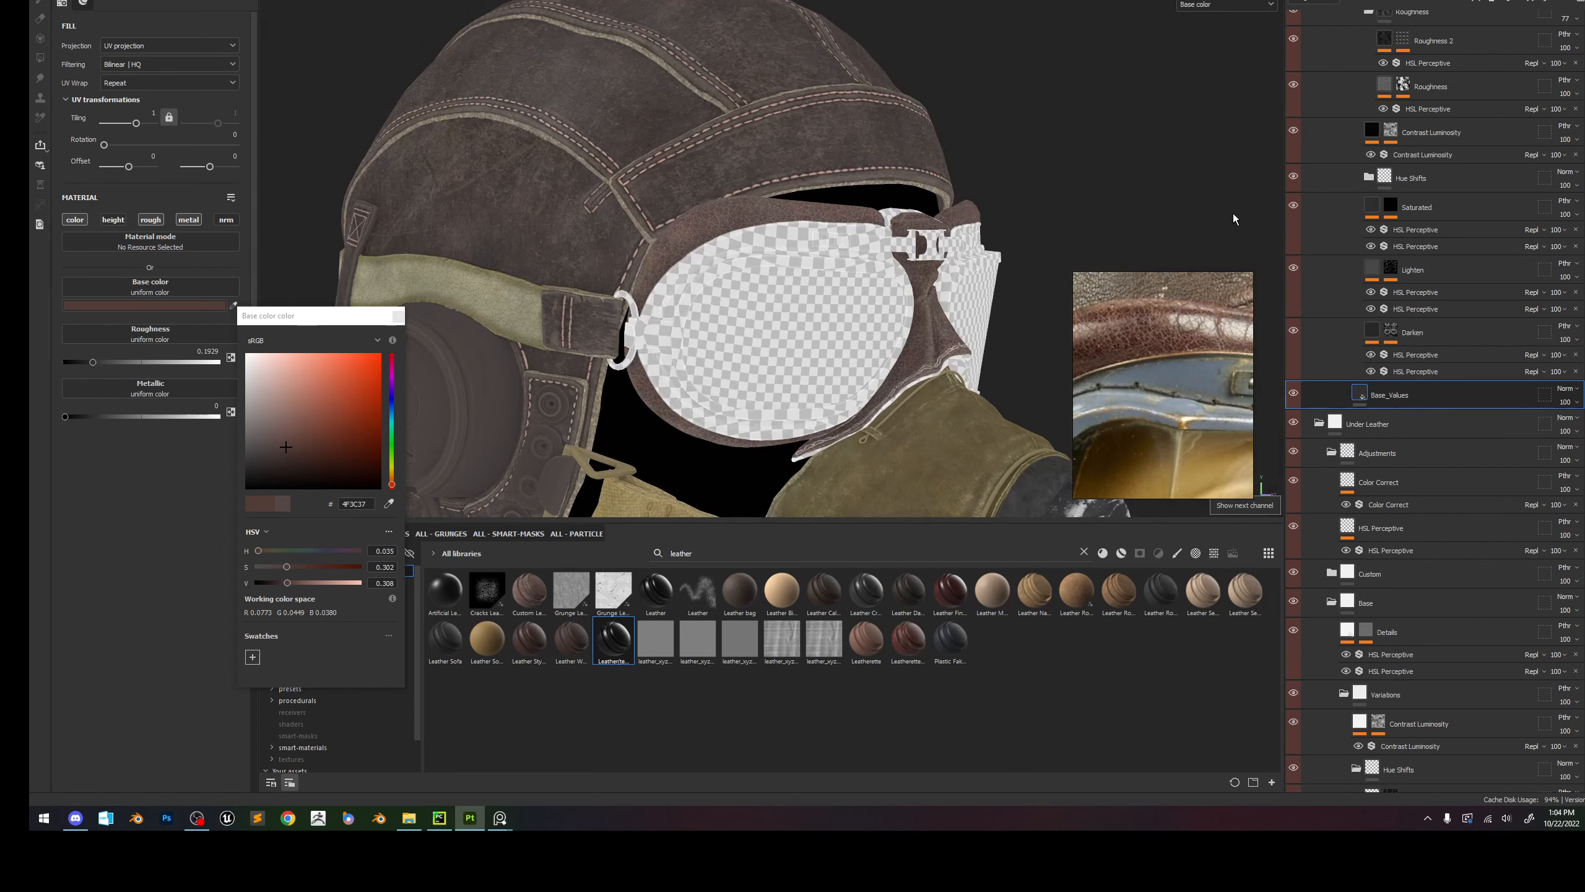
scroll(1427, 271, up, 3)
scroll(1382, 117, up, 2)
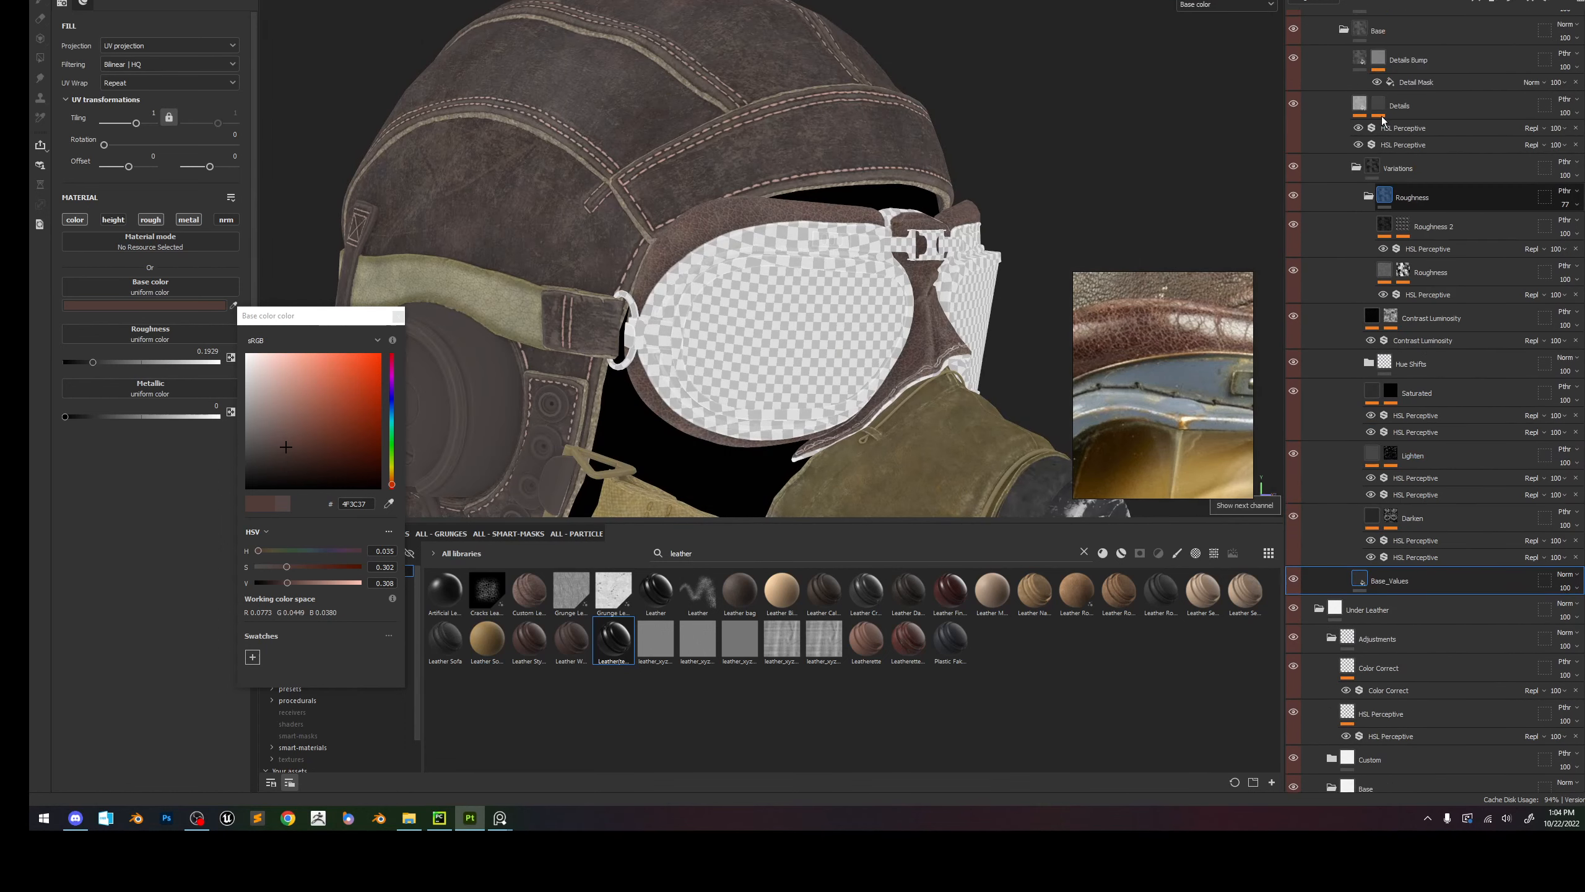
click(1379, 105)
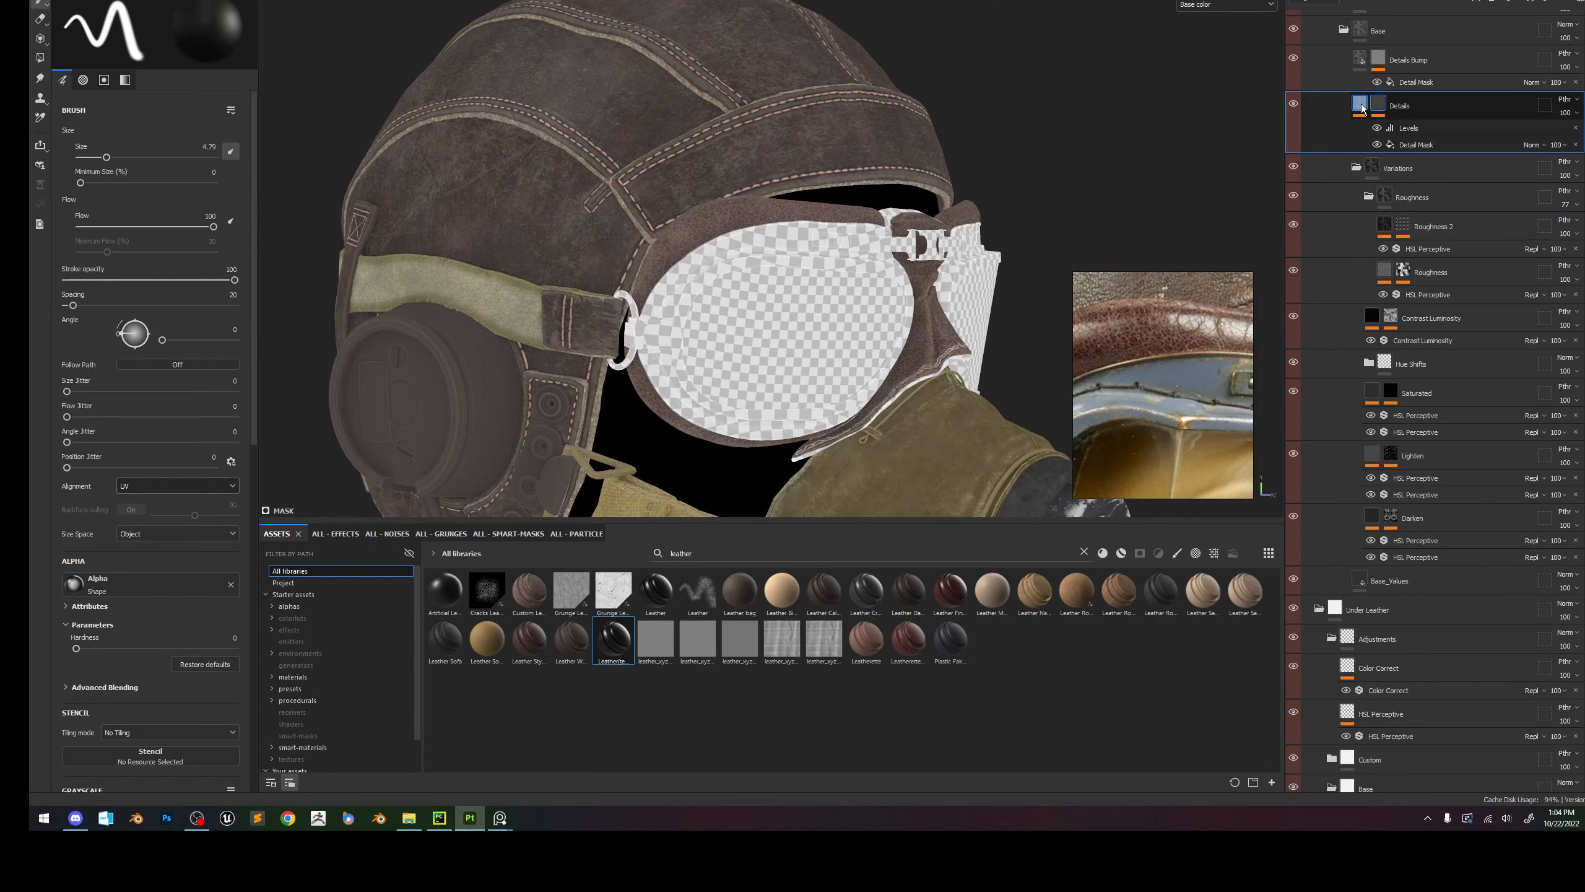
click(1363, 108)
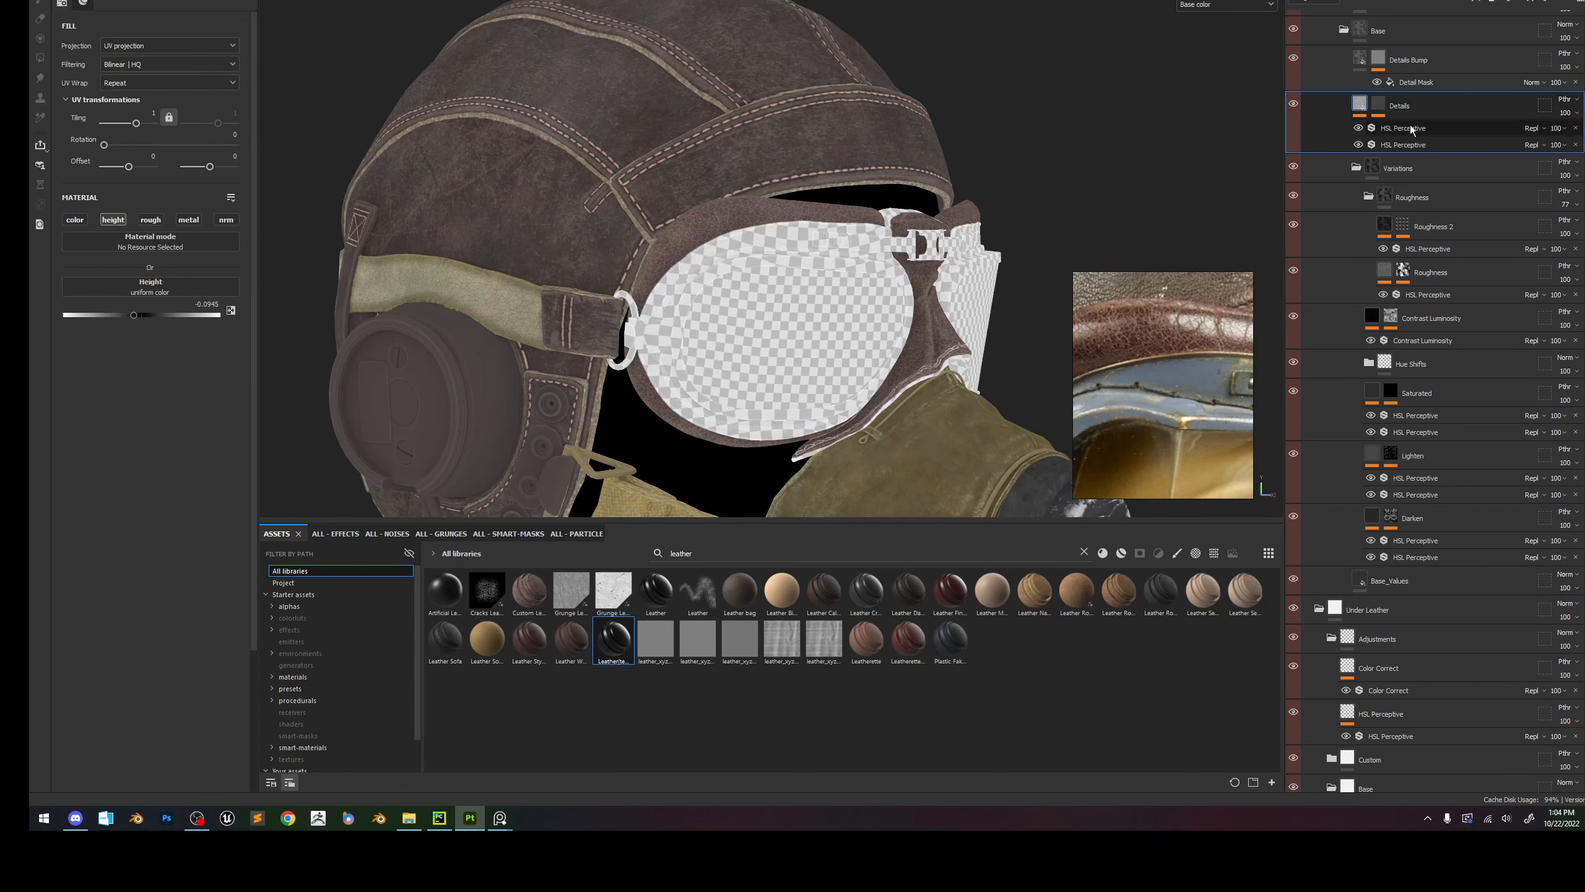
click(1411, 128)
alt+right_drag(666, 250, 750, 240)
key(c)
key(c)
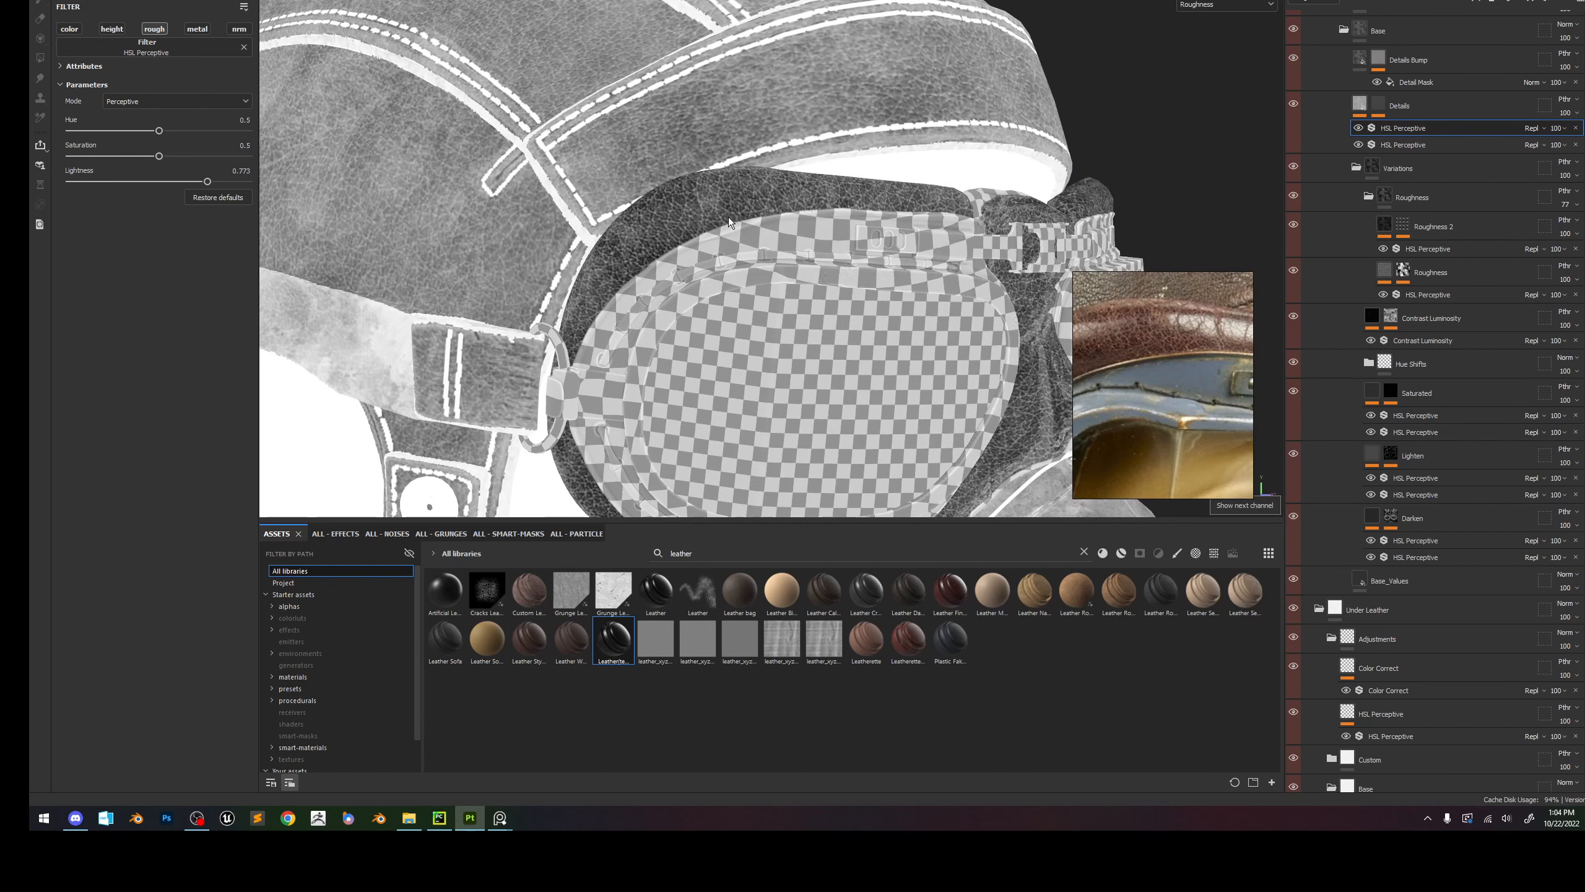
drag(187, 182, 185, 181)
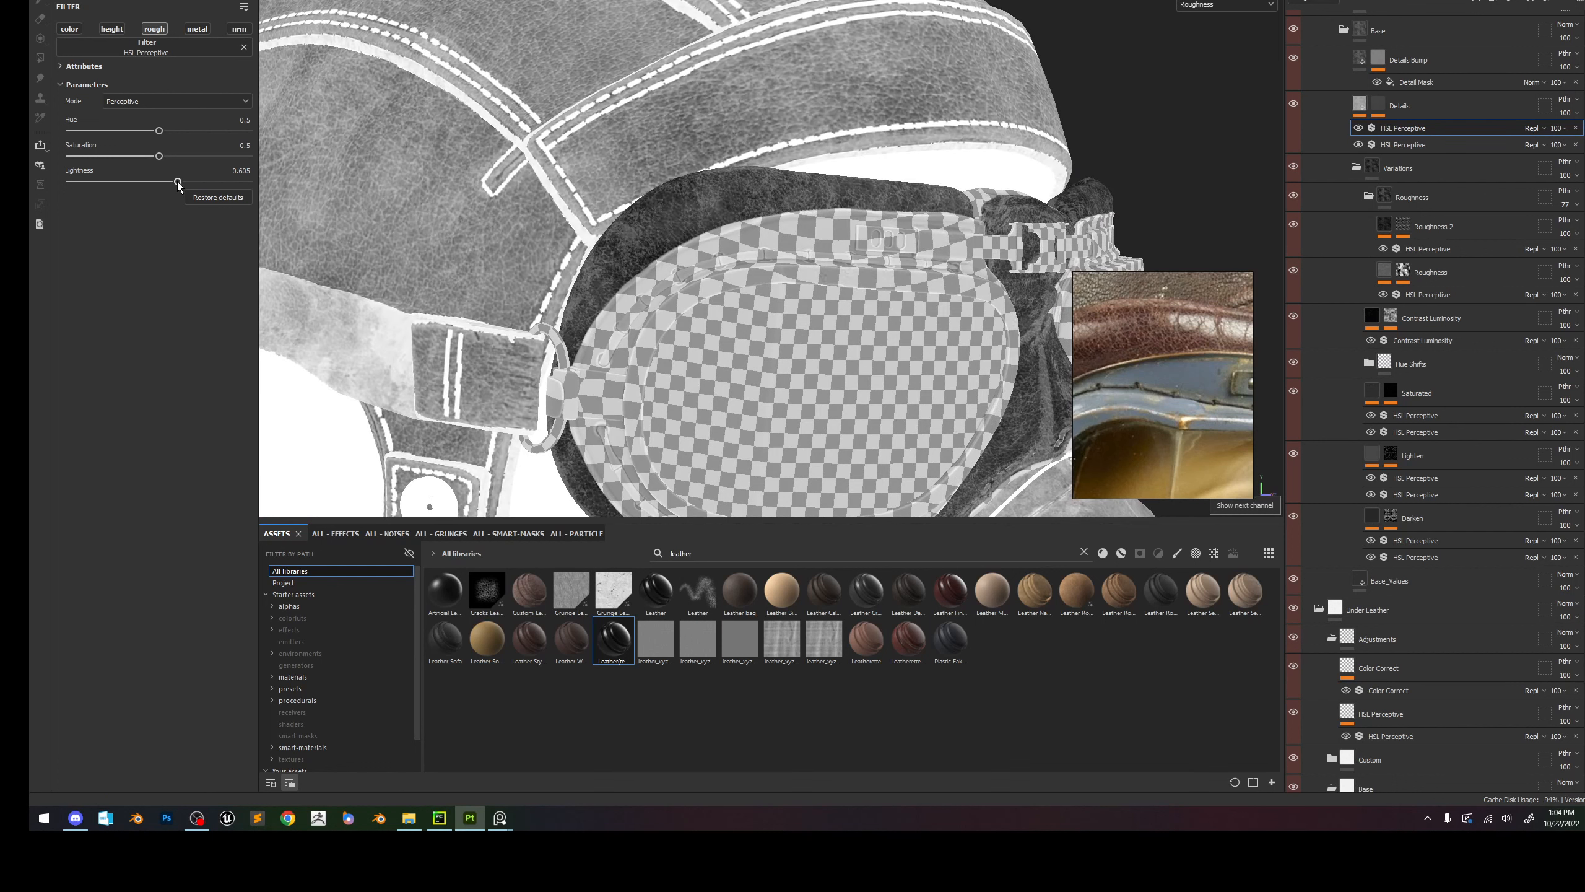
key(m)
alt+right_drag(718, 200, 676, 200)
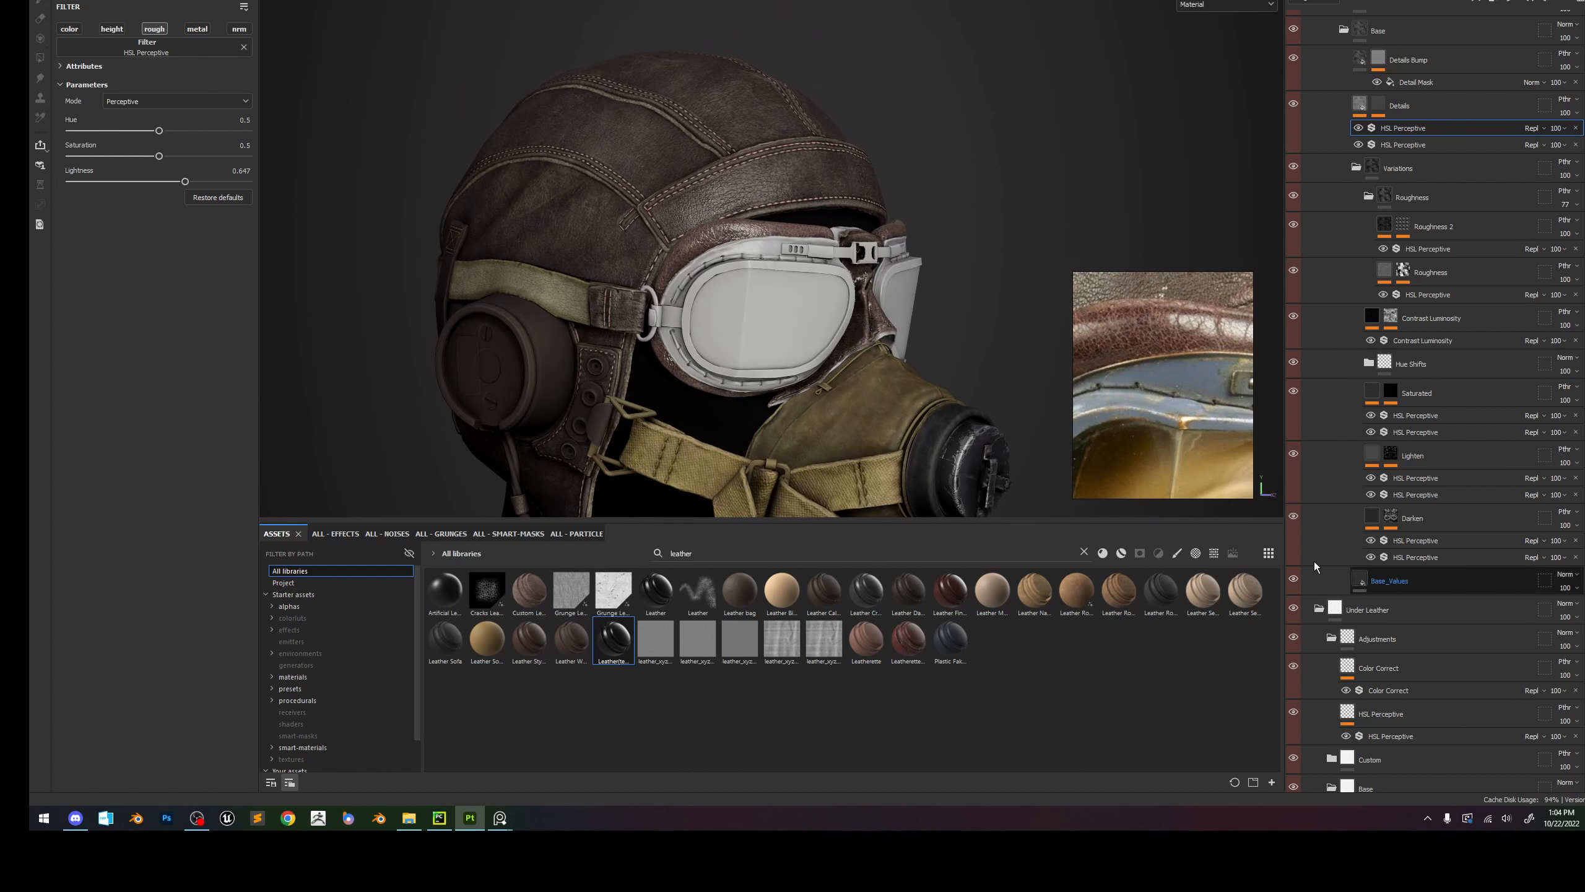
Raise the roughness of the Base_Values fill to about 0.44 and judge the goggles' sheen under rotated environment lighting.
click(1390, 581)
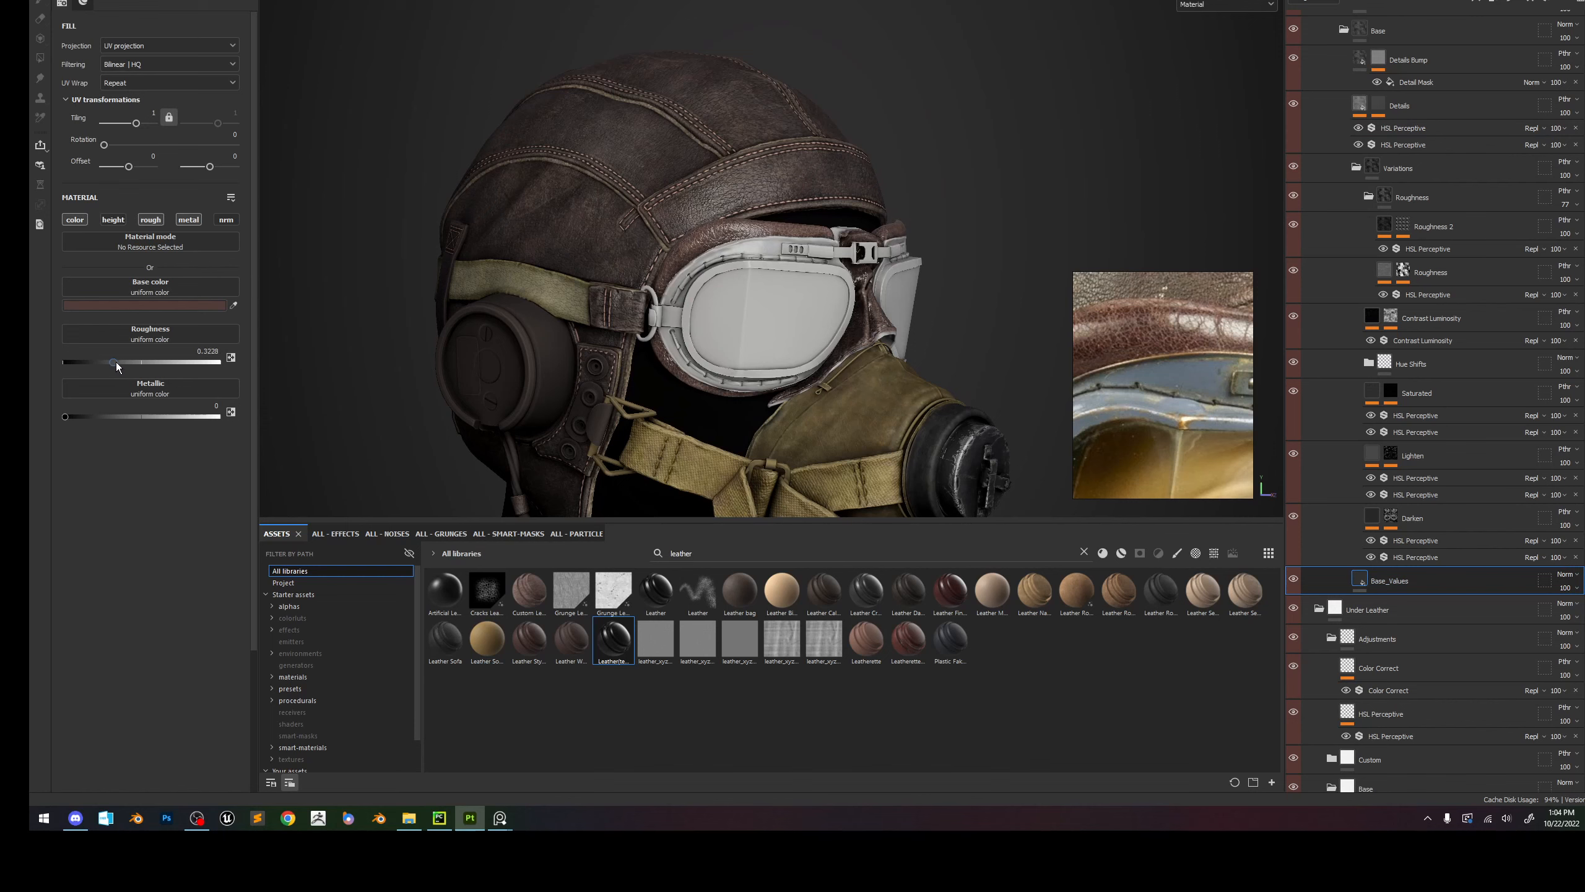
drag(114, 362, 128, 362)
shift+right_drag(556, 272, 736, 250)
alt+right_drag(766, 187, 765, 18)
alt+drag(937, 234, 671, 280)
alt+right_drag(767, 138, 766, 306)
alt+middle_drag(793, 350, 568, 294)
shift+right_drag(599, 298, 741, 305)
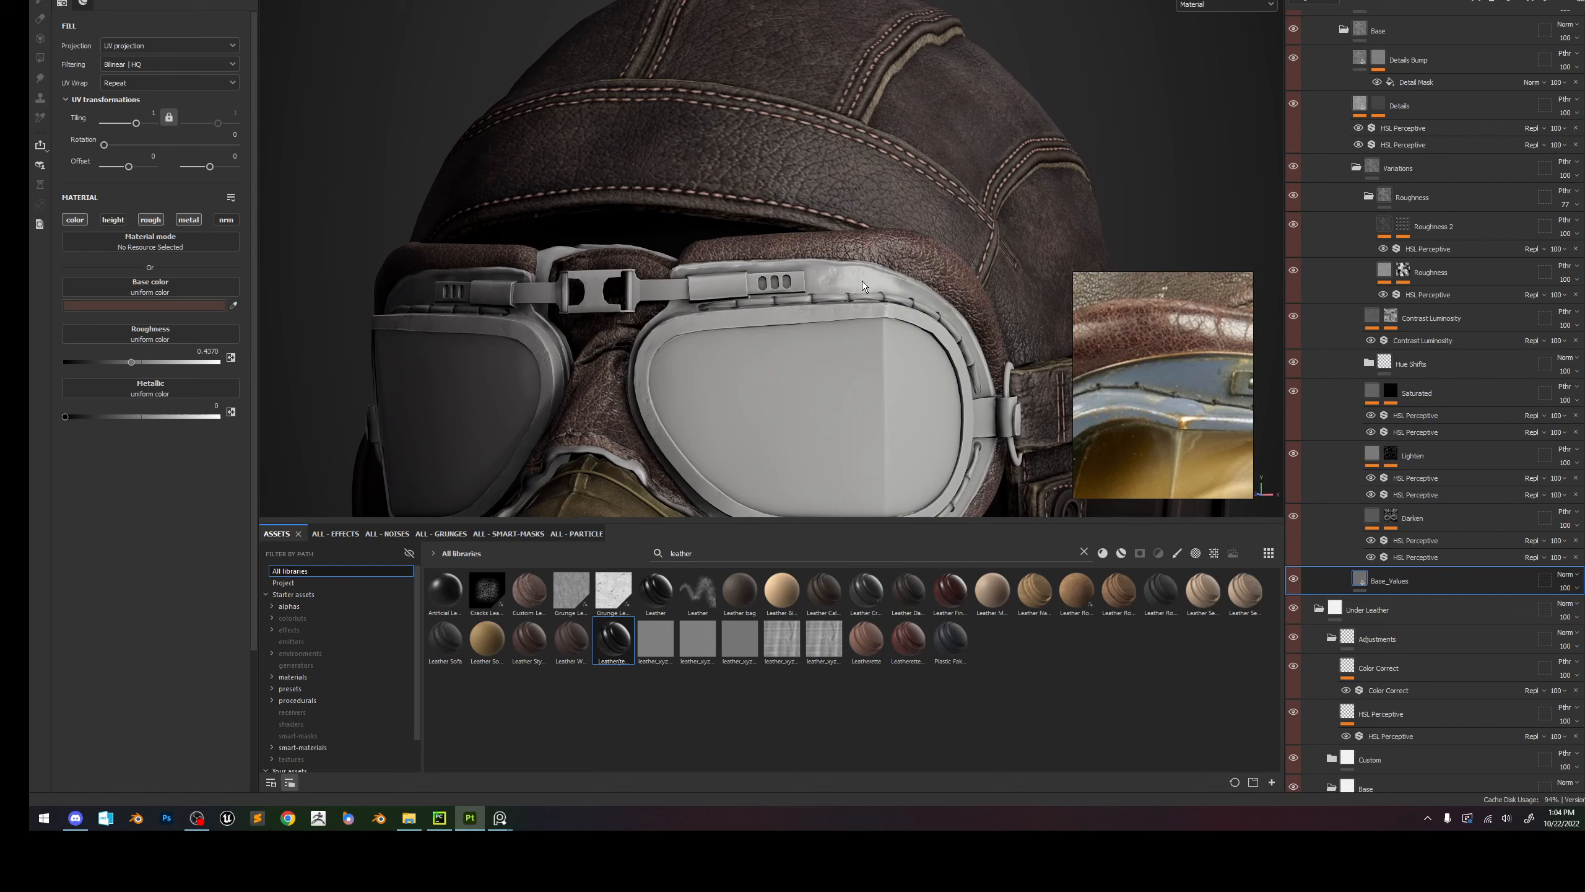
Lower the Base_Values roughness to about 0.19, comparing the padding up close with the fill's roughness channel off and on.
alt+drag(862, 280, 805, 297)
alt+right_drag(803, 387, 804, 312)
alt+drag(918, 281, 859, 296)
alt+right_drag(858, 295, 871, 343)
mouse_move(143, 365)
mouse_down()
mouse_move(156, 364)
mouse_move(114, 365)
mouse_up()
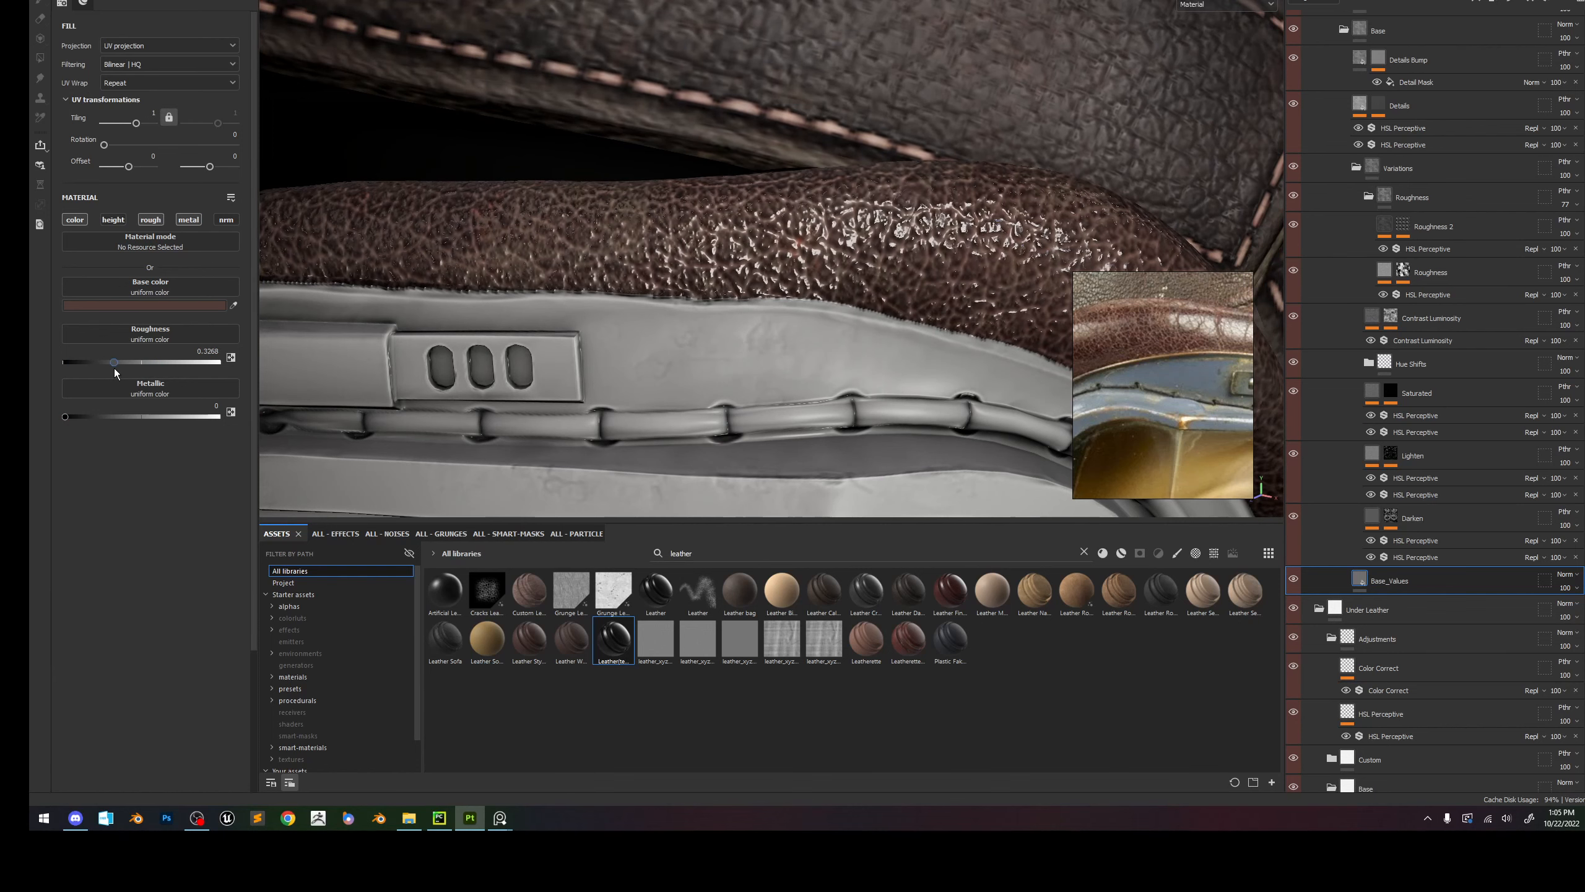
click(148, 220)
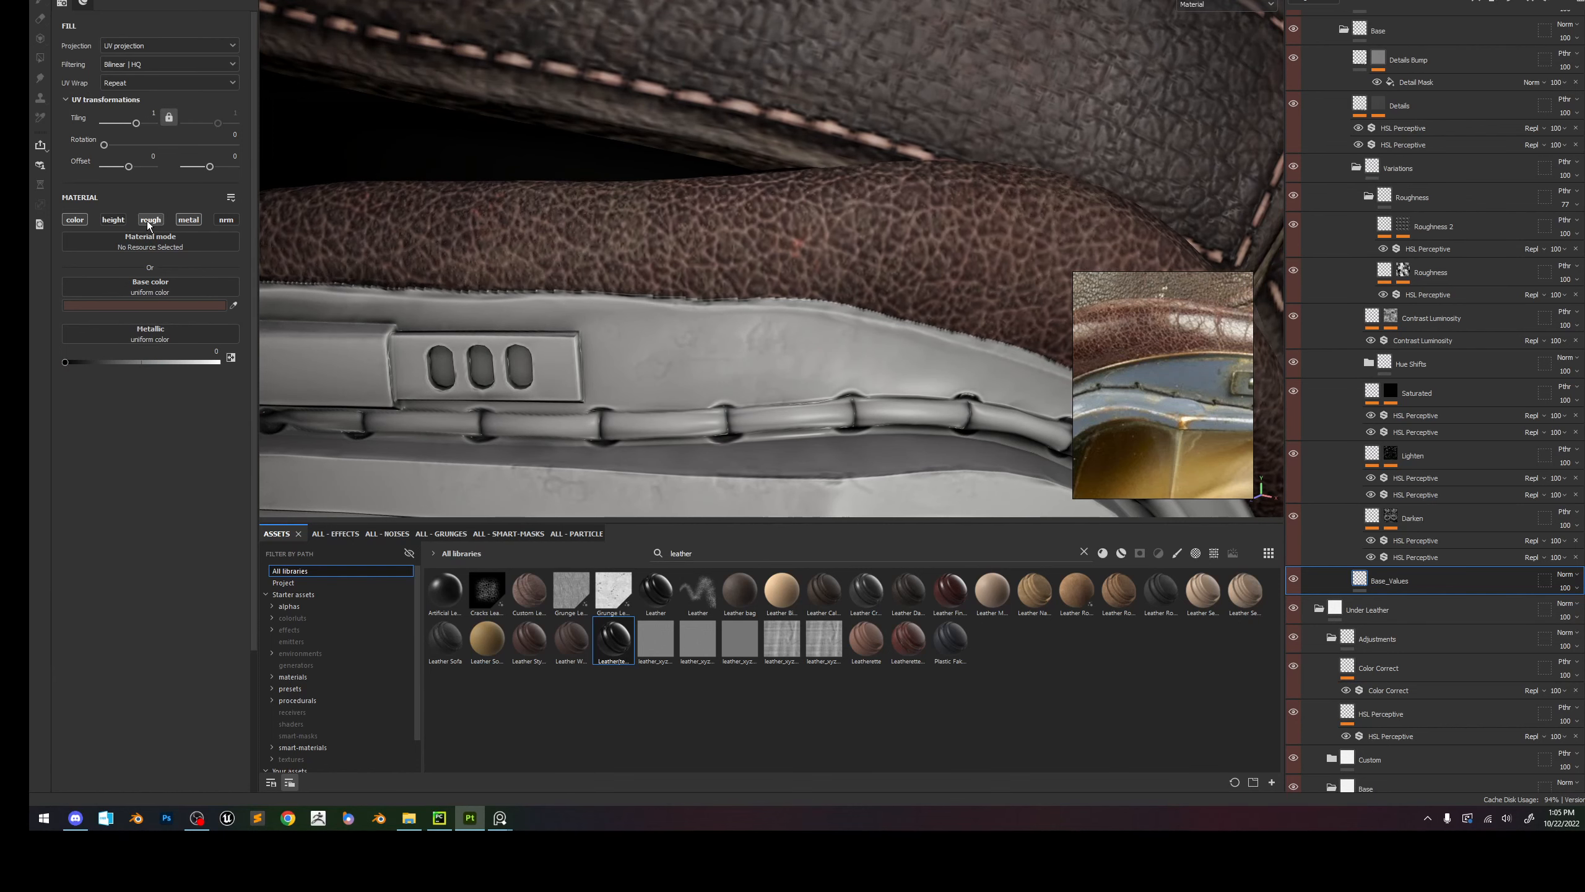
click(146, 220)
Set the lightness of the Details layer's roughness HSL Perceptive filter to about 0.59.
scroll(1373, 176, up, 1)
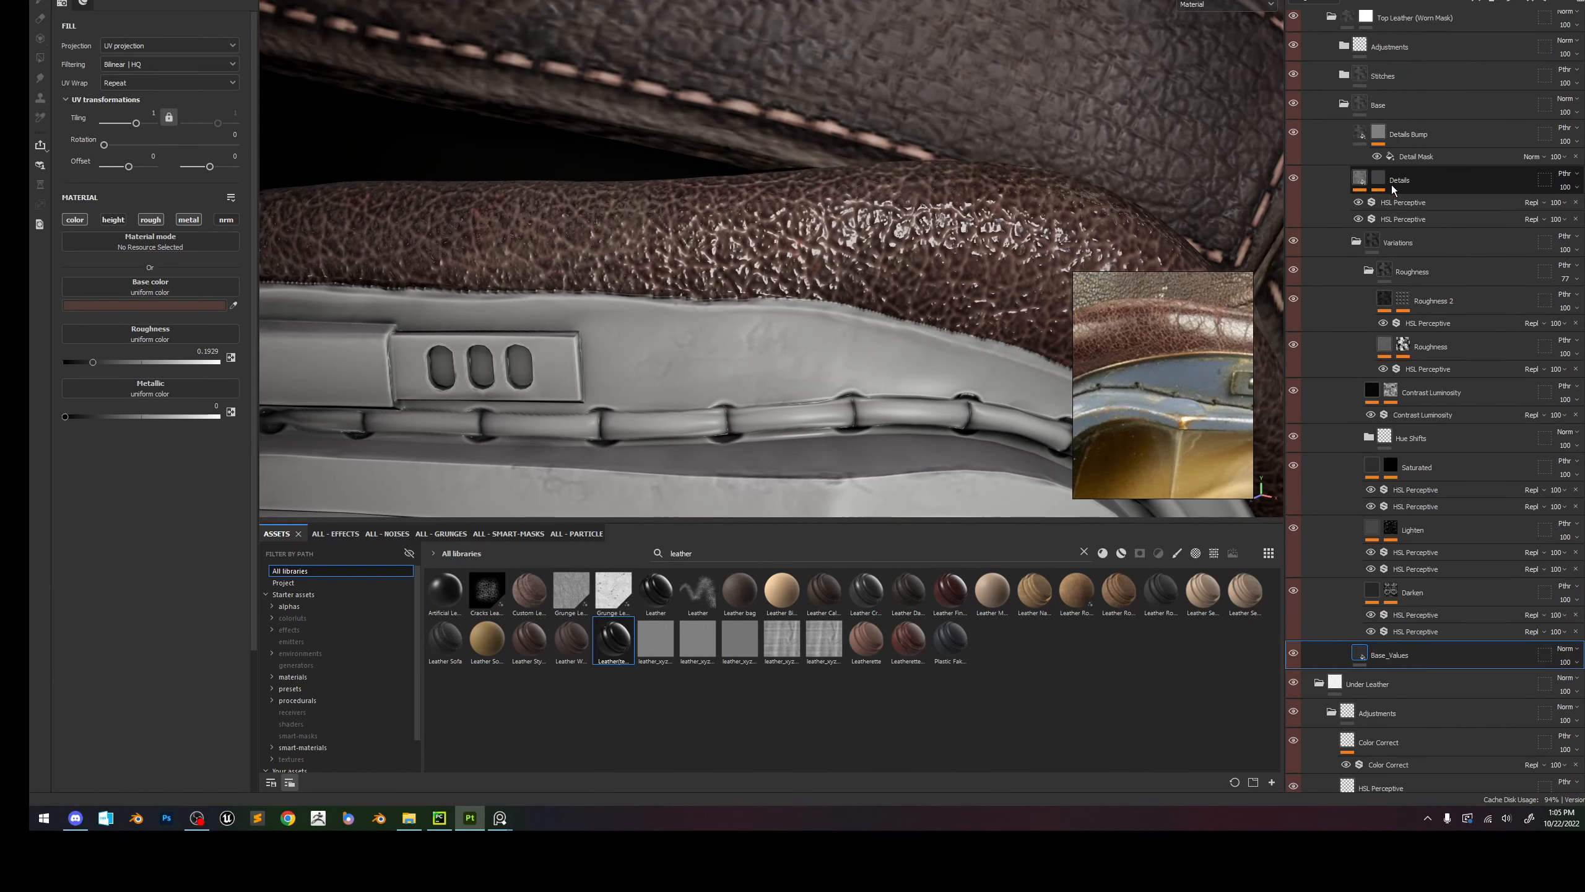
click(1402, 204)
drag(161, 184, 174, 184)
alt+right_drag(748, 393, 773, 279)
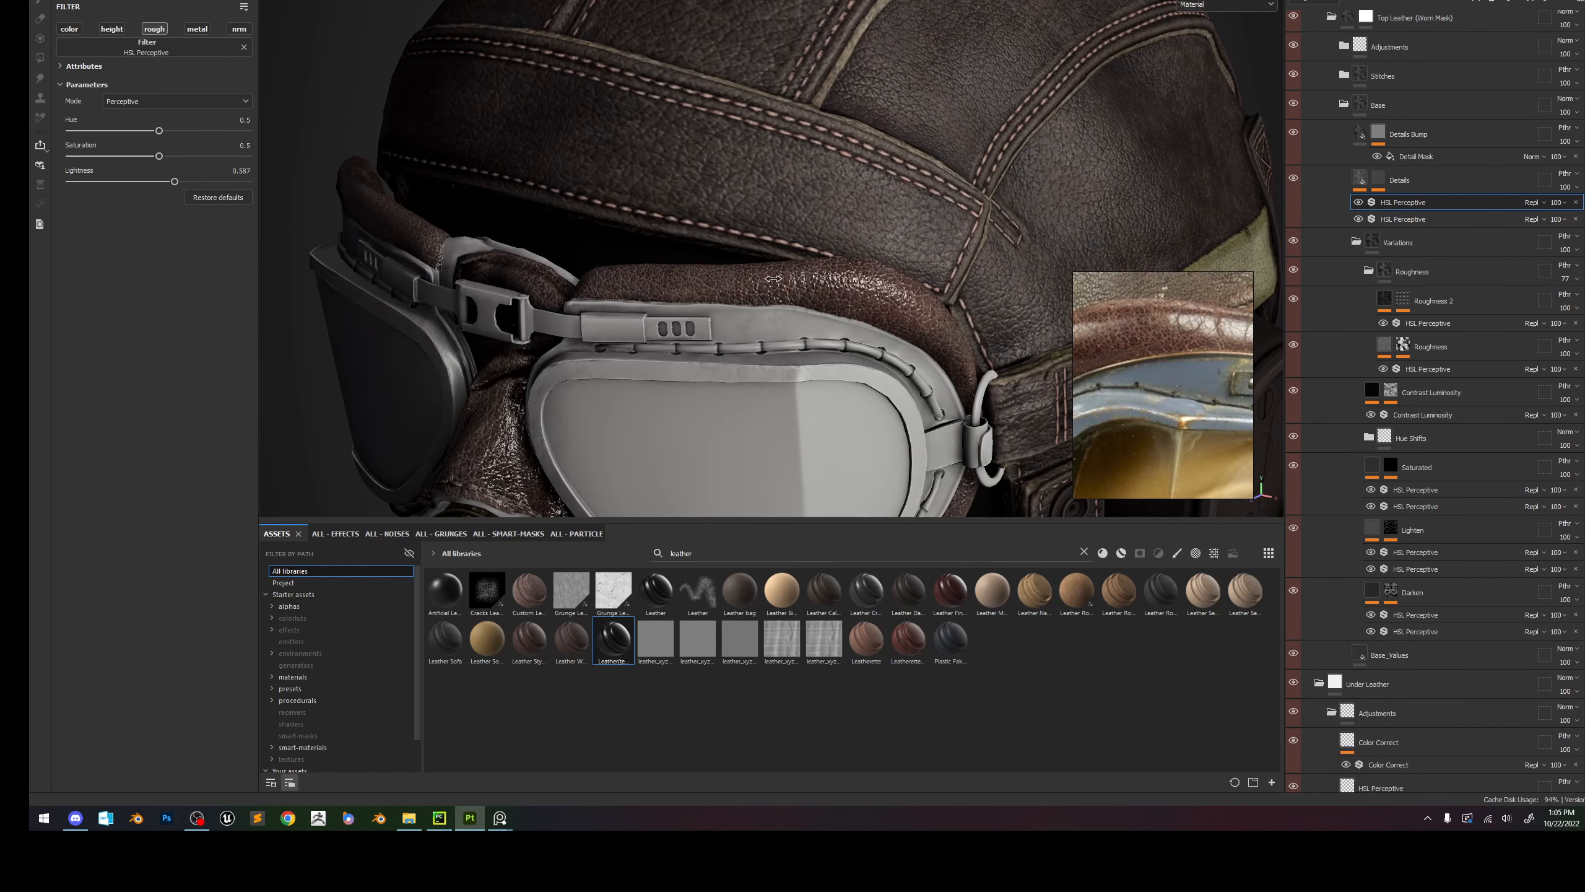
Set the roughness of the Base_Values fill to about 0.52, checking the sheen under rotated environment light.
click(1442, 665)
drag(125, 364, 145, 360)
shift+right_drag(764, 352, 636, 341)
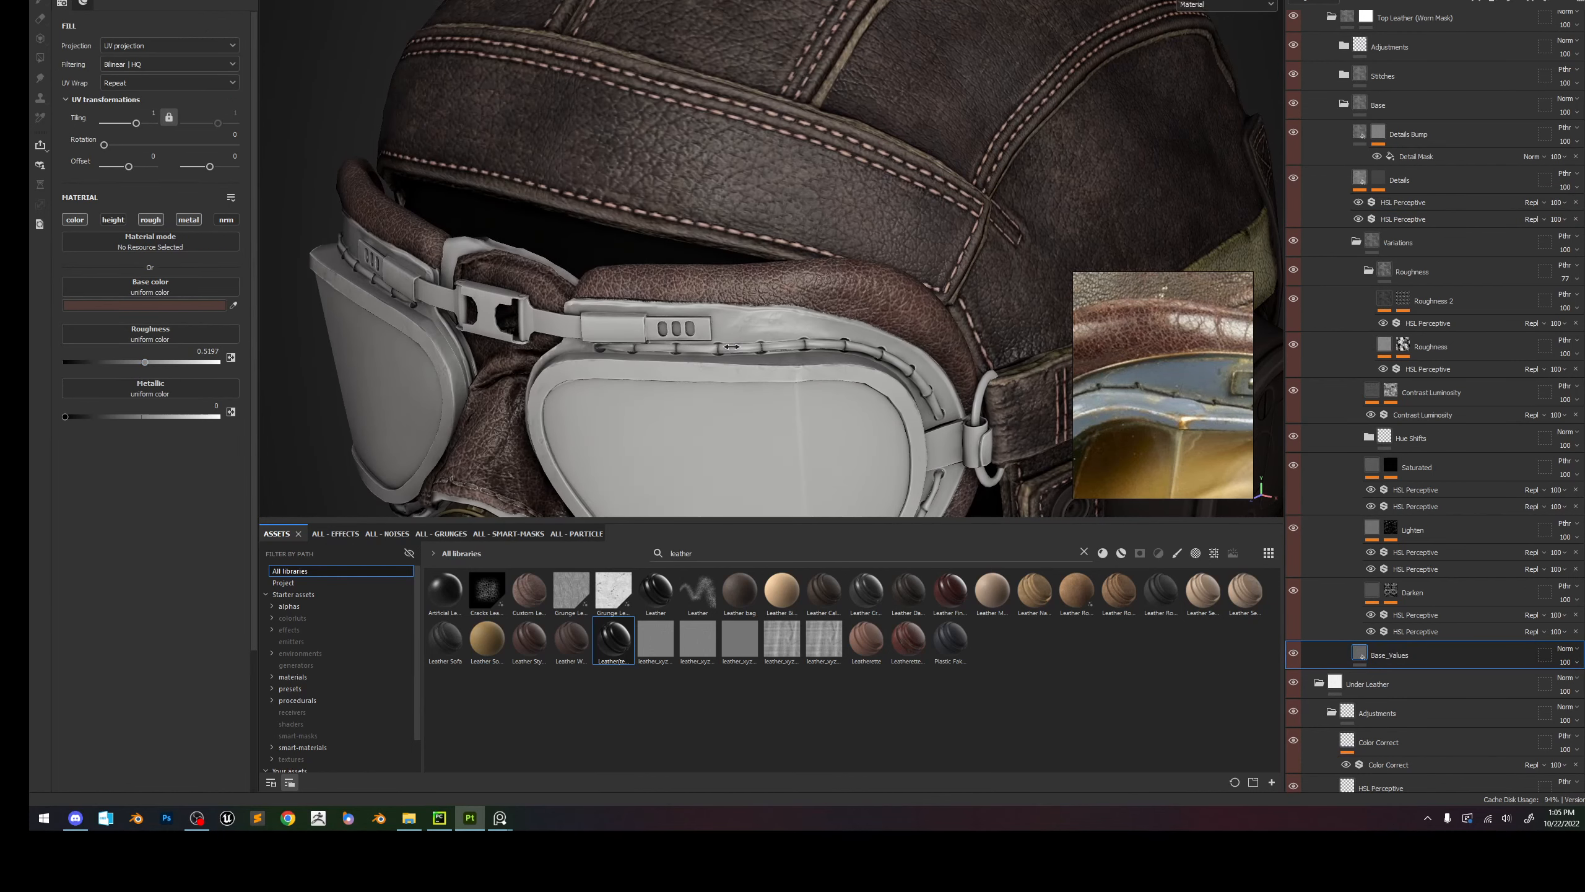
Compare the whole helmet and goggles with another reference photo showing the reddish-brown leather around the lens.
alt+right_drag(624, 249, 632, 12)
alt+drag(862, 369, 854, 286)
scroll(1177, 351, down, 5)
scroll(1179, 355, up, 6)
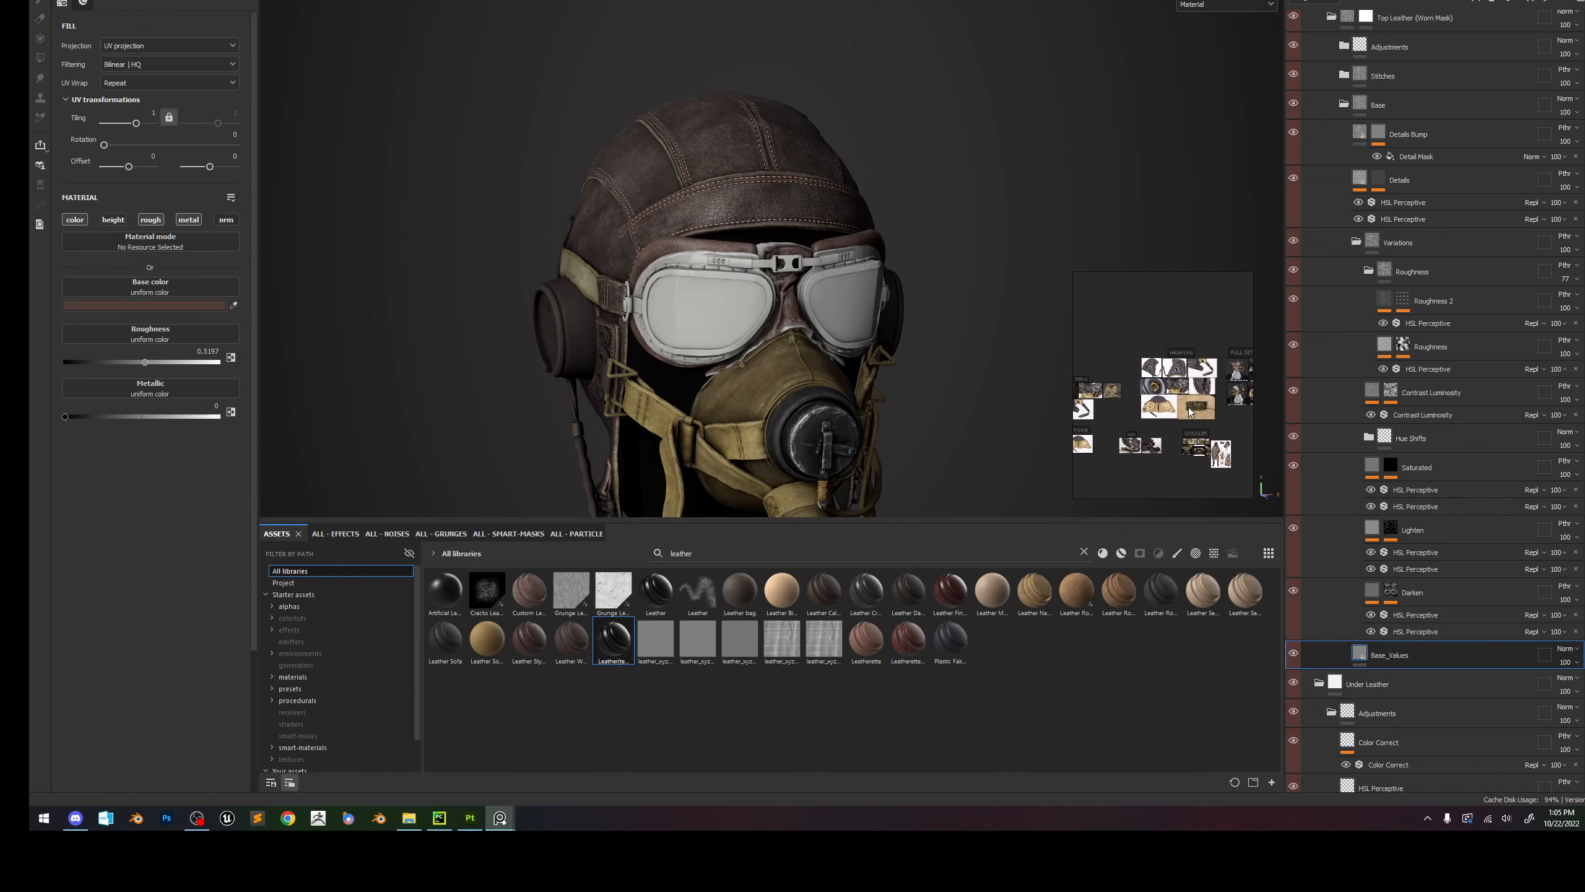
scroll(1149, 326, up, 3)
alt+drag(829, 312, 895, 301)
scroll(746, 151, down, 3)
scroll(745, 151, down, 3)
alt+middle_drag(787, 263, 782, 220)
scroll(812, 249, up, 2)
scroll(1123, 336, down, 4)
scroll(1124, 338, up, 3)
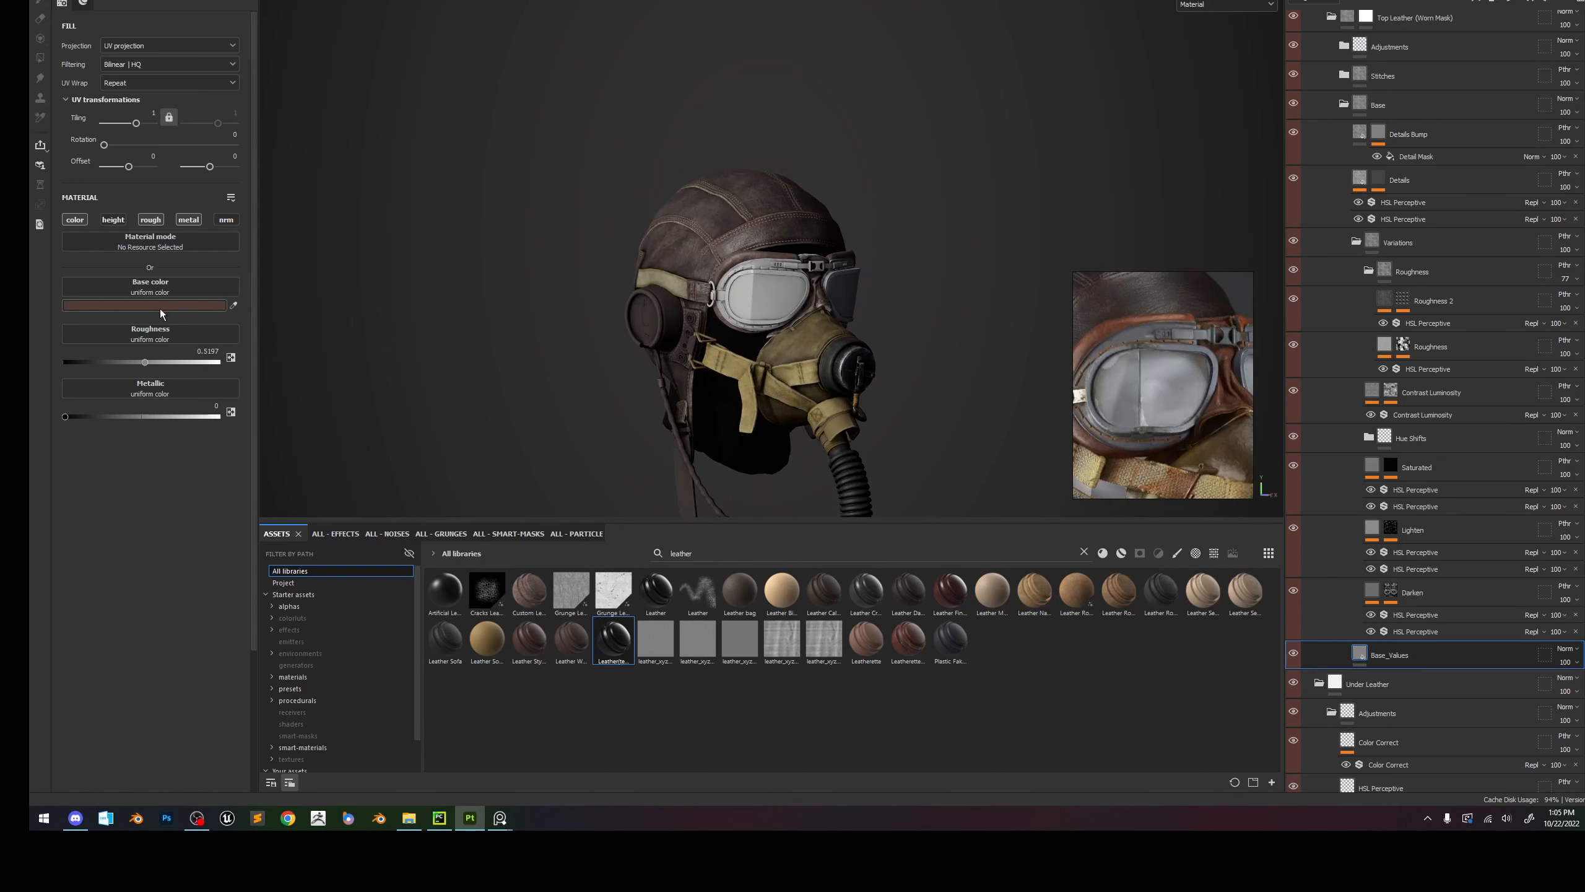
Sample the Base_Values base color from the goggles' leather rim in the reference photo and fine-tune its HSV values.
click(235, 305)
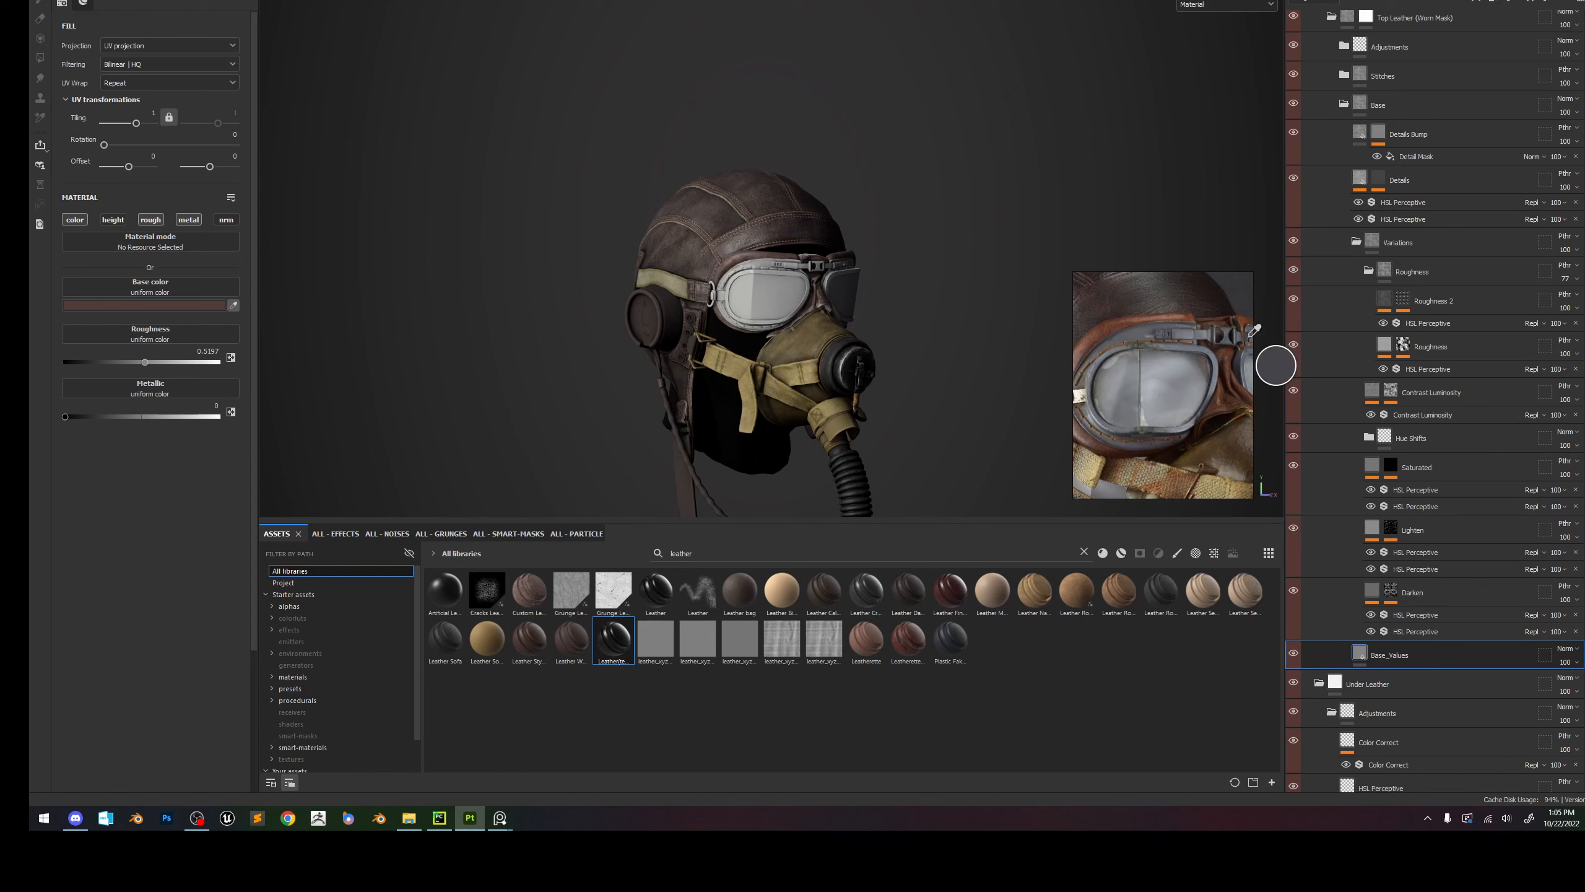
click(1106, 330)
scroll(773, 266, down, 3)
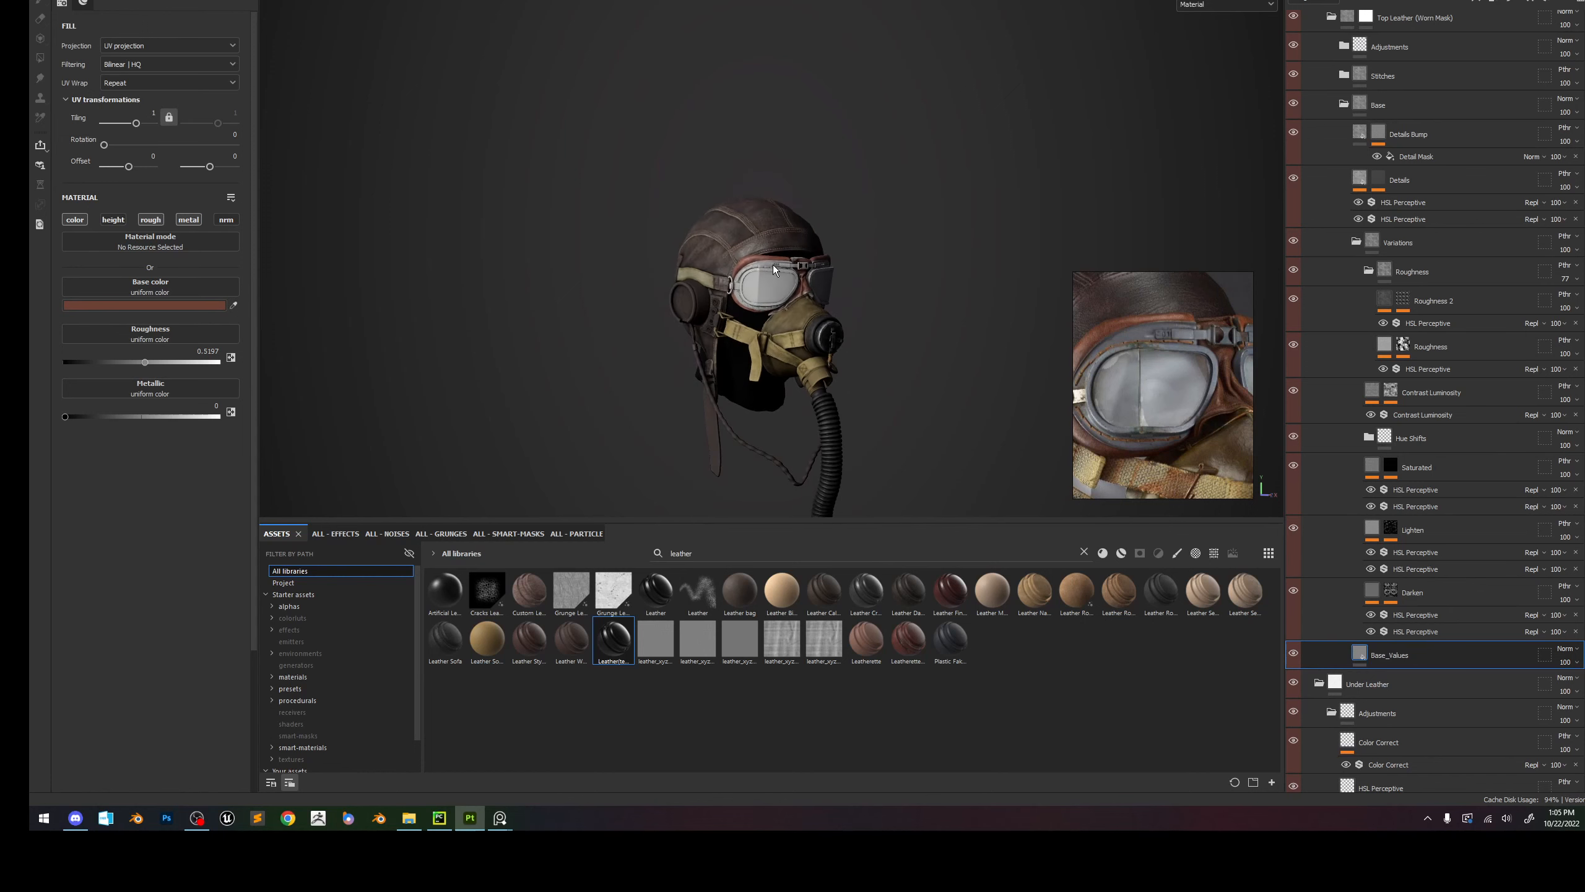
scroll(772, 266, up, 3)
click(154, 306)
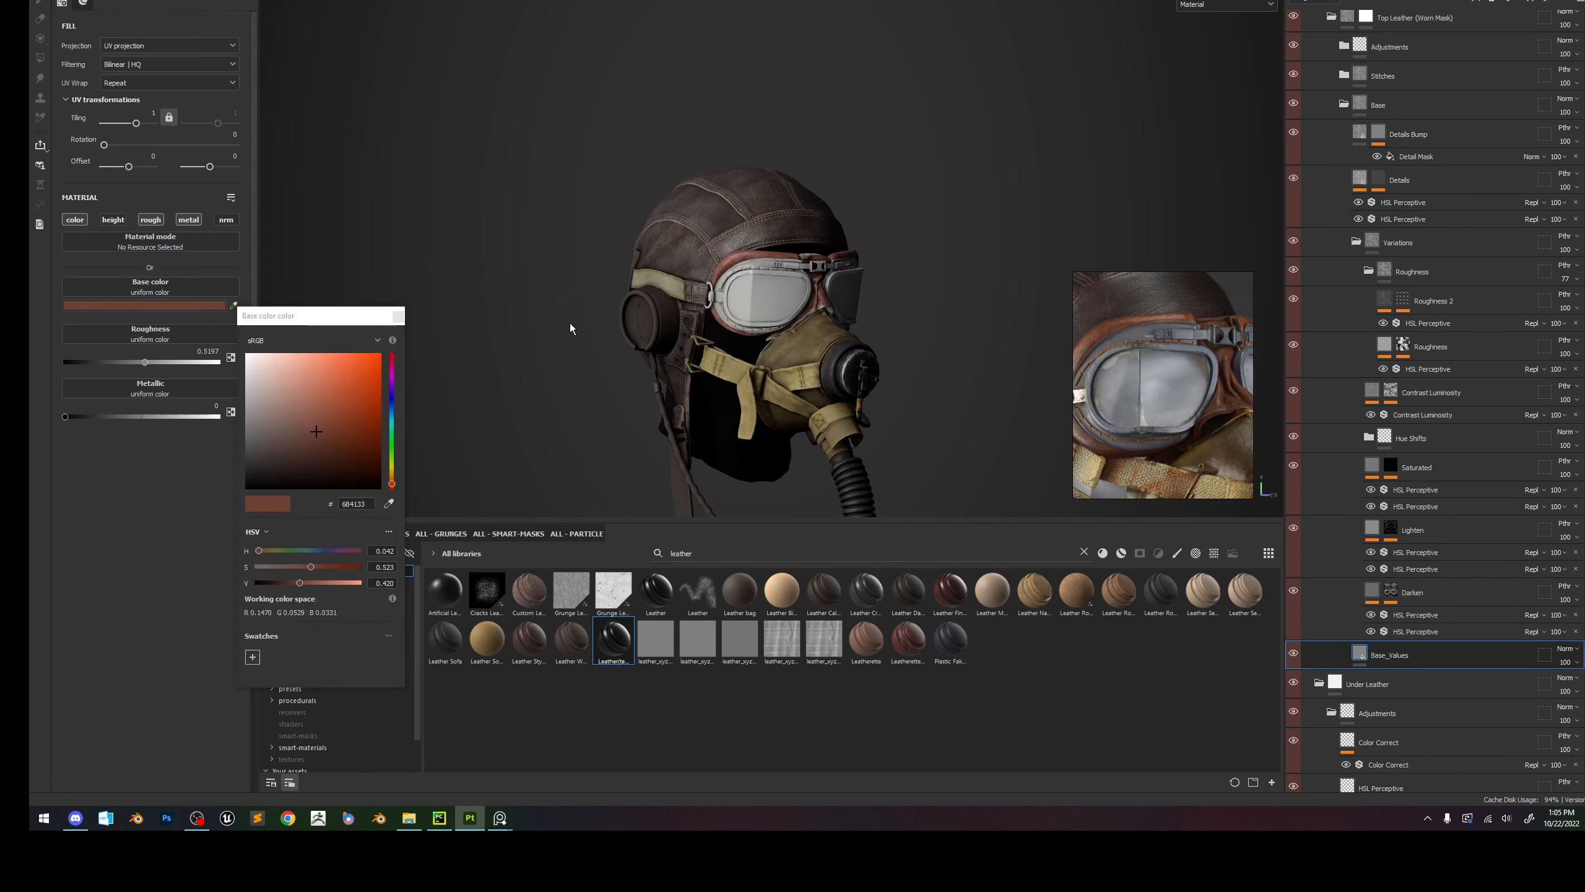
click(307, 566)
drag(299, 584, 295, 582)
click(393, 315)
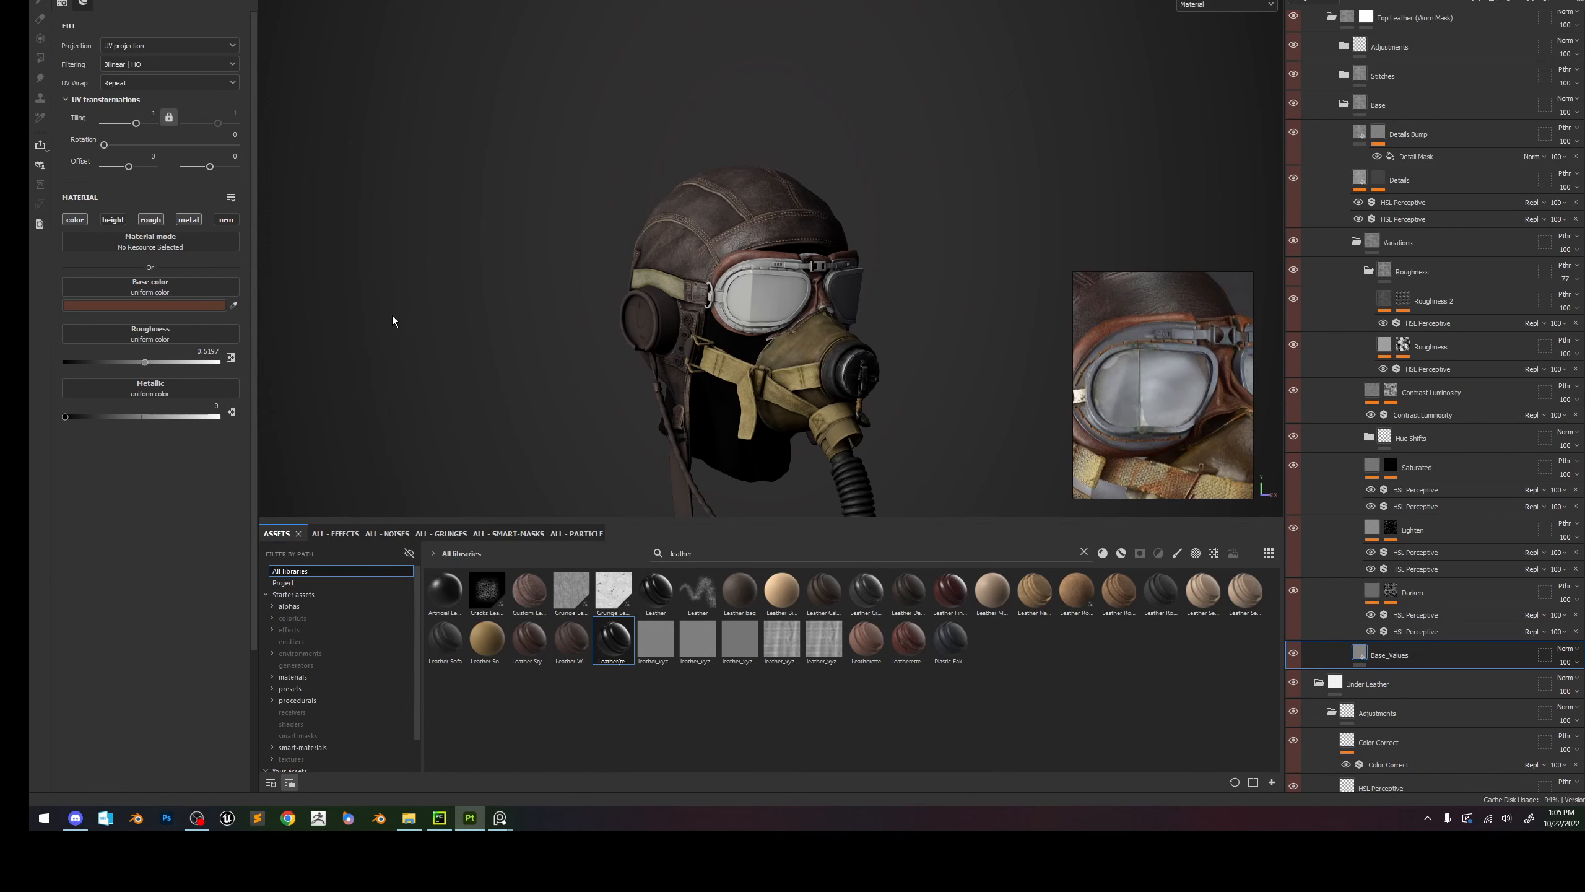
Set the lightness of the Details layer's roughness HSL Perceptive filter to about 0.65 and check the leather grain up close.
click(1415, 204)
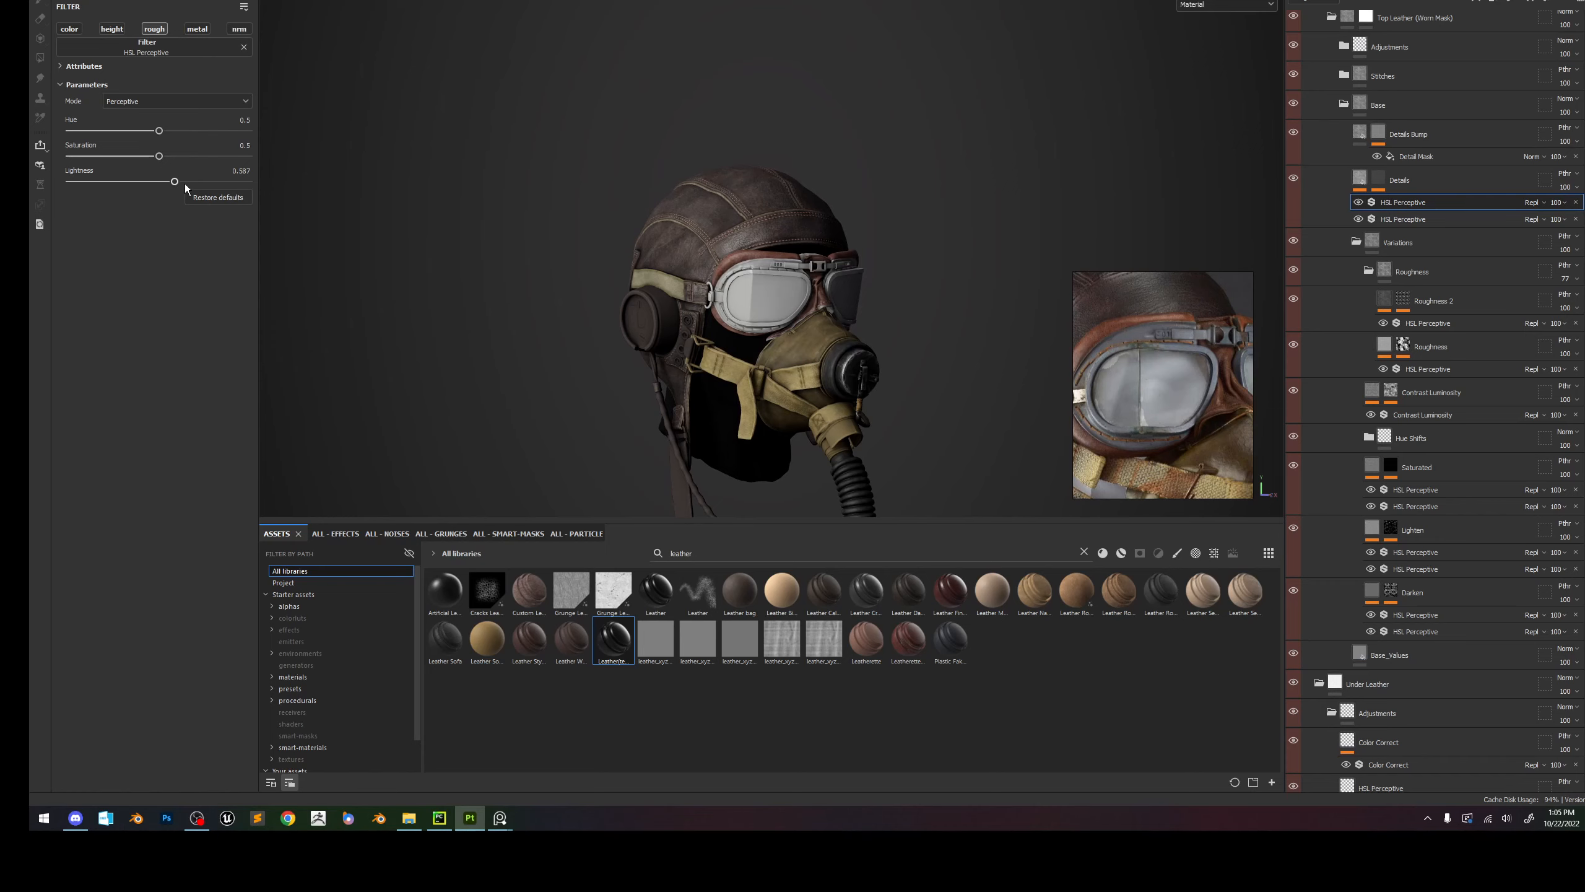
scroll(768, 290, up, 10)
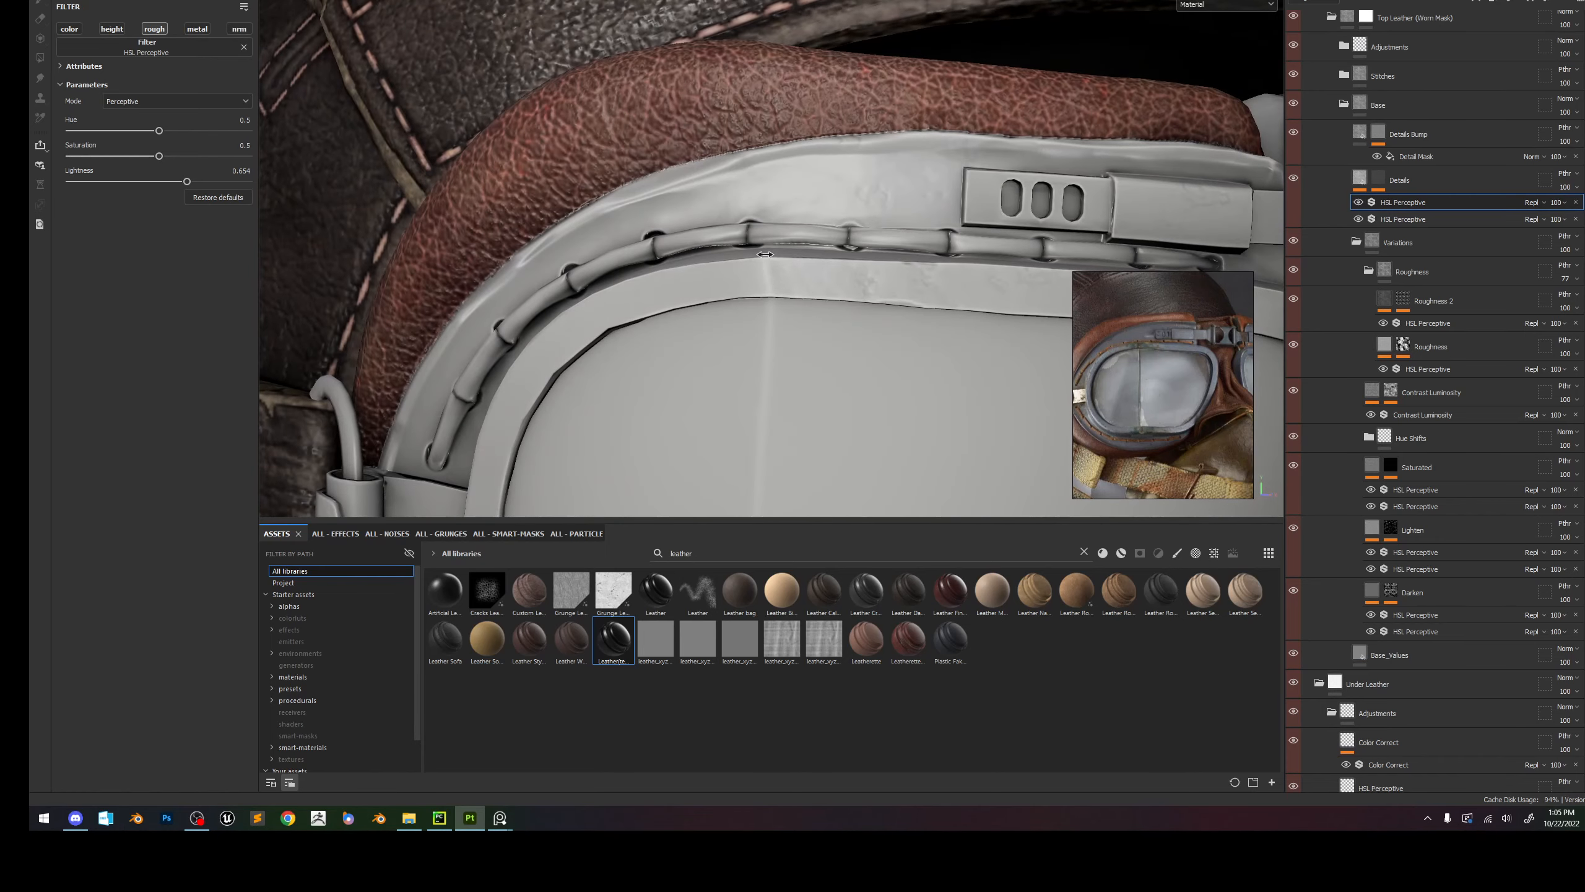
scroll(765, 254, down, 5)
Set the saturation of the Details layer's color HSL Perceptive filter to 0.57.
click(1398, 219)
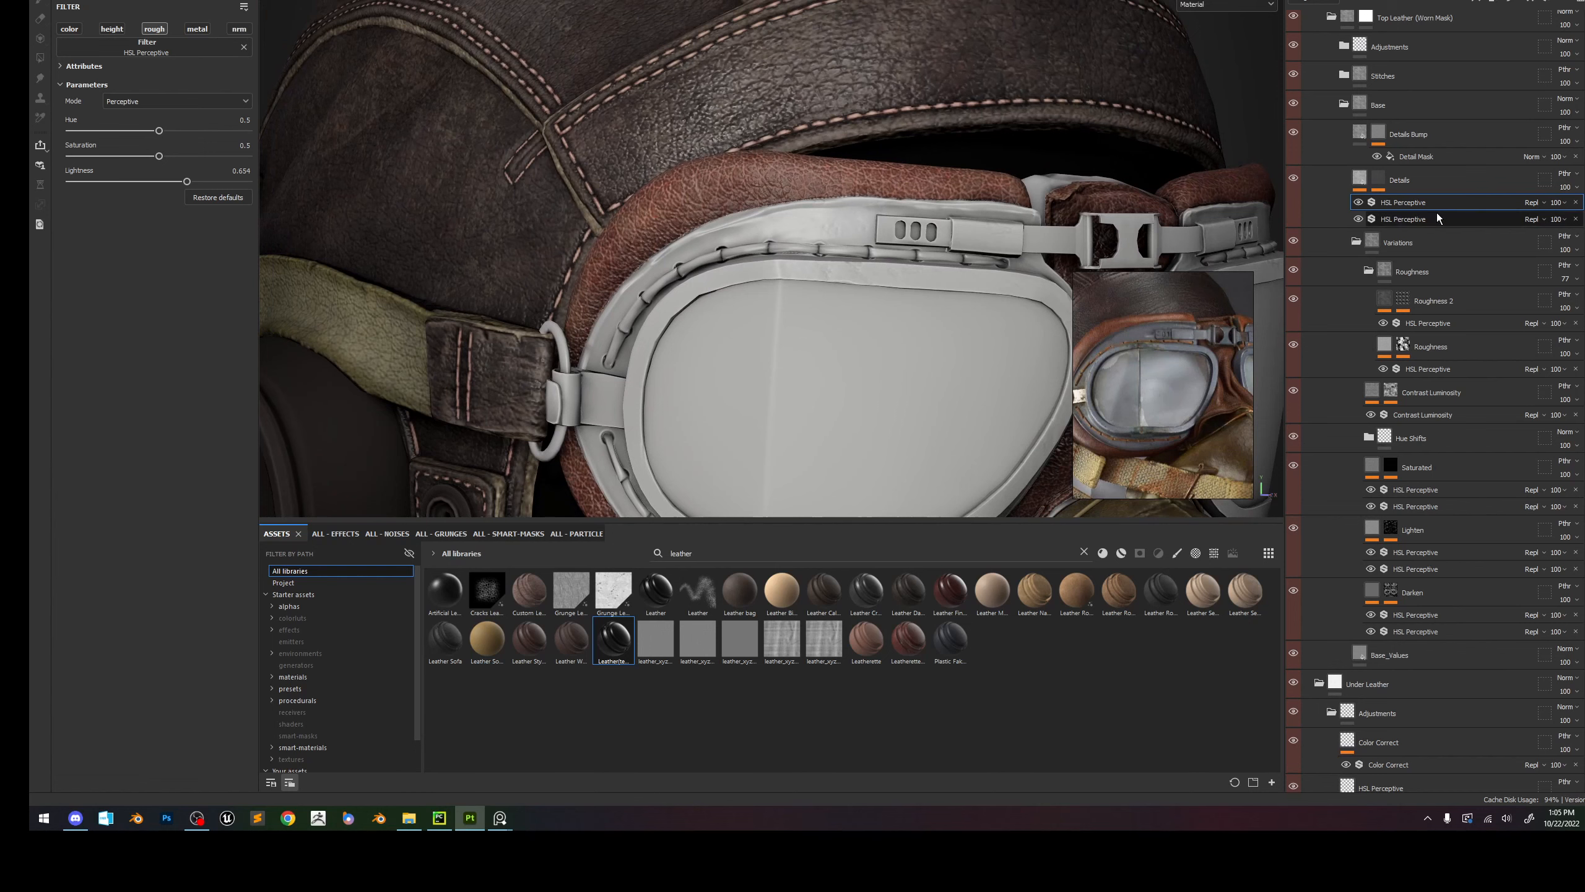
drag(184, 153, 171, 155)
scroll(695, 216, down, 8)
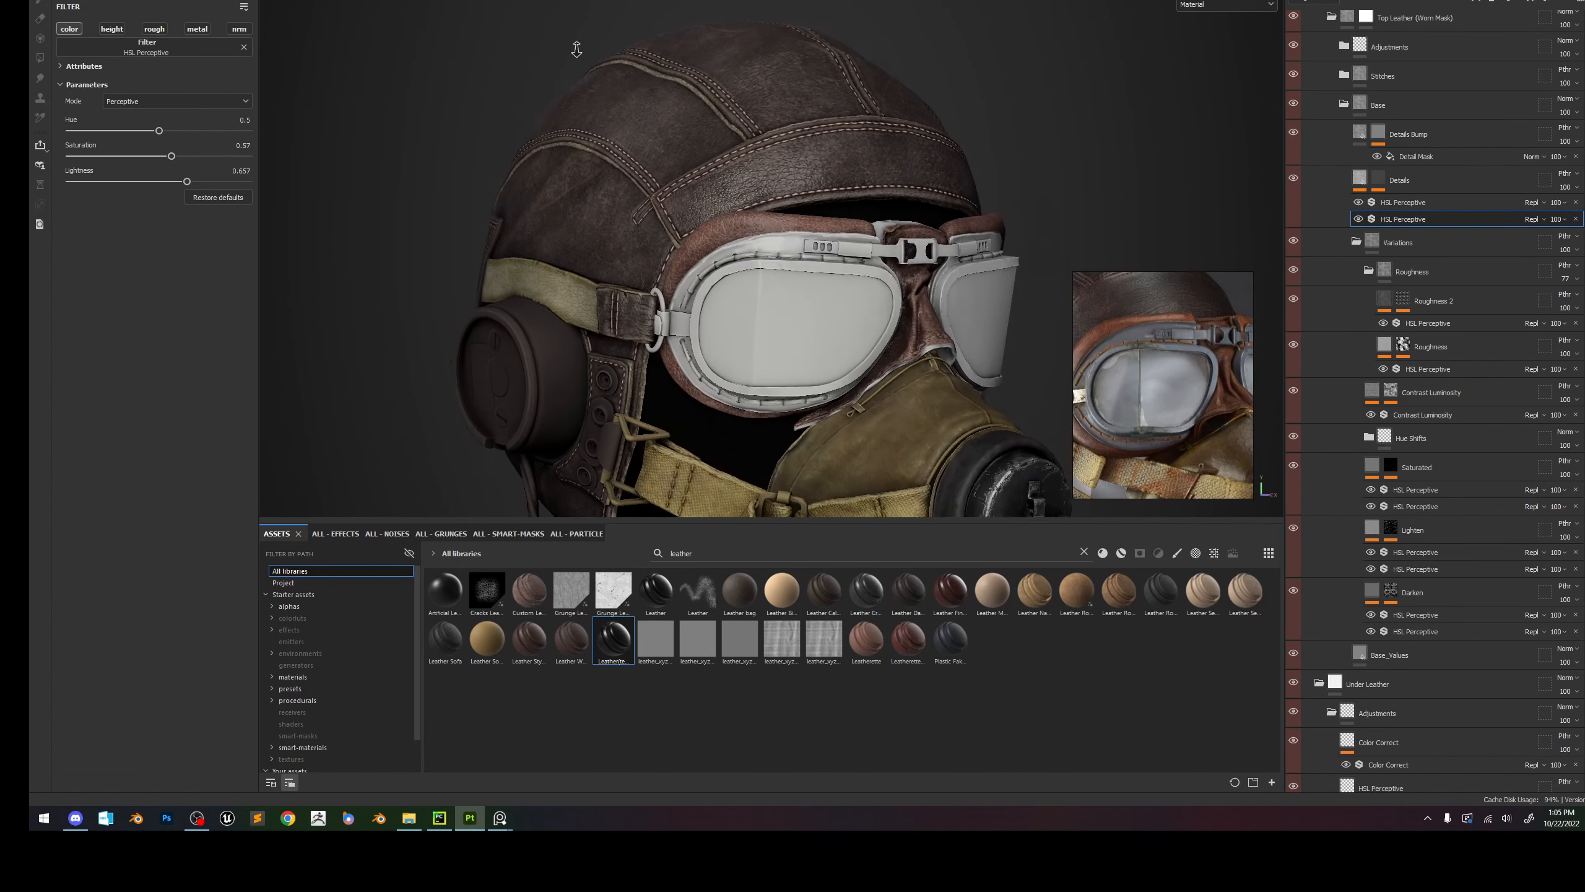
Examine the goggles' padding and nose bridge from the front and side under rotated environment light.
shift+right_drag(695, 216, 720, 248)
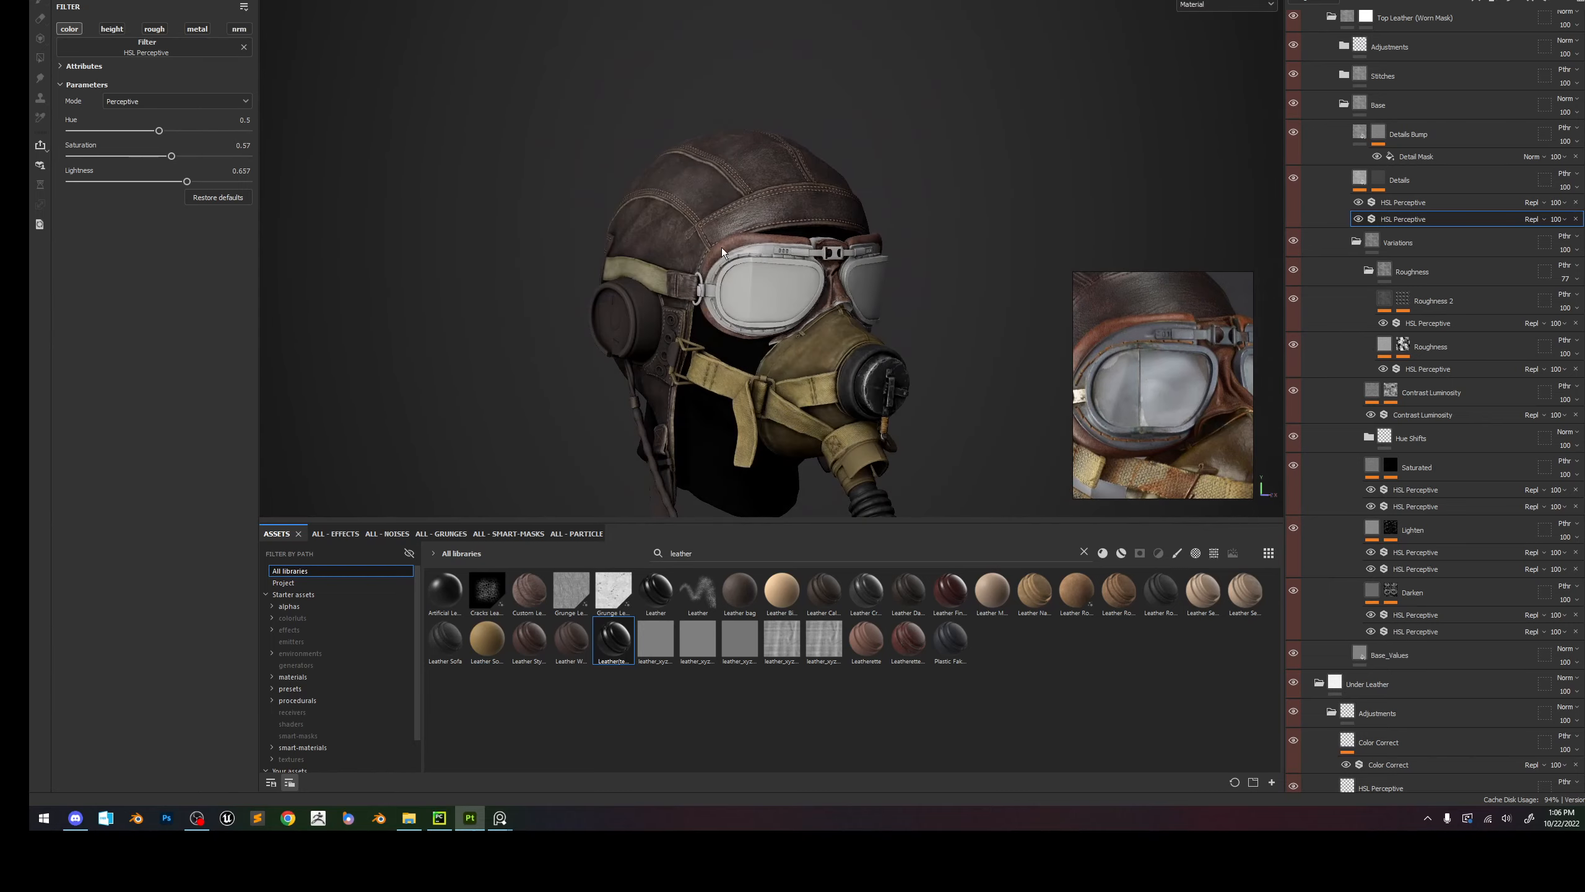
alt+right_drag(848, 293, 915, 464)
alt+drag(915, 465, 796, 405)
shift+right_drag(796, 406, 805, 409)
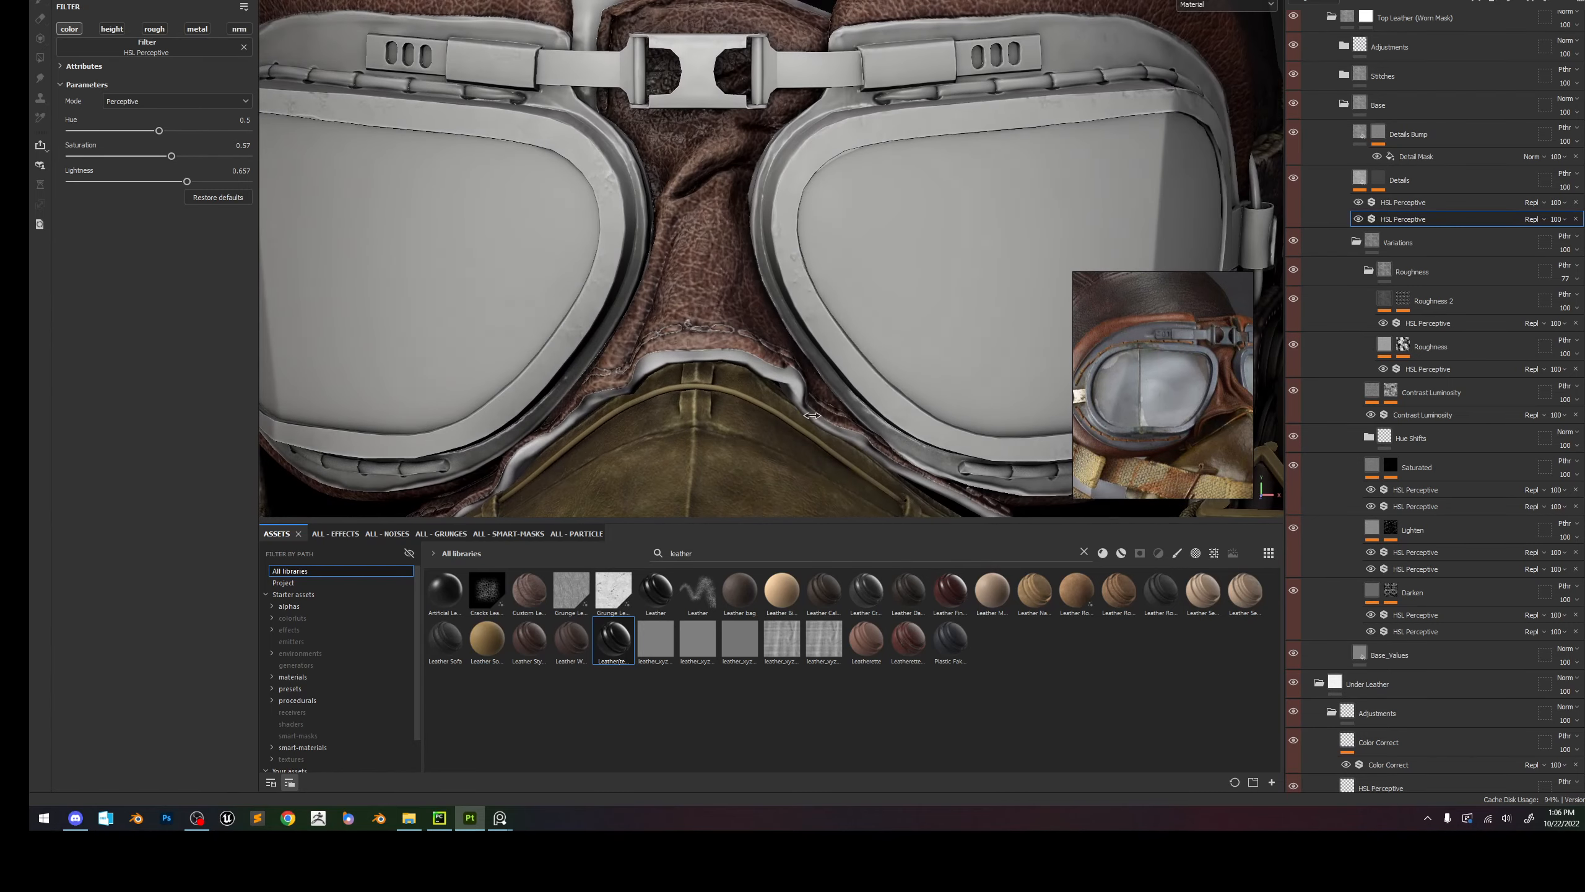
alt+drag(763, 300, 727, 297)
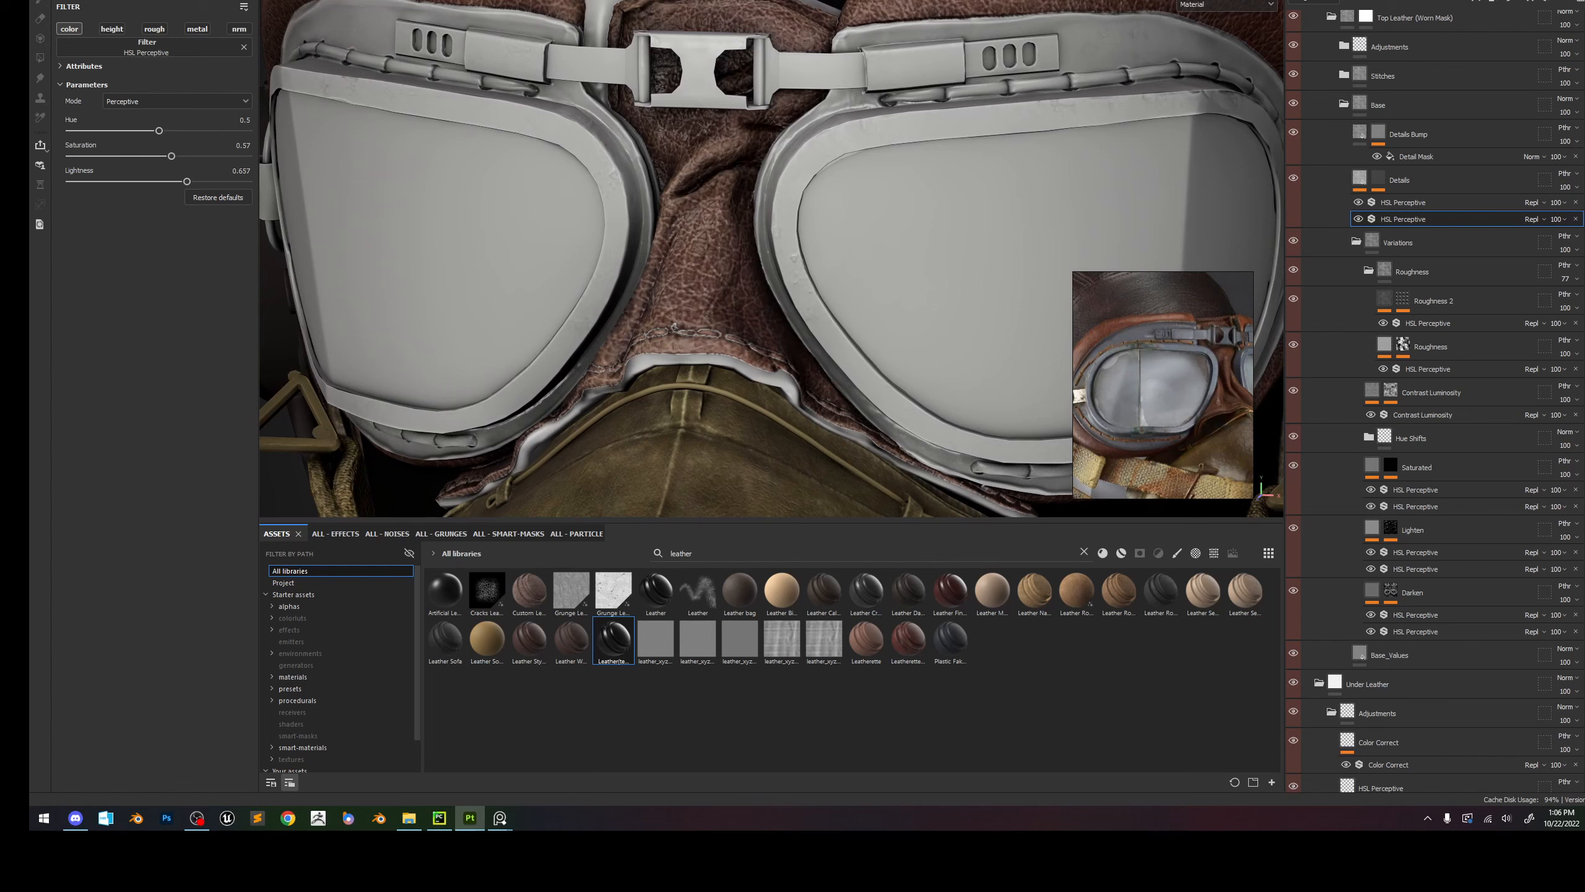
scroll(938, 234, up, 4)
scroll(934, 226, down, 6)
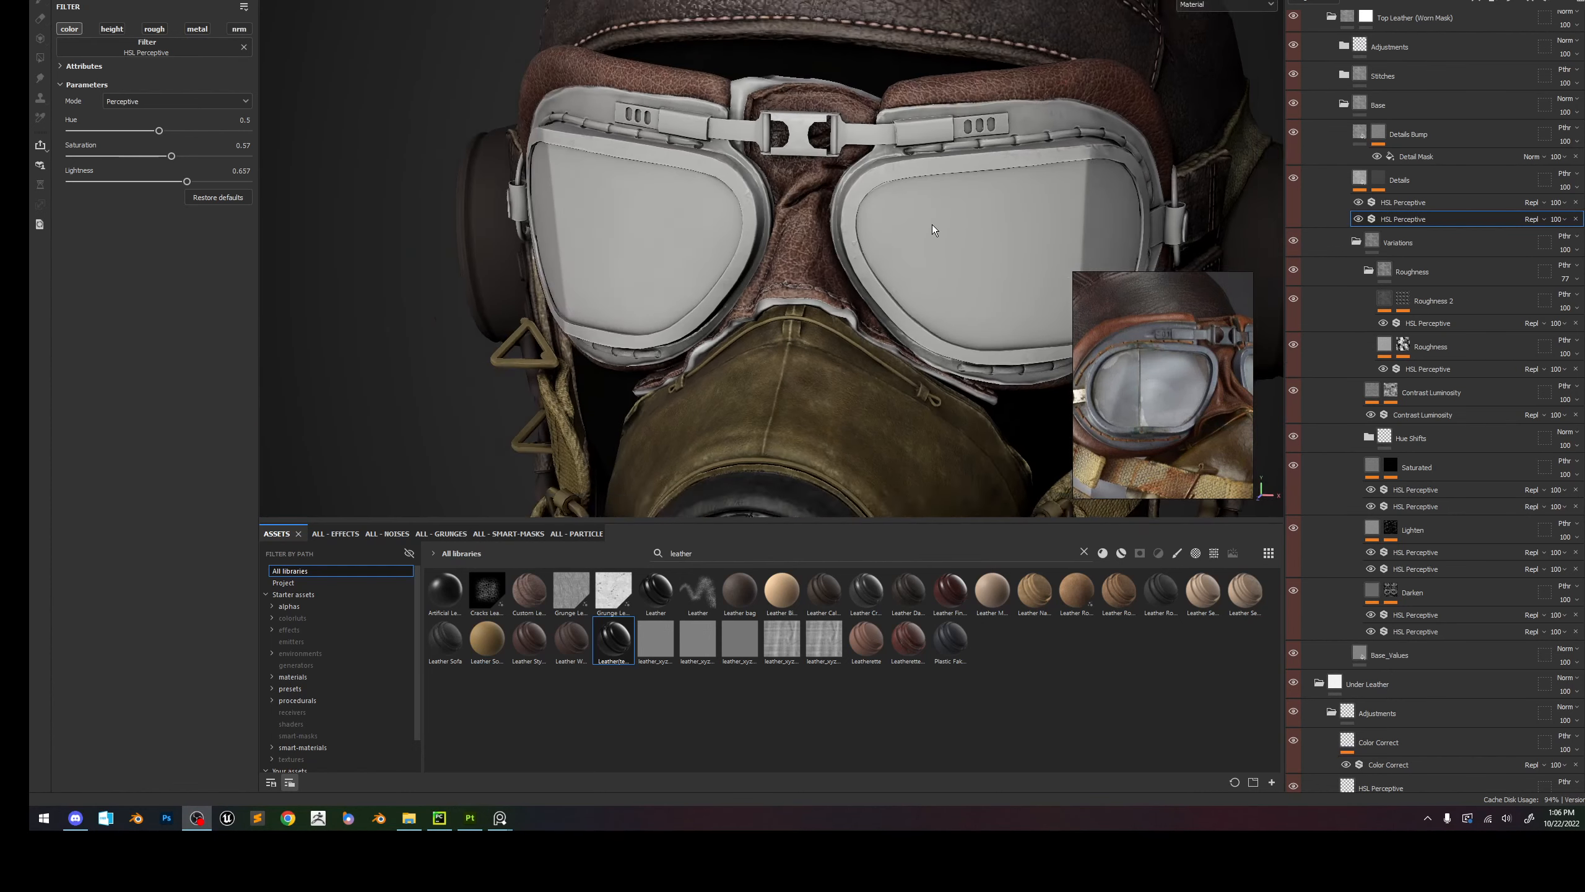
scroll(931, 224, down, 5)
scroll(897, 230, up, 2)
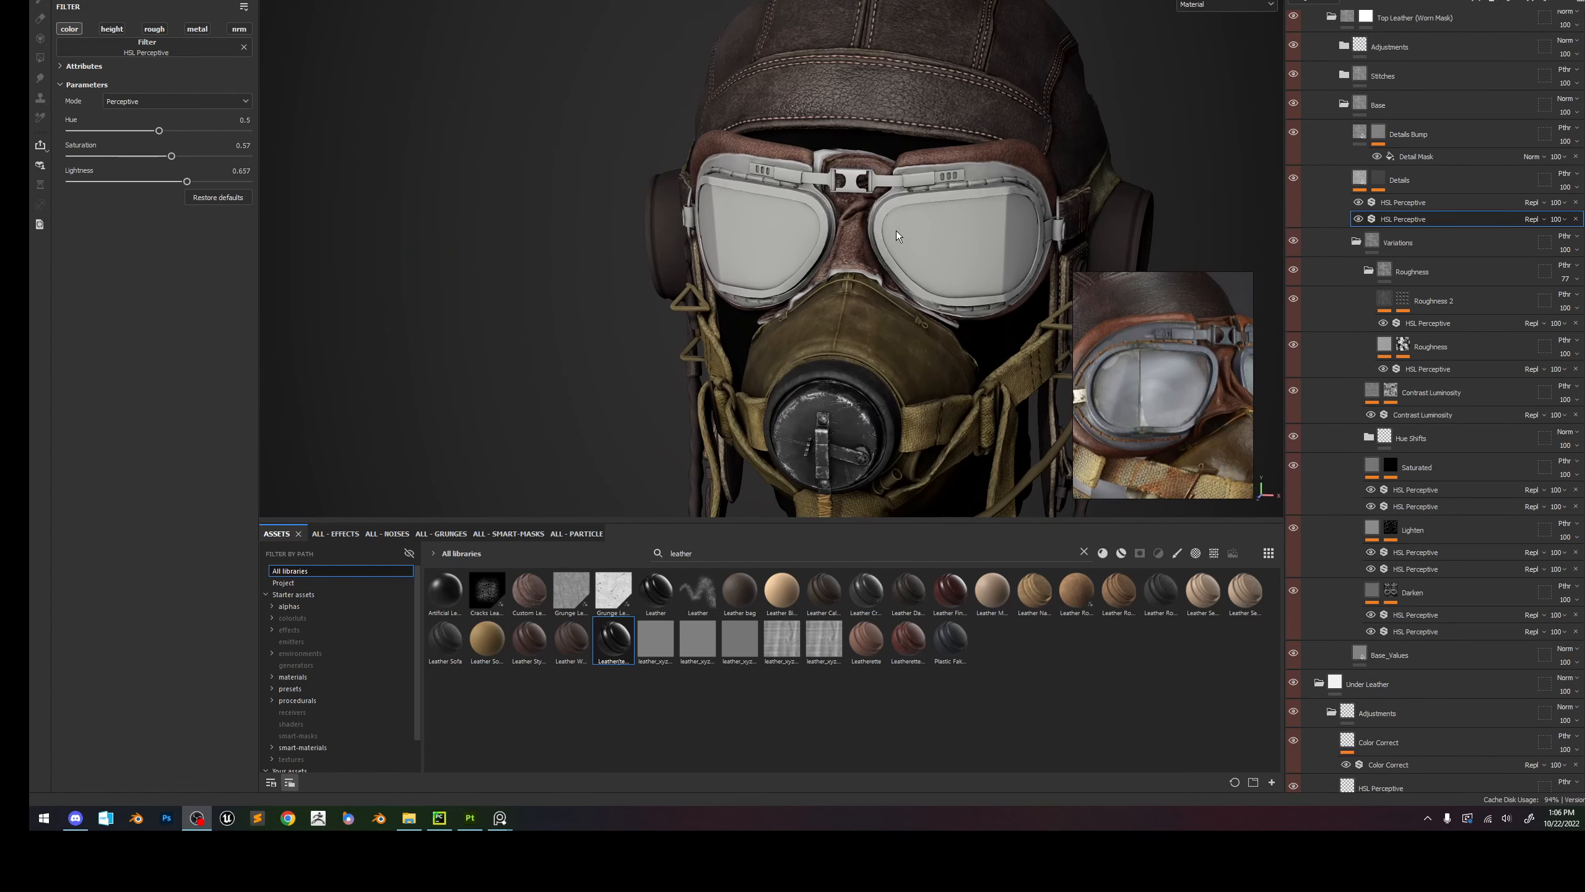
alt+drag(814, 258, 886, 225)
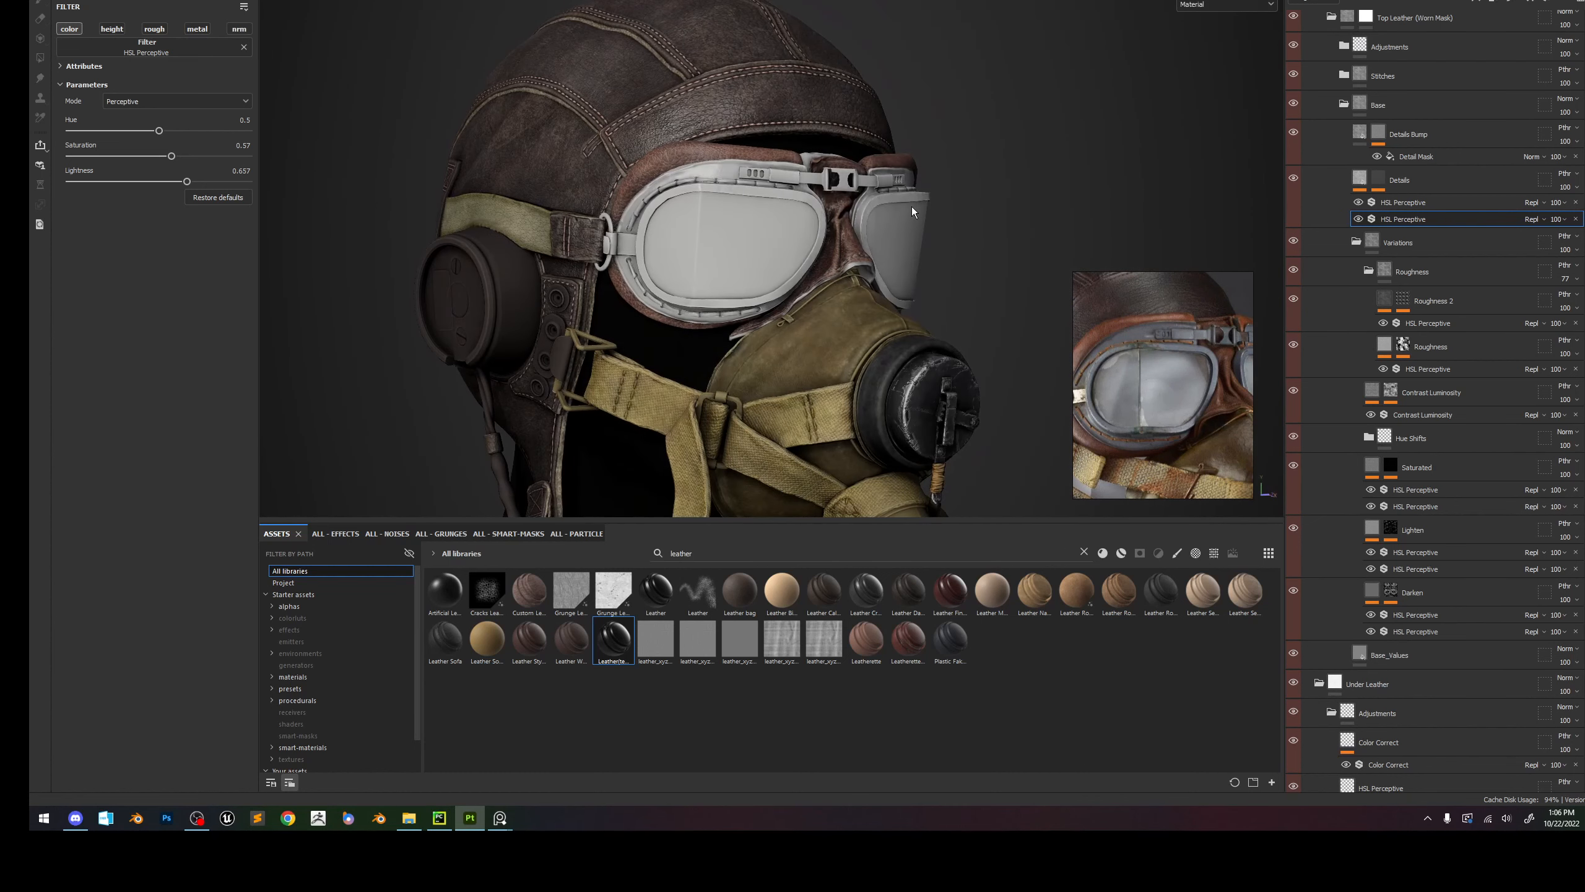
Change the Goggles texture set's Main shader from pbr-metal-rough to pbr-metal-rough-with-alpha-blending.
scroll(1429, 24, up, 2)
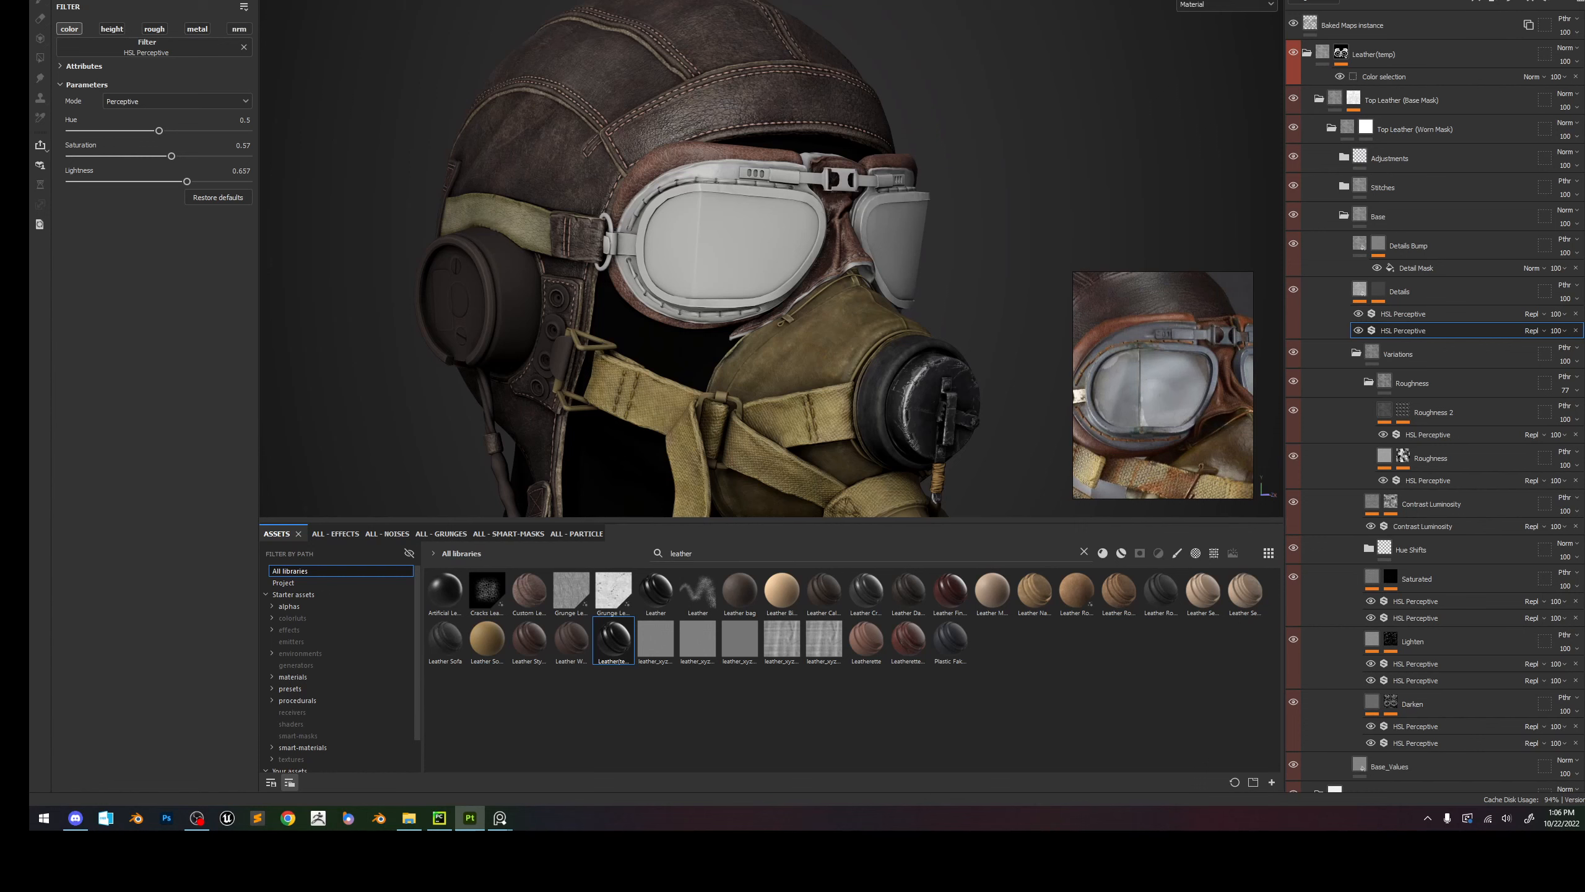
click(1360, 1)
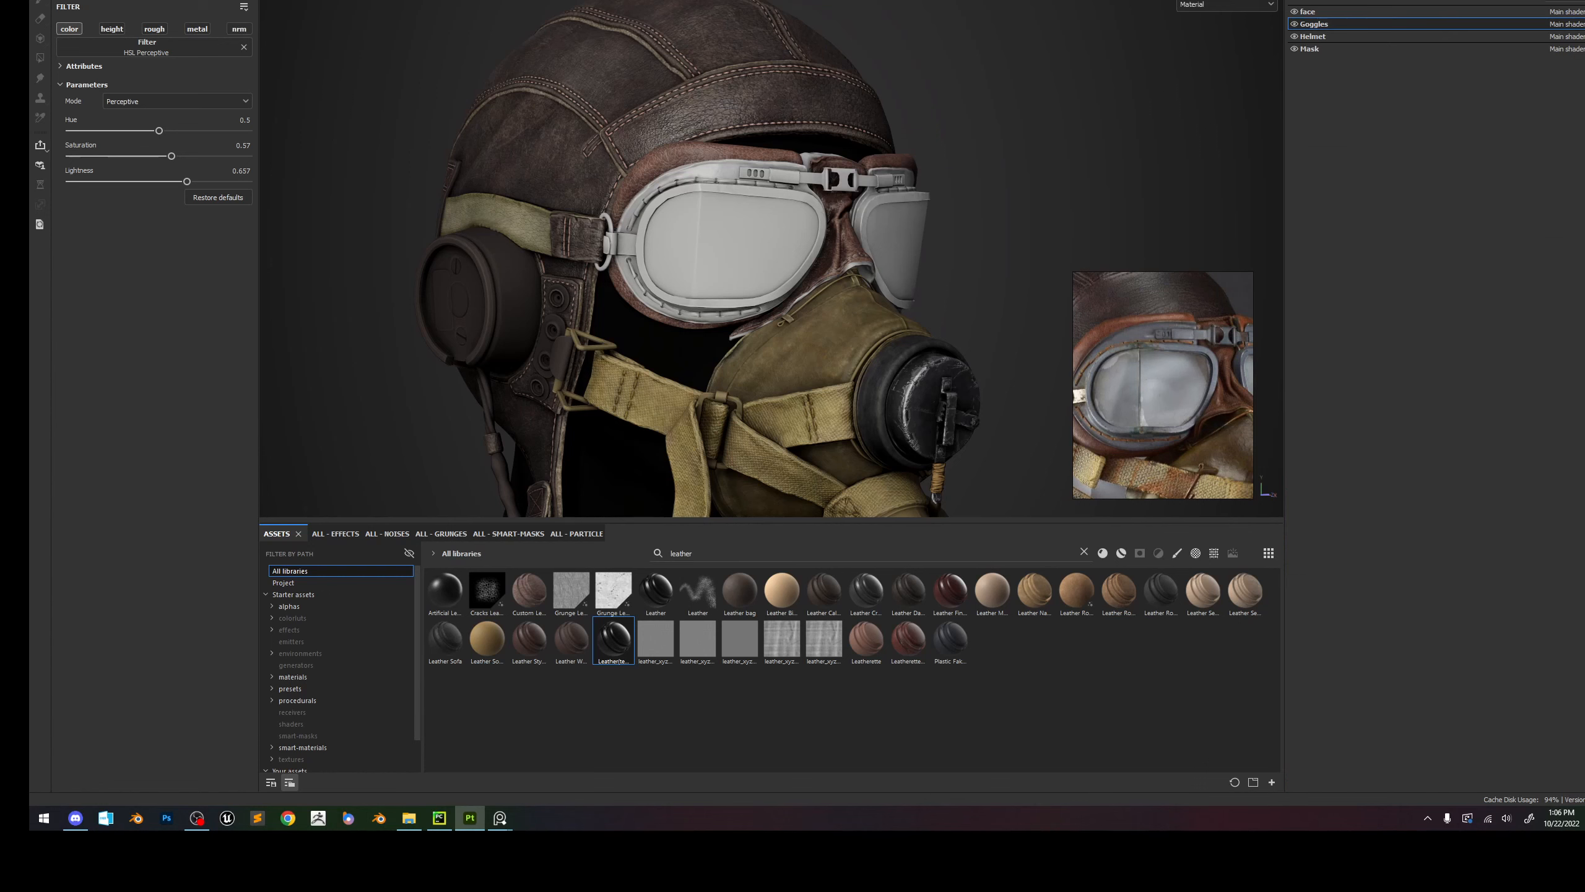
click(1584, 22)
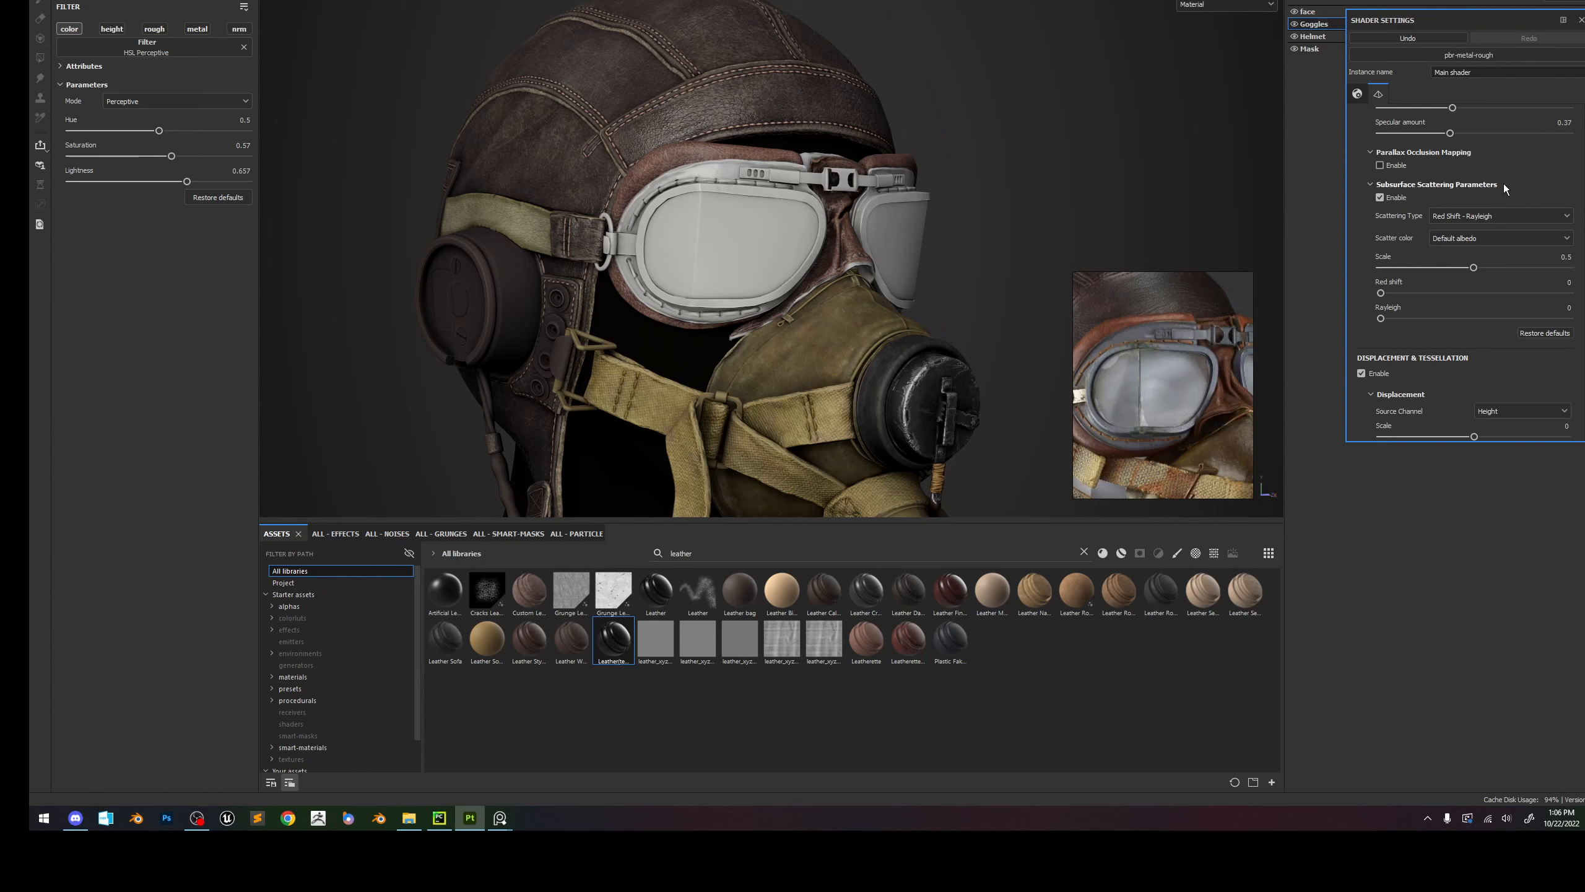
scroll(1505, 183, up, 5)
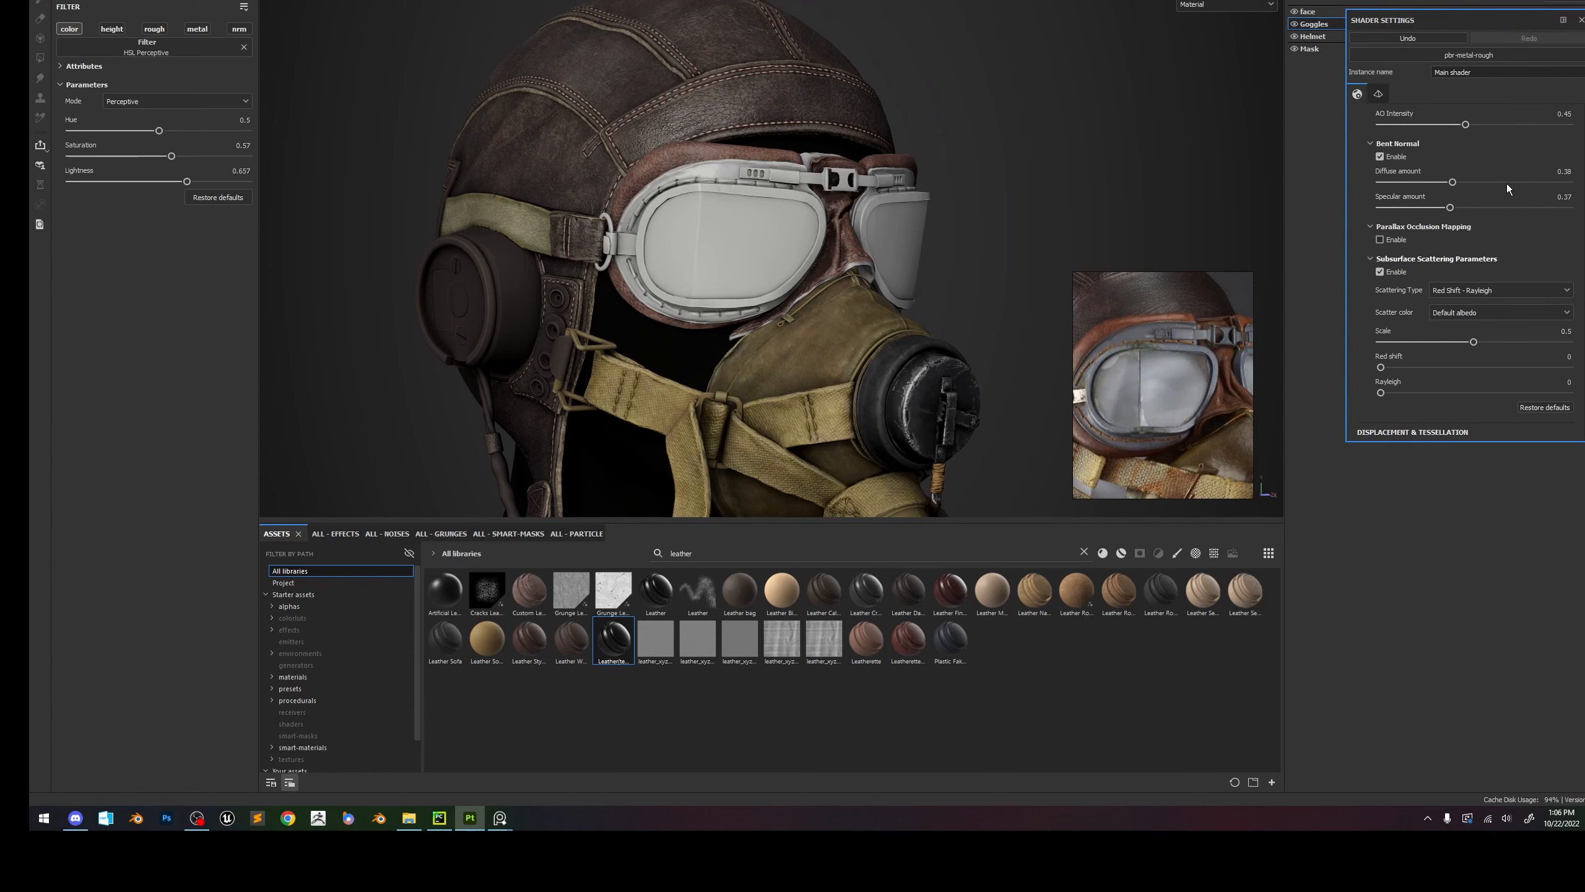
click(1479, 58)
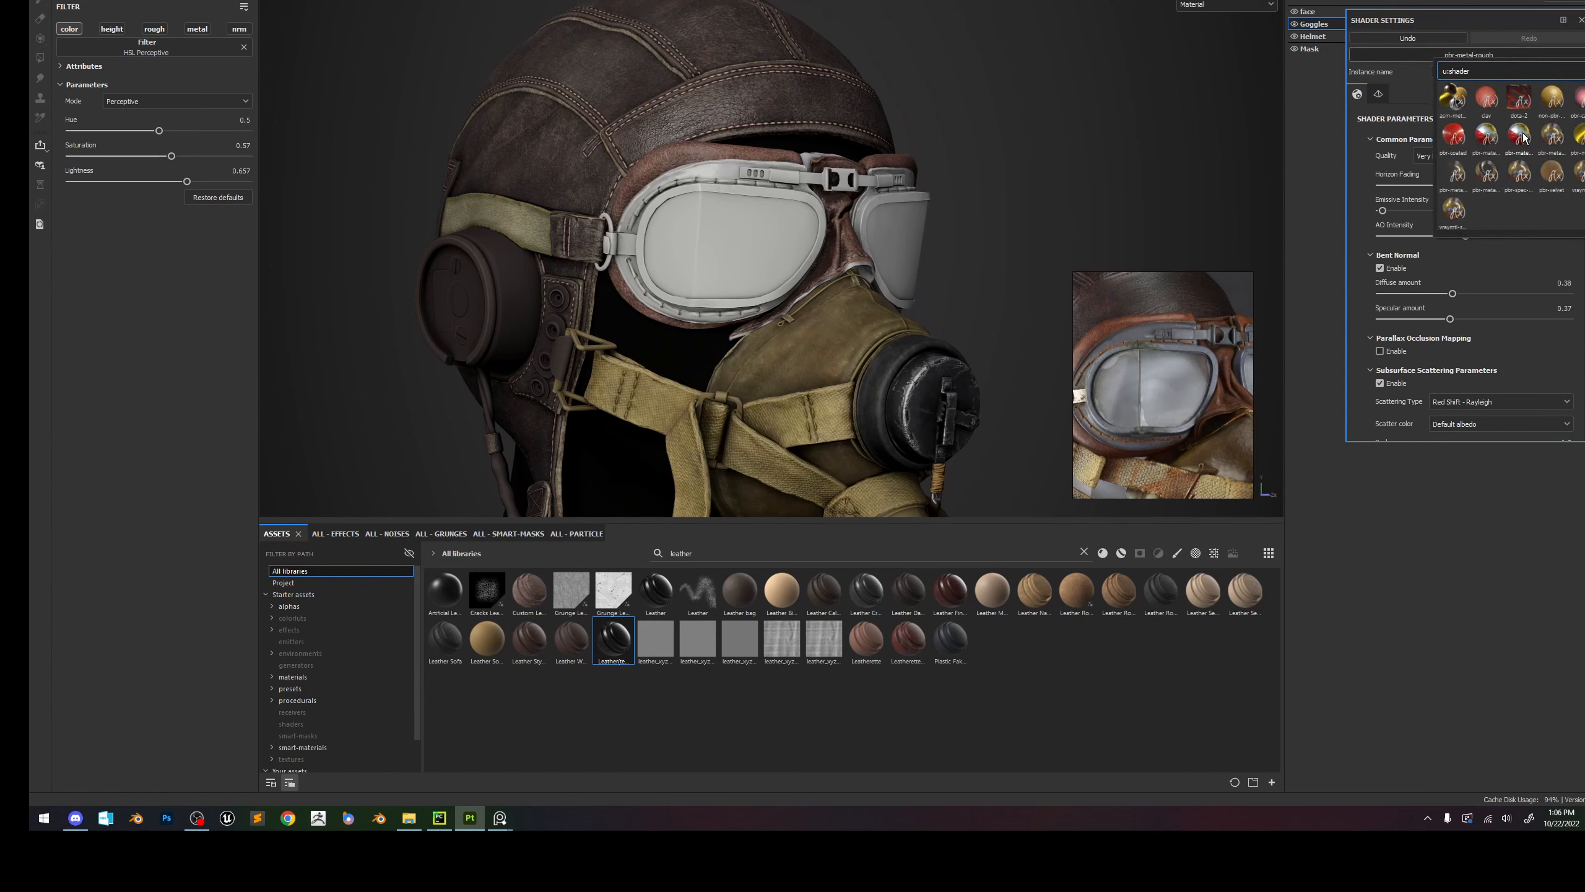
mouse_move(1582, 138)
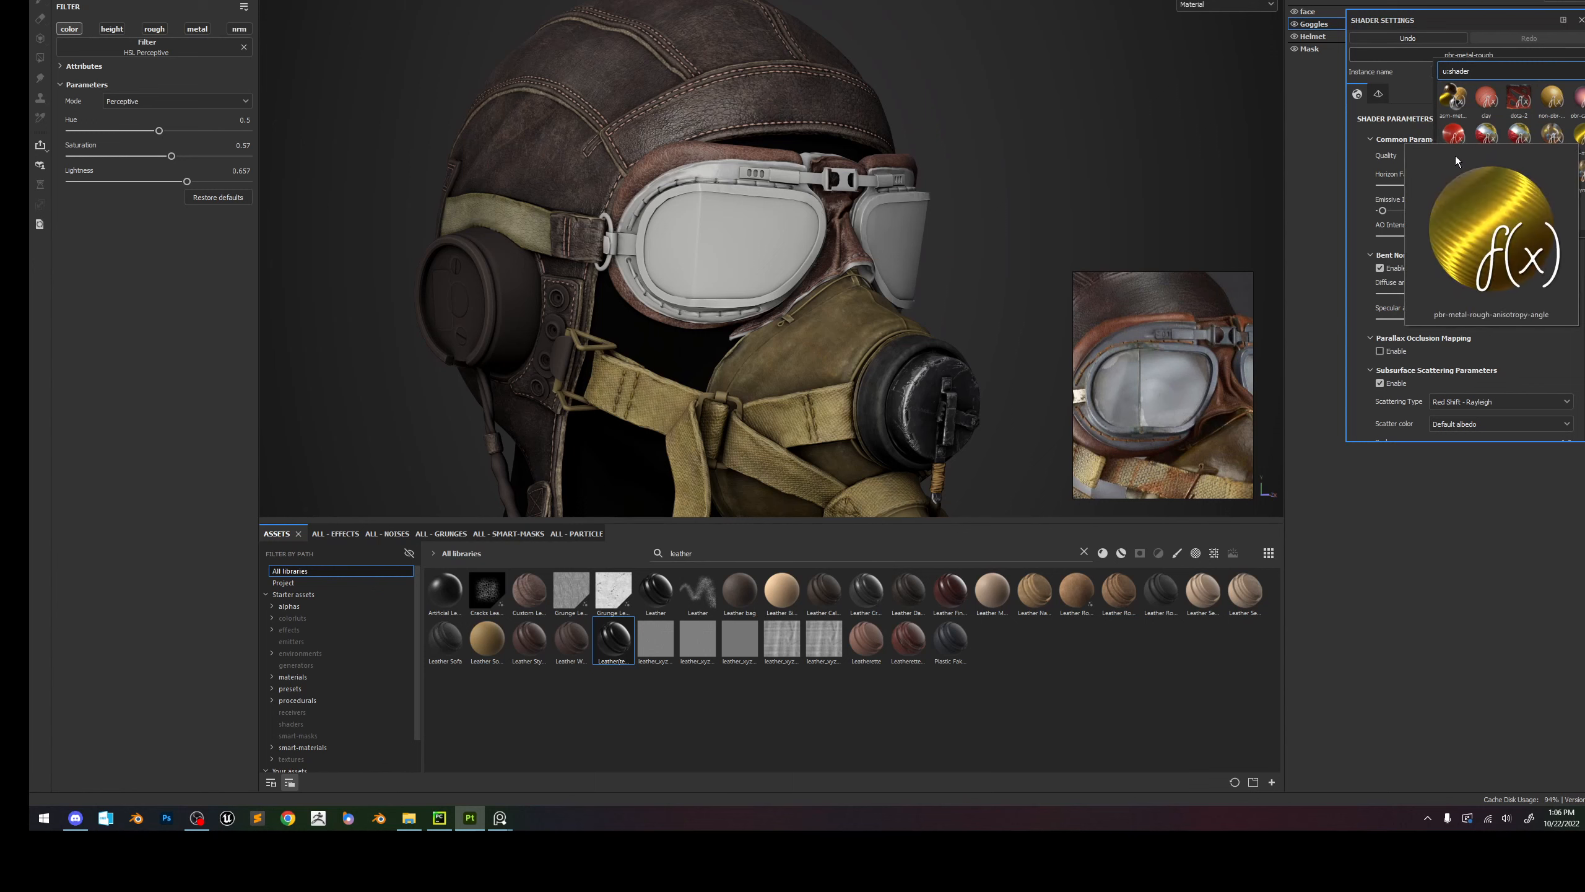
mouse_move(1462, 176)
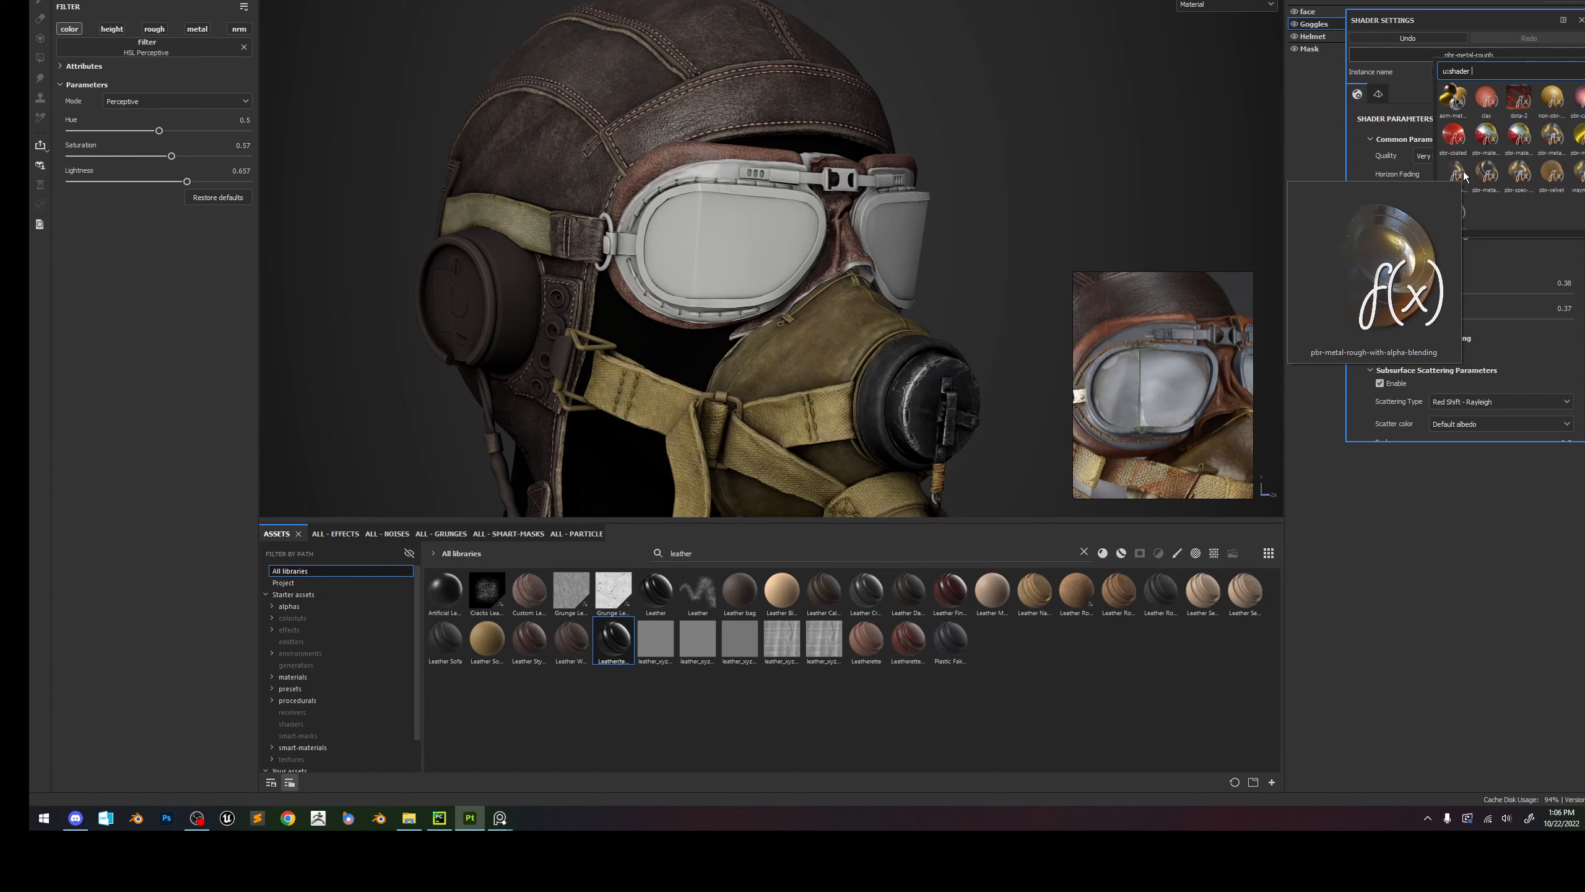
mouse_move(1511, 177)
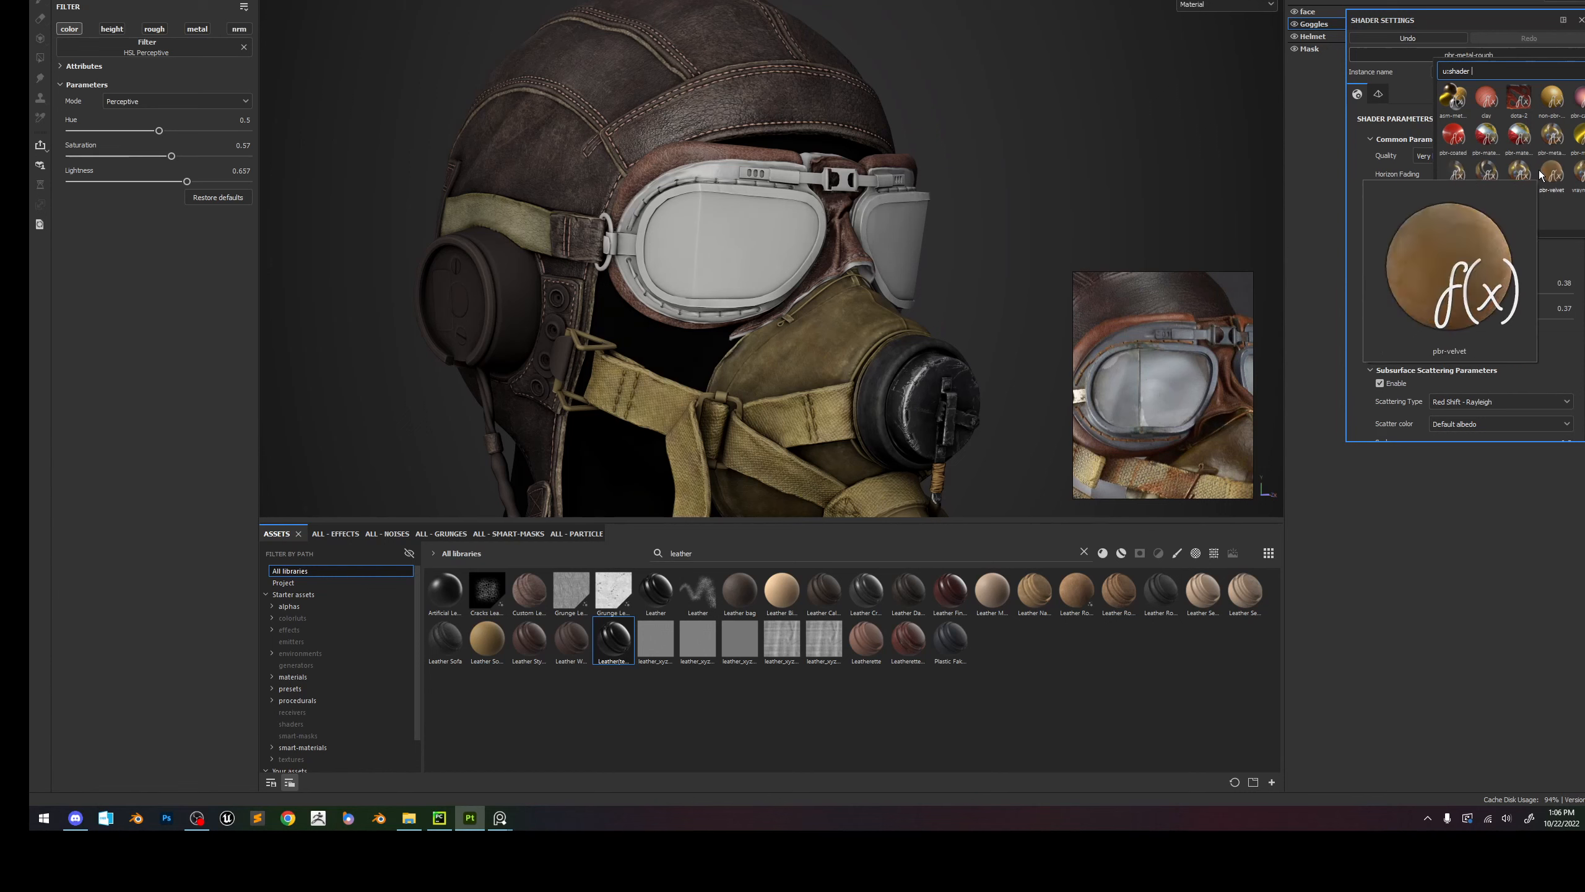
click(1453, 173)
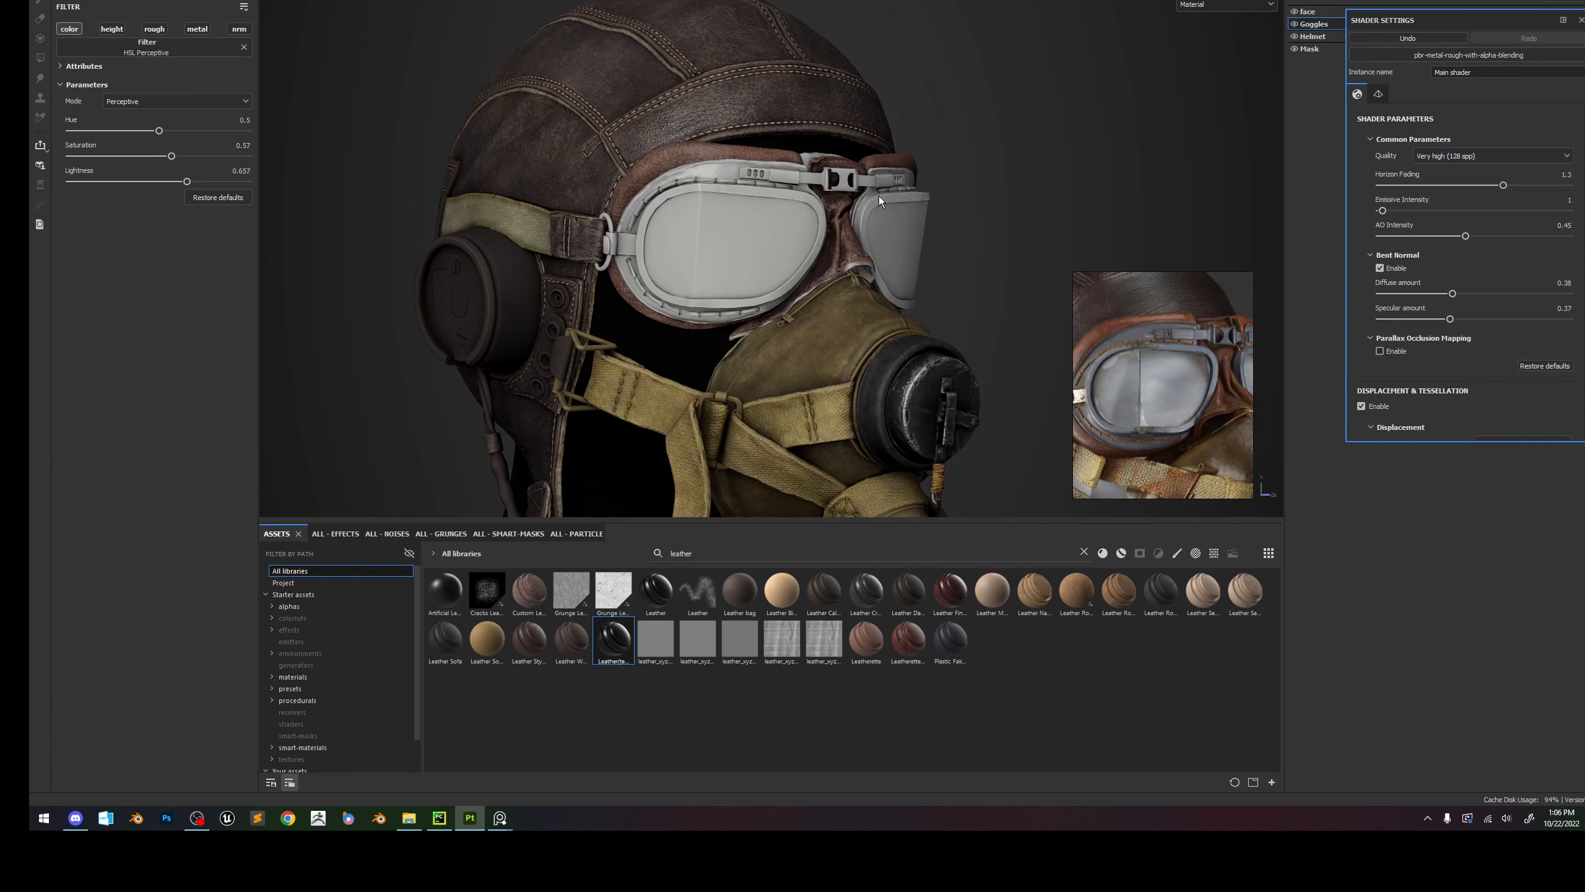
scroll(880, 196, up, 5)
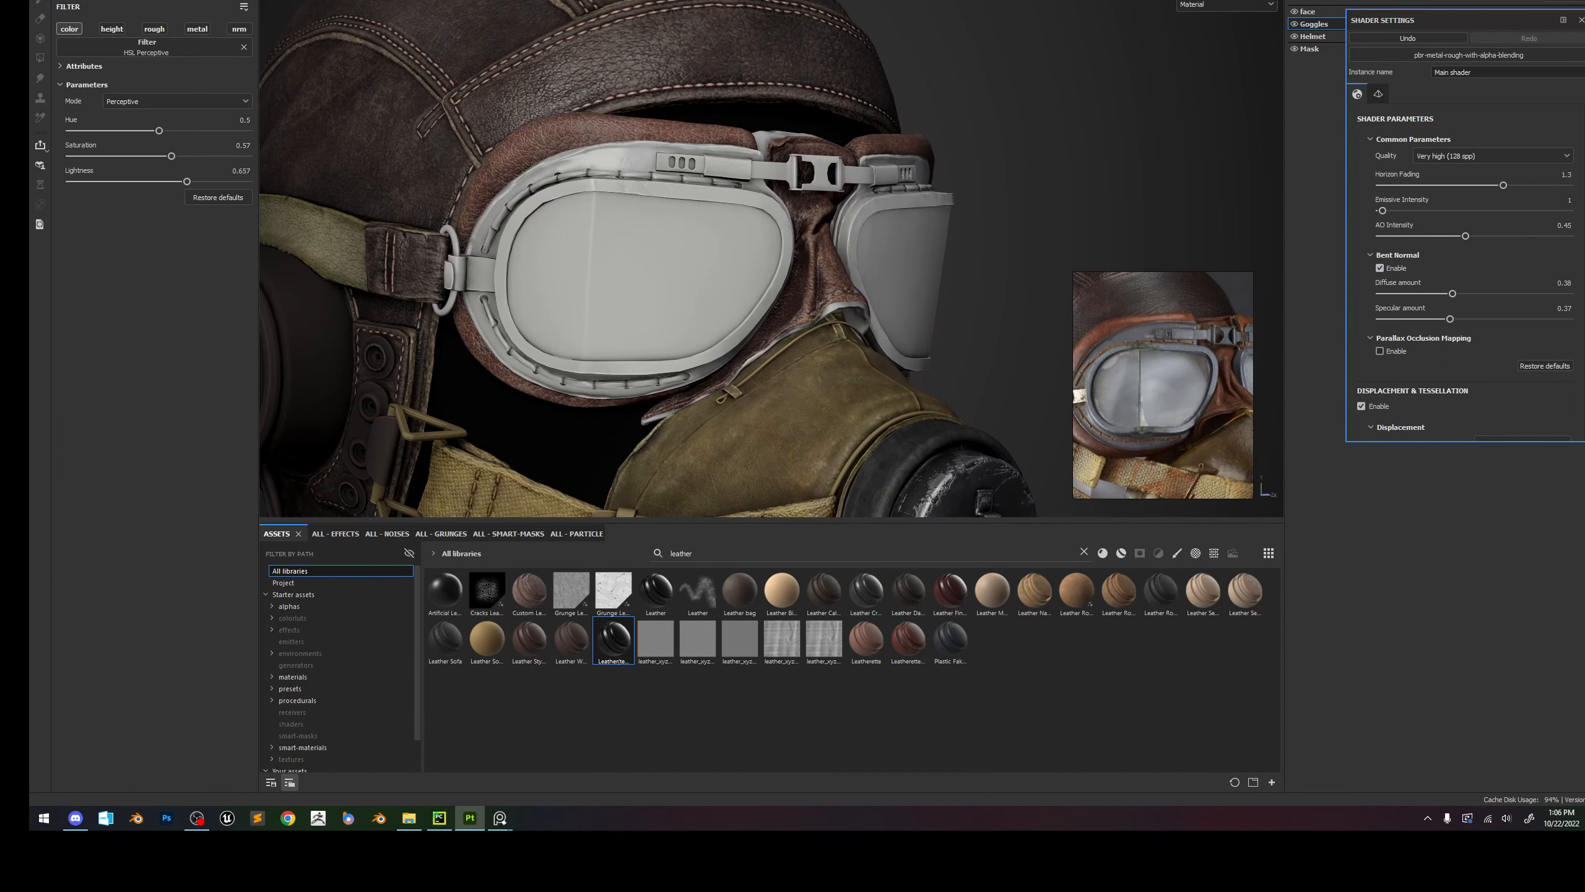
Set the size of the Goggles texture set to 4096 and check the leather grain up close.
click(1288, 123)
click(1581, 20)
click(1584, 2)
click(1405, 0)
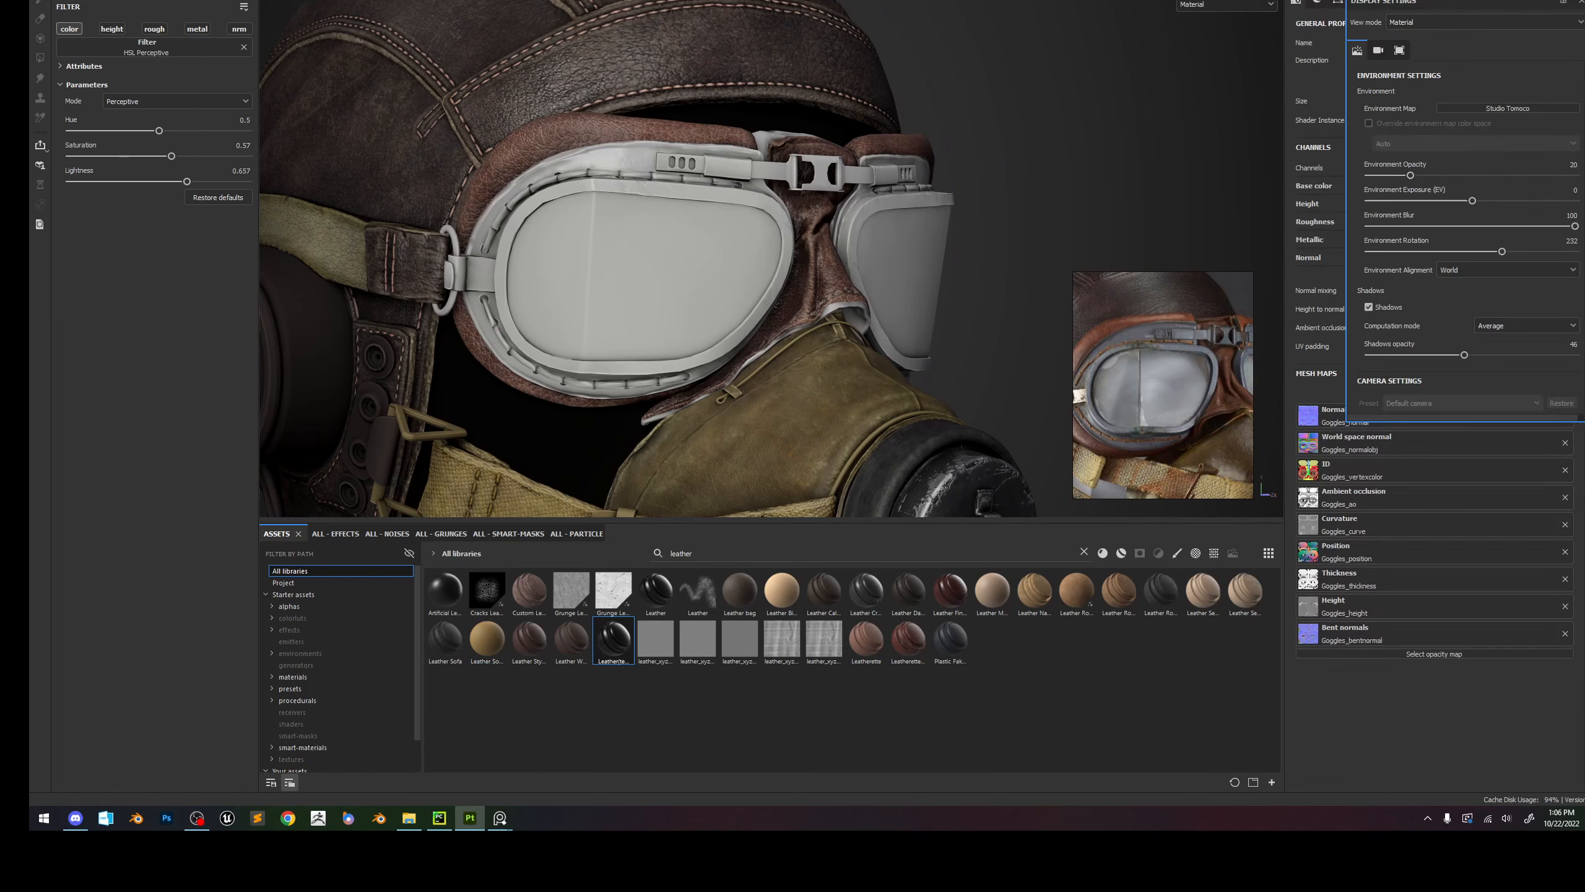
click(1581, 3)
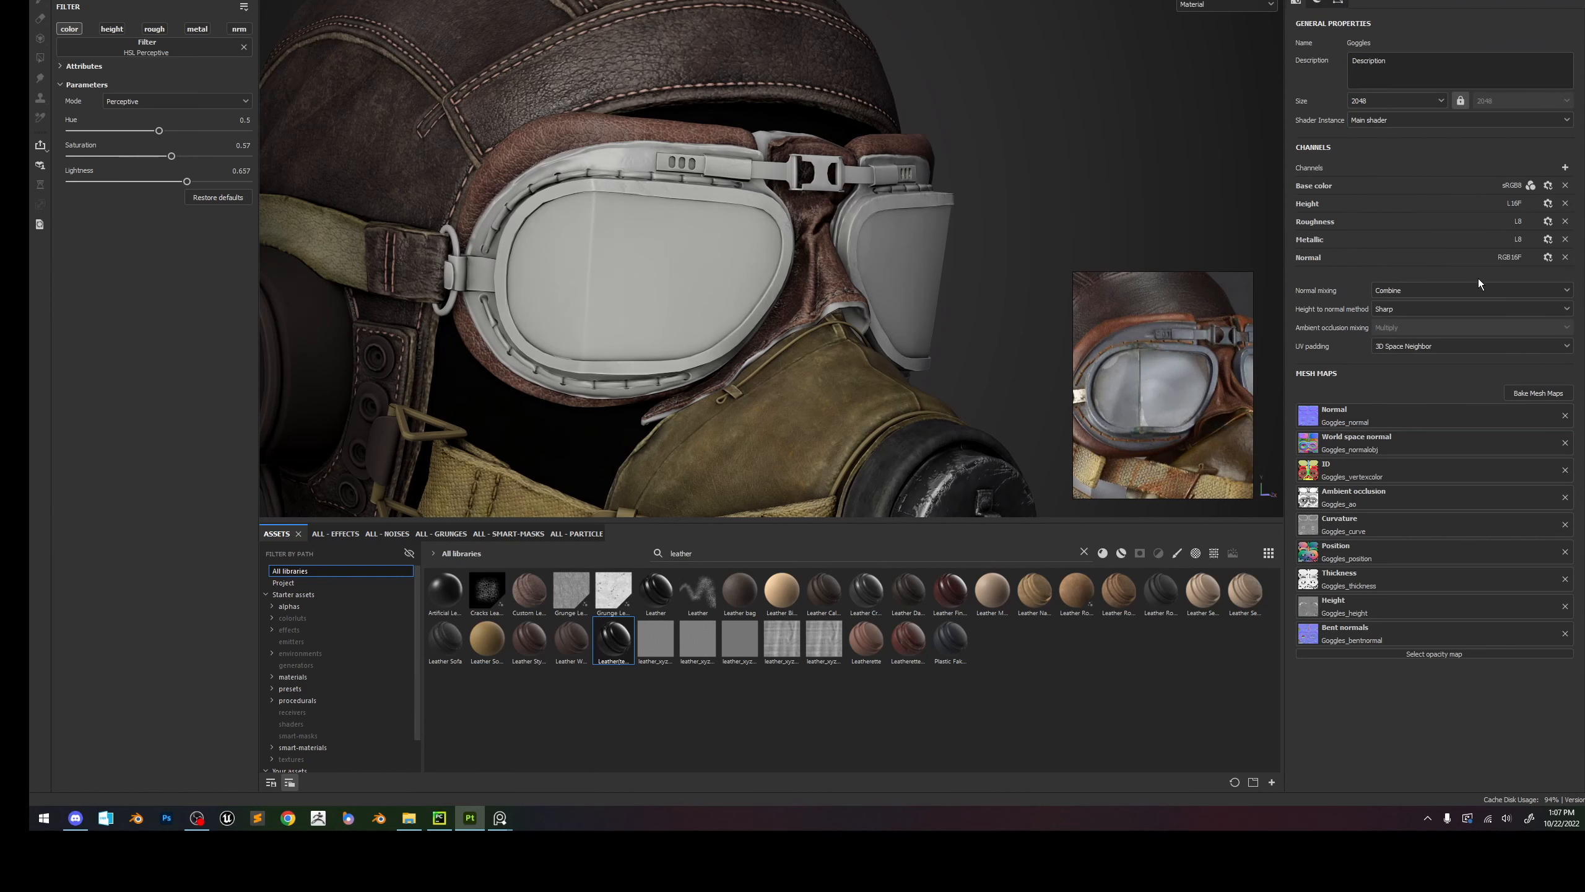
click(1423, 94)
click(1376, 182)
scroll(647, 121, up, 3)
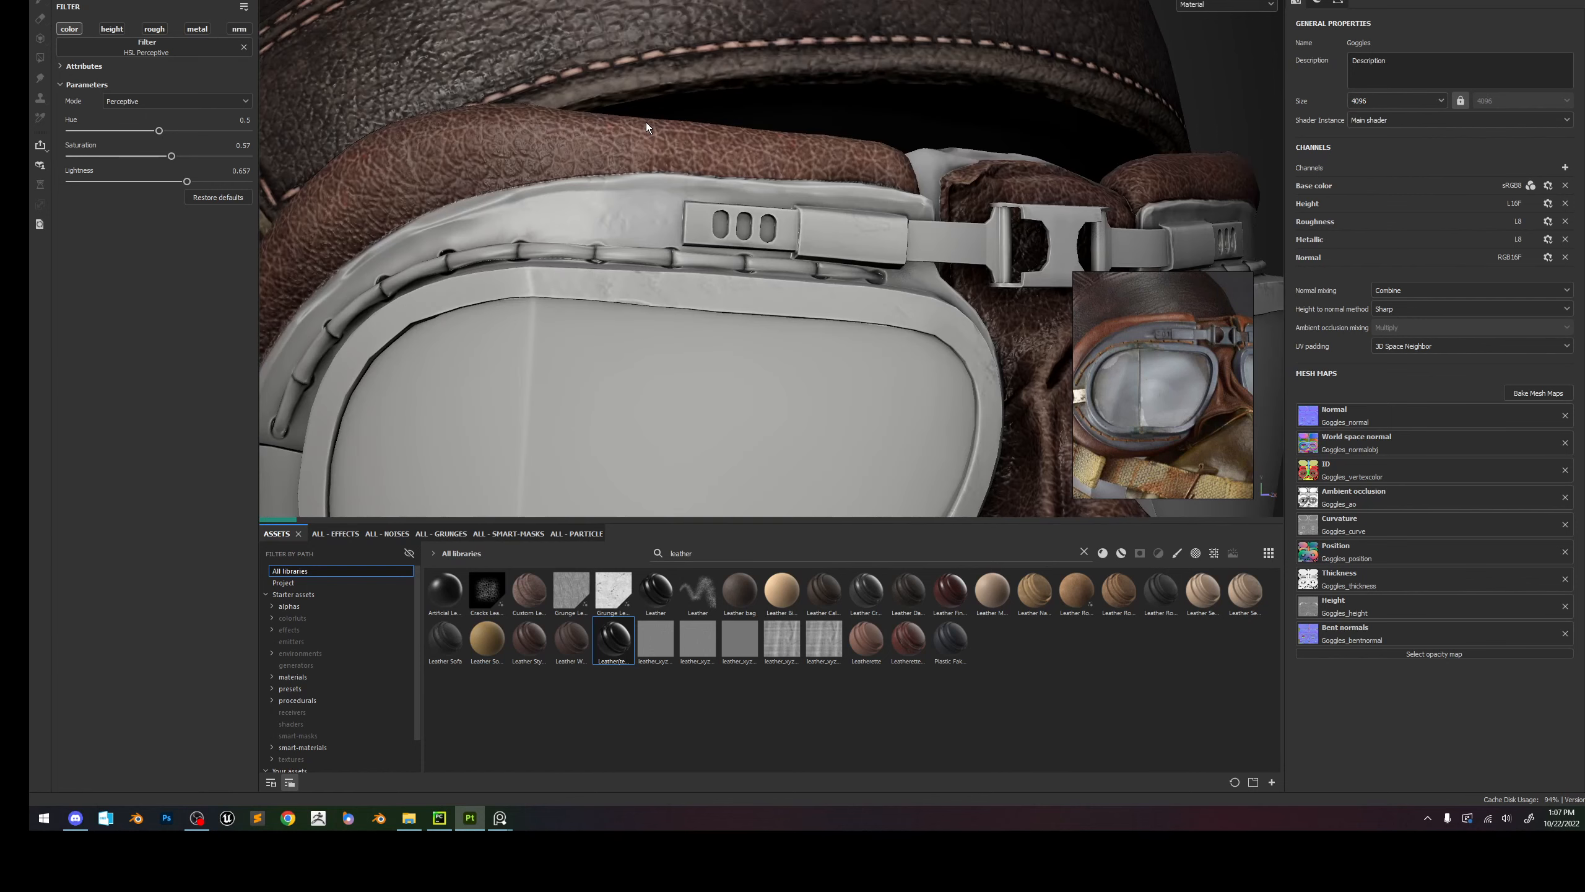
scroll(645, 123, up, 4)
scroll(650, 128, down, 5)
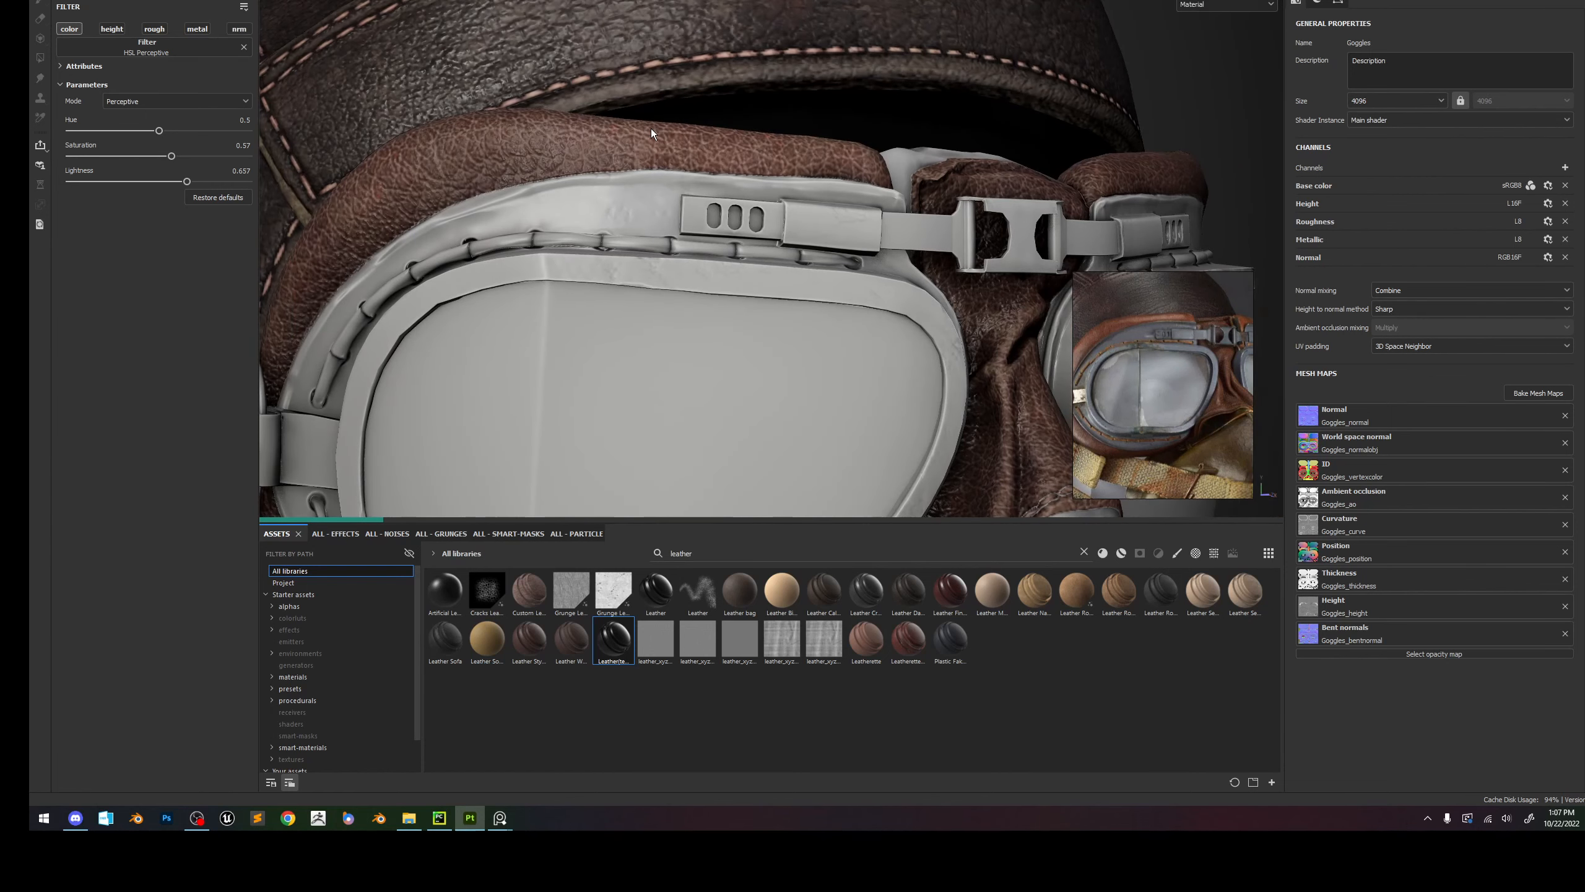
scroll(652, 127, down, 3)
Set the size of the Helmet texture set to 4096.
click(1322, 0)
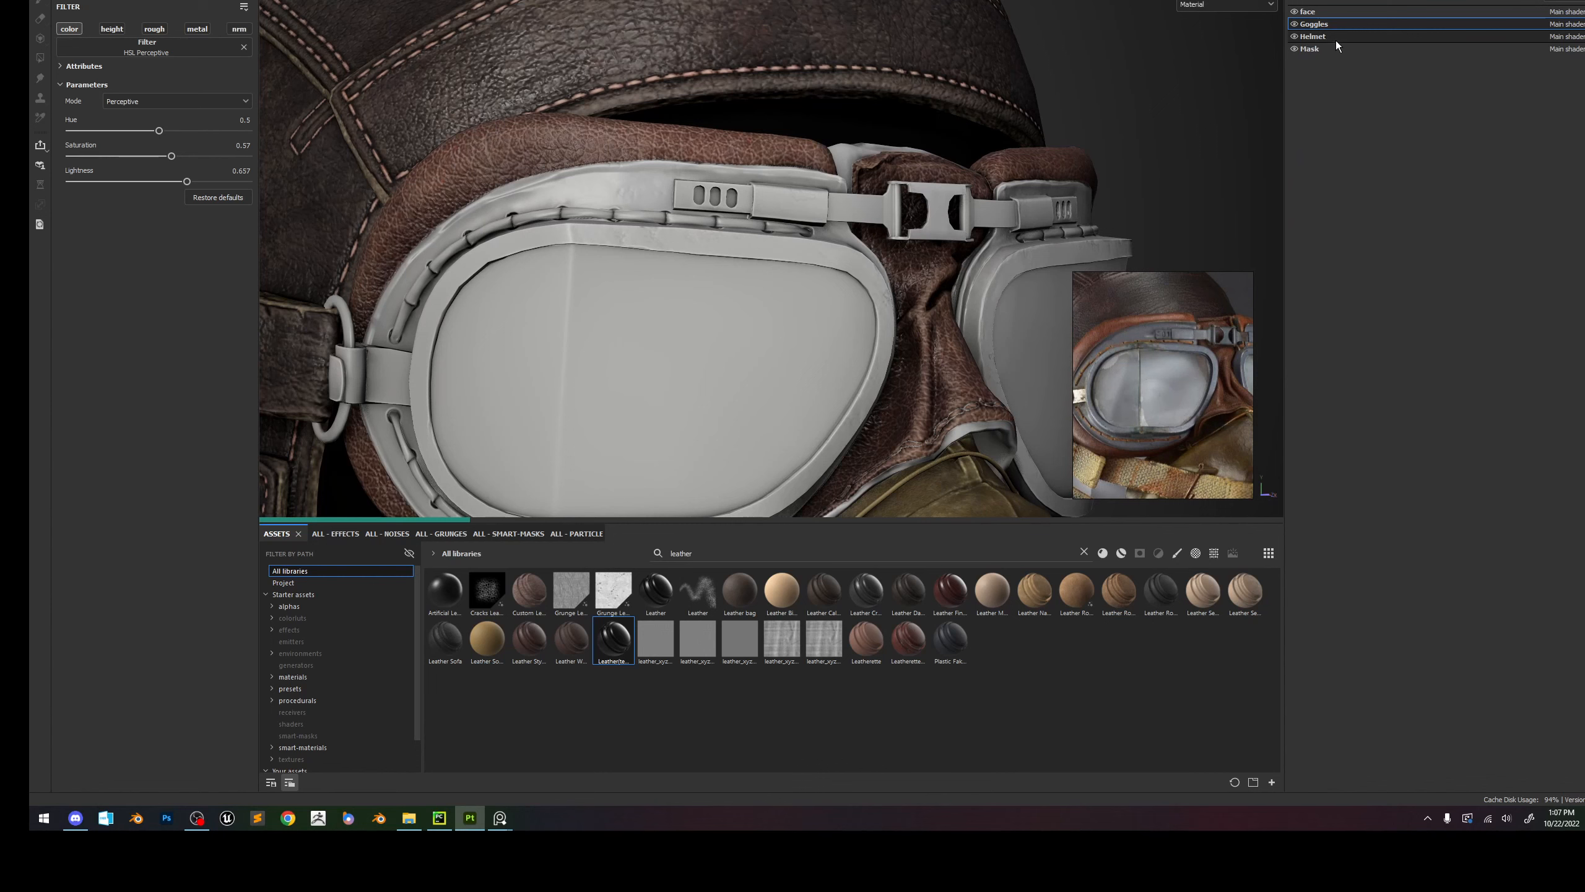
click(1419, 35)
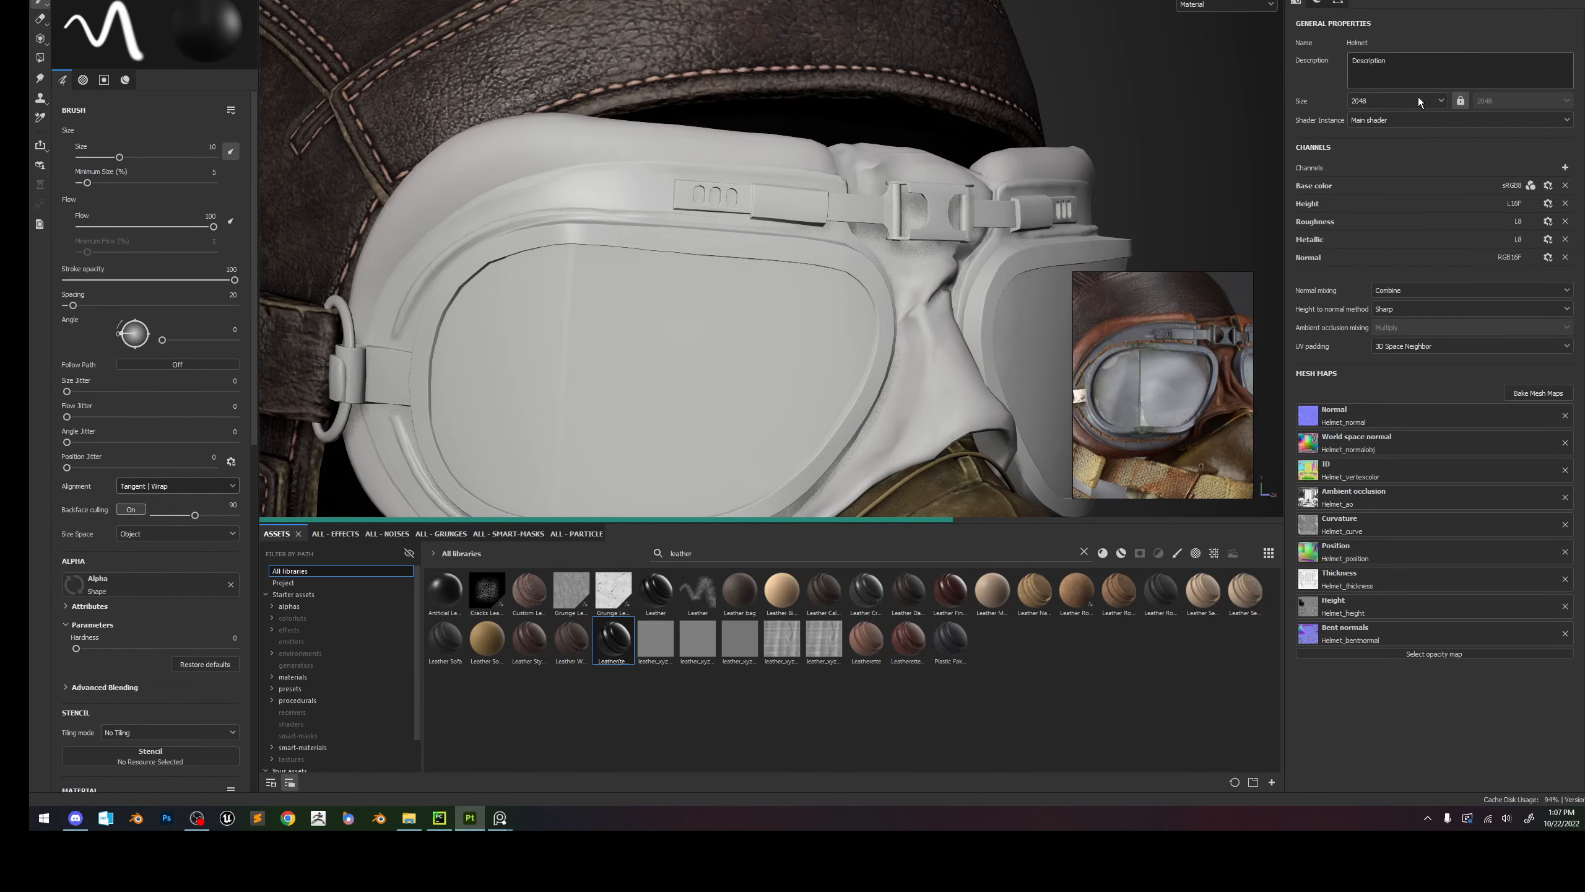
click(1417, 102)
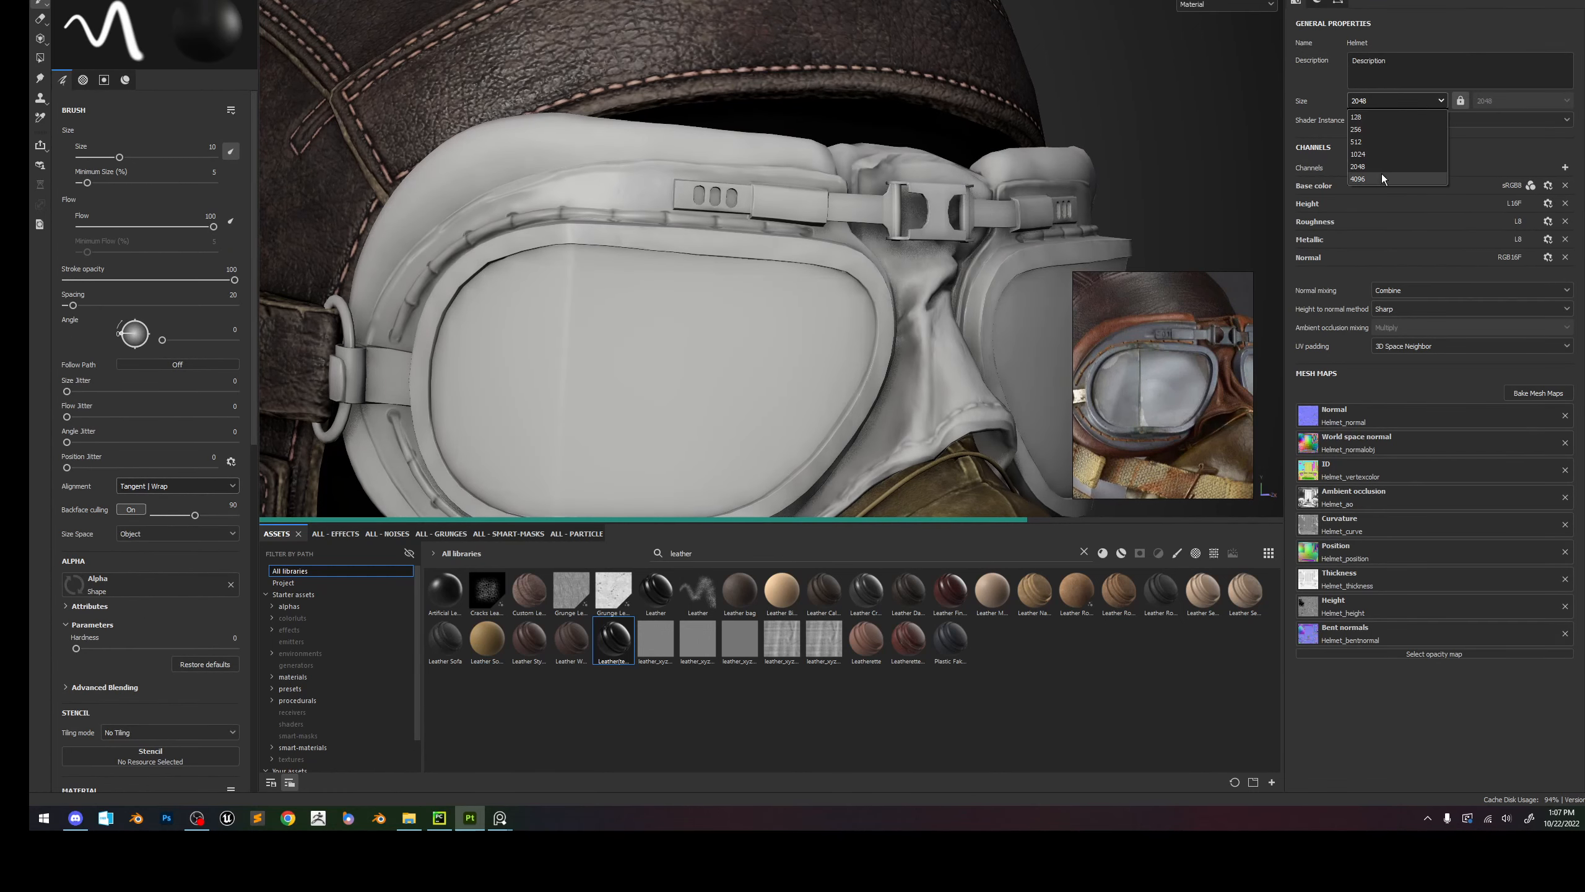
click(1380, 178)
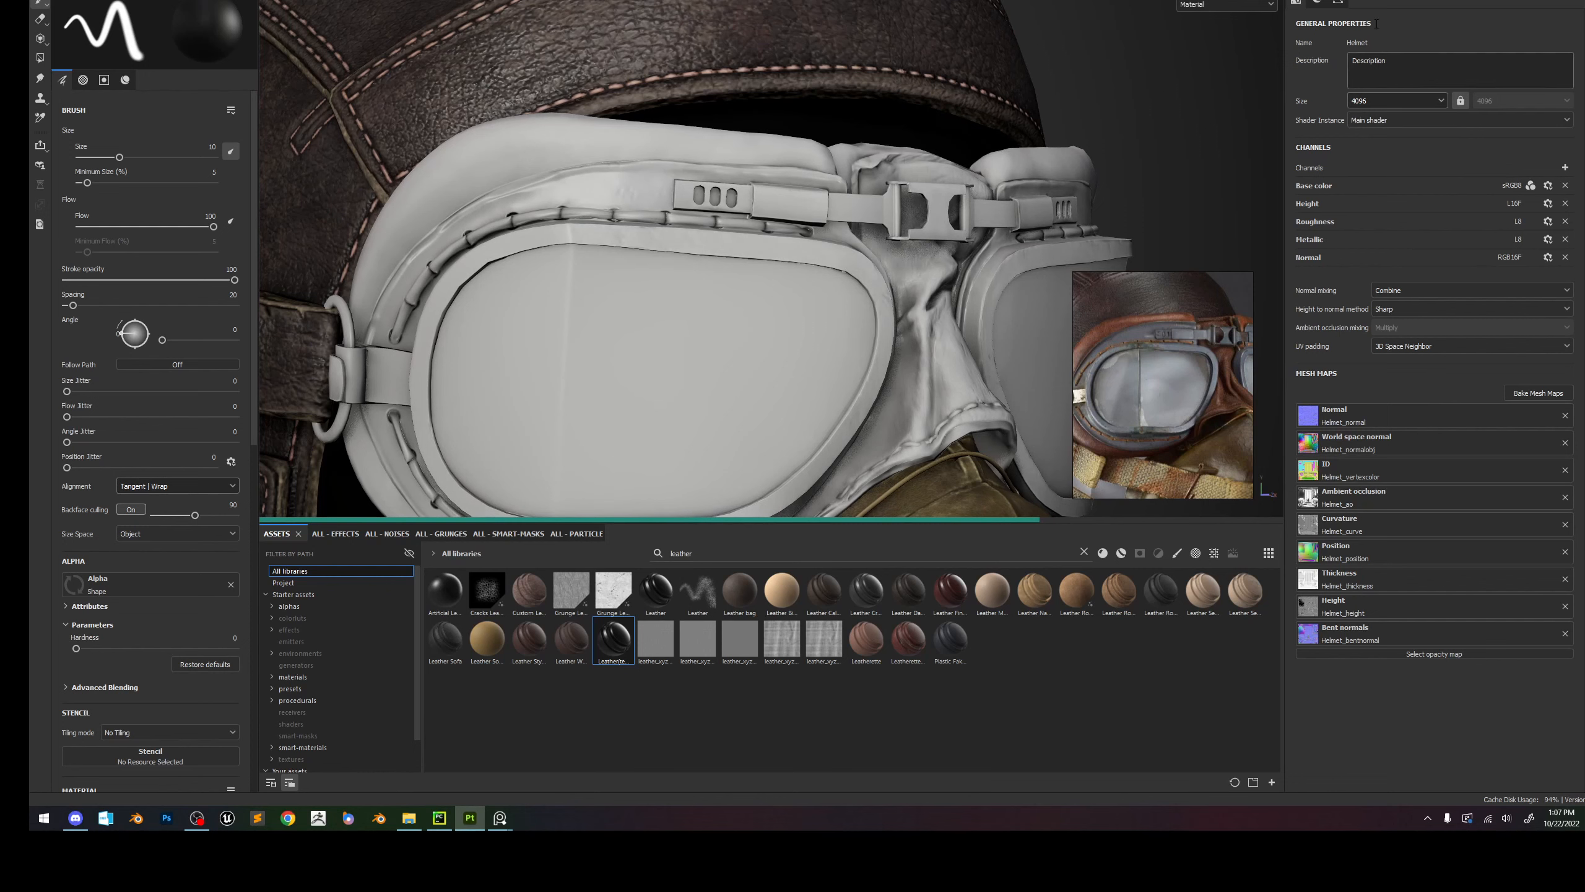
Set the size of the Mask texture set to 4096.
click(1367, 1)
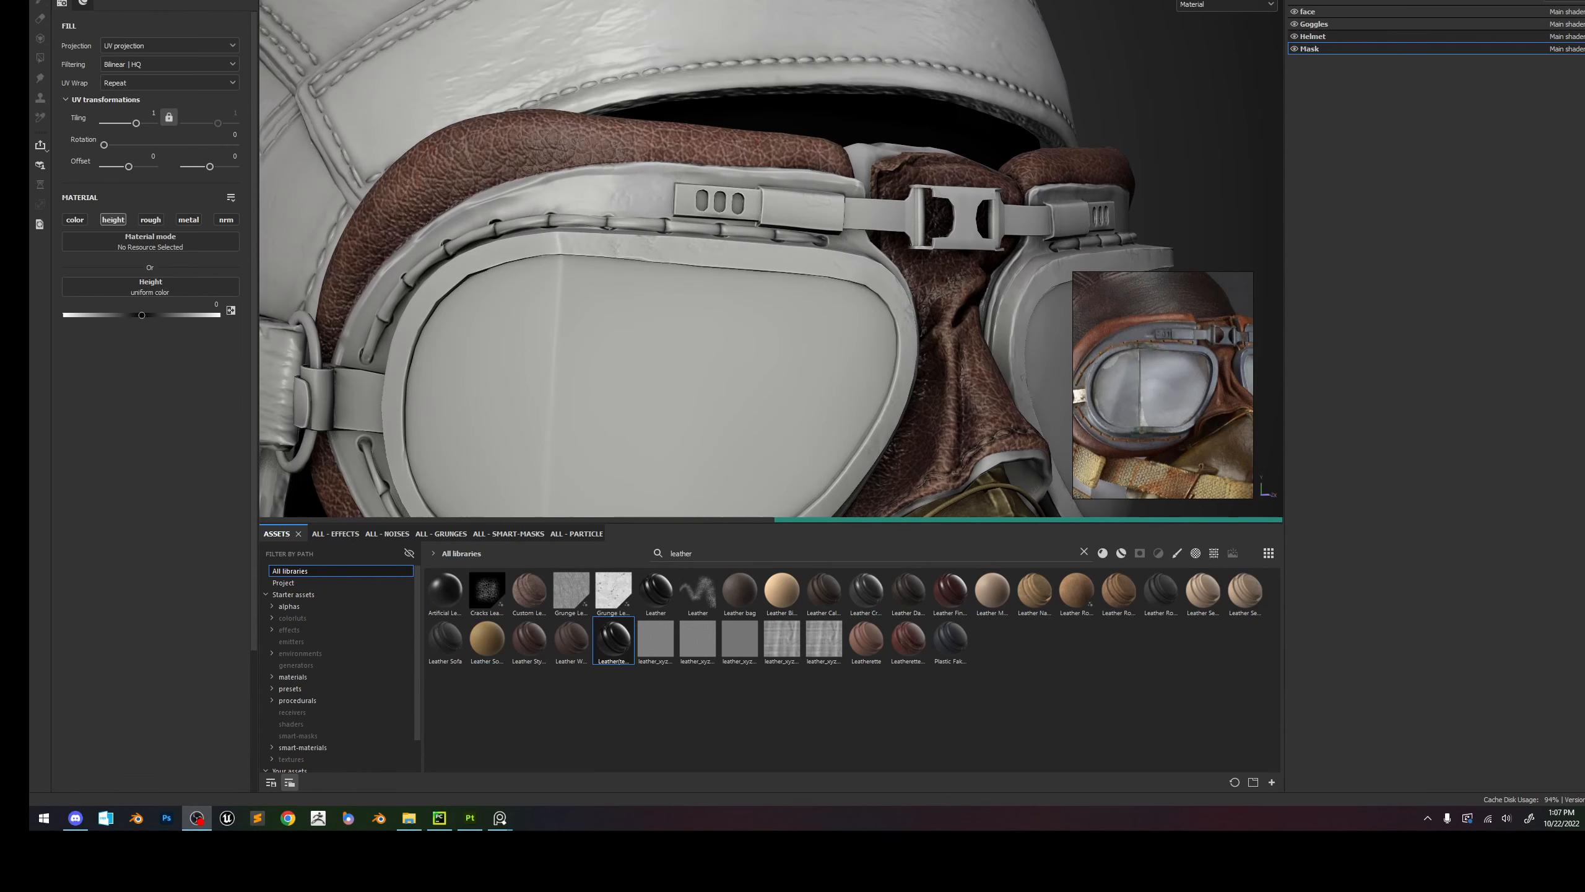
click(1412, 102)
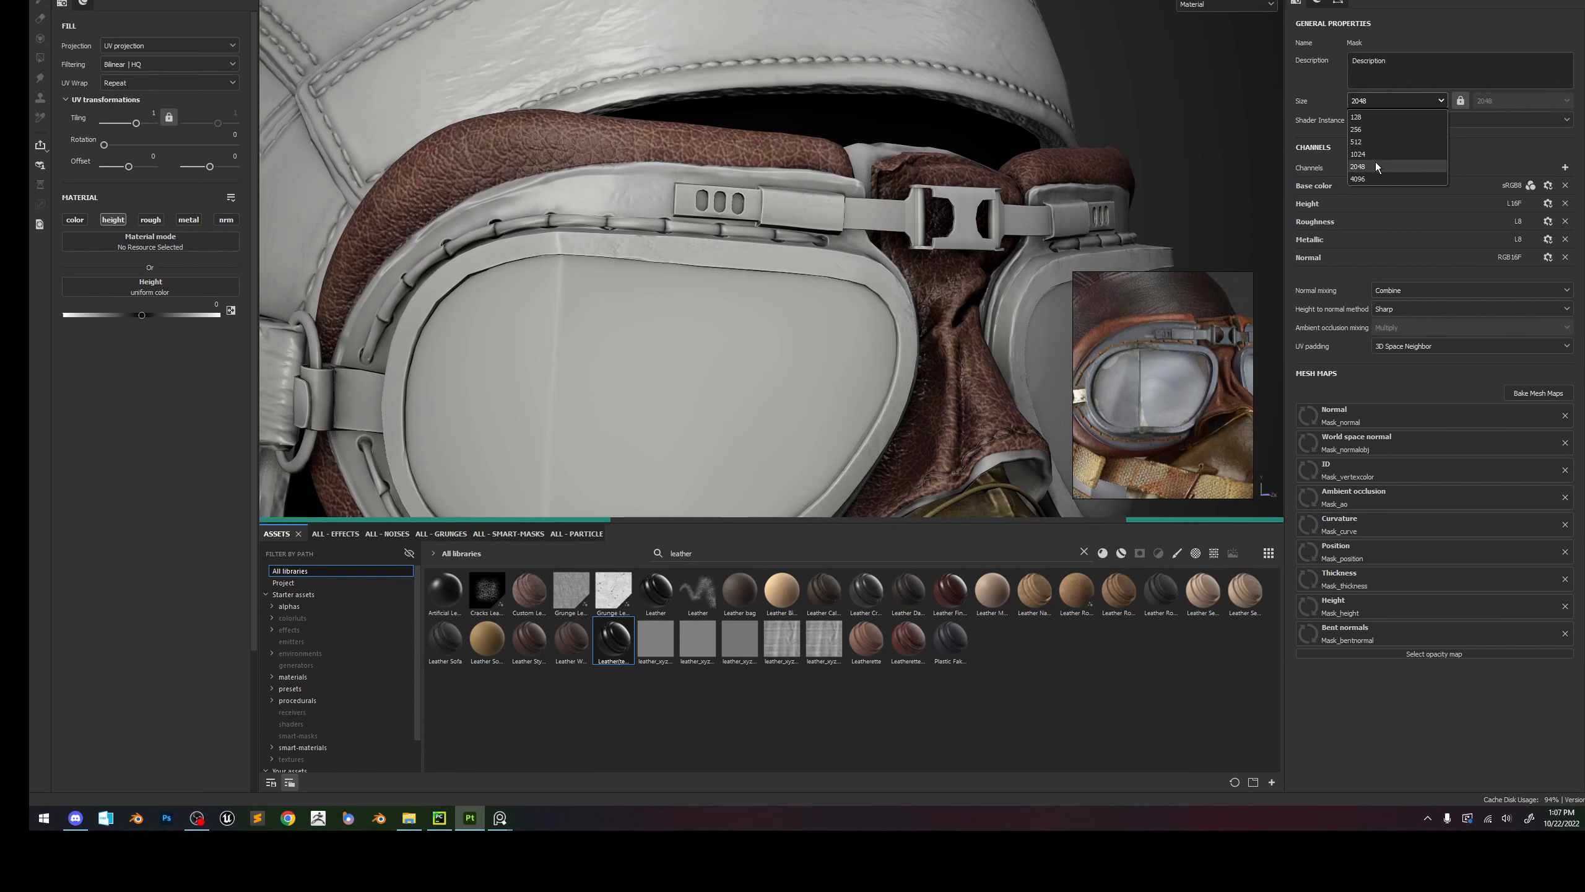
click(1375, 177)
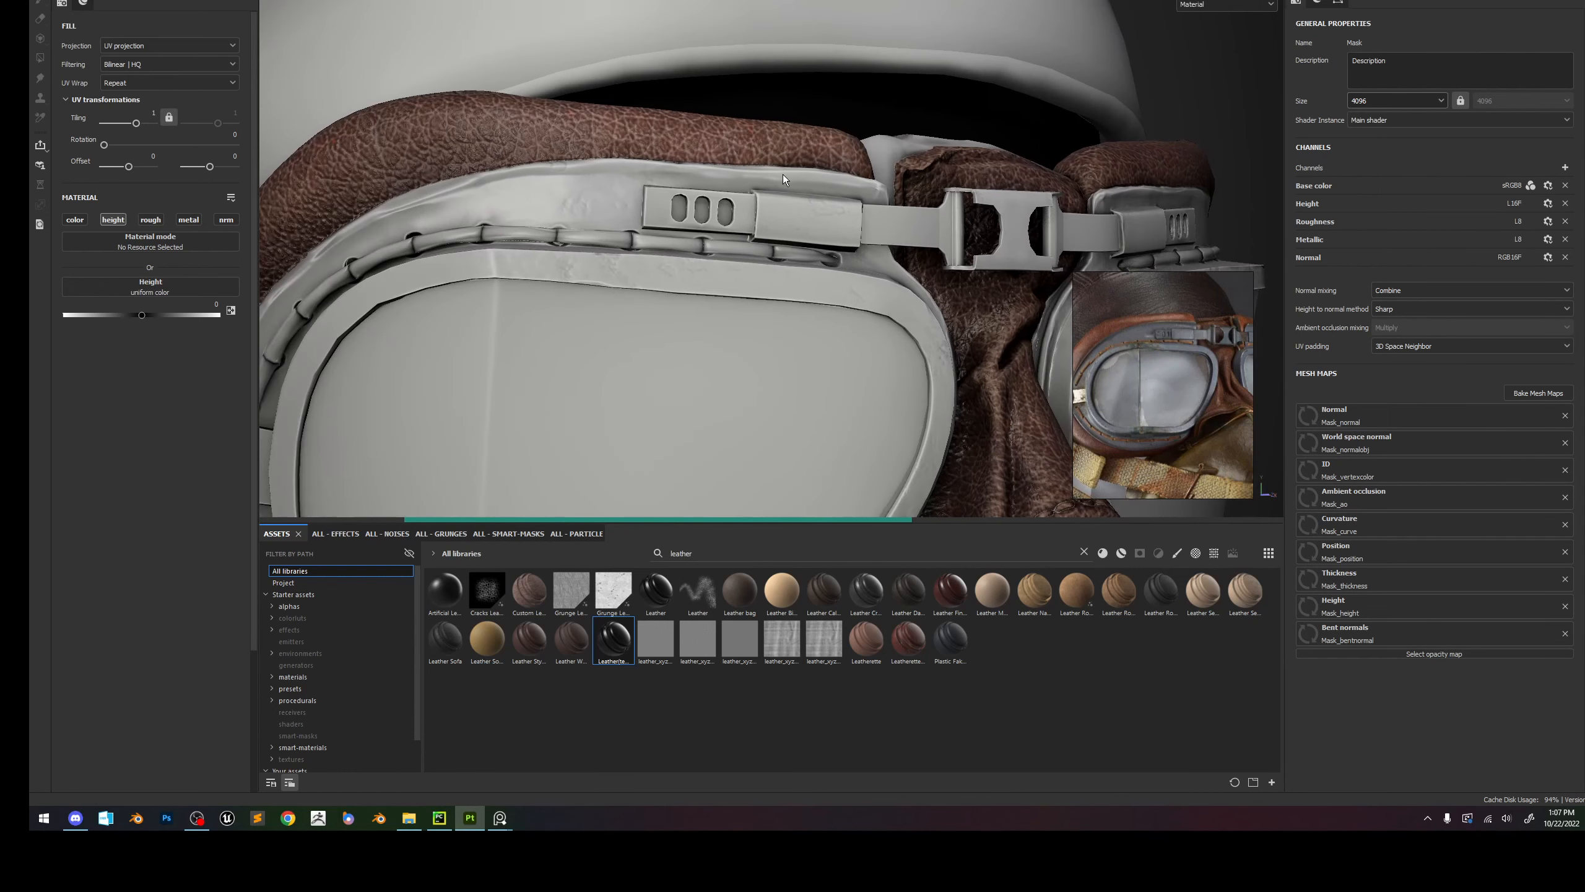
scroll(785, 173, down, 3)
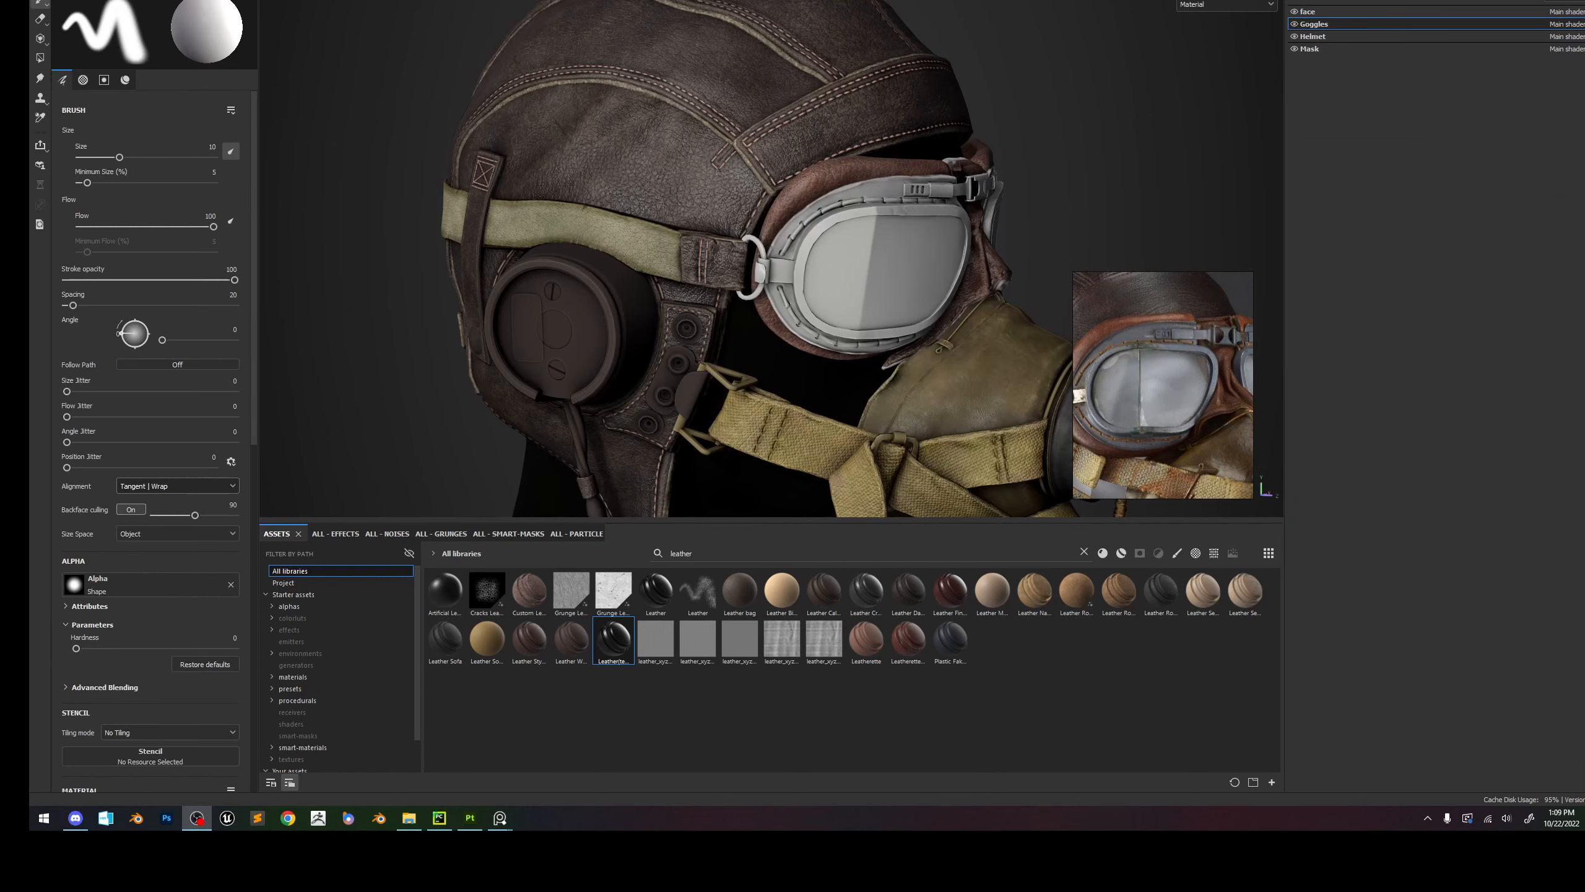
Add an Opacity channel to the Goggles texture set.
click(1429, 1)
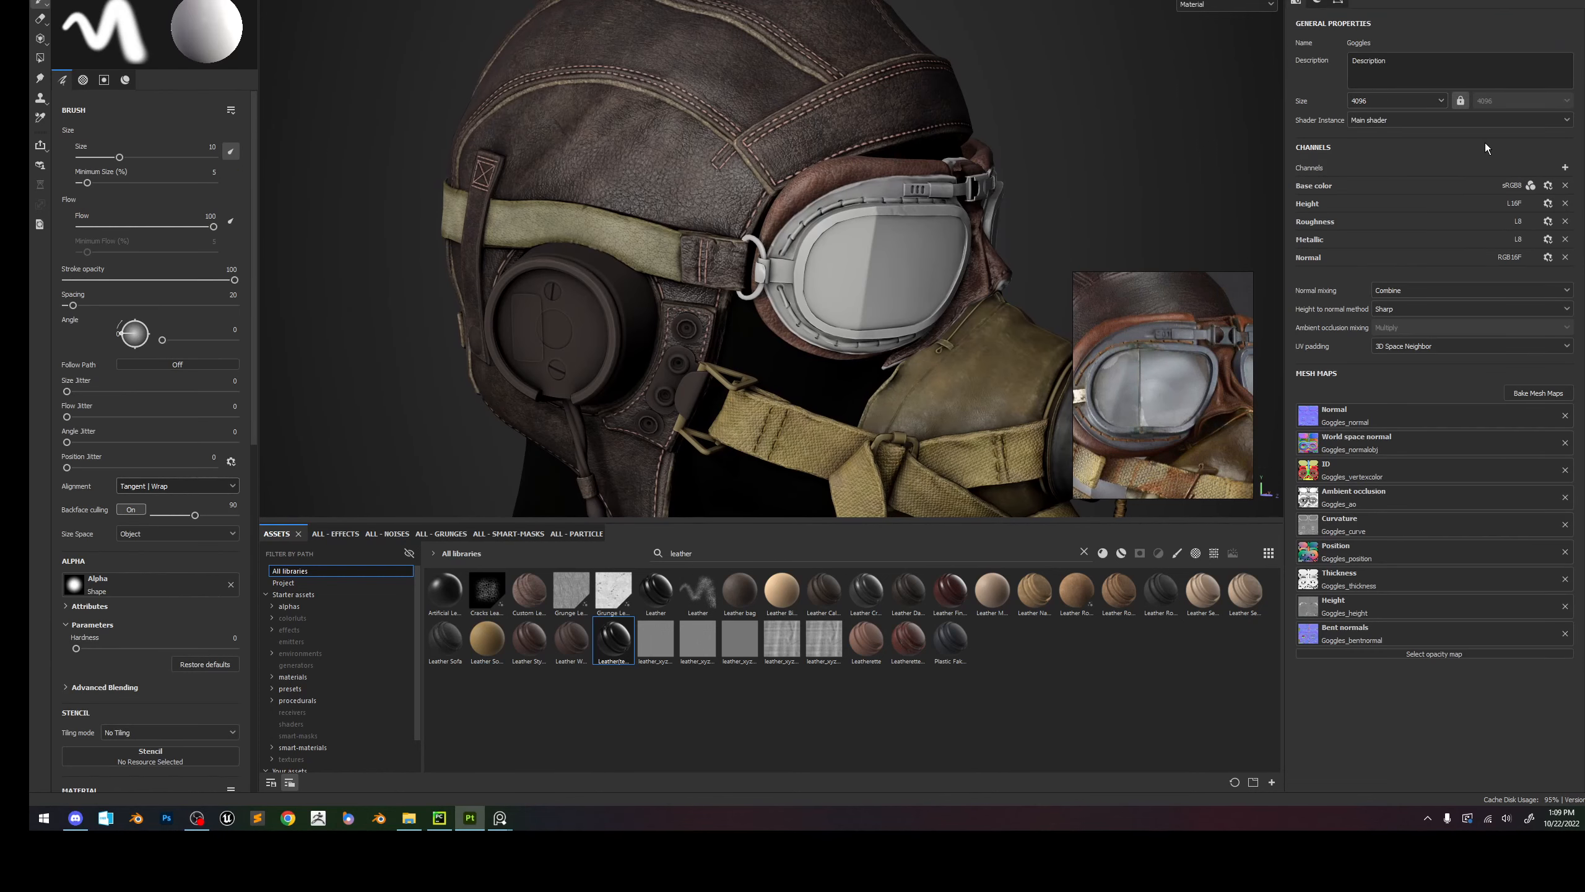
click(1565, 169)
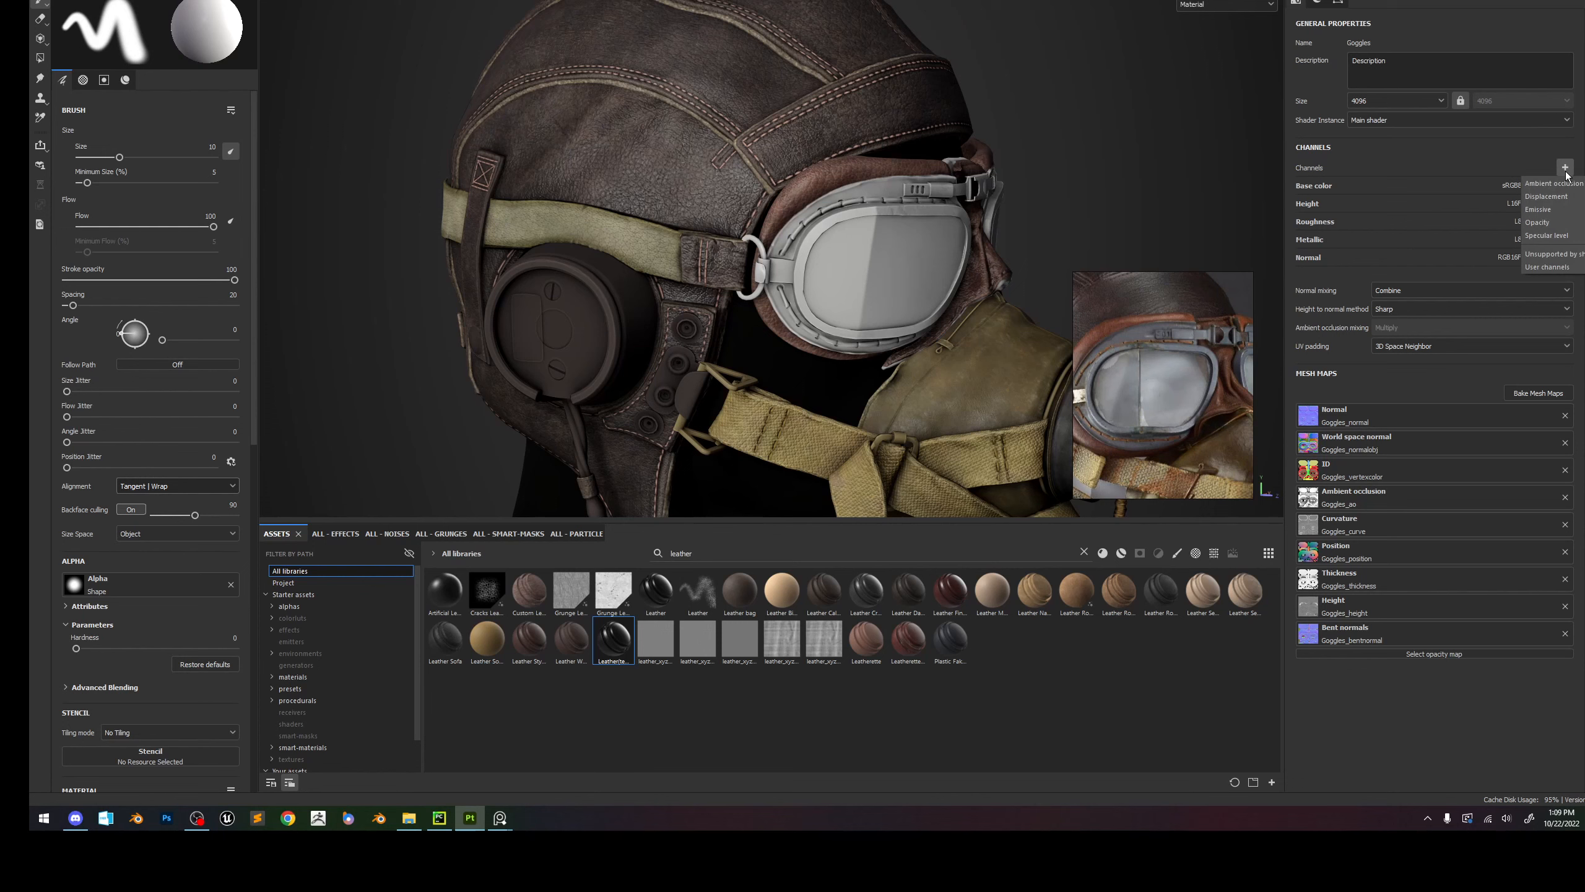
mouse_move(1551, 269)
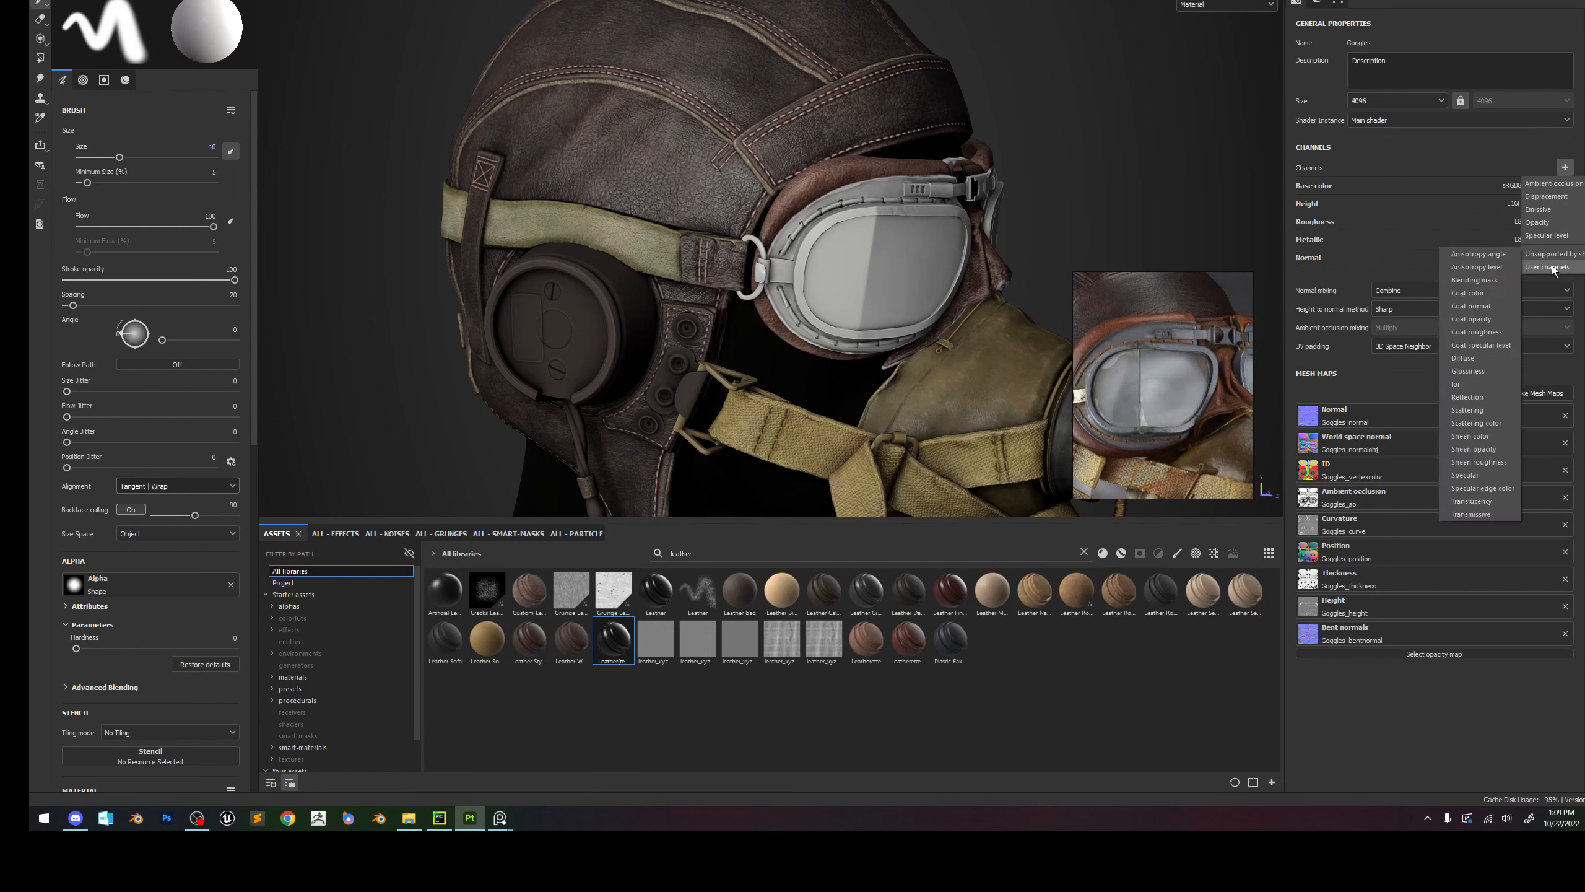
click(1544, 224)
scroll(949, 258, up, 2)
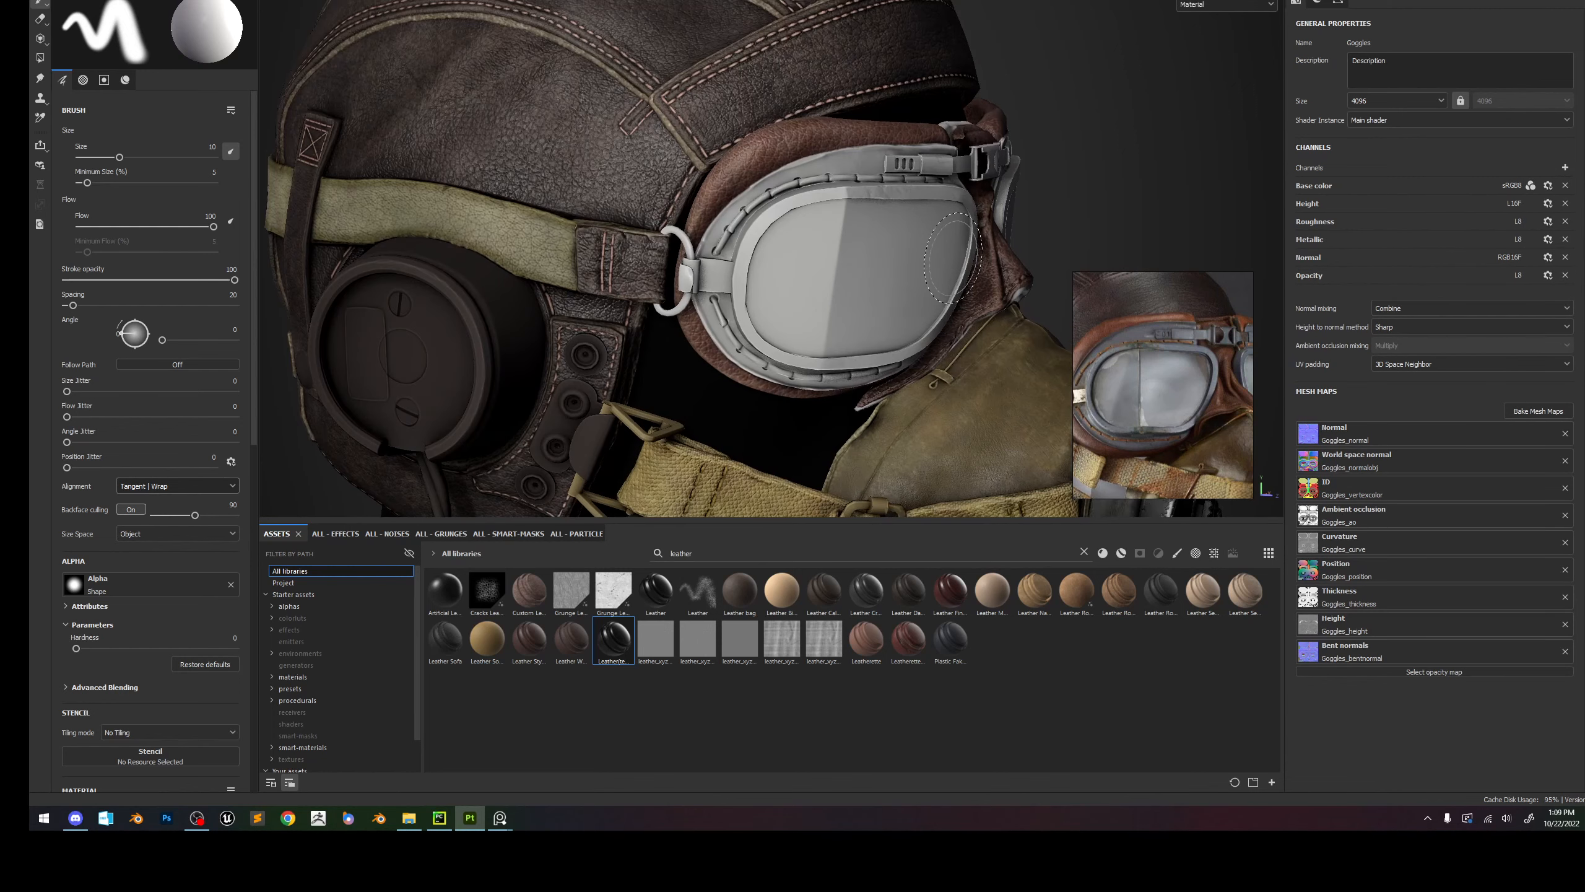
scroll(890, 128, down, 3)
Add a fill layer to the Goggles texture set, directly above the Leather(temp) folder, and collapse that folder.
click(1318, 1)
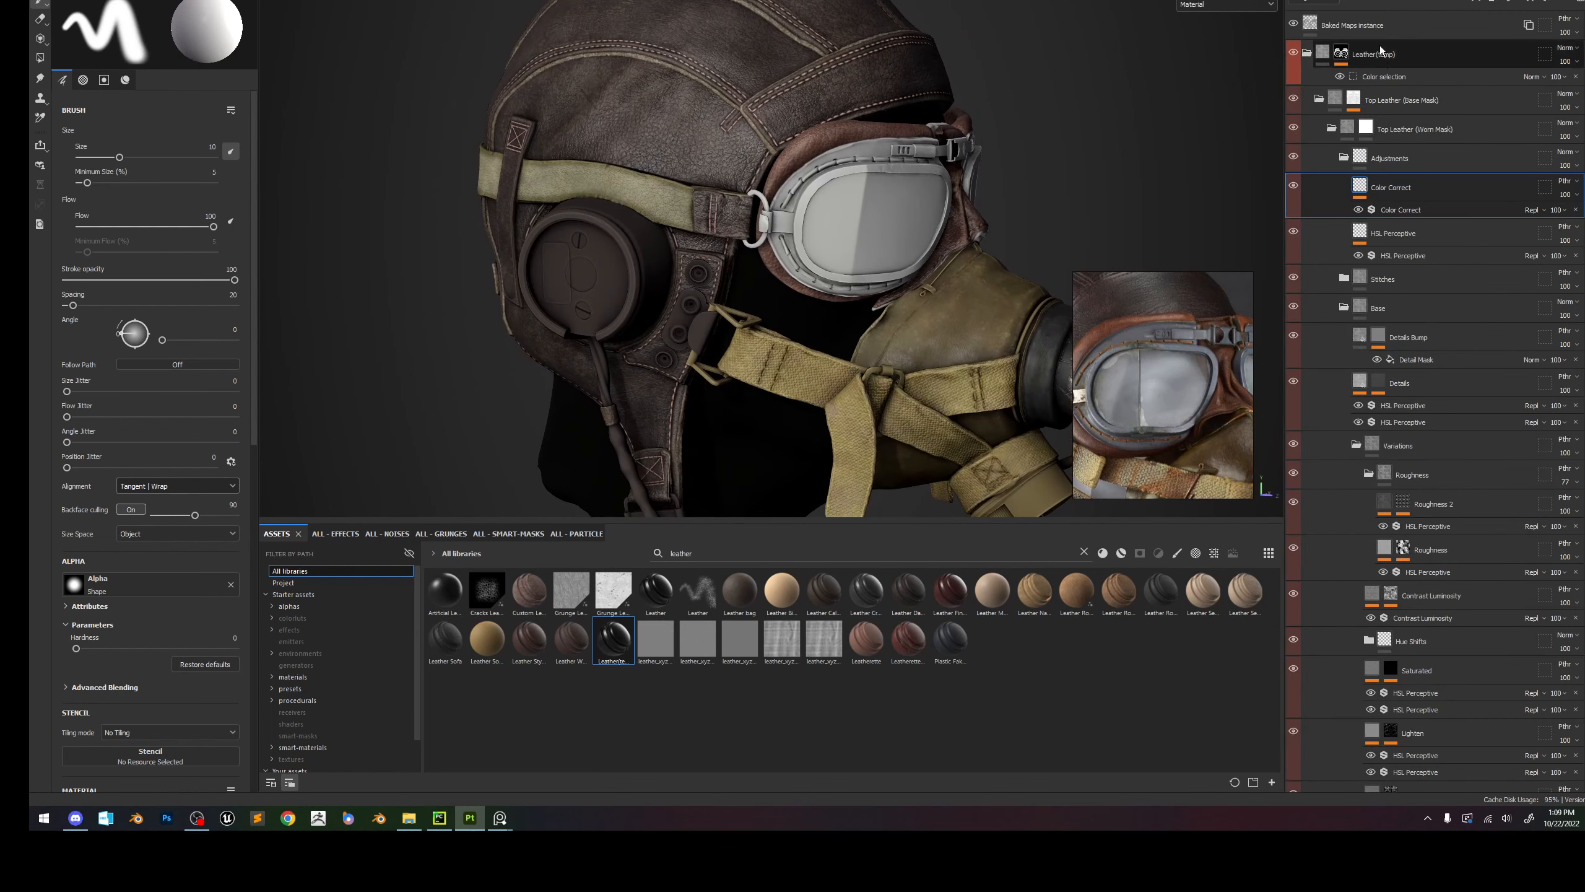
click(1305, 53)
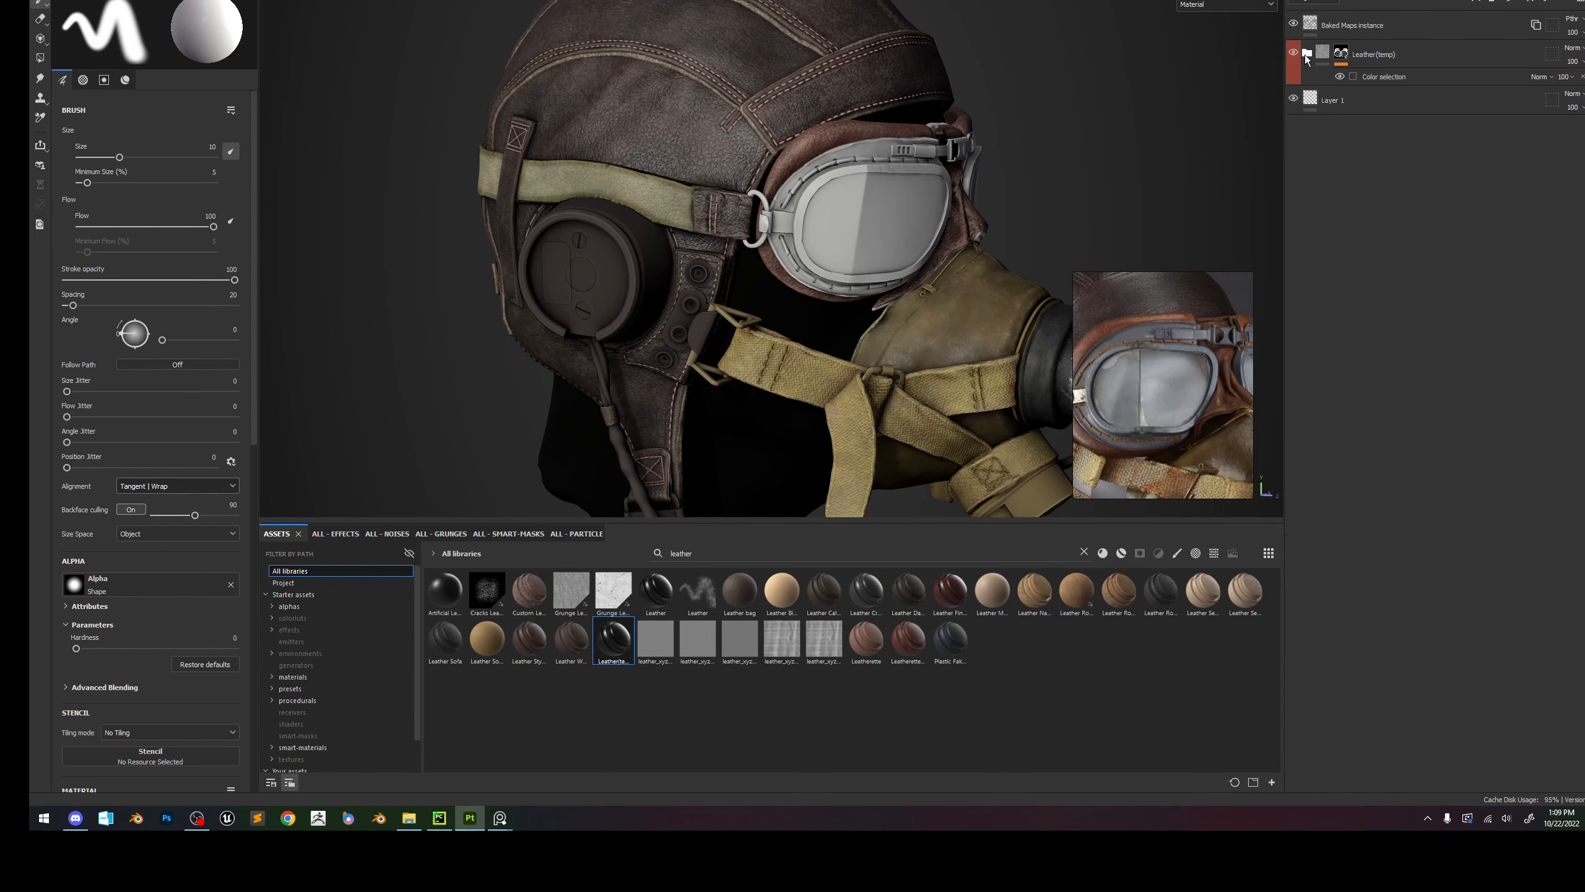
click(1393, 2)
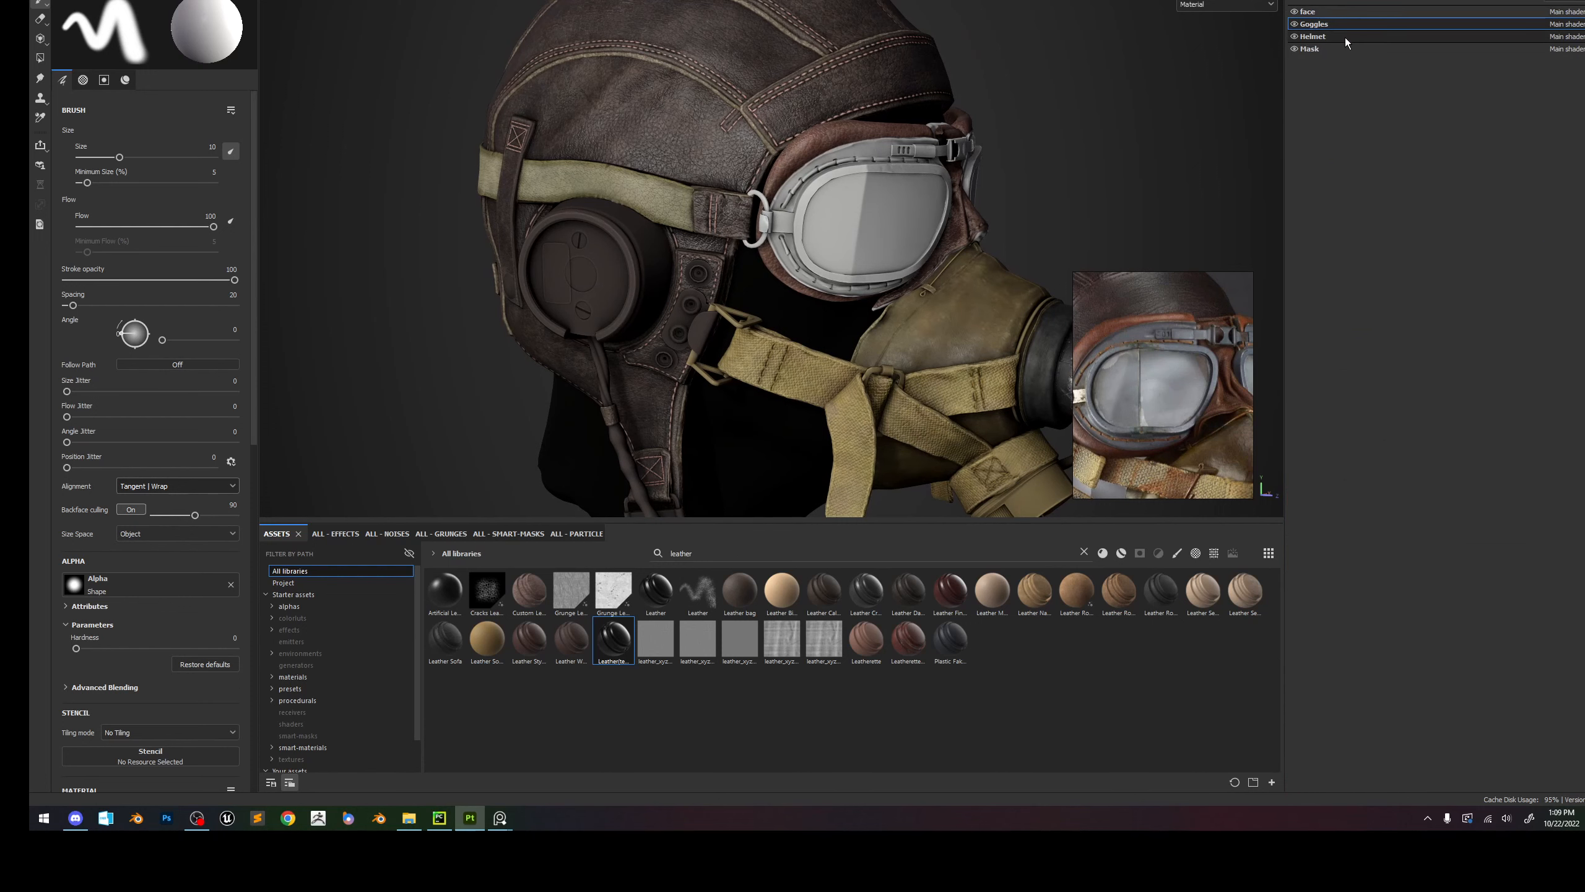
click(1317, 1)
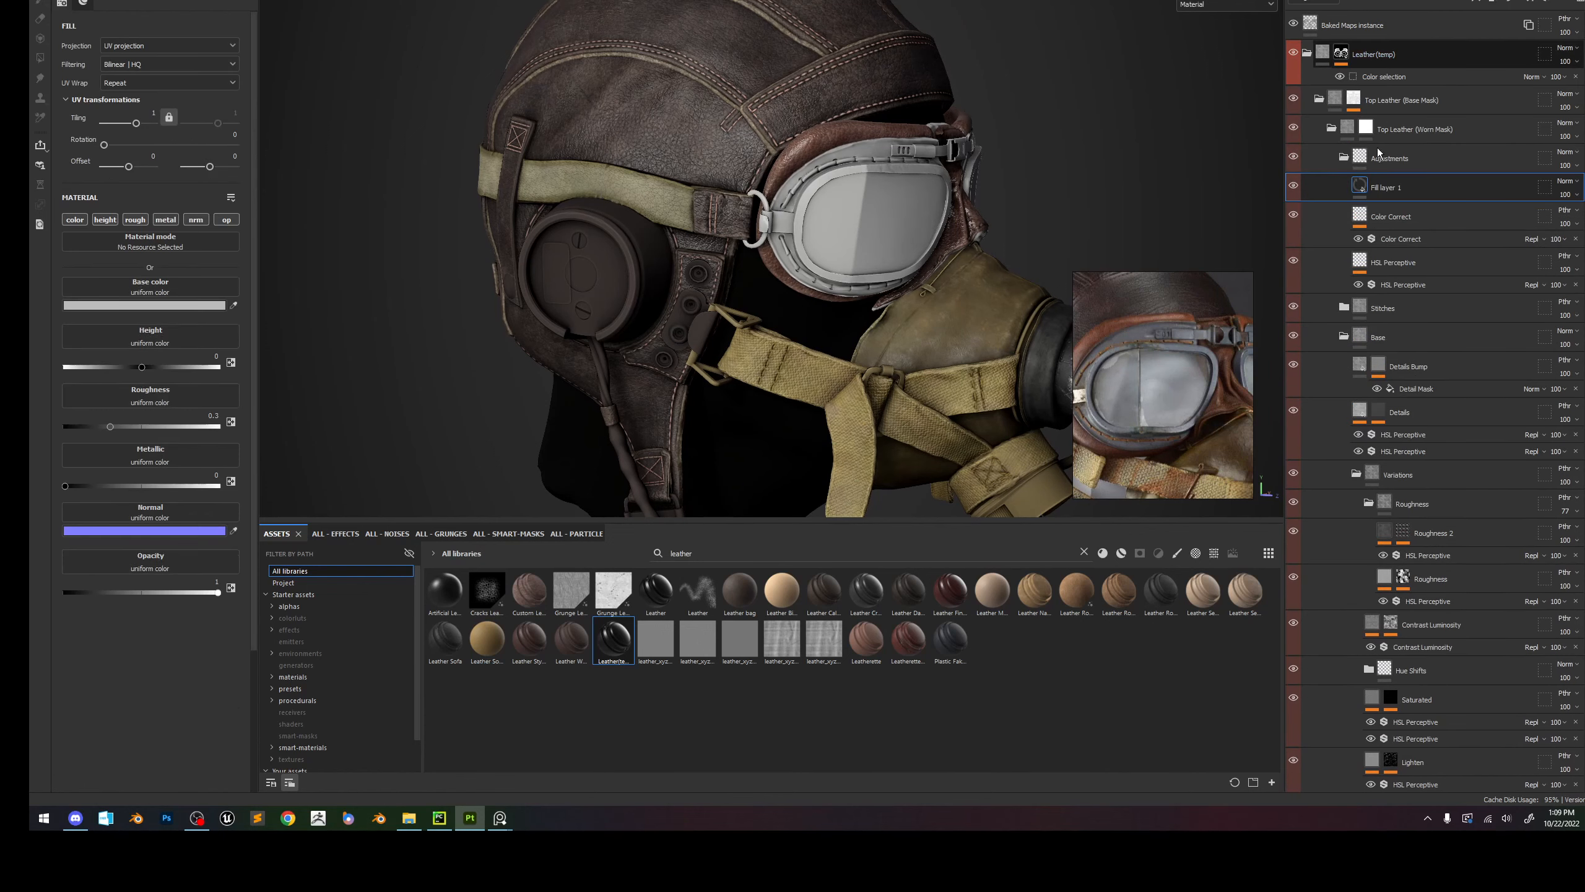
drag(1380, 185, 1377, 42)
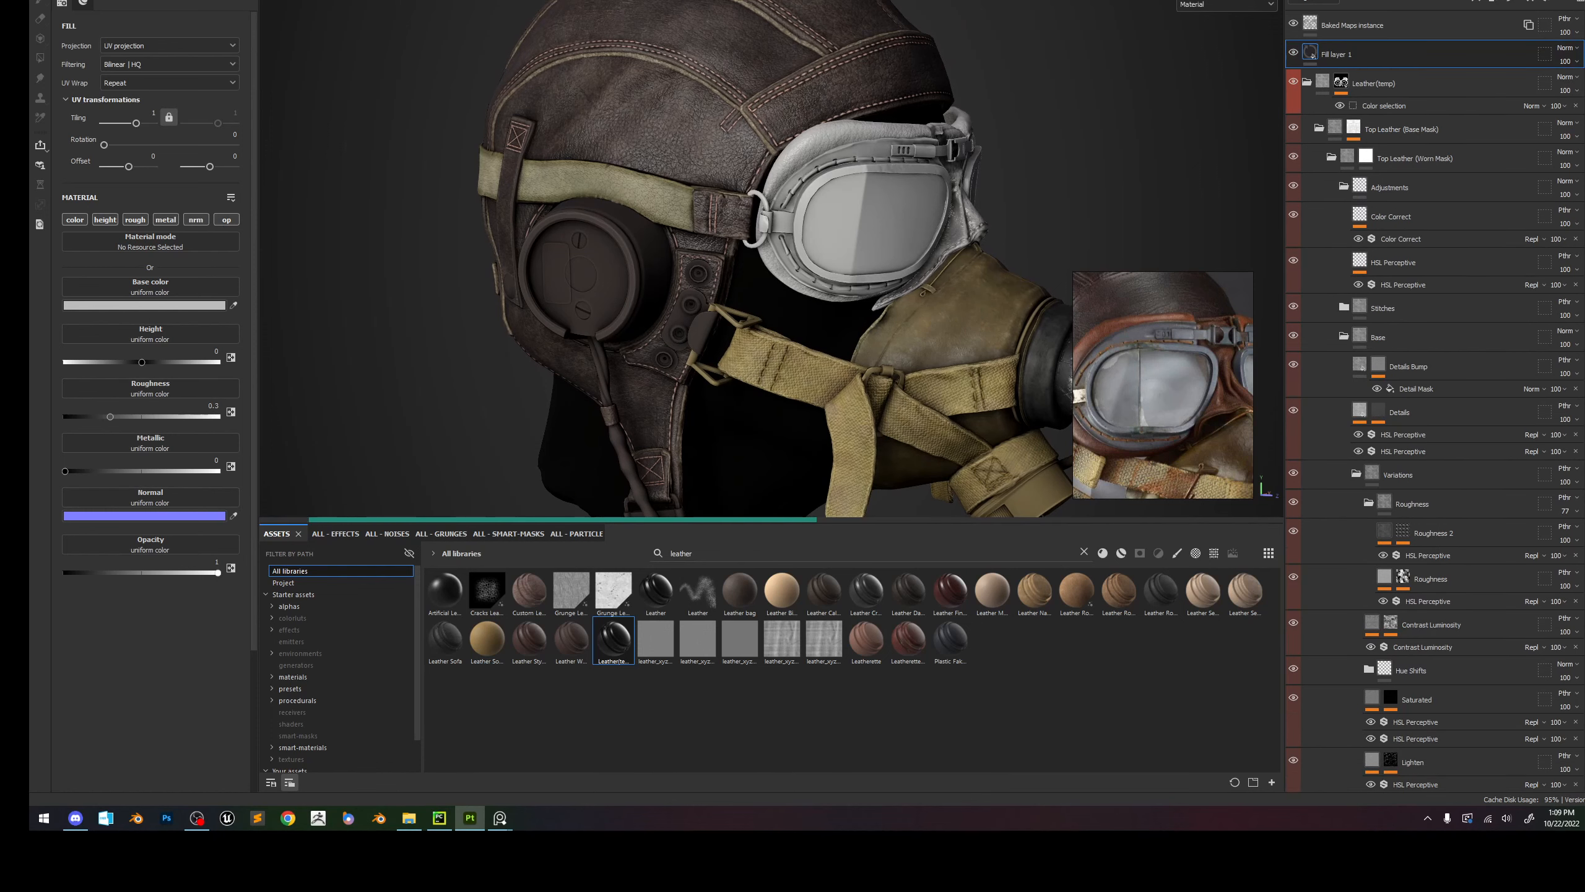
click(1307, 82)
alt+drag(976, 206, 805, 216)
shift+right_drag(805, 215, 886, 188)
Group the new fill layer into a folder named Glass.
right_click(1358, 54)
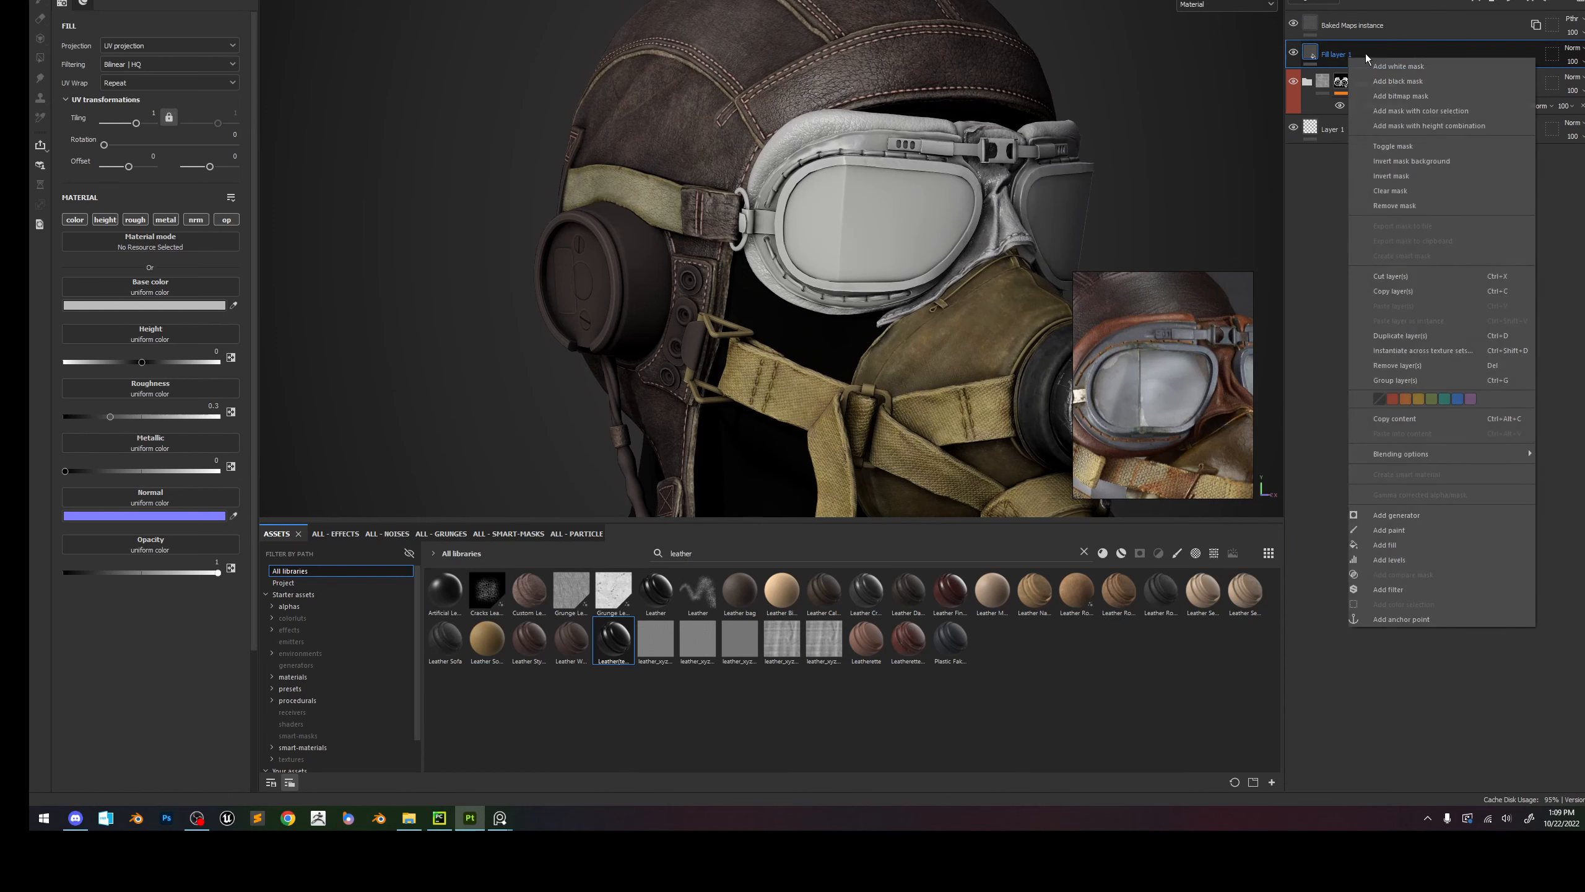
click(1419, 86)
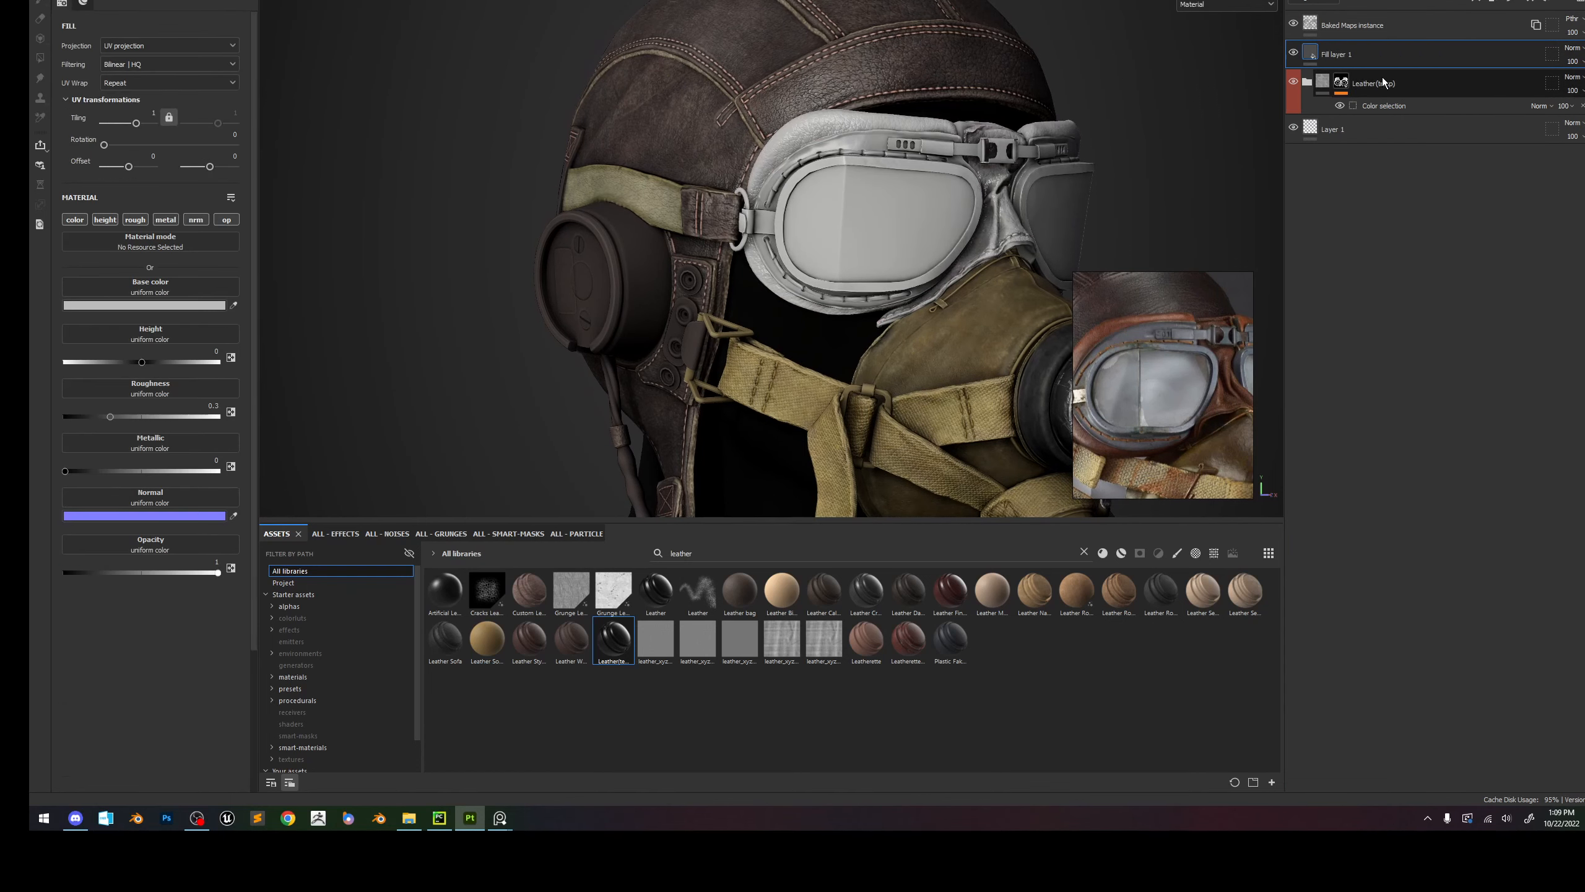
key(ctrl+g)
double_click(1363, 56)
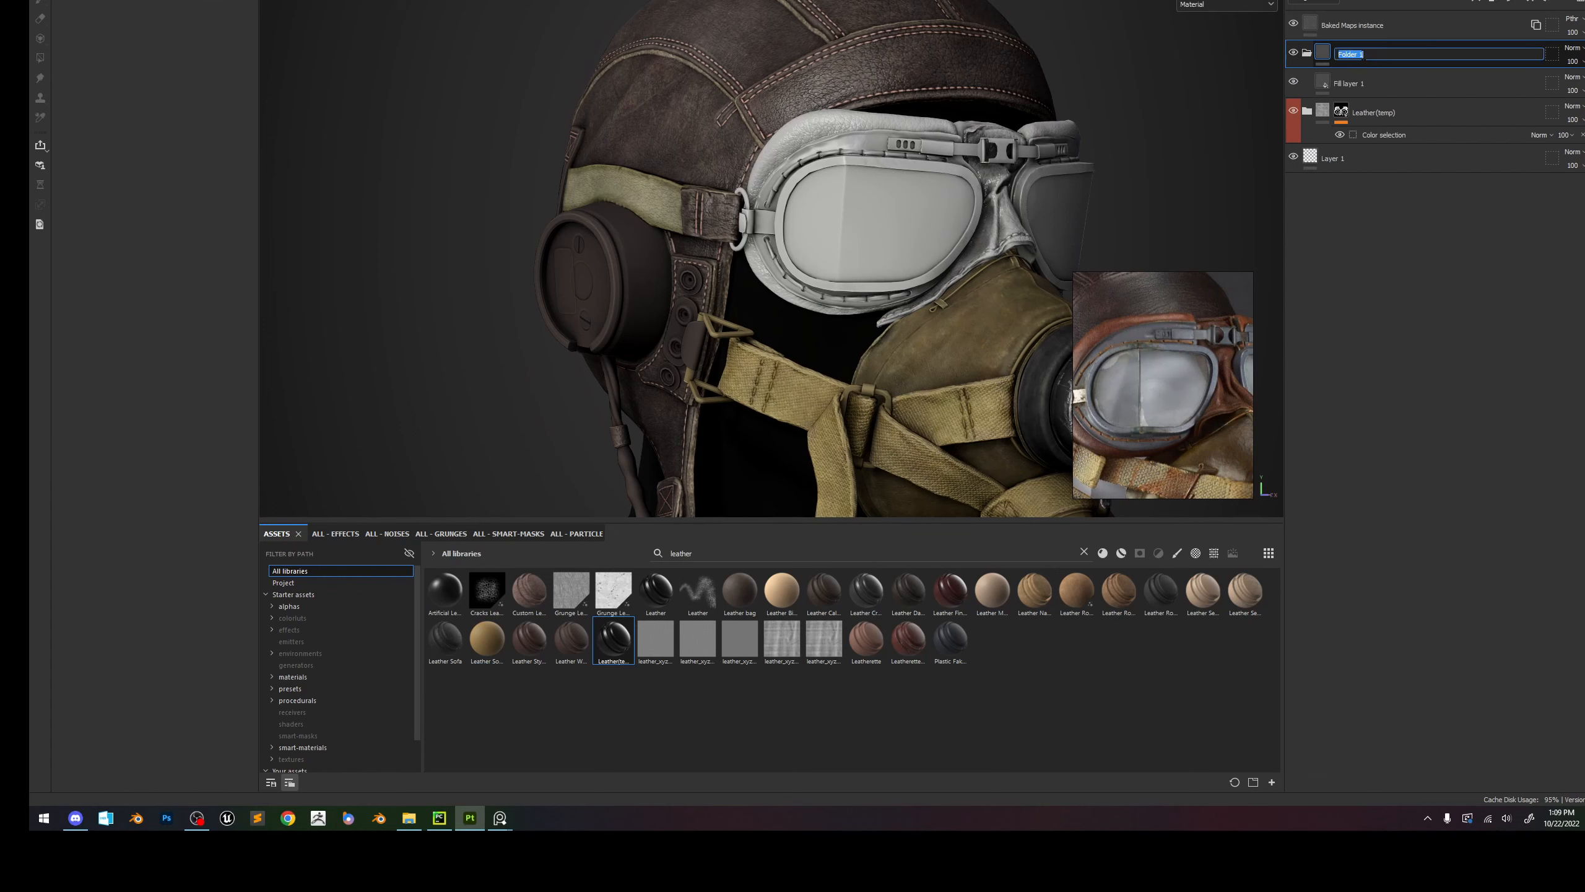
key(Return)
Add a black mask to the Glass folder and fill both goggle lenses white using Polygon Fill in mesh mode.
right_click(1363, 55)
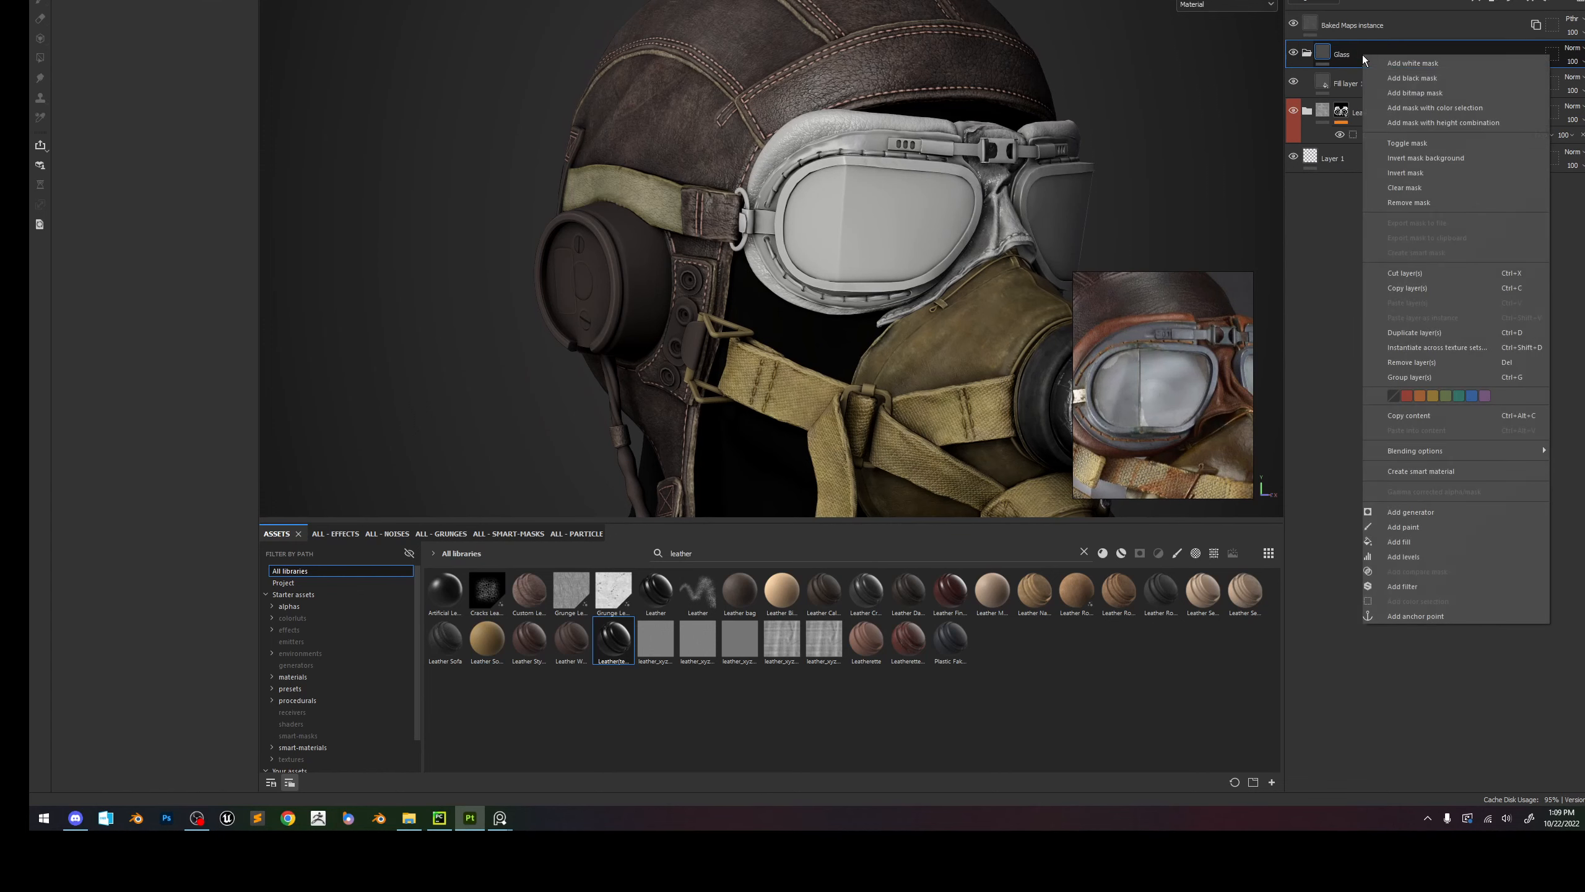
click(1414, 79)
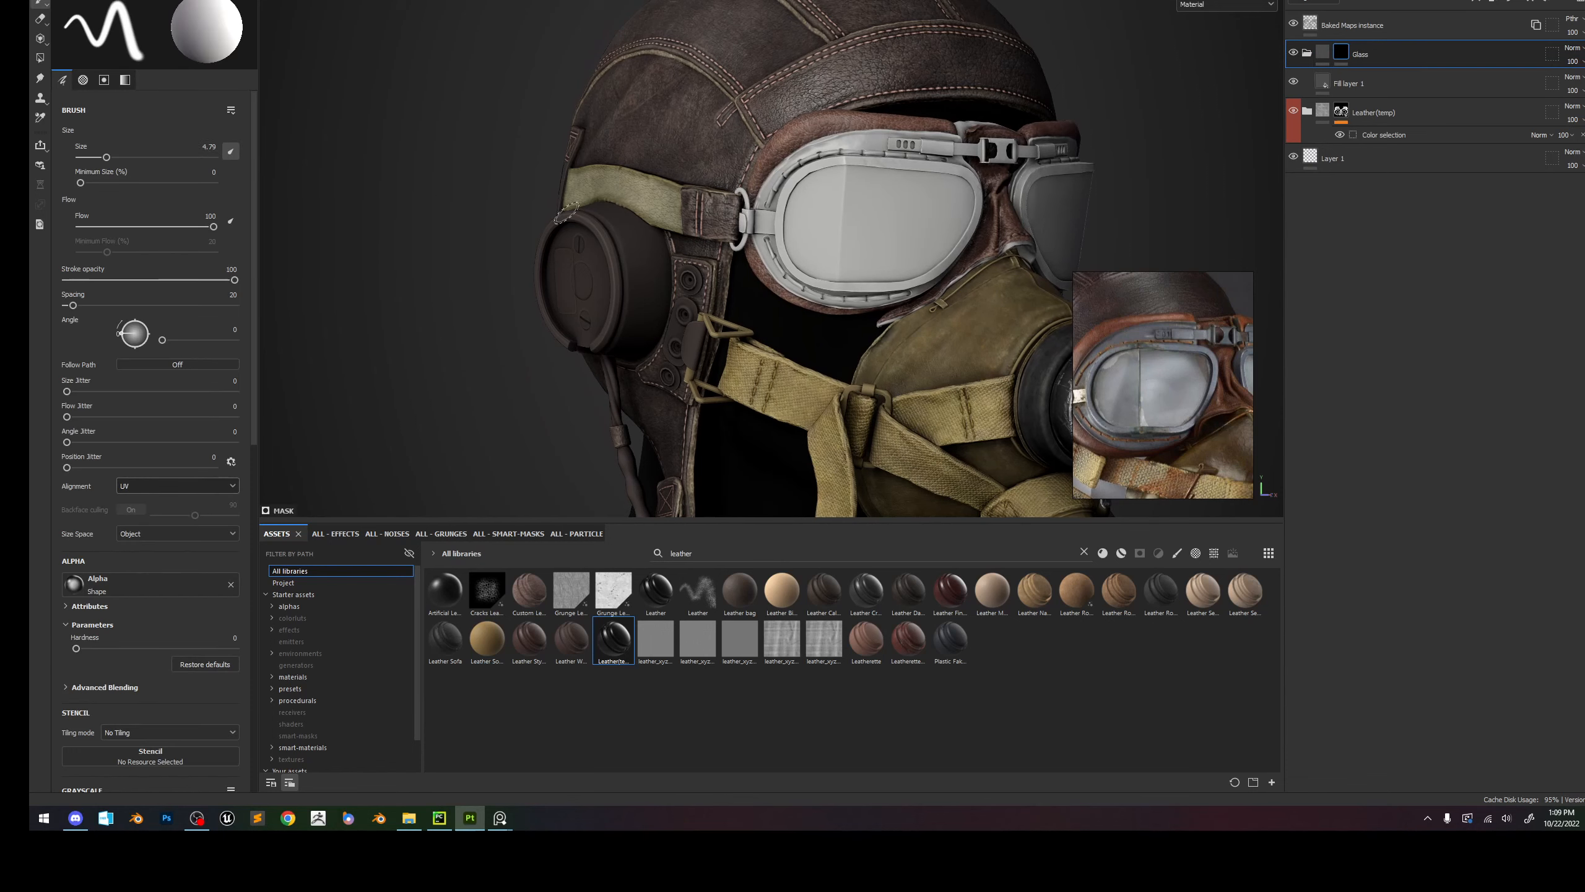
right_click(1345, 55)
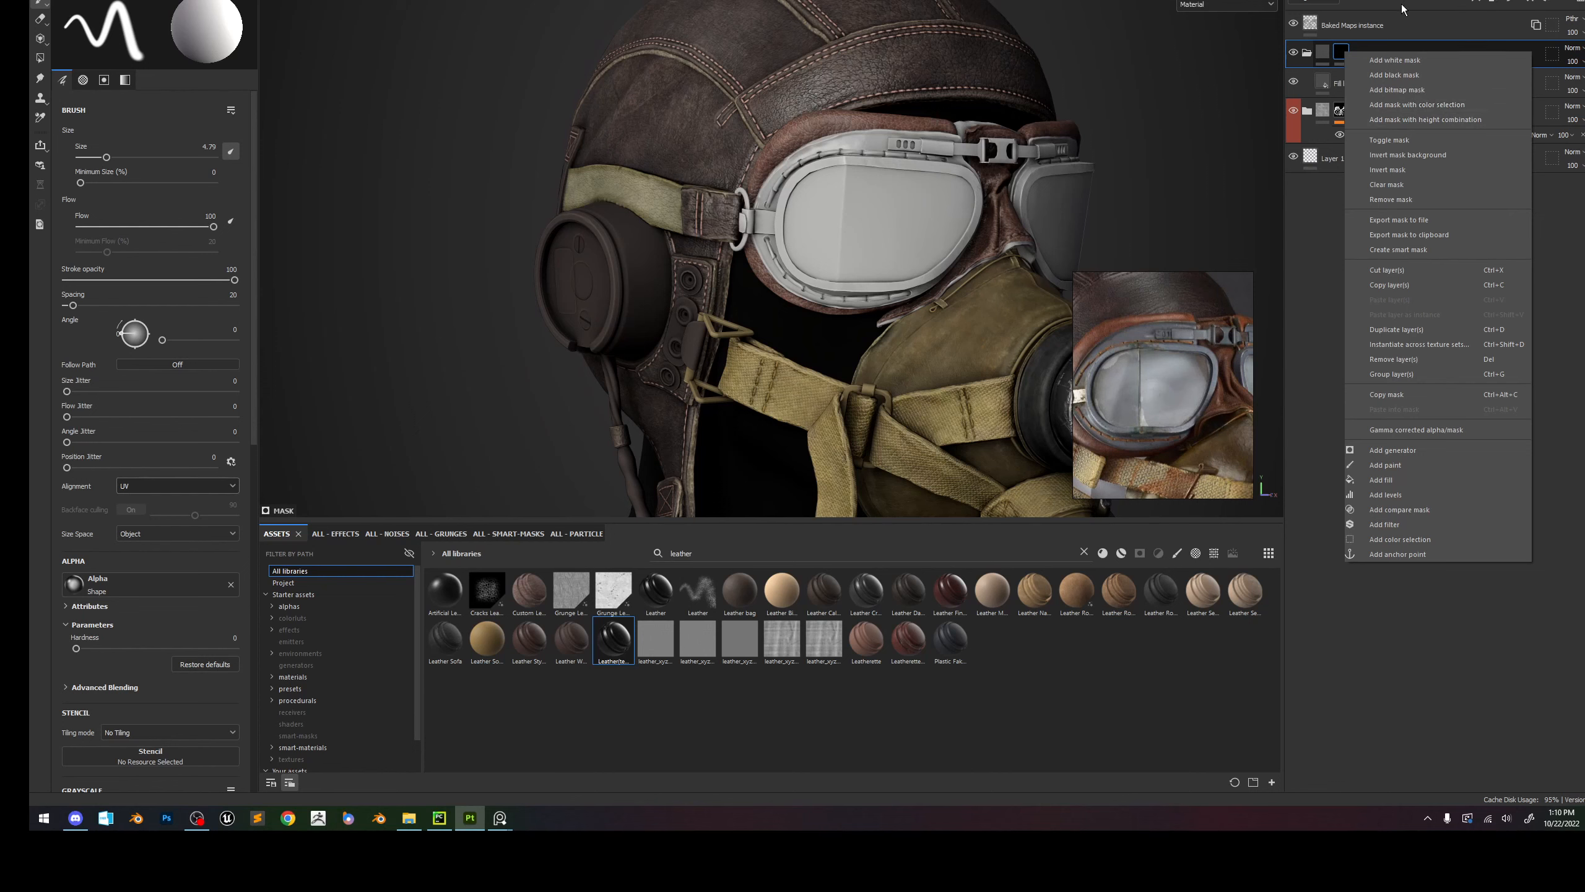
click(1337, 47)
click(40, 58)
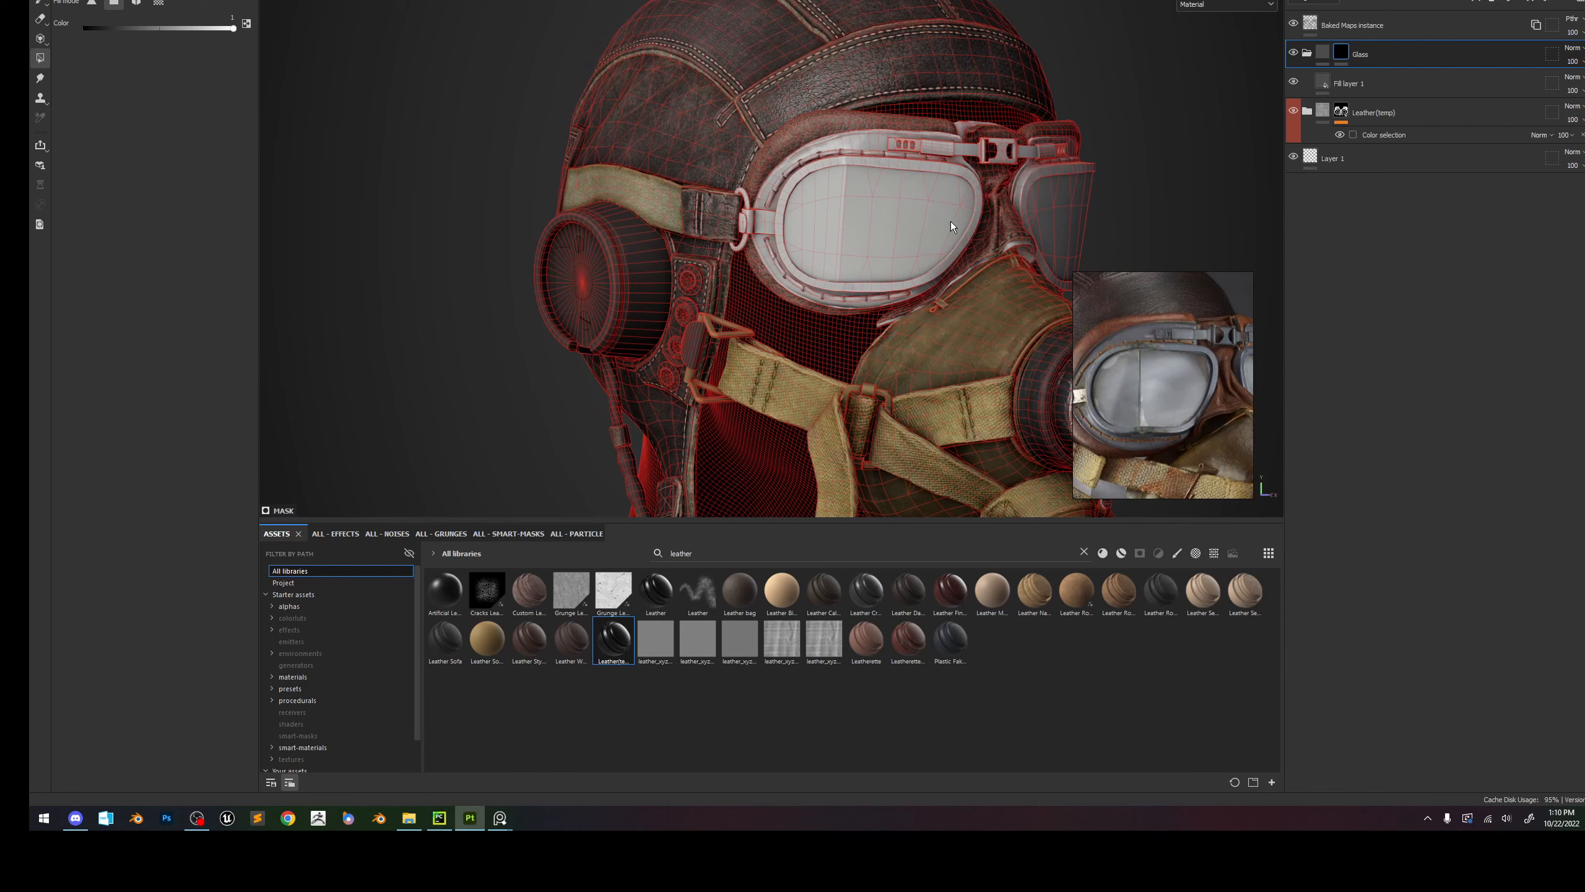
click(1341, 52)
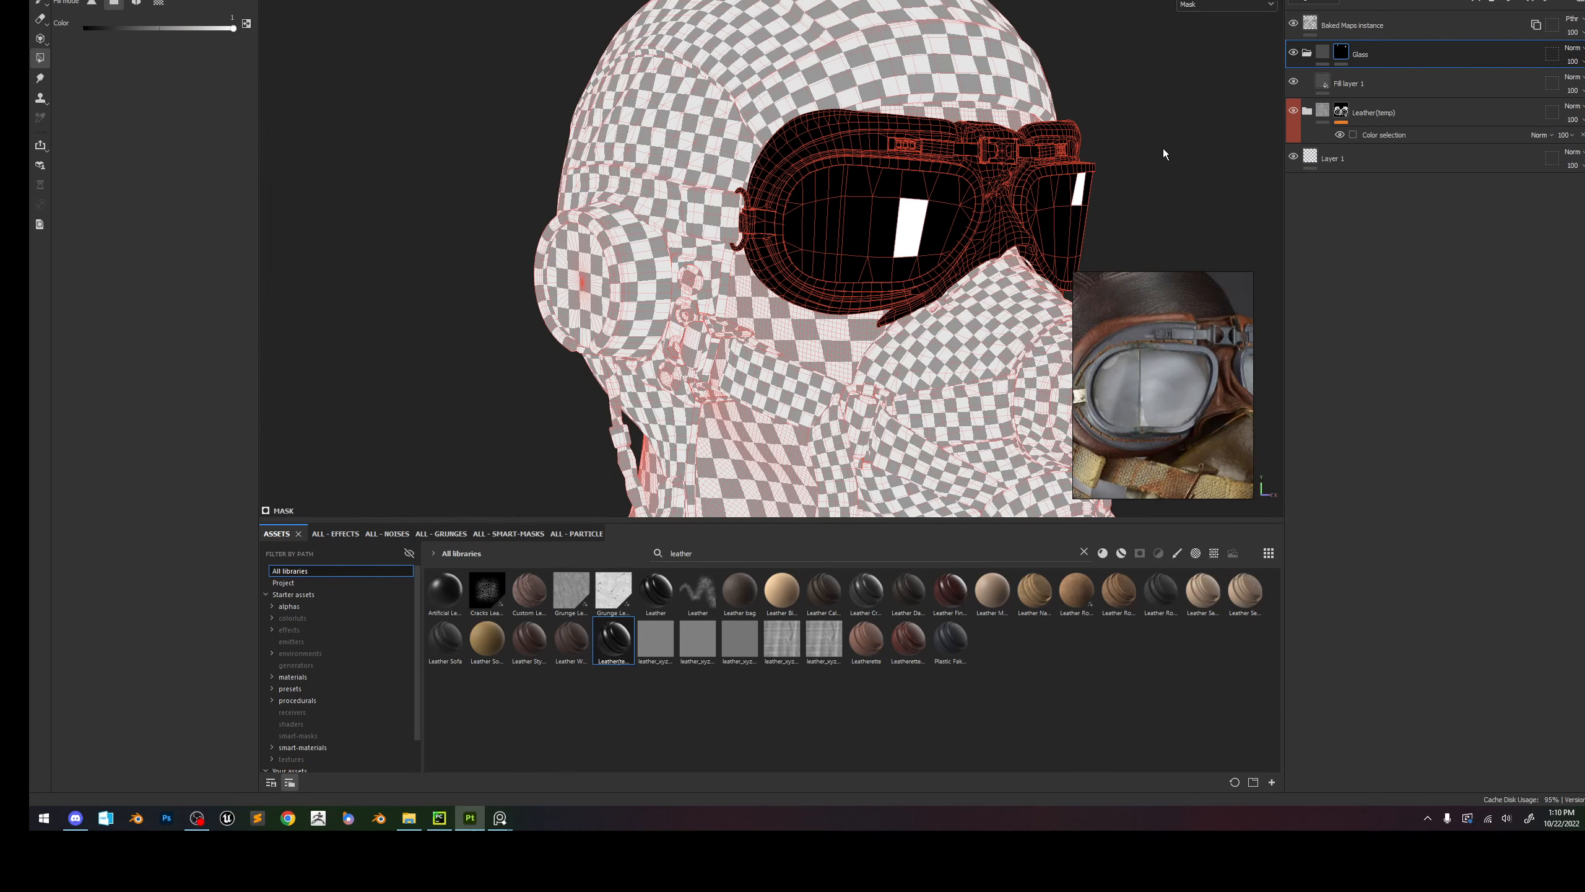
click(137, 3)
click(643, 270)
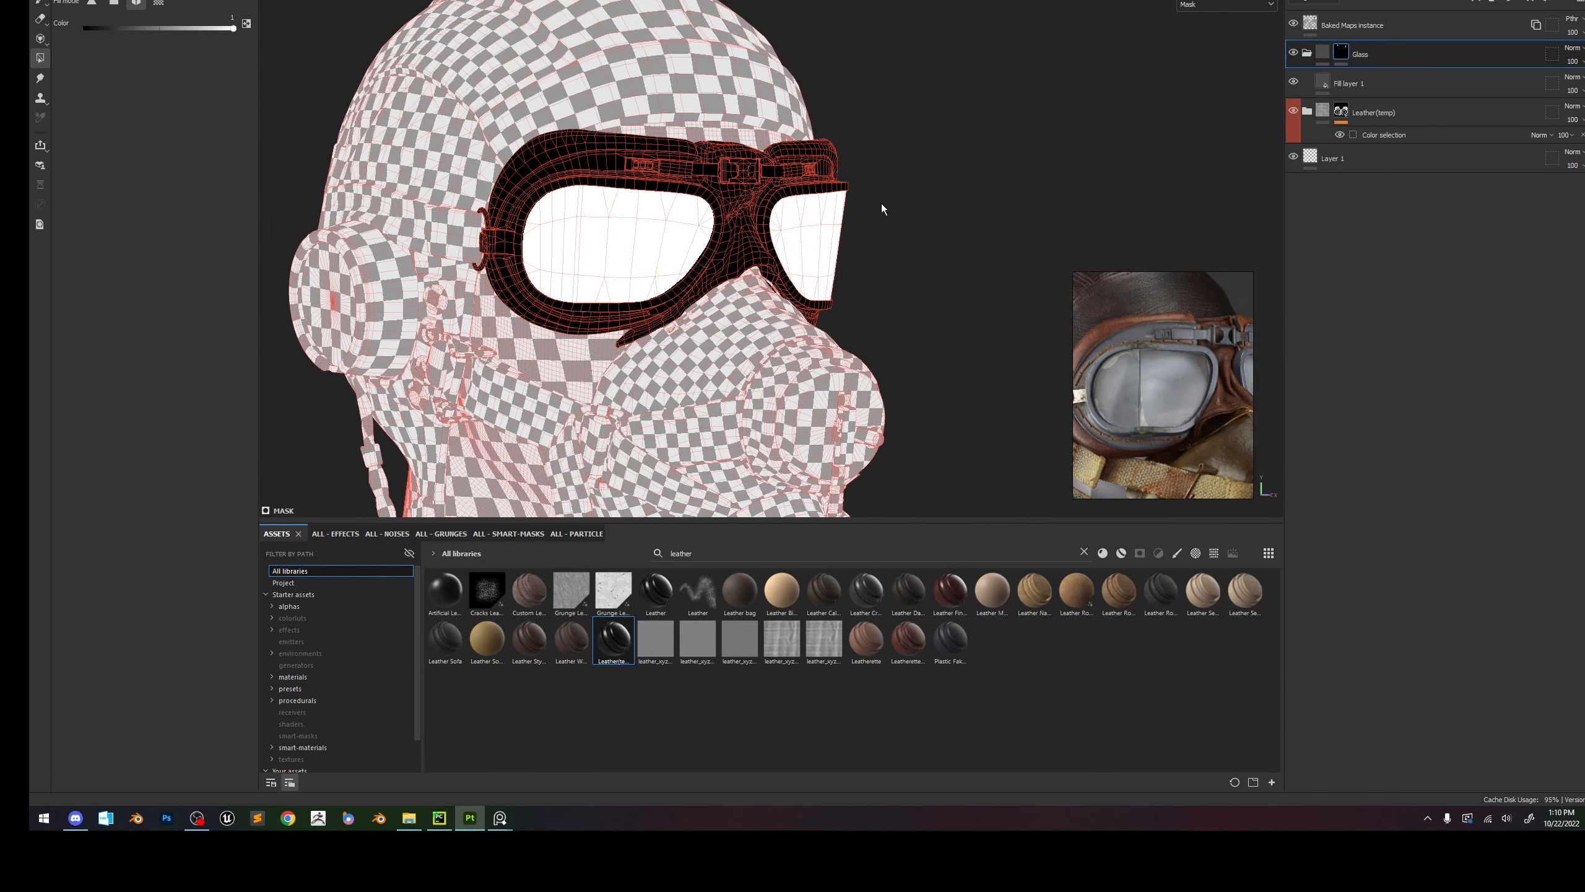
Set the opacity of the fill layer inside the Glass folder to about 0.27 to make the lenses see-through.
click(1371, 87)
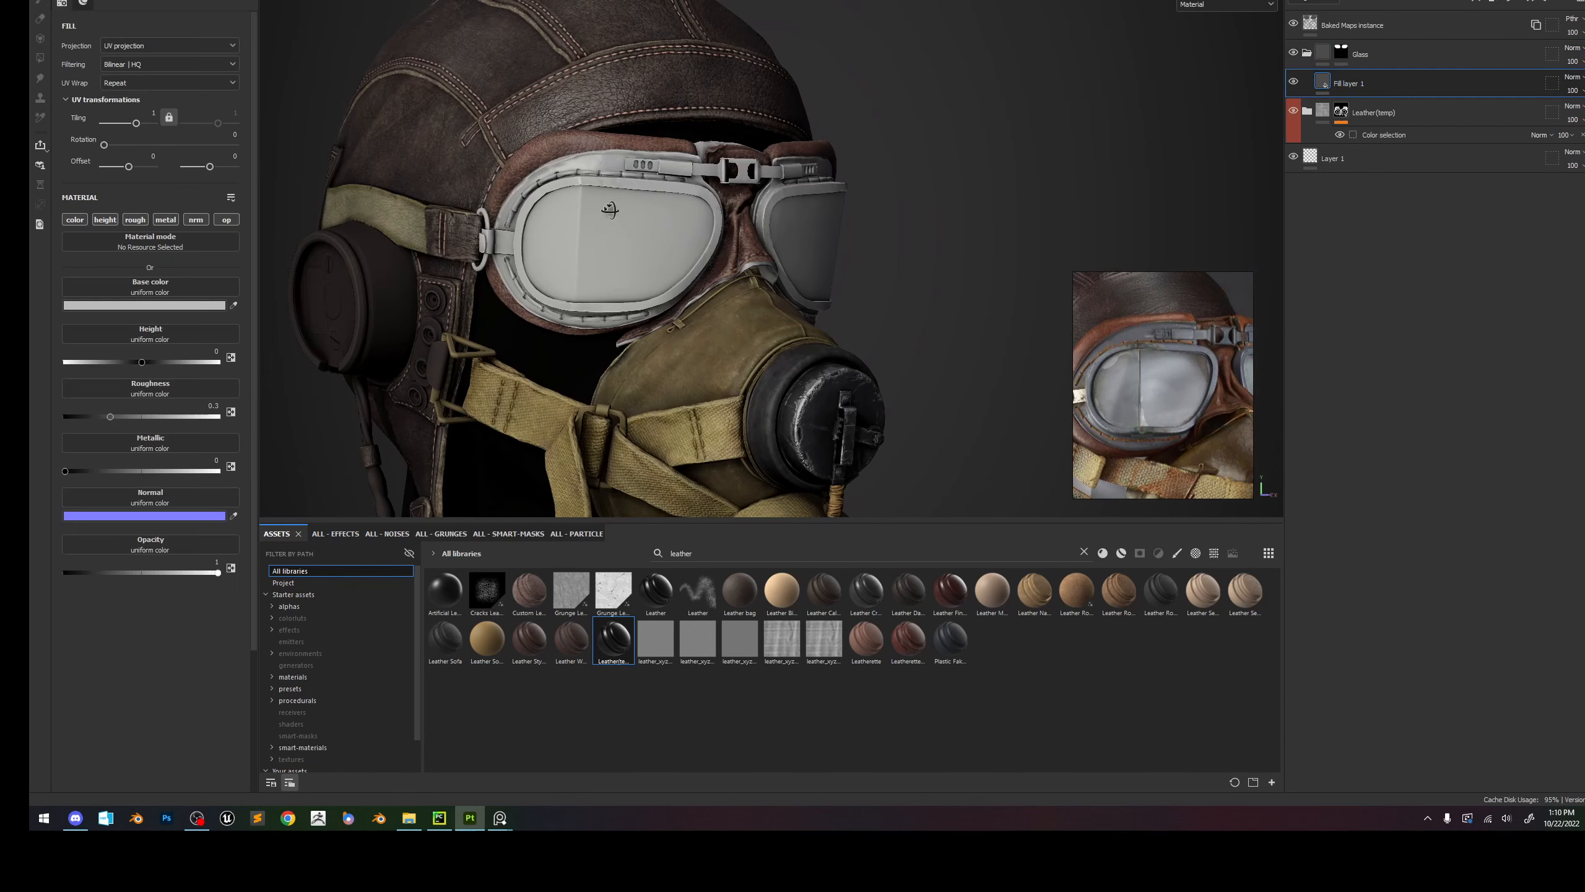
click(61, 574)
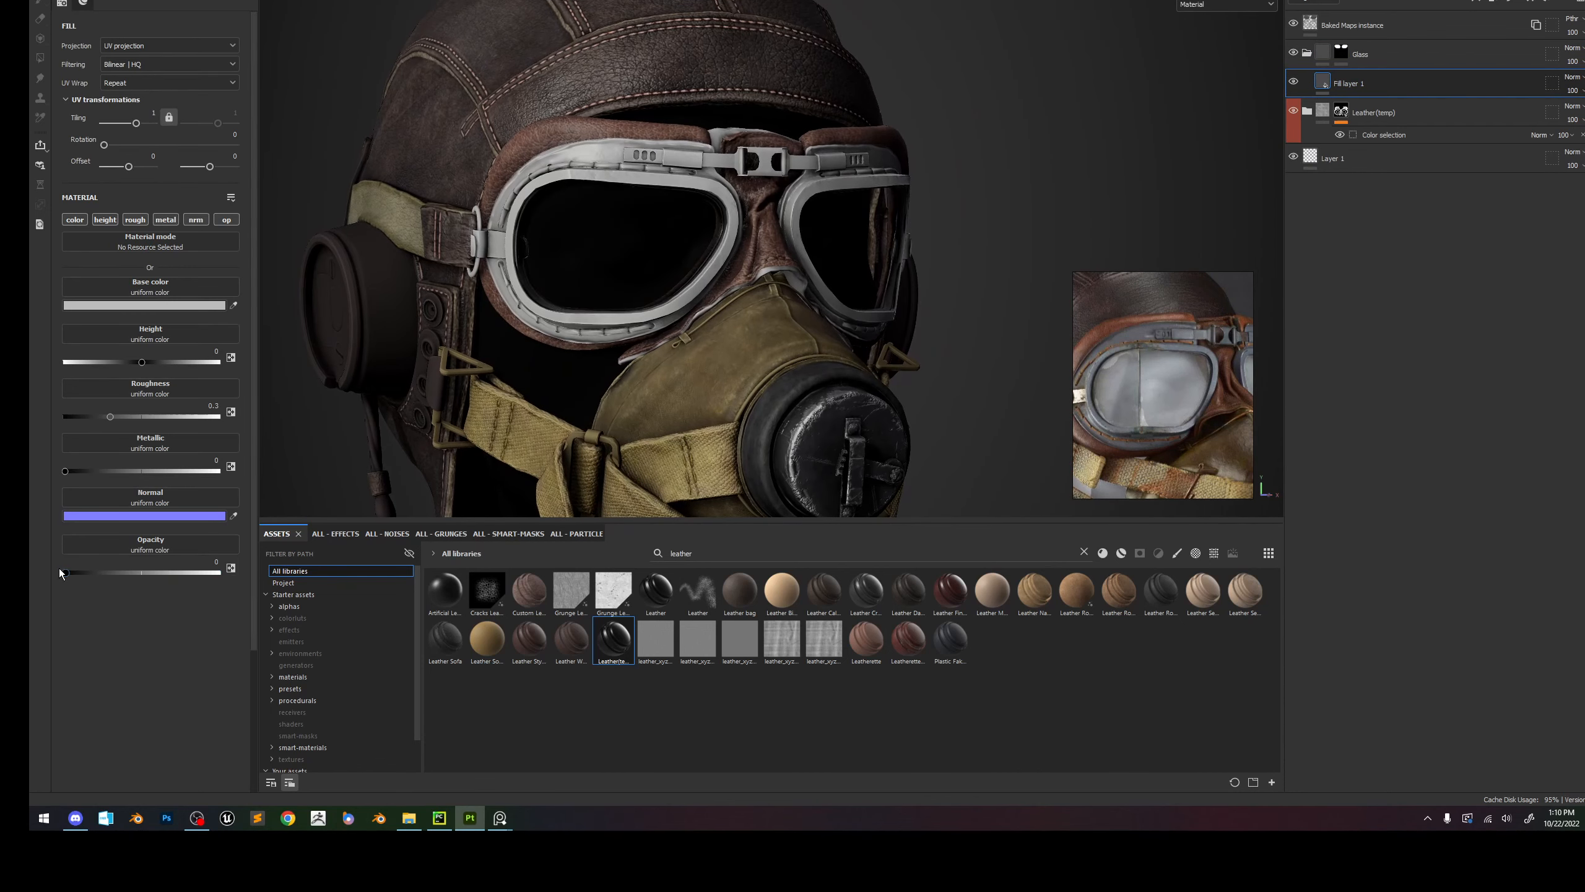
alt+drag(822, 214, 680, 220)
mouse_move(681, 220)
shift+right_down()
mouse_move(696, 221)
mouse_move(667, 224)
mouse_move(701, 224)
mouse_move(686, 232)
shift+right_up()
scroll(606, 287, up, 3)
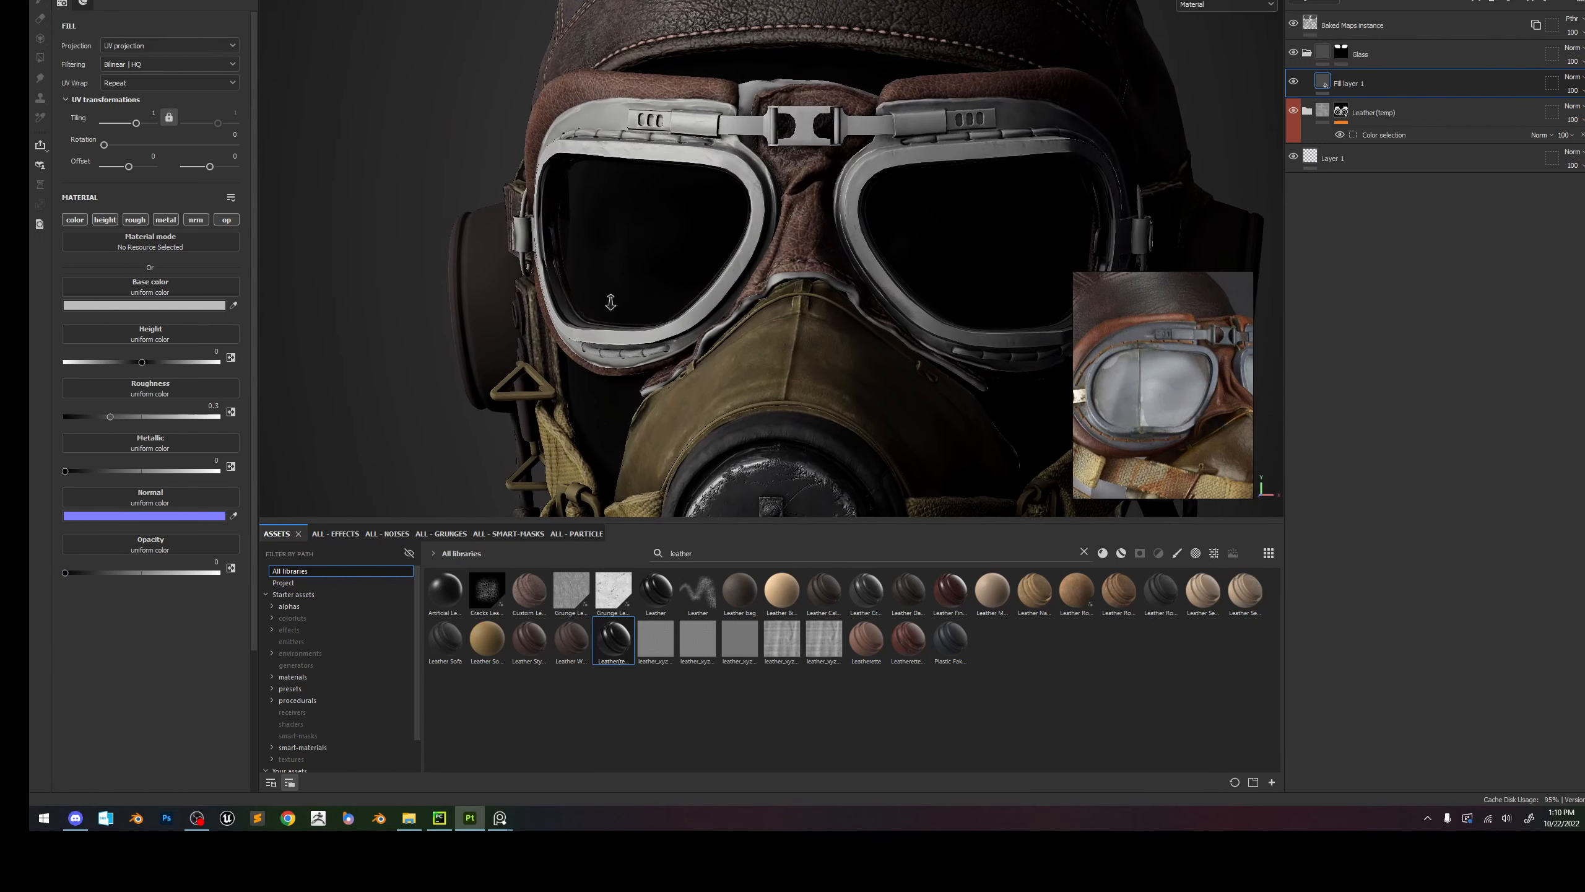
alt+drag(609, 301, 686, 306)
click(111, 572)
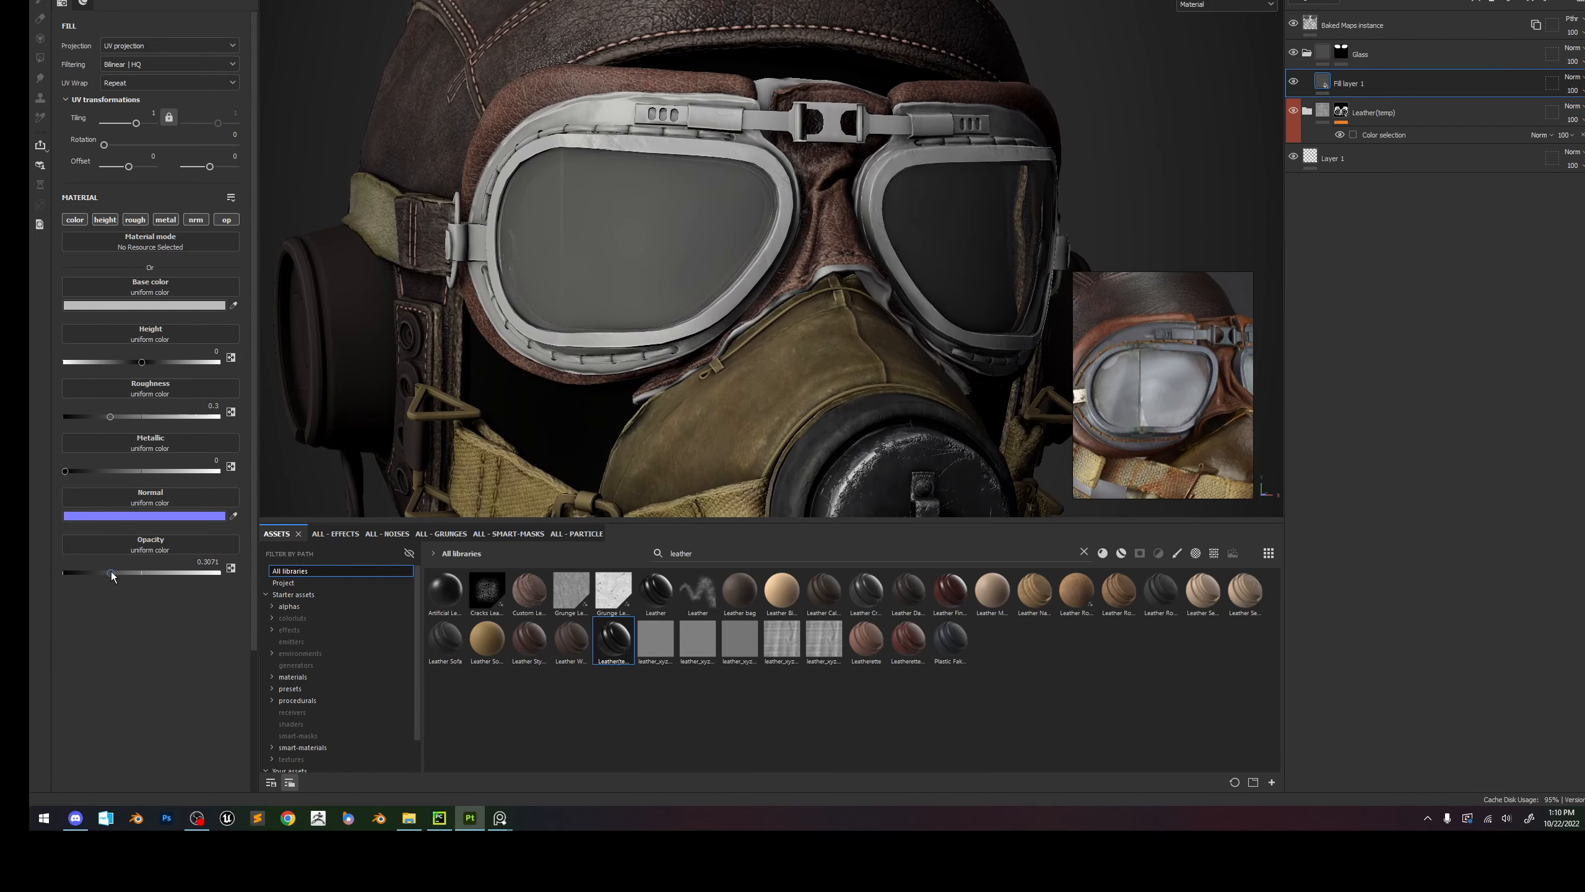
drag(111, 573, 104, 573)
scroll(642, 254, up, 1)
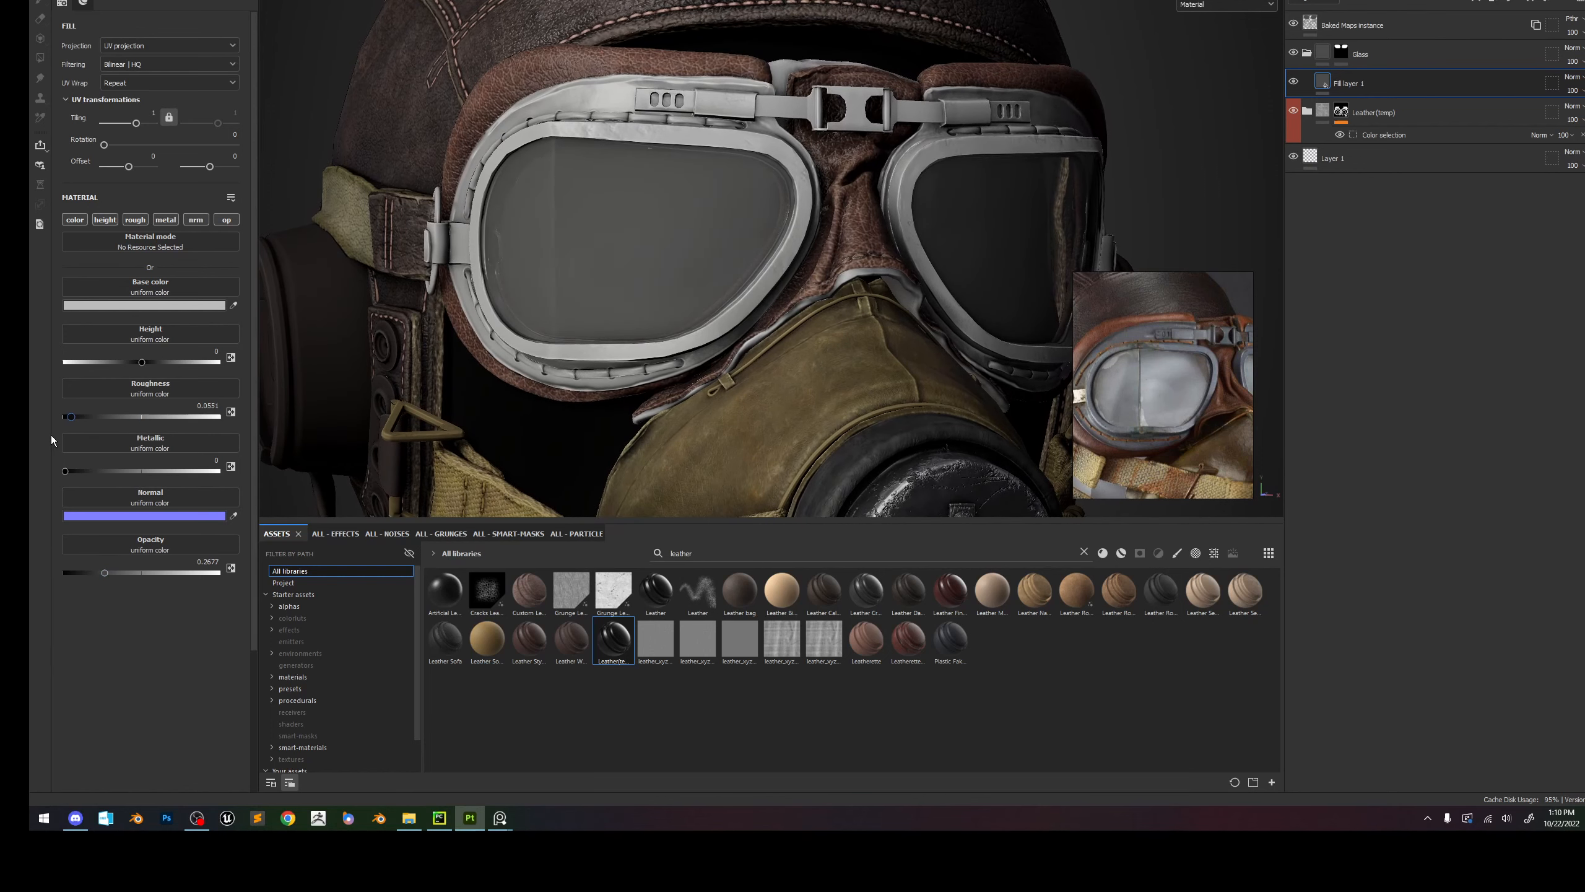
Set the roughness of the lens fill layer to 0 and its metallic to about 0.59.
drag(52, 436, 50, 436)
alt+drag(677, 290, 753, 288)
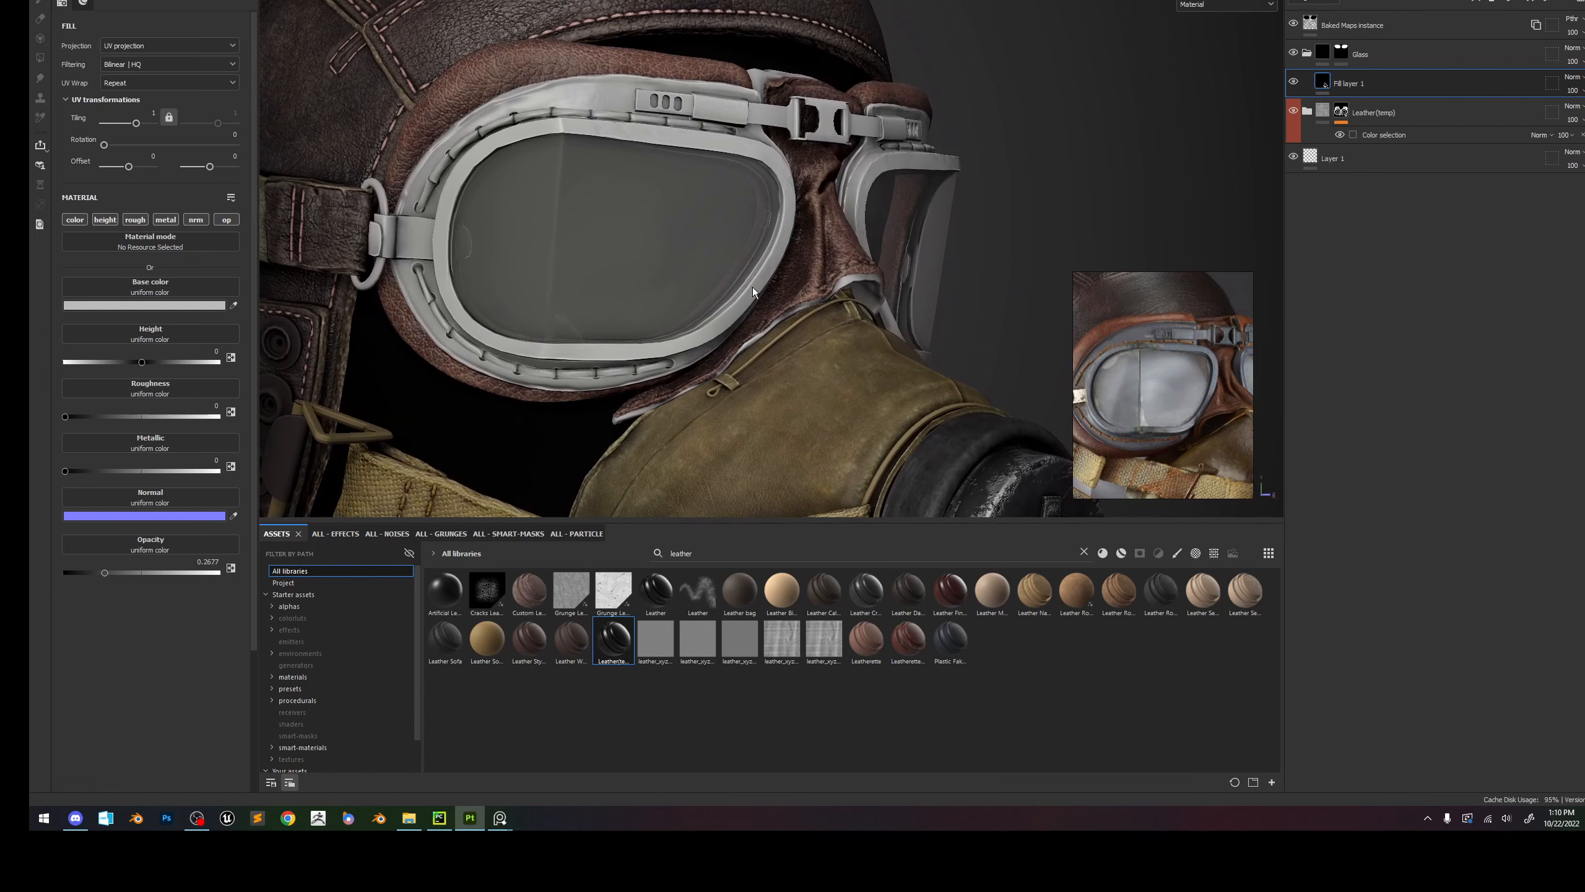
drag(87, 470, 220, 470)
click(156, 474)
alt+drag(392, 385, 723, 272)
shift+right_drag(723, 272, 713, 270)
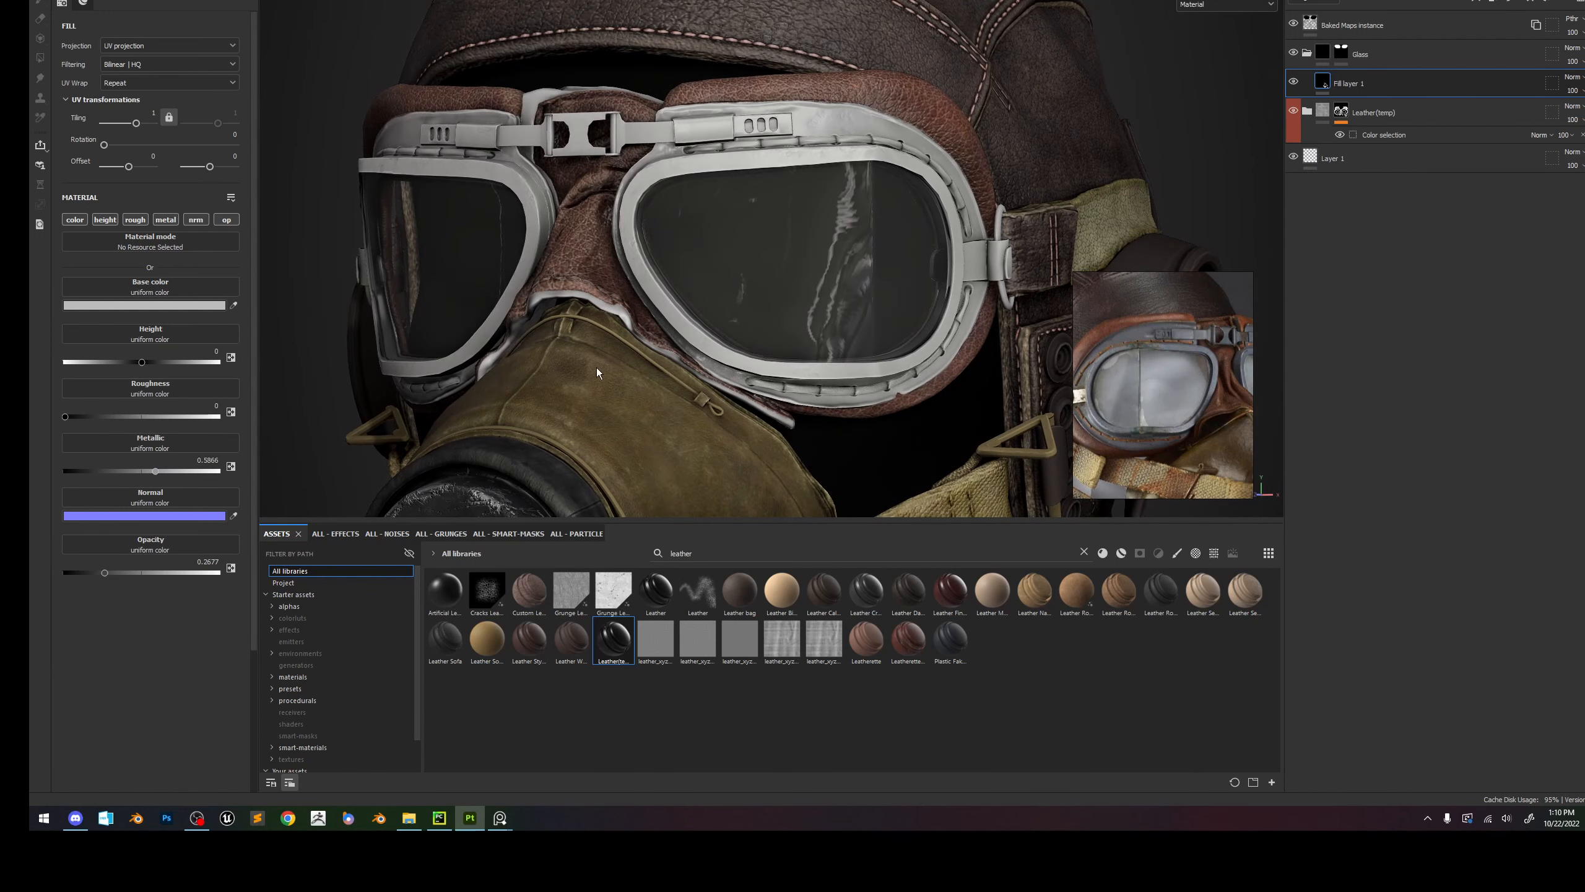
Set the base color of the lens fill layer to a neutral mid-grey, hex 797979, after trying pure black.
click(128, 305)
click(270, 398)
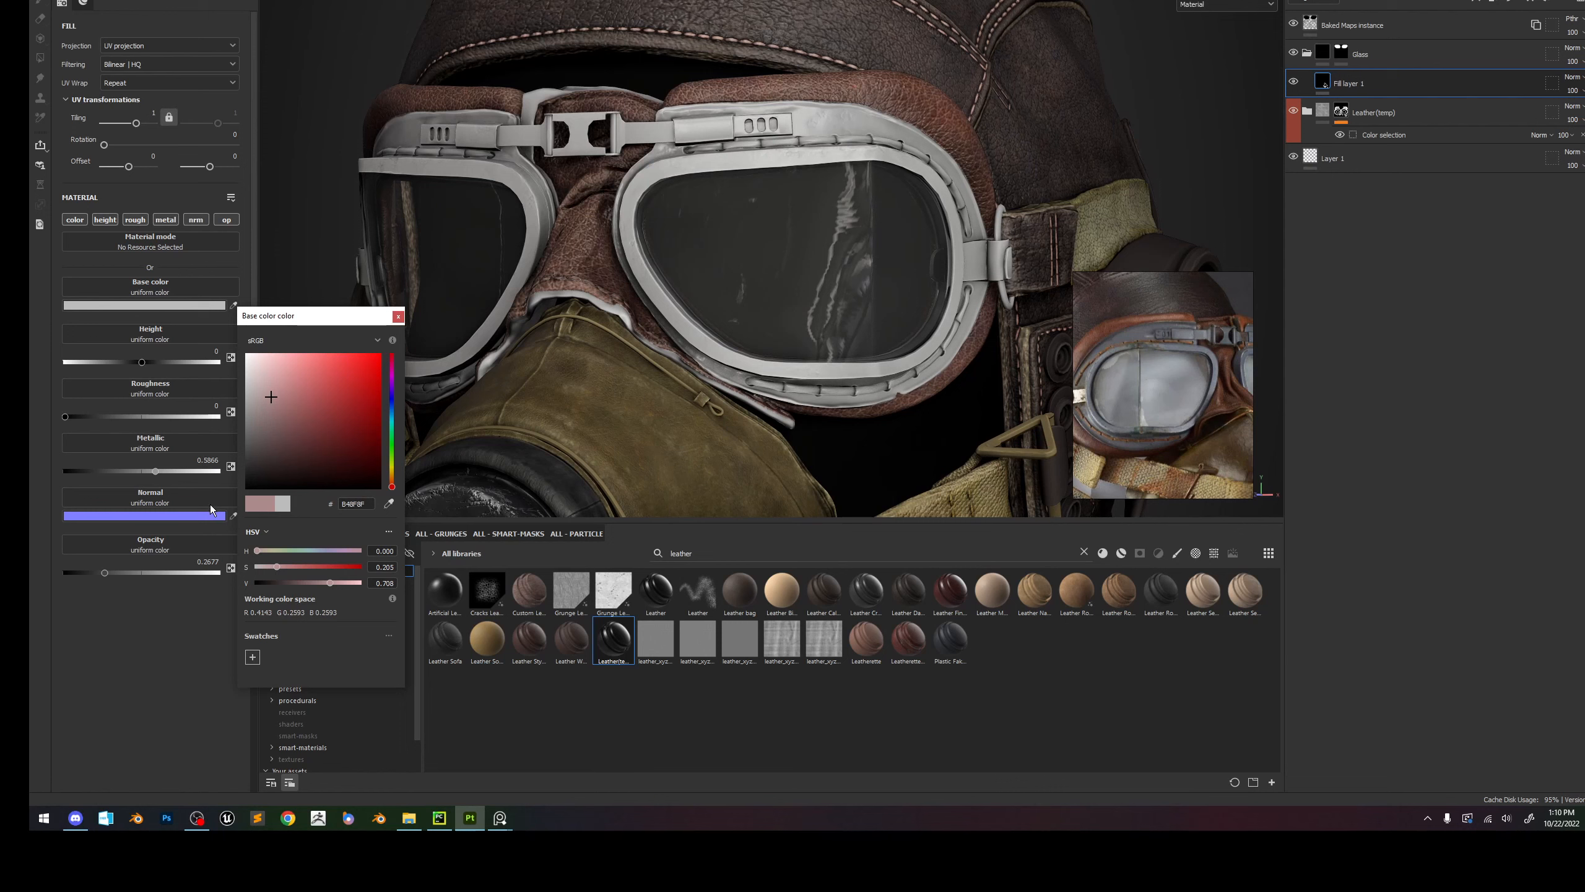
click(251, 472)
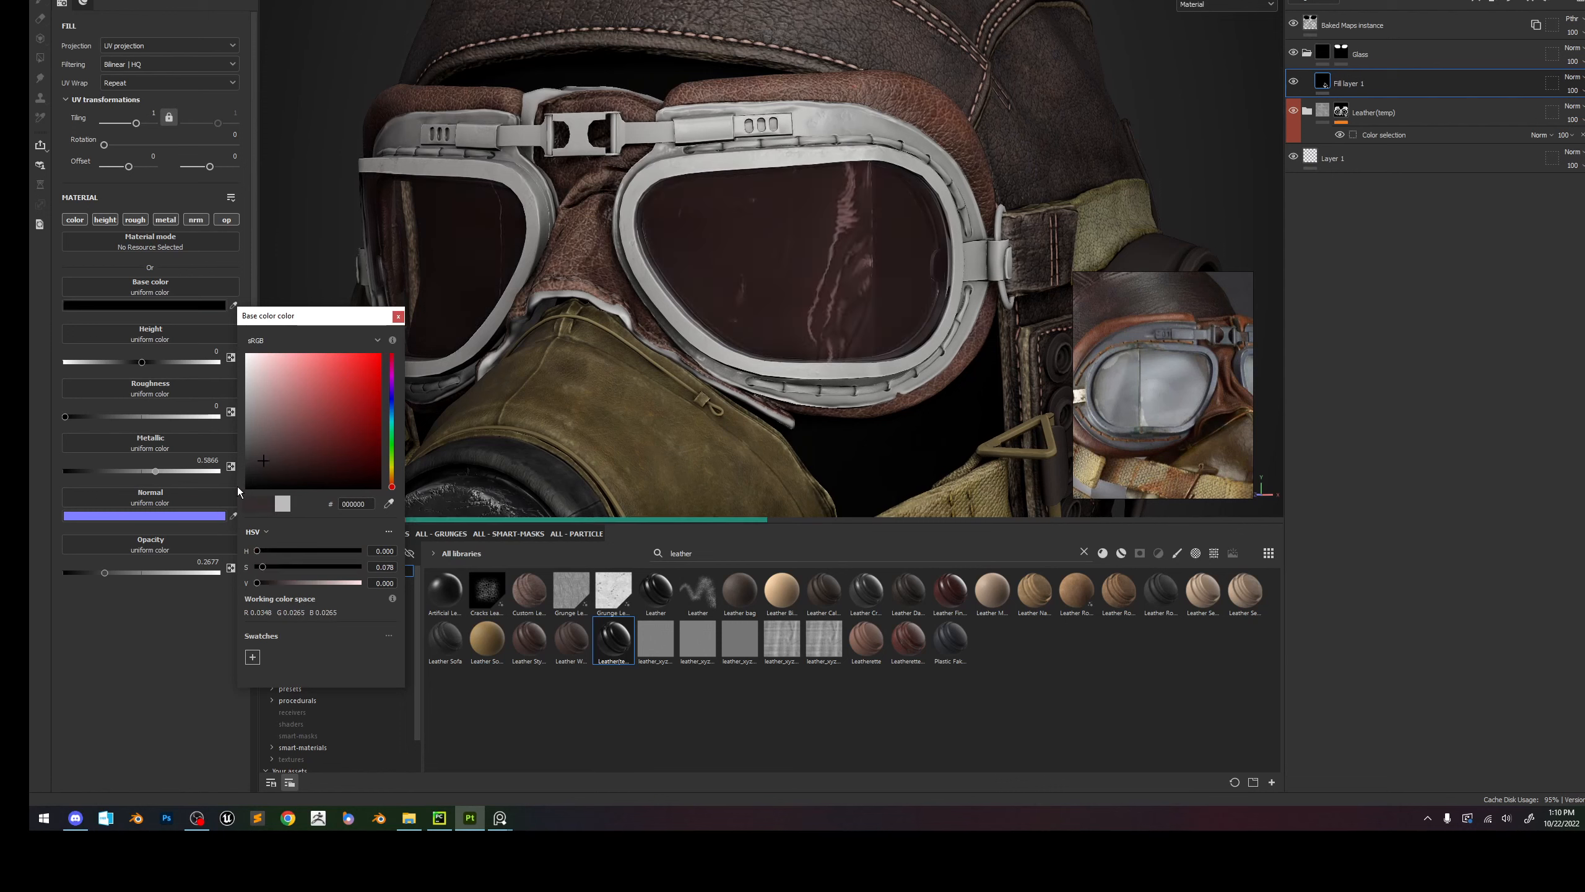
drag(233, 491, 226, 493)
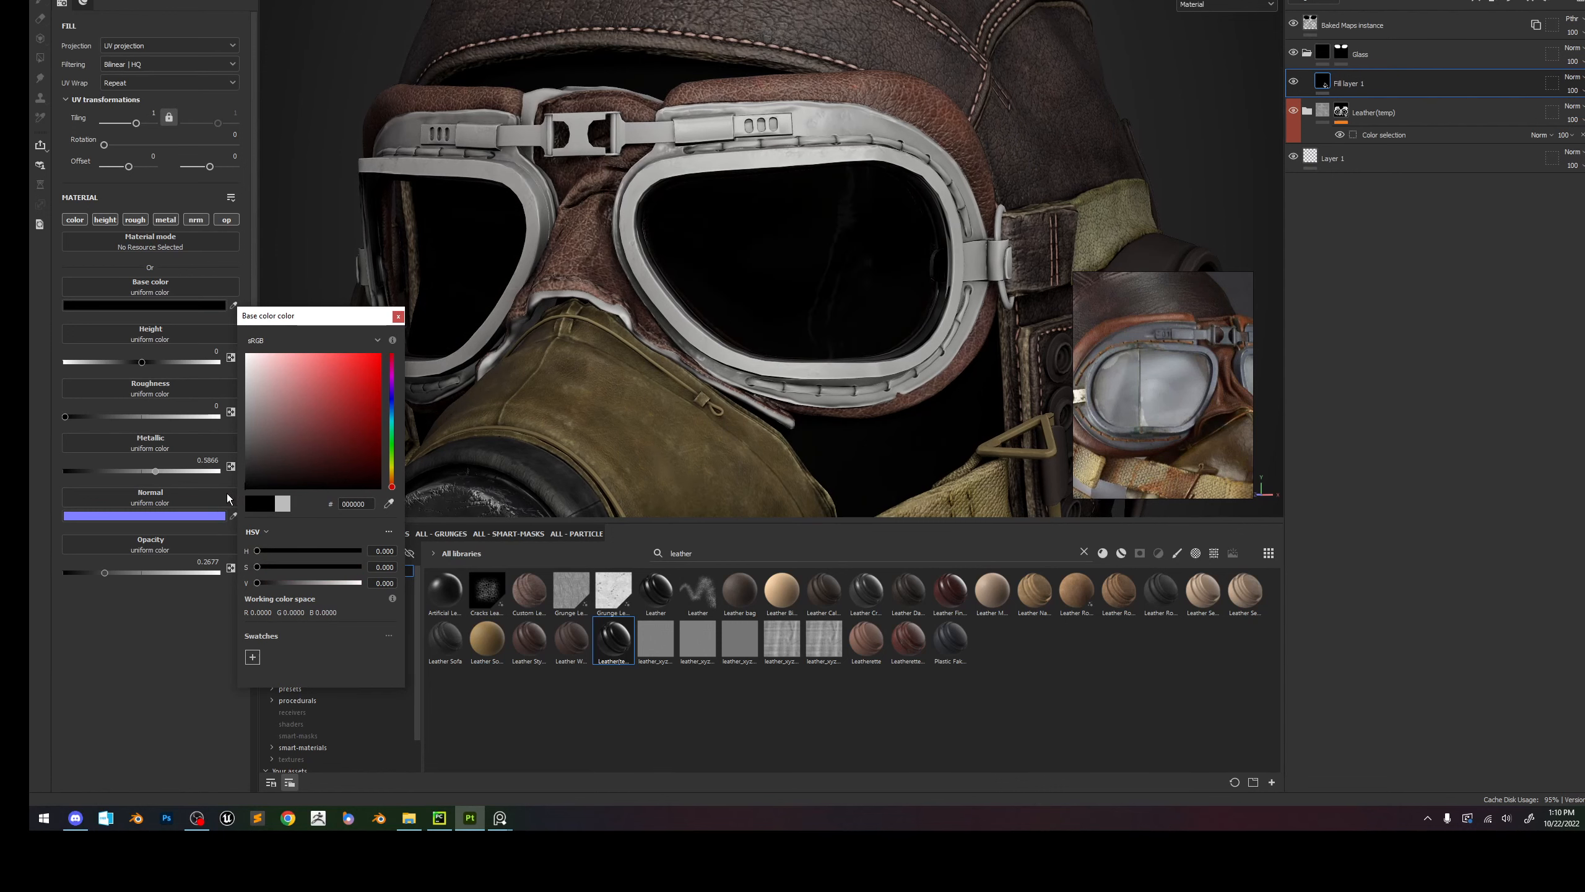
shift+right_drag(673, 317, 644, 56)
alt+middle_drag(644, 55, 689, 120)
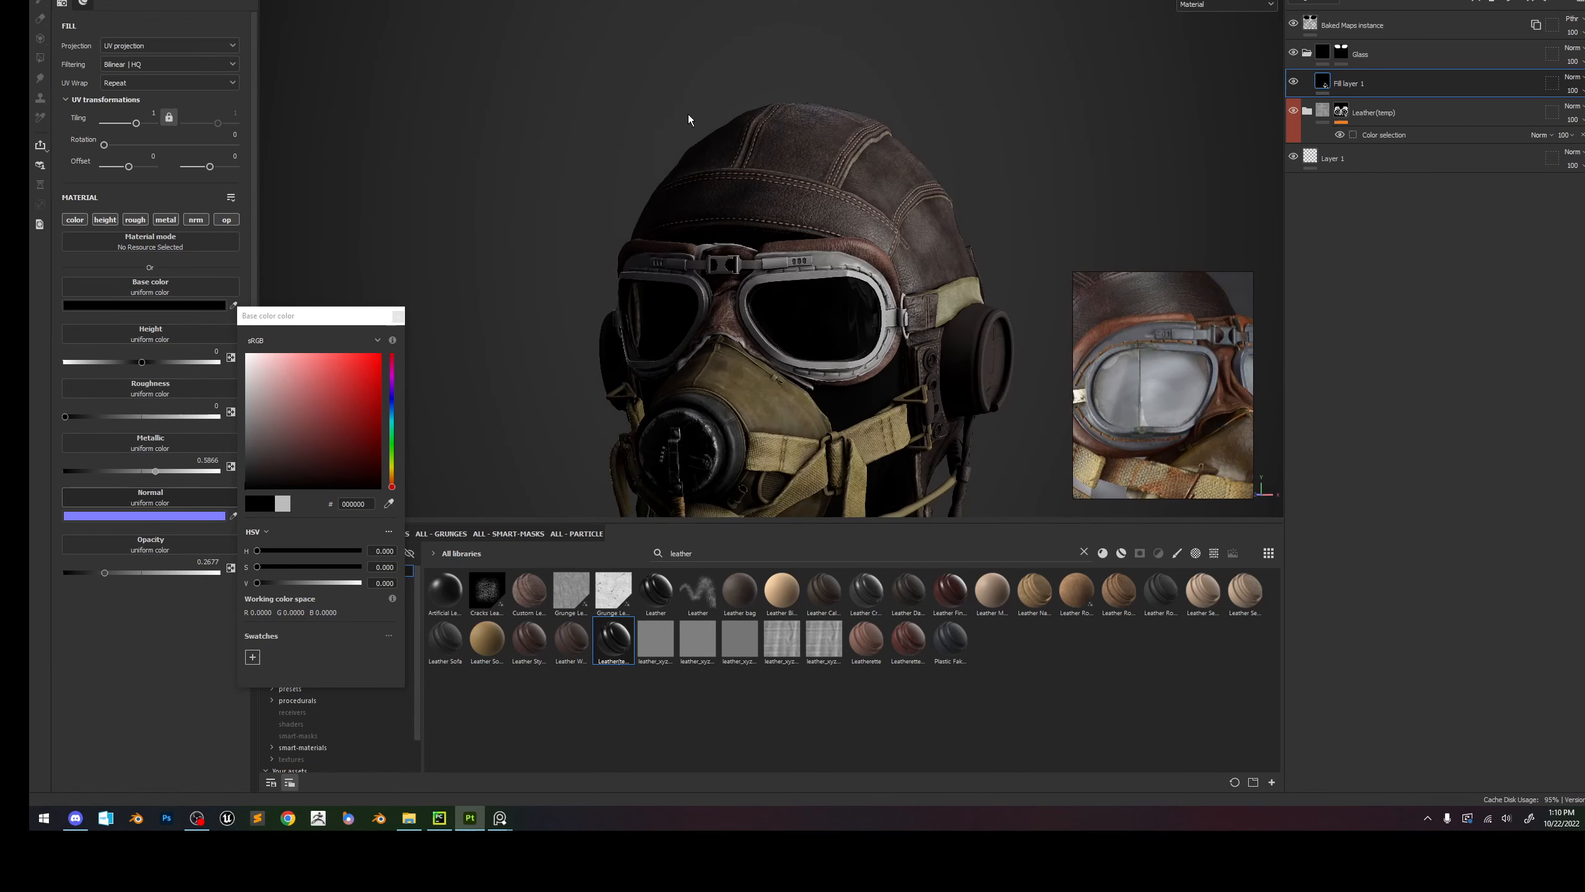
drag(247, 464, 231, 425)
shift+right_drag(823, 281, 849, 326)
alt+middle_drag(849, 326, 810, 253)
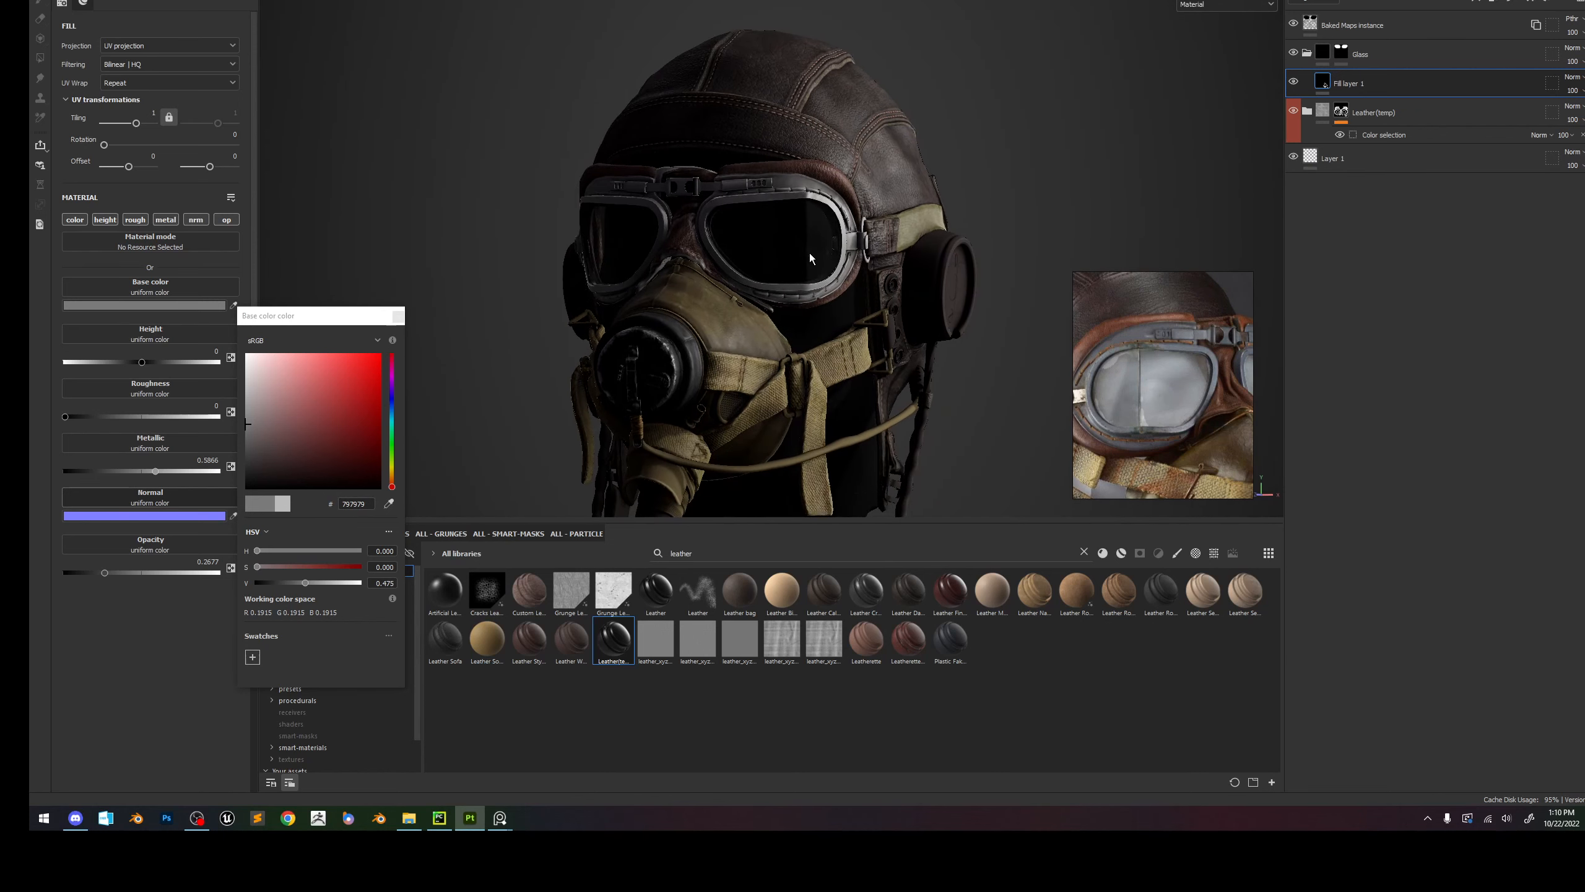
shift+right_drag(810, 254, 787, 252)
click(397, 316)
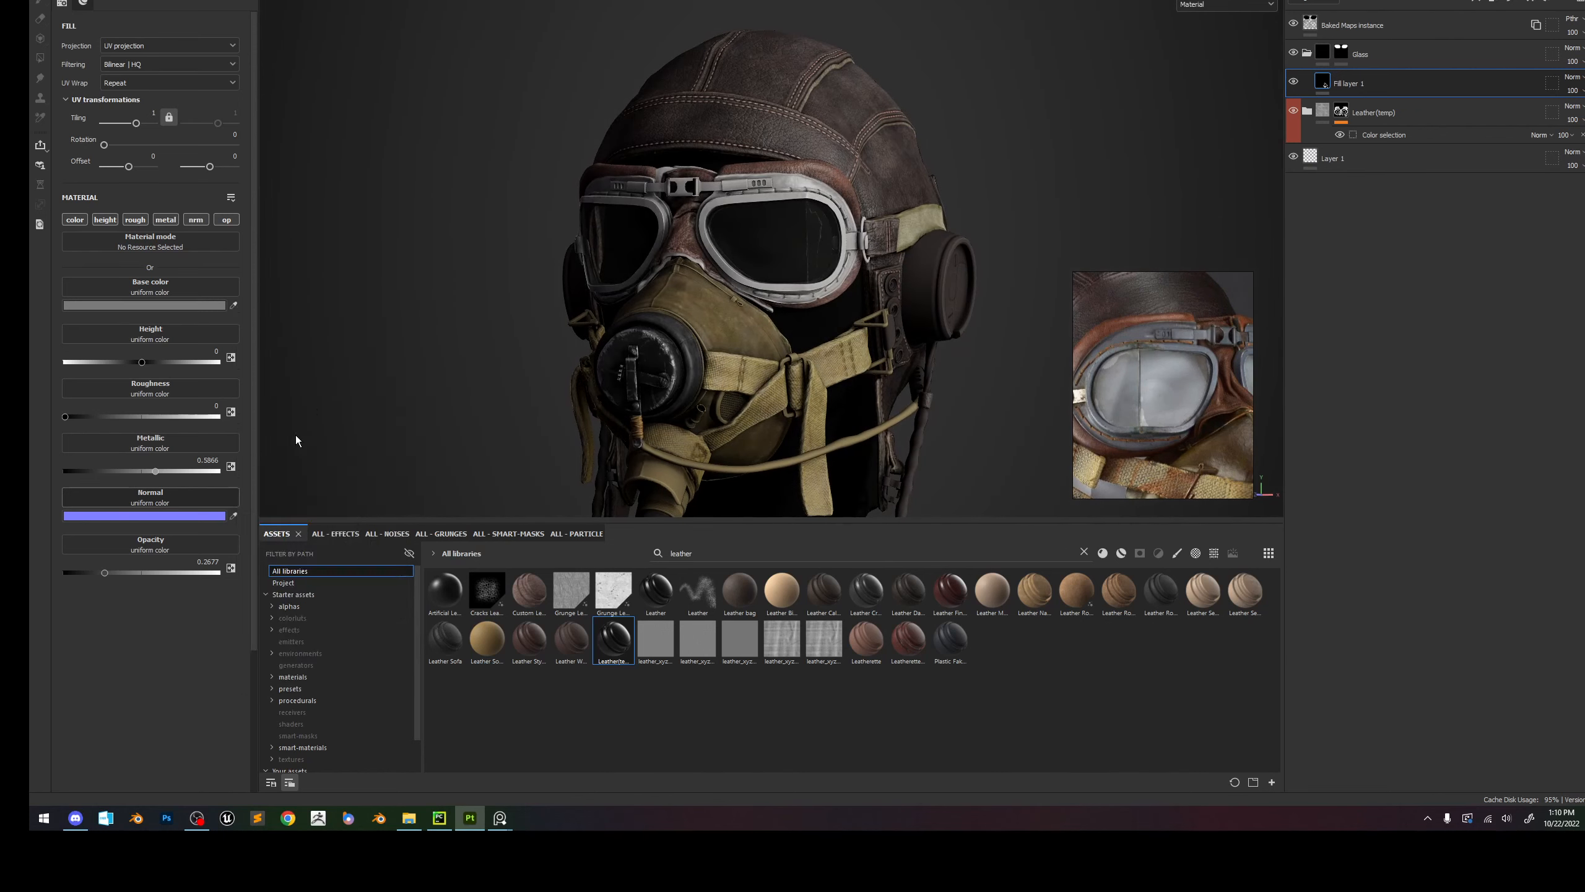
Raise the opacity of the lens fill layer to about 0.61 and its roughness to about 0.07.
drag(62, 573, 159, 579)
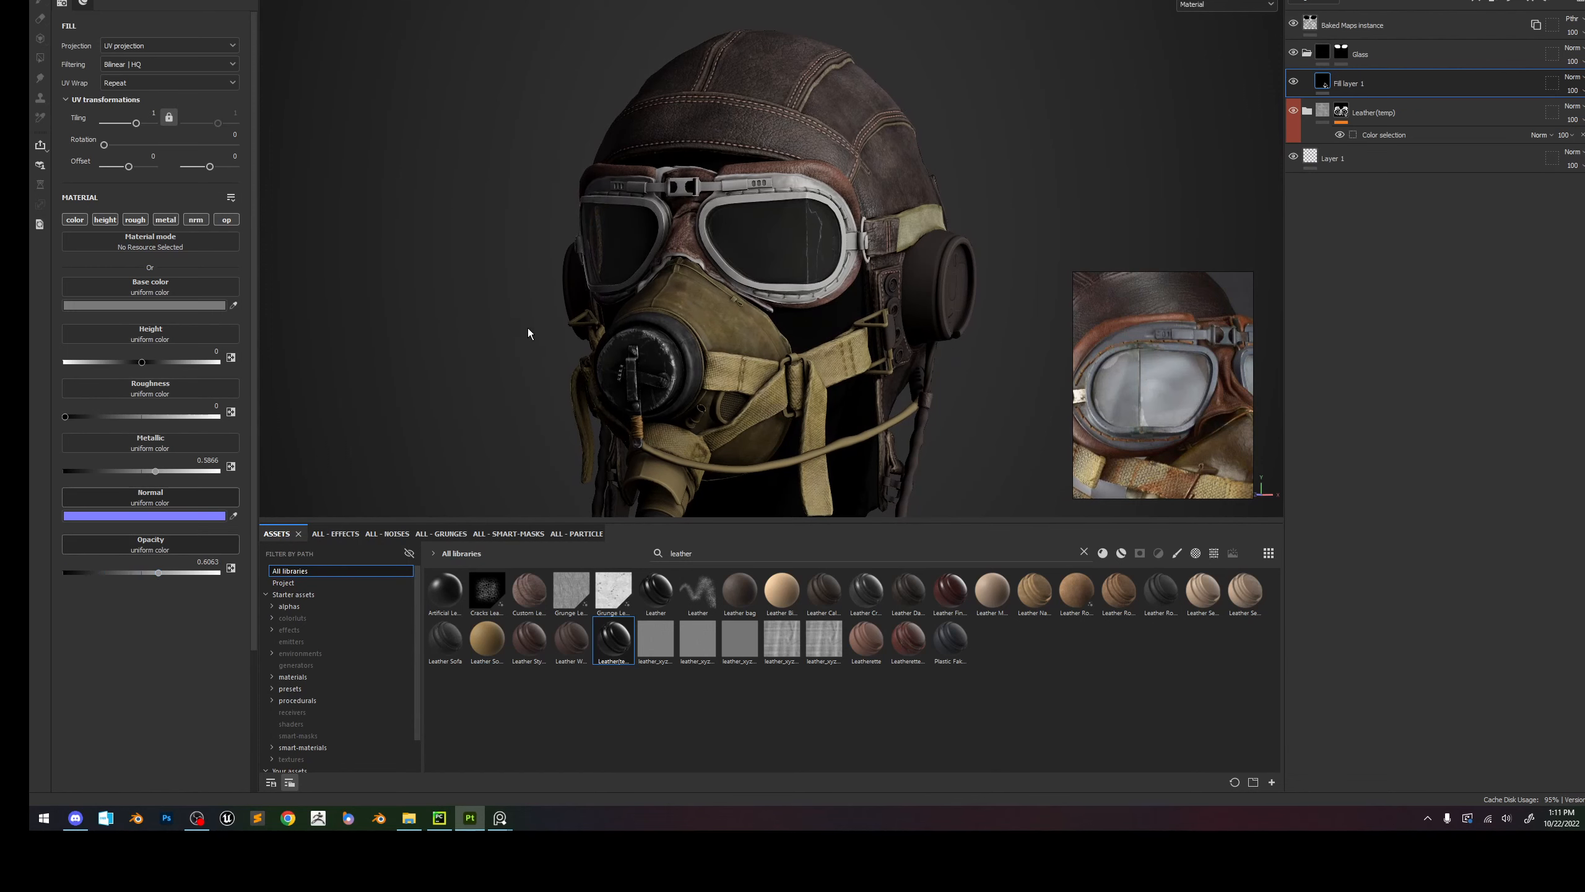
alt+drag(528, 333, 695, 302)
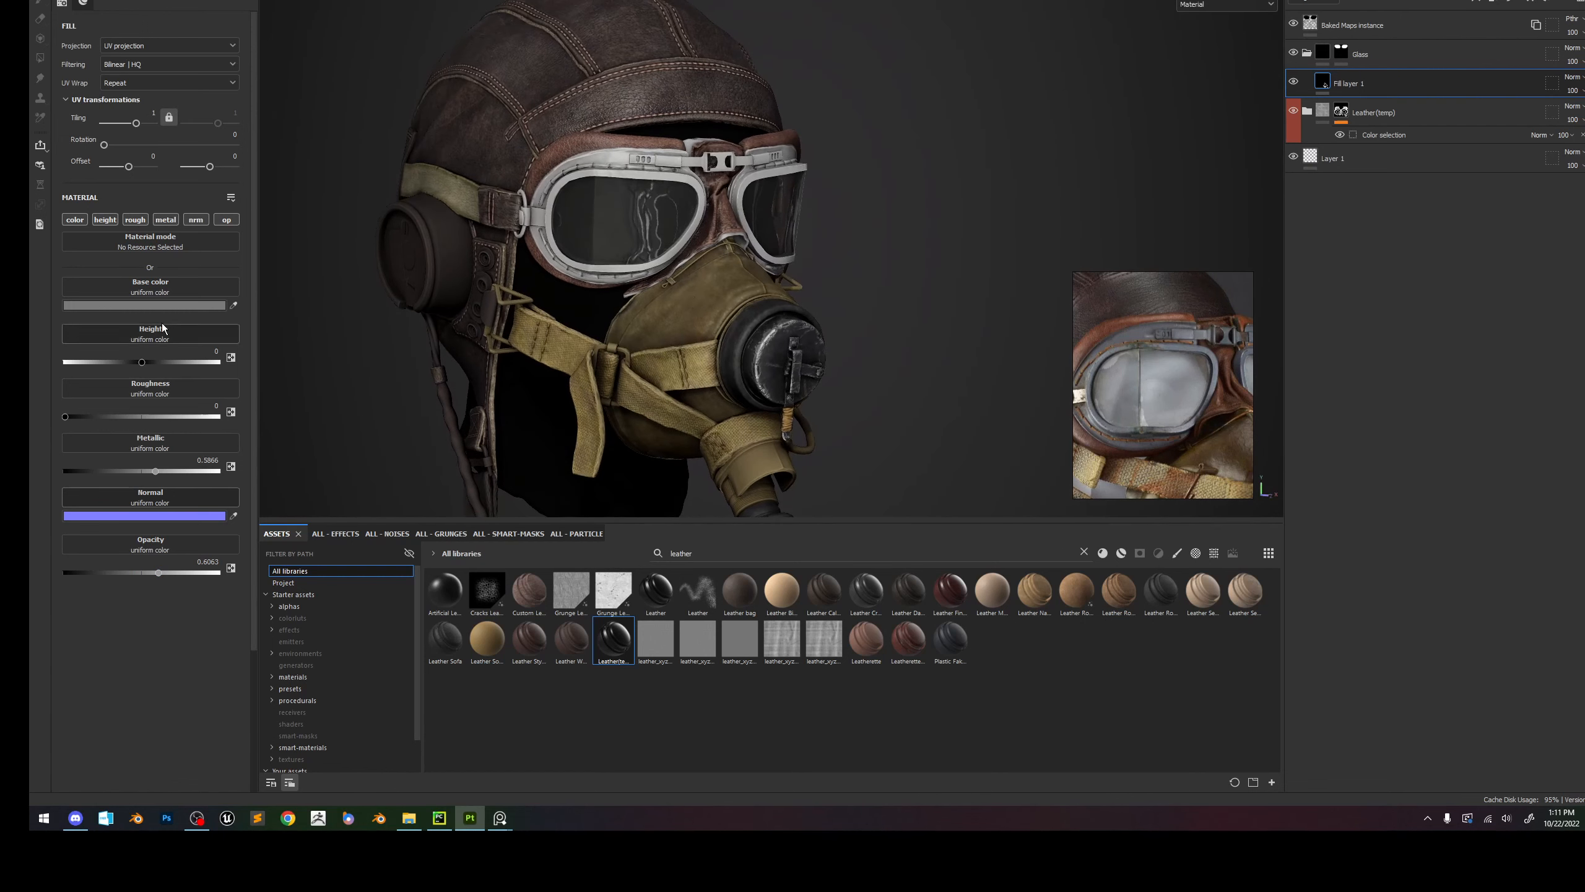
click(122, 416)
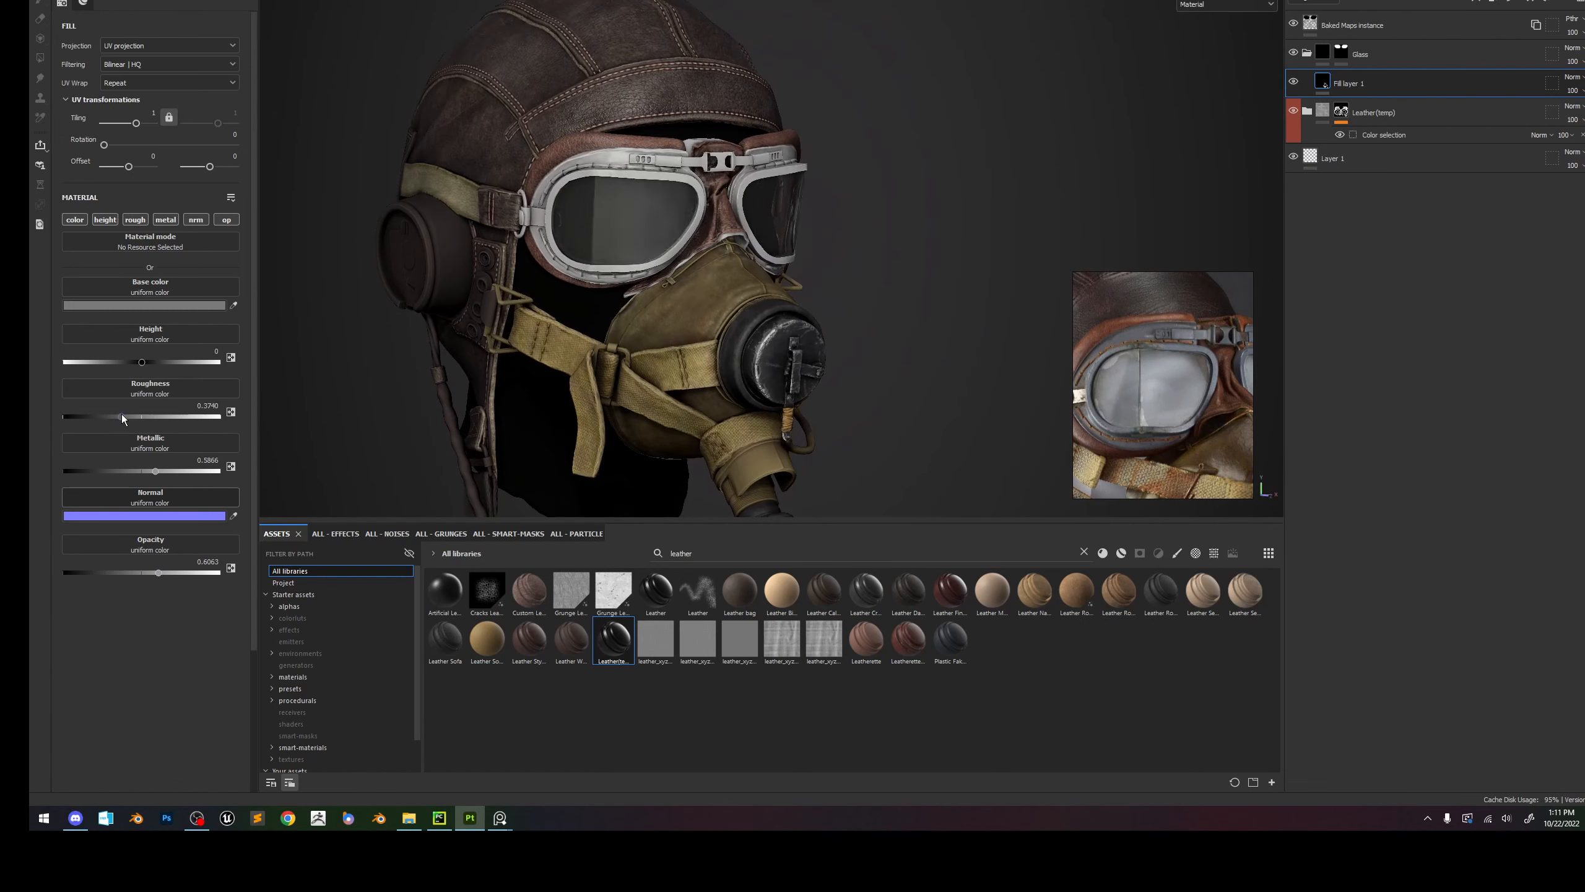
click(82, 416)
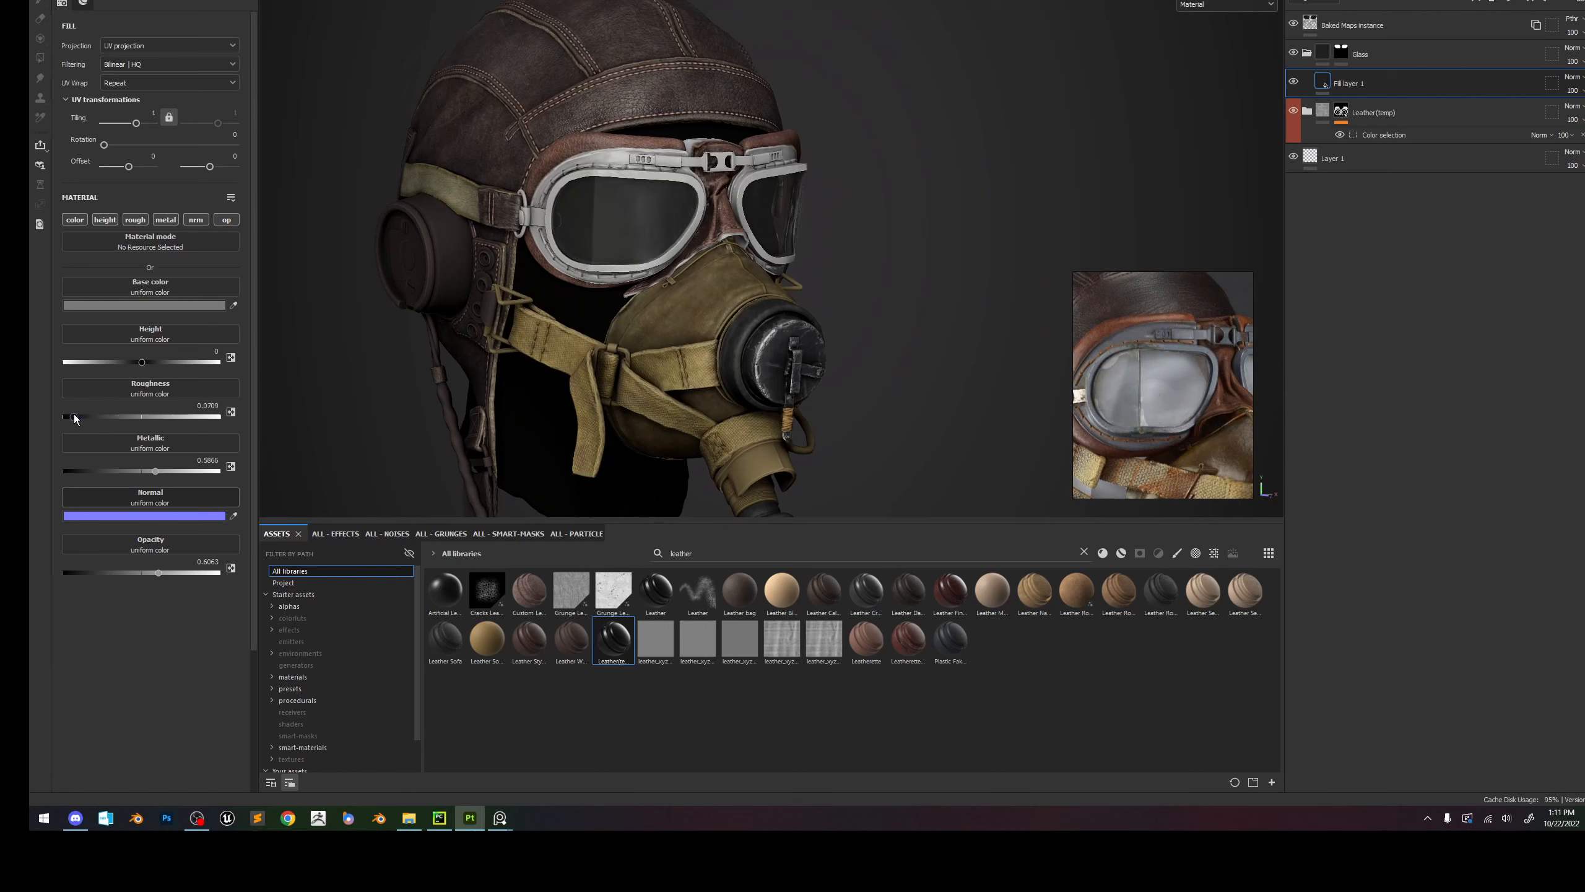
Examine the goggle lenses' reflections and transparency from several angles and compare them with the reference photo.
alt+drag(547, 310, 836, 265)
scroll(839, 237, down, 5)
shift+right_drag(846, 209, 838, 206)
alt+right_drag(733, 250, 825, 356)
scroll(1122, 357, up, 5)
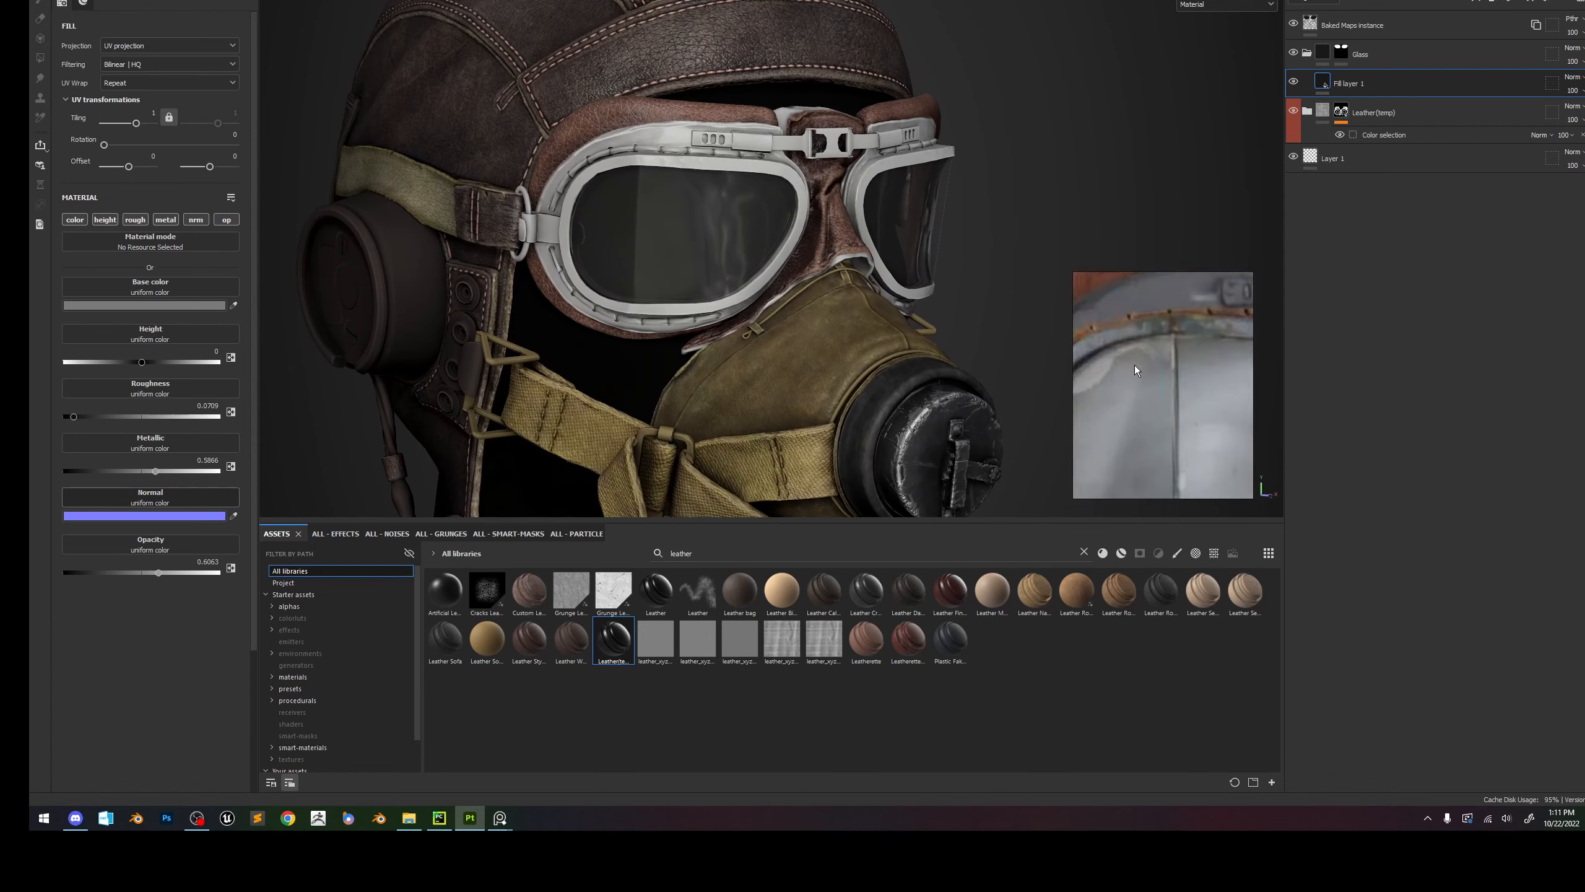
scroll(1135, 366, down, 4)
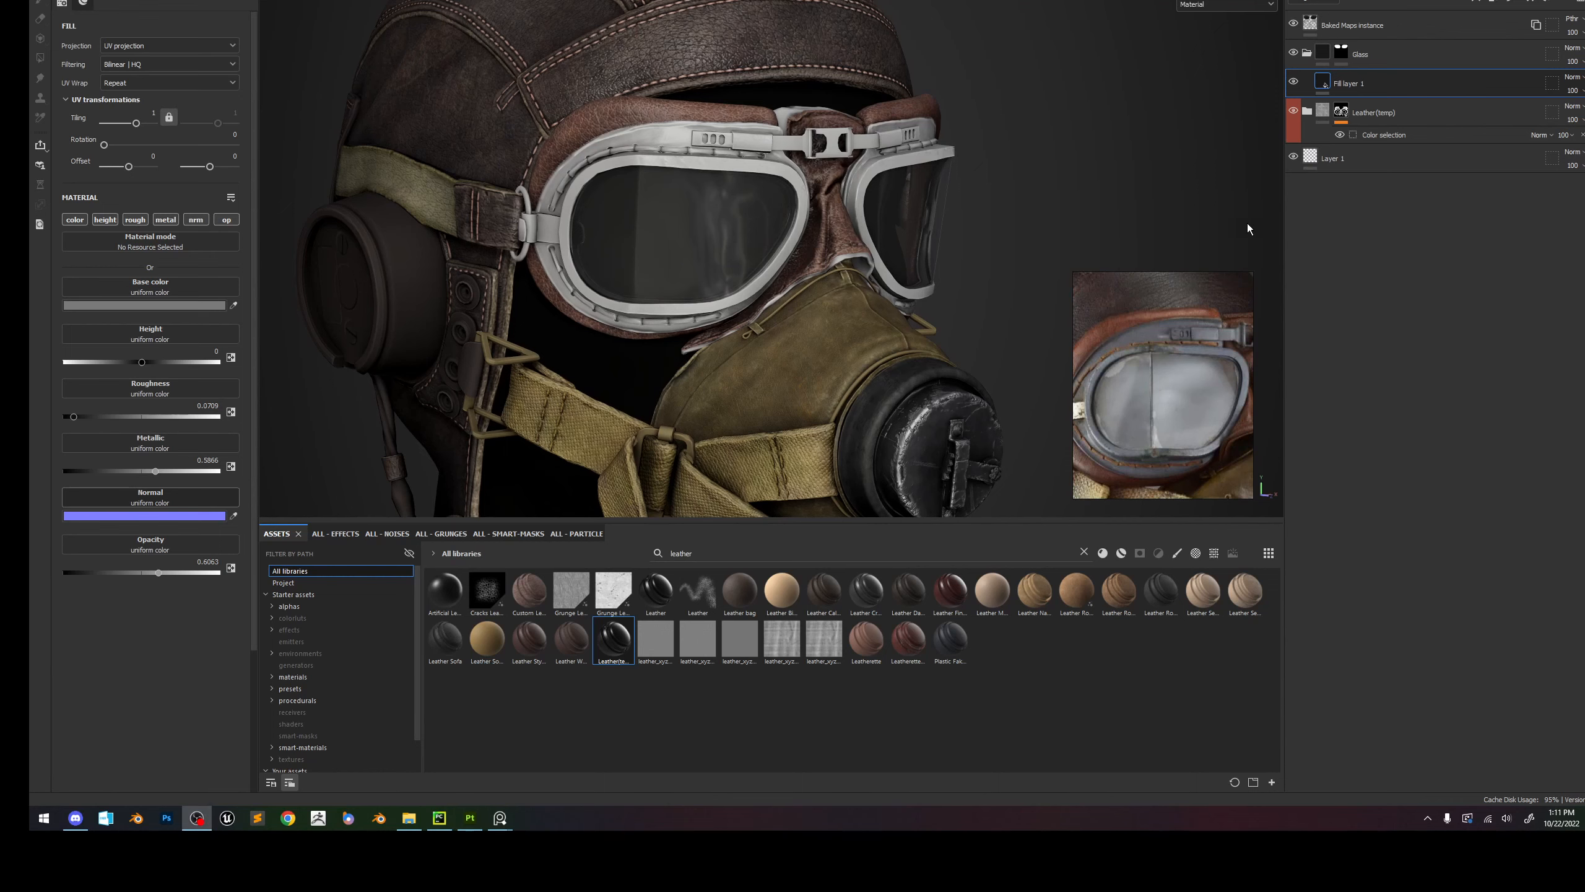
scroll(840, 201, down, 4)
alt+right_drag(928, 202, 842, 57)
alt+drag(842, 57, 752, 125)
shift+right_drag(751, 131, 948, 139)
alt+drag(948, 138, 842, 158)
alt+right_drag(842, 157, 976, 318)
mouse_move(868, 179)
shift+right_down()
mouse_move(901, 181)
mouse_move(885, 181)
shift+right_up()
alt+middle_drag(884, 181, 962, 137)
alt+drag(891, 180, 905, 177)
alt+right_drag(731, 195, 774, 212)
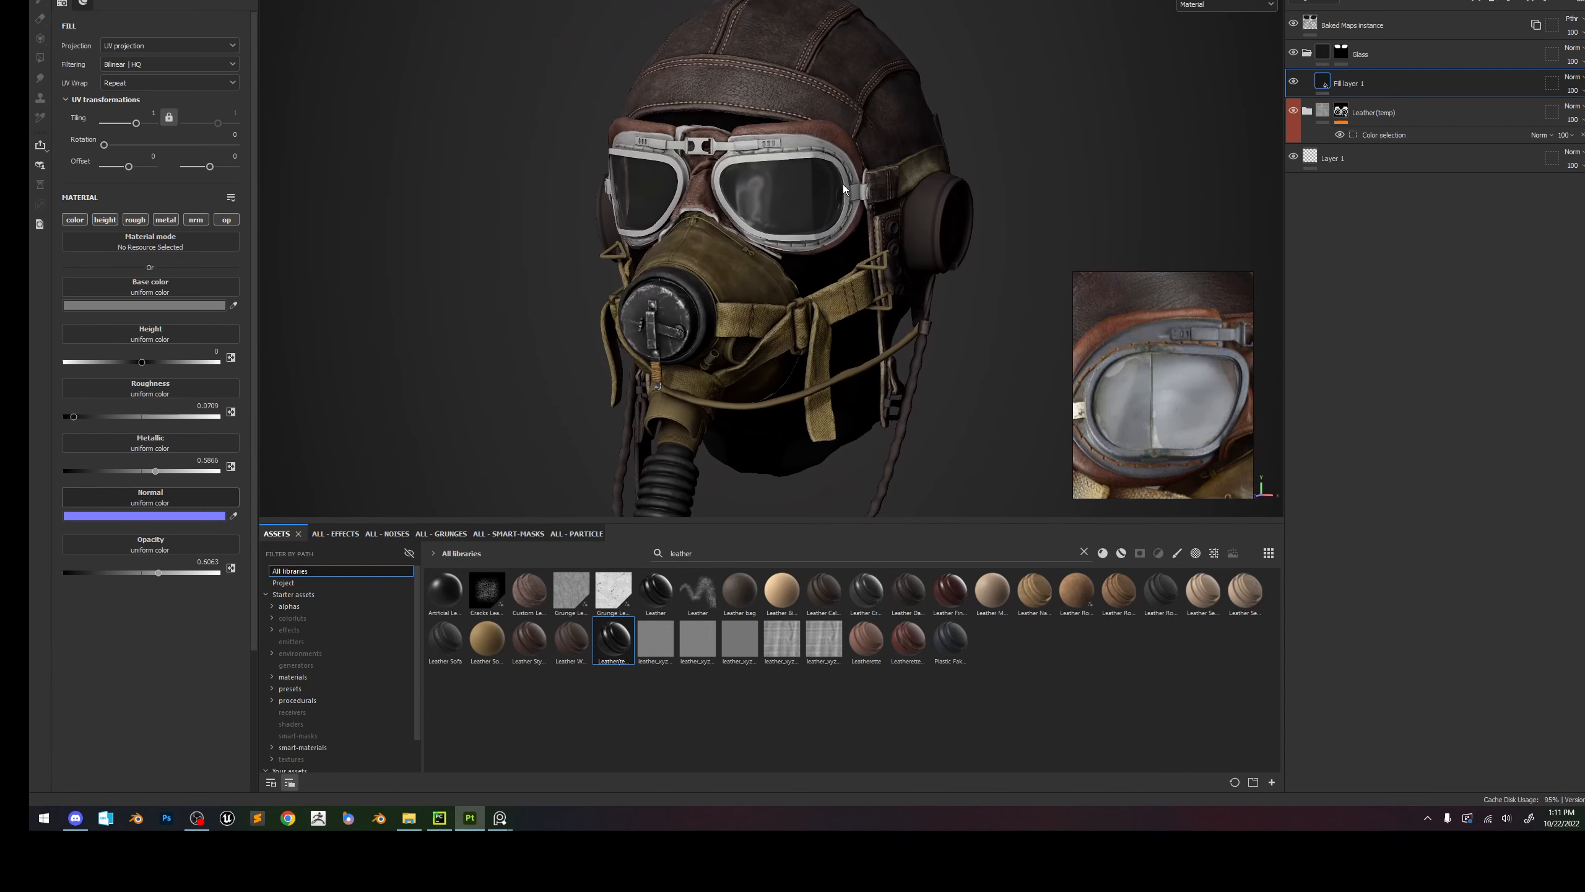
alt+drag(774, 212, 762, 211)
scroll(1151, 333, up, 4)
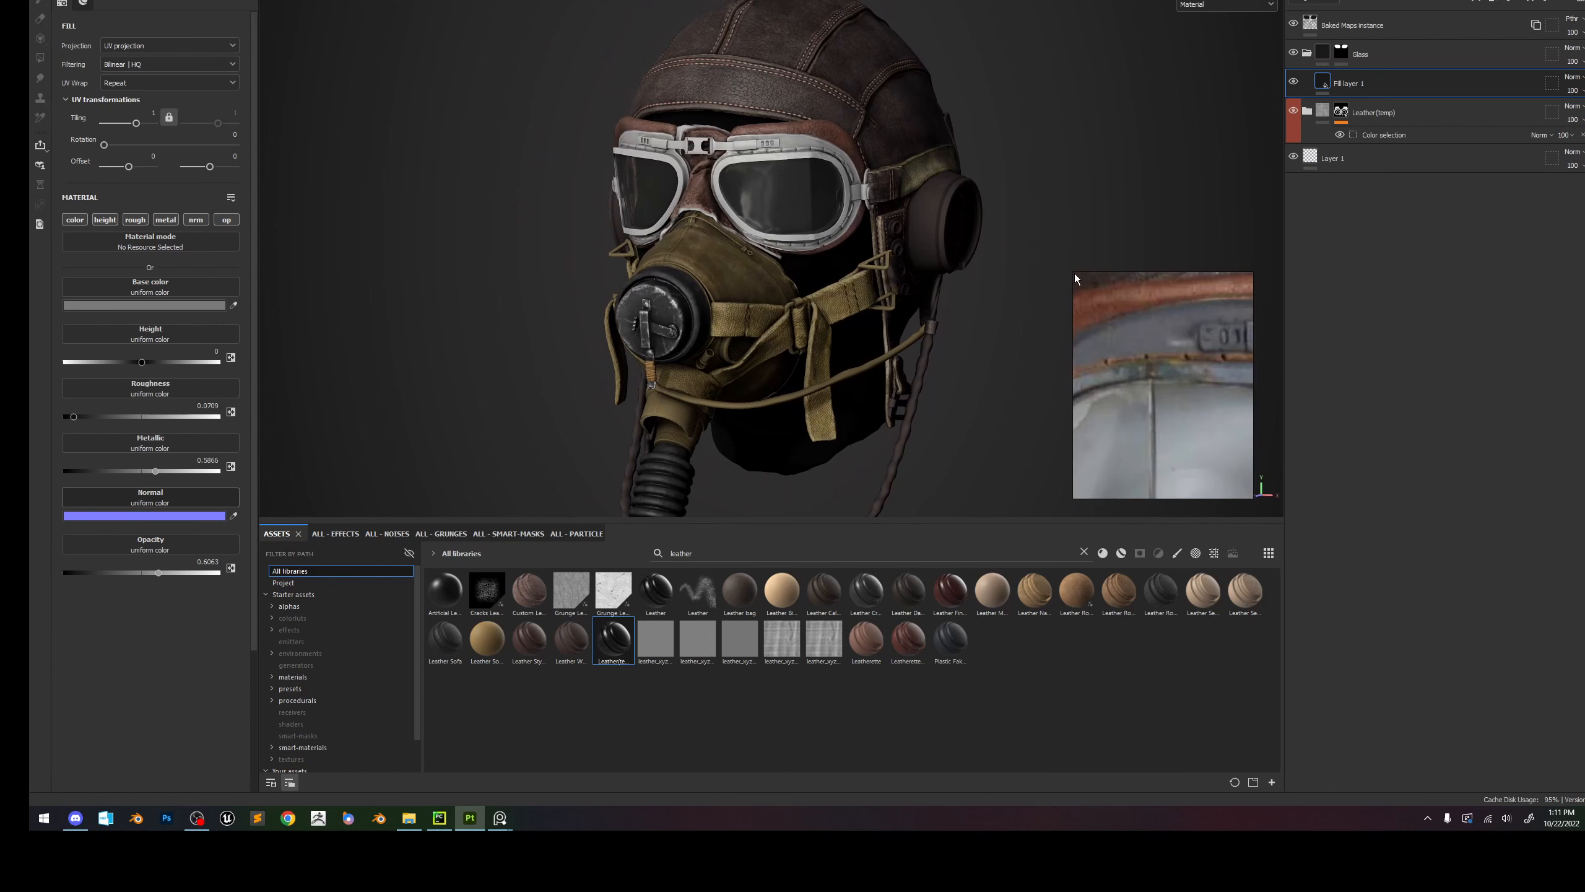
Enlarge the reference board and examine the painted frames and glass lenses in the leather-trimmed goggles photos.
drag(1074, 273, 872, 81)
scroll(1099, 353, down, 5)
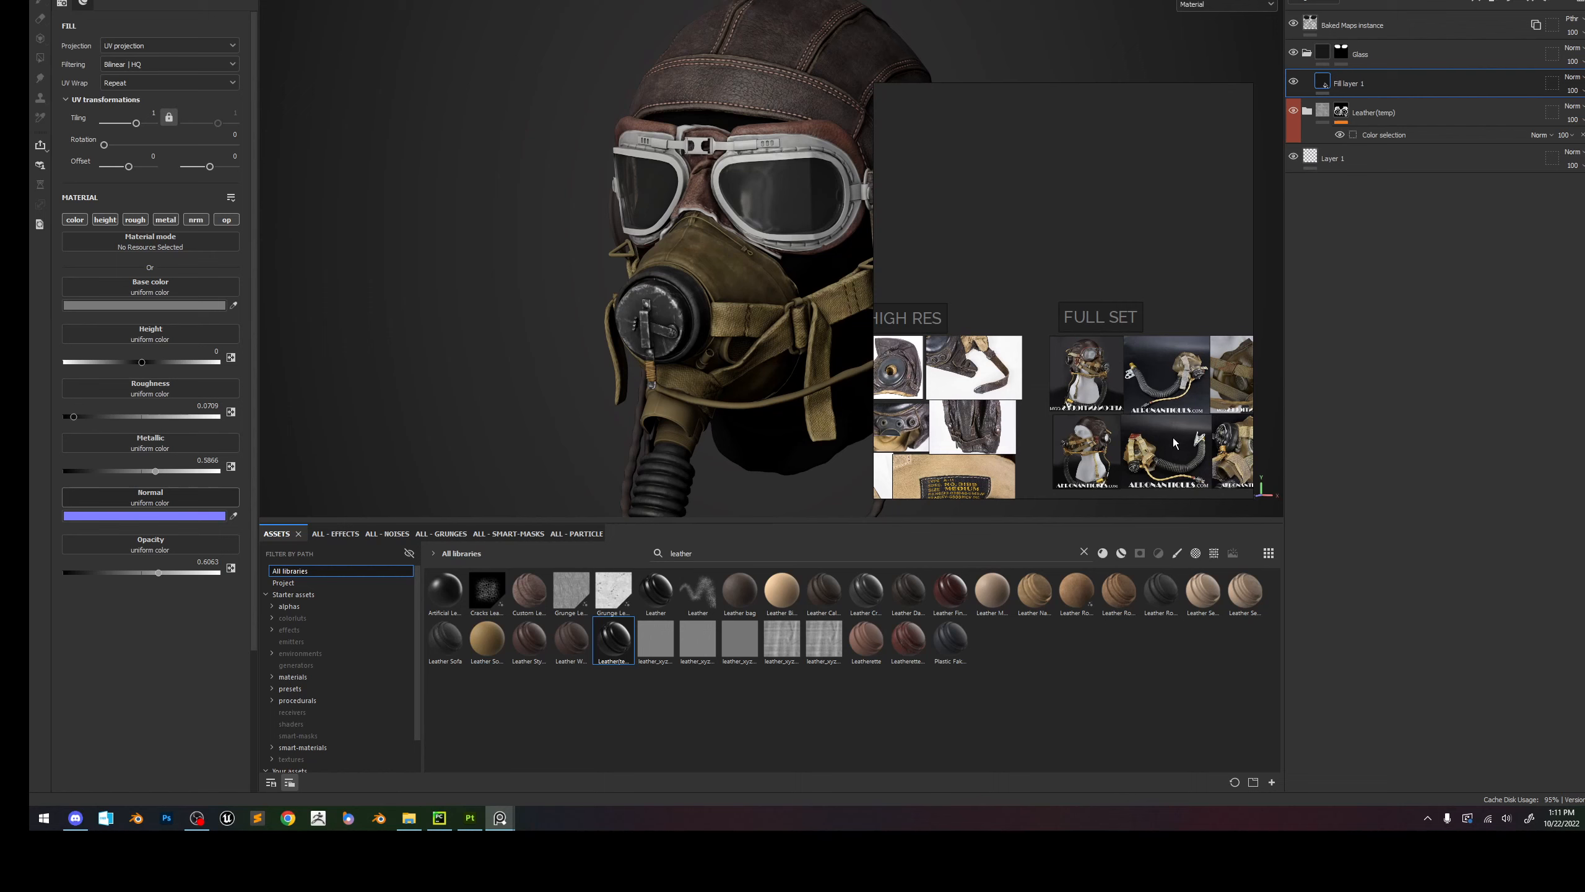
scroll(1113, 387, up, 3)
scroll(1074, 400, down, 5)
scroll(1031, 418, up, 10)
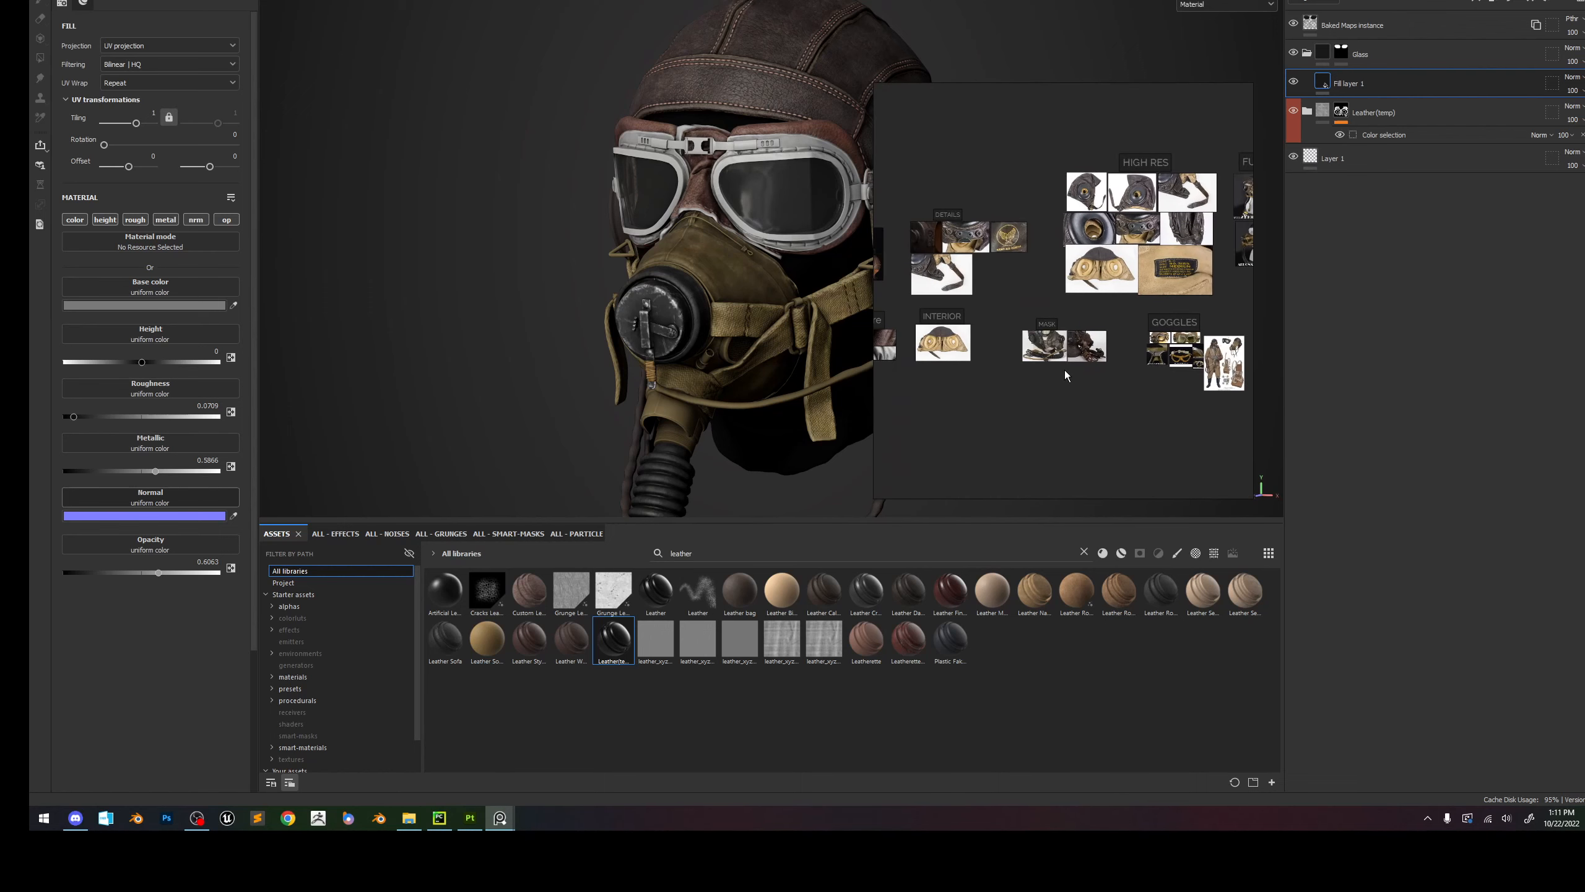
scroll(1061, 293, up, 3)
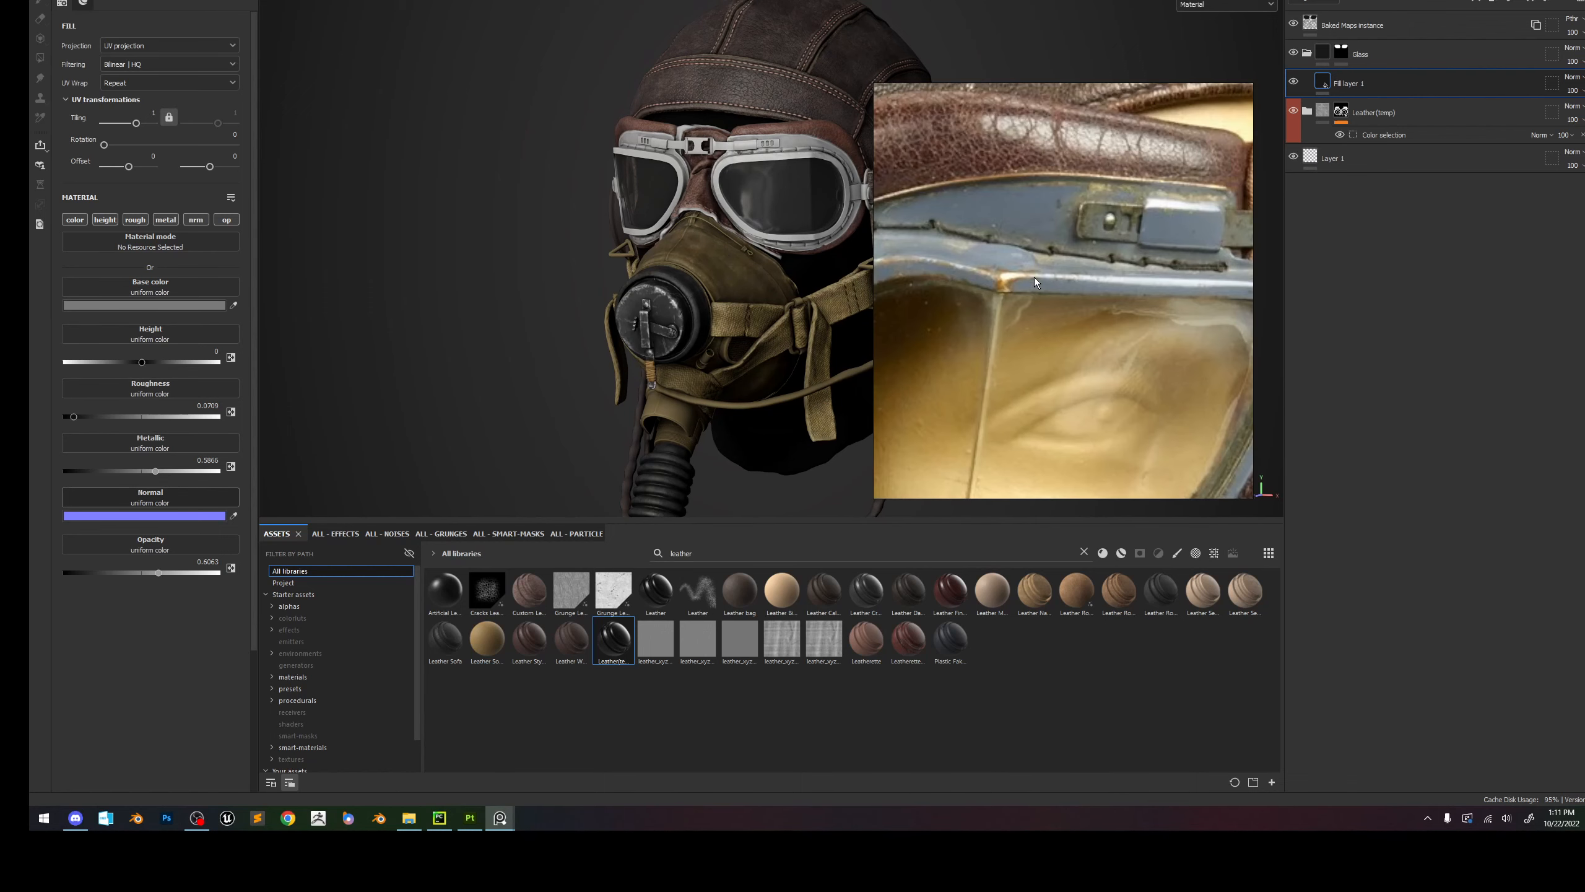
scroll(1035, 279, down, 1)
scroll(1035, 277, down, 5)
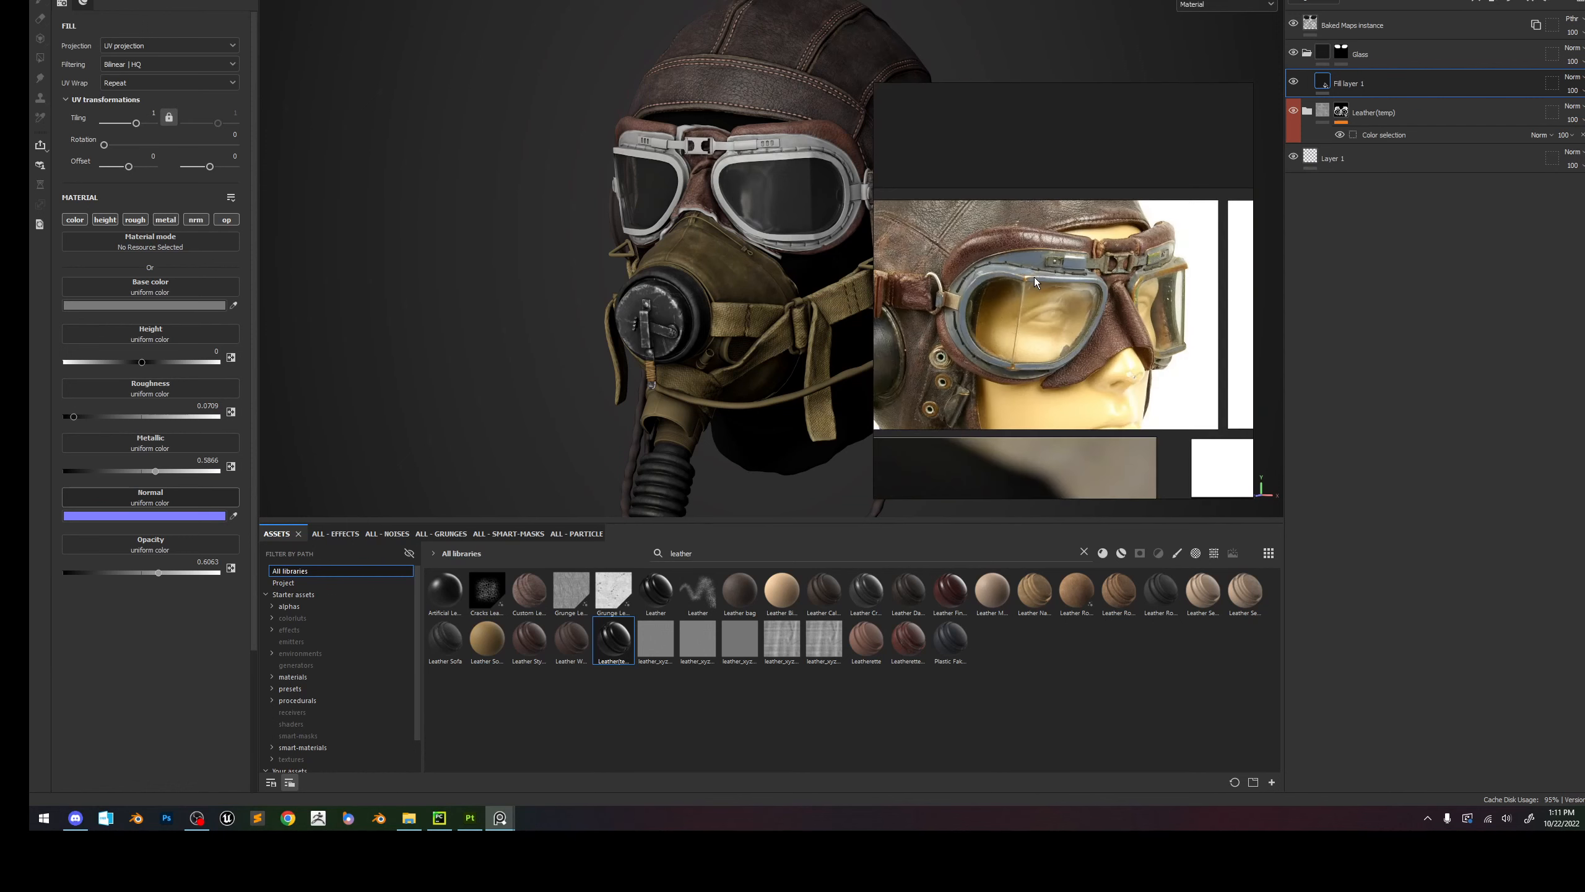
middle_drag(1172, 333, 927, 287)
scroll(1147, 258, up, 6)
middle_drag(1176, 228, 1105, 238)
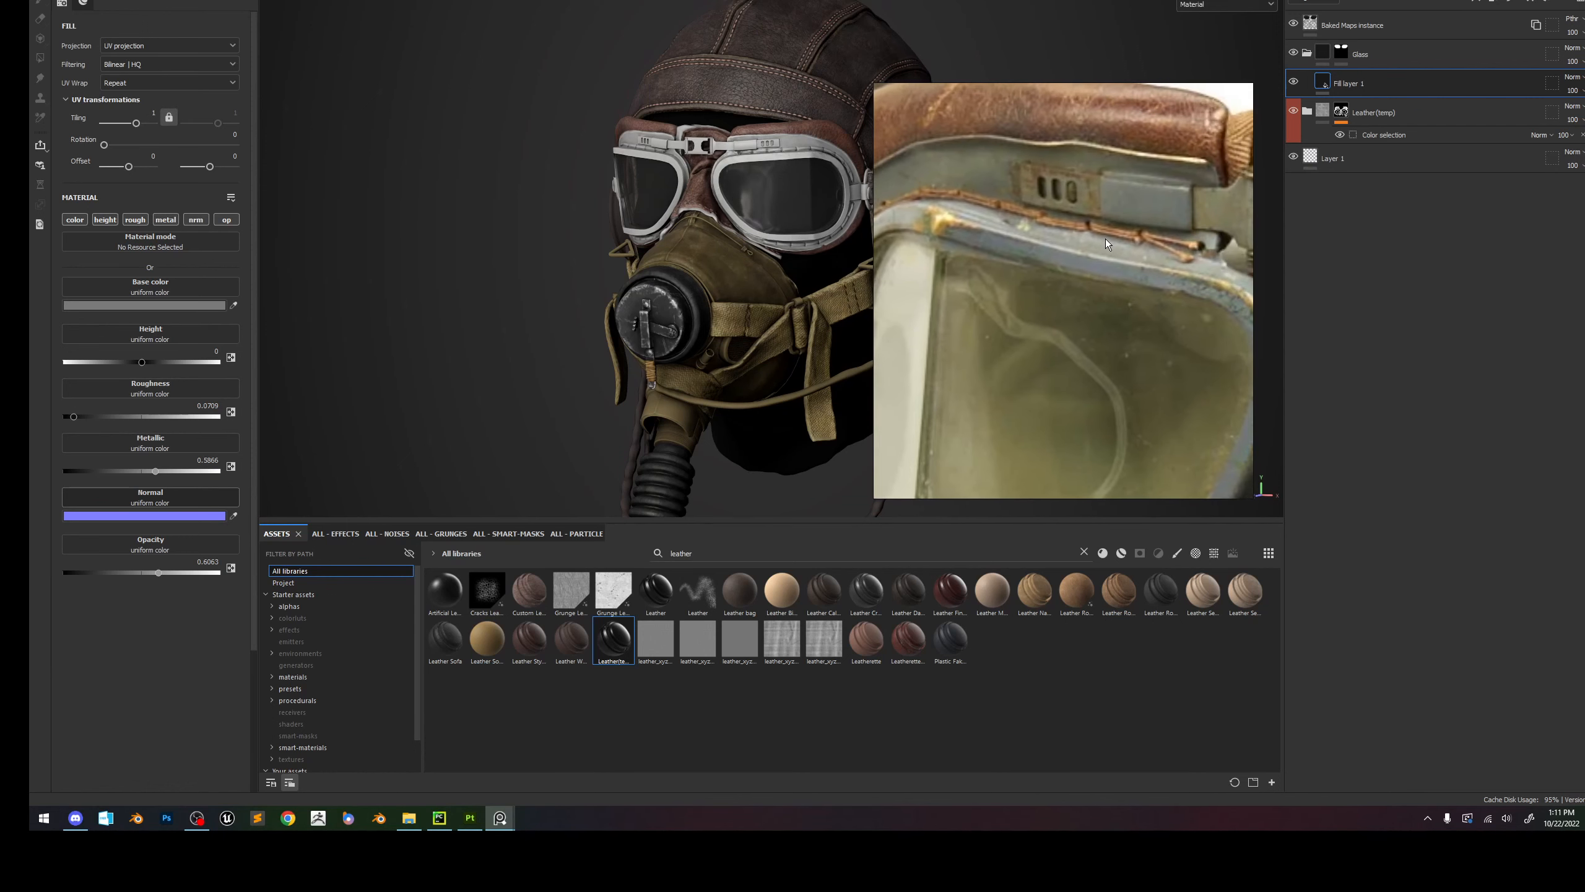
scroll(1100, 239, down, 5)
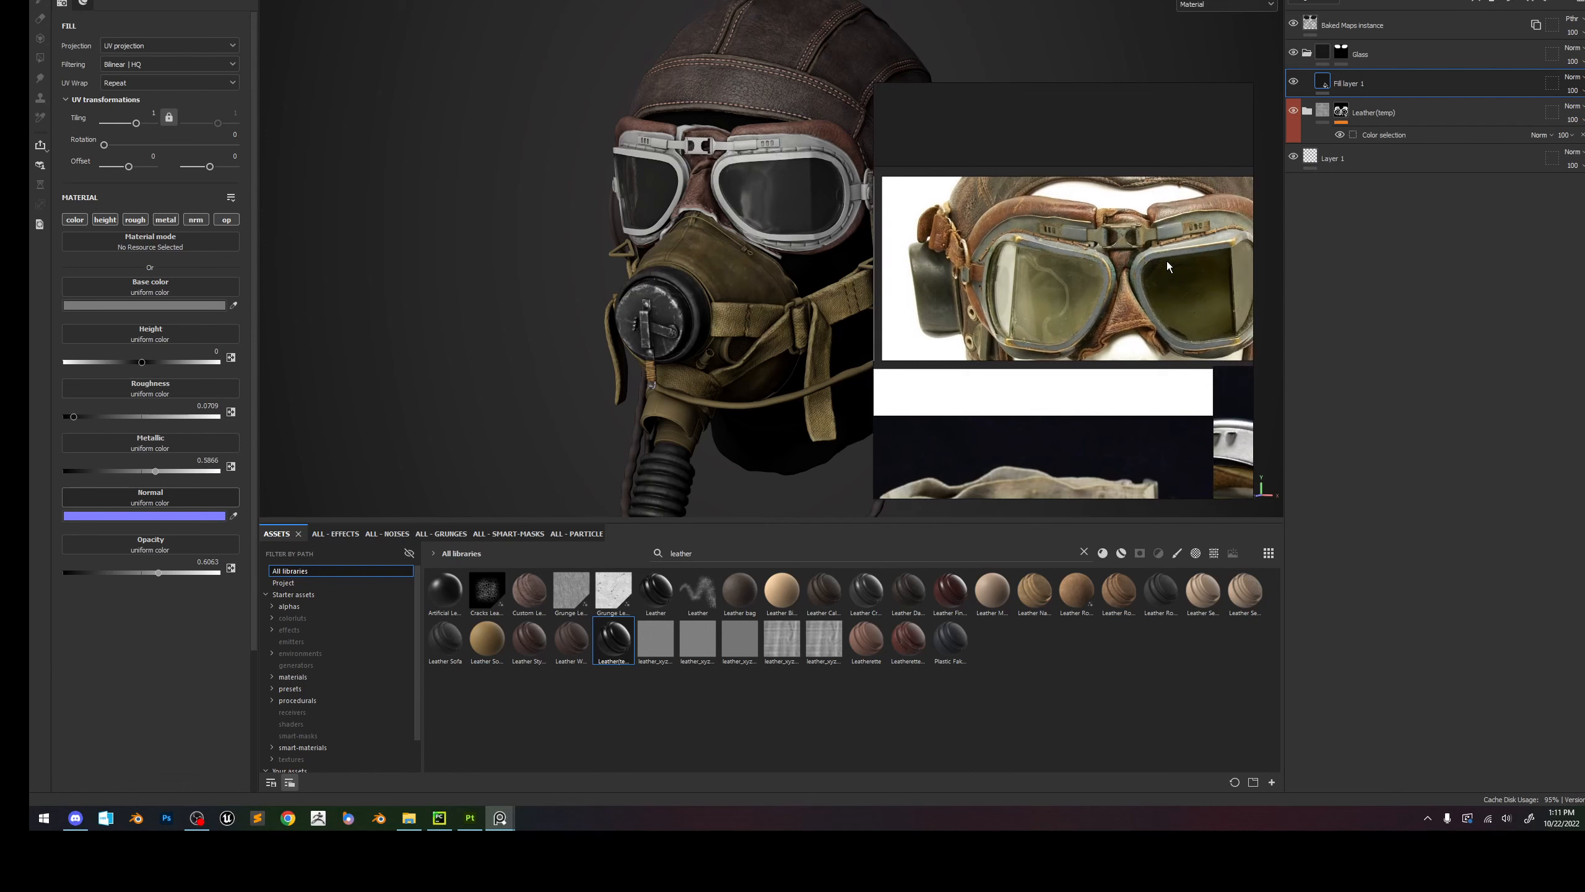
scroll(1167, 260, up, 6)
scroll(1039, 191, up, 3)
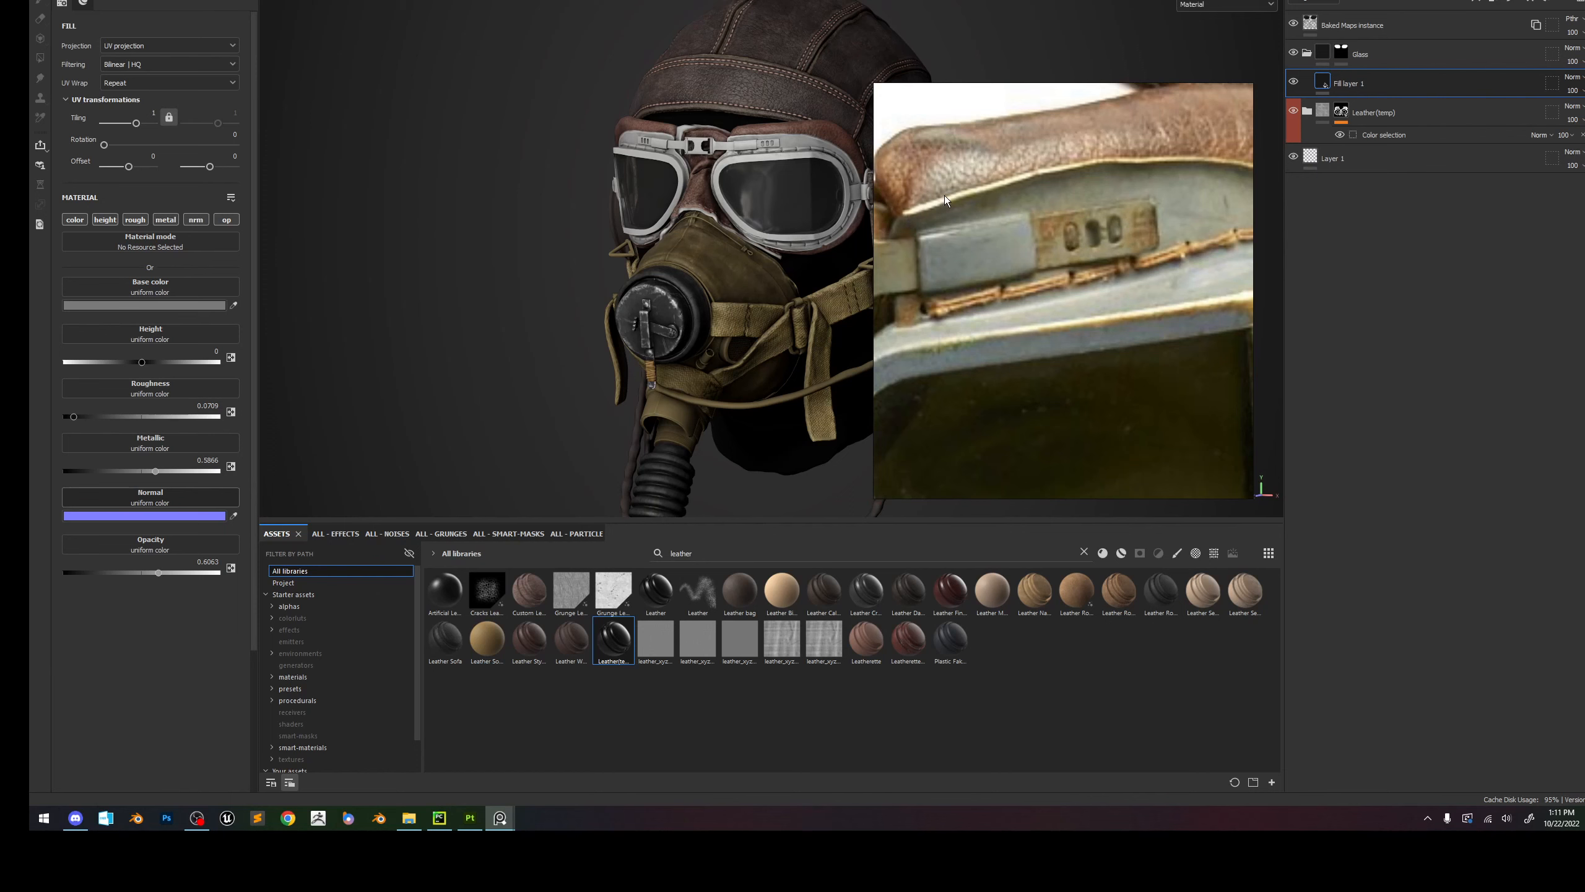
scroll(1112, 159, down, 4)
Examine the lens reflections and bare metal frames in the remaining goggles photos, including the AN6530 bridge, and shrink the reference board.
middle_drag(1188, 344, 1125, 277)
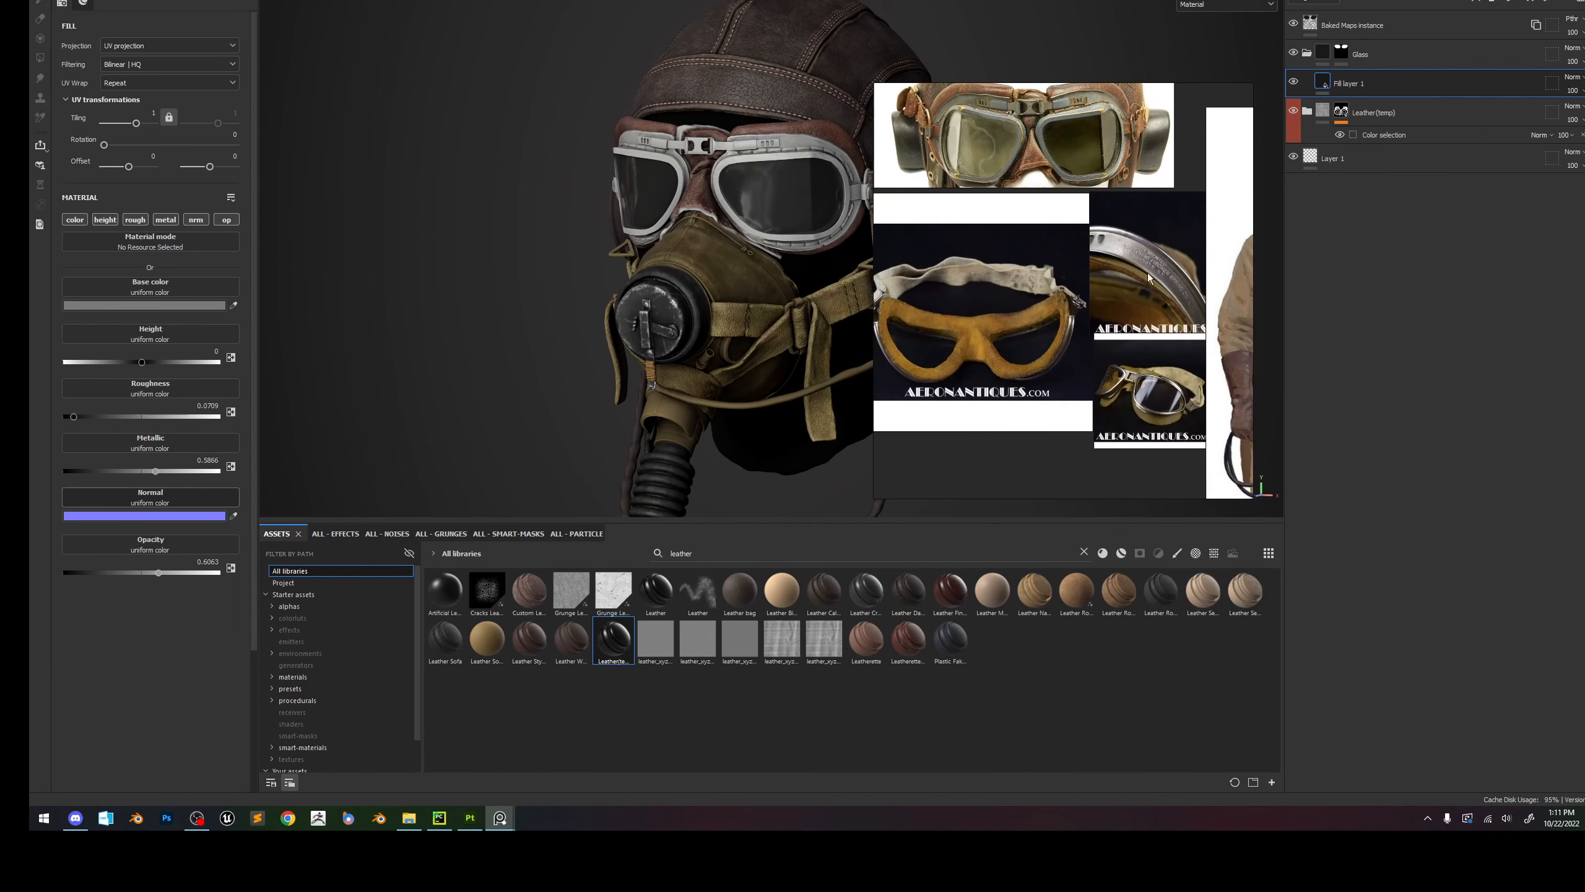
scroll(1167, 404, up, 6)
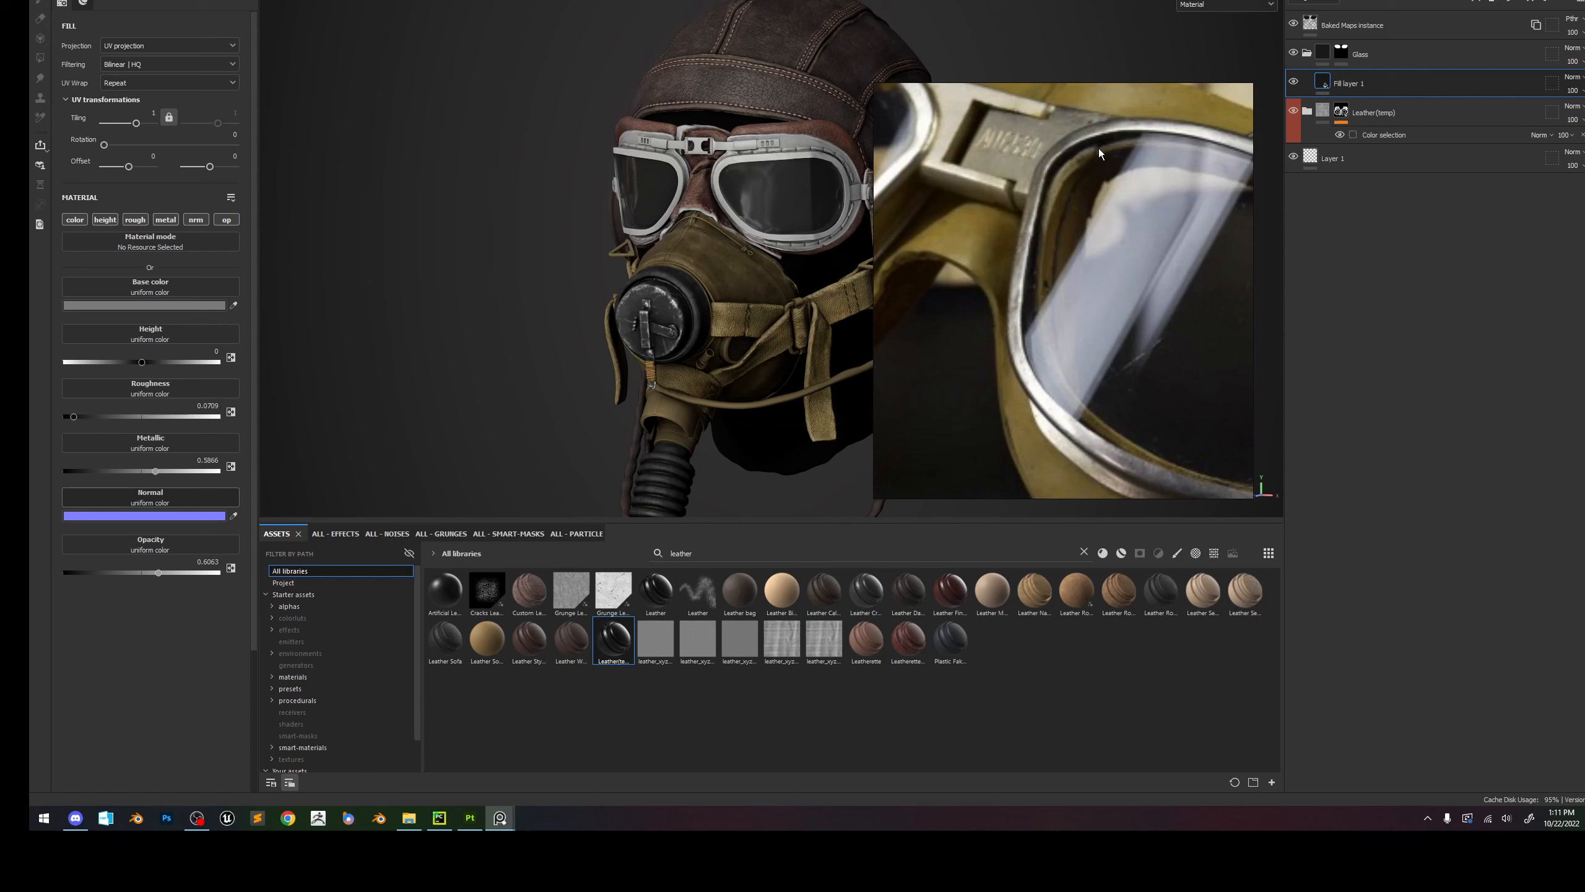
scroll(1098, 148, down, 6)
middle_drag(982, 184, 1202, 361)
scroll(965, 268, up, 4)
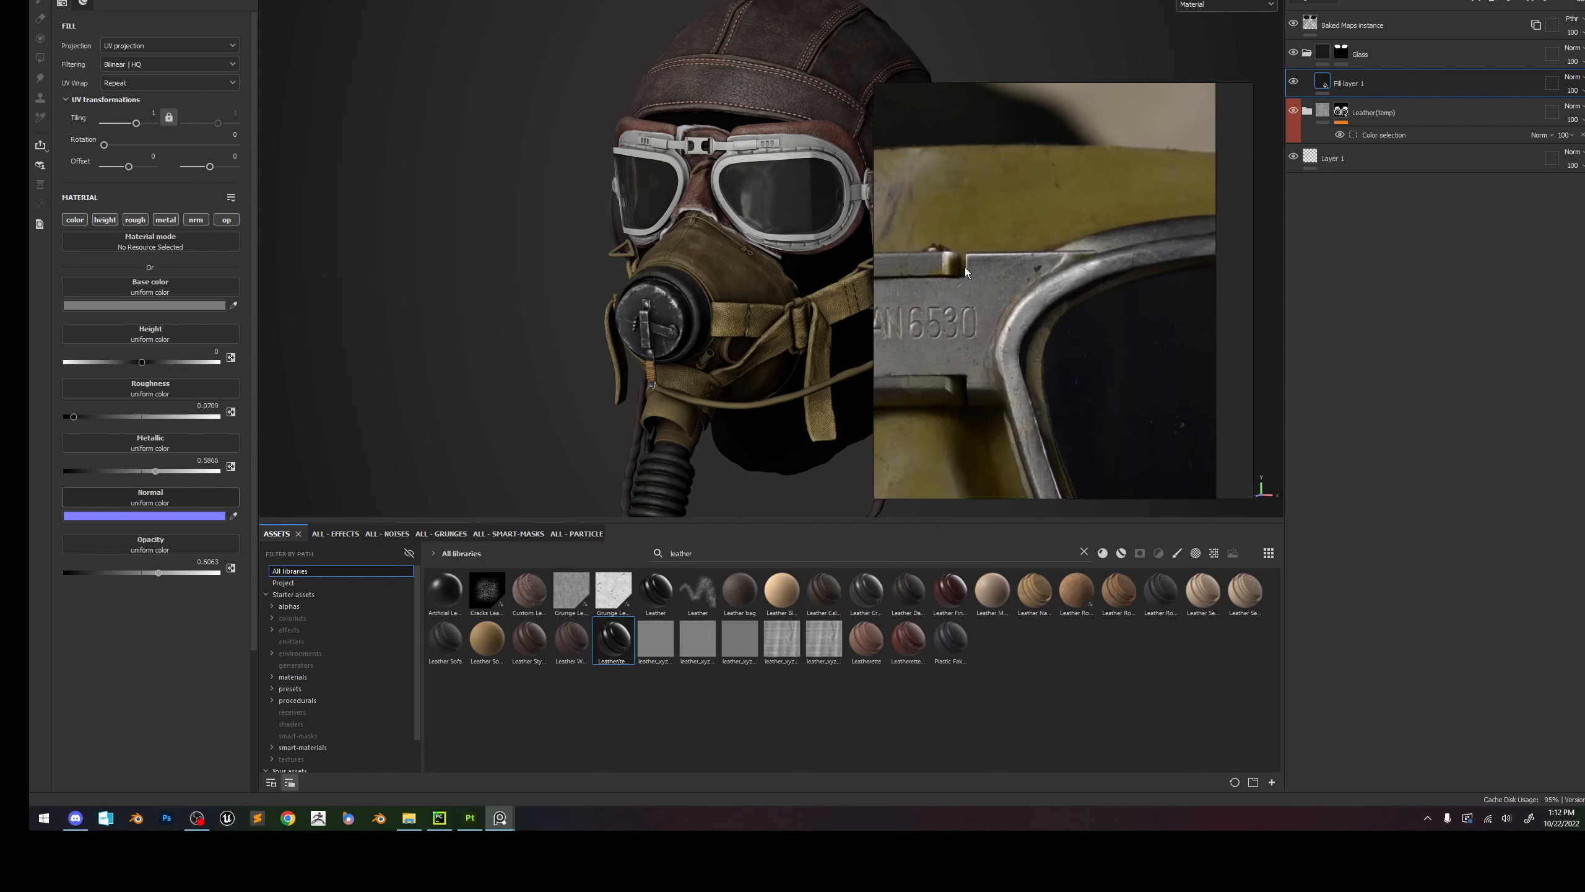
scroll(1085, 280, down, 5)
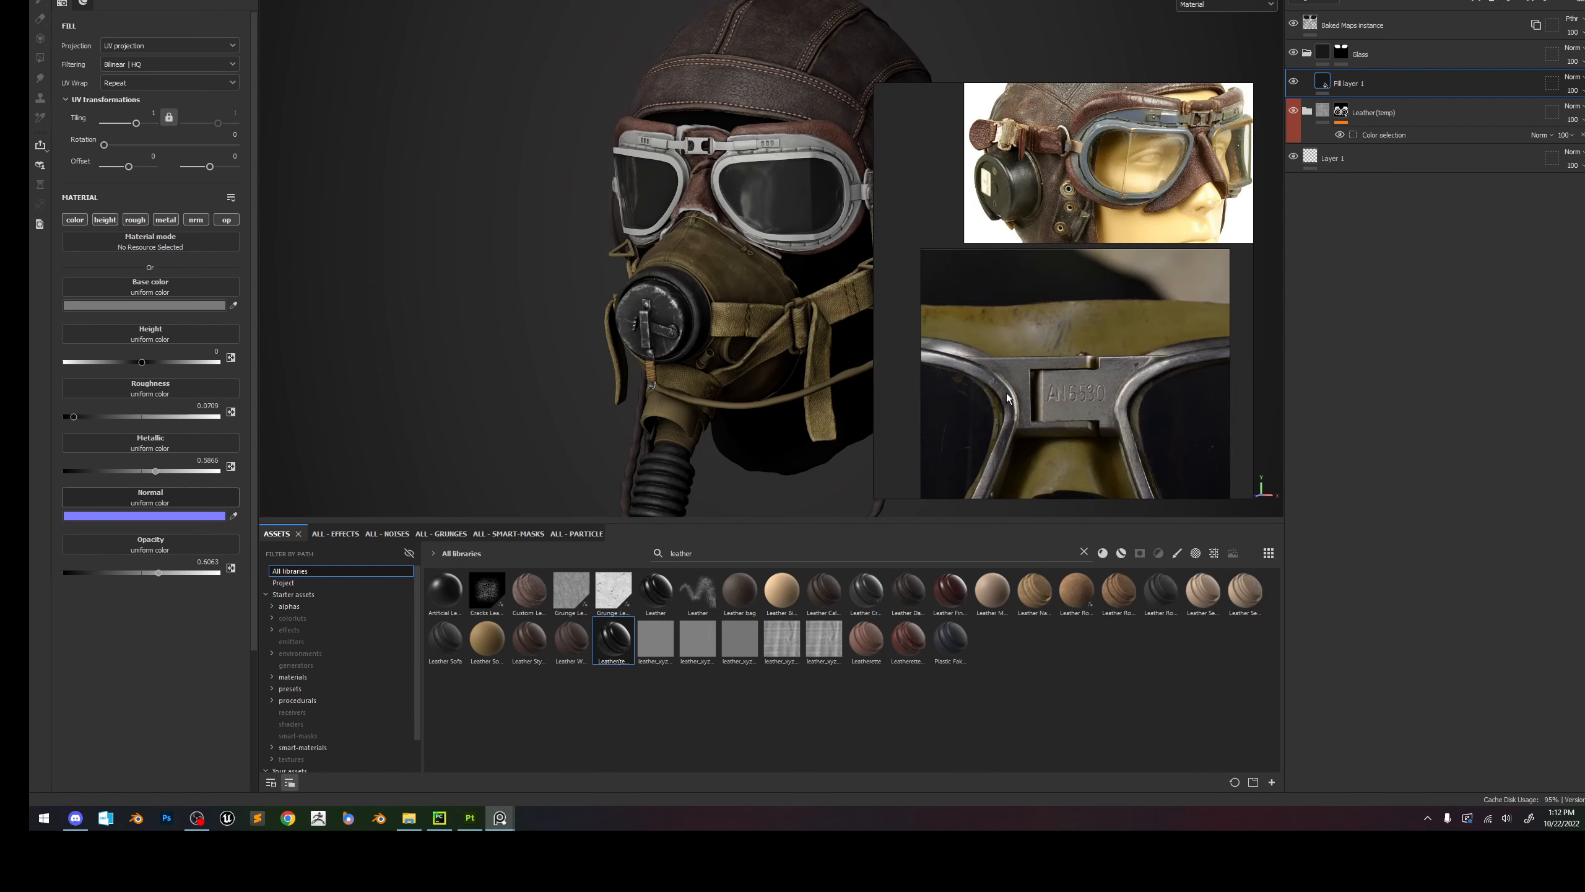
scroll(1015, 387, up, 3)
scroll(1001, 382, up, 2)
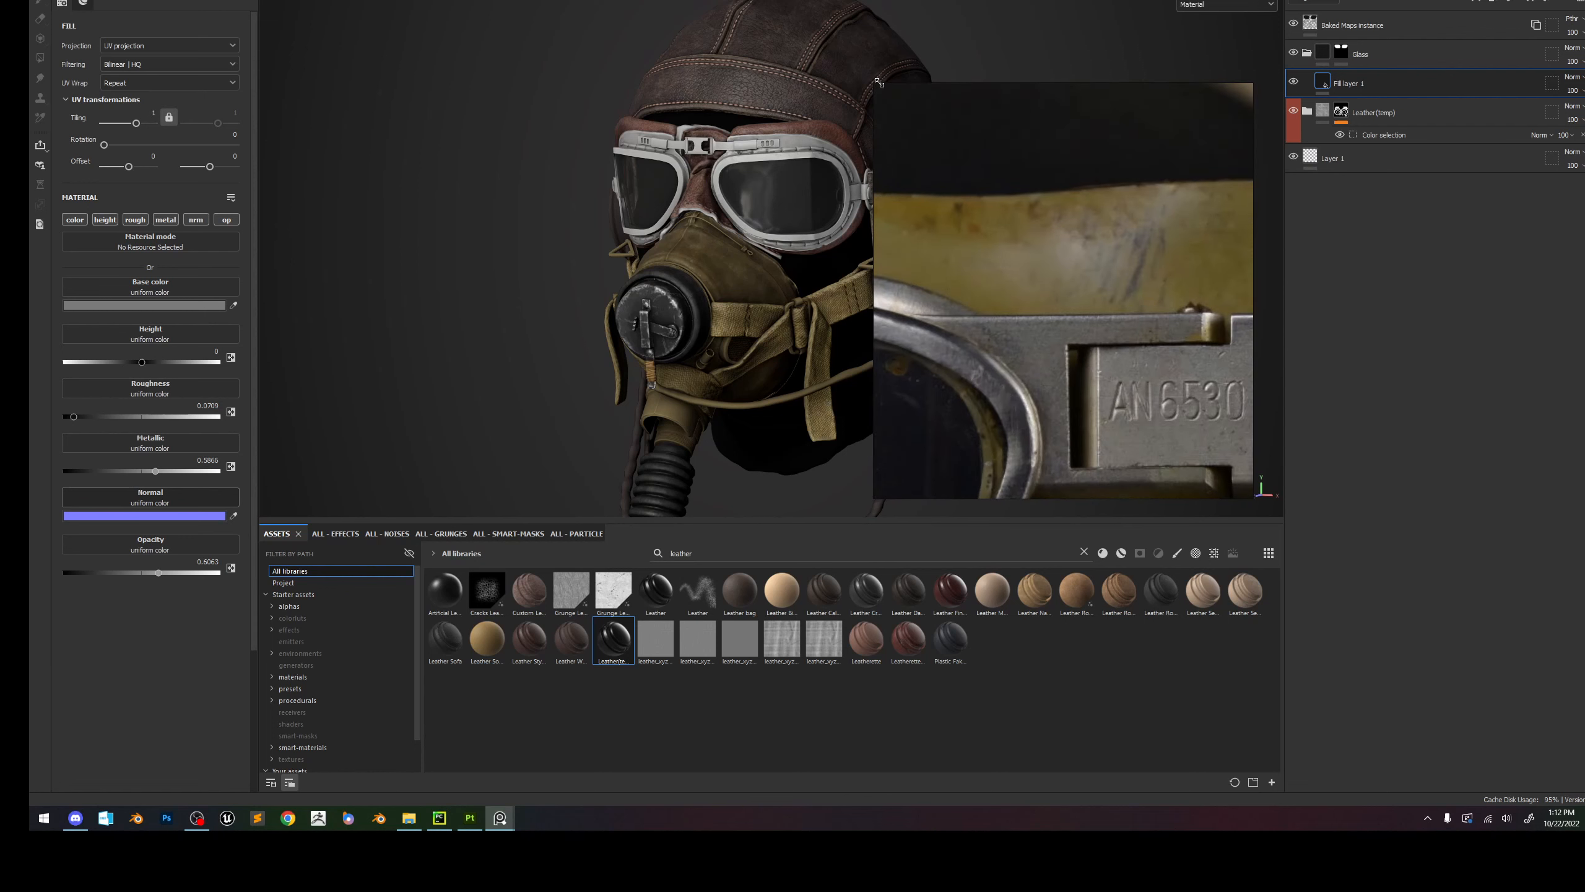
drag(878, 82, 1096, 351)
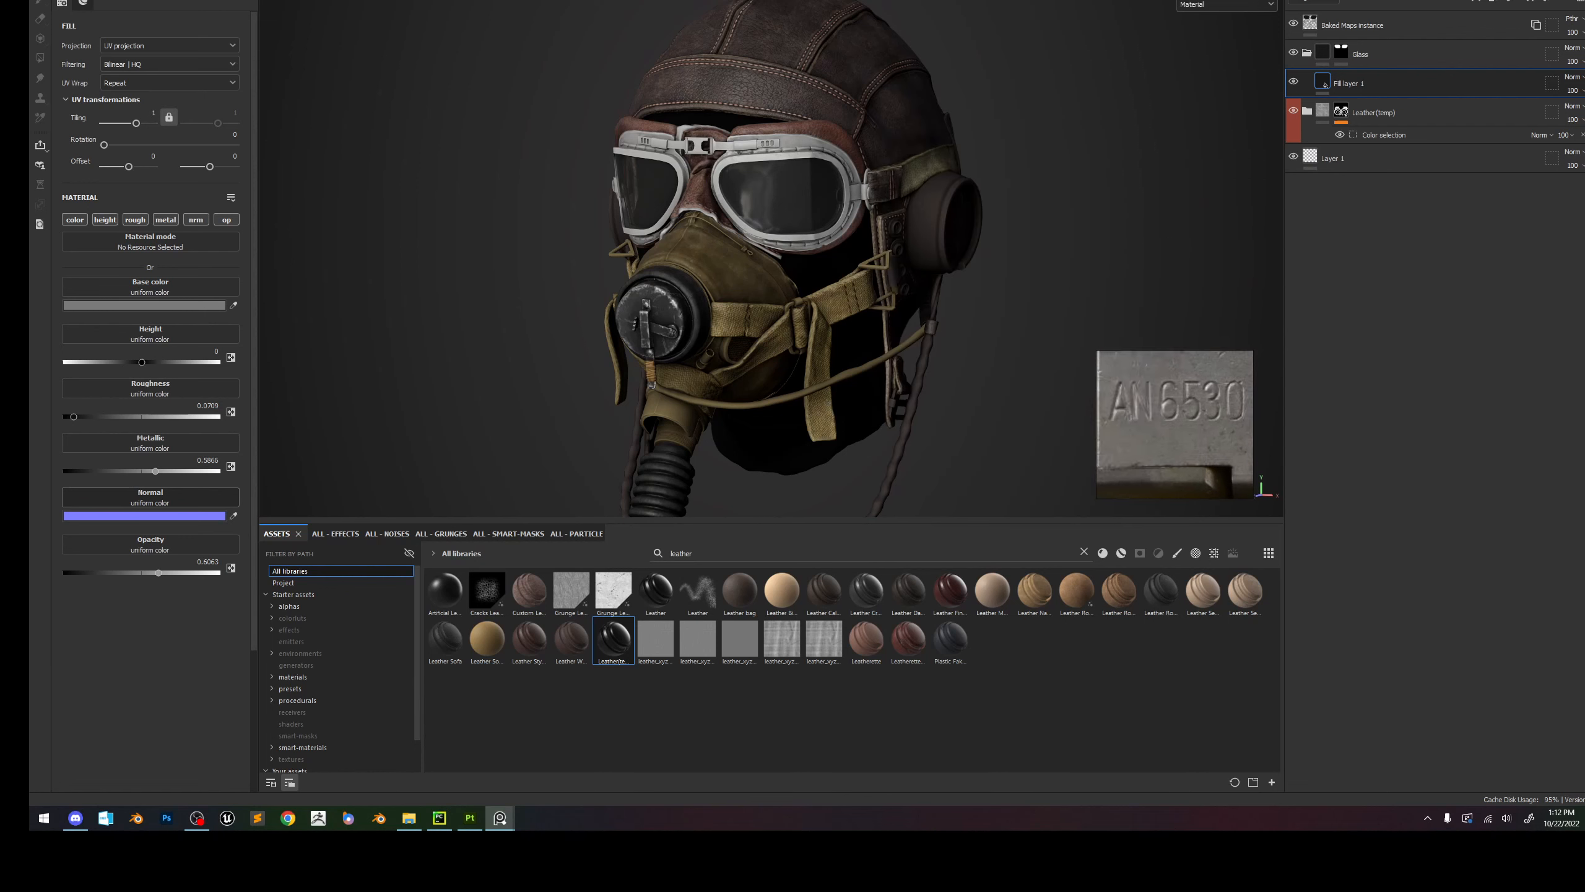
Switch to the Mask texture set and examine the surface texture of the oxygen mask's yellow straps up close.
click(1316, 1)
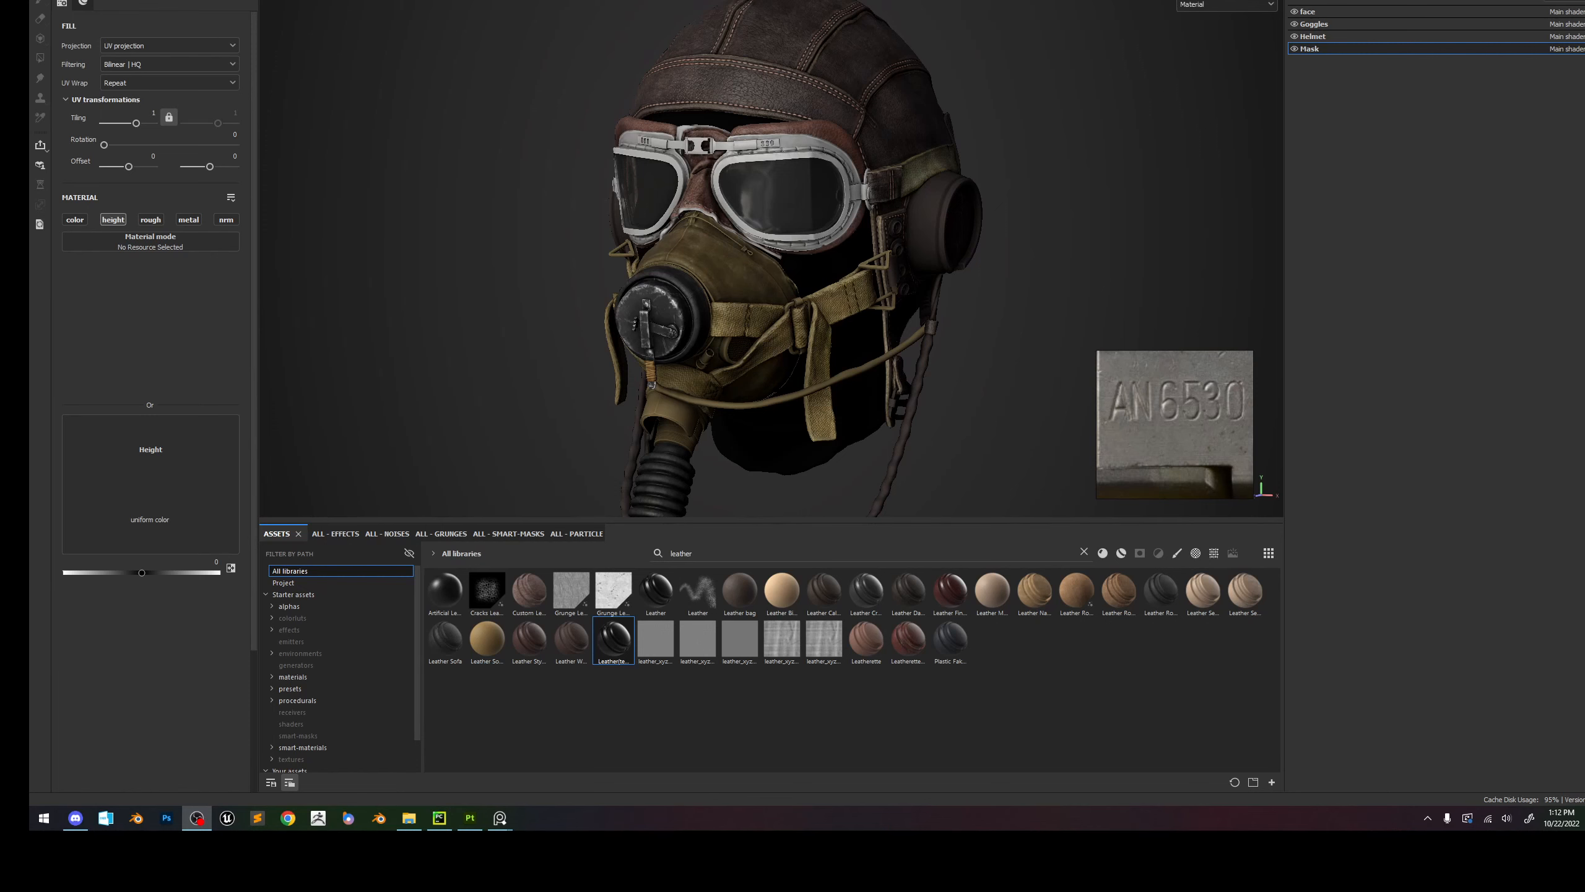
key(alt+Tab)
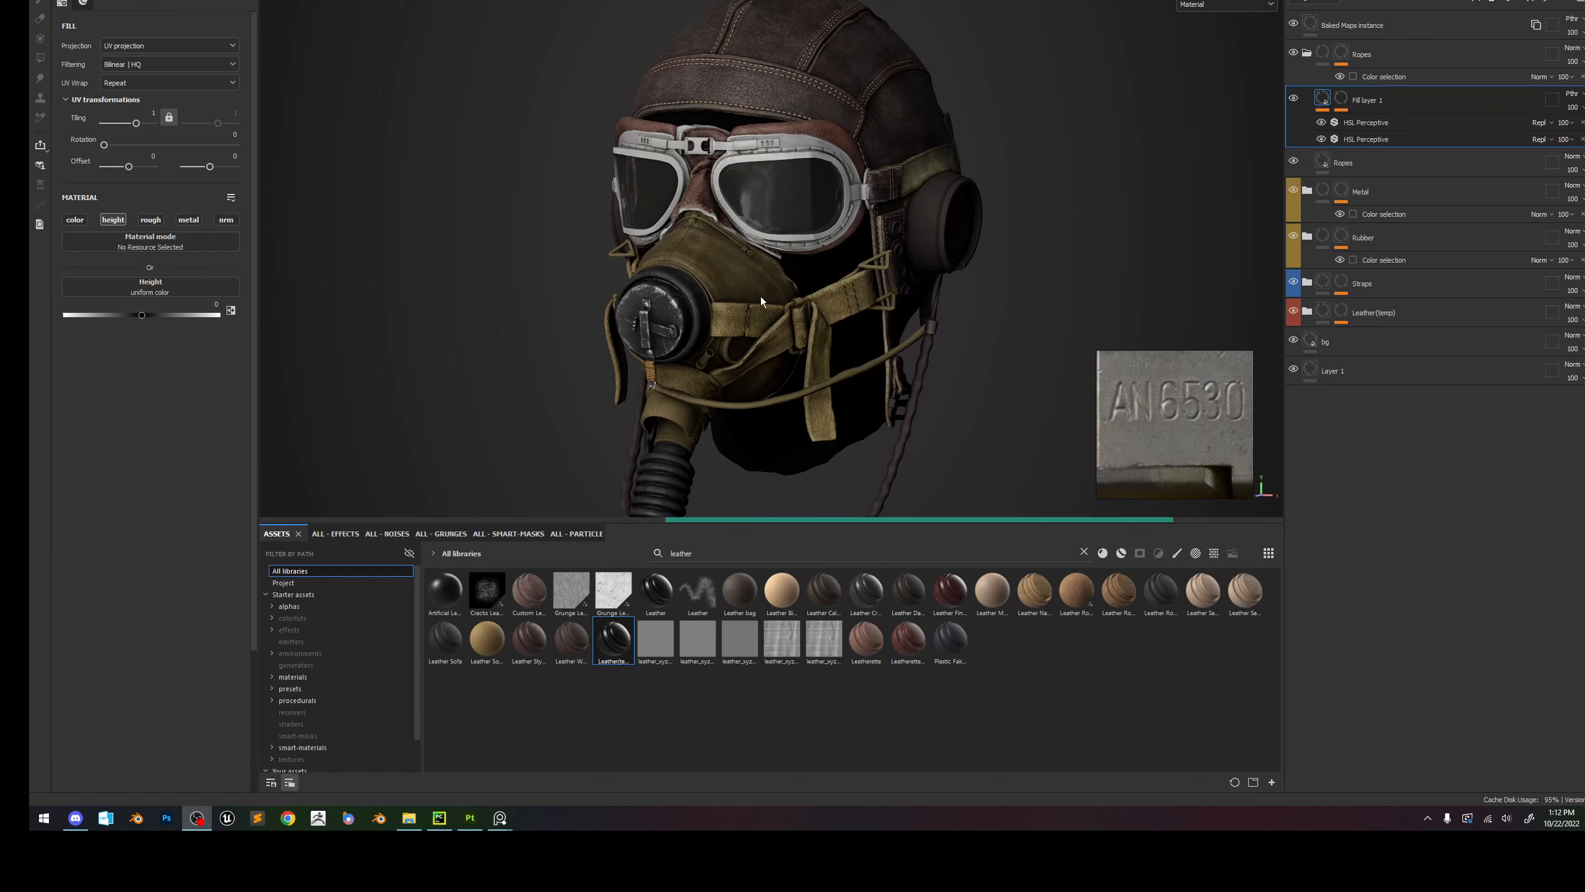
scroll(760, 296, up, 6)
scroll(727, 336, up, 5)
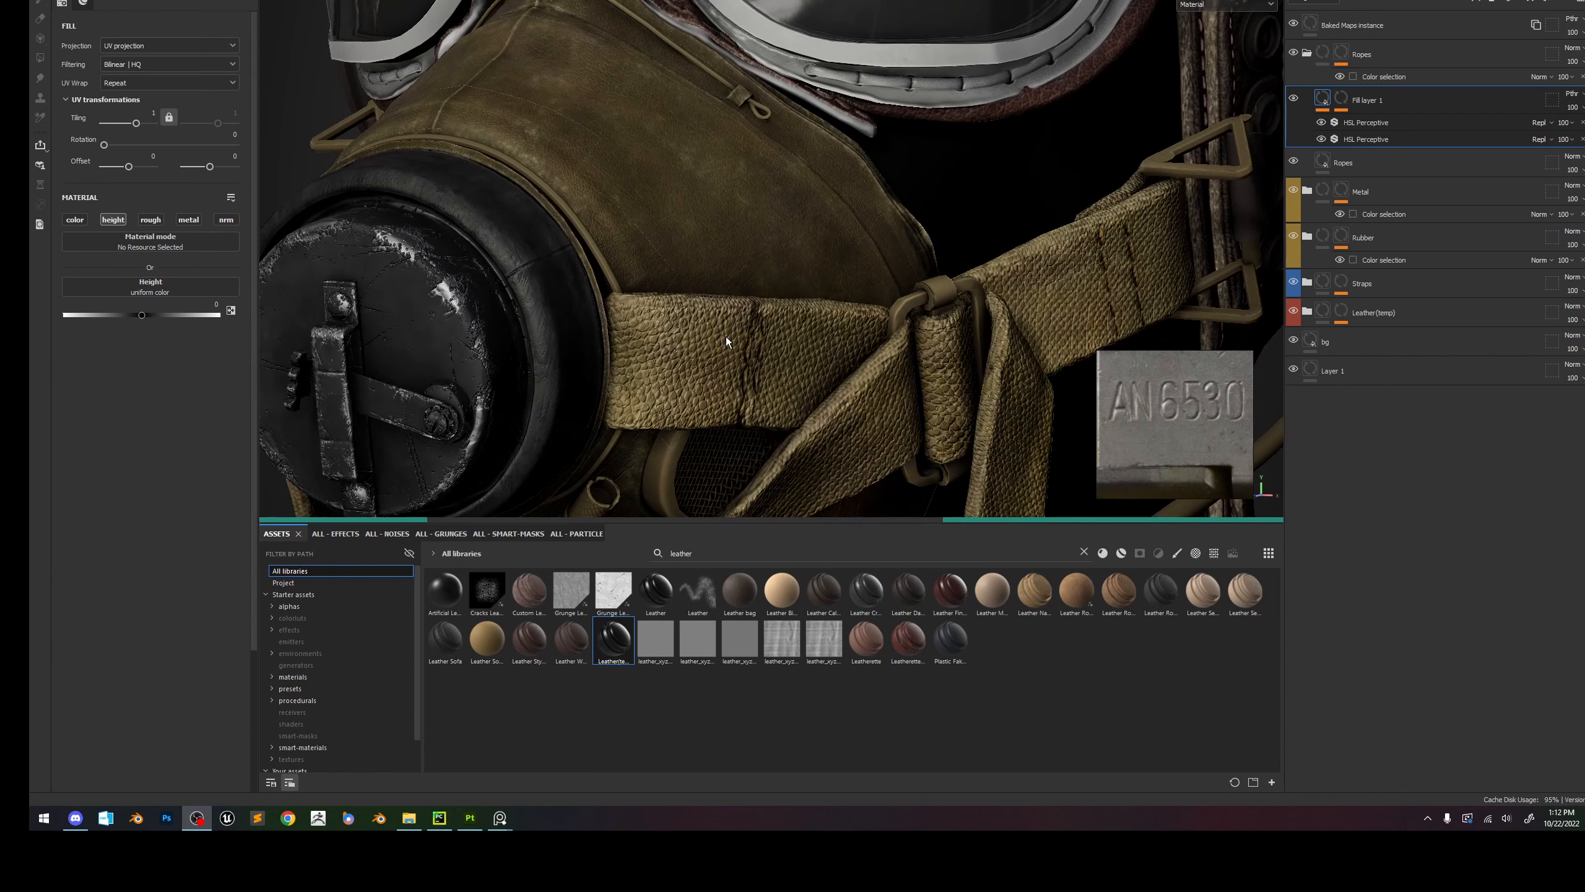
scroll(726, 337, up, 2)
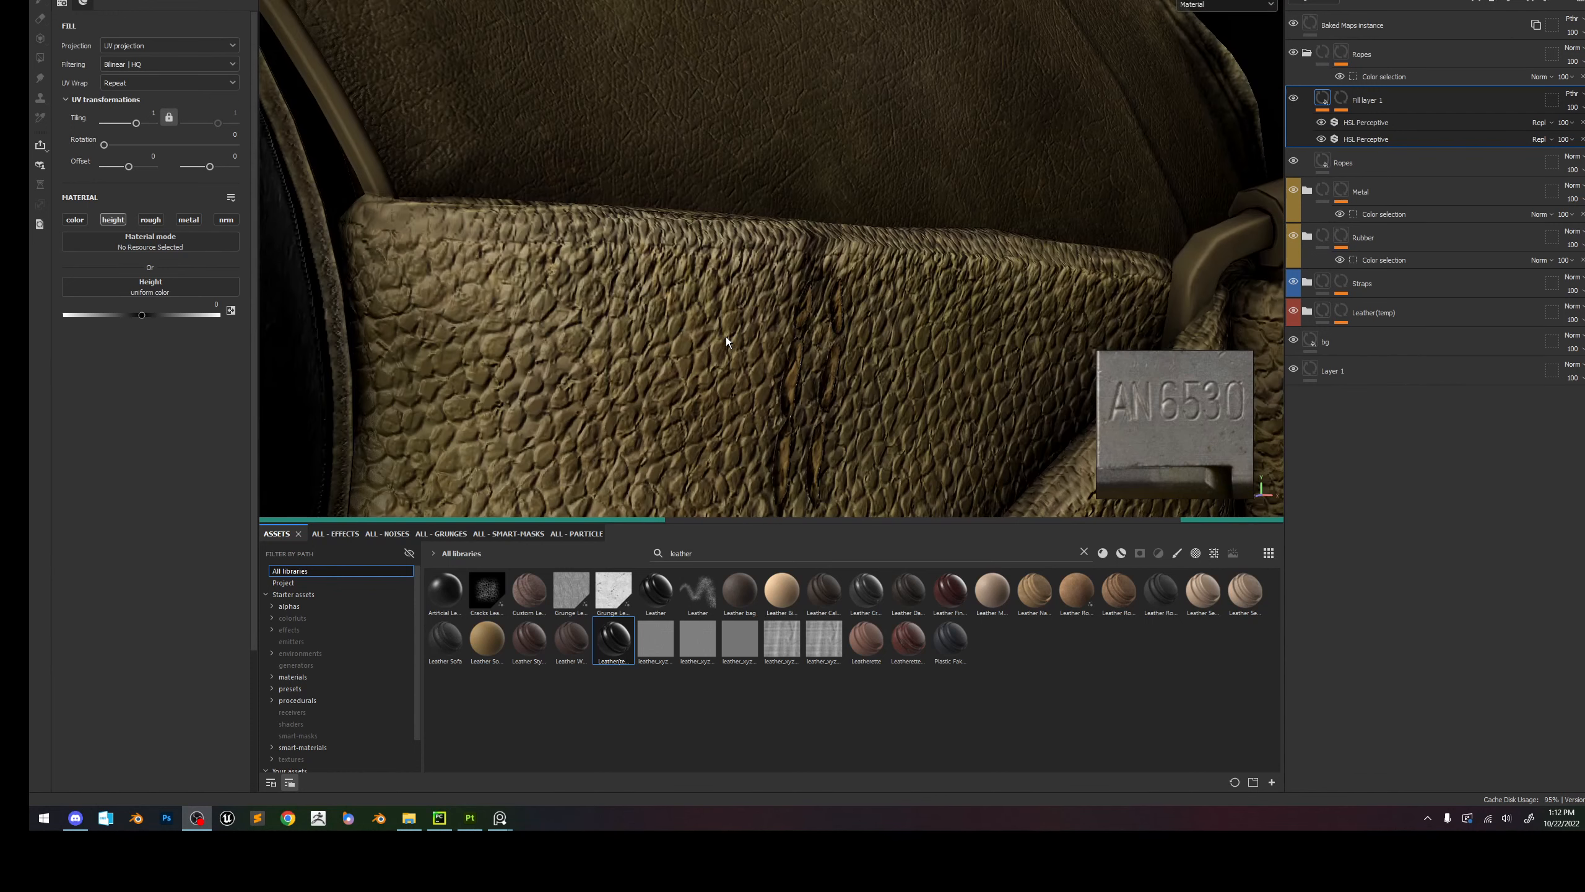
scroll(723, 338, down, 3)
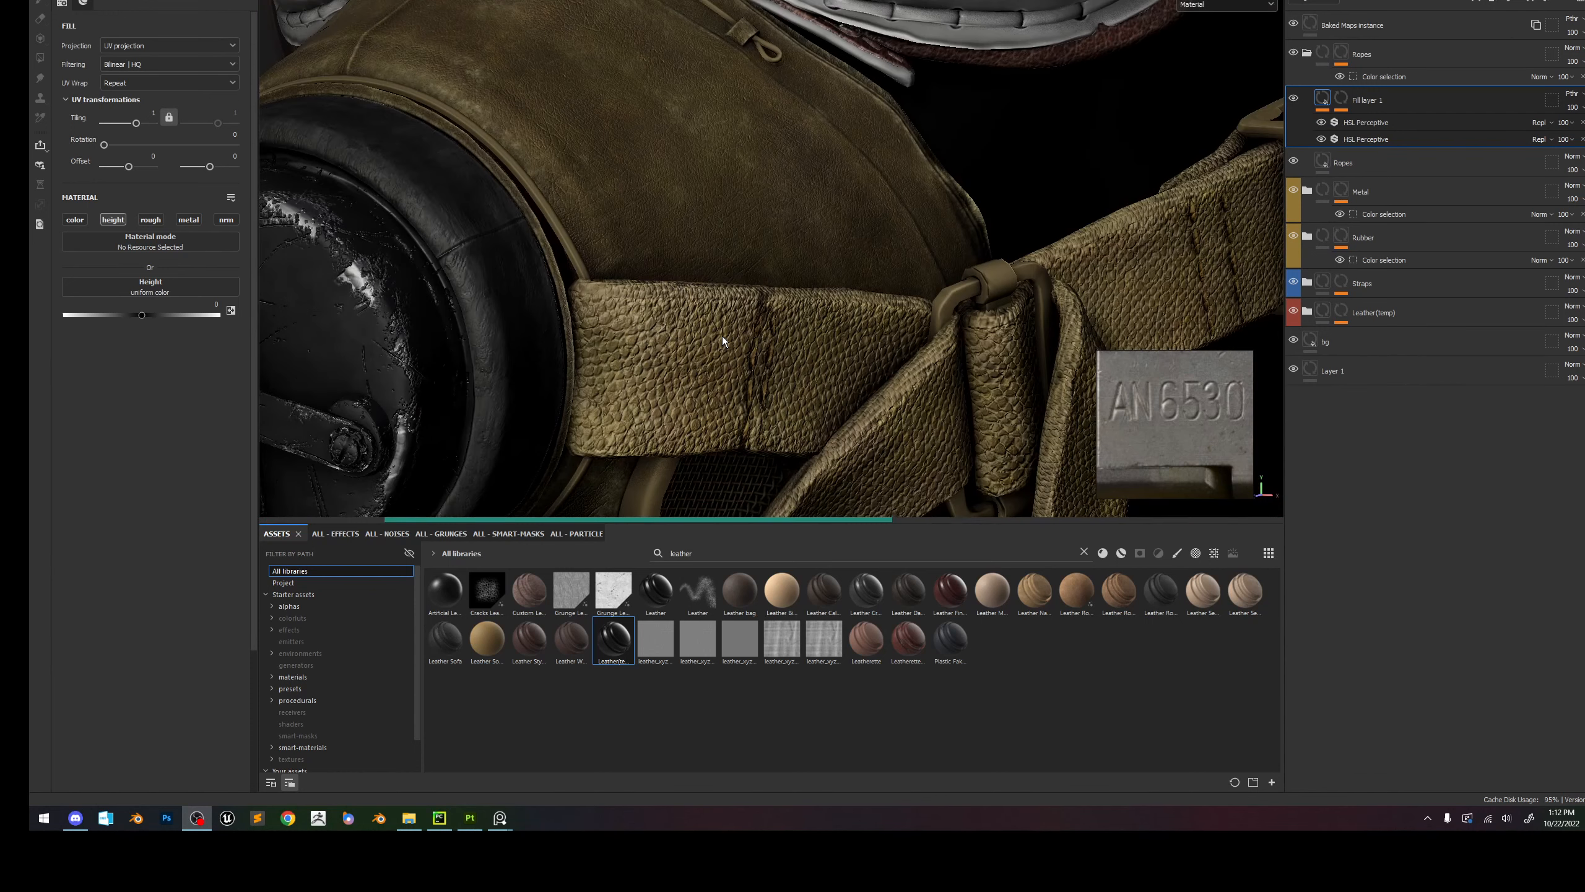
scroll(722, 337, down, 5)
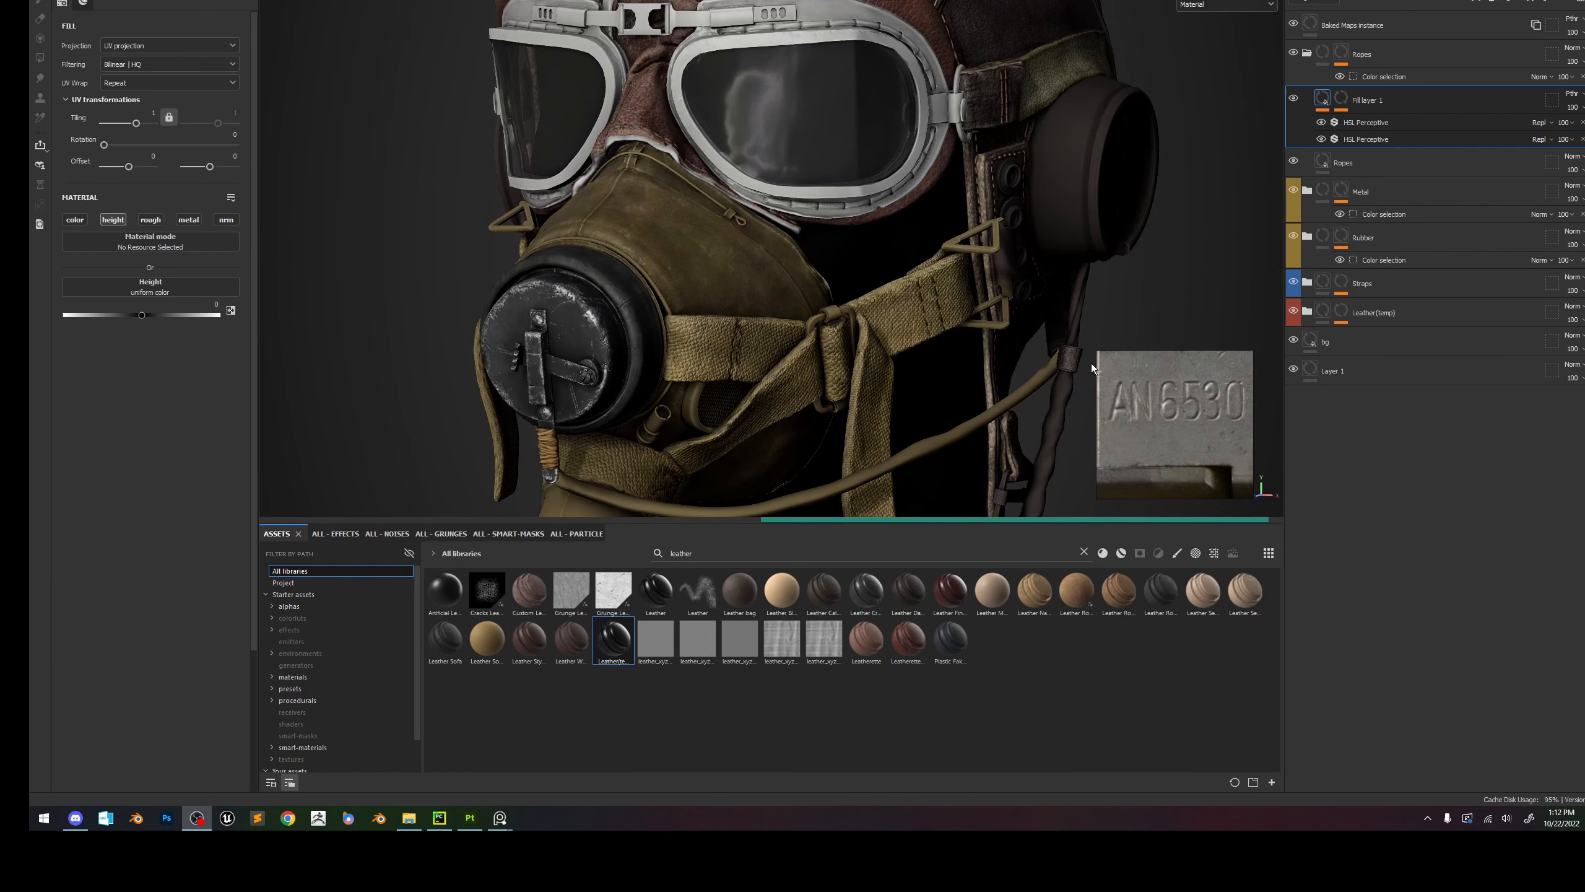
Enlarge the reference board and examine the mask's straps and buckles in the helmet side-view photo alongside the model.
drag(1097, 352, 945, 172)
scroll(1090, 322, down, 5)
scroll(1105, 344, down, 1)
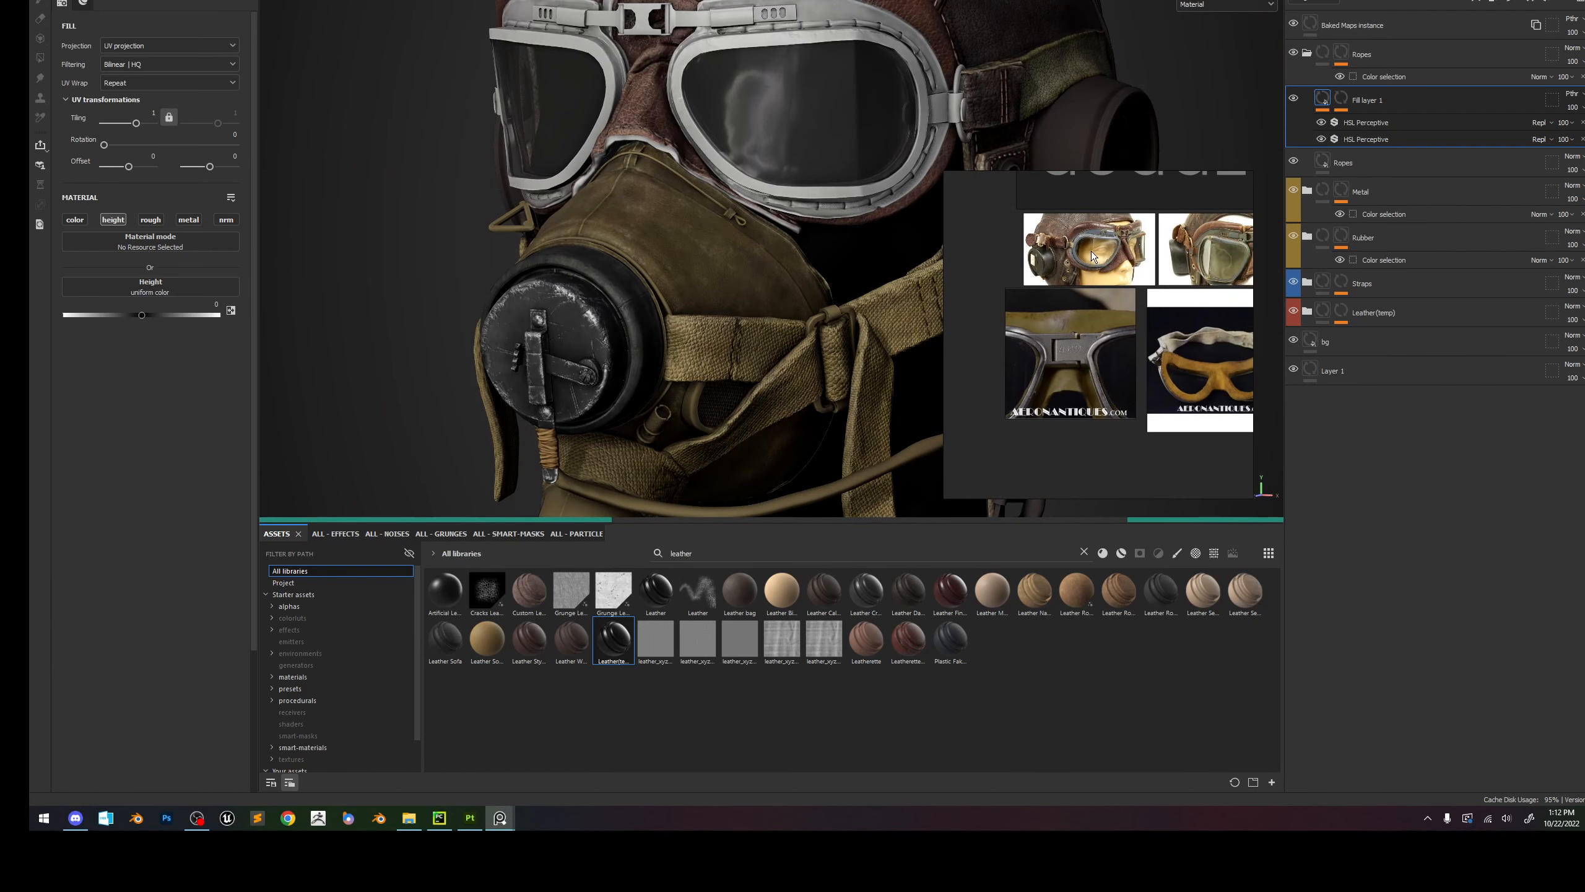
scroll(1137, 373, down, 3)
middle_drag(1082, 278, 1128, 410)
scroll(1128, 411, down, 2)
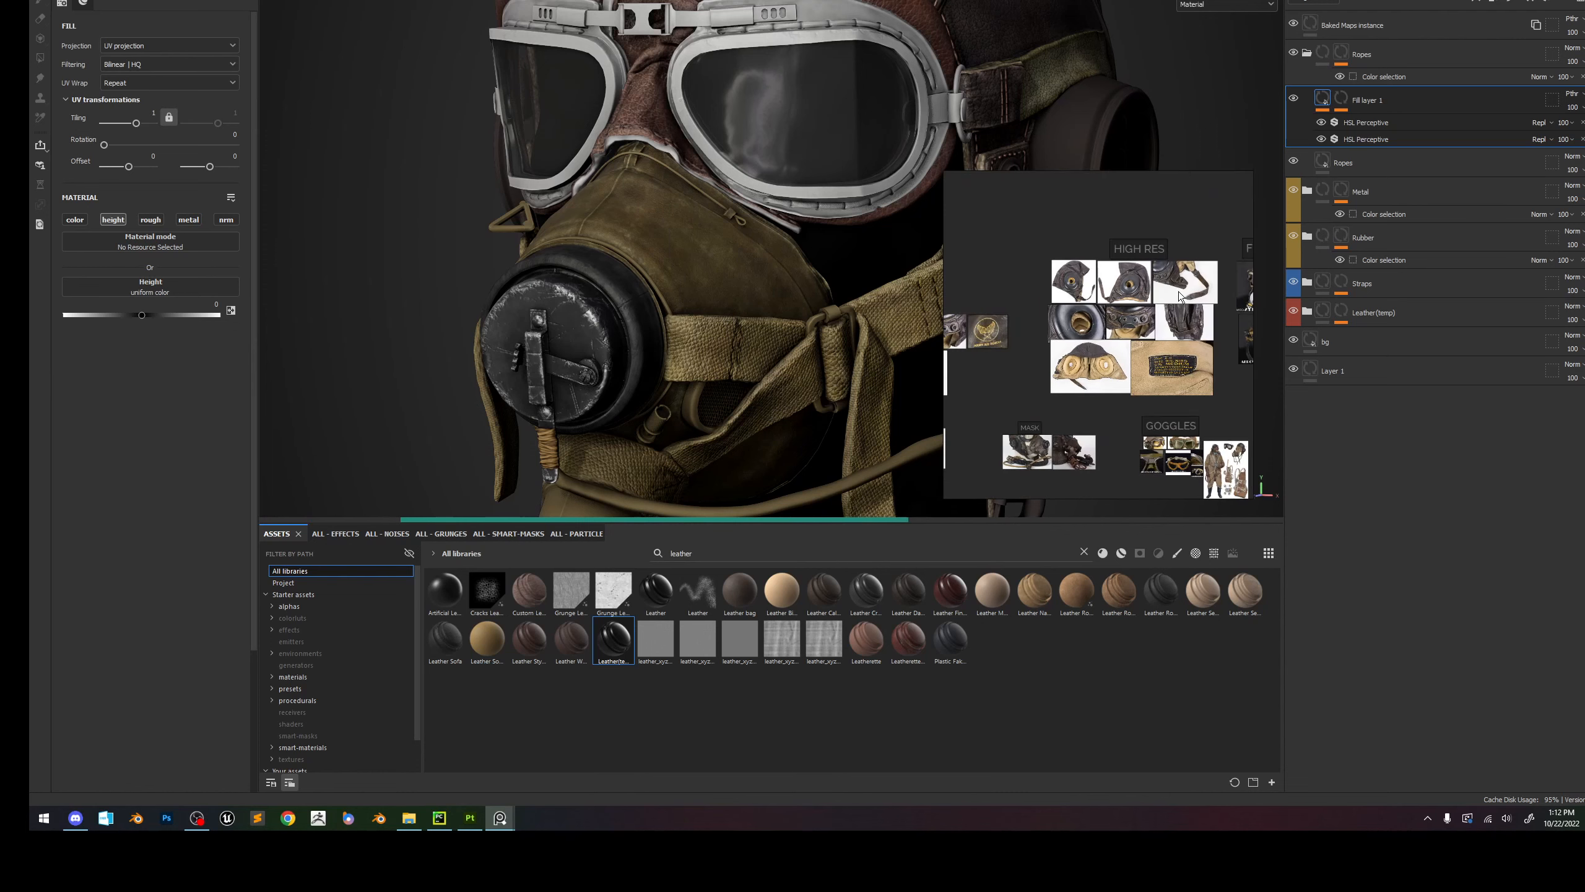
middle_drag(1226, 402, 993, 356)
scroll(1025, 294, up, 3)
scroll(1023, 292, up, 8)
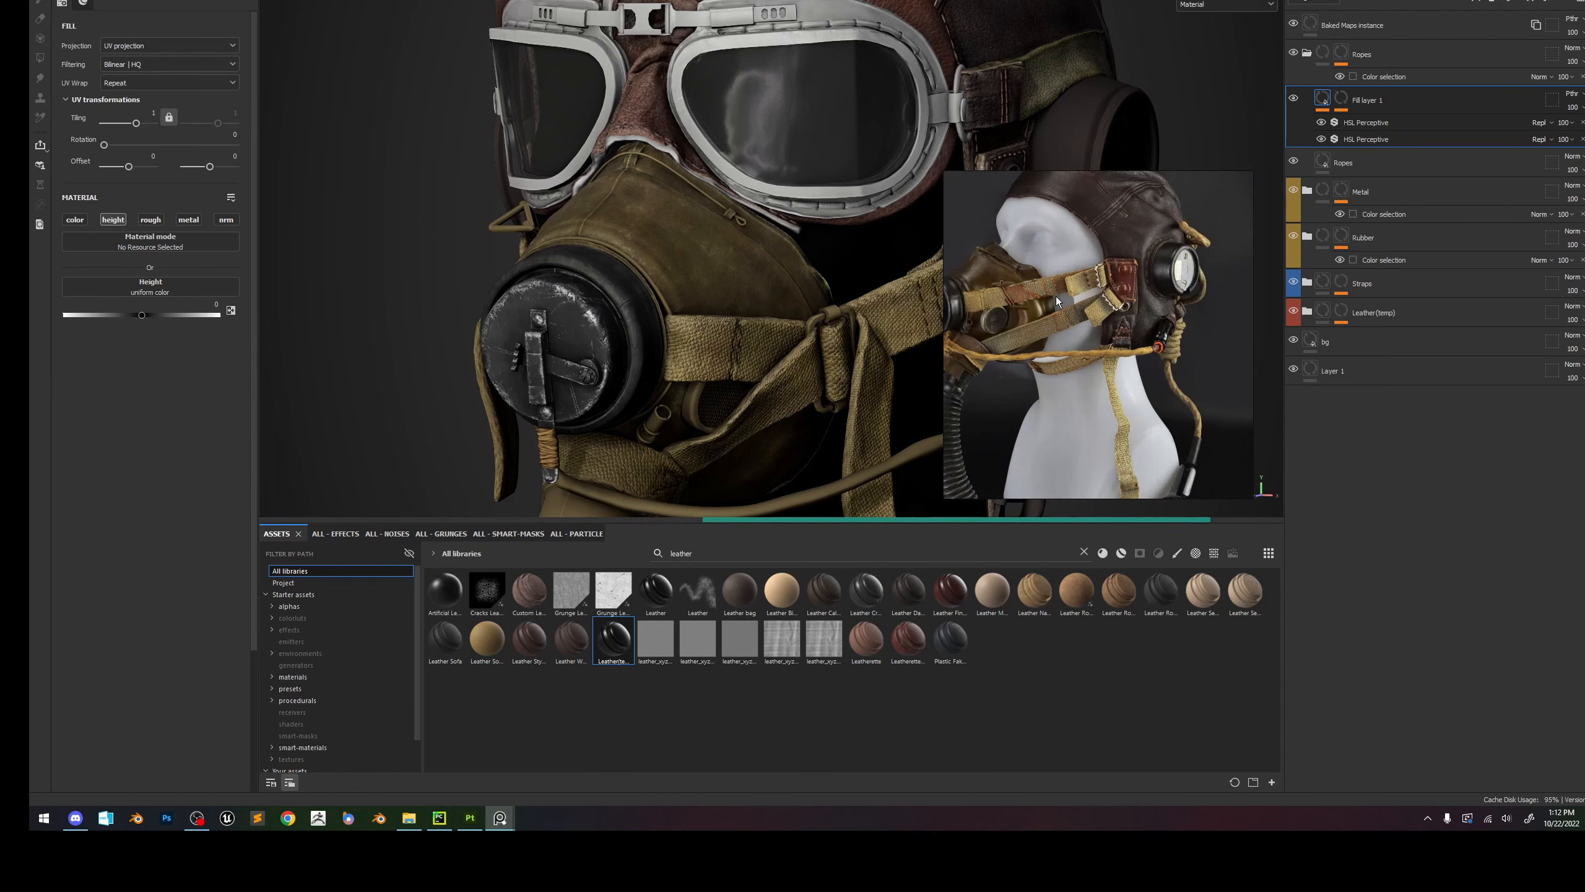
middle_drag(1087, 298, 968, 221)
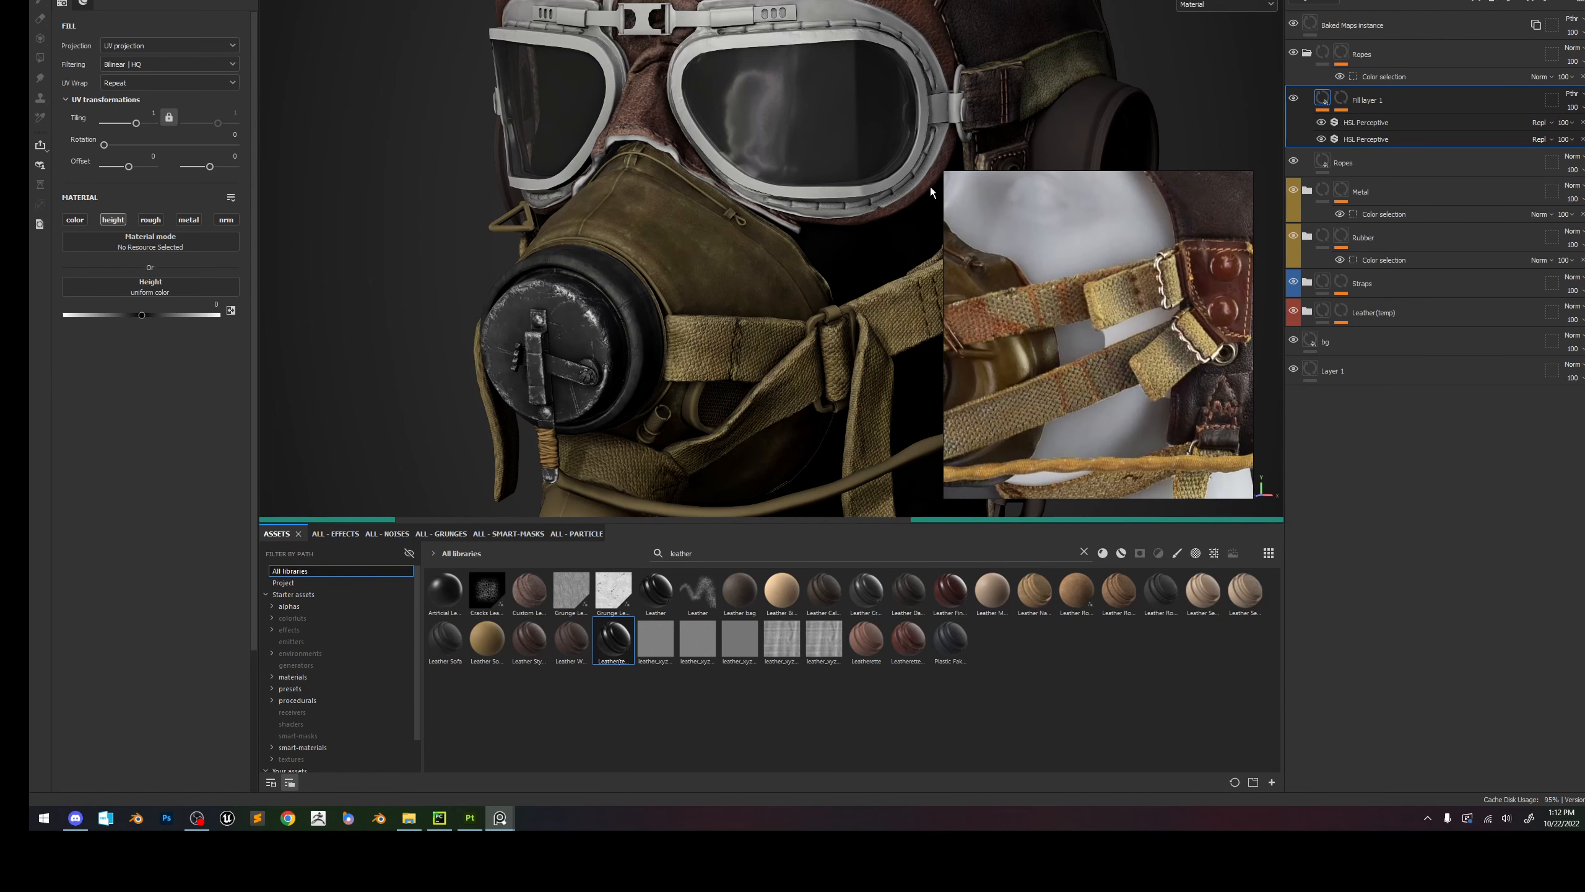
scroll(813, 322, up, 2)
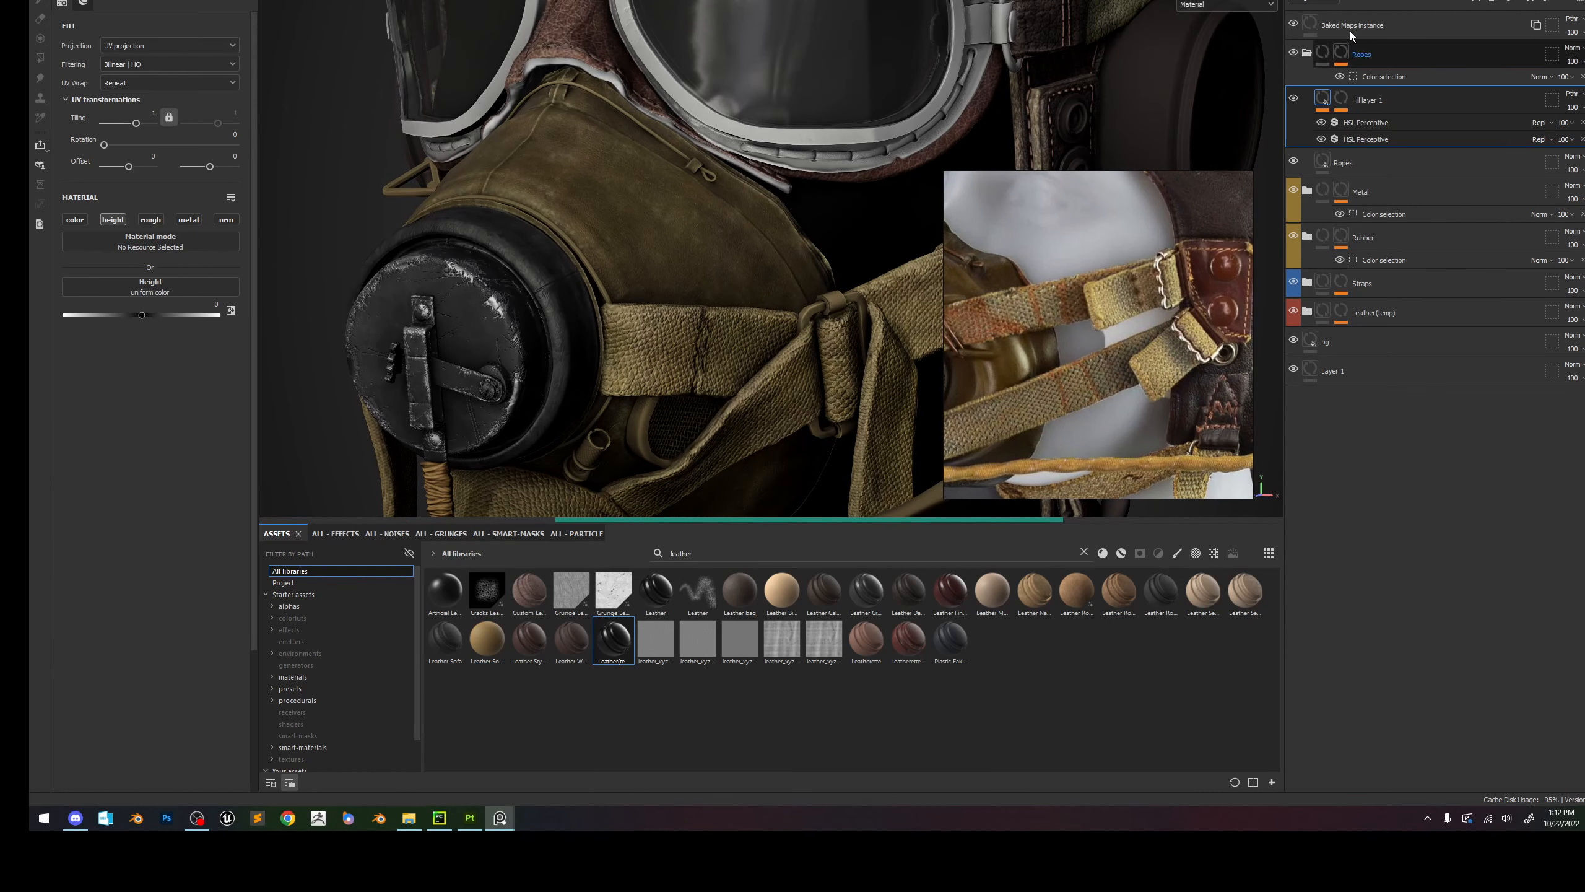
Collapse the Ropes folder and duplicate the Metal folder in the Mask texture set.
click(1309, 50)
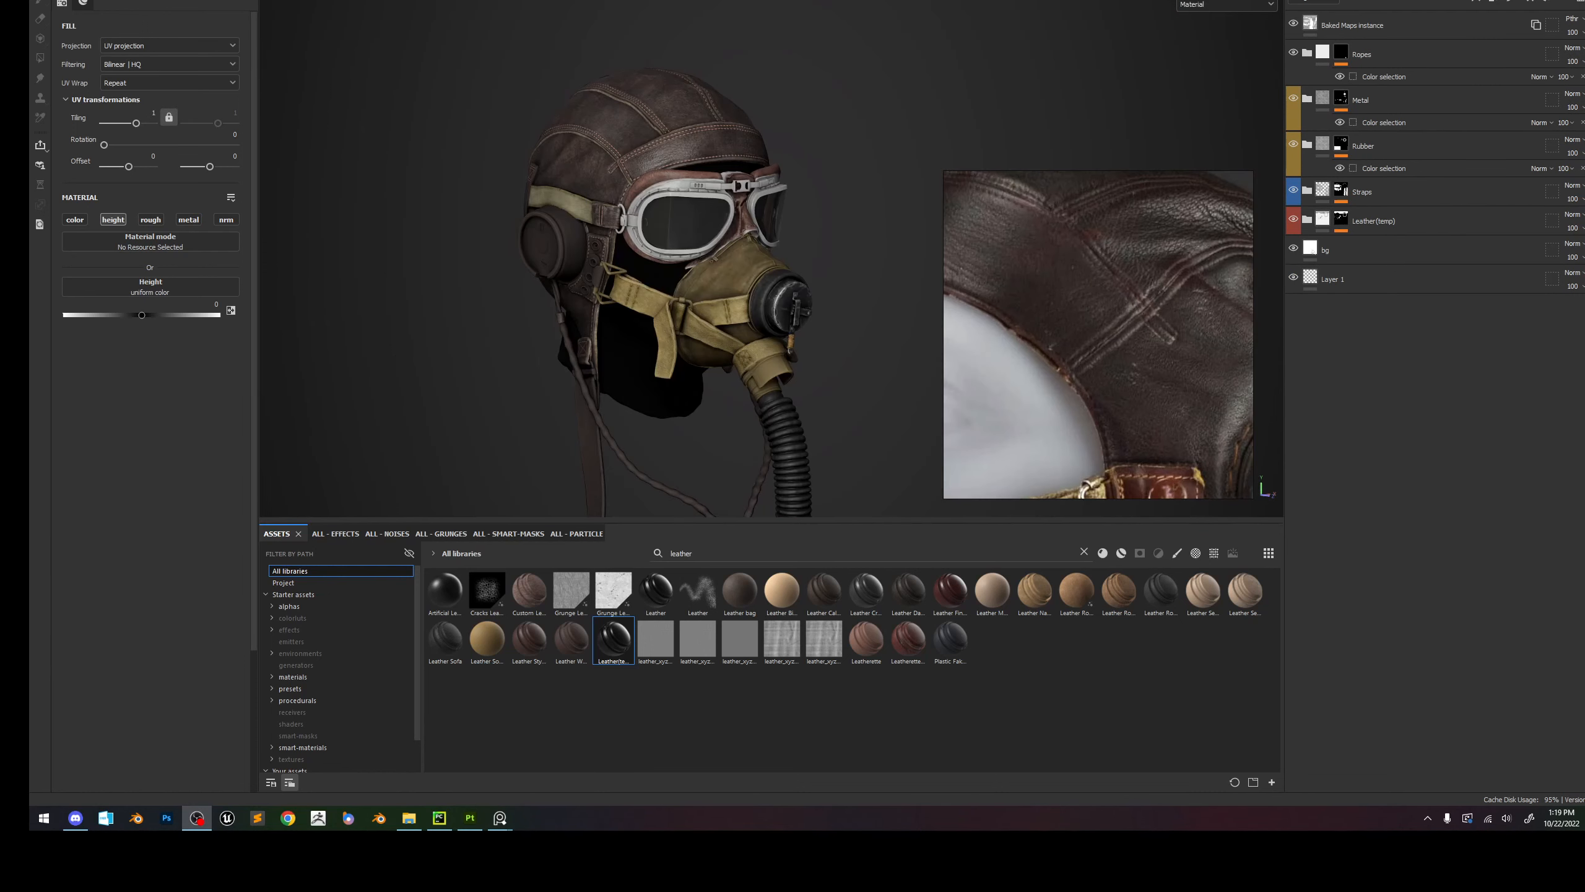
click(1419, 97)
click(1340, 97)
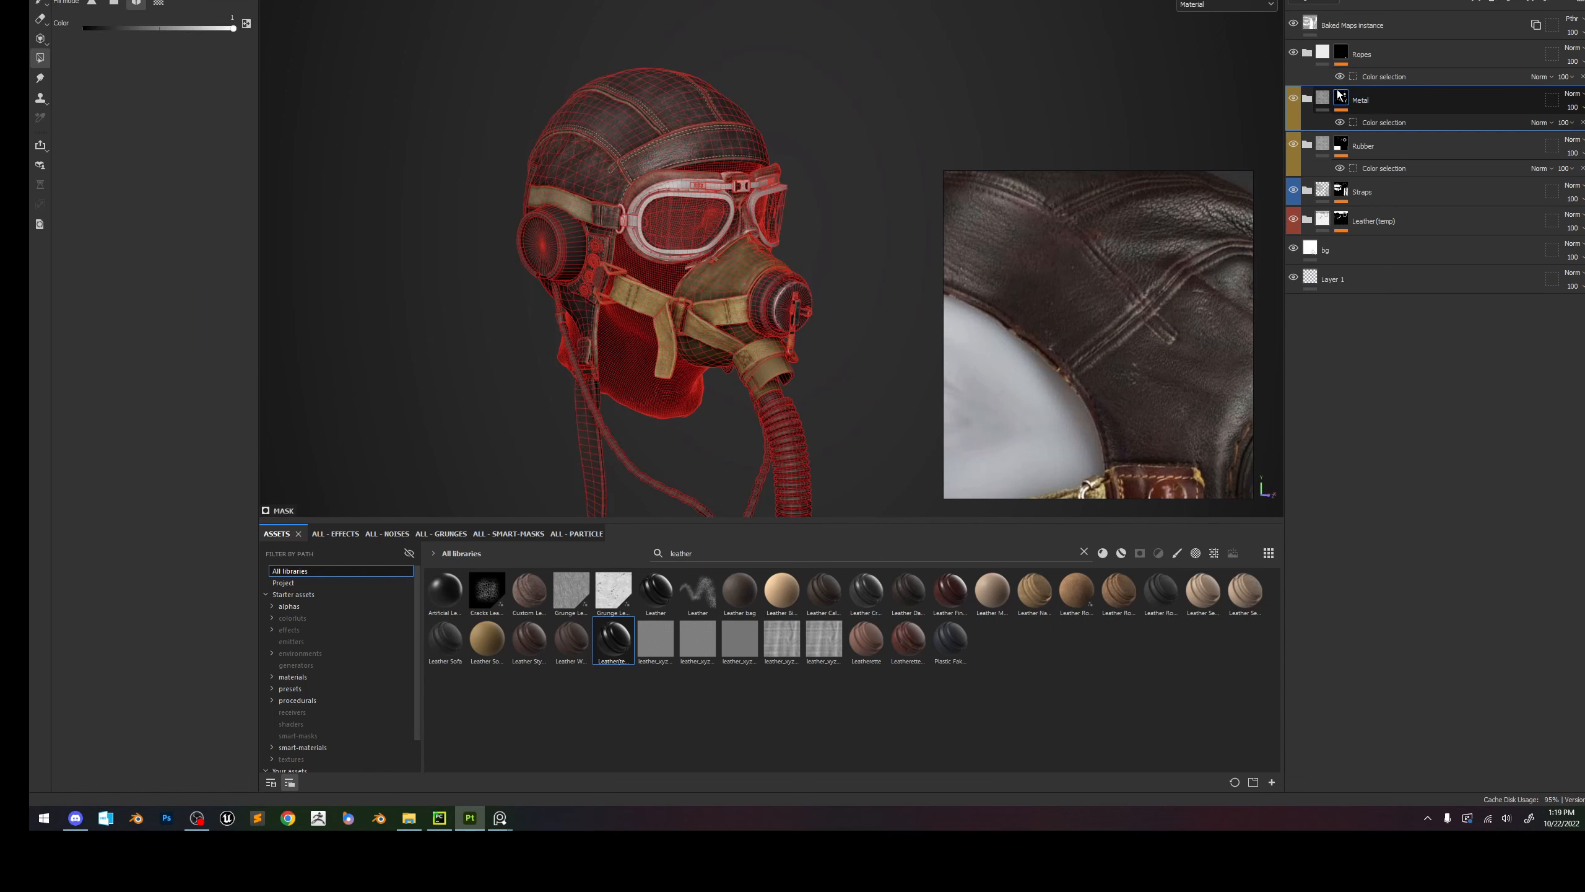
click(1327, 96)
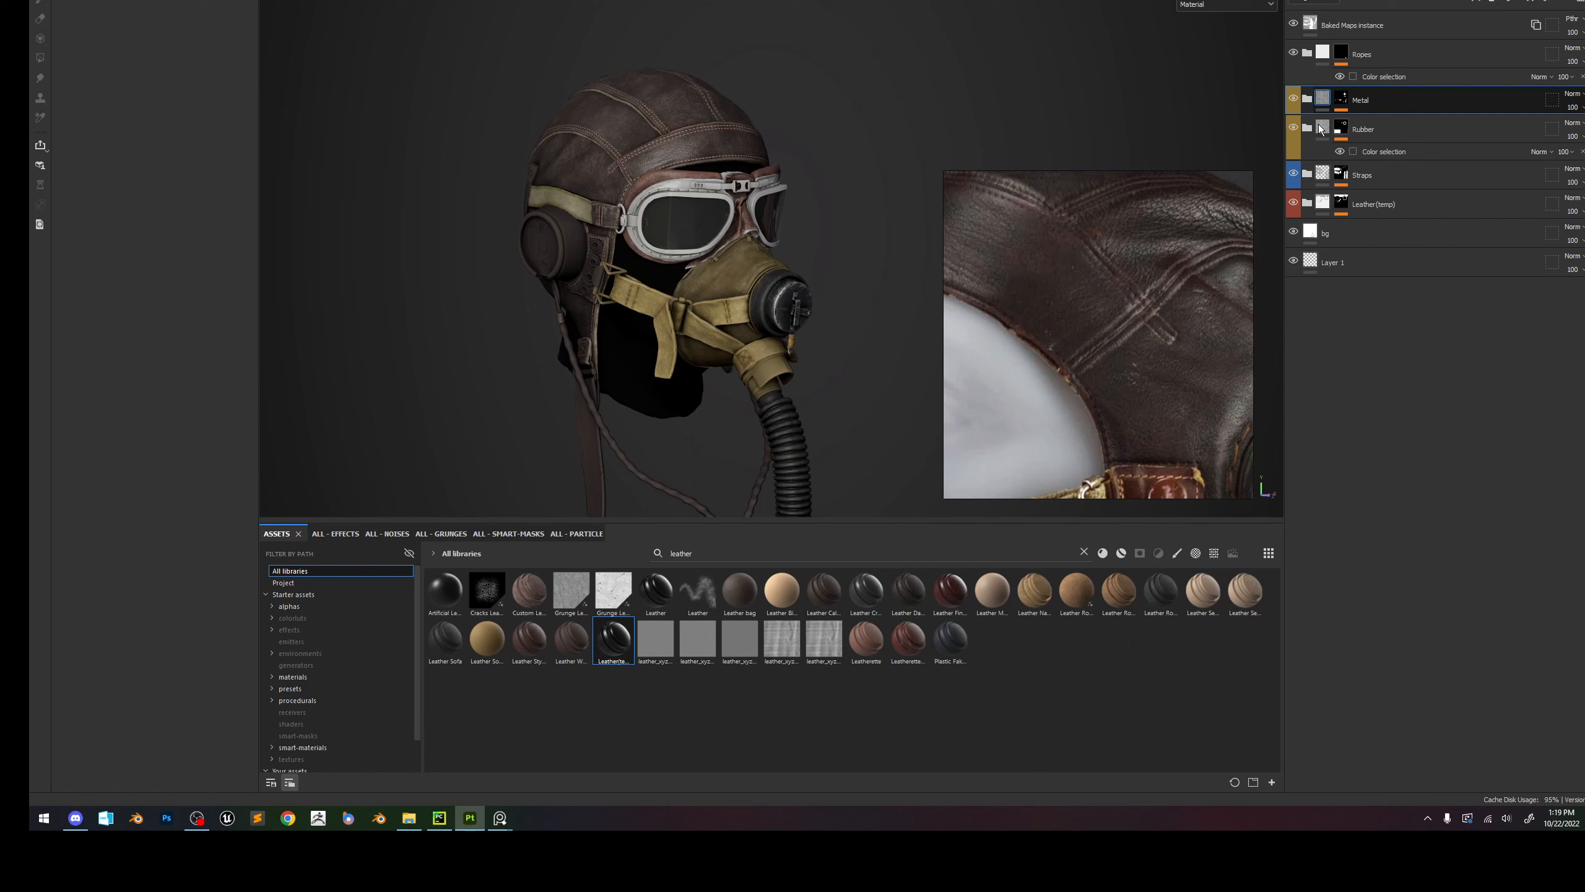
key(ctrl+d)
scroll(774, 245, up, 2)
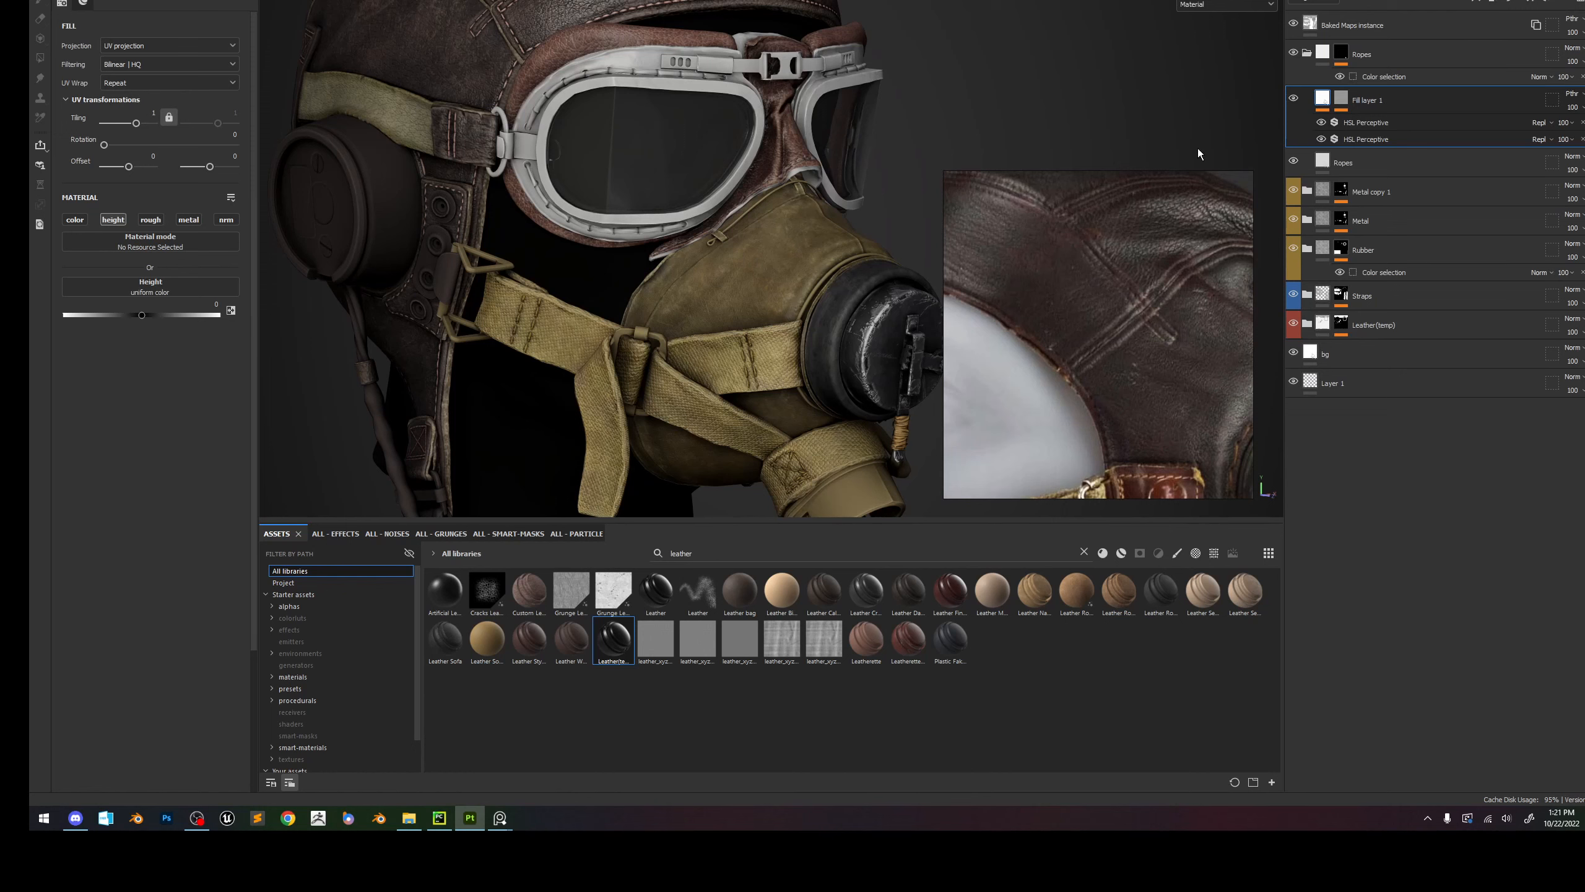
Rename the duplicated Metal folder as Buckles.
click(1307, 53)
click(1361, 129)
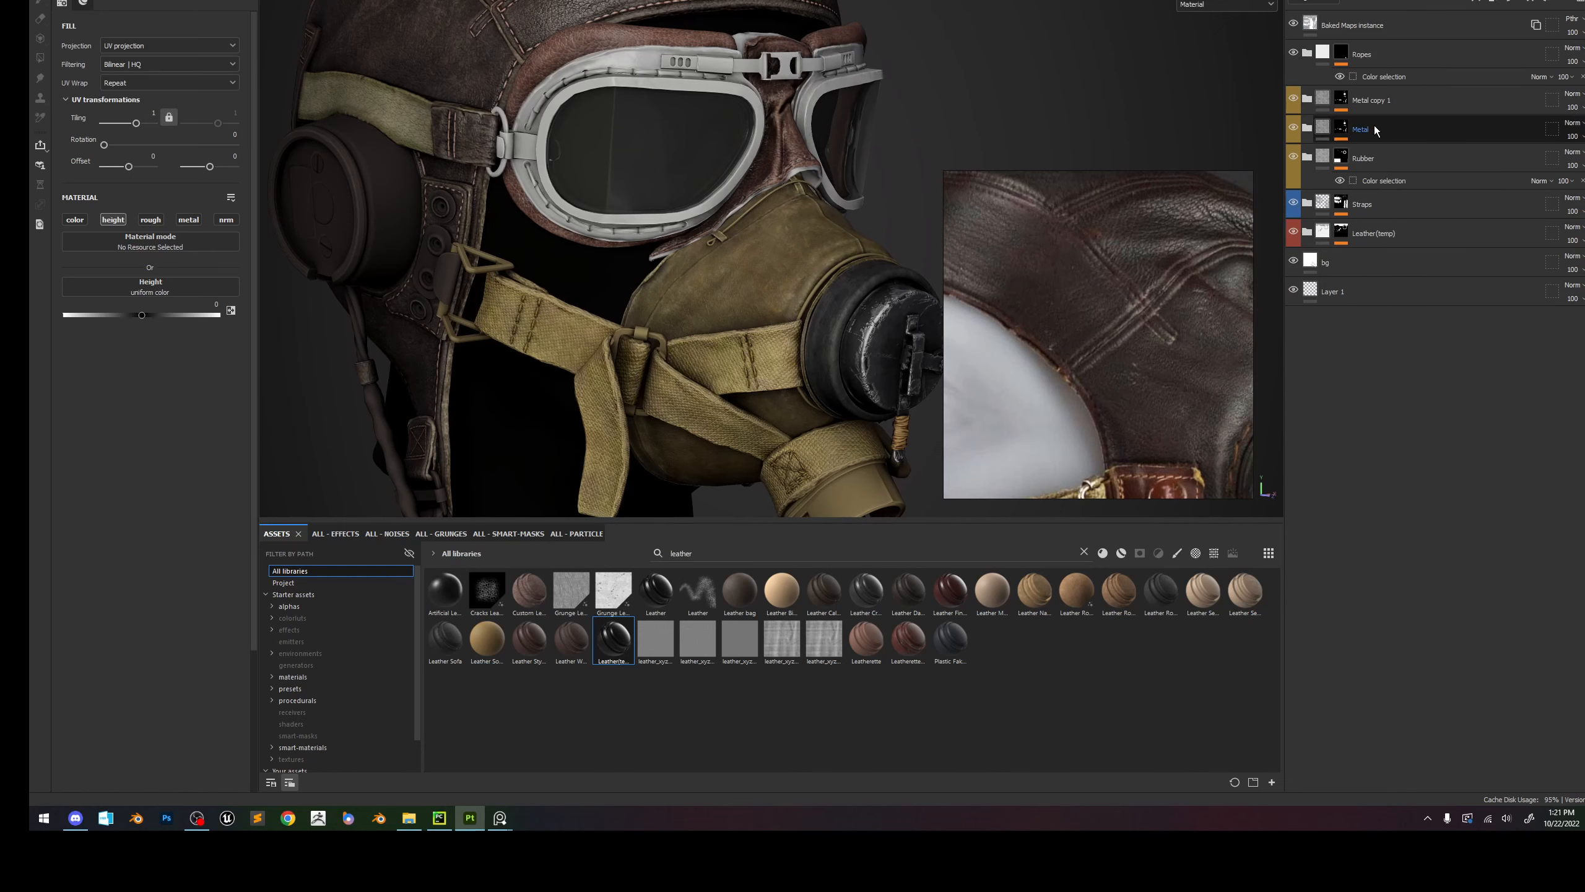
alt+right_drag(861, 436, 860, 439)
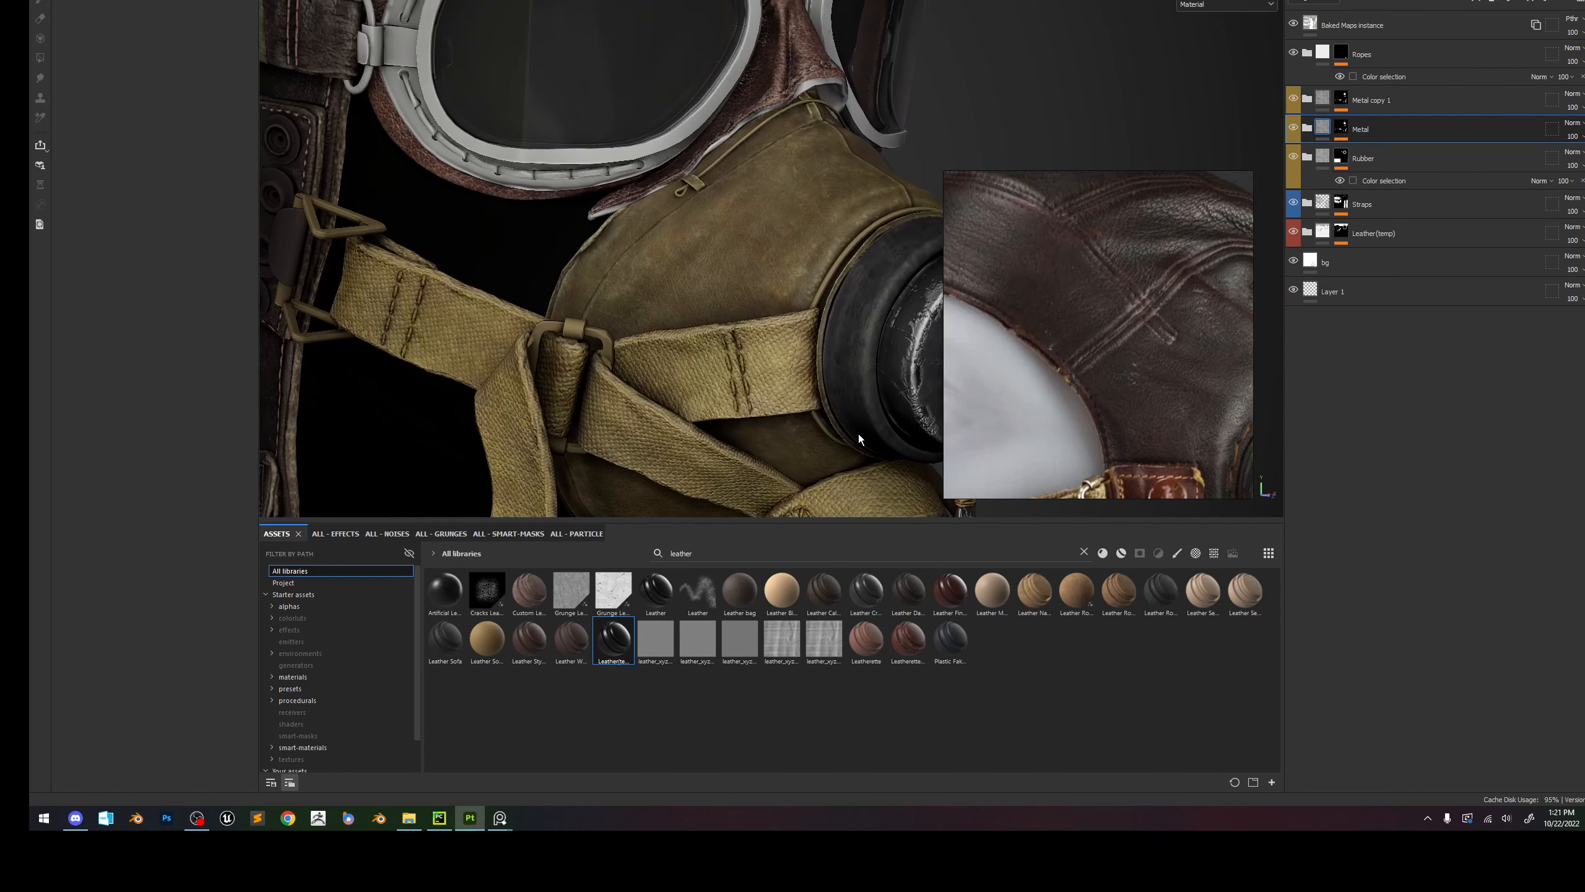
alt+middle_drag(860, 439, 778, 299)
shift+right_drag(778, 299, 757, 246)
alt+middle_drag(757, 246, 911, 288)
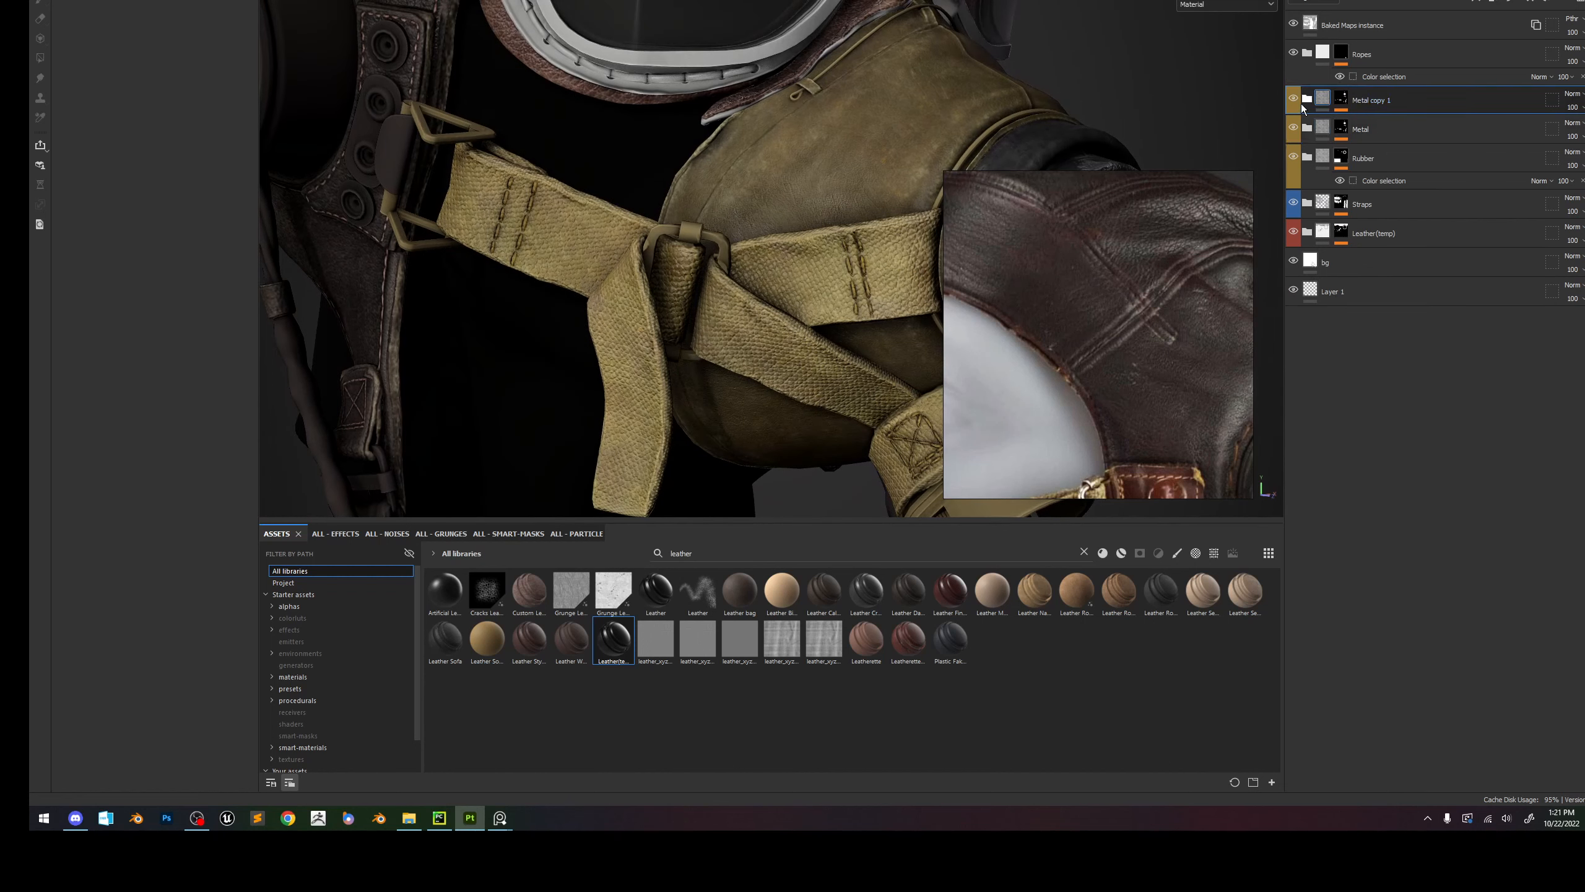
double_click(1375, 100)
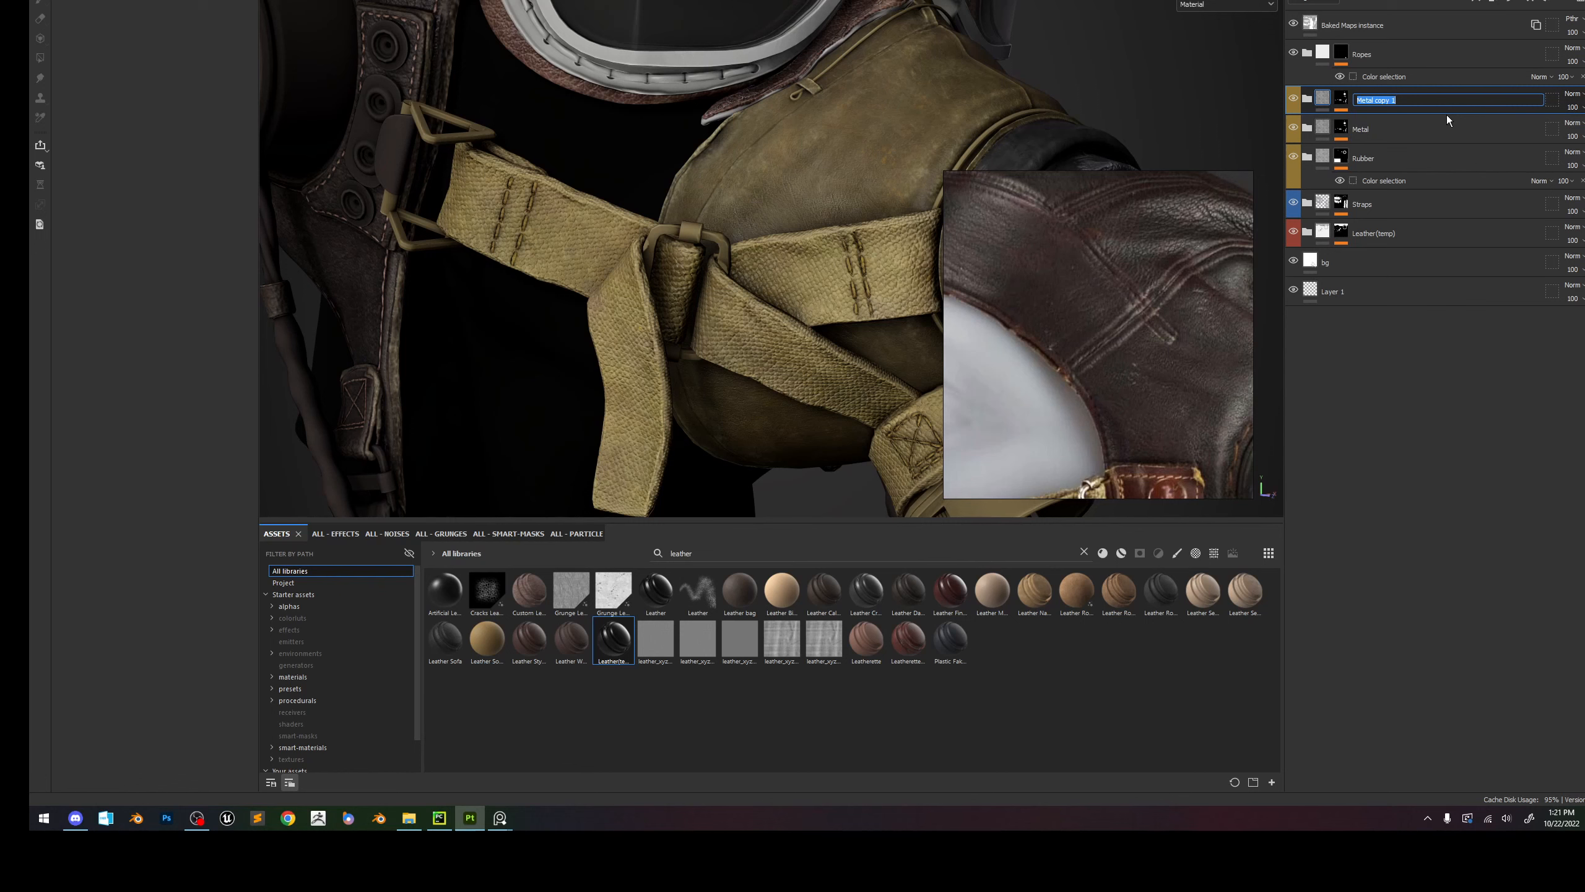
text(Buckles)
key(Return)
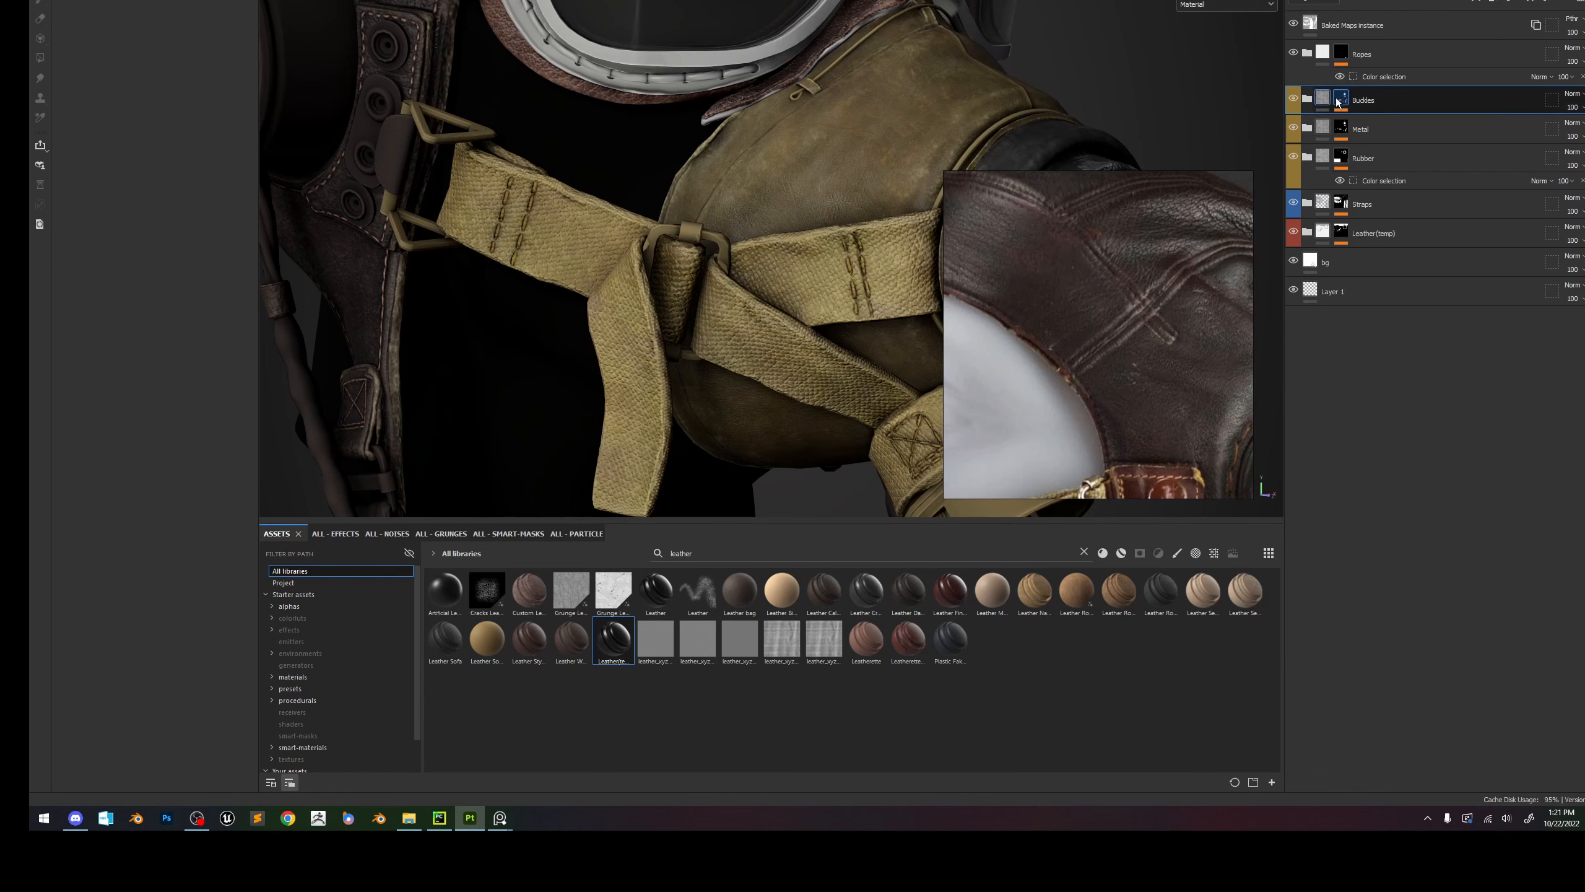
Remove both picked colors from the Buckles mask's color selection and delete the color selection effect.
click(1341, 103)
click(1383, 123)
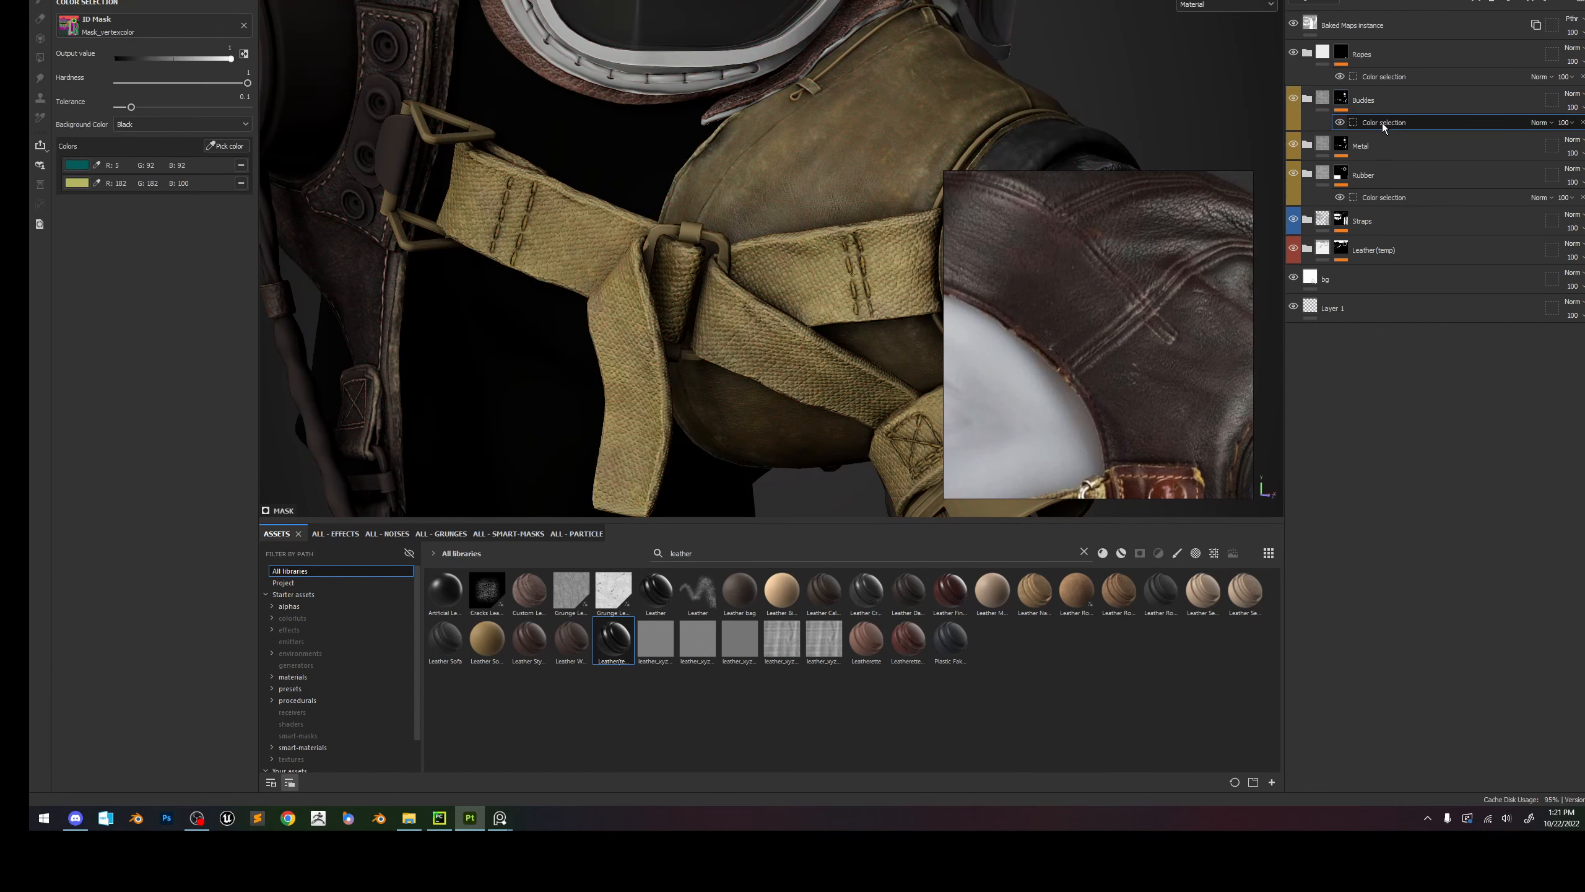
click(241, 165)
click(241, 164)
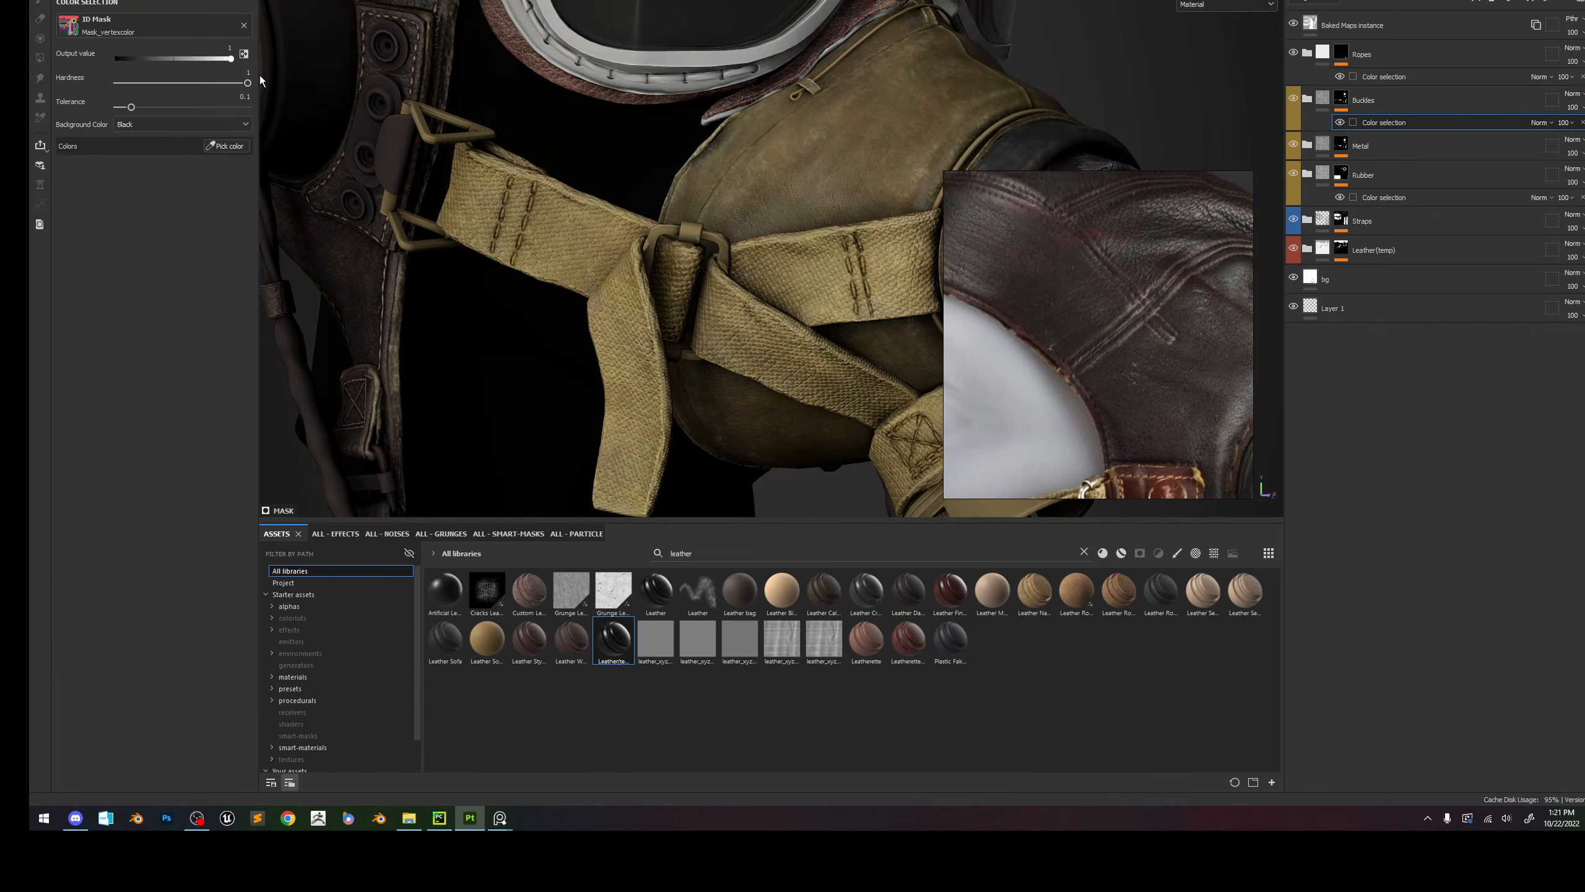
key(Delete)
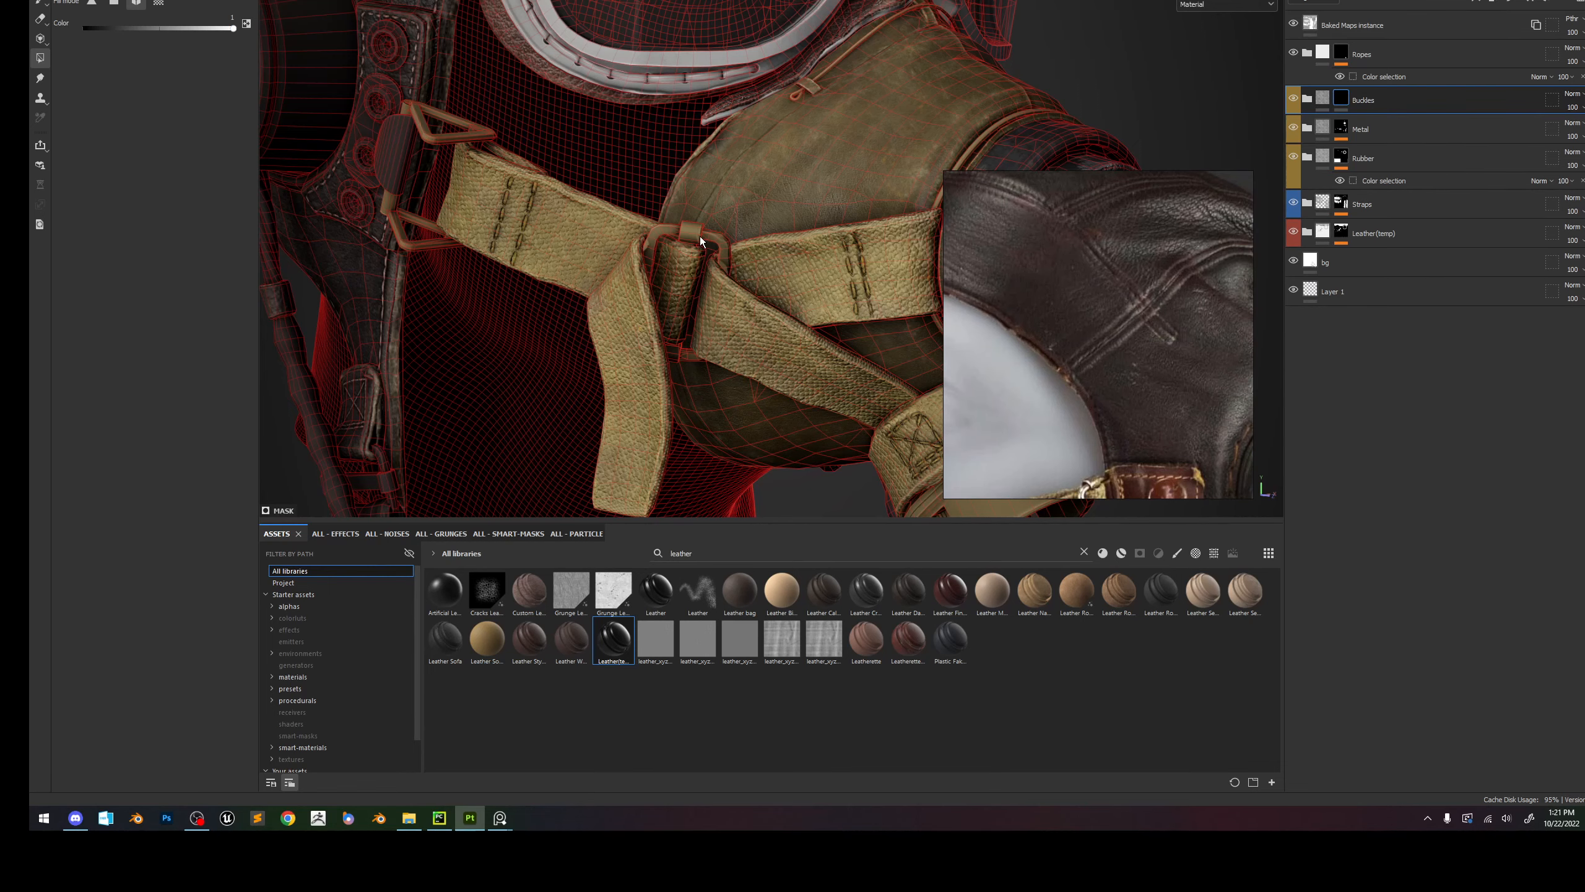
Fill the metal buckles on the mask's straps into the Buckles folder mask with Polygon Fill.
alt+drag(771, 291, 809, 283)
alt+right_drag(810, 283, 829, 285)
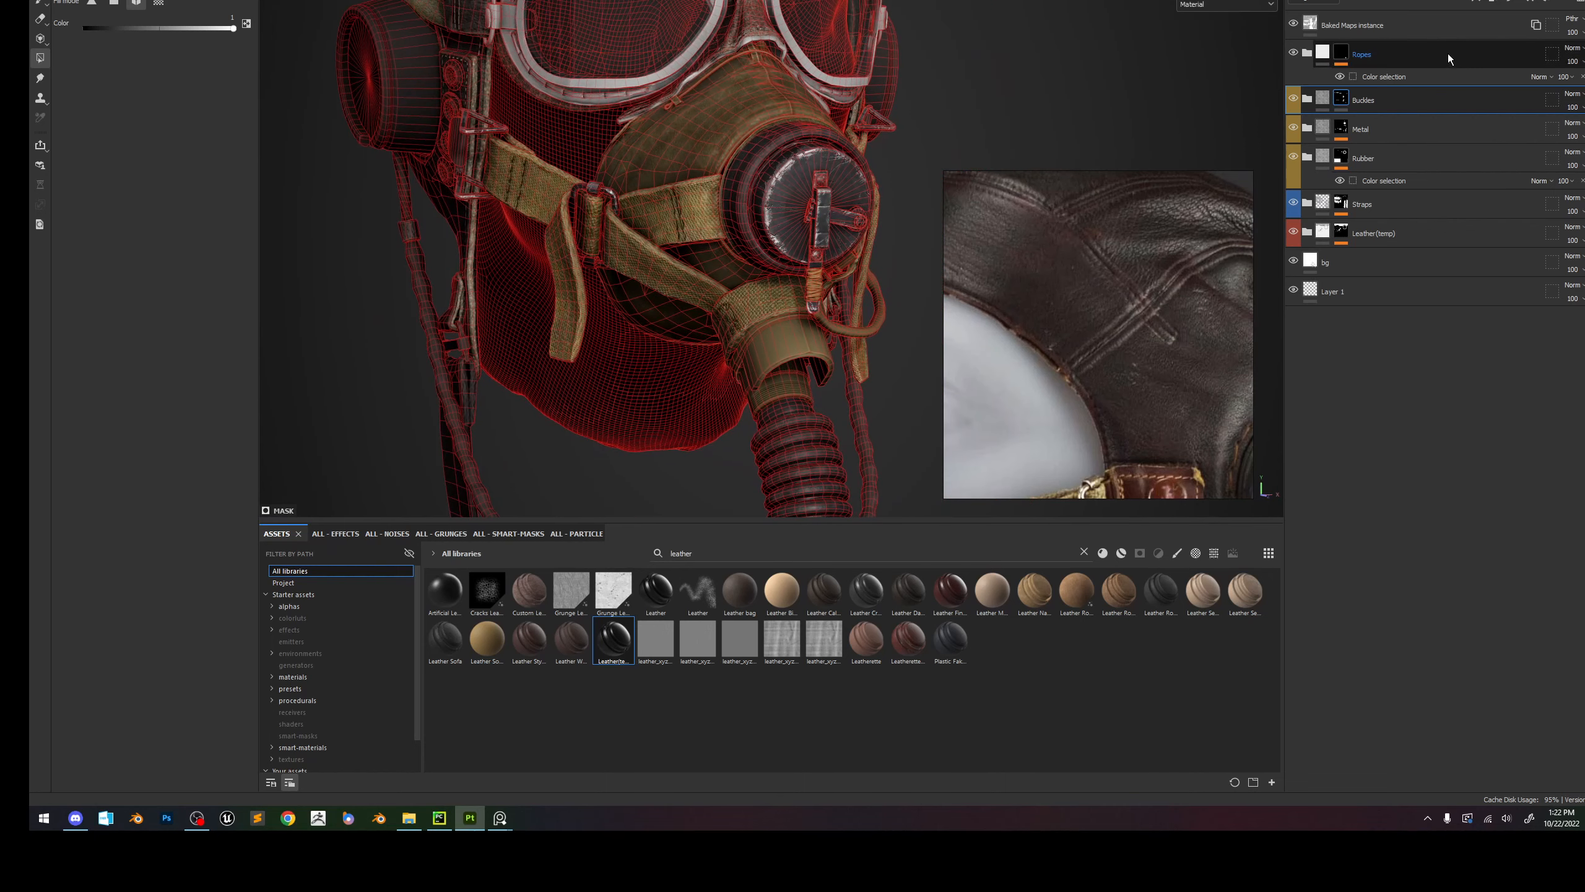
click(1319, 101)
Compare the strap buckles with the helmet photo and delete the Paint Worn Mask subfolder from the Buckles folder.
alt+middle_drag(576, 157, 643, 270)
scroll(1099, 393, down, 8)
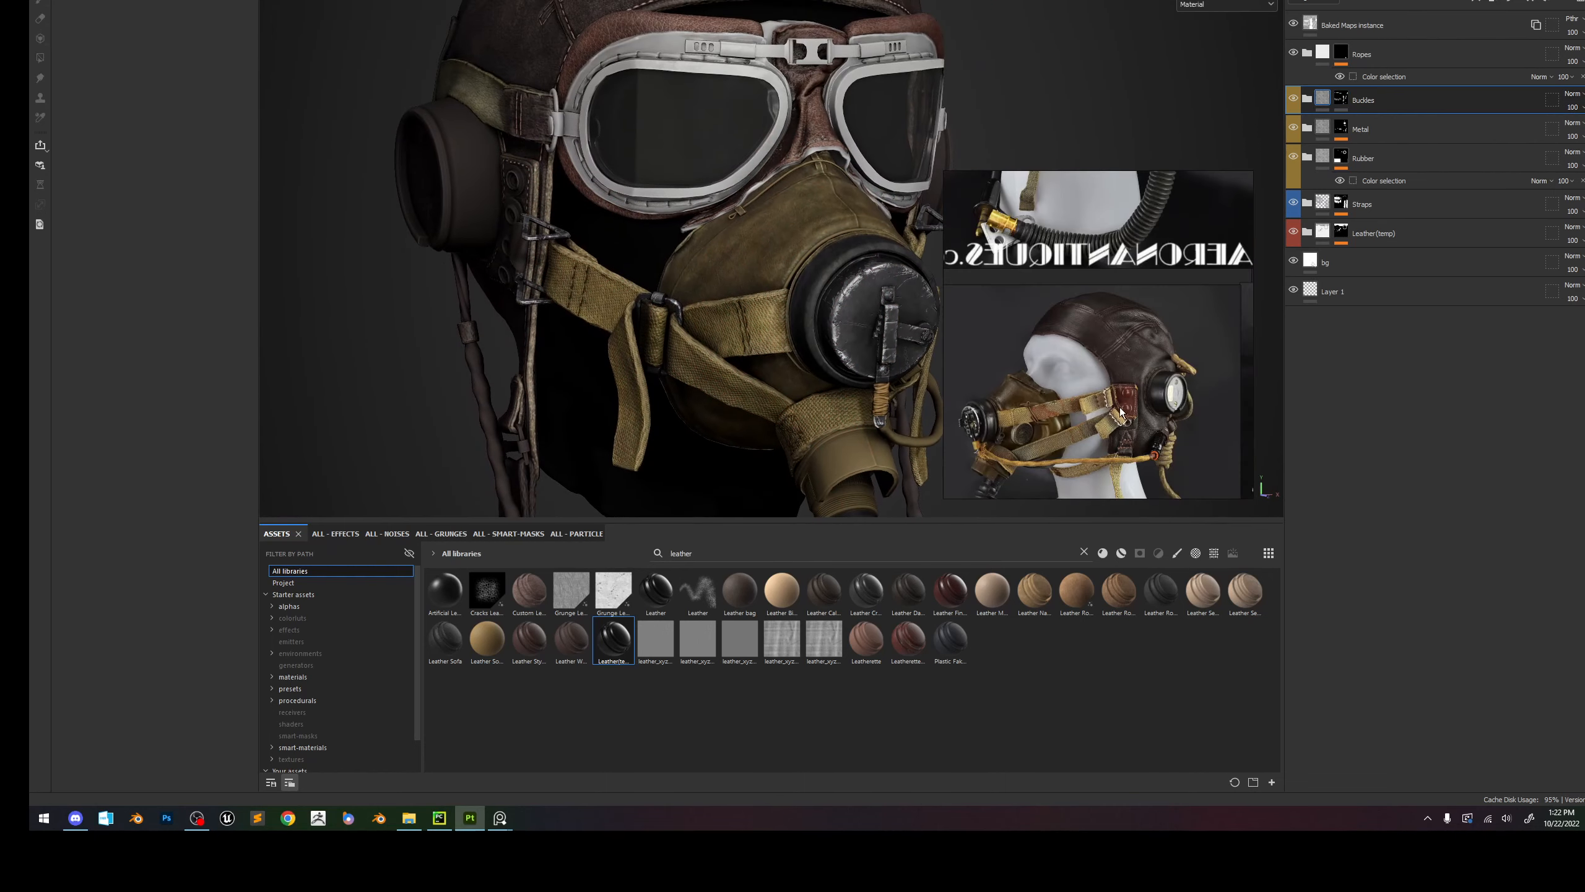
scroll(1095, 415, up, 6)
shift+right_drag(873, 353, 760, 310)
alt+right_drag(666, 299, 743, 379)
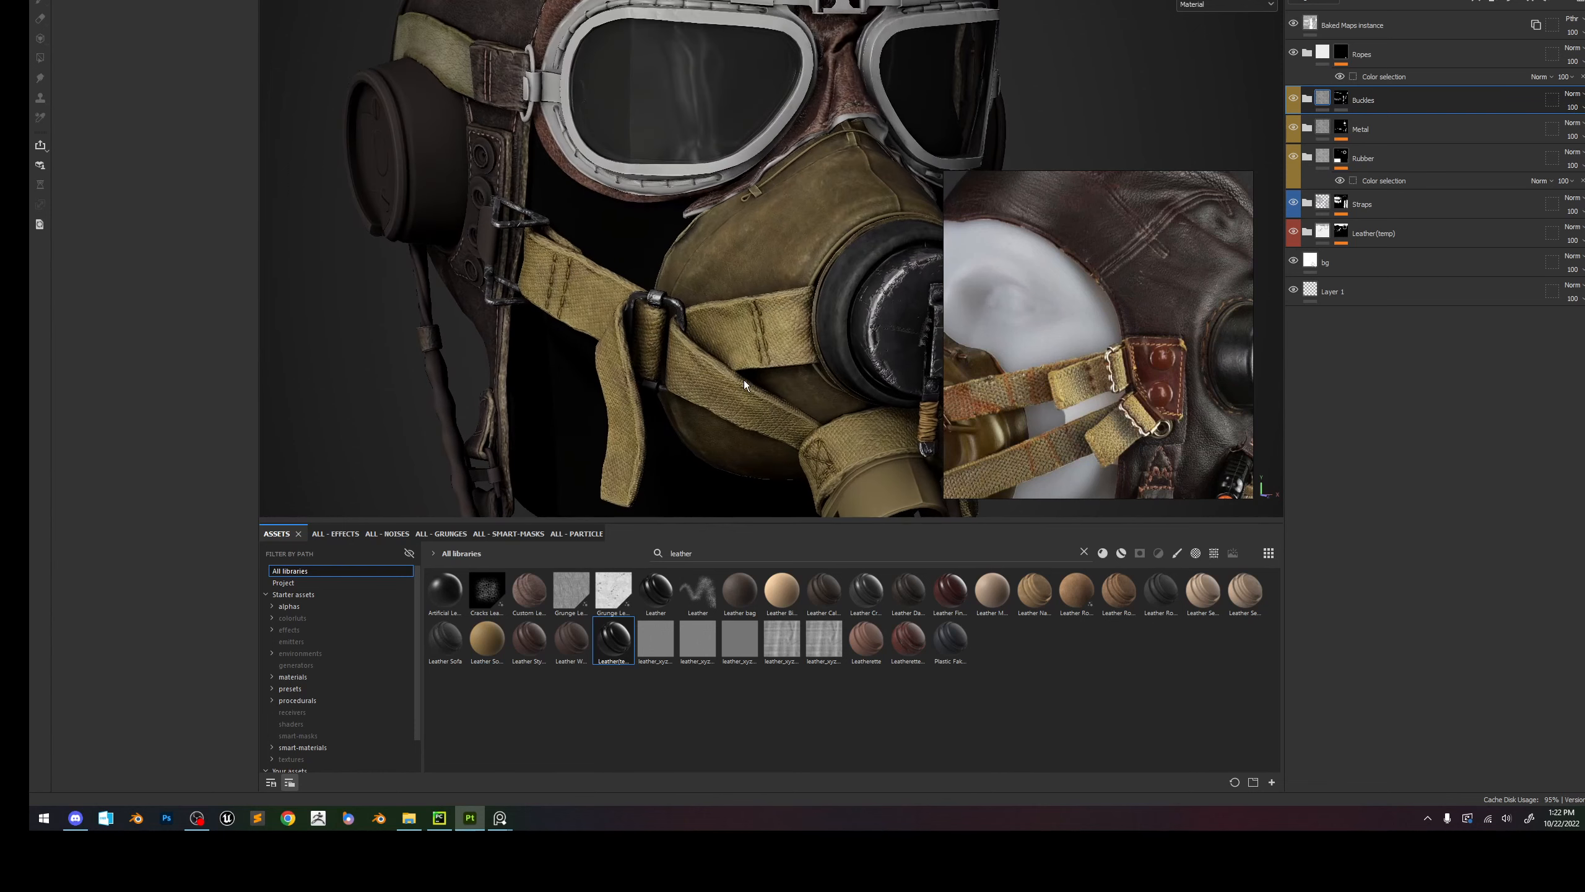
alt+middle_drag(649, 375, 763, 296)
alt+right_drag(763, 296, 861, 275)
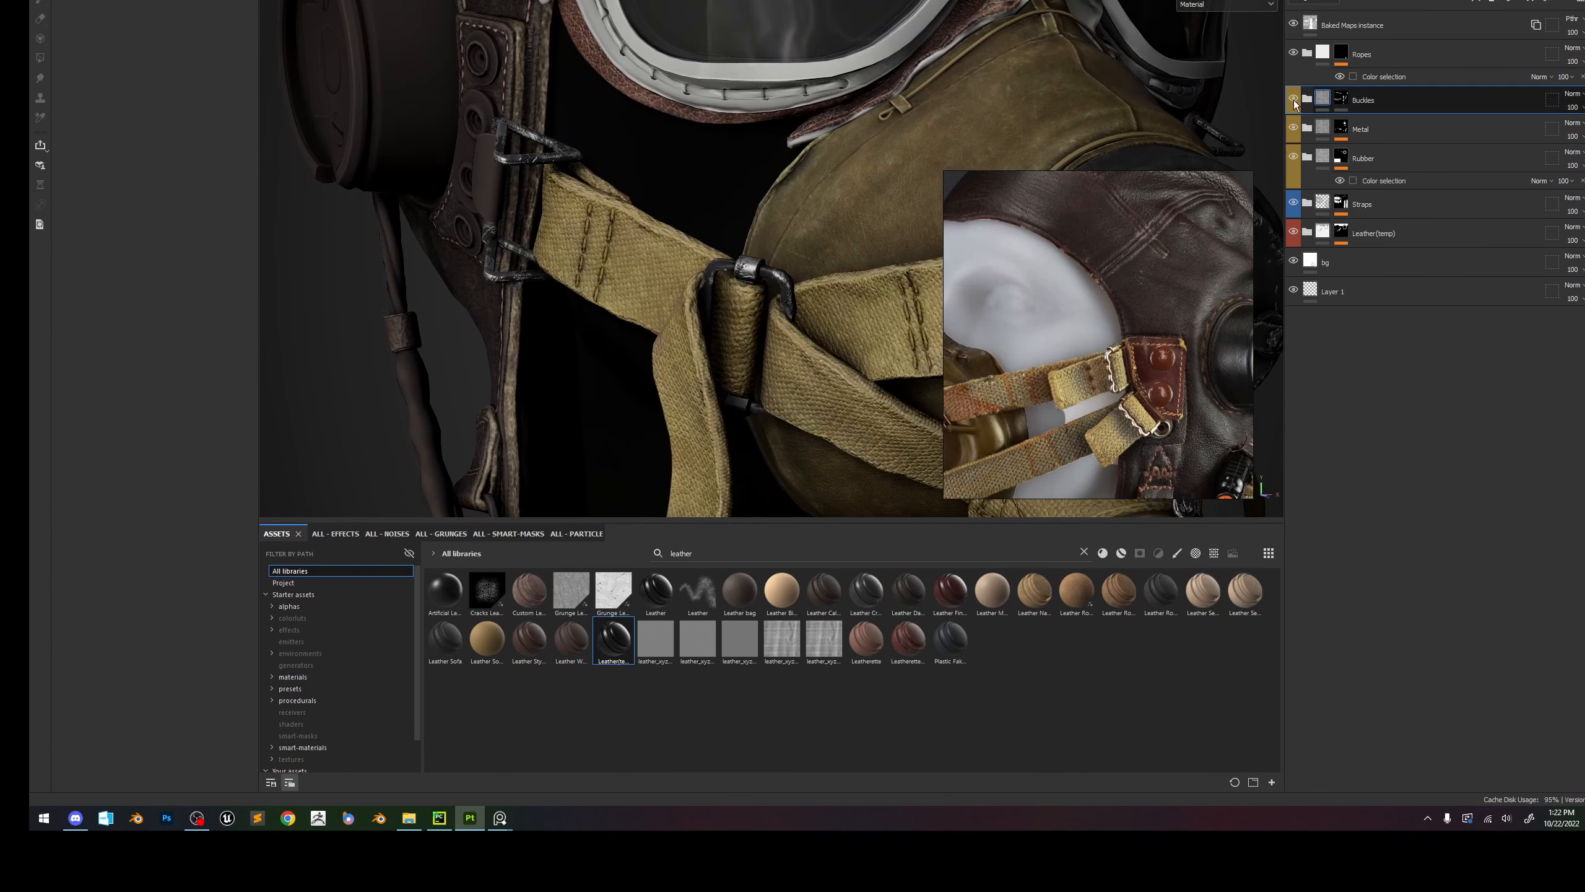
click(1306, 98)
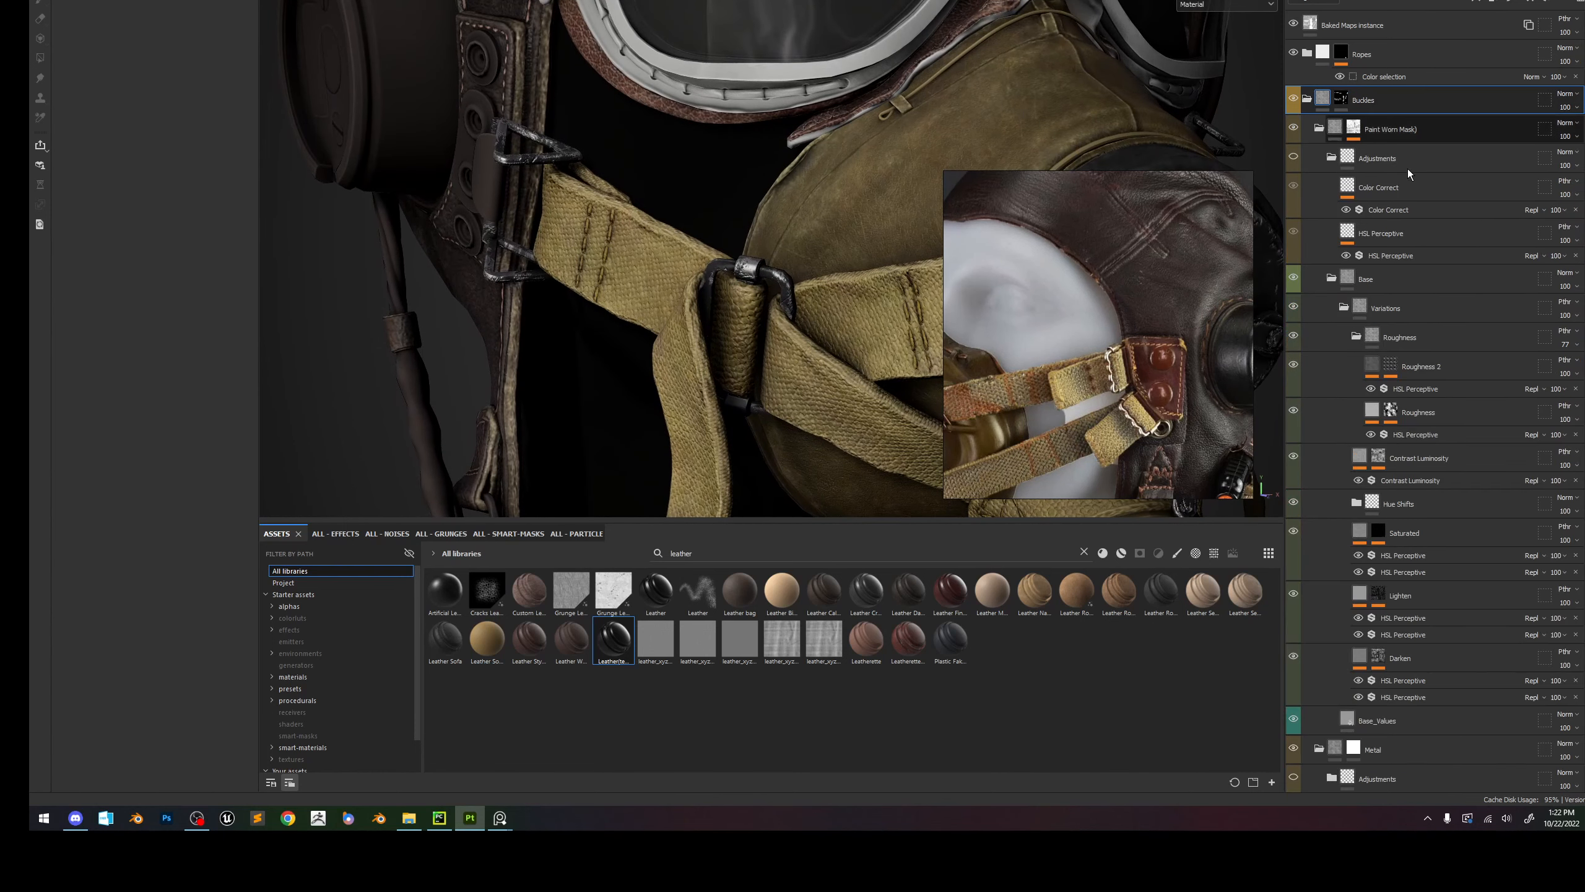
click(1396, 133)
key(Delete)
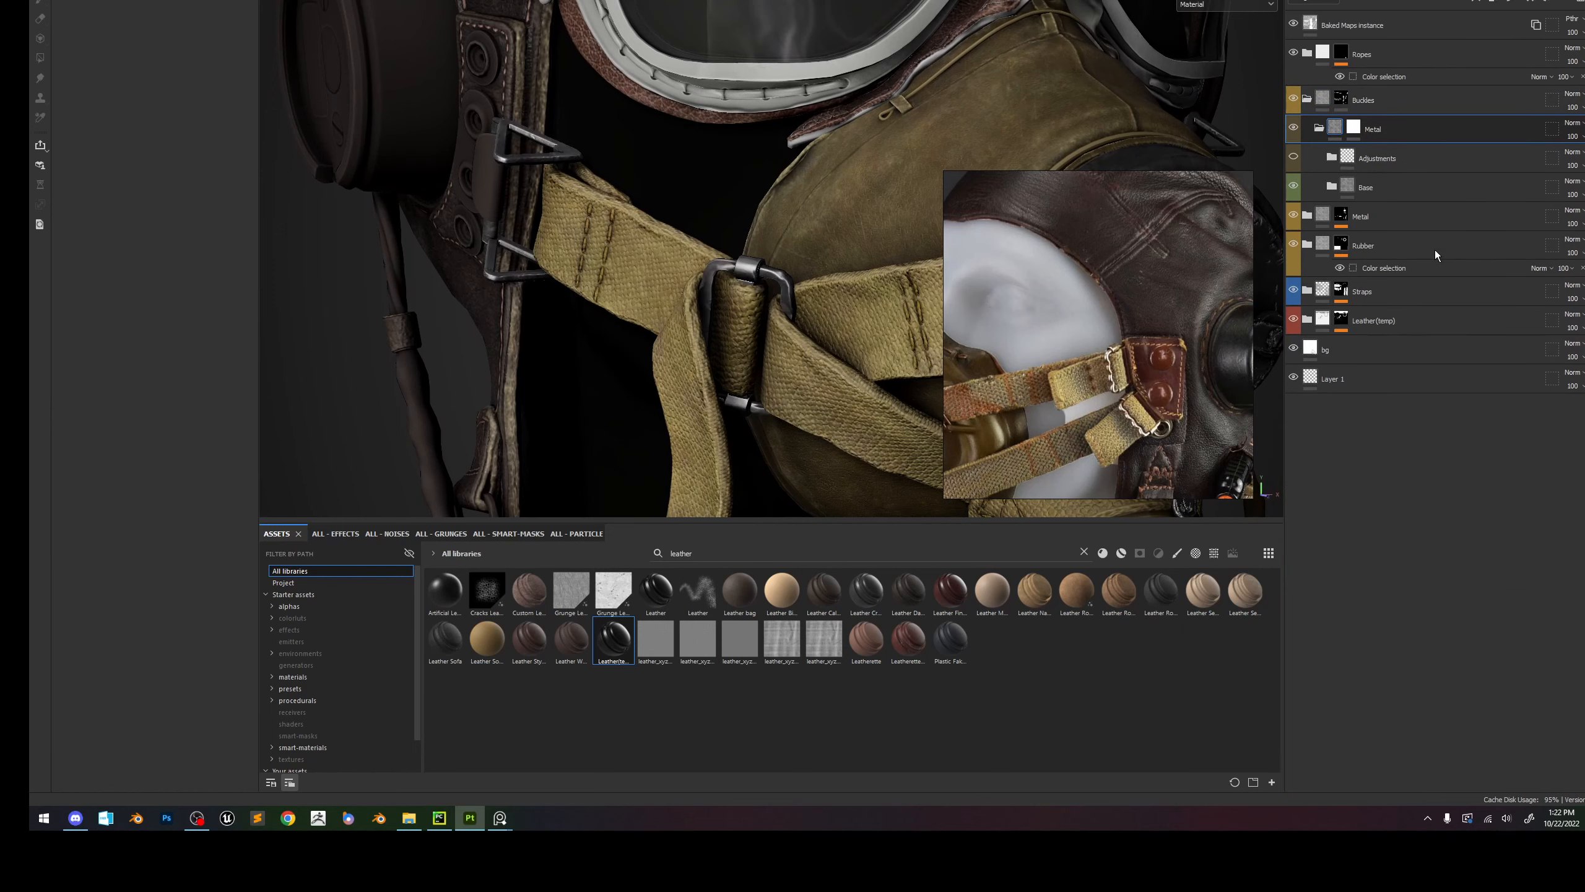
Examine the strap buckles' bare metal up close in the base color channel and the full material view.
alt+drag(805, 256, 868, 253)
mouse_move(868, 253)
shift+right_down()
mouse_move(911, 250)
mouse_move(867, 274)
mouse_move(860, 329)
mouse_move(792, 331)
shift+right_up()
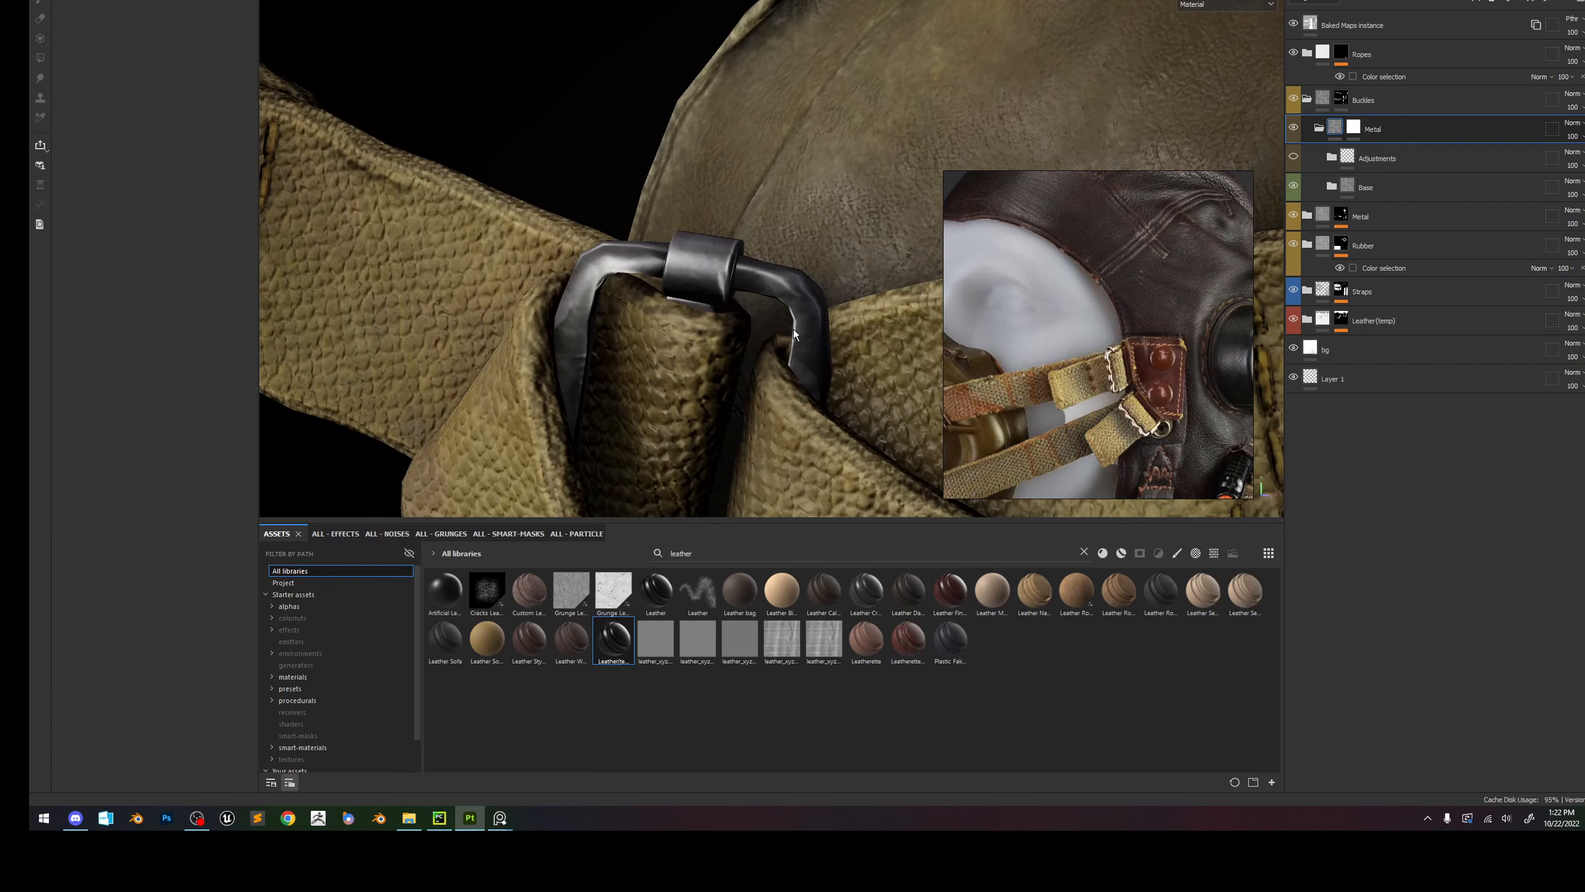
alt+drag(792, 330, 852, 269)
shift+right_drag(852, 269, 820, 256)
key(c)
alt+drag(820, 256, 795, 260)
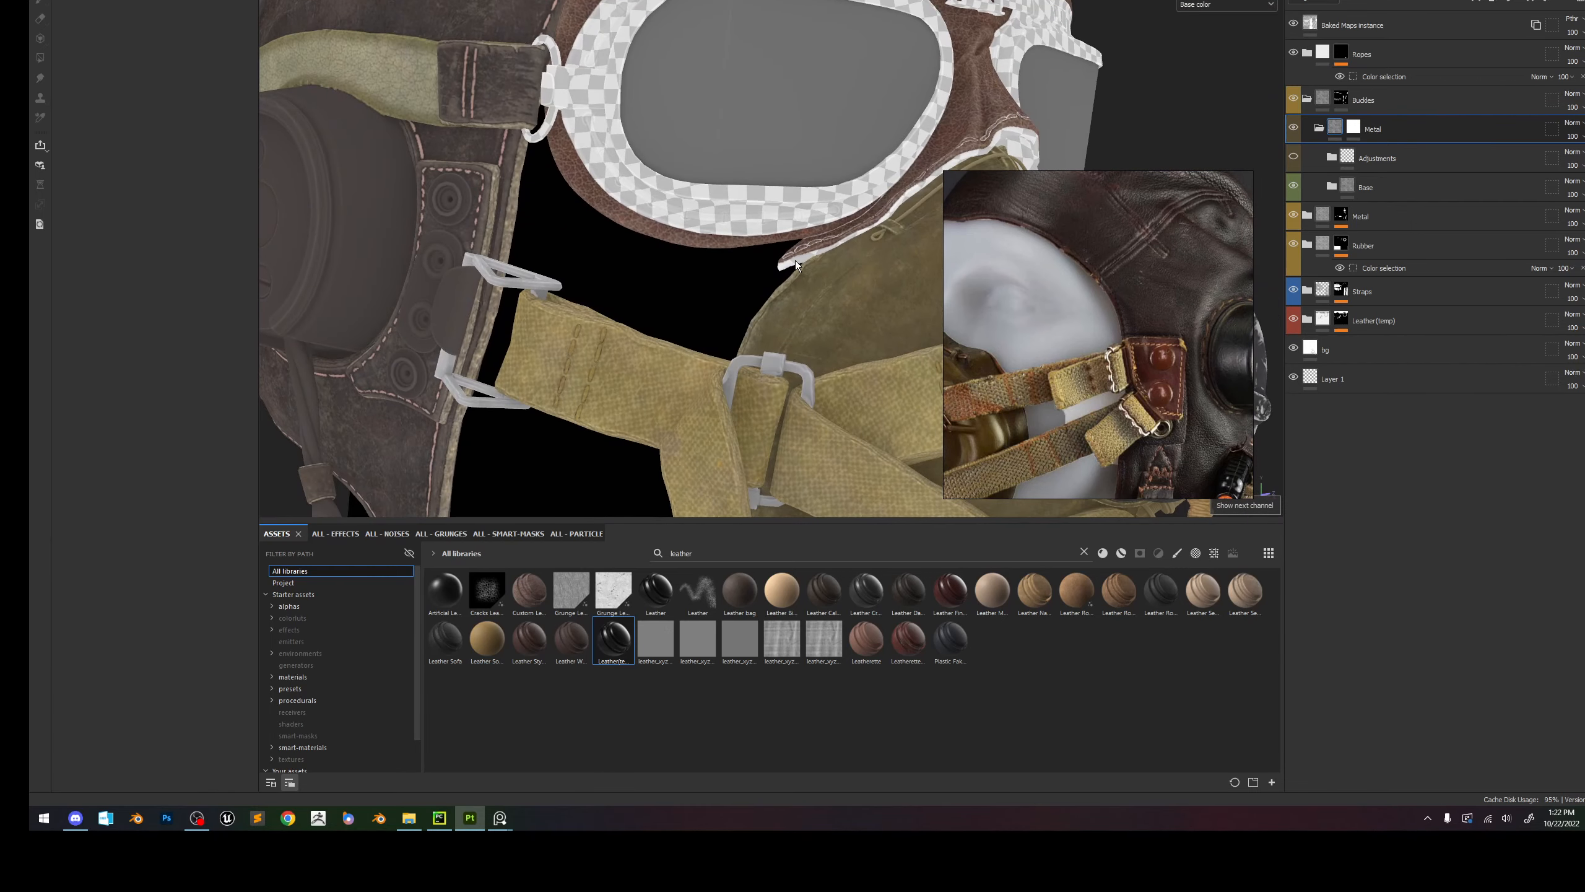
key(m)
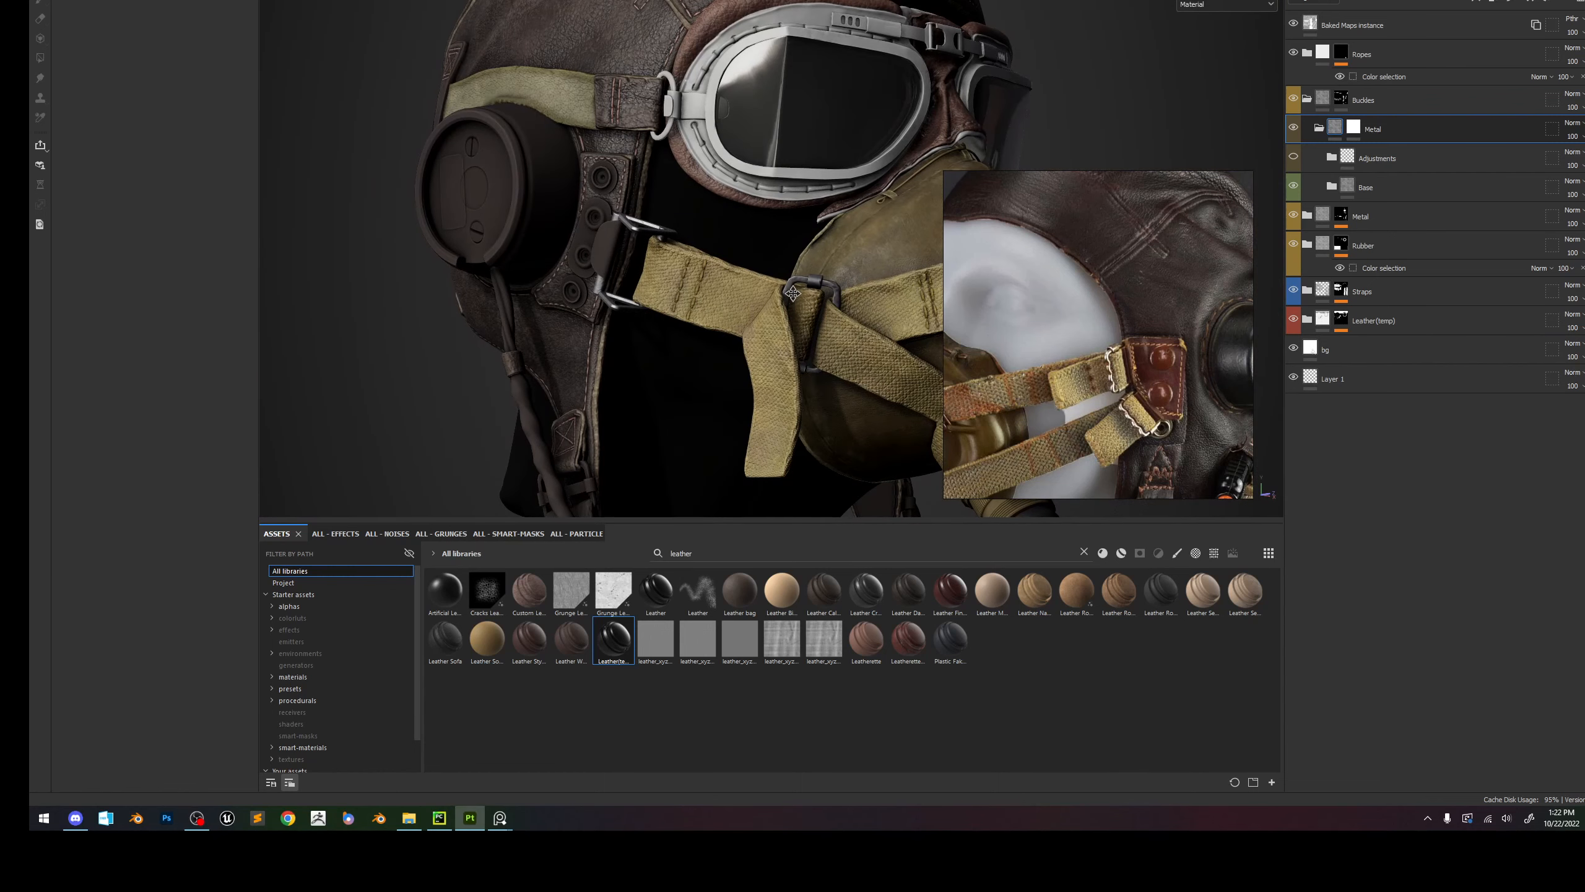
Try the DirectX normal map format in the project configuration and examine the shading of the buckles, straps and goggle frame.
alt+right_drag(818, 254, 875, 413)
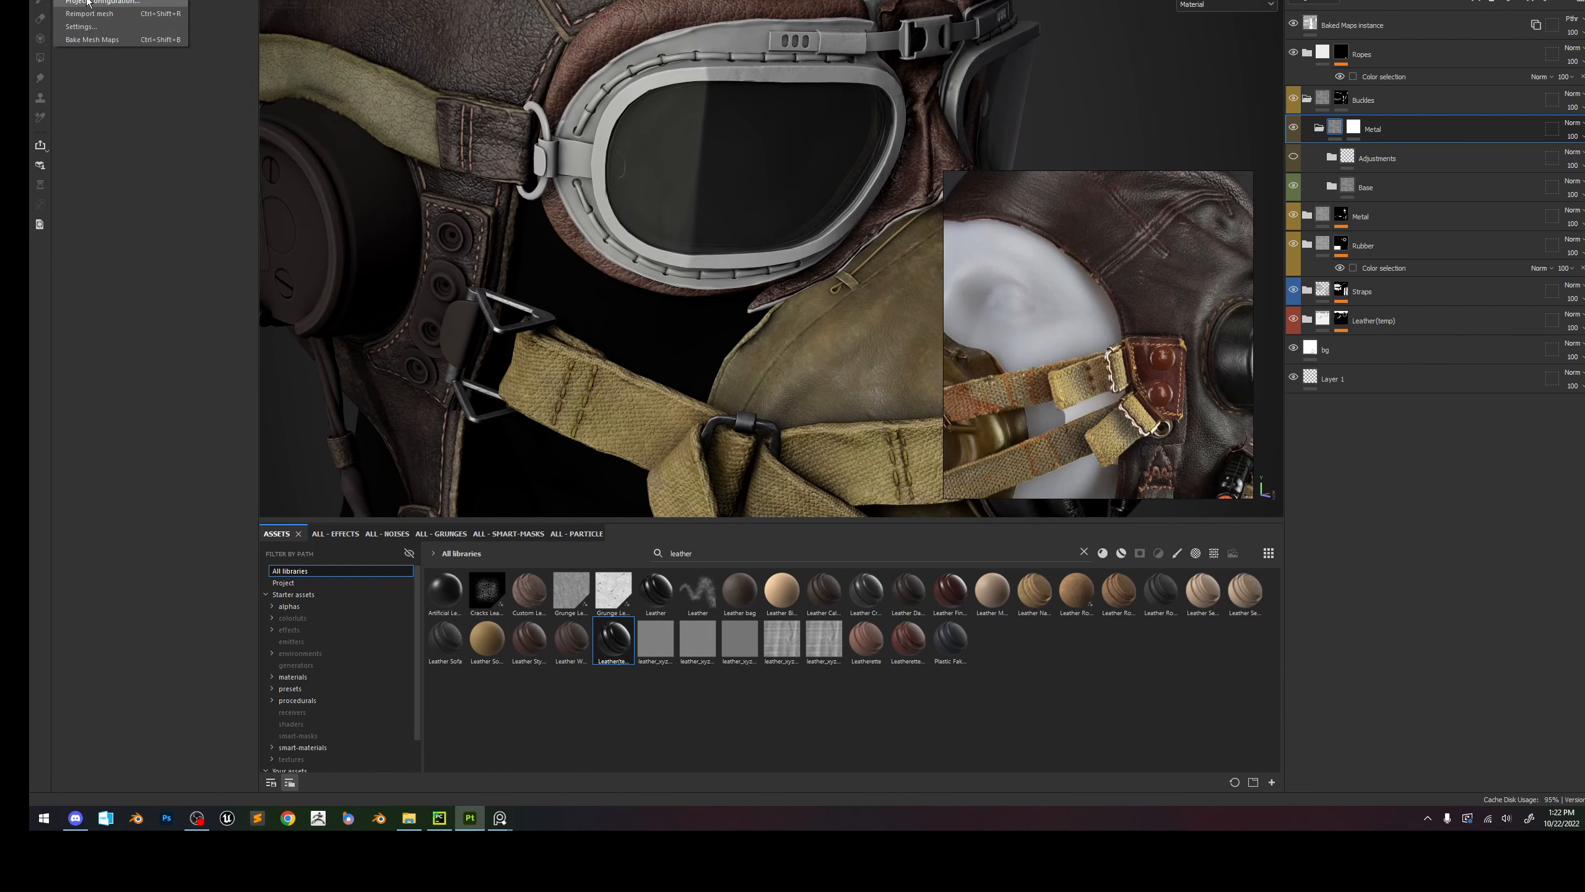
click(103, 3)
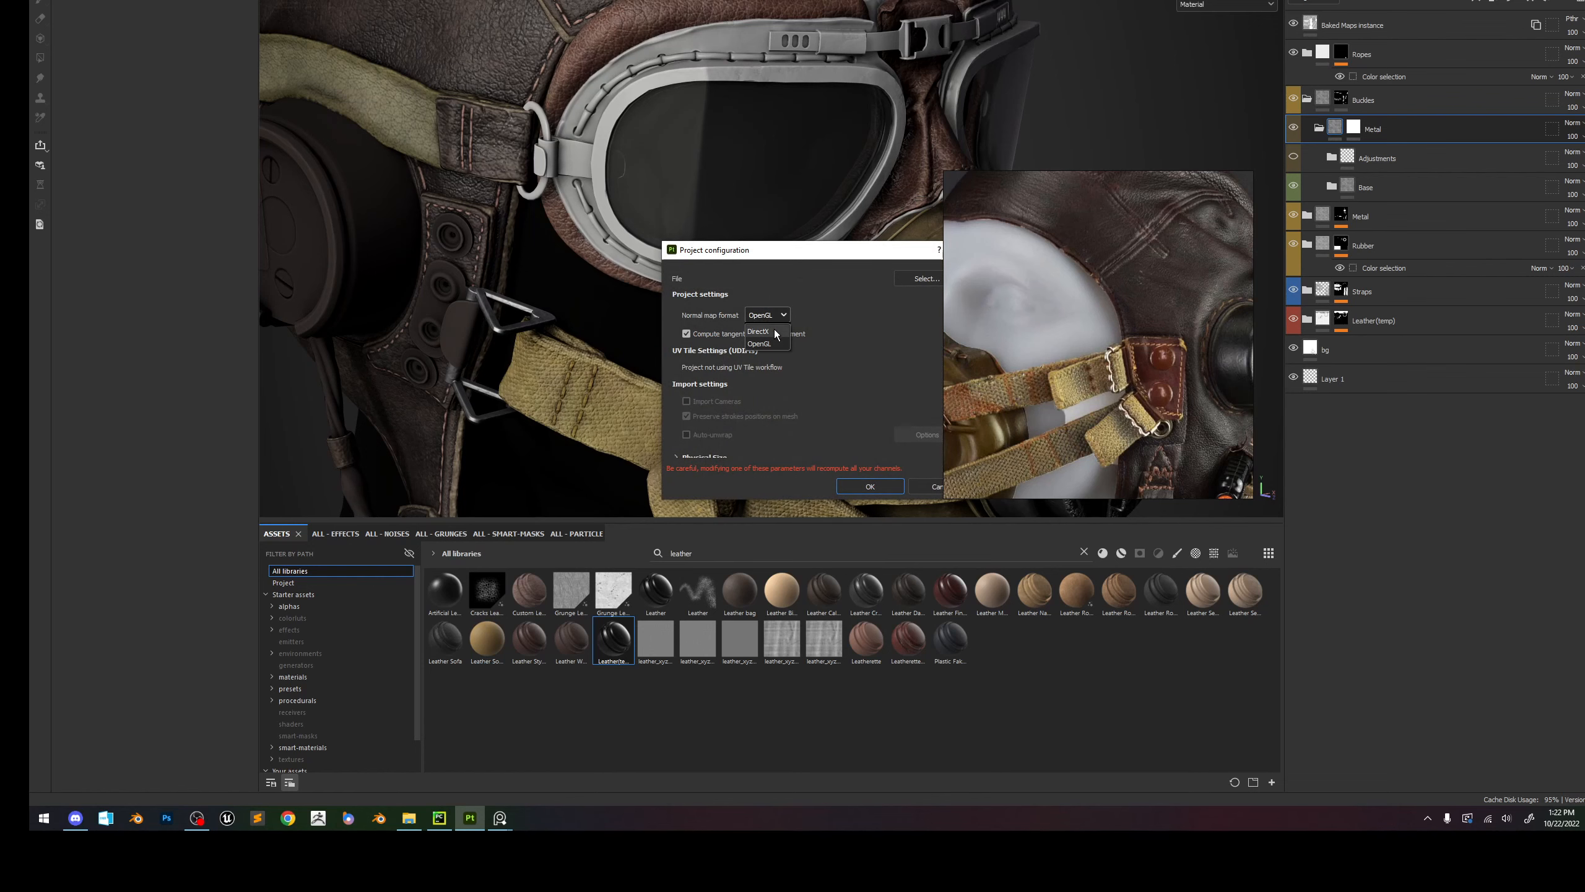
click(870, 486)
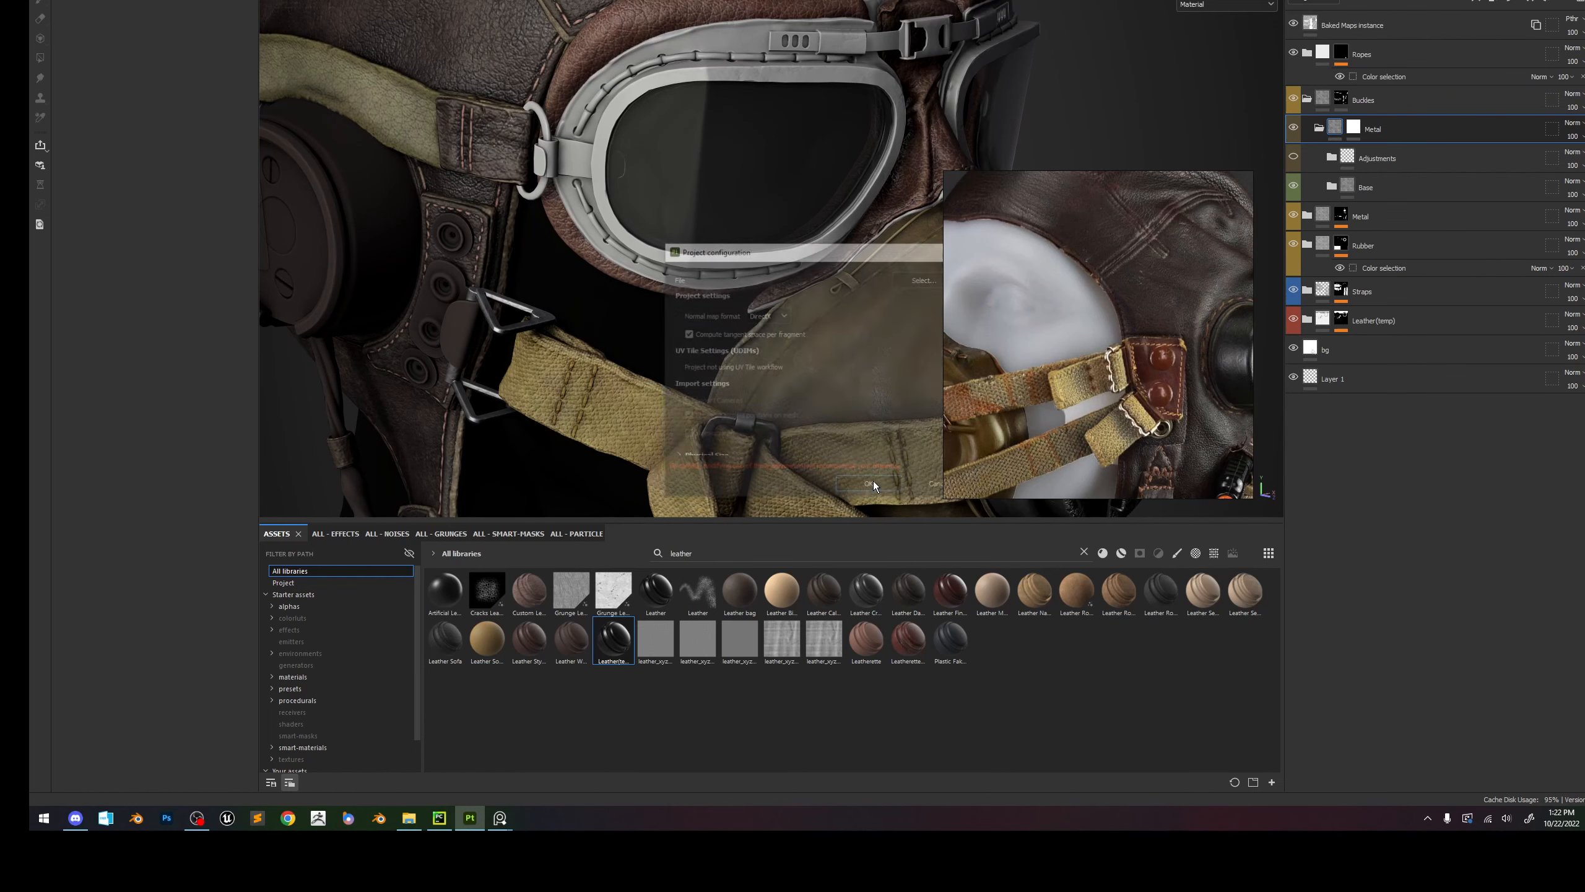
alt+right_drag(718, 426, 712, 436)
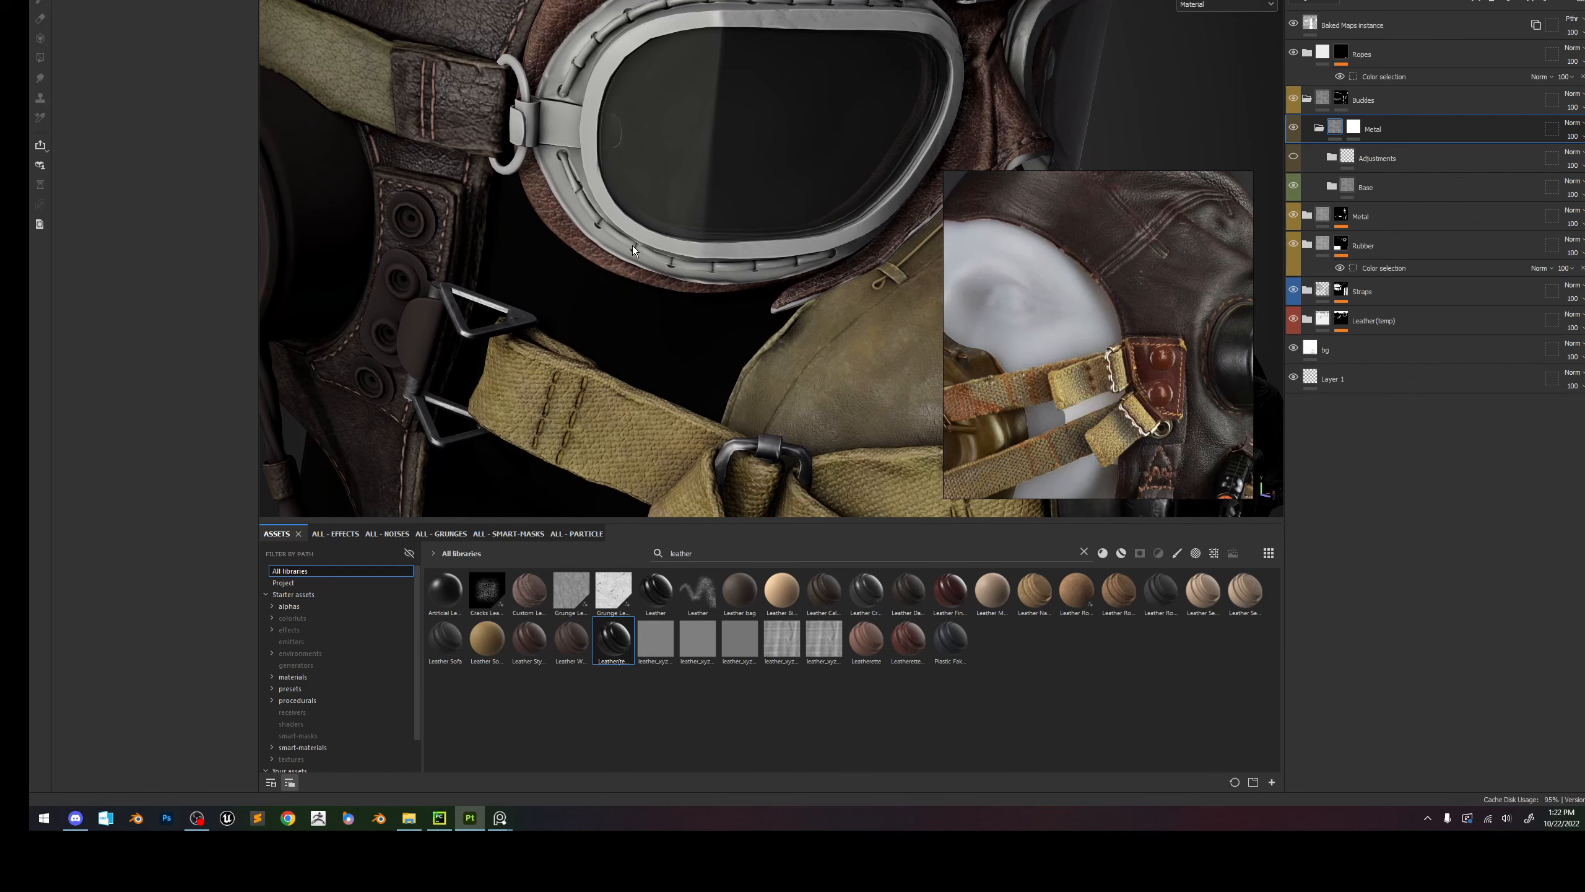
scroll(633, 246, up, 3)
scroll(634, 246, down, 3)
alt+middle_drag(750, 323, 716, 272)
alt+right_drag(715, 272, 846, 432)
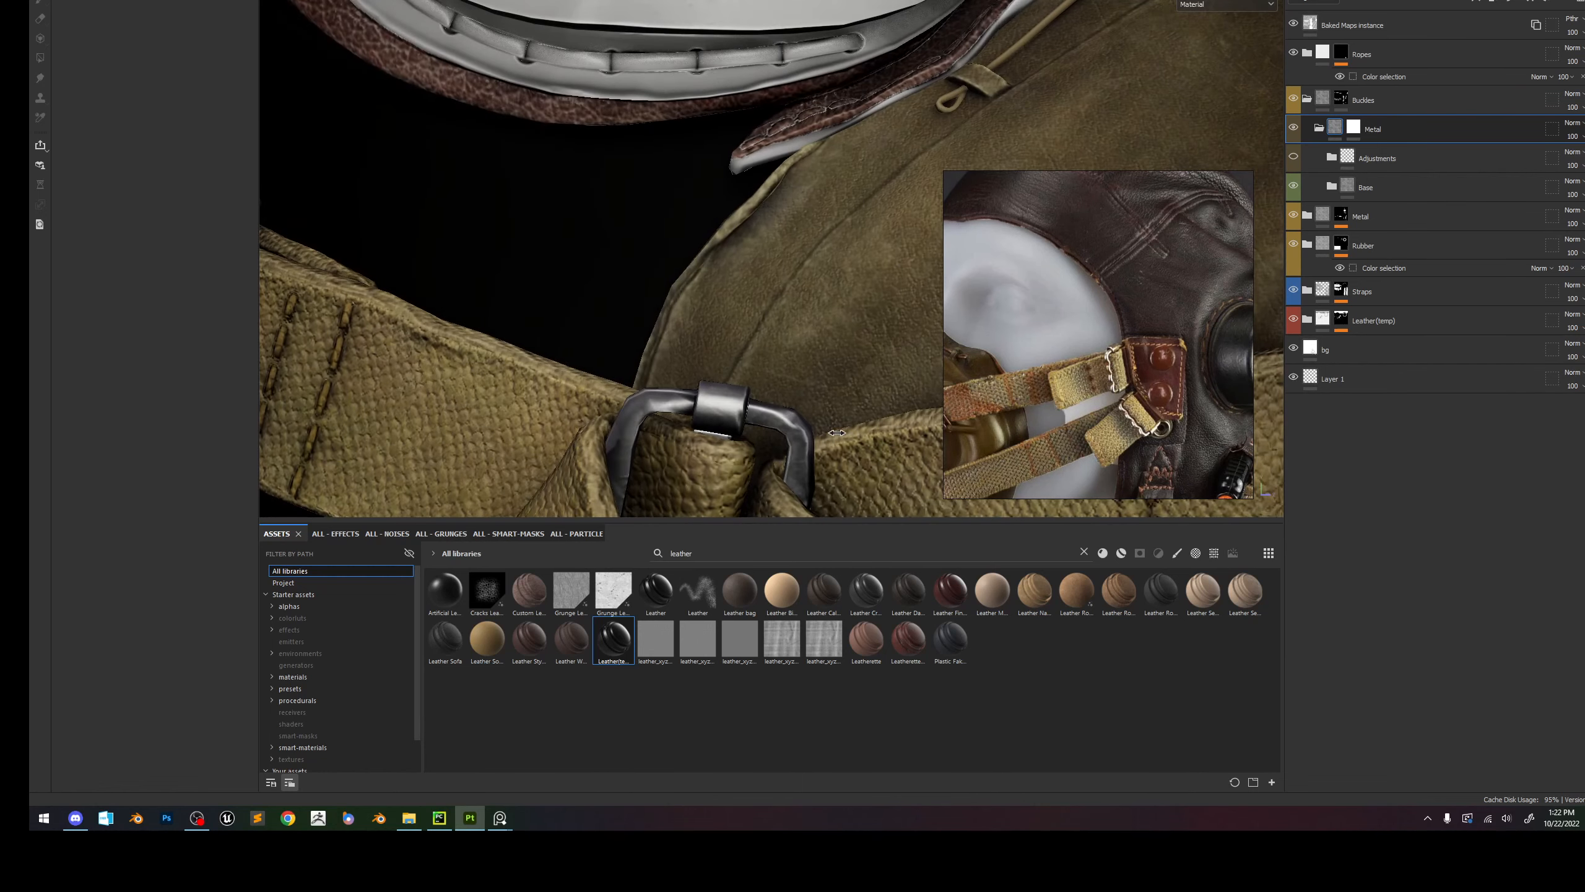
alt+right_drag(632, 245, 623, 148)
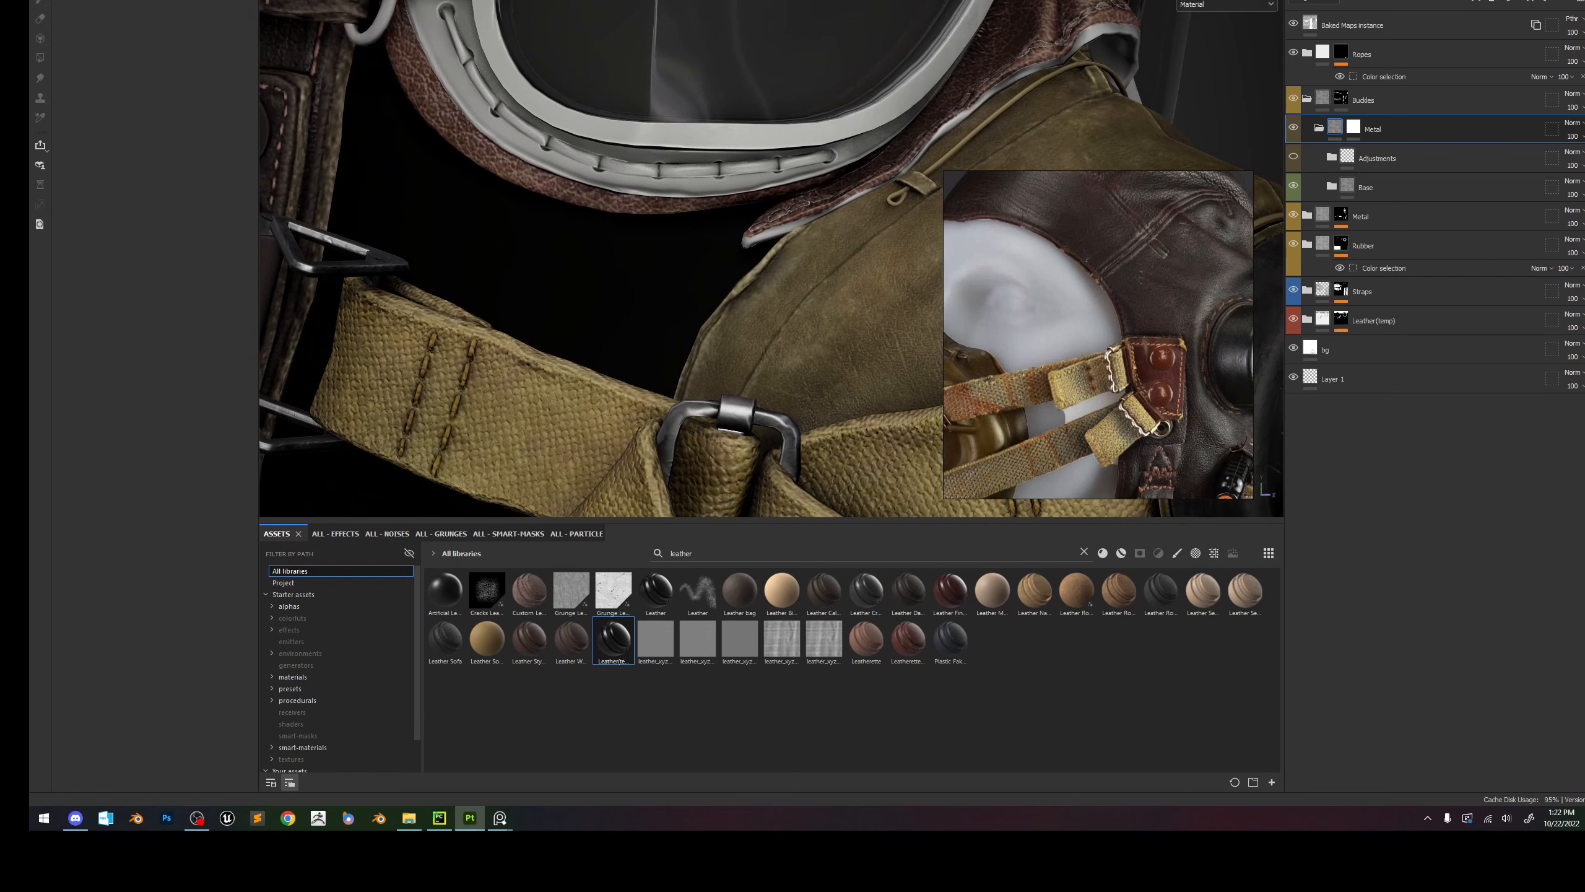
Set the project's normal map format back to OpenGL in the project configuration.
click(63, 0)
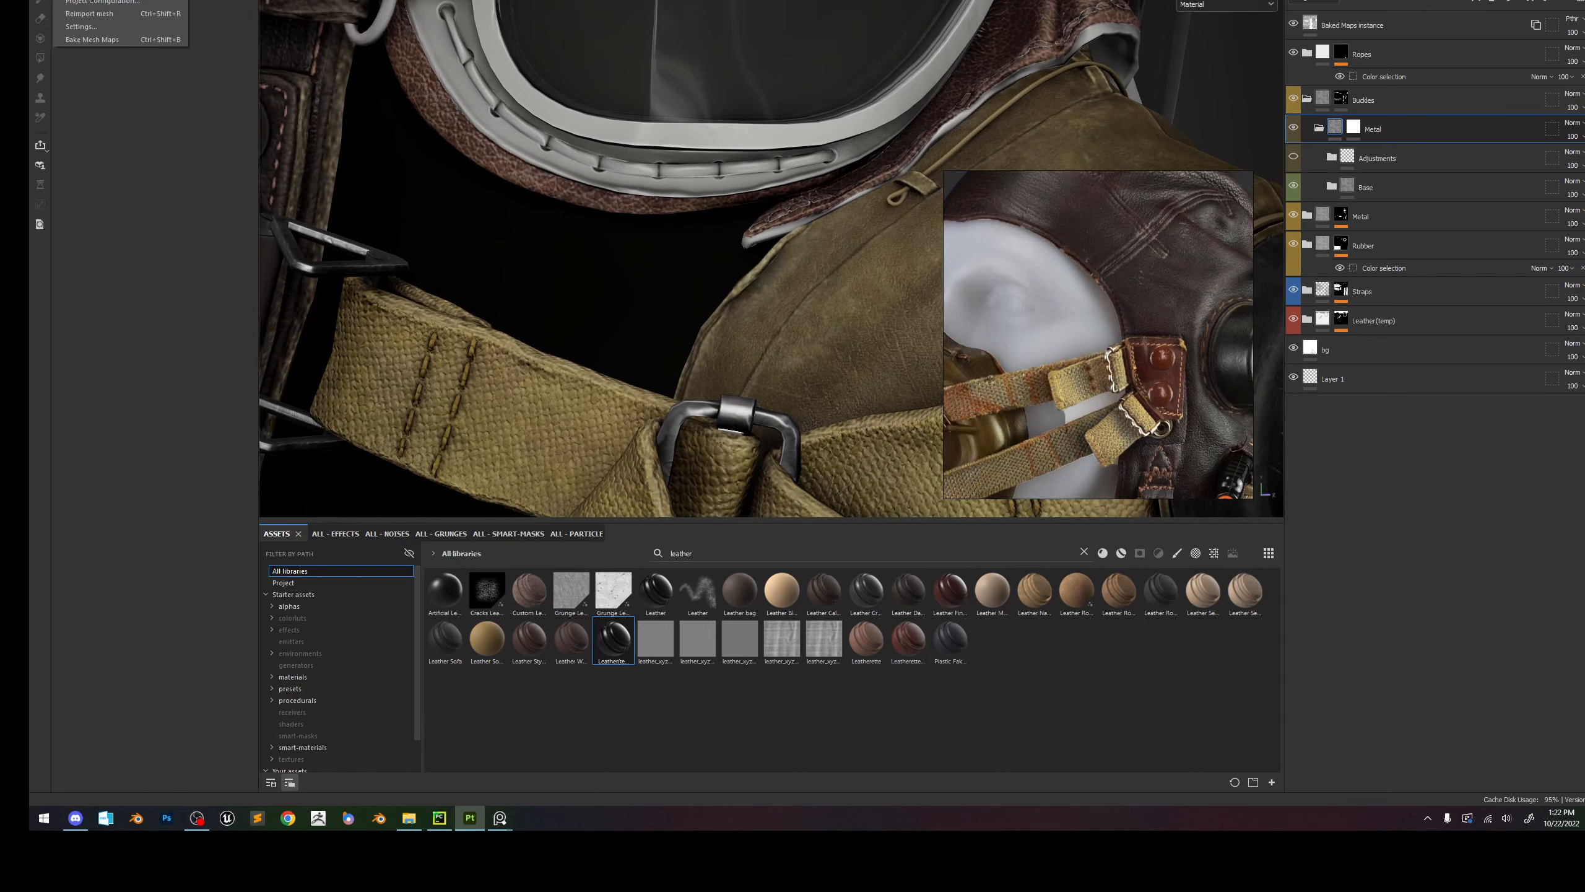
click(92, 3)
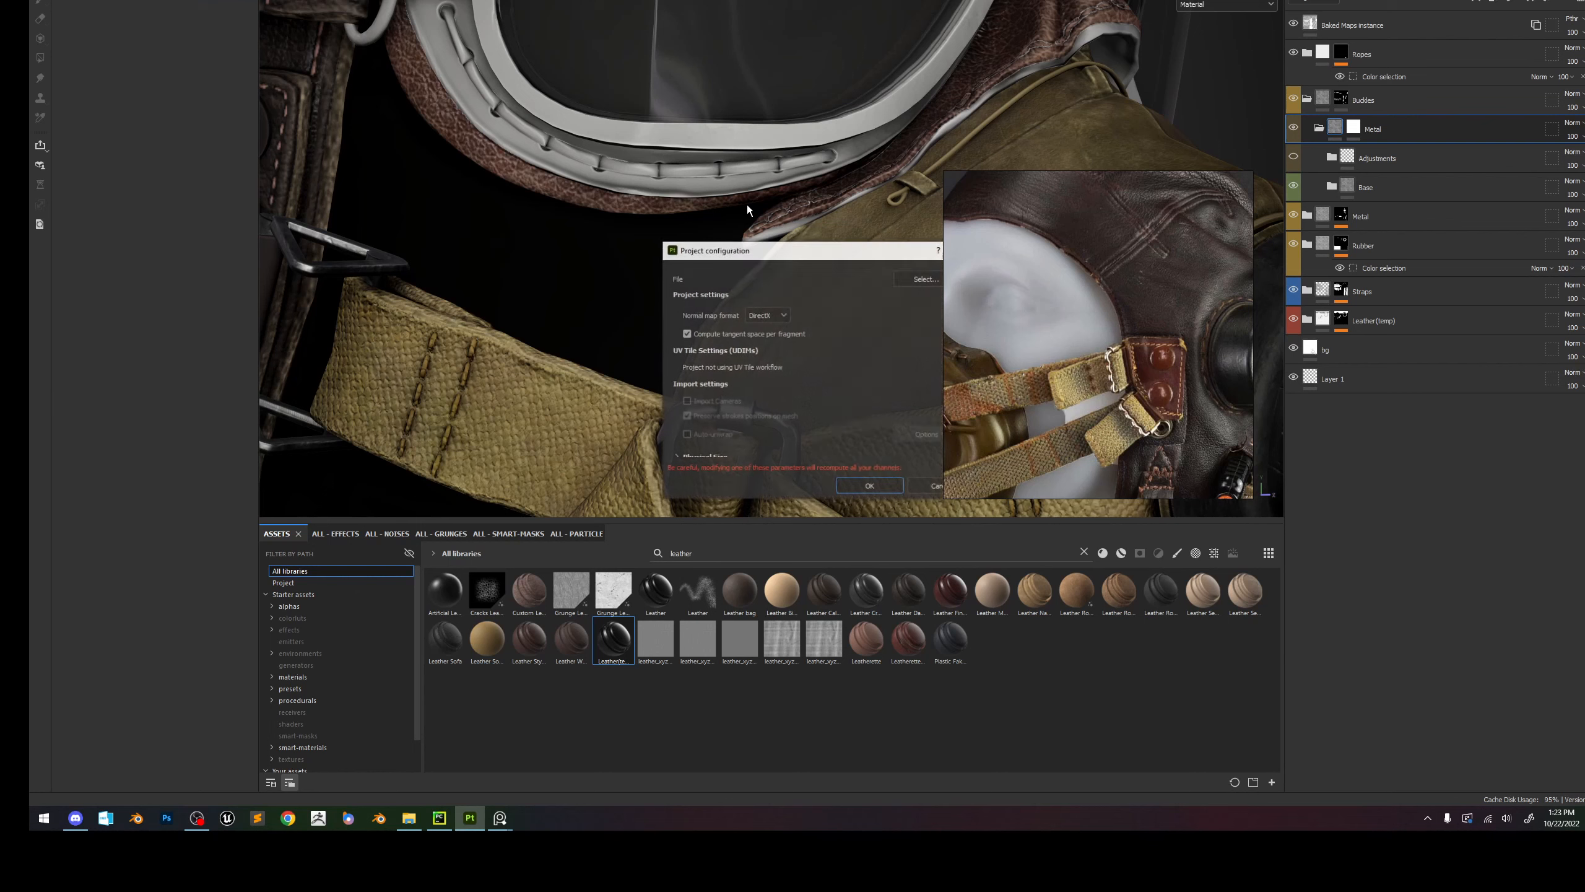
click(771, 344)
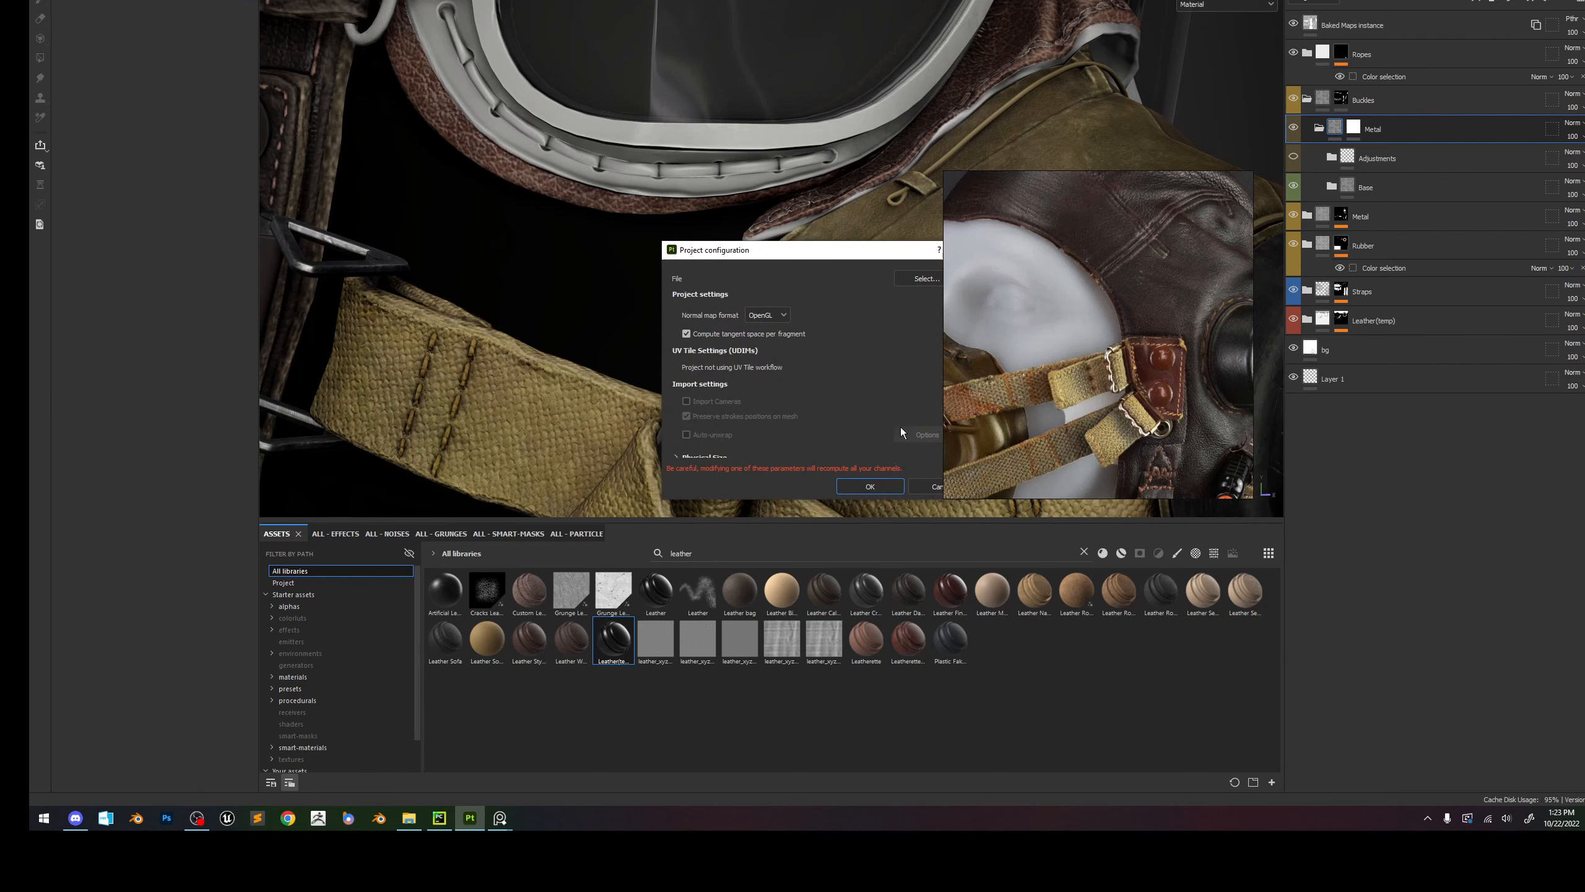
click(874, 486)
scroll(713, 307, up, 1)
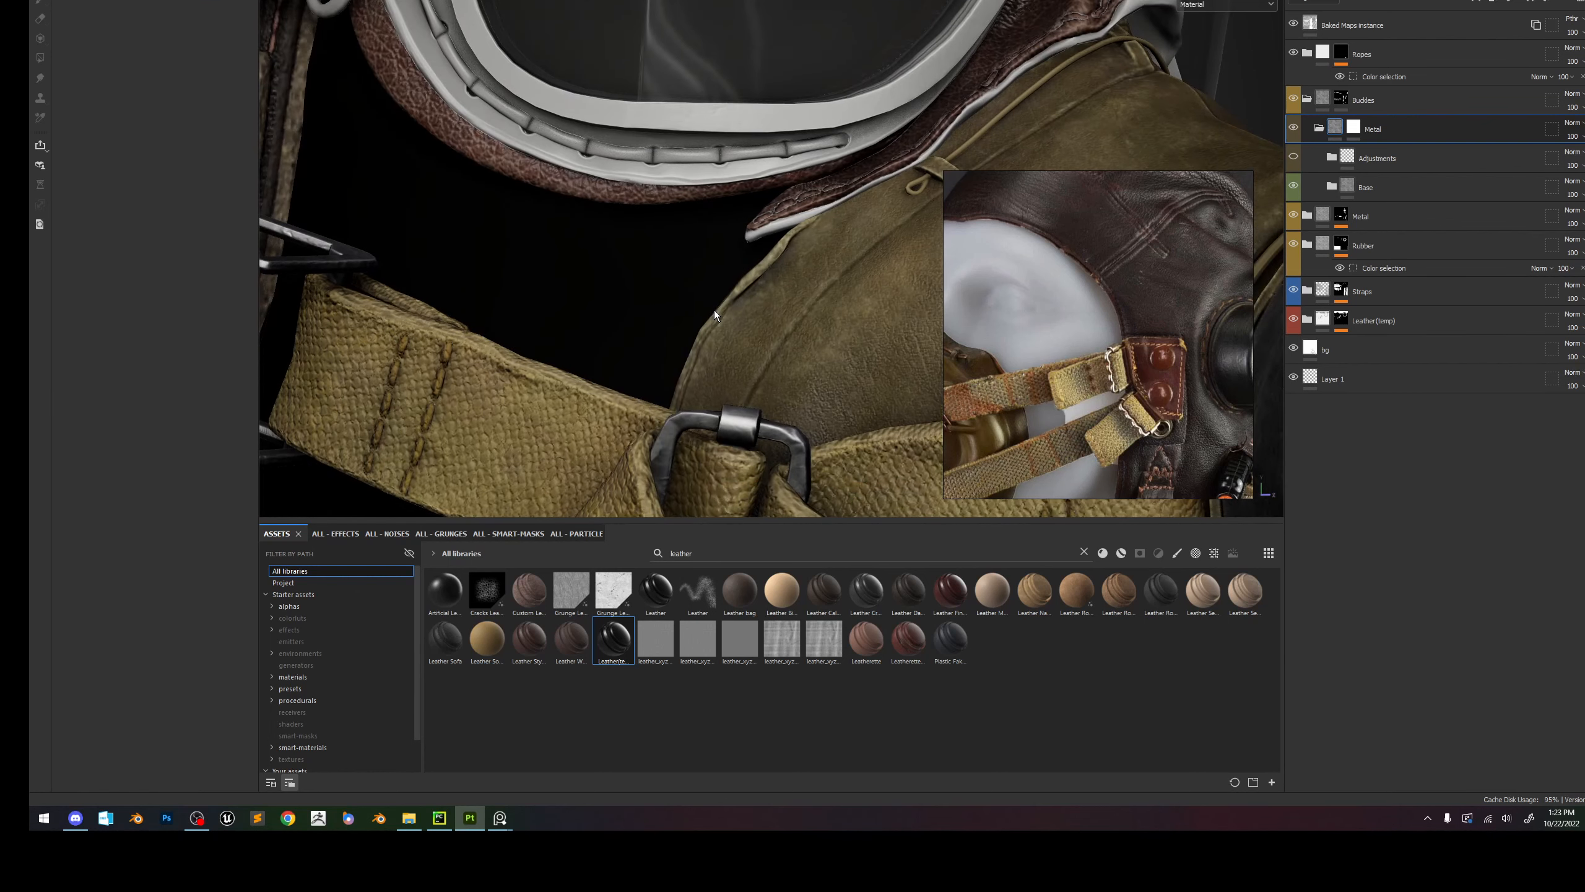
Examine the strap buckles, webbing and goggle frame from several angles and distances under rotated lighting.
scroll(773, 439, down, 6)
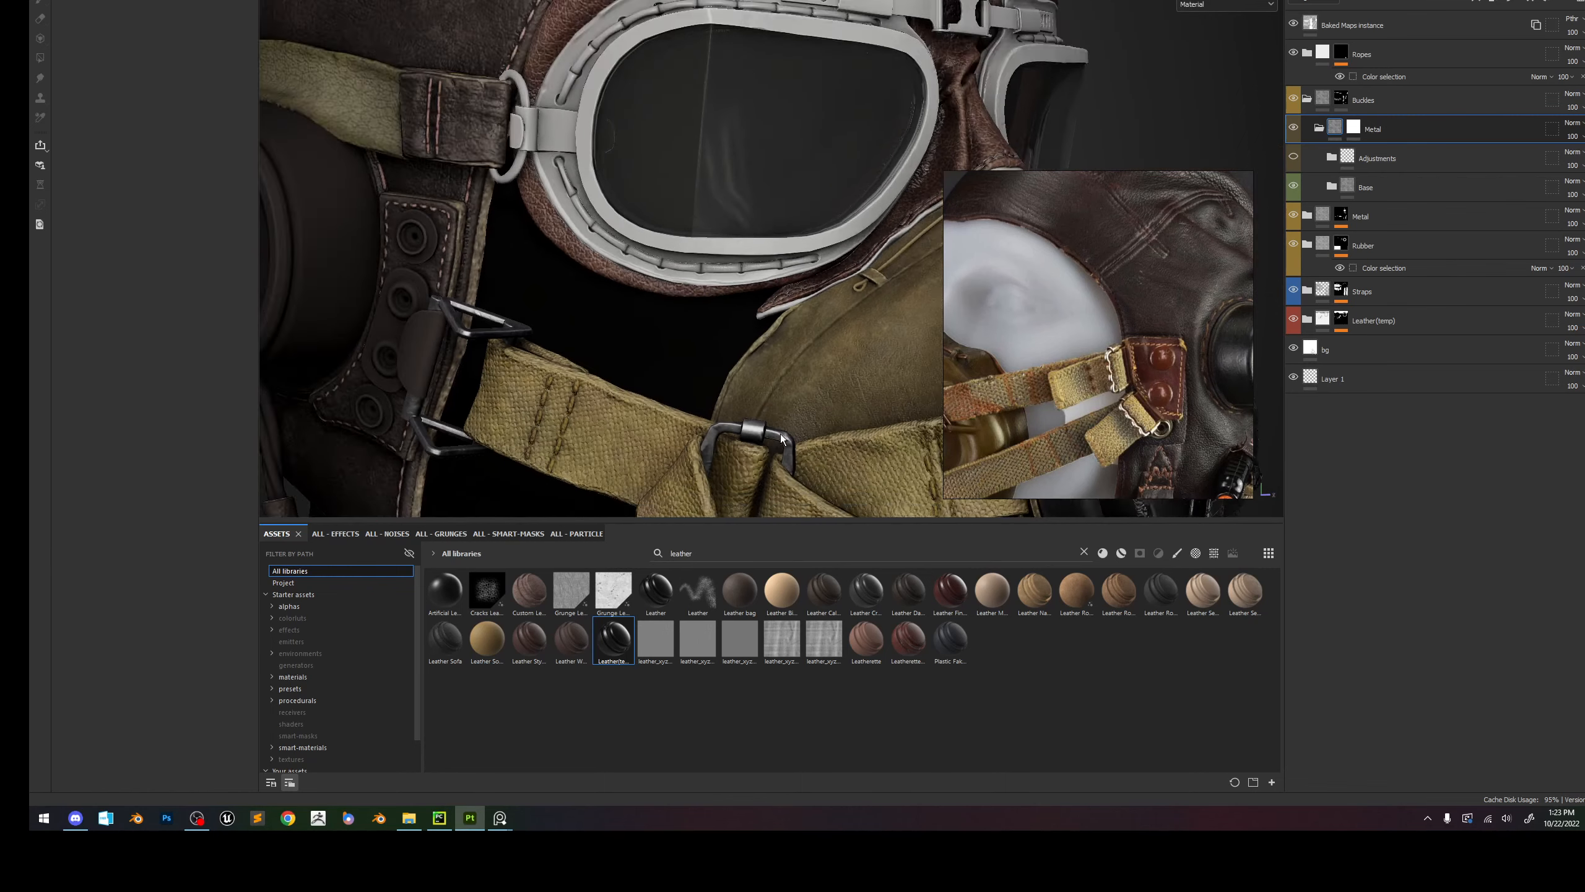
alt+middle_drag(776, 329, 763, 358)
alt+drag(774, 344, 857, 330)
alt+right_drag(705, 243, 666, 145)
alt+middle_drag(737, 350, 670, 231)
alt+right_drag(680, 250, 786, 449)
alt+middle_drag(787, 450, 759, 353)
alt+drag(758, 353, 740, 351)
shift+right_drag(740, 351, 681, 300)
alt+middle_drag(681, 300, 765, 396)
alt+right_drag(765, 395, 690, 257)
alt+drag(690, 257, 701, 281)
shift+right_drag(701, 281, 709, 296)
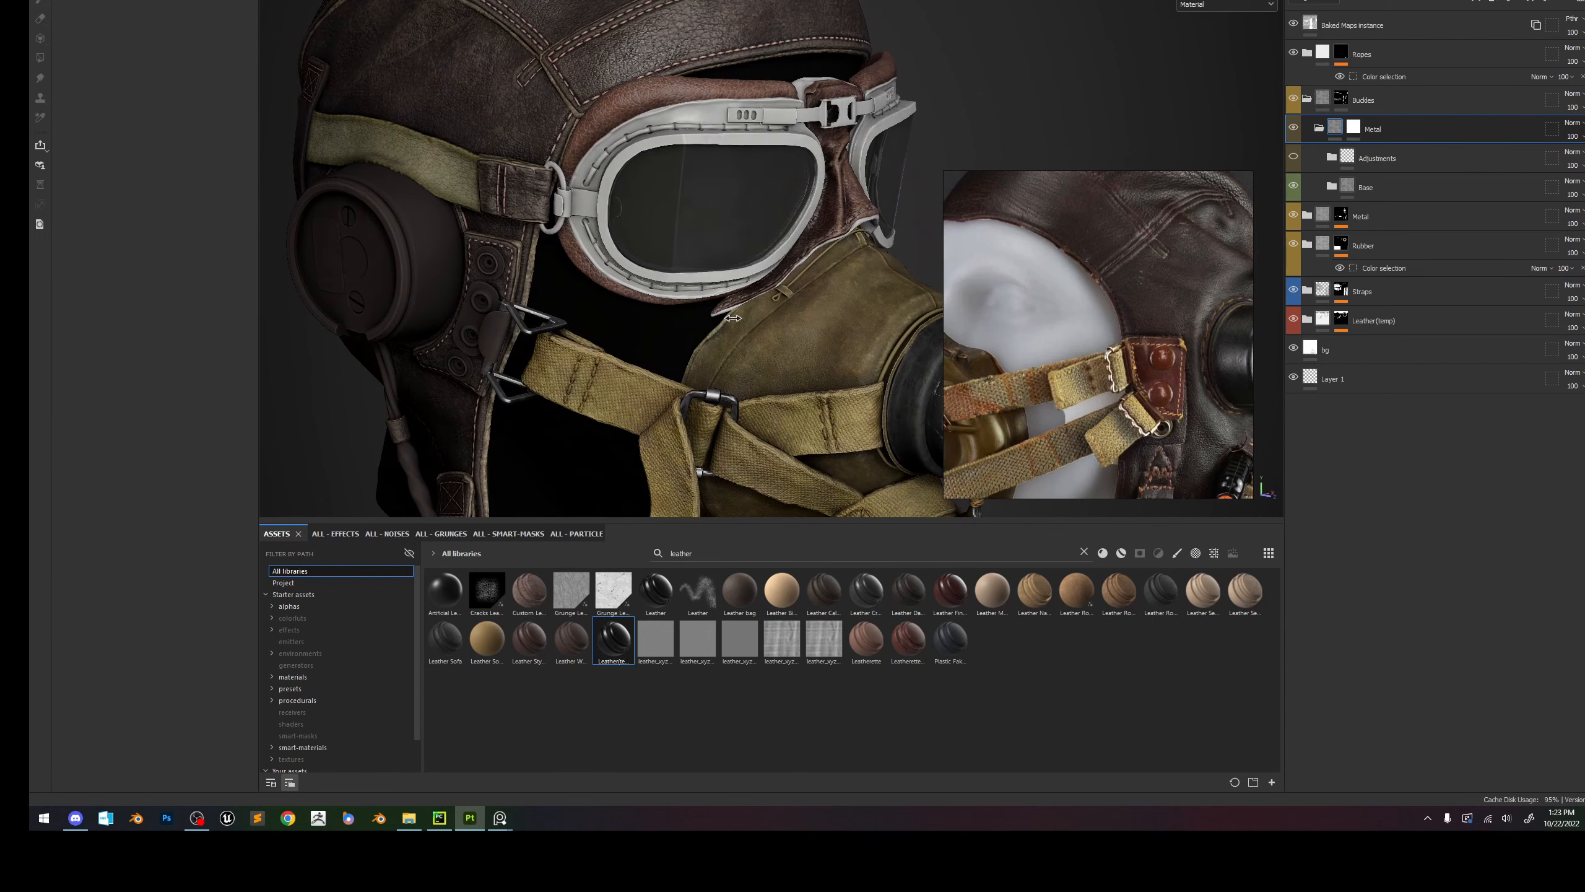
Lighten the base color of the Base_Values layer in the Buckles' Metal folder to neutral grey D0D0D0.
click(1321, 127)
click(1320, 128)
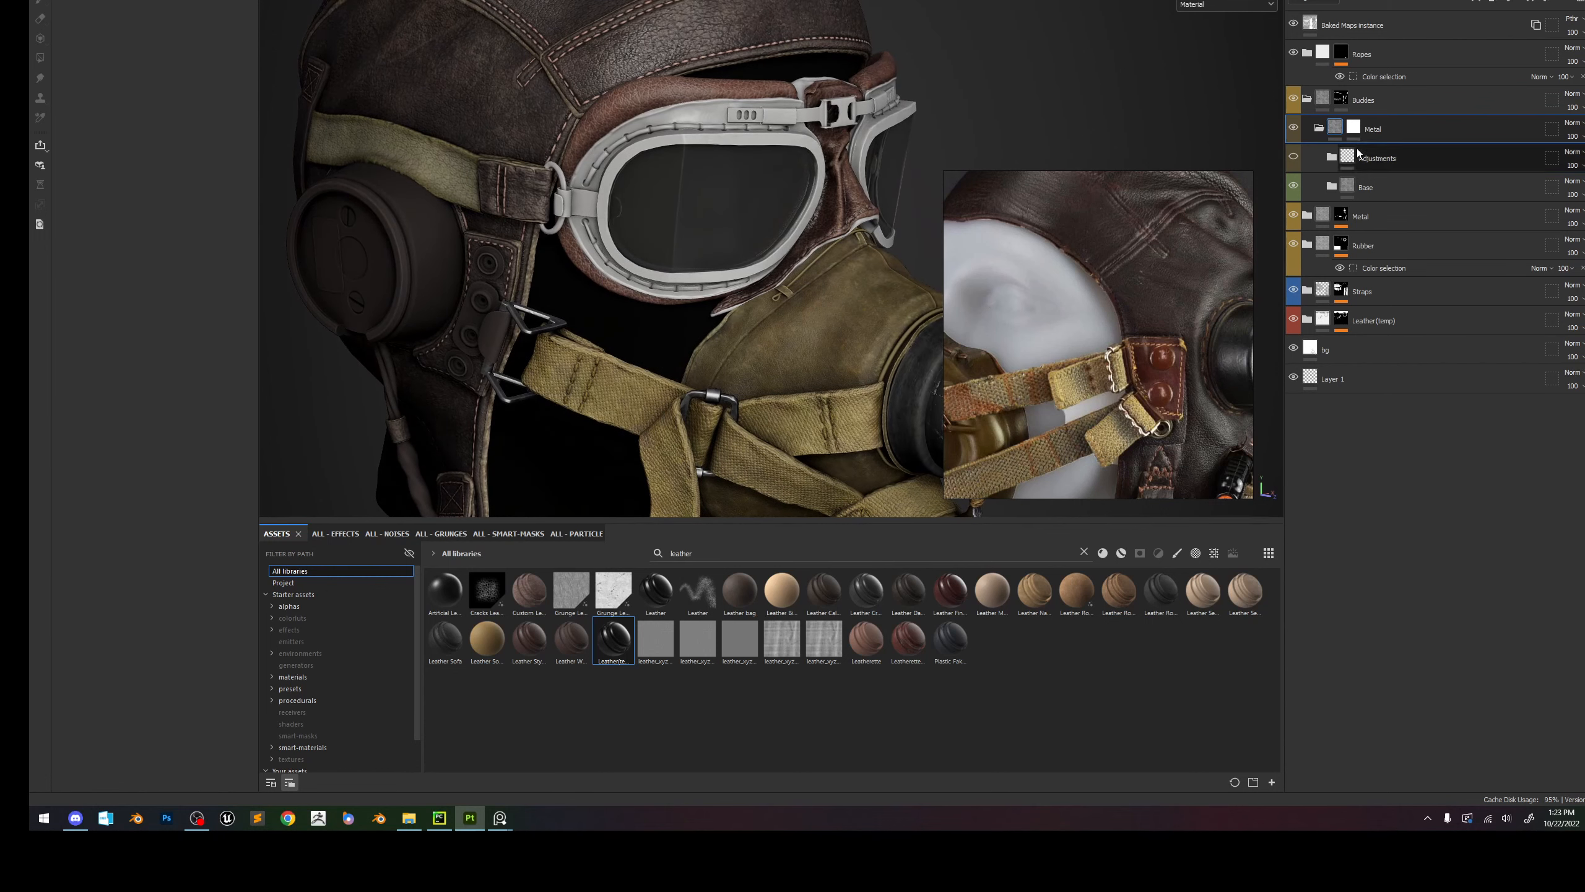
click(1333, 188)
scroll(1417, 327, down, 1)
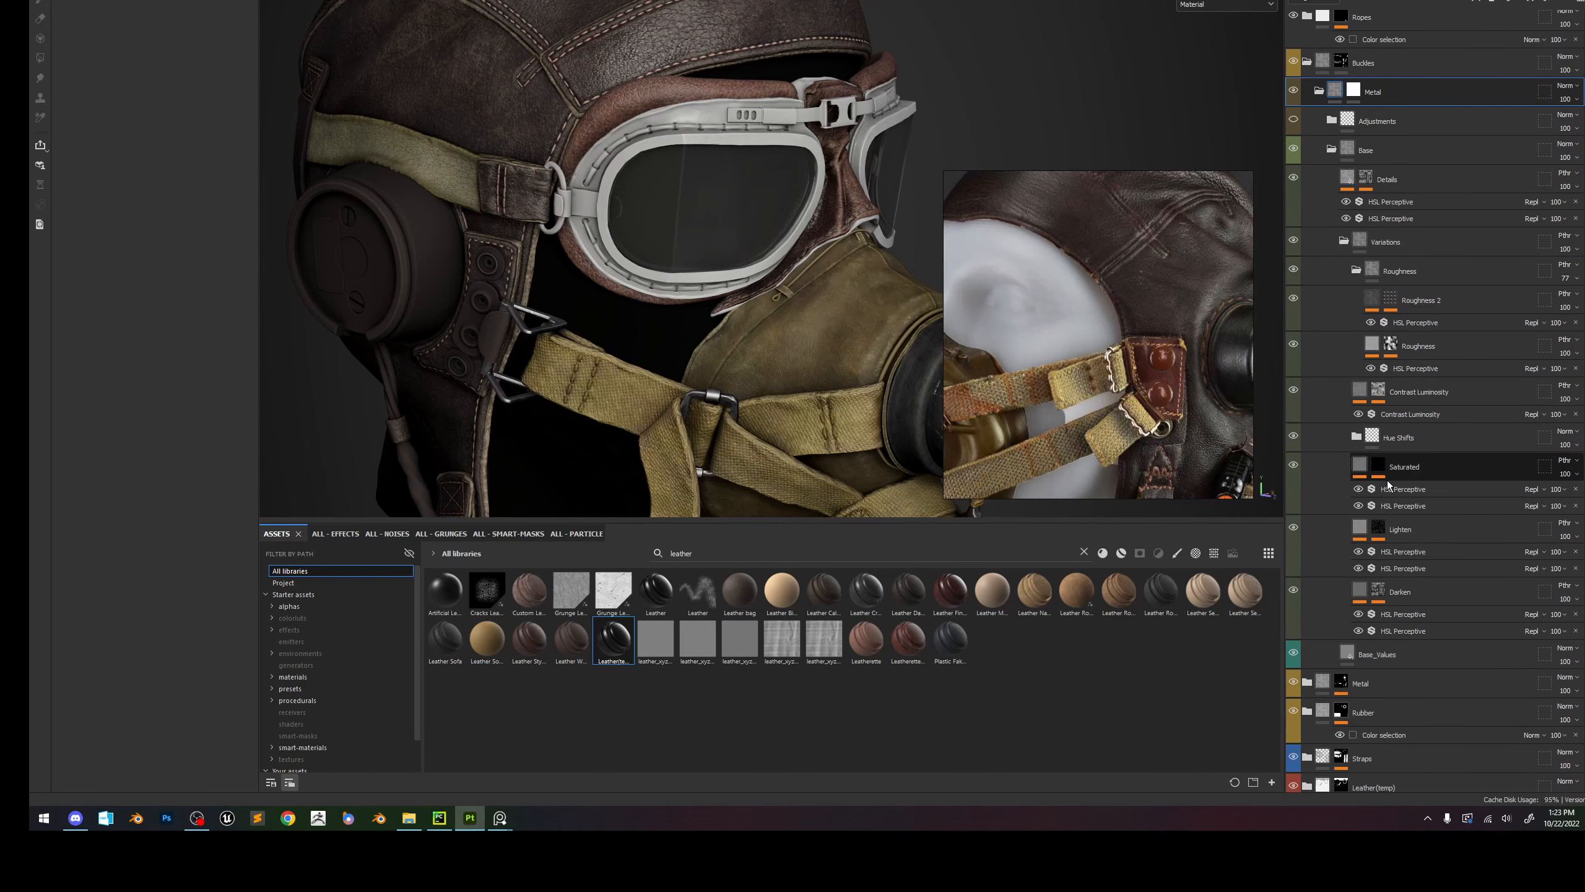
click(1408, 650)
alt+middle_drag(710, 417, 719, 335)
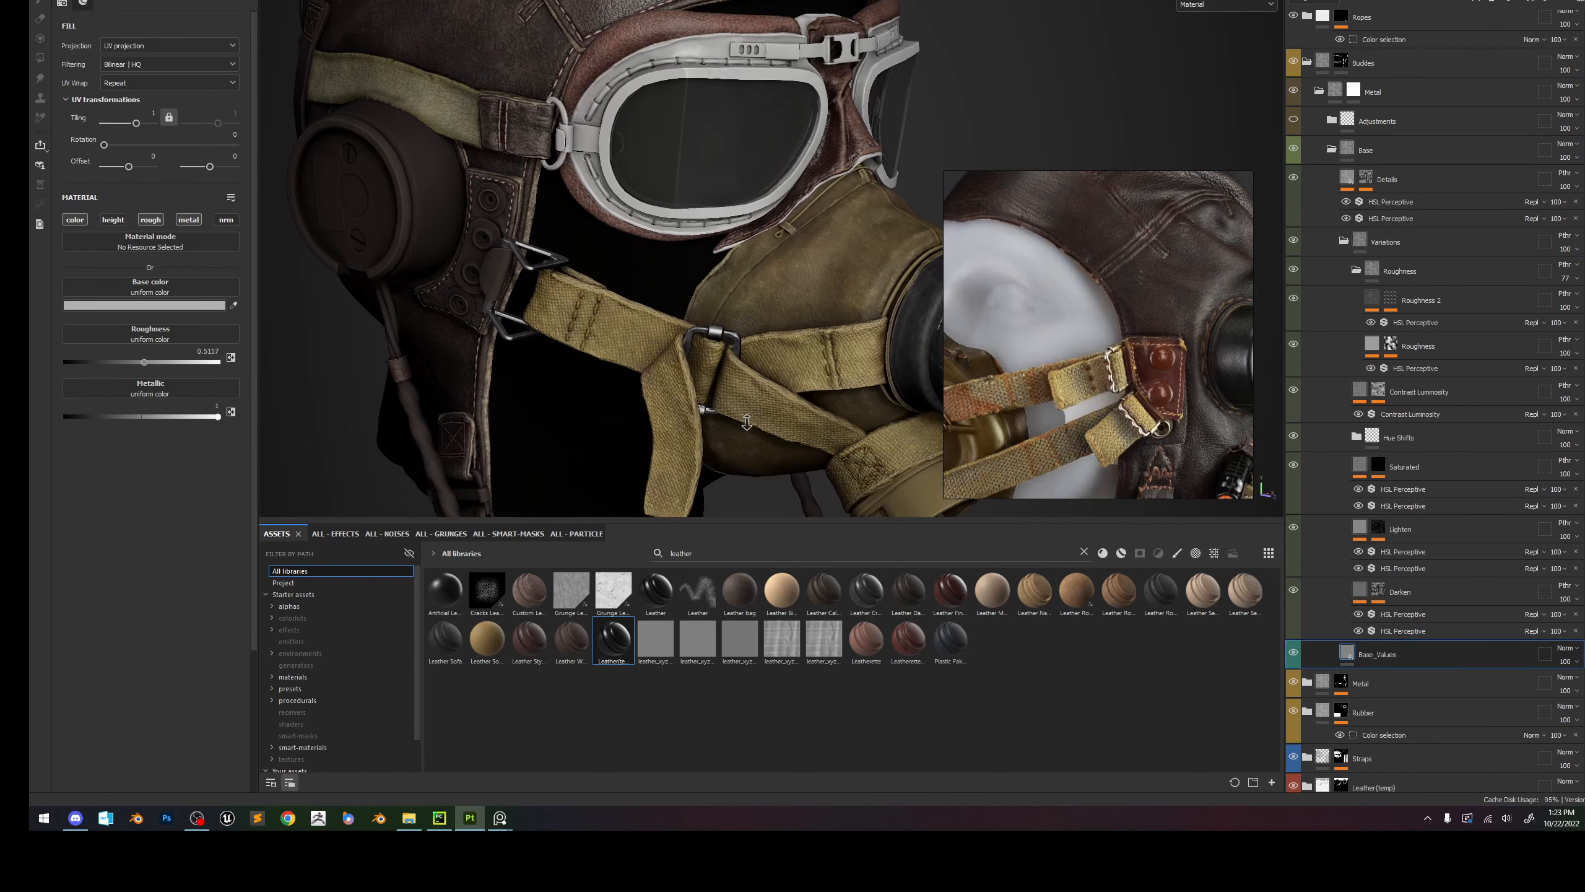
scroll(720, 336, up, 1)
click(156, 306)
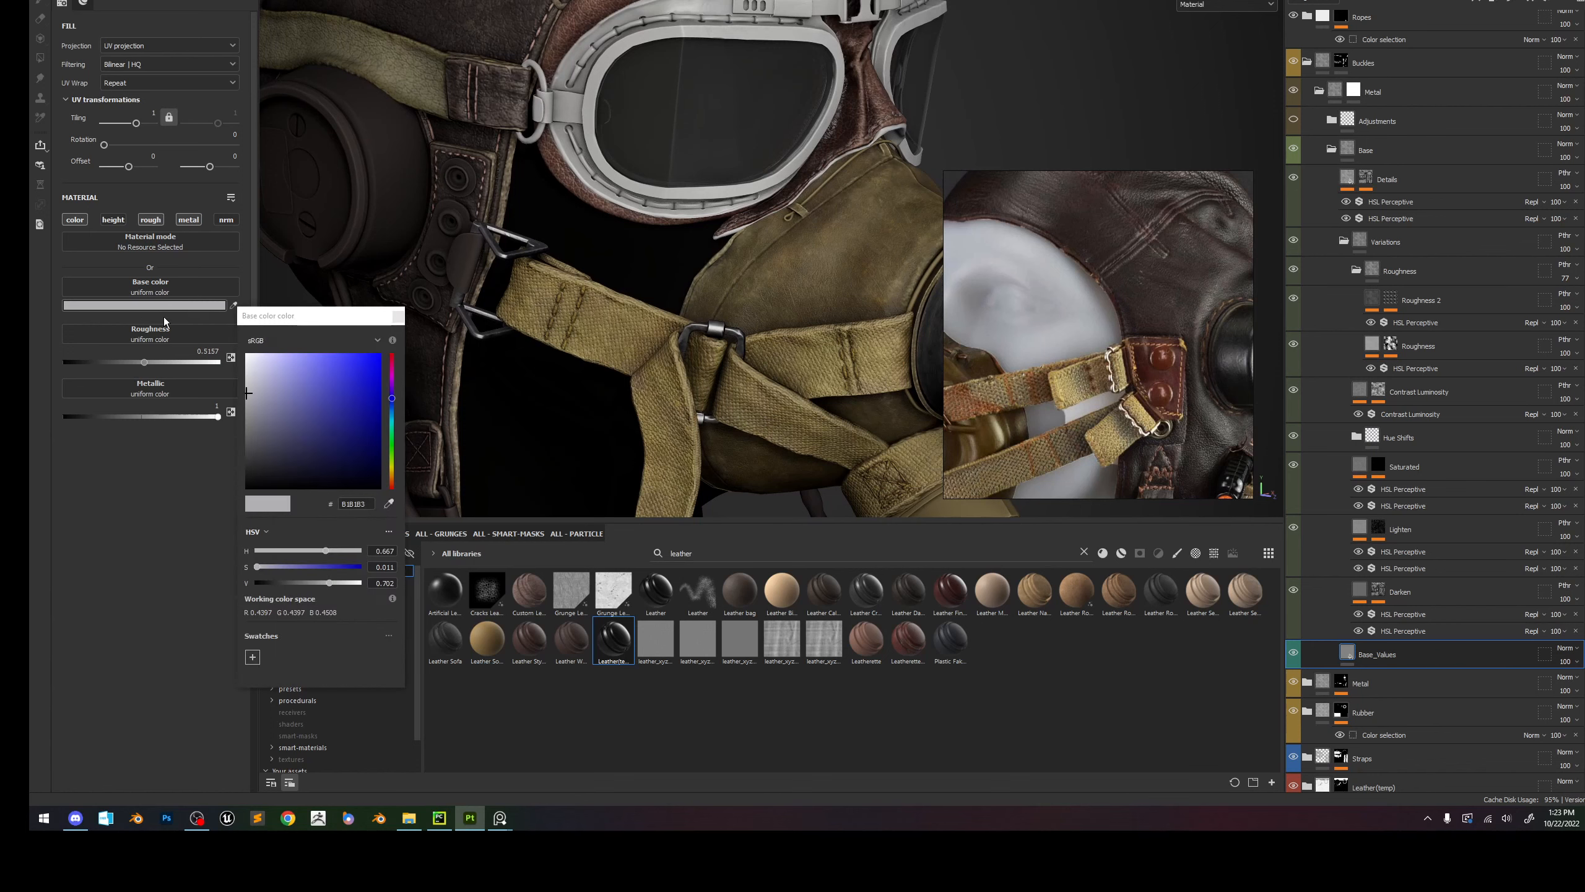
click(244, 381)
drag(242, 380, 238, 378)
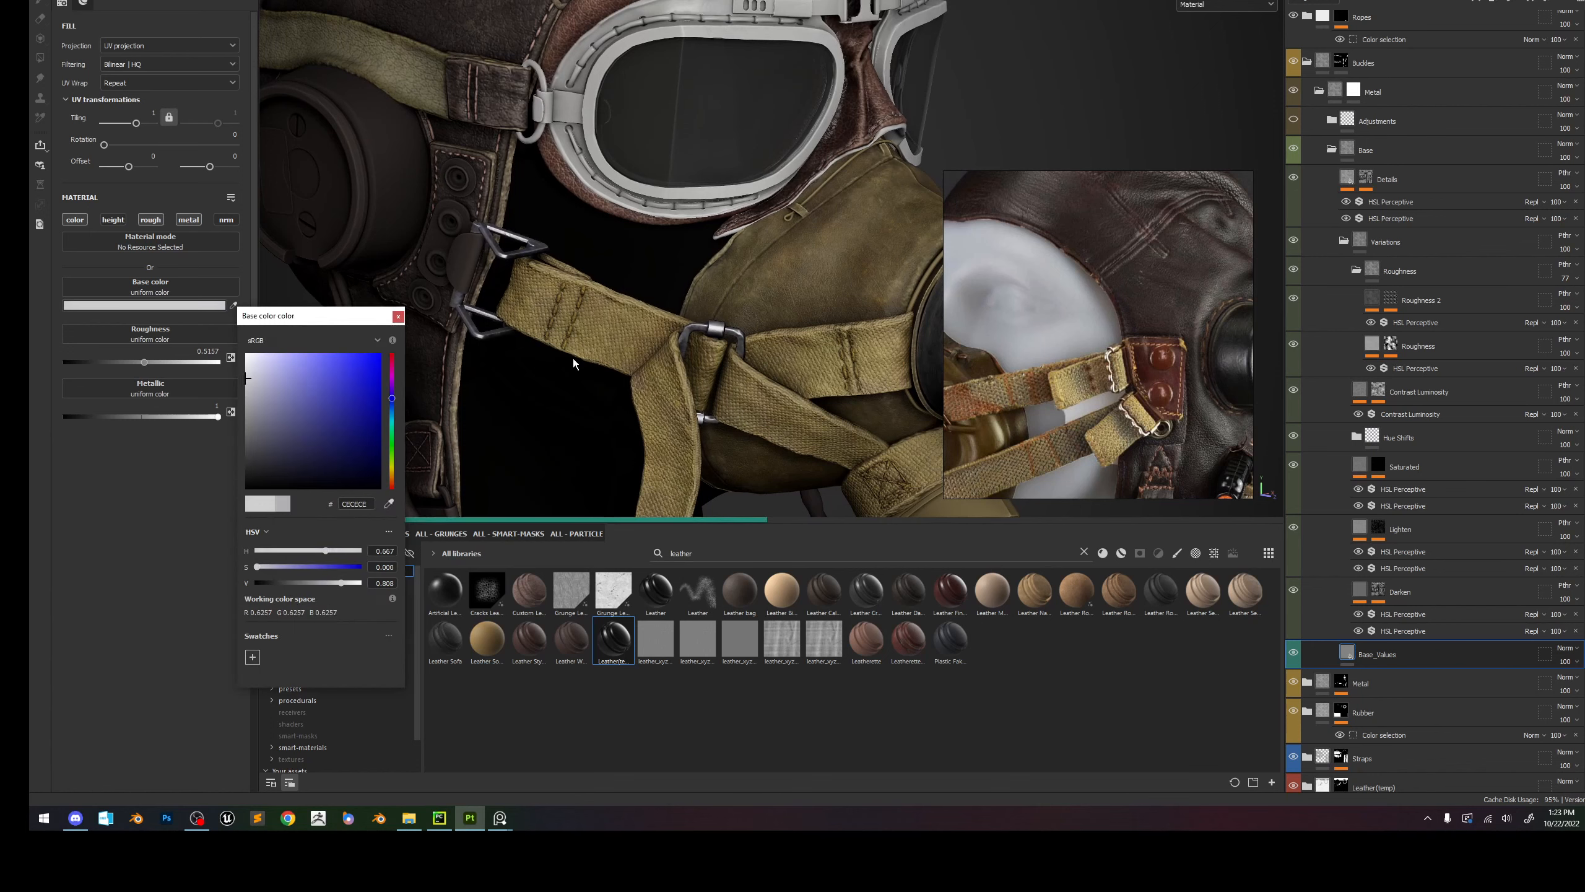
alt+drag(782, 346, 788, 343)
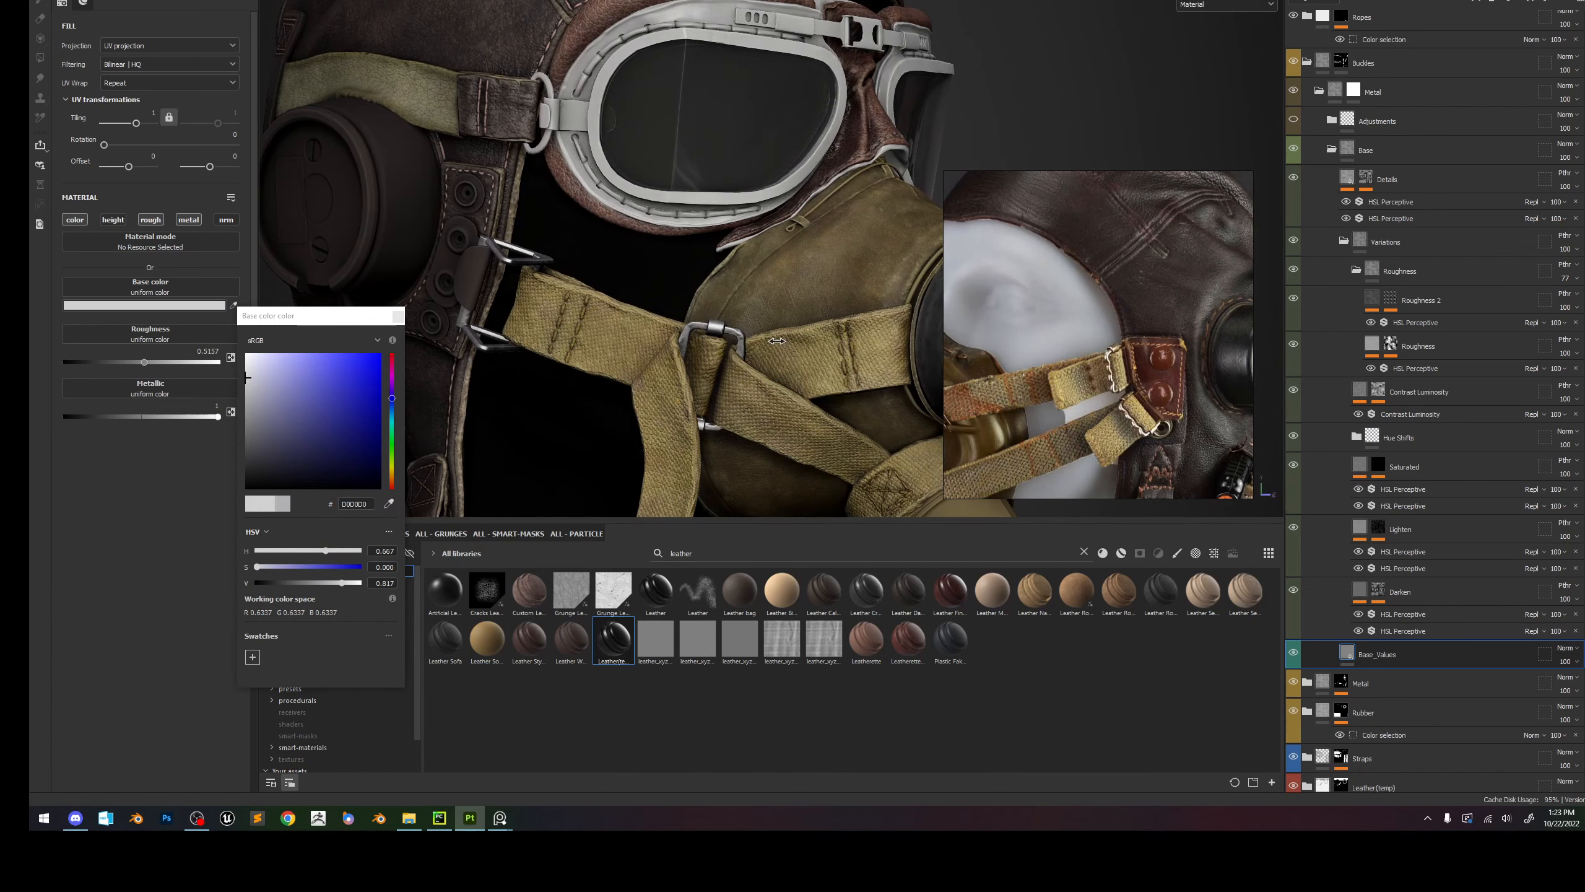
Fine-tune the buckles' light grey base color in the base color channel and compare it with the full material view.
key(c)
click(248, 379)
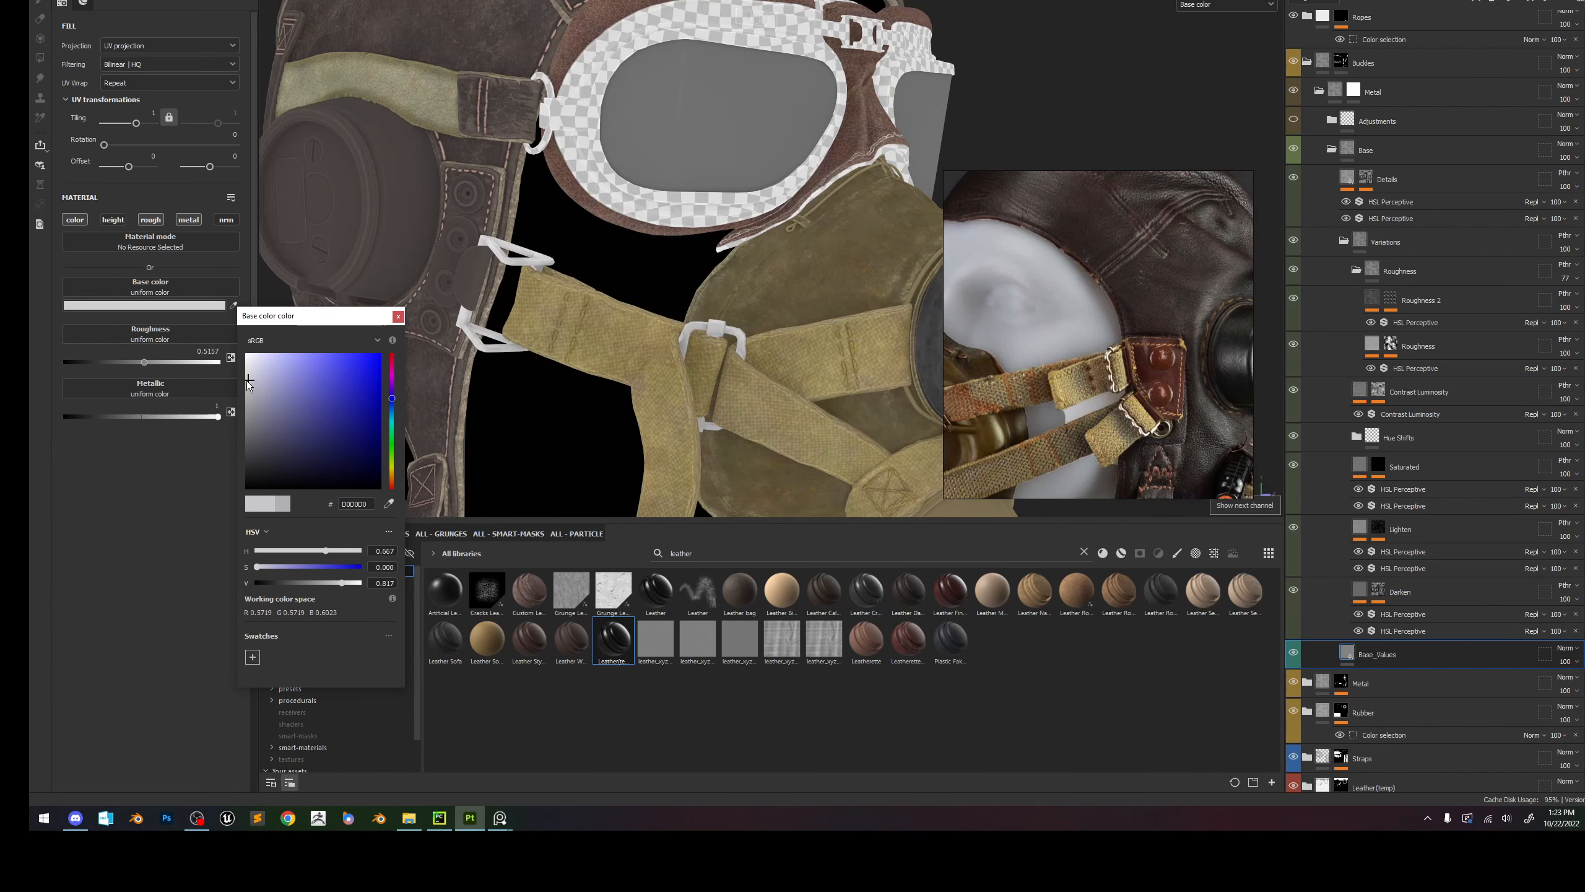
click(397, 317)
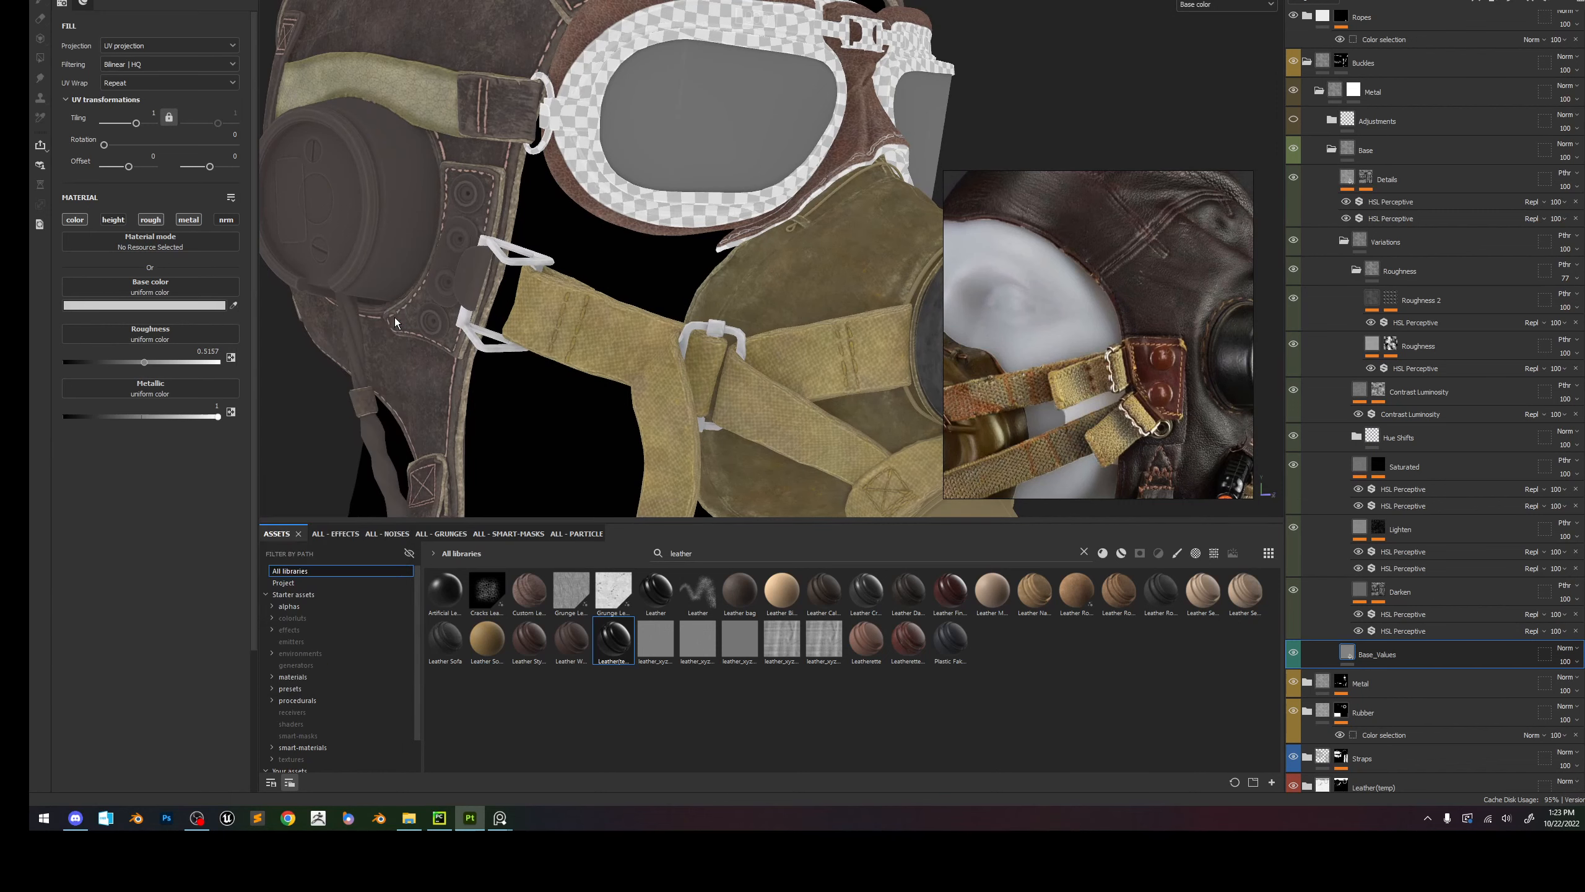
alt+right_drag(716, 352, 760, 416)
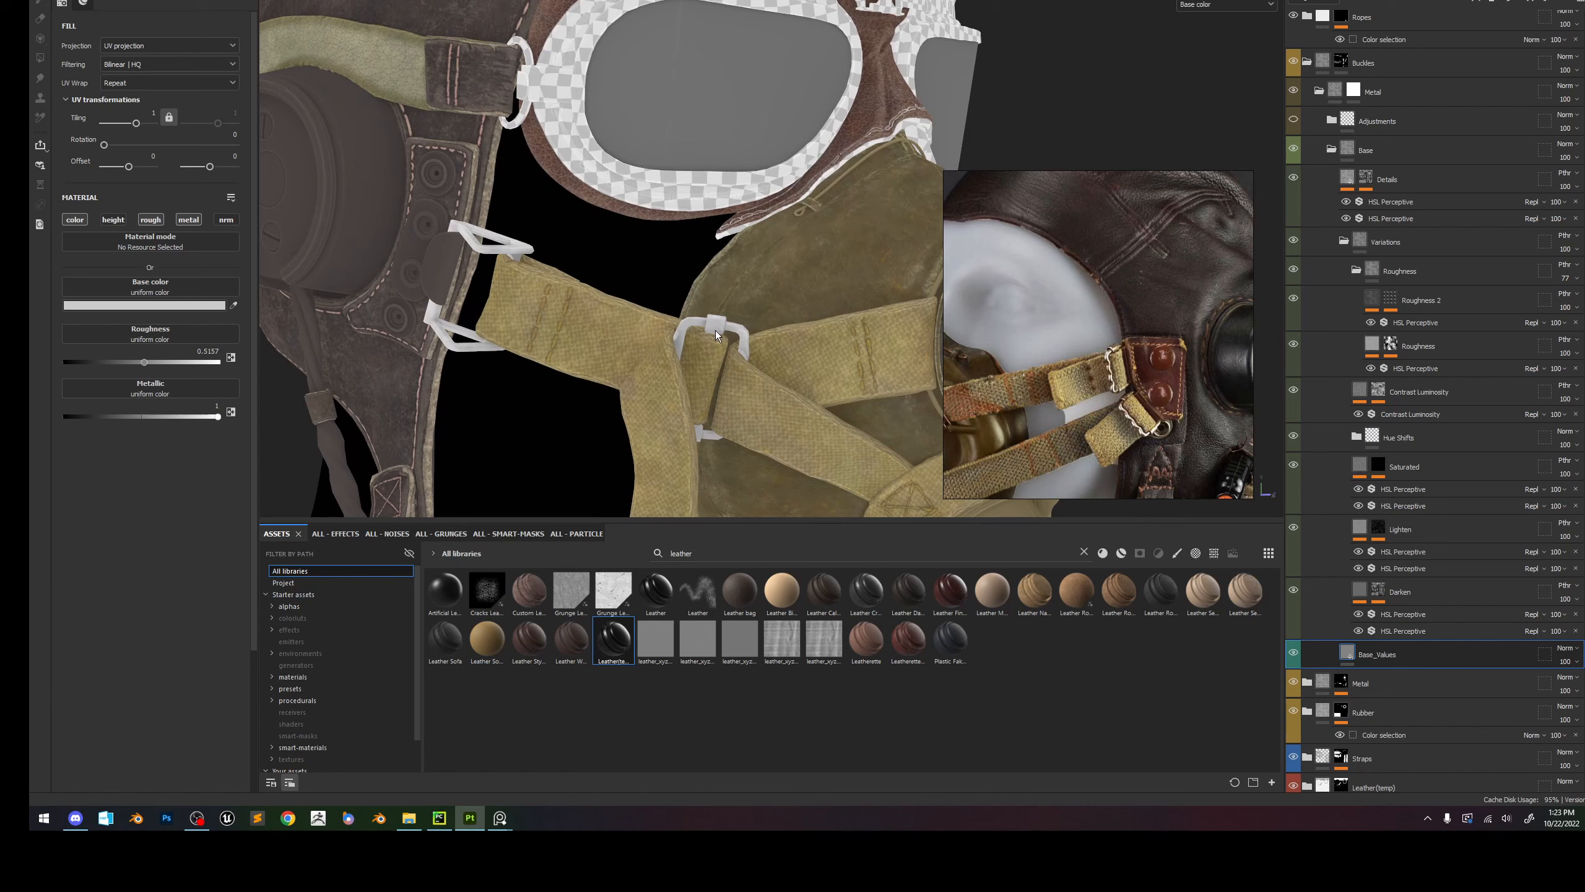
key(m)
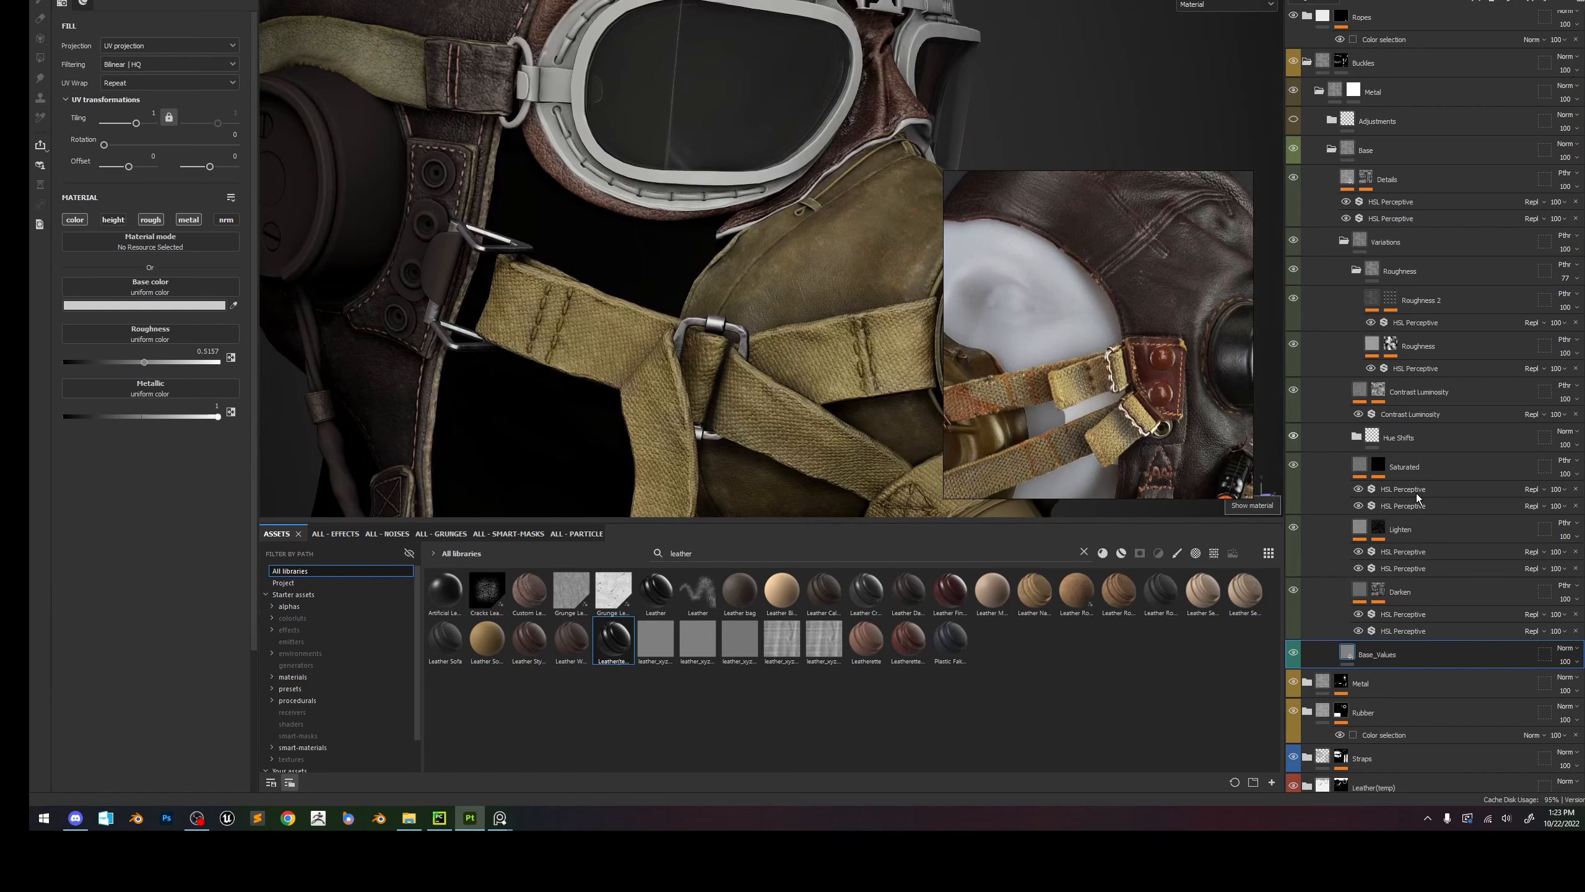
Toggle the Darken layer, hide the Variations folder and Details layer, and inspect the plain metal on the central buckle.
click(1293, 589)
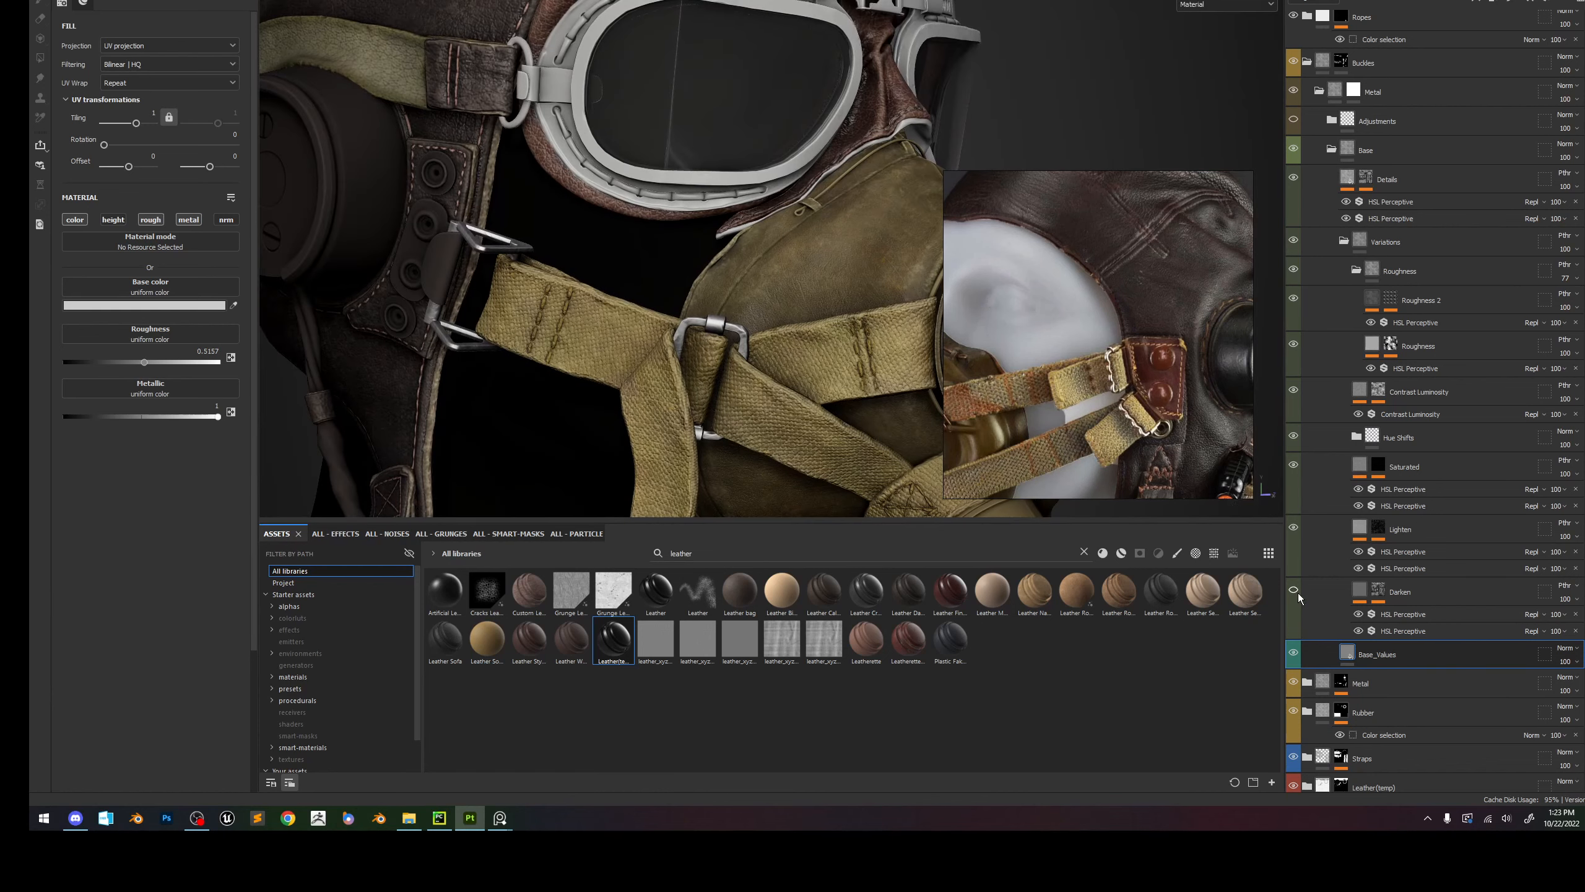
click(1296, 592)
click(1293, 240)
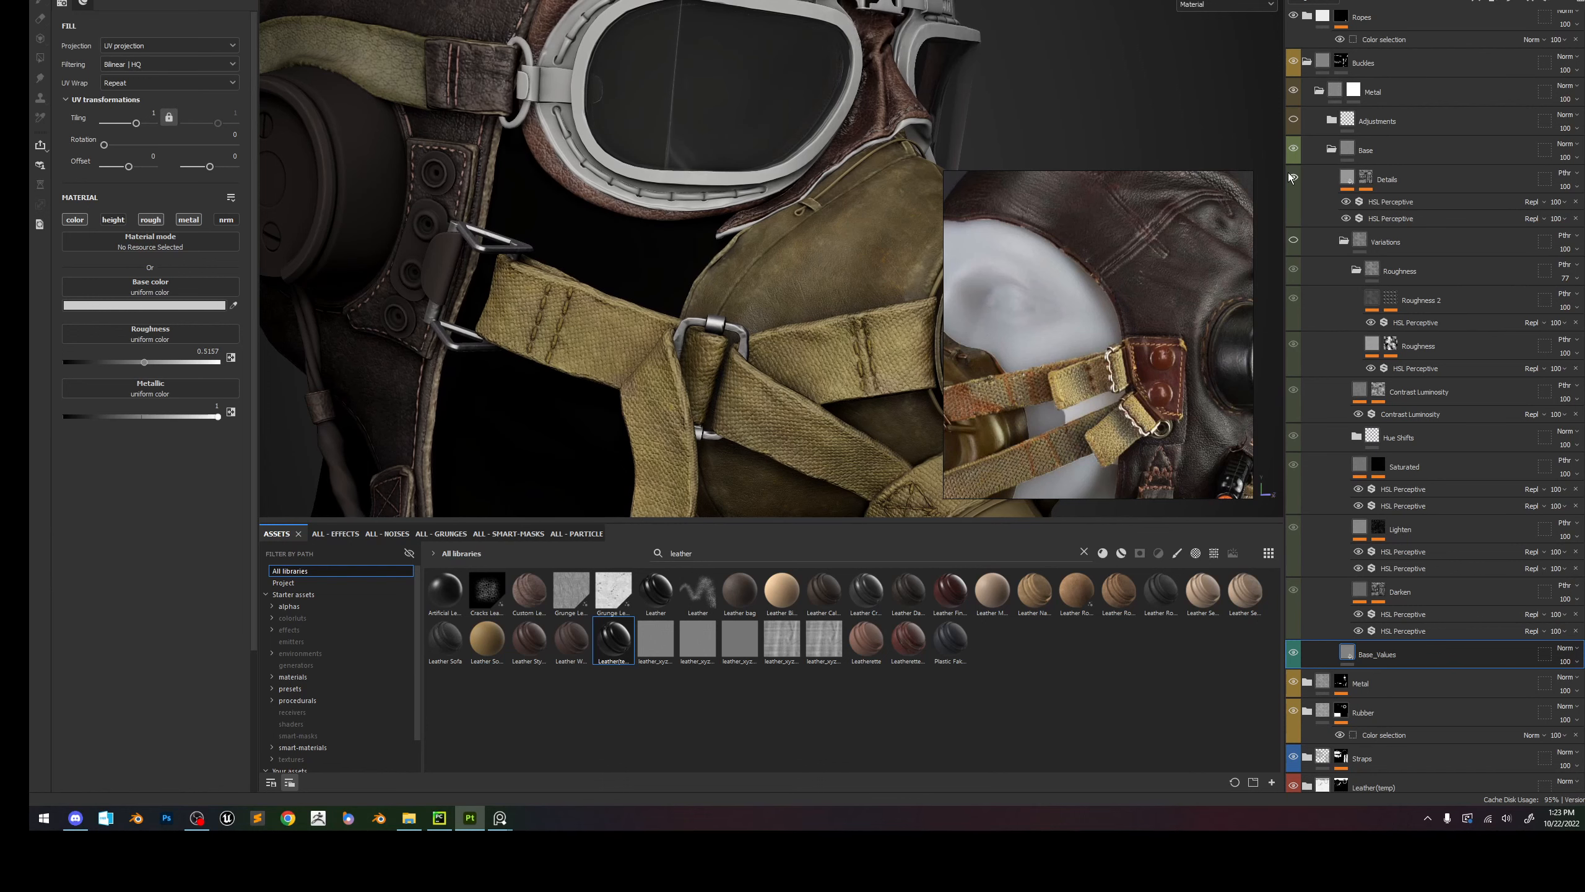
alt+right_drag(837, 459, 742, 337)
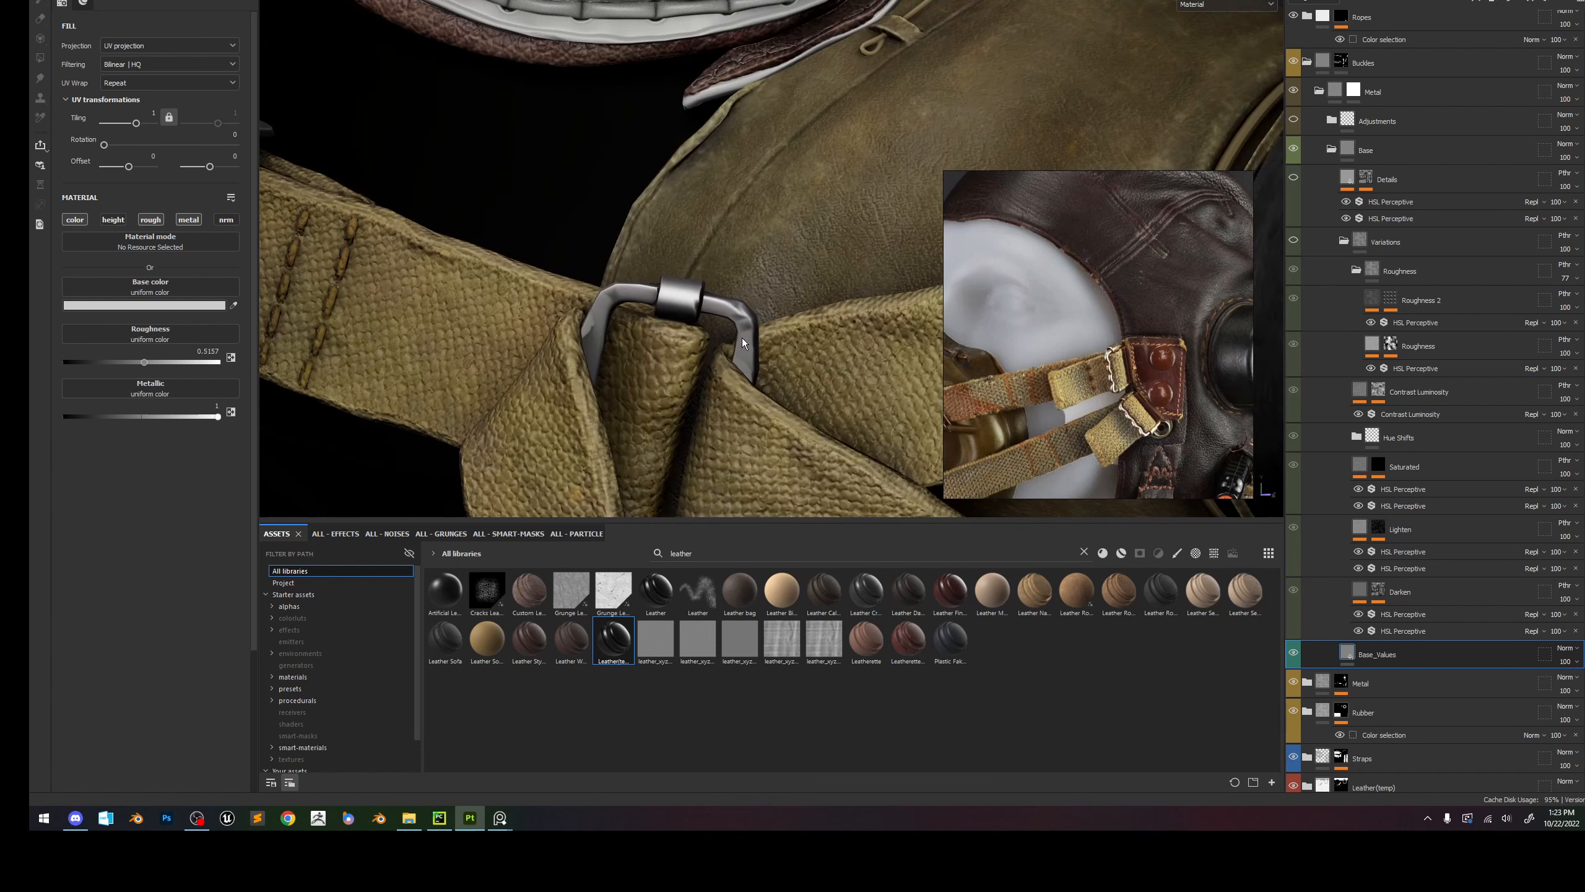
alt+drag(741, 338, 810, 412)
Cycle through the baked mesh maps on the central strap buckle, then return to the full material view.
key(b)
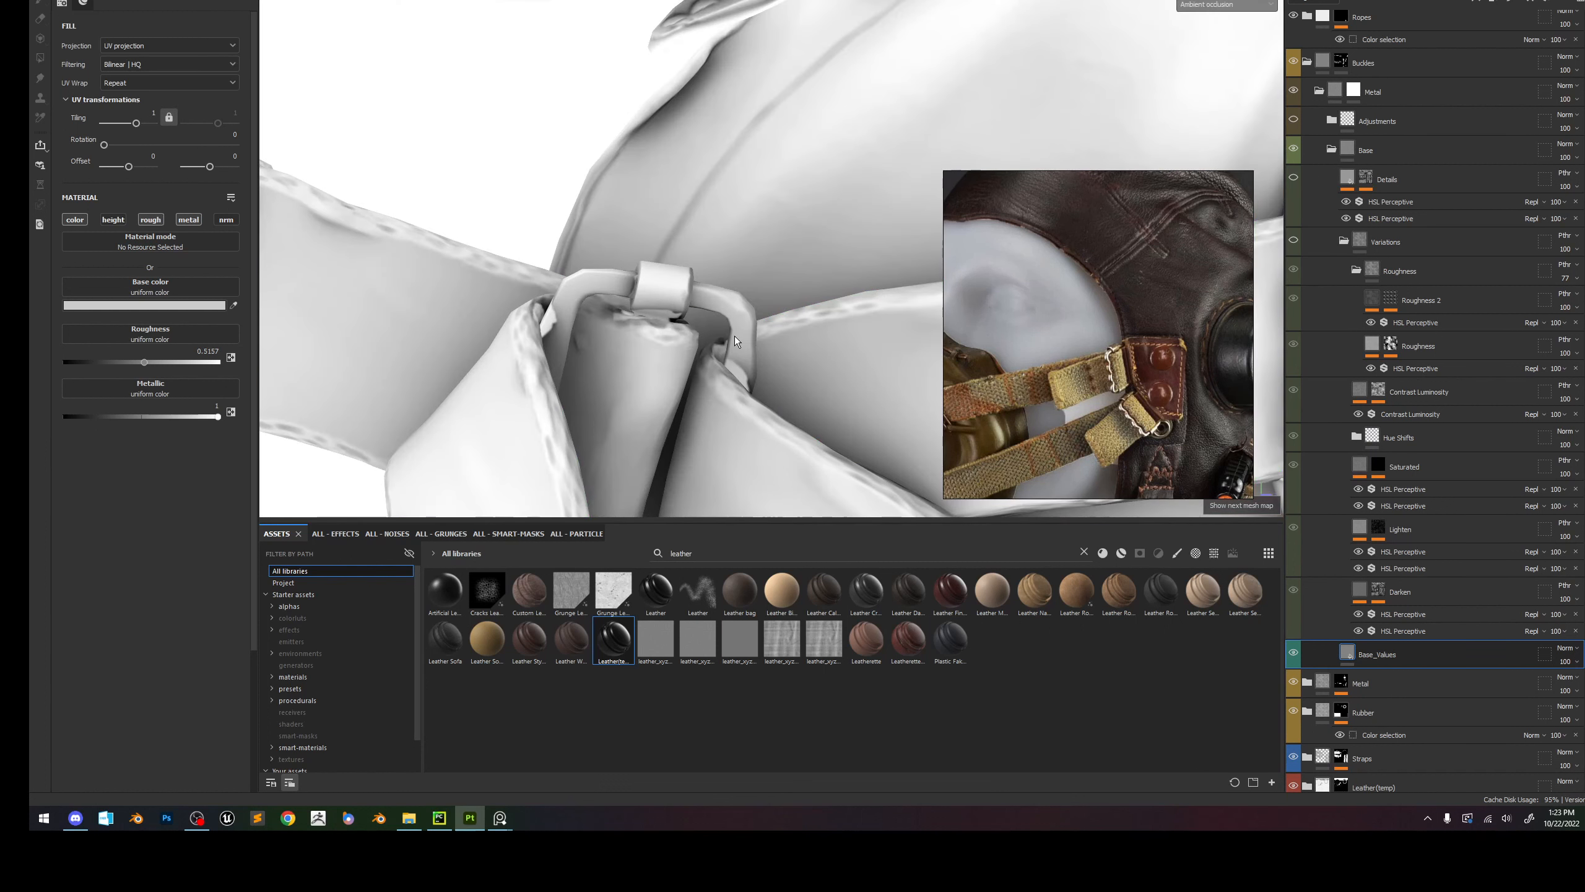
key(b)
key(b)
key(b)
key(b)
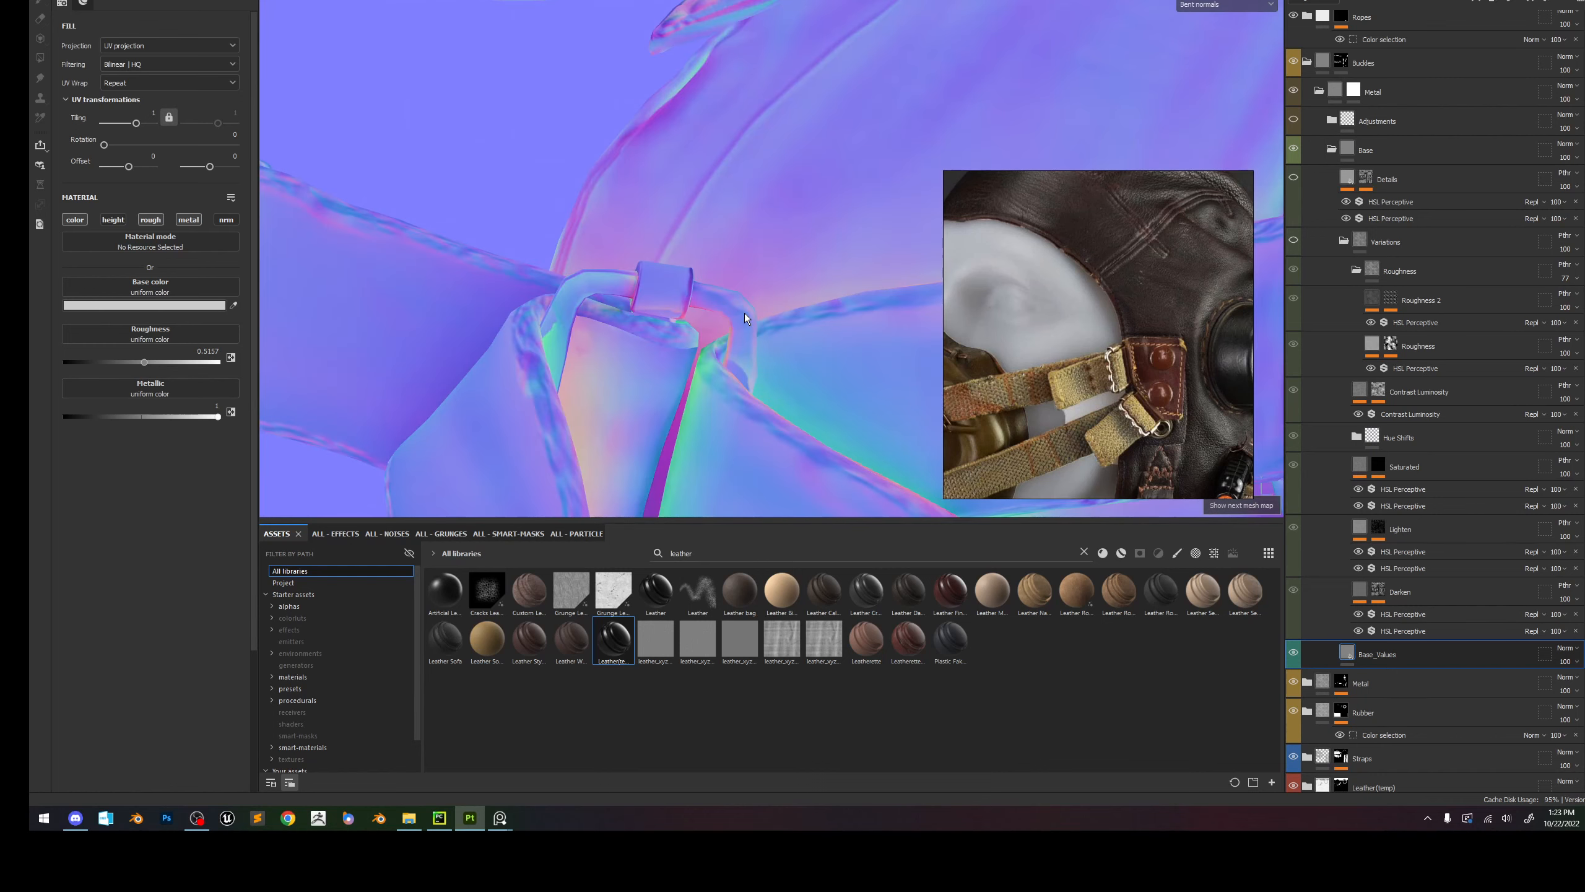
key(m)
Examine the triangular strap buckles beside the earcup up close under changing light directions.
scroll(755, 338, down, 5)
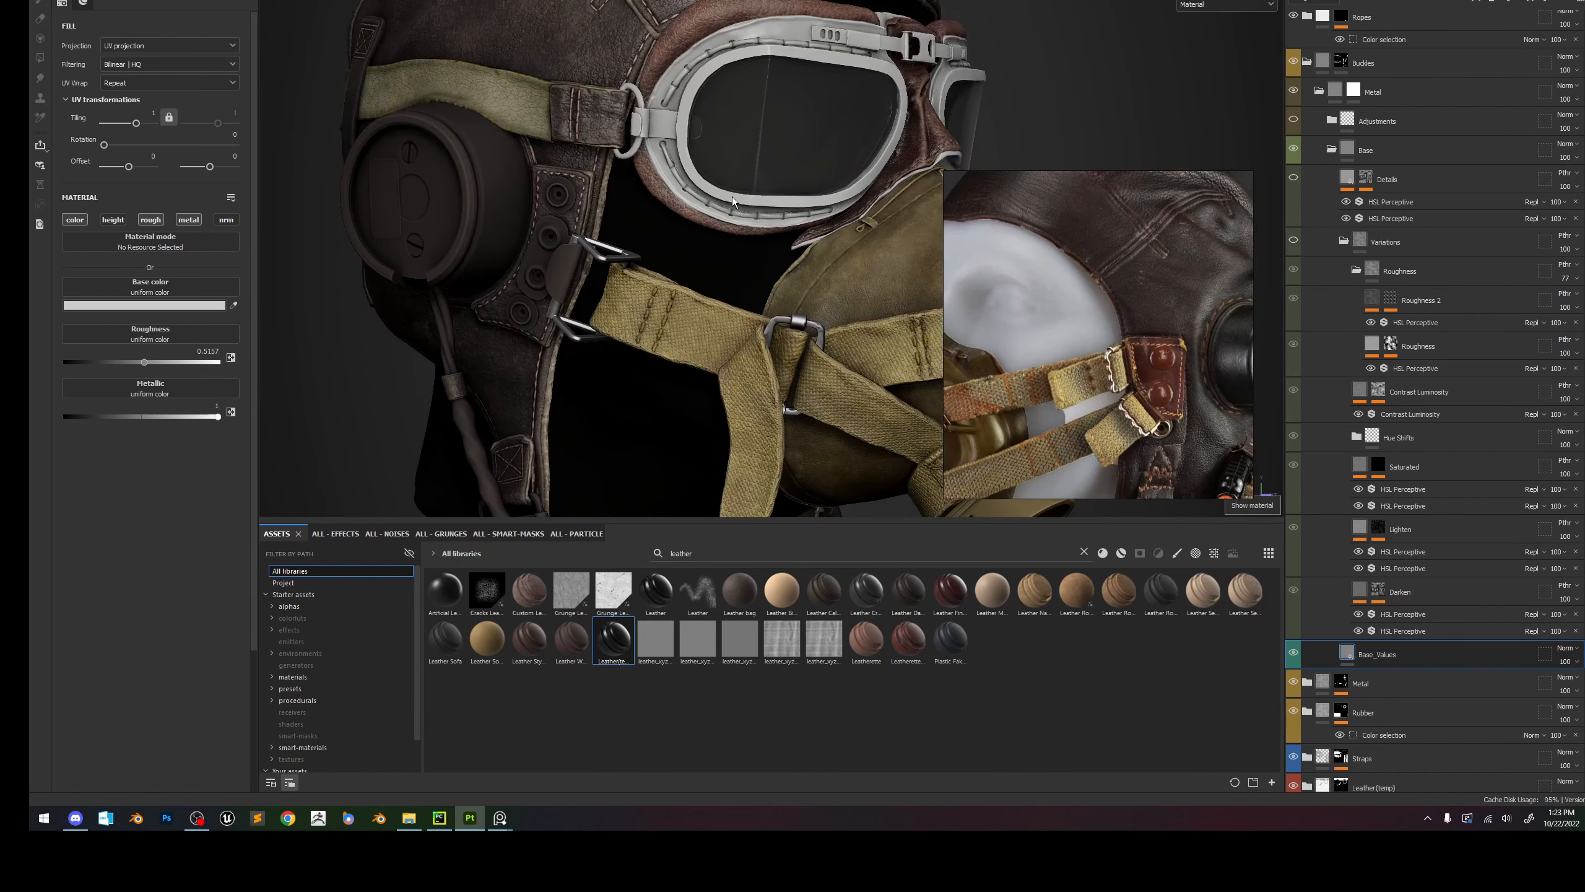
alt+right_drag(732, 197, 706, 125)
shift+right_drag(811, 212, 1094, 665)
alt+right_drag(749, 300, 799, 502)
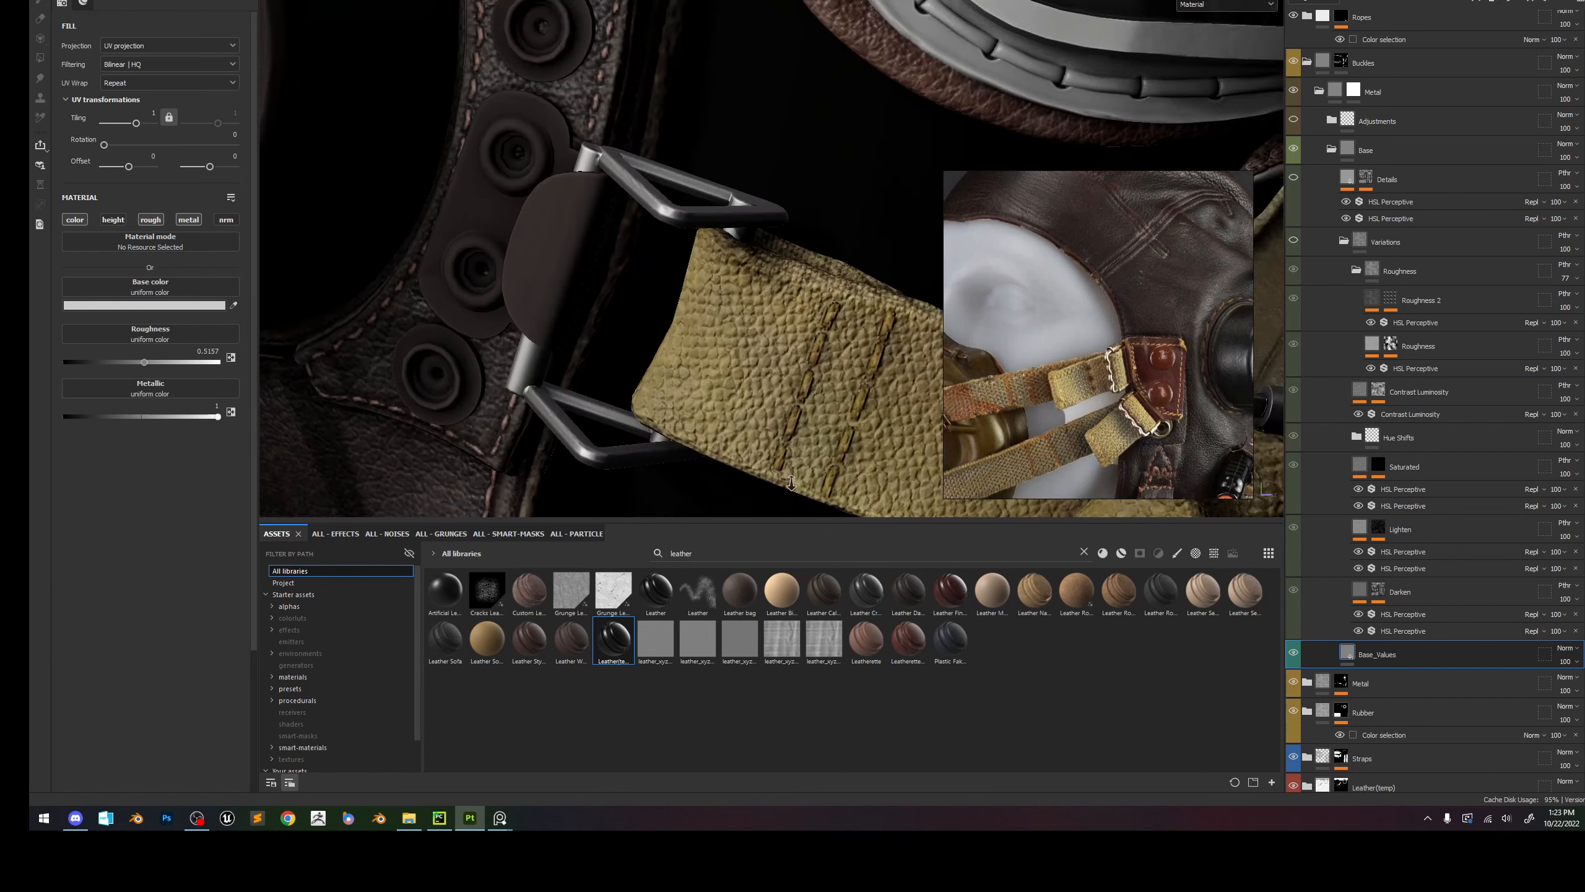
shift+right_drag(799, 387, 706, 275)
alt+drag(705, 212, 685, 294)
shift+right_drag(685, 295, 700, 296)
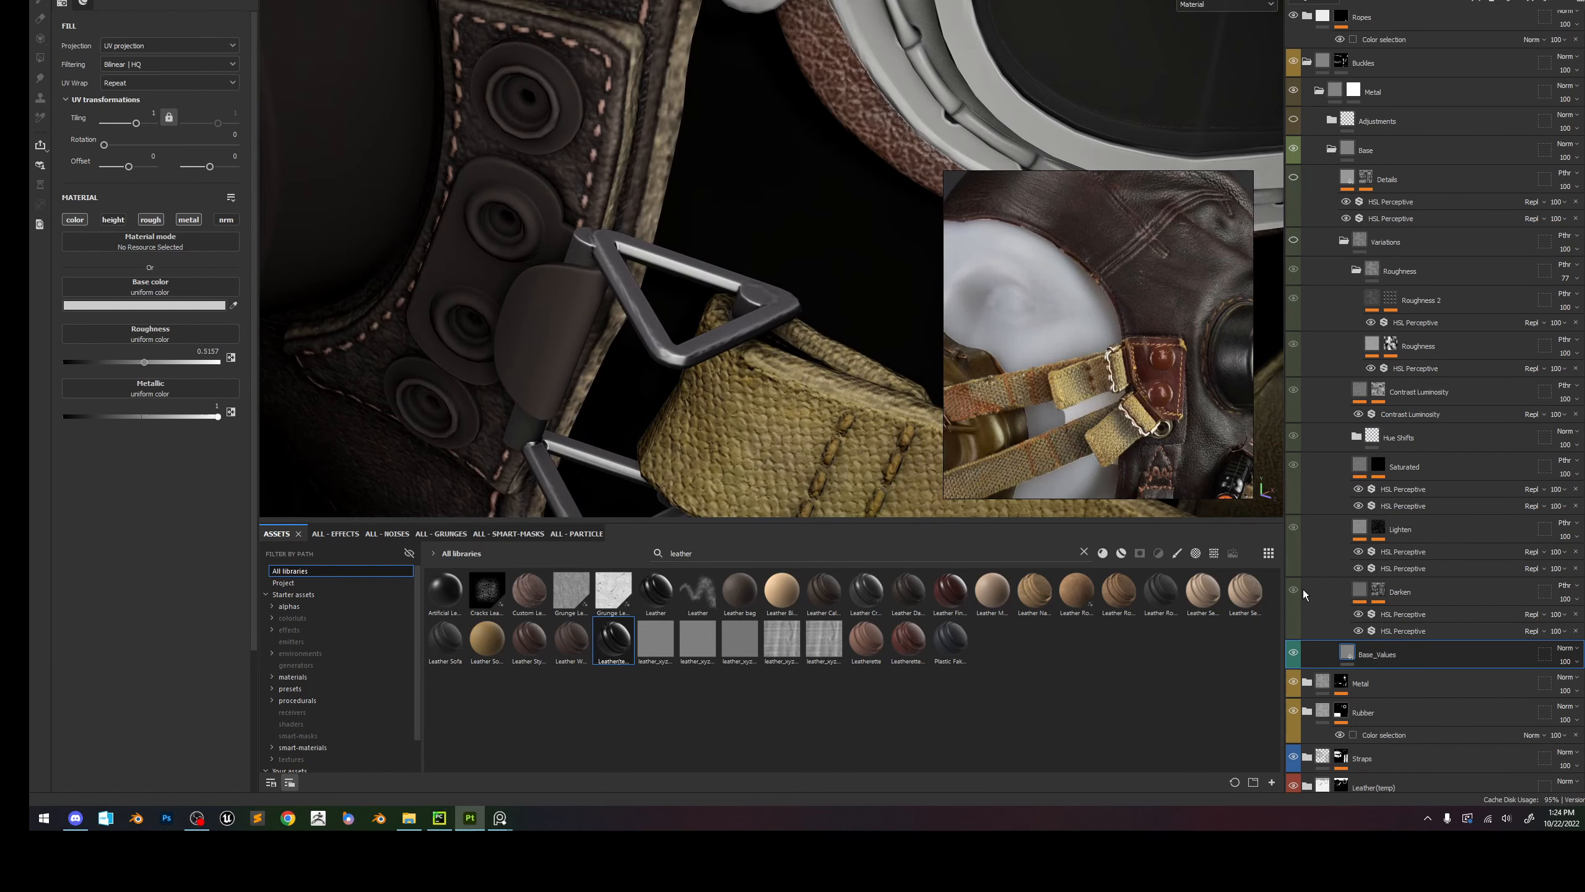
Compare the triangular buckles with and without the Details layer, then show the Details layer and Variations folder again.
click(1293, 178)
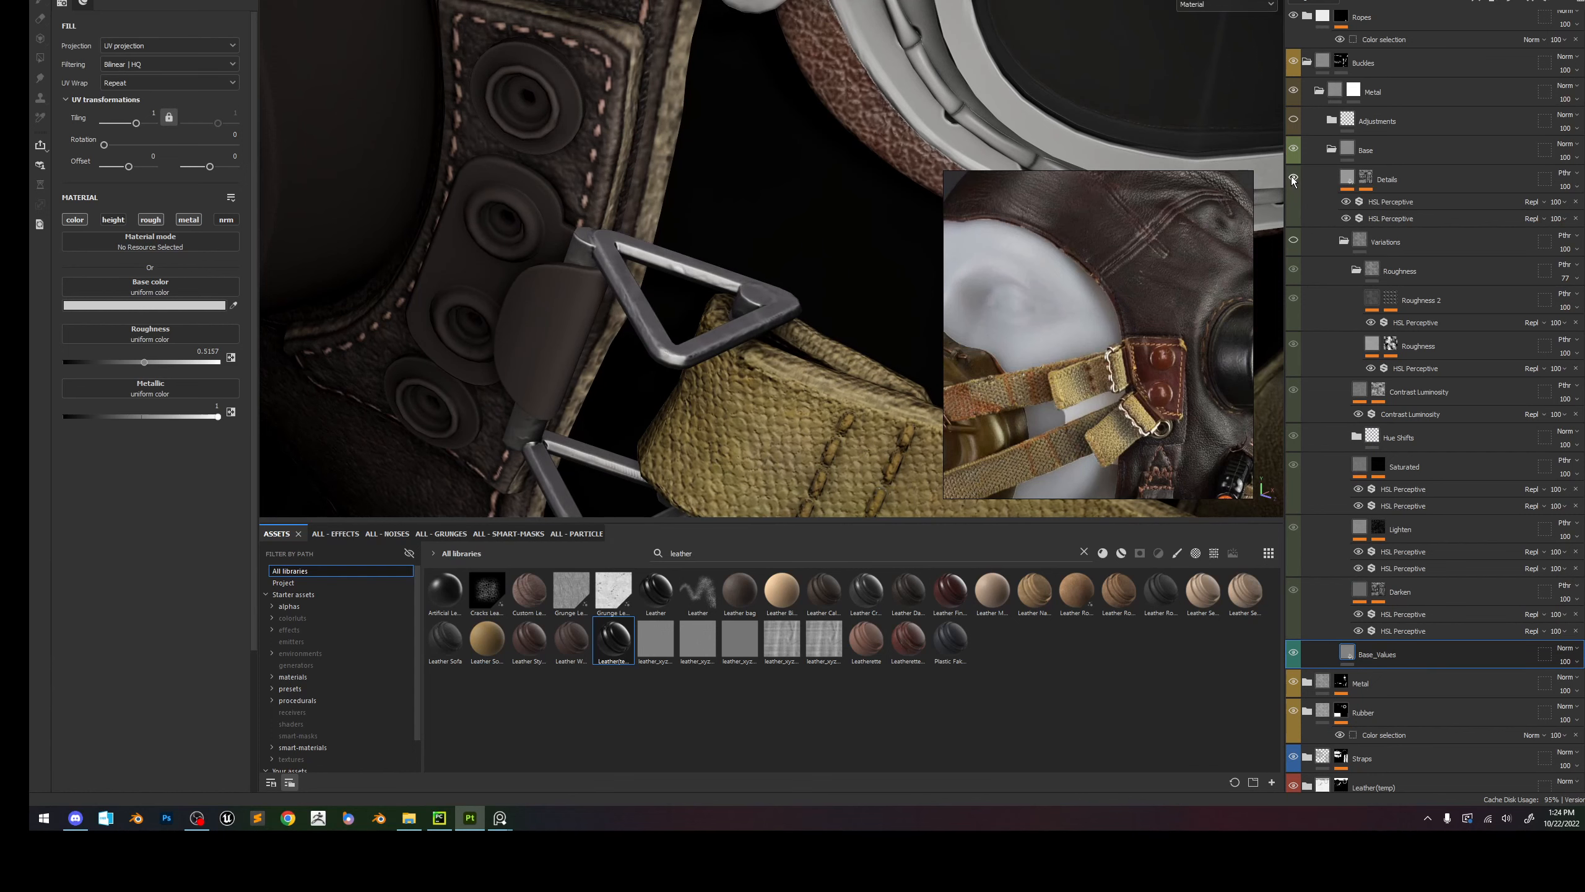
click(1293, 179)
click(1293, 179)
alt+drag(637, 284, 717, 301)
shift+right_drag(717, 301, 708, 297)
click(1297, 241)
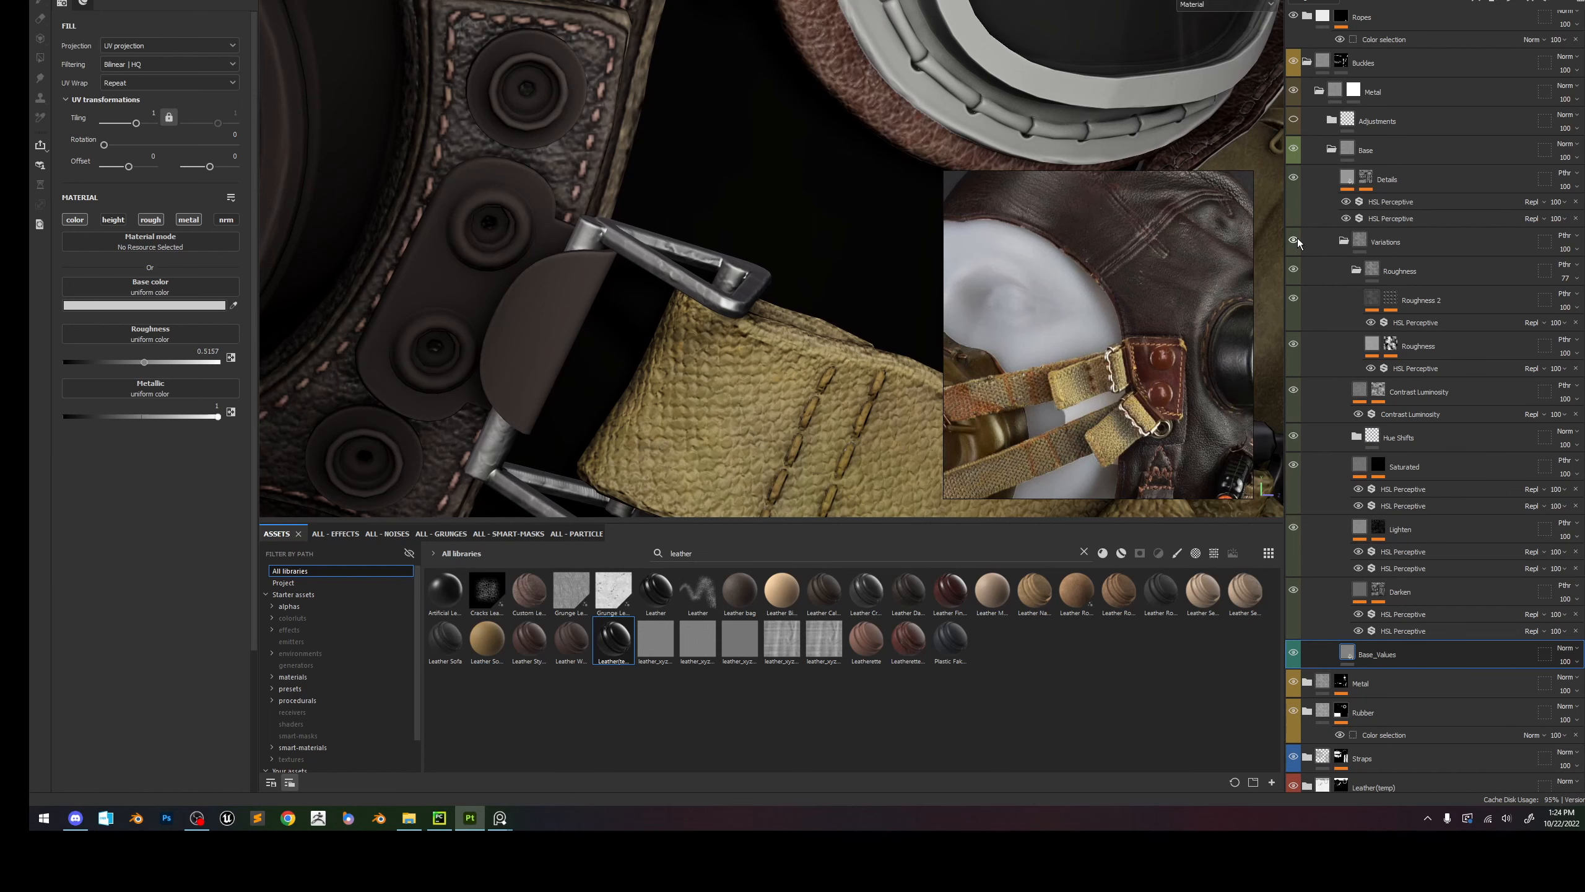
Check the triangular buckles' restored metal wear under rotated lighting and from a distance.
alt+drag(742, 297, 670, 300)
right_click(670, 300)
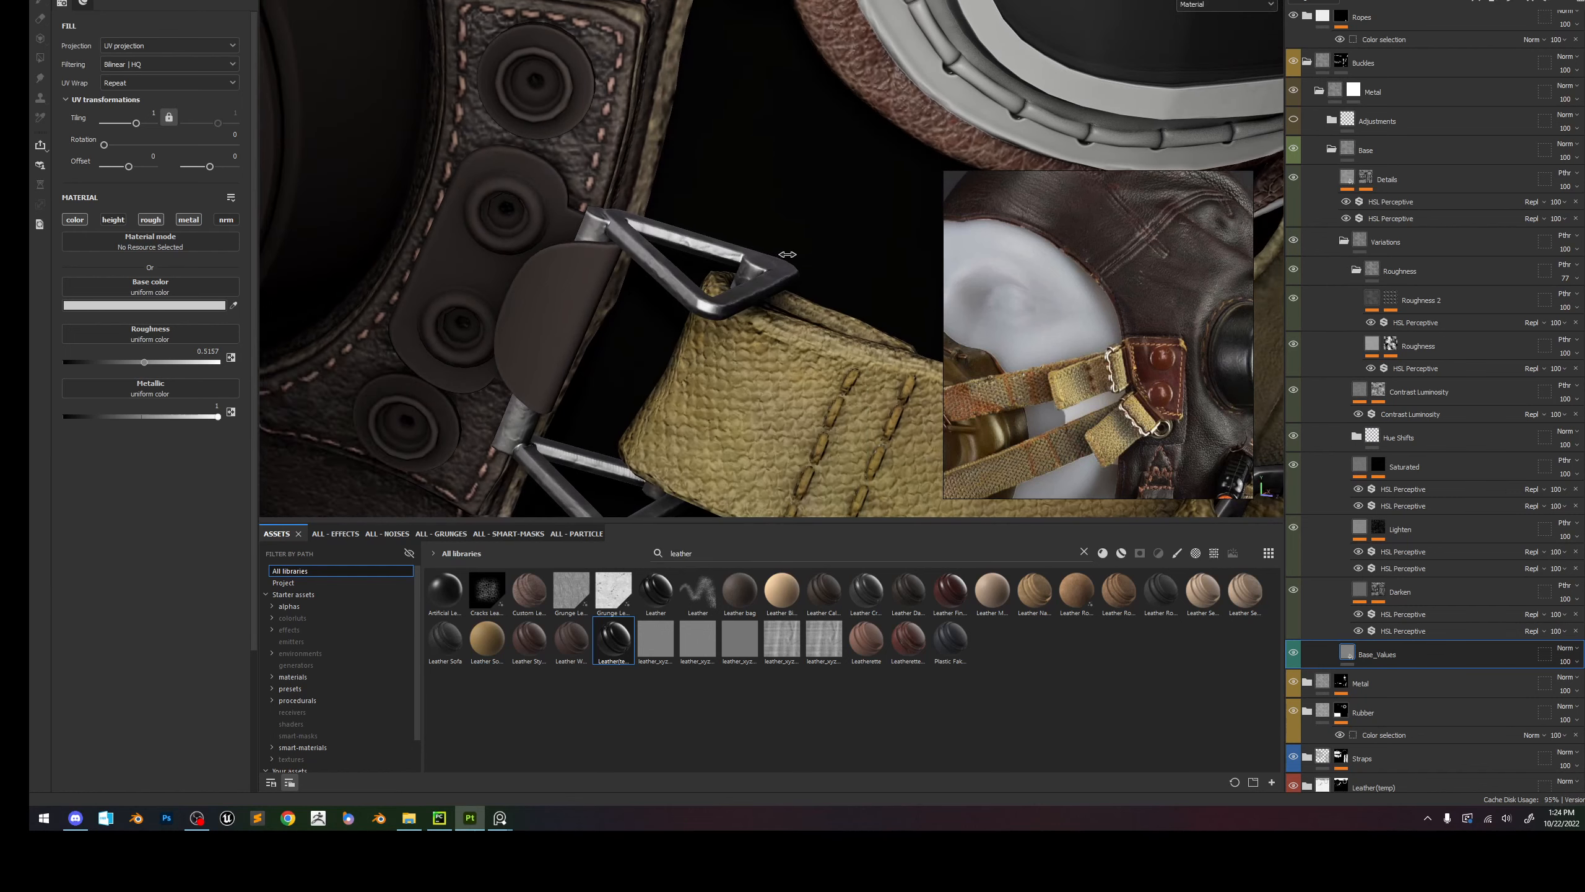
shift+right_drag(677, 299, 565, 9)
alt+drag(721, 181, 788, 207)
scroll(1074, 426, down, 4)
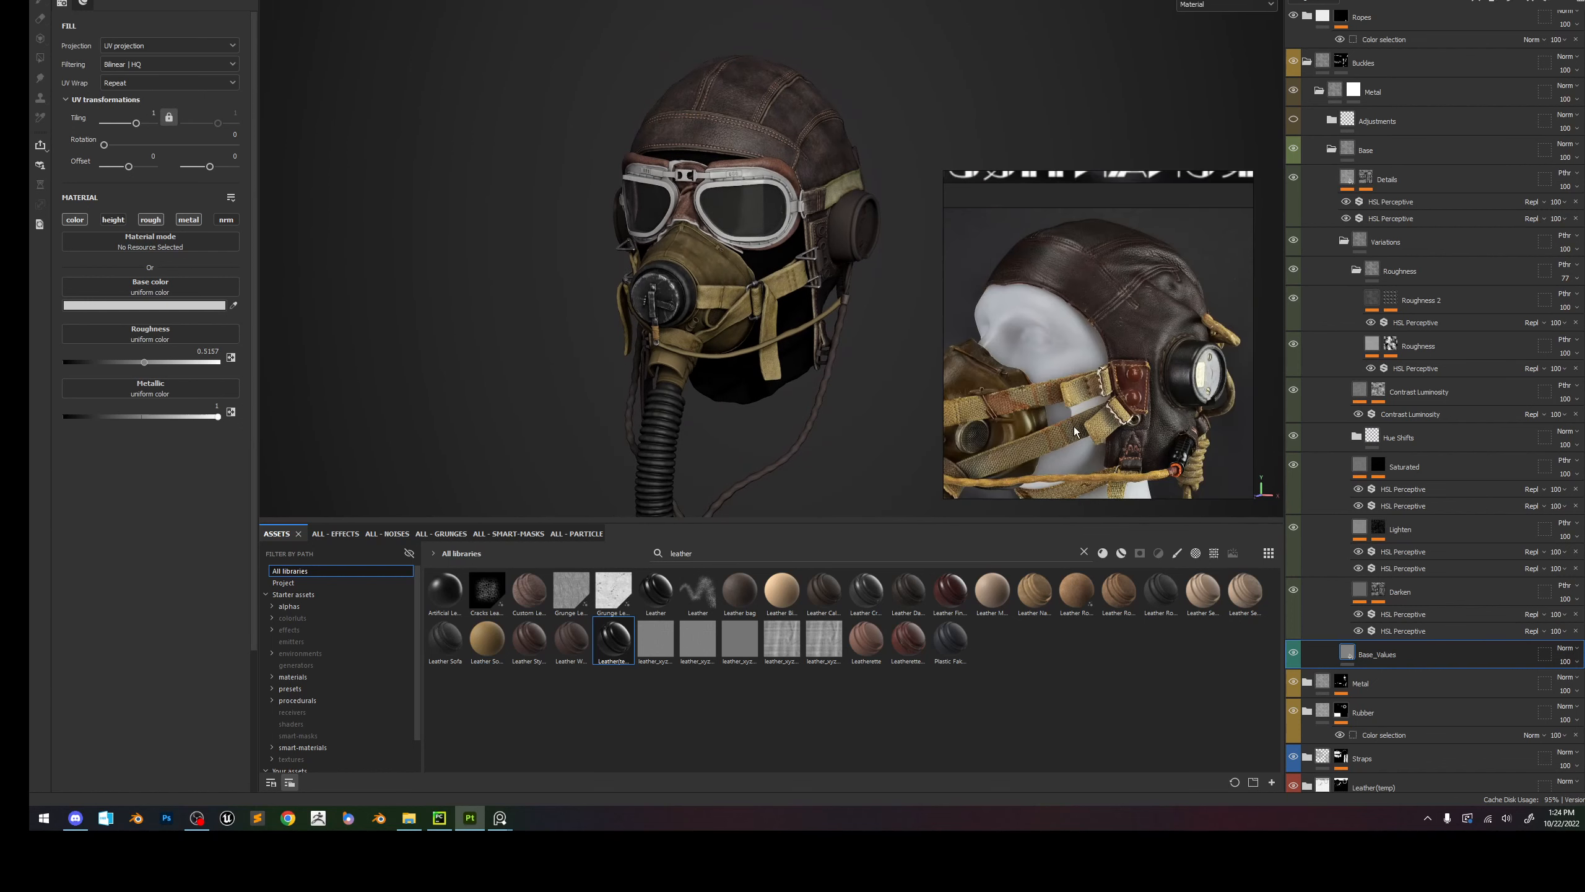
Compare the reference photo's round vent, valve and straps with the same parts on the modeled oxygen mask.
middle_drag(1074, 427, 1025, 434)
scroll(979, 401, up, 5)
scroll(963, 386, up, 2)
middle_drag(964, 387, 1059, 369)
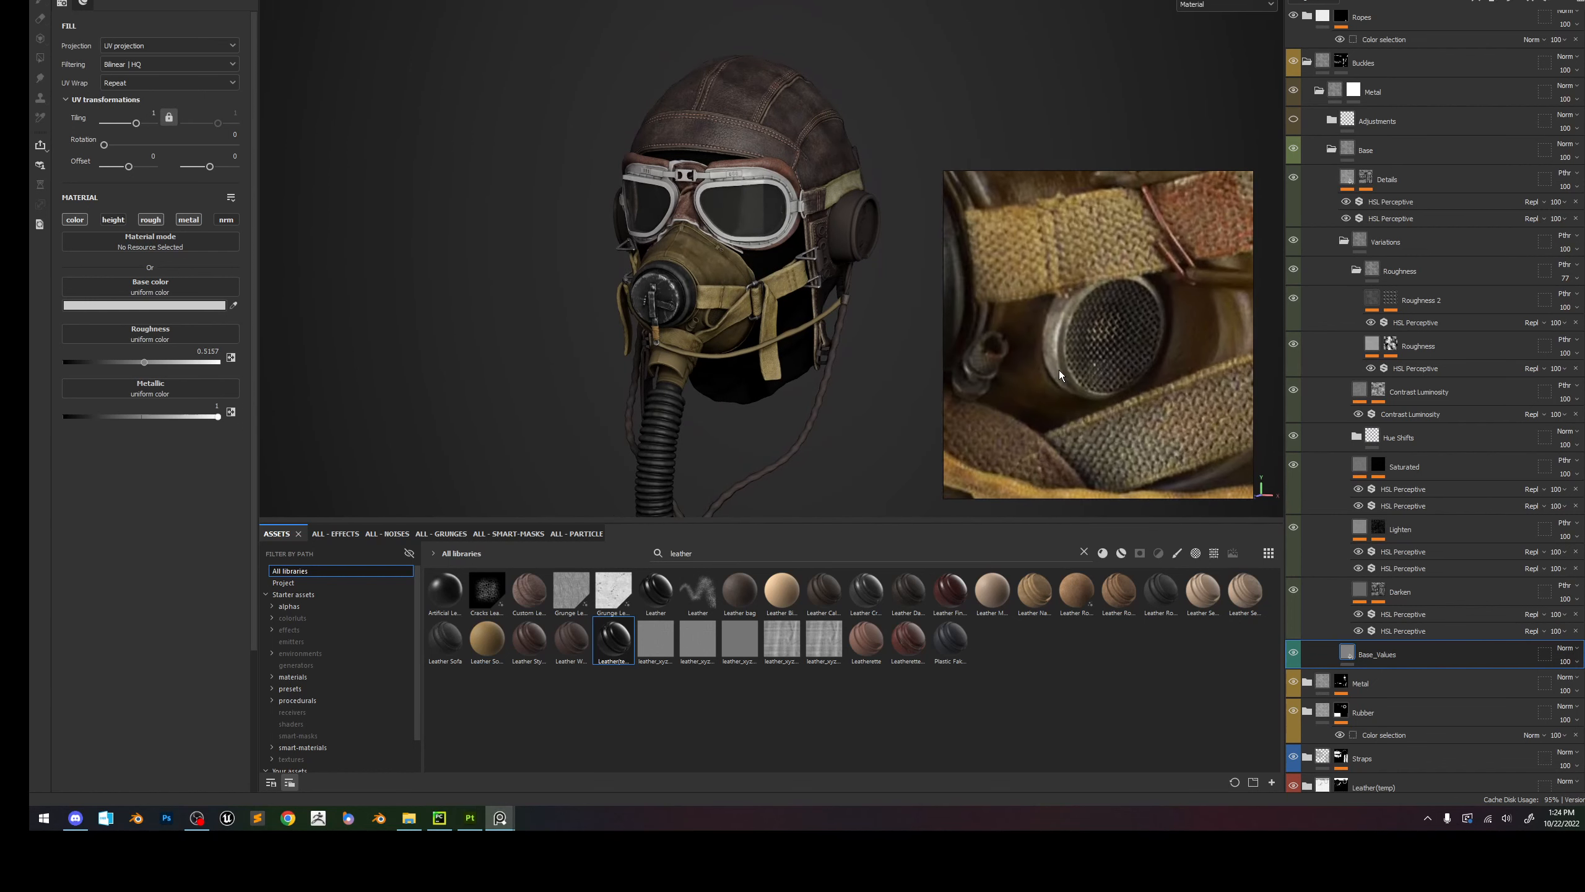
scroll(1091, 342, down, 4)
scroll(740, 350, up, 5)
scroll(660, 275, up, 3)
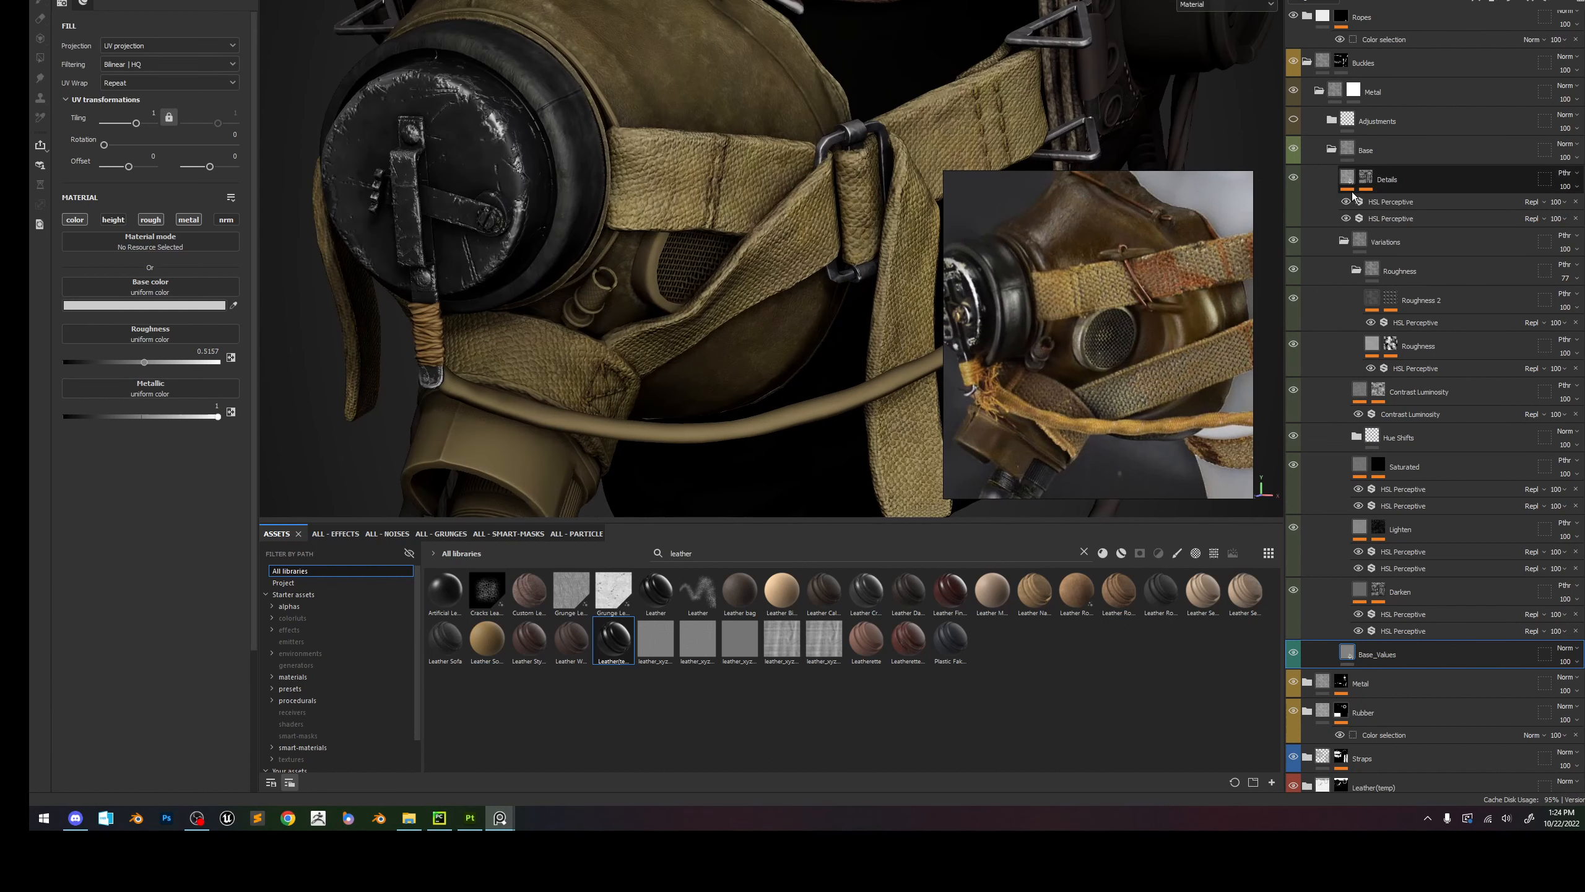
Inspect the mask of the Metal subfolder inside Buckles across the oxygen mask and its small valve fitting.
click(1351, 93)
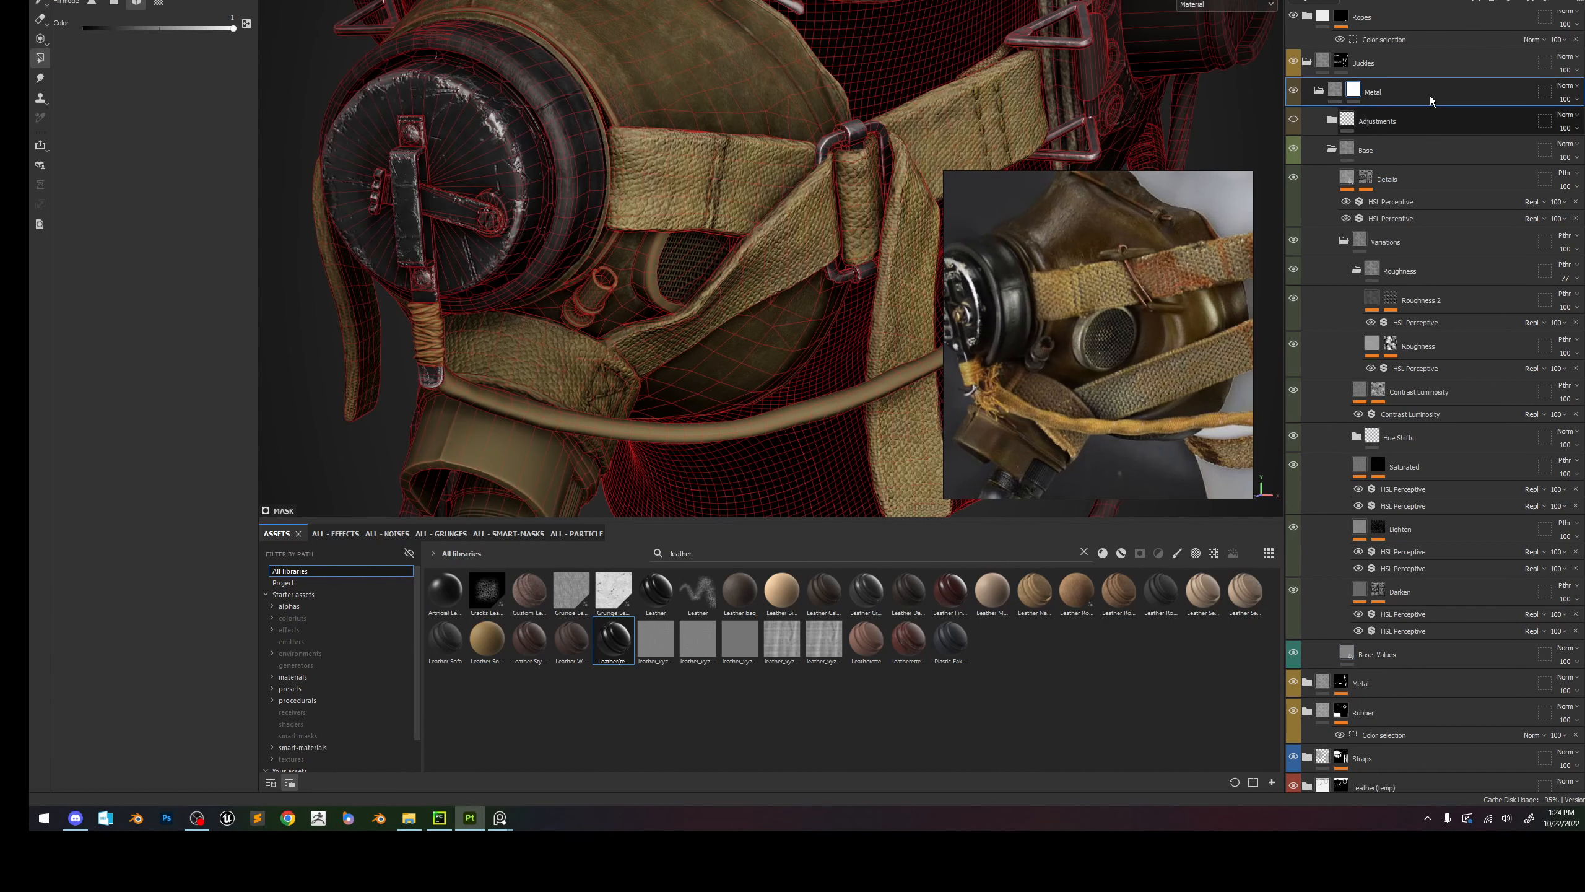
click(1481, 2)
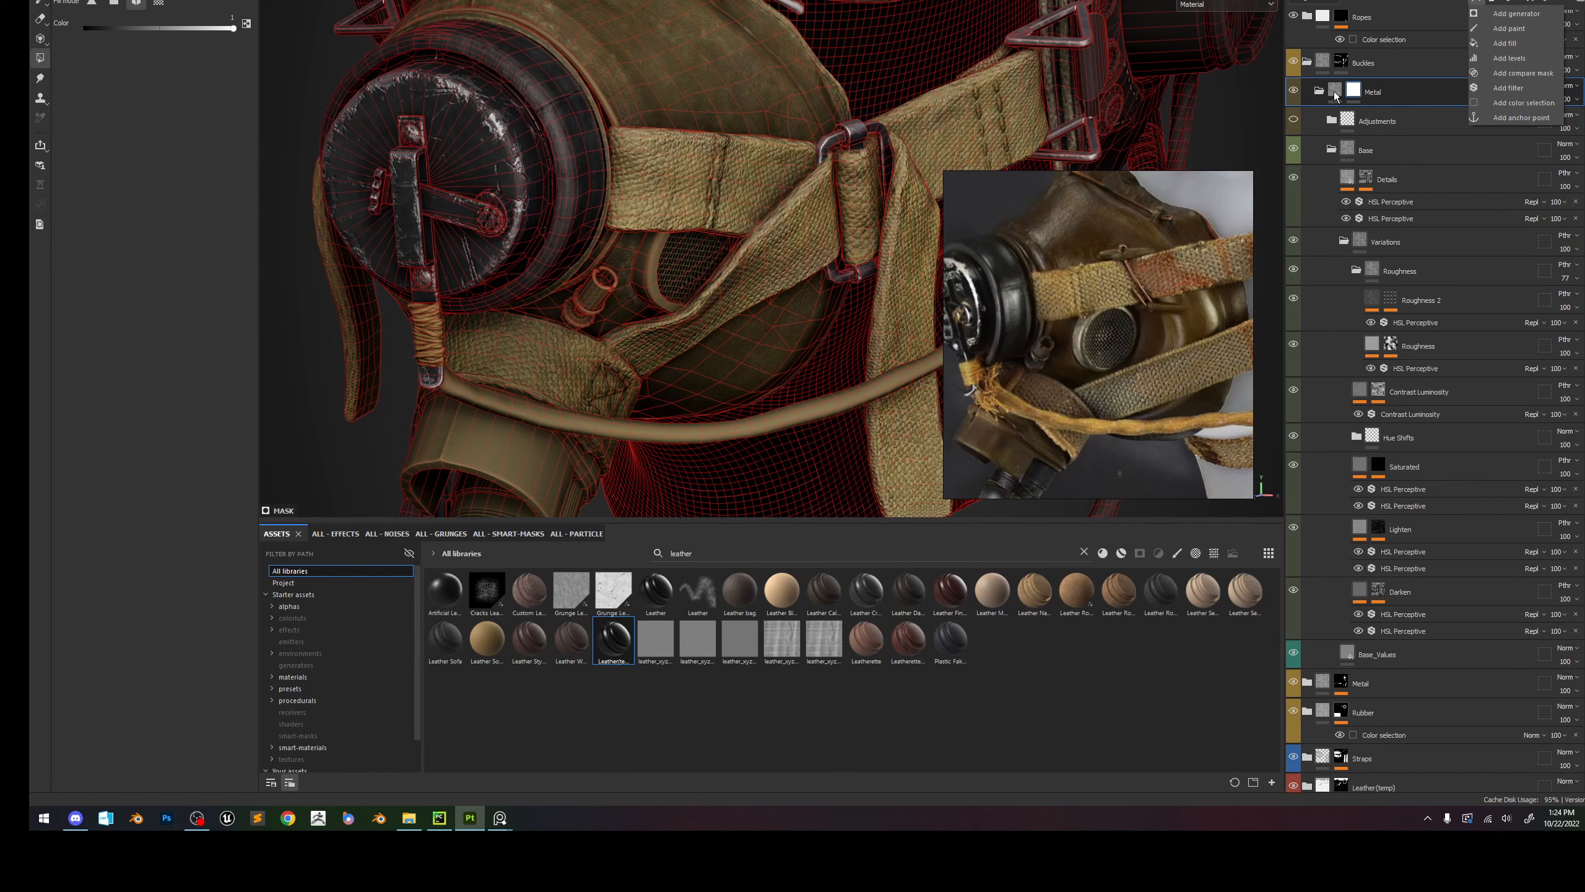
click(1334, 93)
click(1358, 95)
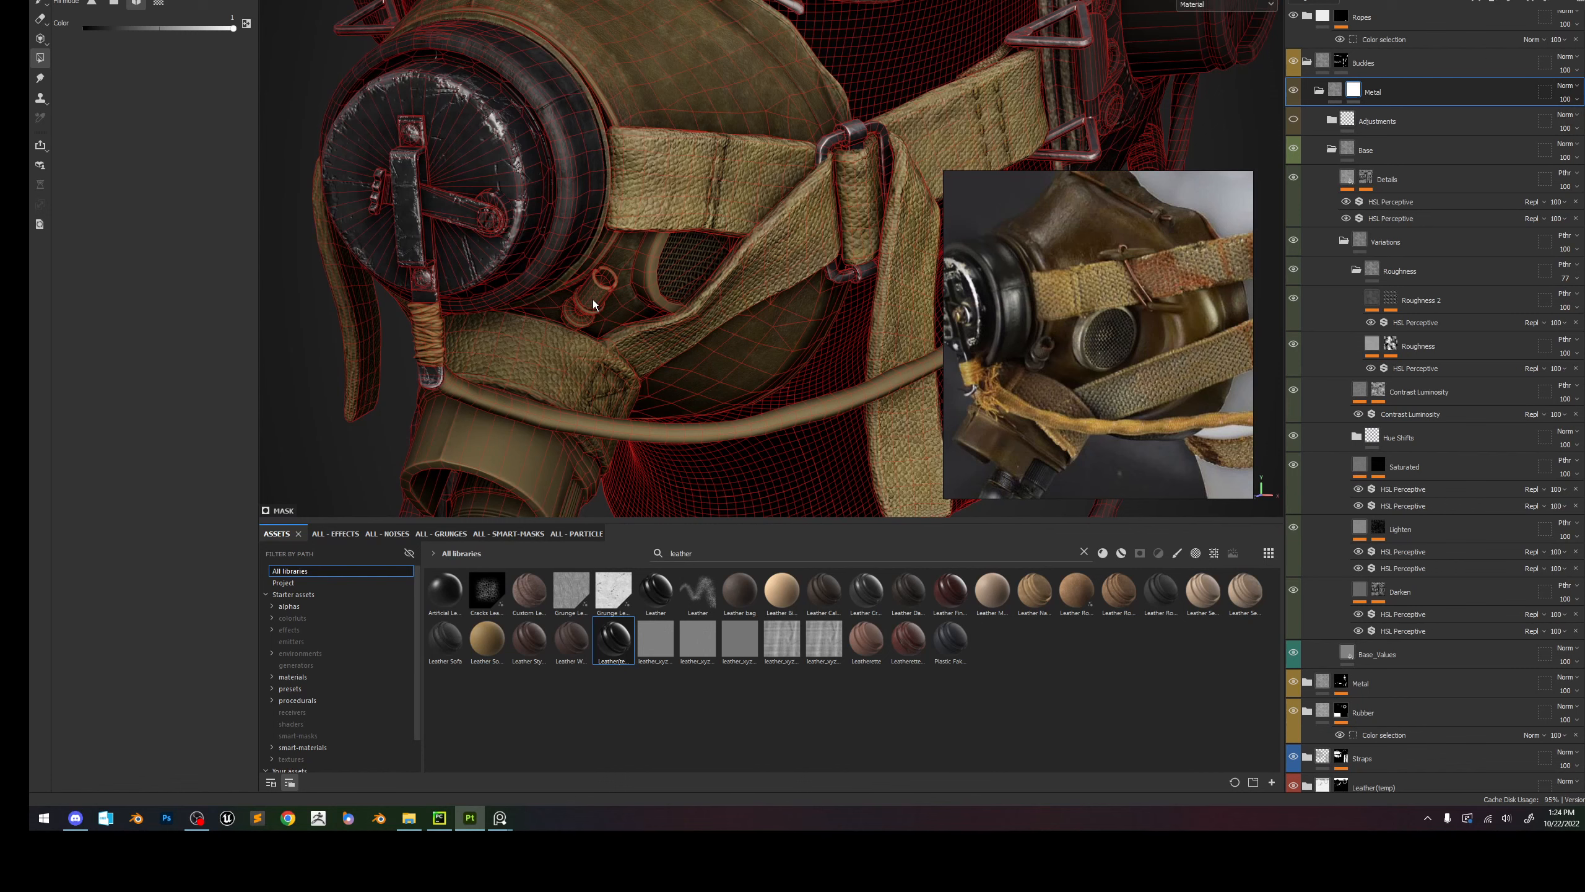
scroll(594, 298, up, 6)
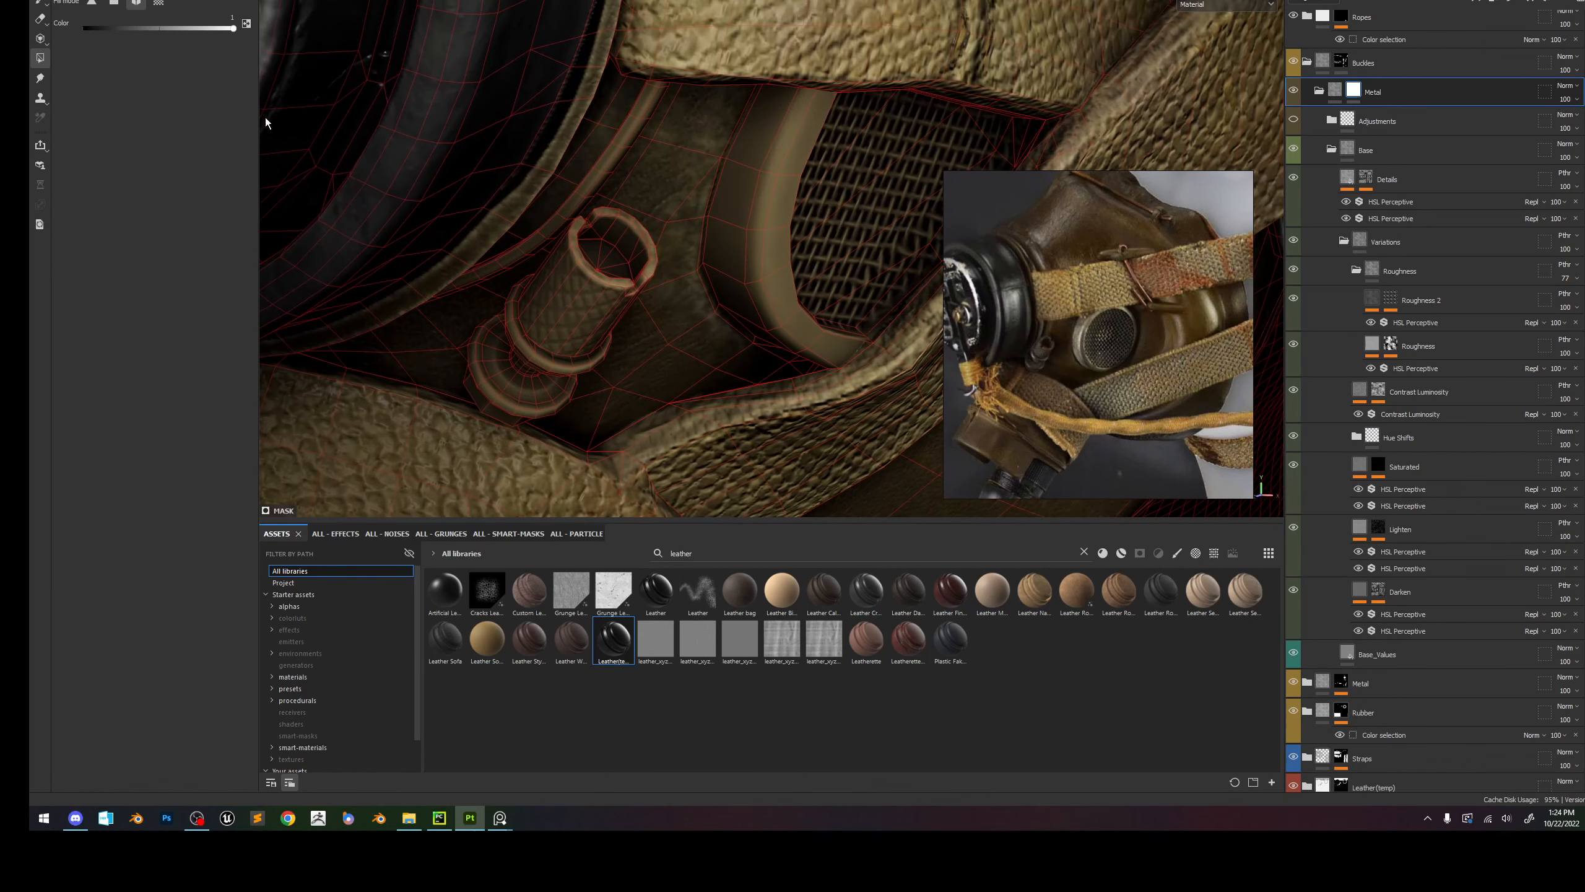
alt+click(1358, 87)
scroll(676, 276, down, 5)
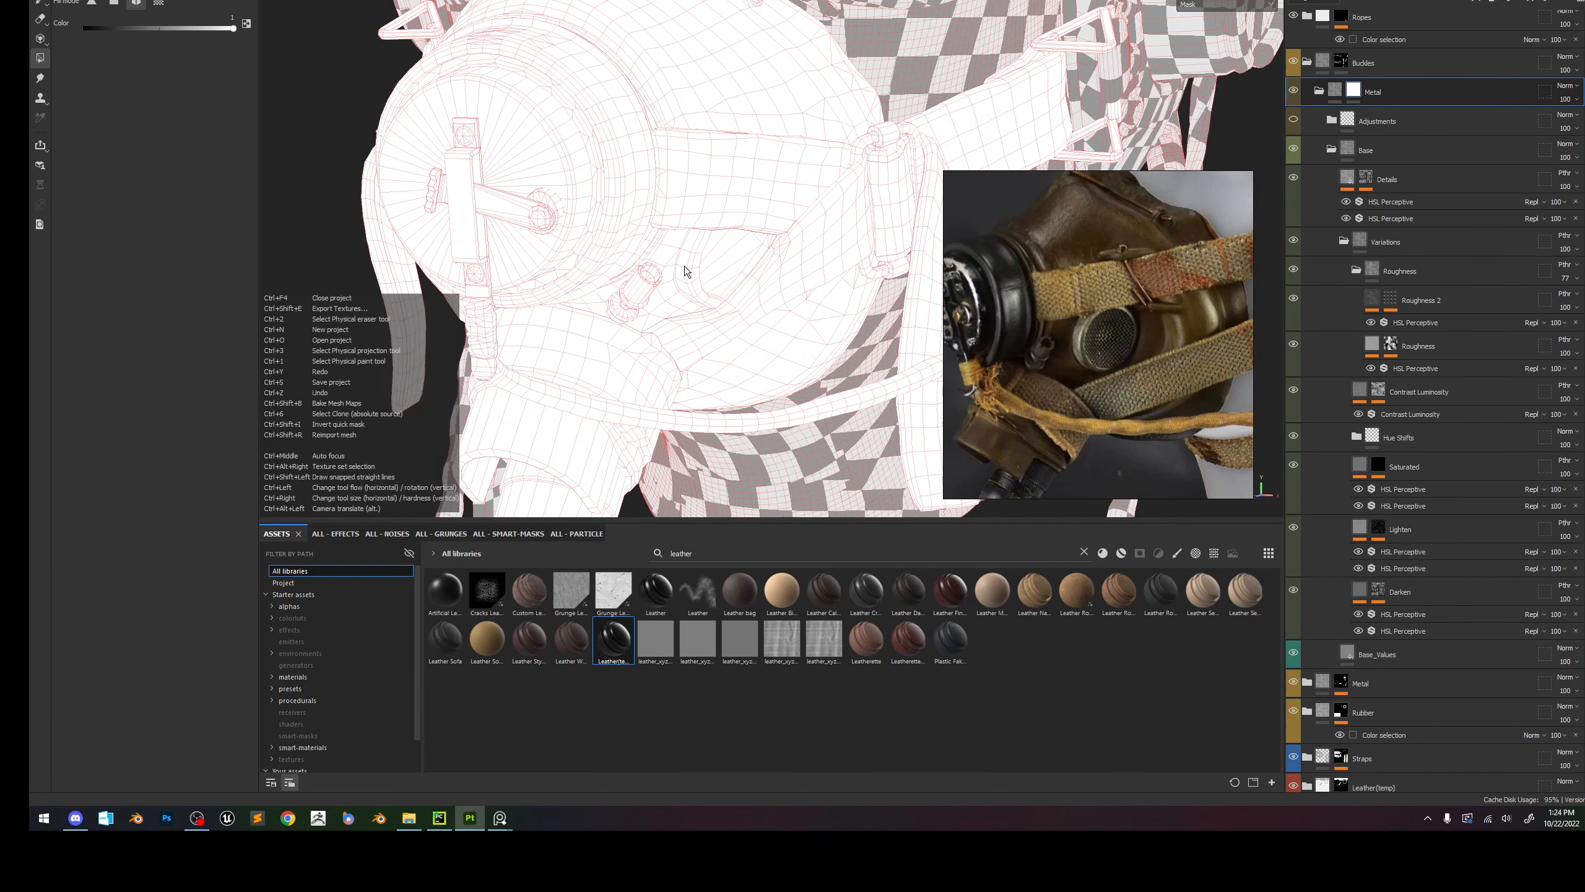
key(m)
scroll(780, 272, down, 2)
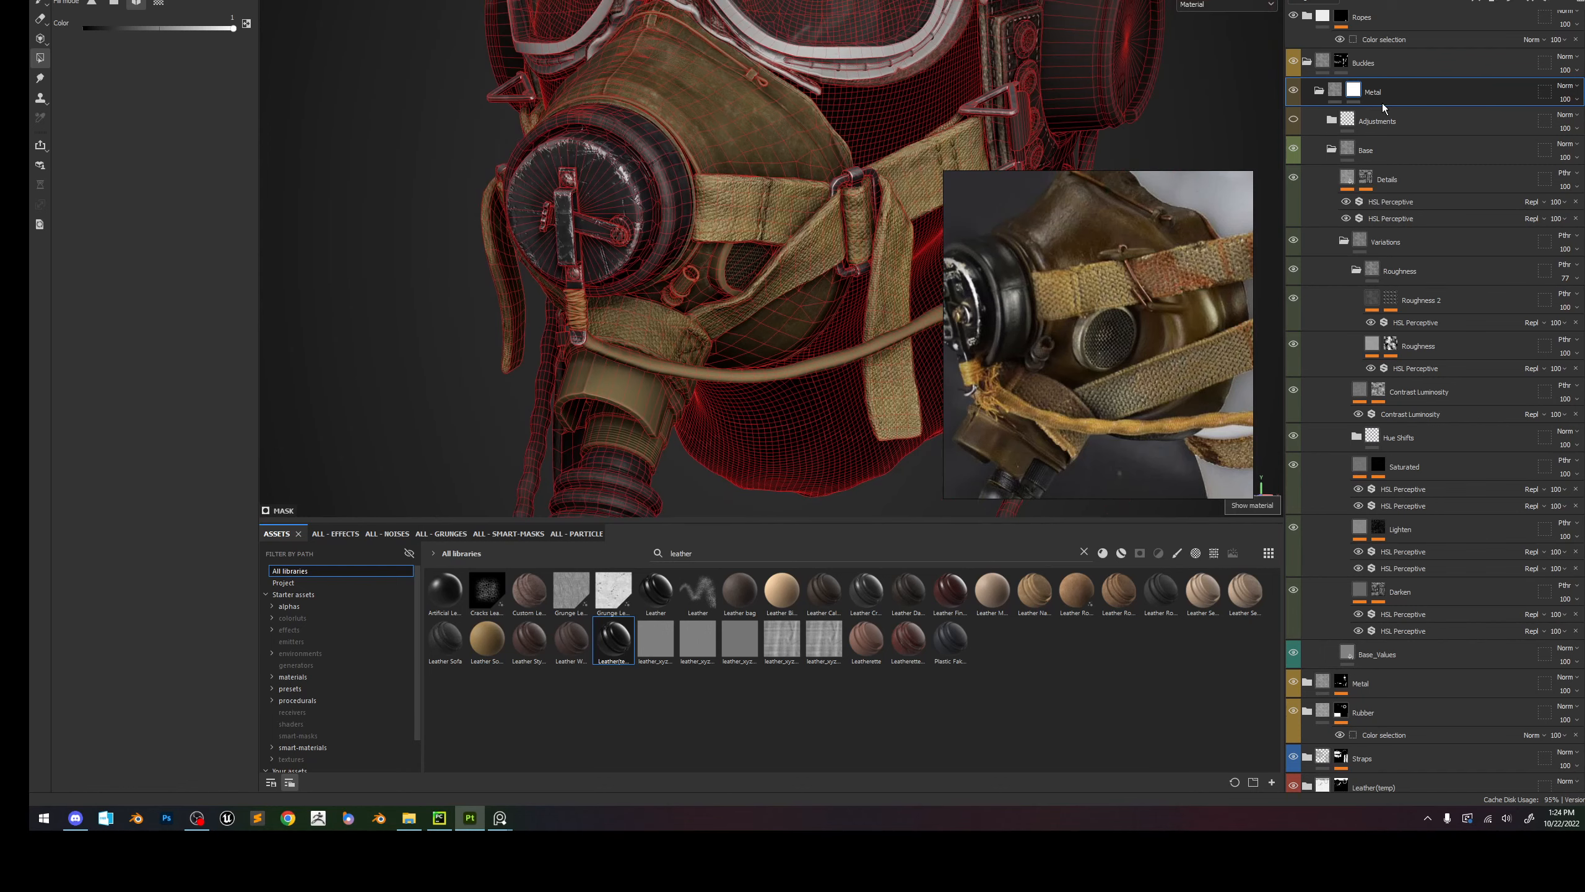
Inspect the Buckles folder's mask around the valve fitting and strap buckle.
click(1343, 60)
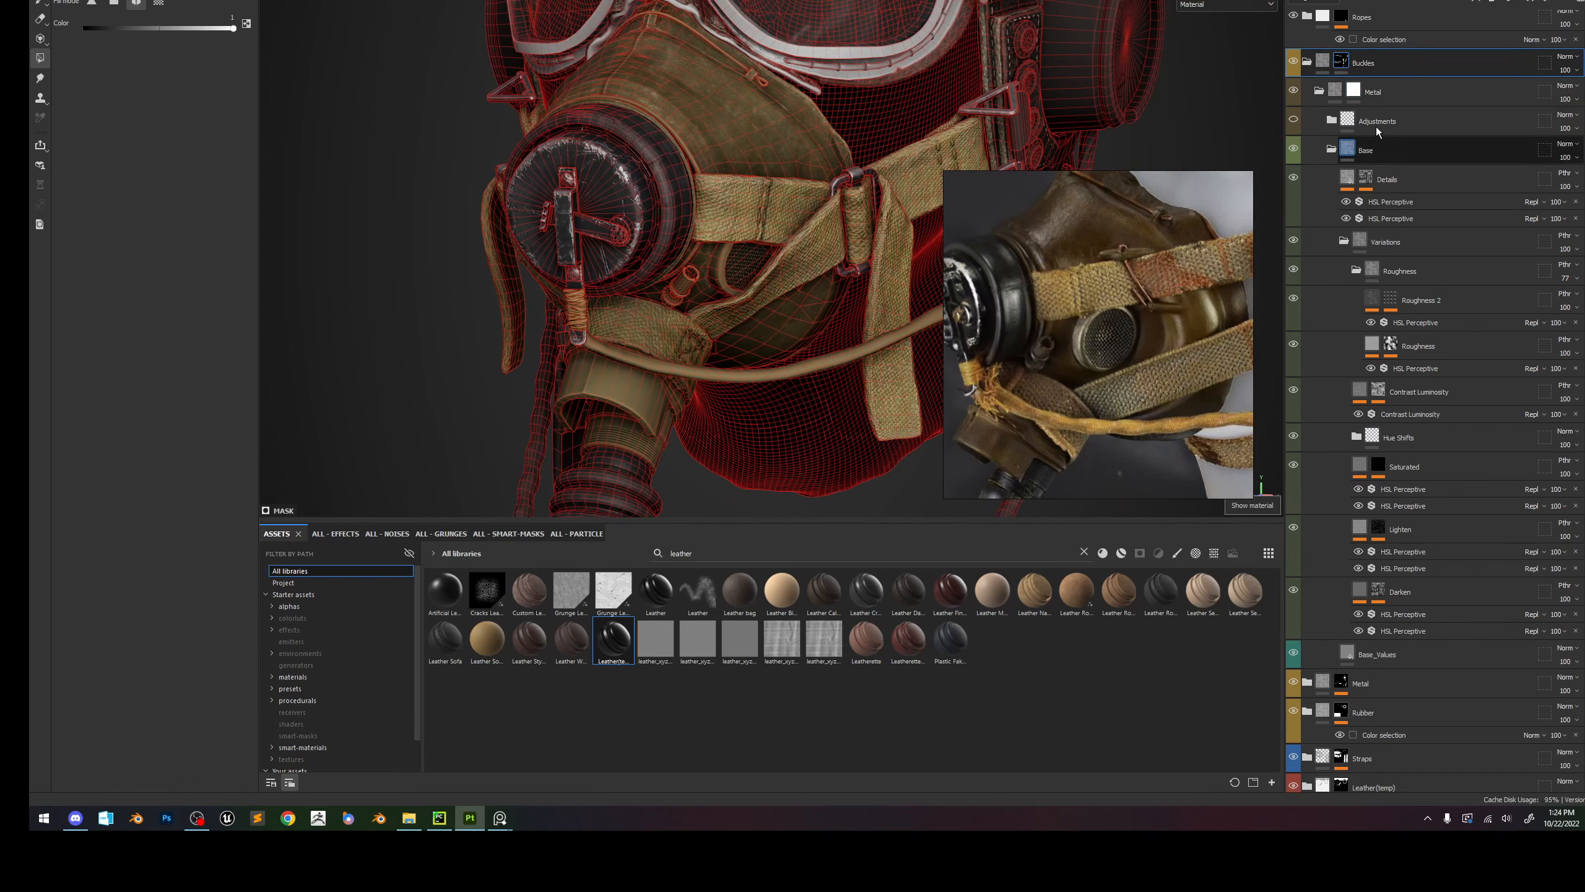
alt+click(1343, 65)
scroll(682, 255, up, 4)
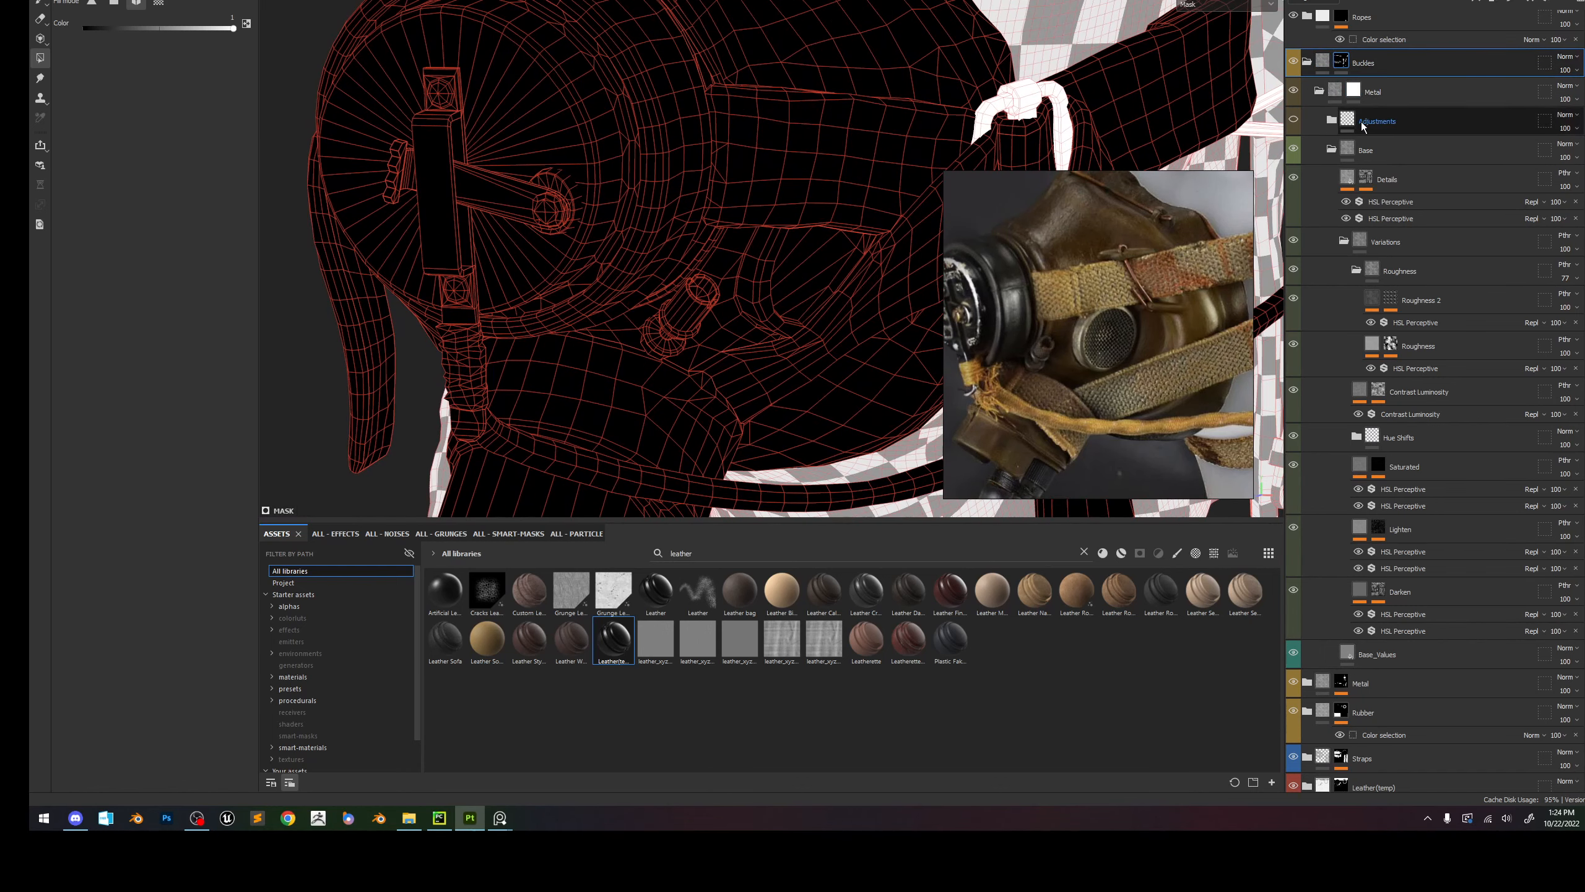
key(m)
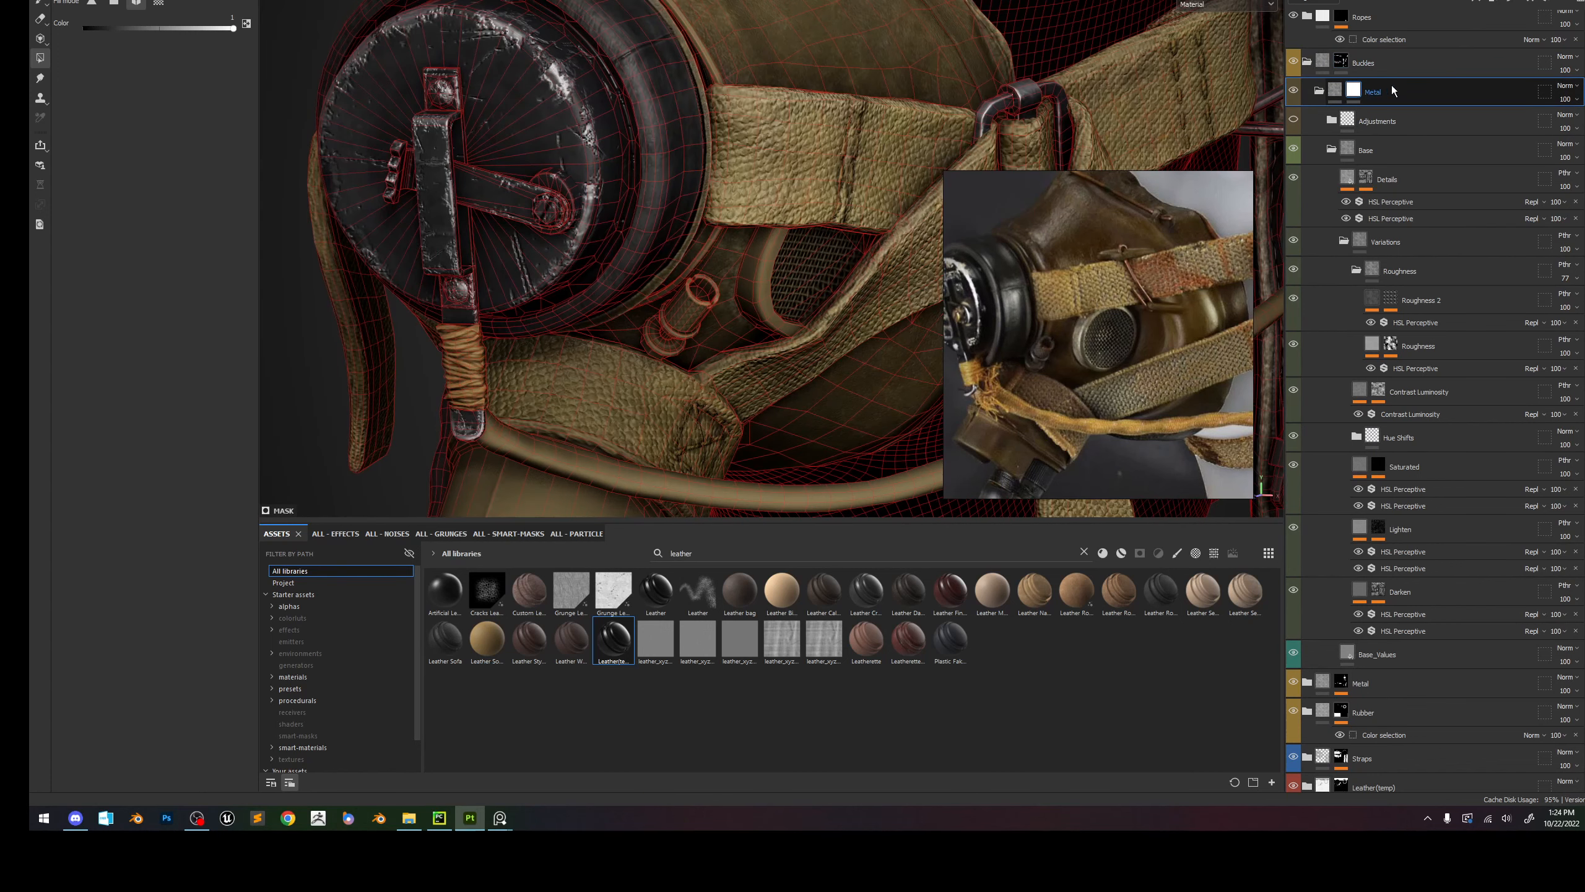
Move the Adjustments and Base folders out of the Metal subfolder directly into Buckles, and delete the emptied Metal subfolder.
click(1335, 125)
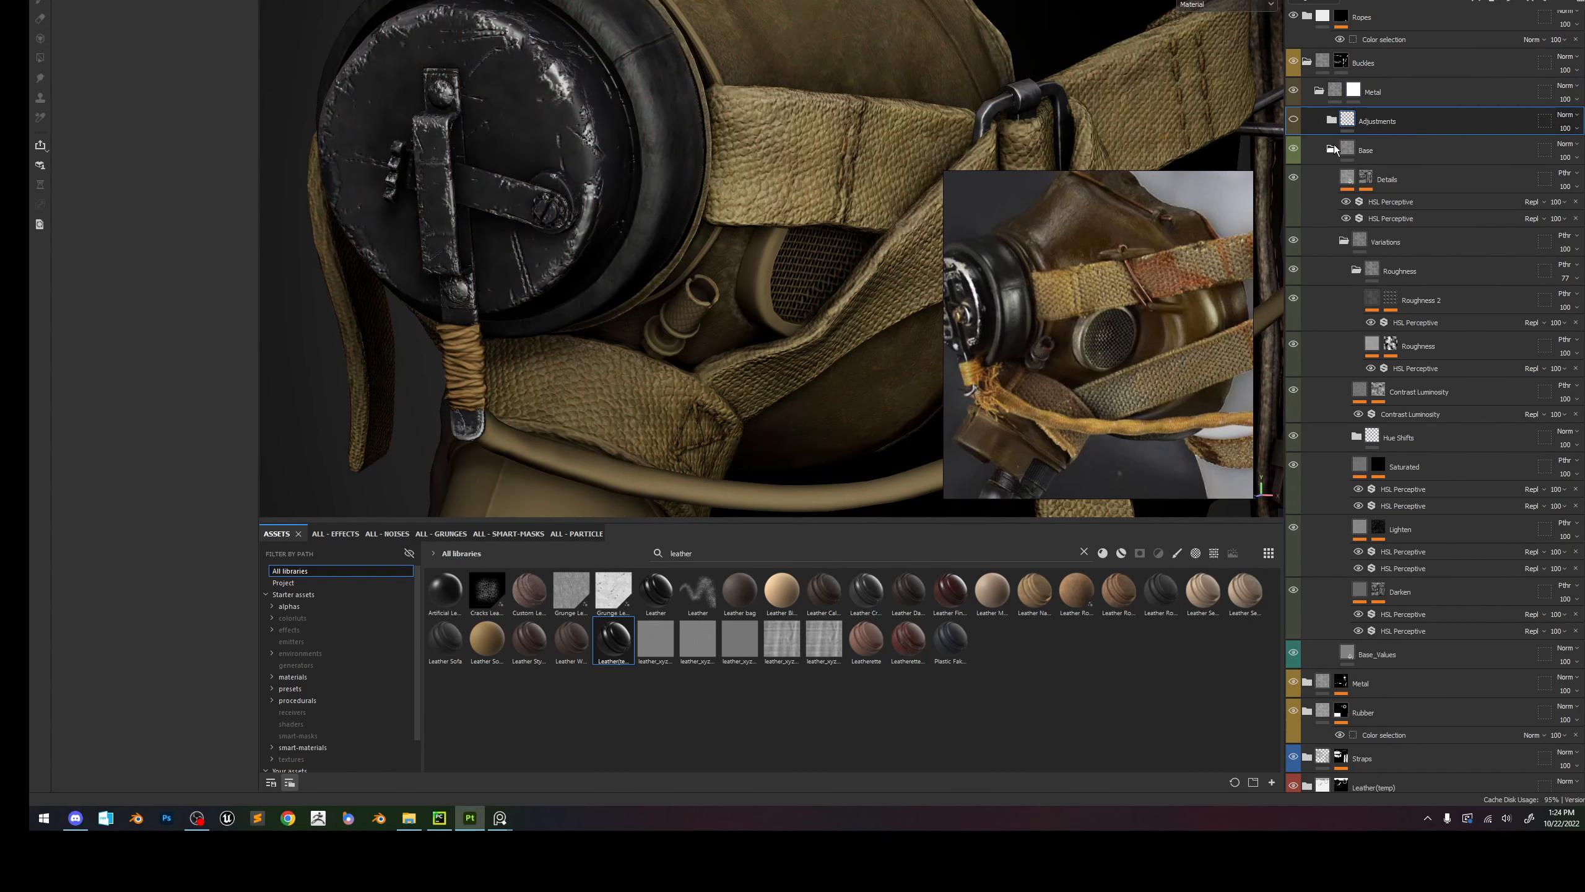
click(1331, 150)
click(1379, 186)
shift+click(1373, 158)
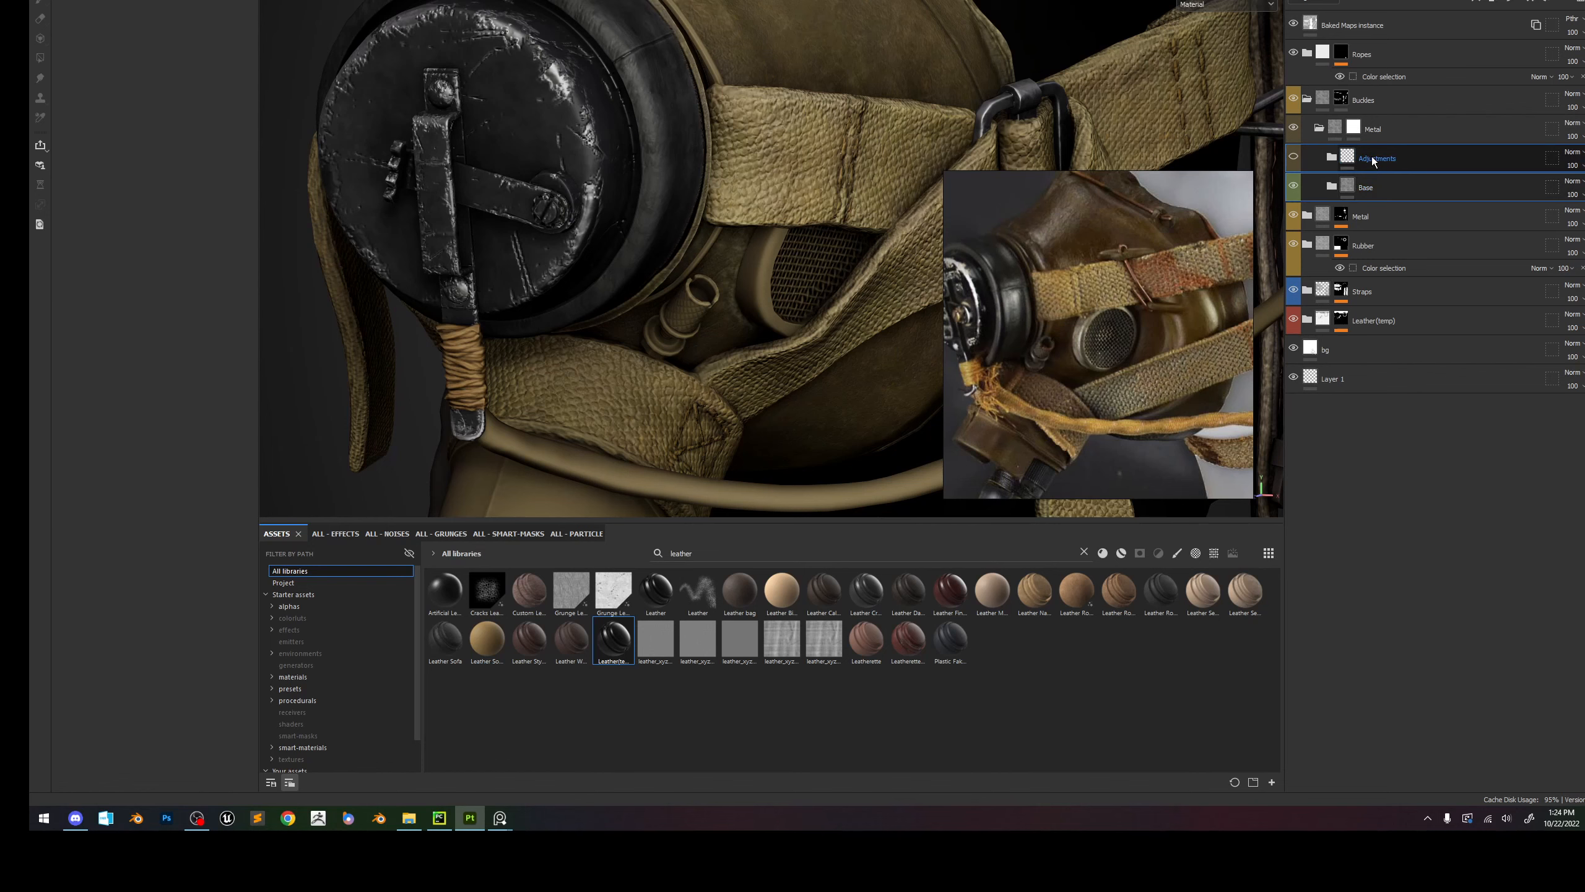
drag(1372, 158, 1390, 114)
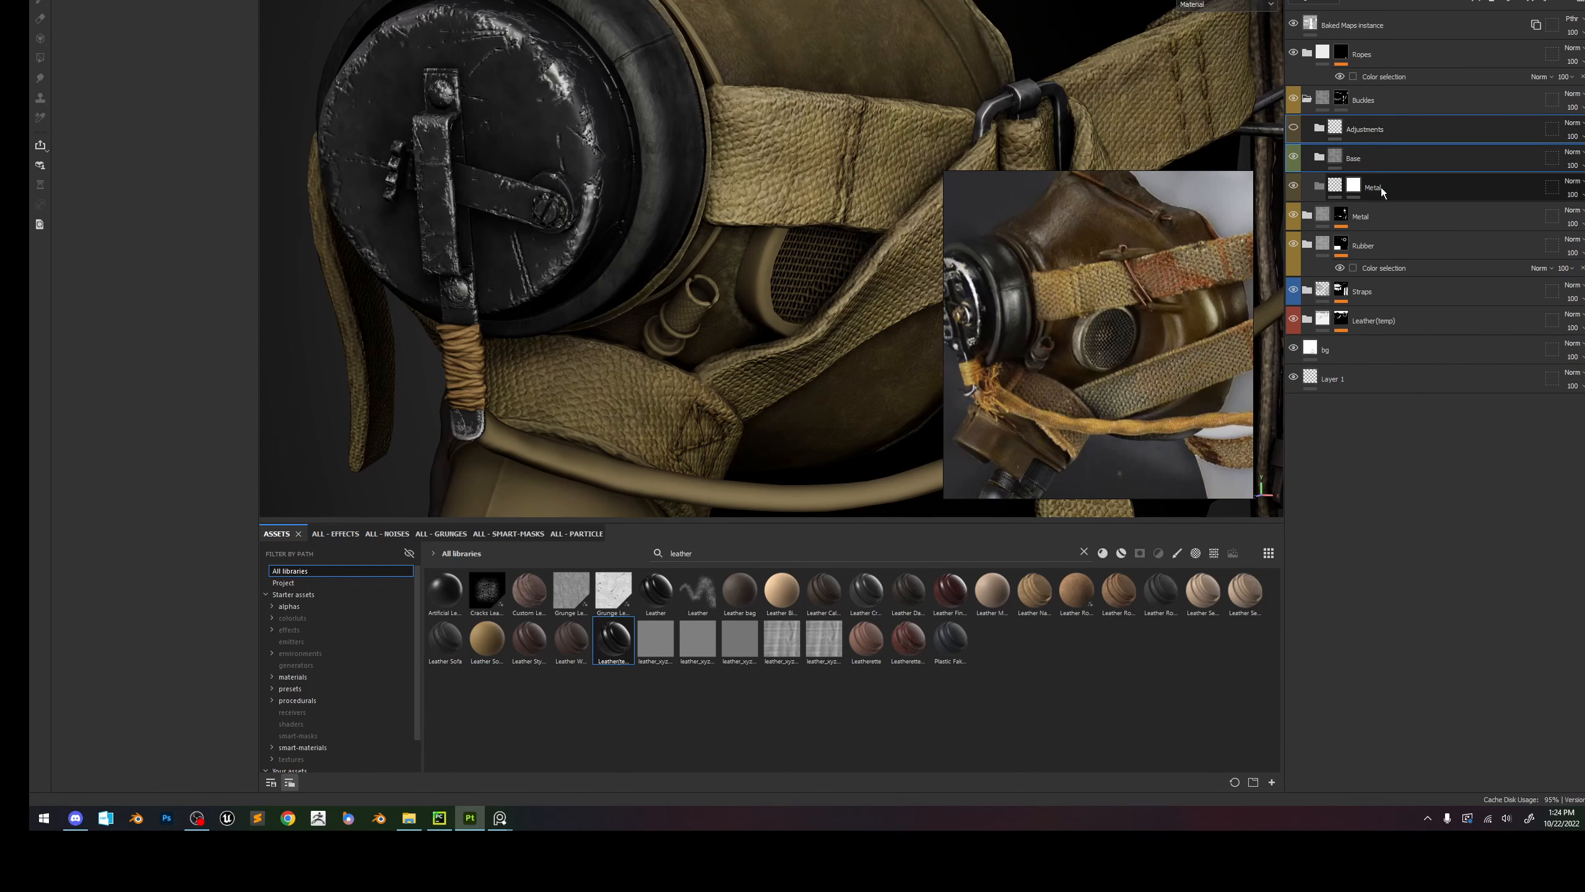
click(1381, 188)
key(Delete)
Rename the Buckles folder to Metal Pieces.
click(1342, 102)
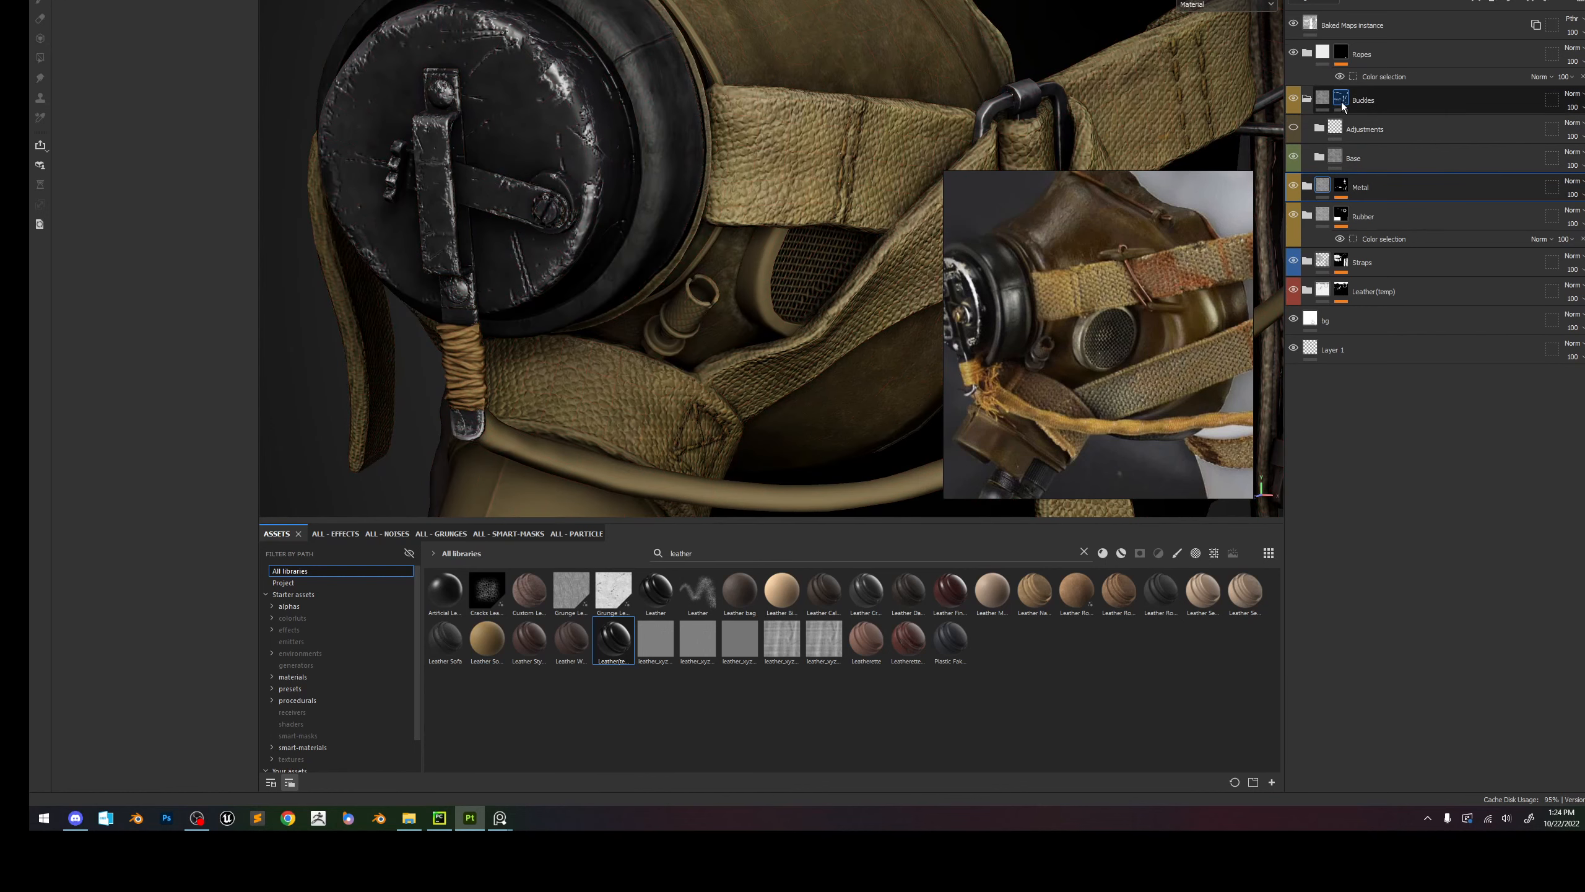
alt+click(1342, 101)
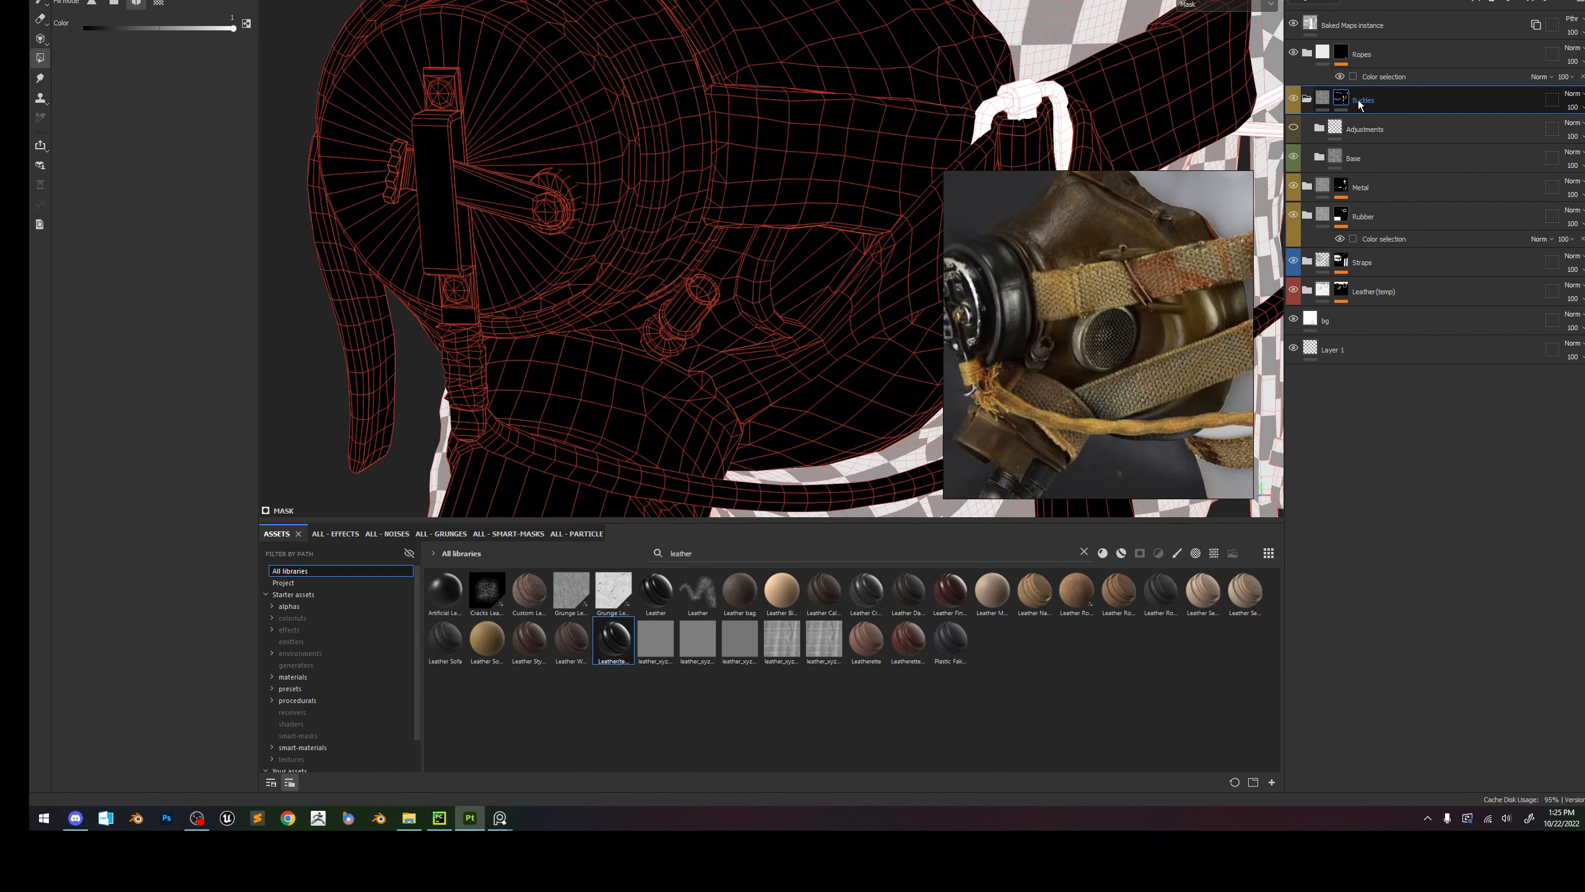
double_click(1365, 101)
text(Metal Pieces)
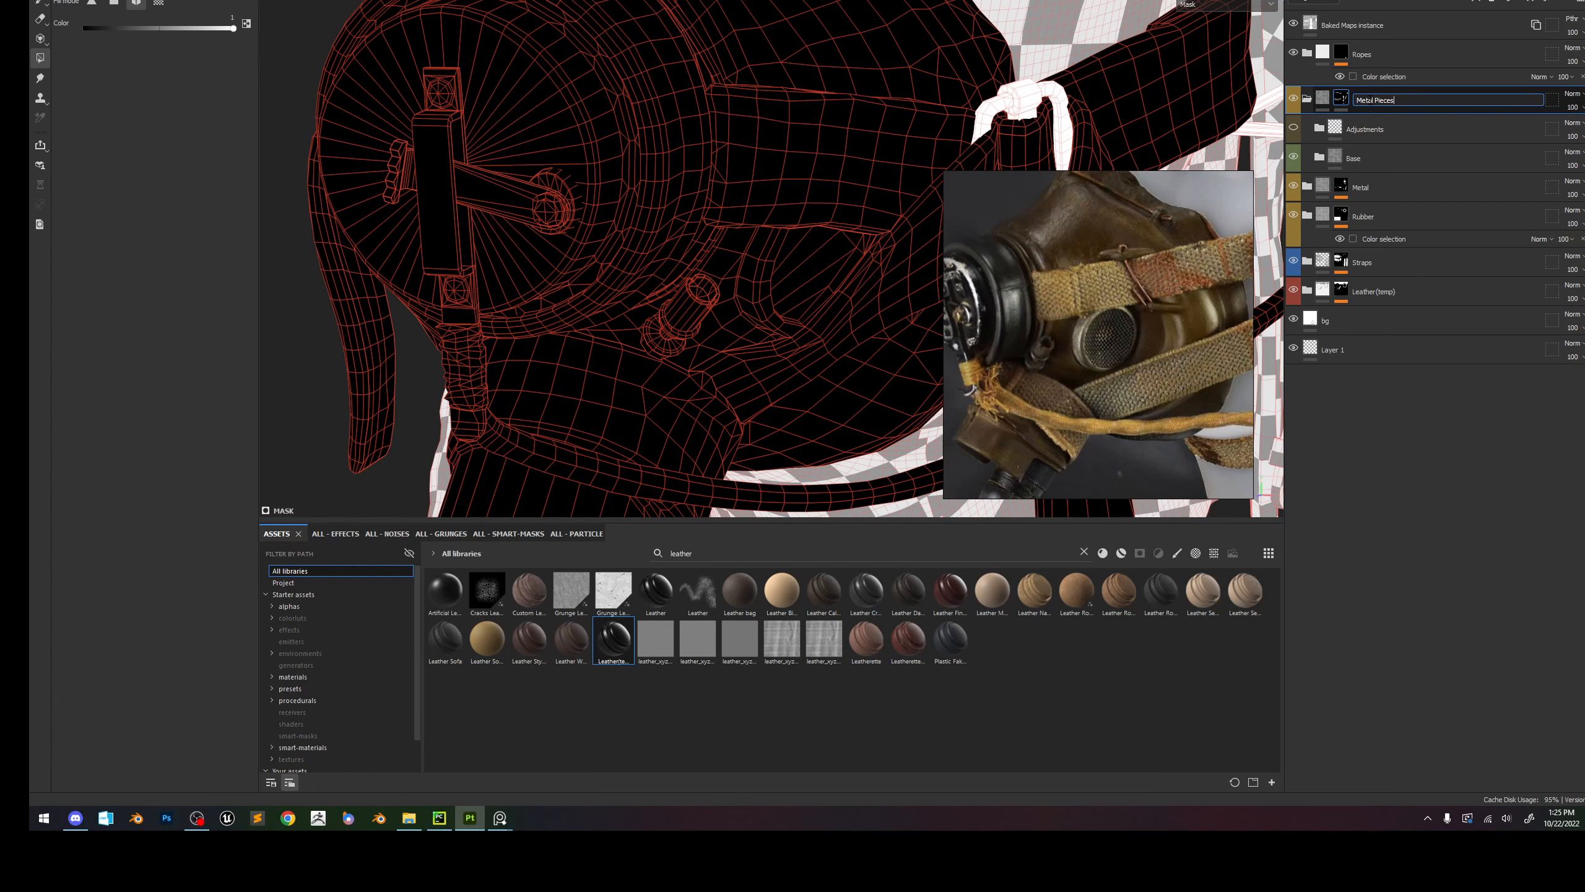
key(Return)
Add the small valve fitting beside the mesh vent to the Metal Pieces mask with polygon fill.
alt+click(1340, 97)
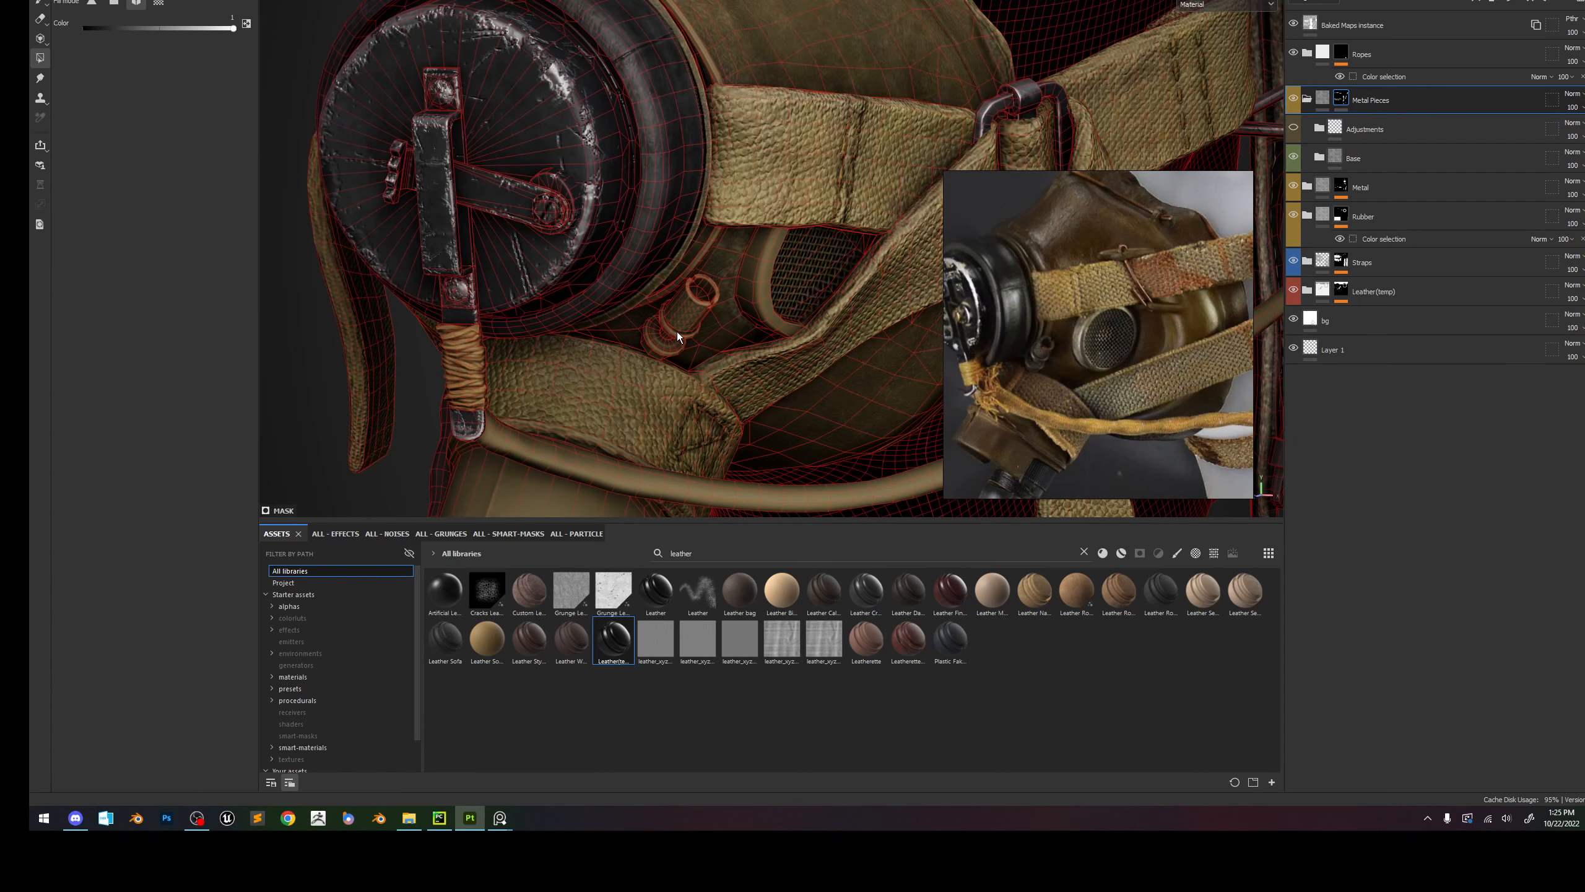
click(44, 3)
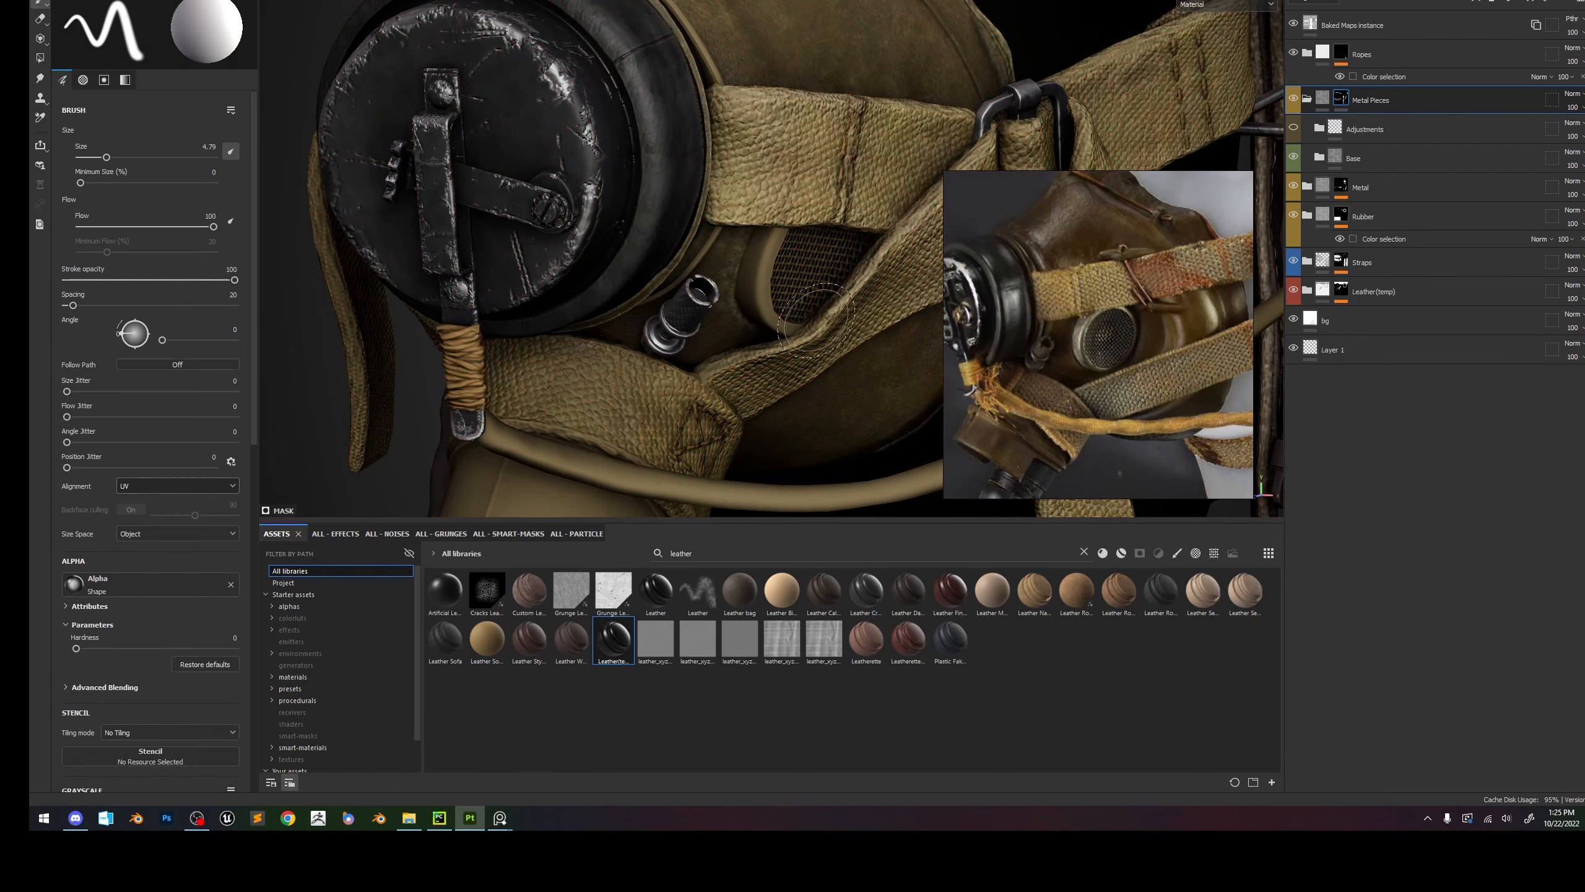
scroll(823, 328, up, 3)
scroll(823, 328, down, 1)
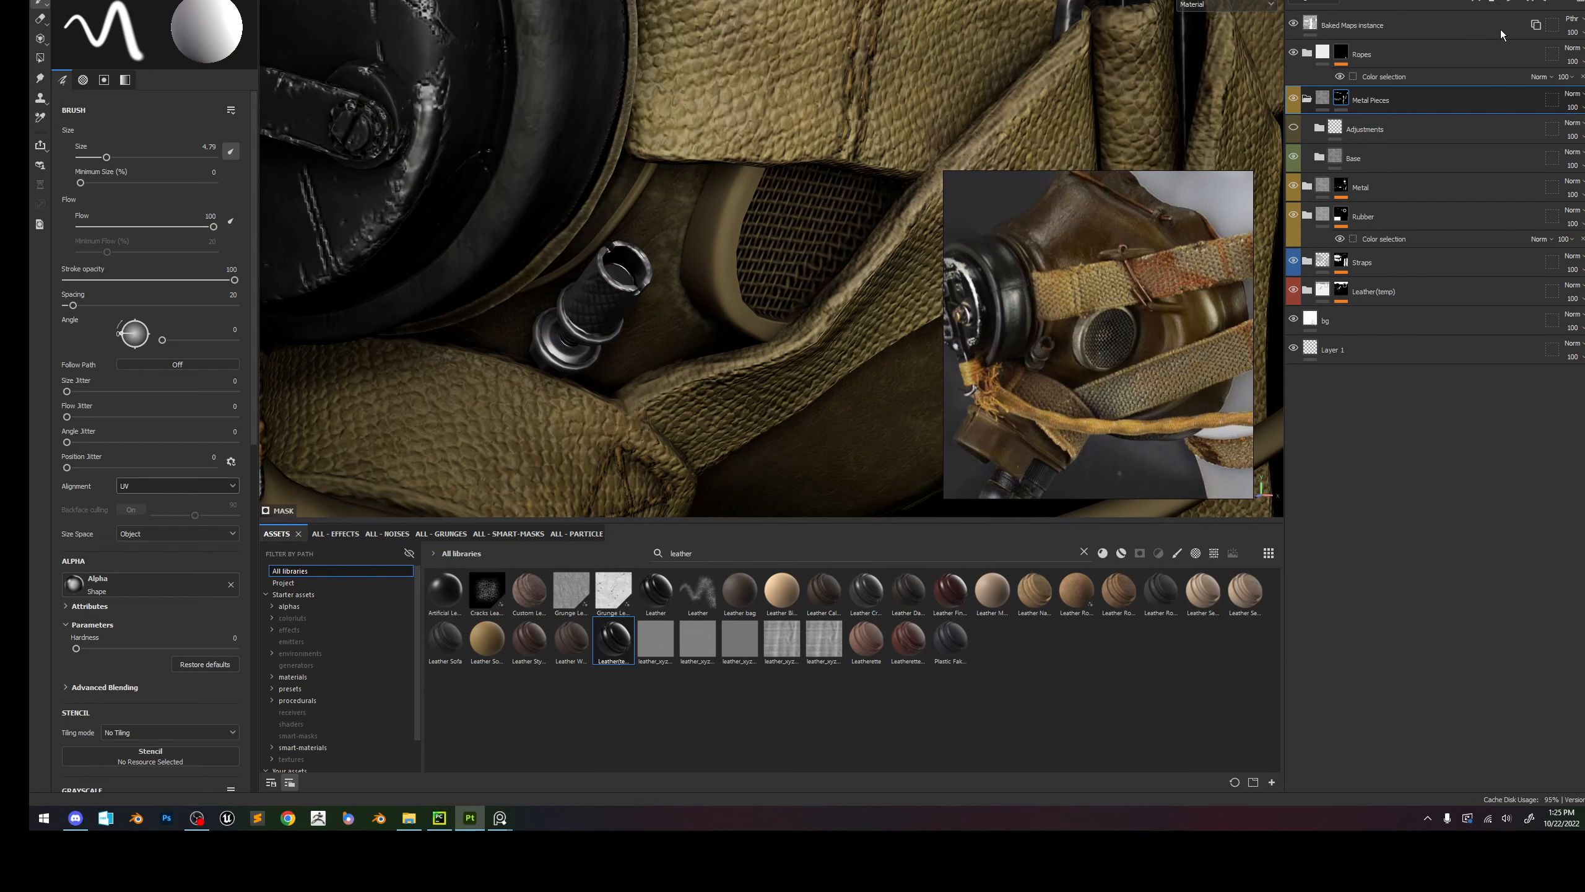
Add a color selection to the Metal Pieces mask and pick the ID colors of the vent's rim and wire mesh.
click(1483, 2)
click(1524, 103)
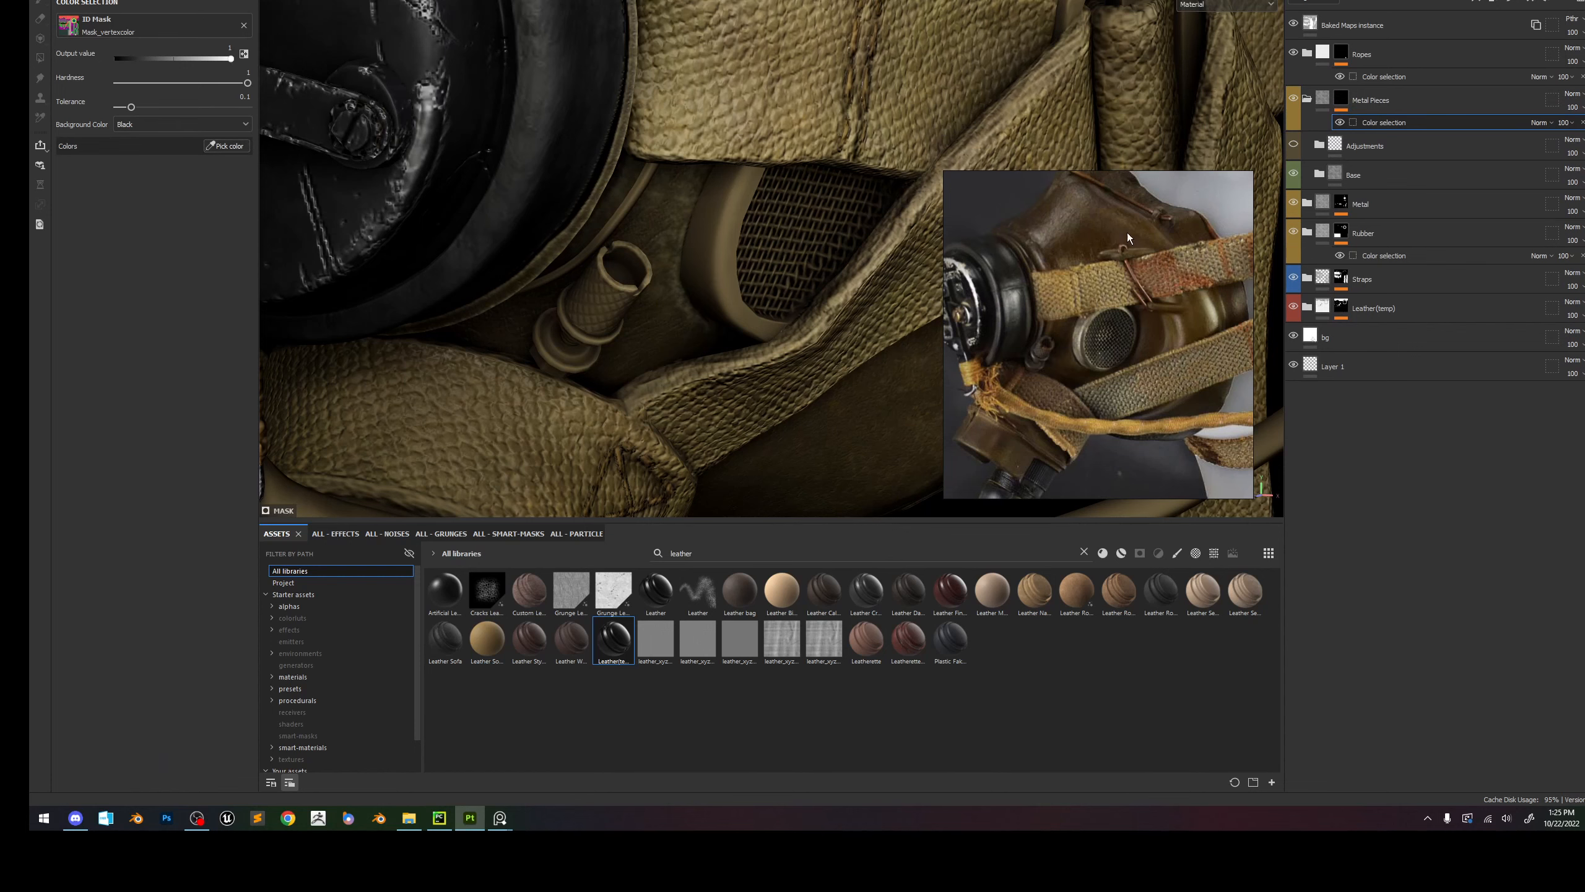
click(233, 146)
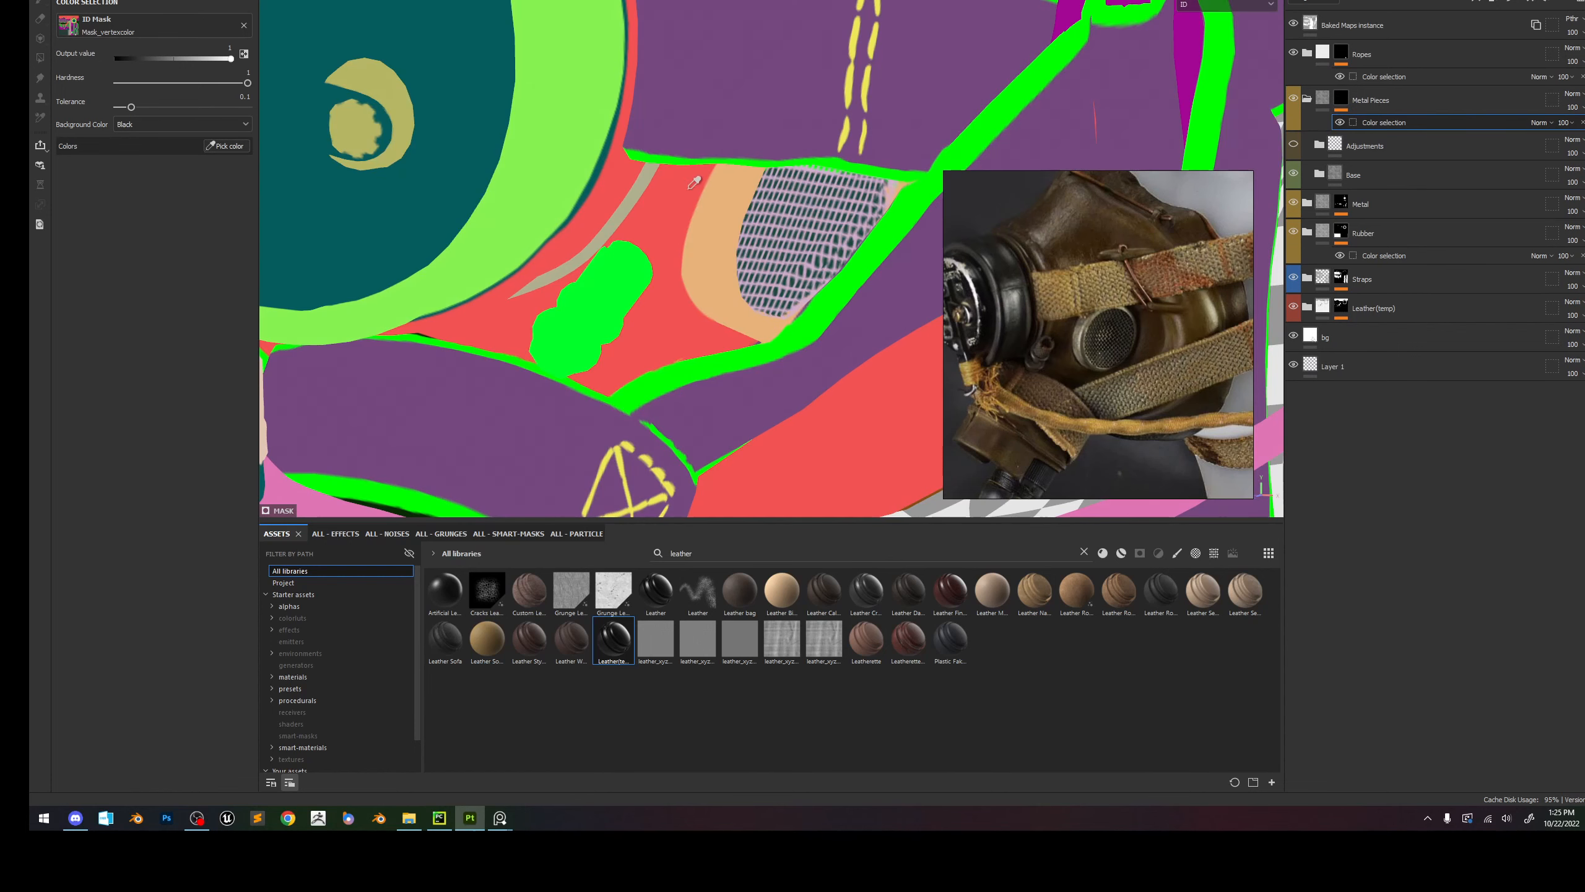
click(730, 230)
scroll(751, 233, up, 5)
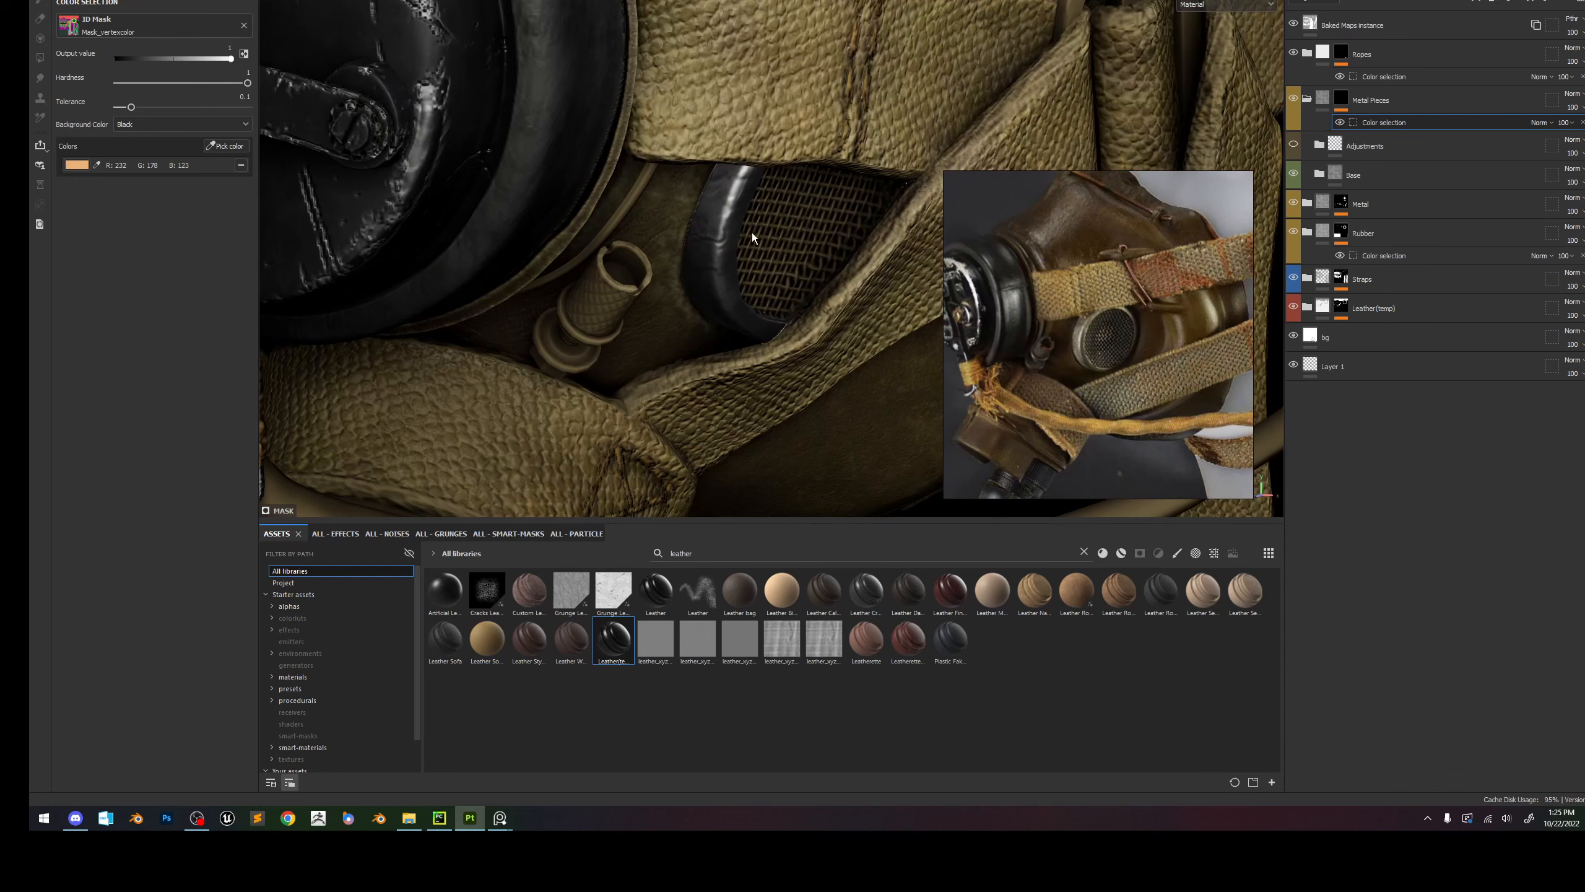
click(235, 146)
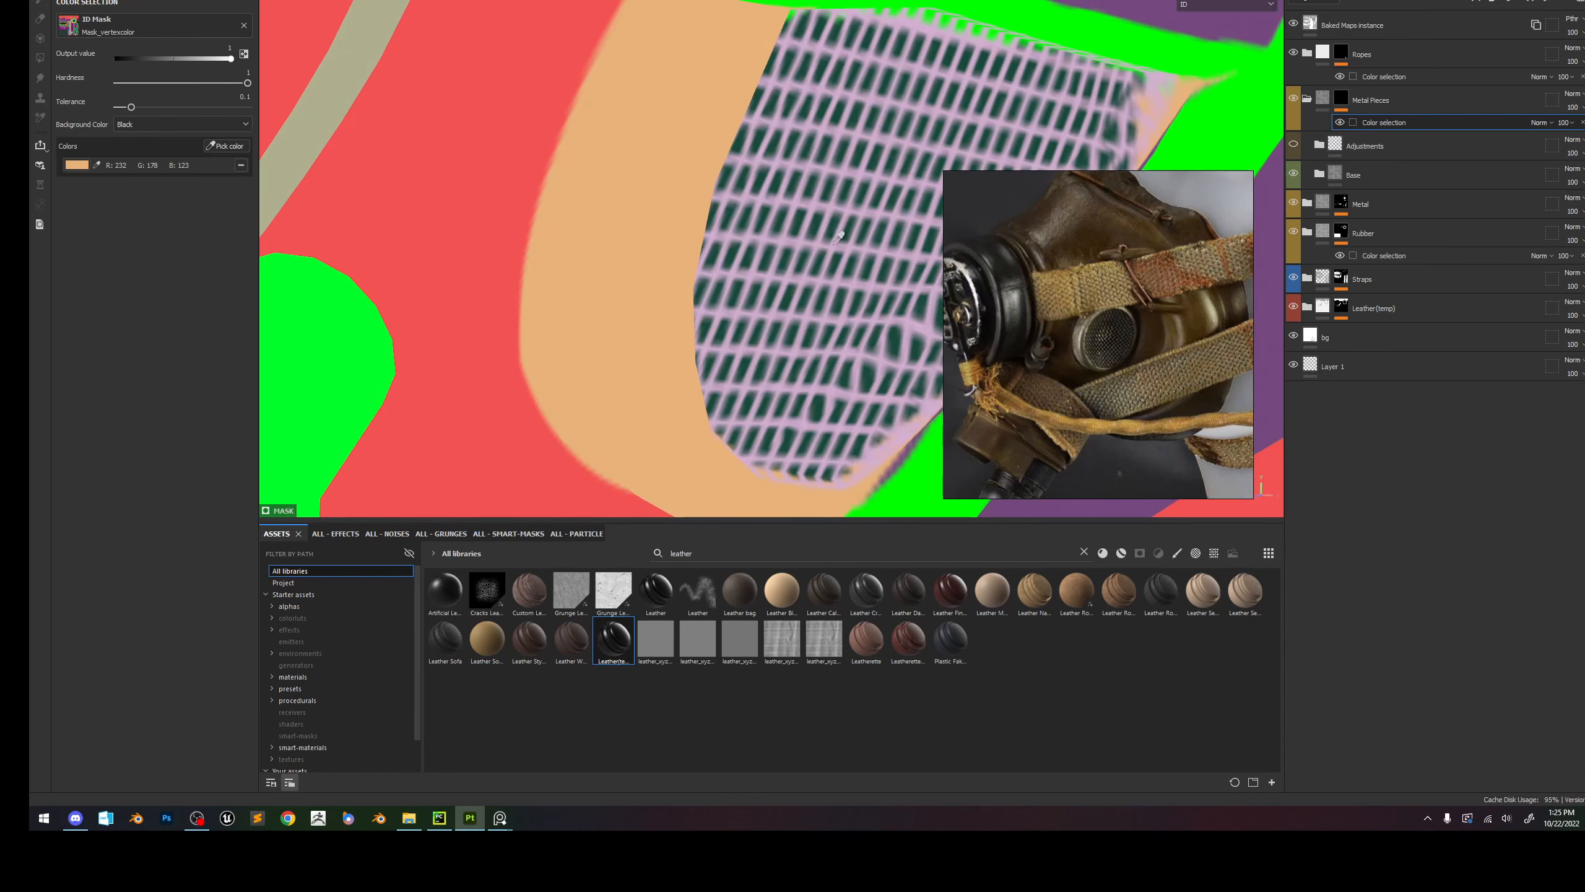
click(835, 252)
scroll(835, 253, down, 5)
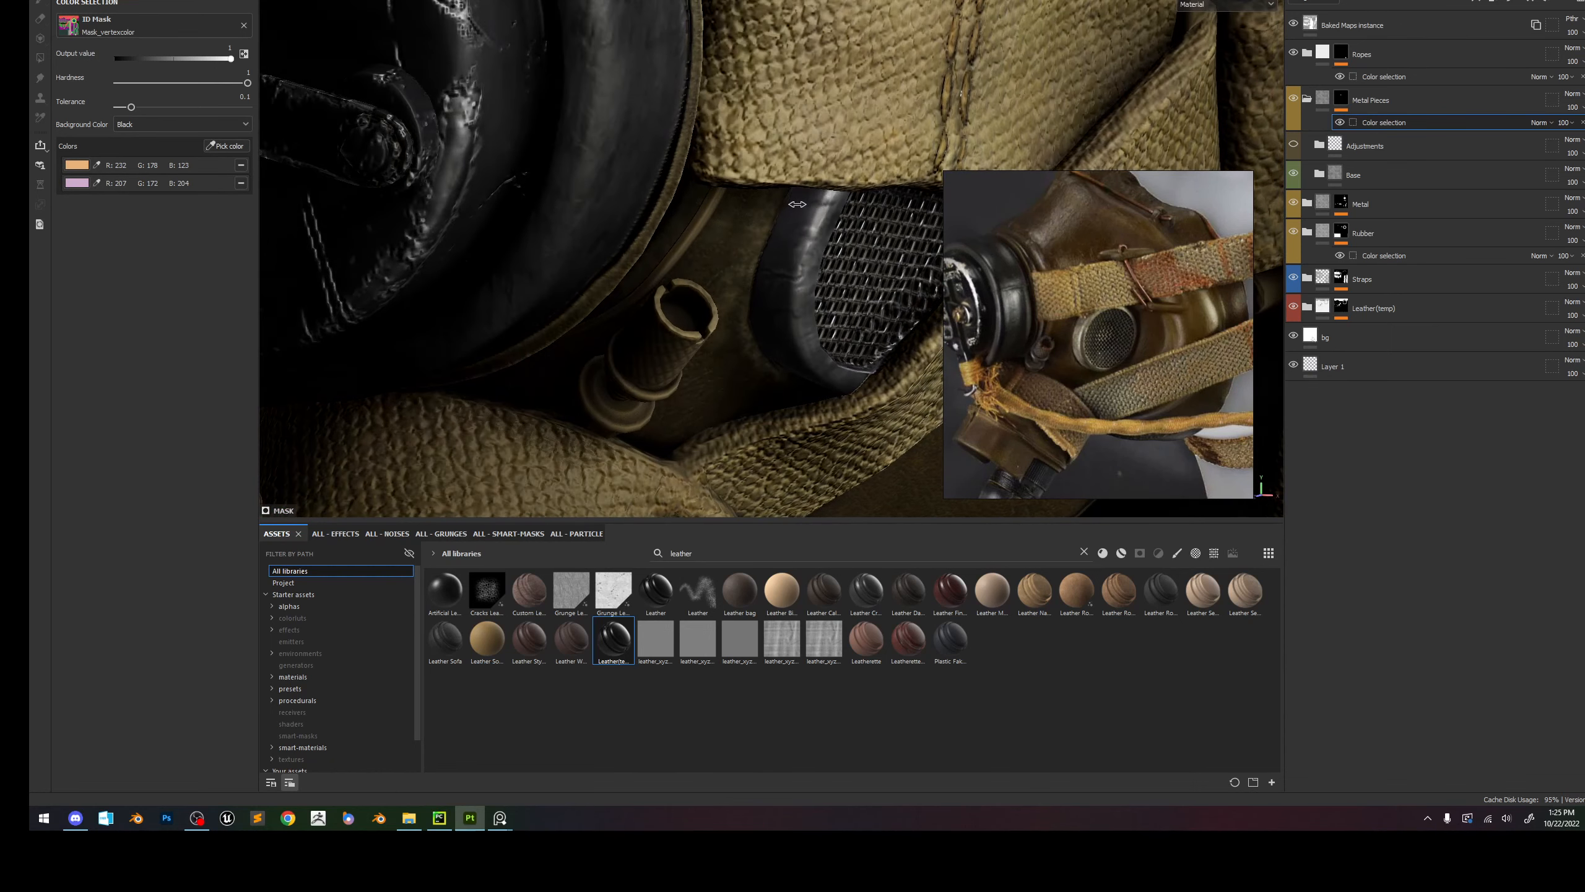
Compare the Metal Pieces mask with and without its color selection.
scroll(828, 255, down, 5)
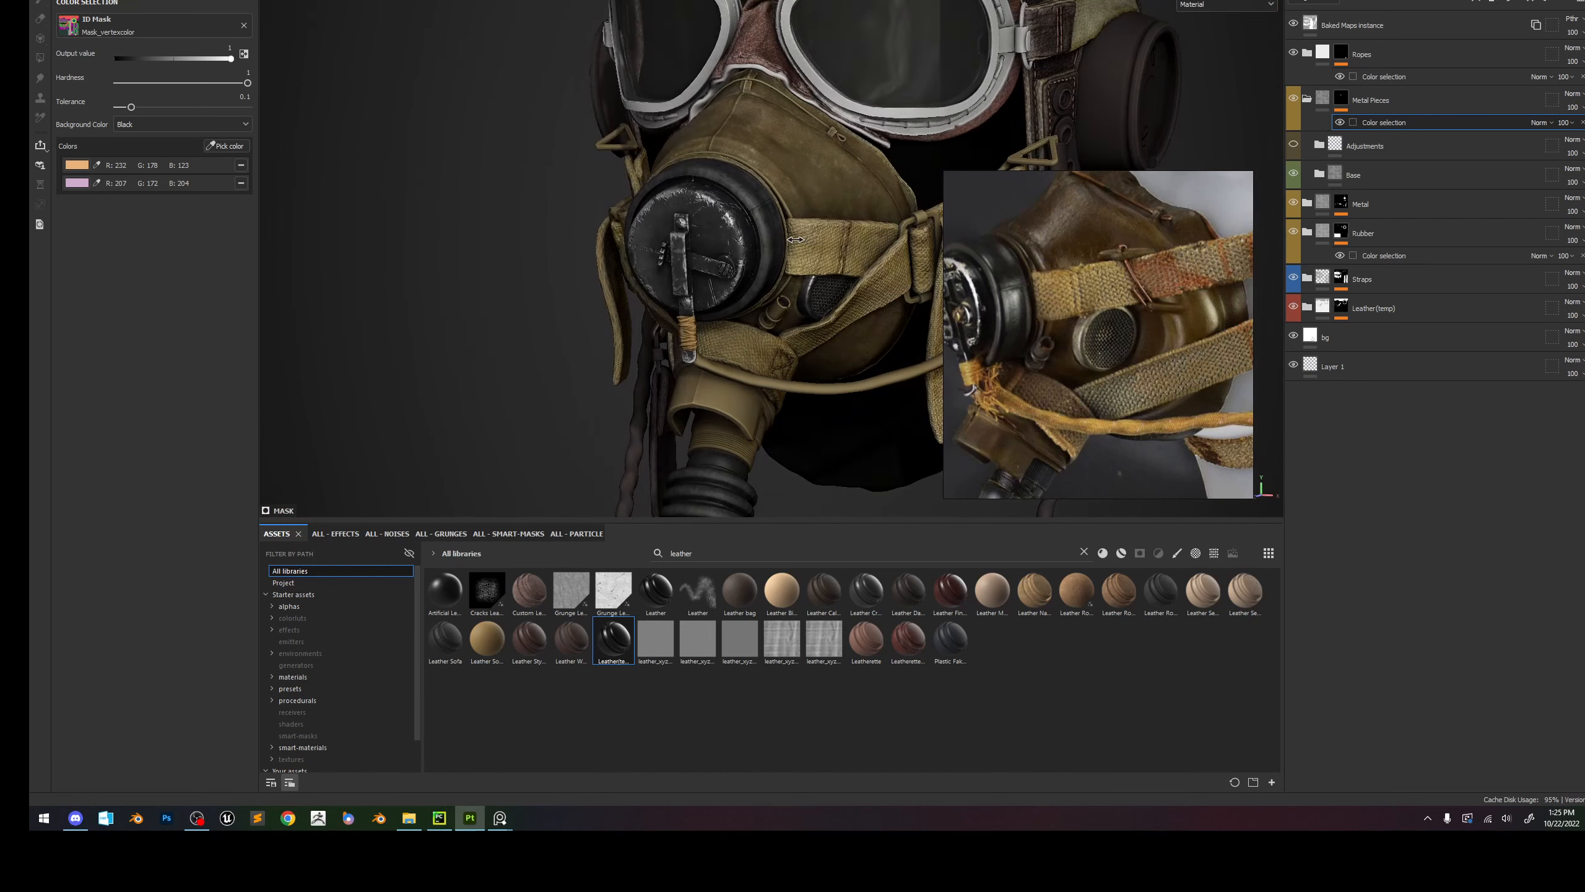
scroll(828, 254, down, 5)
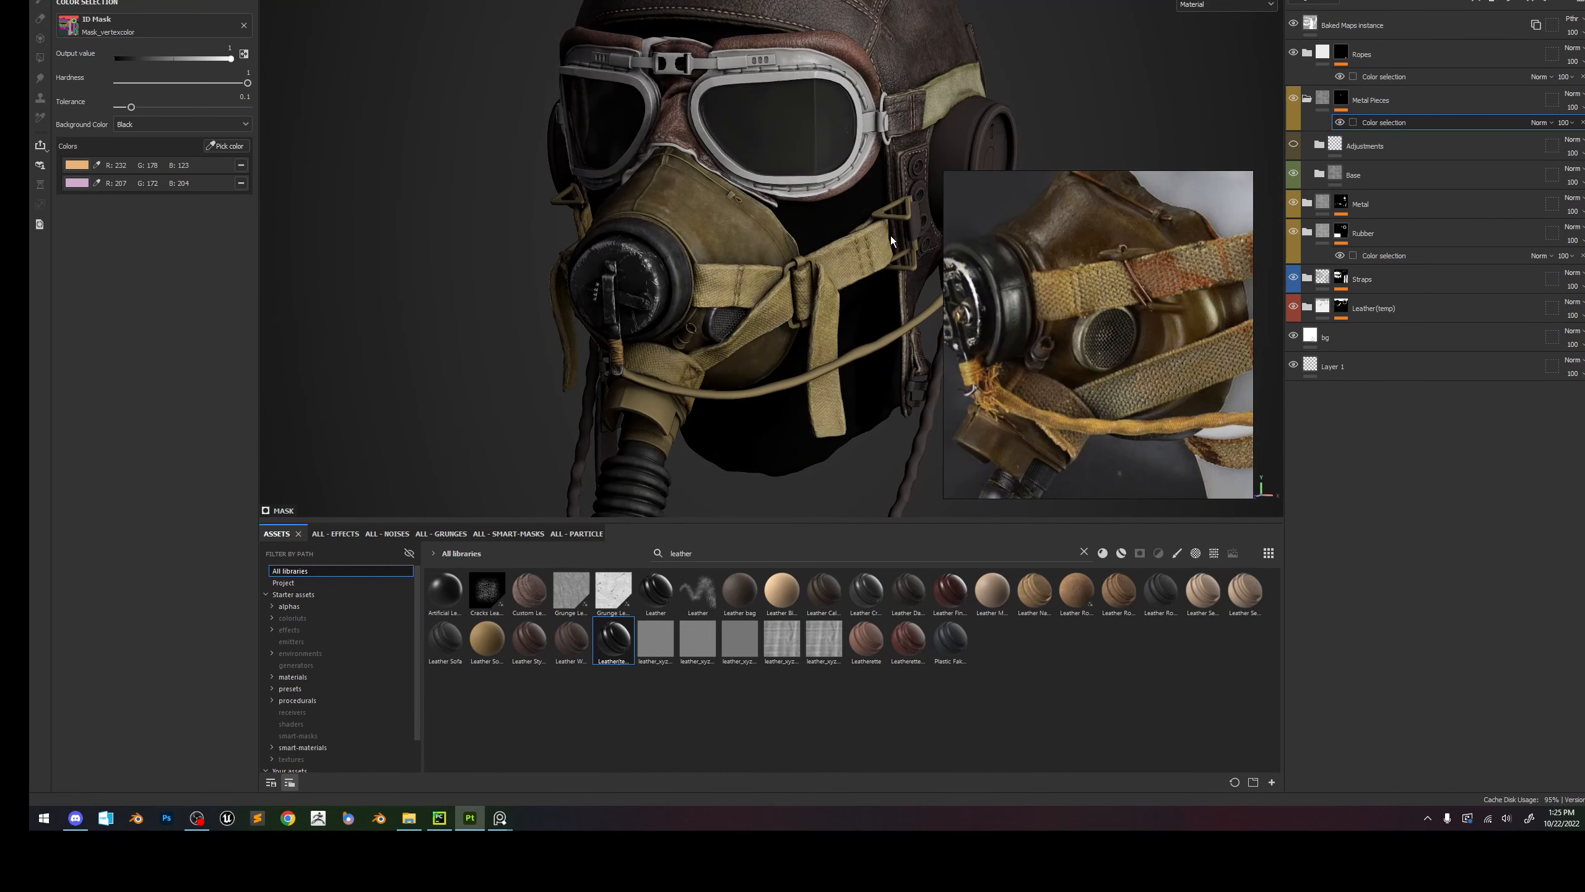
alt+click(1341, 100)
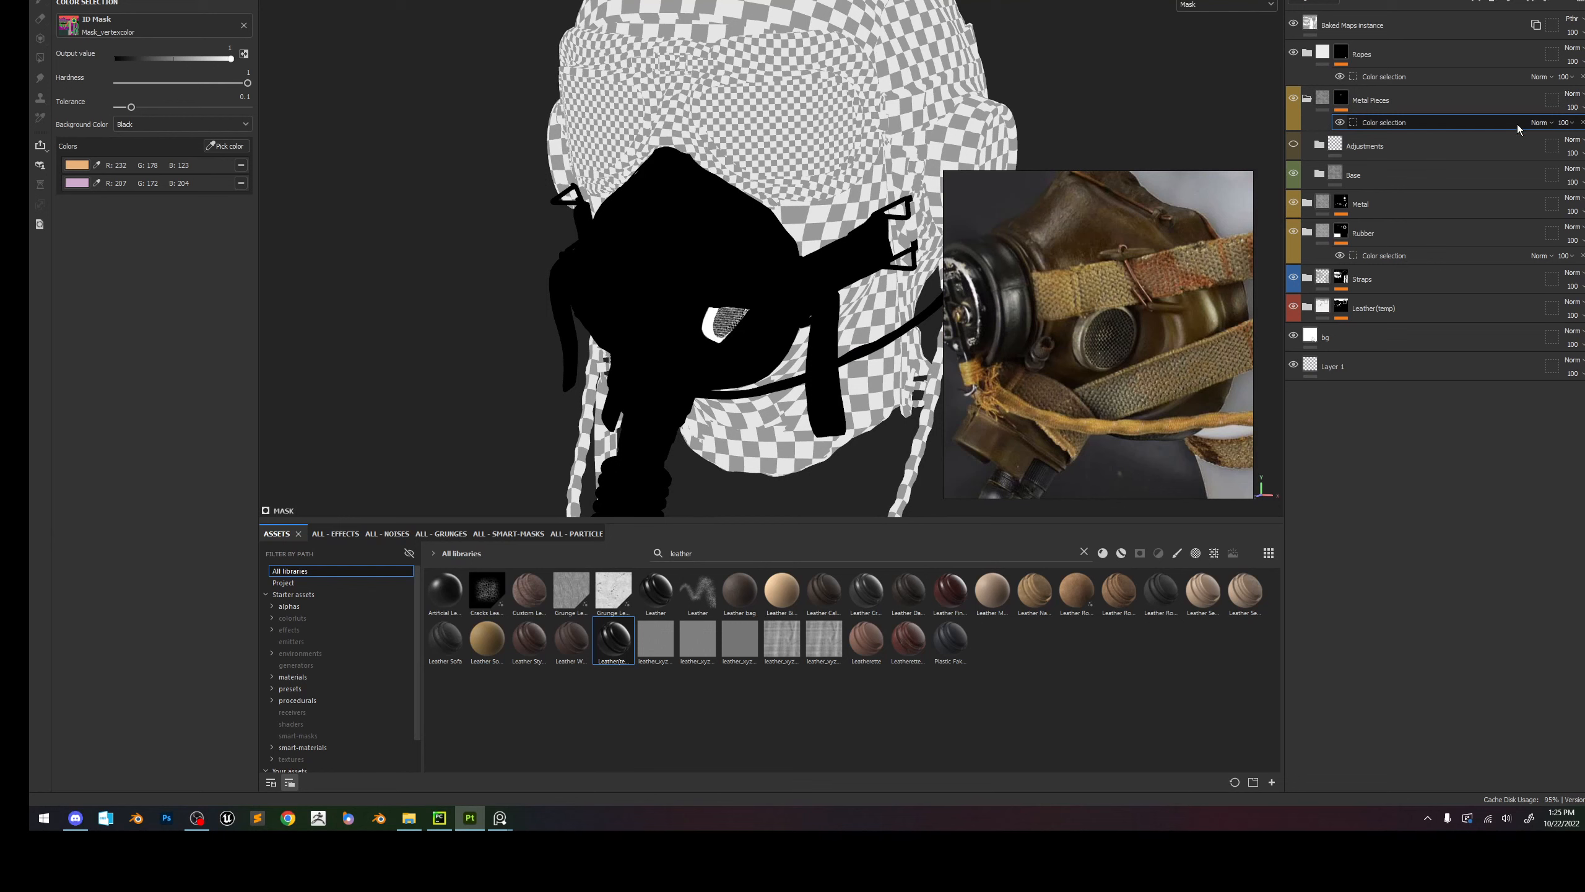
click(1340, 123)
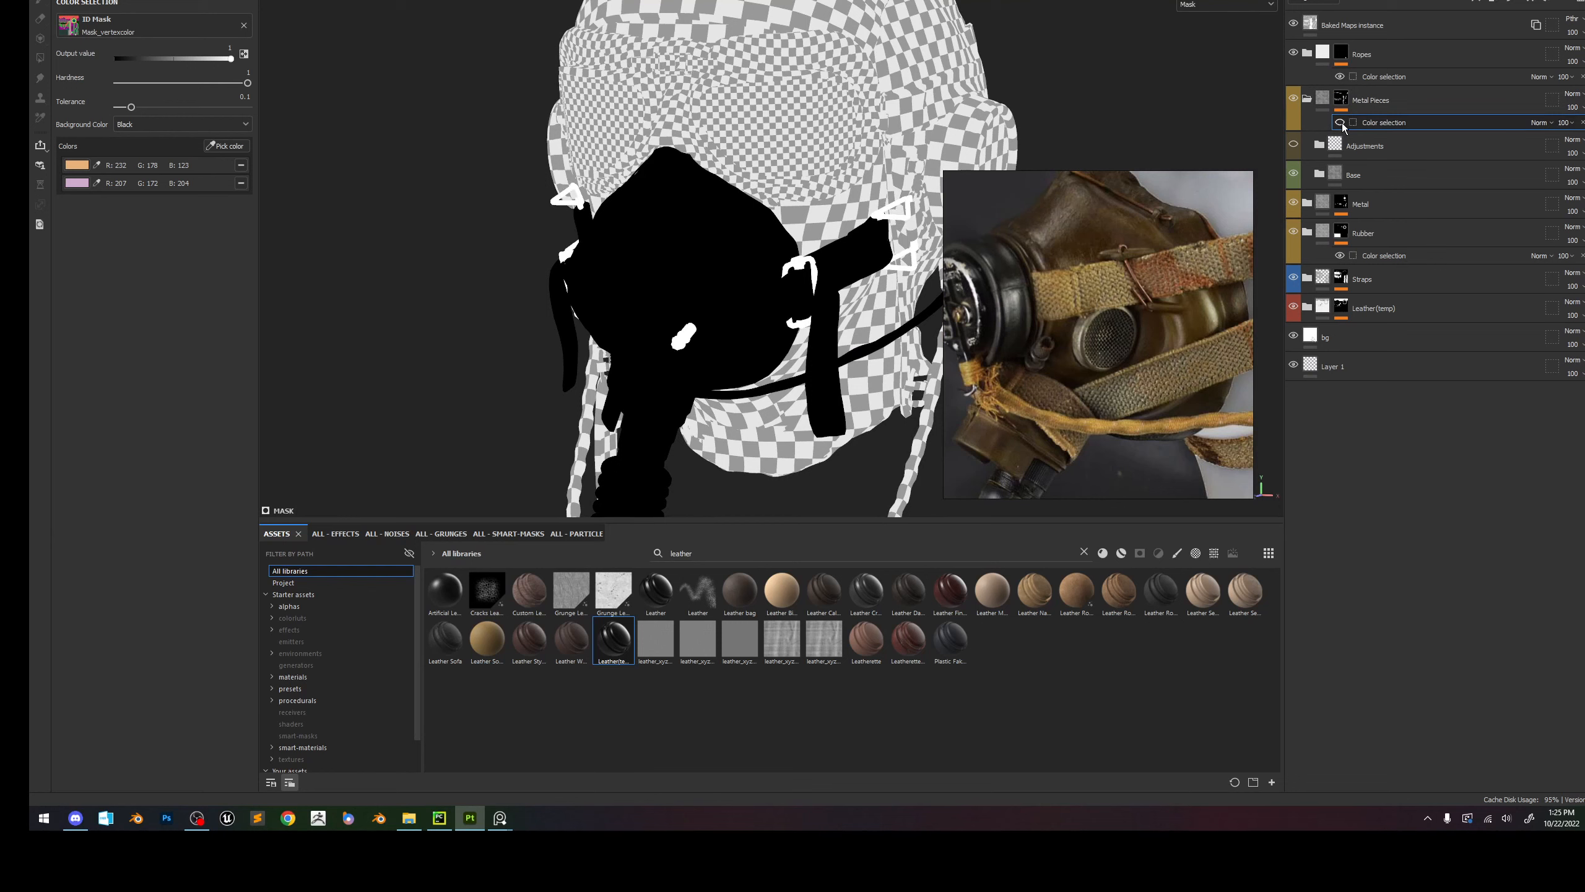
click(1340, 123)
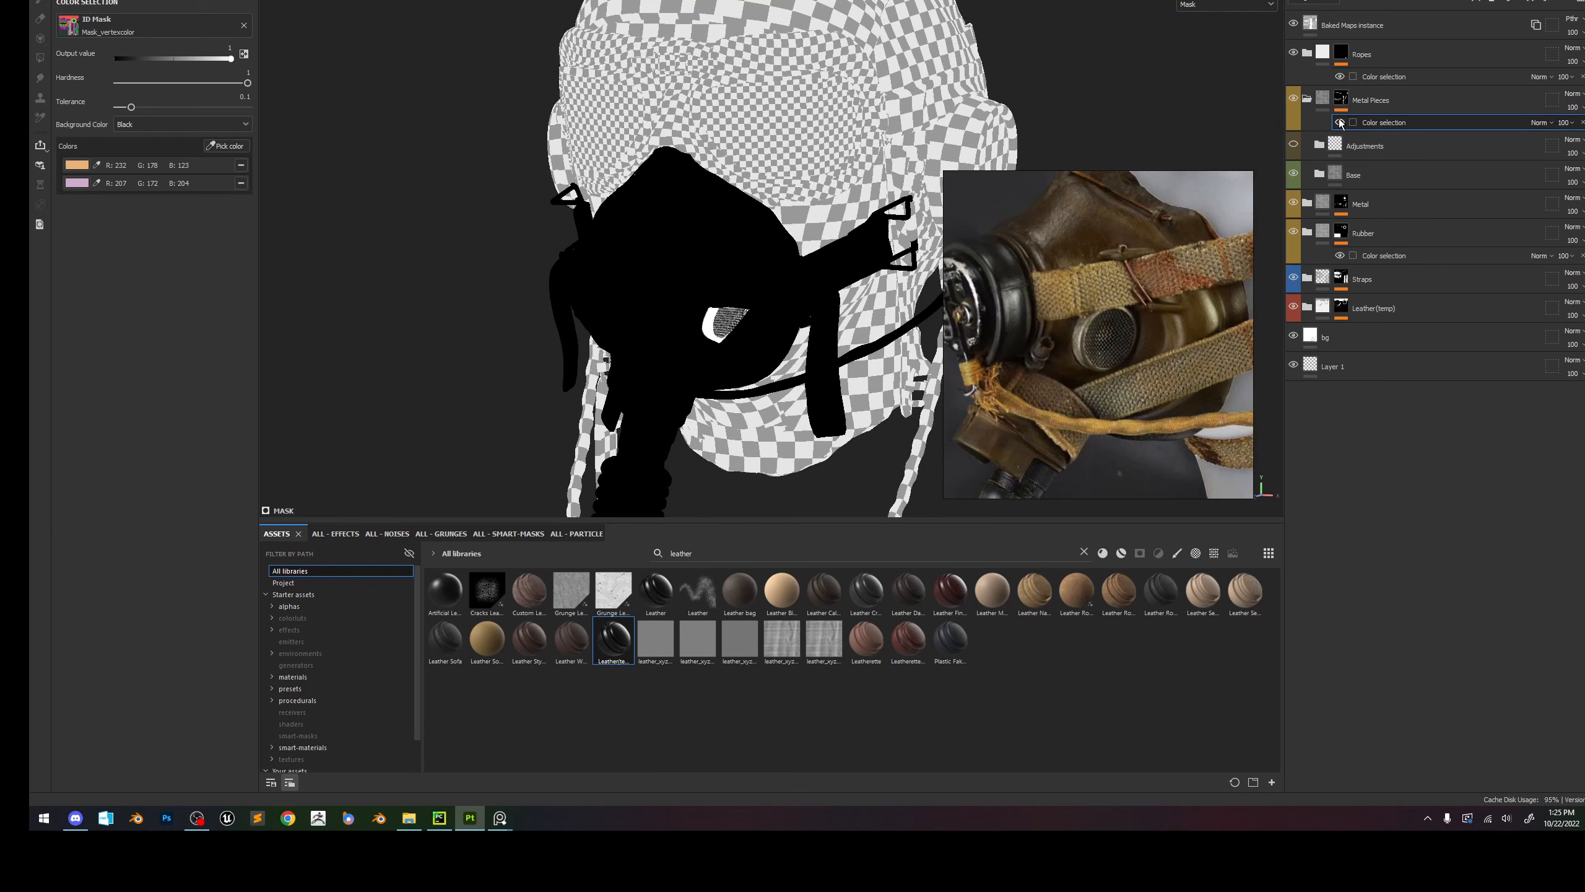
Set the blend mode of the Metal Pieces color selection to Lighten (Max).
click(1540, 123)
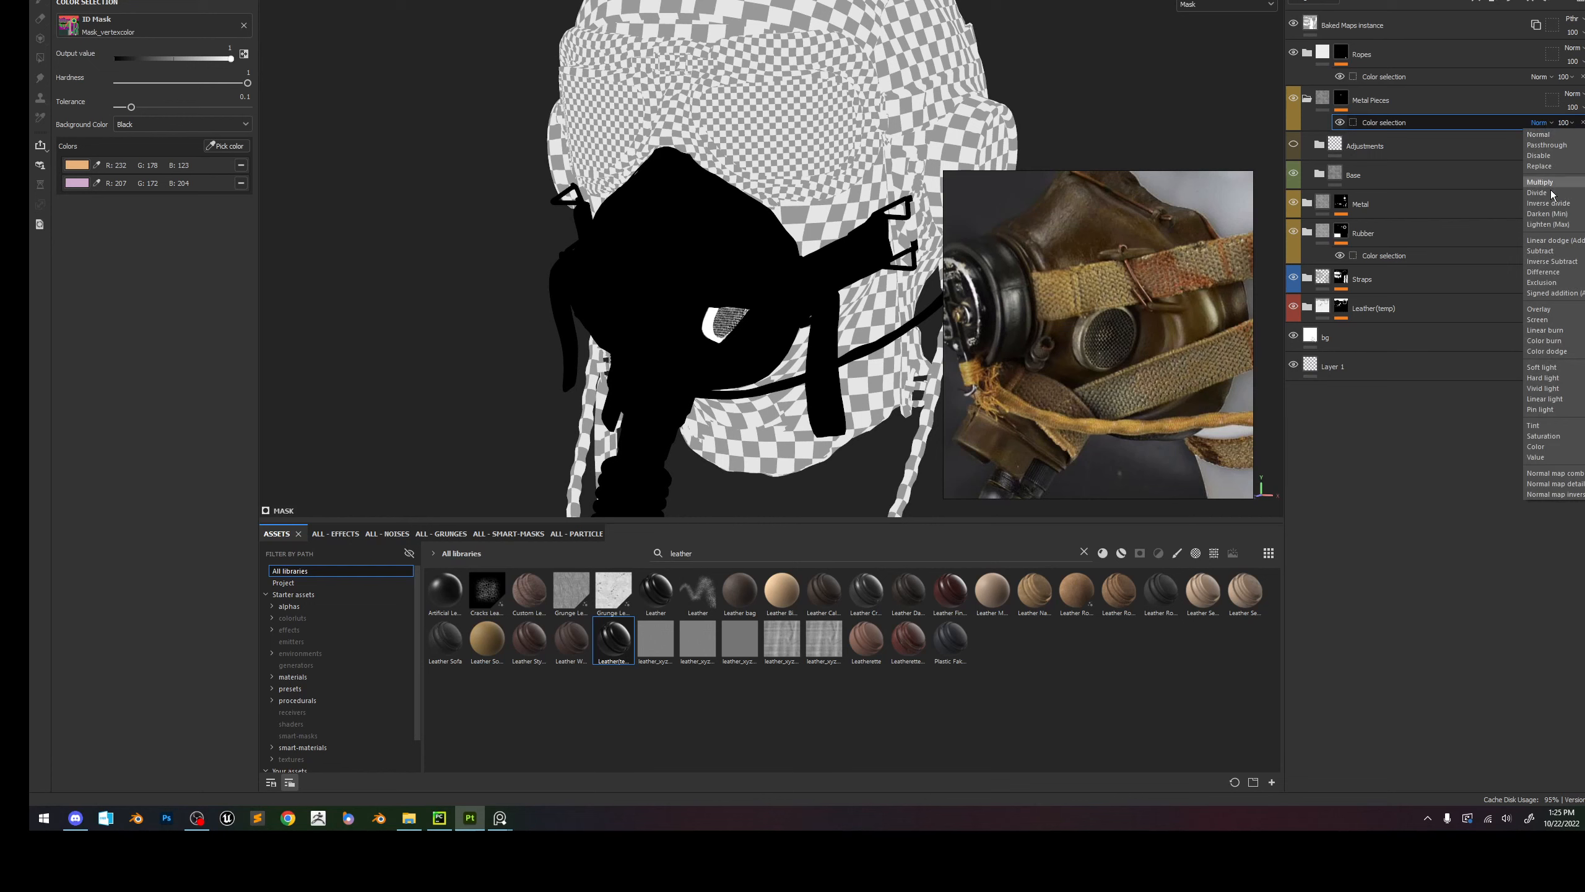
click(1554, 145)
key(Down)
key(Down)
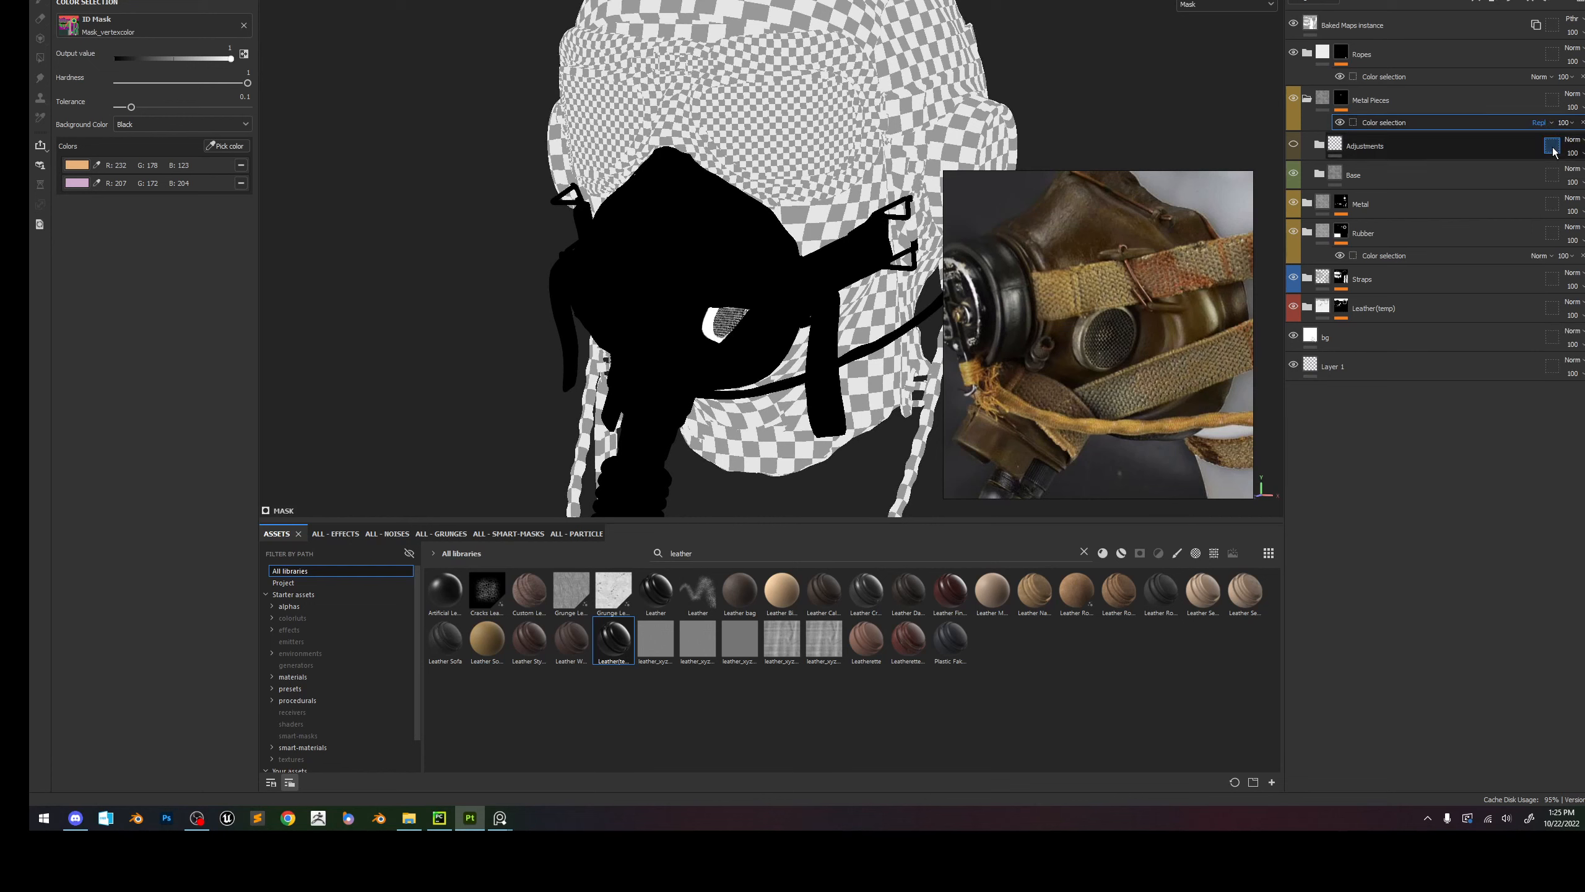
key(Down)
key(Down)
key(Down)
key(Down)
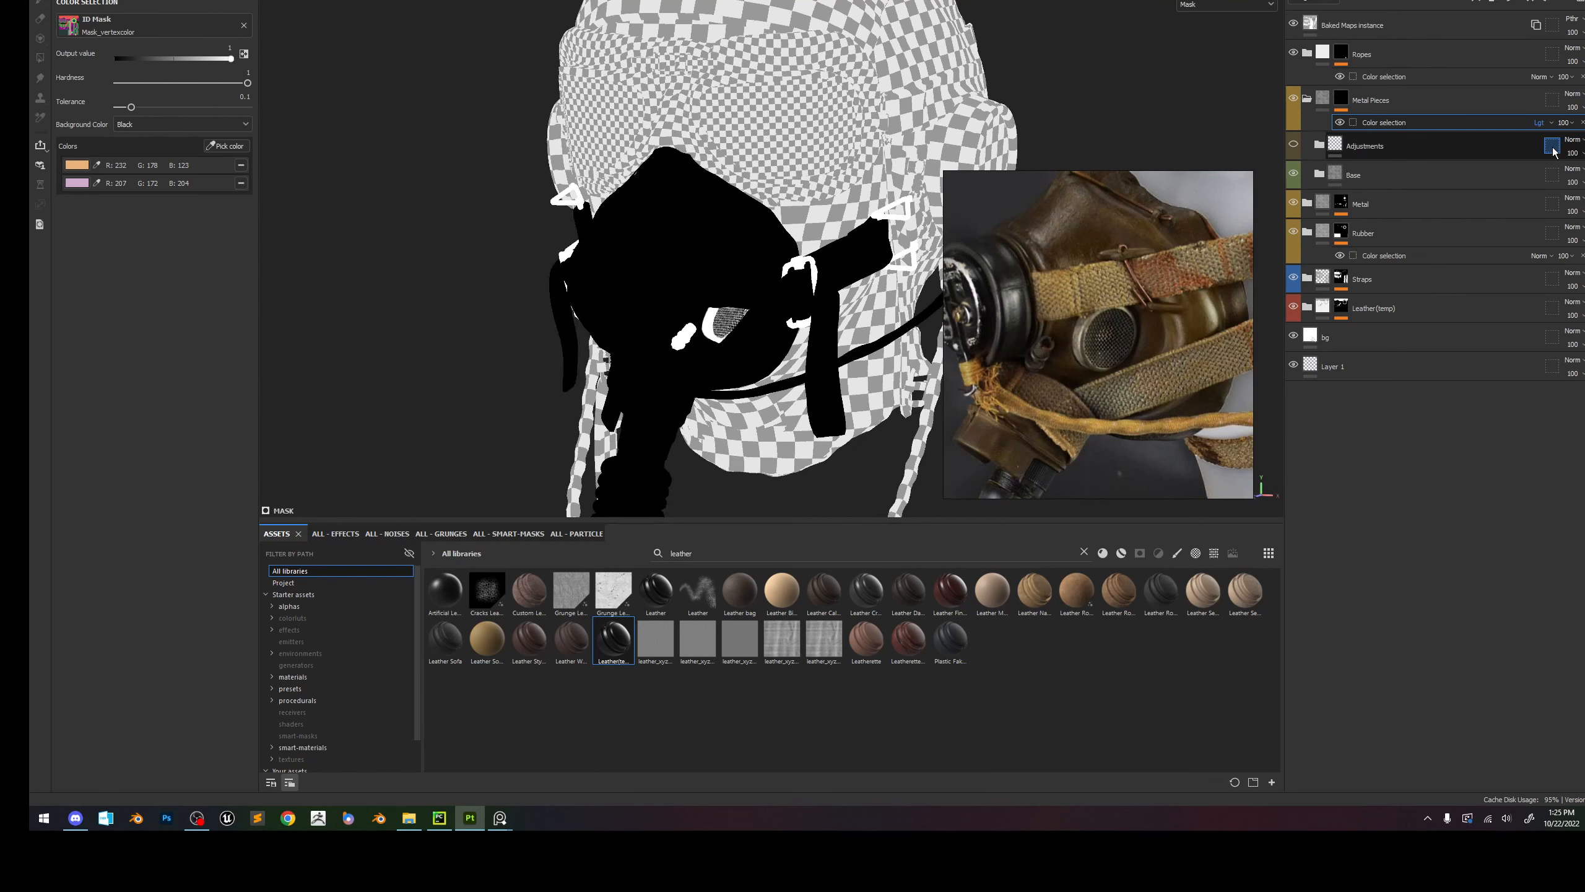
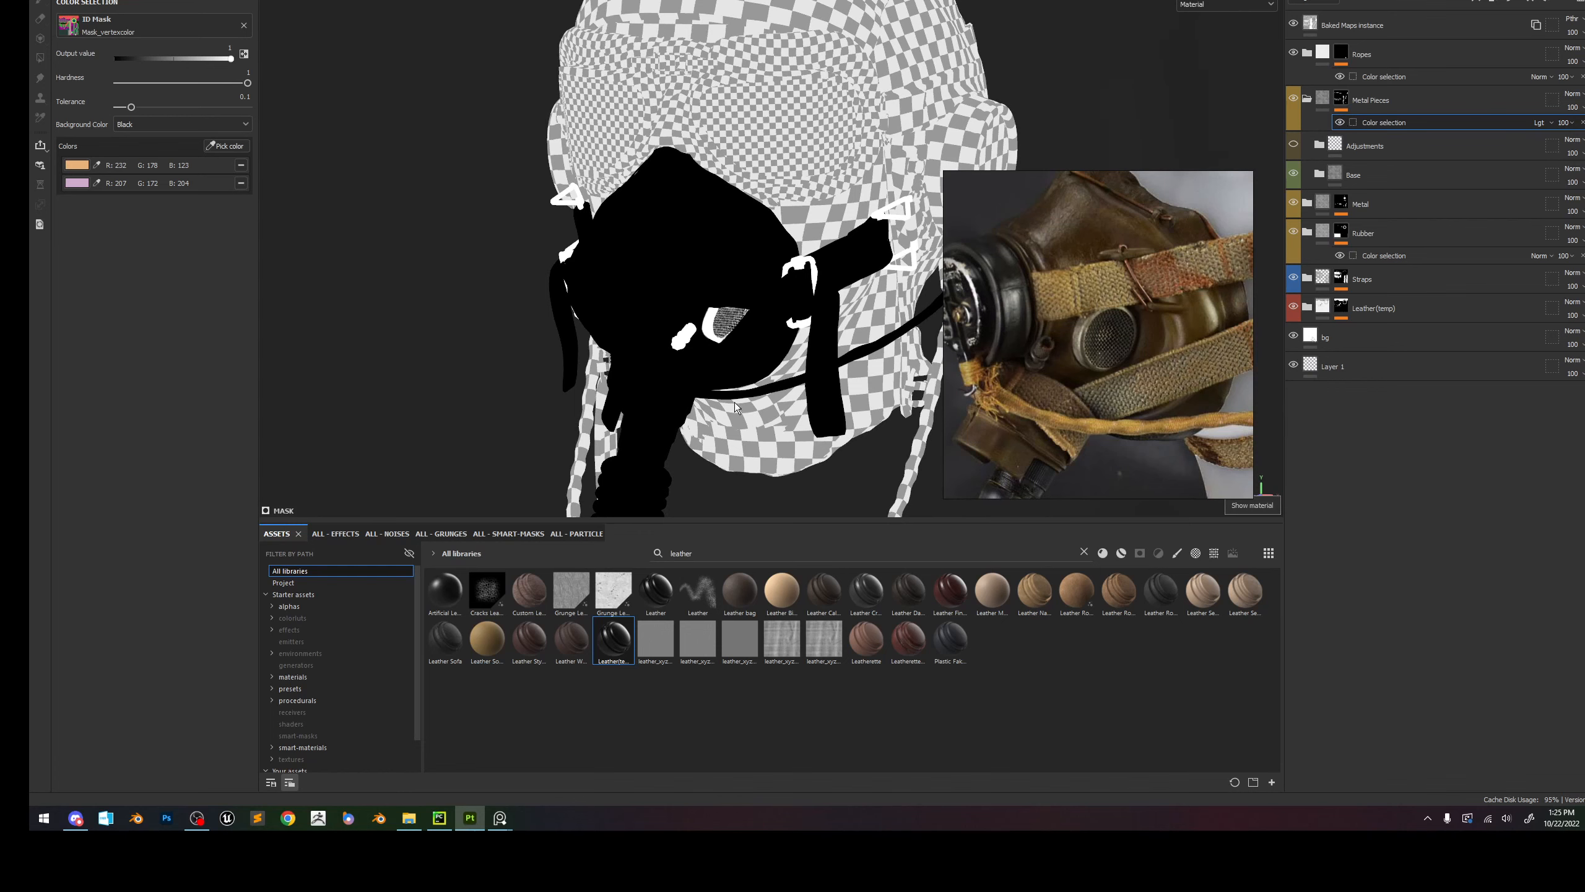
Check the metal fittings on the whole helmet from a distance and examine the reference photo's round earcup and leather patch.
key(m)
alt+drag(758, 337, 755, 205)
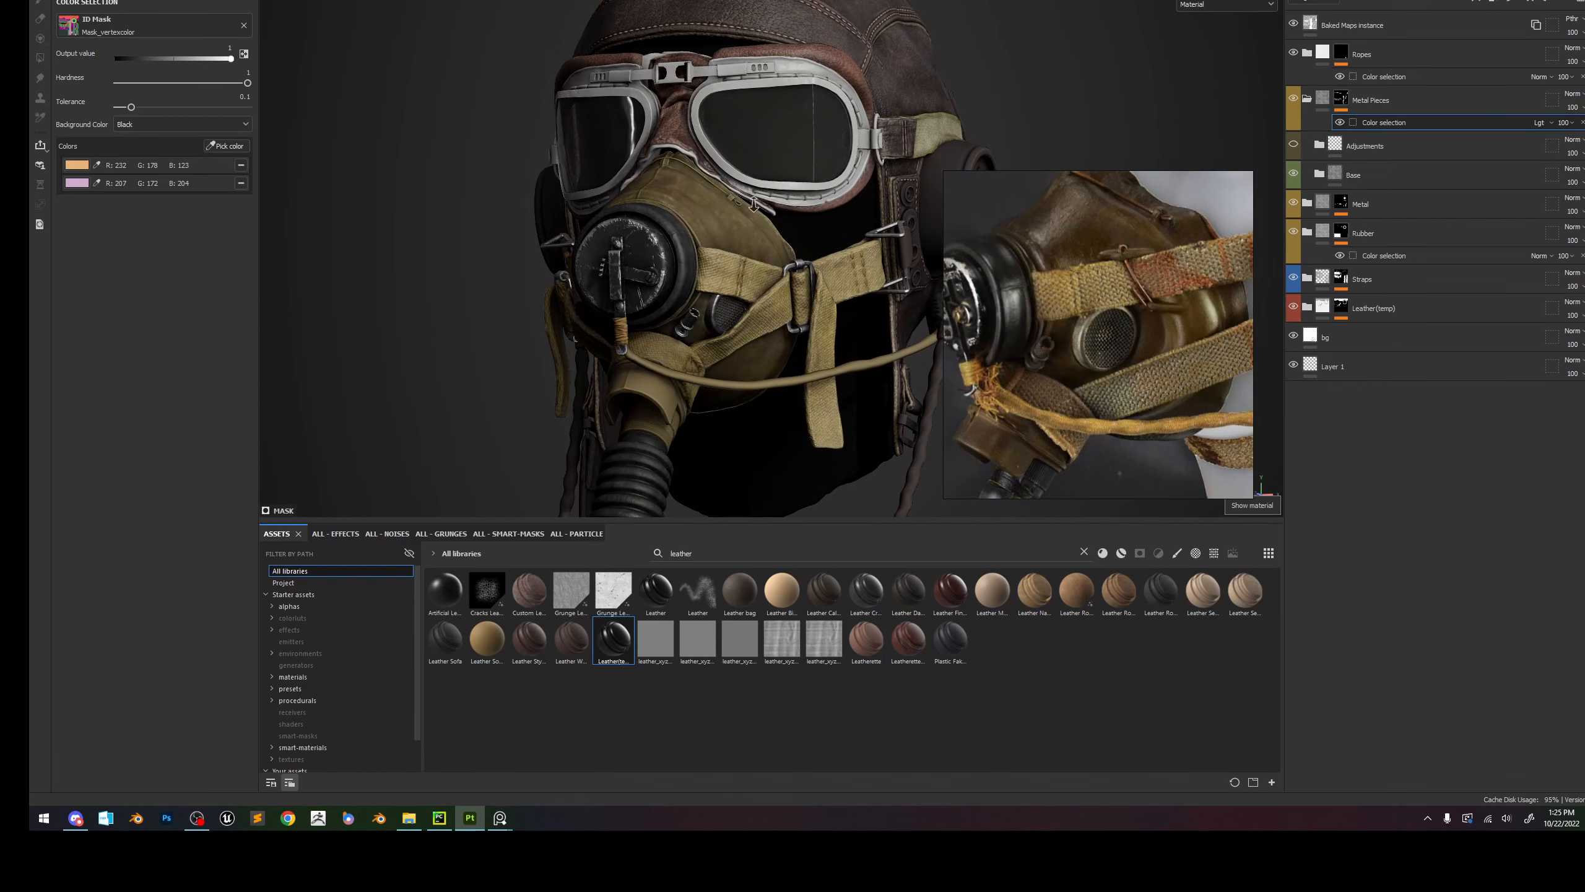
alt+right_drag(754, 205, 752, 163)
mouse_move(762, 226)
alt+mouse_down()
mouse_move(705, 230)
mouse_move(771, 252)
alt+mouse_up()
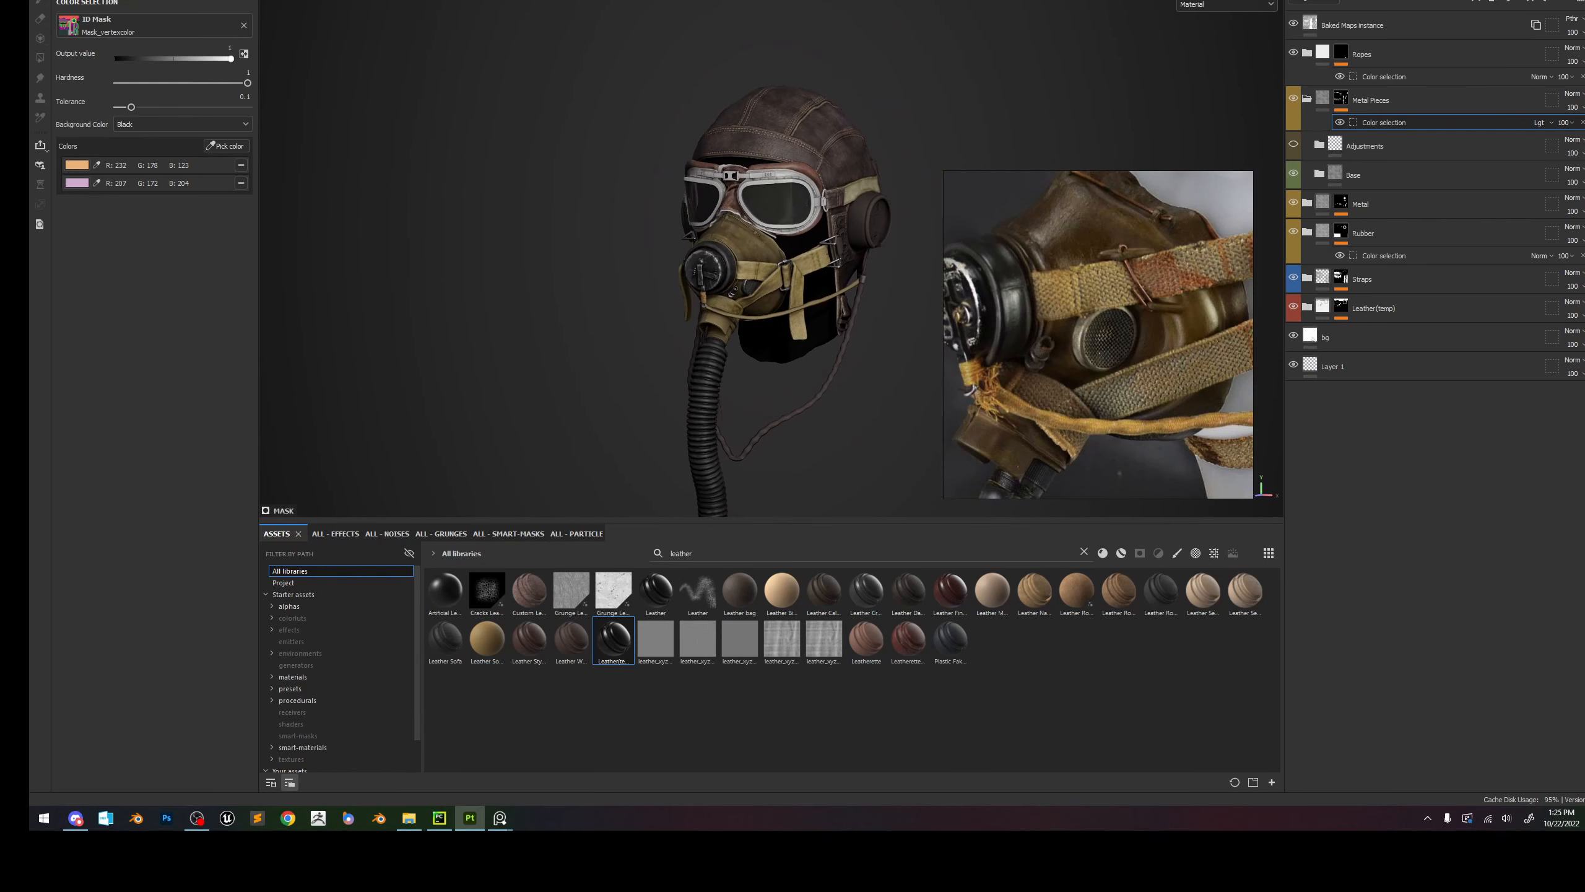
scroll(1122, 252, down, 5)
scroll(1234, 233, up, 7)
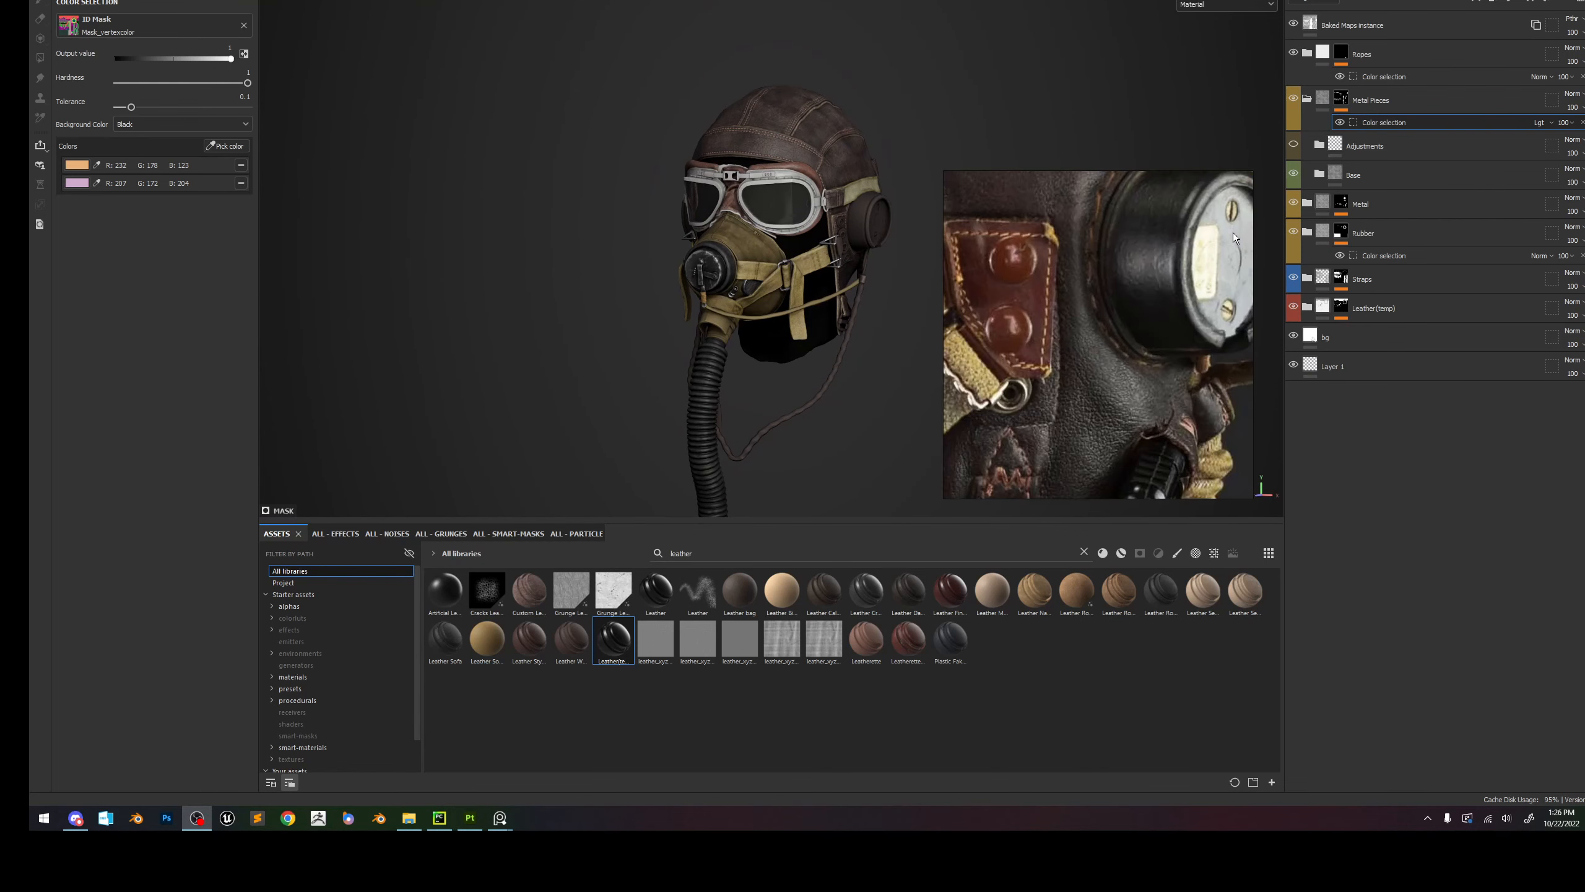
Compare the round earcup with the reference photo and copy the Metal folder from the Mask texture set.
middle_drag(1203, 240, 1157, 280)
scroll(1118, 276, up, 3)
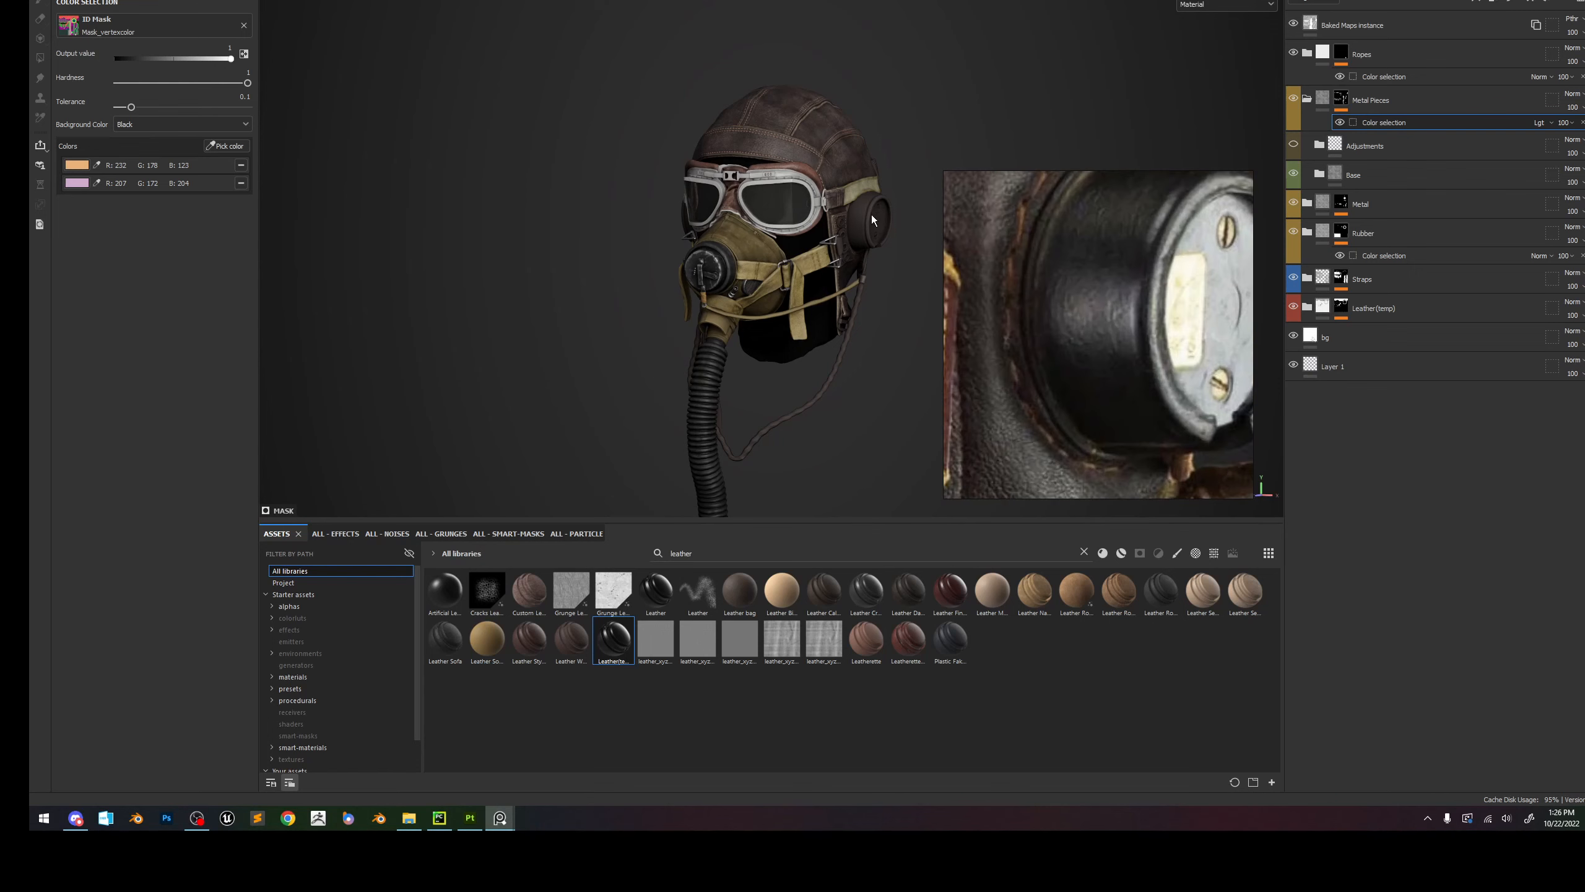
scroll(867, 215, up, 3)
scroll(1038, 253, down, 6)
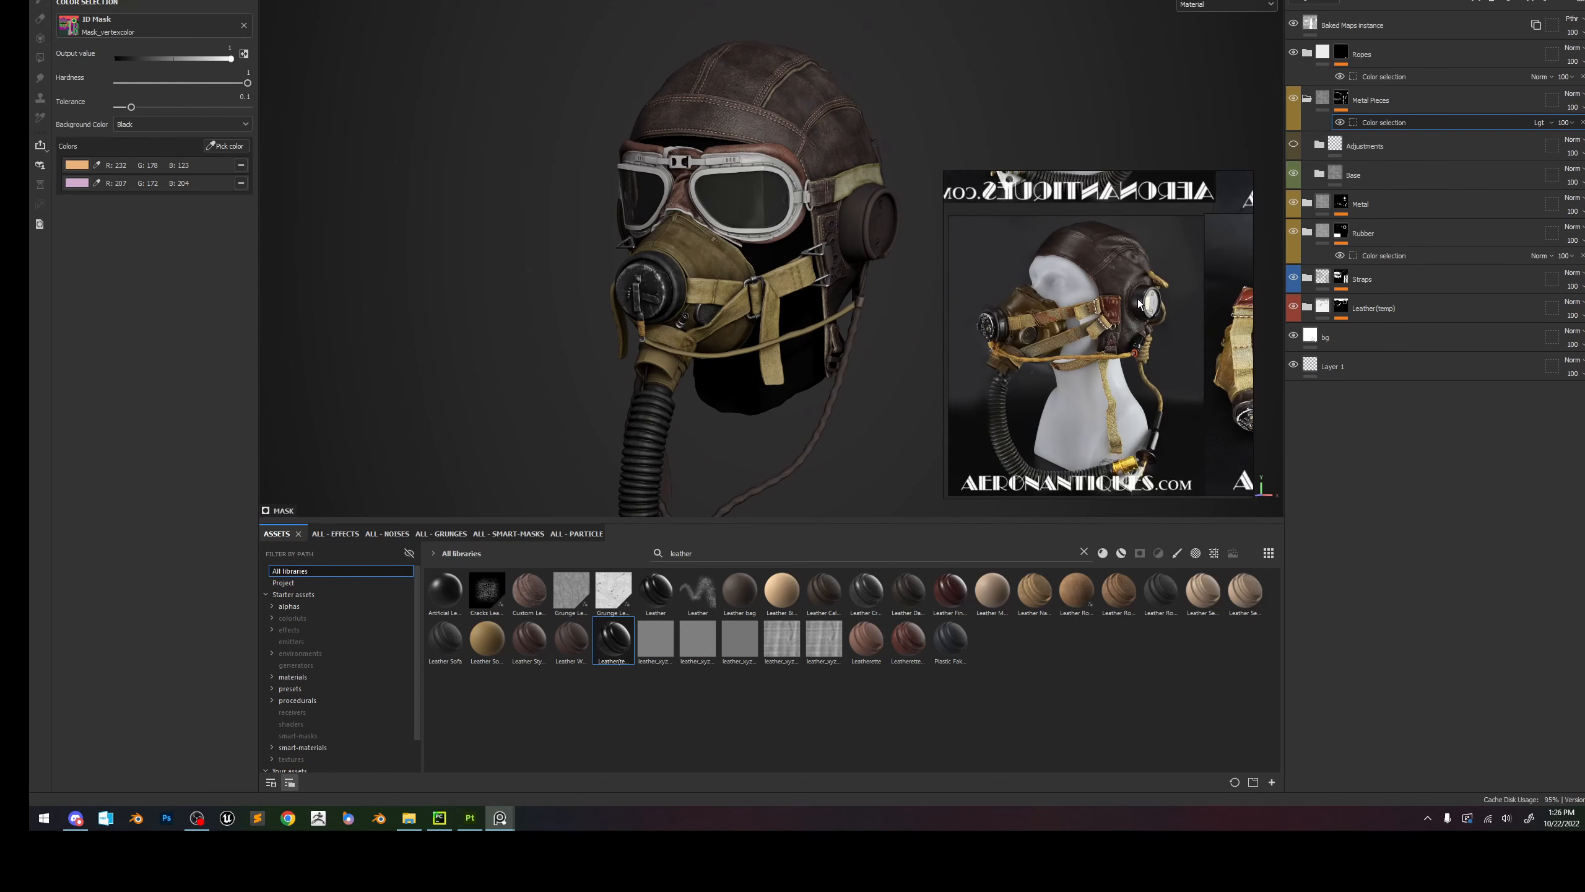
scroll(1138, 304, up, 5)
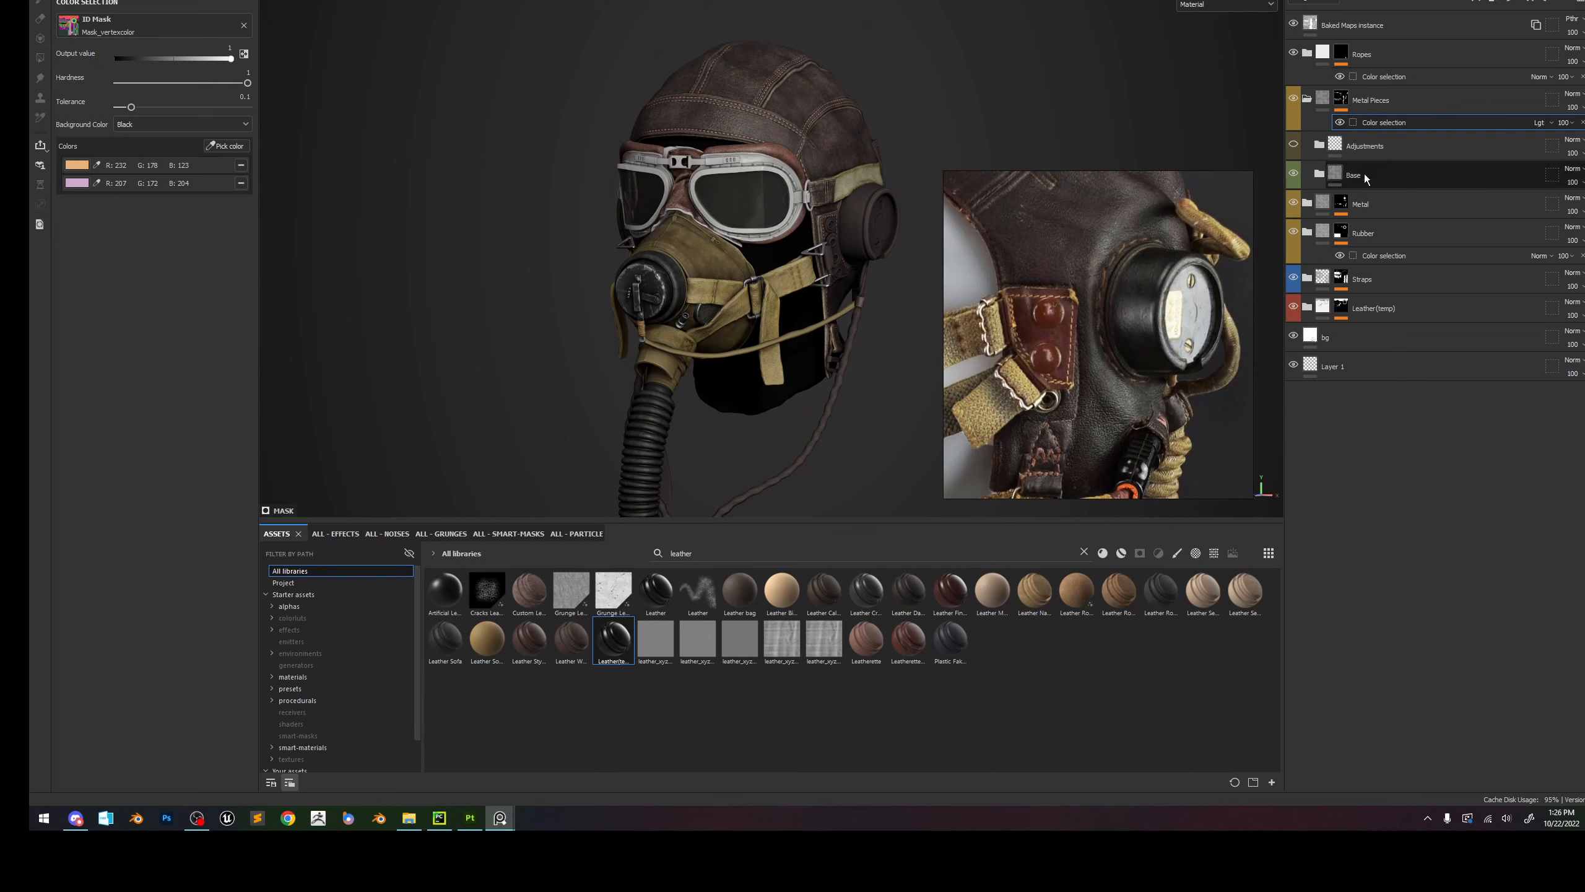
click(1370, 205)
click(1295, 202)
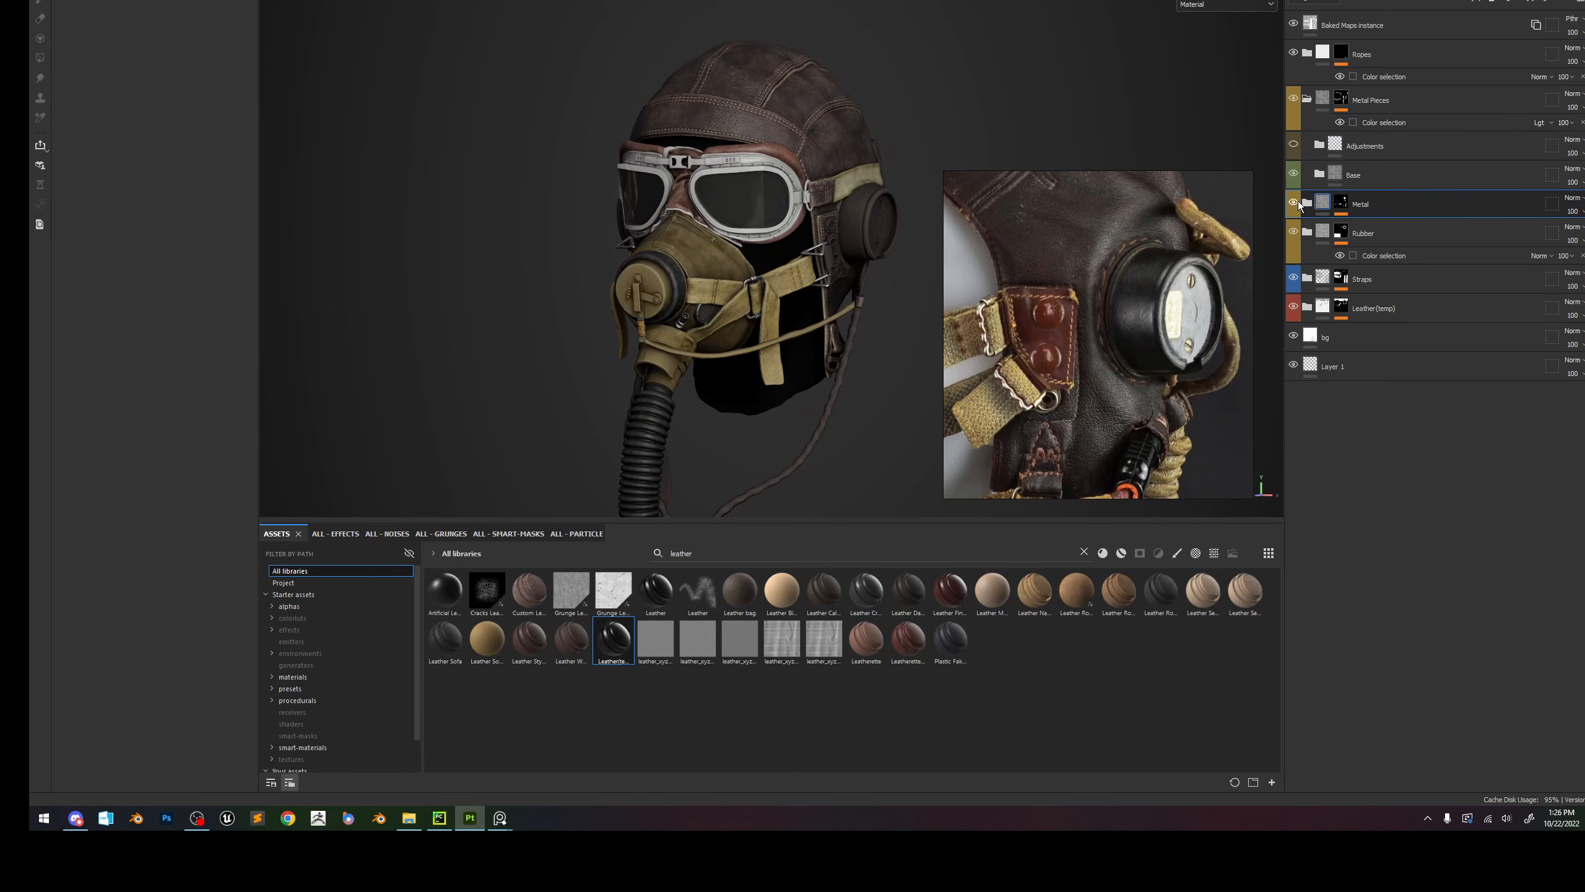
right_click(1417, 196)
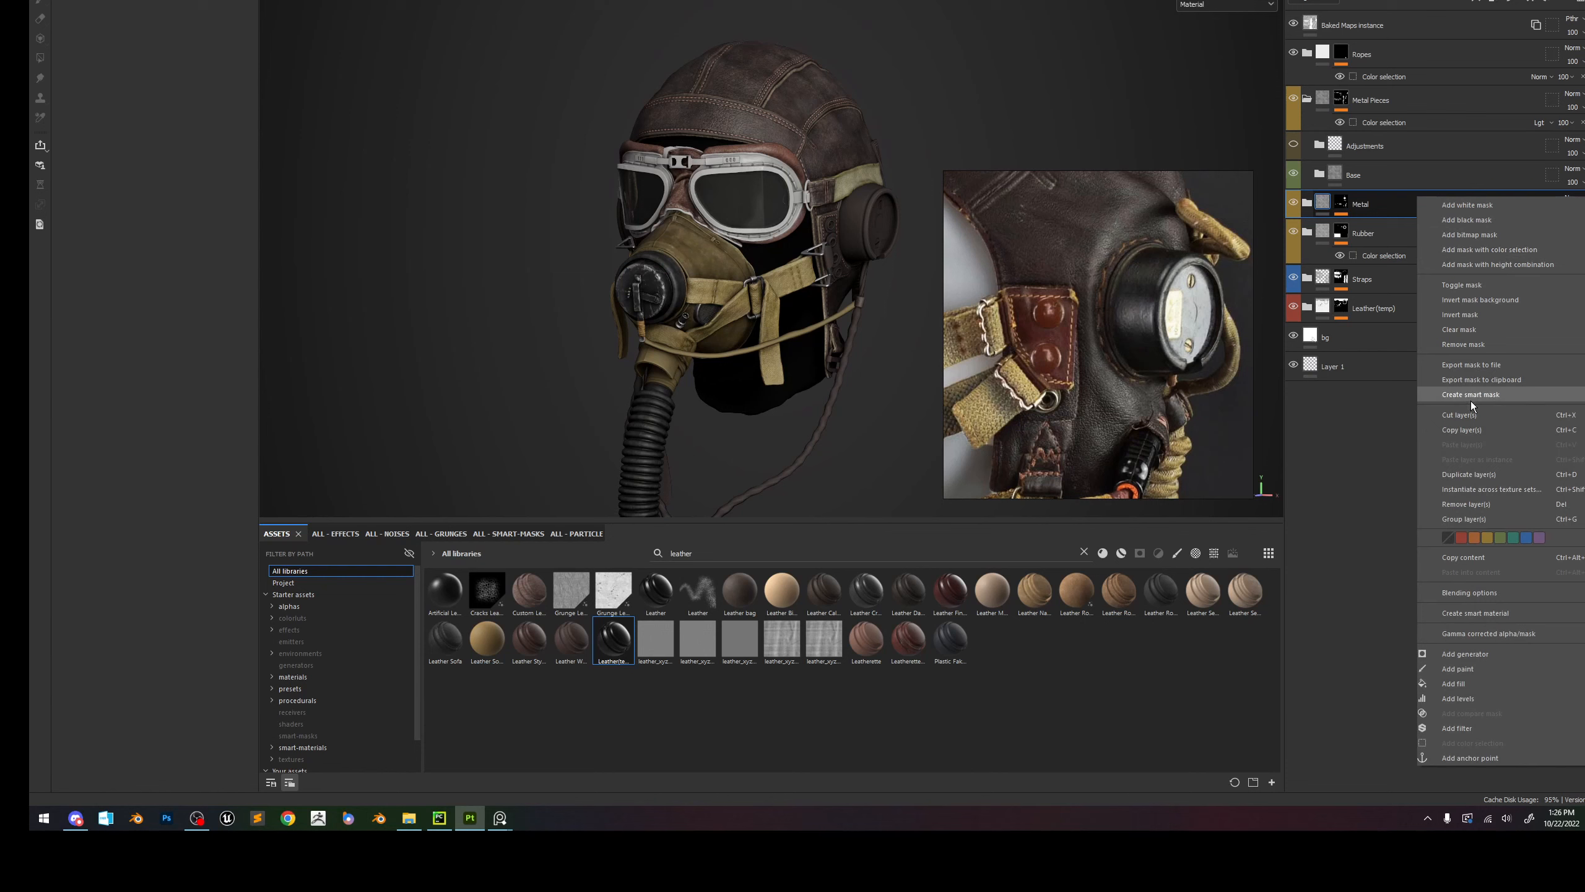
click(1469, 427)
Switch to the Helmet texture set and paste the Metal folder above Baked Maps.
click(1342, 1)
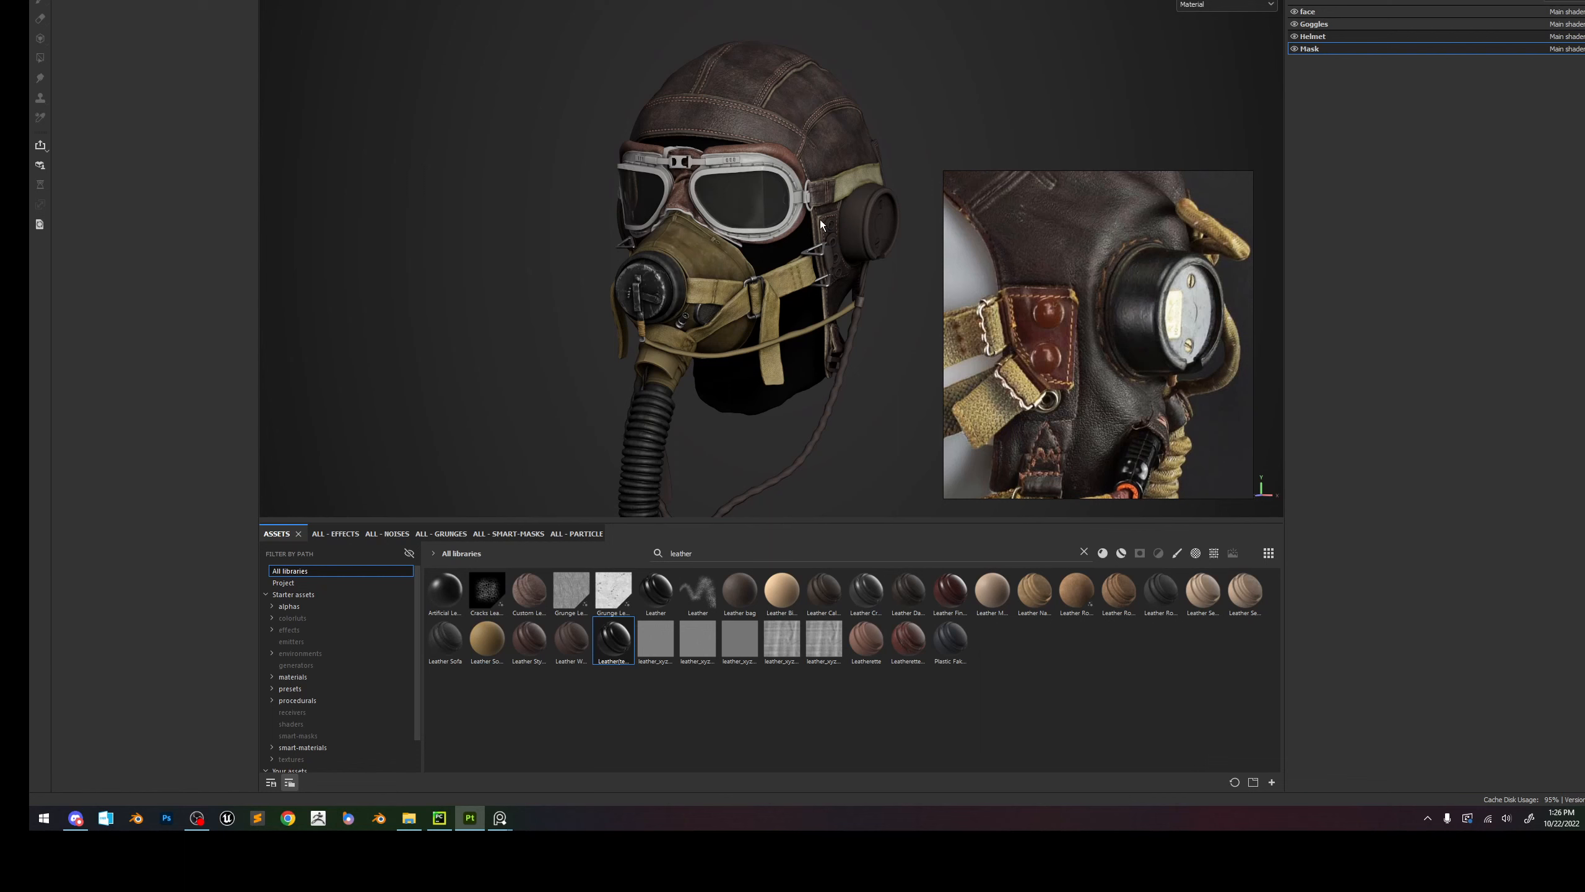
scroll(1184, 334, down, 4)
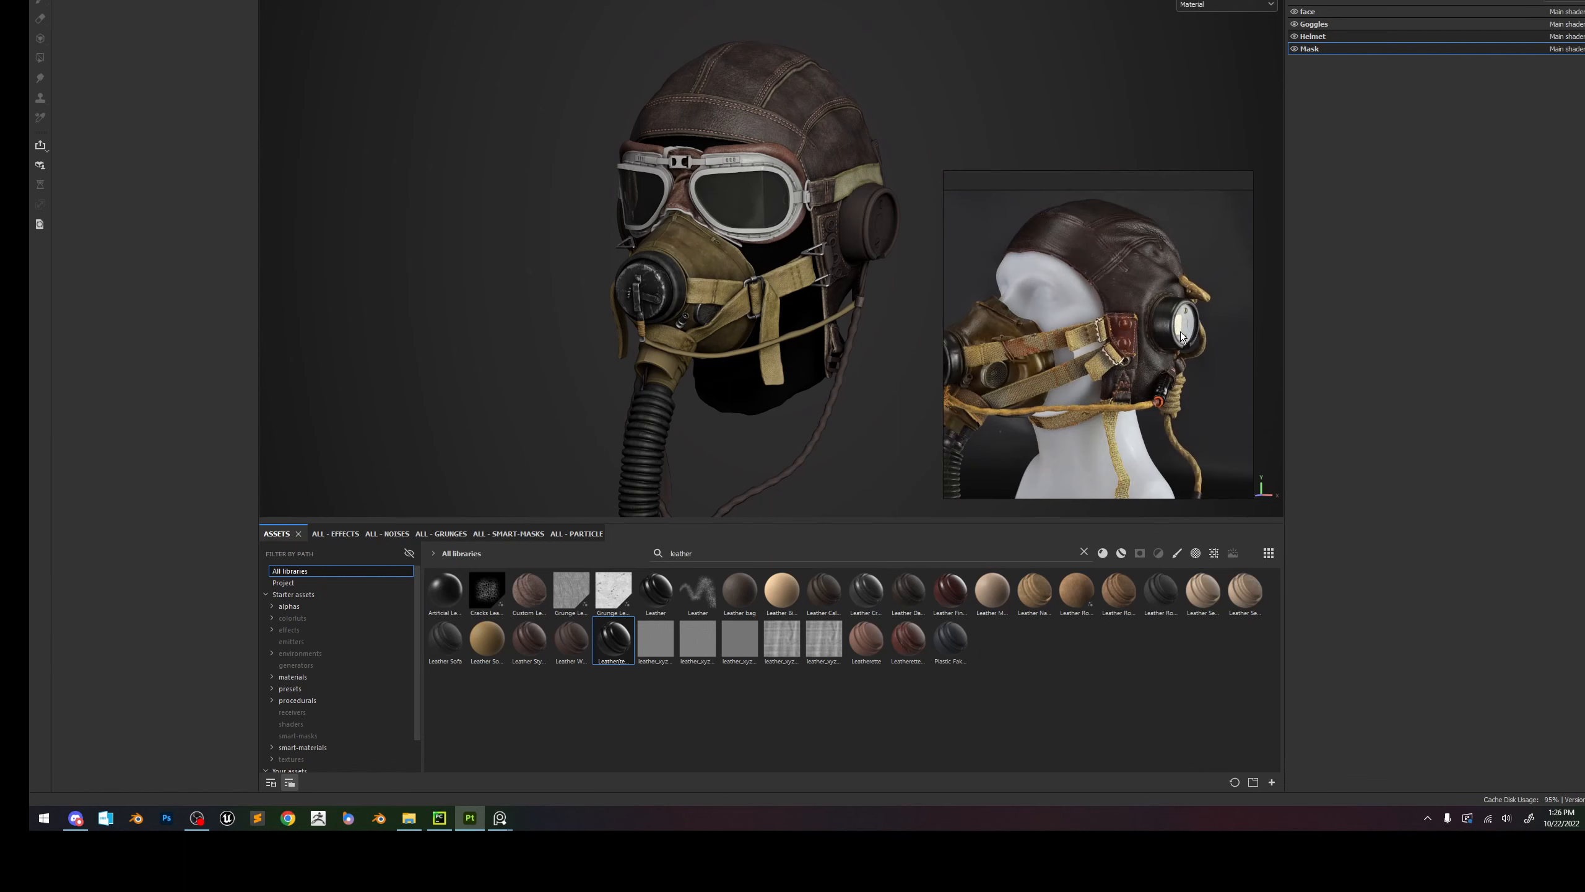
scroll(1147, 359, up, 3)
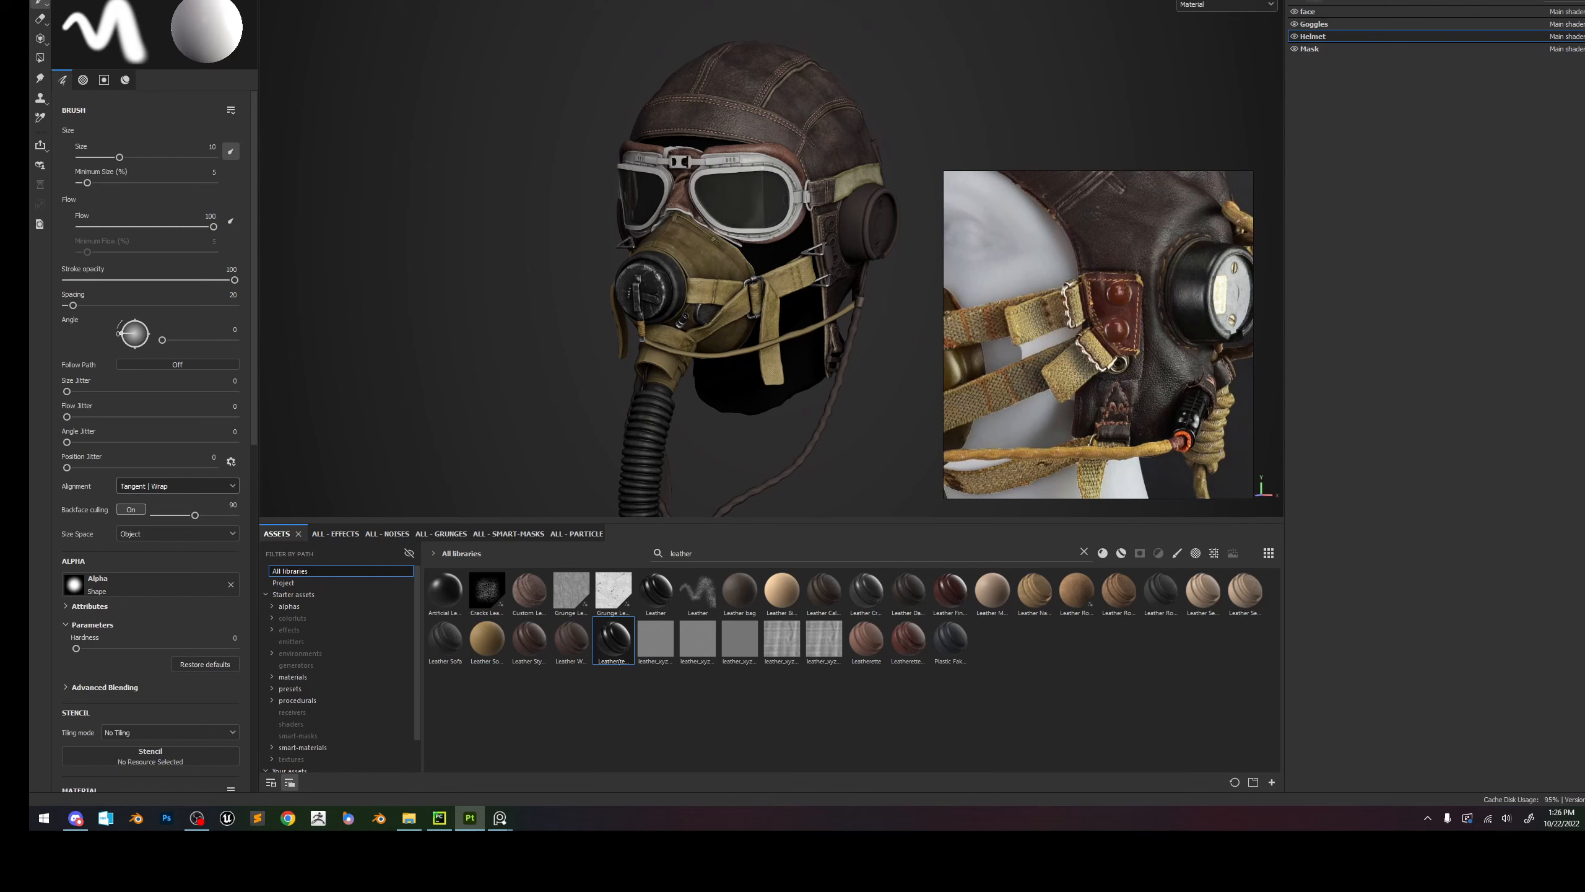
click(1309, 0)
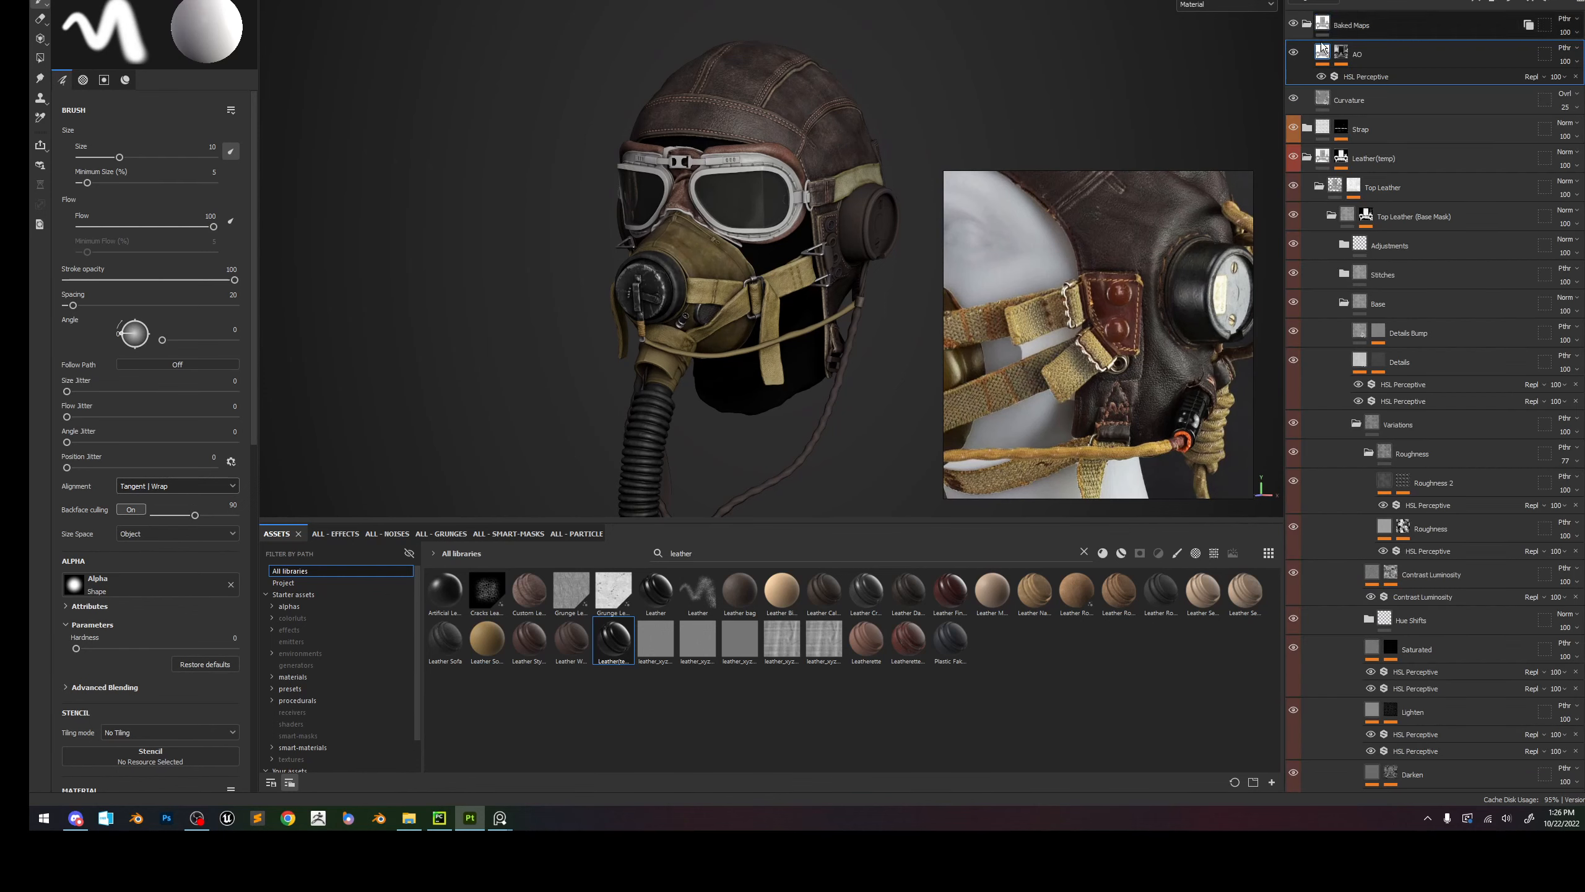
right_click(1406, 52)
click(1438, 25)
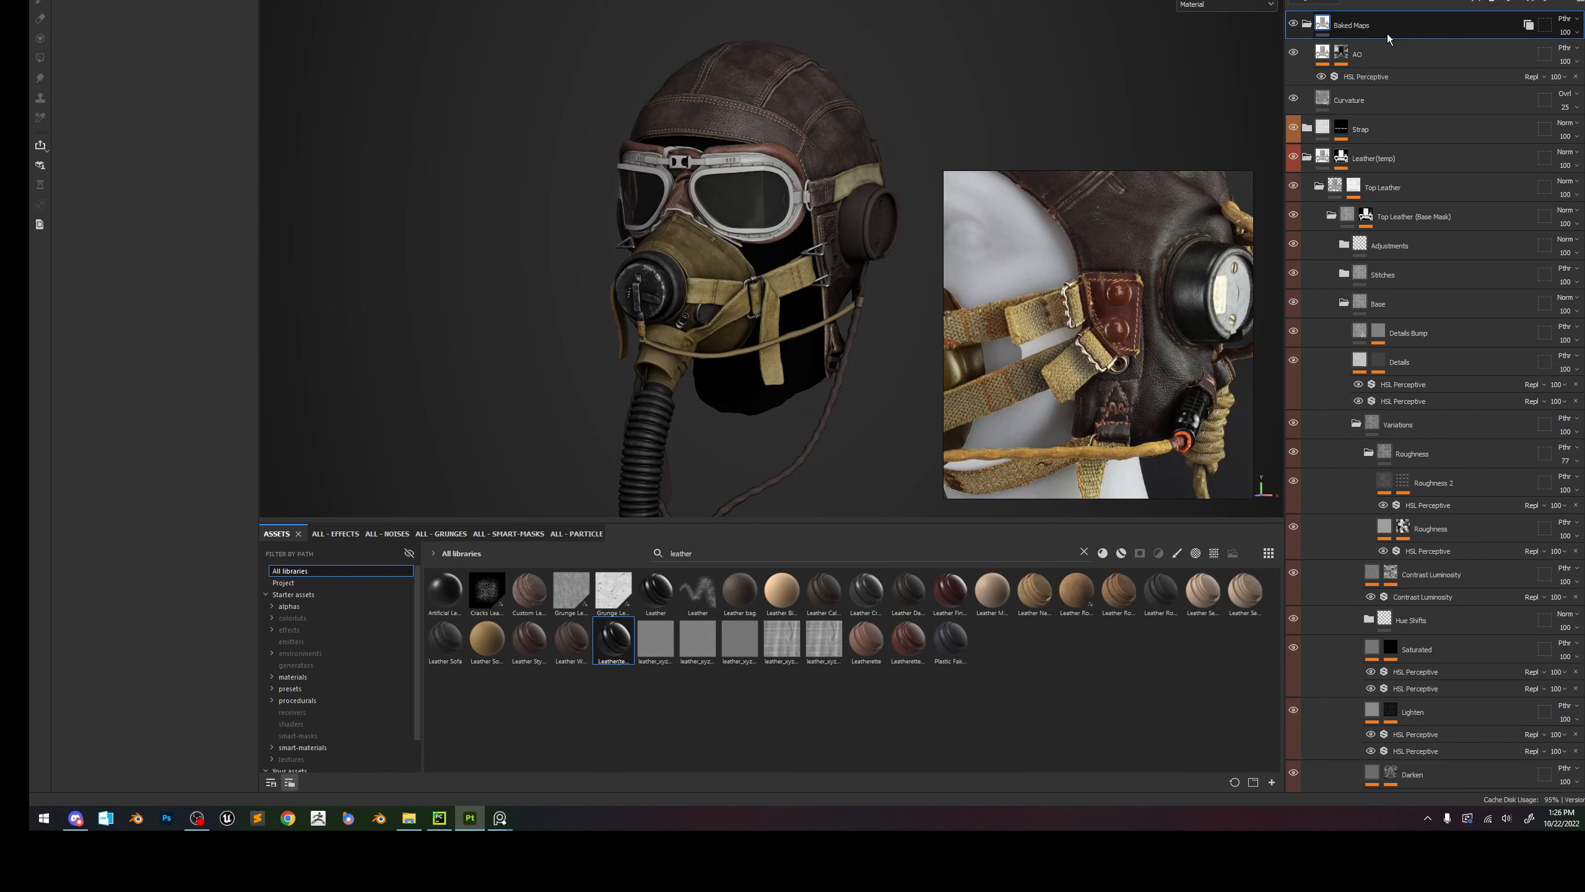
key(ctrl+v)
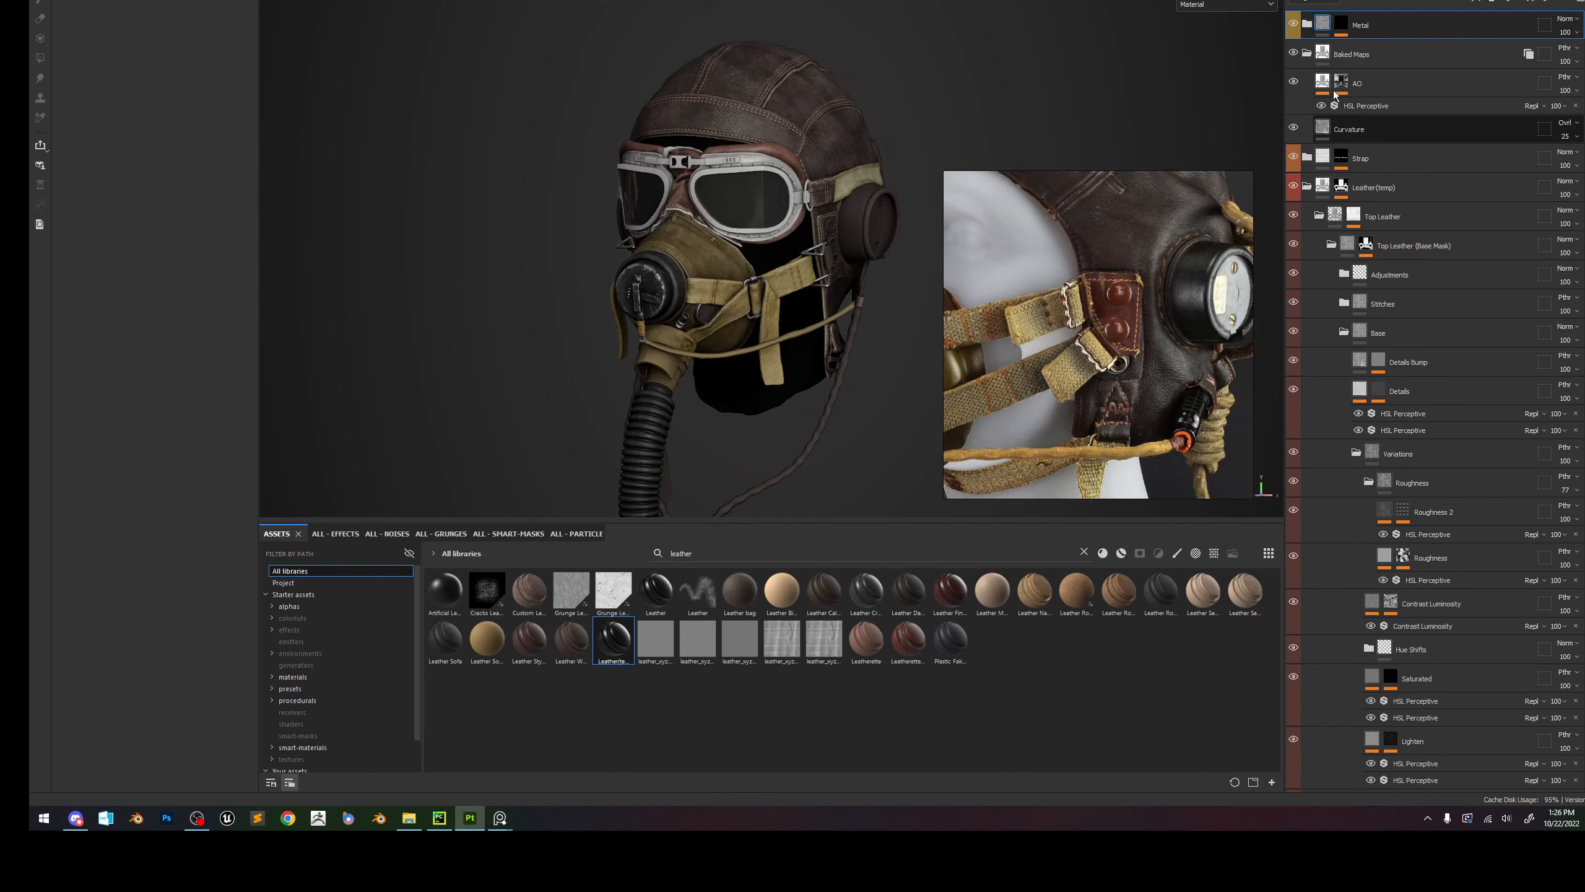
Collapse the Leather and Baked Maps folders and move the Metal folder directly above Background.
click(1305, 184)
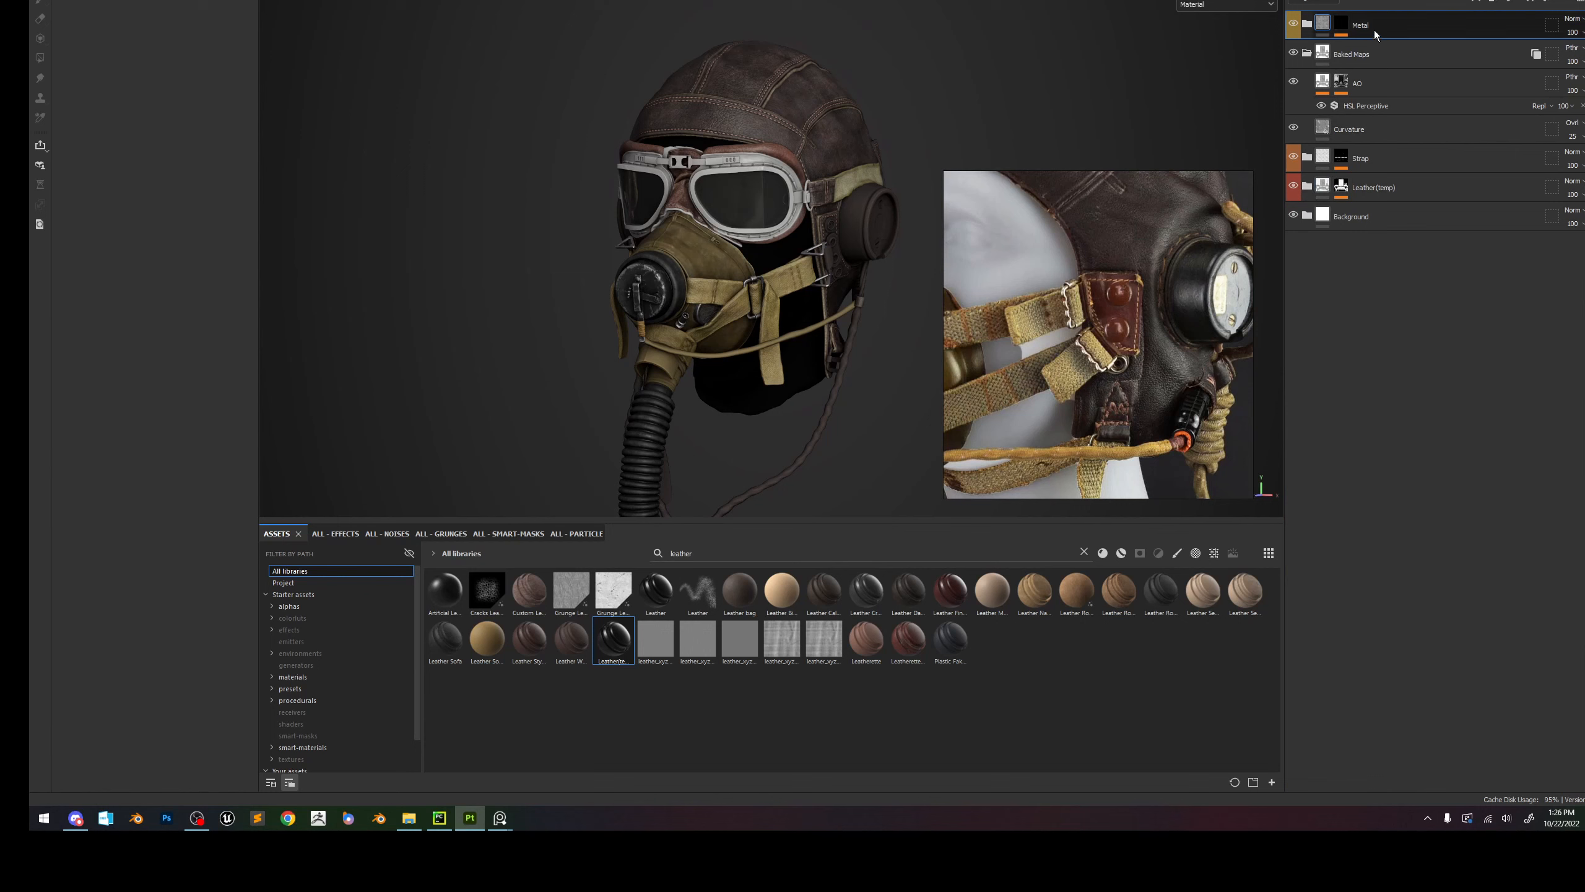
drag(1375, 30, 1431, 280)
click(1307, 26)
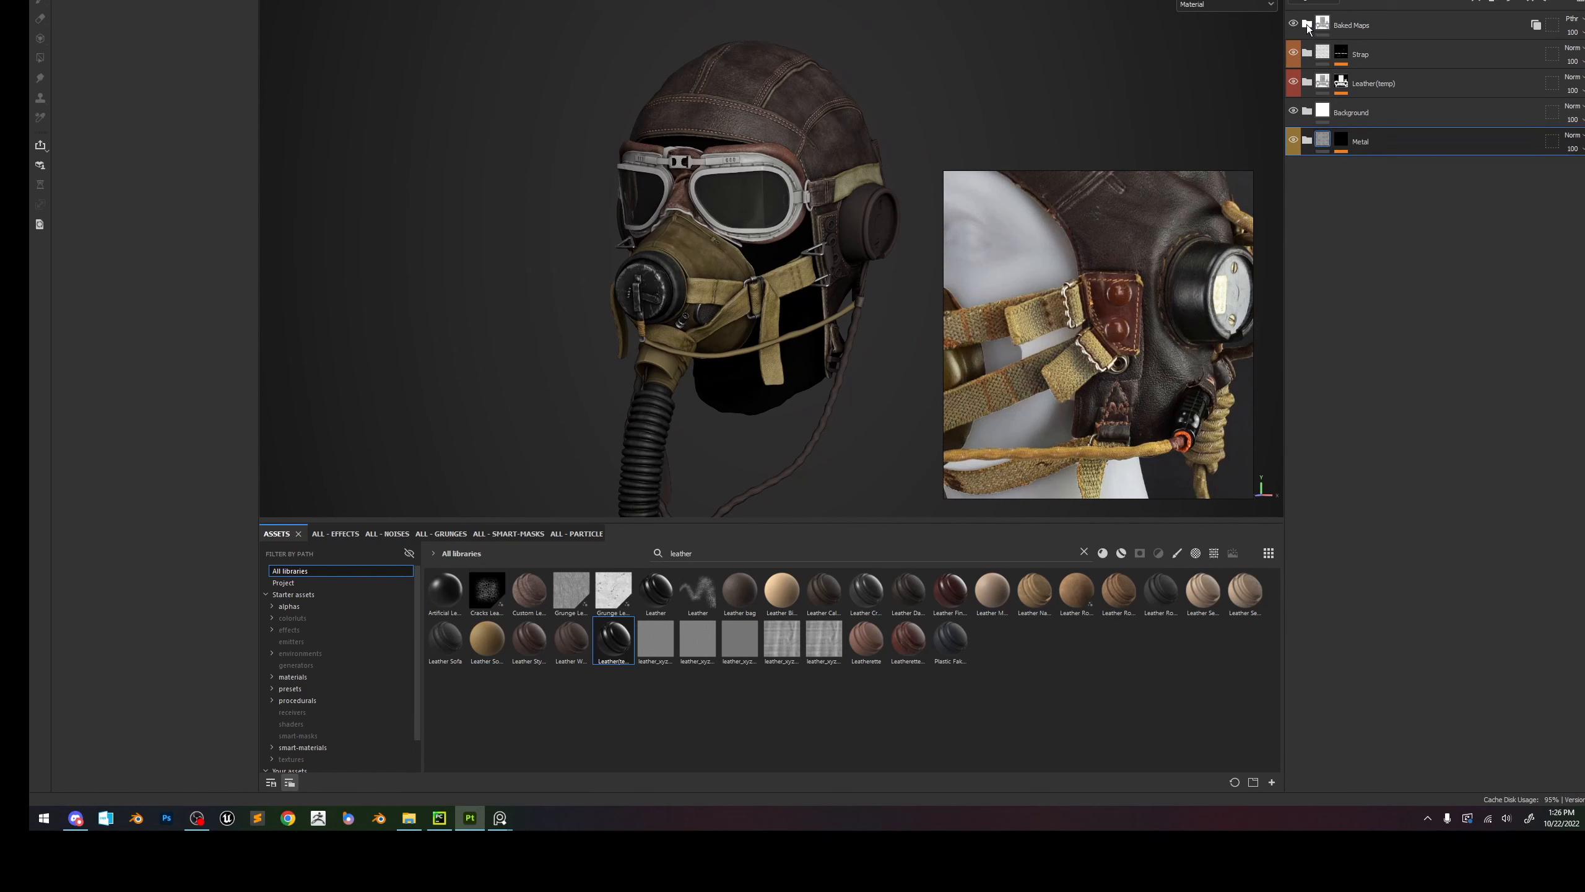
drag(1388, 141, 1386, 98)
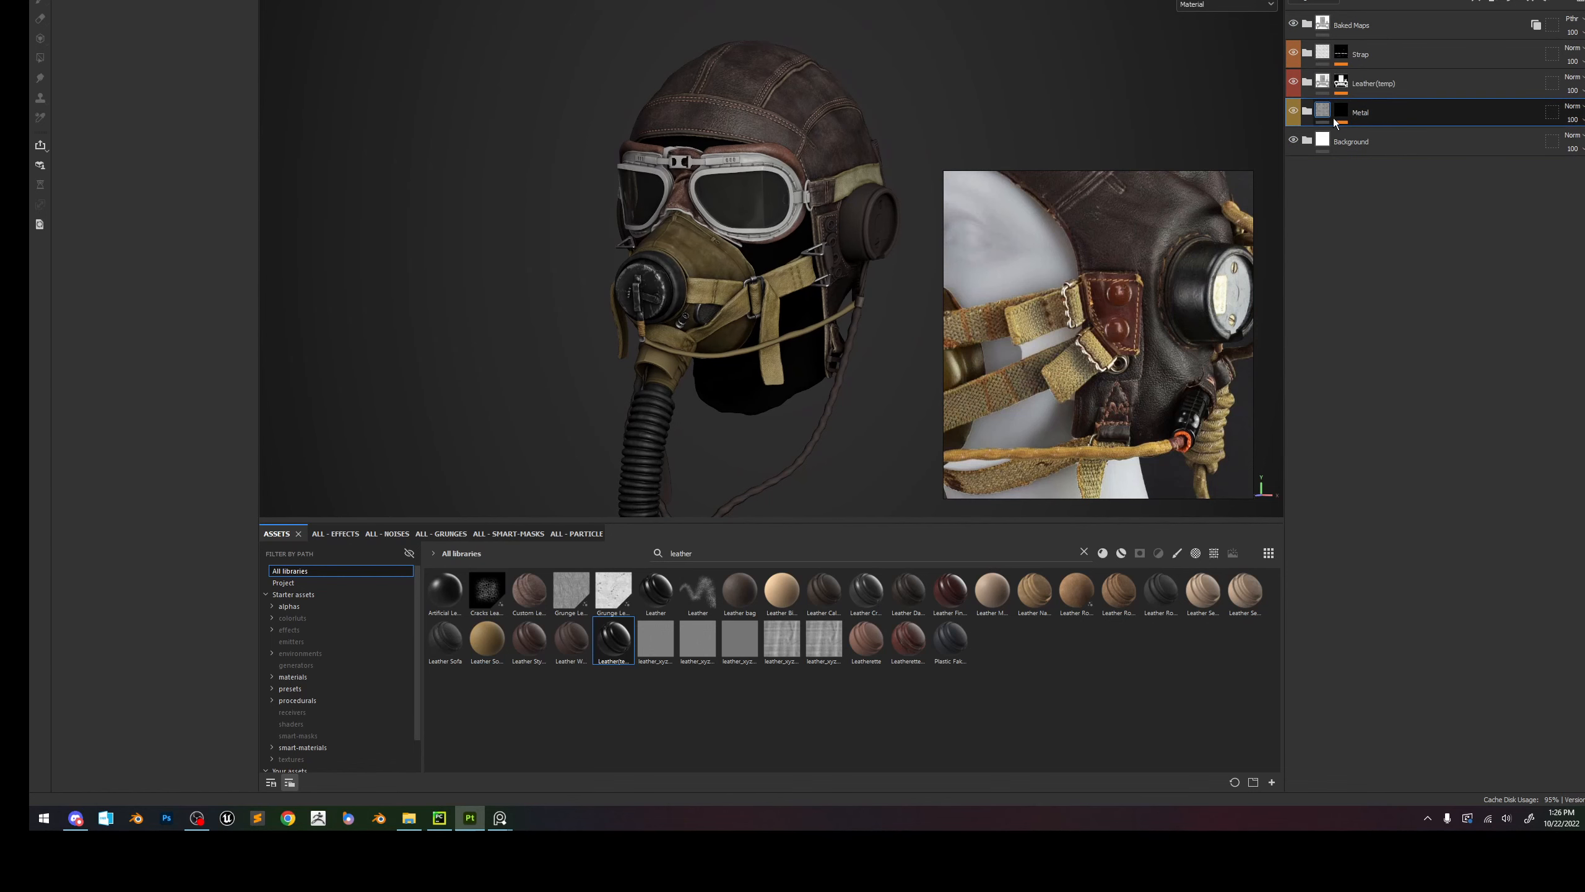
Remove the pasted color selection from the Metal folder's mask and add a new mask with color selection.
click(1341, 113)
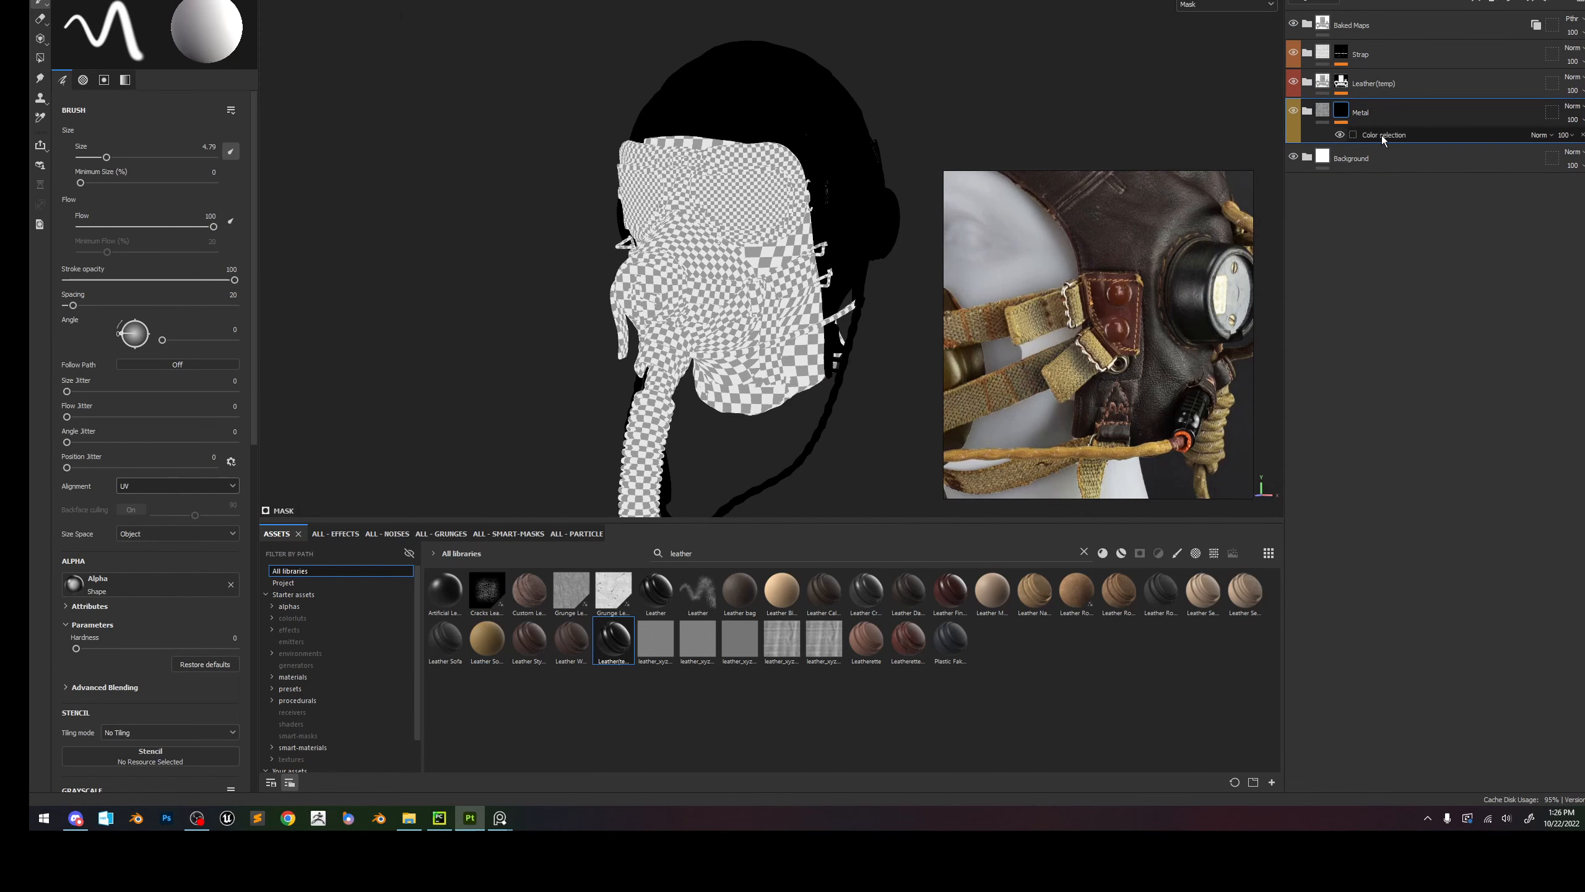
click(1382, 139)
click(1336, 110)
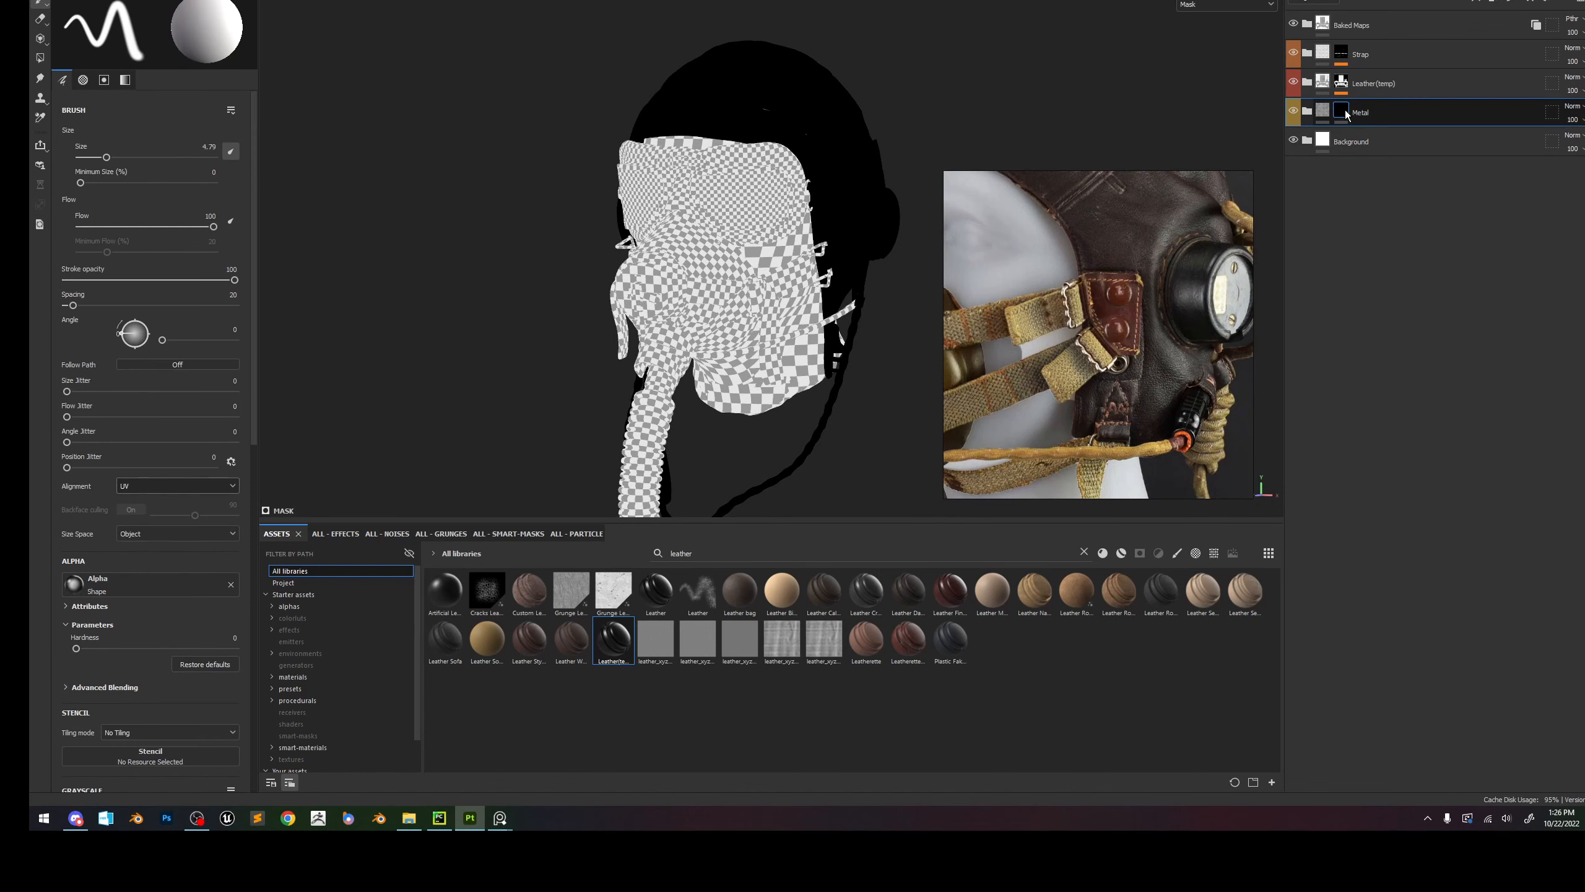
right_click(1363, 113)
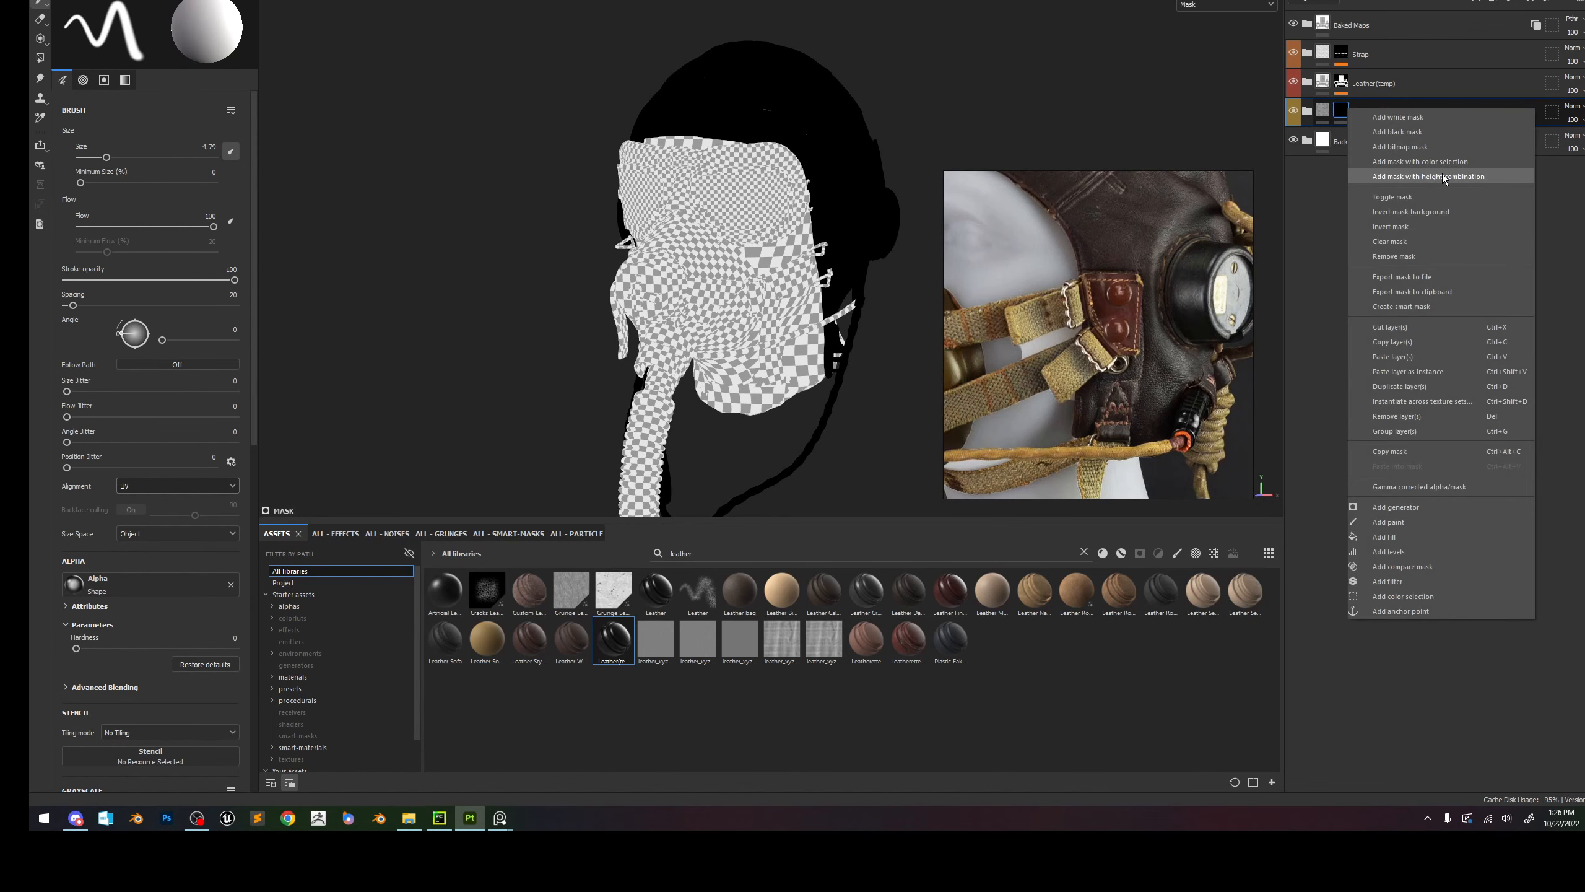
click(1404, 164)
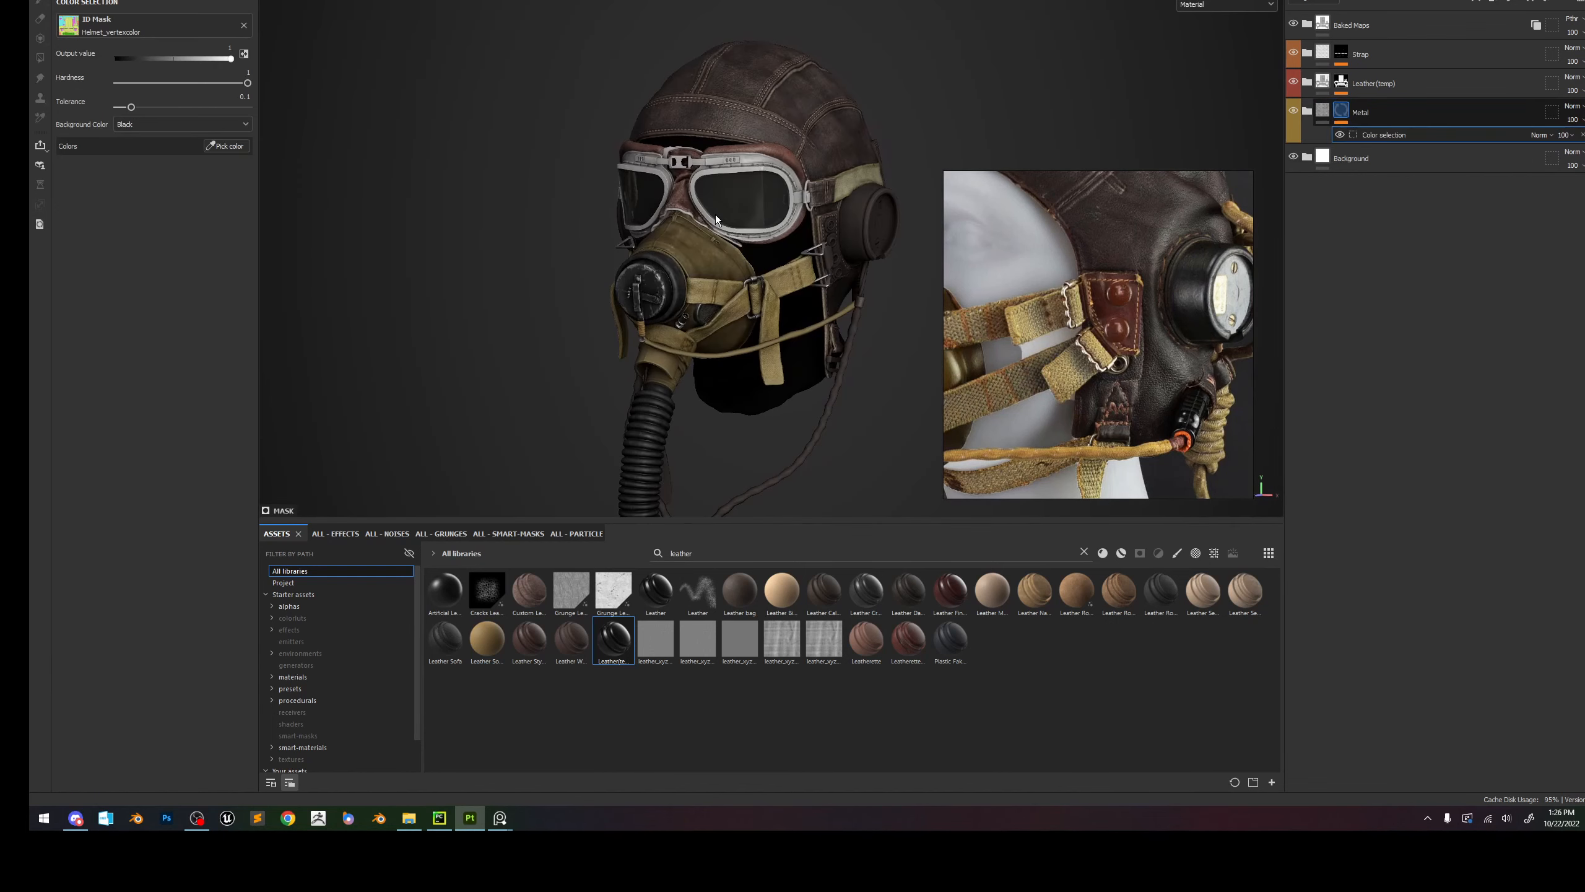
Pick the earcup's pink ID color for the Metal folder's color selection and inspect the result against the reference photo.
click(223, 147)
click(871, 217)
scroll(875, 230, up, 3)
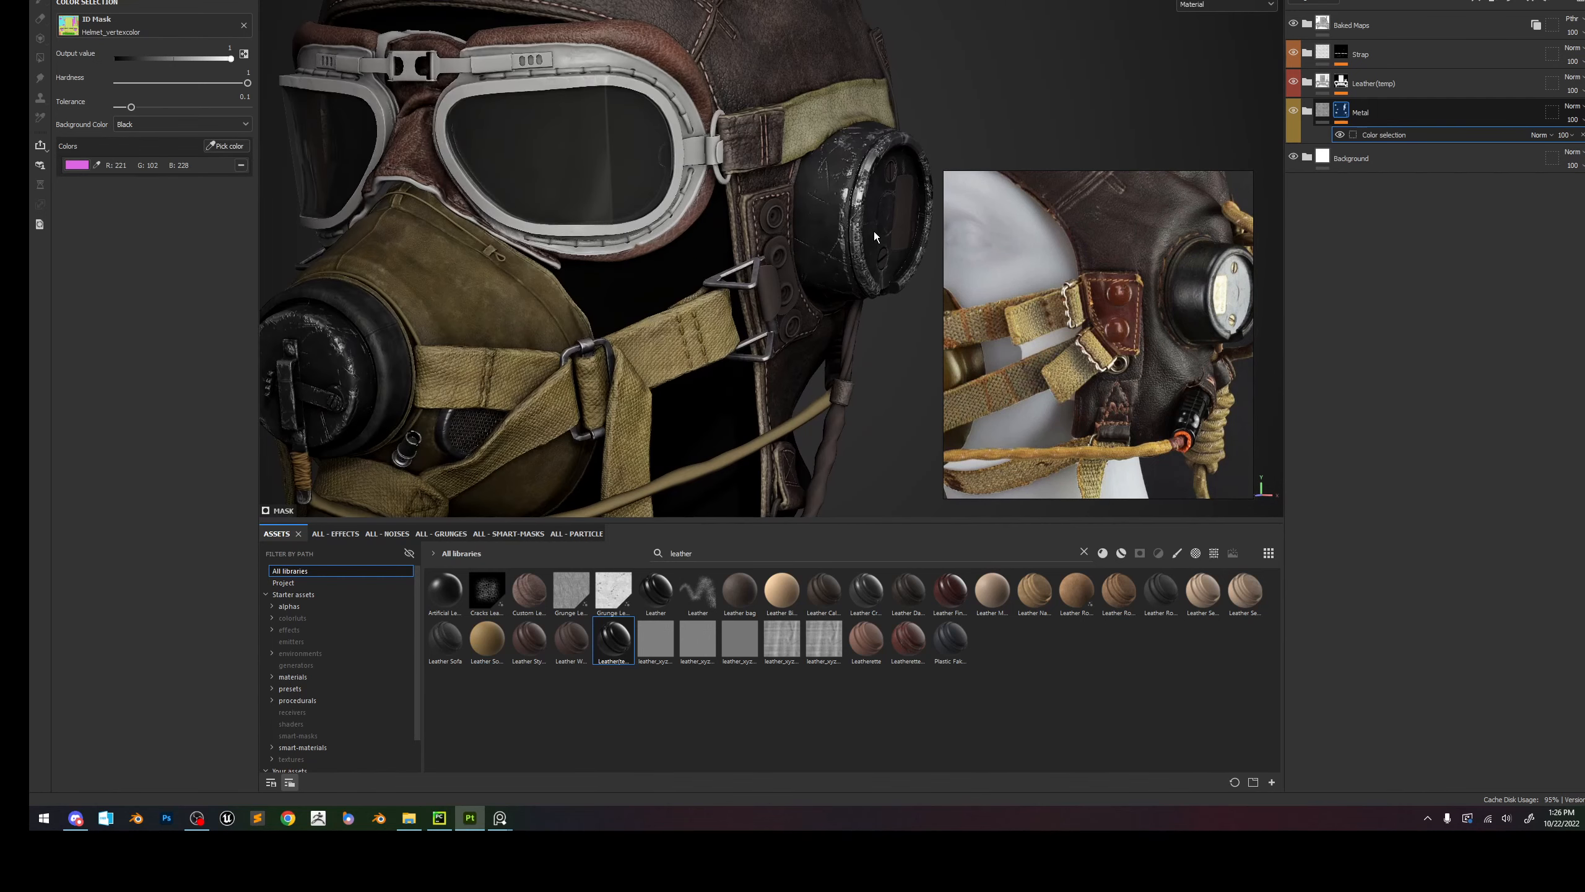
alt+drag(892, 184, 727, 251)
scroll(553, 185, down, 4)
alt+middle_drag(606, 247, 902, 216)
alt+right_drag(902, 216, 868, 562)
alt+drag(793, 312, 839, 314)
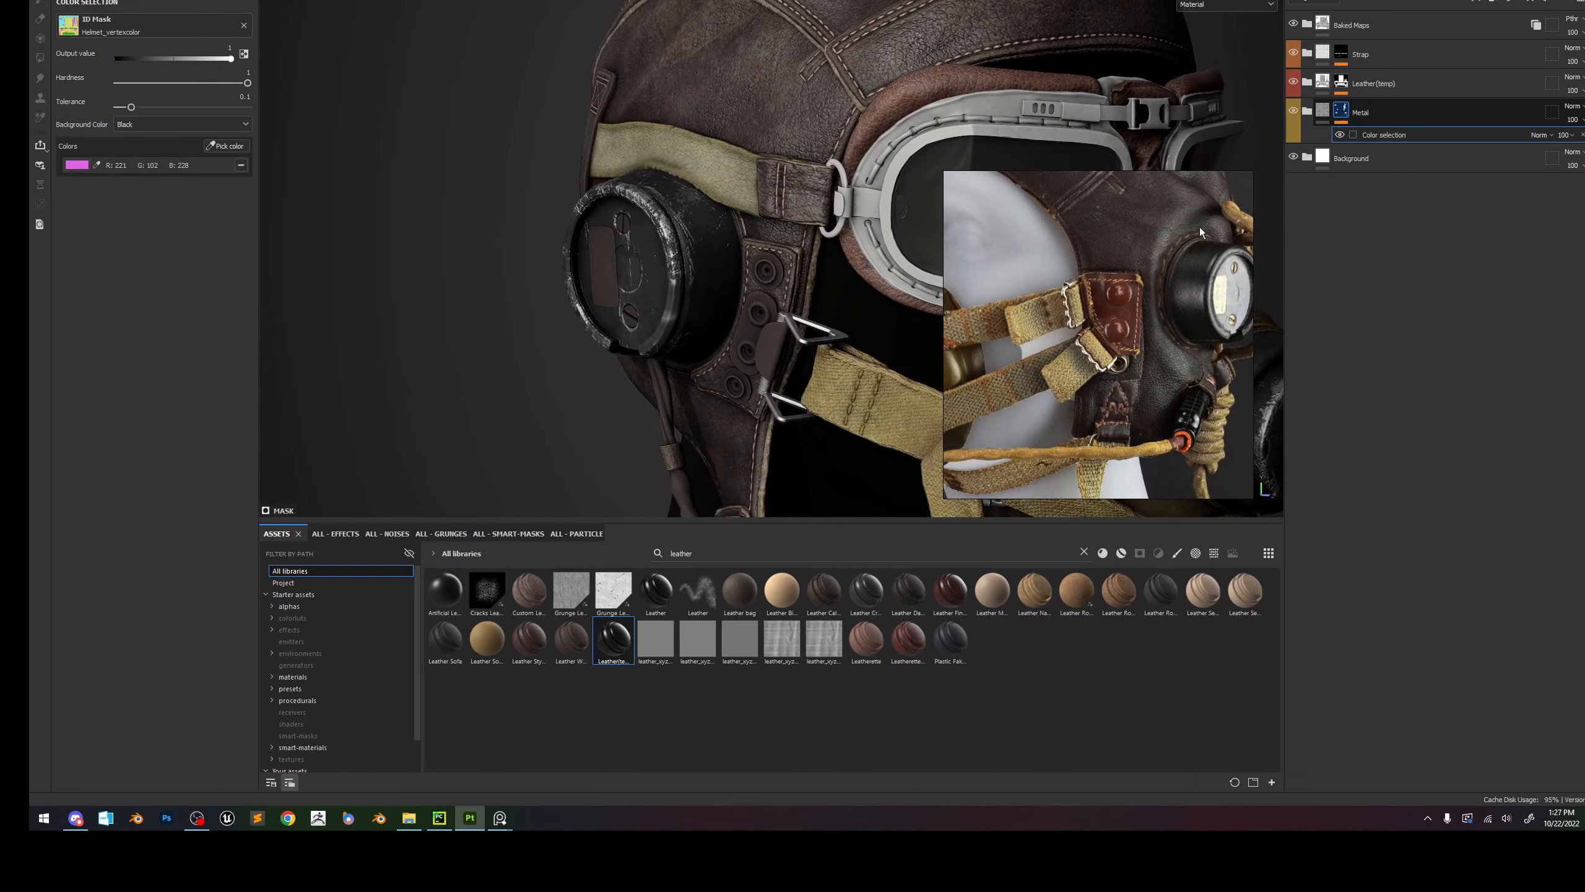
Expand the Metal folder and compare the earcup with the Paint Worn Mask folder's mask disabled and enabled under rotated lighting.
click(1342, 112)
click(1307, 112)
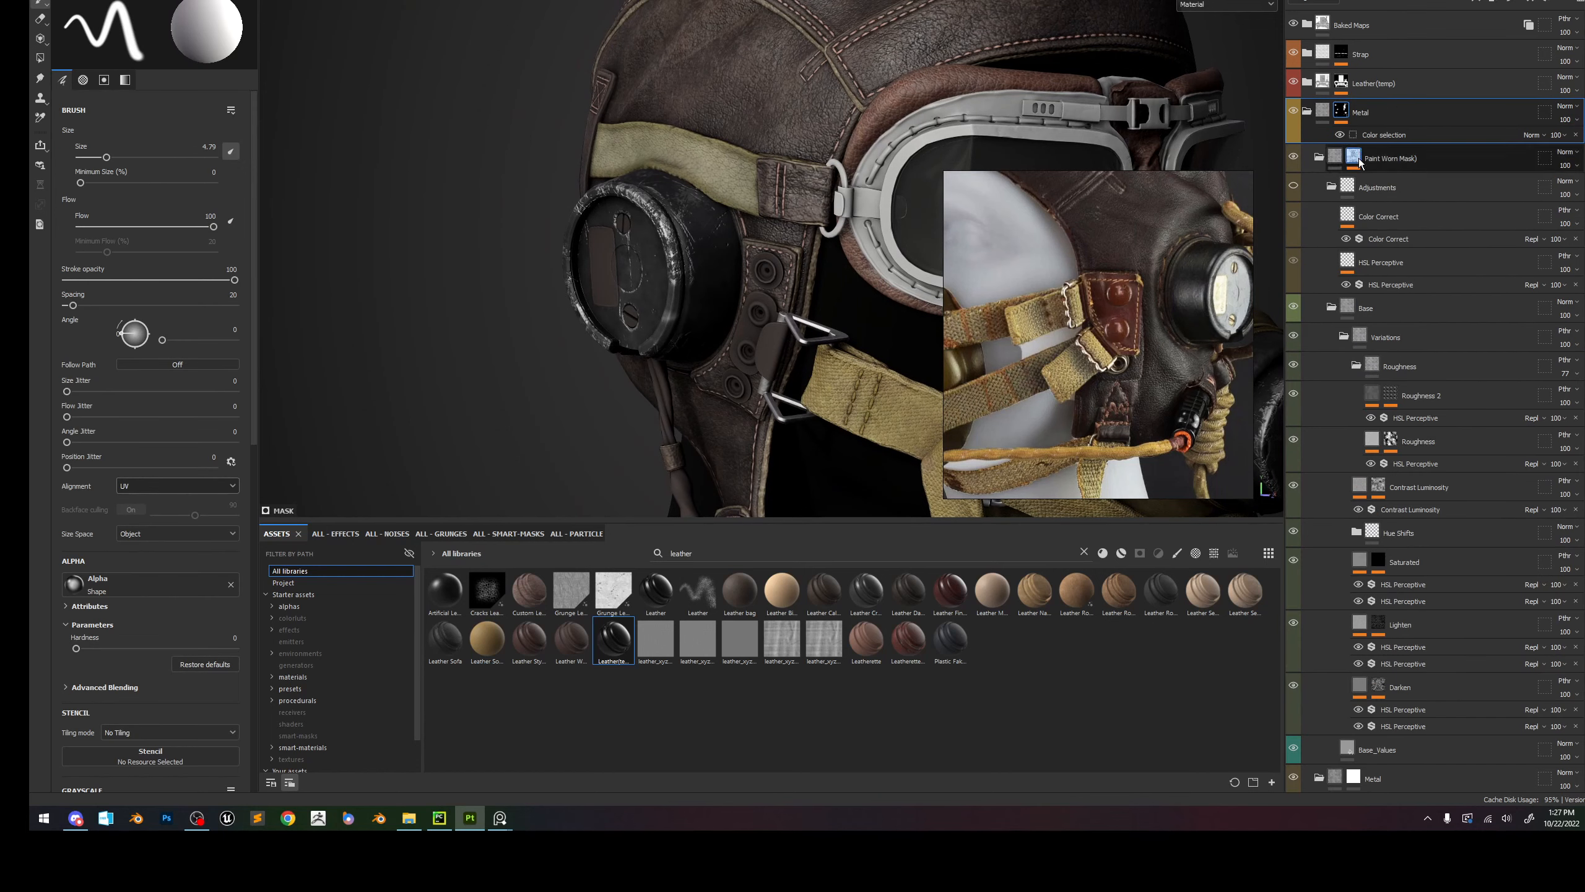
shift+click(1355, 158)
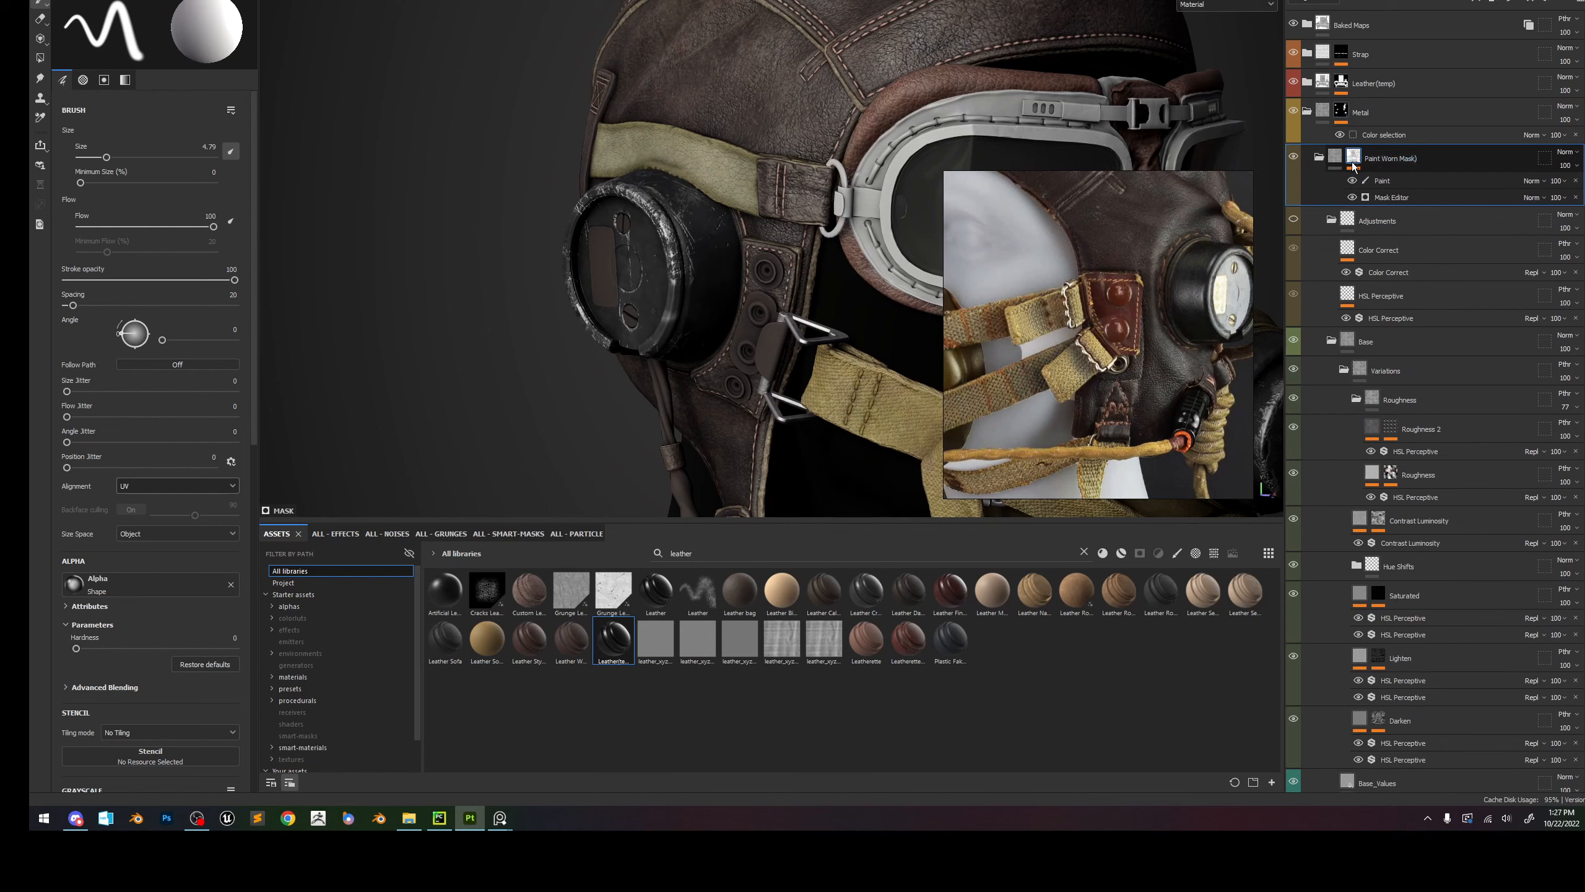
scroll(742, 235, down, 6)
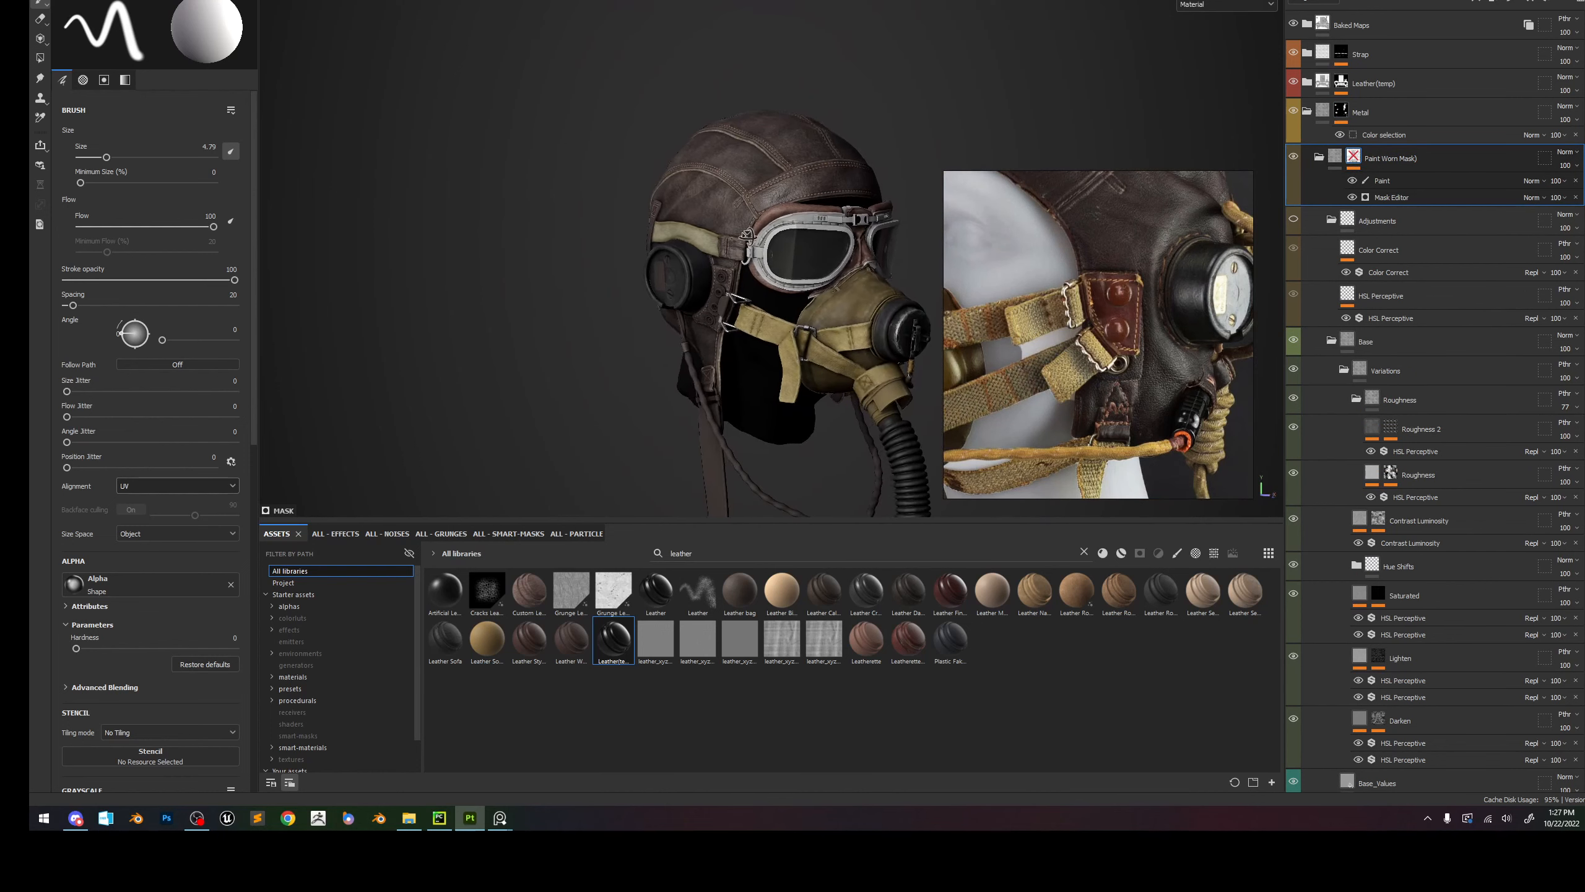
shift+right_drag(748, 235, 743, 234)
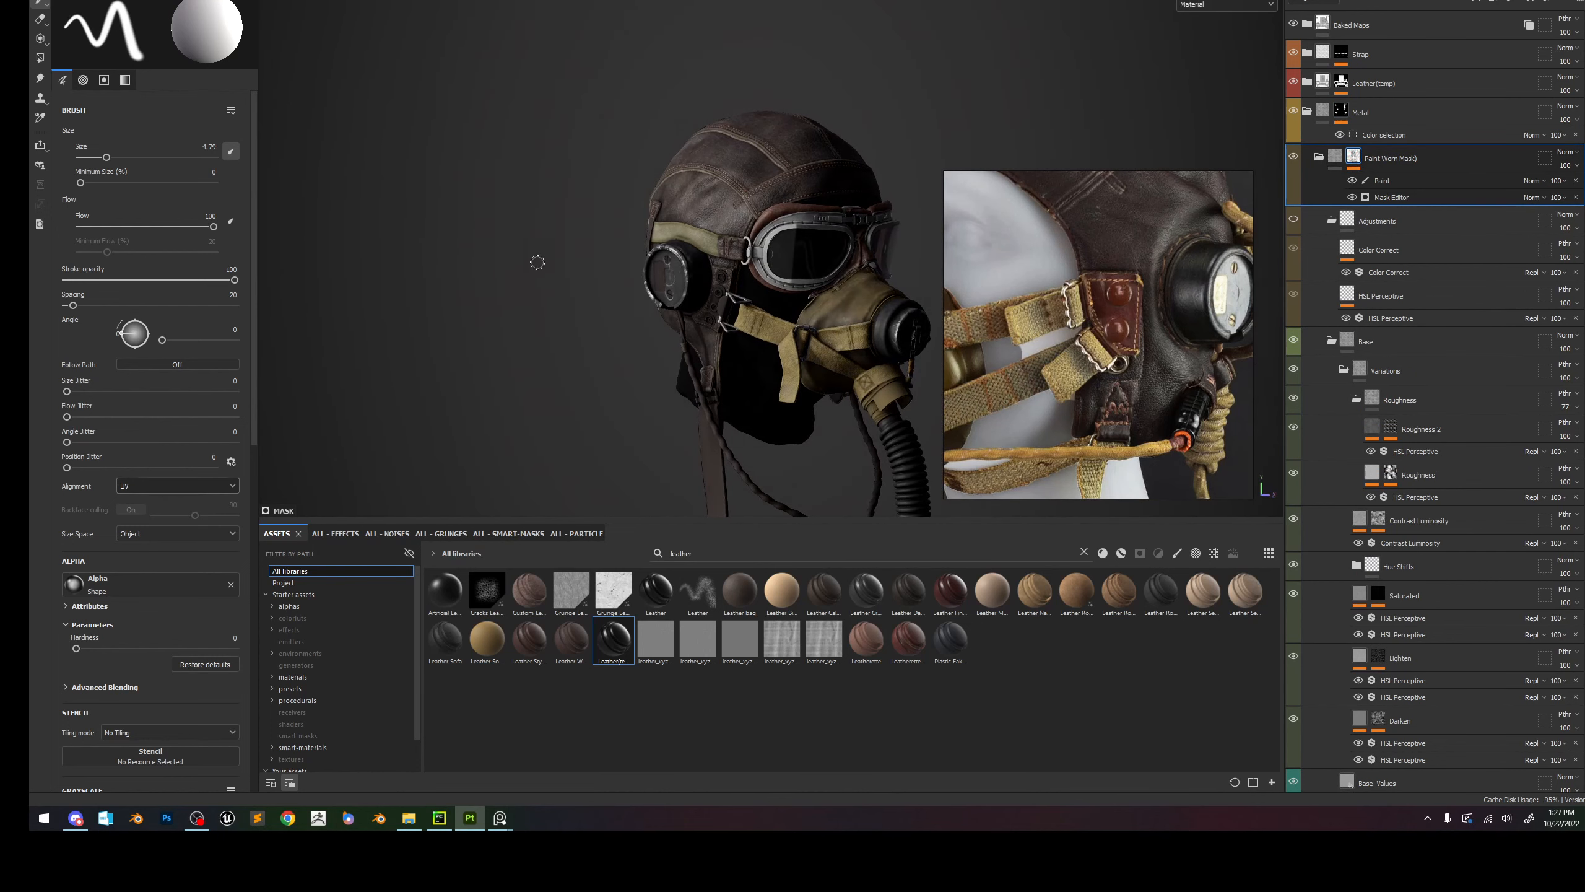
scroll(812, 376, up, 6)
scroll(633, 317, up, 6)
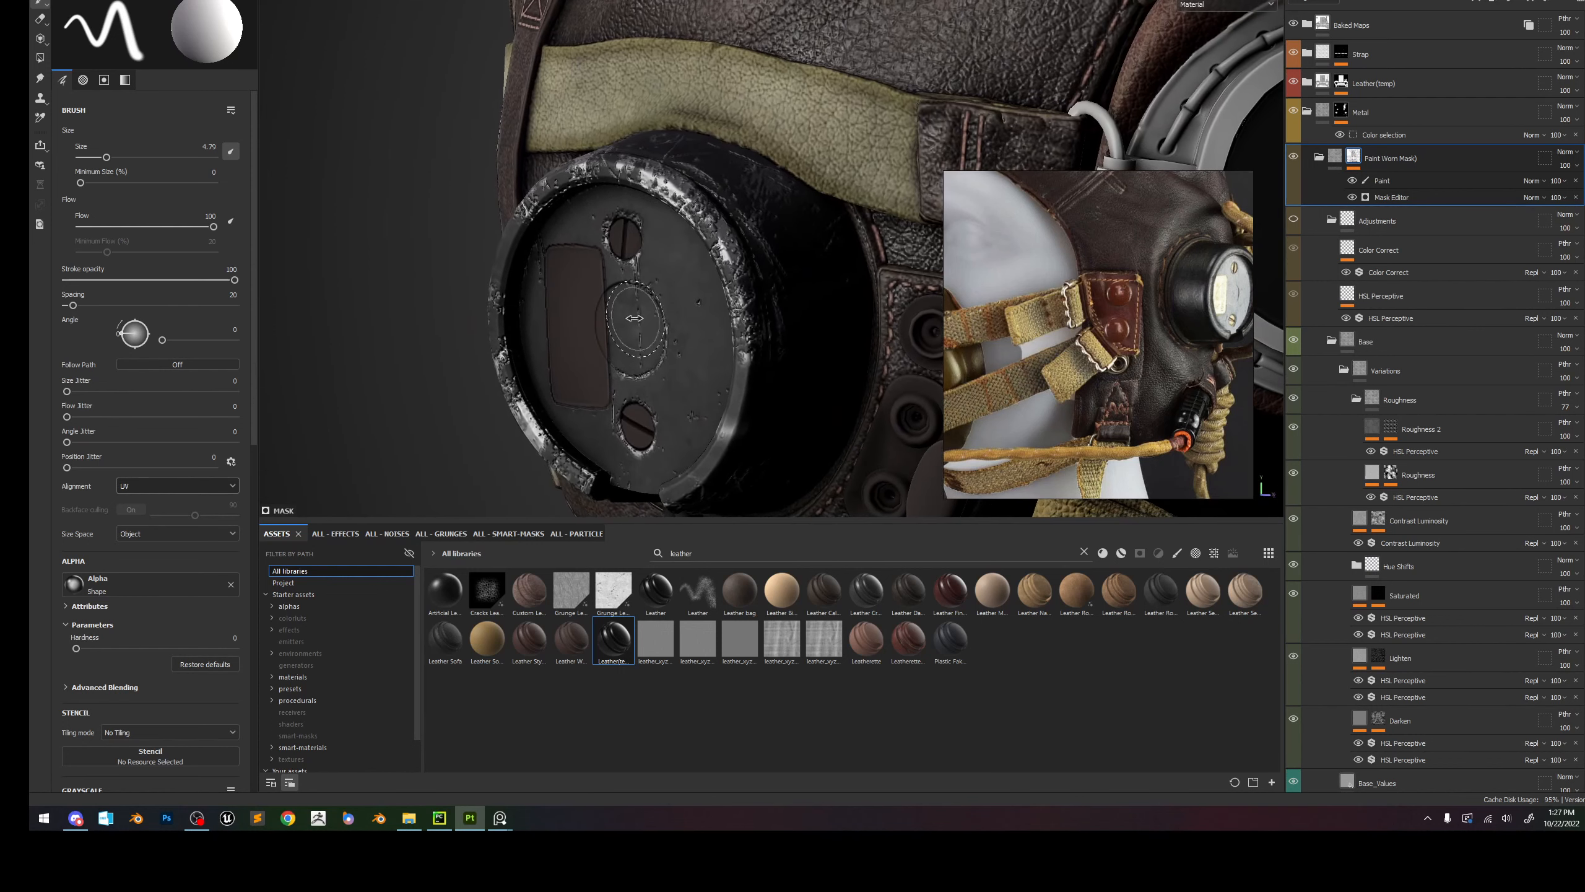
Reset the Paint Worn Mask folder's mask to plain white, clear the leather search and show the starter smart masks.
alt+click(1354, 158)
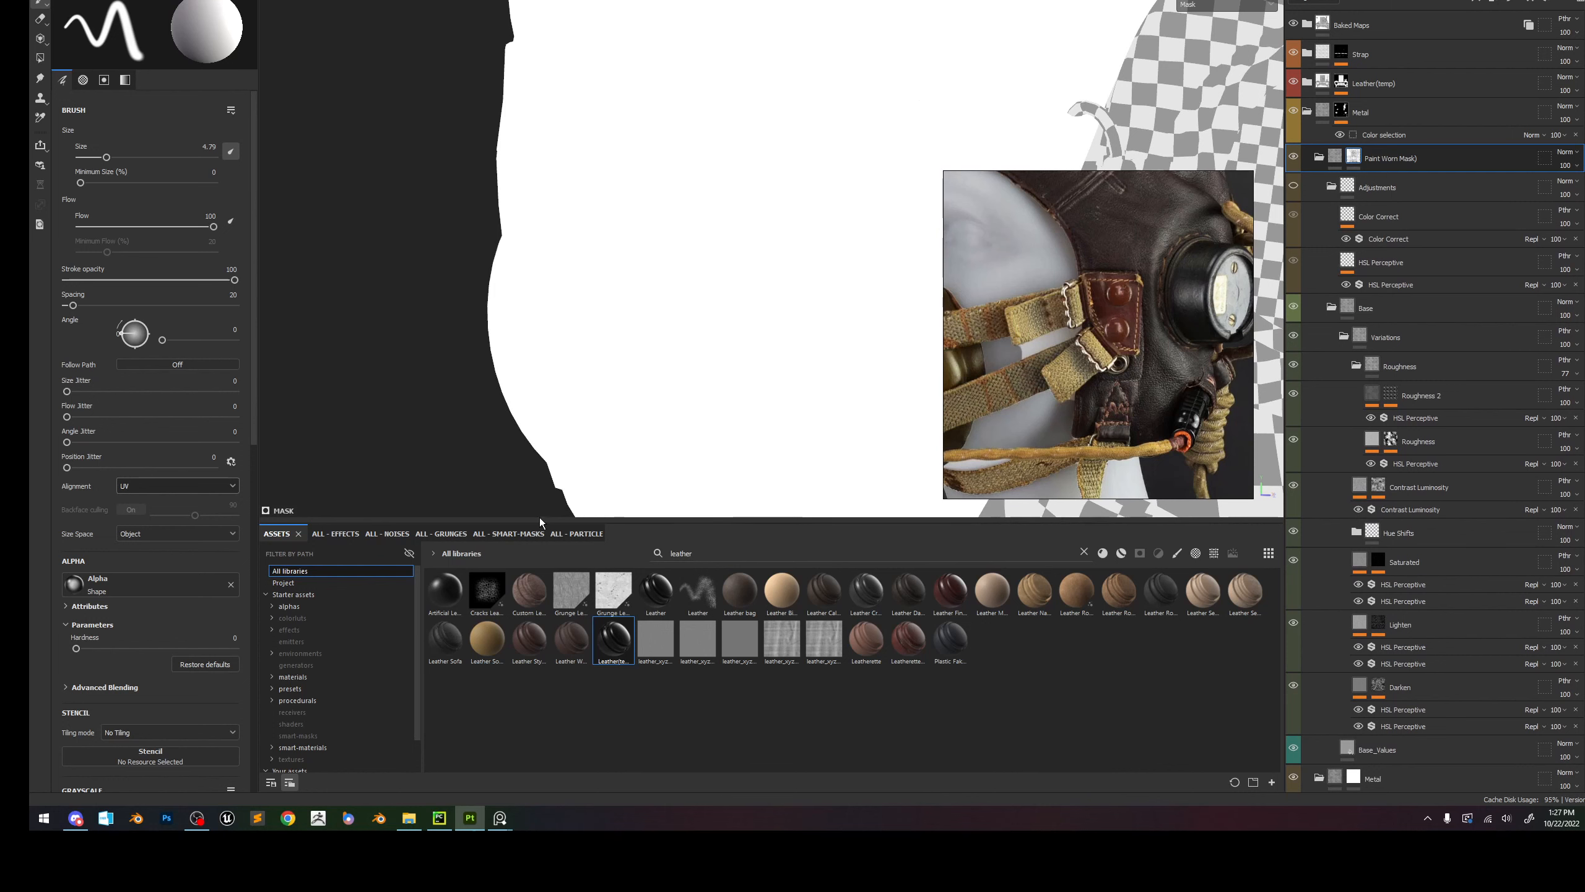
scroll(321, 715, down, 2)
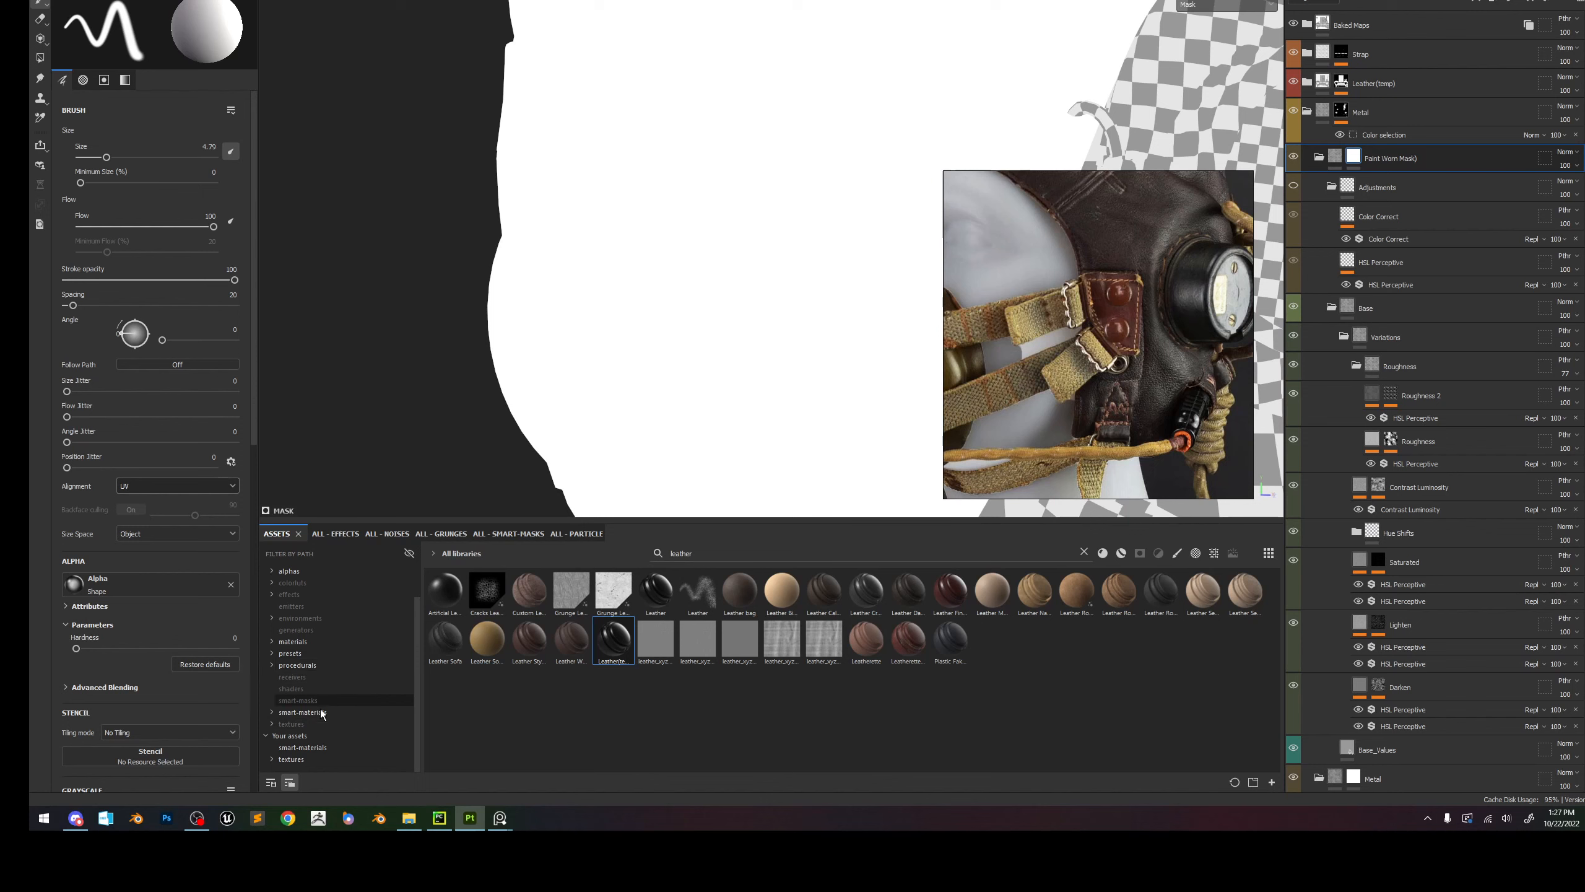
click(1084, 551)
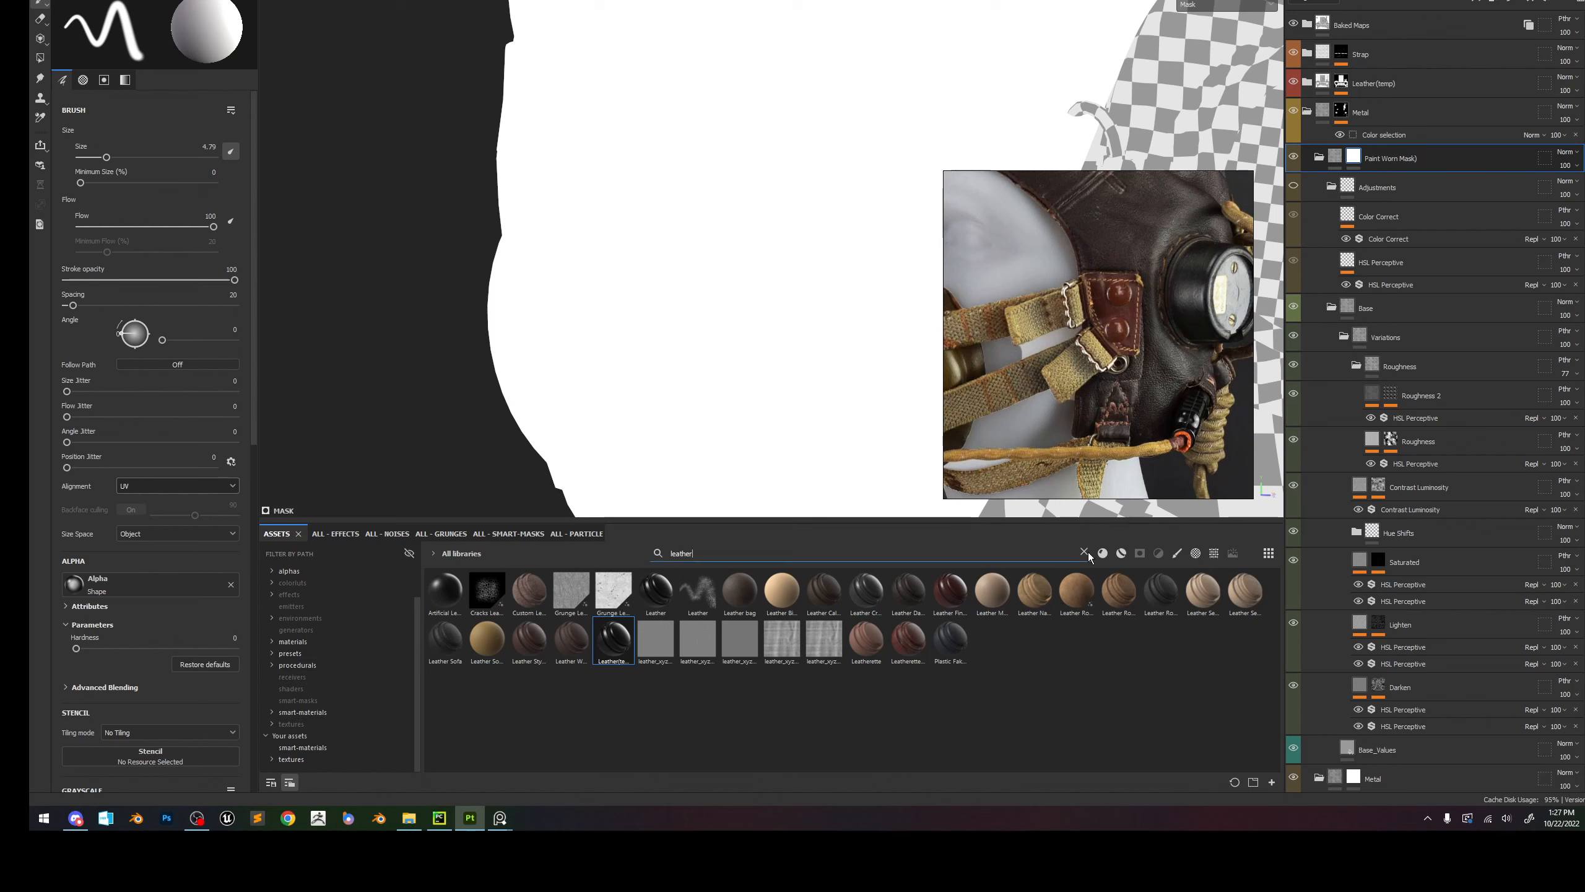
click(315, 700)
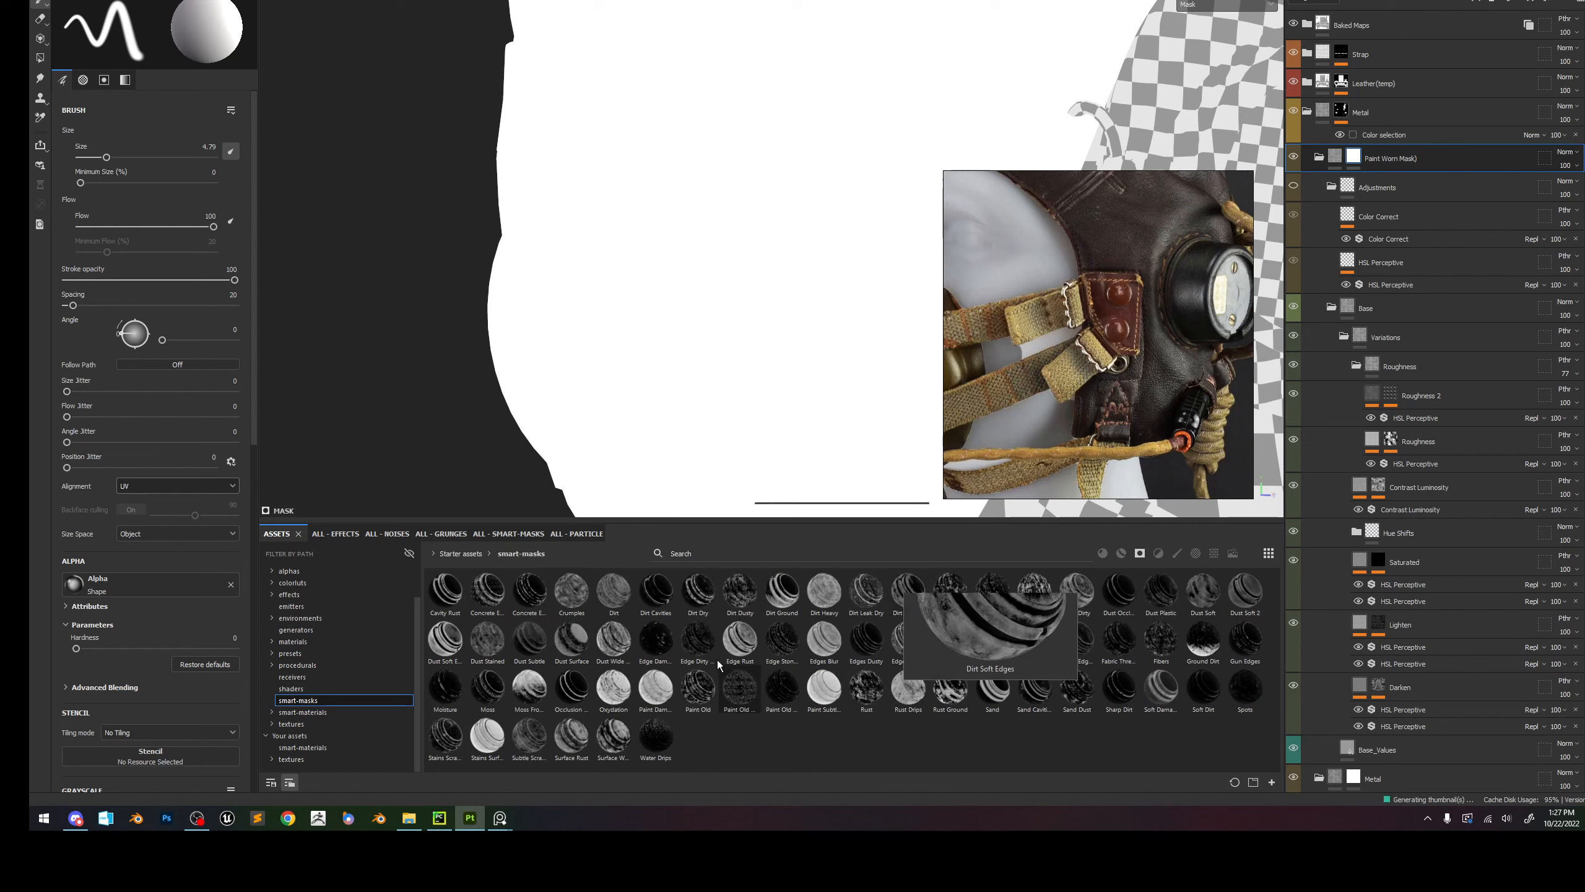
Try the Paint Old smart mask on the Paint Worn Mask folder and undo it.
mouse_move(693, 699)
mouse_move(691, 699)
mouse_down()
mouse_move(1295, 272)
mouse_move(1386, 165)
mouse_move(1373, 159)
mouse_up()
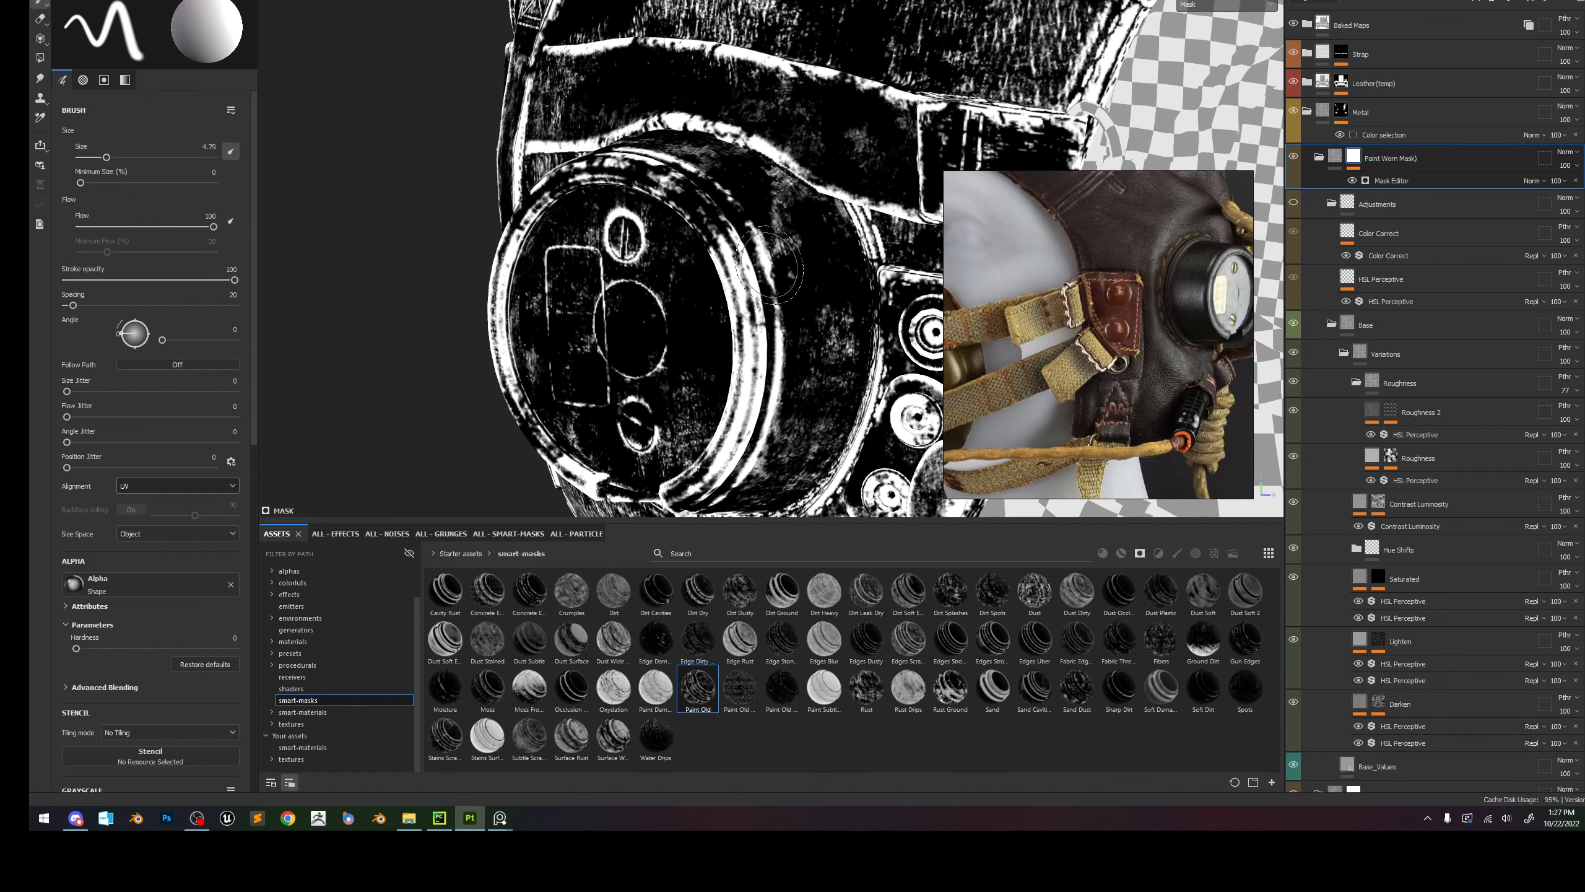
key(ctrl+z)
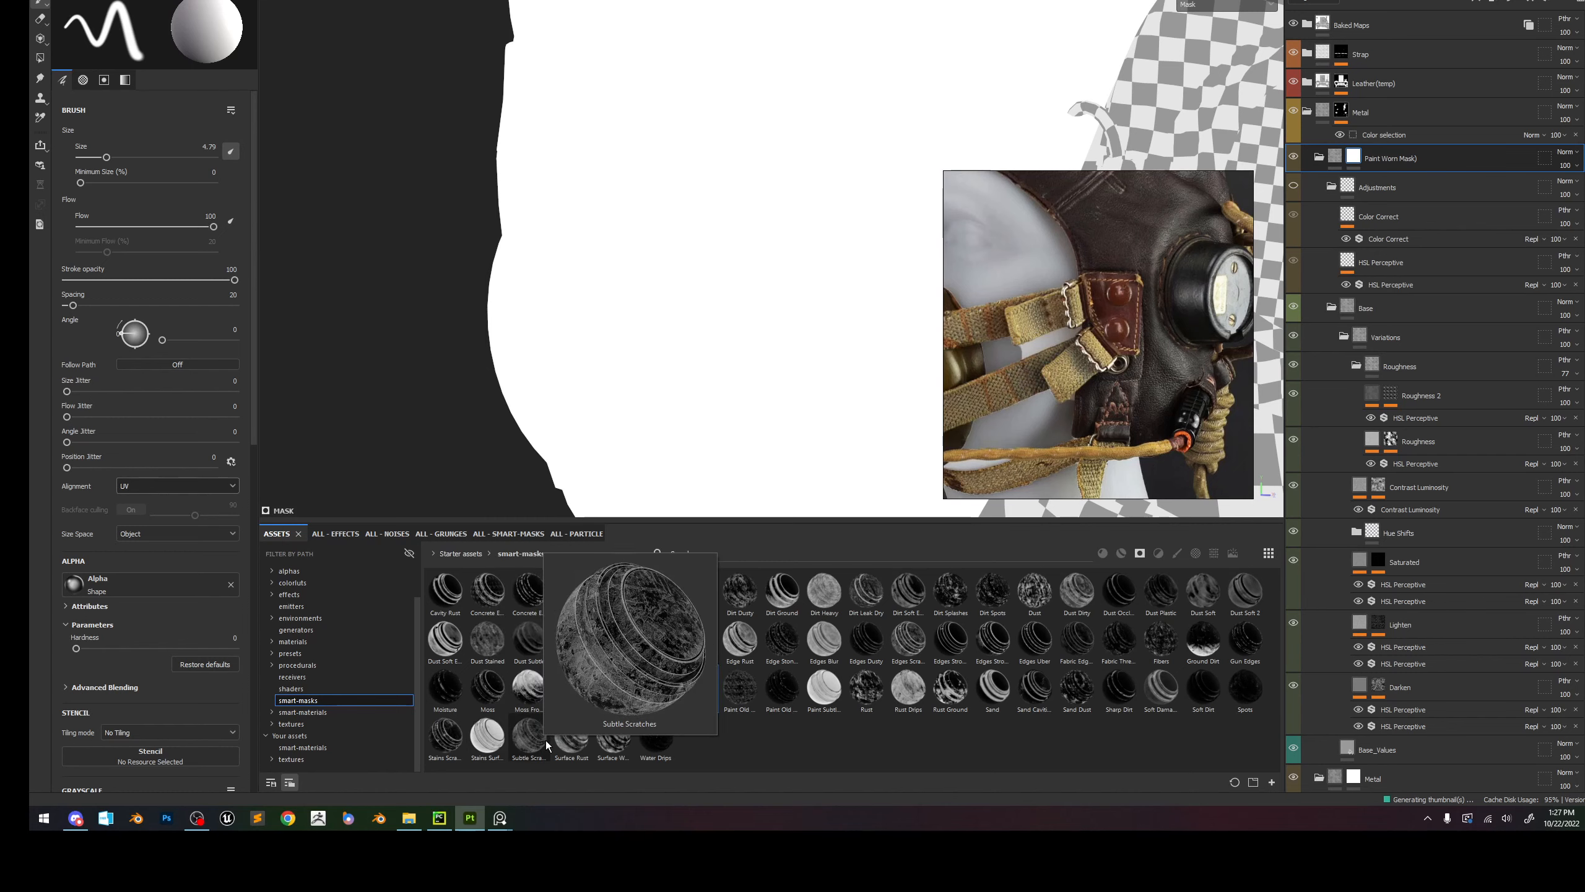
Apply the Subtle Scratches smart mask to the Paint Worn Mask folder and open its Metal Edge Wear generator settings.
drag(538, 743, 1343, 161)
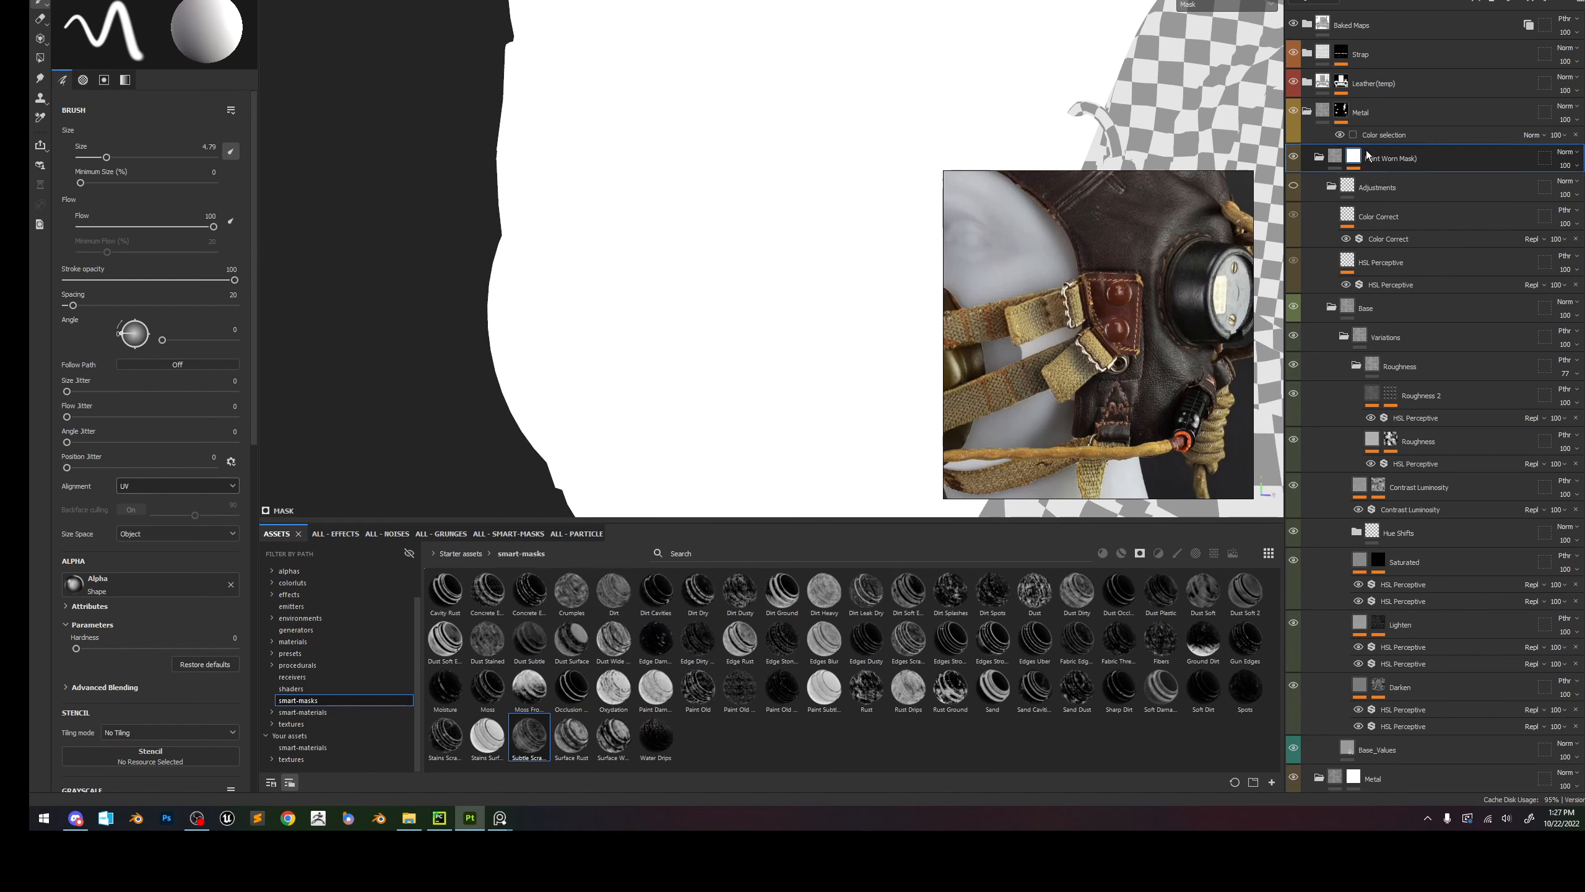
key(m)
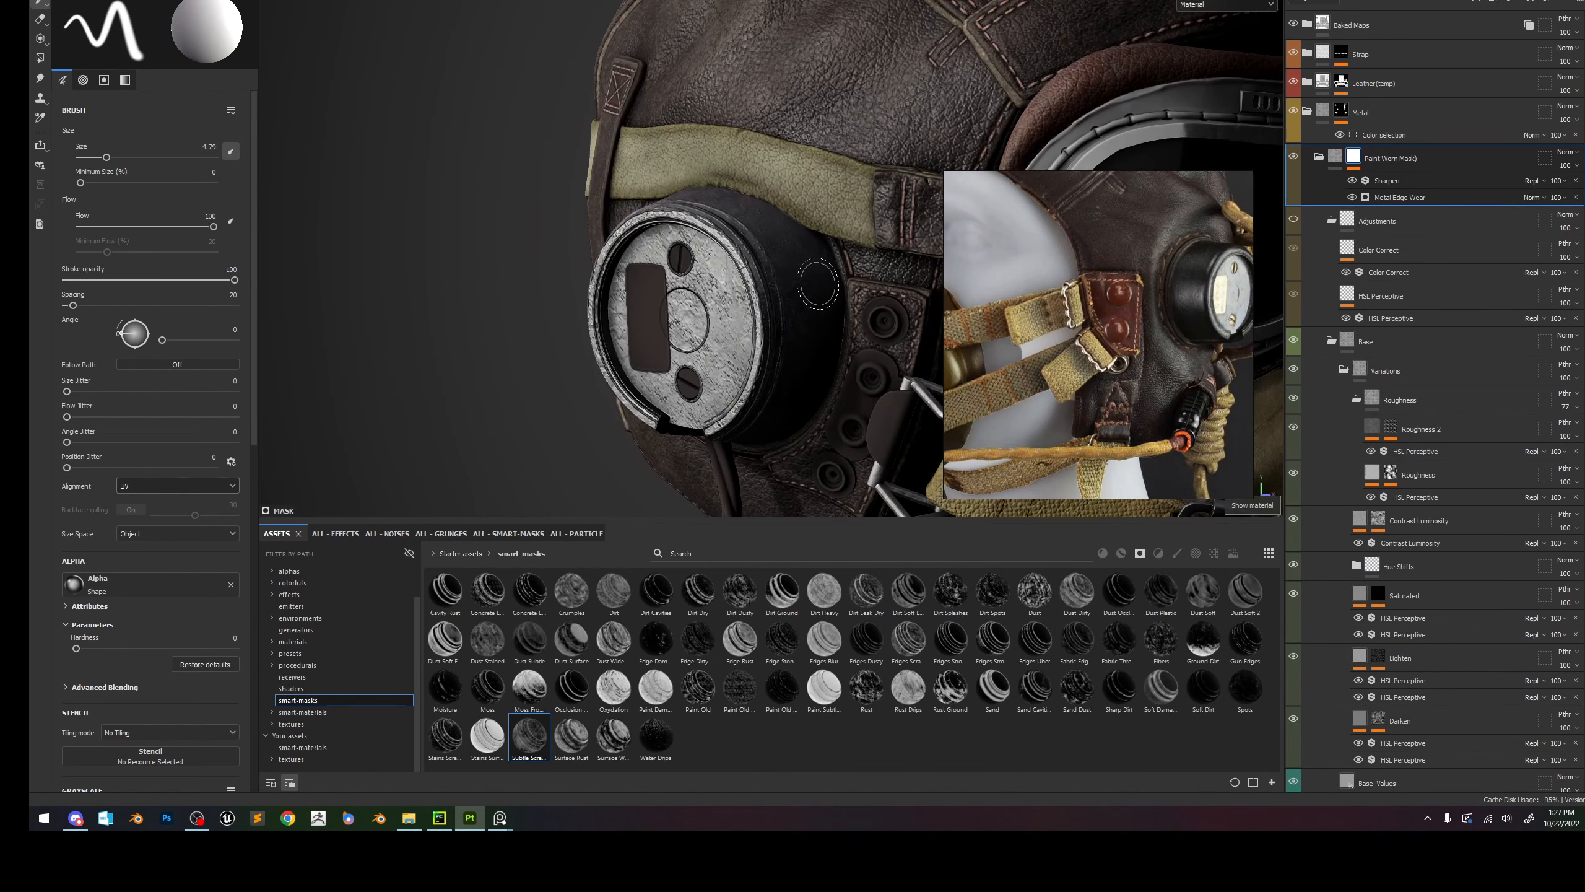
shift+right_drag(823, 284, 843, 275)
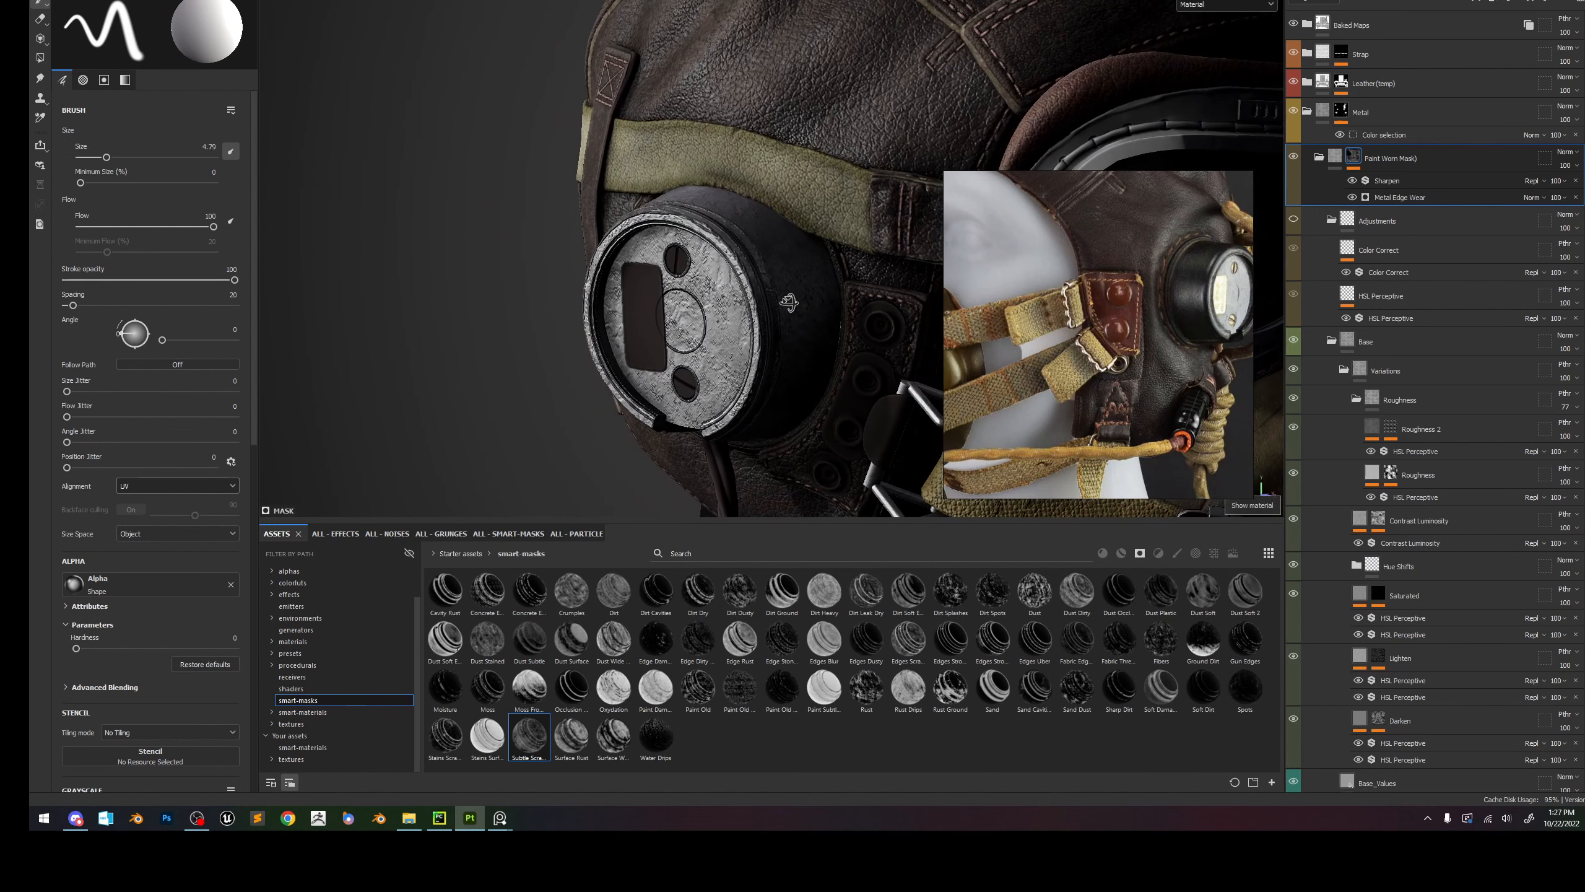
key(m)
click(1392, 199)
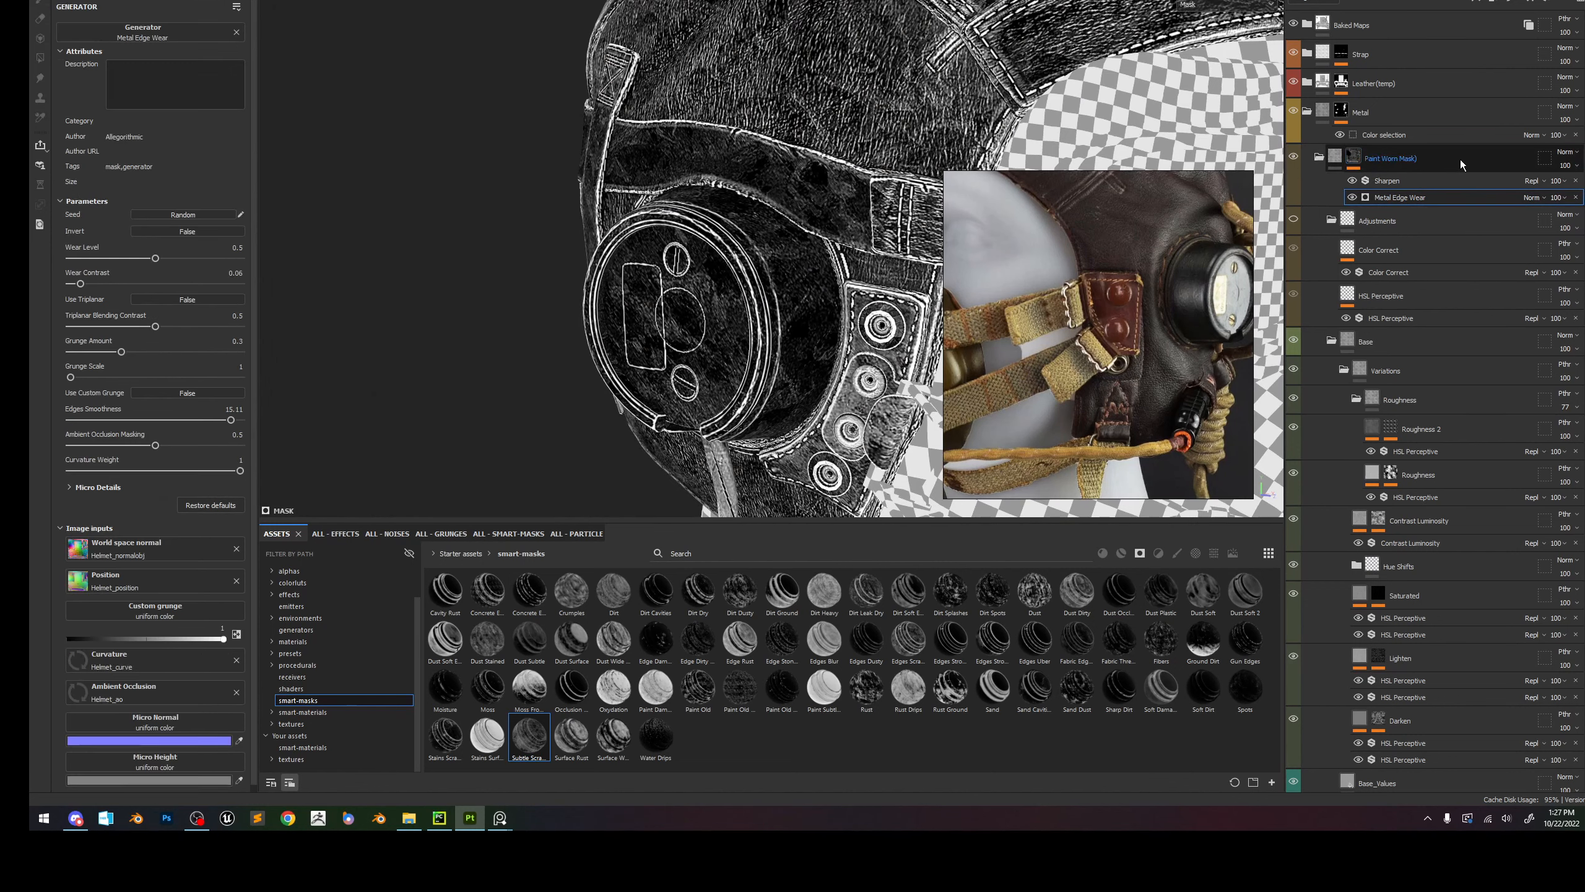
Invert the Metal Edge Wear generator on the Paint Worn Mask folder's mask and collapse that folder.
click(181, 230)
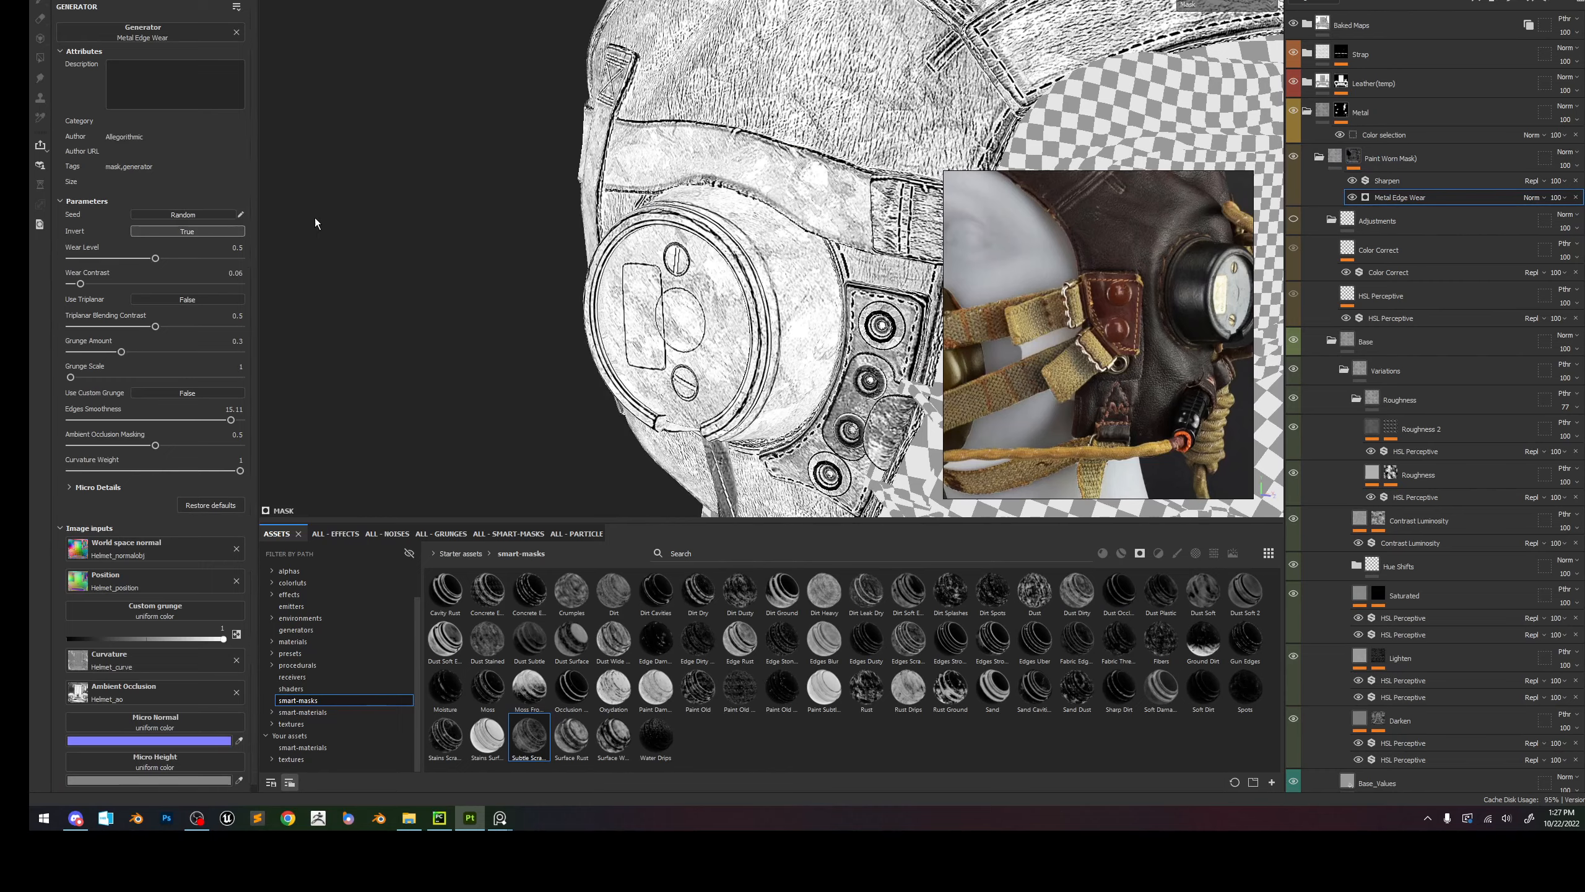
scroll(814, 328, up, 3)
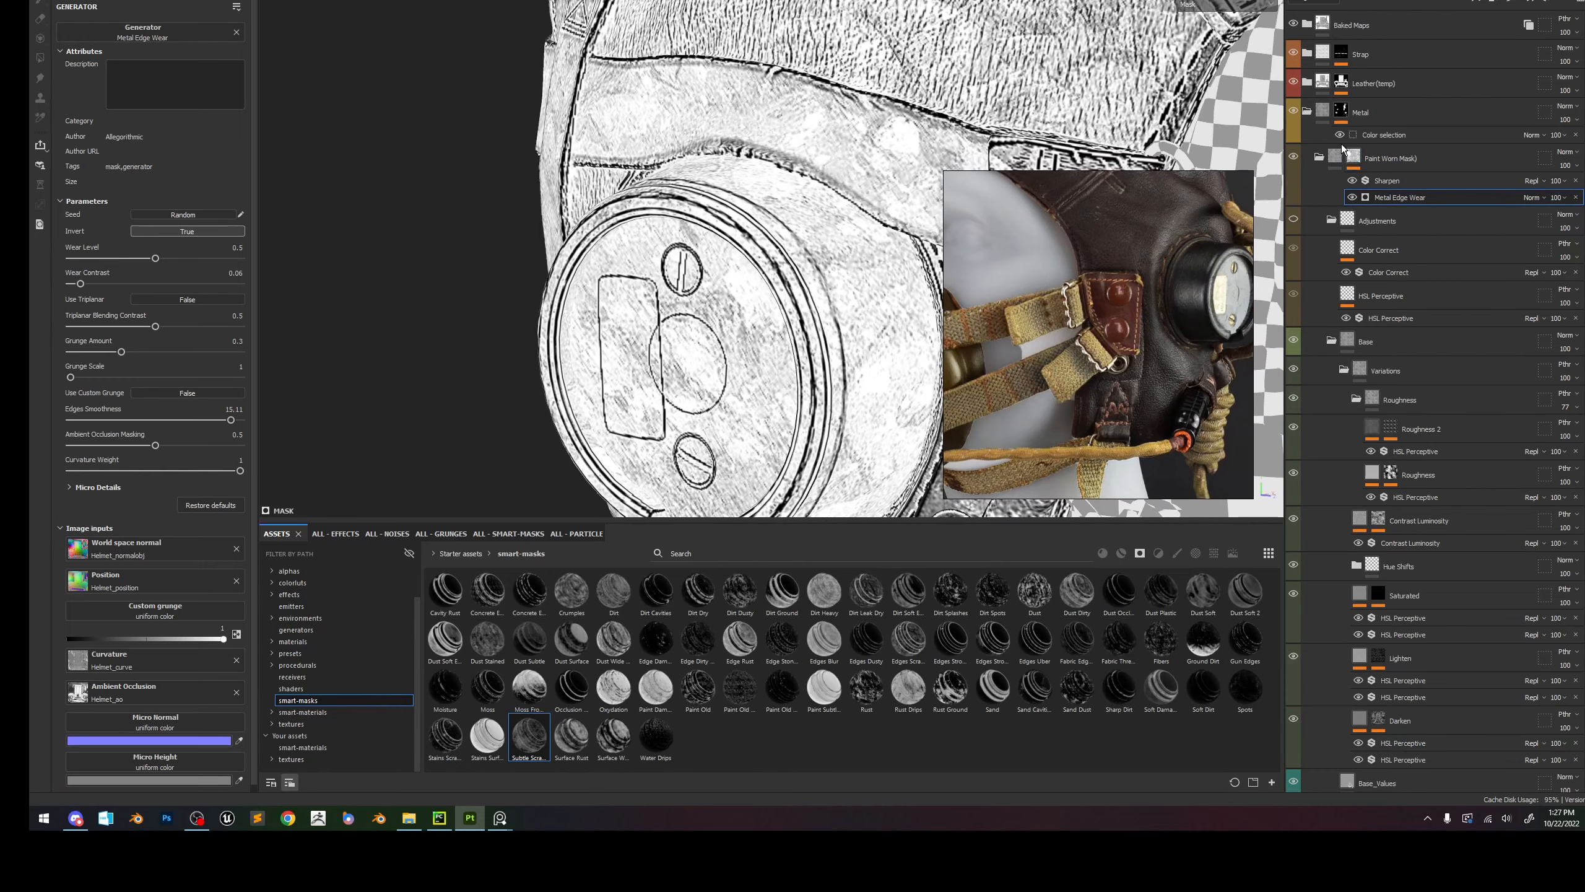
click(1322, 159)
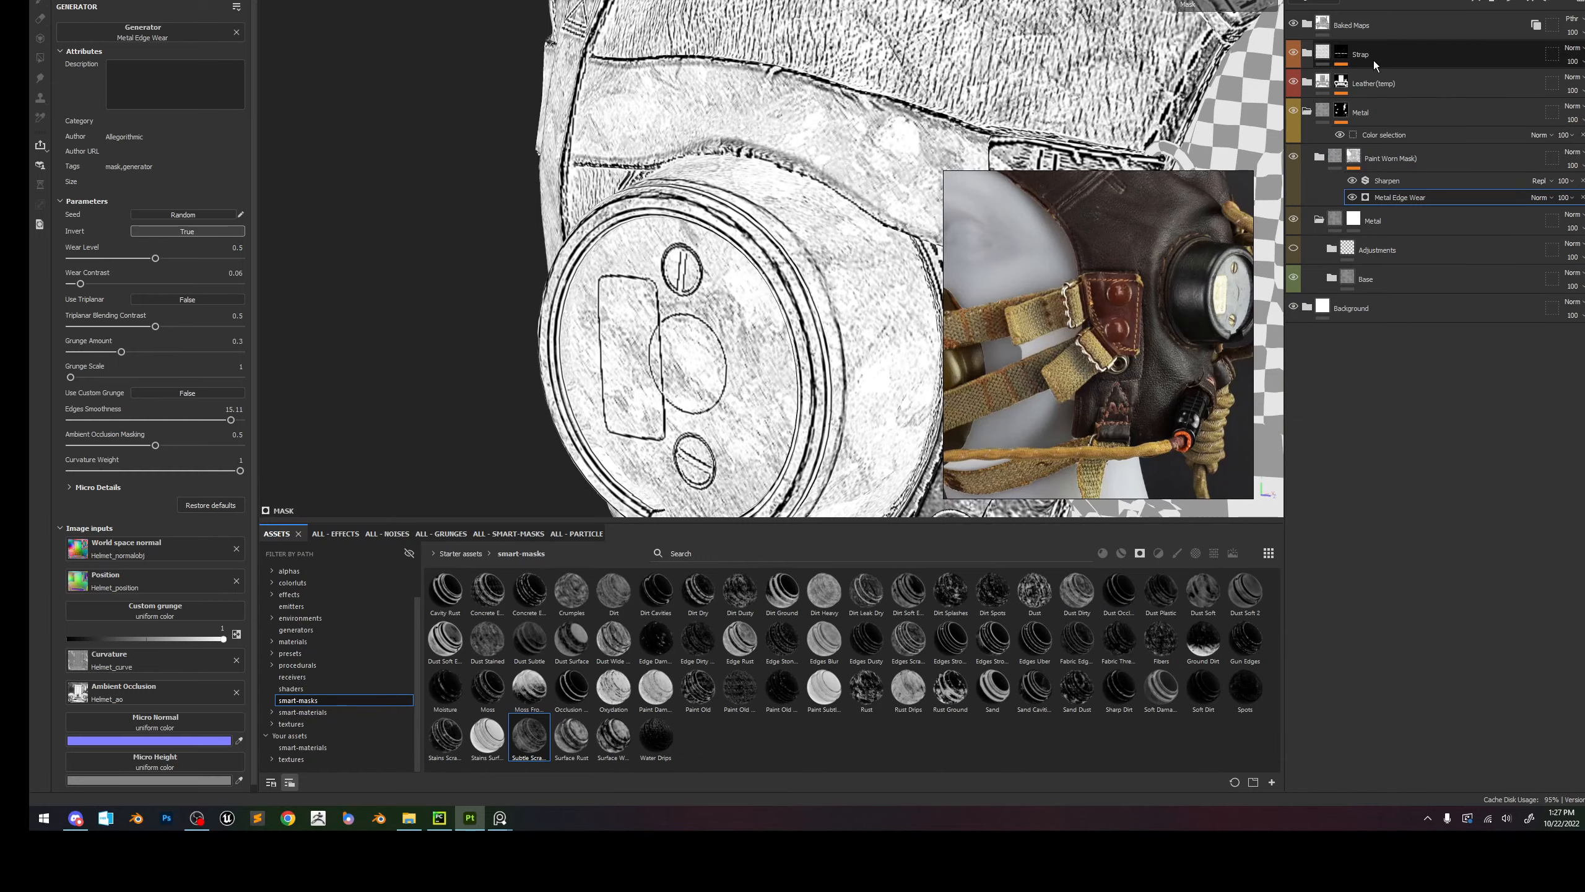
scroll(884, 318, up, 2)
scroll(883, 318, down, 4)
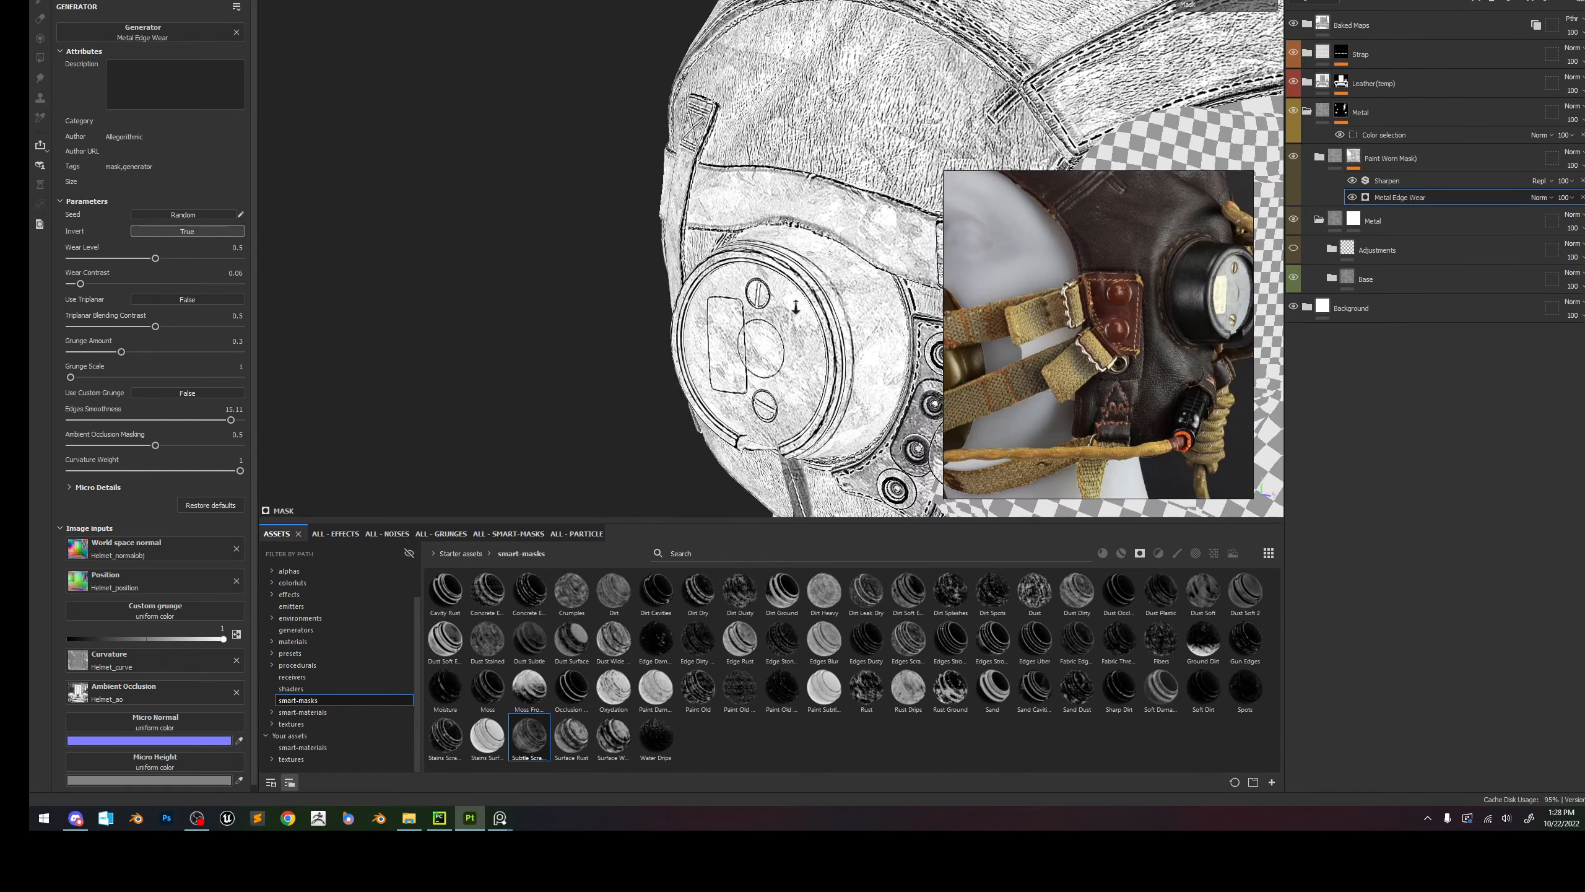
scroll(805, 209, up, 2)
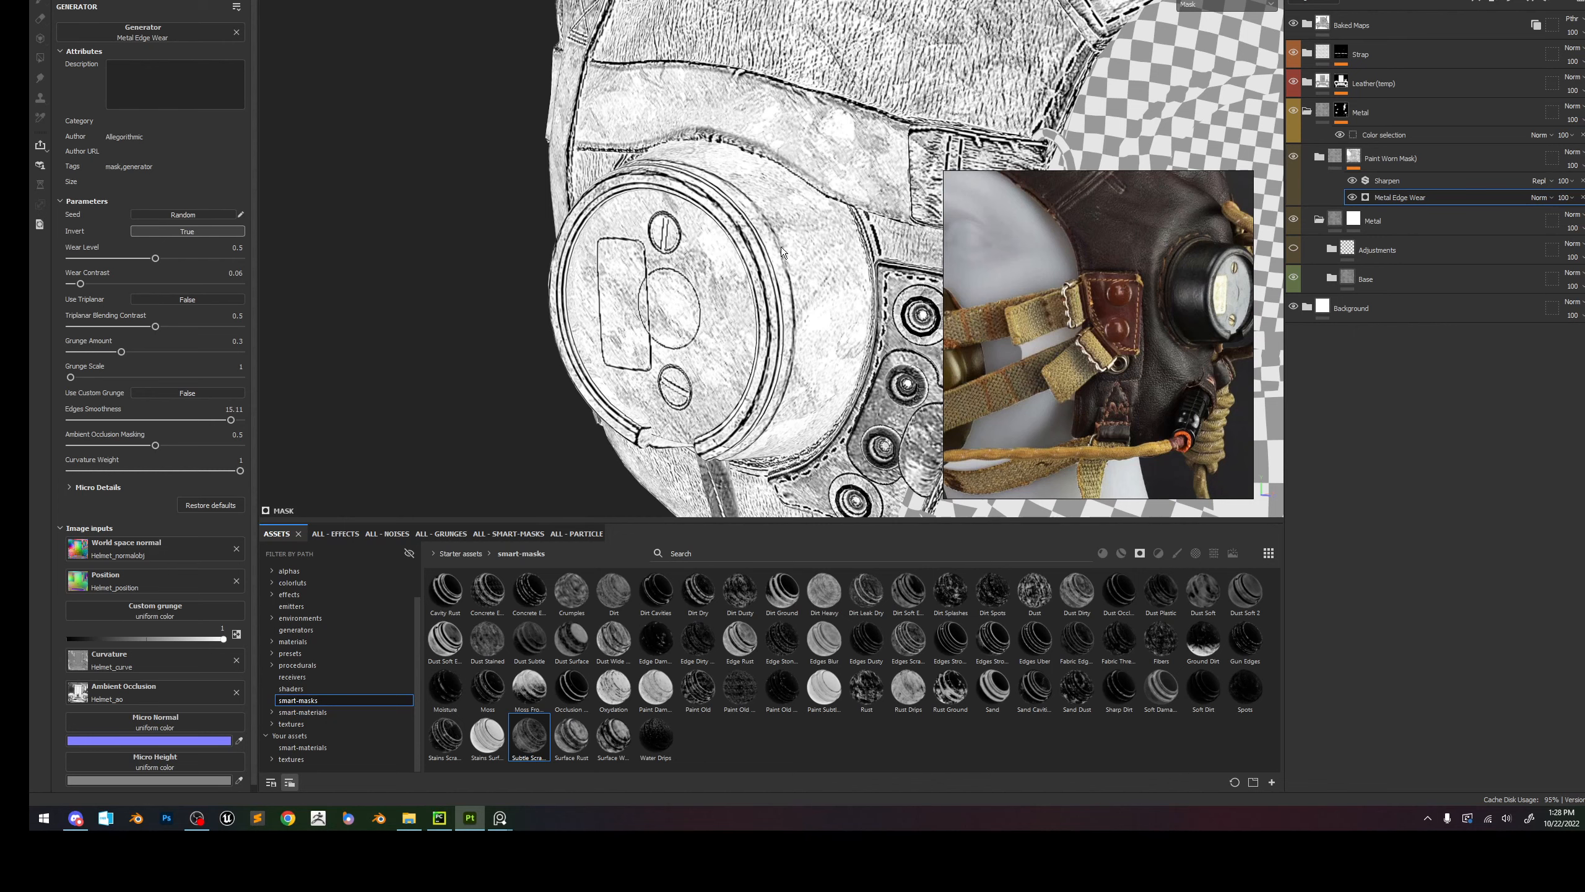
Display the full material and examine the earcup's worn surface up close and from a distance under rotated lighting.
key(m)
scroll(764, 278, down, 2)
shift+right_drag(764, 277, 850, 365)
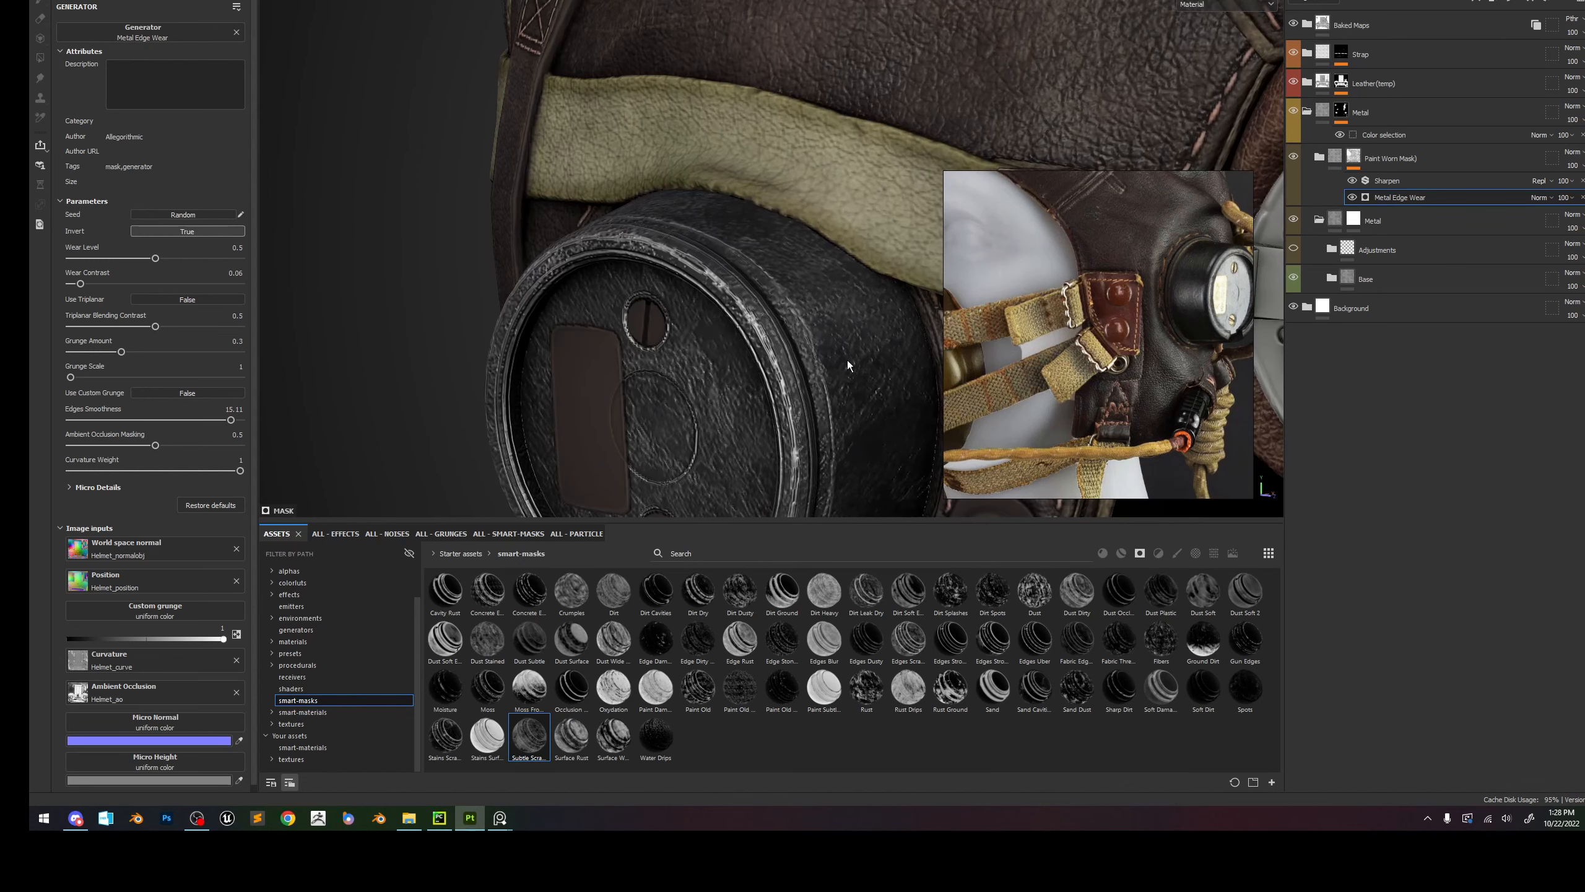
alt+middle_drag(870, 462, 839, 358)
alt+right_drag(840, 358, 615, 193)
scroll(781, 306, up, 6)
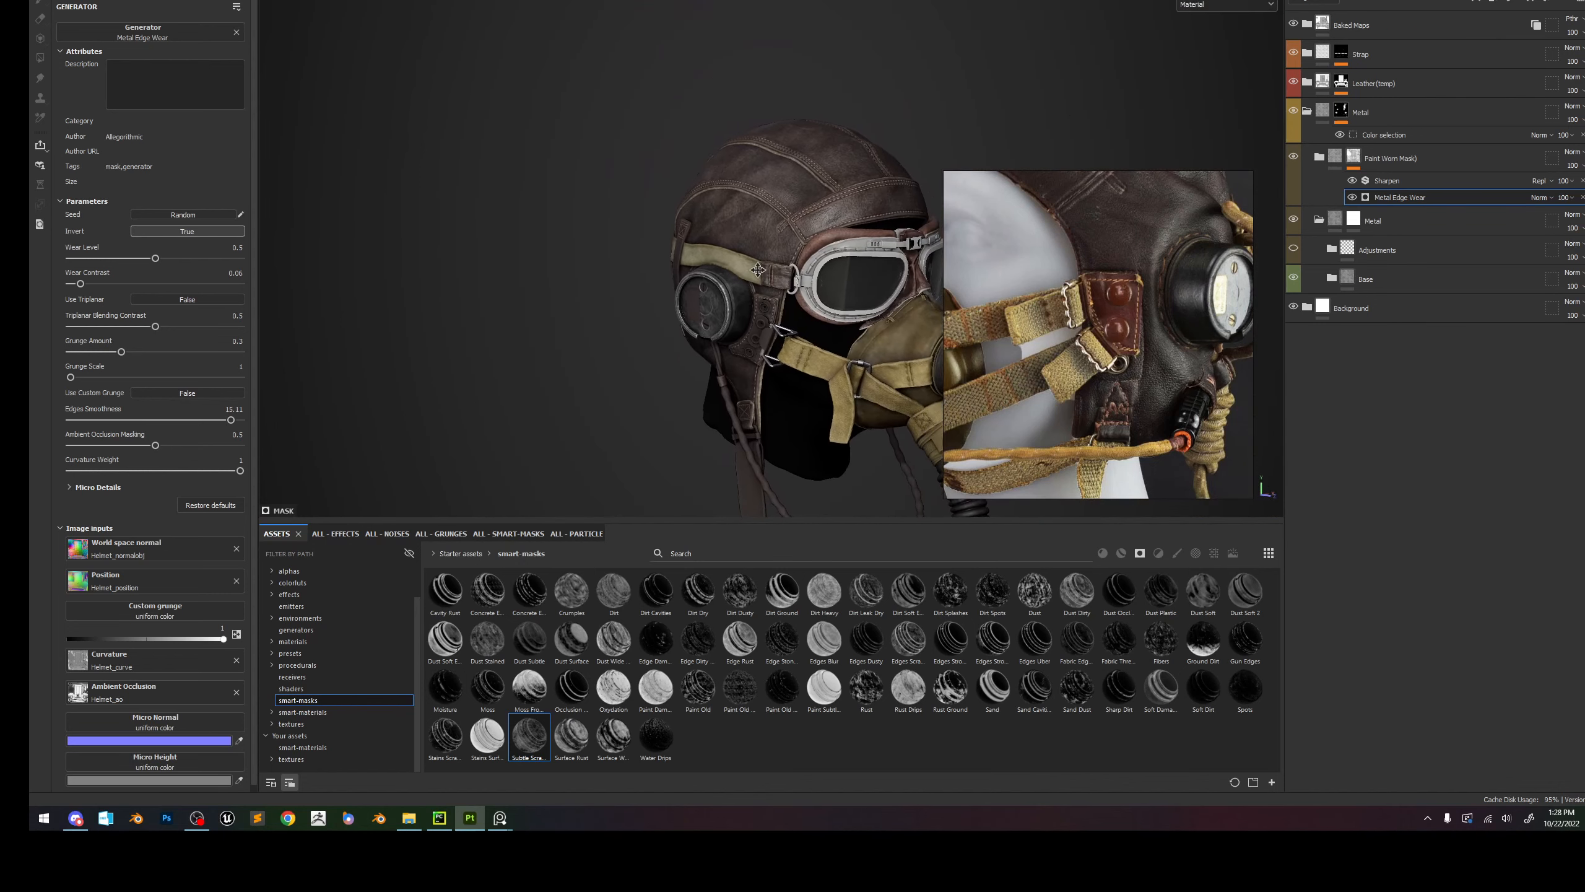
alt+middle_drag(788, 324, 886, 277)
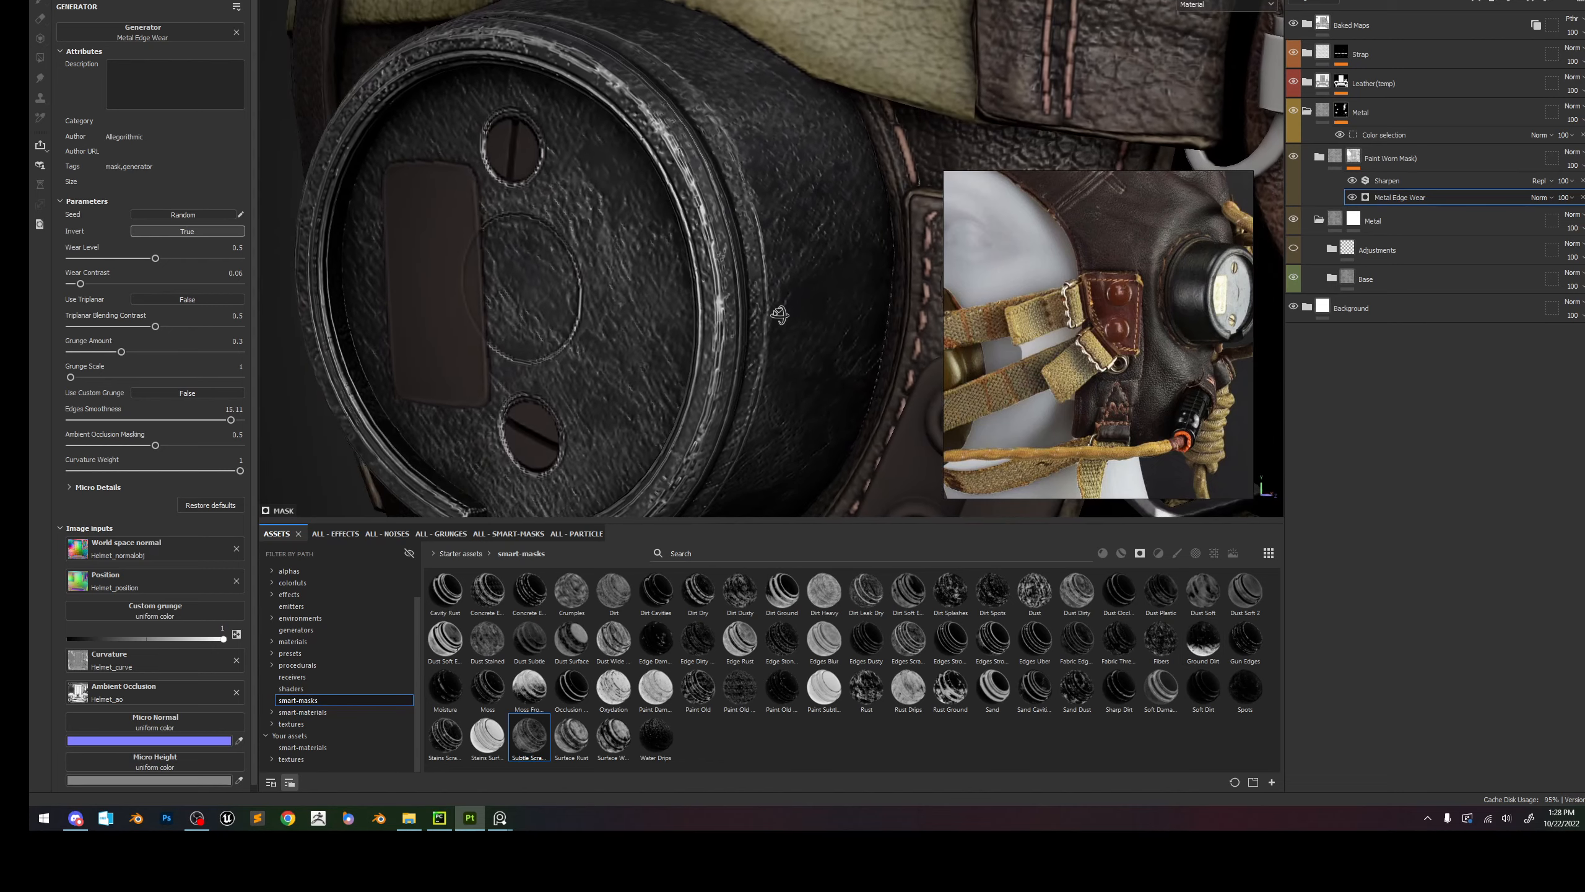
alt+drag(778, 315, 864, 299)
shift+right_drag(793, 287, 862, 281)
scroll(726, 307, down, 4)
scroll(725, 312, down, 5)
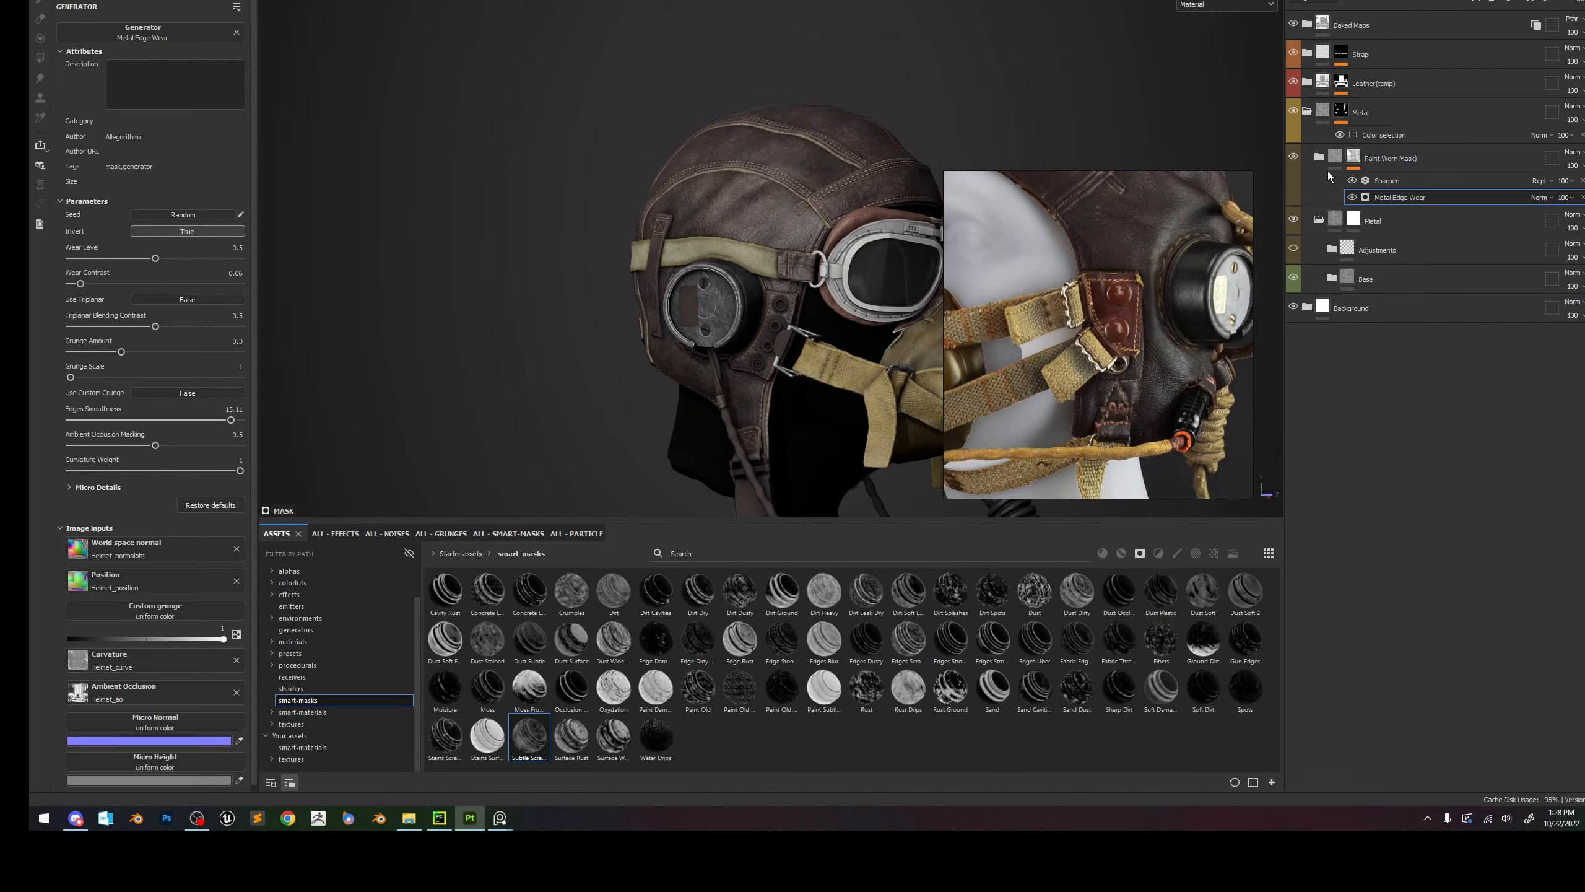
Compare the earcup with the Paint Worn Mask folder's mask disabled and enabled, and check the mask on its own.
shift+click(1353, 158)
shift+click(1354, 157)
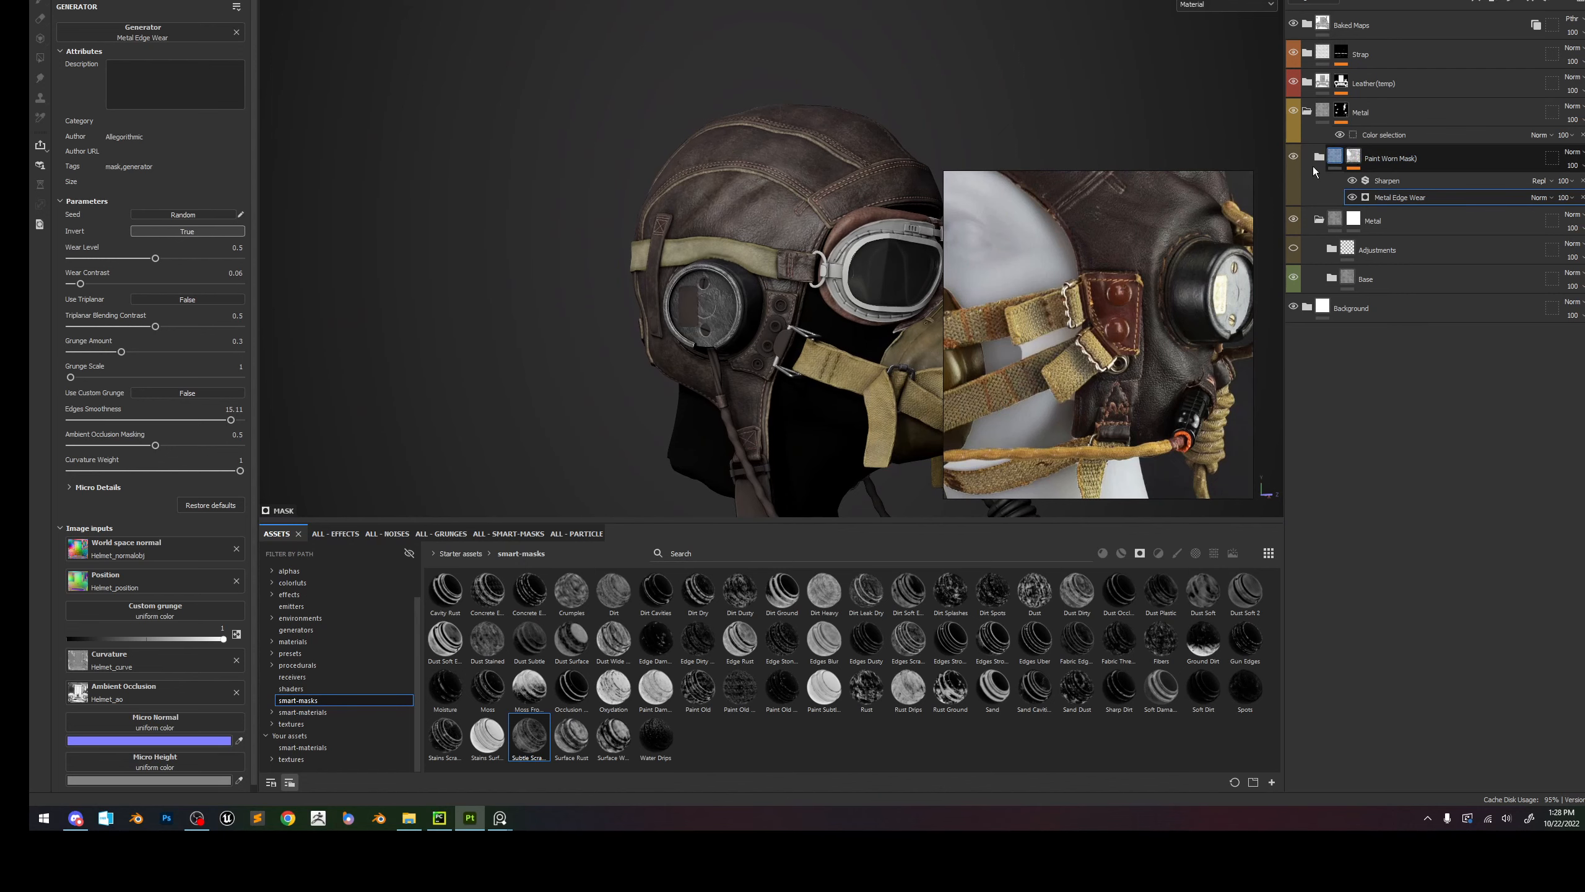
alt+drag(774, 275, 790, 274)
scroll(787, 273, up, 3)
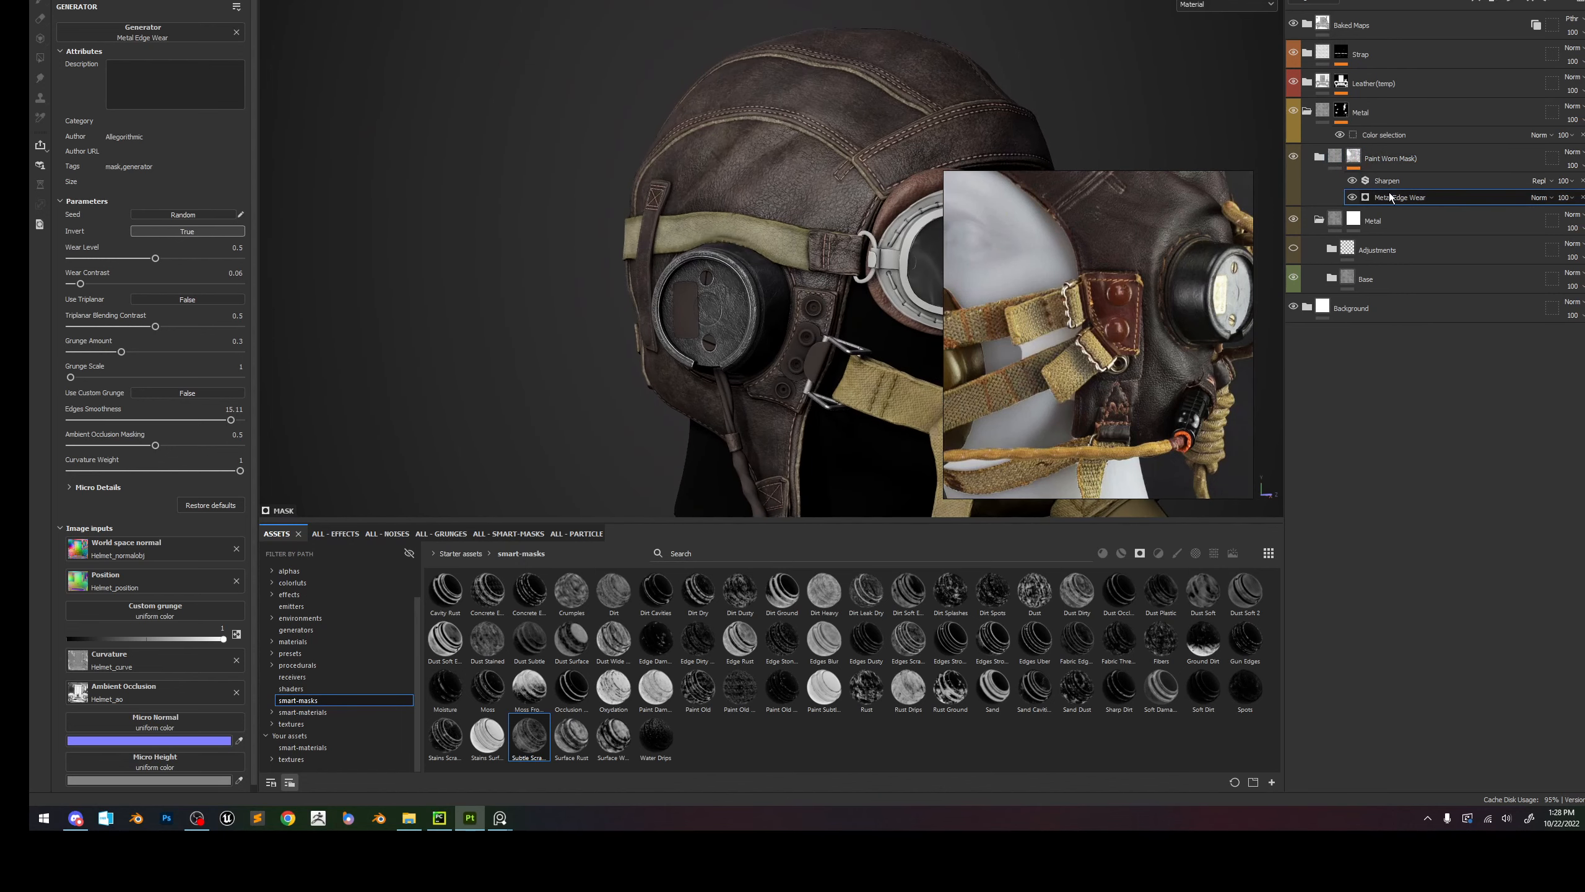
alt+click(1355, 158)
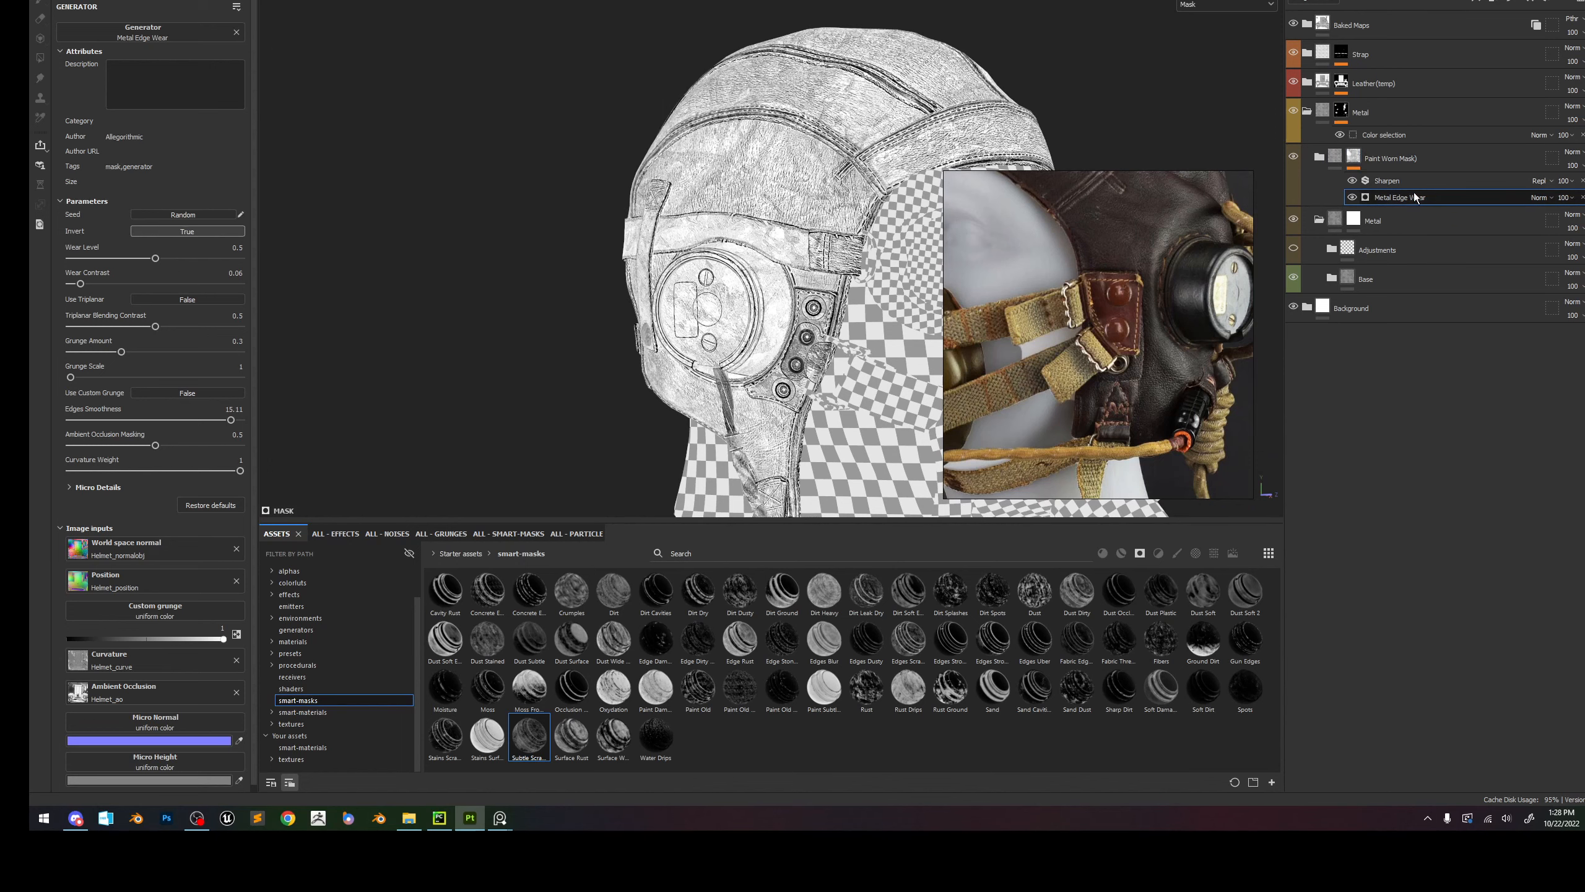
key(m)
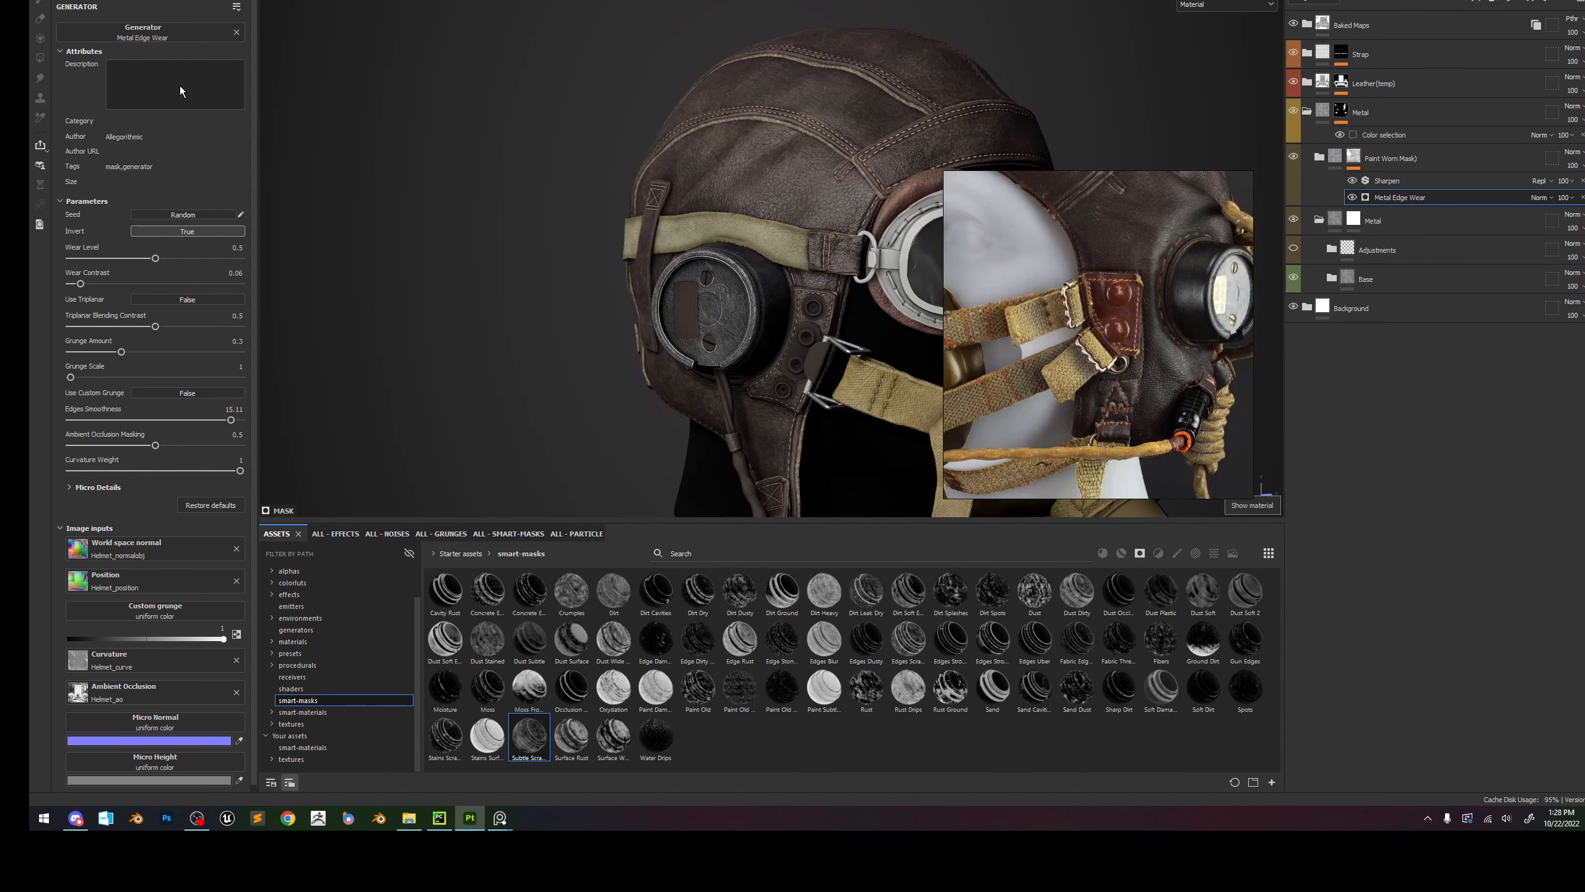
Lower the Metal Edge Wear generator's wear level and set the Sharpen filter's opacity to 5.
click(134, 257)
click(1353, 157)
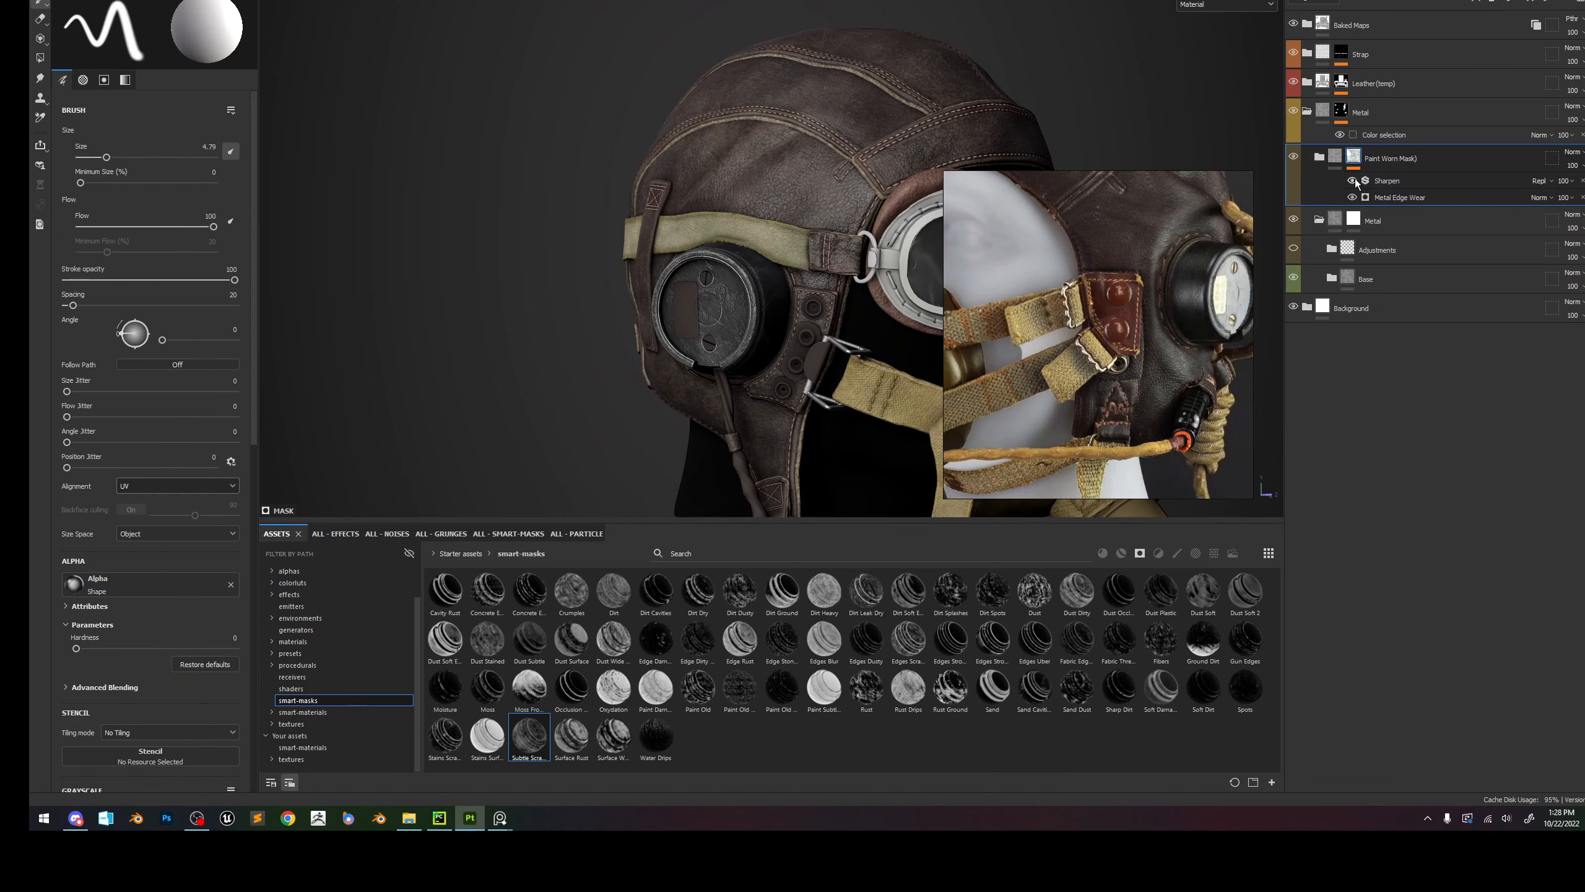
click(1352, 180)
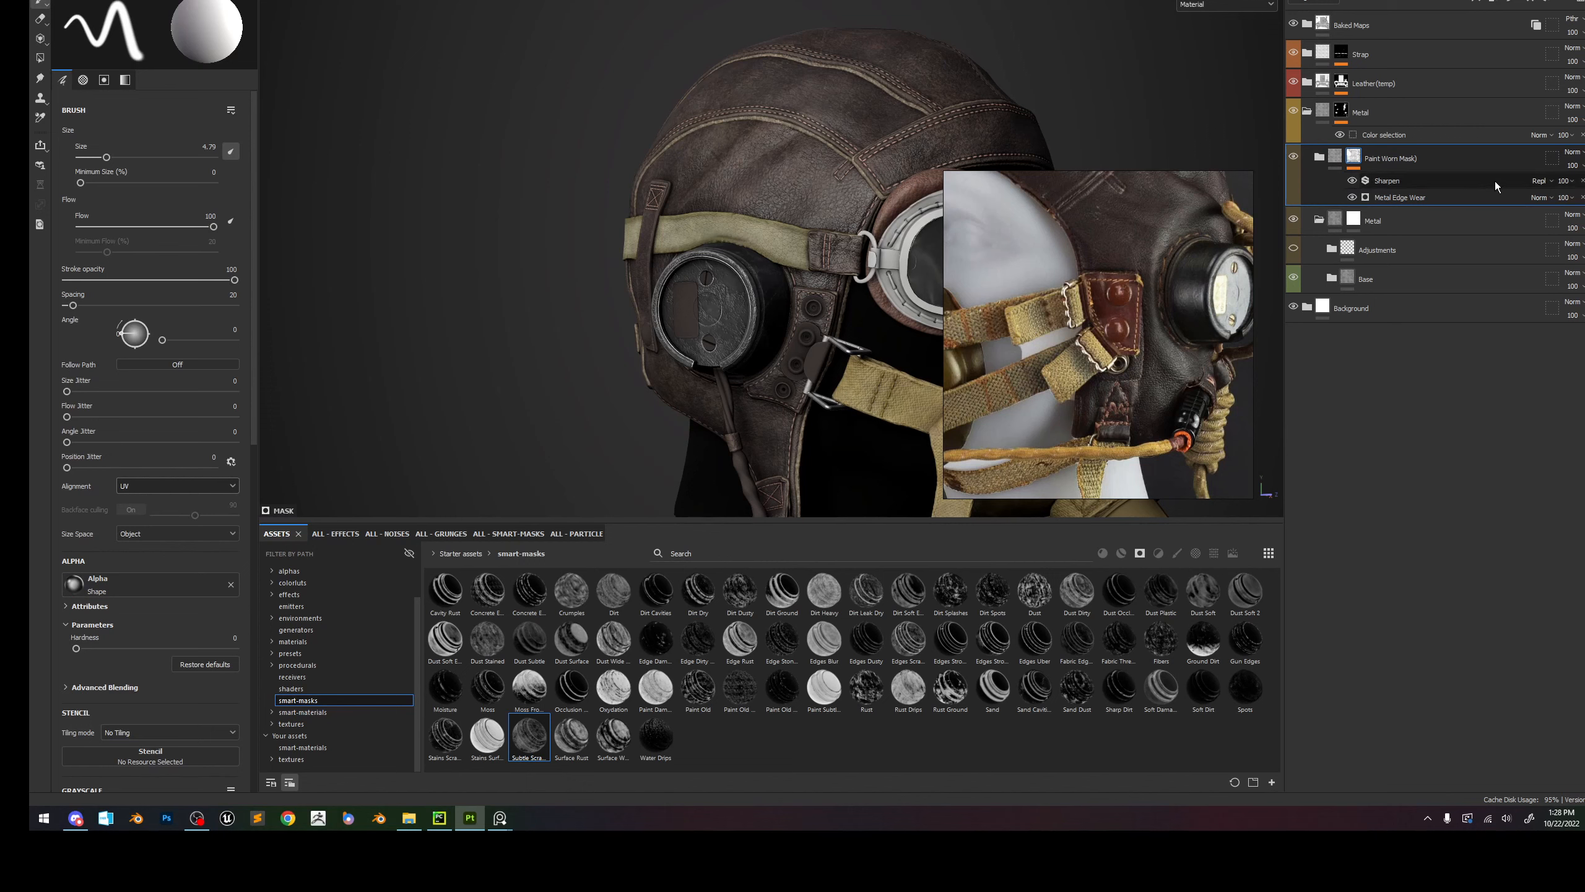
click(1563, 181)
drag(1571, 201, 1558, 202)
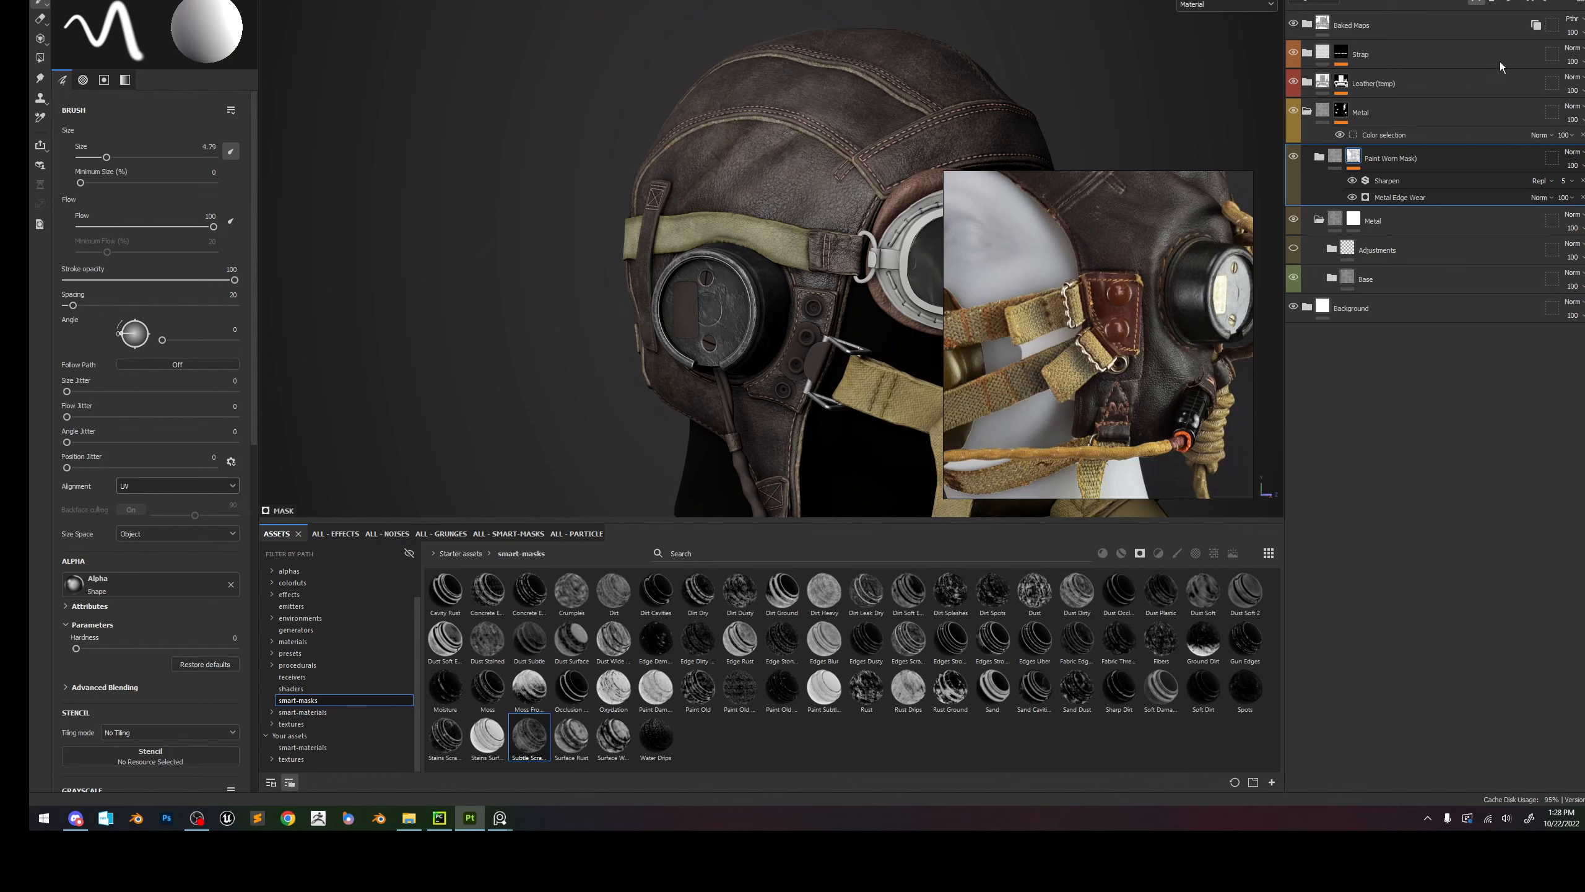
Add a fill above the Sharpen filter in the mask, with Multiply blending and a grayscale value of 0.9961.
click(1503, 68)
click(1541, 181)
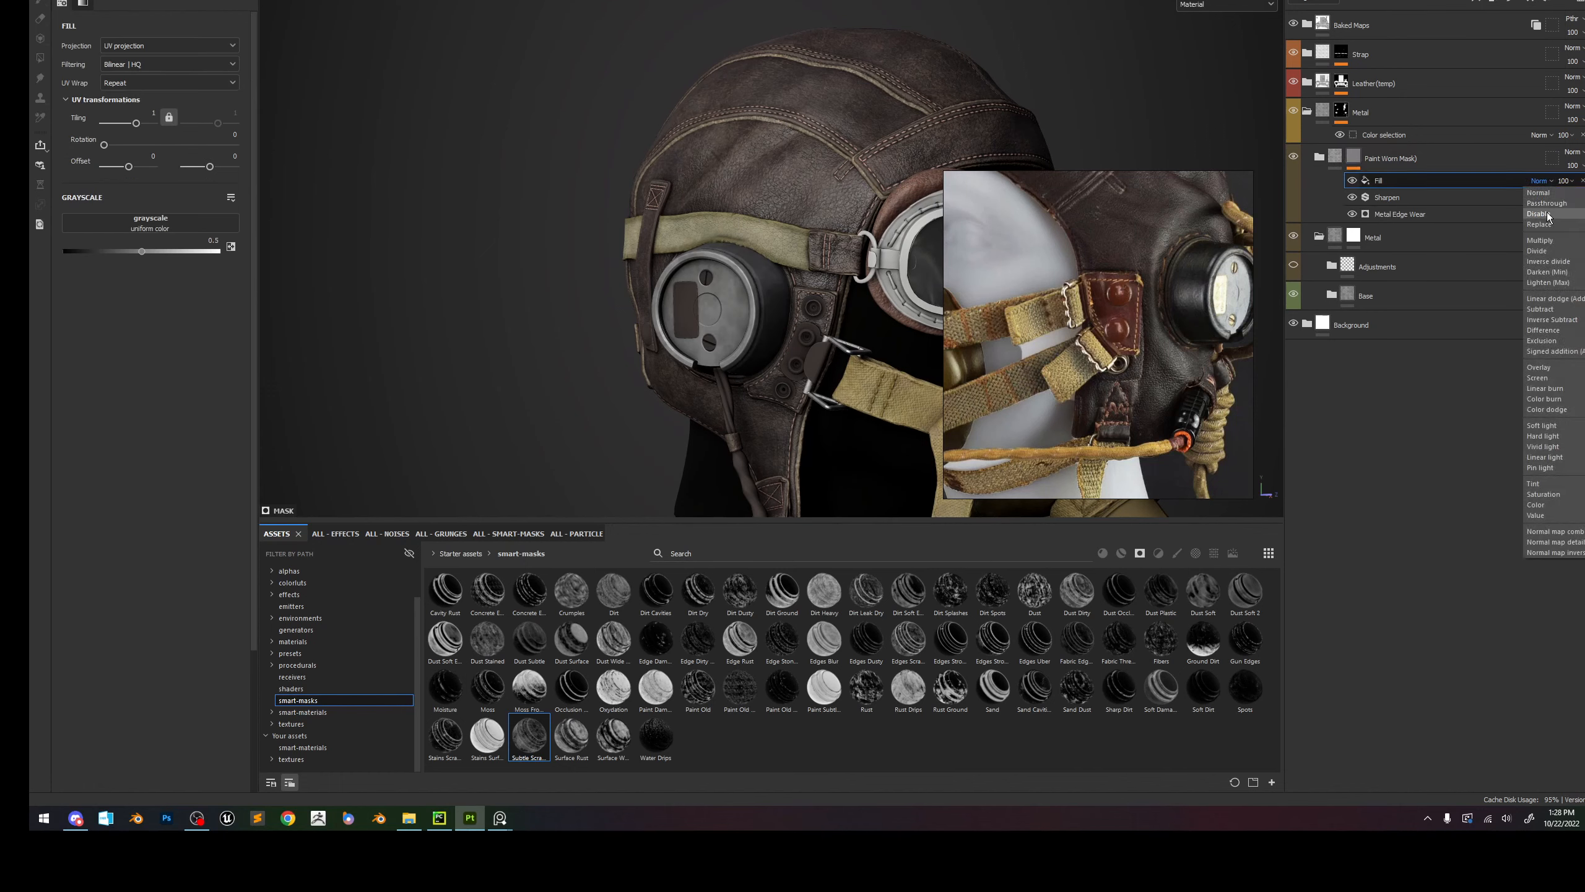
click(1554, 244)
drag(152, 248, 259, 256)
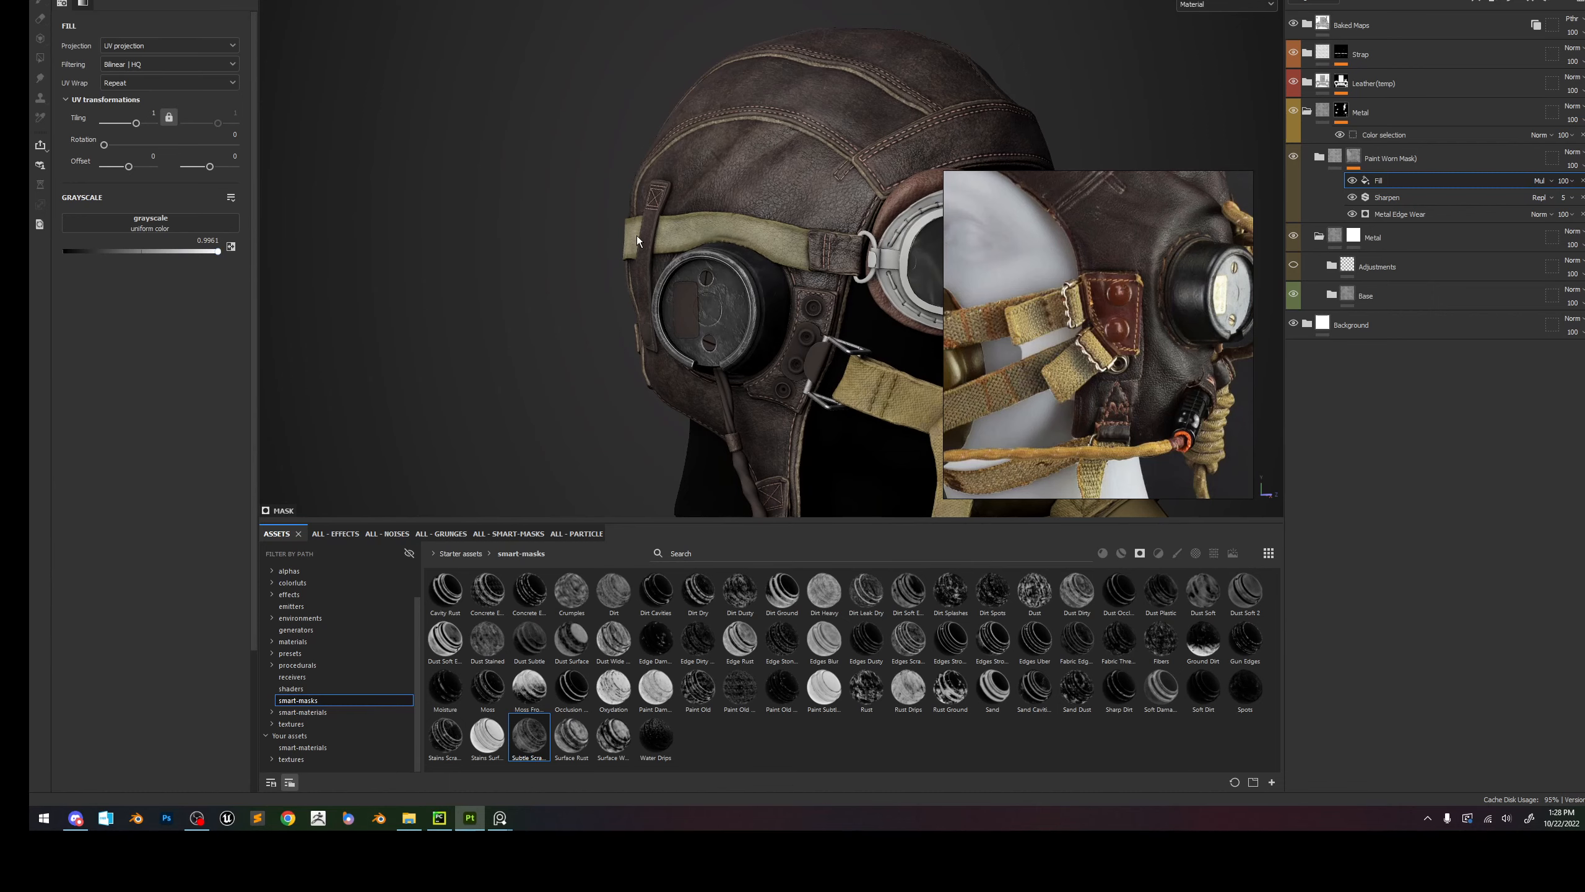
Set the fill's grayscale to 0.3425 and compare the mask and material with the fill disabled and enabled.
scroll(636, 235, up, 5)
alt+click(1354, 156)
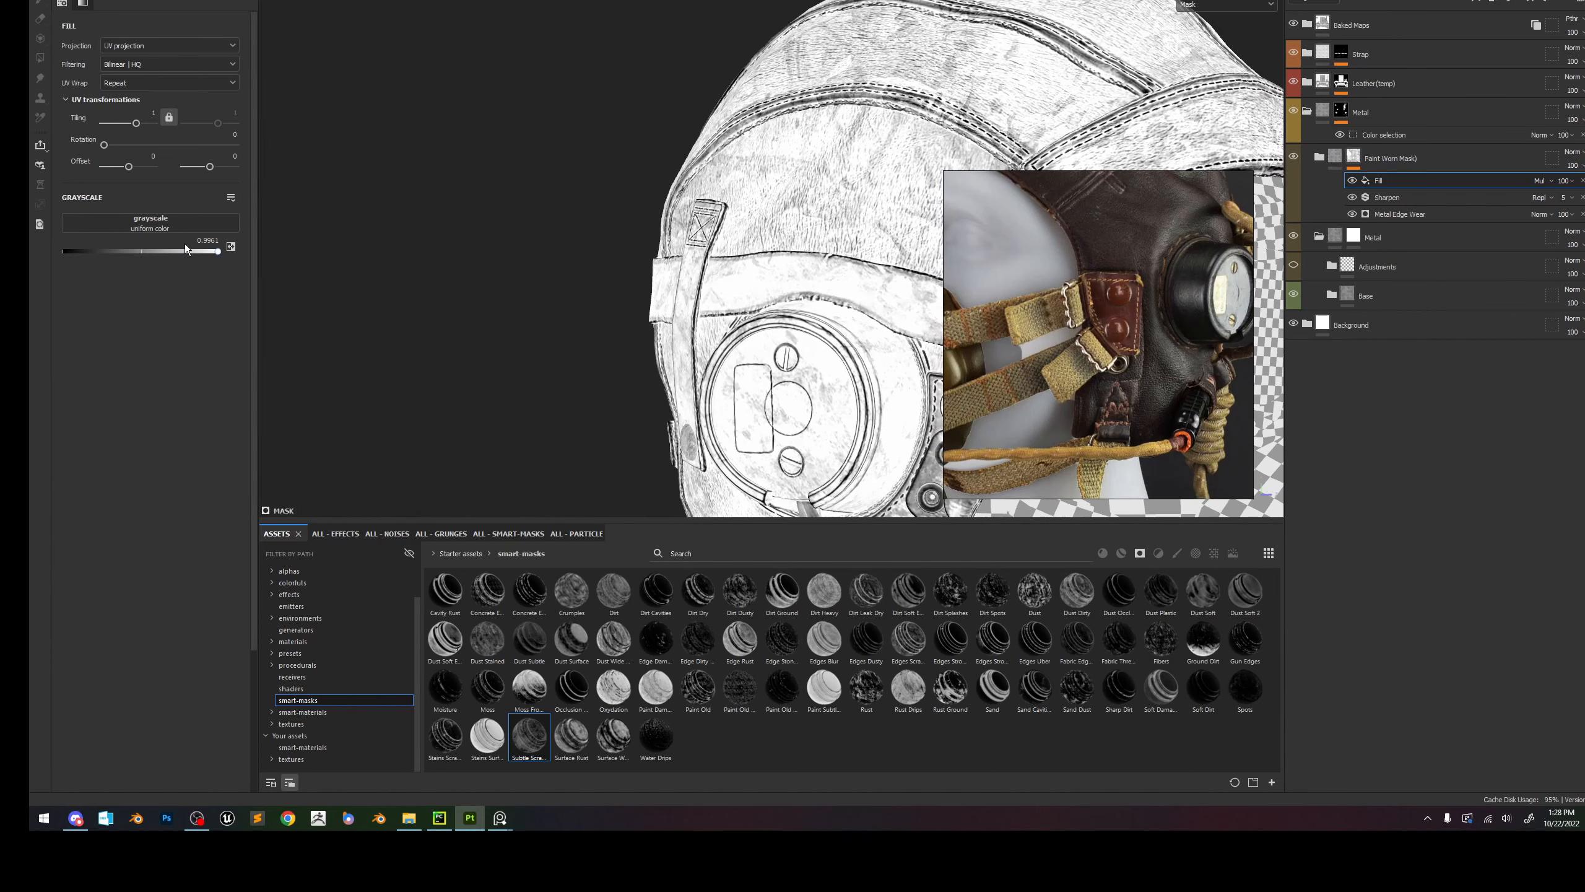
drag(192, 250, 116, 252)
click(1352, 180)
click(1352, 180)
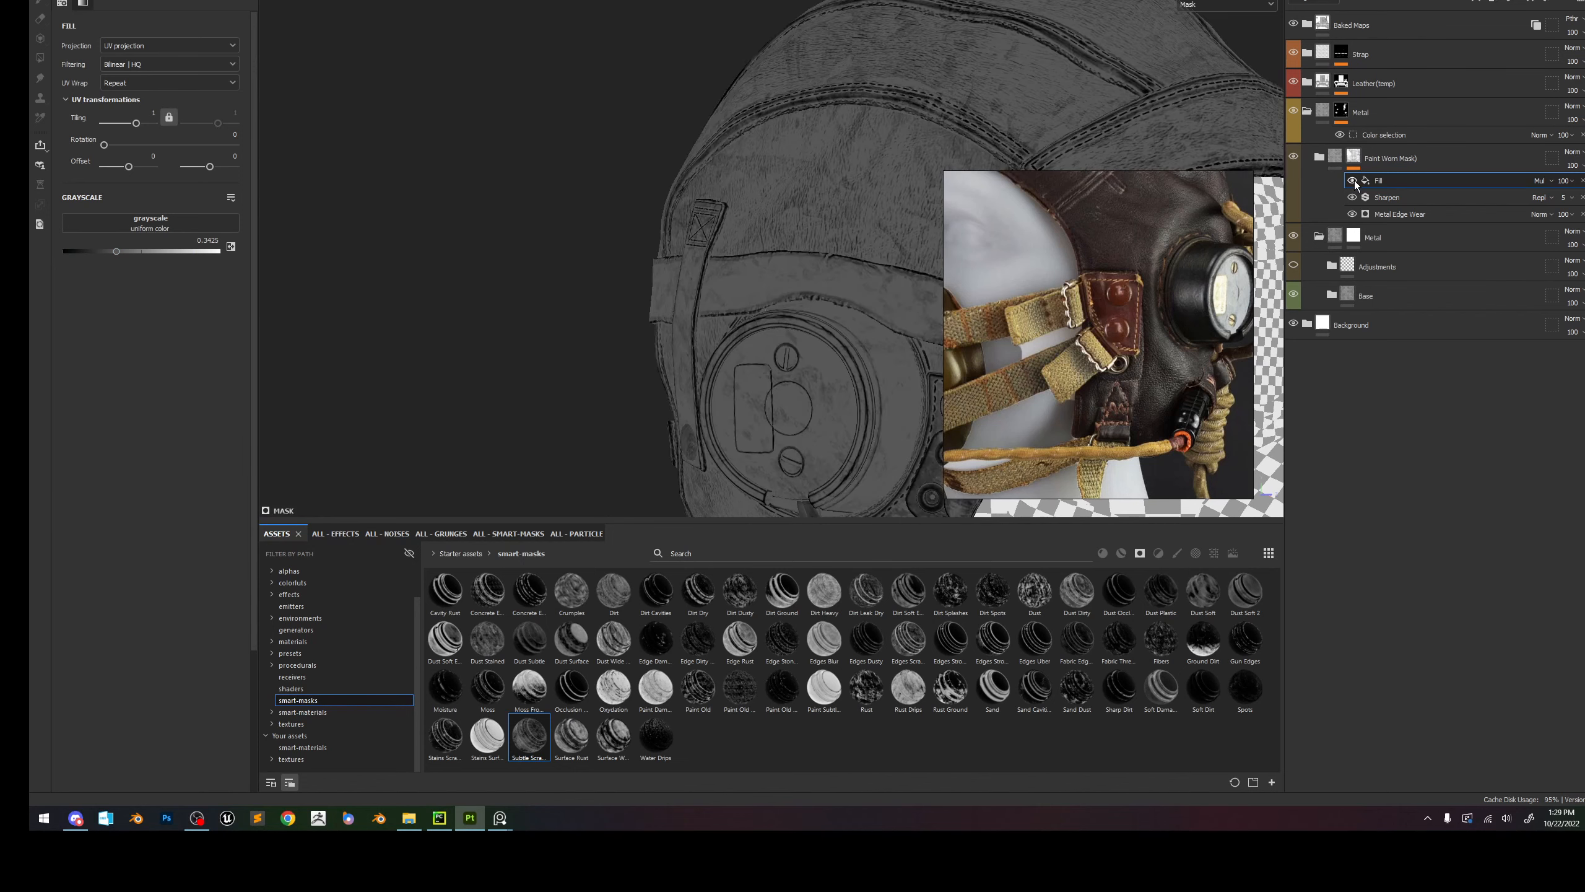
key(m)
click(1354, 181)
click(1353, 180)
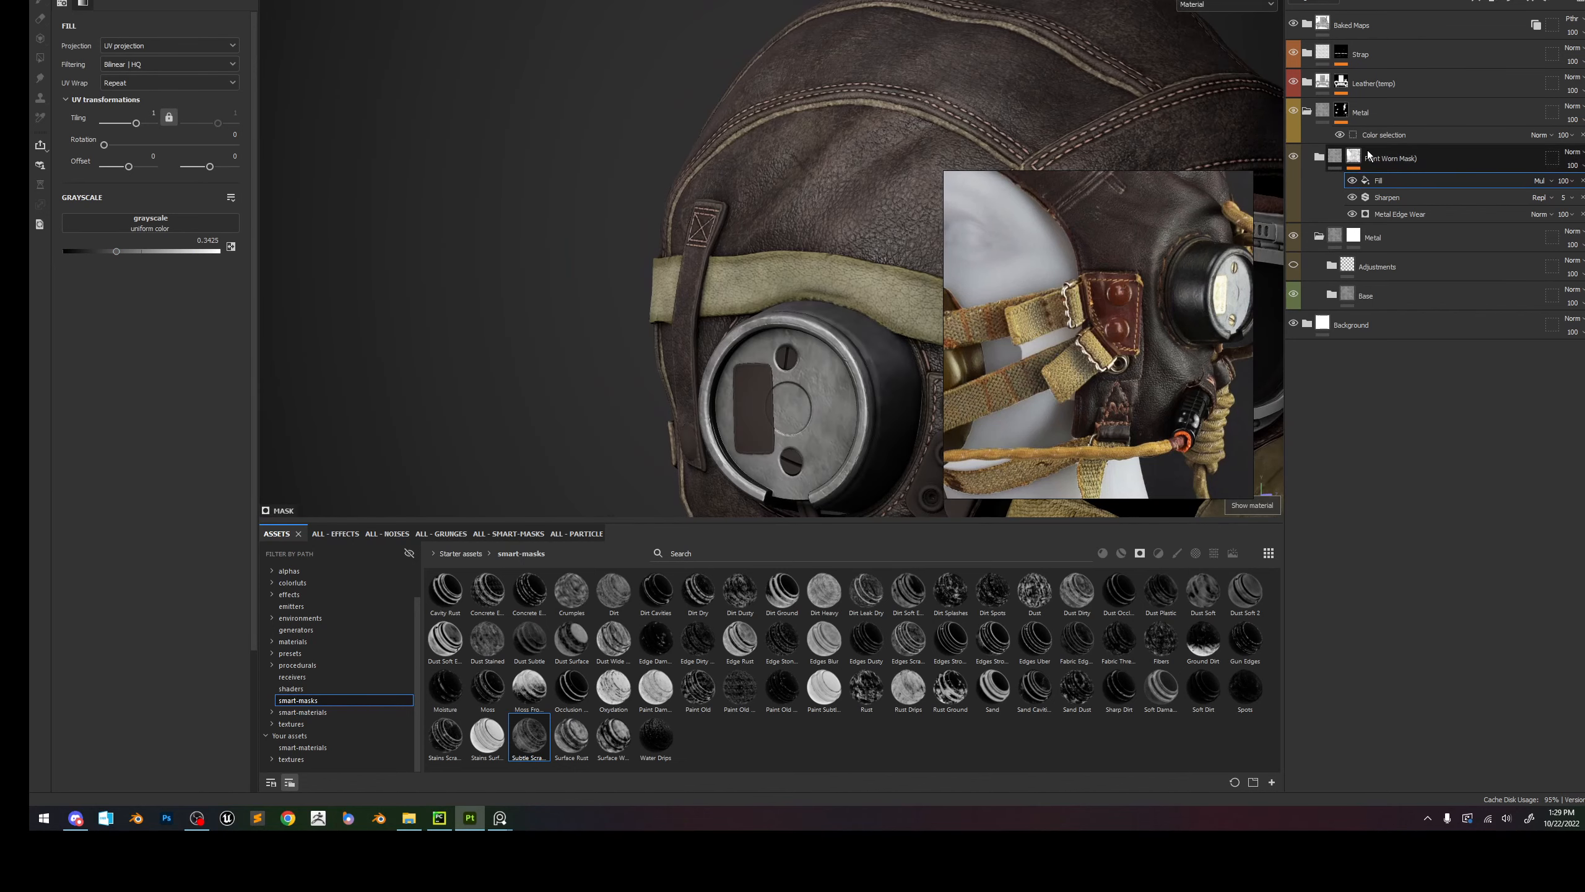
Display the Paint Worn Mask folder's mask alone and set the fill's grayscale to 1.
alt+click(1357, 157)
alt+middle_drag(847, 259, 722, 159)
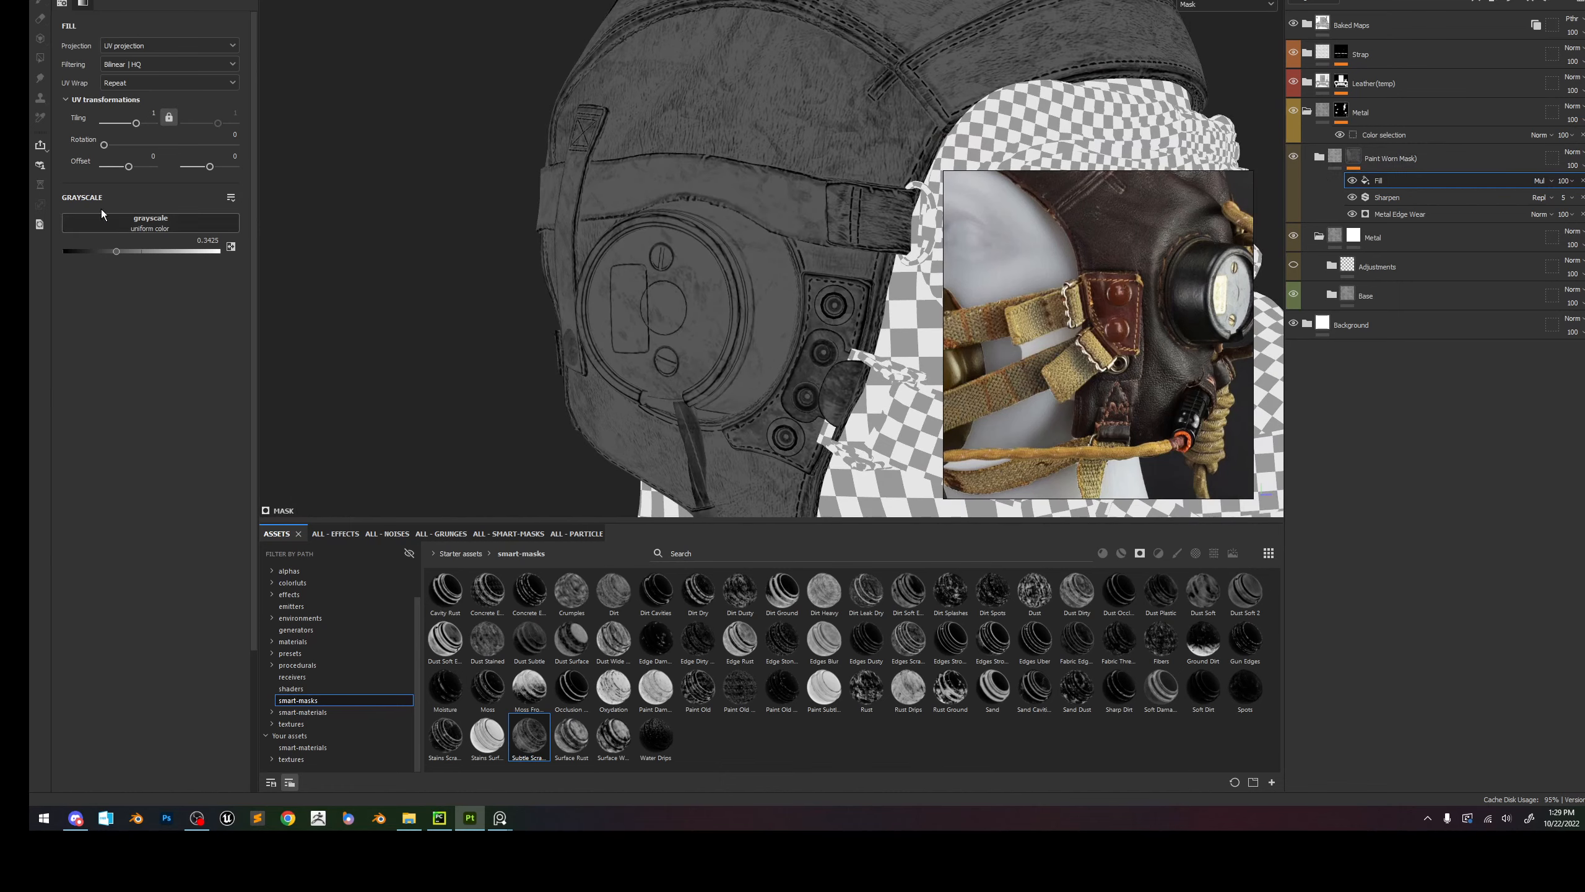
drag(179, 251, 222, 251)
Step through the fill's blending modes as far as Subtract and check the effect on the earcup material.
click(1539, 180)
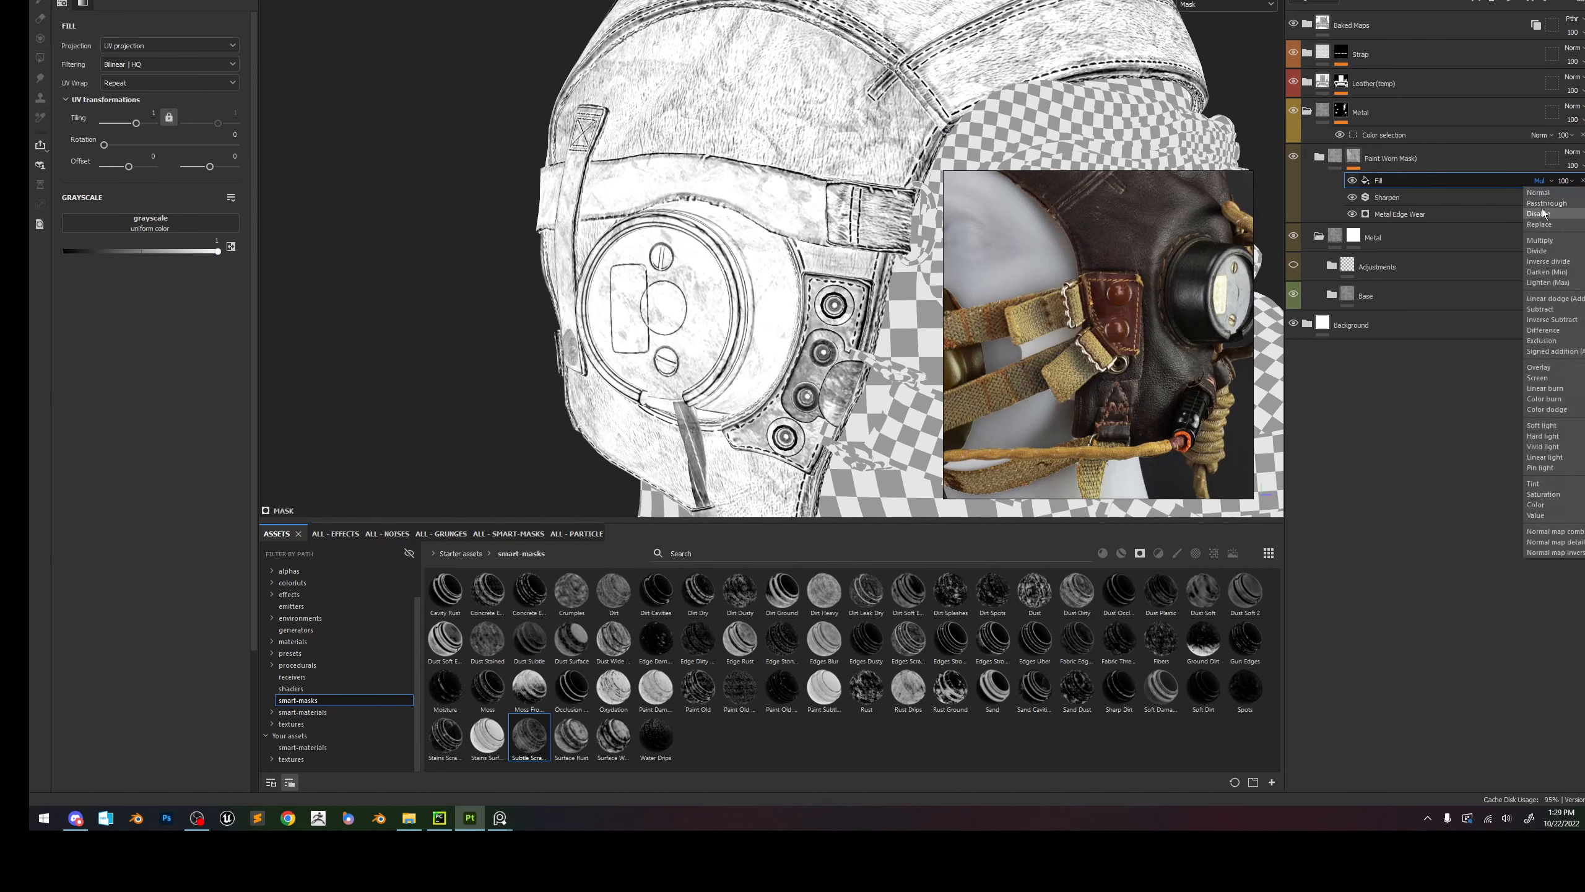
click(1544, 208)
key(Down)
key(Down)
key(Down)
key(Down)
key(Down)
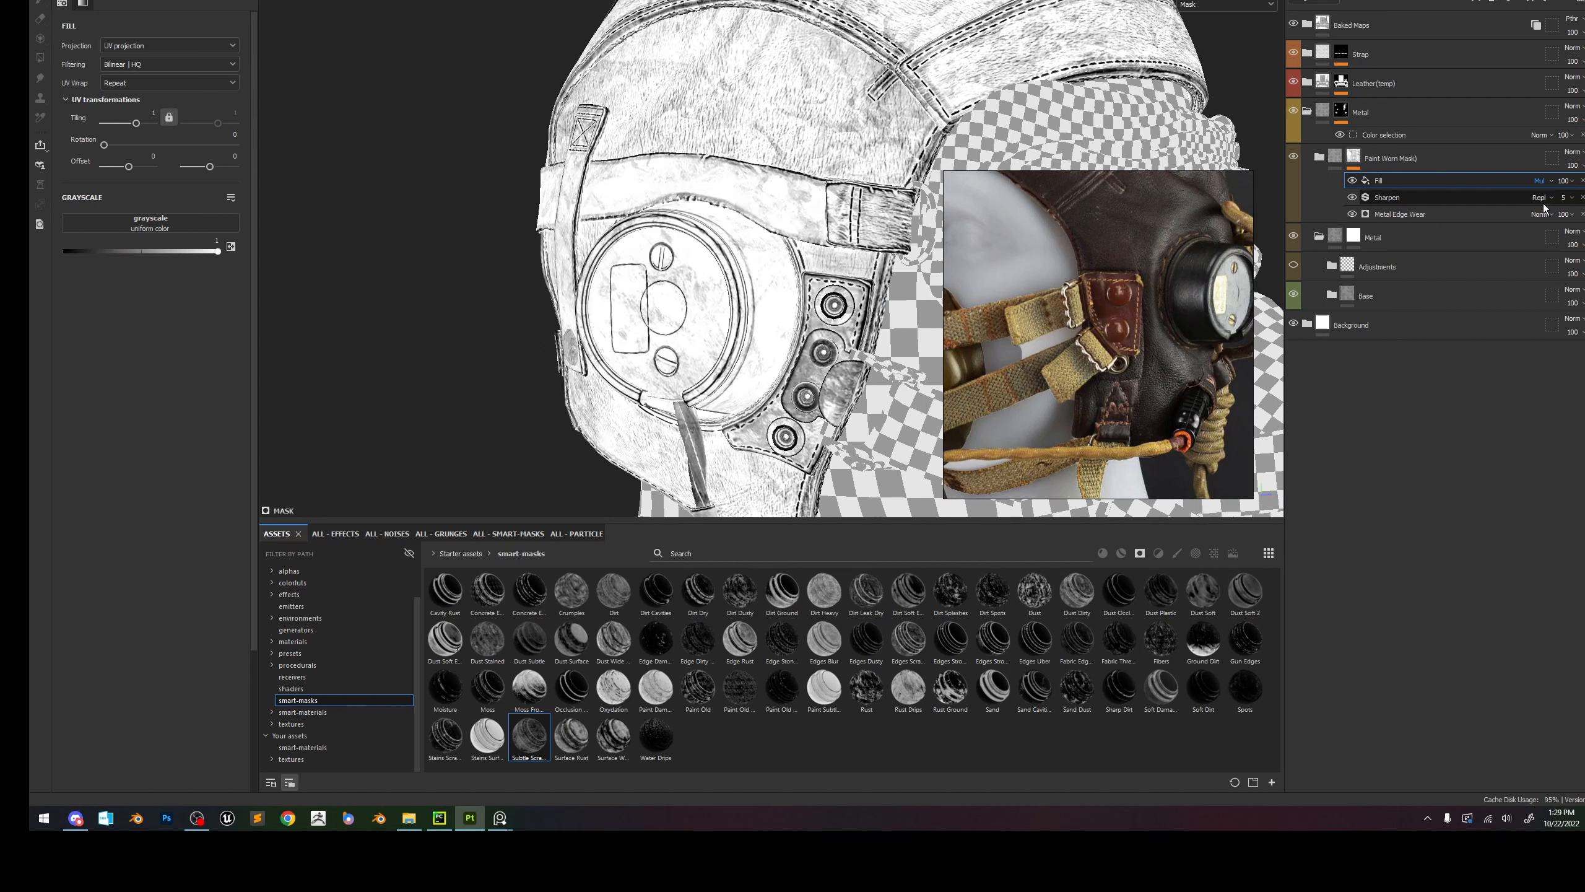
key(Down)
key(Down)
key(Down)
key(Down)
key(Down)
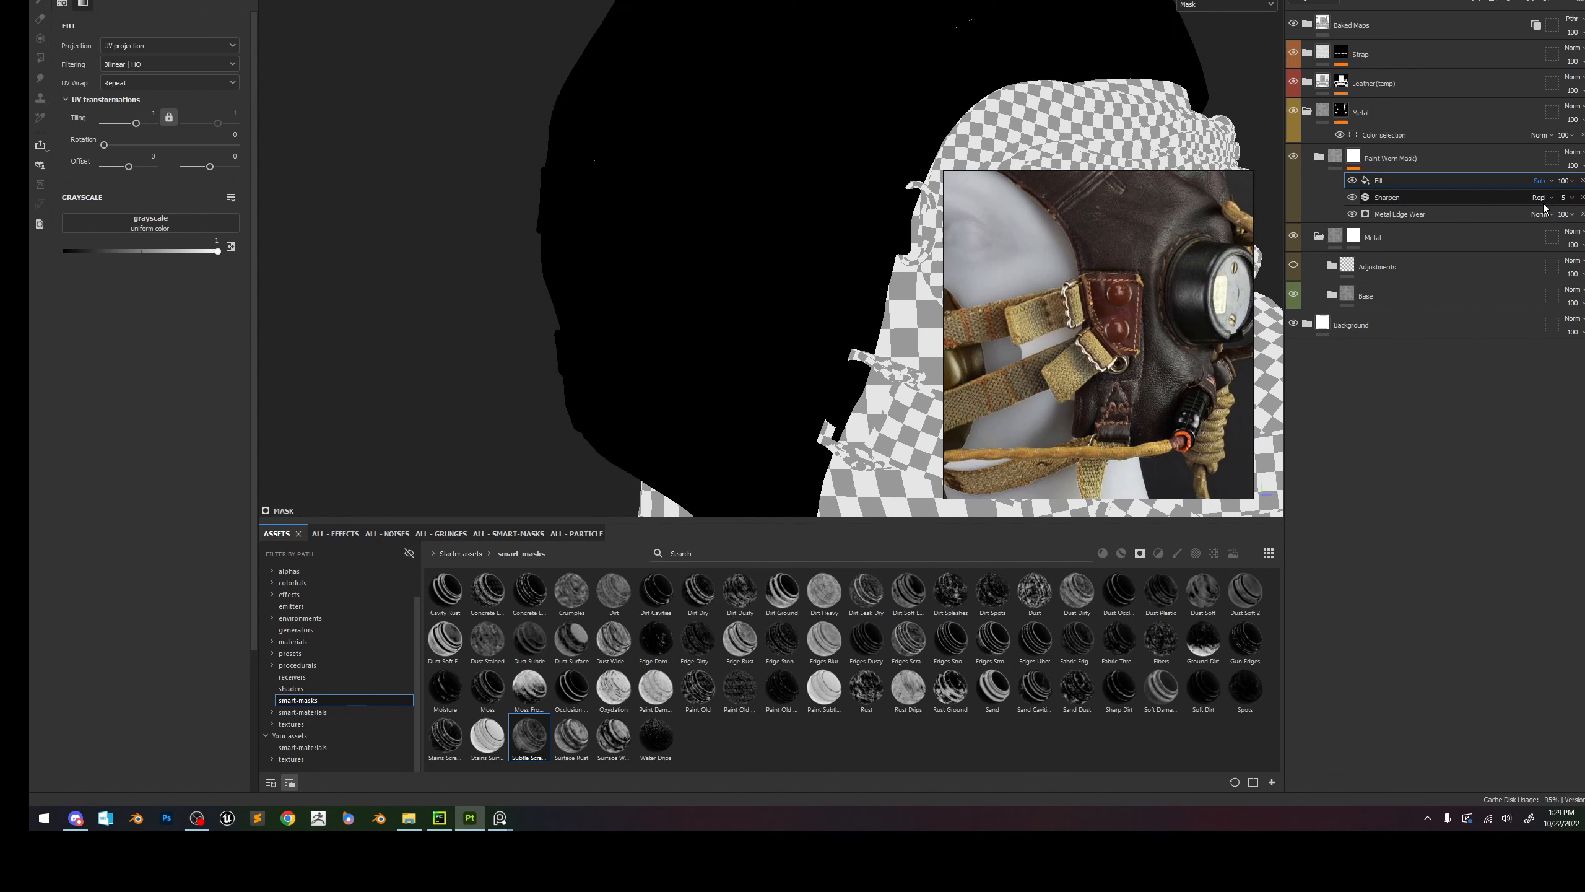
key(Down)
mouse_move(218, 251)
mouse_down()
mouse_move(52, 255)
mouse_move(237, 253)
mouse_up()
key(m)
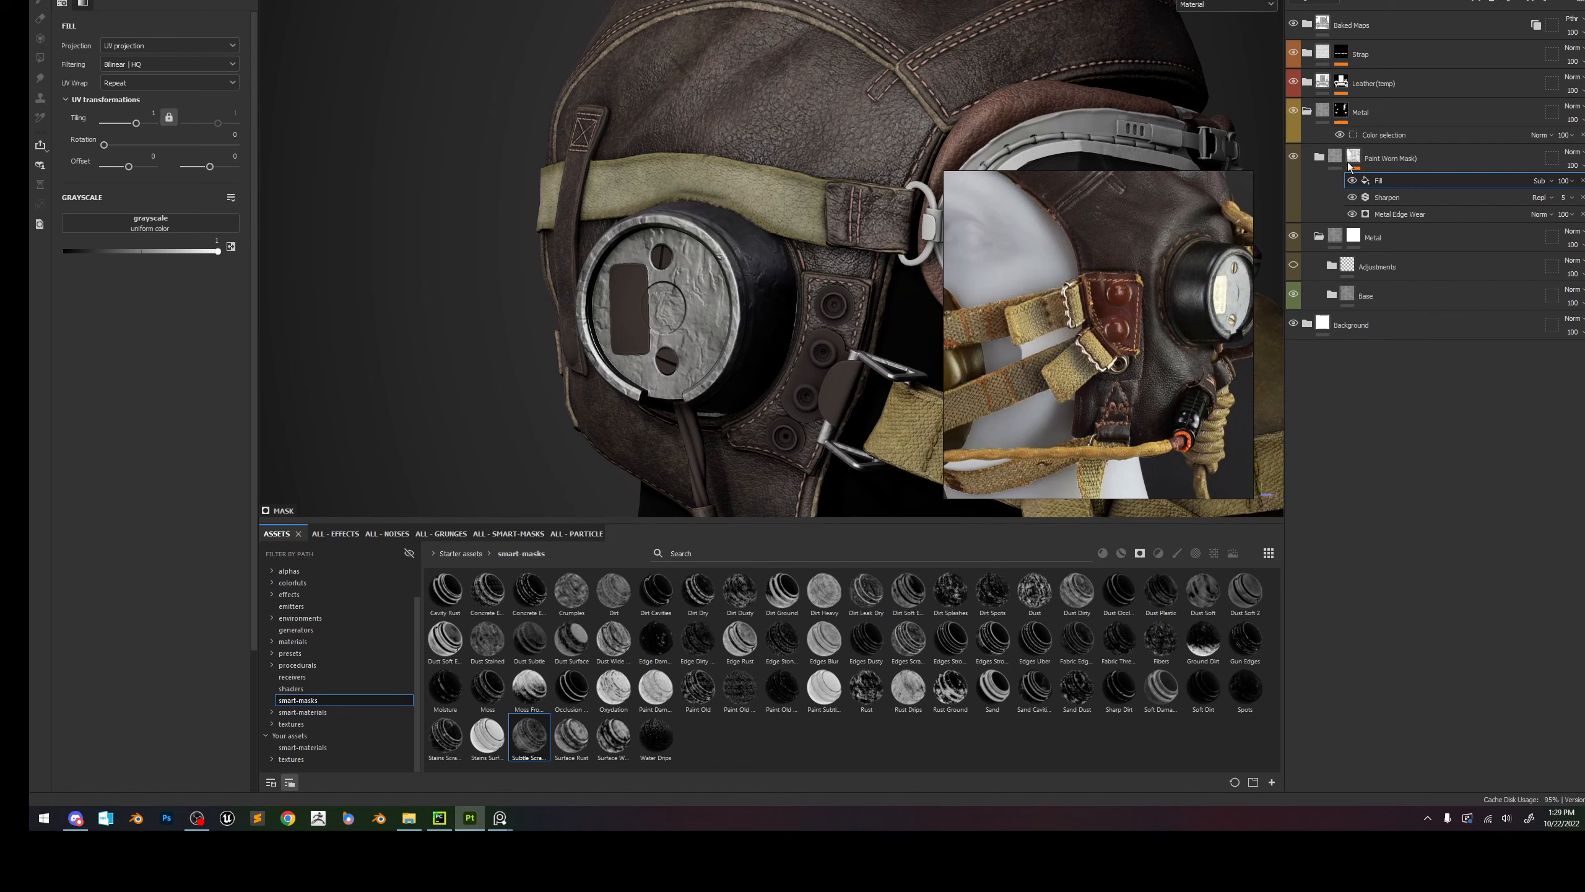
Set the mask fill's grayscale to 0.8386 and its blending mode to Lighten (Max) while viewing the mask.
key(m)
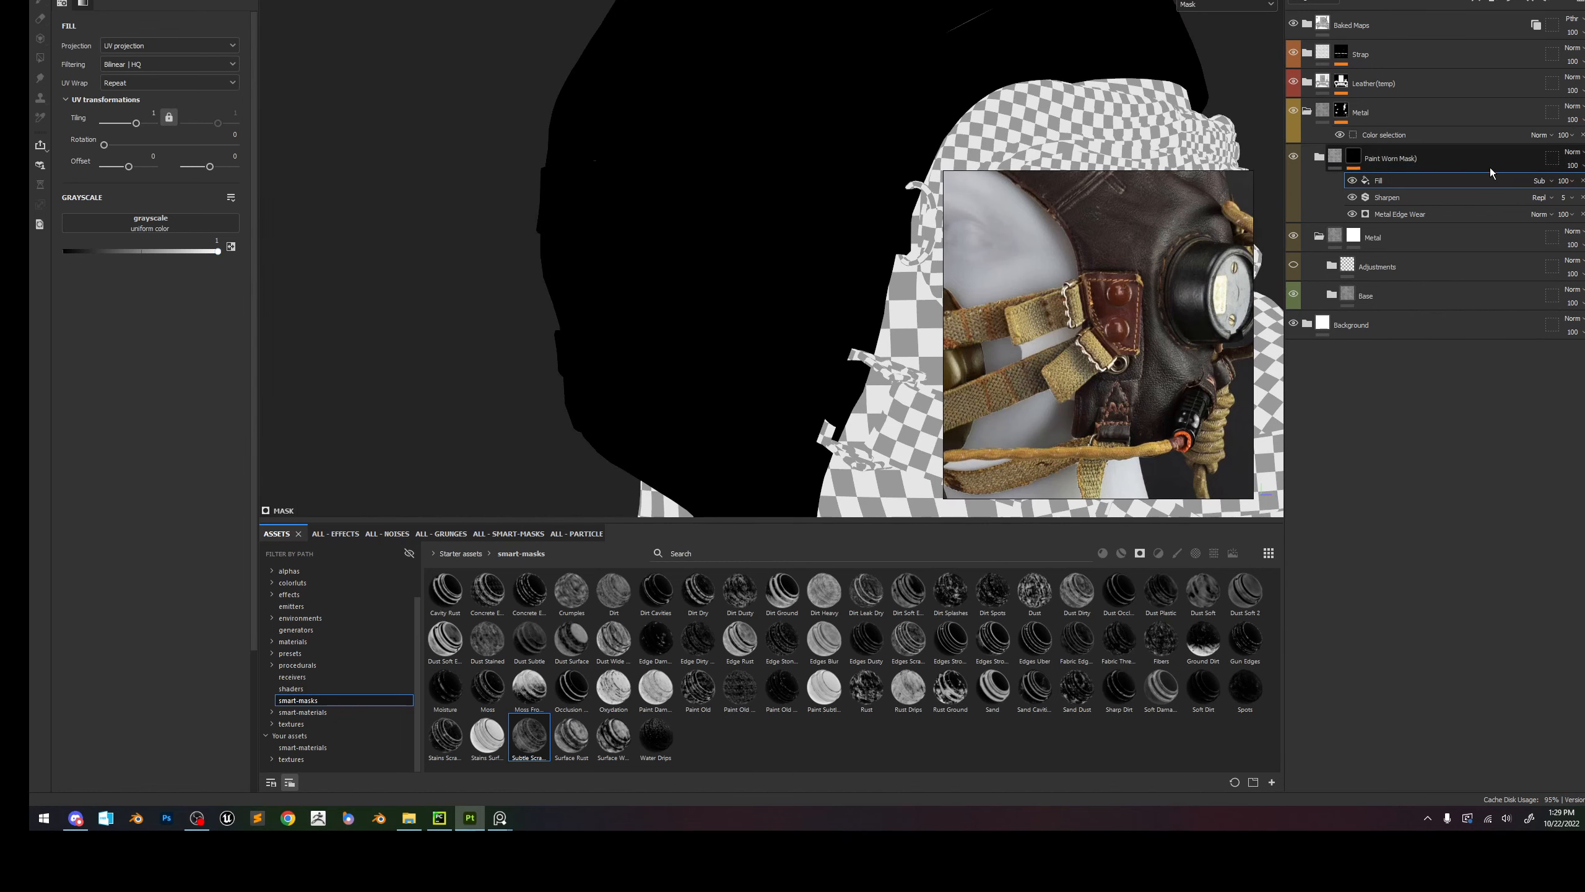
mouse_move(189, 253)
mouse_down()
mouse_move(145, 255)
mouse_move(195, 257)
mouse_up()
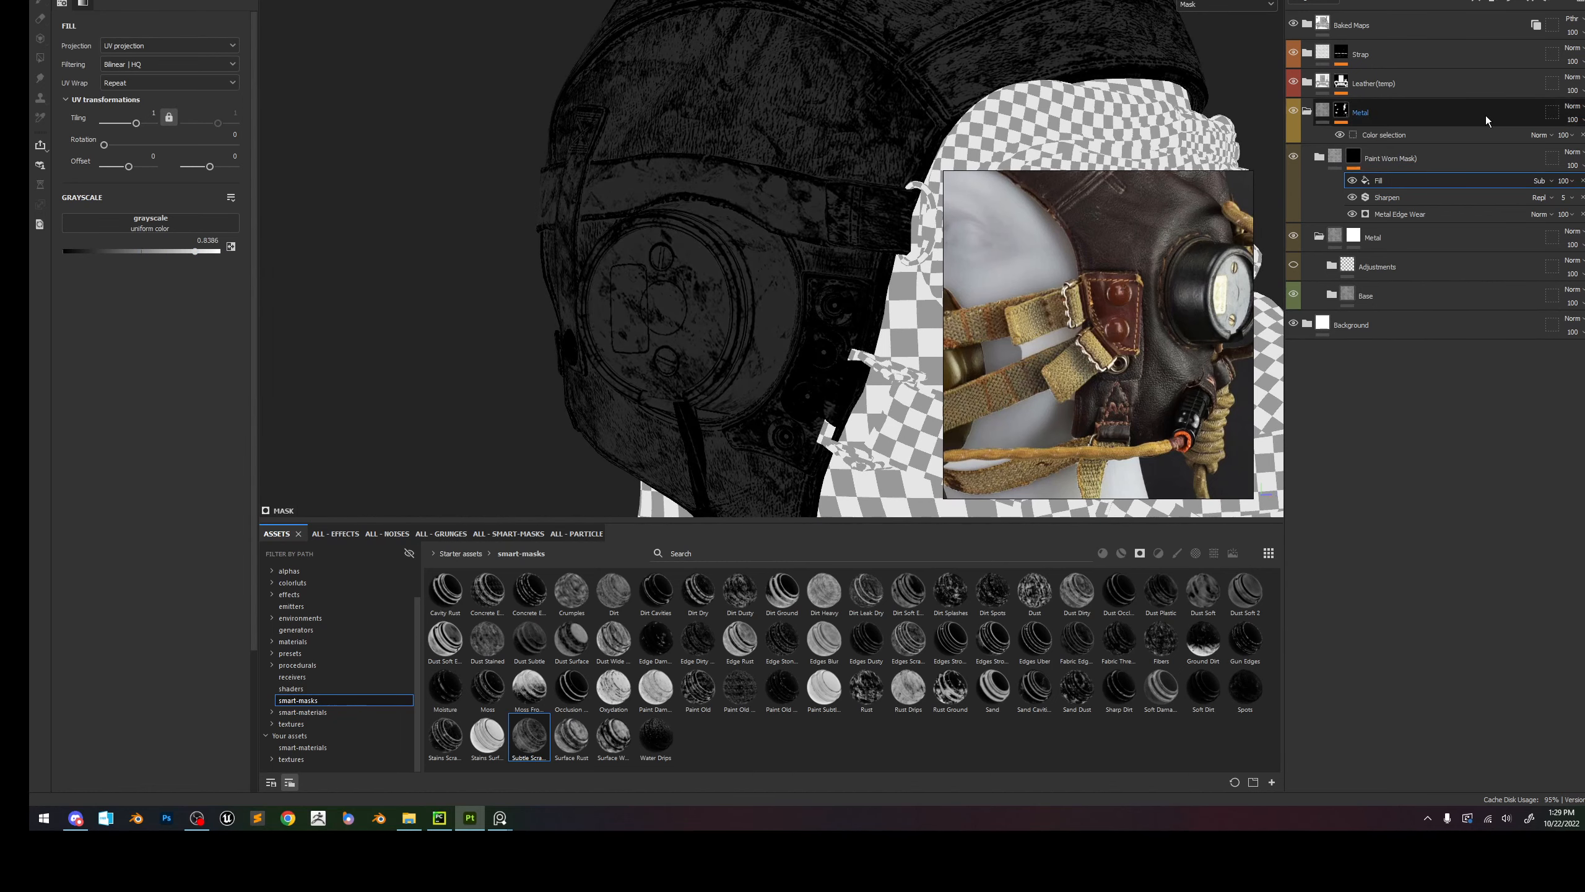
click(1539, 180)
click(1542, 286)
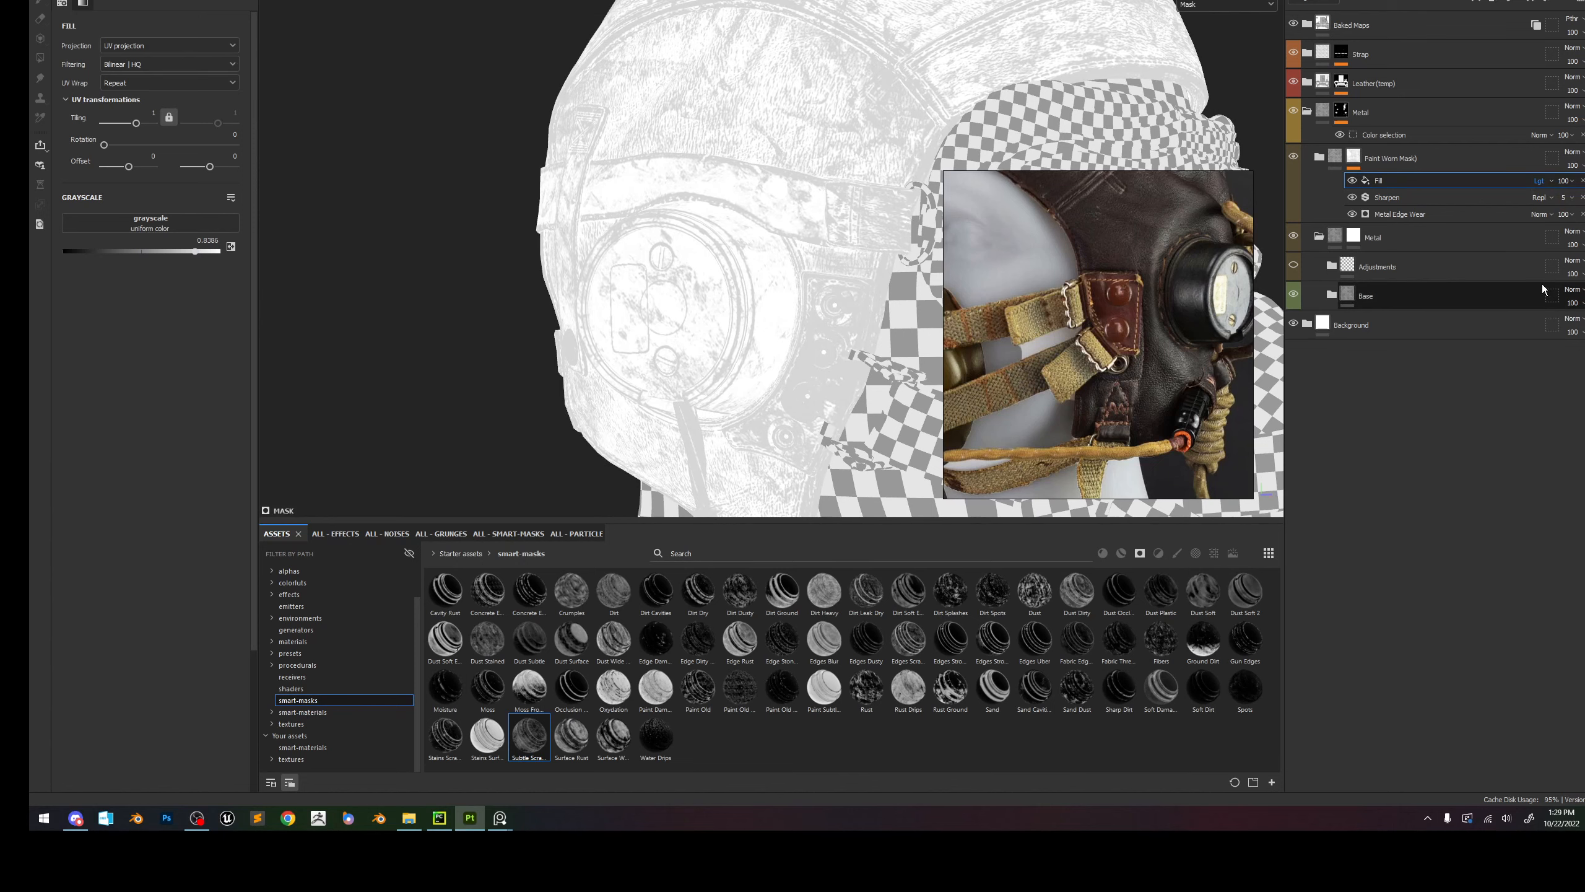
Compare the mask and the earcup material with the Lighten fill disabled and enabled.
click(1352, 180)
click(1352, 180)
click(1352, 181)
click(1352, 180)
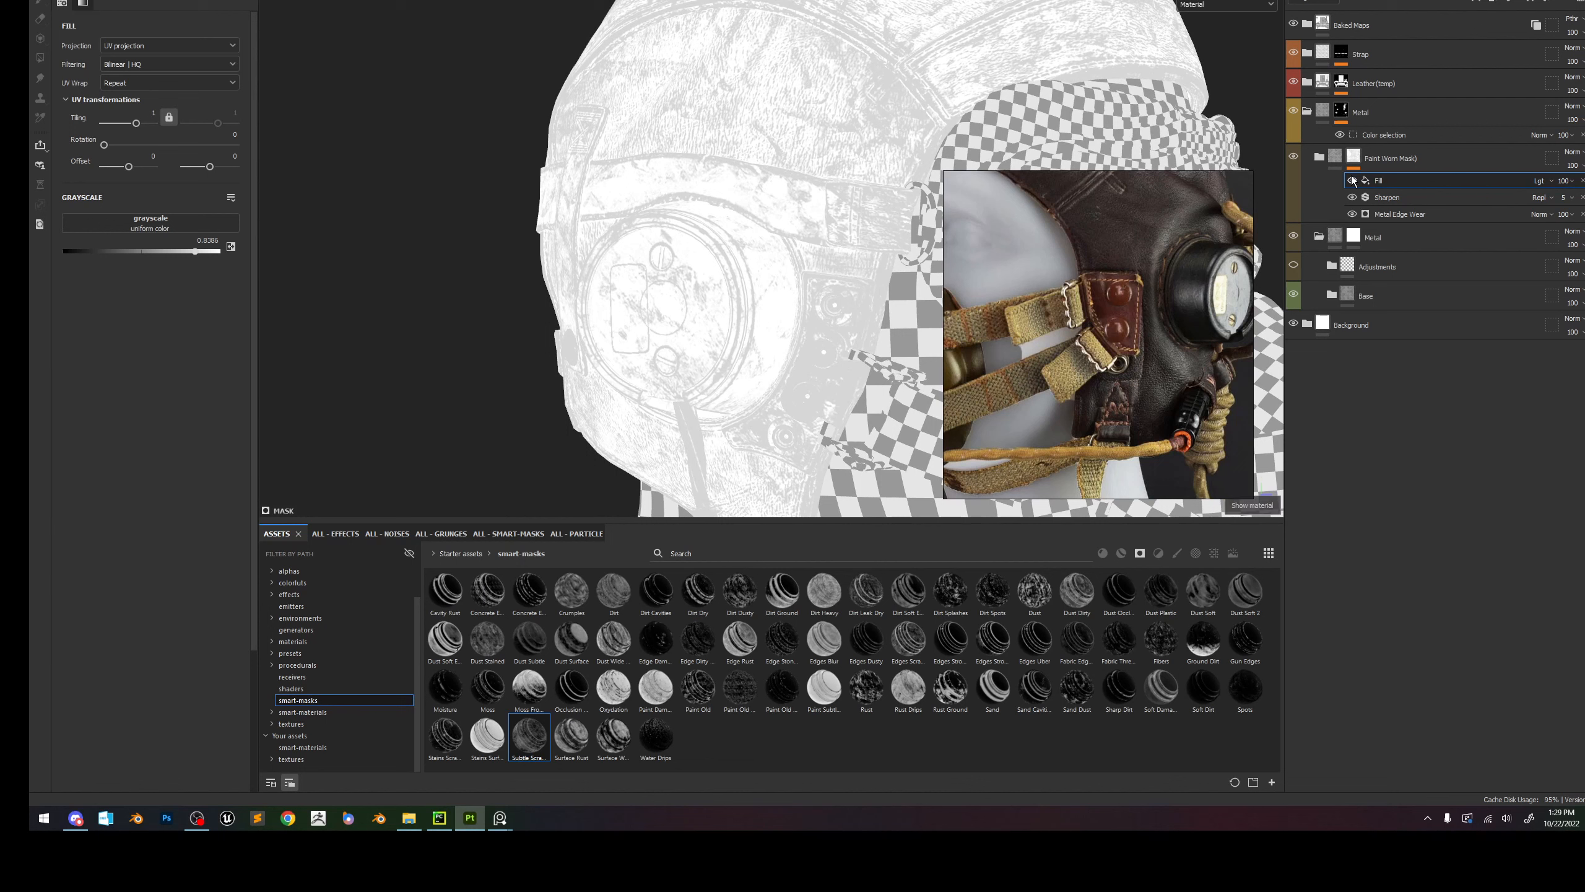
key(m)
click(1353, 181)
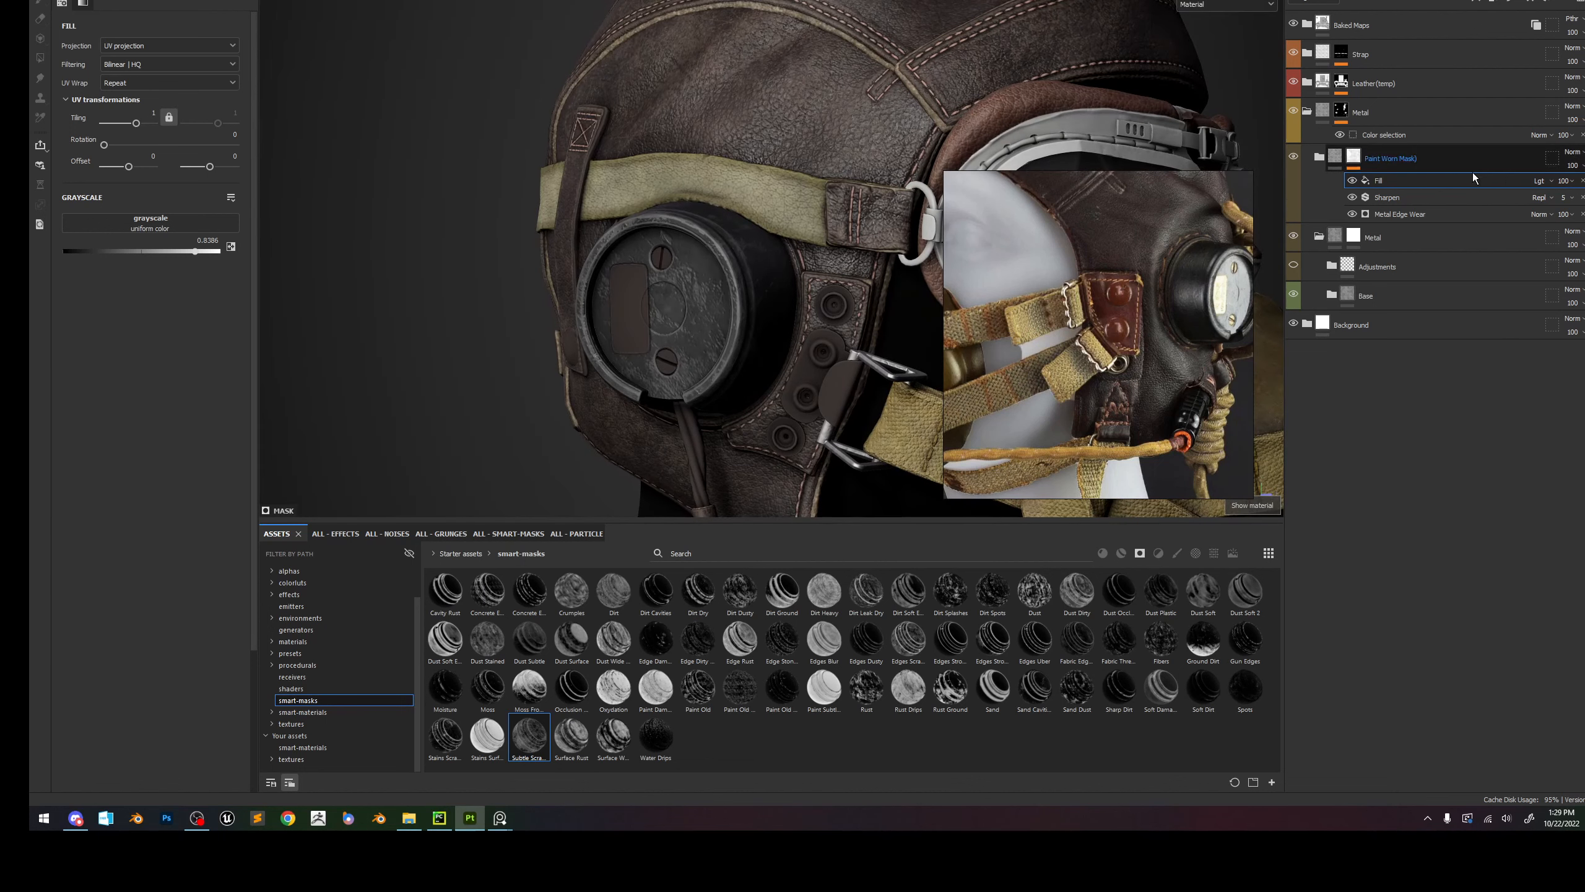
Keep the fill's Lighten blending and lower its grayscale to 0.8071.
click(1539, 180)
click(1398, 369)
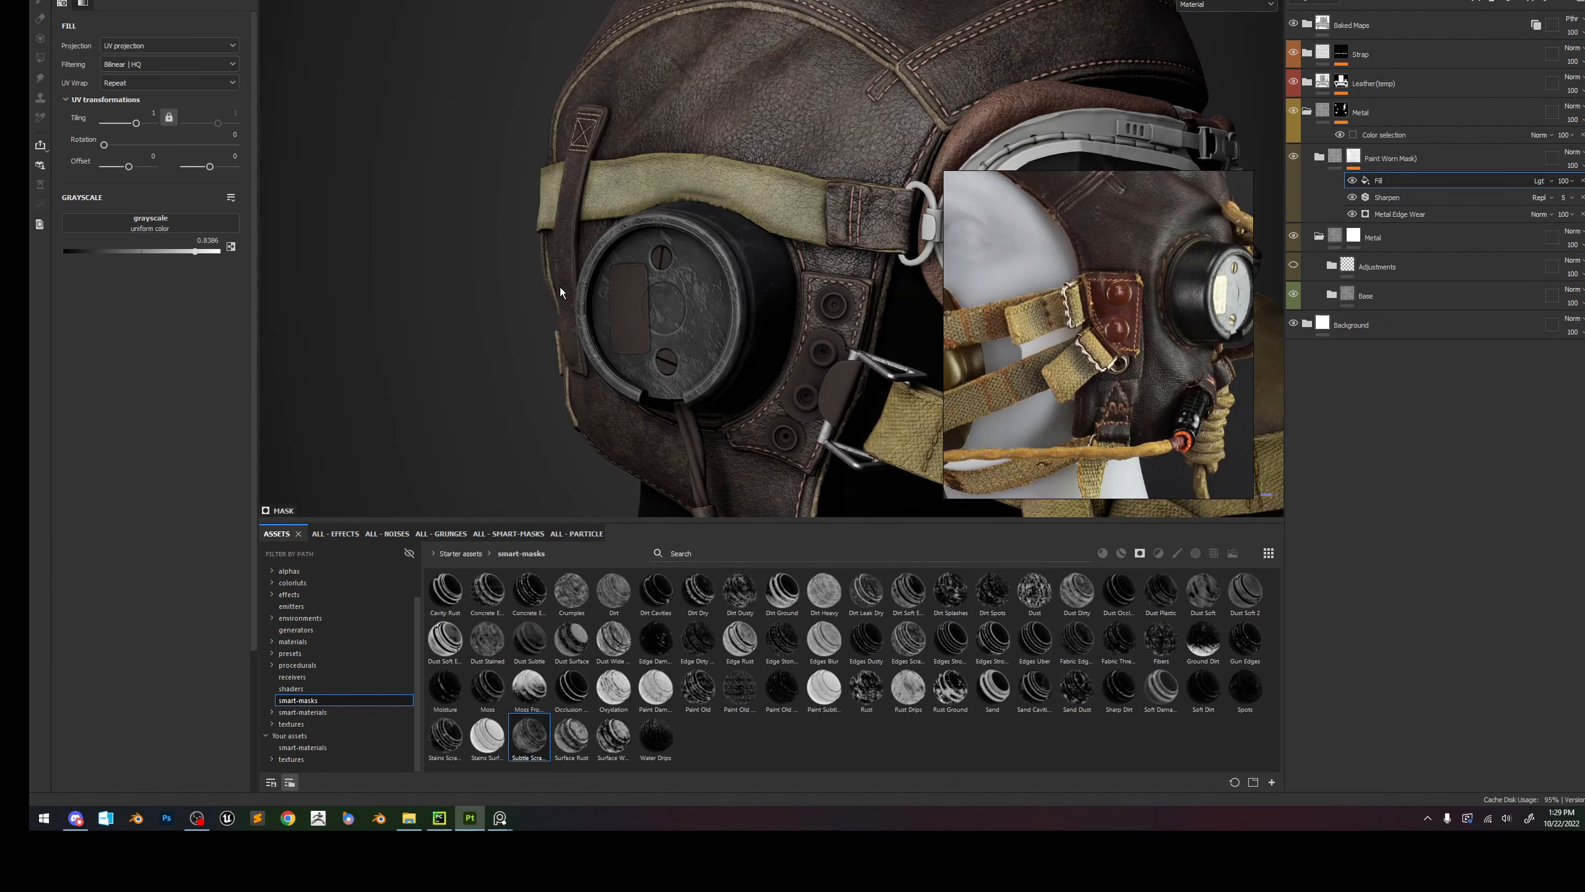
scroll(573, 282, down, 3)
mouse_move(194, 251)
mouse_down()
mouse_move(124, 250)
mouse_move(366, 258)
mouse_move(157, 256)
mouse_move(252, 257)
mouse_move(173, 267)
mouse_up()
scroll(655, 256, down, 5)
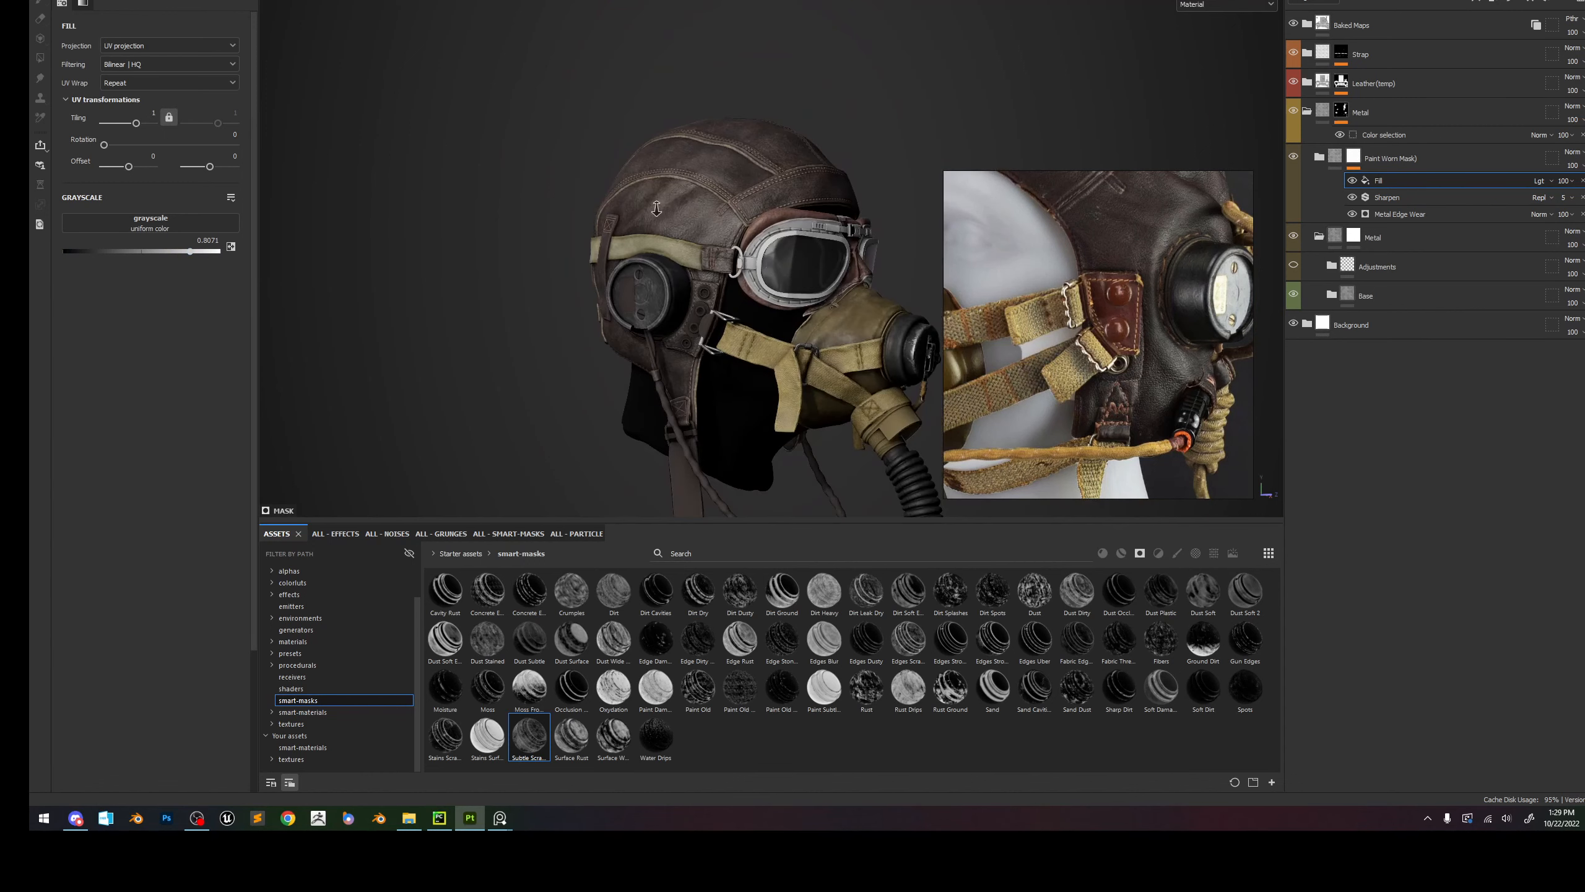
Inspect the earcup under rotated lighting and look through the layers in the Baked Maps folder.
shift+right_drag(655, 256, 686, 262)
scroll(667, 252, up, 6)
scroll(768, 184, up, 2)
click(1307, 25)
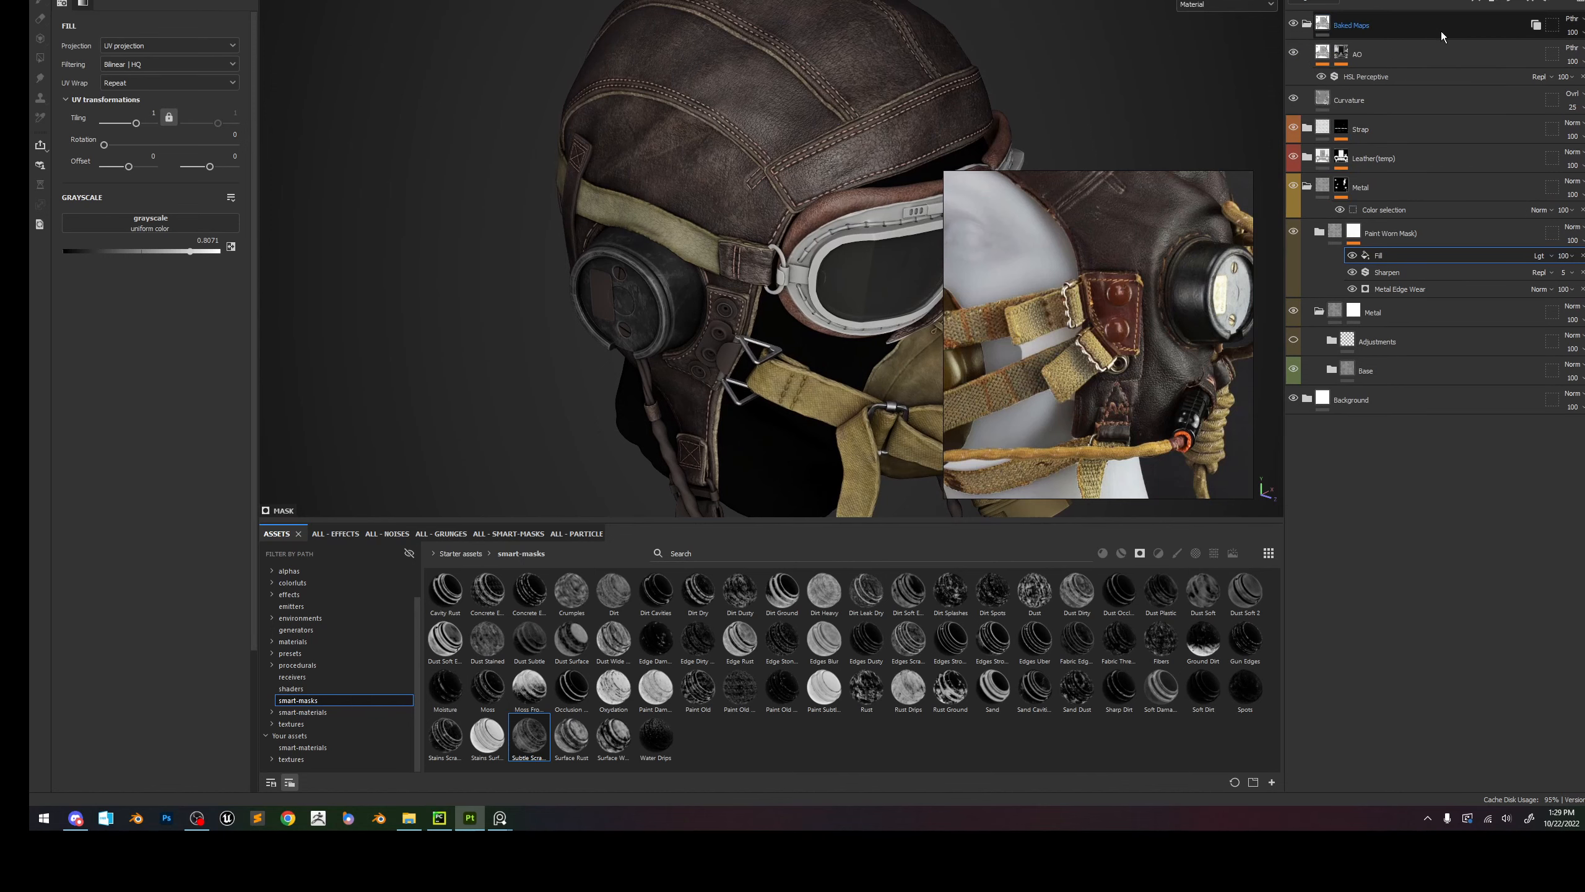
alt+drag(717, 258, 748, 317)
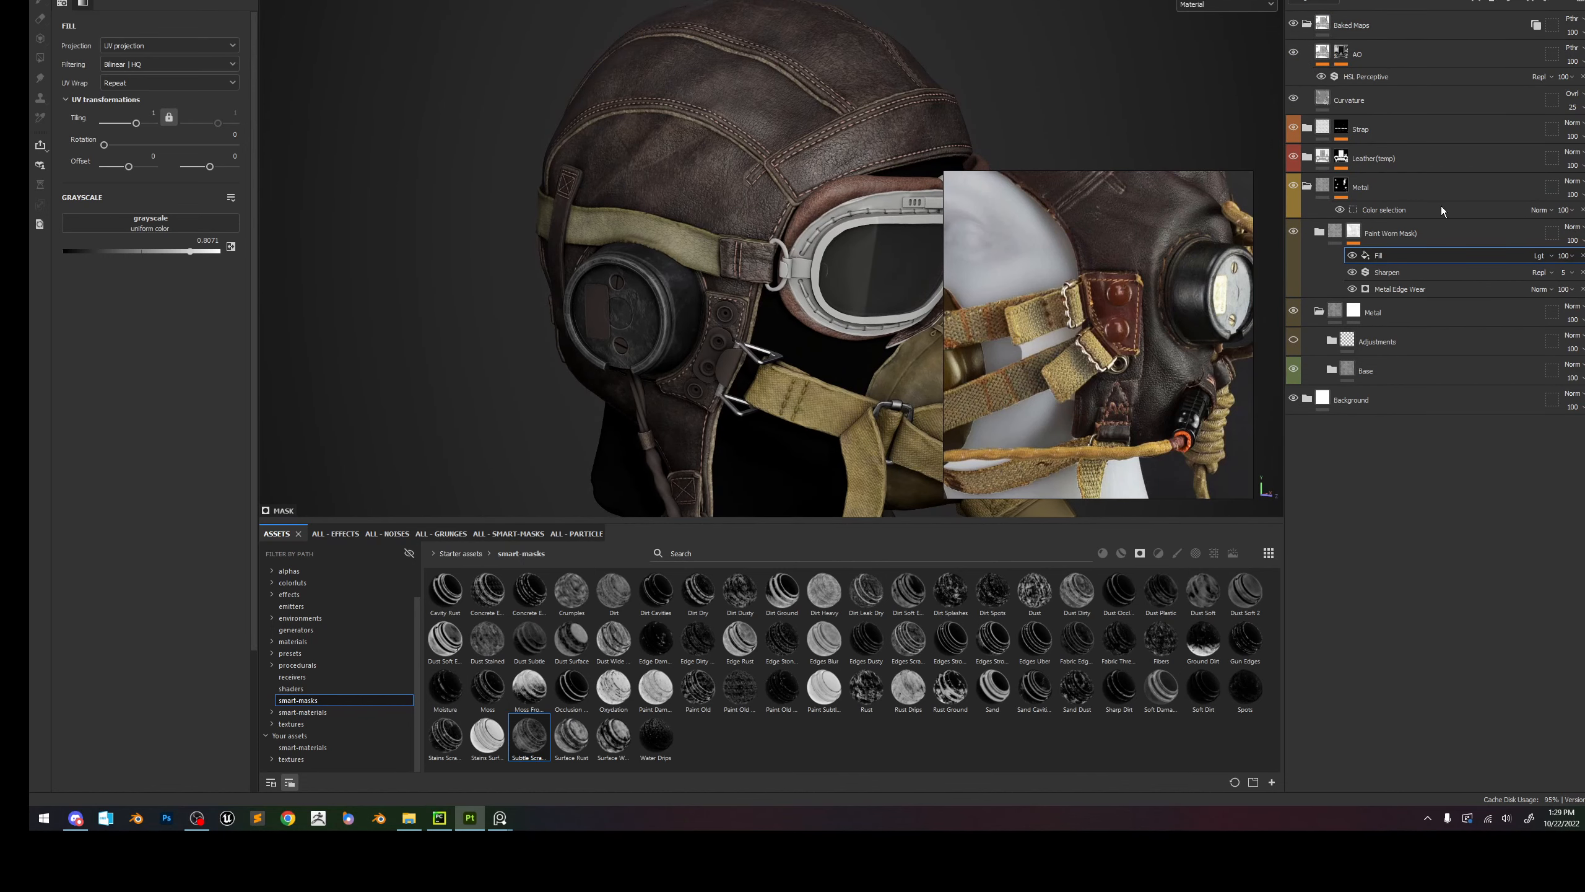
click(1308, 25)
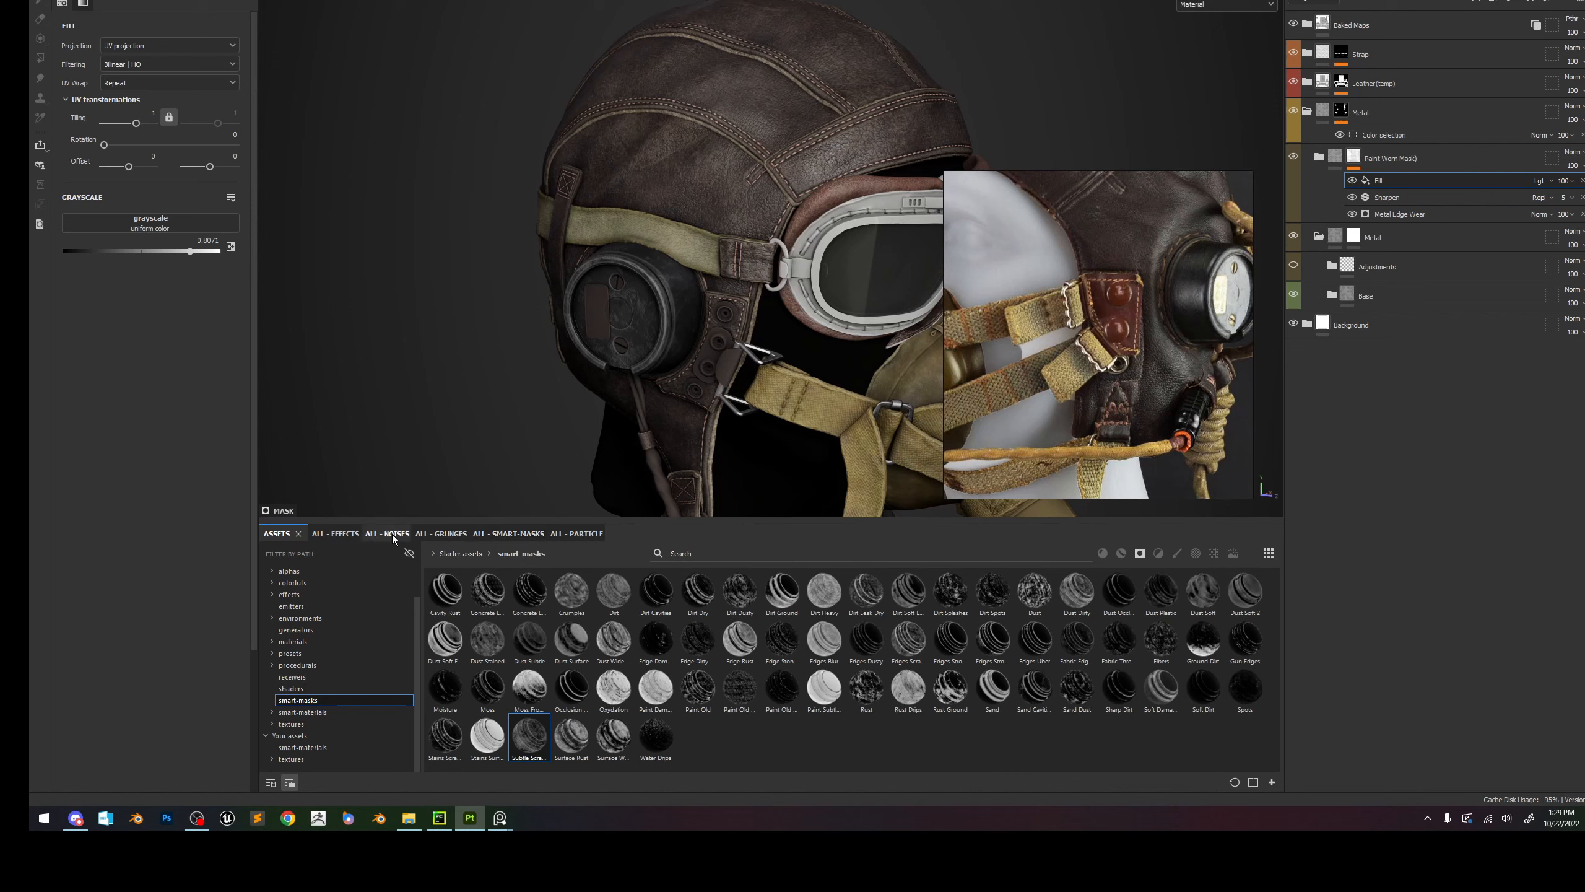
Show the effects library and start a search in it.
click(333, 534)
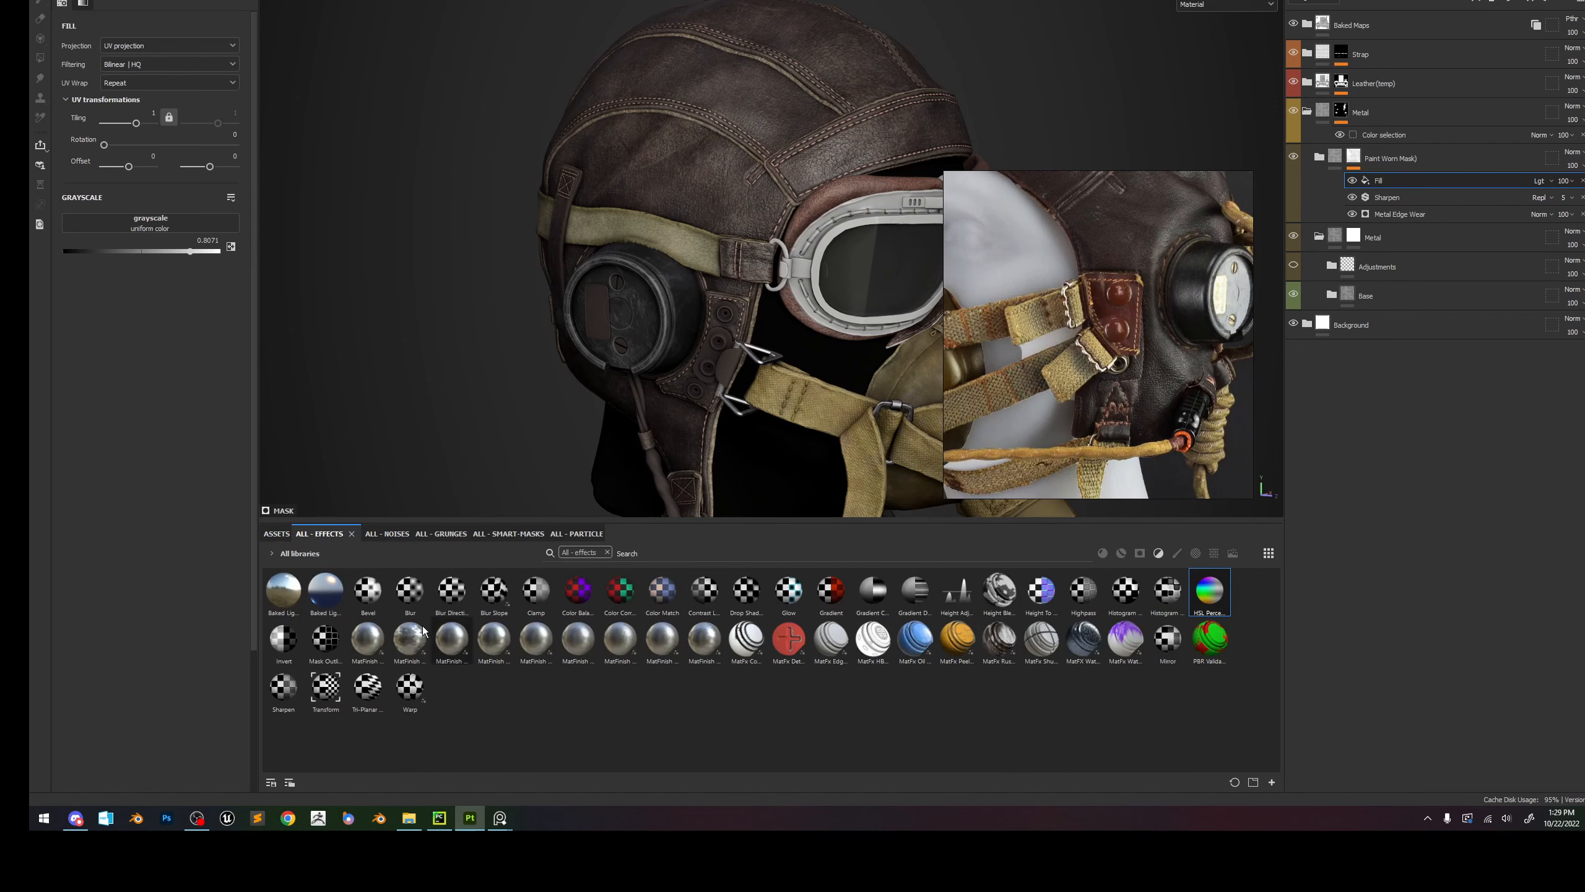
click(643, 553)
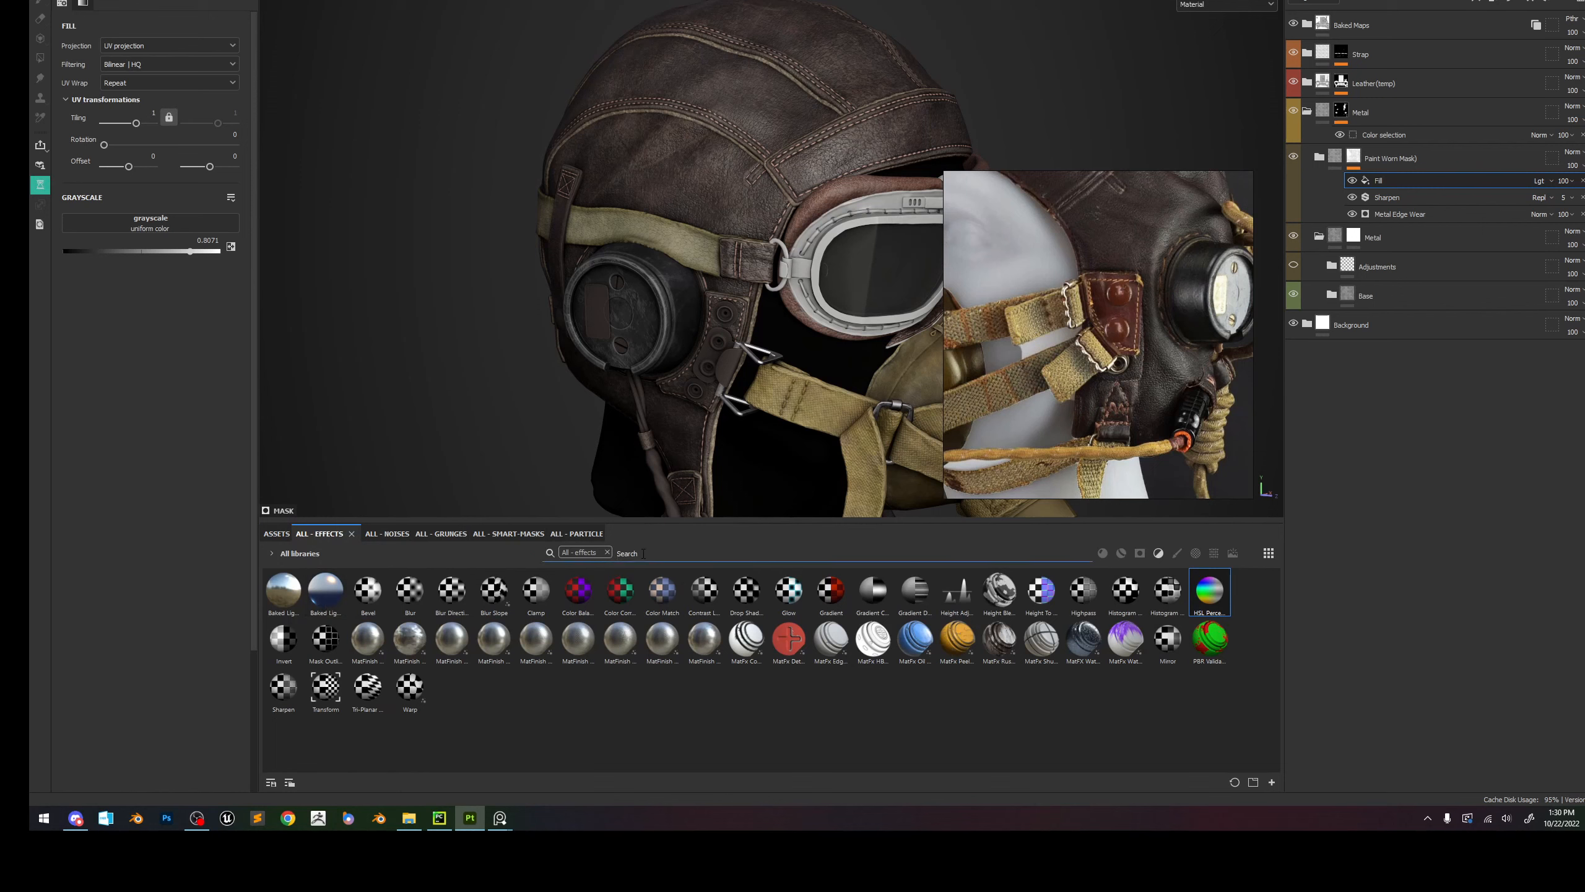
Add a Sharpen filter layer at the top of the layer stack and set its Sharpen Intensity to 0.2.
text(shar)
drag(283, 590, 1402, 24)
scroll(800, 195, up, 2)
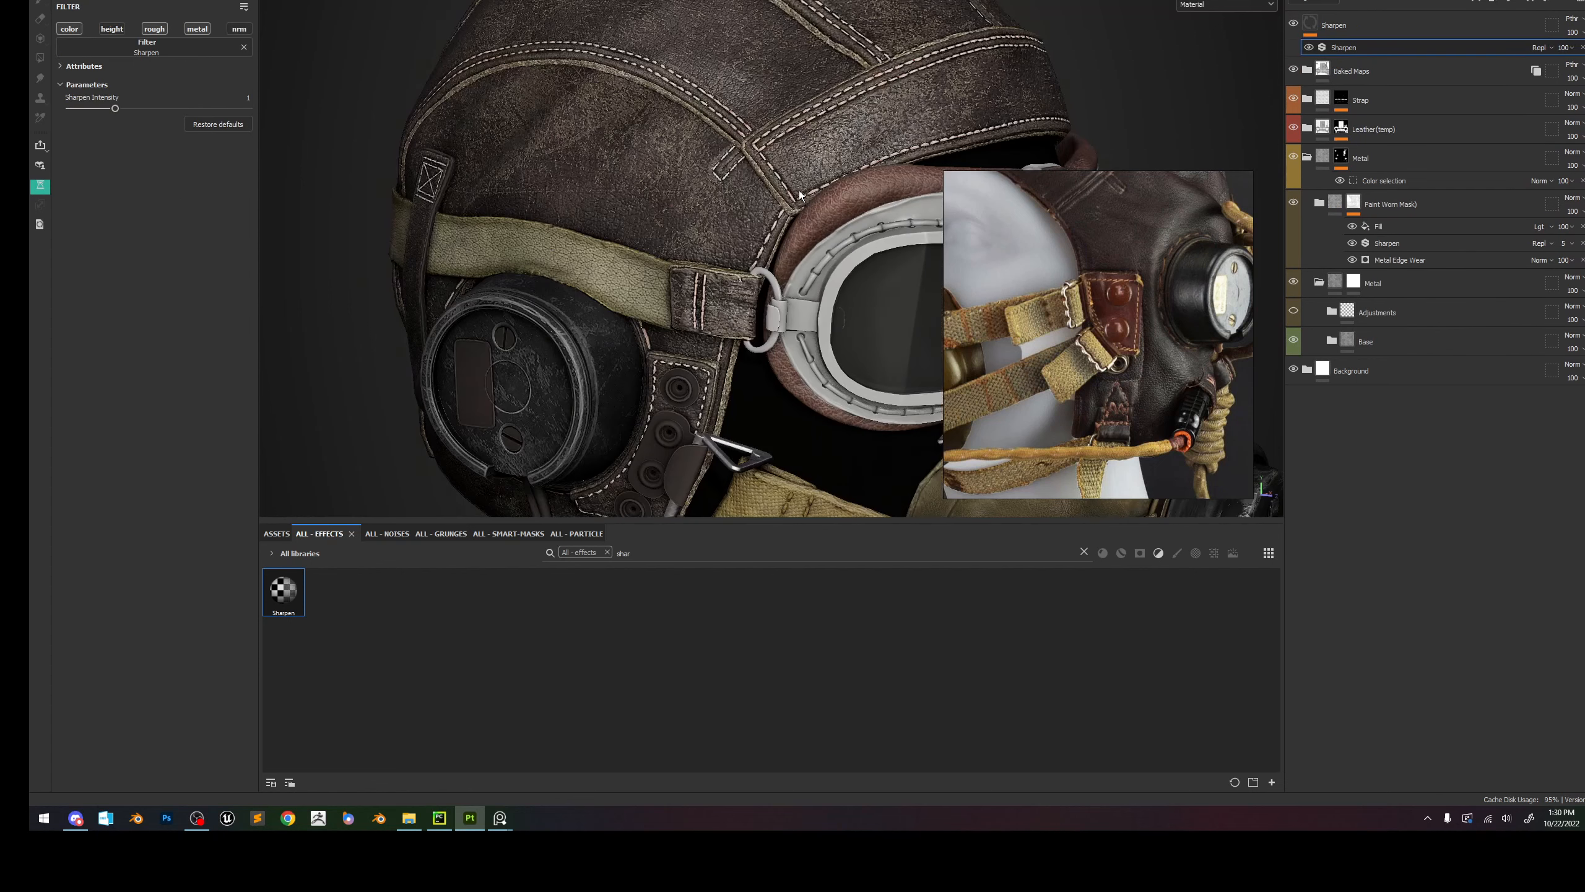
scroll(793, 188, up, 3)
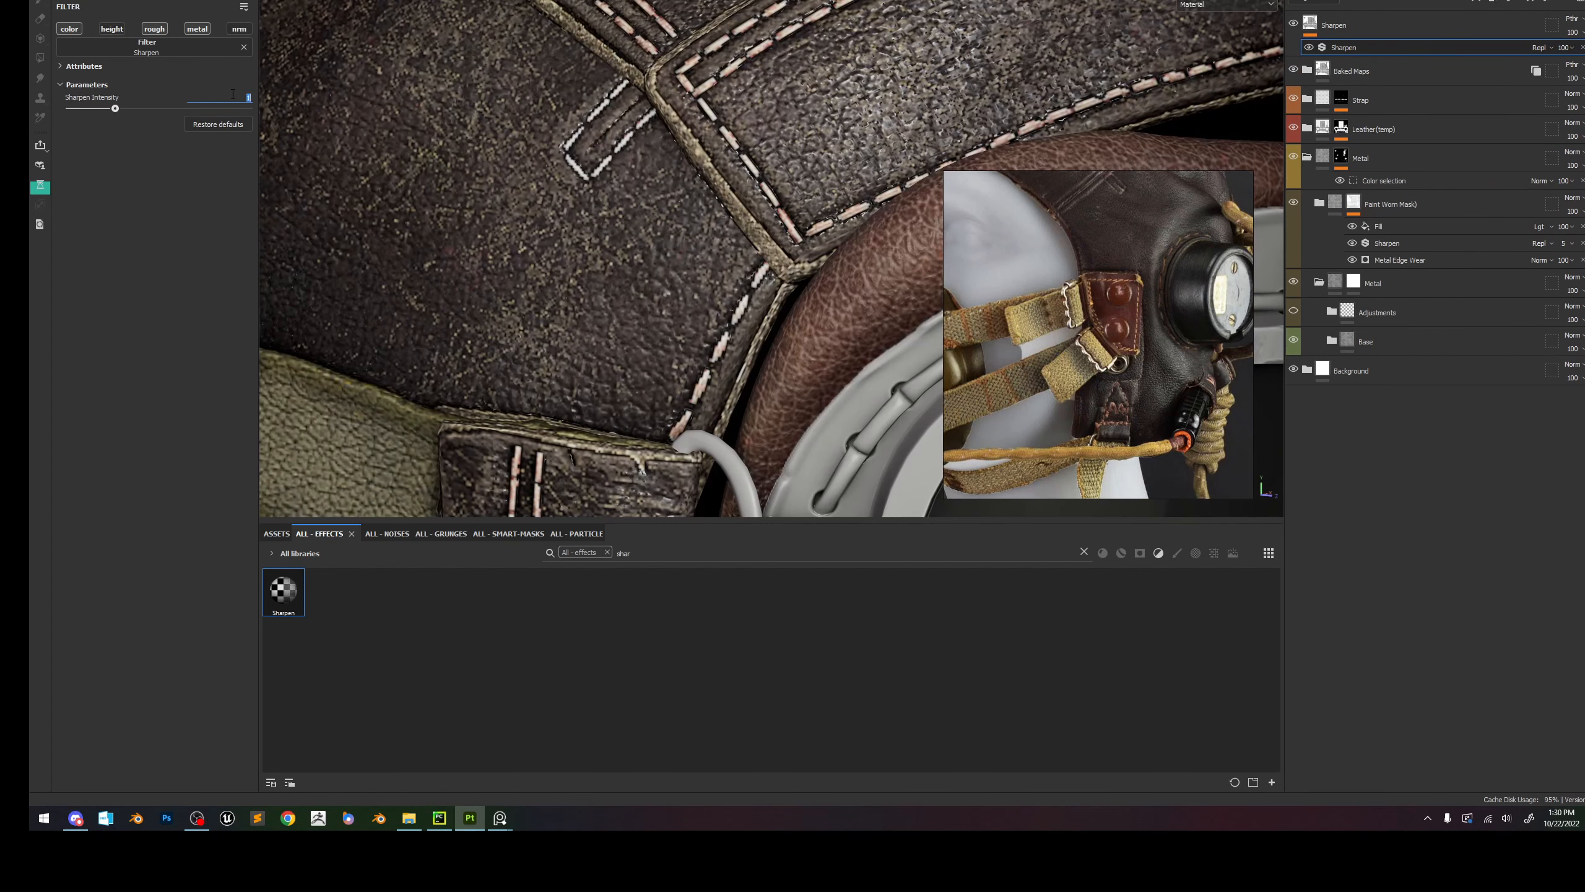
text(0.2)
key(Return)
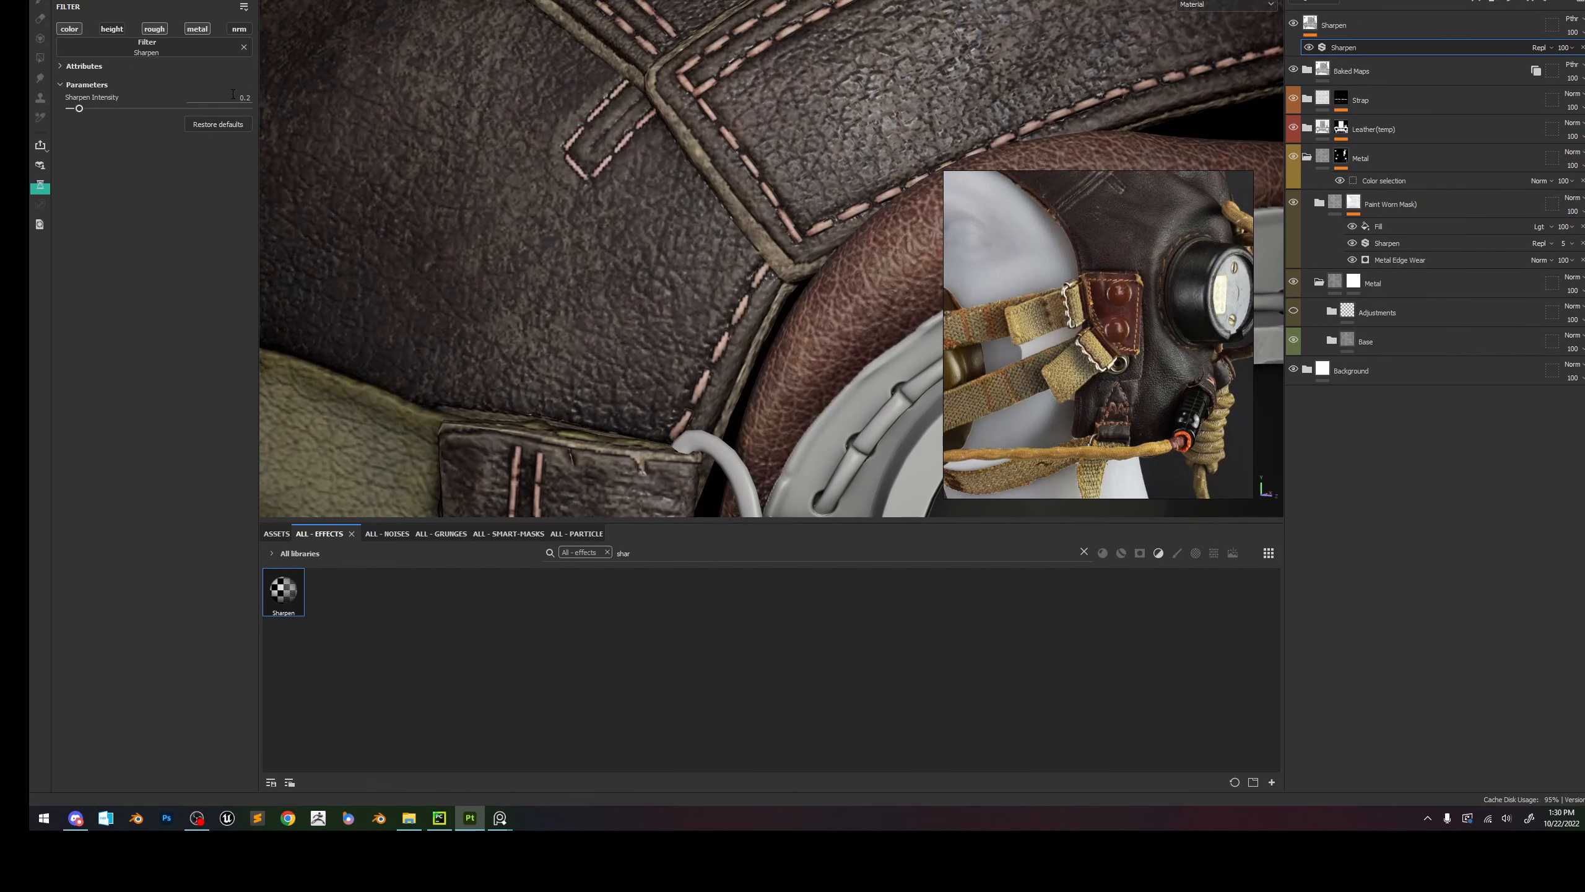
Toggle the Sharpen layer's visibility repeatedly to compare the helmet leather with and without sharpening.
click(1293, 23)
click(1293, 24)
click(1293, 23)
click(1293, 24)
click(1293, 24)
click(1293, 23)
click(1293, 23)
click(1293, 24)
alt+right_drag(733, 268, 487, 169)
Group the Sharpen layer into a folder, rename the folder "Effects" and save the project.
click(1359, 32)
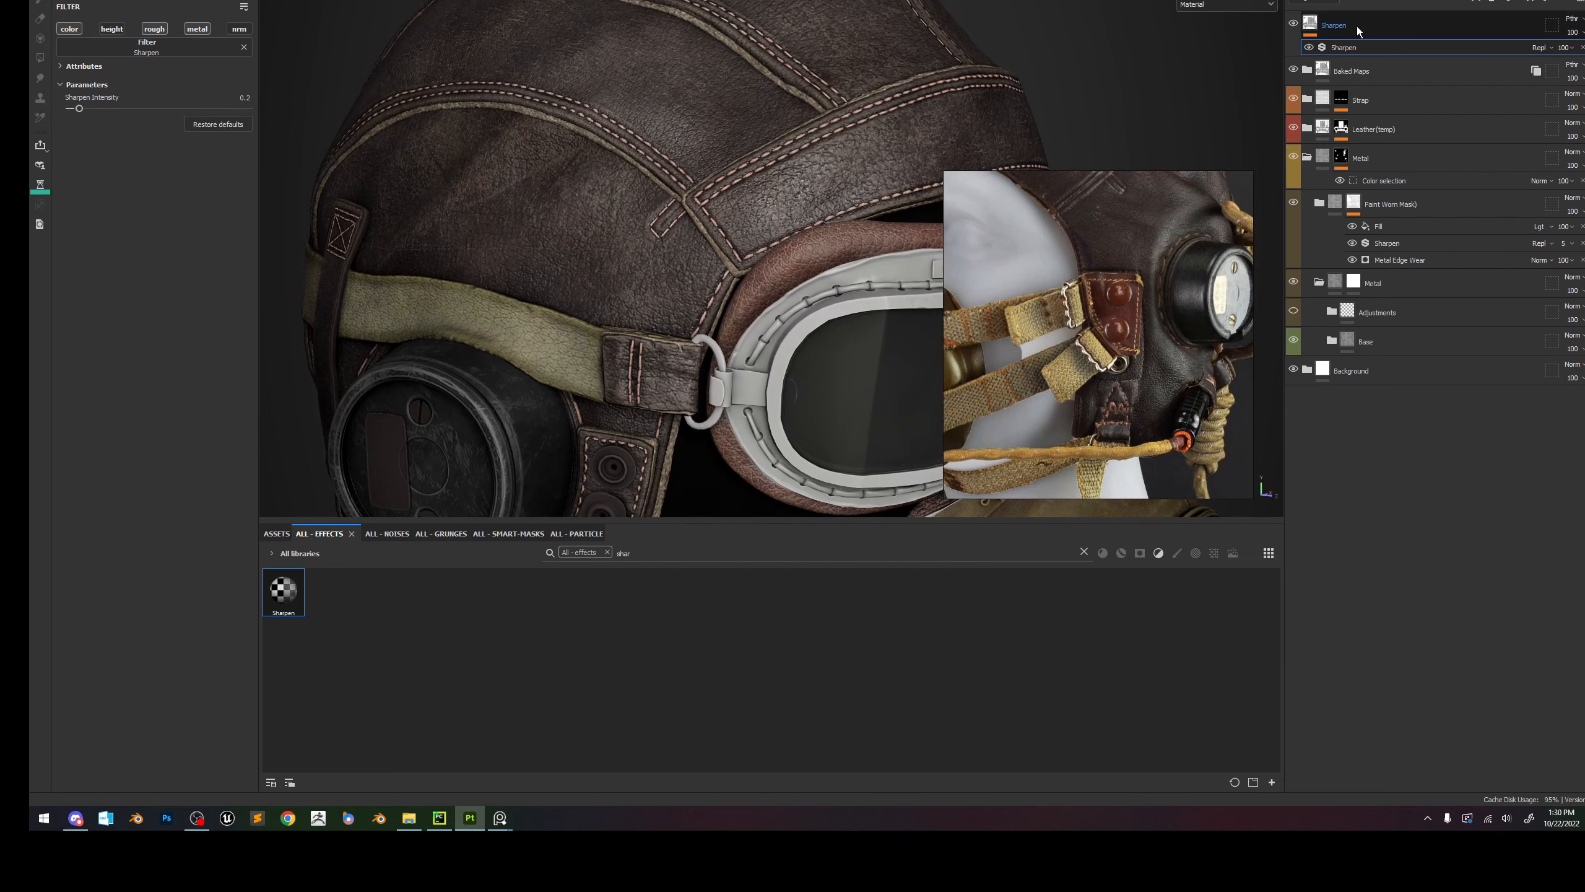
key(ctrl+g)
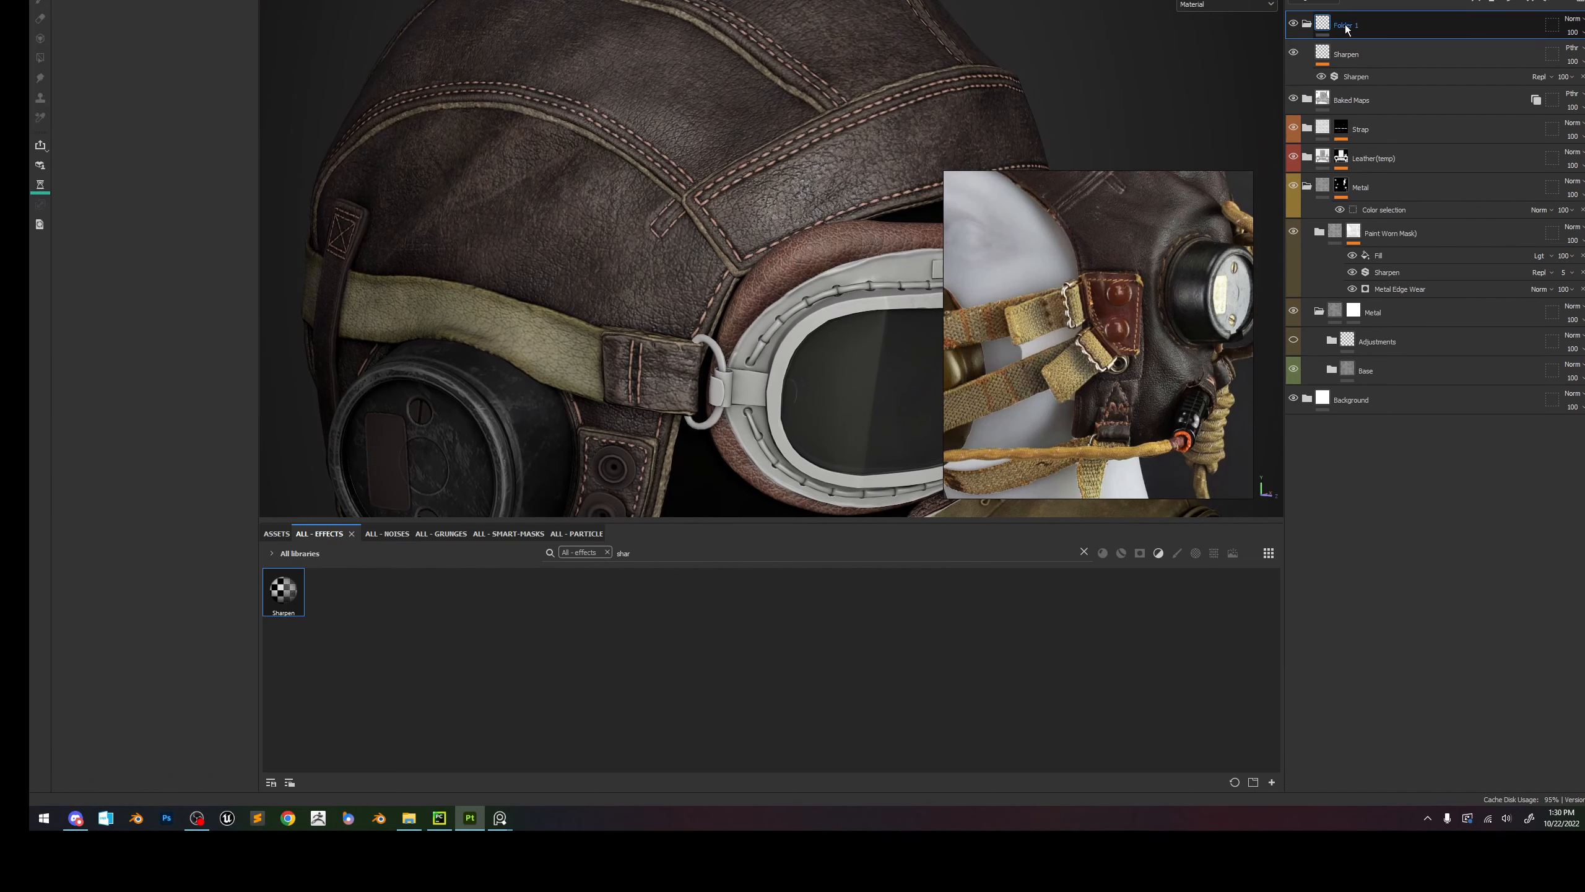
double_click(1349, 26)
text(Effects)
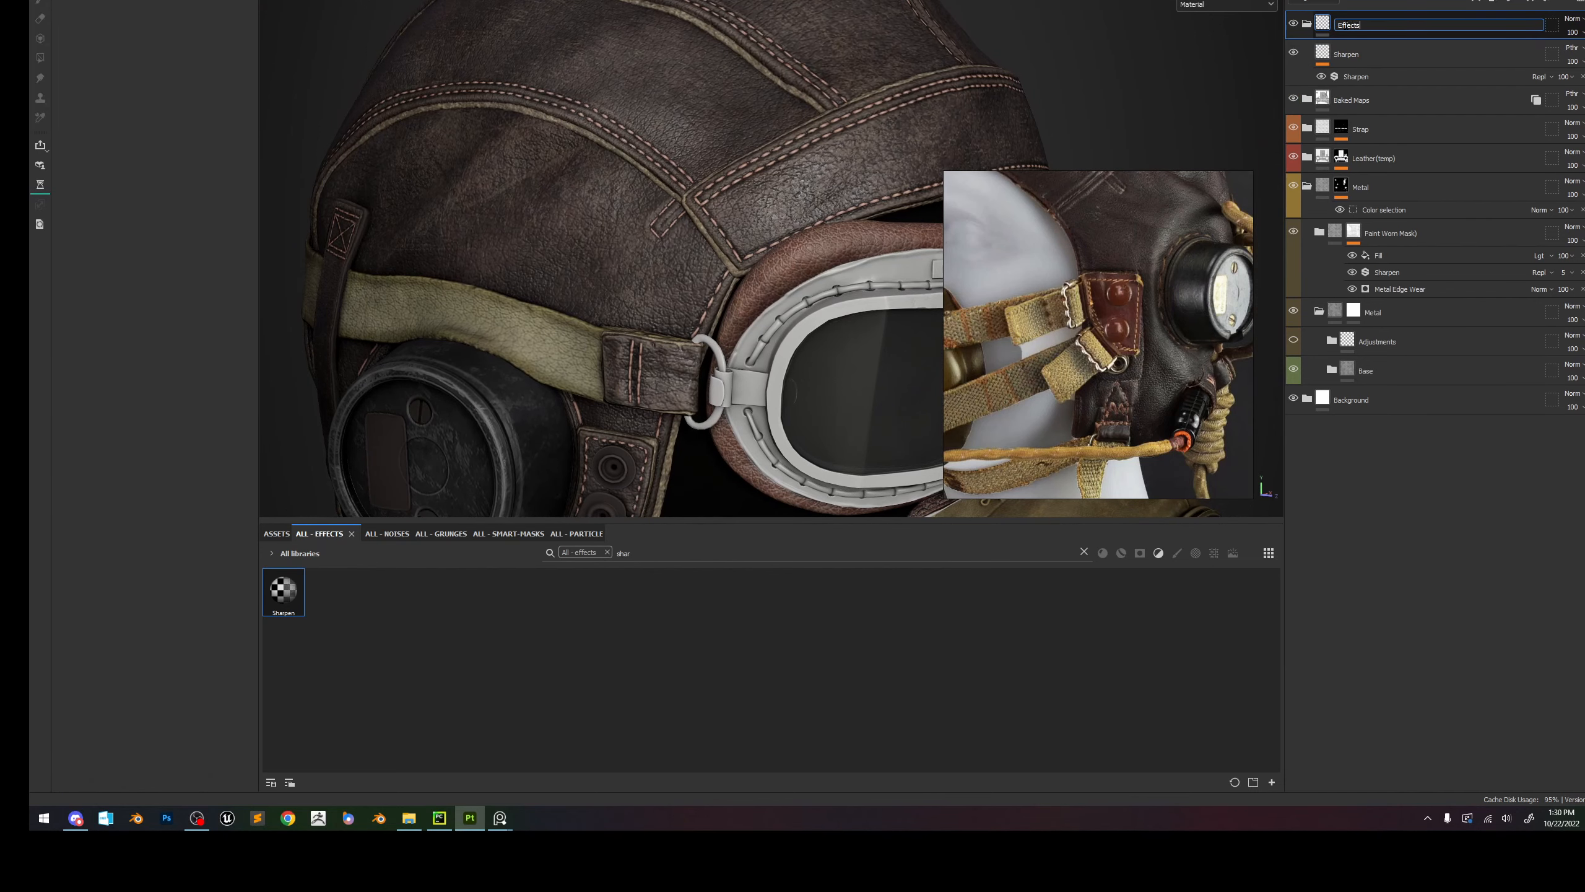
key(Return)
key(ctrl+s)
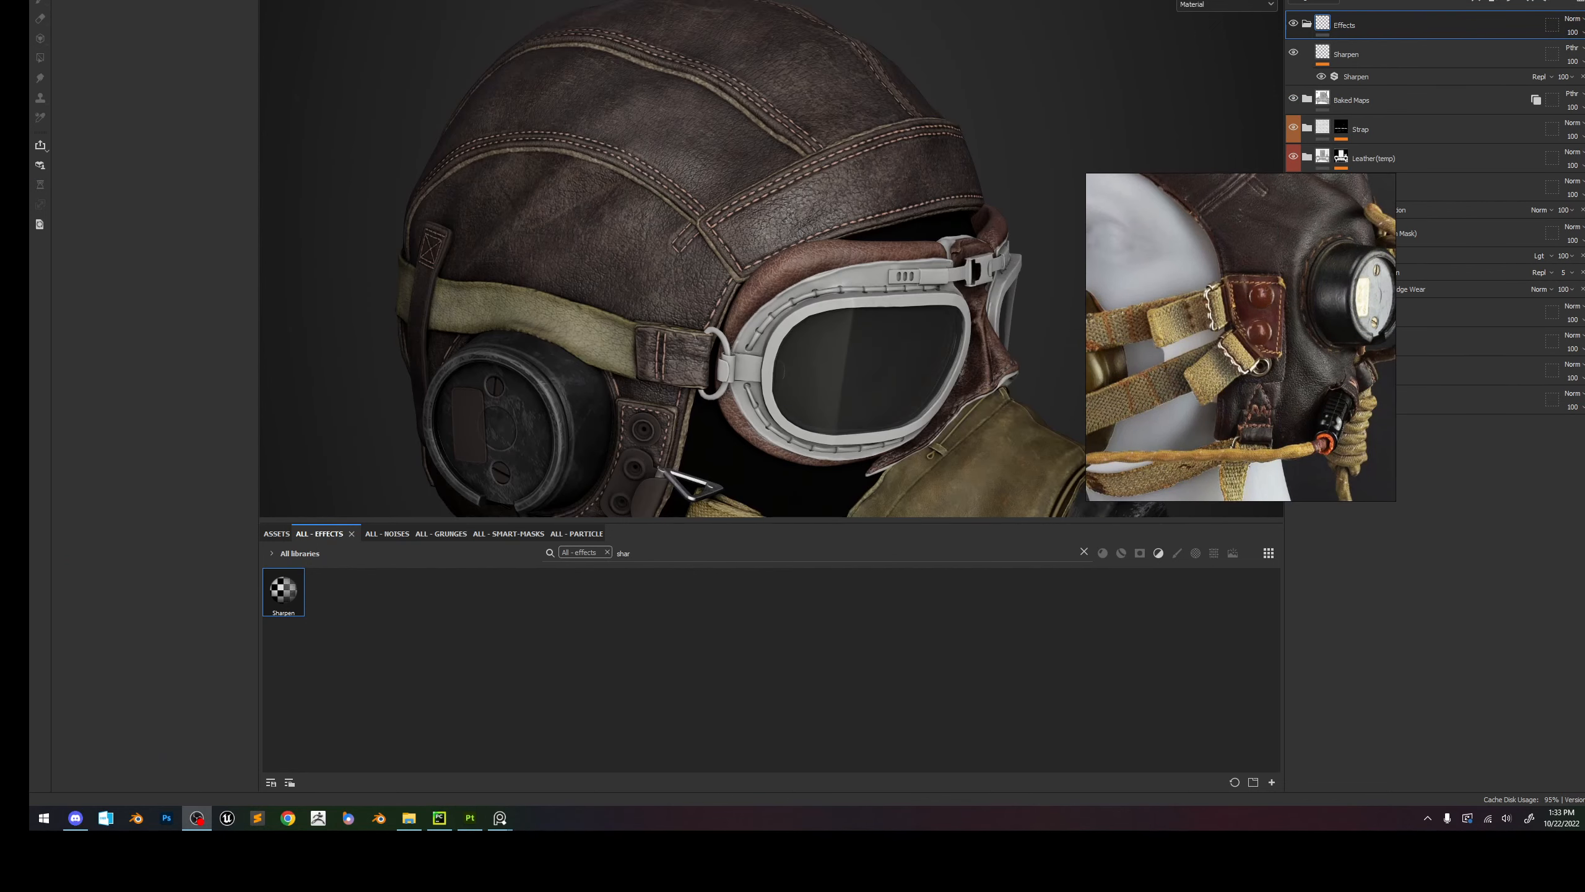
Set the Effects folder's blending mode to Passthrough and set the Sharpen Intensity to 0.25.
click(1365, 50)
click(1357, 76)
scroll(701, 151, up, 3)
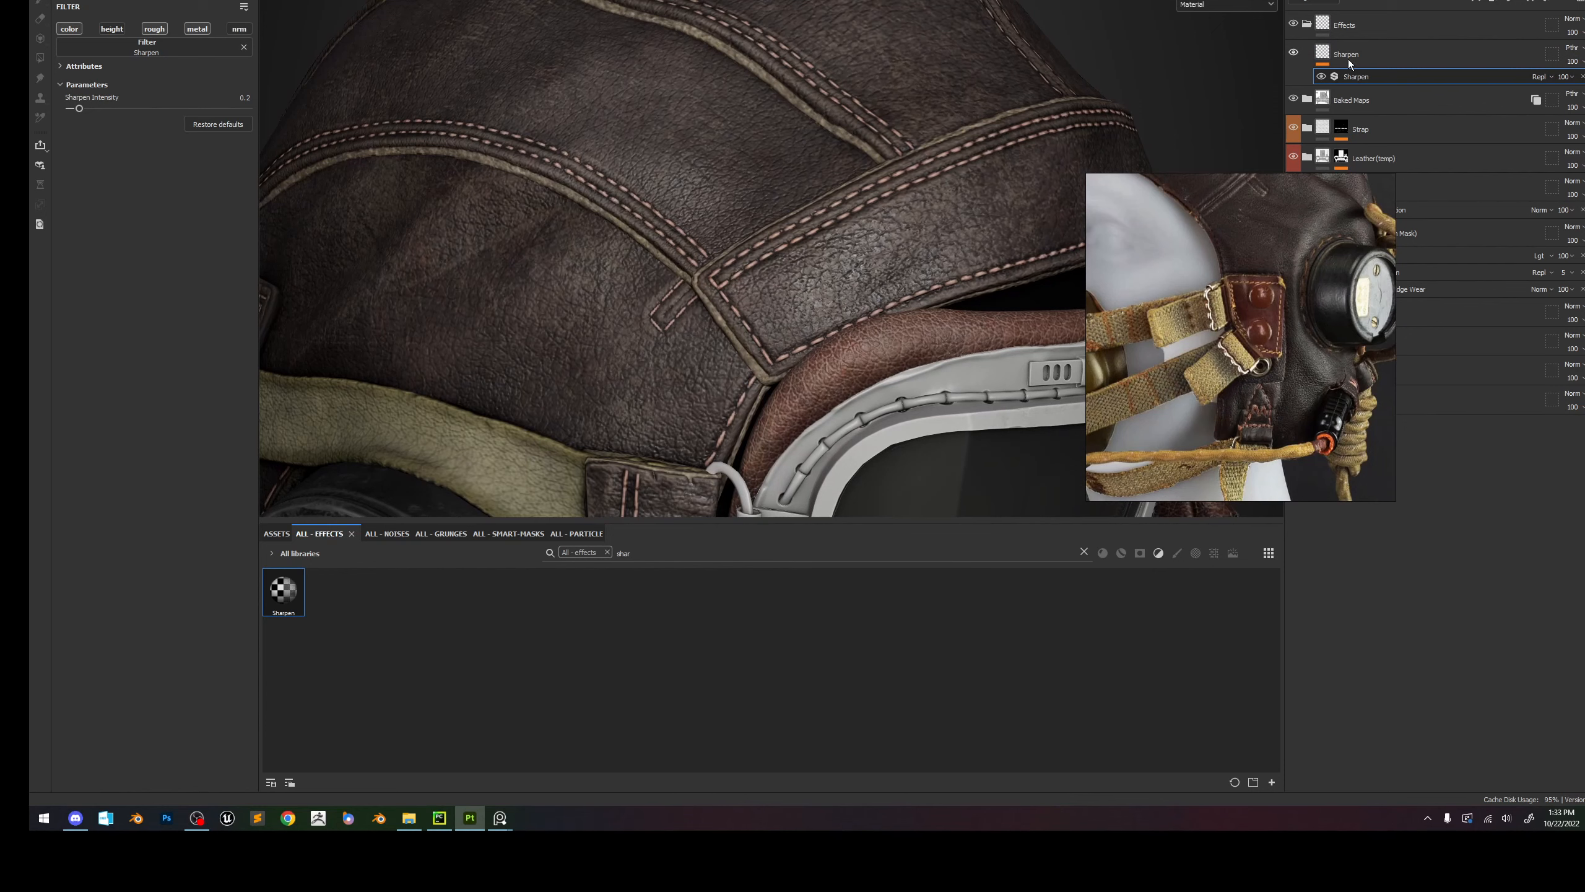
click(1299, 25)
click(1572, 18)
click(1562, 48)
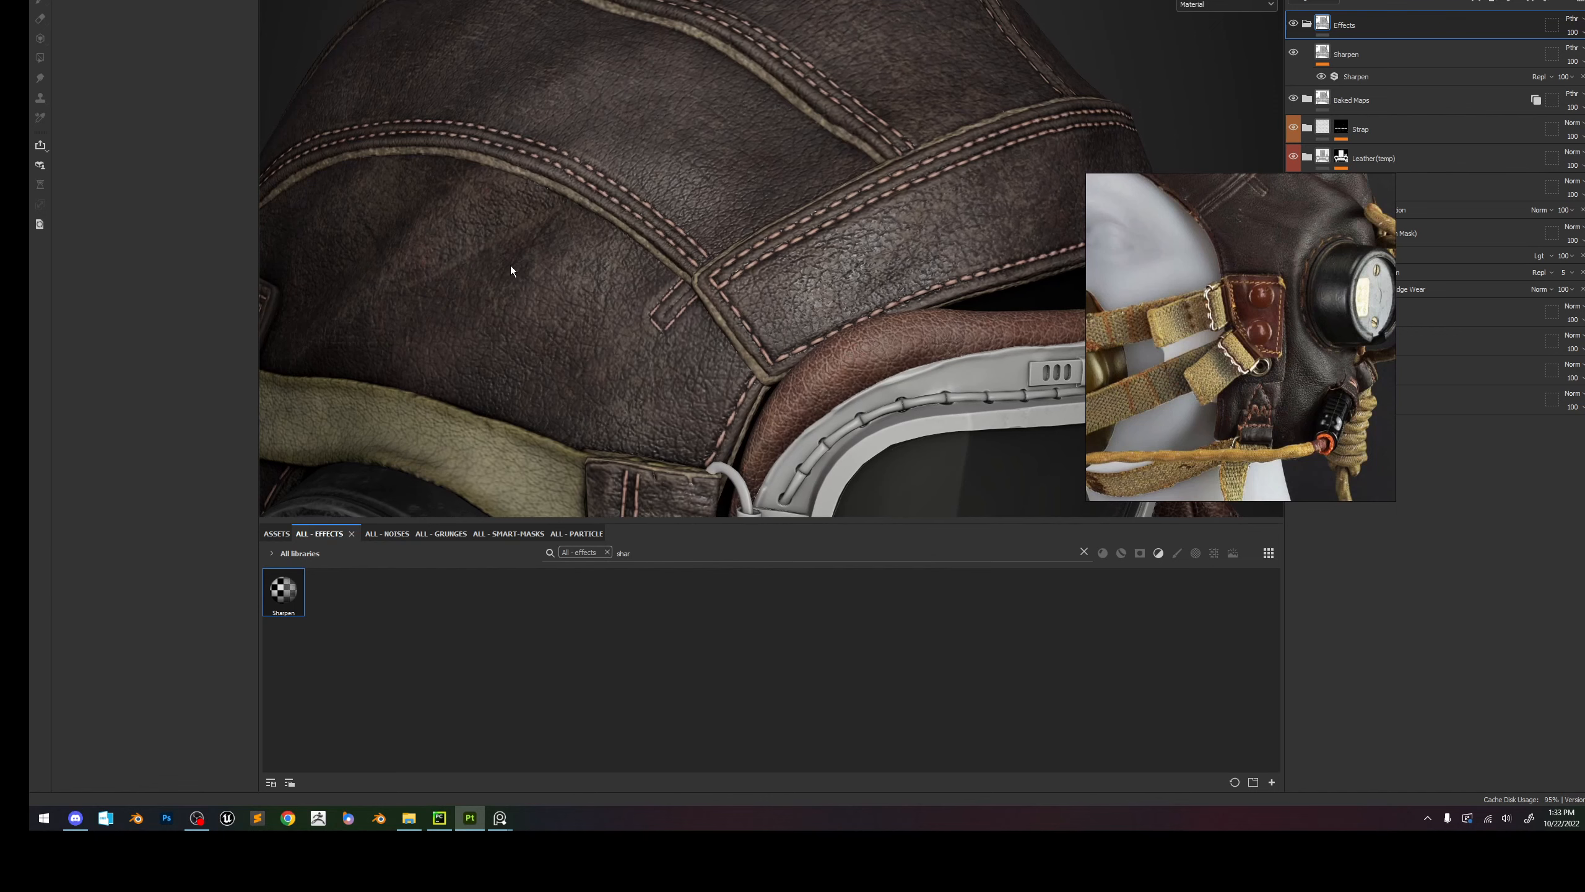
scroll(690, 292, down, 3)
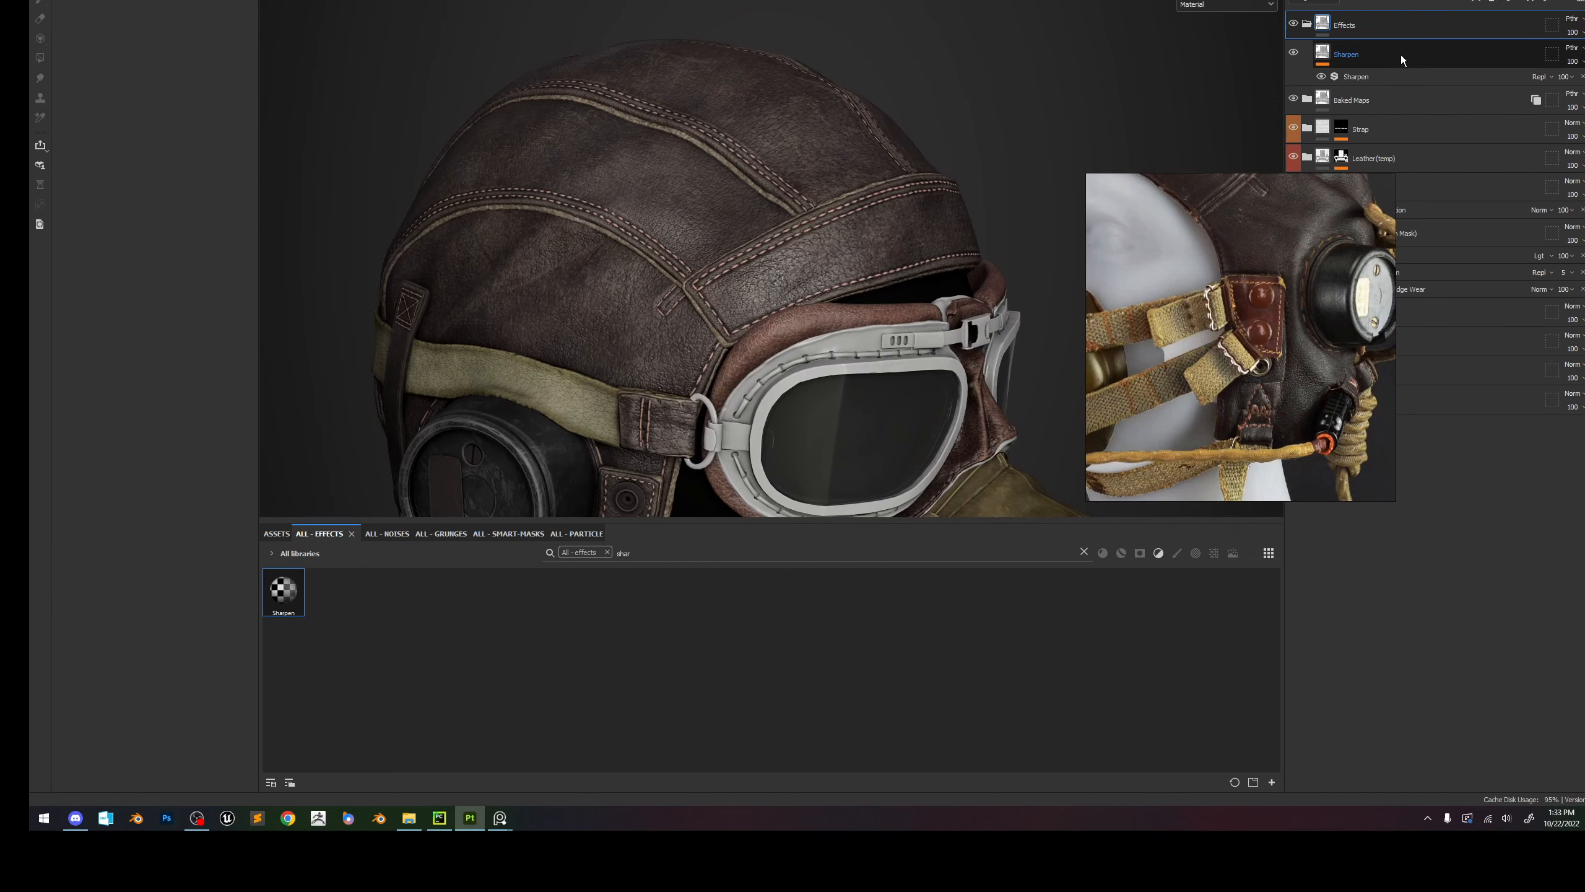
click(1382, 75)
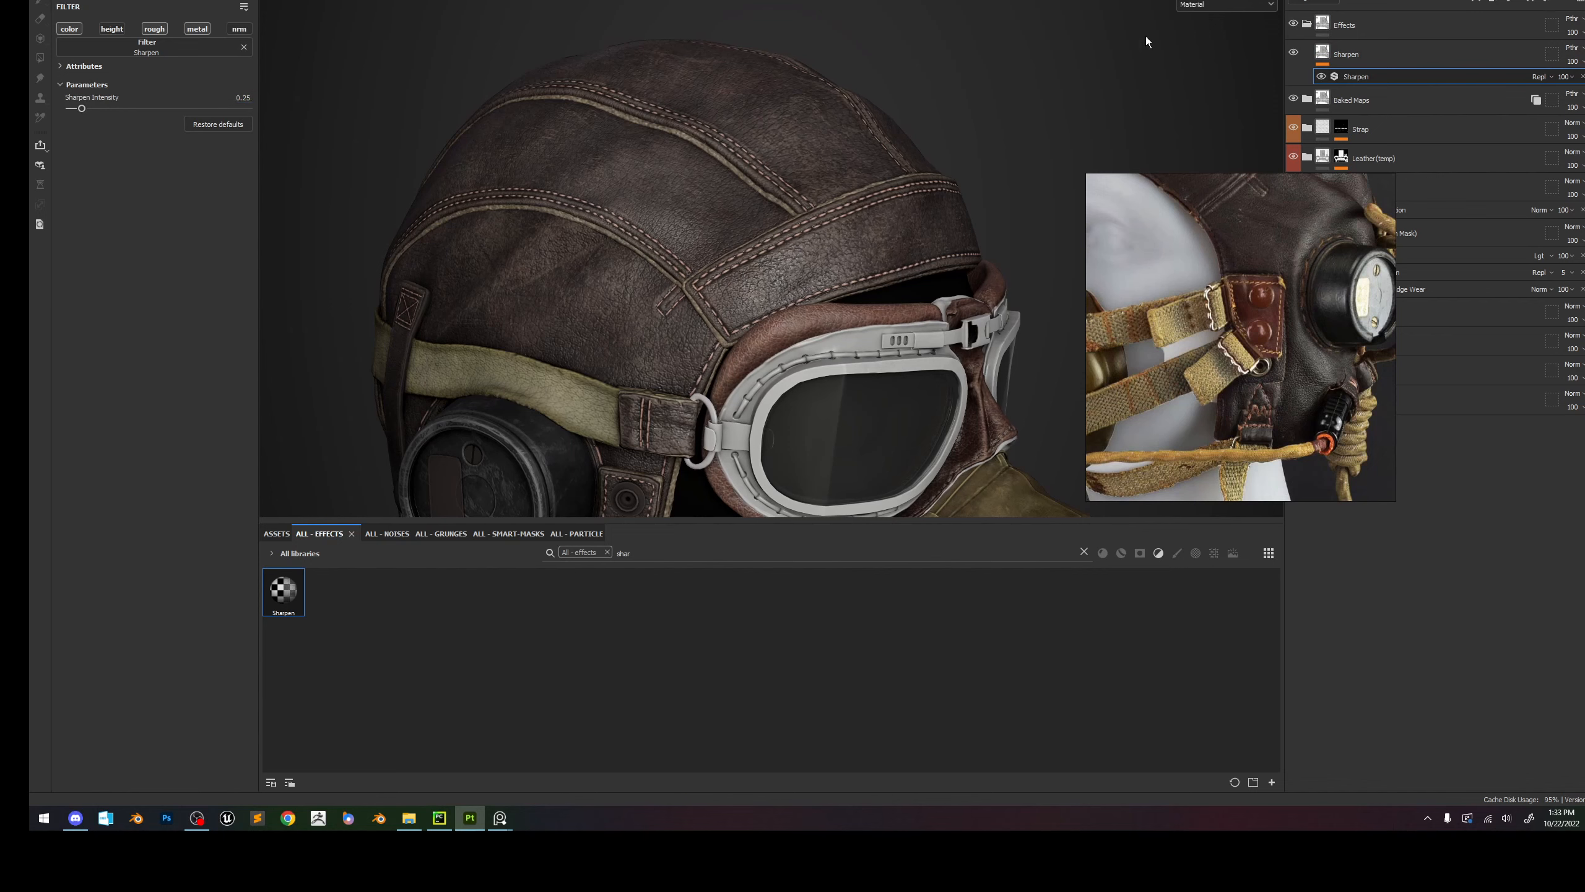
Instantiate the Effects folder across the other texture sets.
right_click(1375, 27)
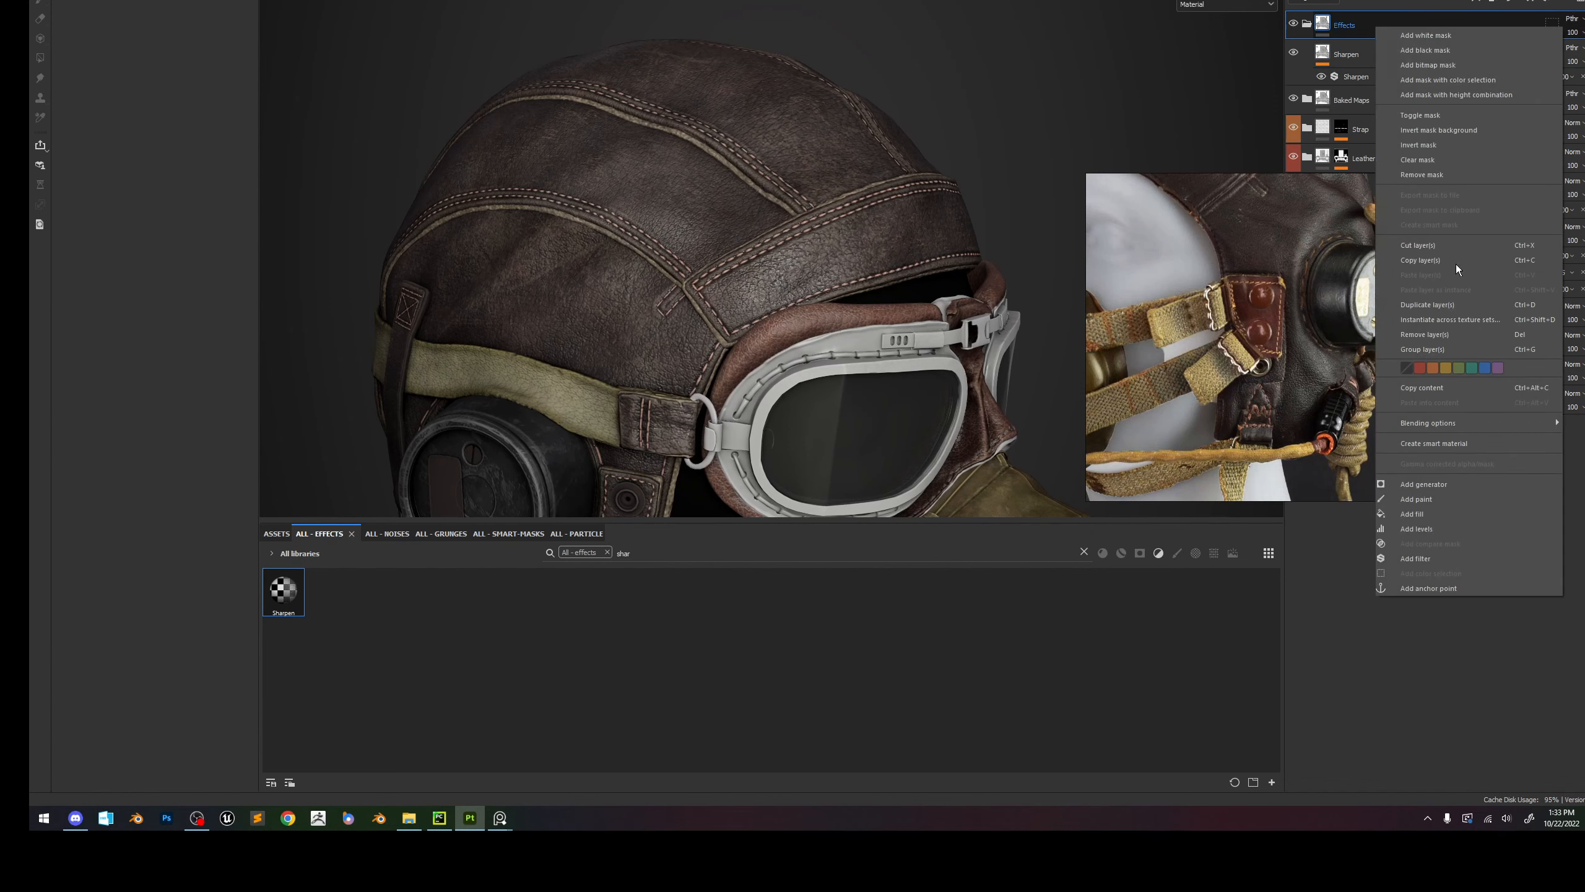
click(1442, 321)
click(787, 474)
Raise the Sharpen Intensity to the maximum of 4 to check its effect on the goggle leather and mask straps.
alt+right_drag(780, 364, 773, 323)
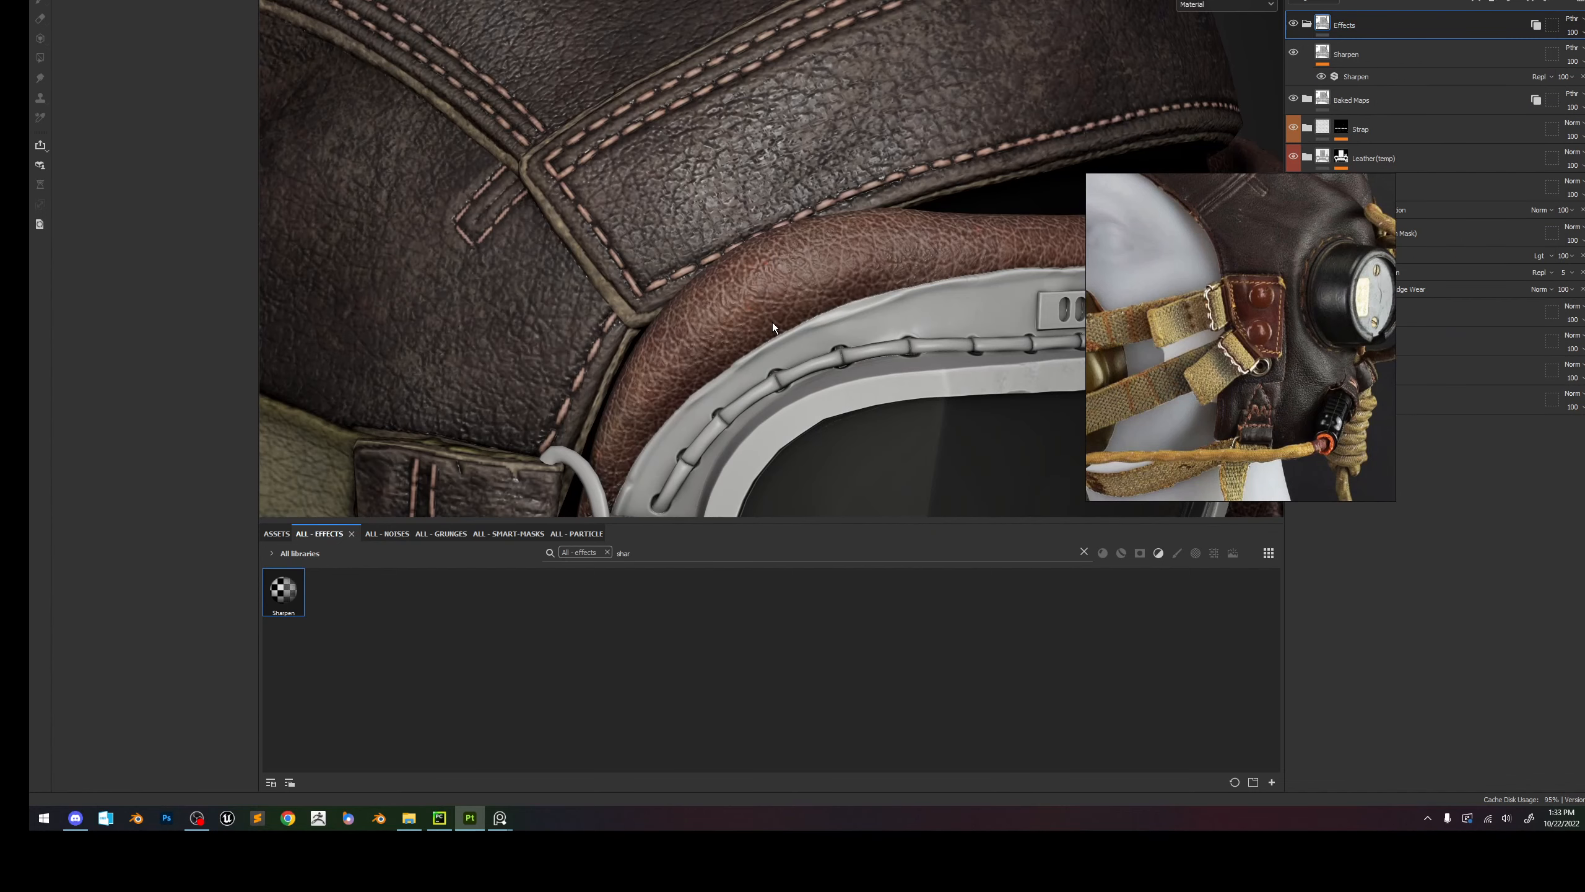
scroll(773, 322, up, 5)
click(1298, 53)
click(1364, 74)
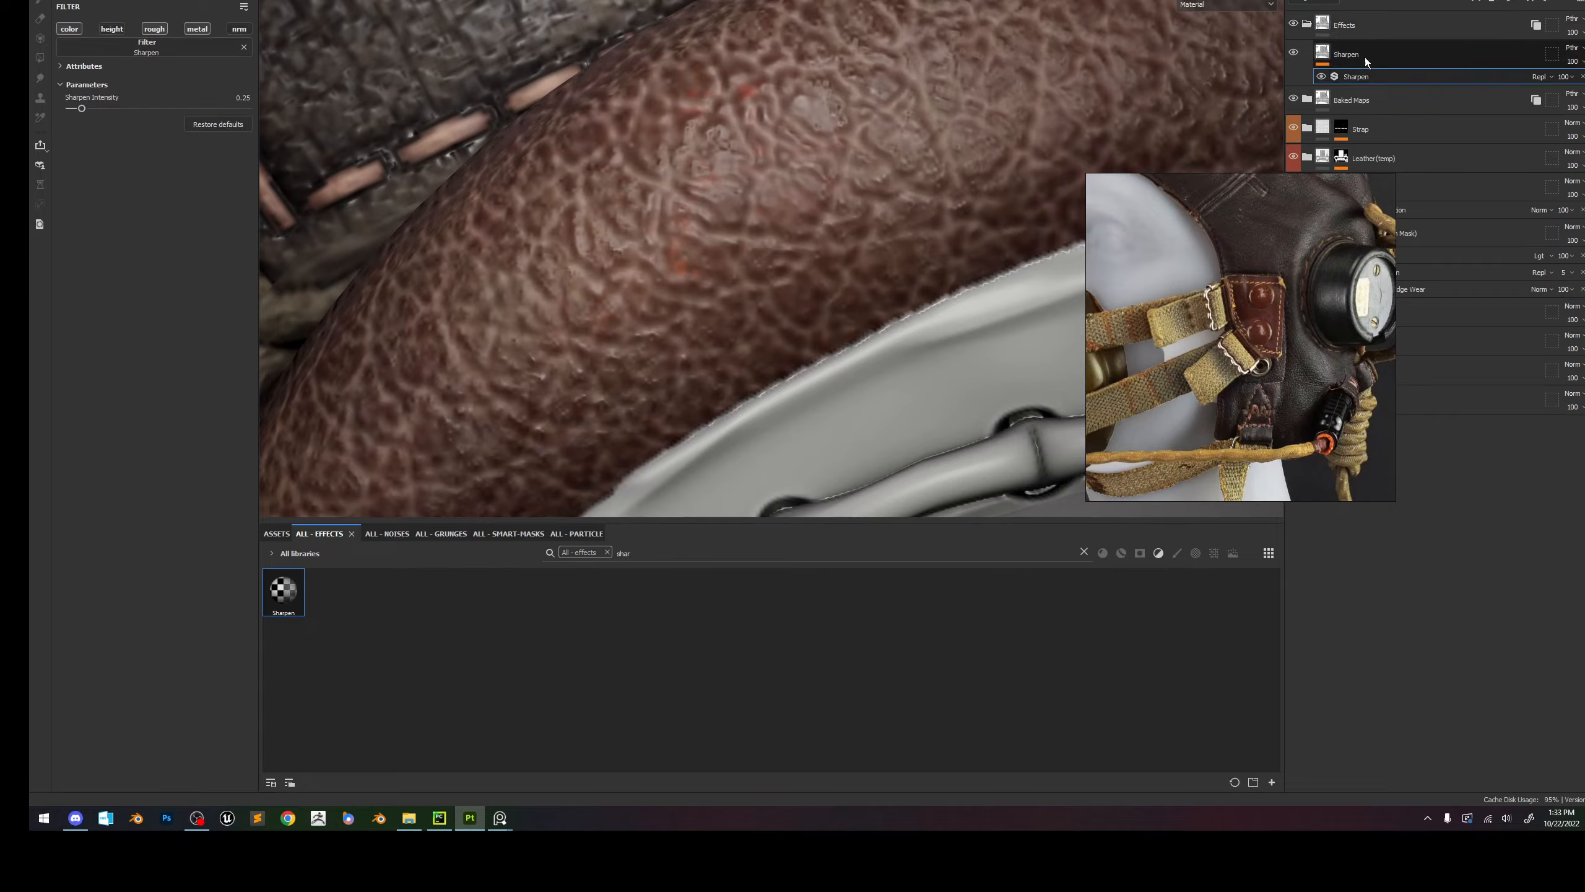
drag(112, 108, 266, 116)
alt+right_drag(886, 256, 599, 89)
alt+right_drag(811, 312, 706, 263)
alt+middle_drag(843, 437, 612, 100)
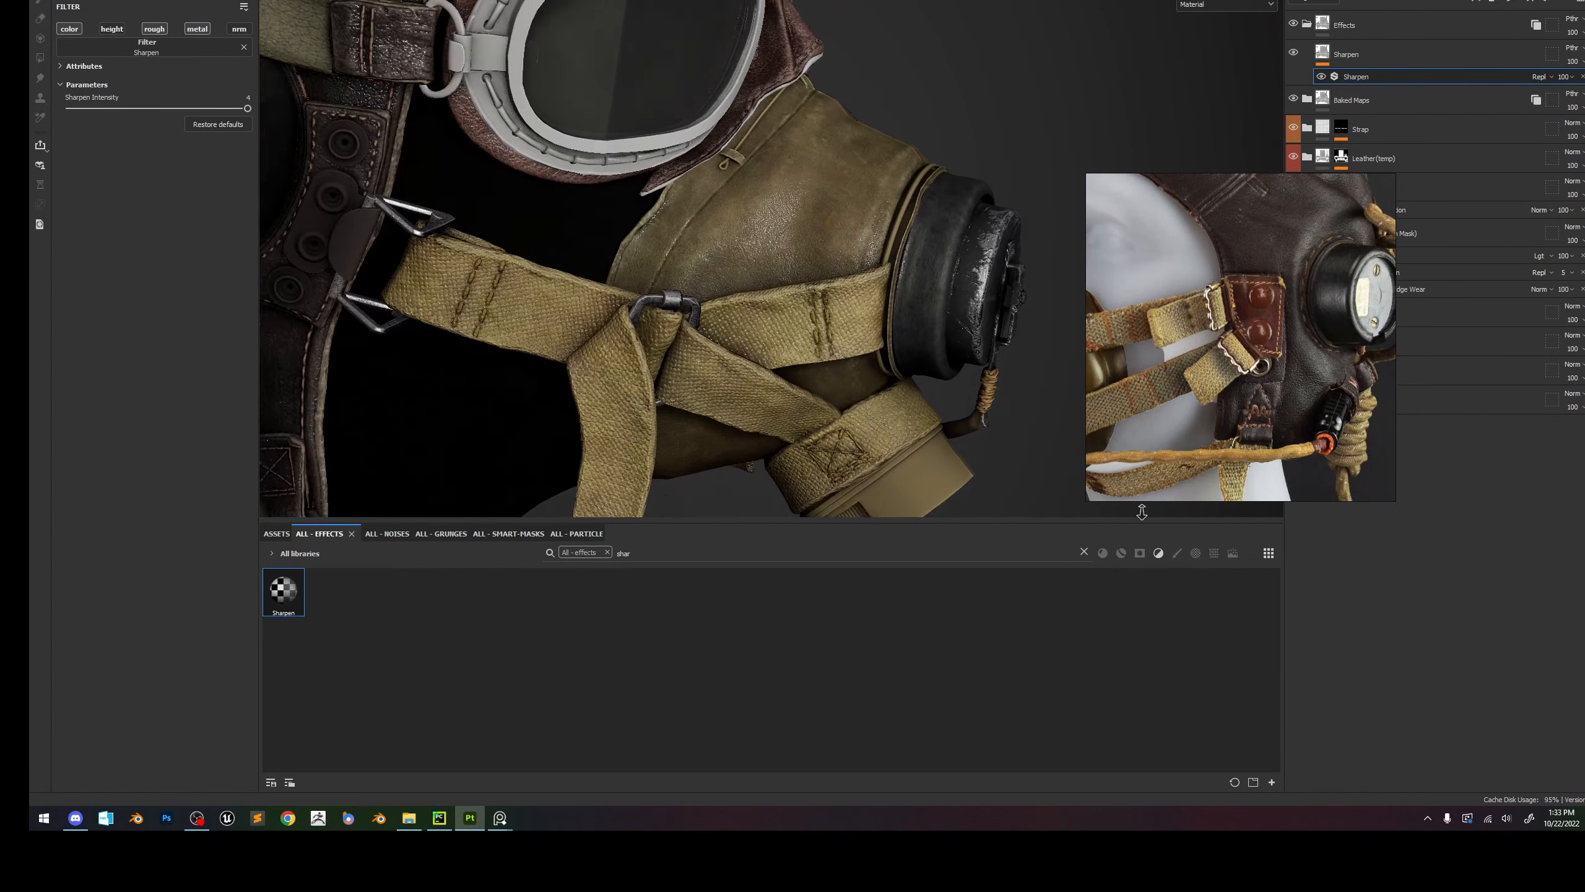
Limit the Sharpen filter to the color channel and show only Base color on the model.
alt+right_drag(737, 250, 786, 269)
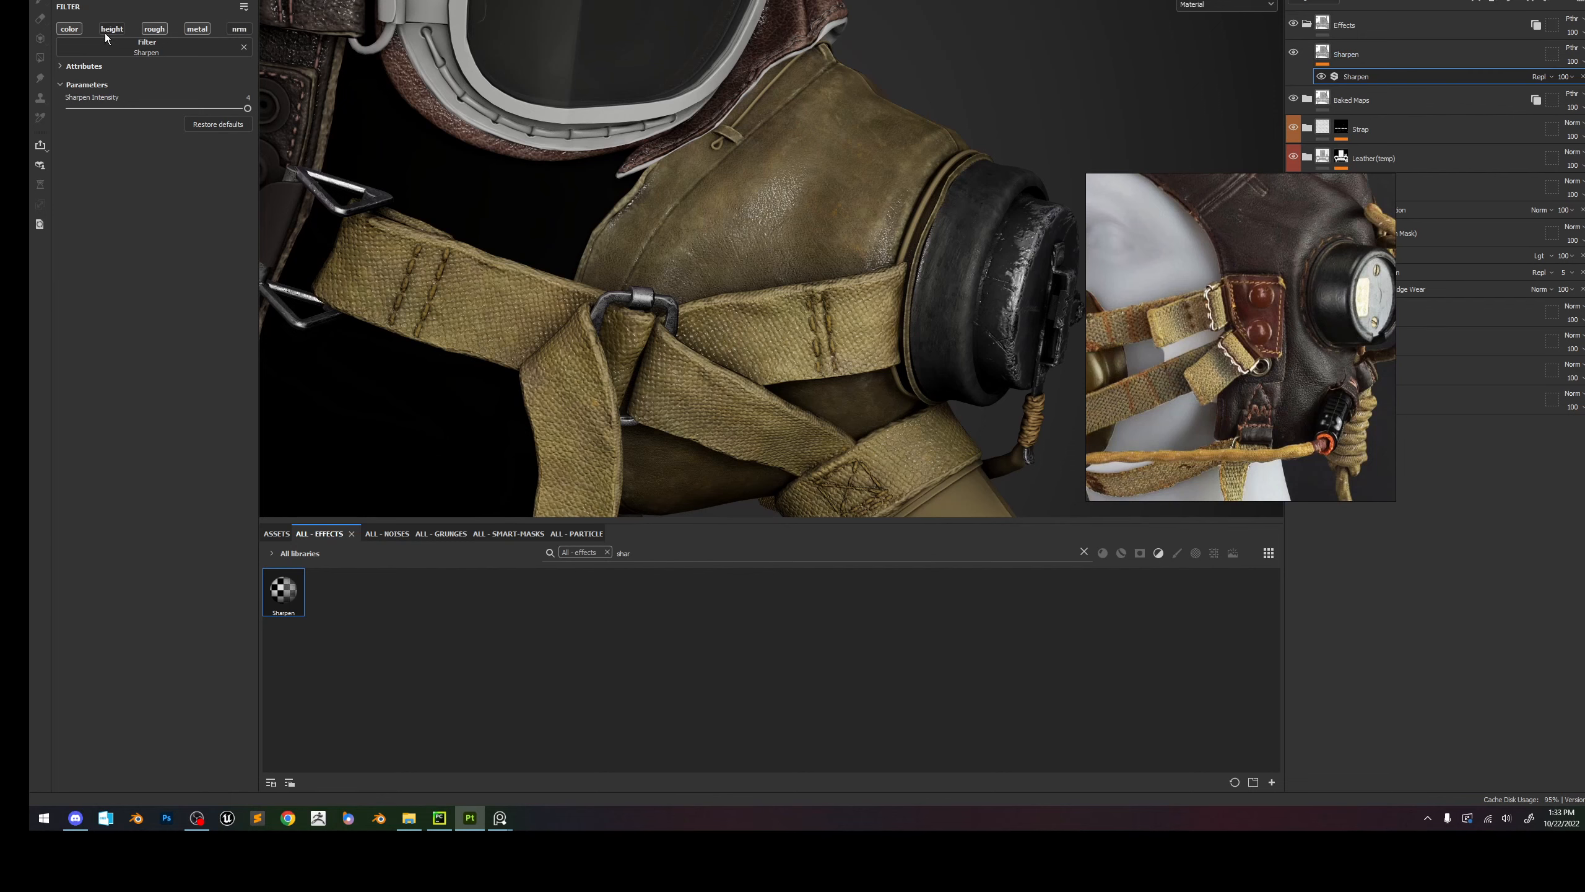
key(c)
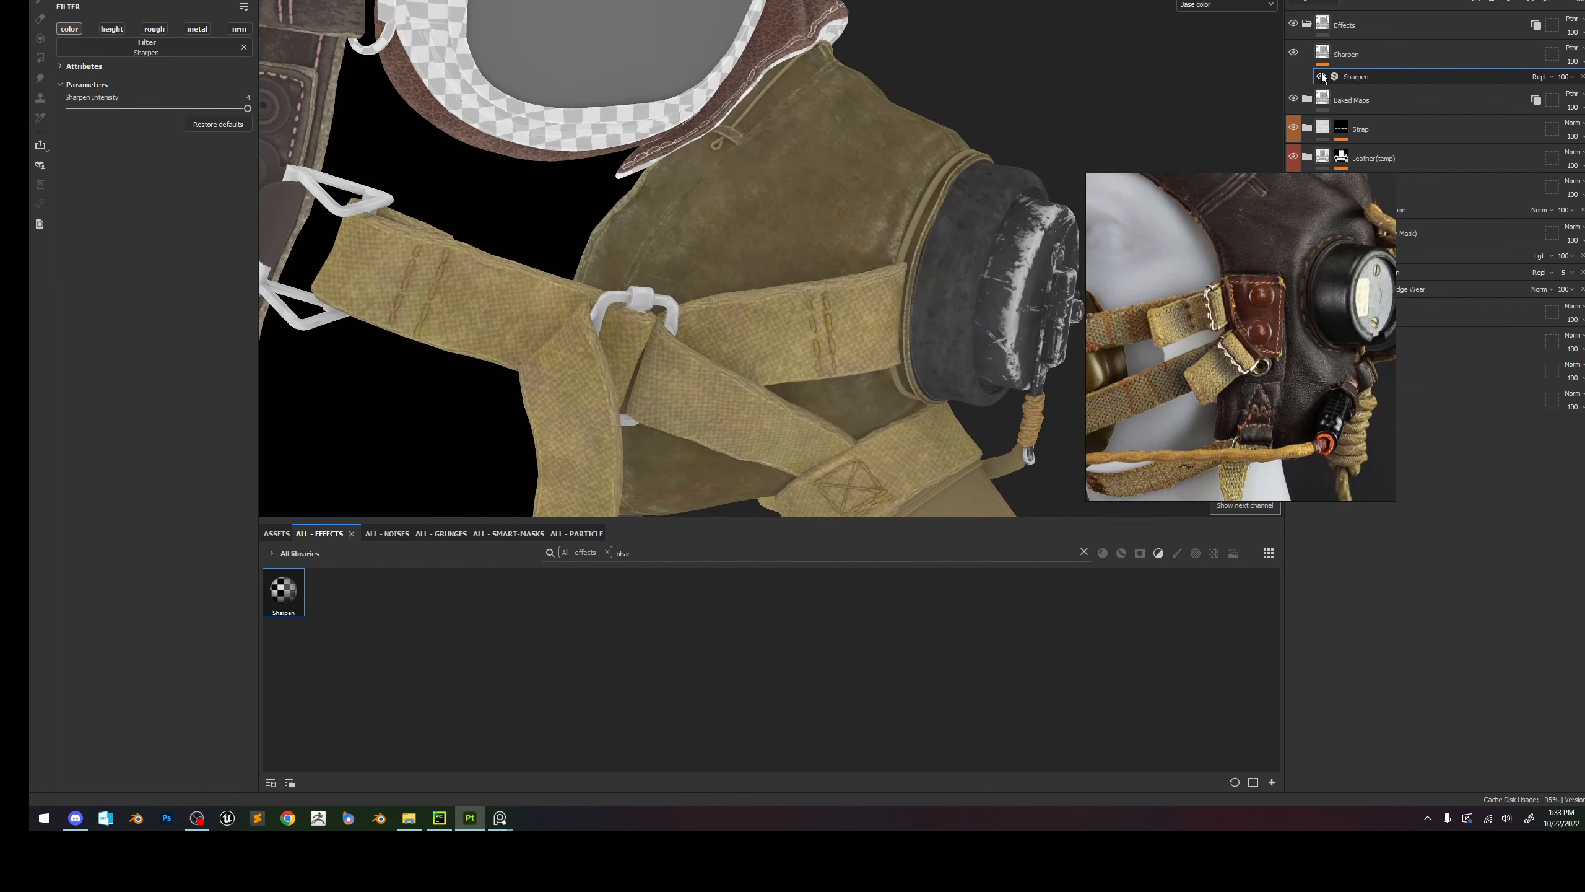
alt+middle_drag(491, 108, 986, 410)
alt+drag(775, 137, 769, 140)
scroll(769, 141, up, 3)
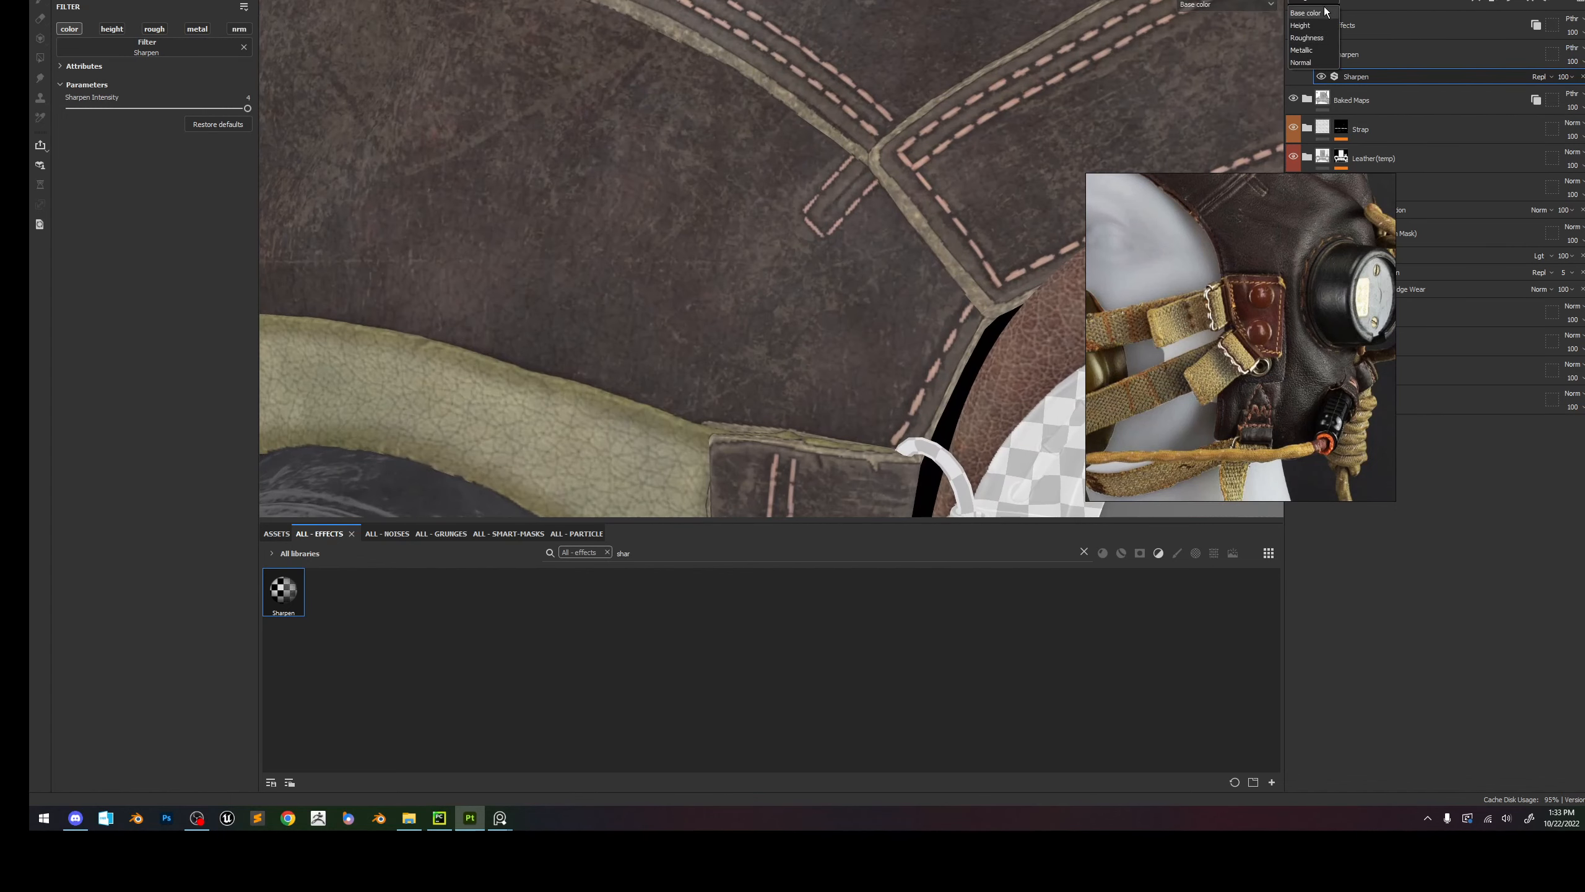
Set the Effects folder's blending mode to Passthrough for the Base color channel.
click(1572, 19)
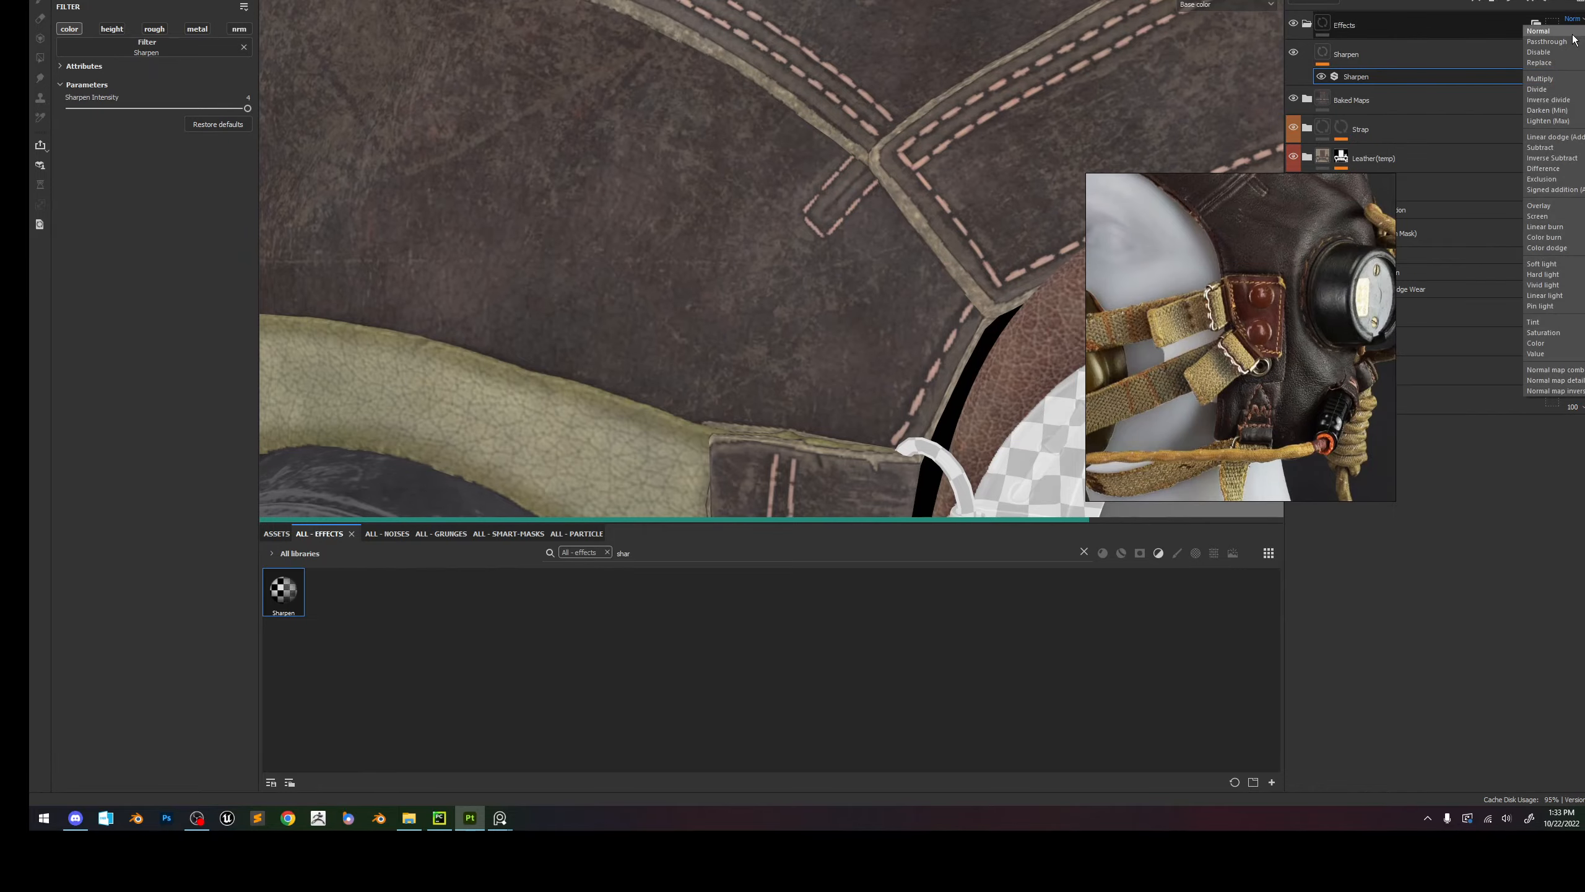
click(1574, 39)
scroll(1084, 284, down, 10)
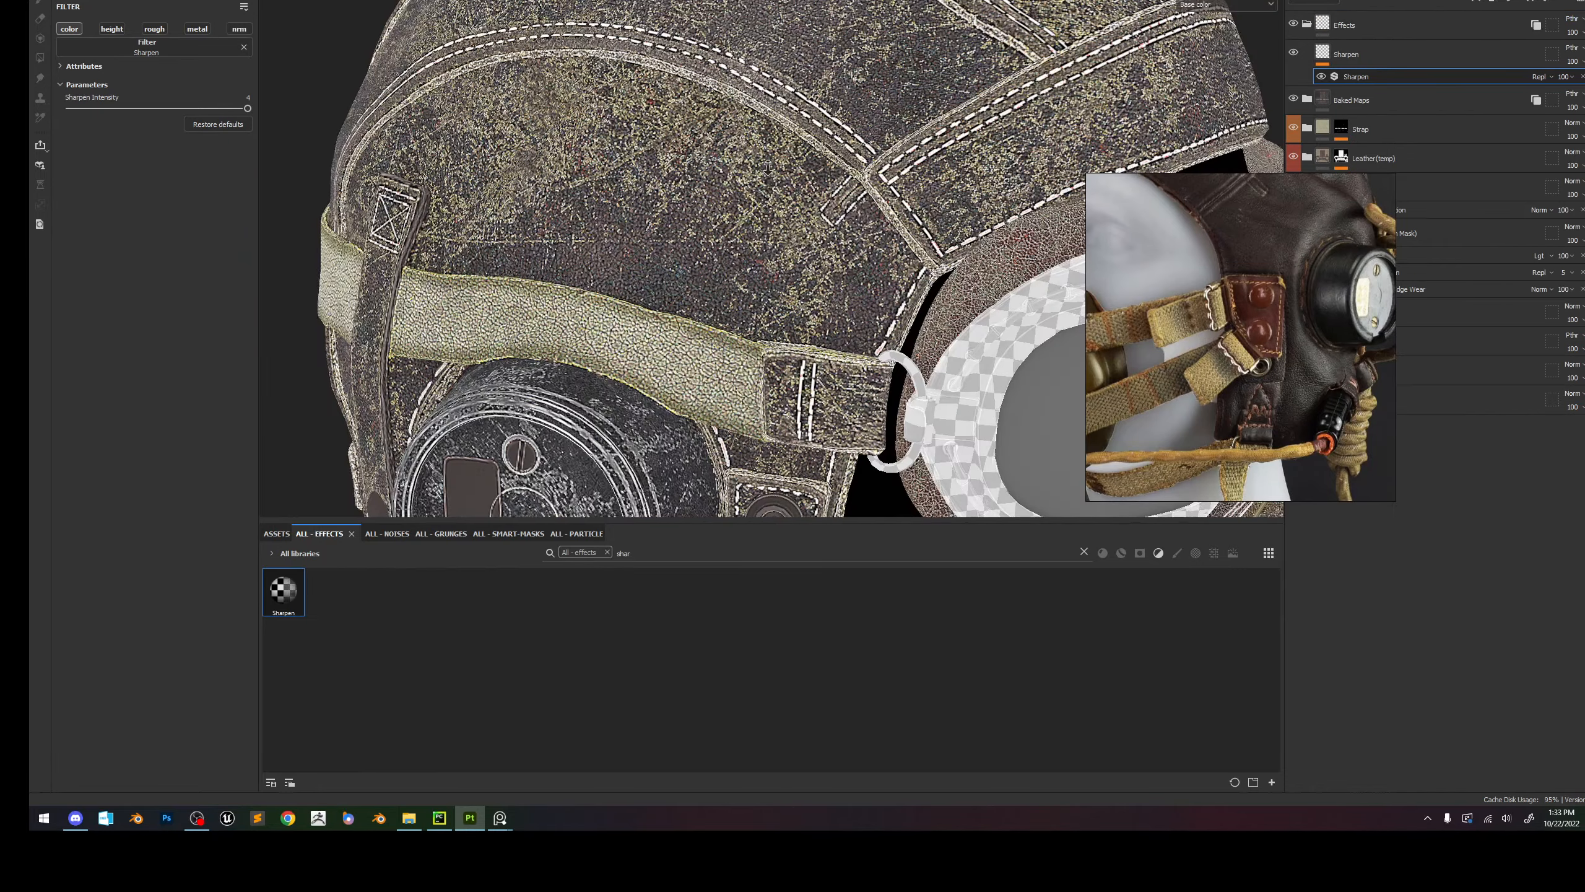
Try a Sharpen Intensity of 1, and finally set it to 0.25.
click(241, 100)
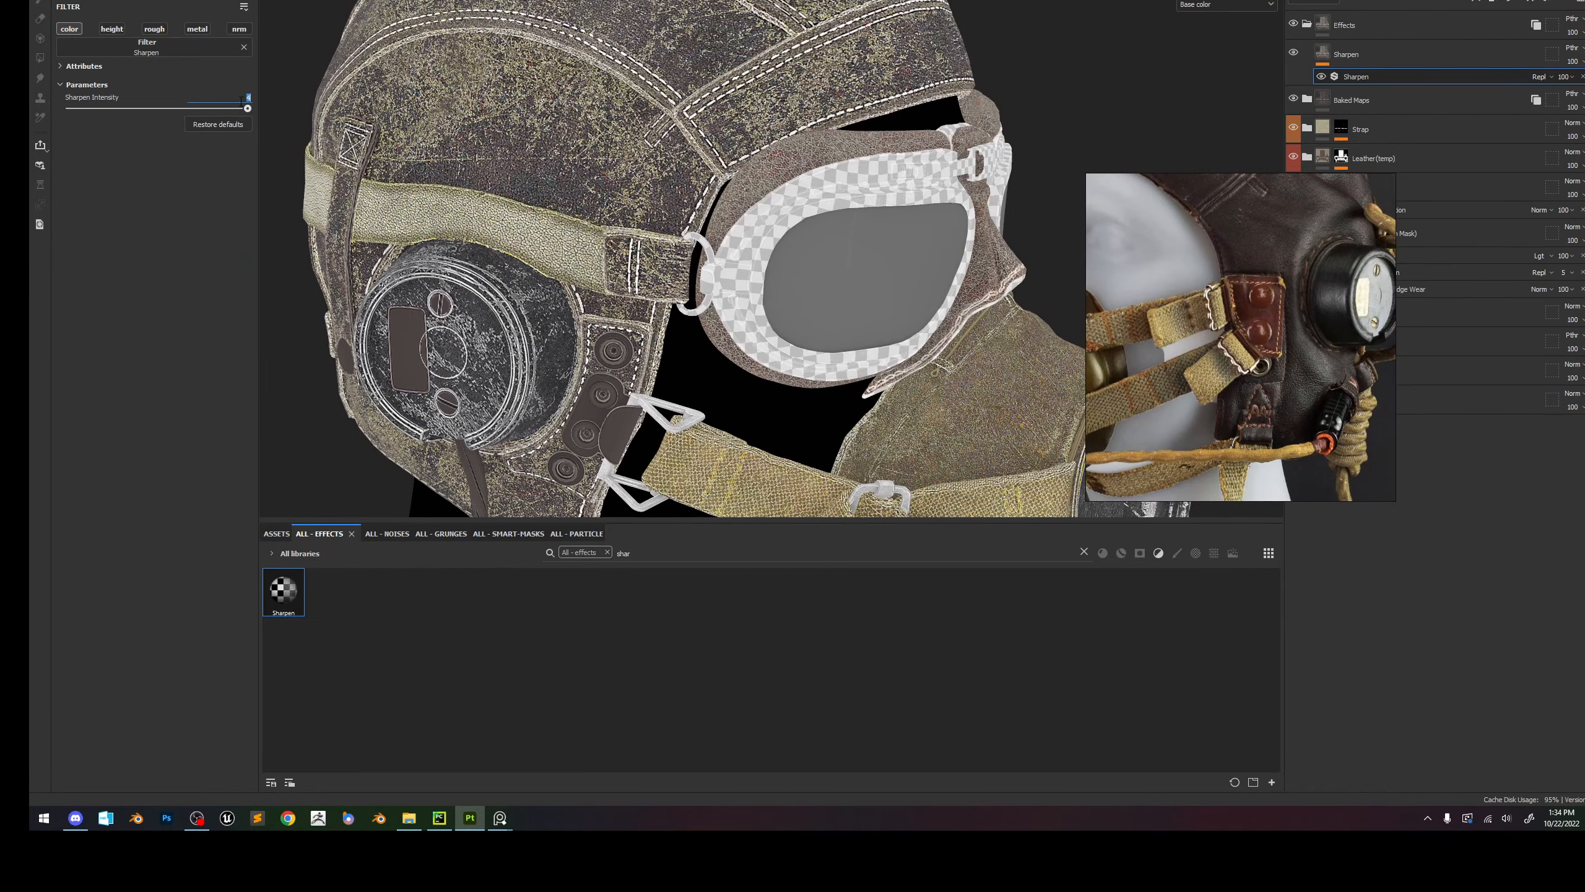
key(Return)
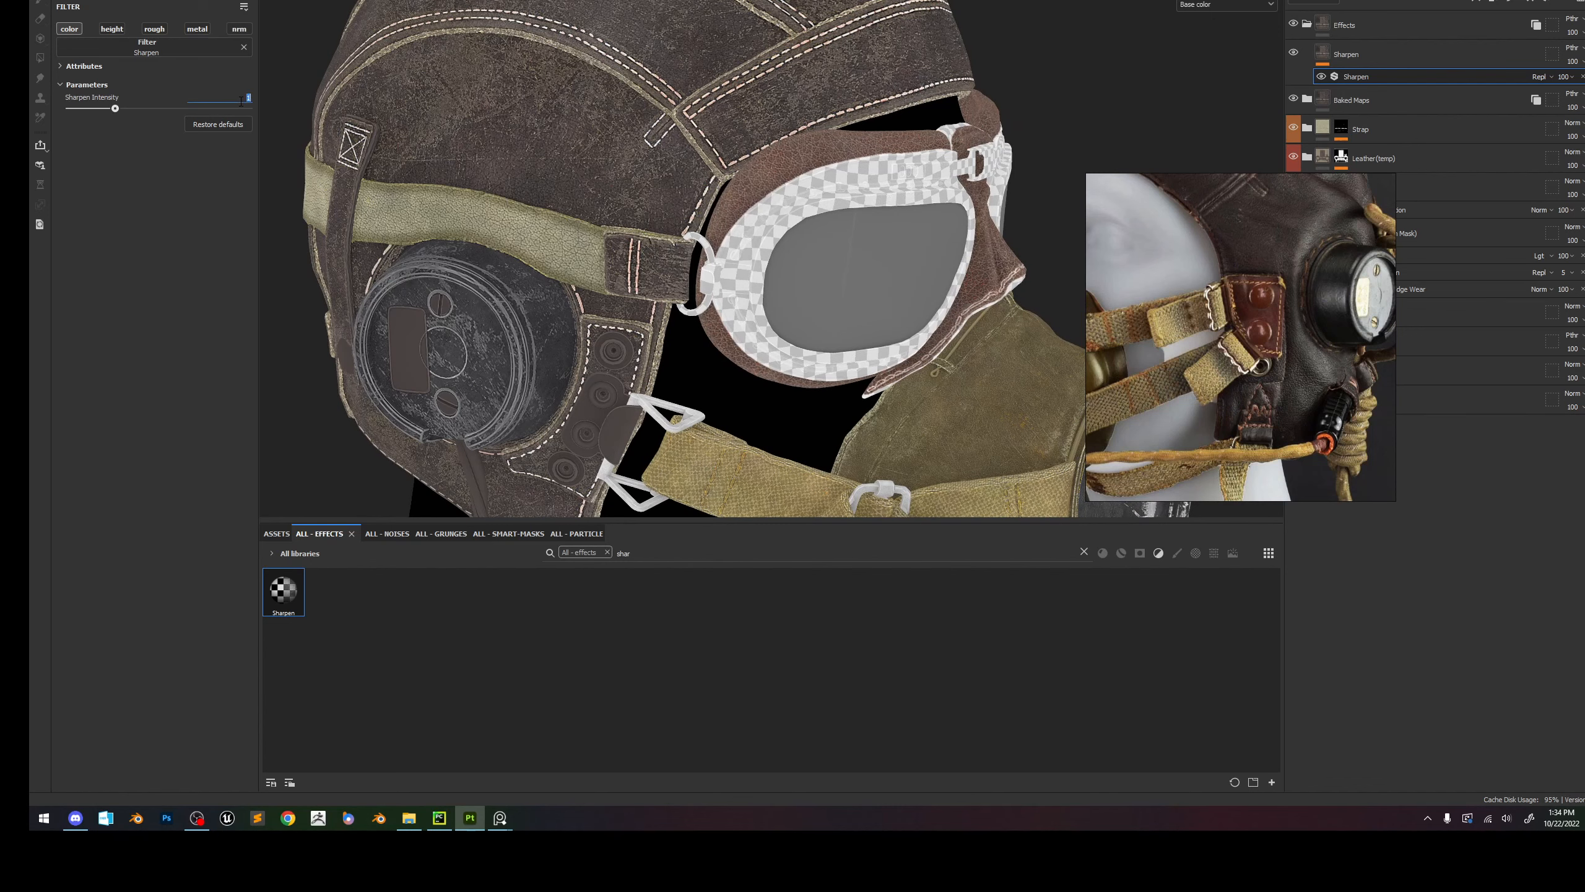
text(0.25)
key(Return)
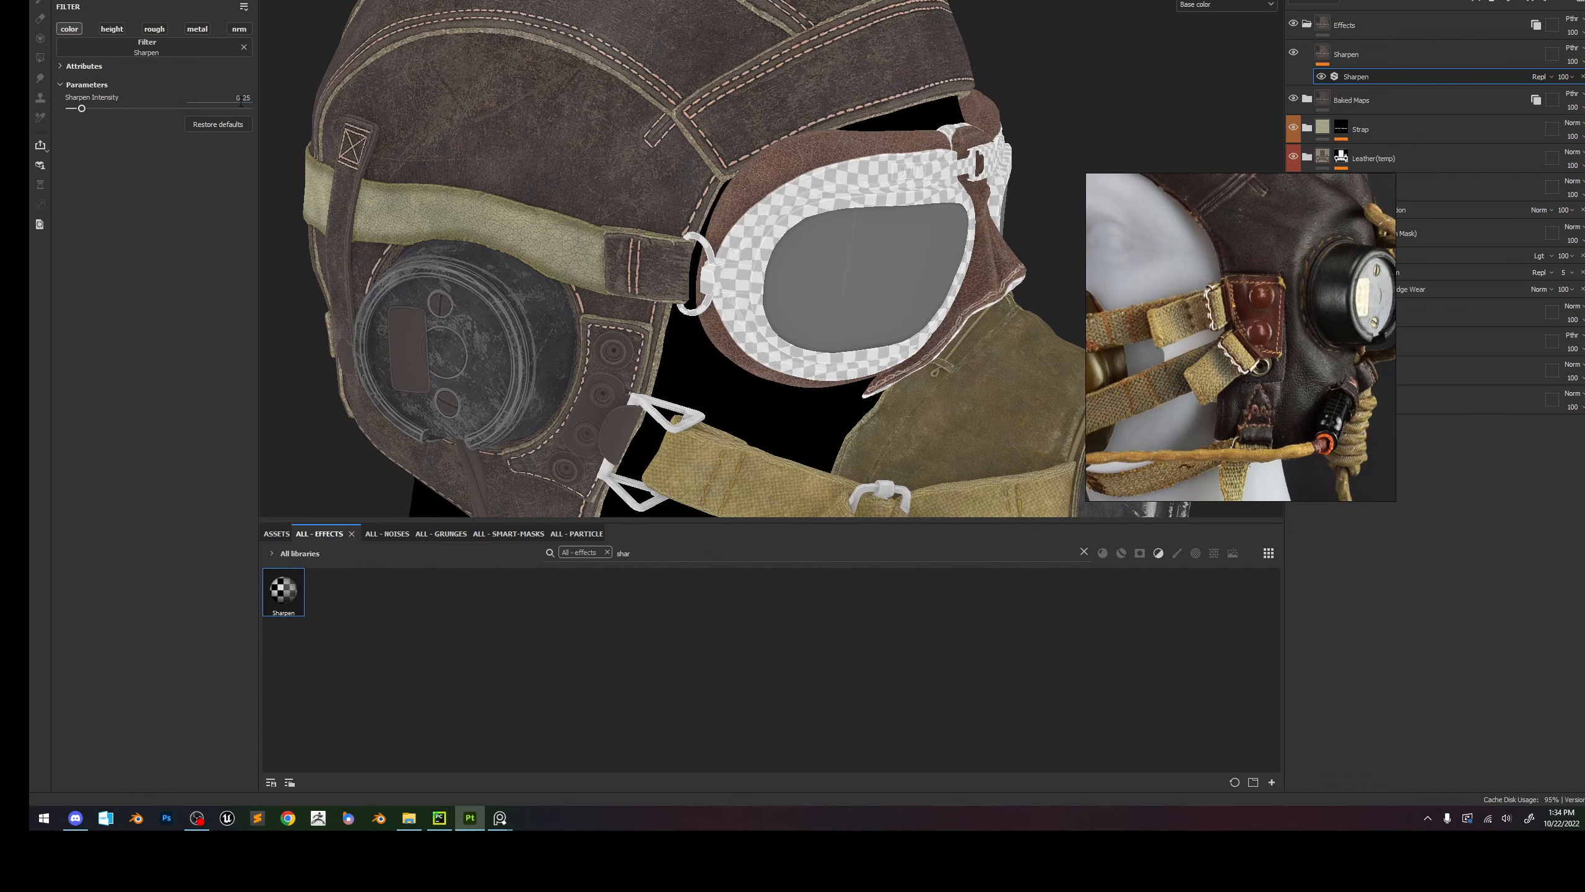
Compare the model with and without the Sharpen layer, first in Base color, then in Material view with the lighting rotated.
click(1294, 53)
scroll(681, 162, up, 5)
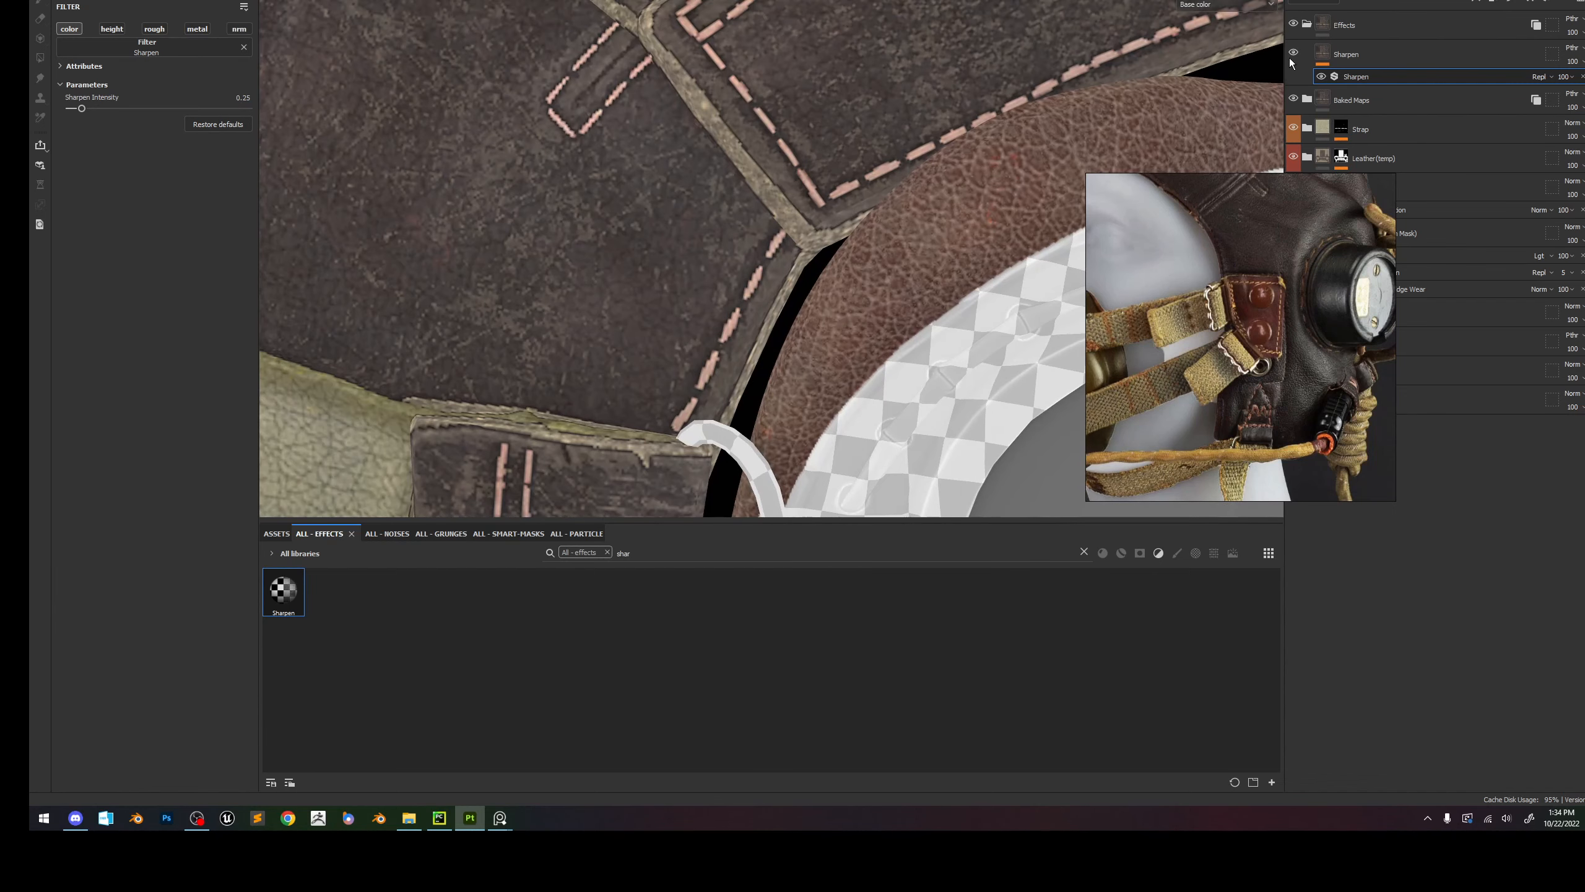
scroll(1040, 97, down, 5)
scroll(1040, 98, down, 2)
alt+middle_drag(1036, 98, 871, 134)
key(m)
shift+right_drag(895, 159, 930, 148)
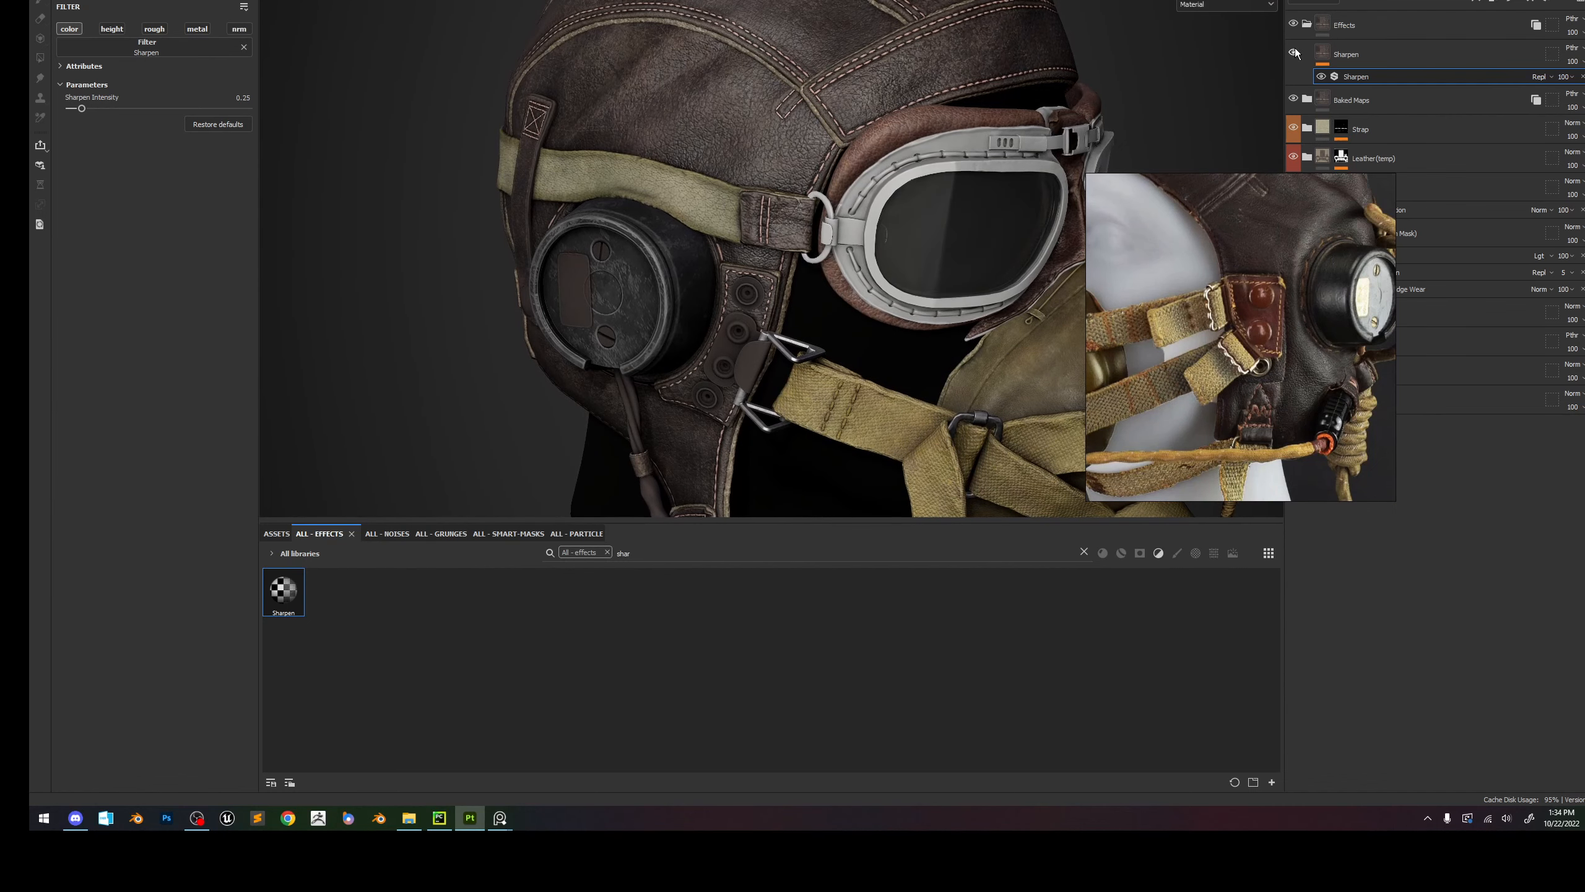
click(1296, 50)
click(1296, 48)
alt+middle_drag(1054, 80, 945, 77)
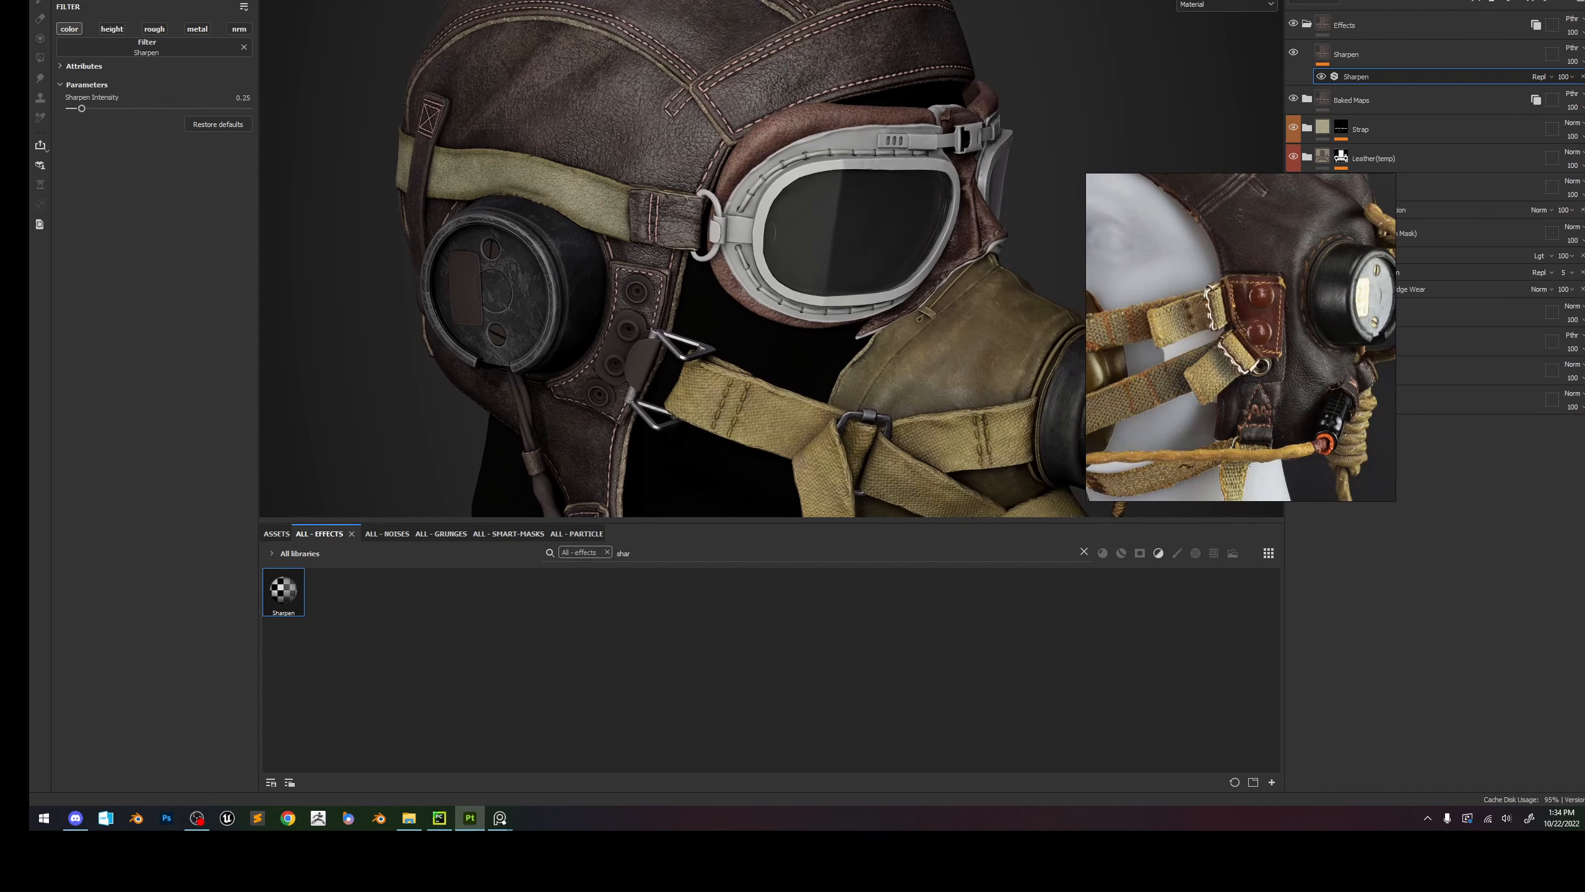
Switch to the Goggles texture set and toggle the Effects instance's visibility to check the sharpening on the goggles.
click(1354, 1)
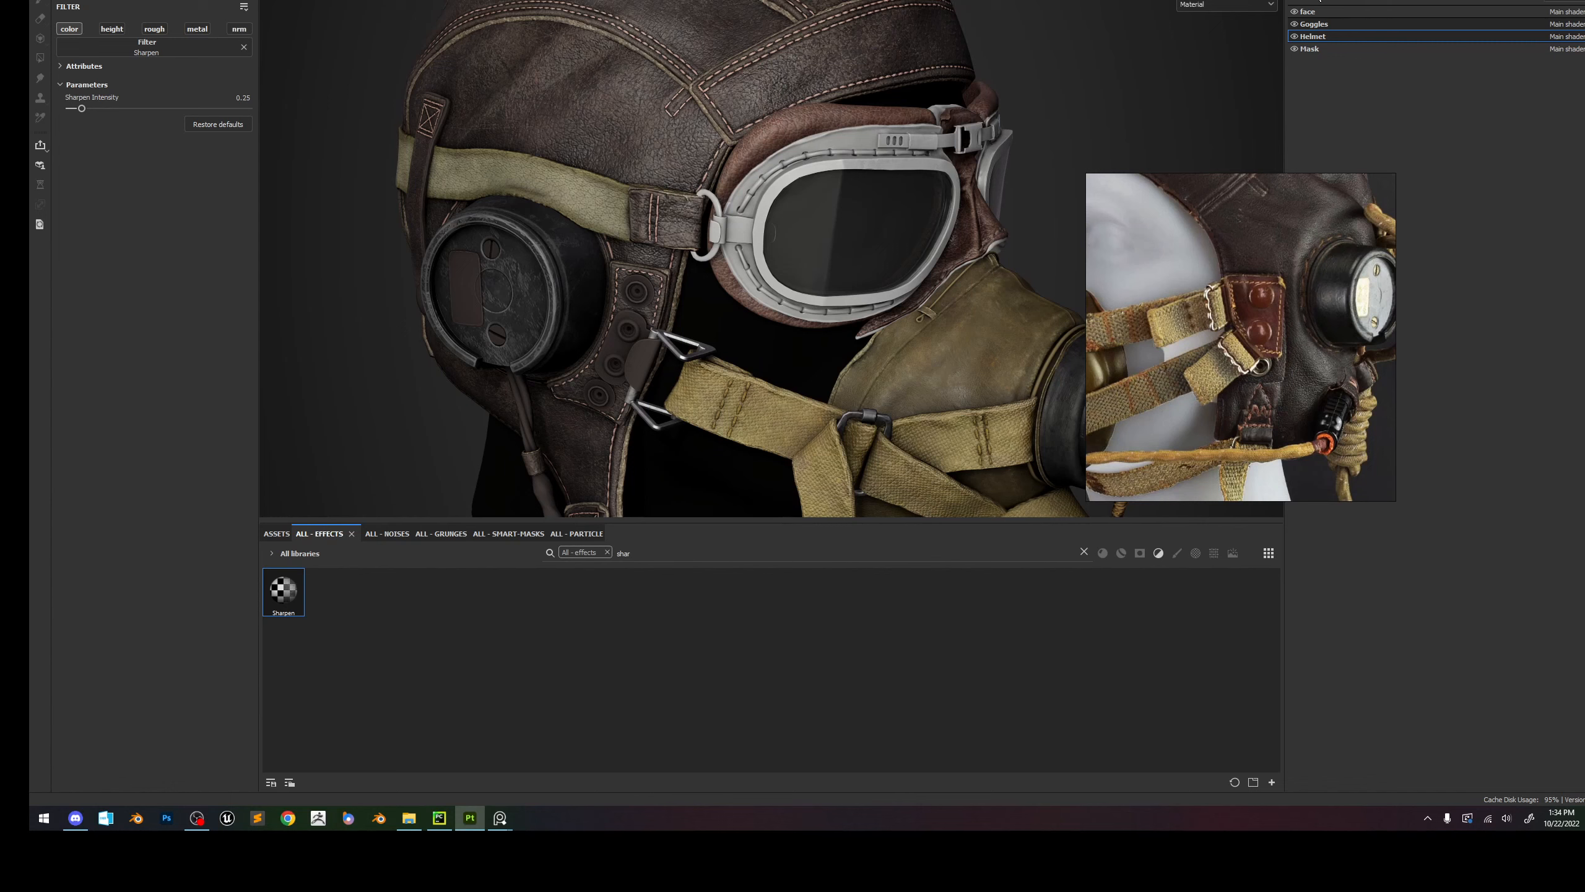
click(1355, 24)
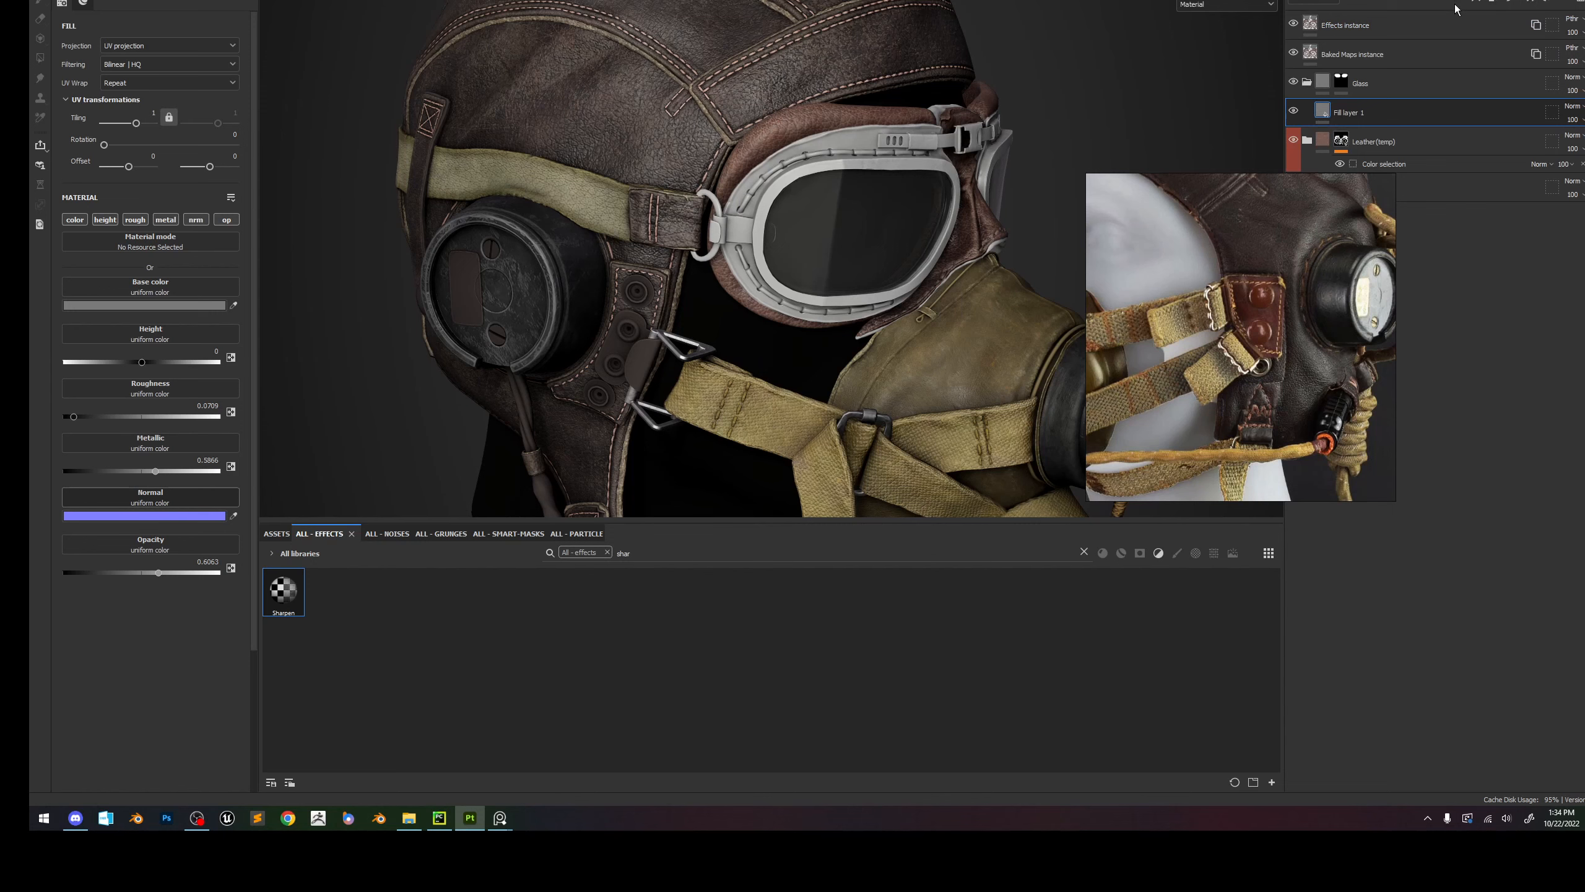
scroll(923, 246, up, 5)
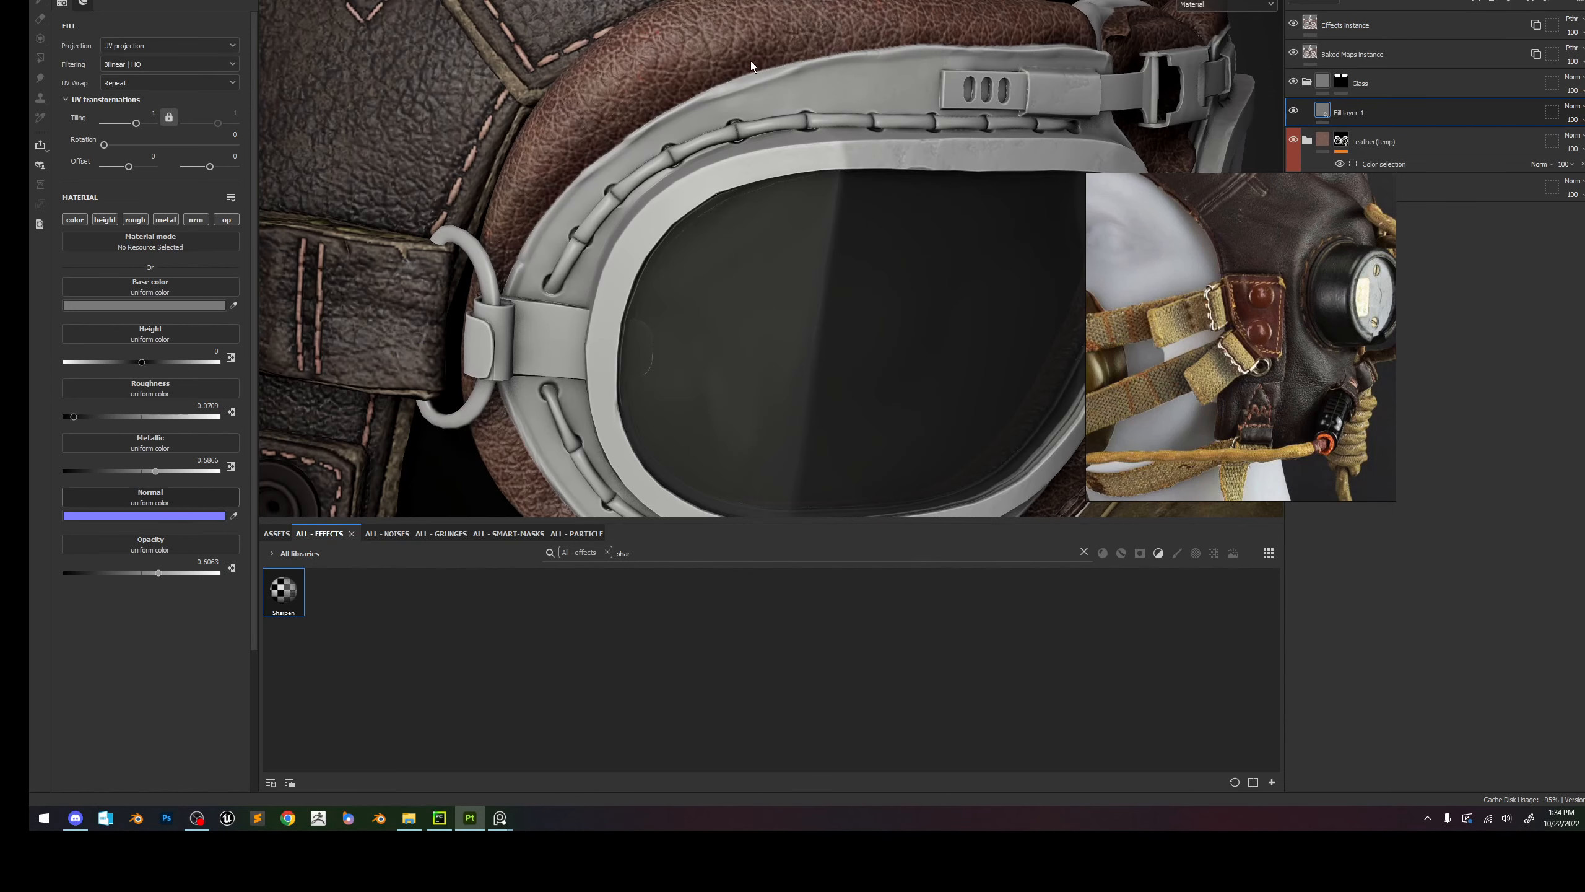
click(1293, 26)
scroll(774, 141, down, 4)
scroll(823, 188, down, 2)
scroll(893, 246, up, 4)
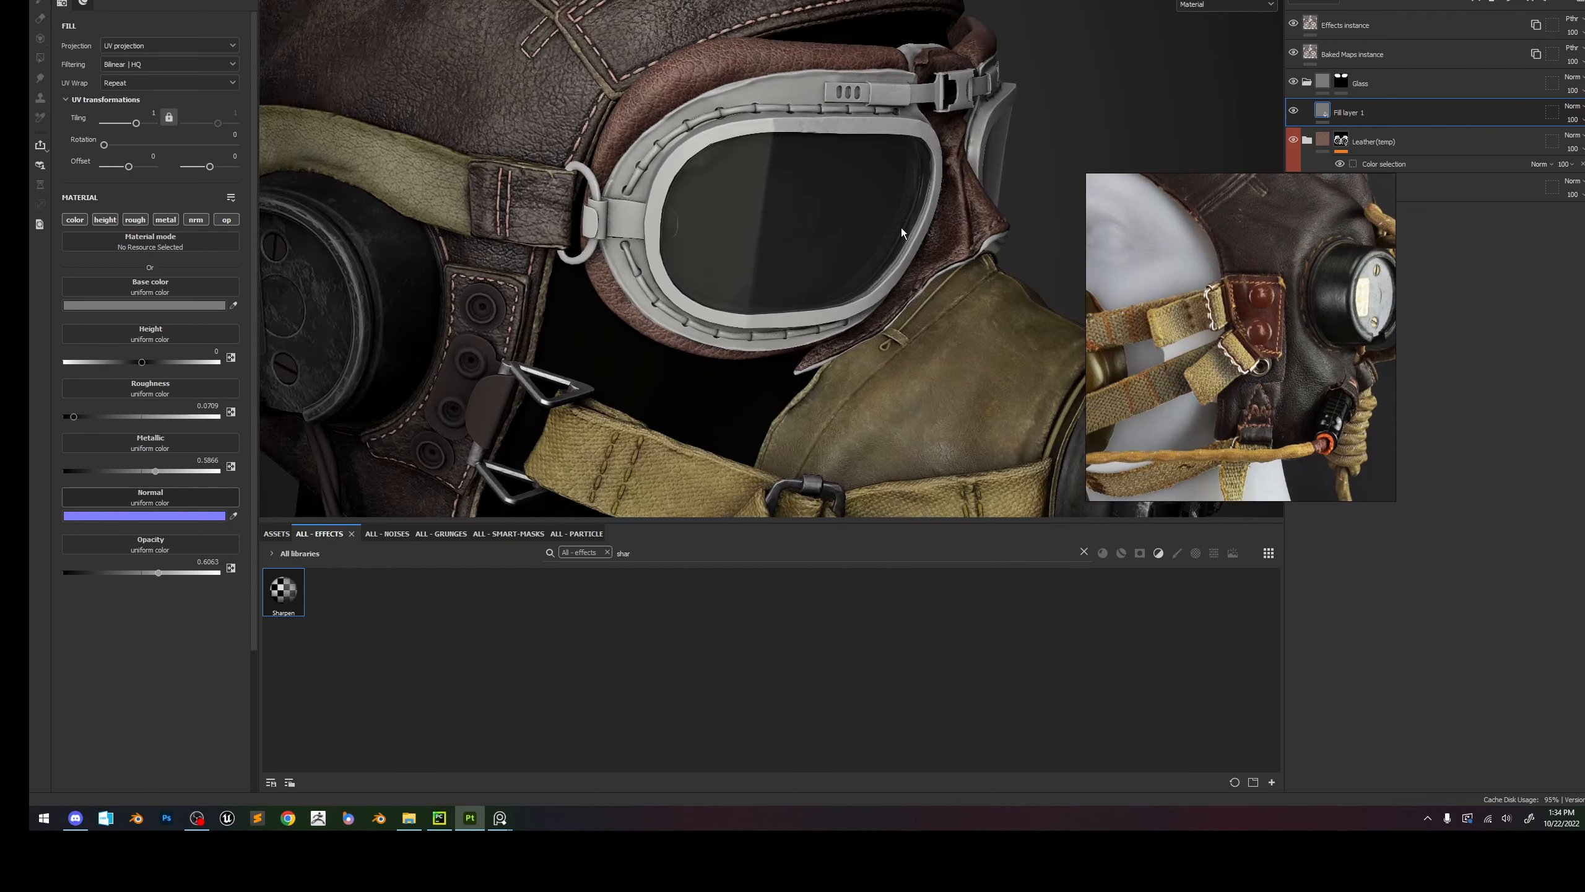
Examine the mask's leather and straps up close under rotated lighting, with the texture set list open.
click(1361, 0)
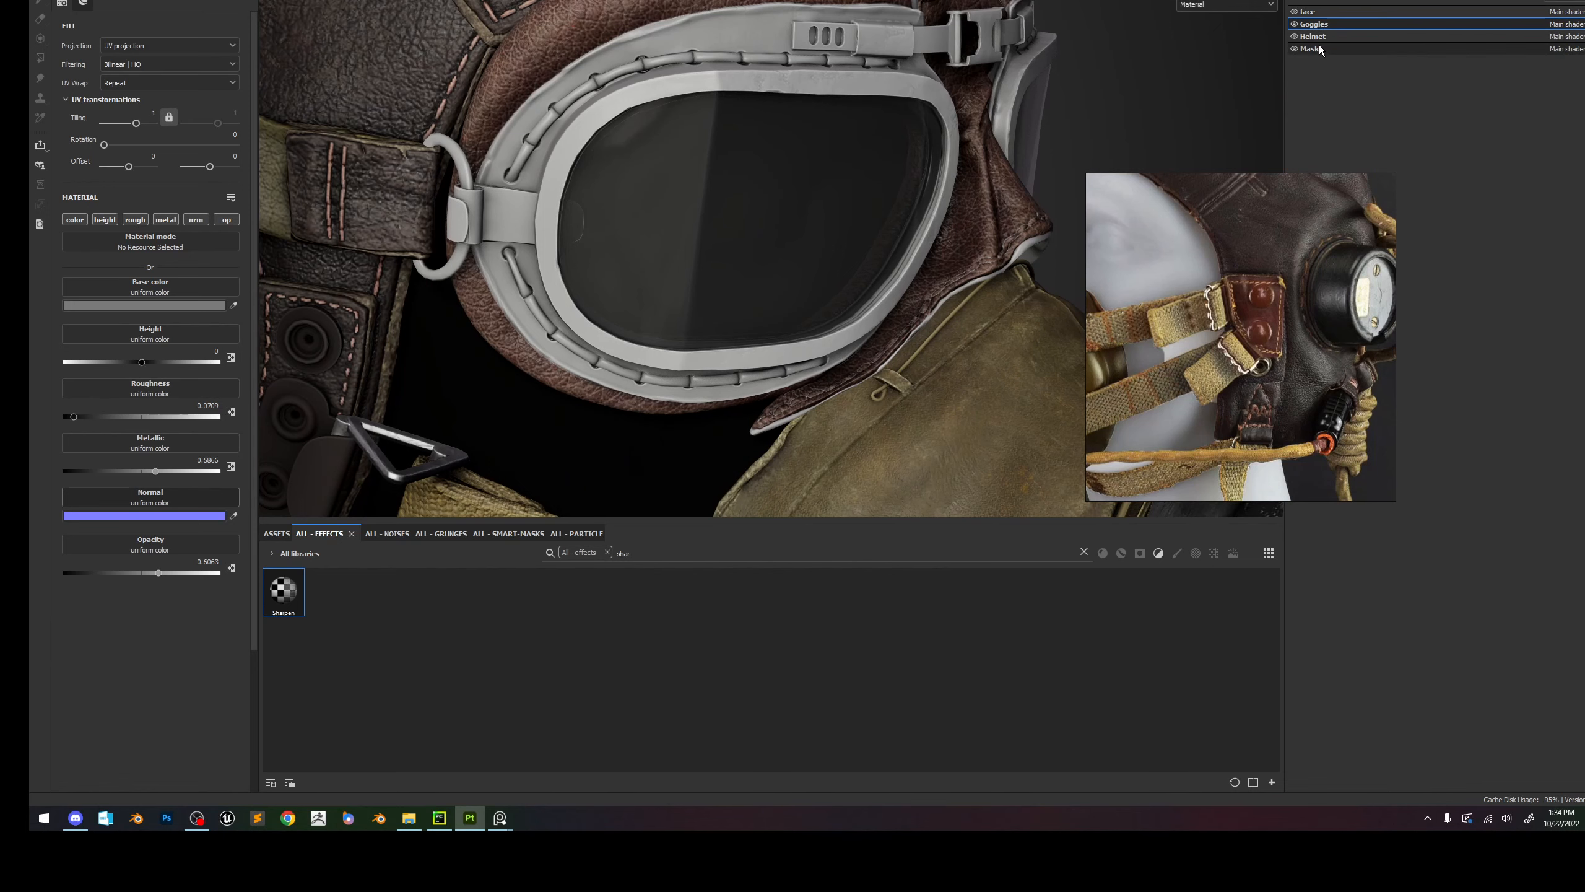
scroll(979, 437, up, 4)
alt+middle_drag(997, 369, 998, 155)
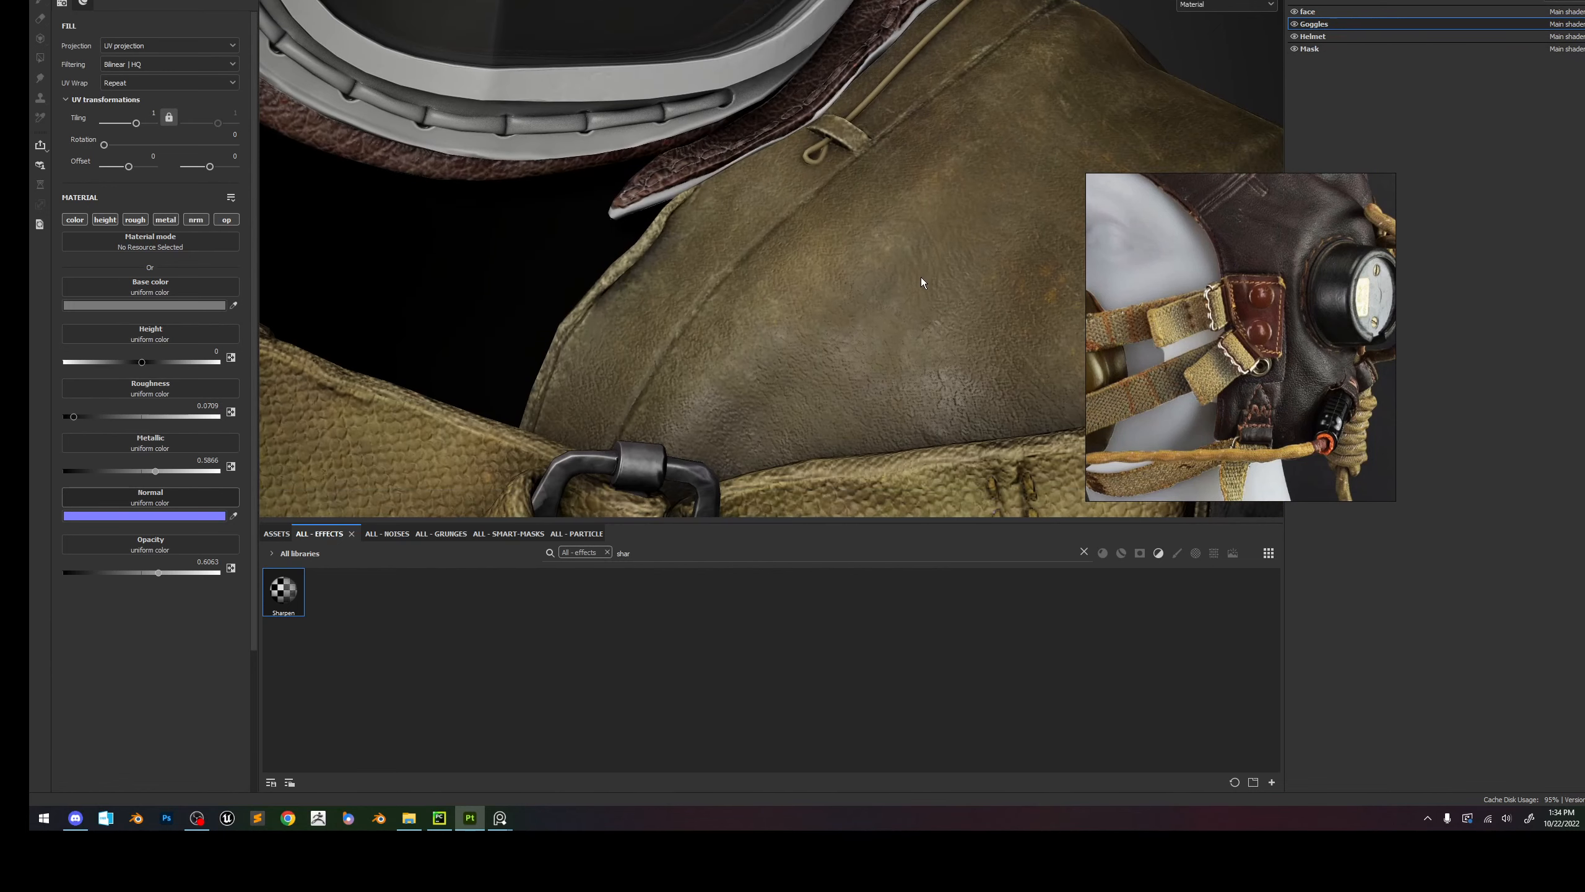
shift+right_drag(924, 283, 1083, 253)
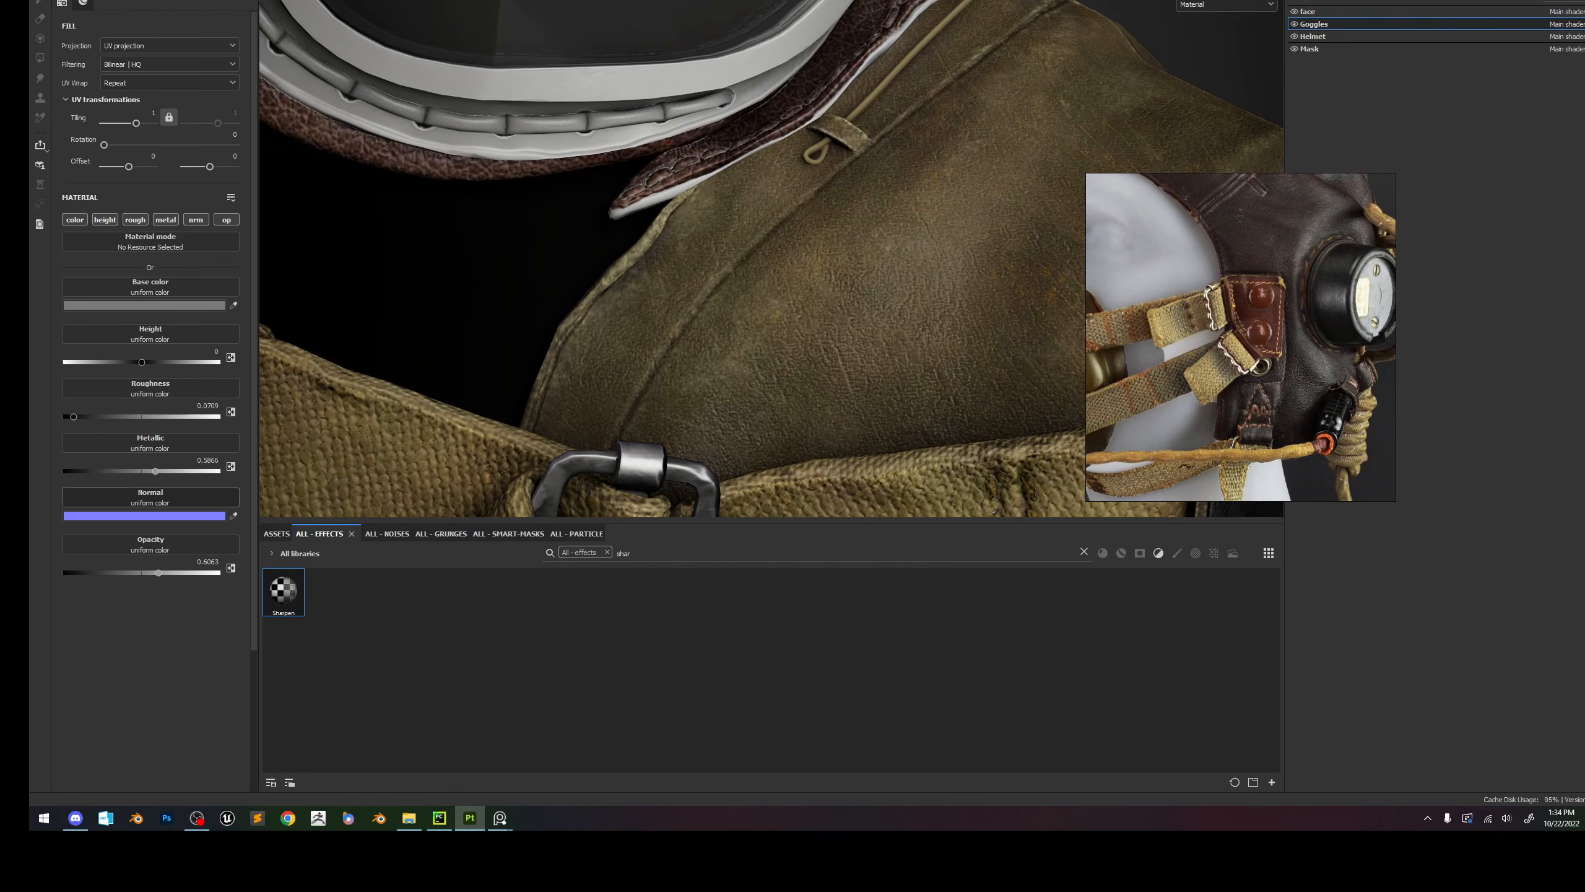
click(1395, 4)
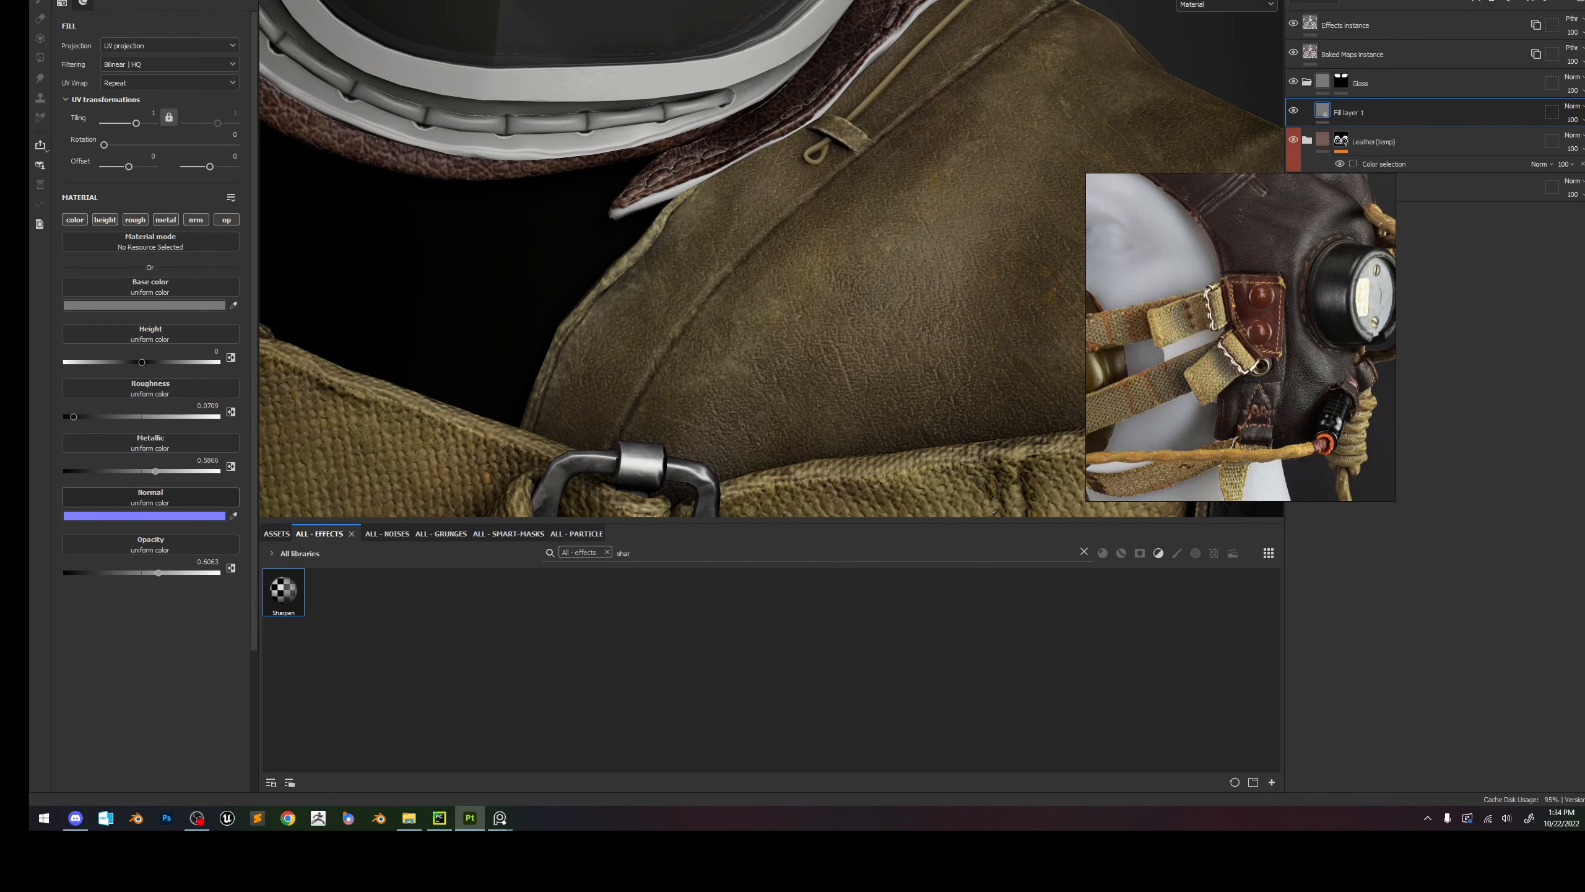
click(1317, 2)
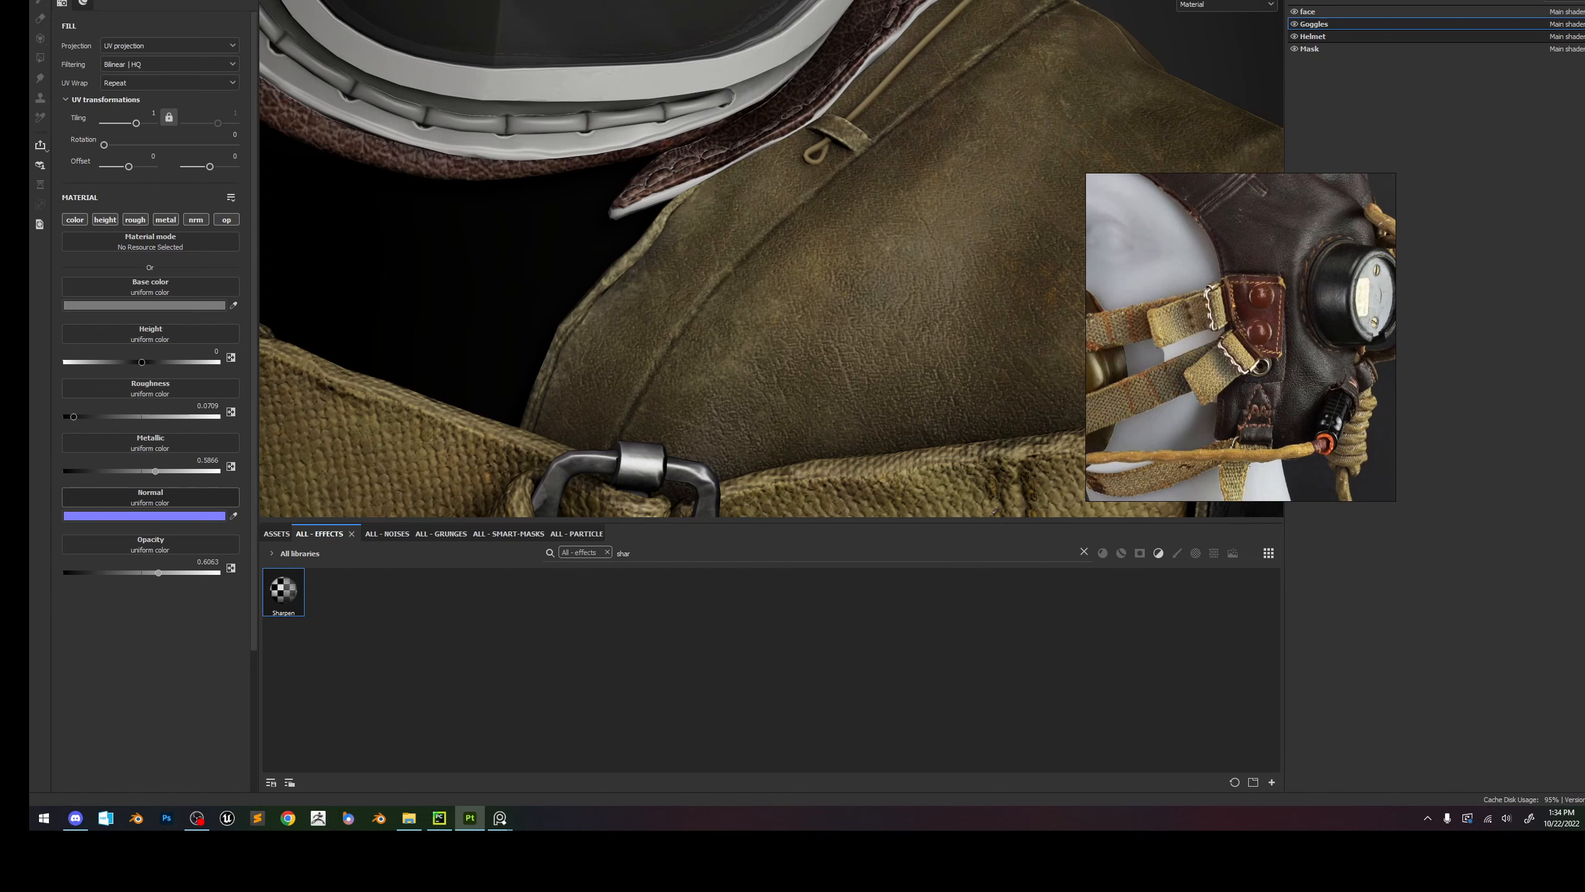
Switch to the Helmet texture set and enable the roughness channel on the Sharpen filter.
click(1313, 36)
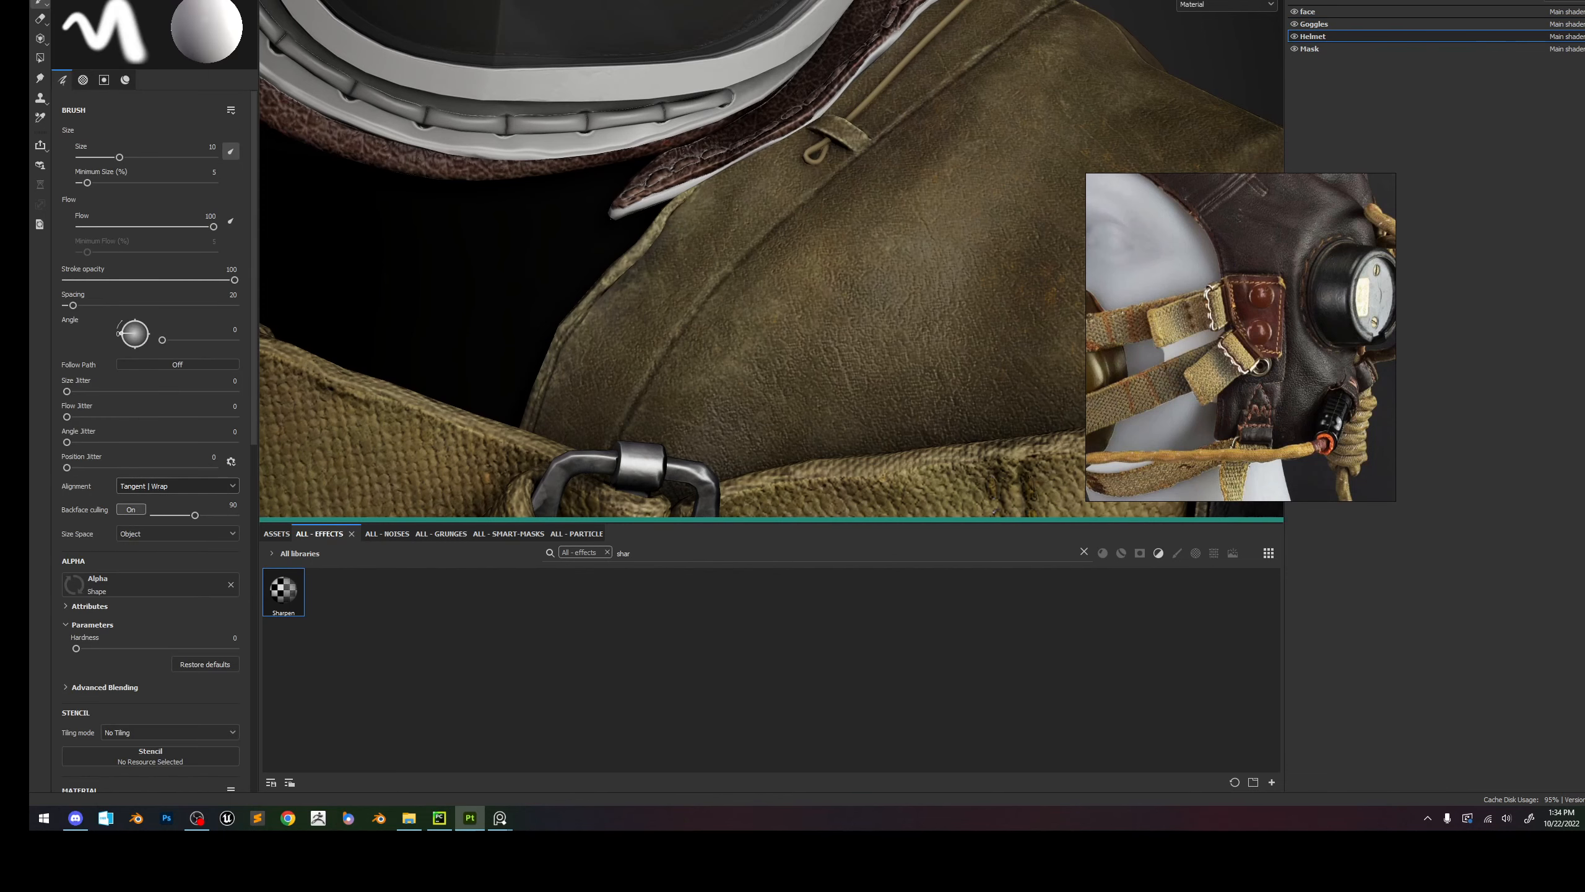
click(1304, 1)
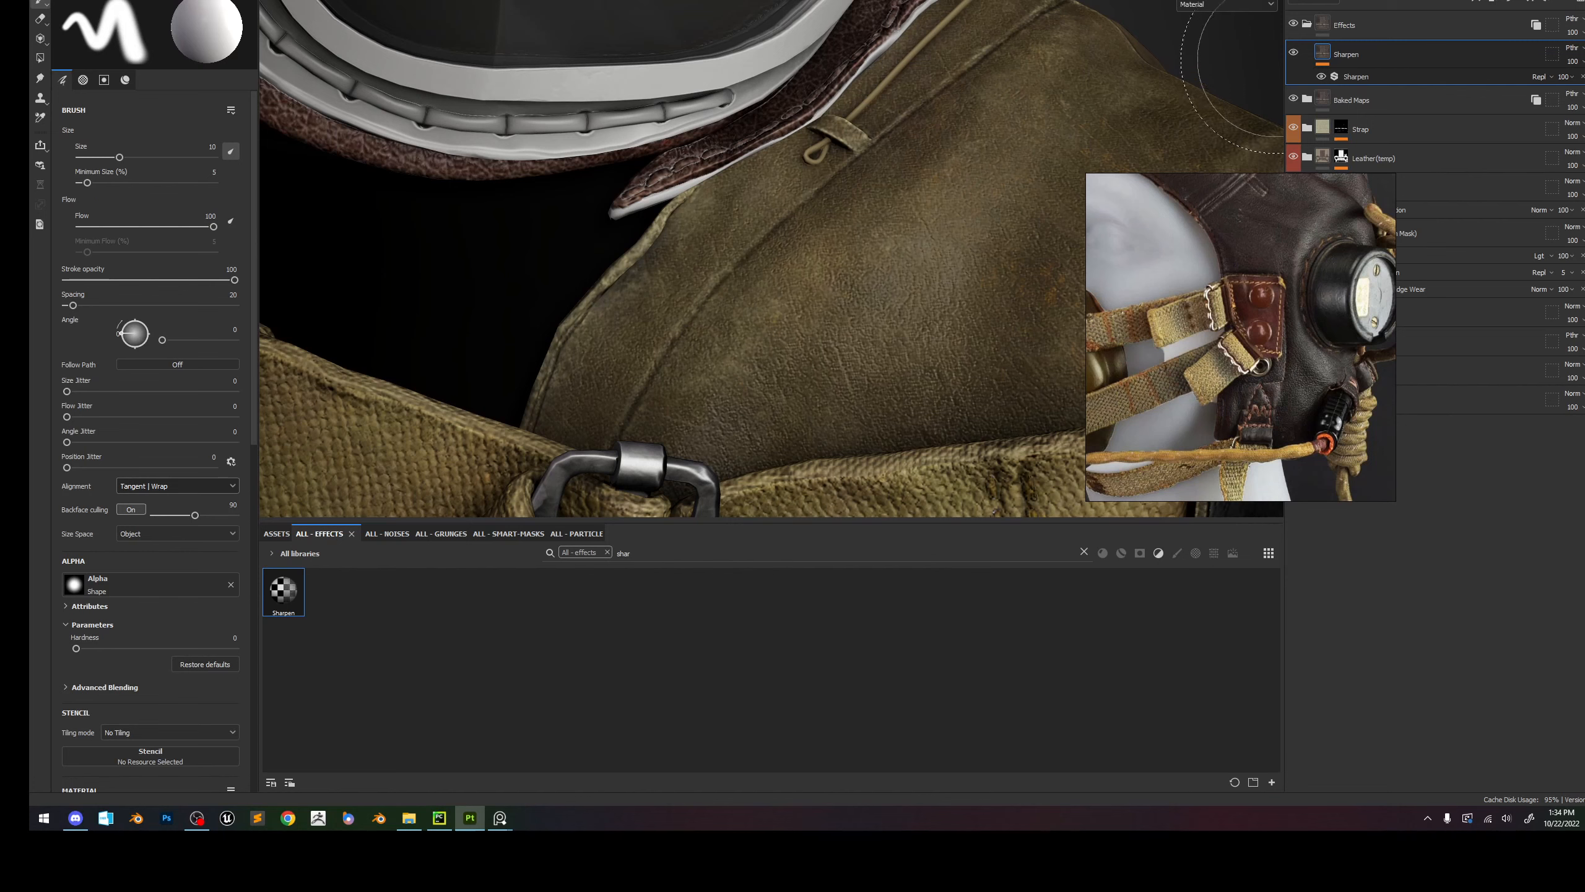
click(1405, 57)
click(1356, 76)
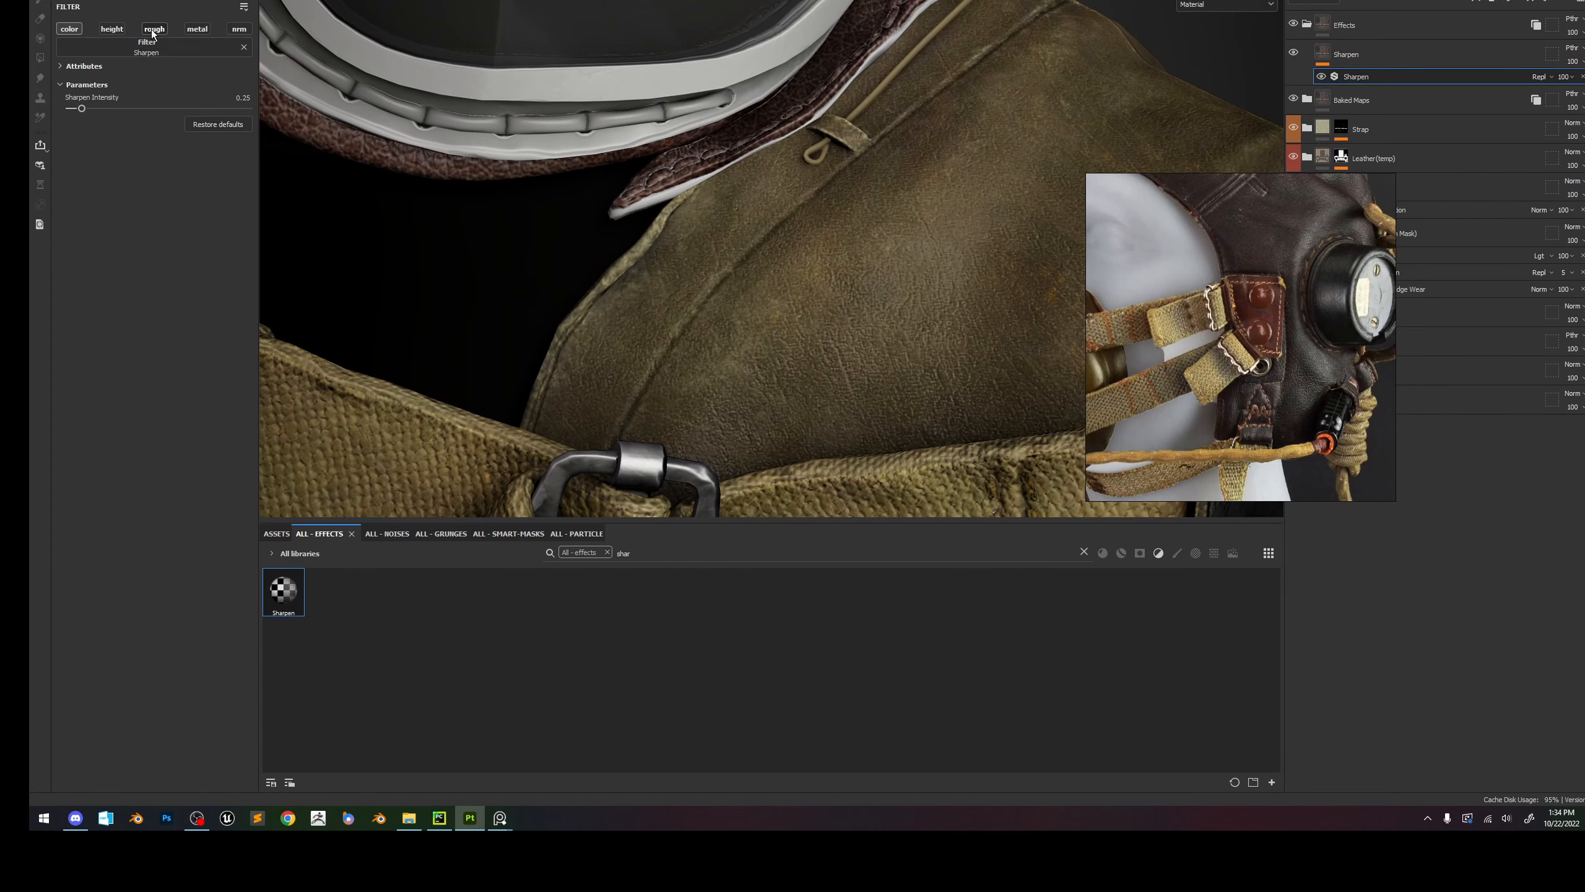
Compare the helmet with and without the Sharpen layer, close up and from a distance, in Material and Base color views.
alt+drag(753, 266, 846, 211)
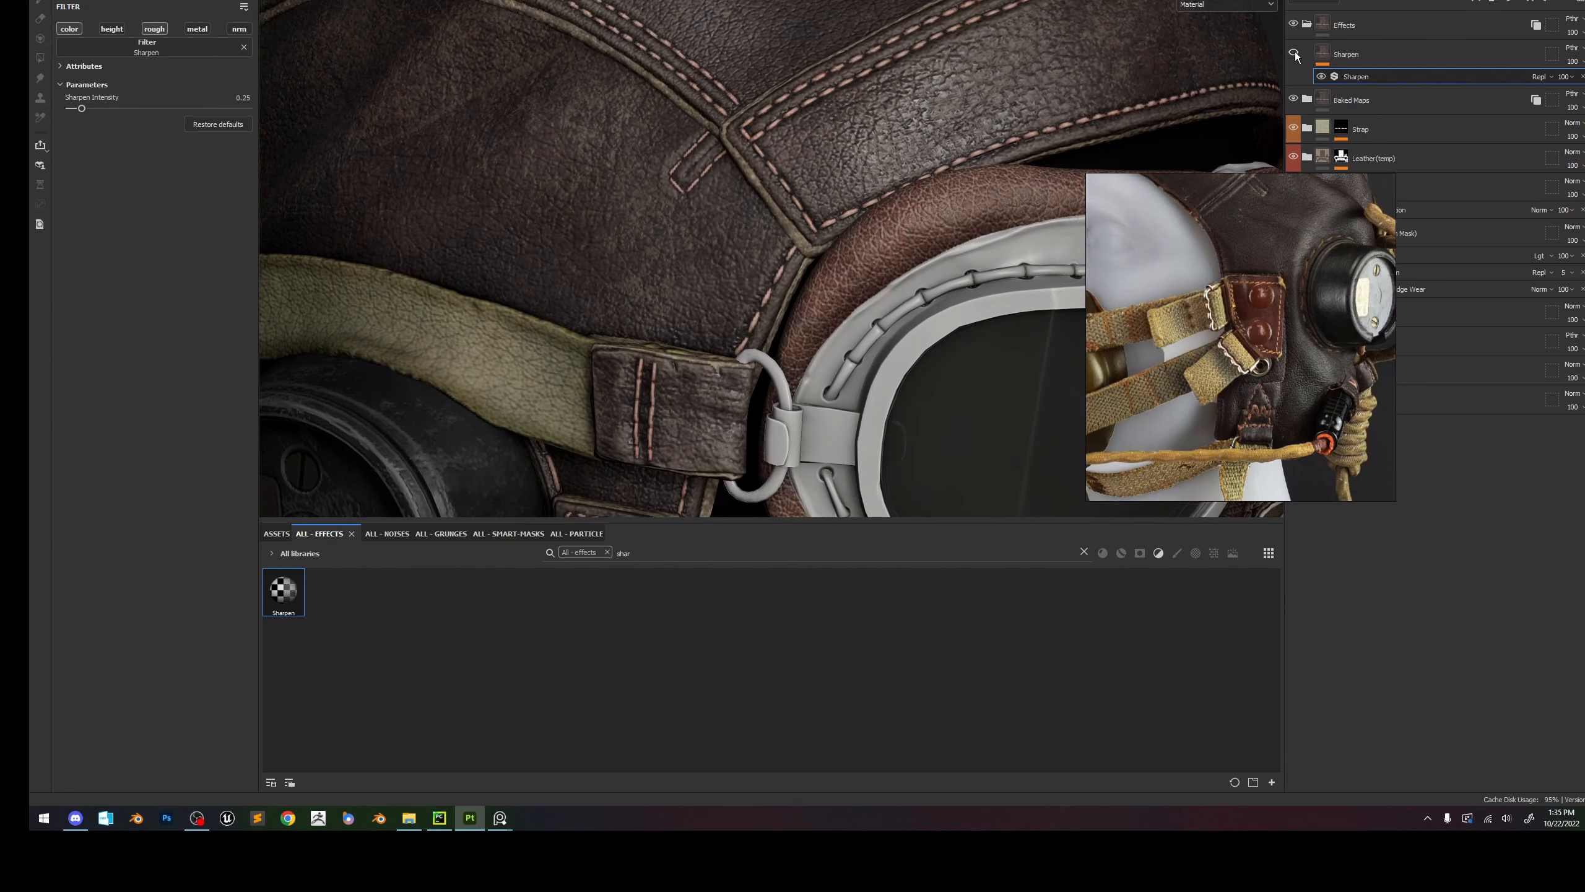
scroll(741, 256, down, 5)
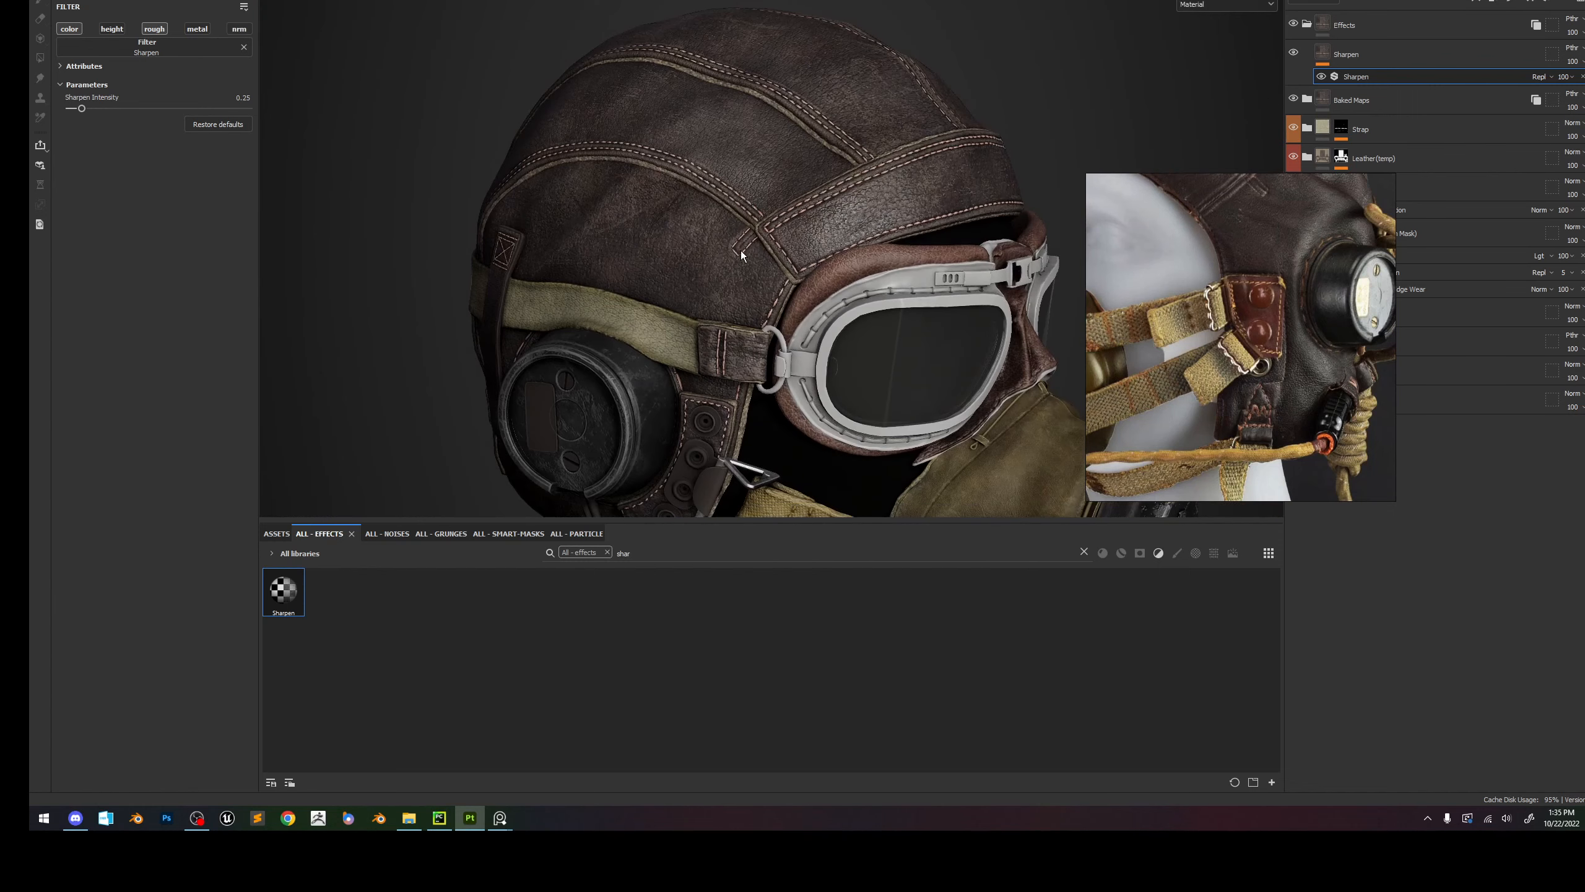
scroll(741, 256, down, 4)
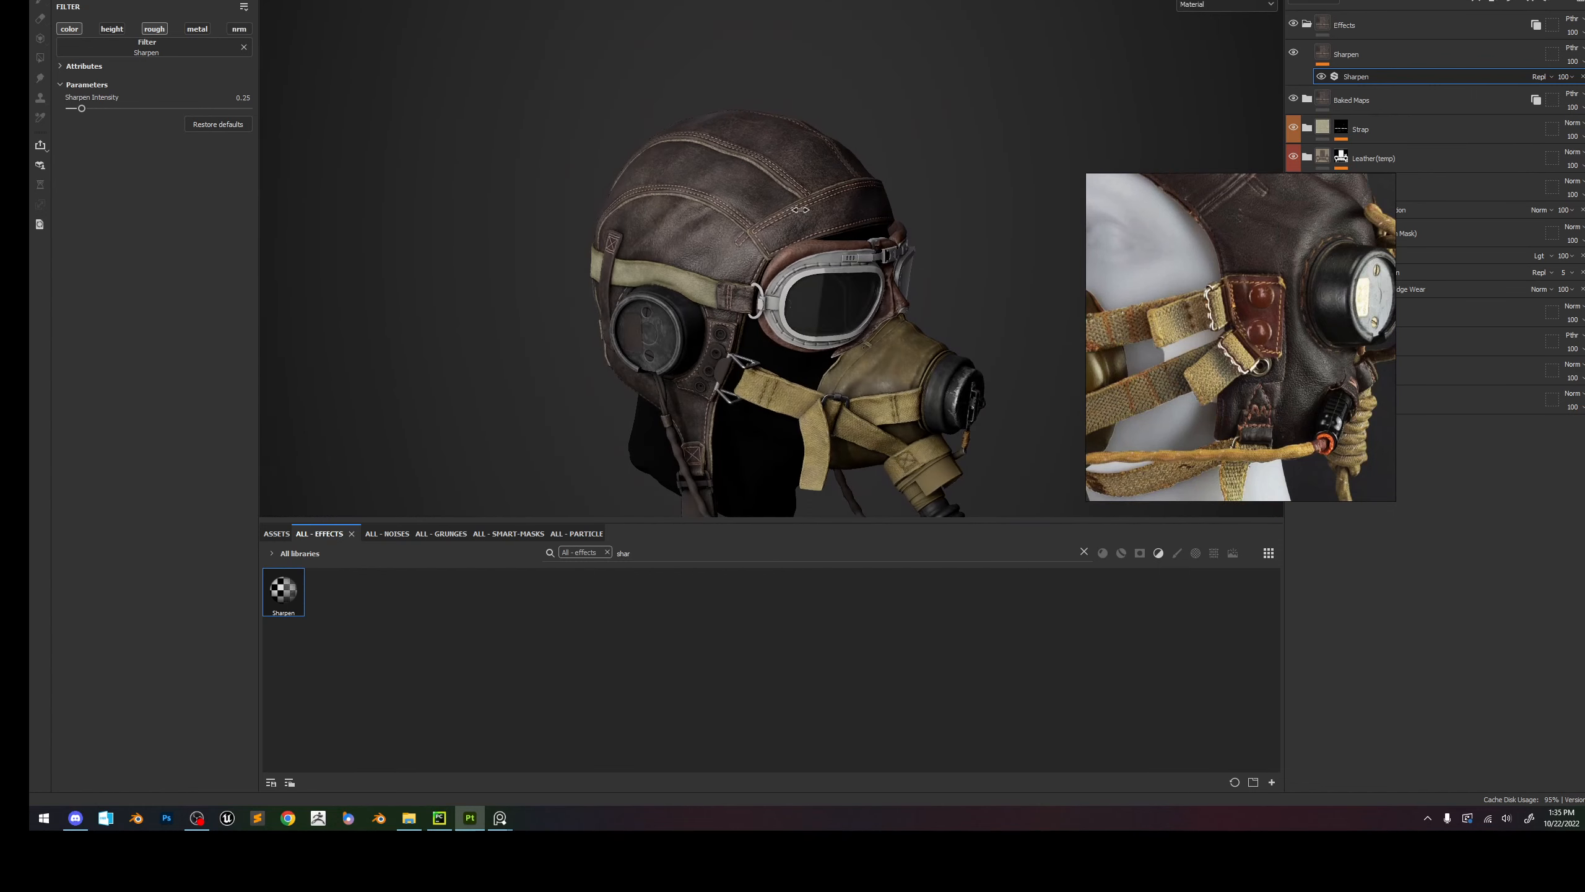
alt+middle_drag(800, 235, 810, 171)
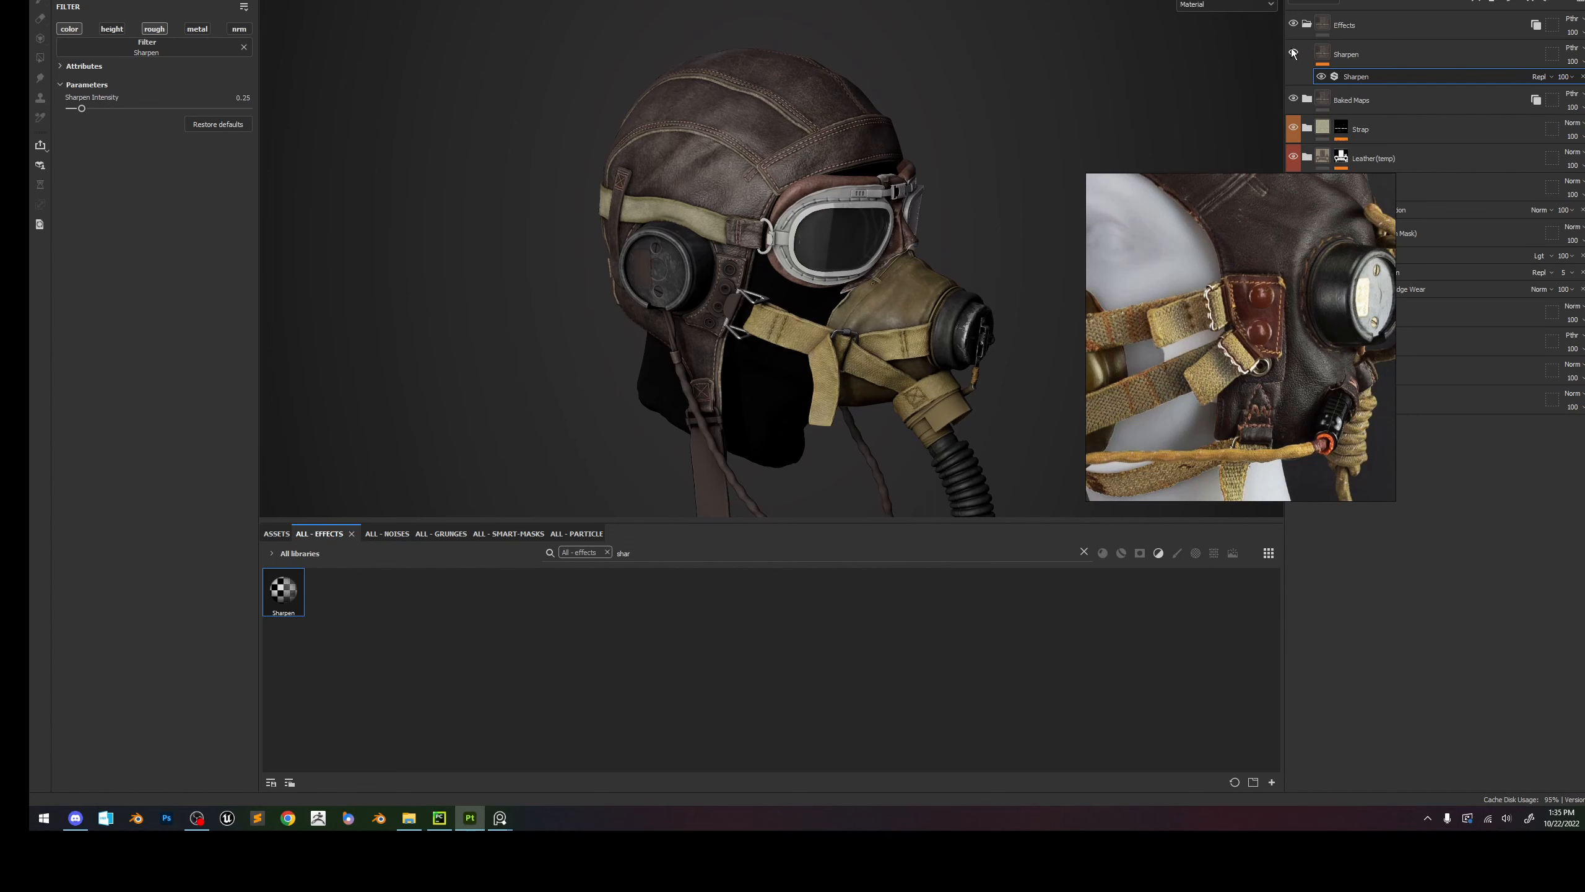
scroll(759, 171, down, 3)
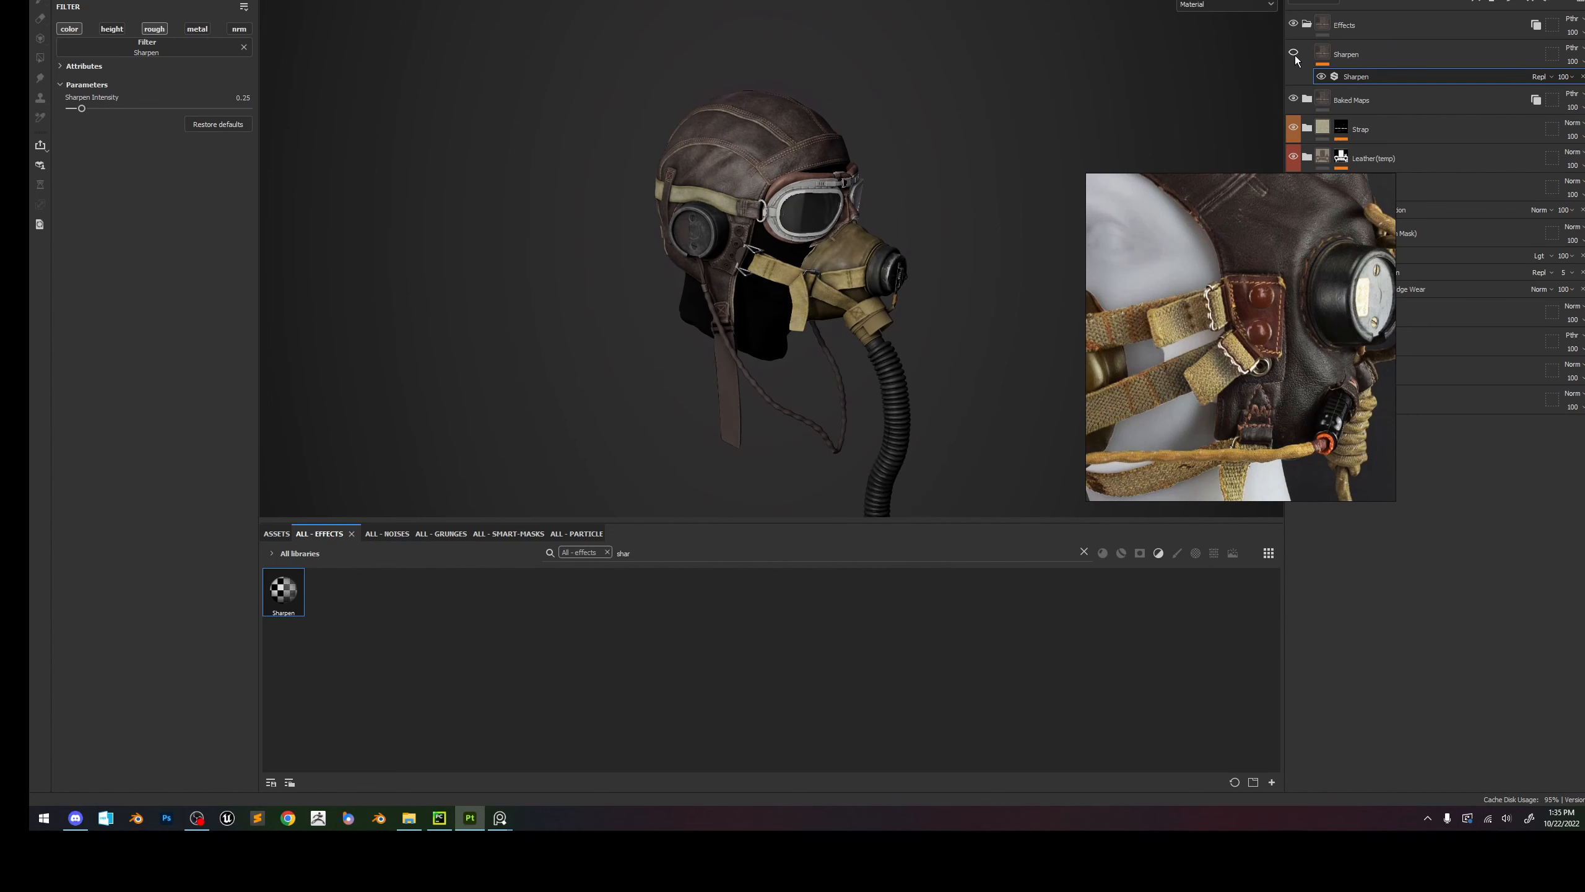
scroll(774, 146, up, 8)
key(c)
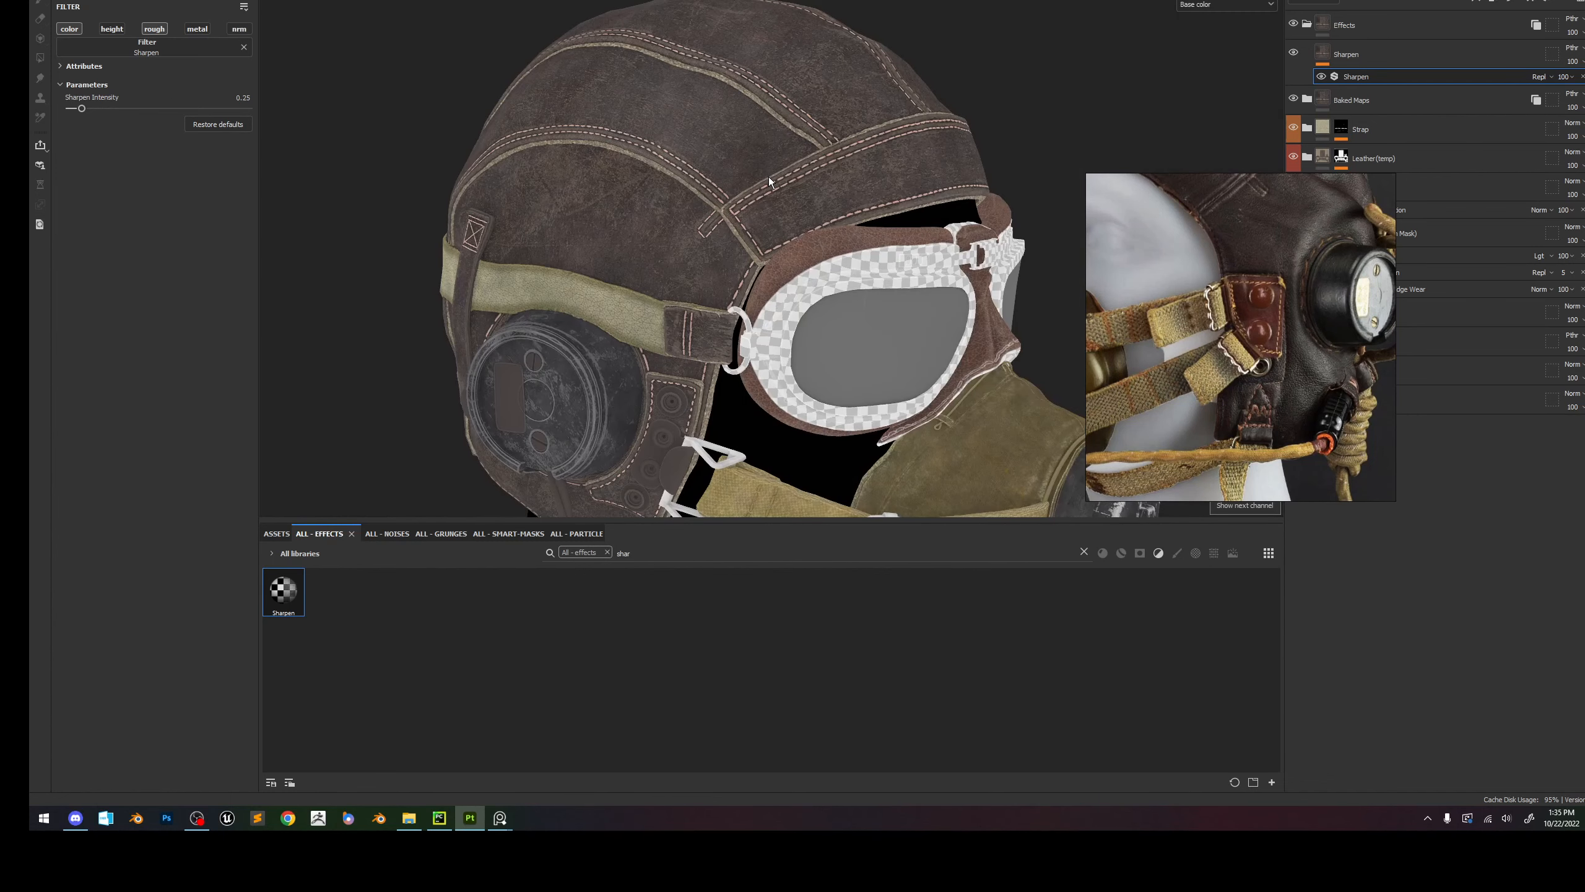
scroll(857, 201, up, 5)
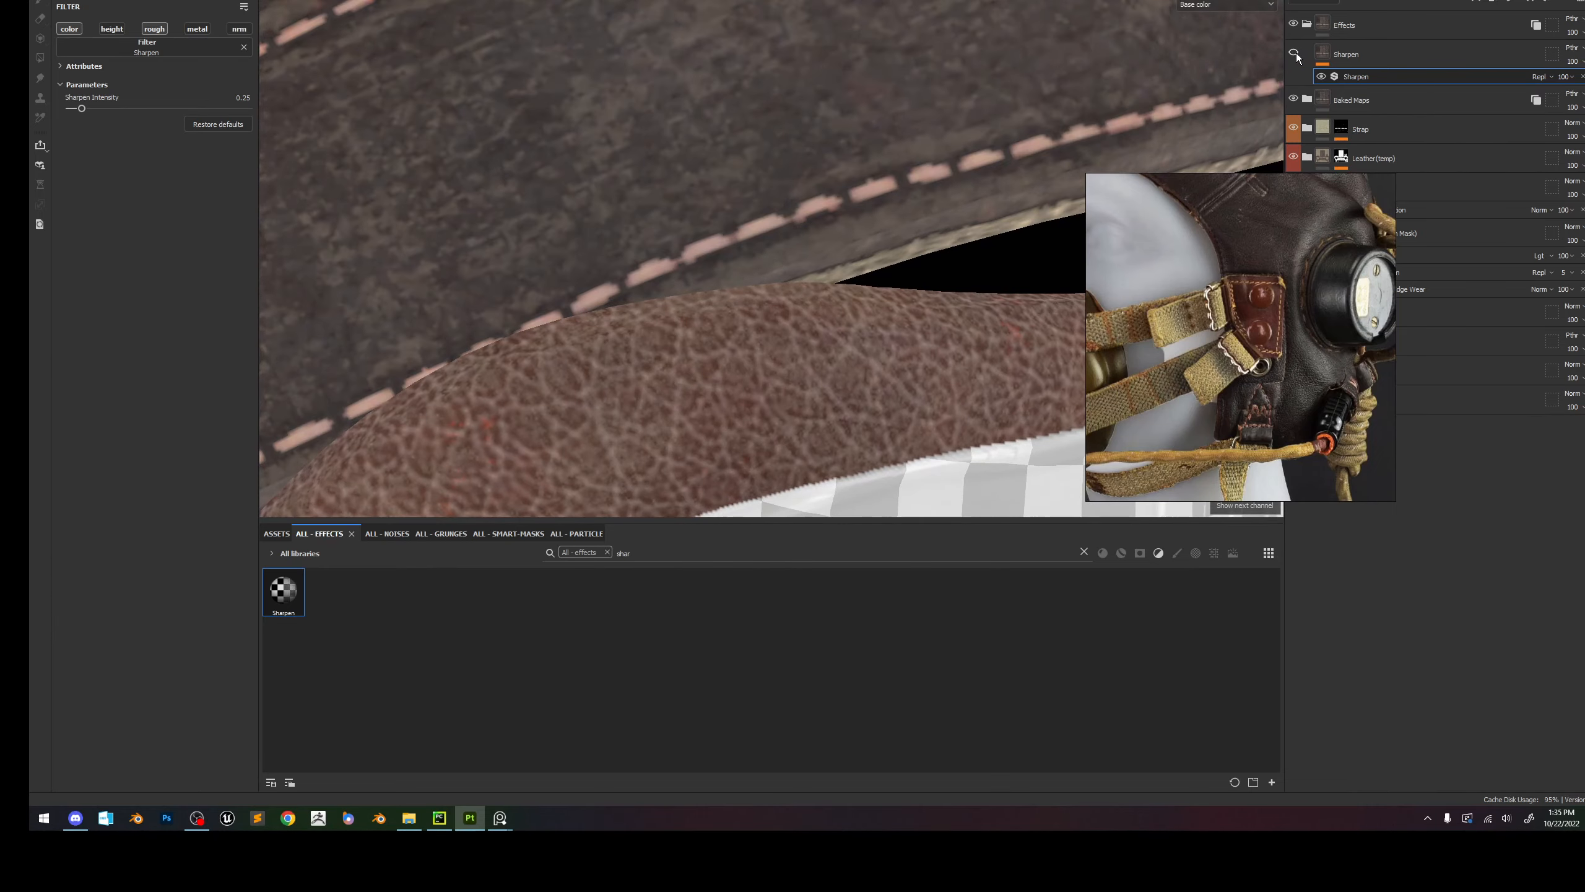
scroll(874, 164, down, 8)
key(m)
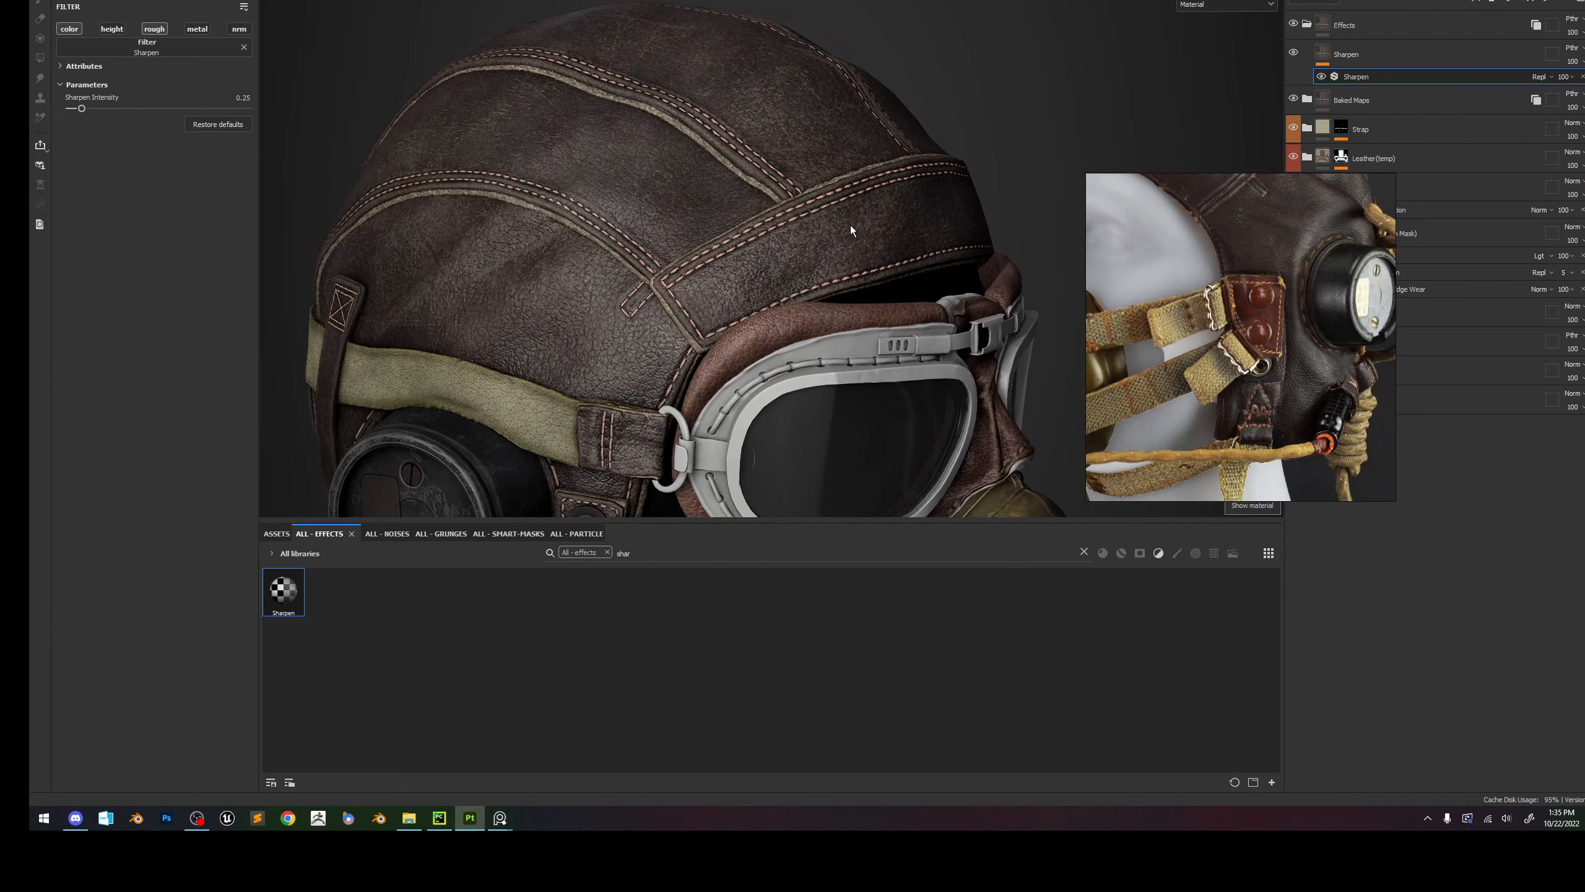
scroll(571, 83, down, 5)
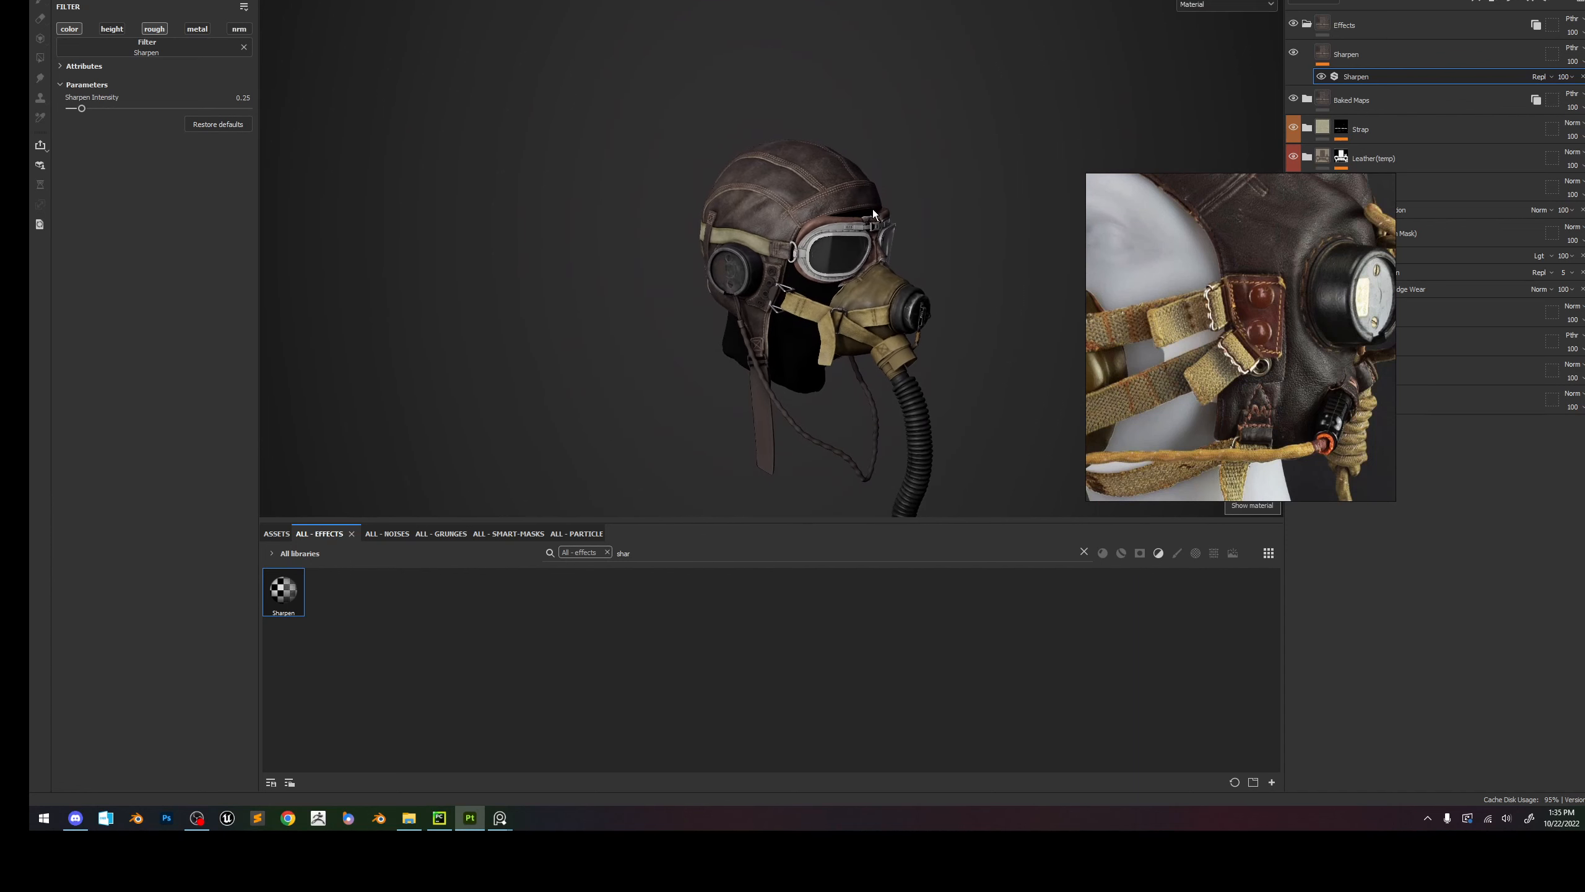
scroll(890, 314, up, 5)
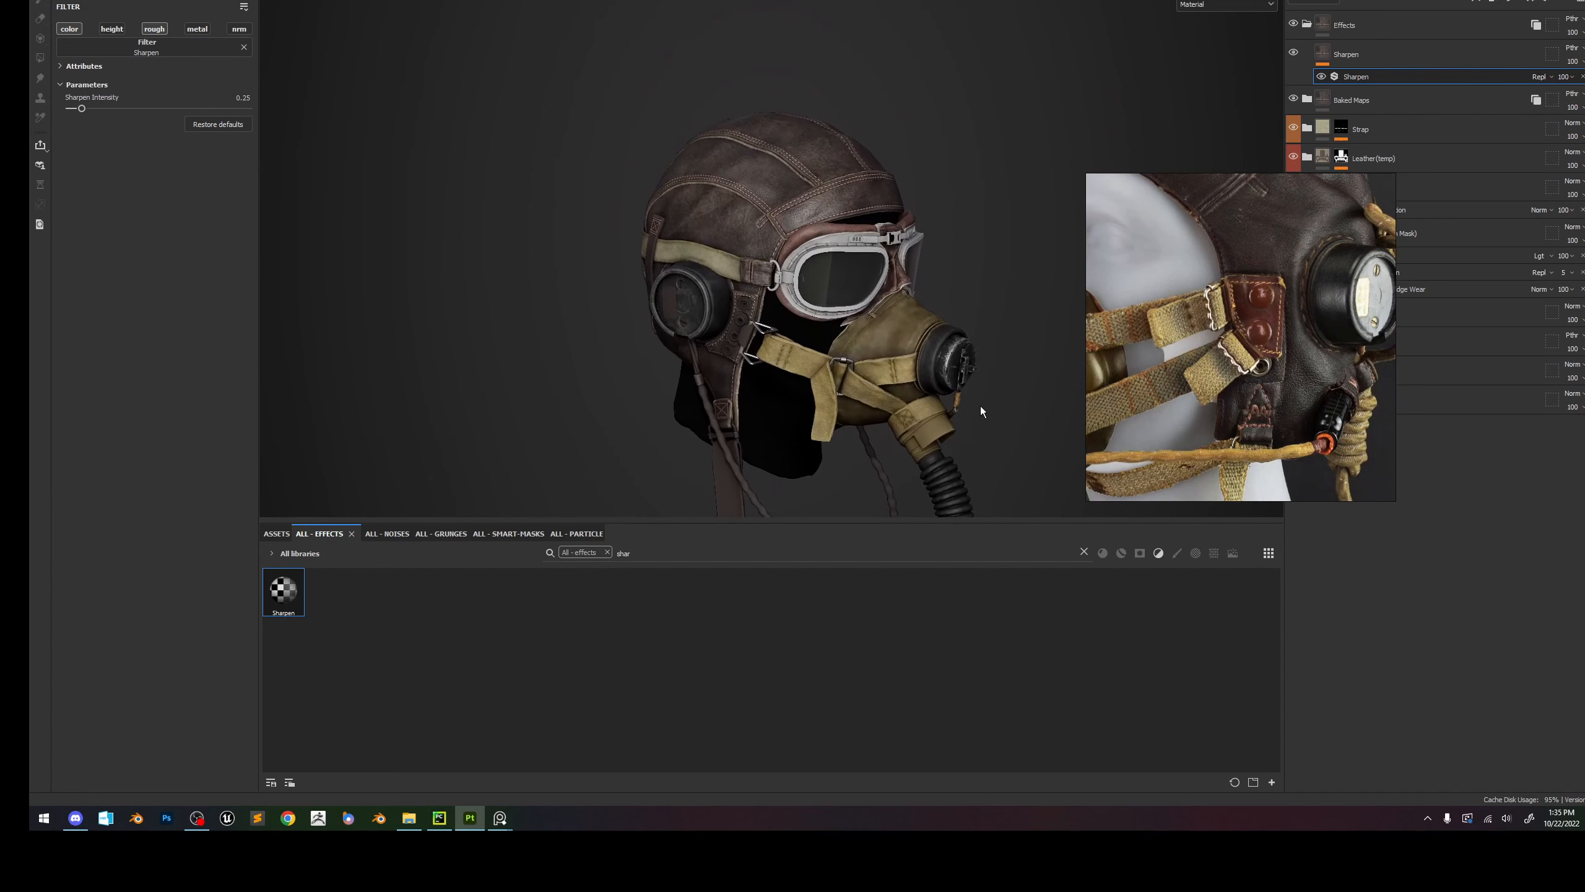
click(1287, 48)
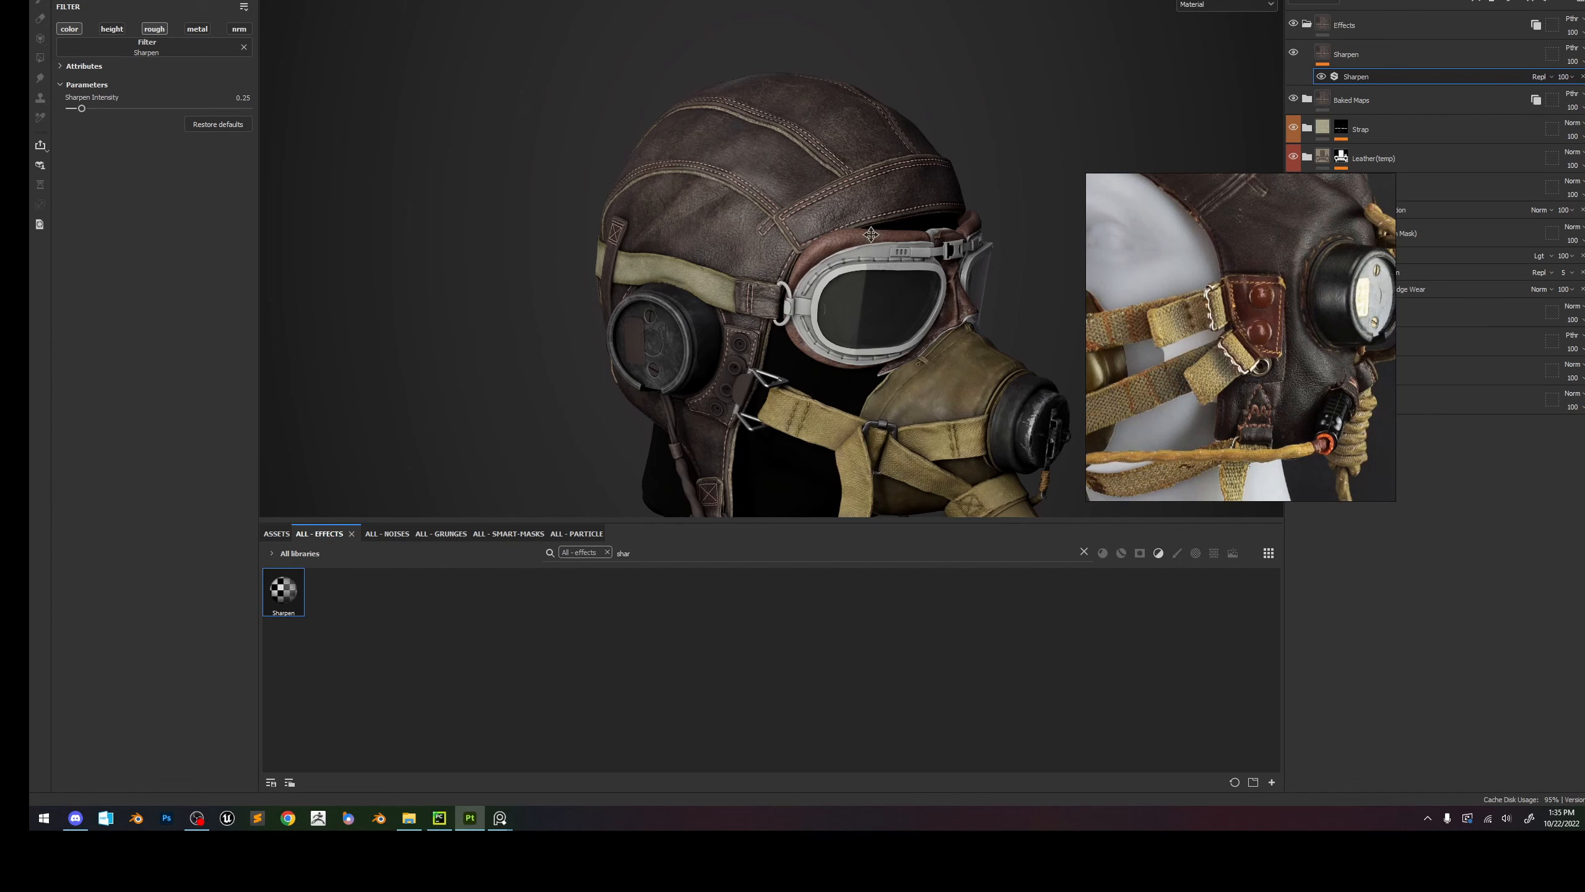
Bring the full helmet and mask photos into view on the reference board and move its window clear of the layer stack.
alt+drag(797, 211, 877, 206)
scroll(1238, 295, down, 4)
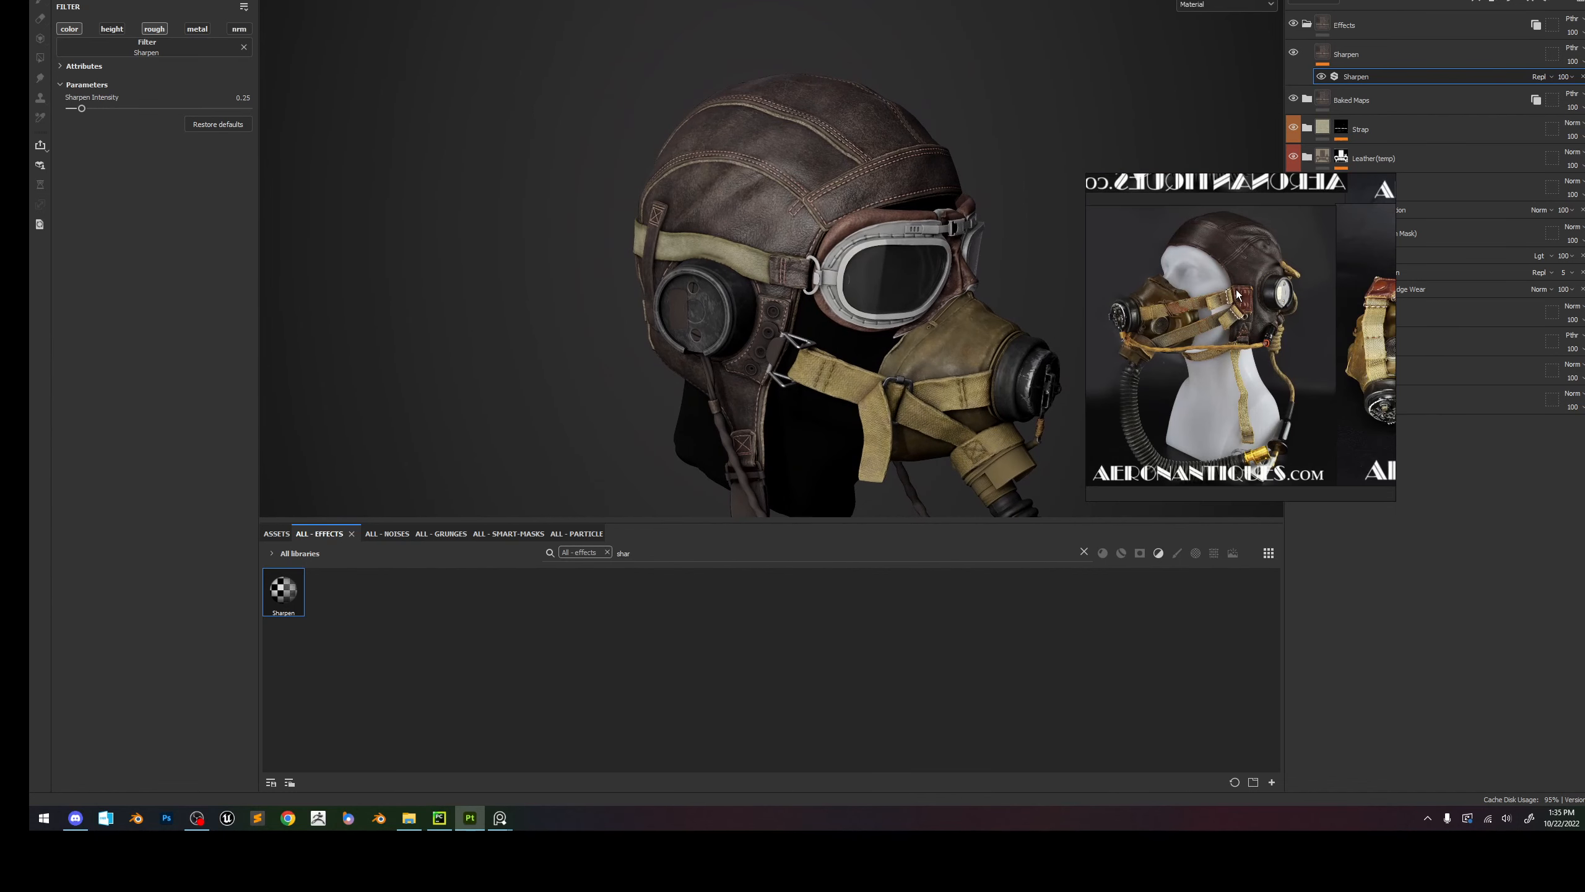
middle_drag(1346, 269, 1211, 276)
middle_drag(1114, 309, 1189, 289)
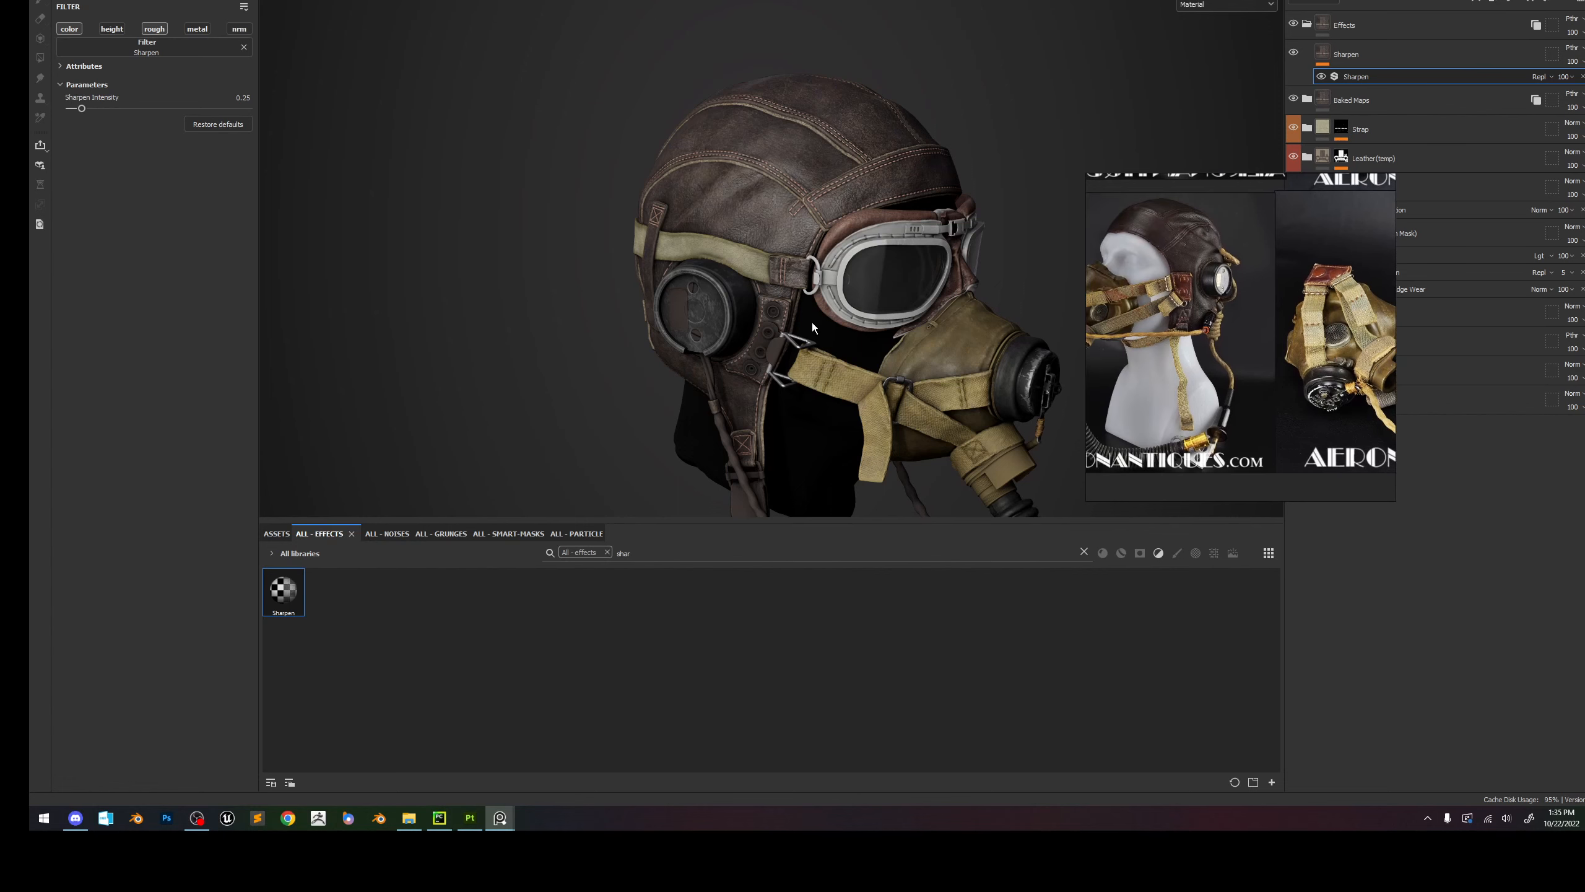
alt+right_drag(812, 322, 792, 366)
alt+middle_drag(792, 366, 835, 292)
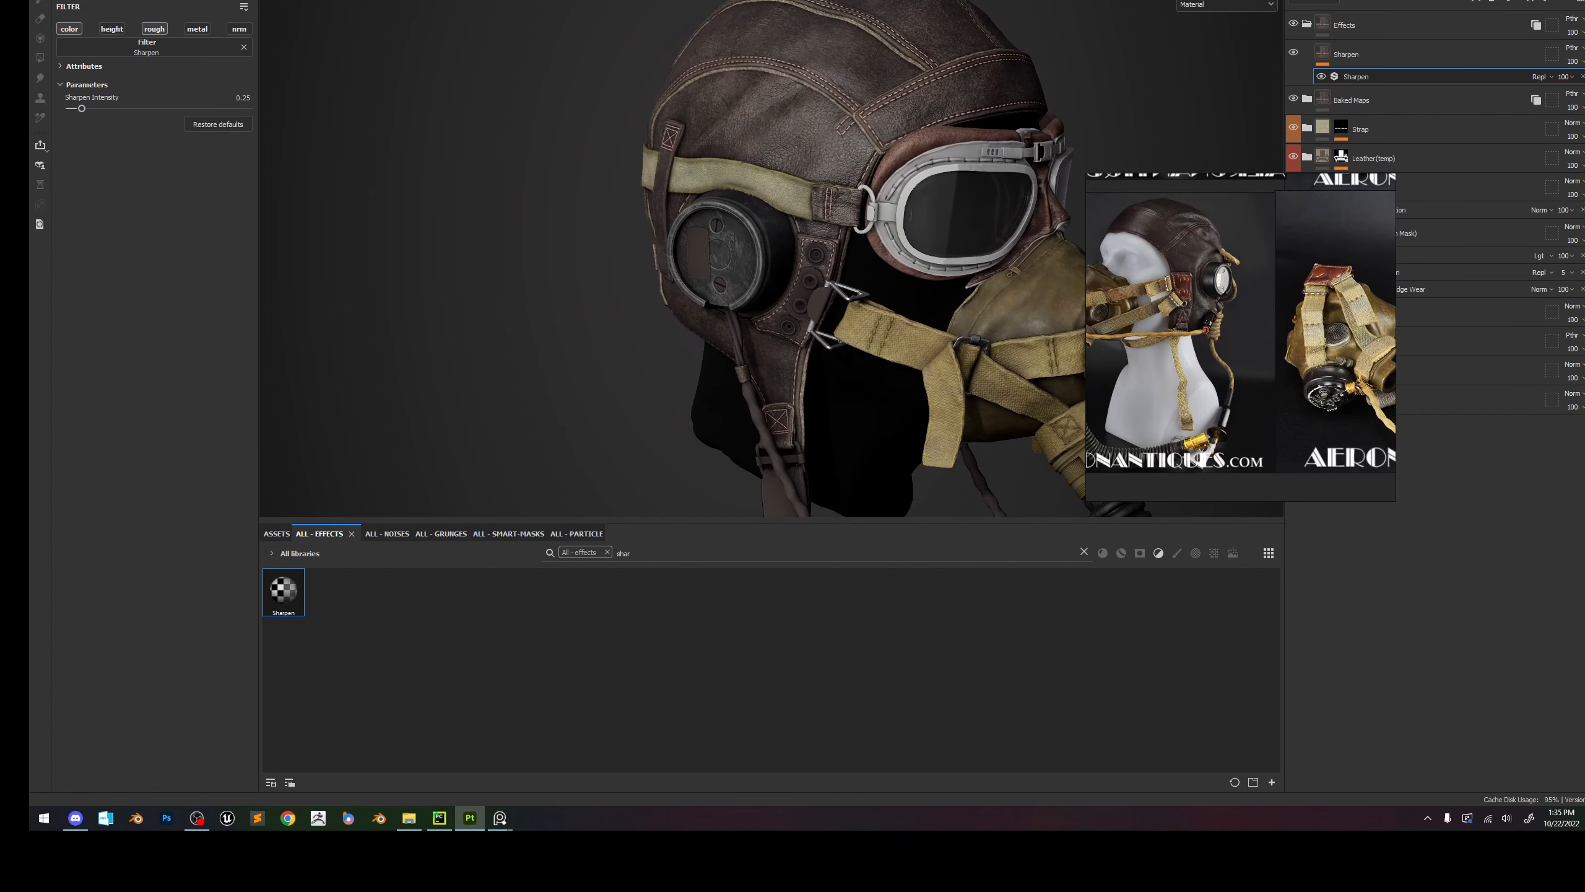
drag(1317, 265, 1184, 310)
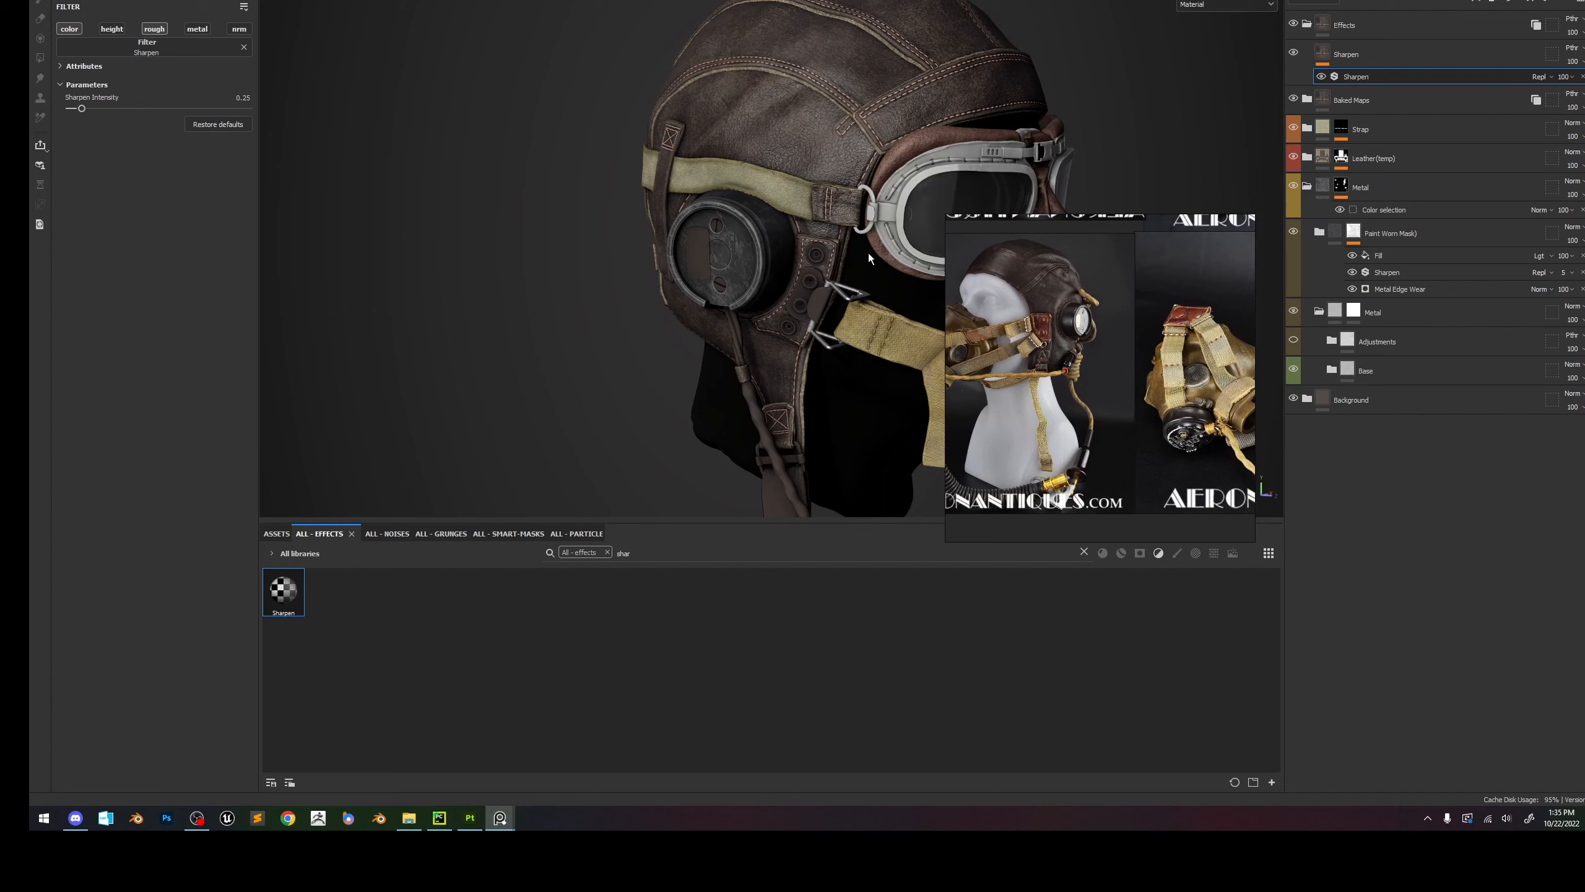
scroll(879, 245, down, 1)
alt+middle_drag(893, 244, 847, 210)
scroll(847, 193, up, 1)
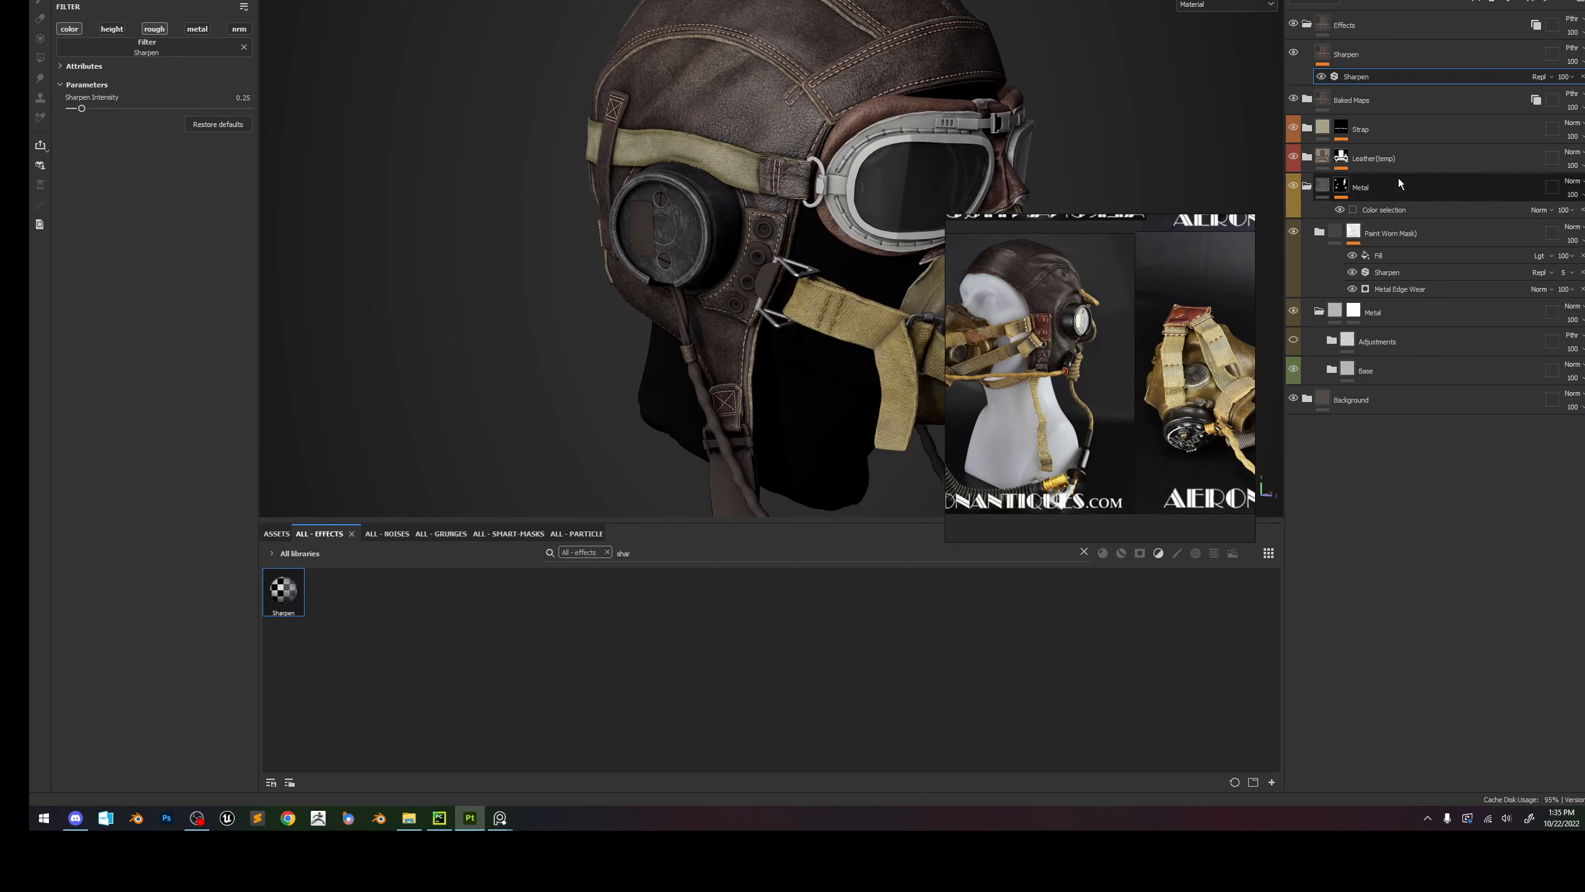
Rename the helmet's outer Metal folder, the one masked by a Color selection, as Ear Cap.
click(1417, 236)
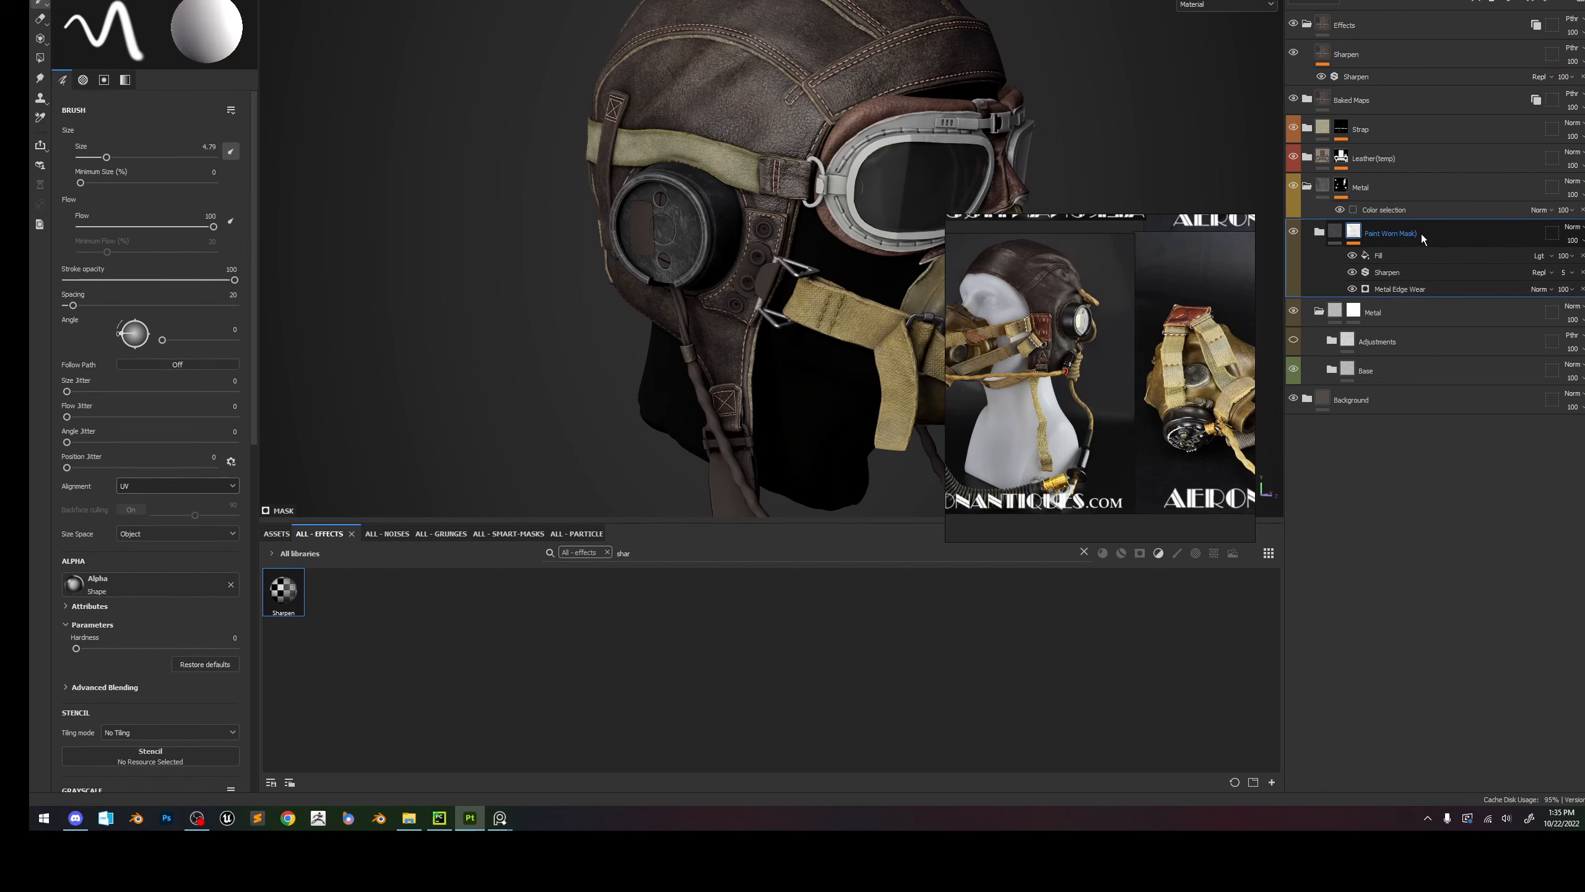
click(1384, 184)
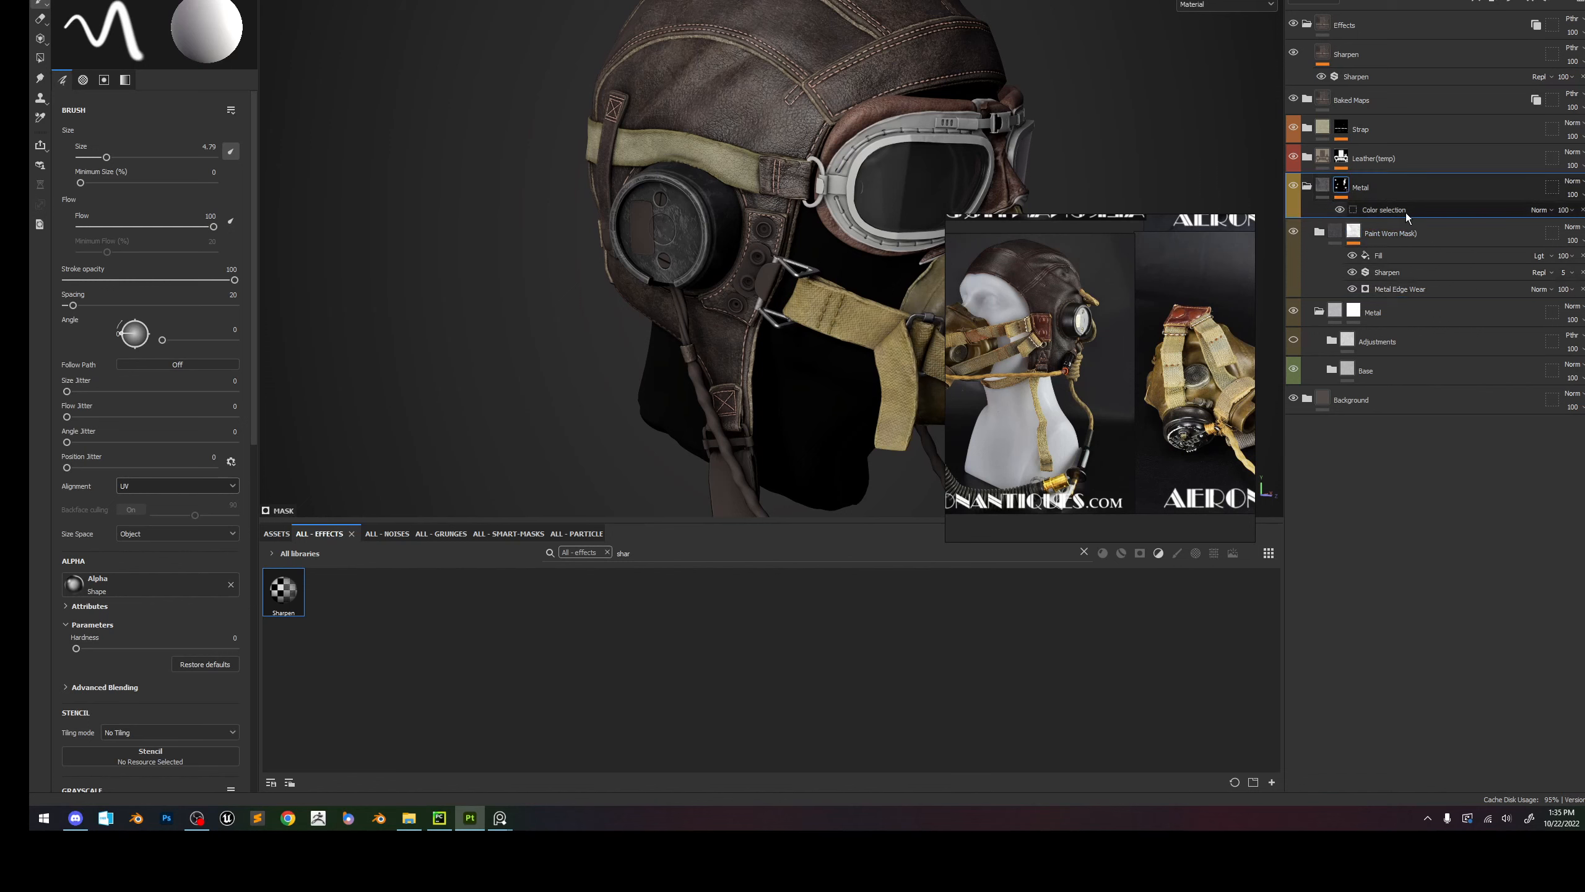
double_click(1363, 184)
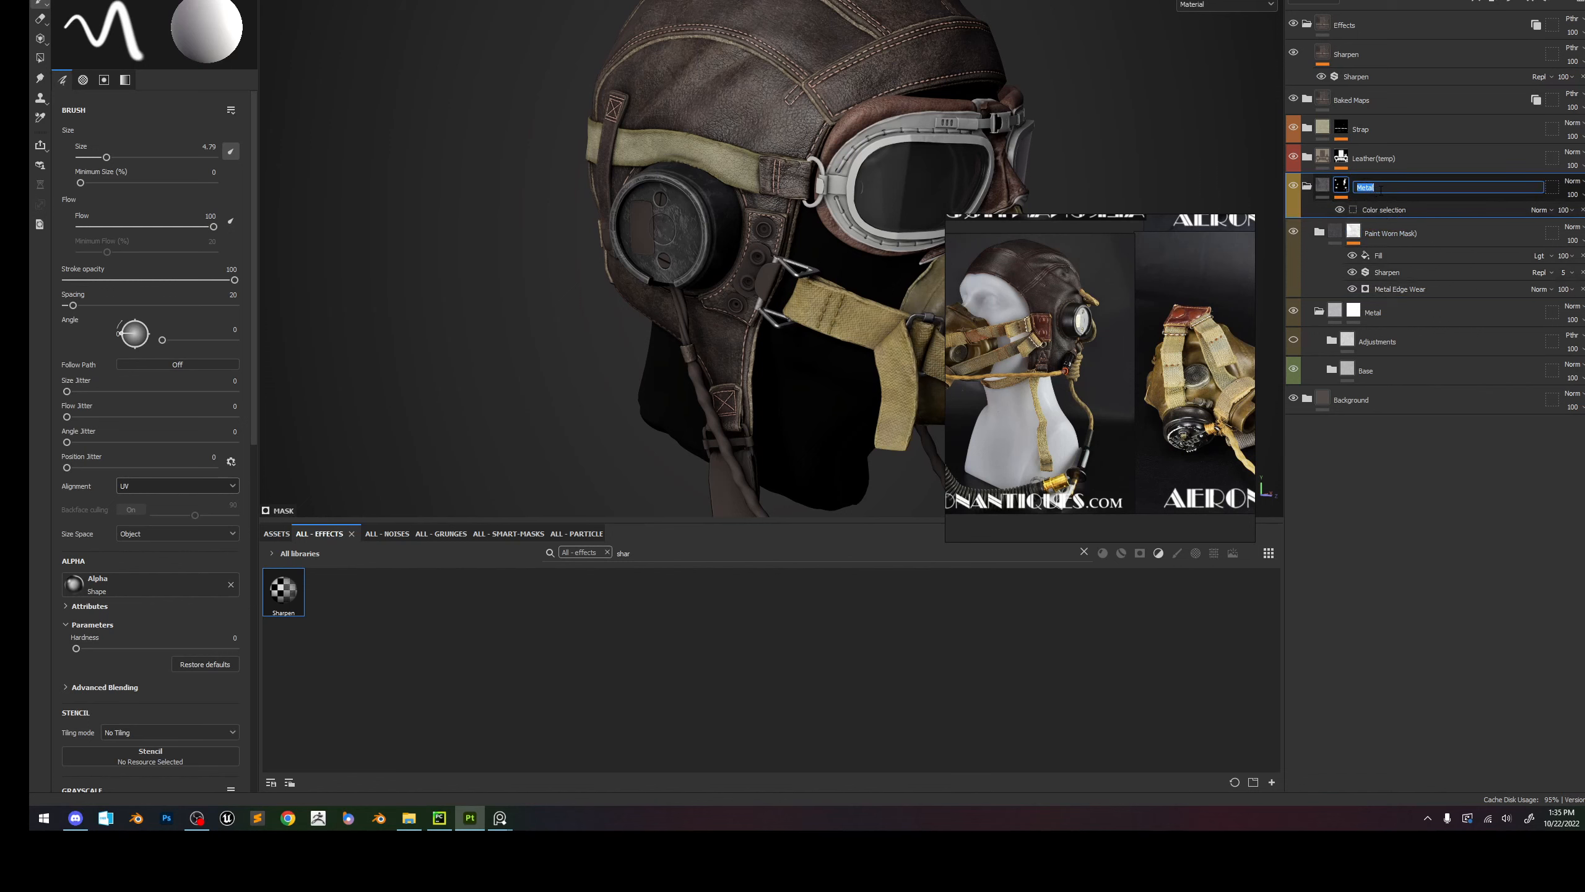
drag(1385, 190, 1336, 194)
text(Ear Cap)
key(Return)
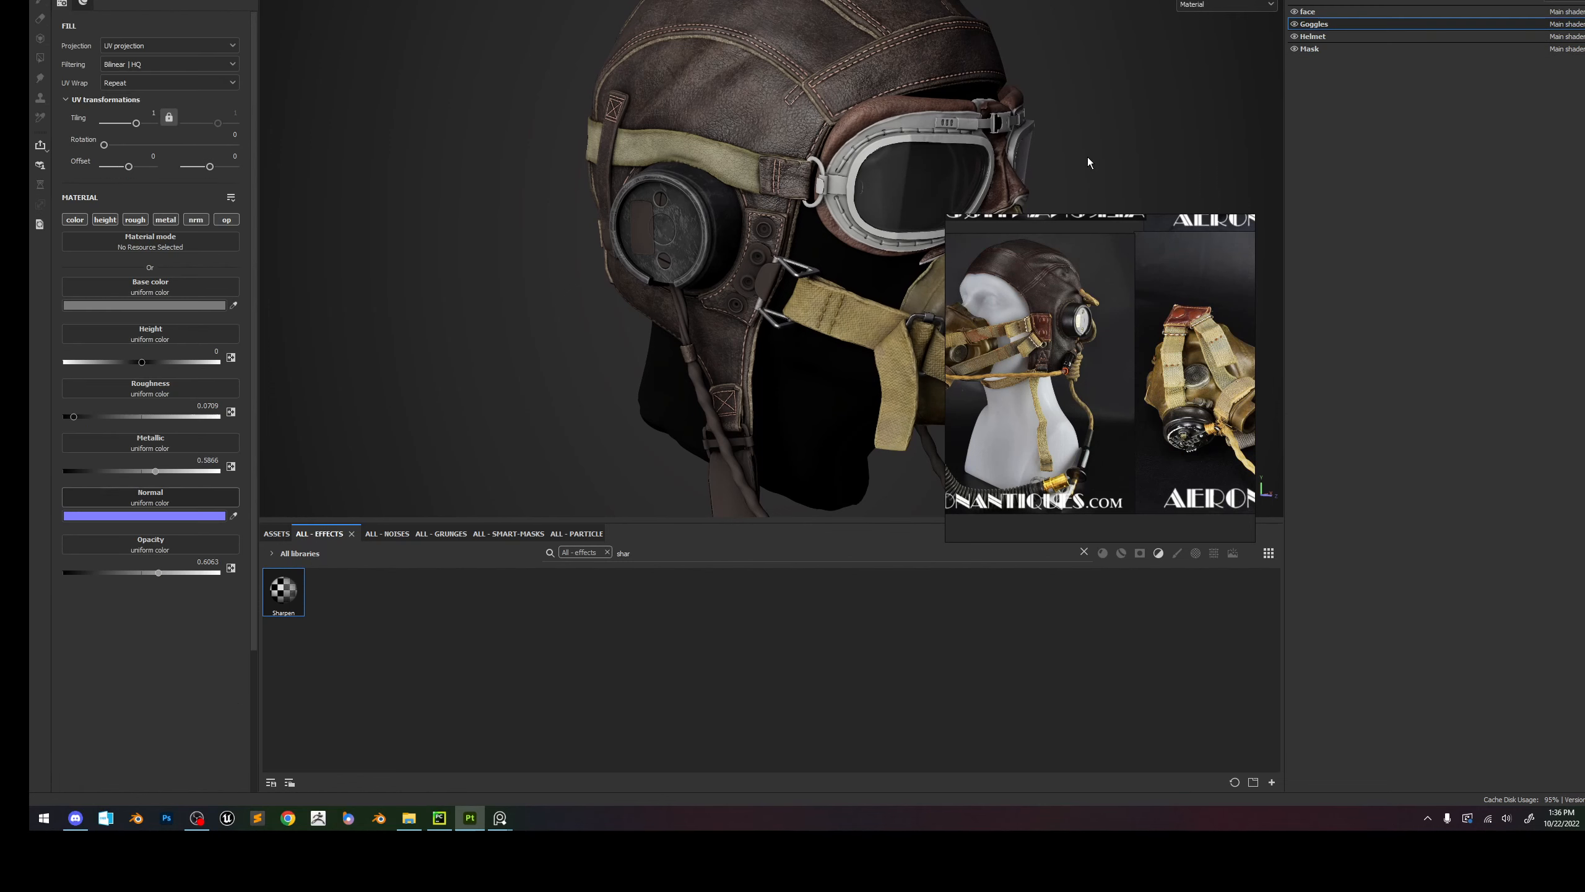
Switch to the Goggles texture set and paste the helmet's Metal folder into its layer stack.
scroll(1088, 159, down, 2)
click(1342, 2)
click(1368, 28)
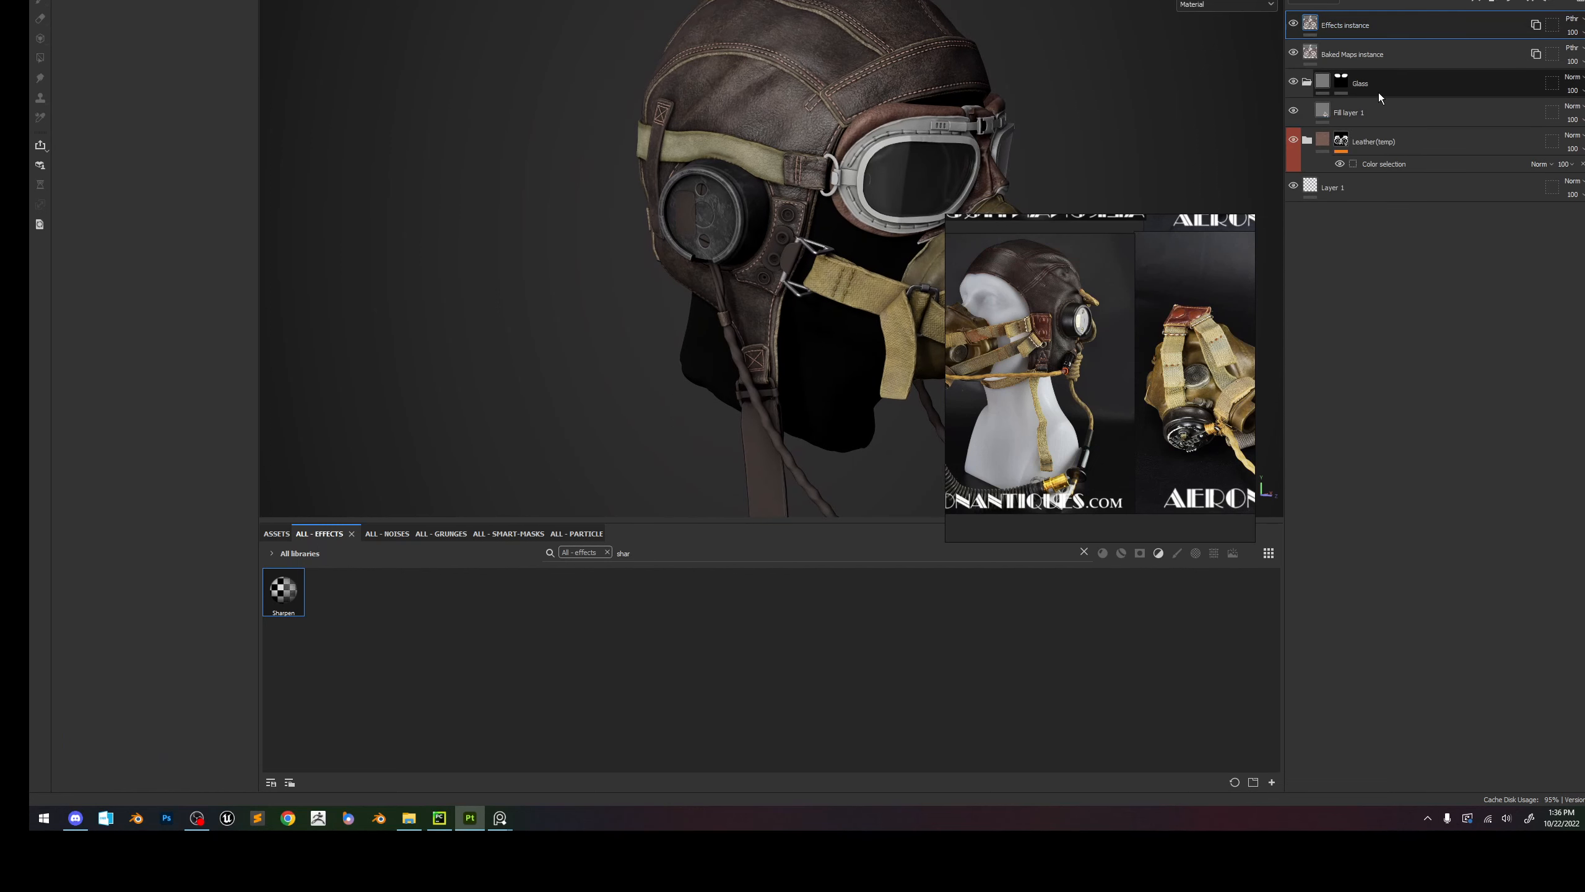
scroll(933, 137, up, 1)
key(ctrl+v)
Collapse the Glass folder and place it directly below the Baked Maps instance, above the Metal folder.
drag(1376, 27, 1345, 17)
click(1307, 244)
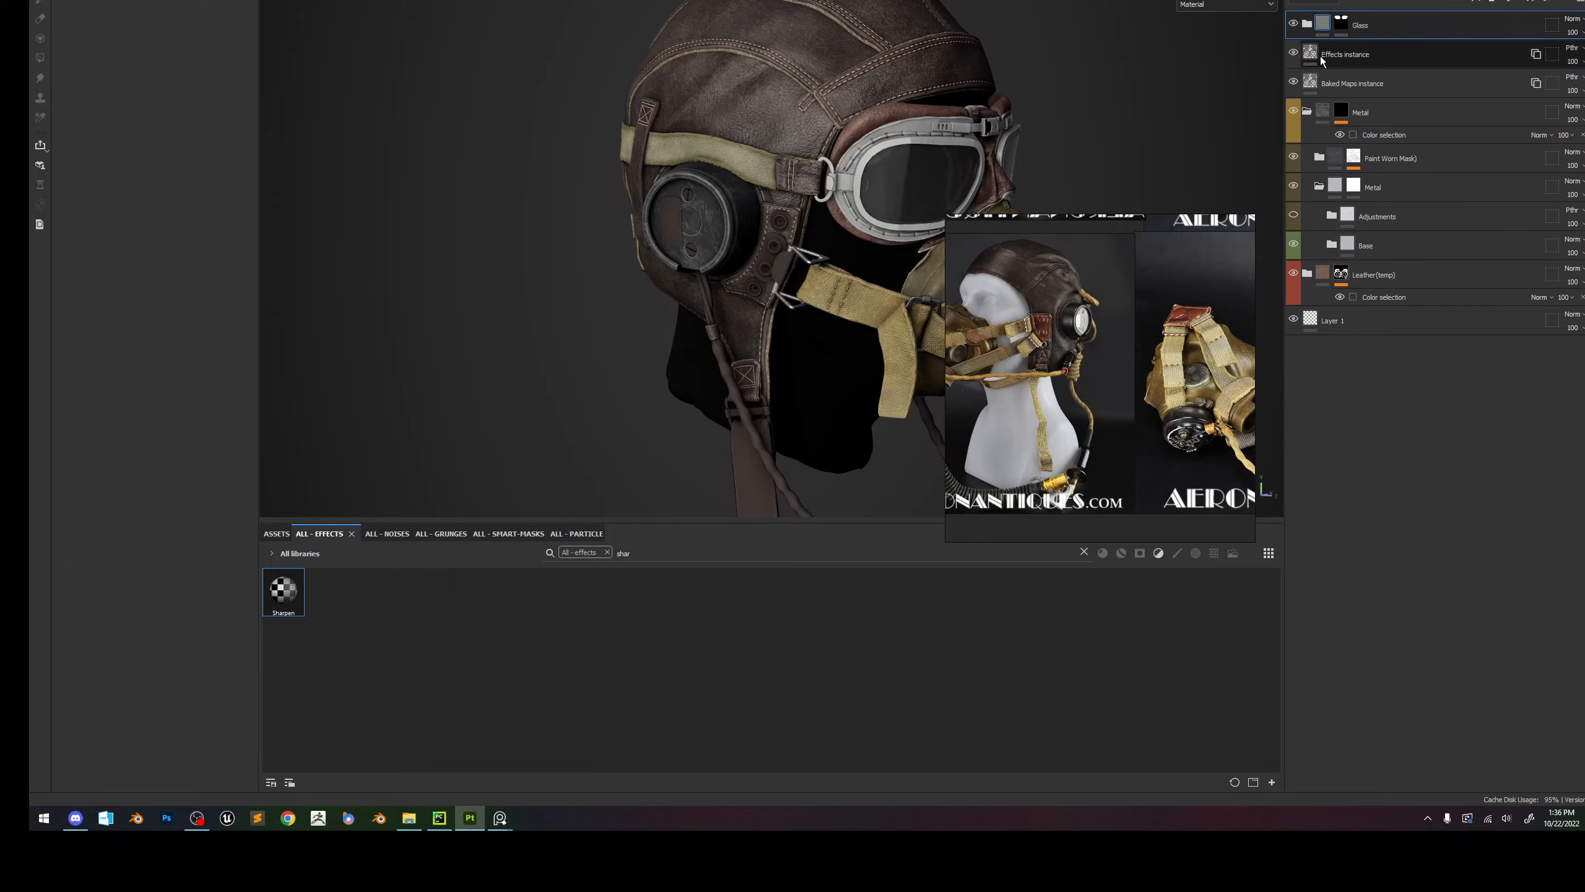
alt+right_drag(957, 136, 1025, 141)
drag(1367, 26, 1369, 100)
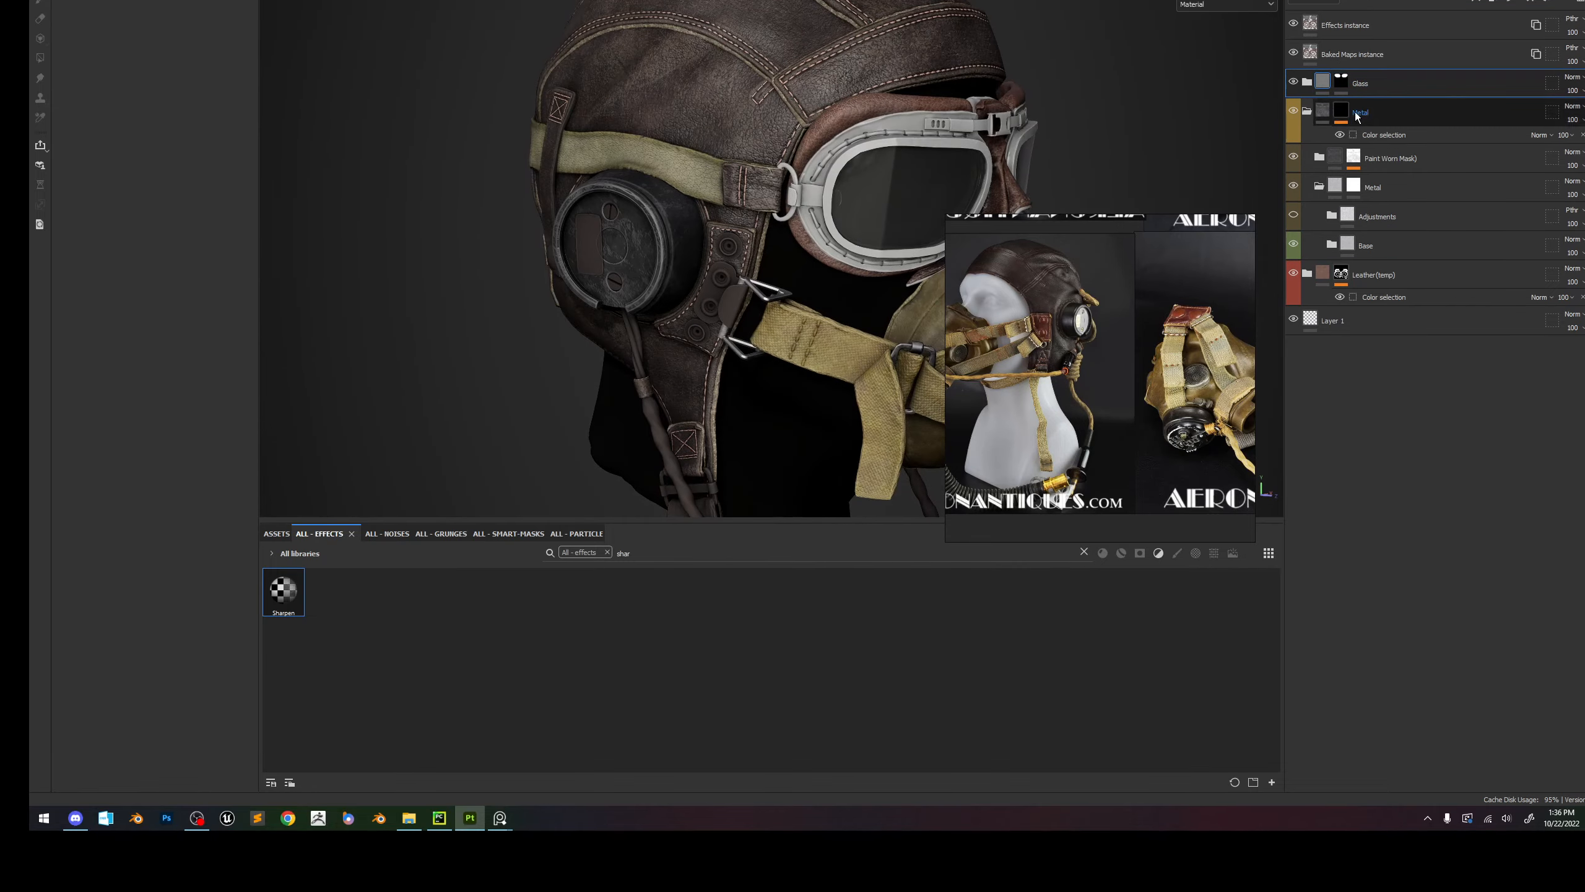
alt+middle_drag(1055, 138, 930, 103)
click(1307, 112)
Clear the Metal folder's old Color selection entries and pick the goggle frame's brown ID color as its mask.
click(1384, 135)
click(241, 165)
click(227, 147)
alt+right_drag(674, 87, 755, 70)
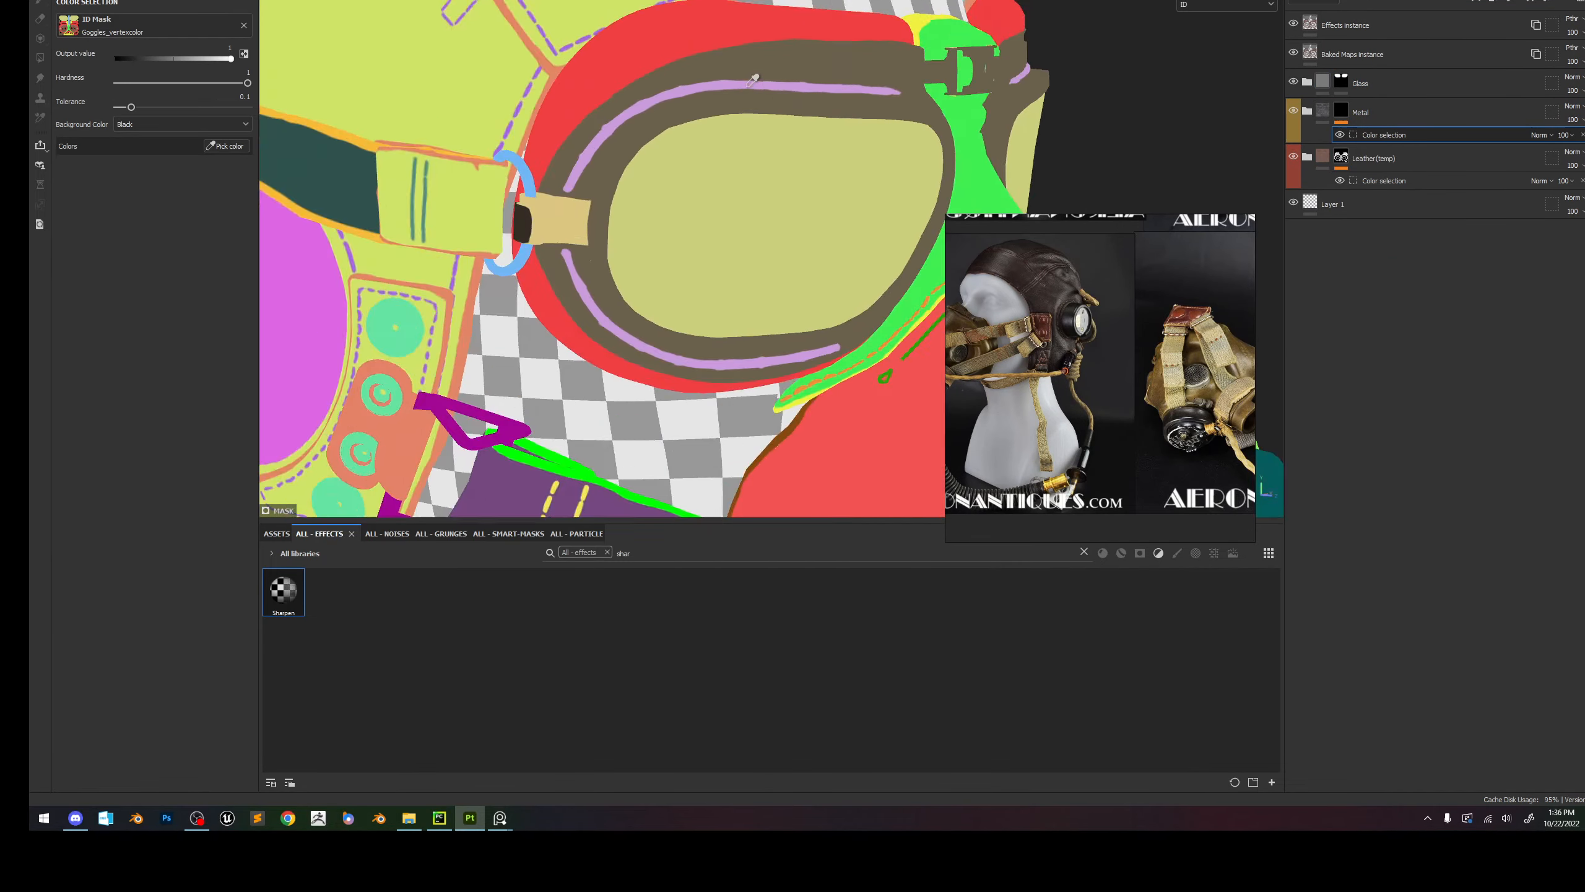
click(755, 70)
mouse_move(462, 18)
alt+right_down()
mouse_move(502, 9)
mouse_move(453, 19)
alt+right_up()
scroll(1036, 375, down, 6)
scroll(1019, 308, up, 8)
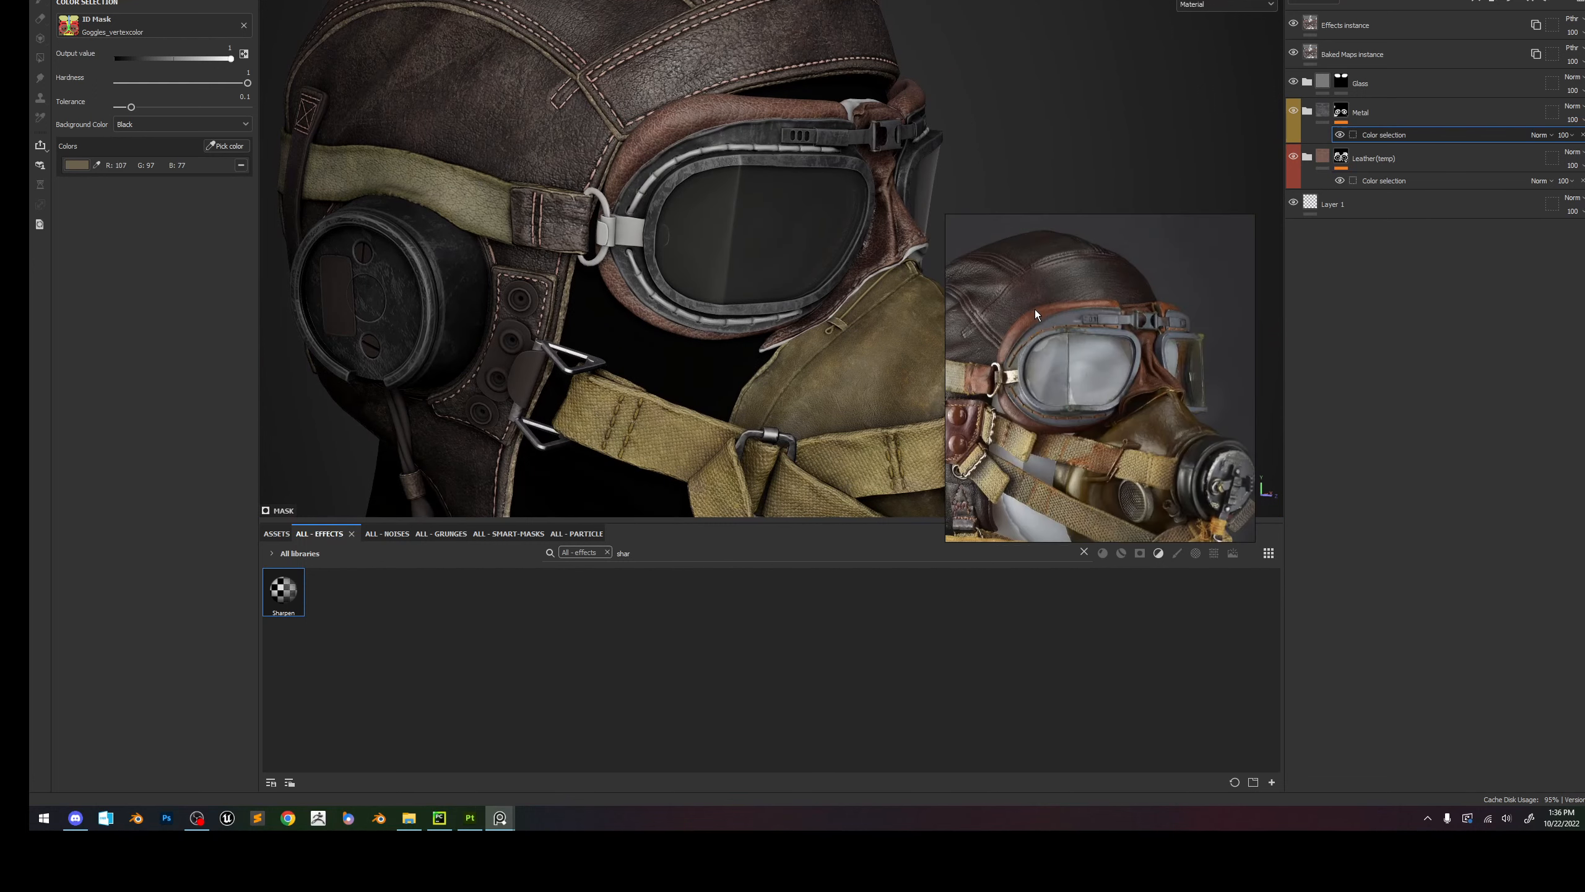
Hide the Fill in the Metal folder's Paint Worn mask and set the Metal Edge Wear generator's Wear Level to 0.36.
click(1310, 111)
click(1353, 165)
click(1405, 213)
click(1353, 182)
alt+right_drag(680, 150, 743, 178)
drag(148, 258, 132, 259)
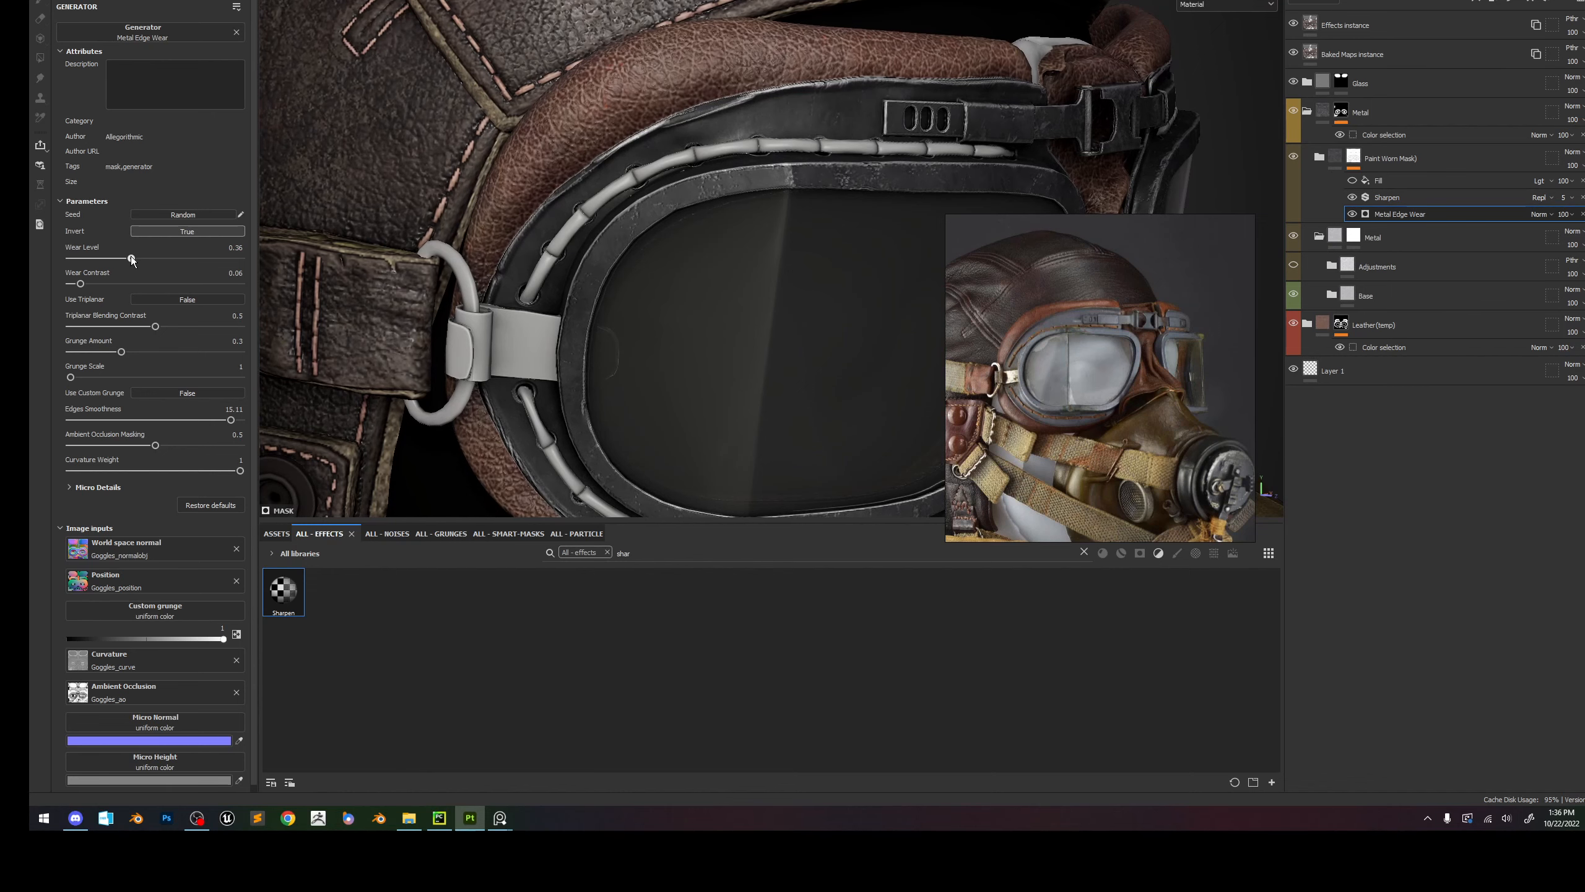
scroll(716, 177, up, 5)
scroll(774, 172, down, 9)
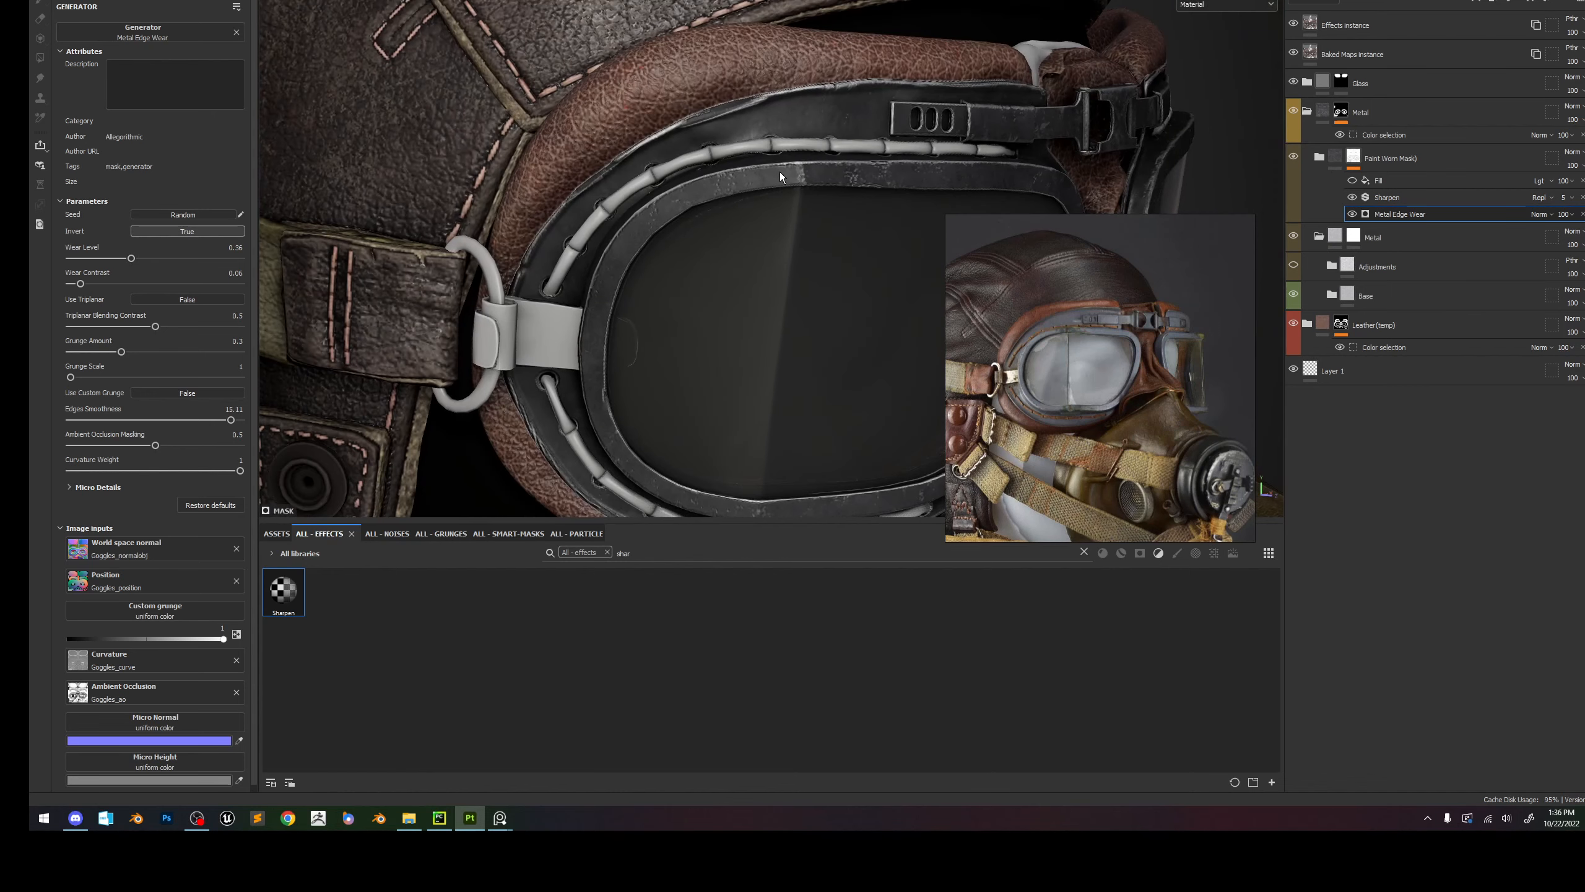
scroll(829, 172, up, 2)
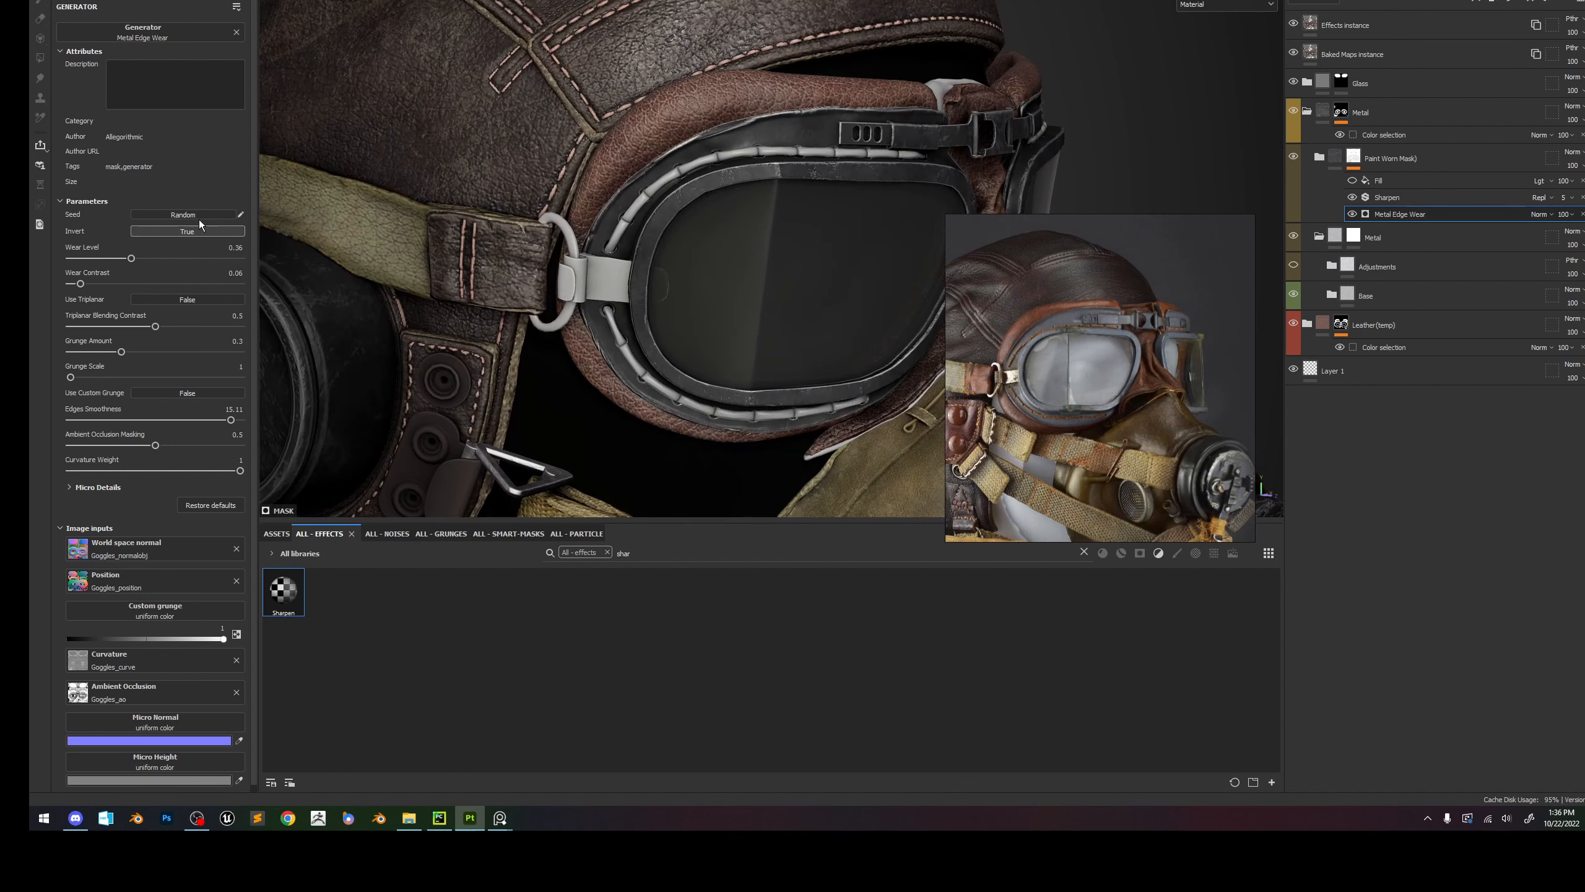
Set the Metal Edge Wear generator's Wear Contrast to 0.33 and Wear Level to 0.44 for the goggle frame.
drag(91, 284, 140, 259)
scroll(743, 169, down, 5)
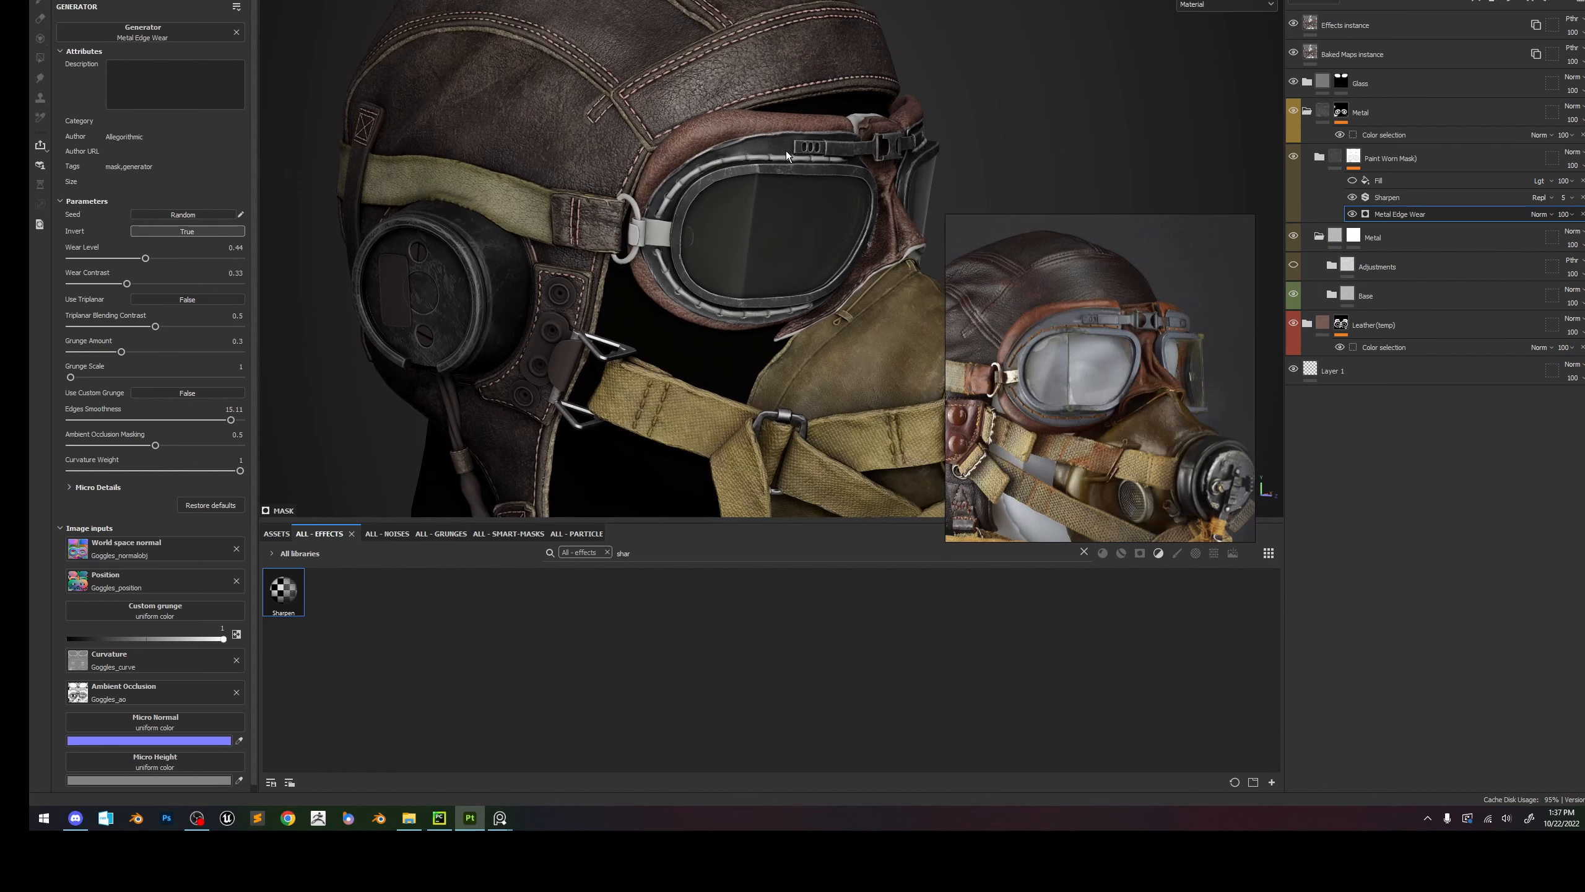
scroll(787, 154, up, 3)
Compare the goggle frame with the Paint Worn mask's Fill on and off, leave the Fill visible and open its grayscale settings.
click(1352, 181)
click(1353, 181)
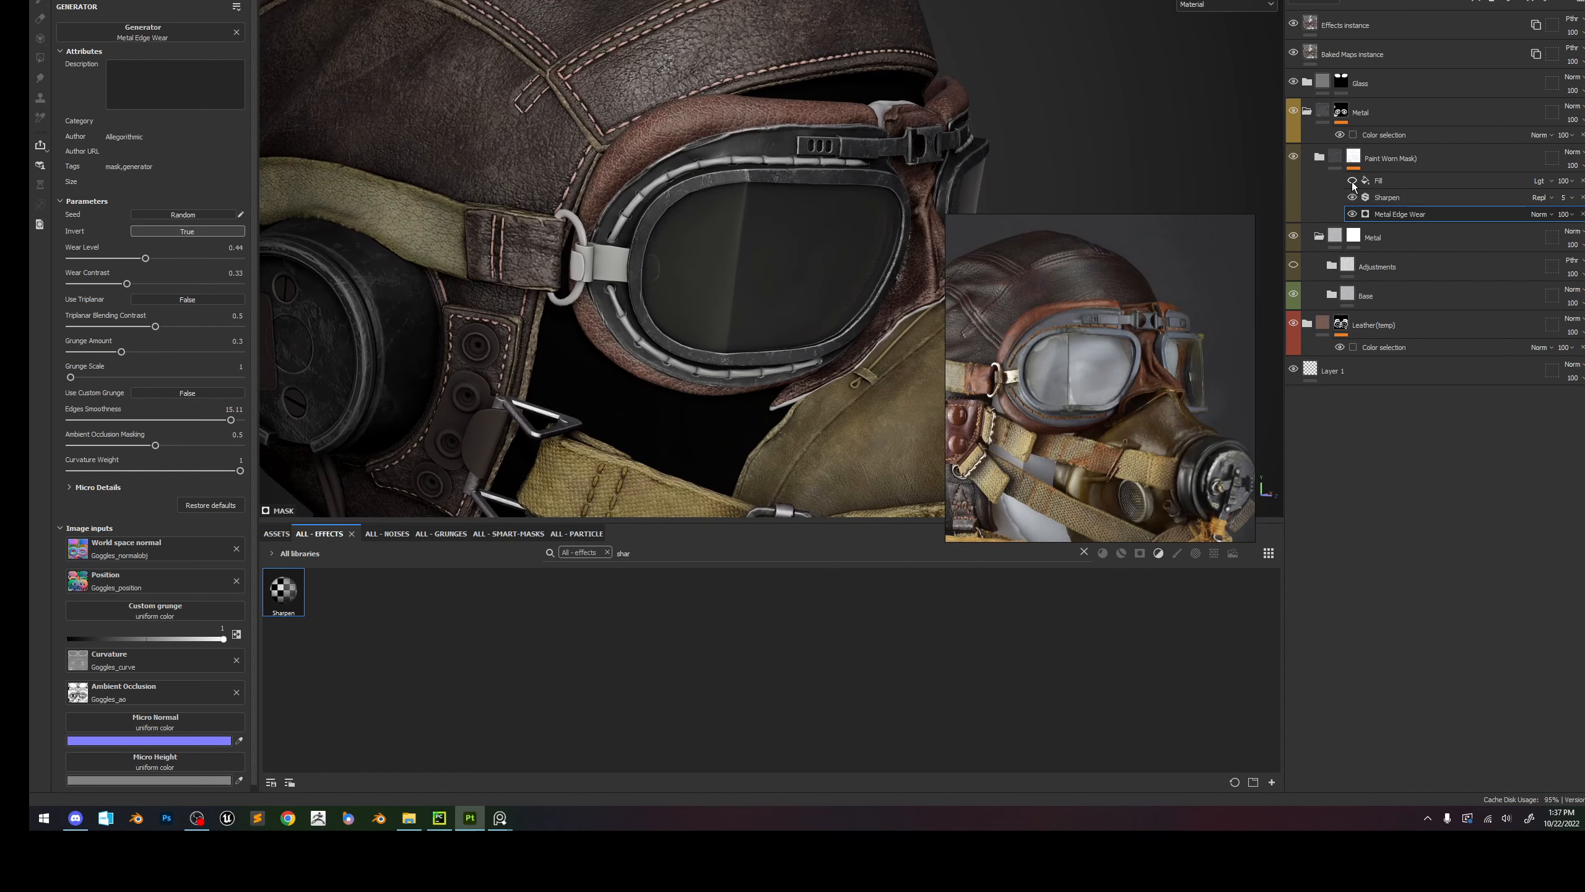
scroll(724, 172, down, 4)
scroll(724, 171, up, 4)
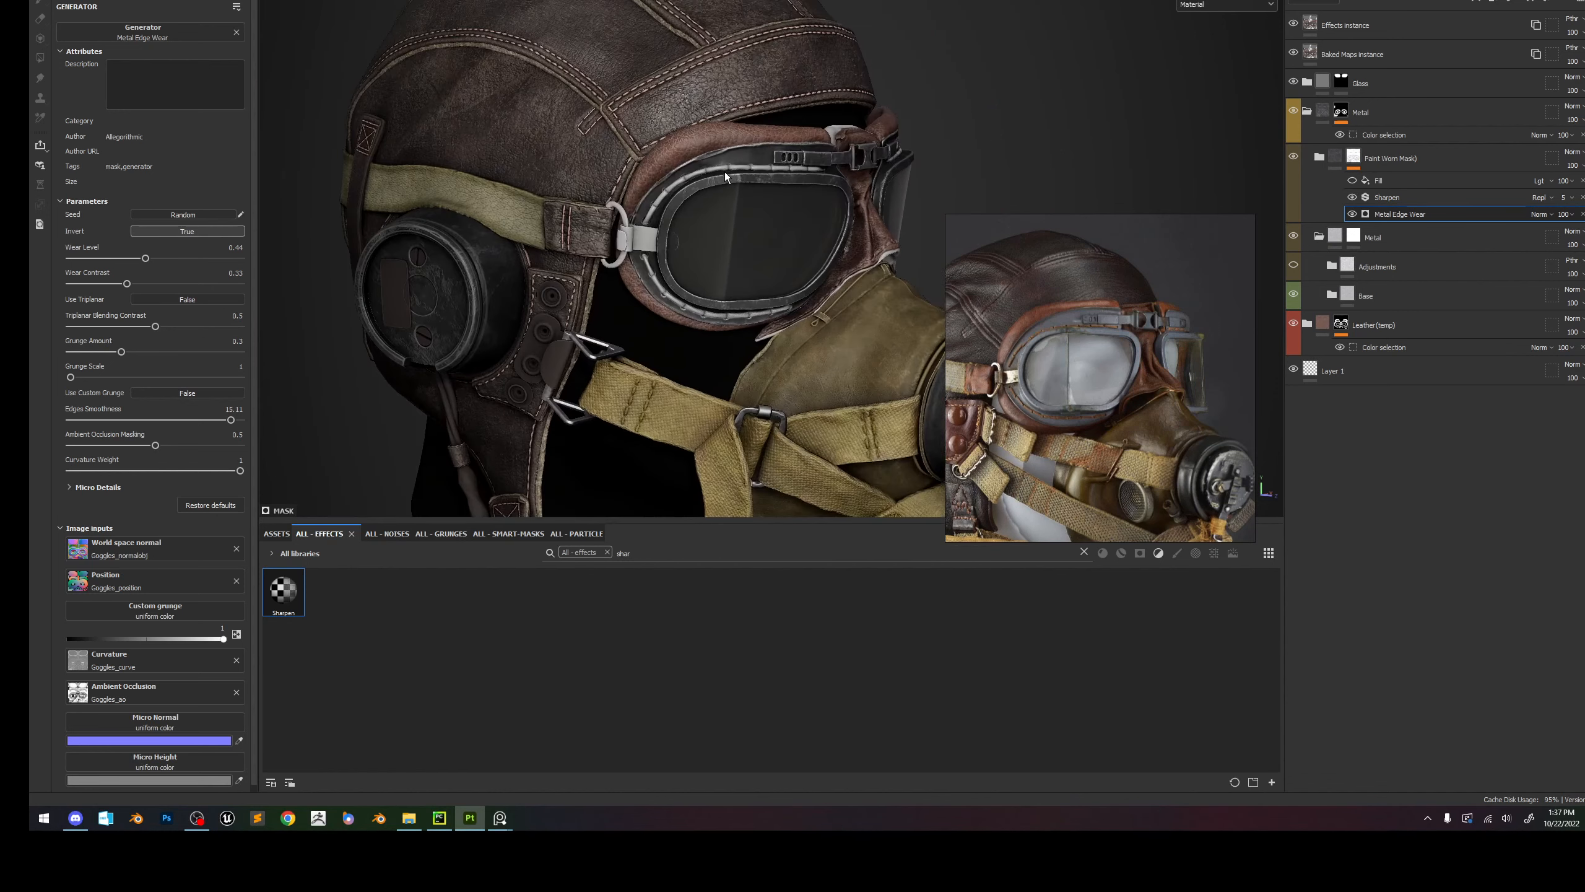
scroll(725, 174, up, 2)
click(1411, 181)
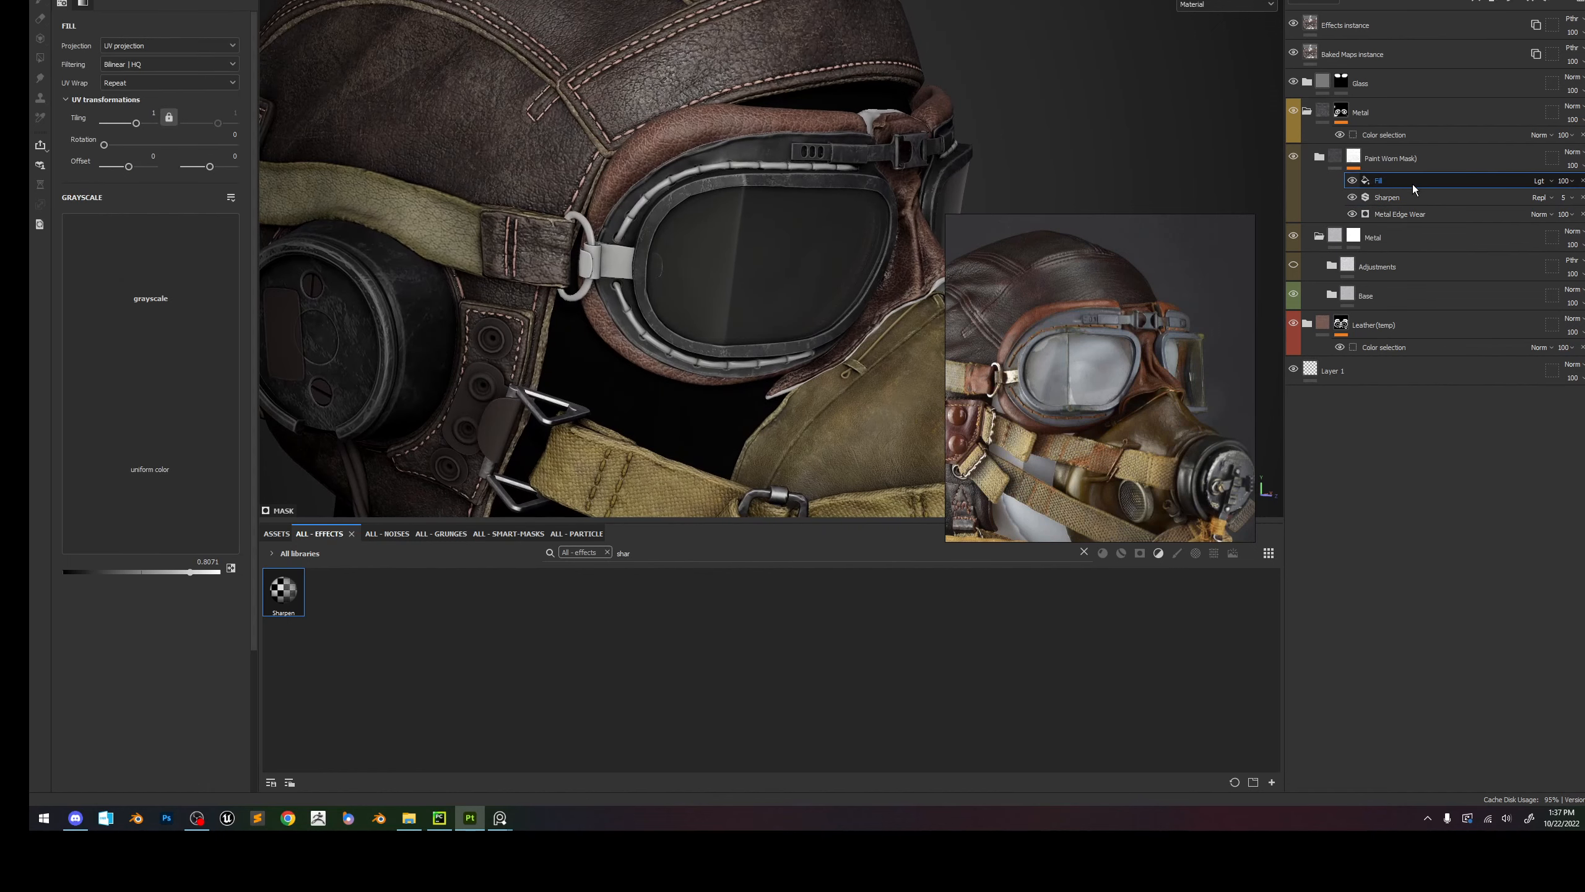
Set the grayscale value of the Paint Worn mask's Fill to about 0.5945.
drag(190, 250, 141, 261)
click(174, 261)
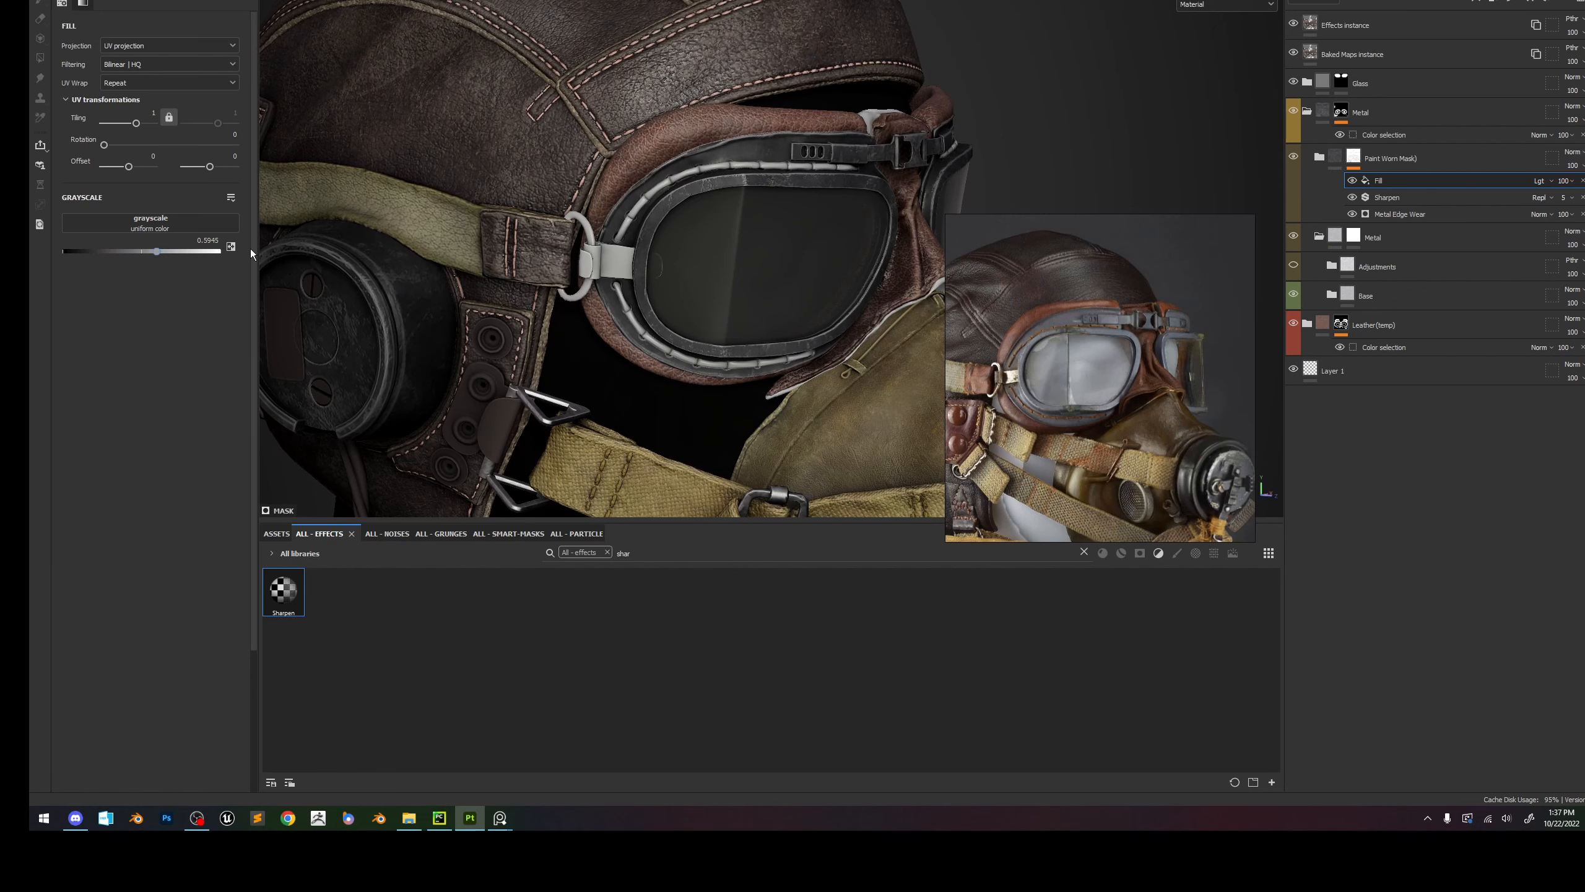
scroll(698, 210, down, 4)
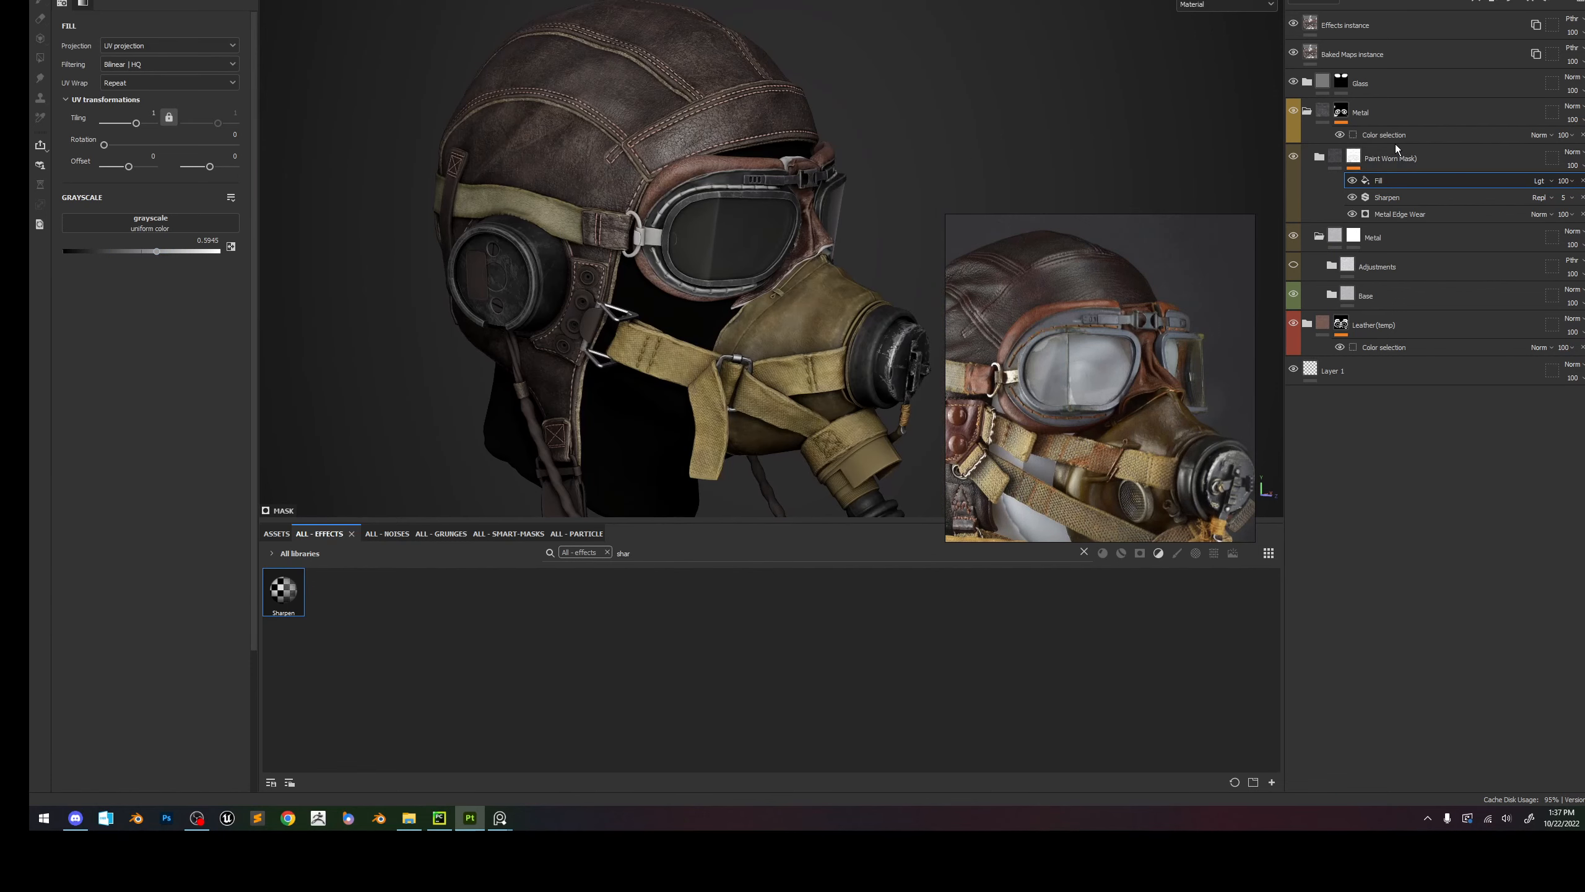
Sample the goggle frame's blue-grey from the reference image as the base color of the Paint Worn folder's Base_Values layer.
click(1329, 162)
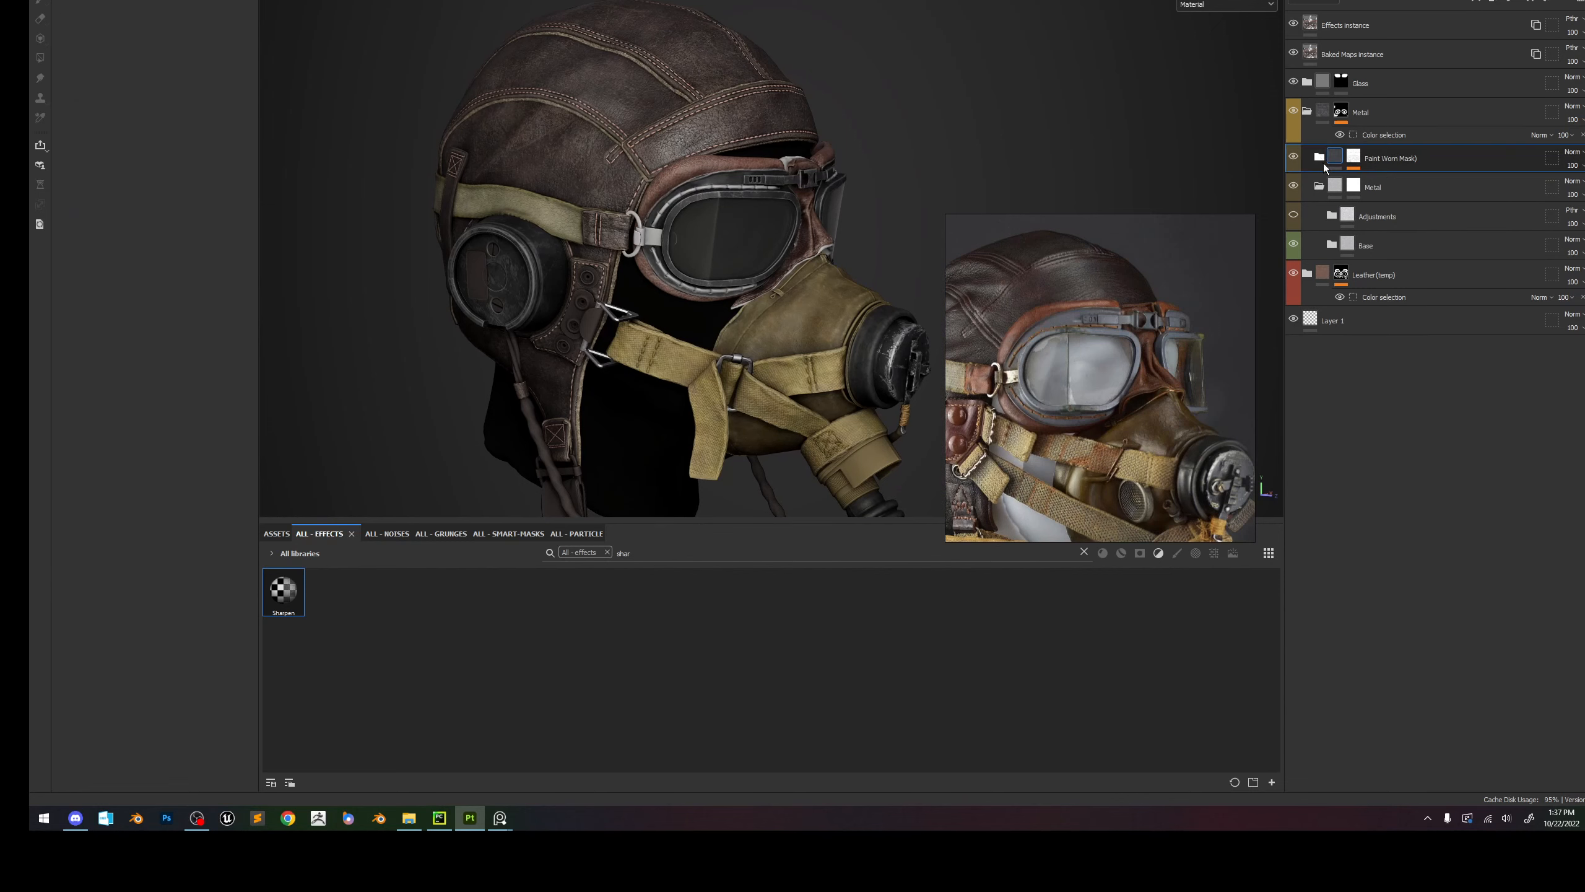
click(1320, 161)
scroll(1417, 600, down, 2)
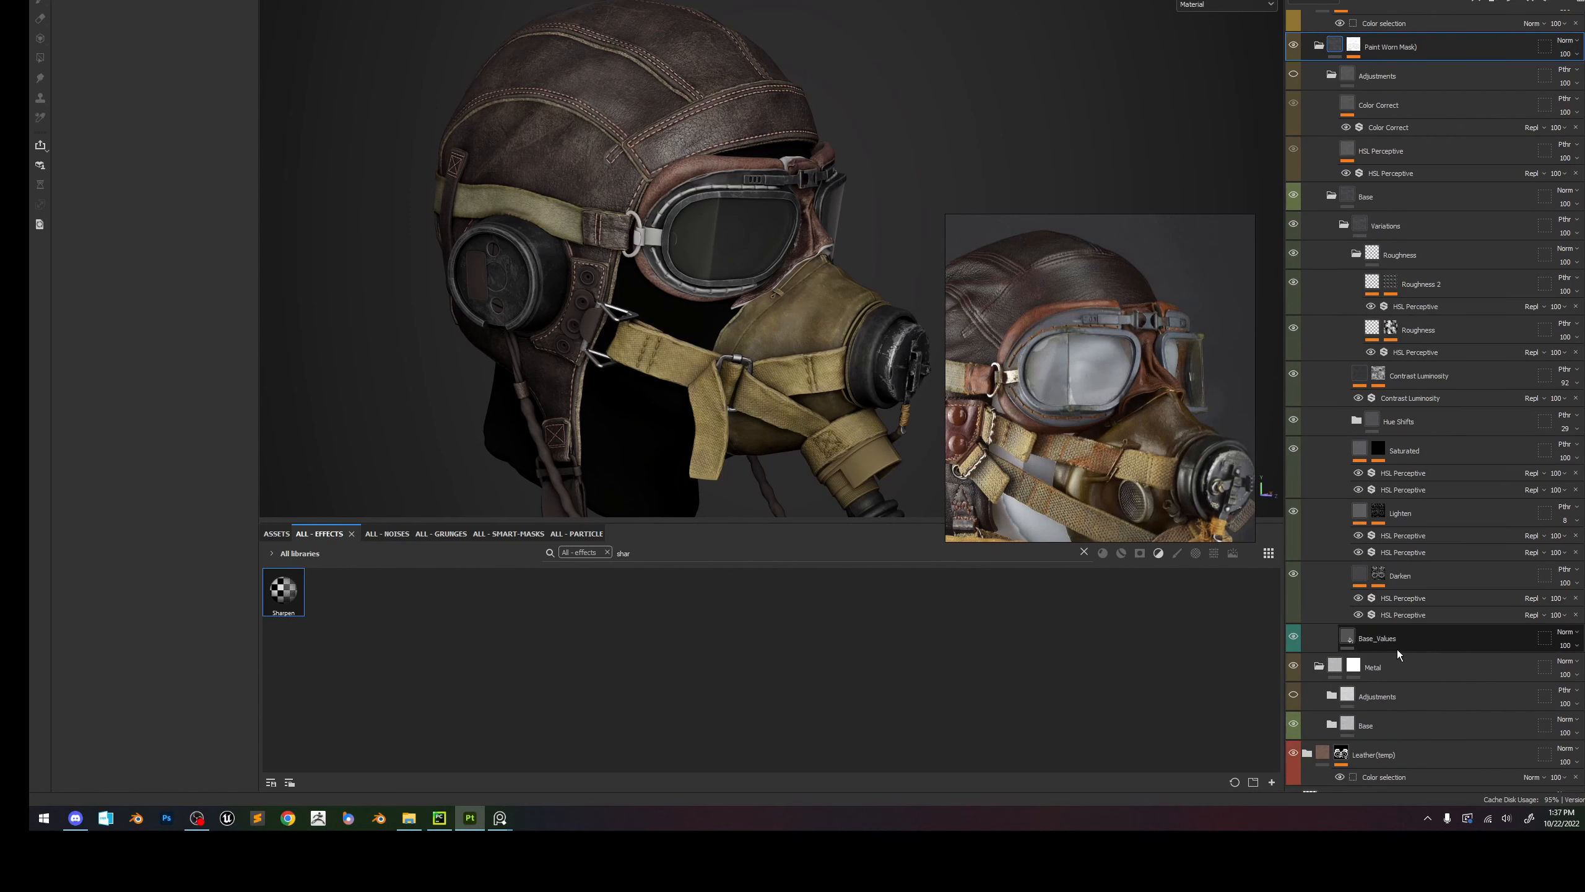
click(1398, 644)
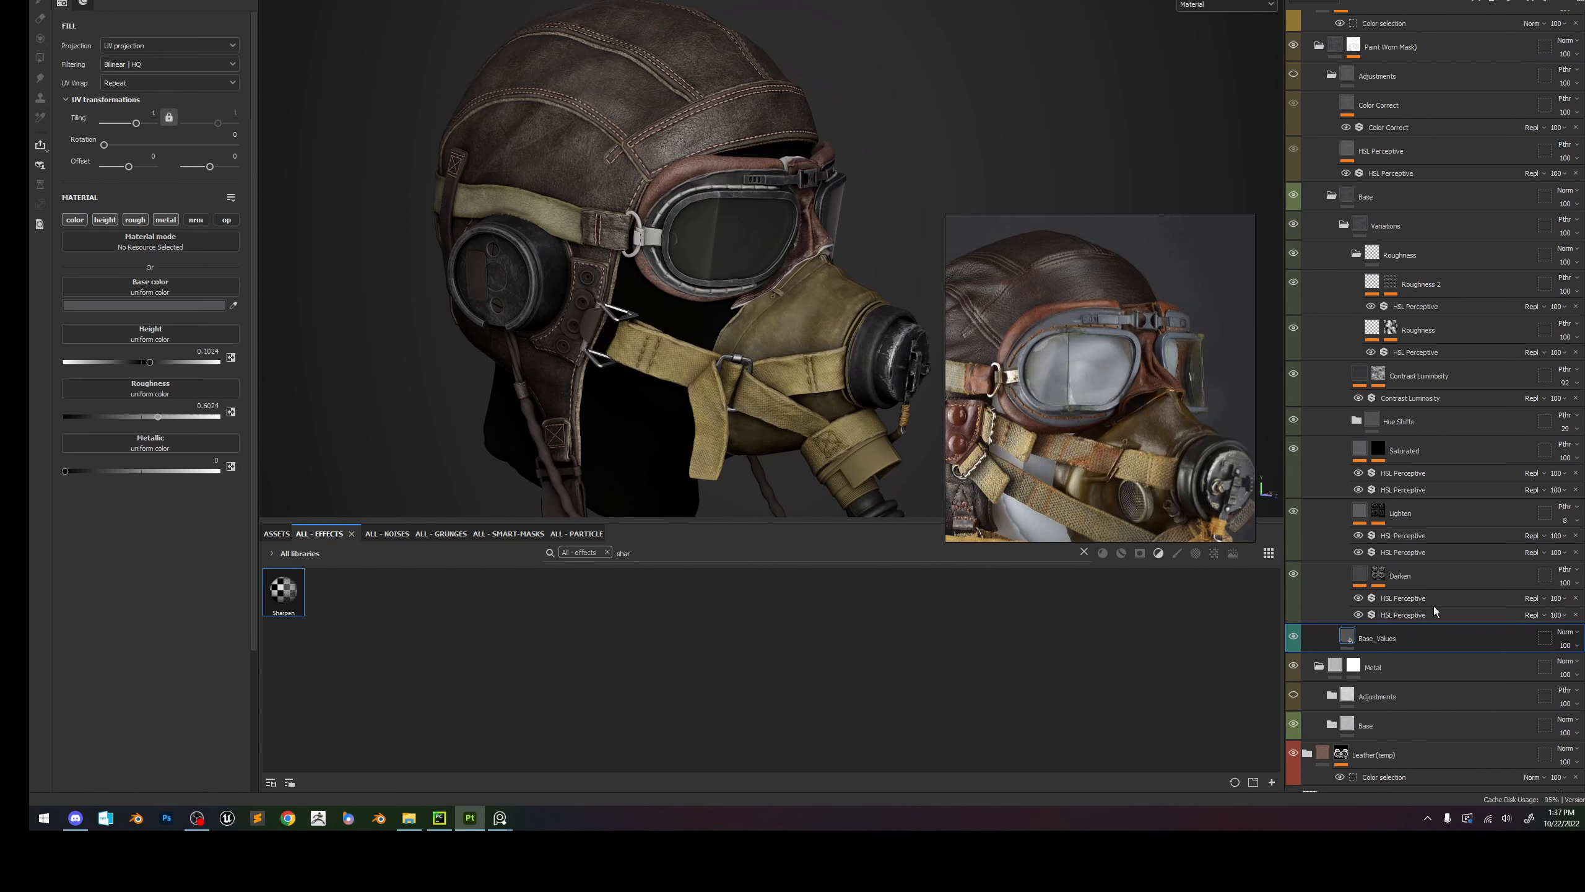
click(233, 305)
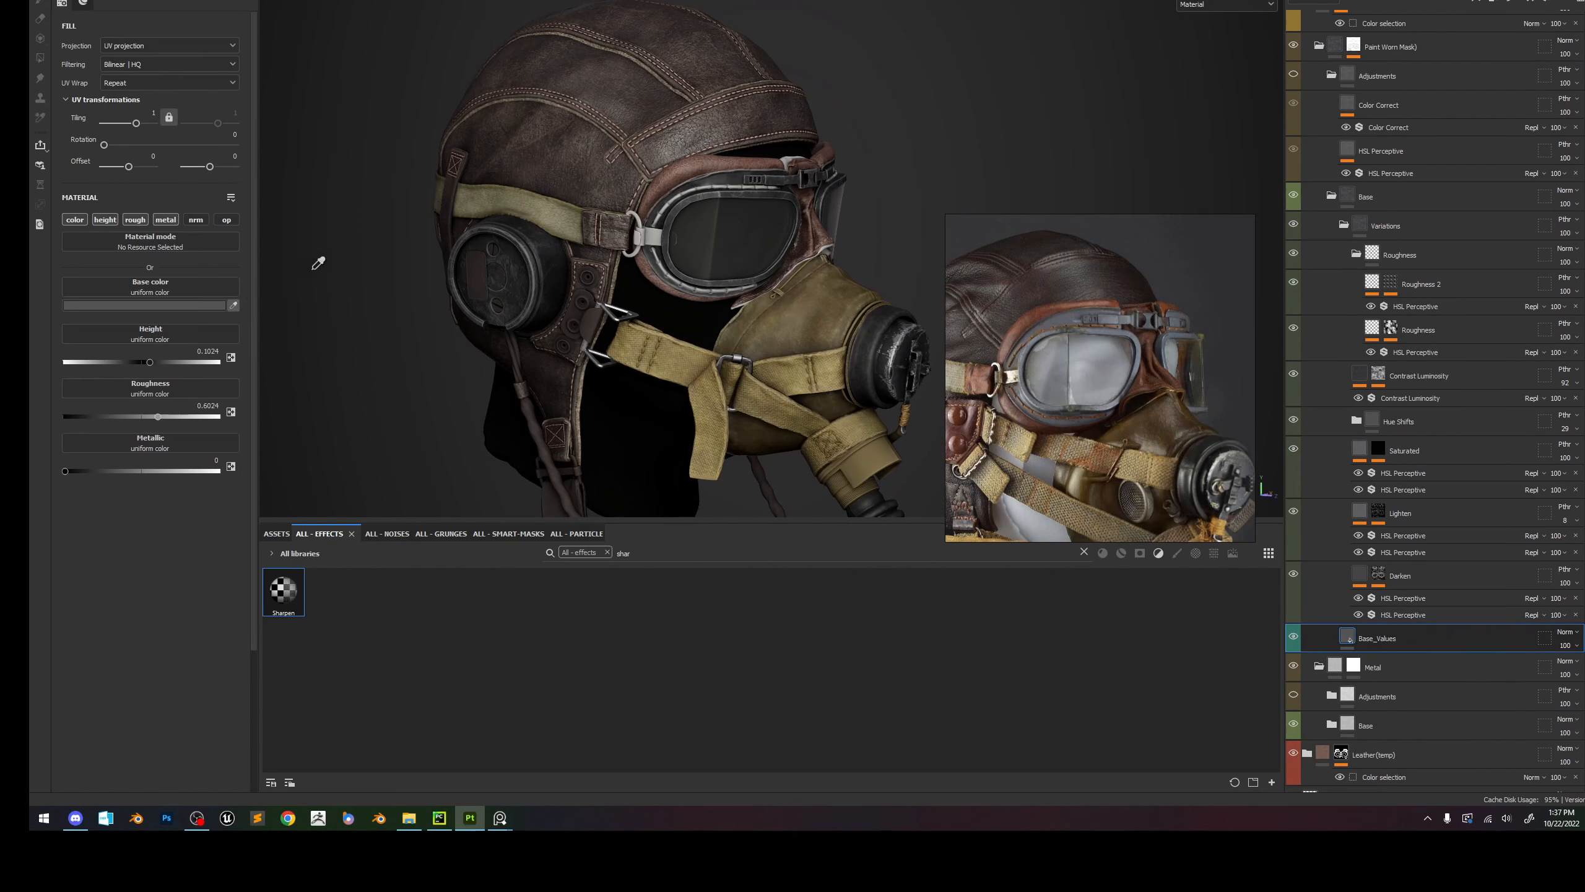
click(1068, 316)
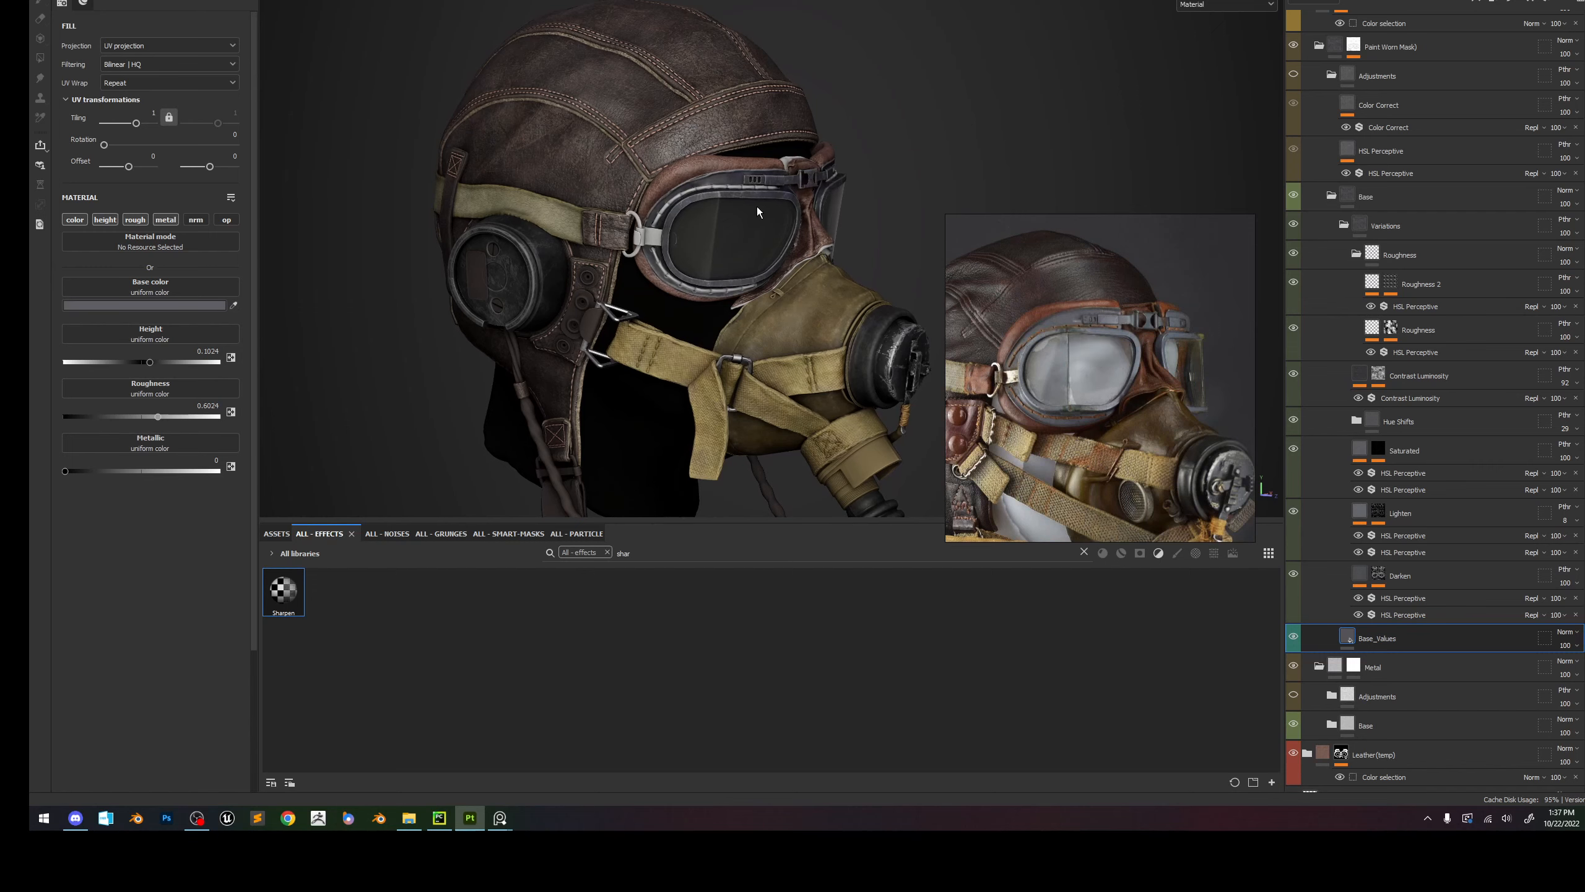
Set the Base_Values roughness to 0.5118 and check the goggle frame up close under rotated lighting.
scroll(766, 211, down, 1)
scroll(765, 210, up, 8)
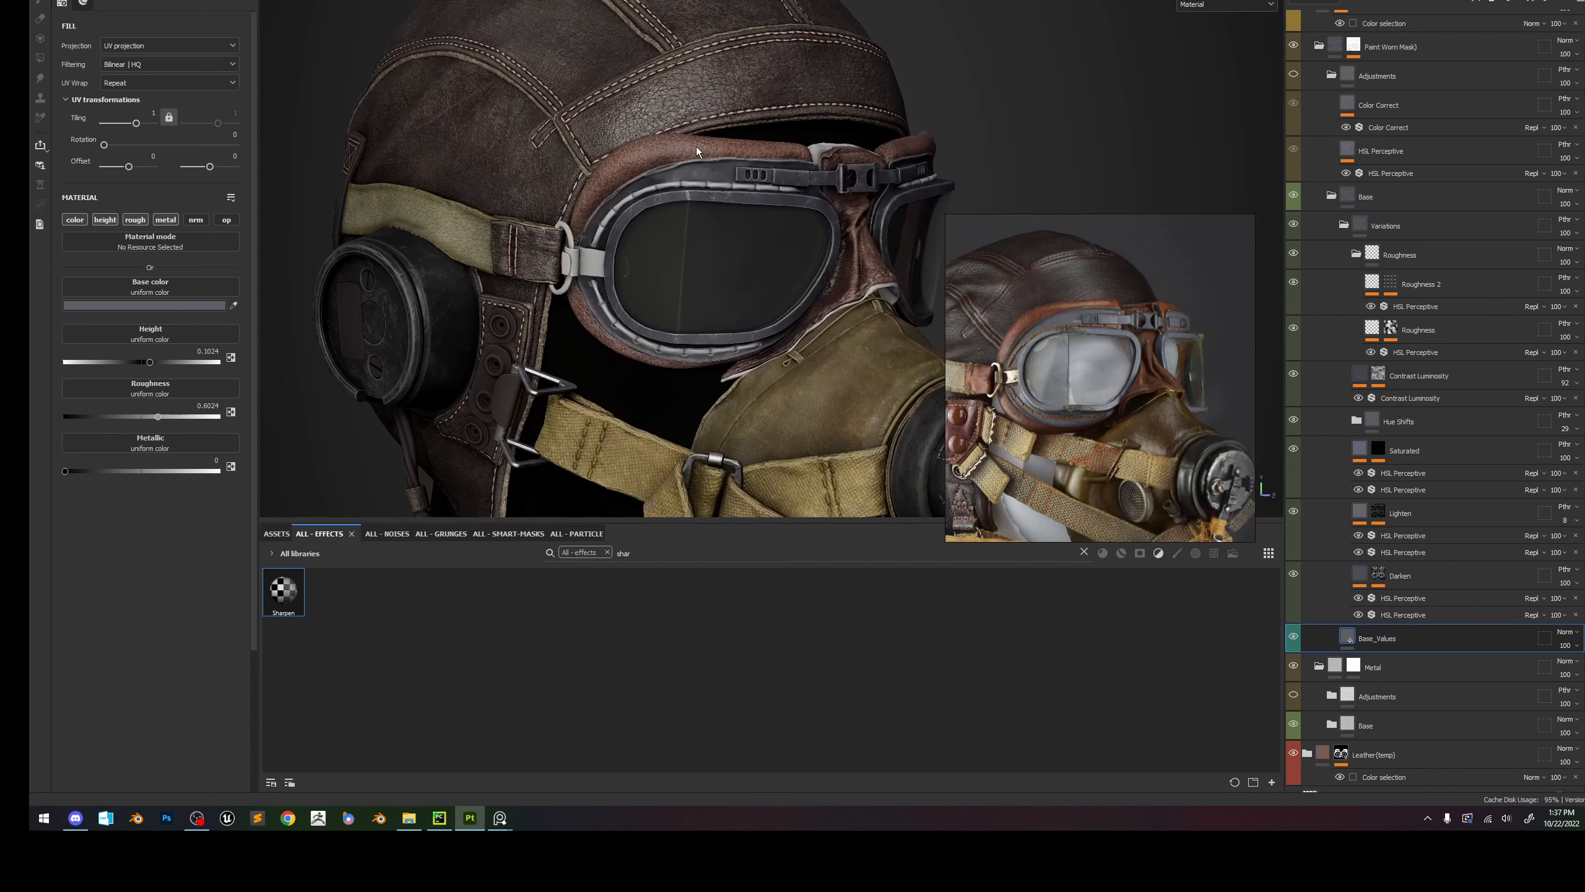
shift+right_drag(818, 294, 724, 298)
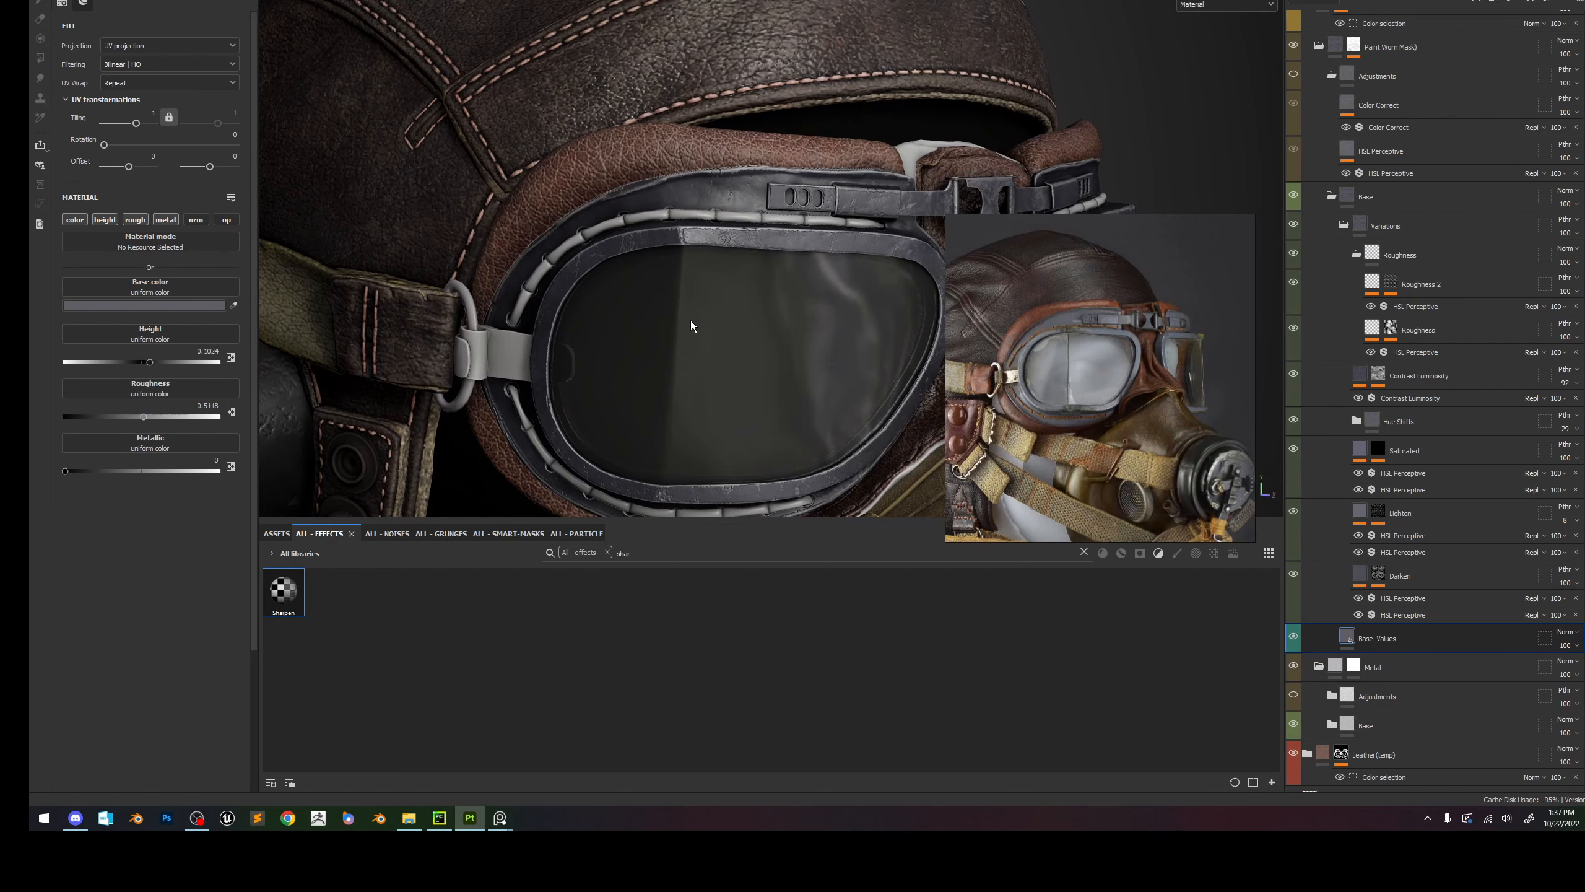
scroll(693, 325, down, 5)
scroll(444, 99, down, 3)
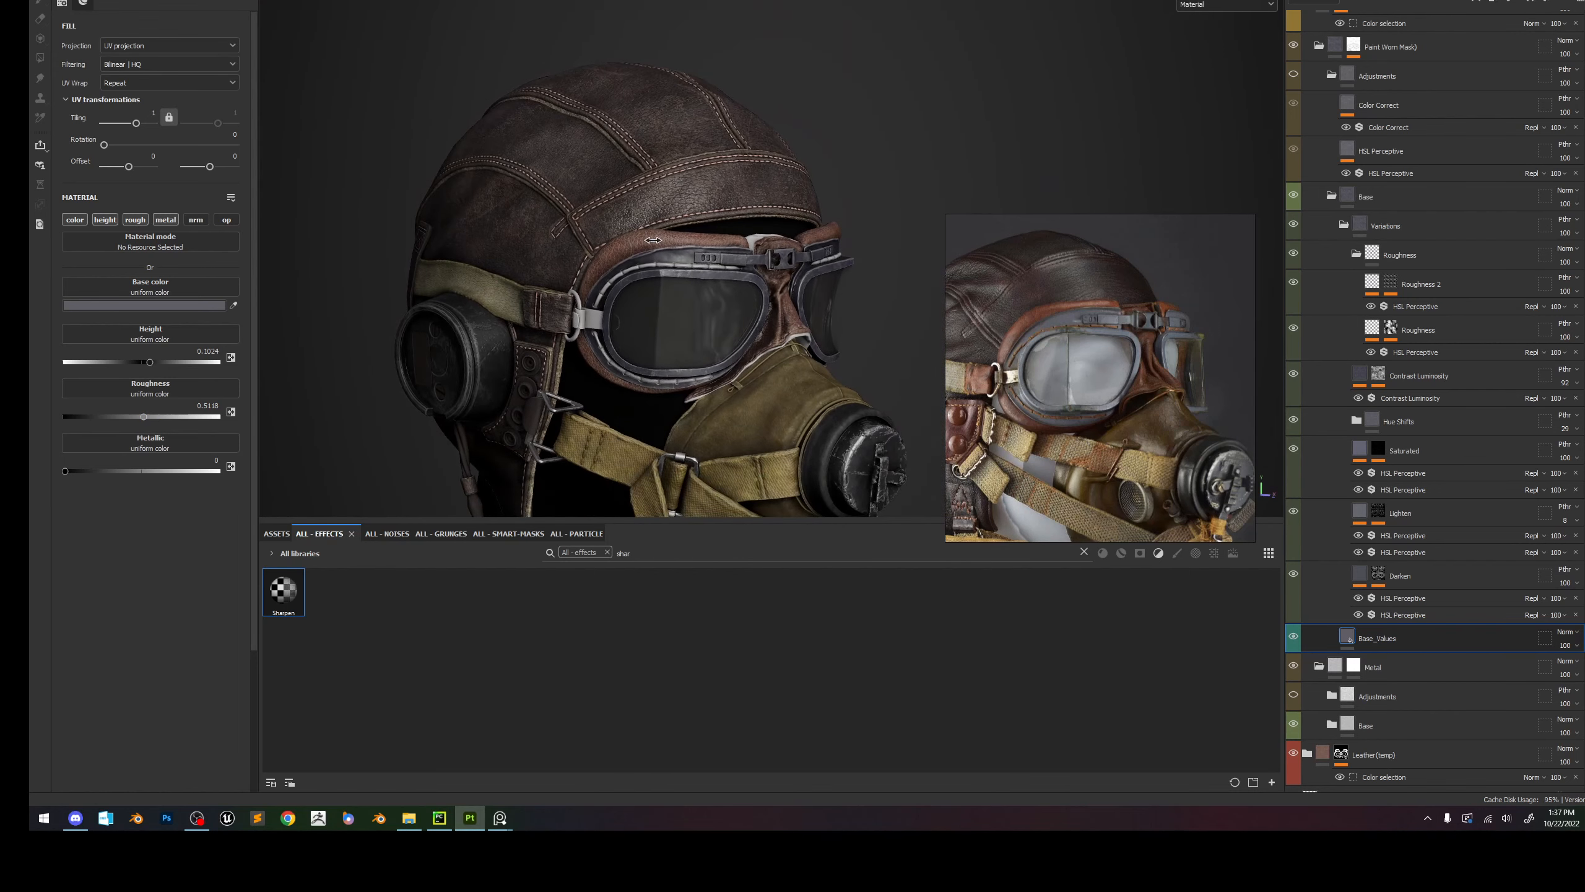
Display the Roughness channel, keep the Base_Values height at 0.1024 and set its roughness to 0.5512.
key(c)
scroll(670, 275, up, 6)
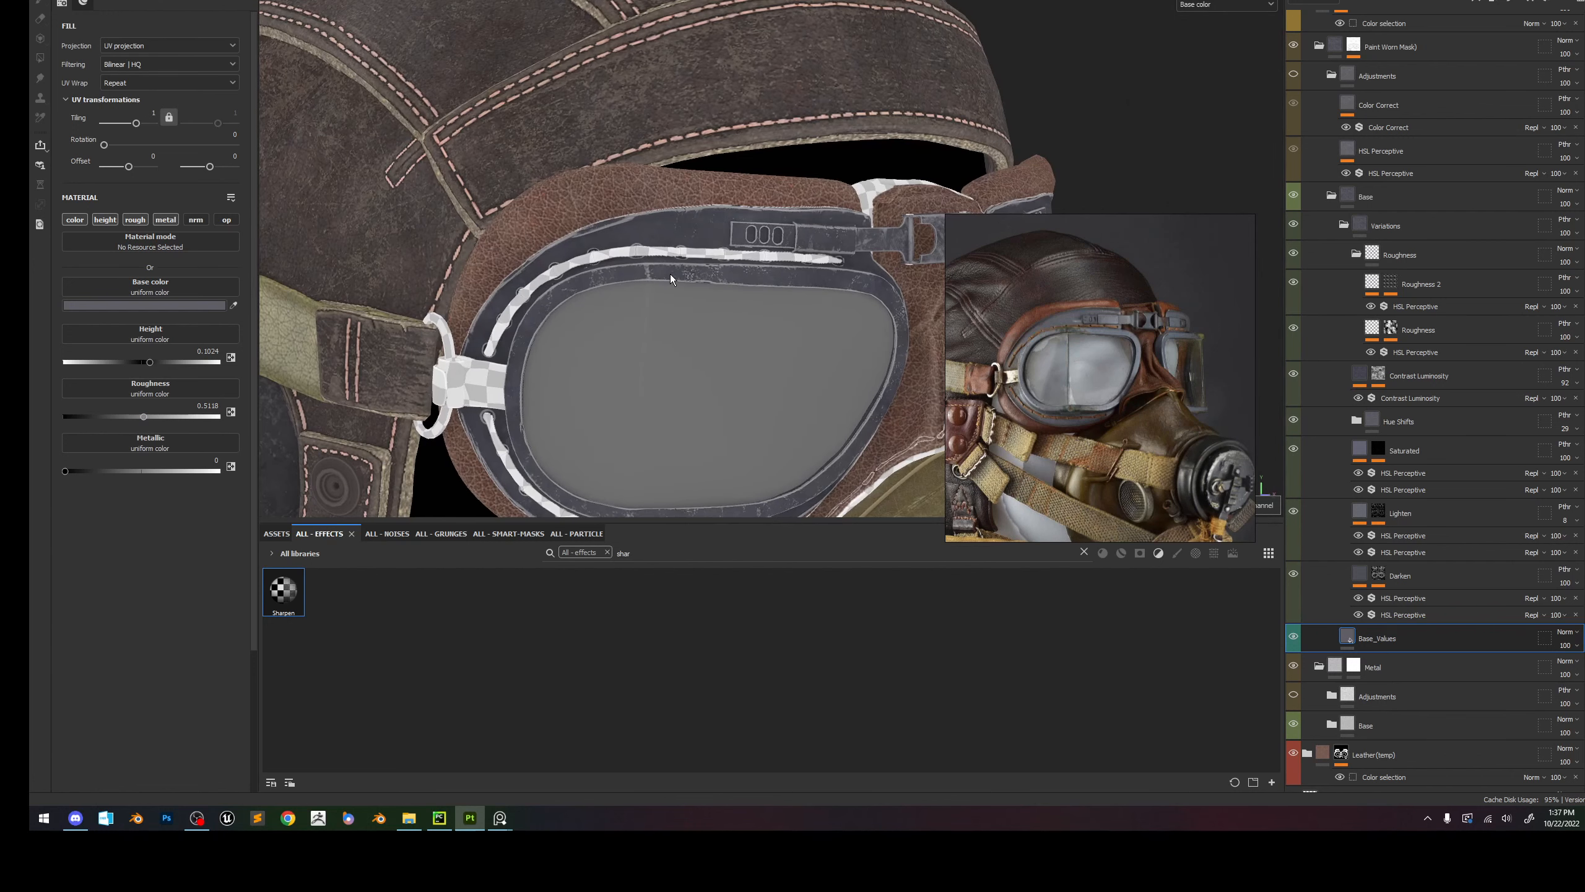
key(c)
key(c)
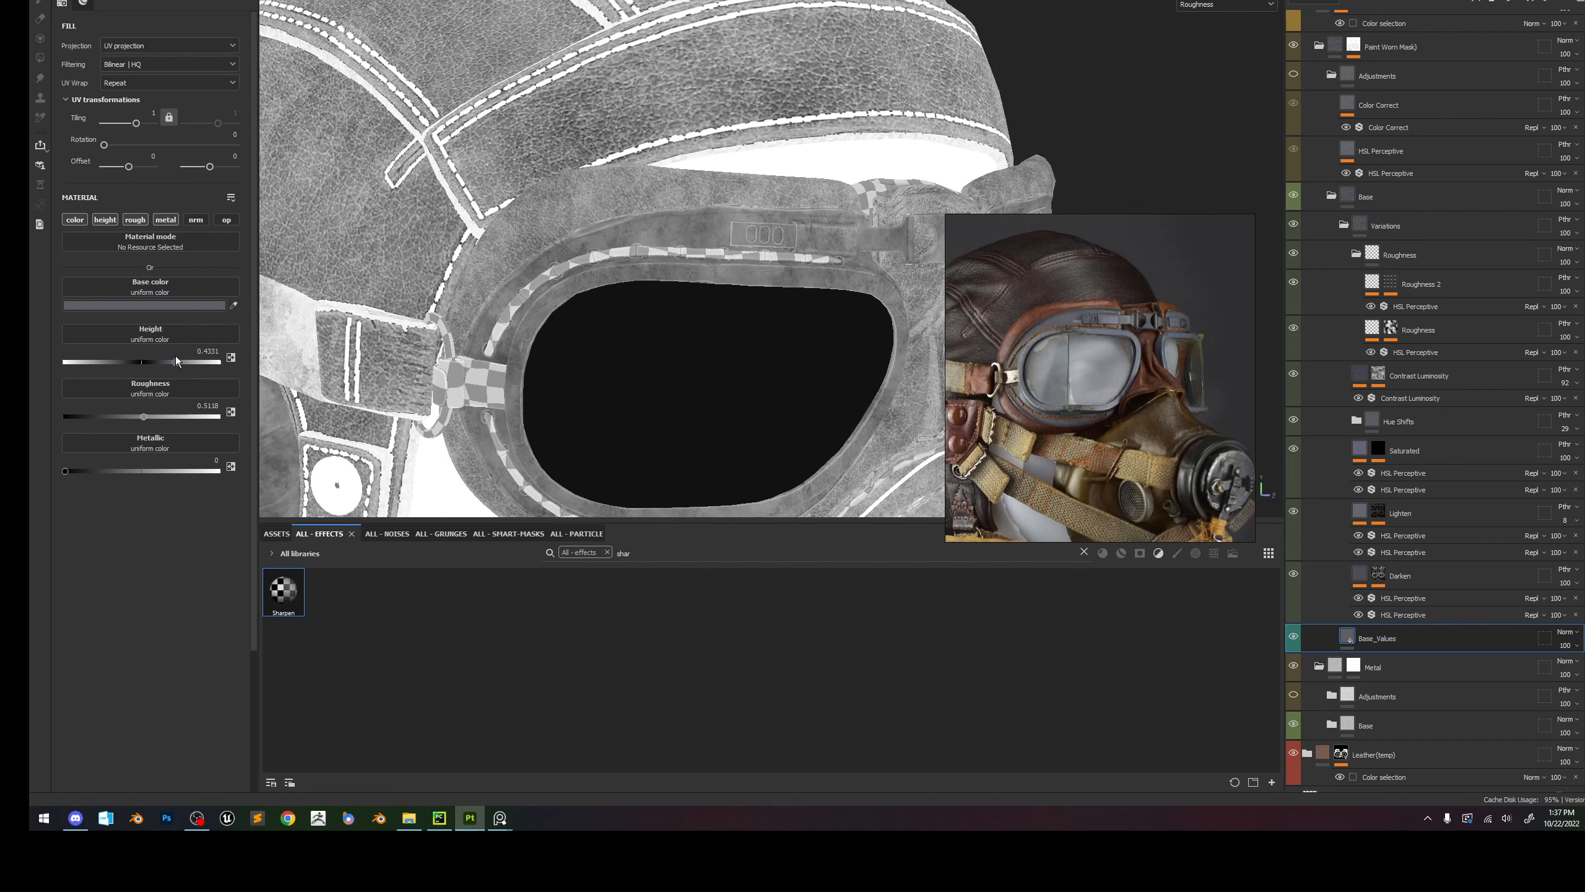
click(159, 360)
drag(158, 362, 149, 361)
click(161, 416)
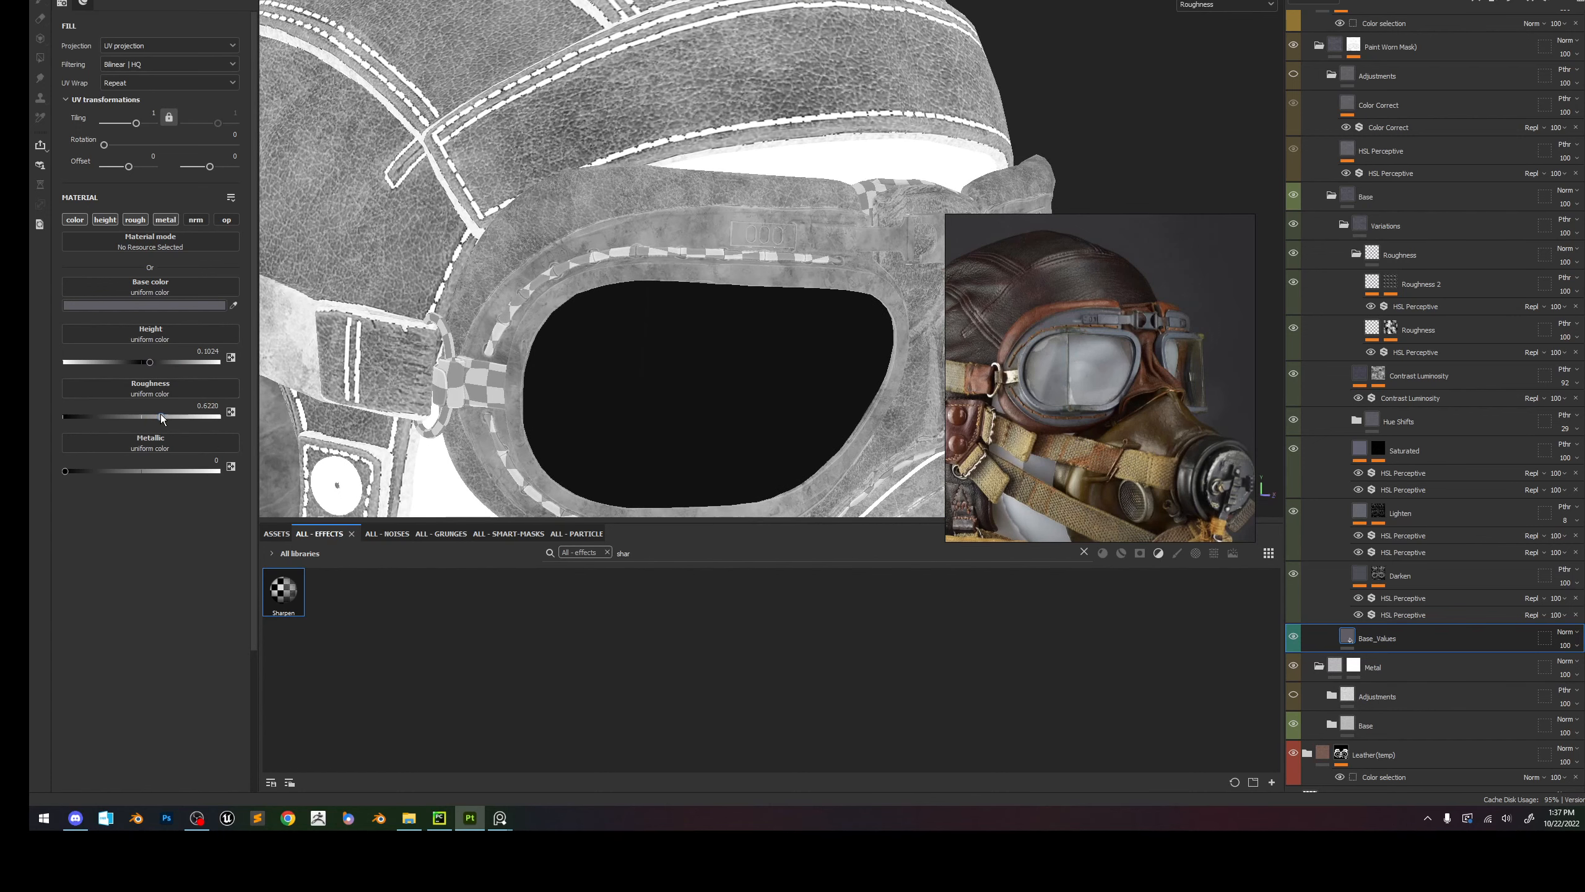
drag(176, 416, 150, 418)
alt+right_drag(599, 312, 577, 177)
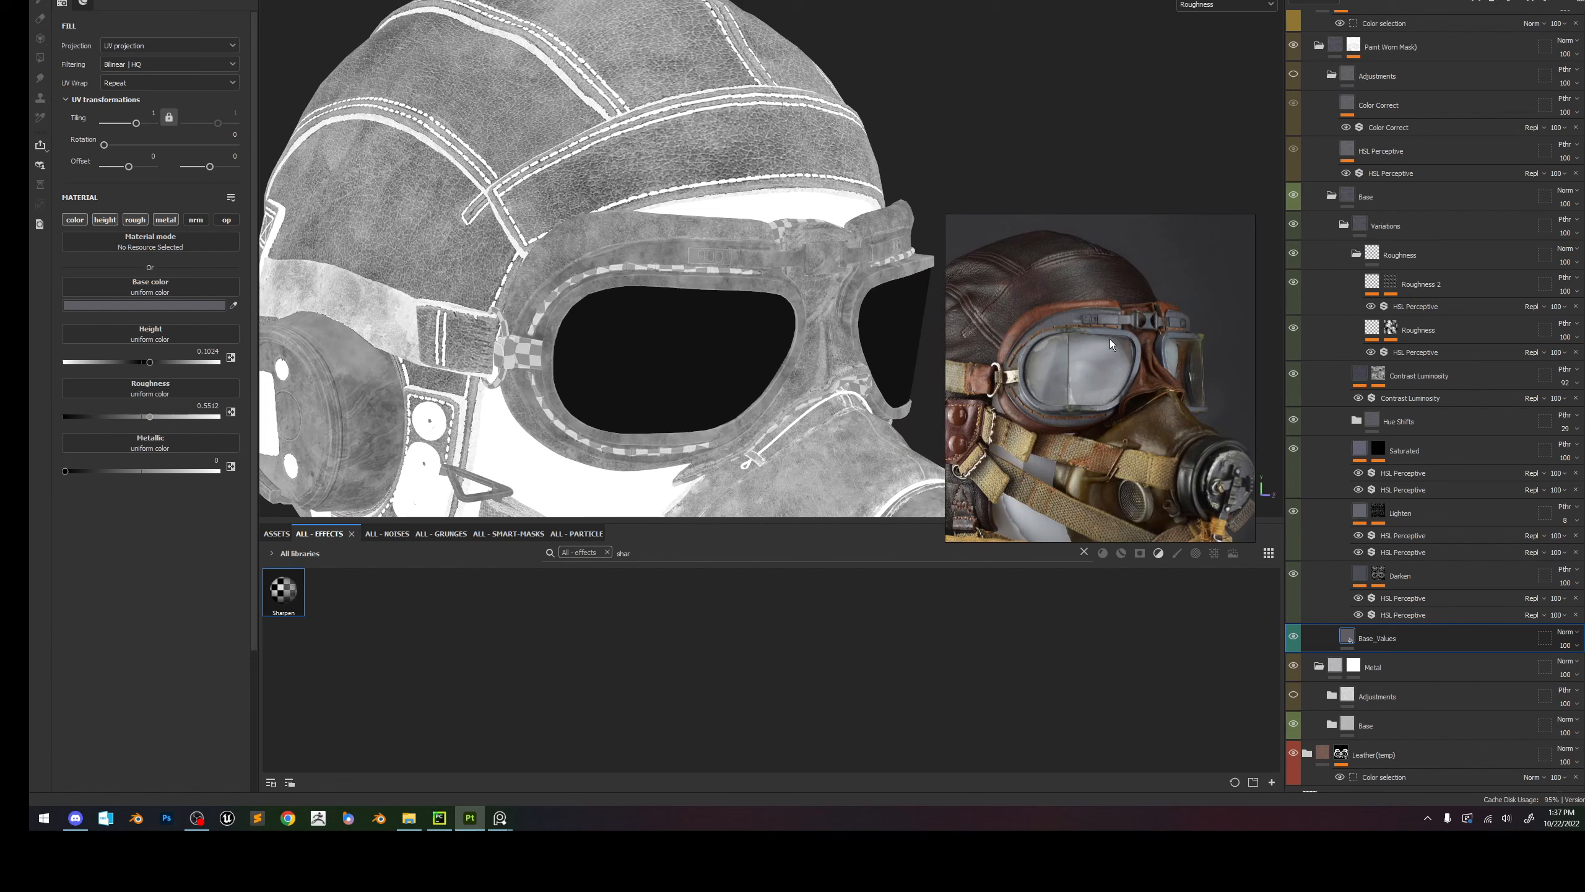
Set the Base_Values roughness to 0.4921 and view the full material on the helmet under different lighting.
scroll(1110, 340, up, 3)
drag(150, 418, 140, 418)
key(m)
alt+right_drag(761, 316, 691, 223)
alt+middle_drag(712, 242, 655, 180)
shift+right_drag(656, 180, 651, 178)
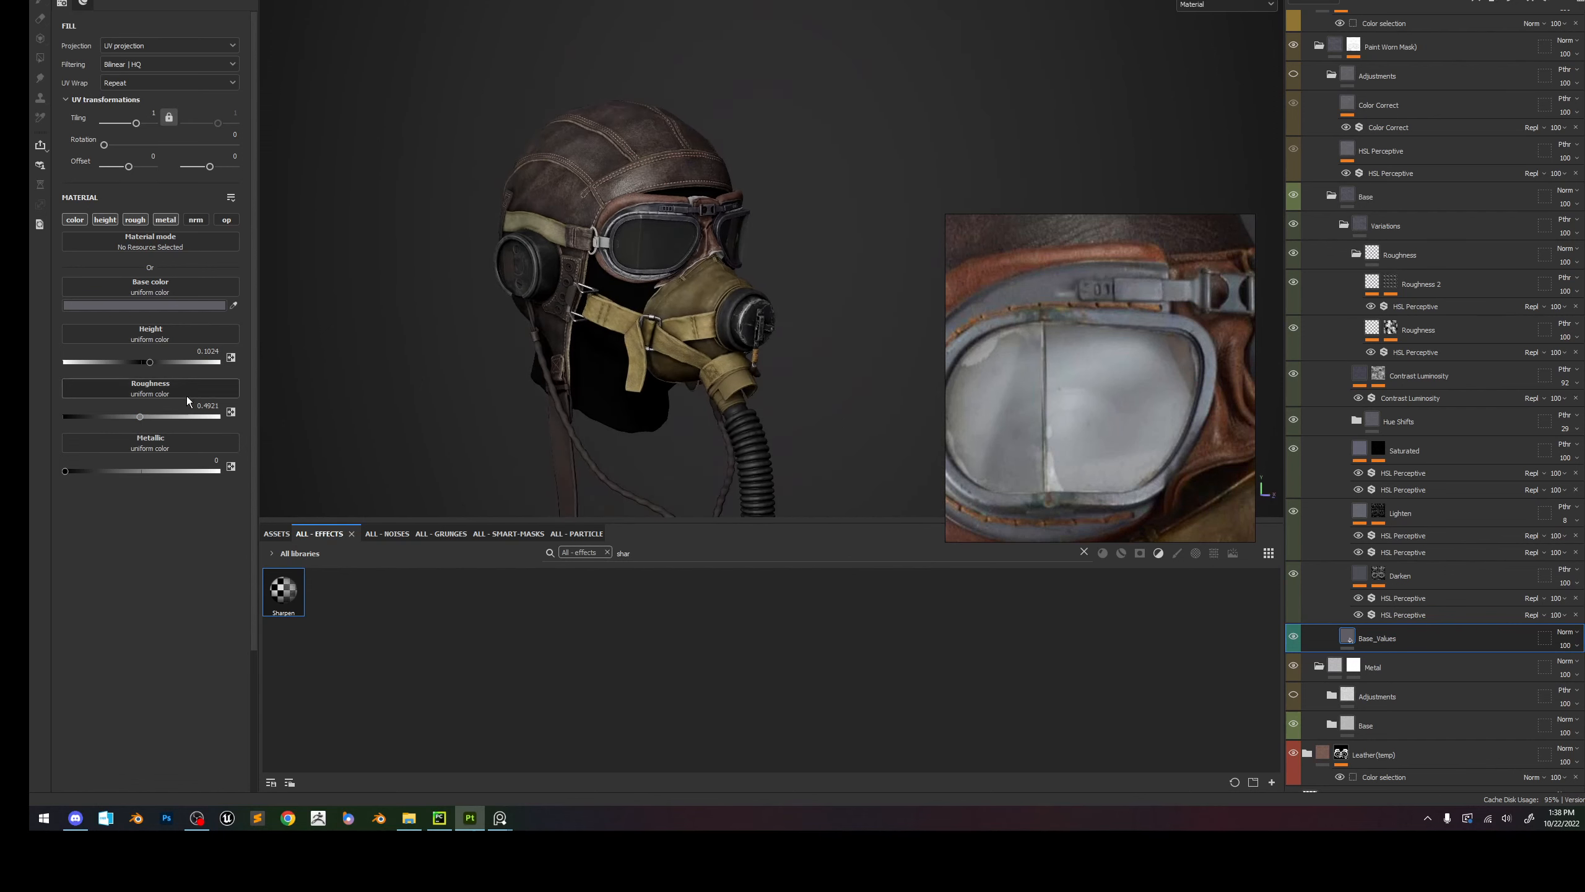
Try high and low roughness on the goggle frame's Base_Values layer, settling on 0.4252.
click(169, 416)
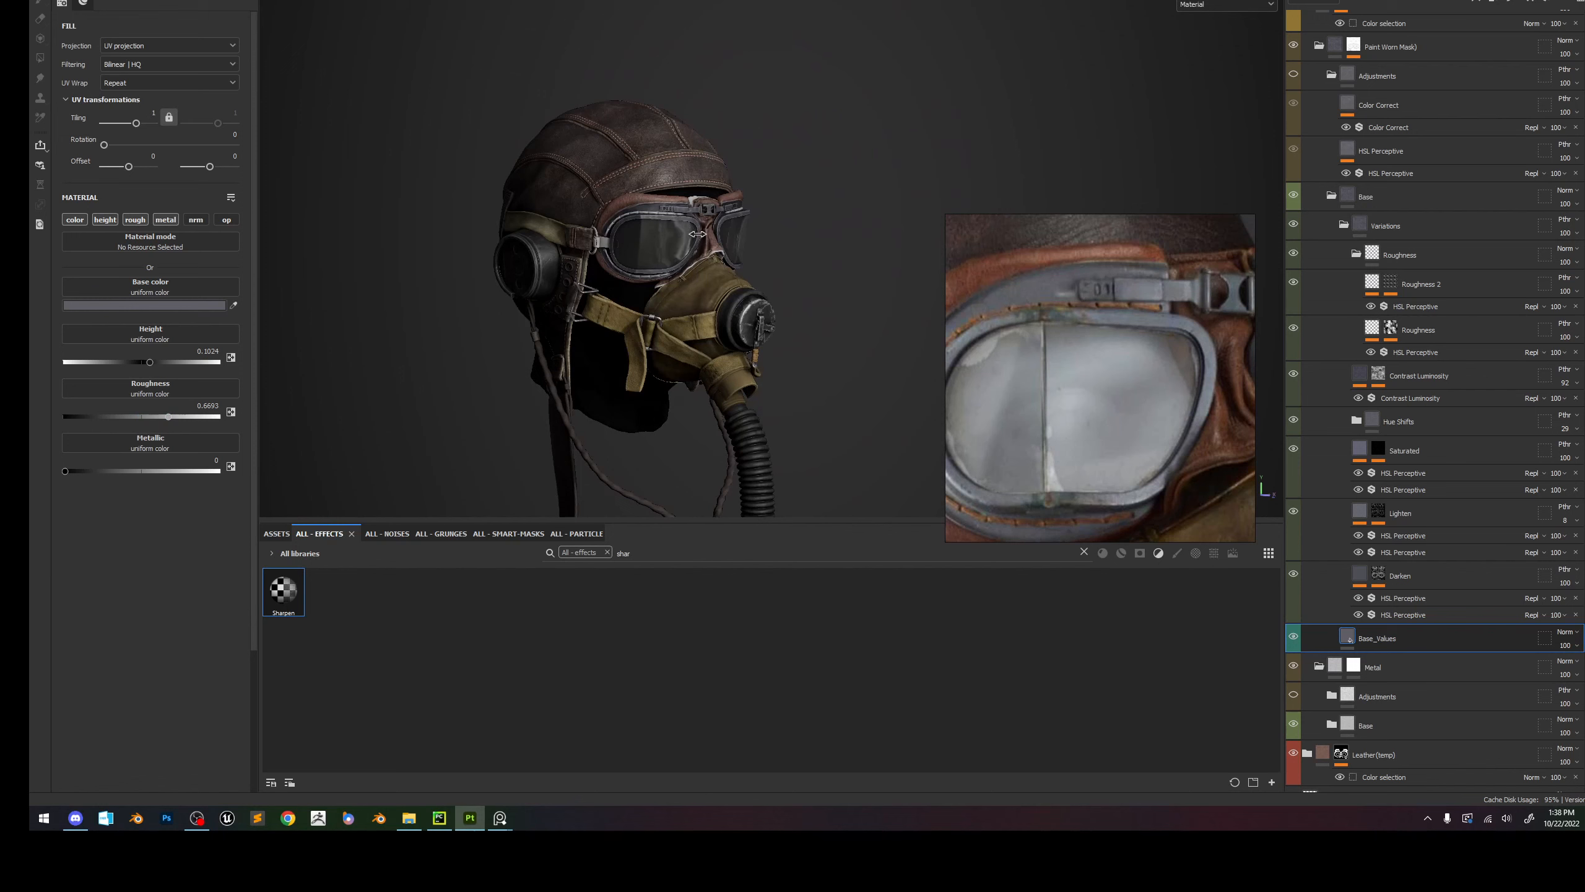
alt+right_drag(686, 226, 445, 275)
click(124, 417)
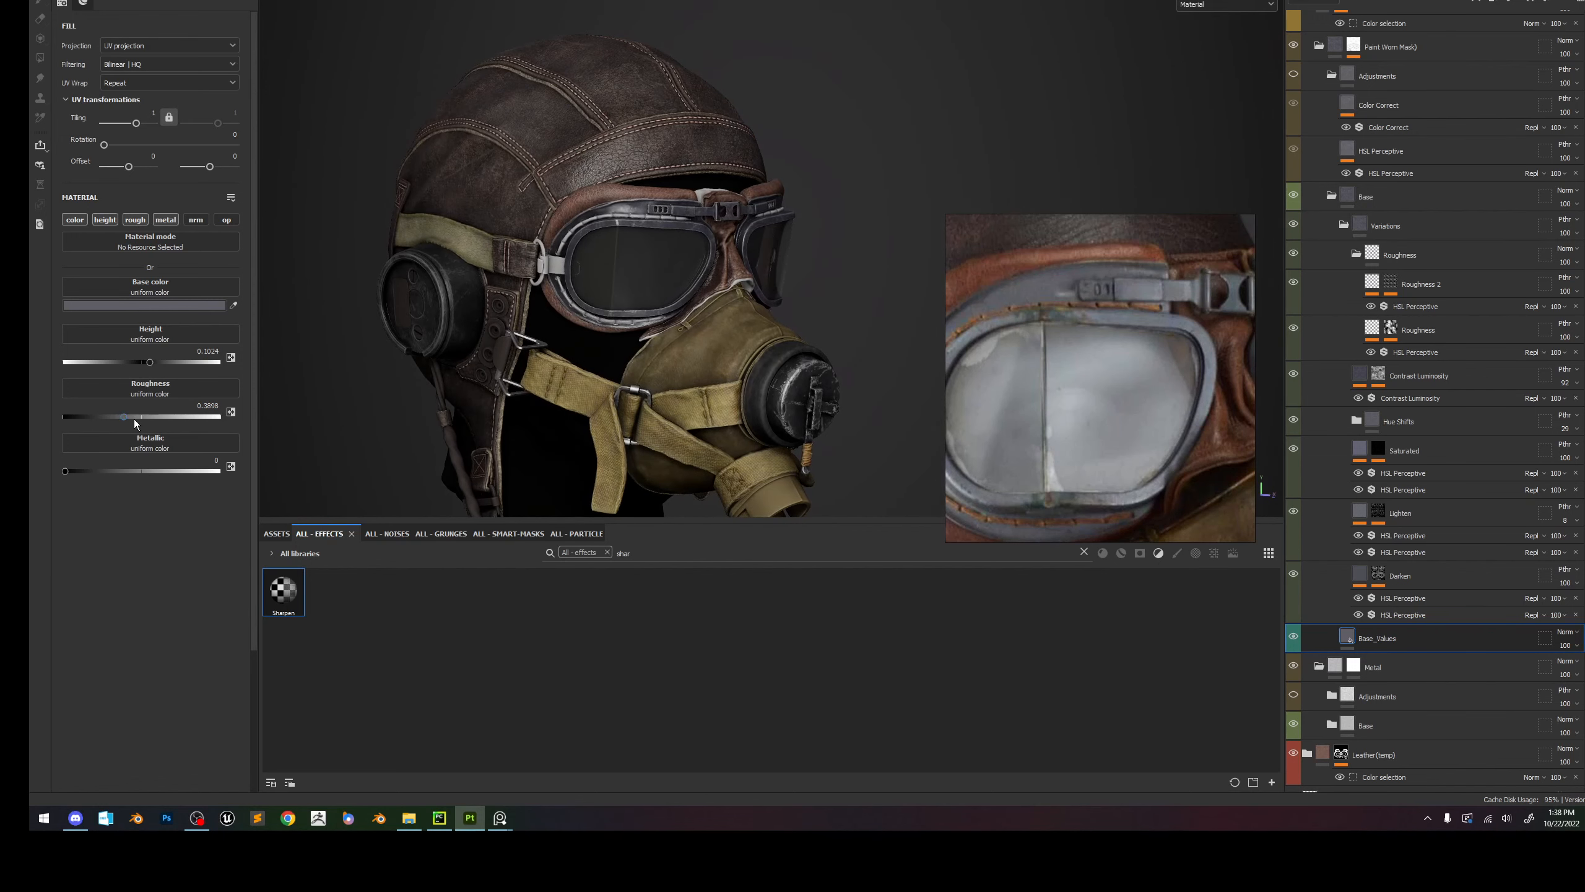
alt+right_drag(554, 111, 677, 186)
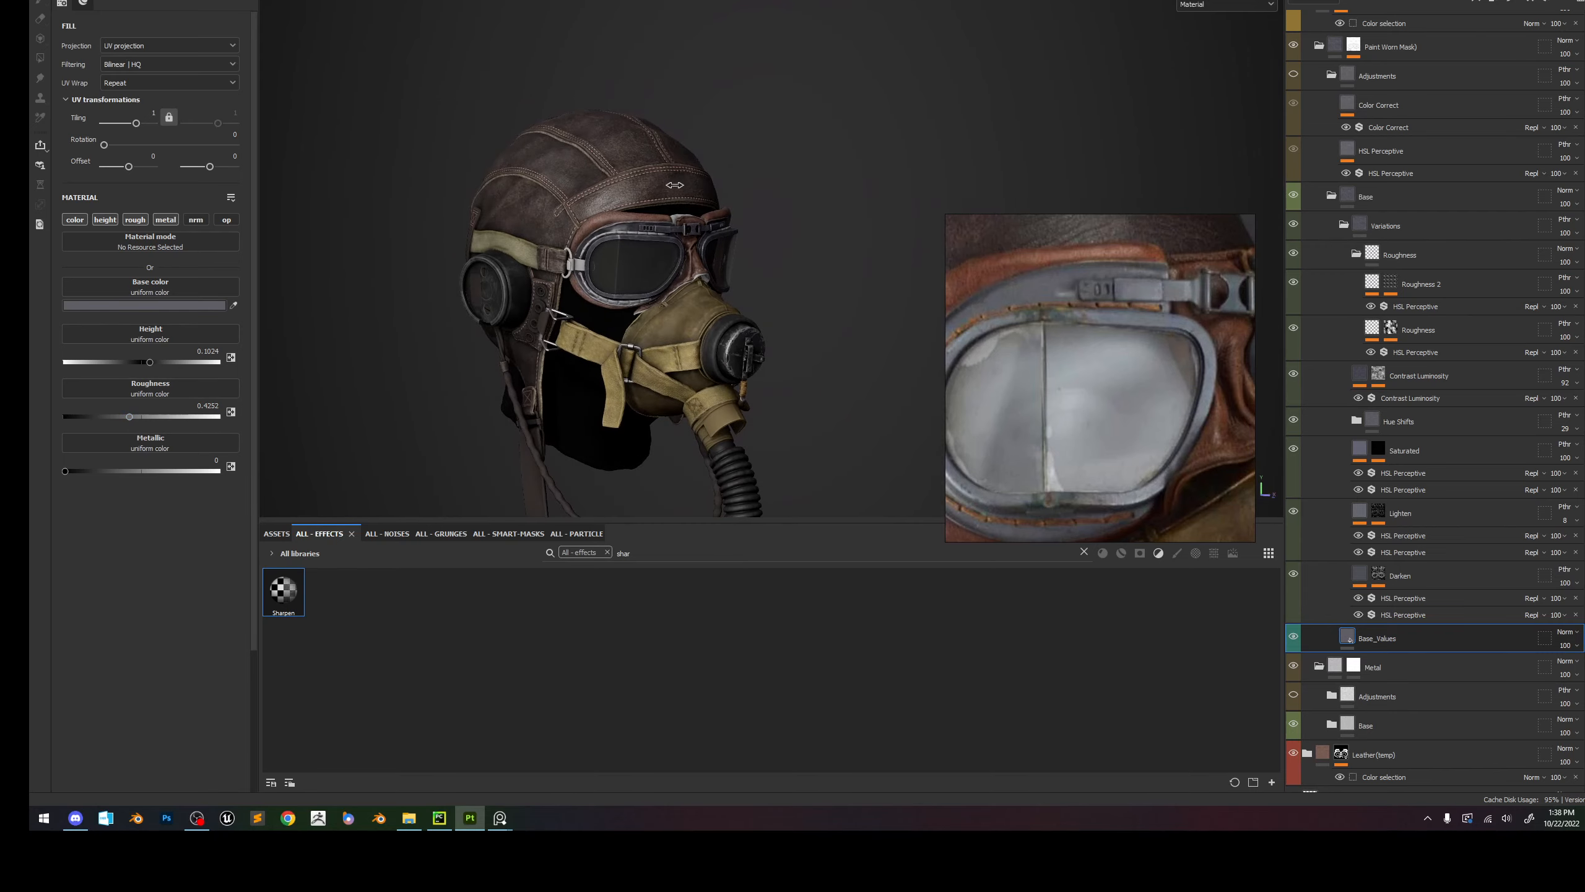
Compare the goggle frame's roughness with the surrounding leather in the Roughness channel and in the full material view.
key(c)
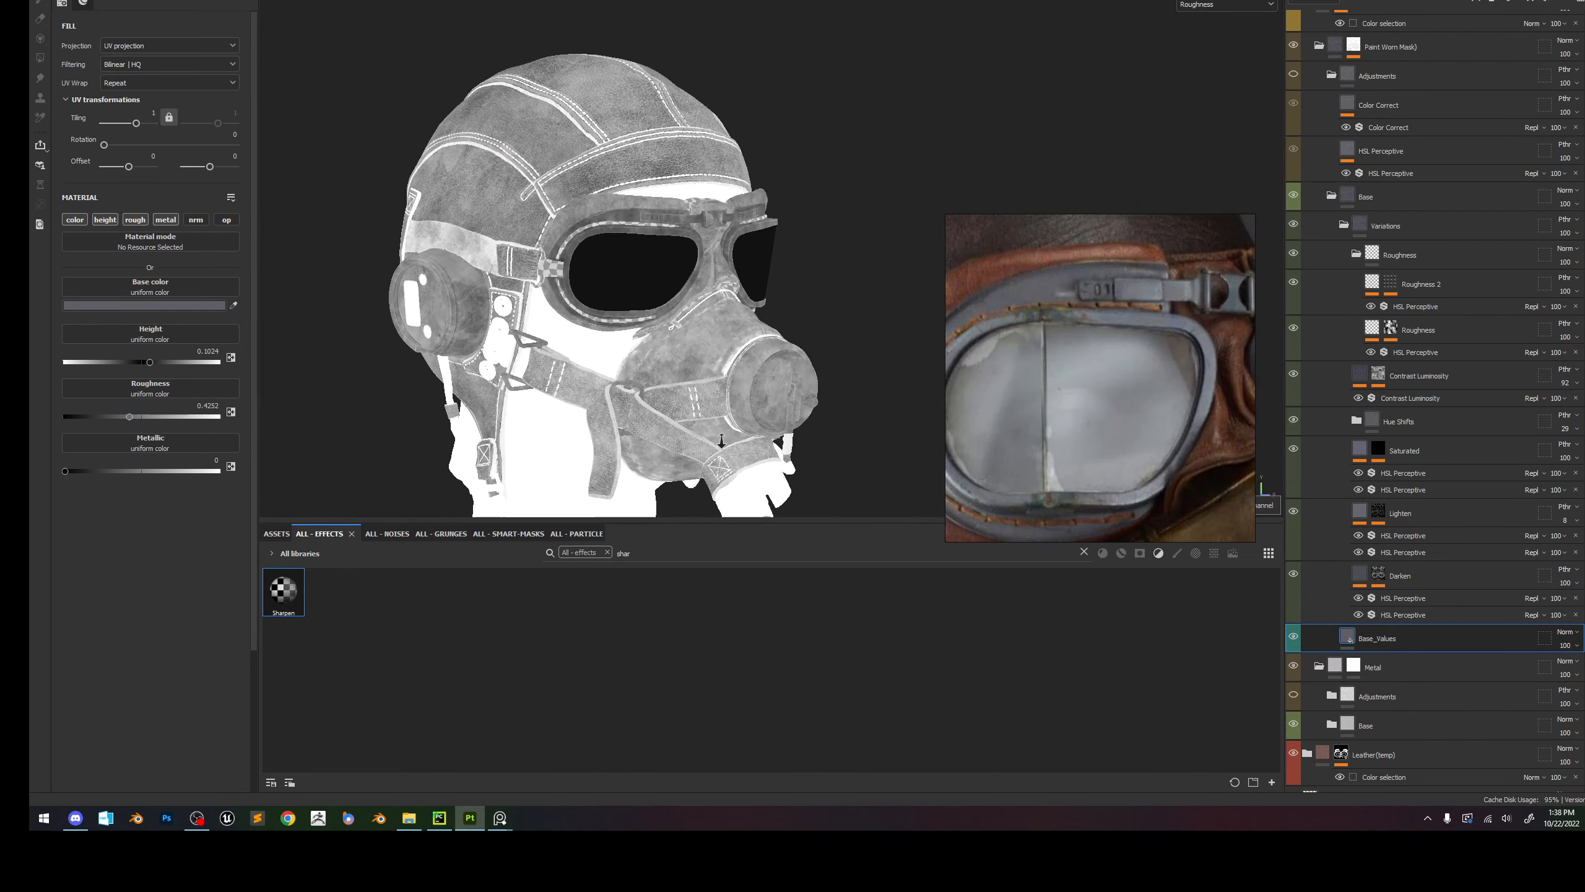
scroll(639, 258, up, 6)
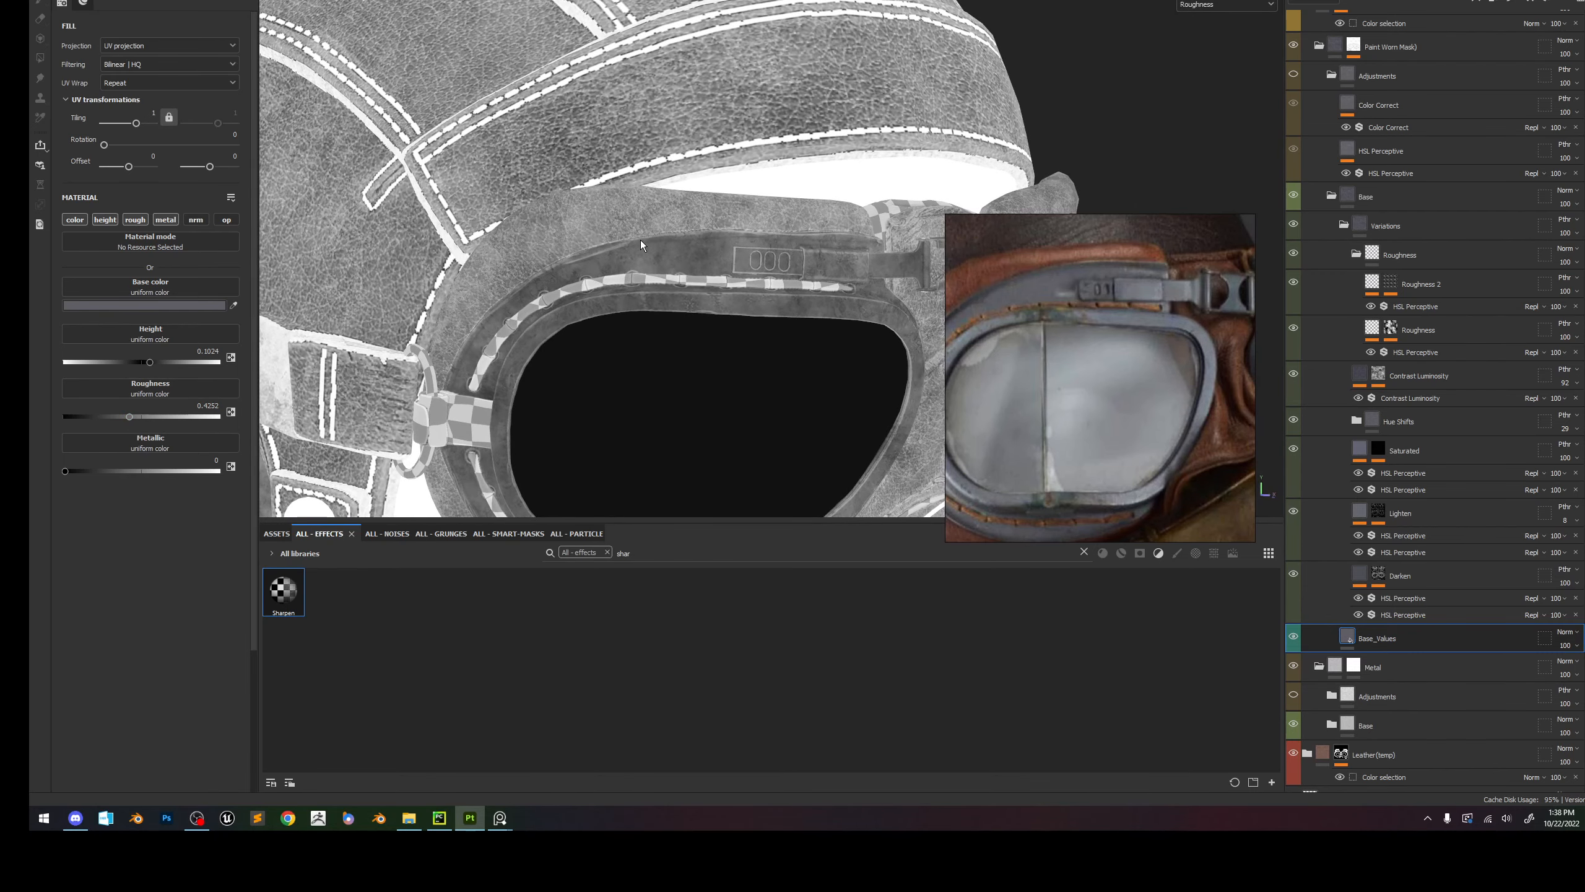
scroll(662, 262, up, 3)
alt+right_drag(787, 144, 717, 240)
key(f)
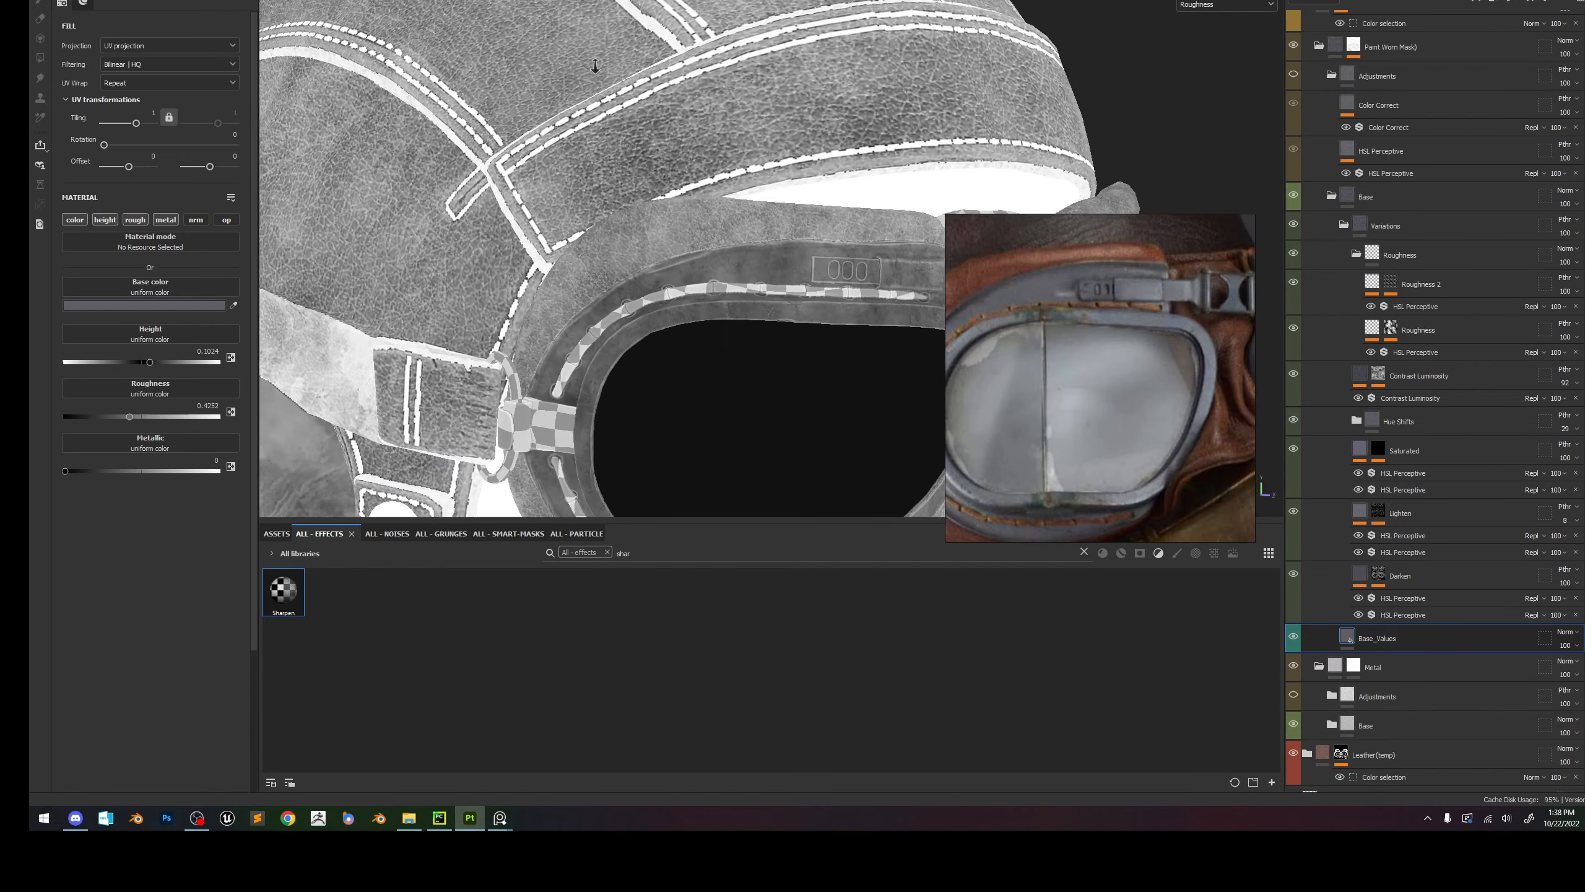
key(m)
alt+right_drag(634, 127, 593, 99)
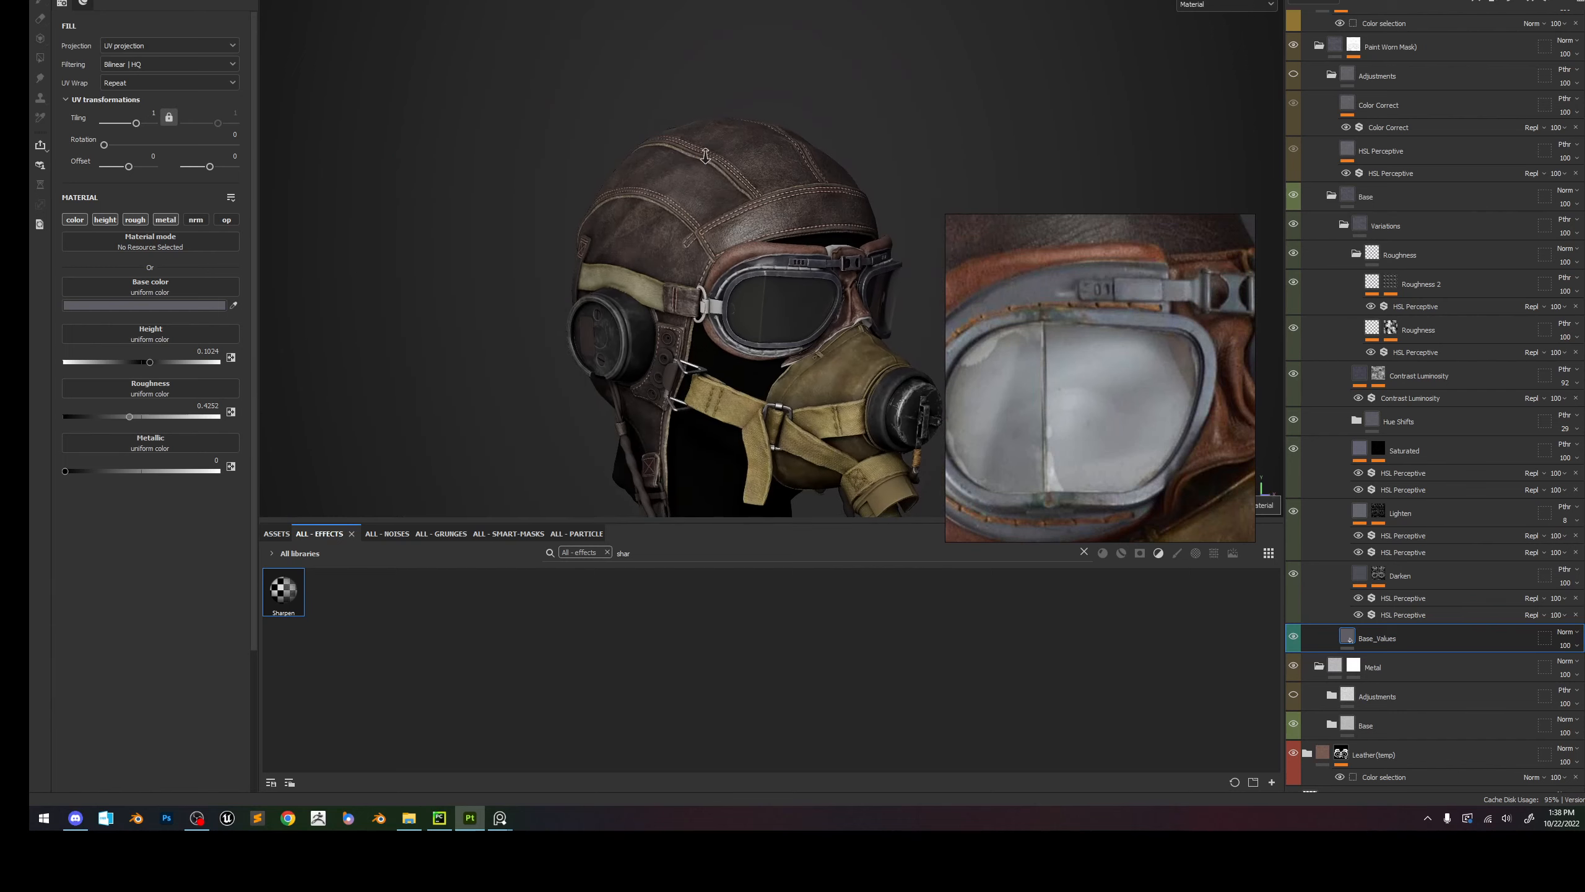
alt+drag(680, 231, 624, 200)
alt+right_drag(625, 200, 750, 263)
Set the Base_Values roughness to 0.5276 against the Roughness channel and view the helmet in the full material.
key(c)
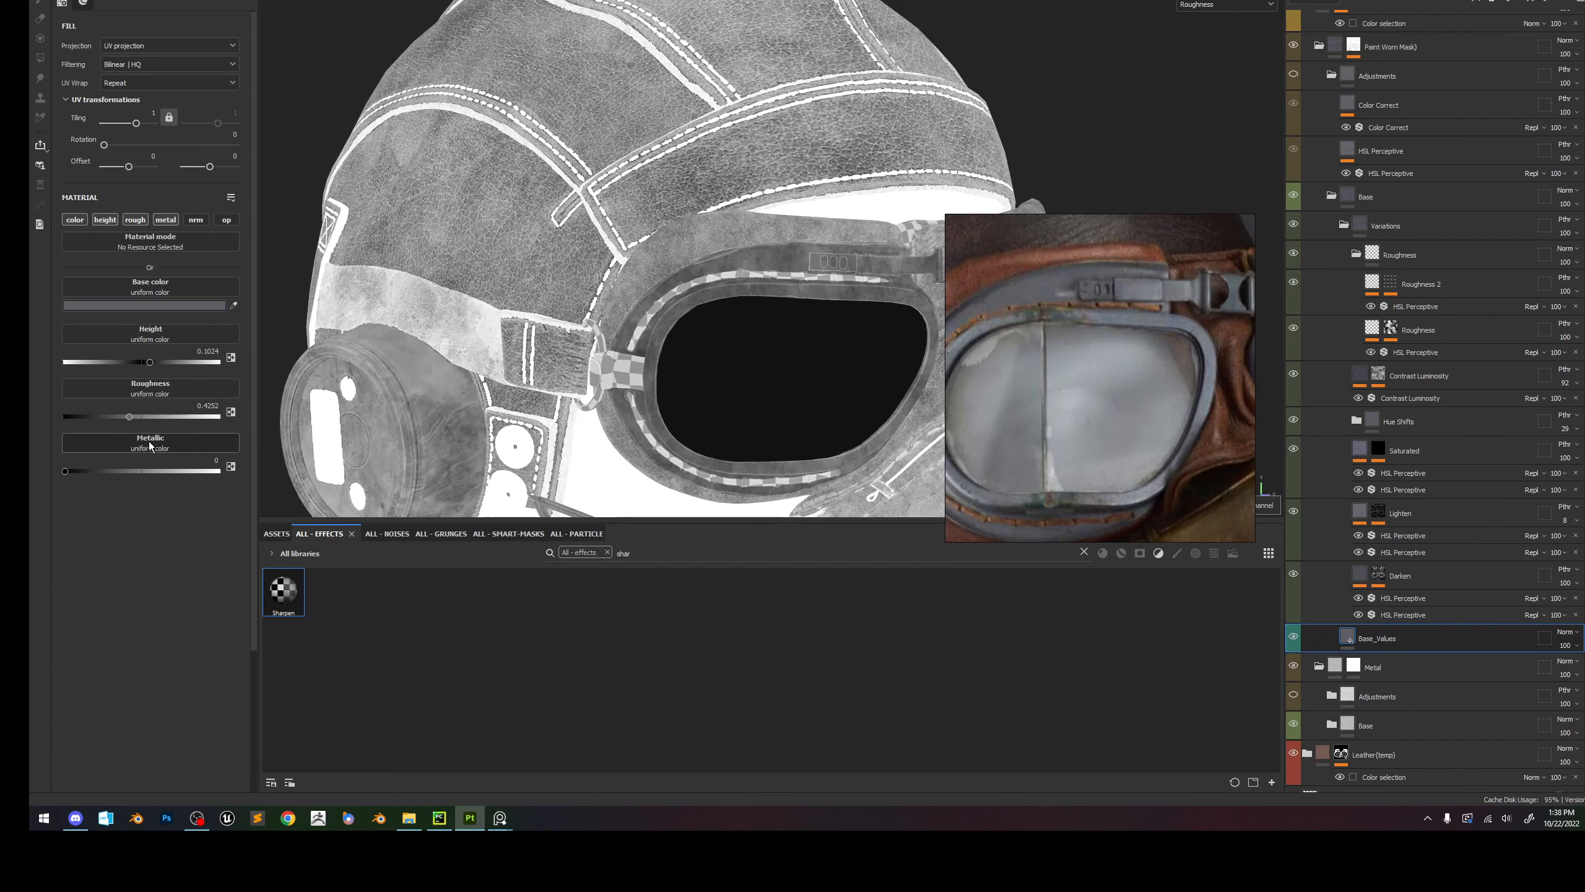
click(142, 416)
drag(141, 415, 146, 415)
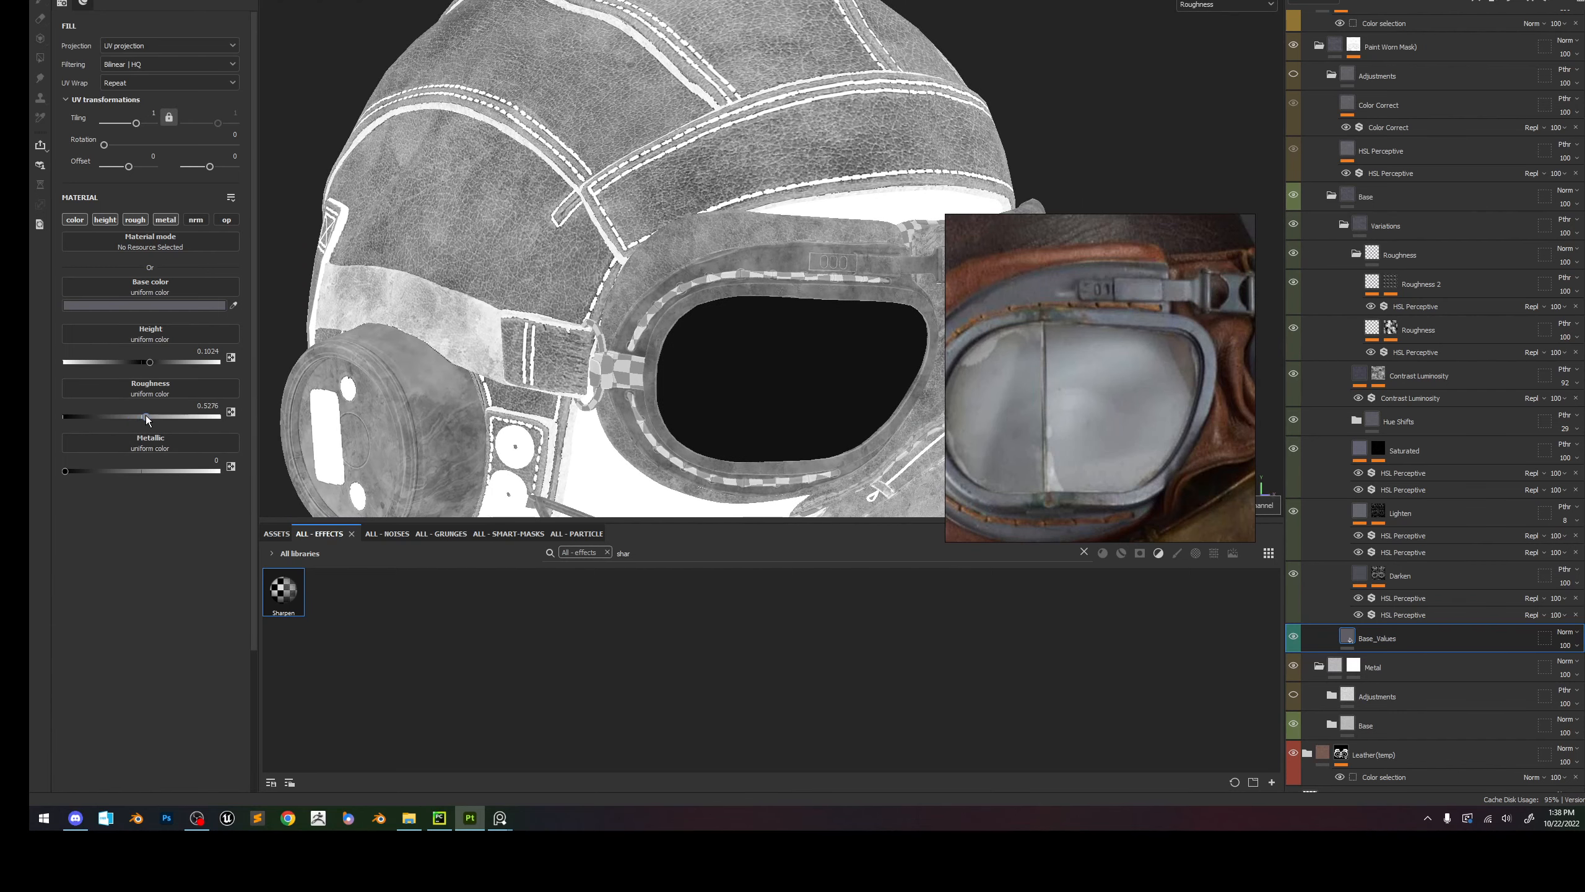
key(m)
alt+right_drag(772, 257, 699, 204)
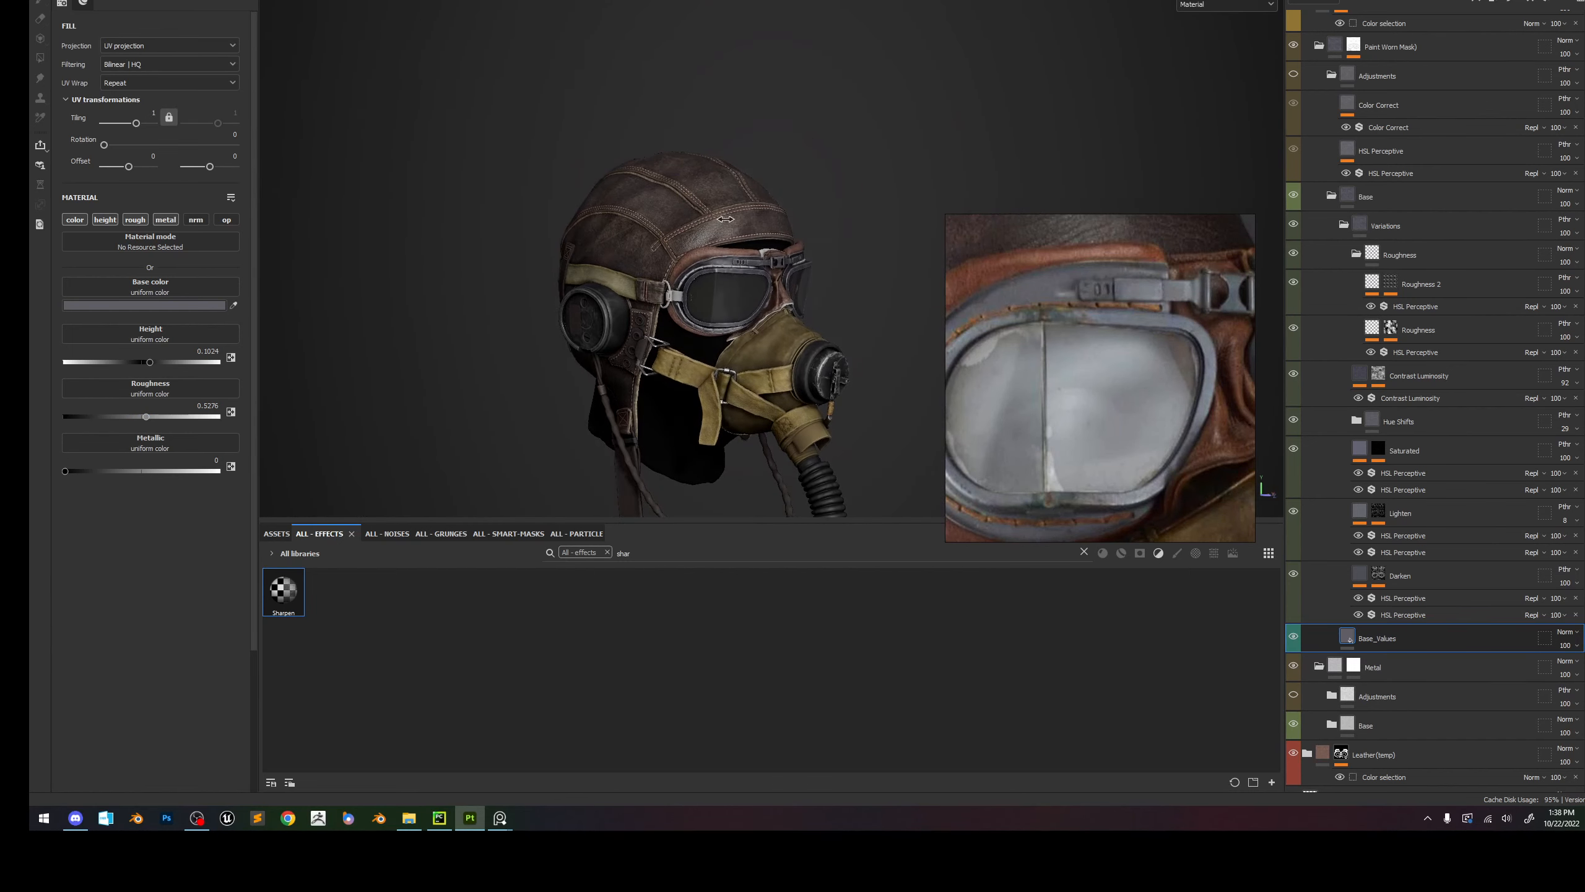
Undo the Base_Values roughness and base color changes.
key(ctrl+z)
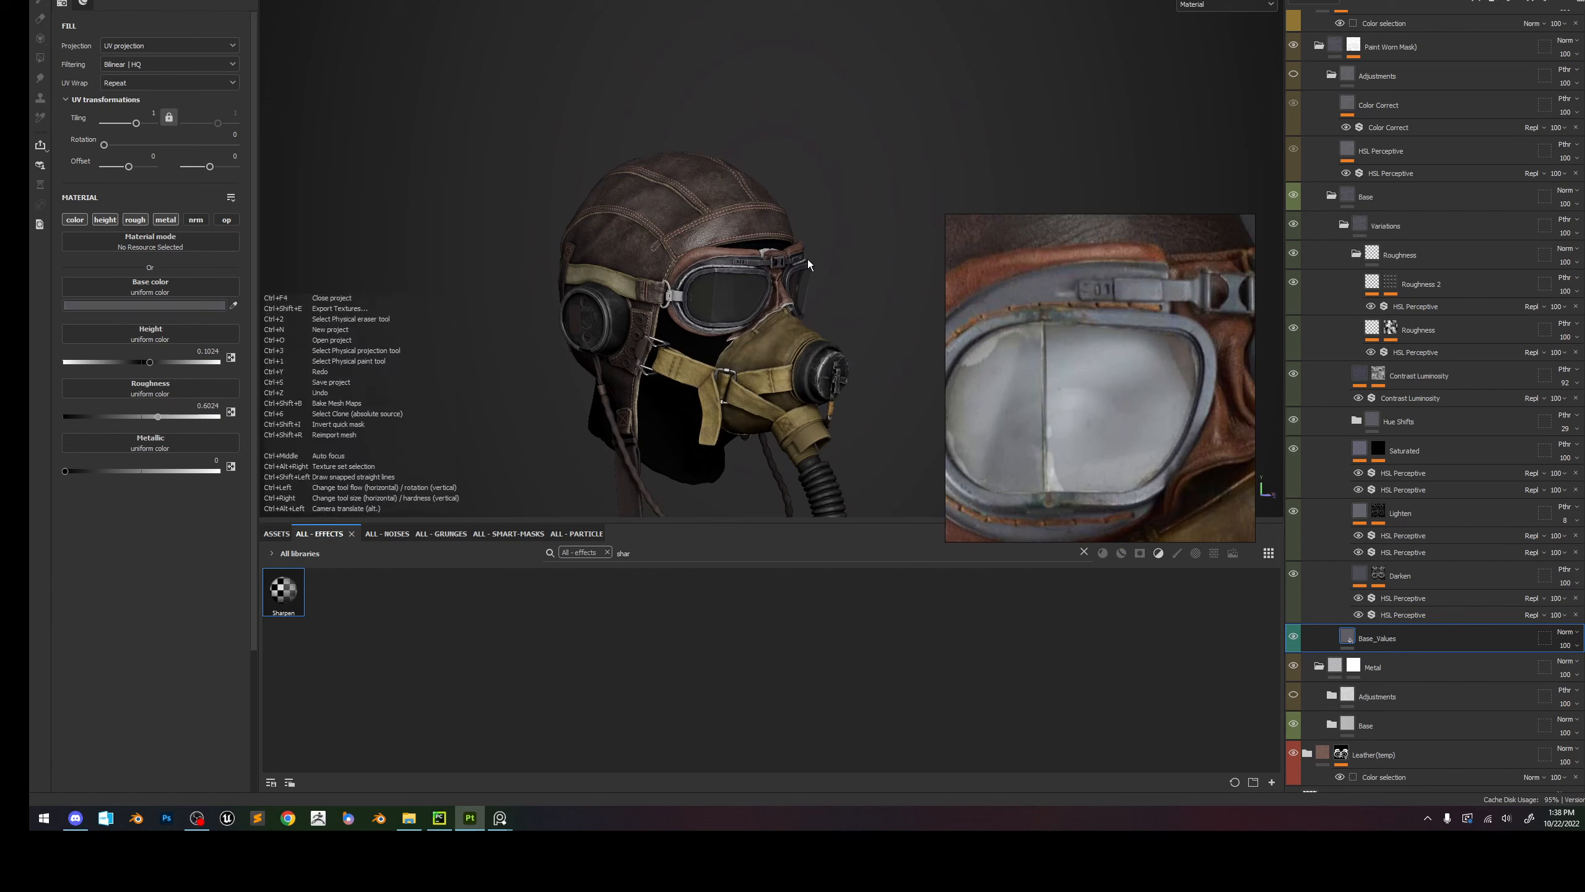
key(ctrl+z)
alt+right_drag(736, 268, 778, 306)
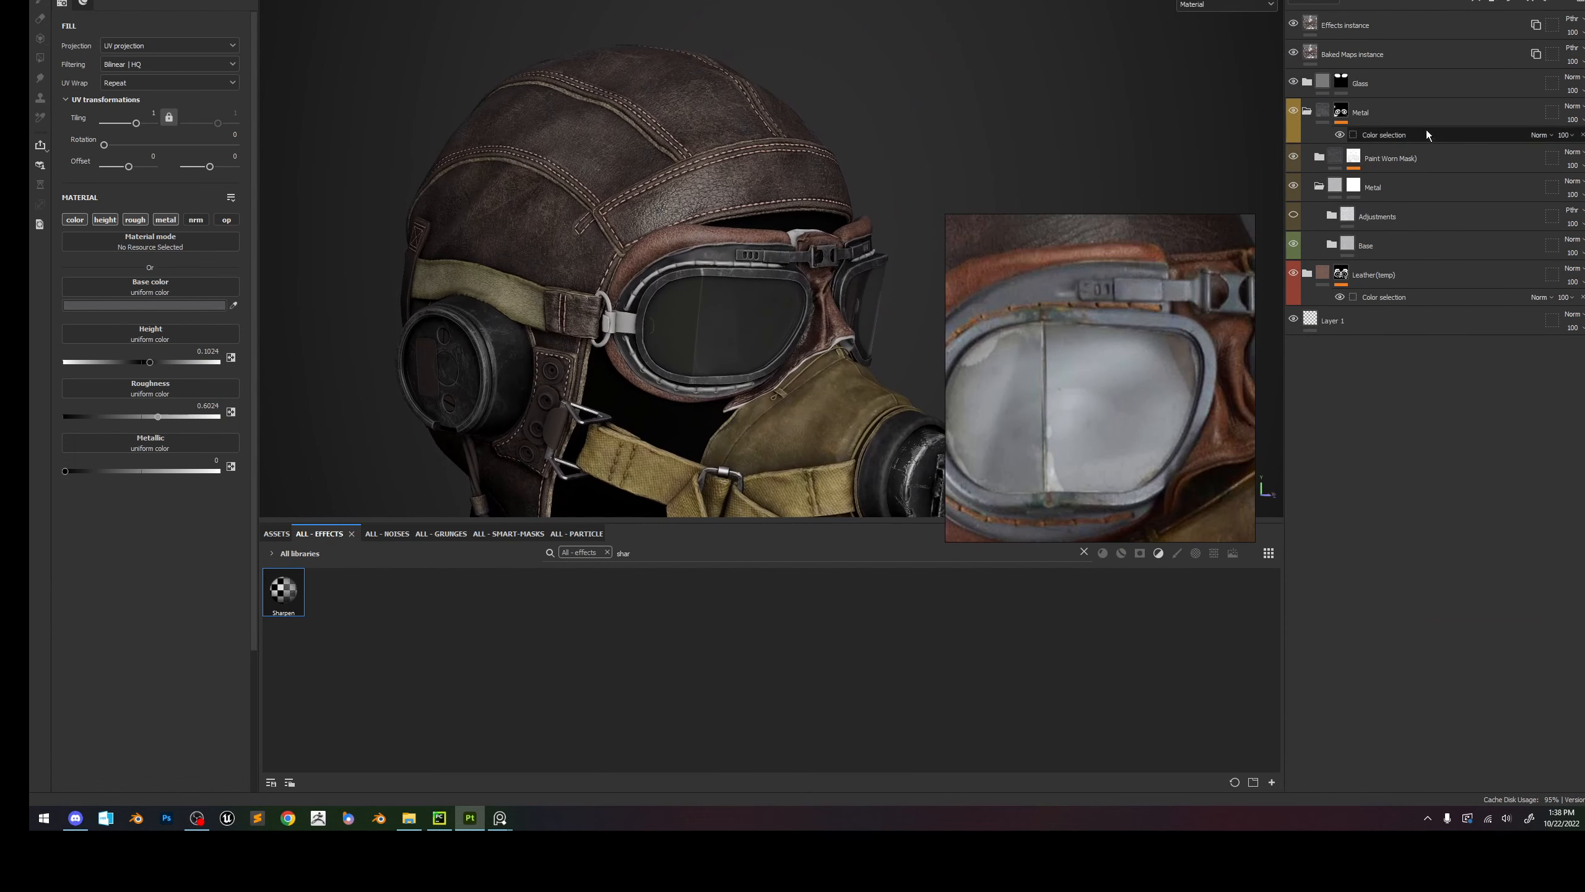
Inspect the Paint Worn mask's Fill settings and display the Base color channel on the goggle frame.
click(1383, 109)
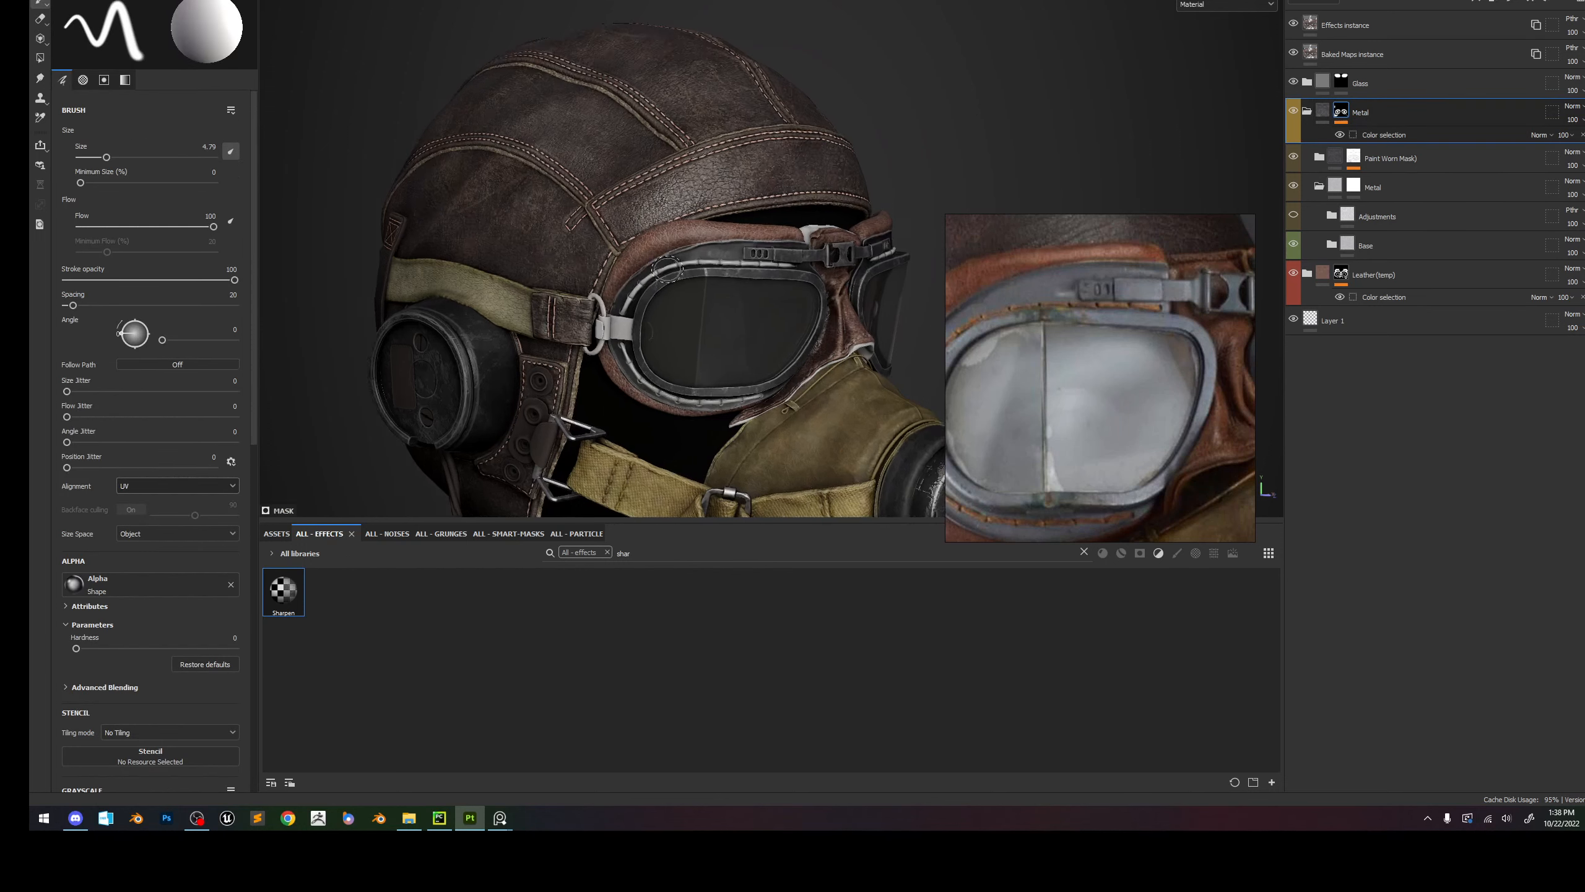
scroll(669, 271, up, 3)
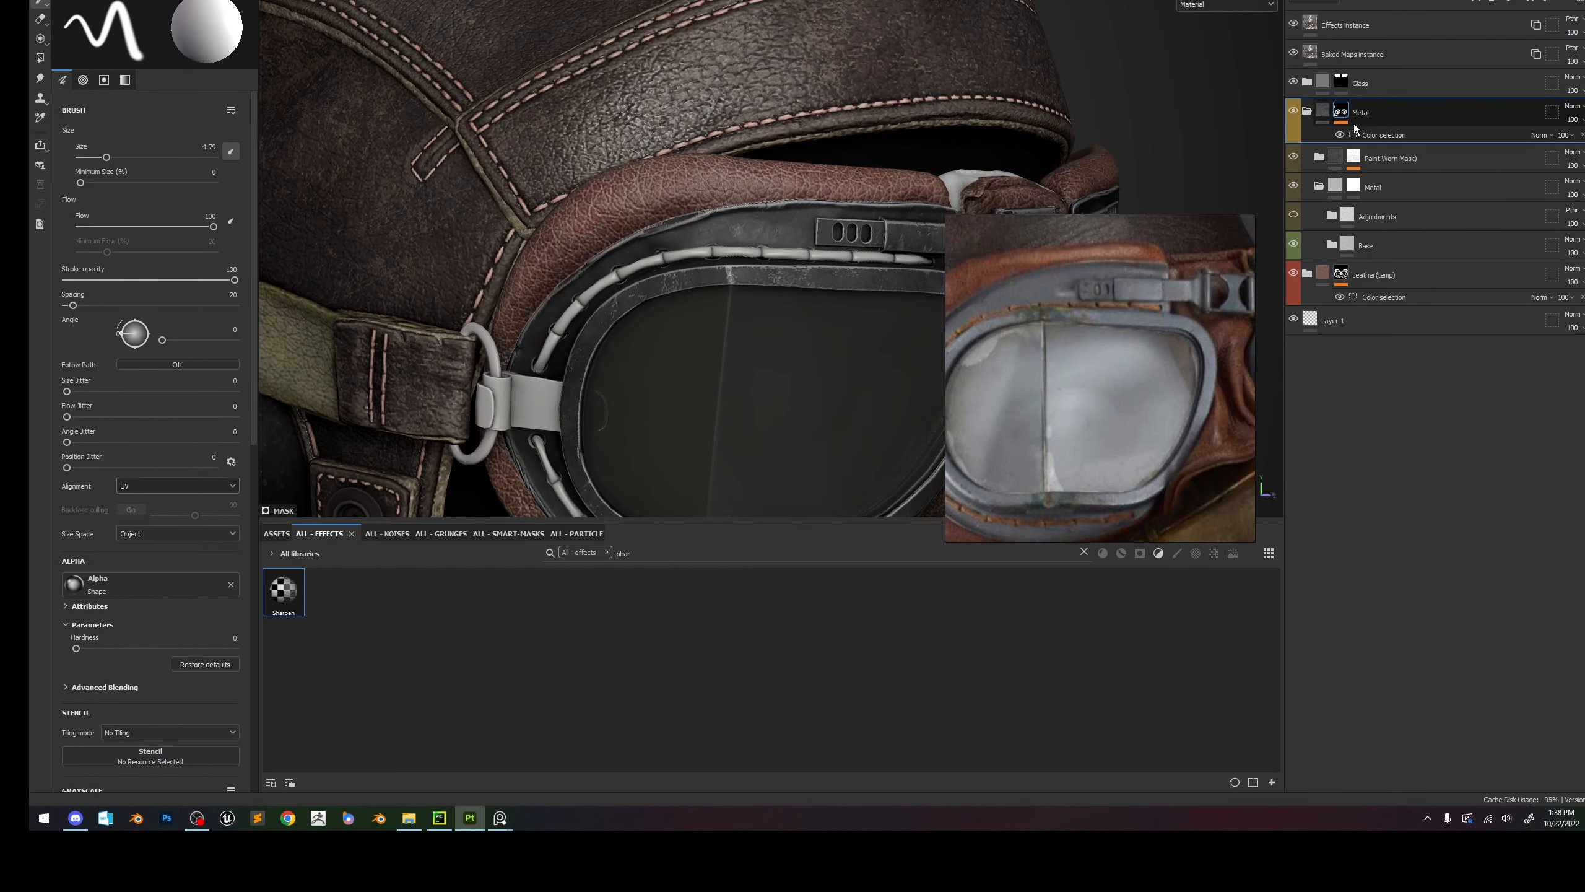
click(1363, 156)
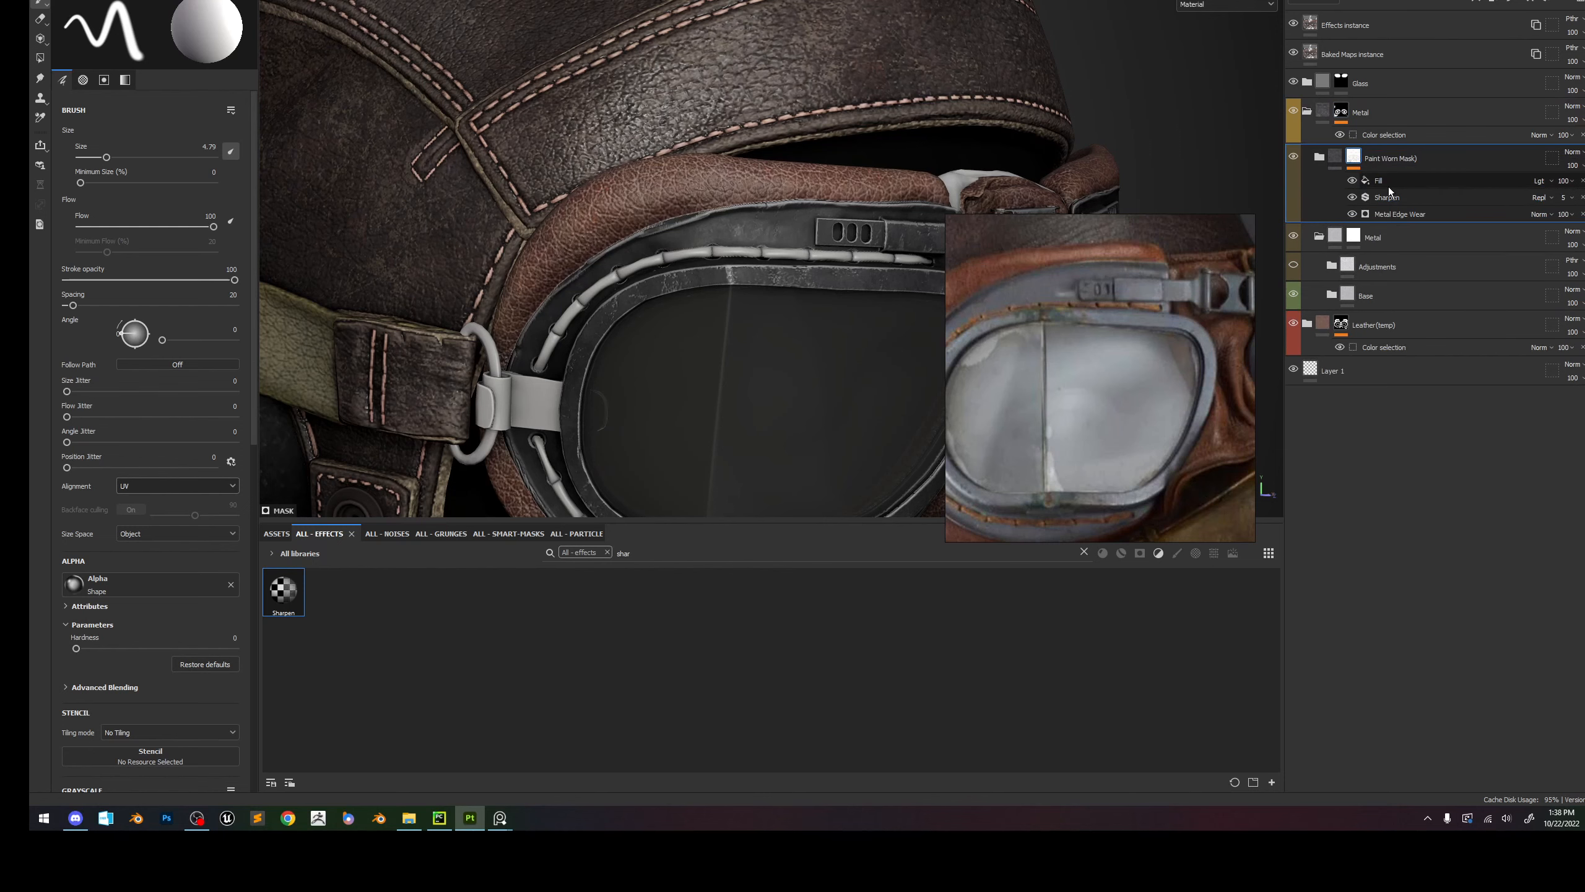
click(1384, 180)
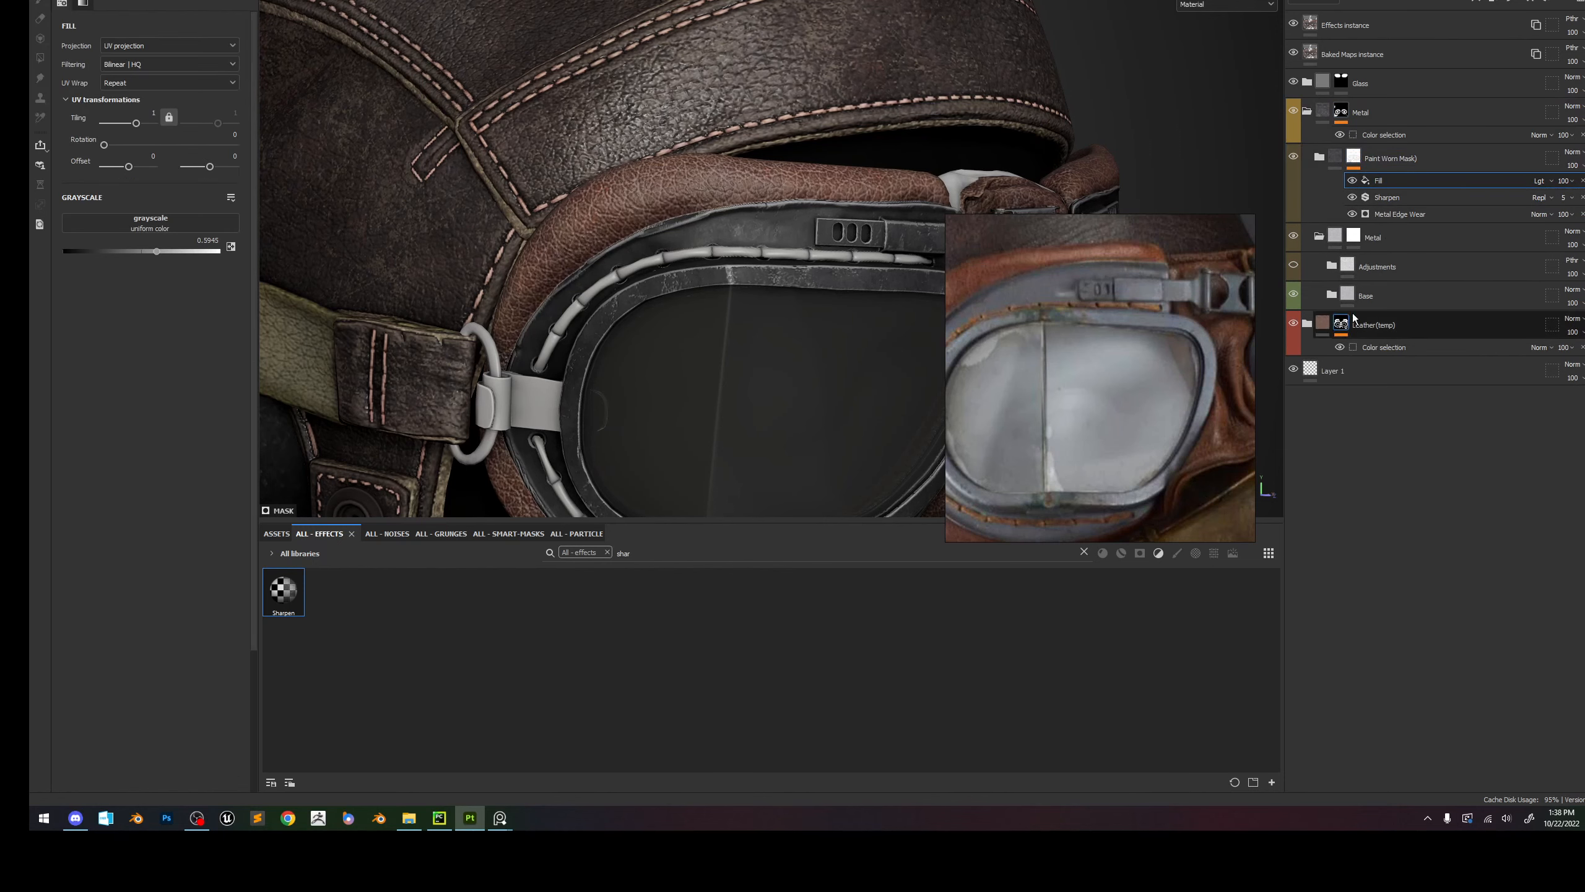
key(c)
key(c)
key(c)
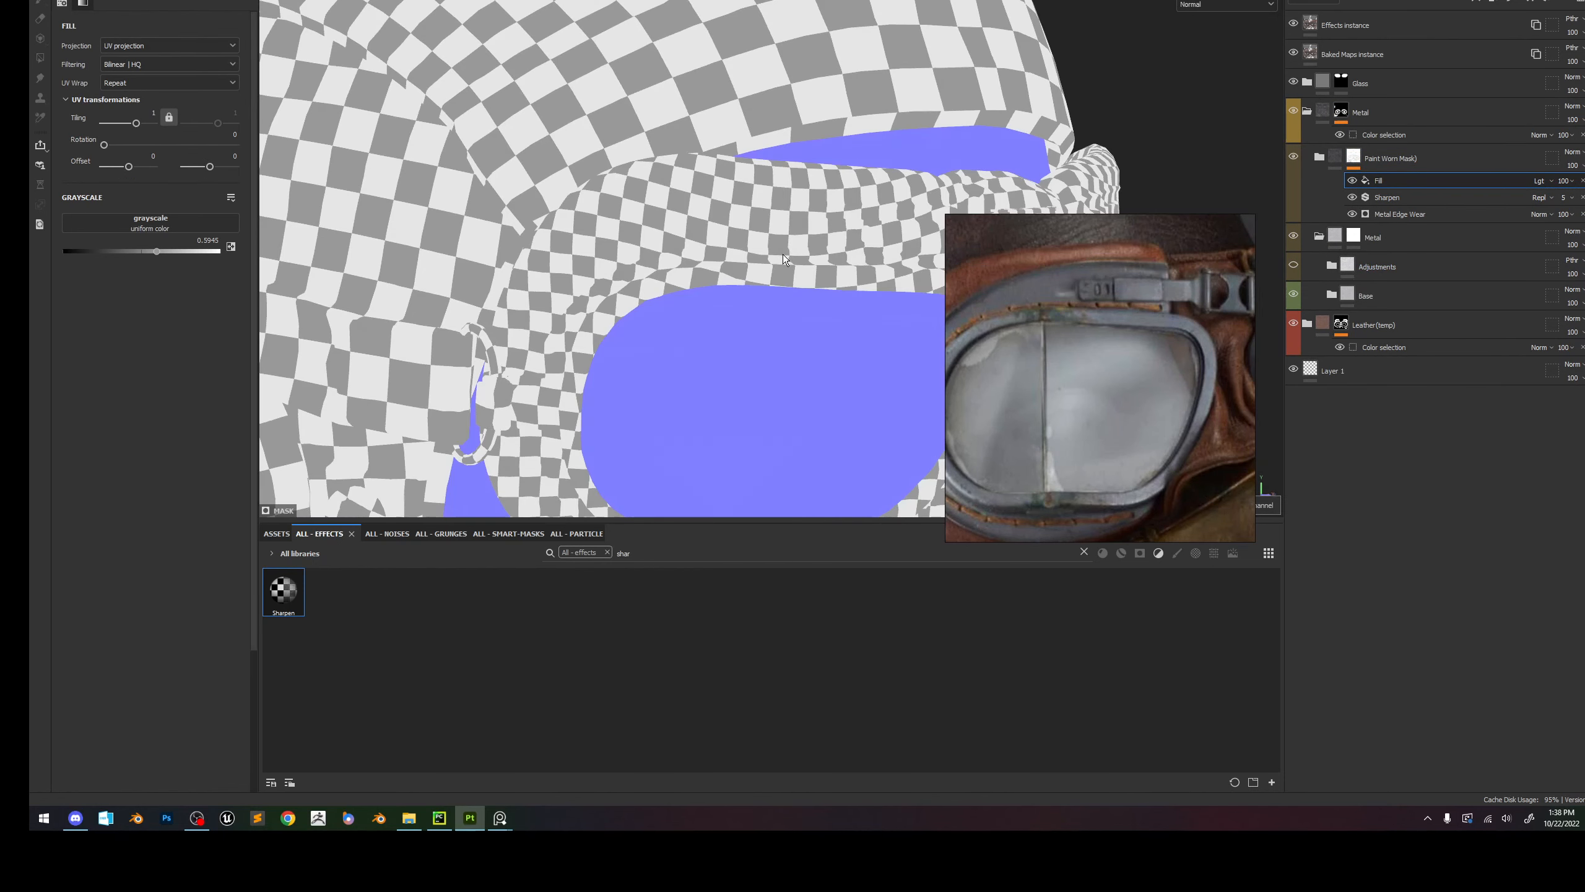
key(c)
key(c)
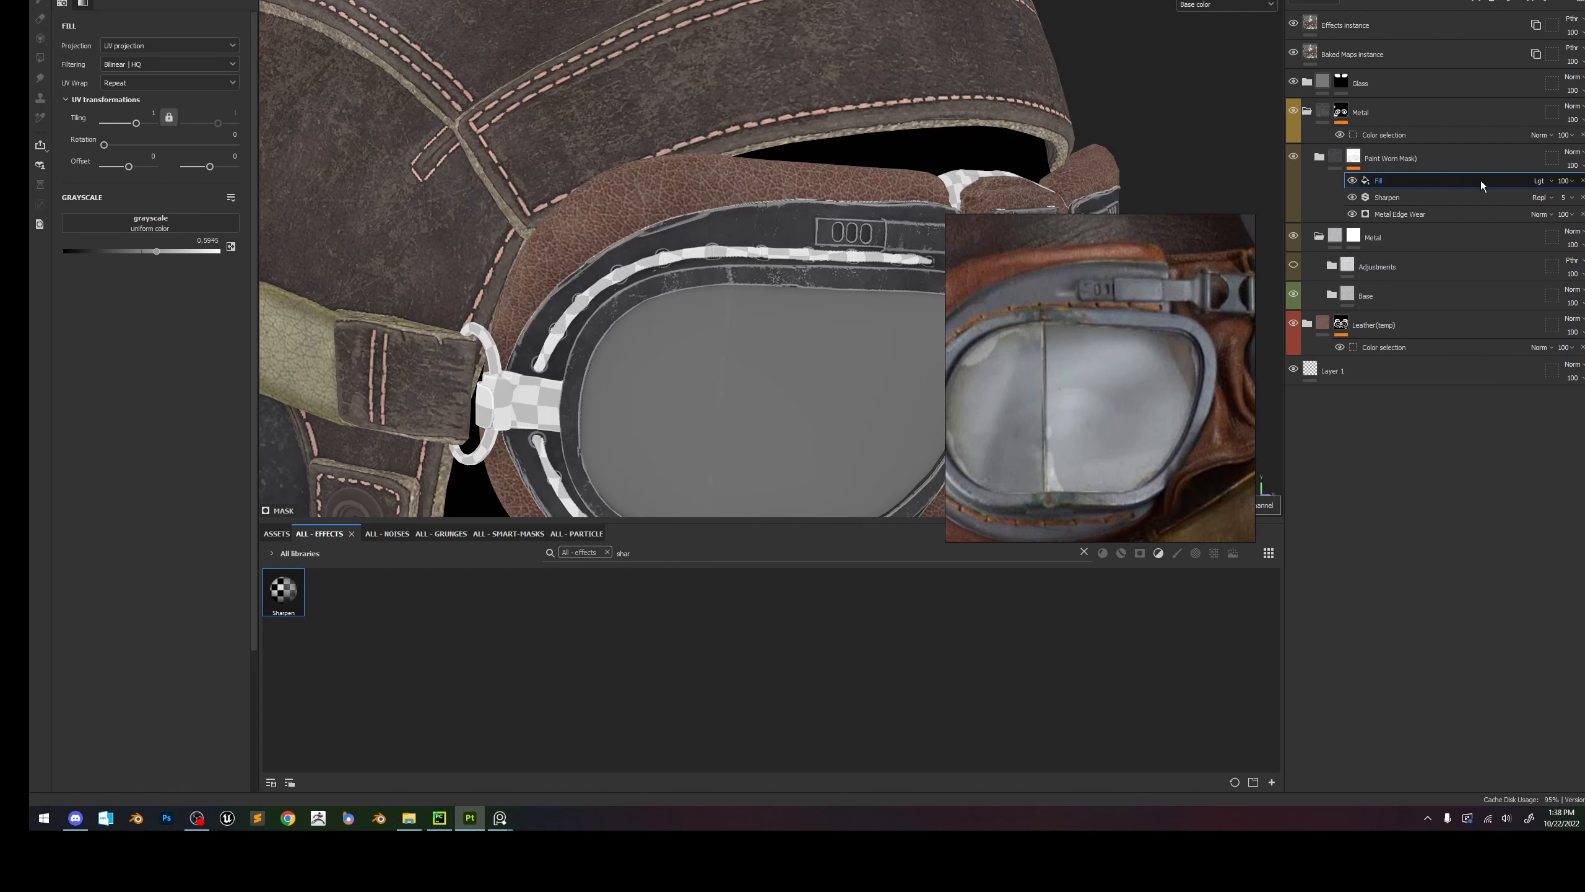
Sample the Base_Values base color from the reference photo's goggle frame and set the layer's roughness to 0.4134.
click(1335, 159)
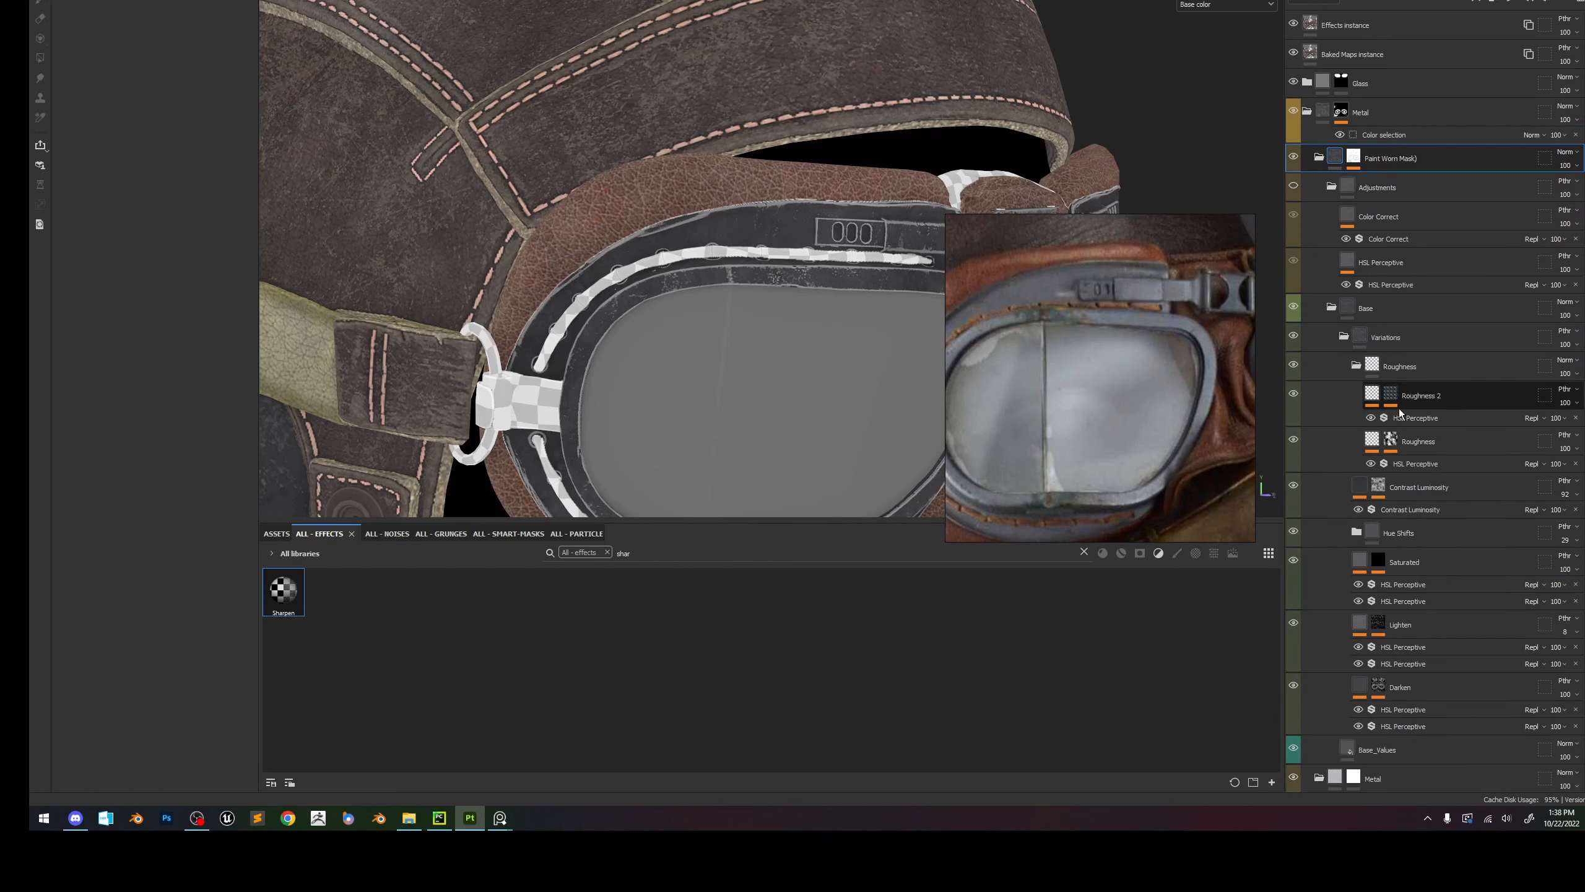
scroll(1400, 409, down, 3)
click(1379, 610)
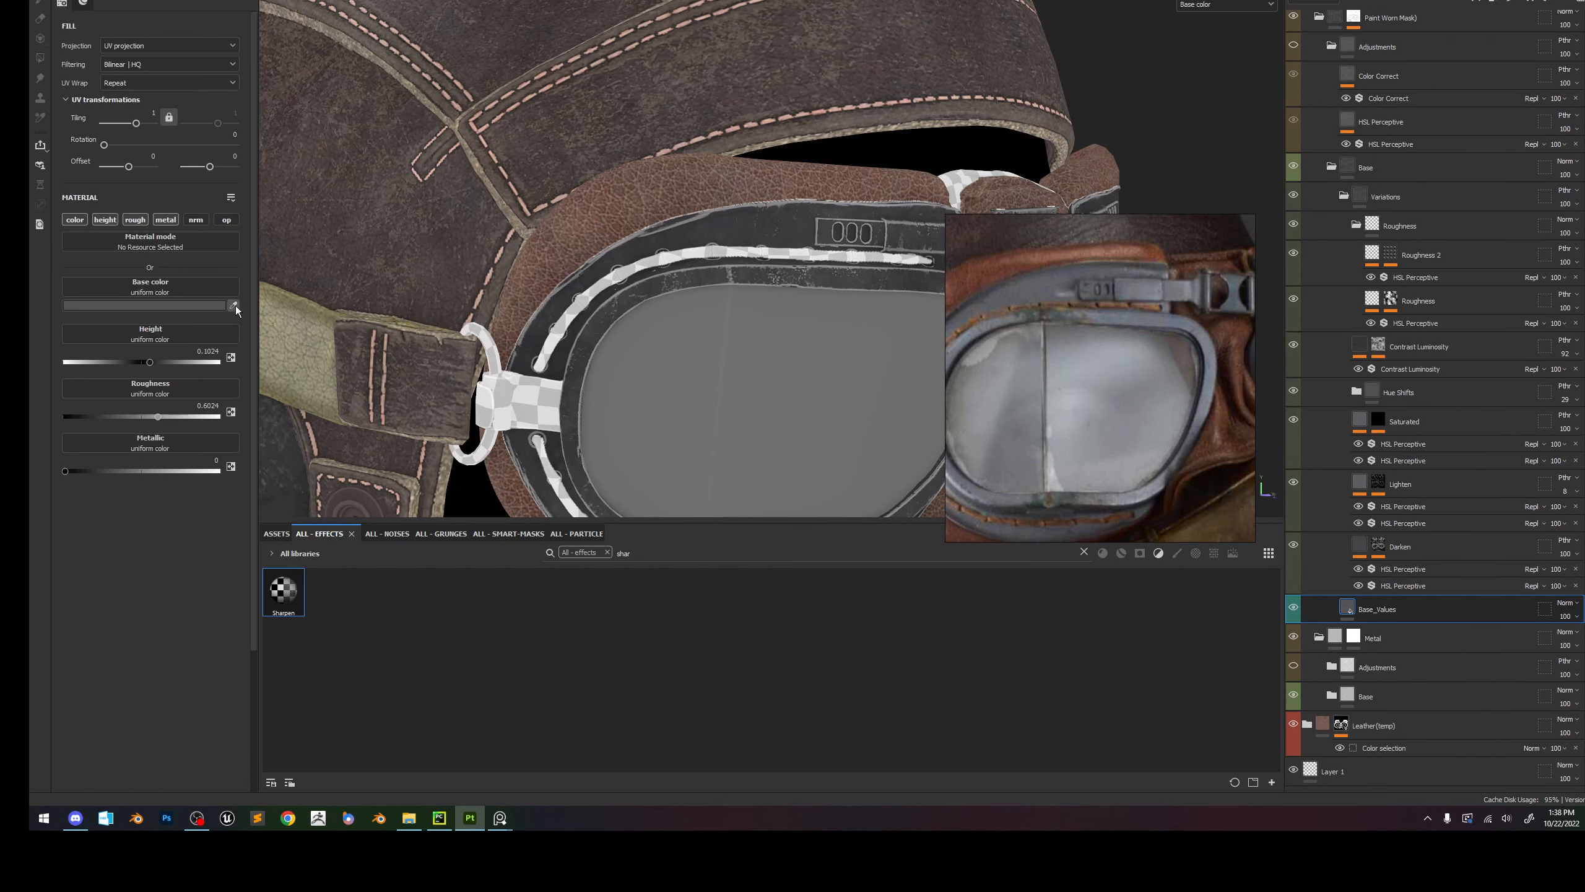
click(235, 305)
click(1003, 289)
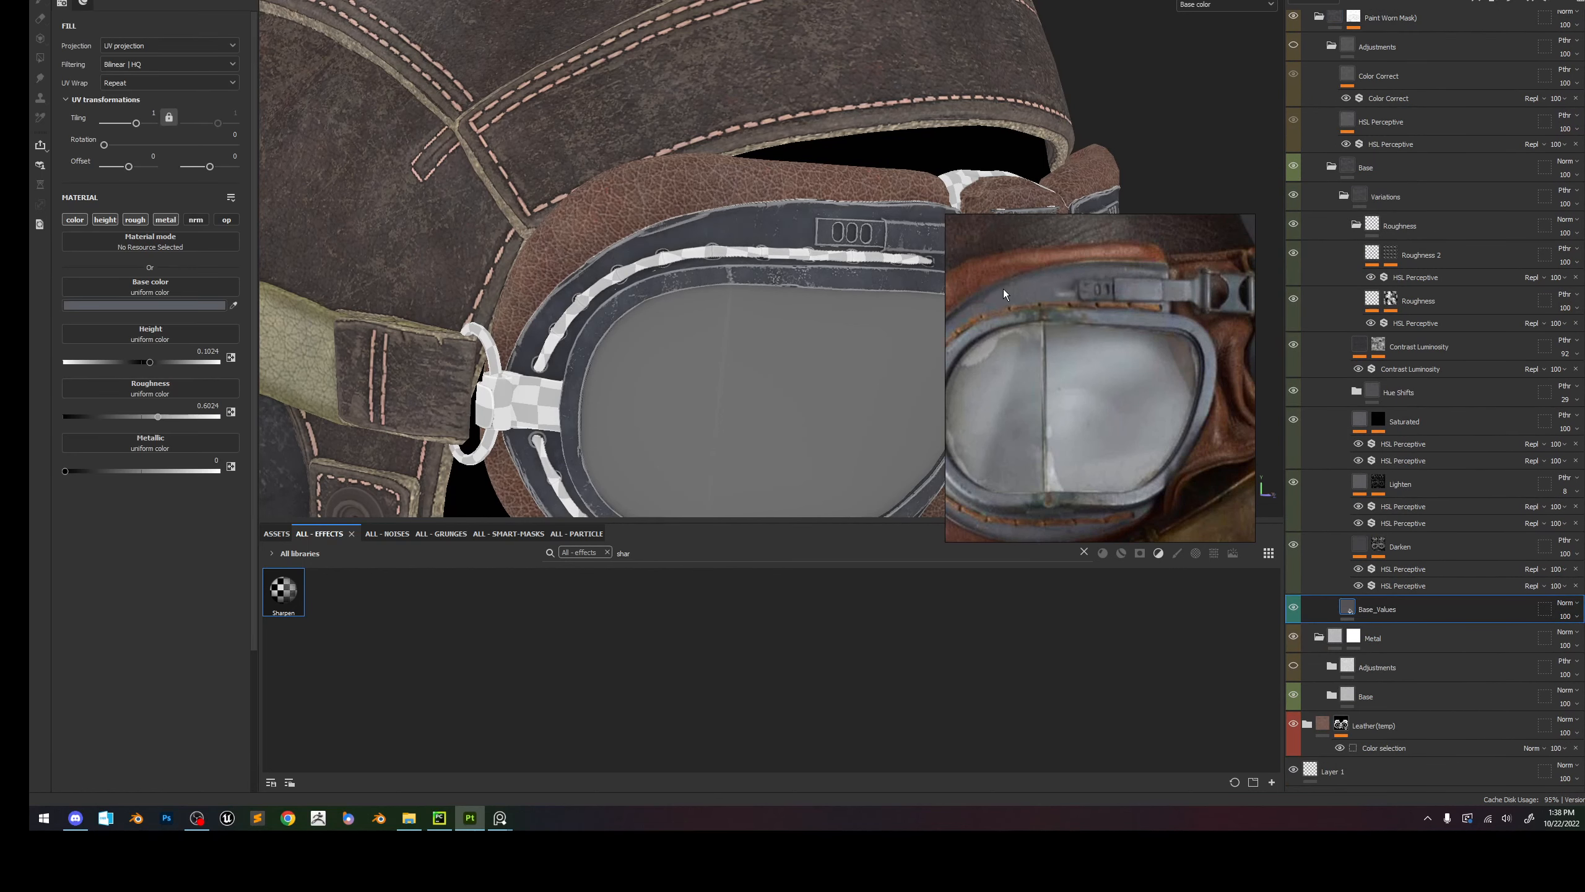
scroll(765, 261, down, 2)
key(m)
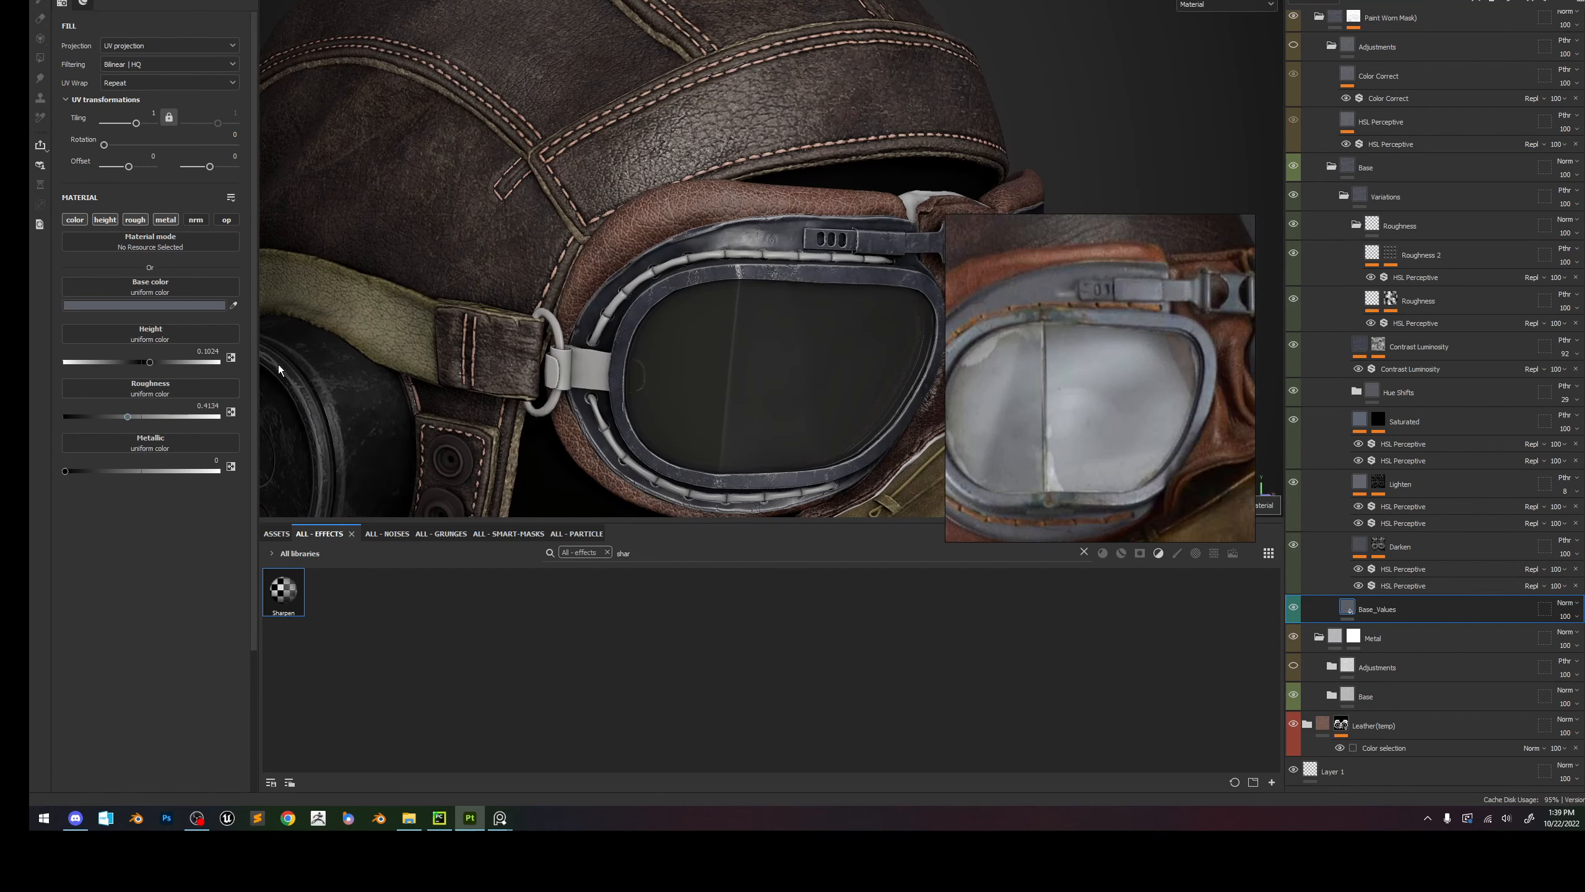
Compare the goggle frame with the rest of the helmet in the Roughness channel and in the full material view.
scroll(706, 266, down, 4)
shift+right_drag(710, 250, 742, 250)
key(c)
key(c)
alt+drag(733, 255, 735, 274)
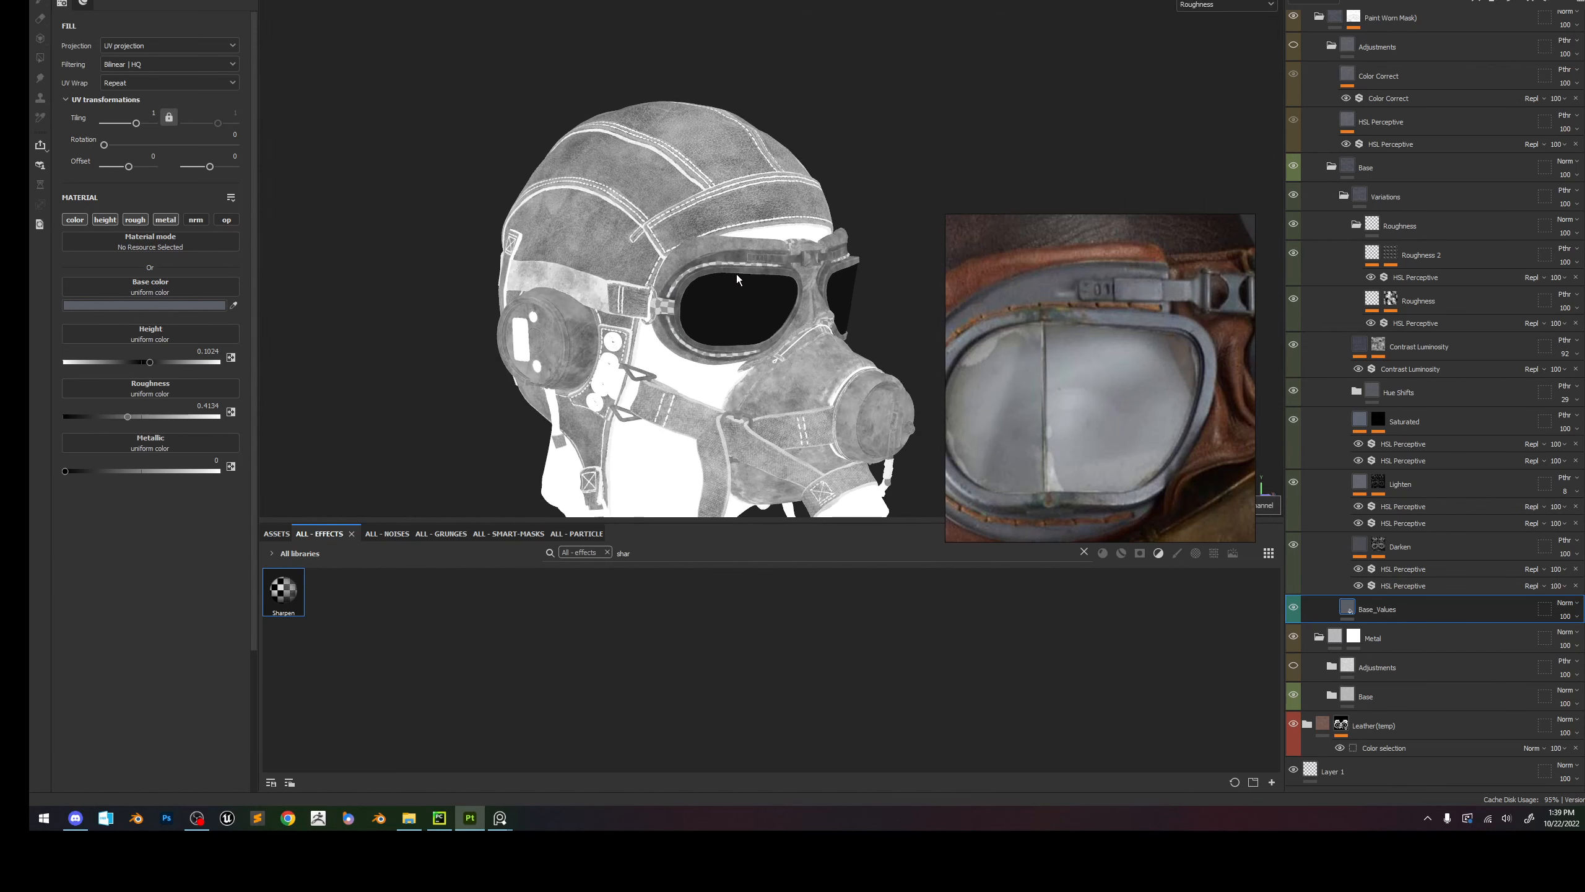
key(m)
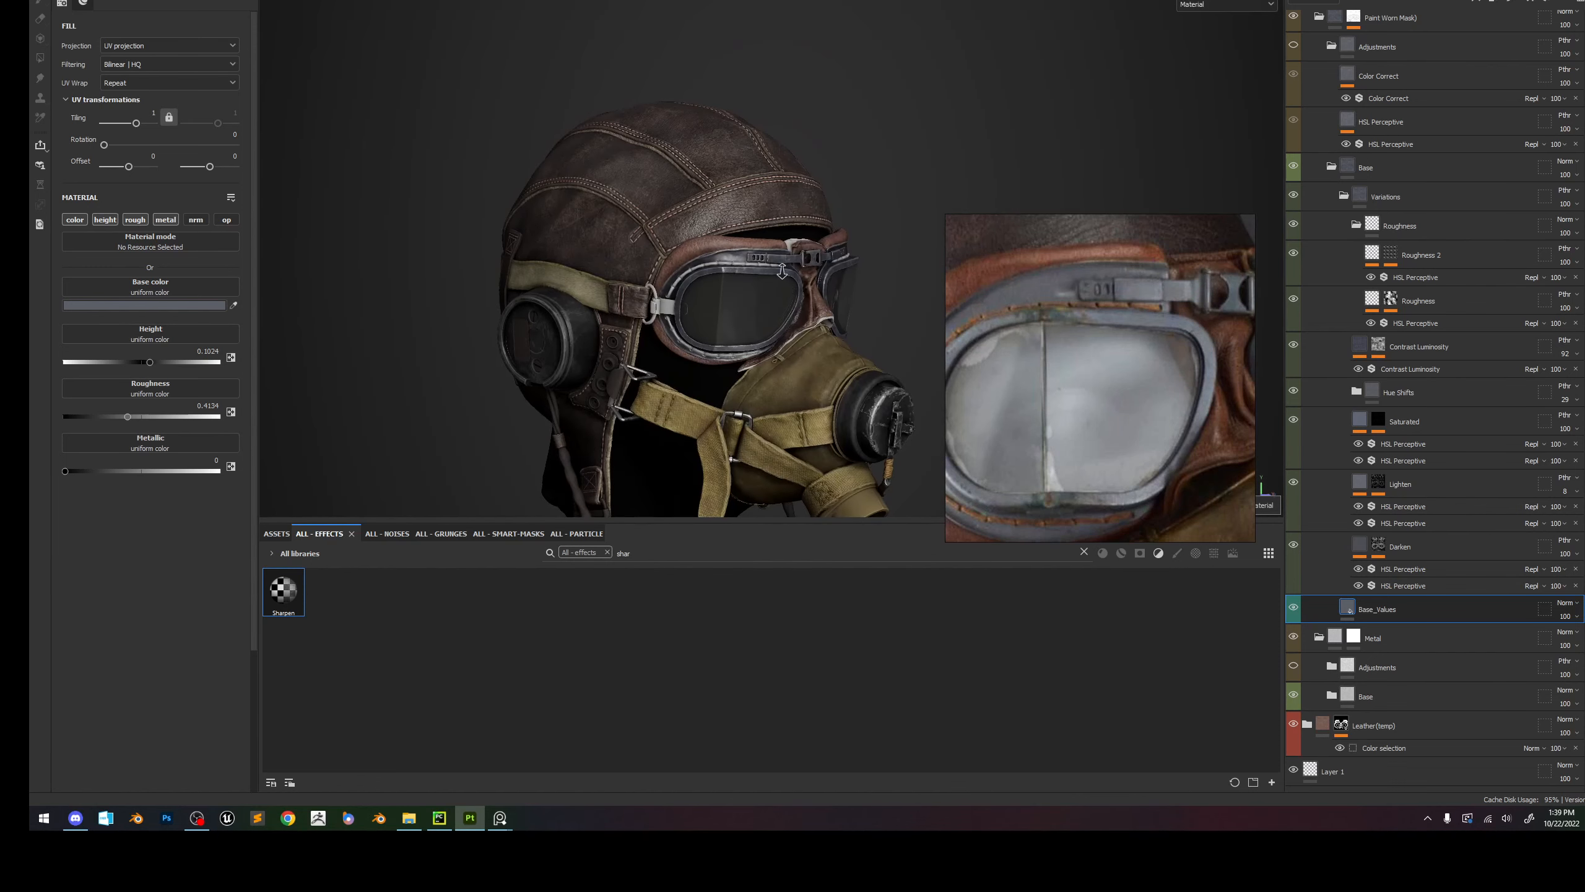
alt+right_drag(785, 279, 768, 250)
alt+drag(768, 249, 788, 295)
scroll(1412, 168, up, 3)
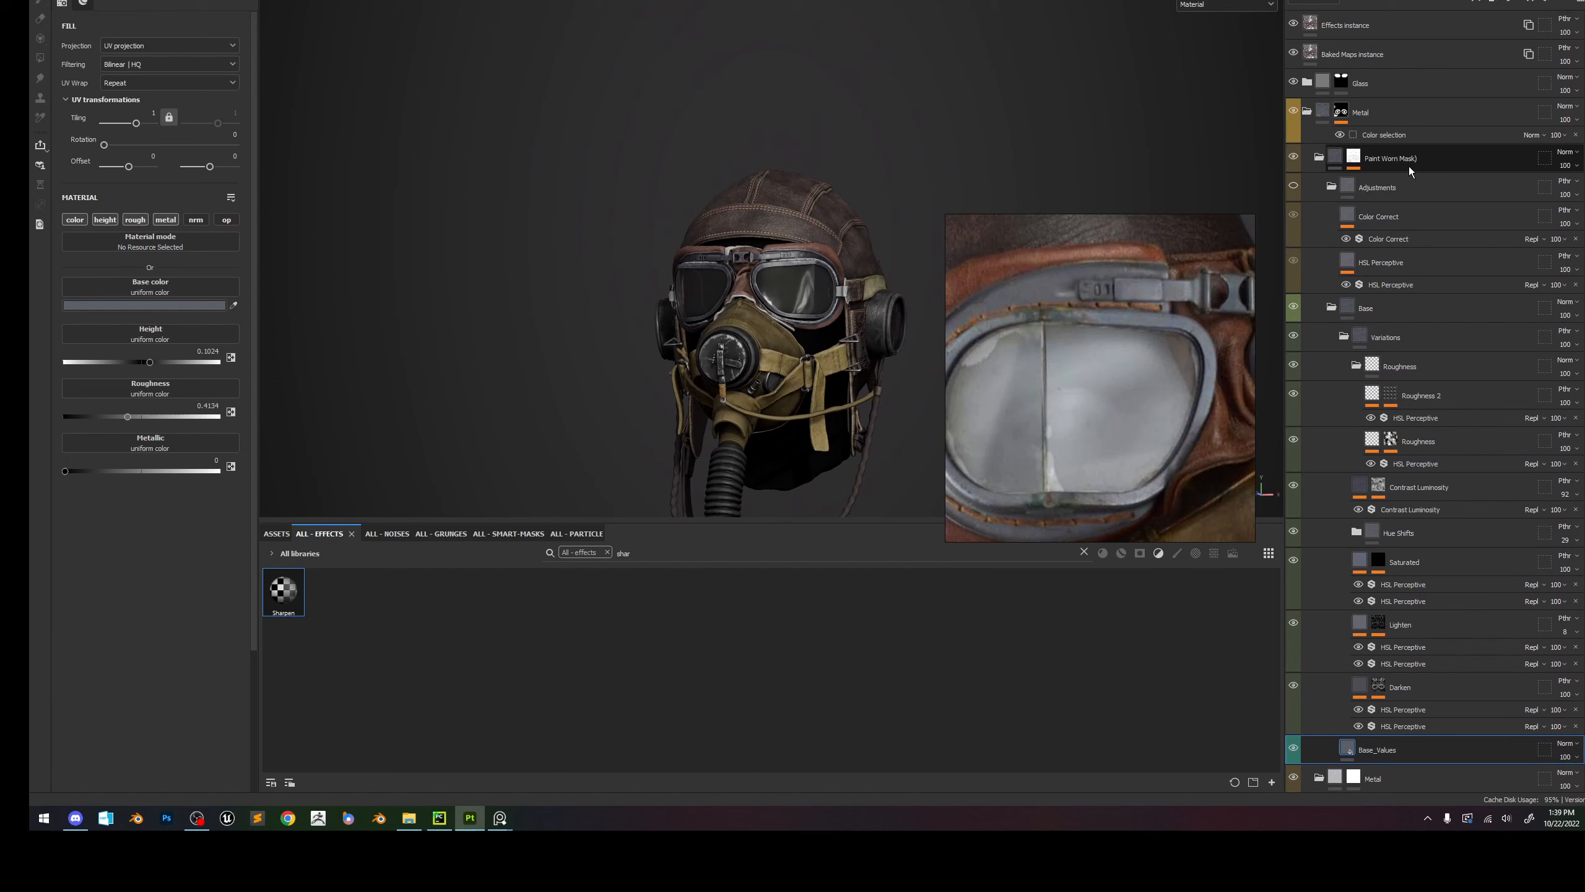
Set the roughness to 0.0984 and the opacity to 0.2323 on the Glass folder's Fill layer 1.
click(1308, 83)
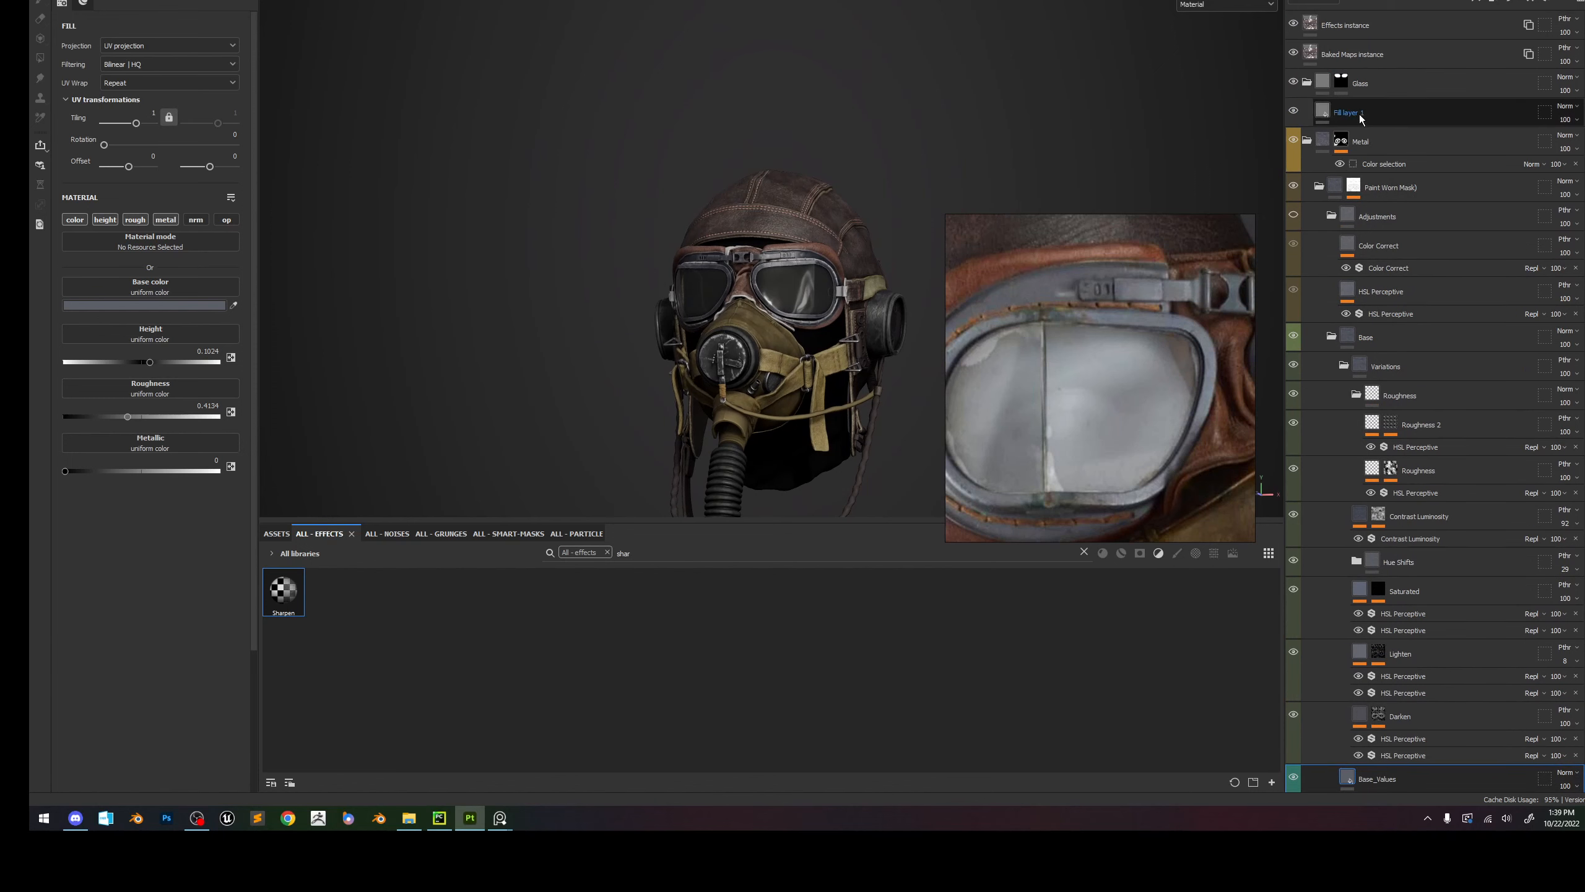
click(1359, 115)
click(104, 416)
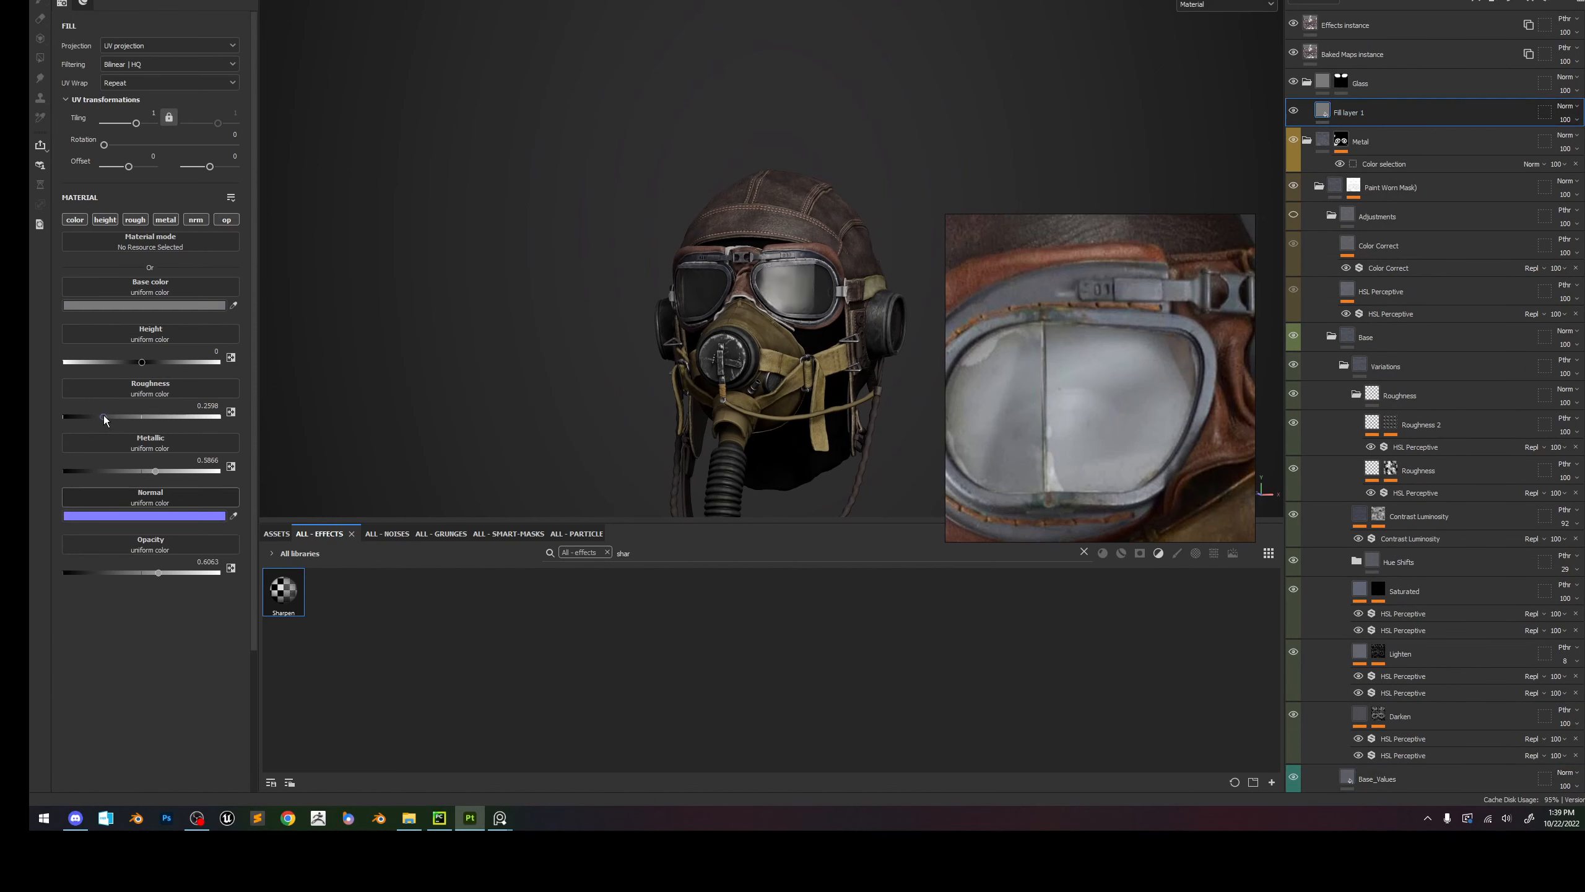
click(91, 416)
mouse_move(736, 351)
alt+mouse_down()
mouse_move(737, 380)
mouse_move(737, 365)
alt+mouse_up()
drag(168, 569, 104, 569)
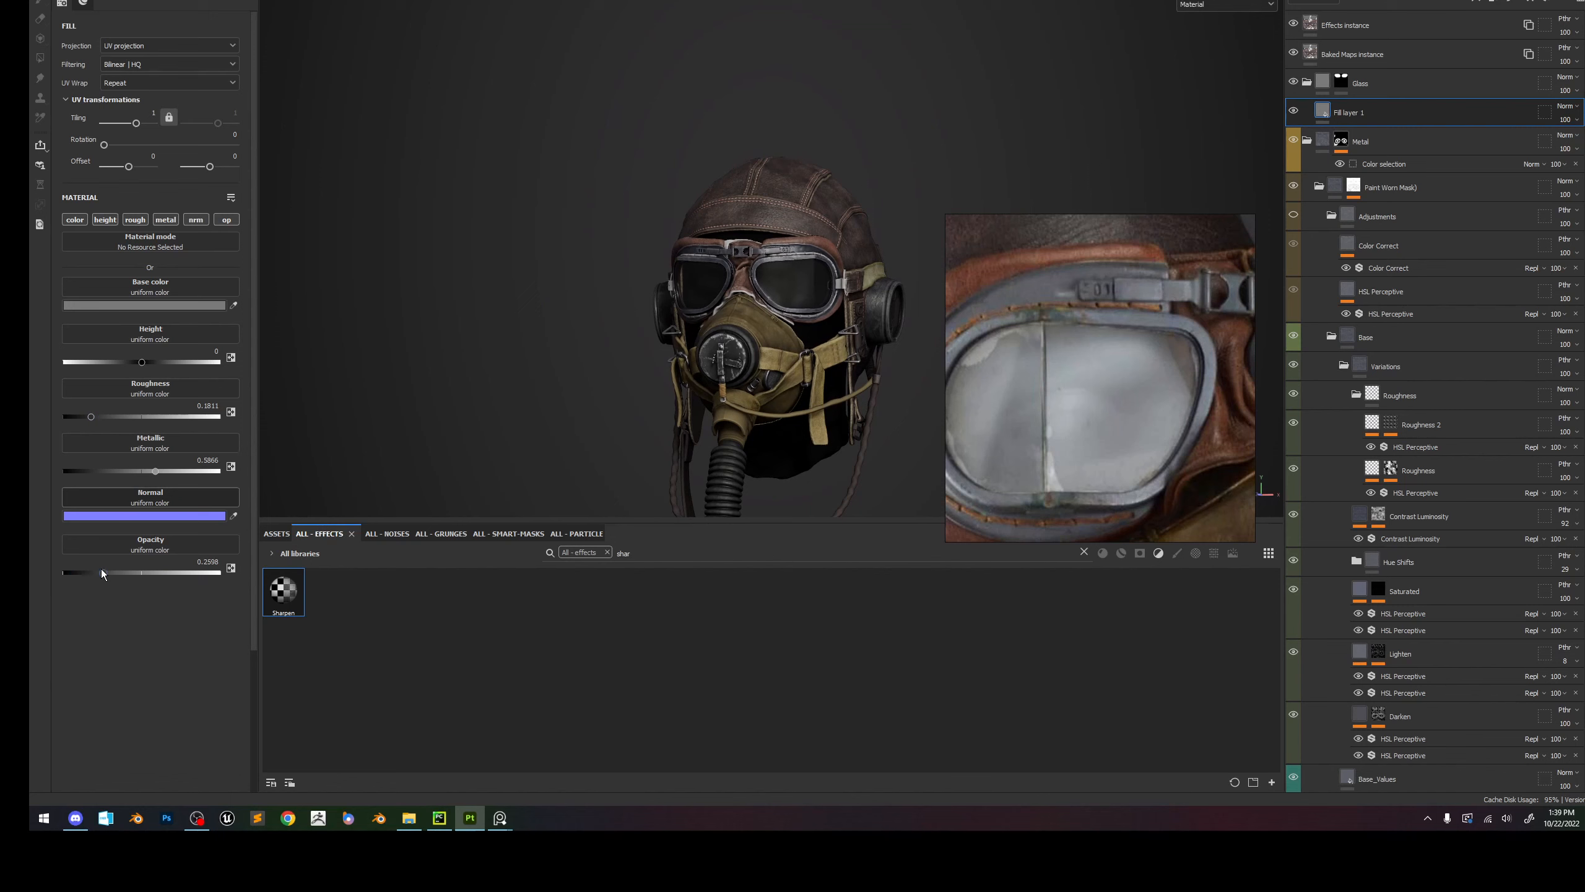
mouse_move(771, 330)
alt+mouse_down()
mouse_move(742, 330)
mouse_move(756, 333)
alt+mouse_up()
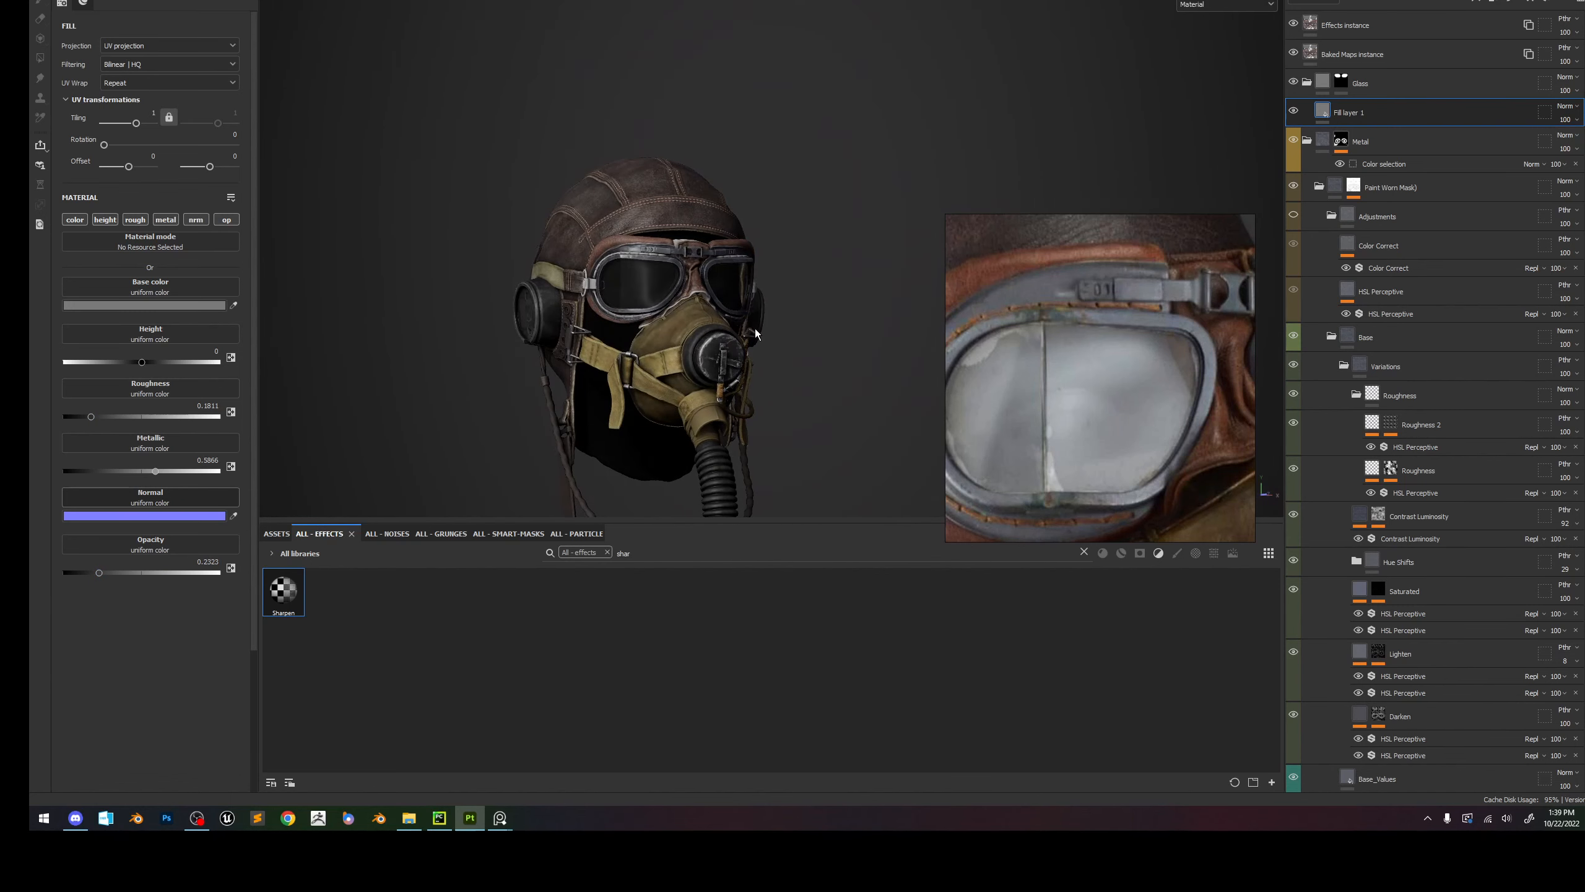
drag(78, 417, 79, 416)
Check the goggle lenses under rotated lighting from several angles and save the project.
shift+right_drag(600, 315, 759, 148)
alt+drag(759, 148, 690, 244)
shift+right_drag(690, 244, 948, 476)
alt+drag(839, 318, 803, 317)
alt+right_drag(803, 316, 778, 208)
key(ctrl+s)
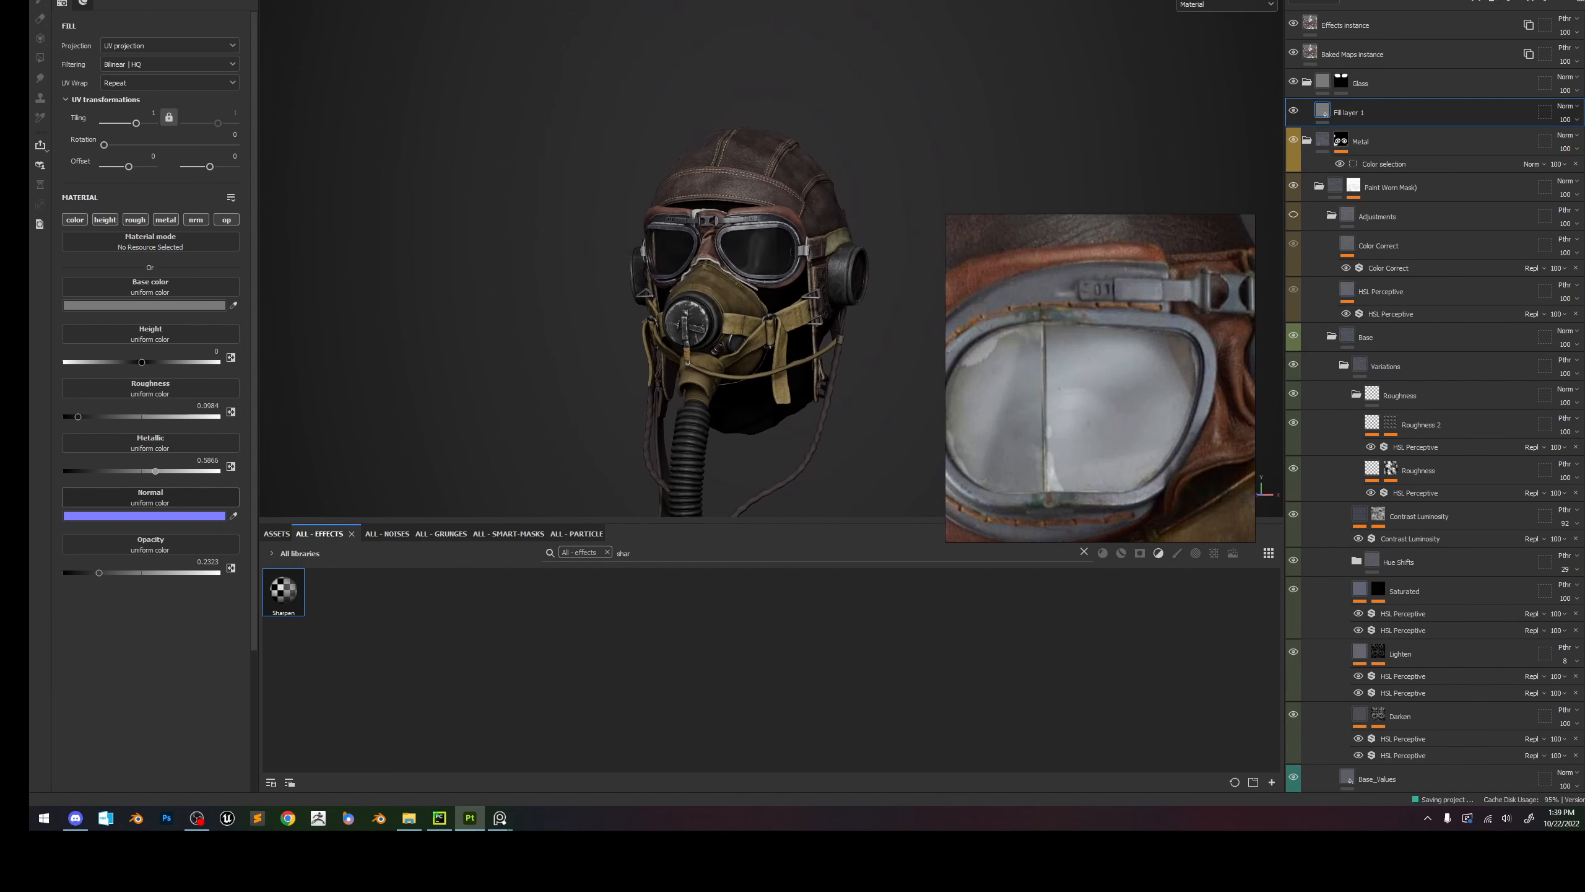
key(alt+Tab)
key(alt+Tab)
Open the base color of the Paint Worn folder's Base_Values layer for editing.
scroll(1474, 570, down, 3)
click(1412, 657)
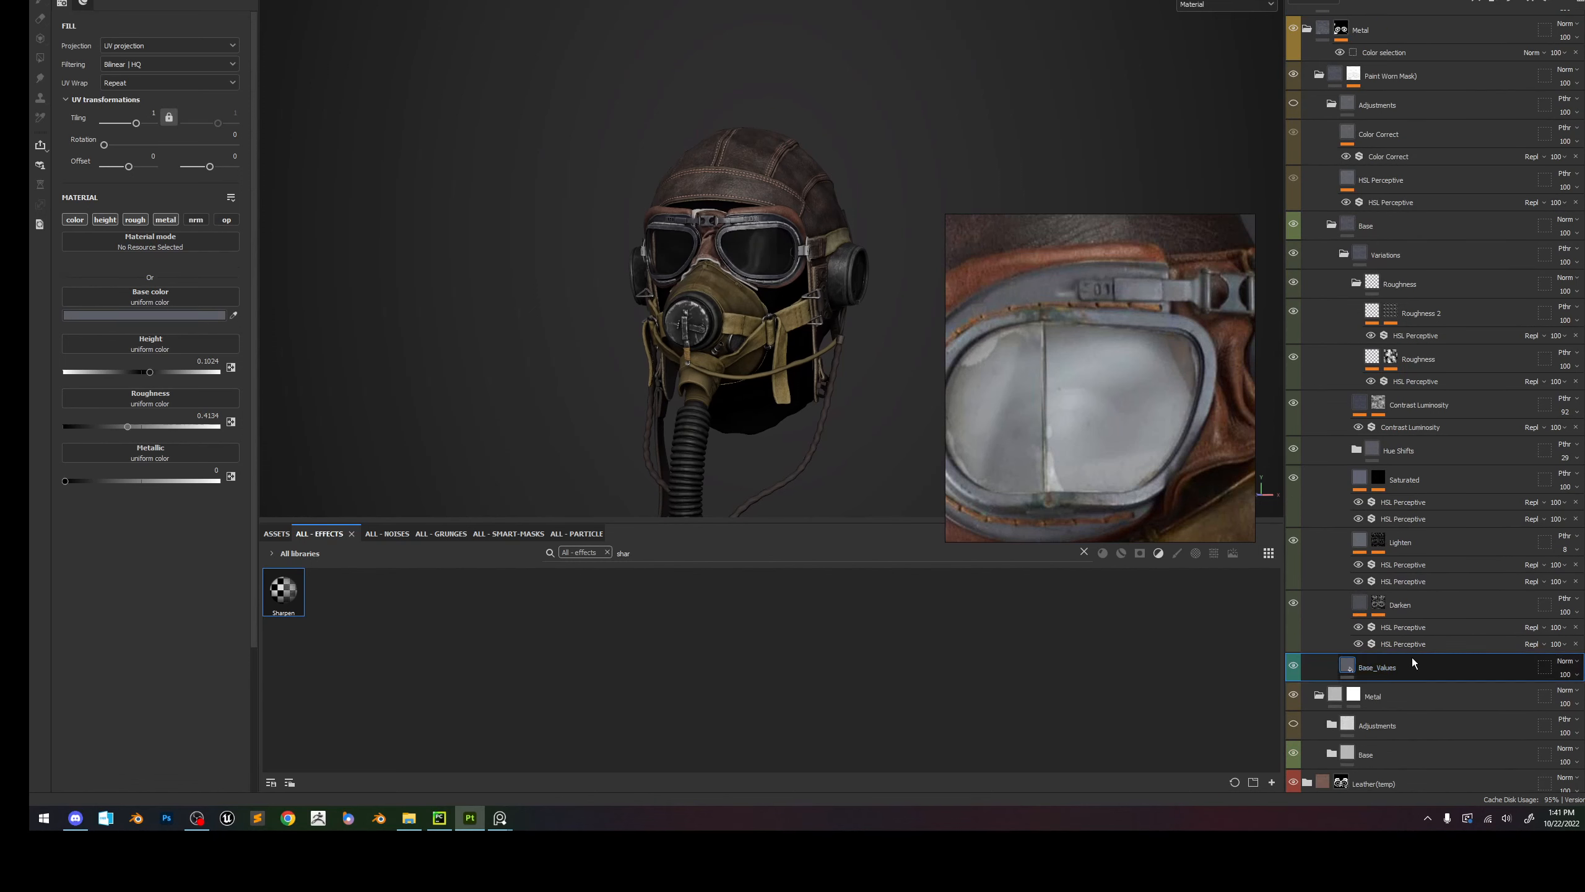
click(194, 306)
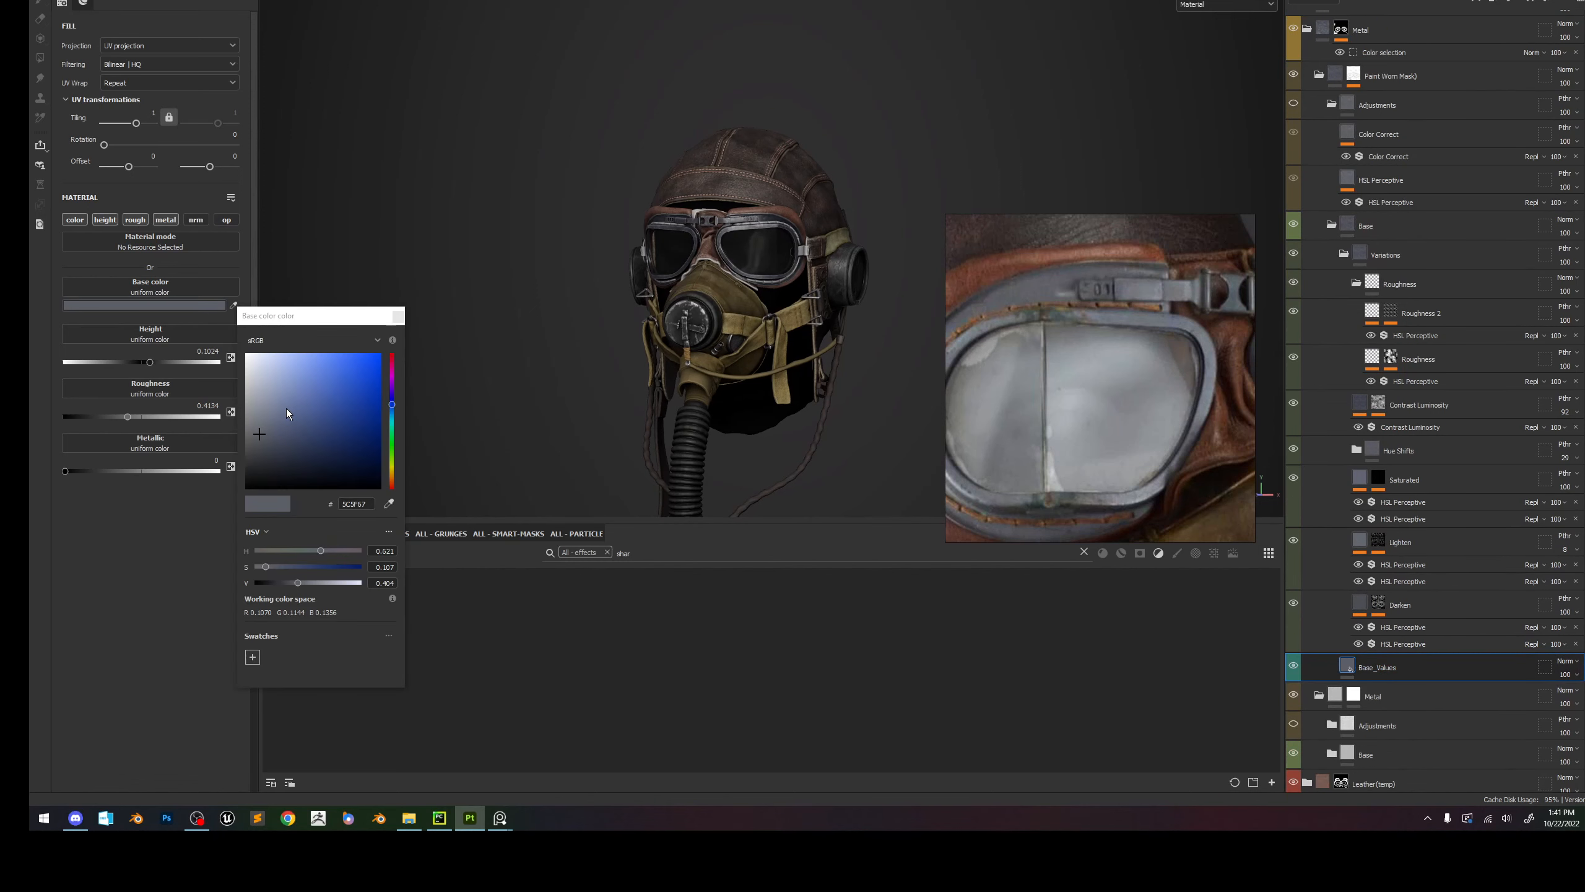
Try a lighter, more saturated Base_Values color with brightness 0.529 and saturation 0.616, and undo the changes.
click(312, 583)
drag(312, 583, 327, 583)
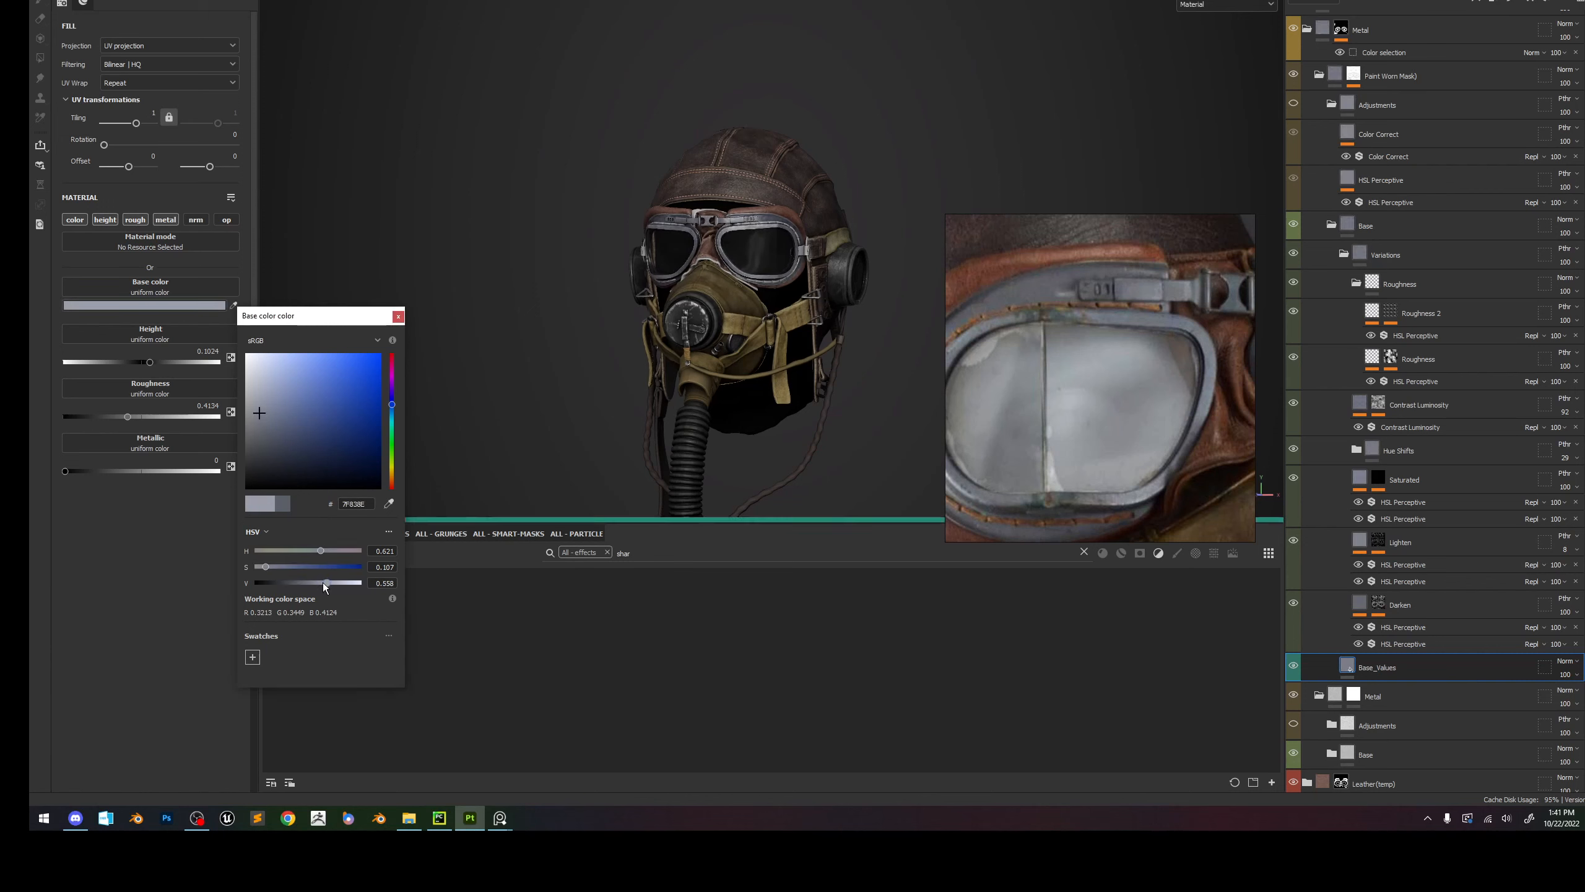
scroll(771, 249, down, 3)
scroll(771, 248, up, 2)
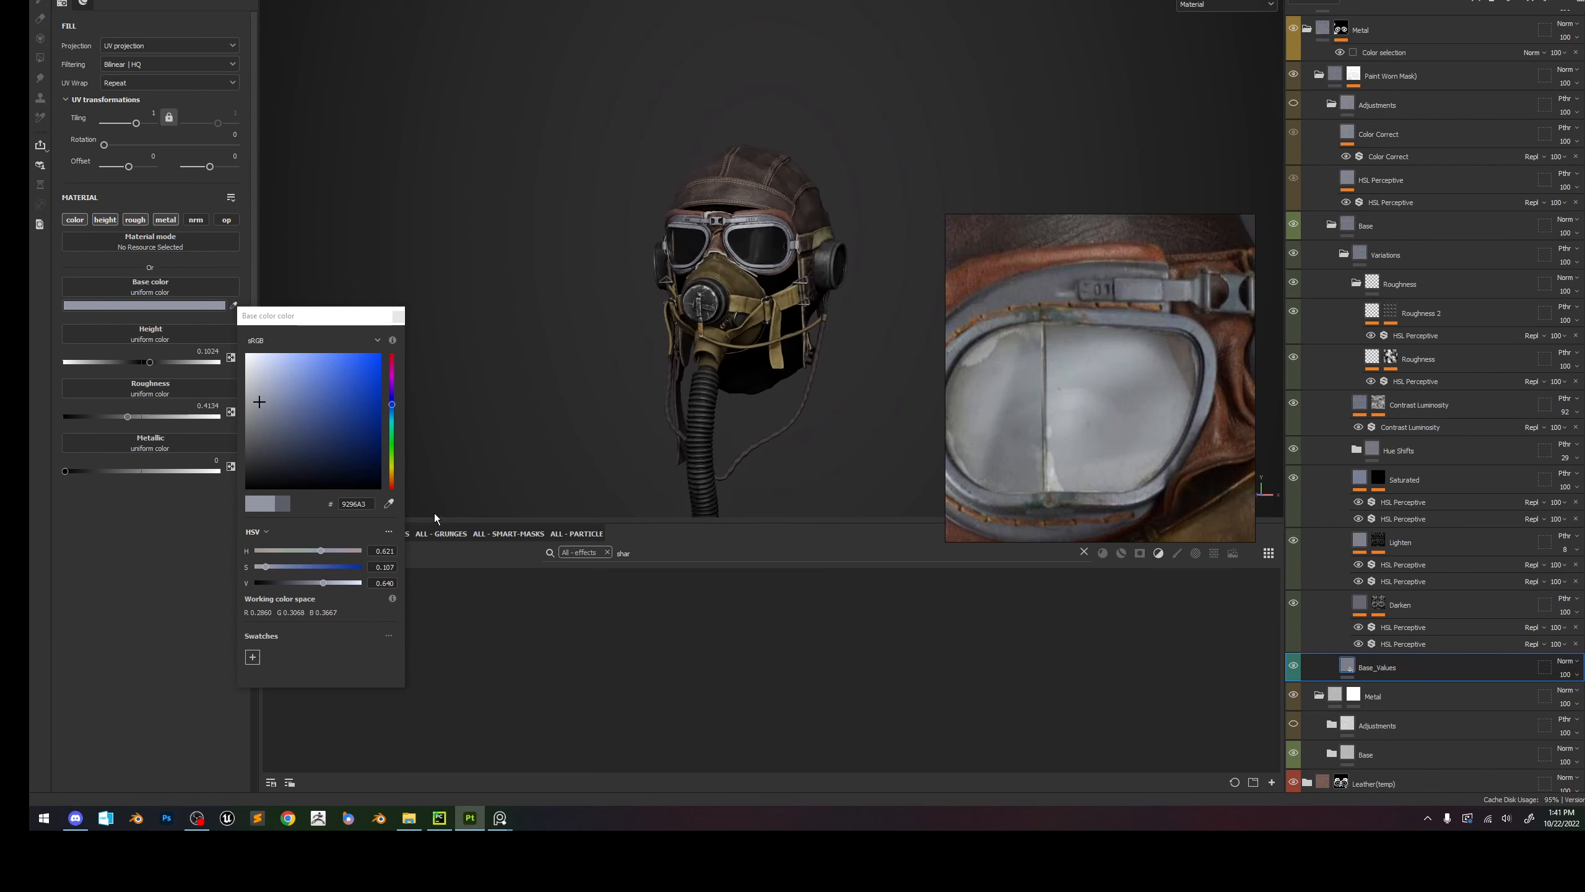
click(311, 583)
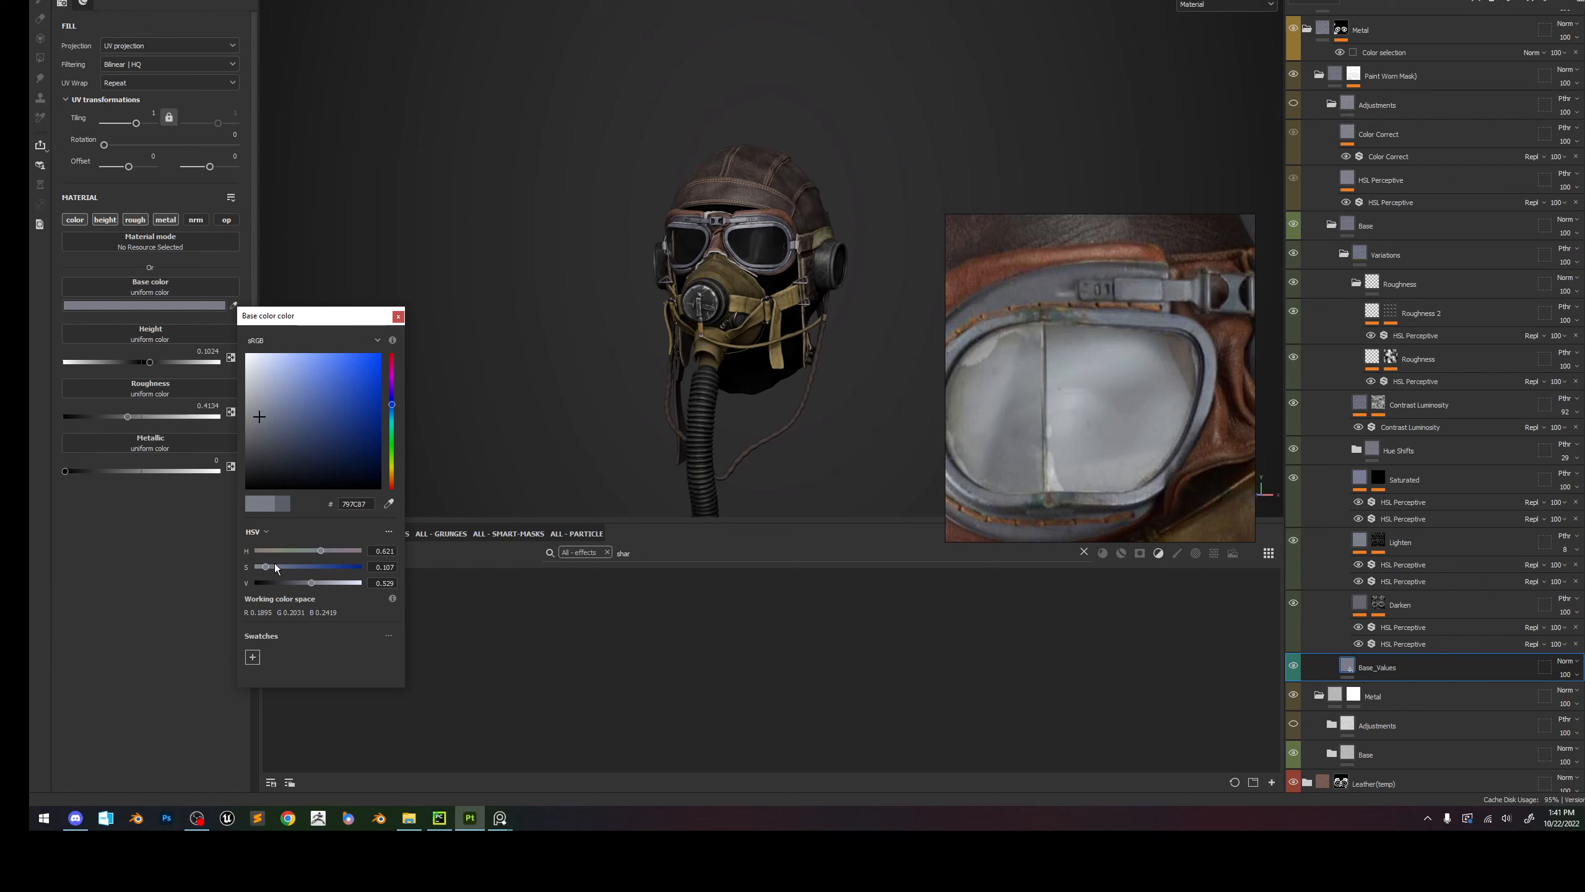
scroll(761, 289, up, 3)
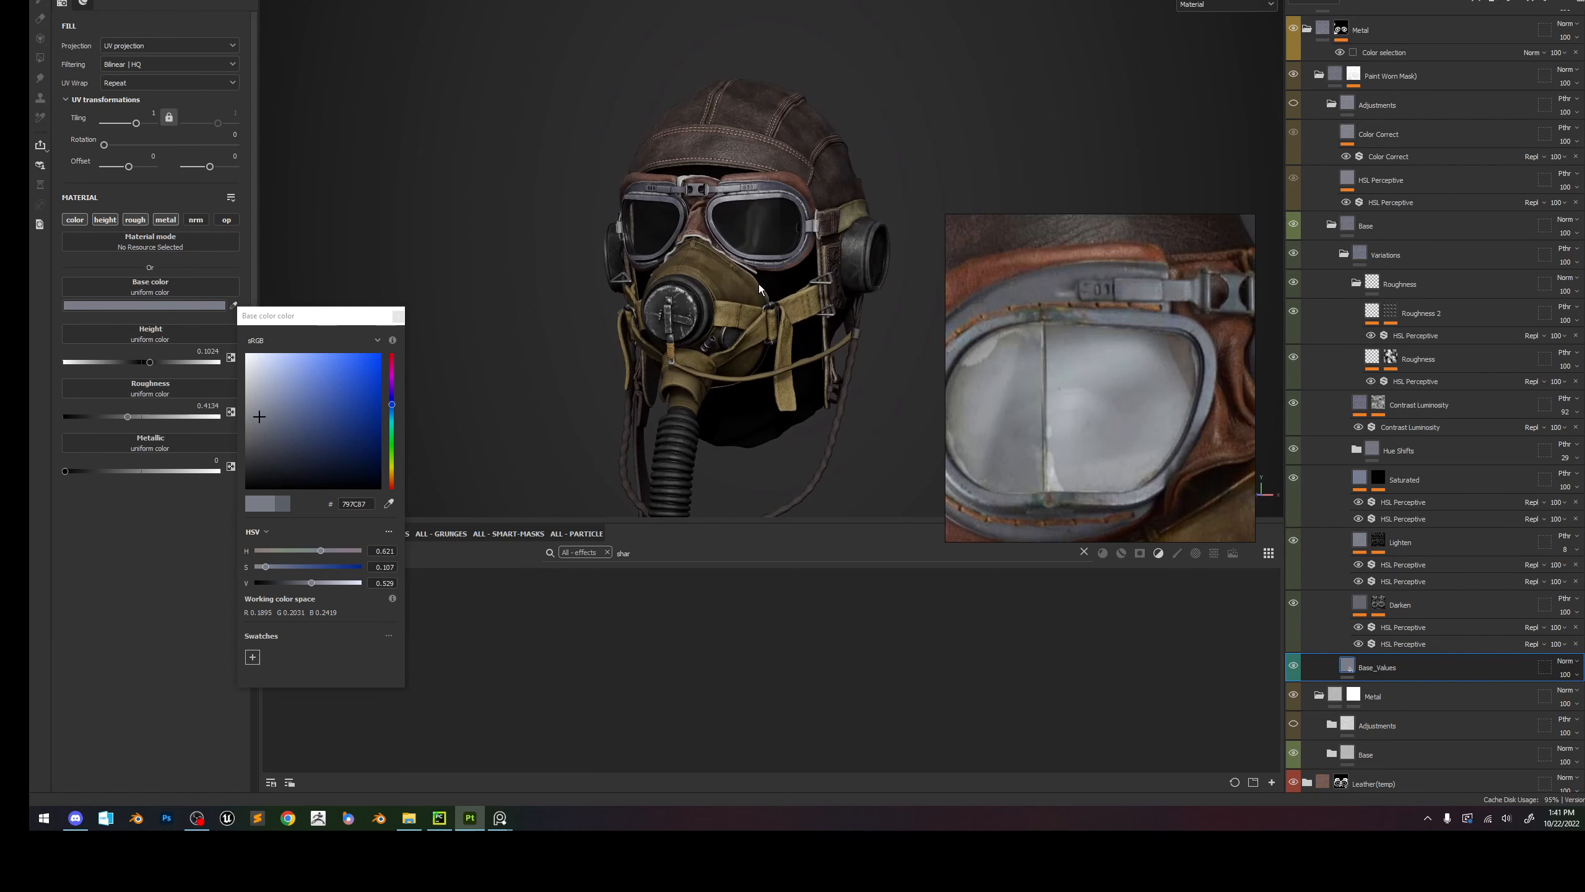
drag(280, 570, 319, 570)
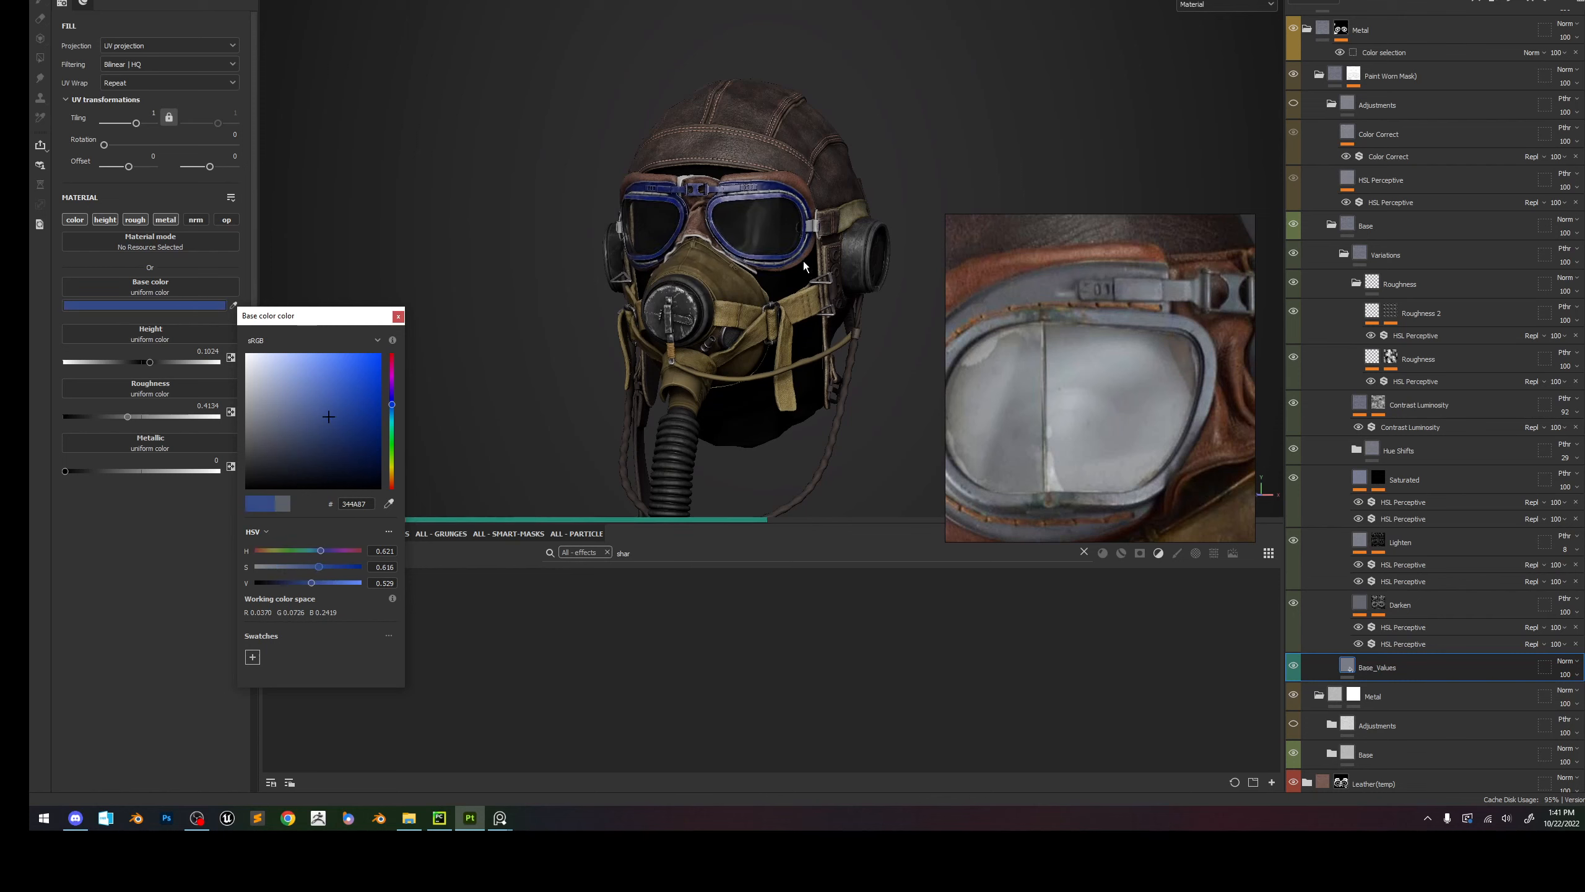
key(ctrl+z)
key(ctrl+z)
Adjust the brightness and saturation of the Base_Values base color to reach the blue-grey 666A74 with saturation 0.116.
scroll(725, 291, down, 2)
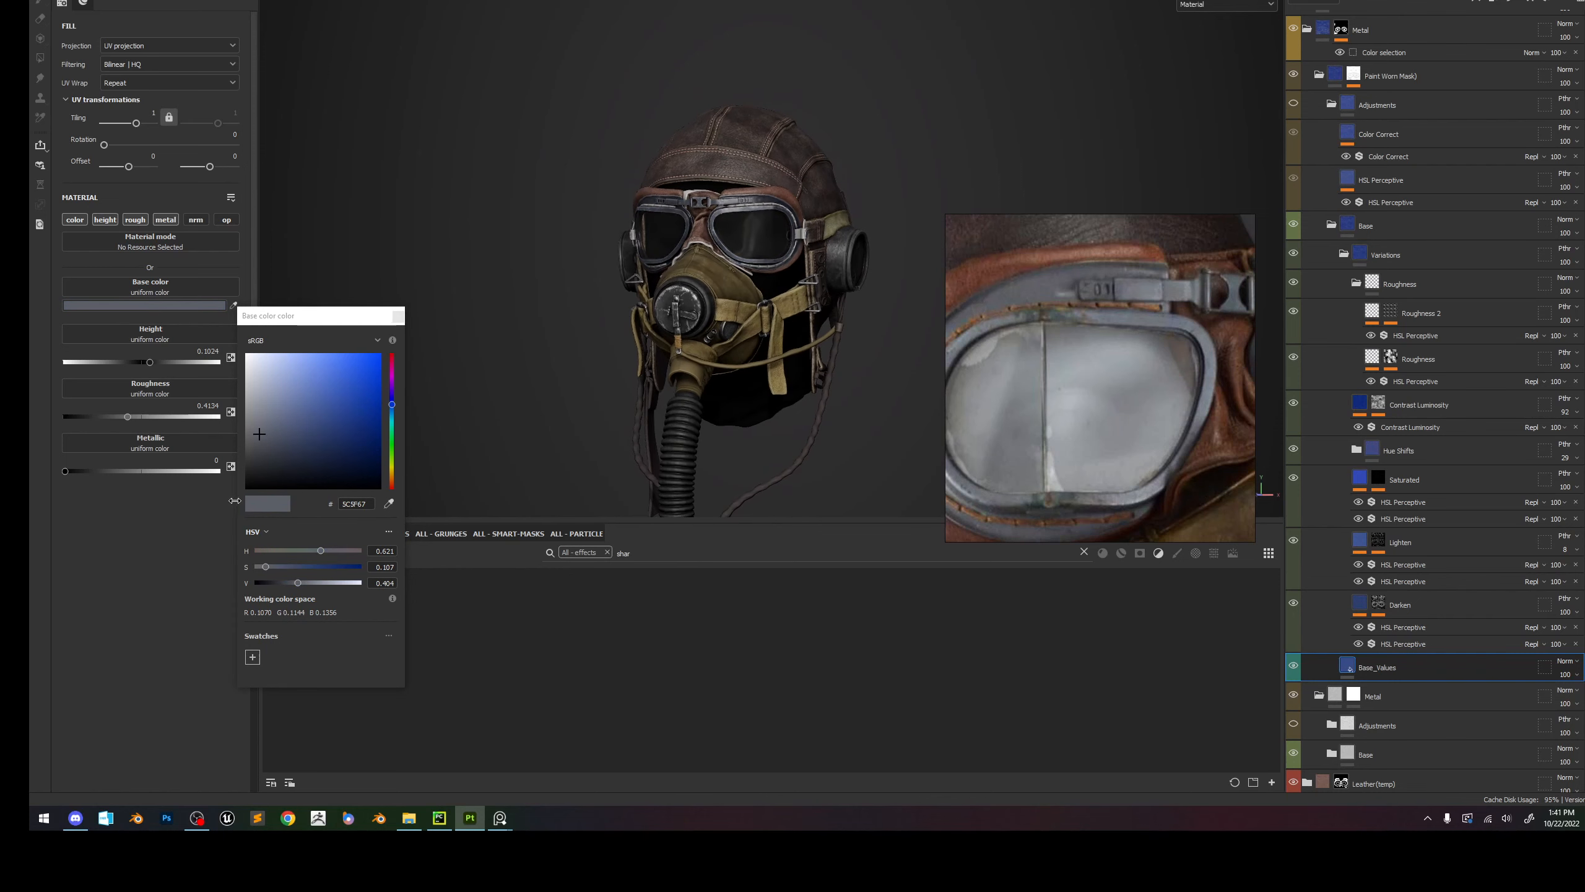
drag(266, 567, 273, 567)
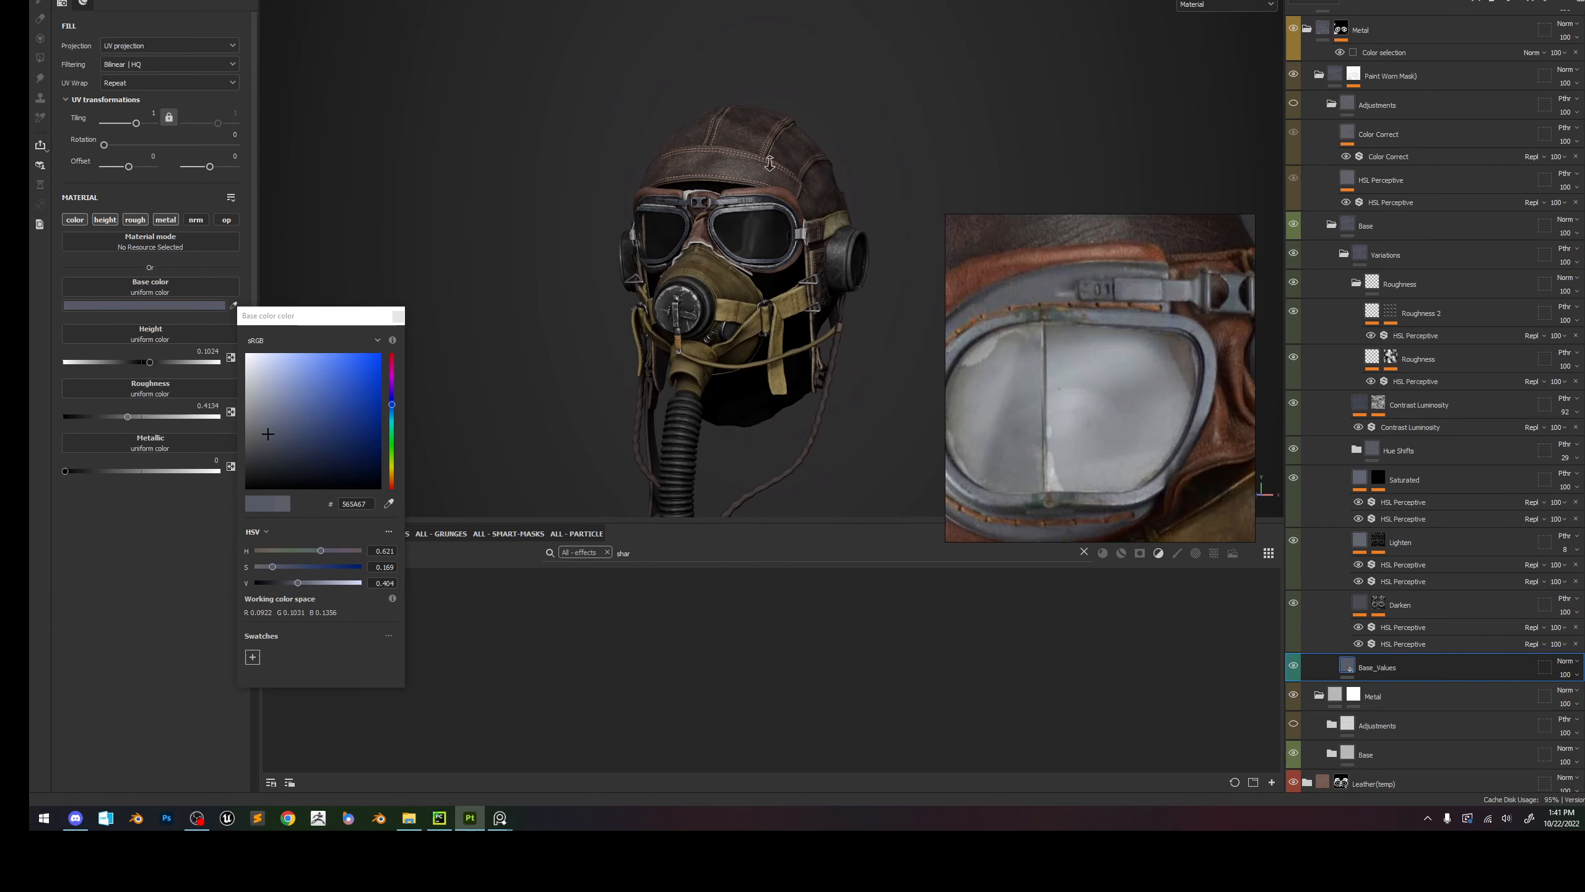
mouse_move(860, 249)
alt+mouse_down()
mouse_move(850, 202)
mouse_move(880, 203)
mouse_move(830, 213)
mouse_move(938, 184)
mouse_move(867, 239)
alt+mouse_up()
click(303, 583)
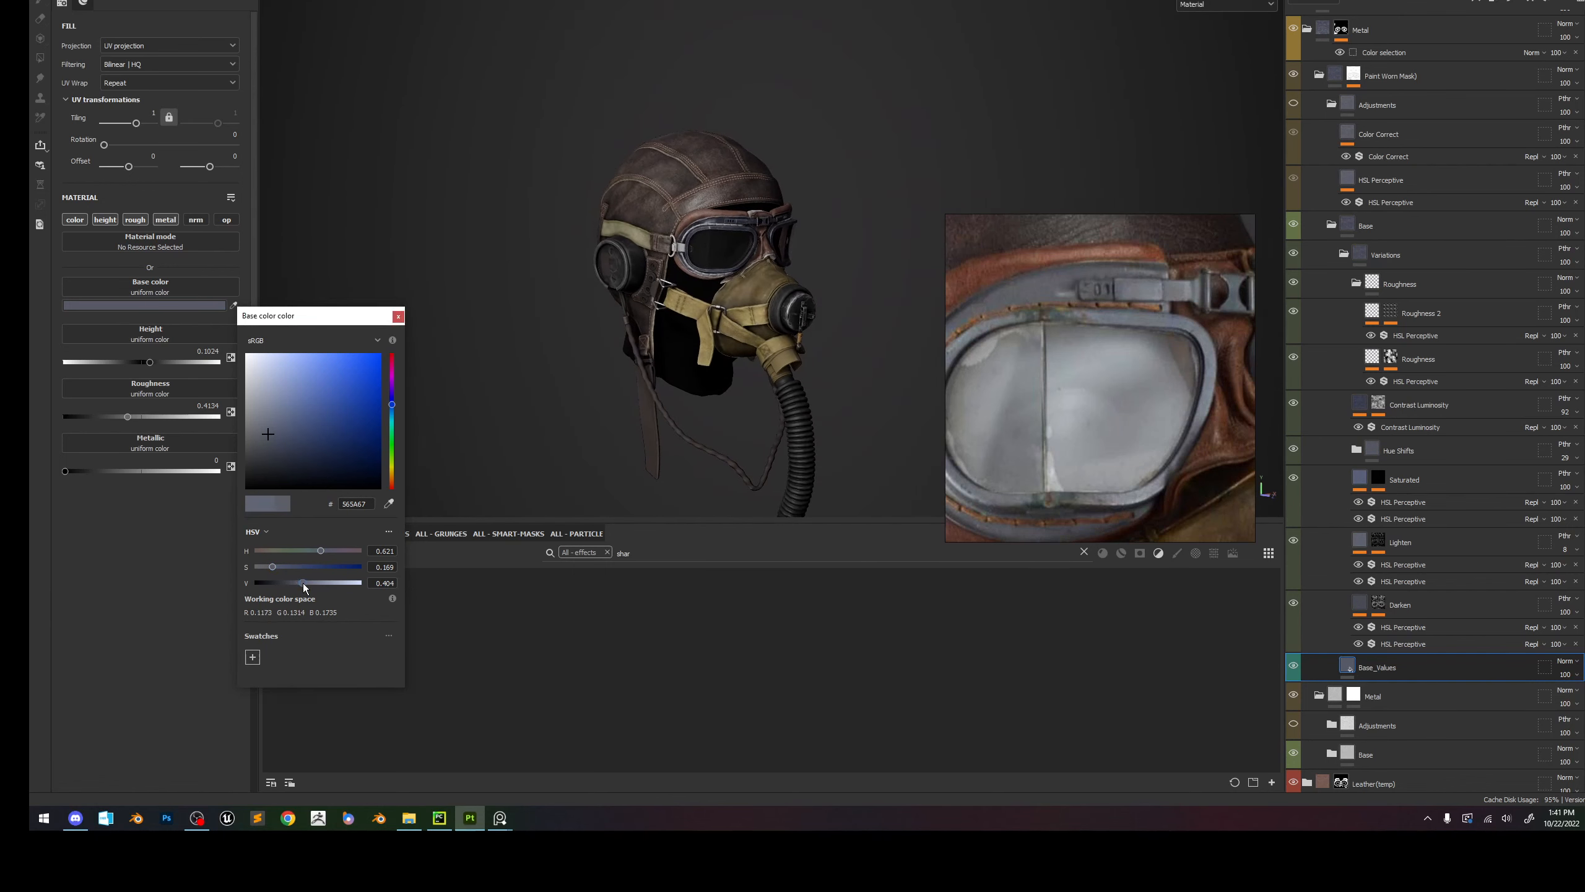
alt+drag(814, 291, 785, 265)
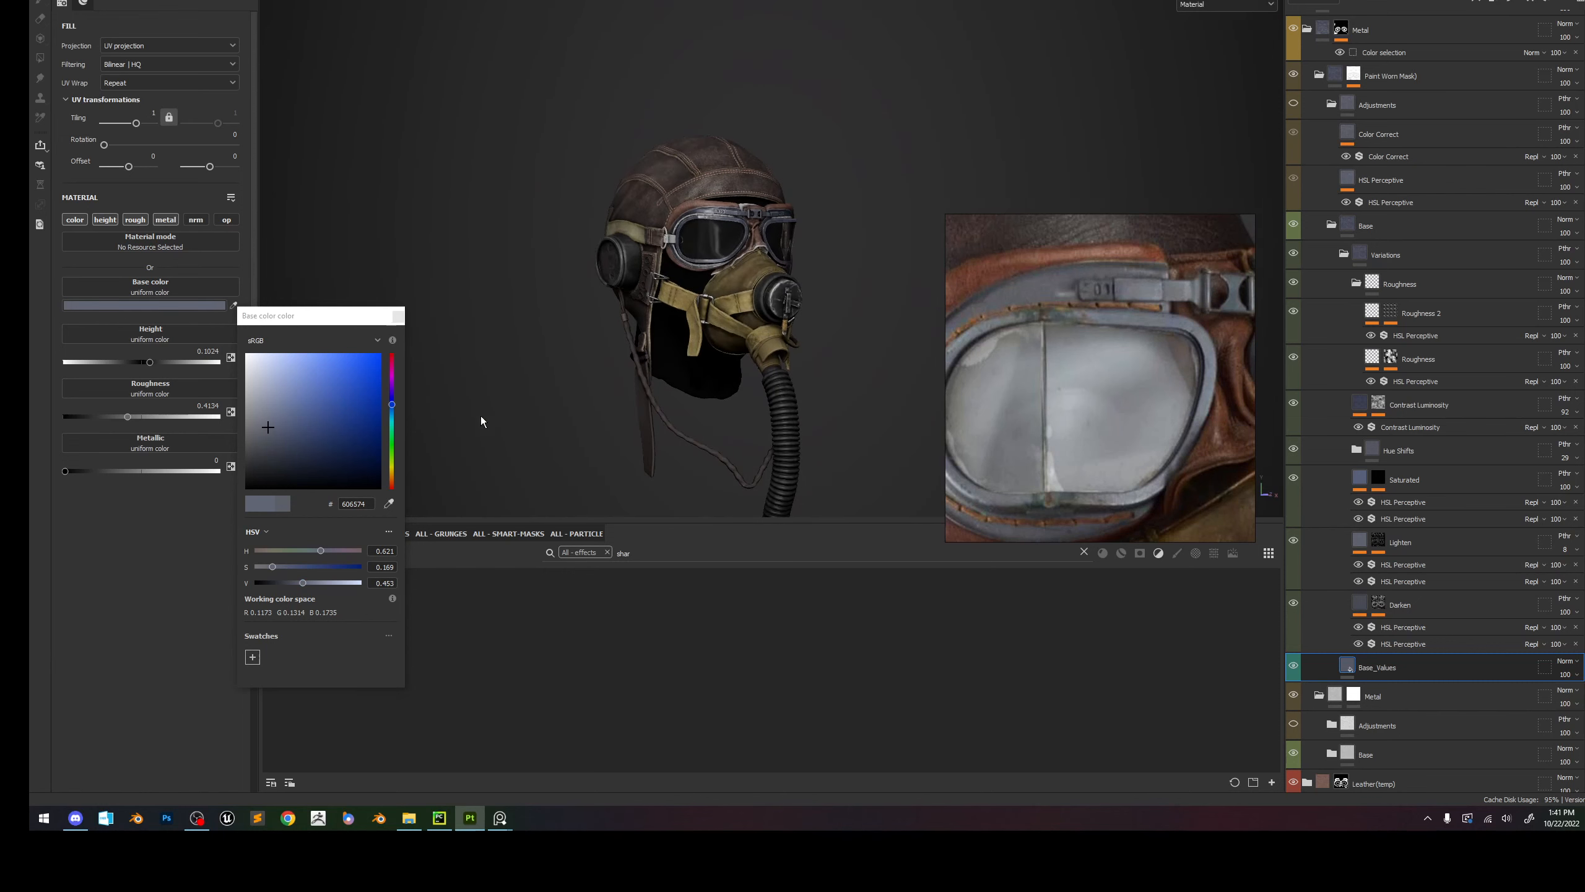
click(270, 566)
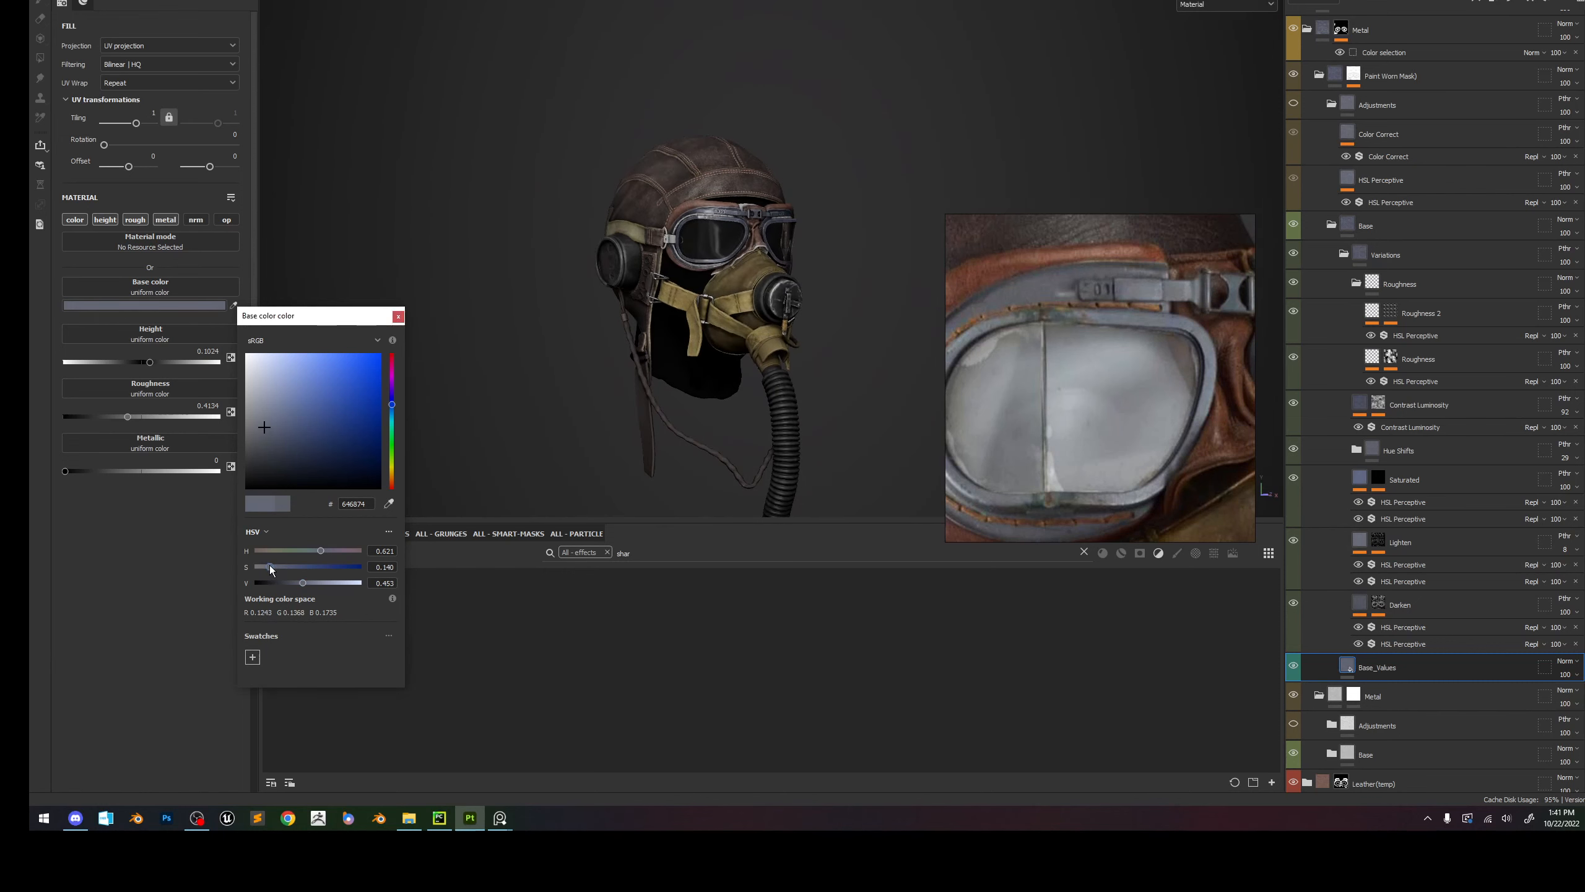
drag(268, 566, 266, 566)
Cycle through the texture channels and examine the goggle frame up close in the Base color channel.
alt+drag(705, 228, 624, 214)
key(c)
key(c)
key(c)
key(c)
key(c)
key(c)
key(c)
scroll(762, 221, up, 3)
scroll(762, 221, up, 5)
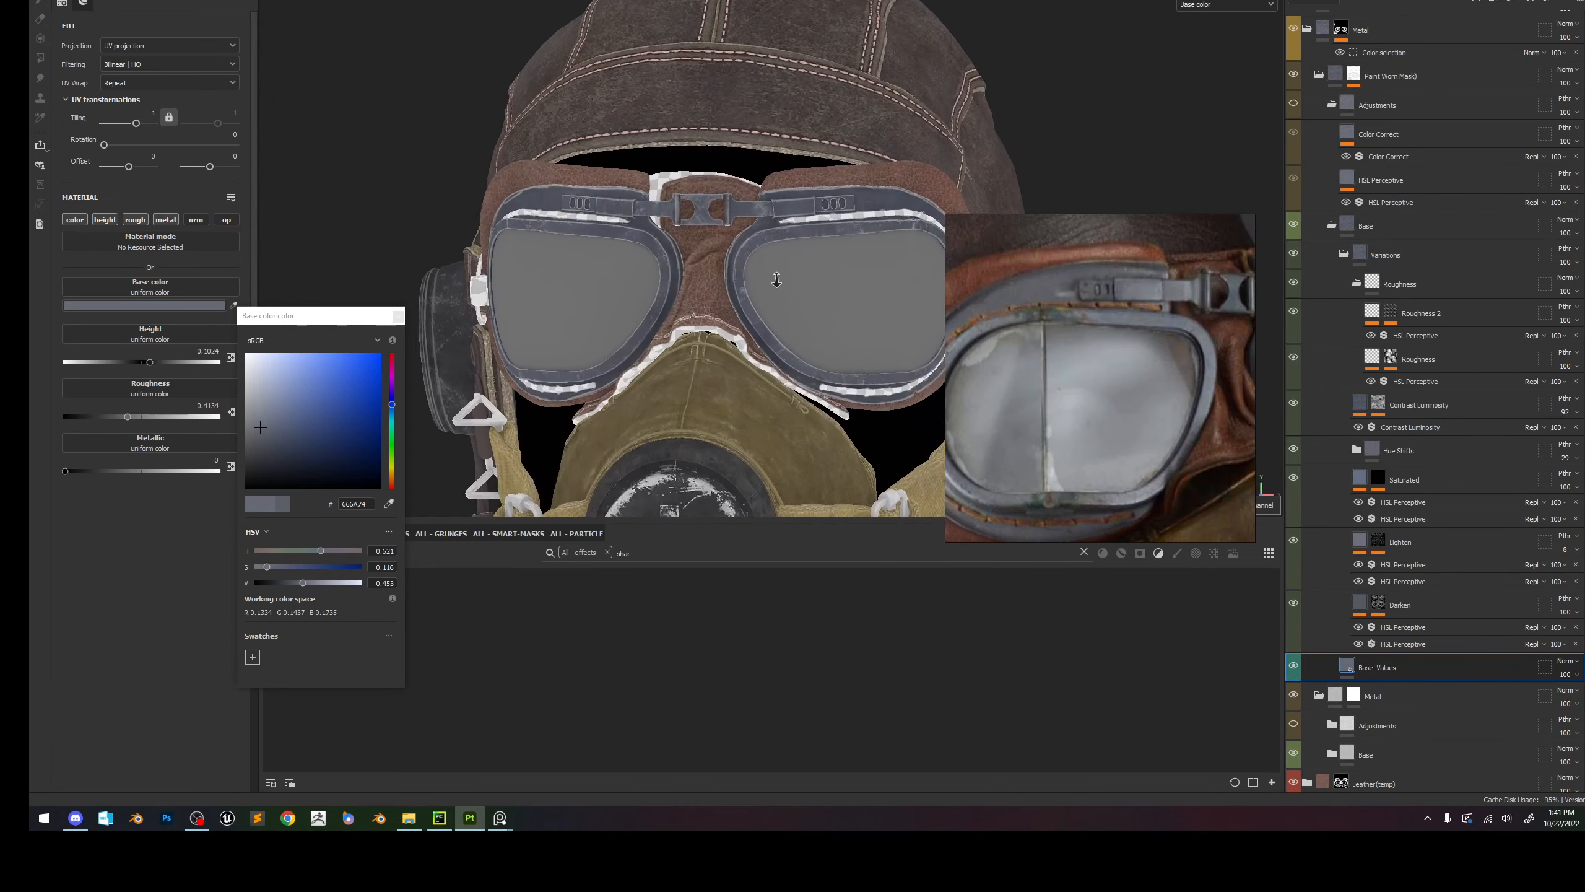
Compare the front of the goggles with the reference photo in the full material view under adjusted lighting.
key(m)
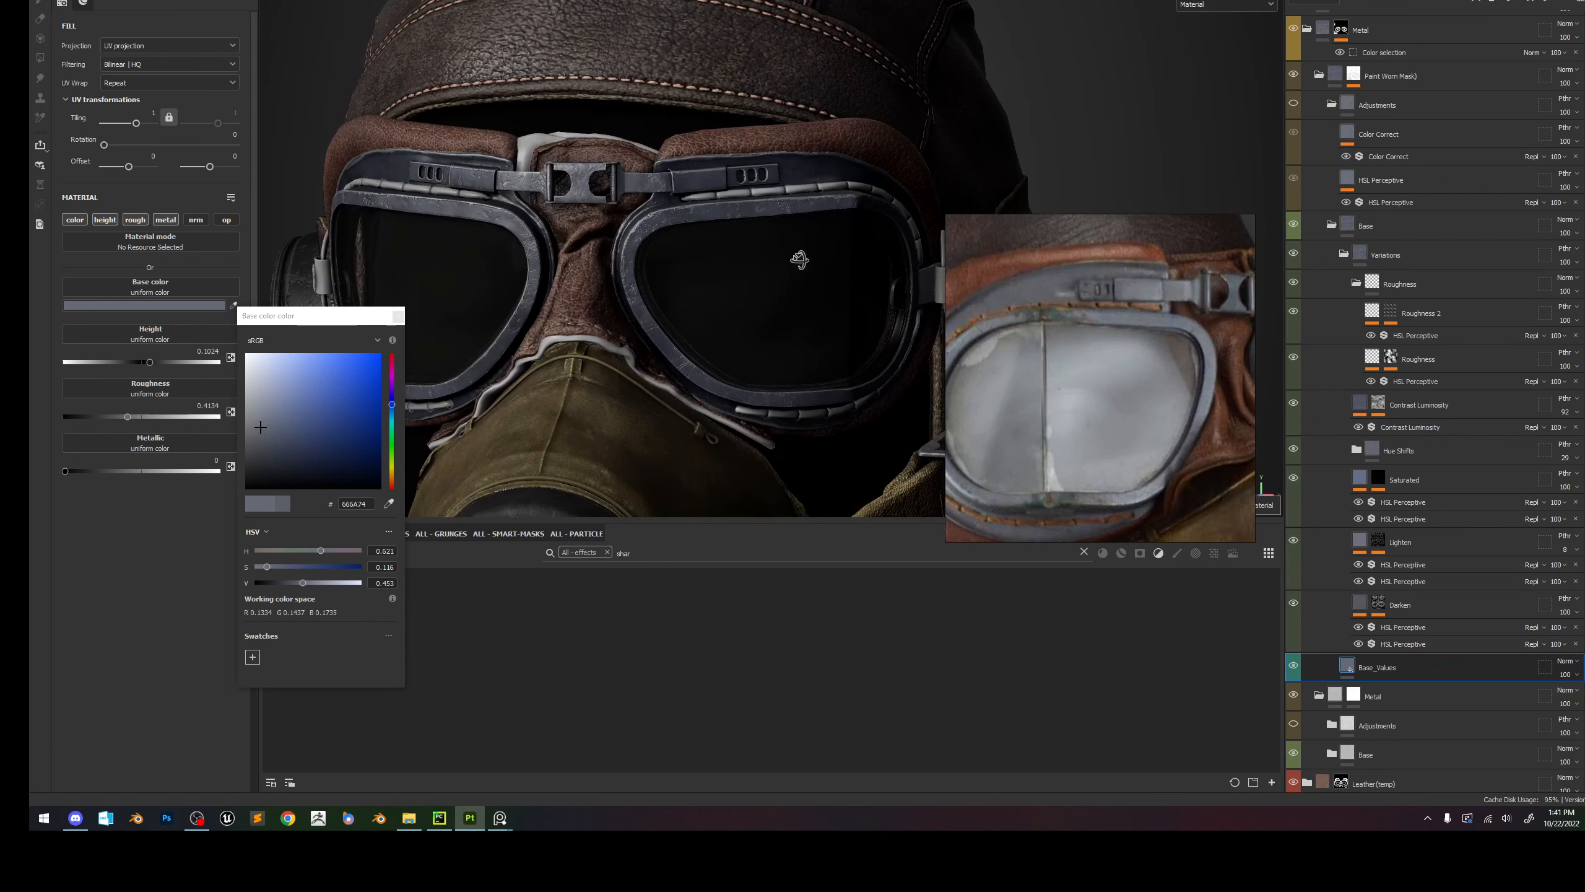
scroll(799, 259, down, 5)
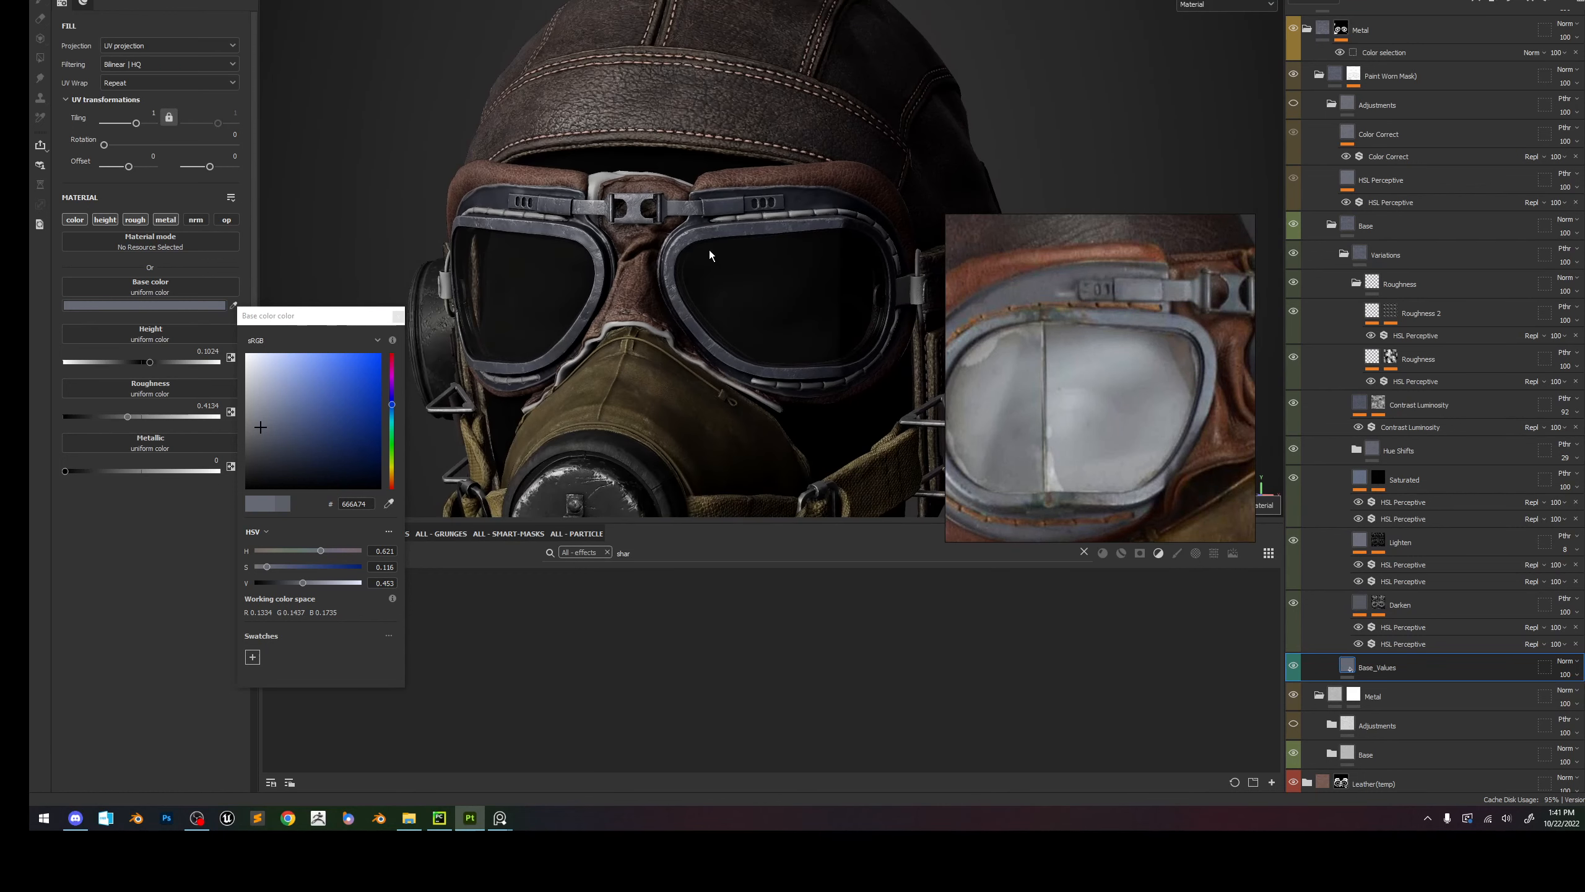
alt+drag(710, 254, 767, 268)
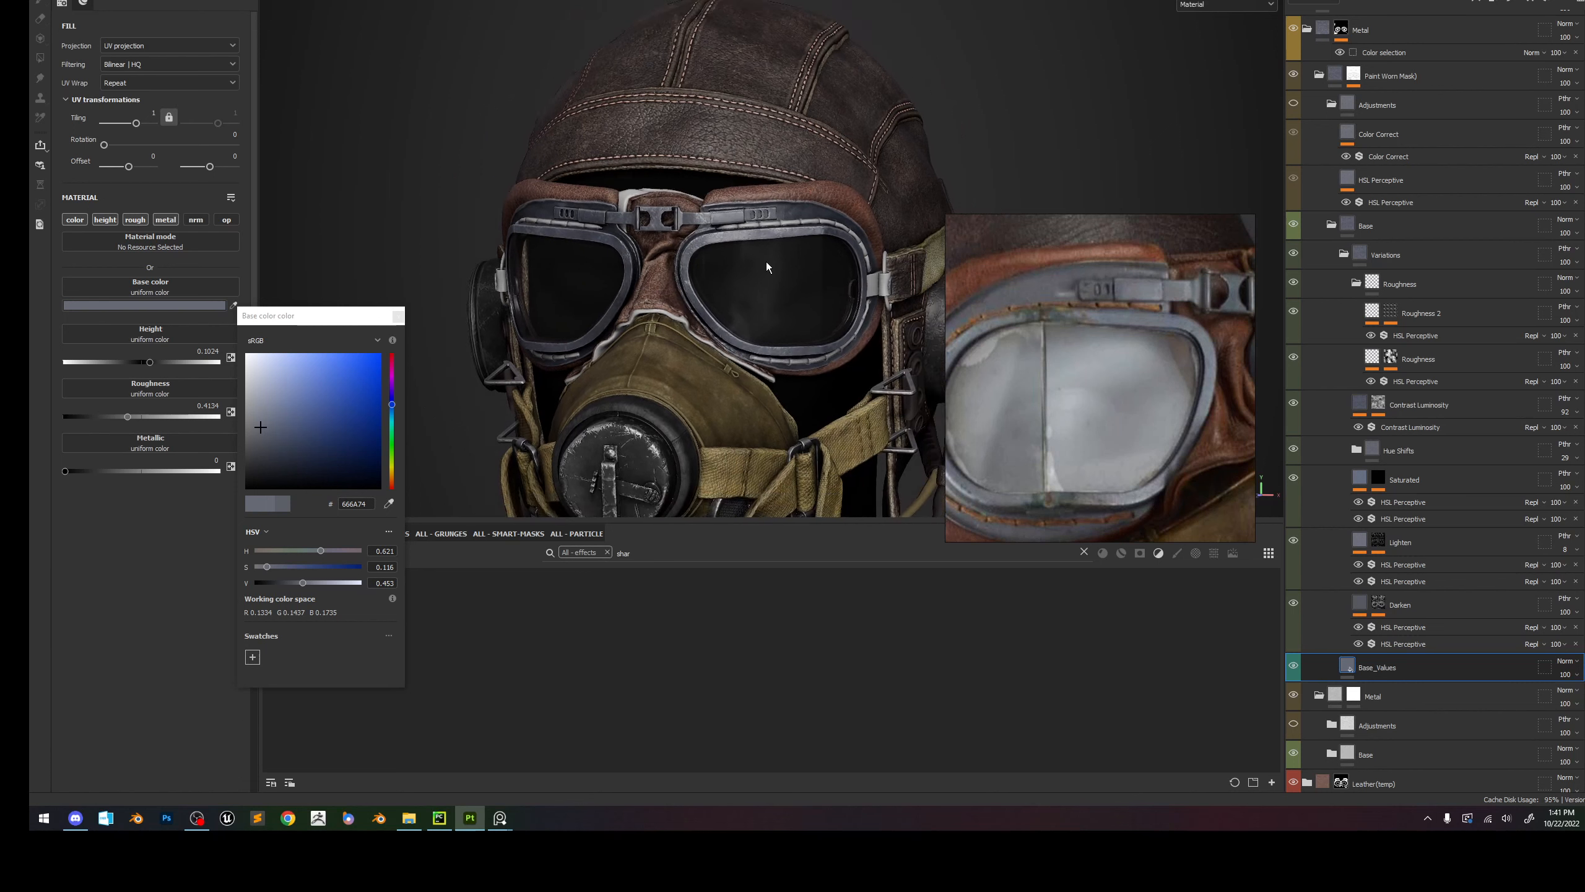
scroll(762, 257, down, 2)
shift+right_drag(758, 251, 775, 221)
scroll(784, 245, up, 1)
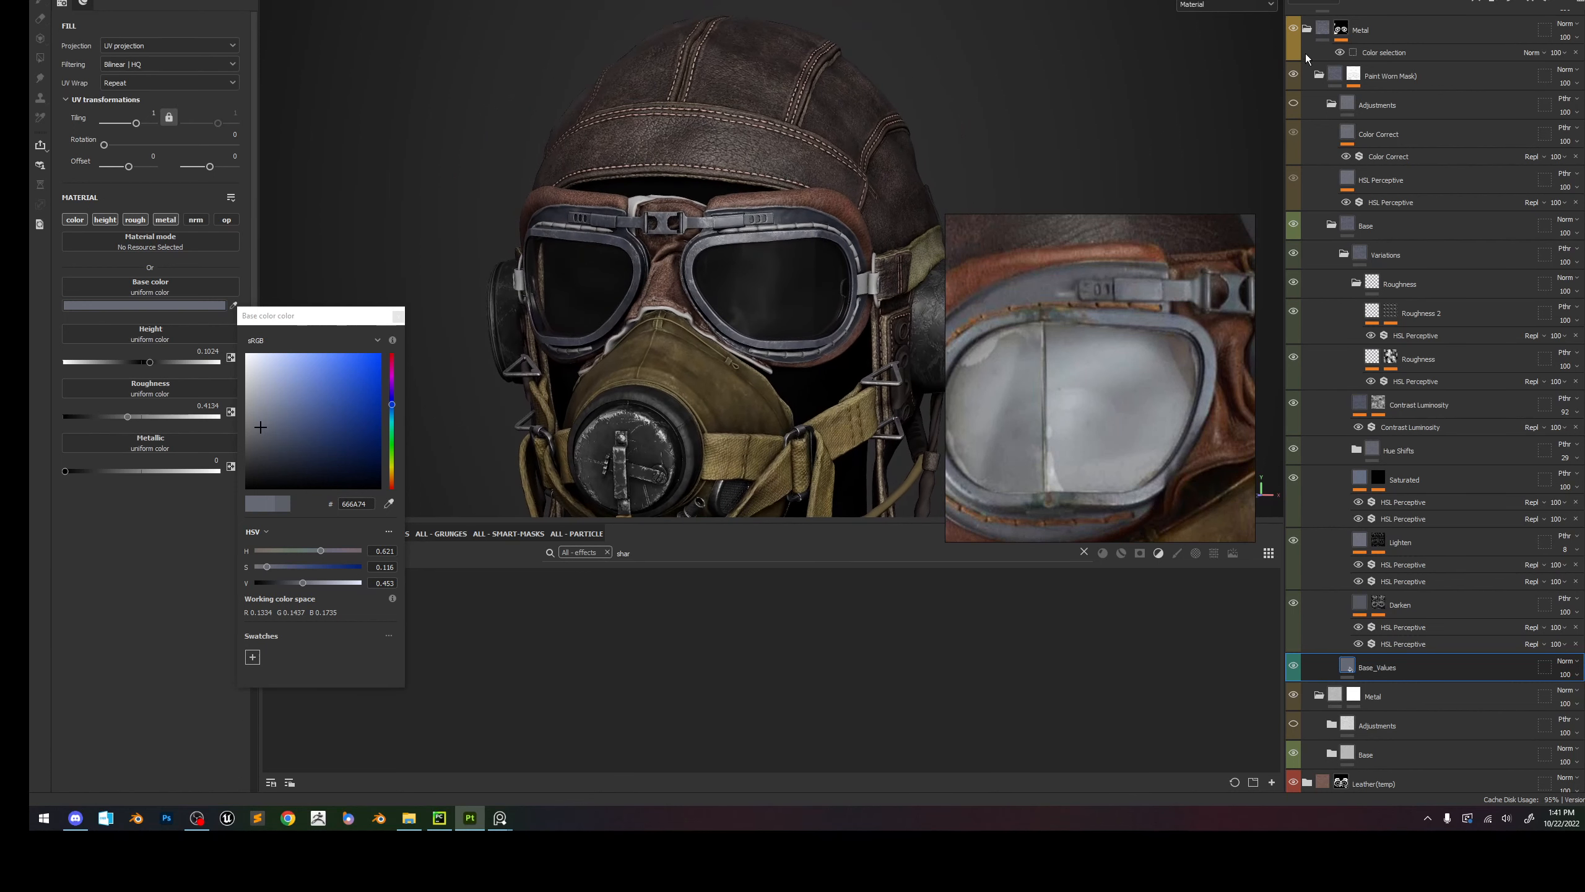
Add a fill layer between the Glass and Metal folders and name it Stitches.
click(1321, 75)
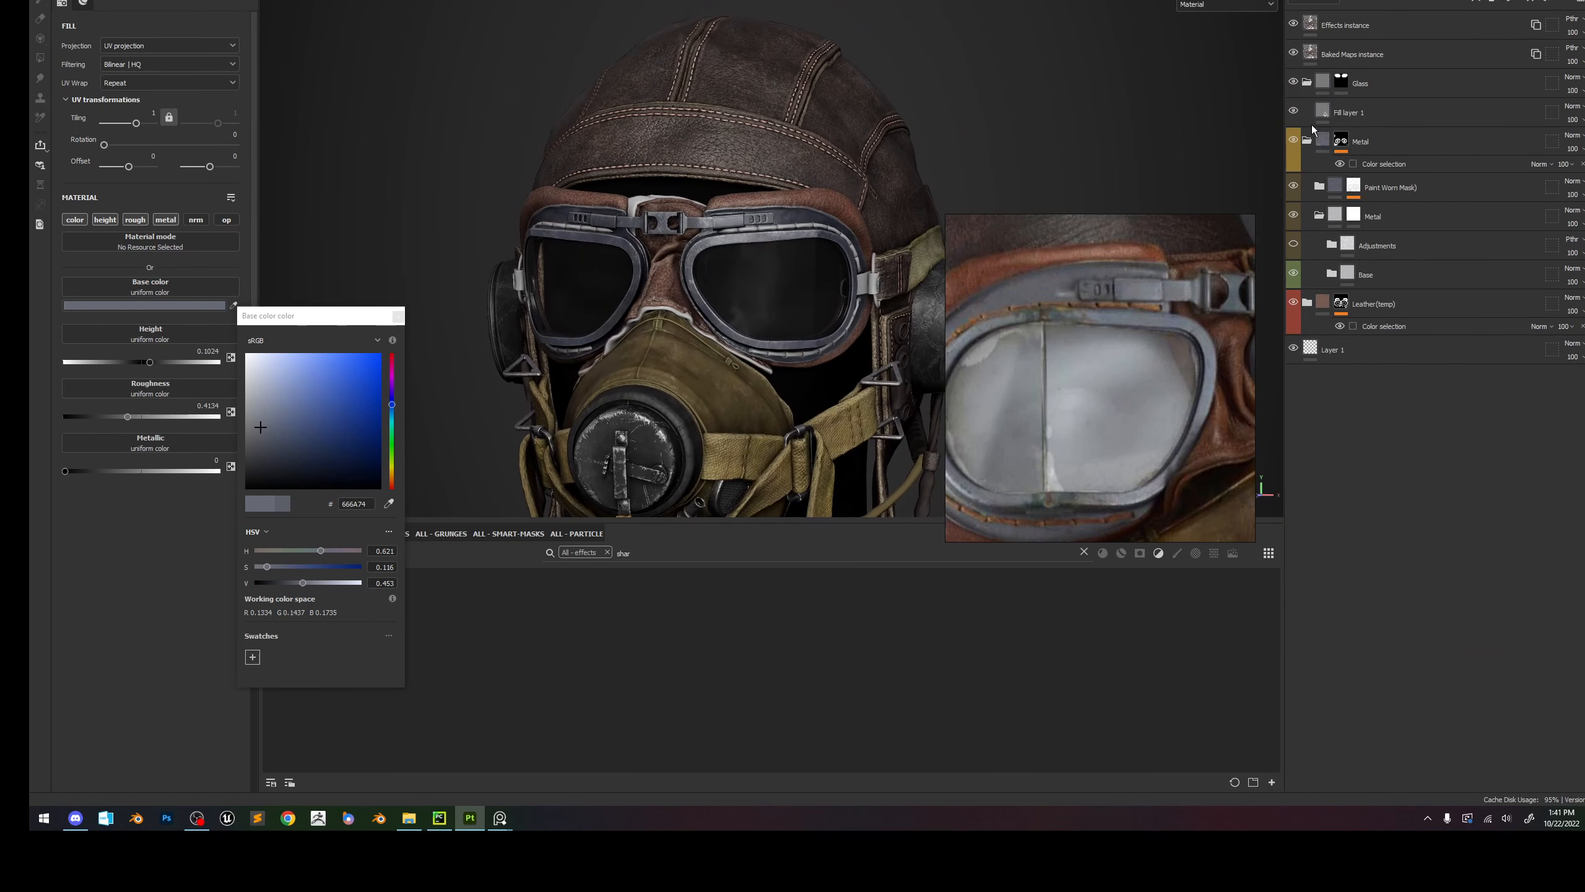
click(1311, 140)
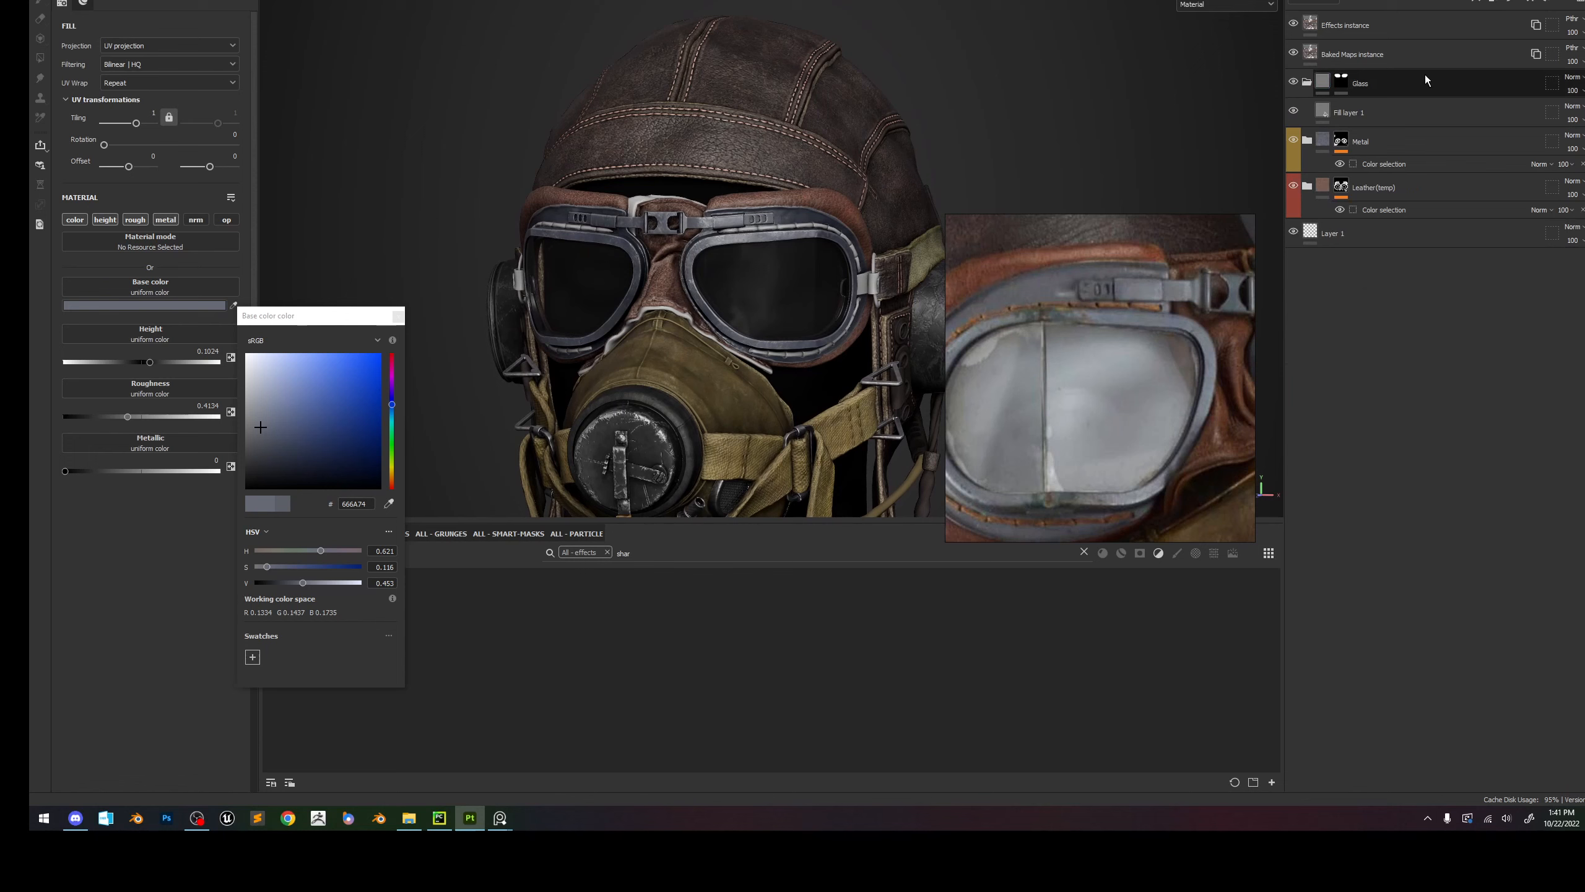
click(1534, 2)
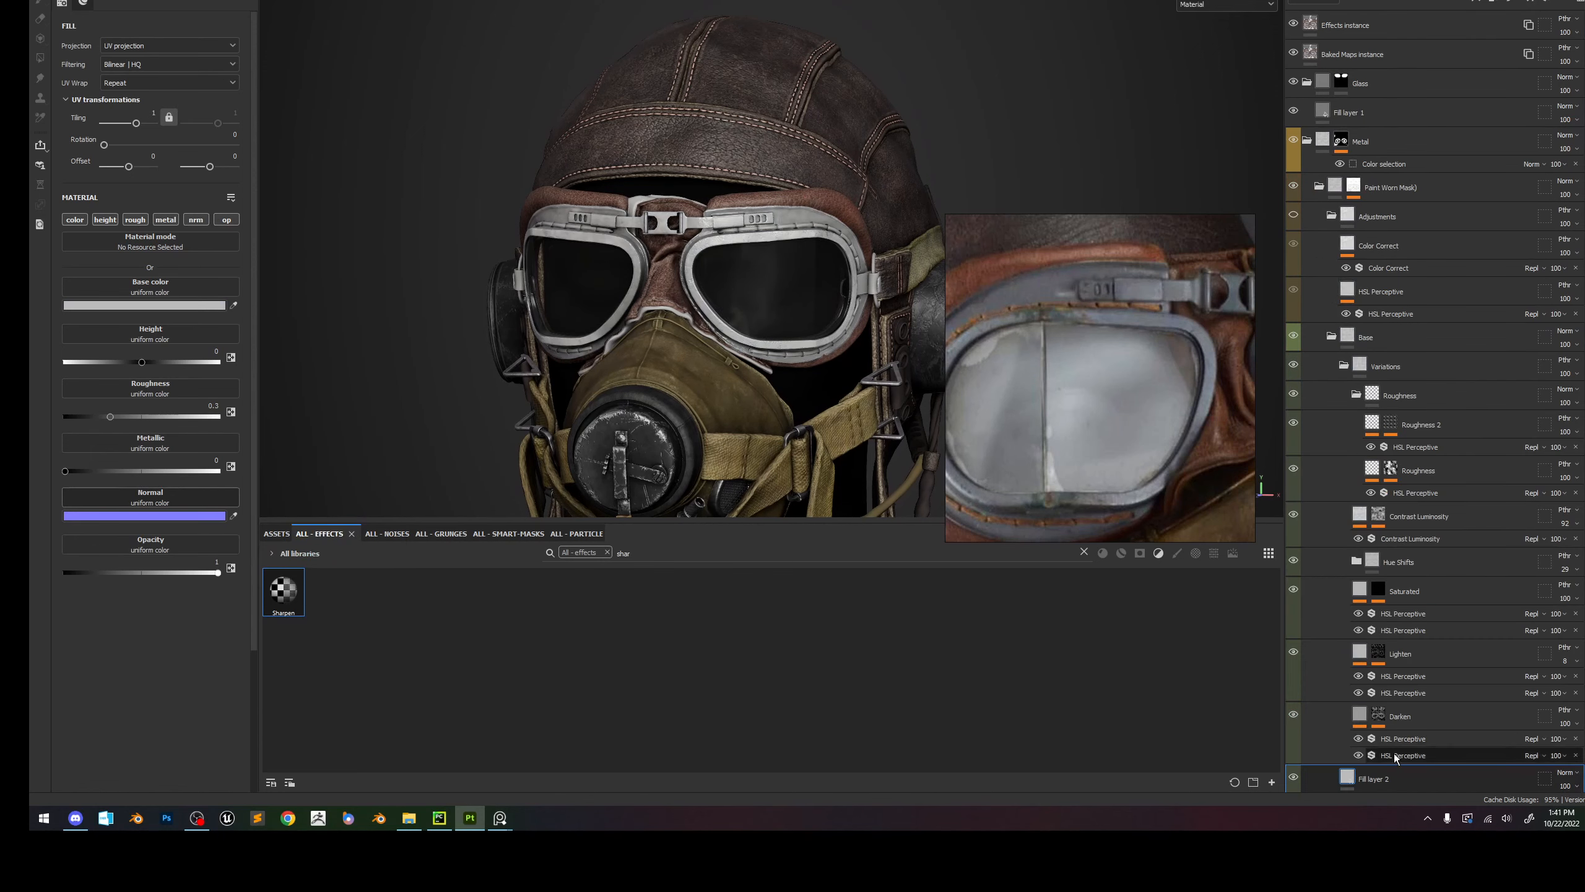
drag(1397, 777, 1416, 123)
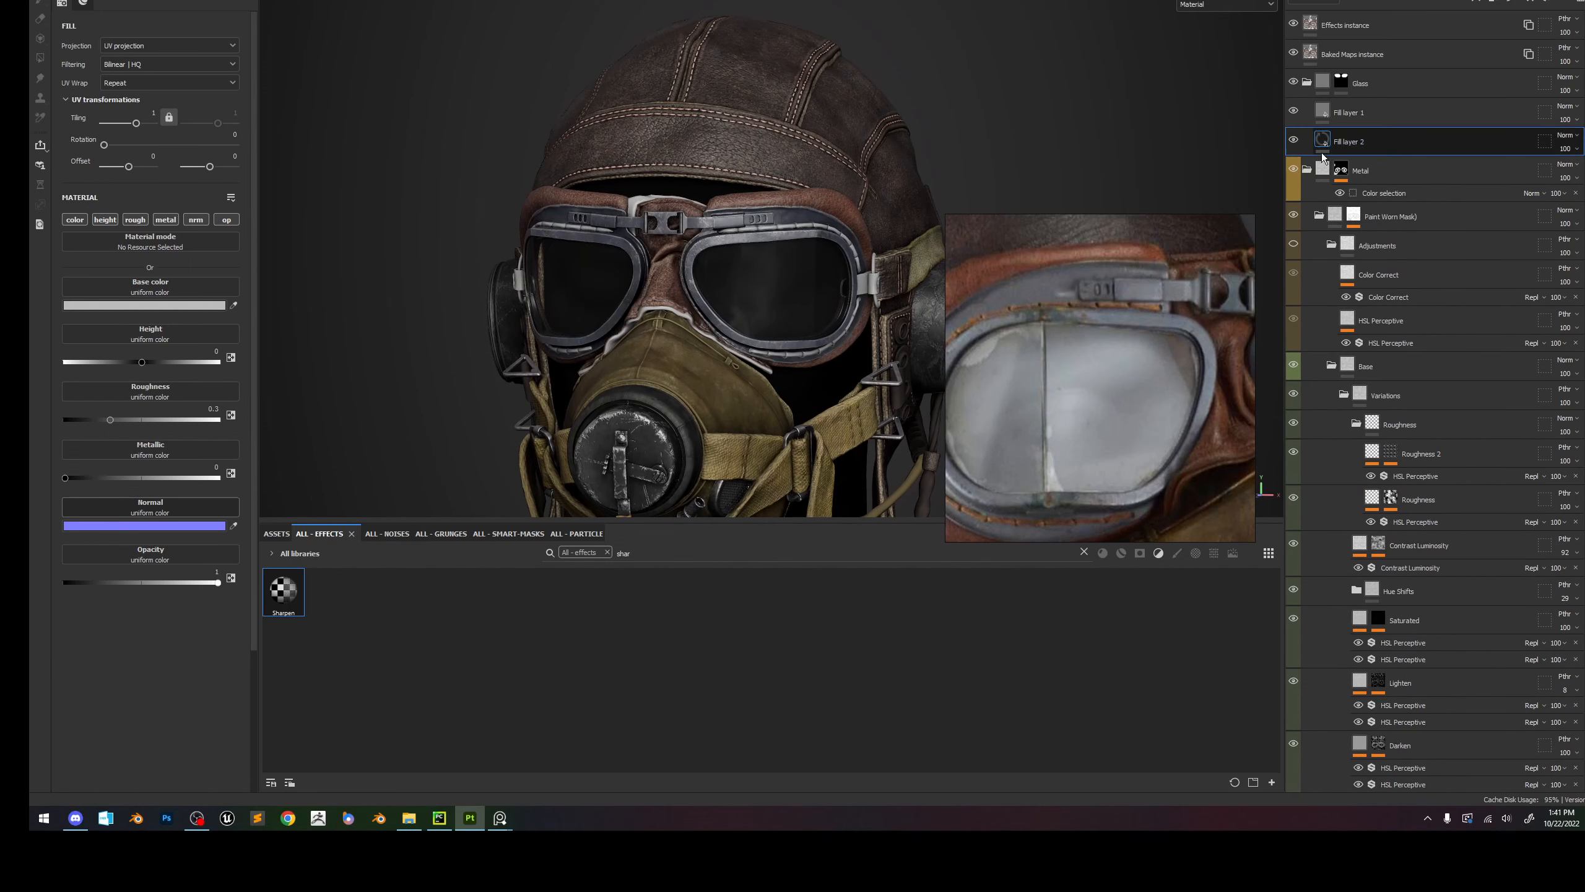
click(1309, 168)
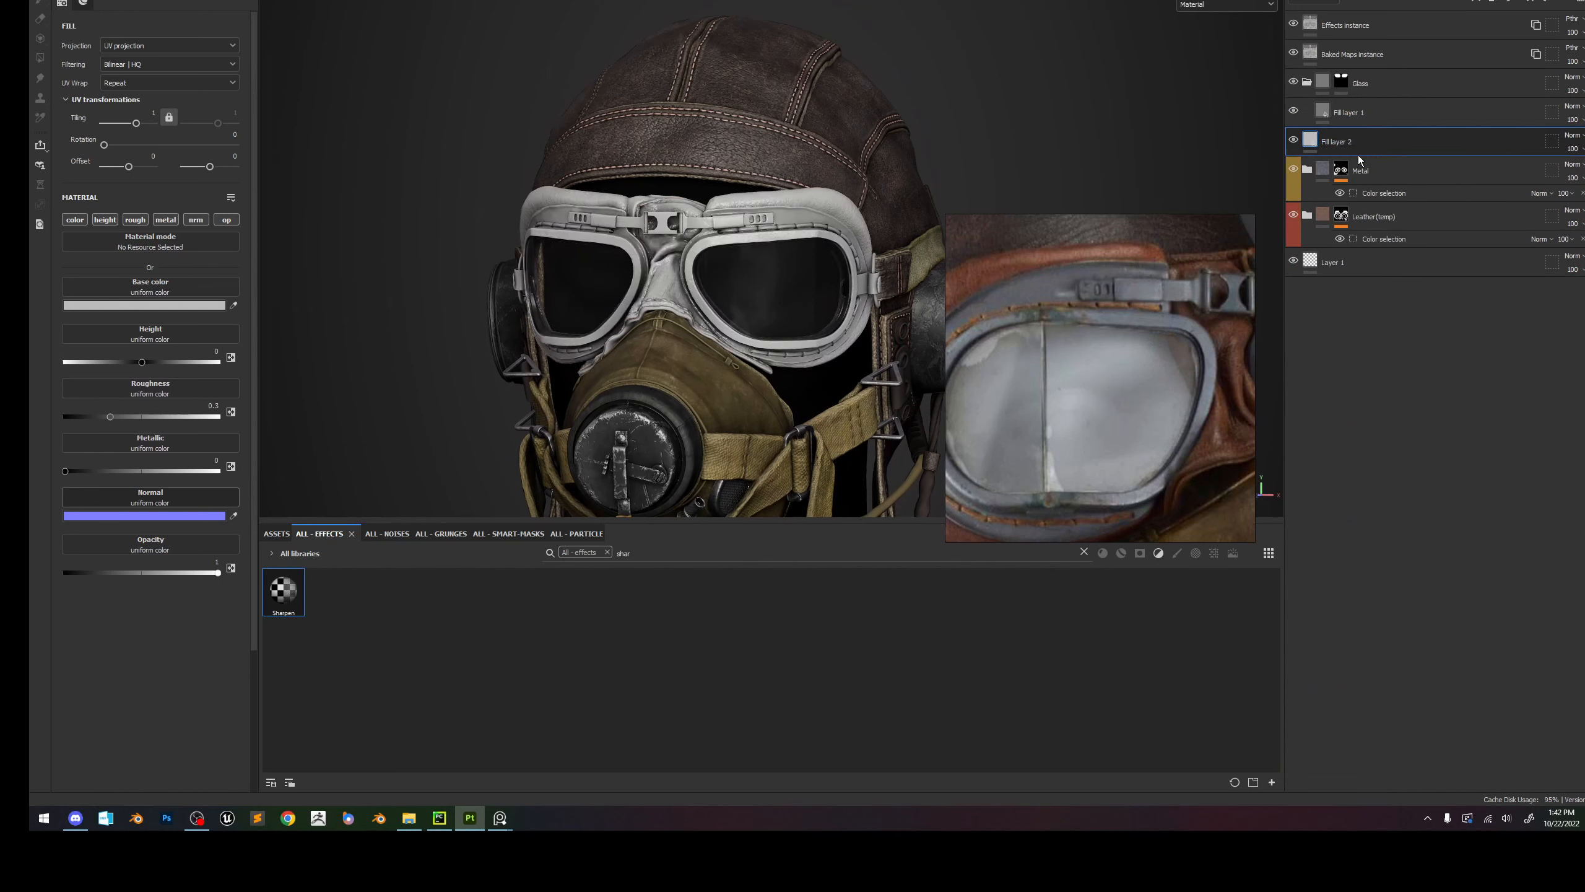
double_click(1343, 143)
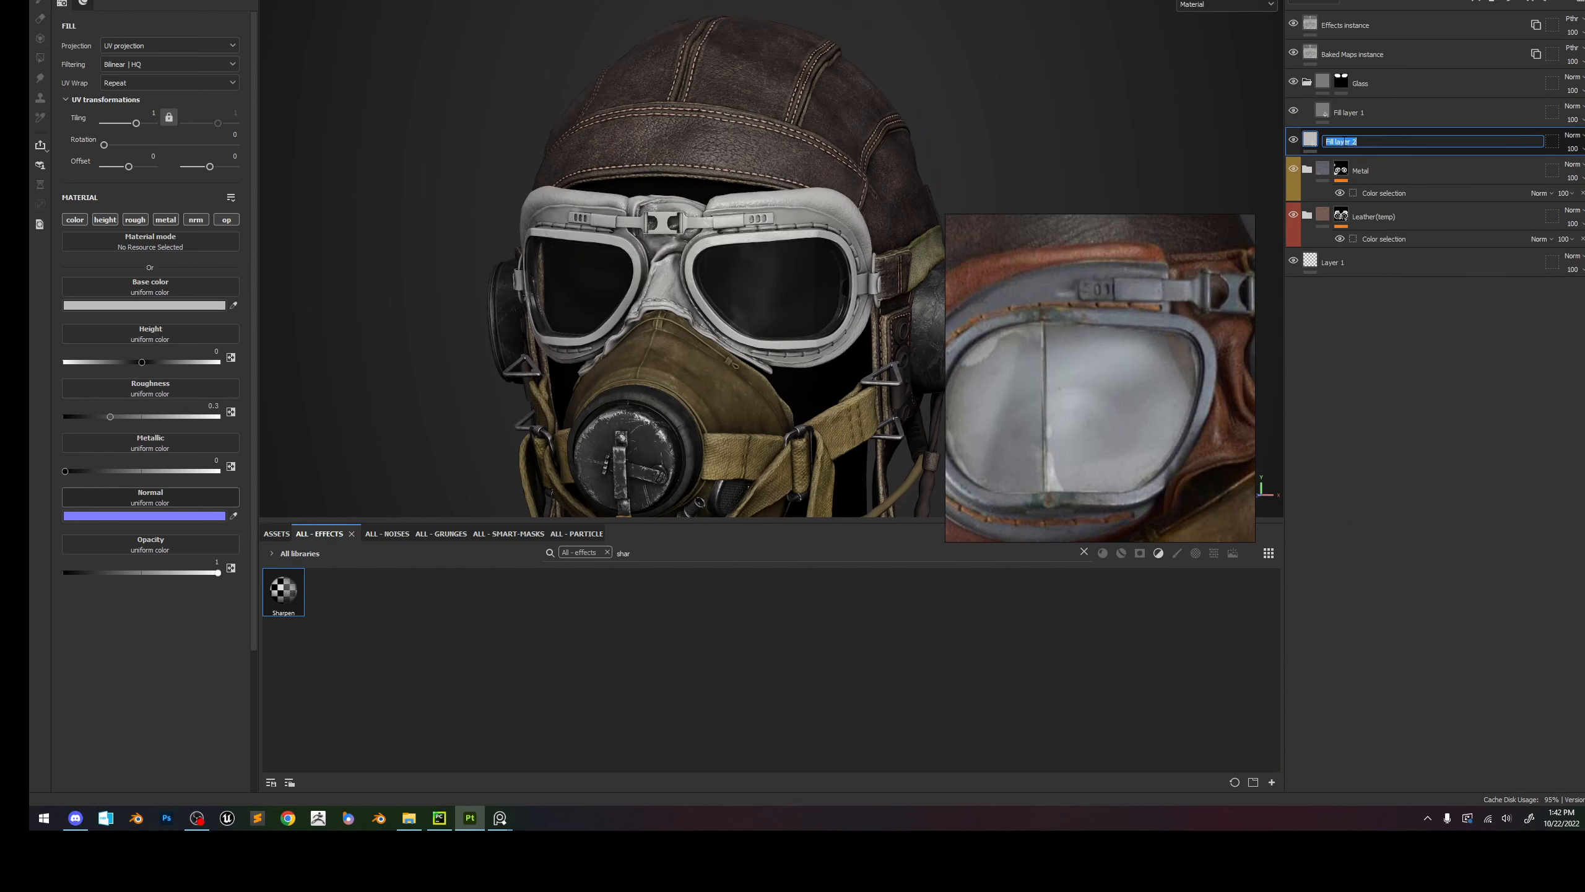
text(Stitches)
key(Return)
Mask the Stitches layer with a color selection that picks the light purple ID color of the goggle frame's stitching.
right_click(1342, 142)
click(1397, 197)
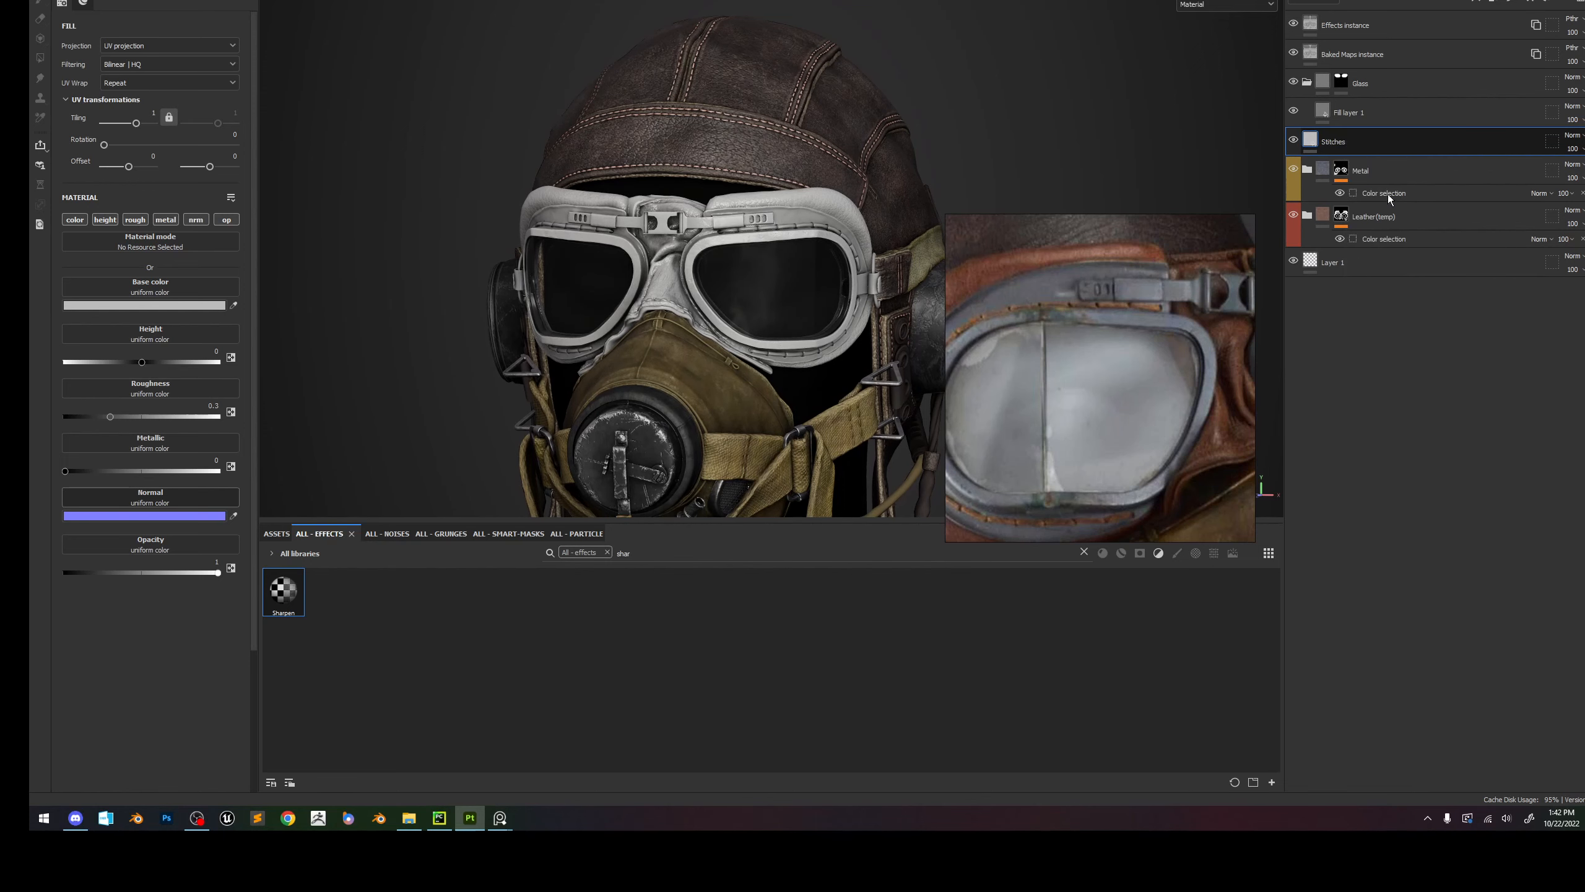
click(227, 146)
scroll(666, 290, down, 5)
scroll(667, 290, up, 10)
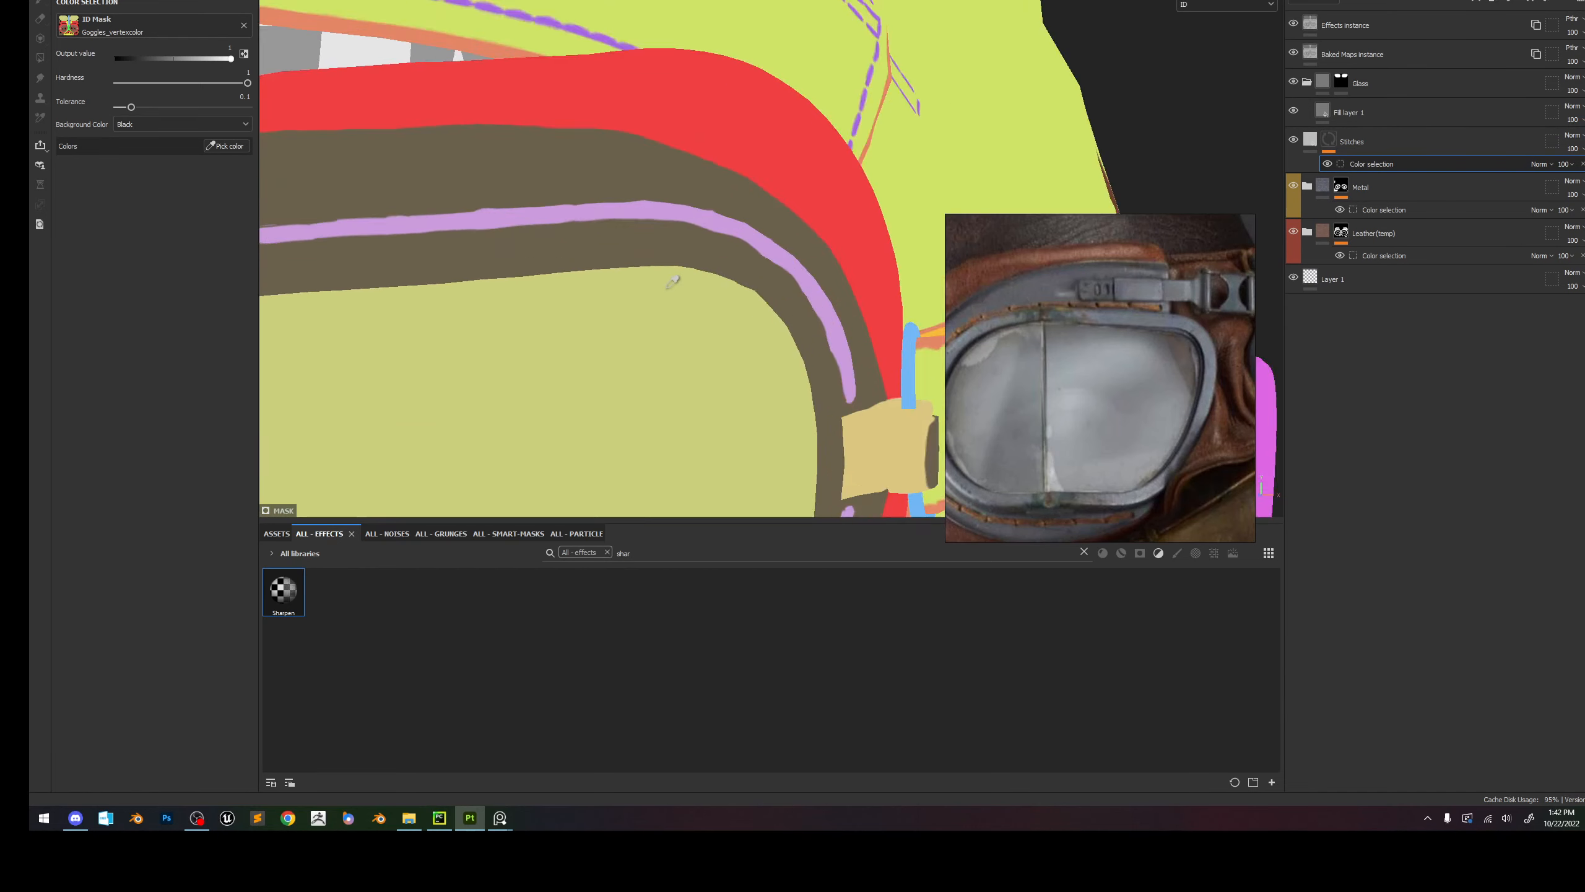
scroll(672, 281, up, 2)
click(734, 99)
scroll(721, 166, down, 6)
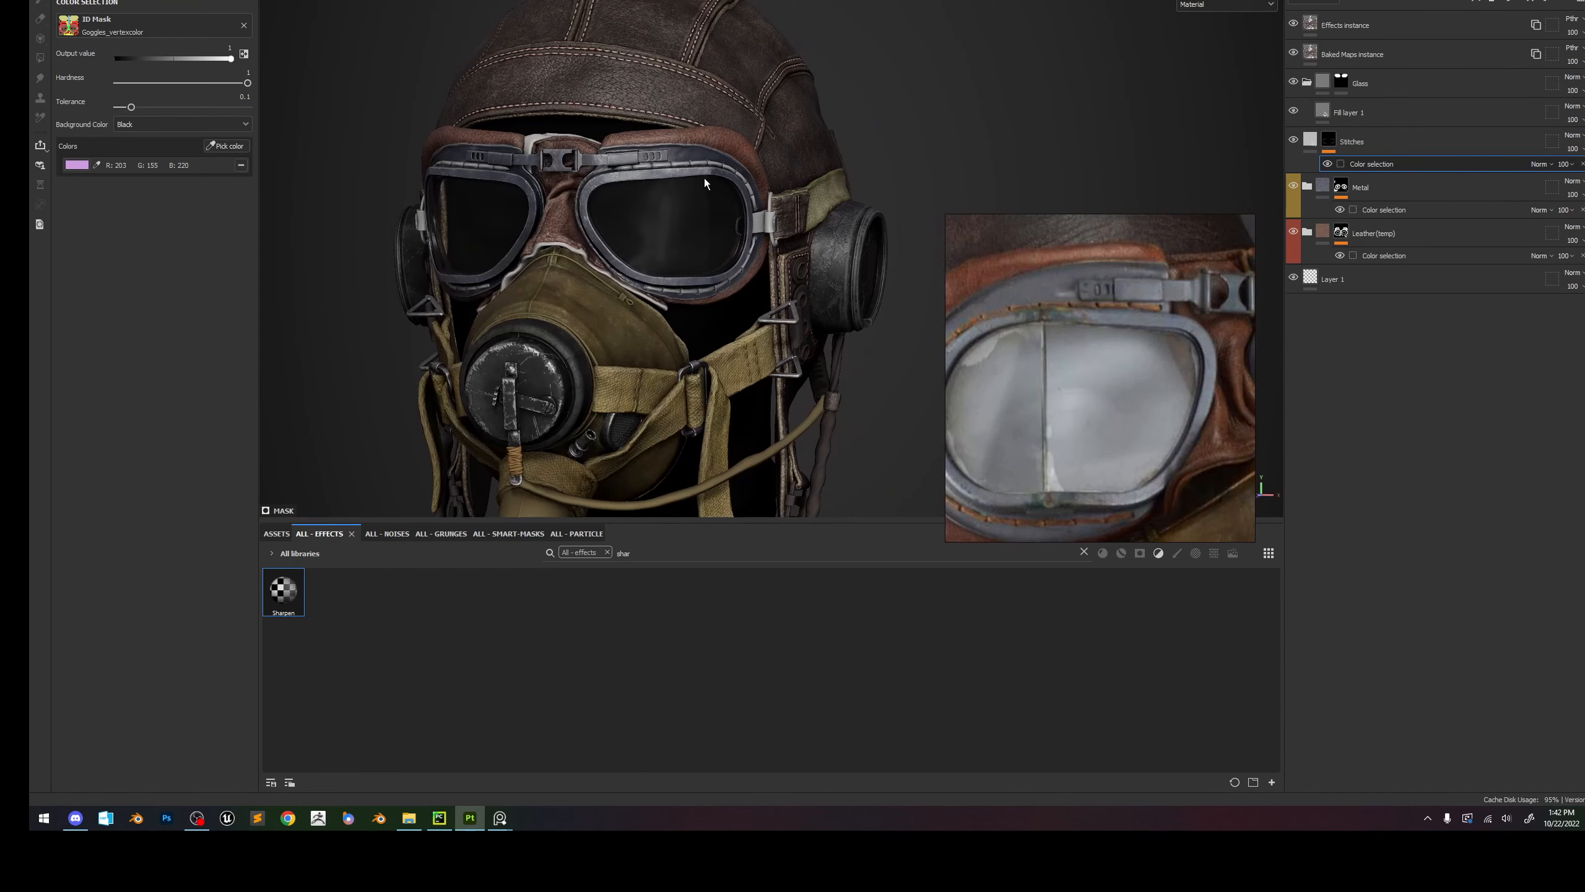
scroll(705, 181, up, 2)
Set the Stitches layer's roughness to 1 and check the goggles in the full material view.
click(1406, 141)
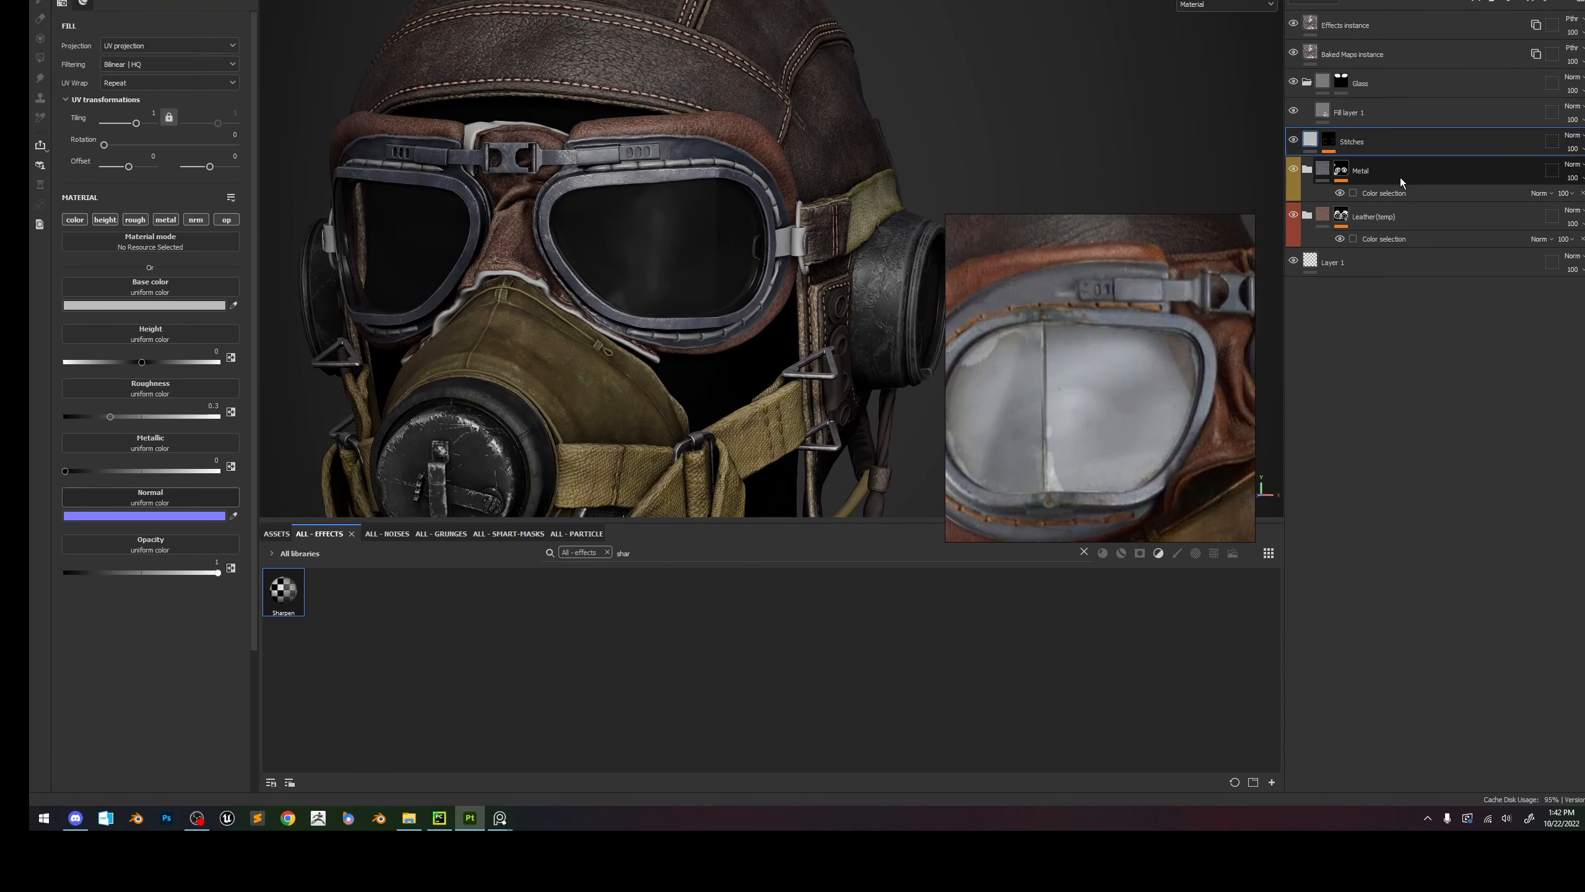
key(c)
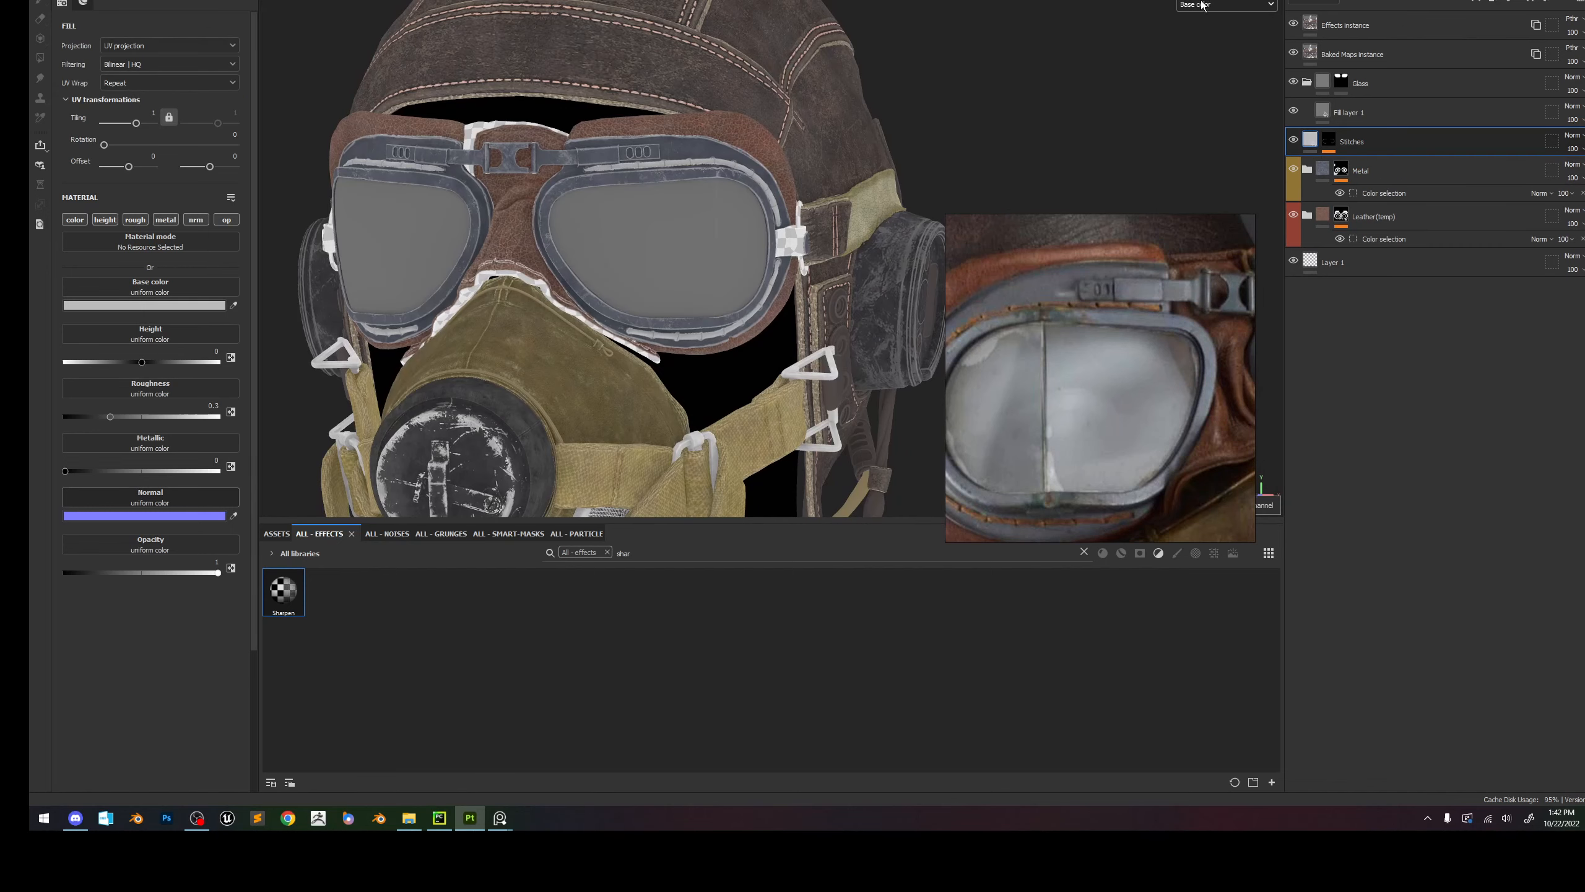
key(c)
key(c)
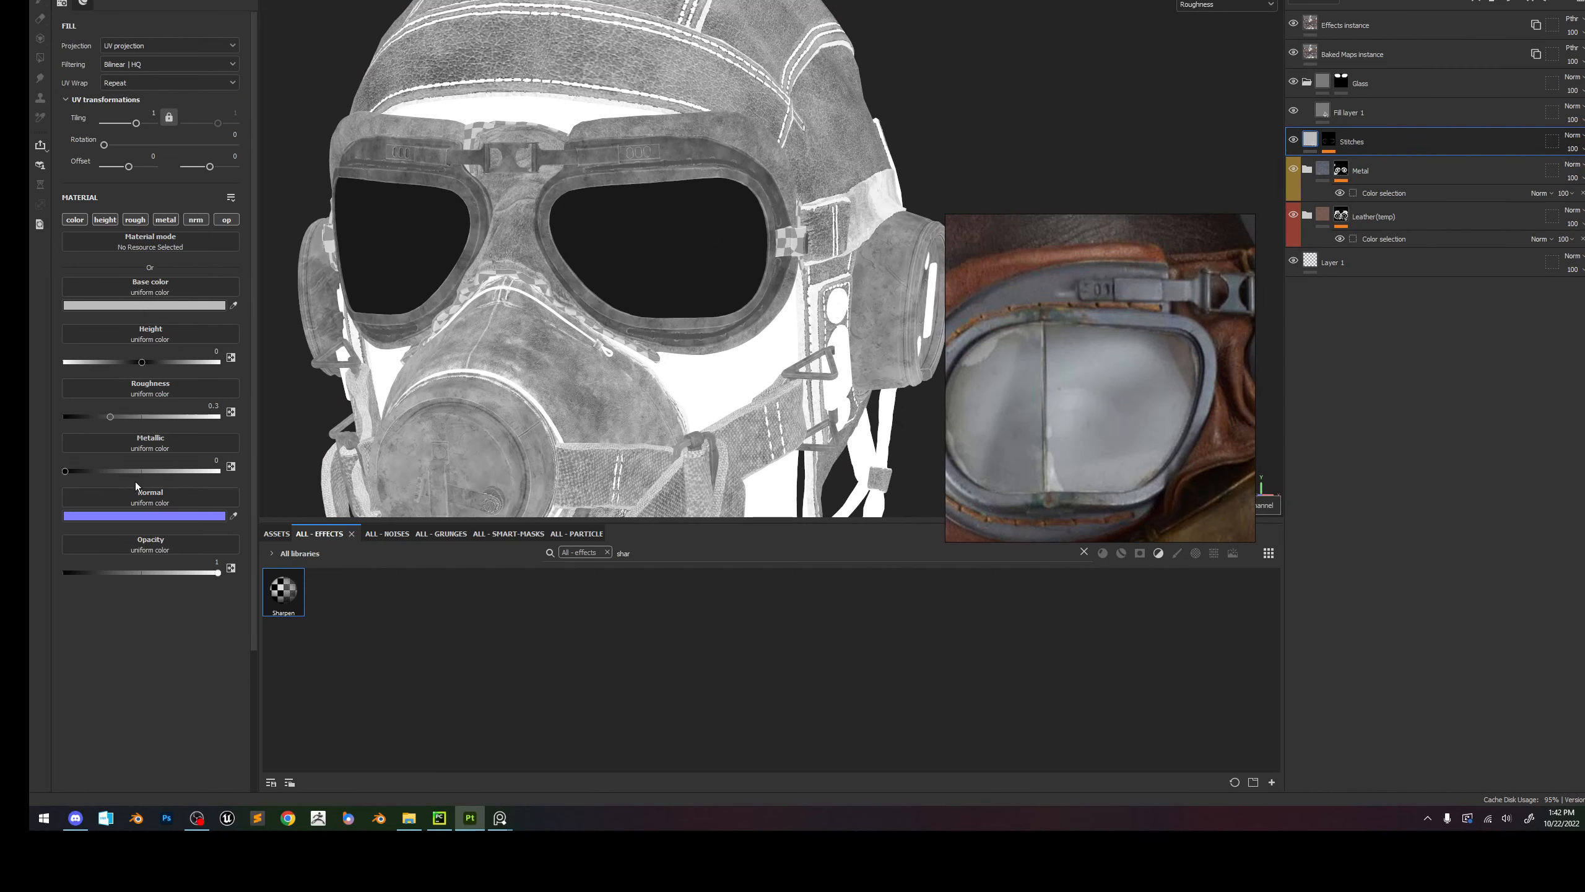
drag(138, 417, 774, 186)
alt+right_drag(774, 186, 718, 189)
key(m)
alt+drag(763, 188, 798, 194)
alt+right_drag(572, 386, 718, 241)
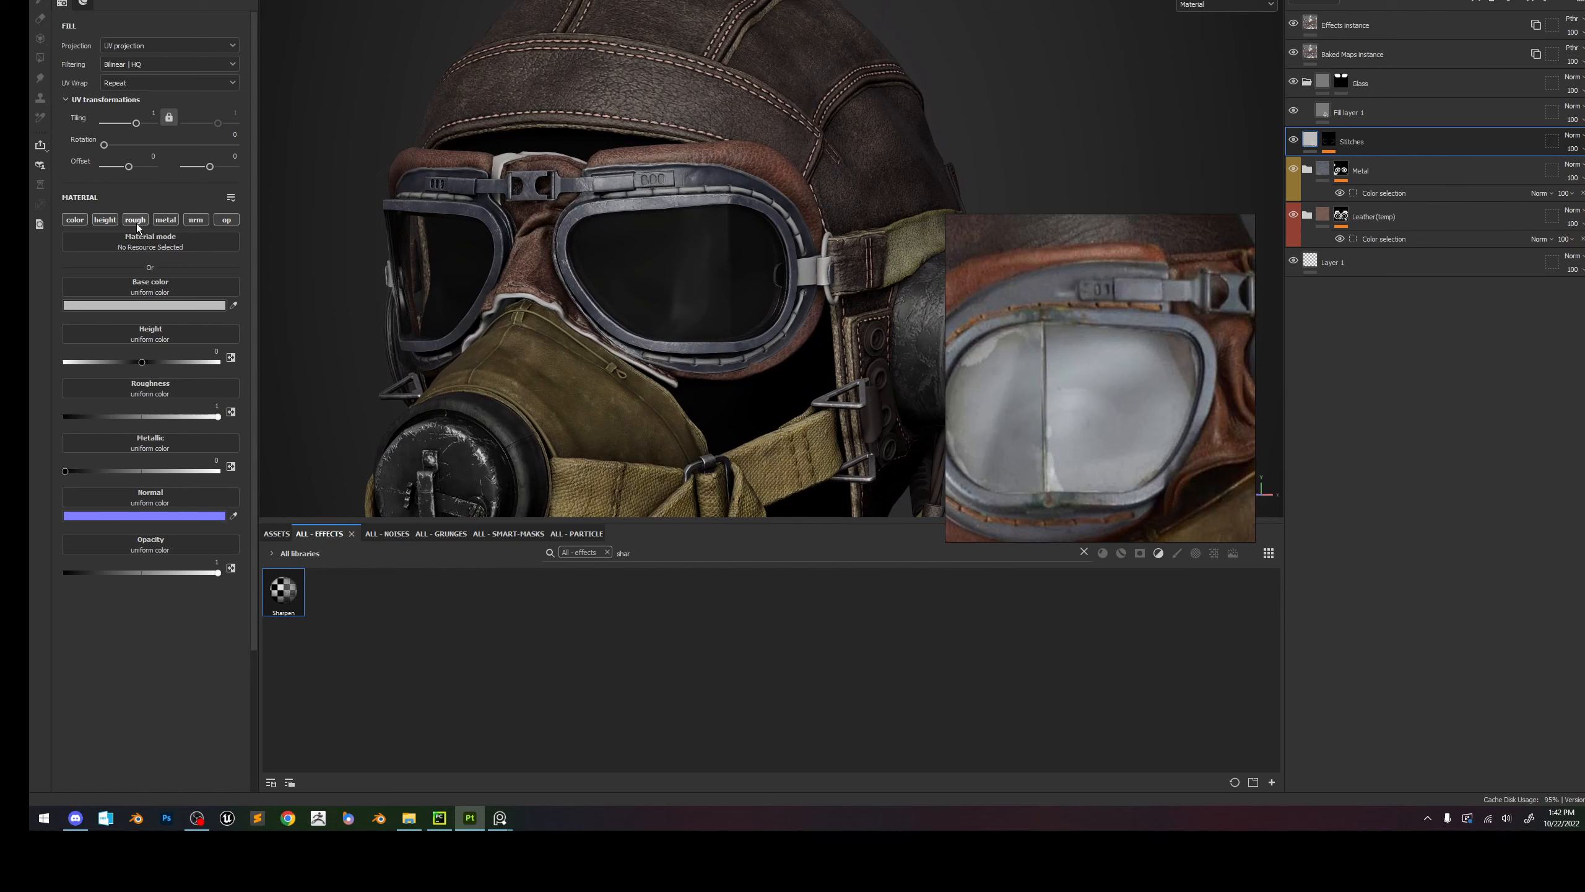
click(103, 220)
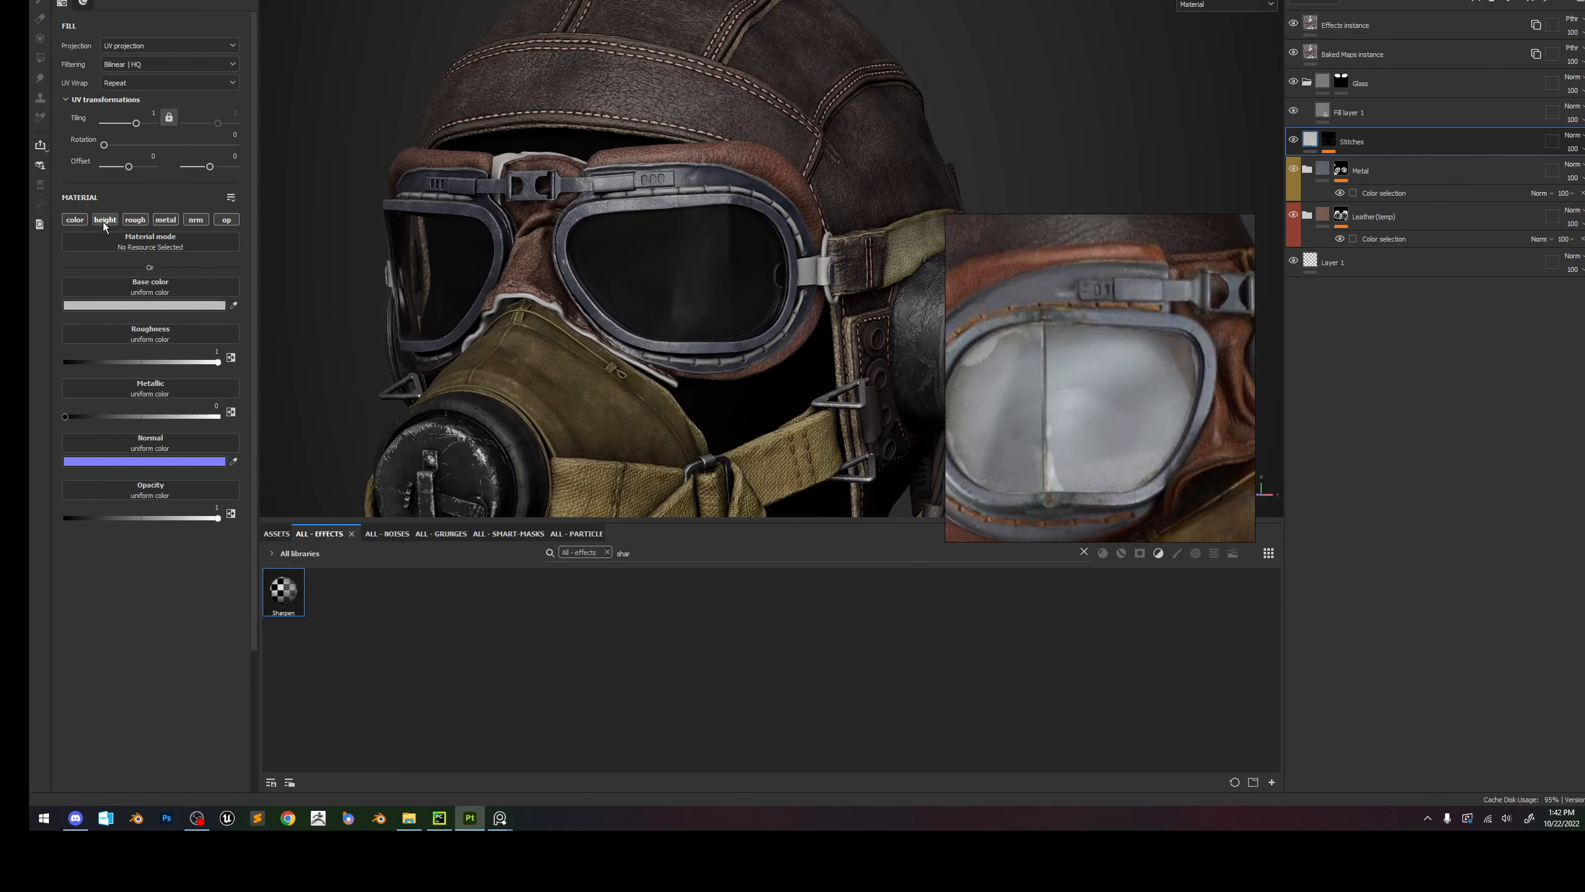
click(103, 219)
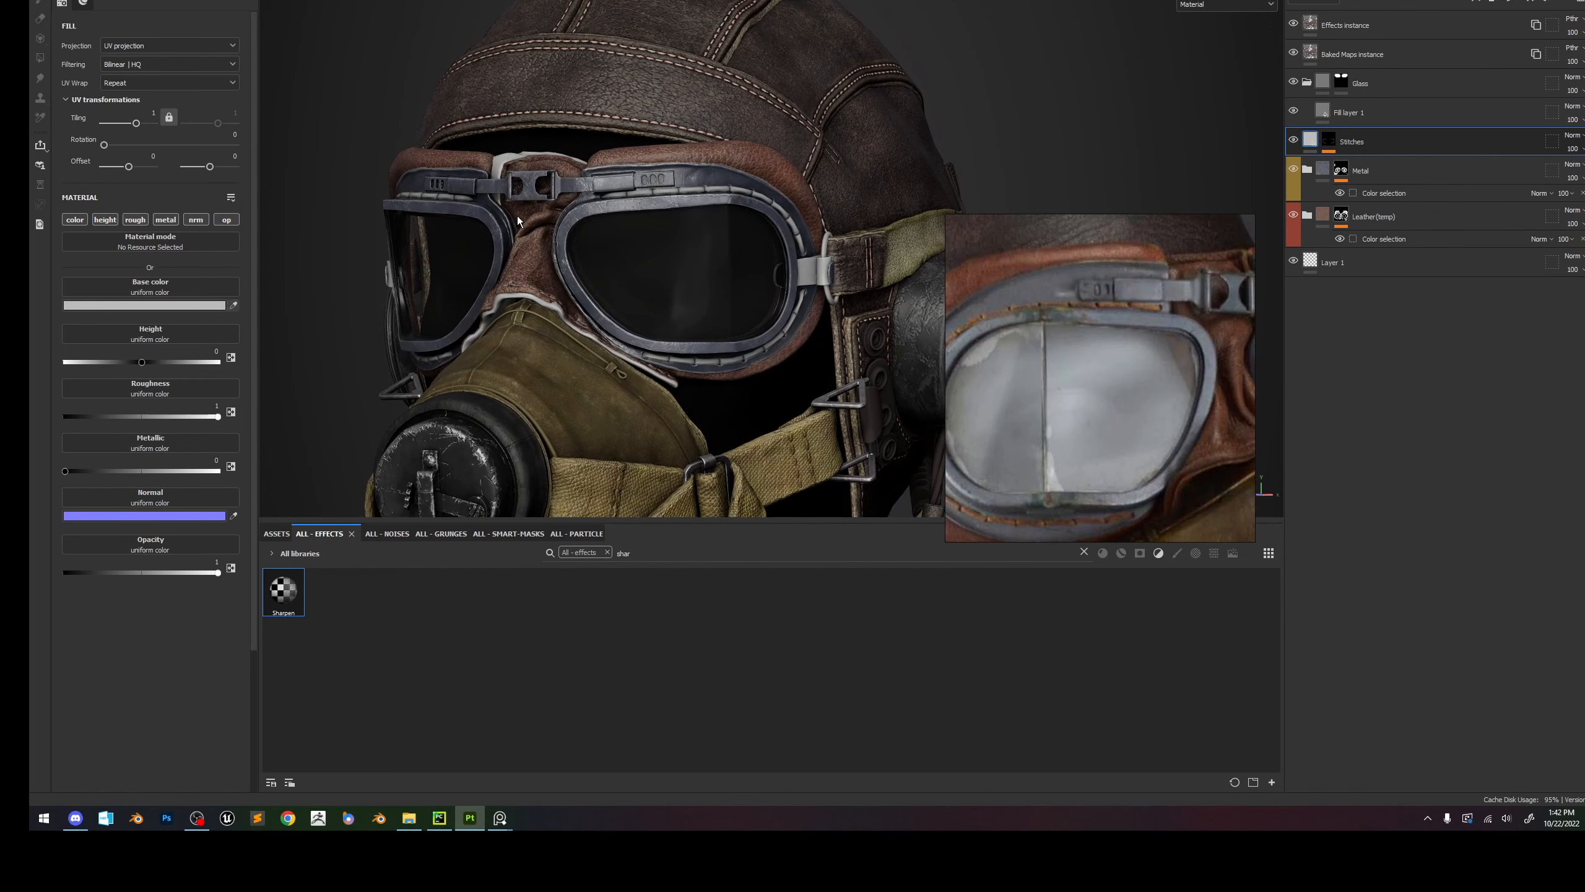
Sample the goggles' brown leather in the Base color channel as the Stitches layer's base color.
click(772, 162)
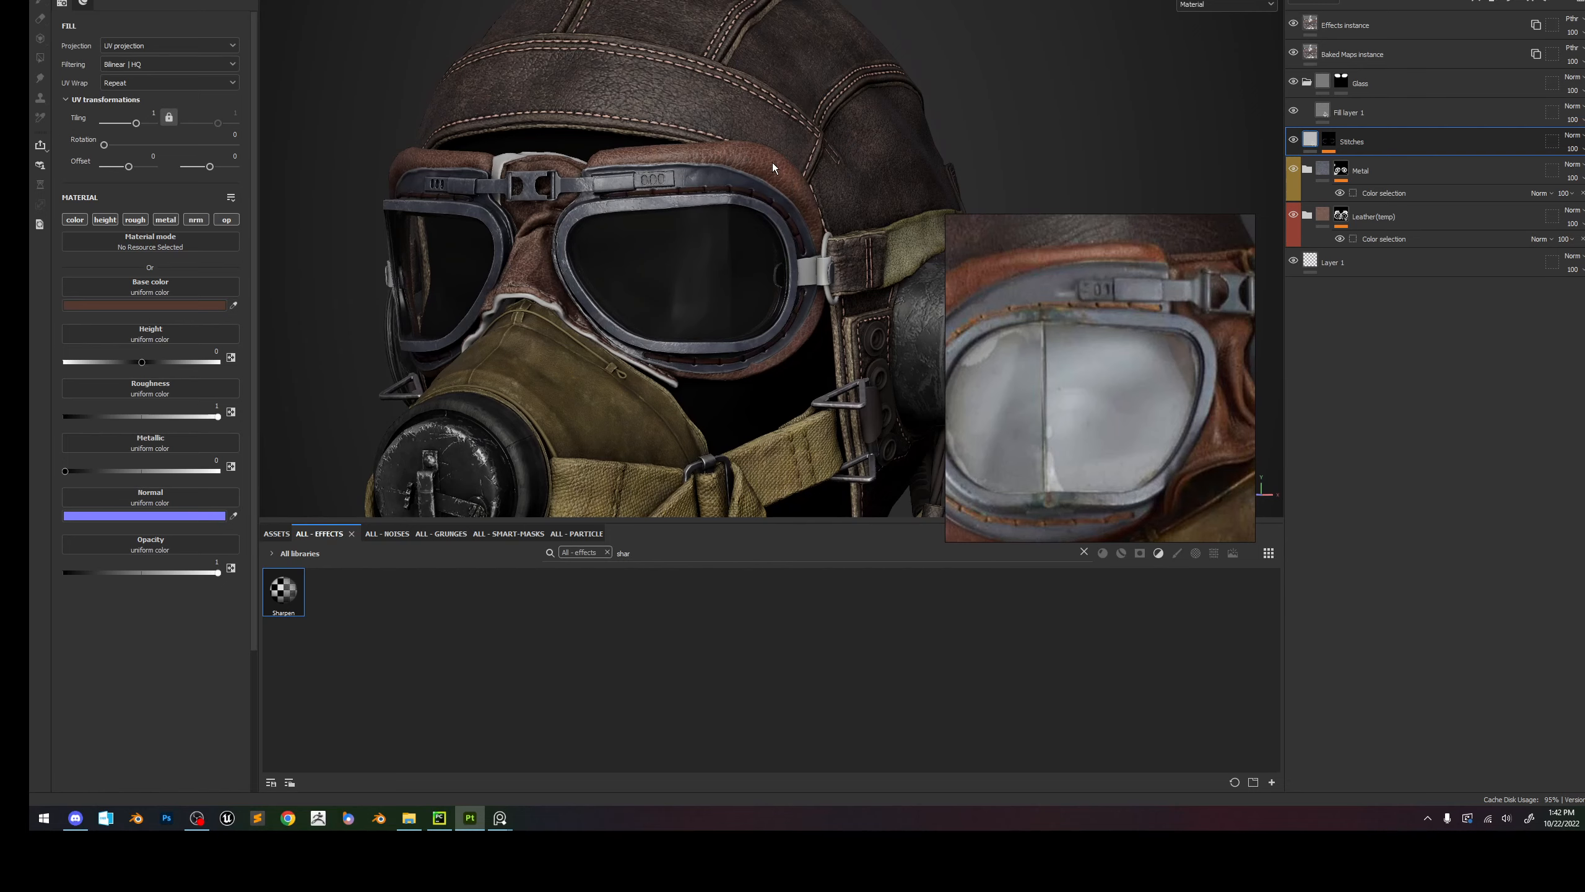
alt+right_drag(772, 162, 690, 140)
alt+drag(690, 140, 752, 176)
key(c)
key(c)
key(c)
key(c)
key(c)
key(c)
key(c)
key(c)
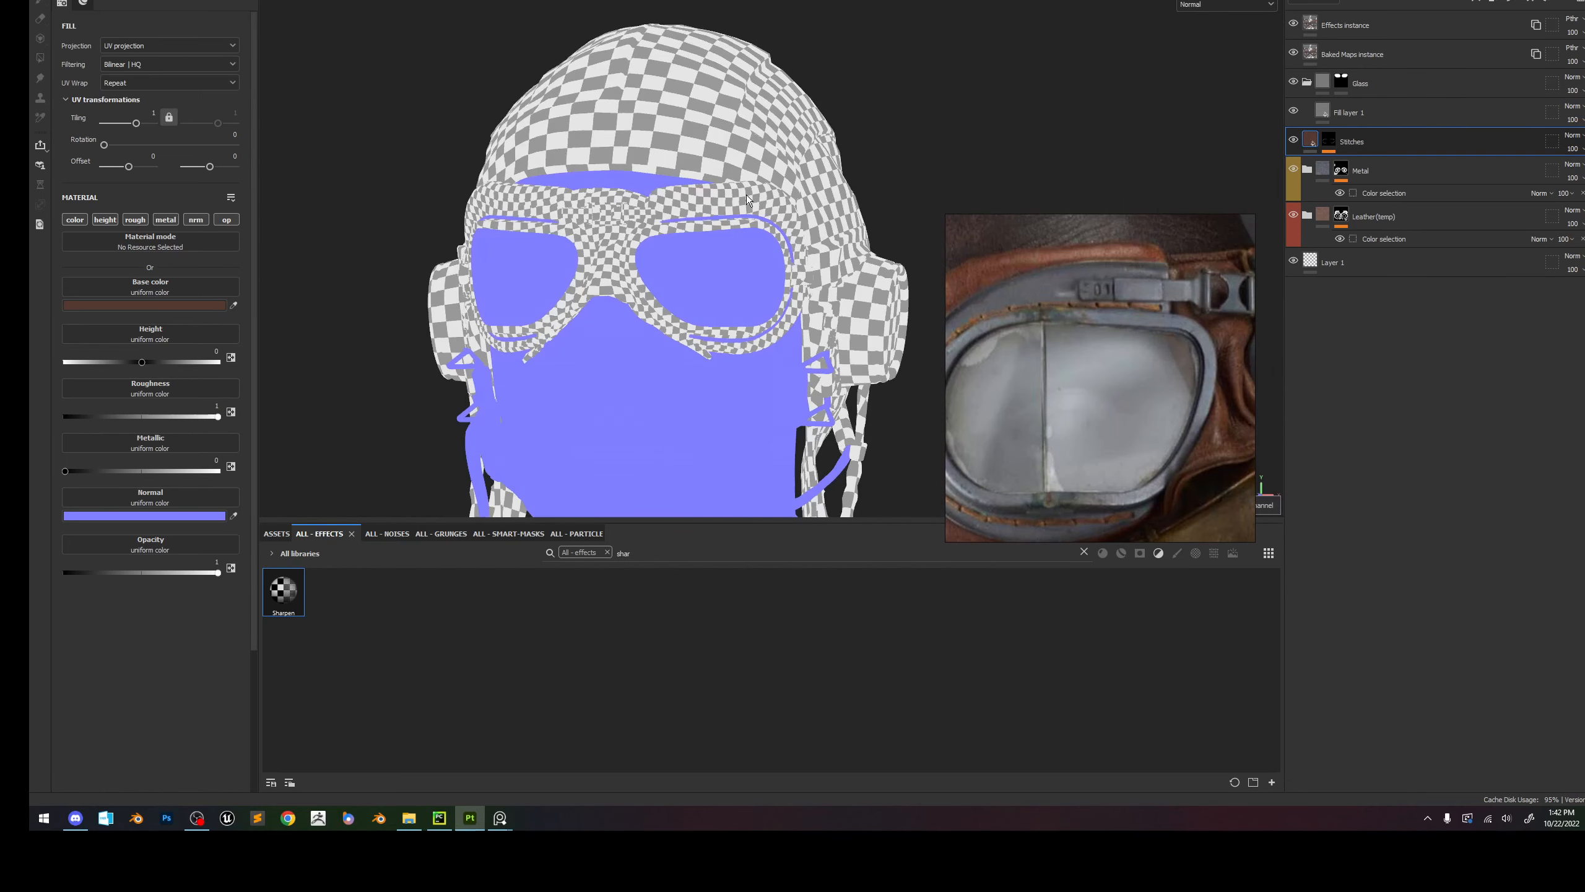
scroll(718, 201, up, 4)
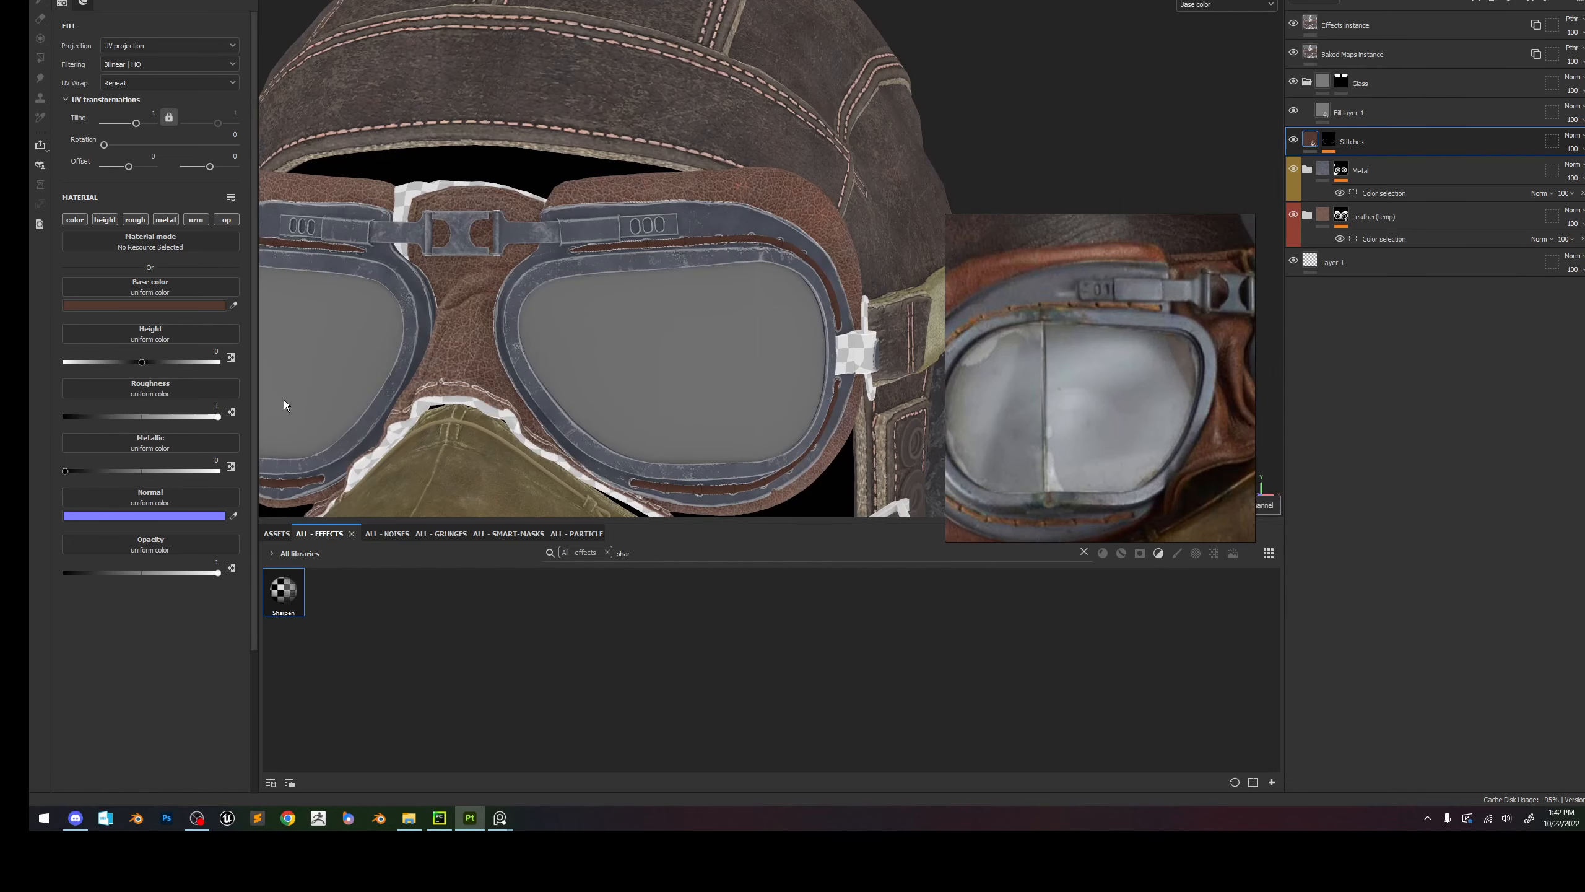
click(480, 345)
alt+right_drag(547, 272, 571, 222)
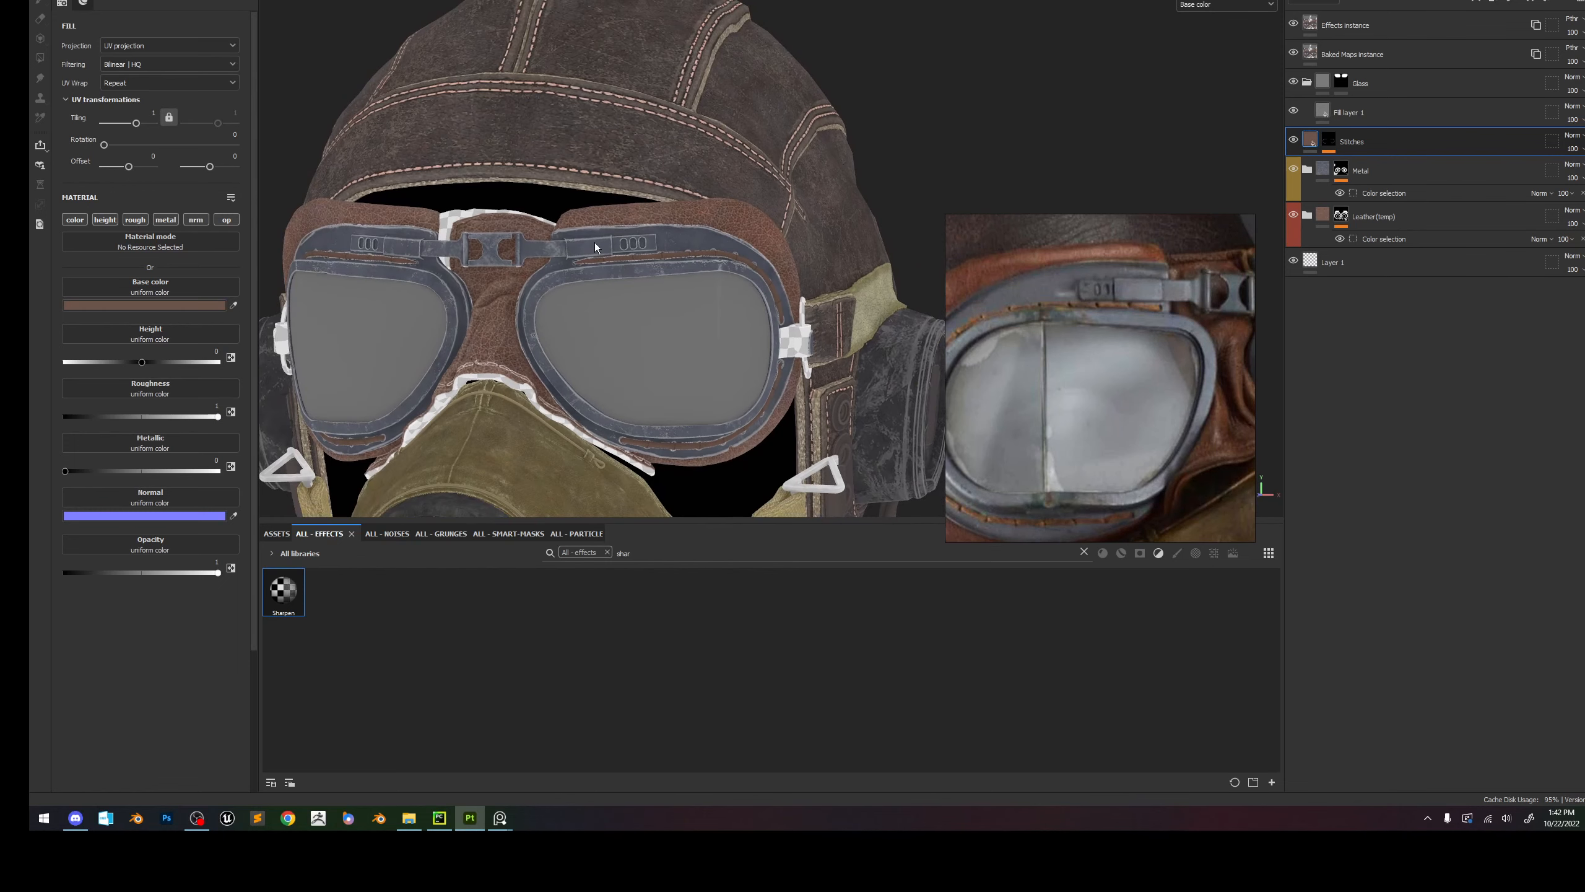
key(m)
alt+right_drag(703, 285, 658, 258)
shift+right_drag(658, 259, 597, 309)
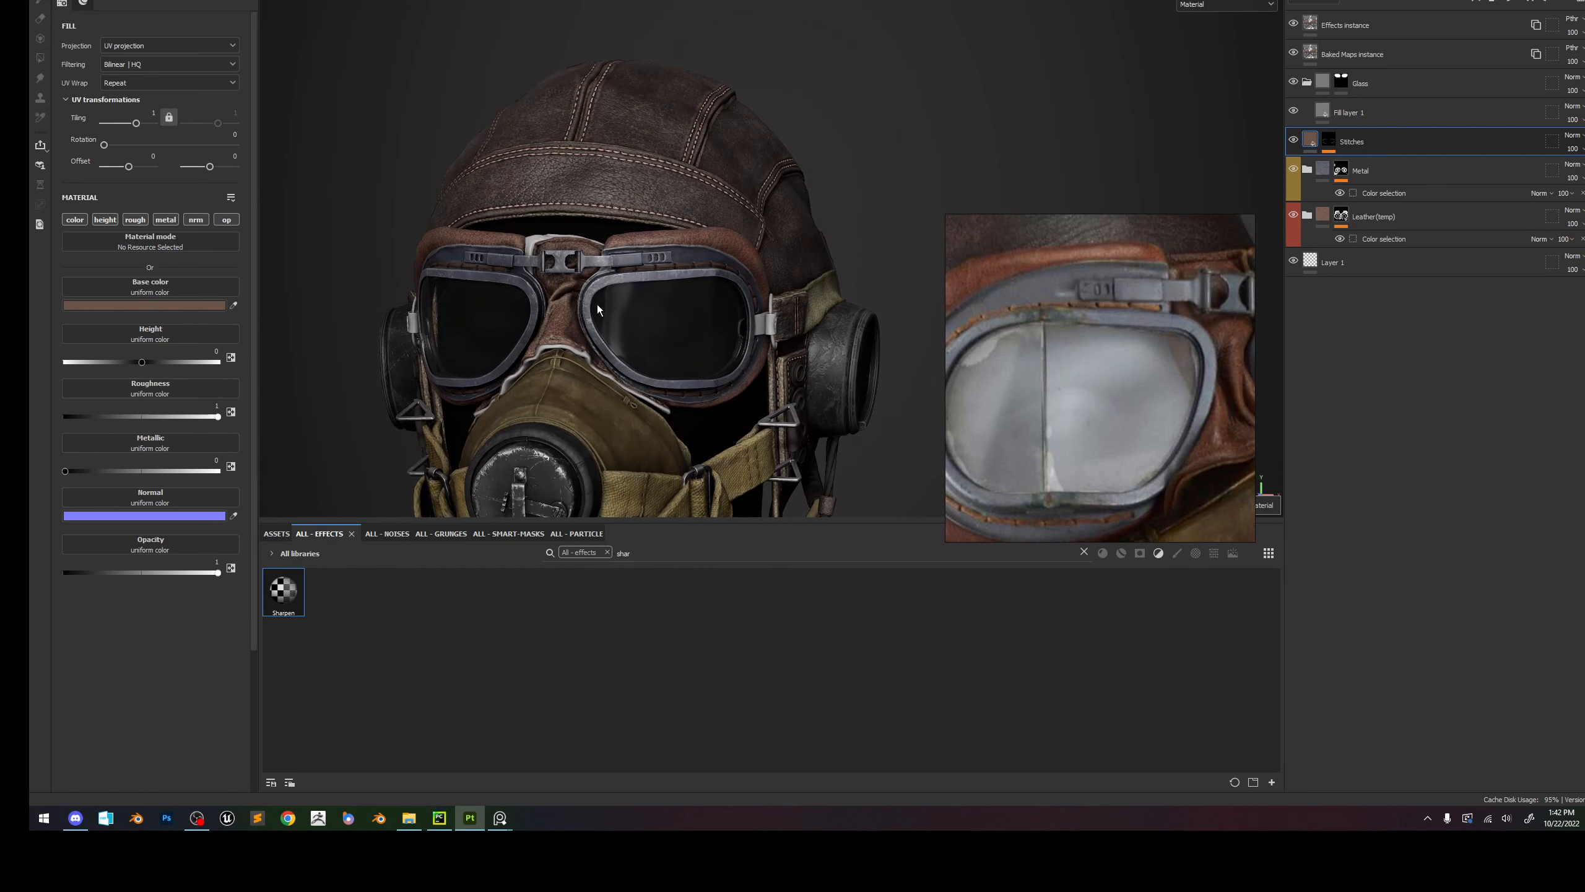
Brighten the Stitches base color to B28F7C with brightness 0.698 and check the stitching from the side of the goggles.
click(213, 306)
click(312, 582)
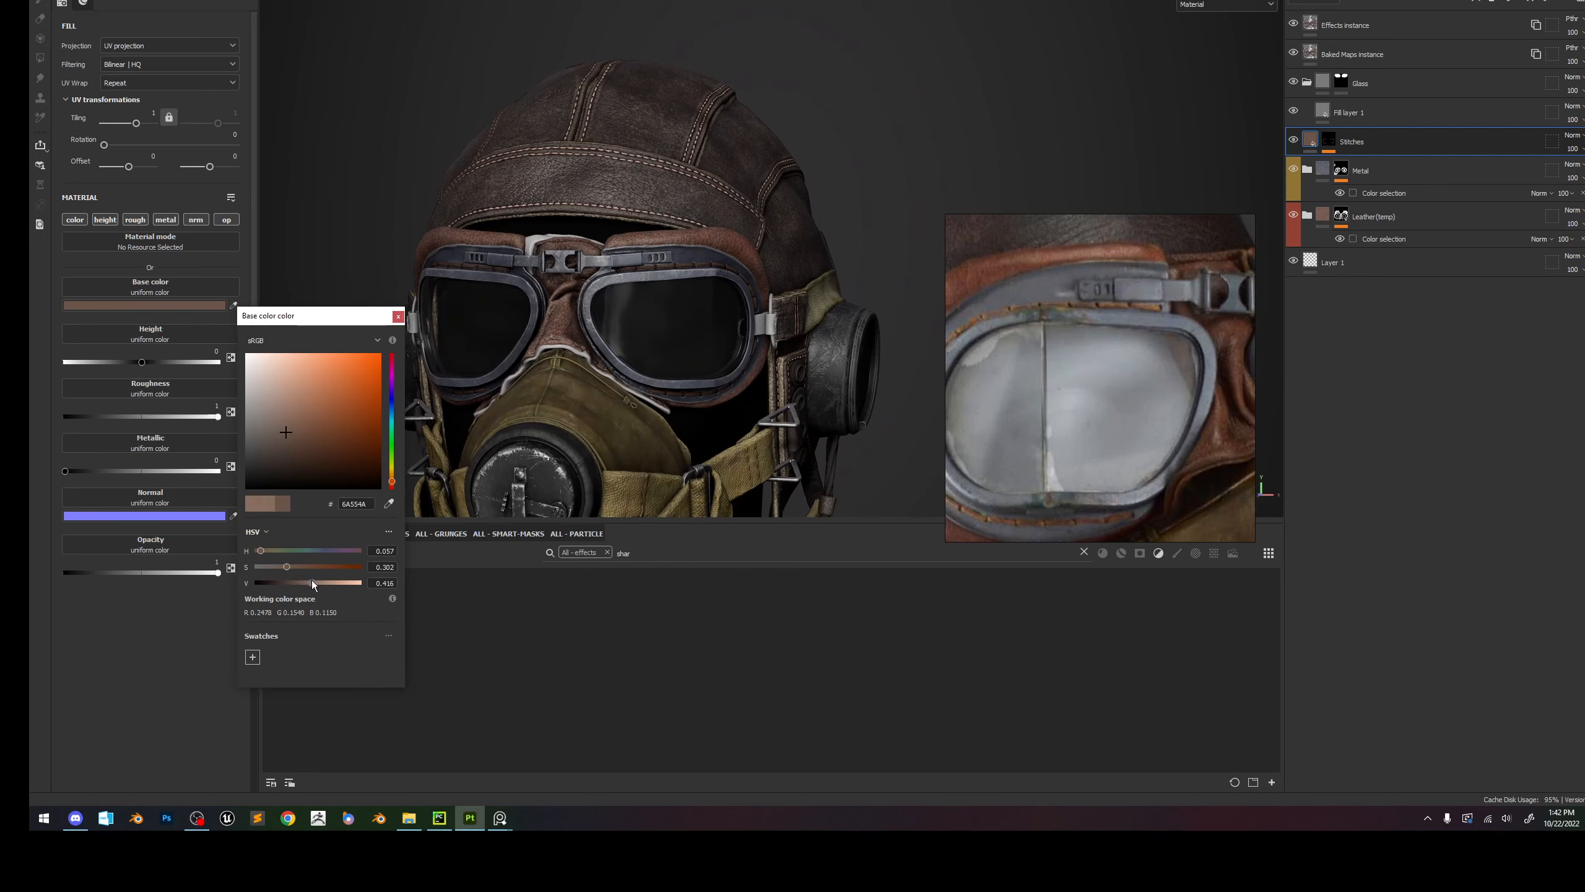
drag(312, 581, 332, 584)
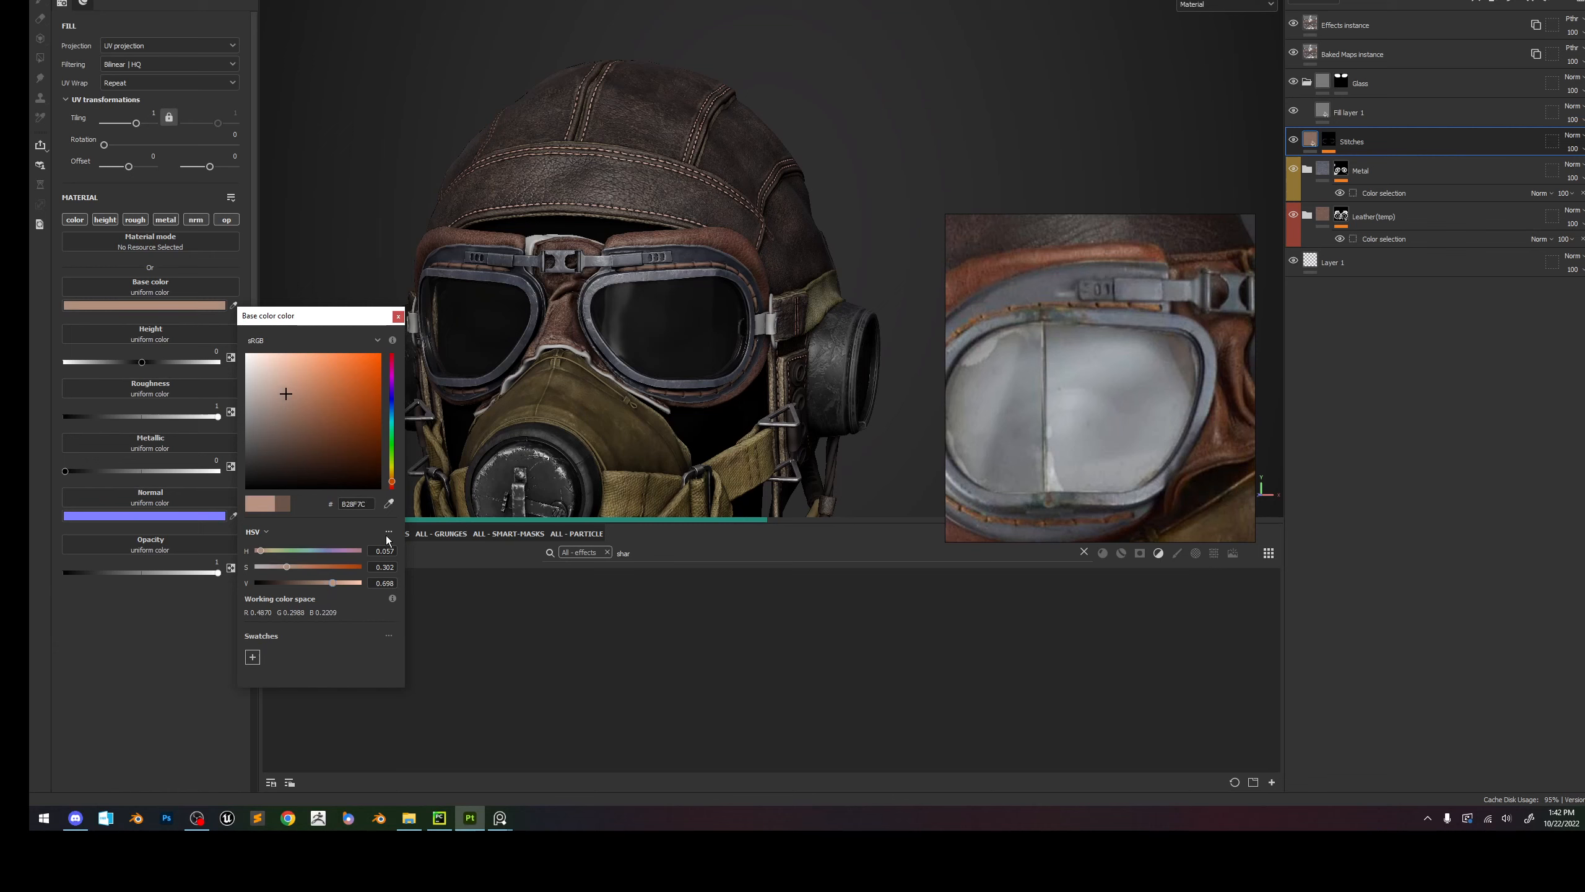
alt+right_drag(686, 267, 652, 247)
mouse_move(652, 247)
alt+mouse_down()
mouse_move(793, 259)
mouse_move(663, 239)
alt+mouse_up()
alt+right_drag(663, 239, 559, 279)
alt+drag(559, 278, 736, 290)
click(399, 315)
click(399, 316)
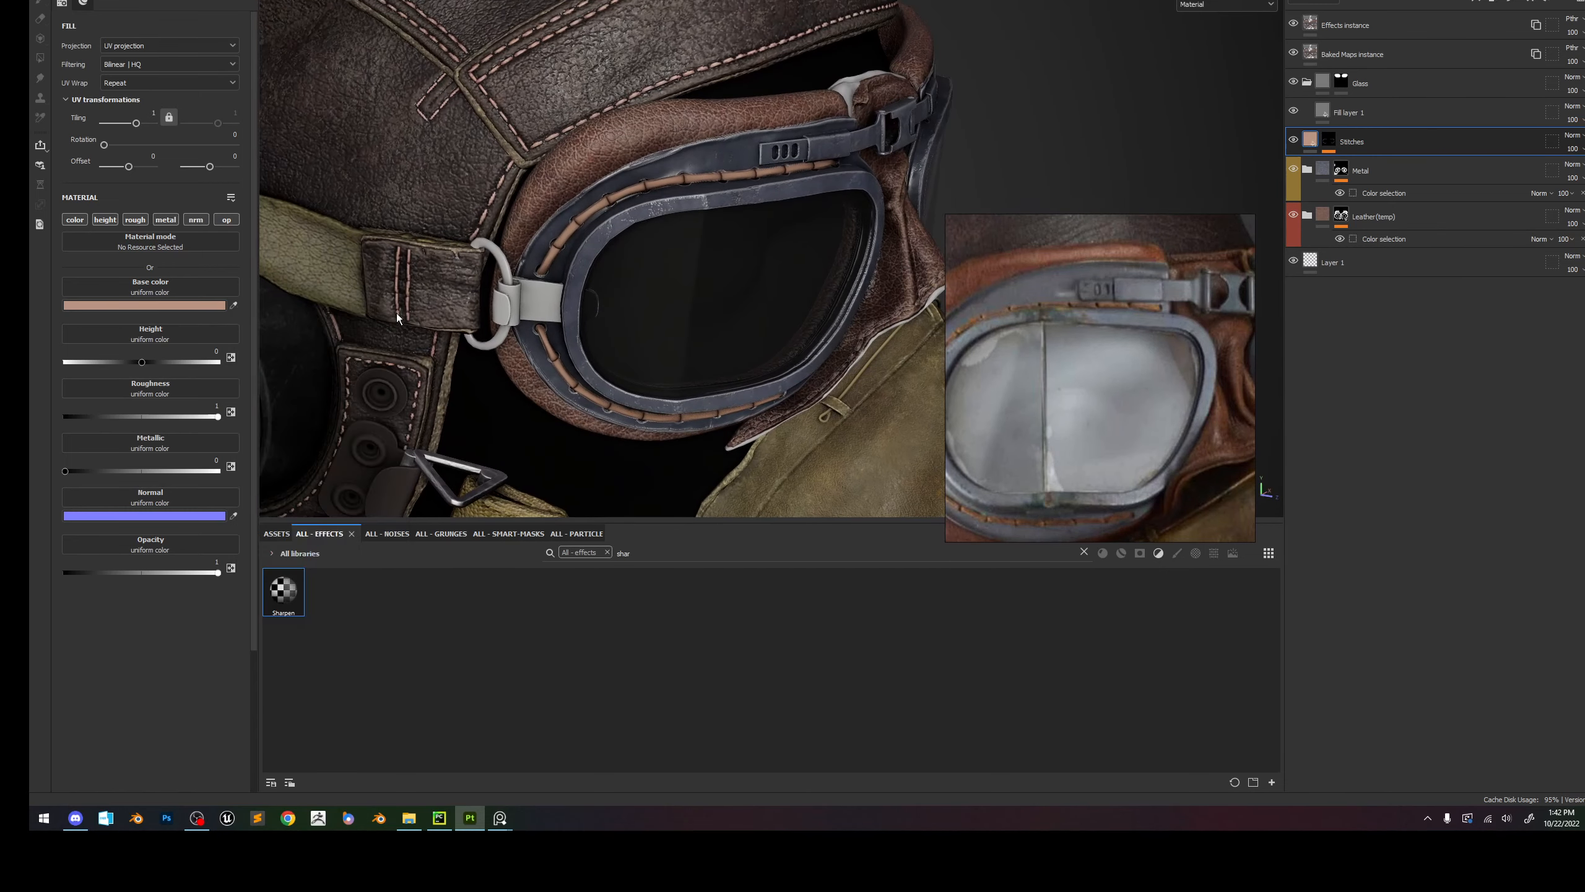
Raise the Stitches layer's height to about 0.44 and keep its height channel enabled.
click(161, 360)
click(176, 365)
click(101, 366)
click(175, 362)
scroll(693, 199, down, 5)
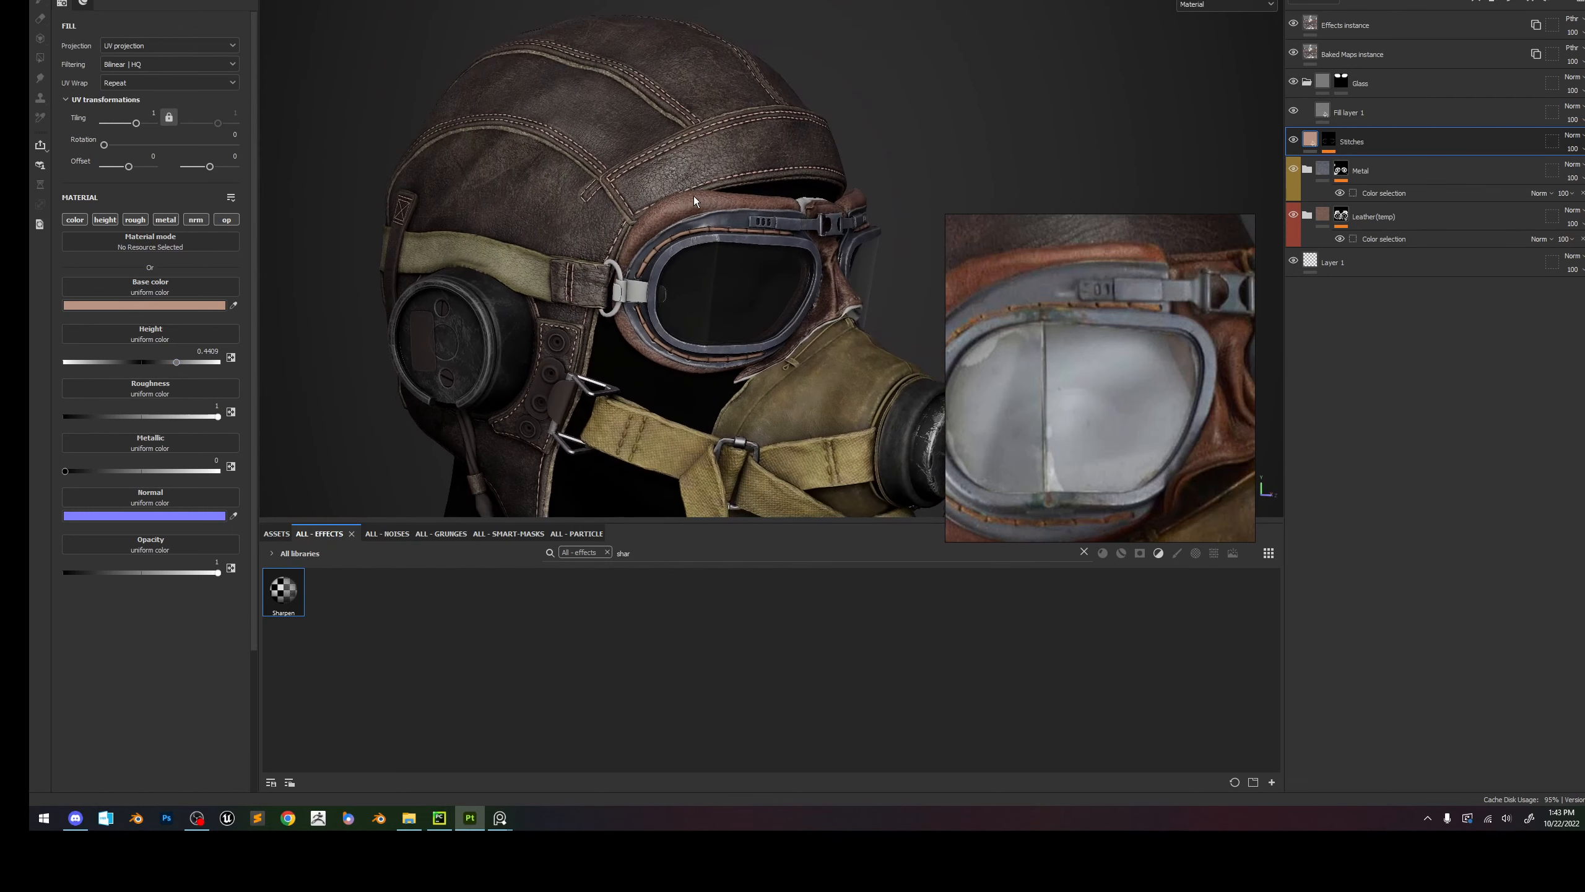
click(99, 219)
click(99, 220)
click(99, 220)
Switch the layer stack to the Height channel and lower the Stitches layer's opacity to 39.
click(1314, 3)
click(1314, 25)
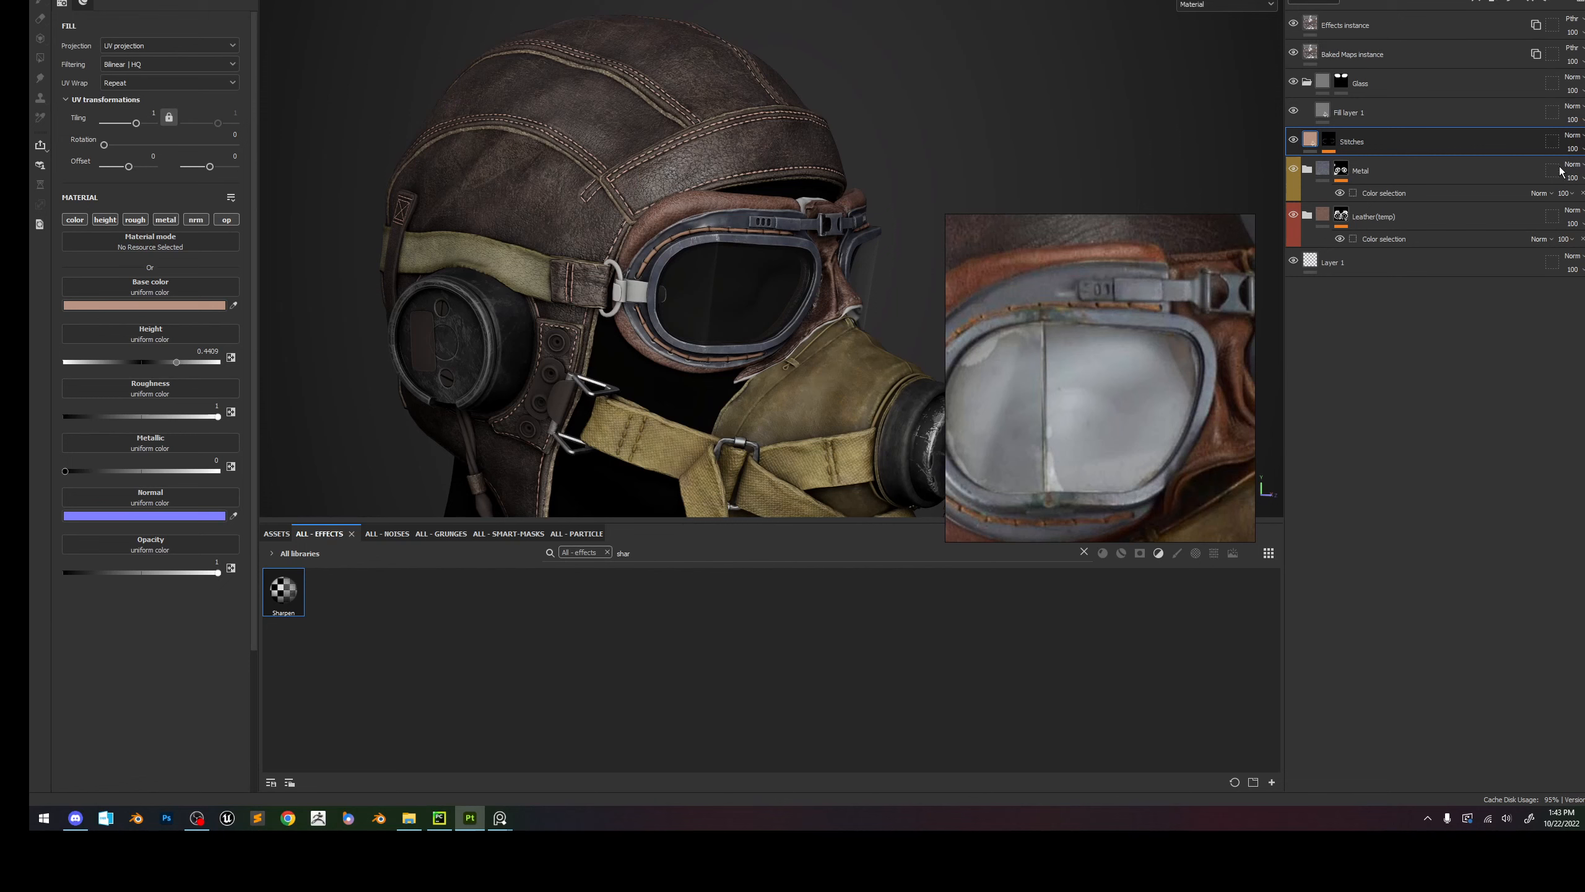
click(1574, 136)
click(1489, 288)
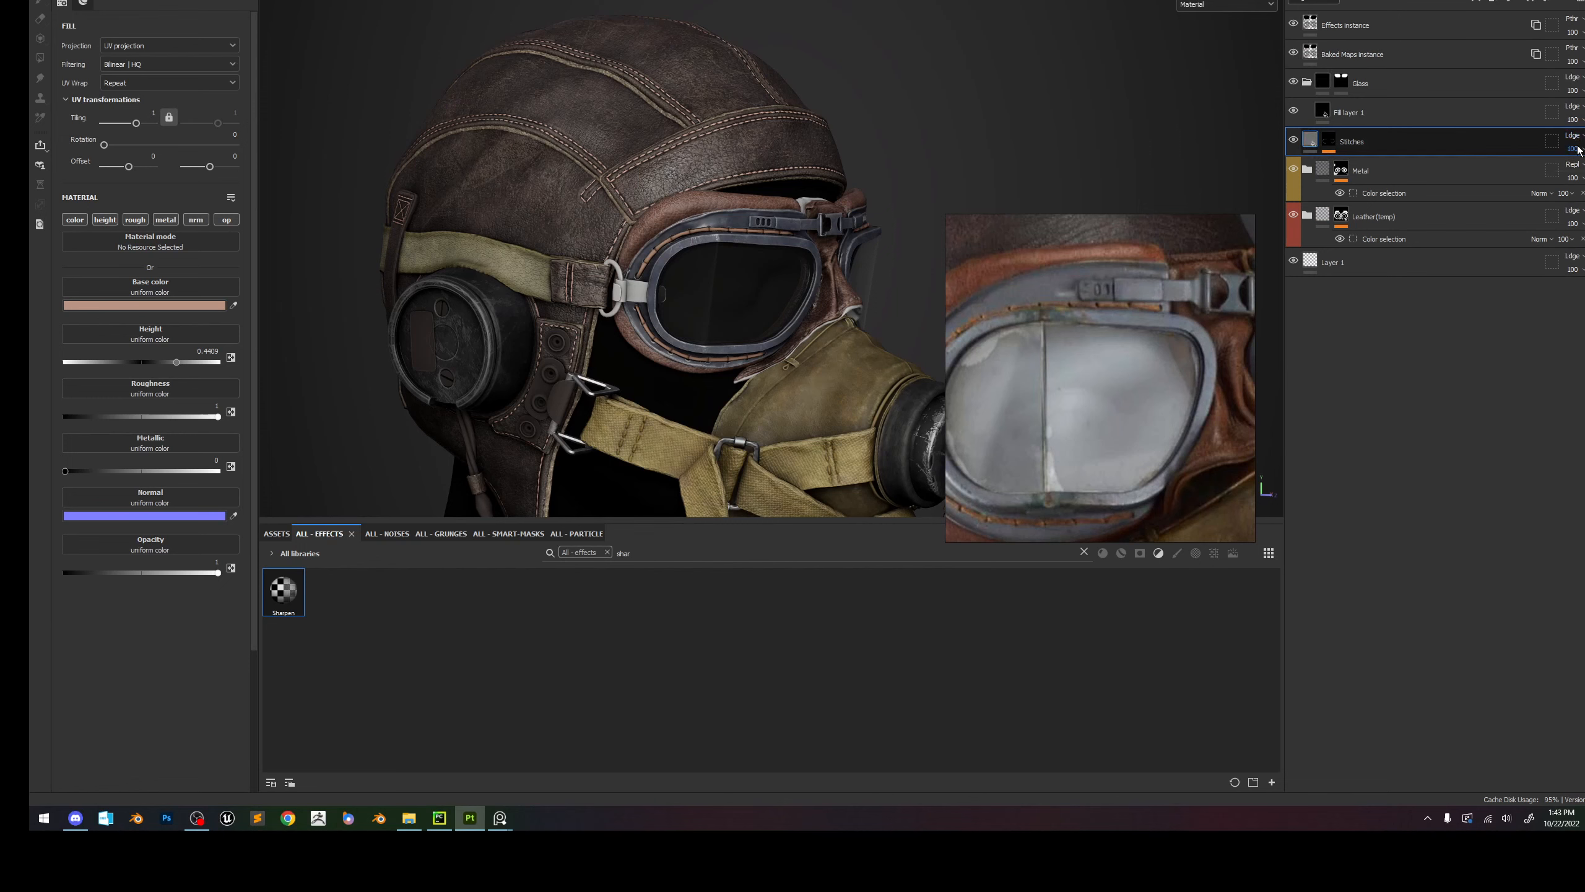
mouse_move(1579, 150)
mouse_down()
mouse_move(1490, 174)
mouse_move(1580, 171)
mouse_up()
scroll(774, 275, down, 3)
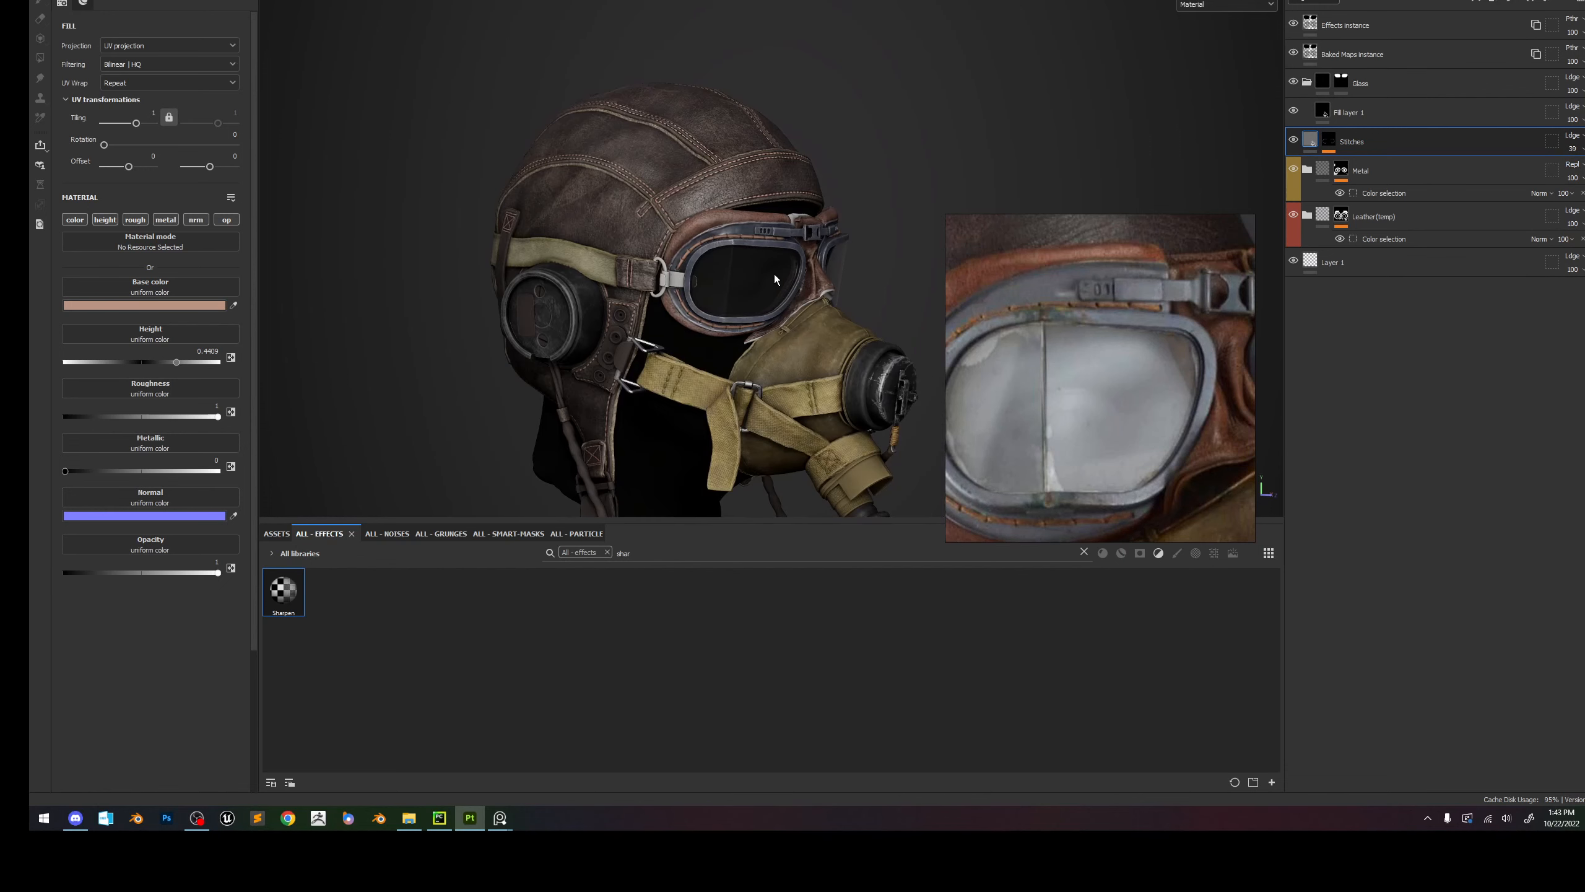
scroll(776, 273, down, 2)
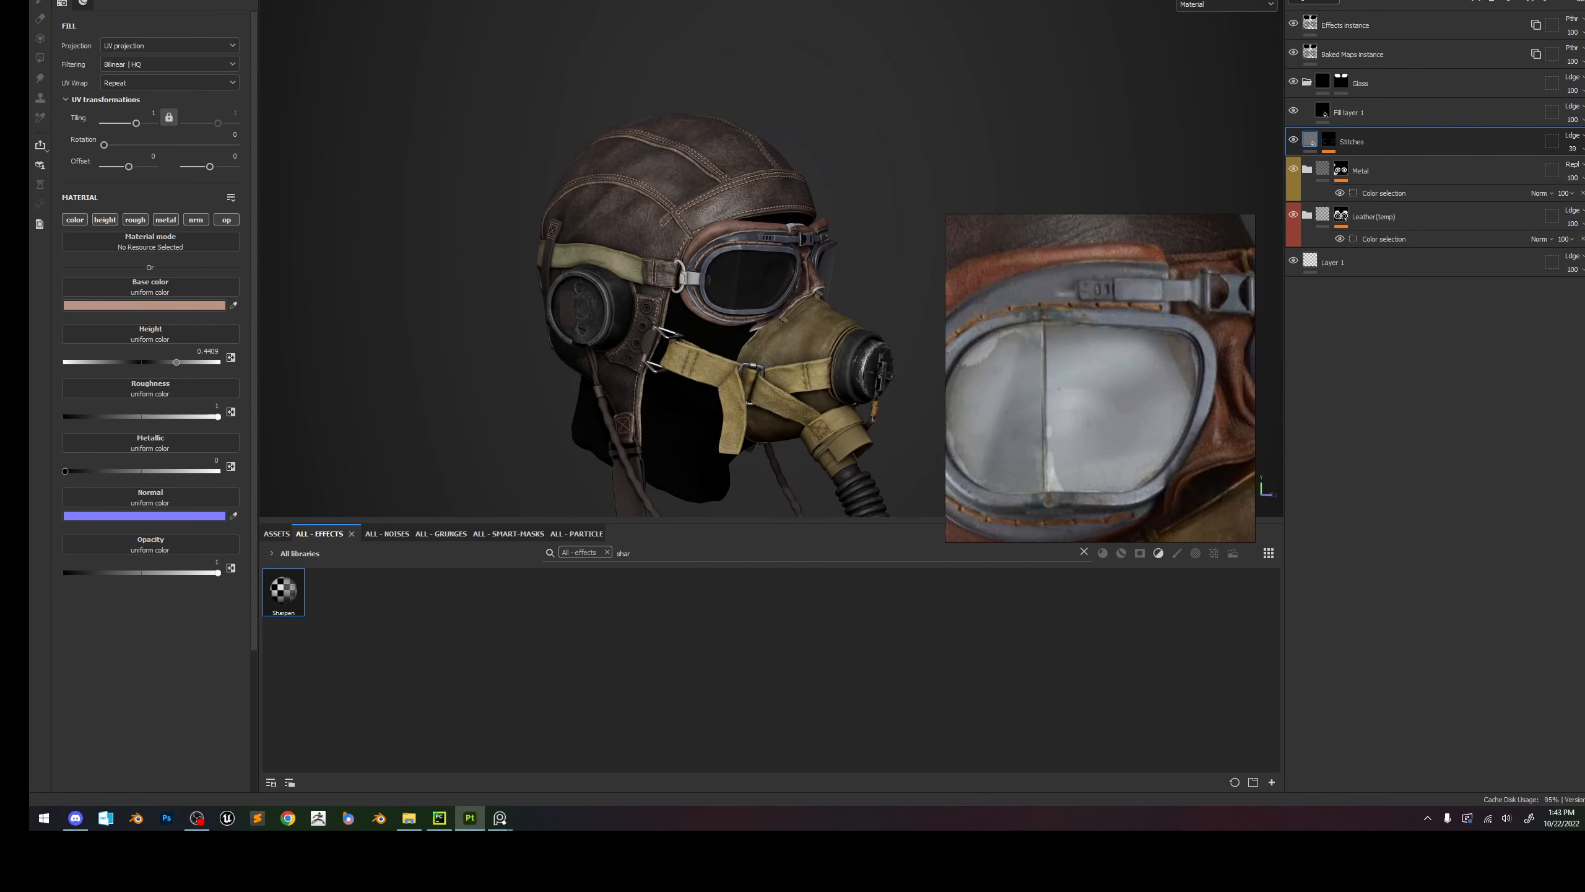
scroll(749, 246, up, 2)
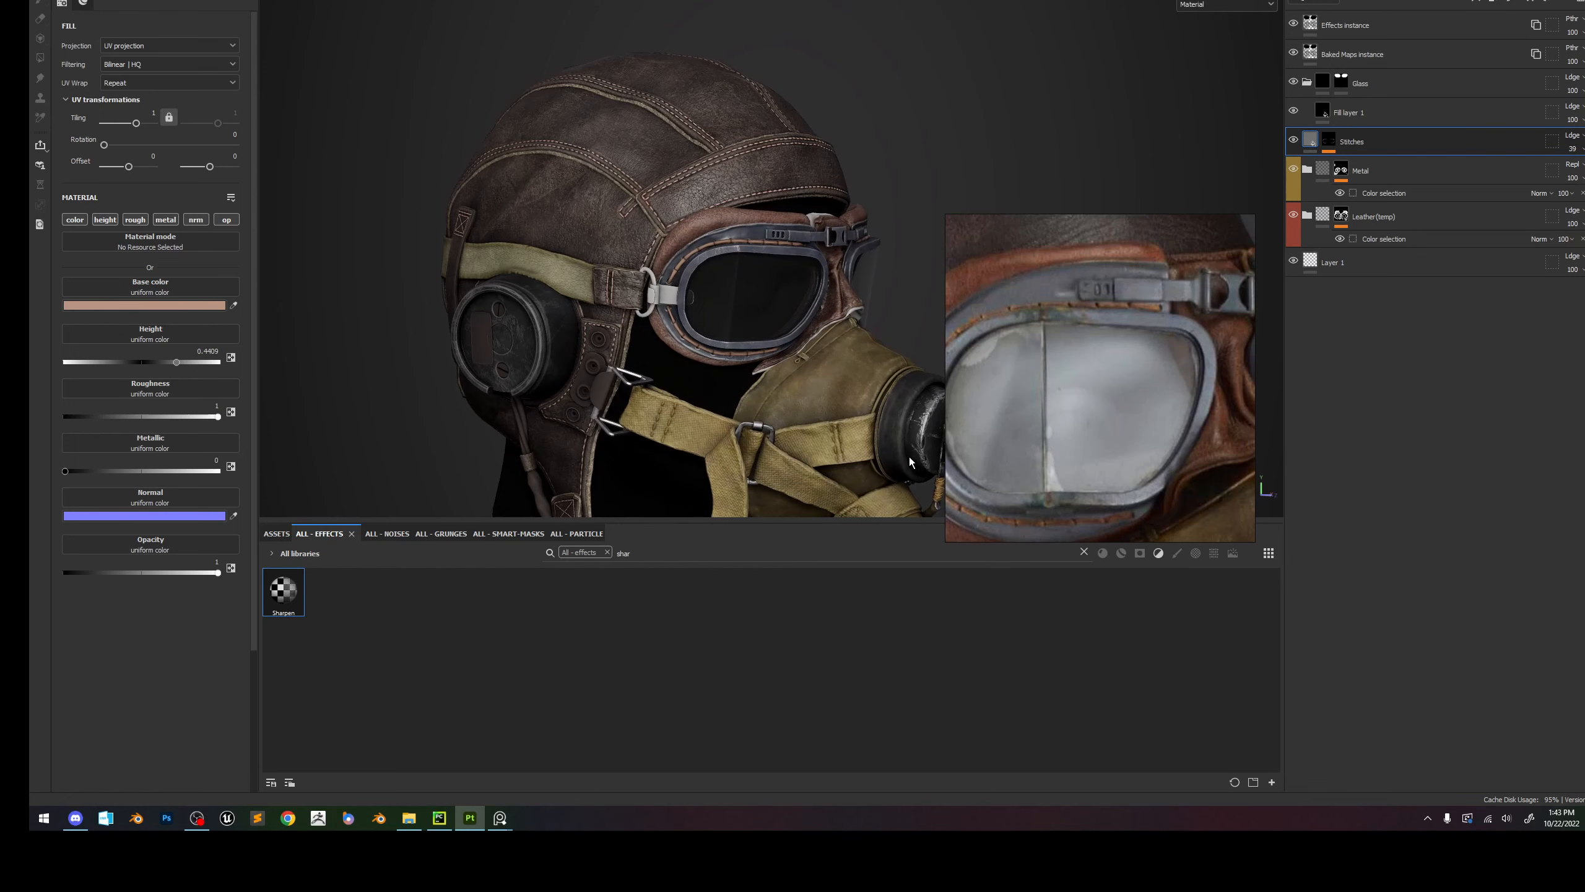
Switch to the texture set with the Ropes folder and rename its Fill layer 1 to Variations.
click(1351, 0)
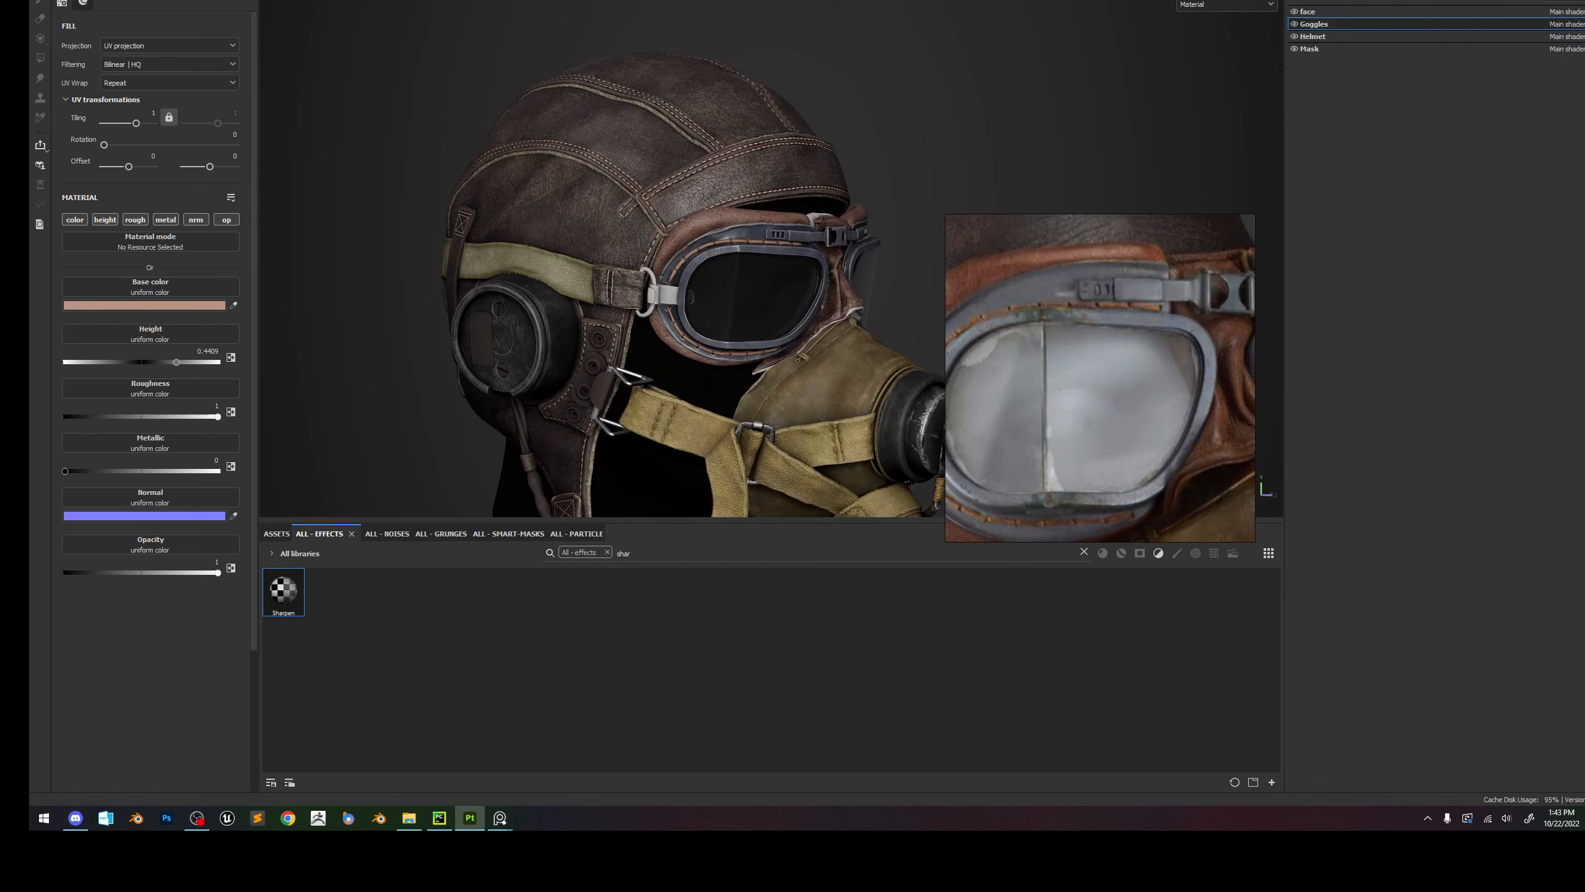
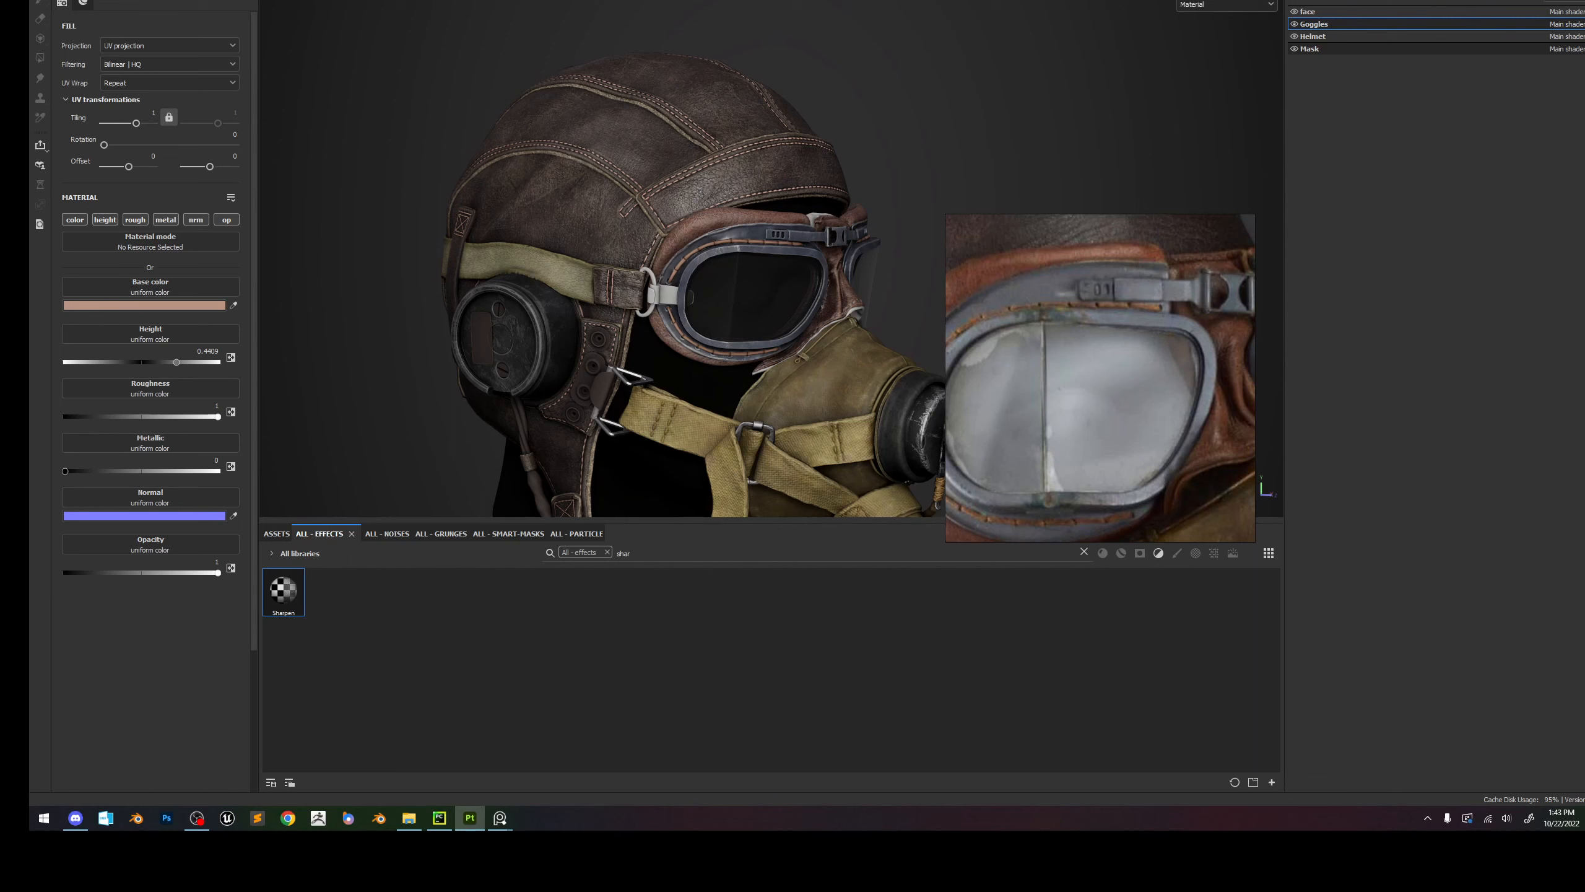
click(1421, 24)
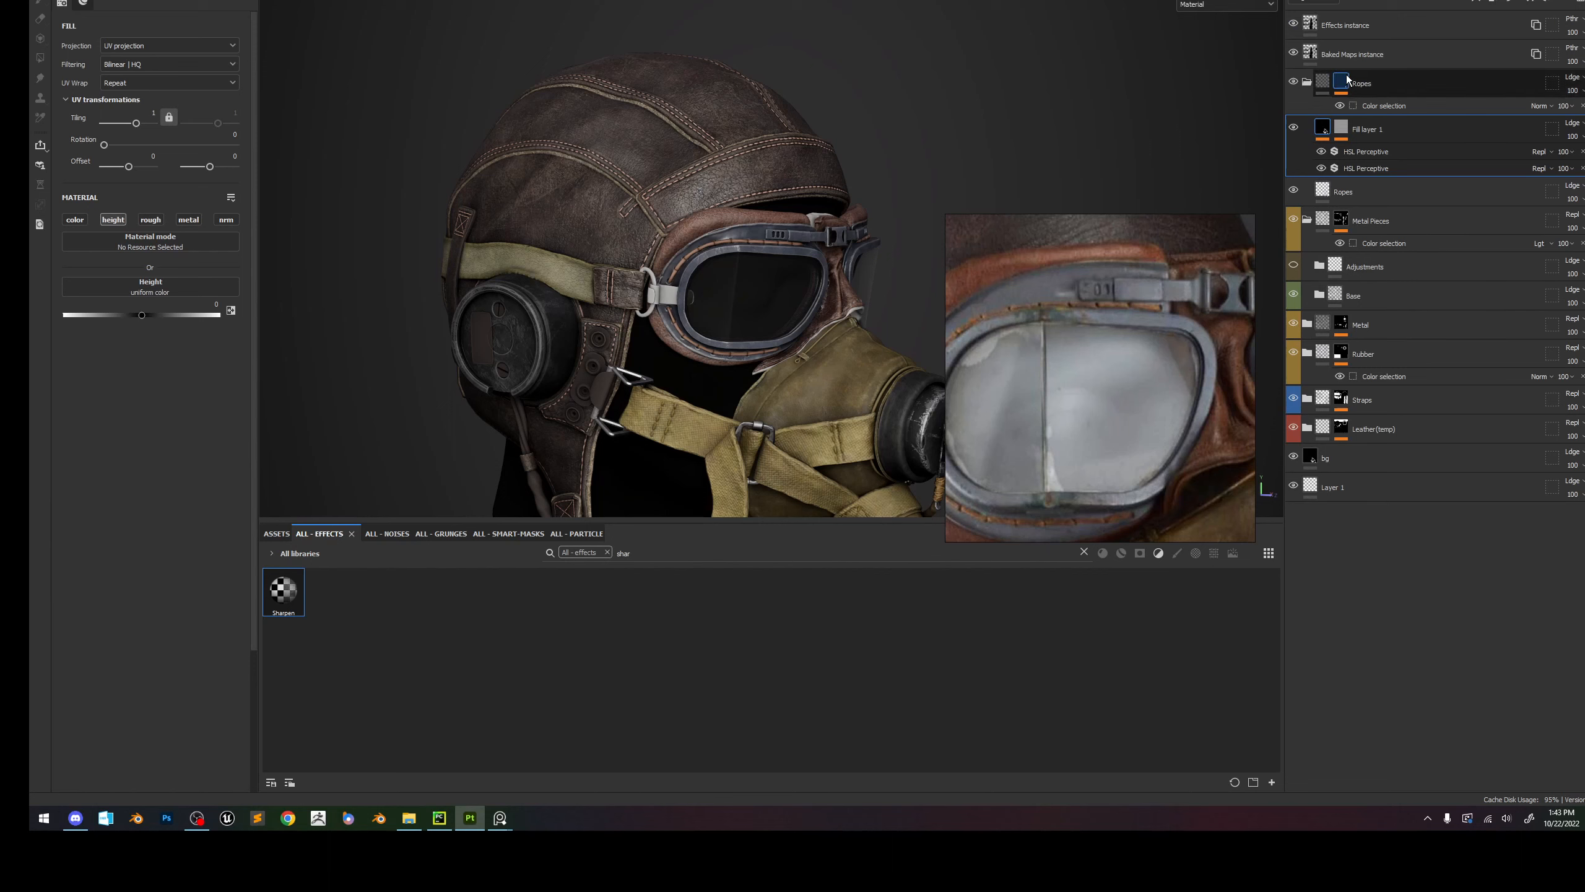
click(1375, 87)
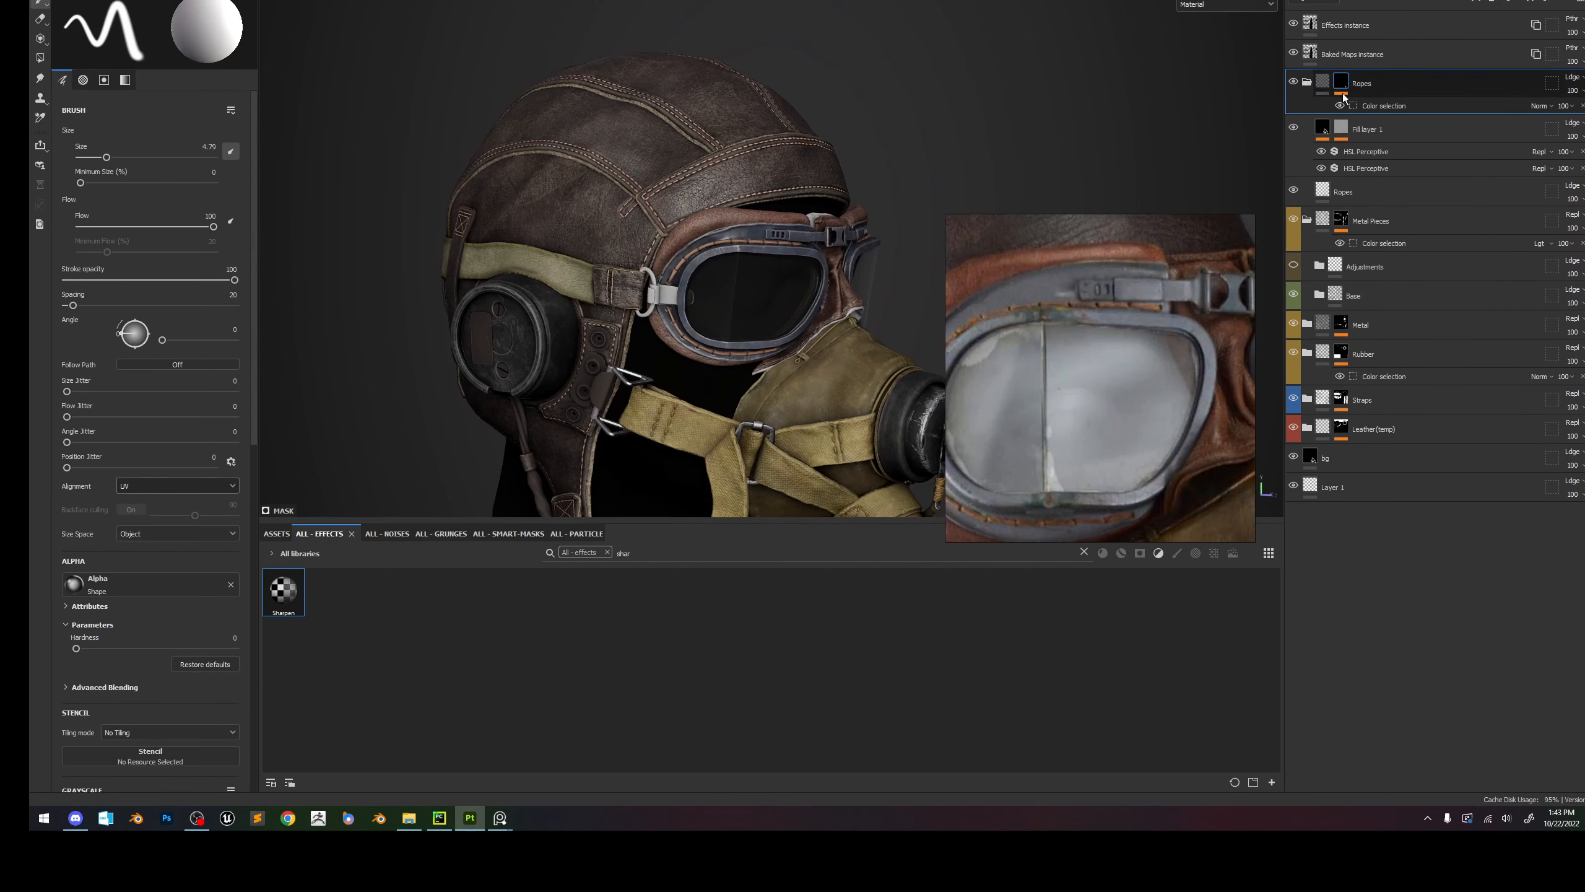
click(1376, 133)
double_click(1376, 132)
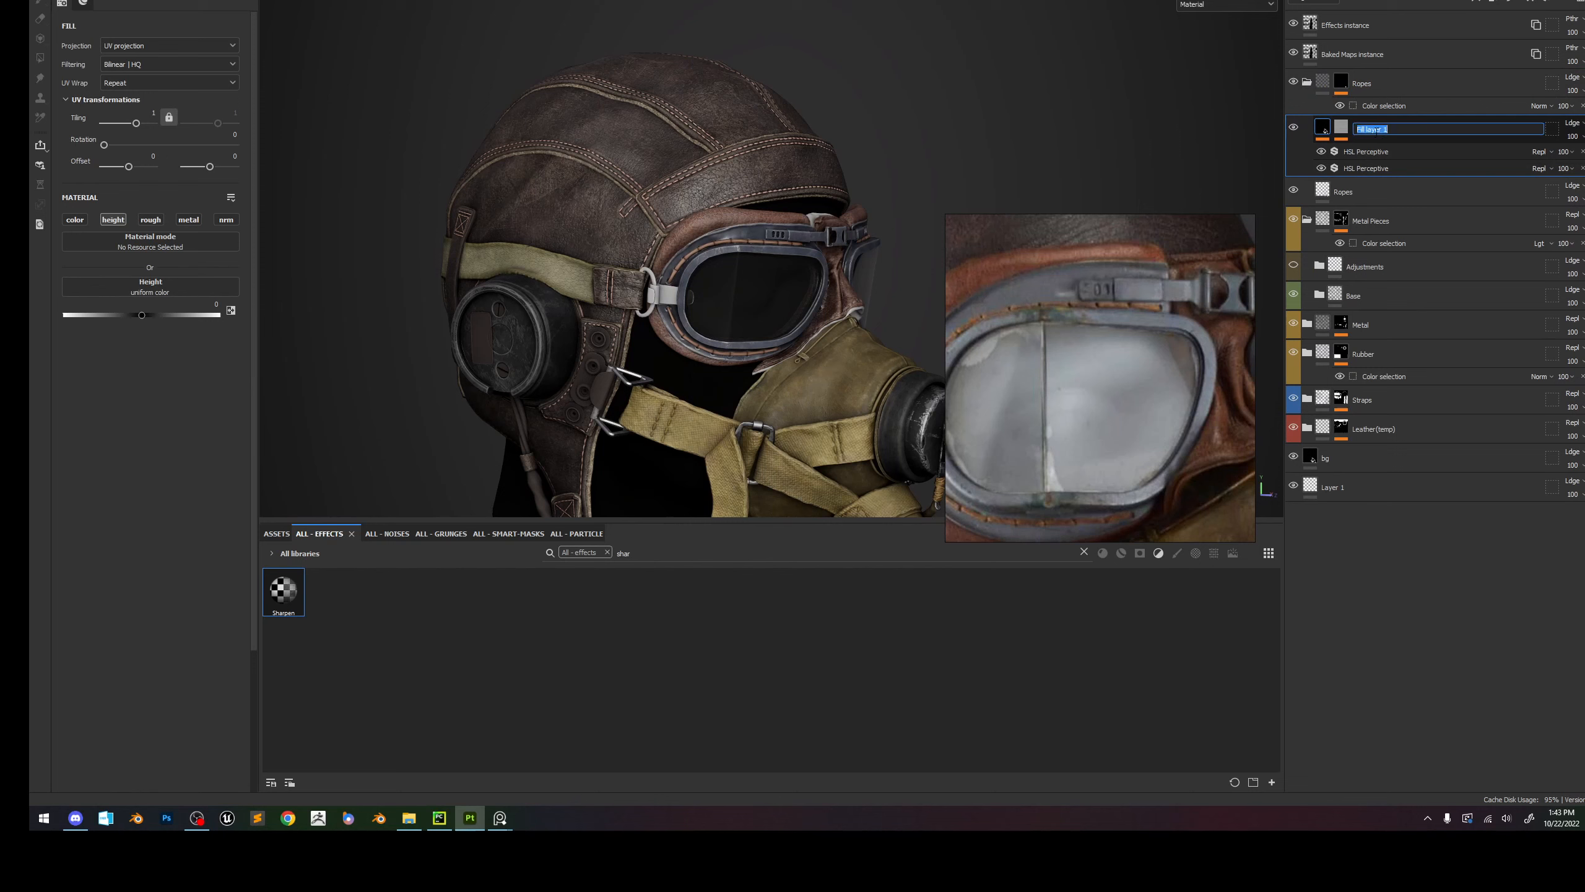
text(variations)
key(Return)
double_click(1375, 131)
key(BackSpace)
text(V)
key(Return)
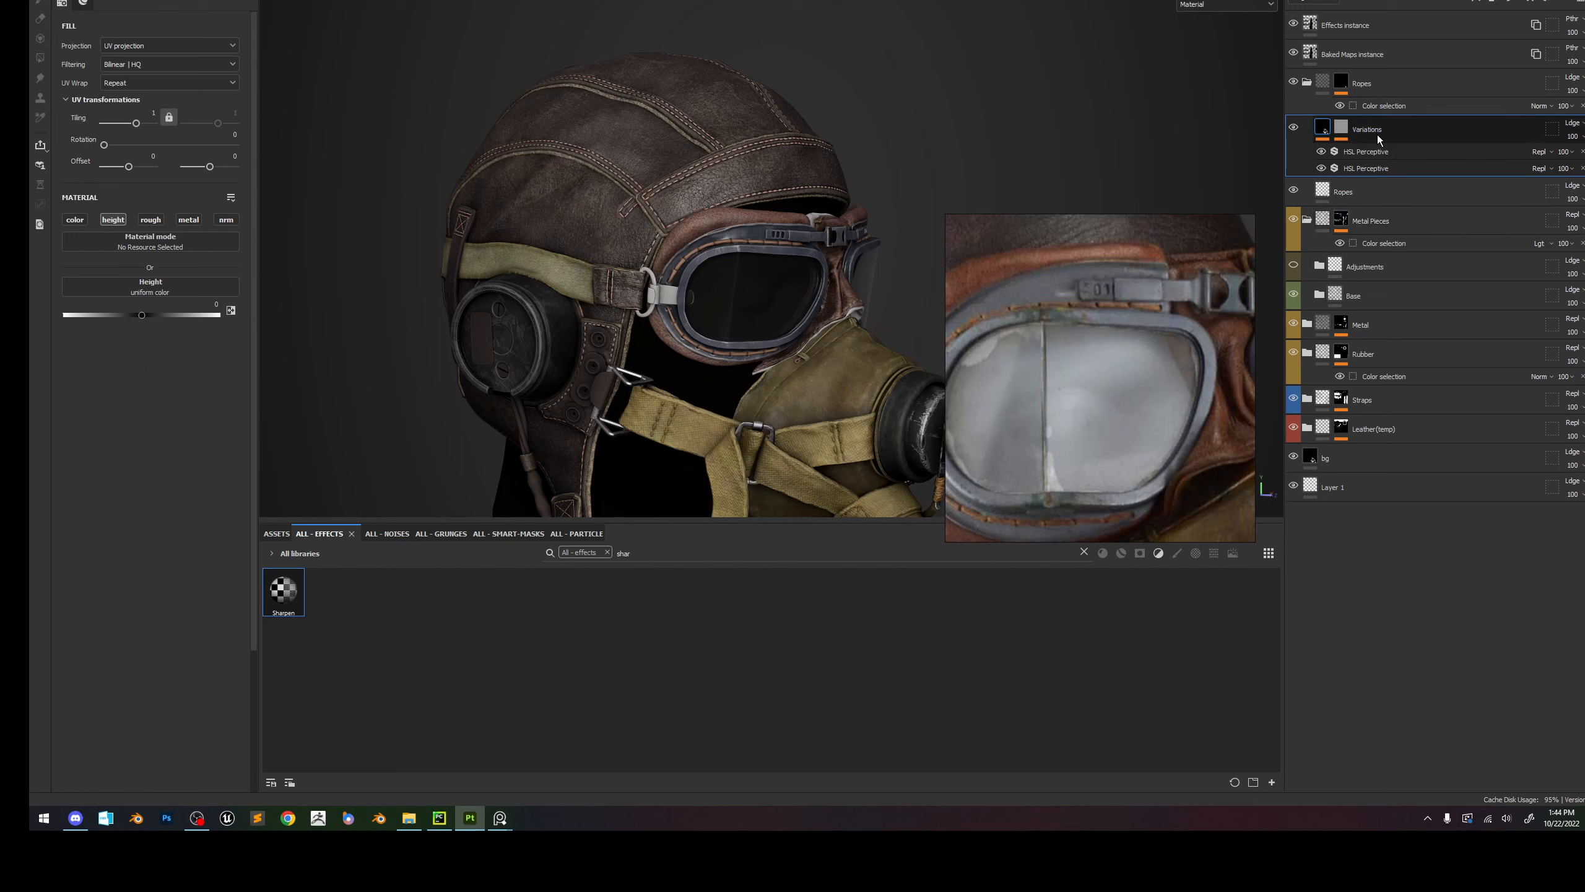
Switch the active texture set to Goggles by picking the goggles on the model.
click(1360, 1)
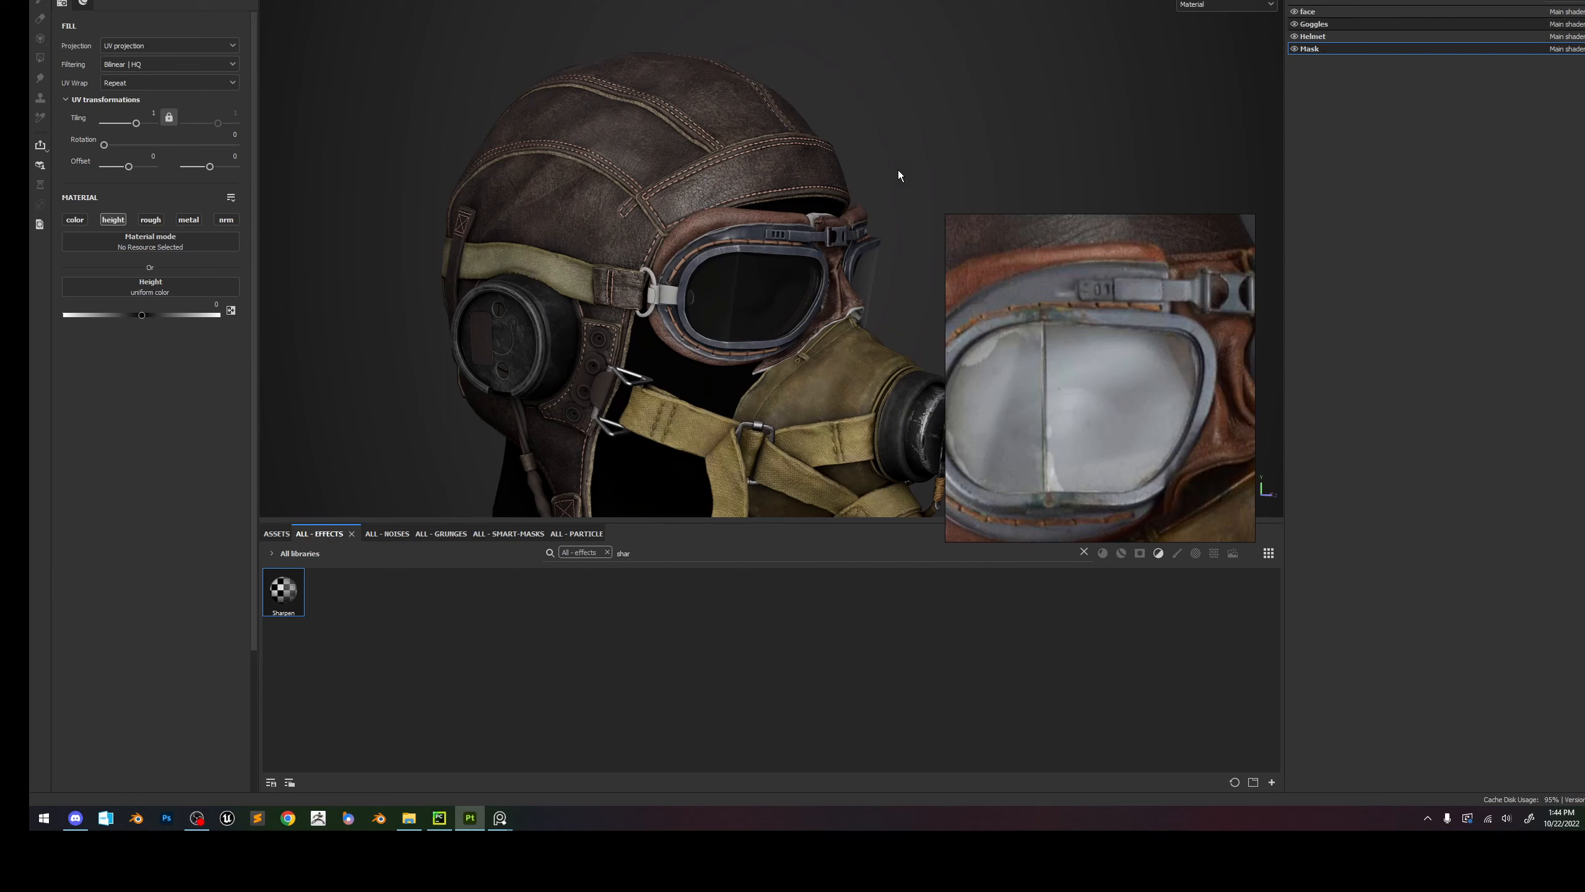
ctrl+alt+right_click(730, 283)
scroll(729, 283, down, 3)
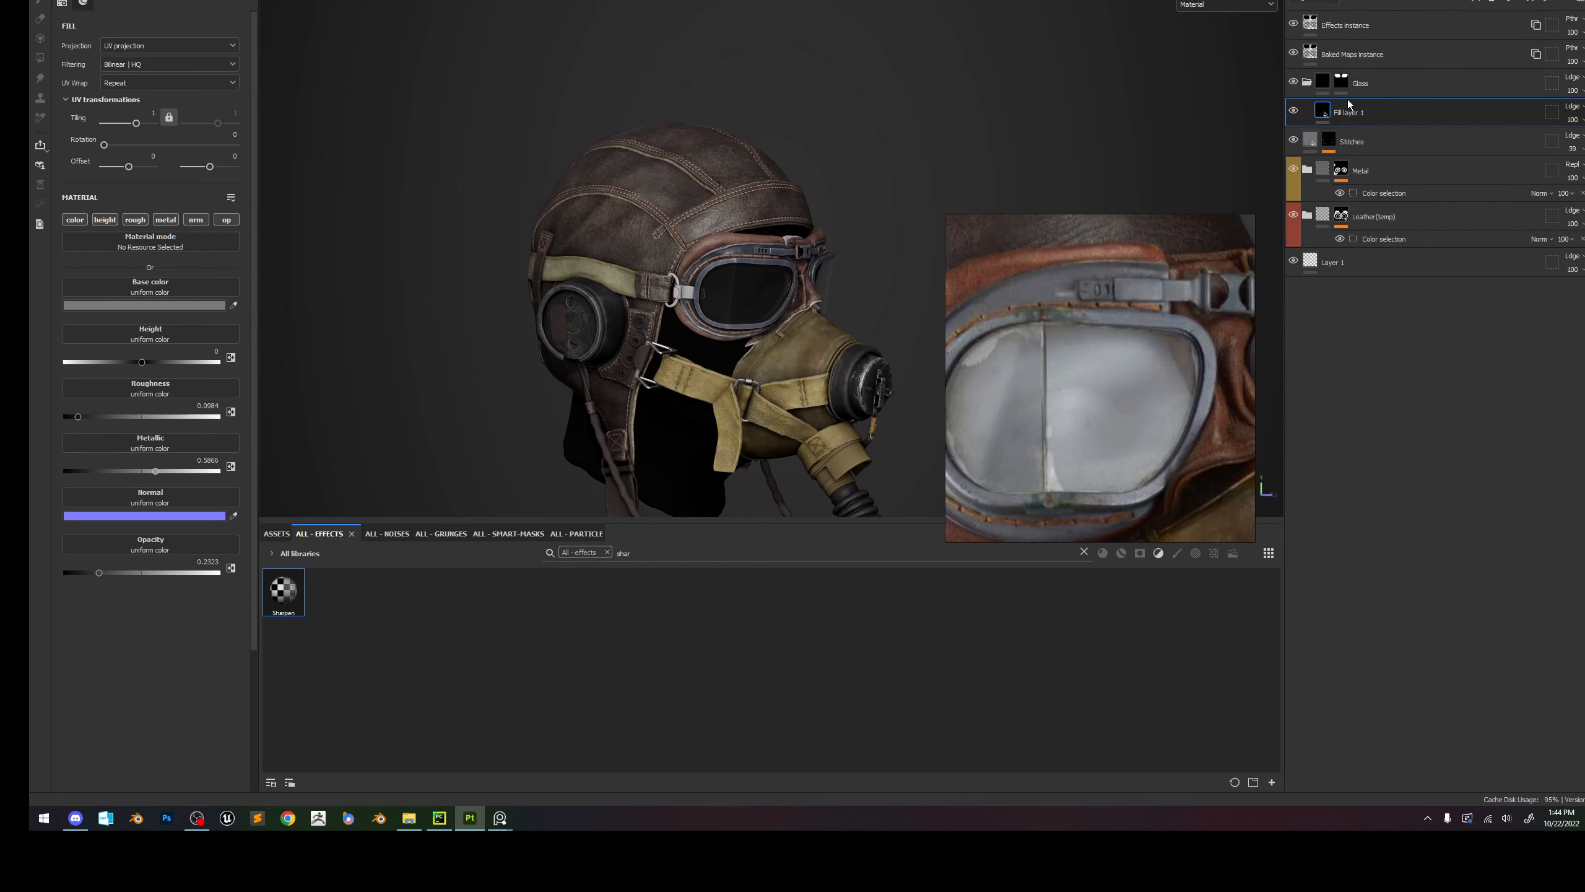
scroll(725, 289, down, 3)
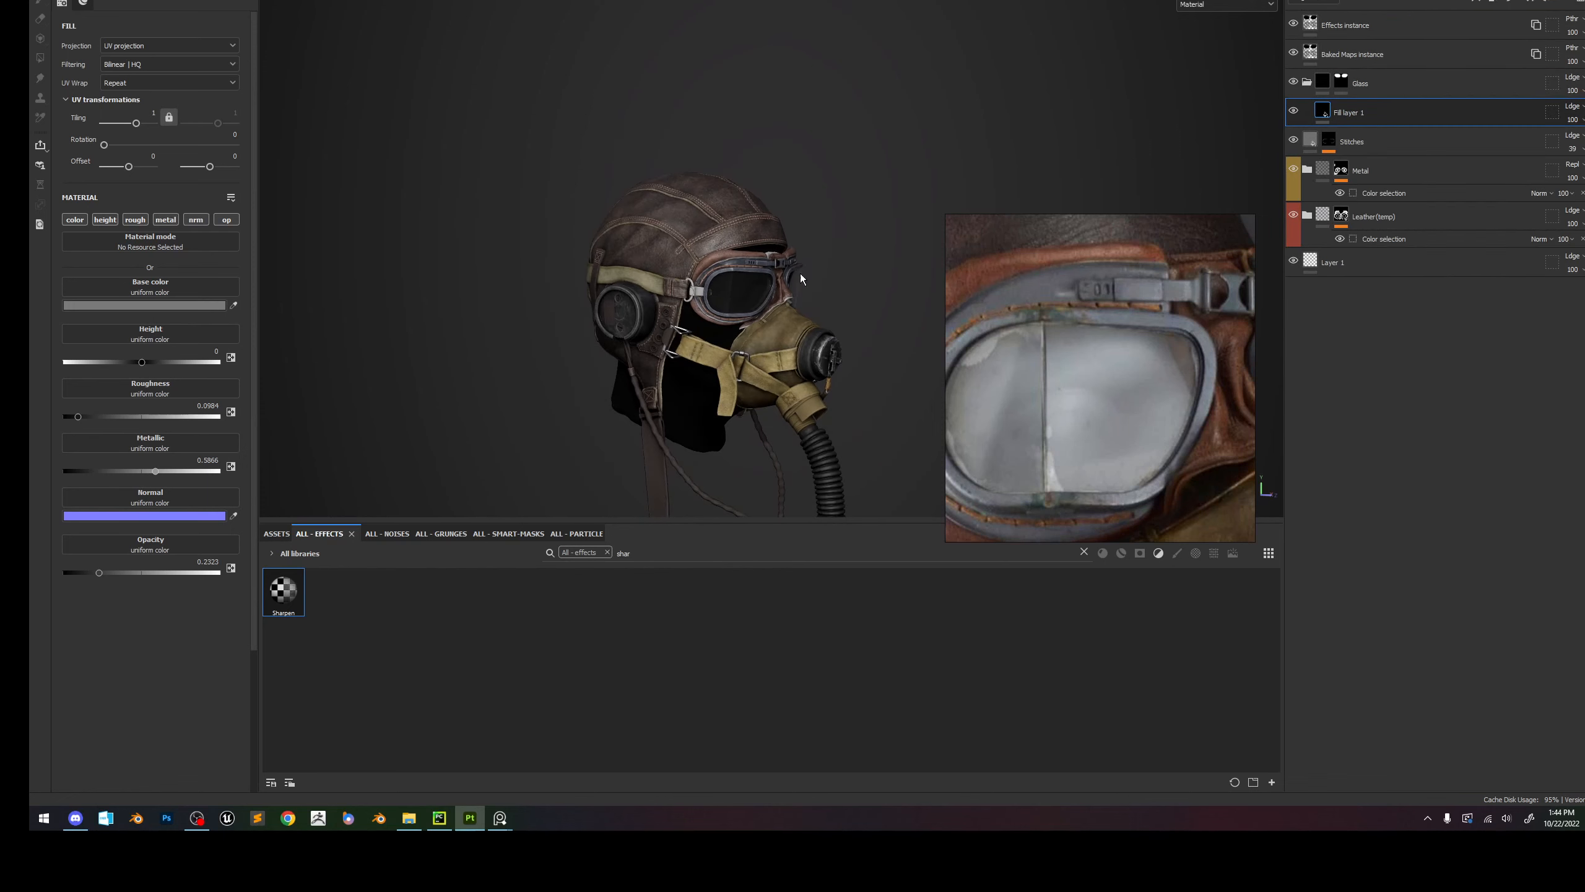
Examine the goggles' metal rim, stitching and leather padding up close and against the whole helmet.
alt+drag(848, 276, 805, 326)
alt+right_drag(805, 326, 808, 420)
shift+right_drag(800, 250, 802, 251)
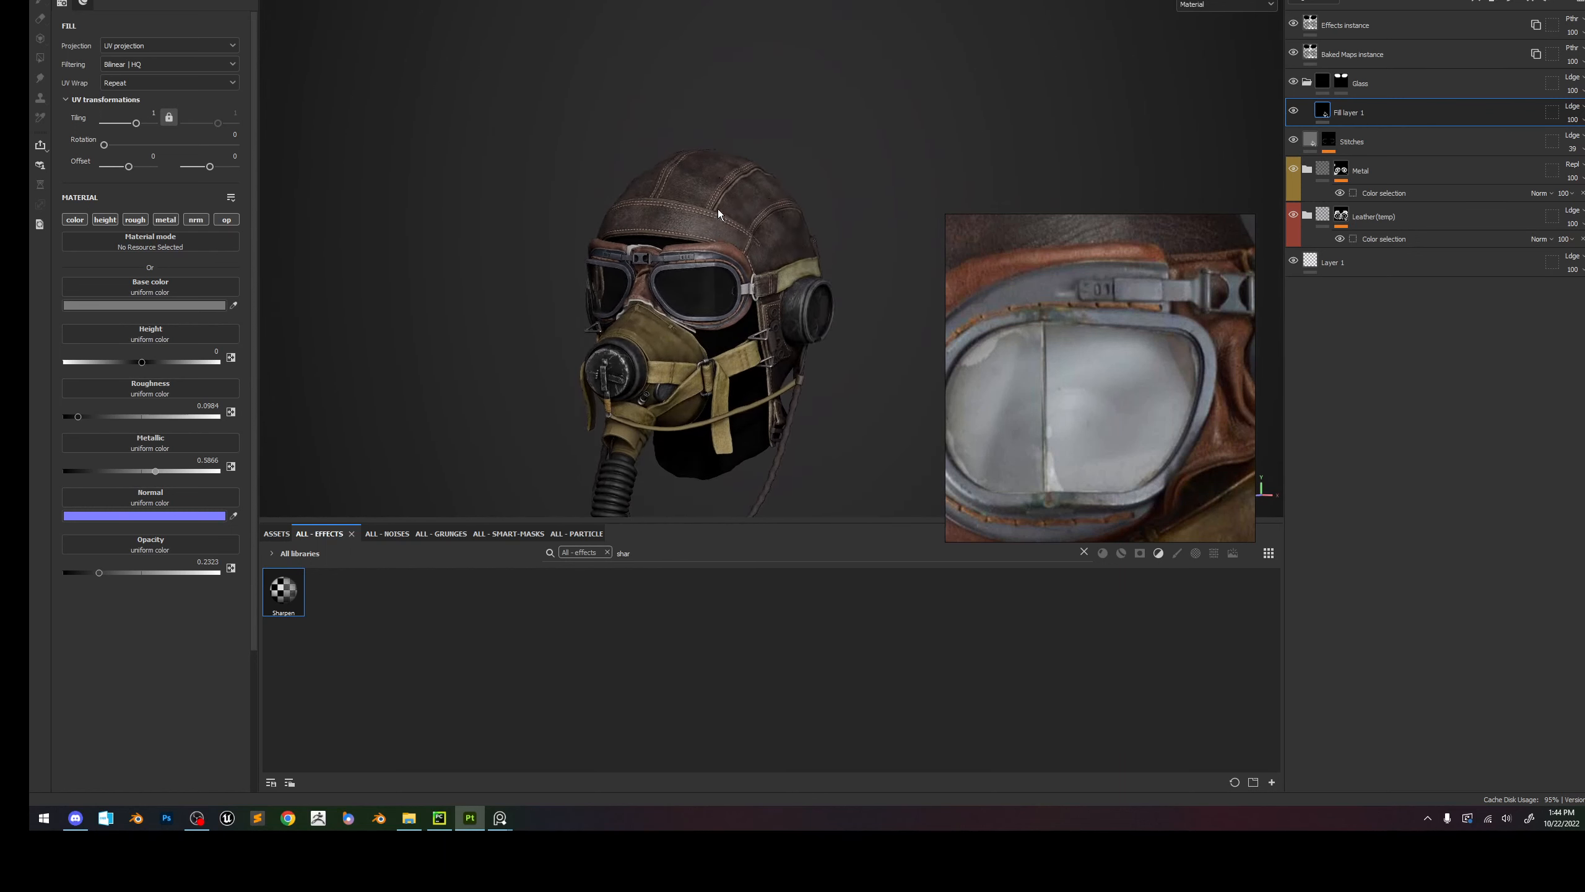
scroll(705, 250, up, 10)
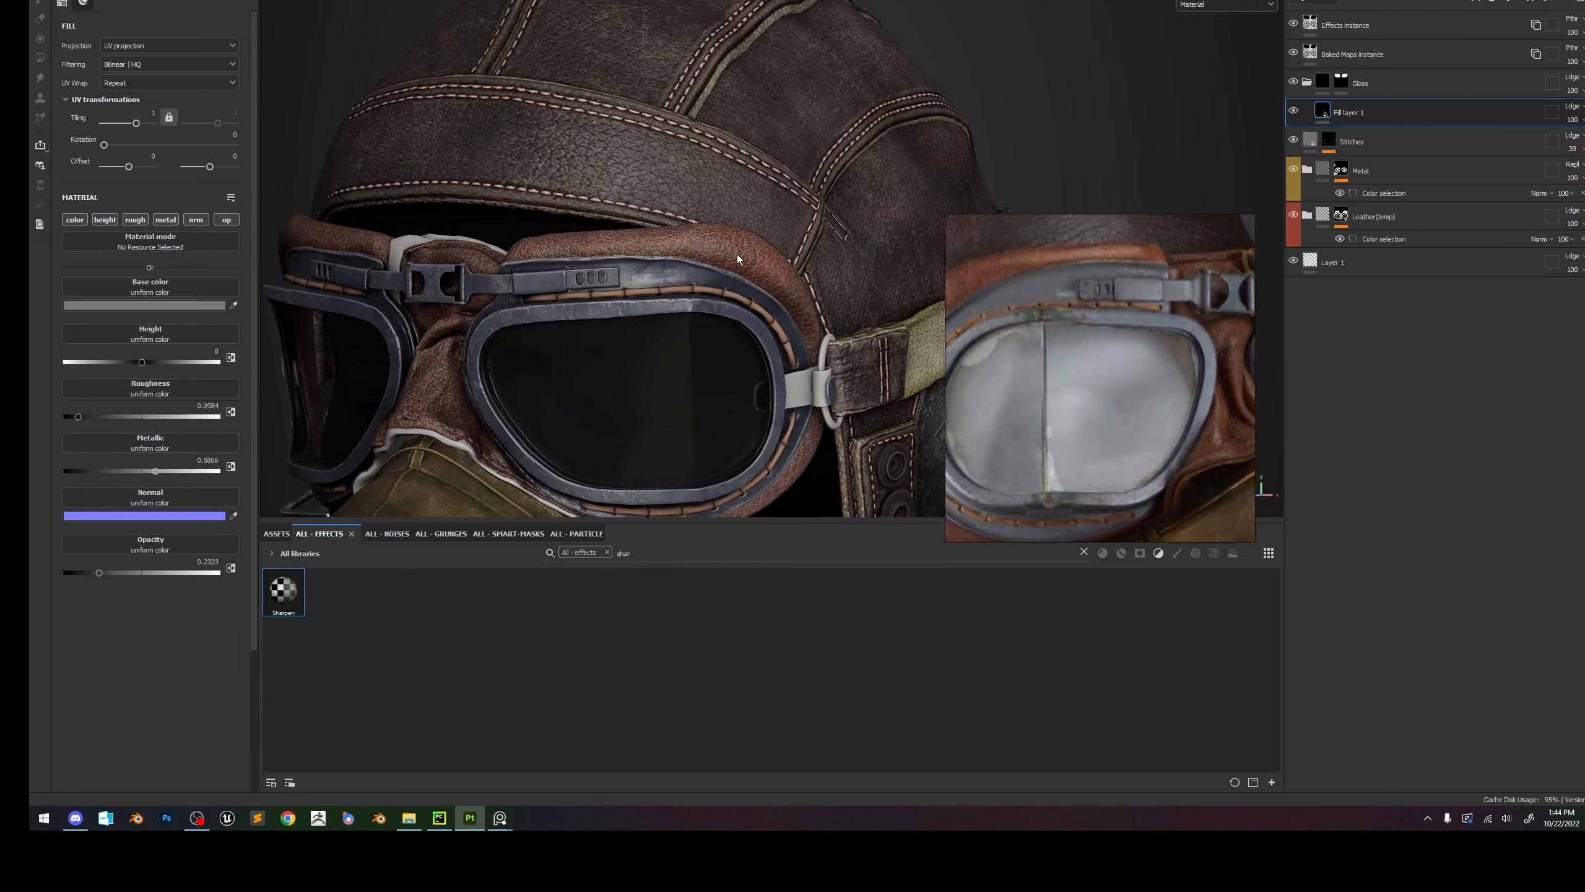
scroll(720, 284, up, 4)
scroll(604, 235, down, 2)
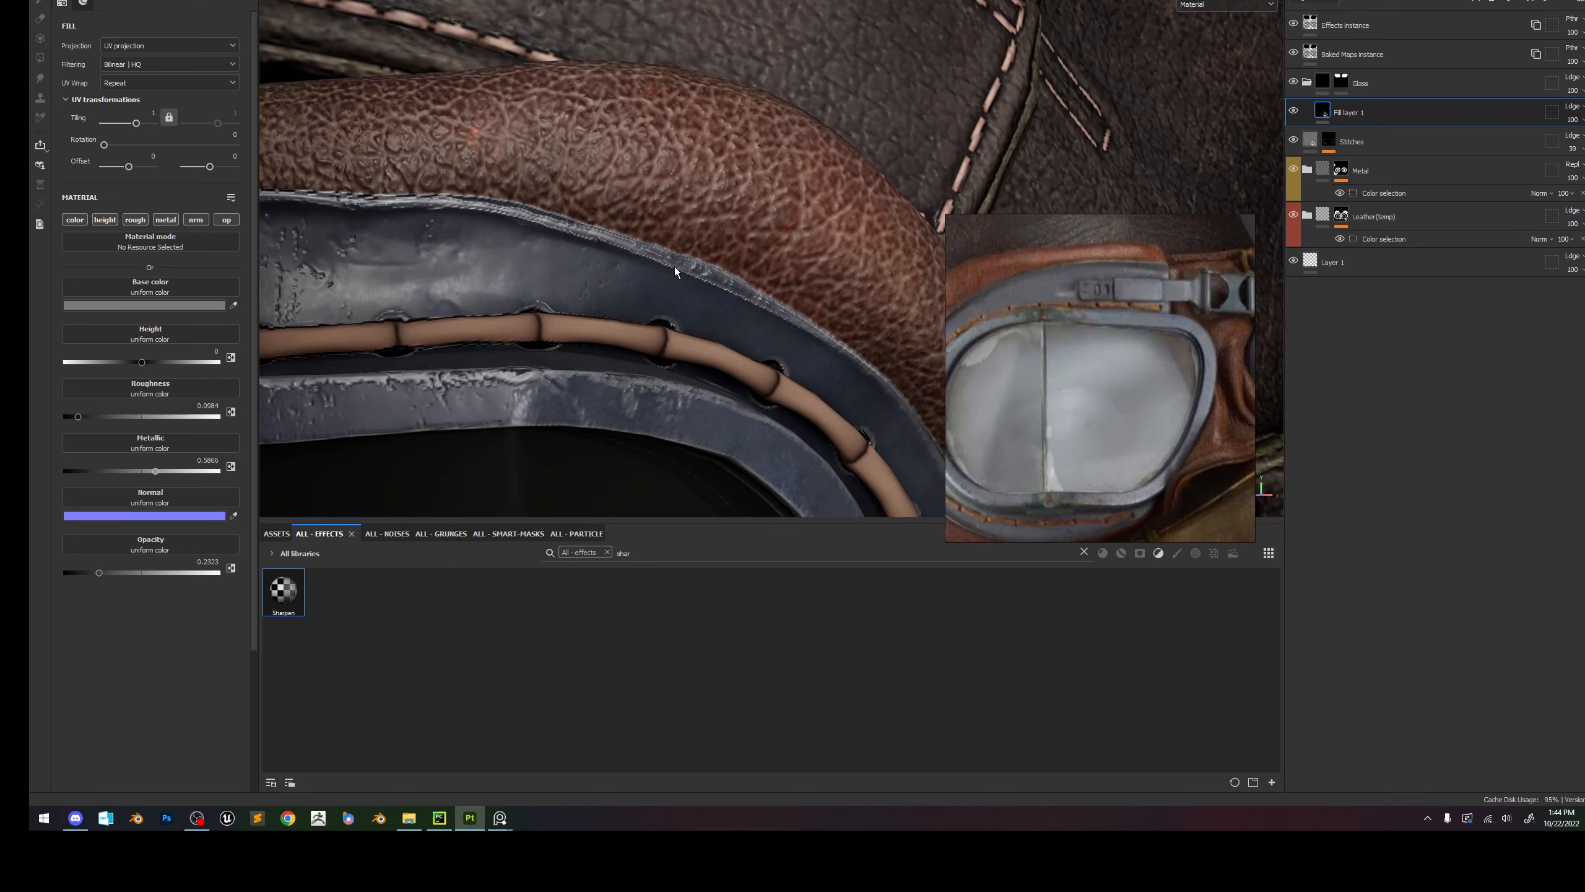
scroll(696, 272, down, 15)
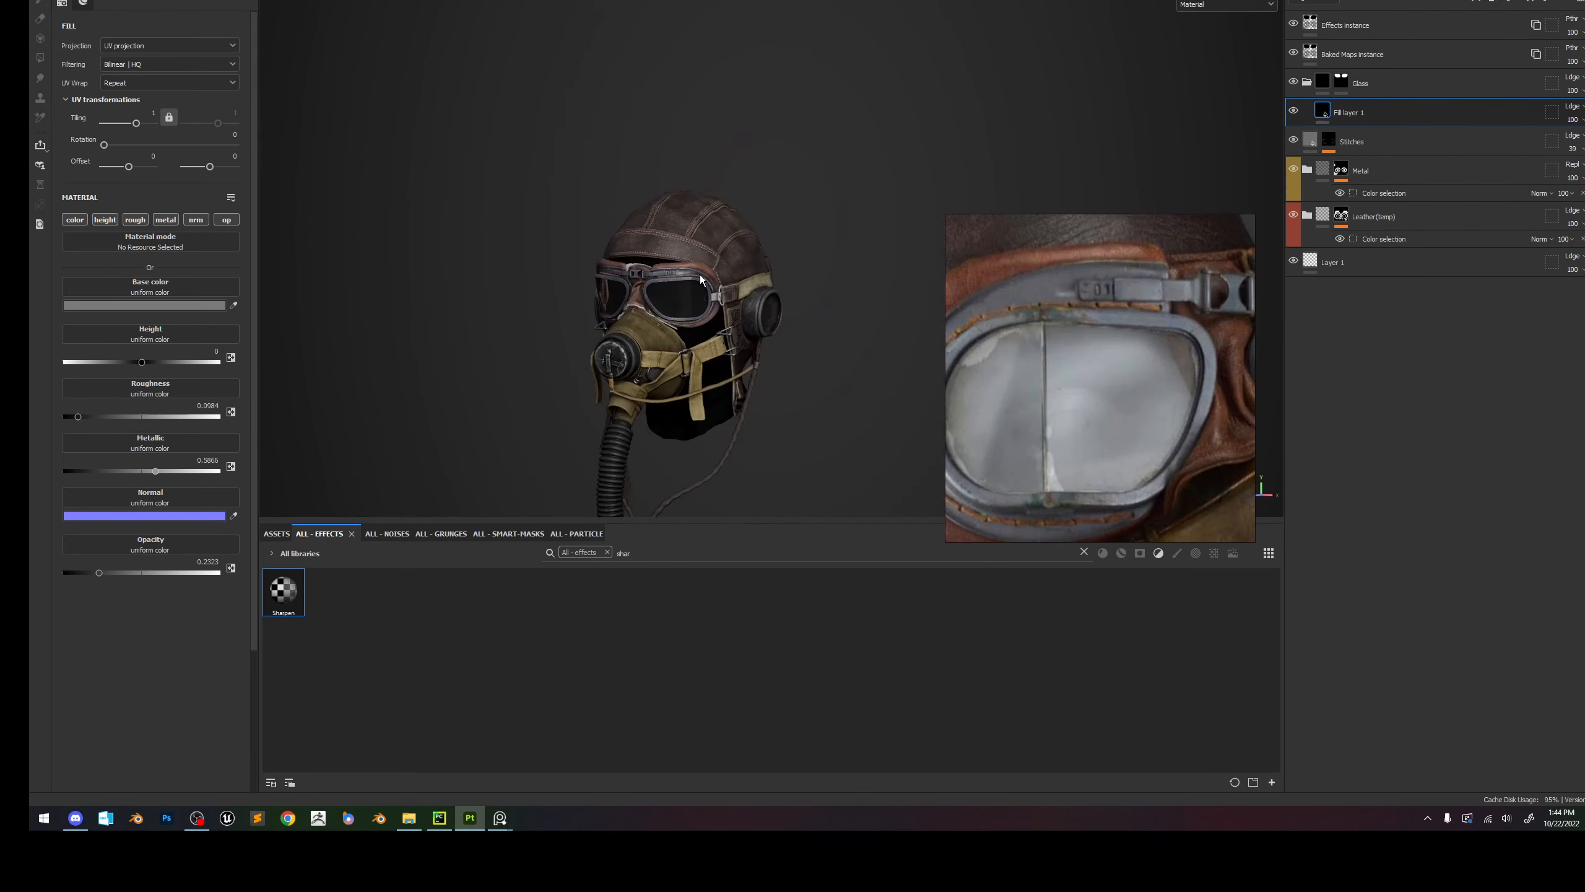
scroll(652, 255, up, 12)
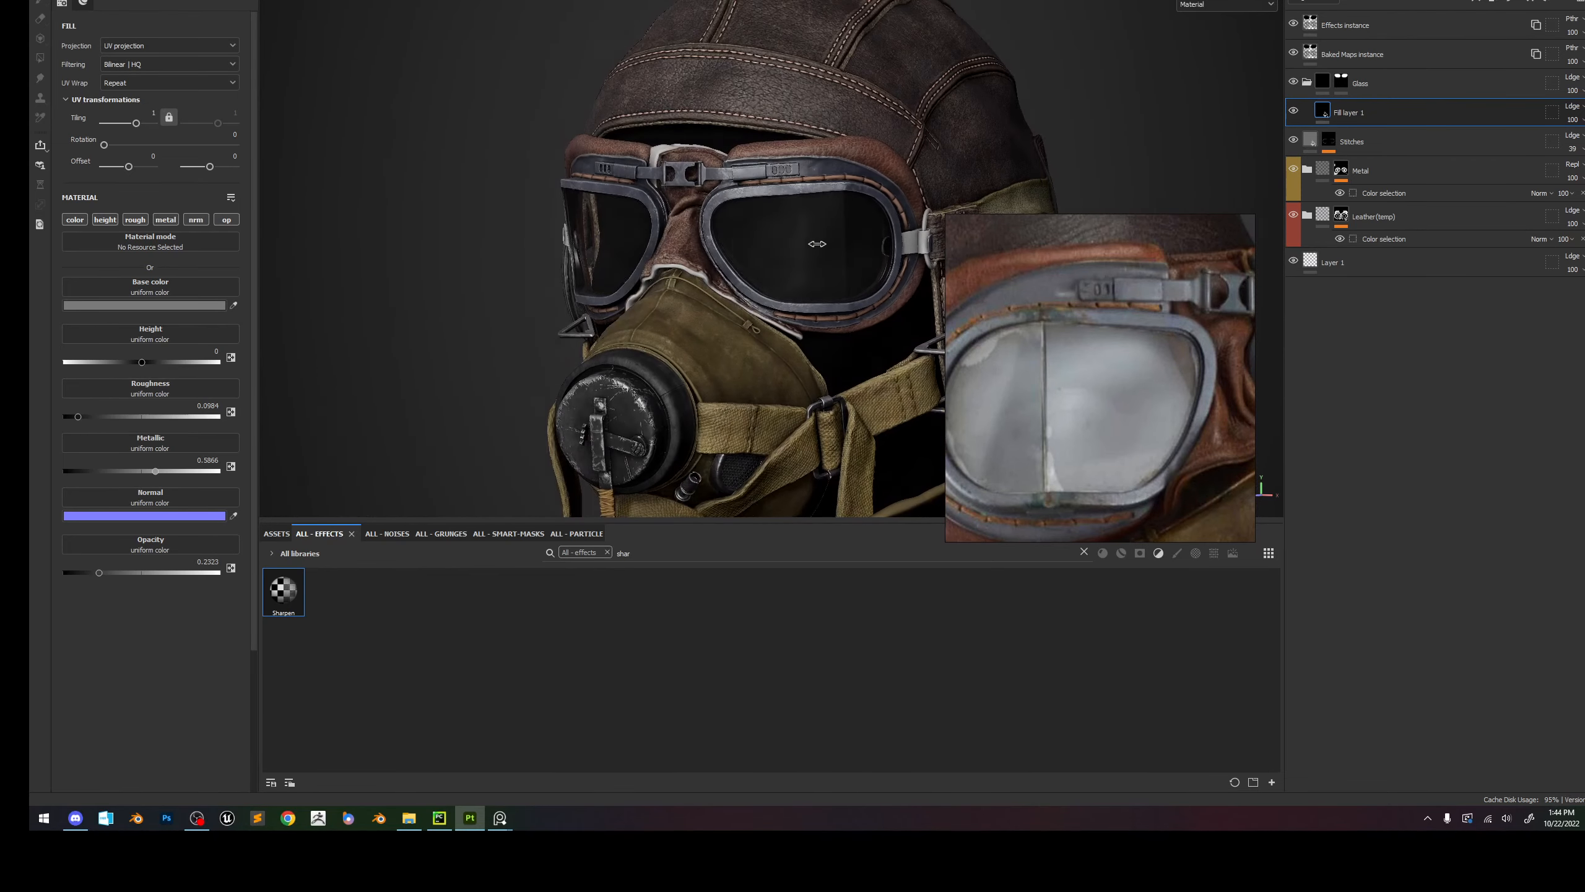
Examine the goggles' base color on the model and UV layout, and compare it with the full material view.
key(c)
scroll(822, 228, down, 5)
alt+middle_drag(831, 203, 758, 187)
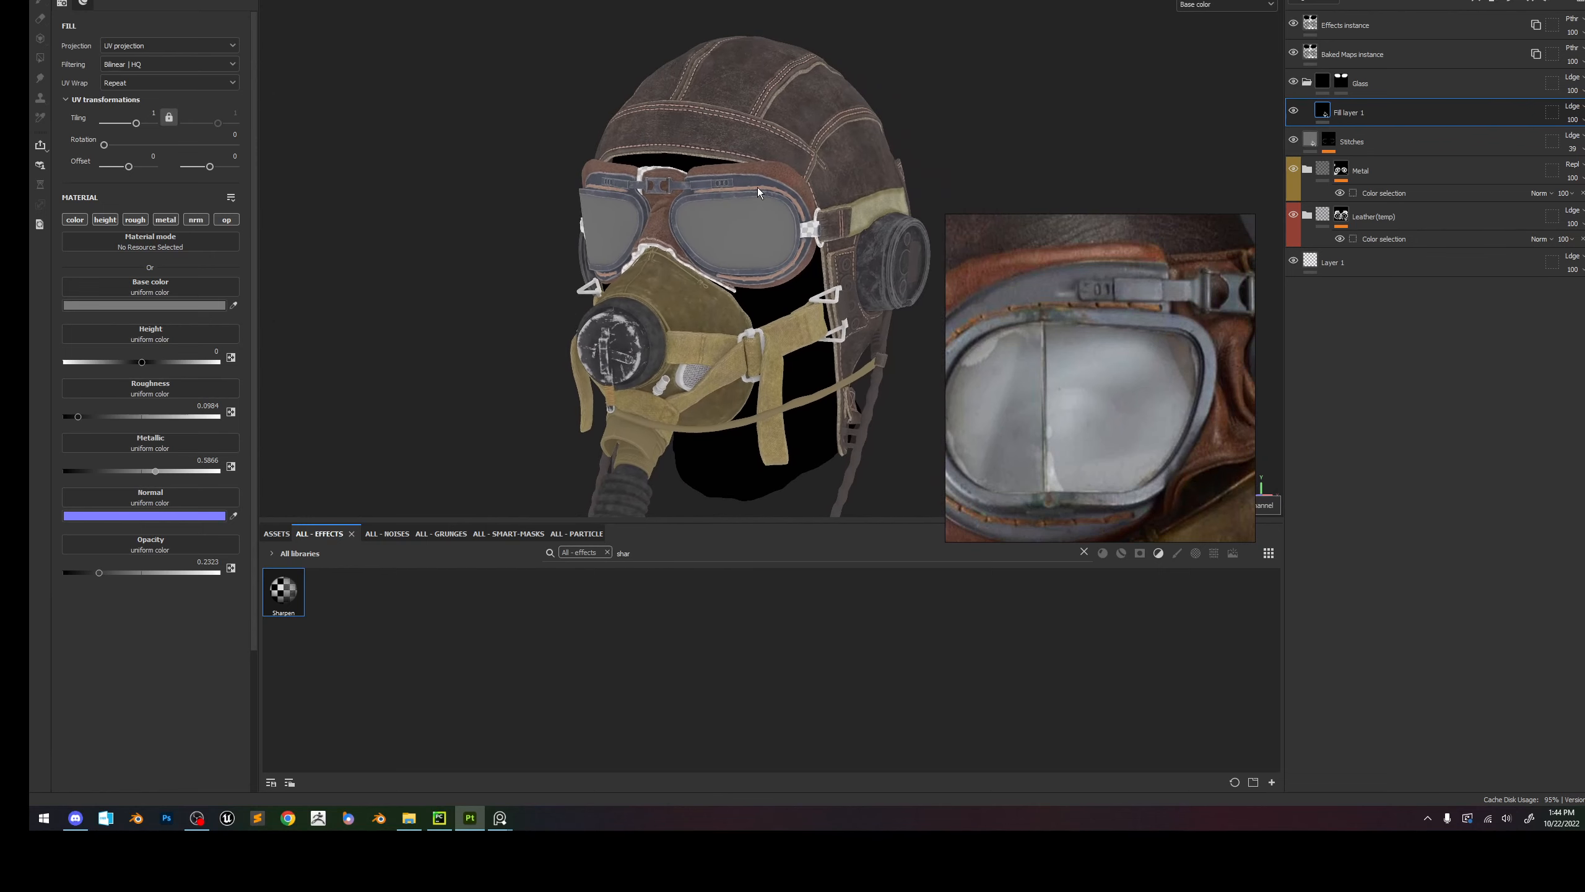
key(F1)
scroll(911, 263, down, 5)
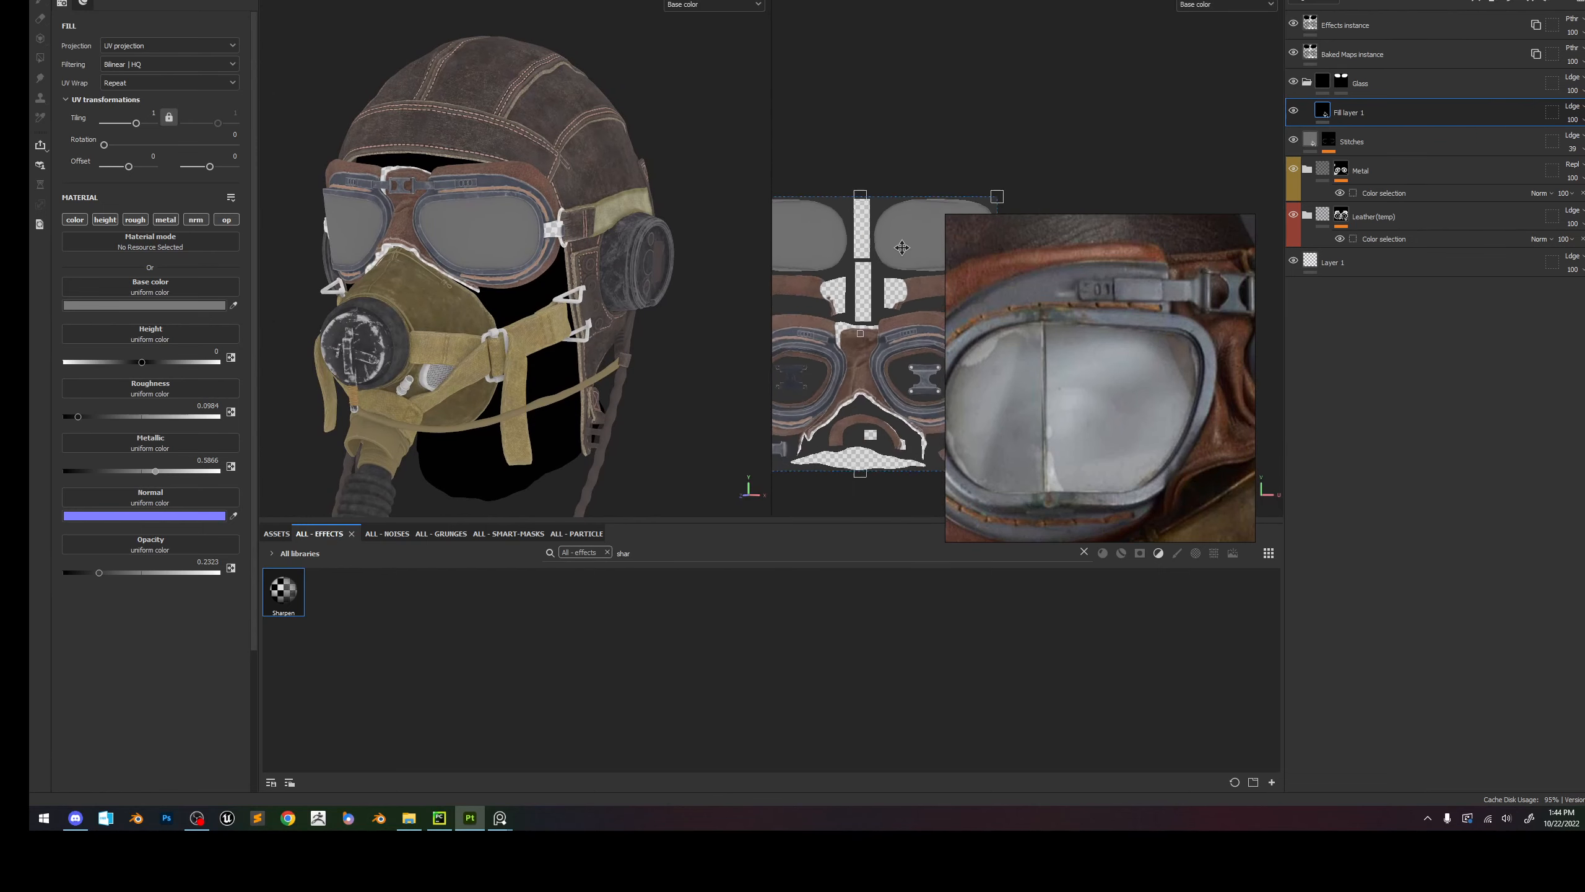
key(super)
click(667, 199)
key(F3)
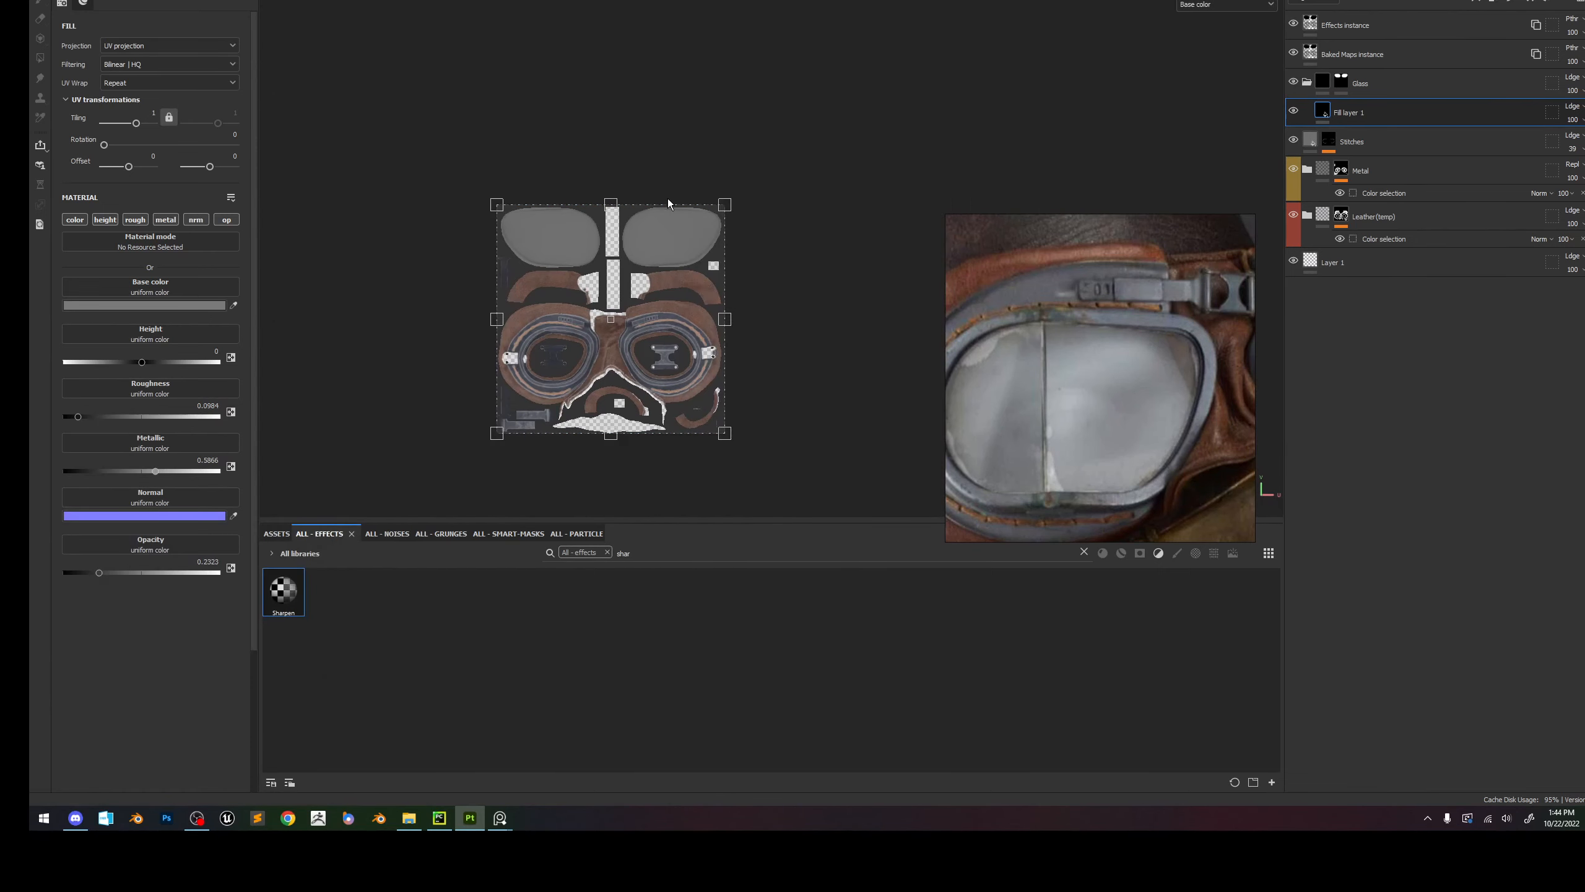
key(F1)
alt+middle_drag(619, 256, 657, 247)
key(m)
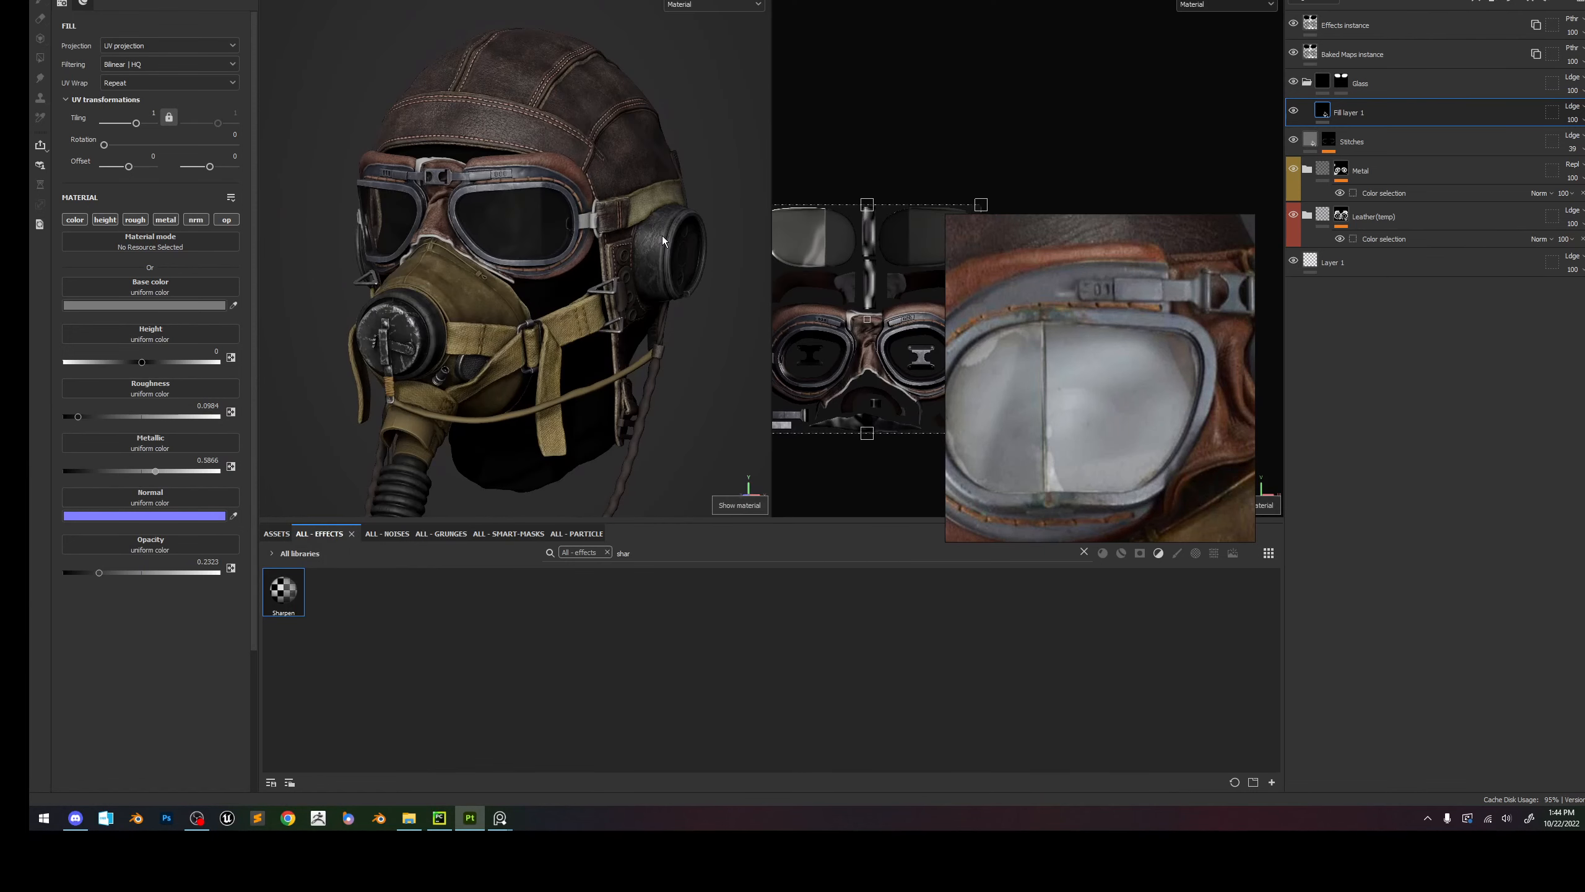
key(F2)
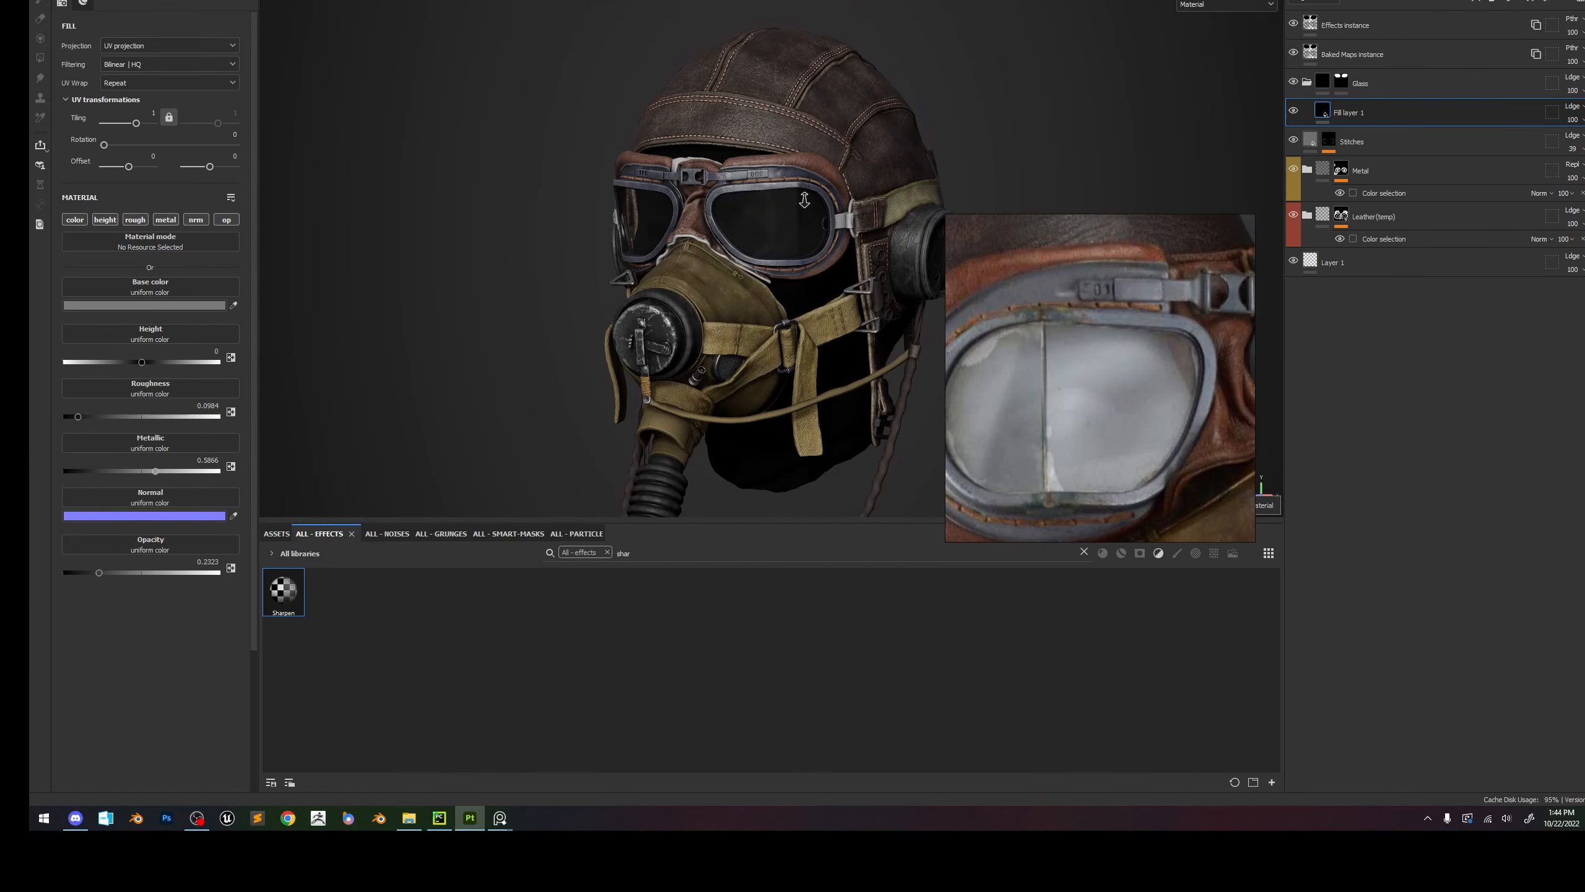
alt+right_drag(799, 193, 818, 177)
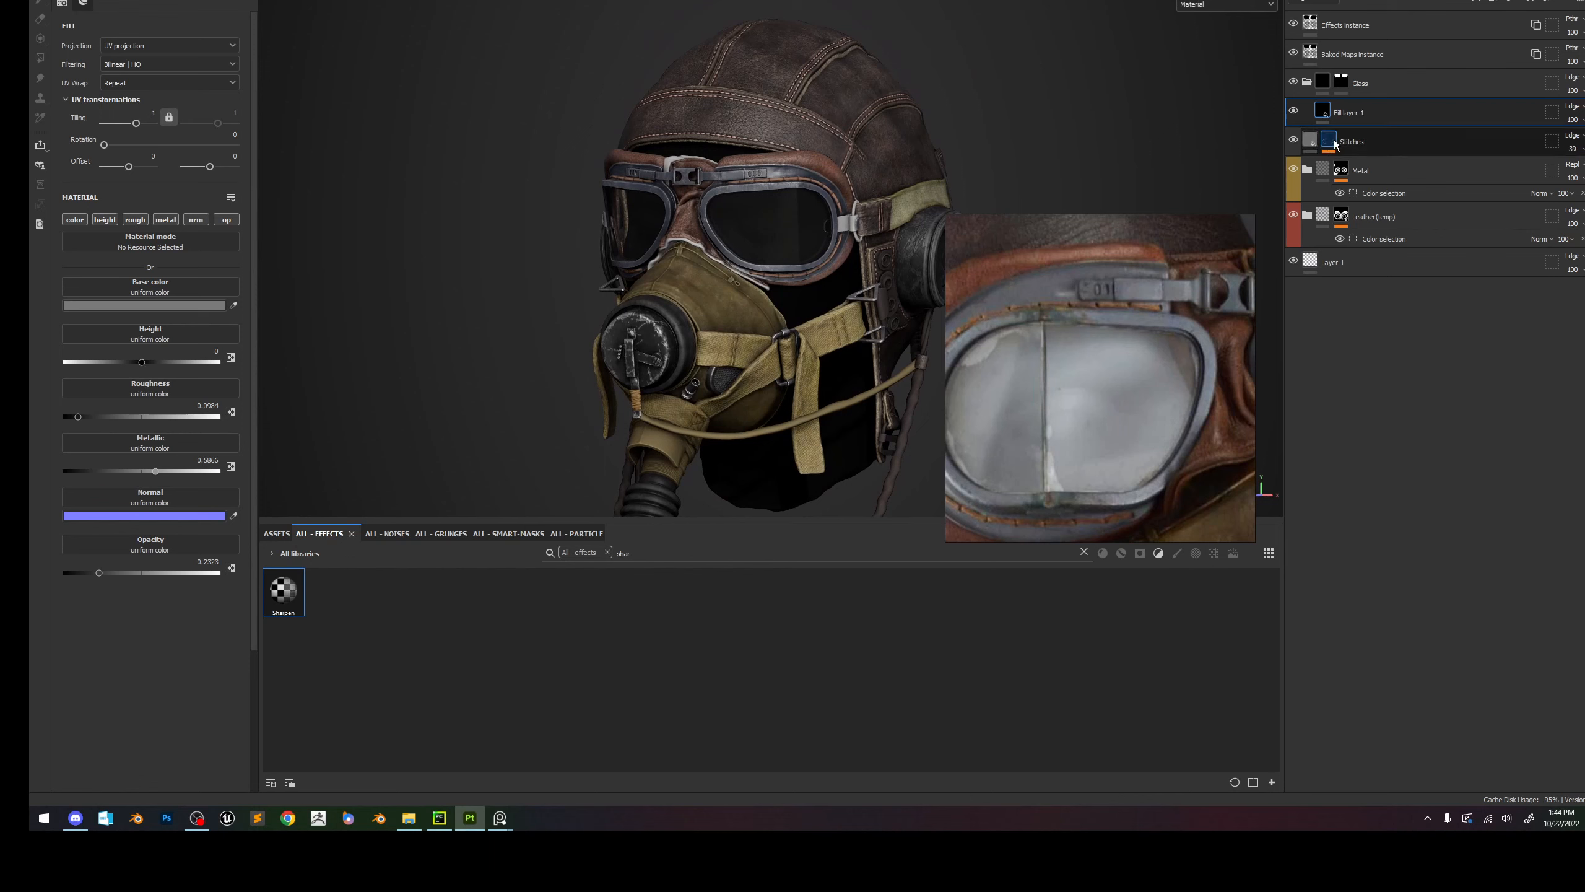
Paste the Variations layer above the goggles' Stitches layer and group the two into a folder.
click(1361, 143)
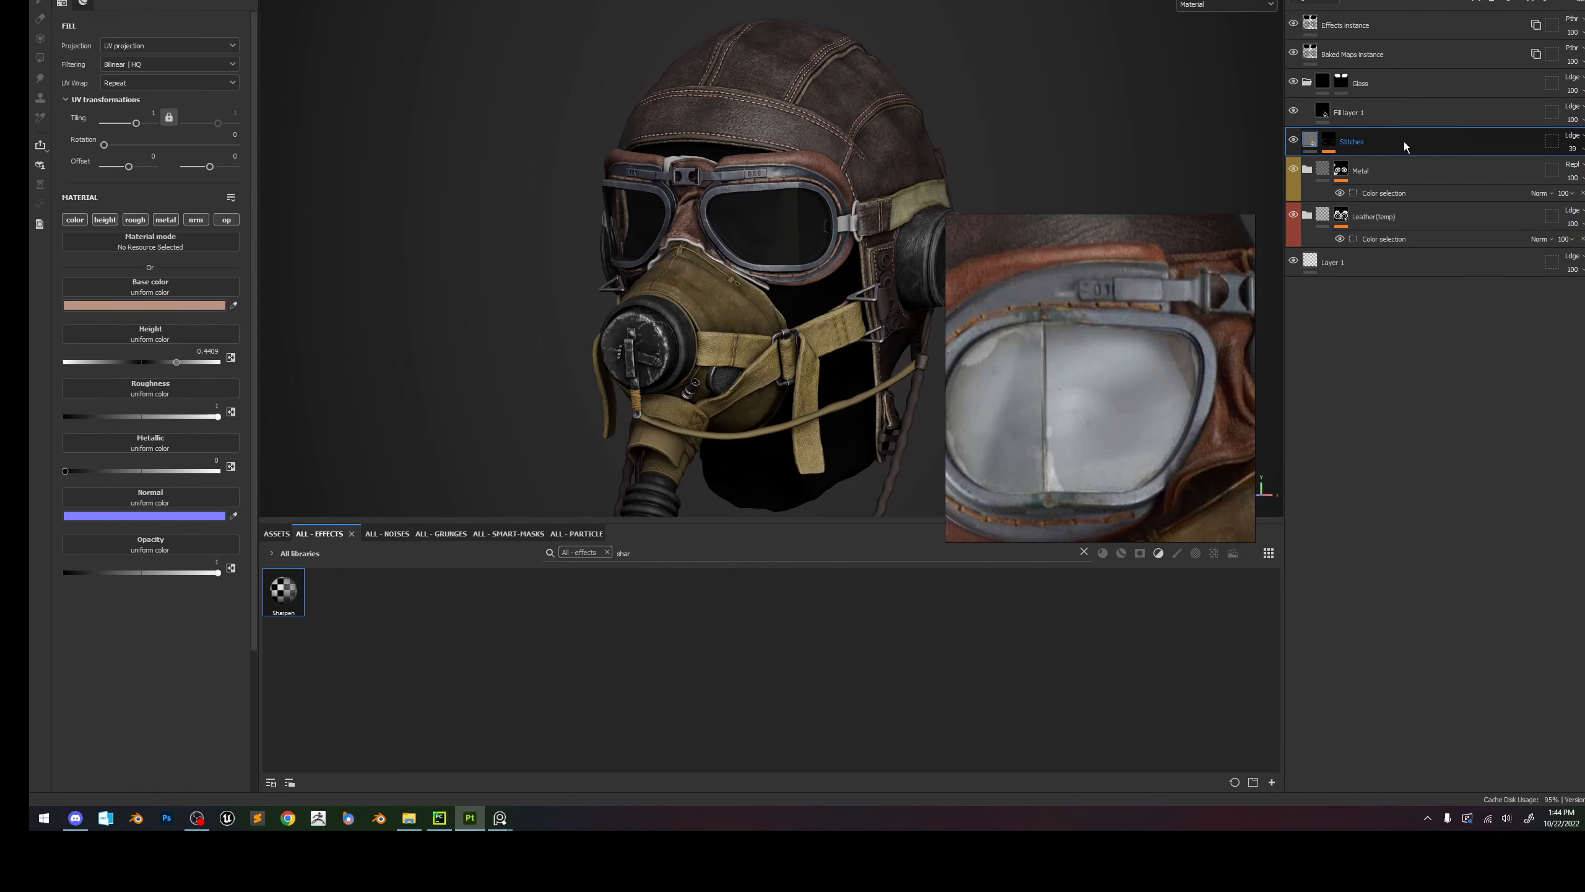
key(ctrl+v)
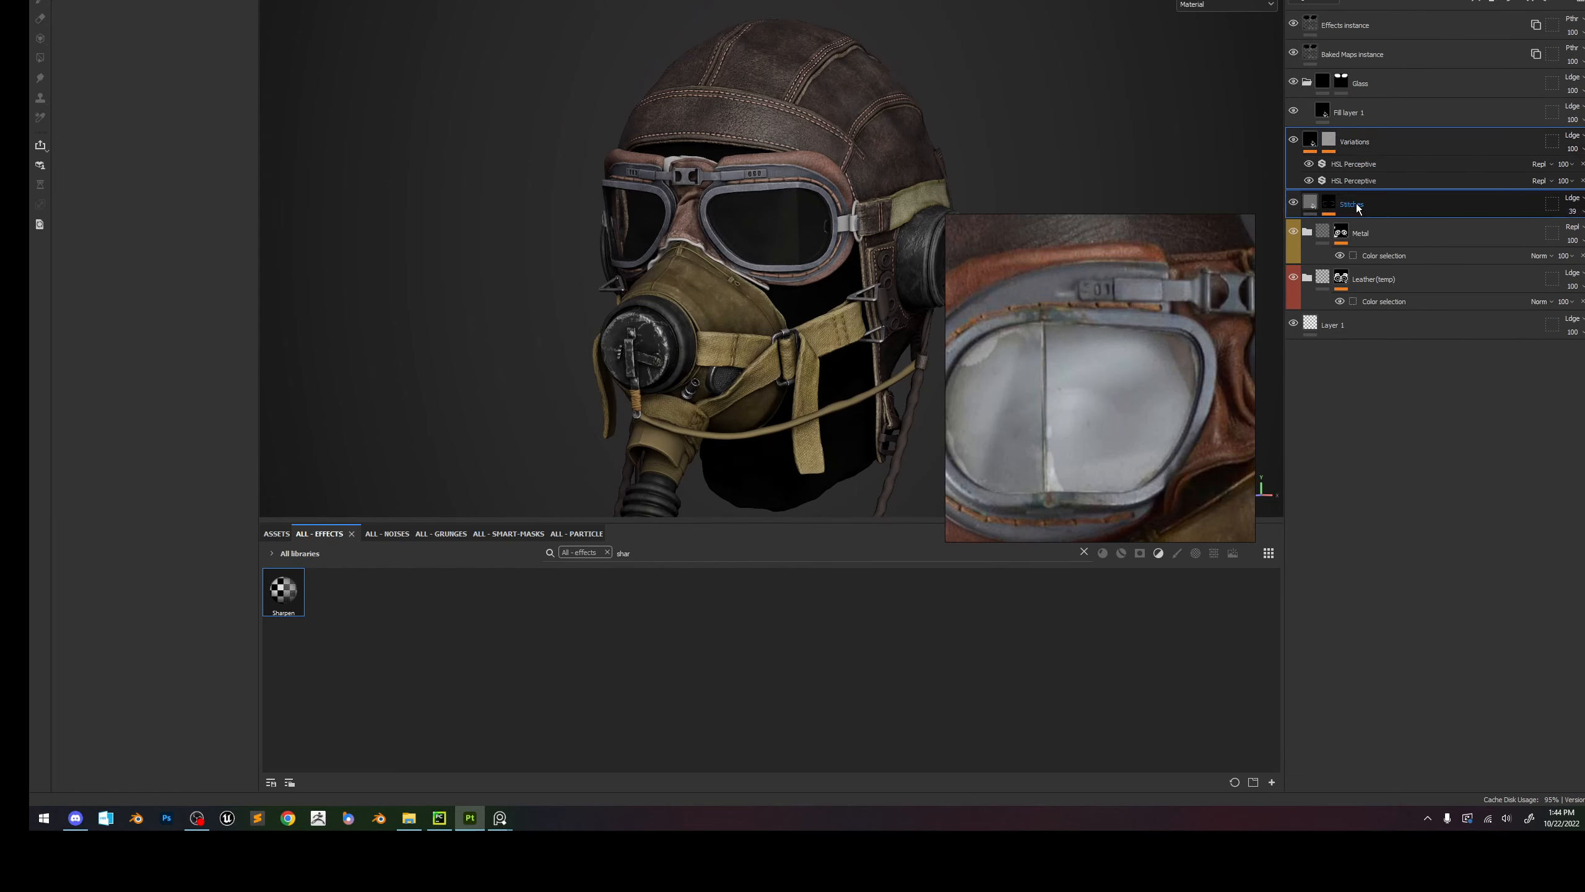
key(ctrl+g)
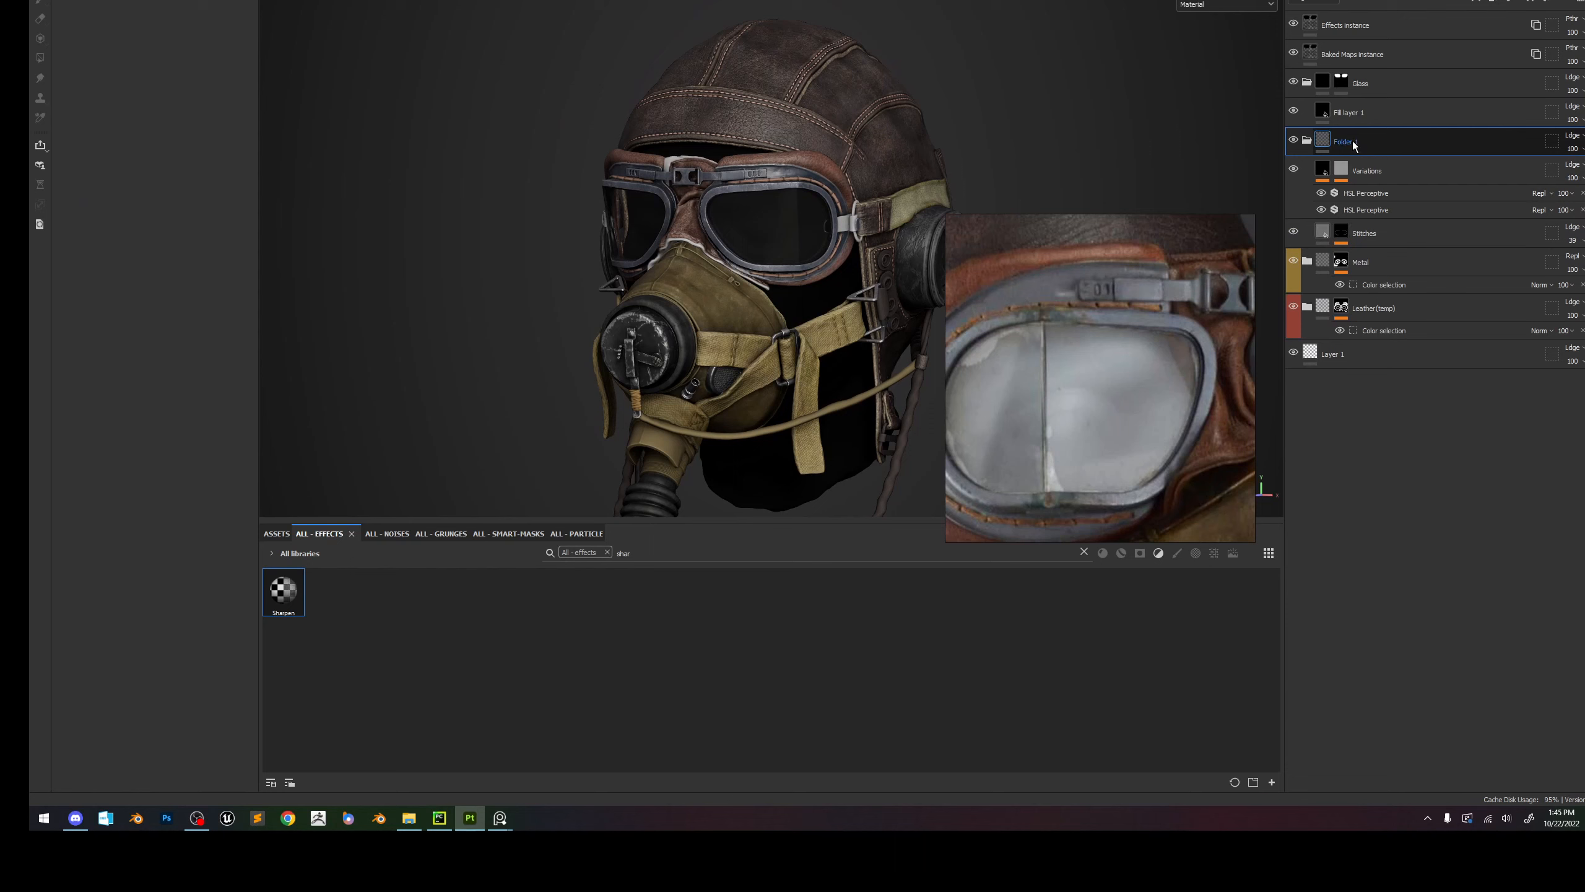
Add a white mask to the folder holding the Variations and Stitches layers.
right_click(1353, 142)
click(1400, 150)
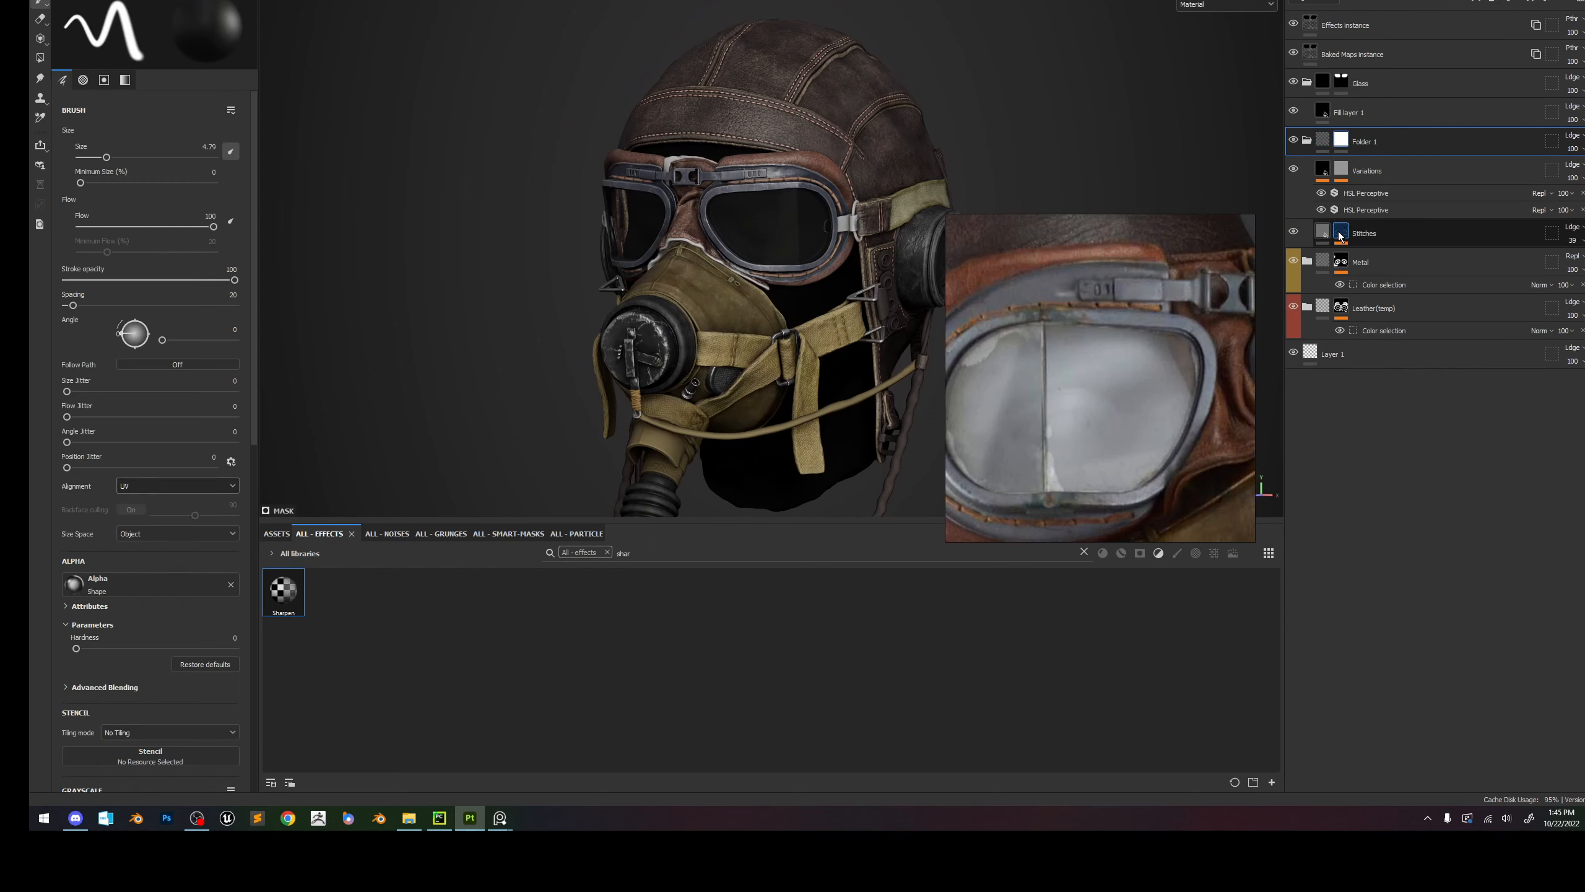
click(1341, 231)
click(1342, 140)
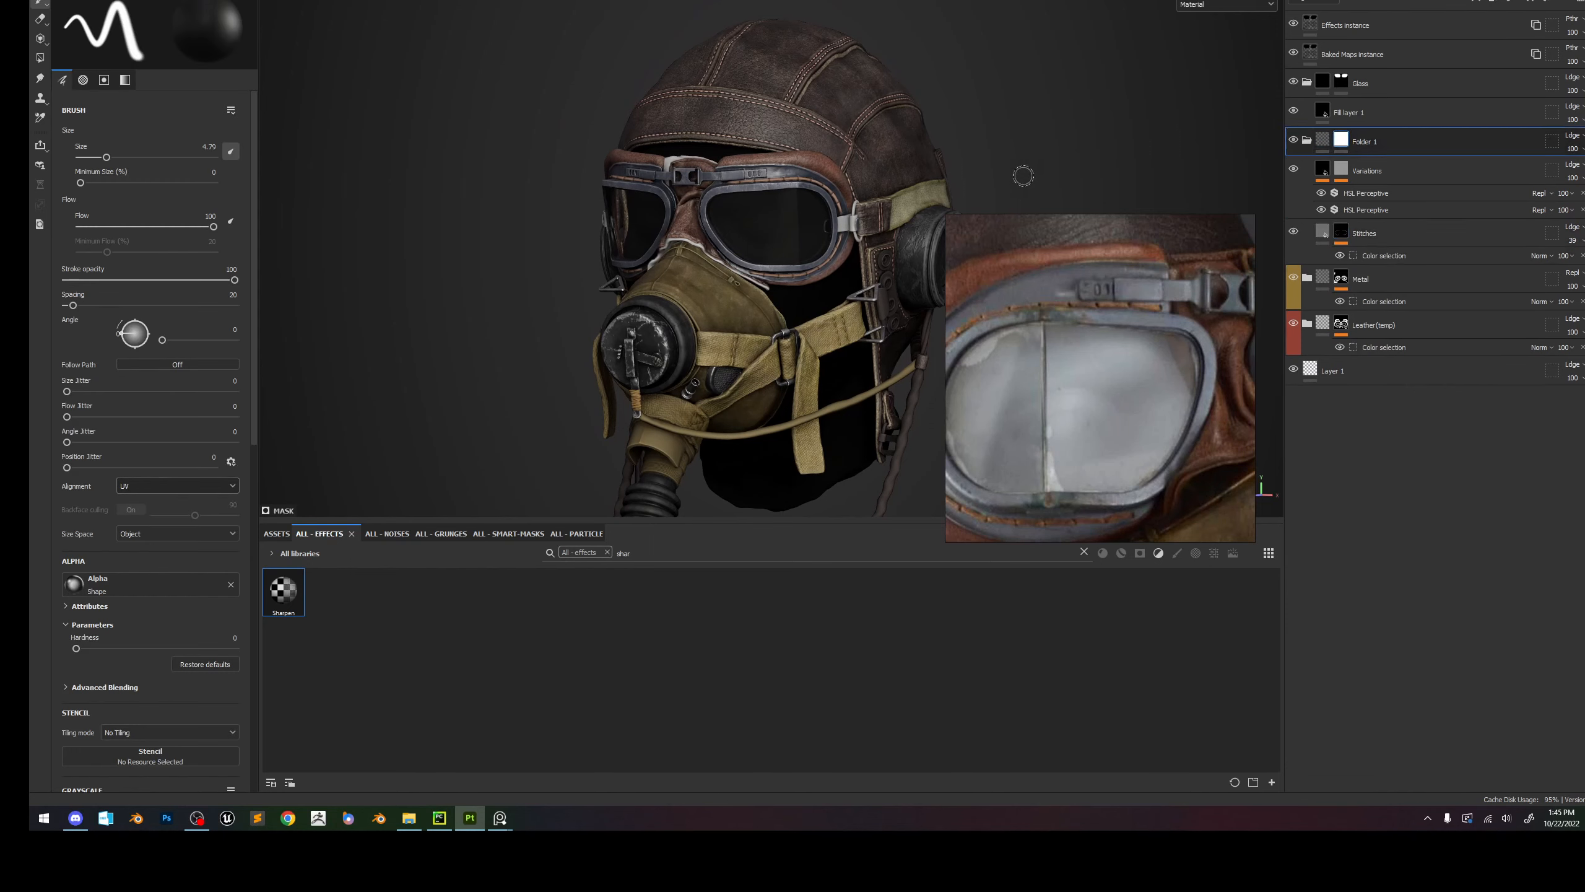
Copy the Stitches mask with its color selection onto Folder 1's mask and remove the mask from the Stitches layer.
scroll(789, 118, up, 4)
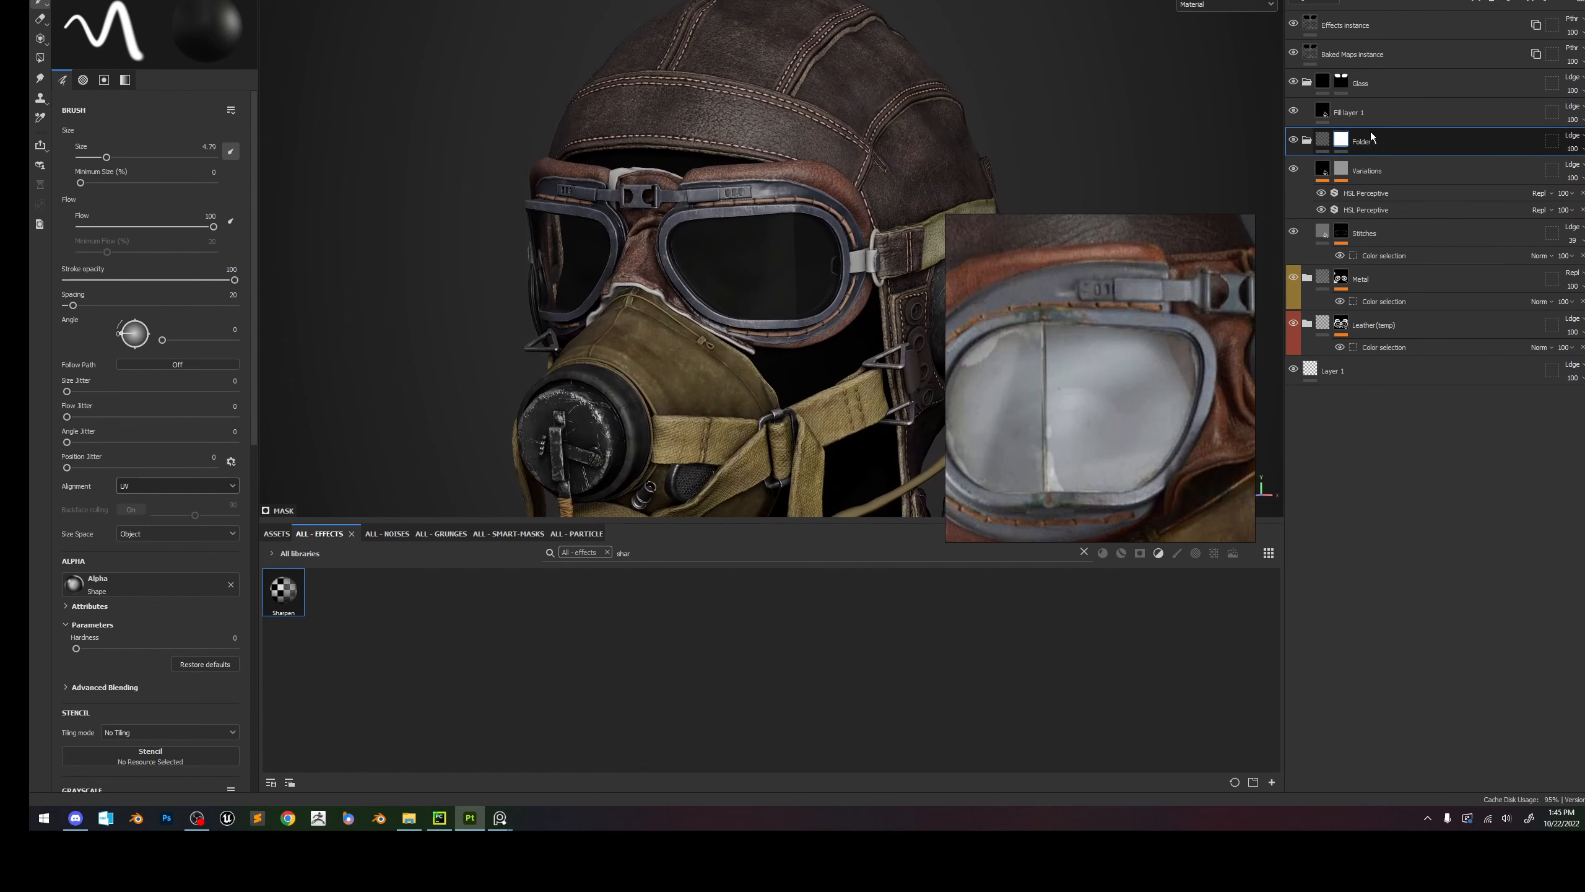
alt+click(1342, 141)
click(1341, 235)
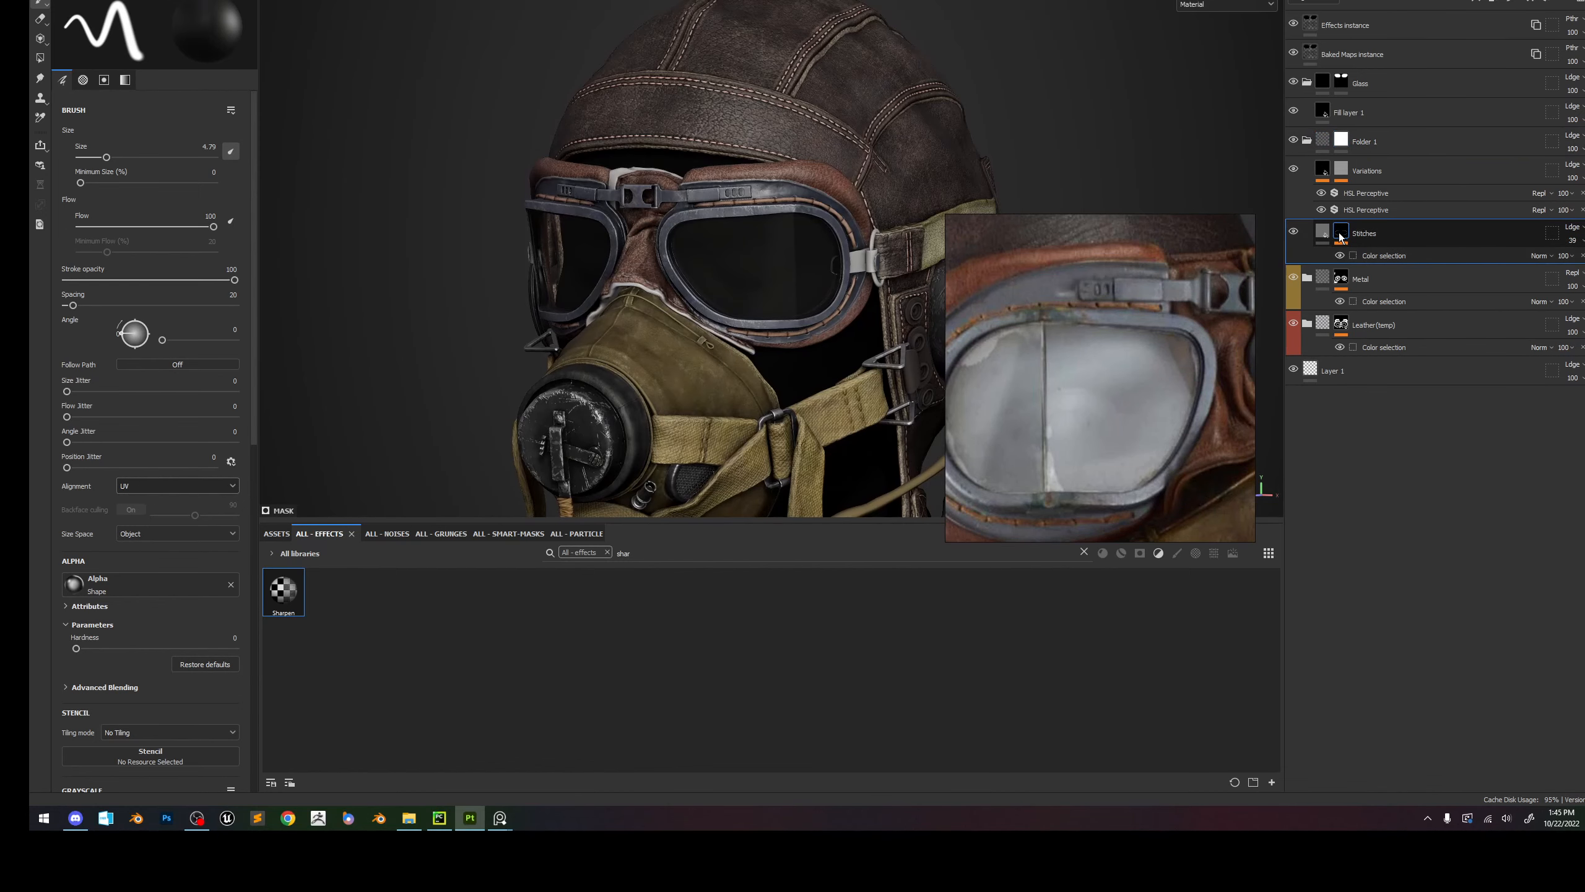
click(1341, 140)
right_click(1342, 232)
click(1434, 574)
click(1340, 140)
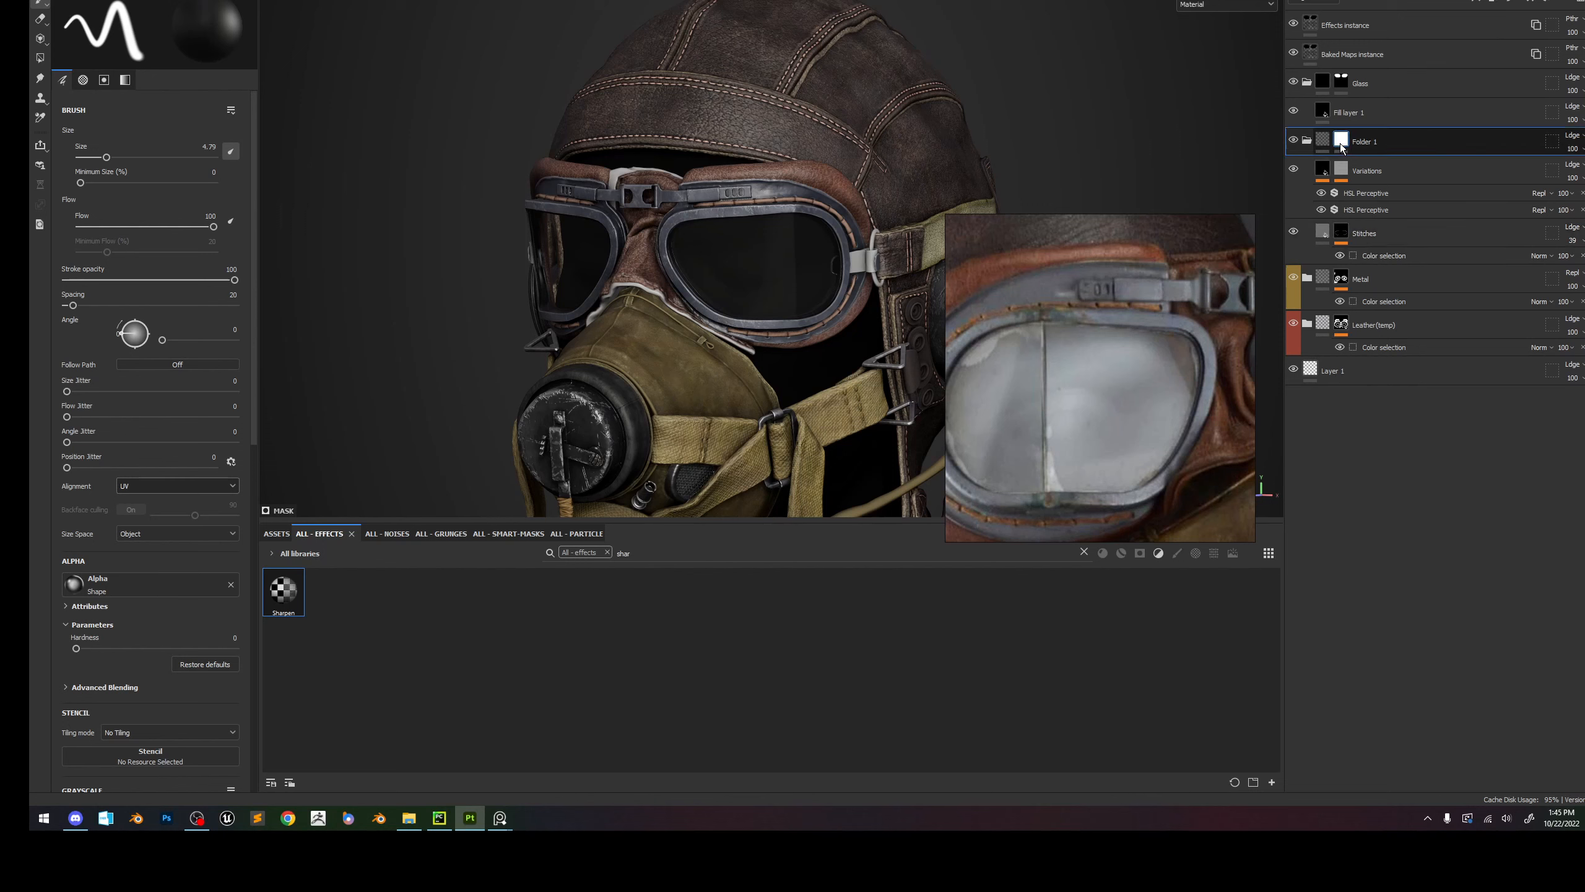
key(ctrl+v)
scroll(815, 187, up, 1)
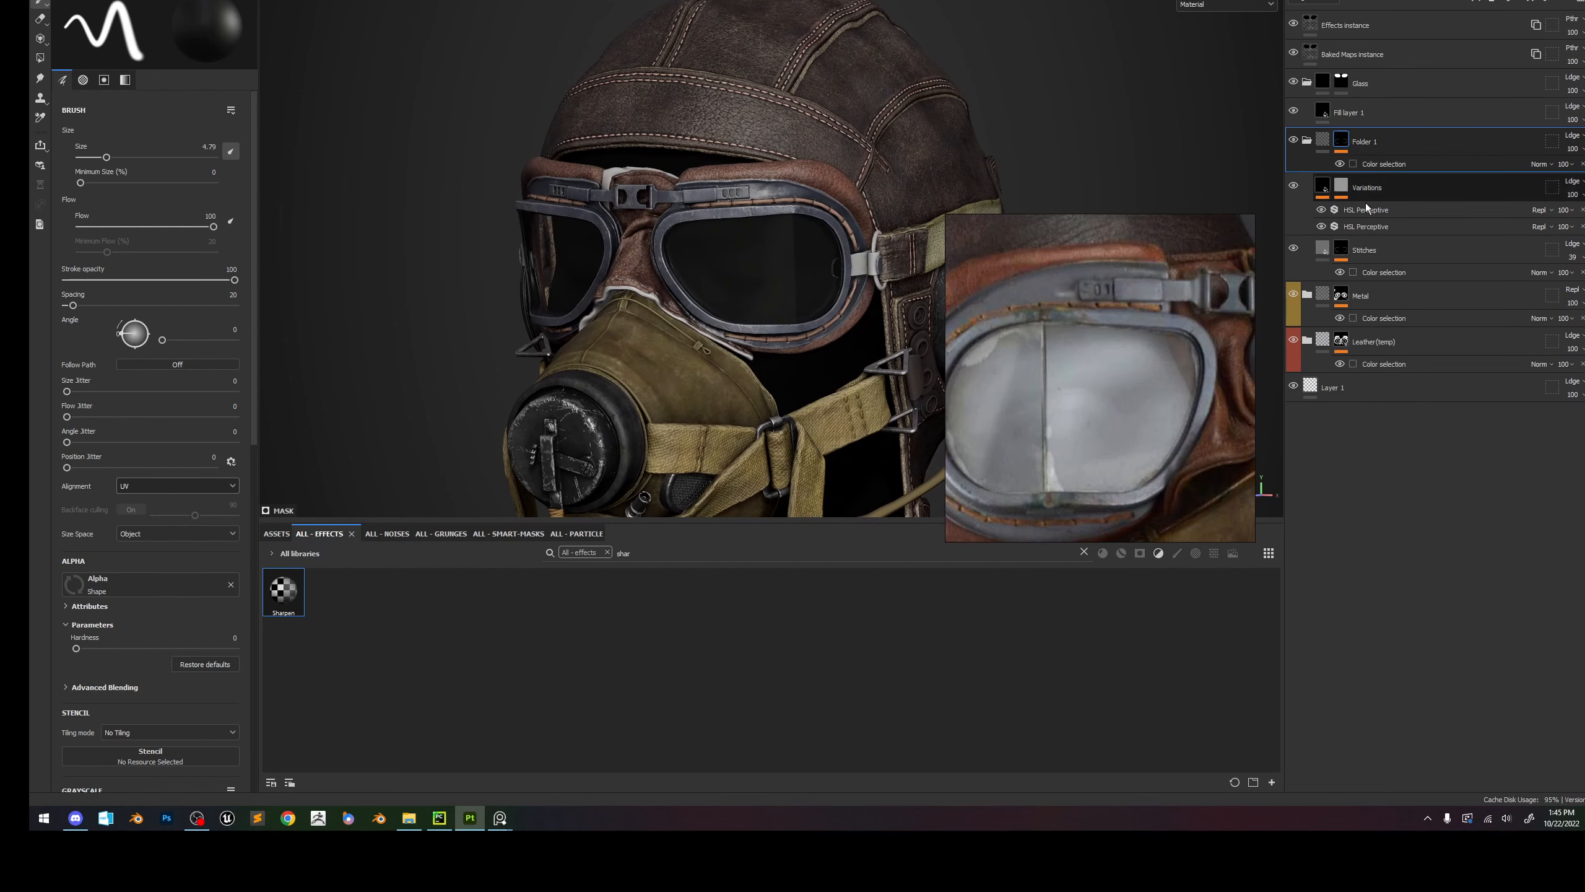
right_click(1340, 248)
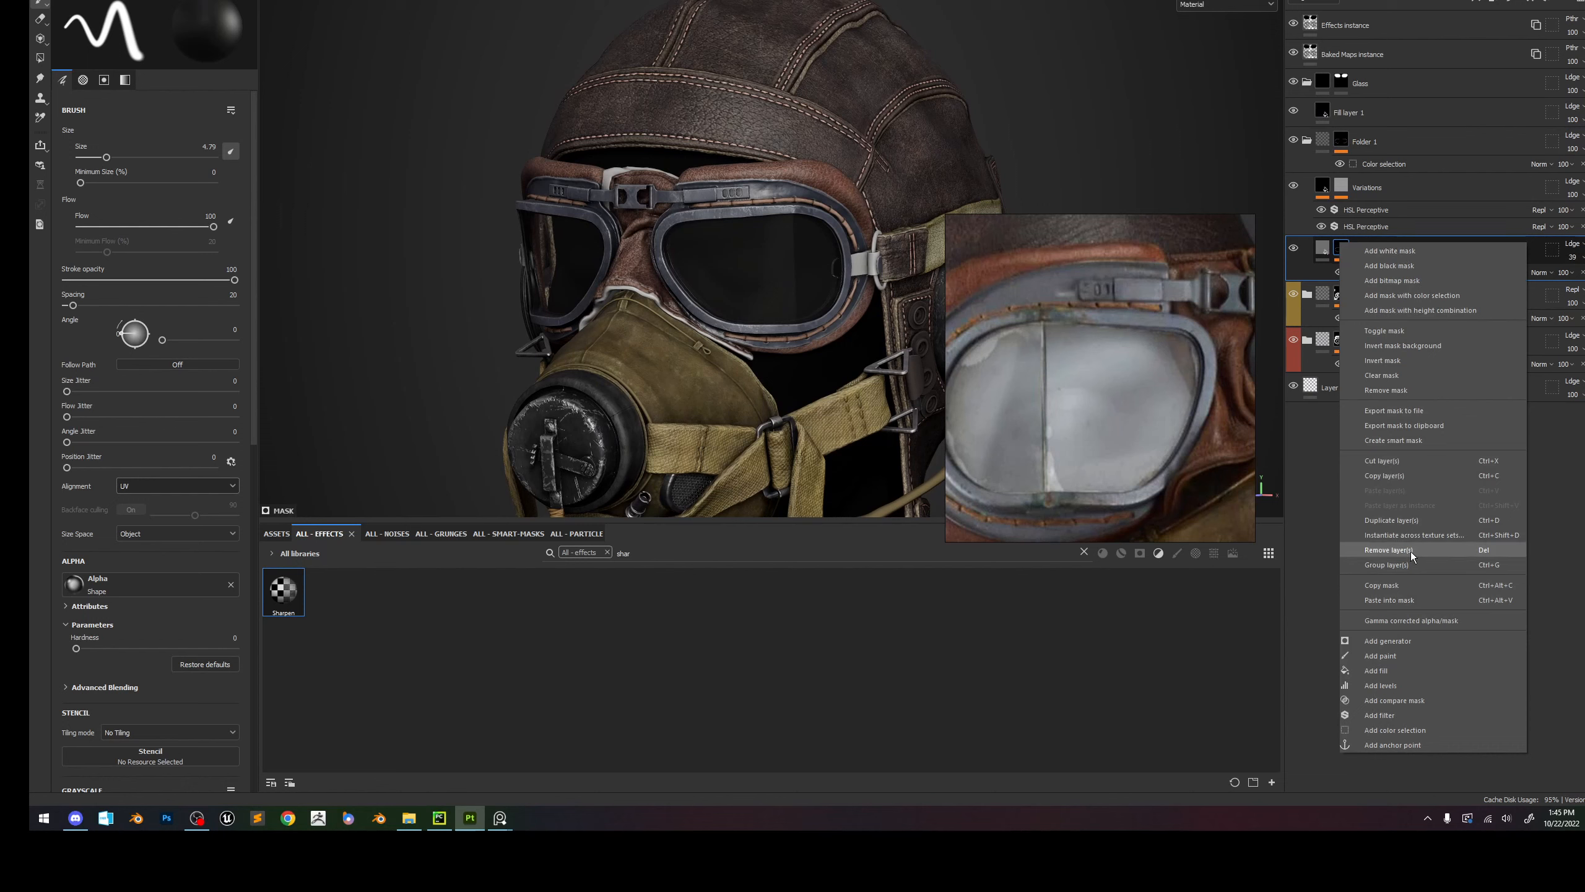
click(1404, 387)
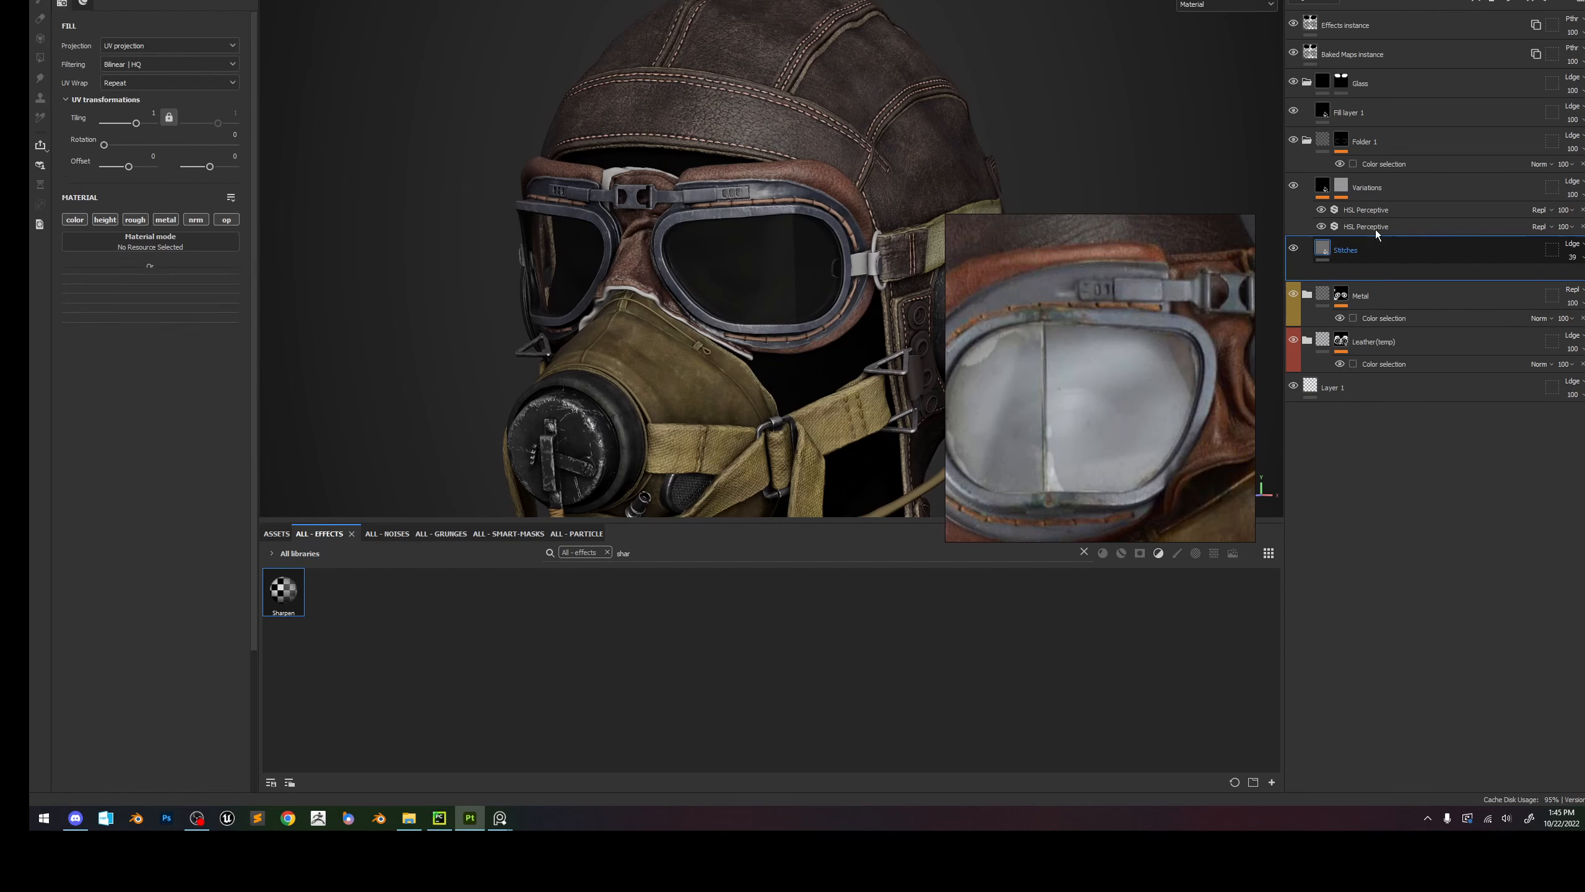
Lock the tiling ratio of the Clouds 3 fill in the Variations mask and set its tiling to about 15.
click(1322, 184)
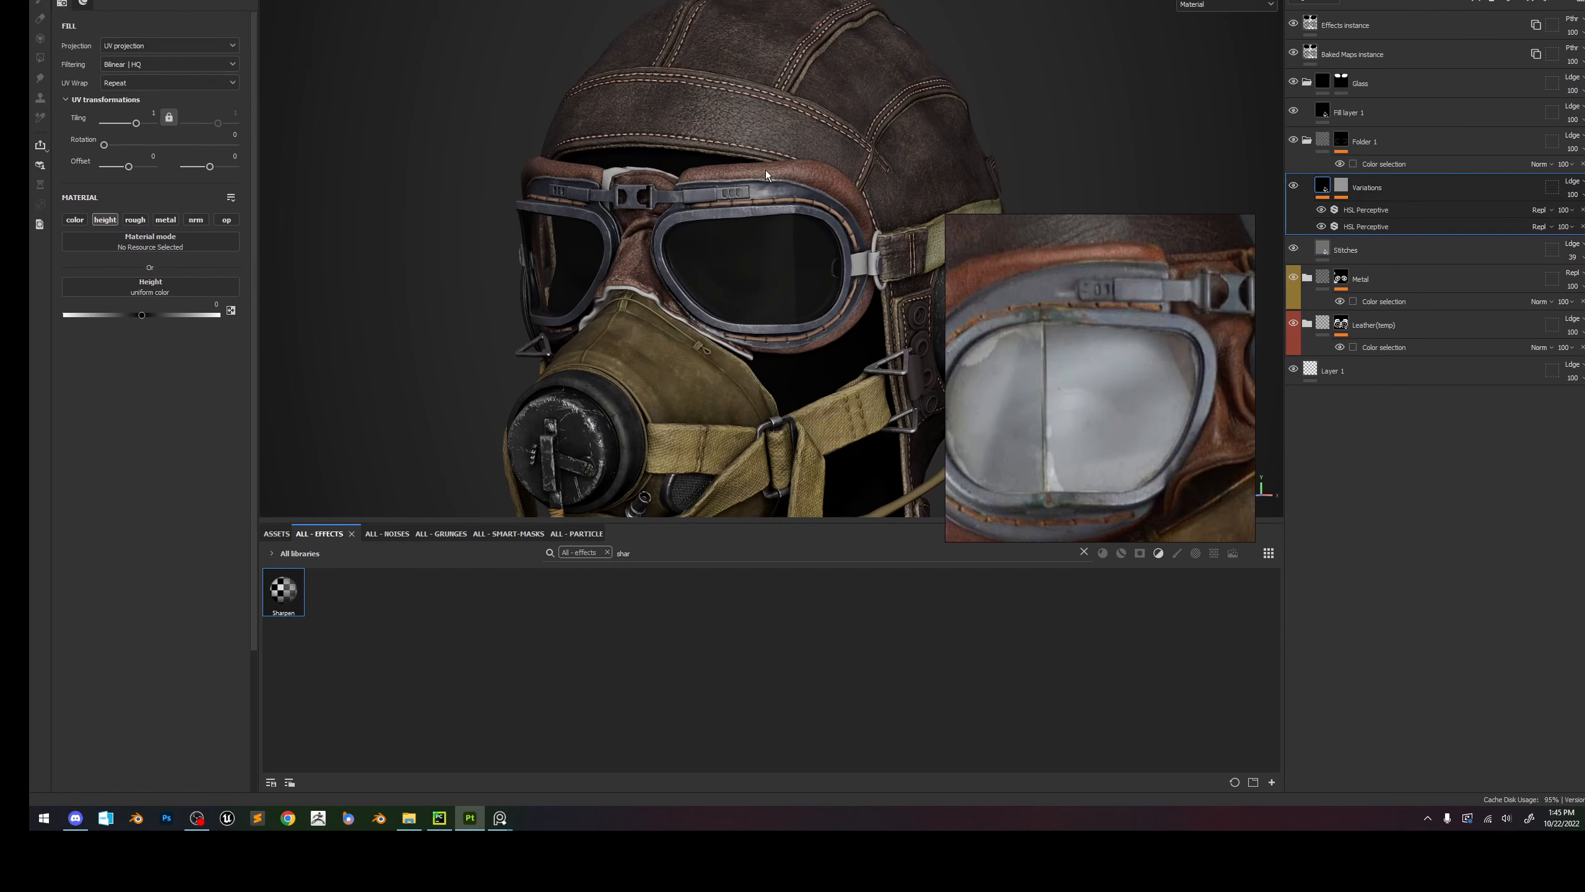
scroll(718, 176, up, 3)
scroll(676, 181, up, 5)
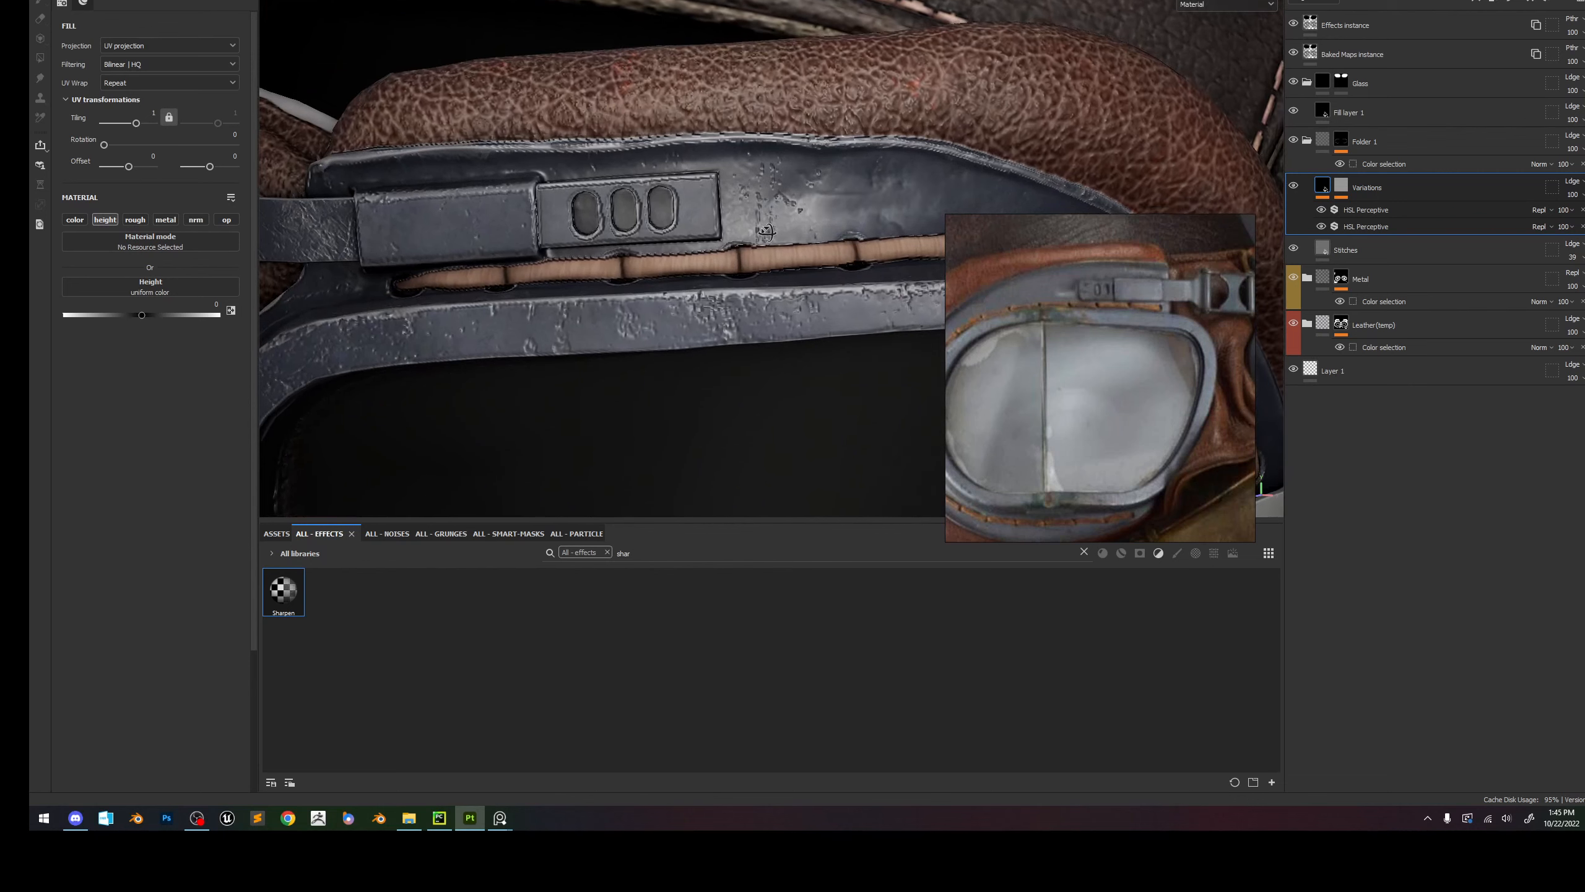
click(1342, 185)
click(1378, 211)
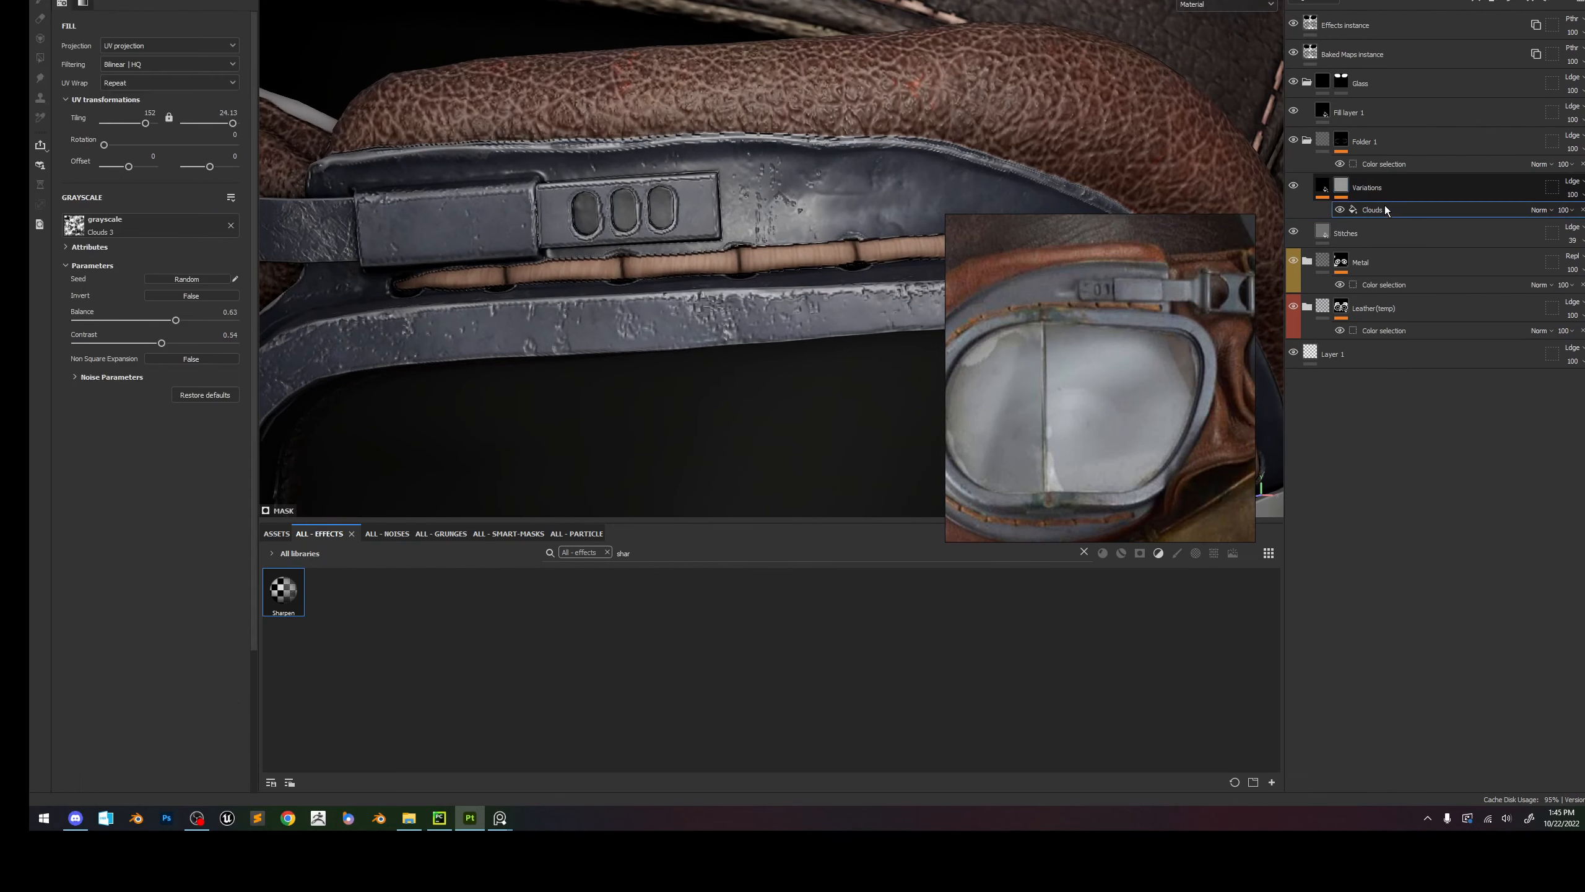
click(168, 120)
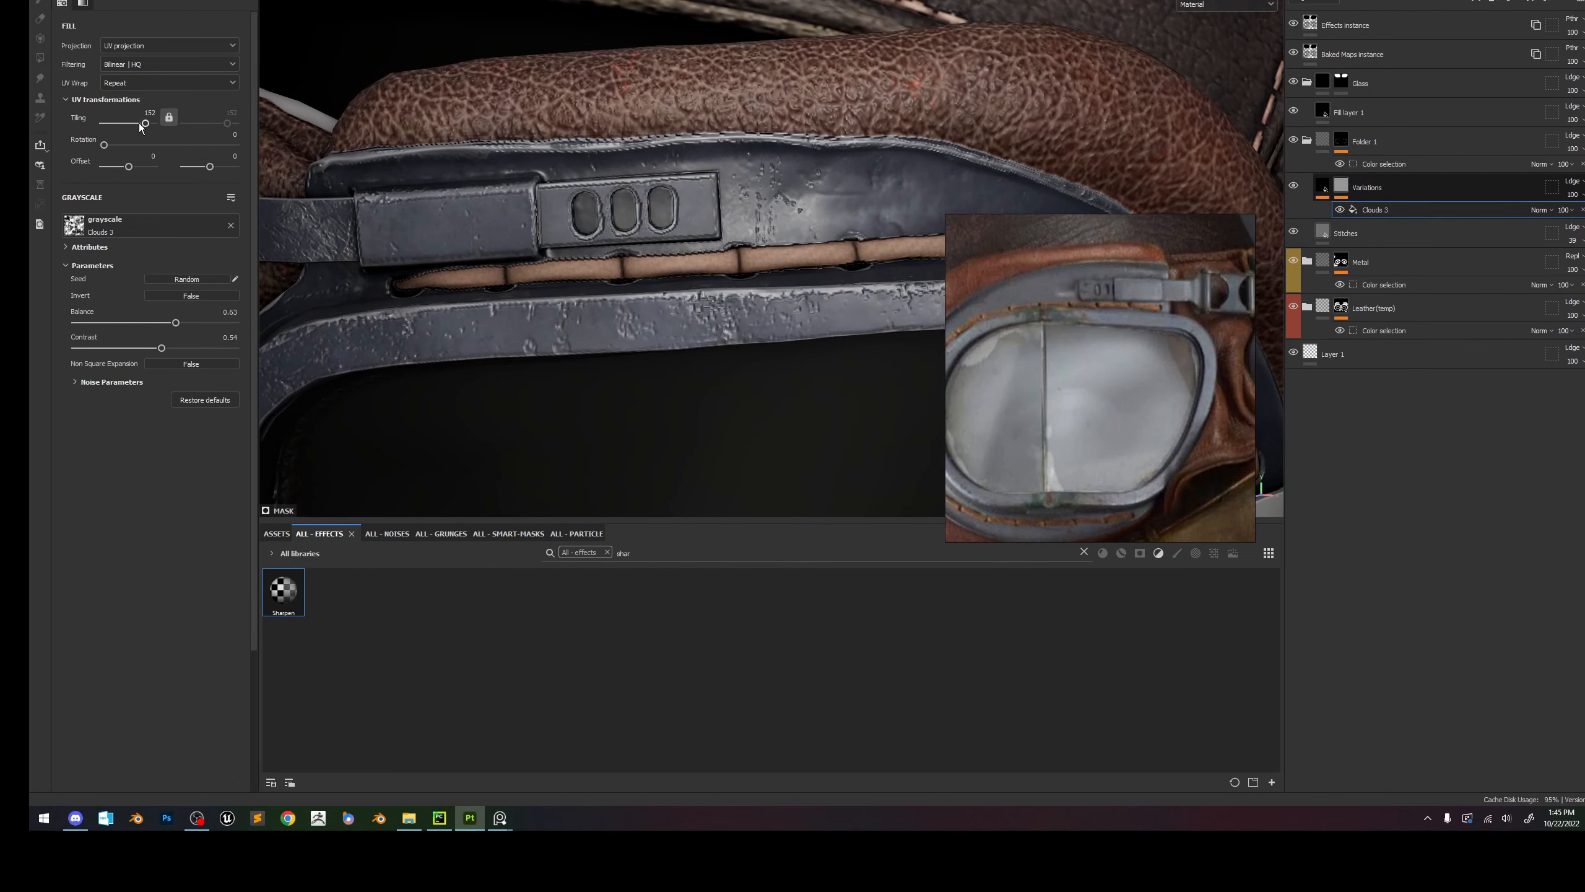
drag(140, 125, 131, 127)
alt+right_drag(714, 301, 587, 312)
alt+middle_drag(587, 312, 852, 228)
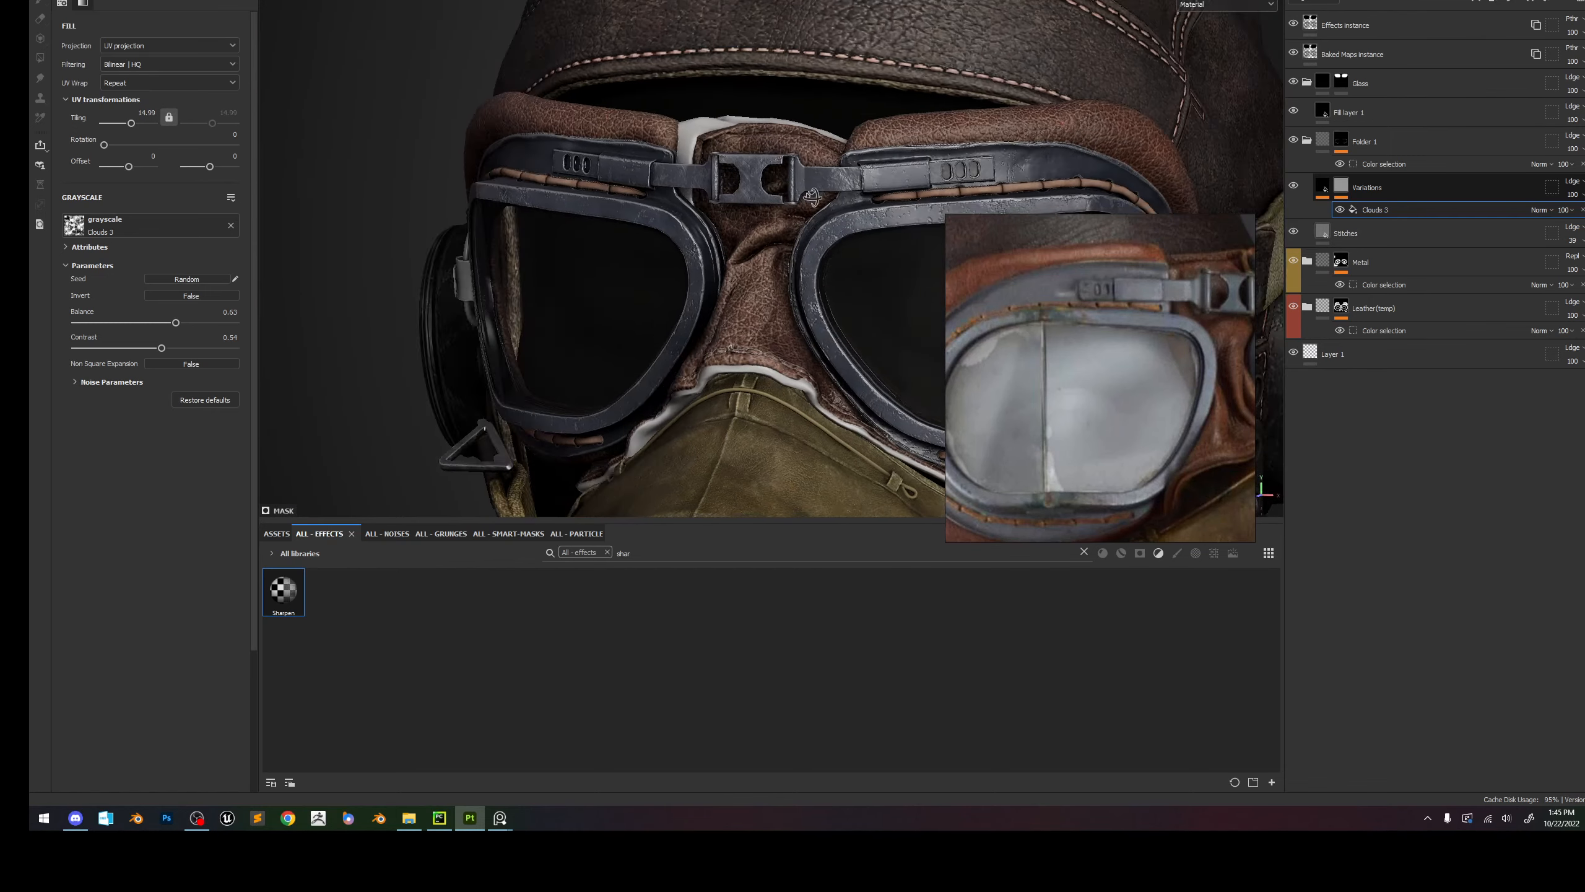
alt+drag(852, 228, 904, 243)
Lower the lightness of the Variations layer's lower HSL Perceptive filter to 0.406 and check the stitching in the base color channel.
click(1322, 185)
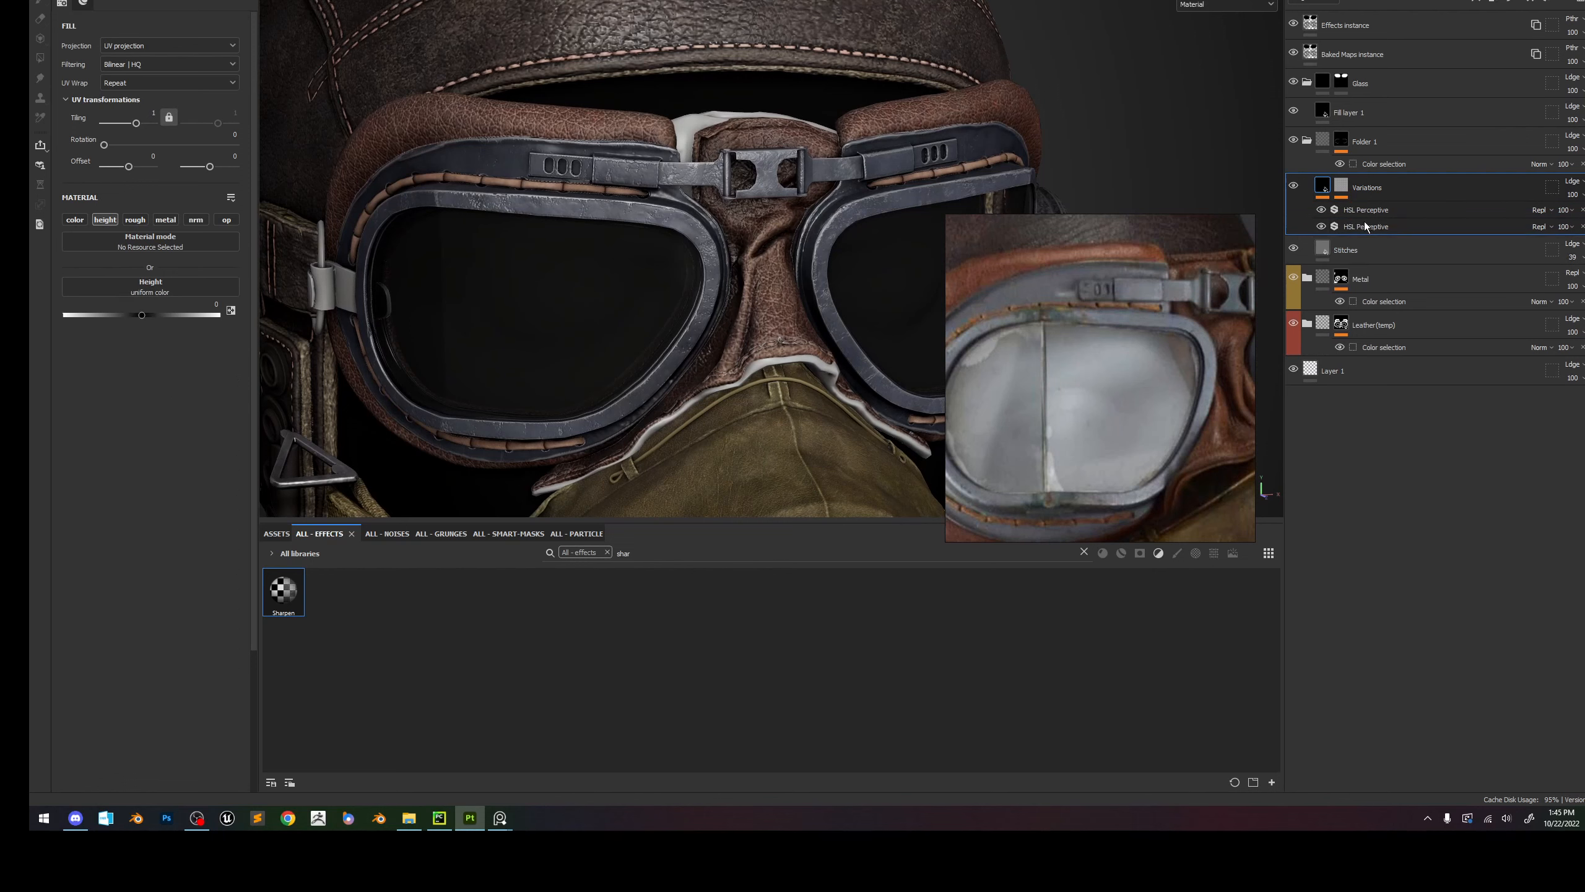
click(1363, 225)
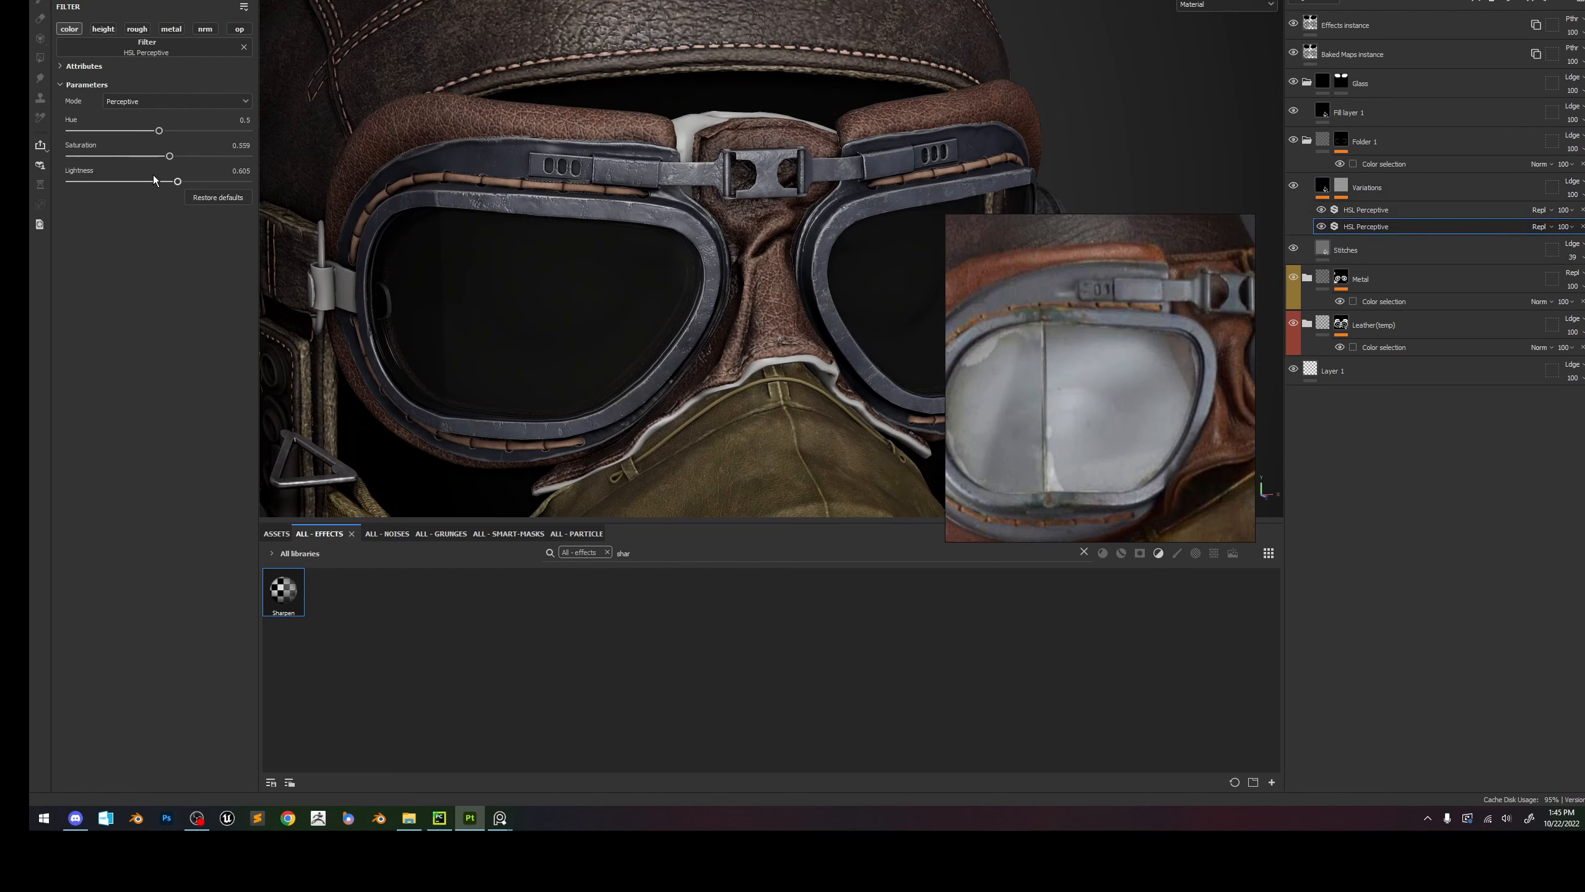
drag(177, 180, 139, 187)
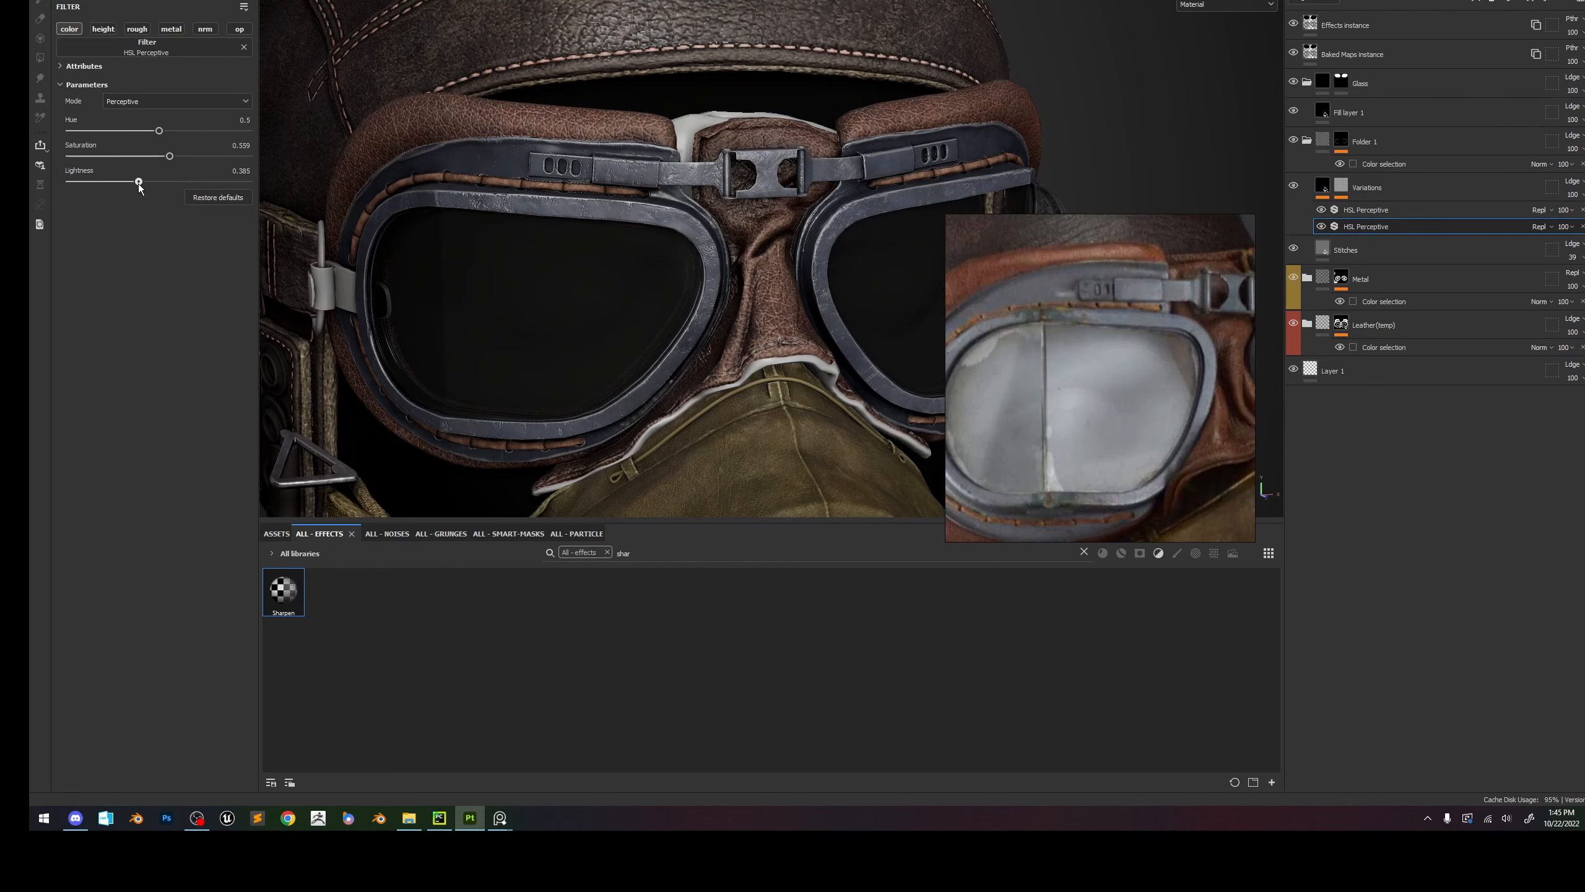
scroll(706, 207, down, 10)
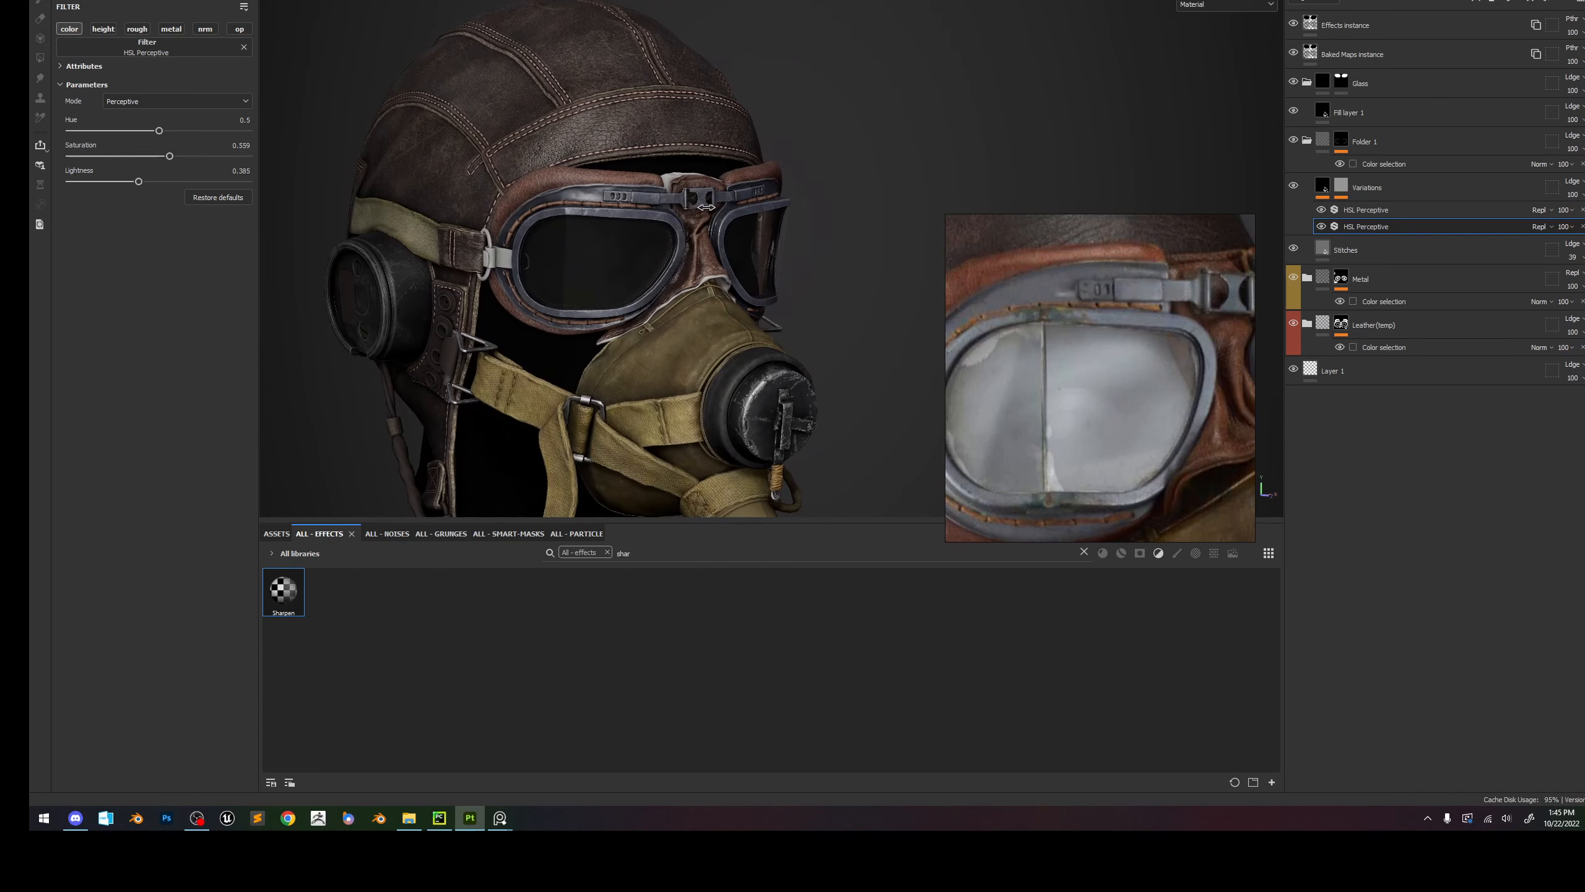
drag(138, 182, 150, 182)
alt+right_drag(569, 188, 929, 526)
key(c)
key(c)
key(c)
scroll(701, 308, down, 2)
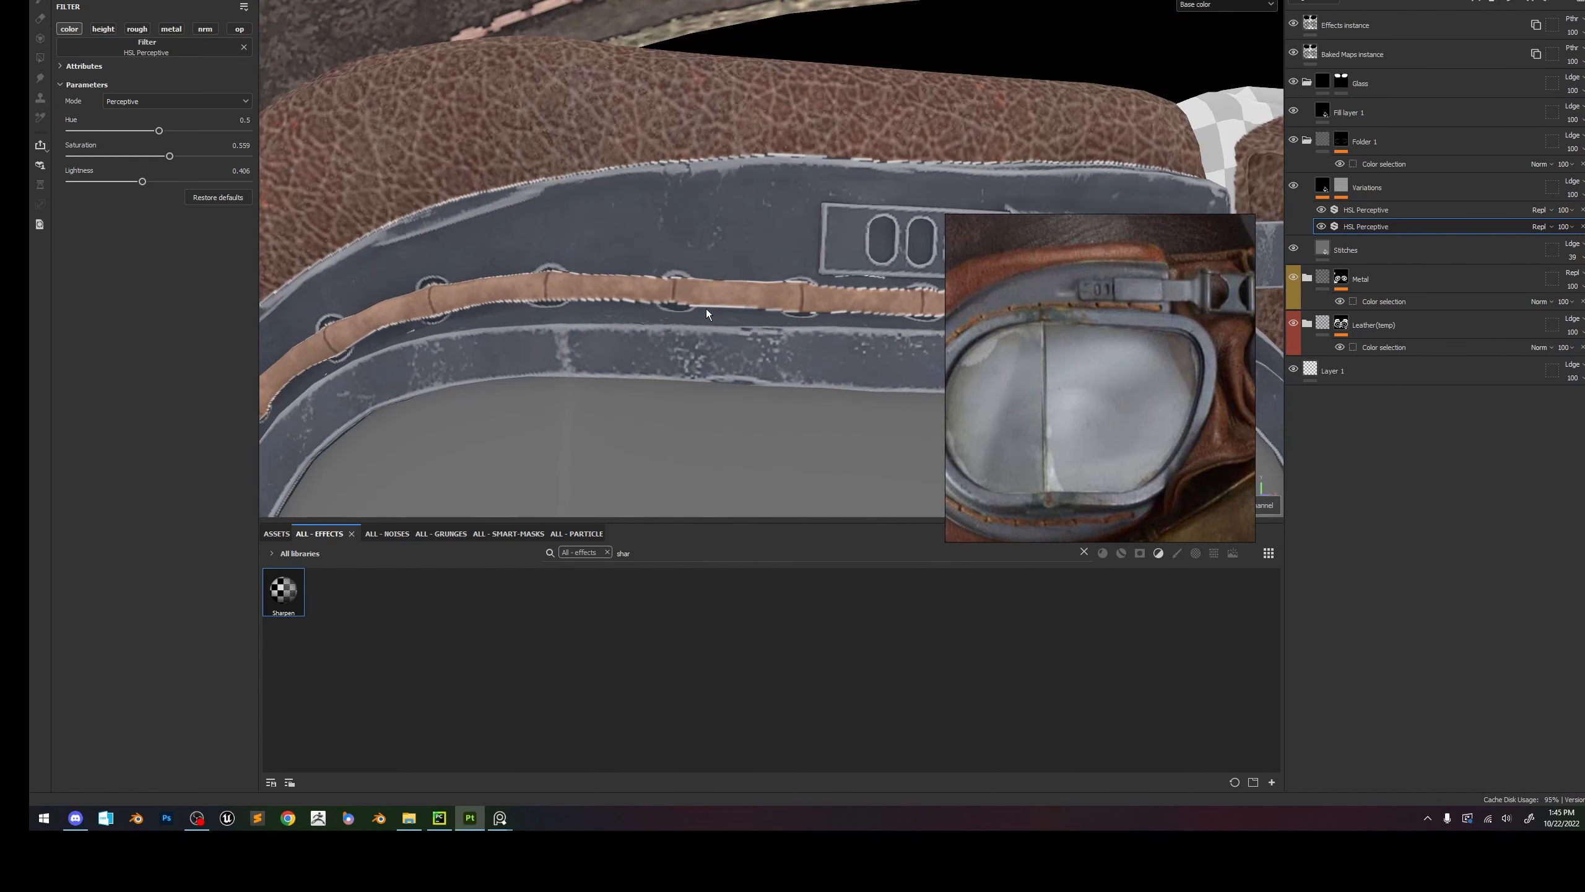
Compare the goggles' metal frame, lenses and leather on the full helmet in material view with the goggles reference photo.
scroll(705, 306, down, 6)
key(m)
scroll(704, 285, down, 10)
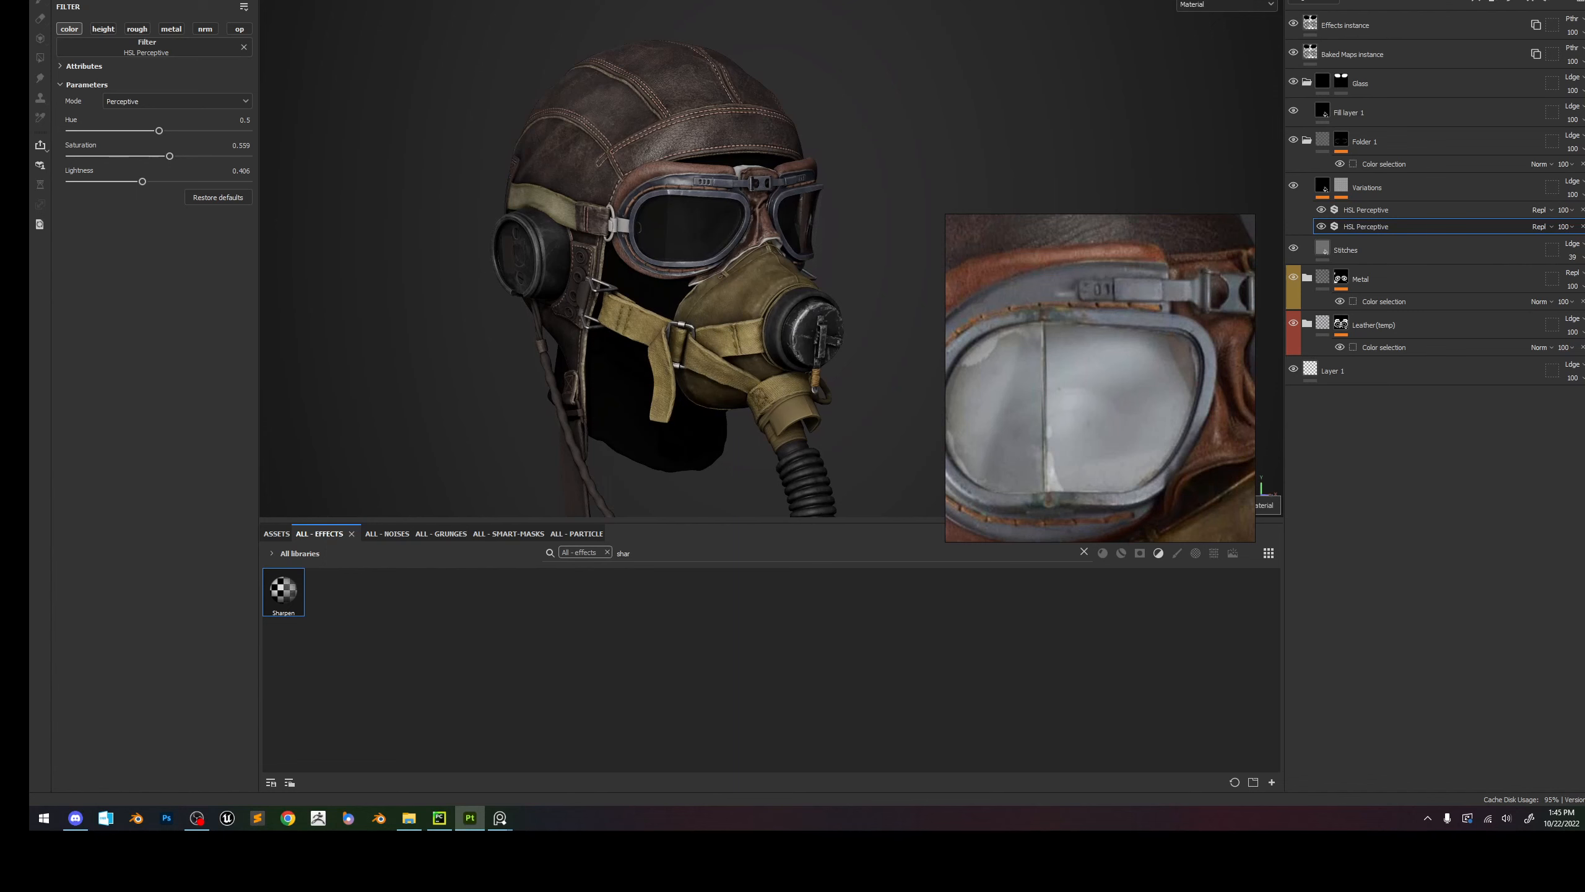
key(alt+Tab)
scroll(1136, 299, down, 4)
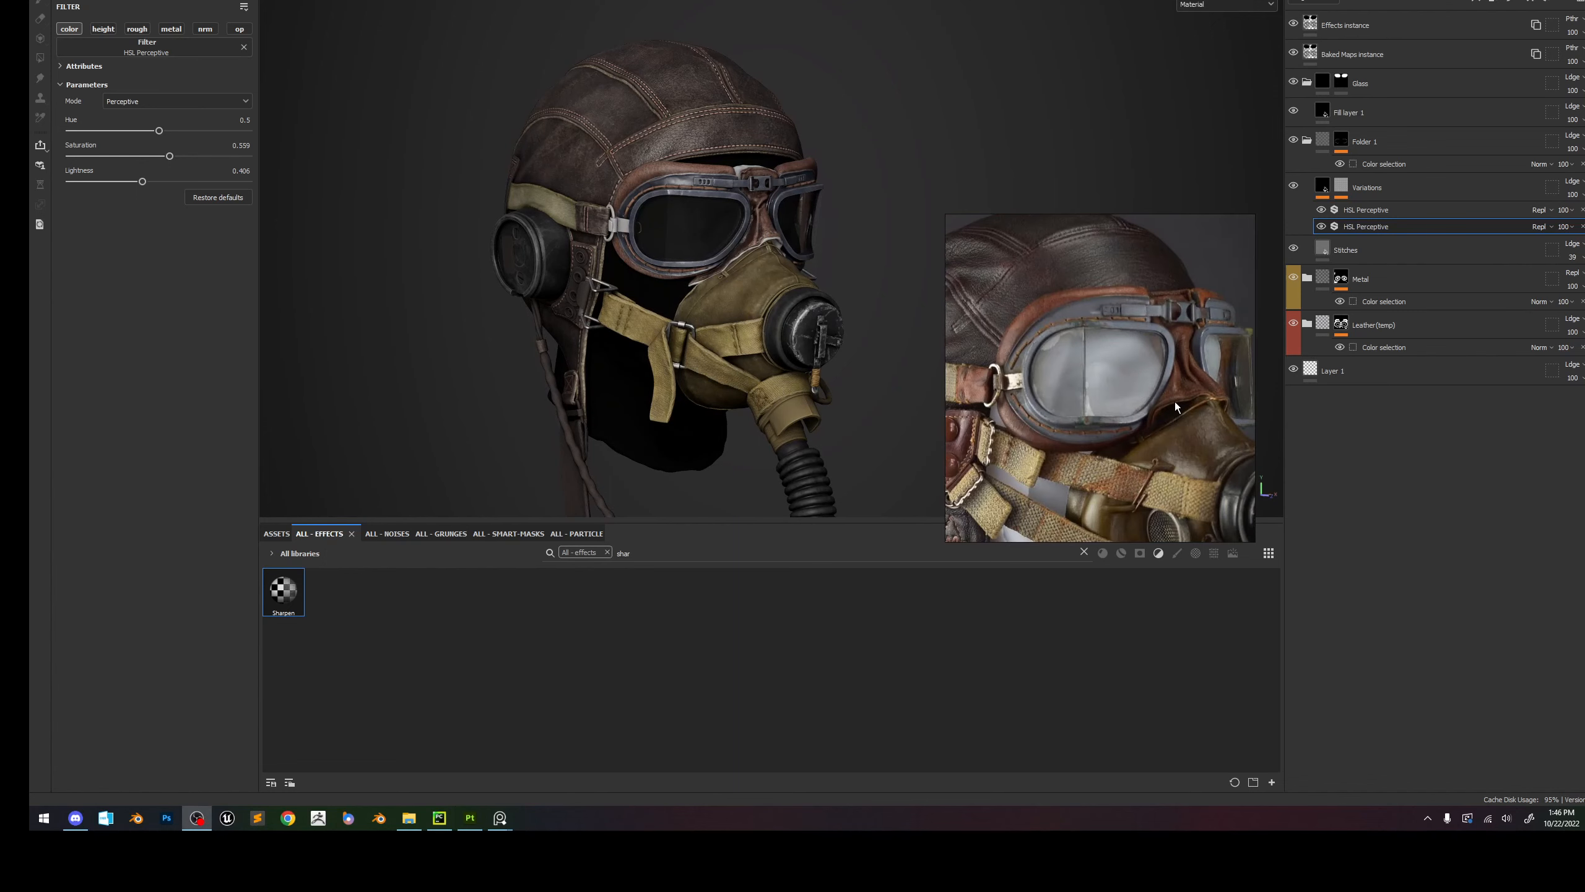
scroll(1181, 404, up, 3)
alt+right_drag(736, 171, 638, 161)
alt+drag(836, 312, 793, 324)
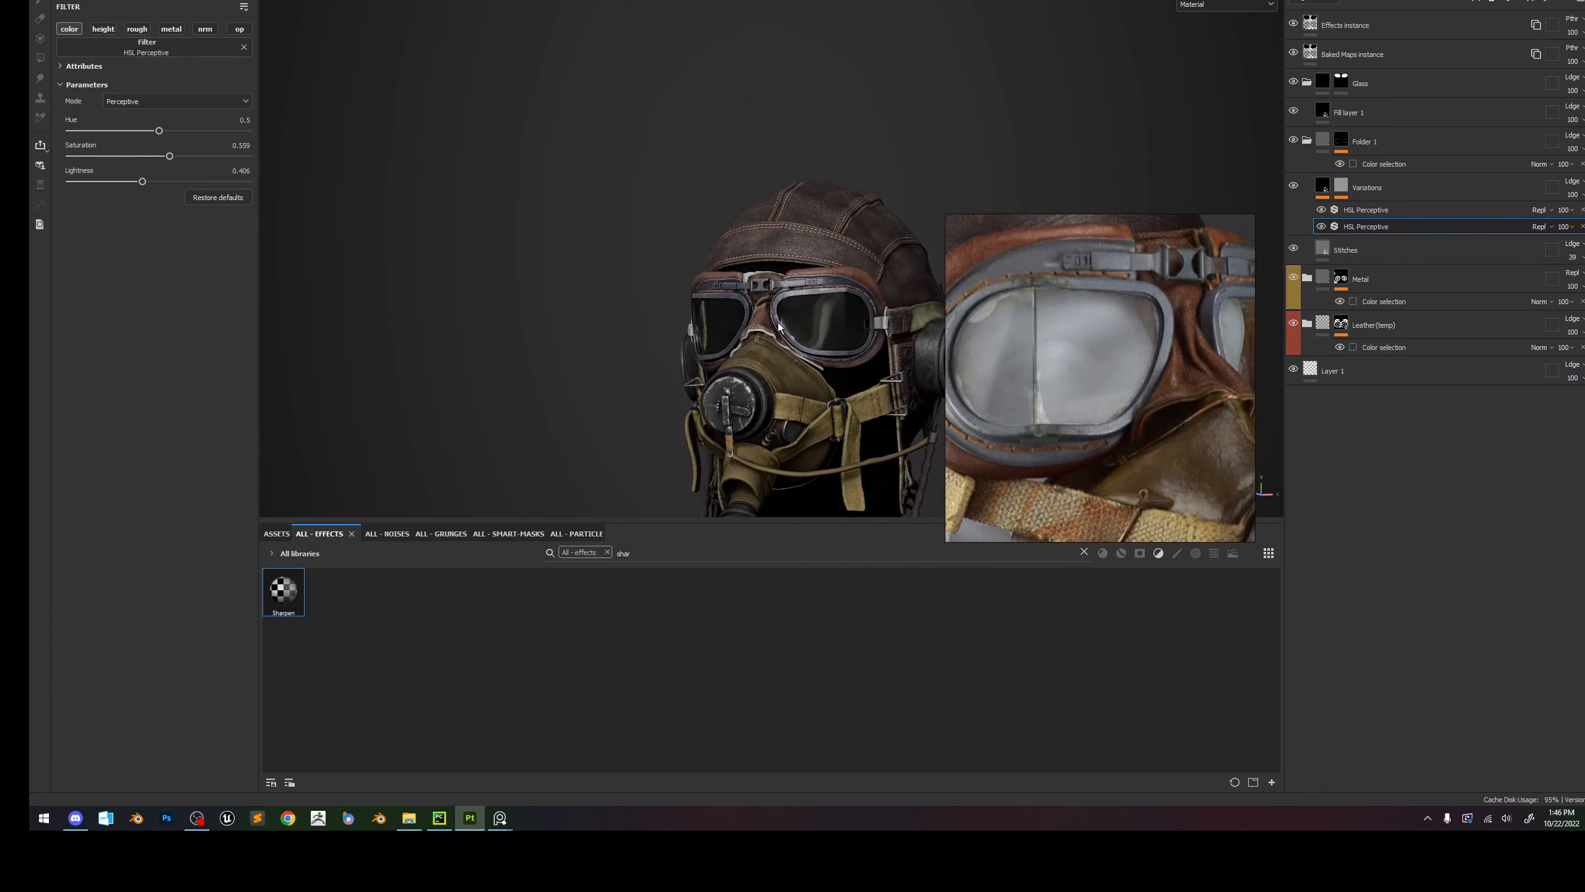
alt+middle_drag(797, 326, 685, 276)
alt+right_drag(685, 276, 649, 219)
alt+drag(649, 219, 737, 240)
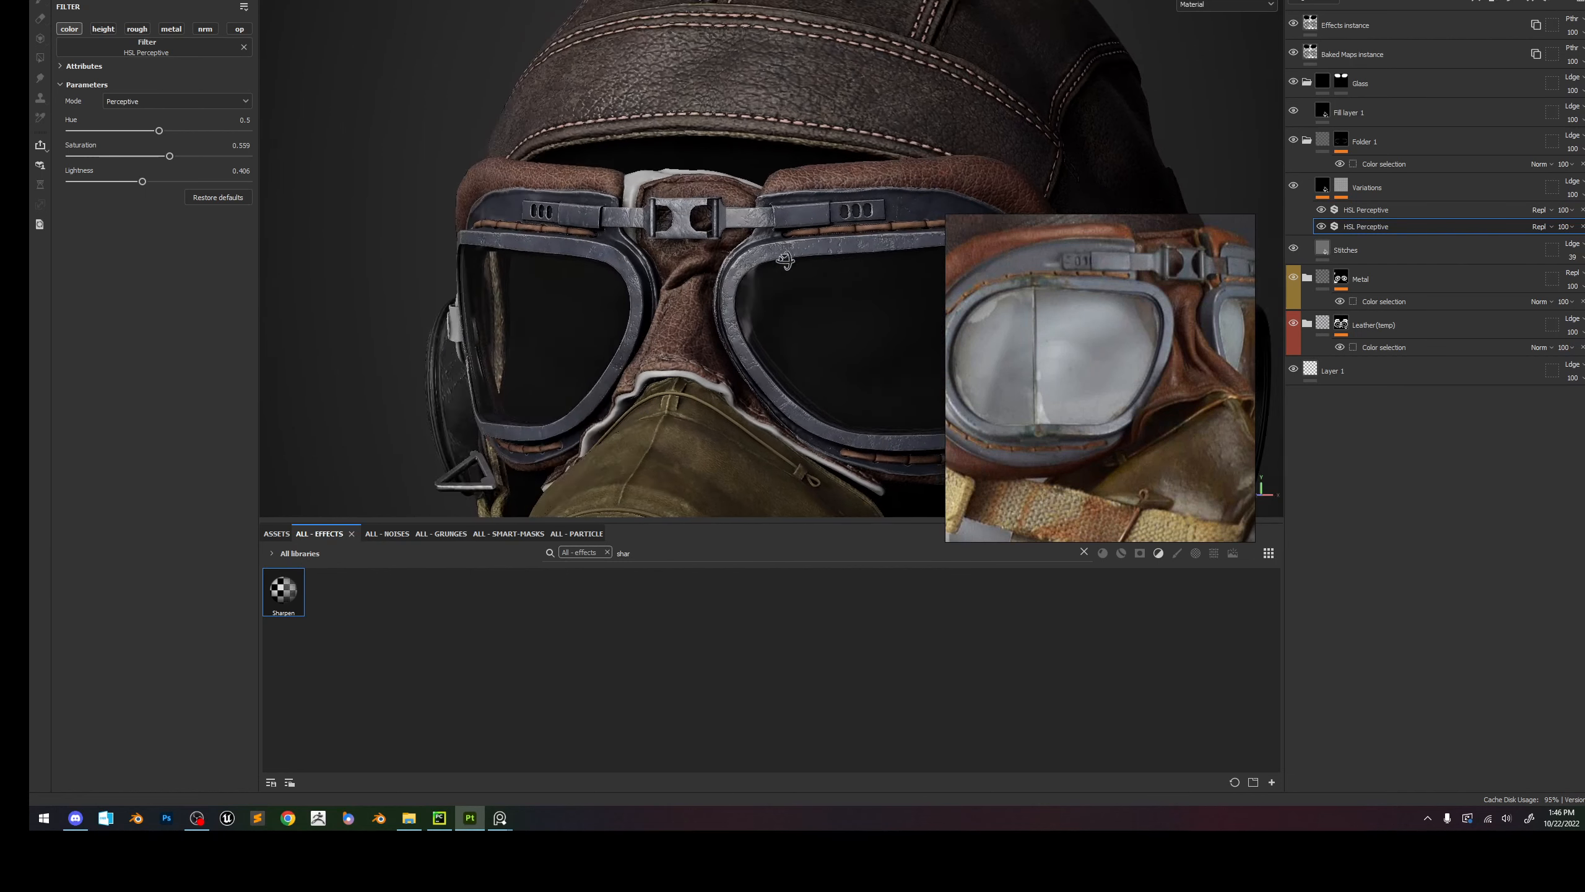
alt+right_drag(736, 240, 765, 321)
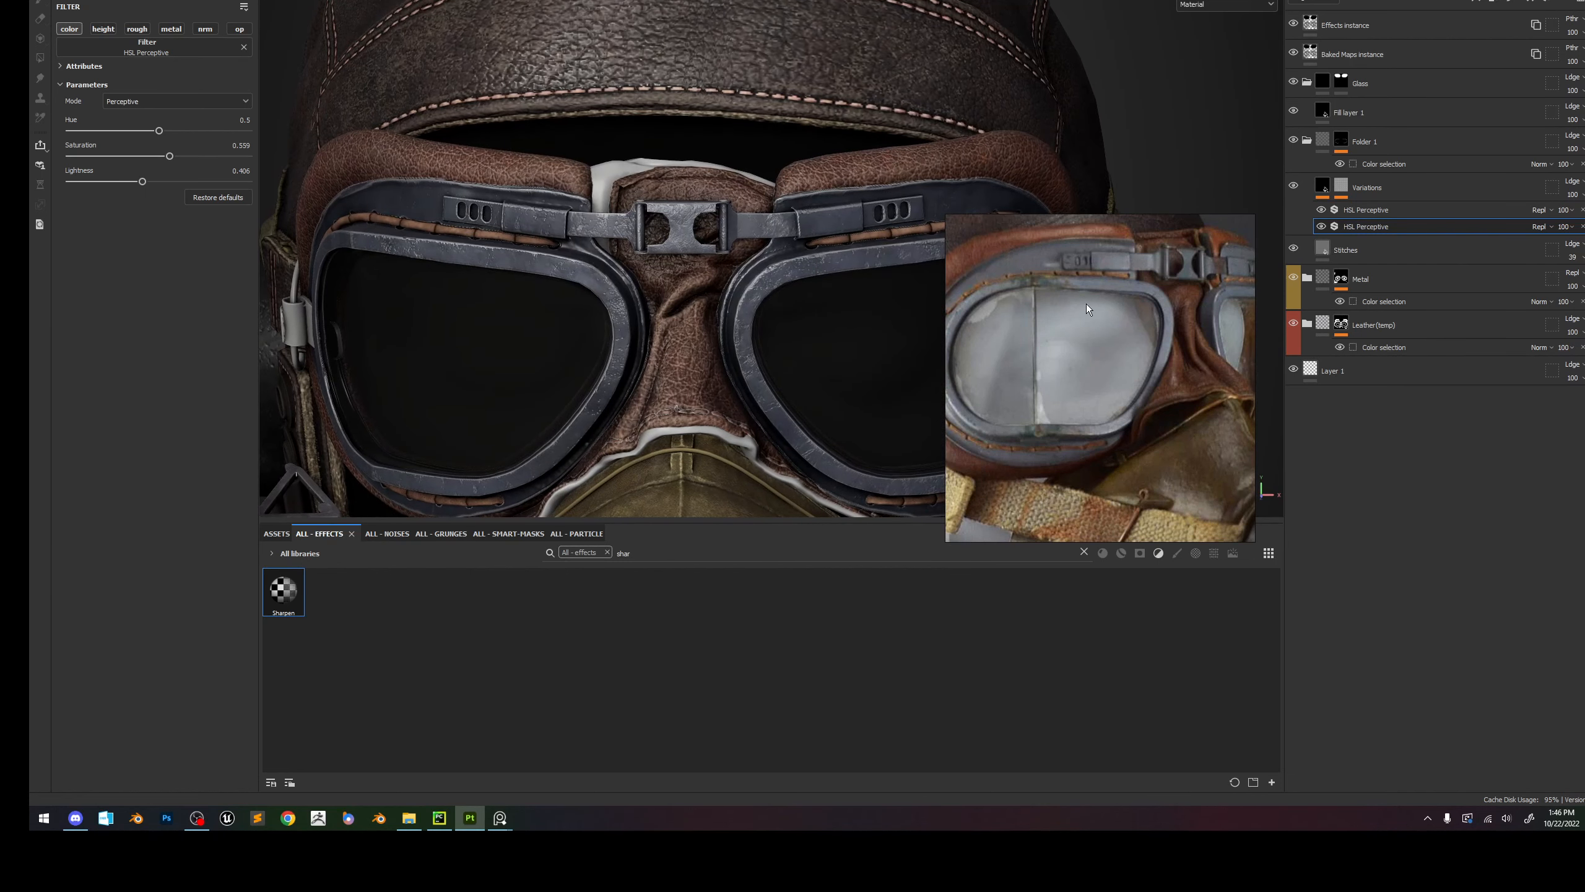
scroll(1184, 234, up, 4)
scroll(643, 200, down, 5)
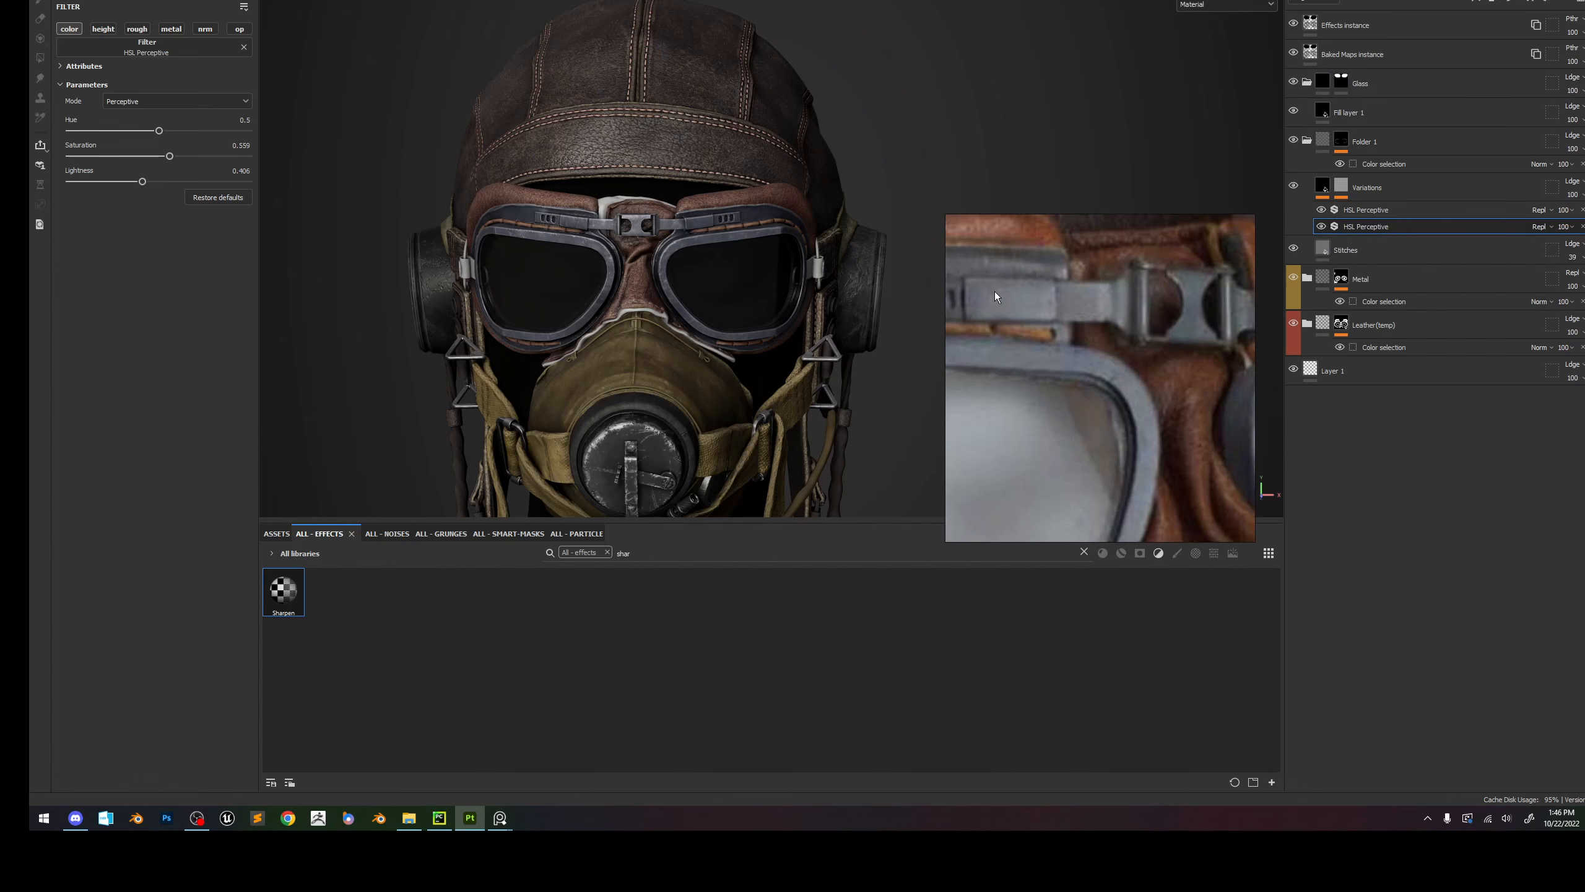
Examine another reference photo of worn goggles and compare its center clasp and leather nose bridge with the model.
scroll(661, 229, up, 2)
scroll(558, 180, up, 2)
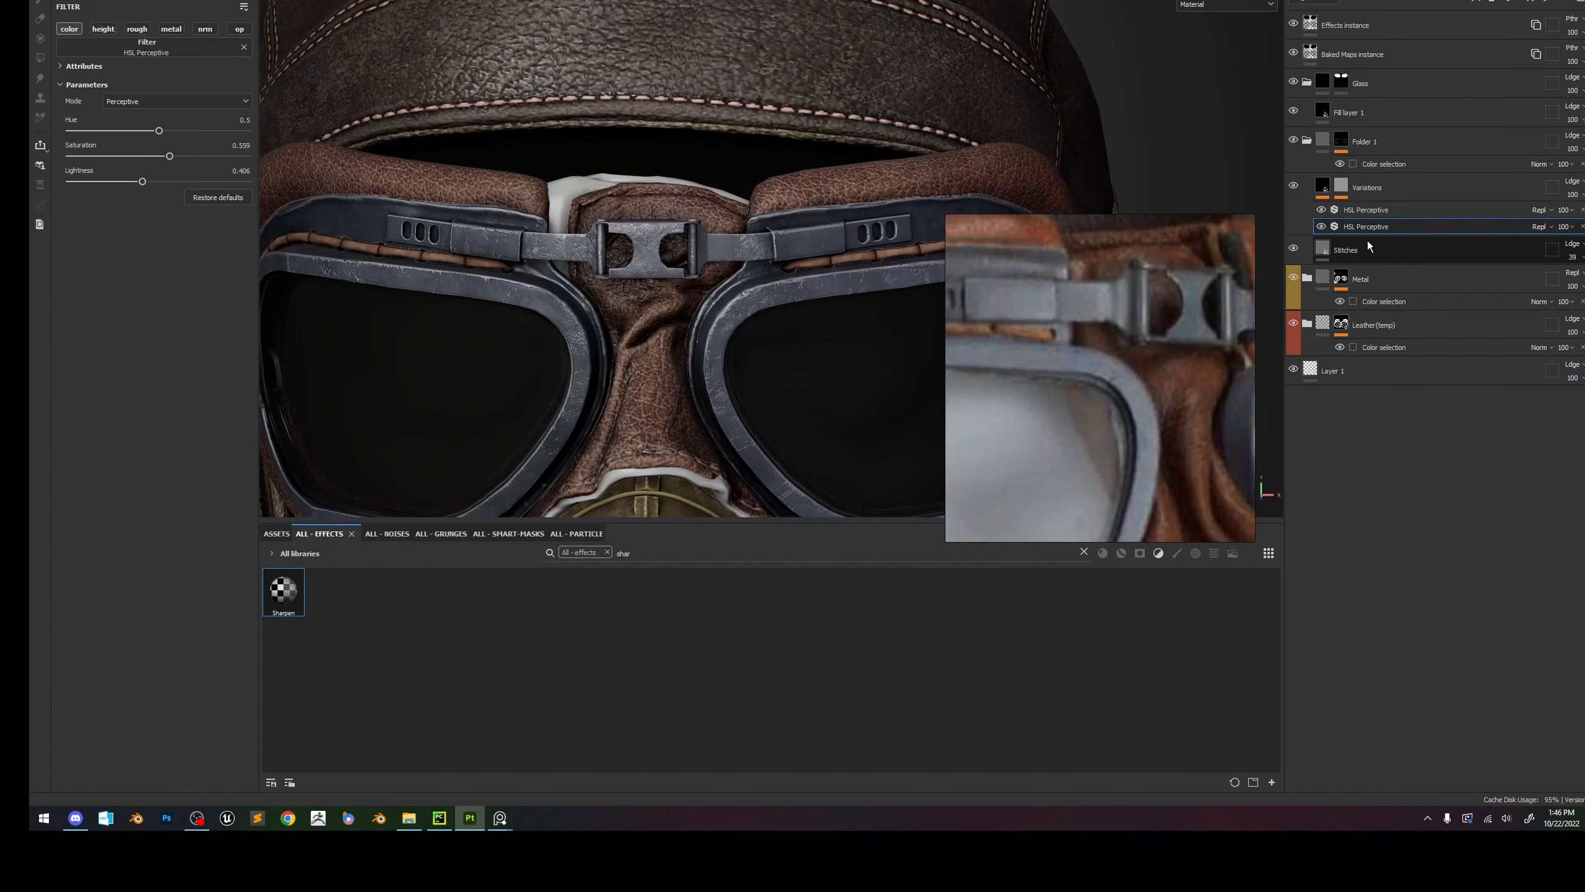
scroll(571, 198, up, 1)
scroll(1102, 317, down, 6)
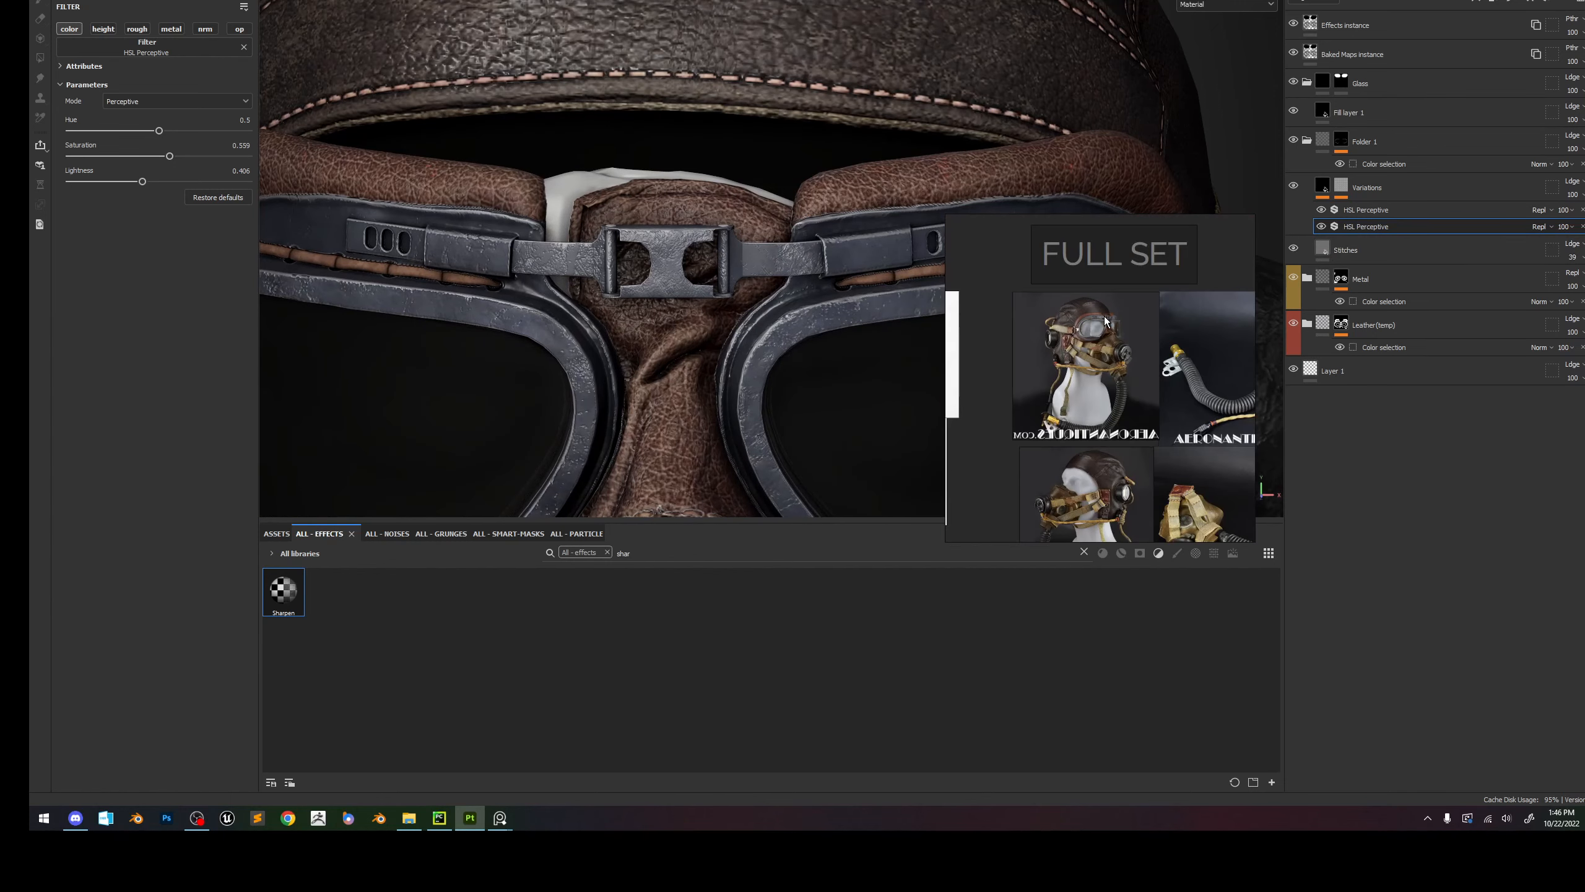
scroll(1055, 479, up, 8)
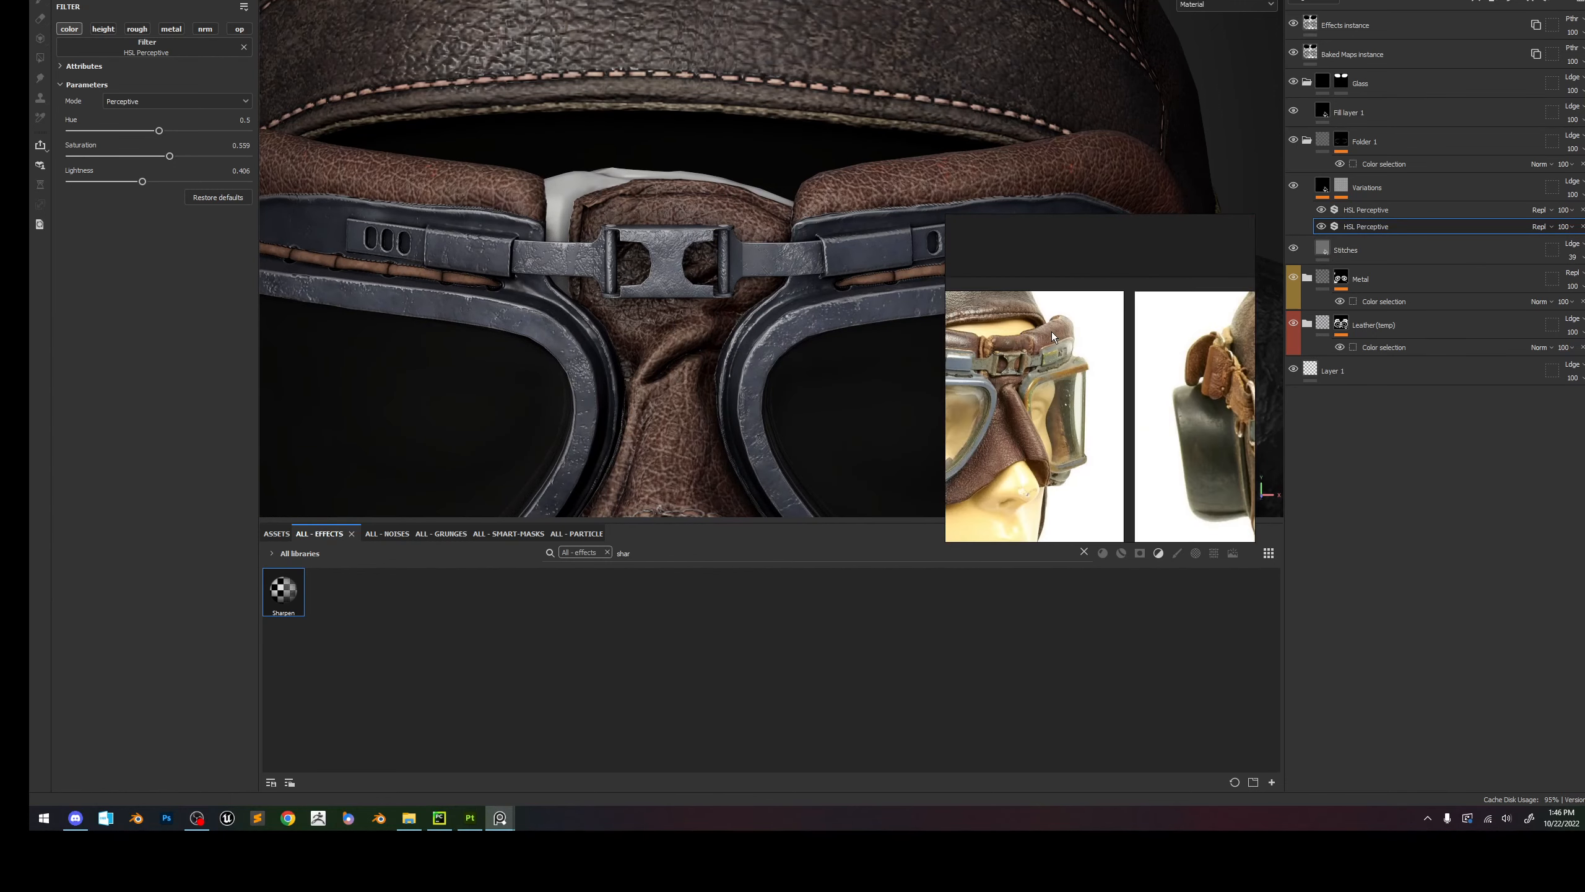
middle_drag(994, 351, 1045, 340)
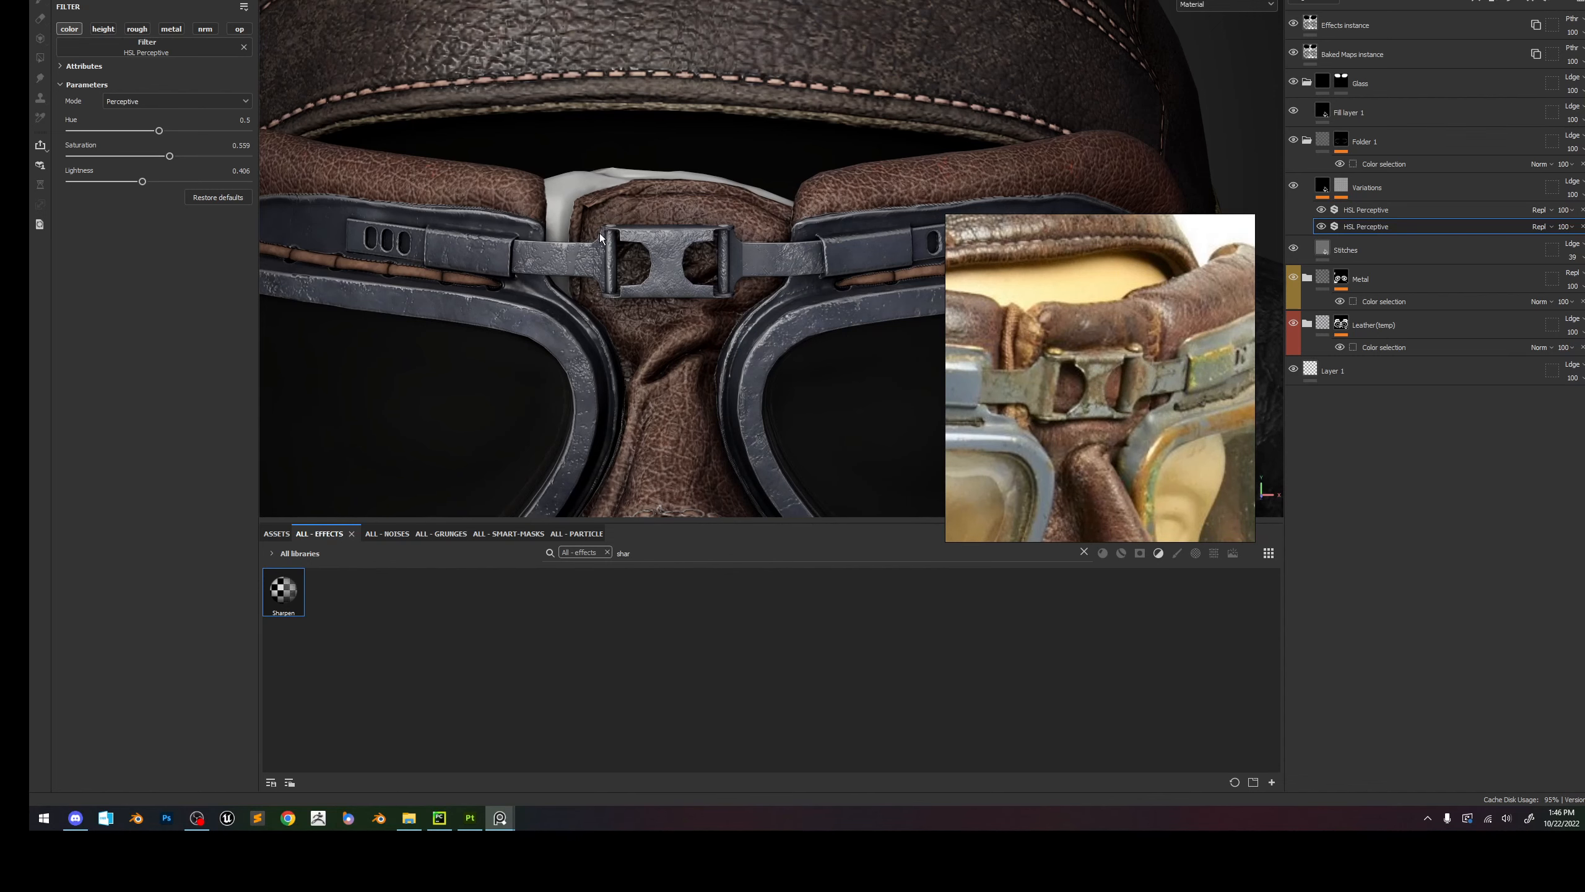
scroll(615, 275, down, 5)
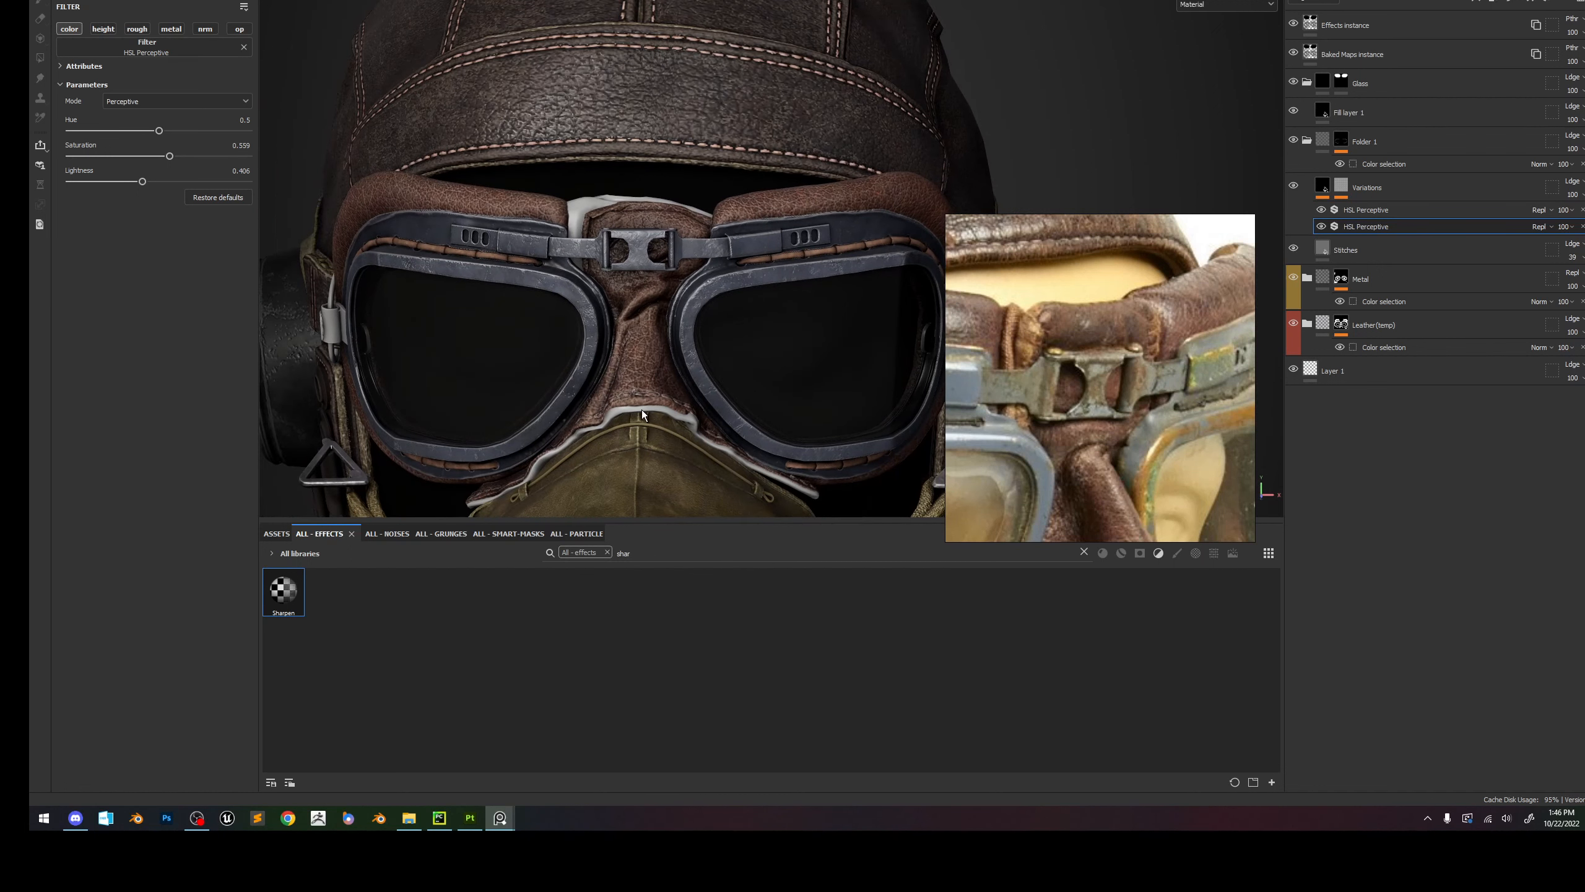
scroll(642, 409, up, 1)
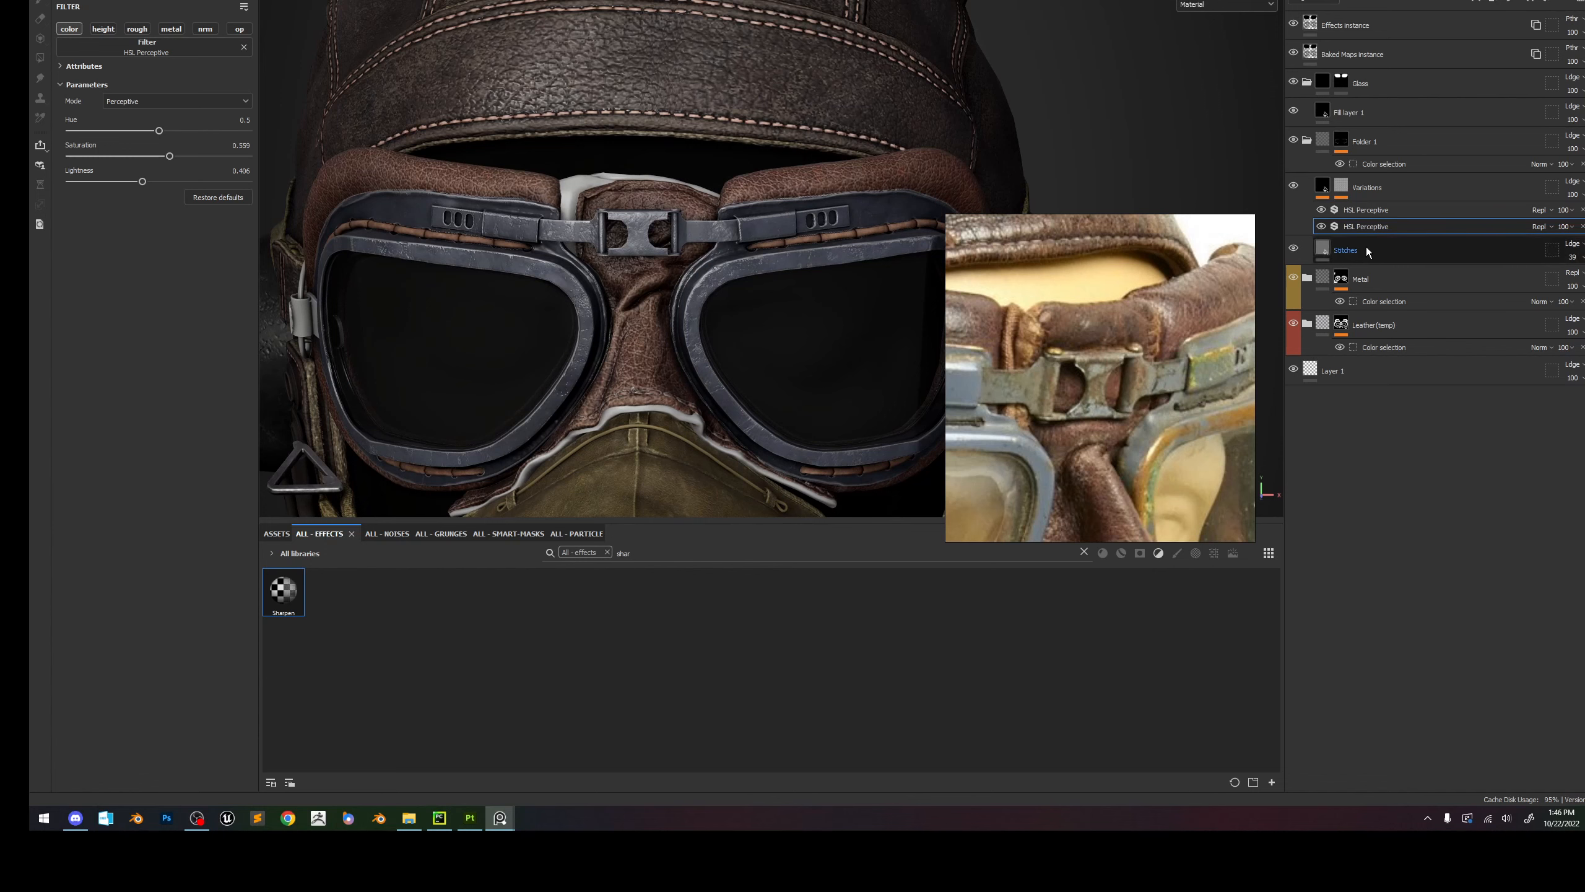
Expand the Leather(temp) folder and inspect the masks of its Top Leather (Base Mask) and Top Leather (Worn Mask) folders.
click(1308, 324)
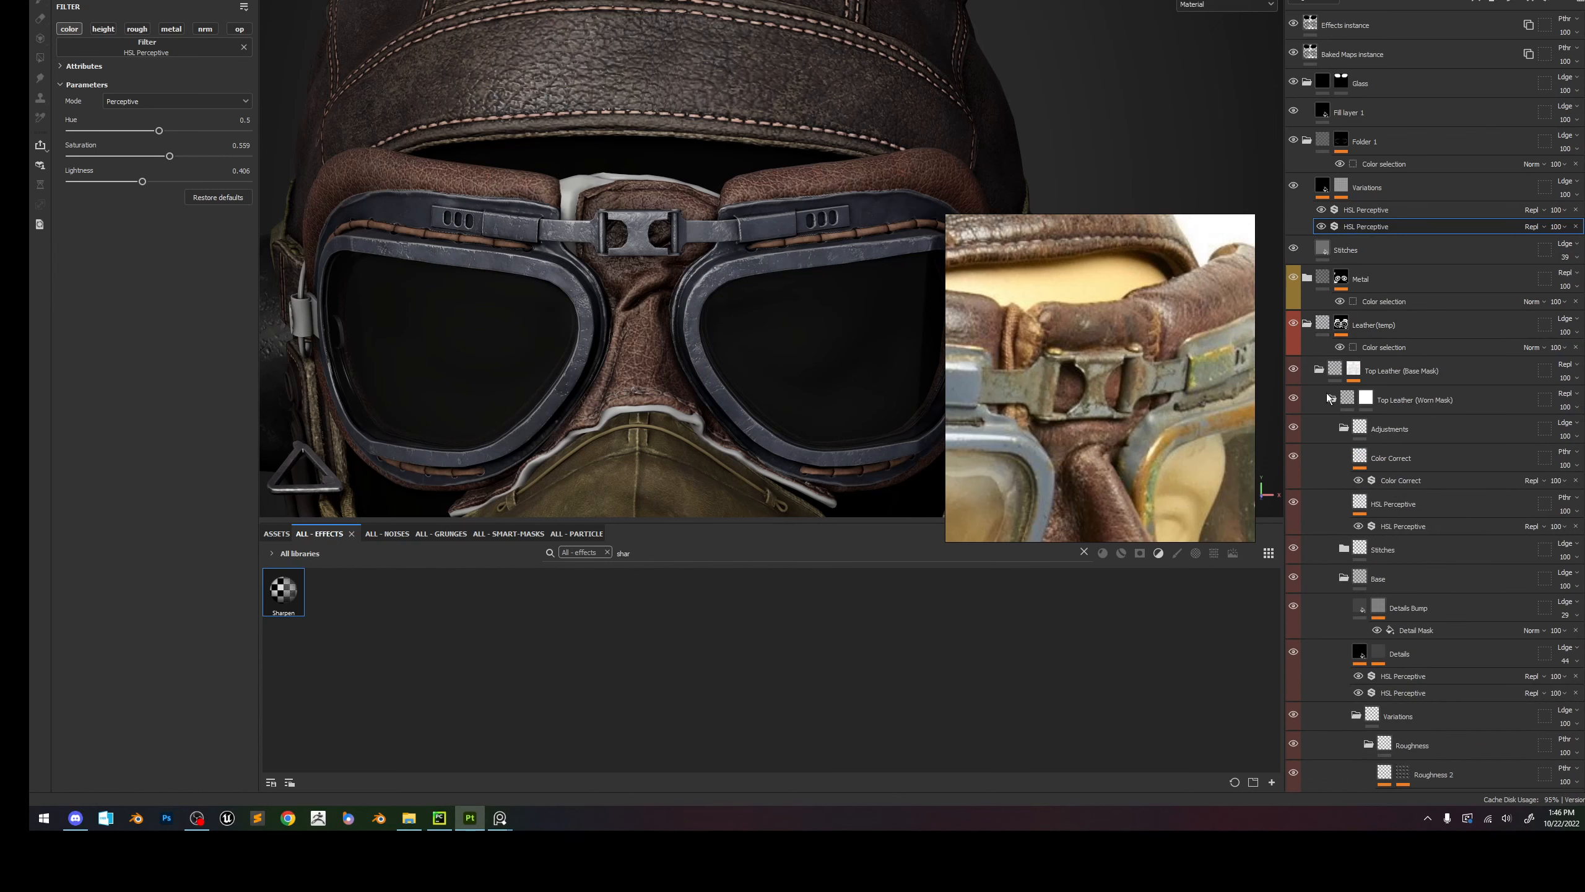
click(1319, 370)
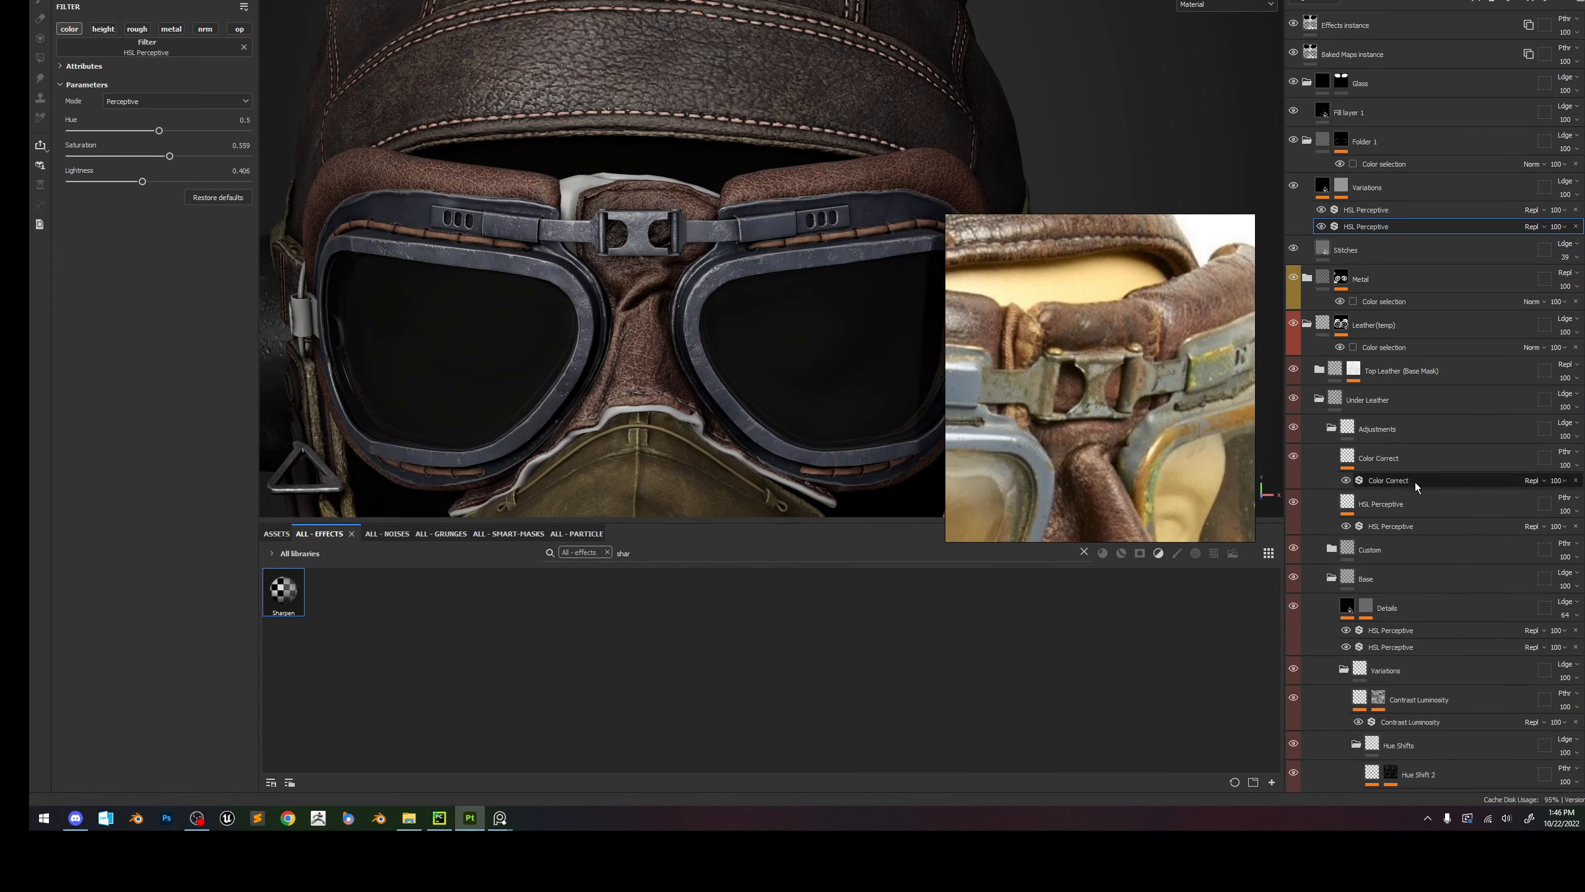
click(1320, 398)
alt+click(1353, 371)
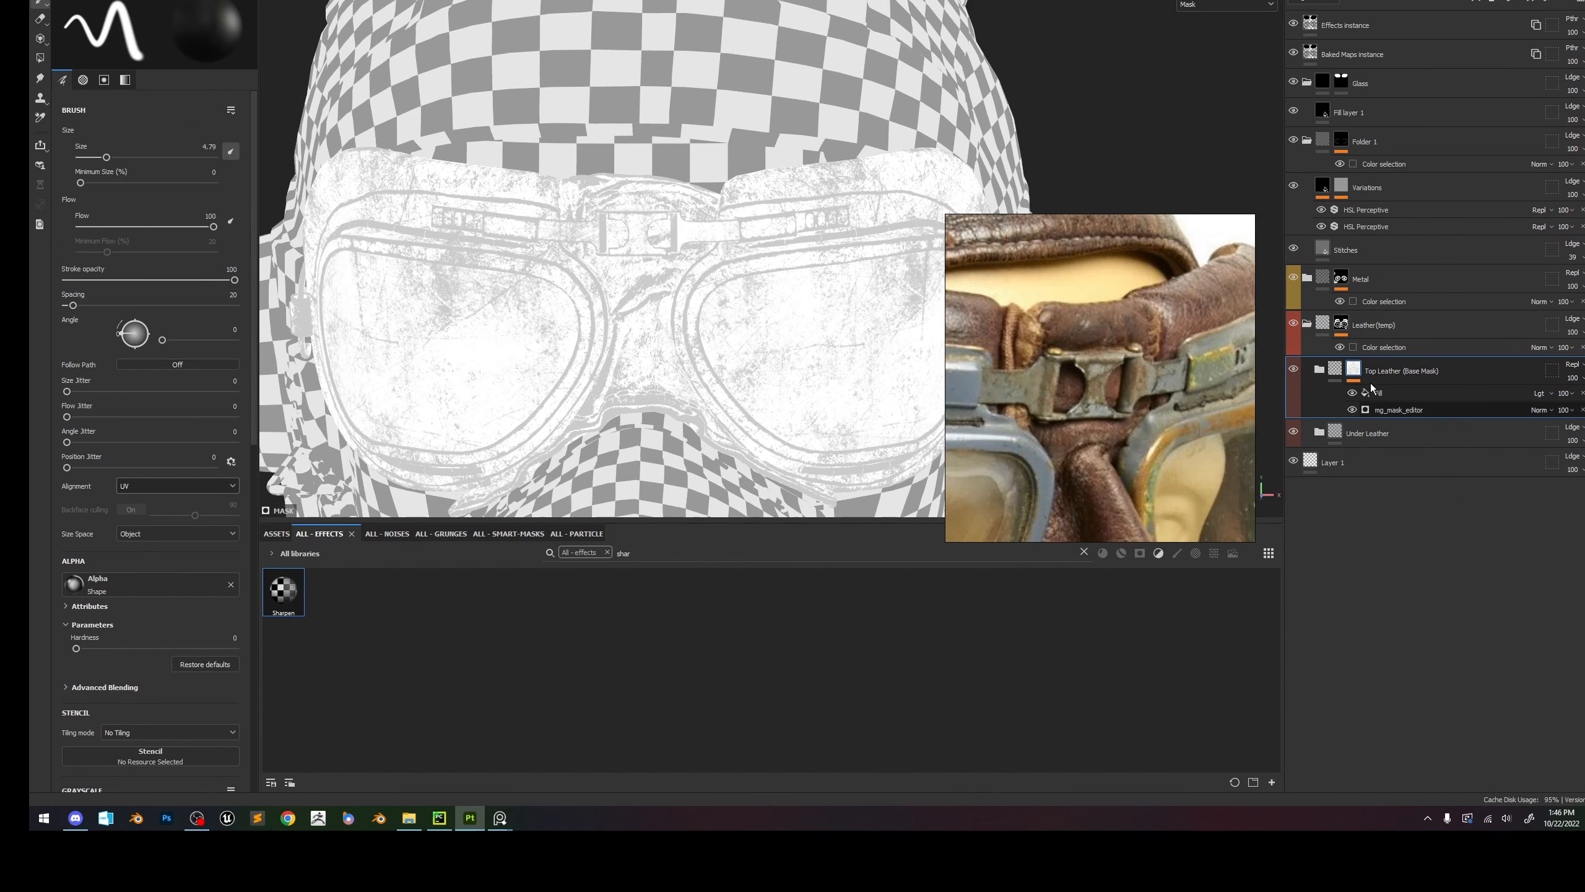
click(1320, 369)
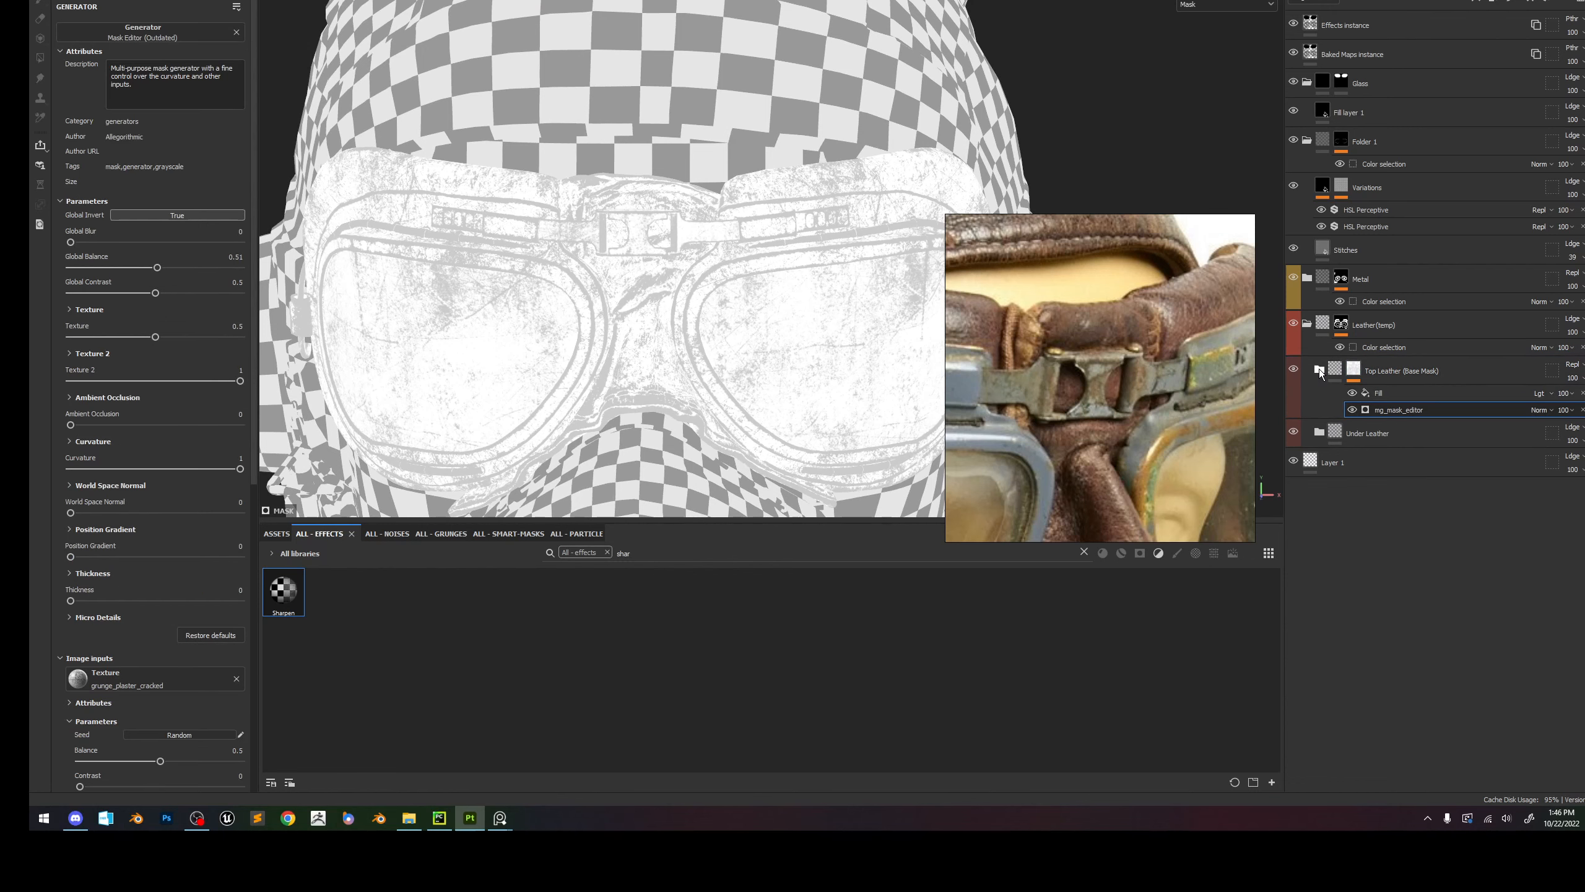
click(1368, 431)
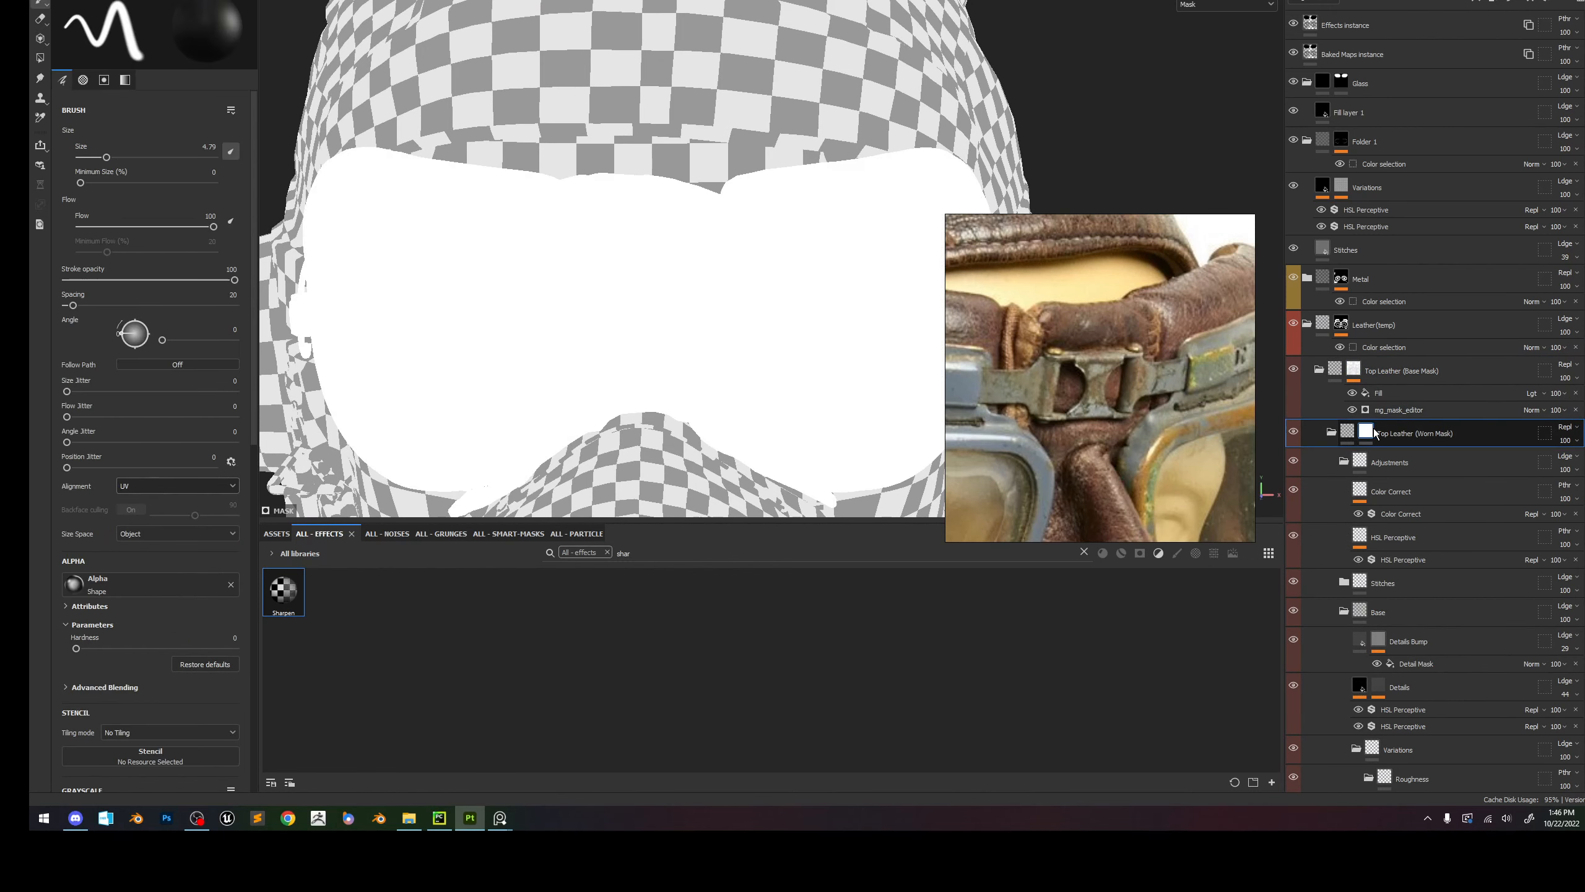
Copy the Top Leather (Base Mask) folder's mask with its fill and mask editor onto the Top Leather (Worn Mask) folder.
click(1385, 374)
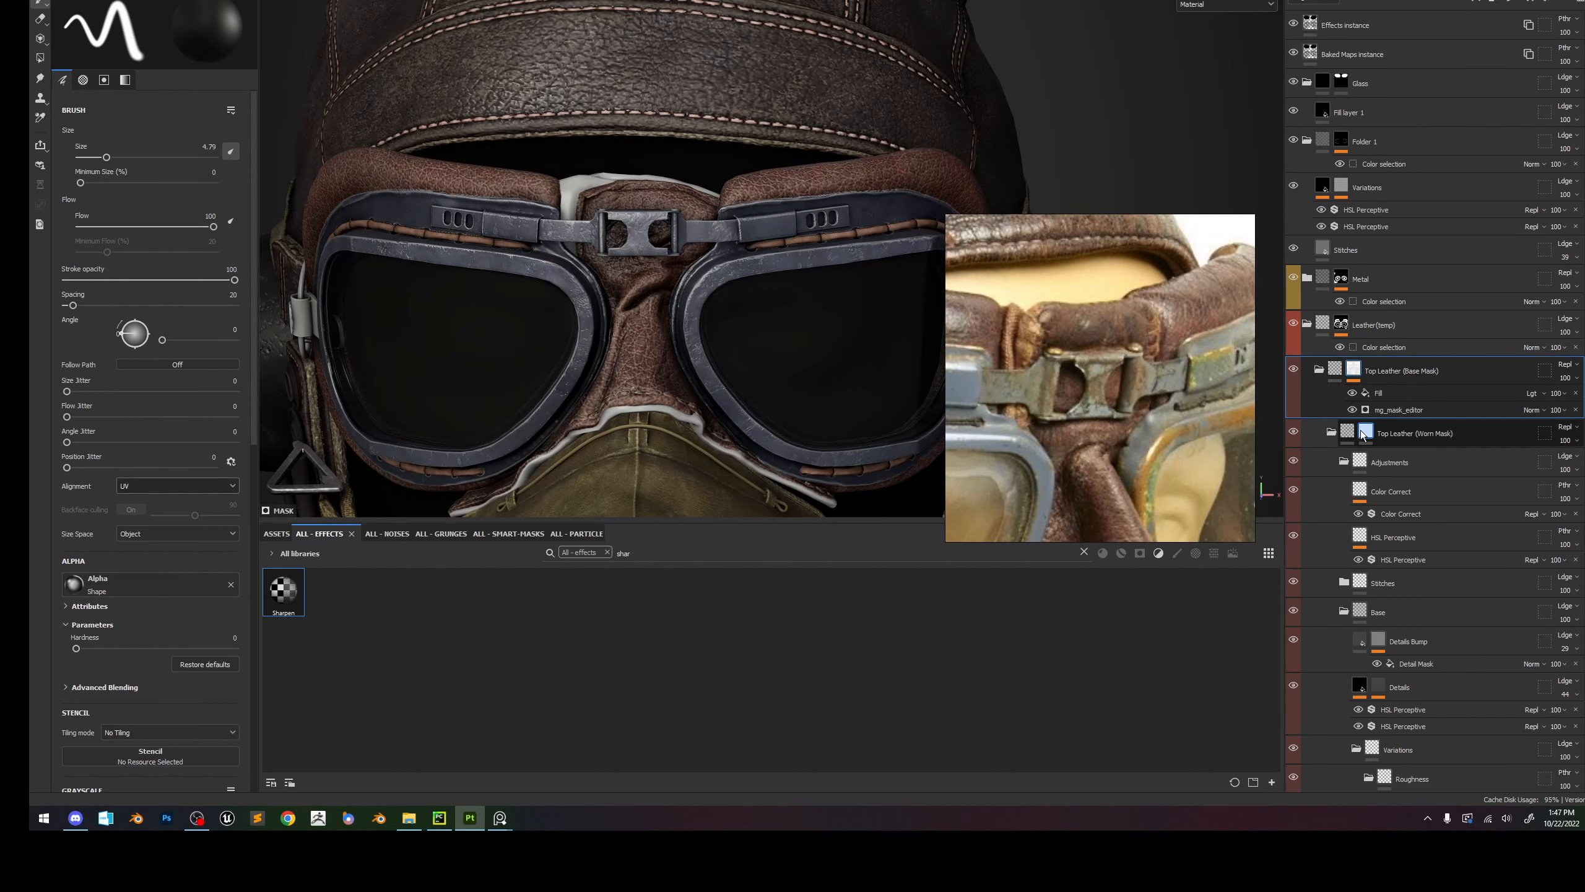
click(1412, 425)
key(ctrl+v)
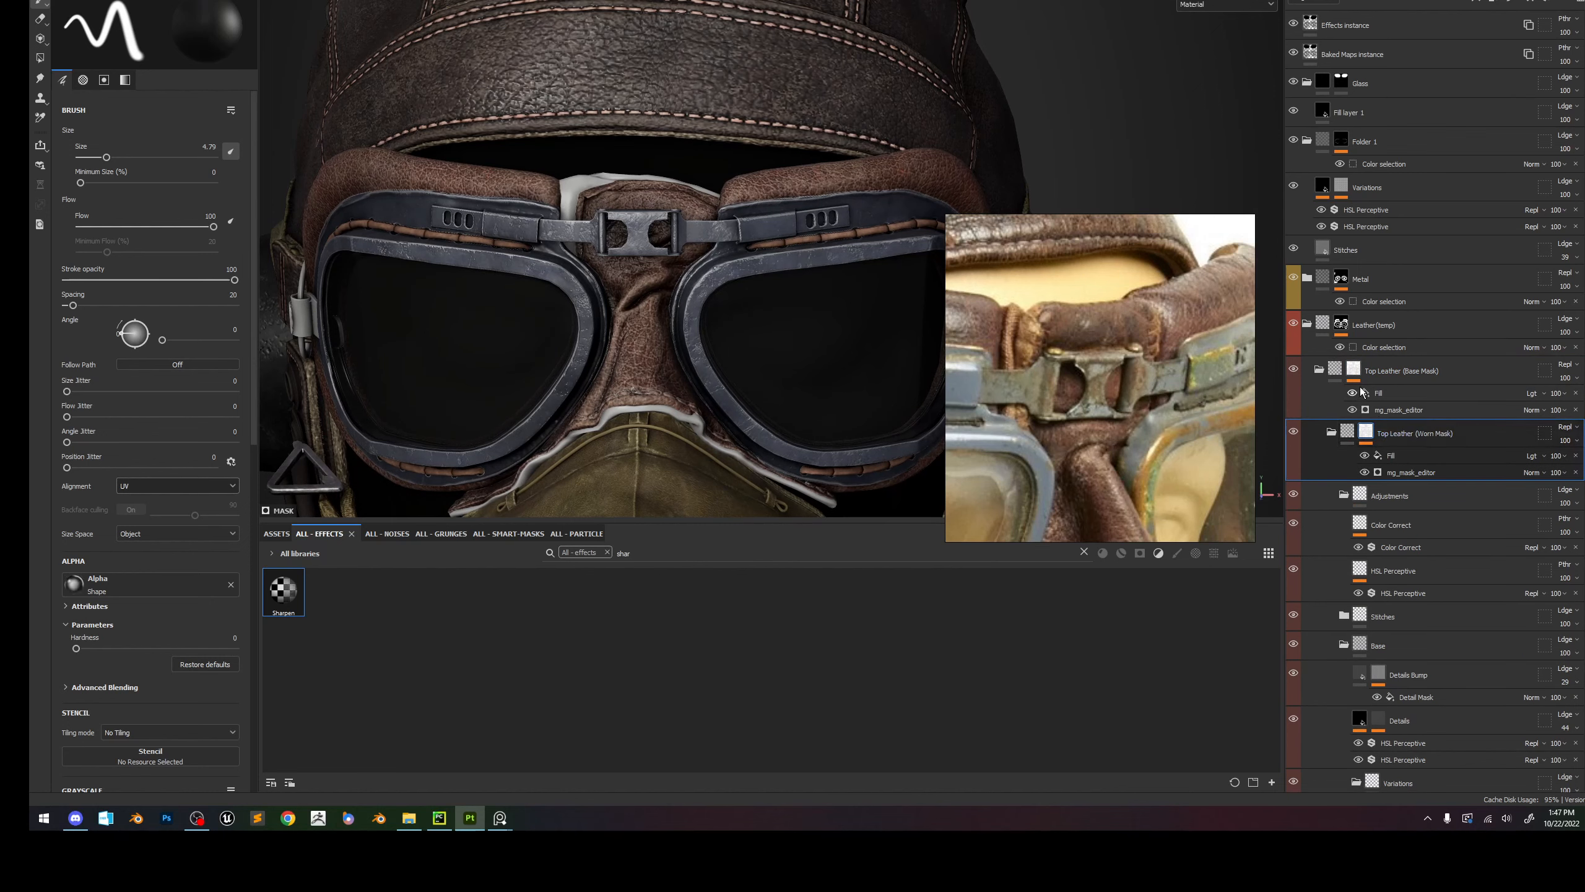
Remove the fill and mask editor from the Top Leather (Base Mask) mask and add a color selection to it.
click(1576, 394)
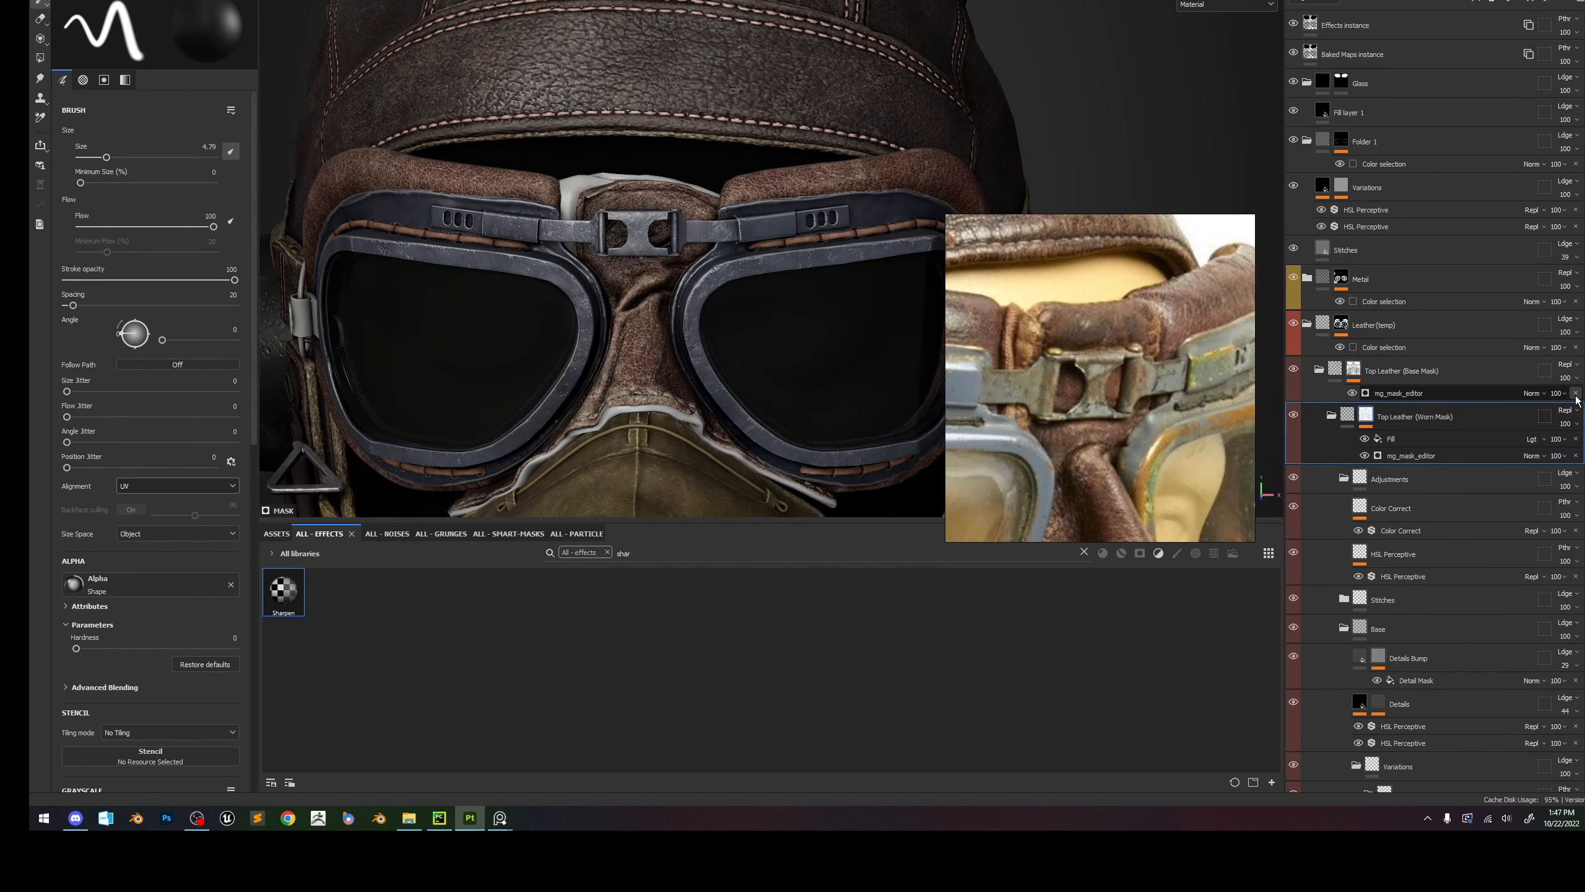
click(1576, 393)
click(1384, 370)
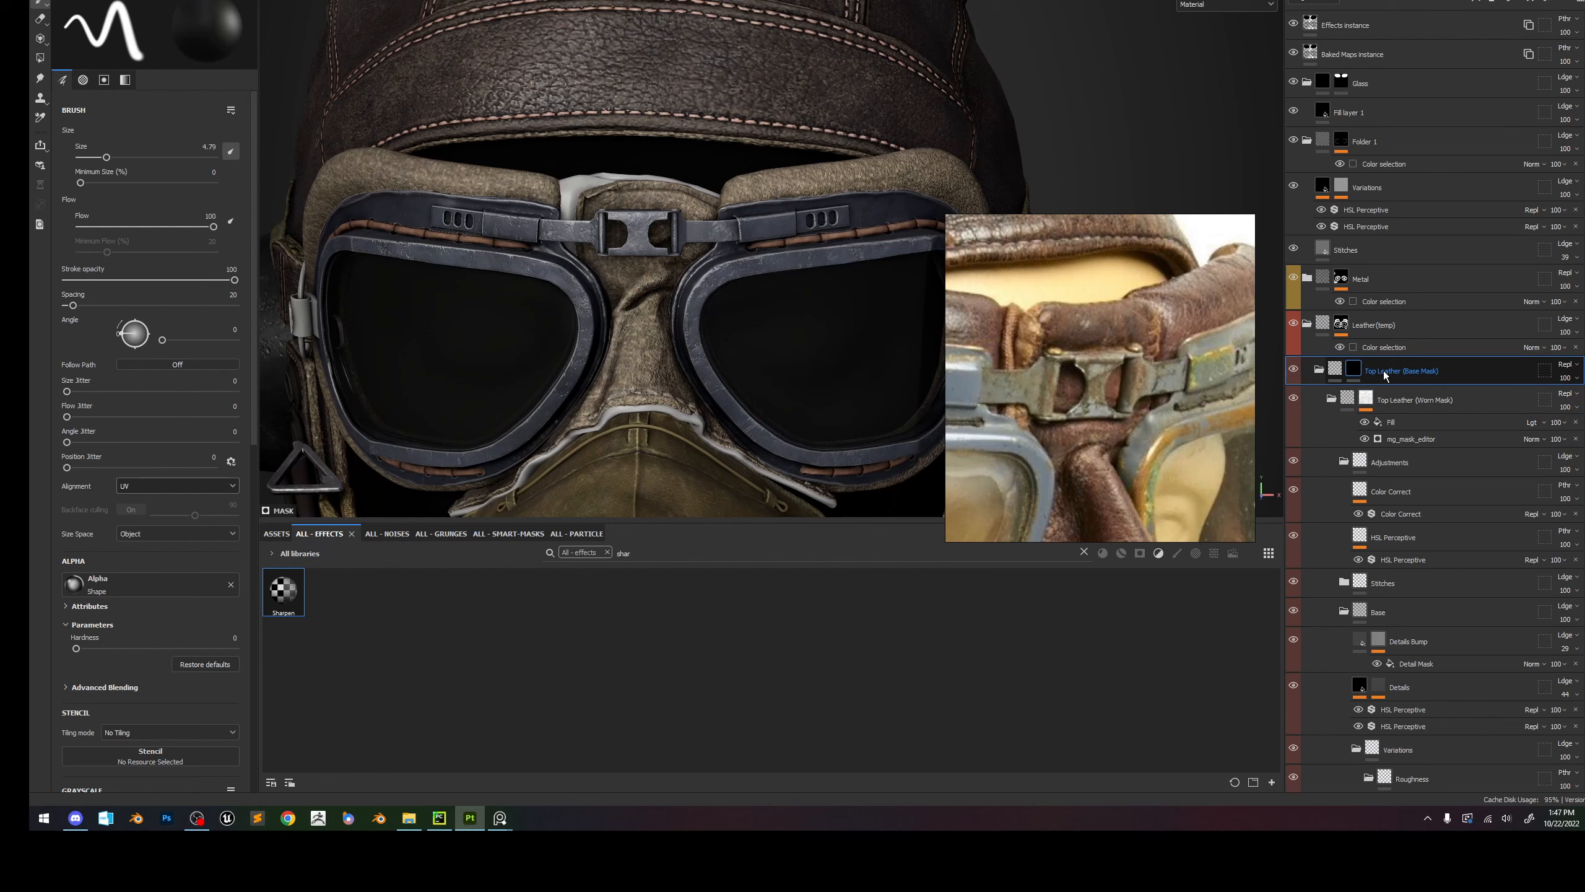
right_click(1383, 371)
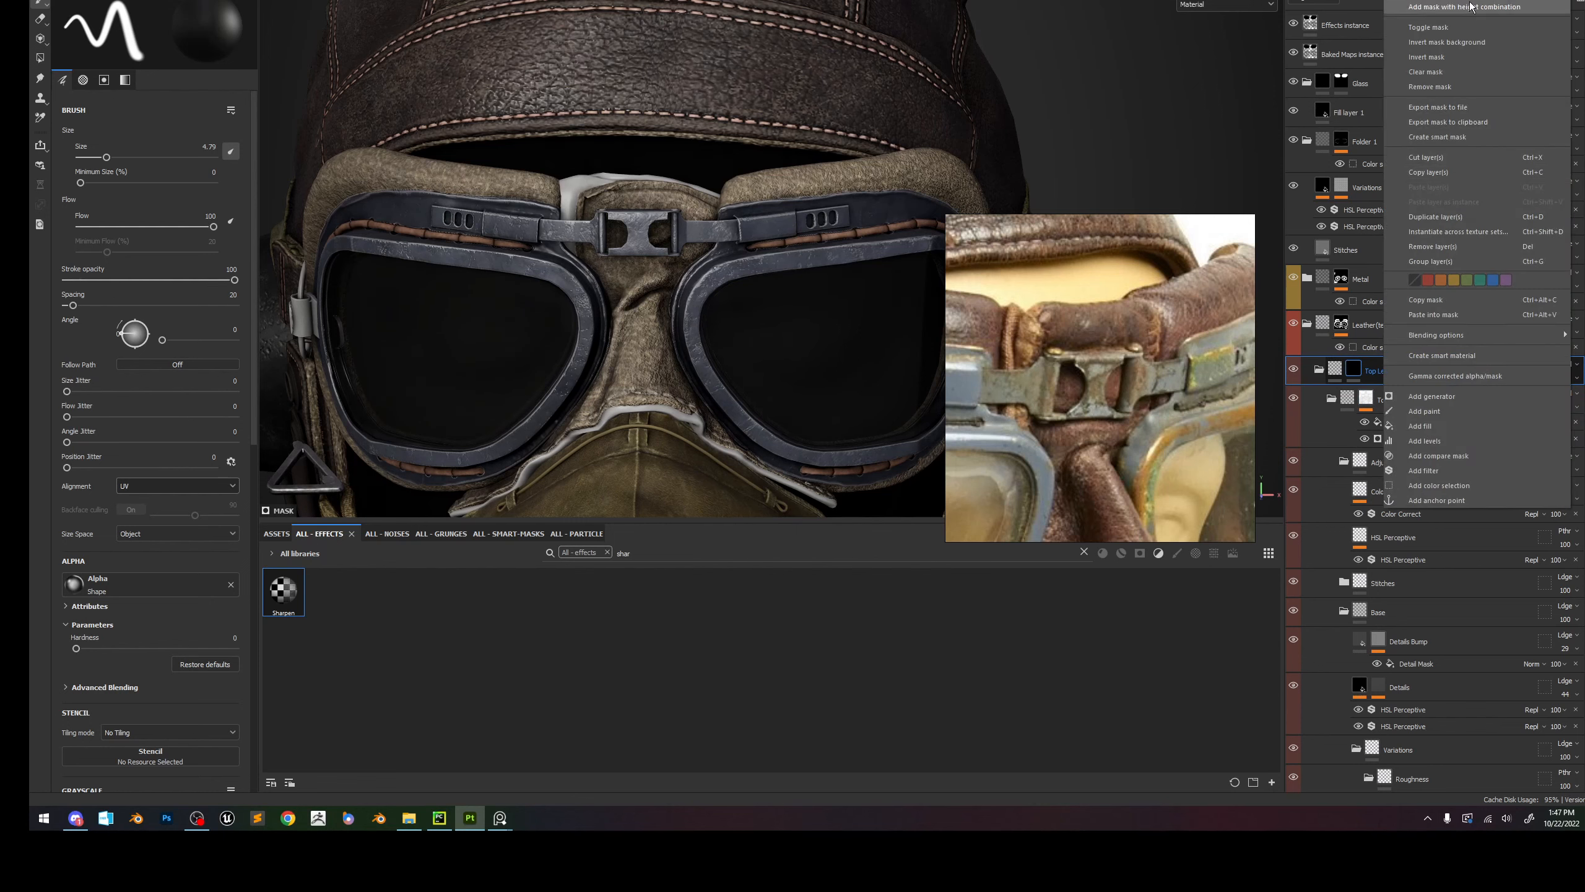
click(1007, 190)
Pick the green nose bridge, orange seam and red padding ID colors in the Top Leather (Base Mask) color selection.
click(226, 148)
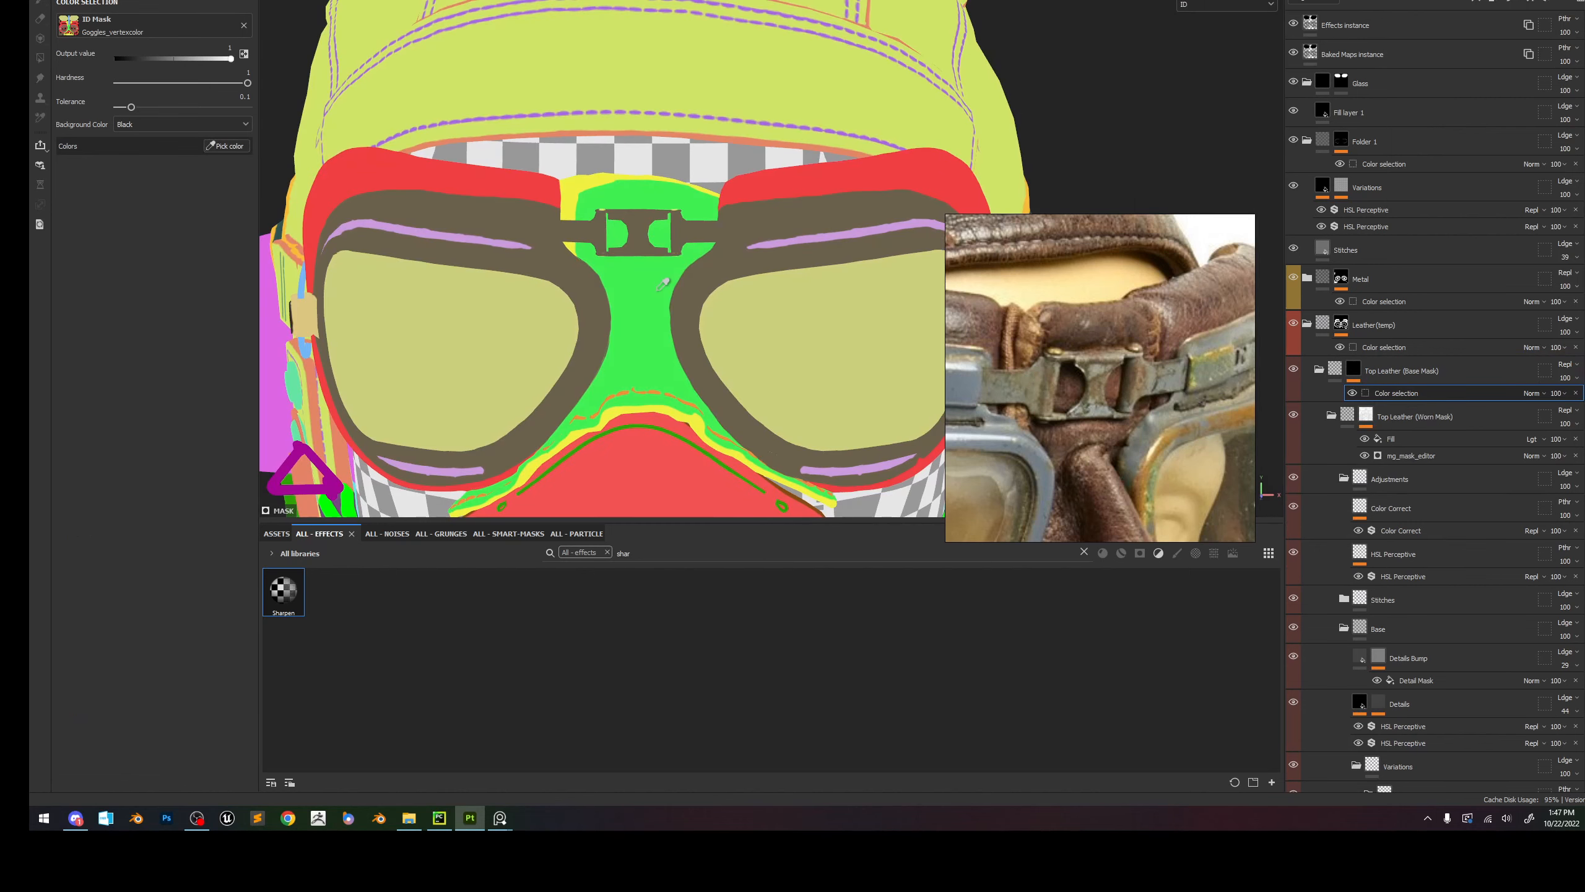
click(658, 291)
alt+drag(691, 340, 802, 275)
alt+right_drag(802, 275, 465, 214)
click(232, 147)
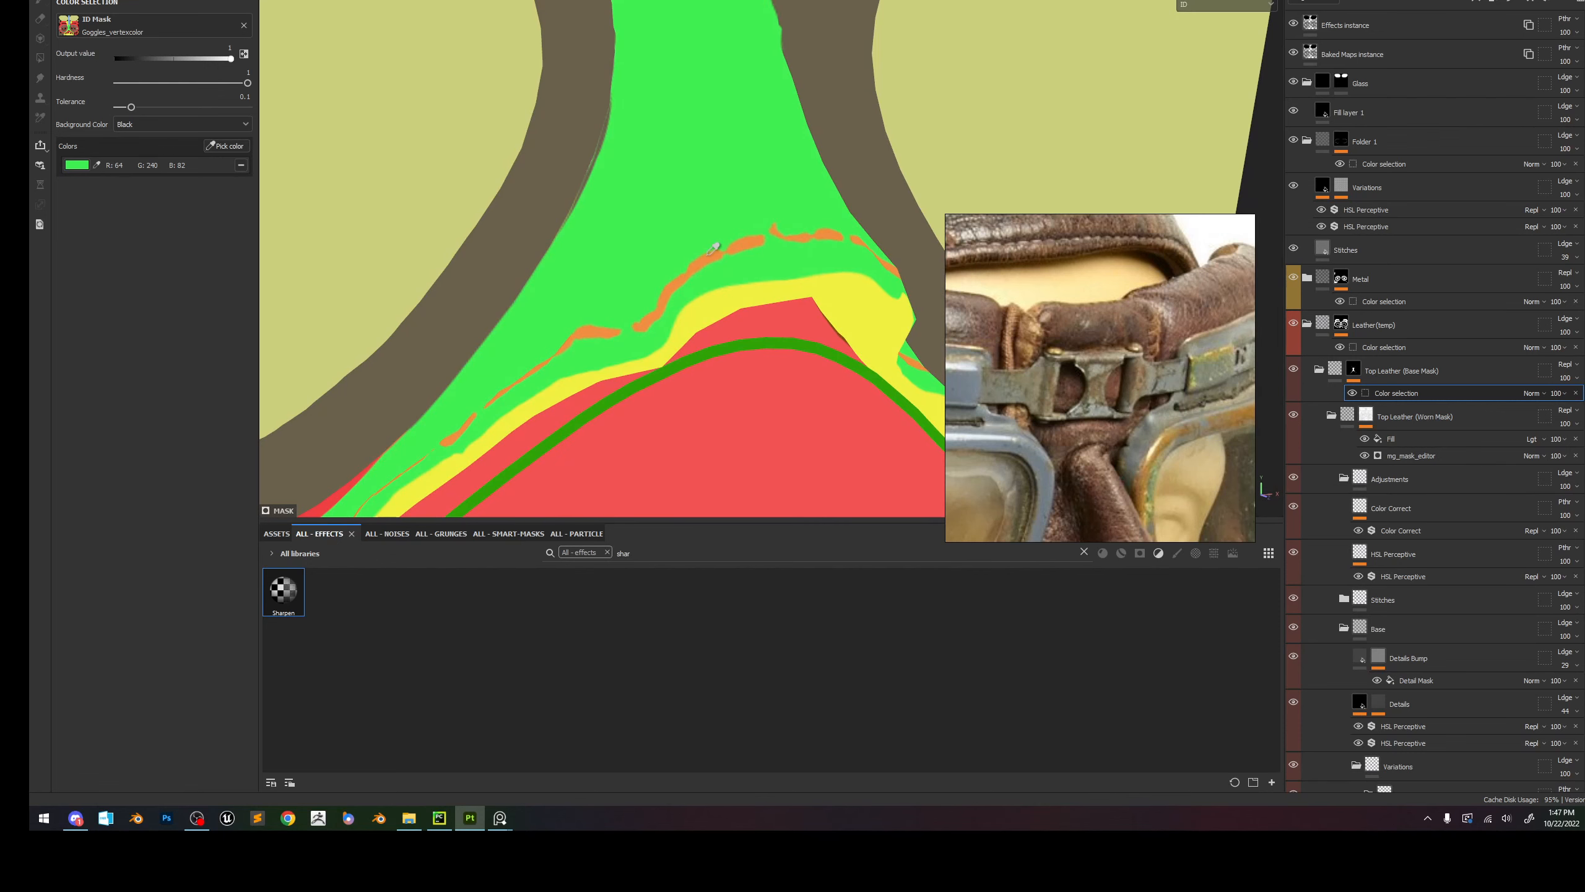
click(714, 248)
alt+right_drag(715, 249, 716, 301)
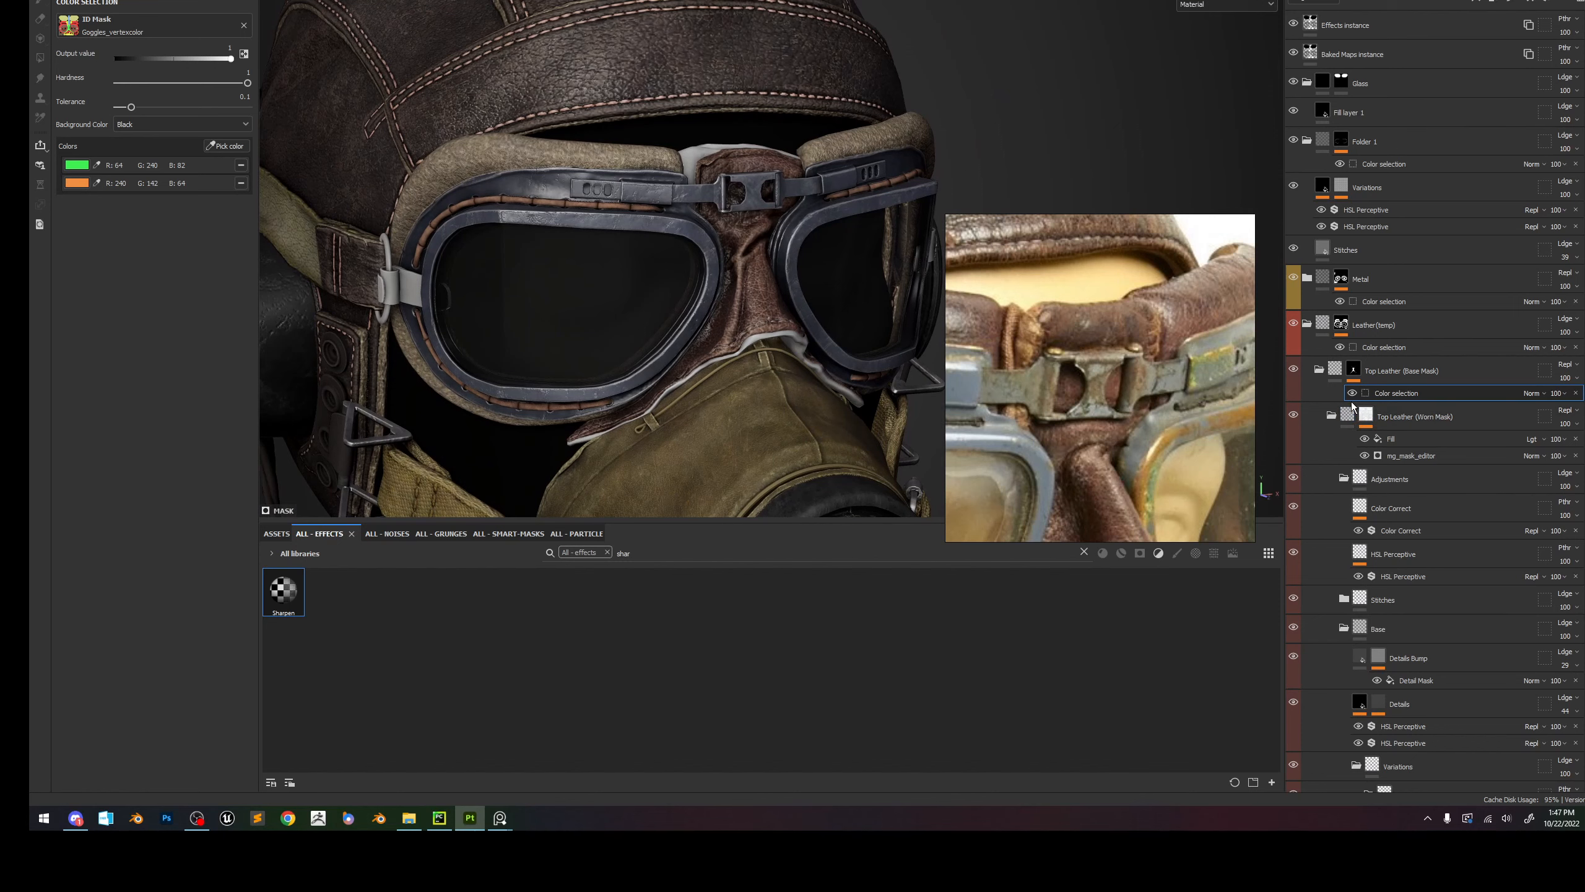
click(237, 147)
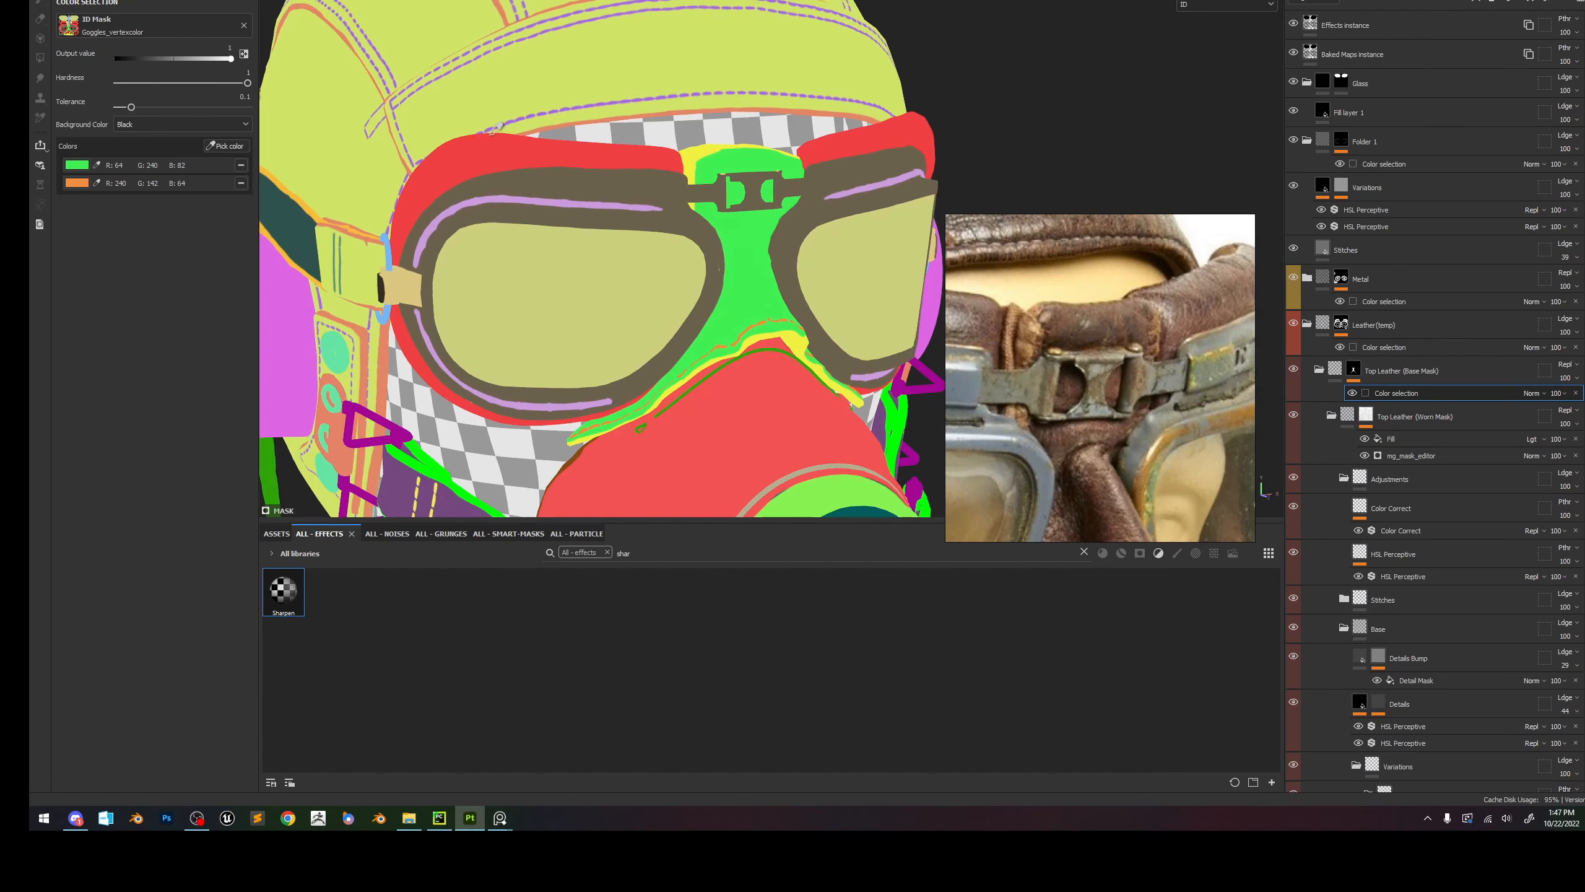
click(516, 158)
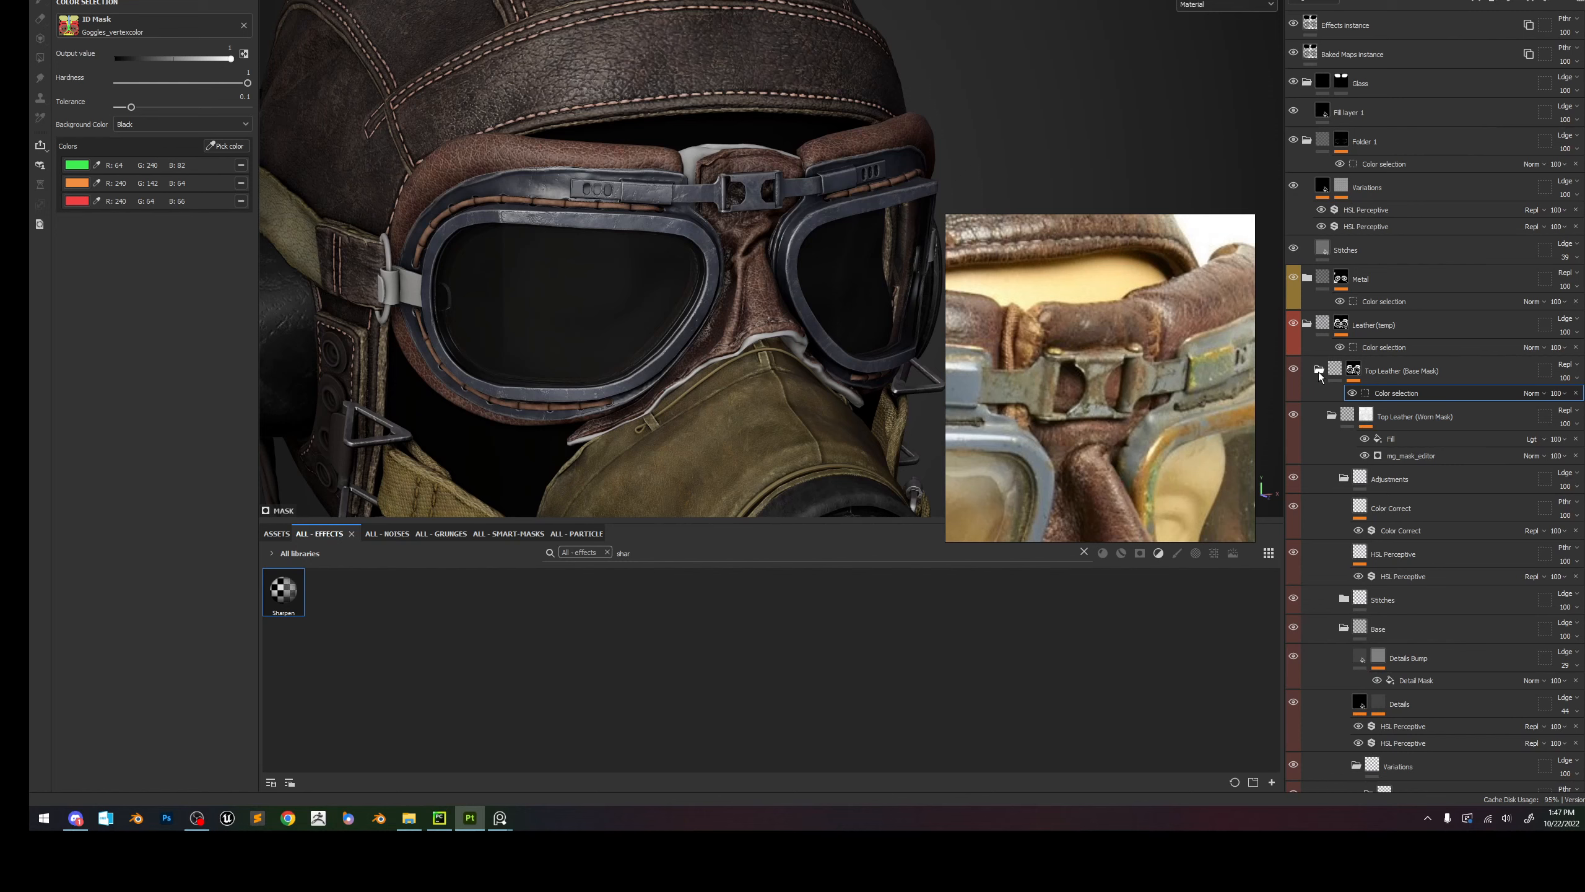
Collapse the Top Leather (Base Mask) folder and view the Leather(temp) folder's mask on the goggles.
click(1319, 371)
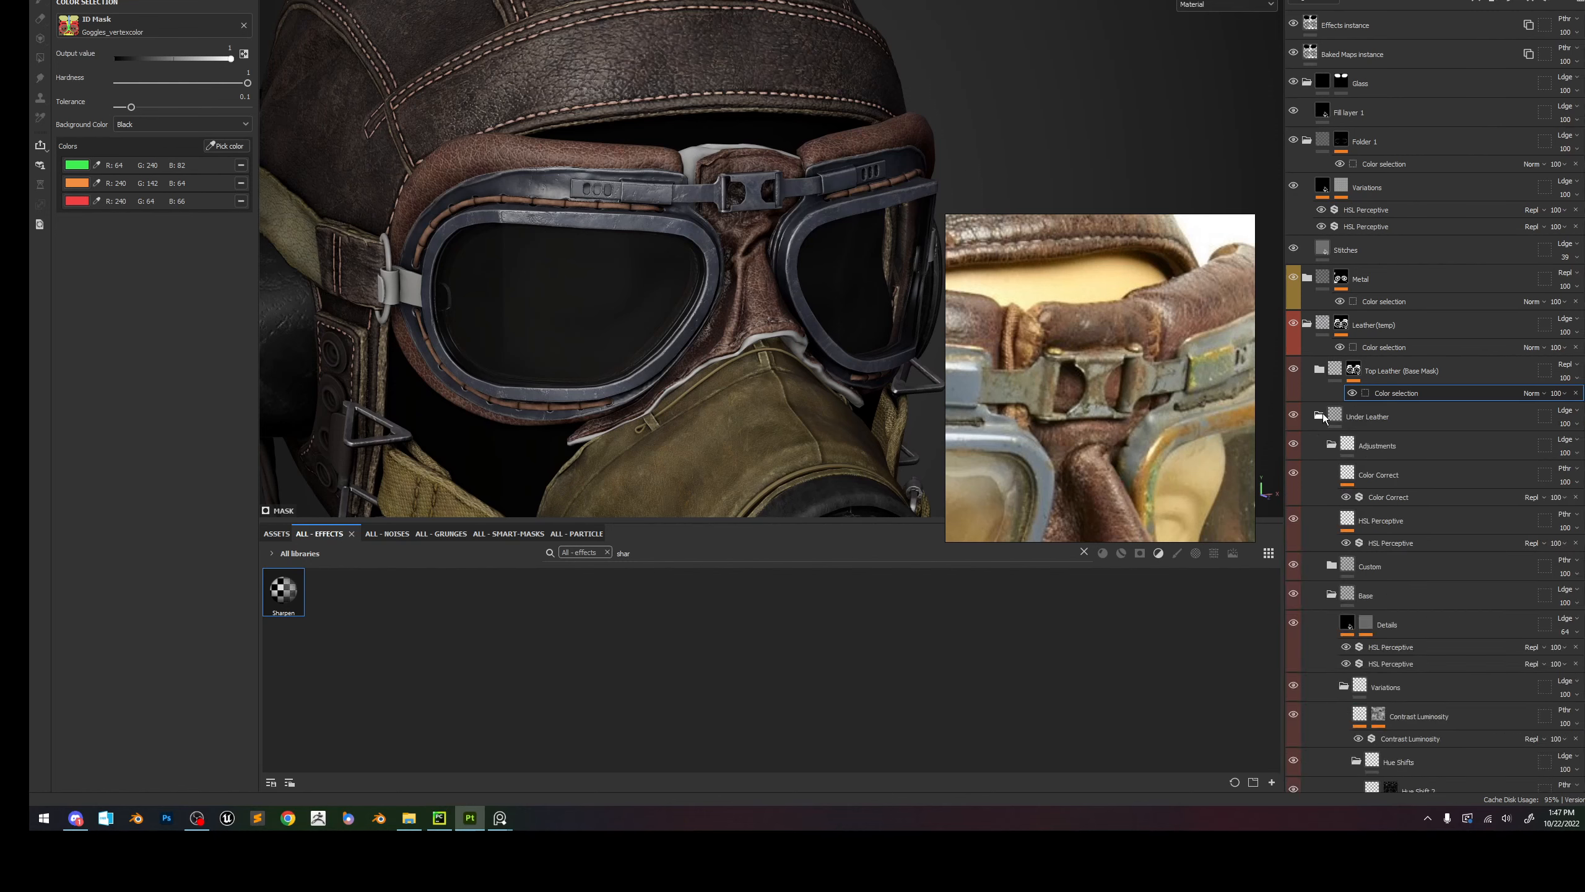
click(1370, 423)
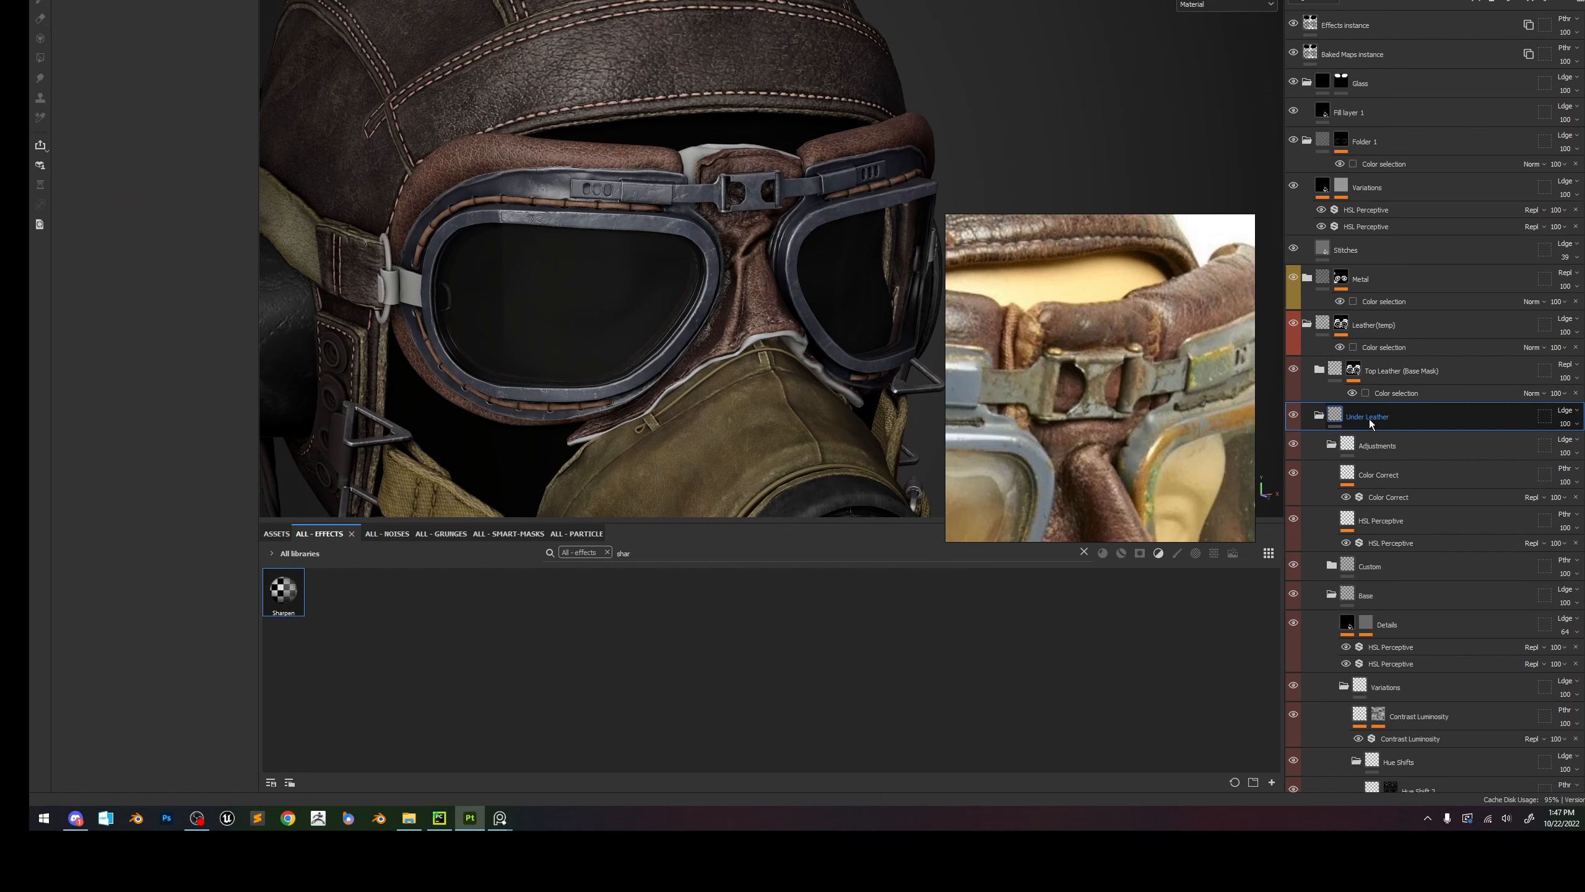
right_click(1370, 419)
click(1342, 322)
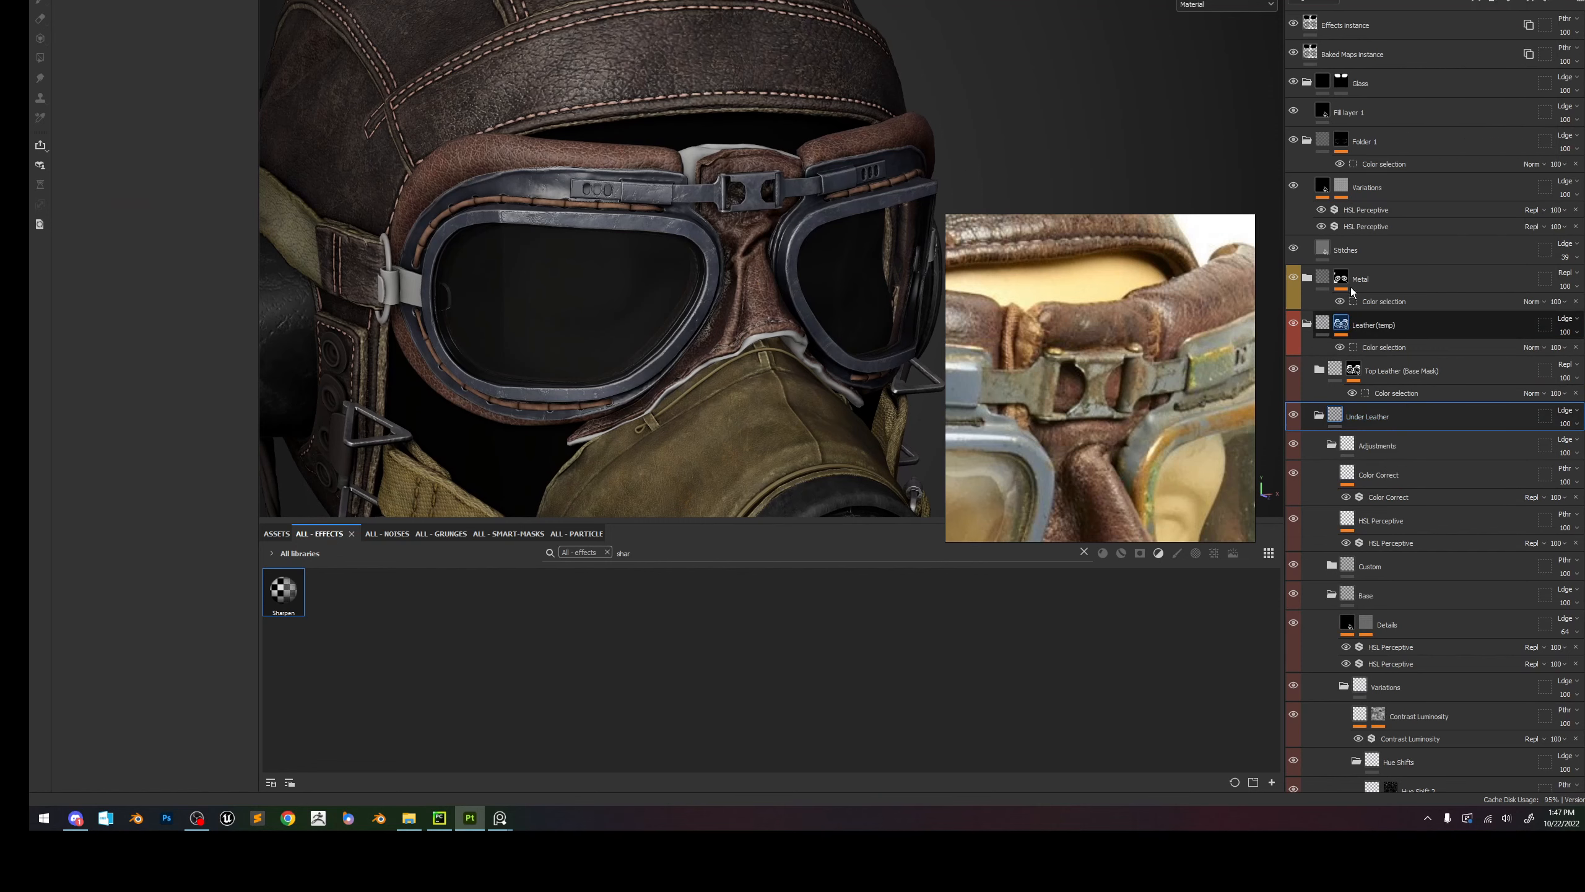
alt+click(1342, 325)
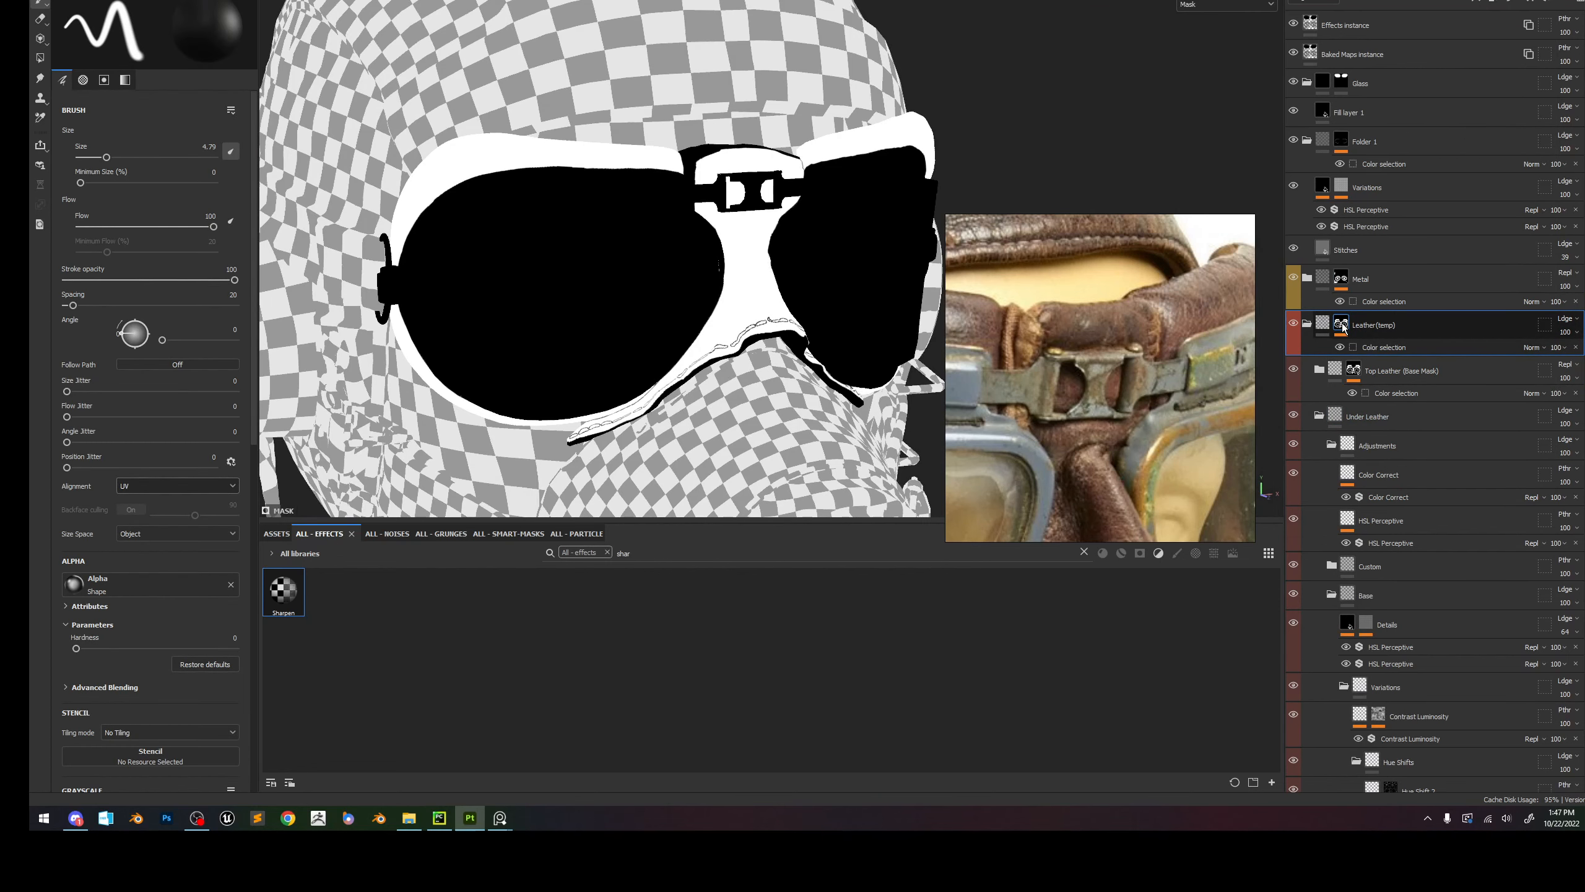
Add the yellow ID color of the nose bridge's edge to the Leather(temp) color selection and check the material view.
click(1391, 349)
click(226, 146)
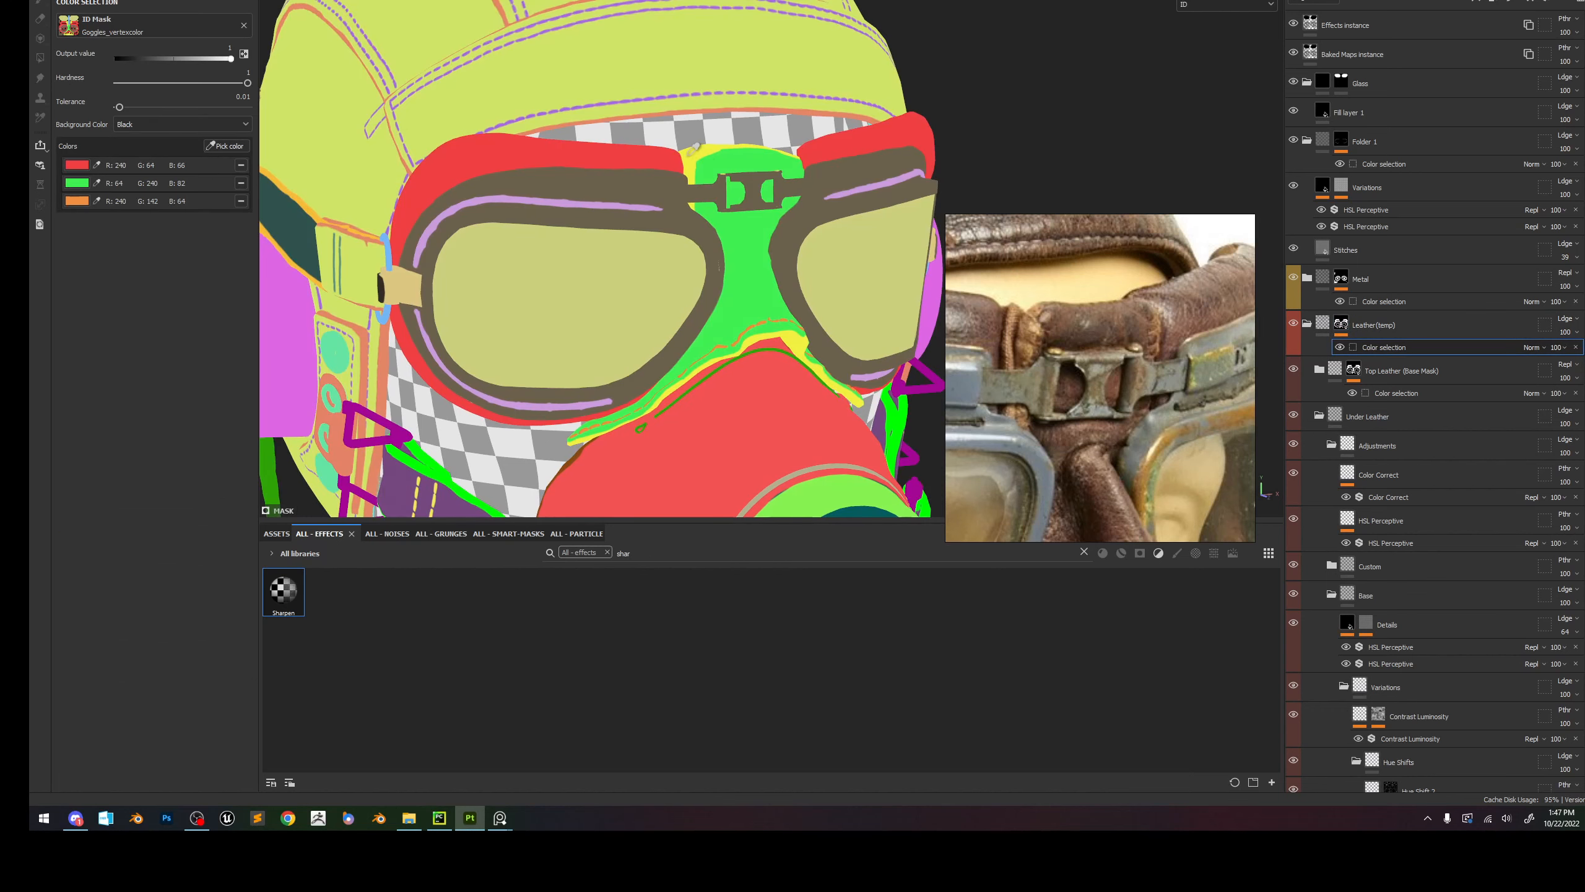
click(689, 156)
scroll(693, 164, down, 2)
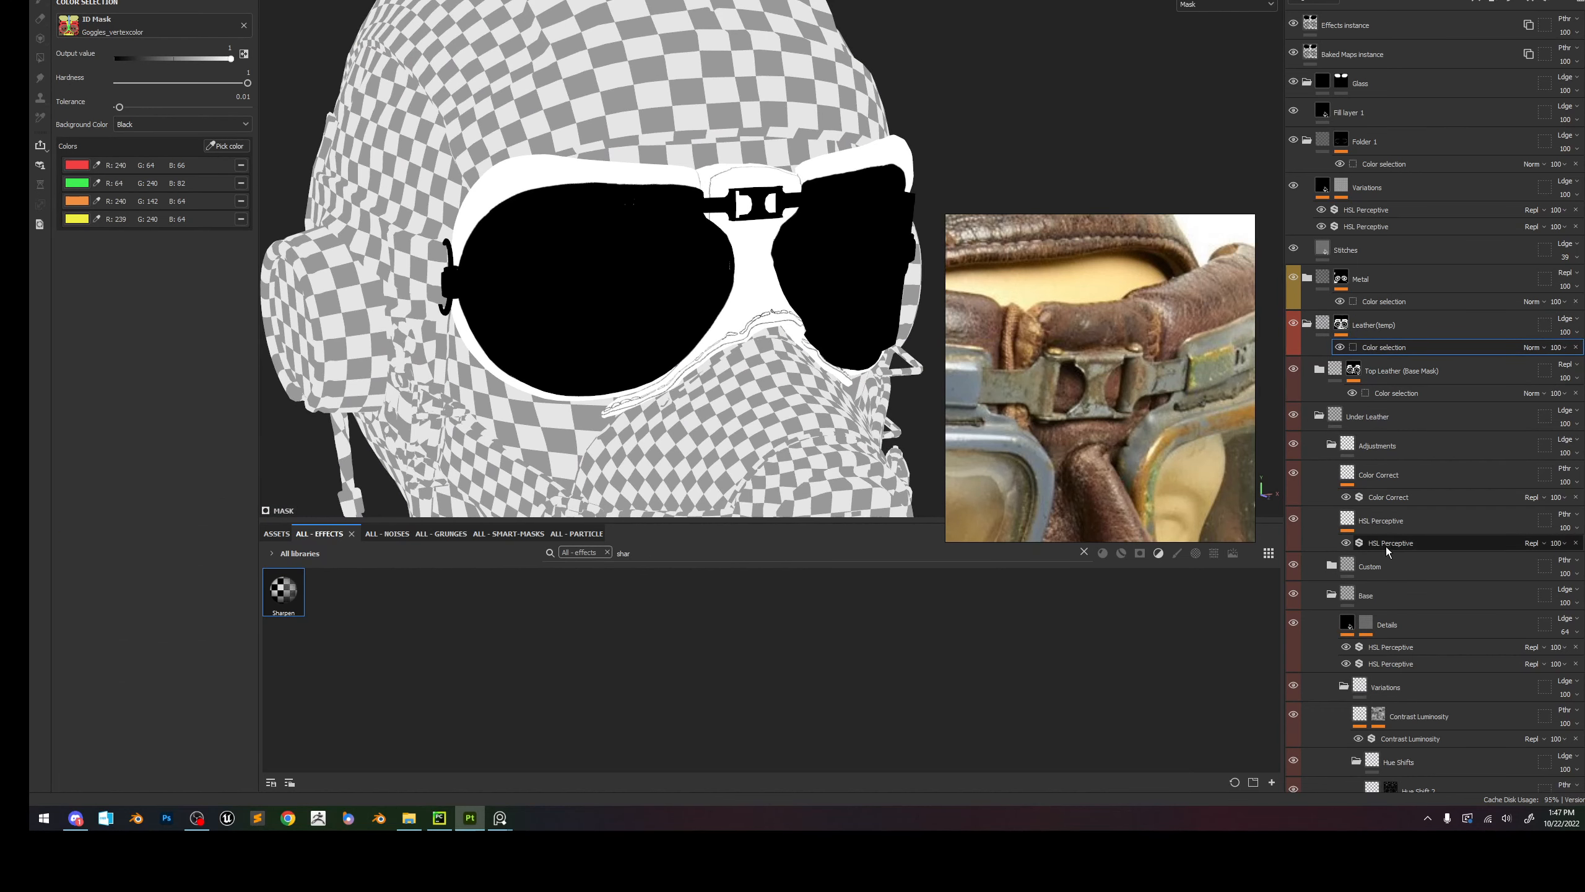
key(m)
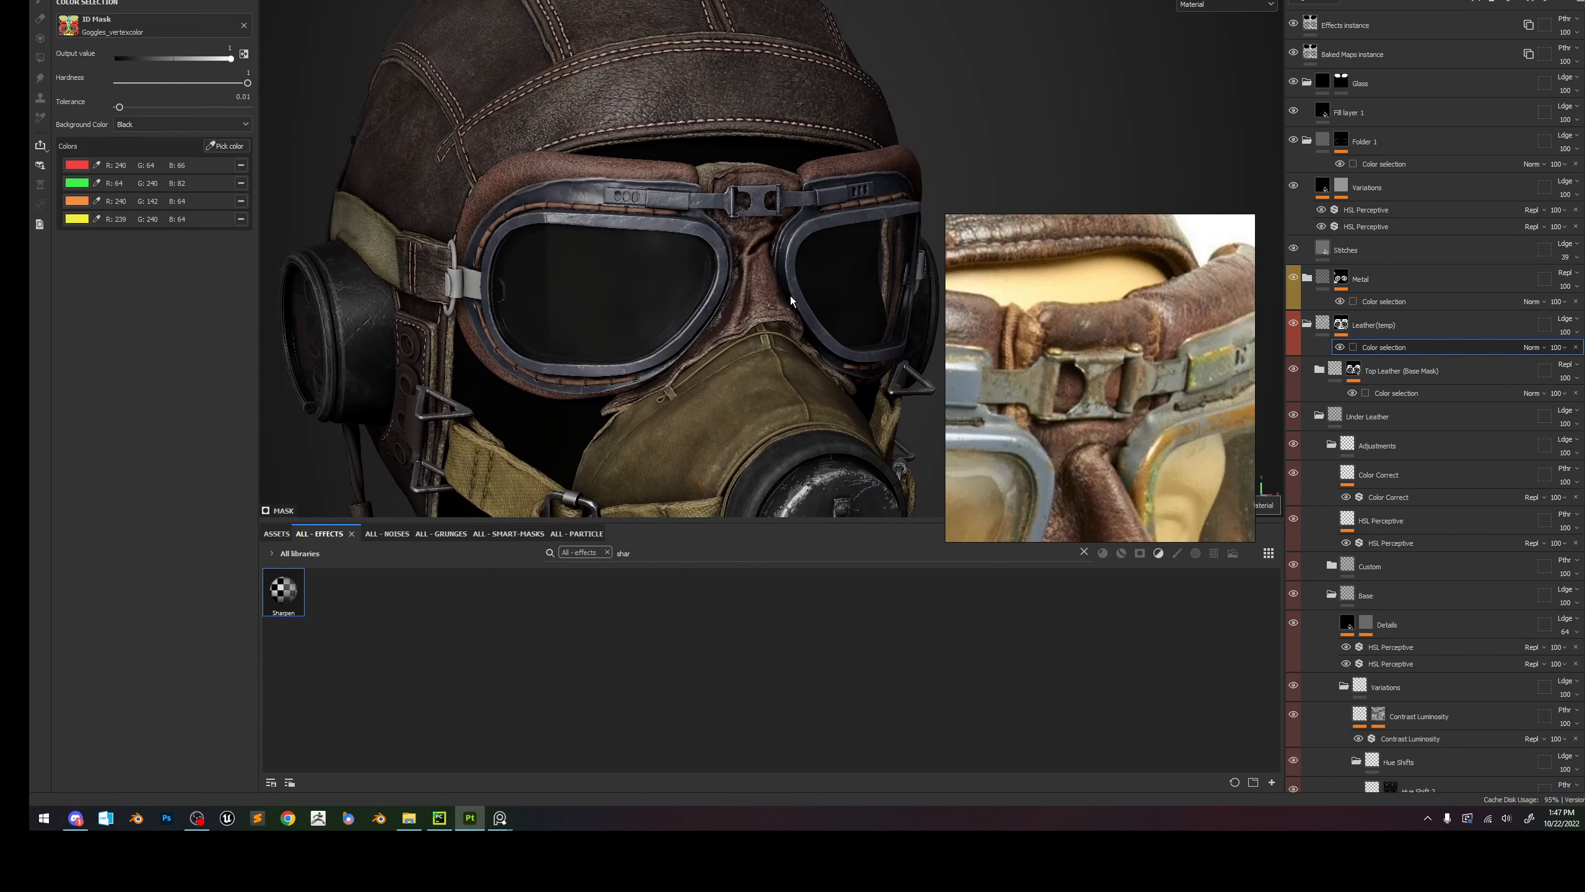
alt+right_drag(773, 287, 790, 242)
alt+drag(805, 247, 711, 243)
alt+right_drag(711, 243, 670, 175)
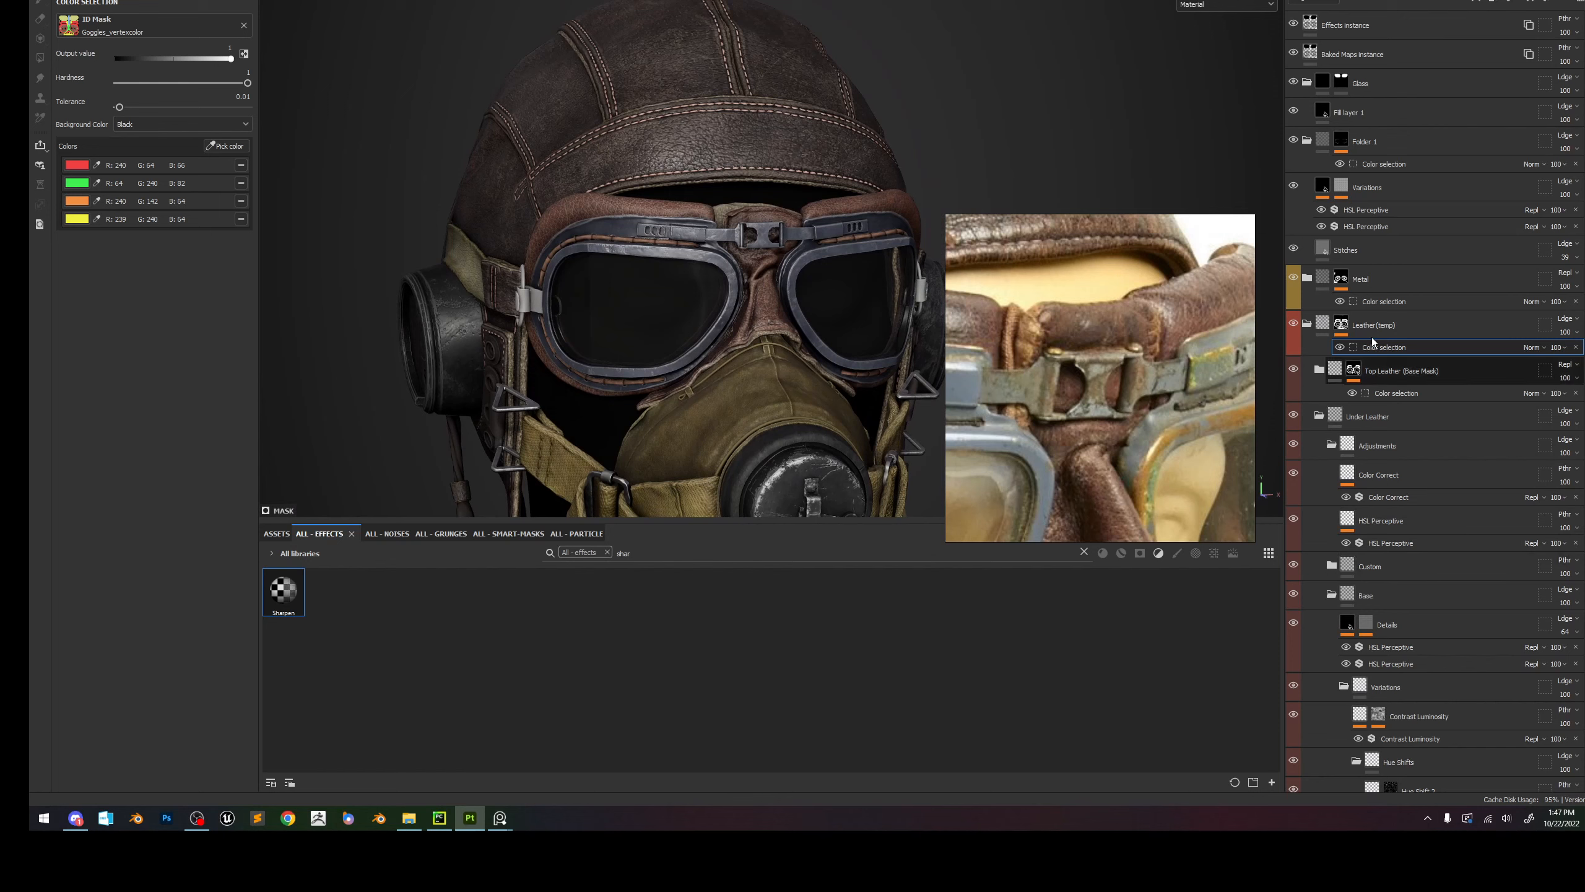
Change the base color of the Base_Values fill in the Under Leather folder to the saturated orange-brown AD721E.
click(1319, 369)
click(1319, 369)
click(1340, 372)
scroll(1362, 436, down, 5)
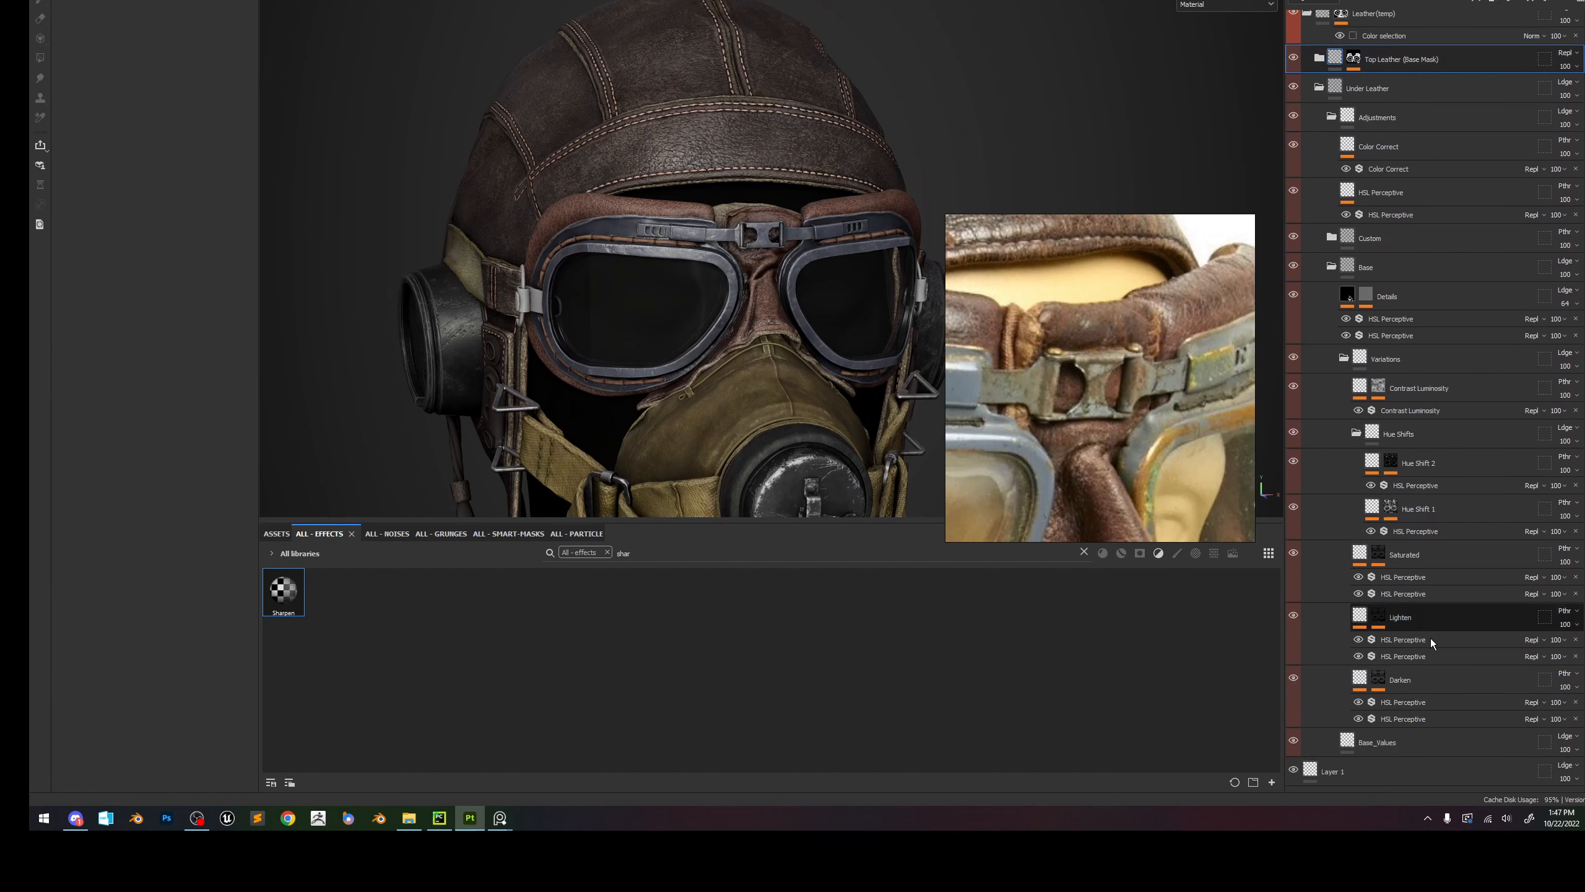
click(1412, 741)
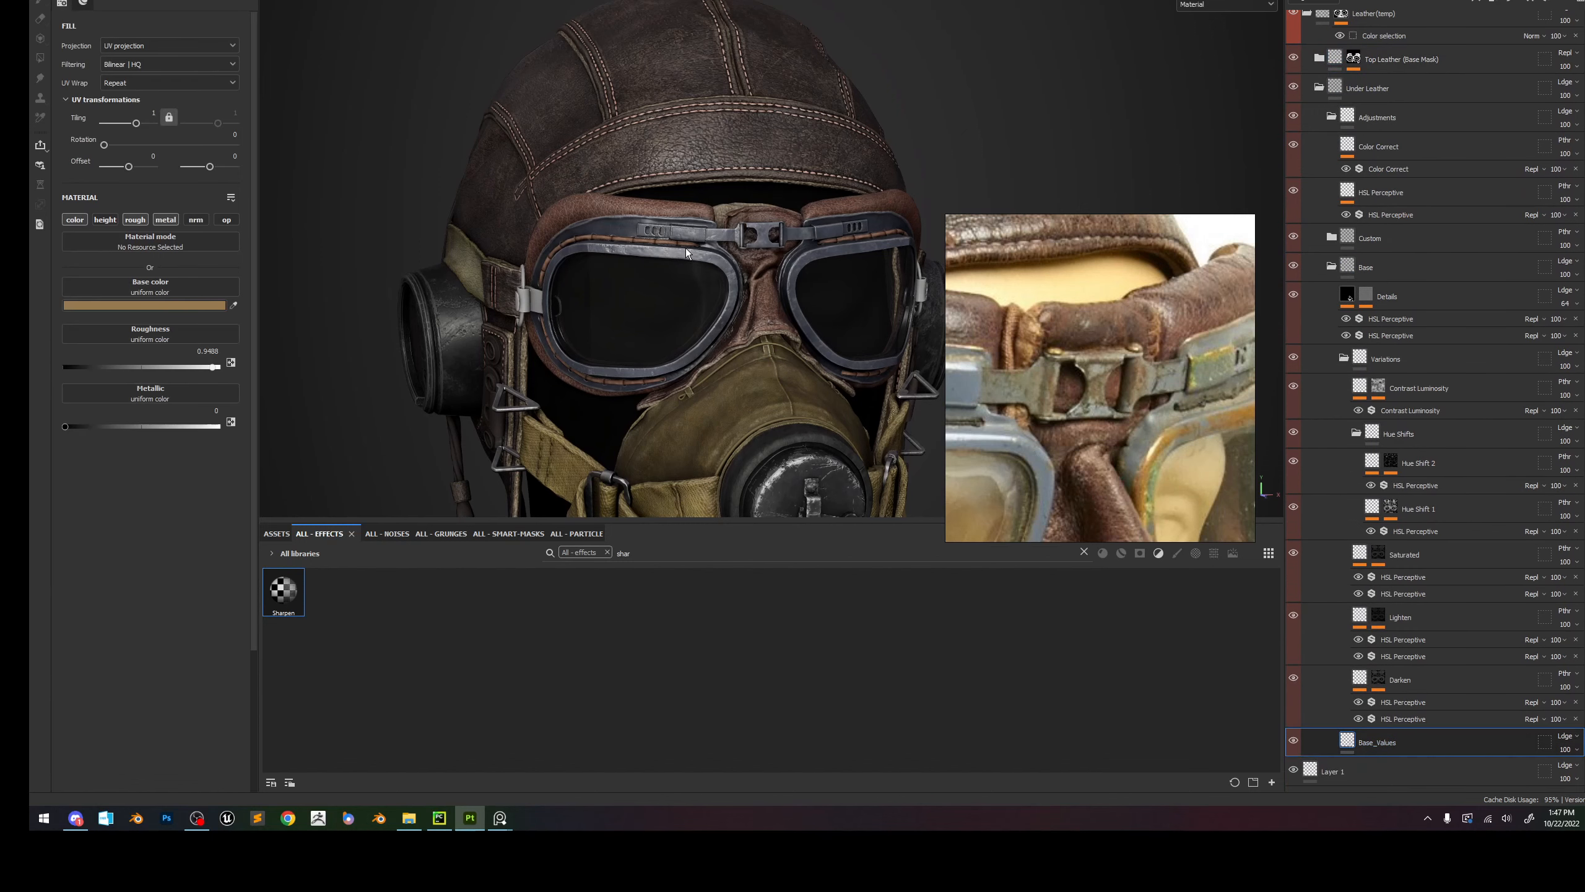
click(174, 306)
click(340, 396)
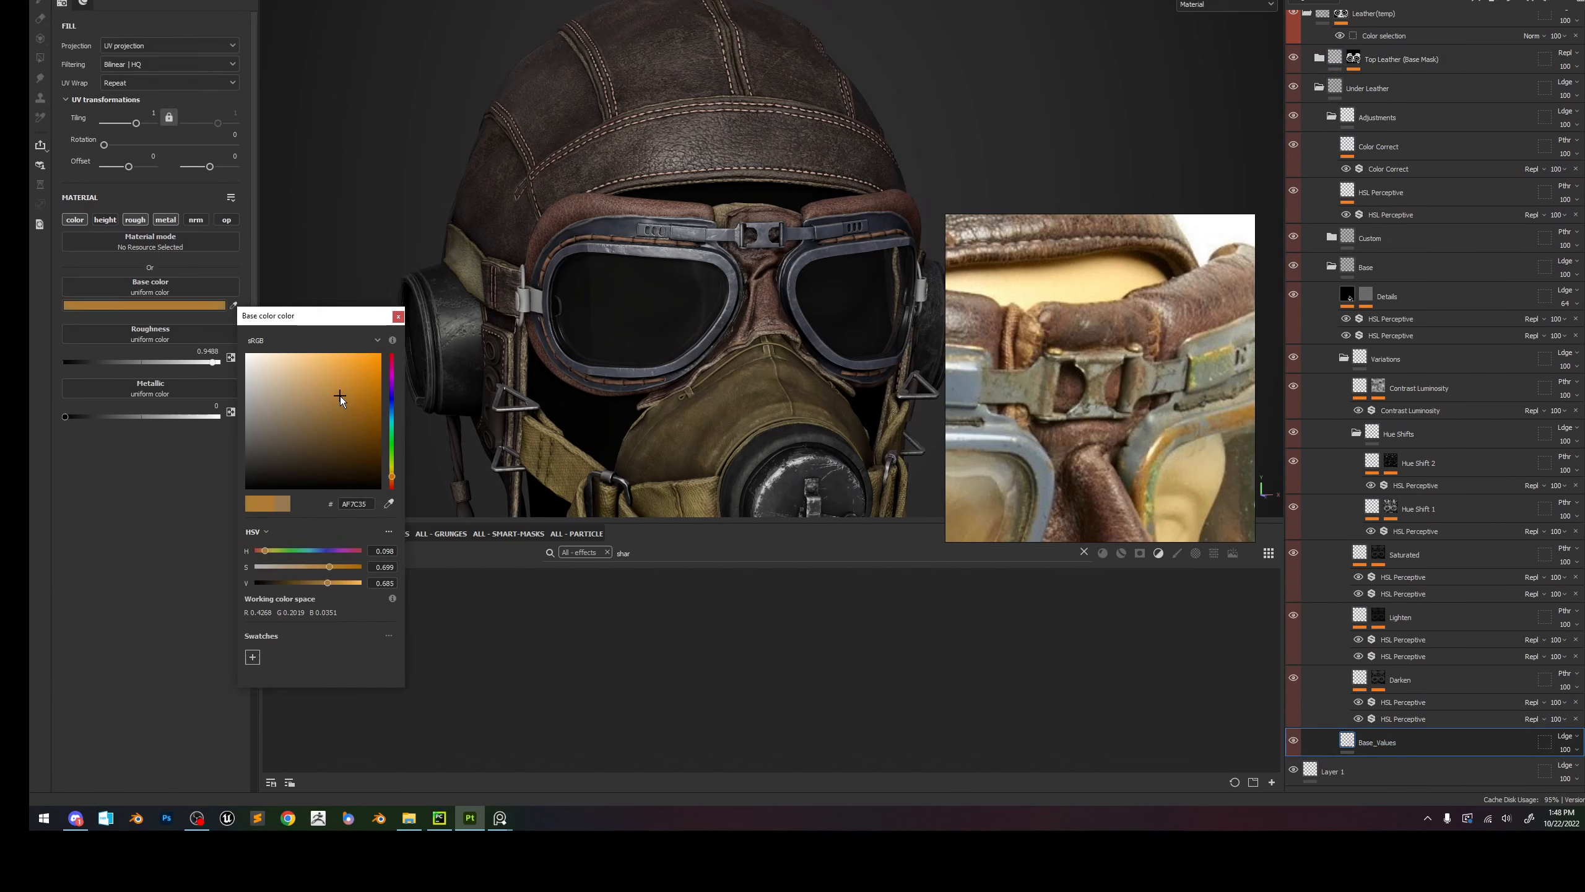
click(362, 406)
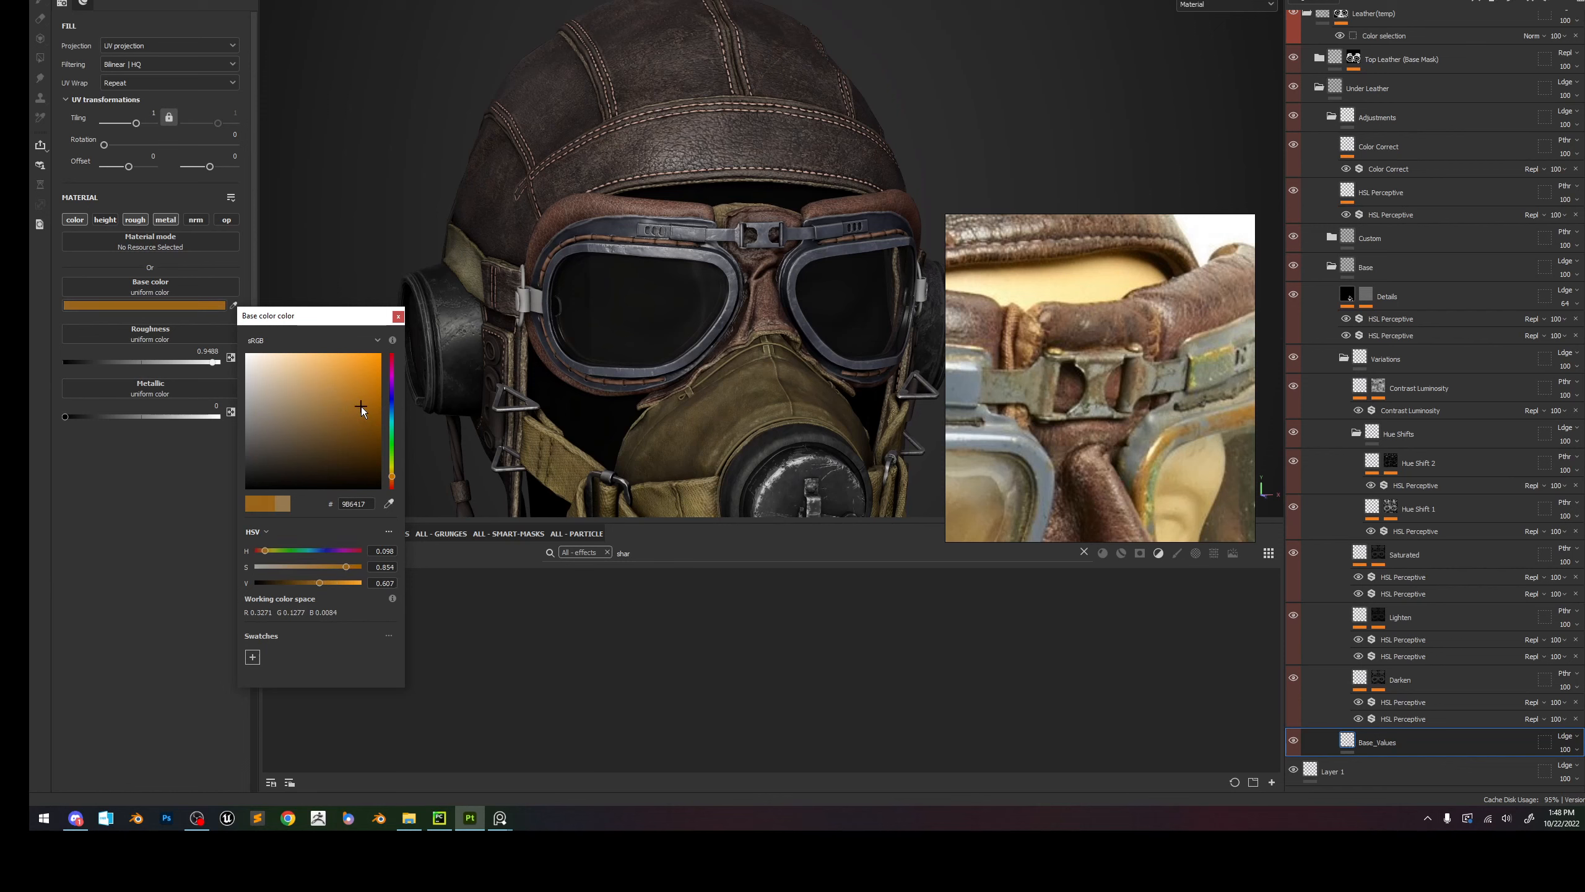
click(379, 389)
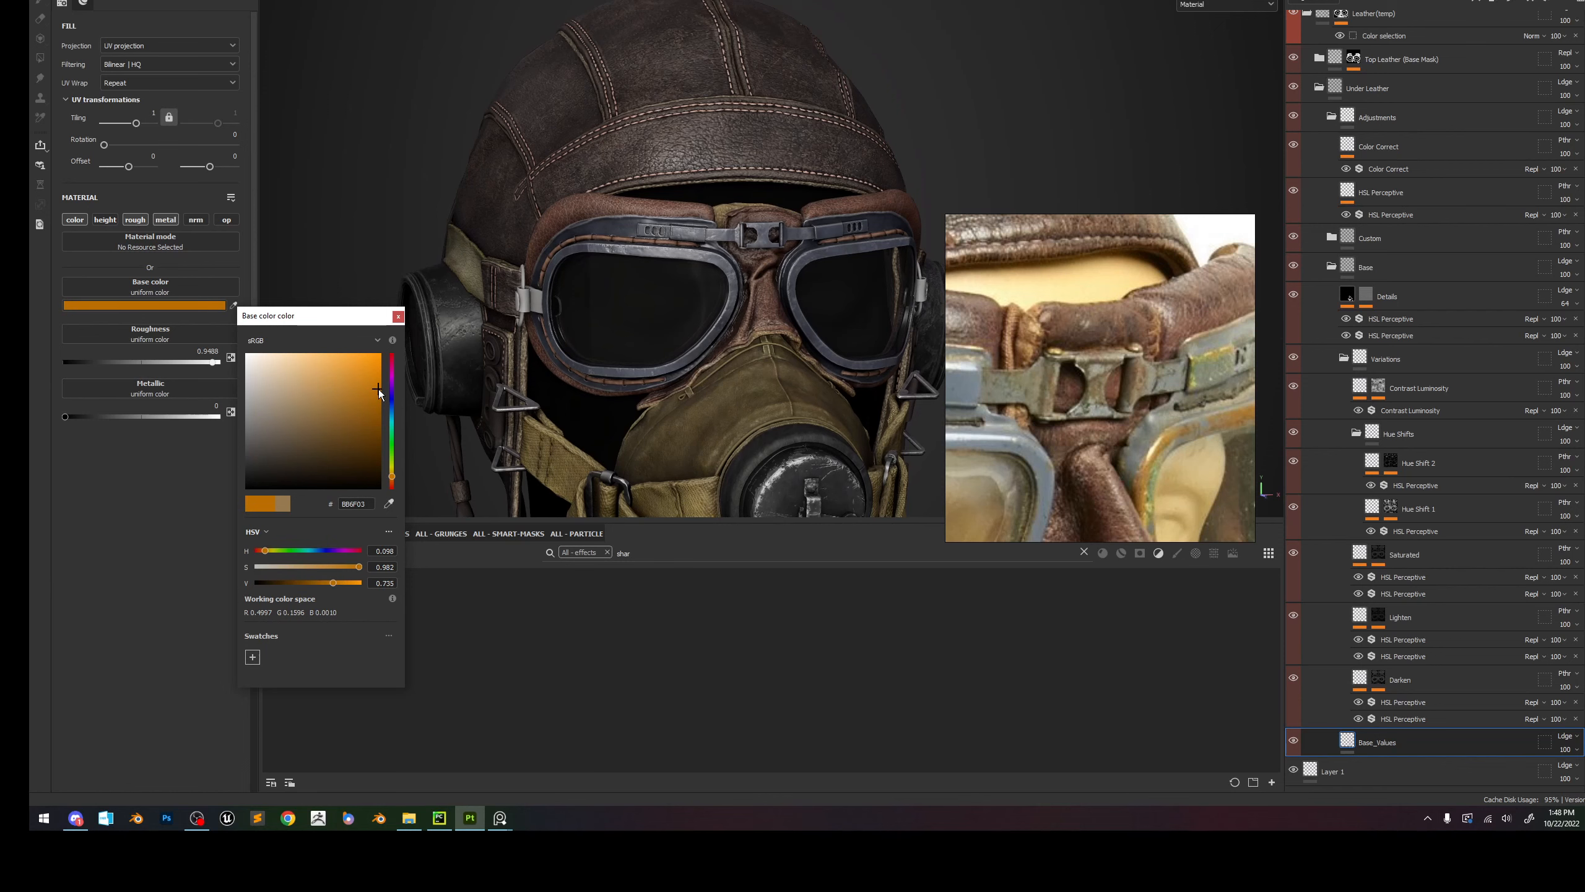
click(376, 422)
click(373, 412)
click(373, 412)
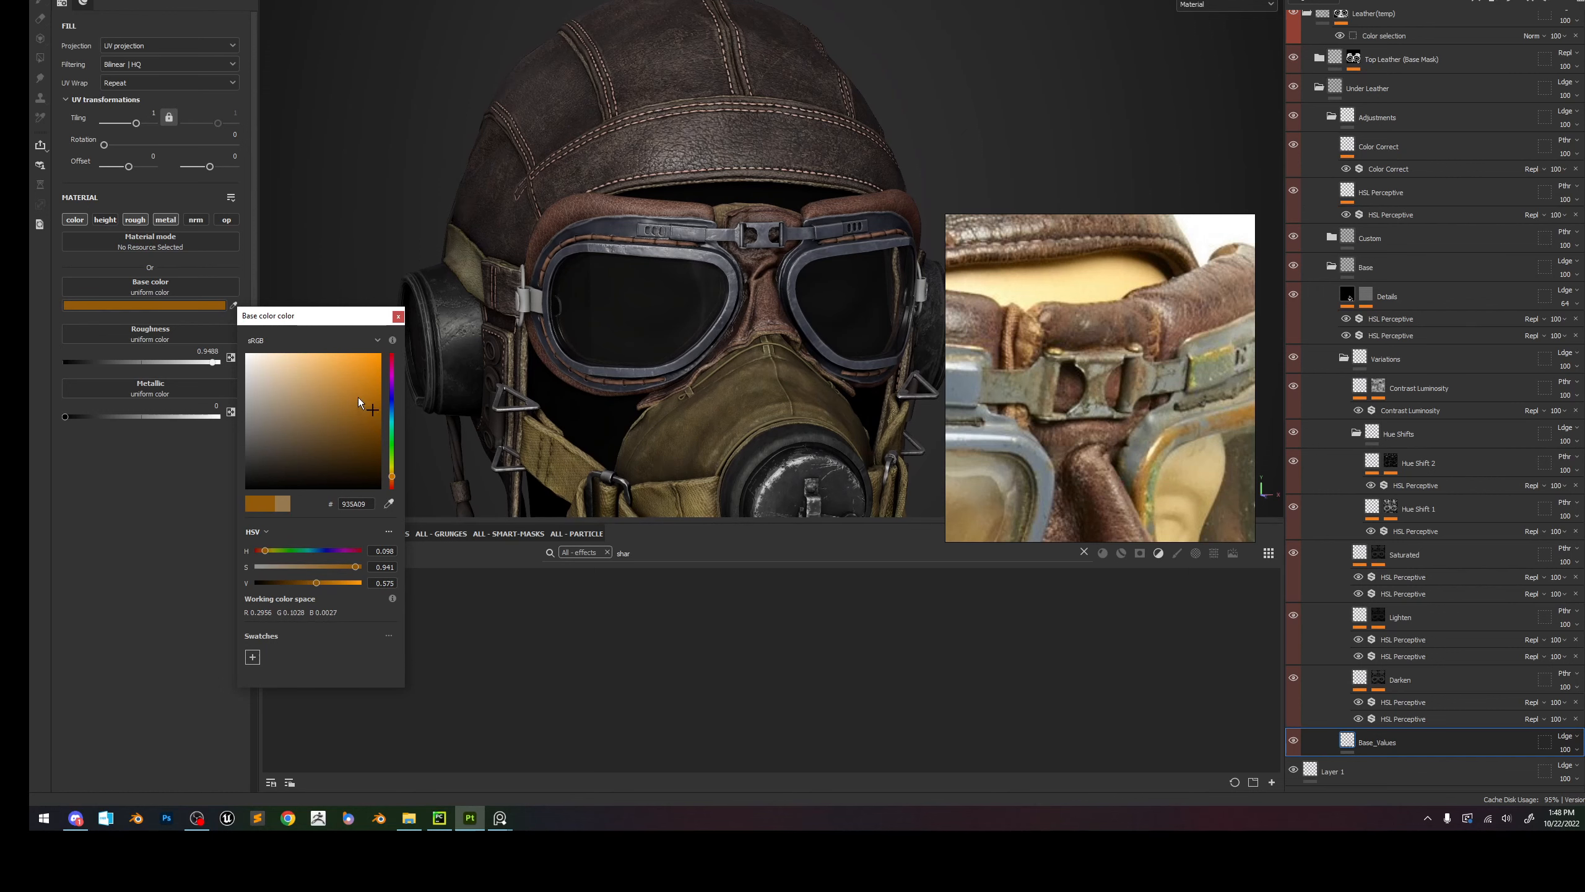
click(357, 396)
alt+right_drag(643, 262, 691, 237)
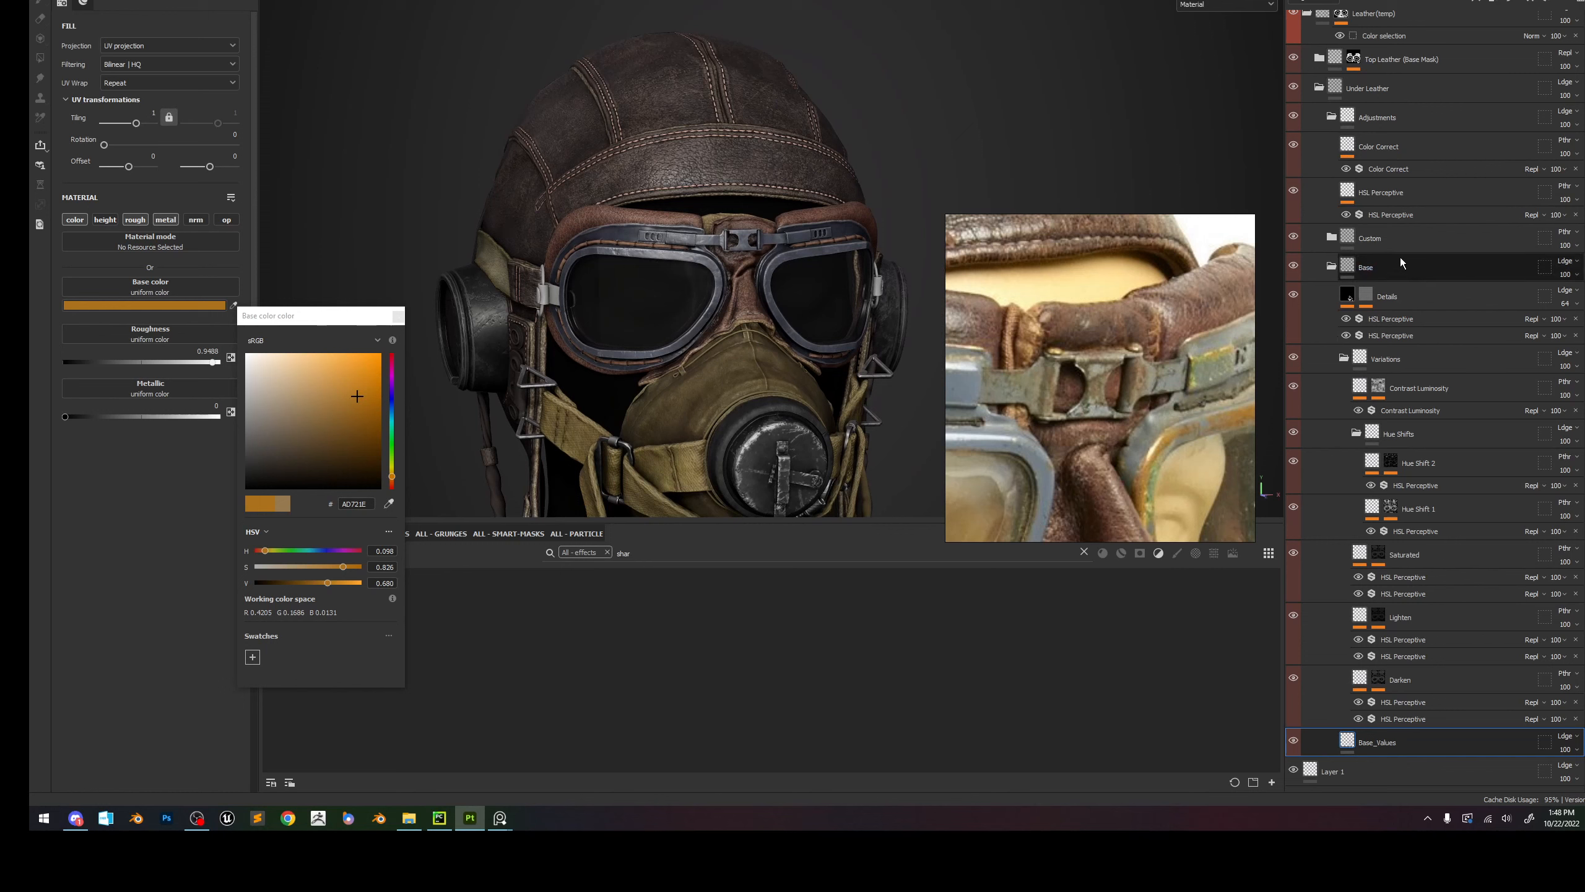
Set the HSL Perceptive filter in the Under Leather Adjustments folder to saturation 0.266 and lightness 0.591.
click(1392, 216)
click(1393, 216)
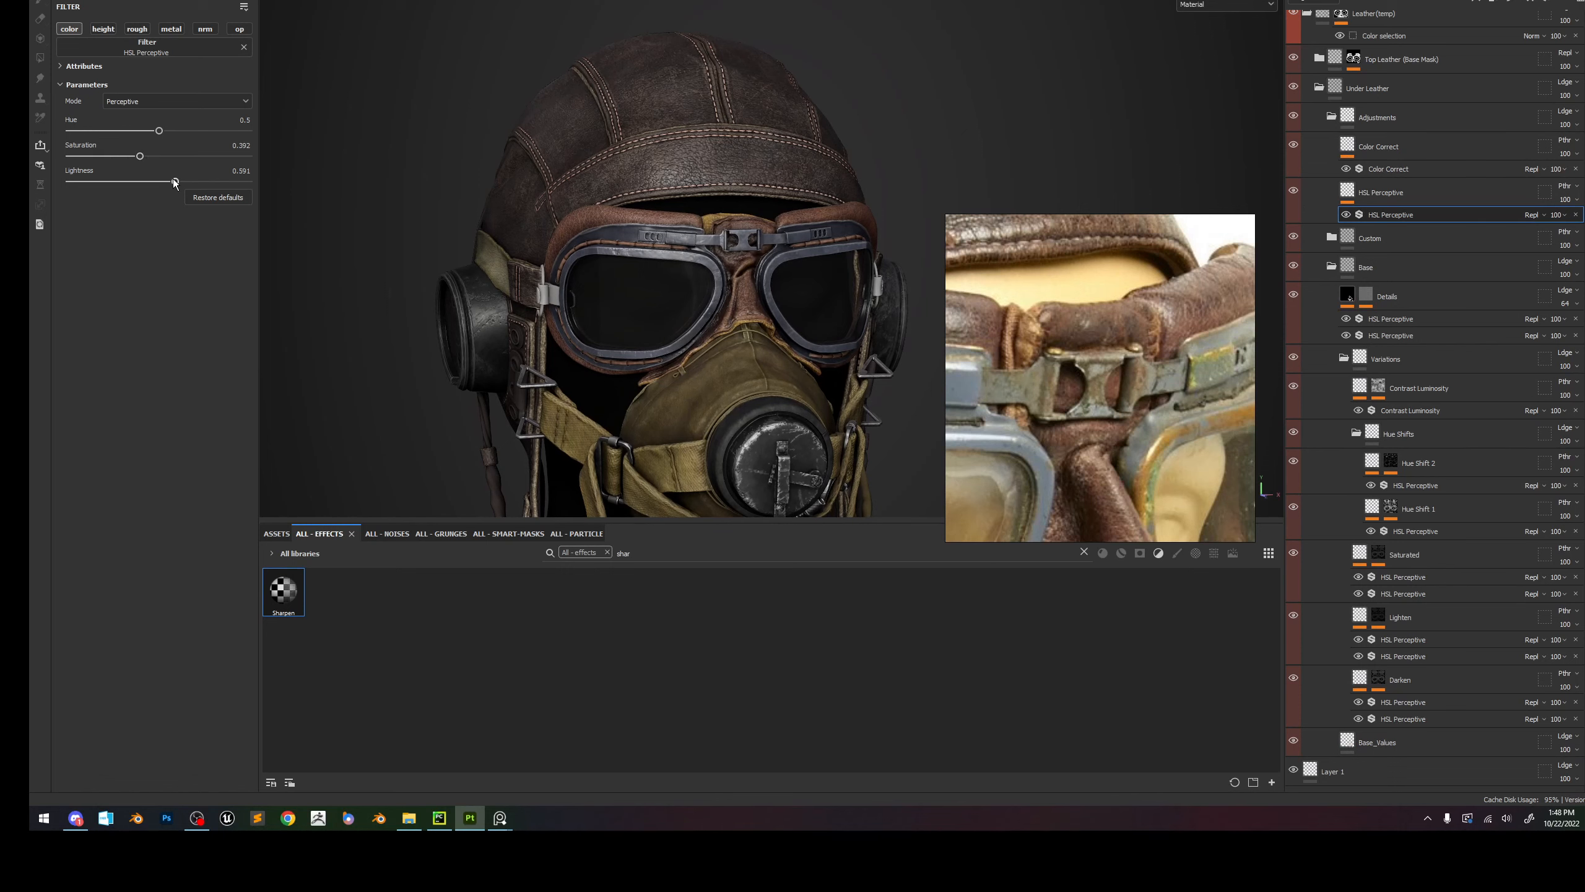
mouse_move(159, 180)
mouse_down()
mouse_move(180, 181)
mouse_move(129, 158)
mouse_move(168, 183)
mouse_up()
scroll(634, 223, down, 10)
scroll(706, 267, up, 6)
scroll(705, 271, up, 8)
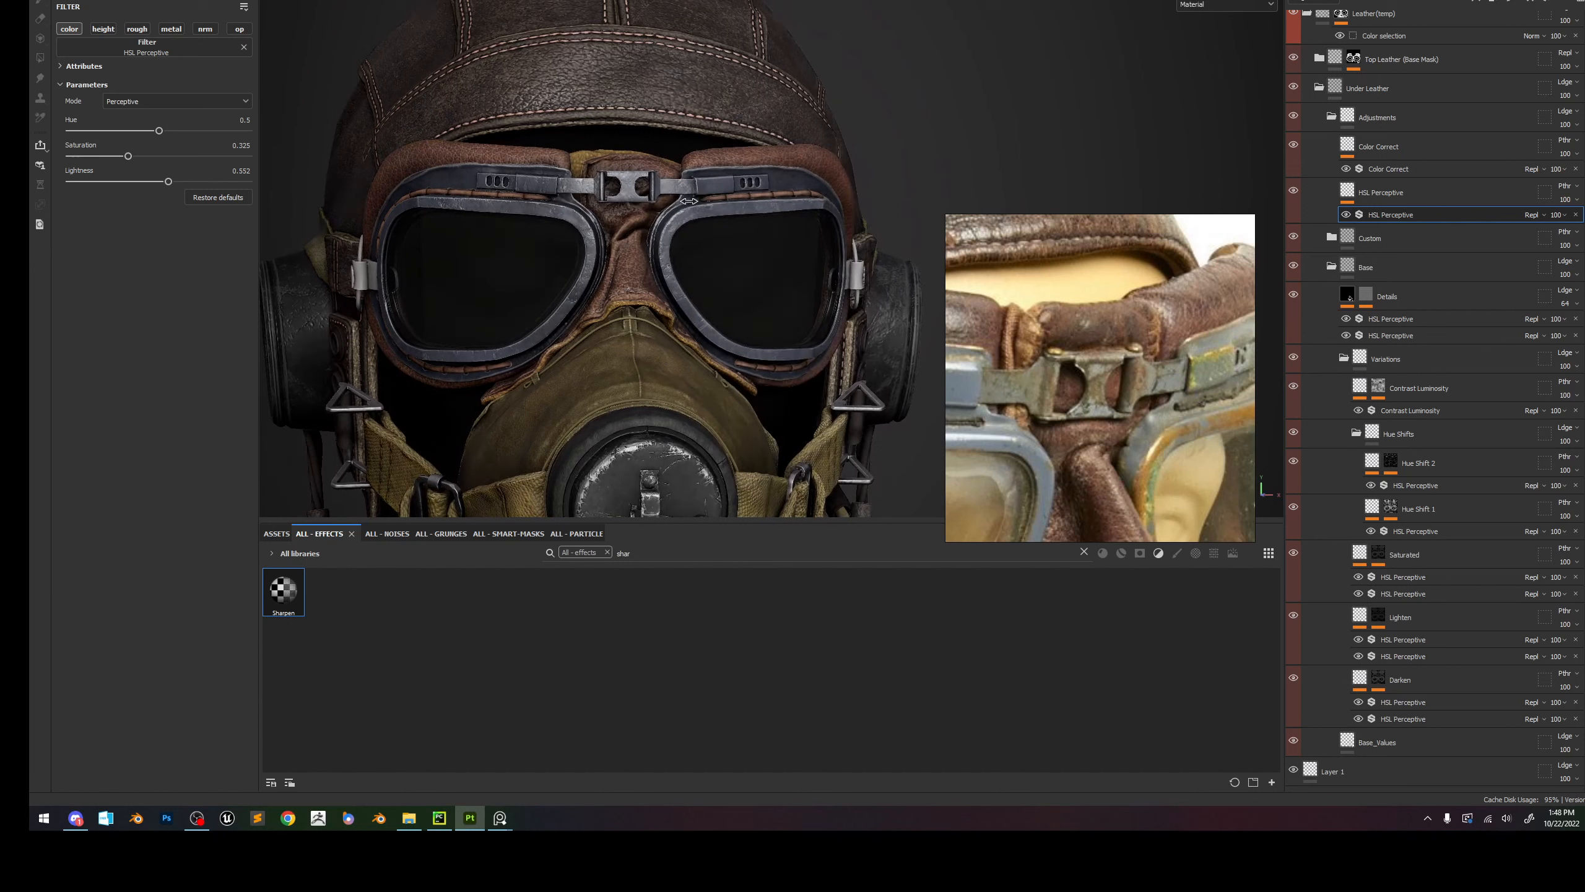
drag(129, 156, 174, 181)
scroll(722, 201, down, 5)
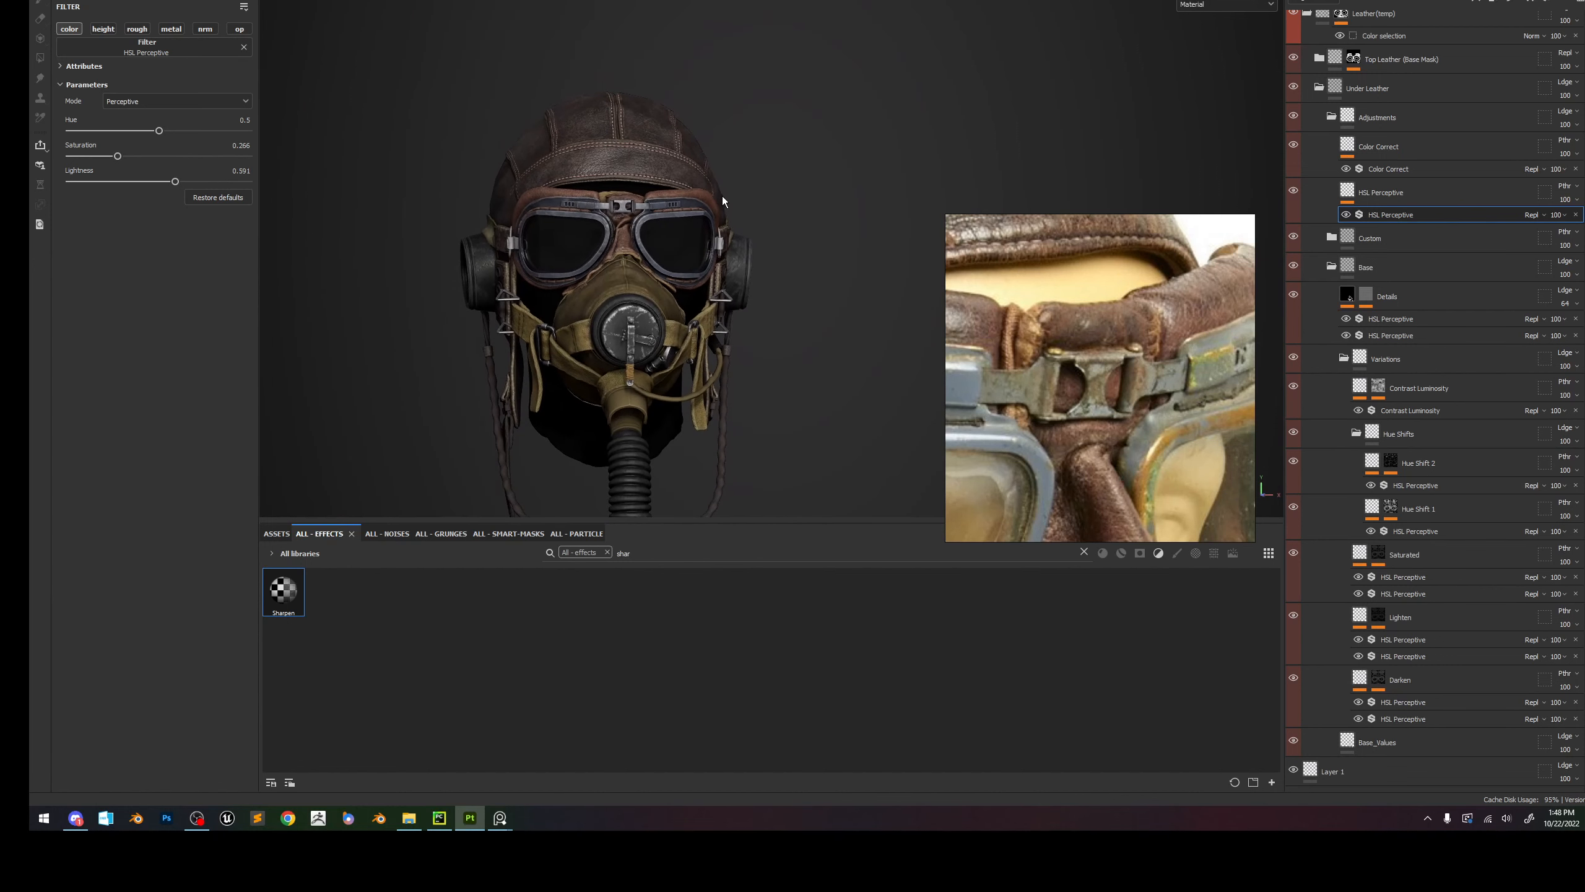
Check the adjusted goggles leather from the front and side, and save the project.
alt+drag(722, 201, 557, 203)
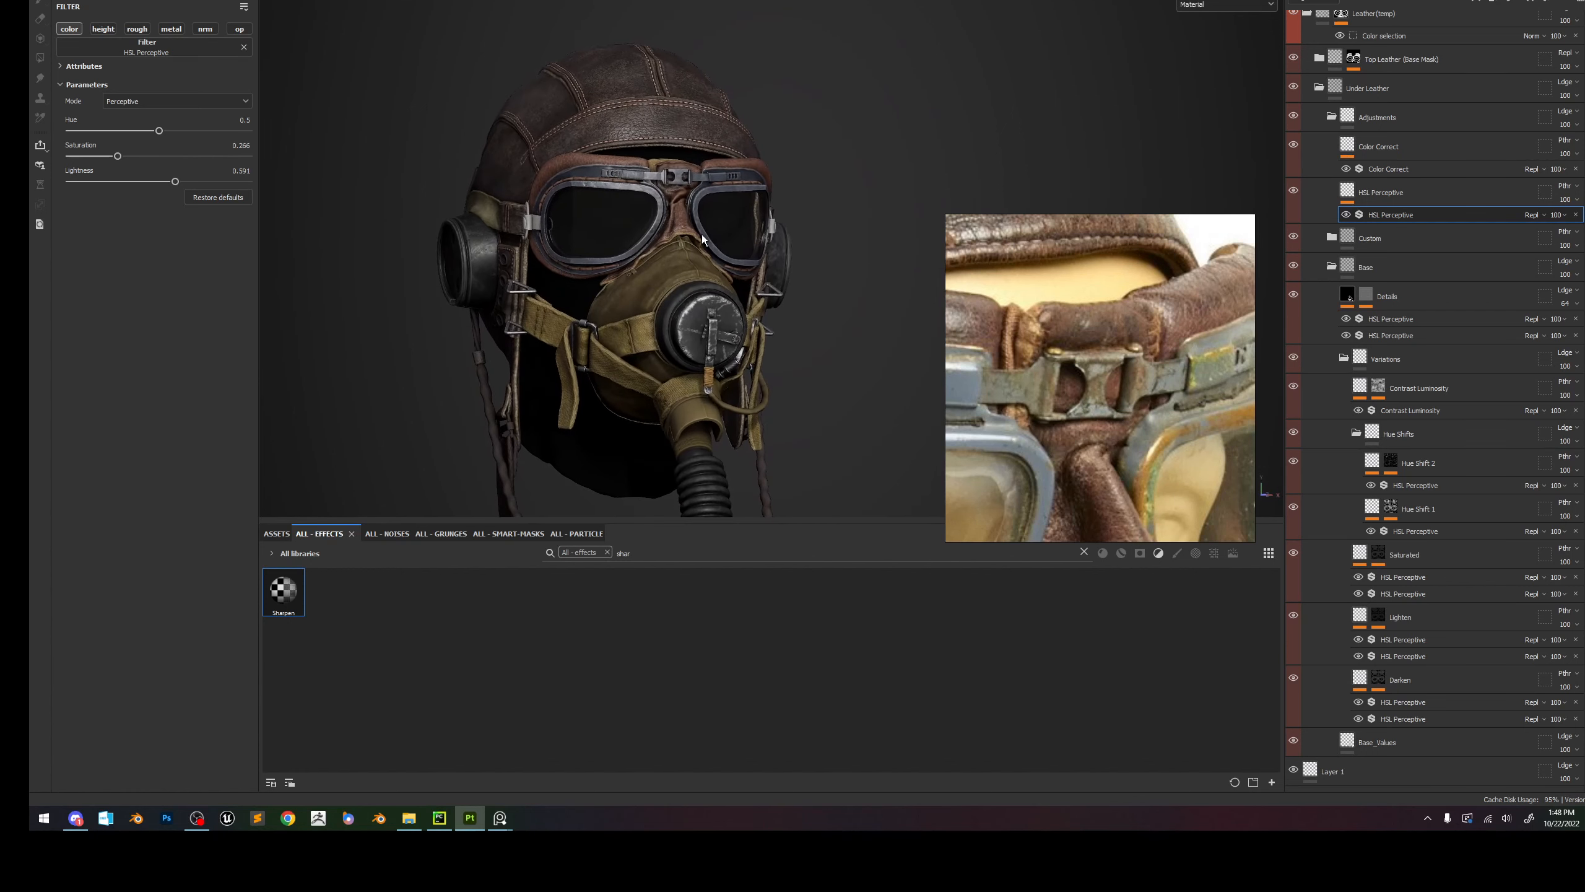
alt+drag(701, 234, 590, 250)
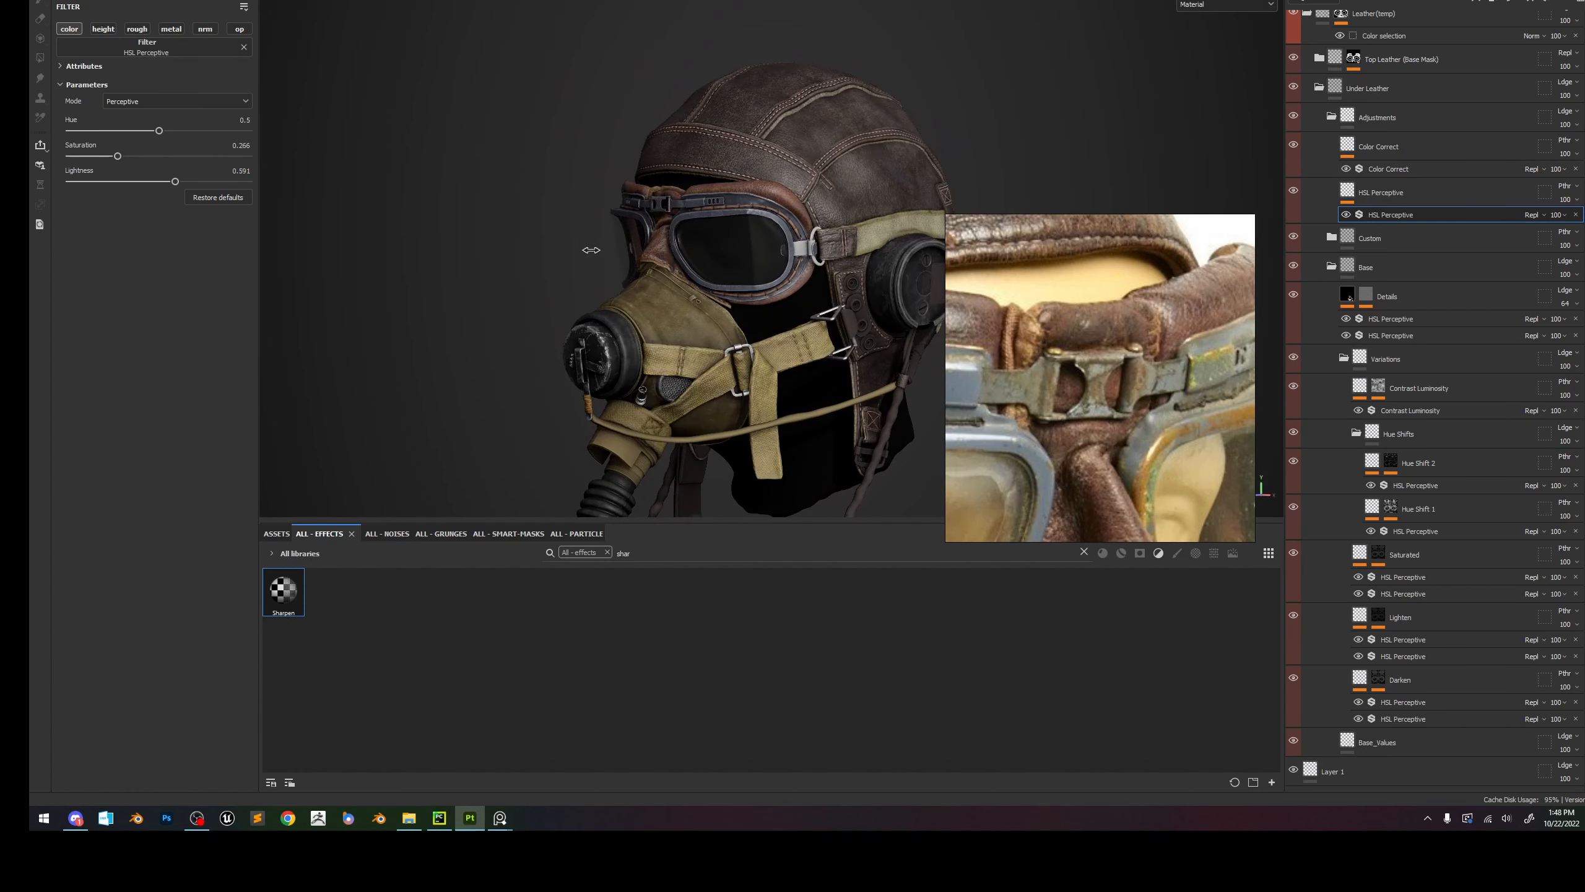
alt+middle_drag(763, 295, 690, 232)
key(ctrl+s)
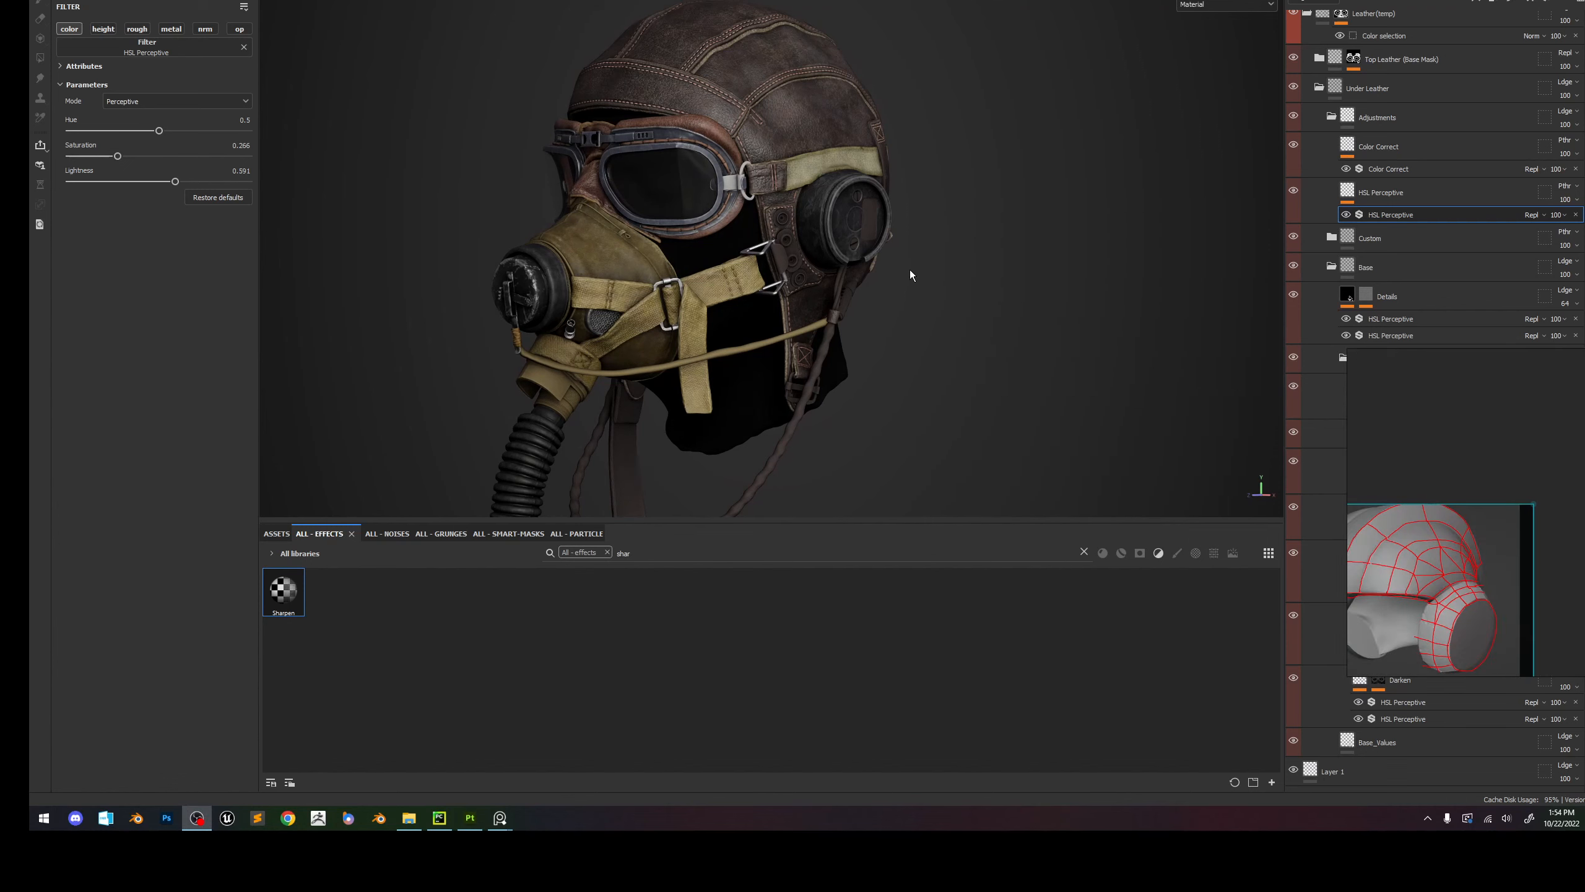
Open the texture export settings, look at the face texture set's output maps, and return to the global settings.
alt+drag(909, 271, 787, 264)
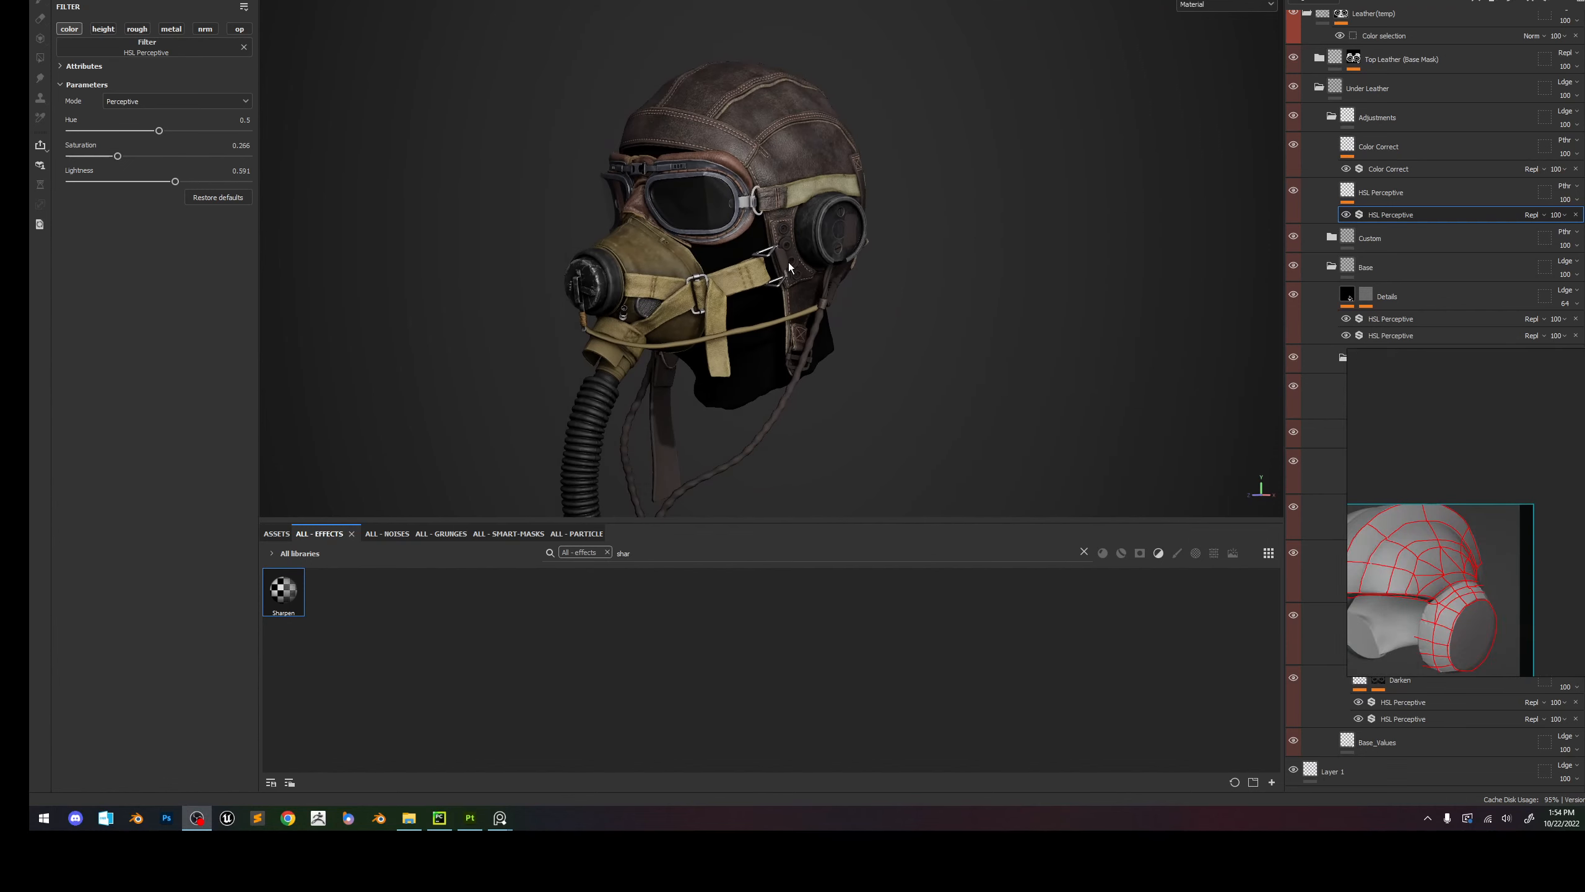
scroll(884, 338, down, 2)
alt+drag(885, 338, 1068, 307)
key(ctrl+shift+e)
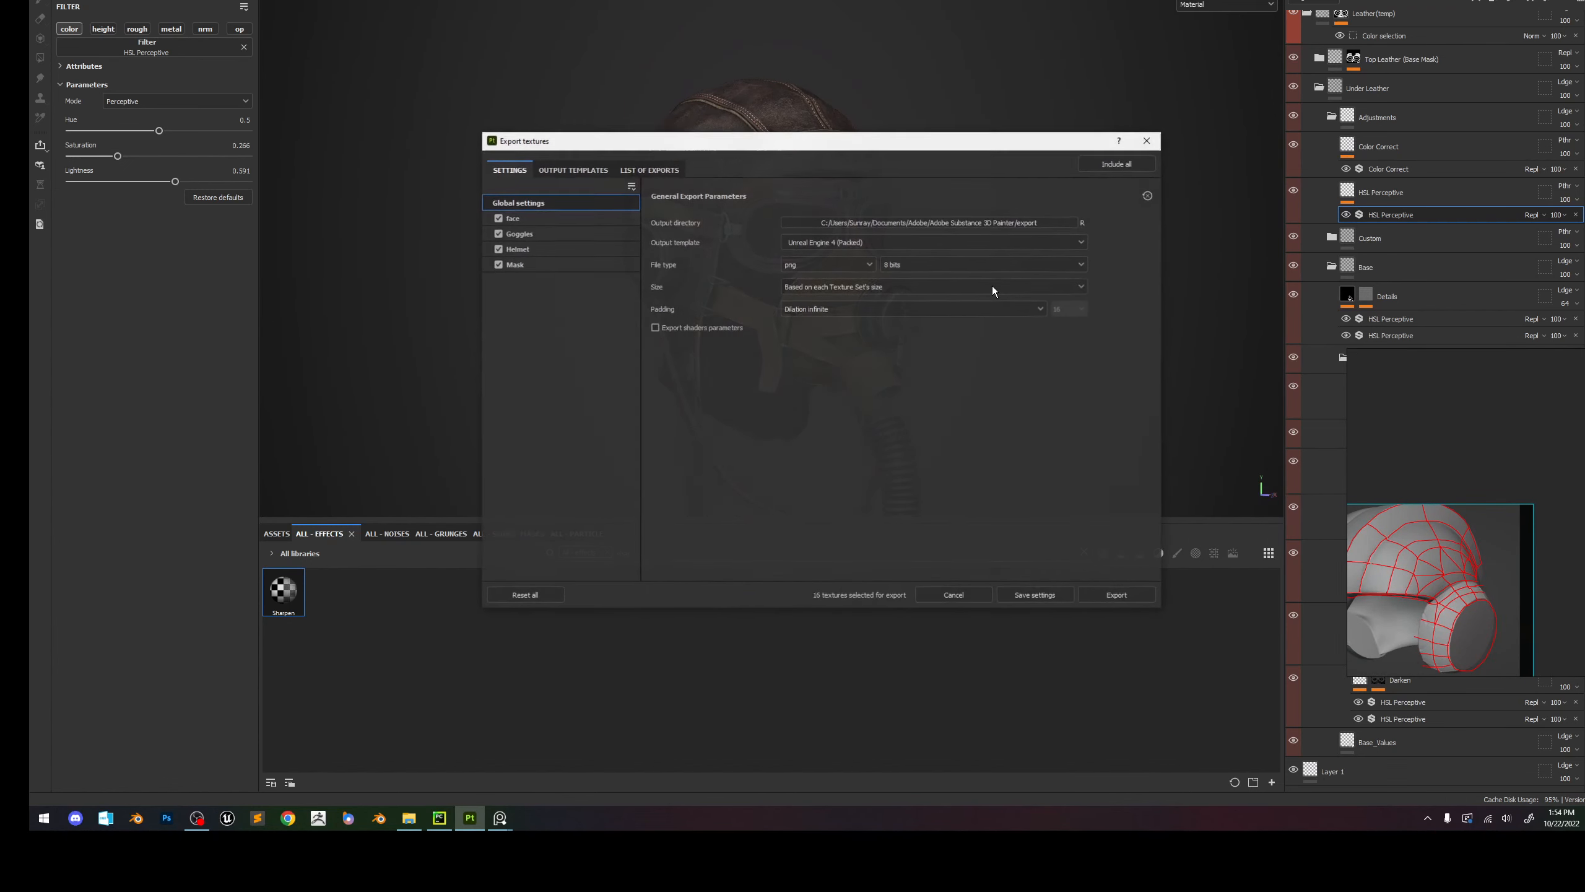
click(544, 222)
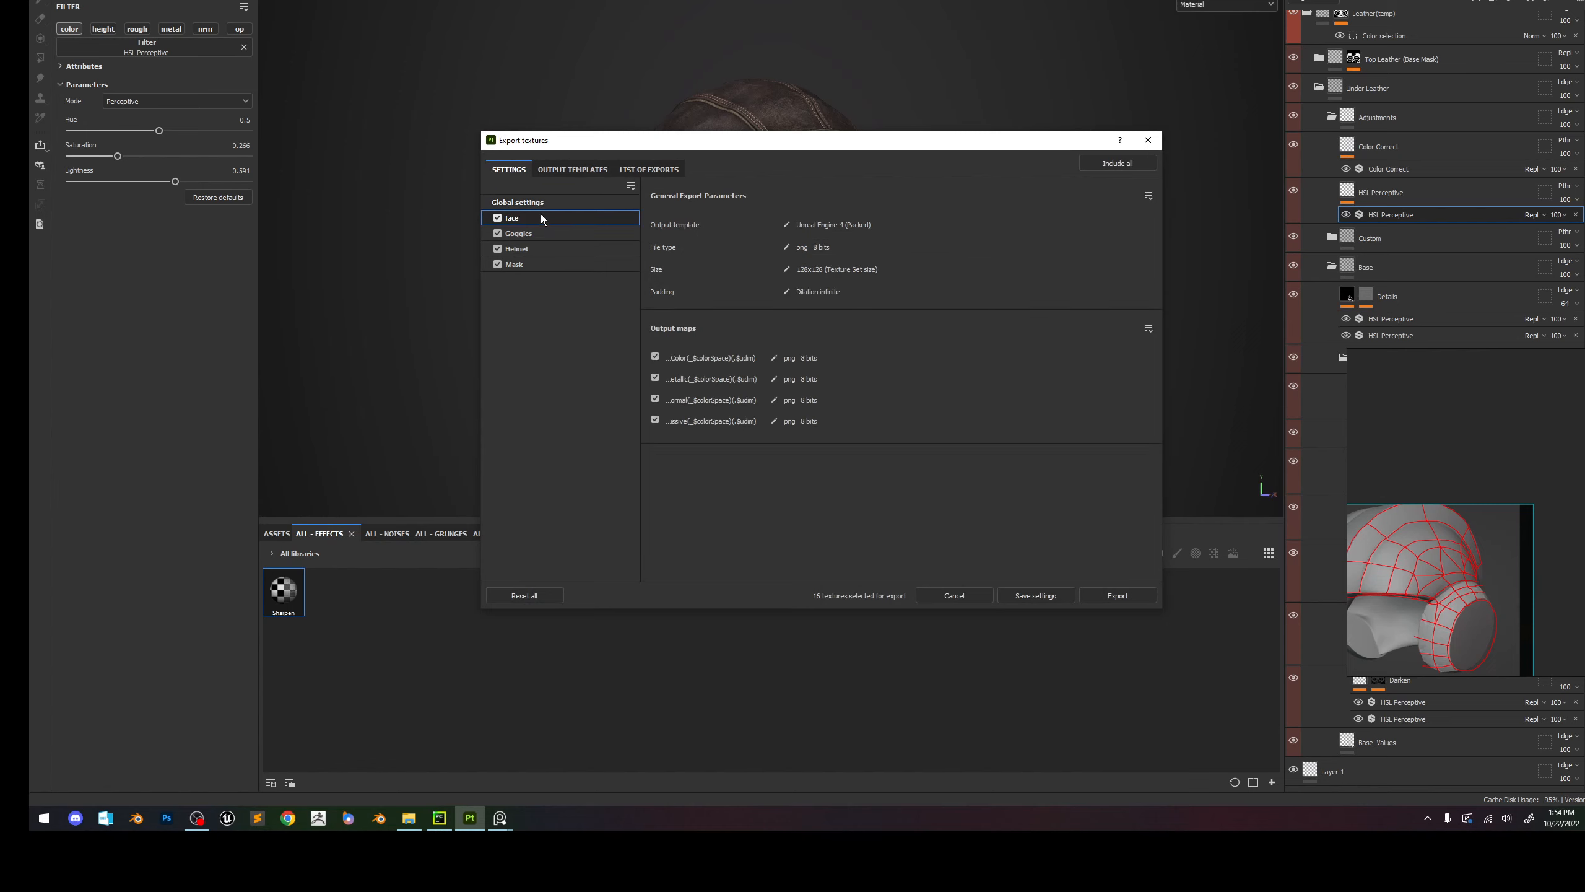
click(524, 202)
Set the export file type to tiff at 16 bits and view the Unreal Engine 4 (Packed) output template.
click(867, 264)
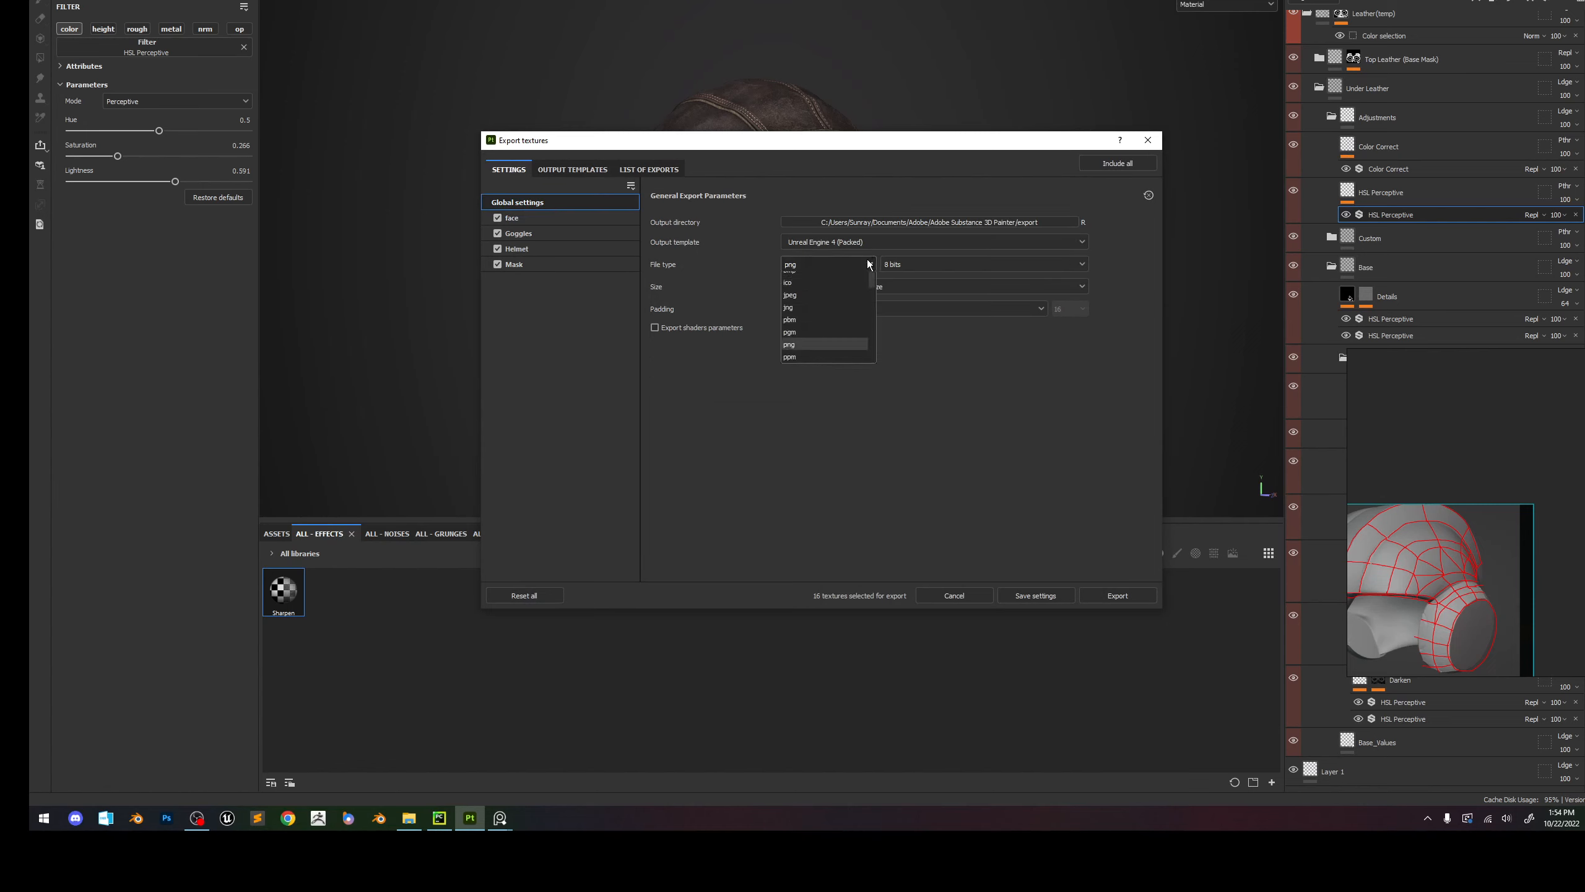
scroll(819, 370, down, 2)
drag(872, 370, 877, 339)
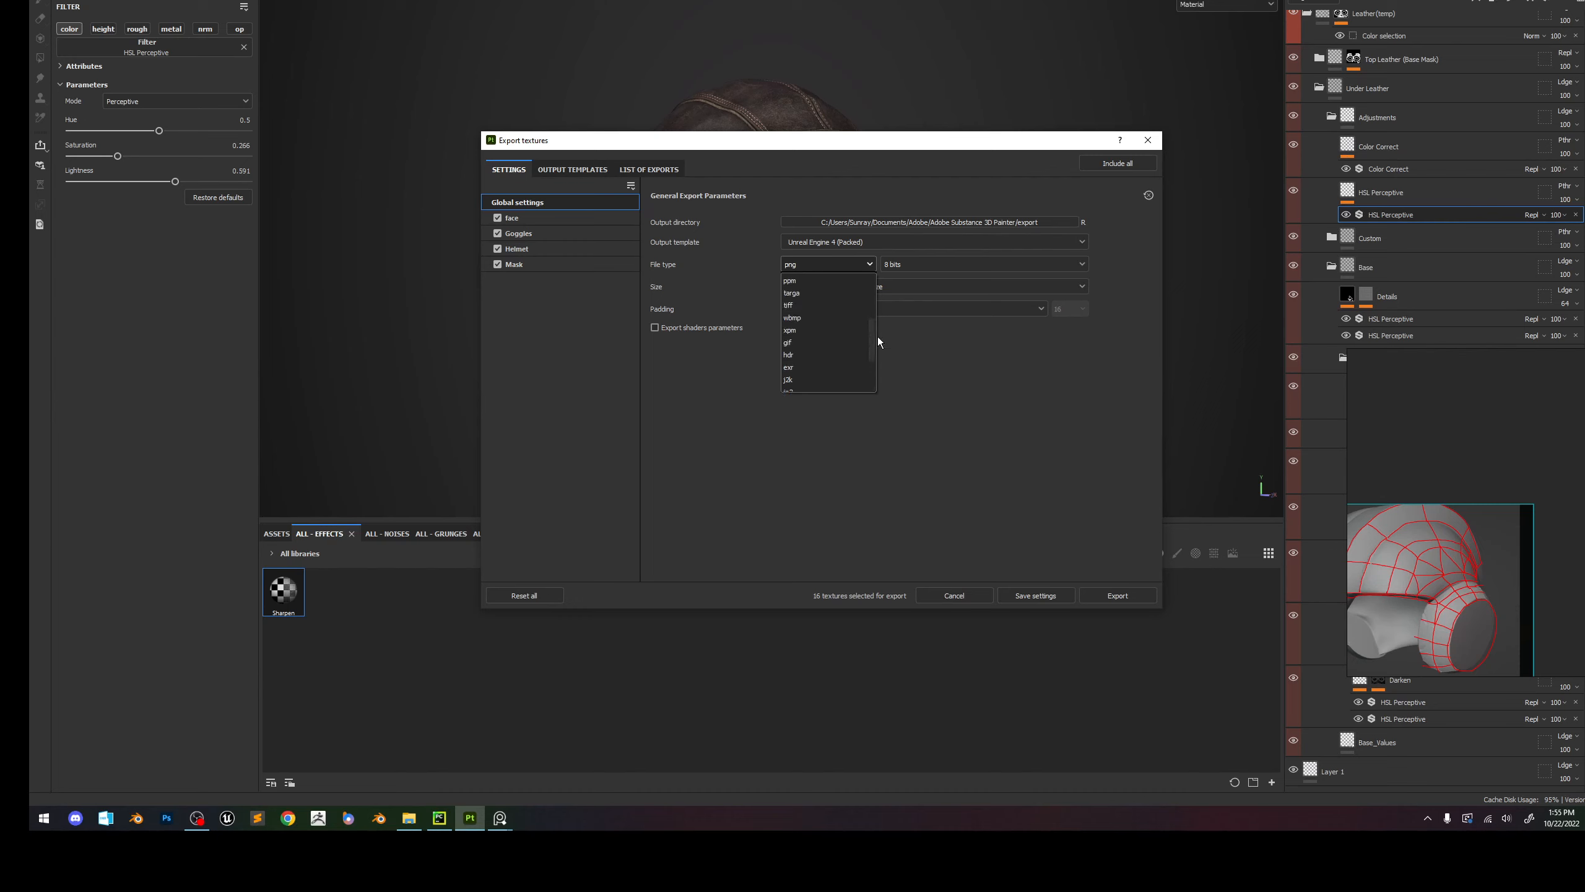
click(805, 292)
click(949, 269)
click(931, 266)
click(830, 264)
click(847, 304)
click(939, 267)
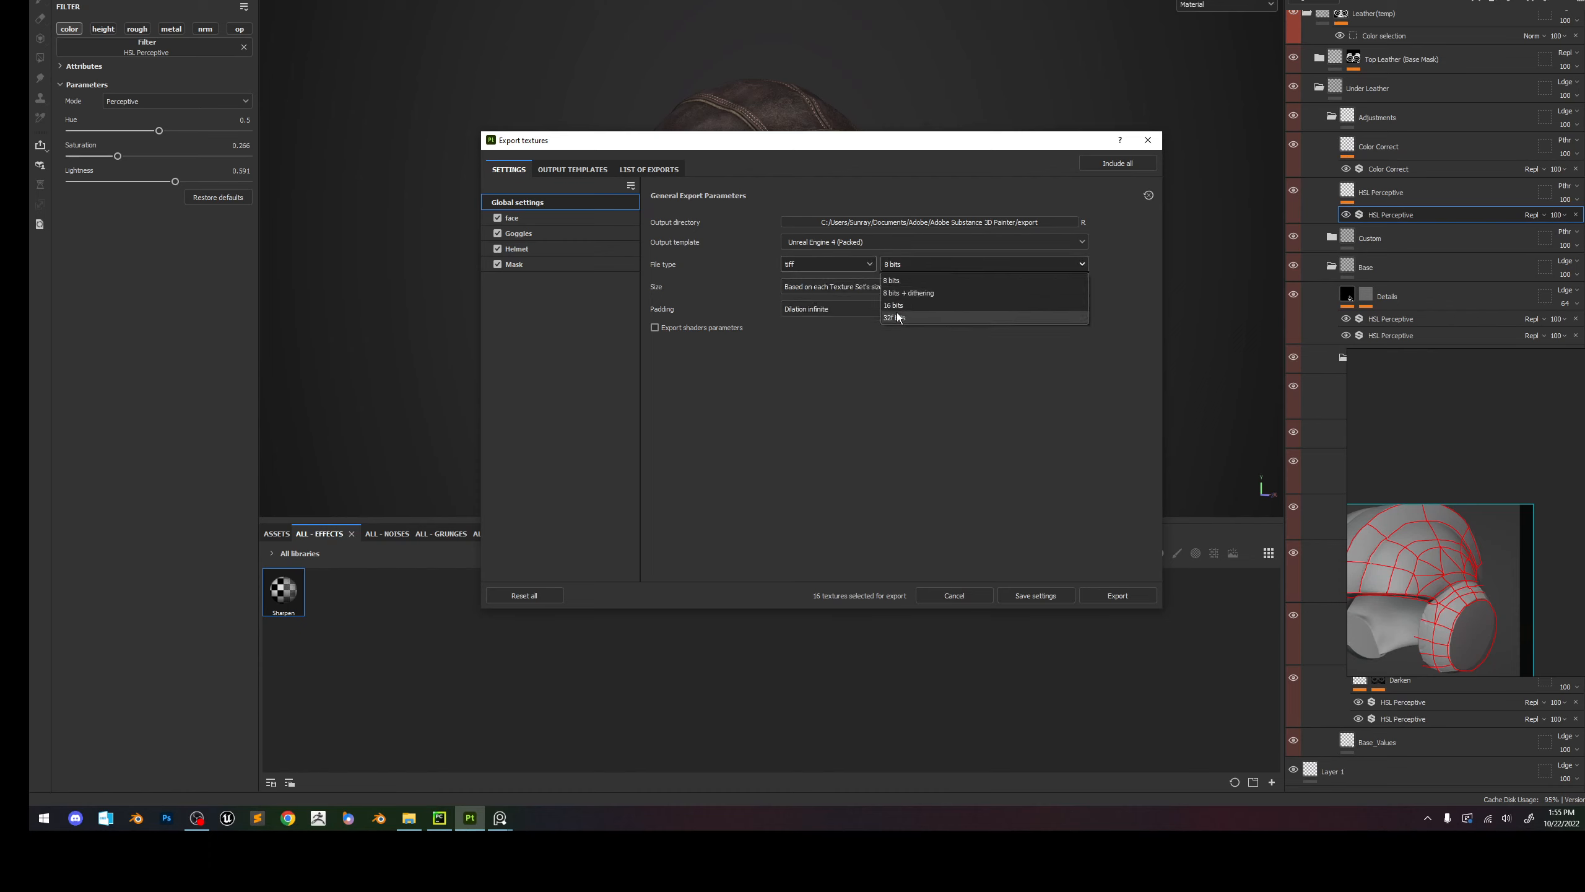
click(896, 305)
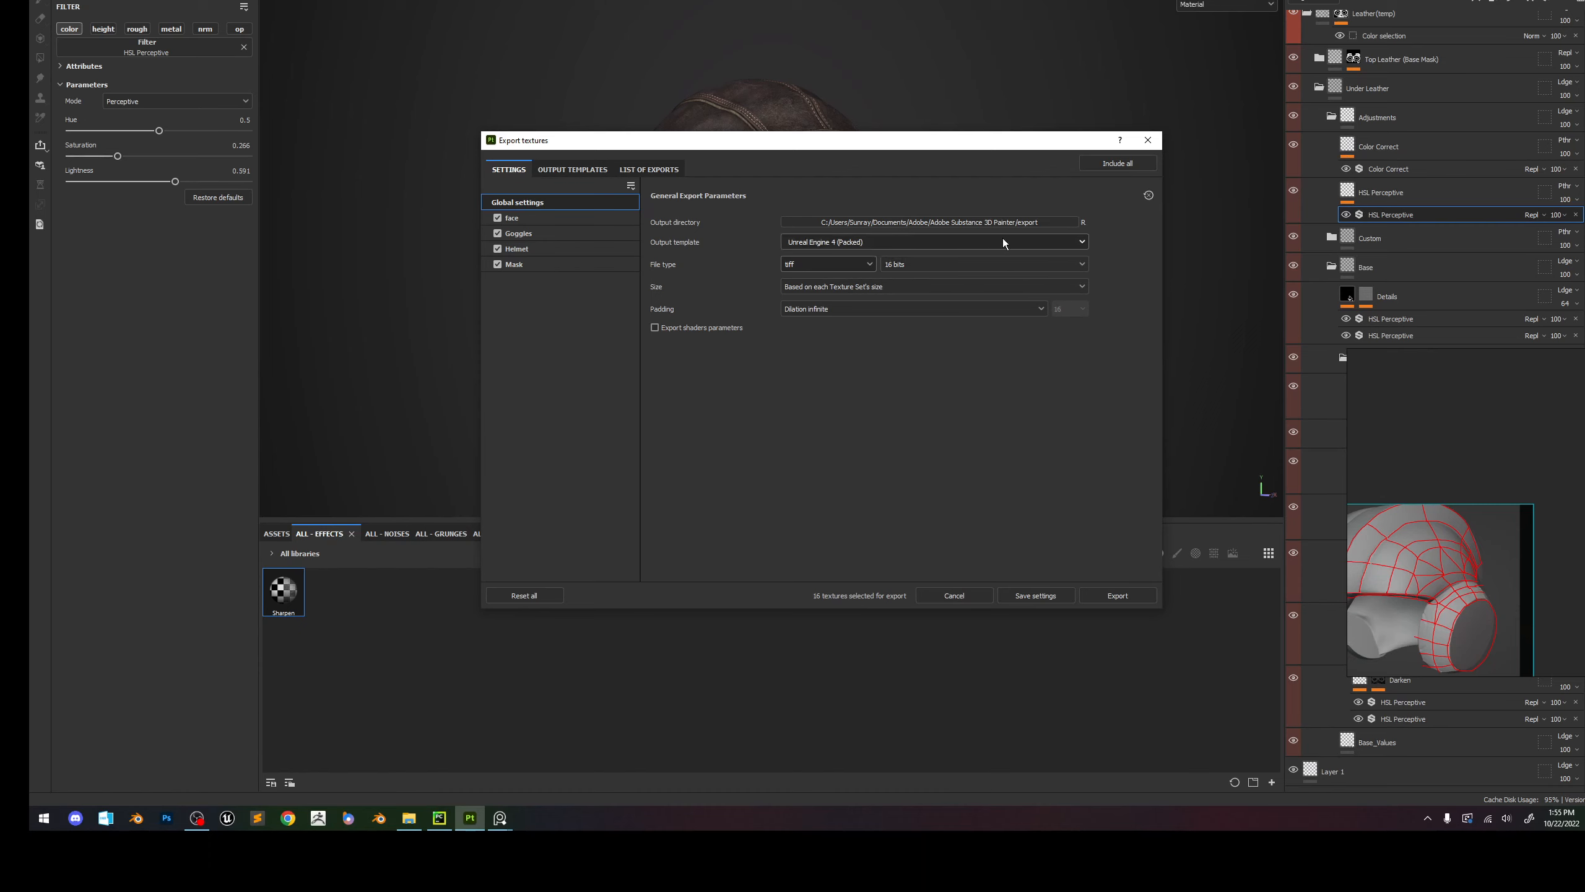
click(573, 171)
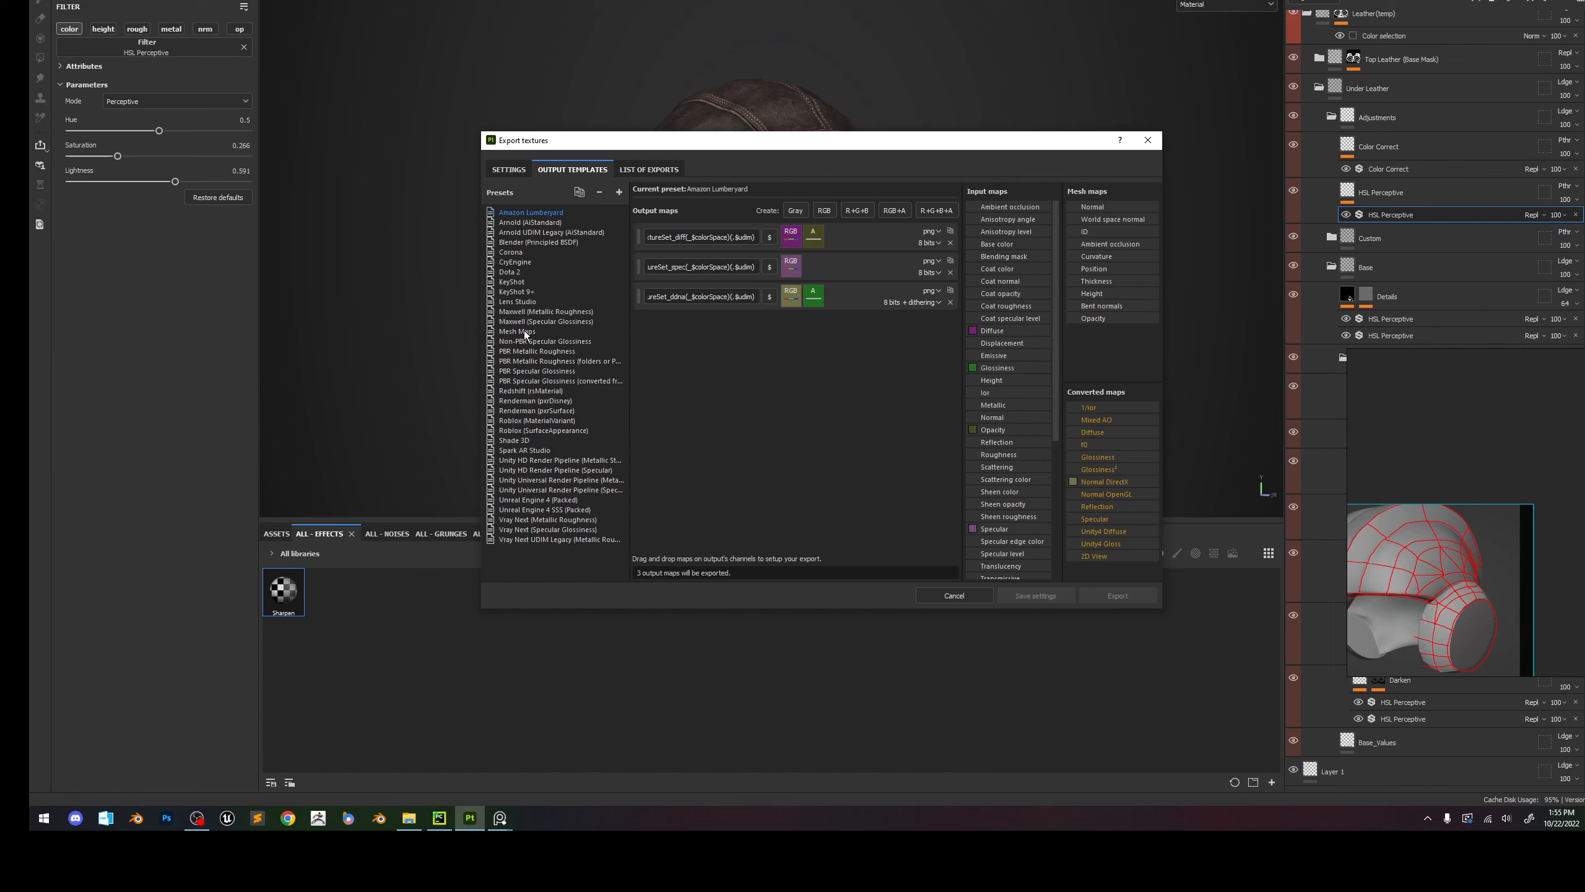
click(546, 500)
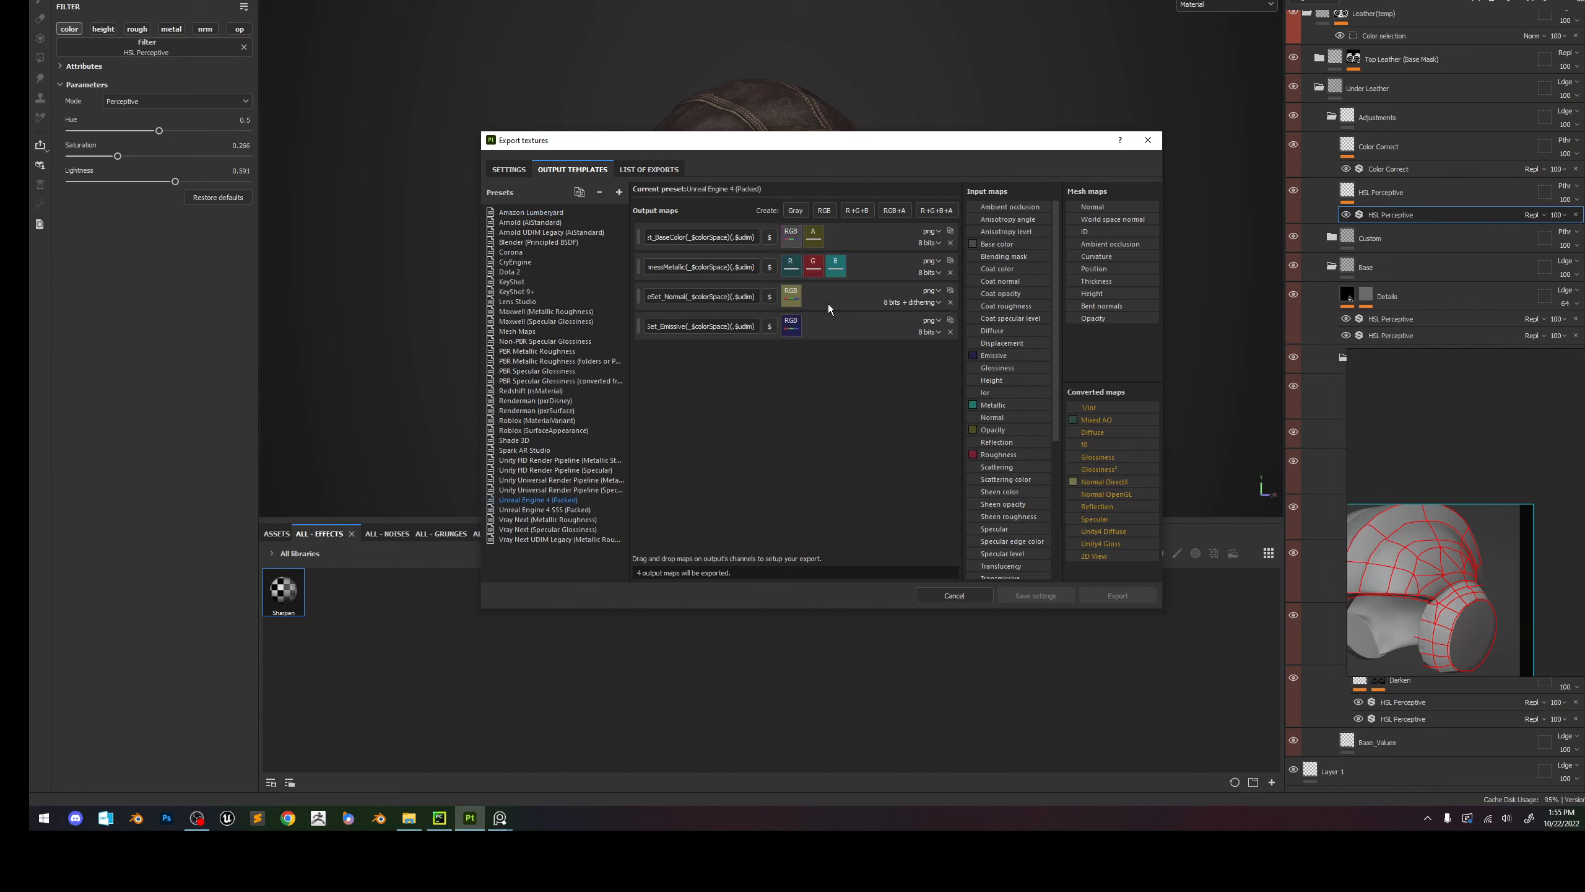
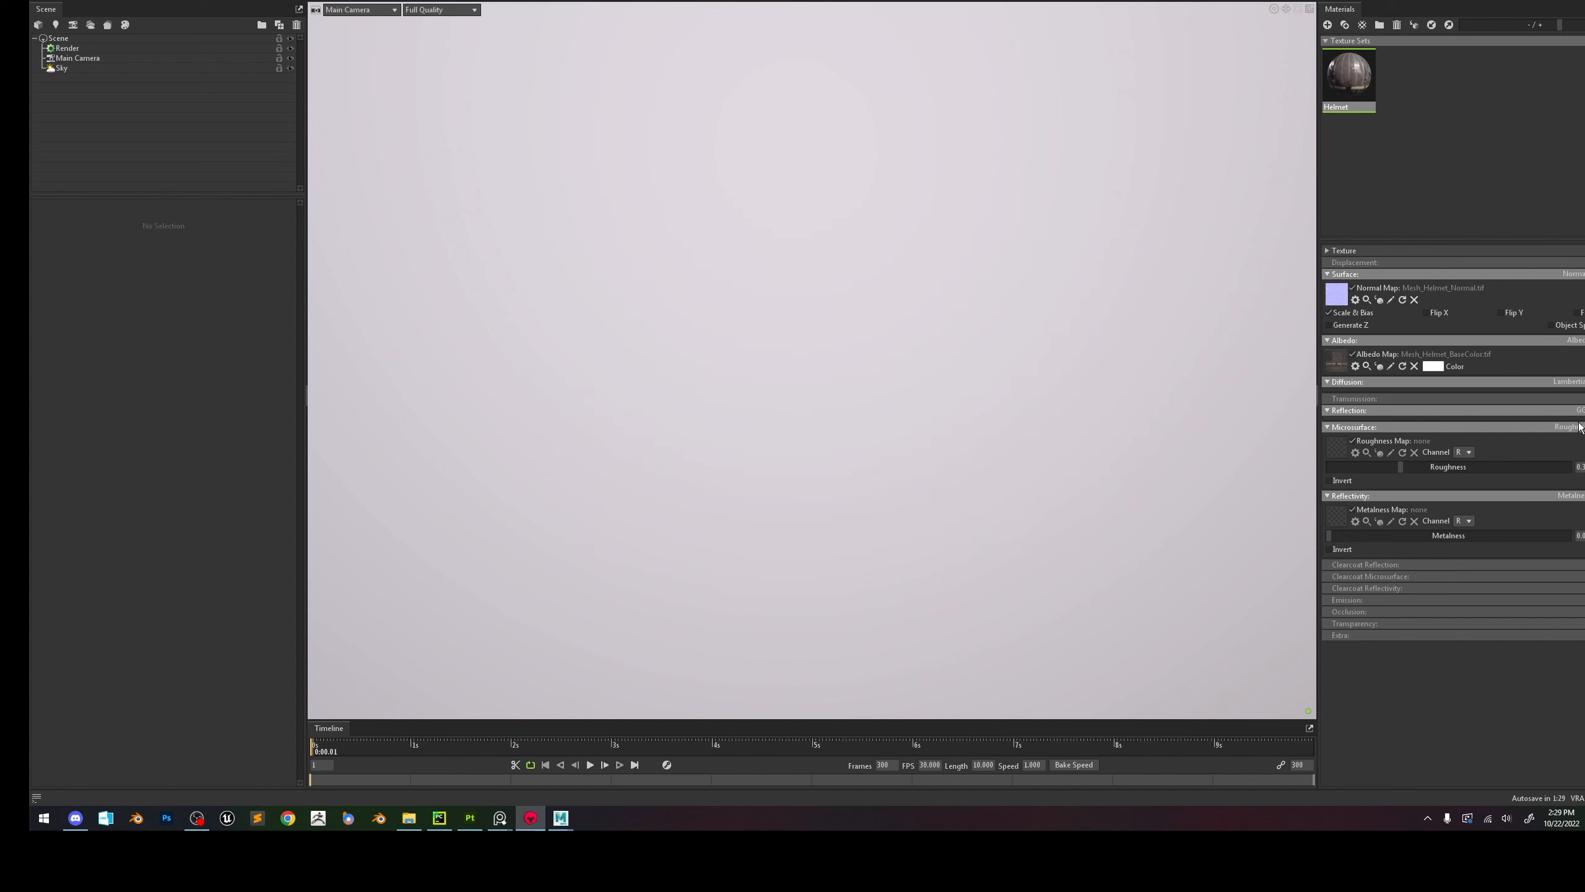
Load Mesh_Helmet_OcclusionRoughnessMetallic as the Helmet material's roughness map and read it from channel G.
click(1334, 451)
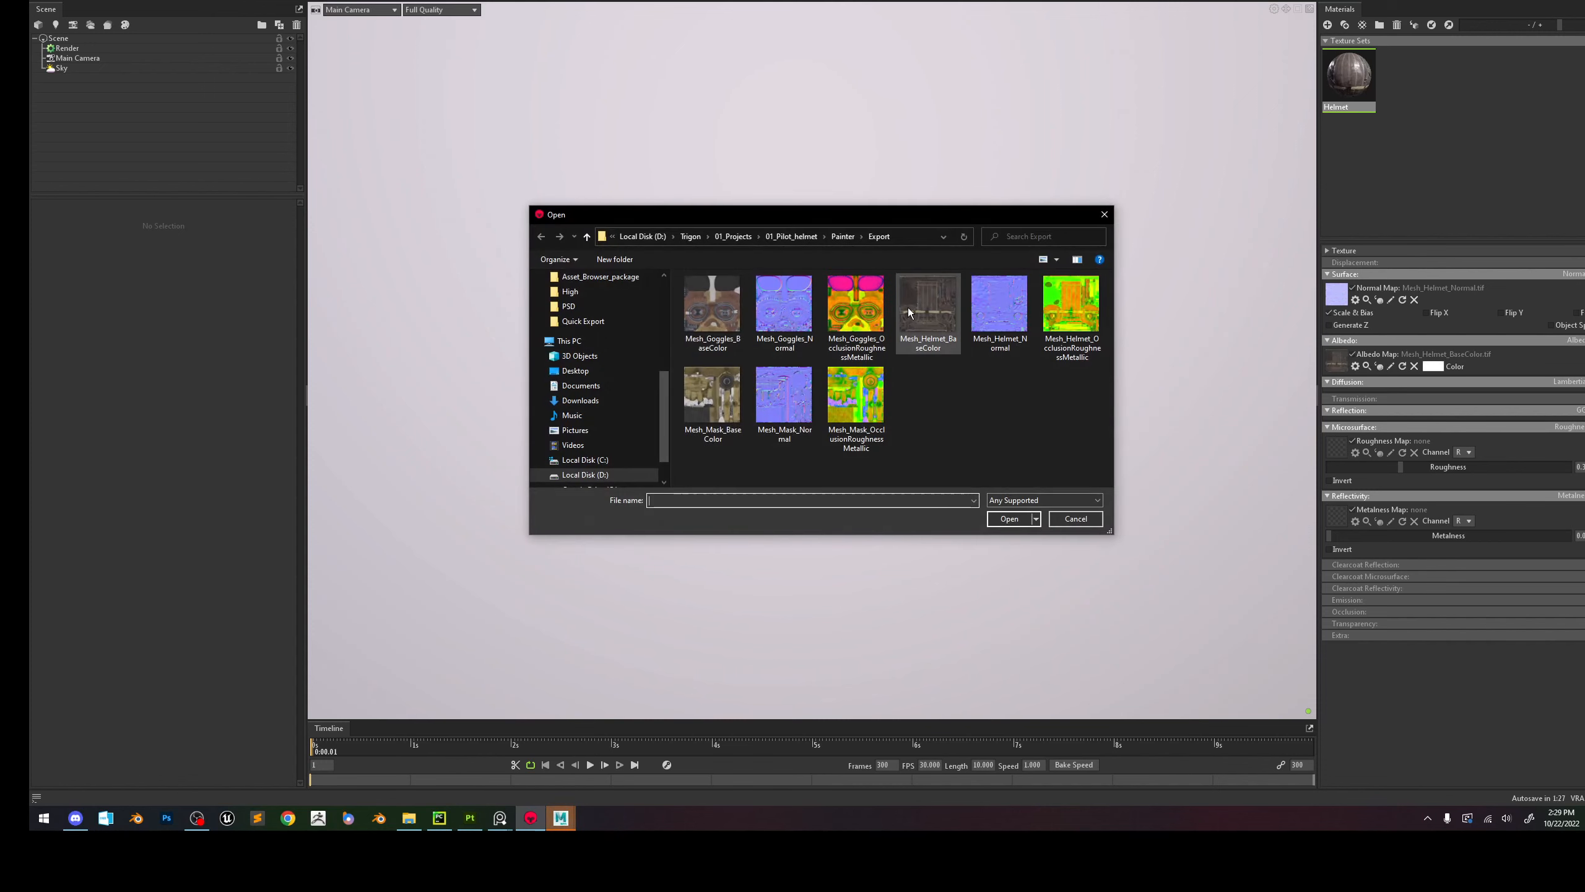
double_click(1085, 353)
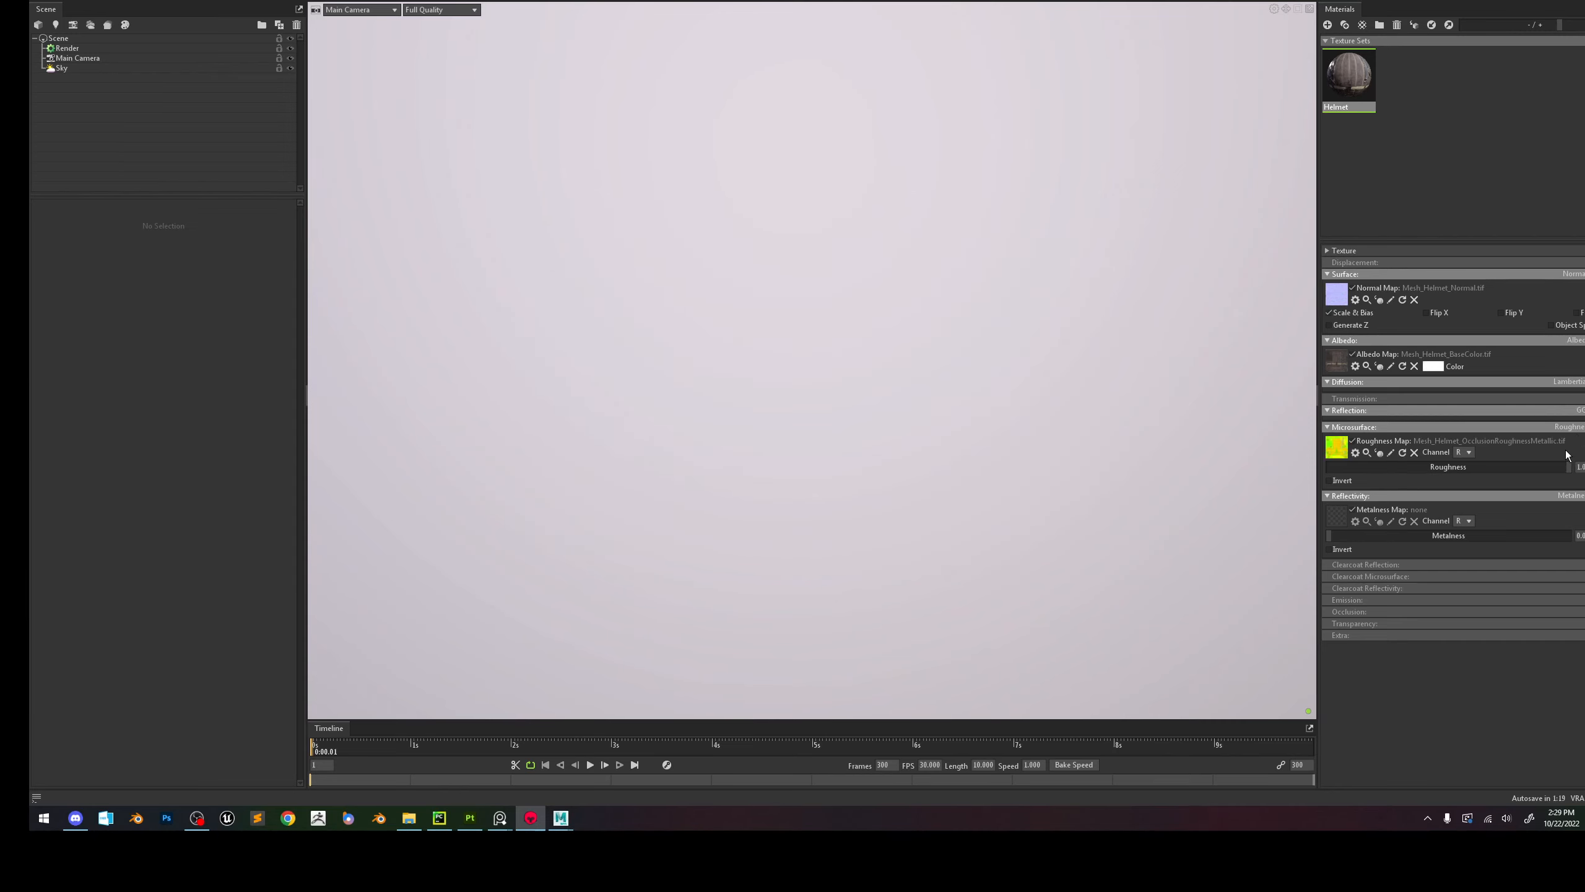
click(1463, 452)
click(1467, 475)
Load Mesh_Helmet_OcclusionRoughnessMetallic as the Helmet material's metalness map and read it from channel B.
click(1335, 517)
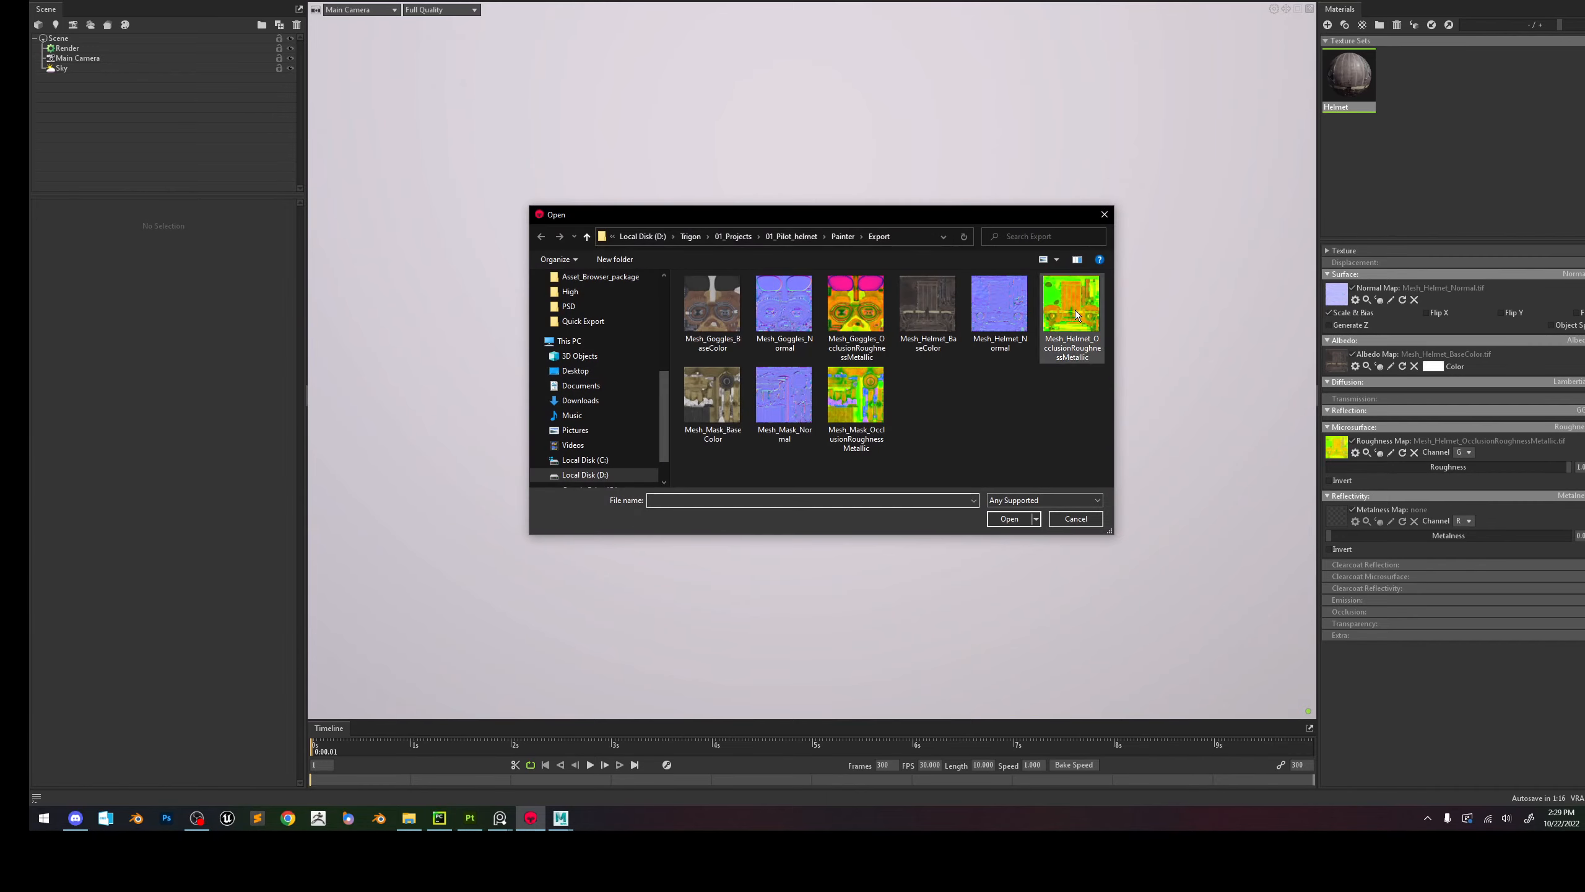
double_click(1083, 353)
click(1464, 520)
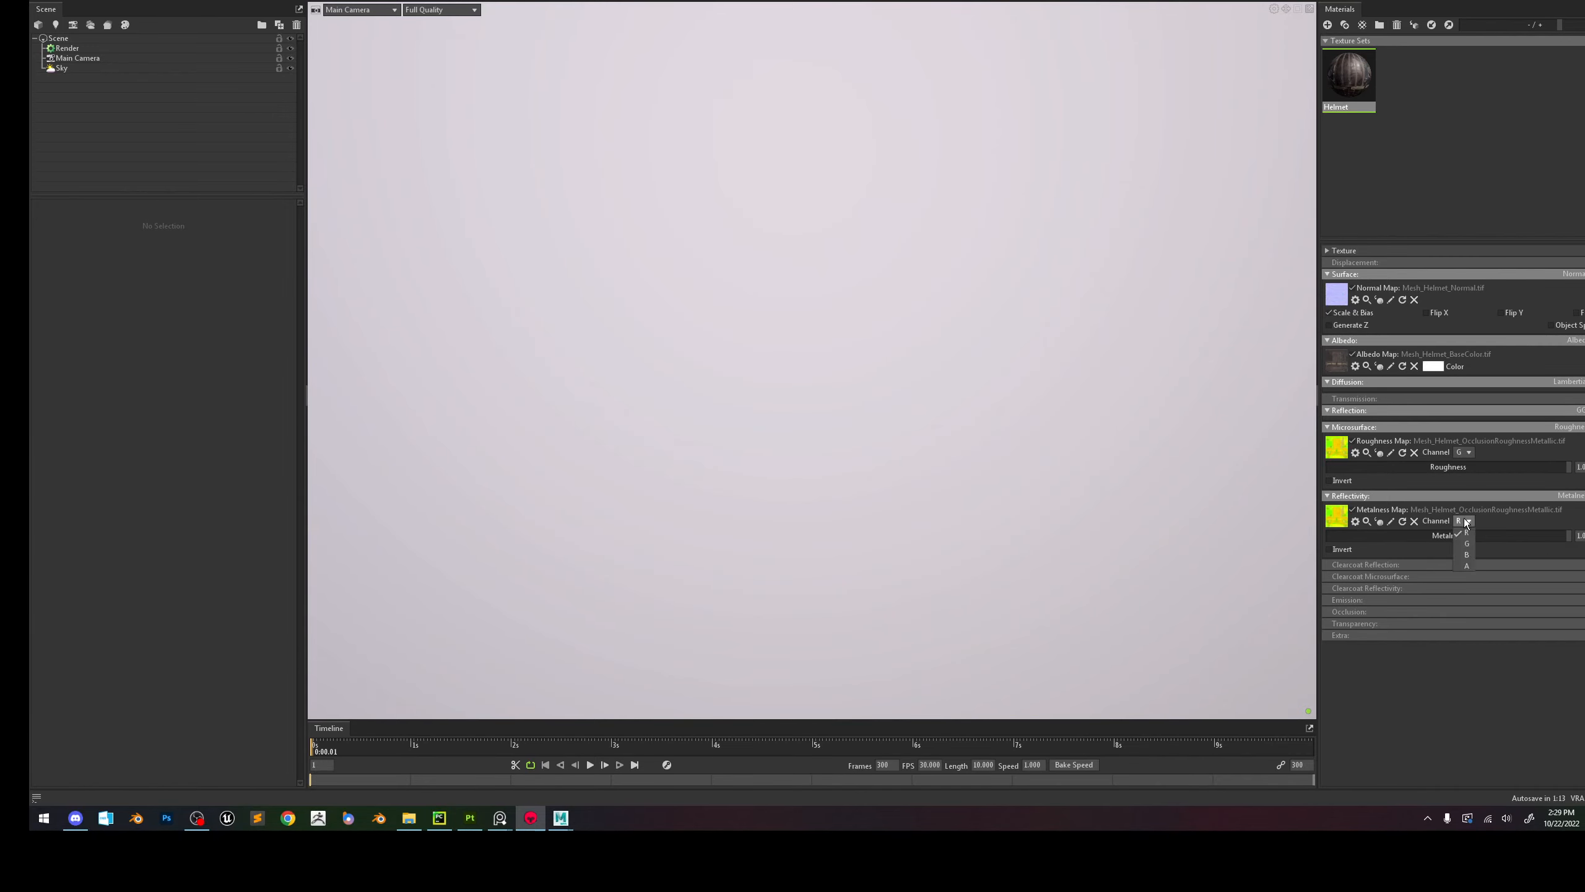
click(1460, 554)
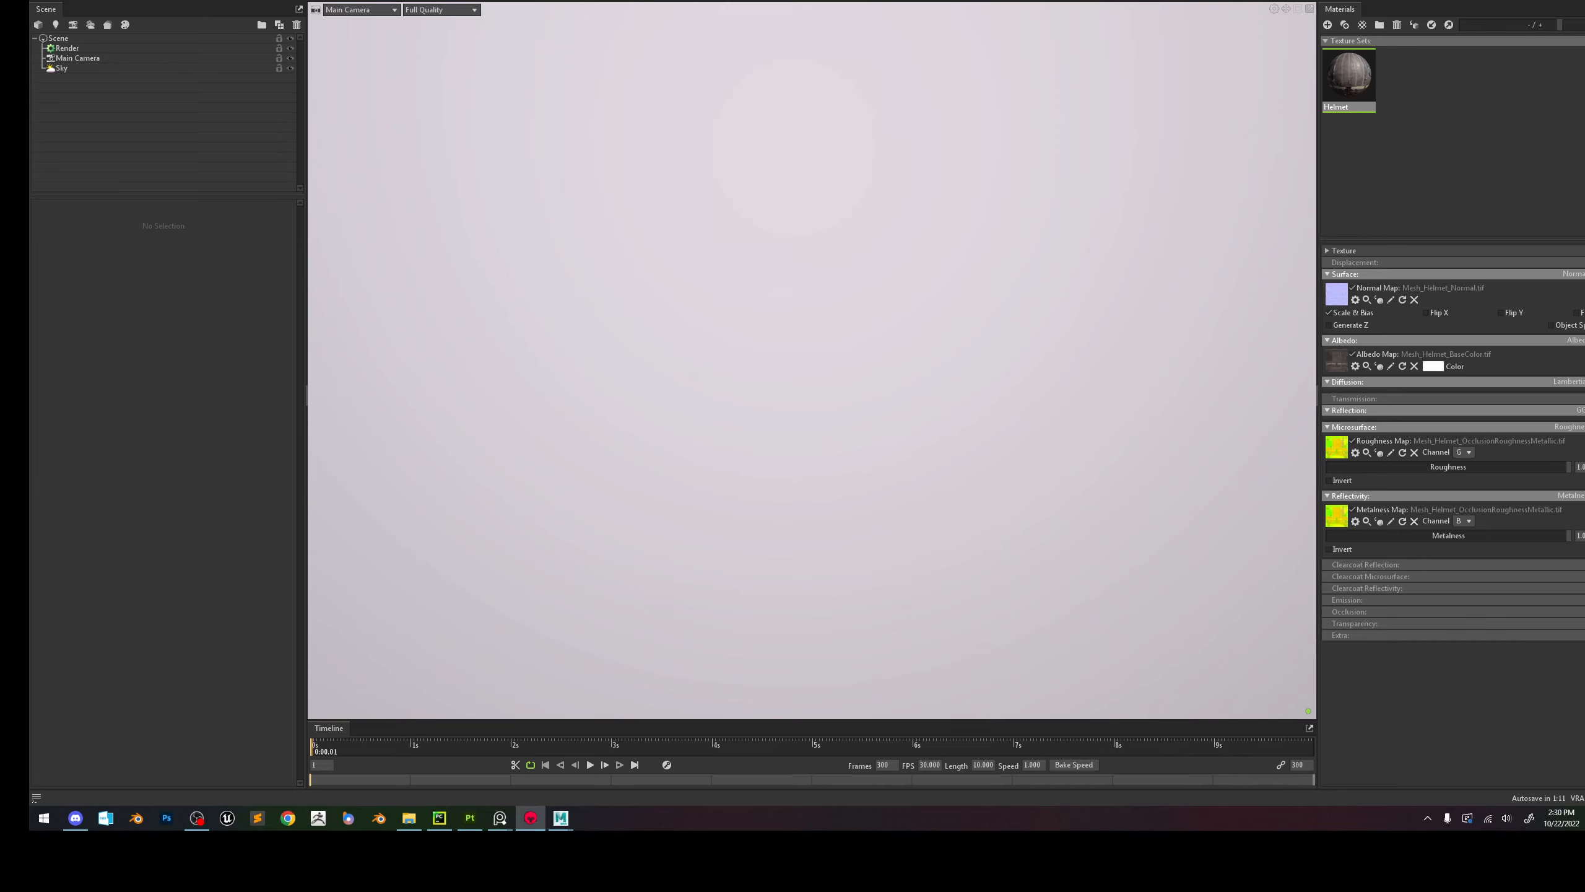
Enable occlusion on the Helmet material and load Mesh_Helmet_OcclusionRoughnessMetallic as its occlusion map on channel R.
click(1577, 611)
click(1564, 636)
click(1339, 633)
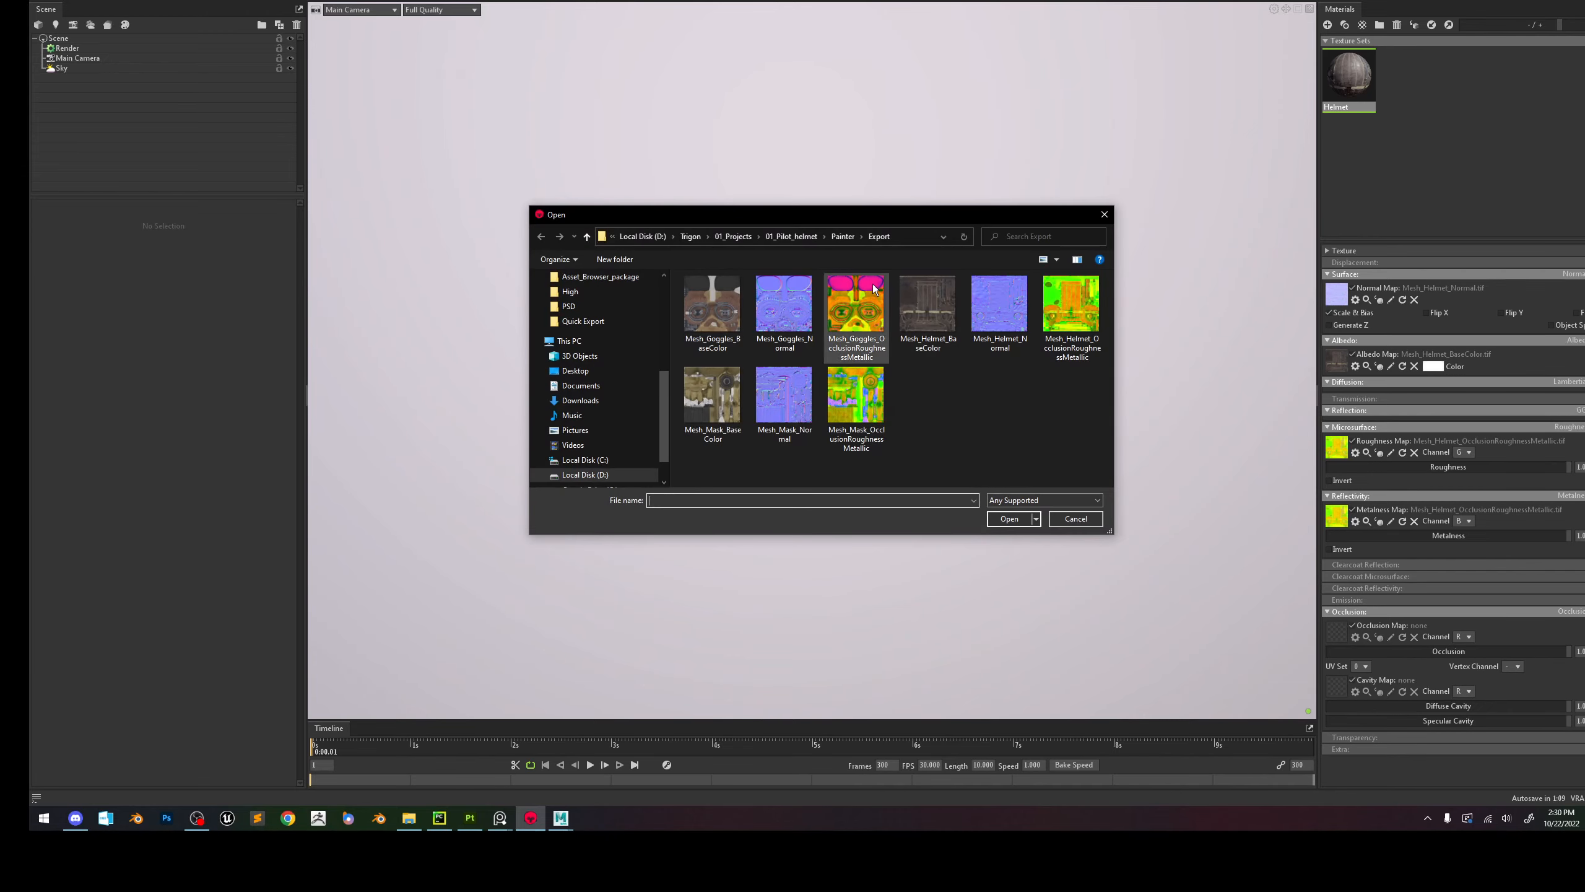
double_click(1072, 305)
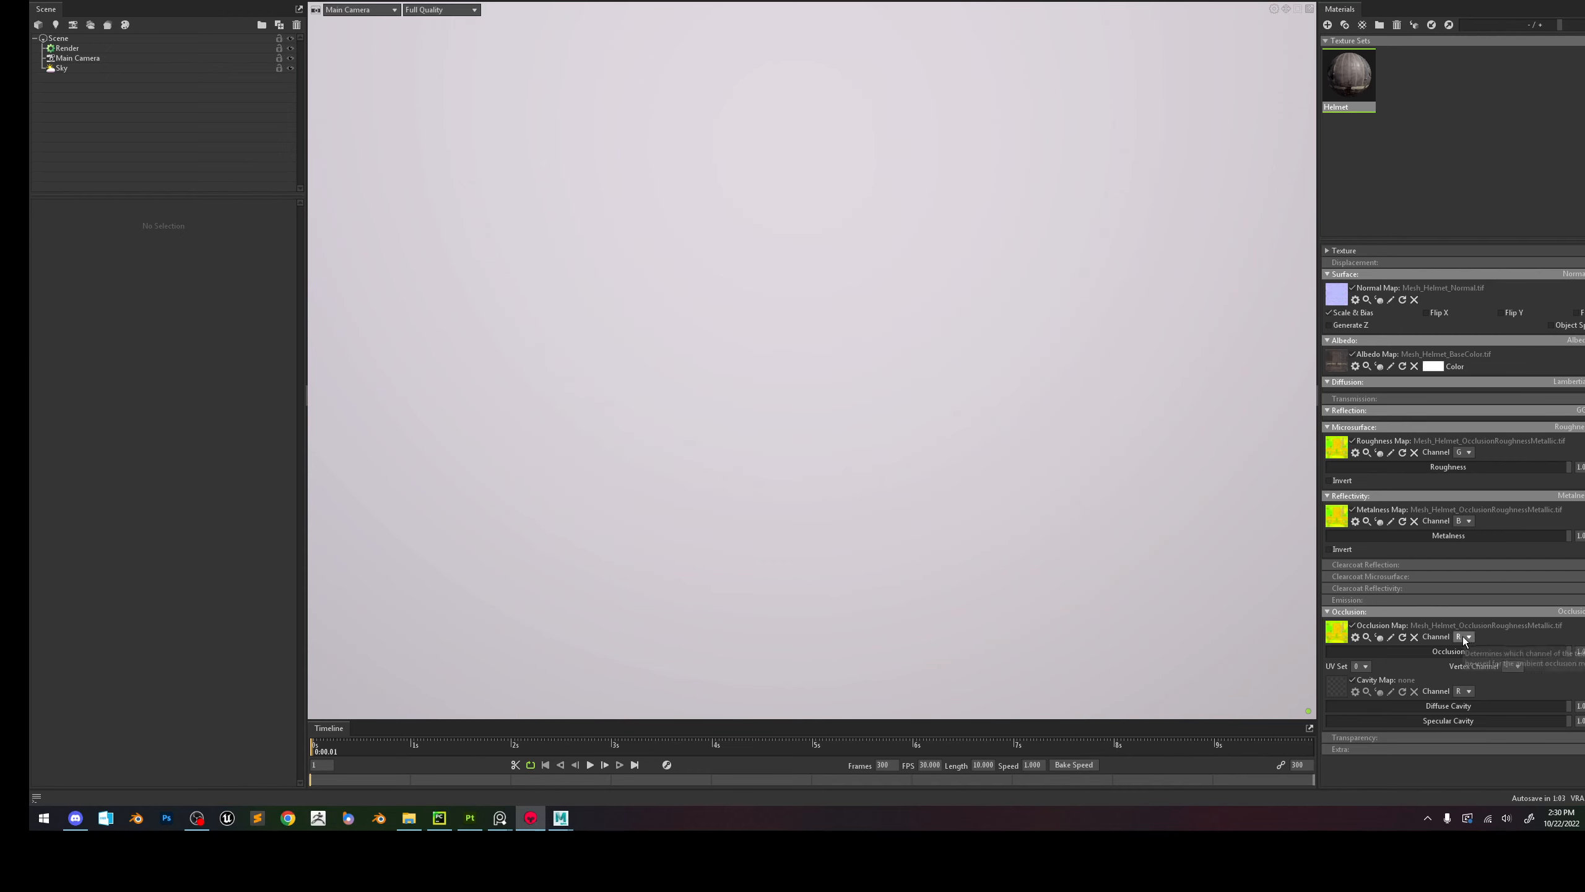
click(1469, 638)
click(1468, 648)
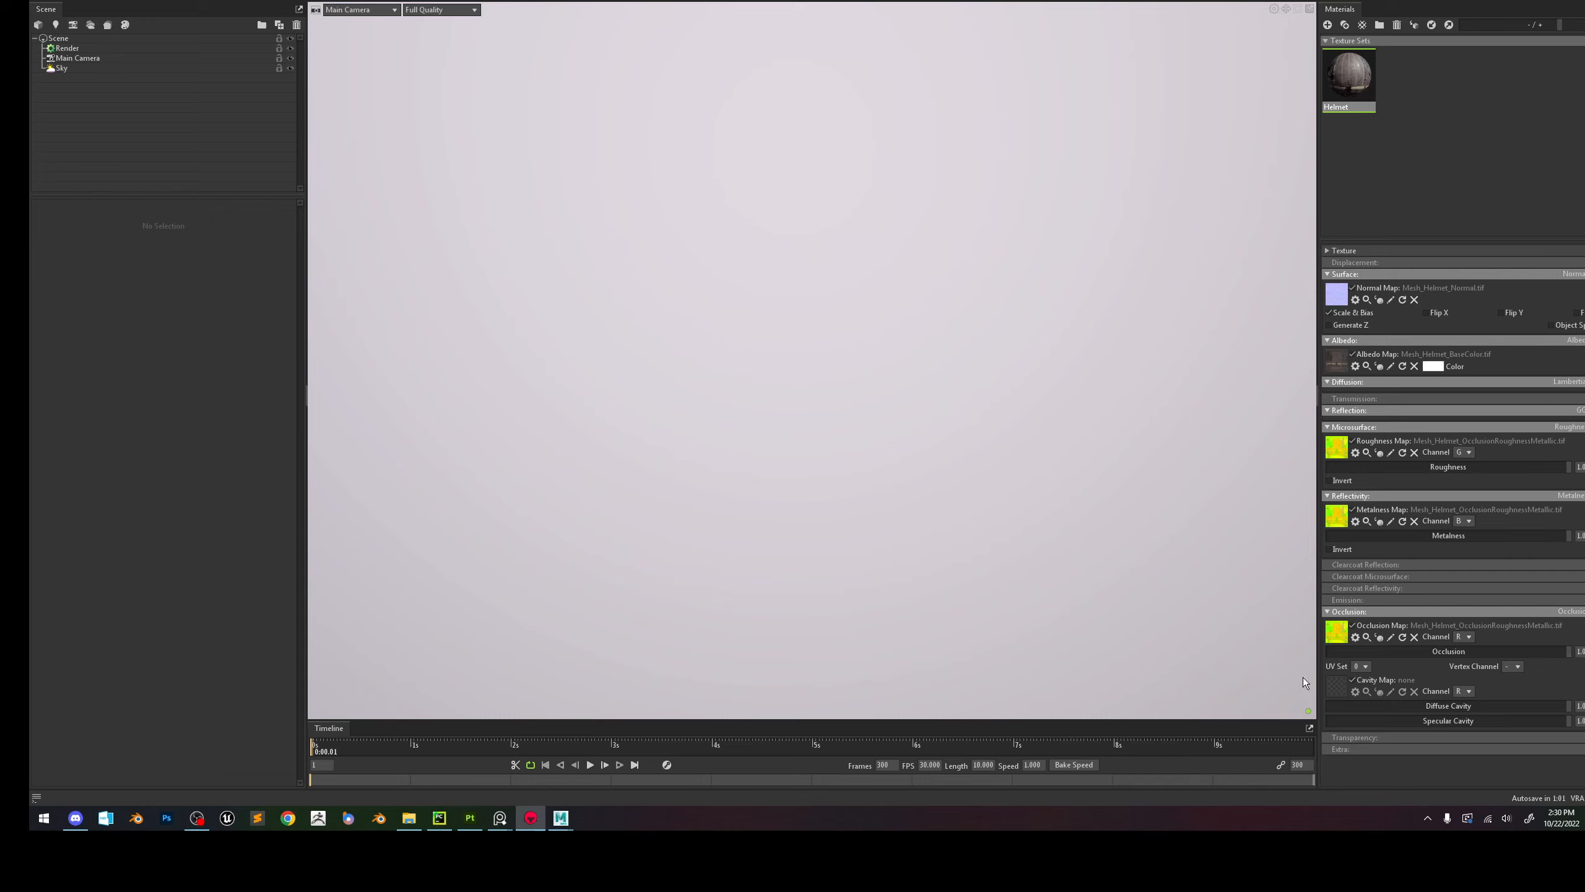
Load Mesh_Helmet_OcclusionRoughnessMetallic as the Helmet material's cavity map, keeping channel R.
click(1337, 687)
double_click(1073, 305)
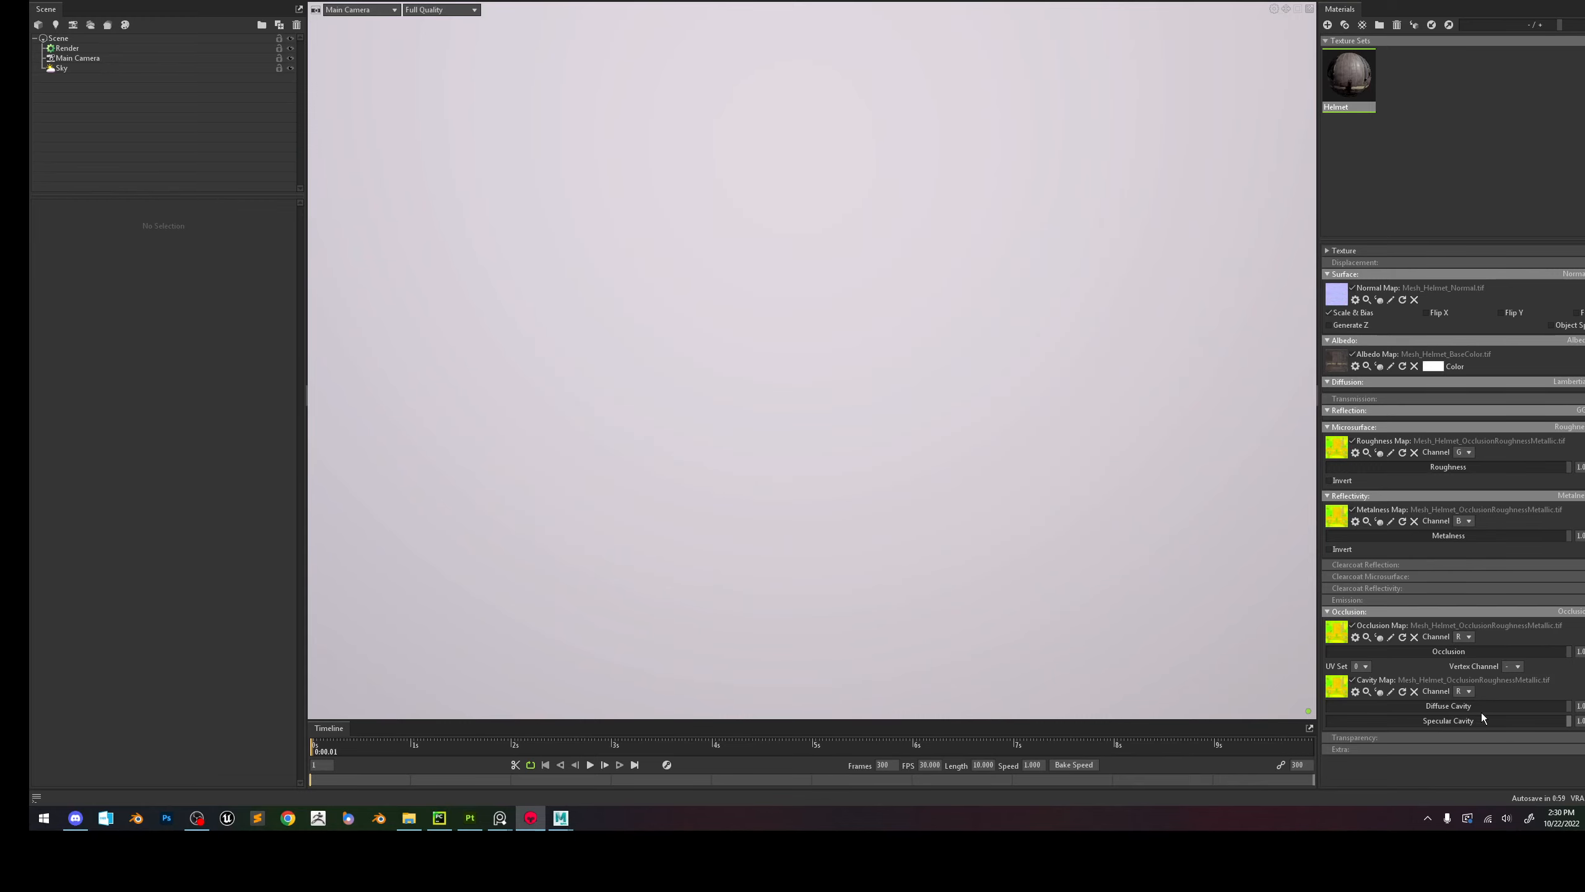
click(1464, 691)
Enable dithered transparency on the Helmet material and look over its assigned maps.
click(1581, 737)
click(1576, 774)
scroll(1434, 639, down, 1)
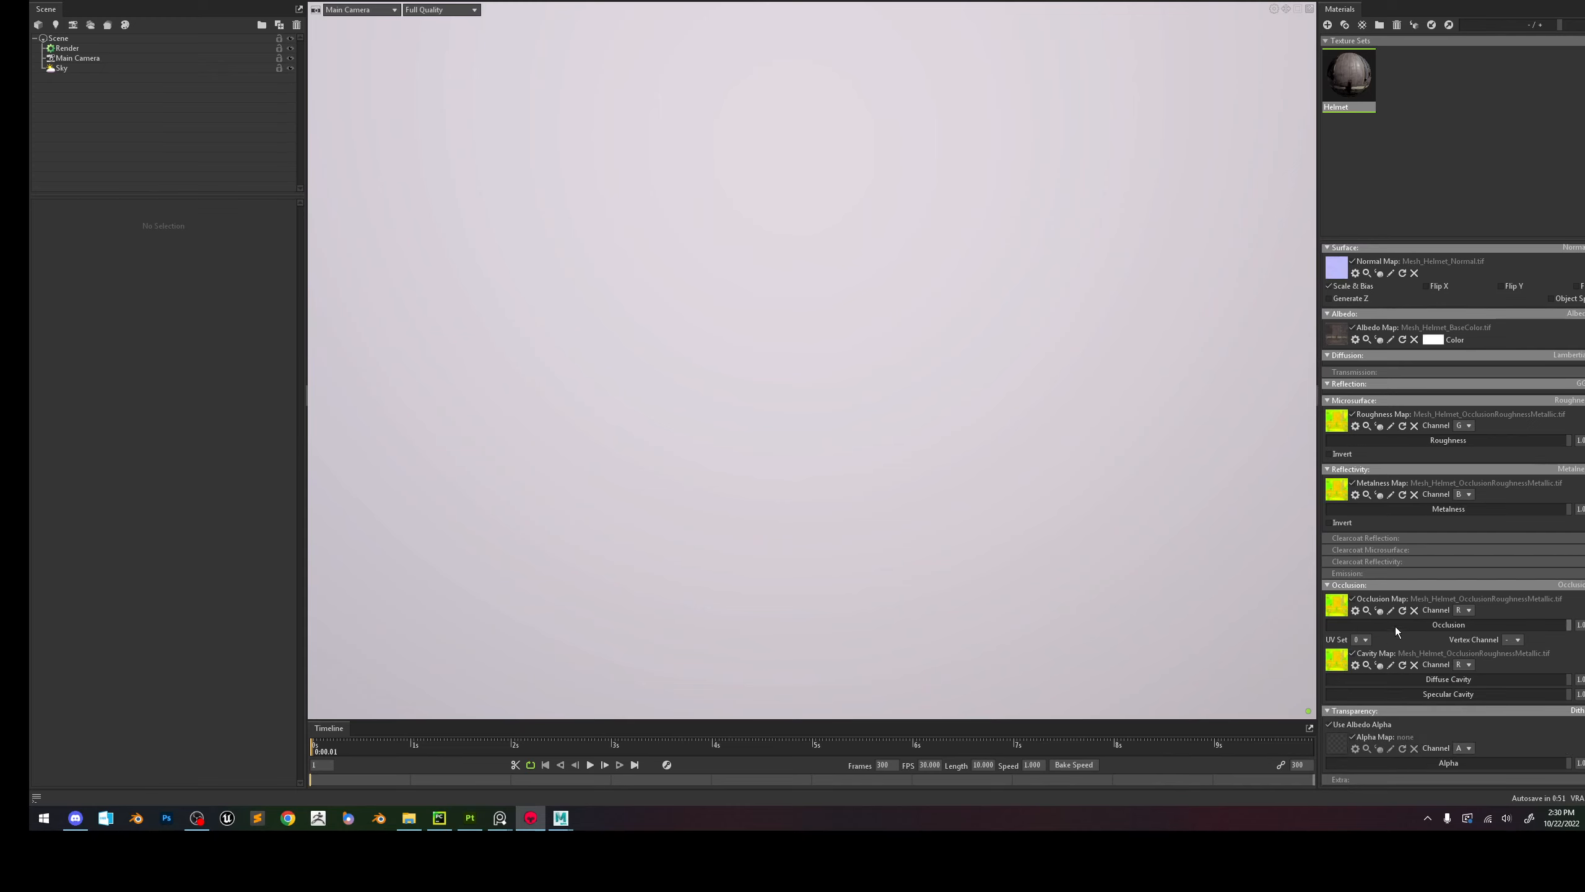
scroll(1393, 687, up, 1)
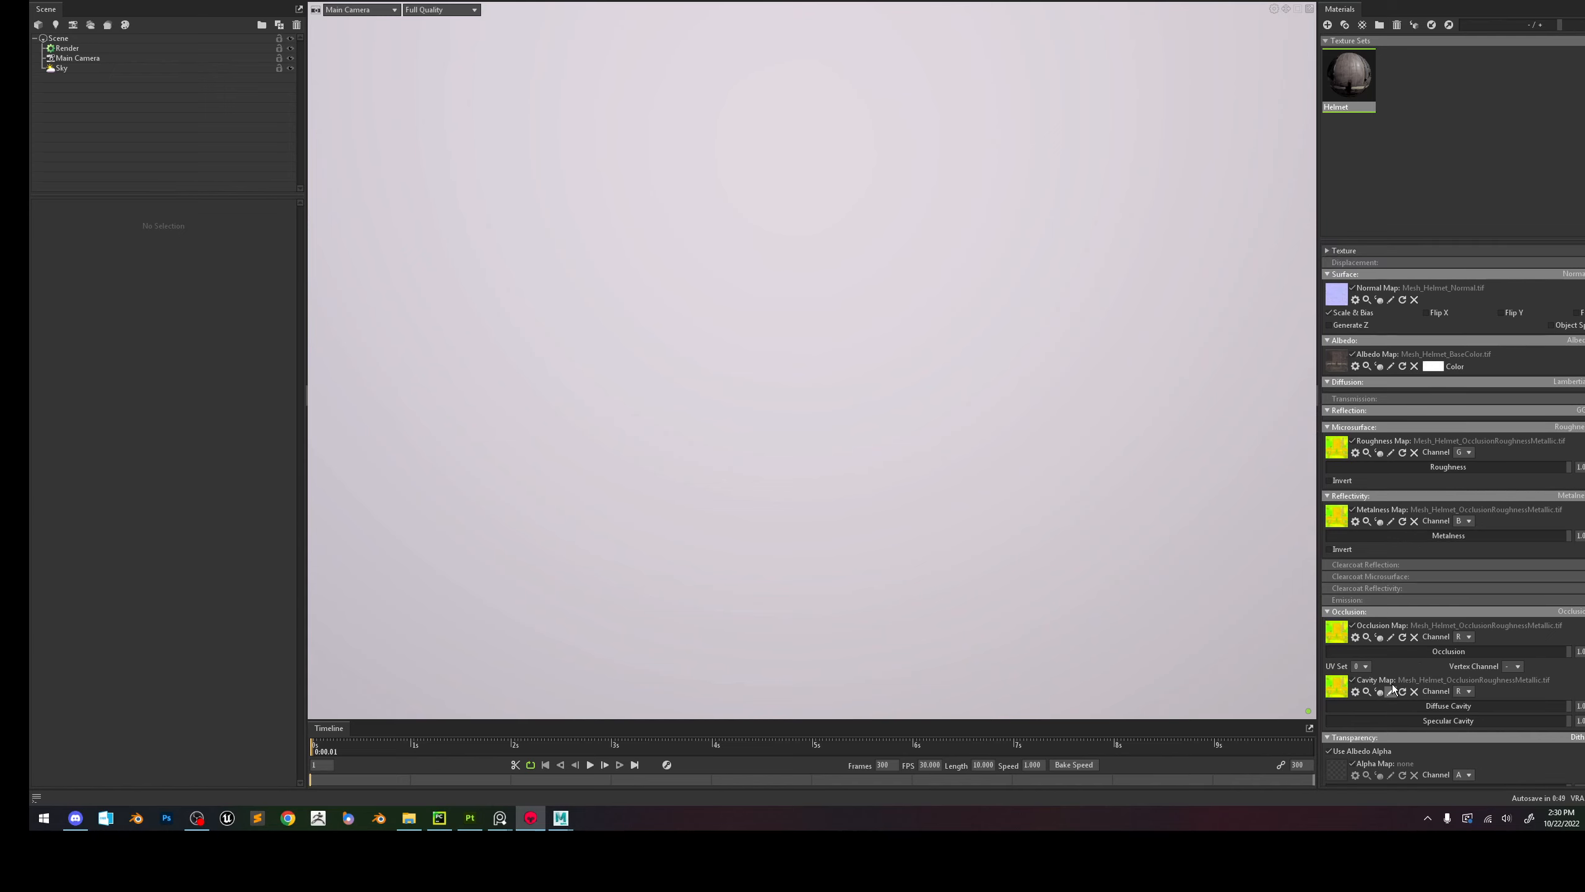
Switch to Maya and open the recent scene containing the Pilot_helmet model.
mouse_move(559, 818)
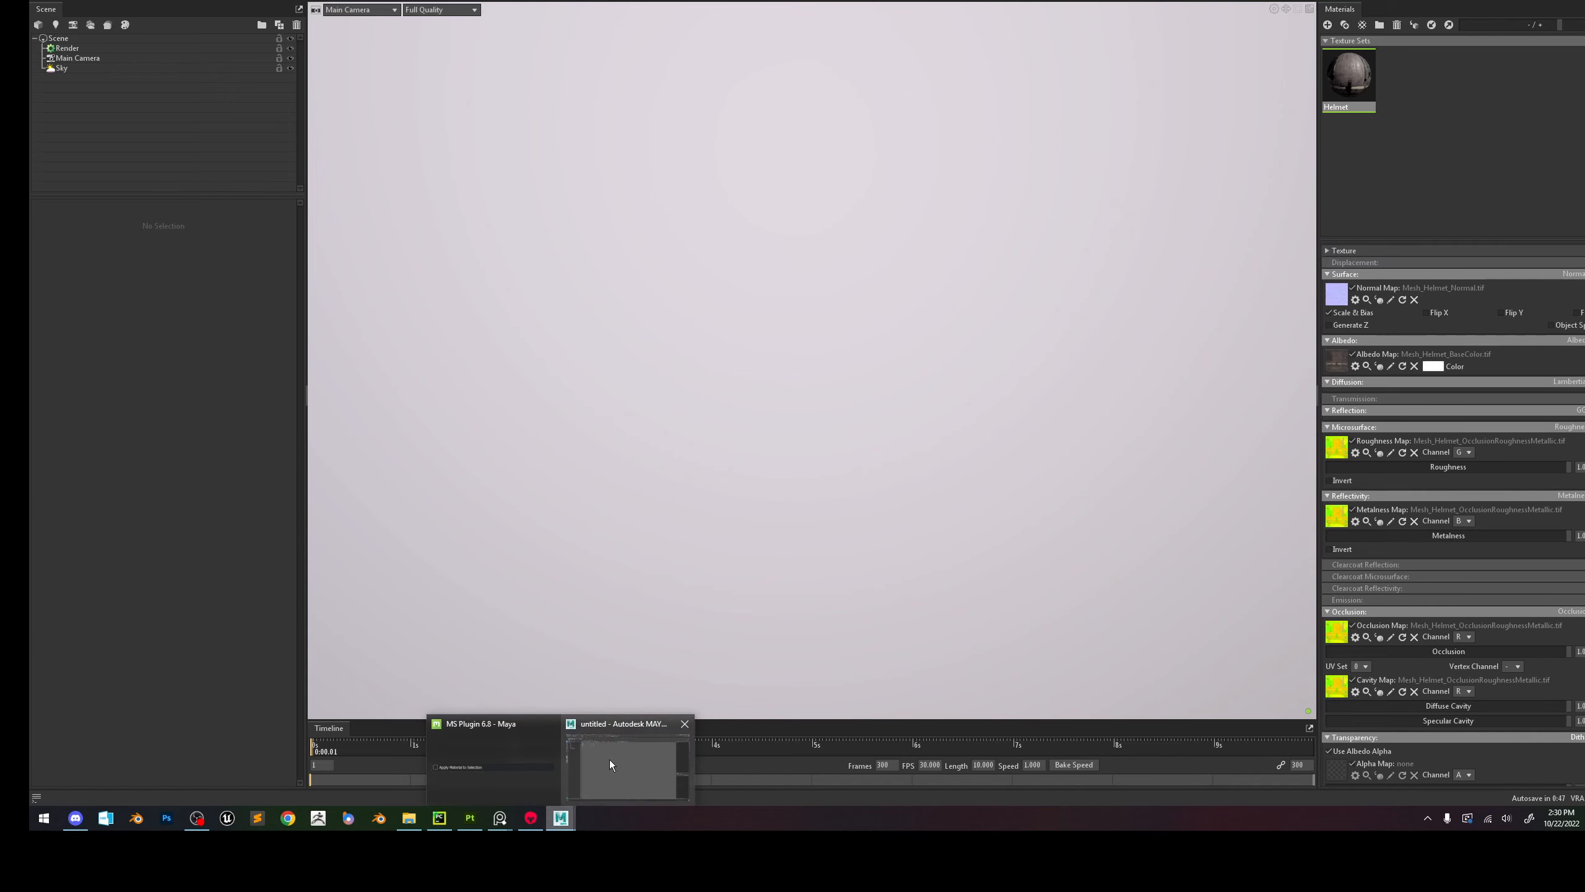
click(609, 759)
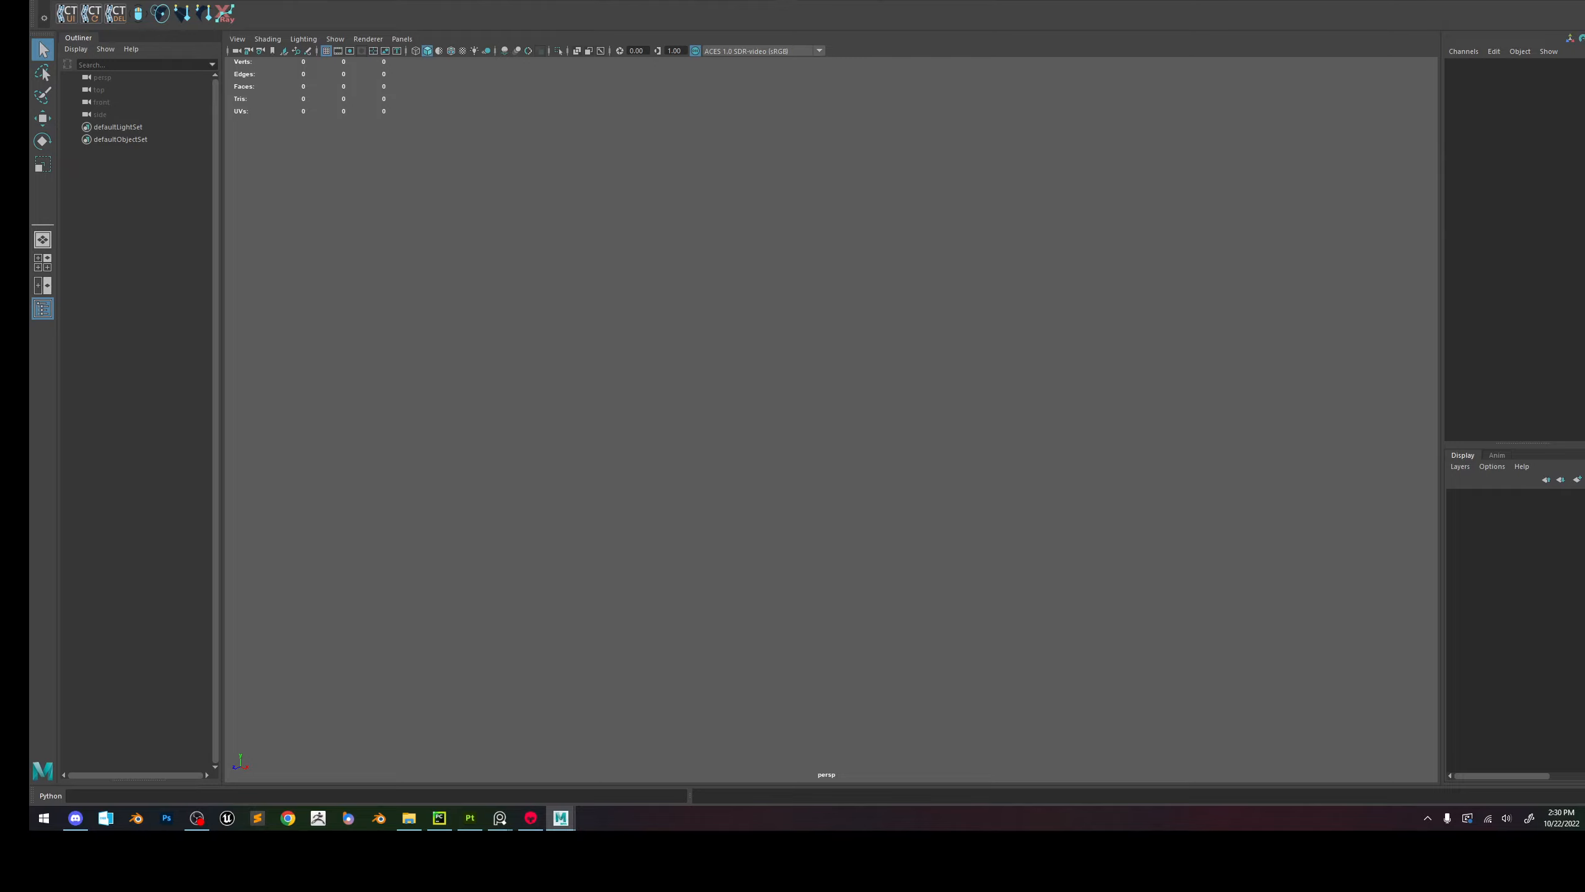
click(40, 0)
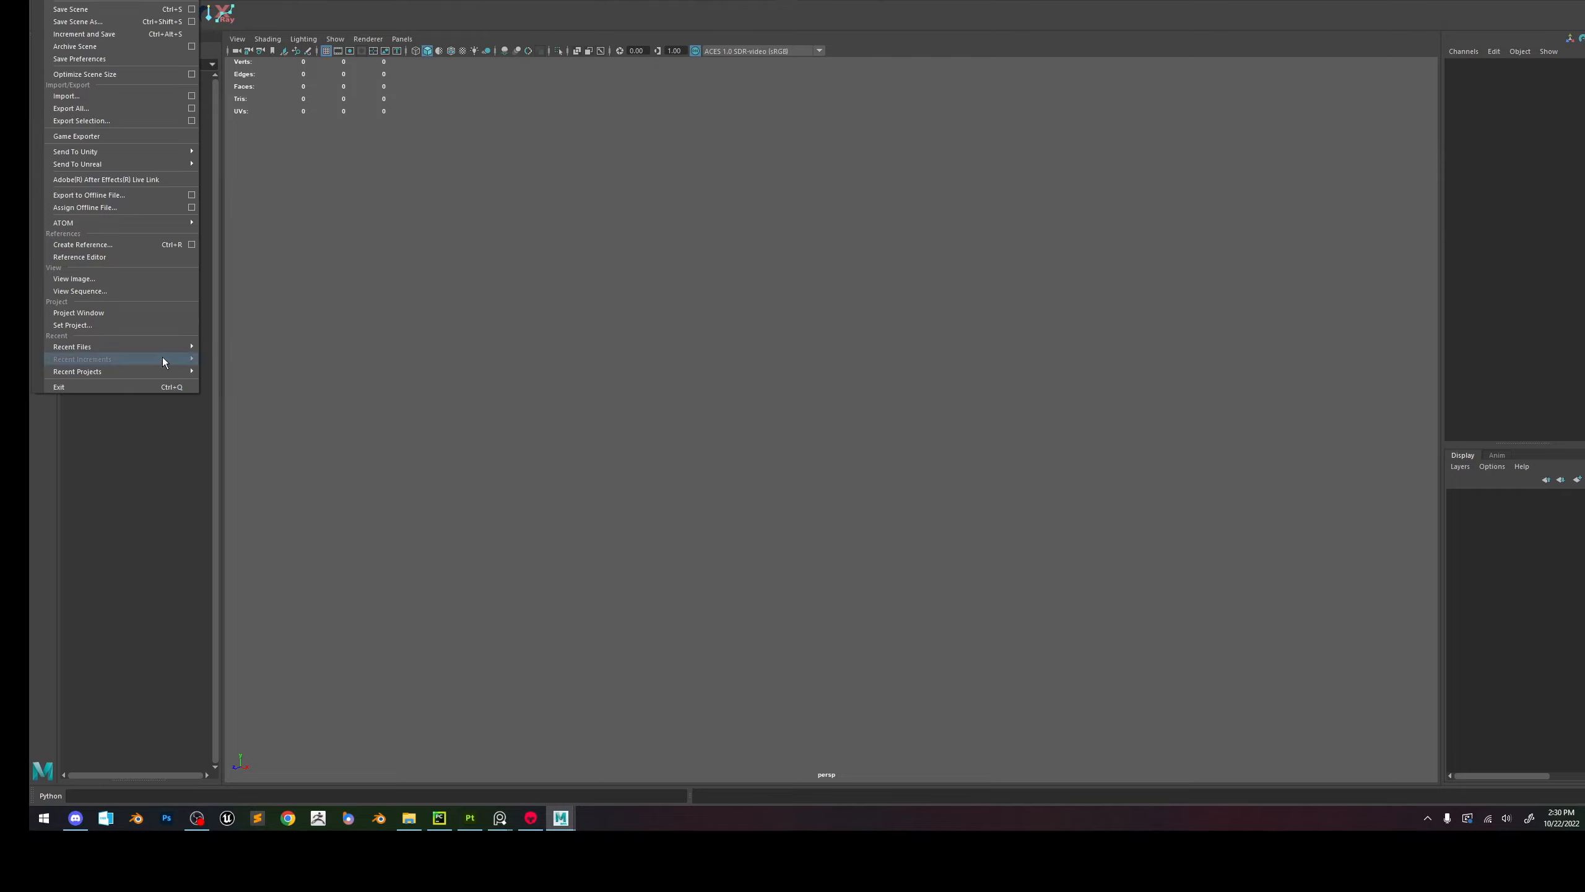
mouse_move(168, 347)
click(265, 349)
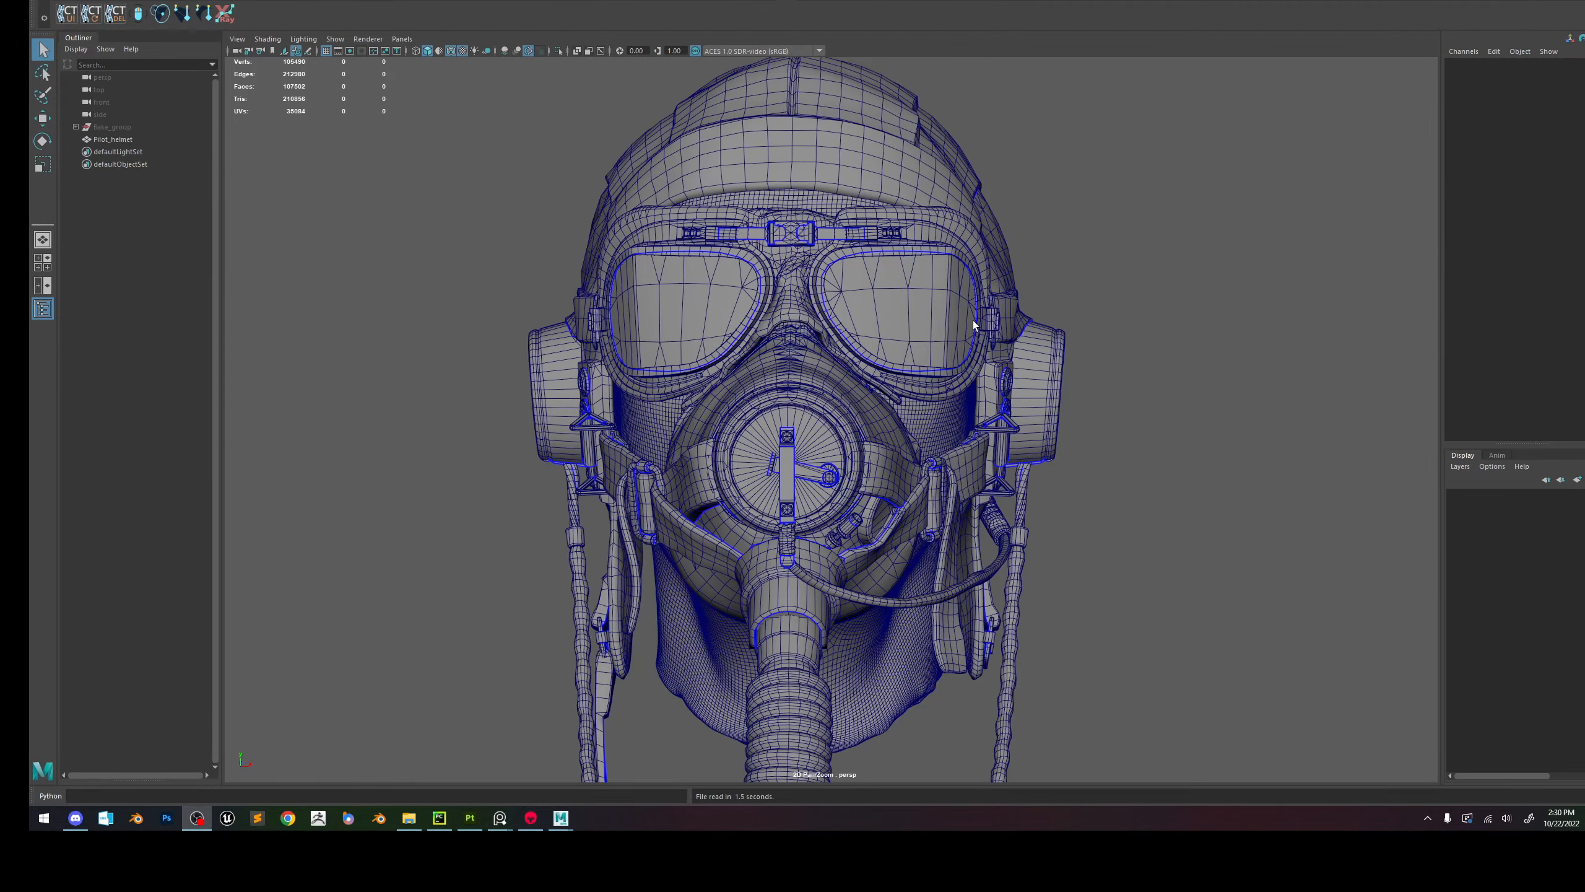
Inspect the Pilot_helmet mesh and the low-poly groups inside Low_grp.
alt+drag(974, 325, 978, 397)
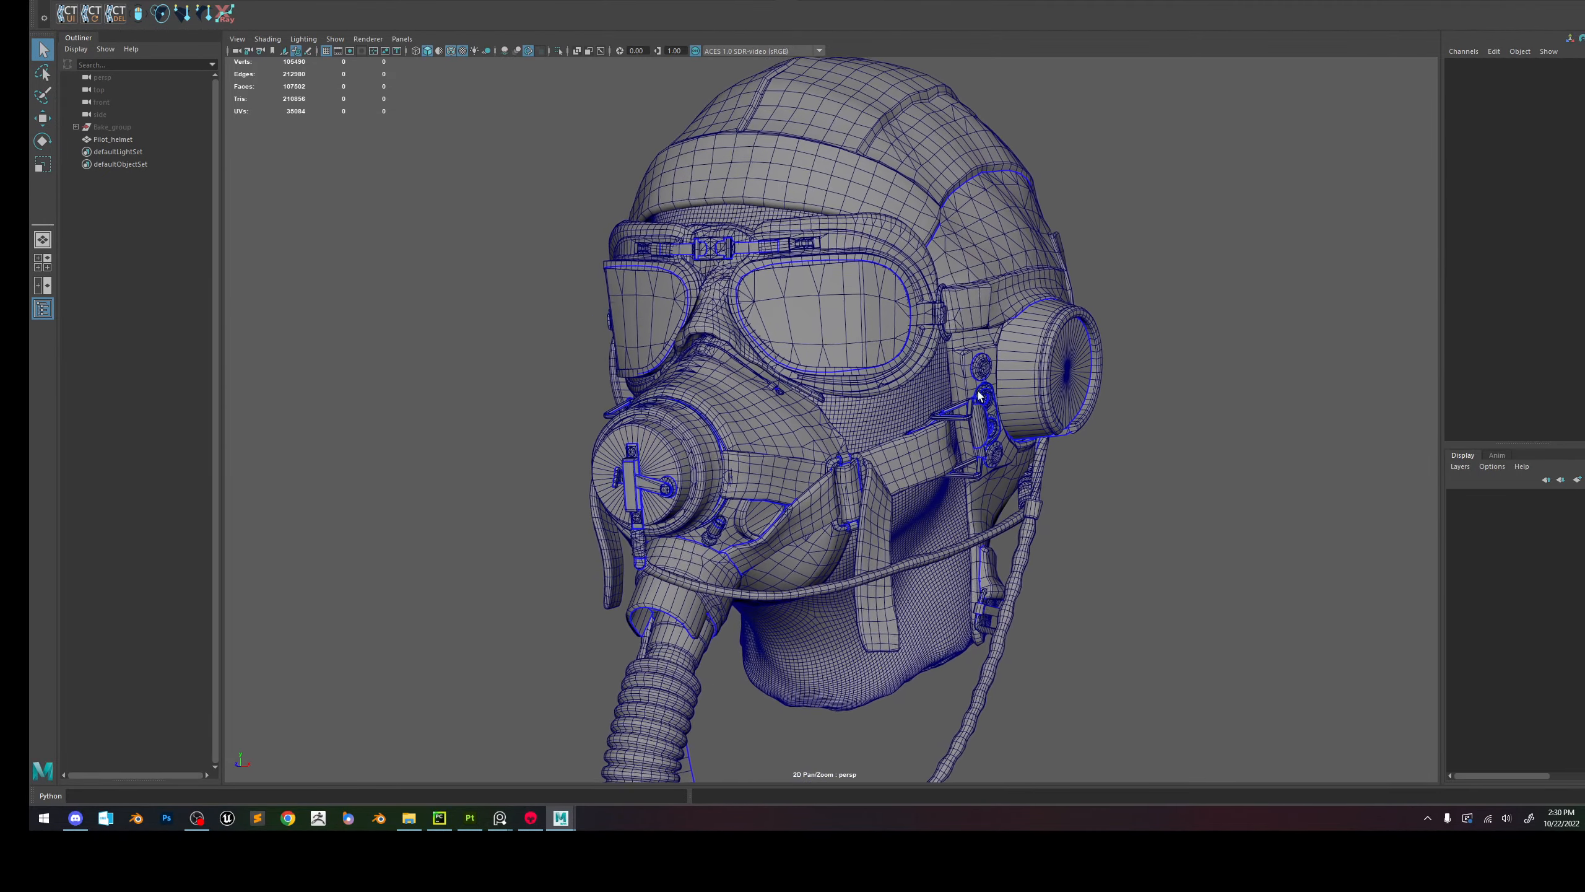
click(907, 418)
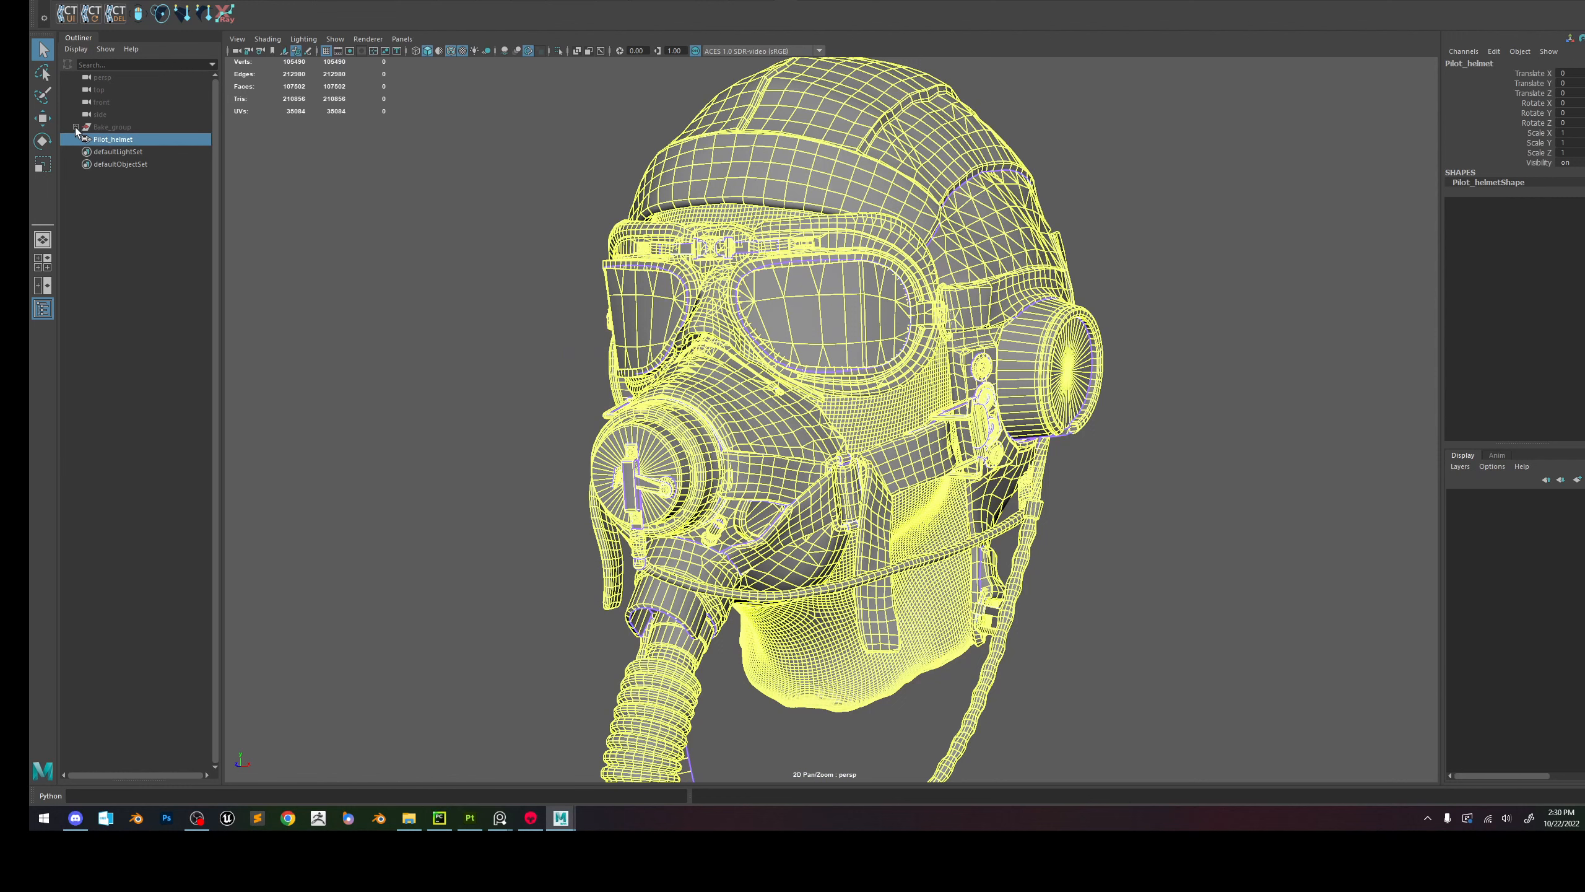
click(75, 128)
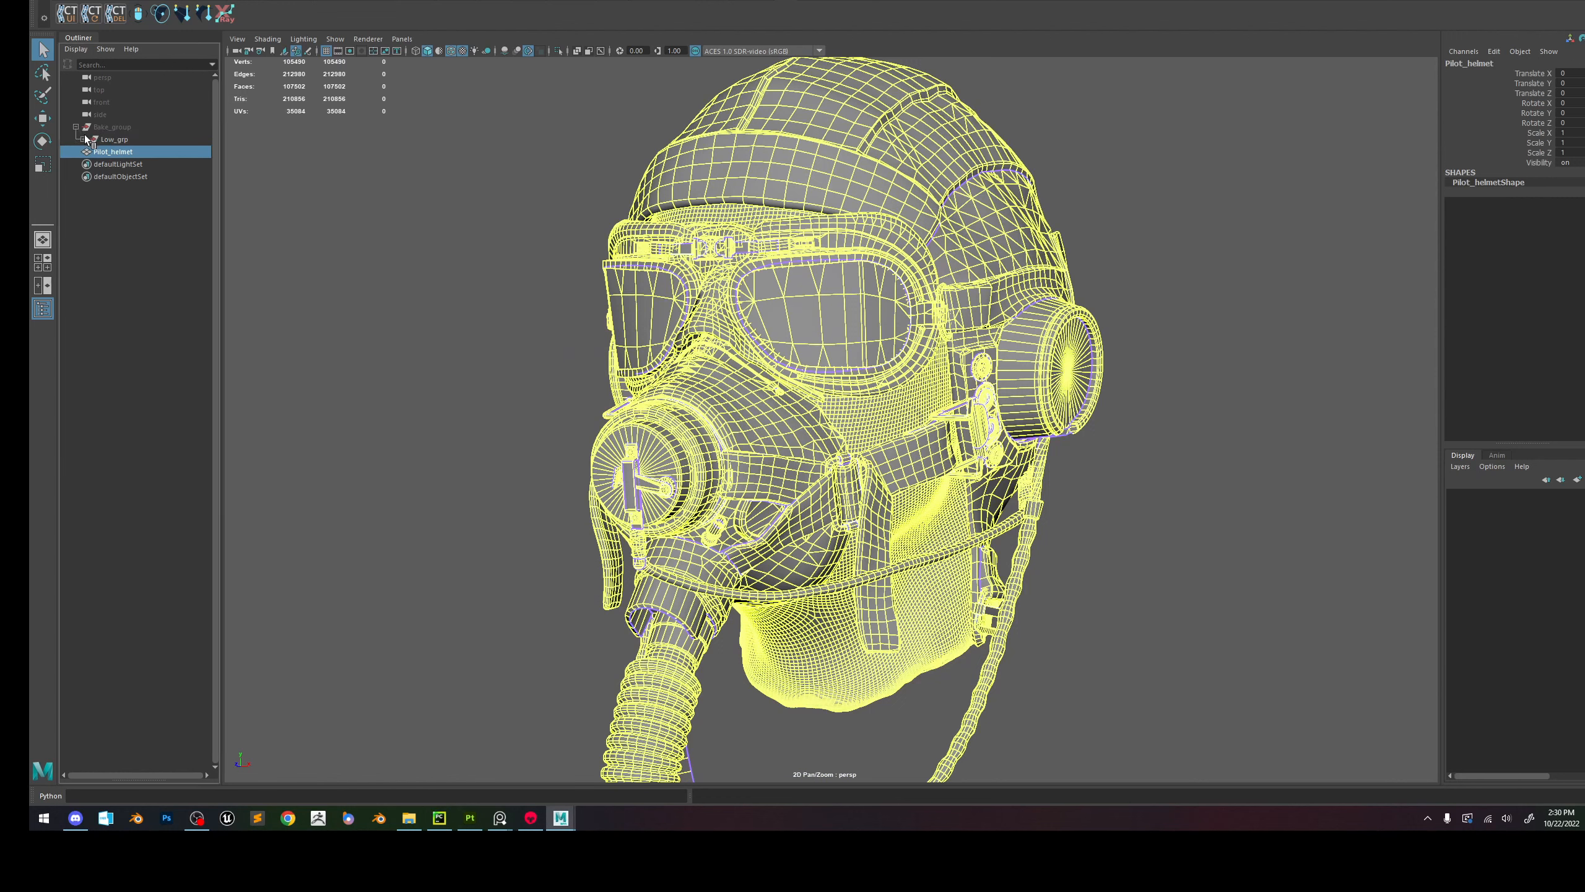
click(85, 139)
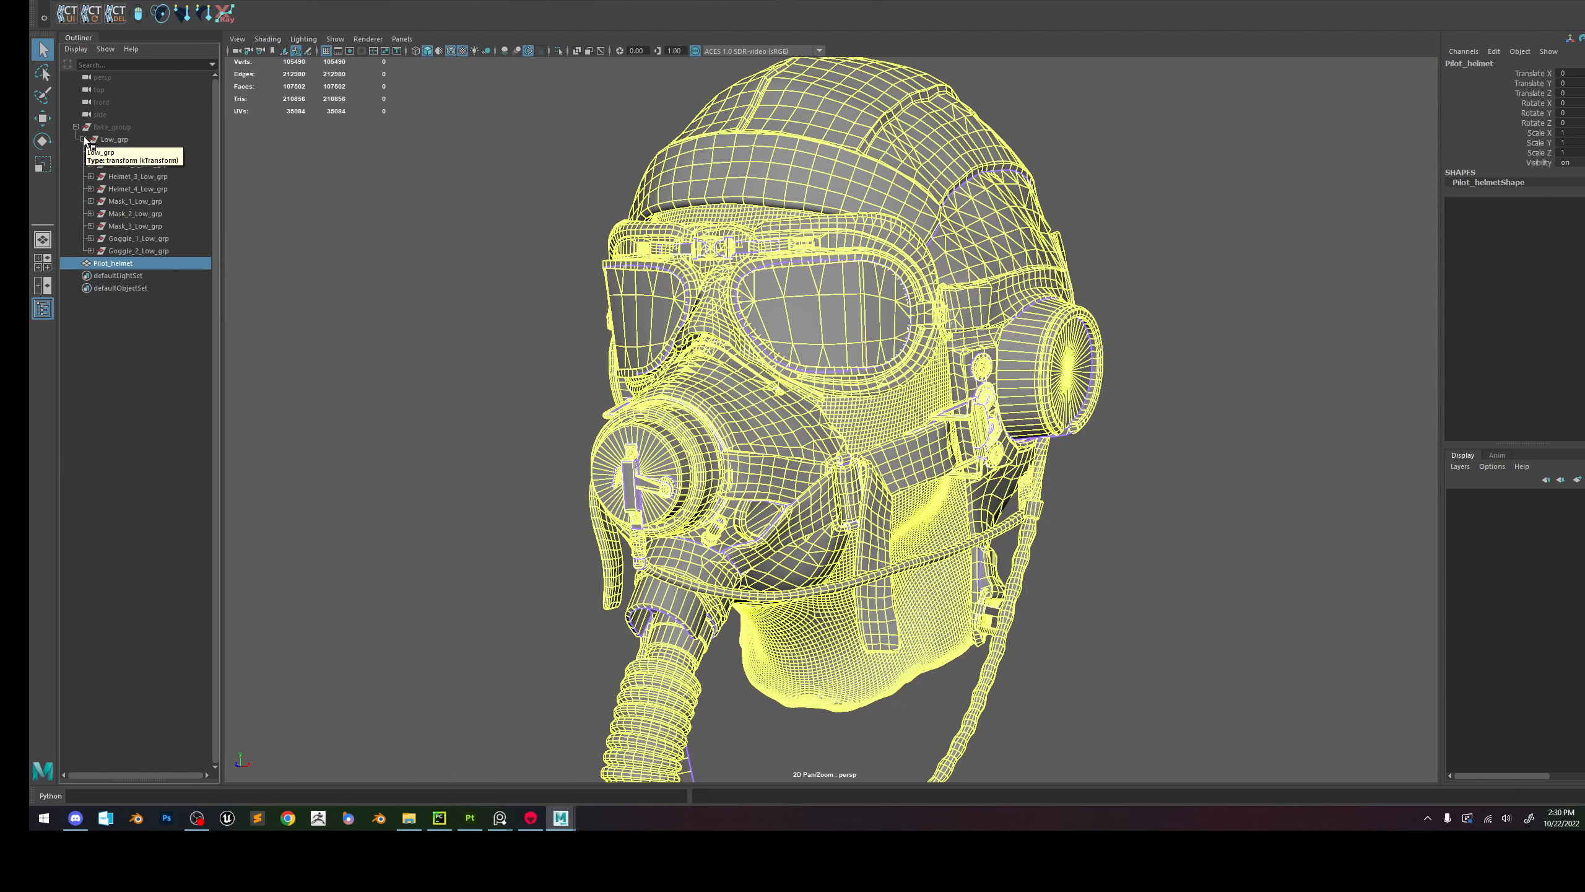
click(83, 140)
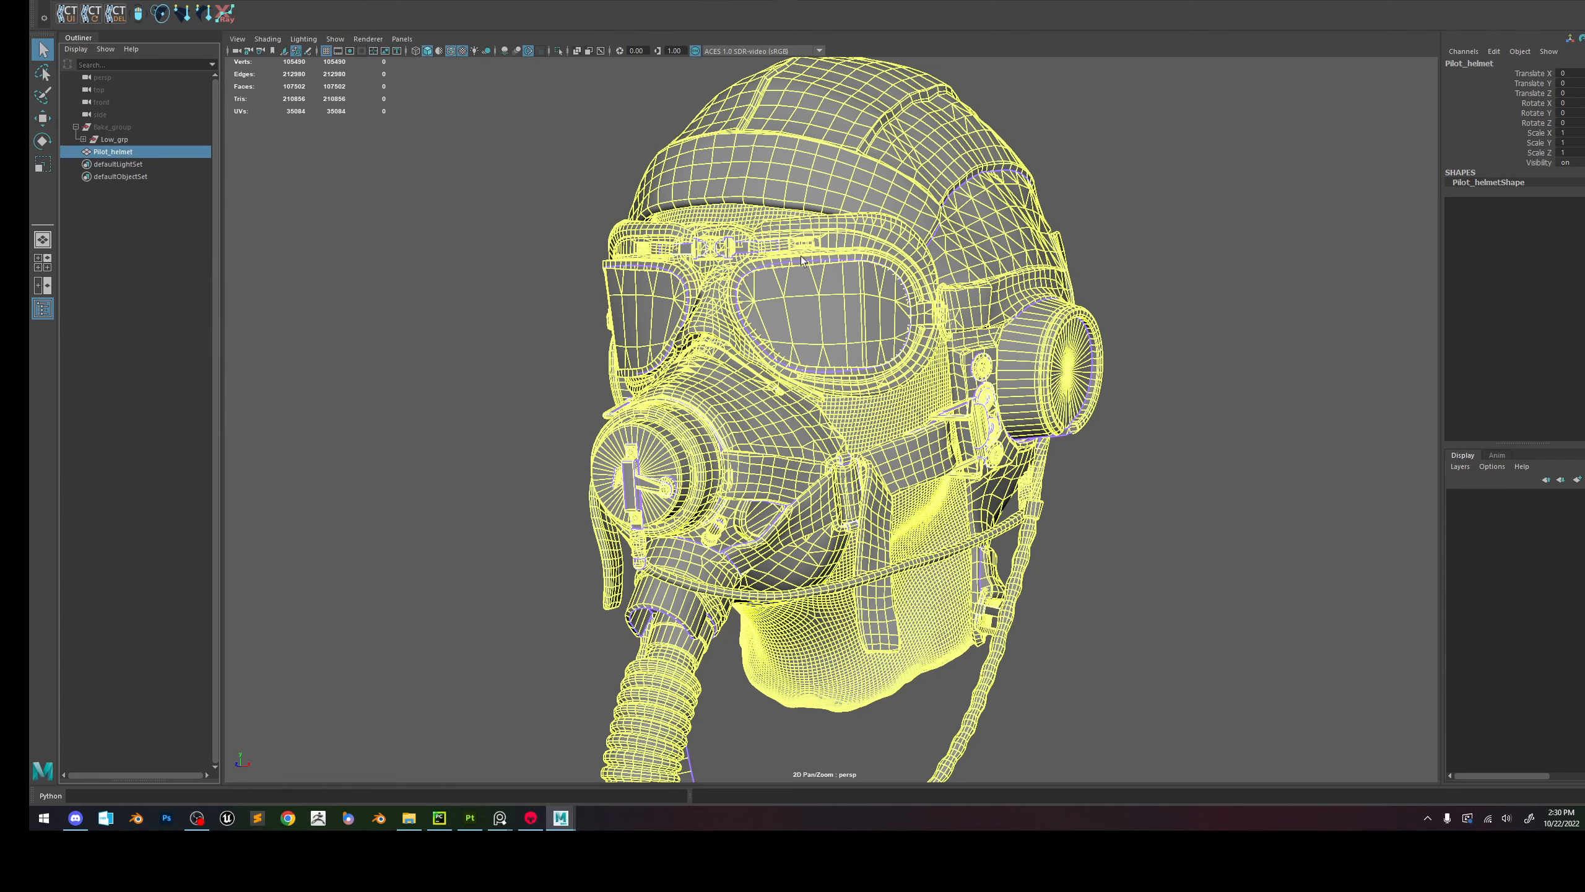
key(space)
click(479, 342)
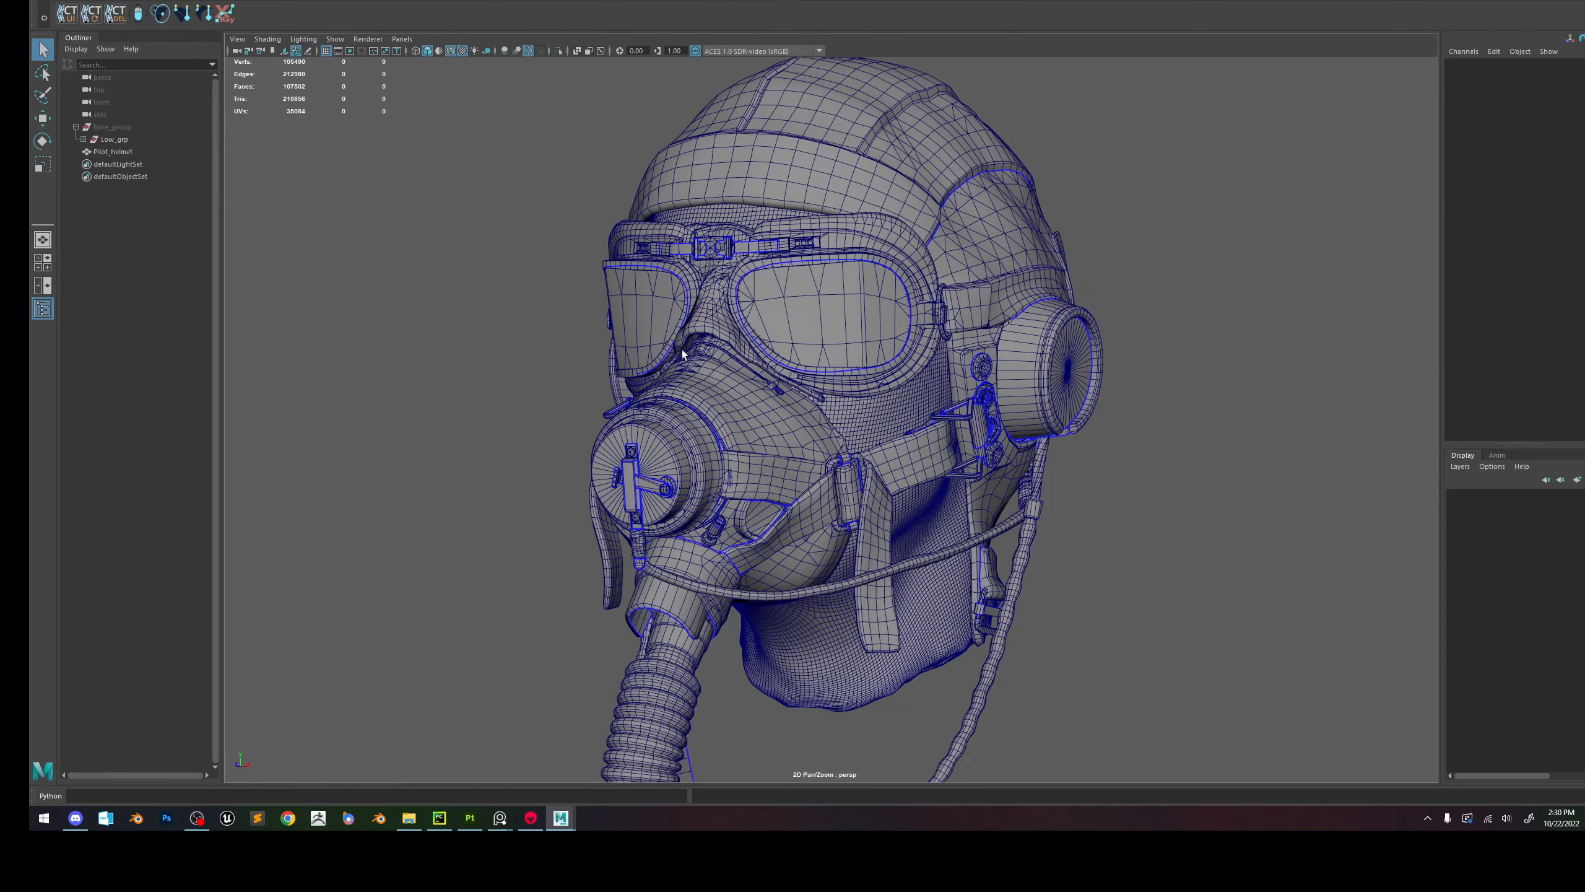
Separate the combined Pilot_helmet mesh into its individual pieces and select the leather helmet shell.
alt+drag(686, 351, 818, 352)
click(819, 351)
alt+drag(999, 353, 866, 350)
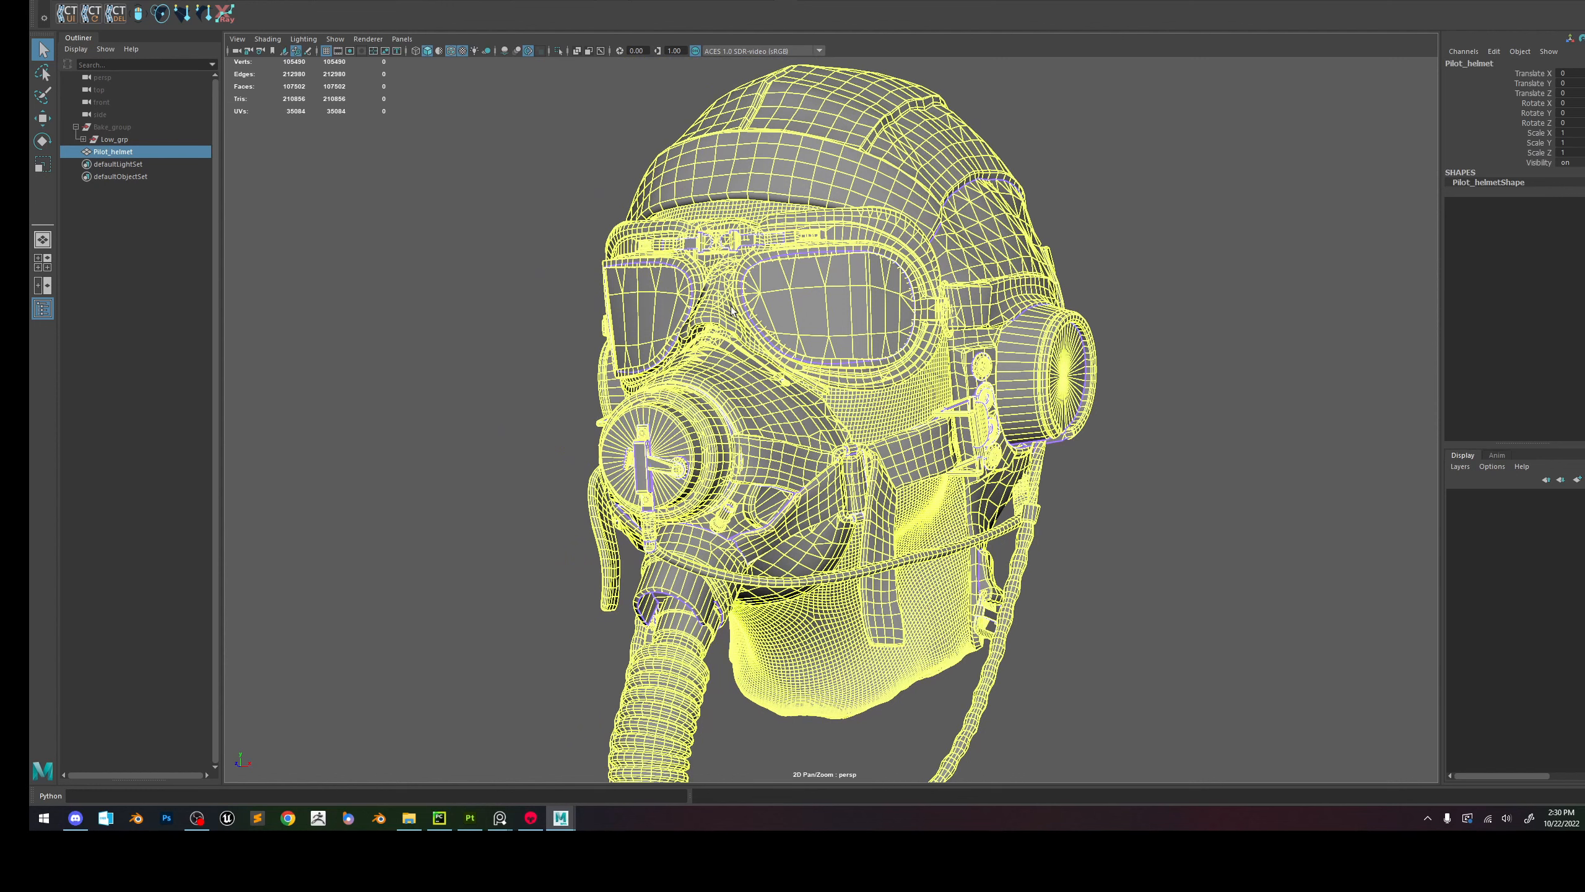
key(space)
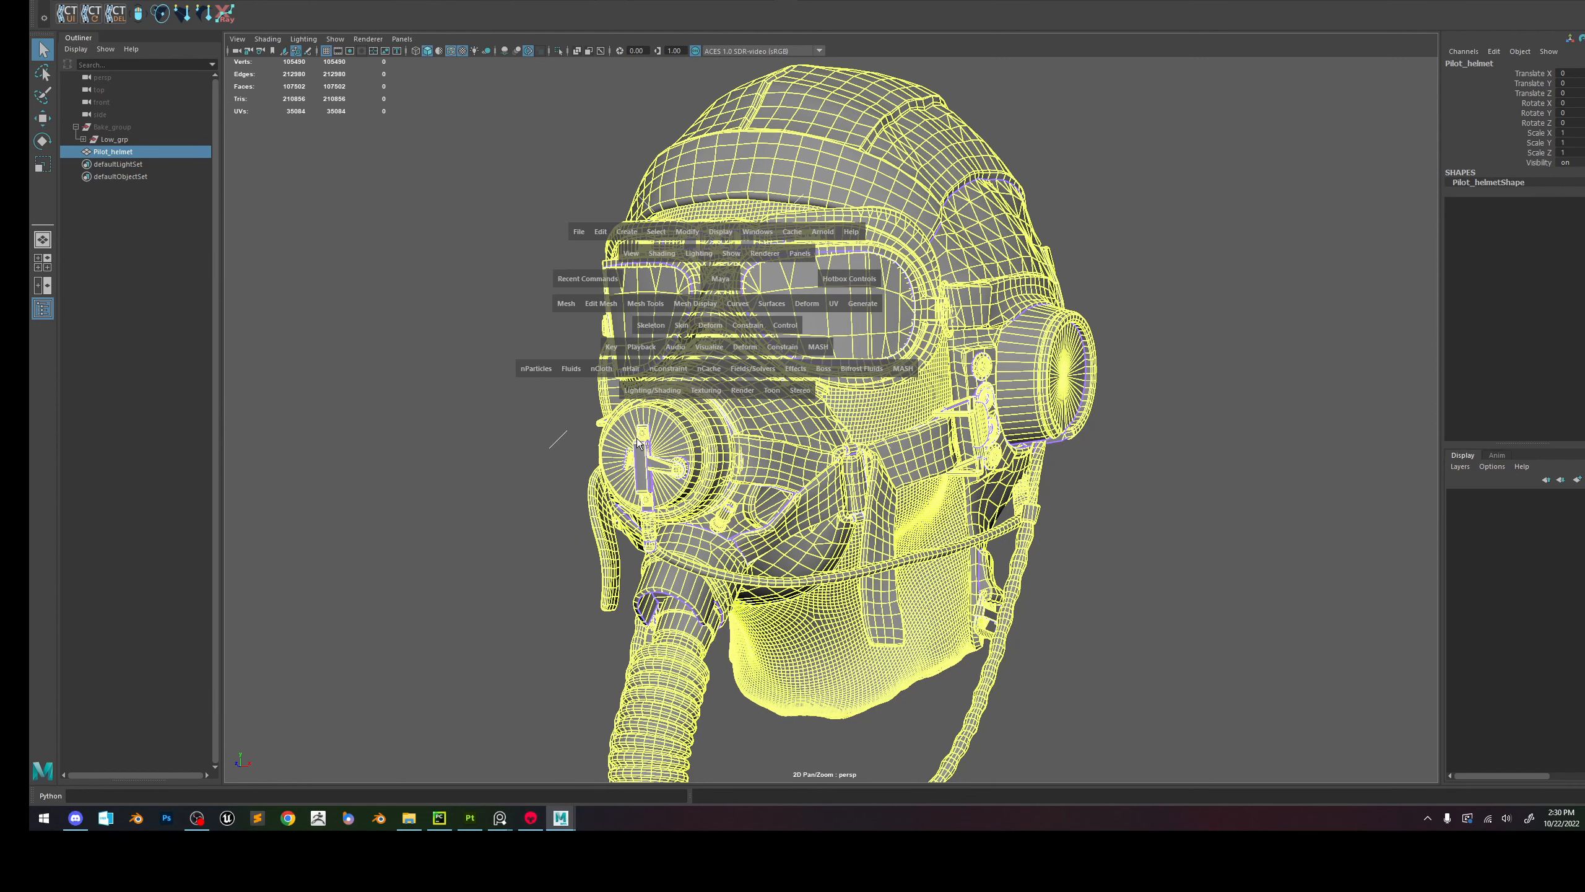
click(568, 305)
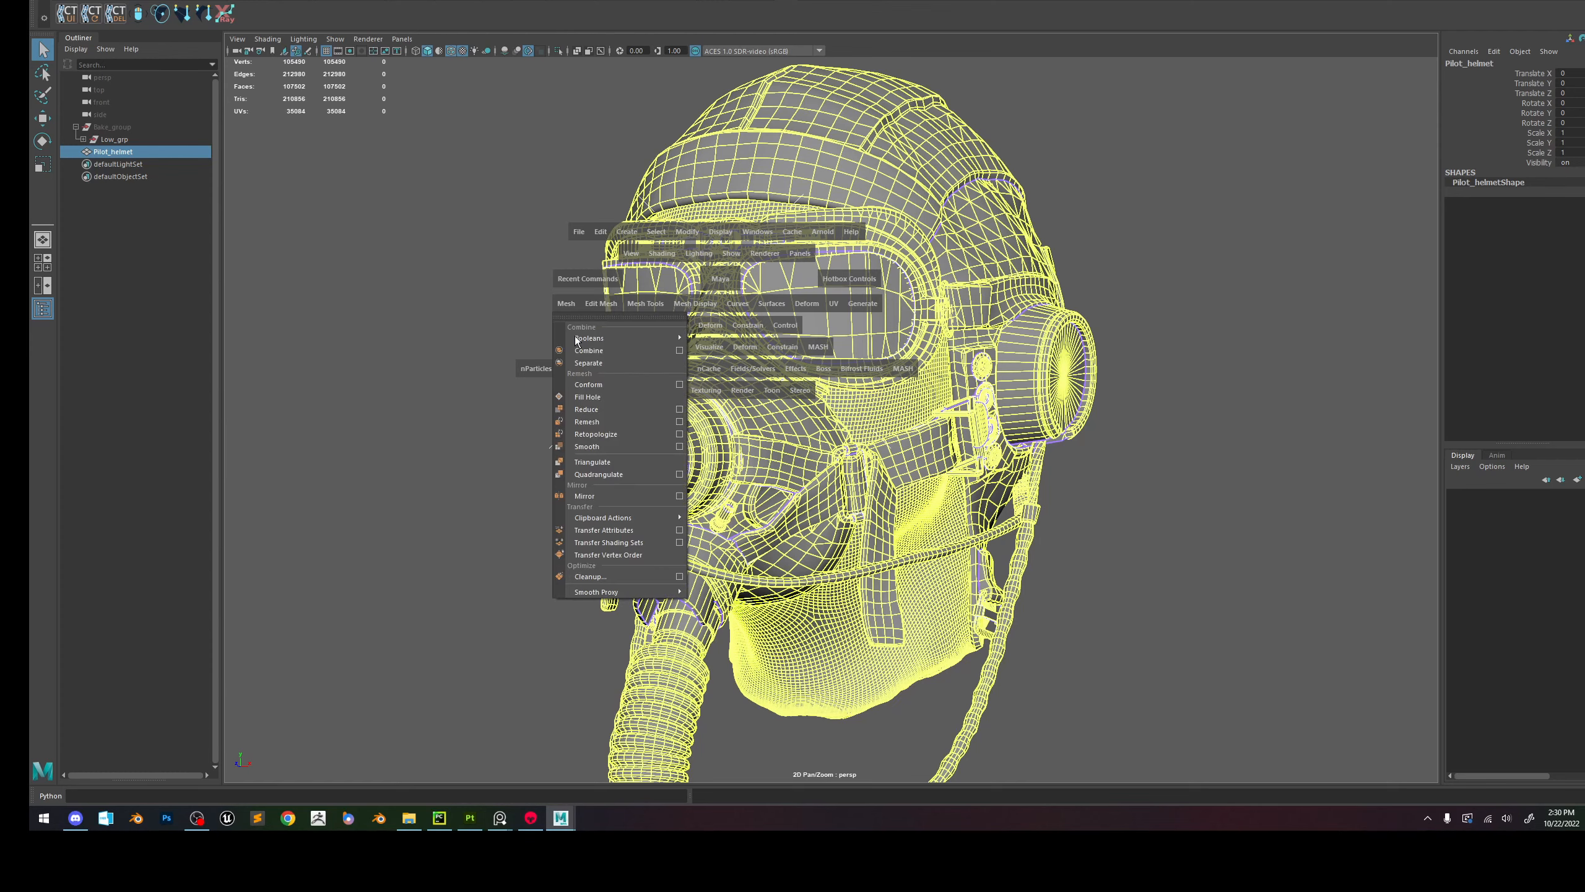
click(580, 366)
click(805, 167)
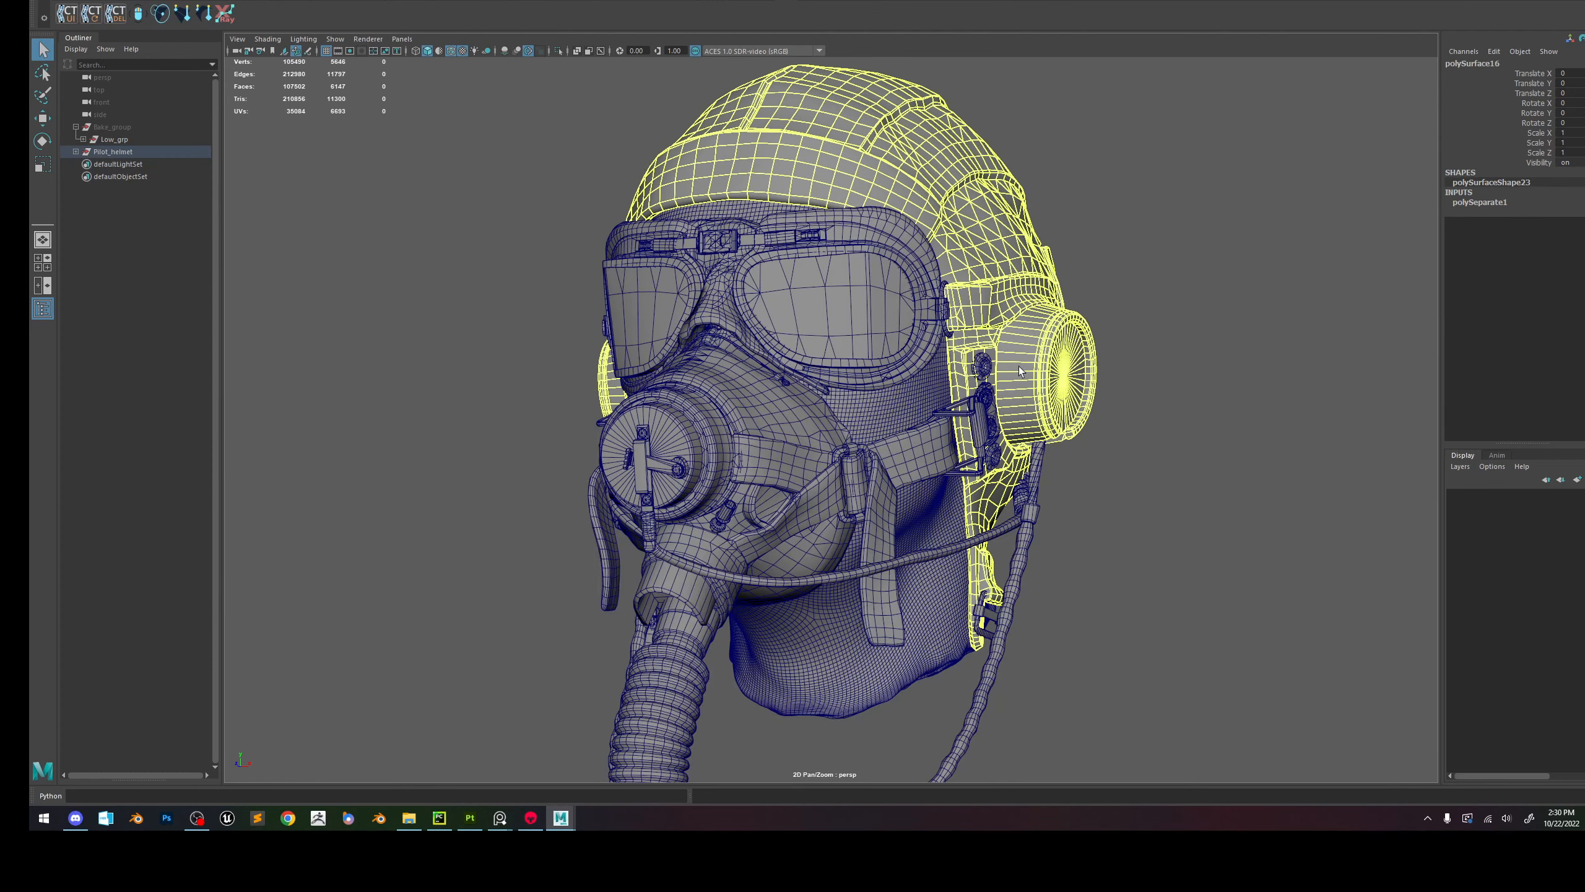
Open the Hypershade and place it beside the model so its materials can be used for selecting pieces.
scroll(804, 167, down, 2)
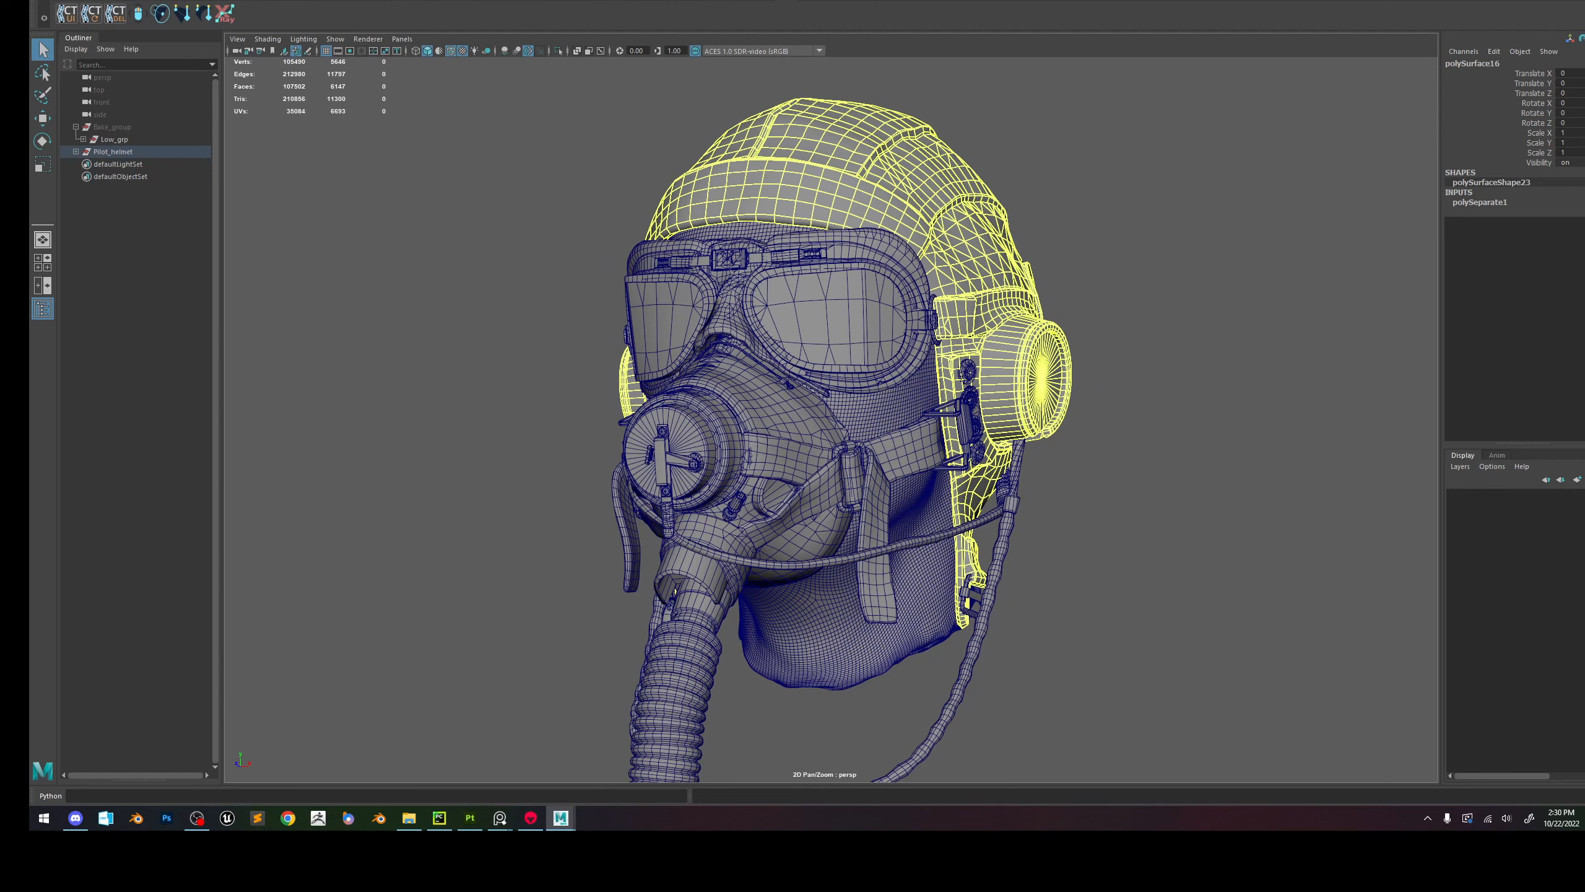
drag(823, 212, 990, 177)
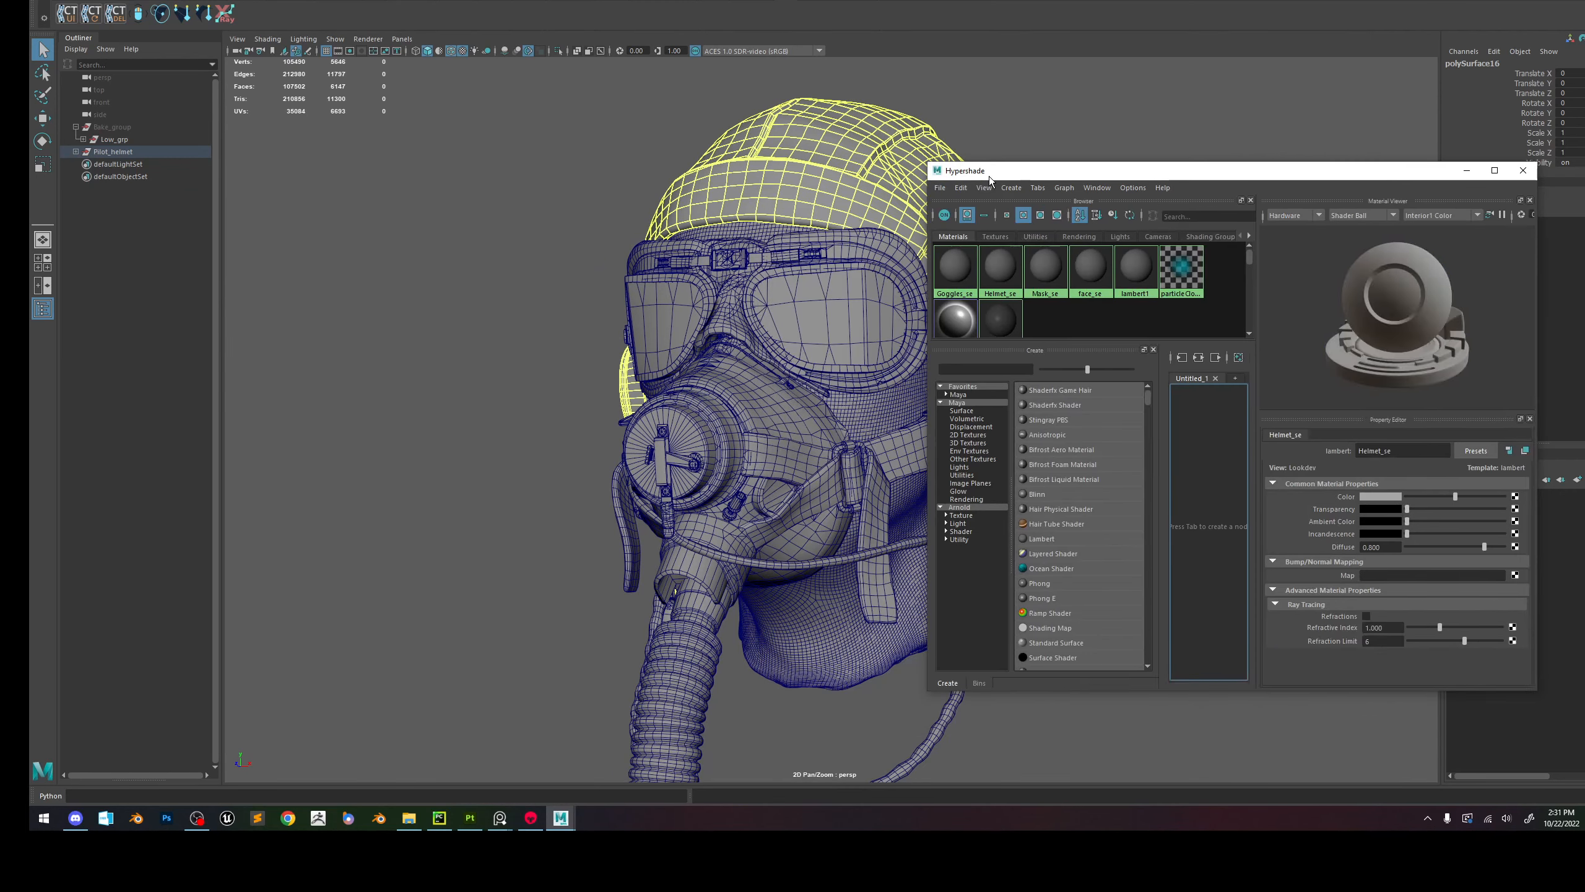
click(962, 189)
click(1002, 223)
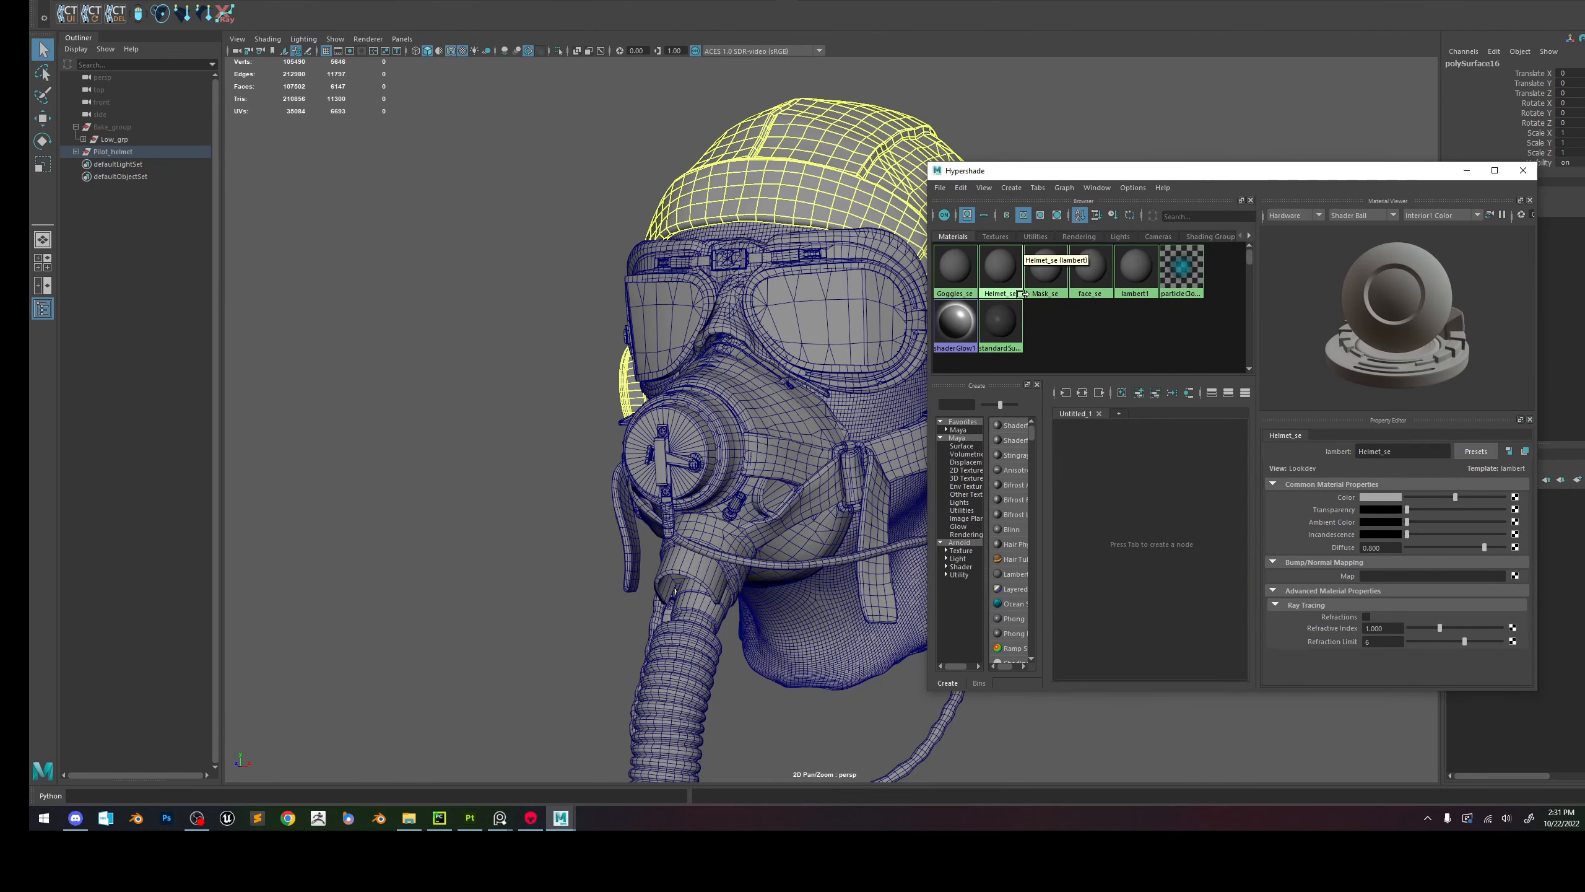
Try to group the pieces assigned to Goggles_se, Helmet_se and Mask_se directly from their material selections.
click(955, 268)
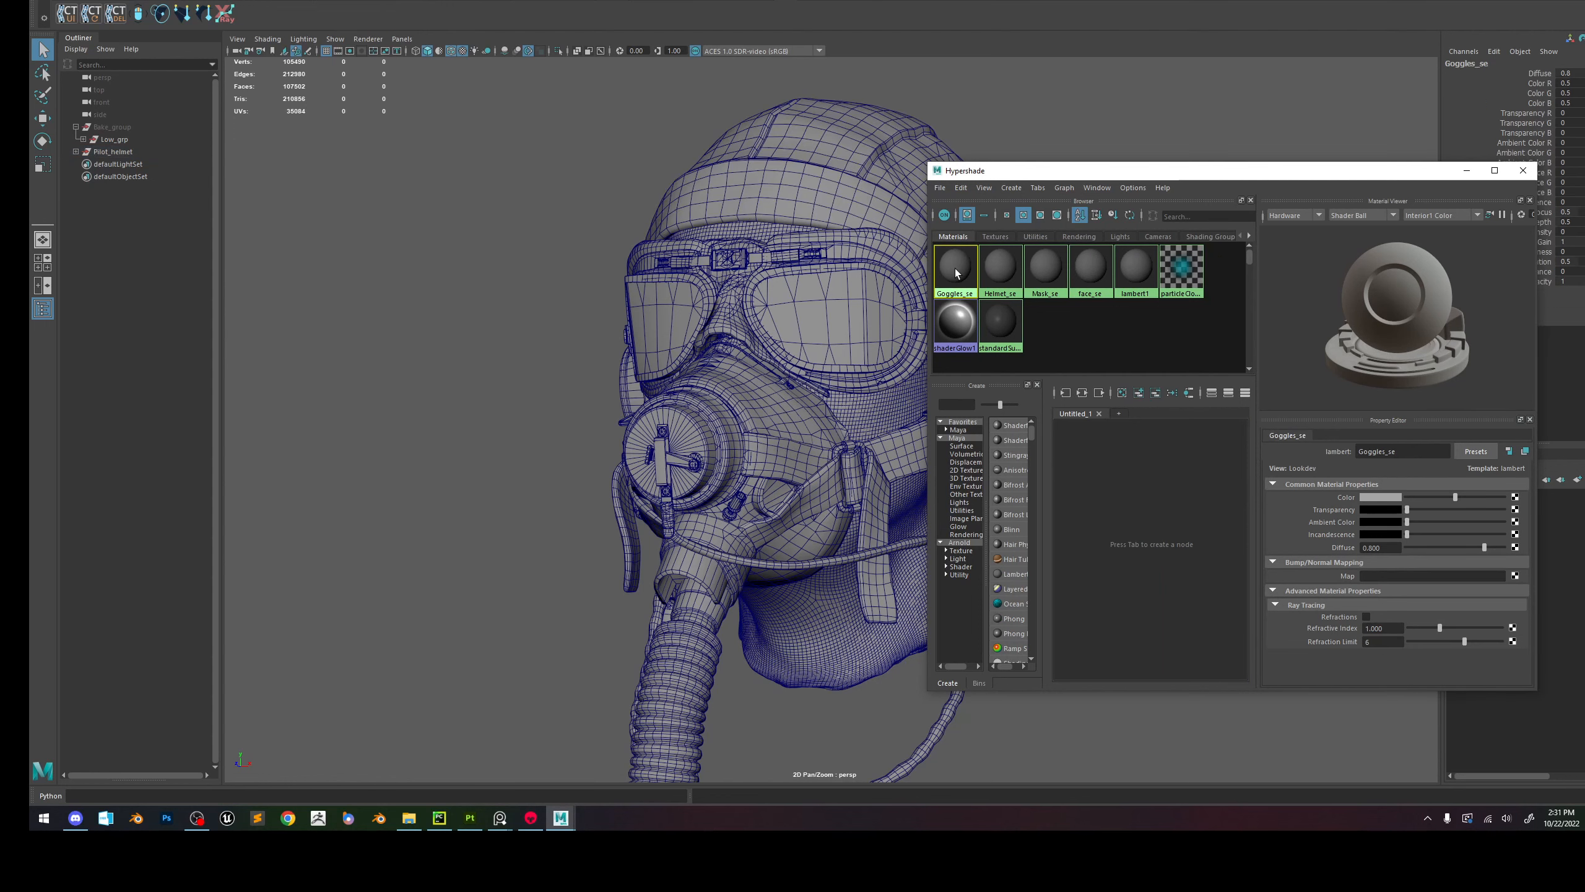
right_drag(955, 268, 998, 273)
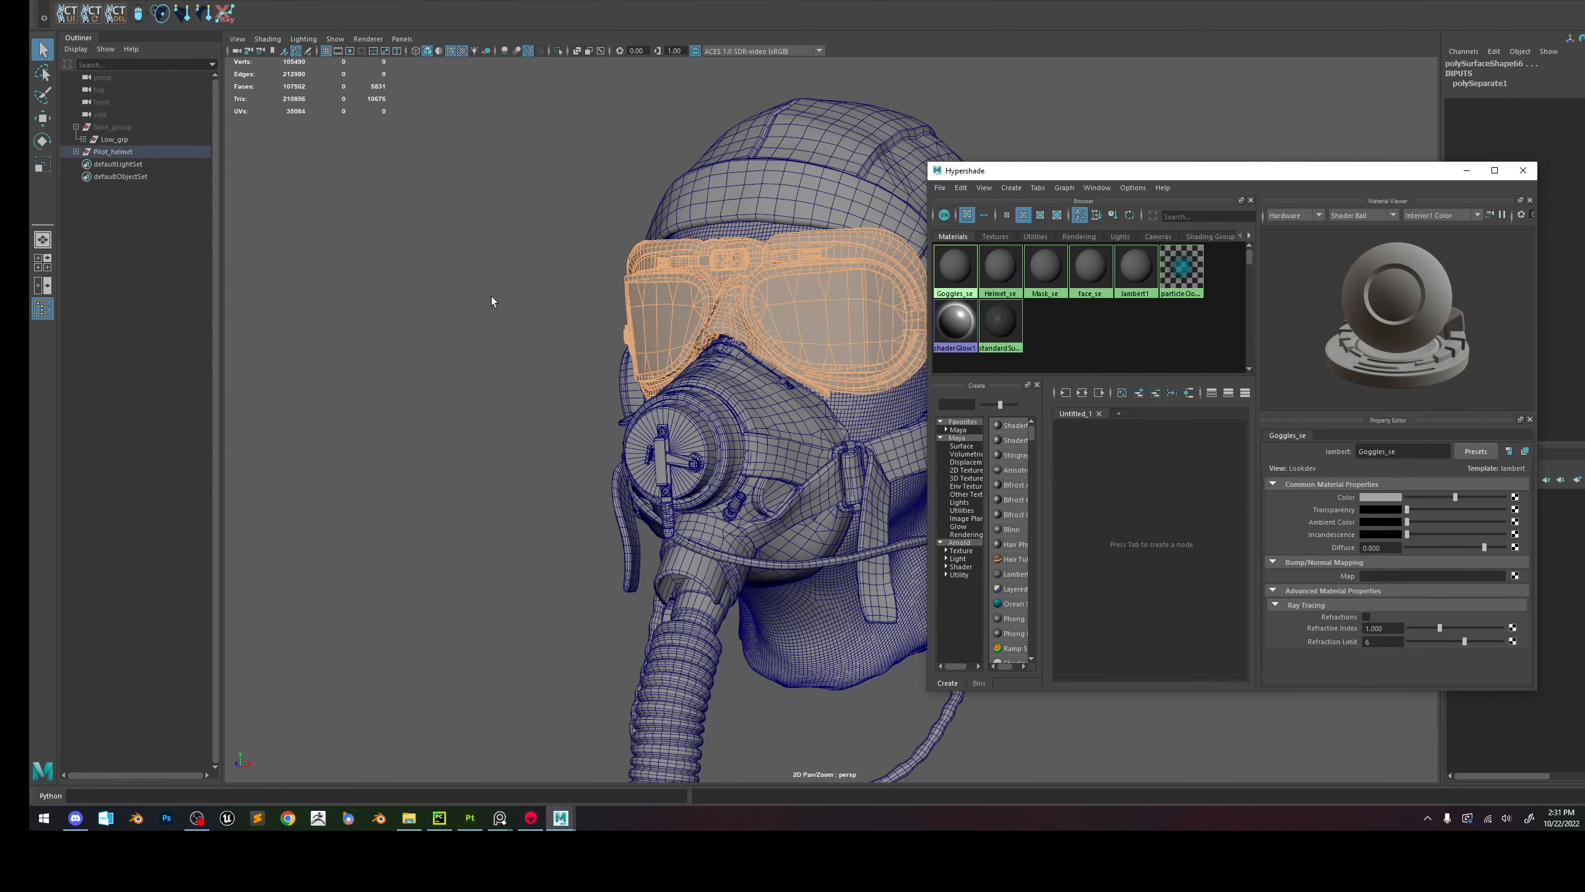
click(75, 152)
key(ctrl+g)
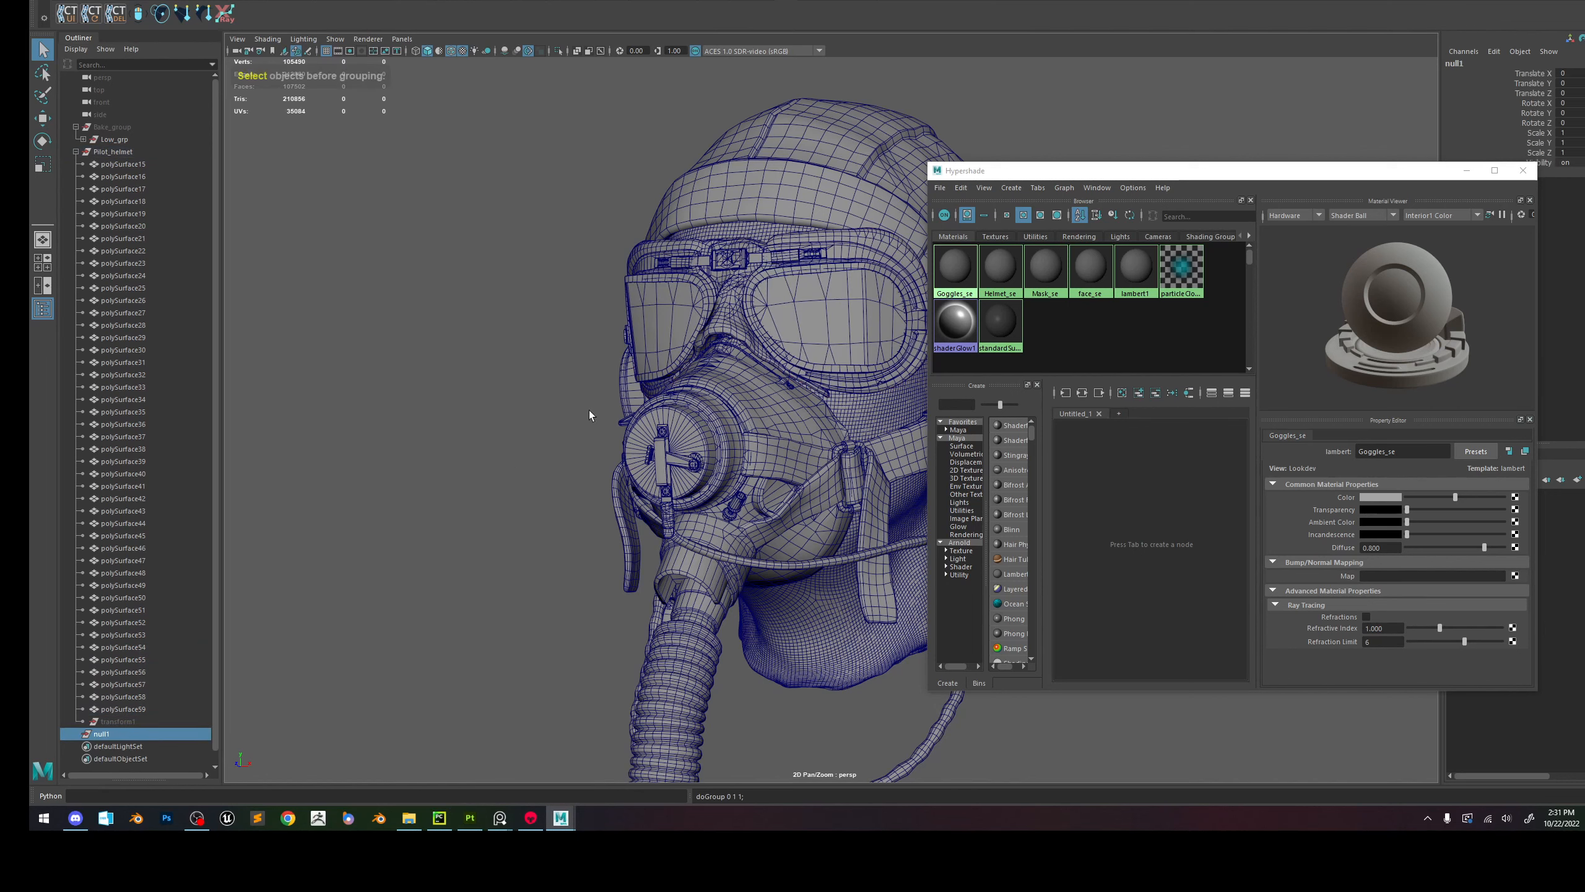
click(1007, 274)
right_drag(1007, 275, 1054, 275)
key(ctrl+g)
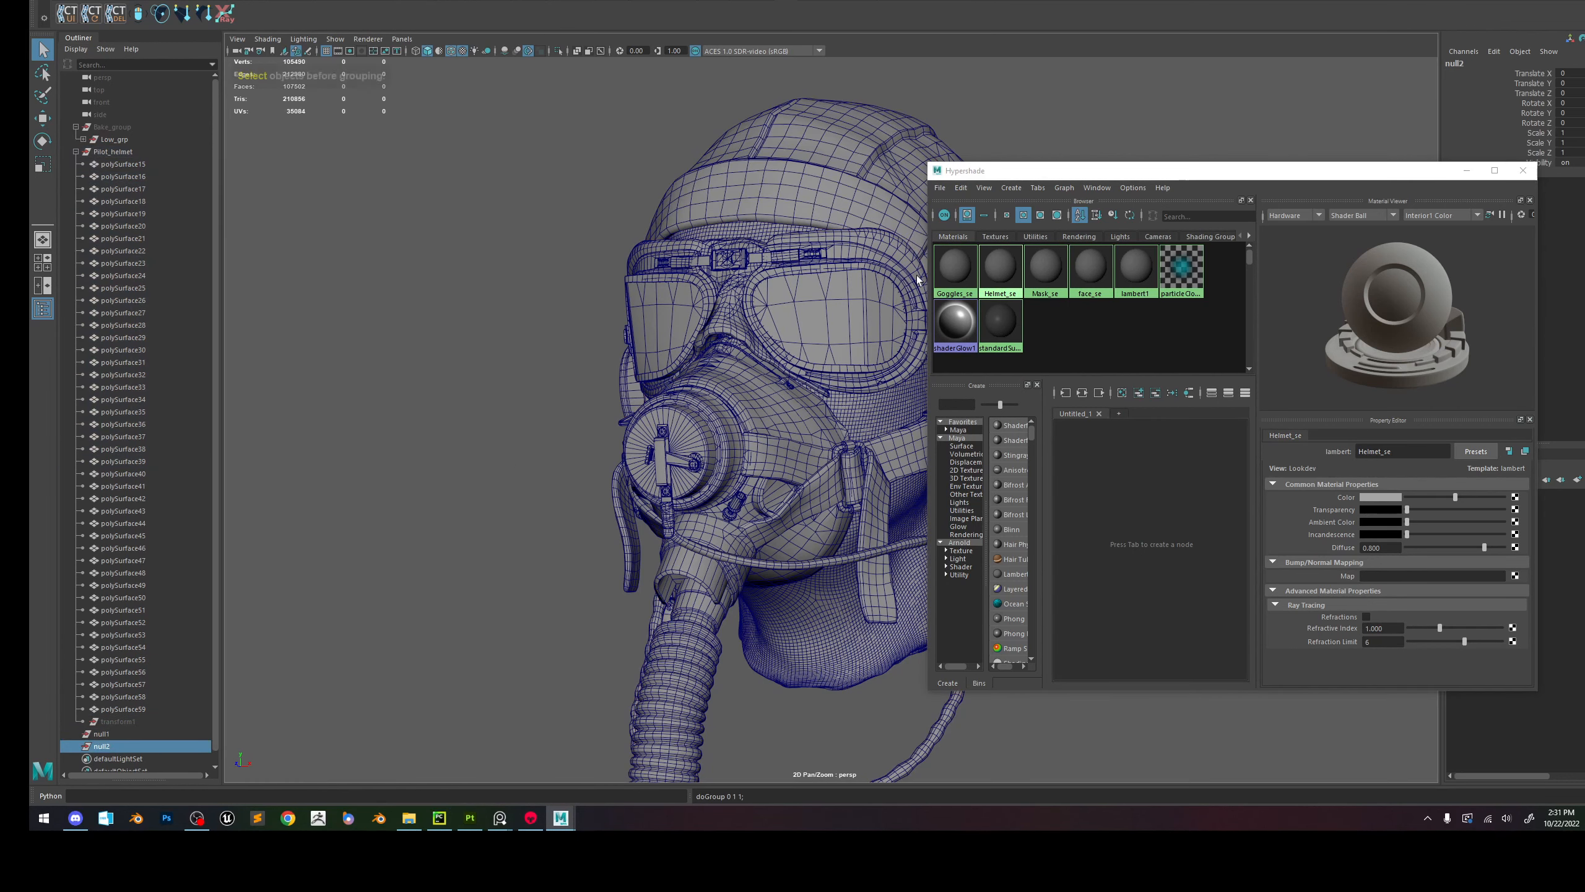
click(1050, 276)
right_drag(1050, 276, 1105, 276)
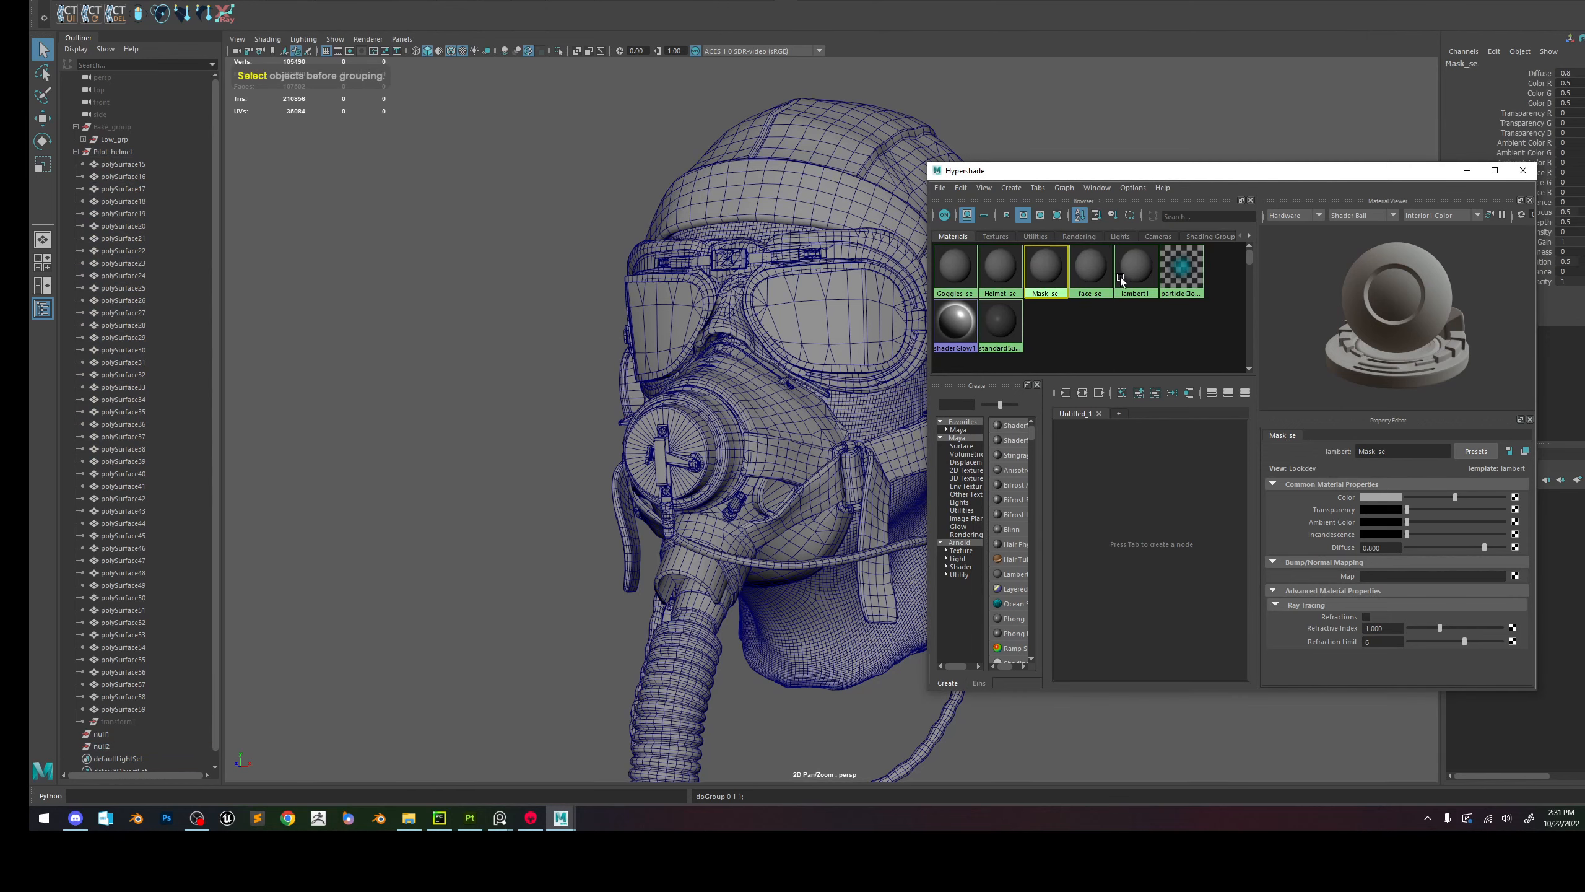
key(ctrl+g)
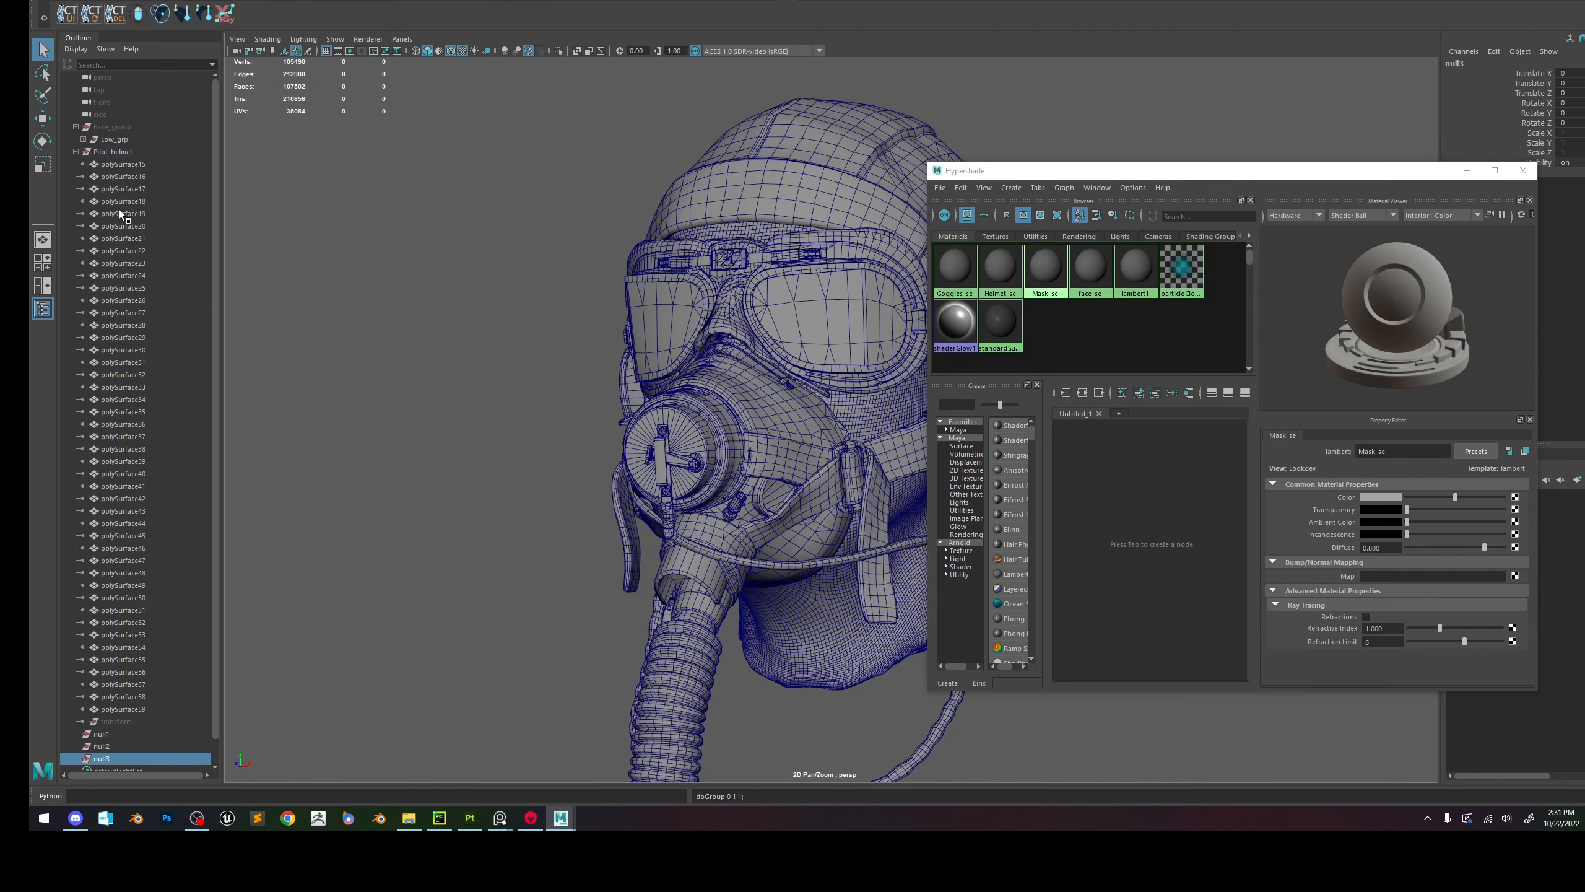
Undo the groupings made from the material selections.
click(123, 164)
shift+click(142, 705)
alt+middle_drag(475, 563, 378, 561)
scroll(164, 649, down, 1)
click(352, 610)
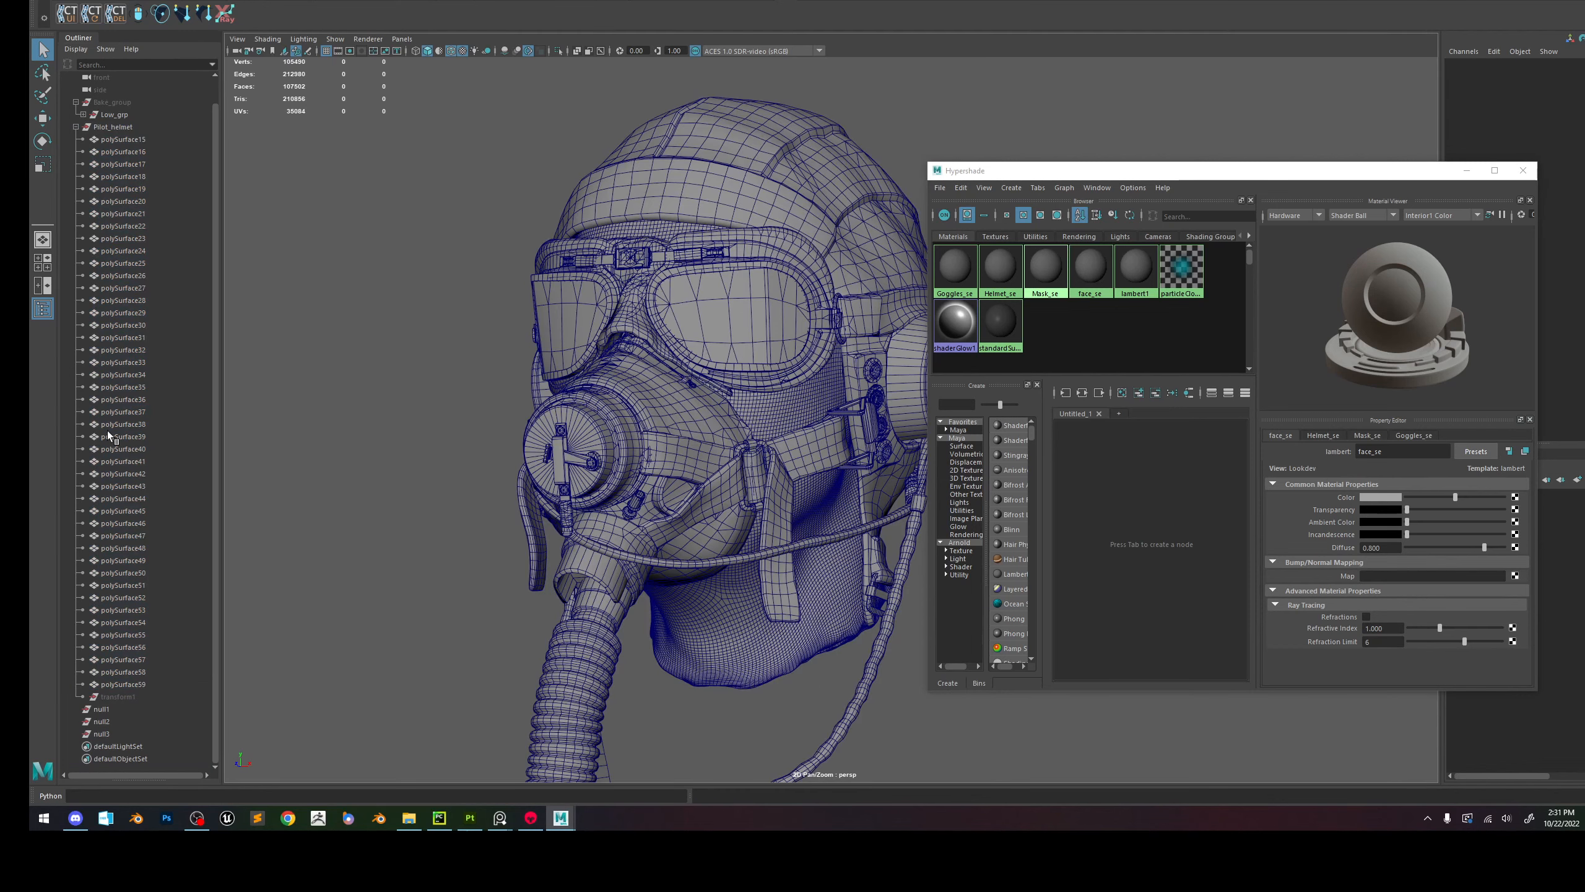
key(ctrl+z)
key(ctrl+z)
key(ctrl+z)
key(ctrl+z)
key(ctrl+z)
key(ctrl+z)
key(ctrl+z)
key(ctrl+z)
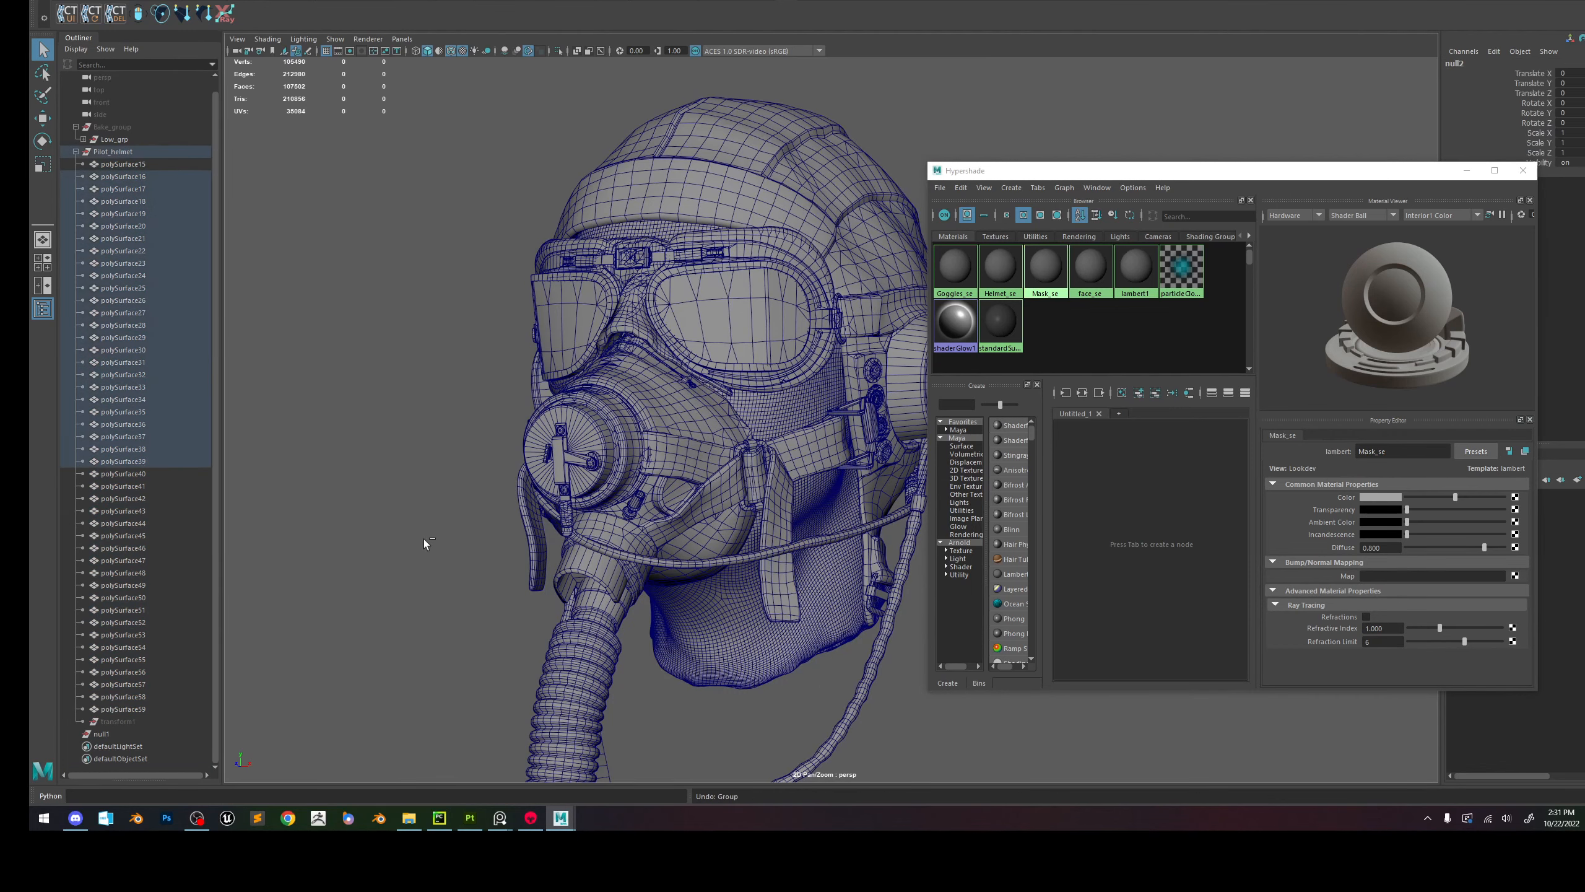
Group the goggle pieces polySurface54 to polySurface59 inside Pilot_helmet.
right_click(724, 345)
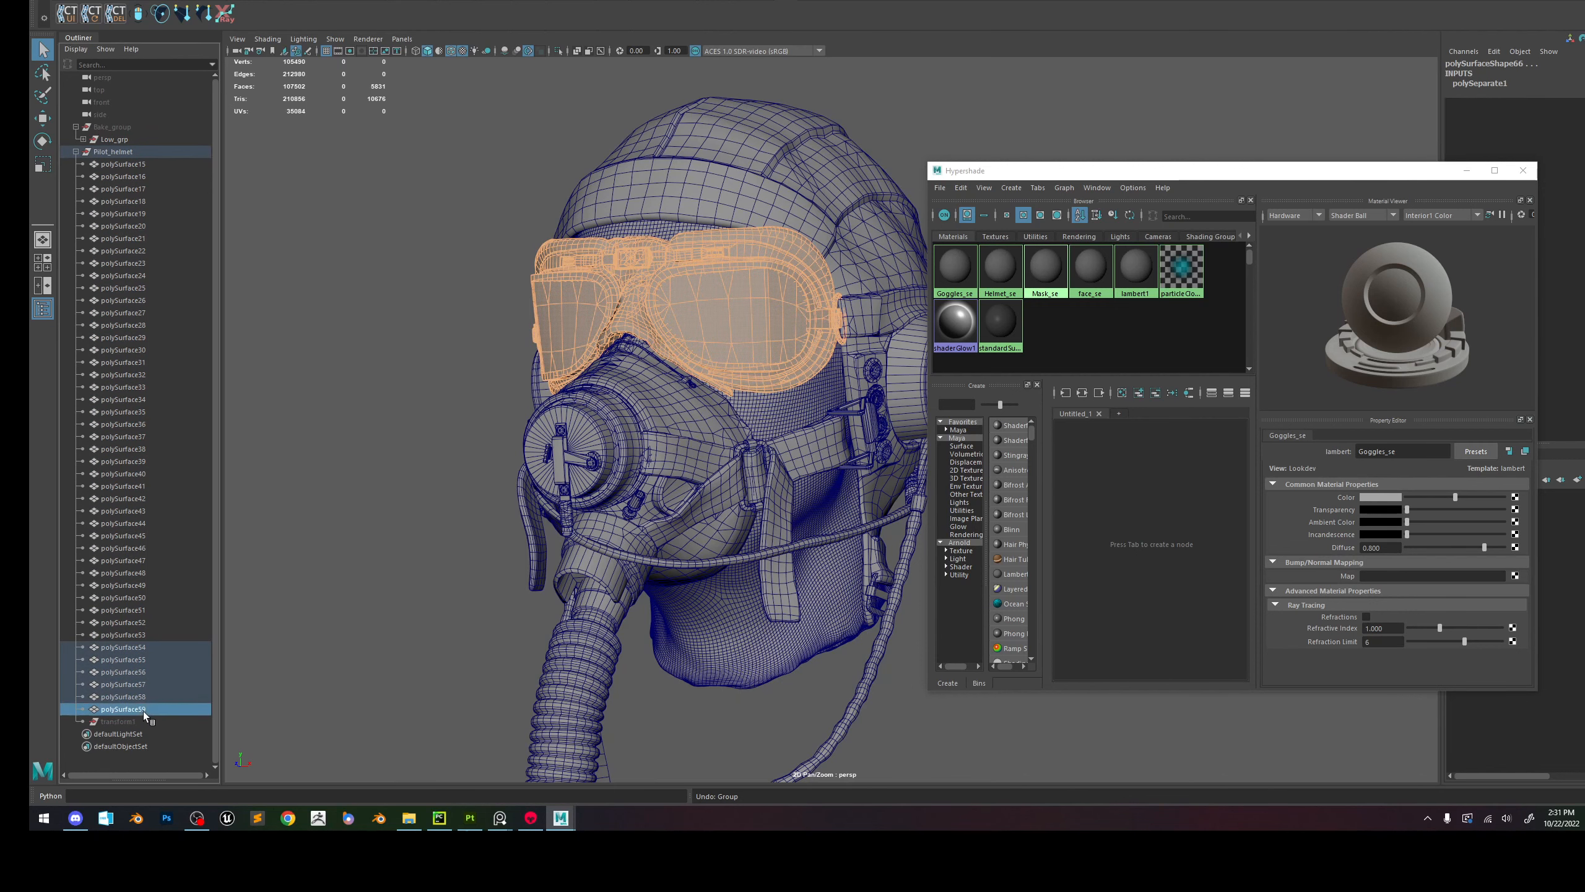
drag(144, 711, 143, 644)
key(ctrl+g)
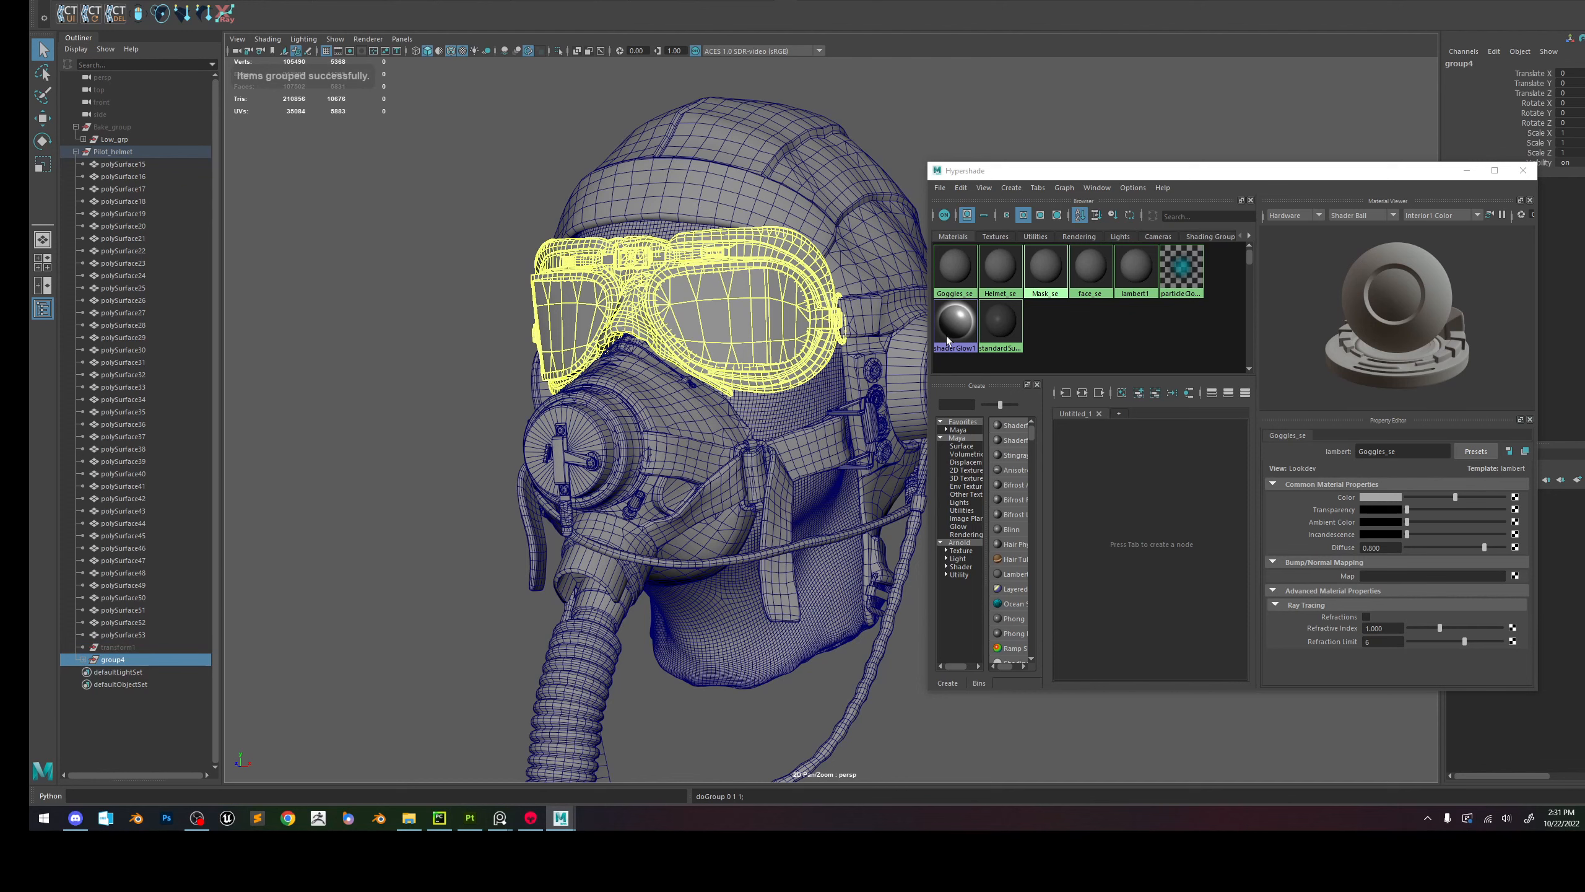
Find the pieces using Helmet_se and group polySurface16 to polySurface39 inside Pilot_helmet.
click(954, 275)
click(1000, 268)
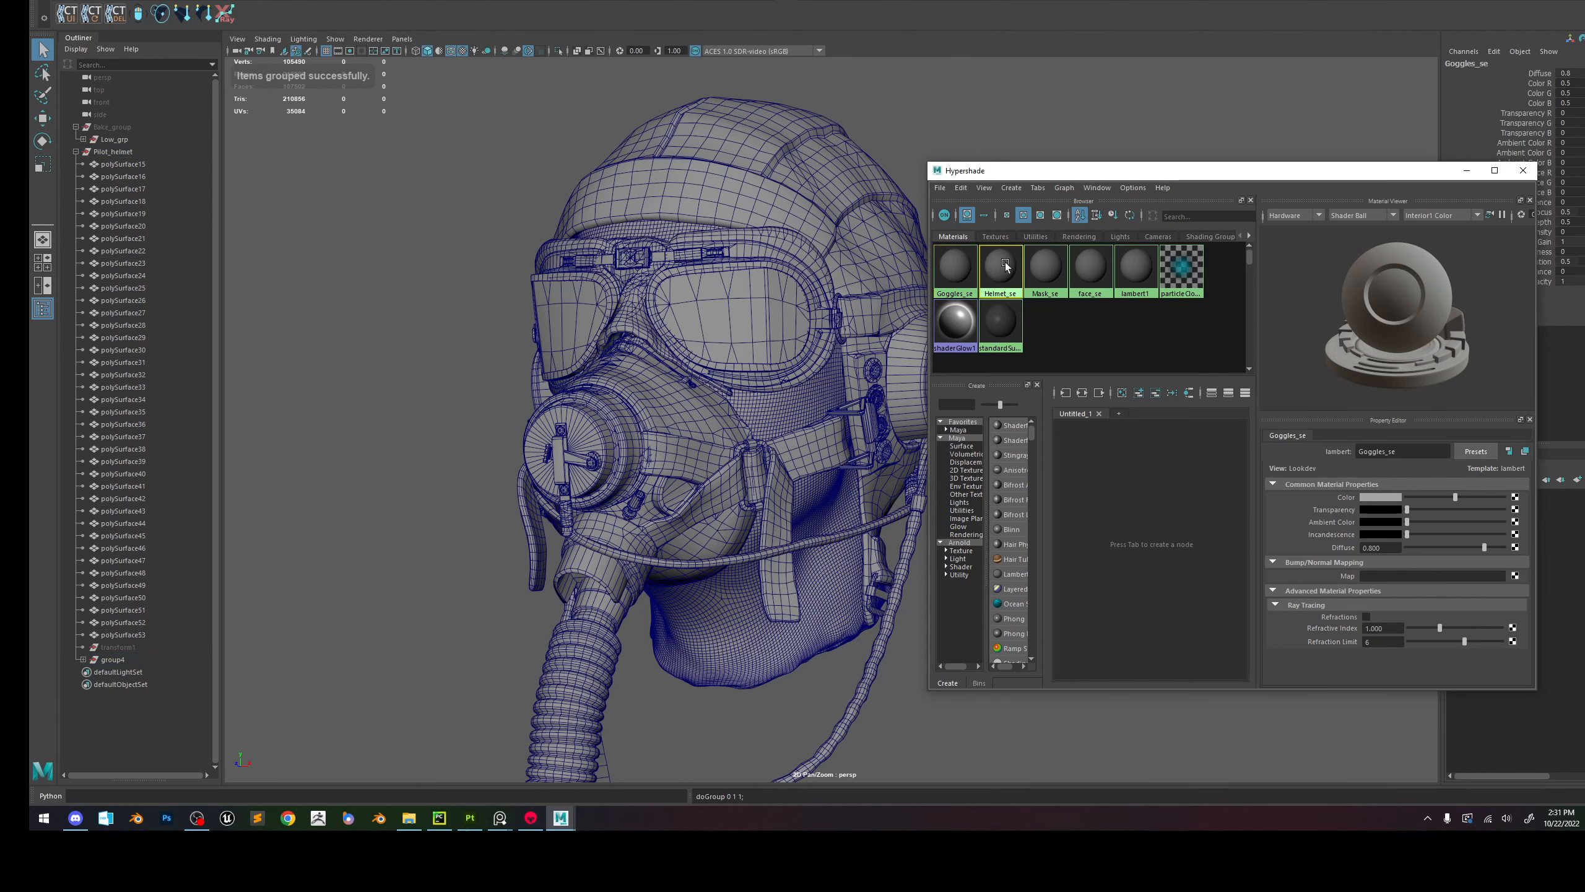
right_click(1001, 268)
click(977, 326)
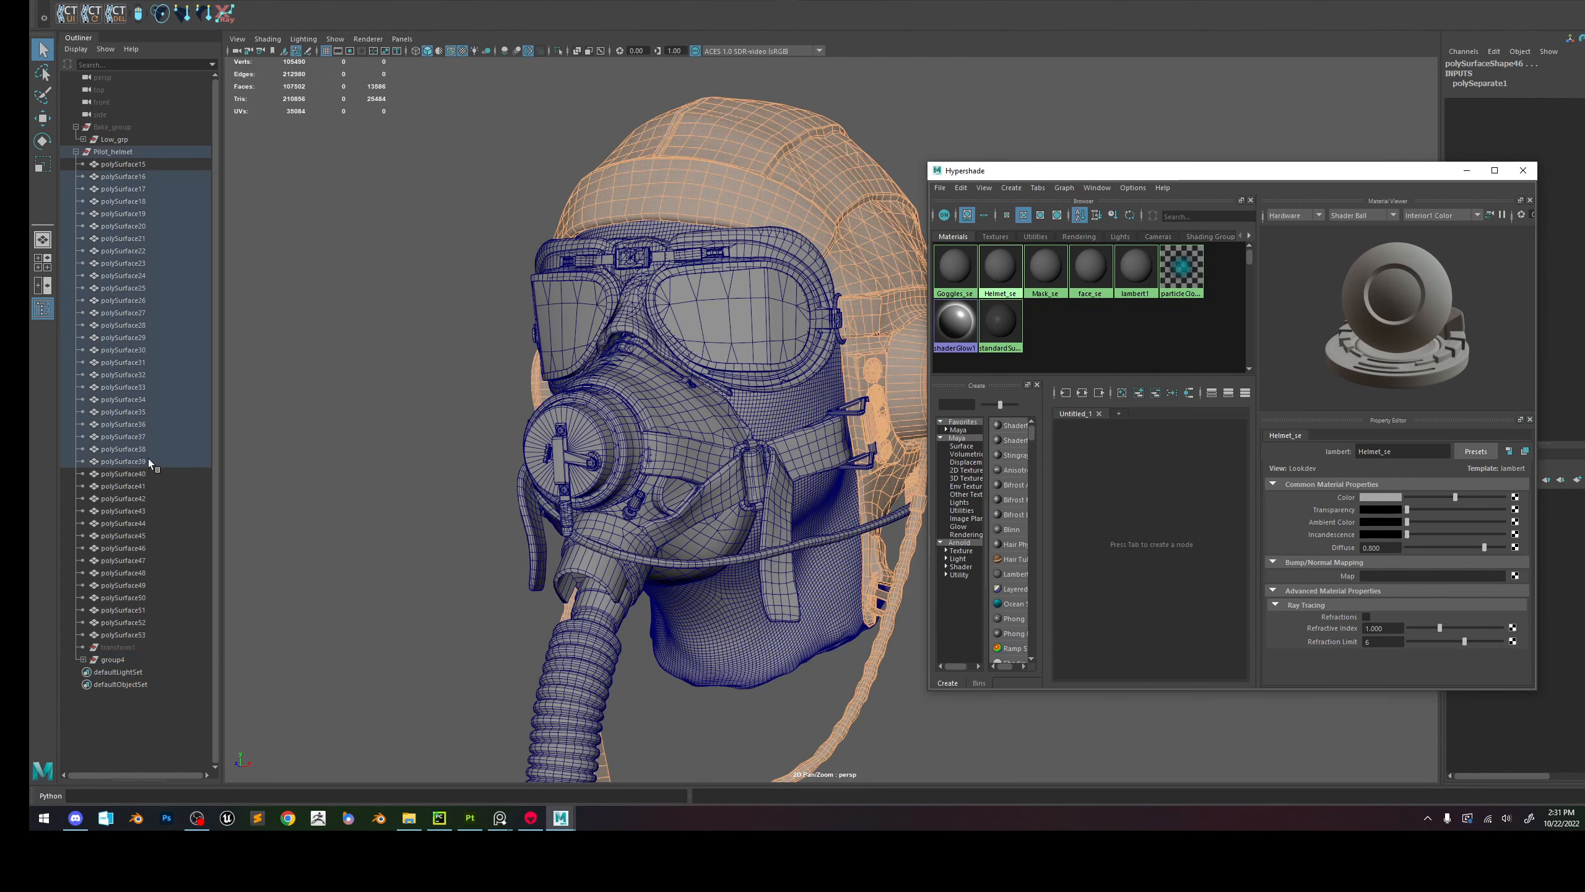
click(149, 460)
shift+click(148, 179)
key(ctrl+g)
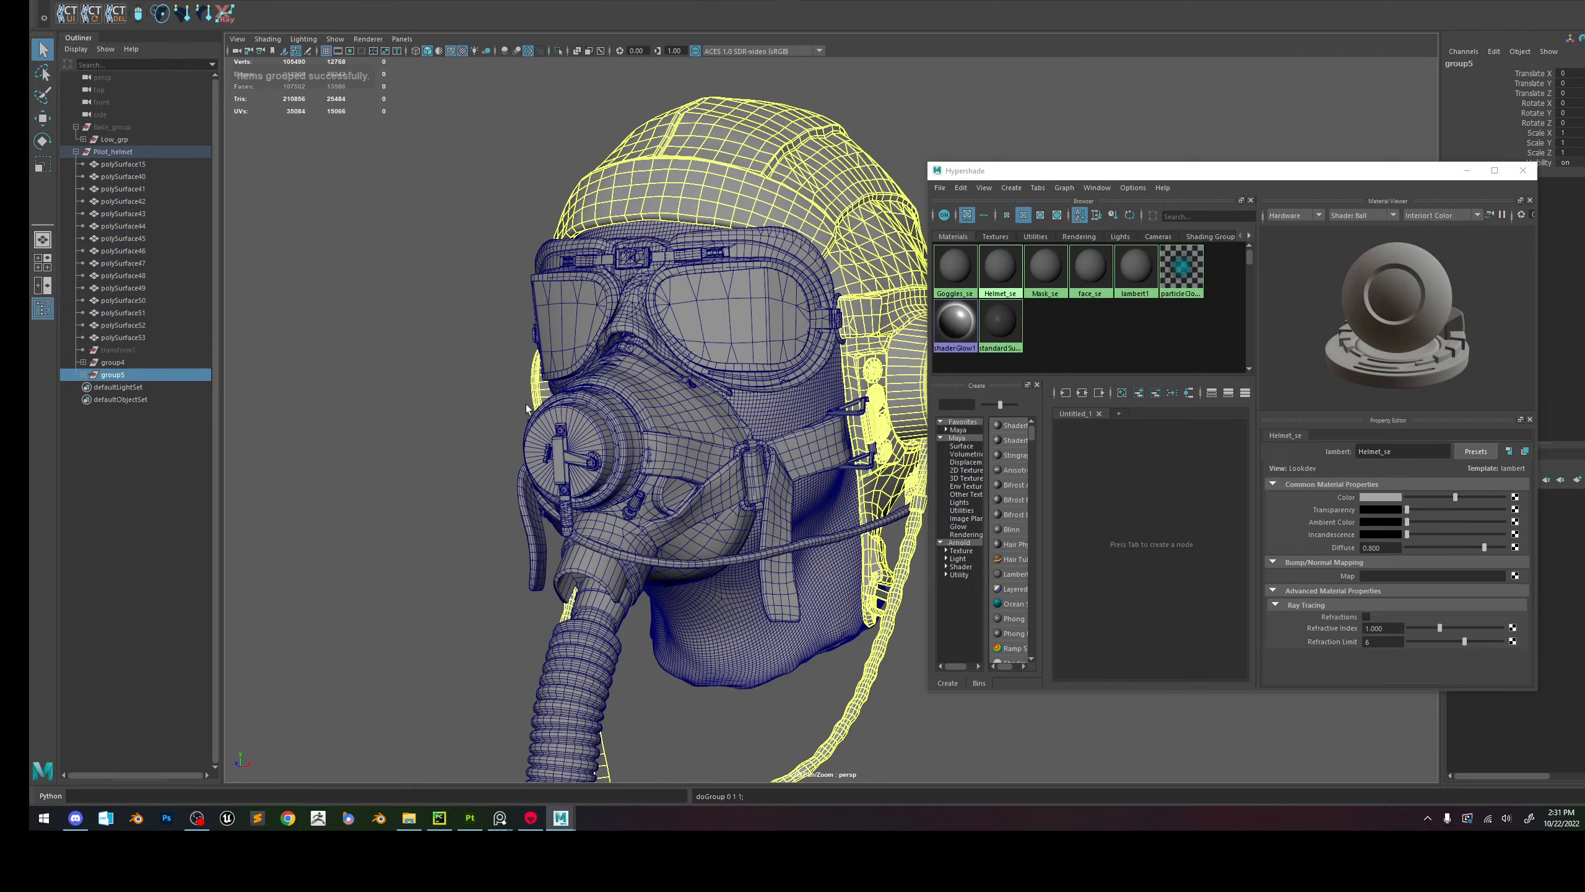
Group the mask pieces polySurface40 to polySurface53, leaving the face mesh out of the selection.
click(145, 337)
shift+click(151, 164)
alt+drag(499, 405, 613, 426)
ctrl+click(613, 425)
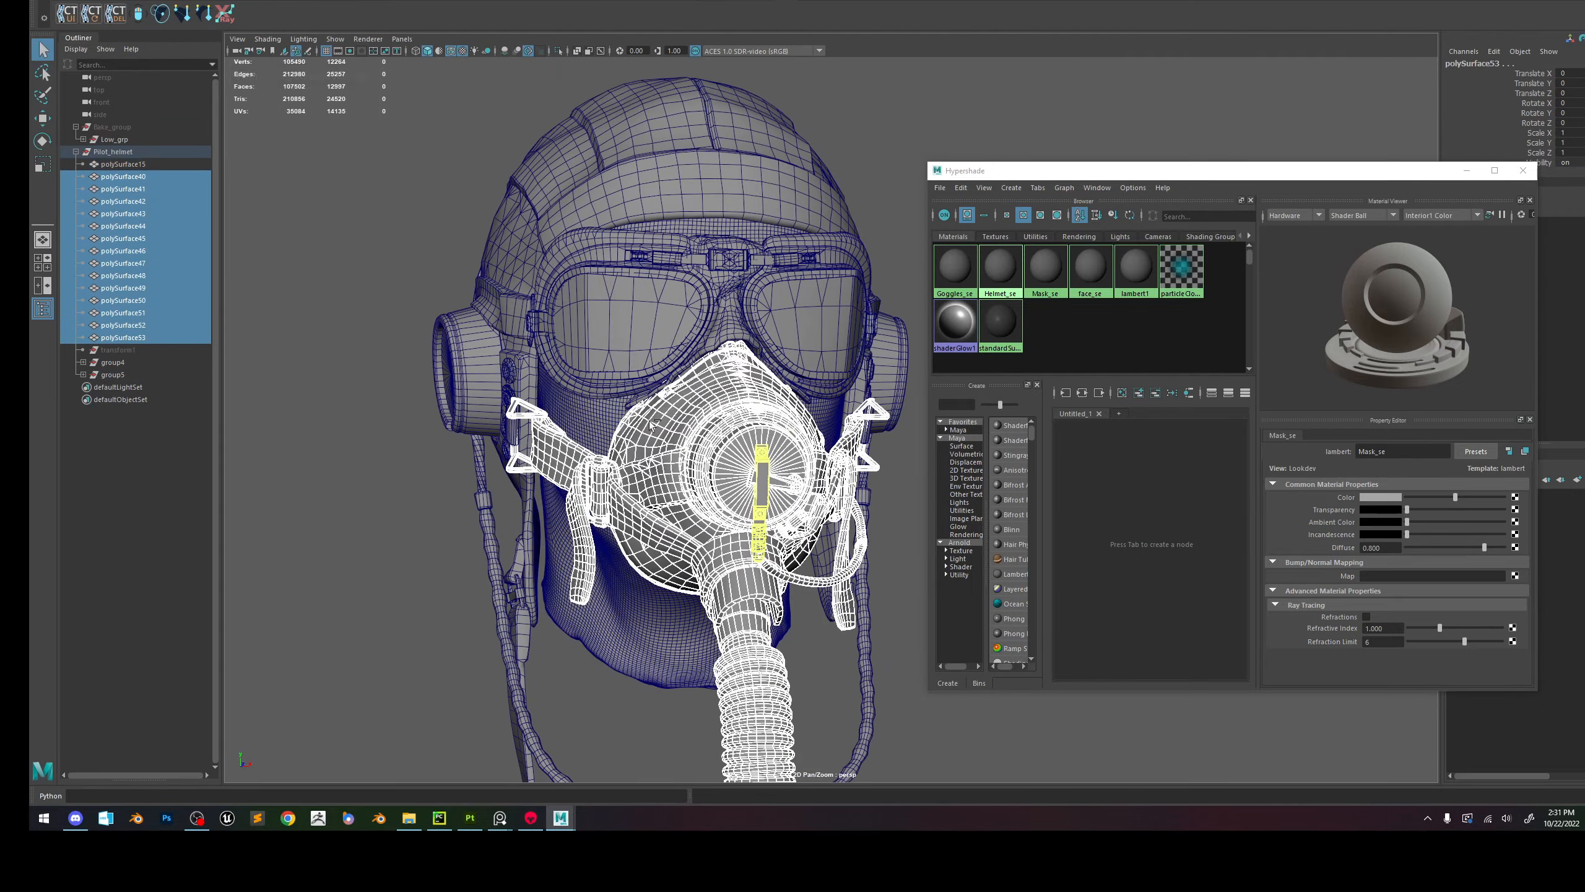
key(ctrl+g)
Rename the remaining ungrouped face mesh, polySurface15, to Face.
click(124, 164)
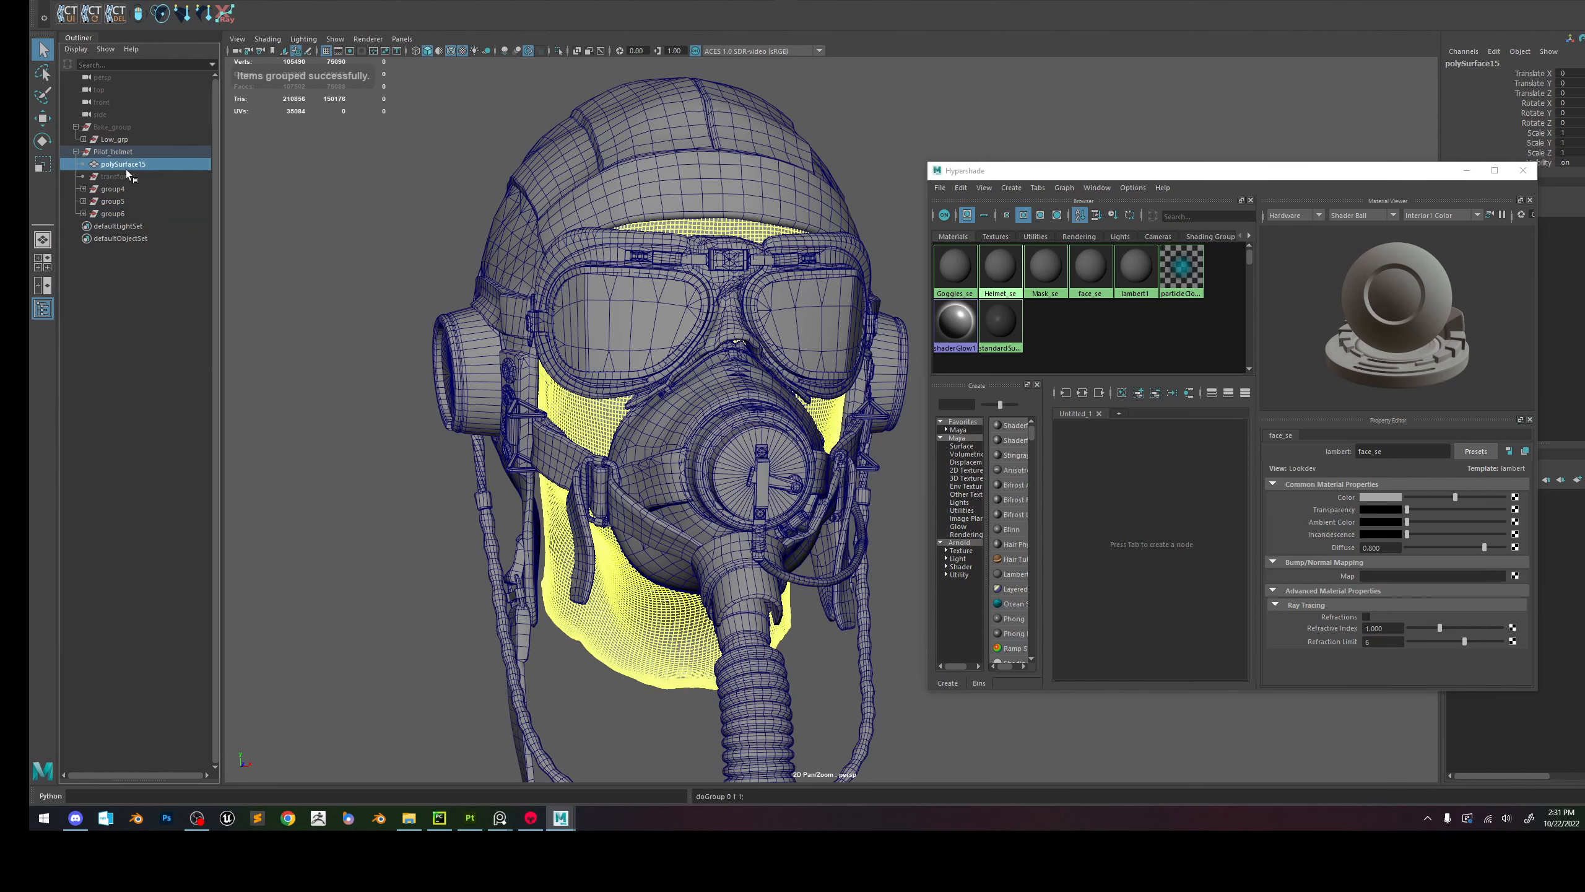
double_click(125, 165)
text(F)
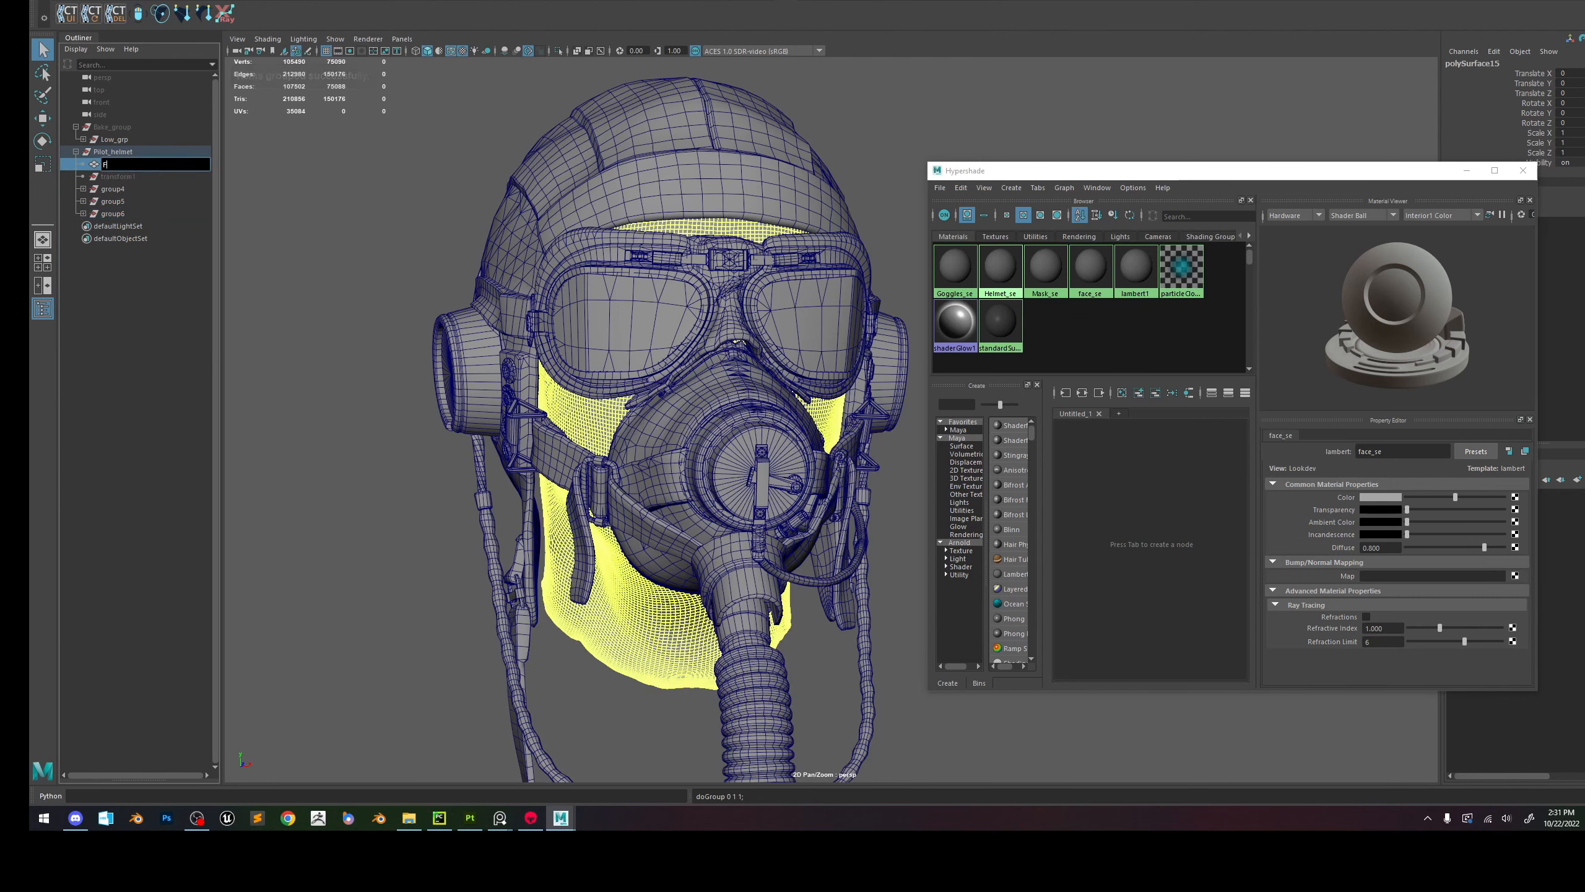
text(ace)
key(Return)
Group the two goggle lenses, polySurface54 and polySurface55, and move the group out of the goggles group directly into Pilot_helmet.
click(615, 325)
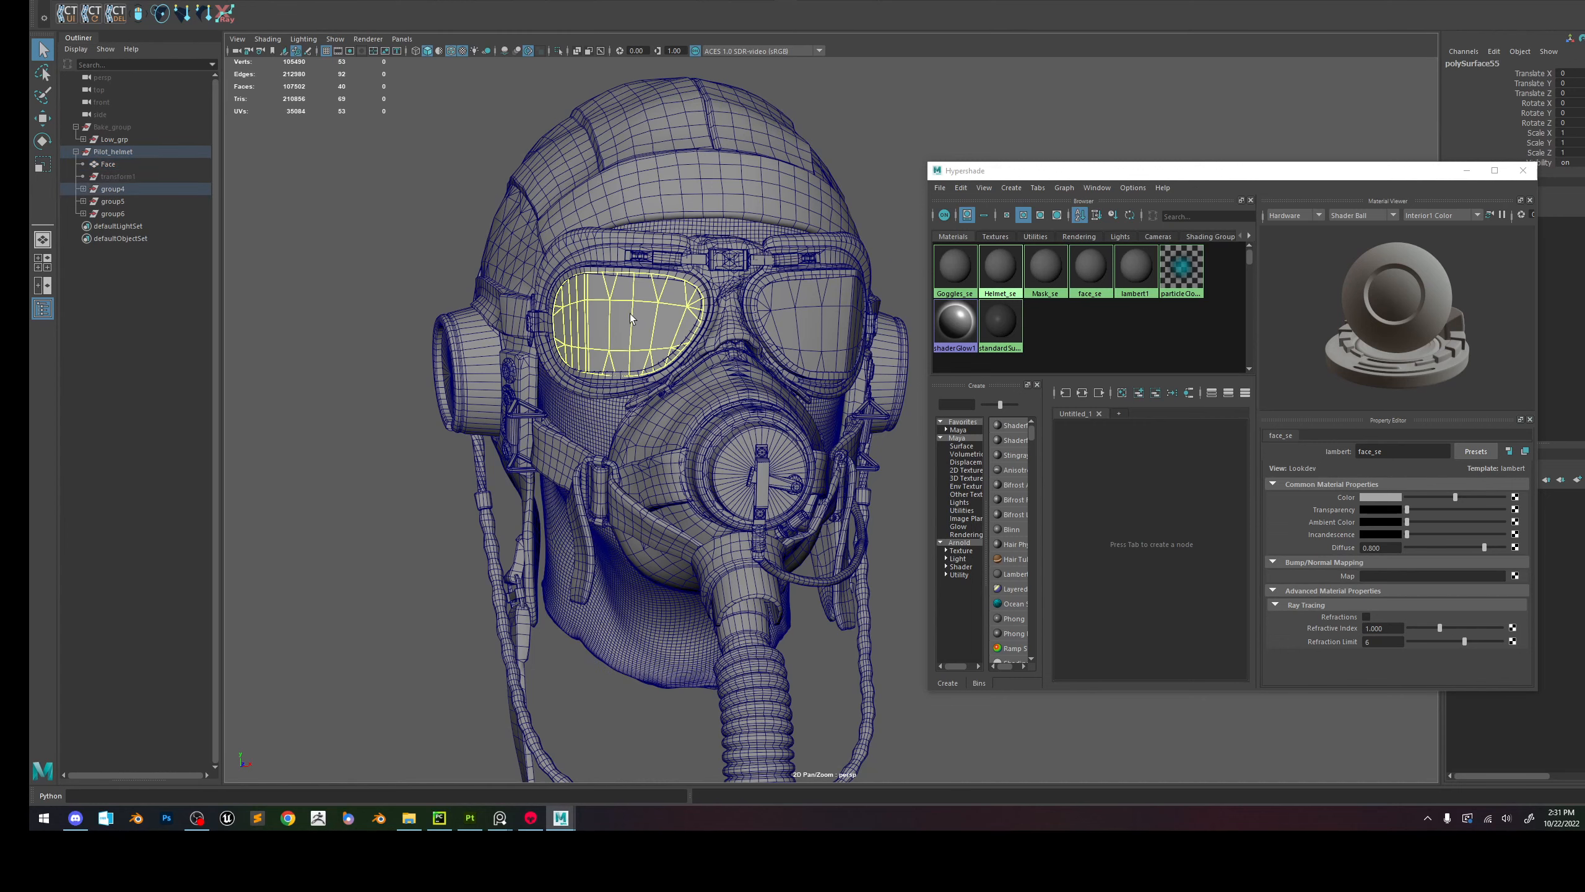
alt+drag(624, 328, 508, 324)
shift+click(699, 334)
click(82, 189)
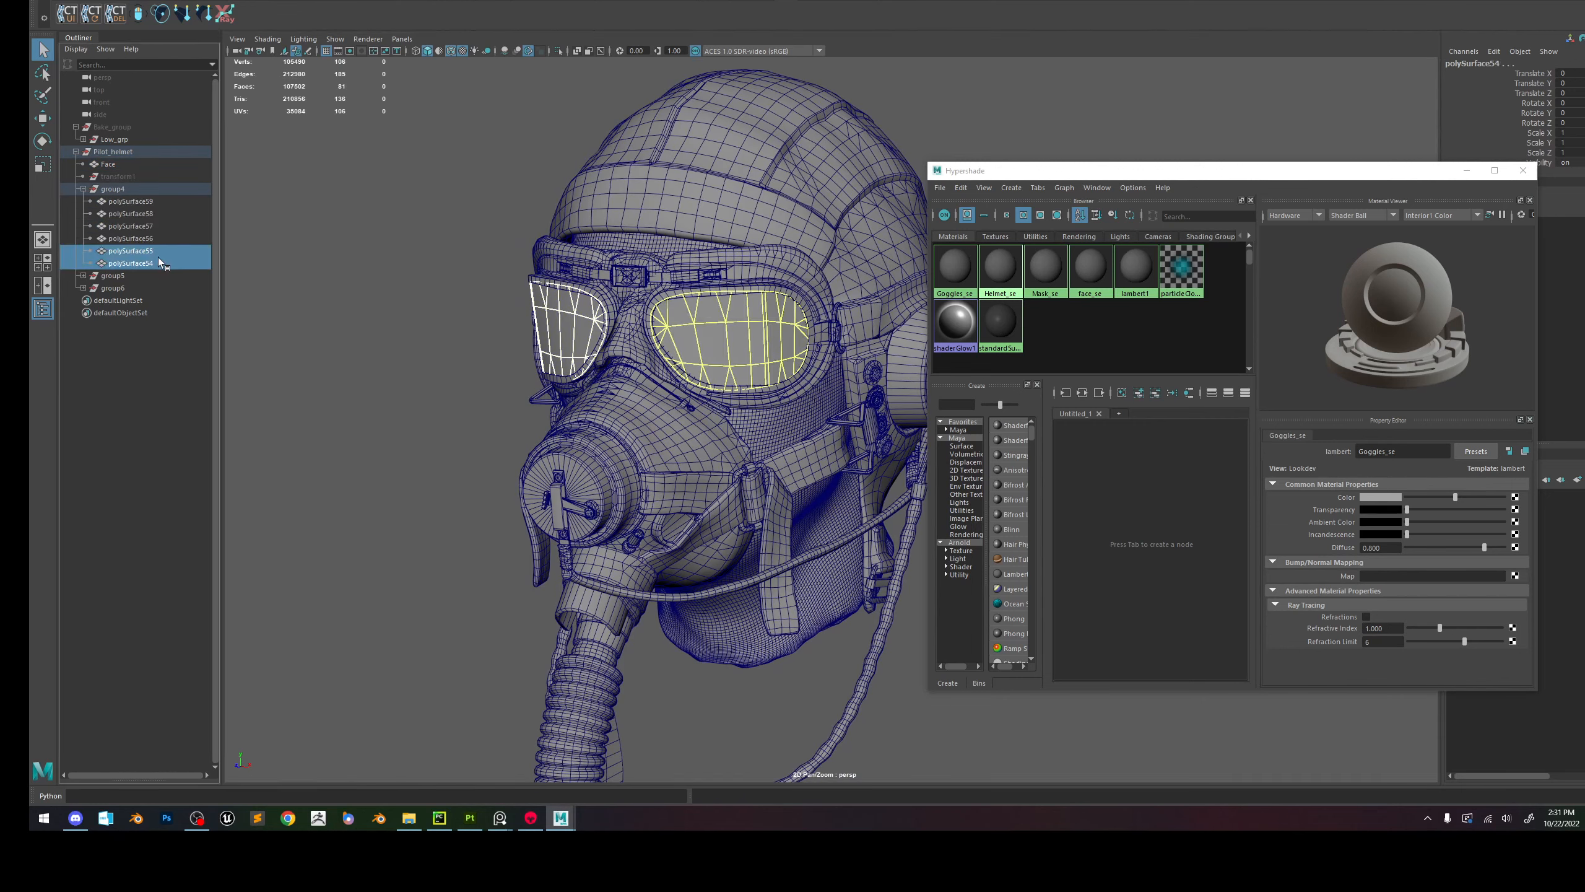
key(ctrl+g)
middle_drag(133, 254, 134, 171)
click(83, 201)
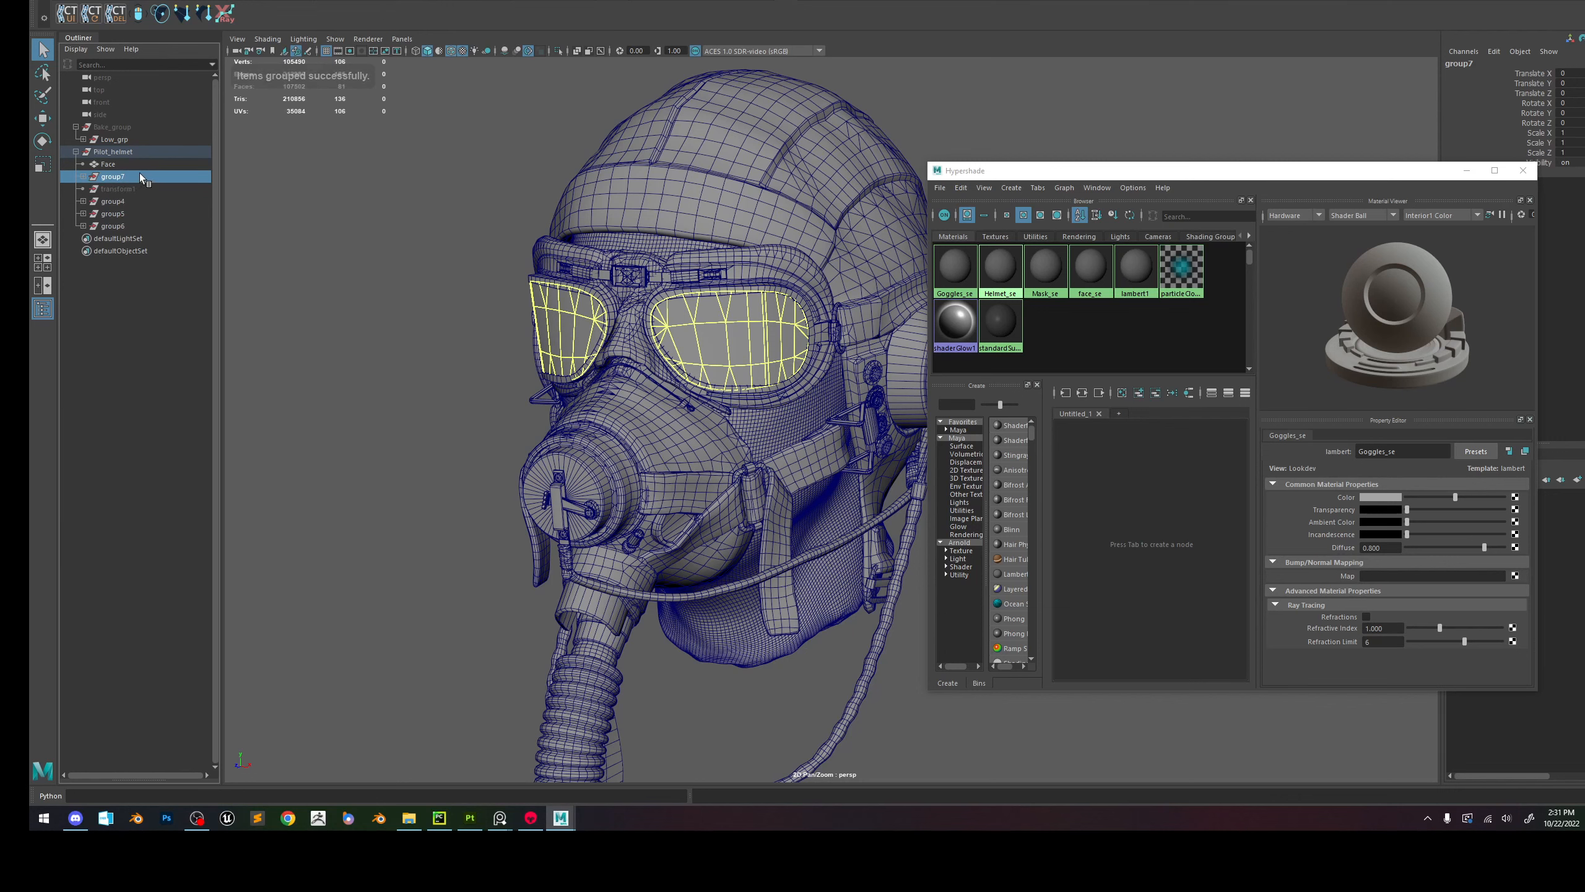
Combine the two lenses in group7 into a single mesh.
double_click(139, 175)
key(Return)
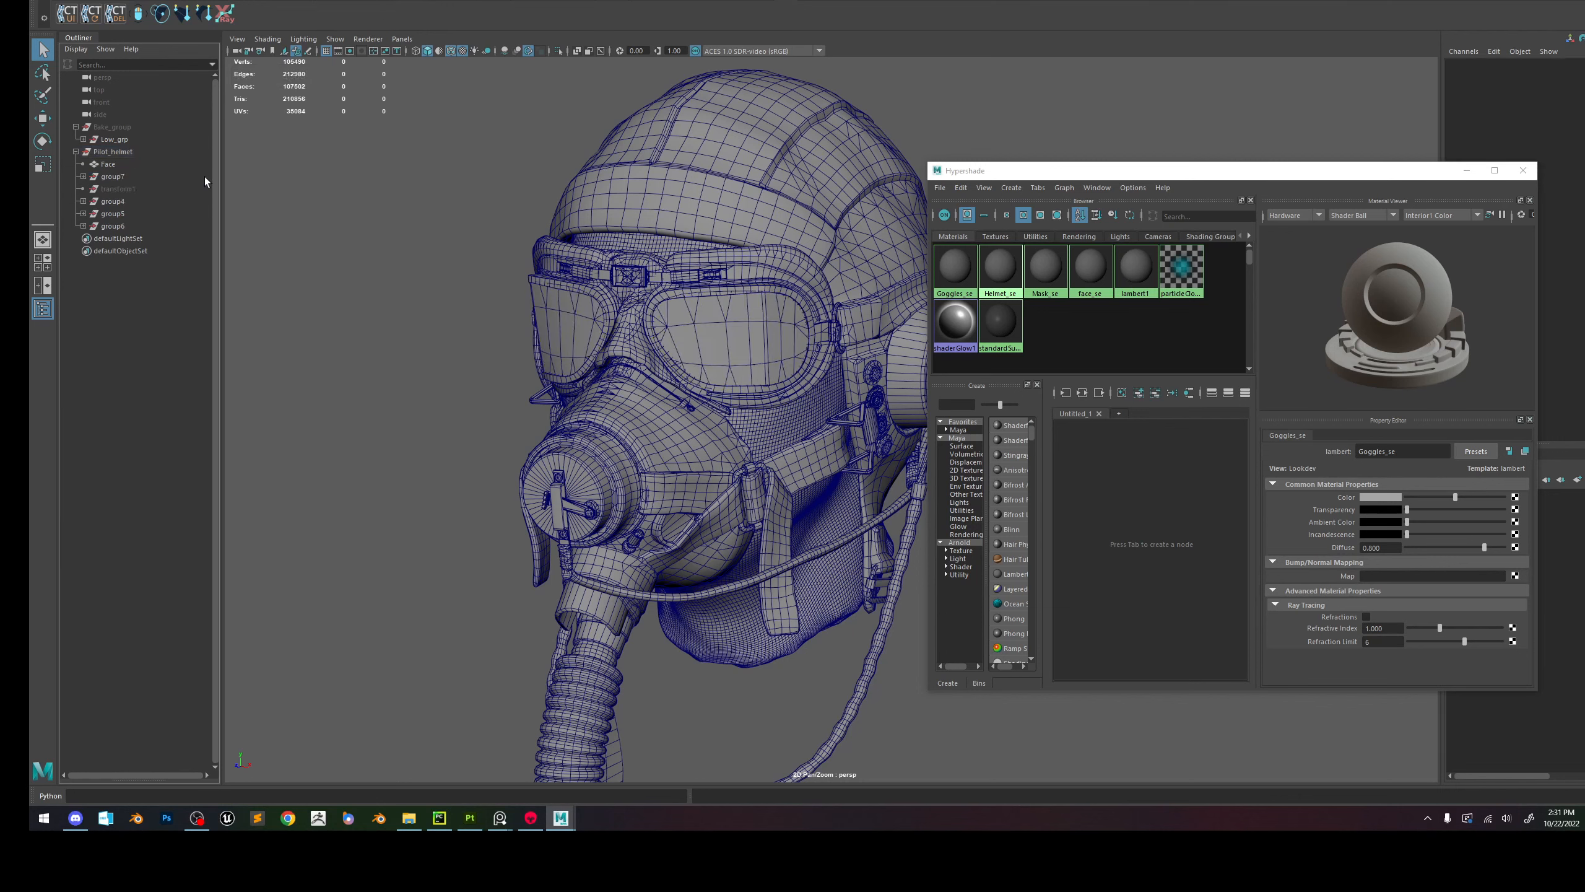
key(space)
click(459, 285)
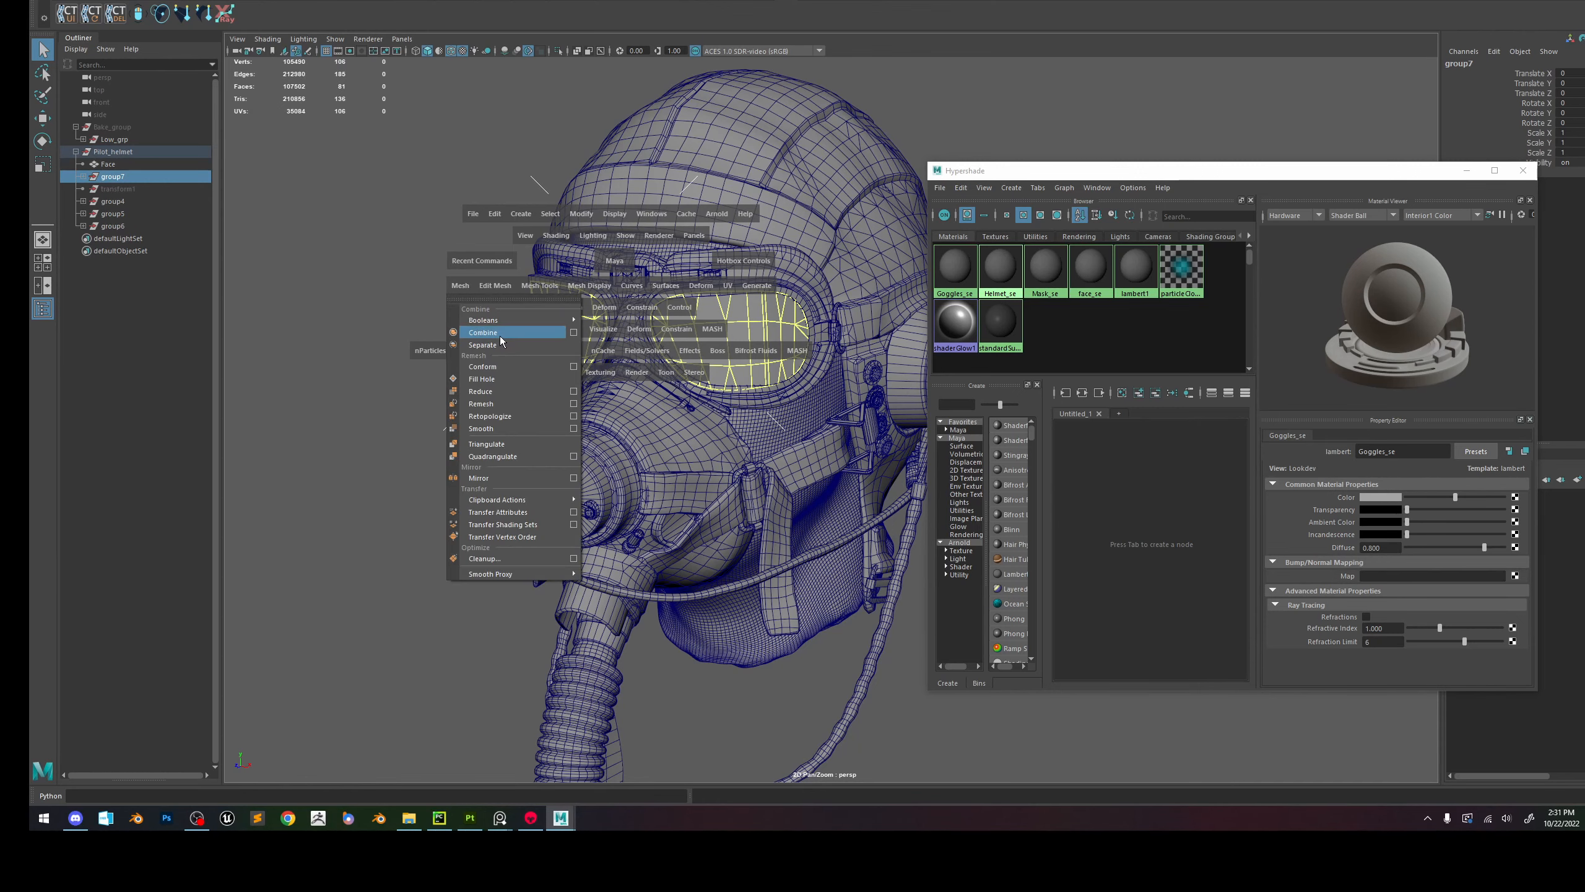
click(539, 328)
Combine the mask pieces in group6 into a single mesh.
click(112, 226)
key(space)
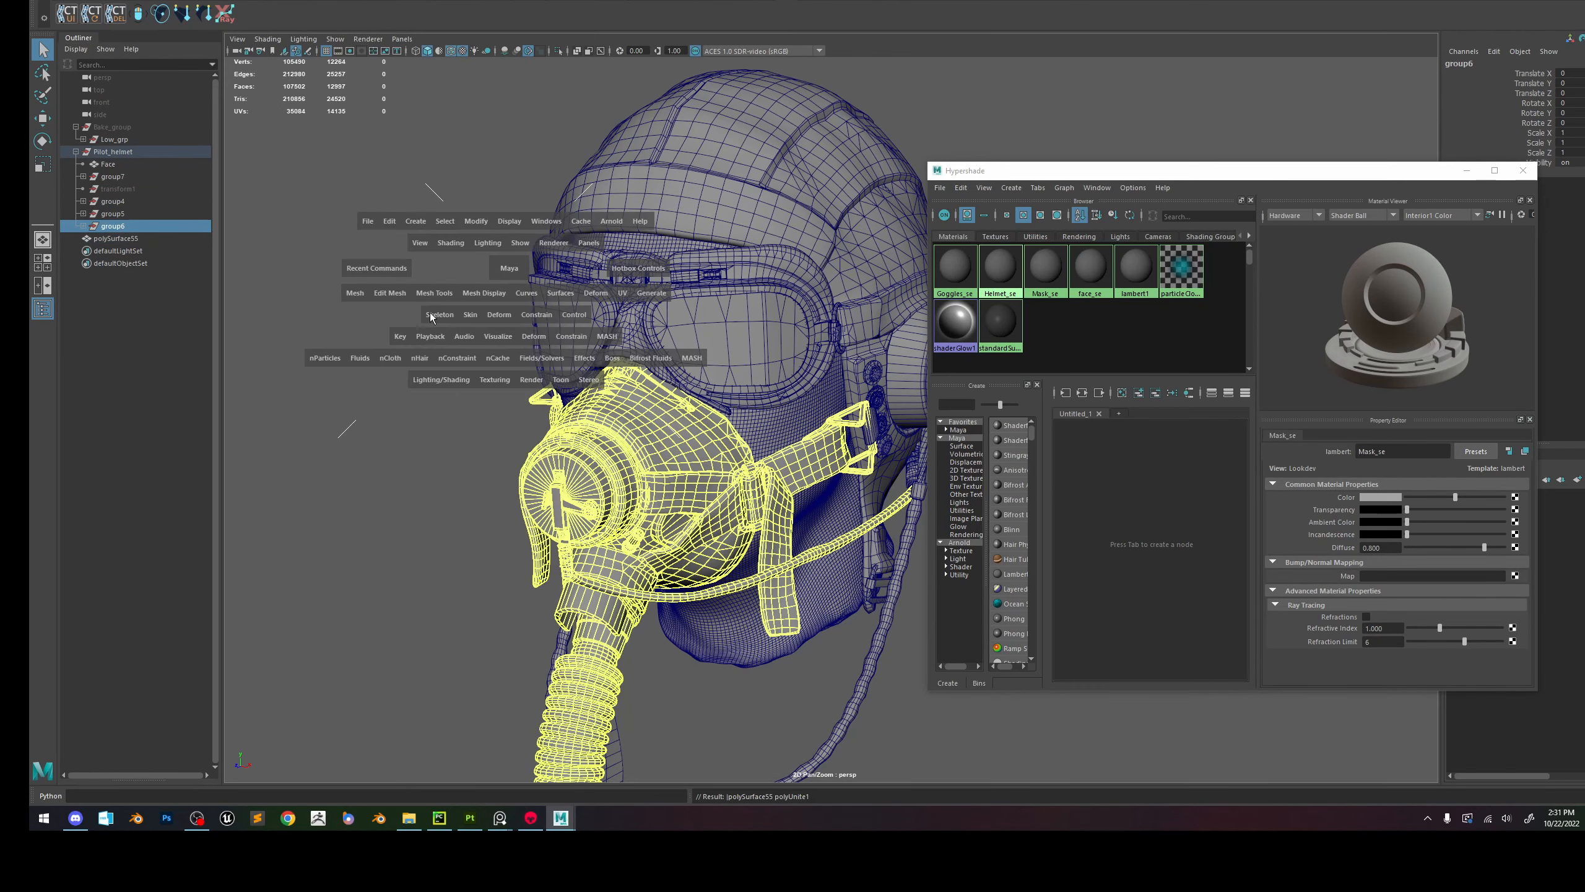
click(354, 293)
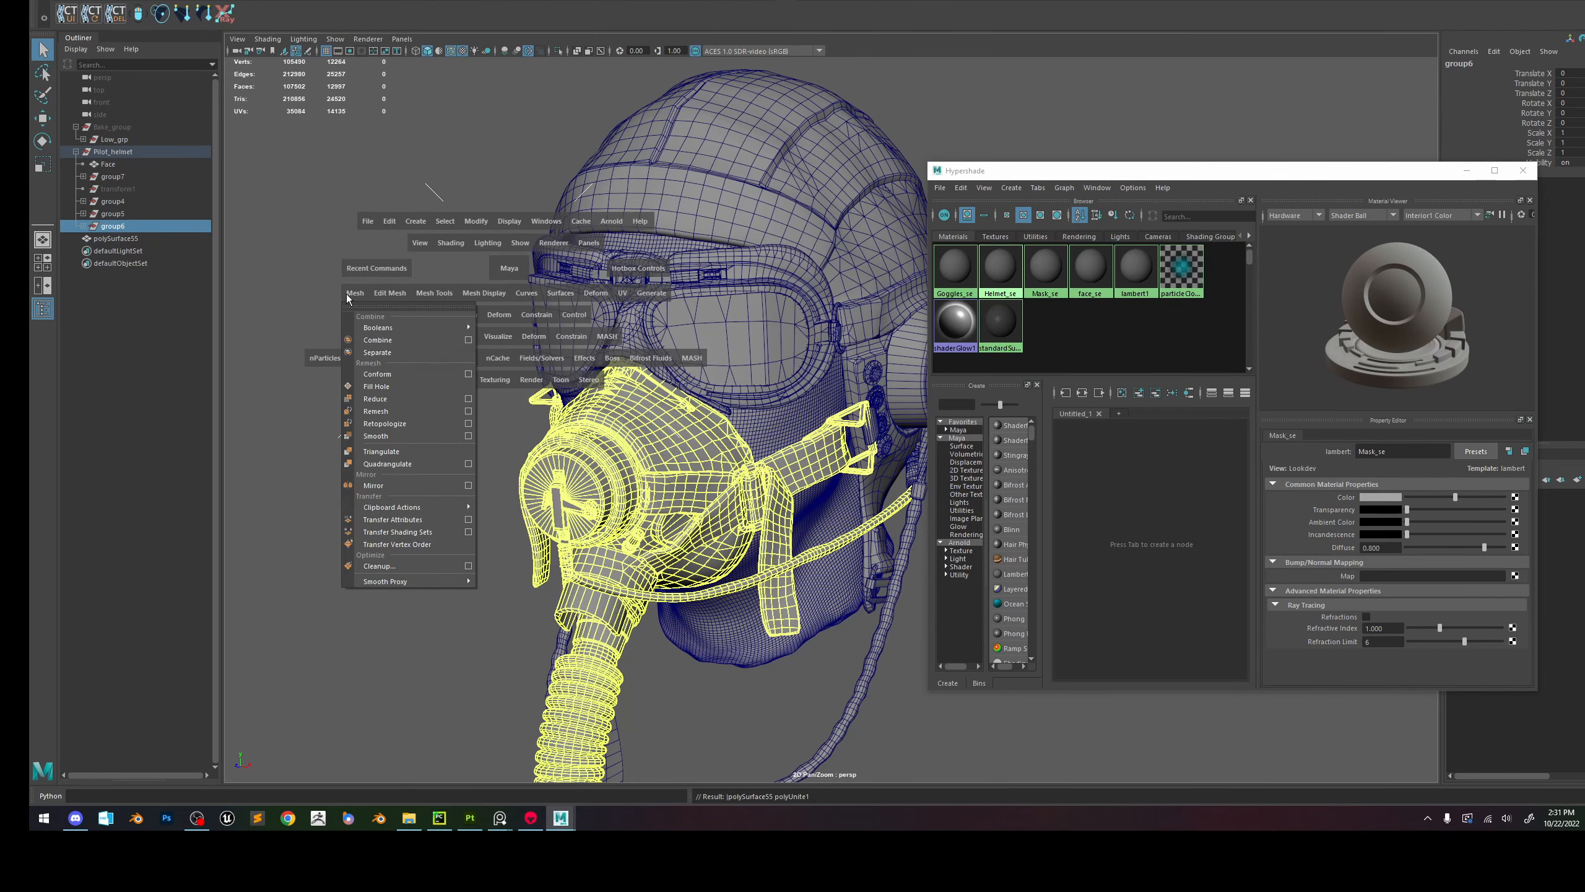
click(406, 343)
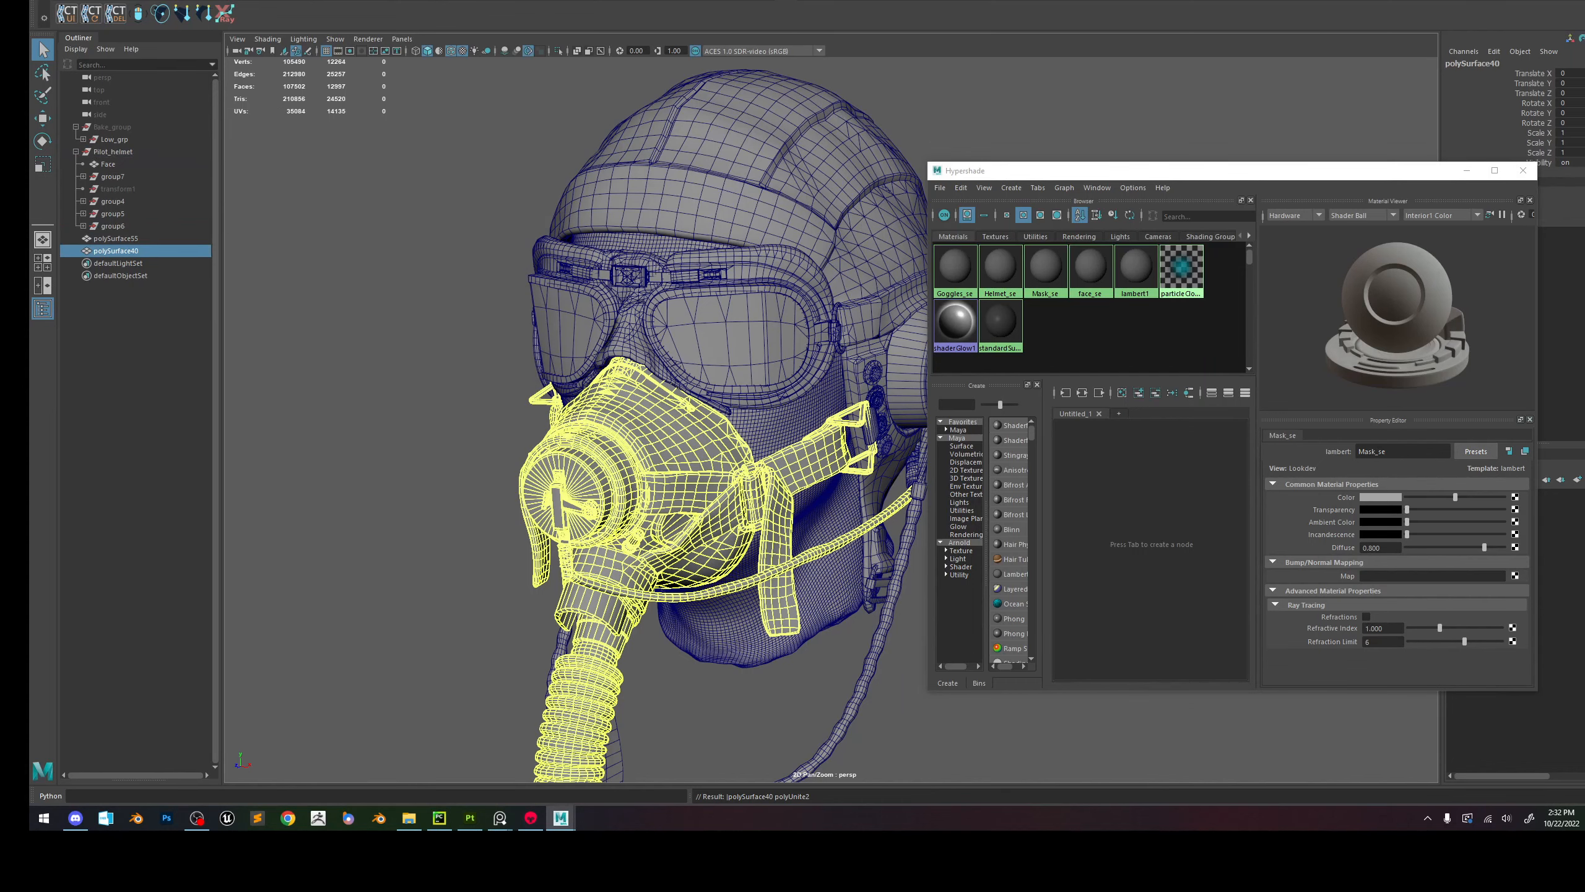
Combine the helmet pieces in group5 into one mesh and the goggle pieces in group4 into another.
click(104, 213)
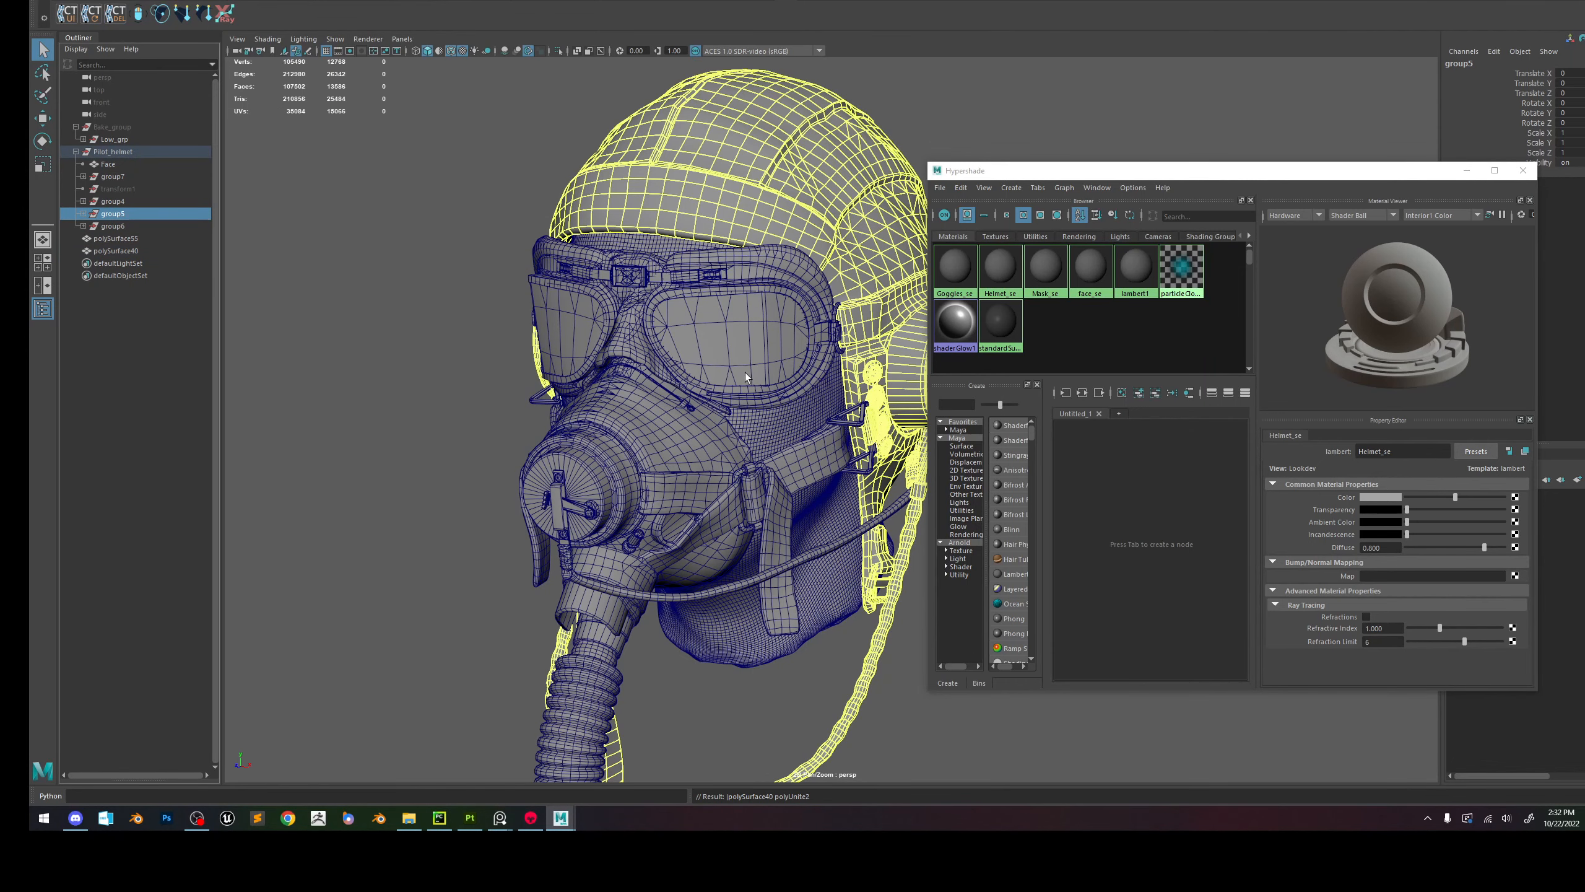
key(g)
click(123, 205)
key(g)
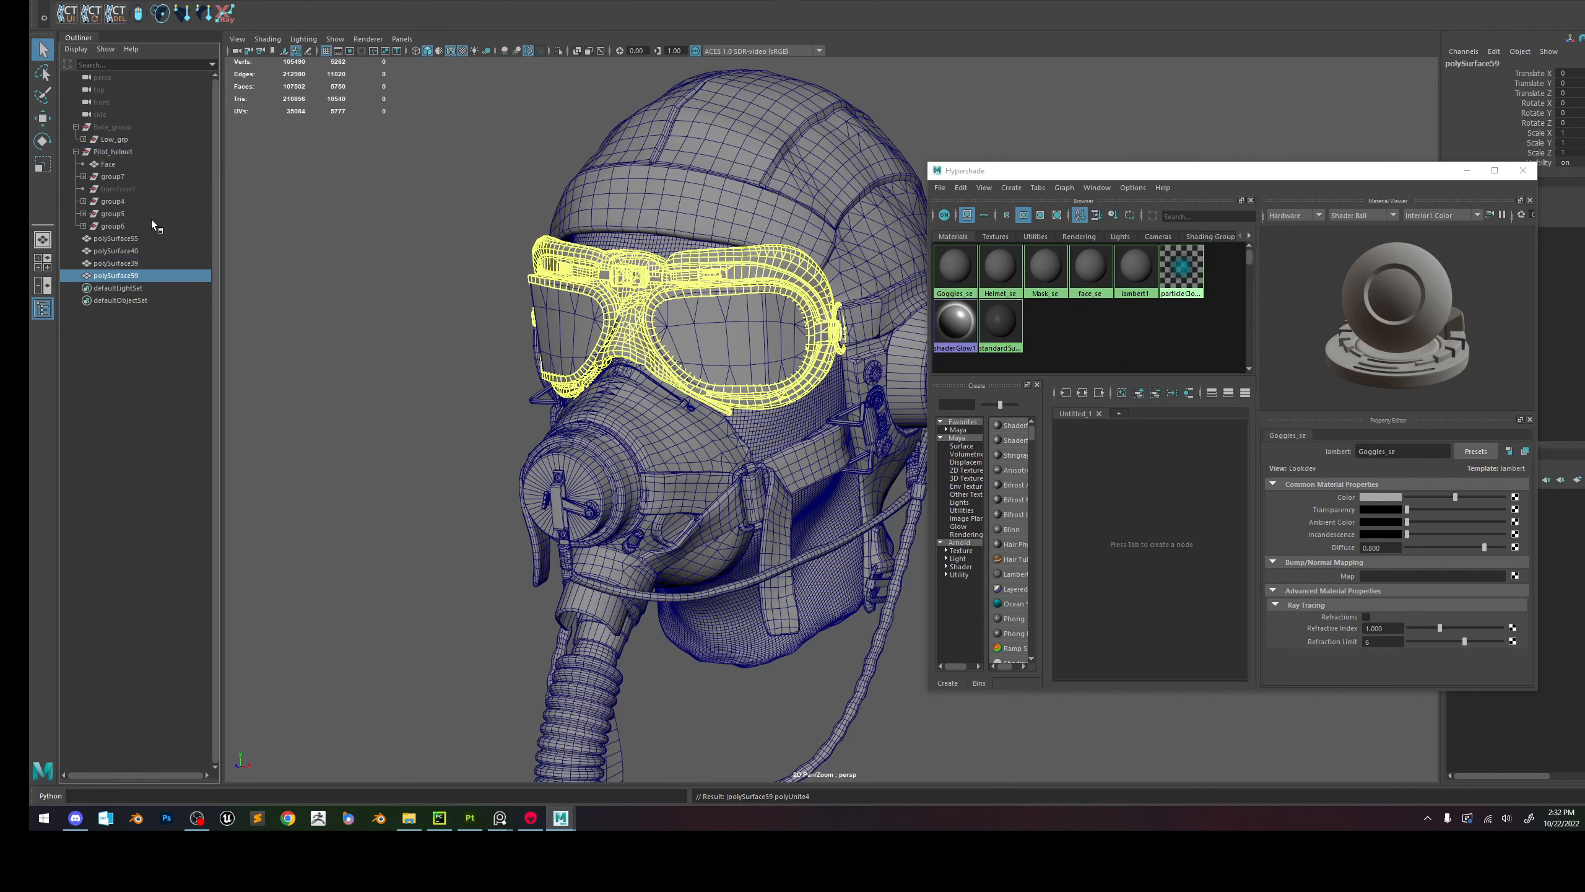
Delete the construction history of all objects in the scene, clearing the leftover groups from Pilot_helmet.
click(107, 215)
click(119, 226)
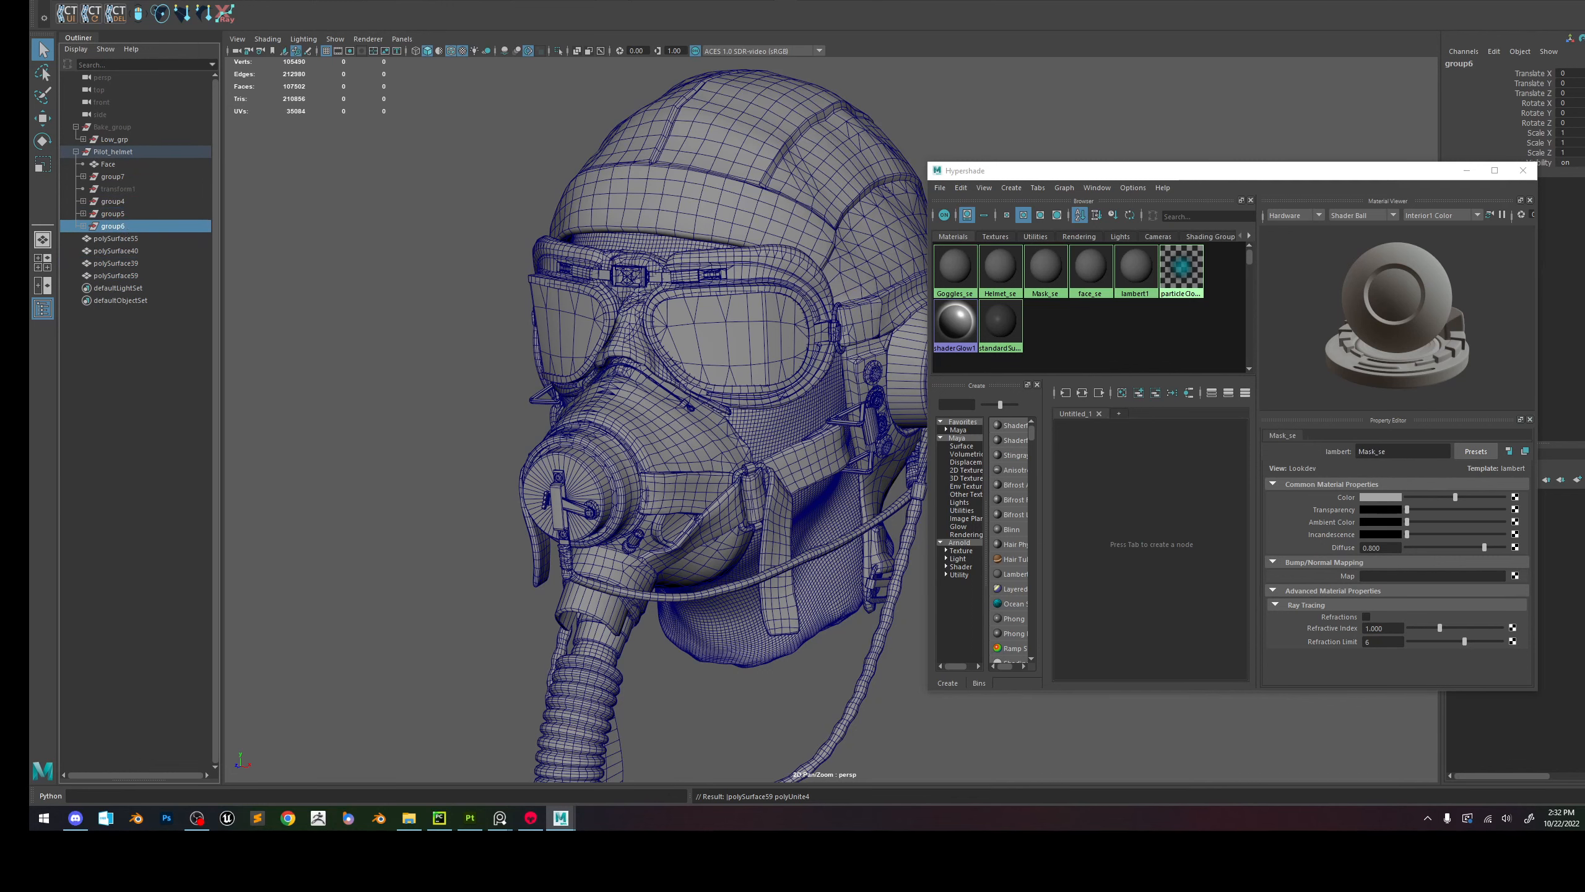
click(75, 0)
mouse_move(187, 117)
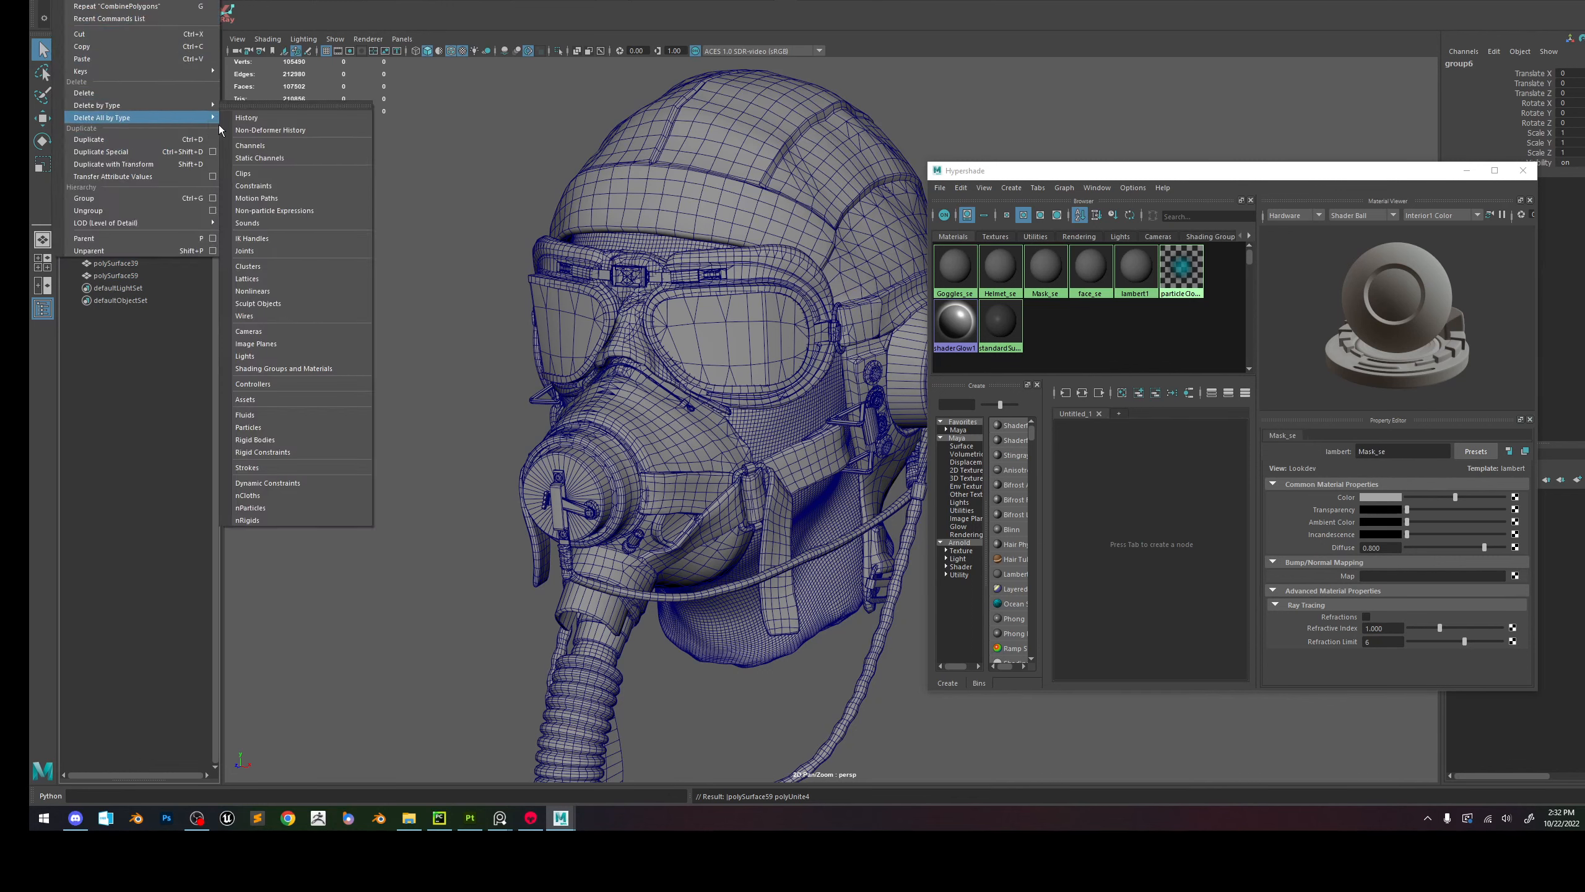
click(276, 130)
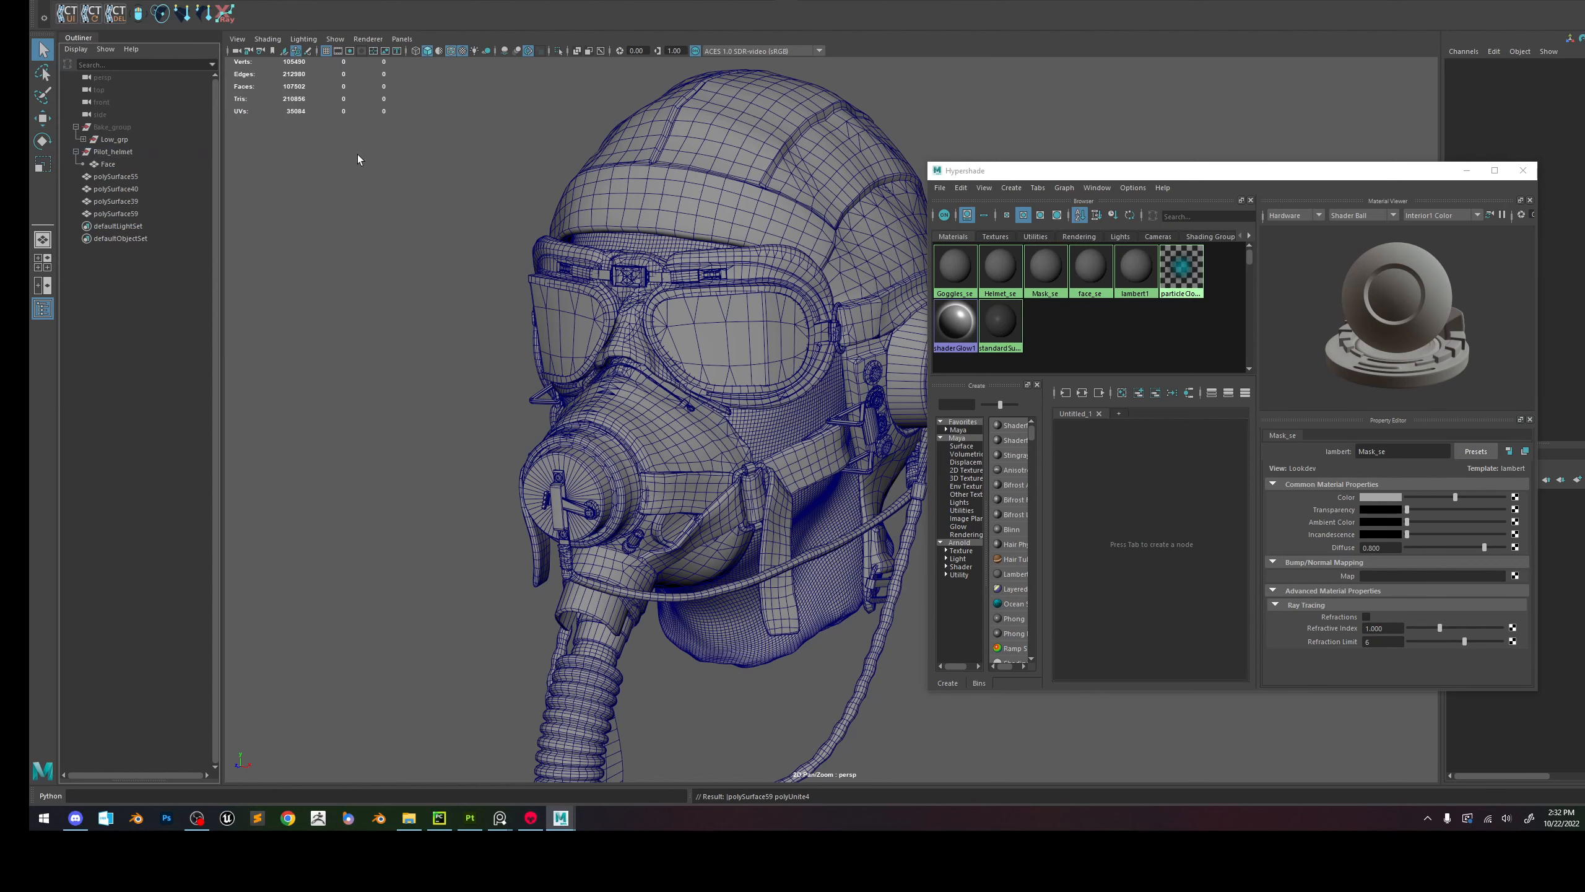
Rename the combined lens mesh polySurface55 to Glass.
click(121, 165)
click(118, 176)
double_click(119, 176)
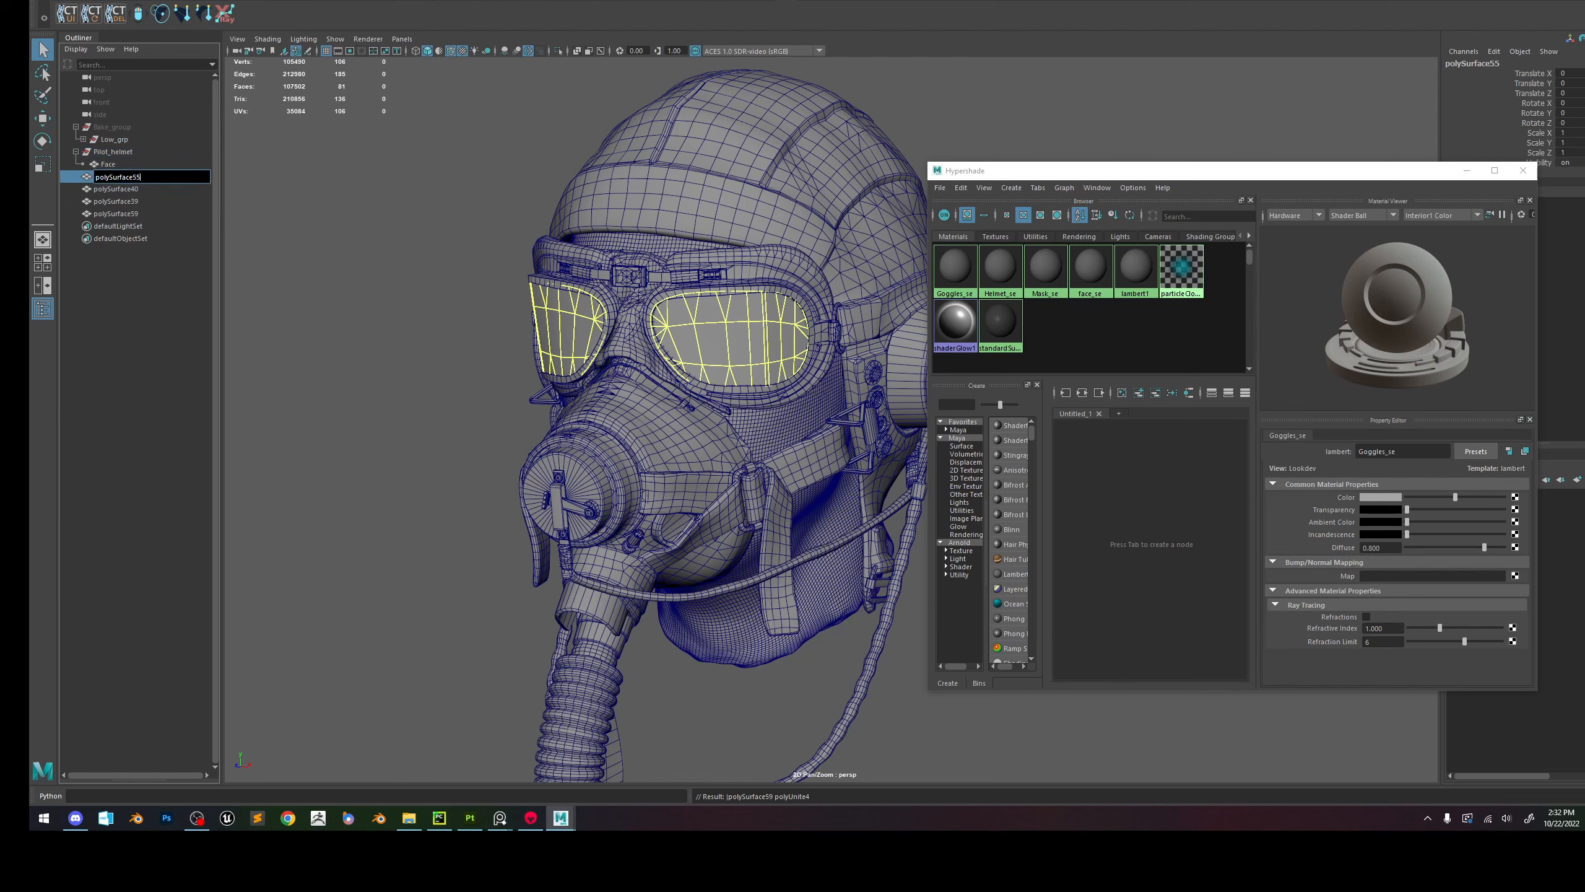
text(F)
text(lass)
key(Return)
Rename the combined mask mesh polySurface40 to Mask.
click(139, 188)
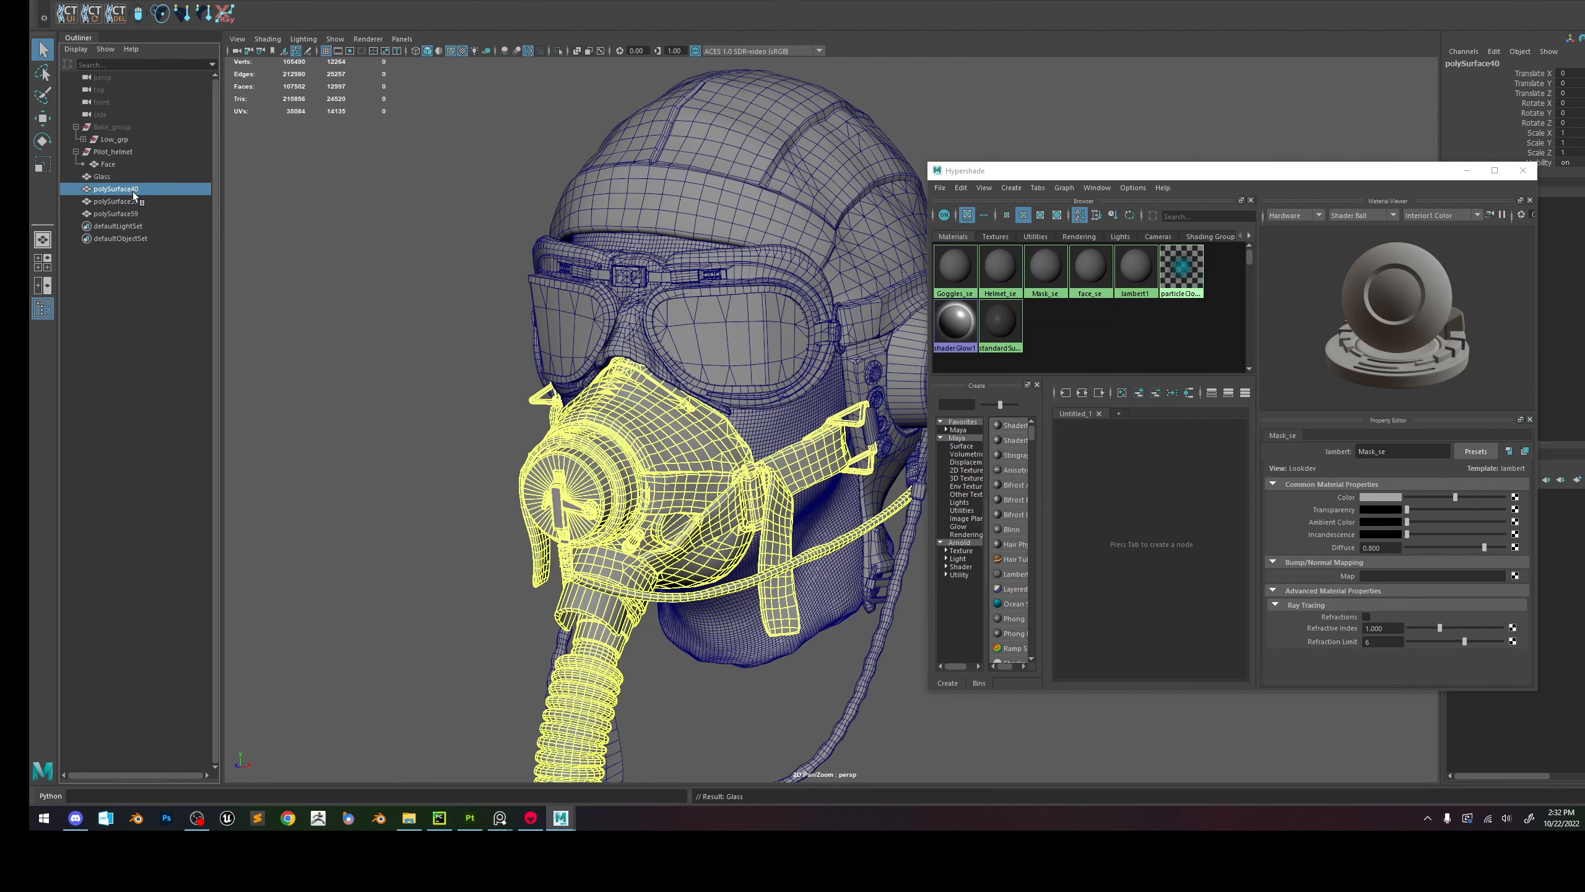
double_click(138, 189)
text(Mask)
key(Return)
Rename the combined helmet mesh polySurface39 to Helmet.
click(134, 201)
double_click(134, 201)
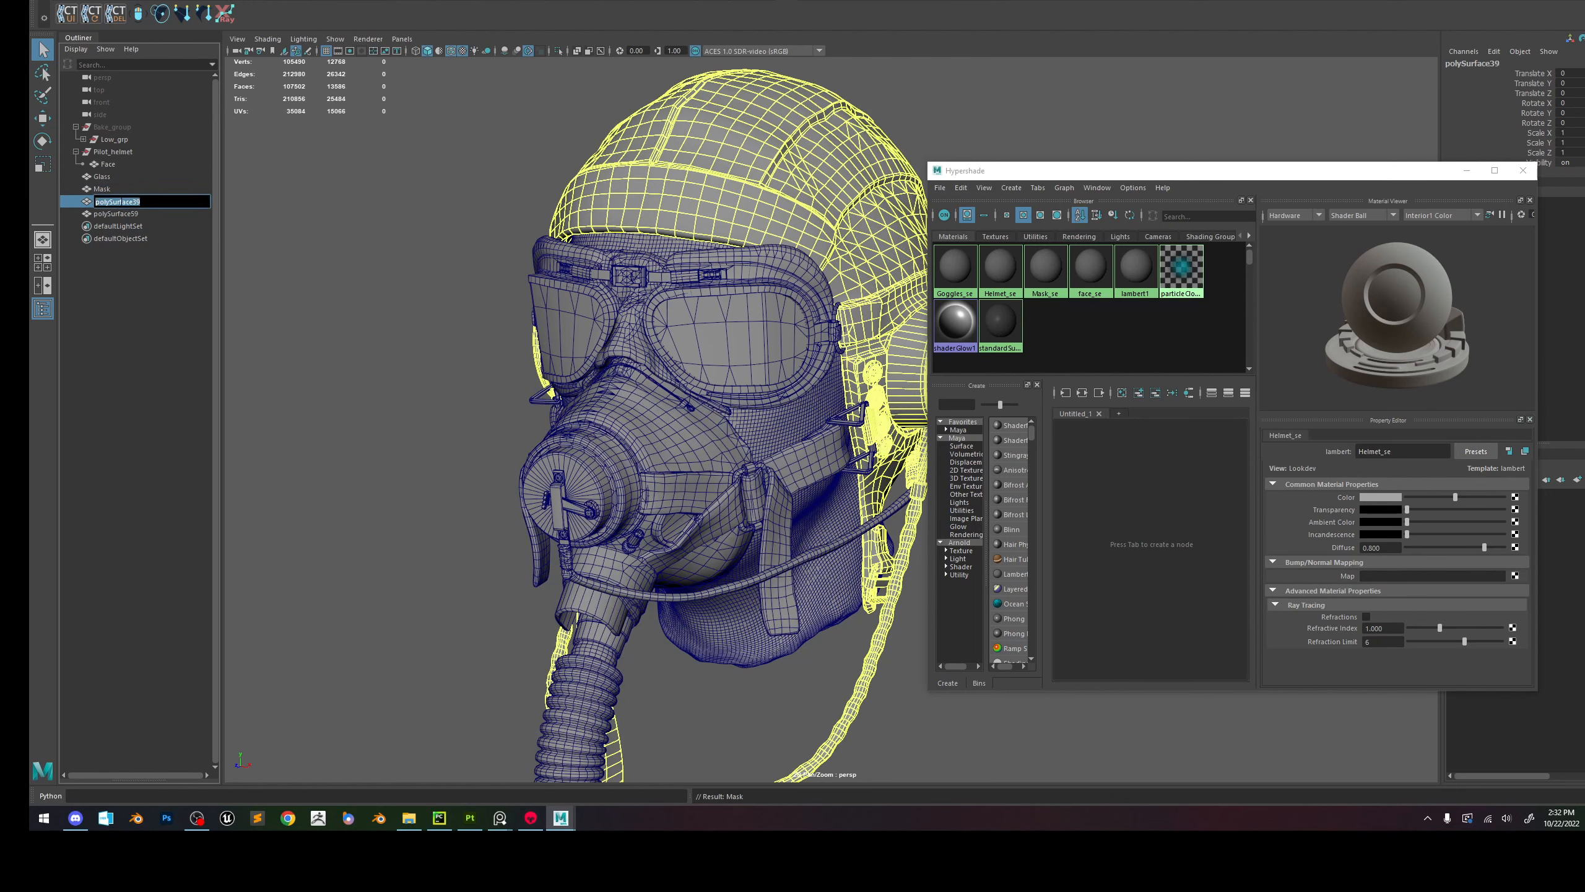
text(Helmet)
key(Return)
Rename the combined goggles mesh polySurface59 to Goggles.
click(125, 213)
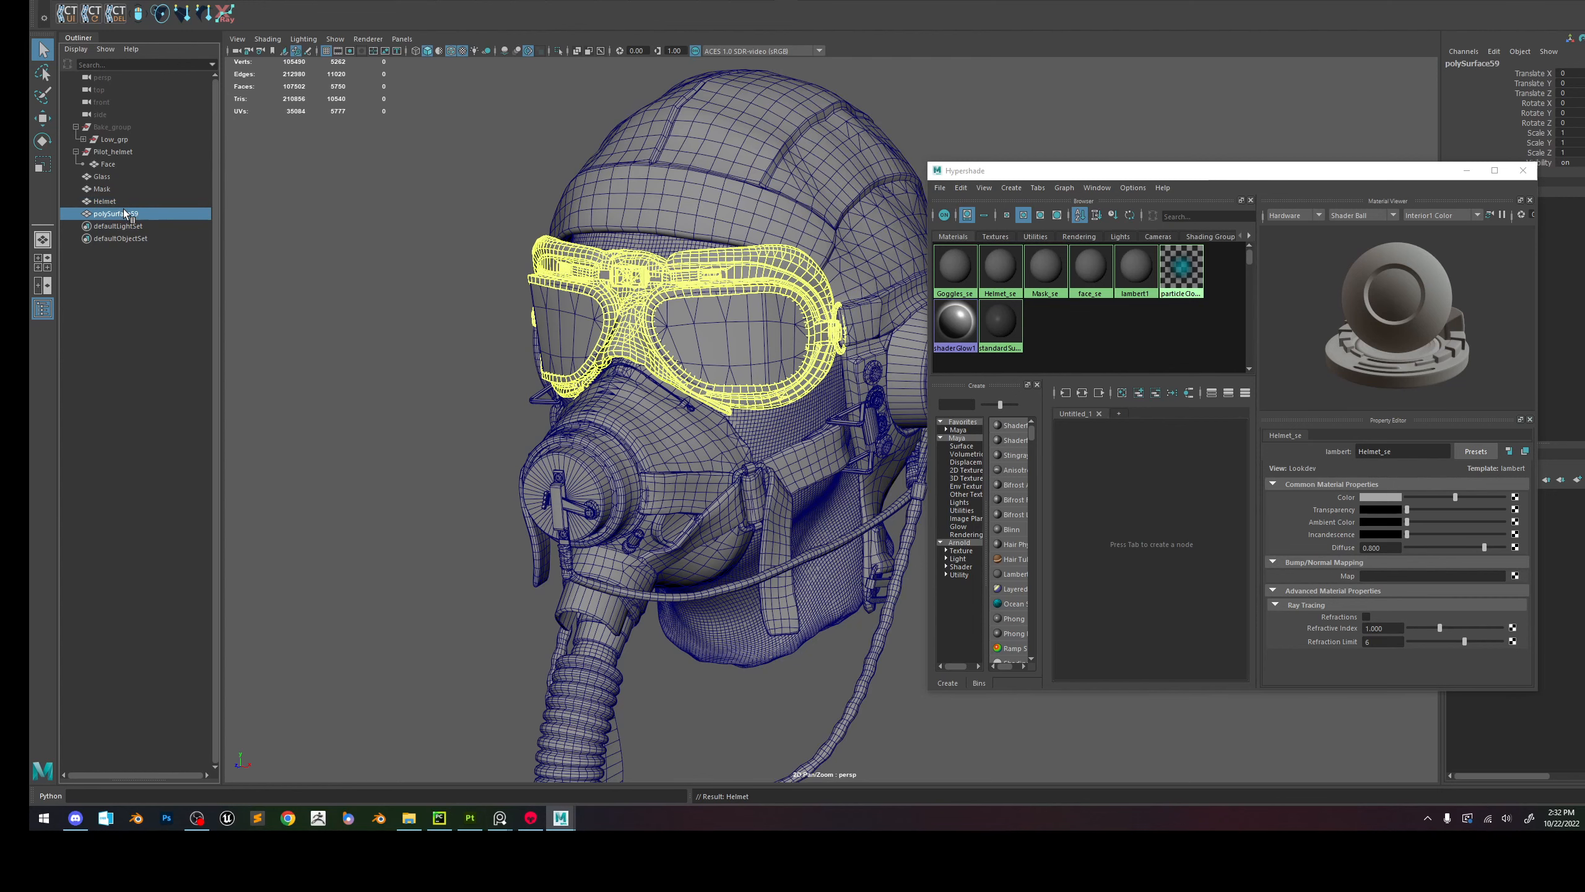
double_click(126, 213)
text(Goggles)
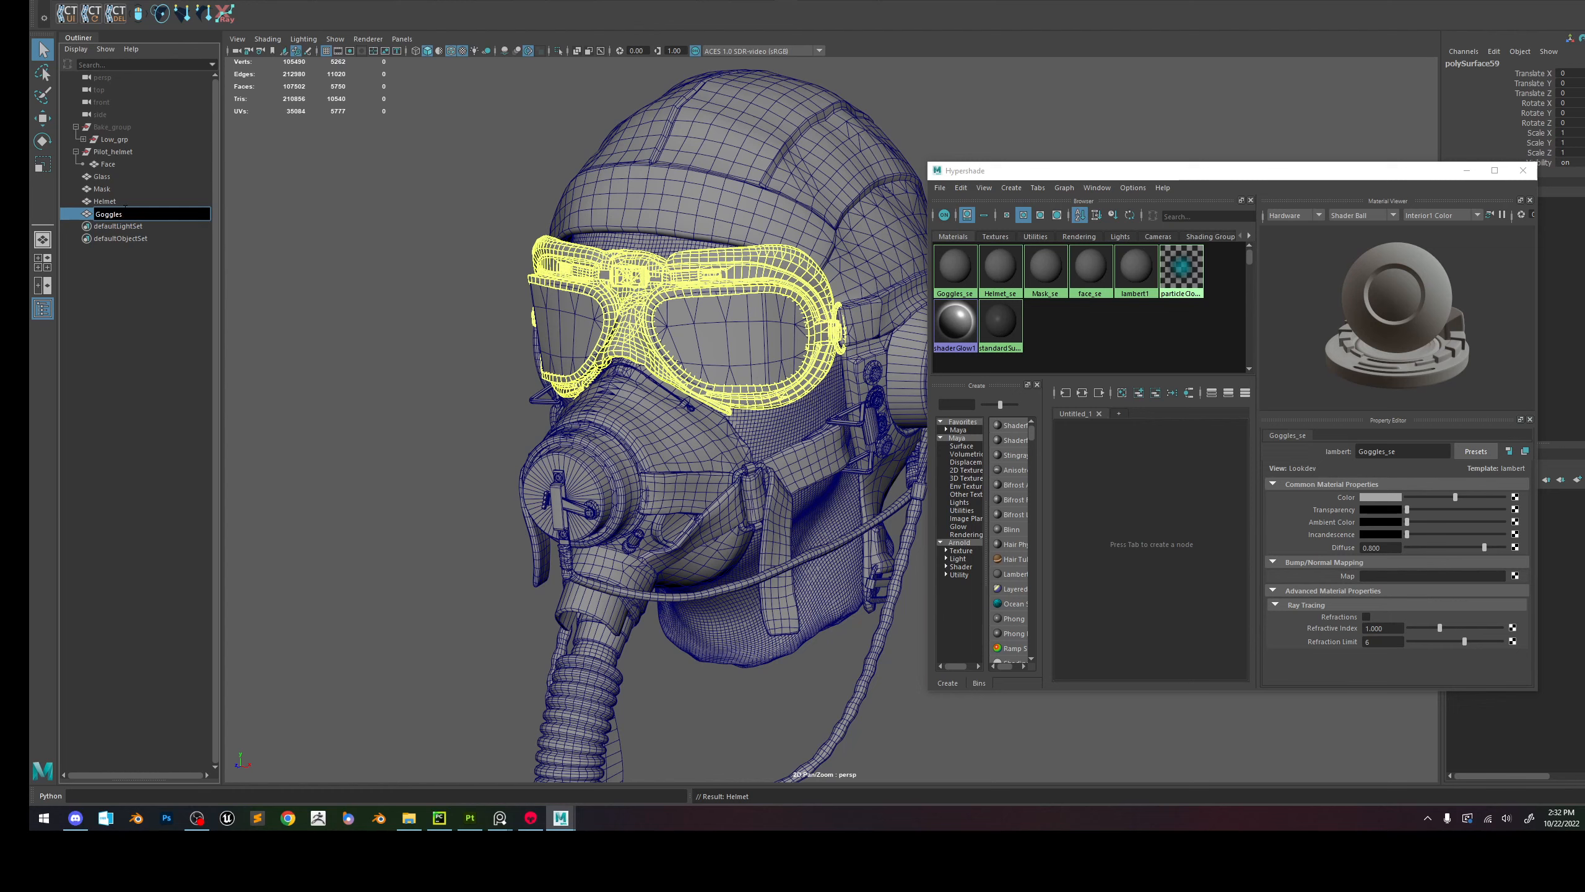
key(Return)
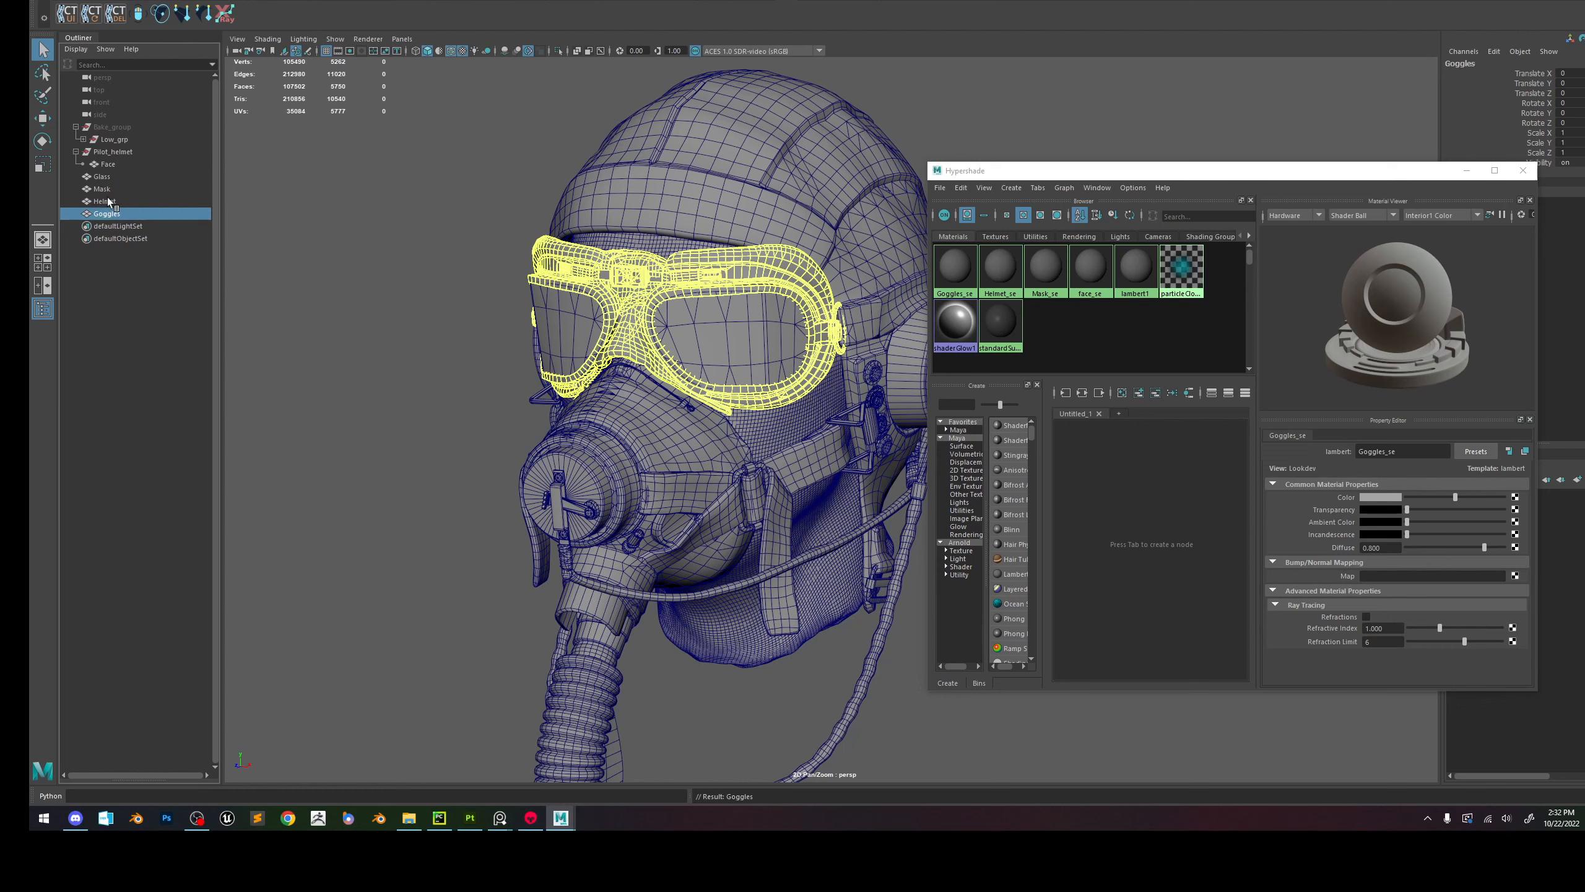
Move the Glass, Mask, Helmet and Goggles meshes into the Pilot_helmet group and save the scene.
shift+click(113, 178)
middle_drag(116, 176, 125, 157)
click(435, 184)
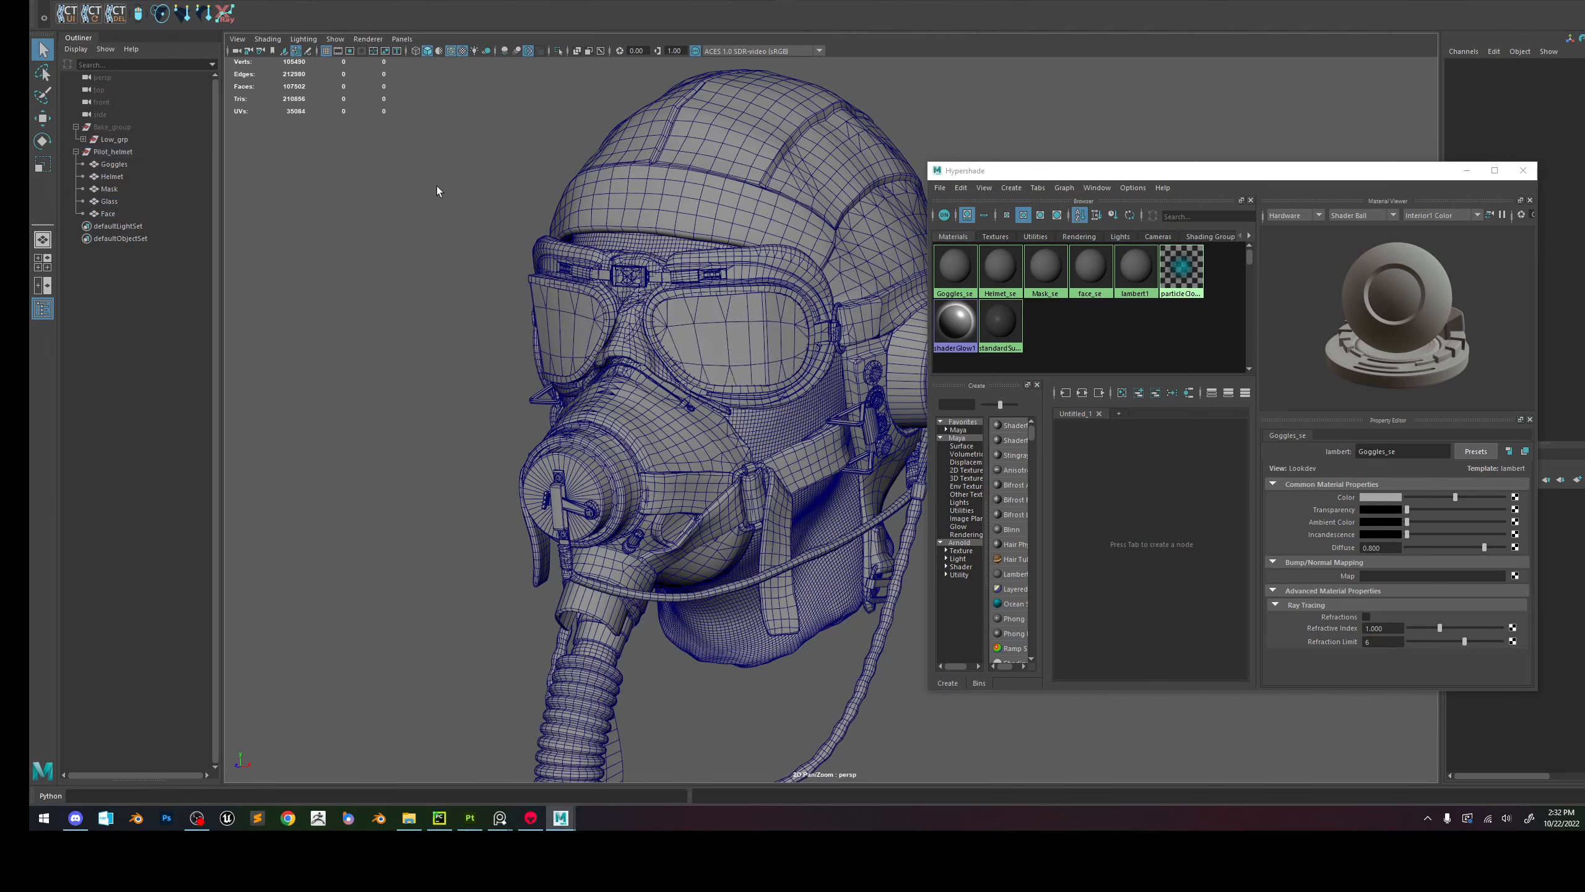
alt+drag(435, 184, 333, 157)
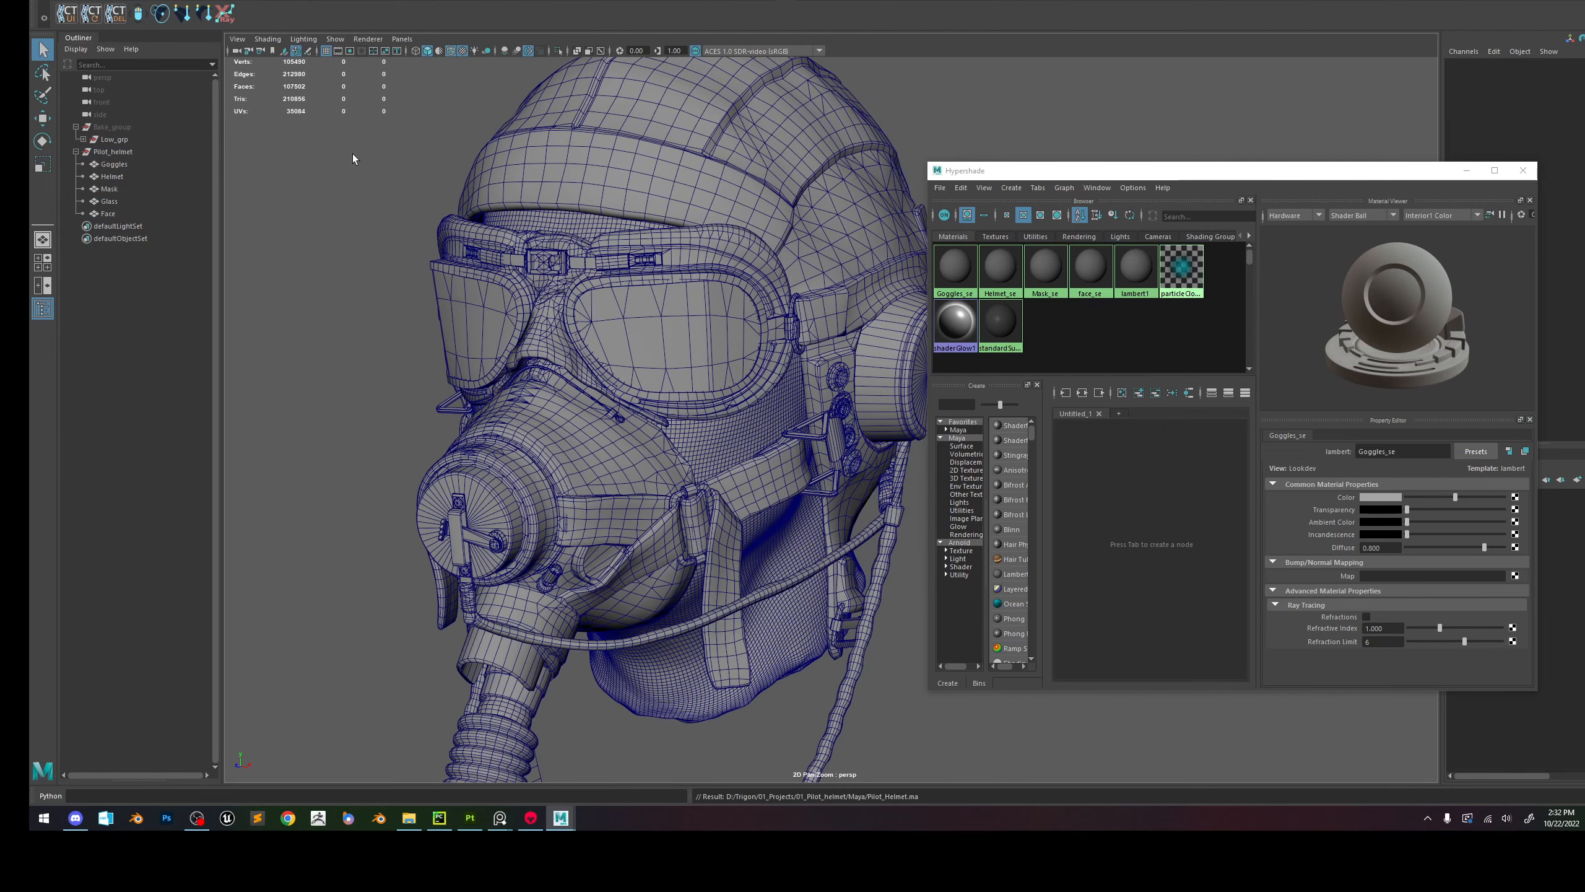
Start exporting the Pilot_helmet group as a selection and browse to D:\Trigon\01_Projects\01_Pilot_helmet\Marmoset.
click(113, 152)
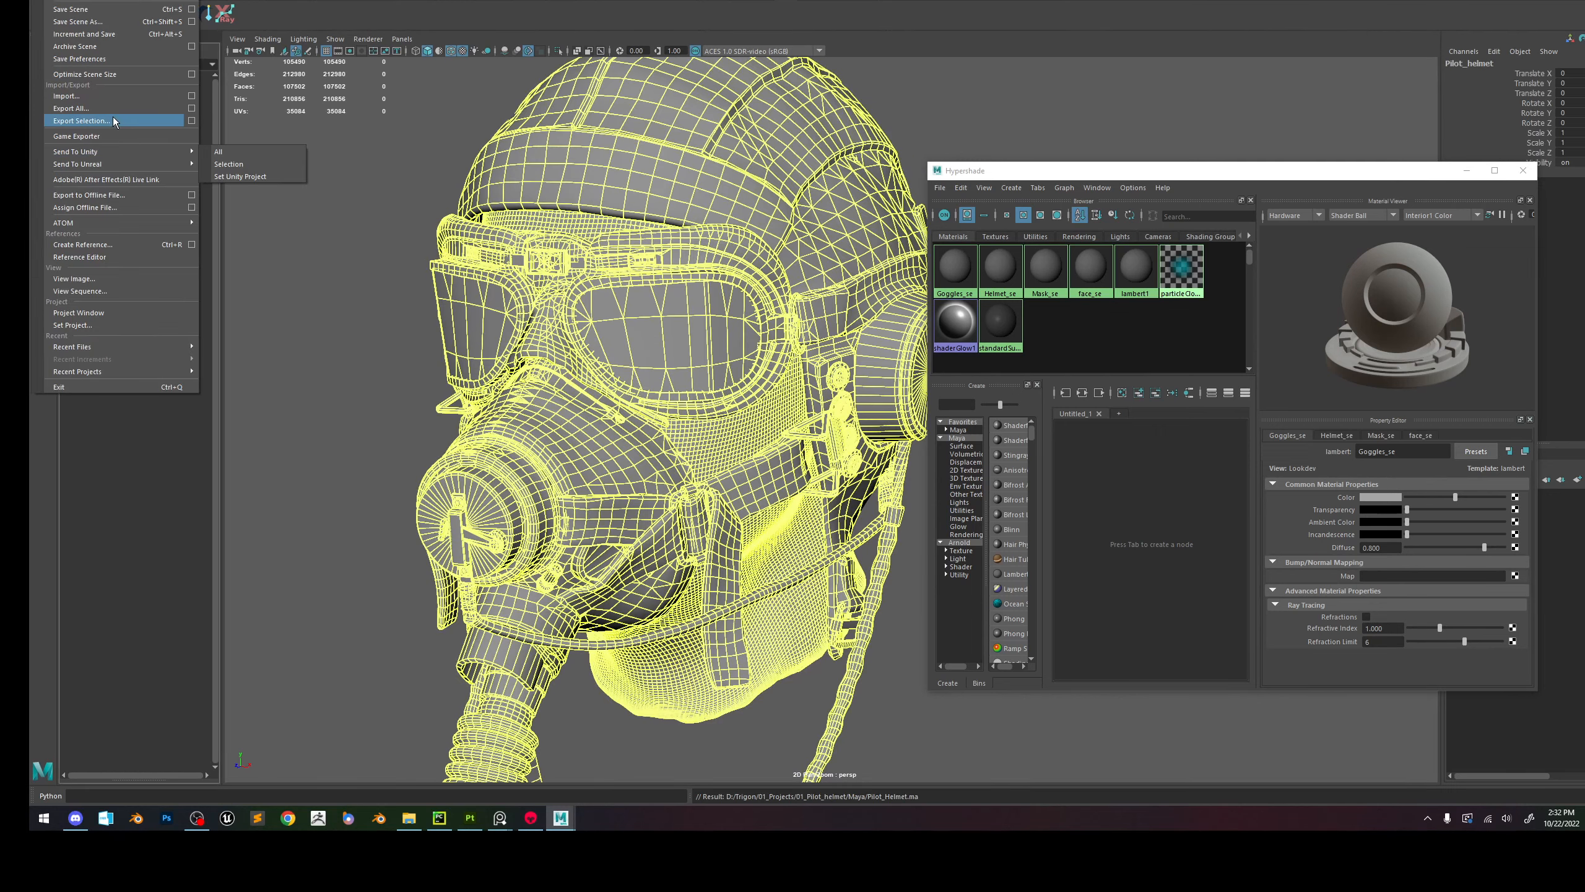
click(81, 120)
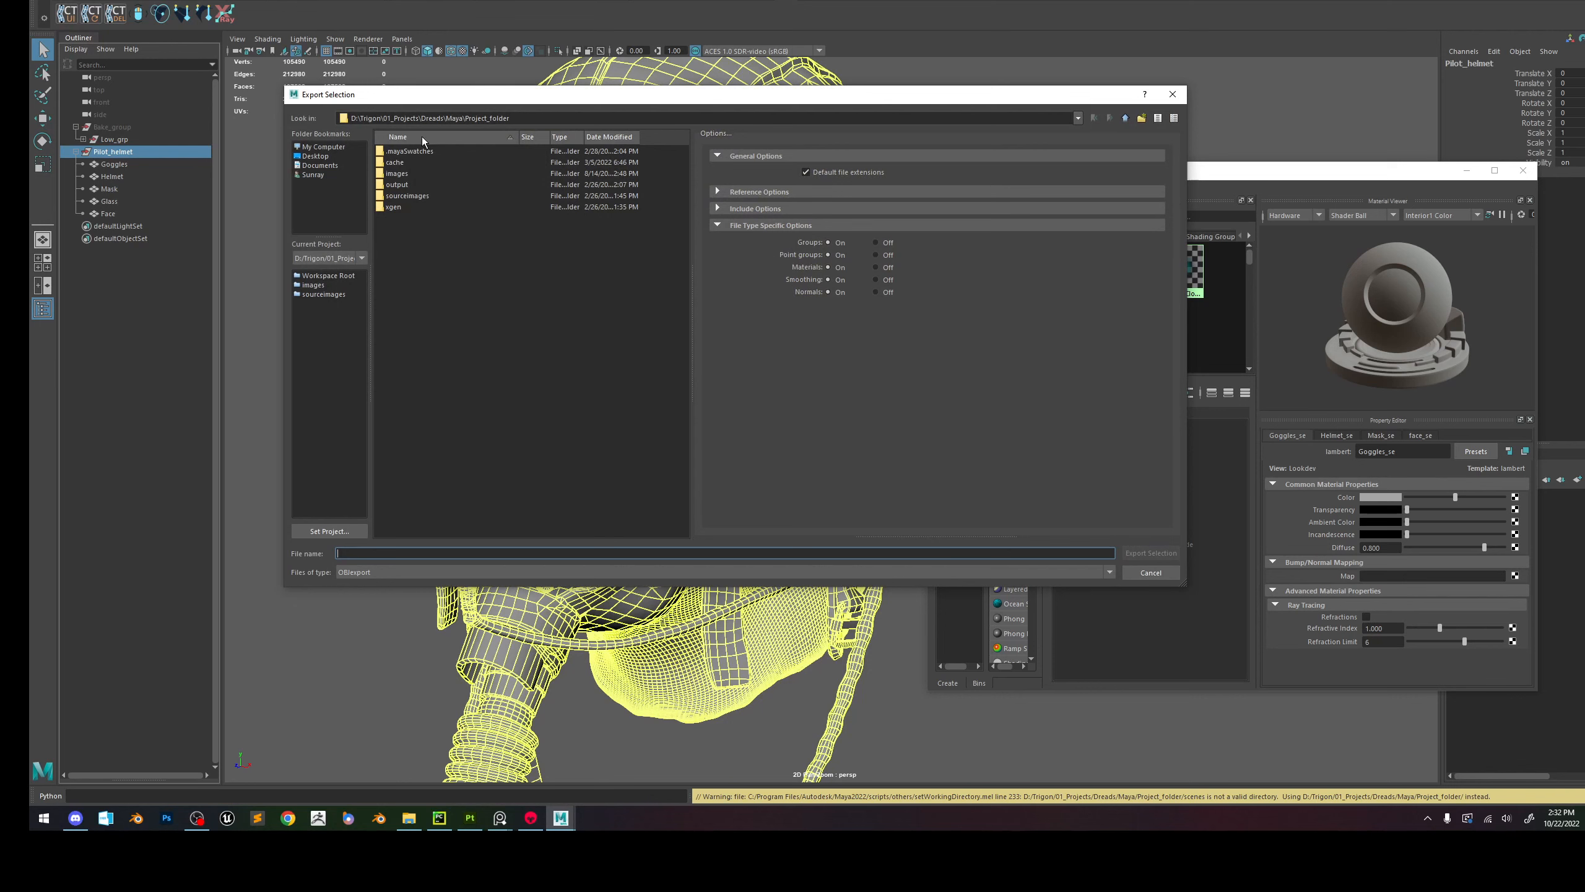
click(333, 145)
double_click(419, 175)
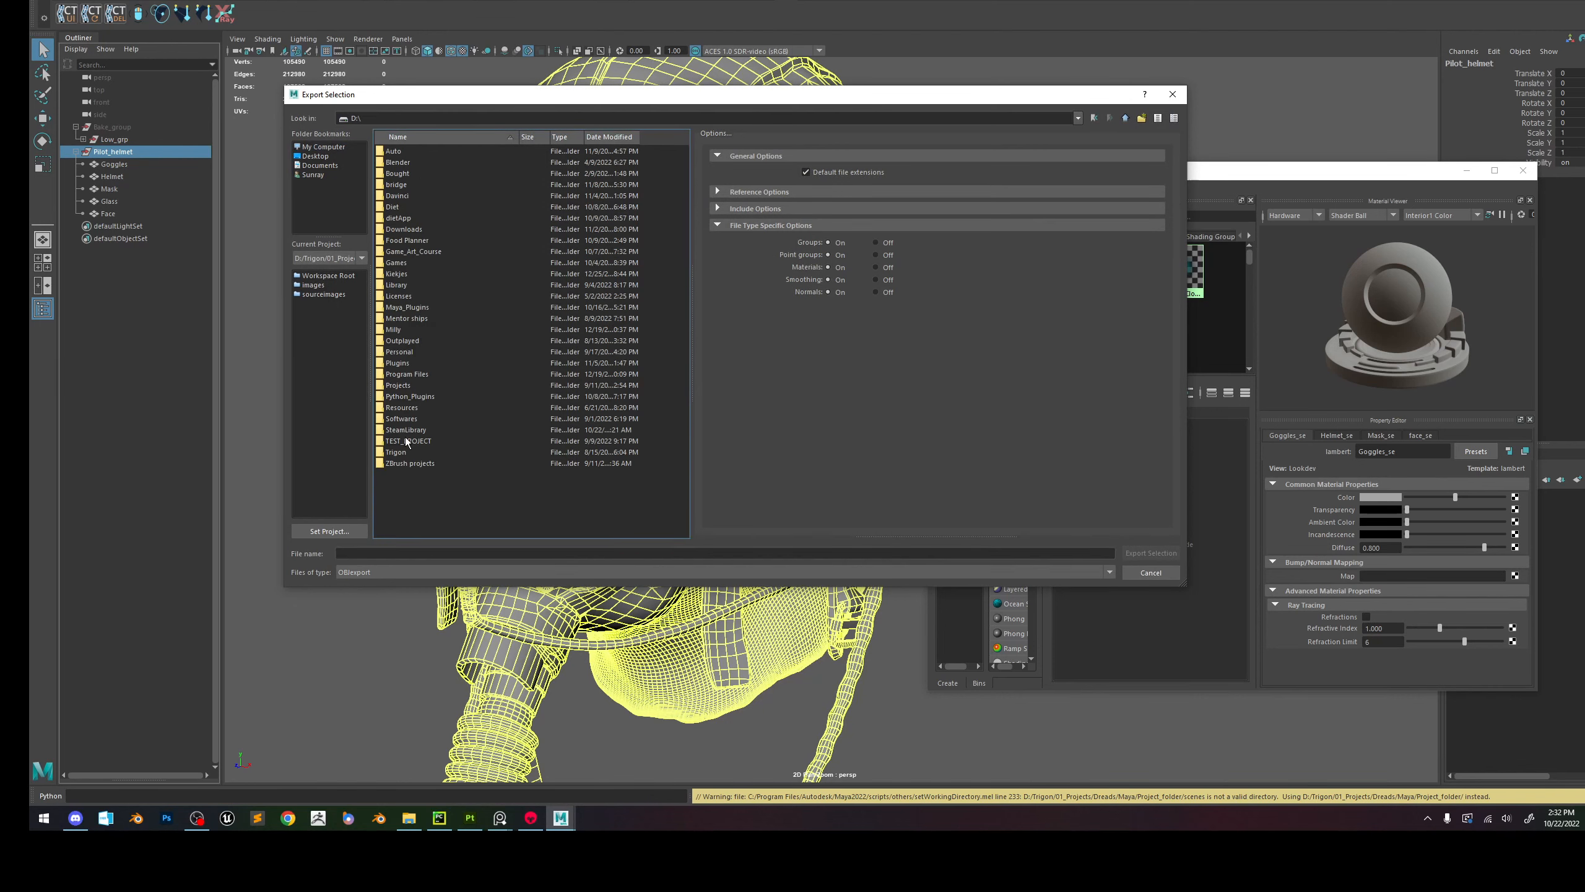
double_click(455, 453)
click(427, 153)
double_click(426, 153)
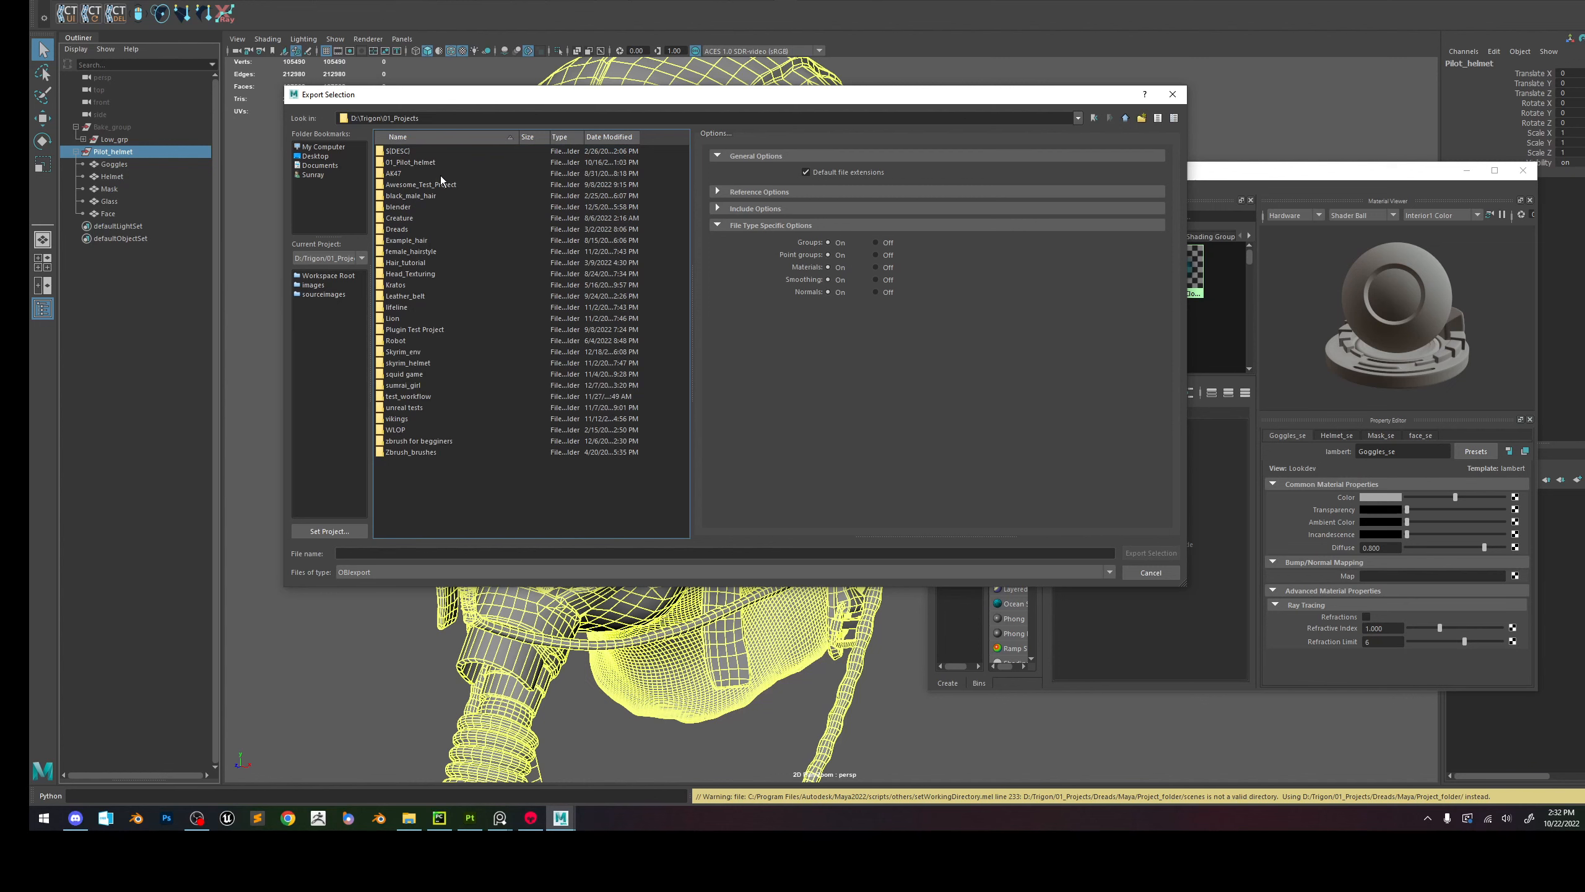
double_click(417, 164)
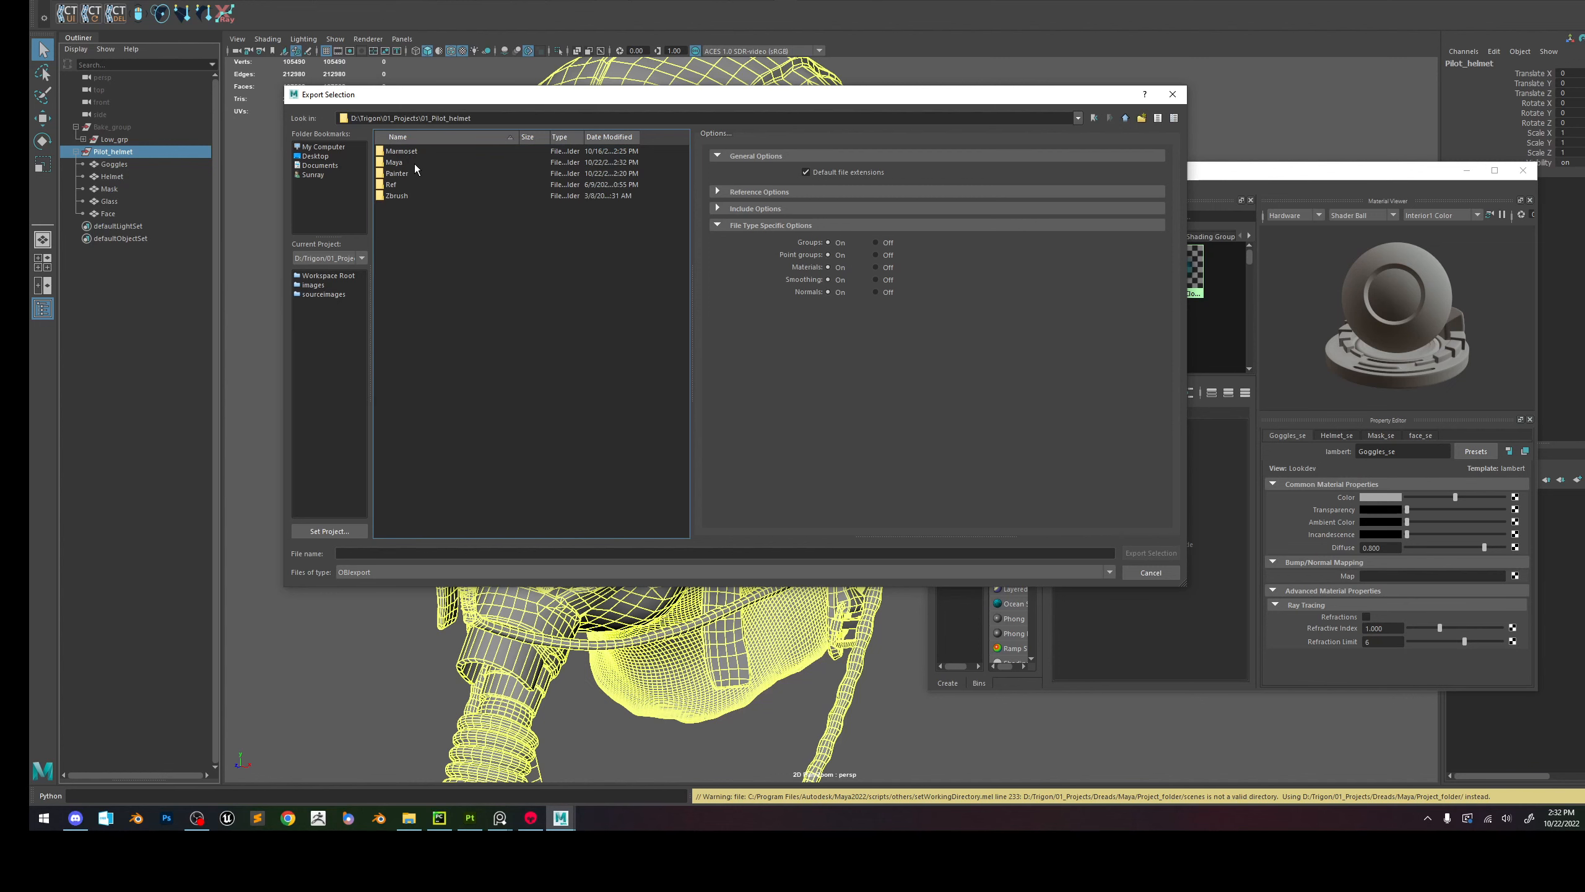
double_click(399, 152)
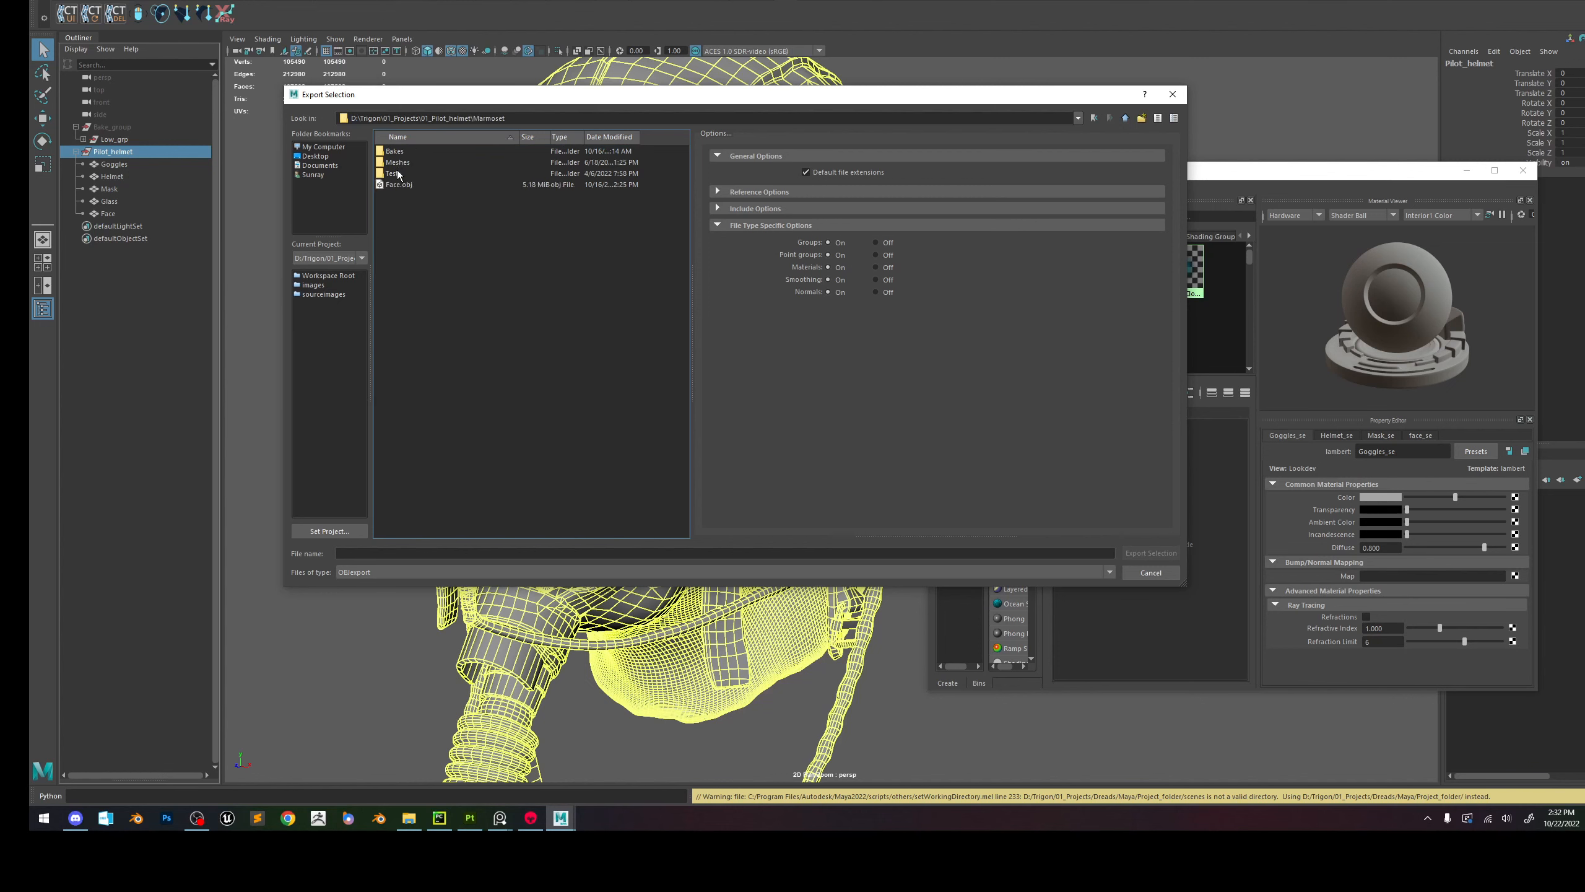
click(451, 551)
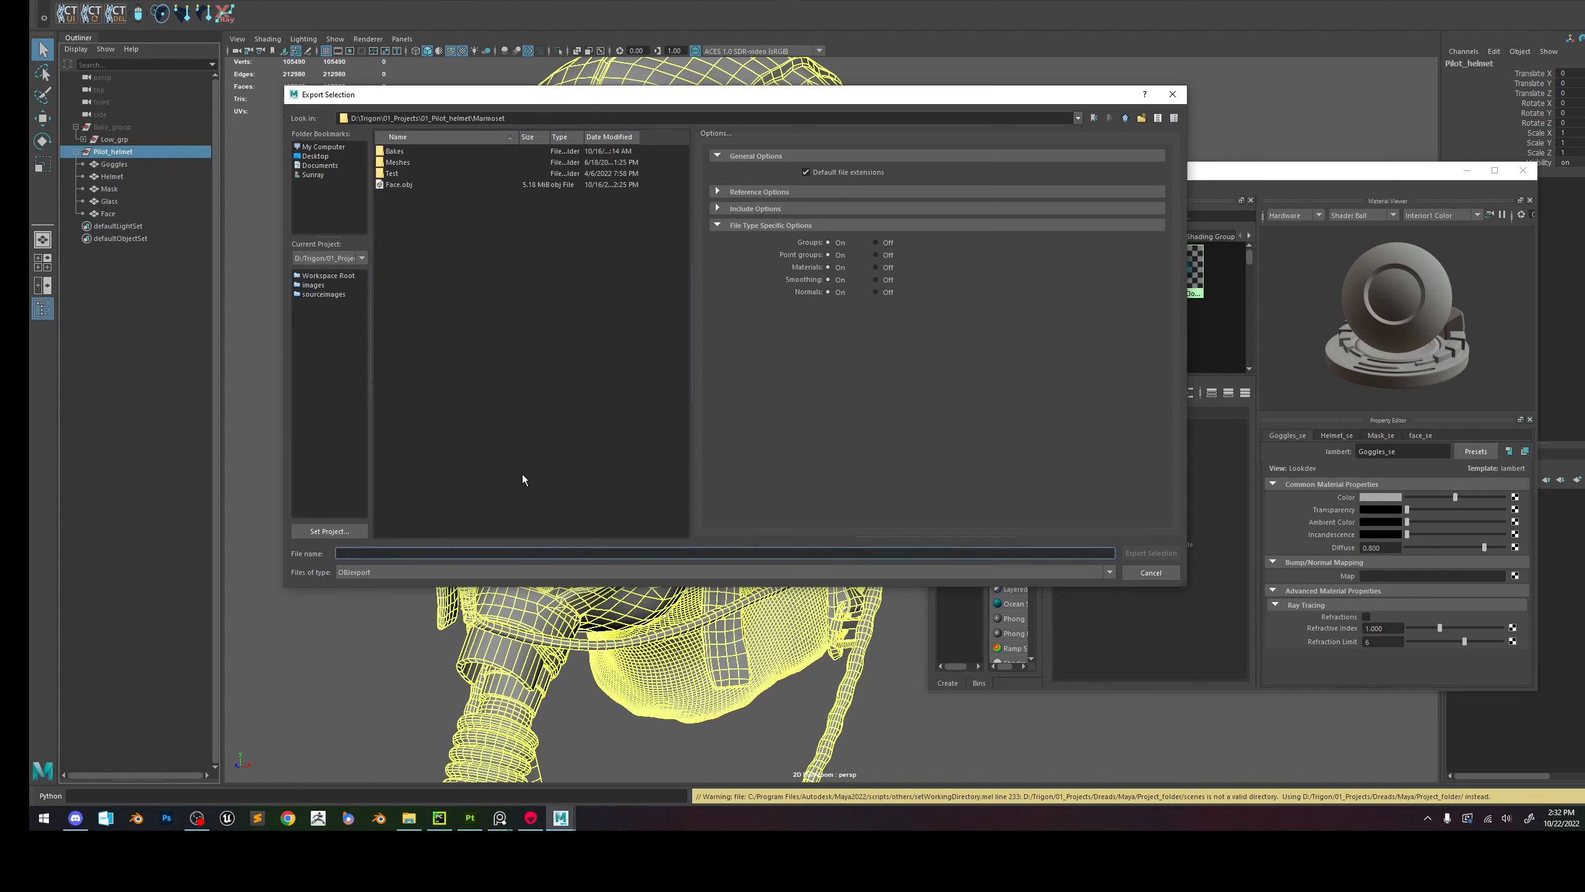
text(M)
Create a new folder named Render inside the Marmoset folder and open it.
right_click(498, 250)
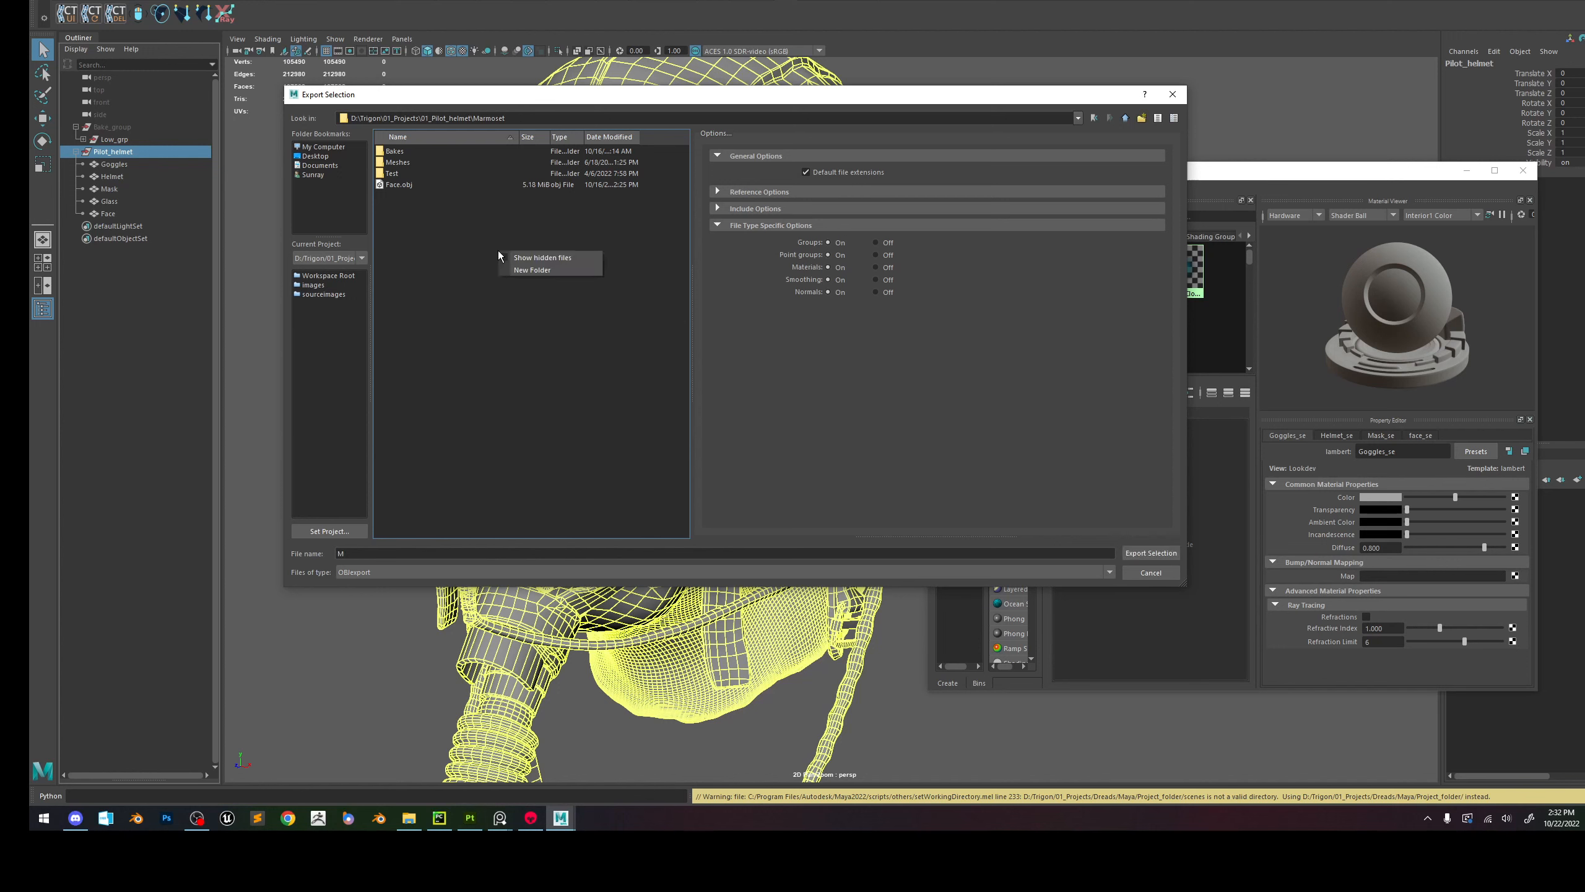
click(523, 276)
text(Render)
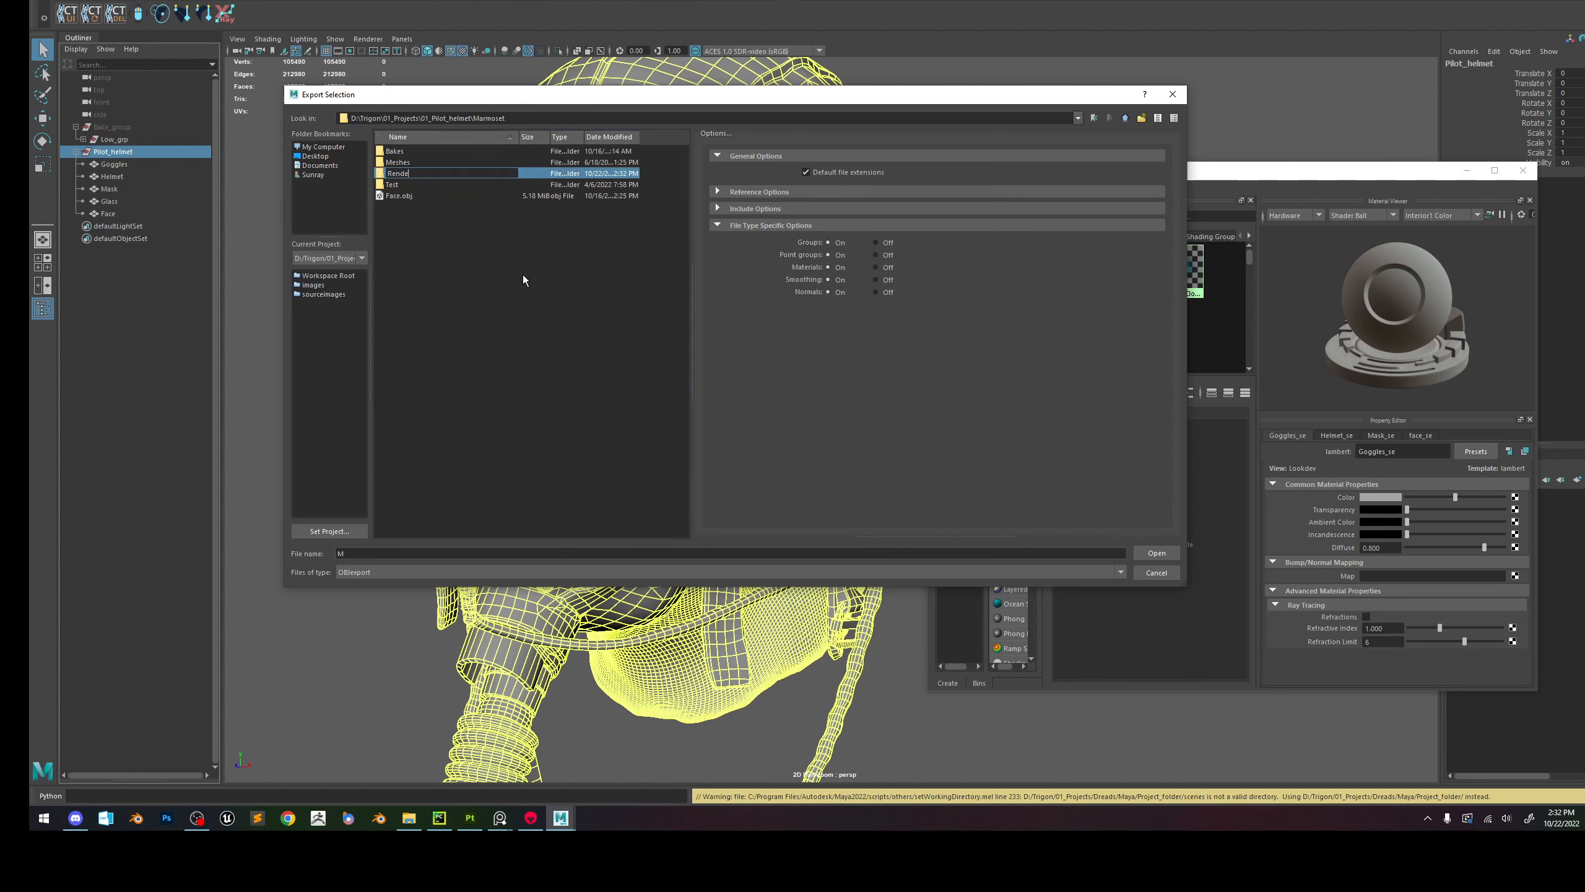
key(Return)
double_click(525, 174)
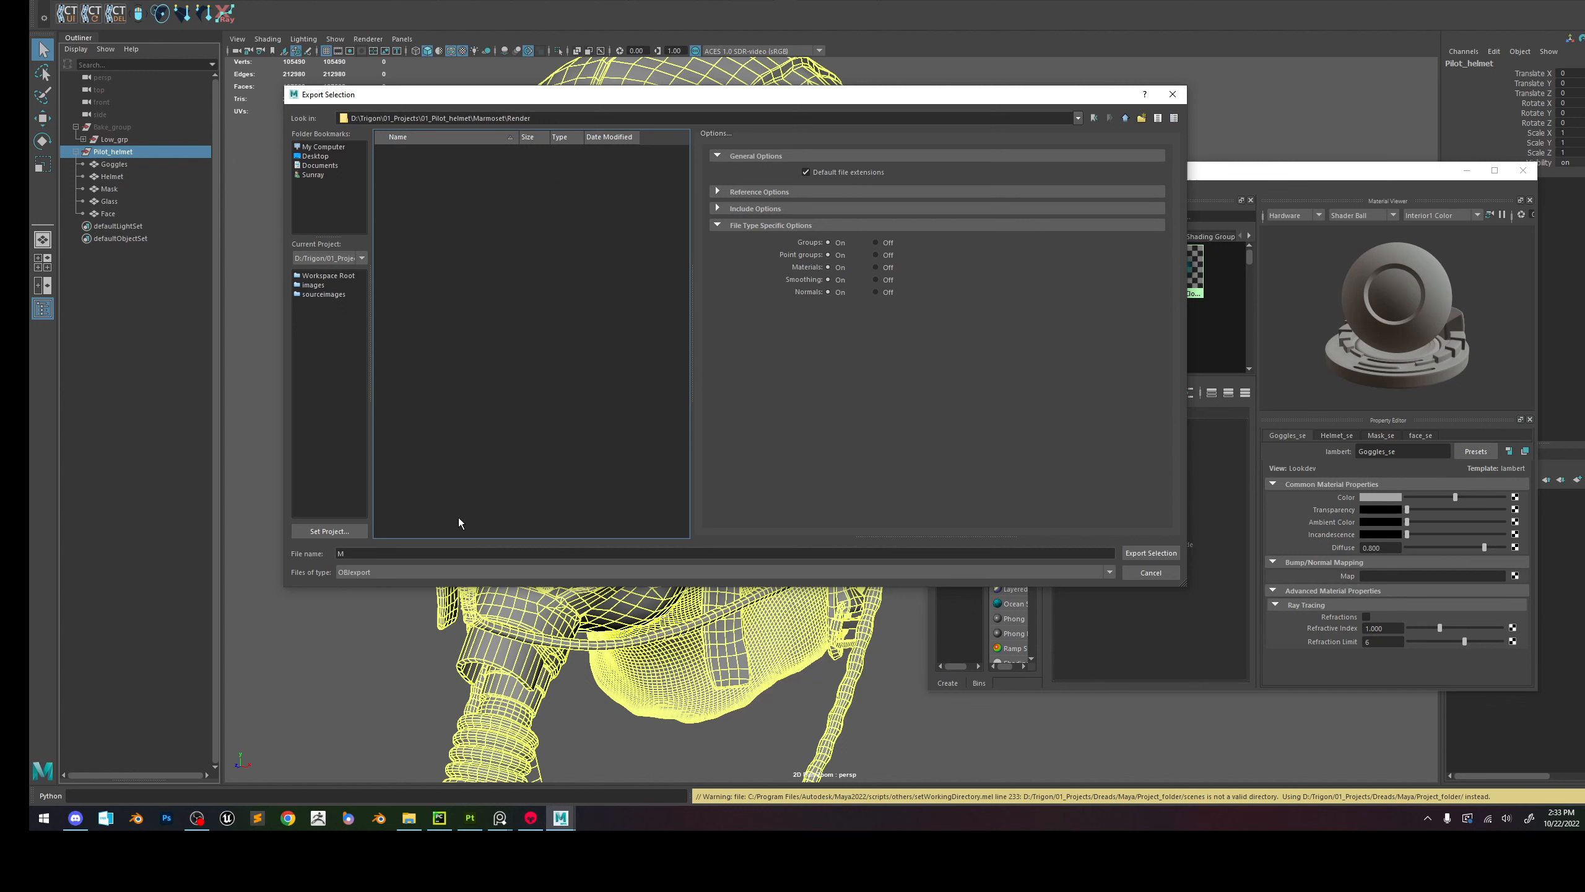
Export the Pilot_helmet group into the Render folder as an OBJ file named Pilot_Helmet, and switch to Marmoset Toolbag.
click(447, 551)
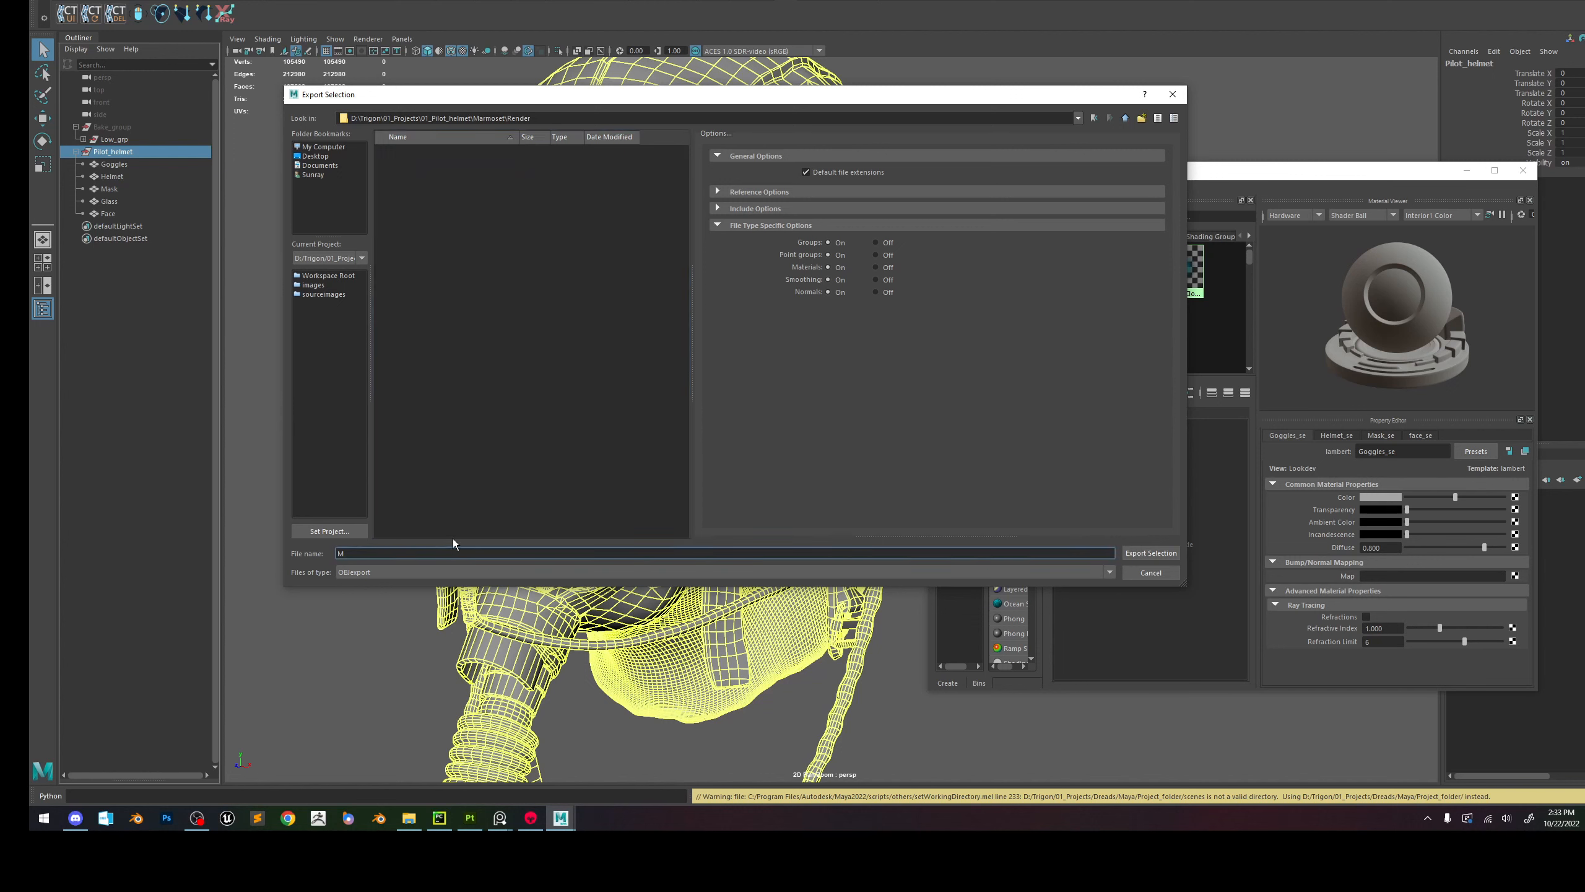
text(il)
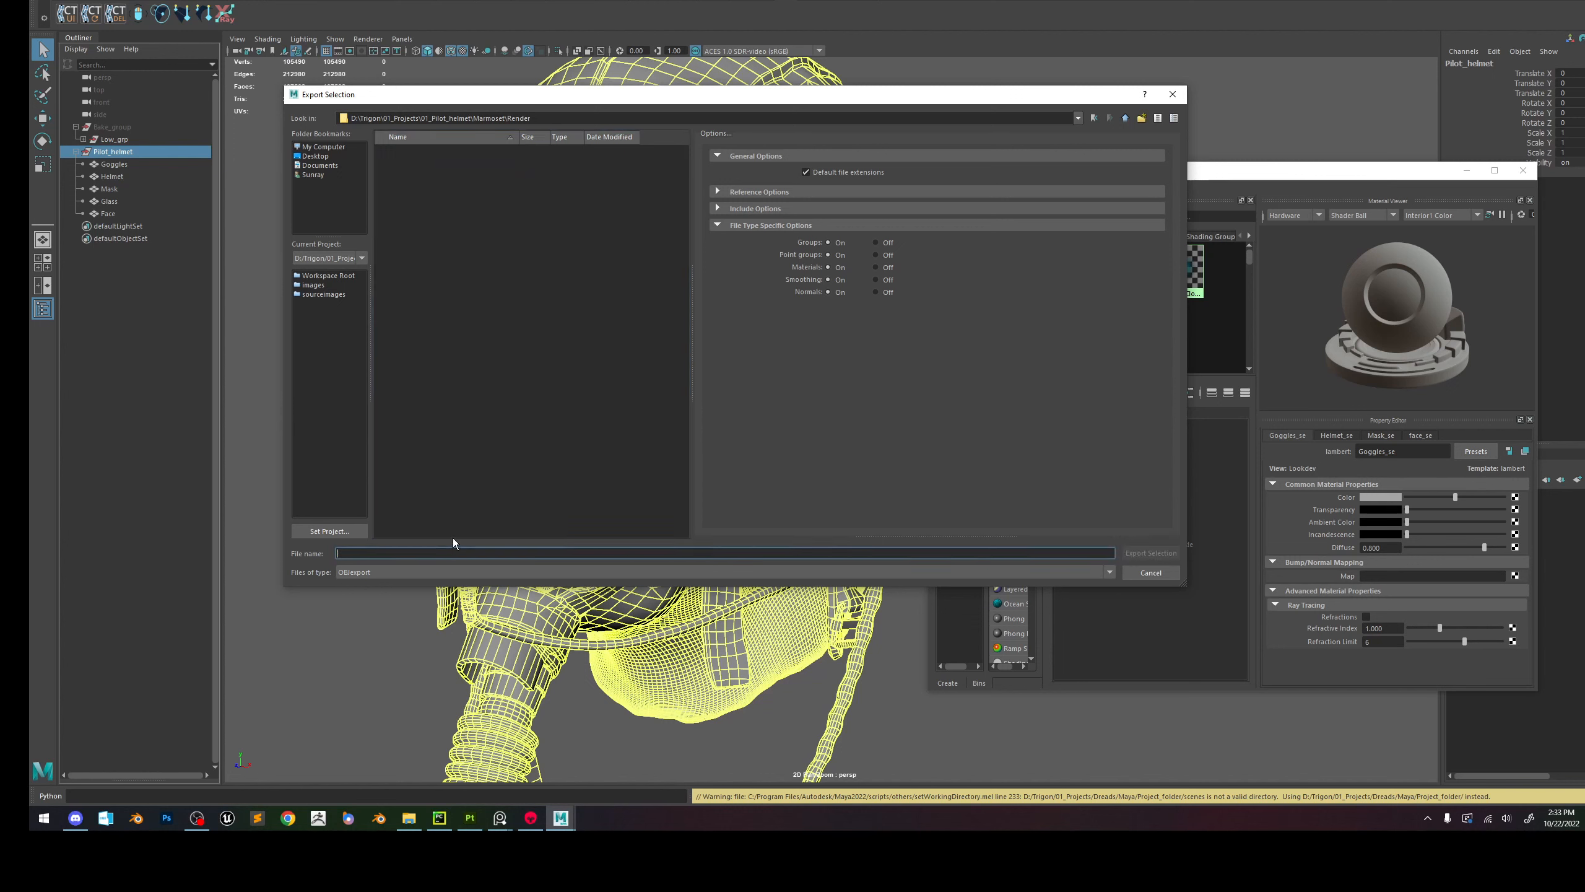
text(ot_Hel)
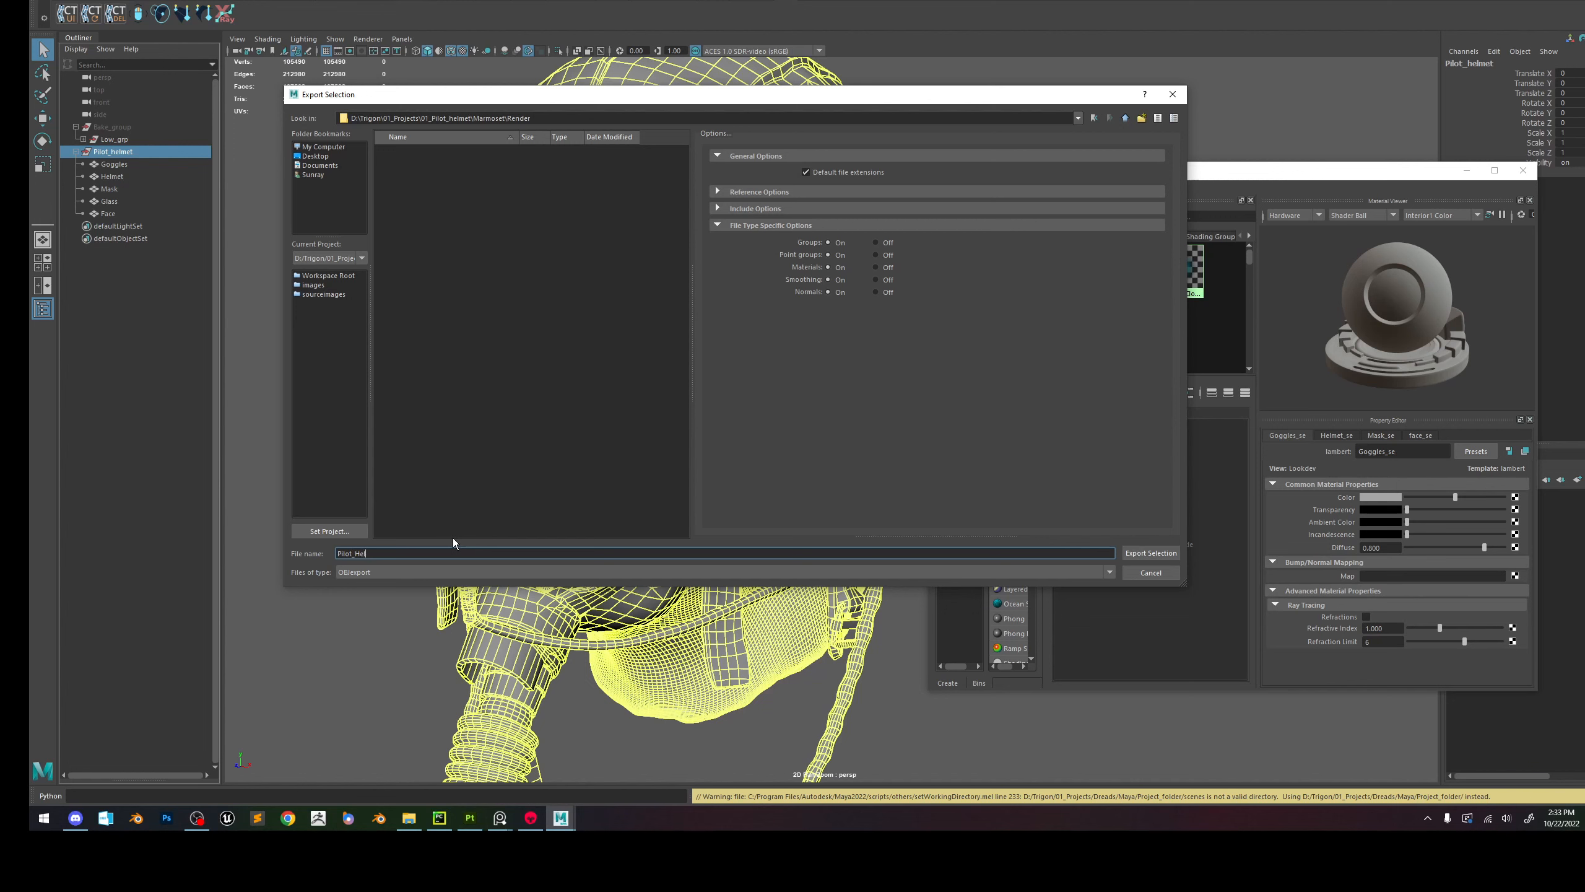
text(met)
click(1151, 552)
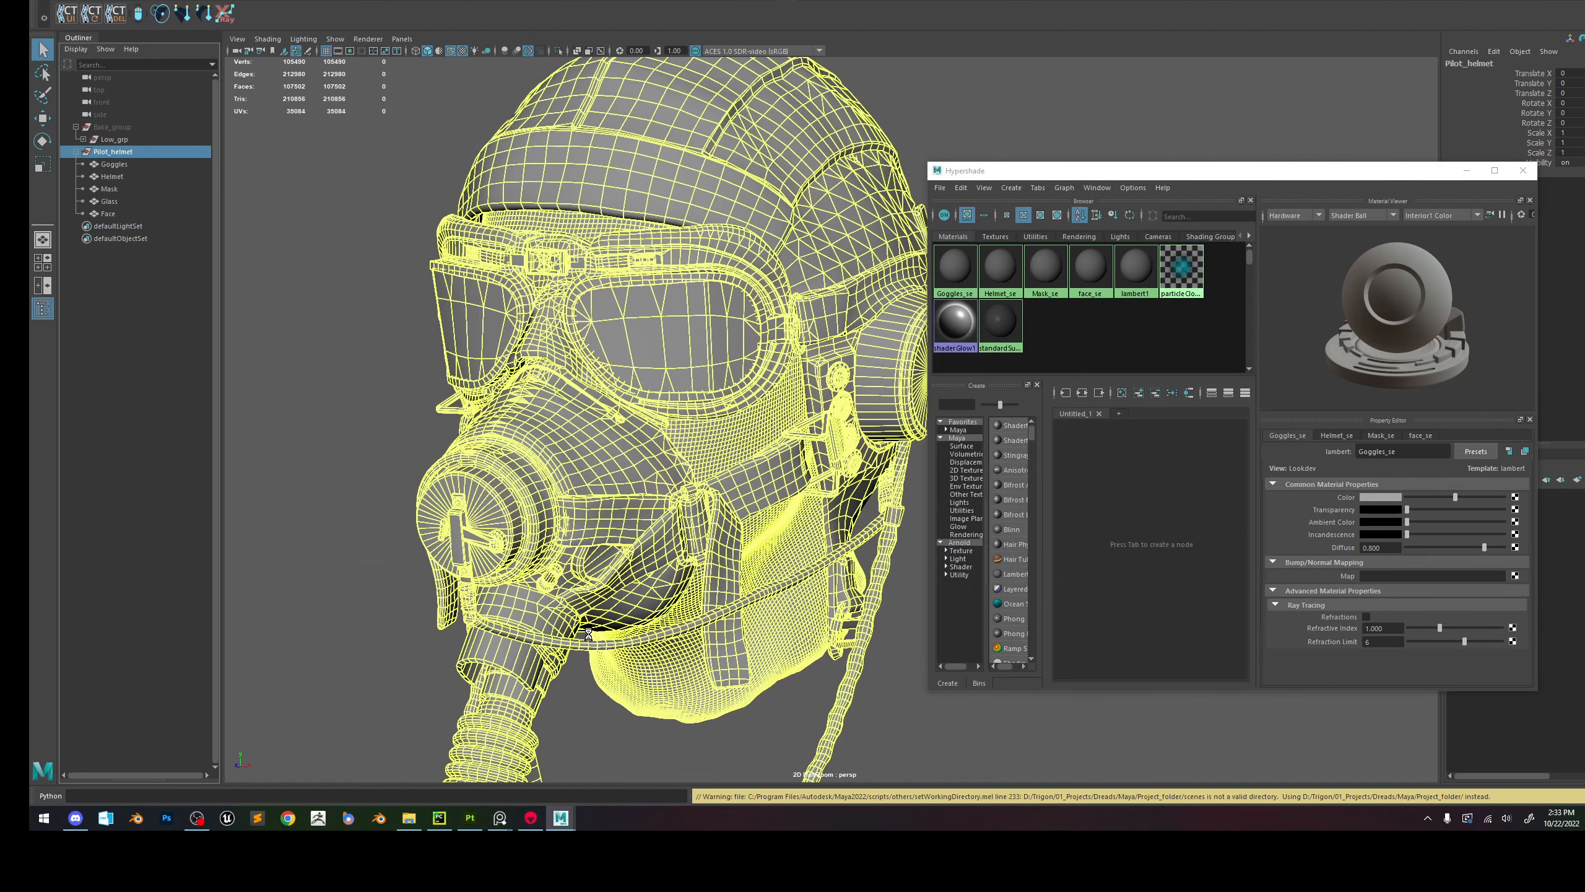
click(608, 645)
click(531, 818)
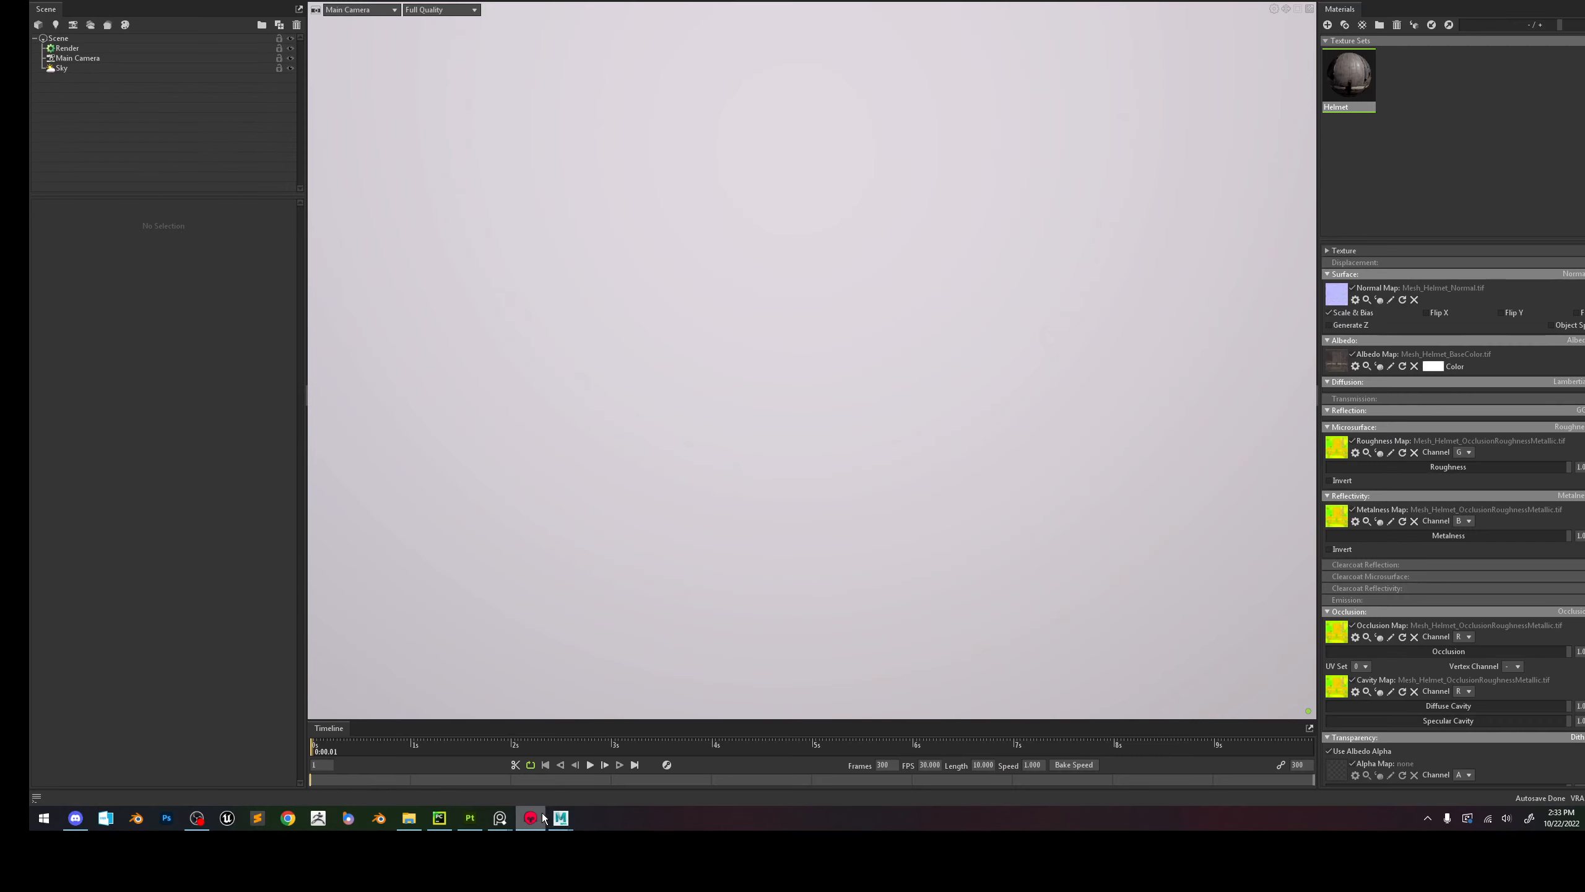
Import the Pilot_Helmet model from the 01_Pilot_helmet project's Marmoset/Render folder.
key(ctrl+i)
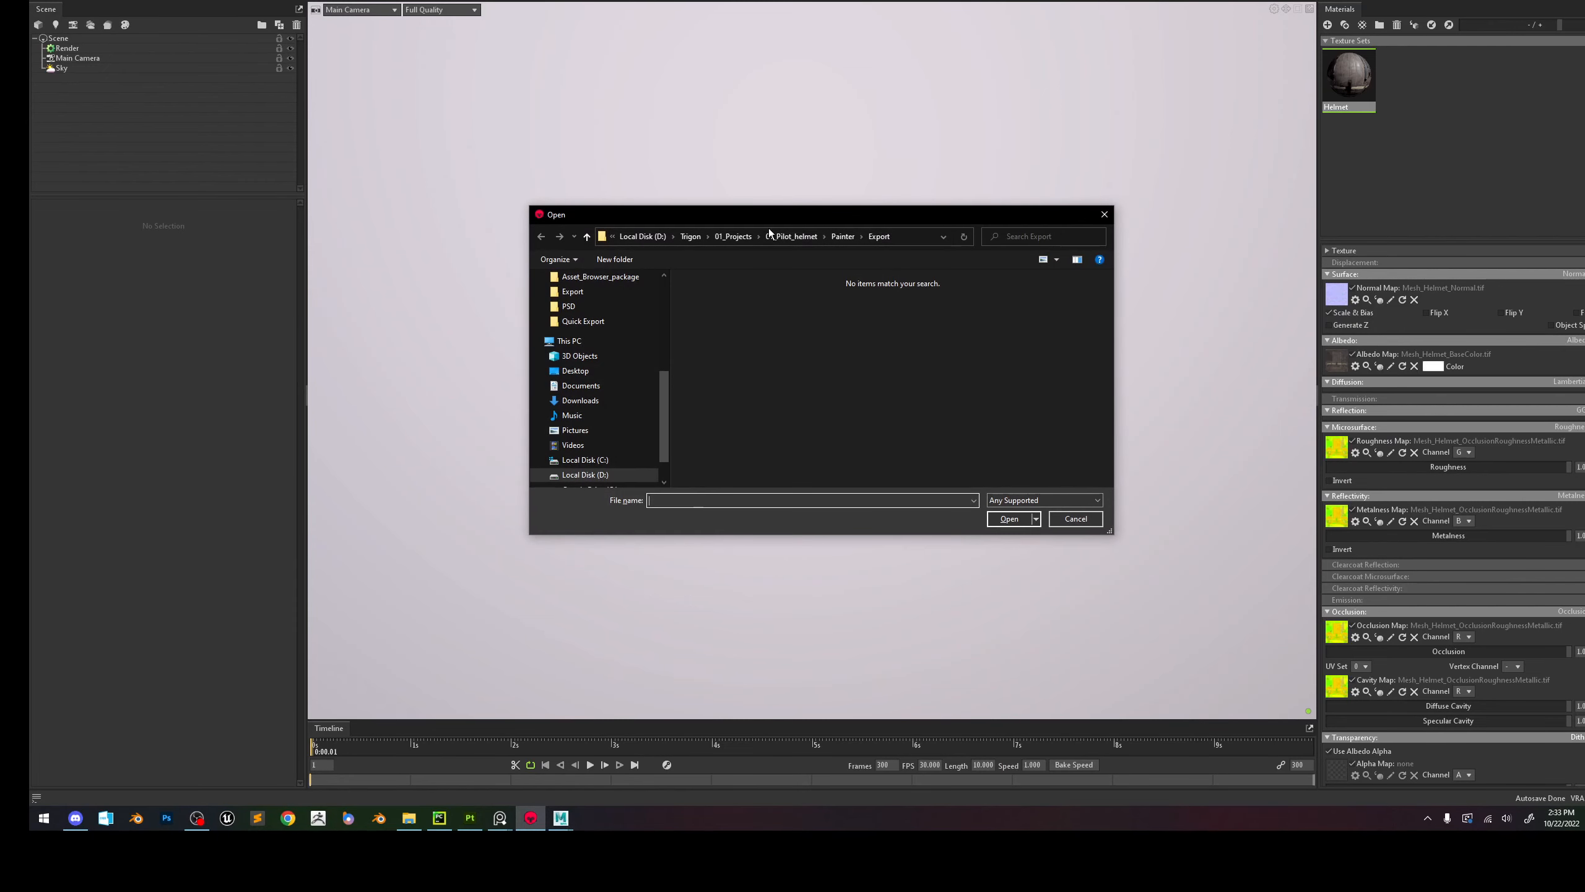
click(792, 237)
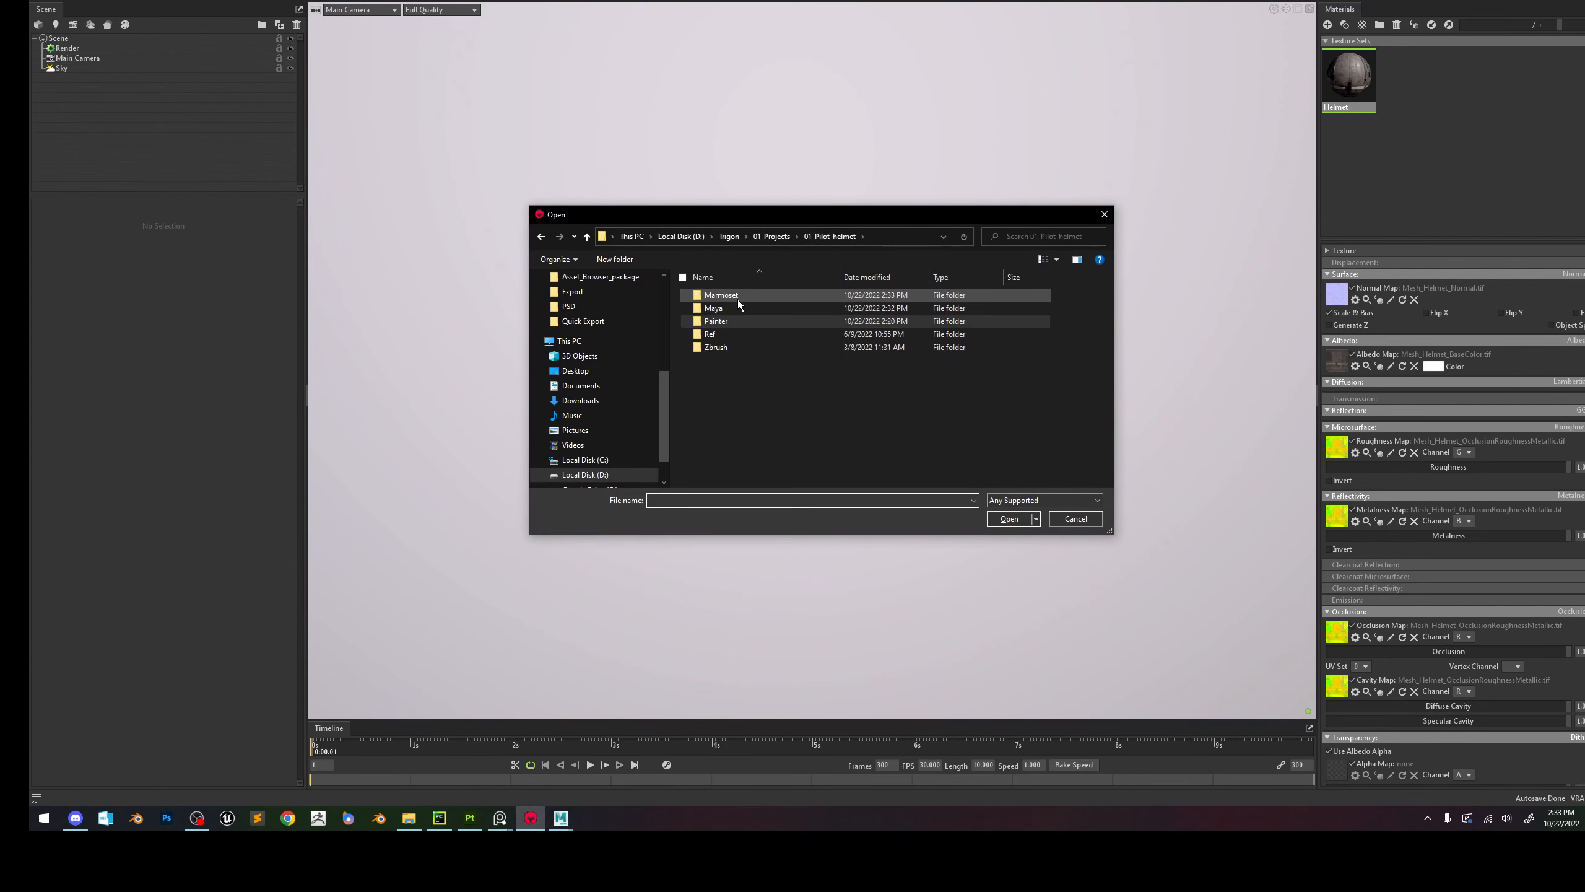
double_click(731, 297)
double_click(732, 322)
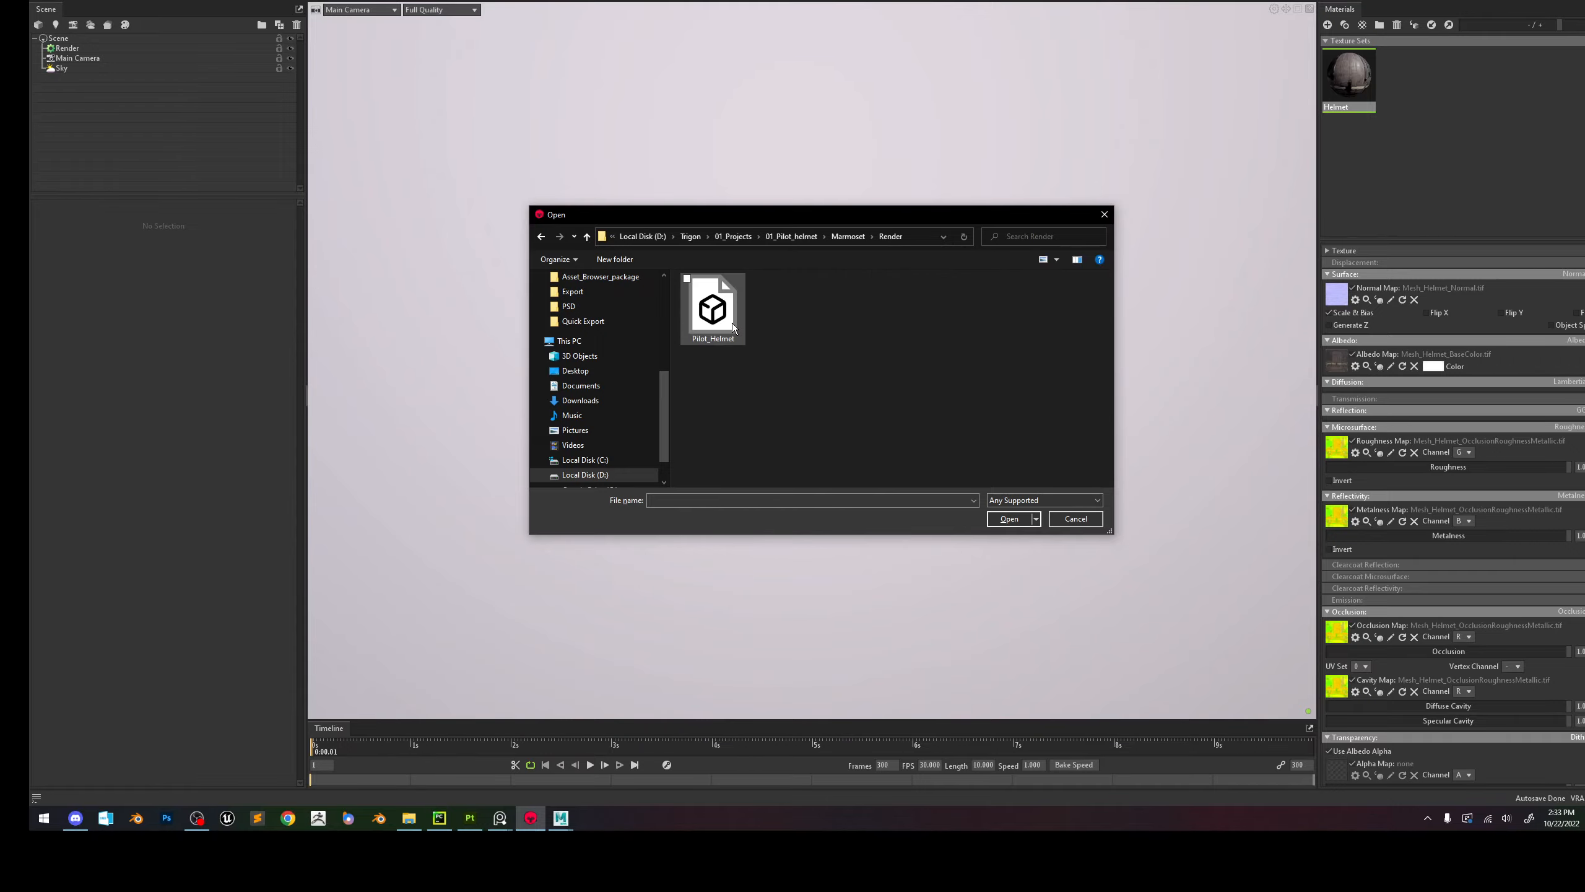
click(732, 308)
double_click(732, 308)
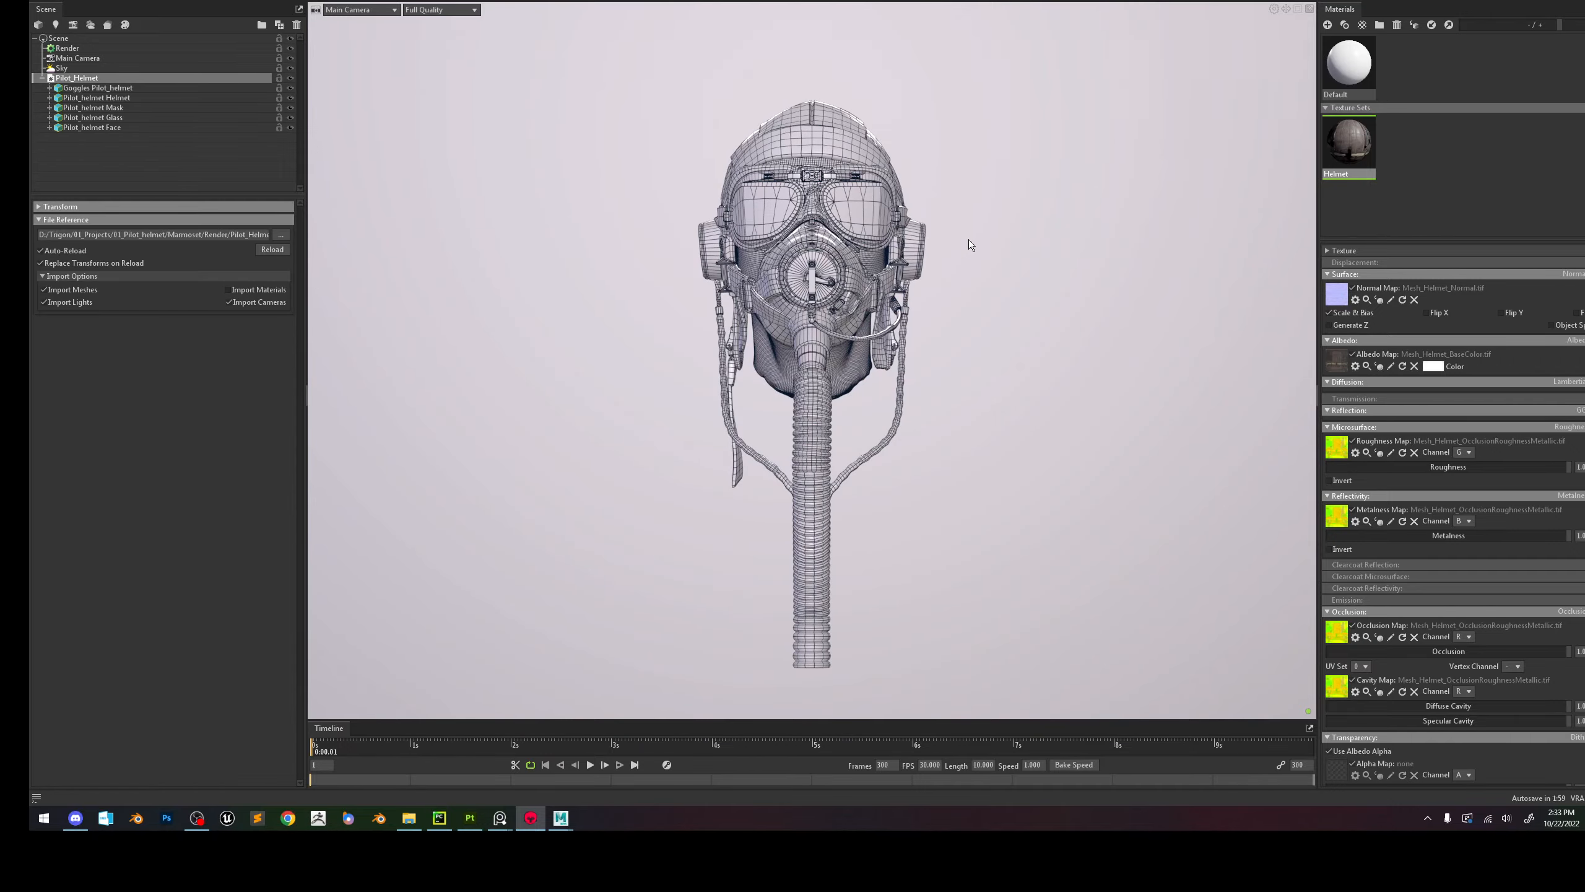
Turn off the wireframe overlay on the imported helmet model in the viewport settings.
alt+drag(969, 240, 874, 234)
scroll(874, 234, up, 4)
alt+middle_drag(874, 234, 867, 283)
click(1274, 8)
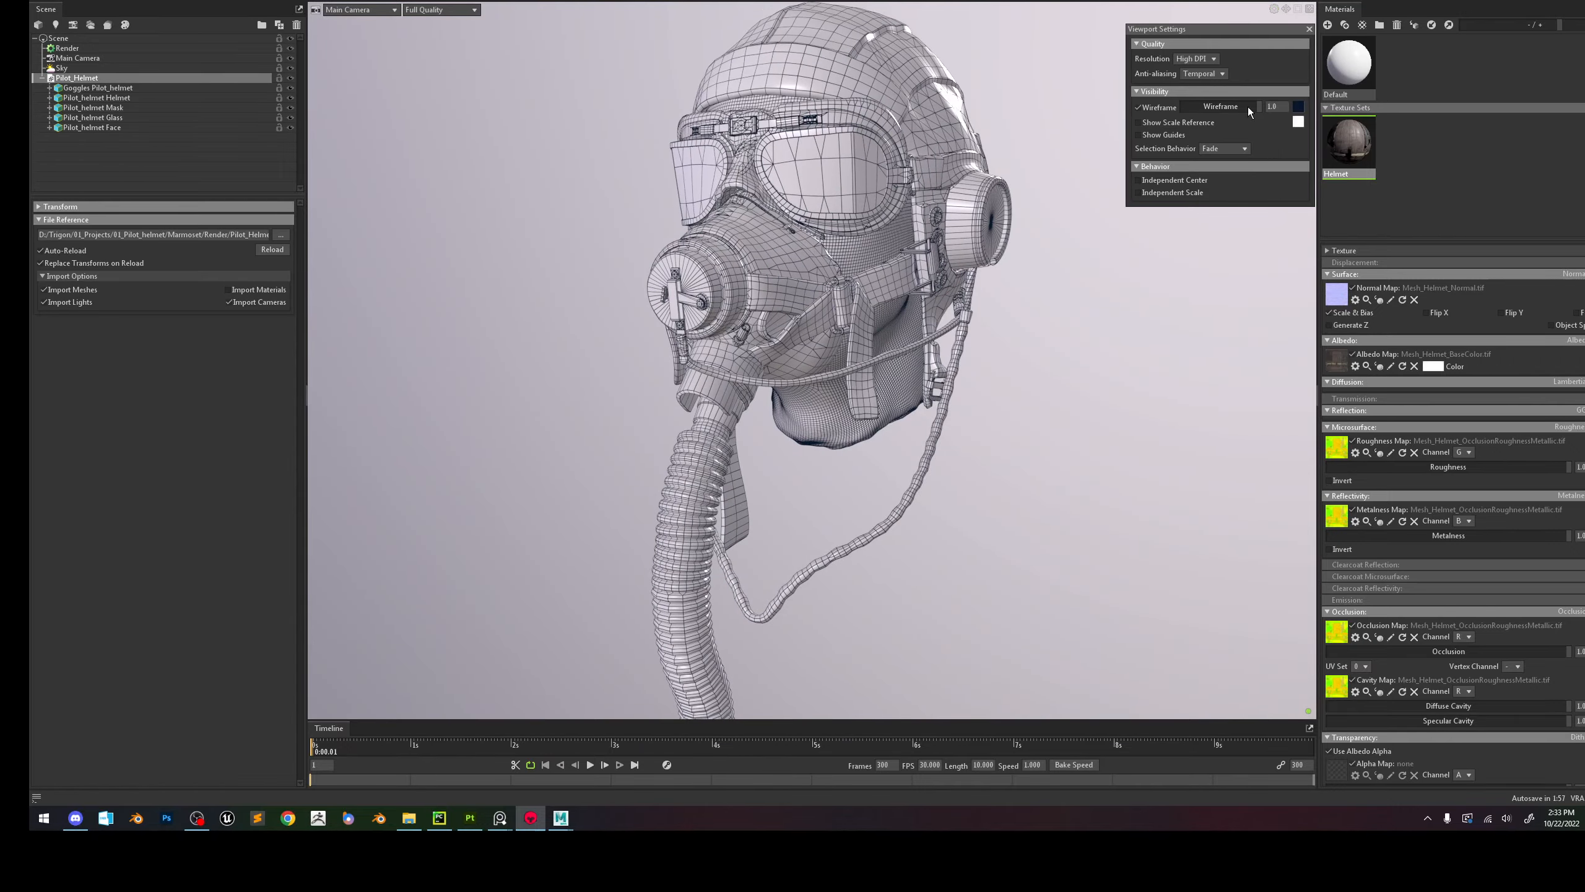
click(1160, 107)
click(964, 331)
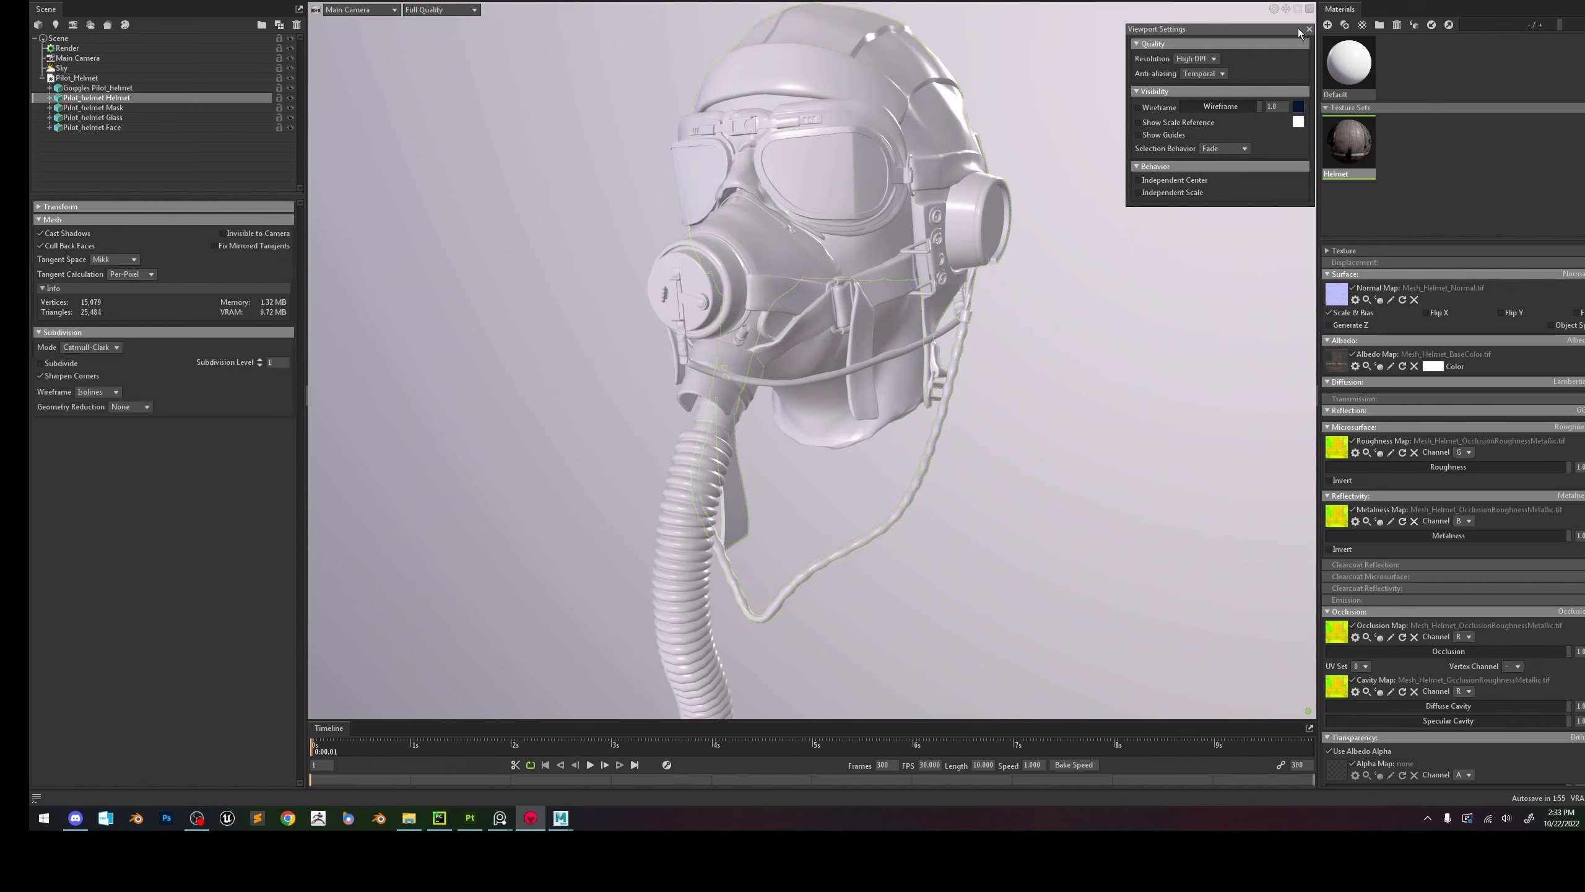
click(1310, 28)
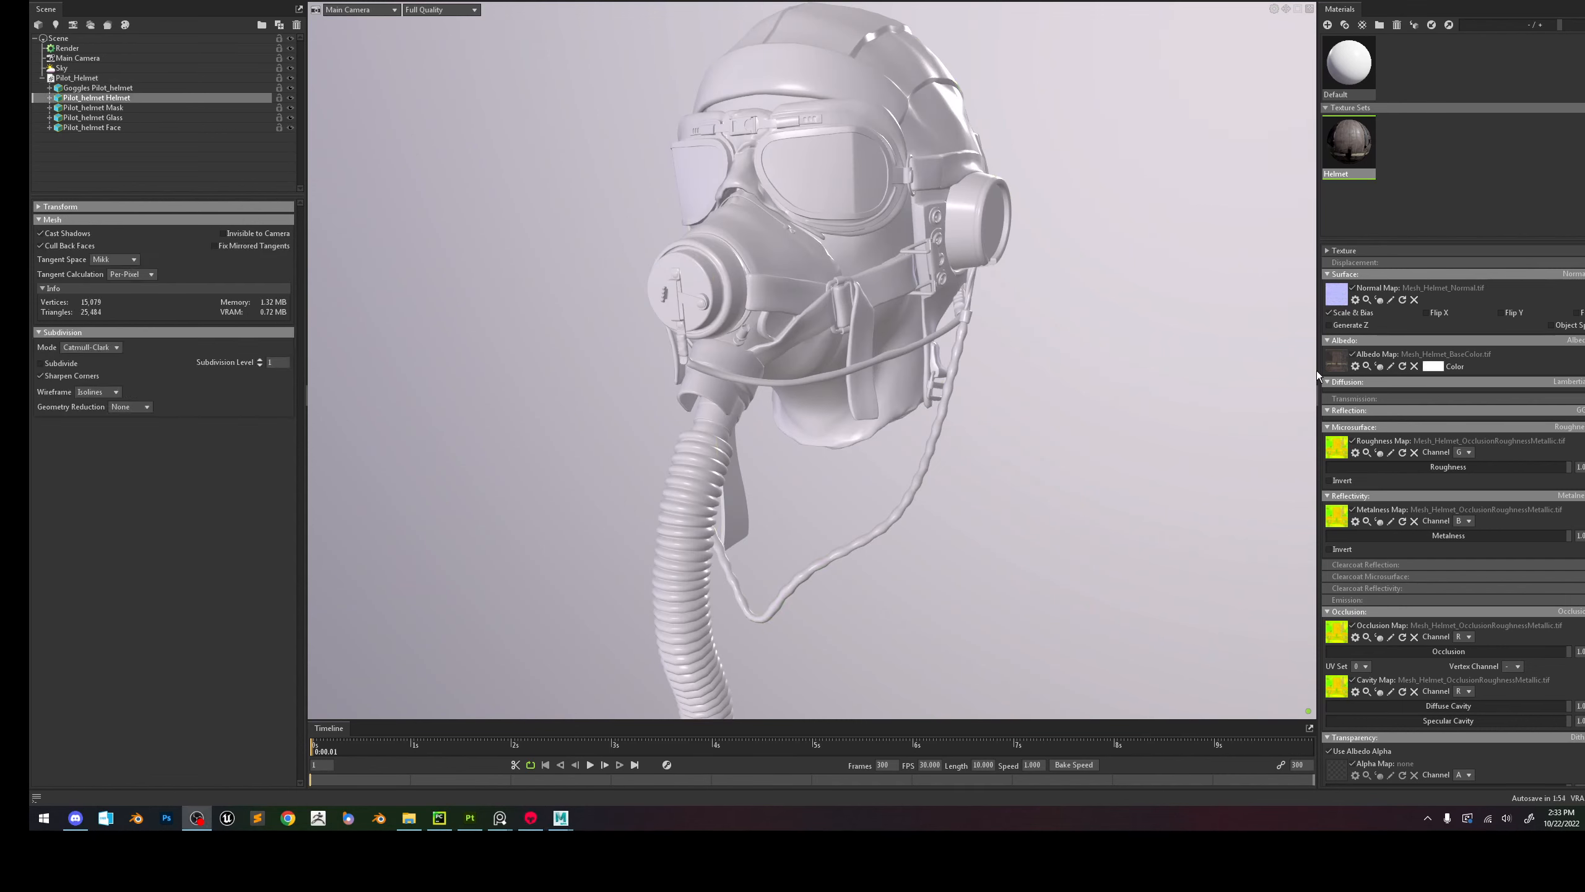
Save the scene as Pilot_Helmet in the Marmoset/Render folder.
click(1249, 340)
key(ctrl+s)
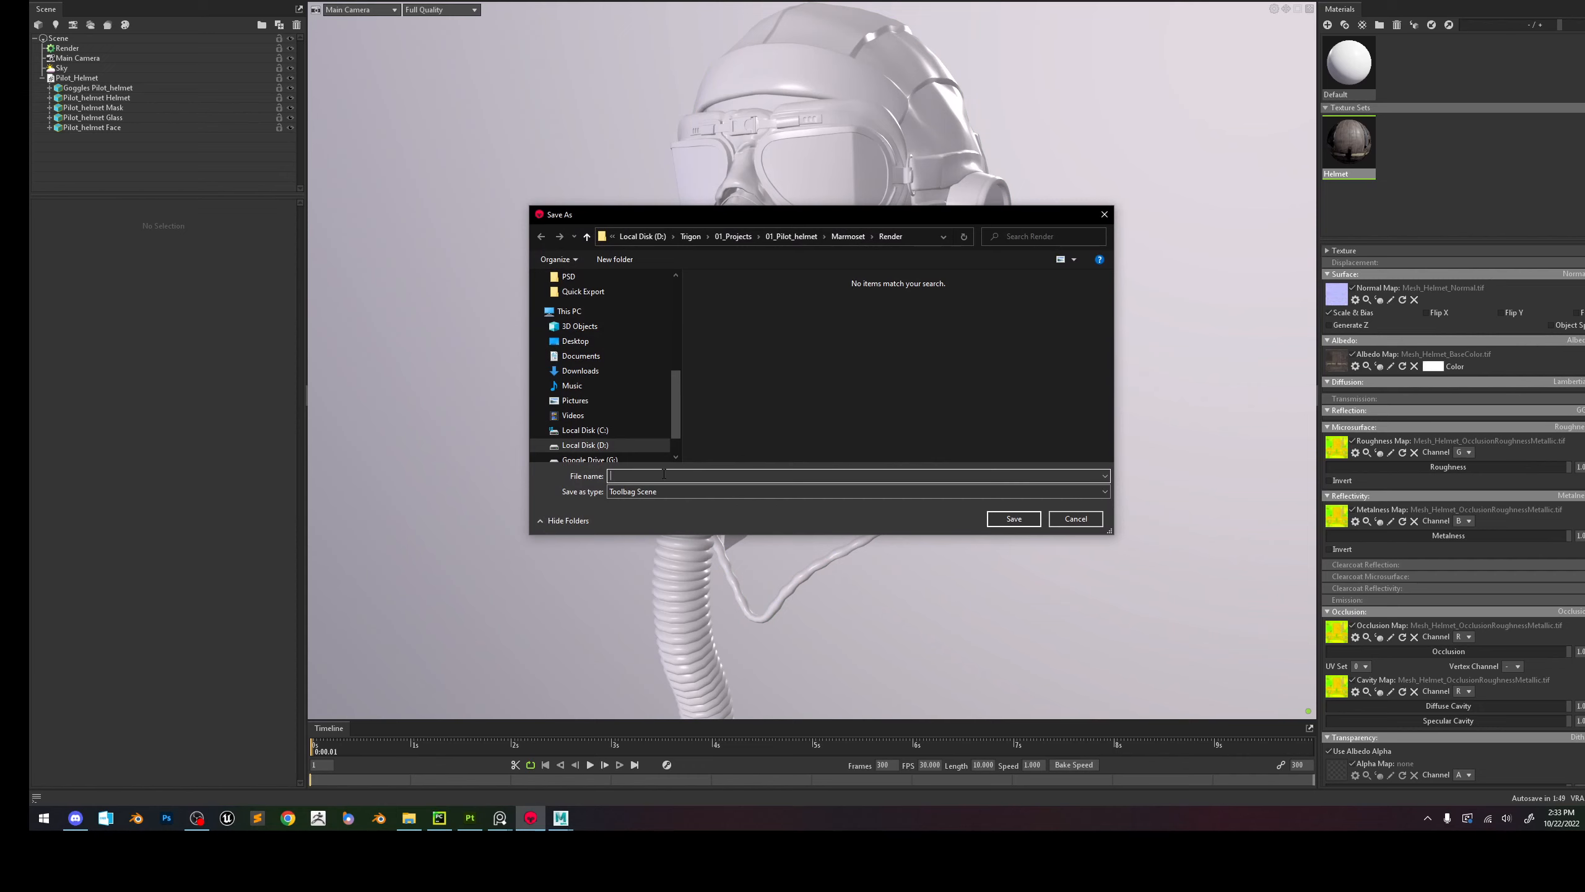
text(Pilot_Hel)
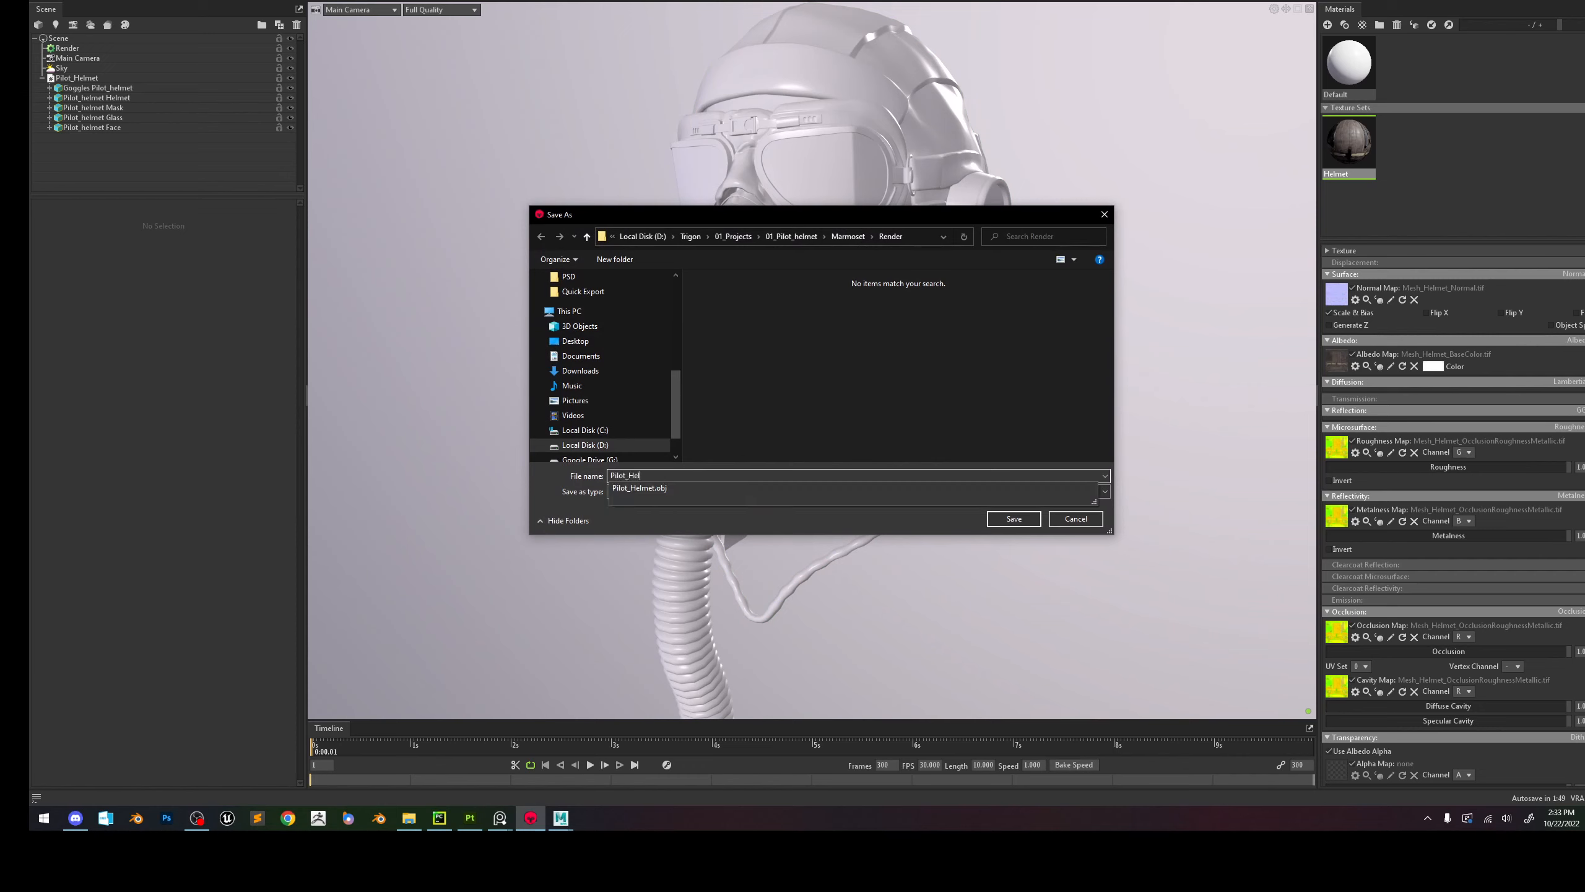
text(met)
key(Return)
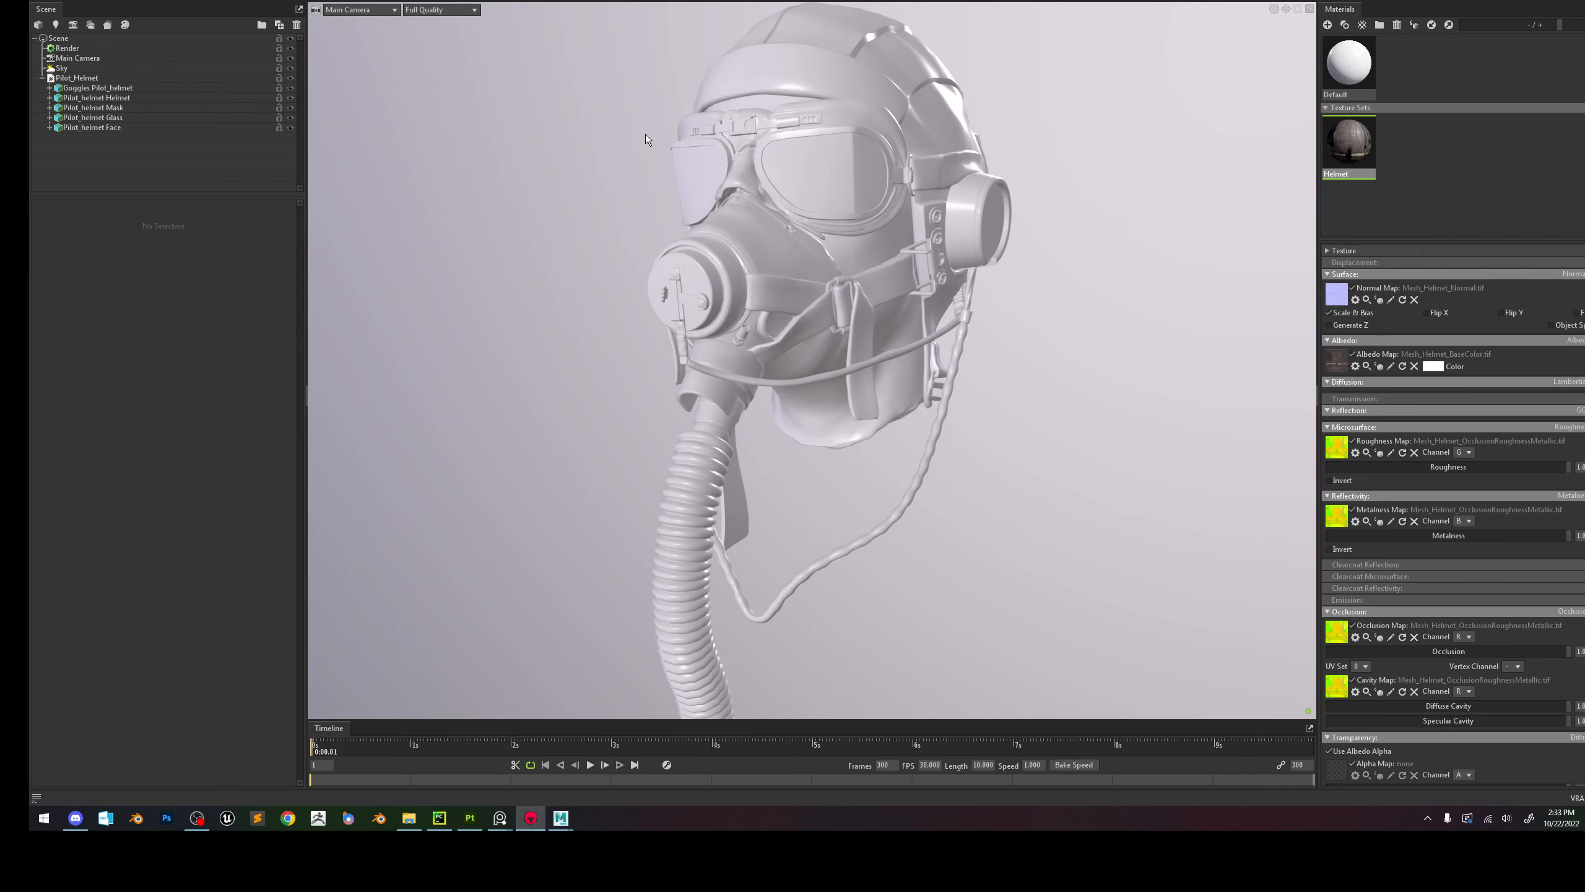
Apply the Helmet material to the leather helmet mesh.
drag(1349, 140, 914, 187)
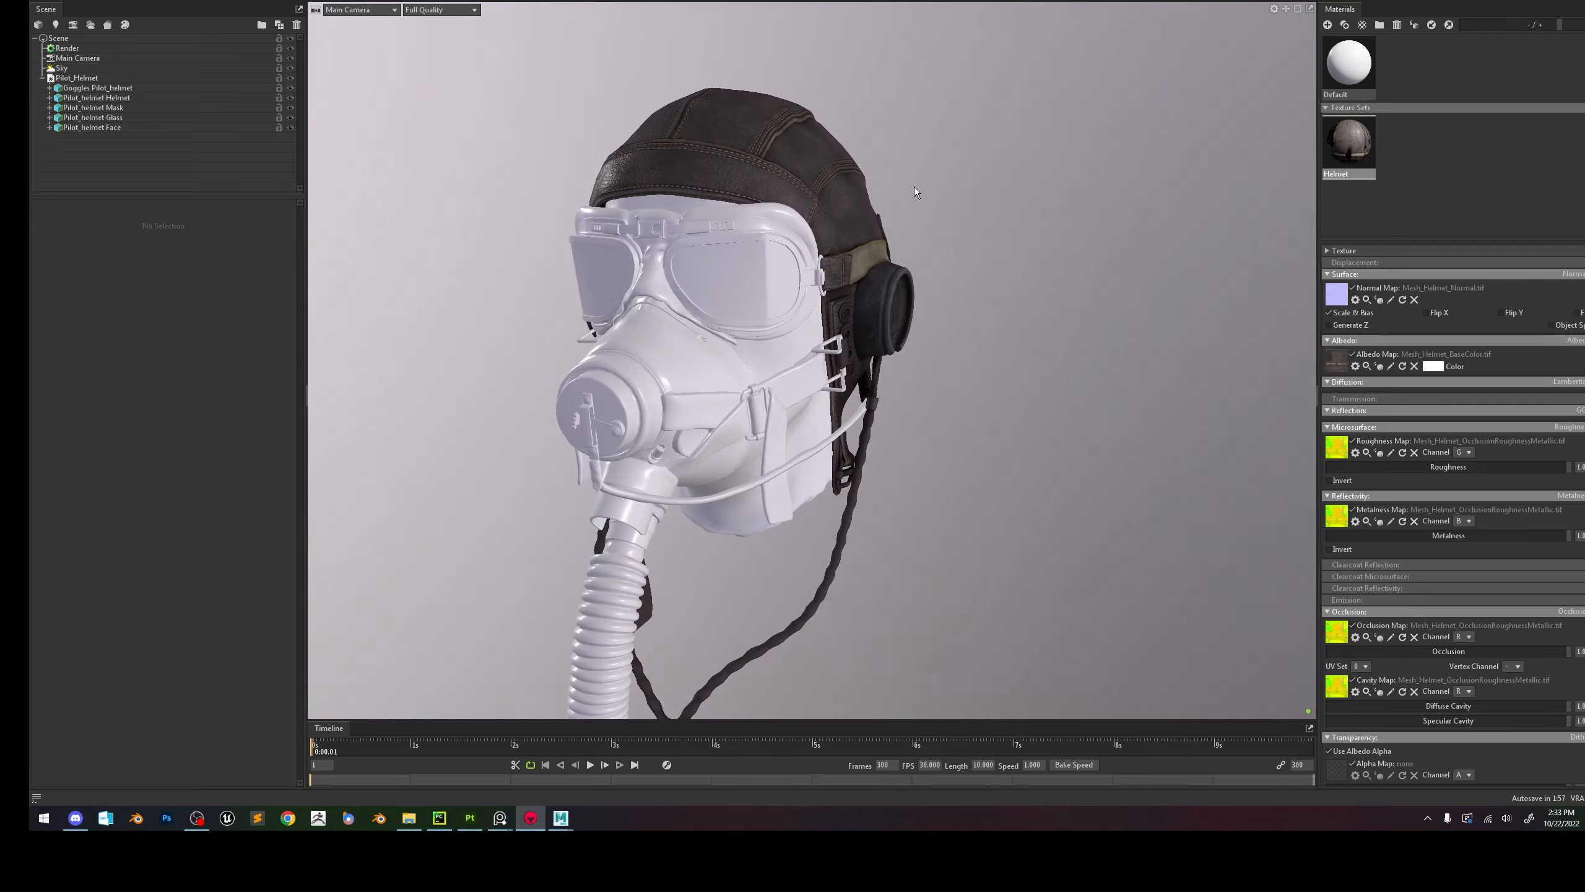
click(104, 49)
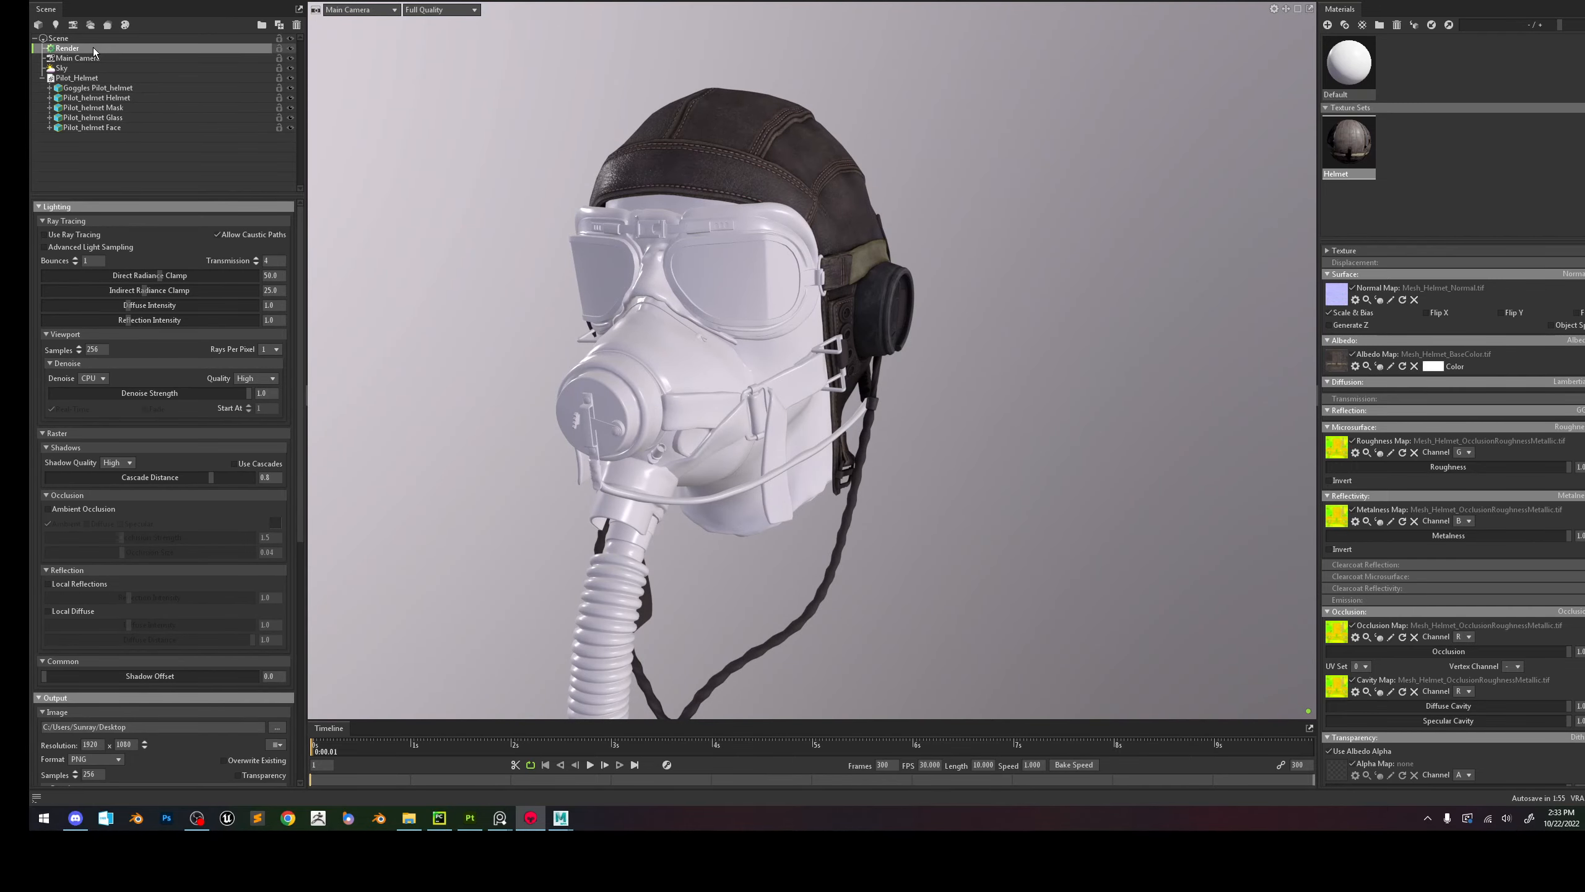
Change the sky's backdrop mode to Color and set the background to neutral grey 606060.
click(96, 67)
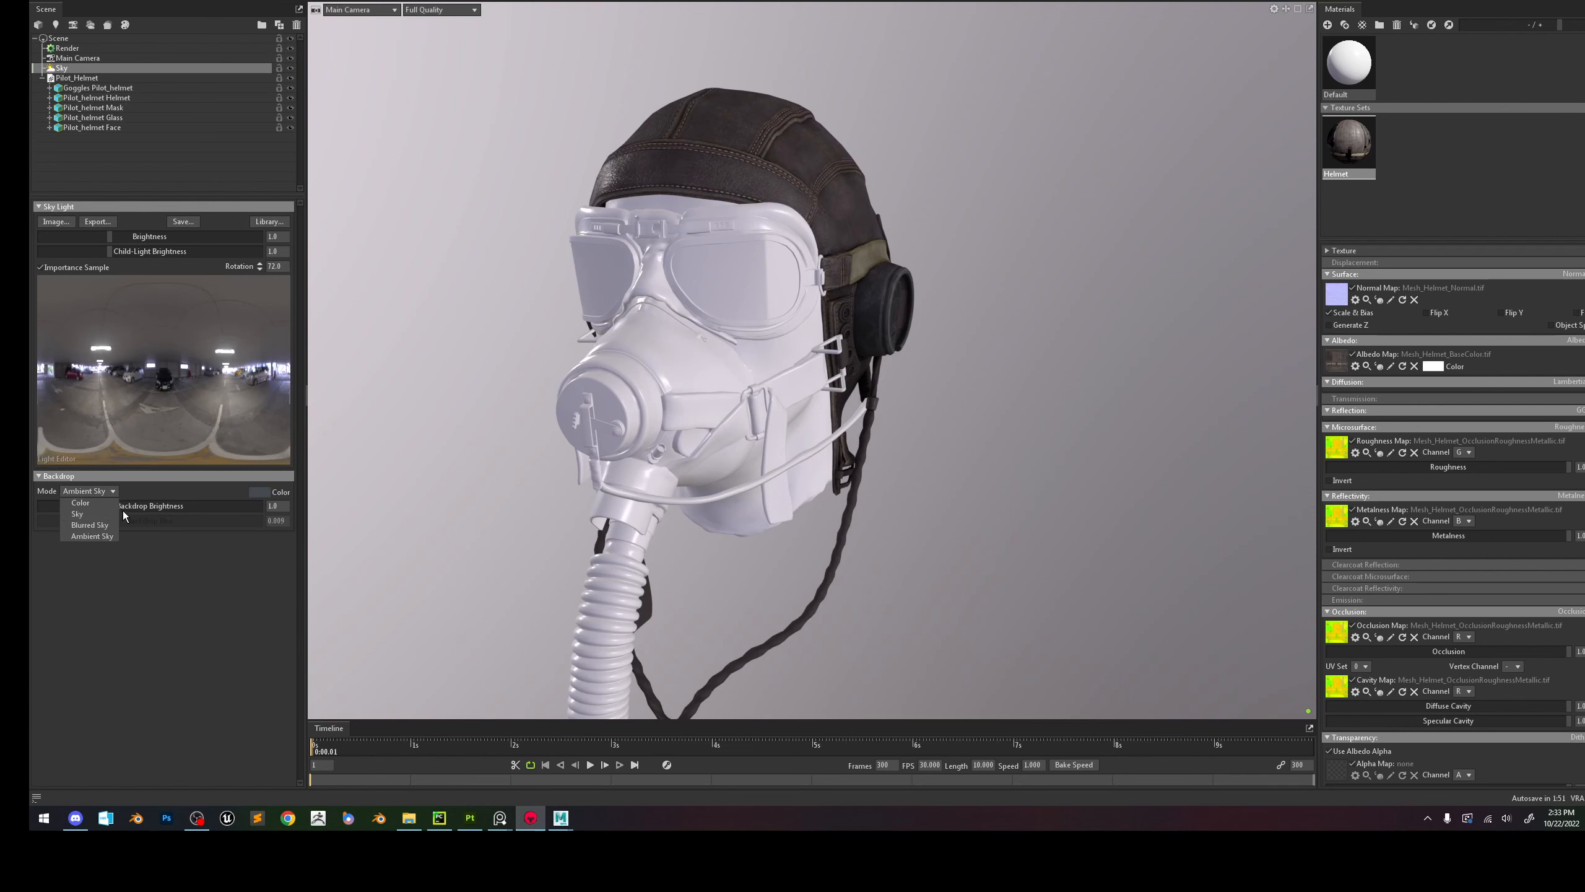
click(80, 503)
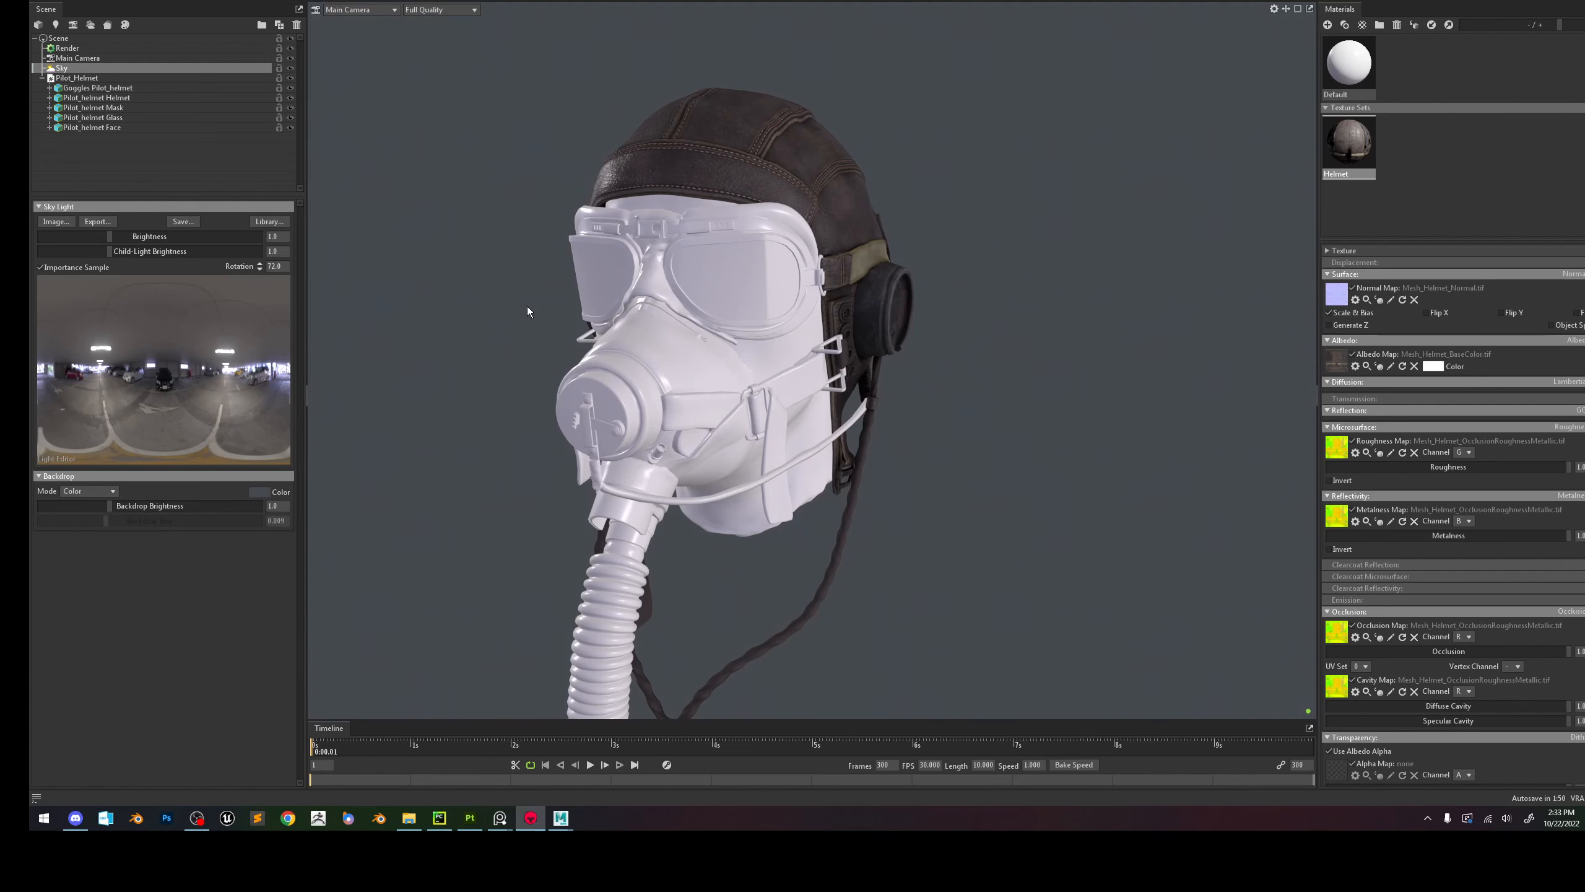
click(265, 494)
mouse_move(696, 415)
mouse_down()
mouse_move(701, 440)
mouse_move(626, 387)
mouse_up()
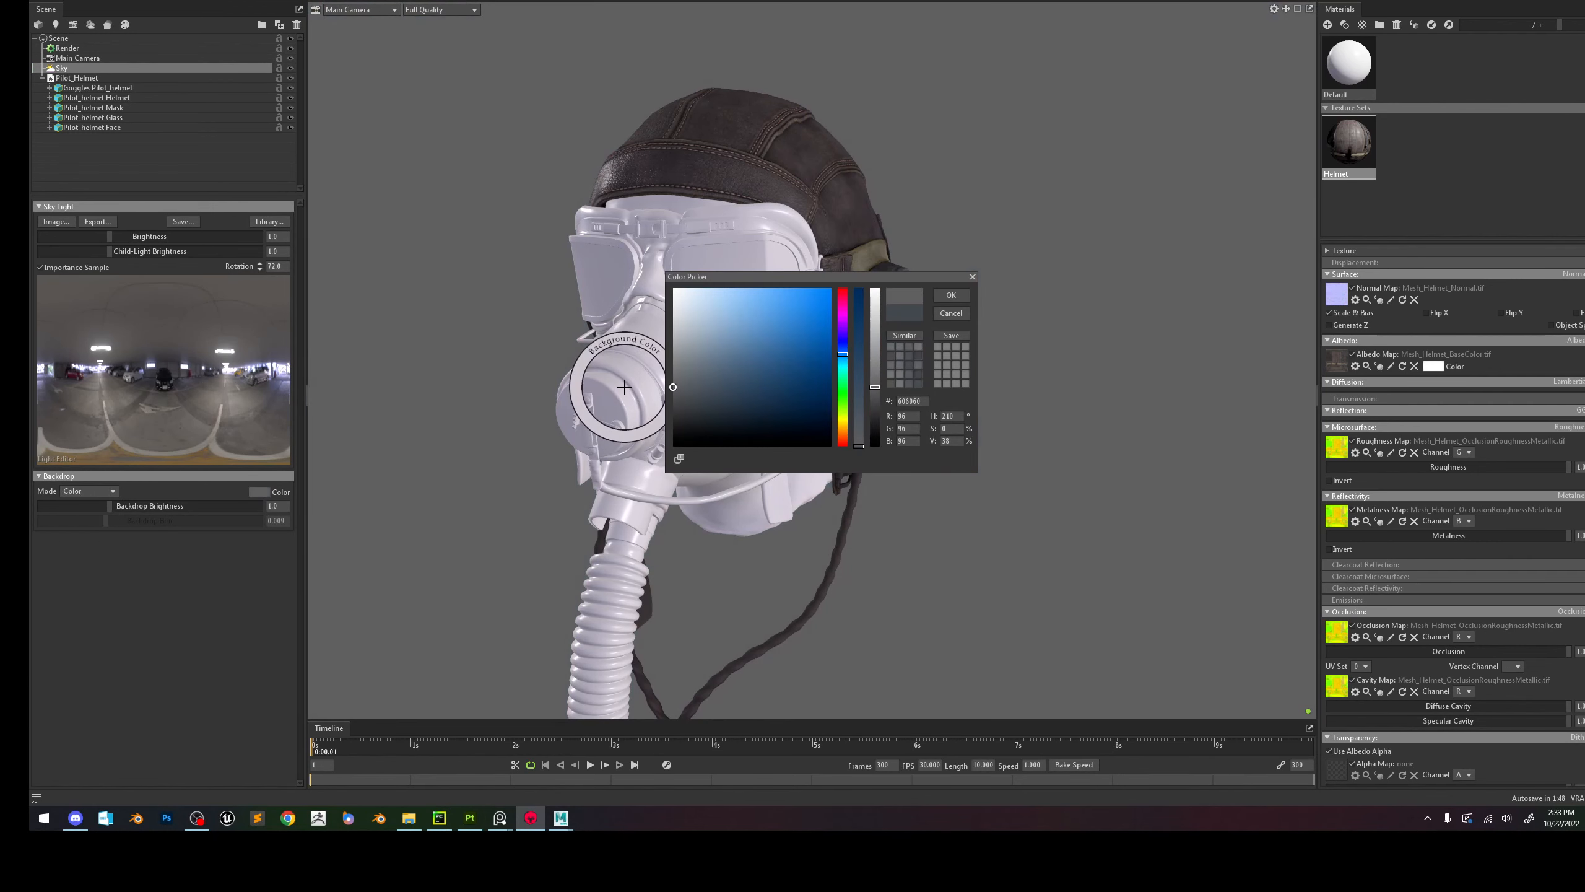
click(959, 301)
Open the sky library and try the Alley Trees preset as lighting on the helmet model.
middle_drag(553, 243, 786, 274)
click(261, 226)
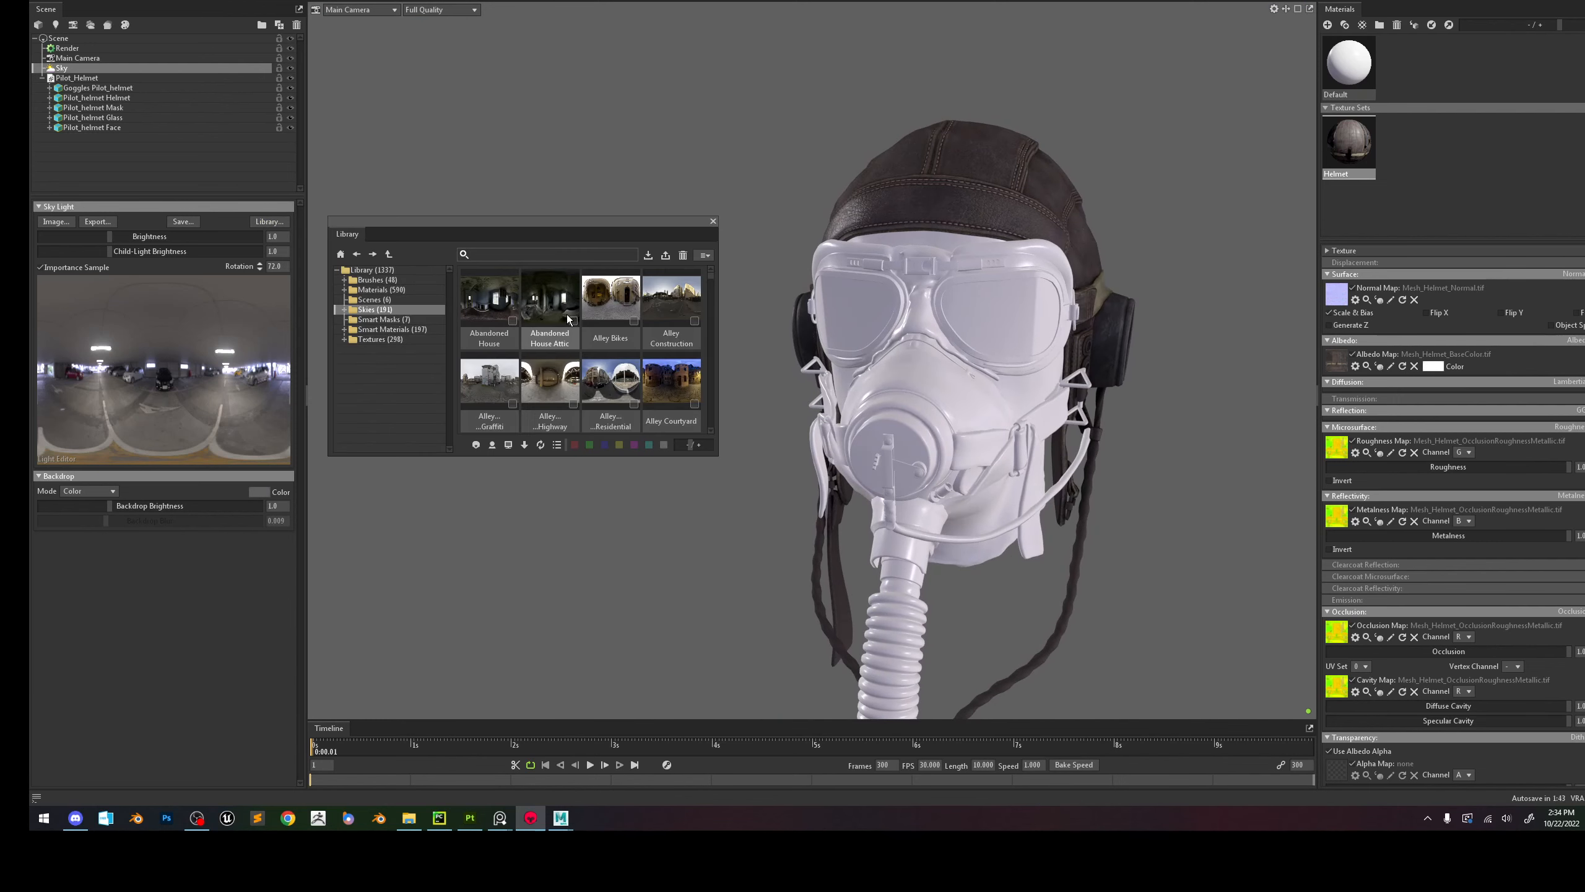
scroll(712, 279, down, 3)
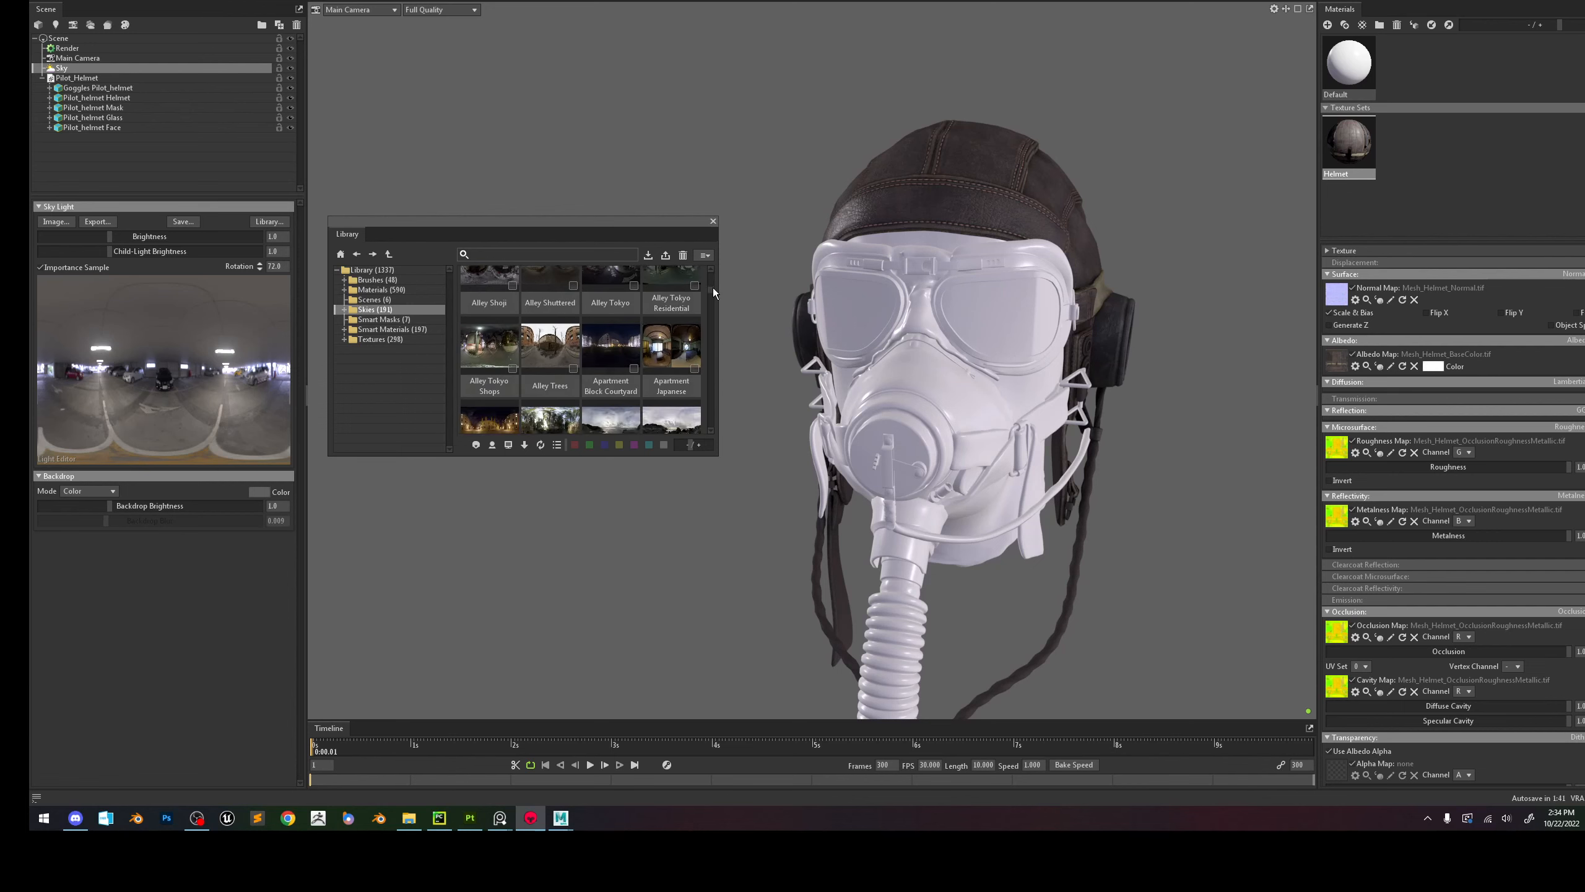
scroll(714, 287, down, 1)
click(537, 339)
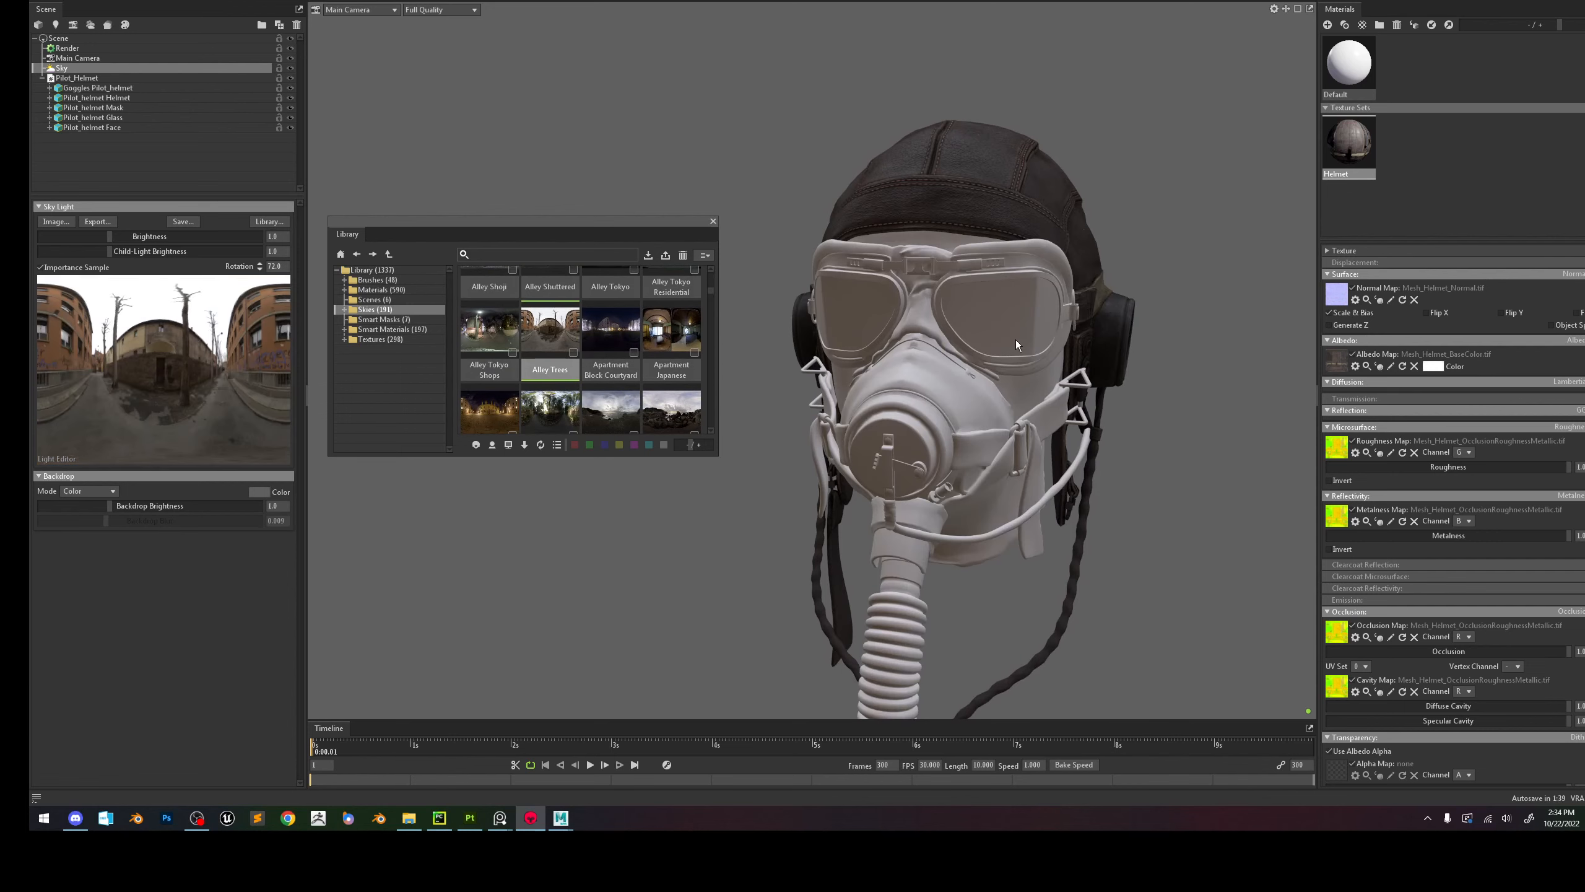
click(1023, 317)
drag(1122, 343, 959, 333)
Load the Bamboo Grove sky preset as the scene lighting and close the library.
scroll(624, 340, down, 3)
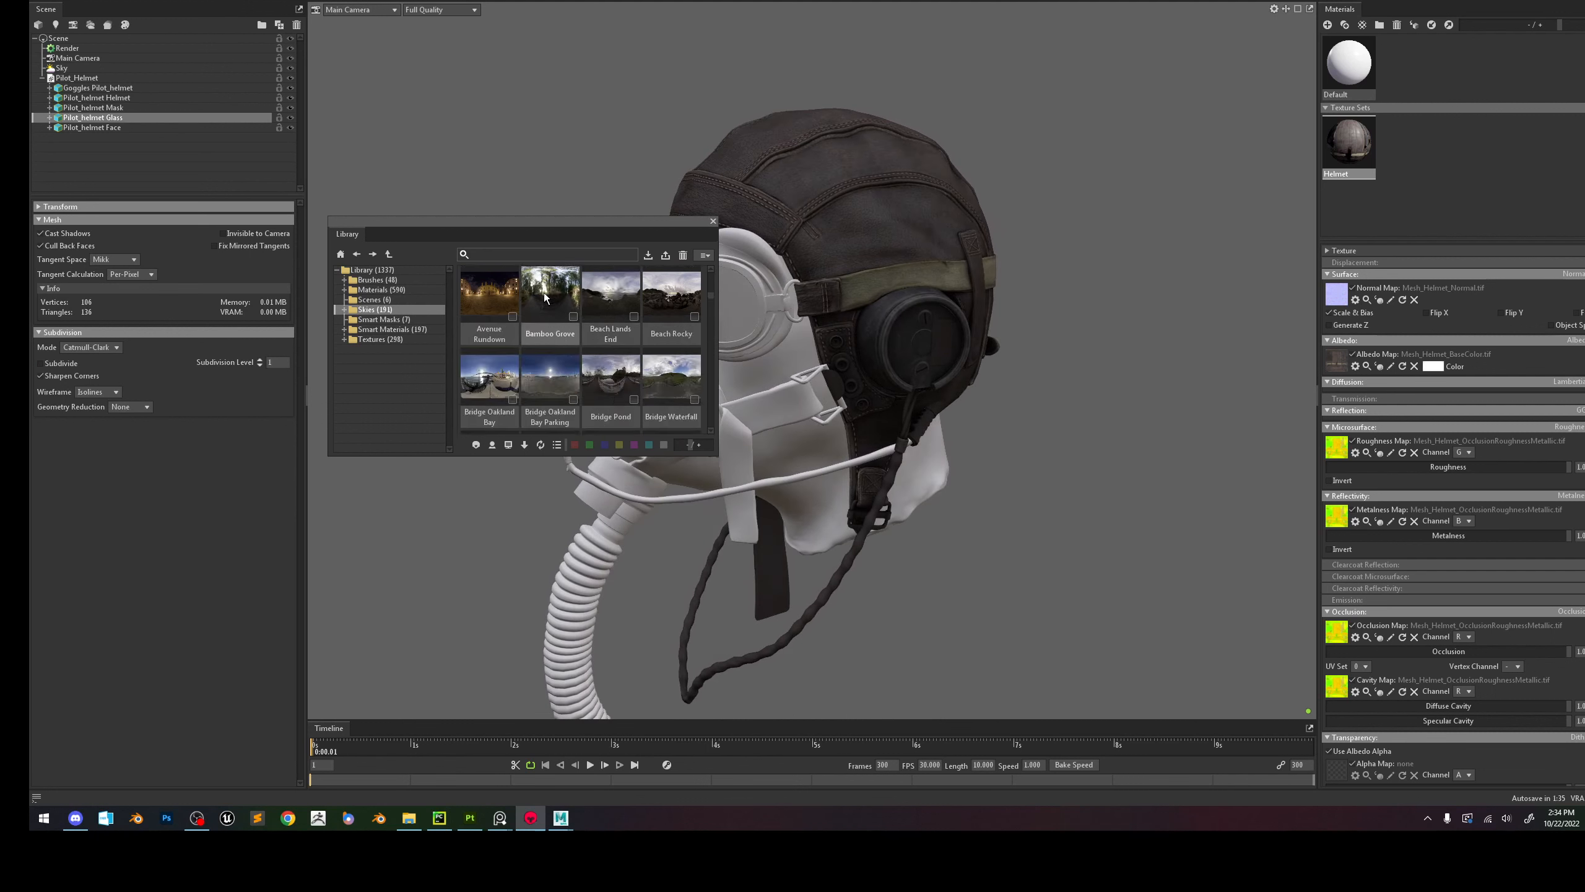
click(550, 297)
right_click(821, 354)
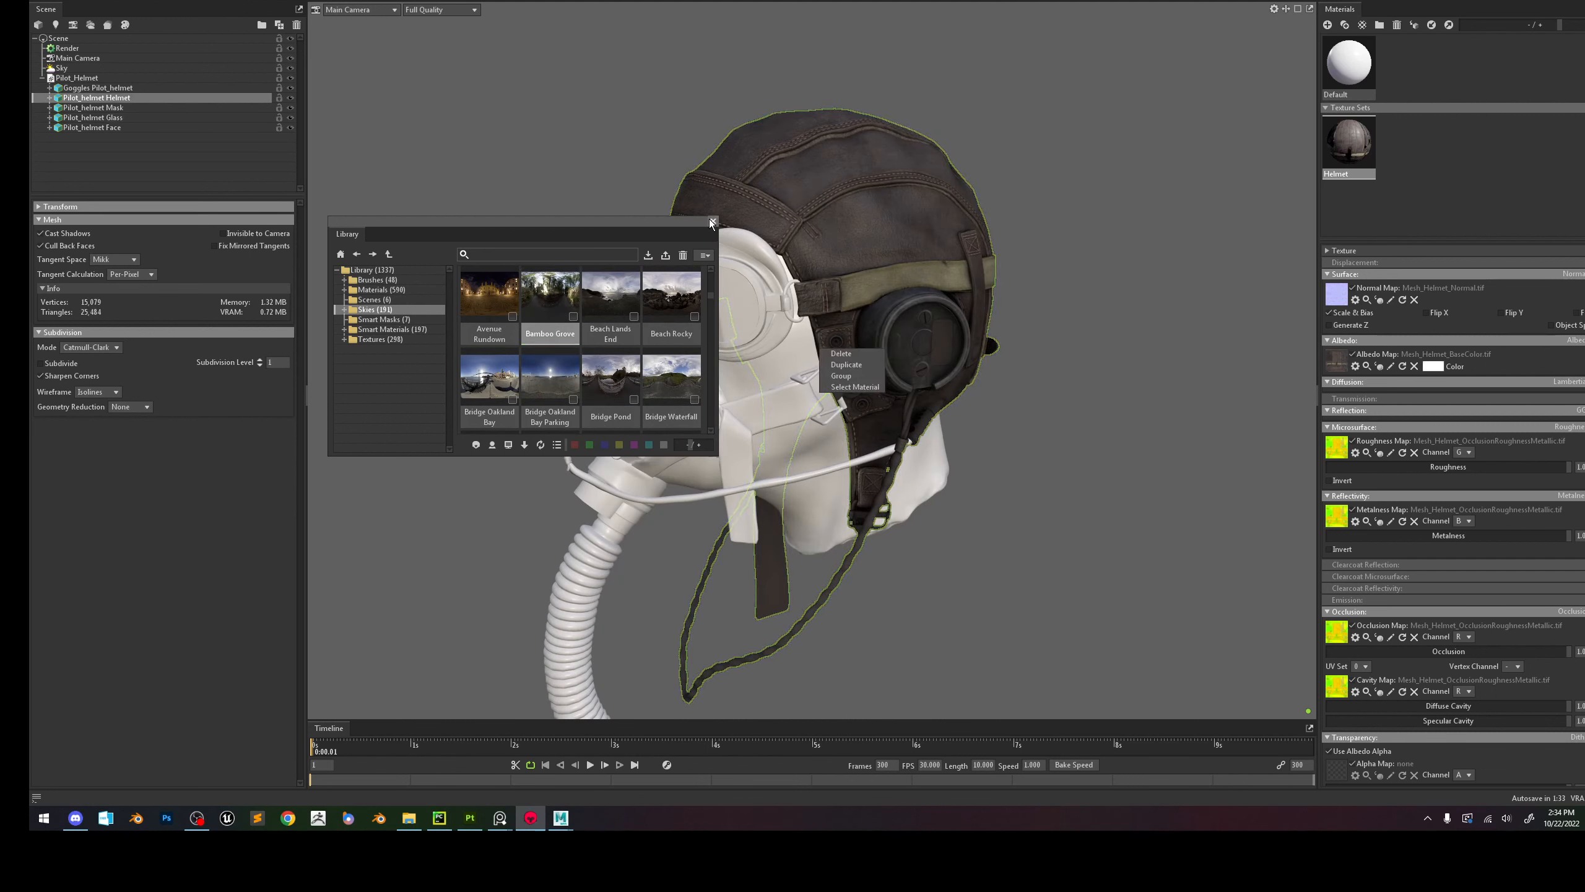
click(714, 221)
Raise the sky light's brightness to about 1.22.
click(61, 68)
drag(109, 236, 112, 237)
scroll(882, 273, up, 2)
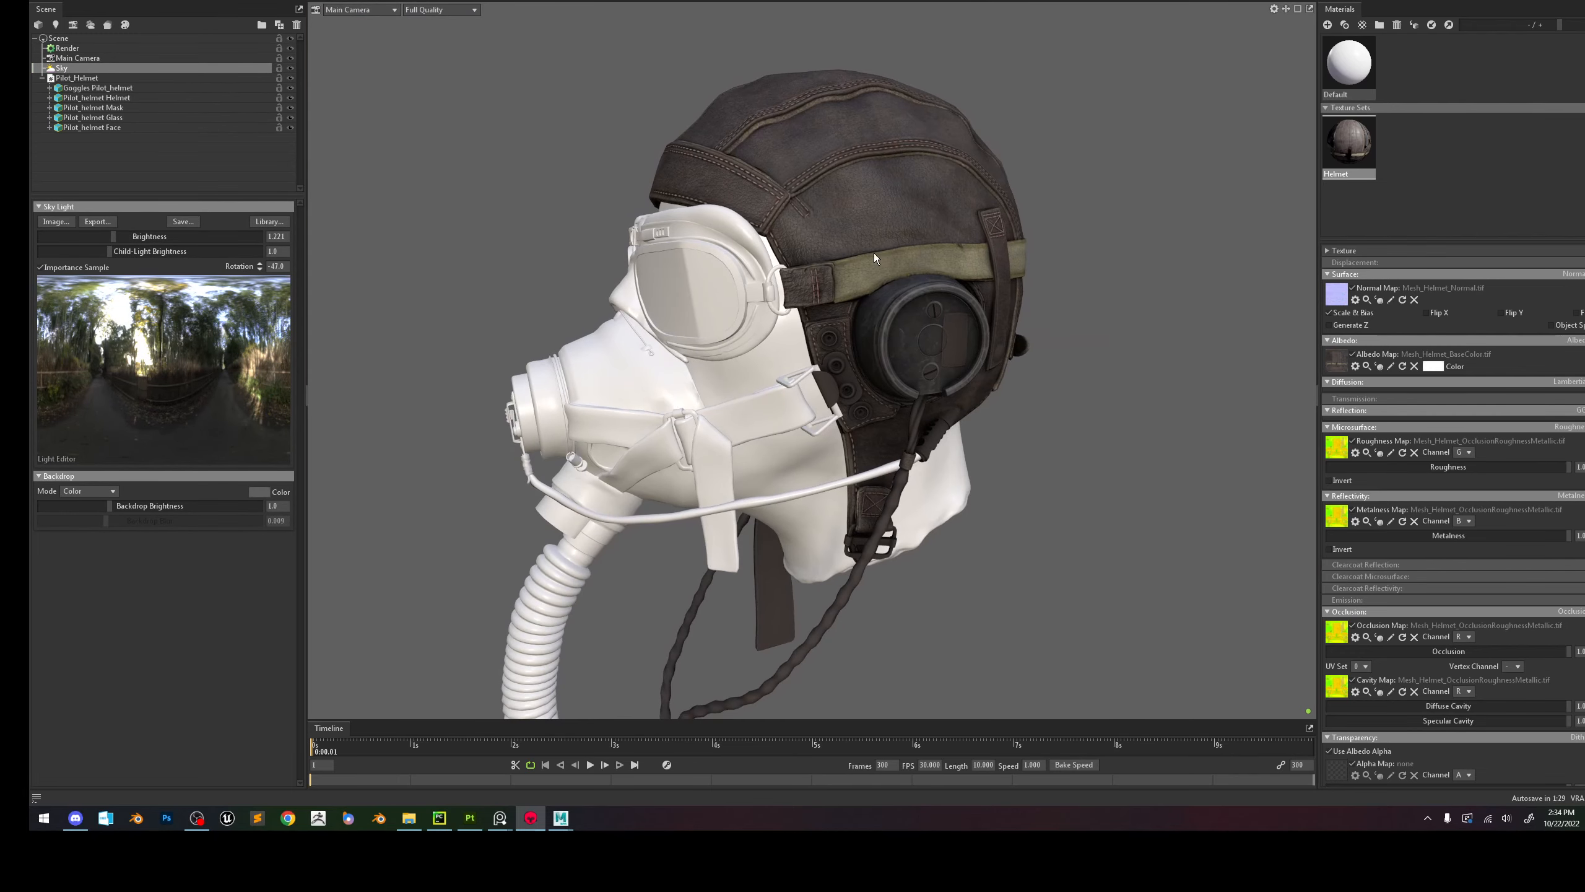
Enable ambient occlusion in the render settings, include specular occlusion, and increase the occlusion strength.
click(83, 49)
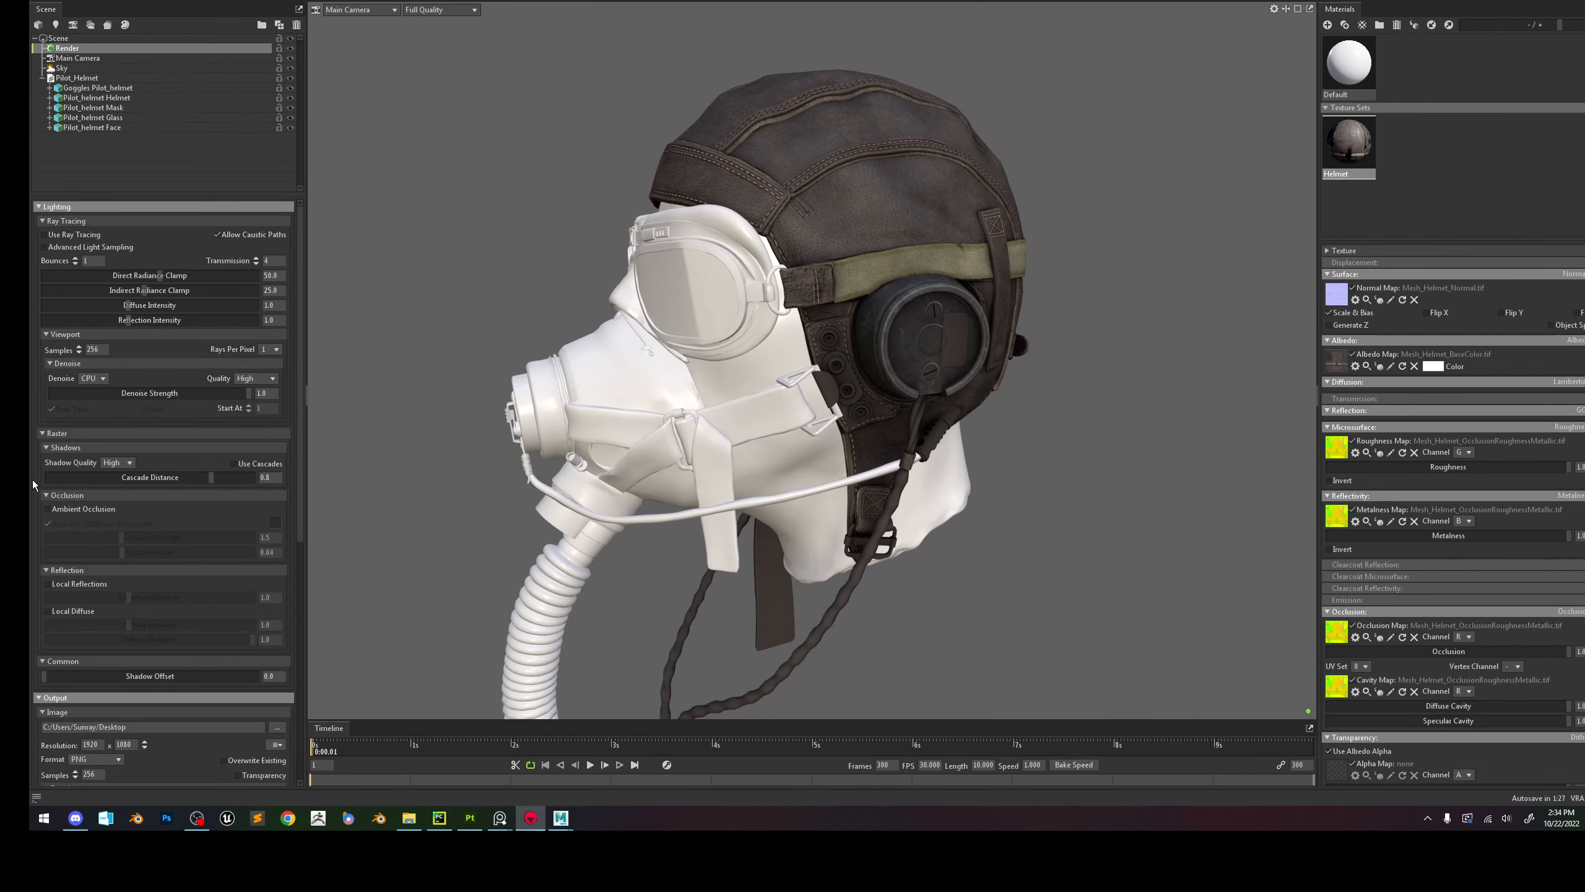
click(62, 511)
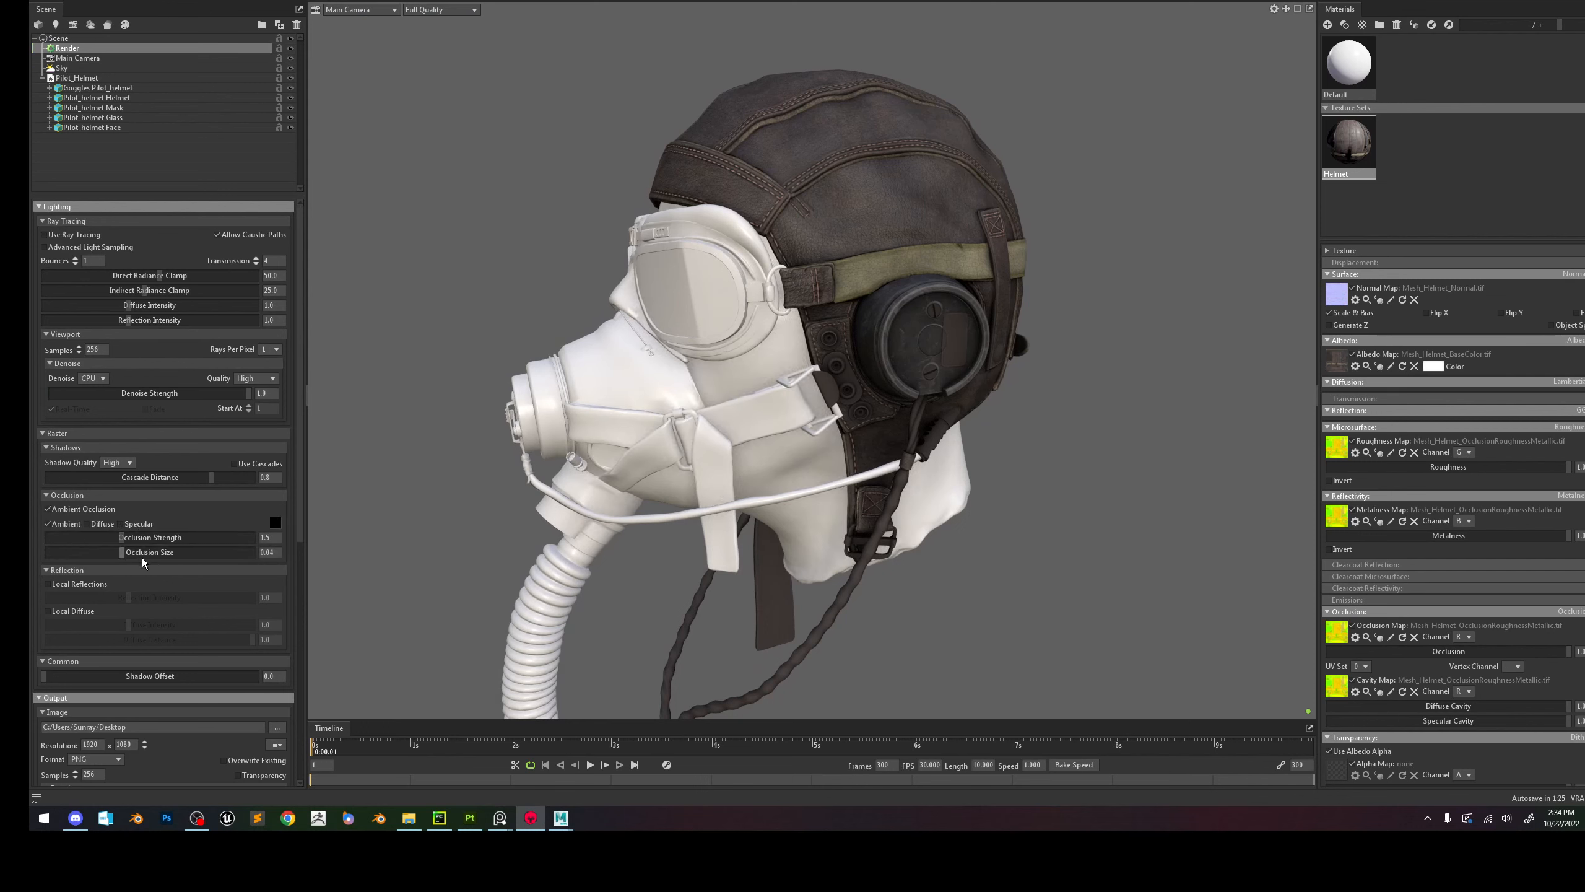
click(122, 524)
drag(123, 537, 155, 537)
drag(880, 227, 809, 282)
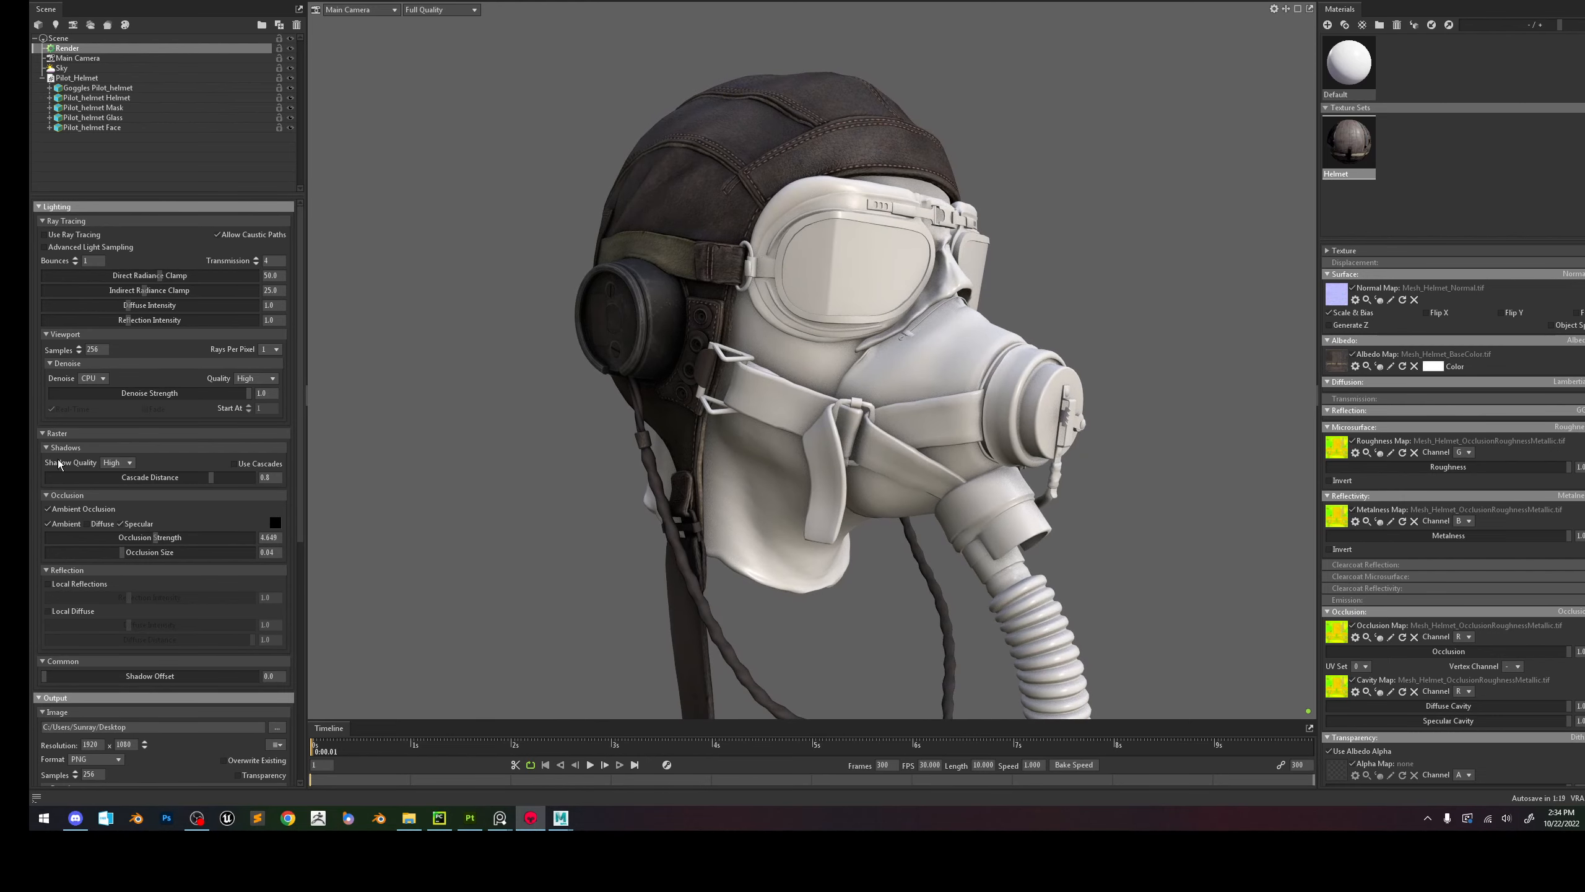
Compare the helmet's shading with ambient occlusion switched off and on.
click(78, 509)
click(78, 508)
click(78, 509)
click(78, 509)
drag(918, 200, 851, 239)
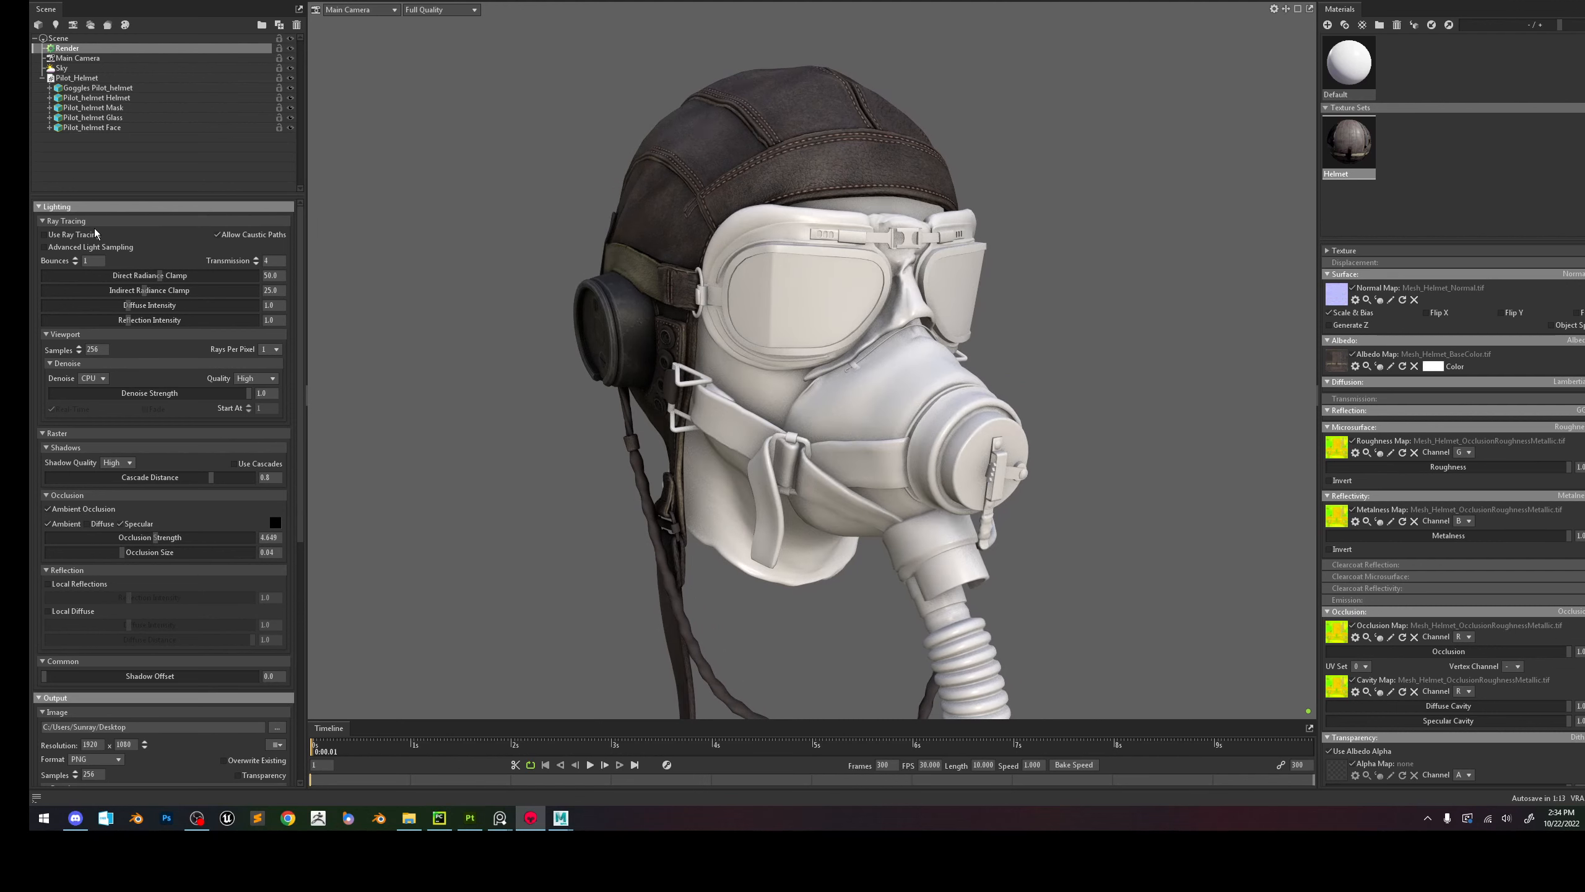
Try ray tracing on the helmet model and switch it off again.
click(58, 235)
click(48, 234)
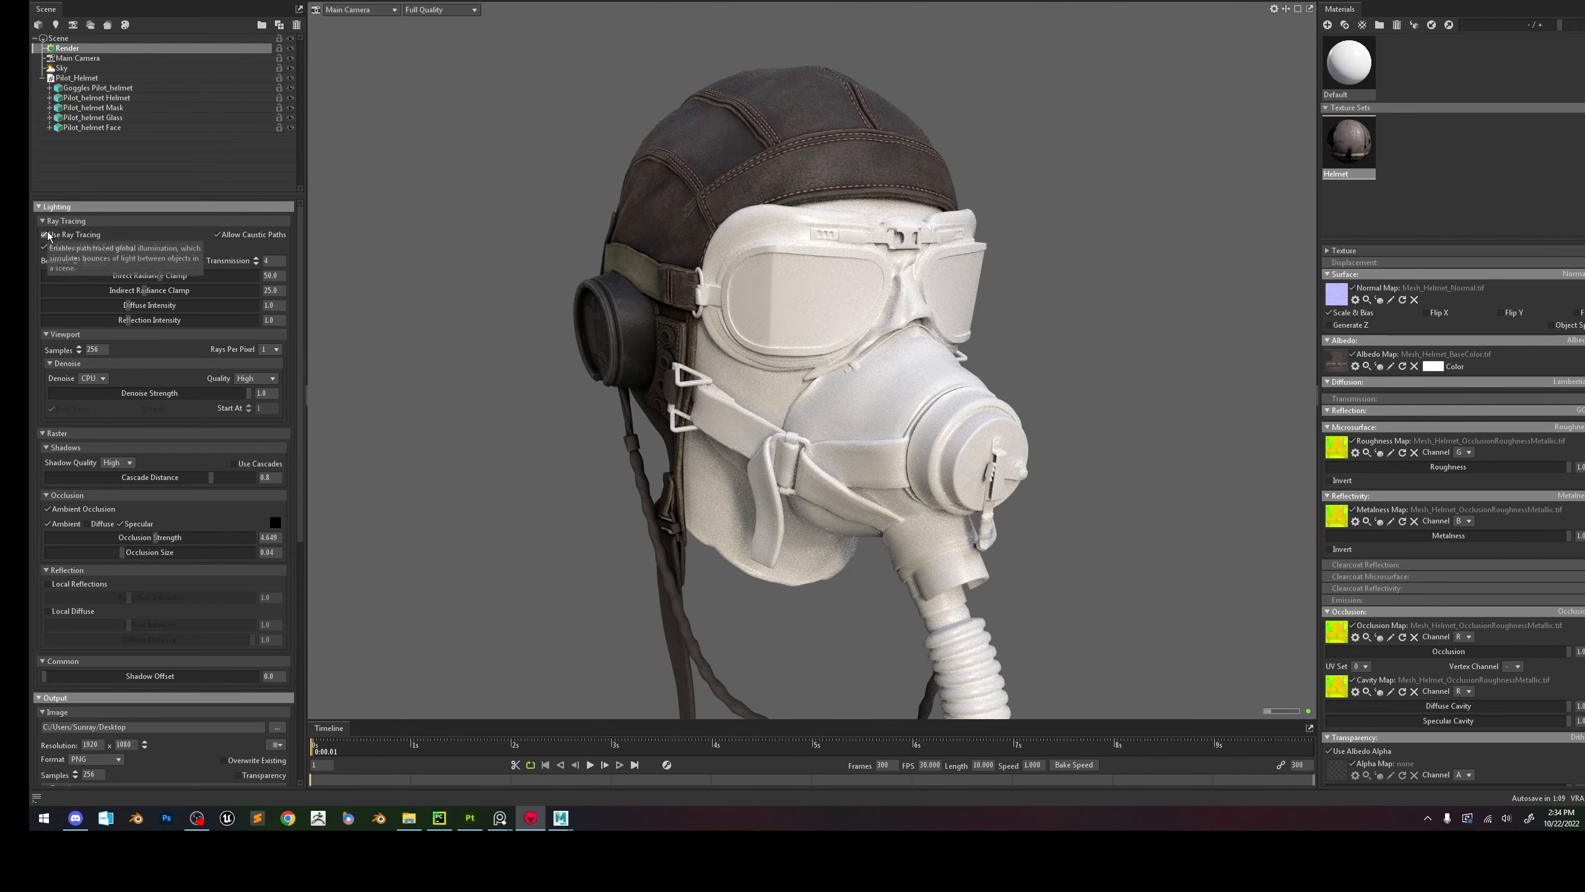
click(74, 78)
click(68, 69)
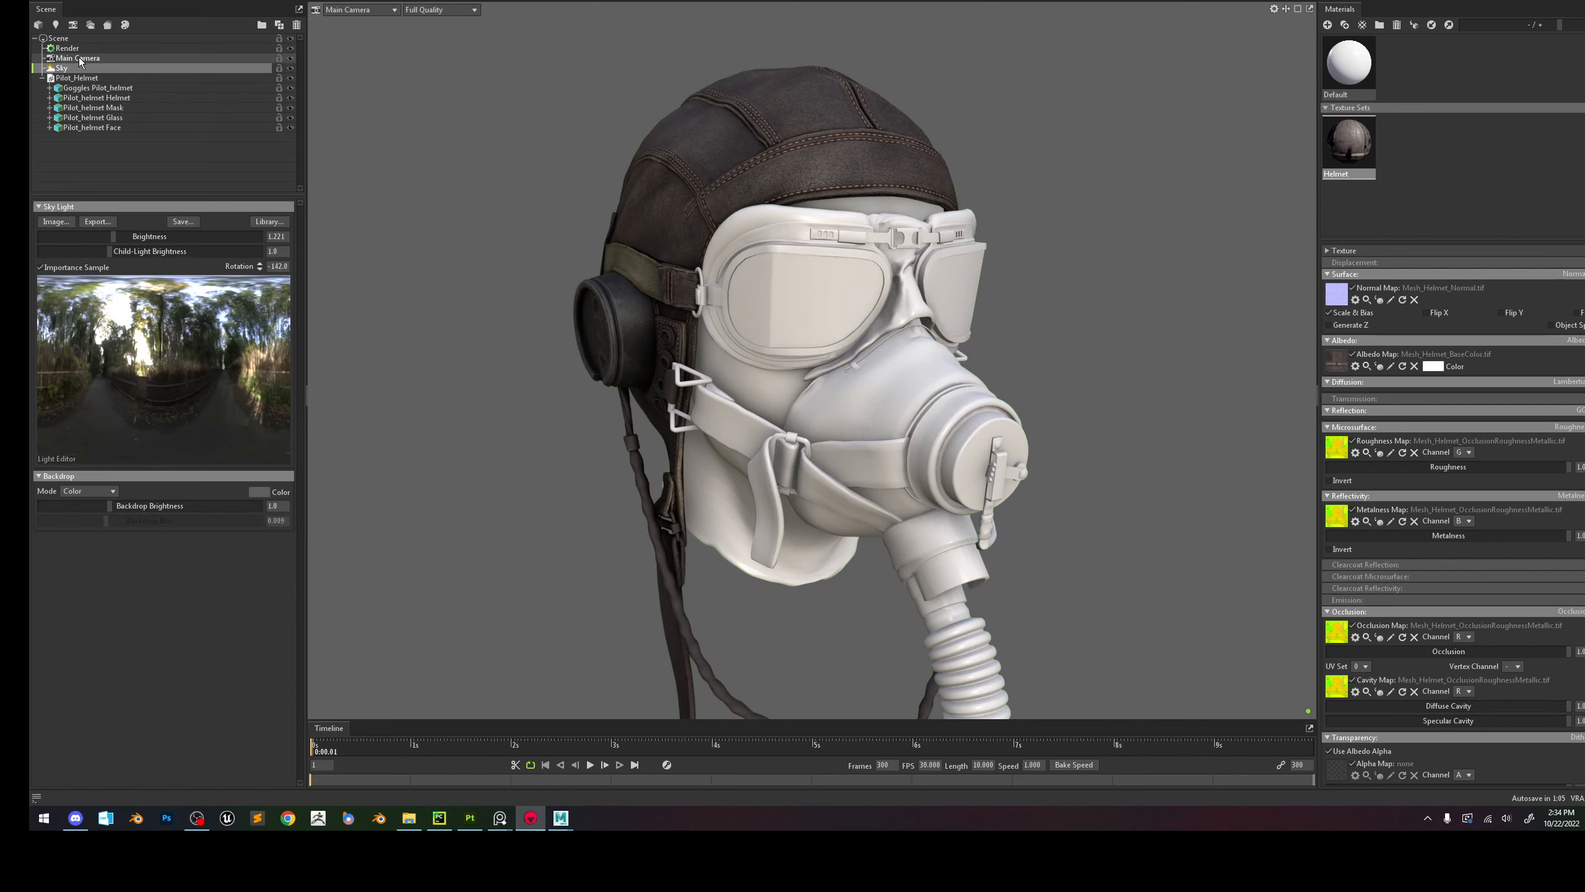
Set the main camera's focal length to 65 mm.
click(77, 58)
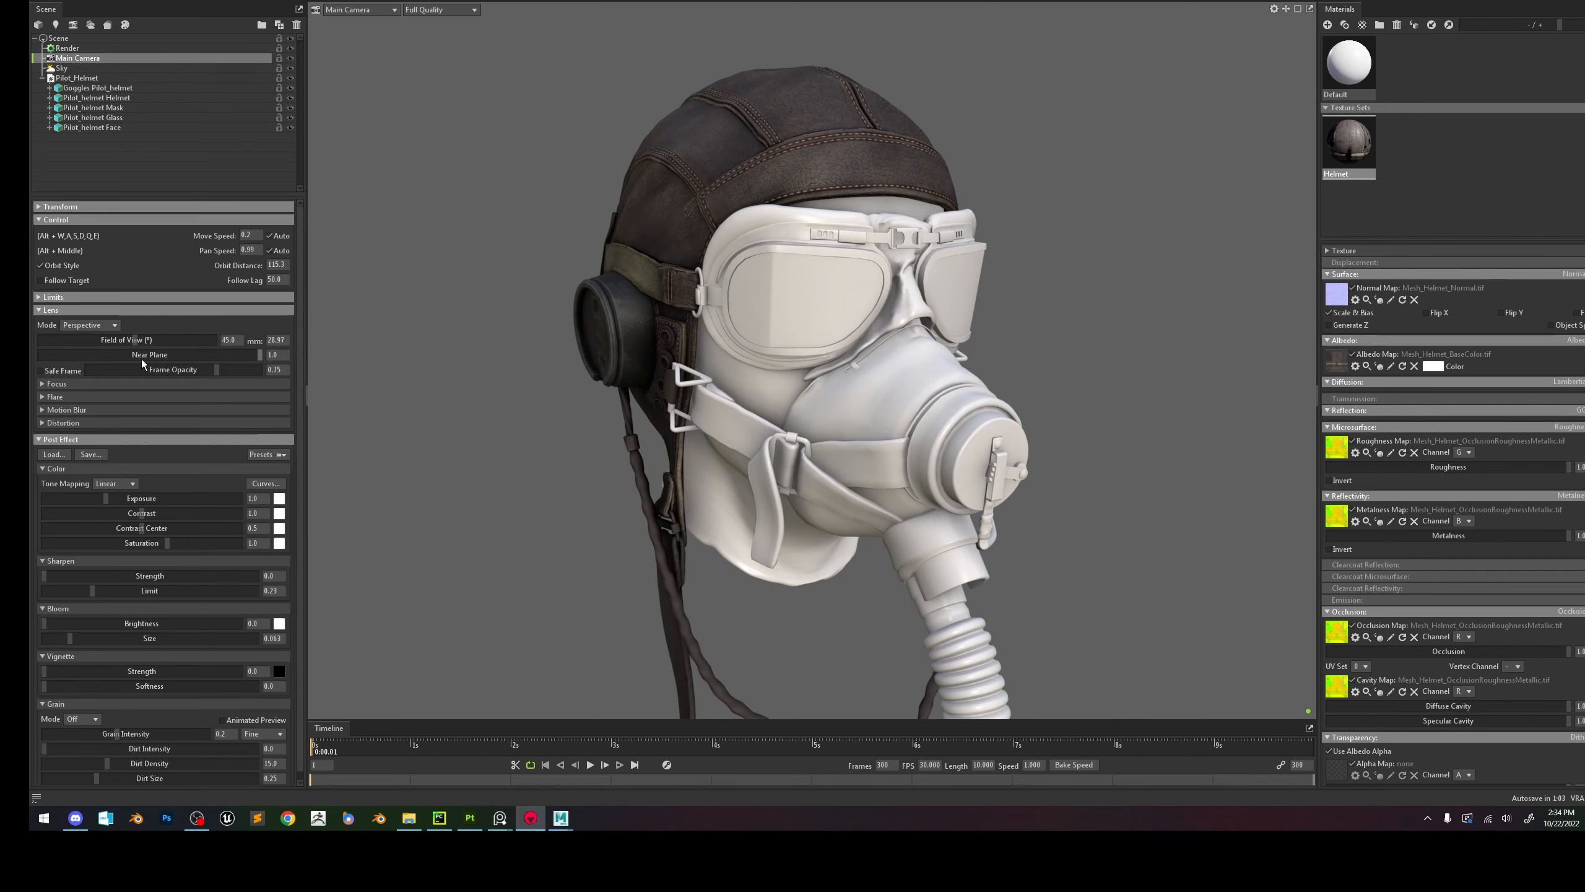
drag(121, 339, 109, 339)
click(282, 339)
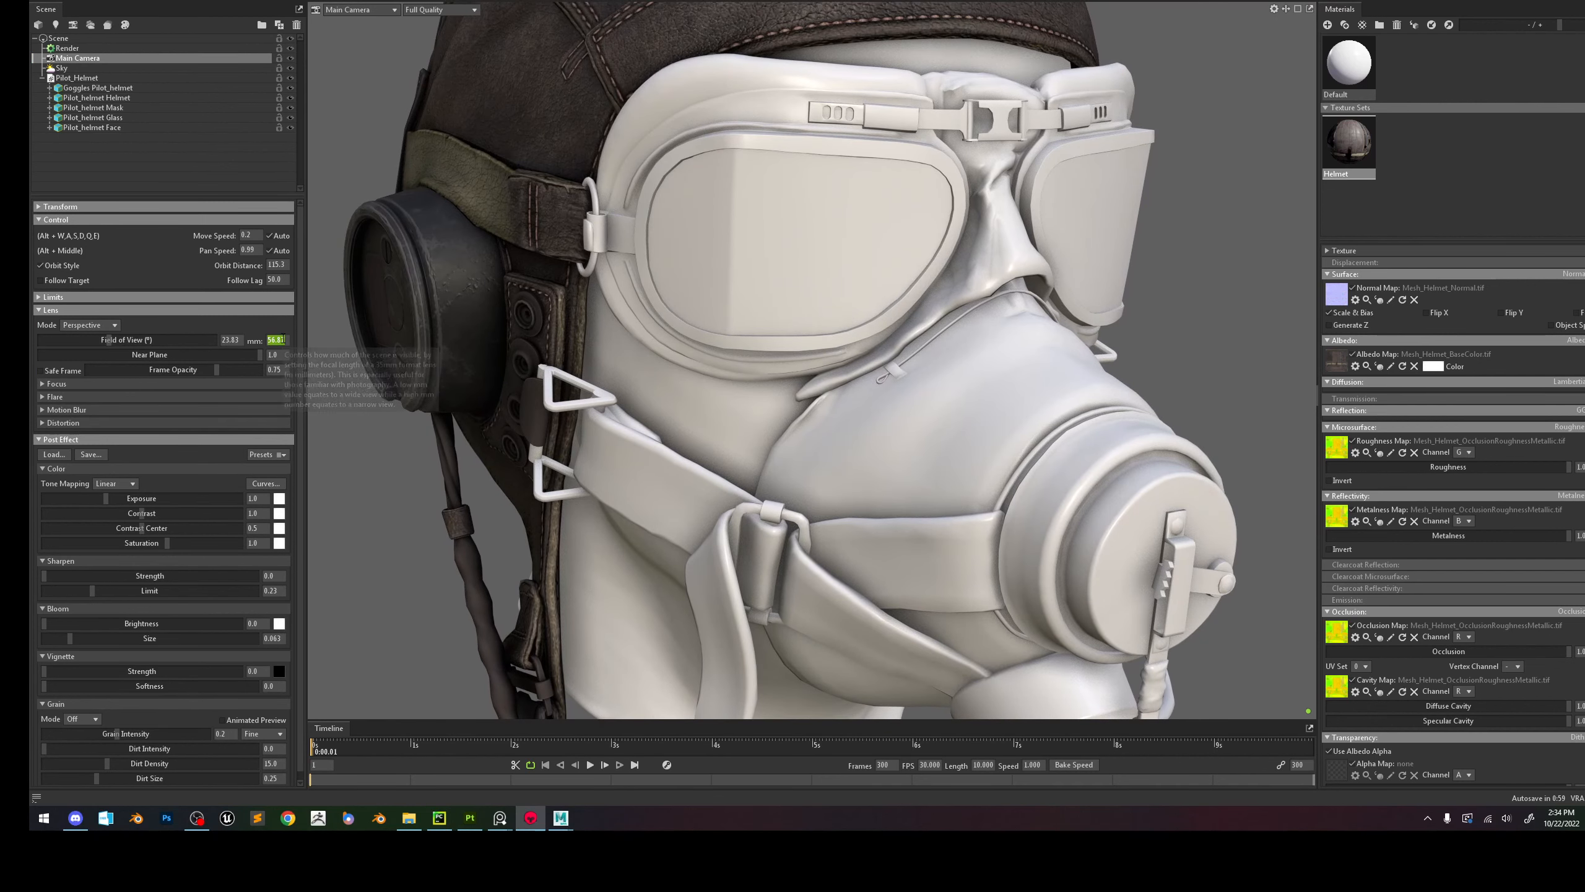
text(6)
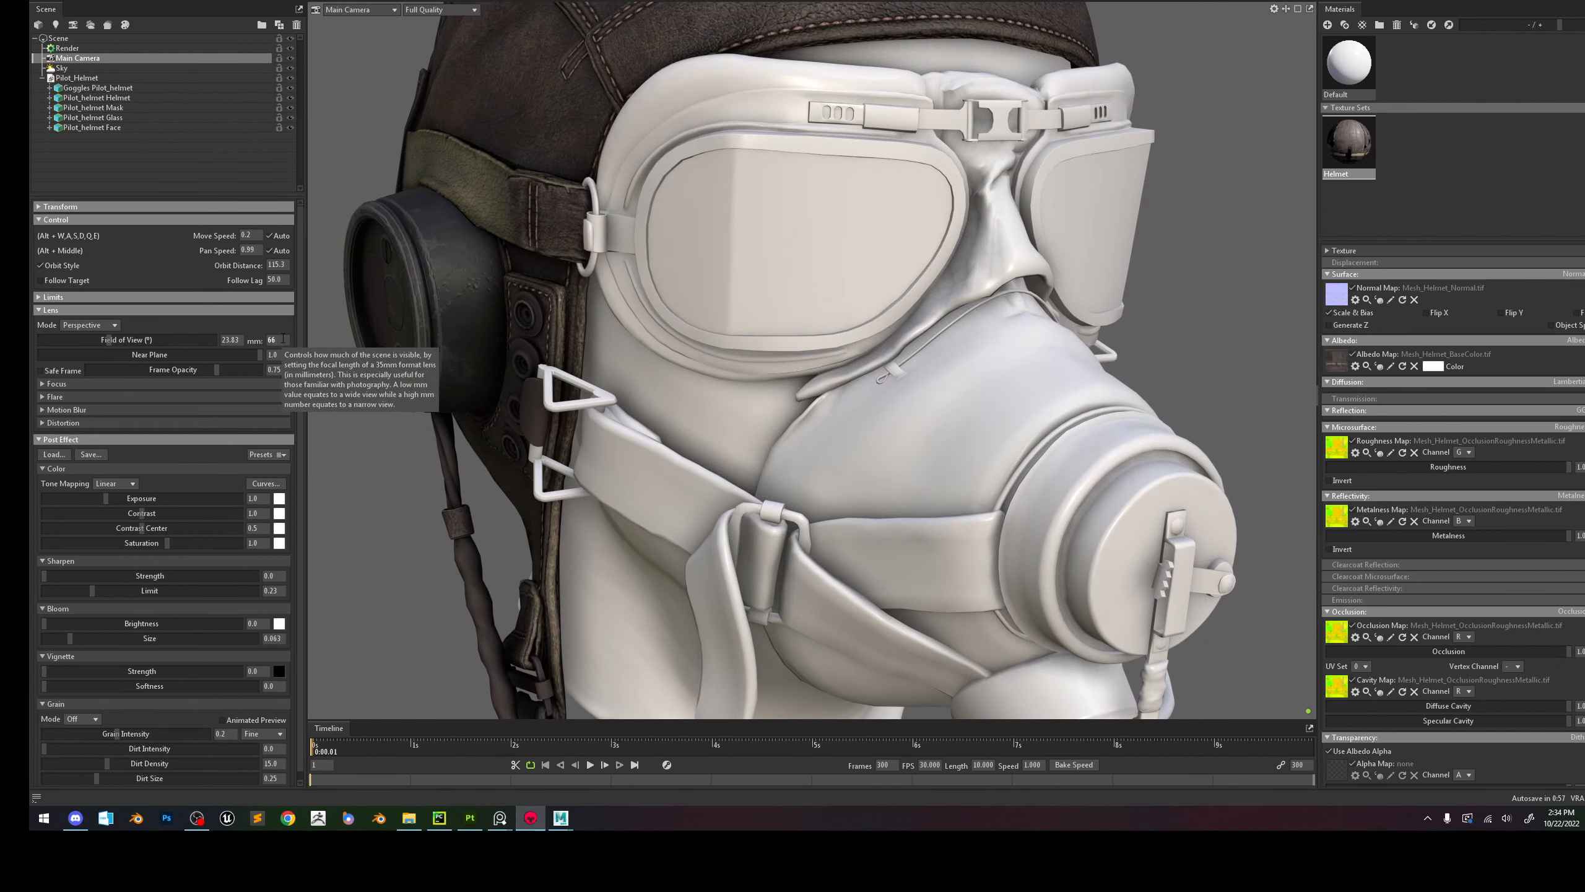
text(5)
key(Return)
Reframe the whole helmet in a three-quarter view and rotate the sky light around it.
scroll(914, 367, down, 10)
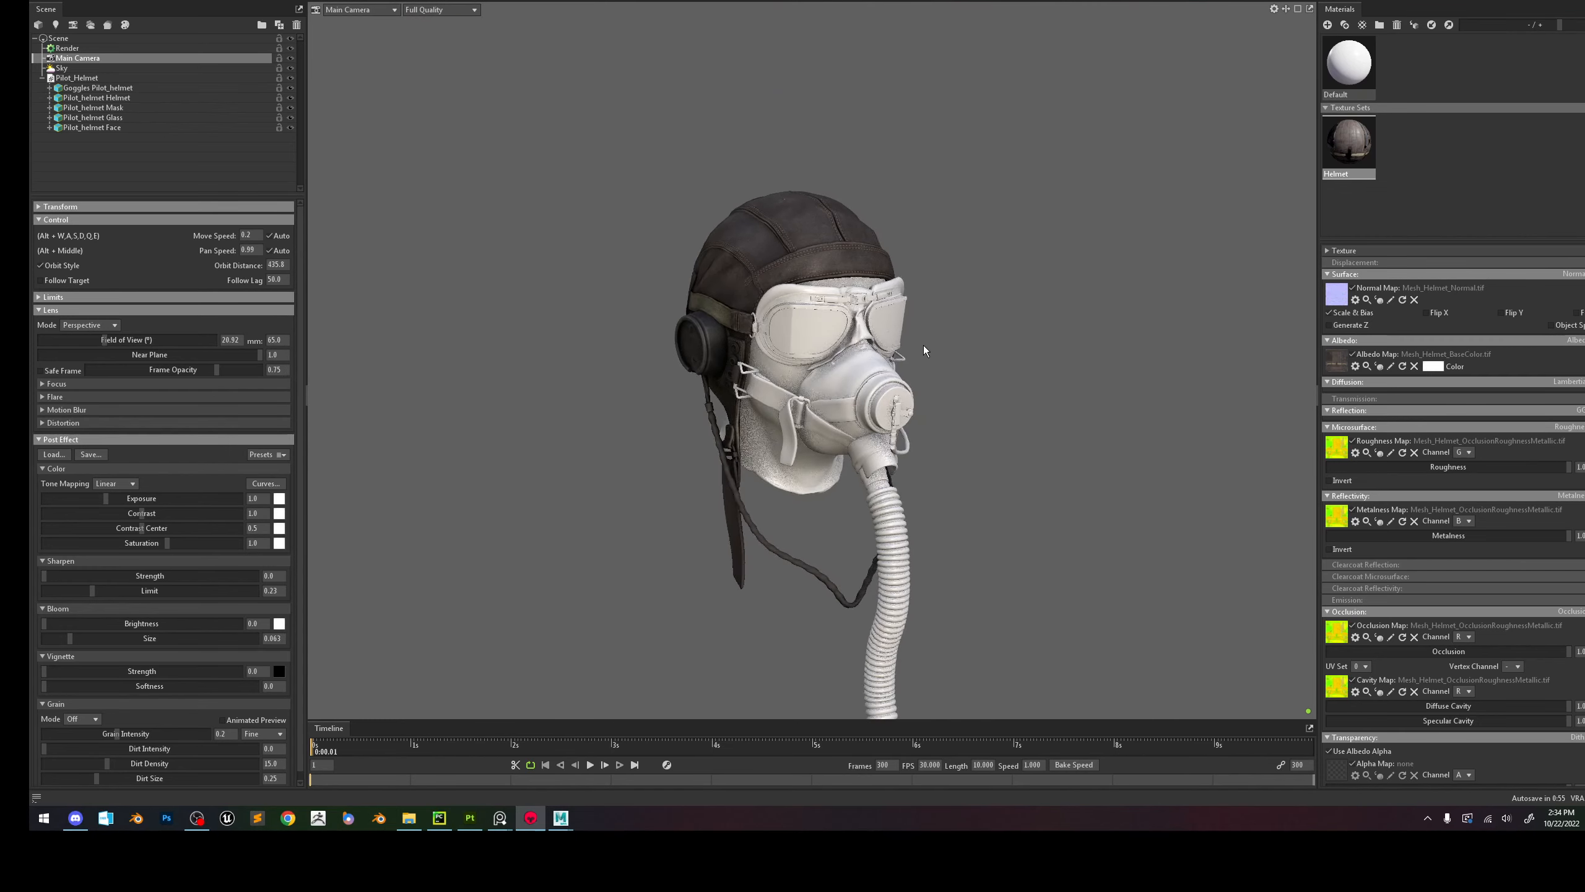
alt+right_drag(818, 338, 904, 407)
shift+drag(904, 406, 959, 401)
alt+middle_drag(962, 387, 951, 365)
shift+drag(951, 364, 959, 369)
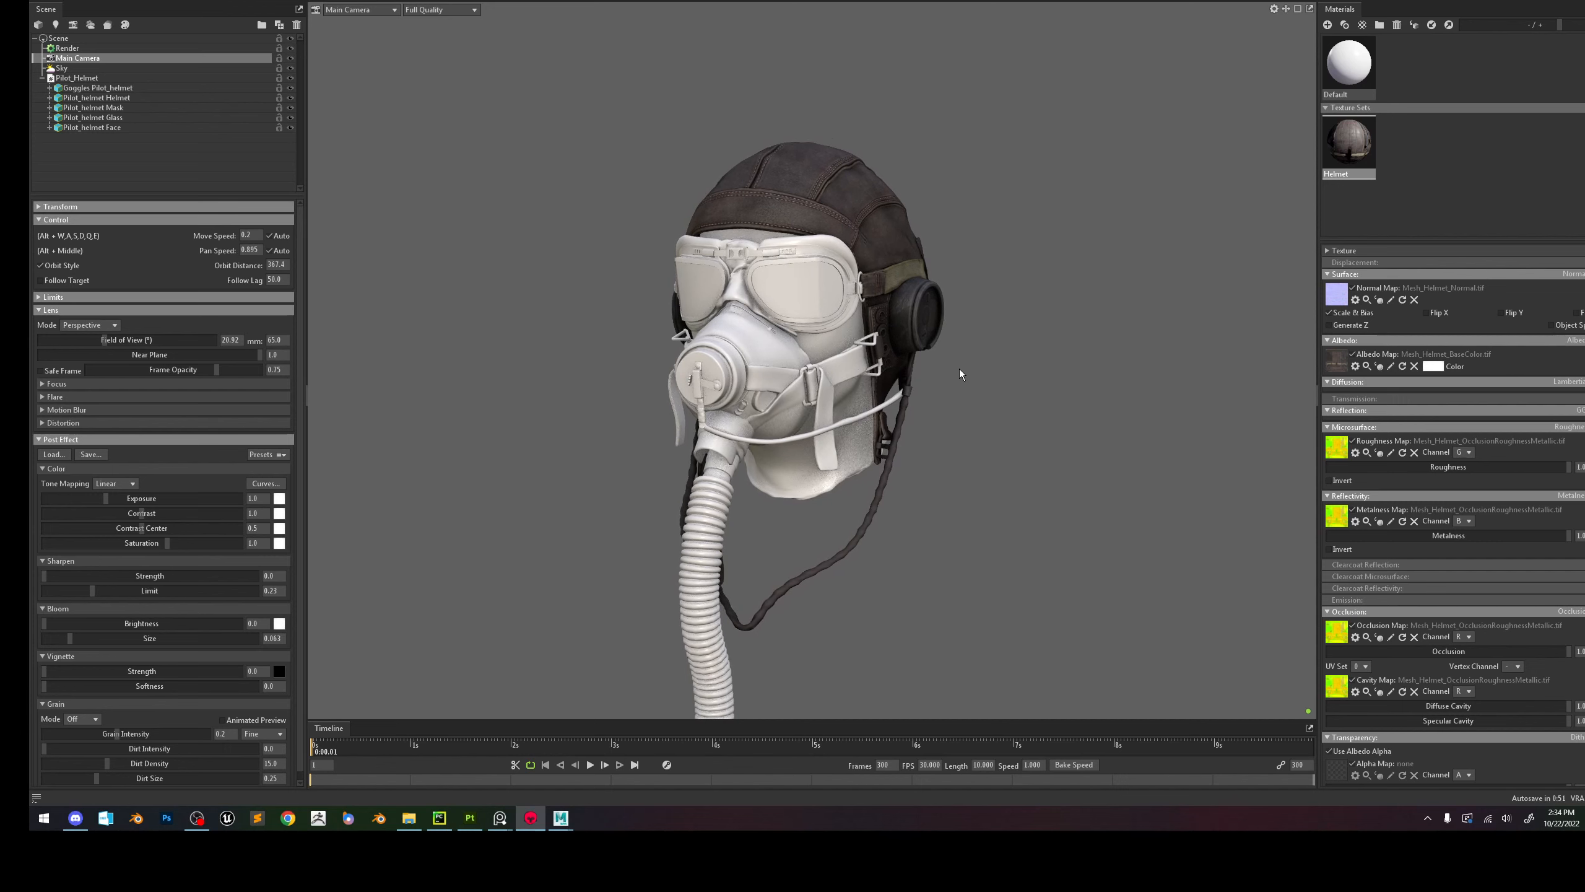
alt+right_drag(958, 369, 986, 384)
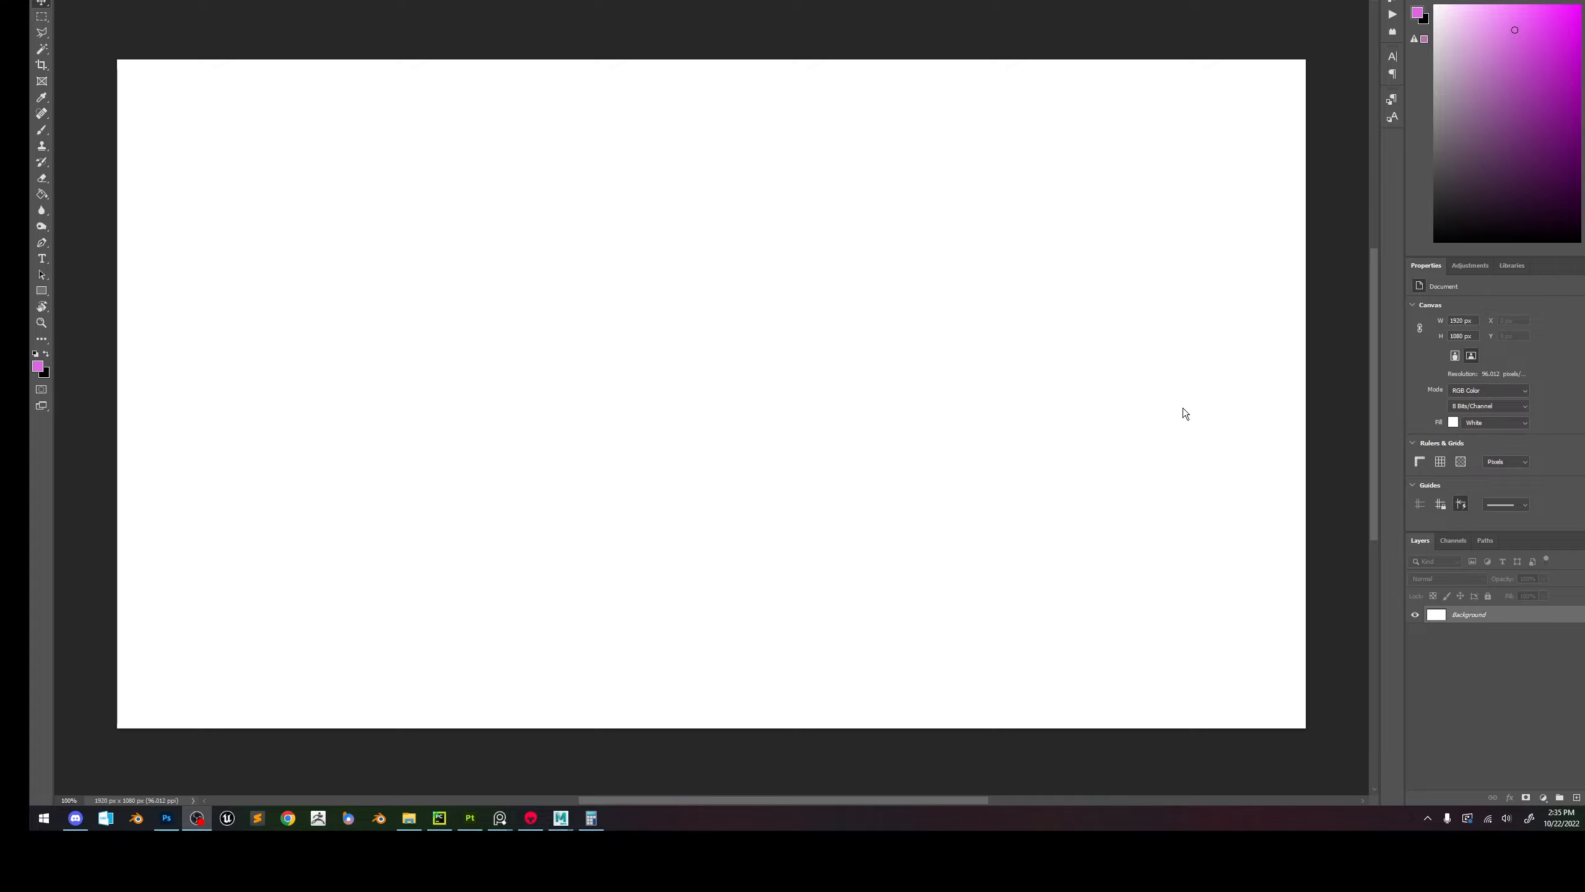
Calculate 1920 × 2 in Calculator and enter the copied 3840 as the blank Photoshop document's width in its Image Size settings.
click(103, 1)
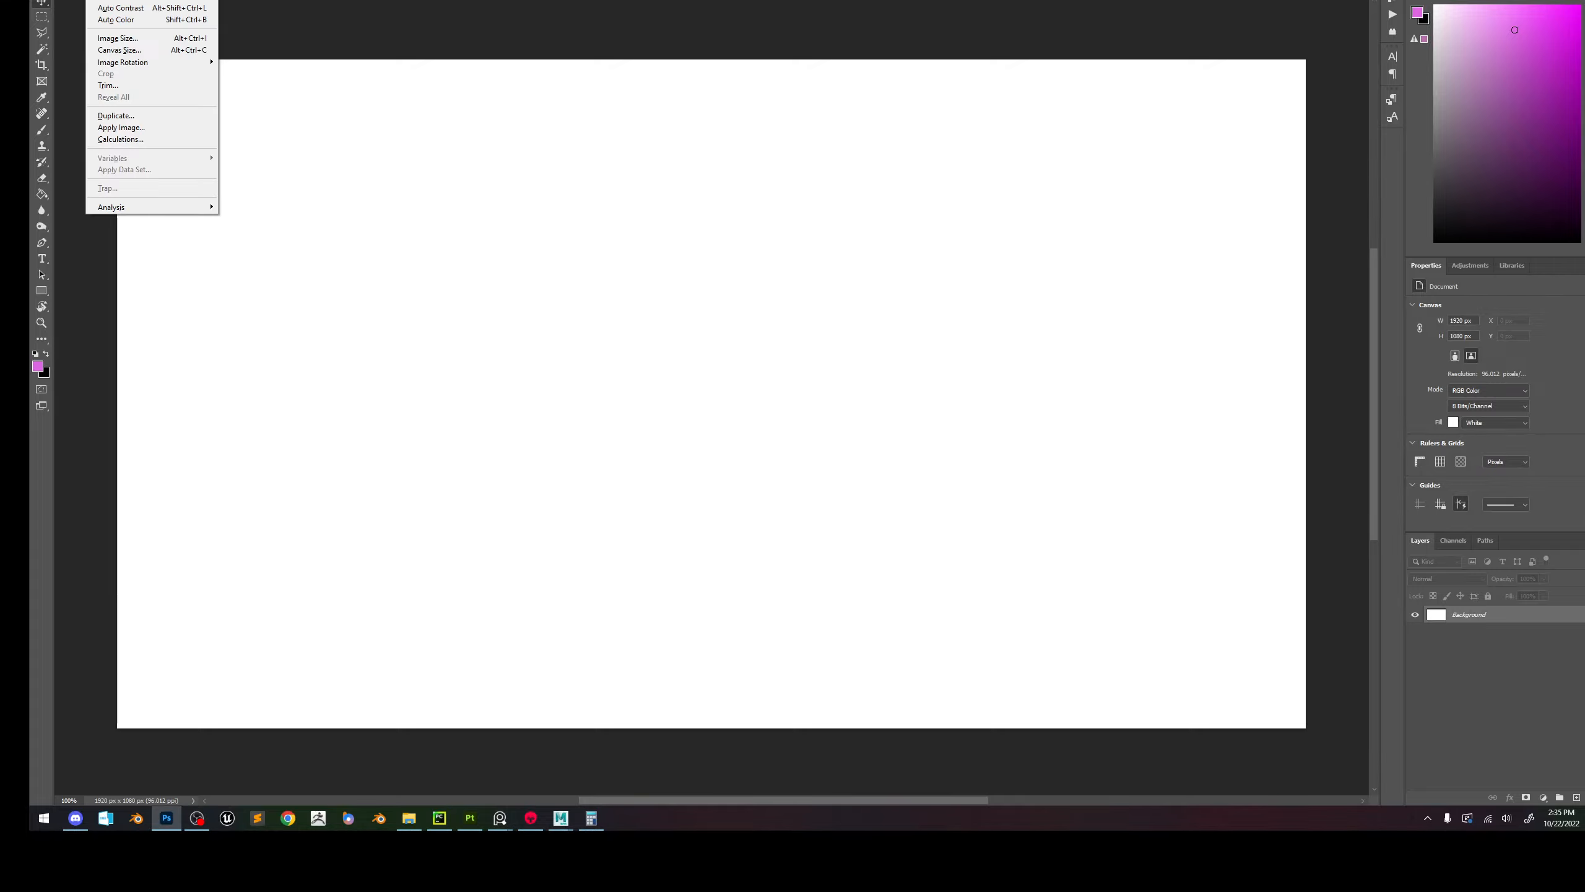
click(117, 38)
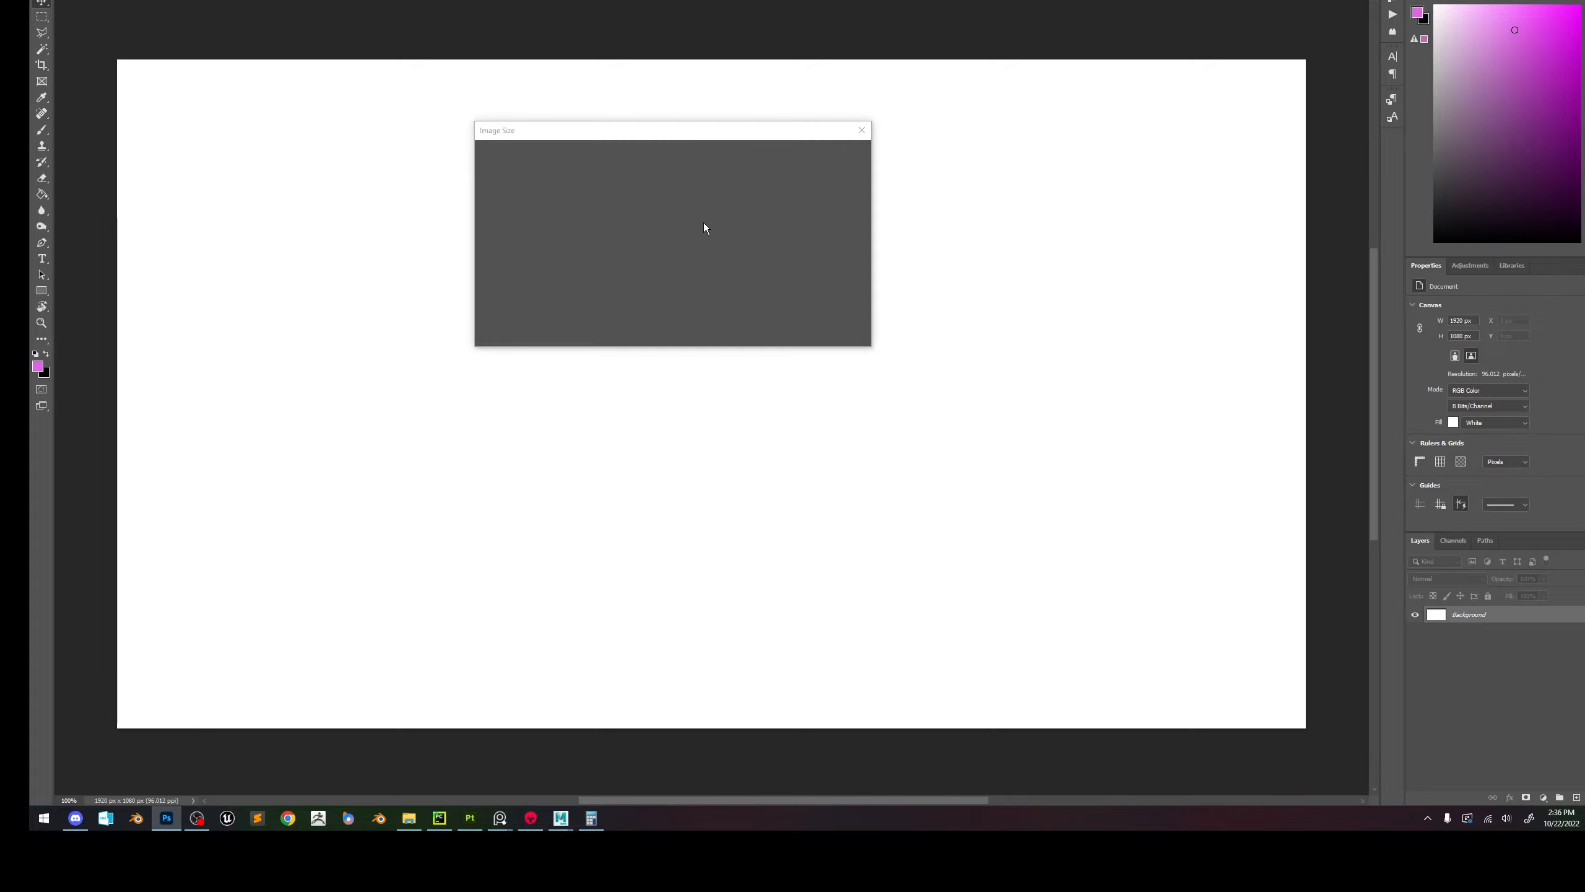
click(591, 818)
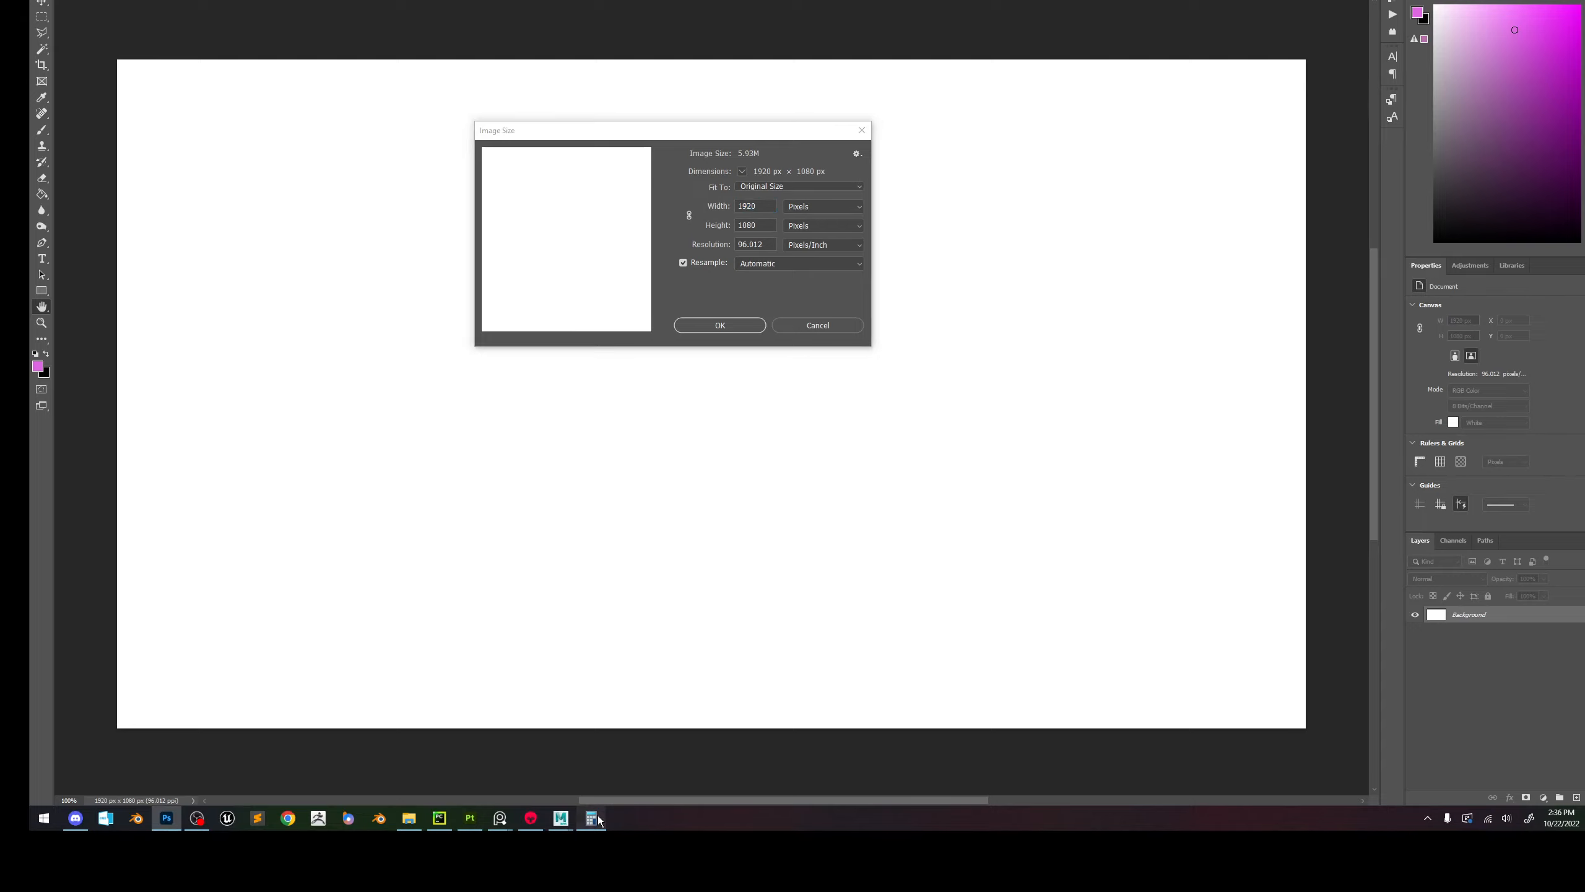
click(1011, 357)
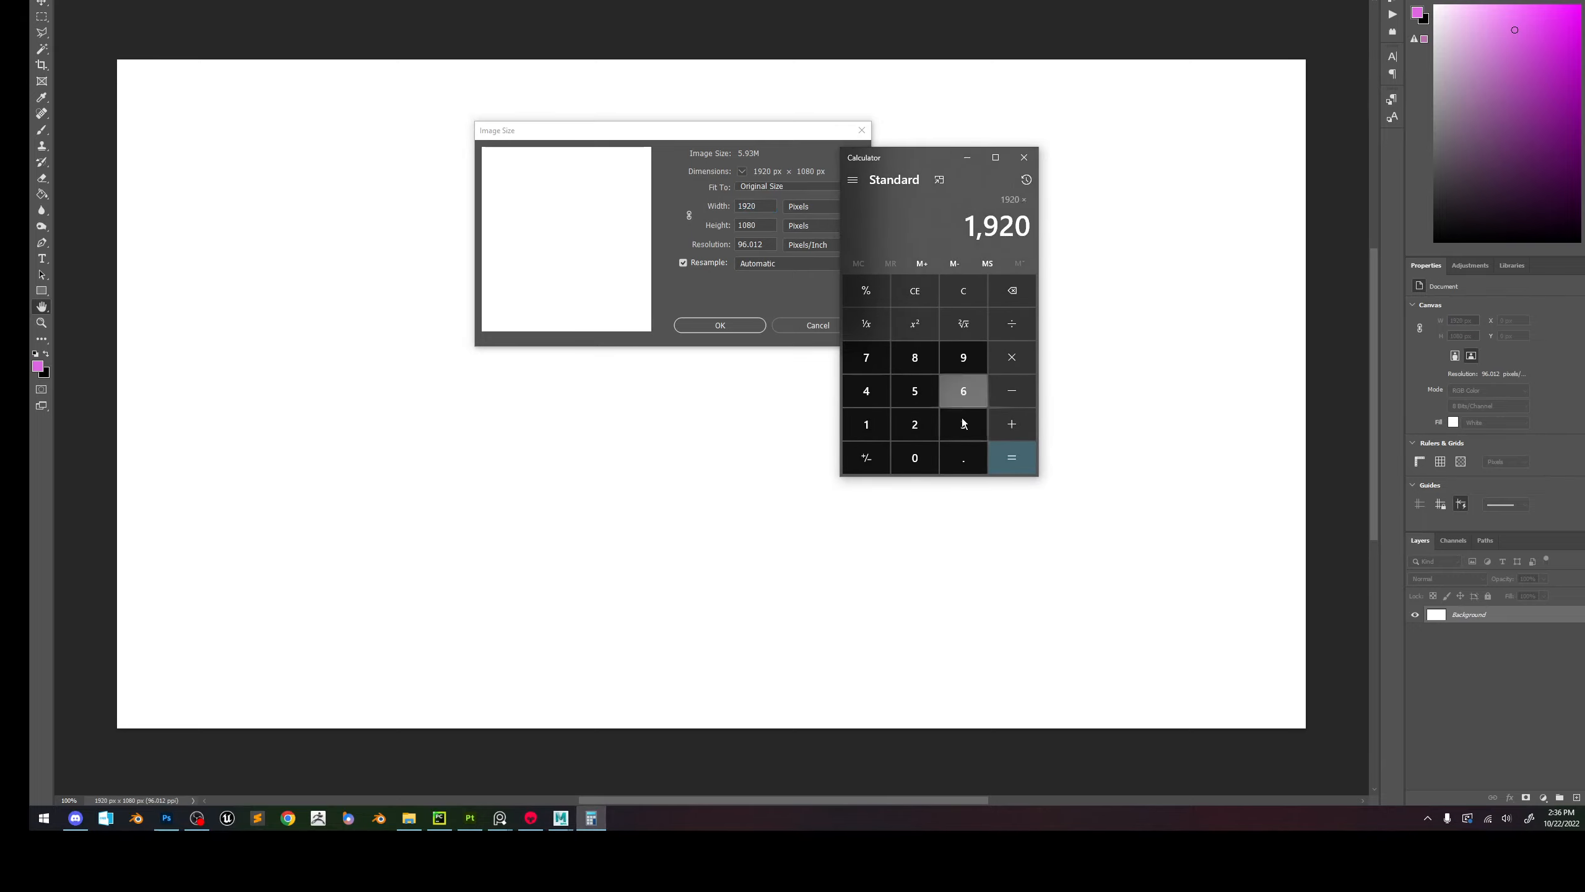
click(915, 424)
click(1011, 457)
drag(961, 226, 1083, 233)
key(ctrl+c)
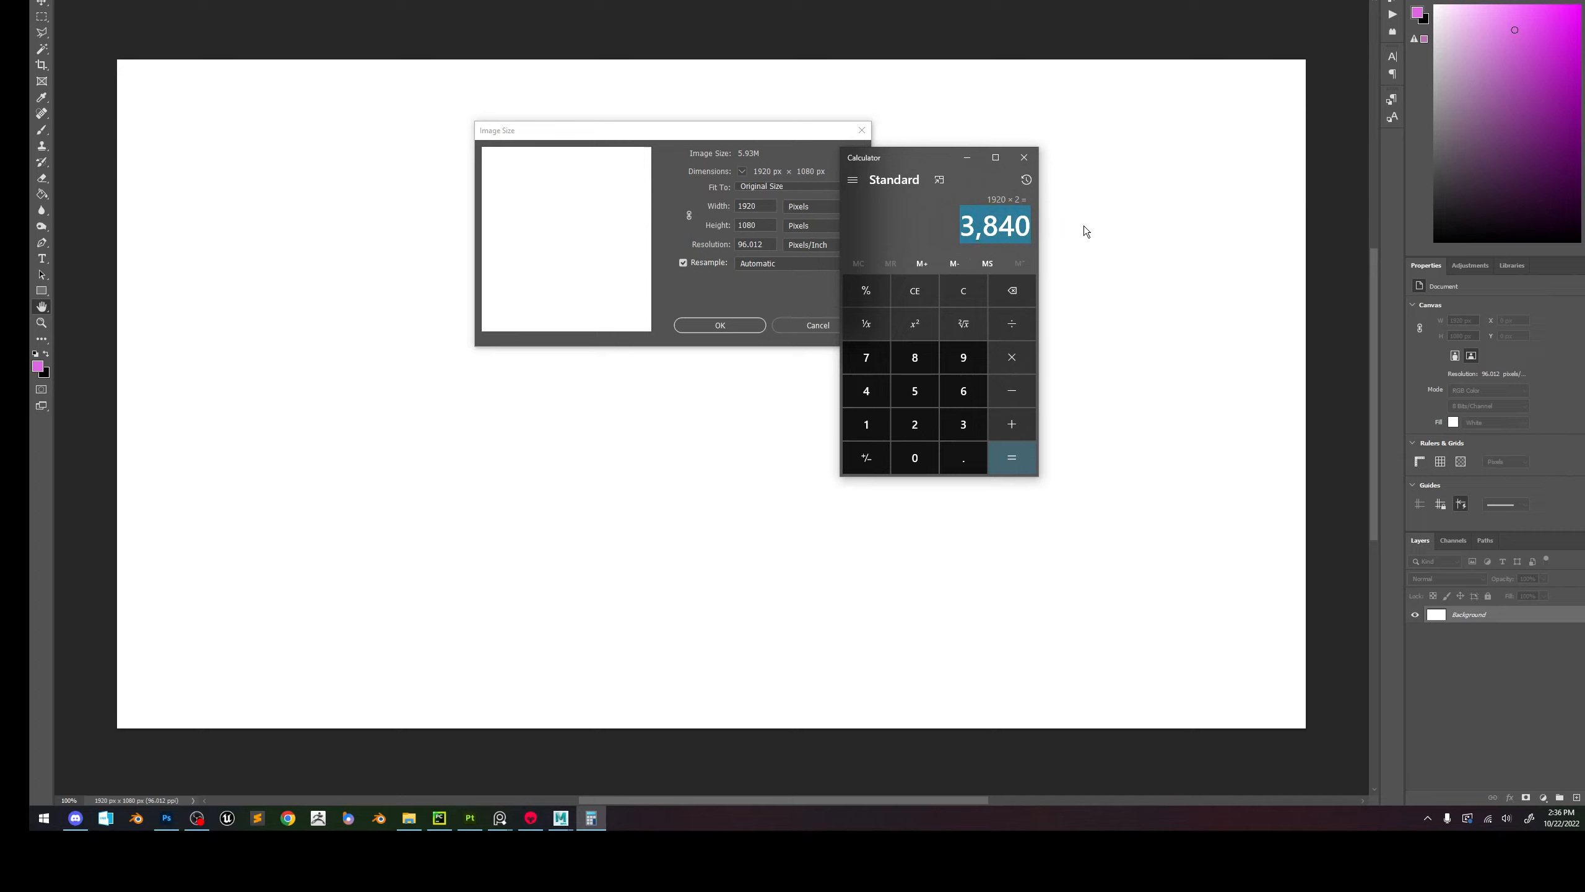
double_click(765, 209)
key(ctrl+v)
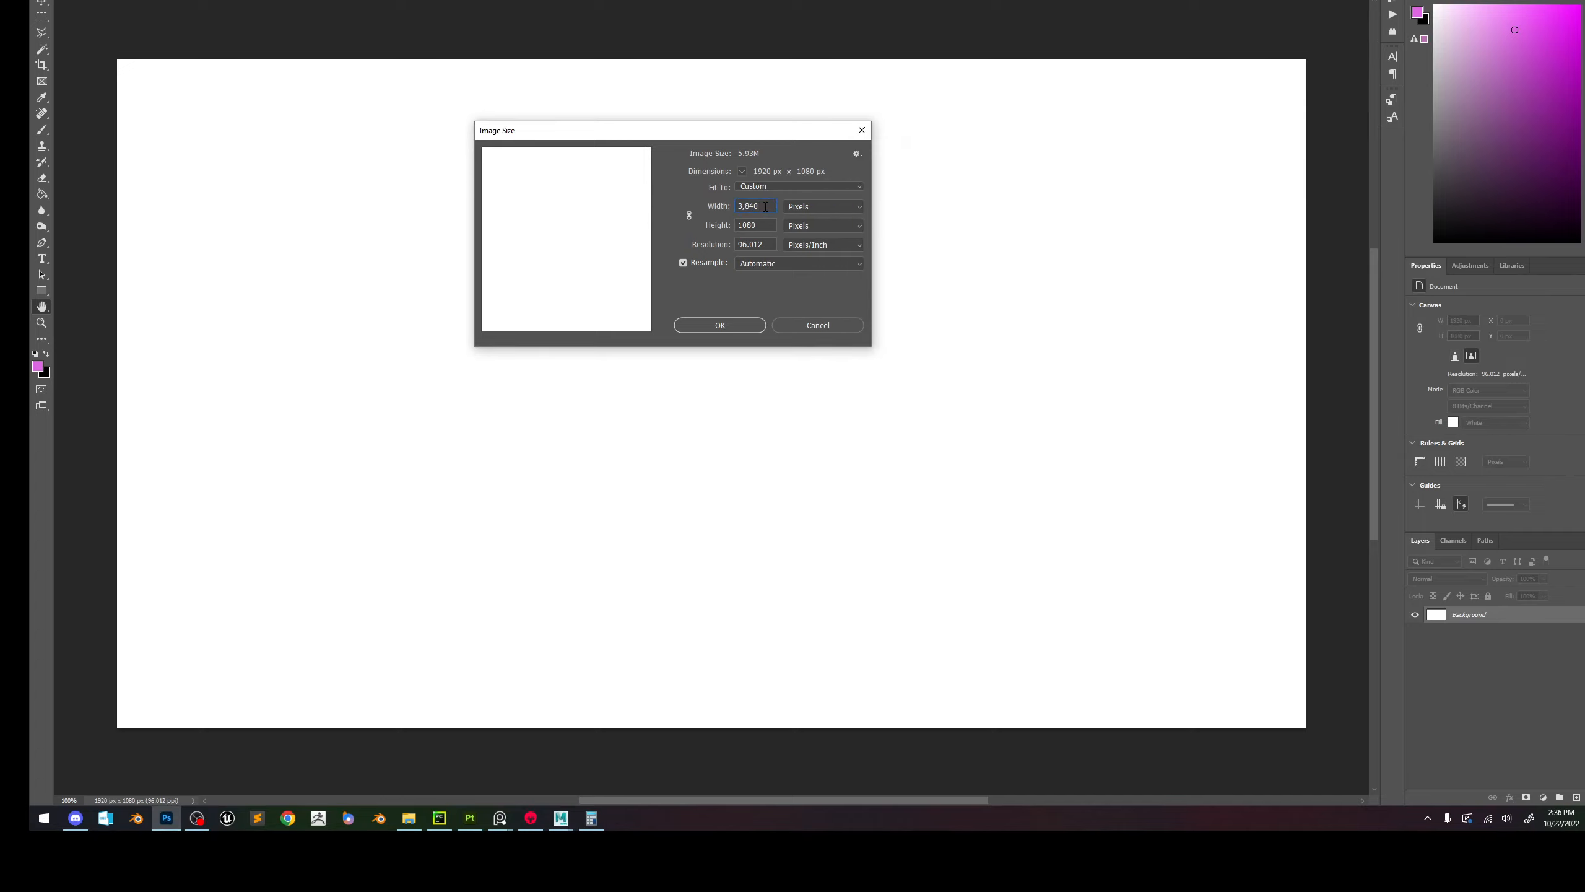
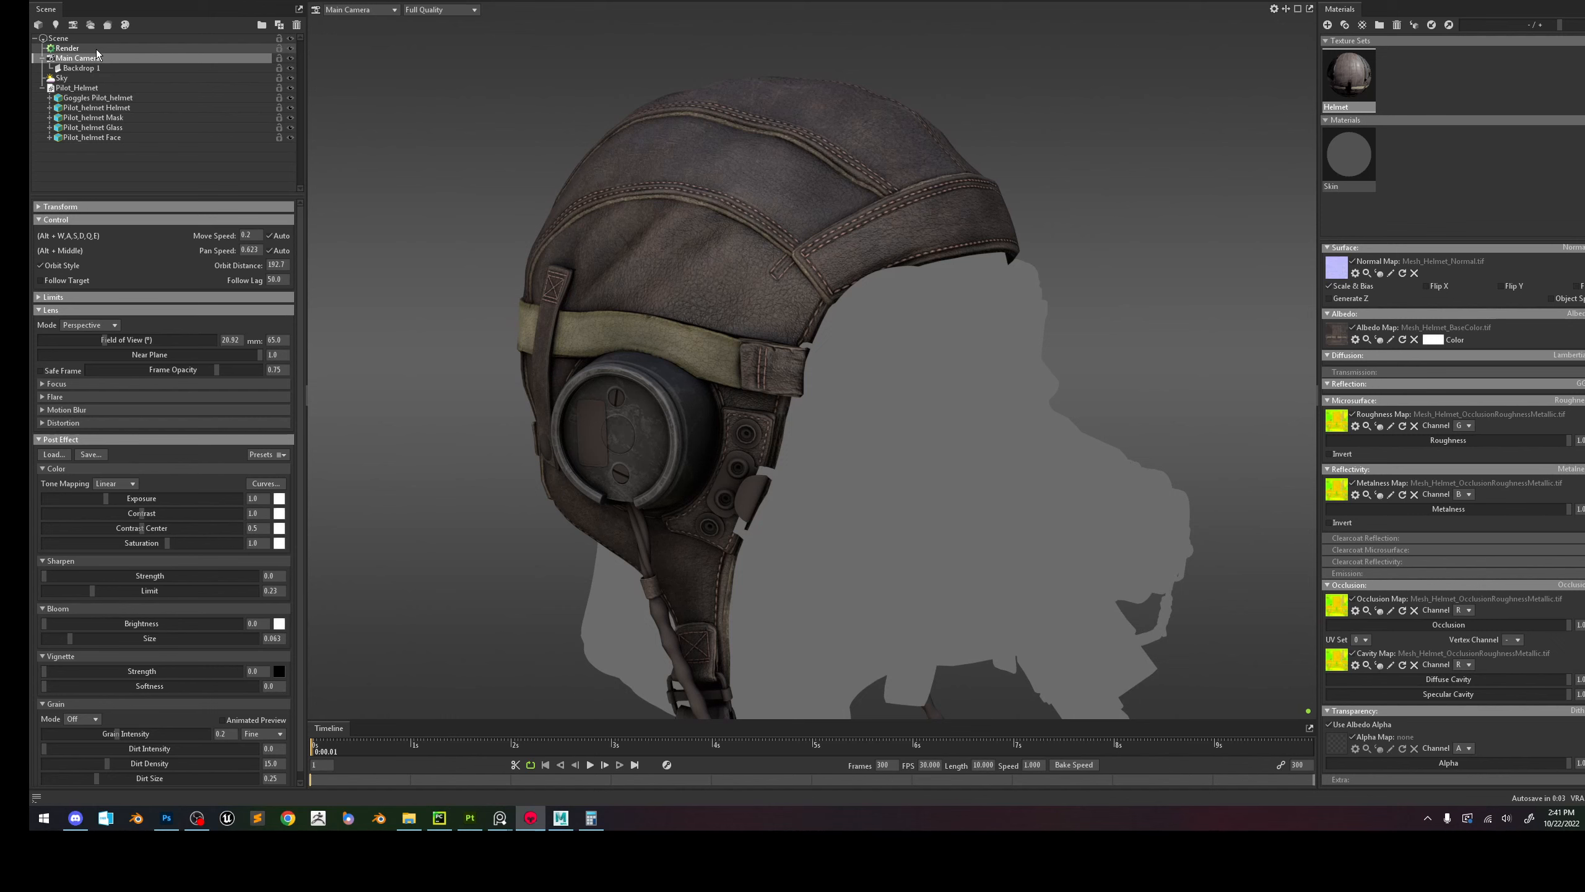
Turn on ray tracing in the scene's render settings.
click(94, 49)
click(57, 240)
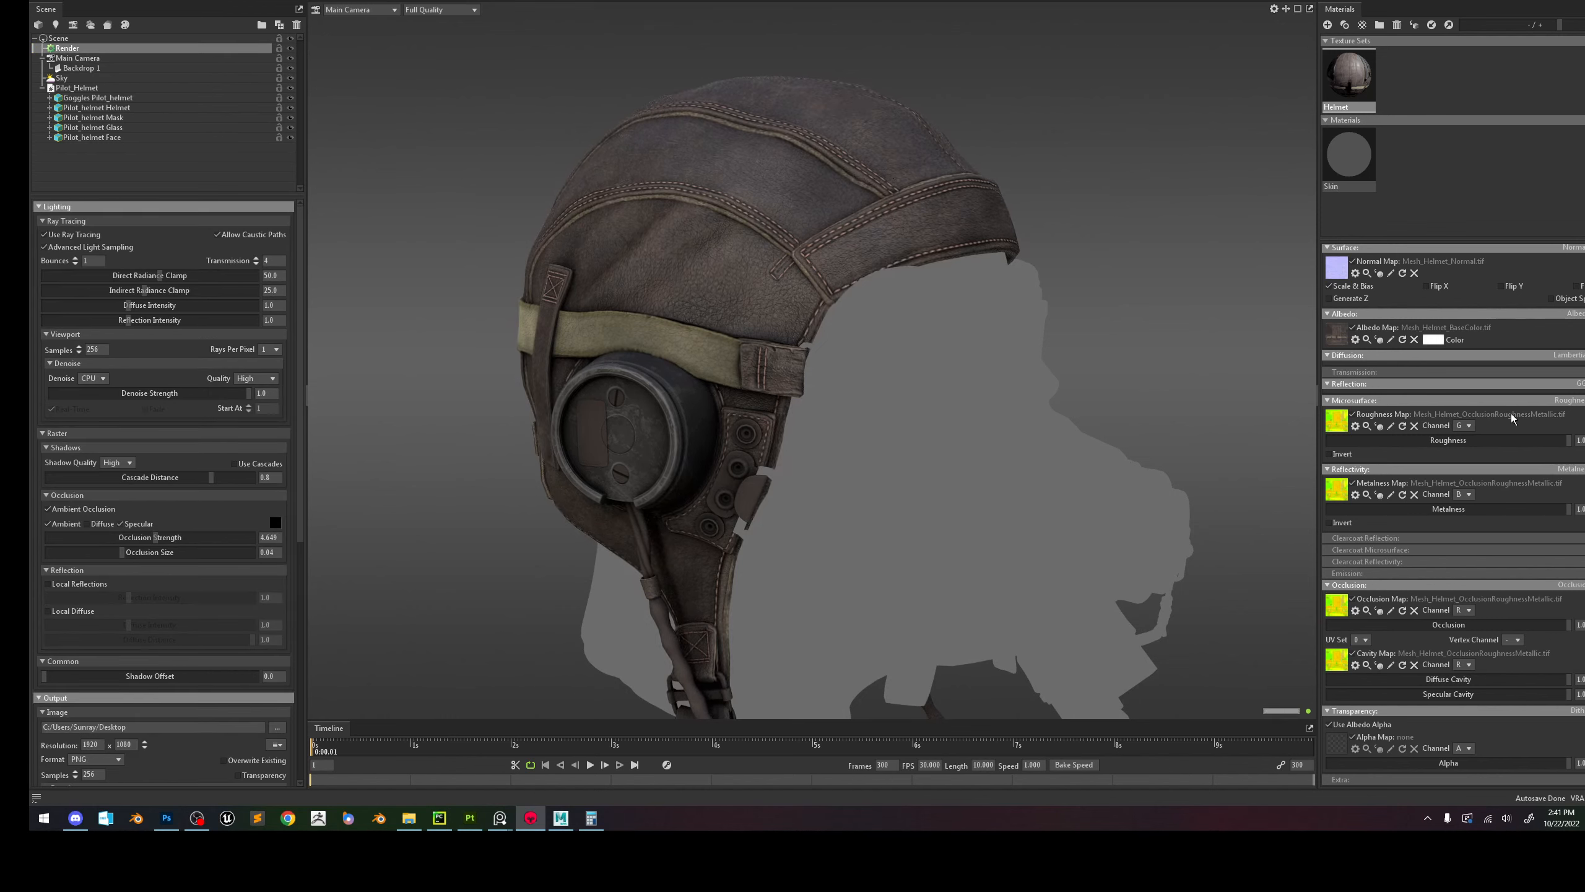
Add a GGX clearcoat reflection to the helmet material, with Gloss microsurface and Specular reflectivity.
click(1570, 549)
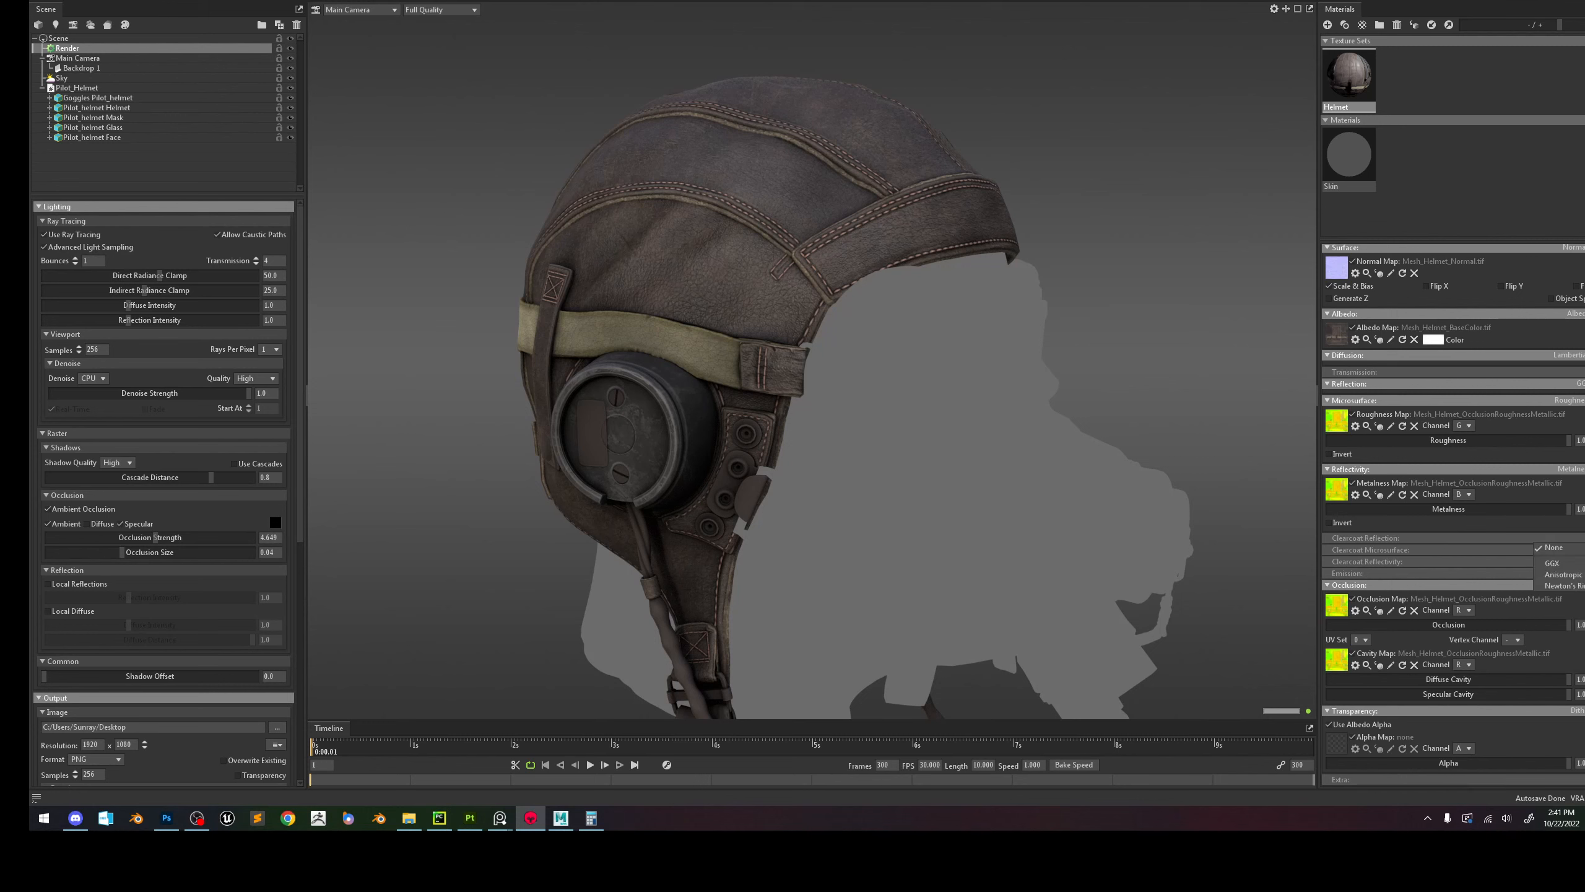
click(1553, 563)
click(1570, 554)
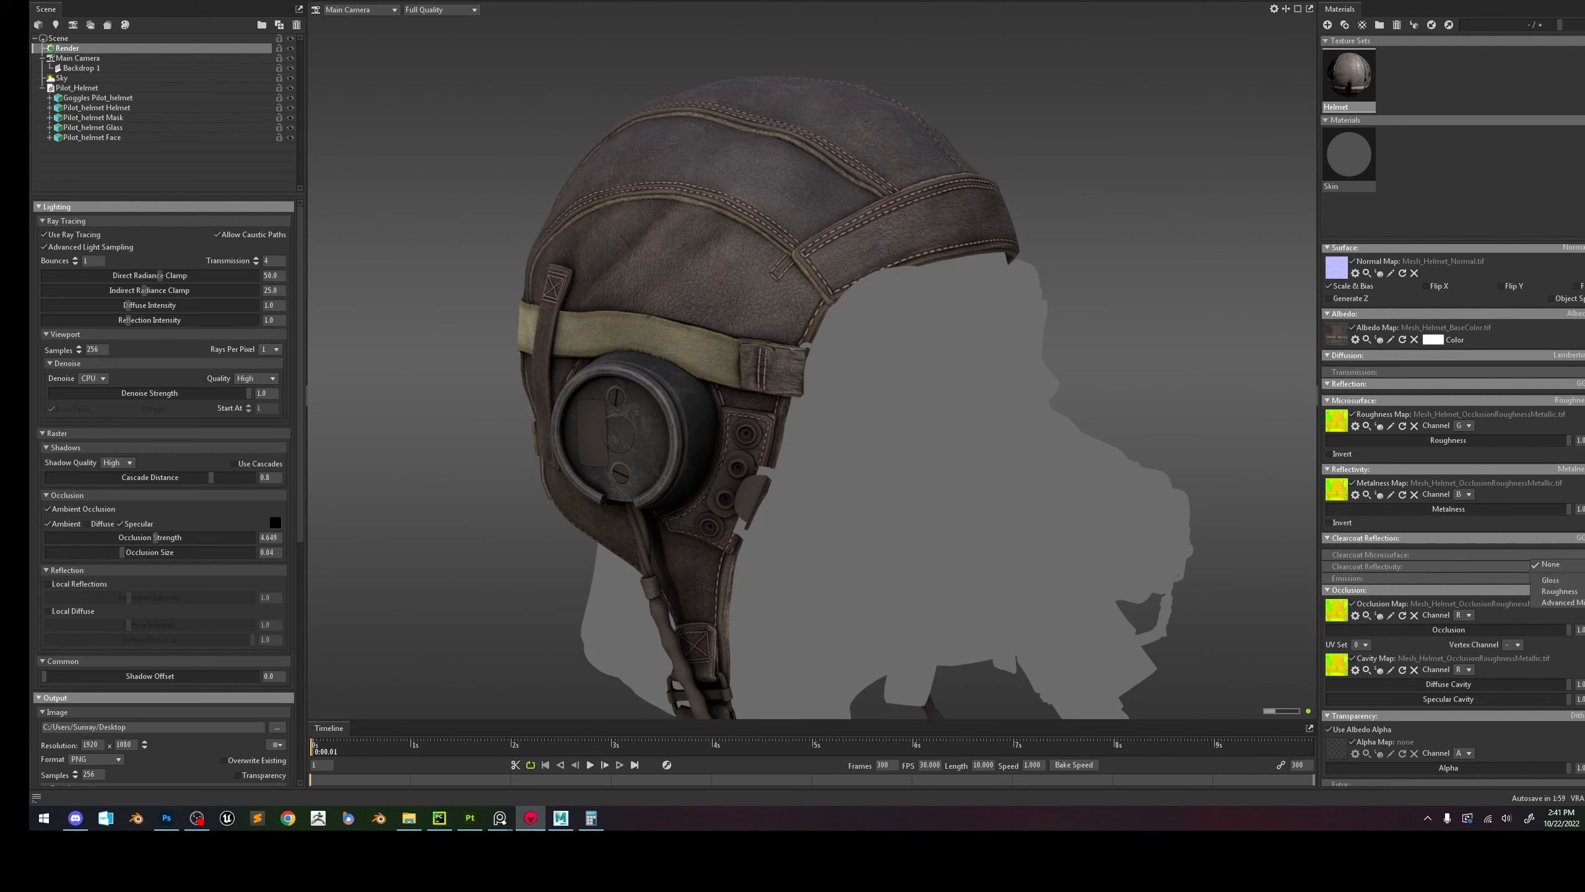
click(1561, 580)
click(1570, 623)
click(1560, 652)
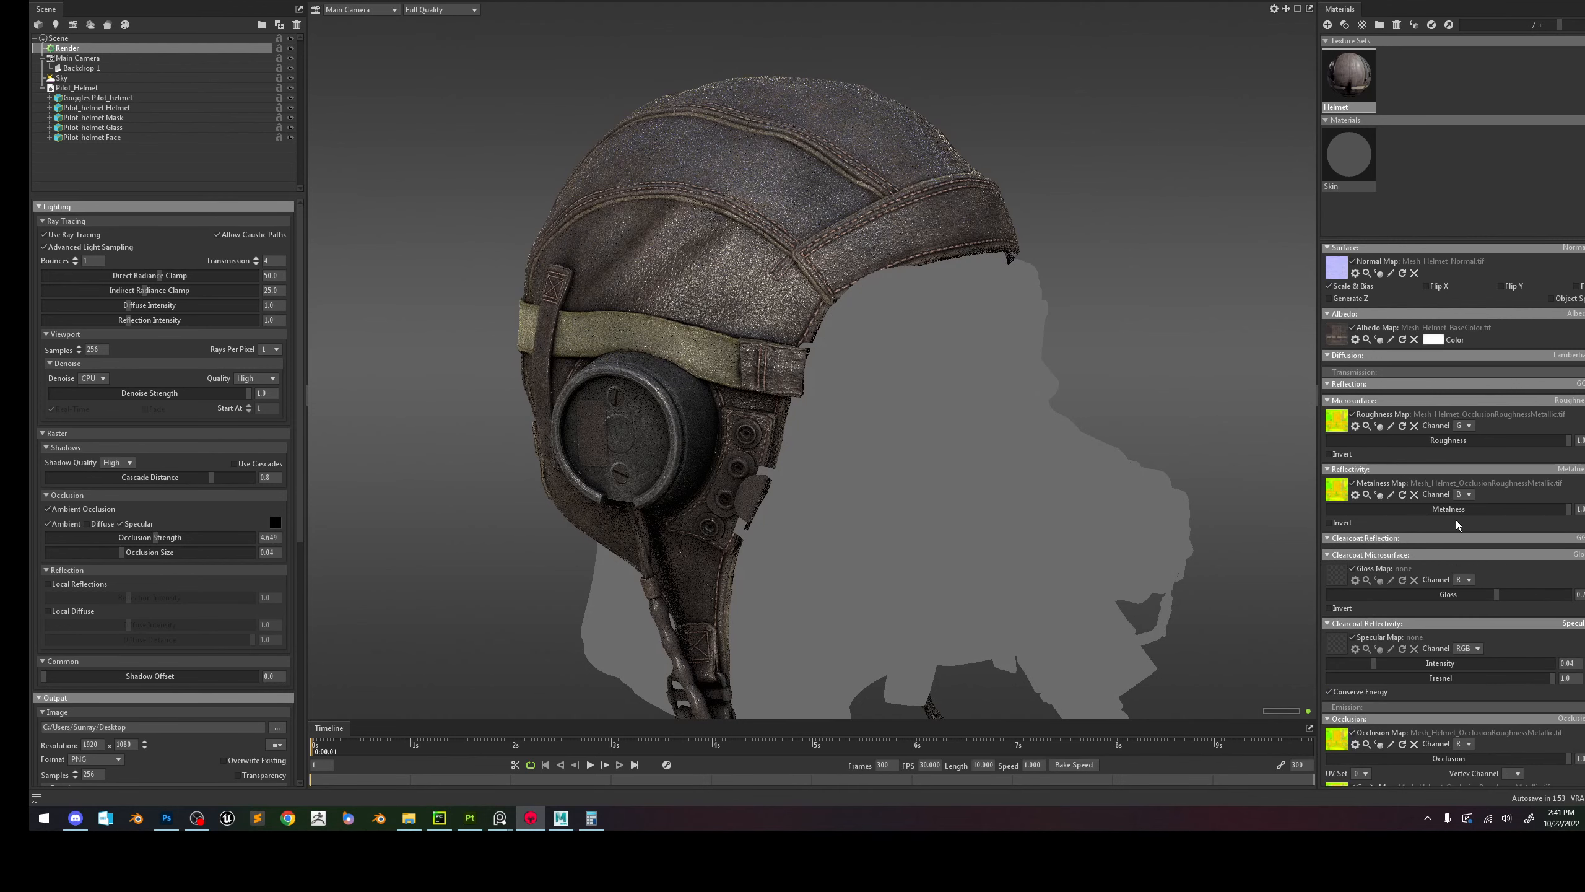
drag(795, 270, 875, 211)
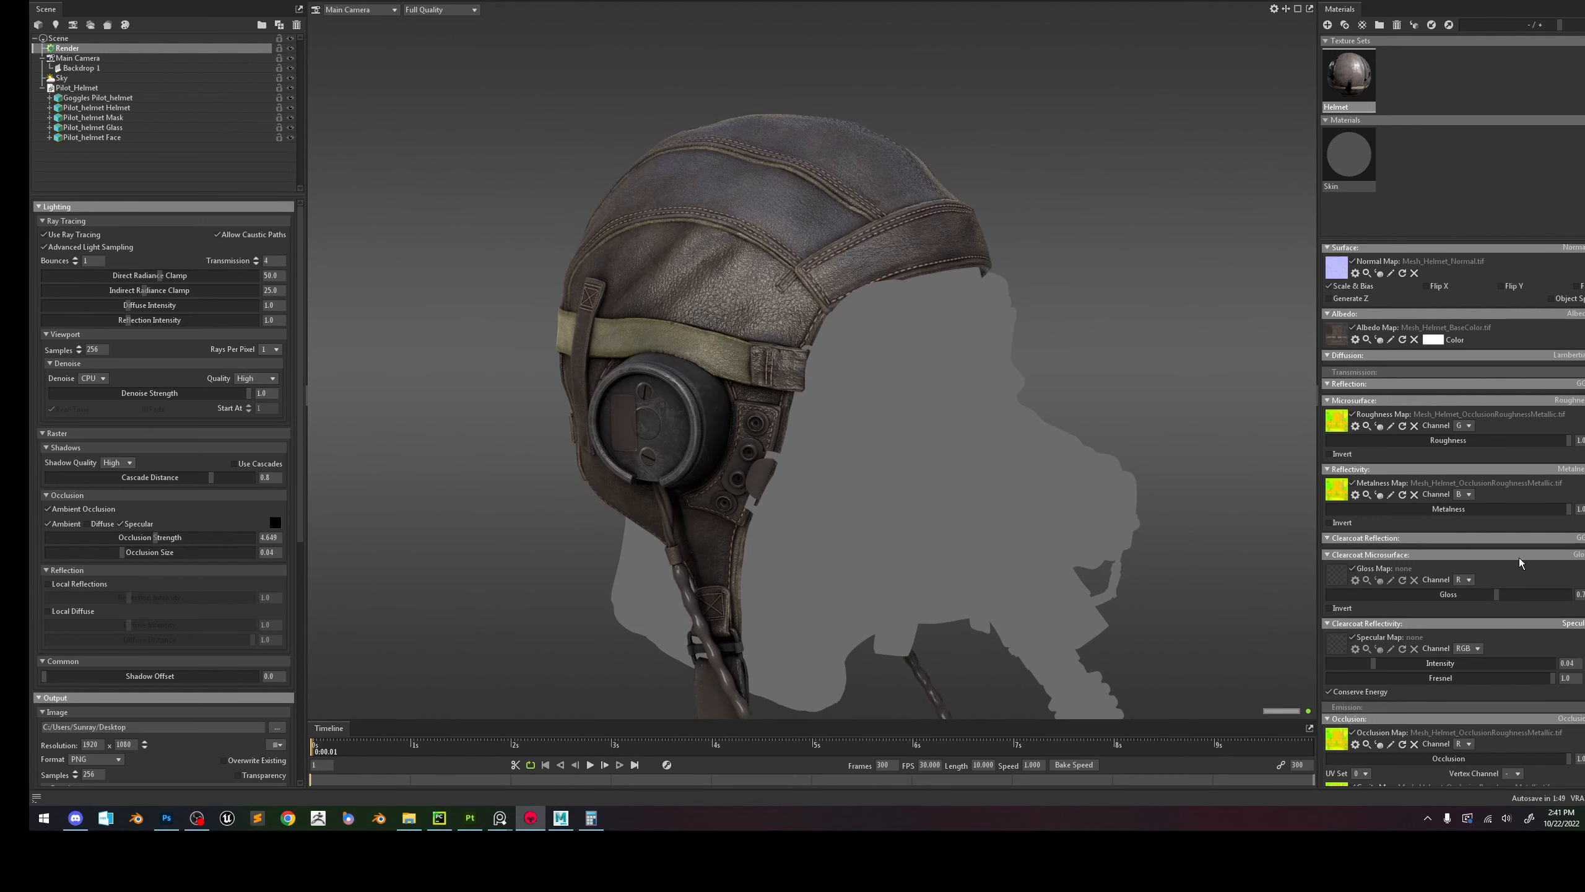
Change the clearcoat microsurface to Roughness and load Mesh_Helmet_OcclusionRoughnessMetallic from the Painter Export folder as its map.
click(1564, 555)
click(1564, 593)
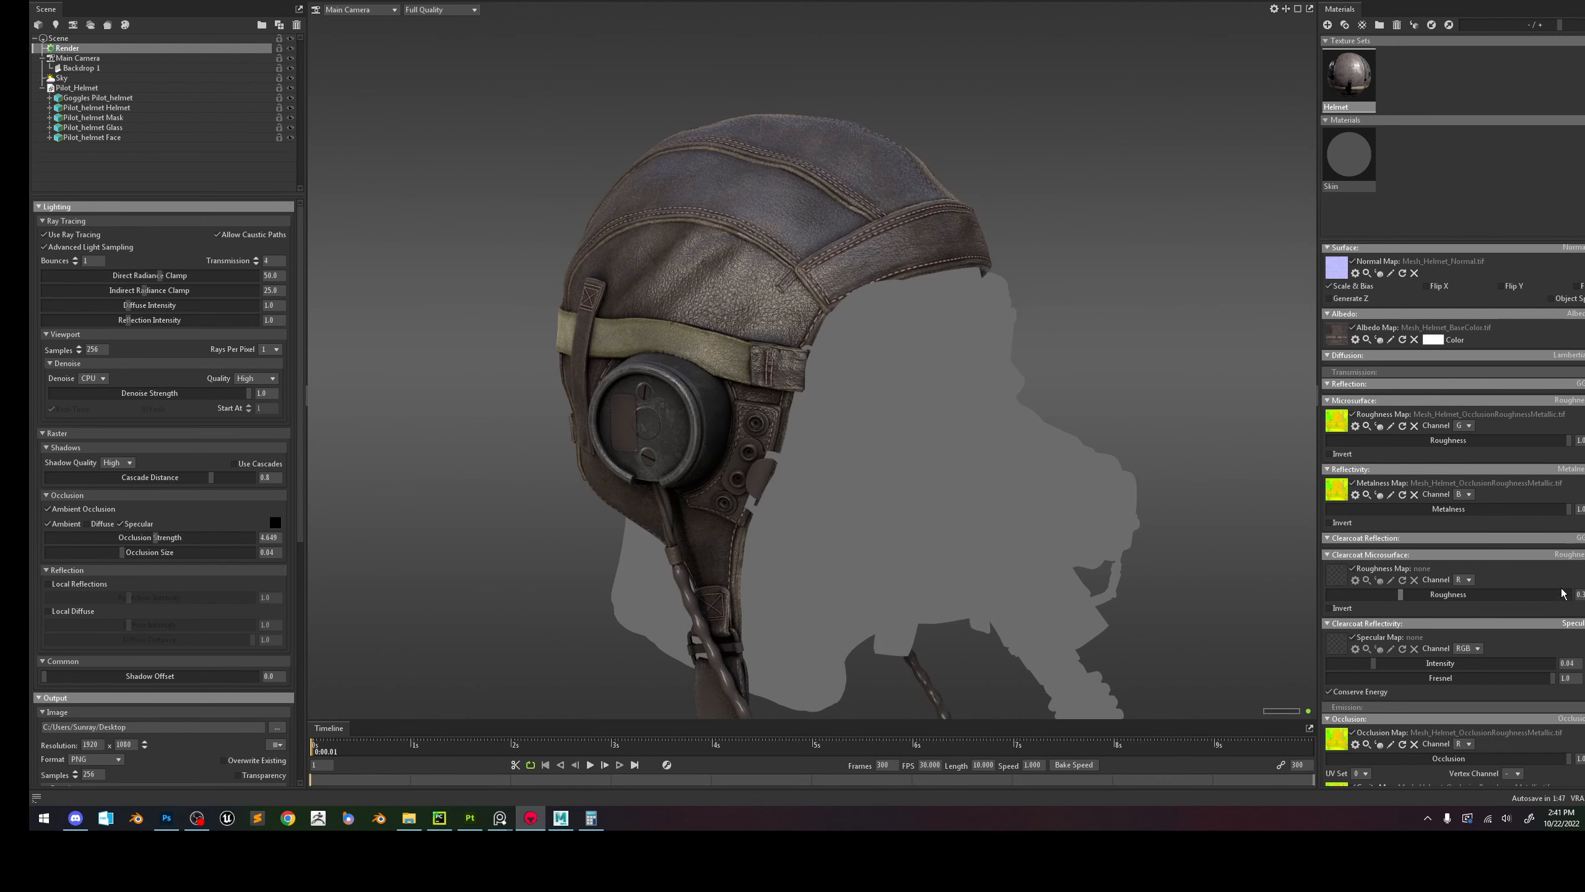
click(1343, 578)
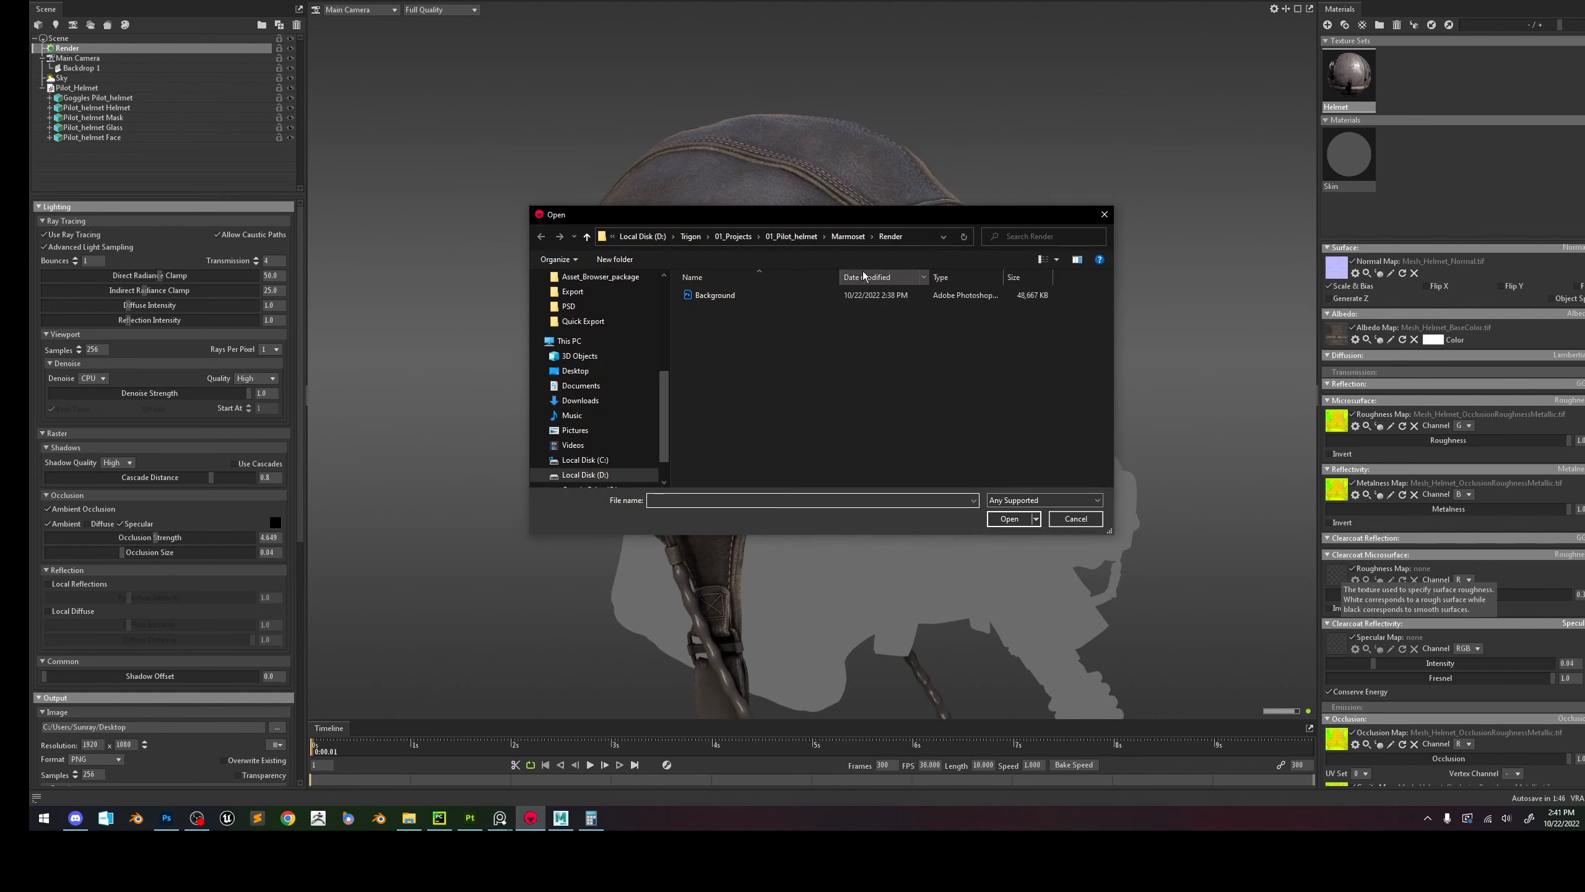
click(849, 236)
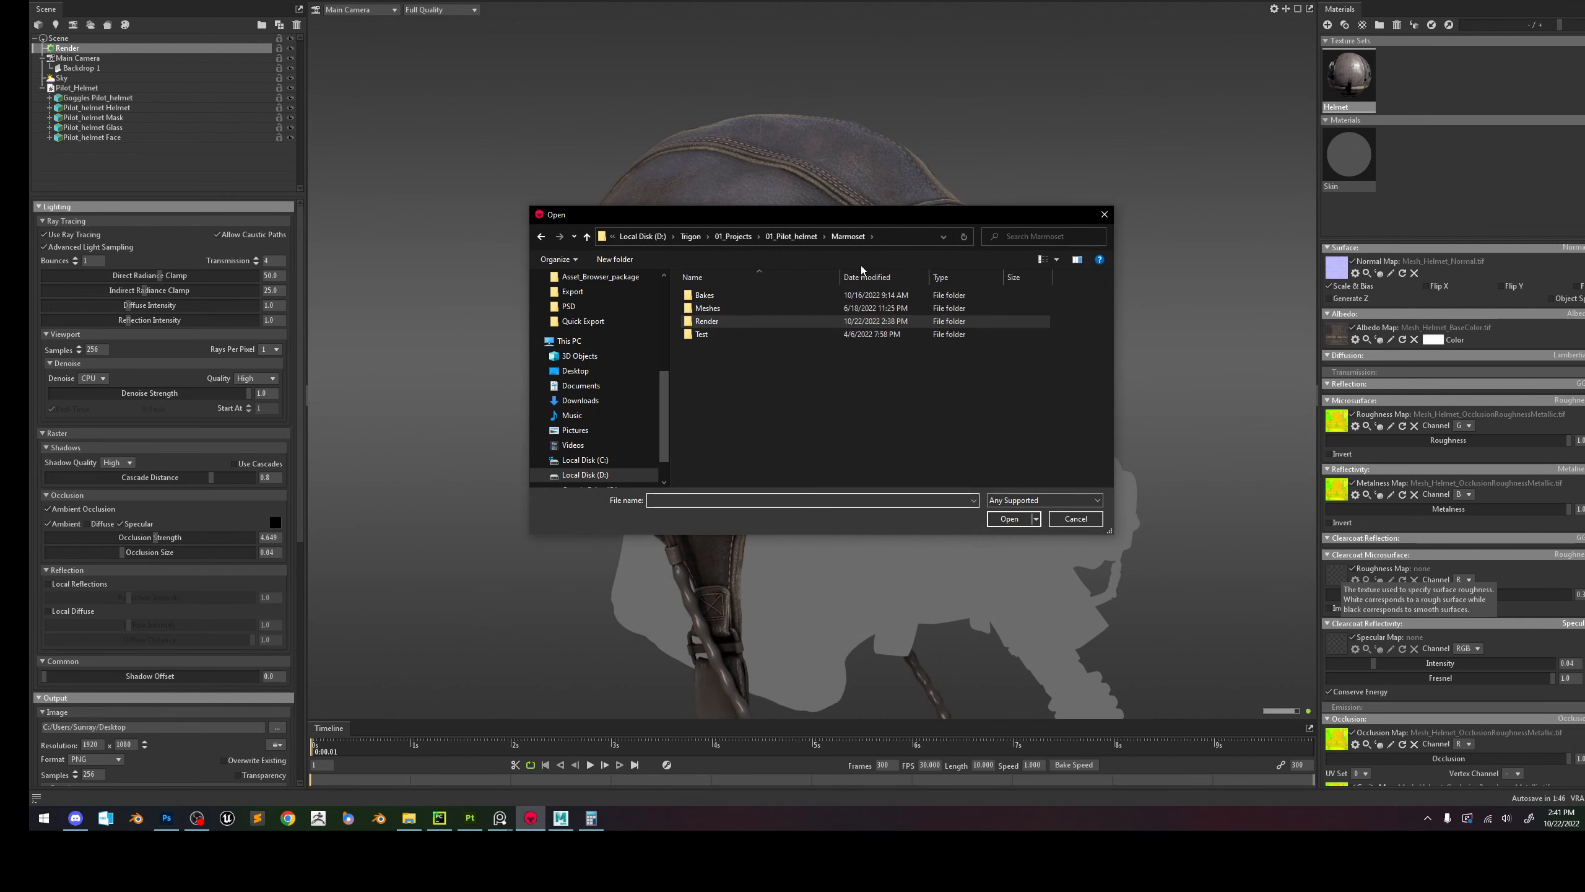
click(791, 236)
double_click(719, 322)
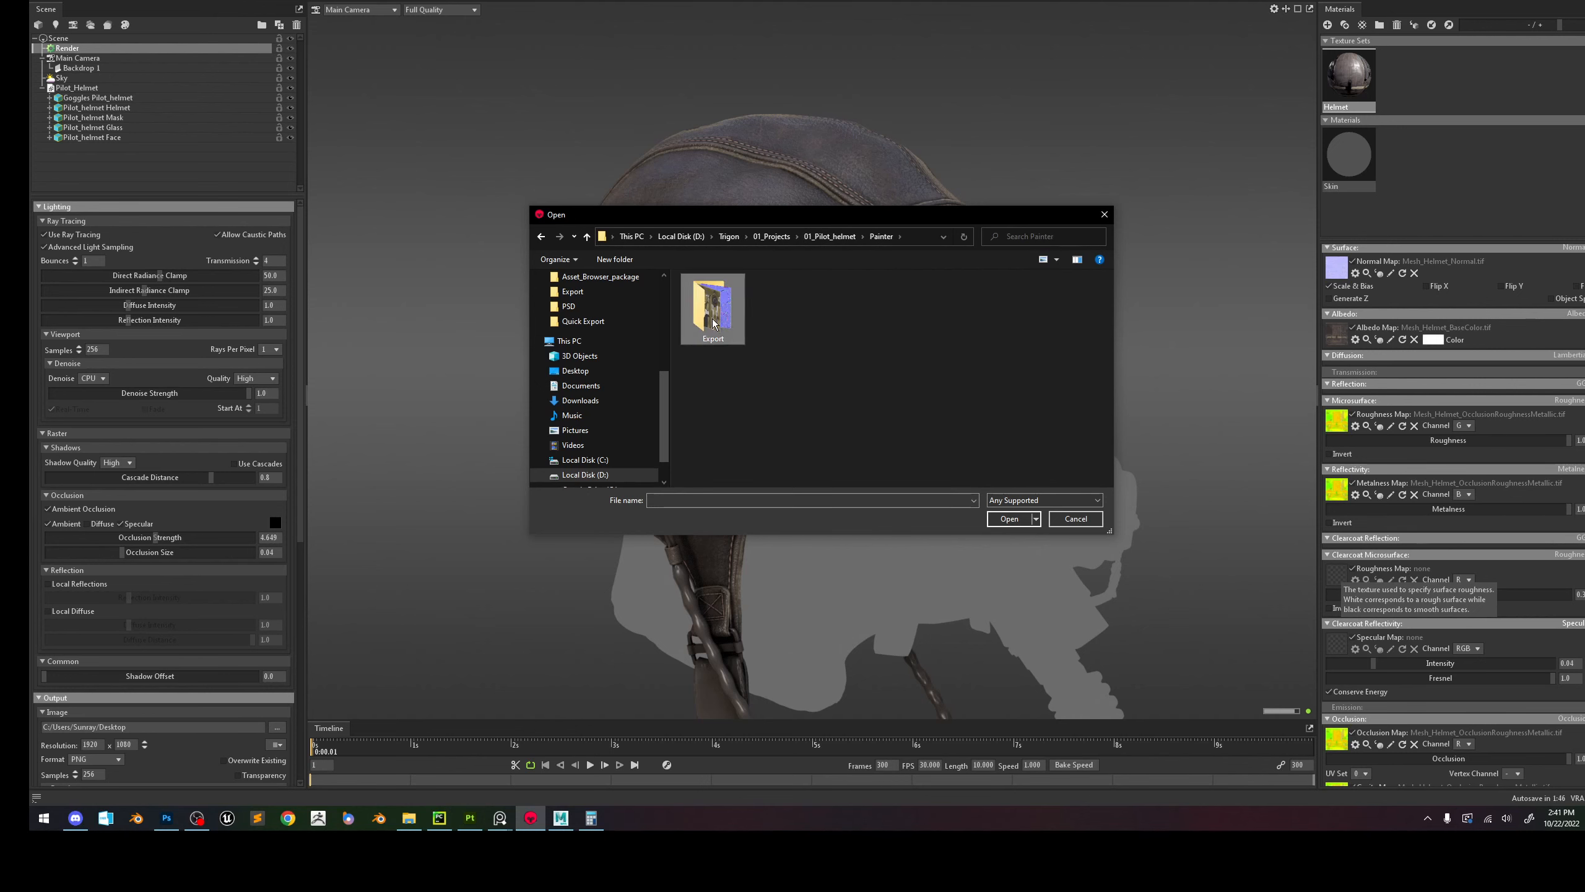
double_click(723, 329)
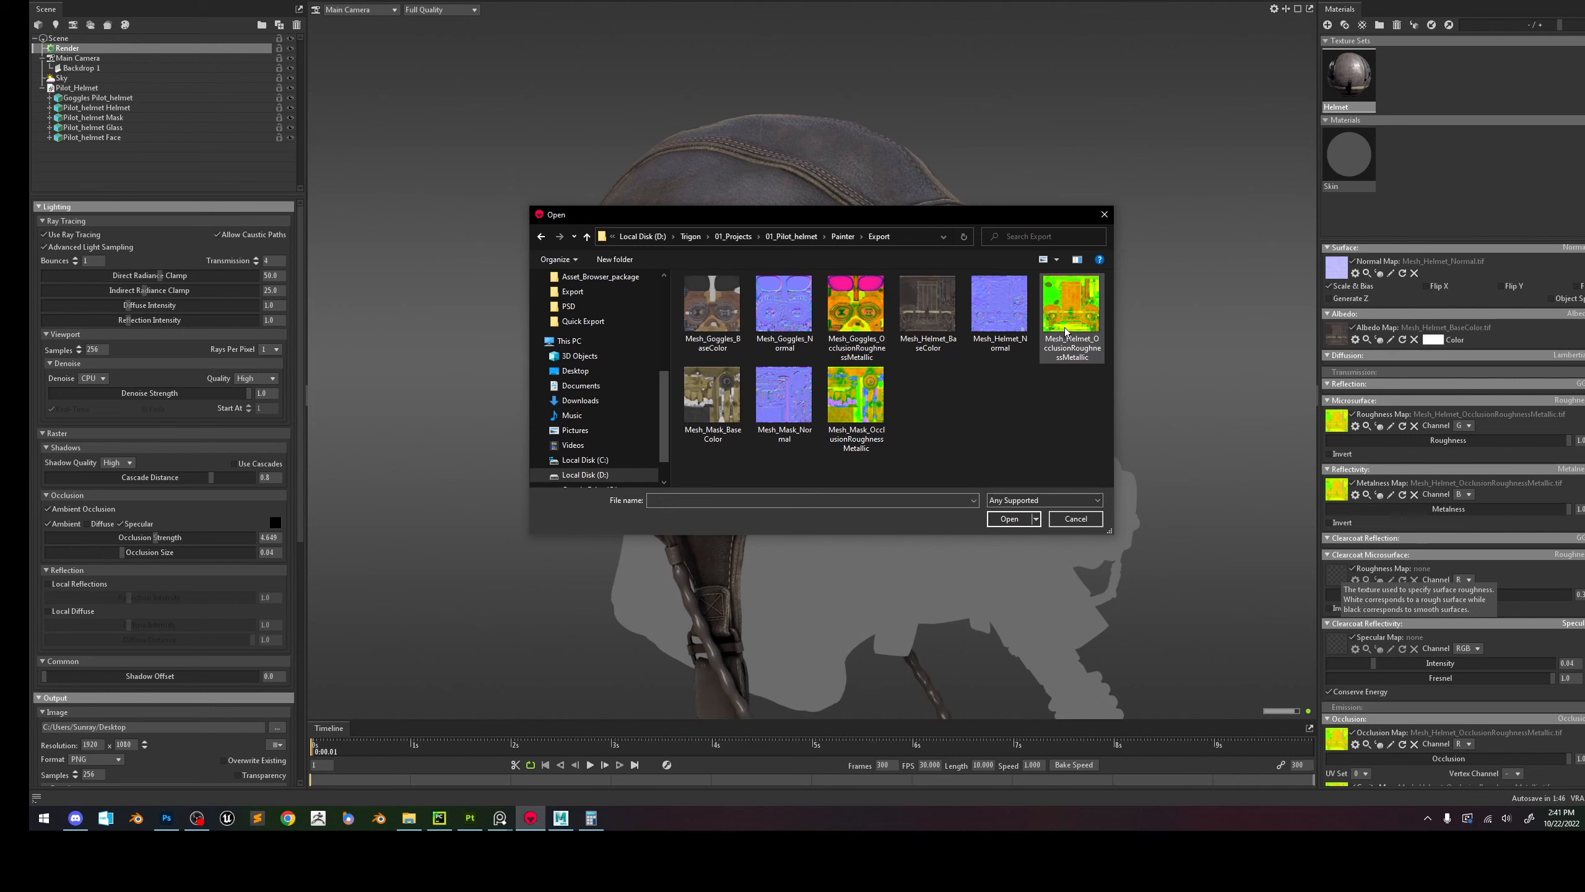
double_click(1070, 312)
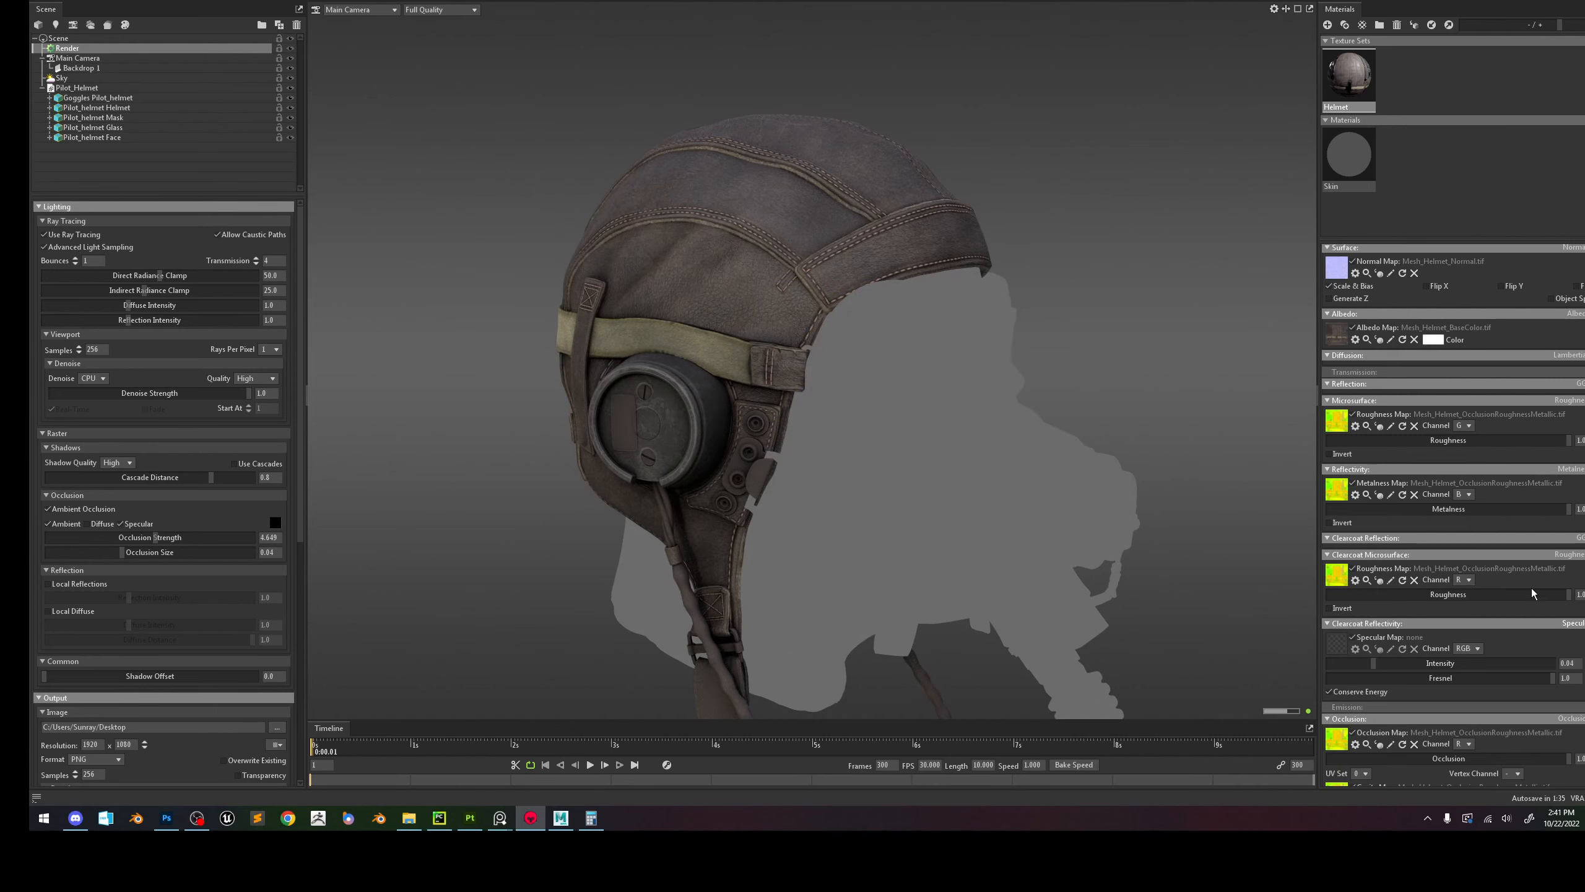
Try a roughly halved clearcoat roughness and inspect the helmet's leather up close.
drag(1532, 593, 1482, 614)
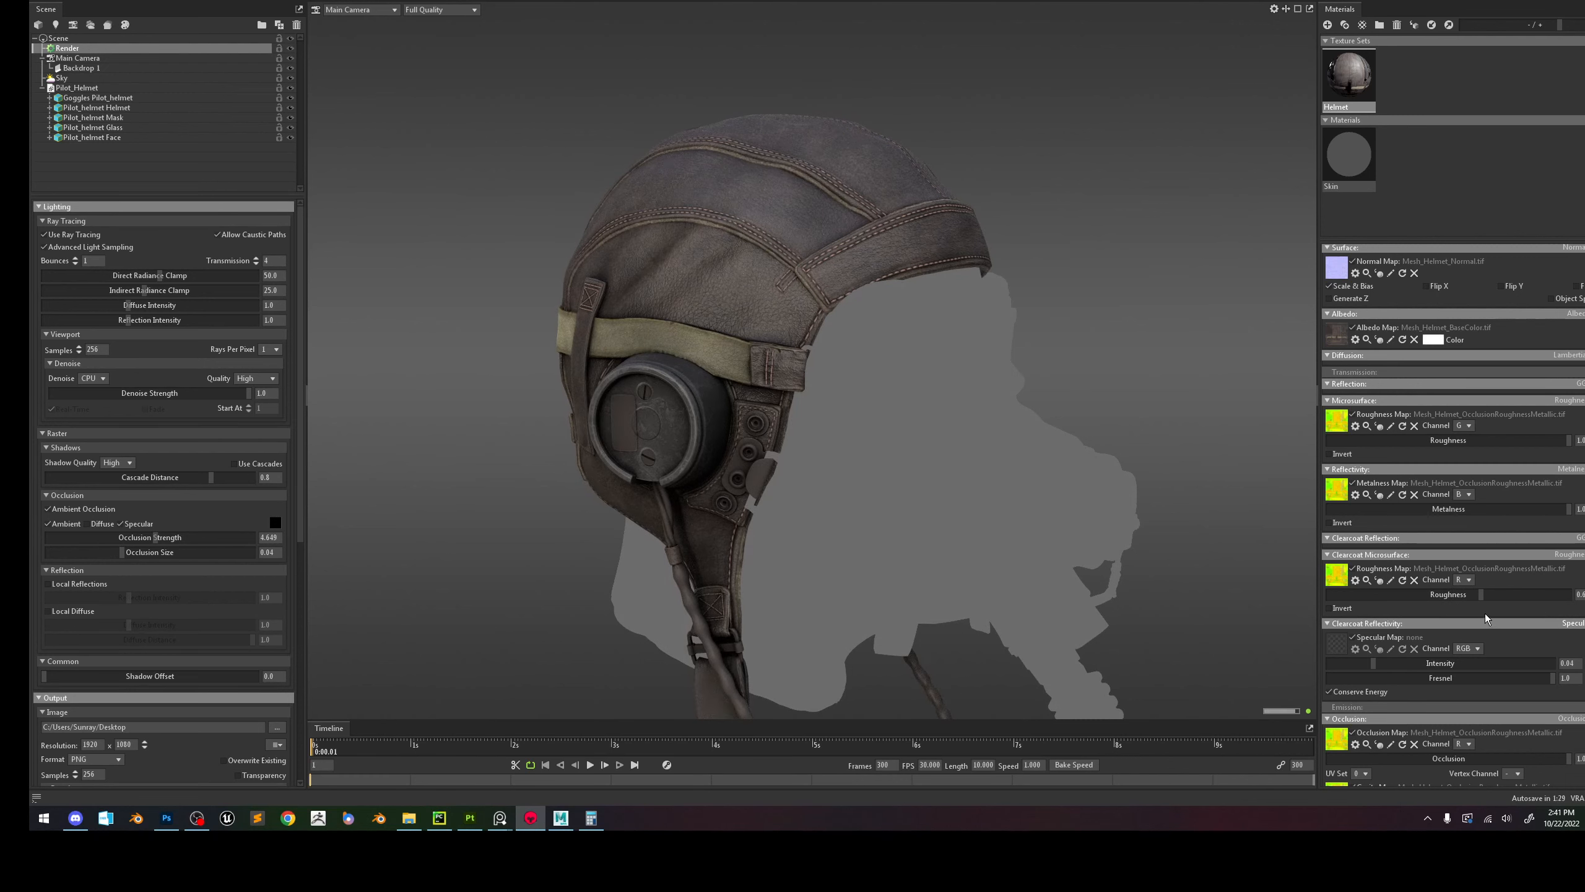
scroll(1492, 612, down, 3)
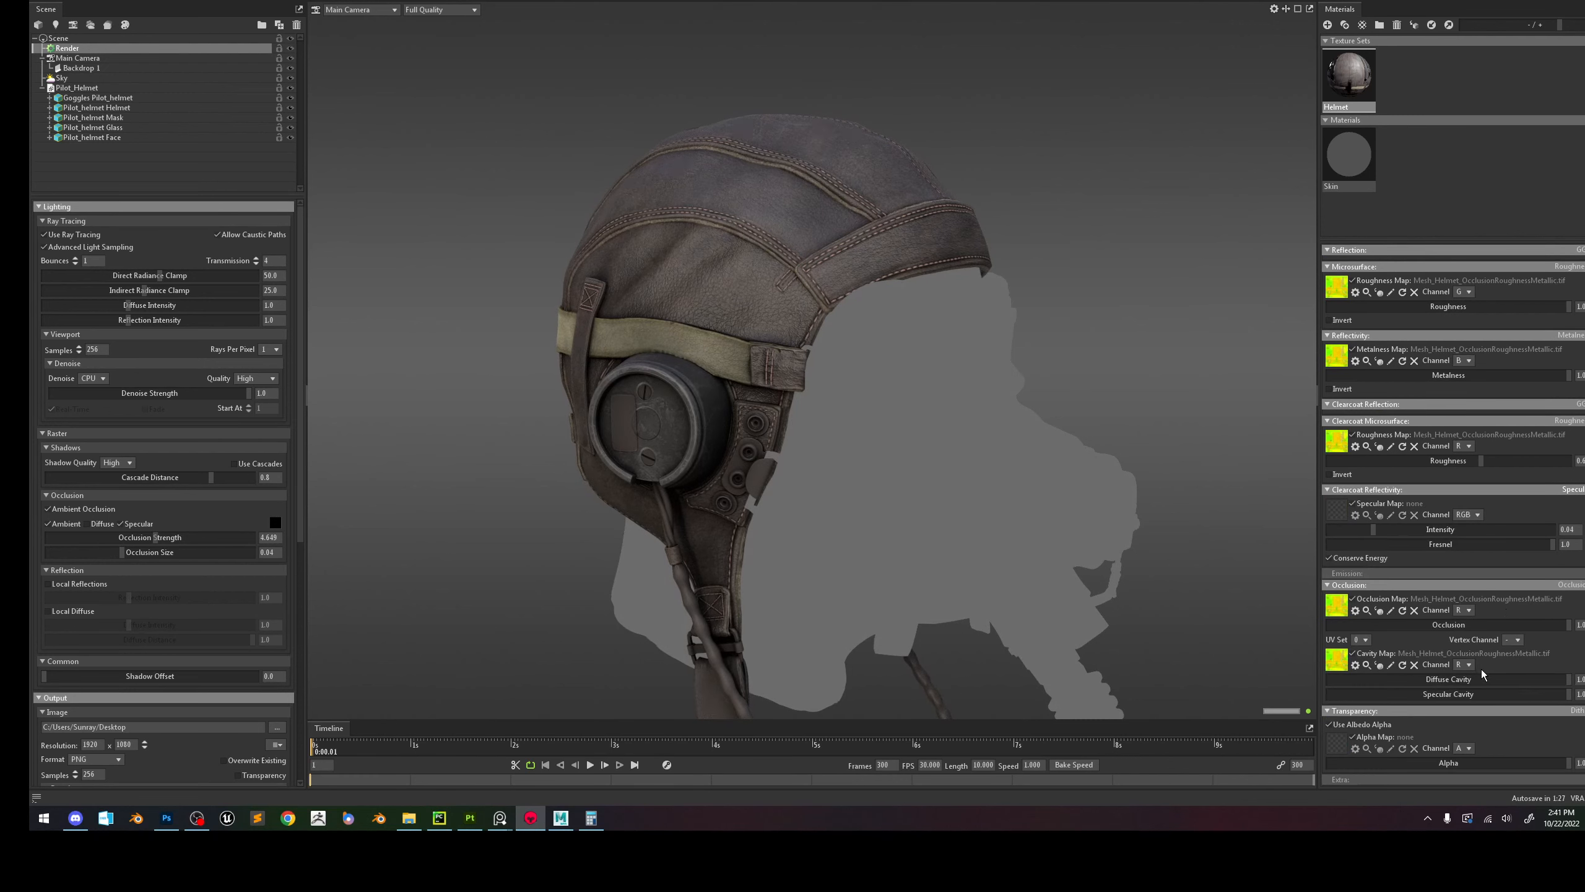
mouse_move(1568, 679)
mouse_down()
mouse_move(1262, 665)
mouse_move(1579, 677)
mouse_up()
scroll(887, 276, up, 5)
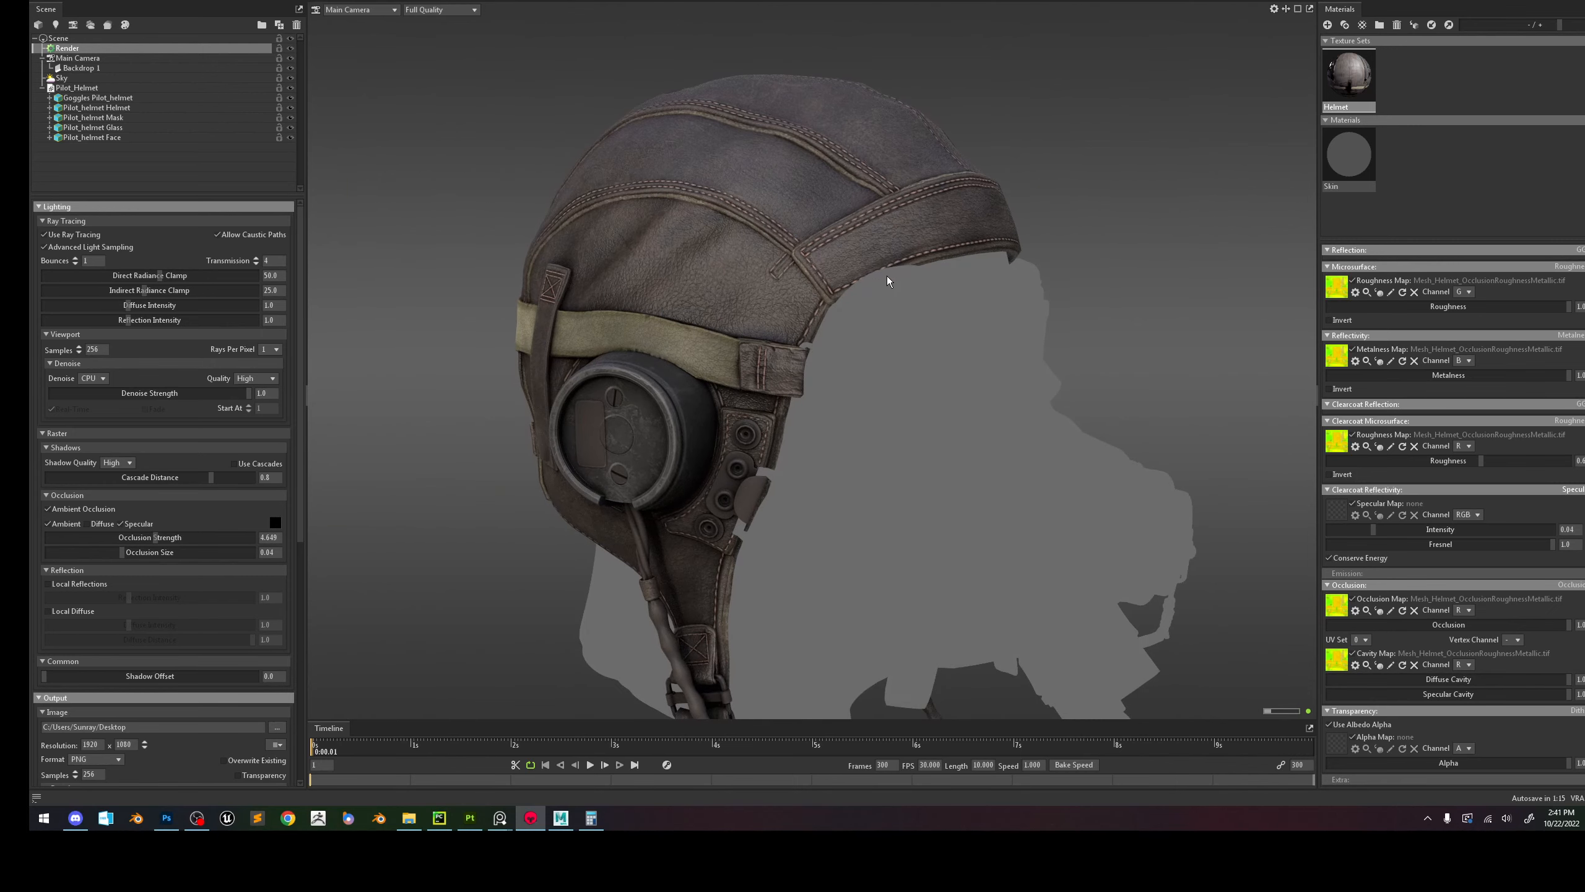
scroll(887, 278, up, 3)
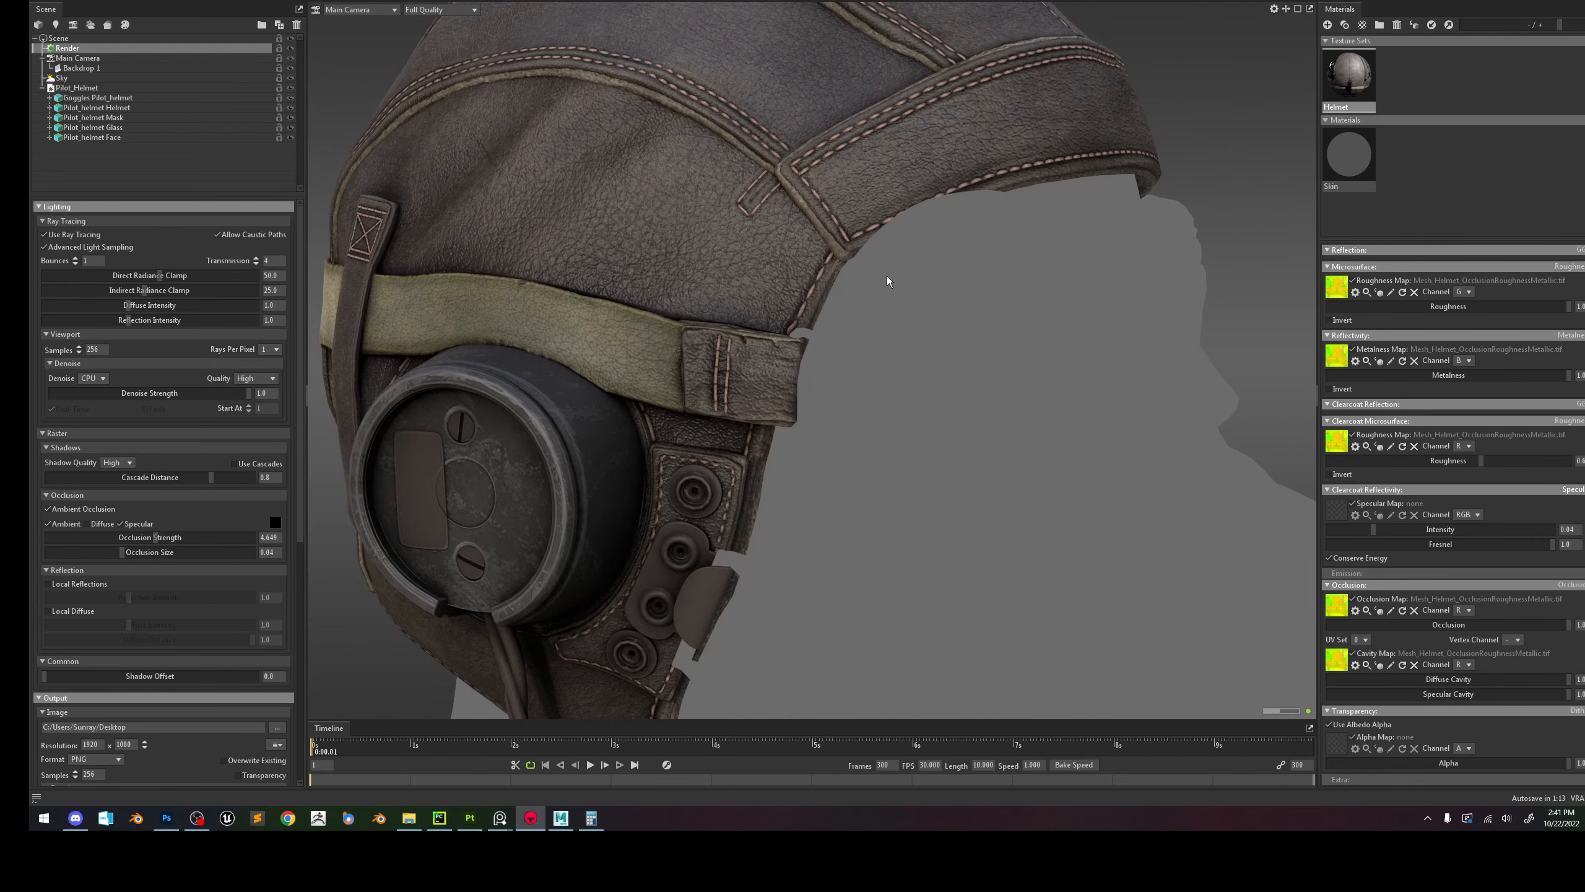
scroll(887, 275, down, 3)
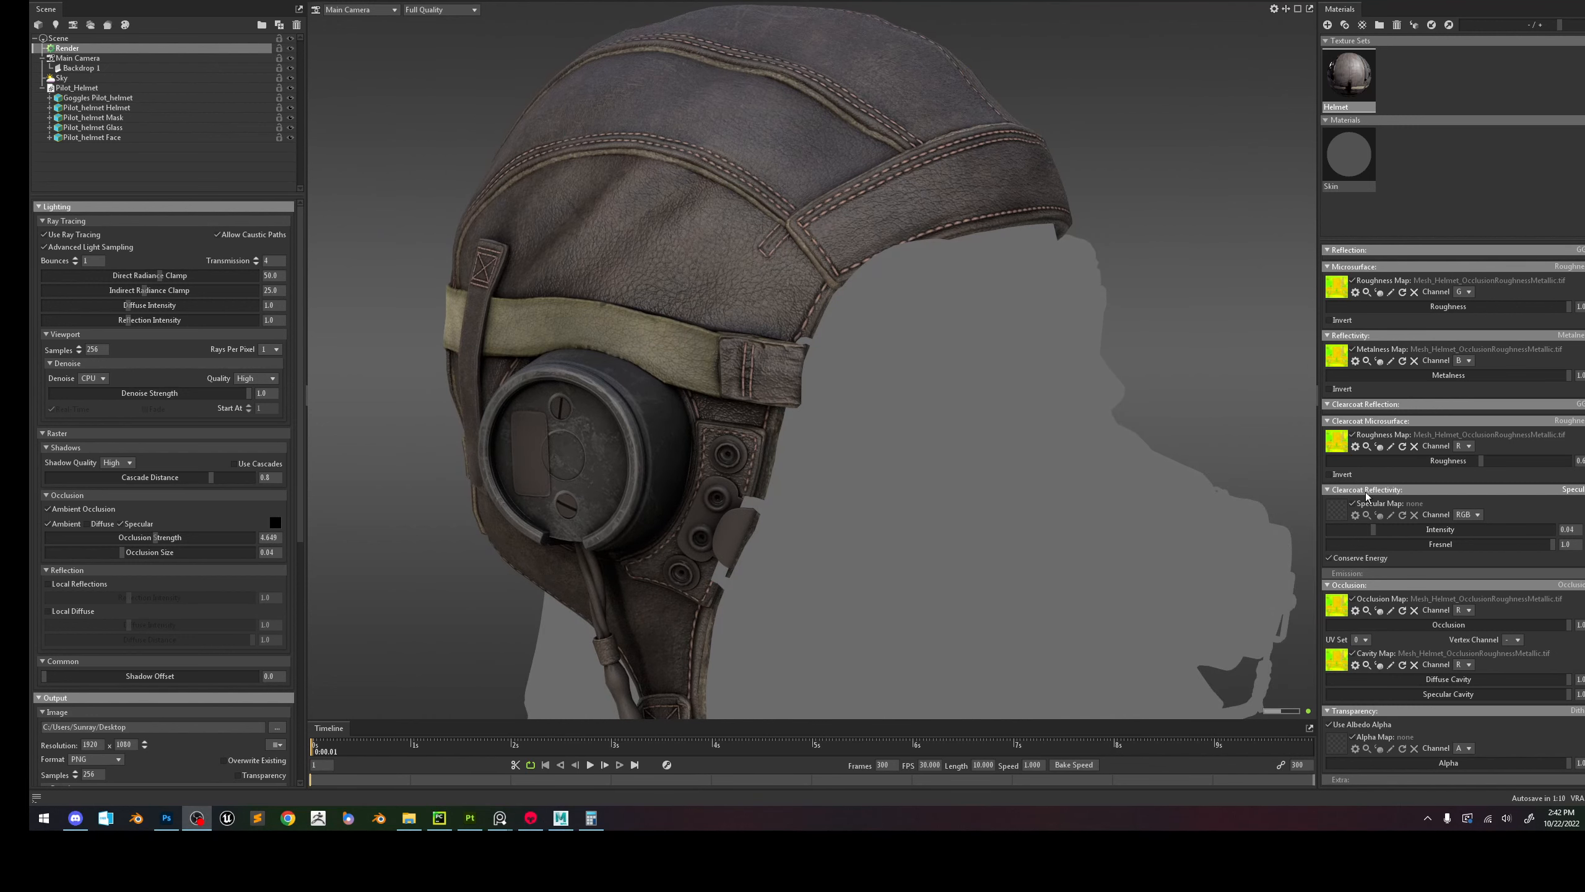
Compare the helmet with clearcoat reflectivity intensity at 0.0 and at 0.05.
drag(1371, 528, 1304, 530)
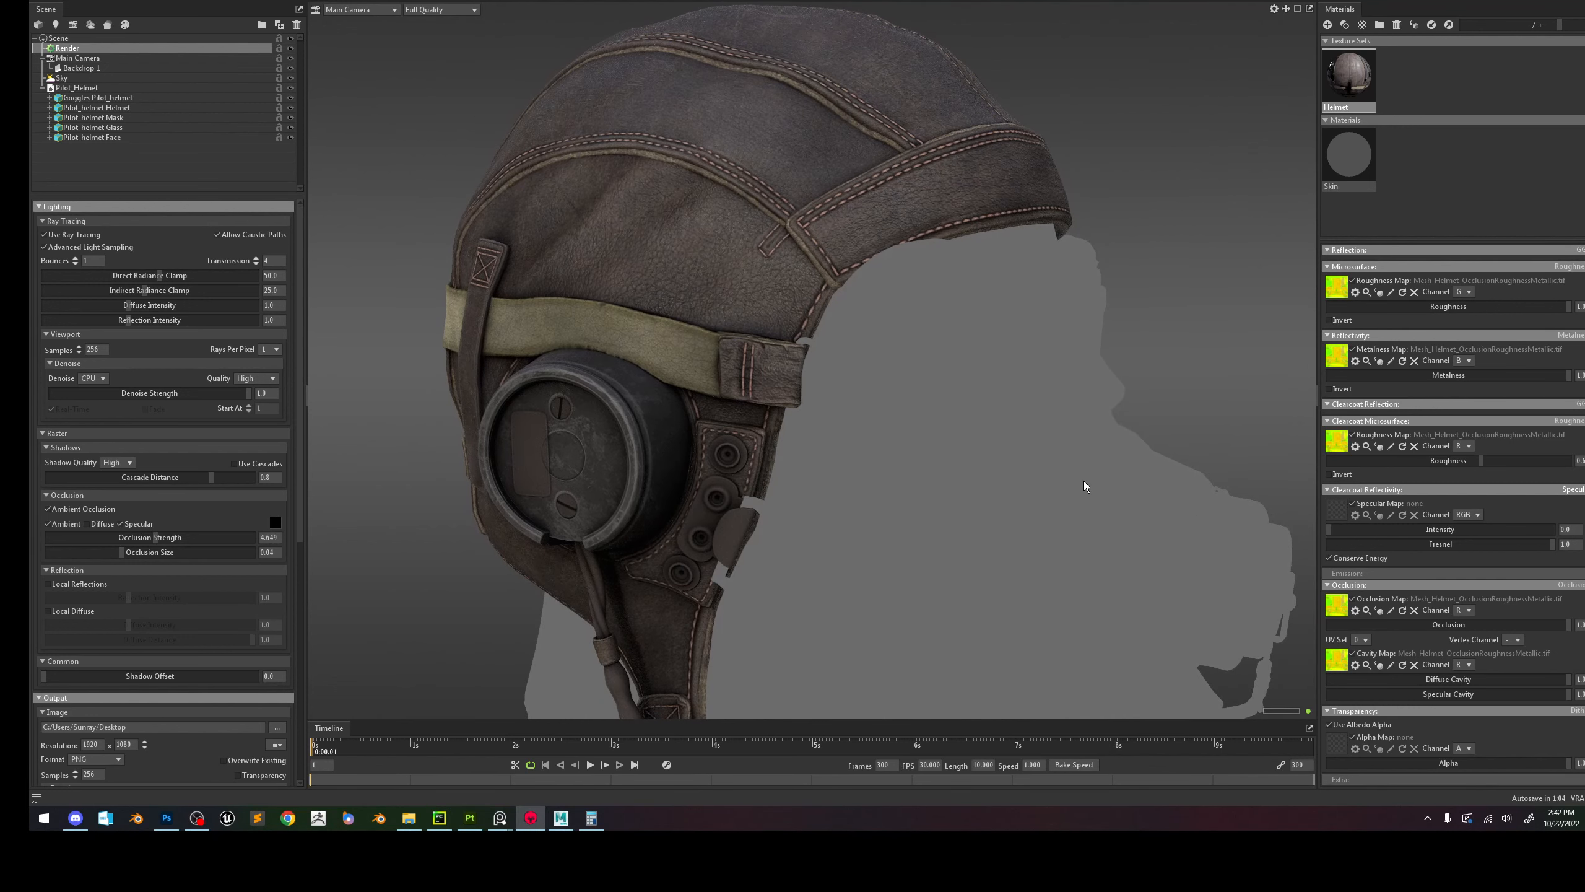
scroll(951, 407, down, 3)
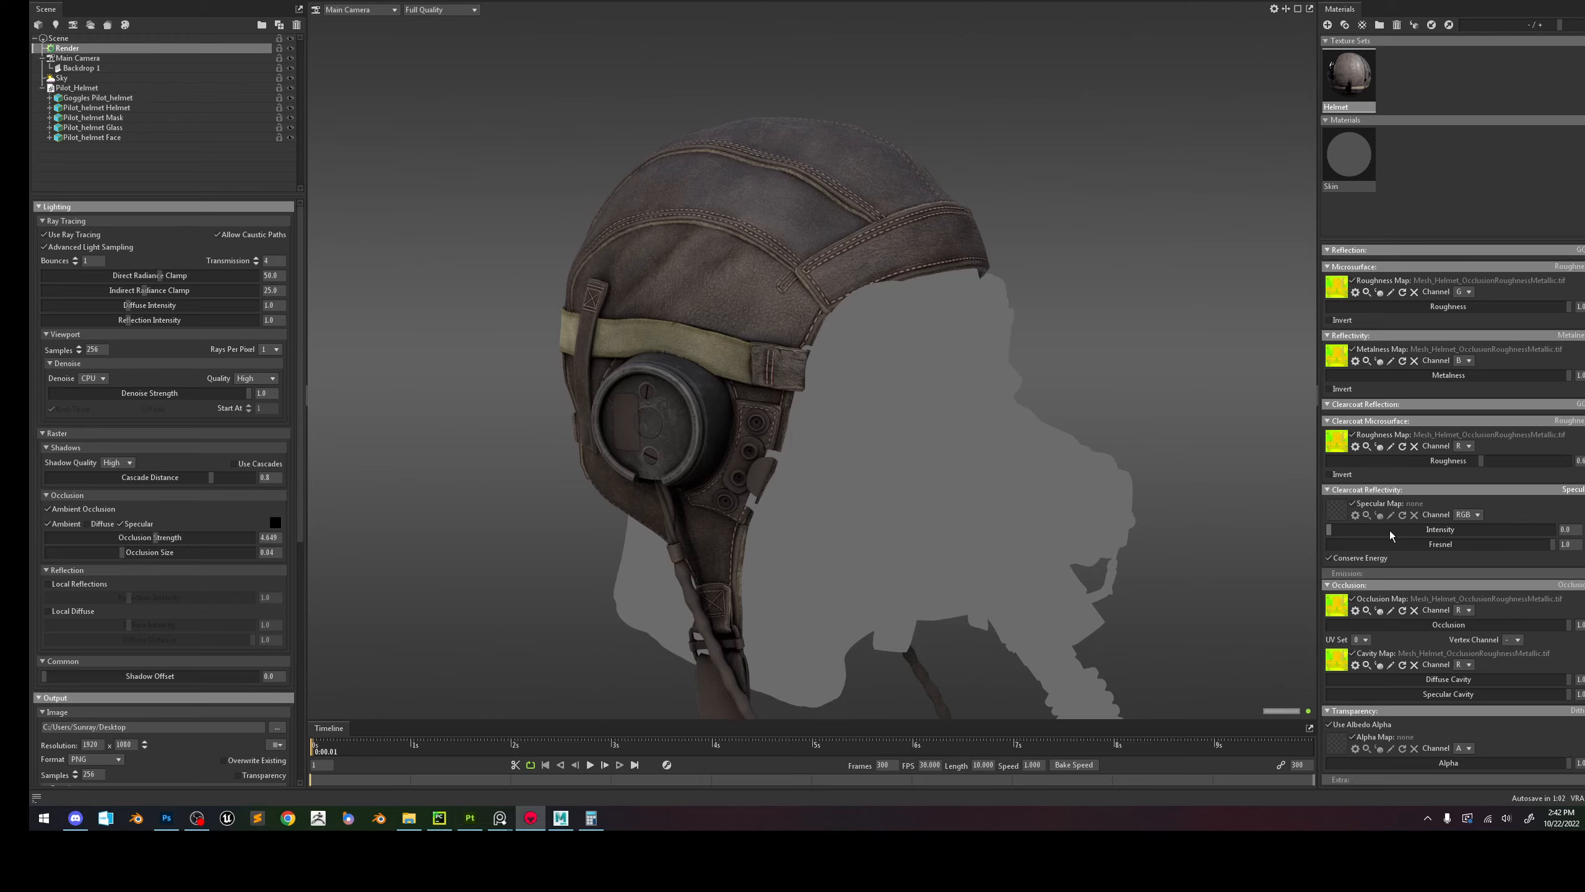
mouse_move(1390, 532)
mouse_down()
mouse_move(1390, 550)
mouse_move(1358, 552)
mouse_move(1379, 554)
mouse_up()
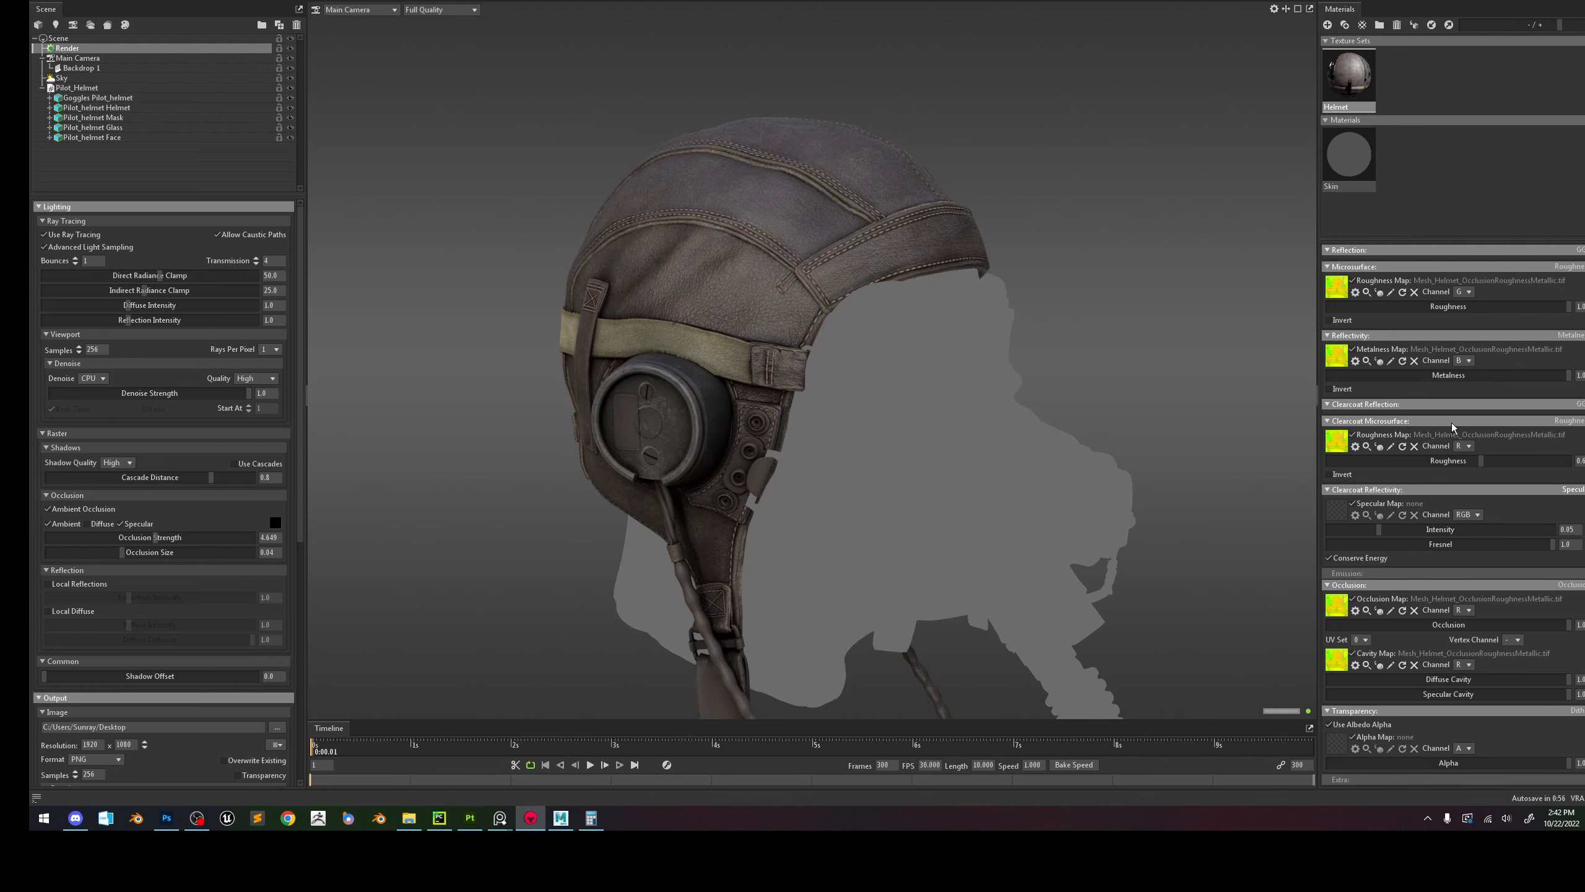
Try the Anisotropic clearcoat reflection on the helmet material and return it to GGX.
click(1577, 407)
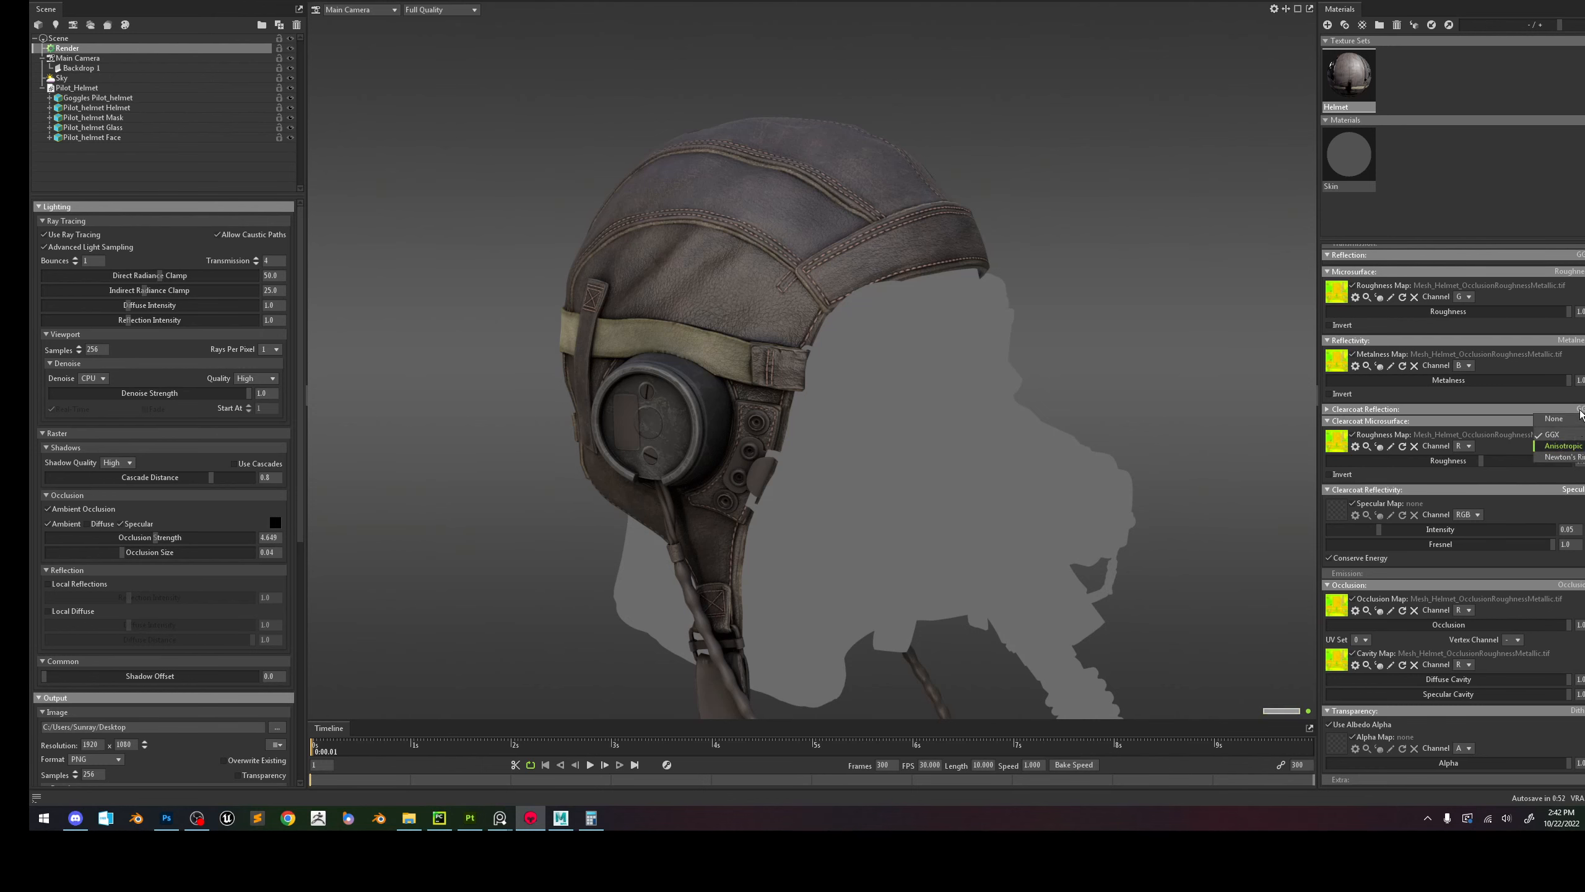
click(1564, 445)
click(1577, 409)
click(1560, 434)
Raise the clearcoat roughness to its maximum and set its roughness map channel to G.
drag(1477, 460, 1523, 463)
click(1469, 446)
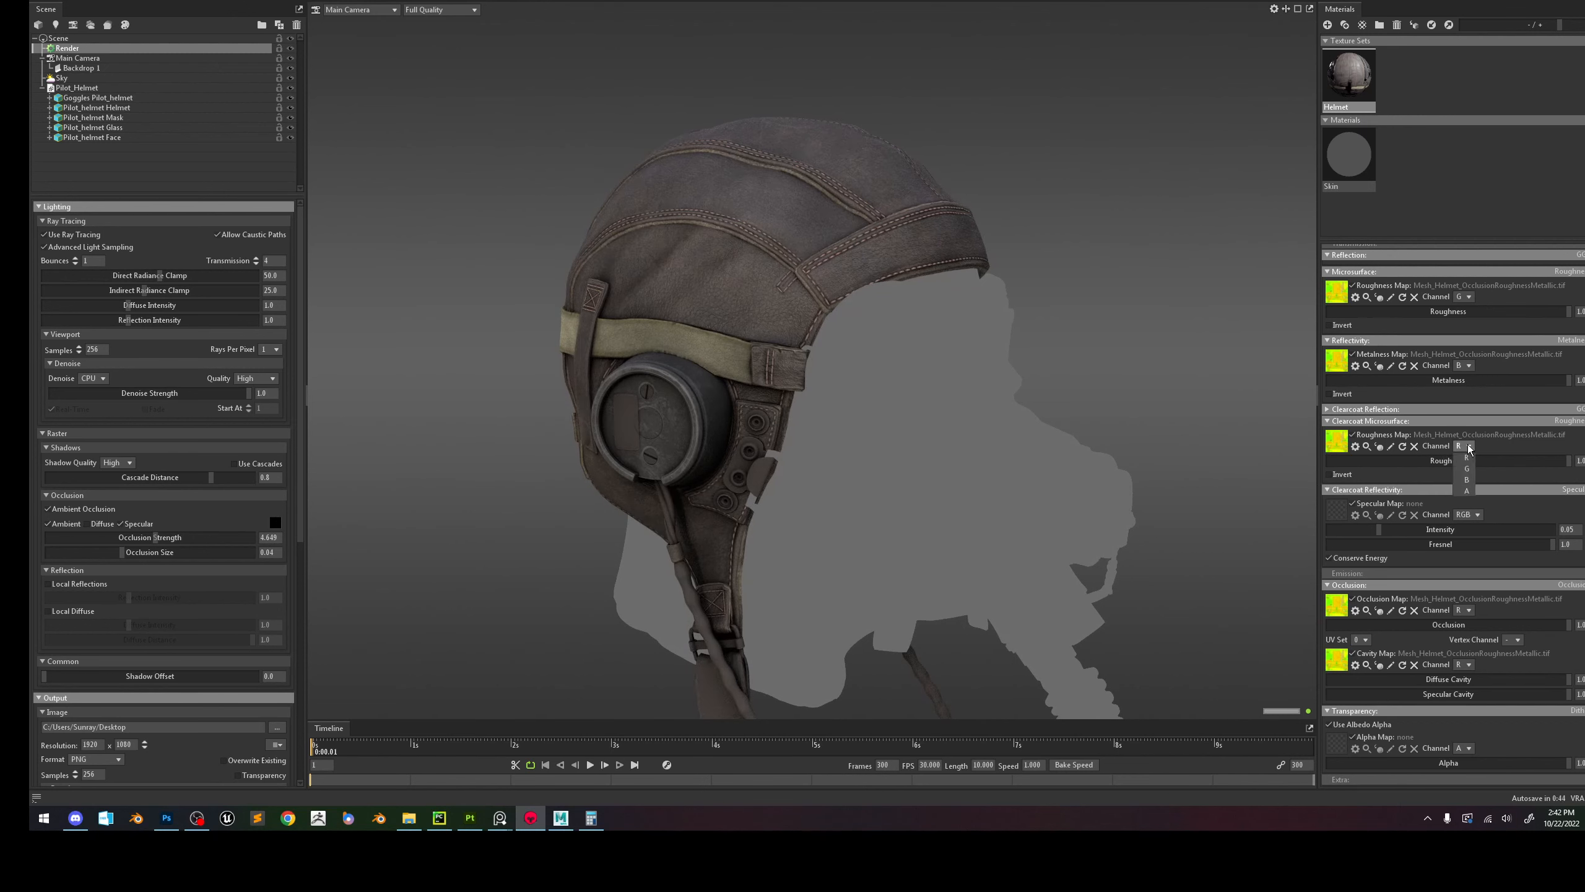
click(1467, 468)
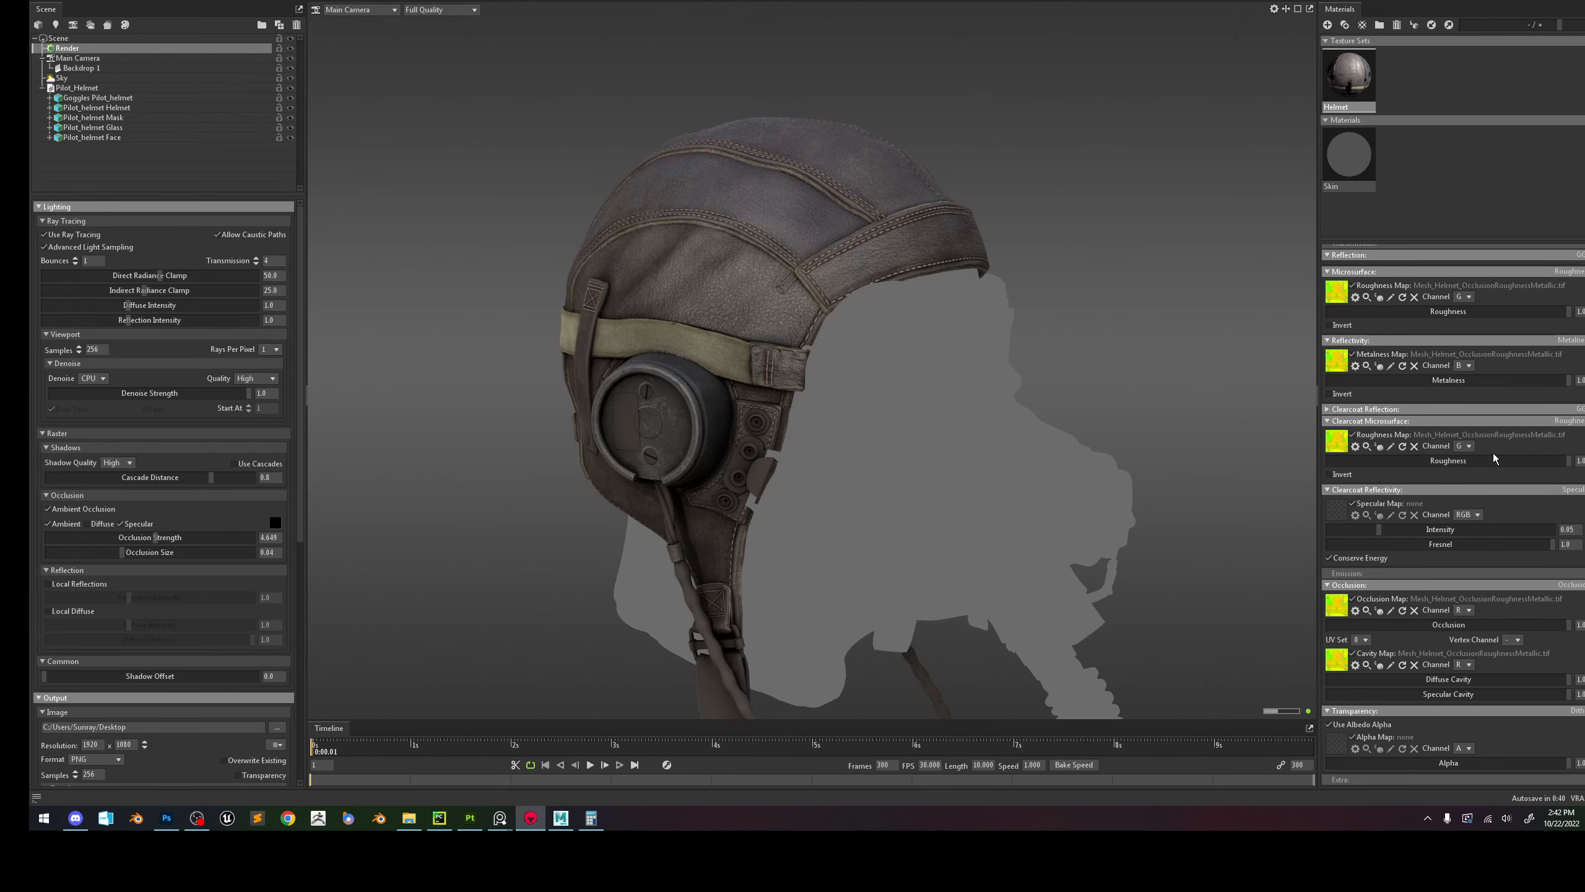
Test a clearcoat intensity of 0.228 on the leather up close, and reduce the intensity to 0.058.
mouse_move(1423, 530)
mouse_down()
mouse_move(1298, 530)
mouse_move(1515, 548)
mouse_move(1367, 548)
mouse_move(1449, 556)
mouse_move(1358, 532)
mouse_move(1436, 530)
mouse_up()
scroll(763, 213, up, 5)
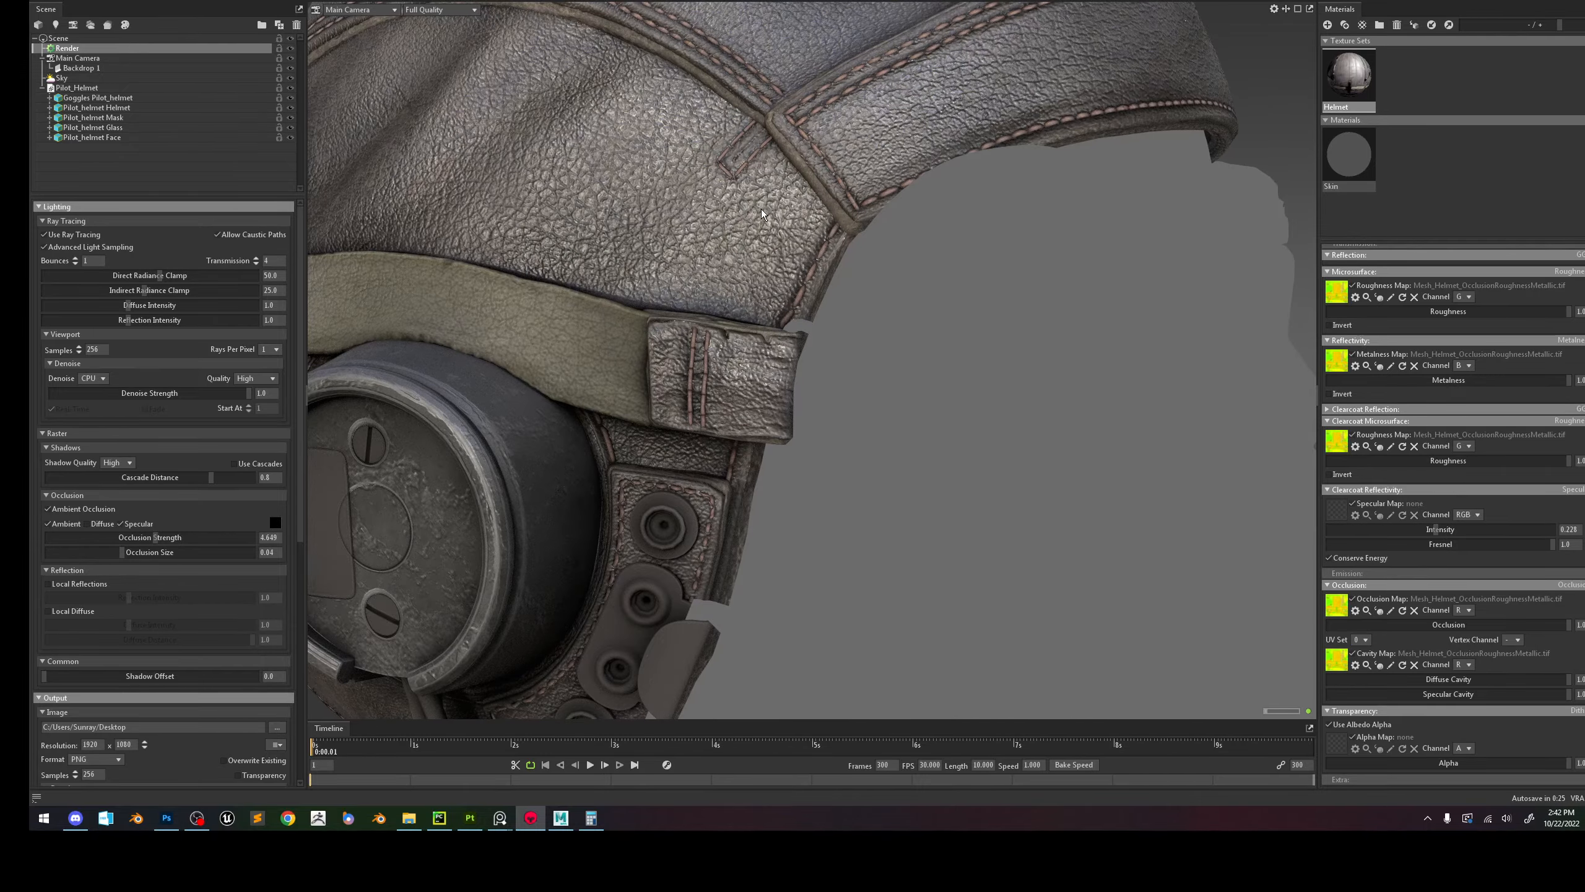
scroll(763, 213, up, 2)
scroll(674, 275, down, 8)
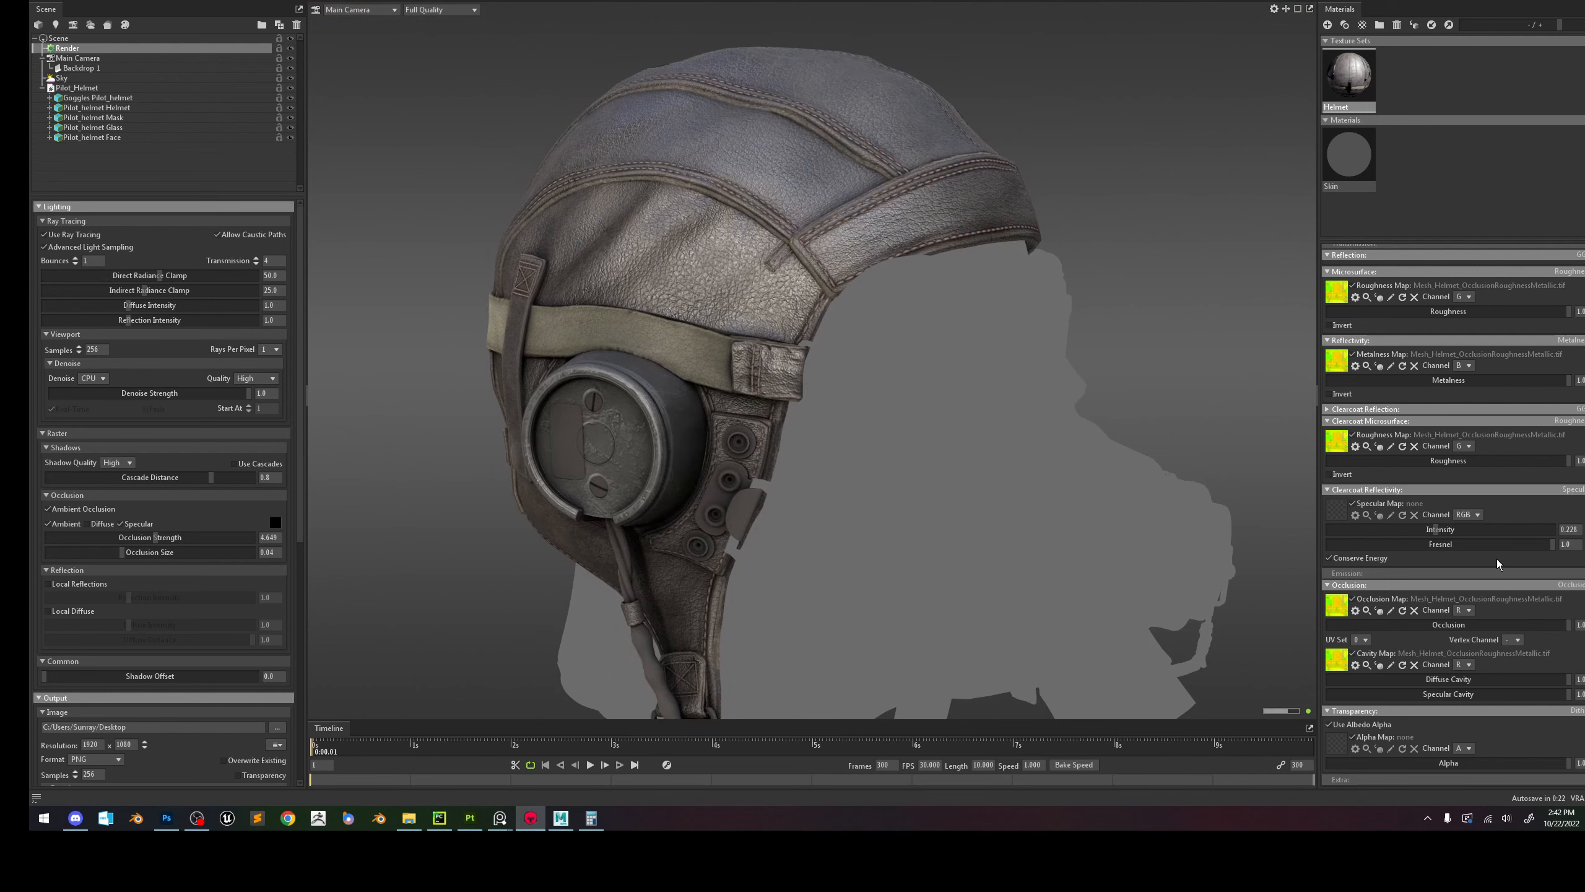
drag(1446, 534, 1383, 534)
scroll(1059, 425, down, 1)
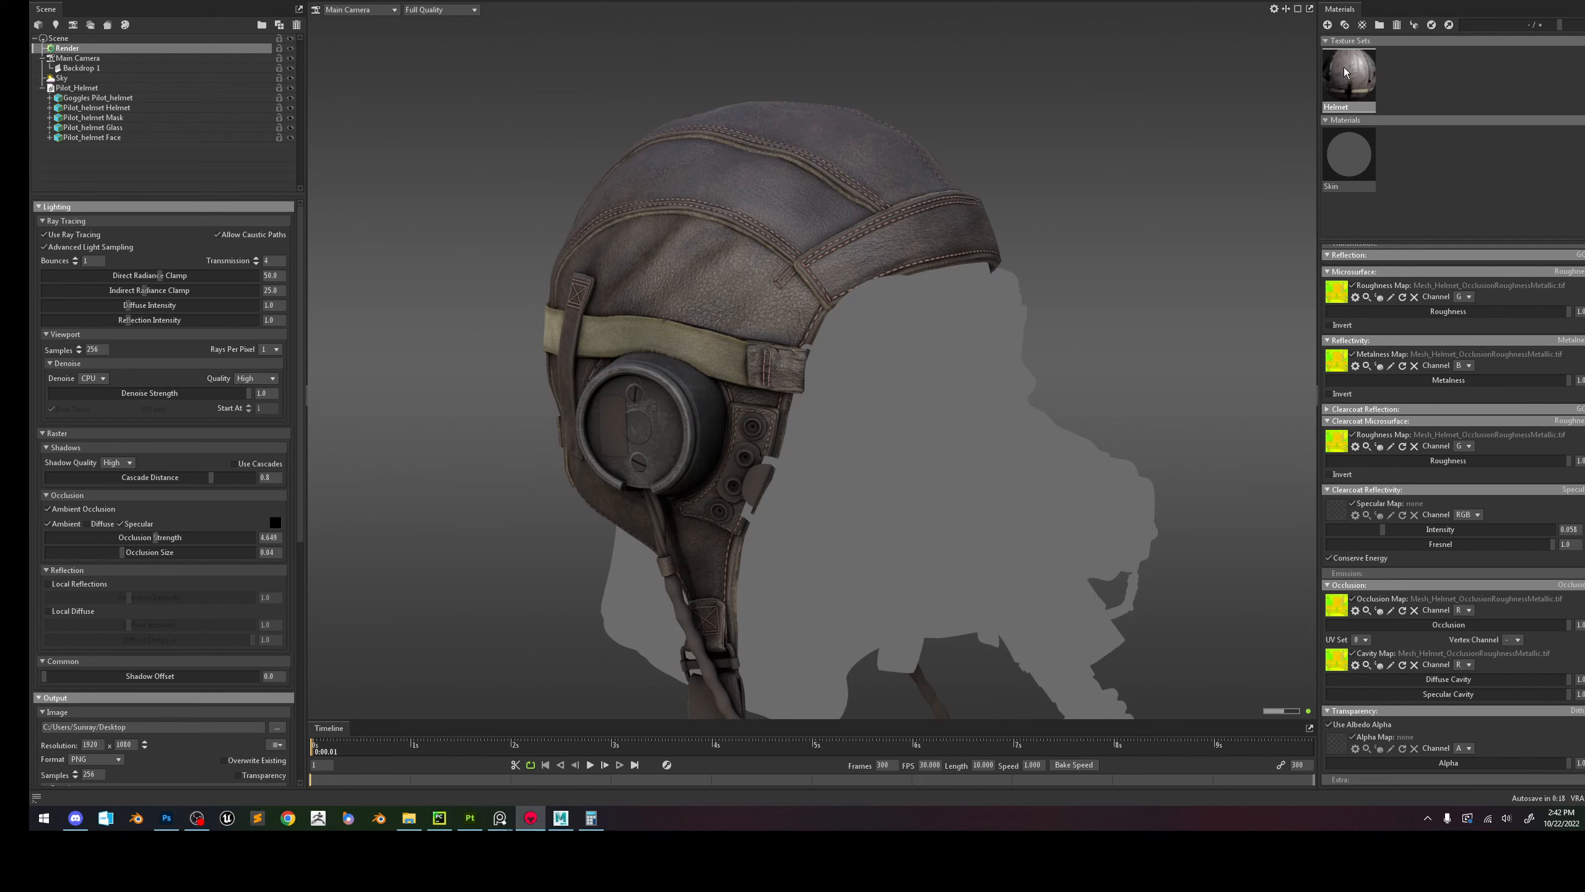
Duplicate the helmet material and set the copy's clearcoat microsurface and clearcoat reflectivity to None.
click(1345, 25)
click(1406, 84)
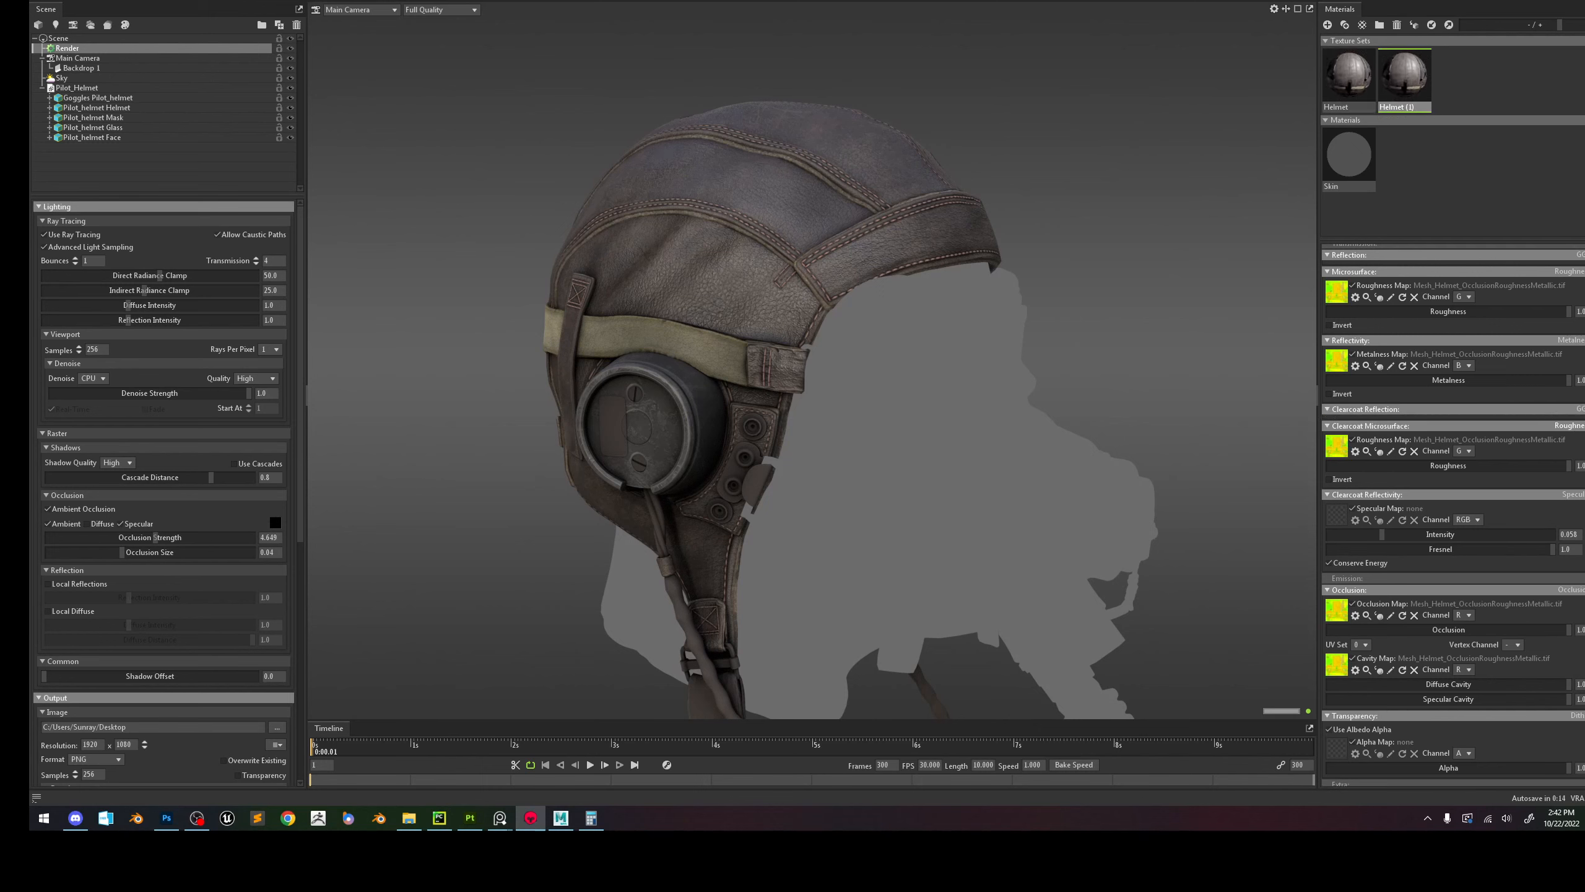
click(1570, 426)
click(1551, 435)
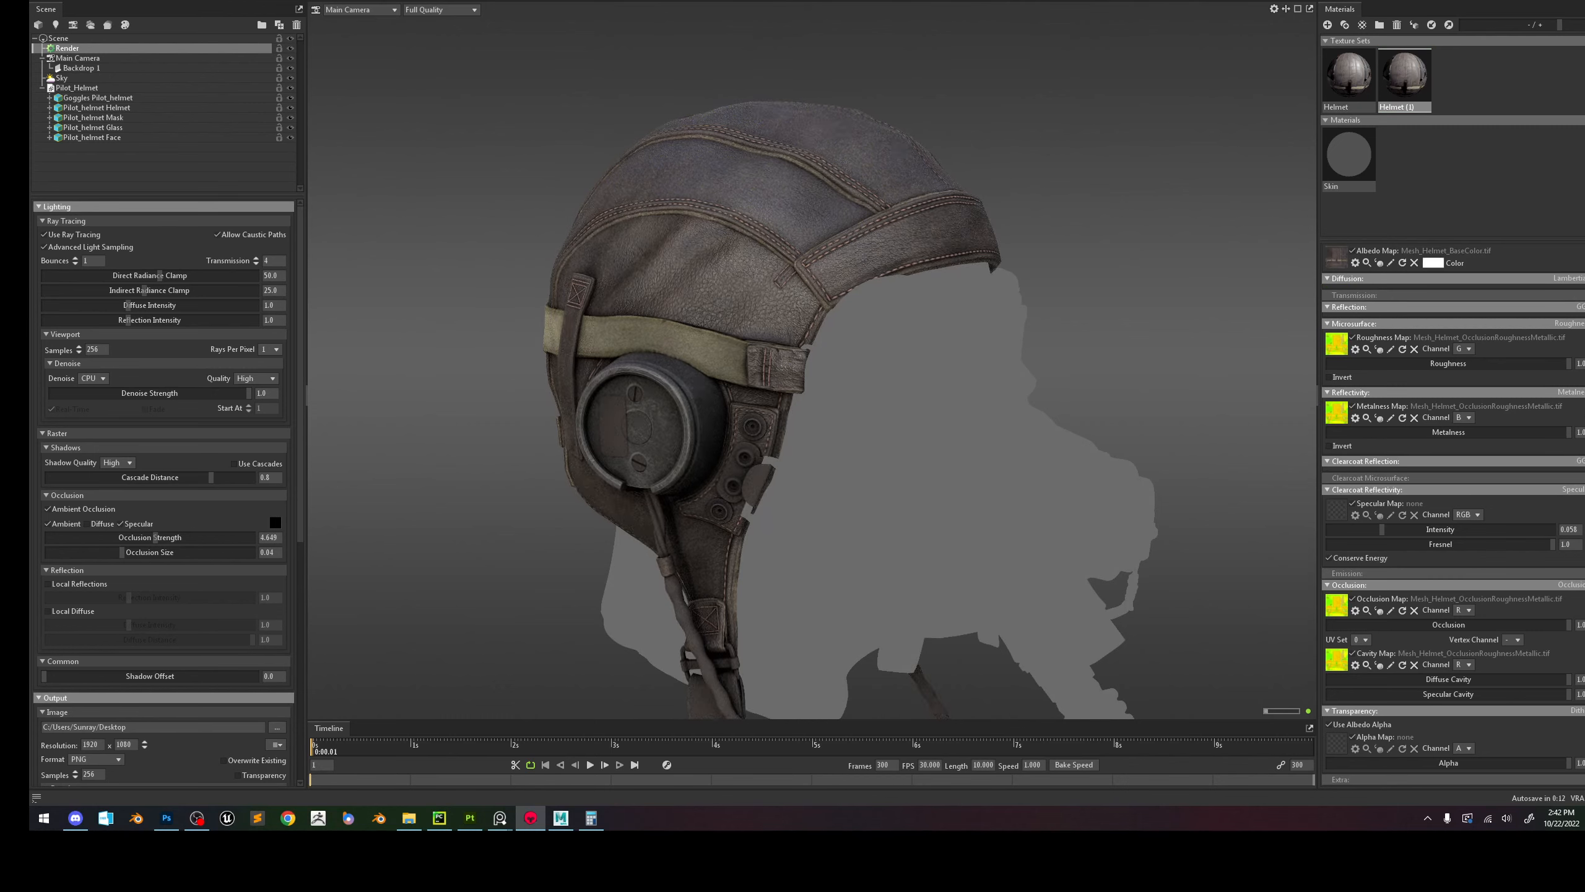
click(1573, 392)
click(1496, 479)
click(1574, 490)
click(1569, 499)
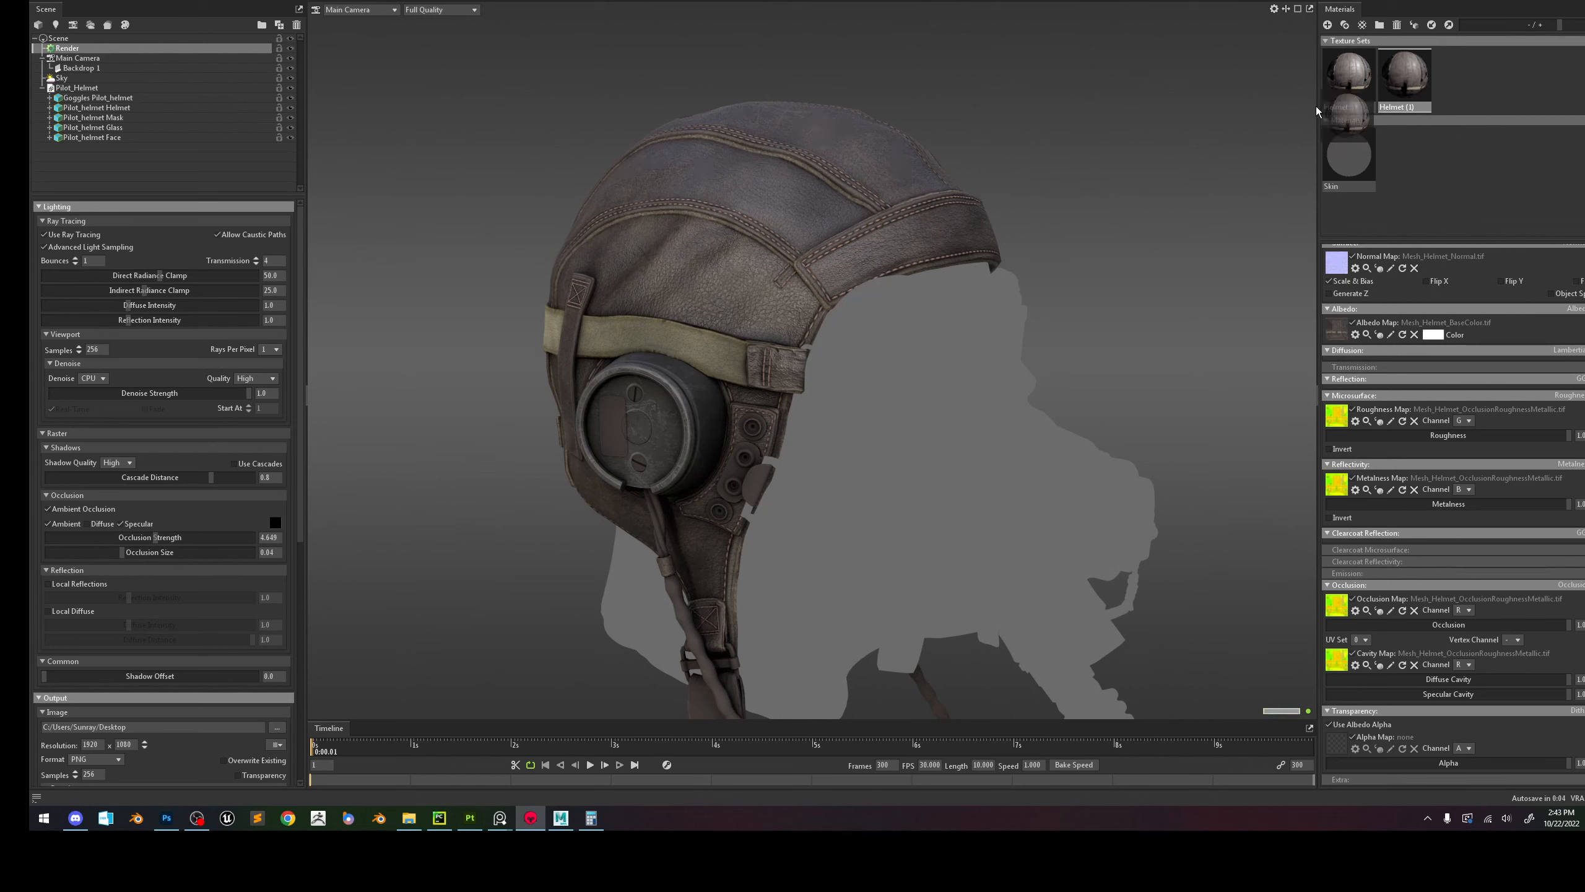
Apply the helmet material with clearcoat and its copy without clearcoat alternately to the helmet and compare the leather from several angles.
click(1328, 76)
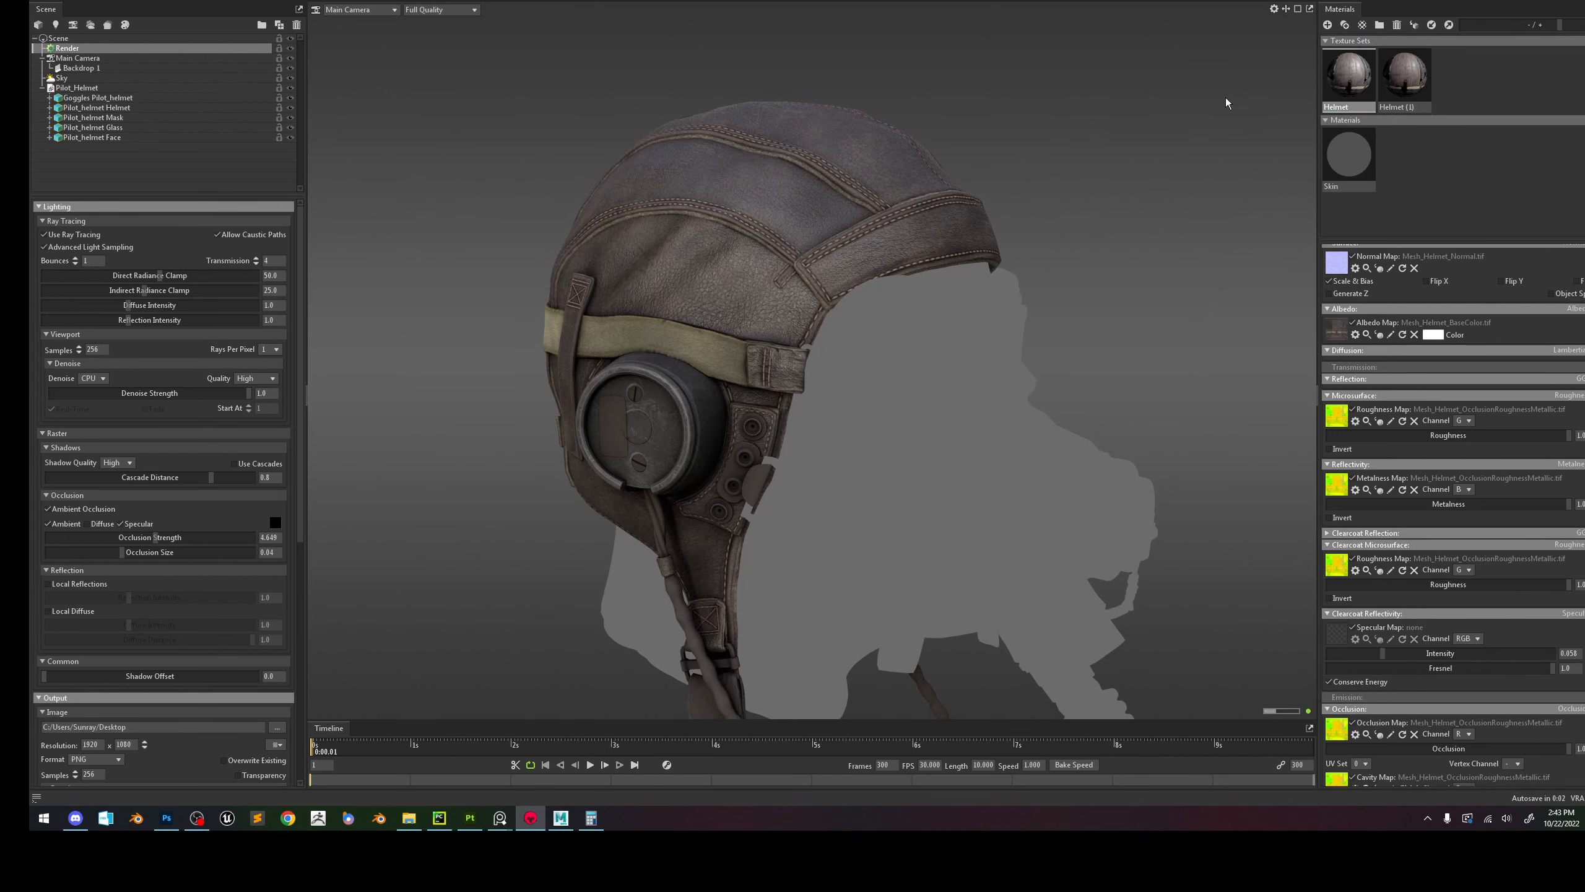
drag(1401, 78, 792, 245)
drag(1348, 77, 719, 278)
scroll(780, 275, down, 5)
scroll(852, 313, up, 3)
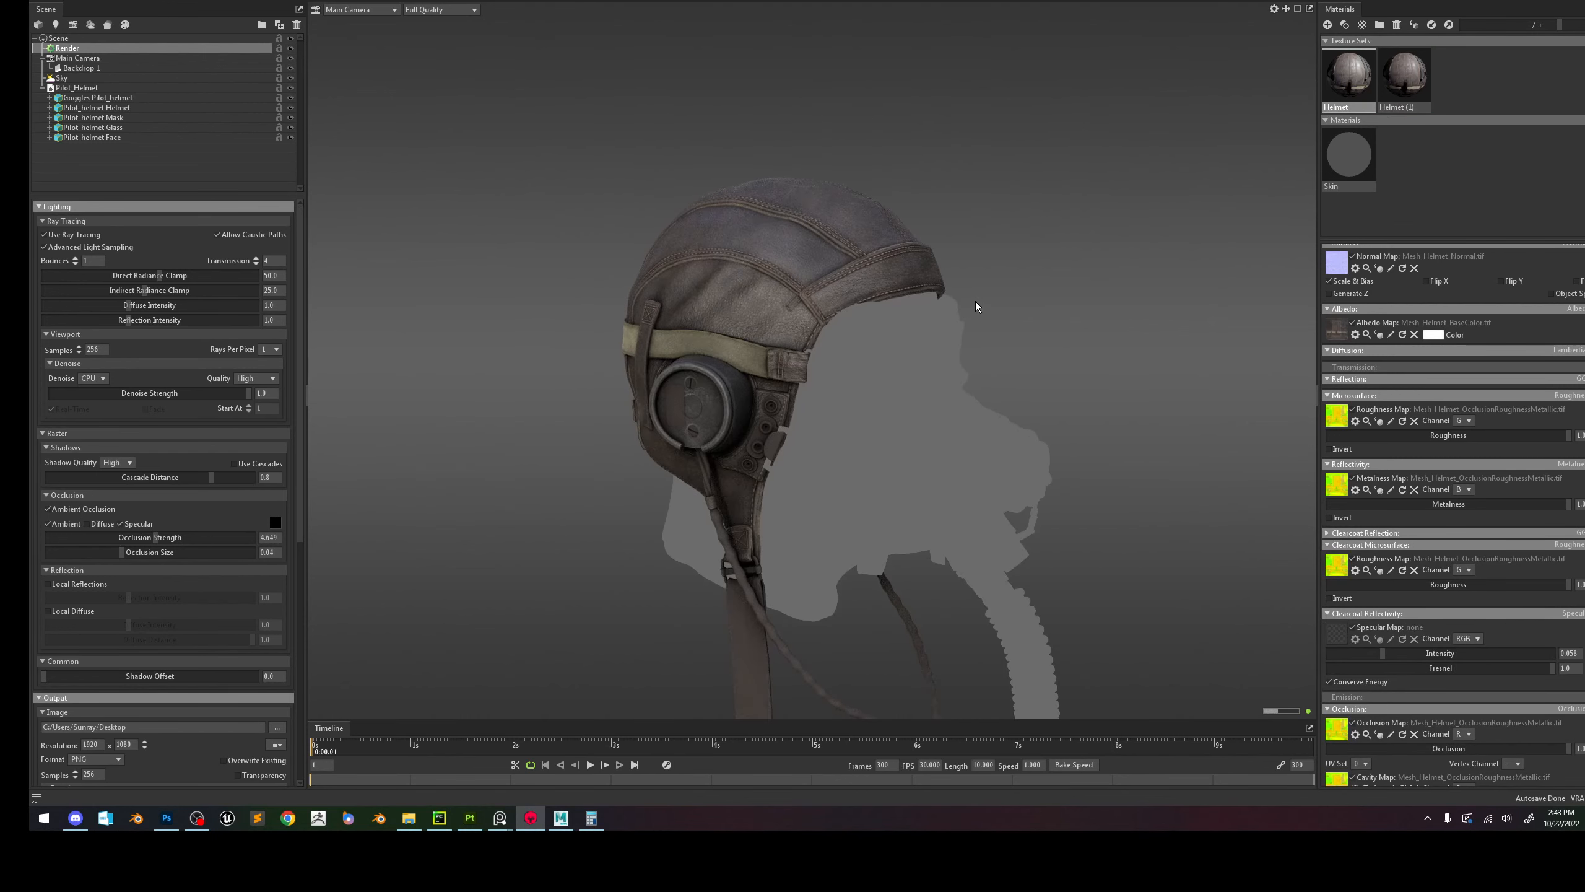
drag(977, 306, 881, 312)
mouse_move(1083, 358)
mouse_down()
mouse_move(952, 346)
mouse_move(1079, 329)
mouse_up()
Delete the copied helmet material without clearcoat and rename the remaining helmet material to Preset.
click(1404, 90)
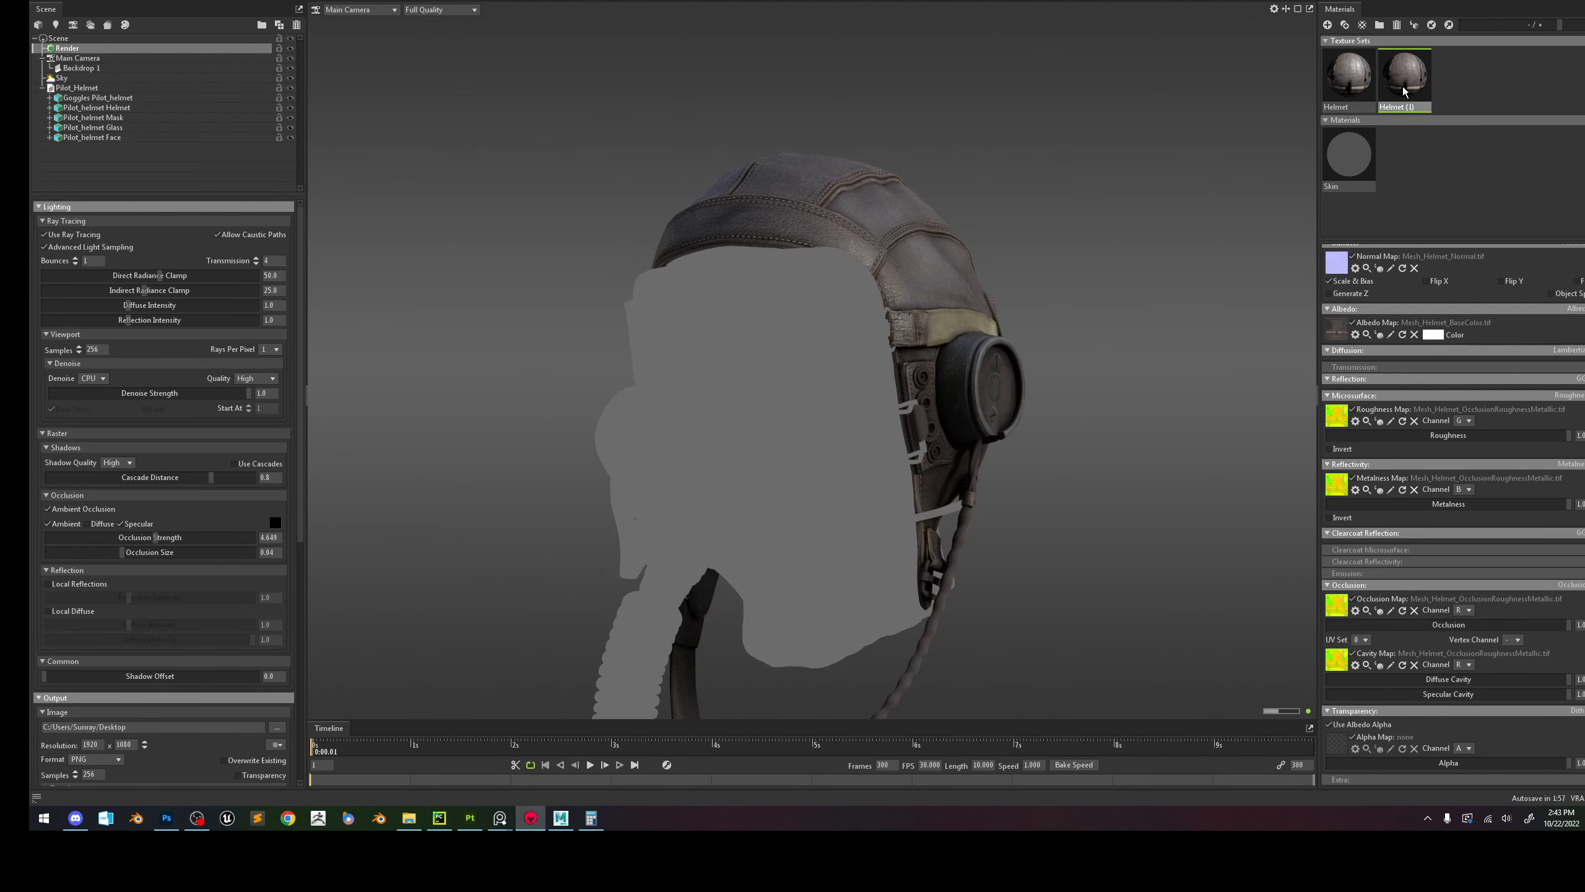
key(Delete)
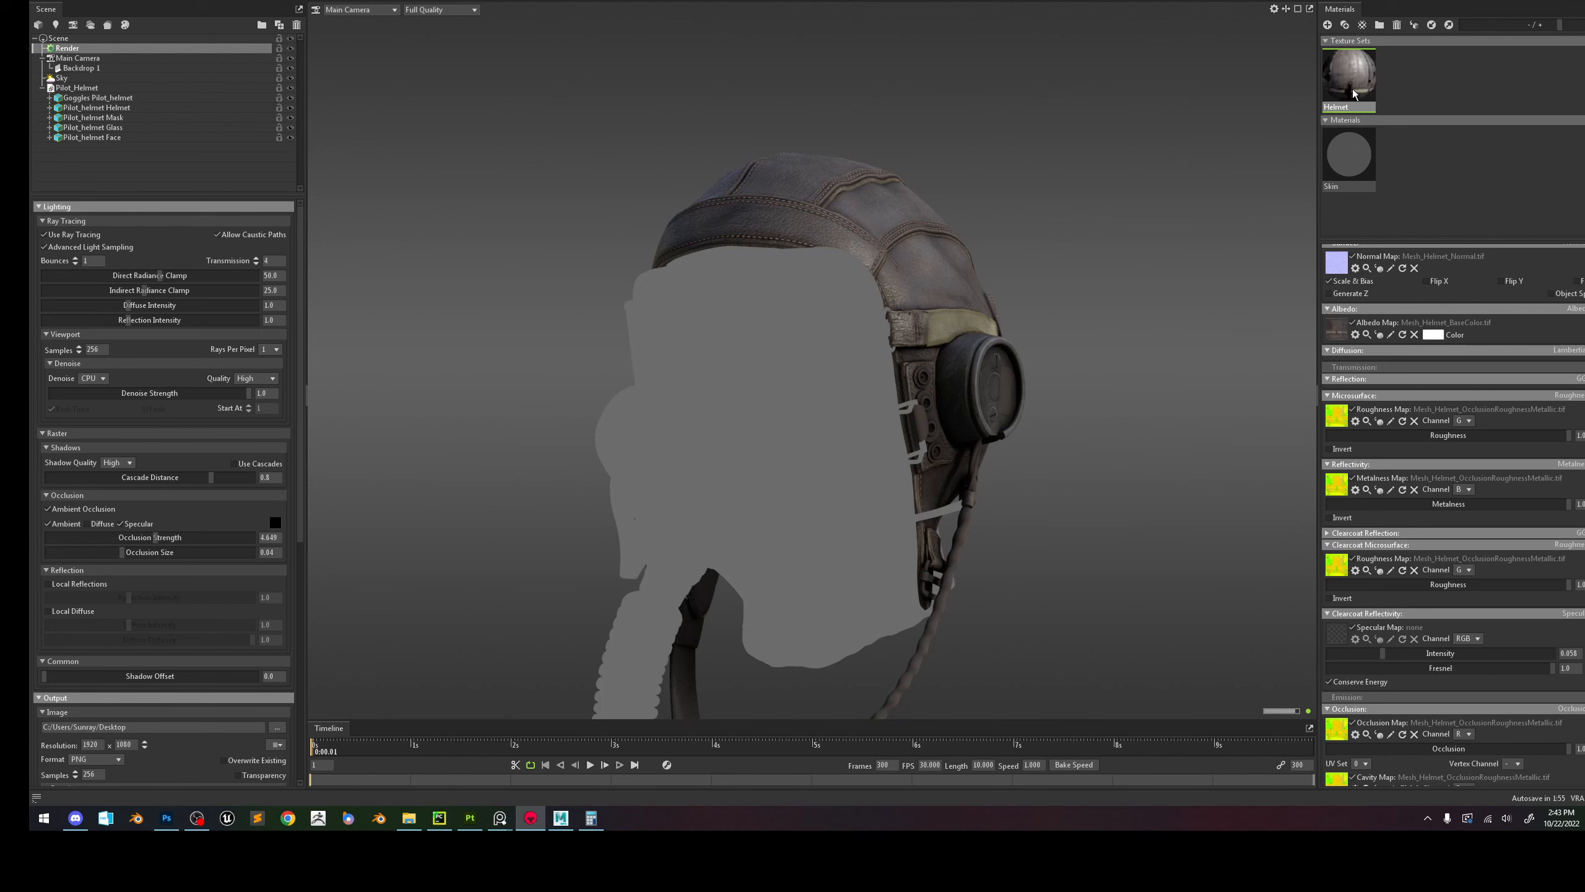
drag(1035, 185, 1041, 220)
double_click(1359, 109)
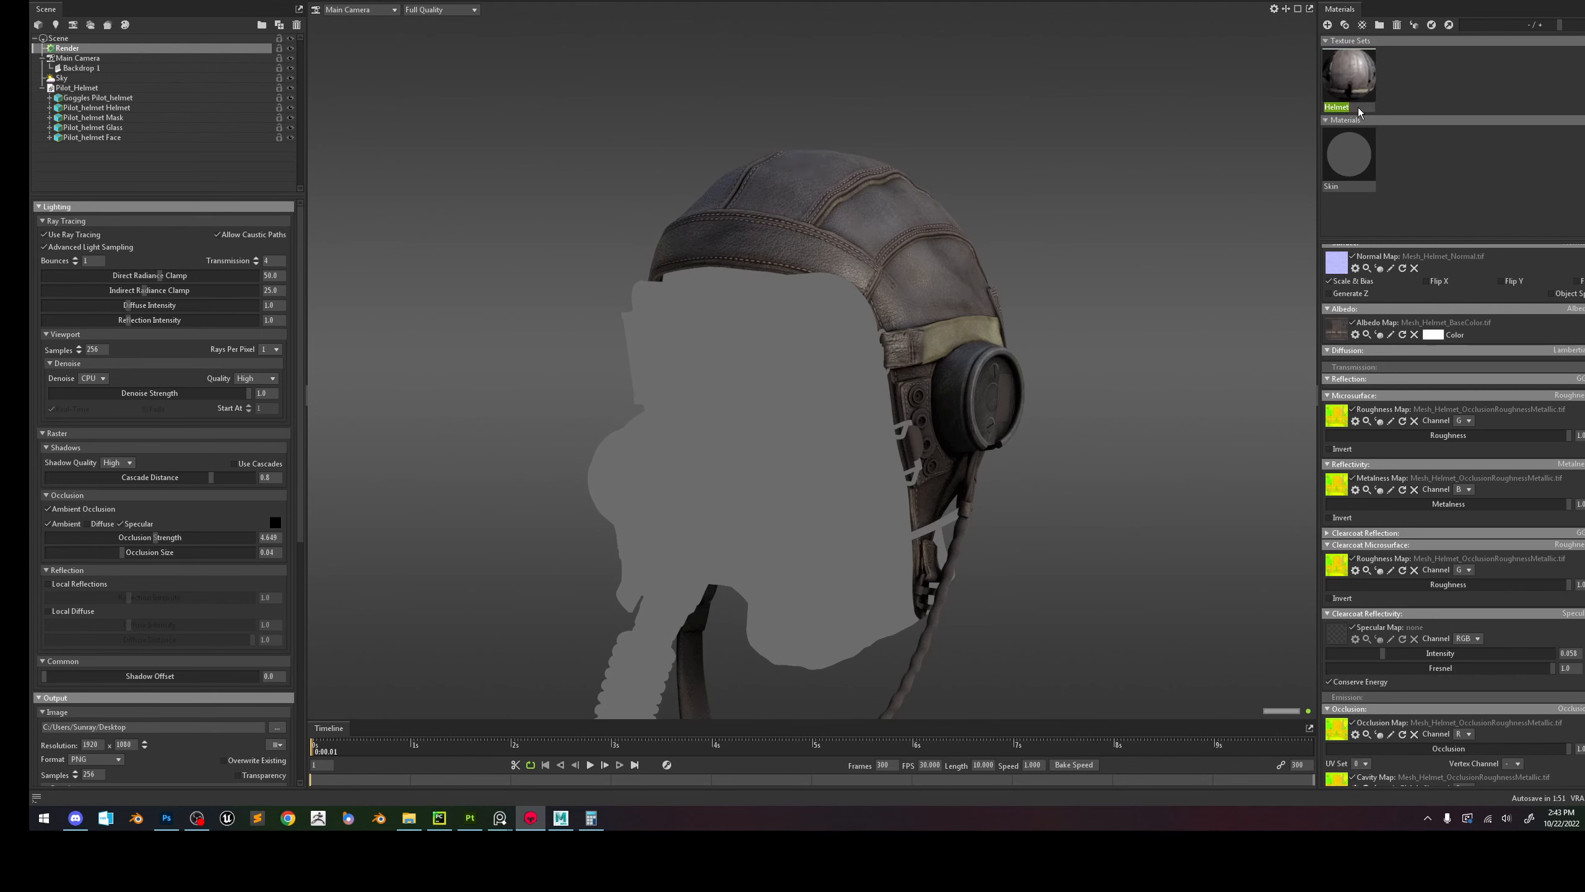
text(Preset)
key(Return)
Duplicate the Preset material, name the copy Helmet, and move Preset from the Texture Sets group to the Materials group.
click(1345, 25)
double_click(1415, 109)
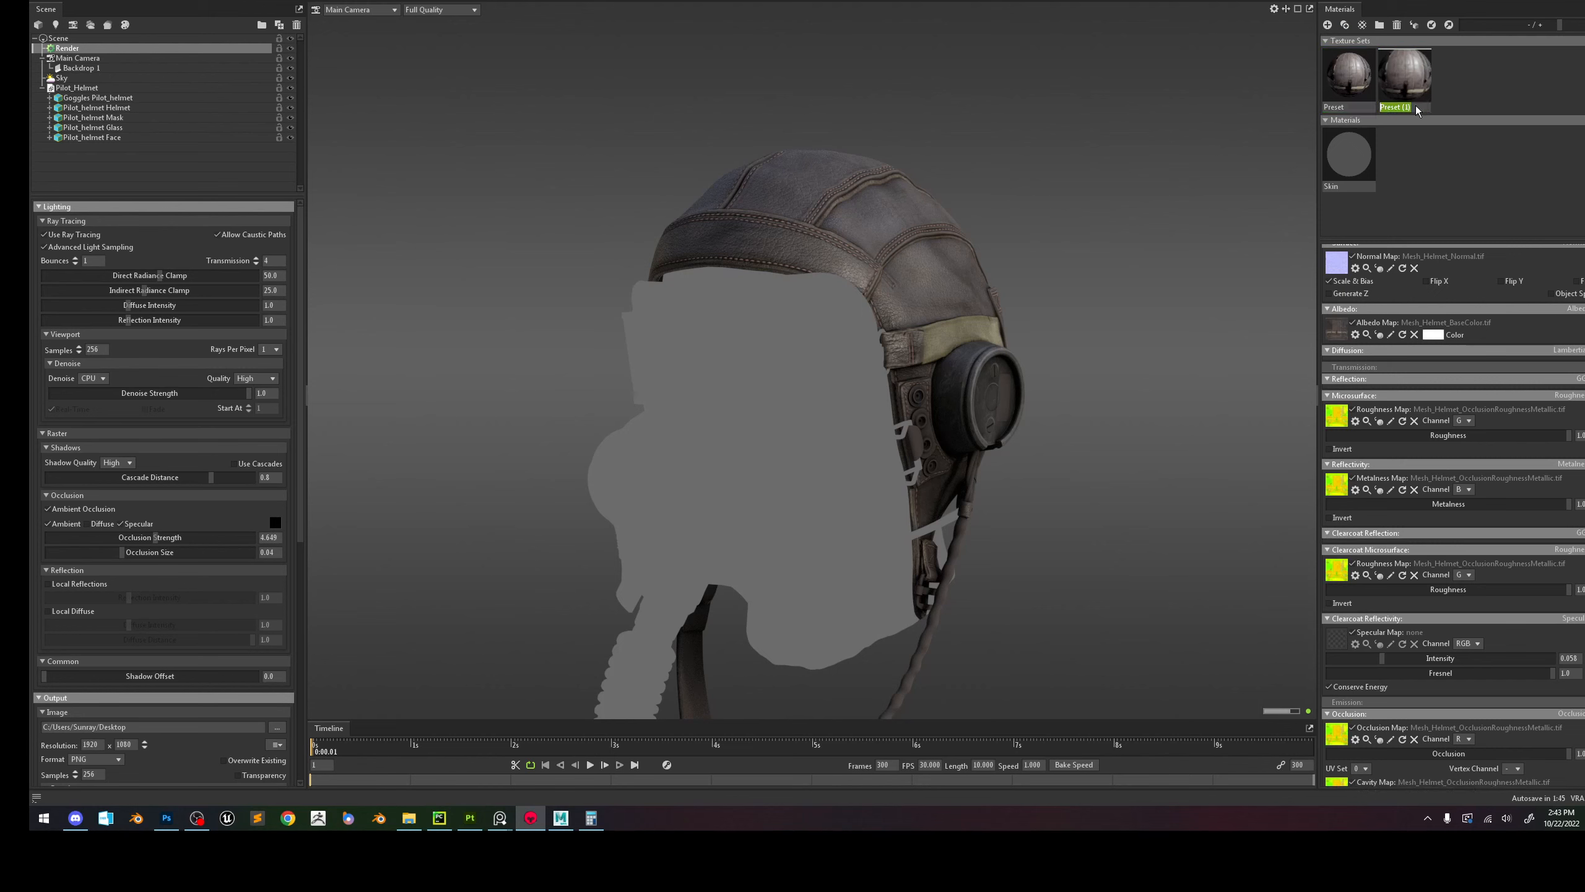
text(Helmet)
key(Return)
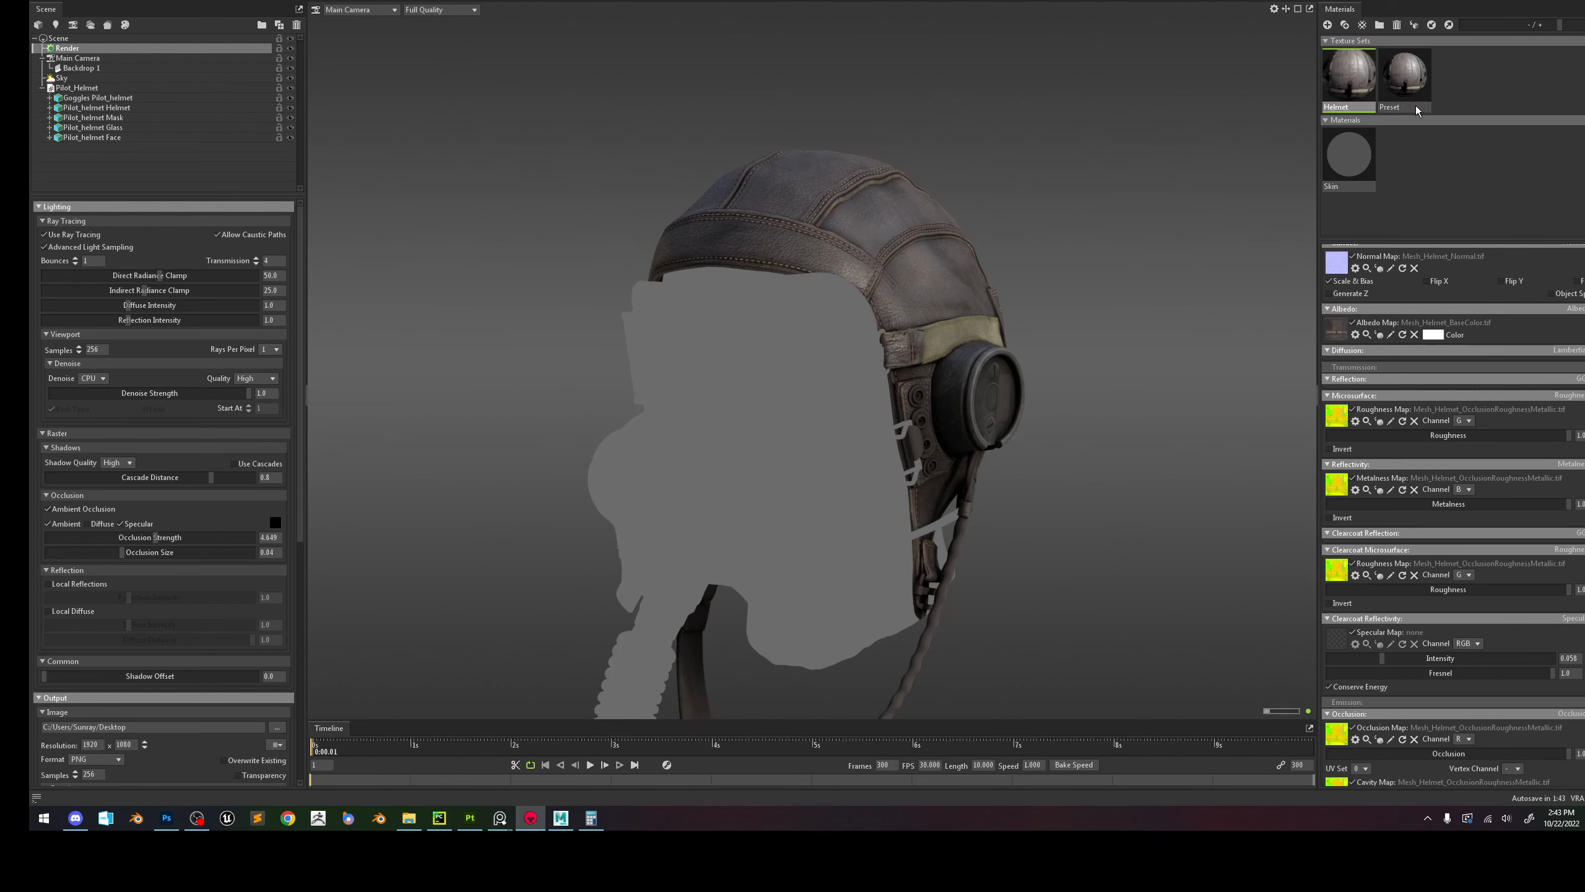
drag(1416, 110, 1351, 159)
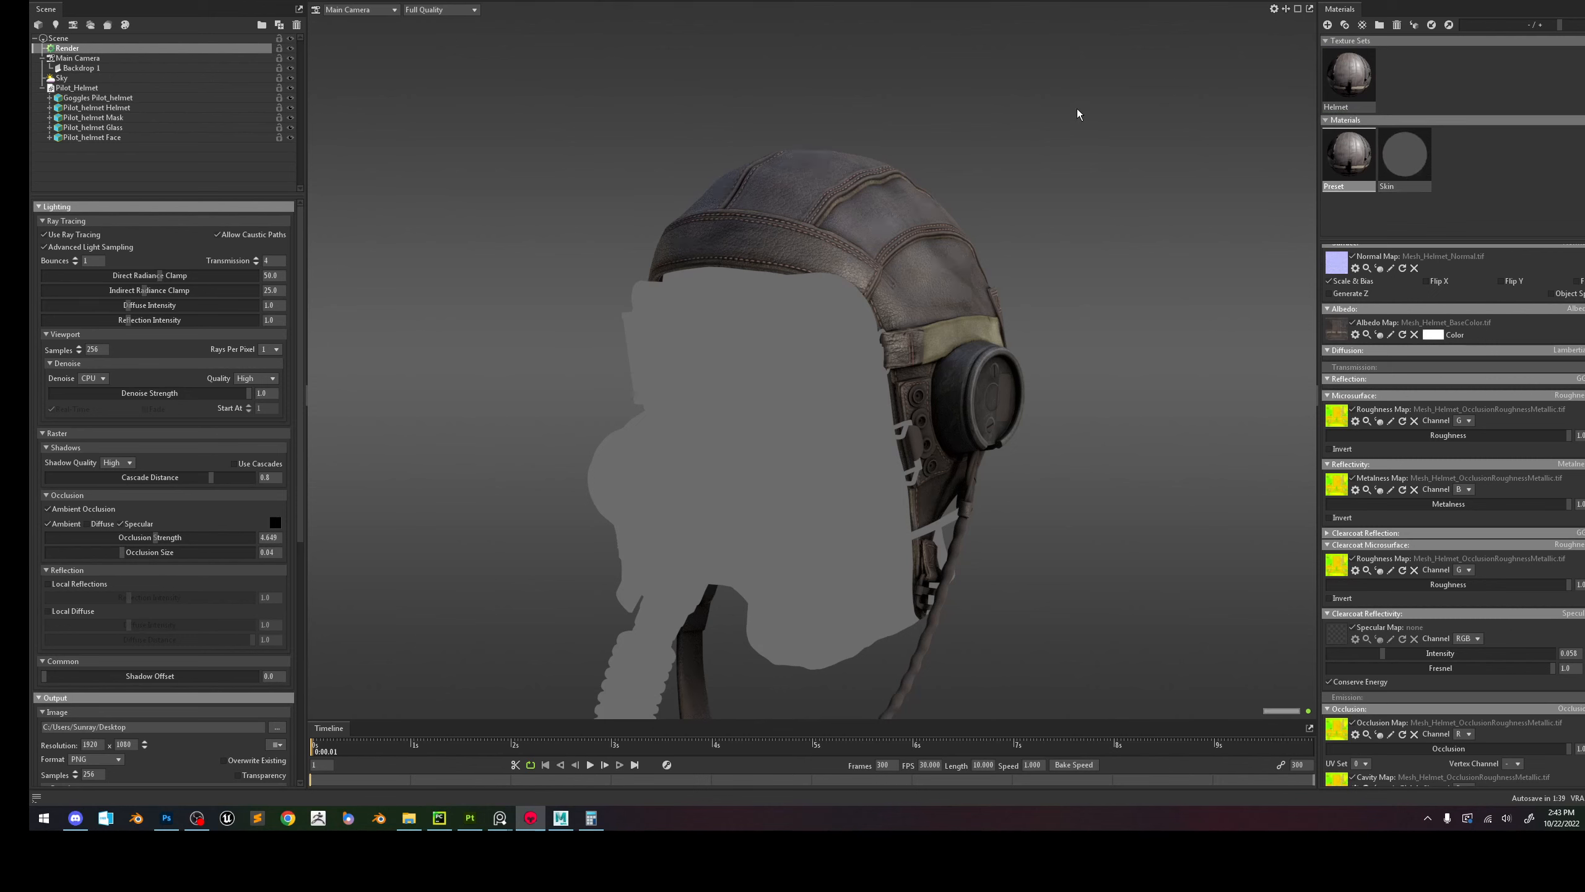
Duplicate the Helmet material twice and name the copies Goggles and Mask.
click(1016, 153)
click(1372, 76)
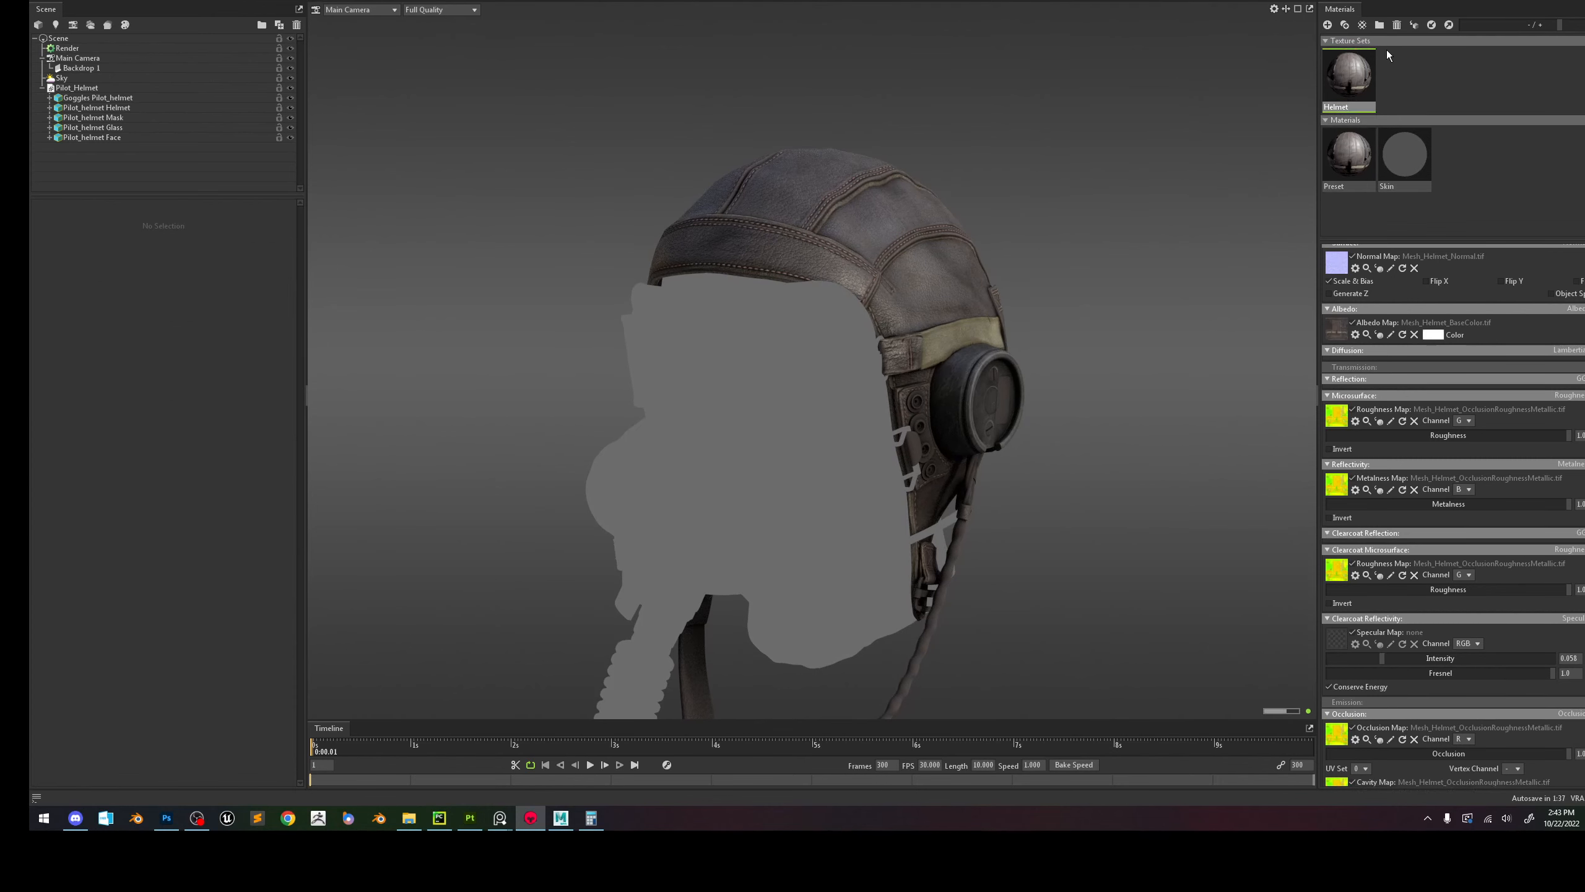
click(1345, 24)
click(1345, 25)
click(1409, 107)
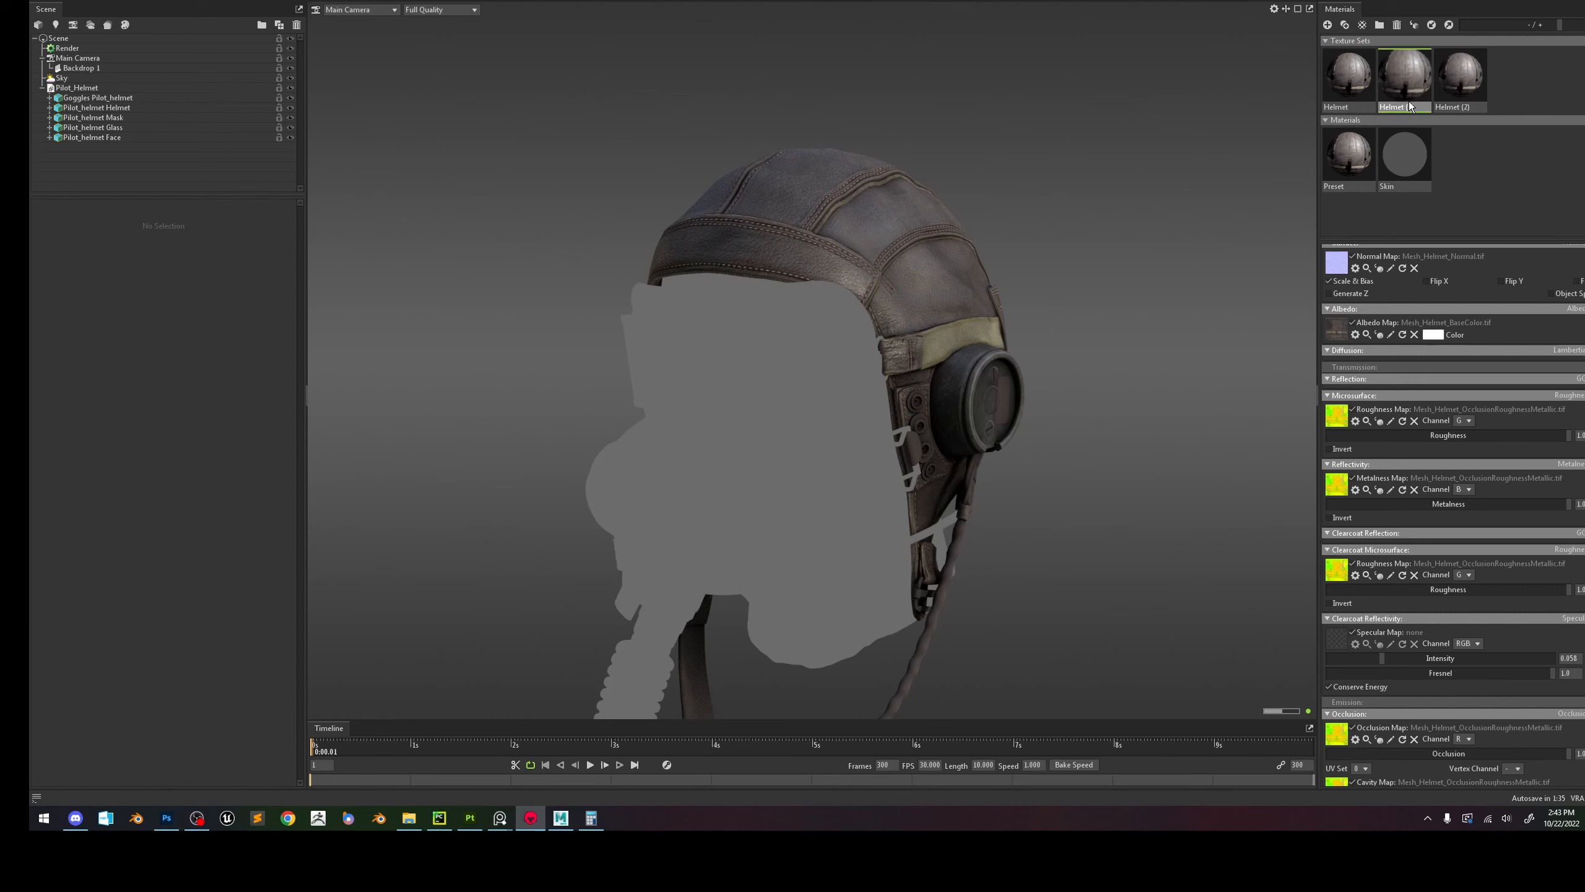
text(Goggles)
key(Return)
double_click(1450, 107)
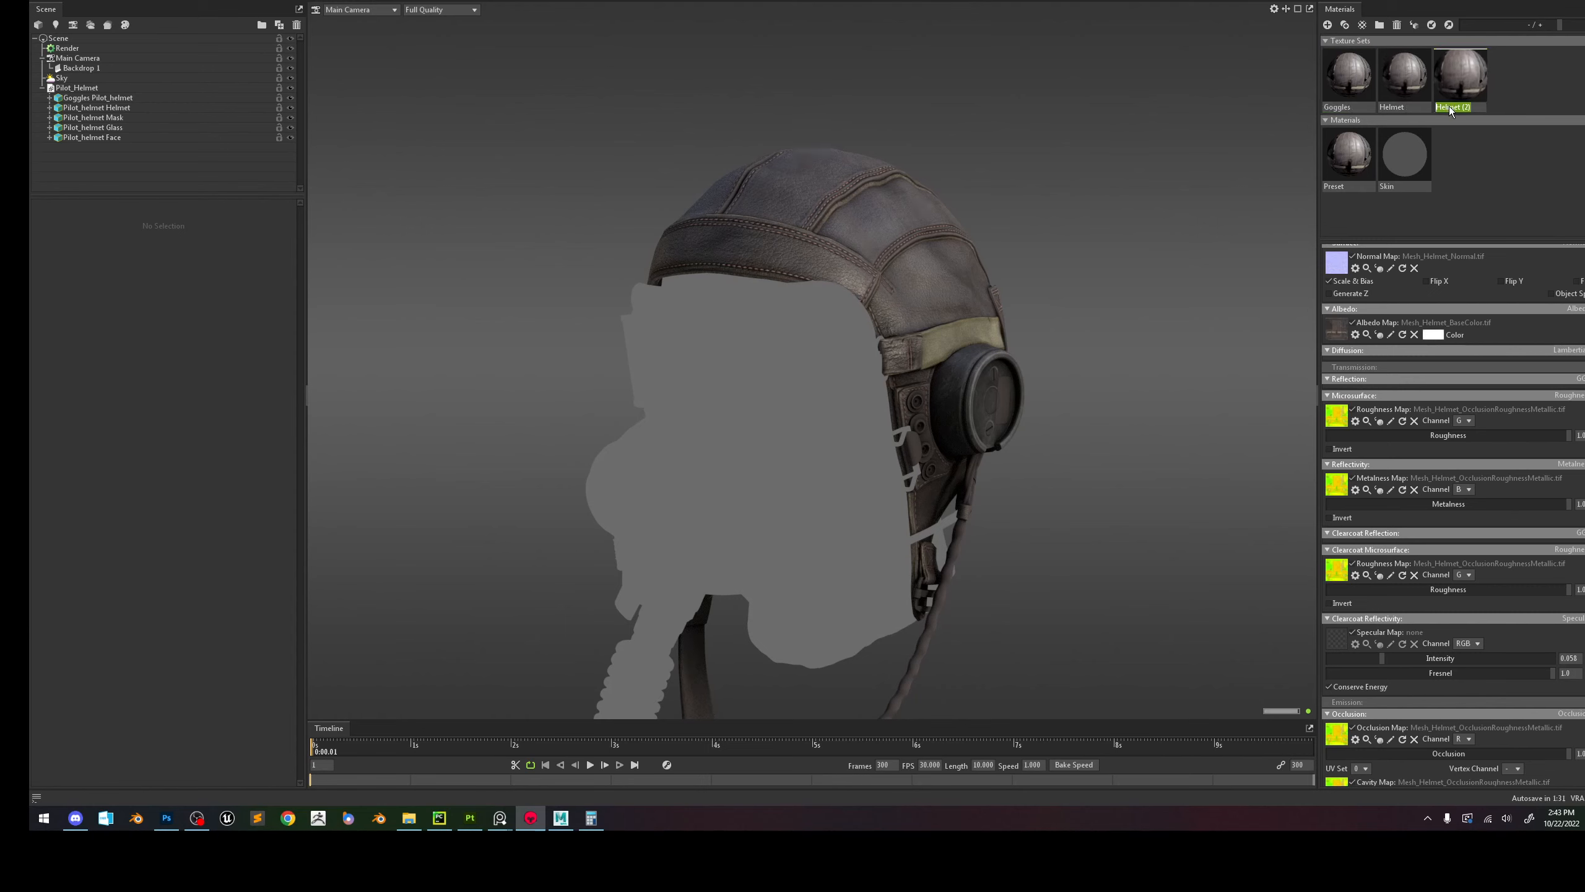
text(M)
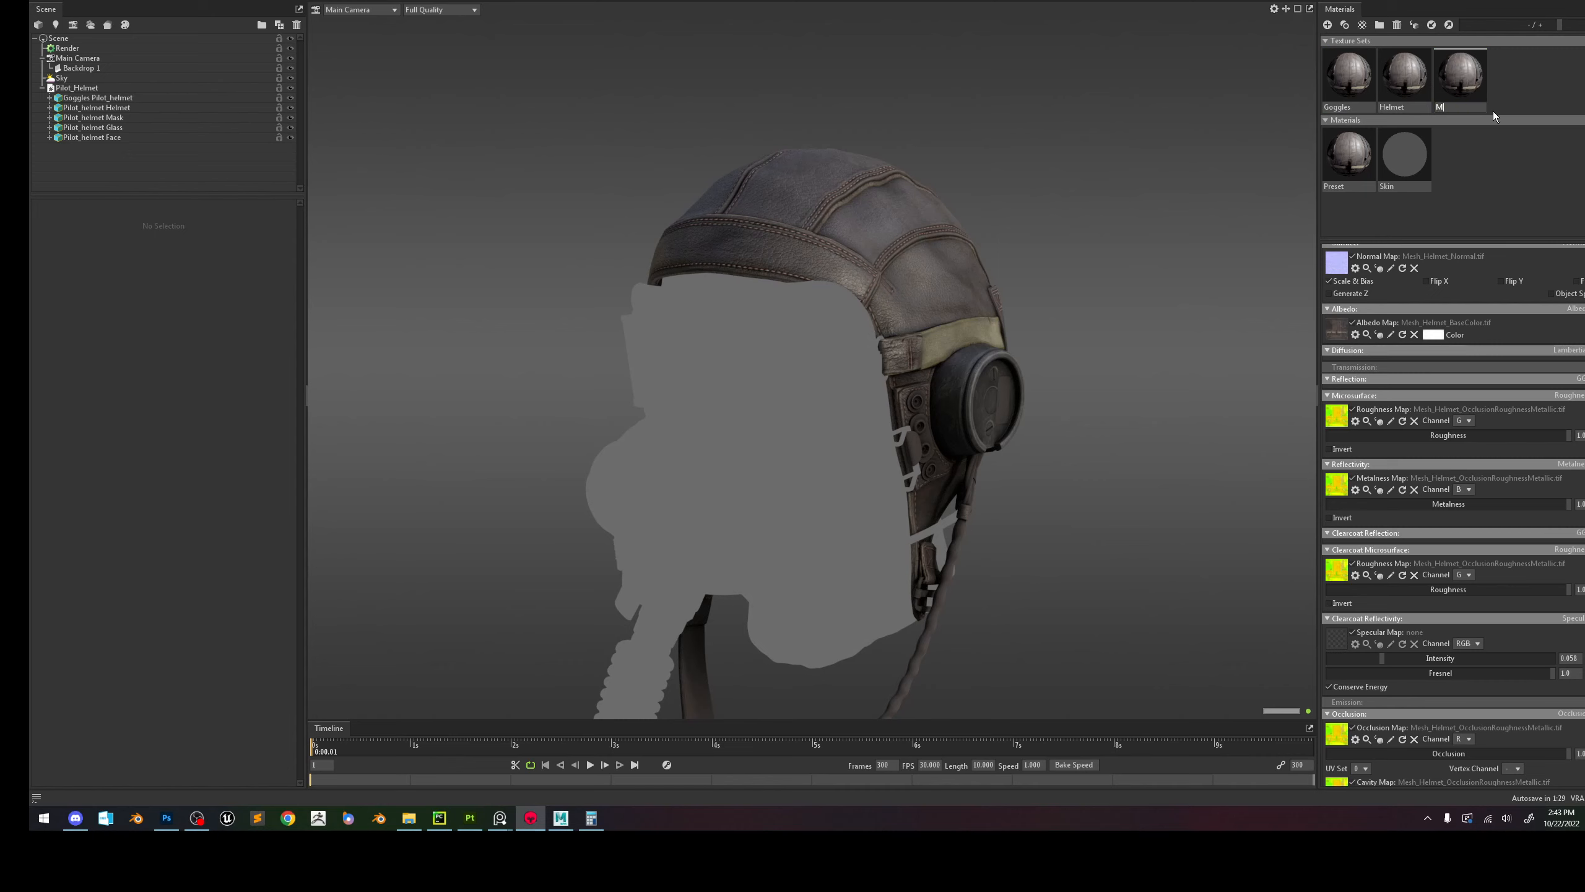
text(ask)
key(Return)
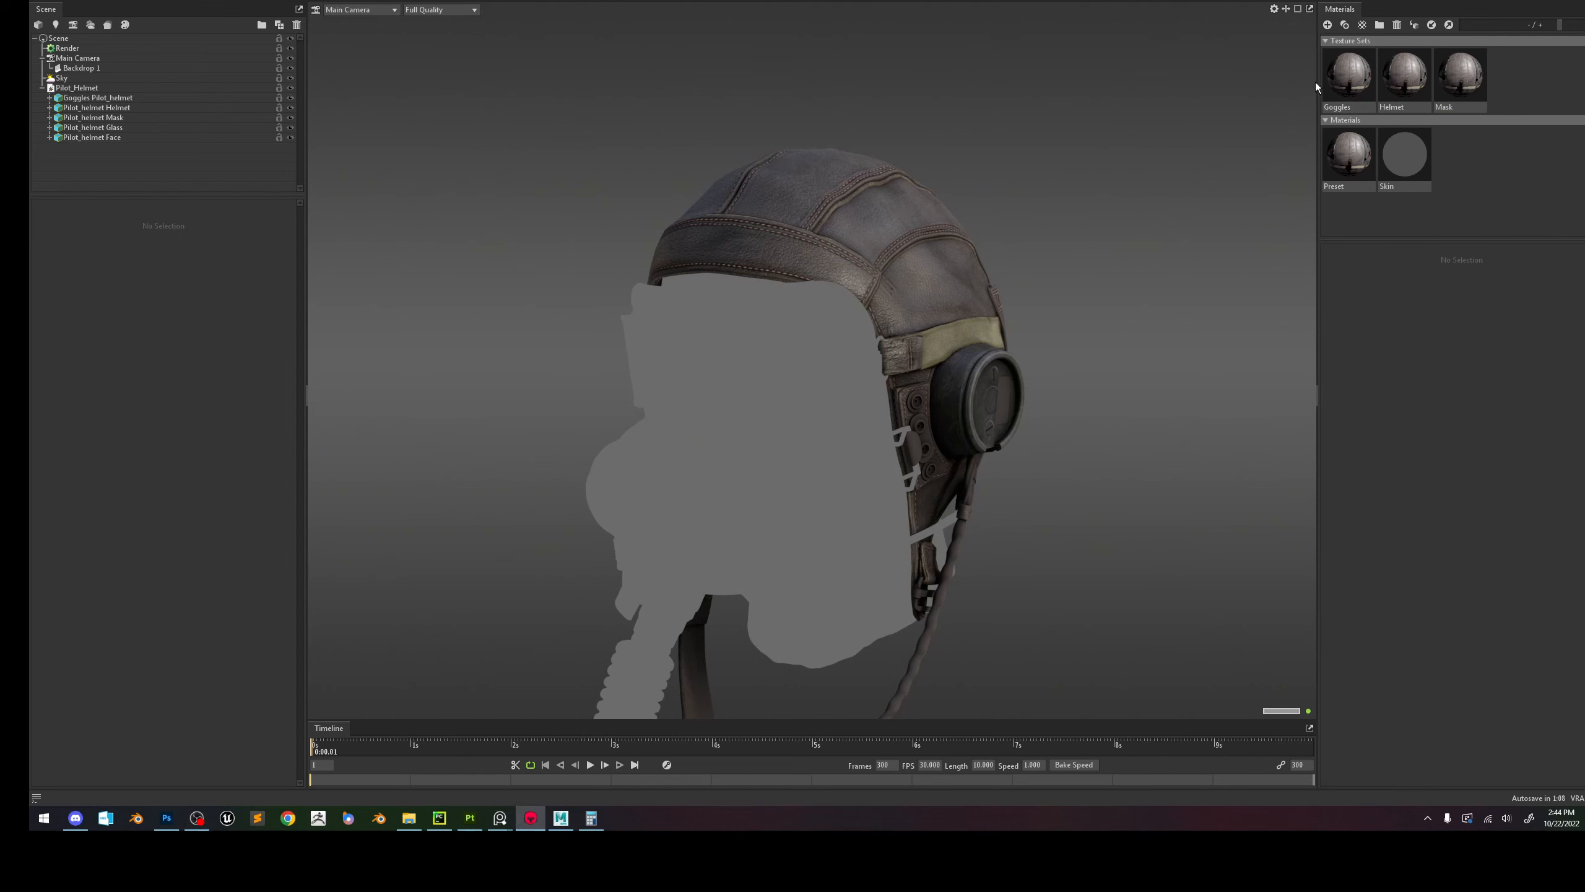
click(1347, 99)
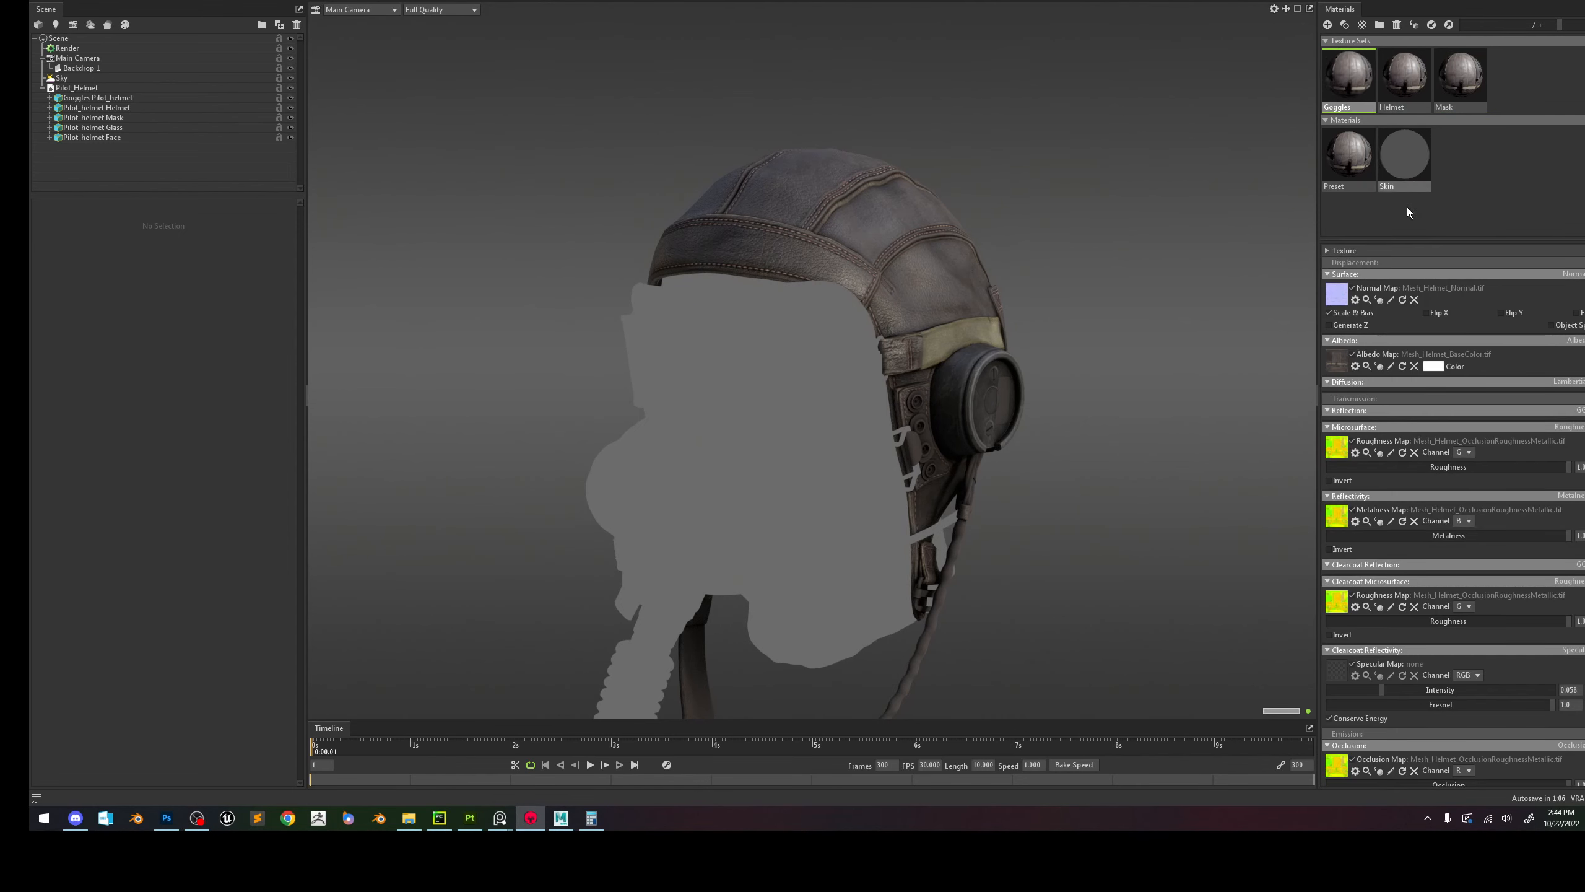
scroll(1373, 399, down, 3)
scroll(1355, 393, up, 3)
drag(1348, 153, 788, 342)
click(1328, 25)
drag(1349, 64, 774, 323)
key(Delete)
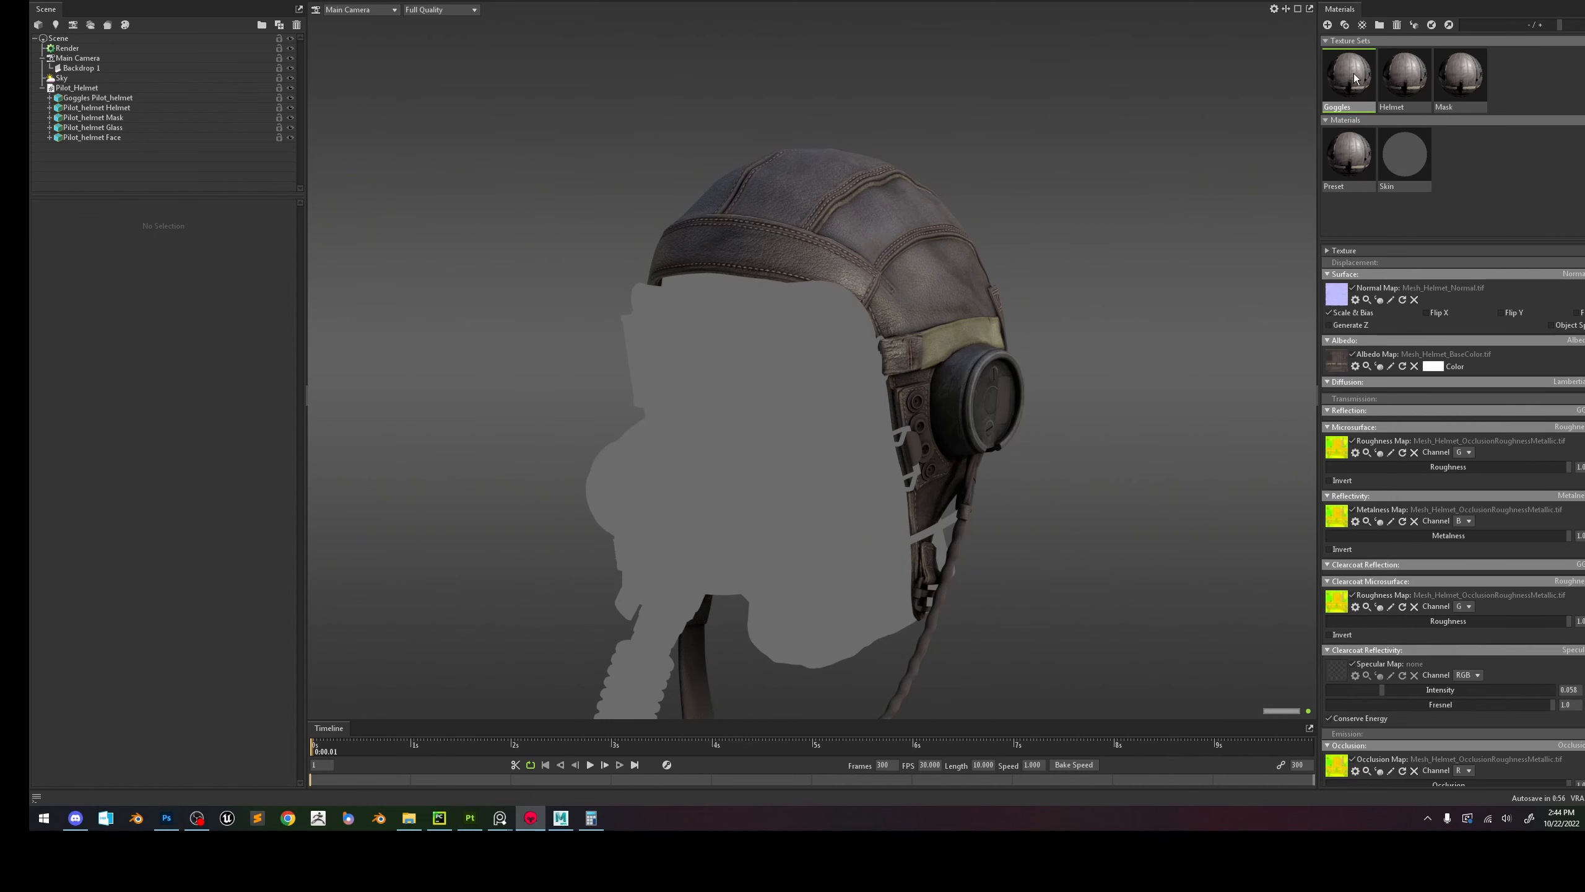
Apply the Goggles material to the goggles and load Mesh_Goggles_Normal as its normal map and Mesh_Goggles_BaseColor as its albedo map.
drag(813, 295, 815, 295)
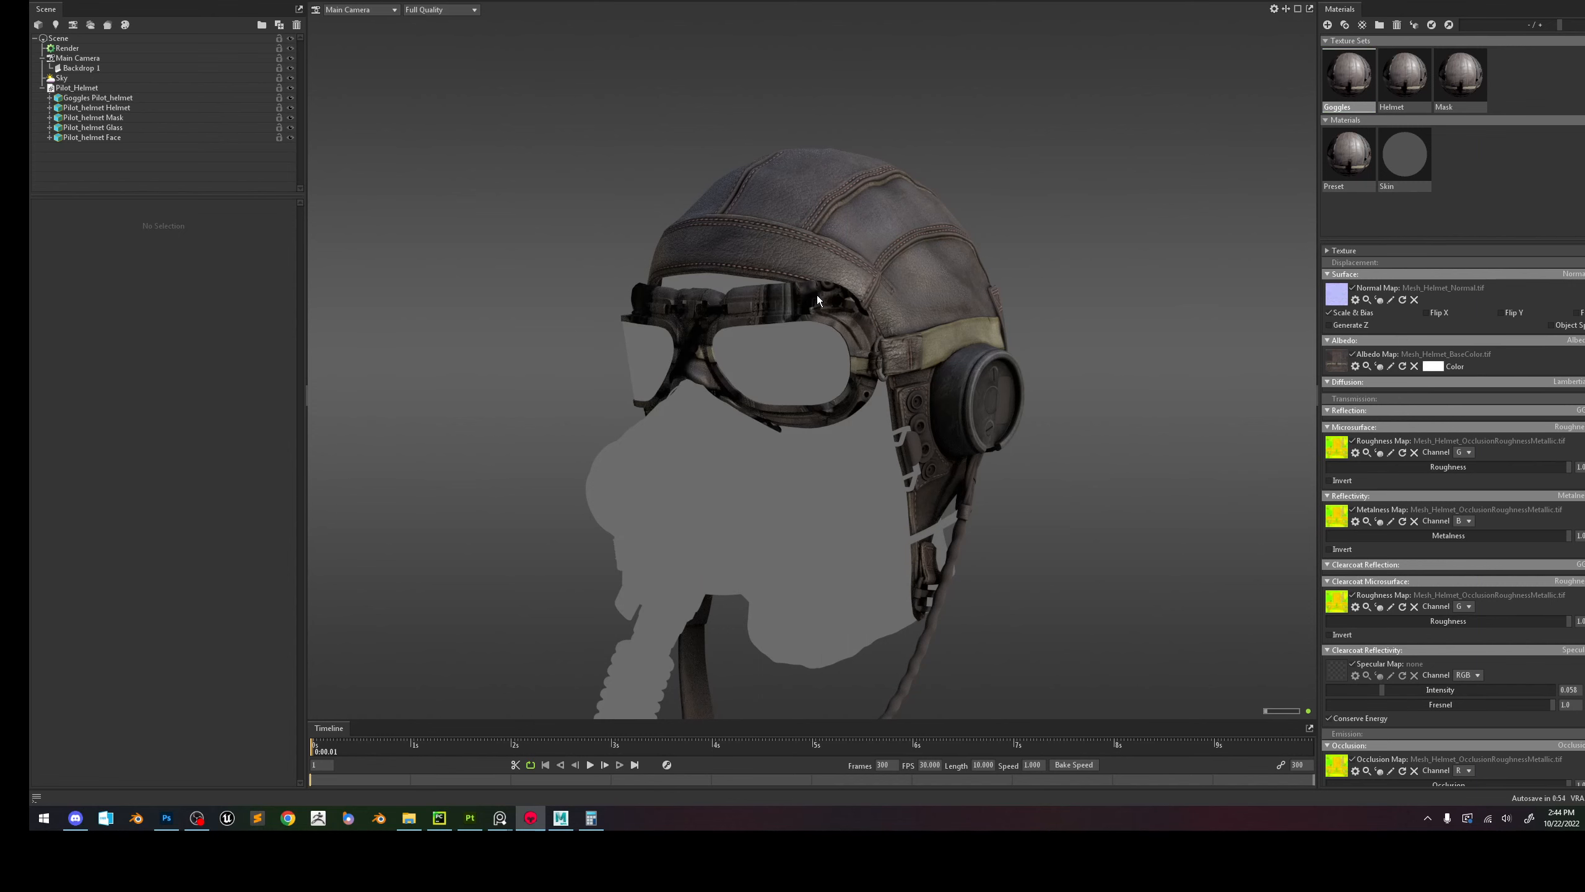
click(1343, 304)
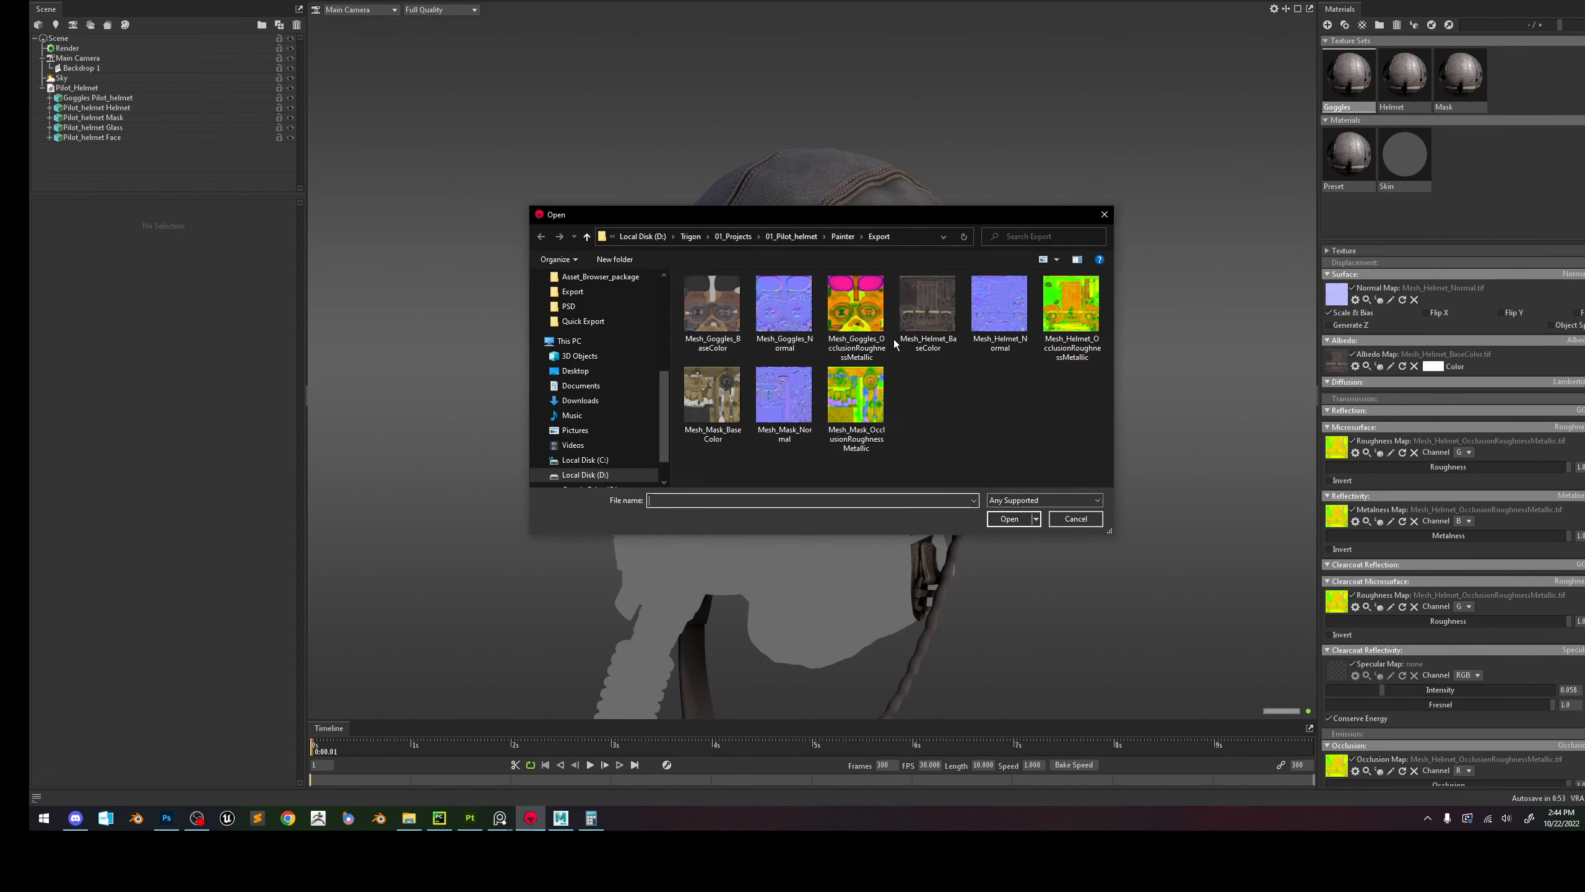
double_click(805, 323)
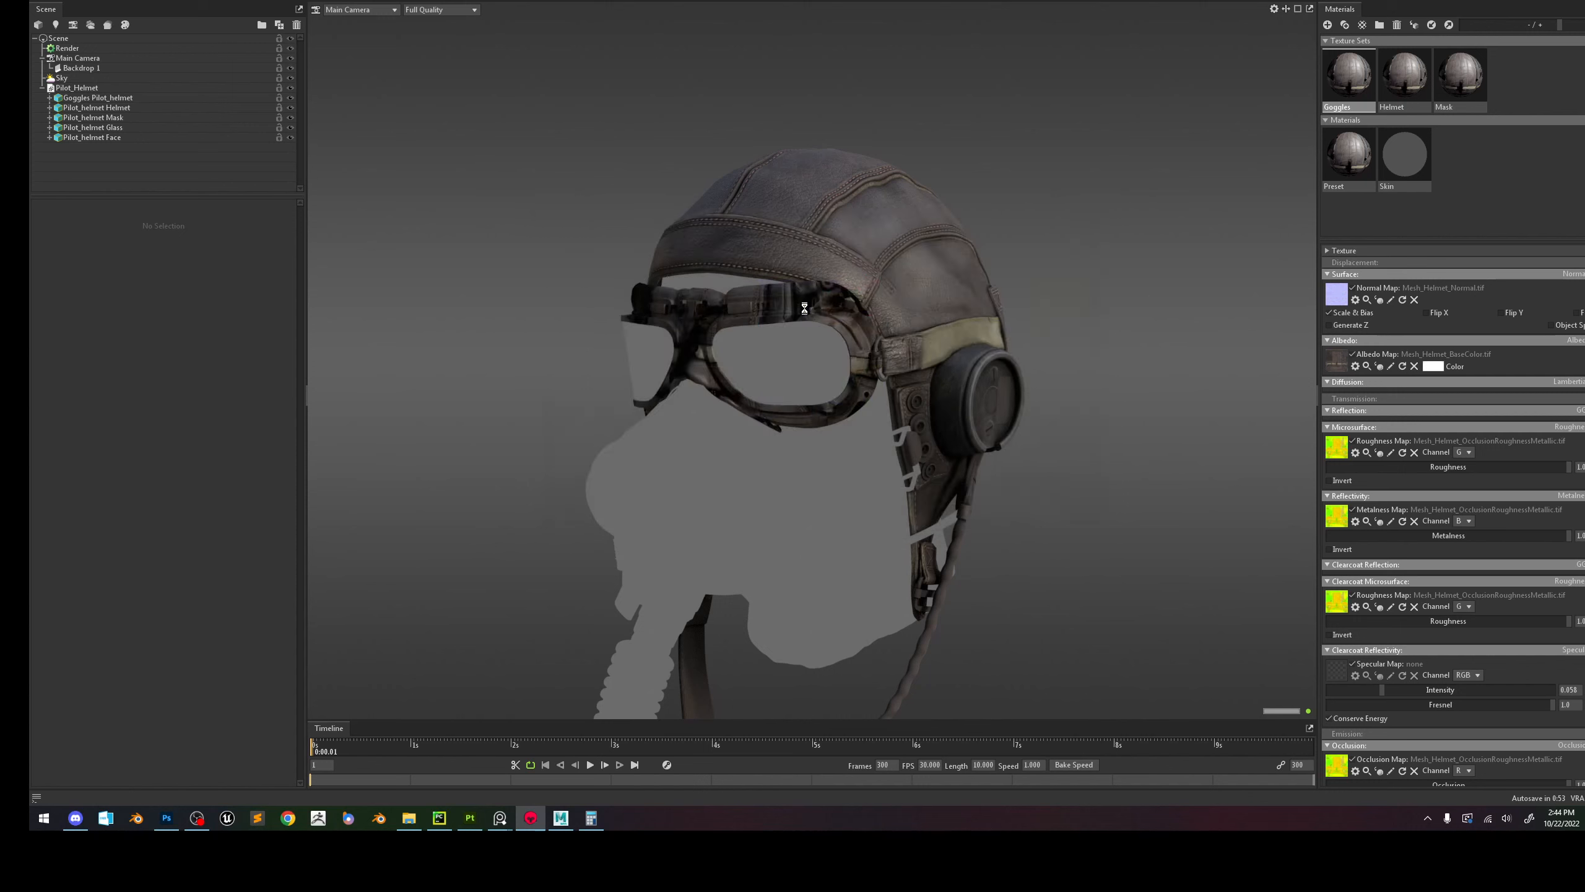
click(1343, 367)
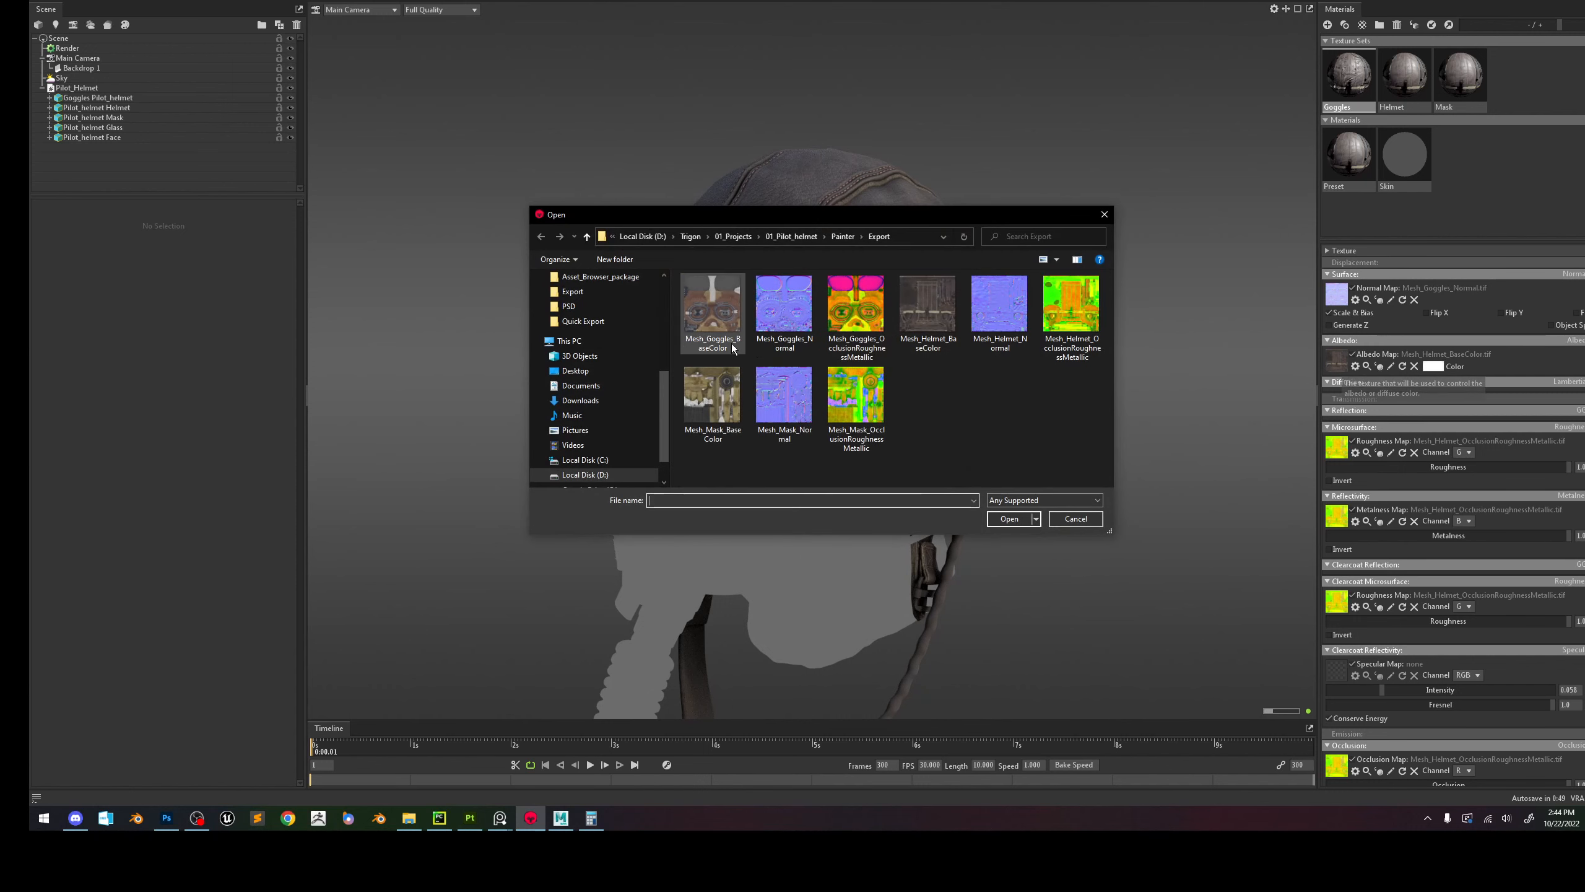
double_click(730, 324)
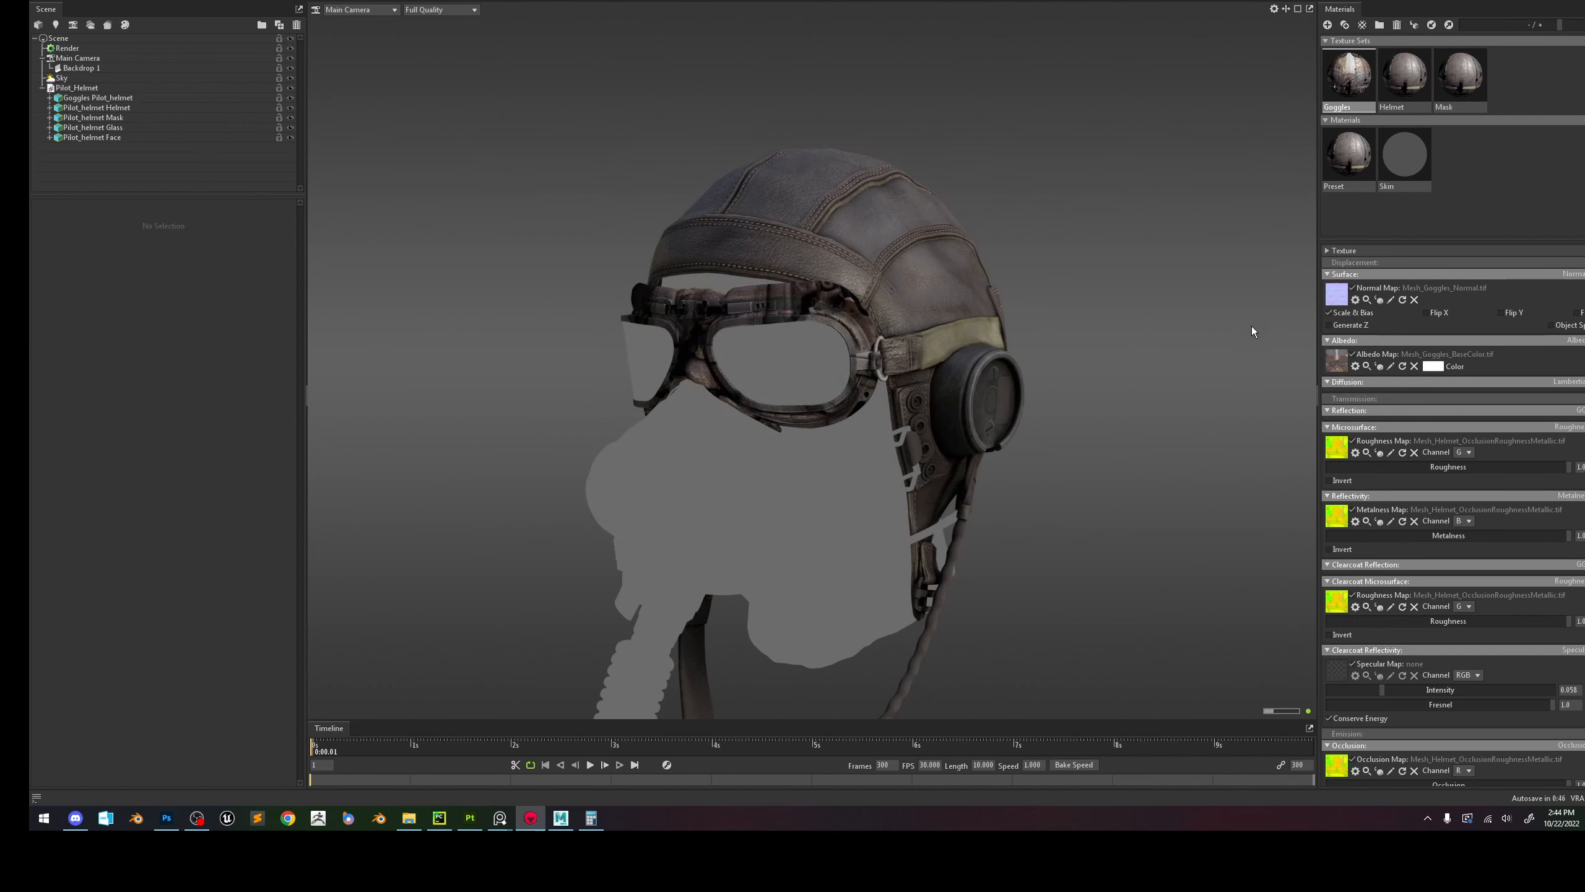
Load Mesh_Goggles_OcclusionRoughnessMetallic as the Goggles material's roughness, metalness and clearcoat roughness maps.
click(1339, 448)
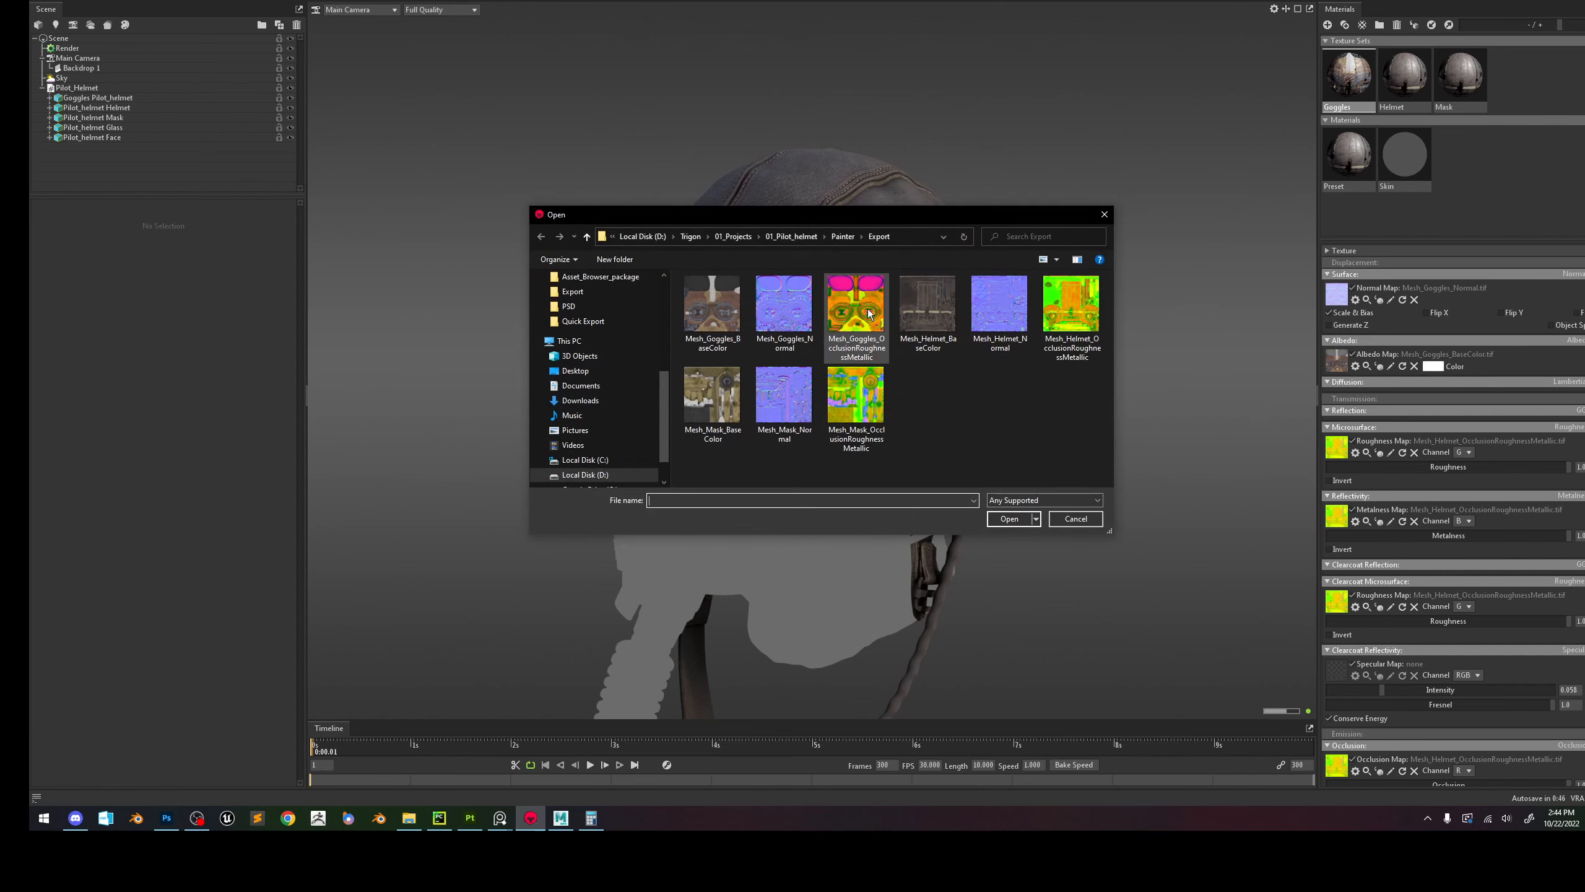
double_click(856, 315)
click(1338, 516)
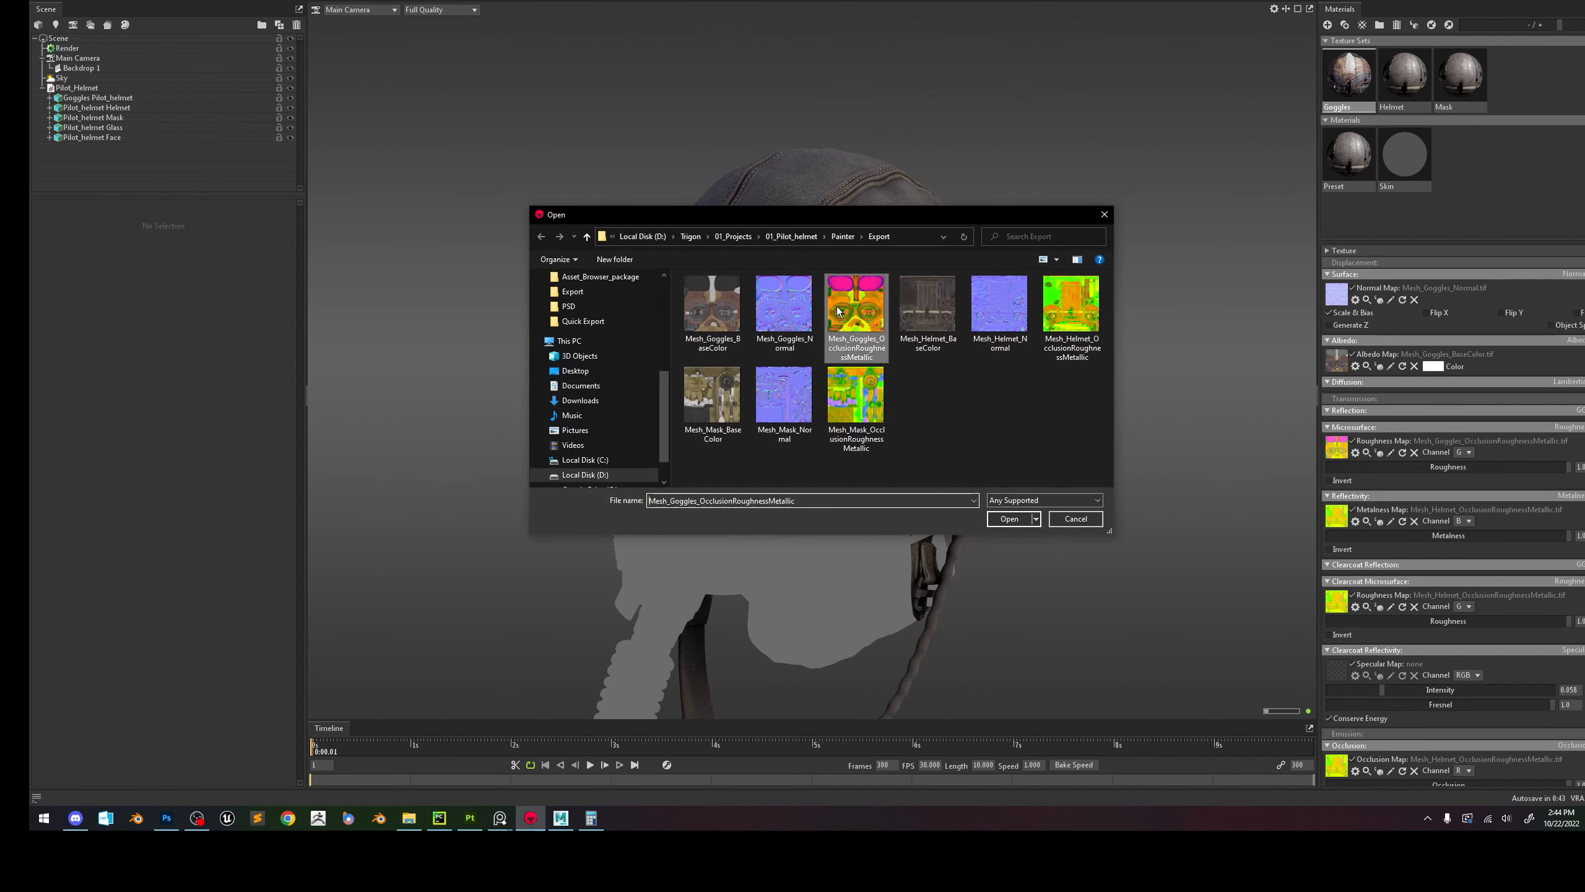
double_click(856, 315)
click(1336, 601)
double_click(856, 315)
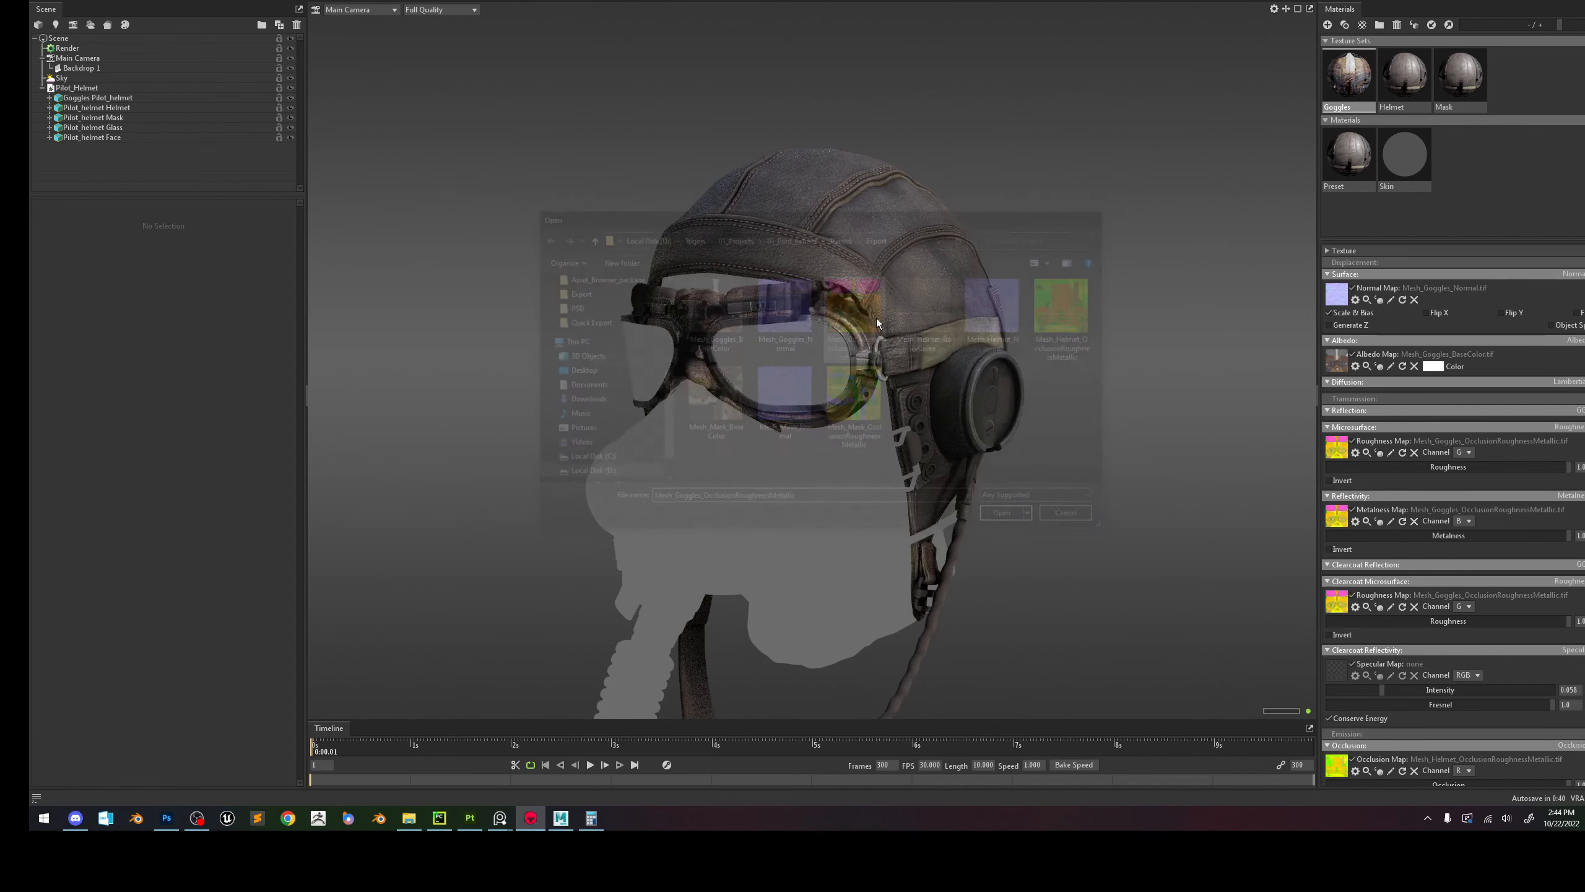
Load Mesh_Goggles_OcclusionRoughnessMetallic as the Goggles material's occlusion and cavity maps and check the goggles up close.
scroll(1352, 596, down, 3)
click(1337, 615)
double_click(969, 392)
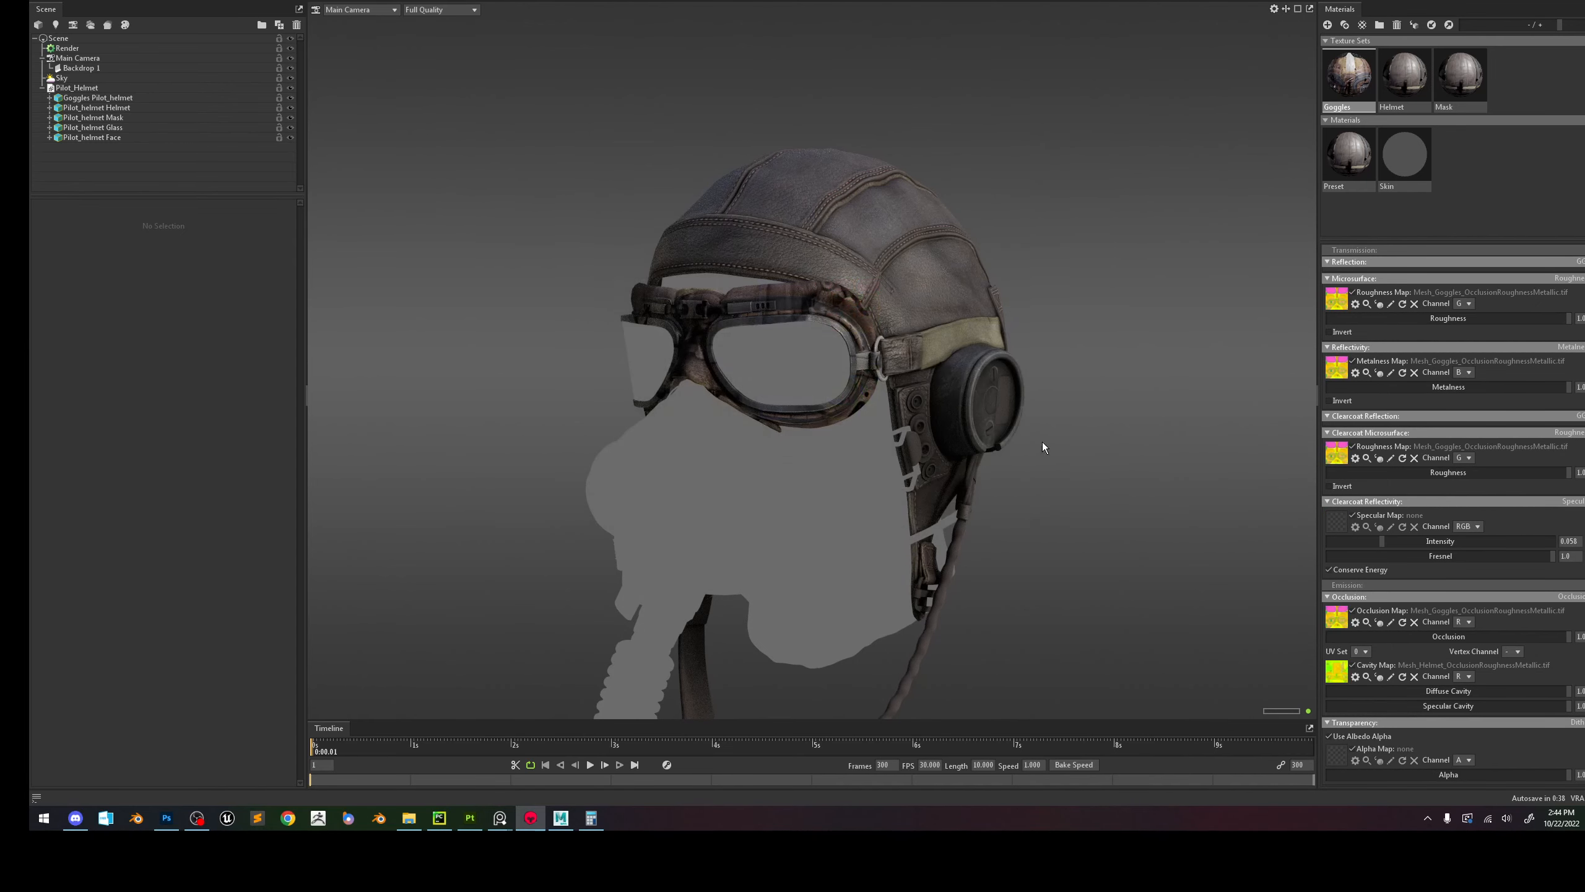
click(1336, 671)
double_click(876, 330)
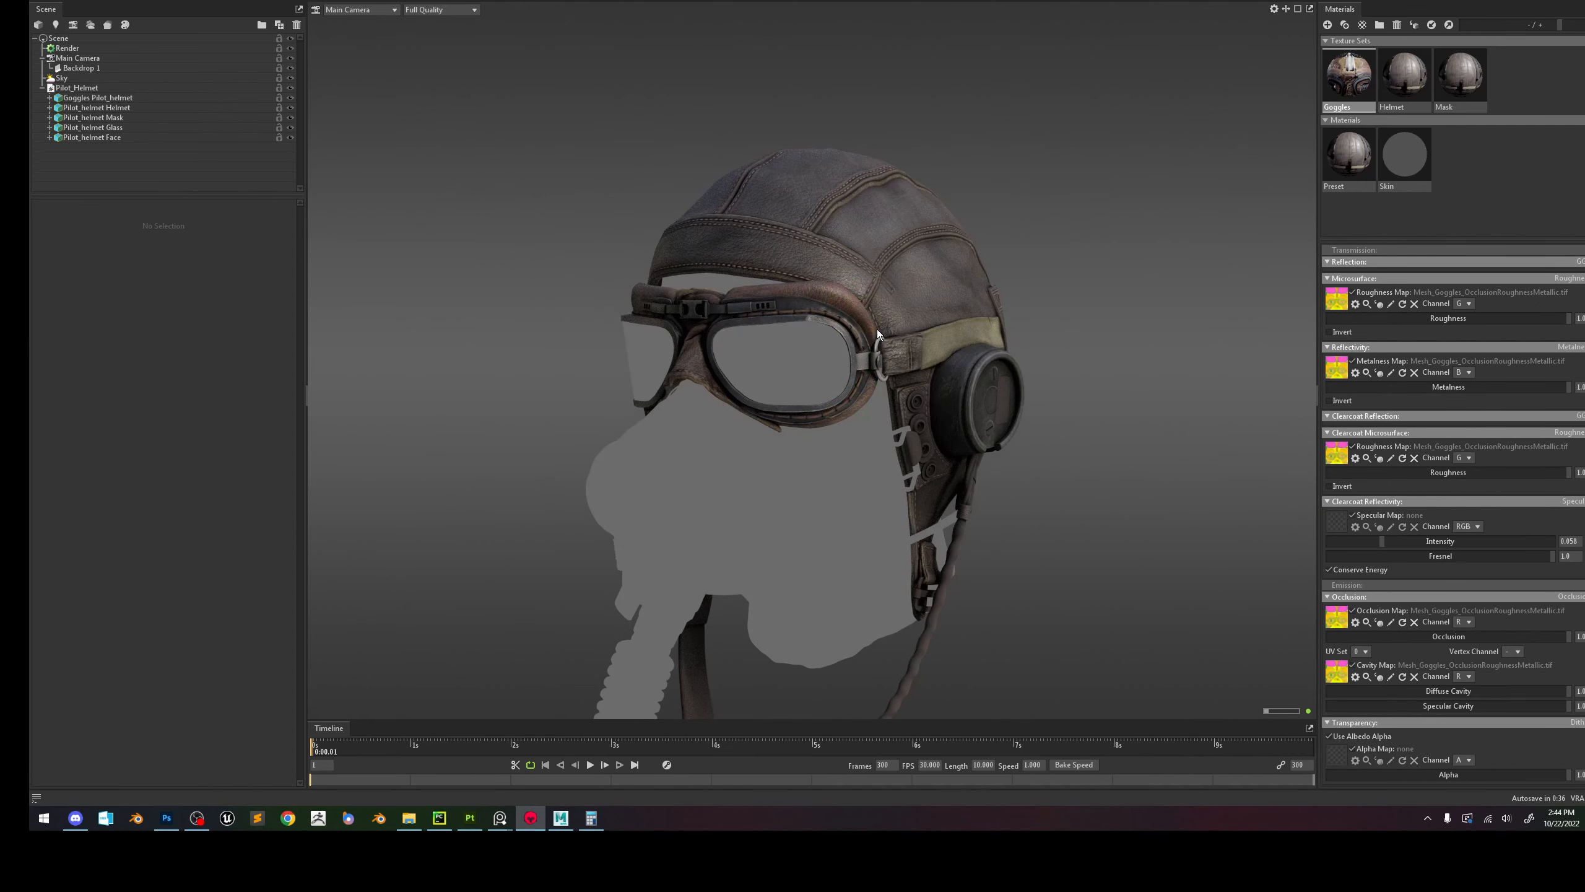
scroll(1353, 731, down, 1)
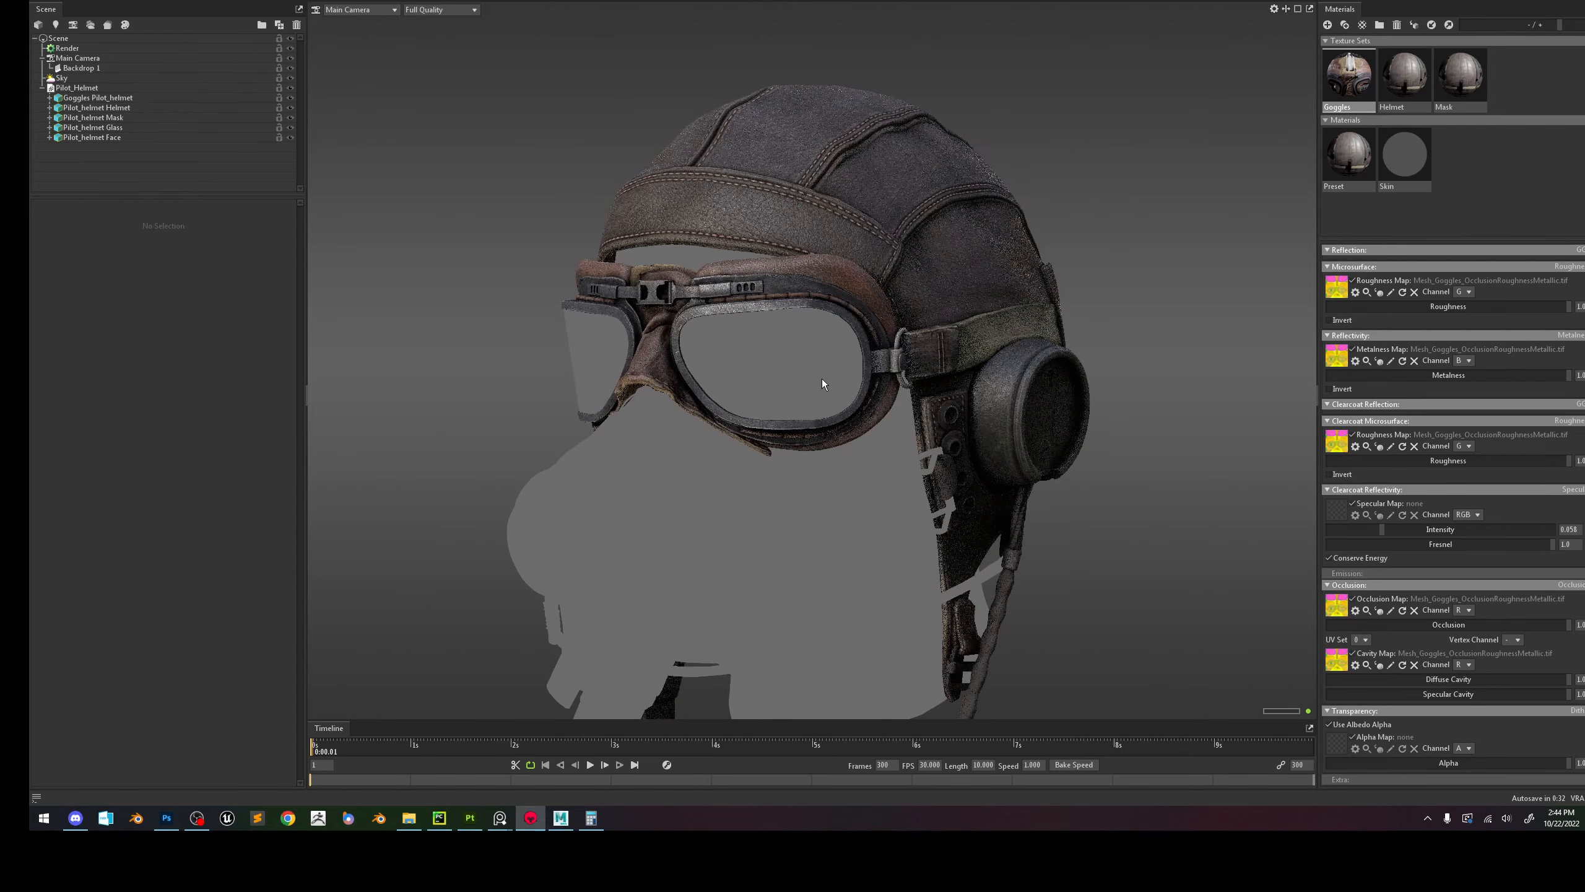
drag(821, 381, 915, 377)
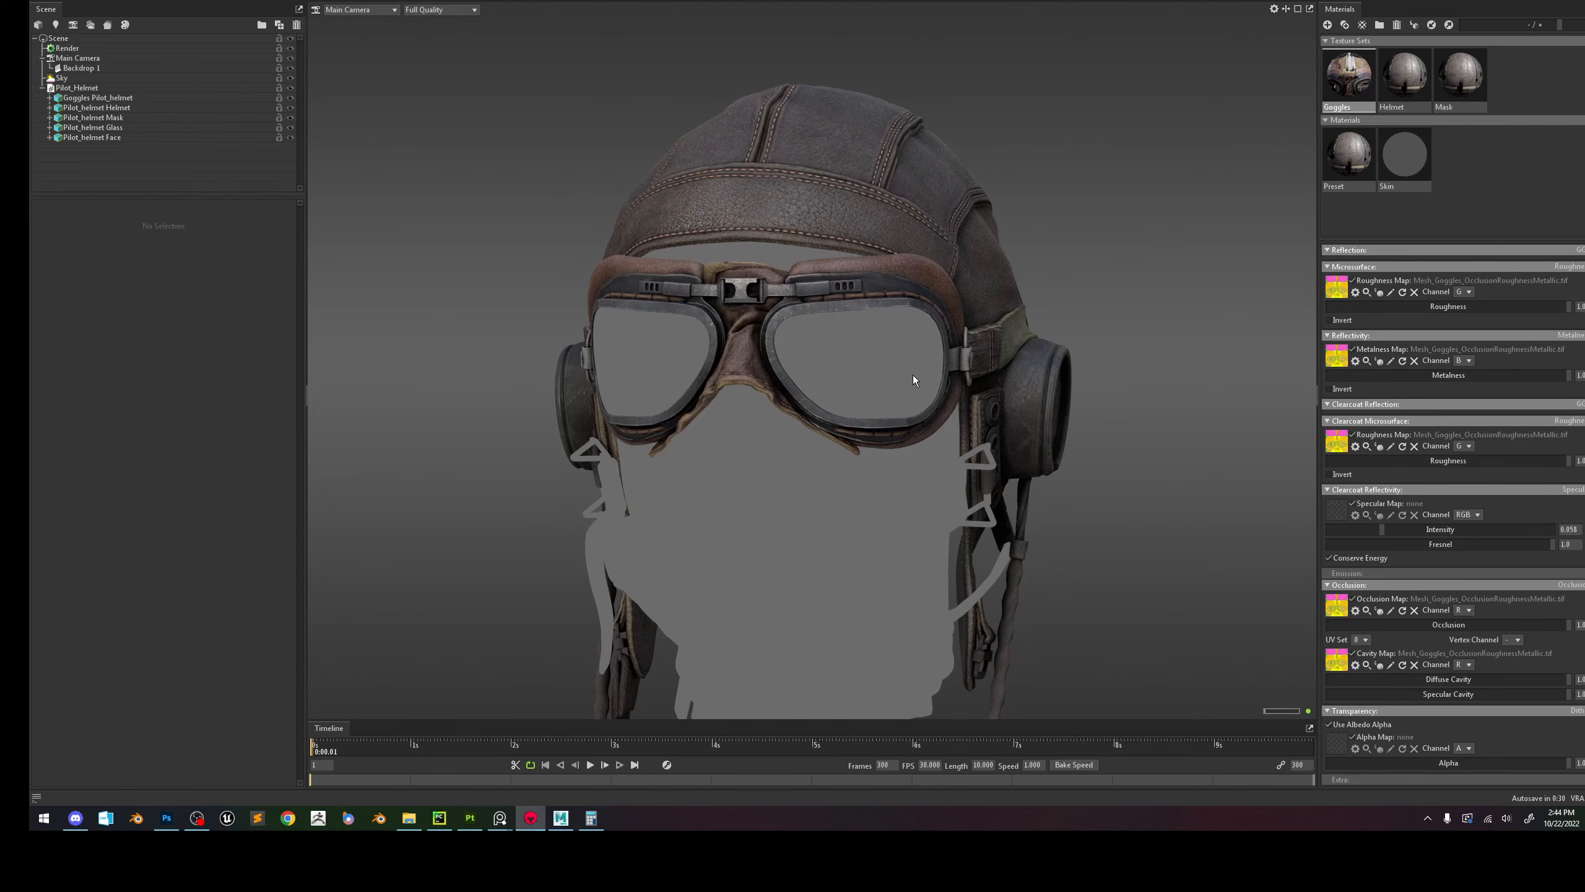
Compare the goggles with ray tracing off and on in the render settings, leaving it enabled.
click(69, 48)
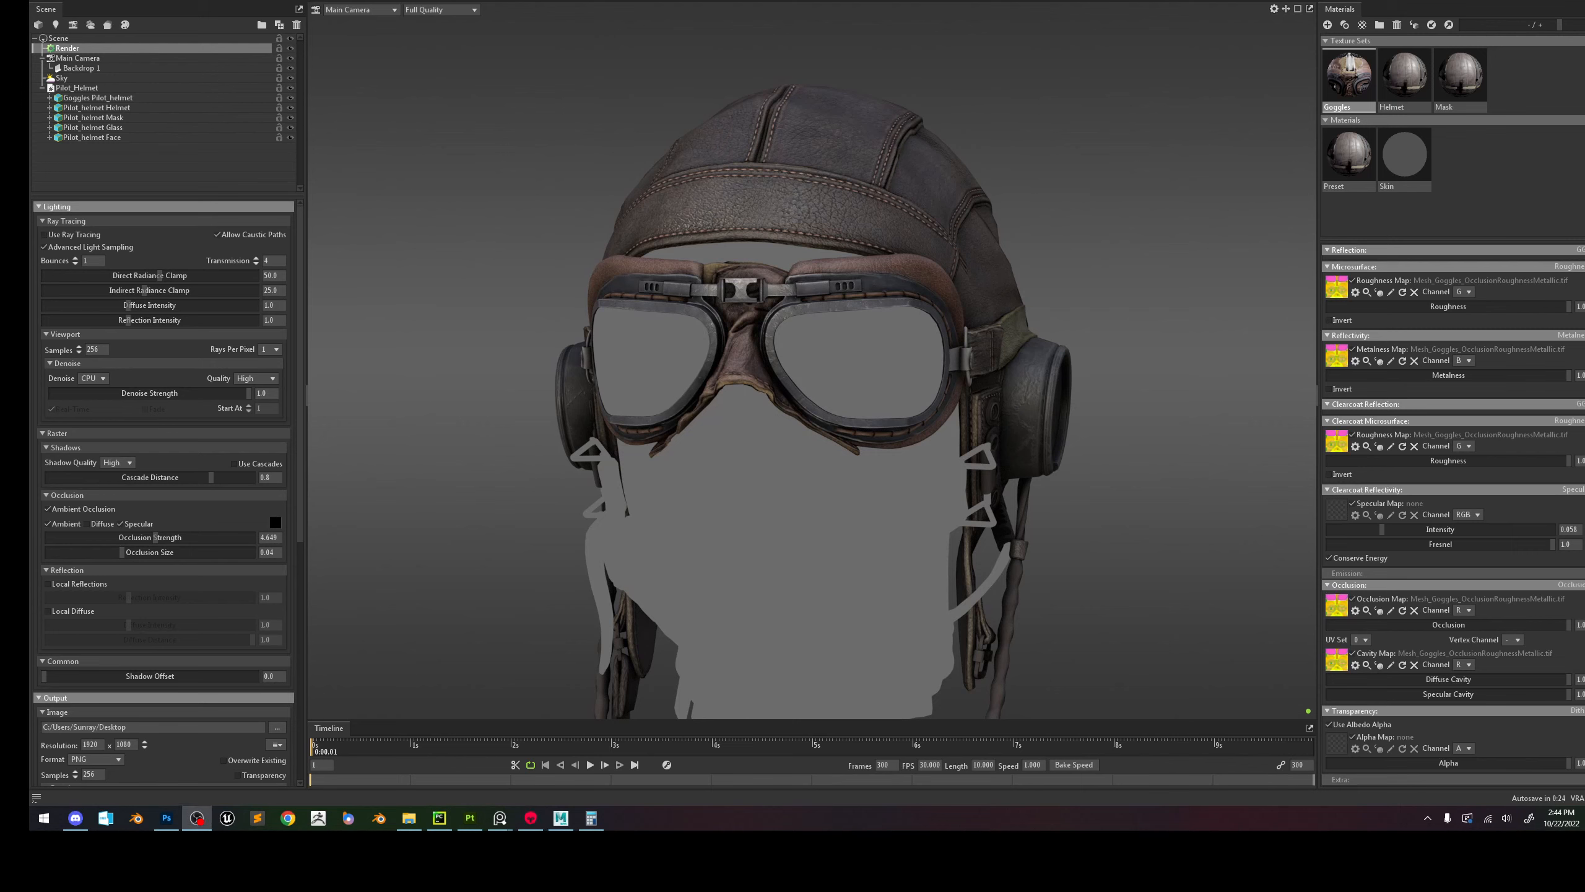
click(49, 235)
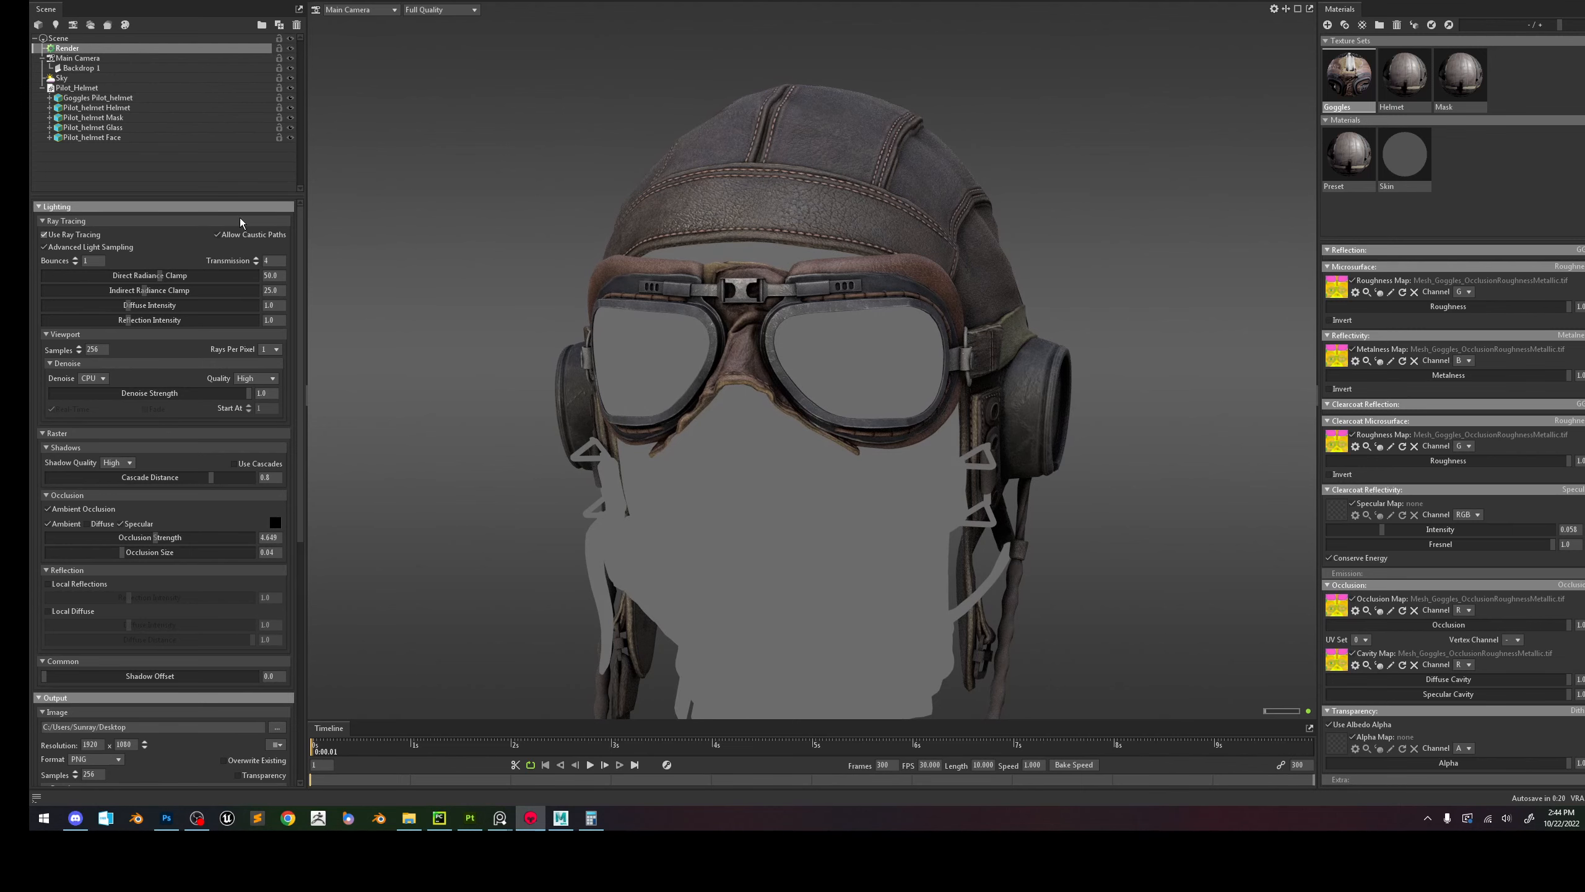
drag(1065, 276, 1021, 301)
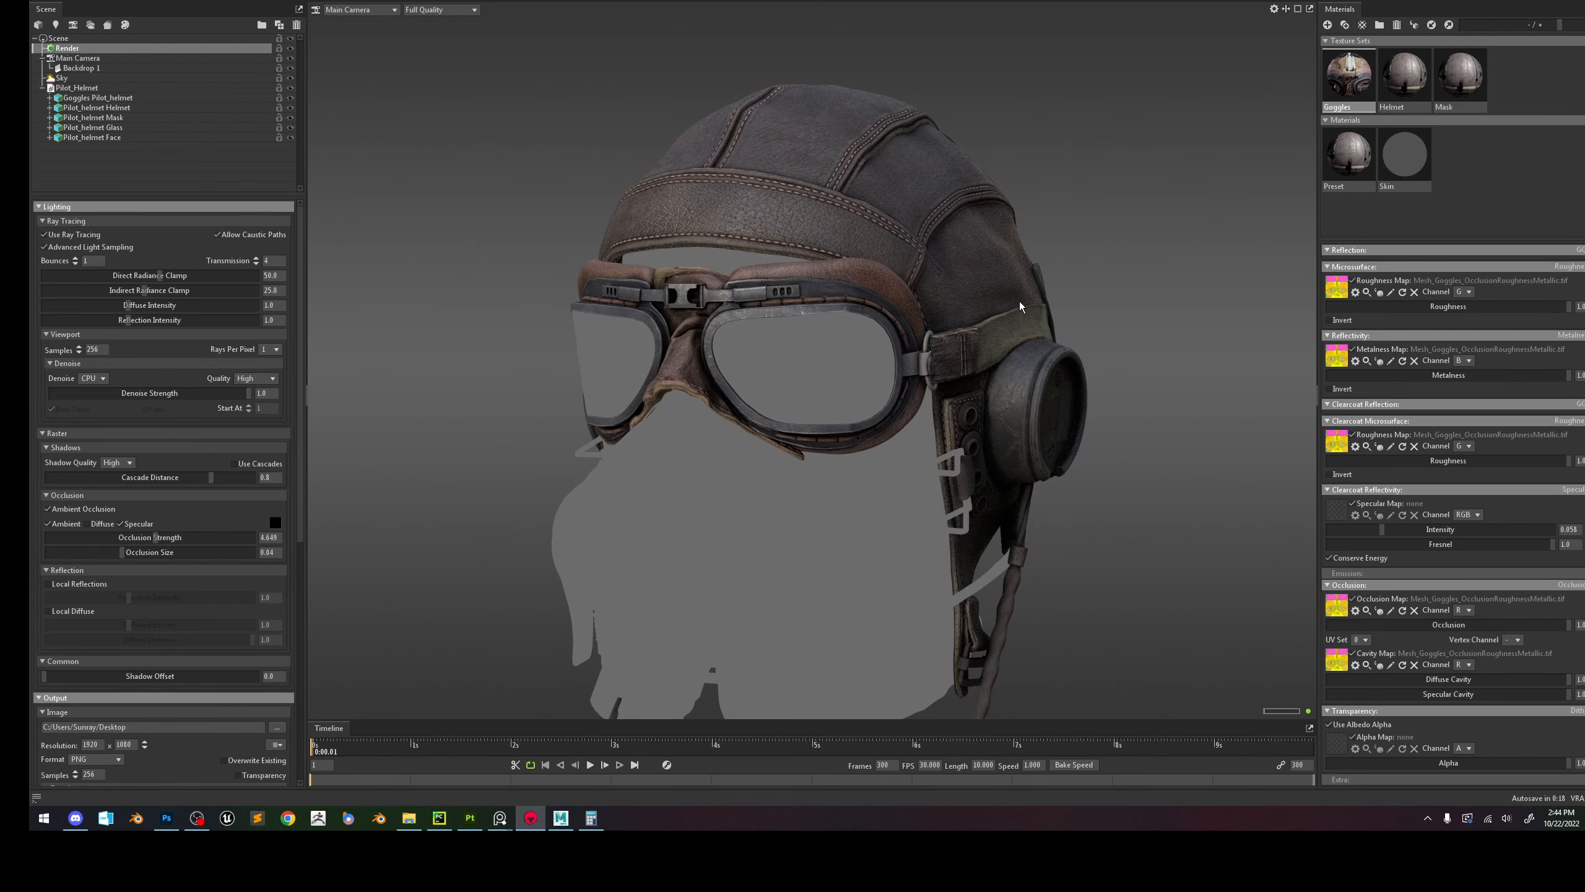
Apply the Mask material to the oxygen mask and show the material's surface settings.
middle_drag(1022, 304, 1043, 258)
click(1482, 104)
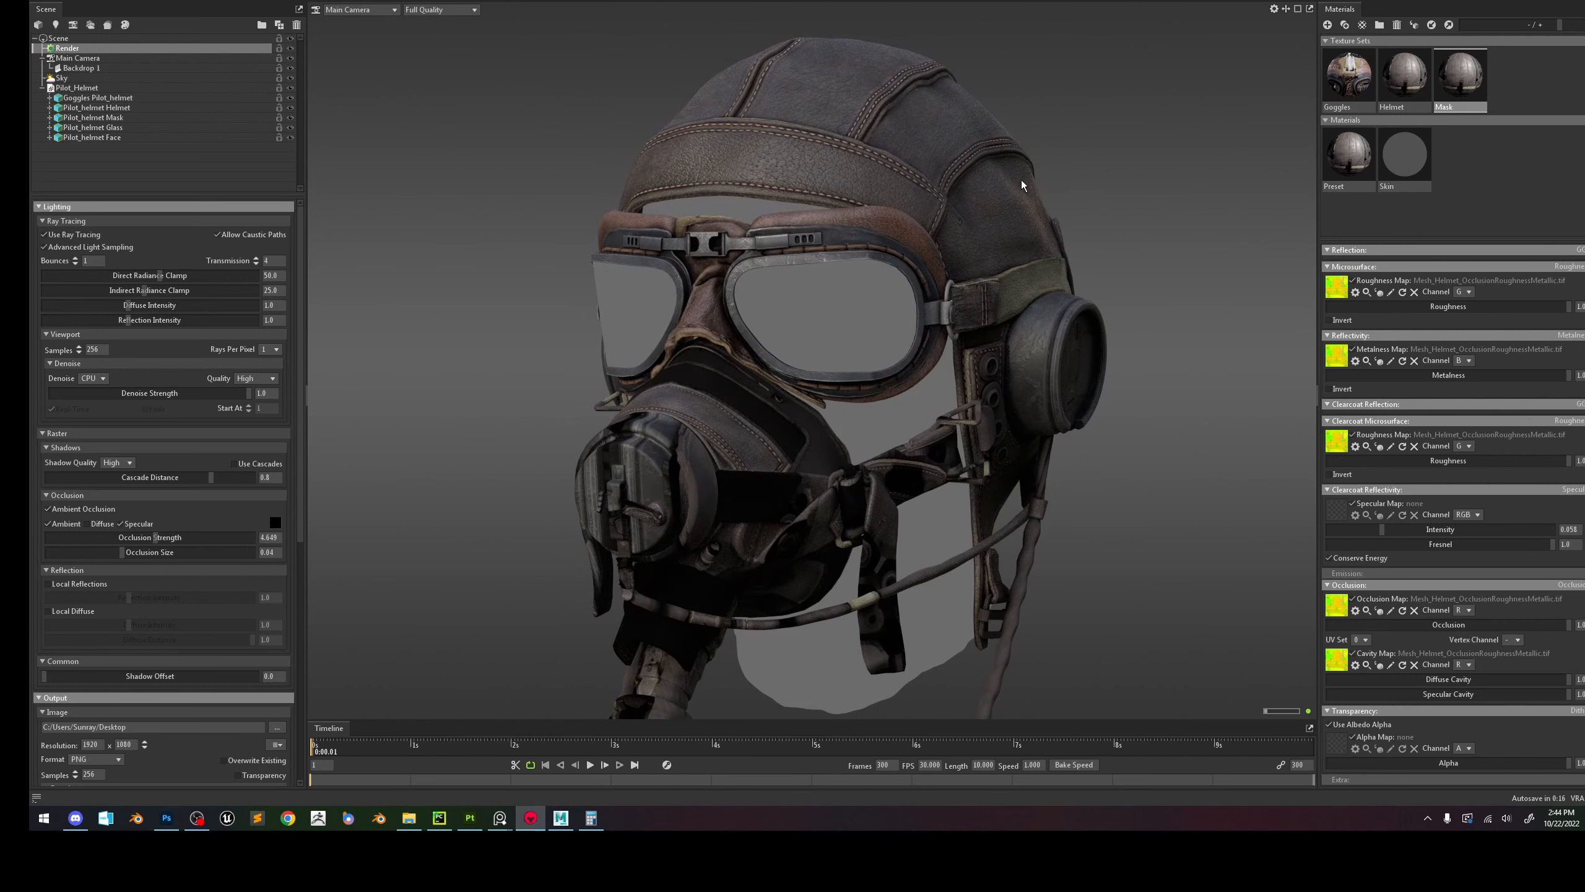
scroll(1444, 326, up, 3)
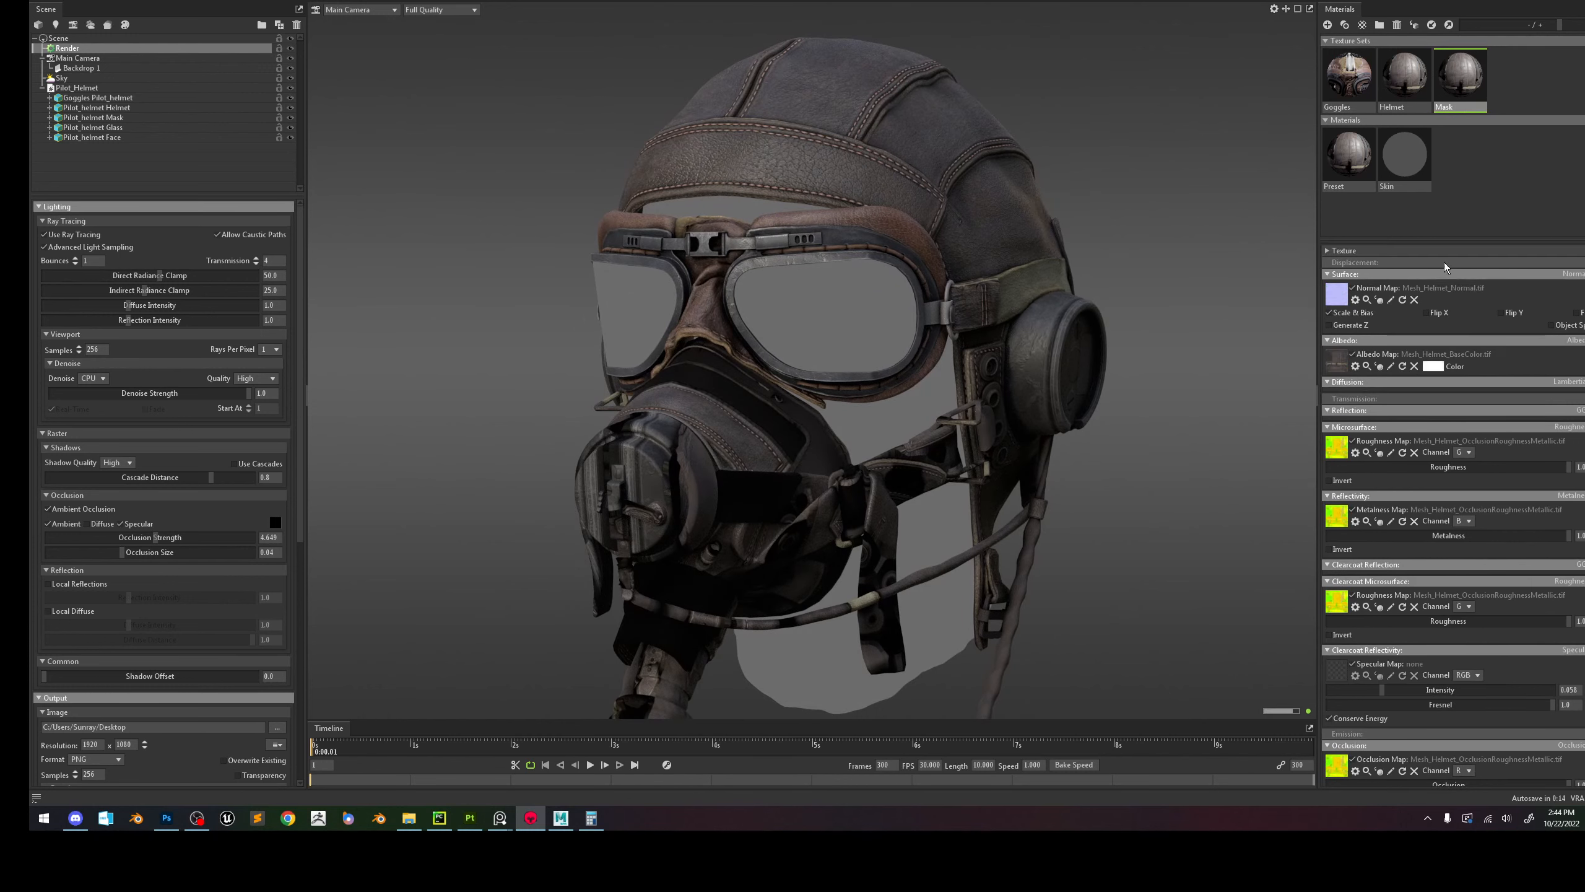
double_click(1453, 88)
Load Mesh_Mask_Normal as the Mask material's normal map and Mesh_Mask_BaseColor as its albedo map.
click(1335, 293)
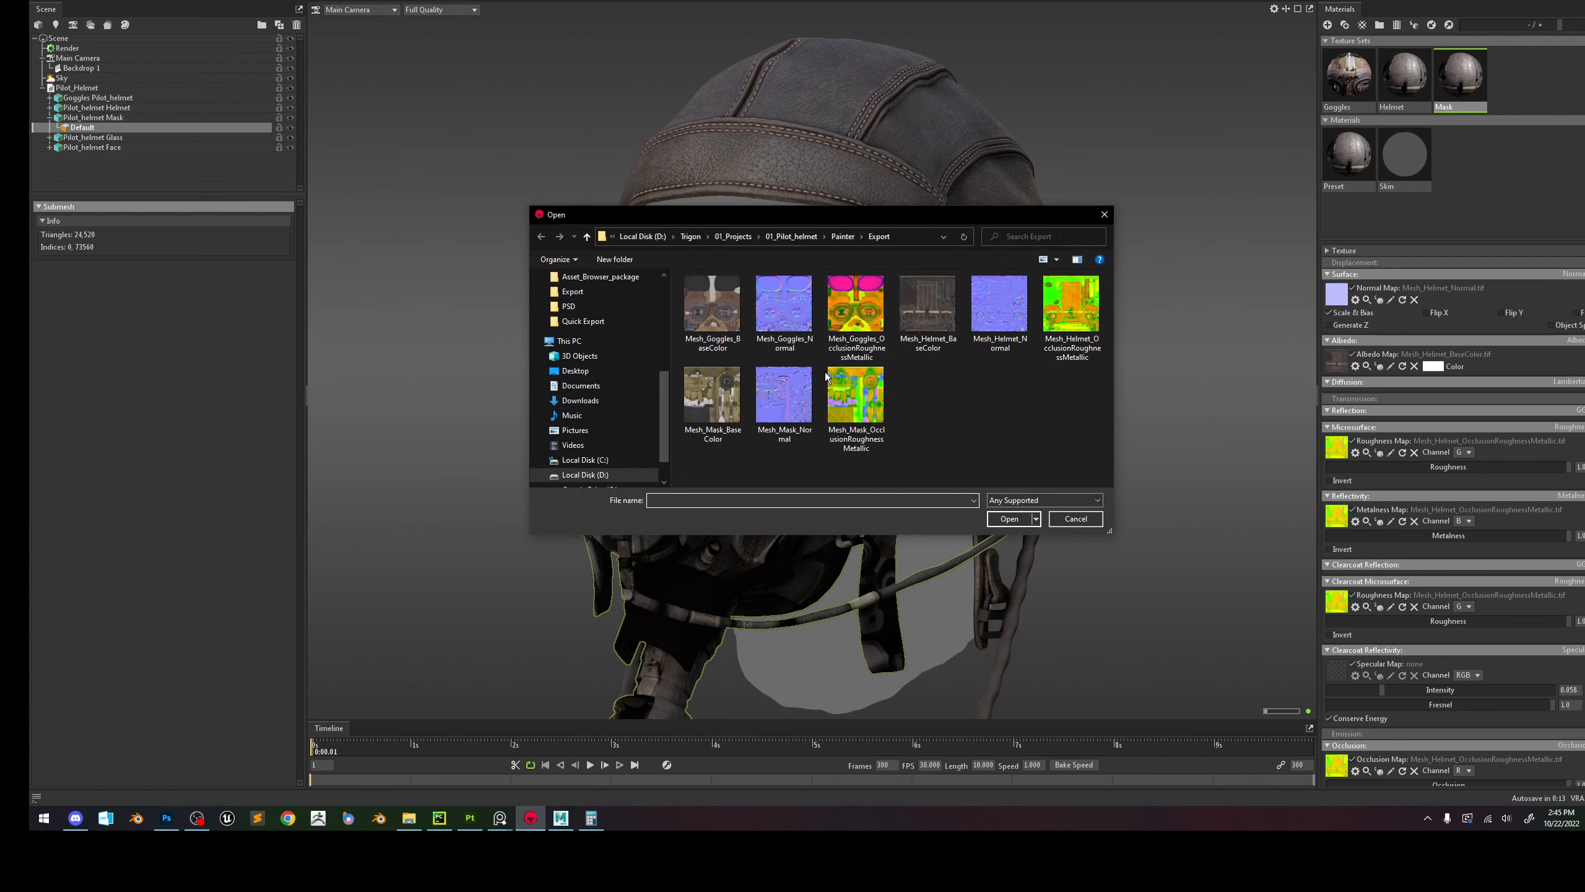
double_click(784, 410)
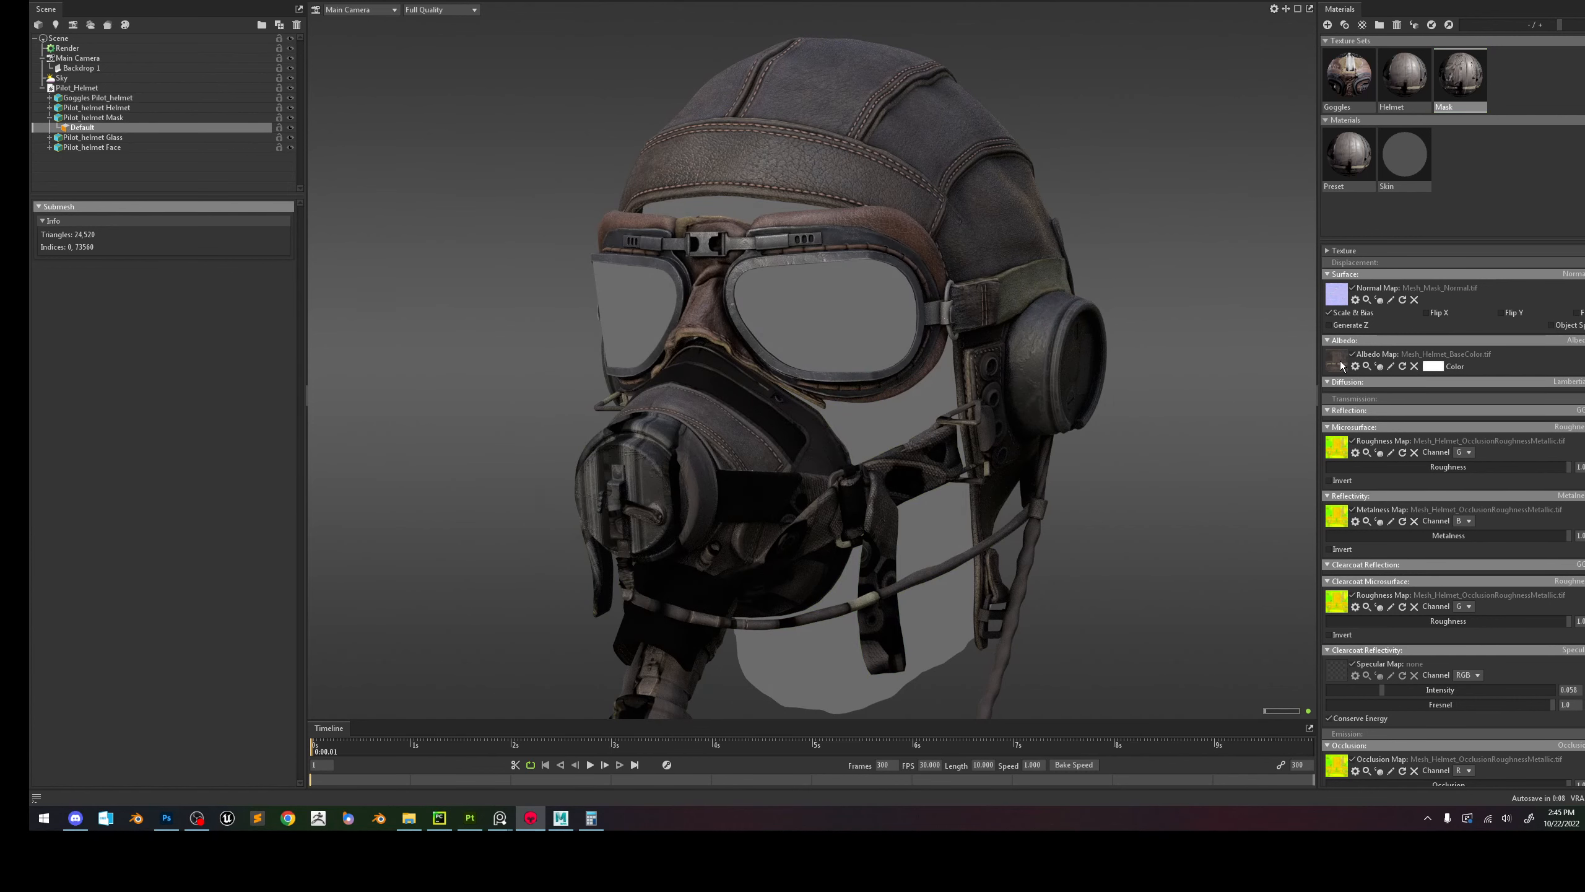
click(1340, 360)
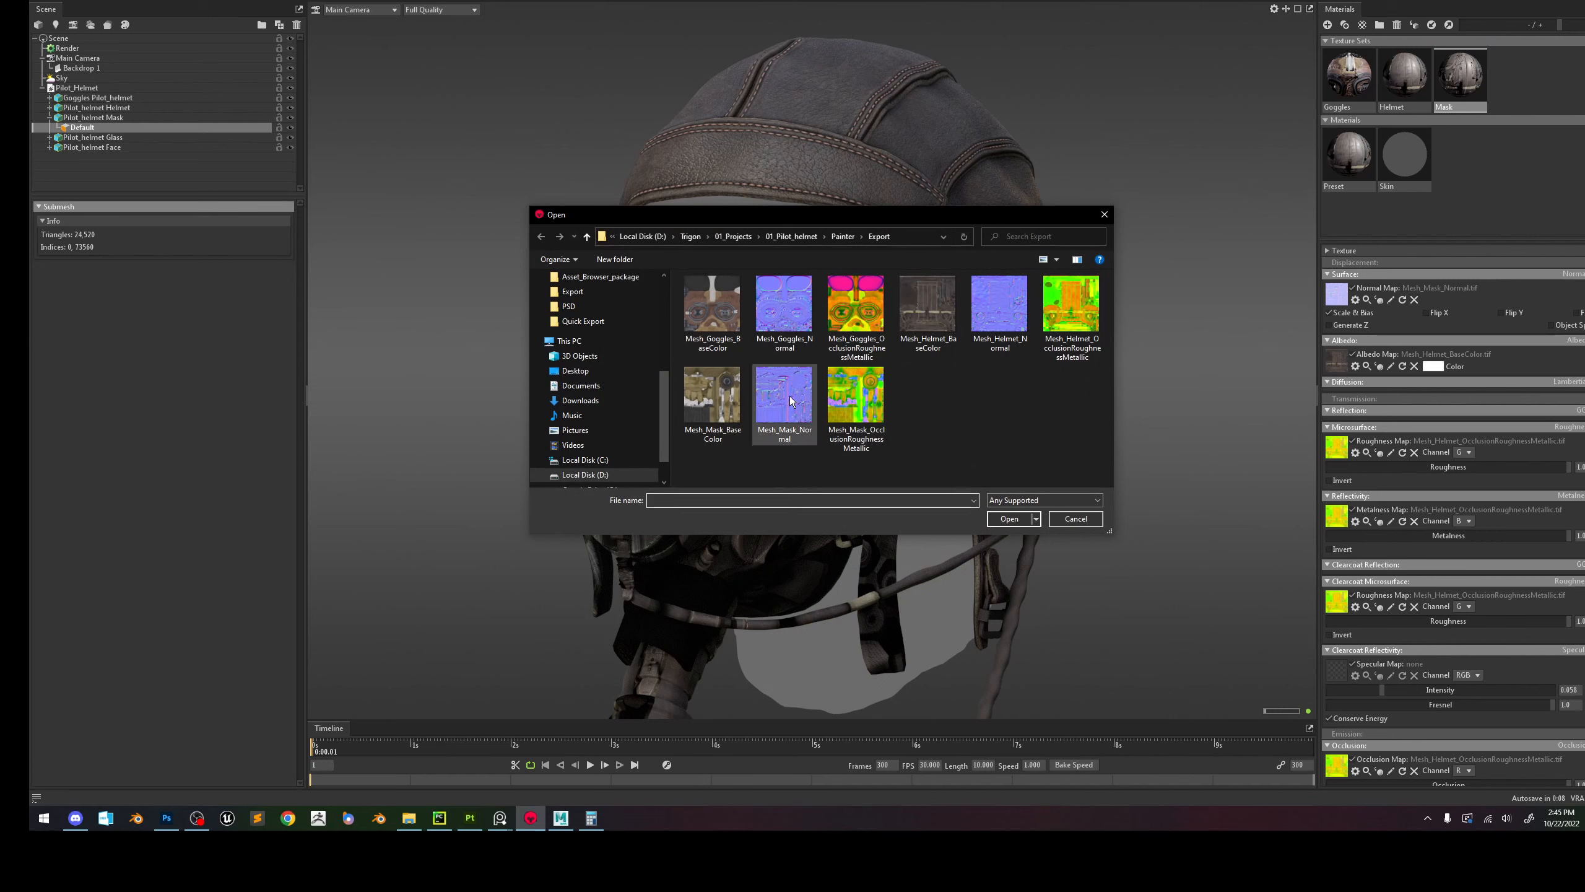
double_click(743, 404)
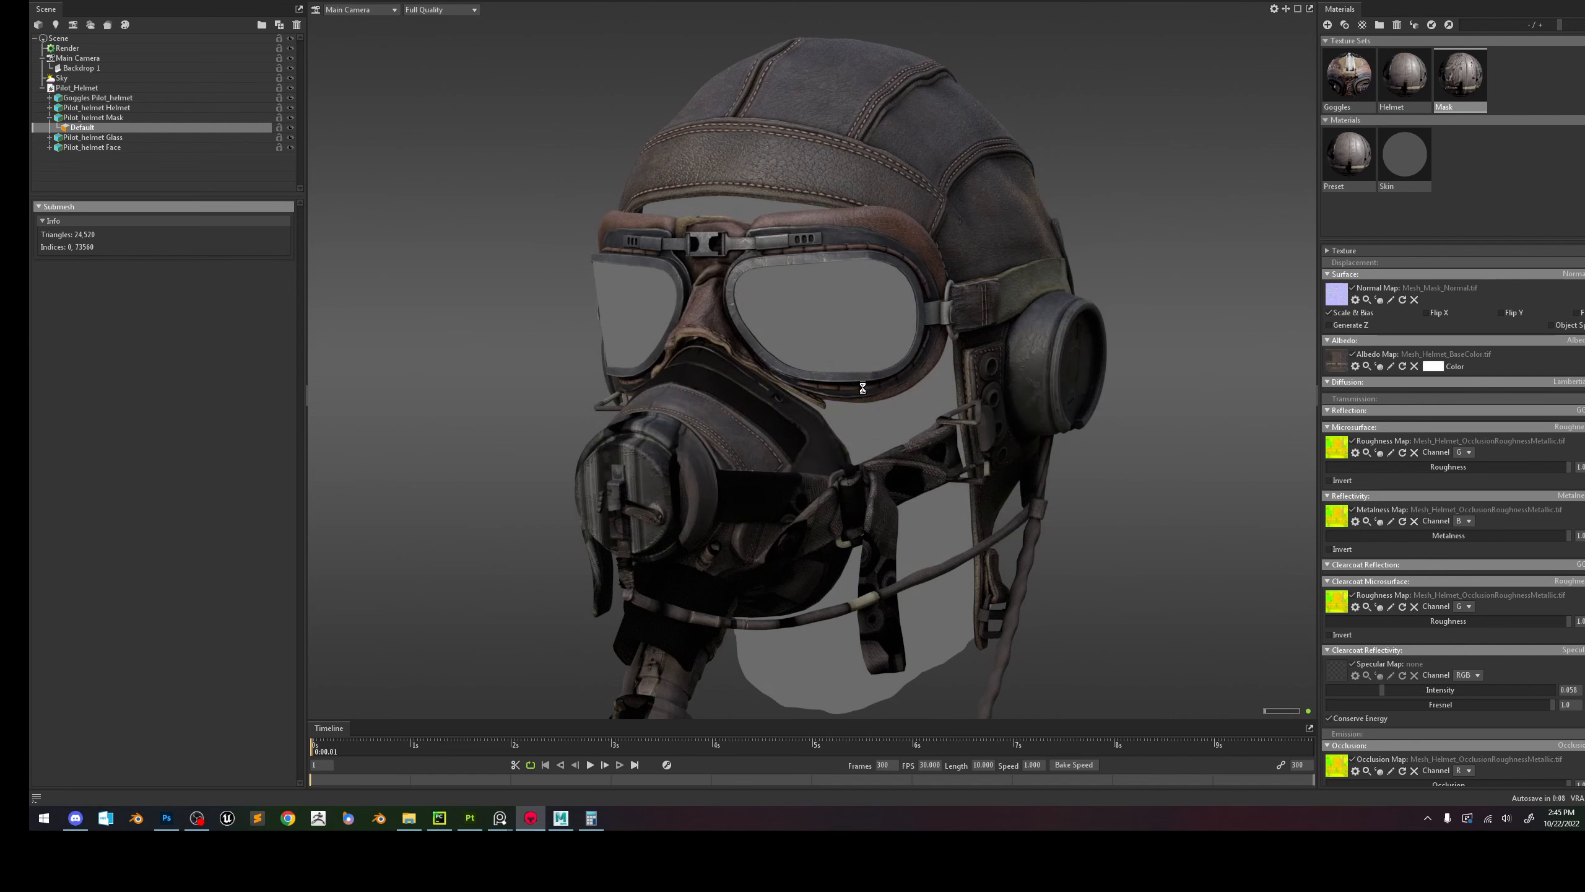
Load Mesh_Mask_OcclusionRoughnessMetallic as the Mask material's roughness, metalness and clearcoat roughness maps.
click(1337, 451)
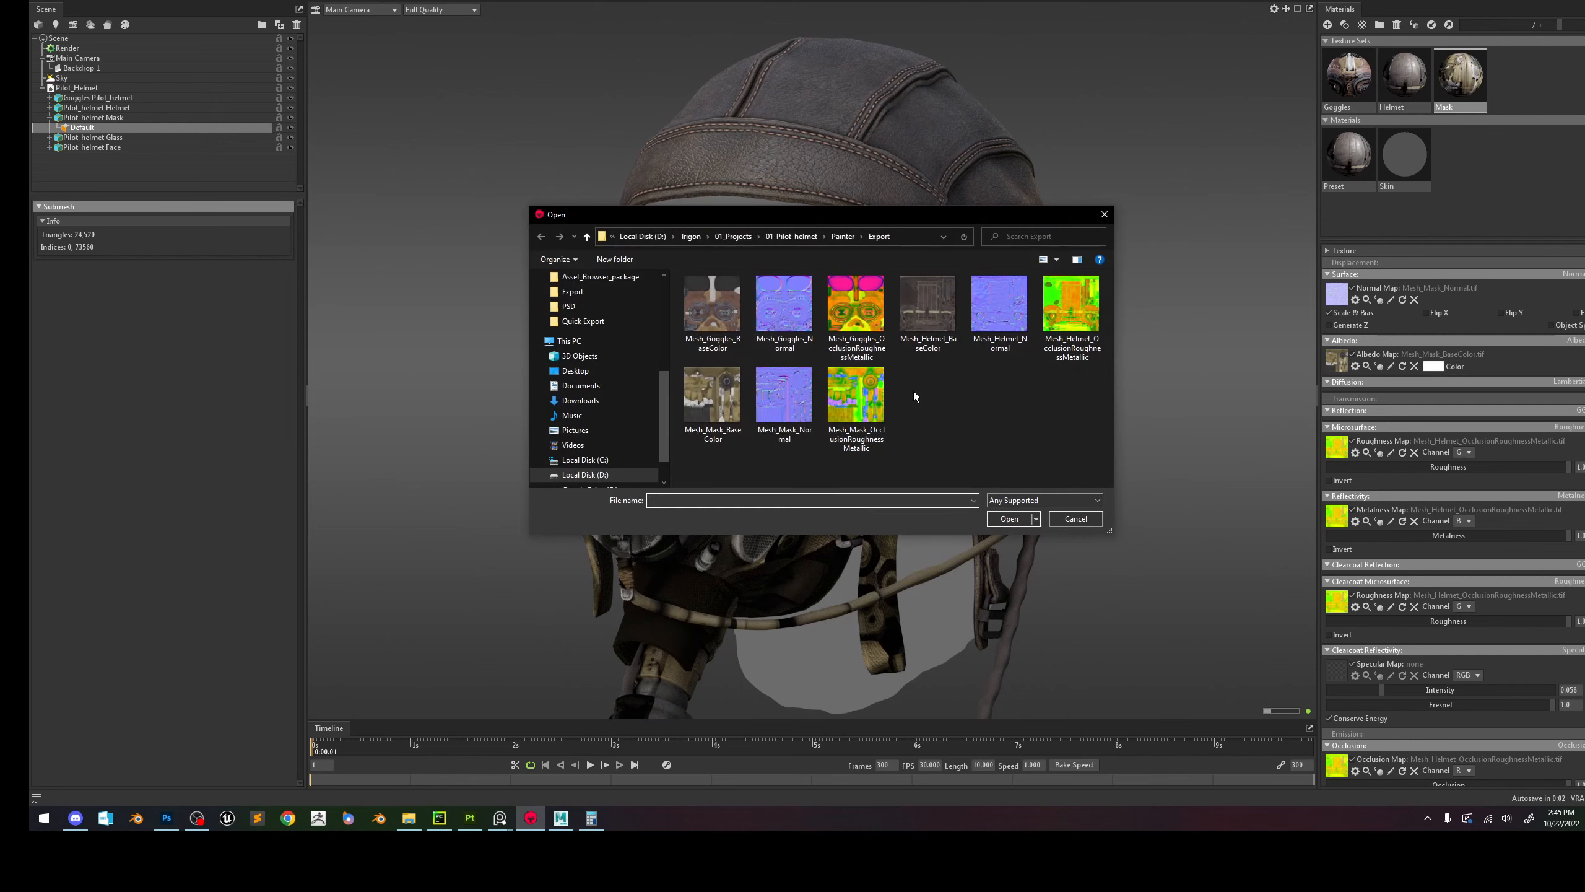
double_click(861, 396)
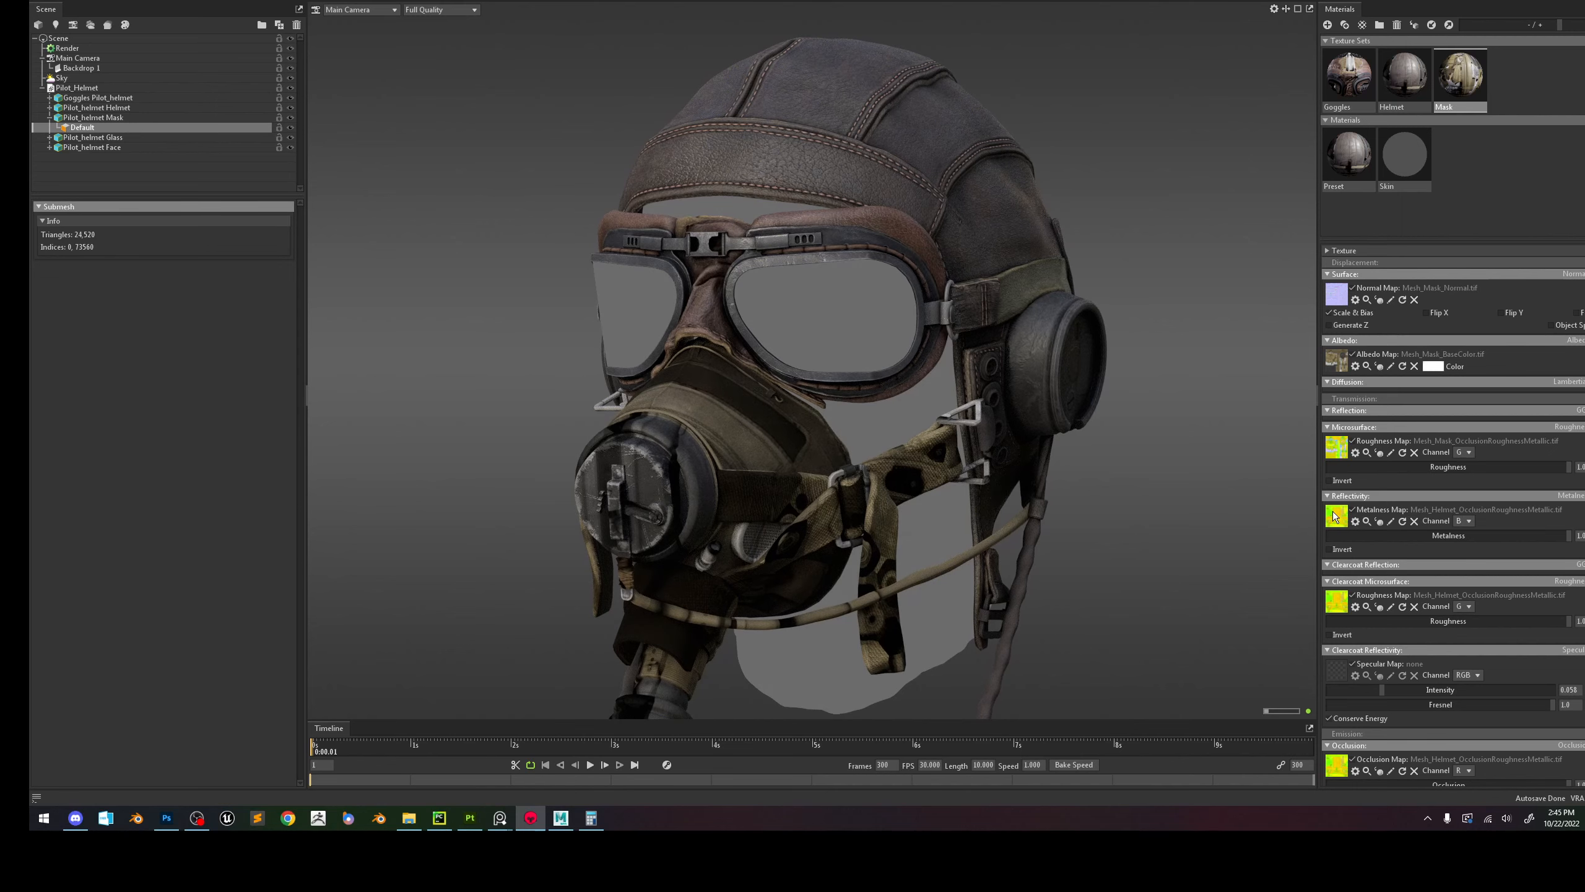
click(1334, 515)
double_click(856, 399)
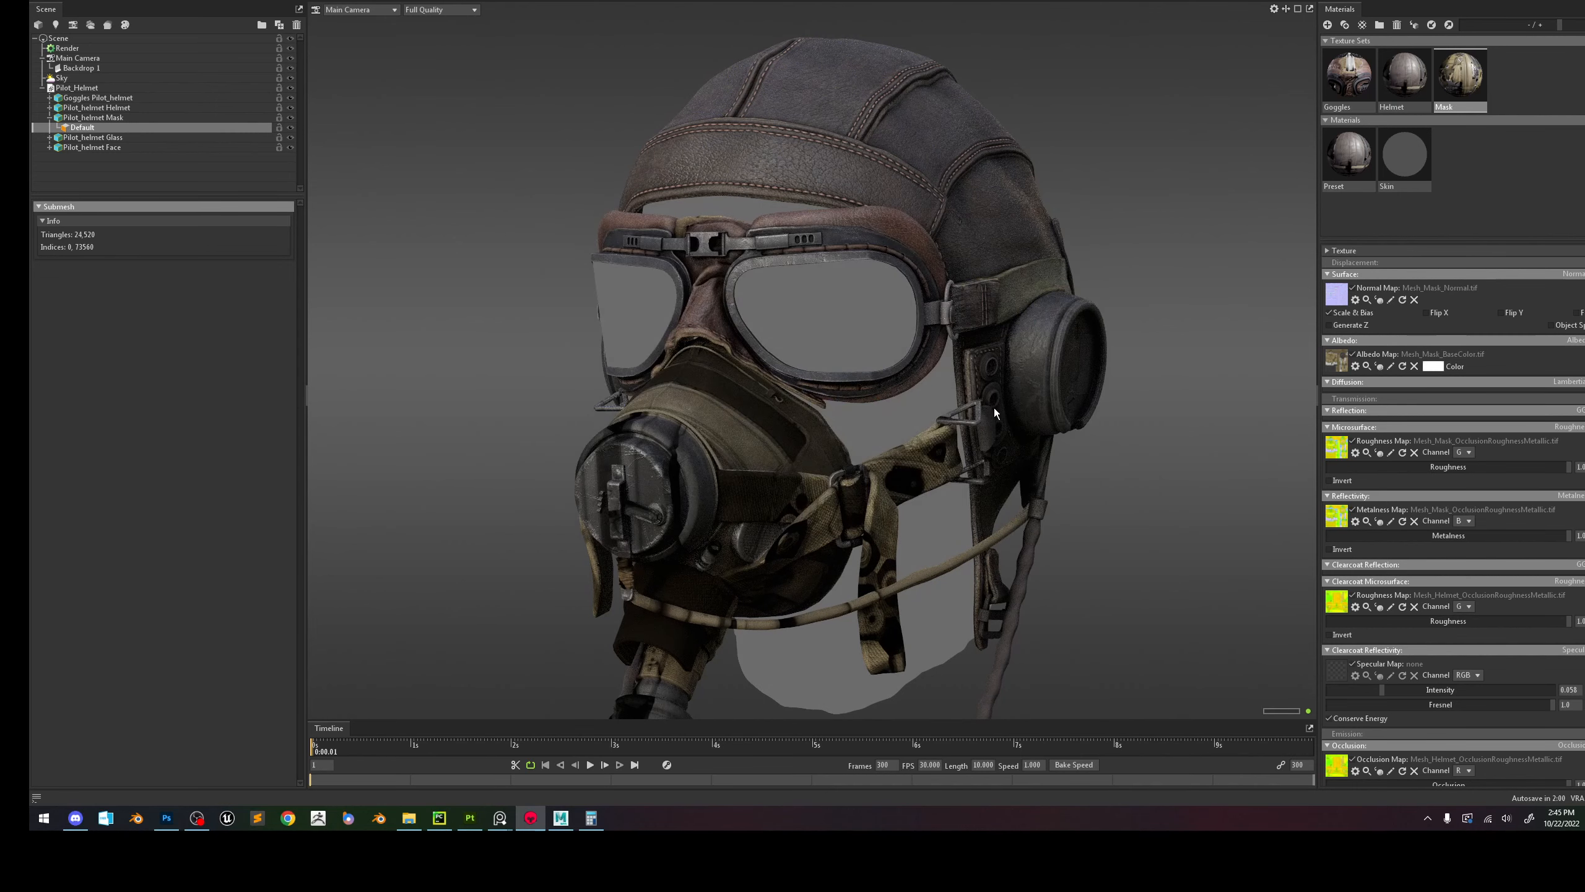
click(1334, 601)
double_click(858, 399)
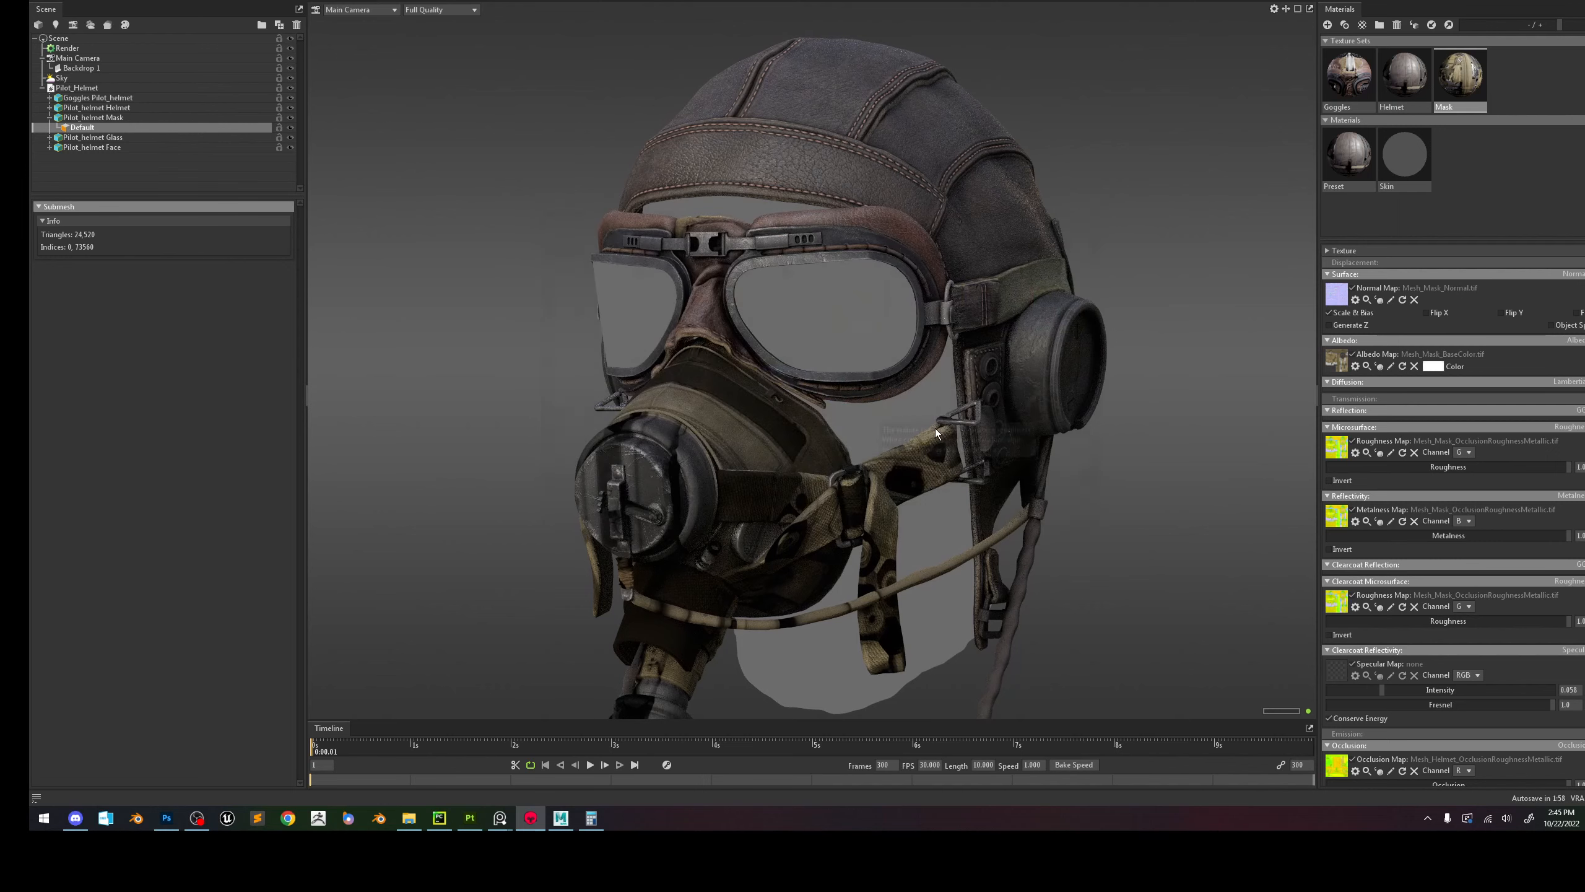
Load Mesh_Mask_OcclusionRoughnessMetallic as the Mask material's occlusion and cavity maps.
scroll(1368, 609, down, 2)
click(1334, 708)
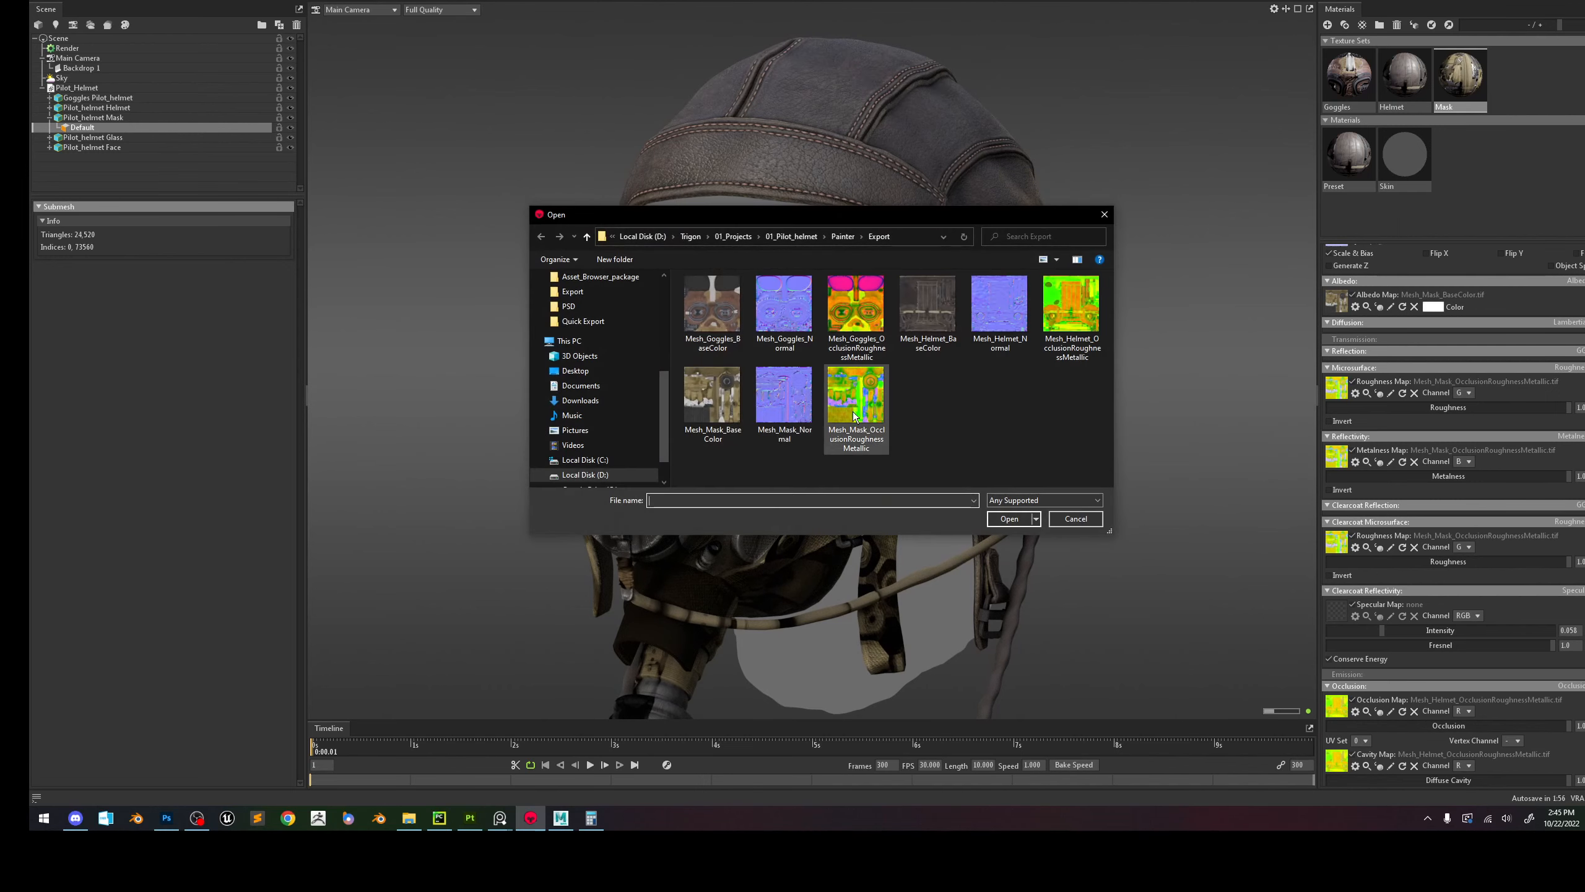
double_click(849, 406)
scroll(1345, 663, down, 3)
click(1346, 662)
double_click(867, 427)
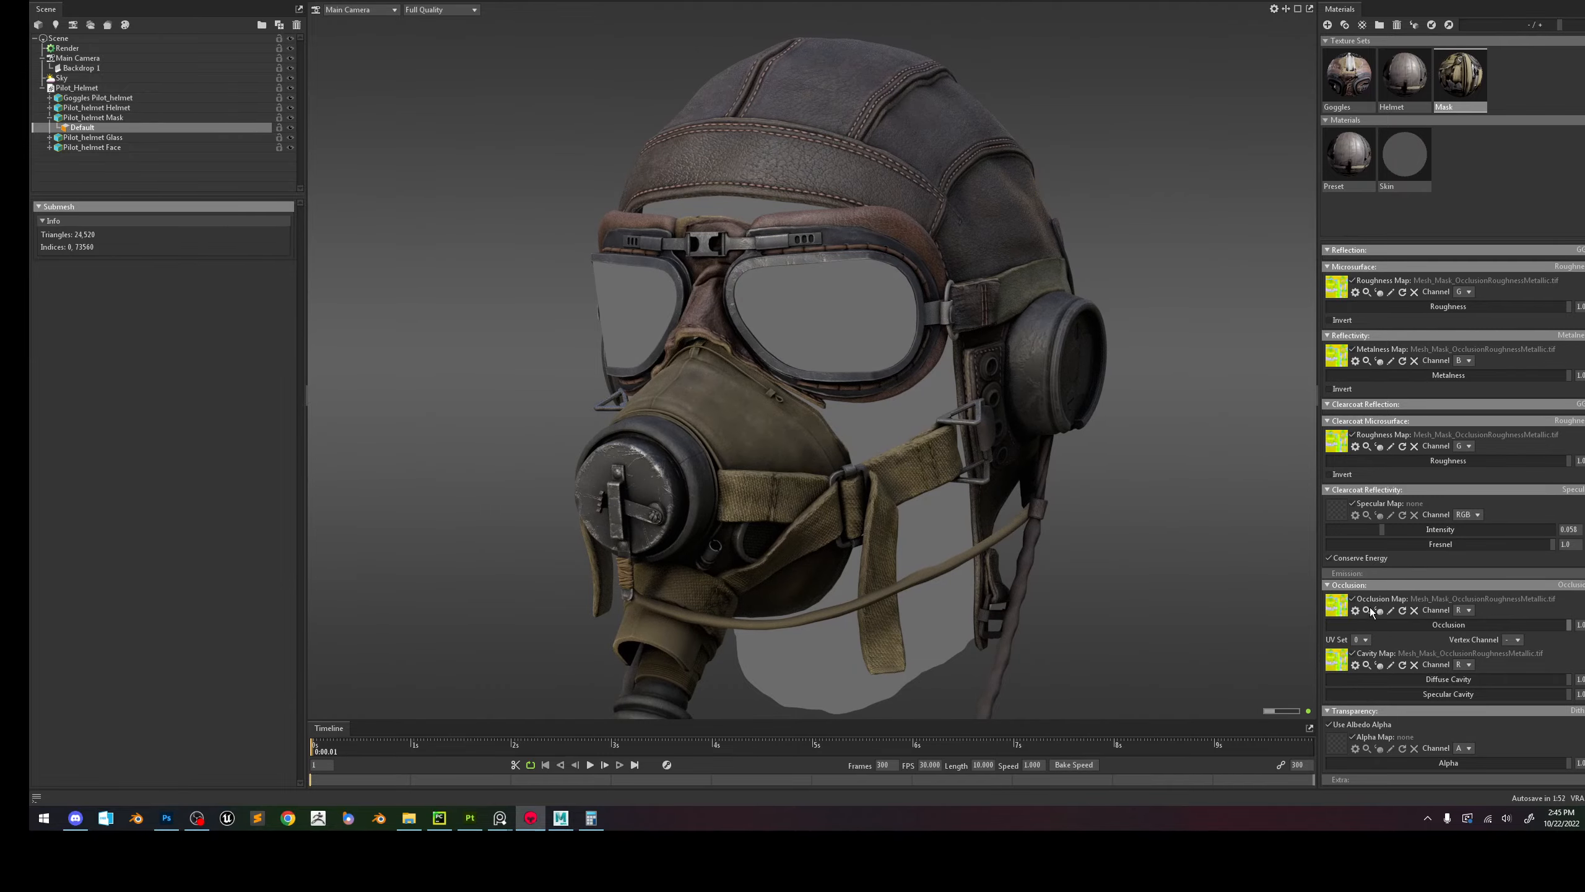
Examine the textured oxygen mask and helmet up close and from the side, front and three-quarter views.
scroll(1329, 500, up, 1)
scroll(796, 443, up, 3)
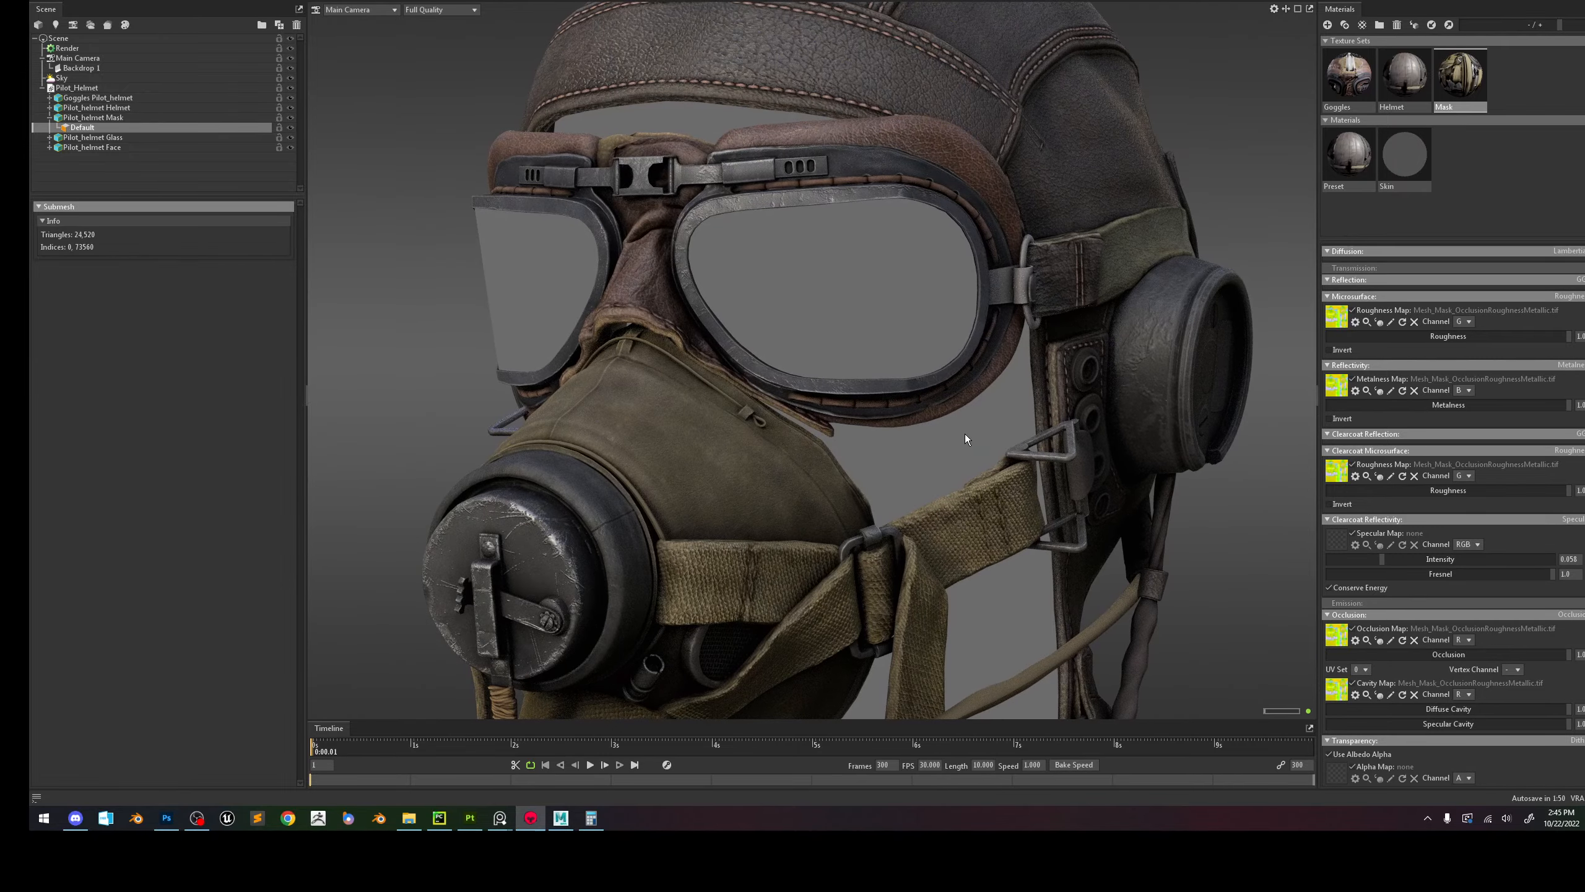
mouse_move(965, 434)
alt+mouse_down()
mouse_move(803, 455)
mouse_move(989, 453)
alt+mouse_up()
scroll(989, 453, down, 5)
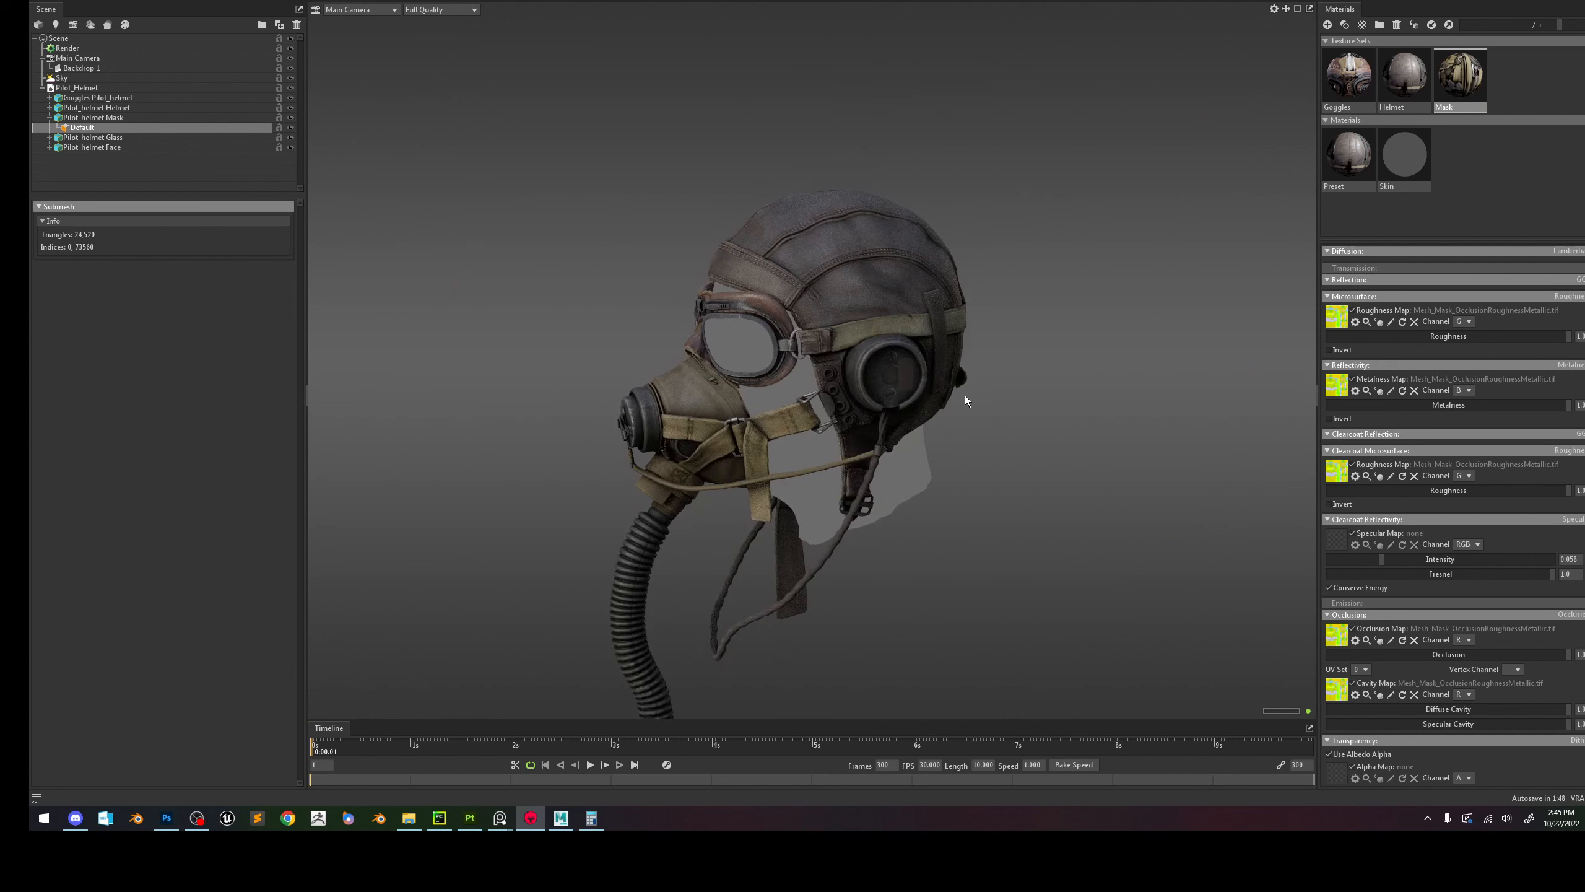
alt+drag(965, 395, 1099, 372)
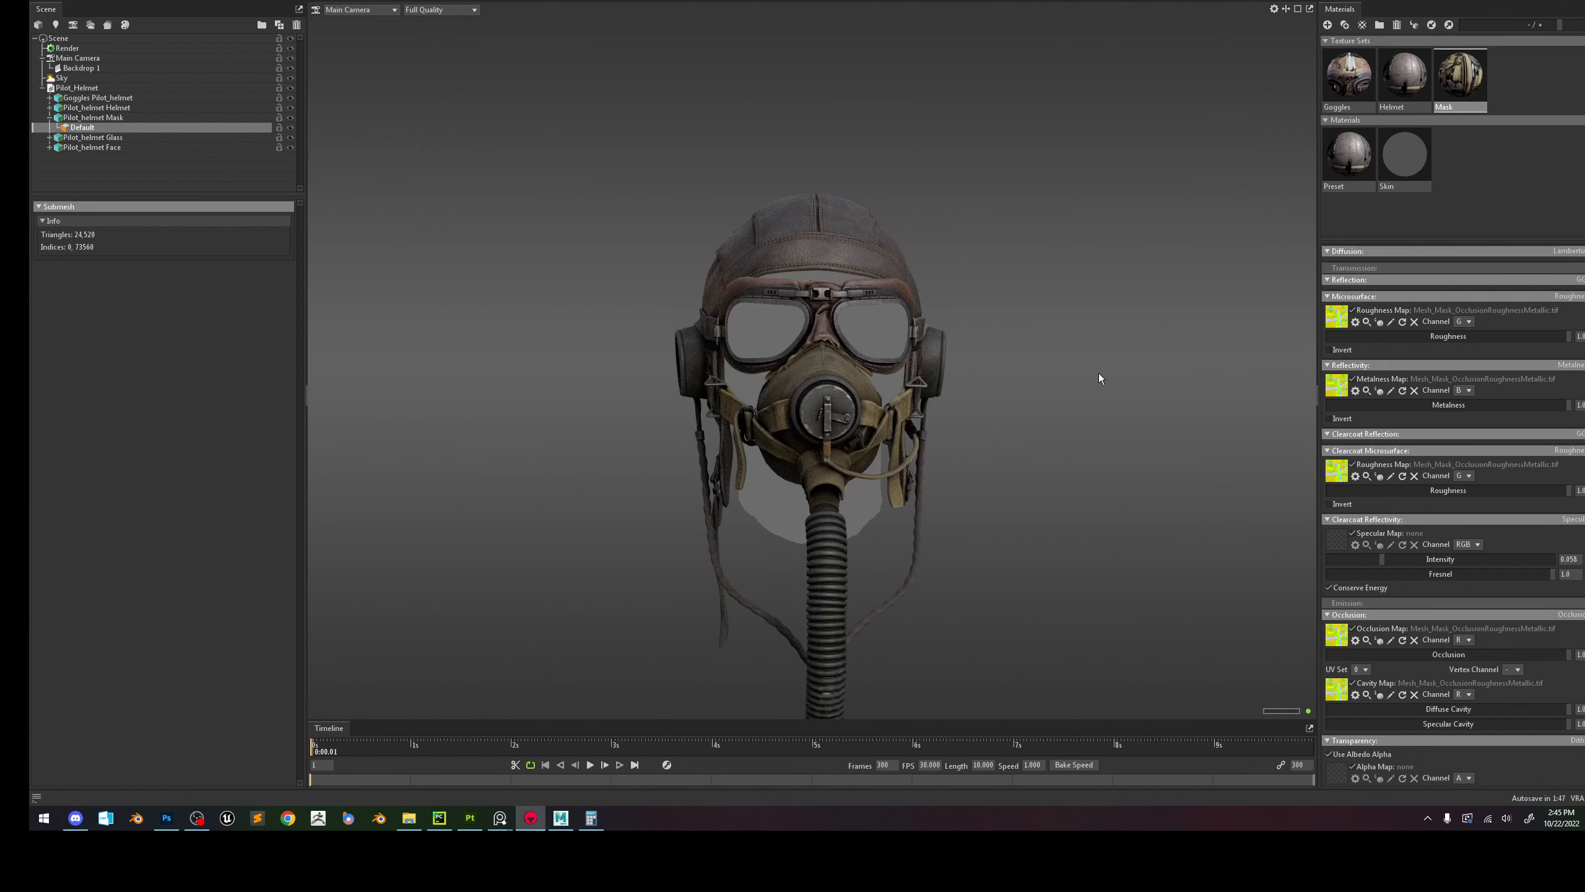
click(1326, 385)
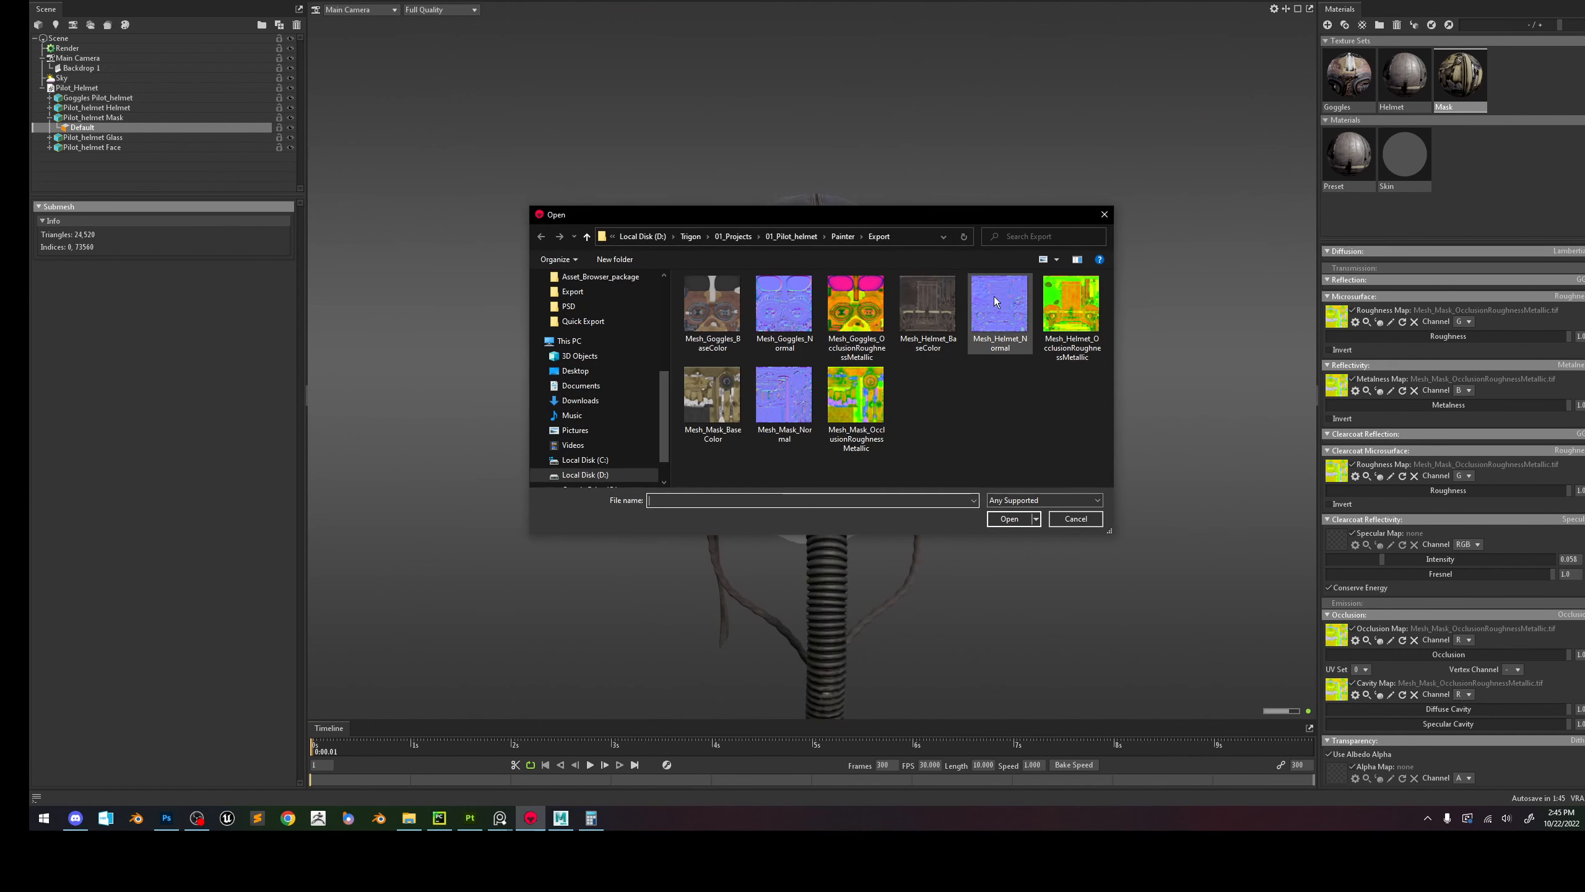
click(1077, 518)
drag(1113, 436, 1043, 445)
right_drag(1041, 440, 1089, 487)
shift+drag(1089, 487, 1139, 481)
middle_drag(1124, 477, 1121, 459)
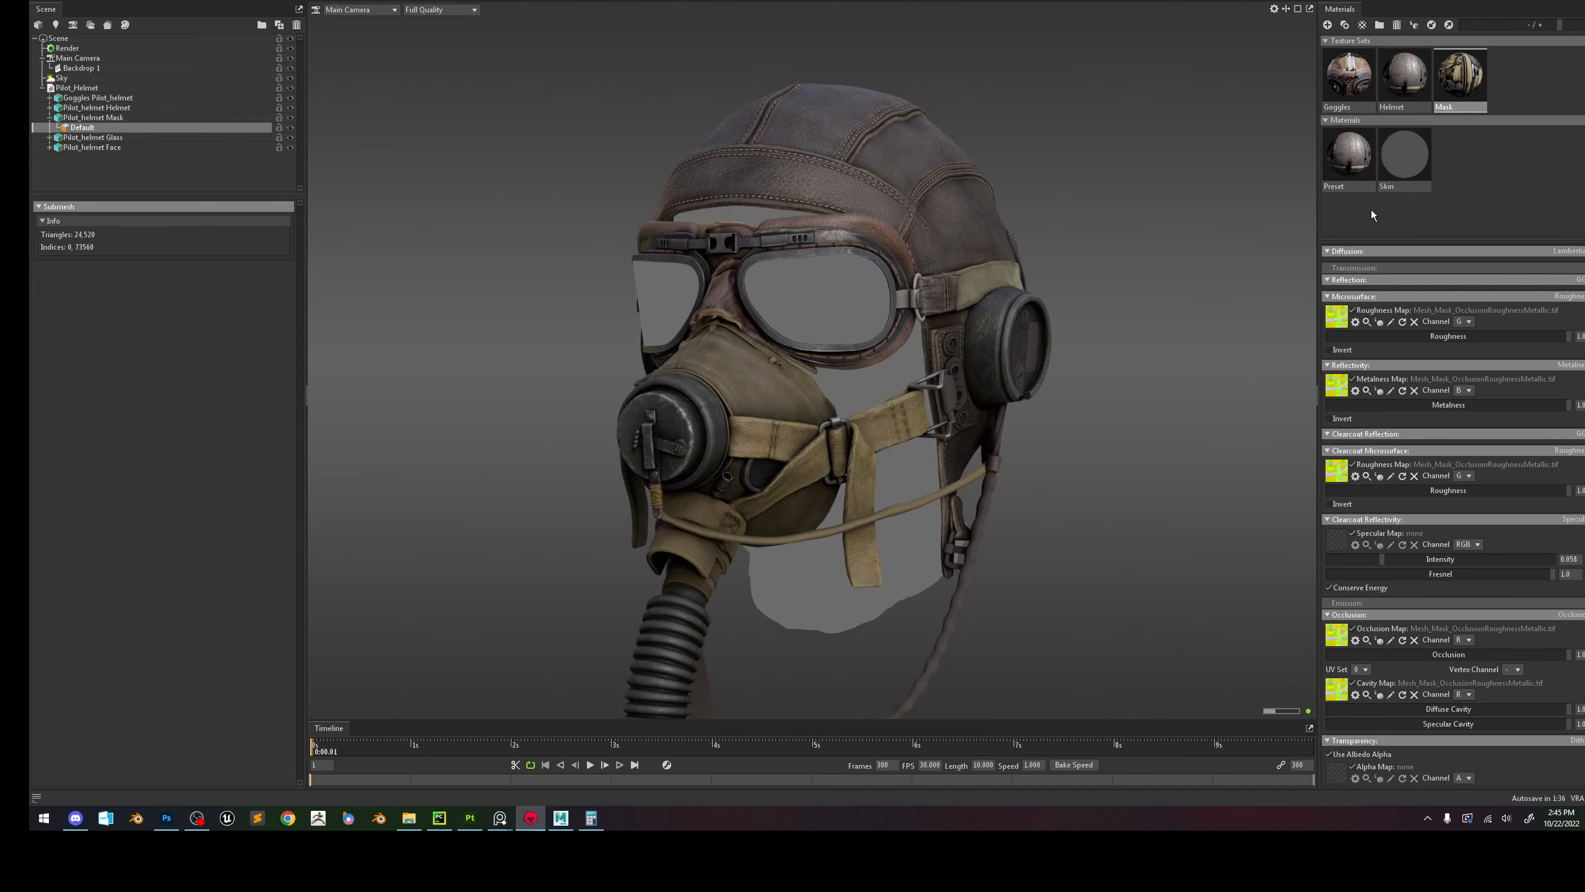
scroll(802, 422, up, 10)
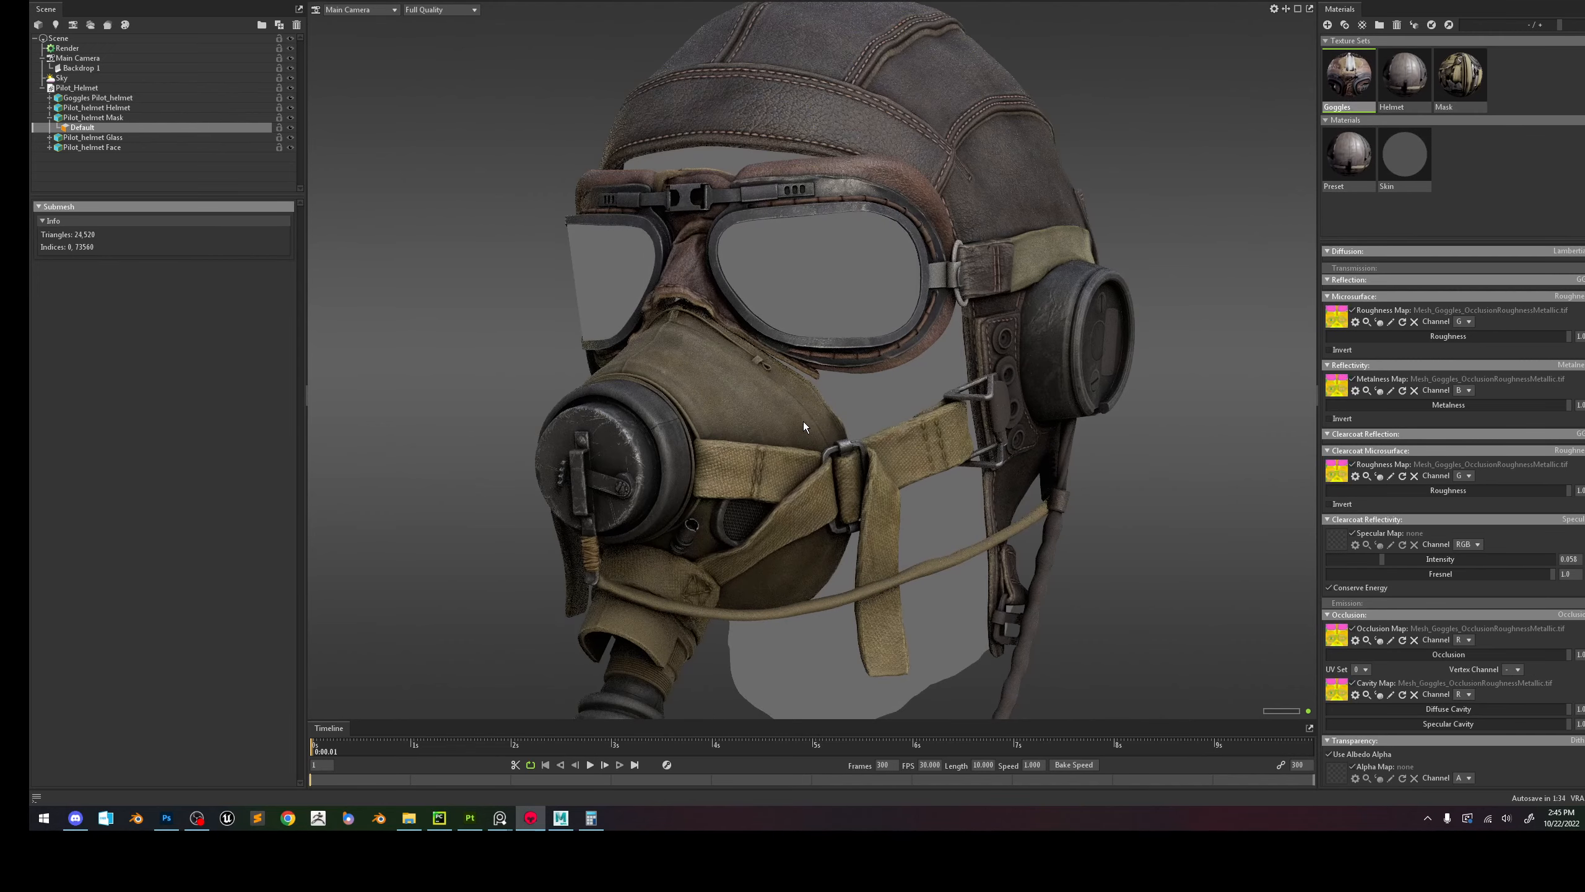
Switch the Mask material's surface to Detail Normals and load Mesh_Mask_Normal as the detail normal map.
click(705, 452)
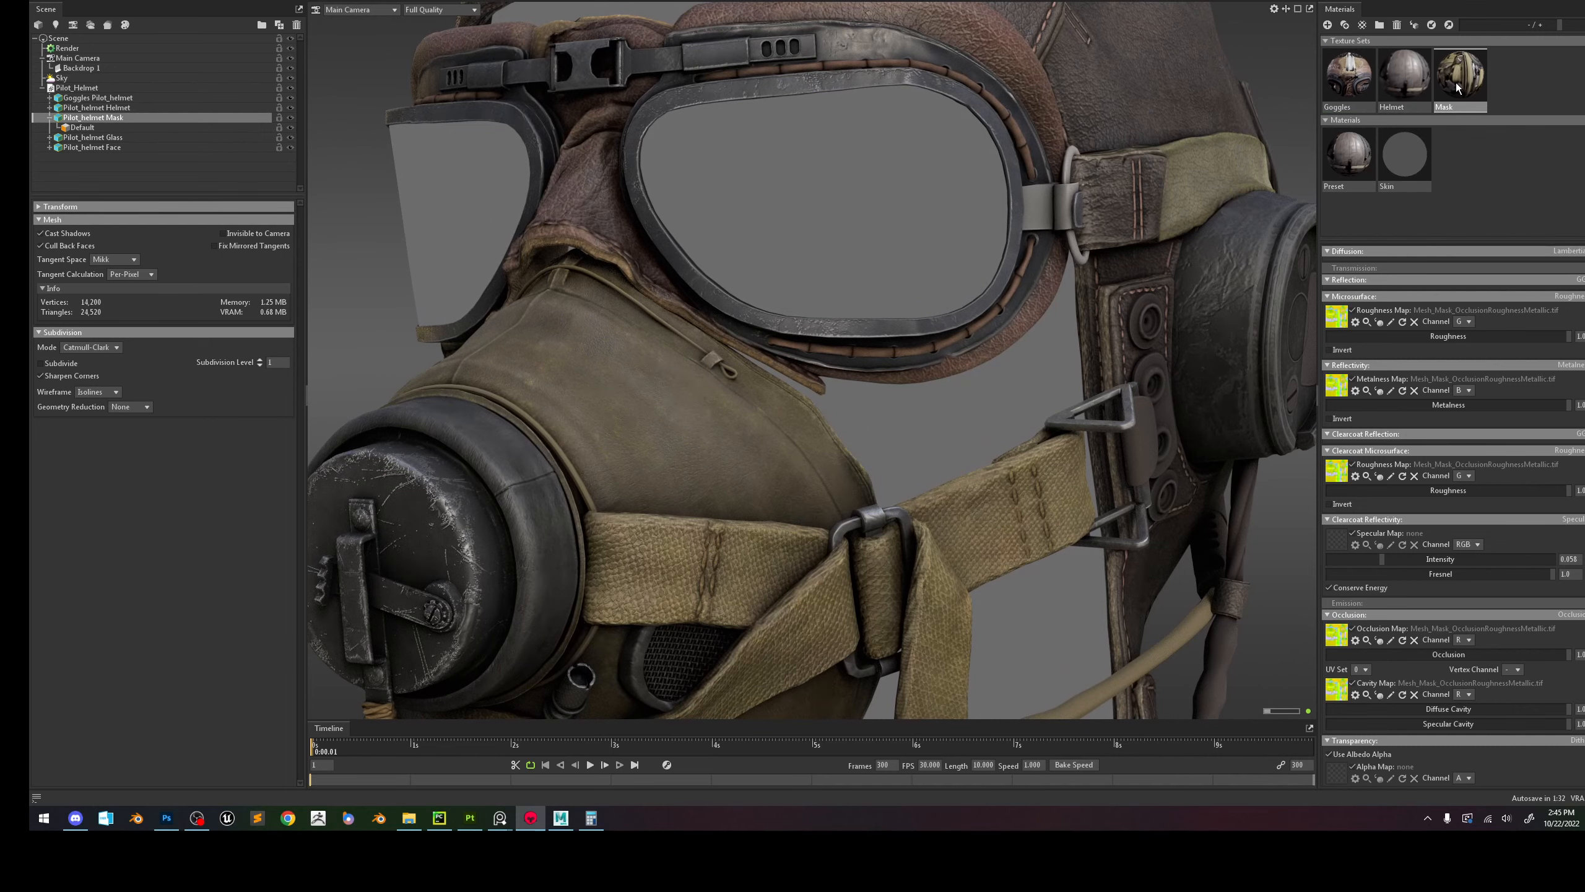
scroll(1442, 341, up, 4)
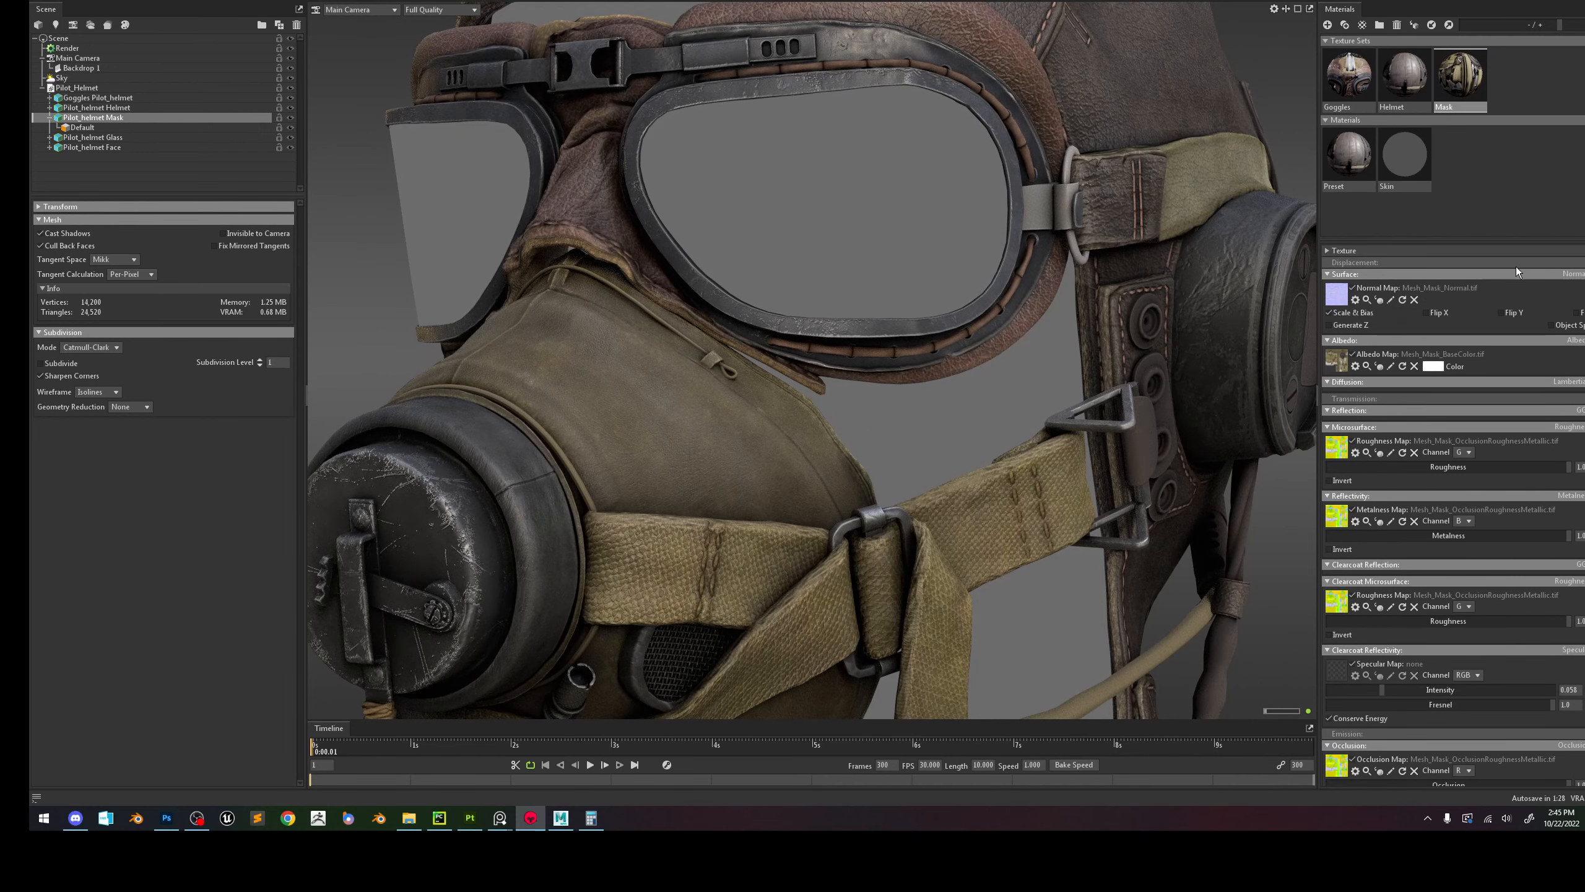
click(1574, 275)
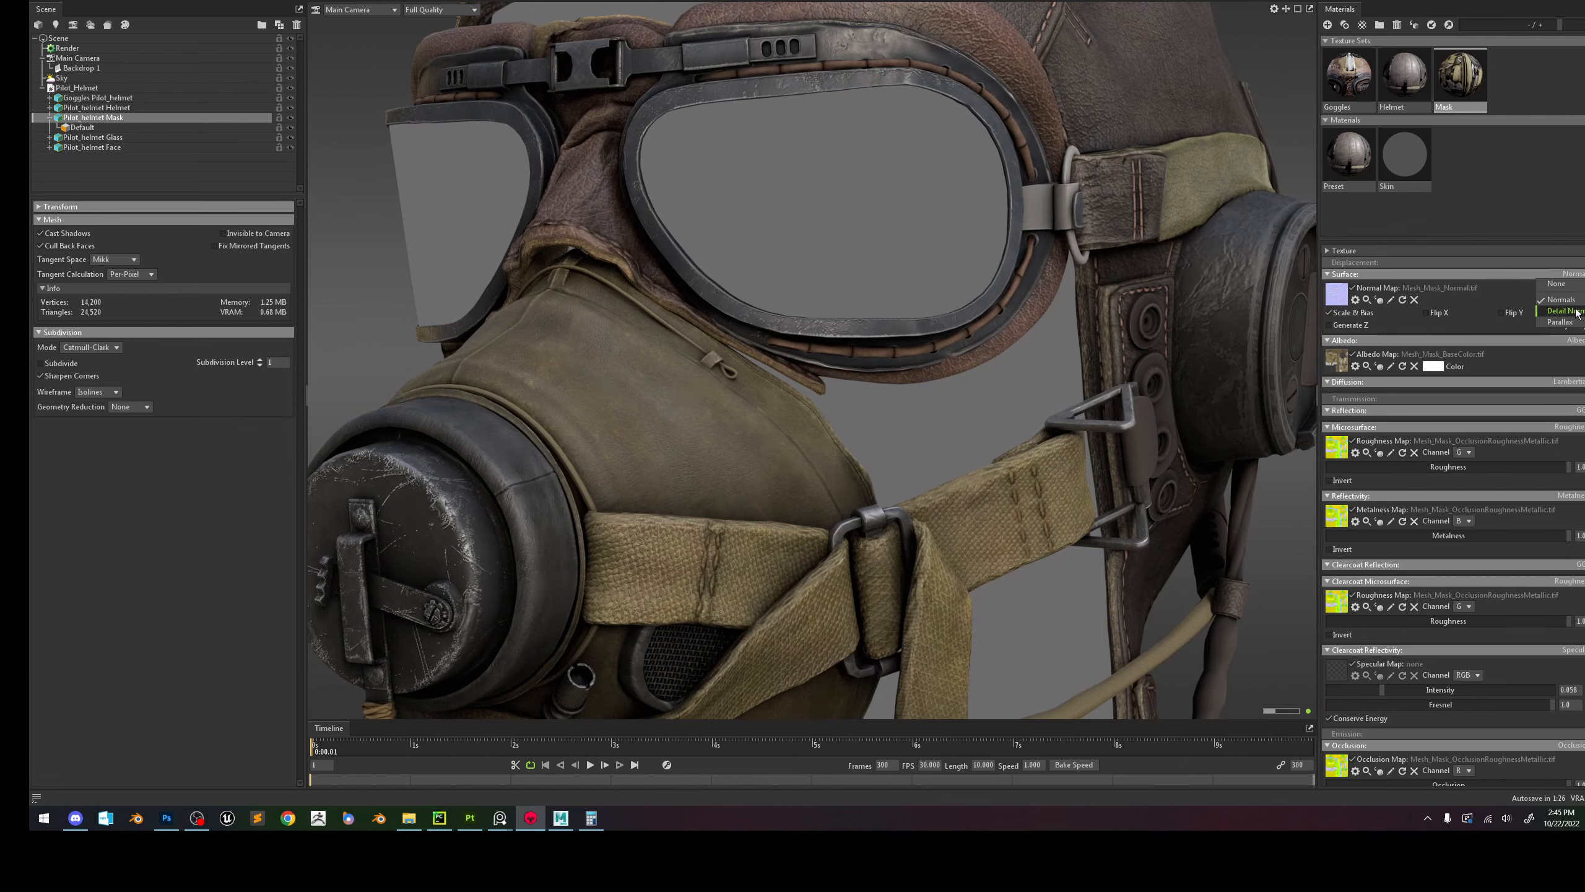
click(1566, 315)
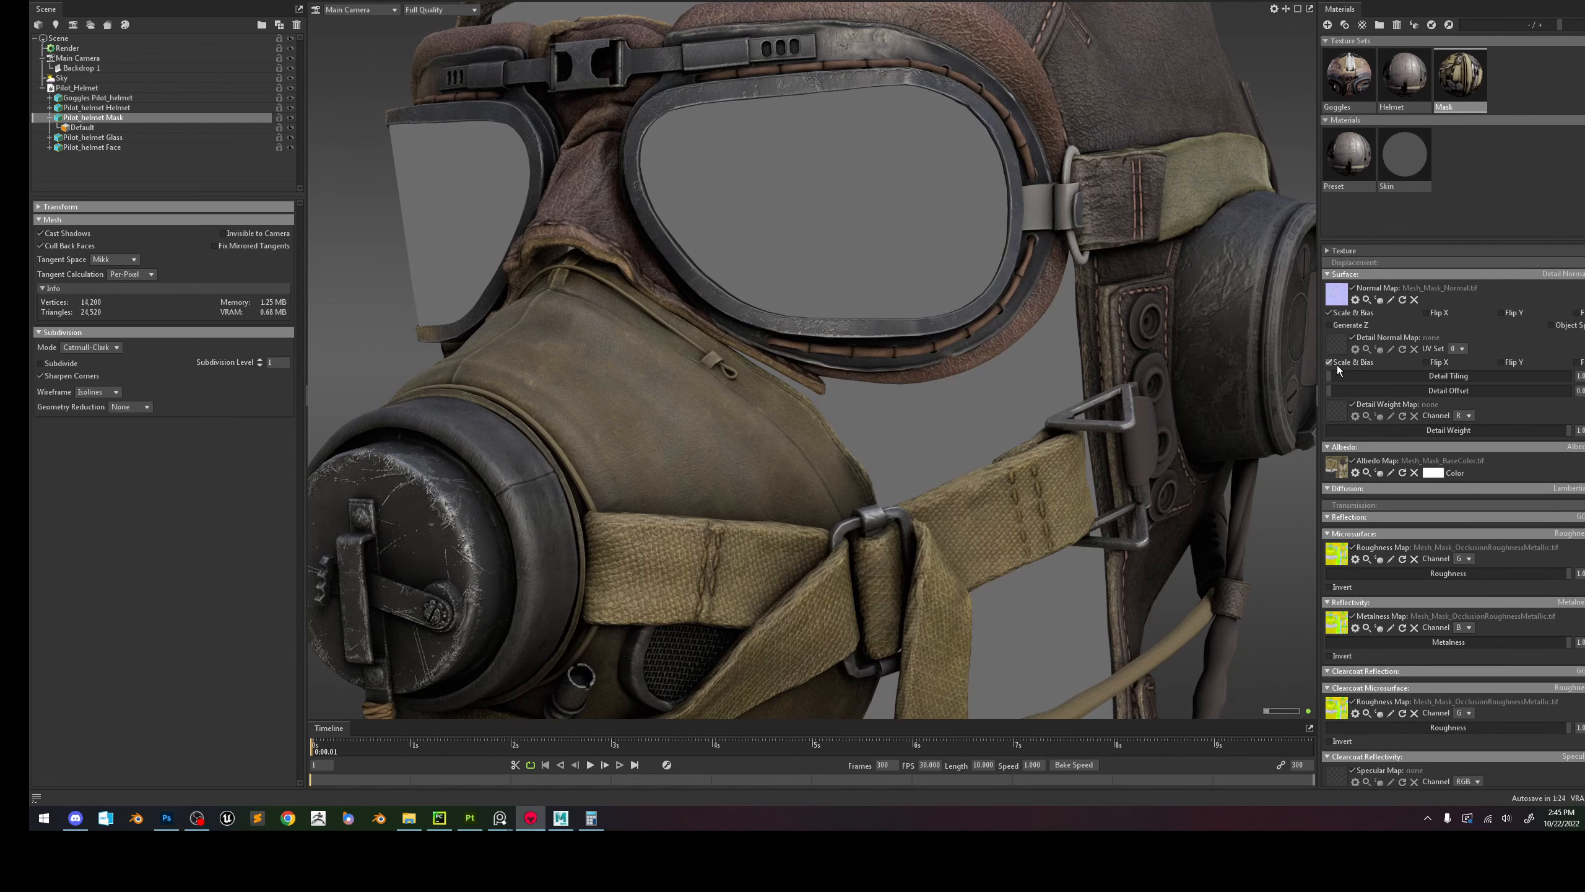
click(1336, 345)
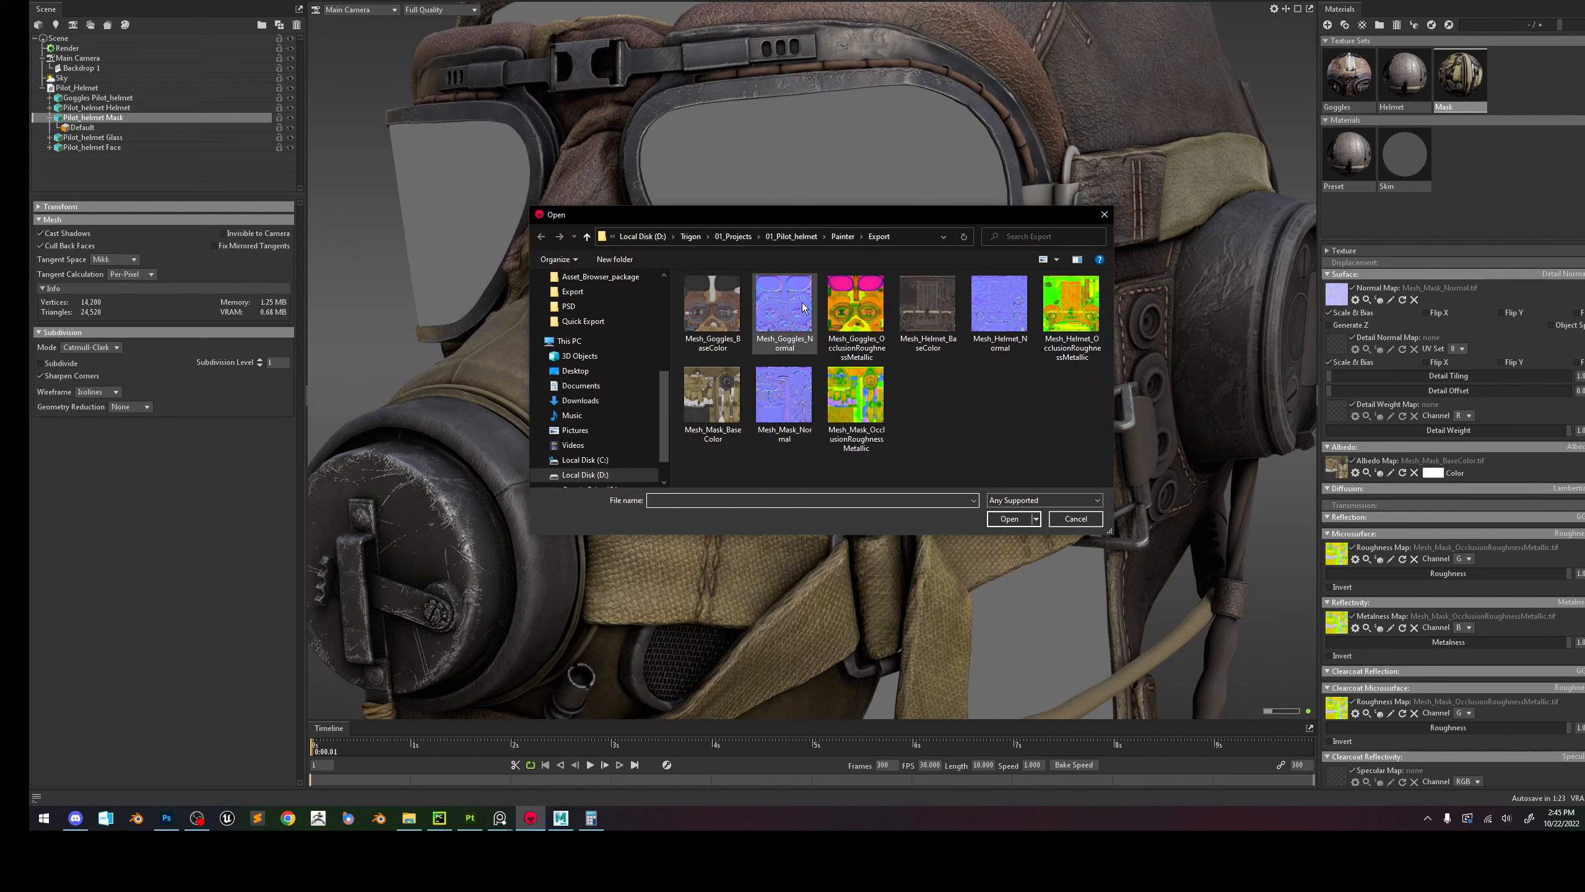
click(790, 402)
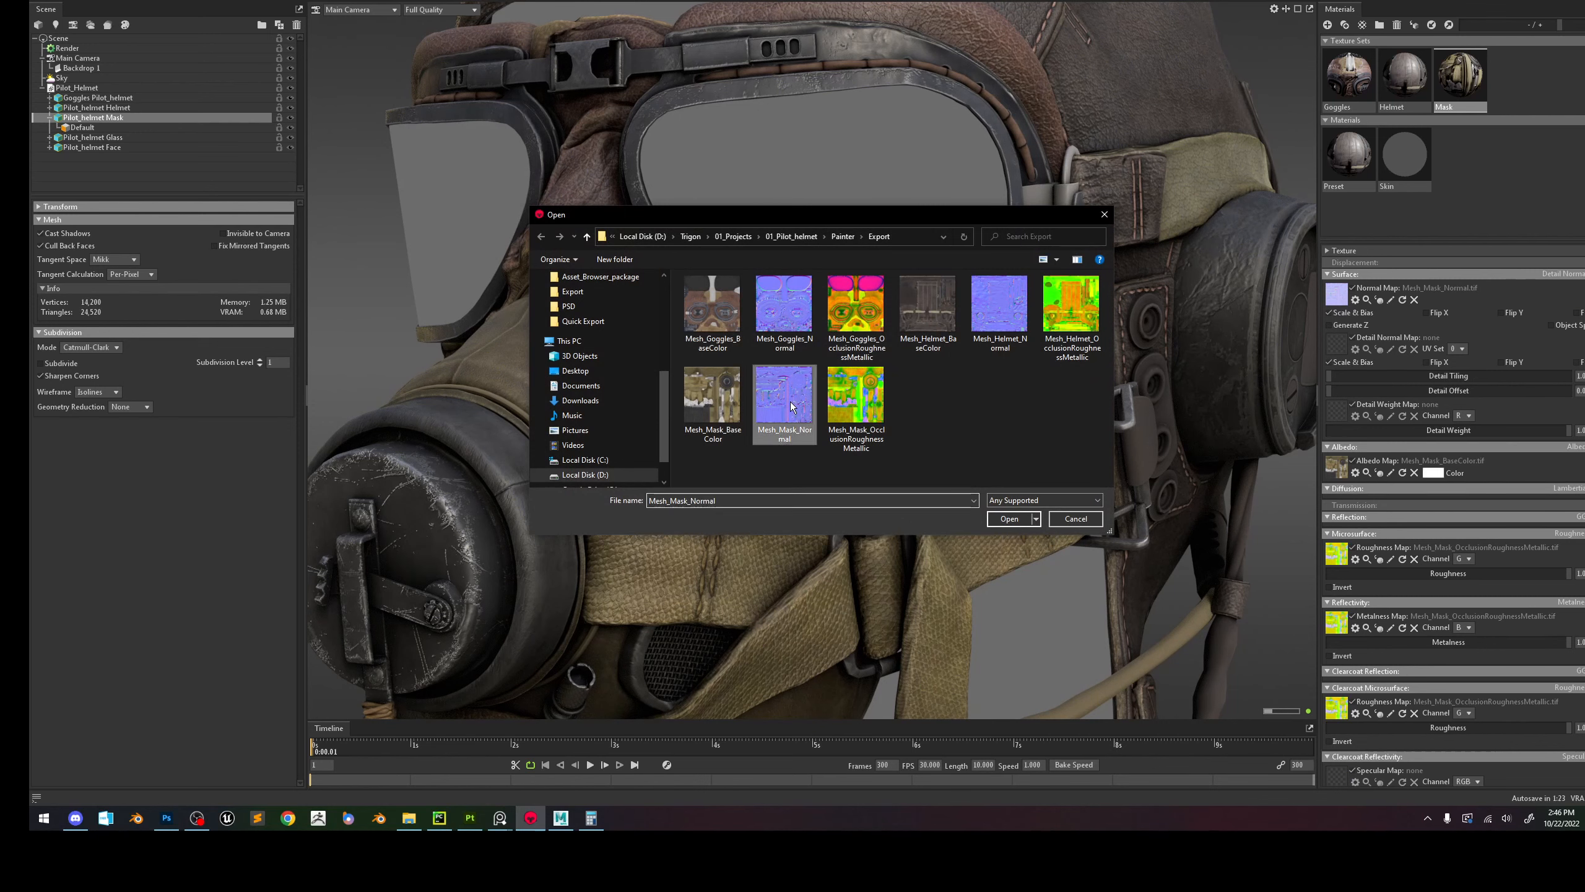
double_click(790, 402)
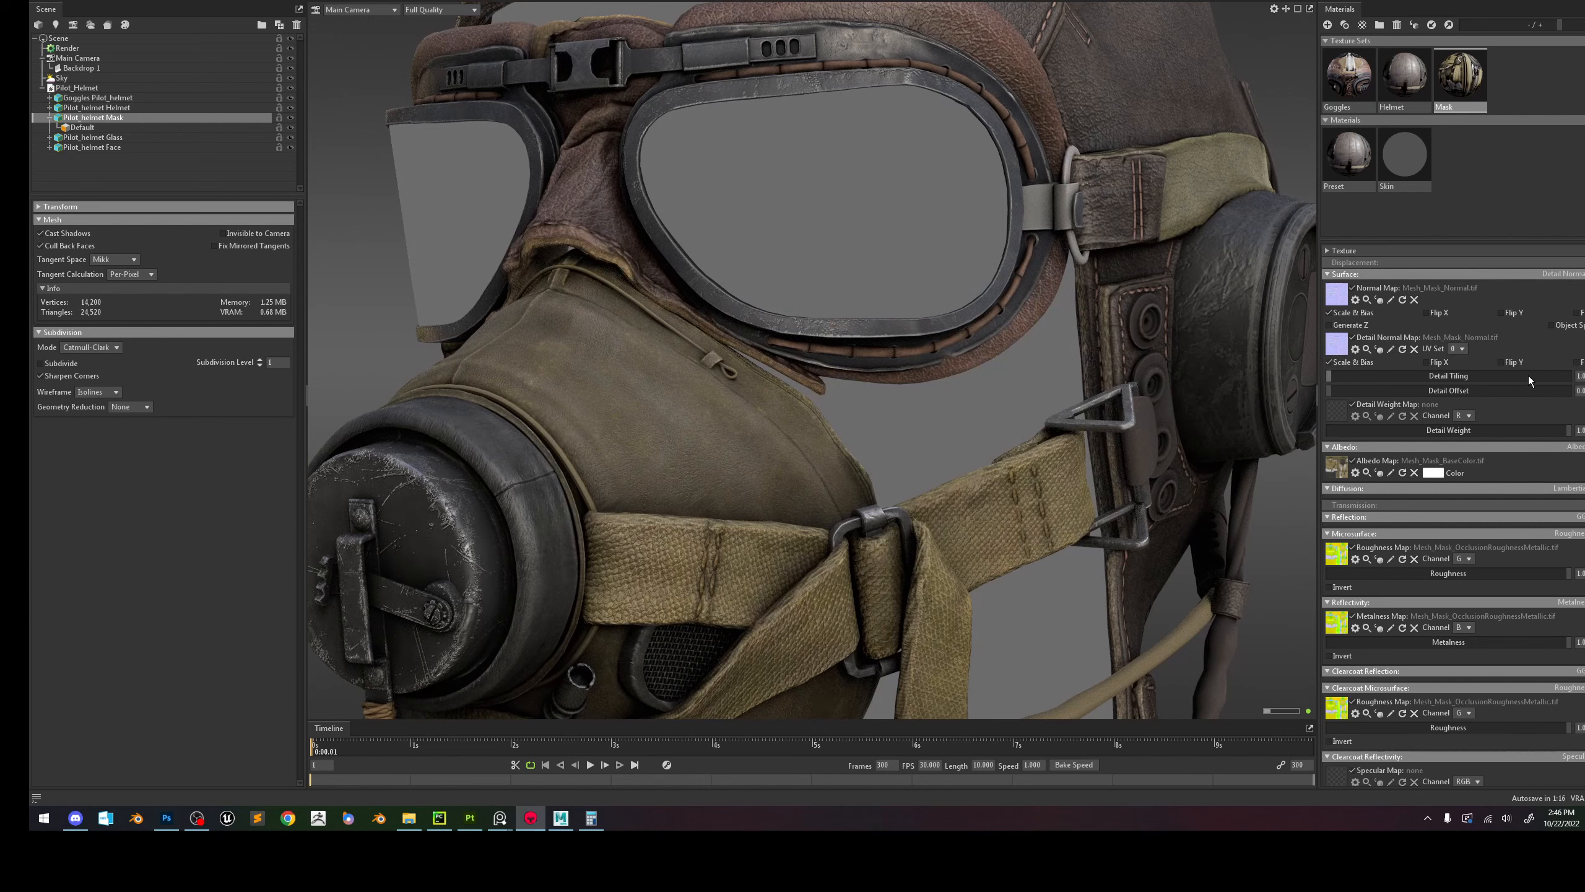
Try the Mask material's detail weight and turn off ray tracing for a close view of the mask straps.
drag(1509, 430, 1554, 434)
click(116, 49)
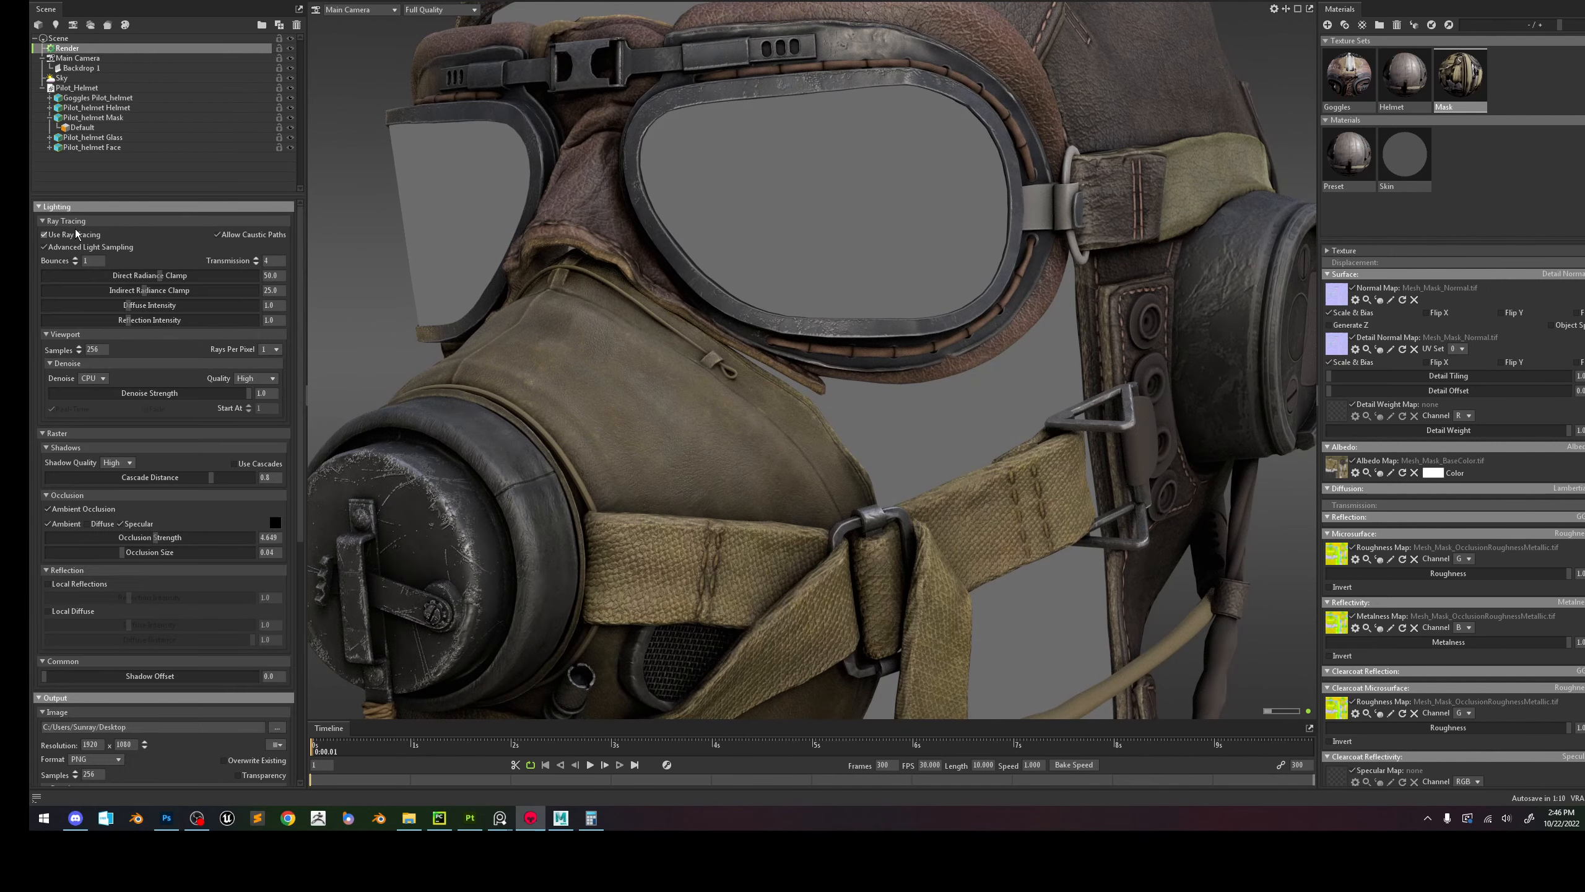
middle_drag(715, 351, 761, 308)
right_drag(762, 308, 768, 372)
middle_drag(768, 372, 846, 329)
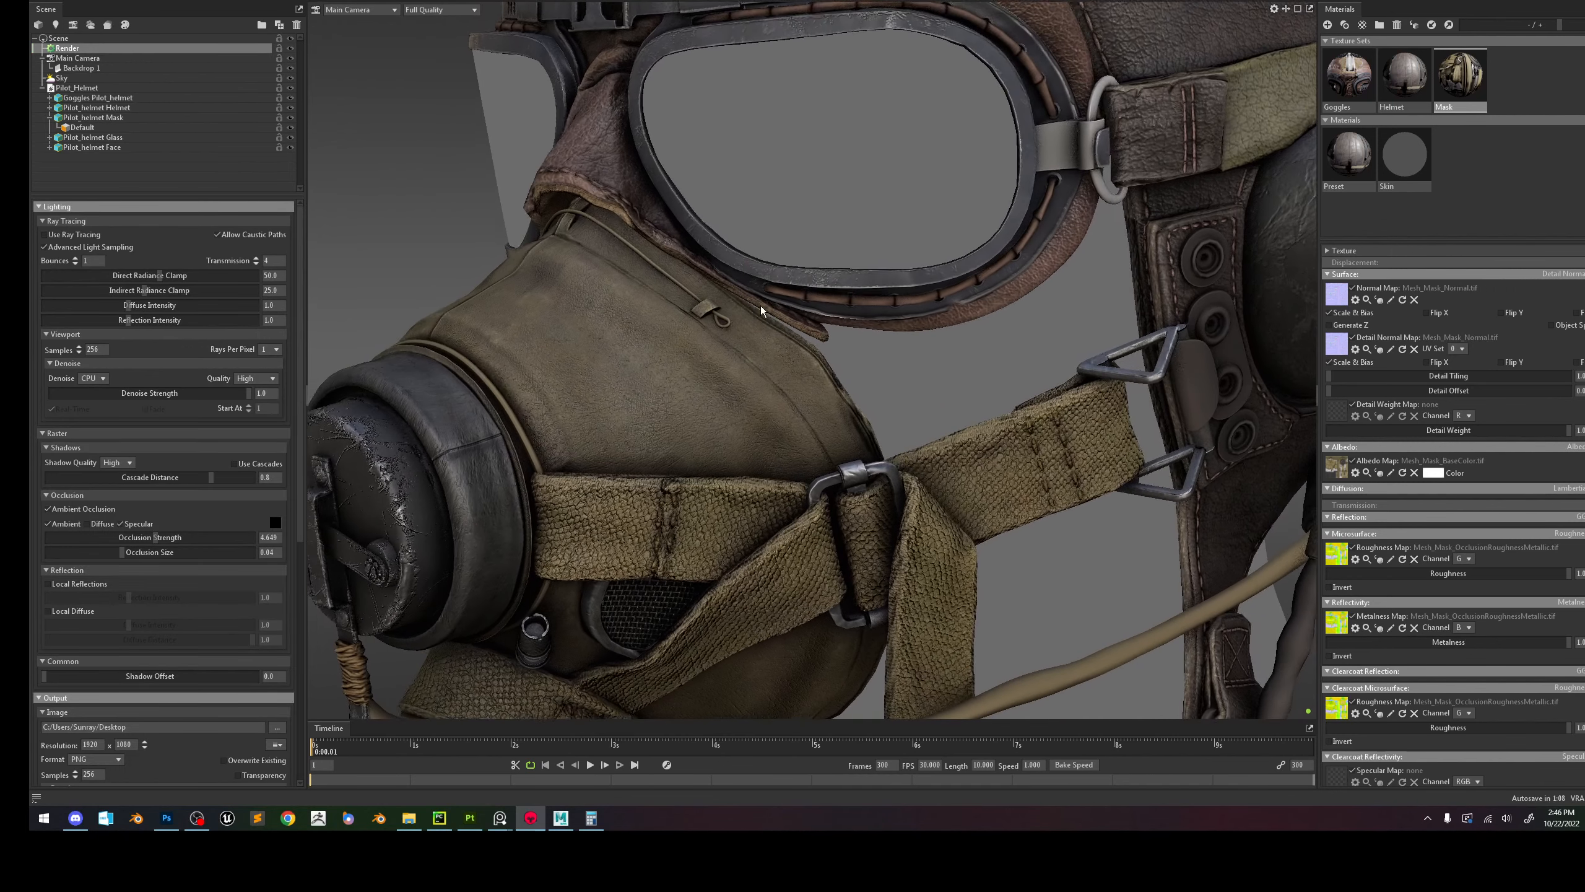
Compare the mask's detail normal at lower and full weight, toggling its Scale & Bias and the map itself, leaving both enabled.
drag(1498, 440, 1384, 416)
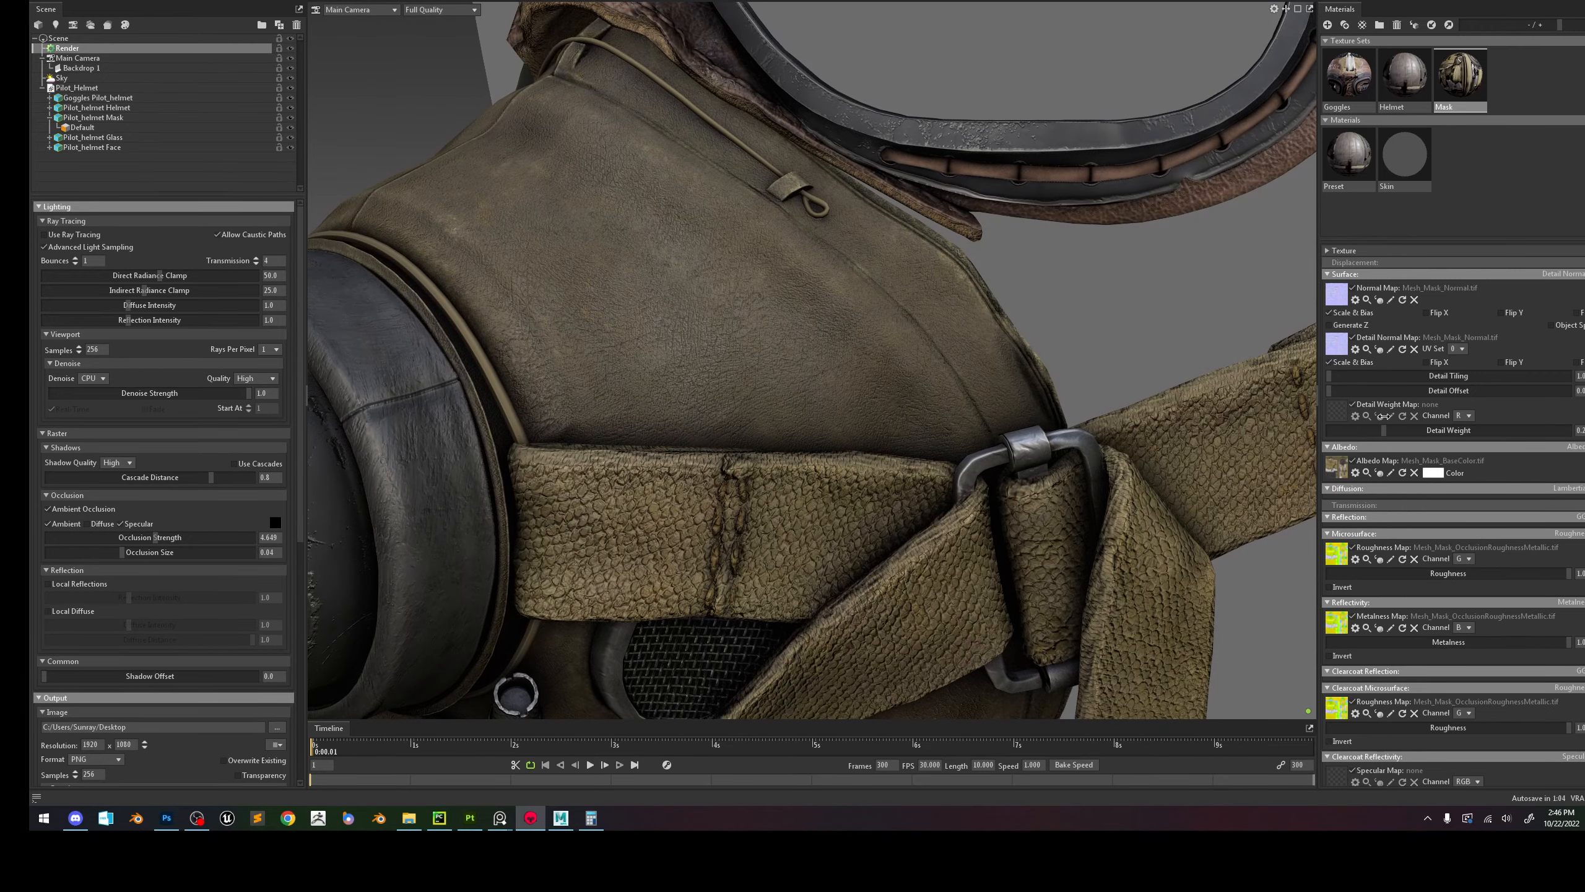
drag(1268, 406, 1402, 431)
click(1347, 364)
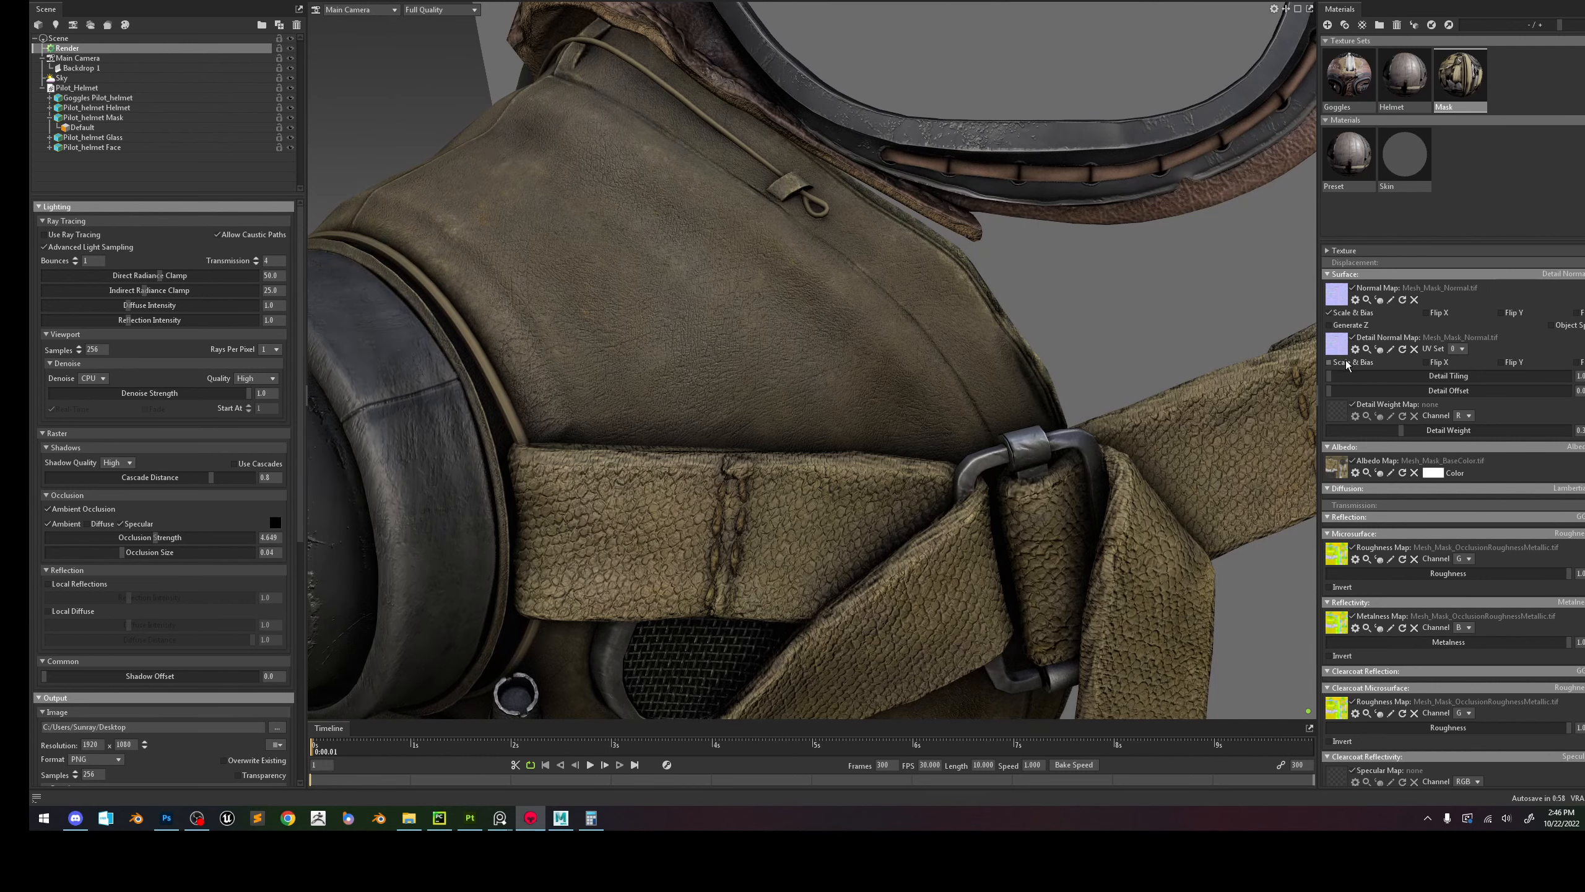
drag(1425, 437, 1572, 432)
click(1352, 362)
click(1352, 361)
click(1352, 362)
click(1352, 362)
alt+right_drag(1155, 337, 998, 372)
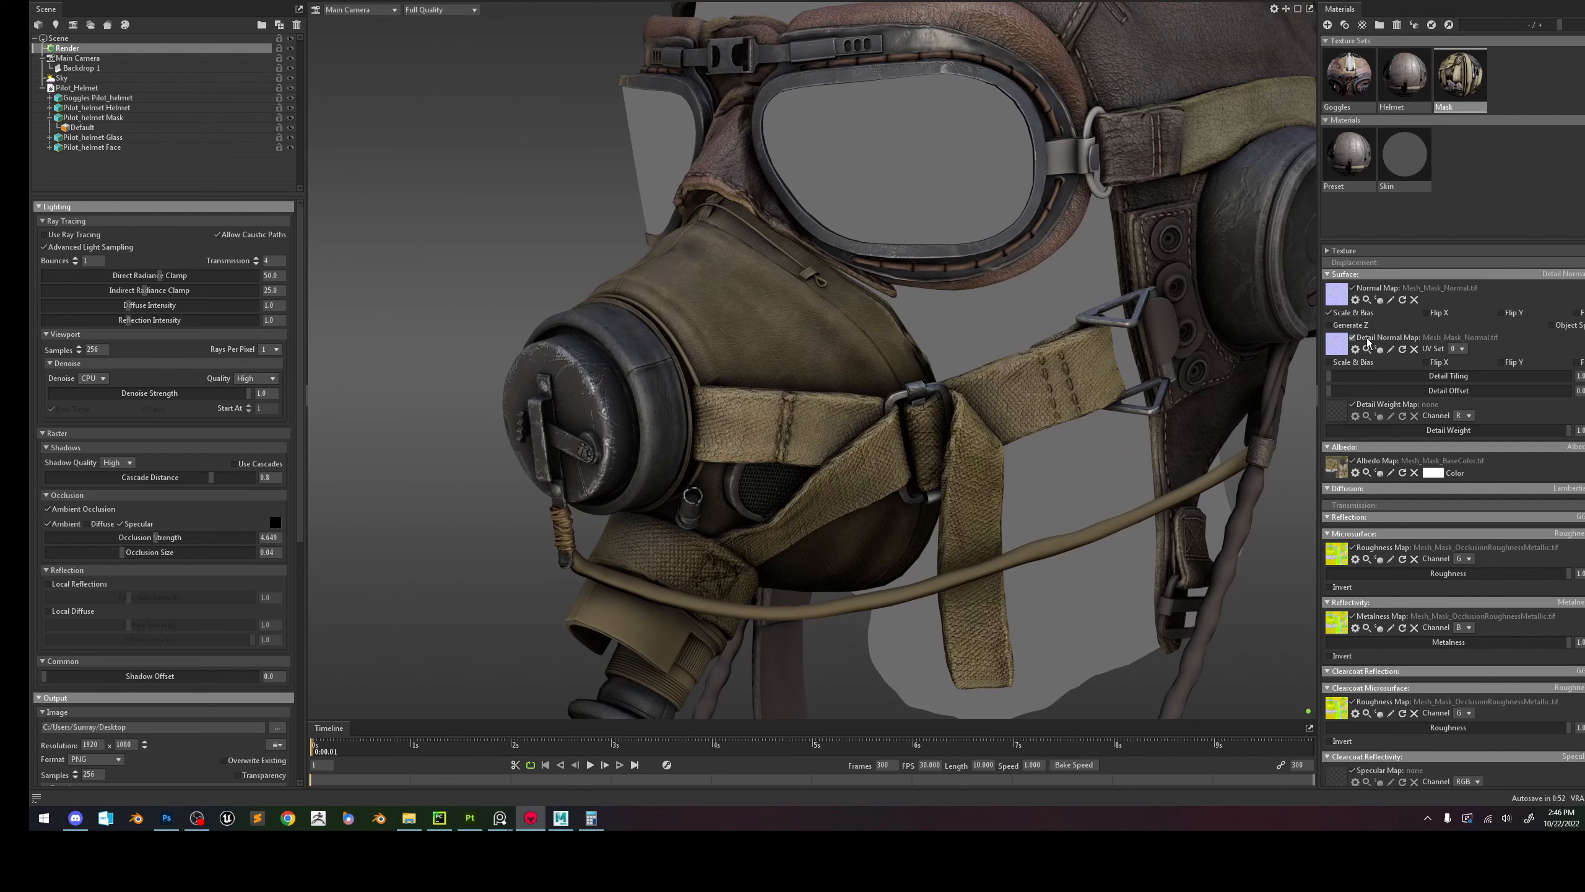
click(1354, 363)
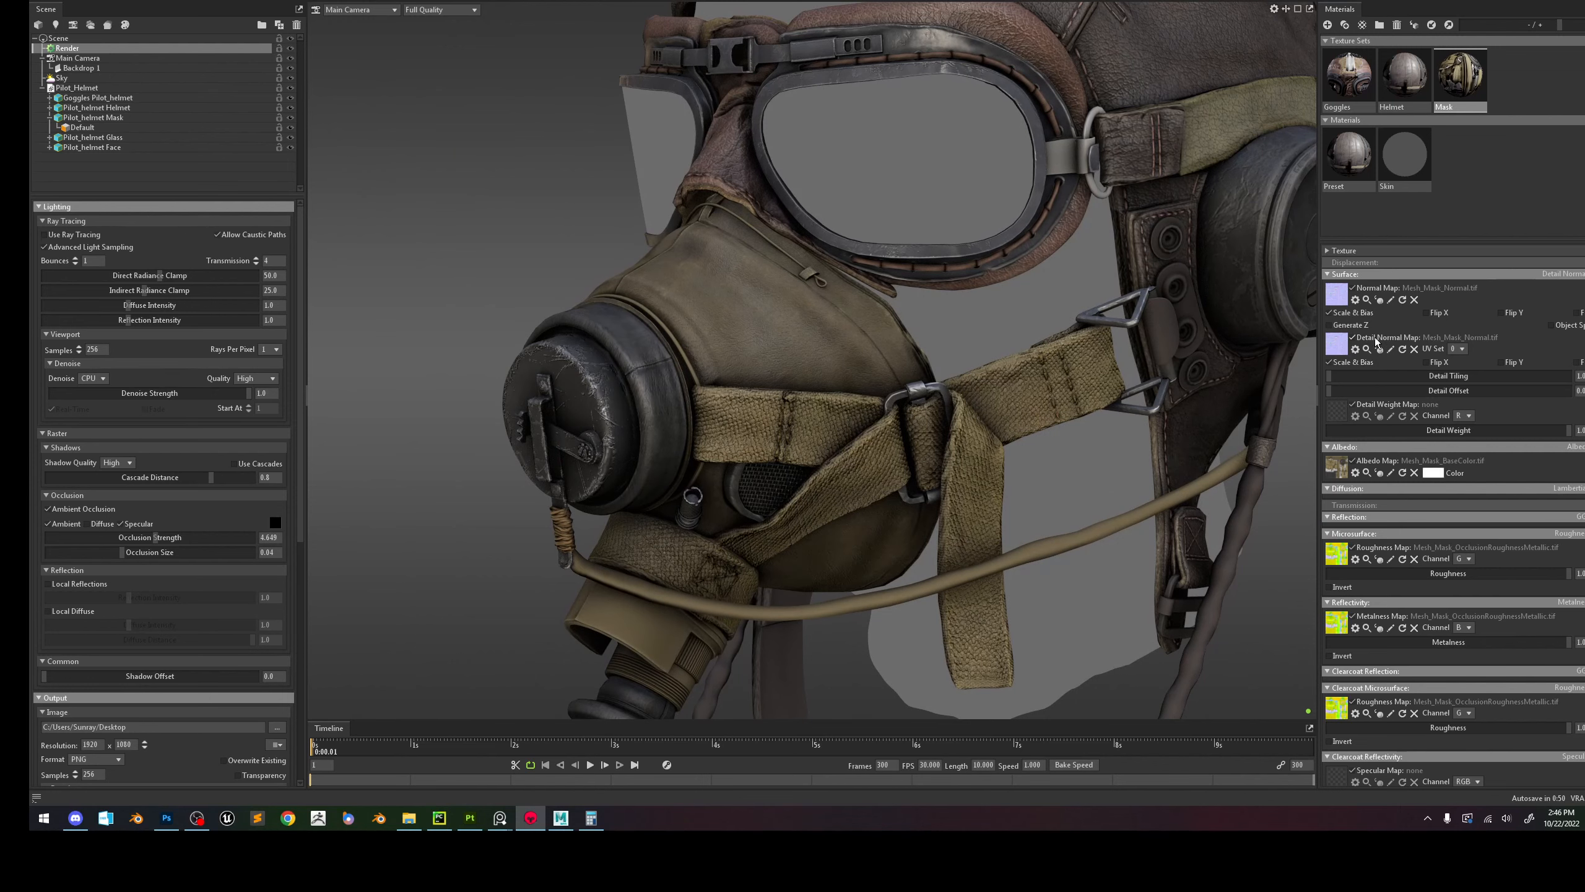
click(1376, 342)
click(1376, 343)
Turn ray tracing back on and lower the Mask material's detail weight to about a quarter.
drag(1507, 431, 1456, 423)
click(58, 236)
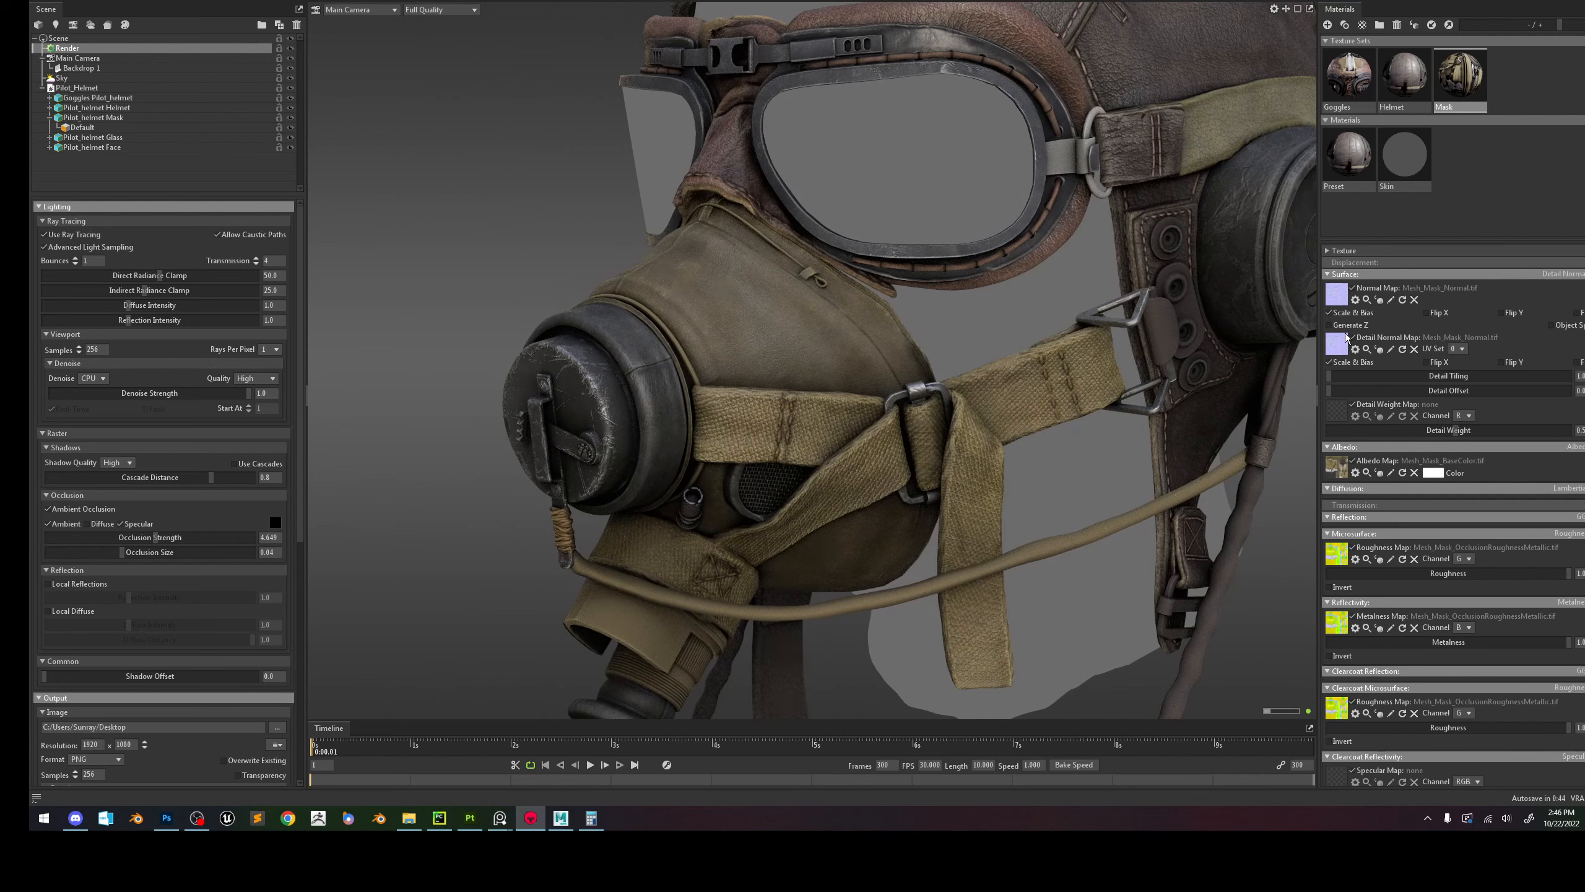
click(1365, 410)
drag(1457, 433, 1396, 441)
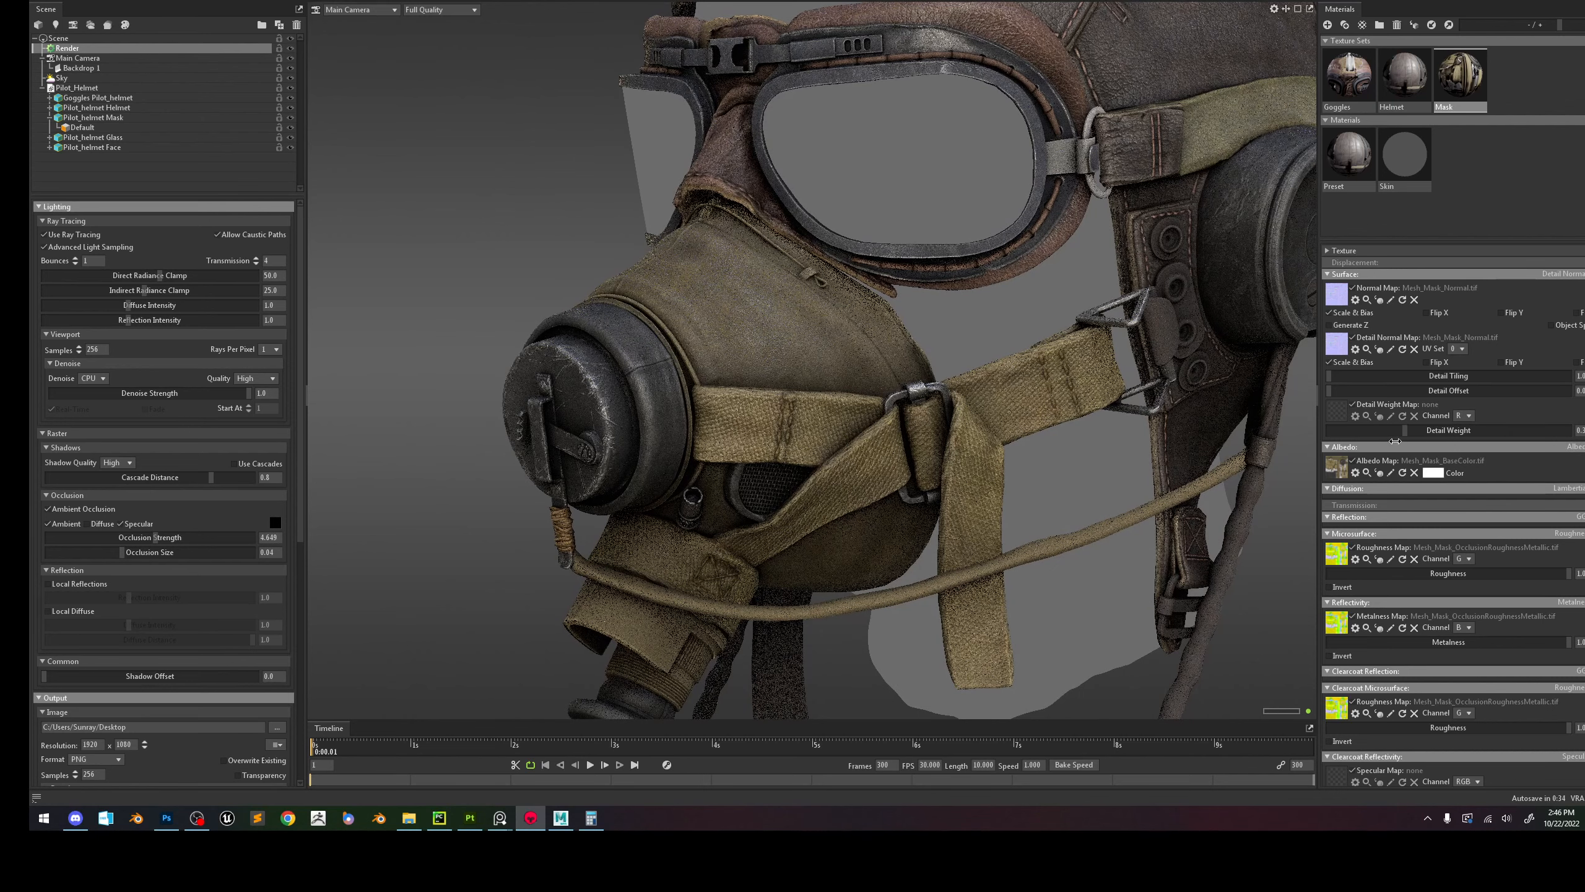
Reframe the whole helmet, hide Backdrop 1 and show the Main Camera's settings.
scroll(972, 413, down, 7)
middle_drag(952, 321, 937, 312)
scroll(953, 333, up, 2)
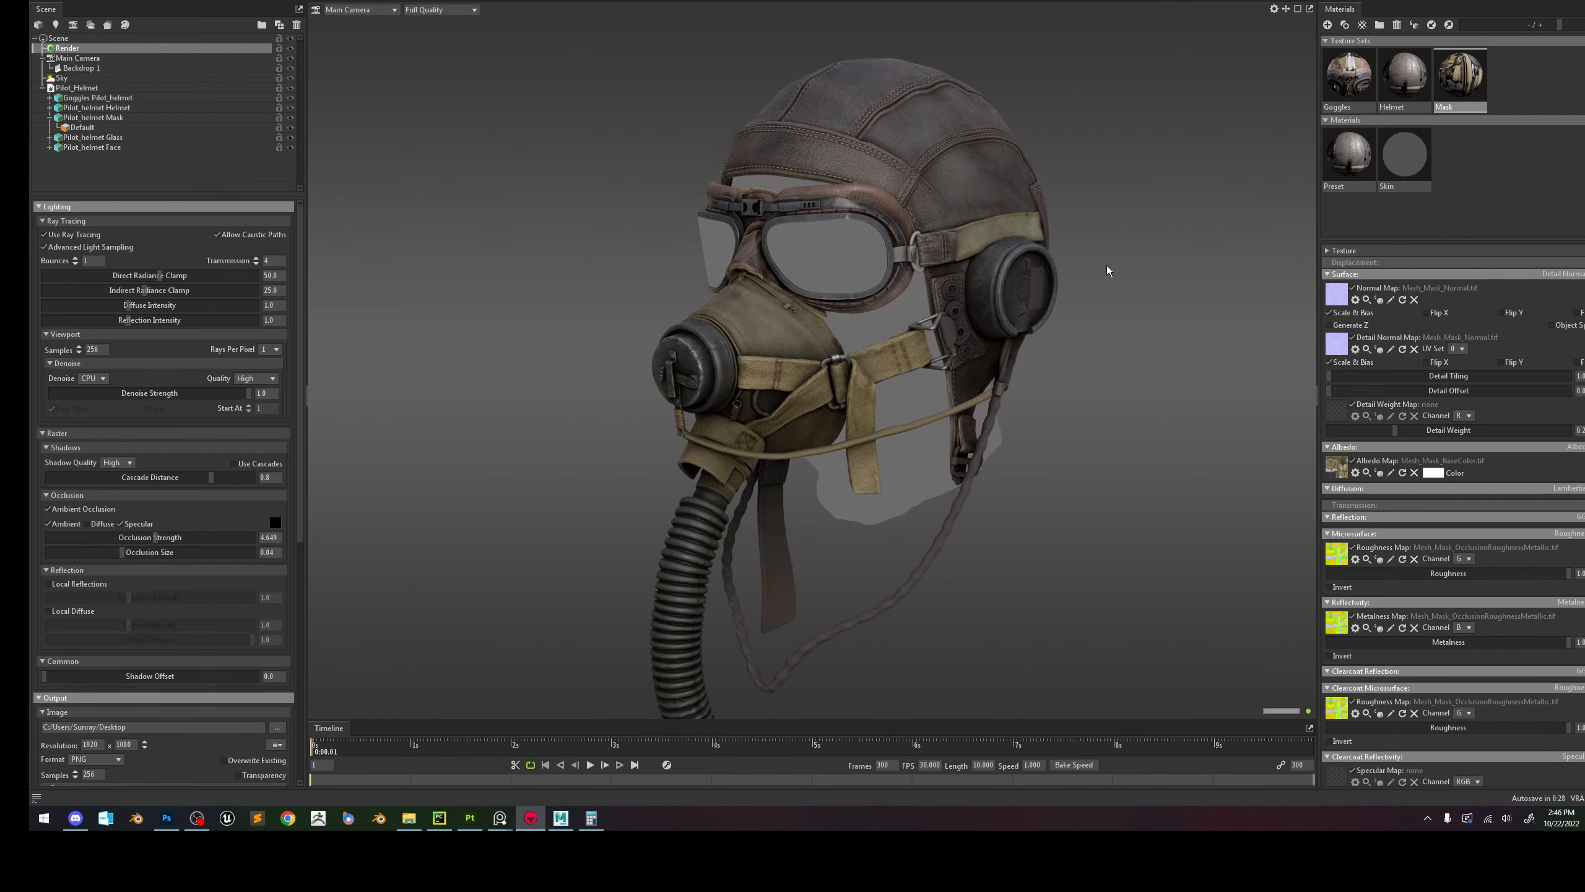
middle_drag(1108, 271, 1094, 305)
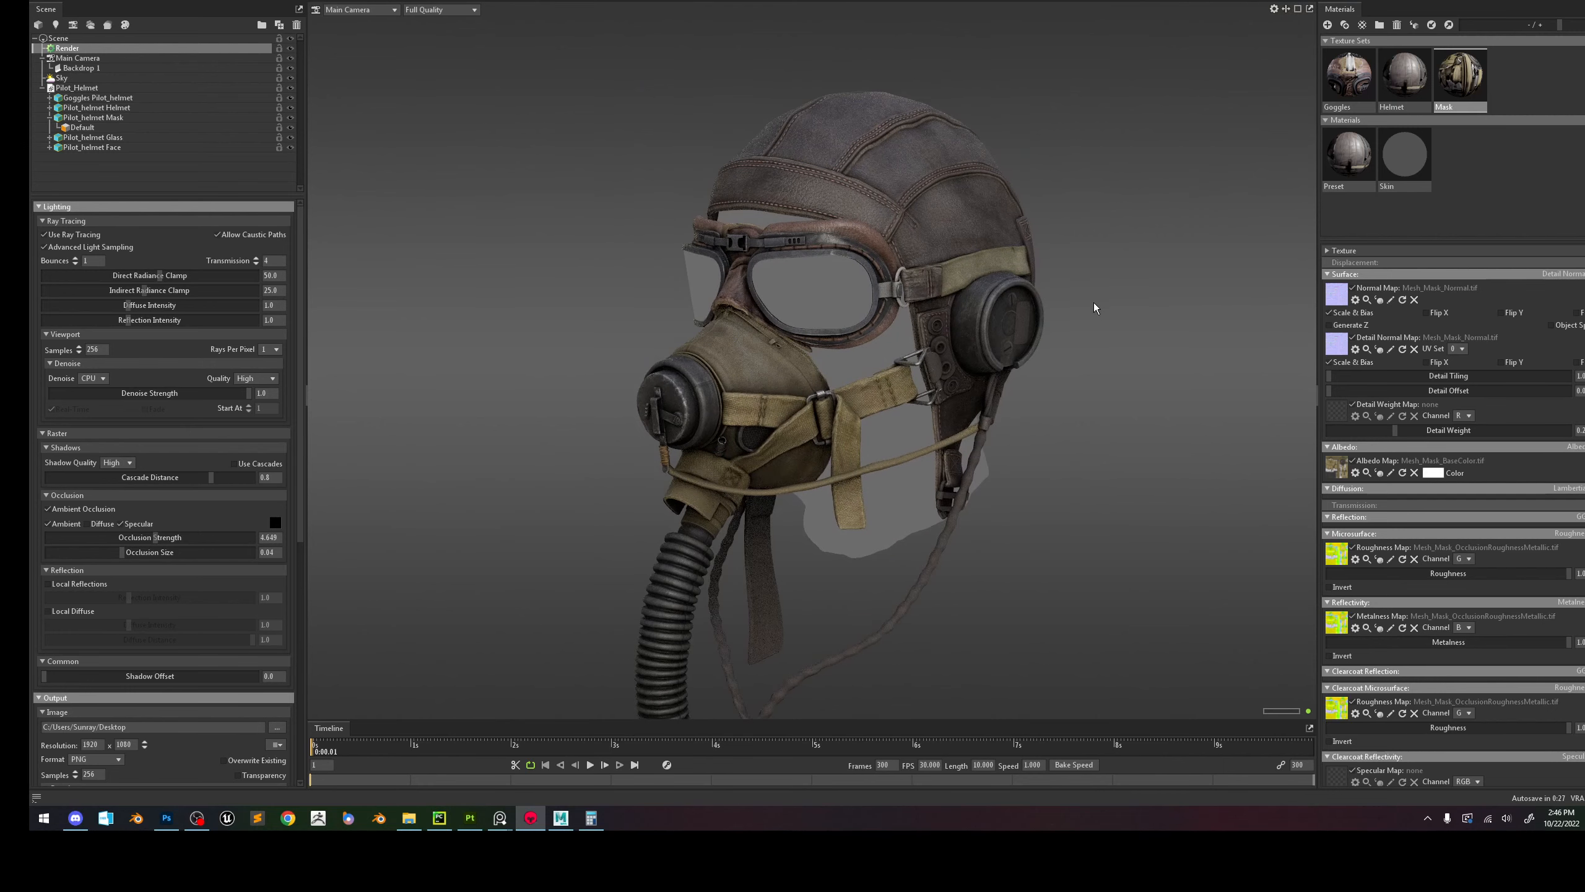
click(82, 69)
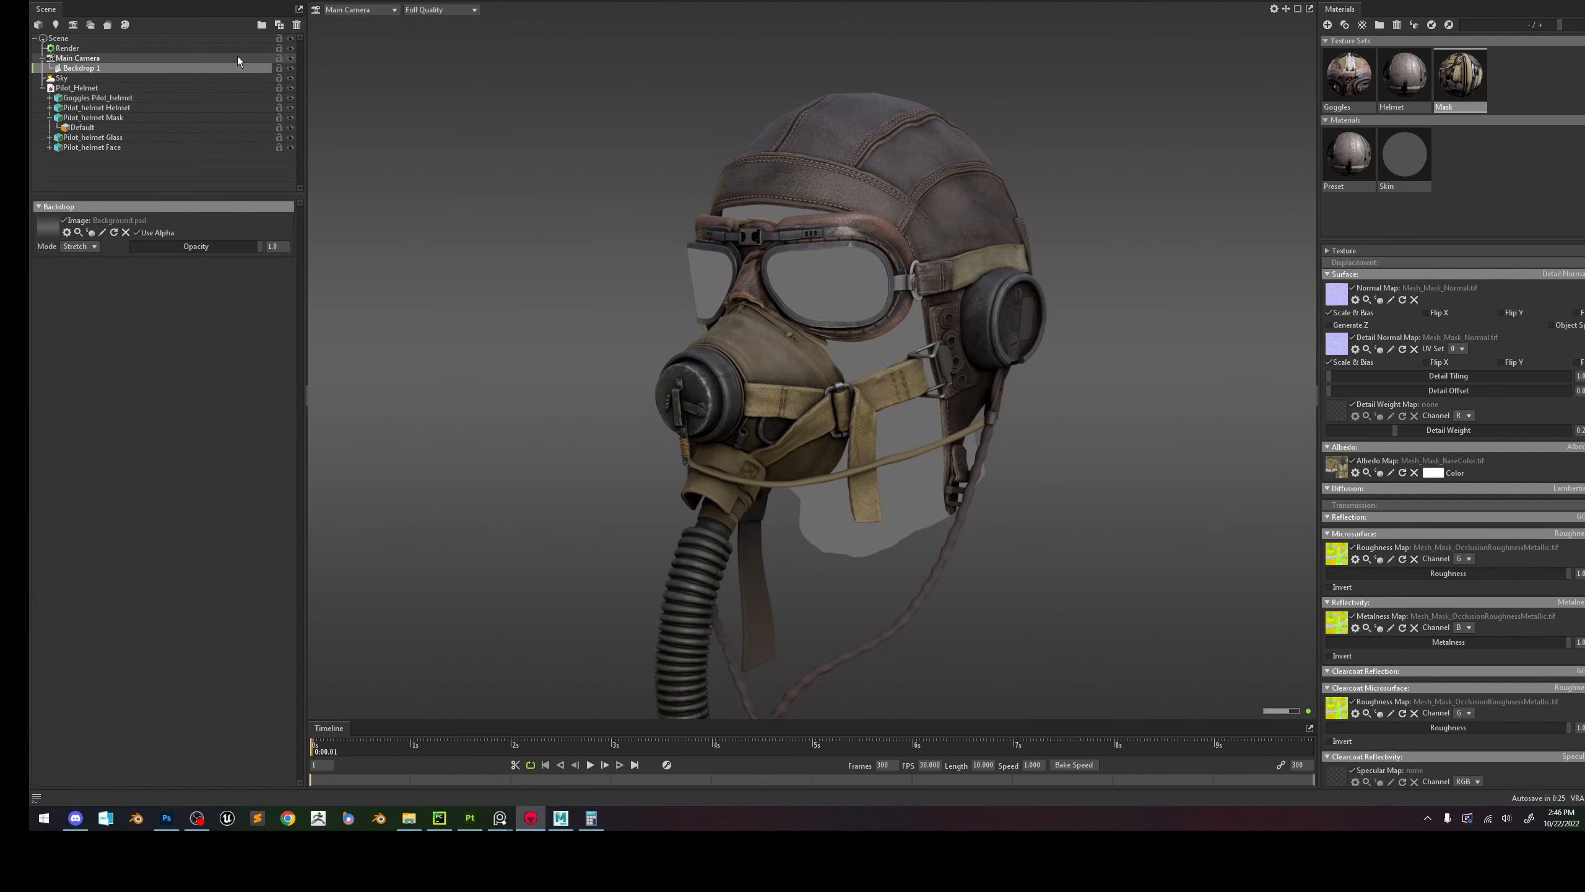
click(289, 67)
click(102, 60)
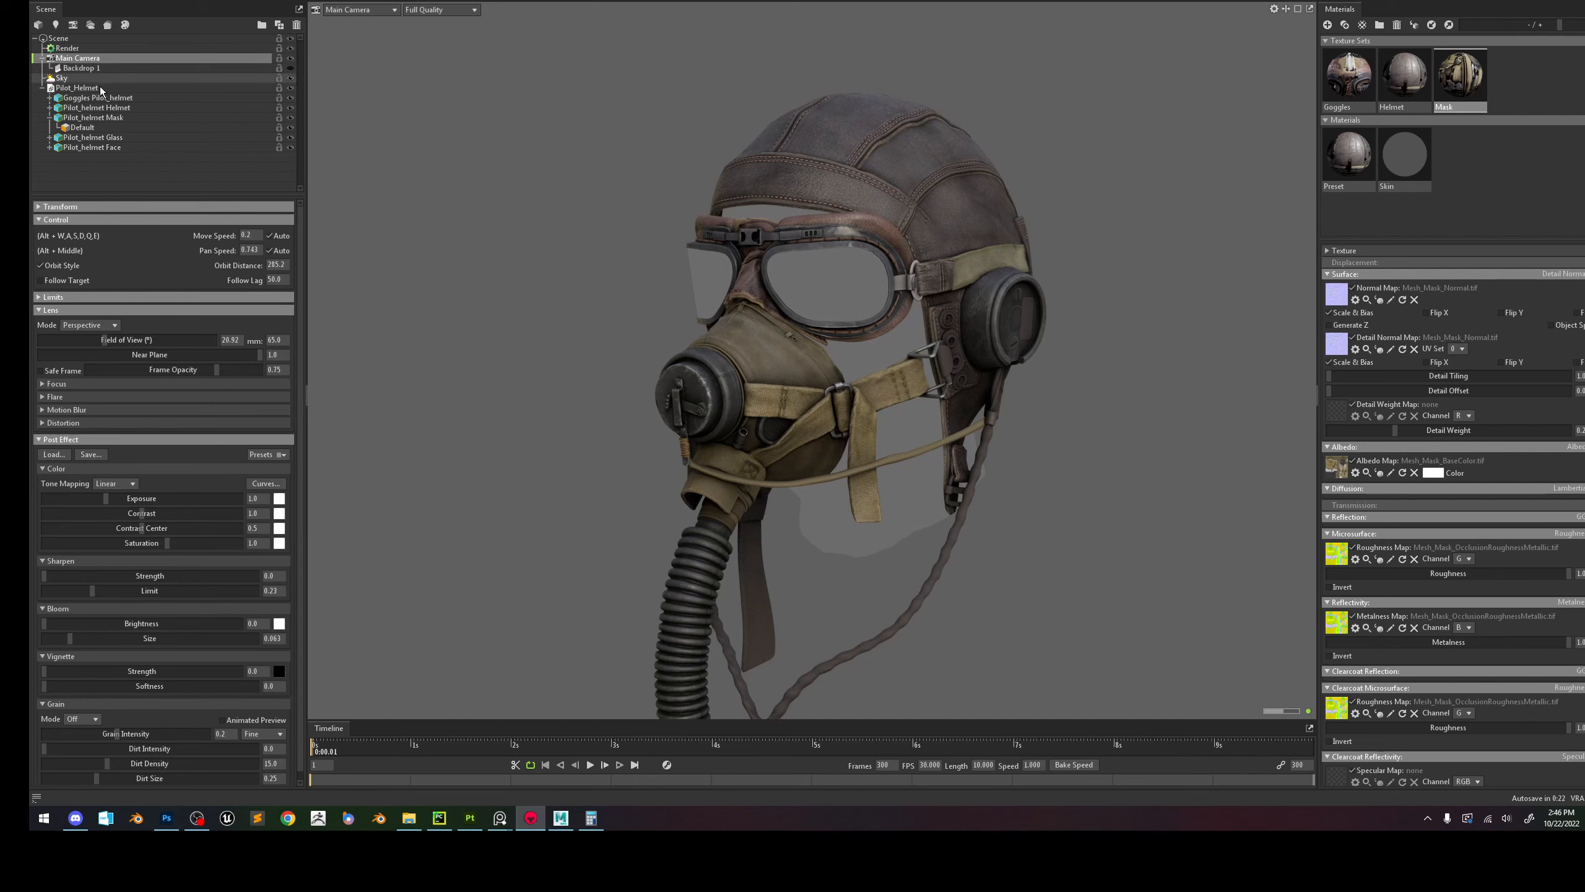
Set the Sky's solid backdrop color to light grey a3a3a3.
click(95, 79)
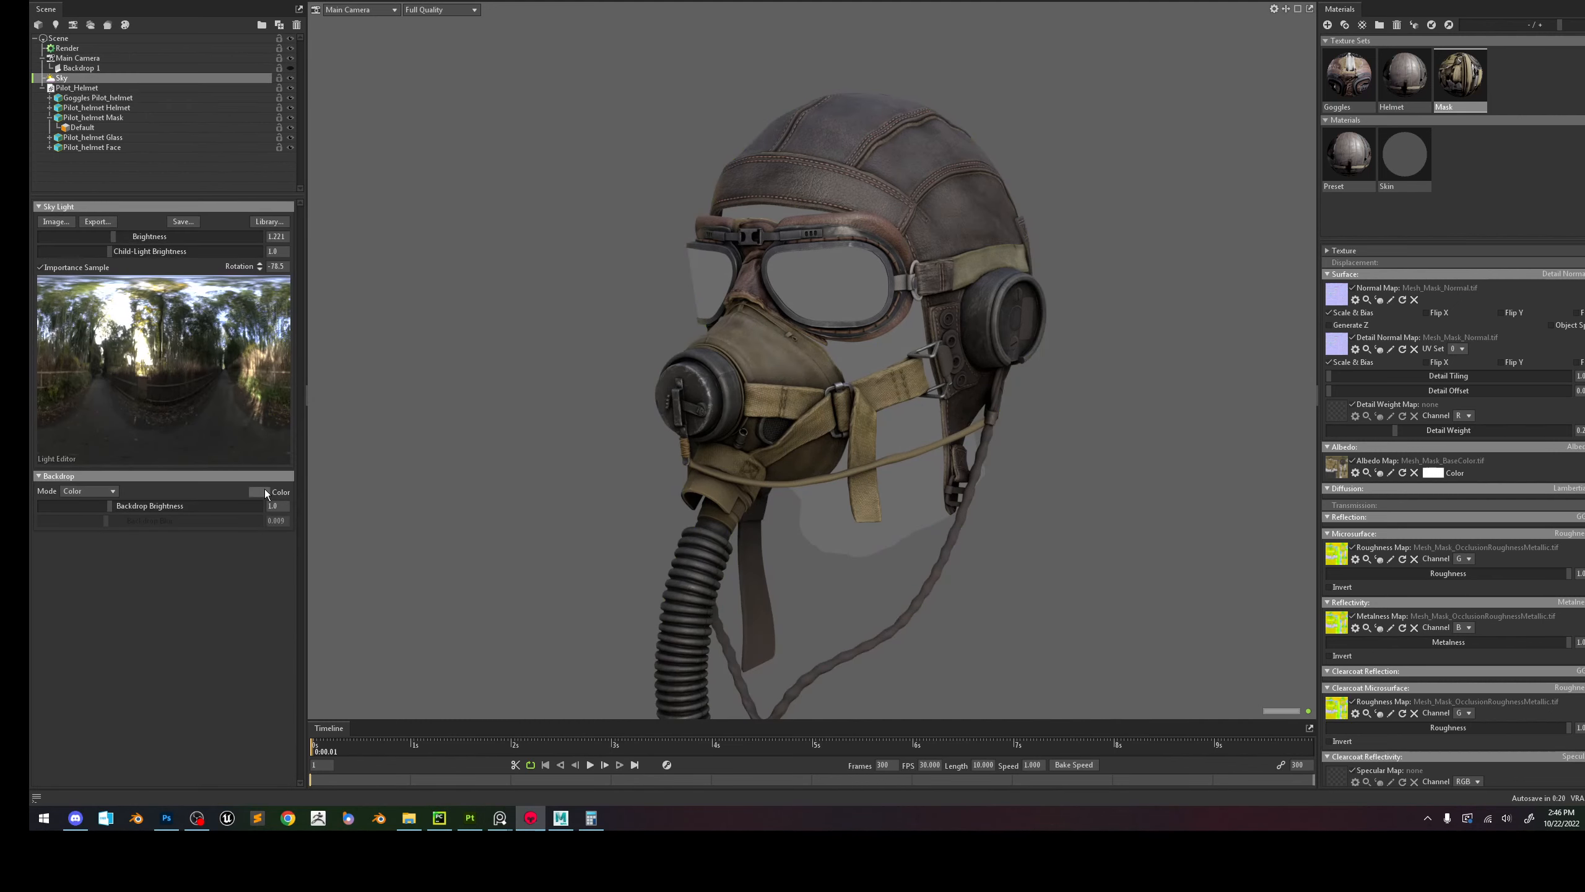
click(263, 492)
drag(1045, 305, 1178, 357)
drag(1159, 436, 959, 423)
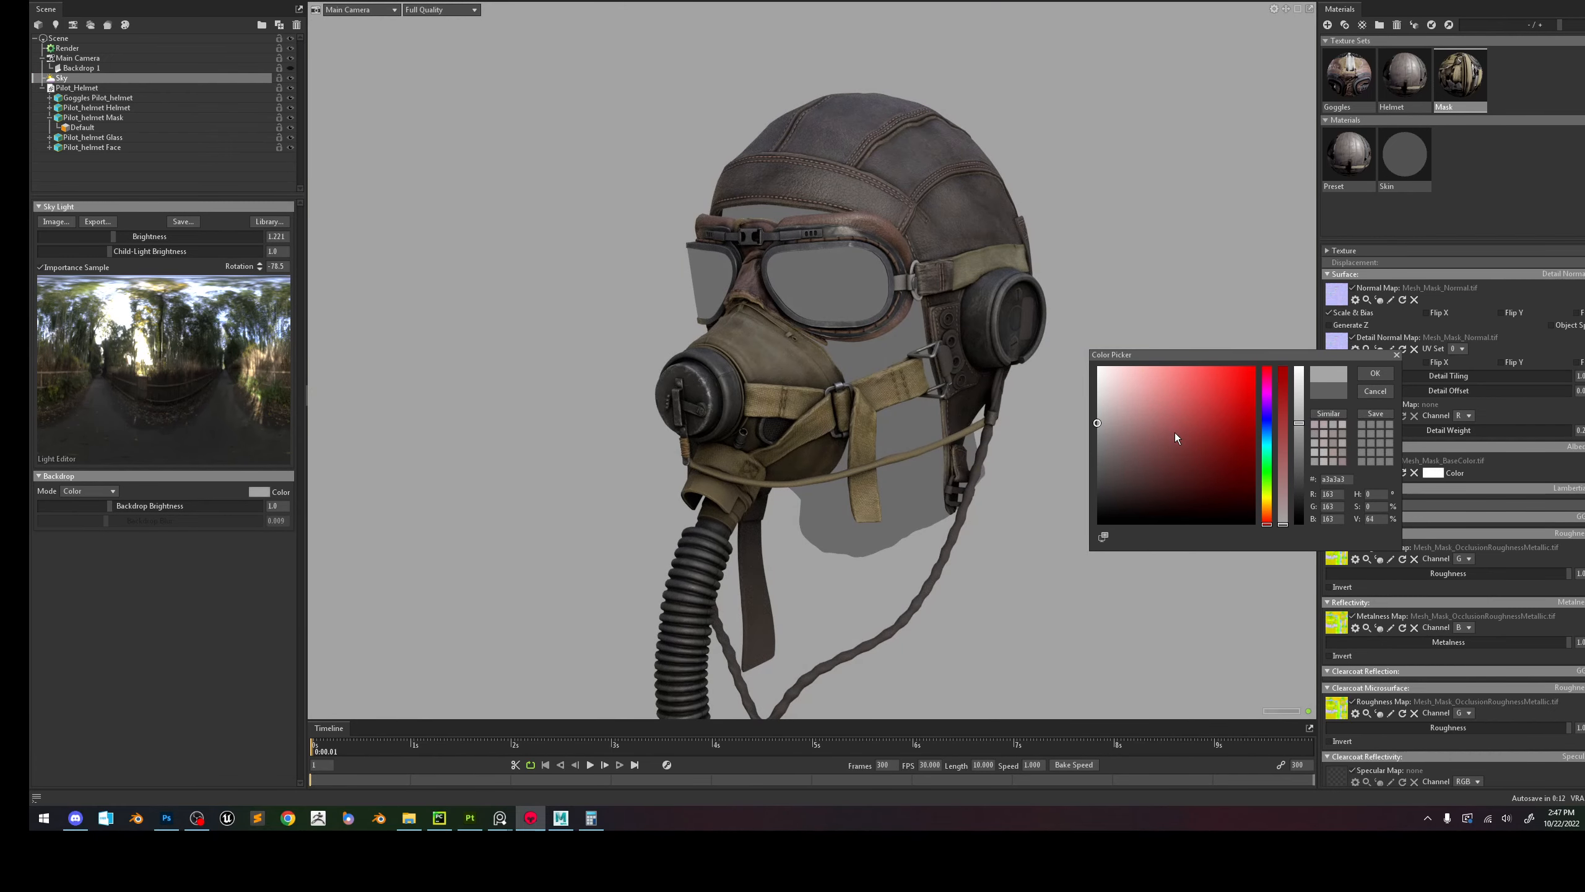
click(1375, 373)
drag(1195, 362, 1117, 382)
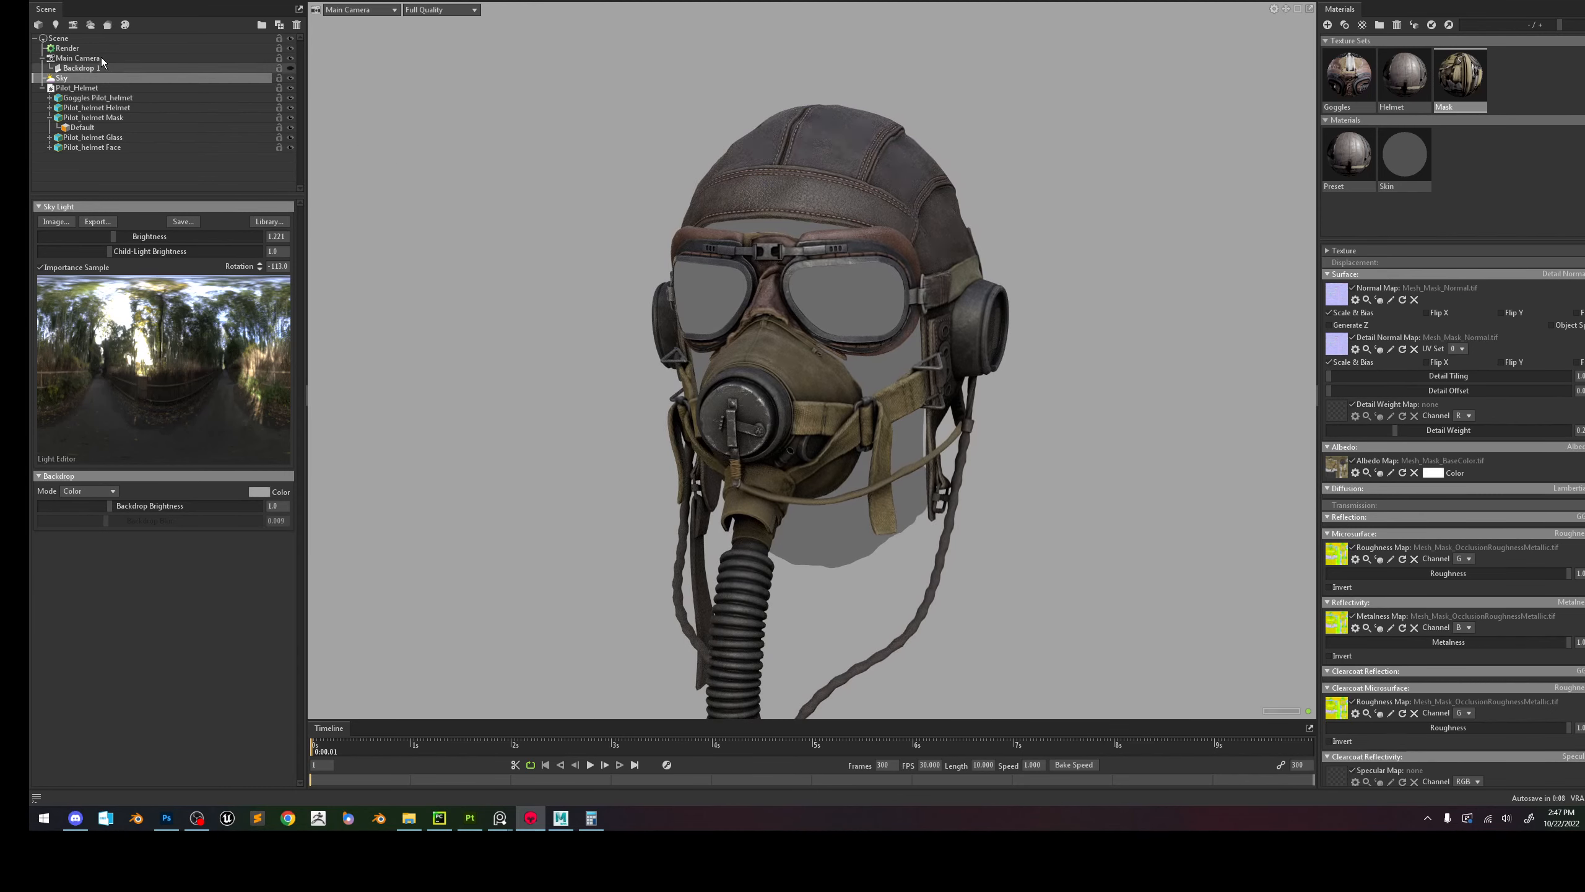
Make Backdrop 1 visible again and lower its opacity to 0.
click(82, 68)
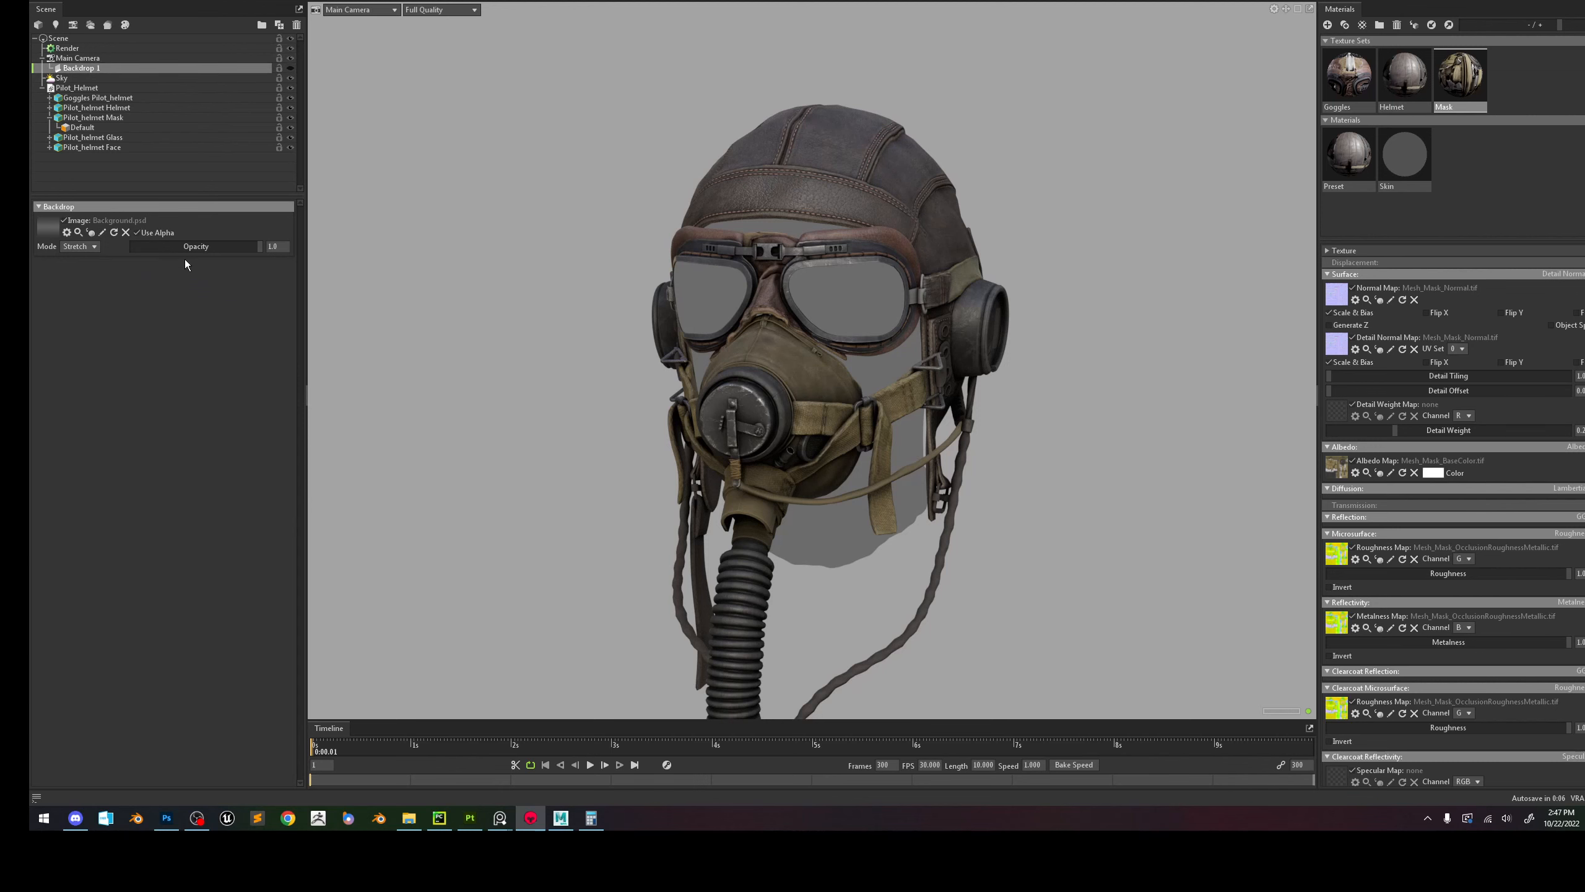
click(70, 220)
click(291, 68)
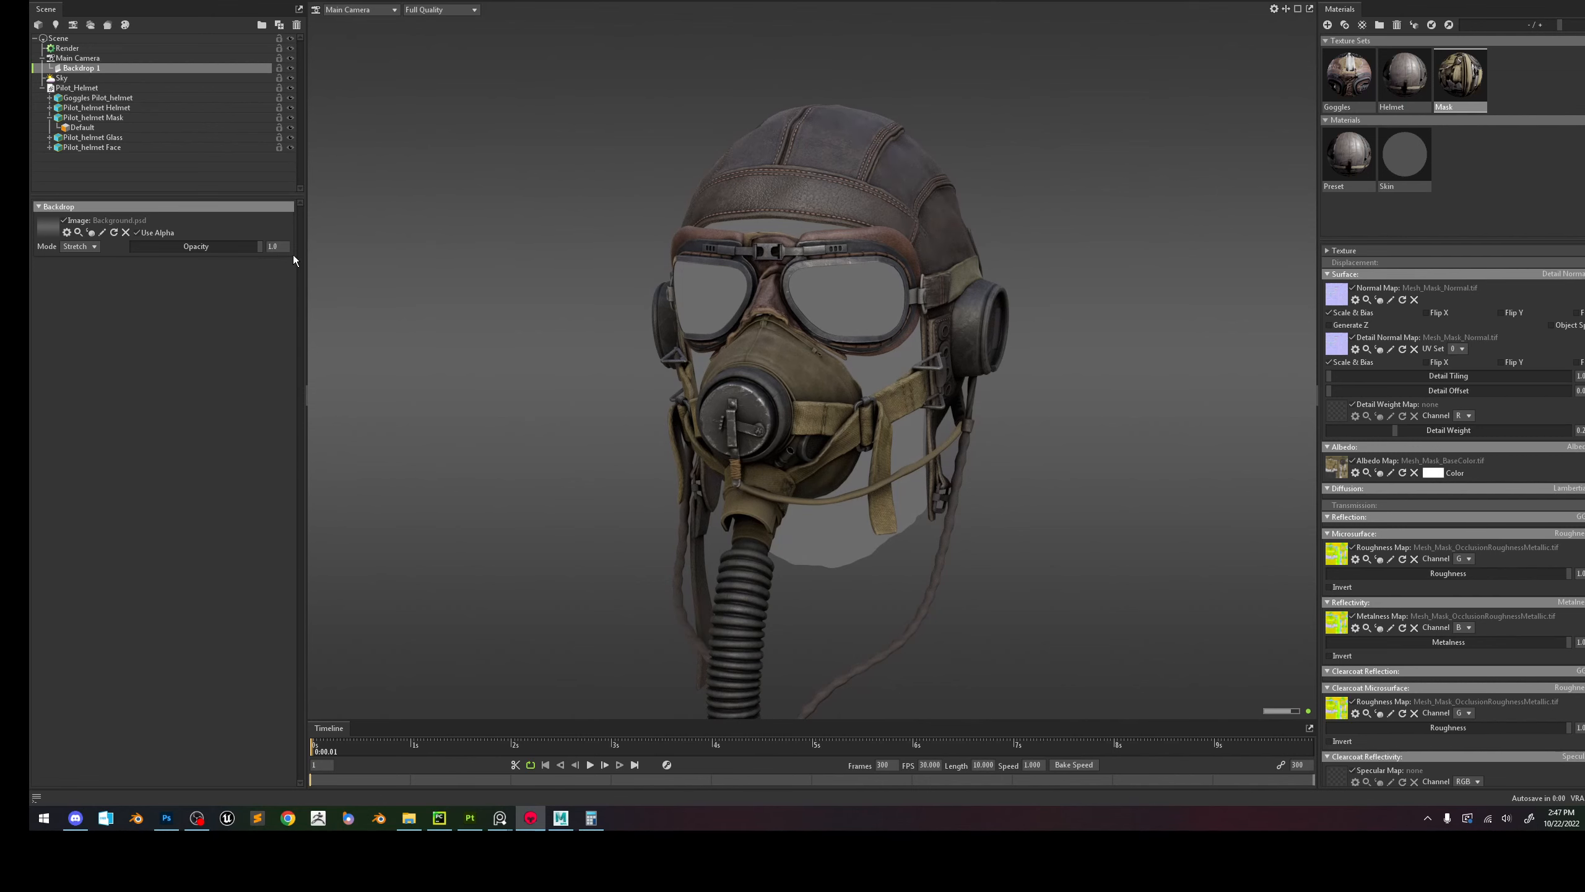
drag(243, 248, 30, 216)
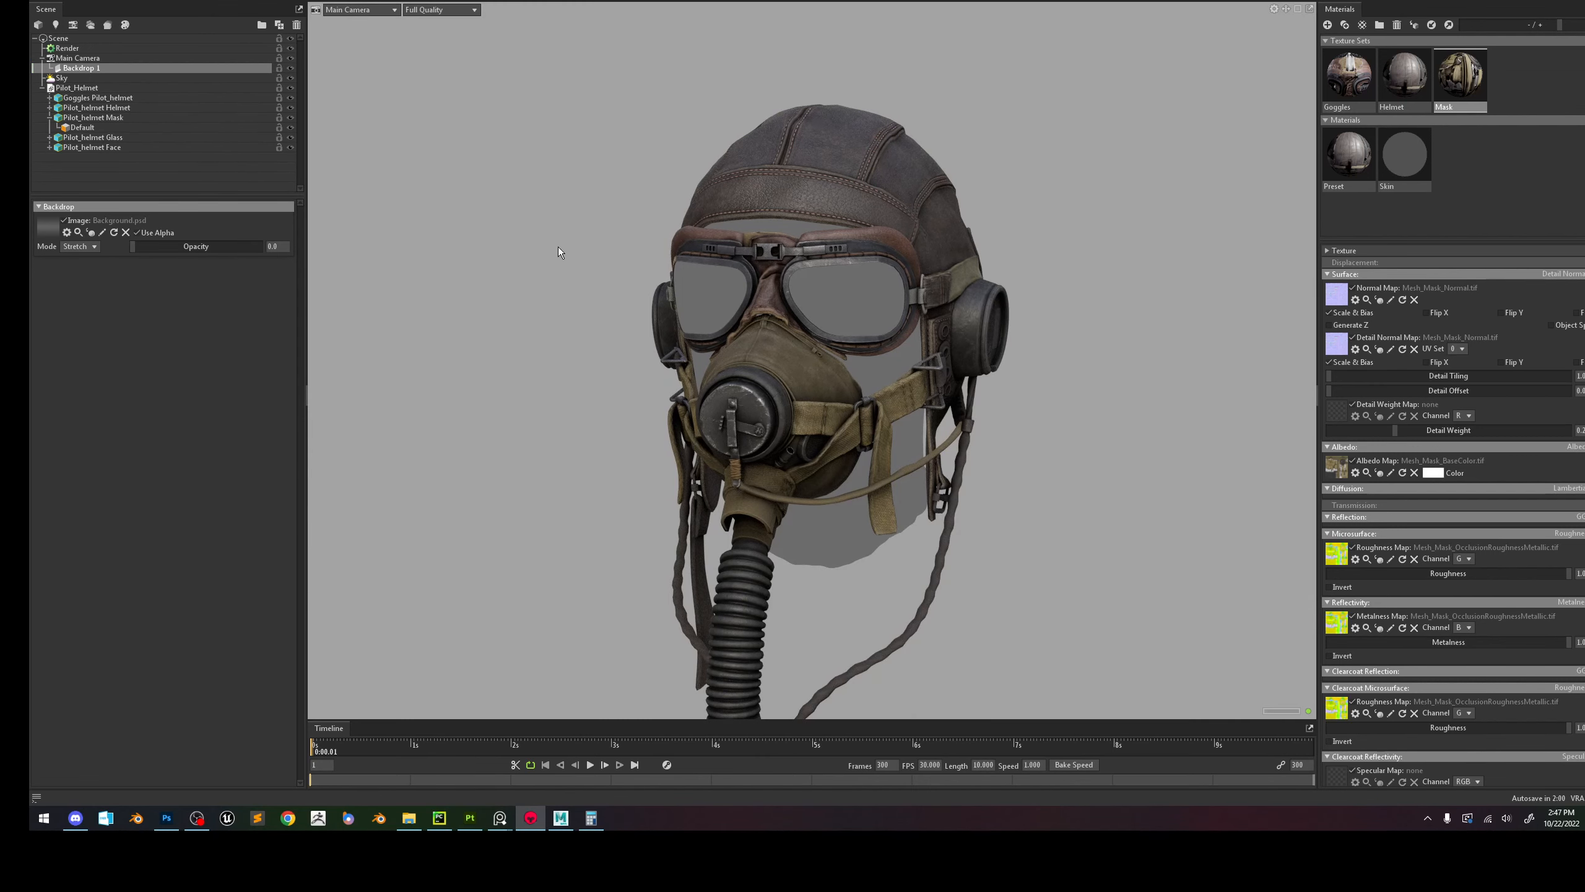
Capture a small area of the grey viewport background and paste it into the background document in Photoshop.
key(Print)
drag(562, 213, 426, 335)
key(ctrl+c)
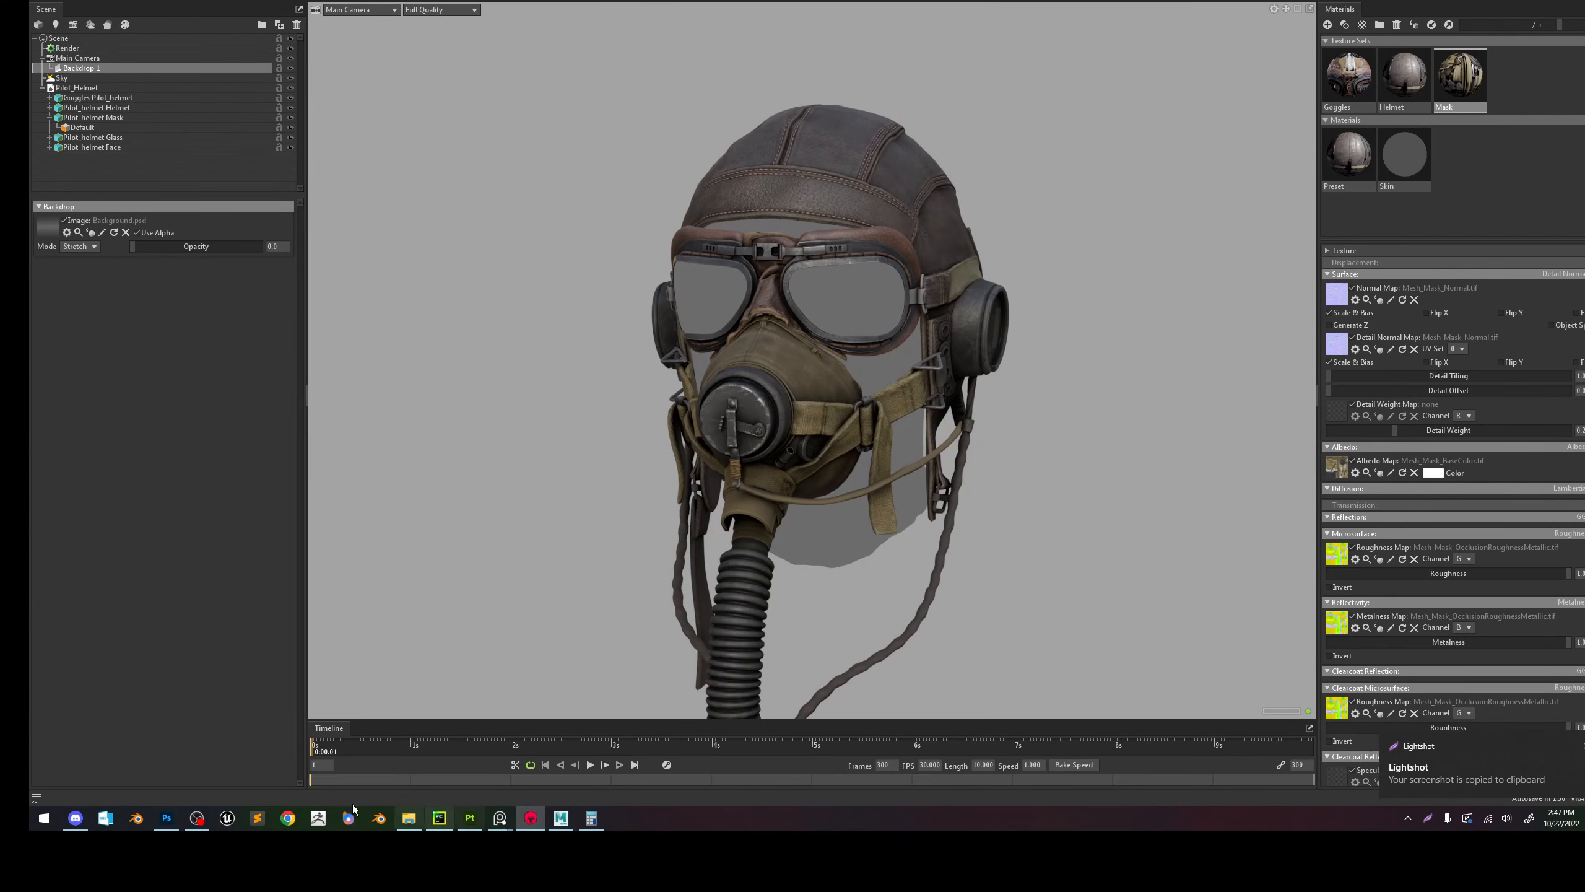
click(167, 818)
key(ctrl+v)
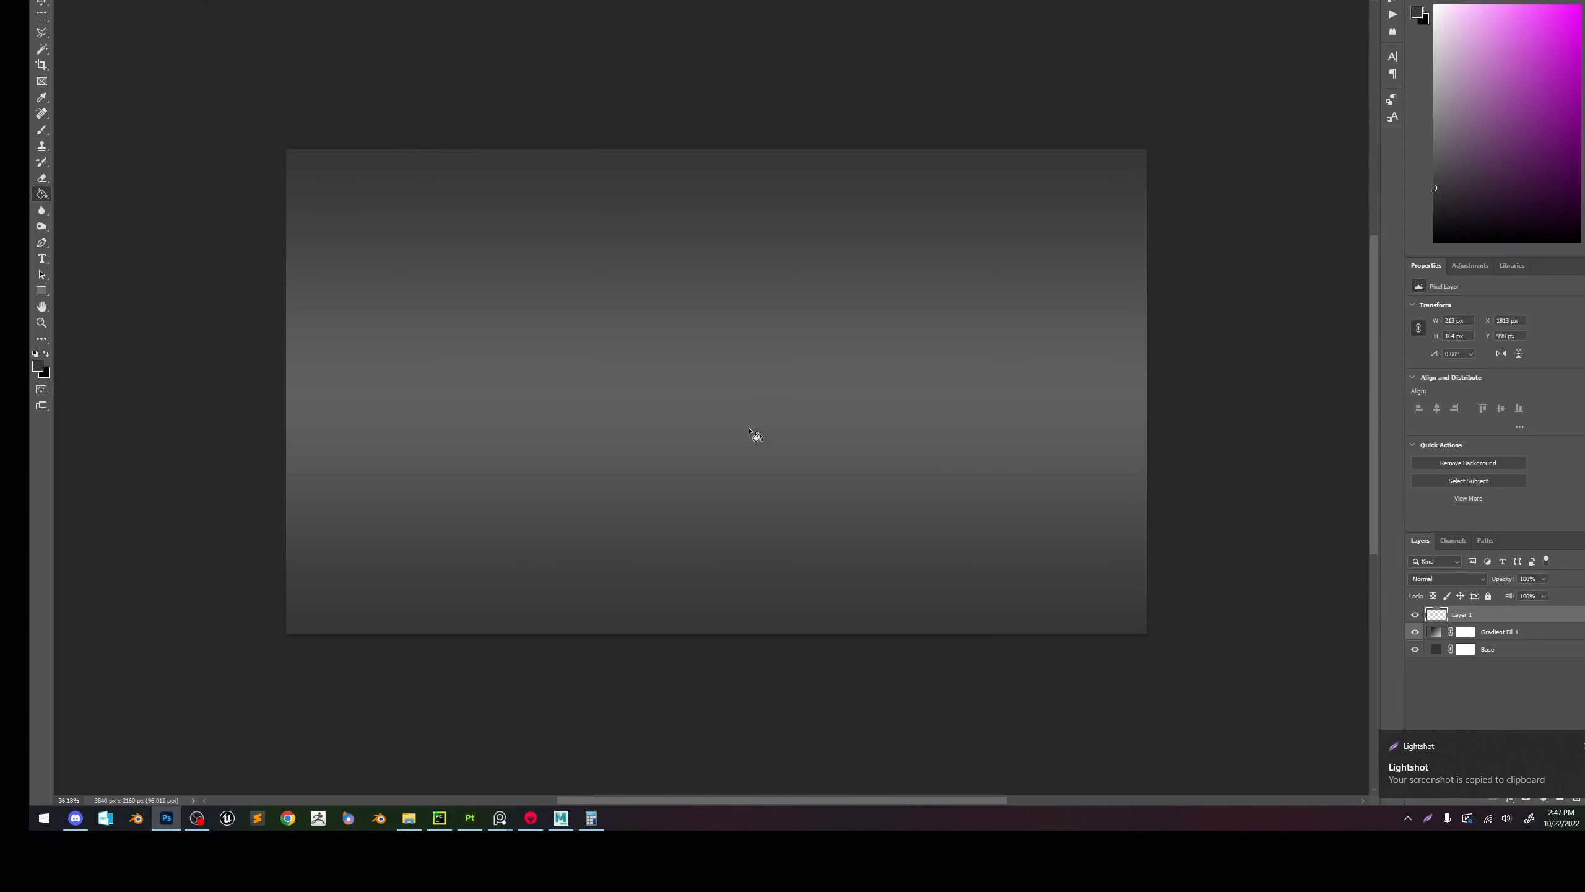
Recolor the Base fill layer to b5b5b5 sampled from the pasted grey patch, and delete the patch layer.
click(1436, 650)
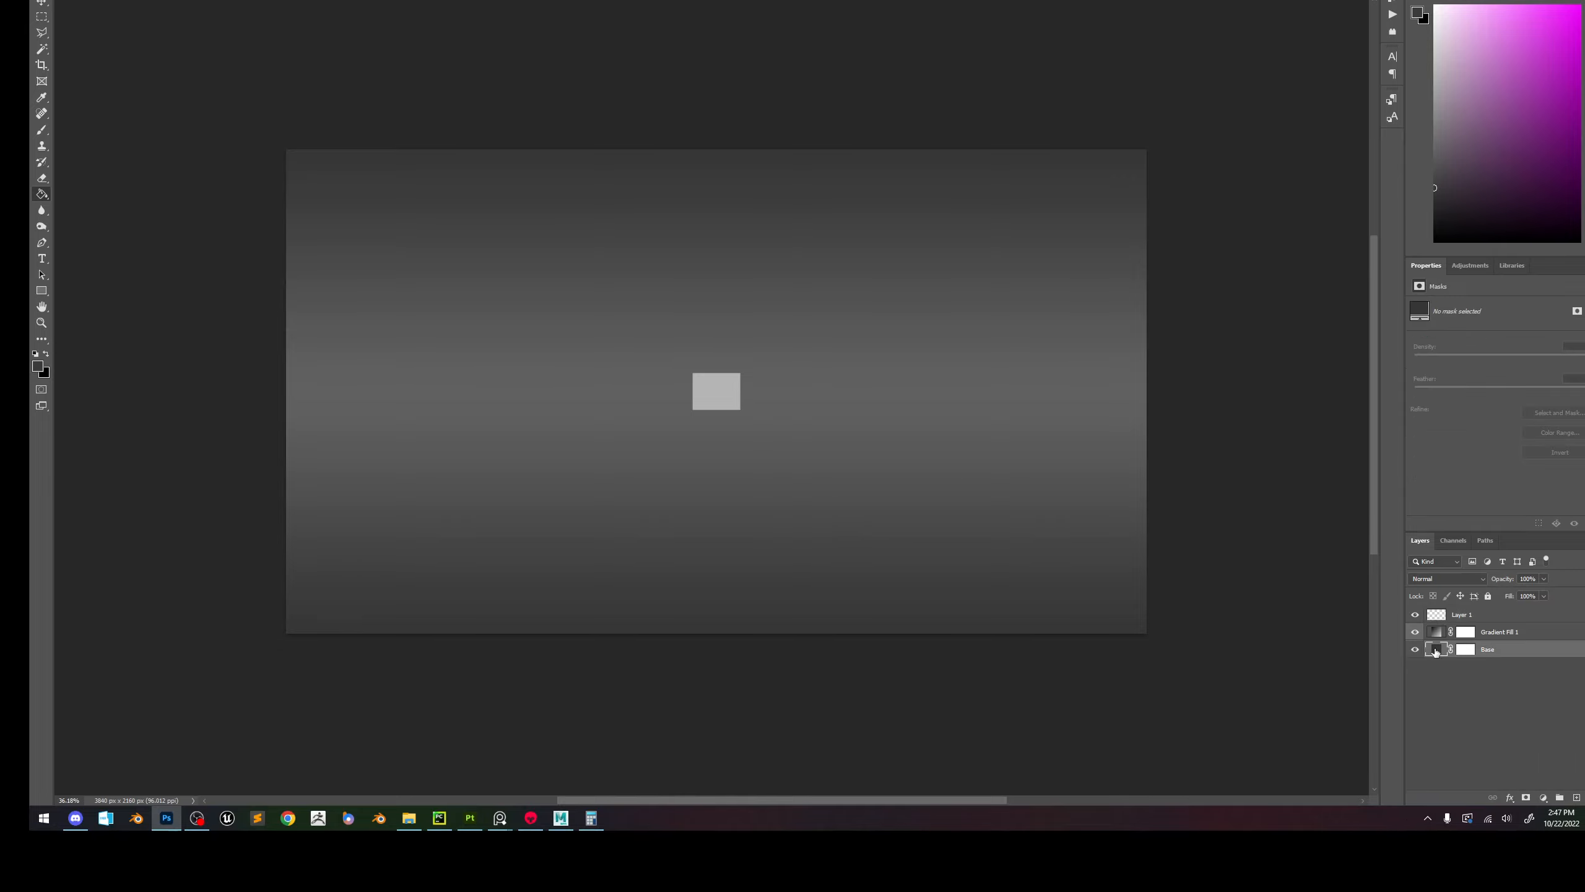
double_click(1437, 650)
click(714, 387)
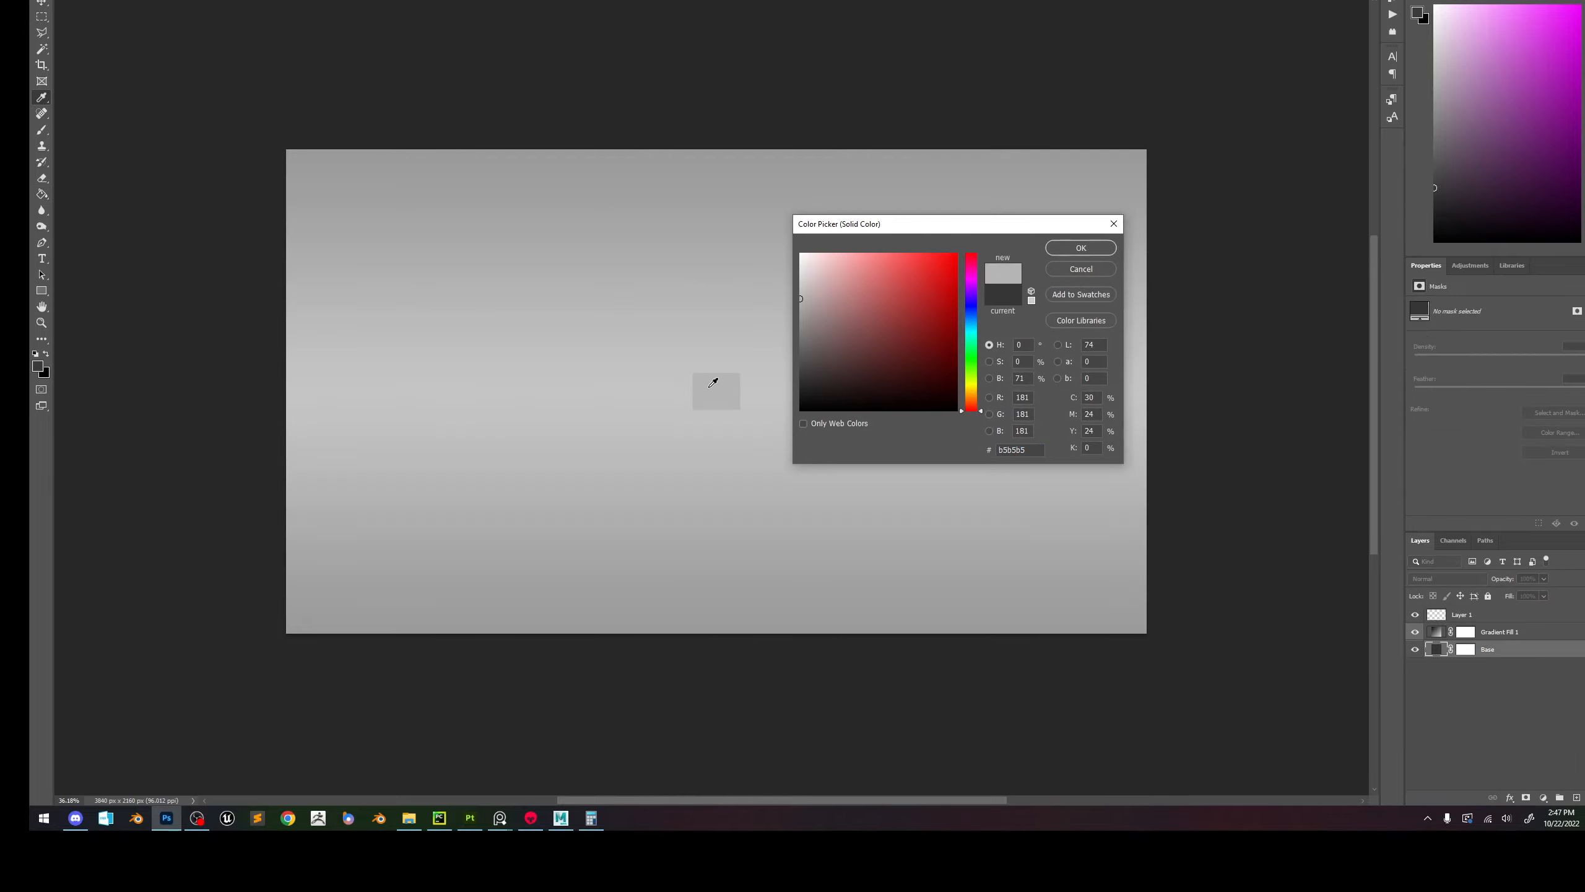
click(1081, 247)
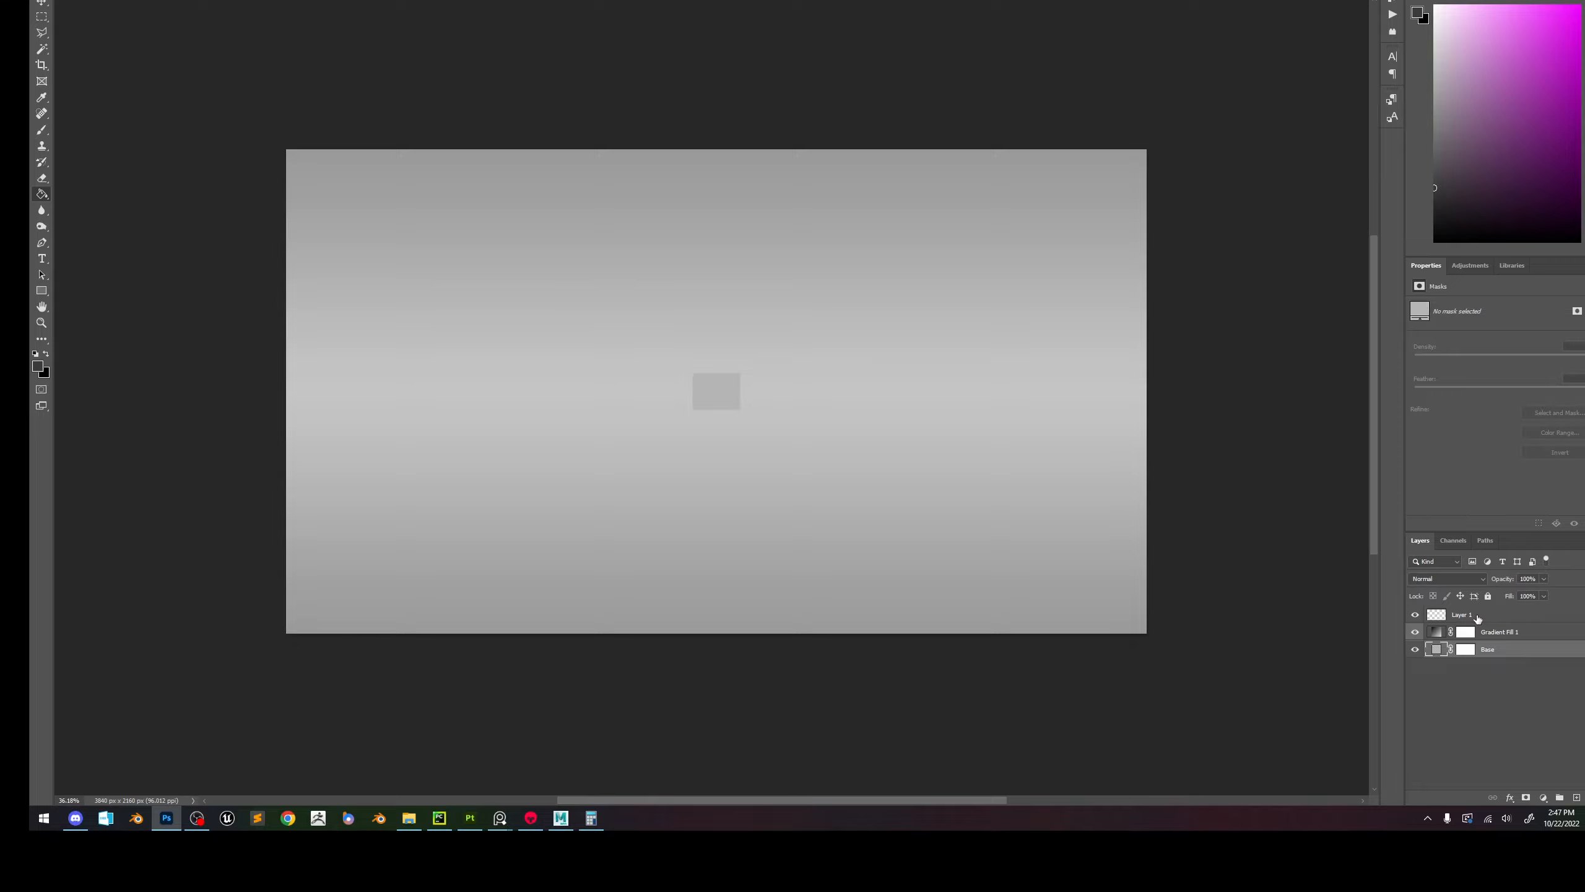
click(1478, 617)
key(Delete)
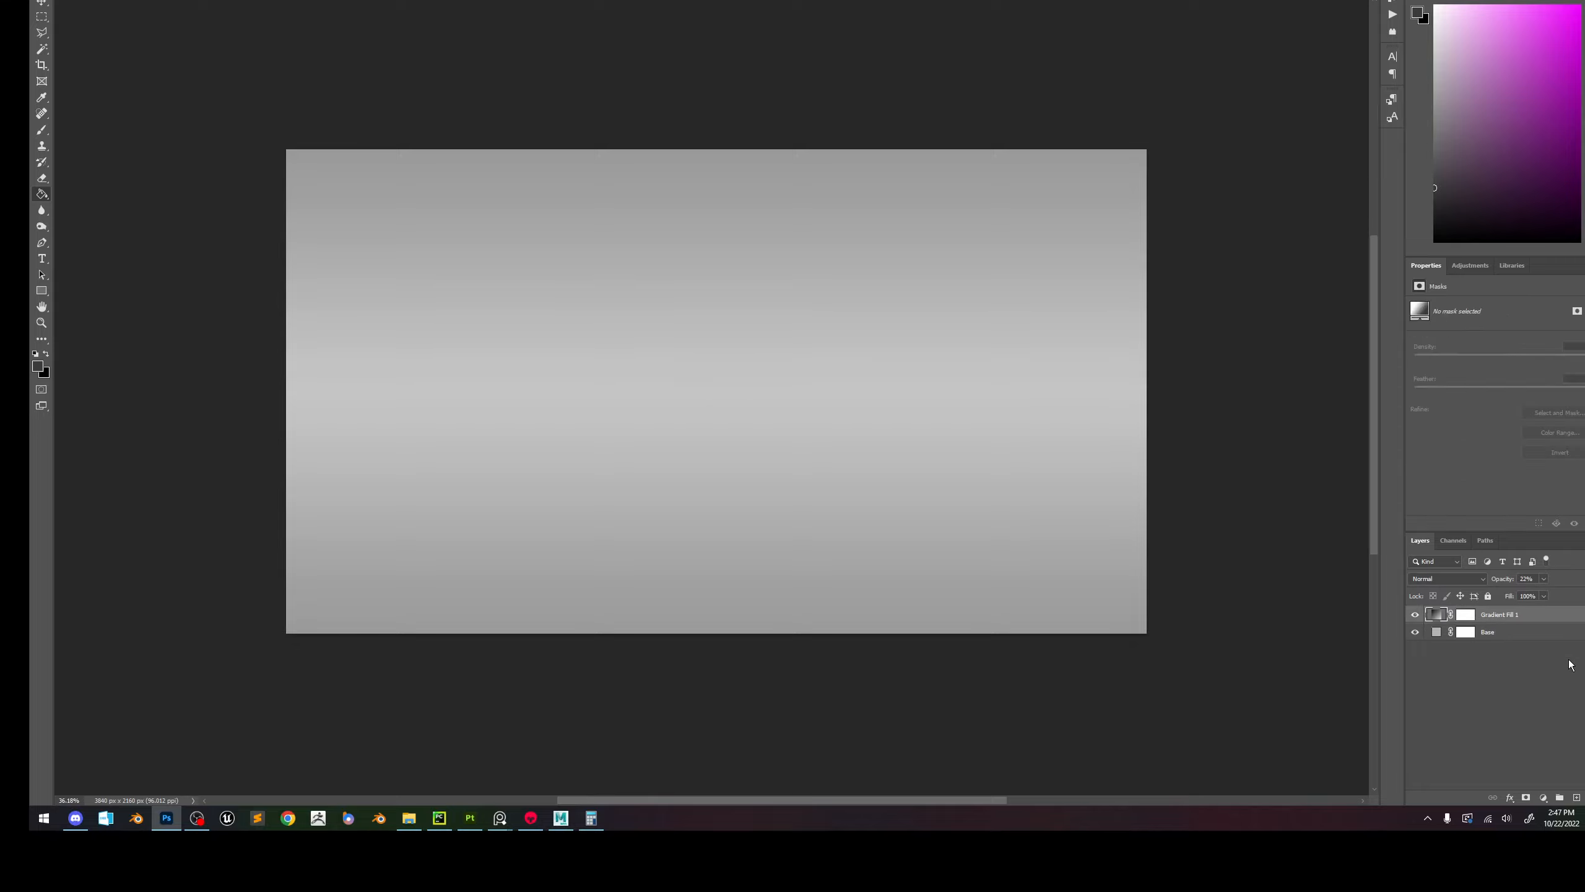
Compare the background with the Gradient Fill 1 layer hidden and shown, leaving it visible.
click(1415, 615)
click(1416, 617)
click(1415, 616)
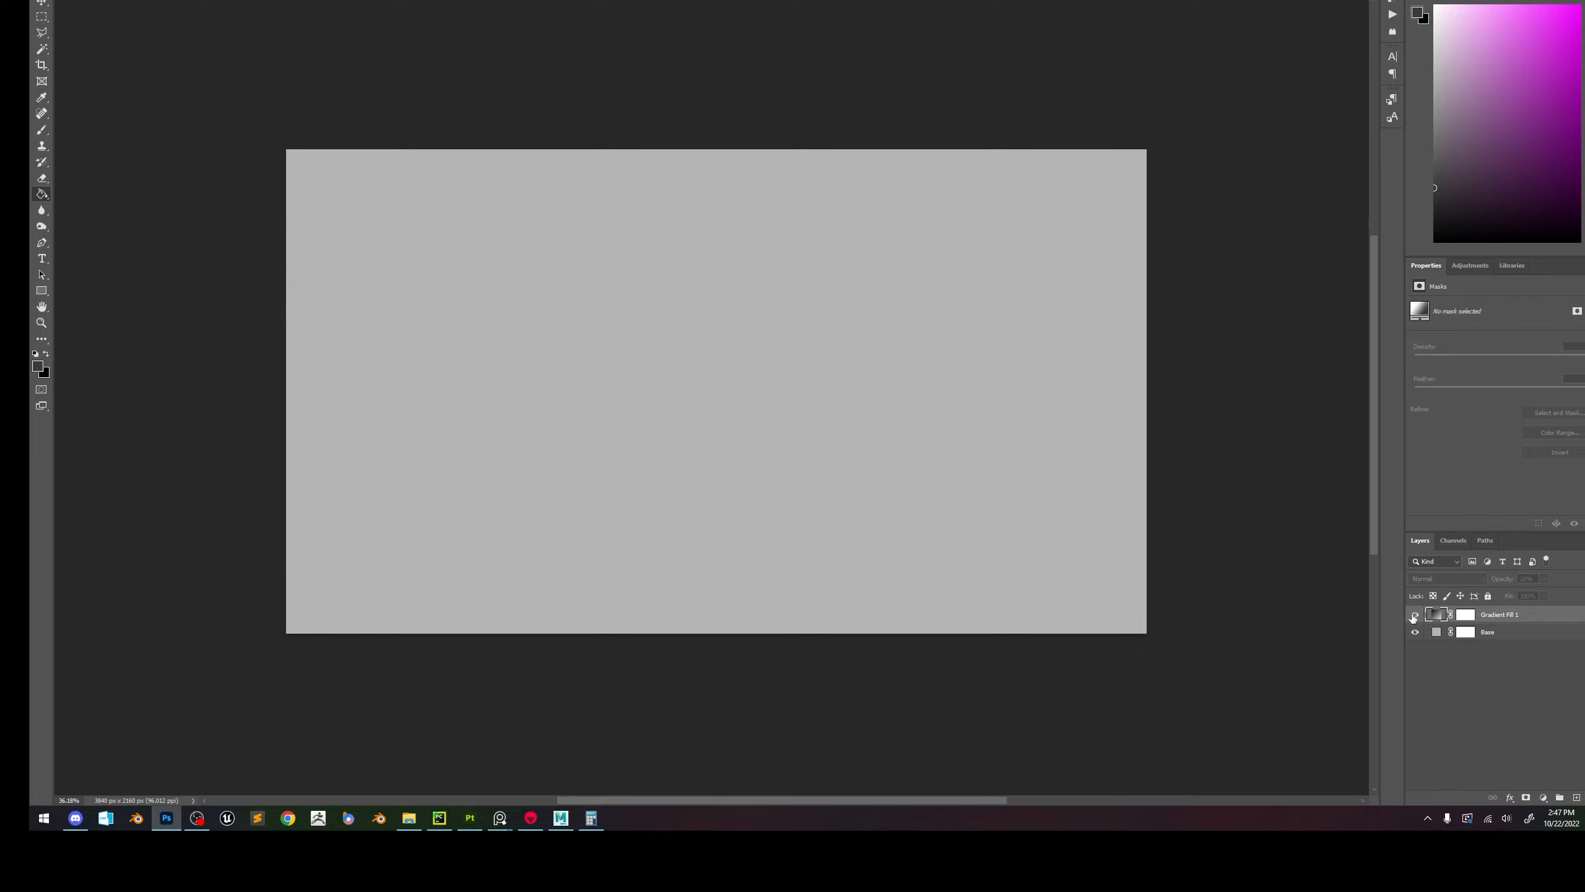
click(1415, 616)
Add an Exposure adjustment layer above the gradient and raise its exposure slightly to brighten the background.
click(1542, 802)
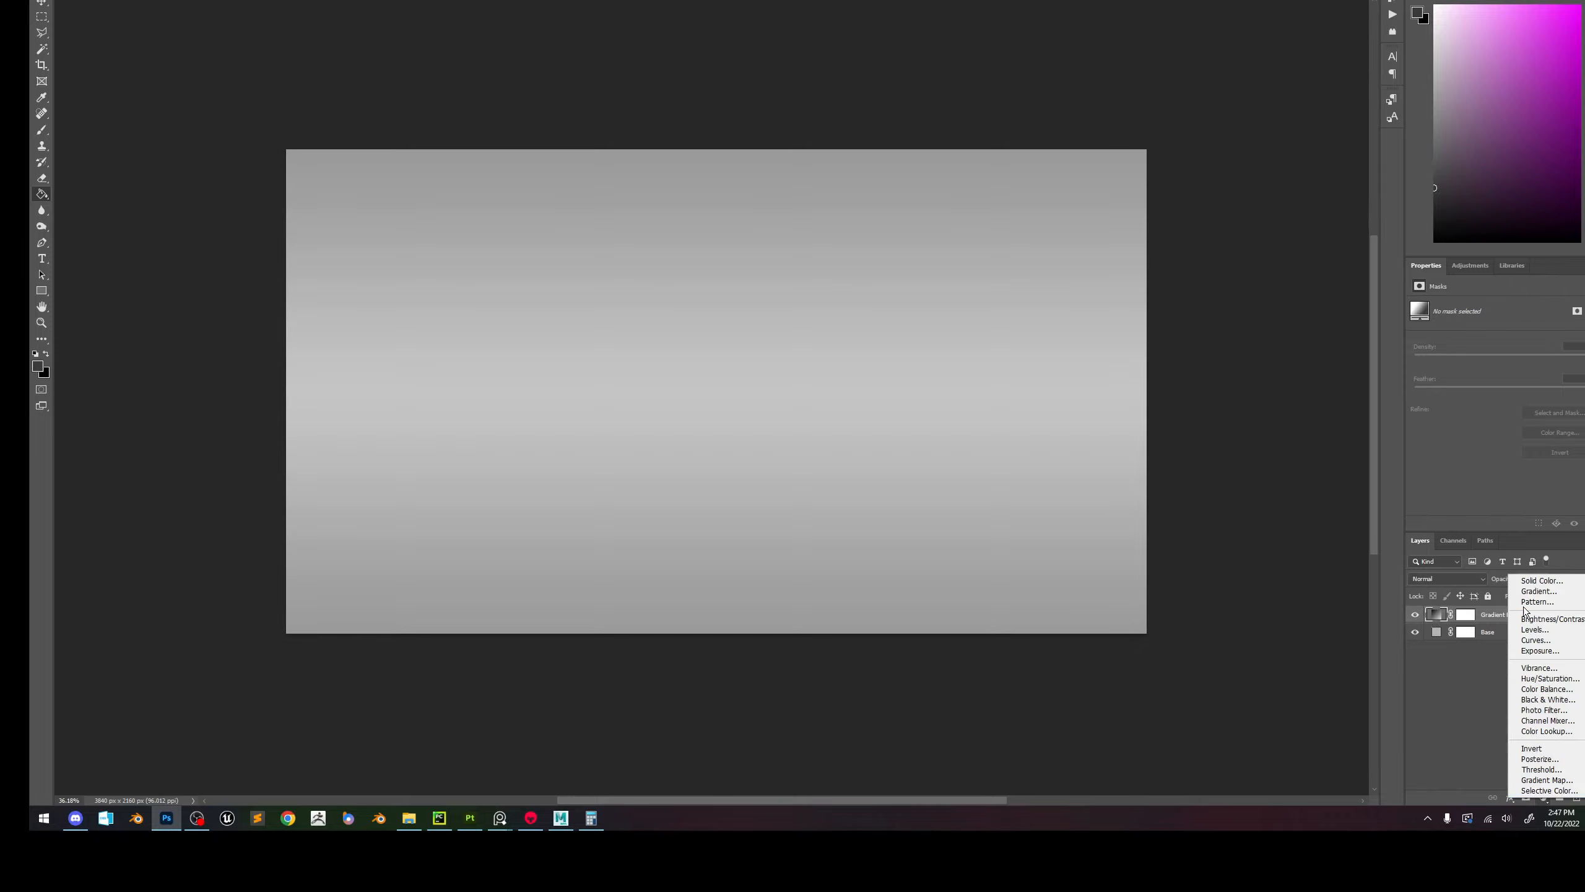
click(1539, 652)
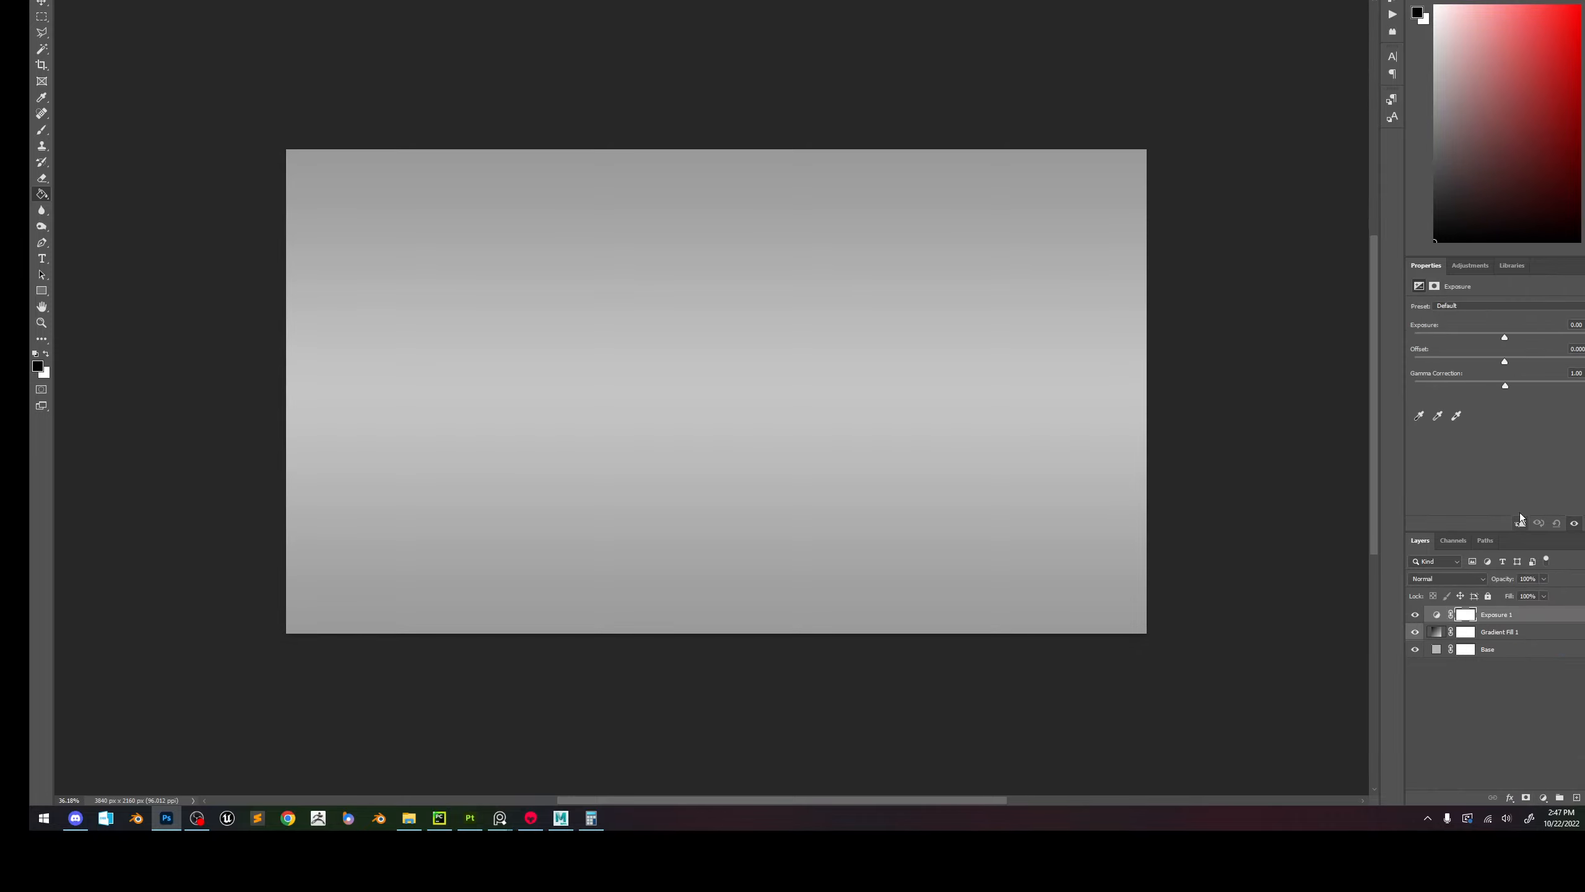
drag(1507, 338, 1513, 337)
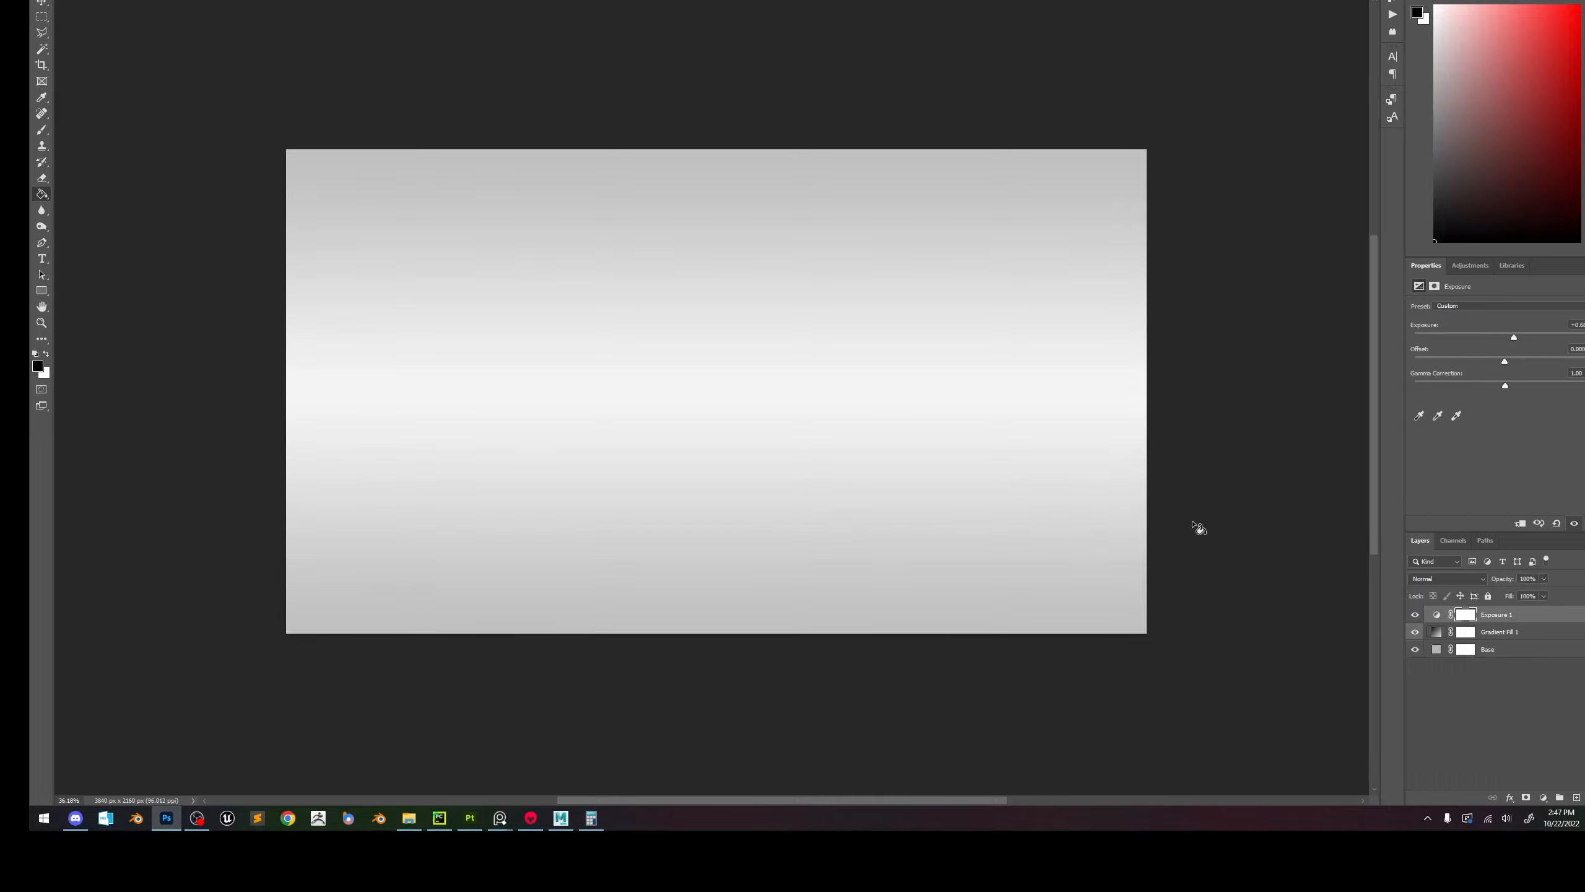
click(42, 3)
Switch to Marmoset Toolbag and raise Backdrop 1's opacity to 1.0.
click(530, 817)
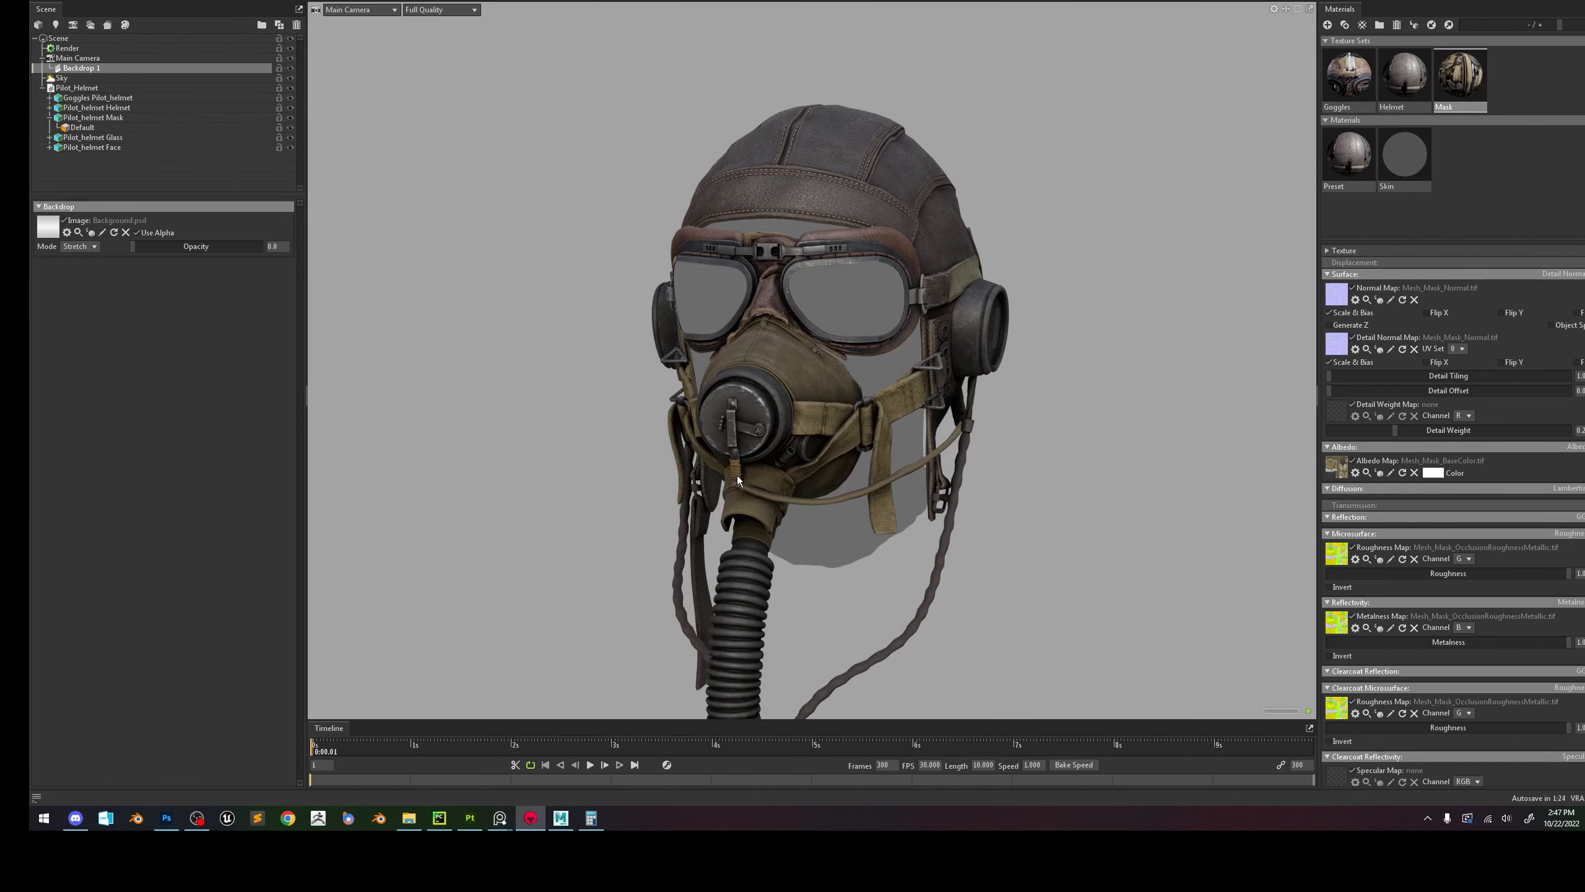
drag(174, 251, 353, 248)
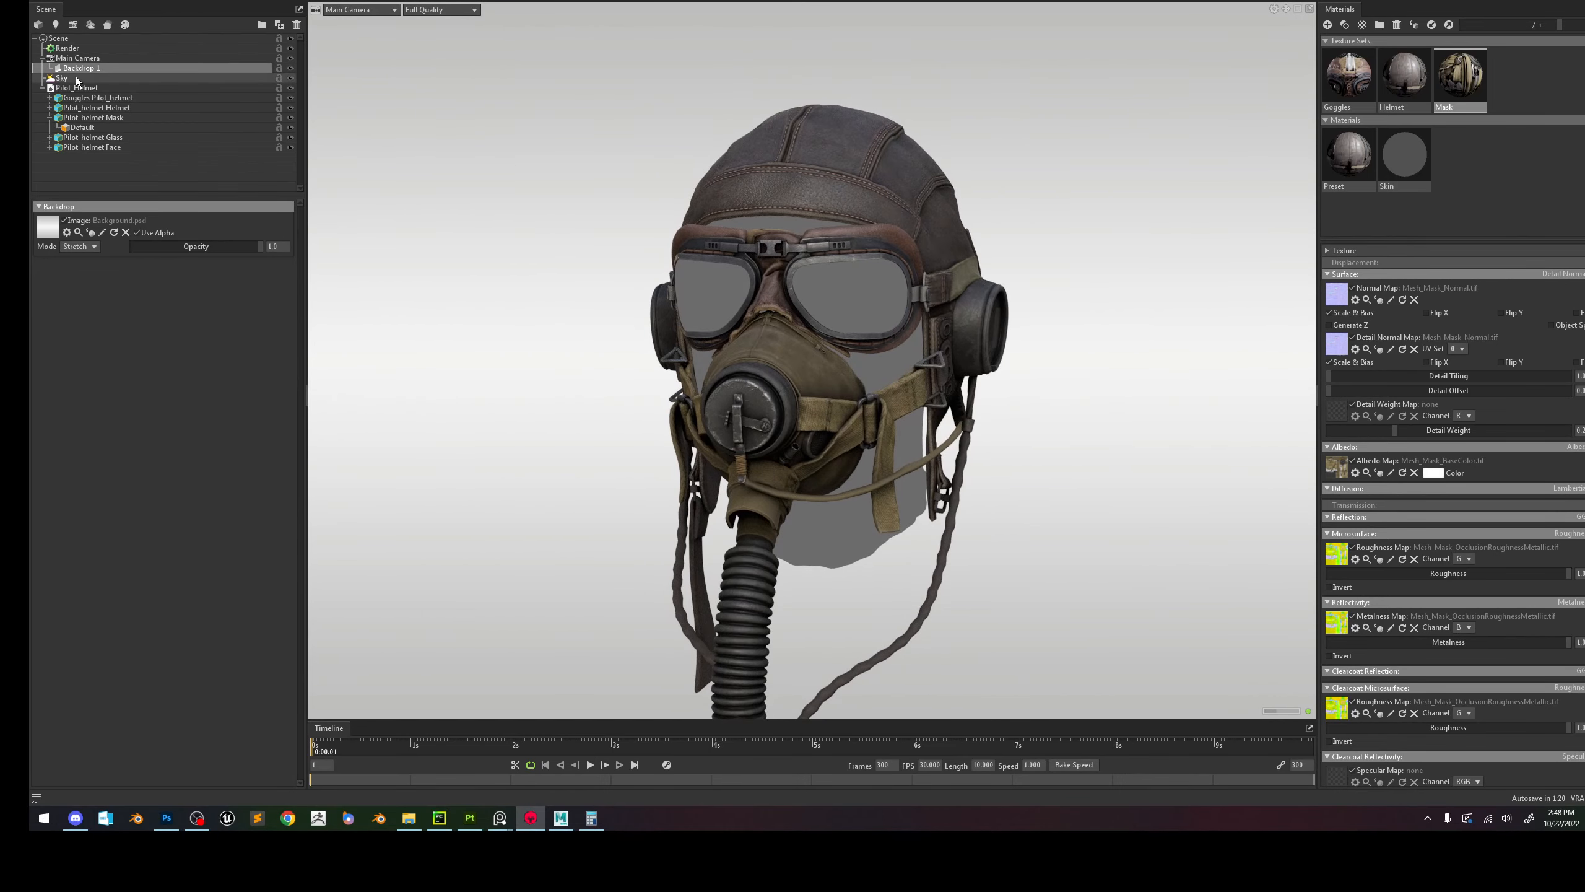
click(100, 58)
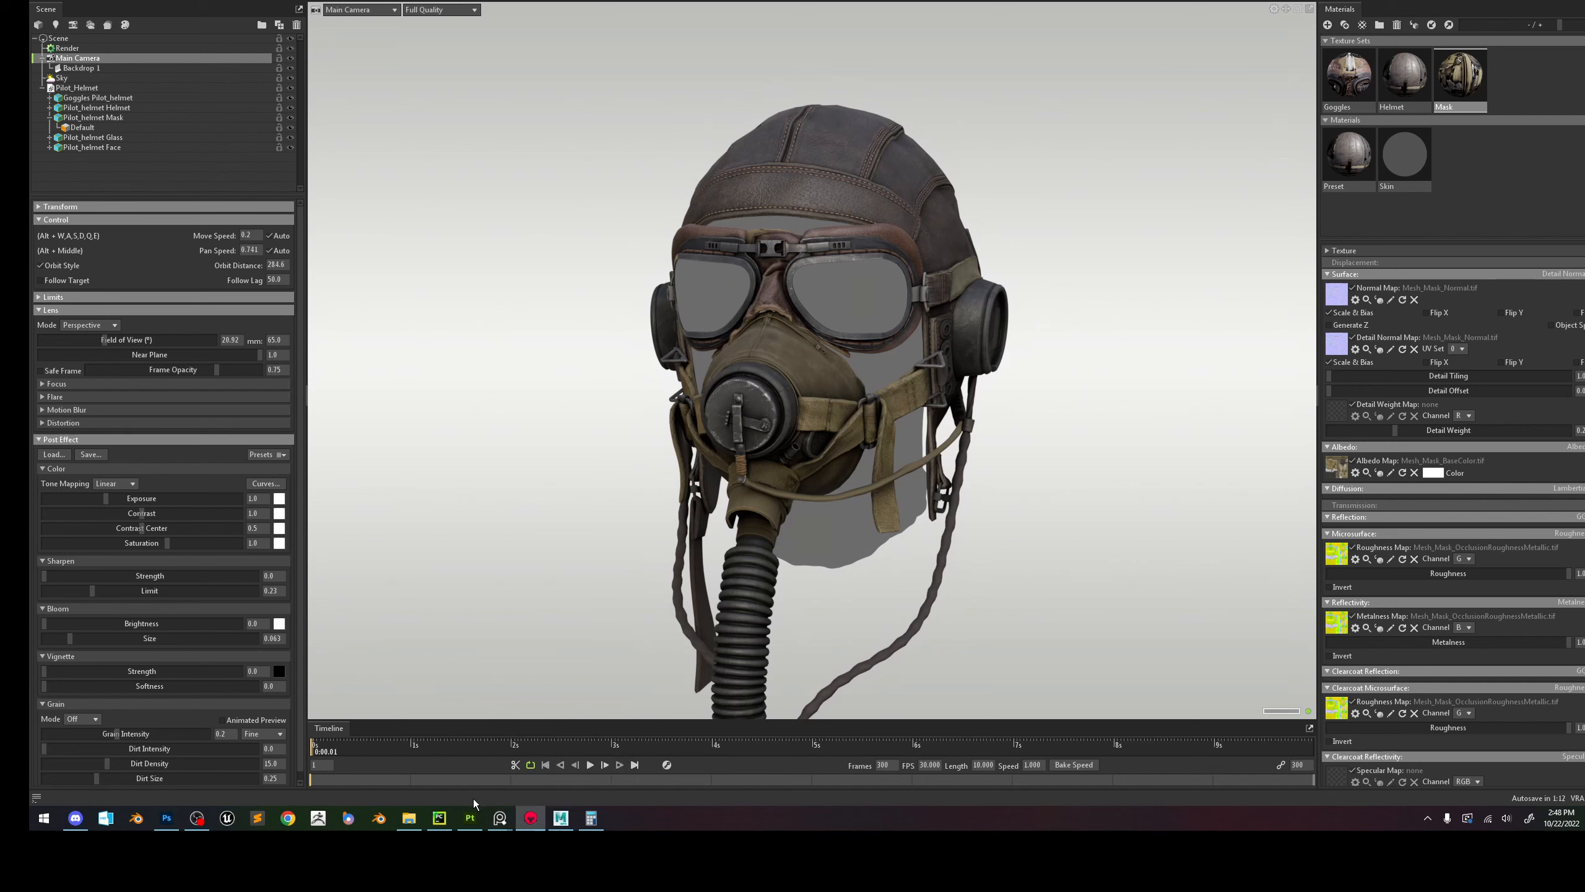
mouse_move(561, 820)
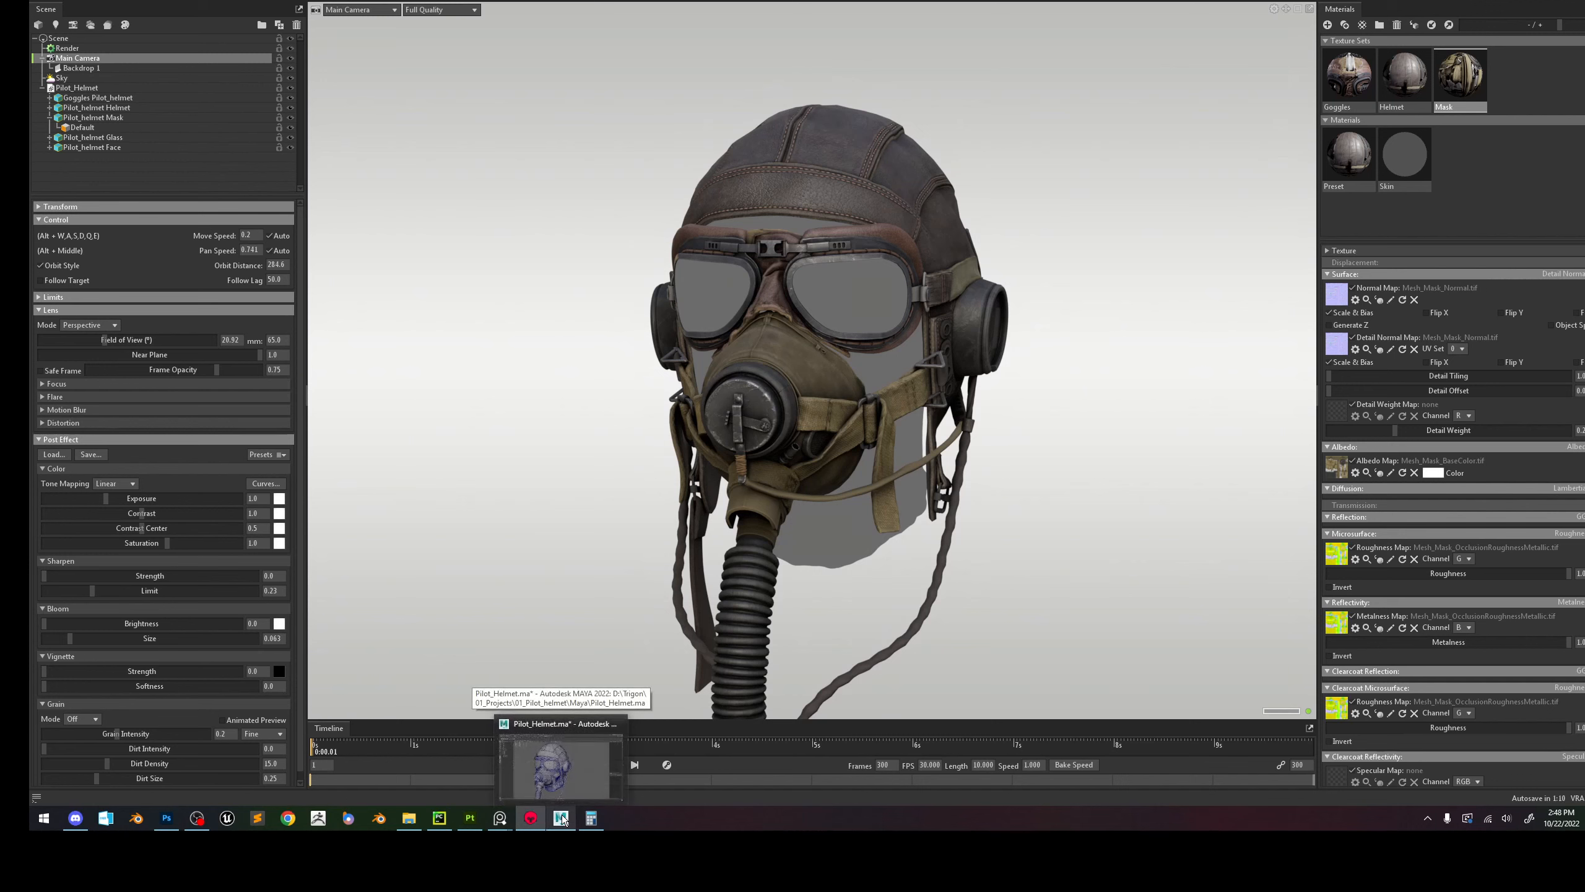
click(488, 650)
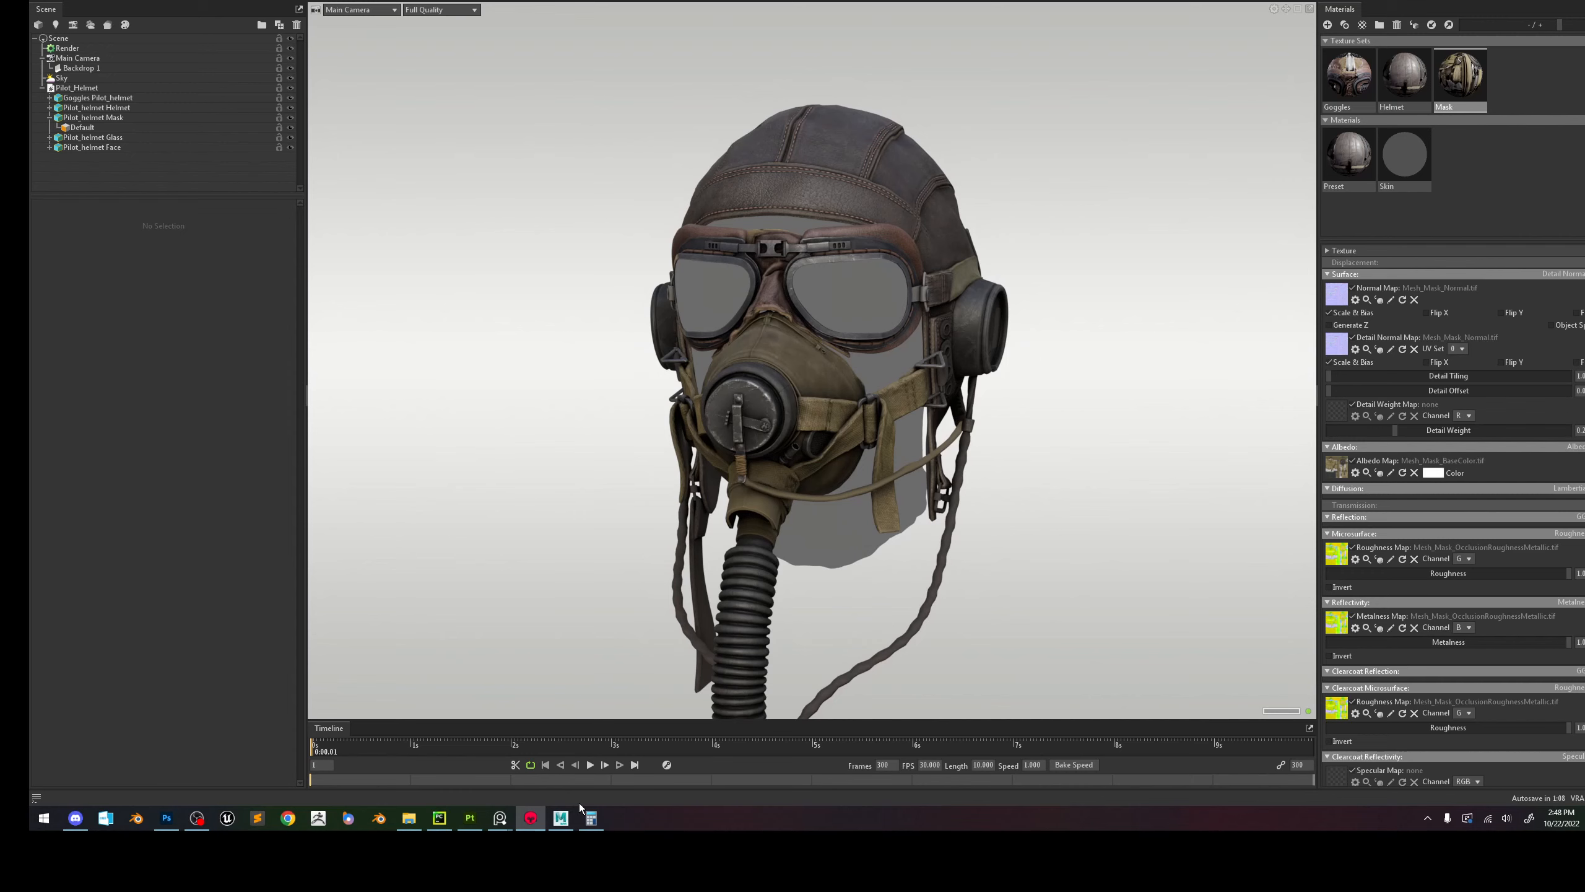
Switch to Photoshop, darken the background with a Brightness/Contrast adjustment layer at lowered brightness, and save the file.
click(167, 818)
click(1543, 798)
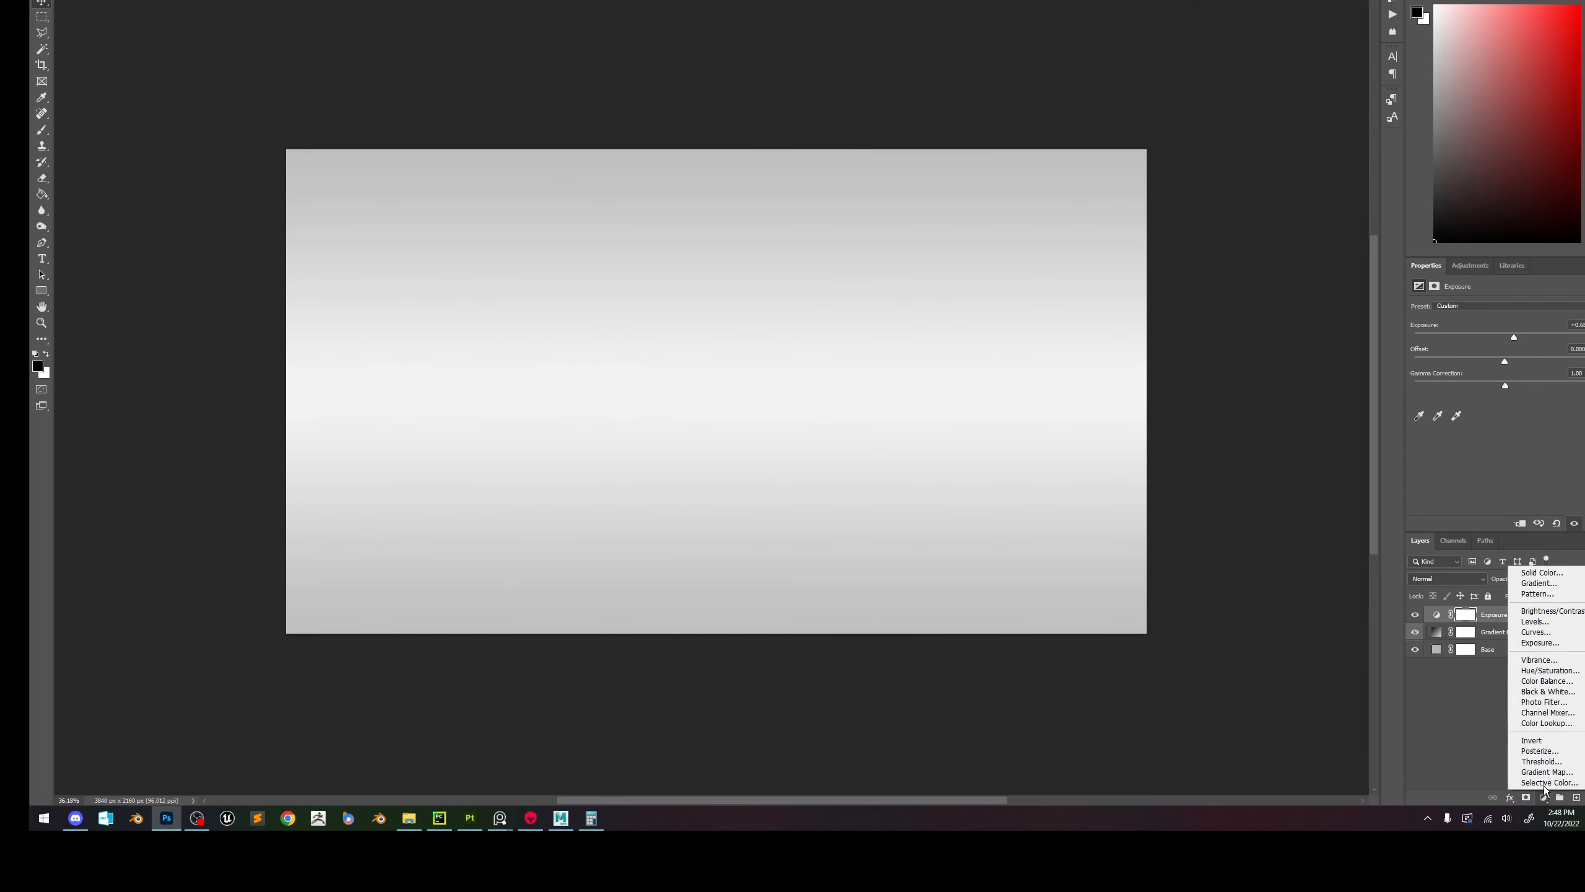
click(1563, 612)
drag(1506, 342, 1460, 349)
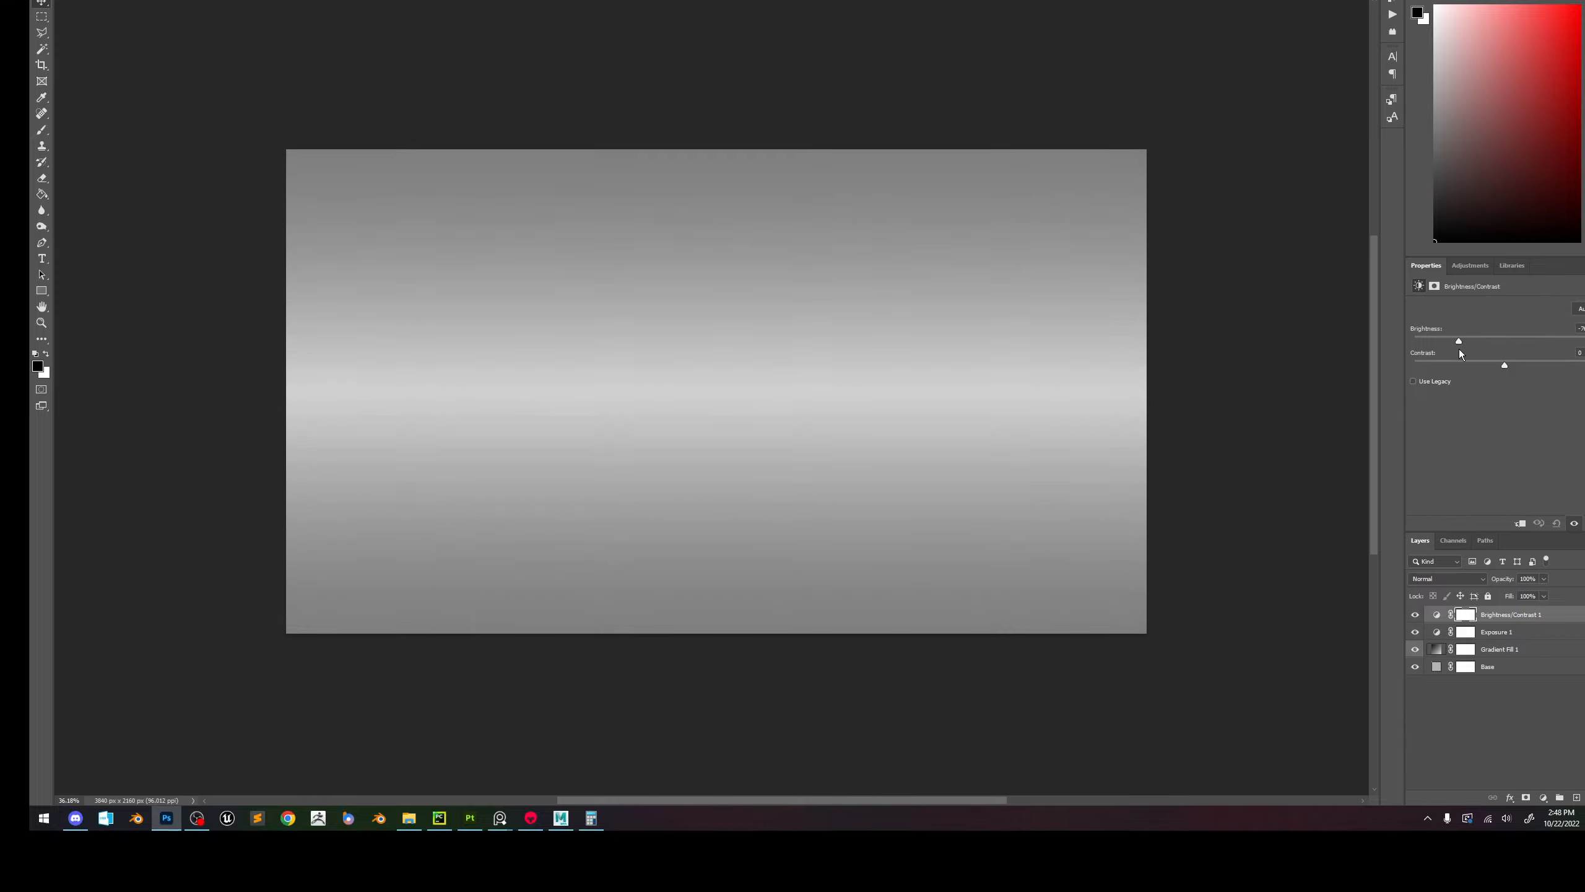
alt+scroll(910, 400, up, 13)
alt+scroll(882, 416, down, 12)
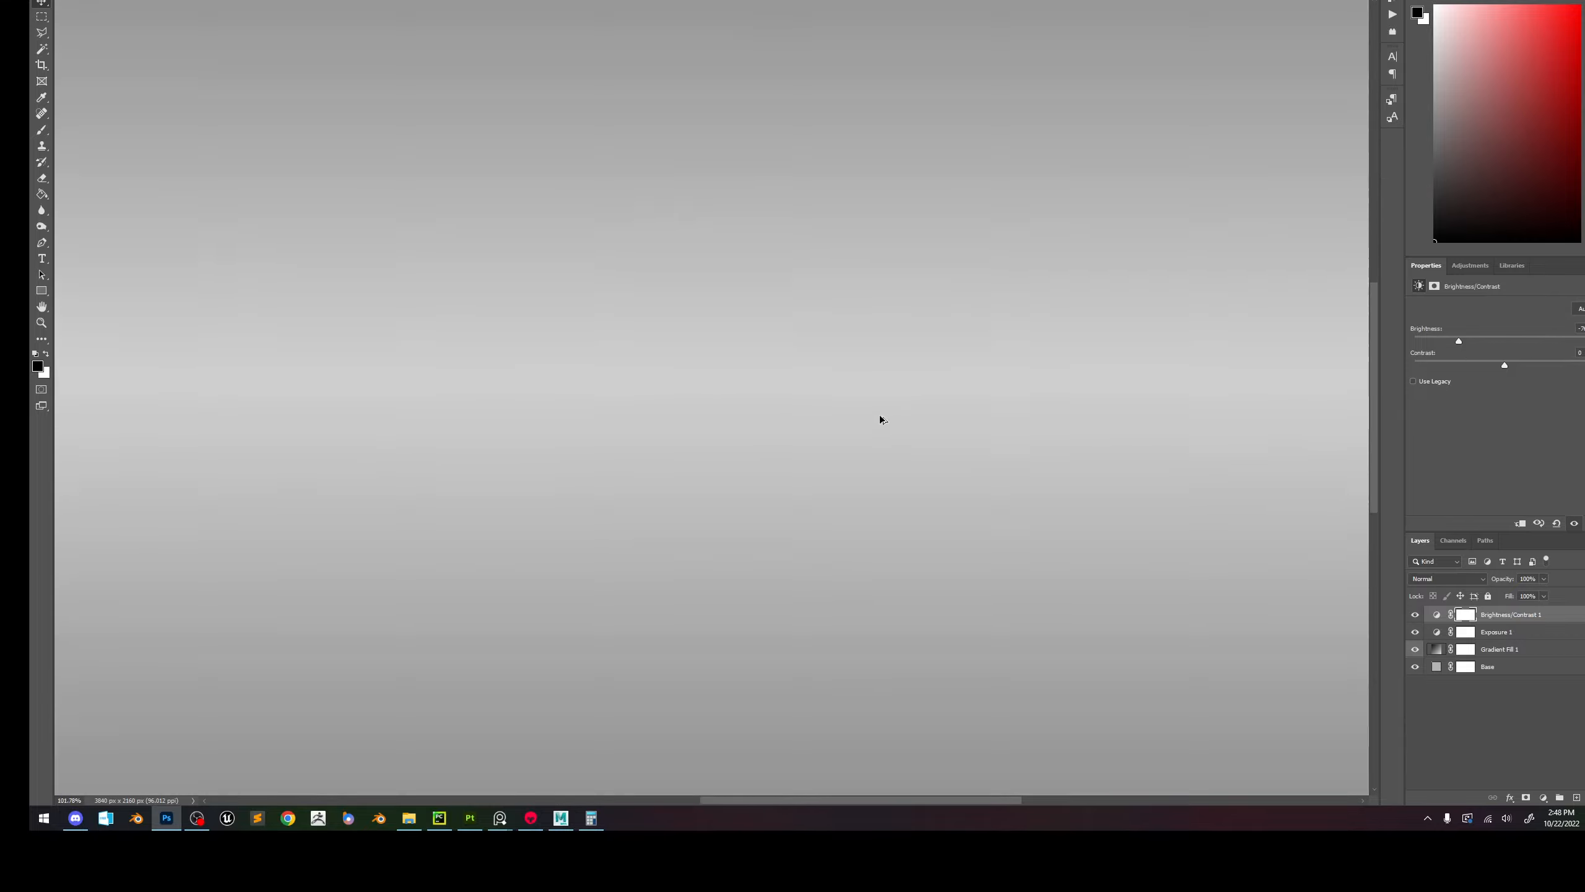
key(ctrl+s)
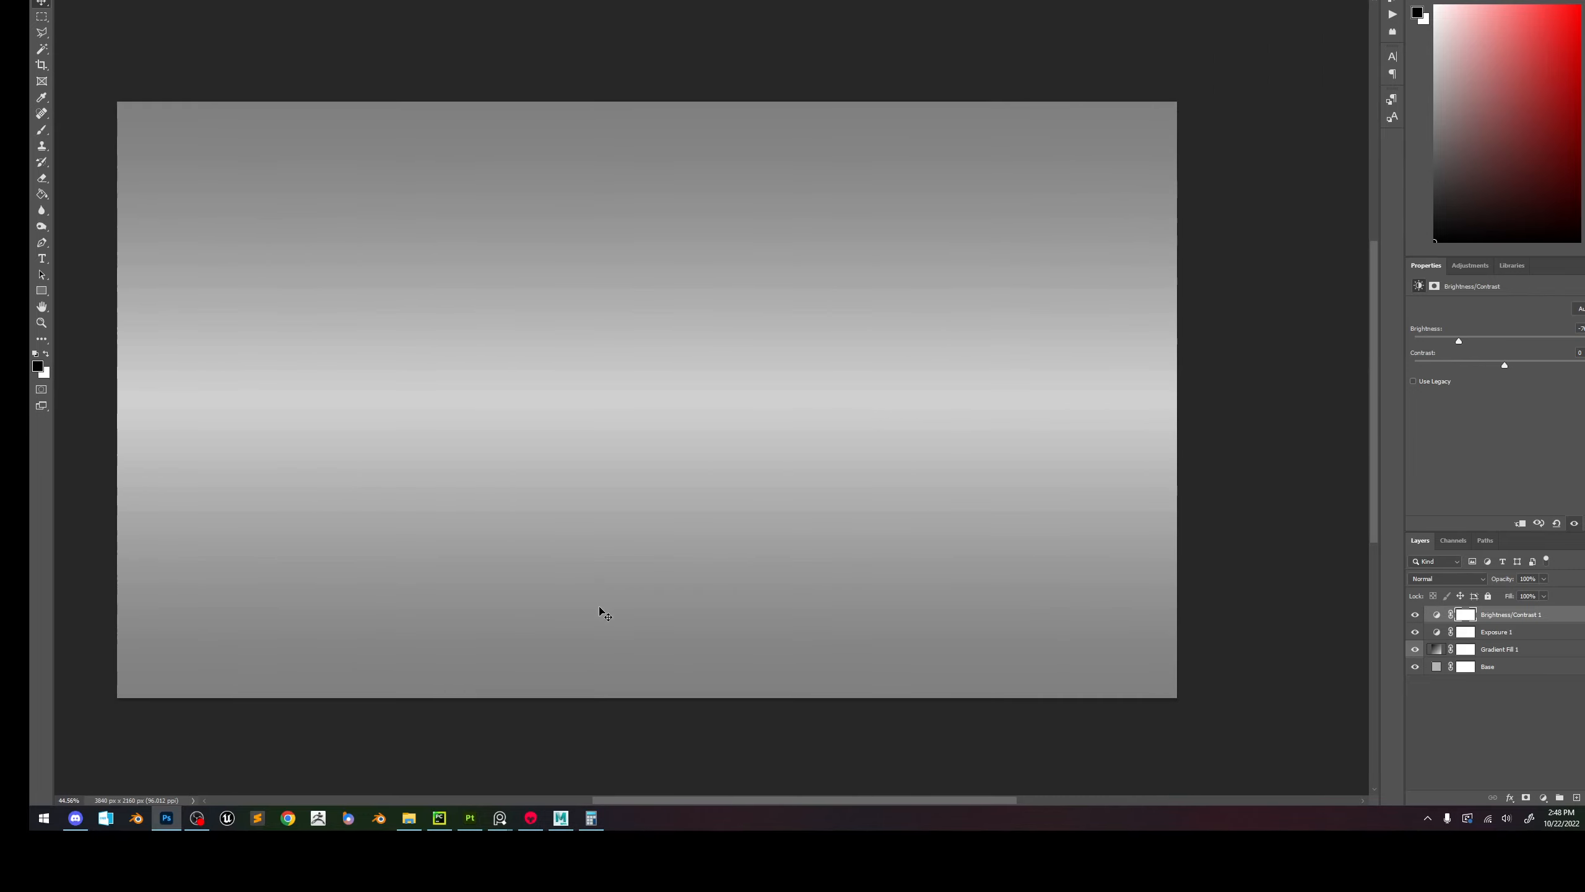
Switch to Marmoset Toolbag and check the updated backdrop behind the helmet from a more frontal view.
click(531, 818)
drag(839, 389, 968, 340)
scroll(980, 341, up, 2)
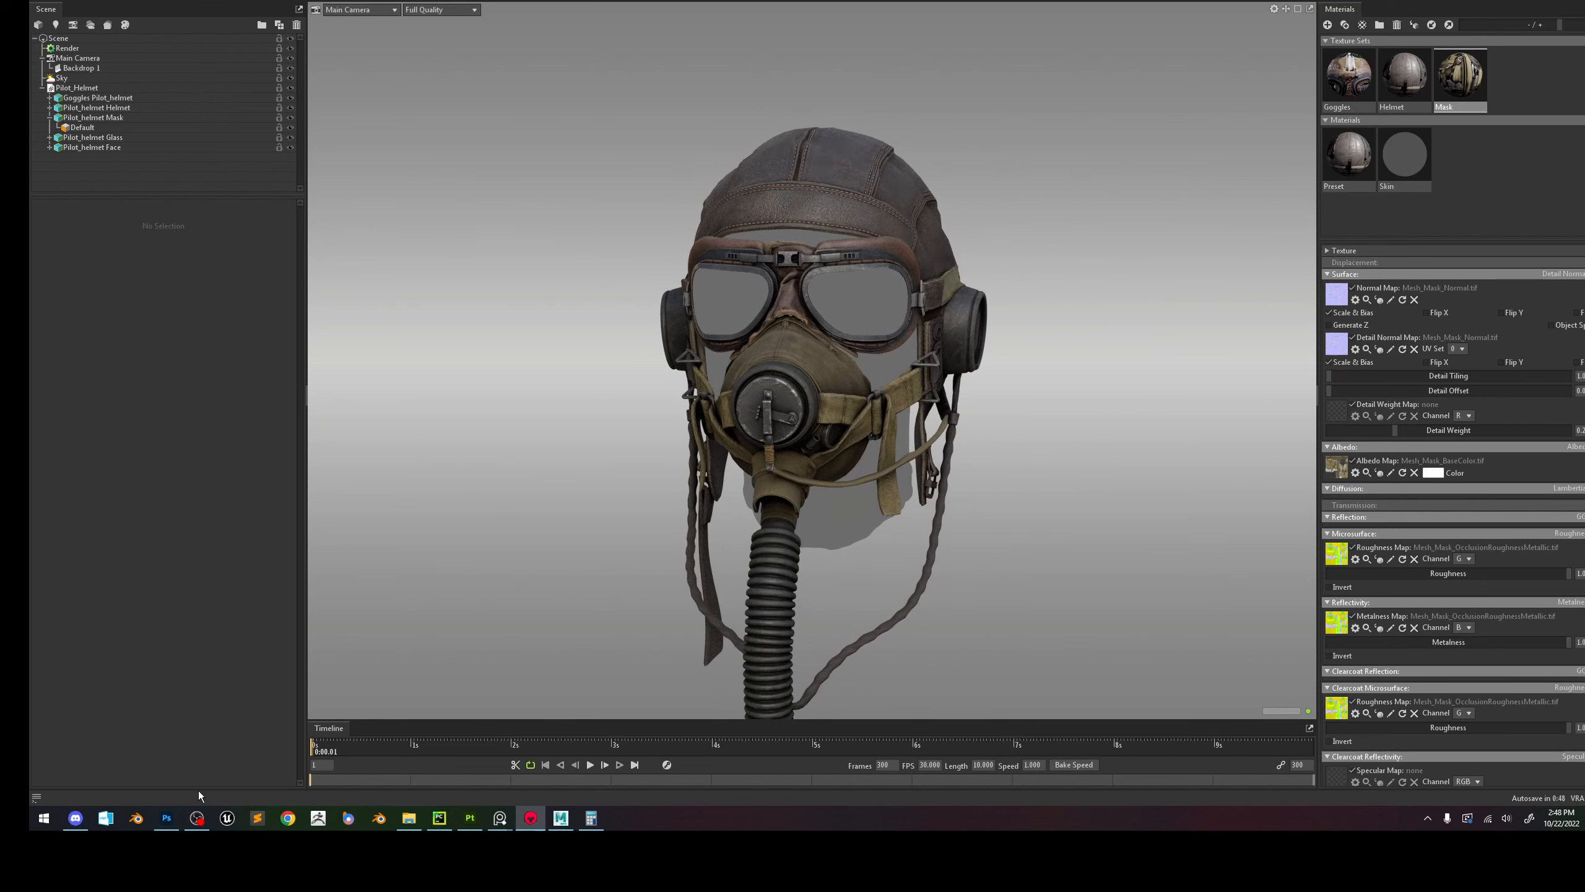
Switch to Photoshop, lower the Gradient Fill 1 layer's opacity to 12%, and save the background file.
click(167, 818)
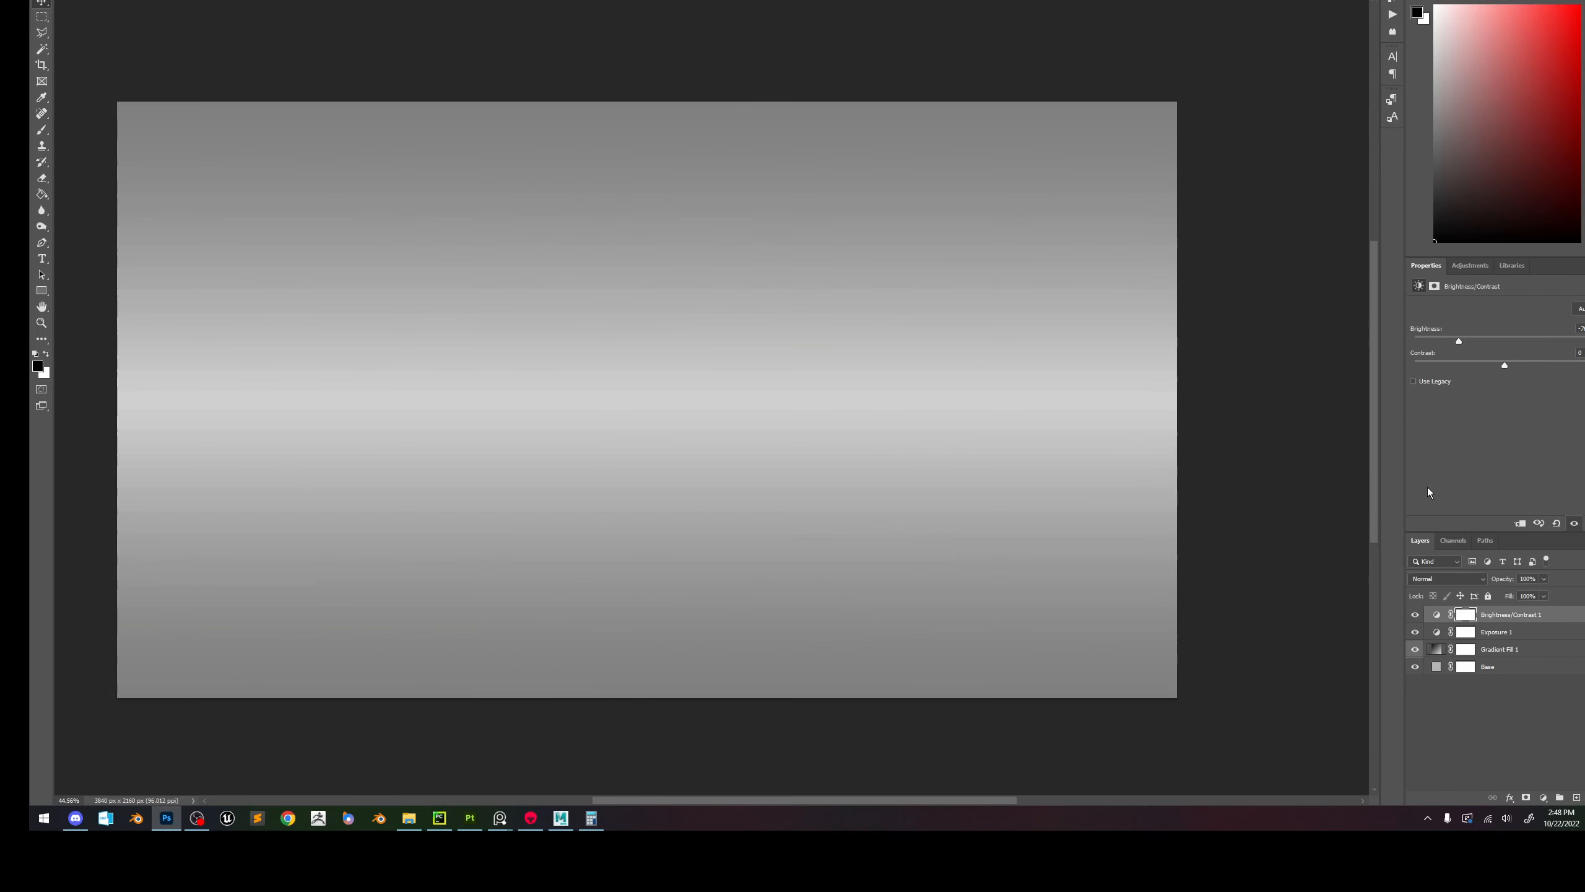
click(1518, 634)
click(1519, 650)
drag(1544, 579, 1539, 593)
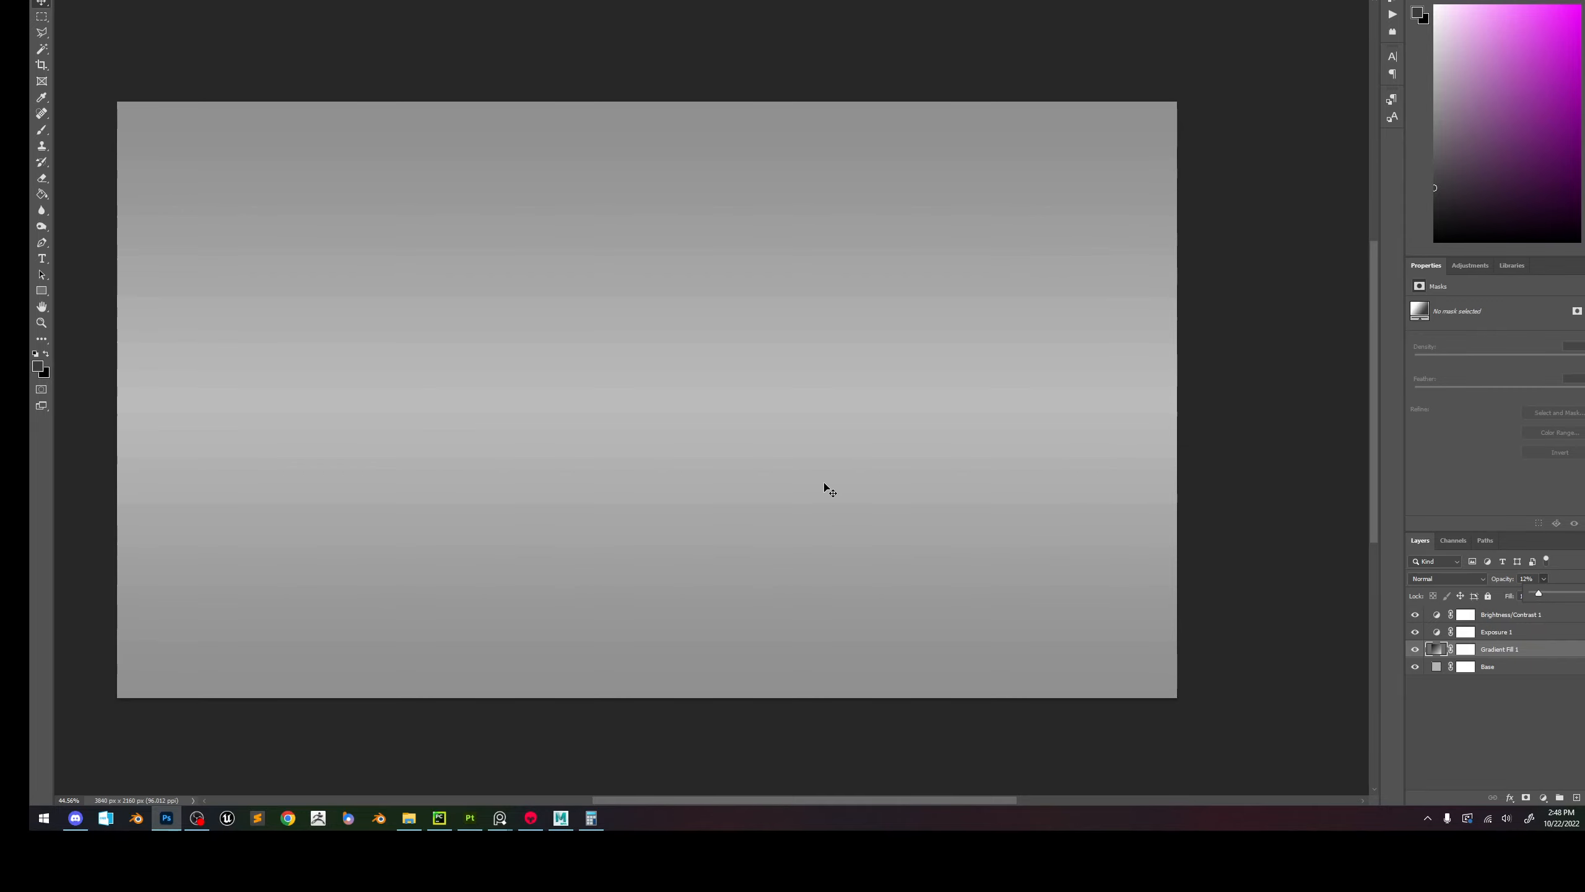
click(823, 483)
key(ctrl+s)
Switch to Marmoset Toolbag and set the Main Camera's vignette strength to about 0.796 and softness to about 0.997.
click(559, 817)
scroll(791, 385, down, 1)
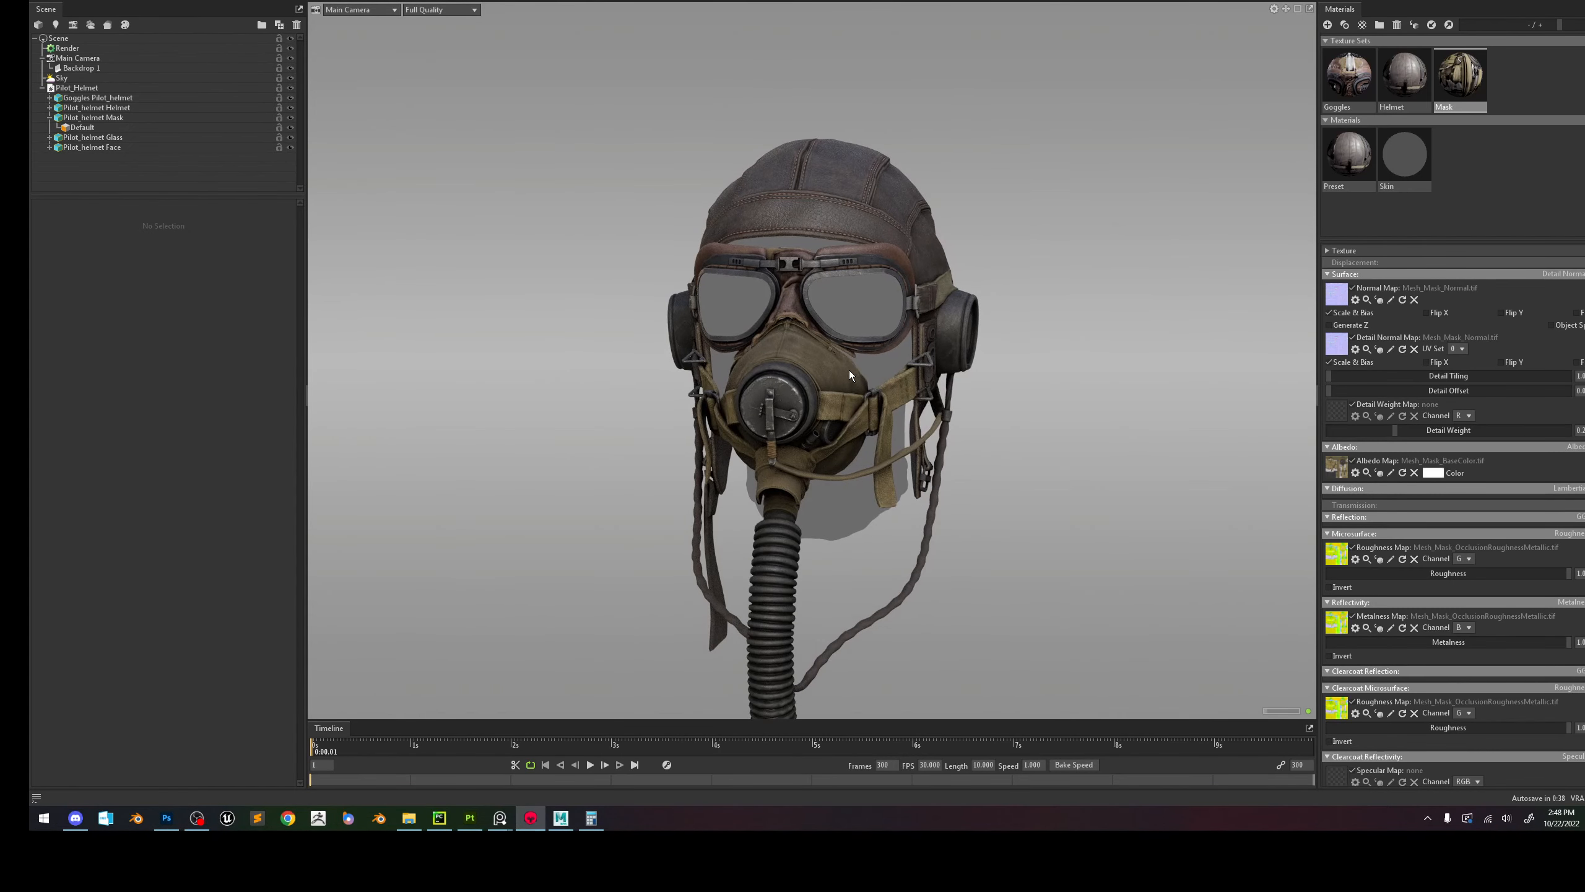
scroll(848, 374, up, 3)
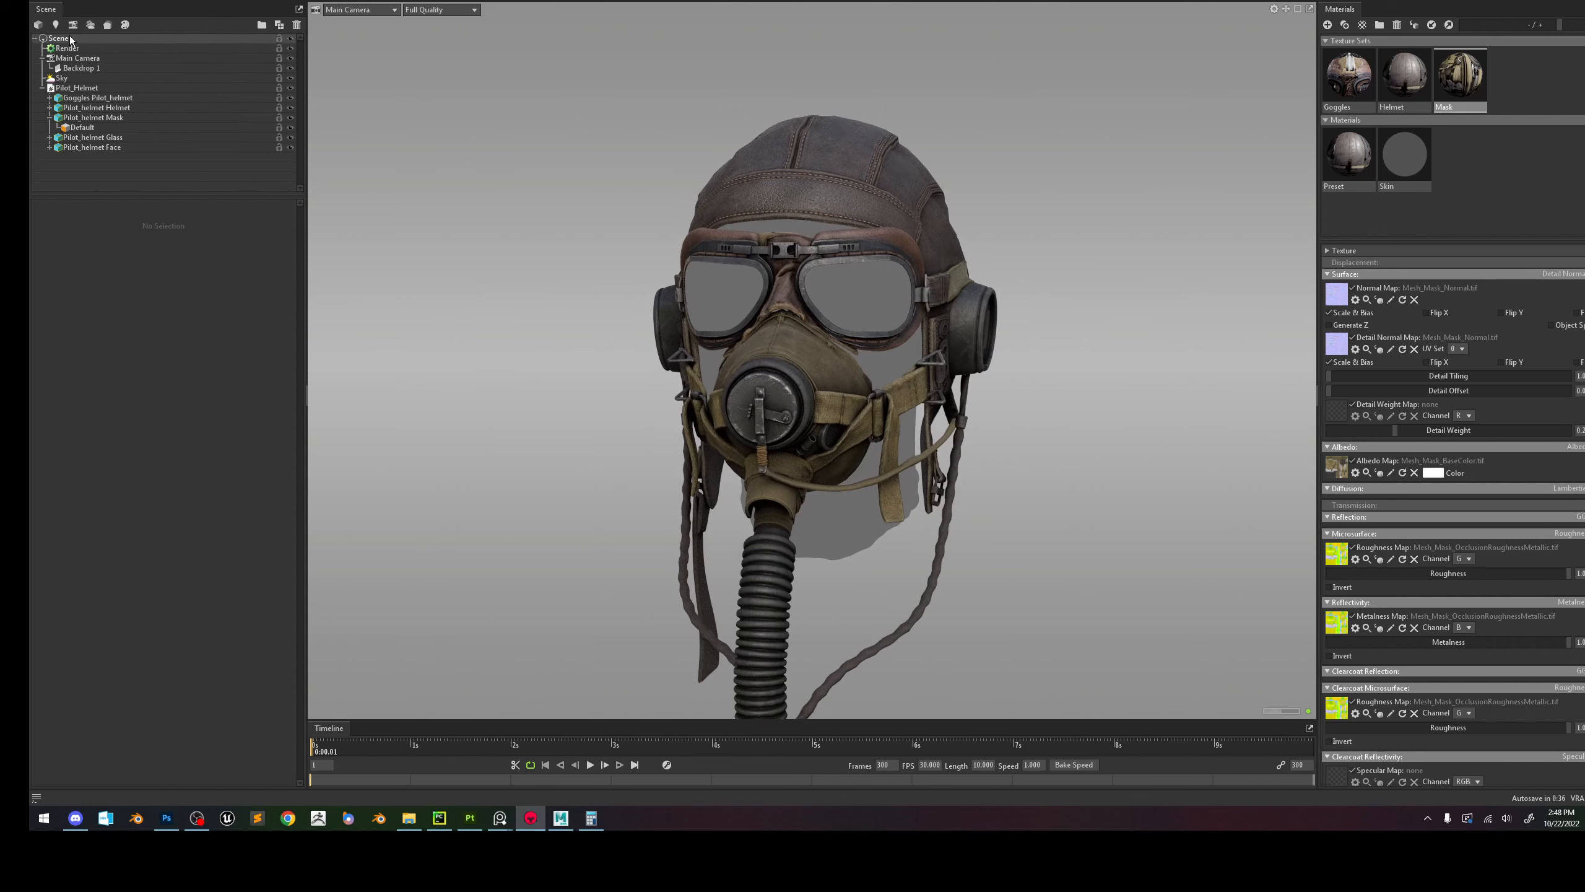
click(82, 58)
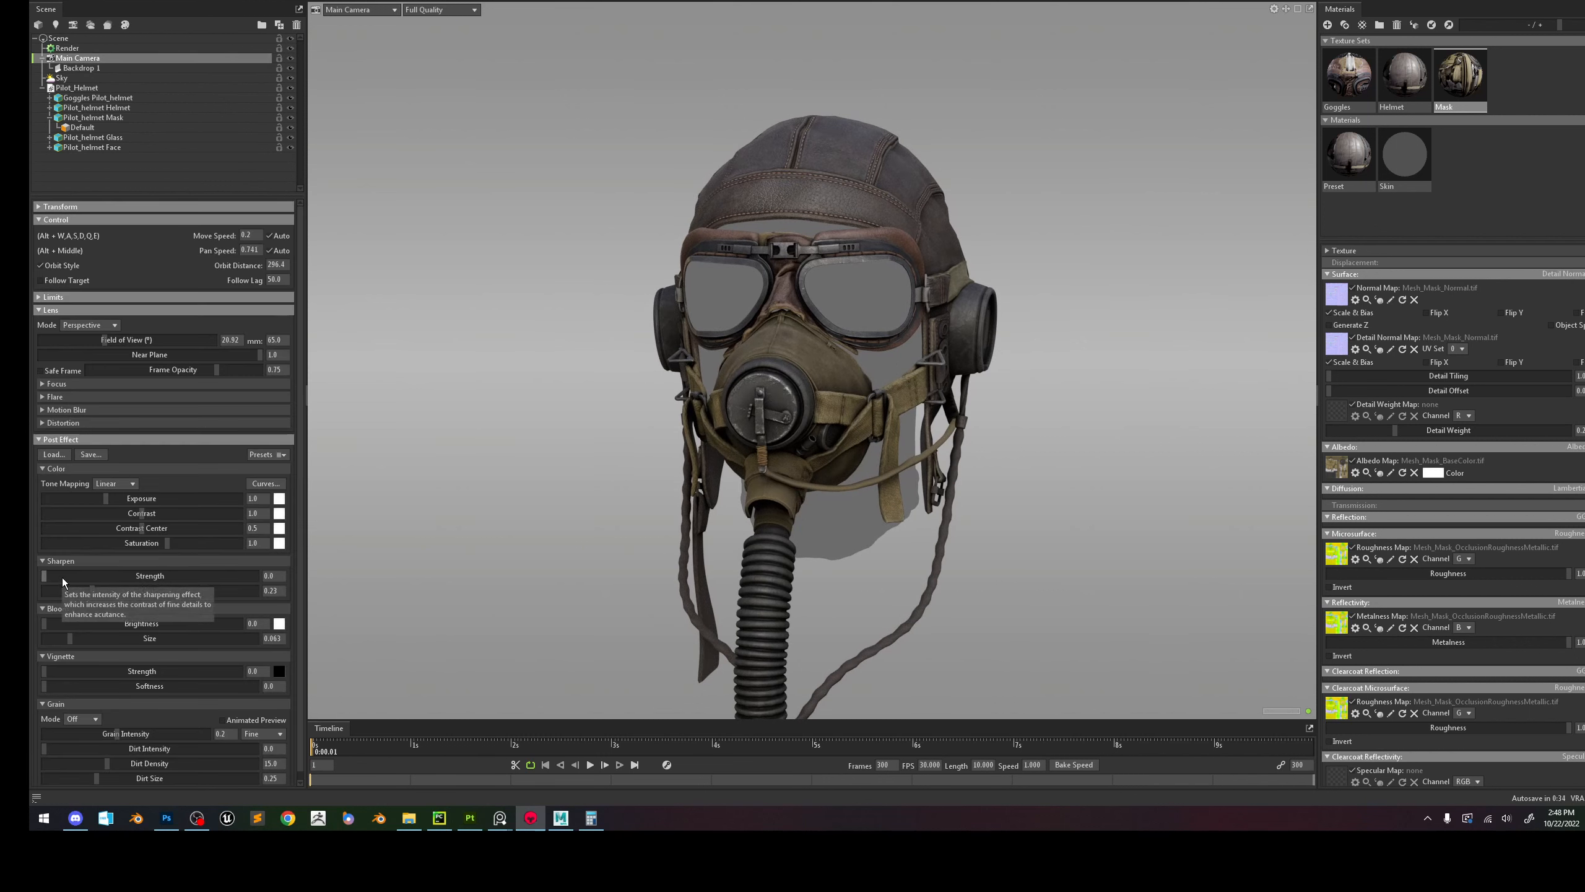
drag(71, 672, 256, 672)
drag(47, 686, 168, 672)
drag(805, 462, 864, 469)
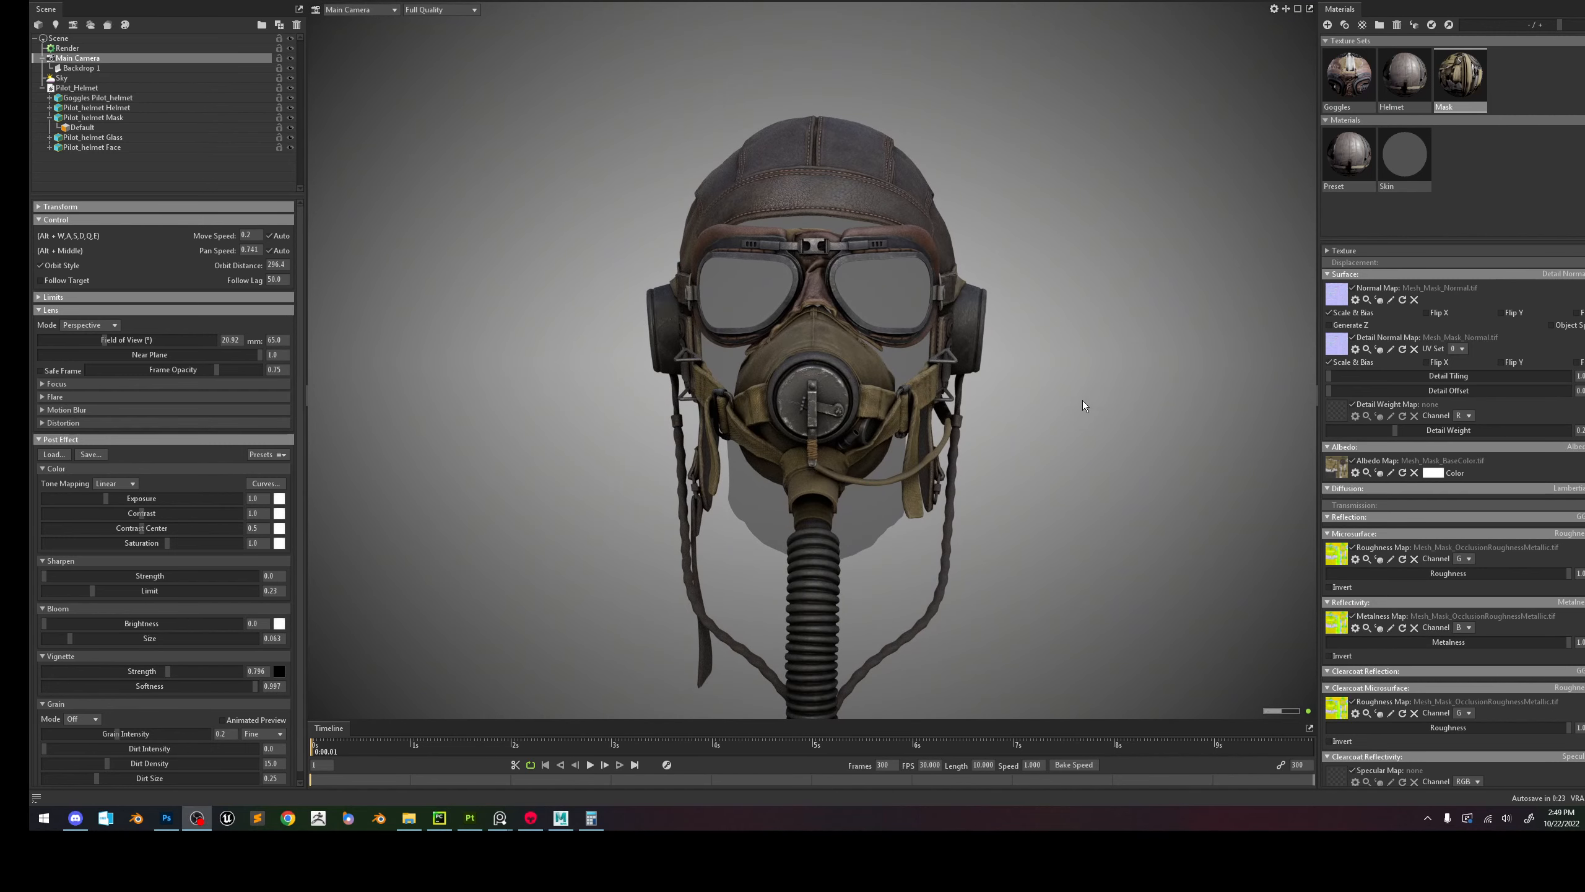
Frame the helmet at a slight angle and enable the Main Camera's Safe Frame.
click(1078, 398)
alt+drag(1089, 398, 1041, 400)
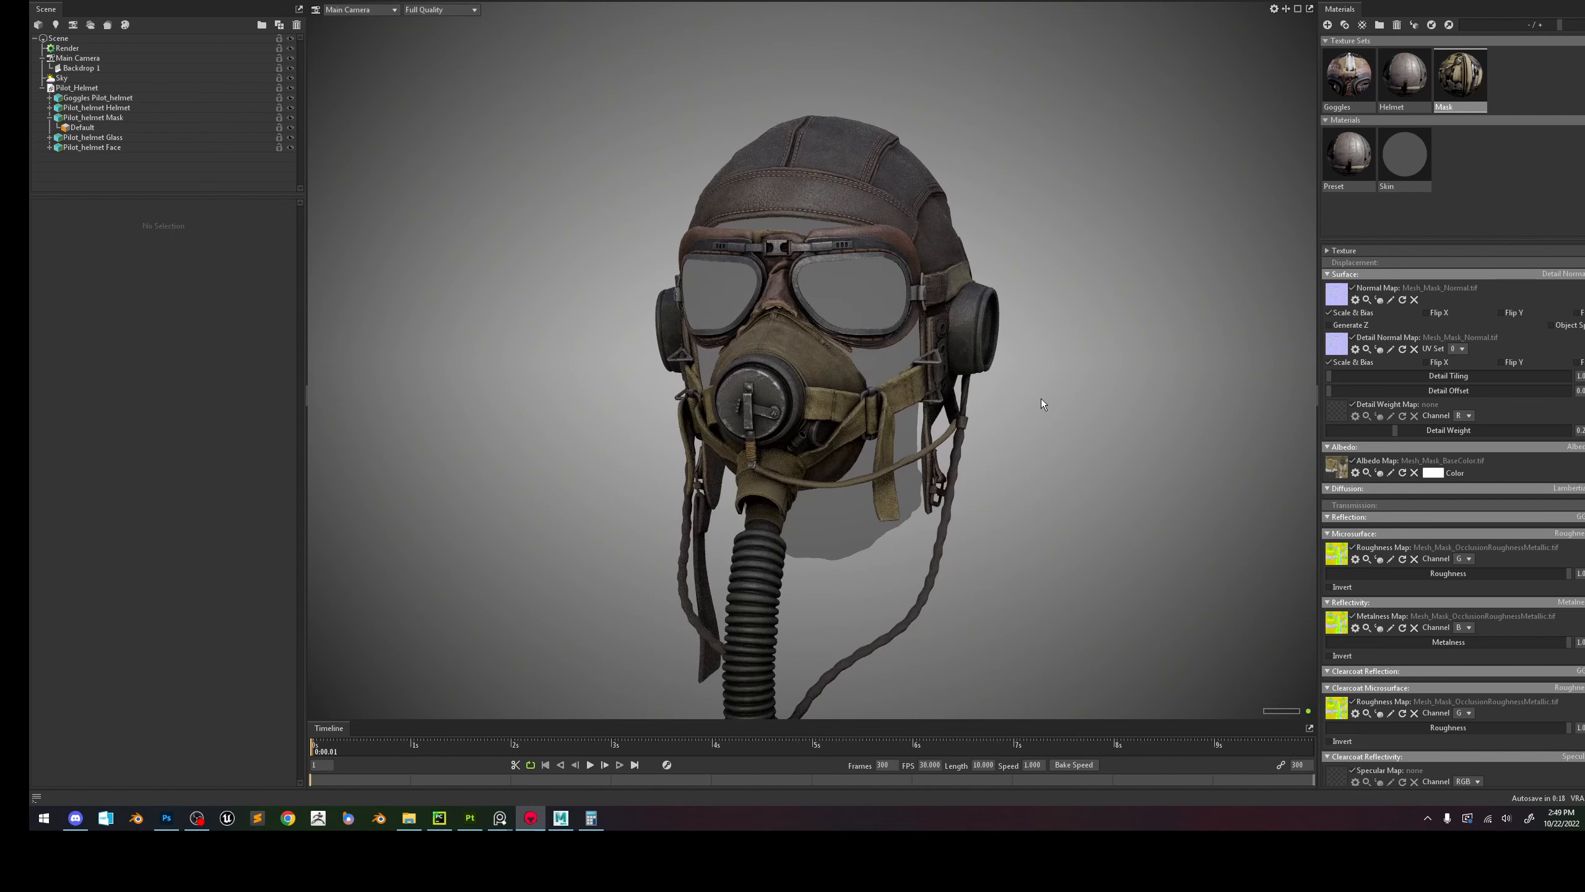
alt+right_drag(1040, 400, 1037, 346)
click(131, 59)
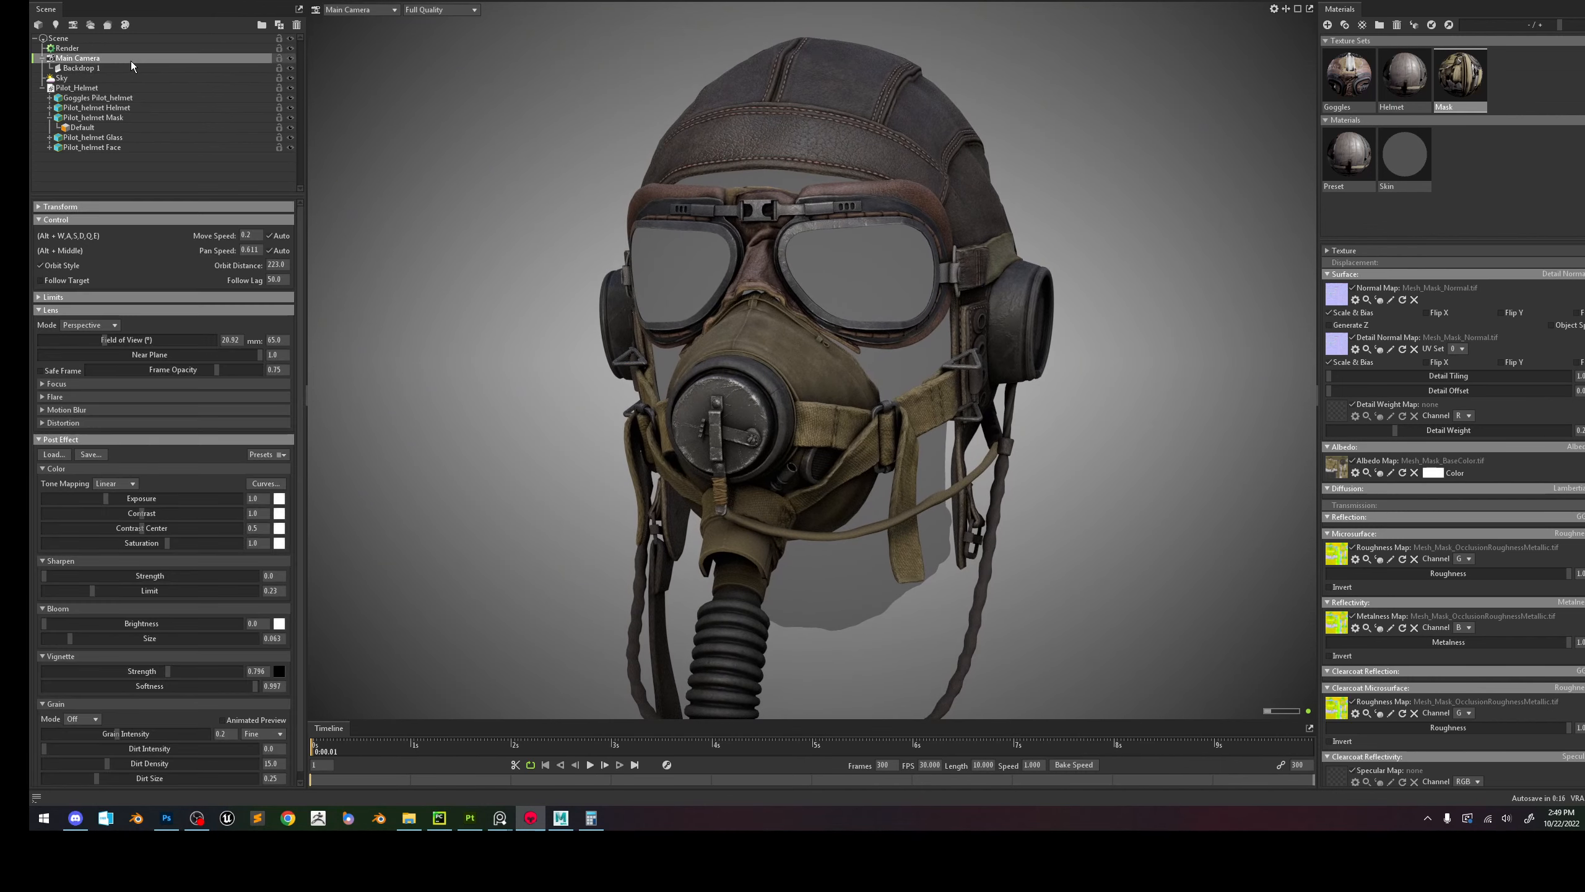
click(47, 371)
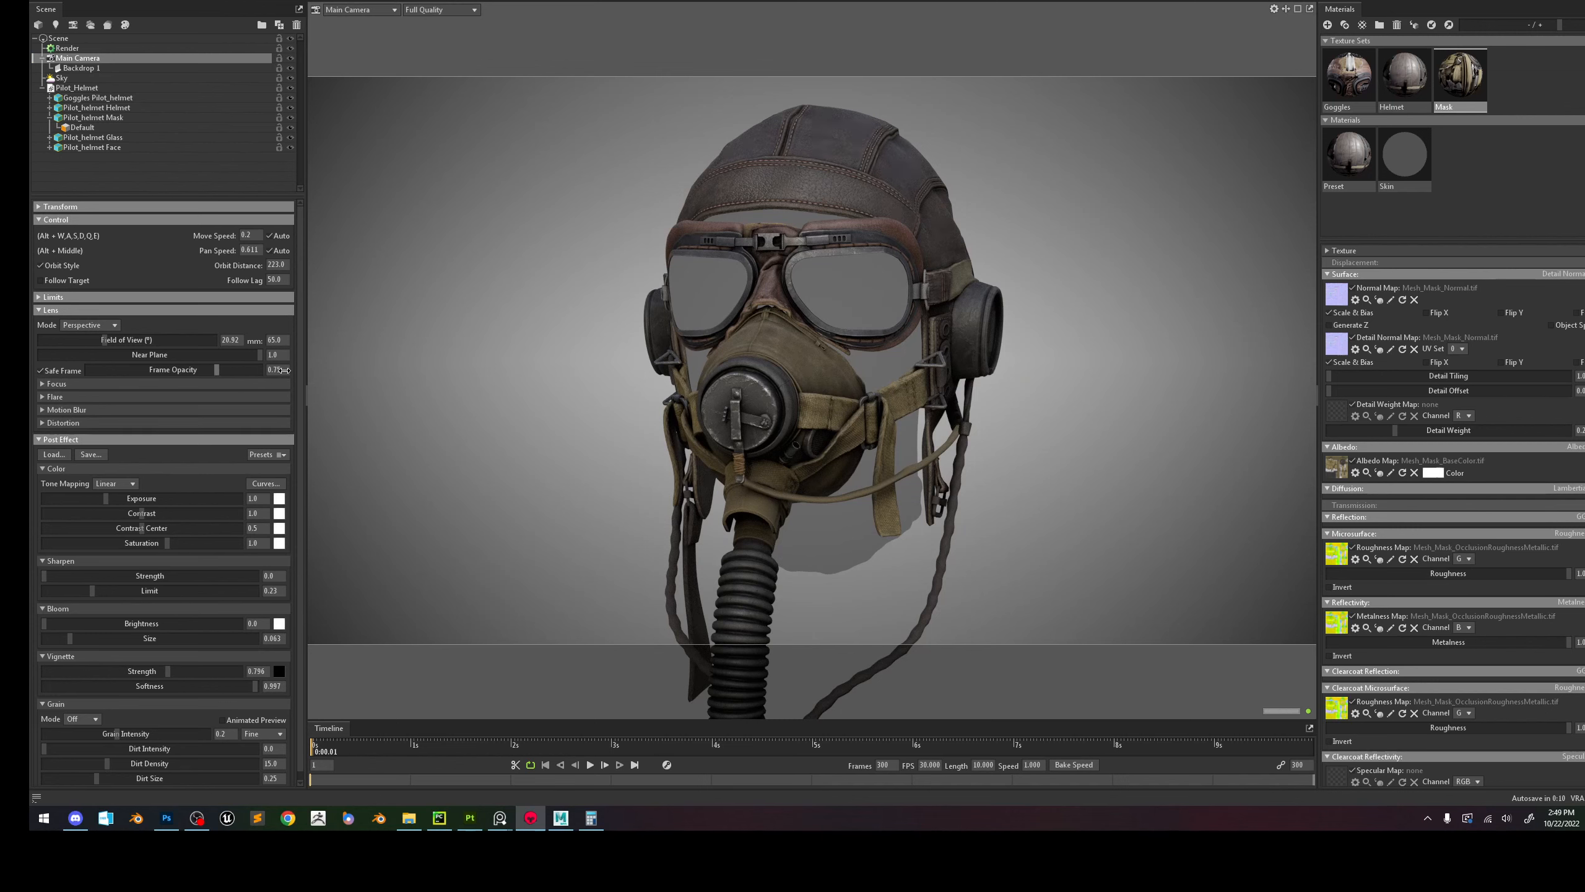
Raise the Main Camera's safe frame opacity to about 0.968.
drag(285, 371, 254, 409)
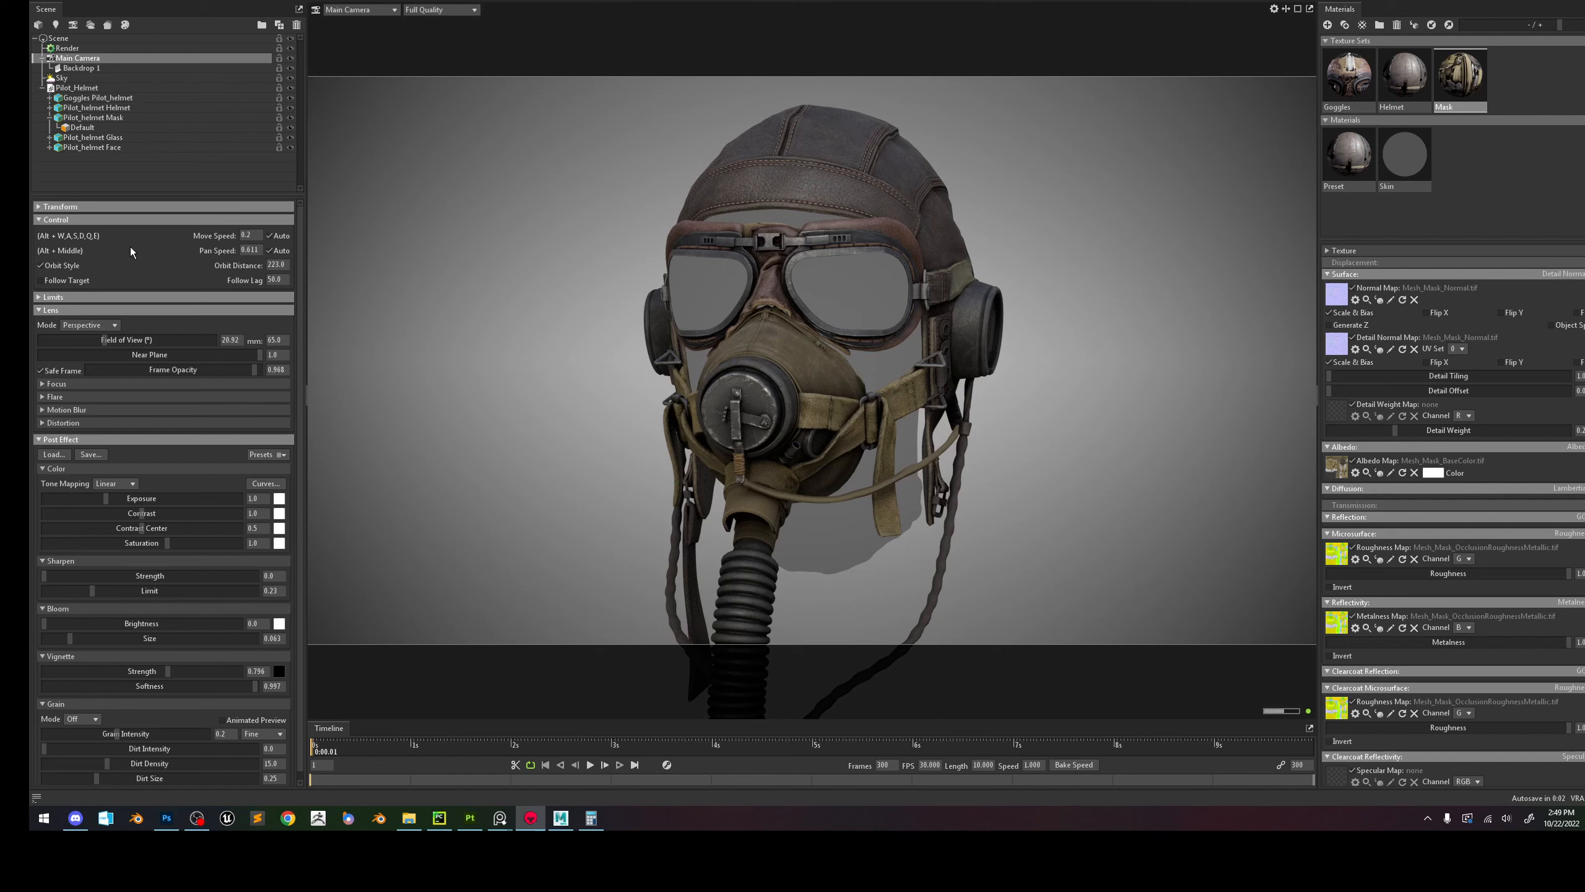
scroll(159, 329, down, 1)
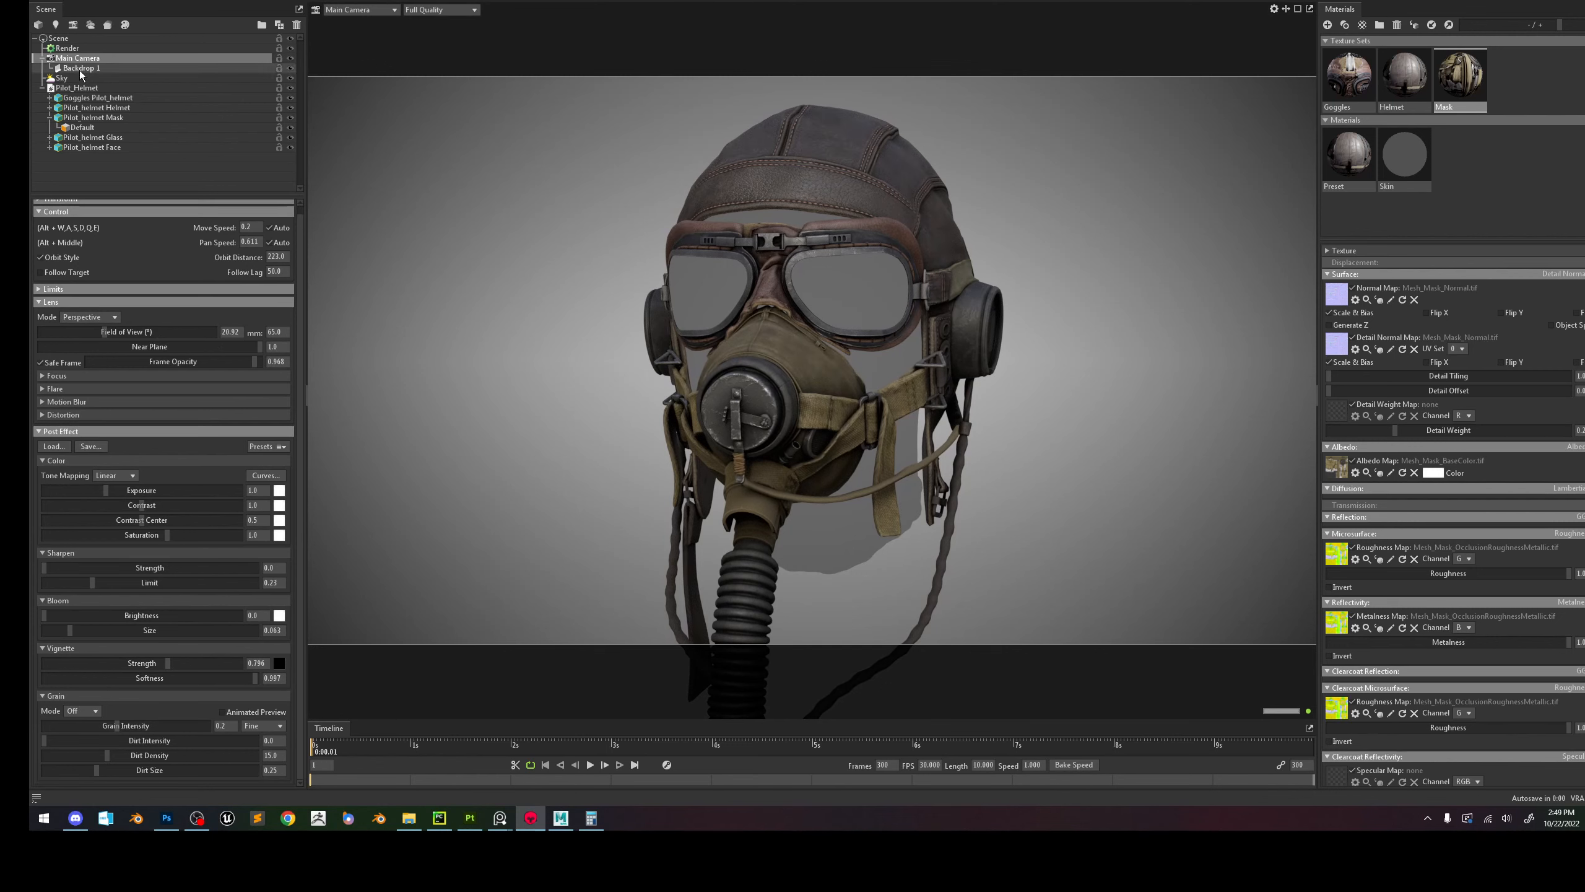
In the Render object's output settings, set the video resolution to 3840 x 2160 and keep the MPEG4 format.
click(66, 49)
scroll(150, 608, down, 6)
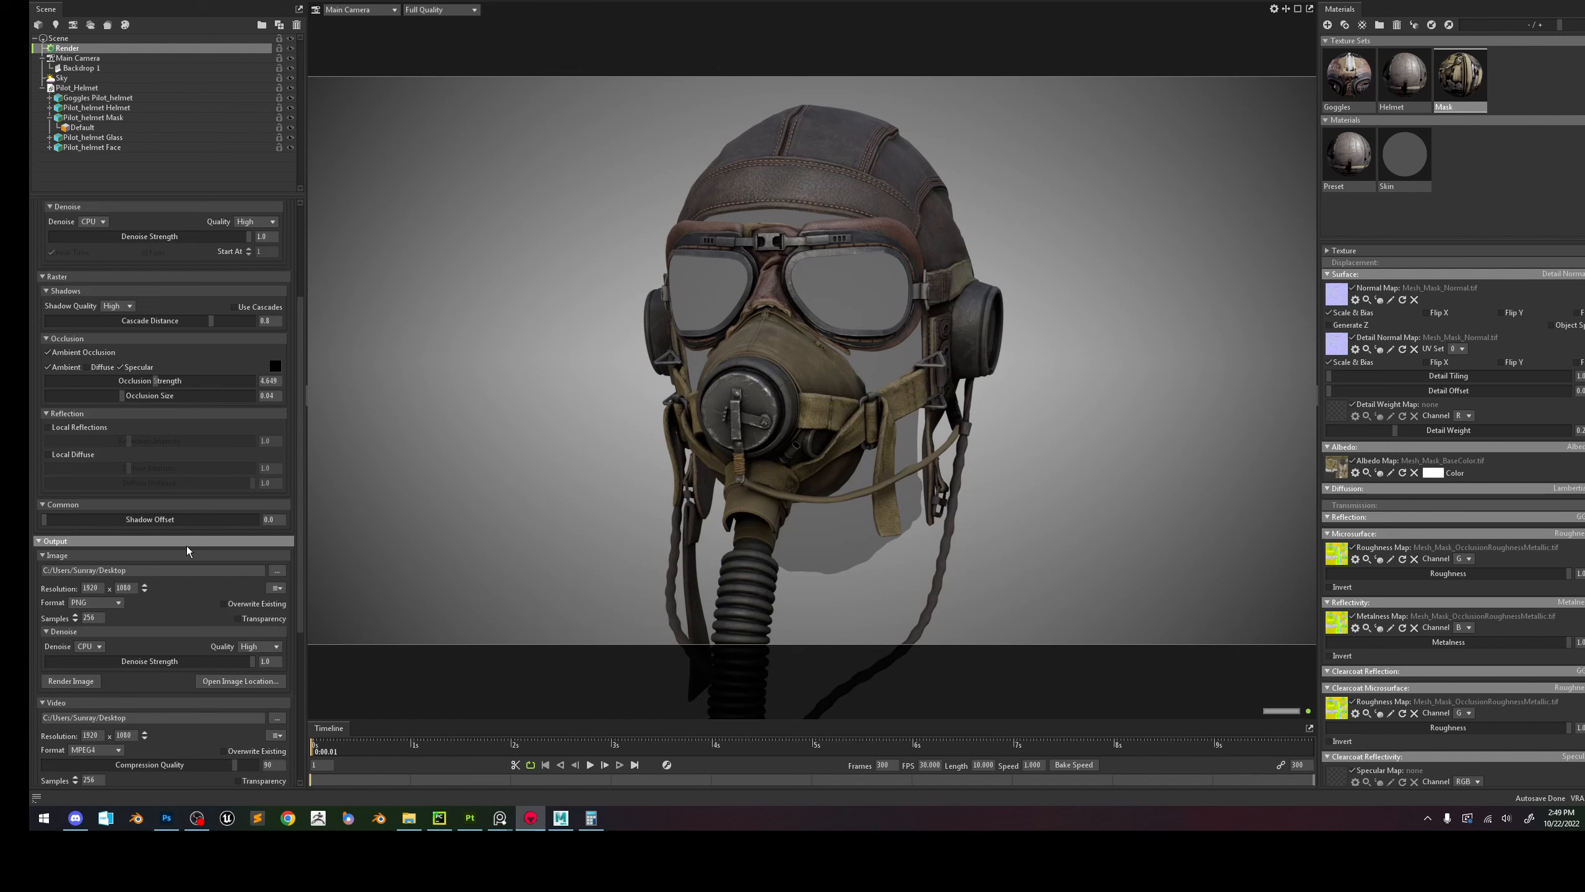
scroll(150, 609, down, 2)
click(145, 645)
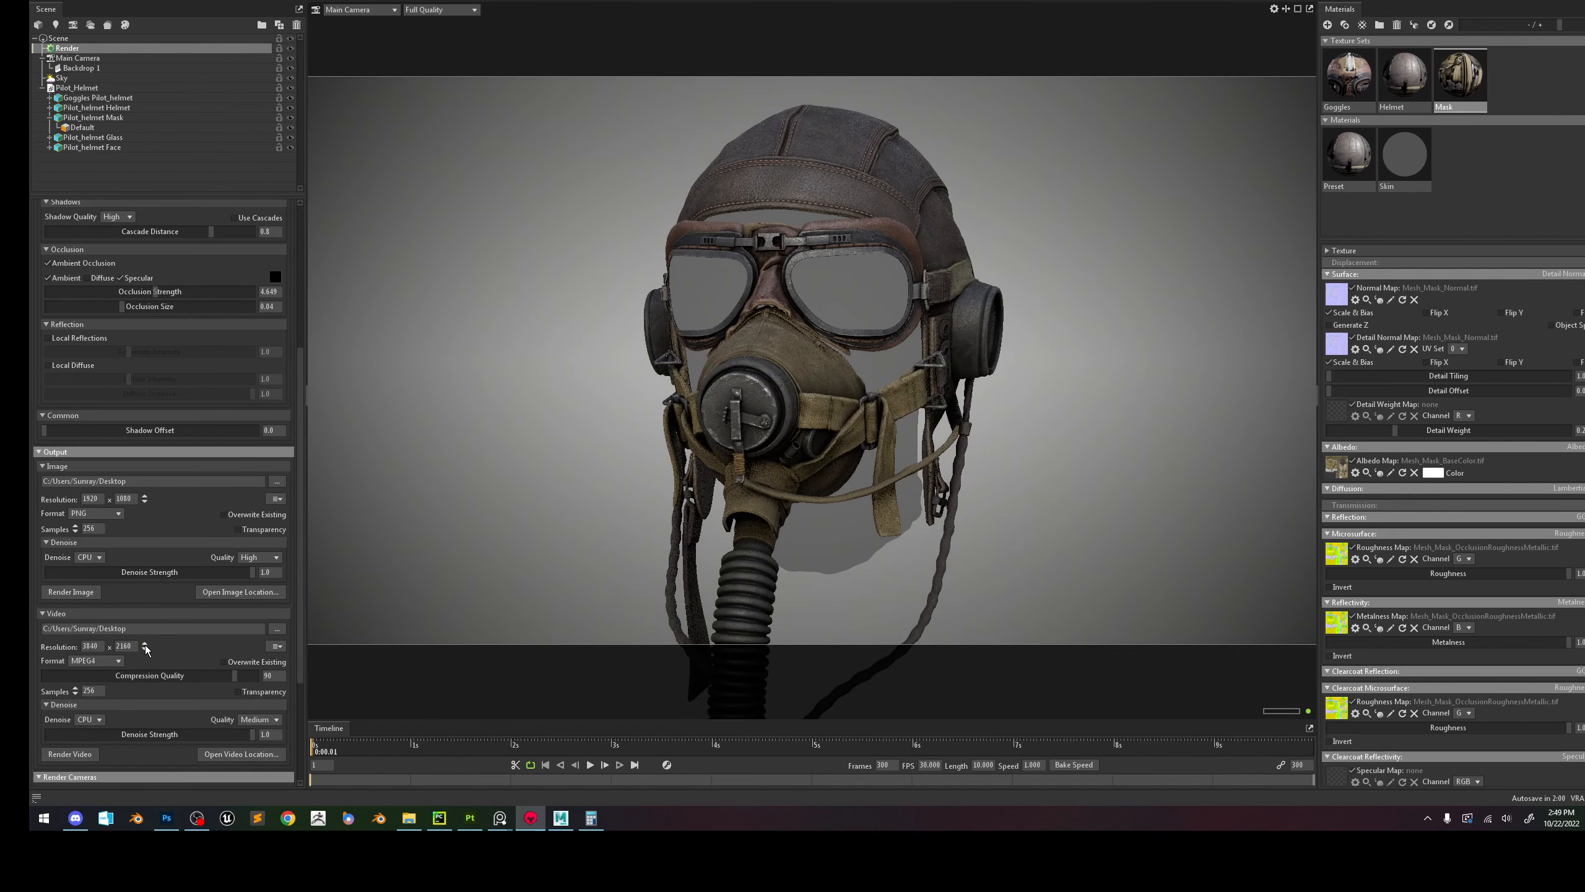
click(119, 662)
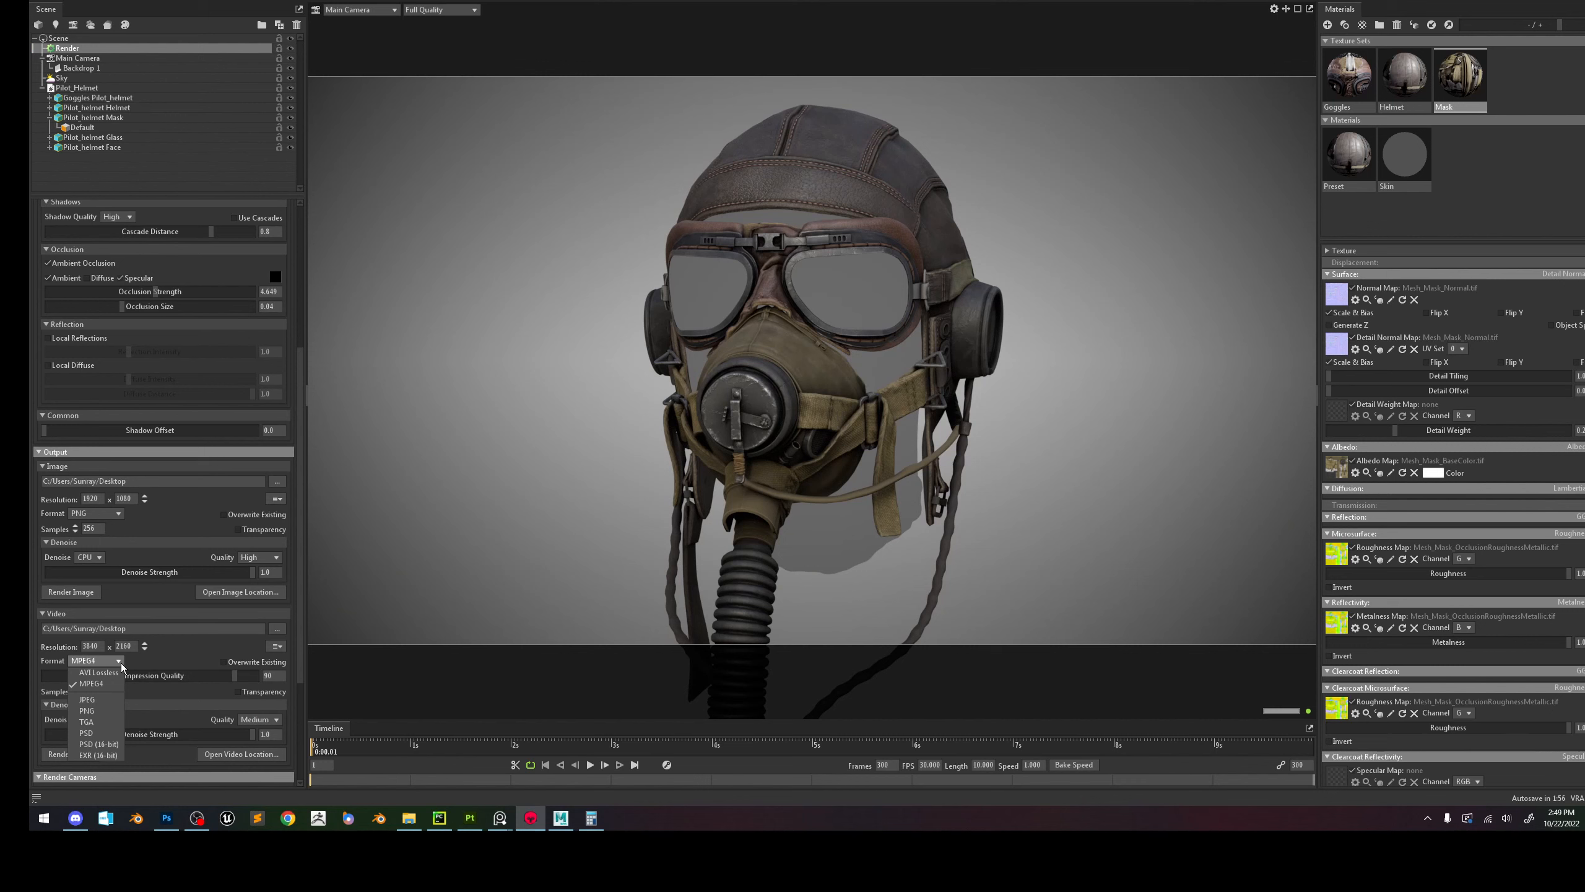
click(121, 663)
scroll(177, 650, down, 3)
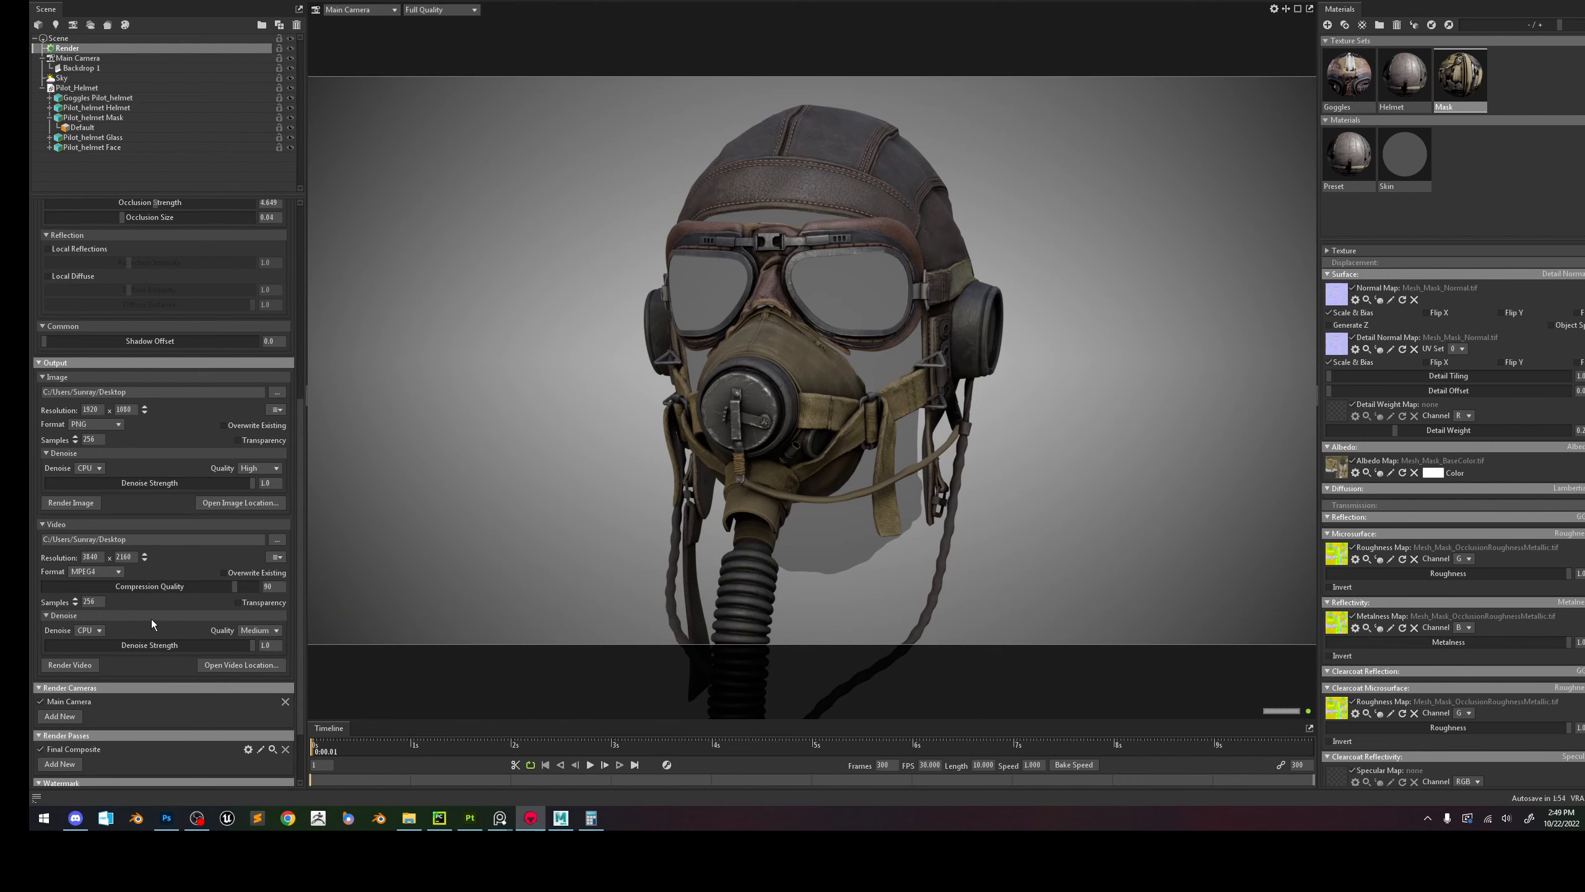
Set the image output to 3840 x 2160 in PSD (16-bit) format with Overwrite Existing enabled.
click(145, 406)
click(107, 424)
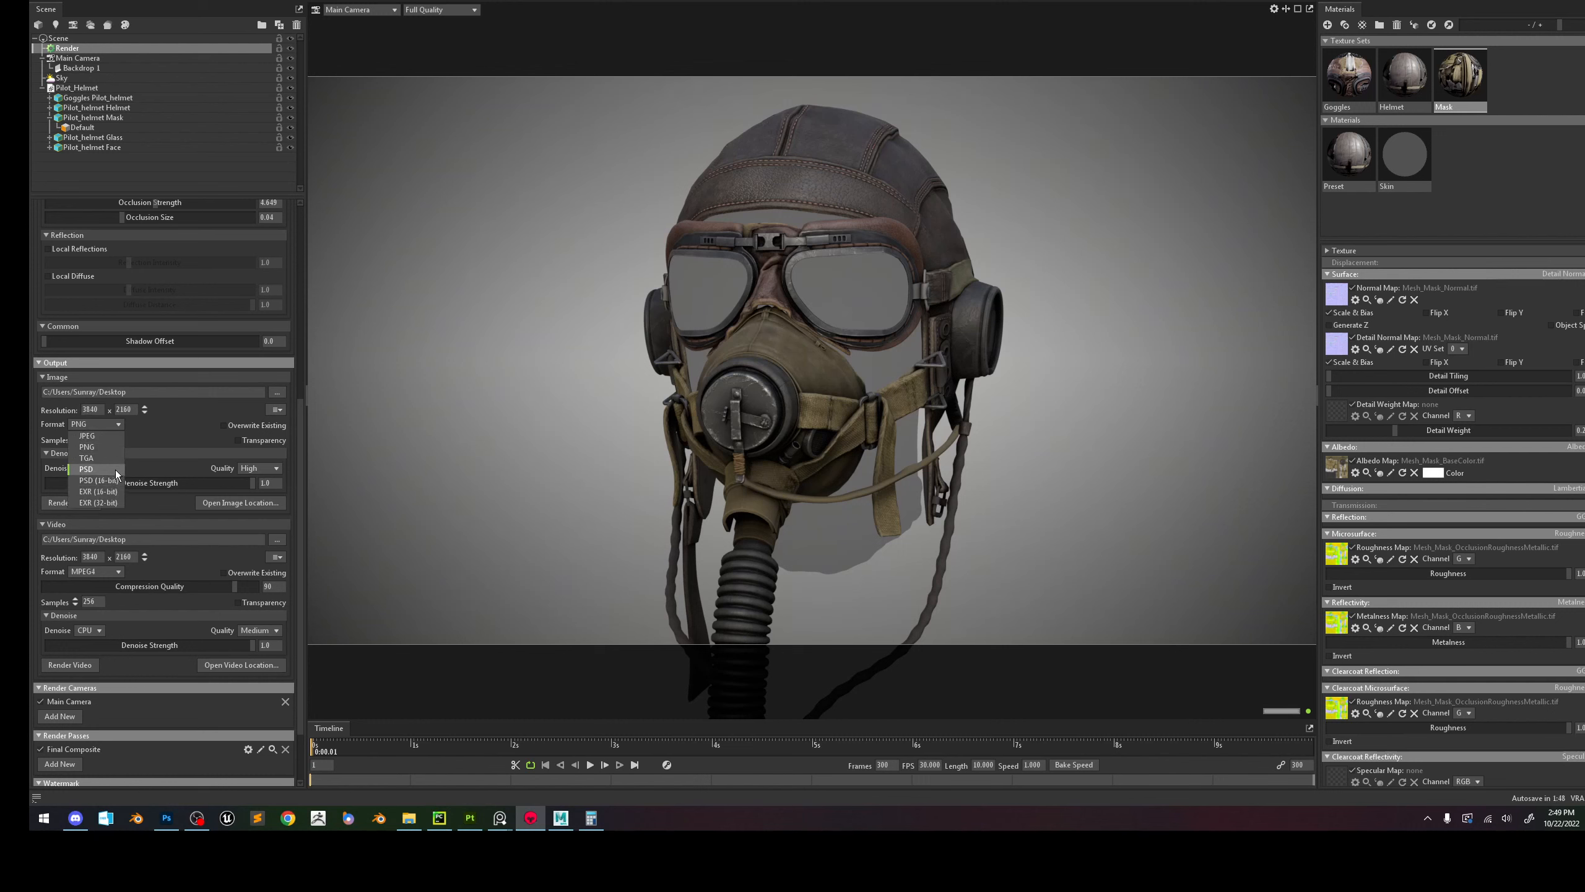
click(100, 480)
click(102, 424)
click(182, 431)
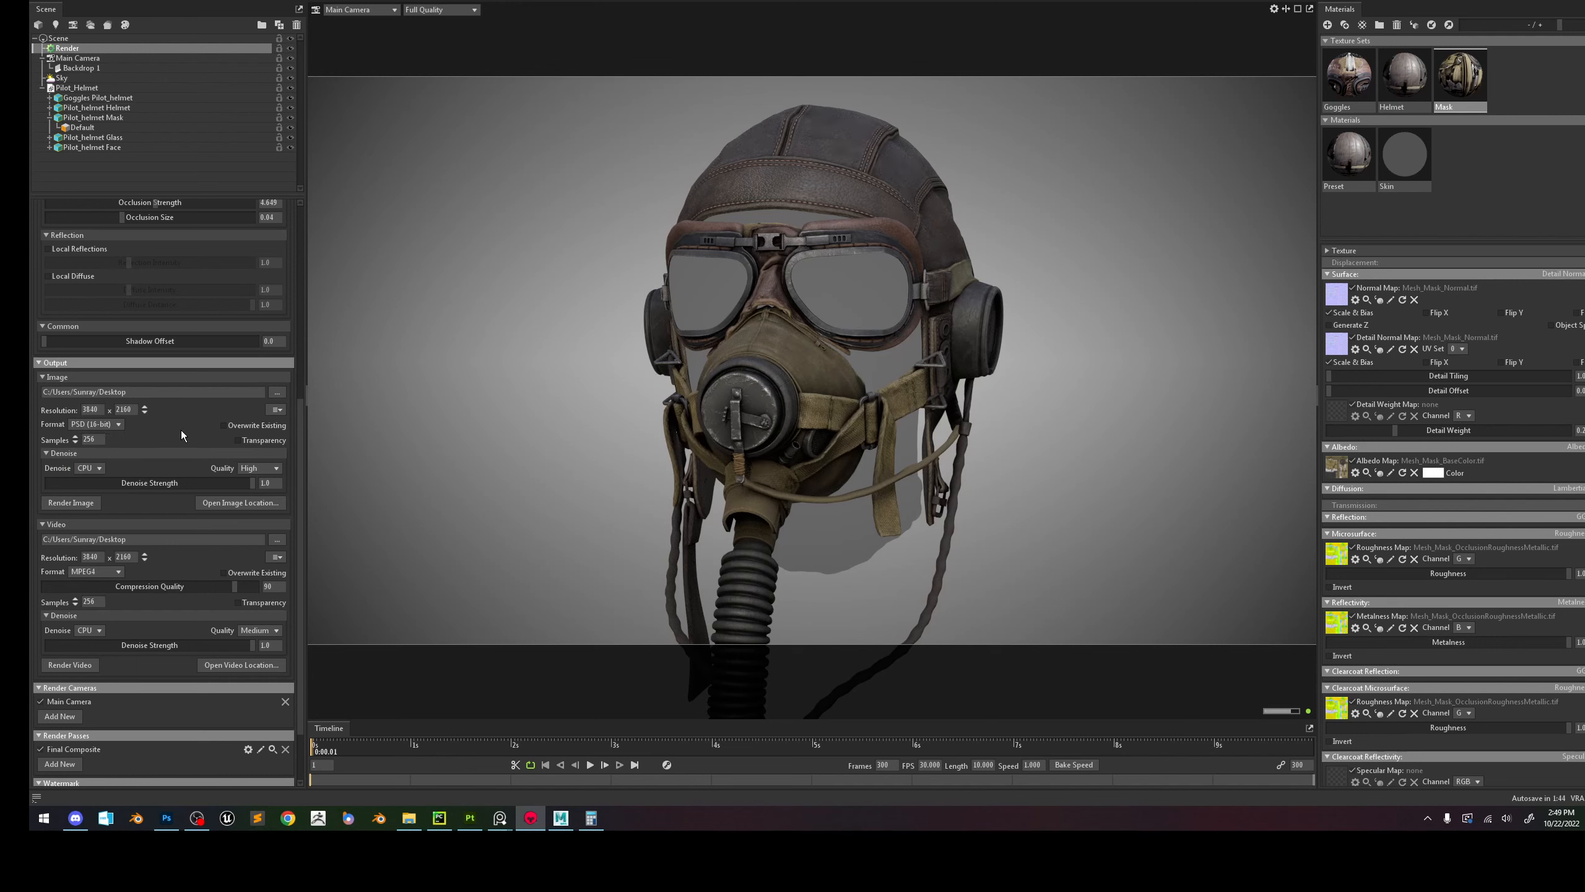
click(236, 427)
Browse for the image output location in the 01_Pilot_helmet project folder under Trigon, 01_Projects on drive D.
scroll(626, 431, down, 2)
scroll(631, 424, down, 1)
scroll(631, 424, down, 1)
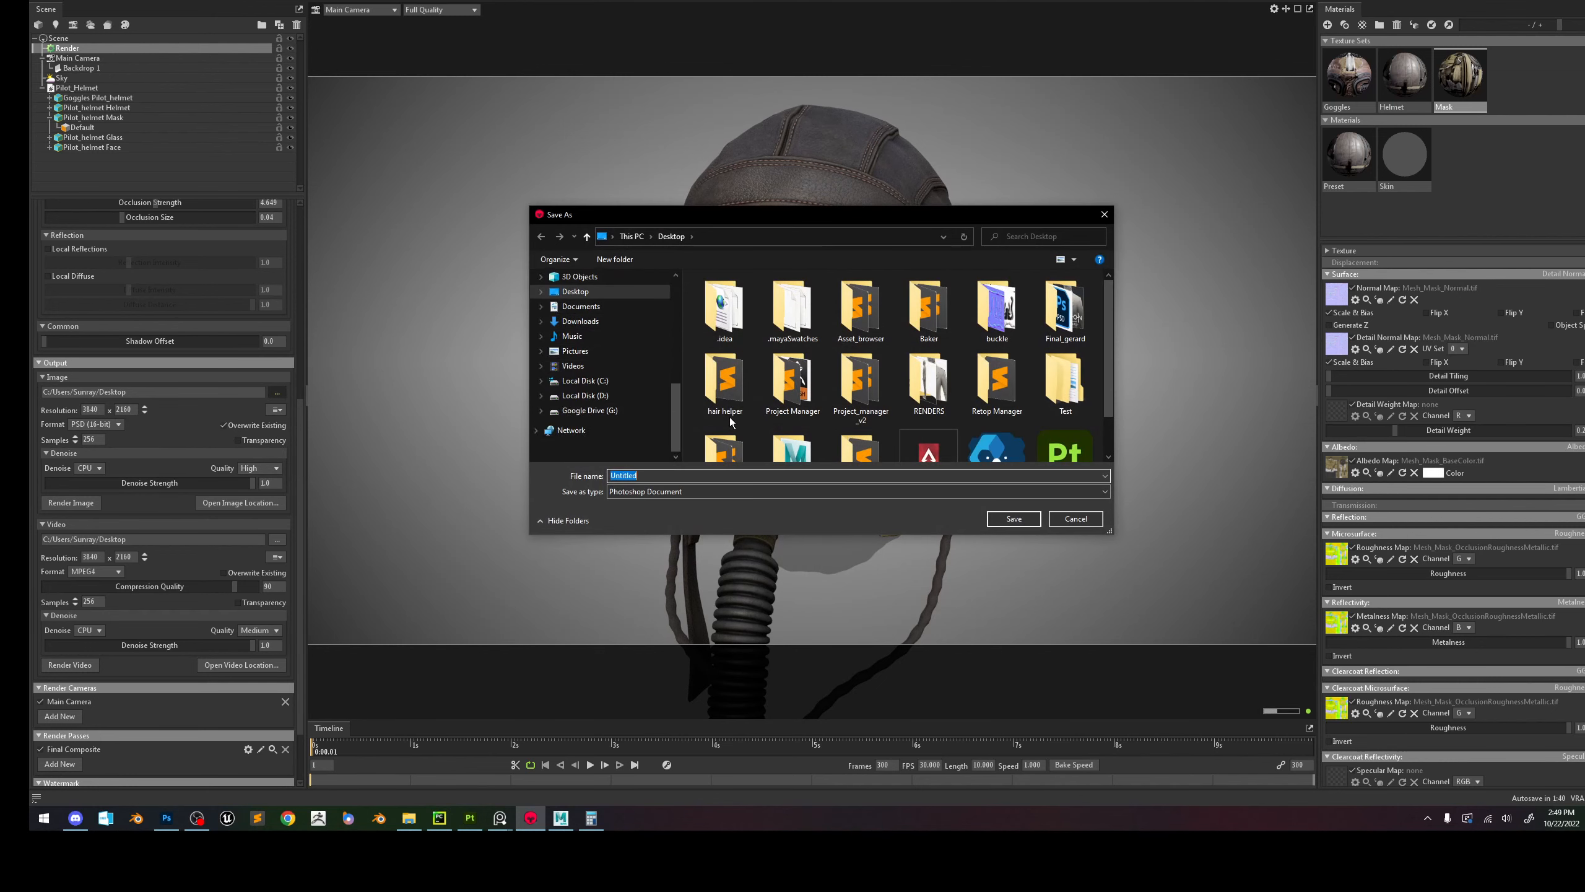
click(623, 394)
double_click(757, 436)
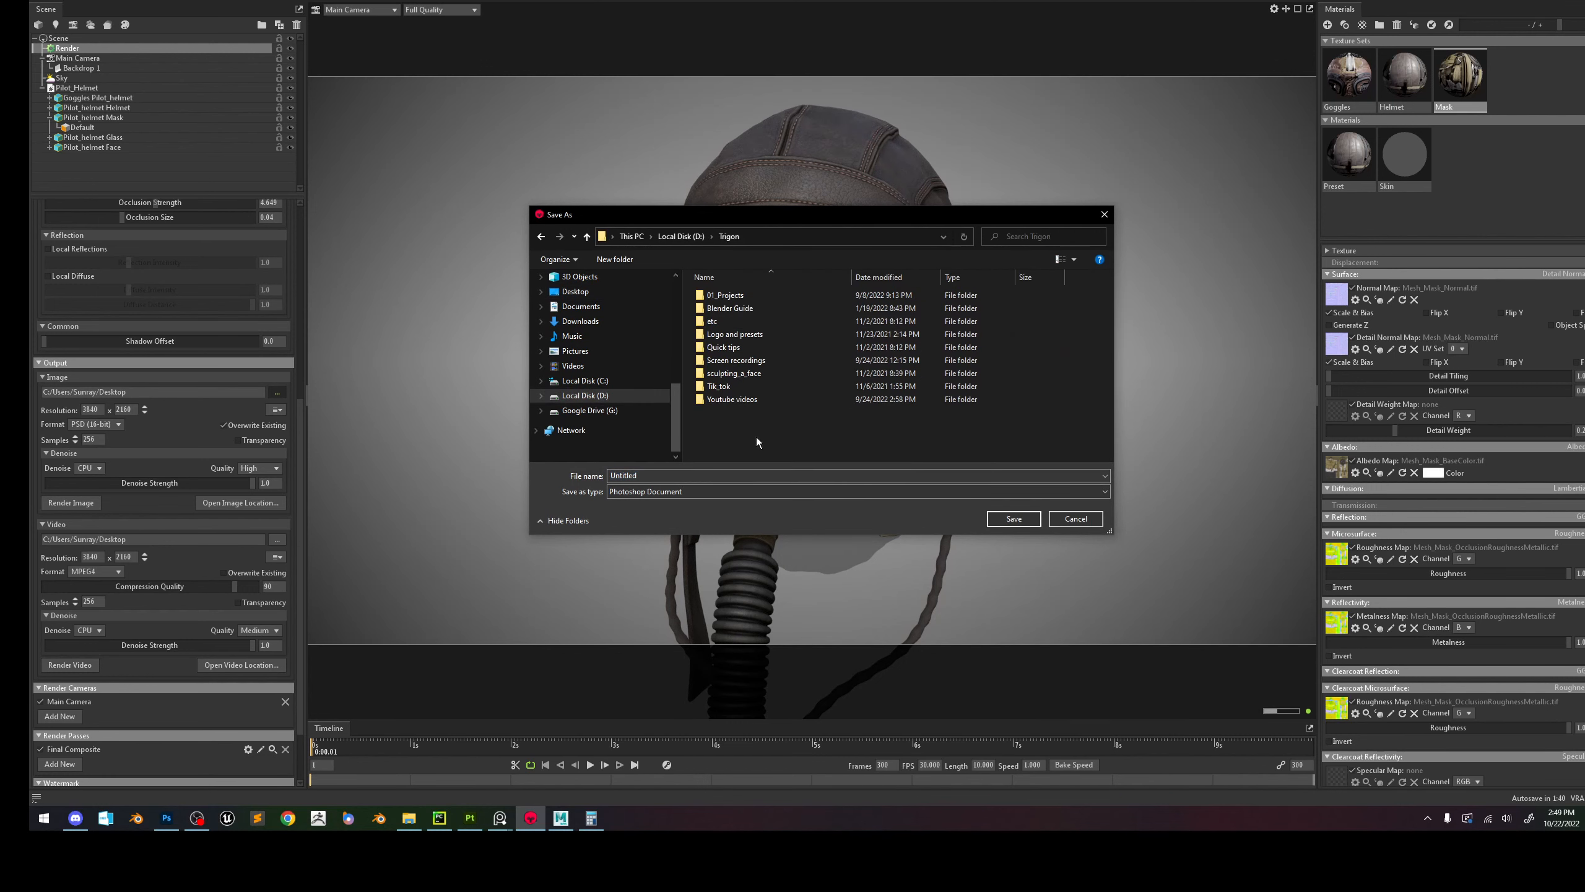
double_click(736, 294)
double_click(738, 295)
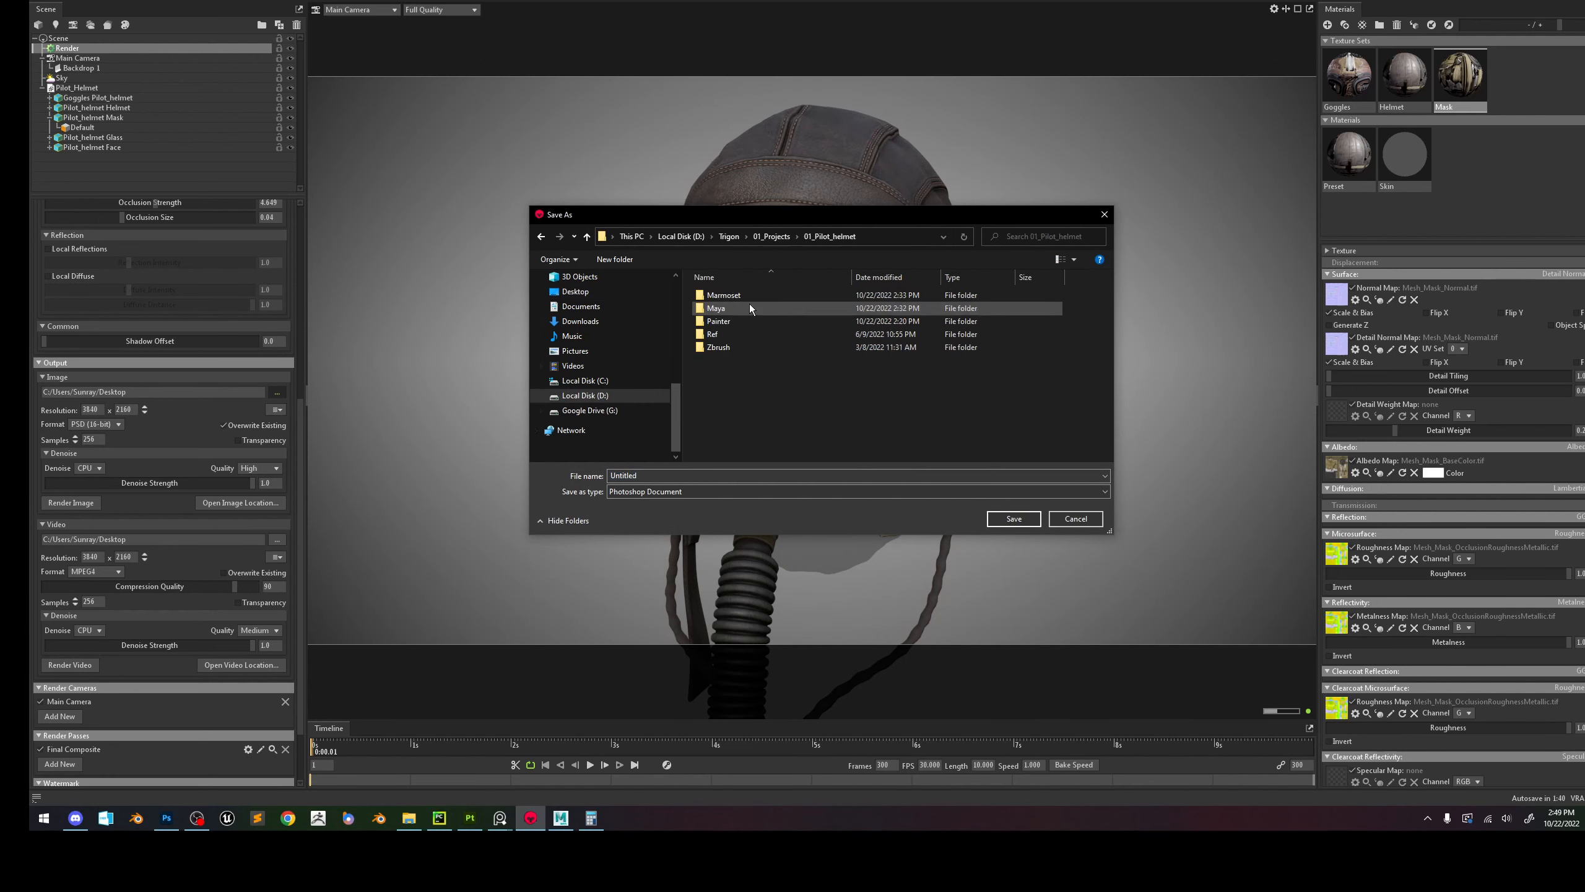
click(735, 293)
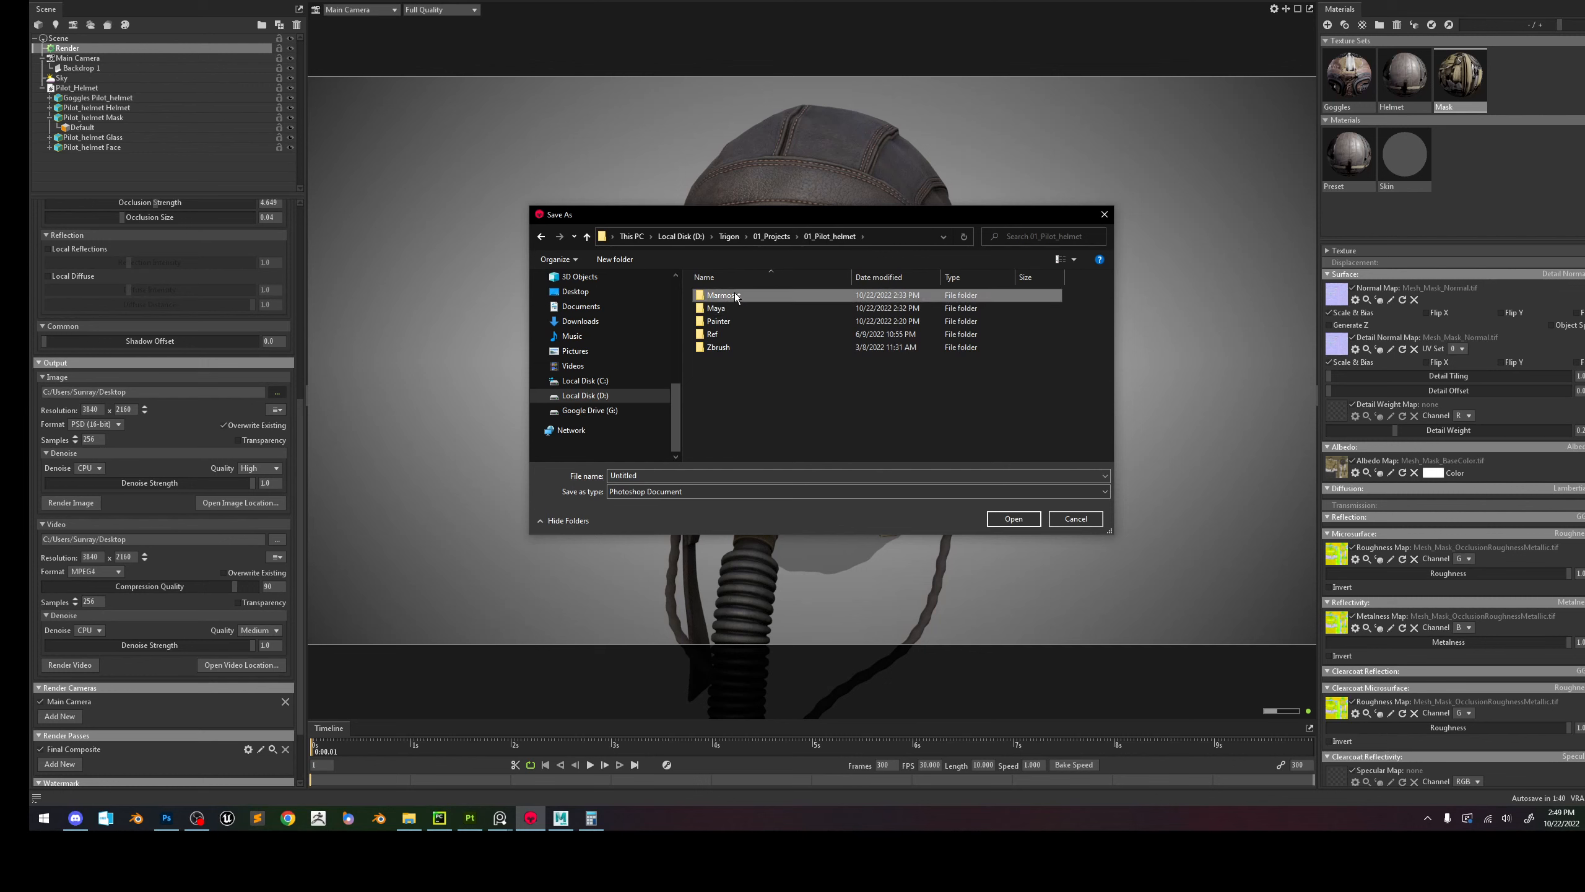
Create a new folder named Renders inside the 01_Pilot_helmet folder.
right_click(751, 373)
mouse_move(687, 498)
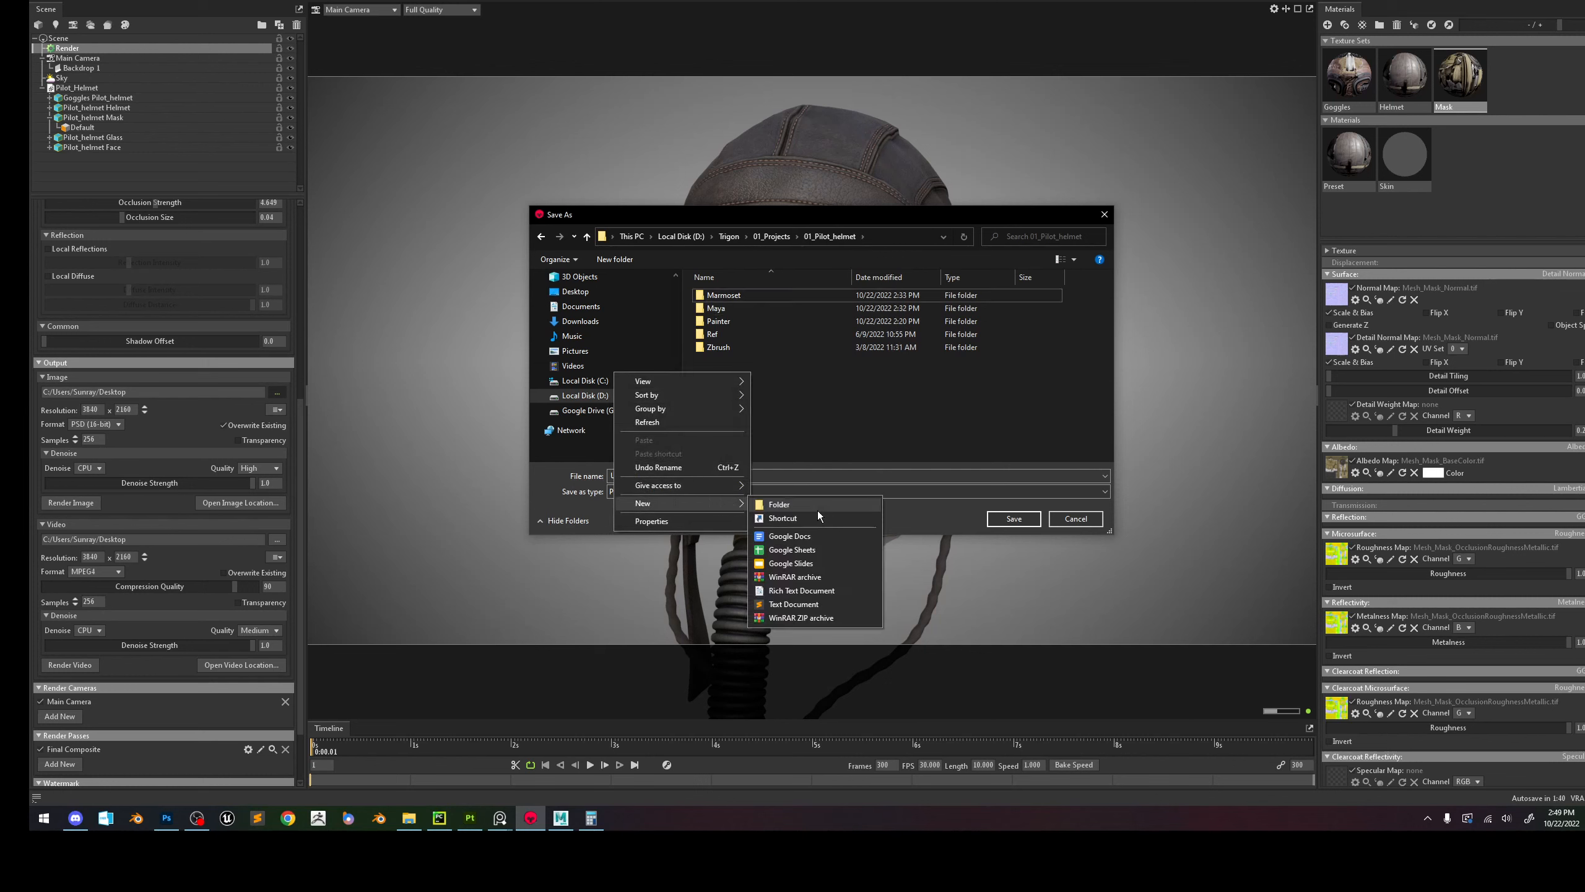
click(805, 504)
text(Rend)
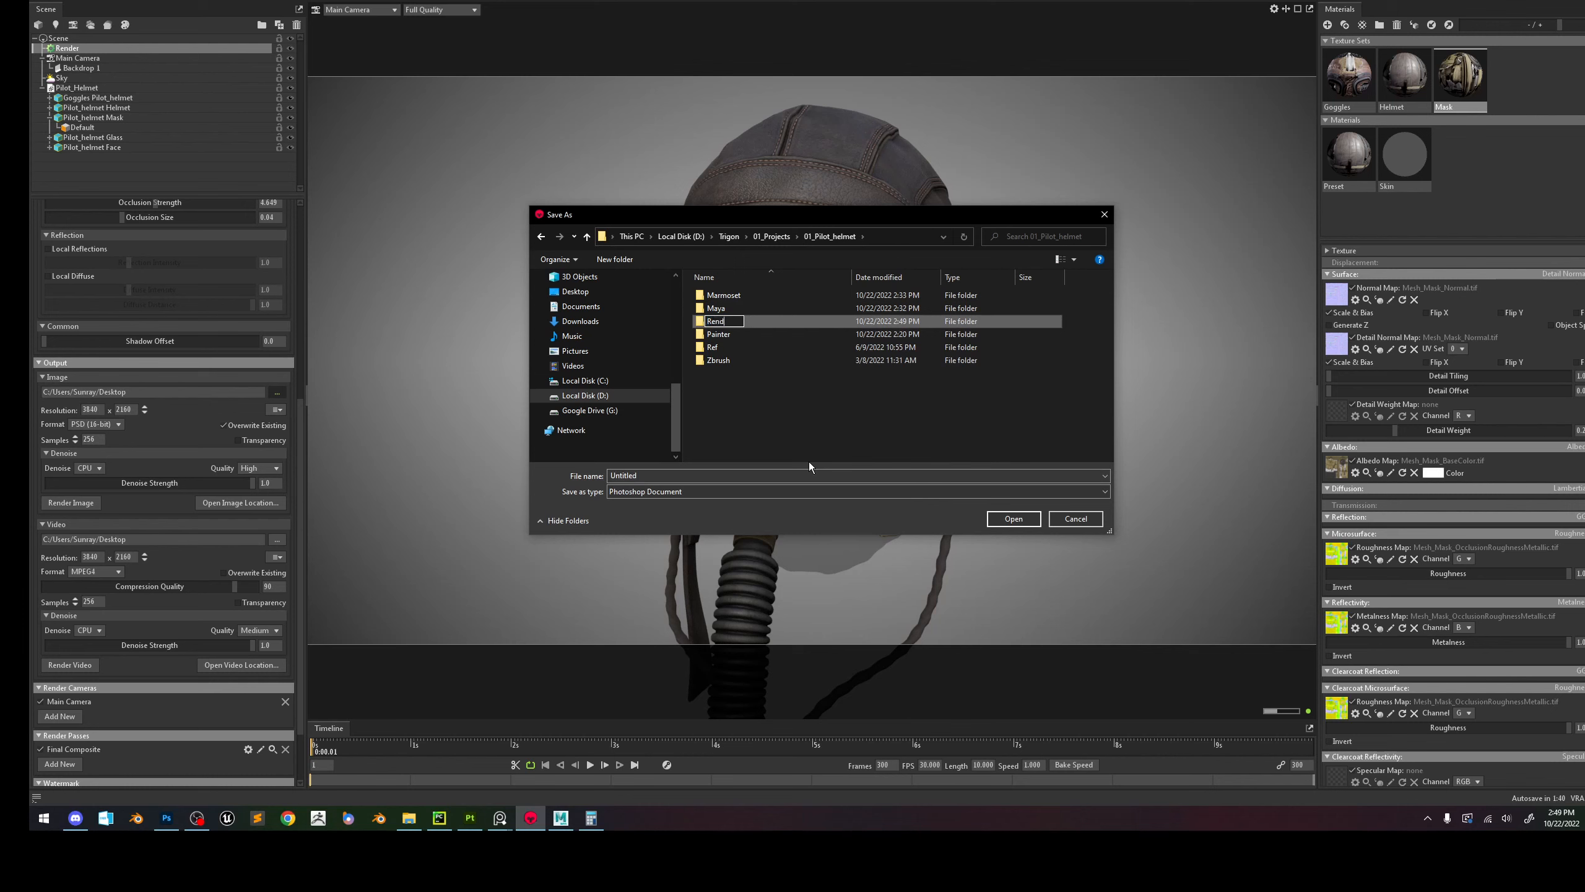
text(ers)
key(Return)
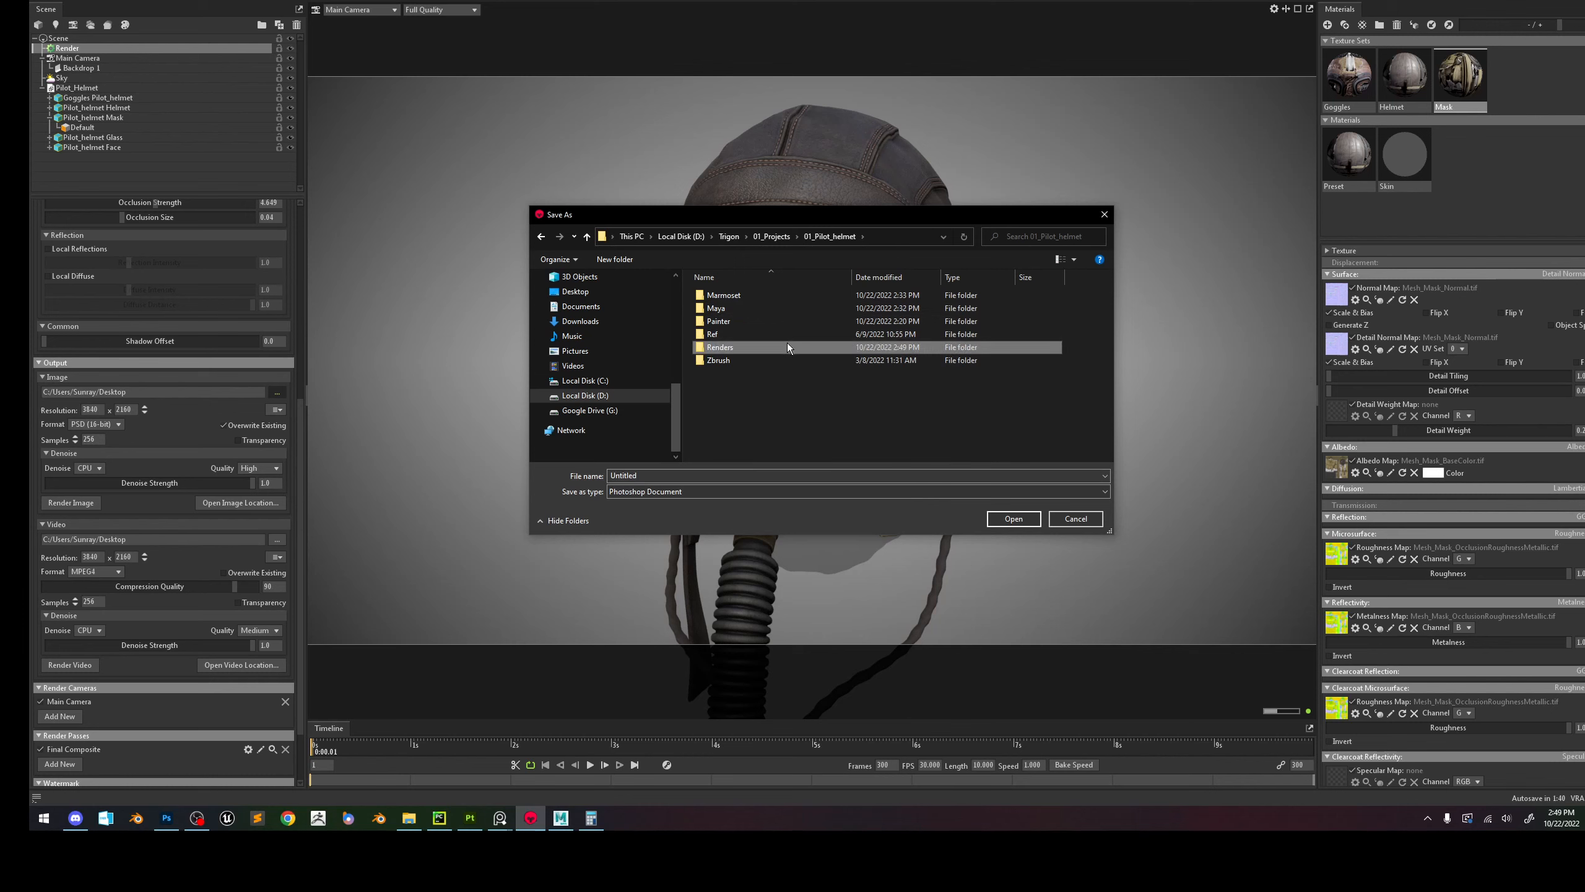
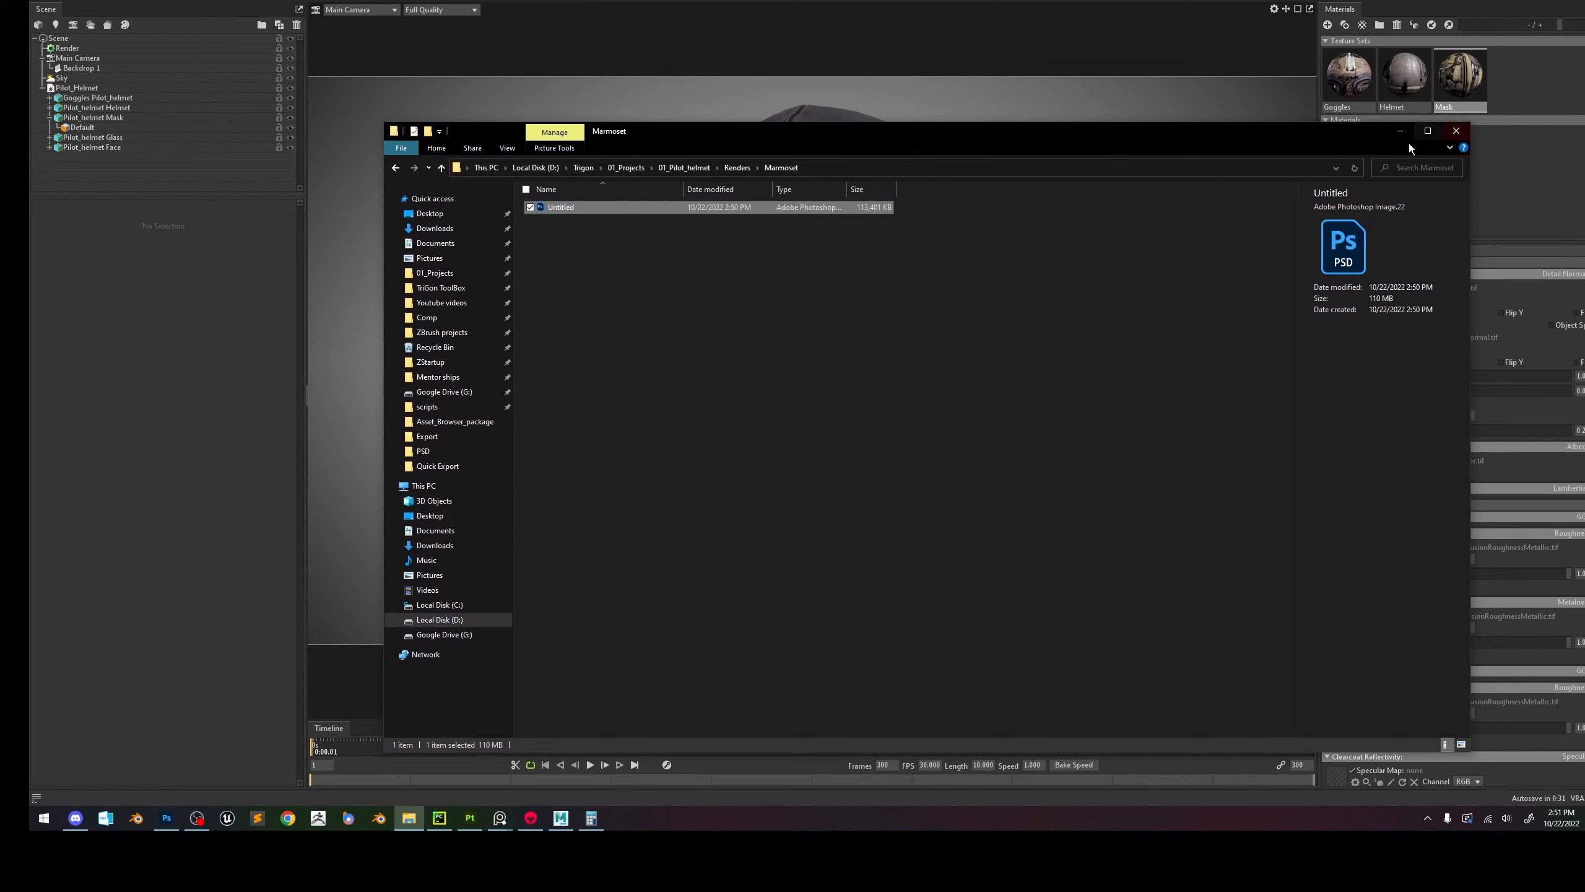
Minimize the file browser window and darken the Skin material's emissive color to dark gray 282828.
click(1401, 131)
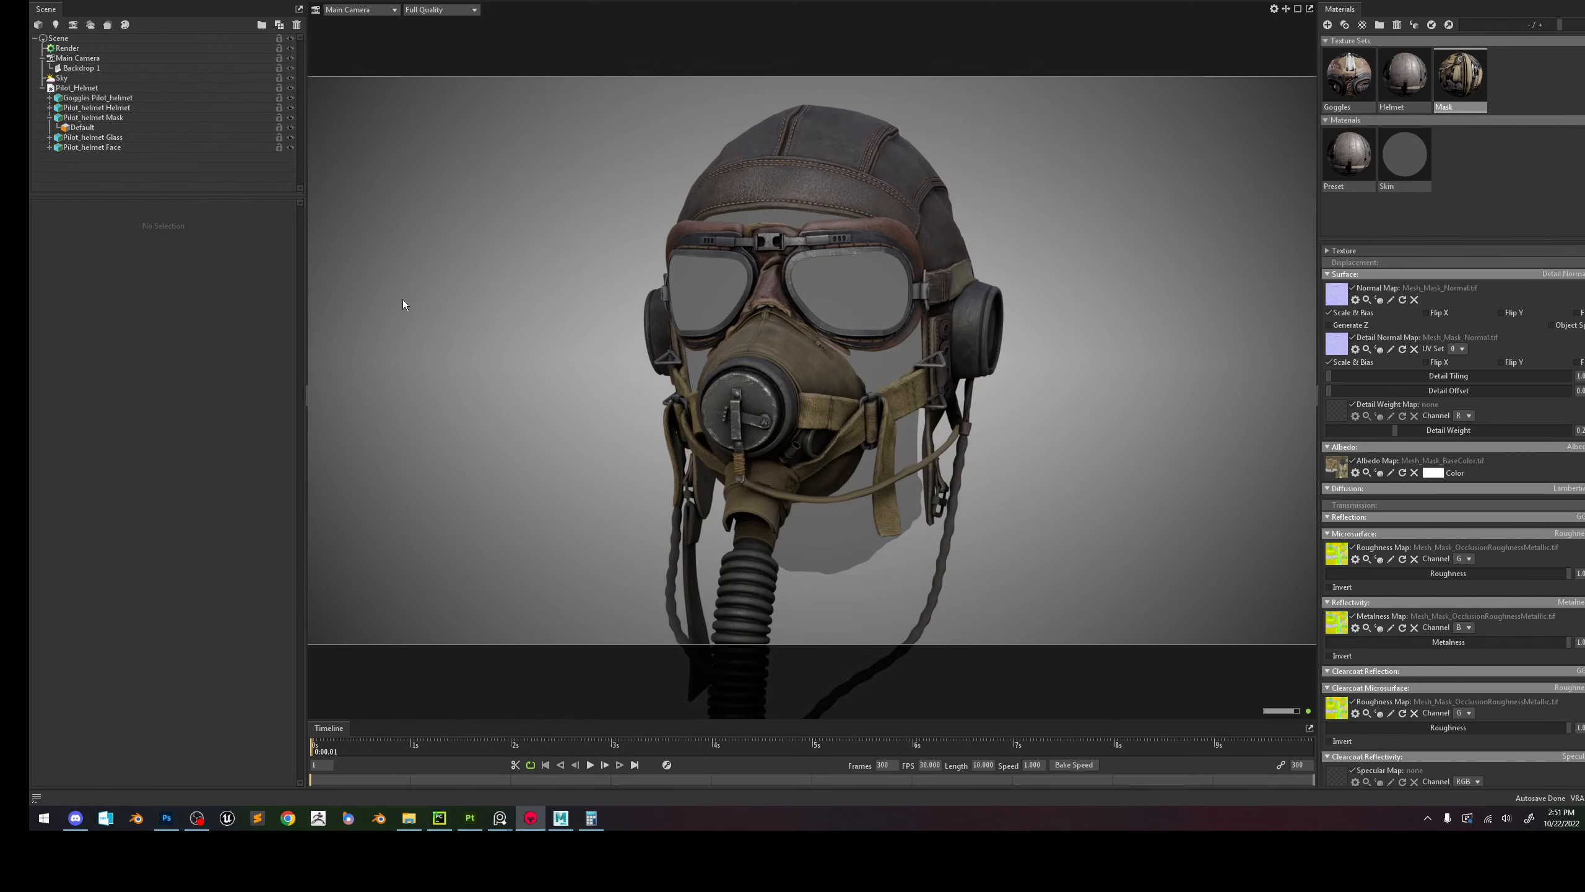
click(1404, 155)
click(1568, 447)
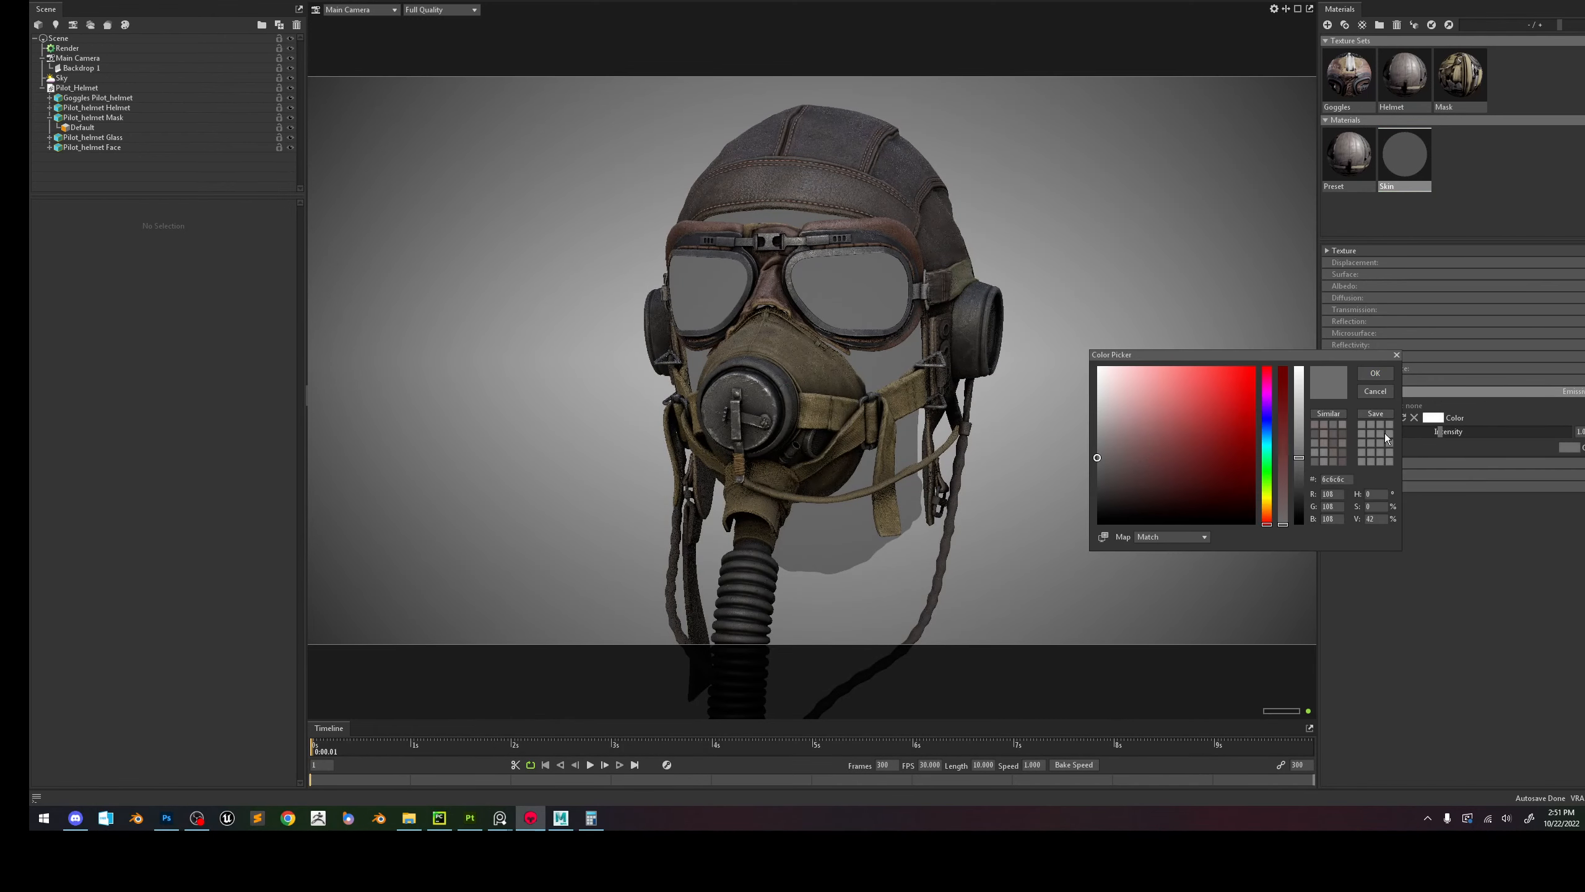
drag(1140, 464, 955, 500)
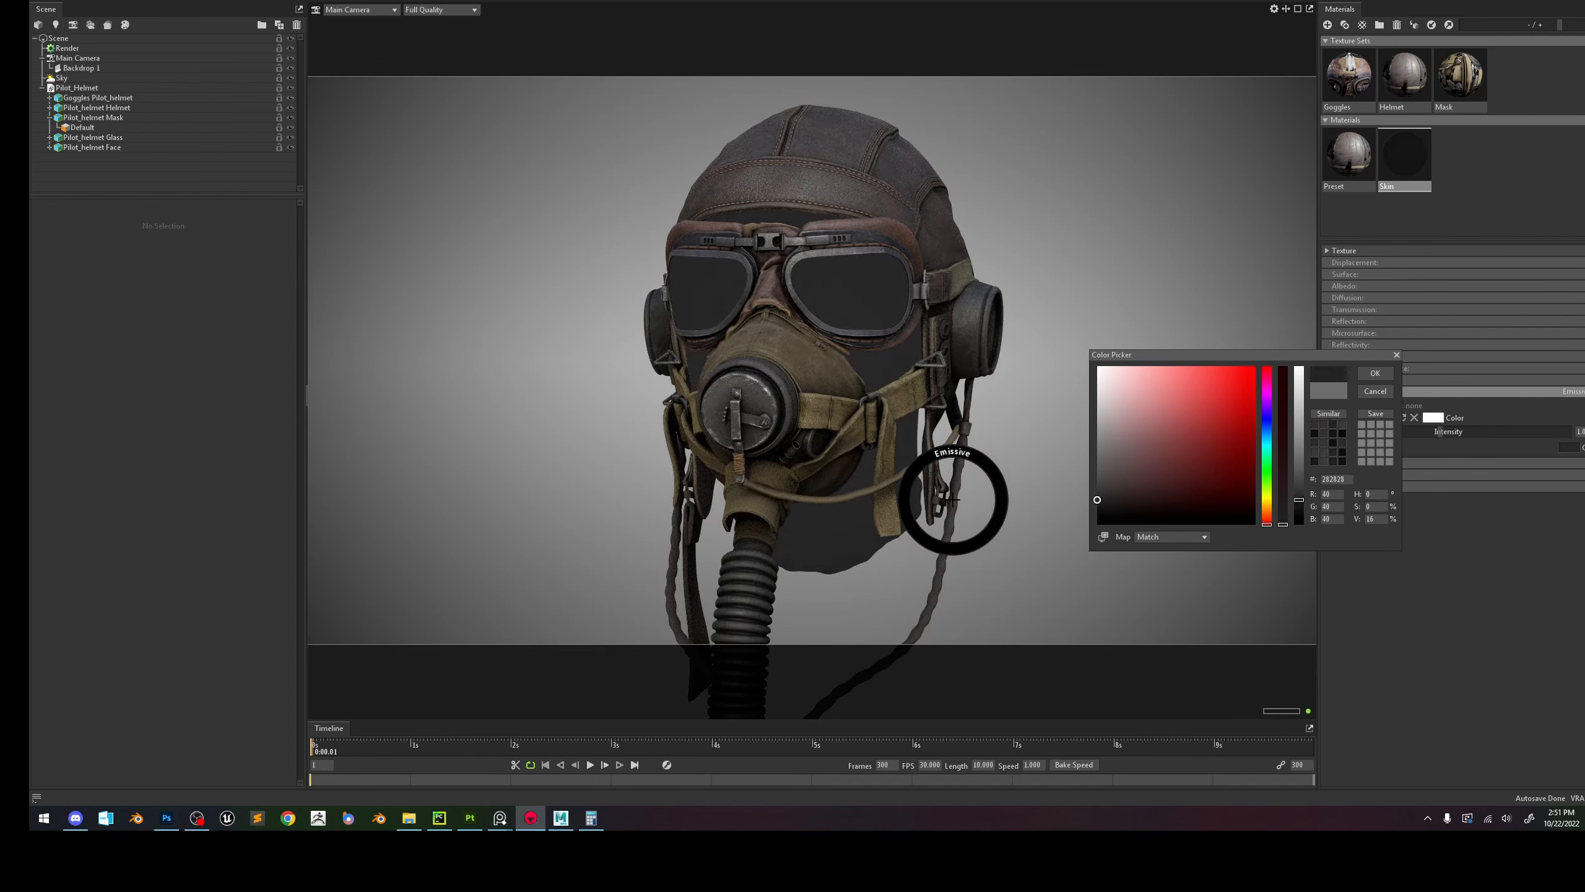
click(1375, 373)
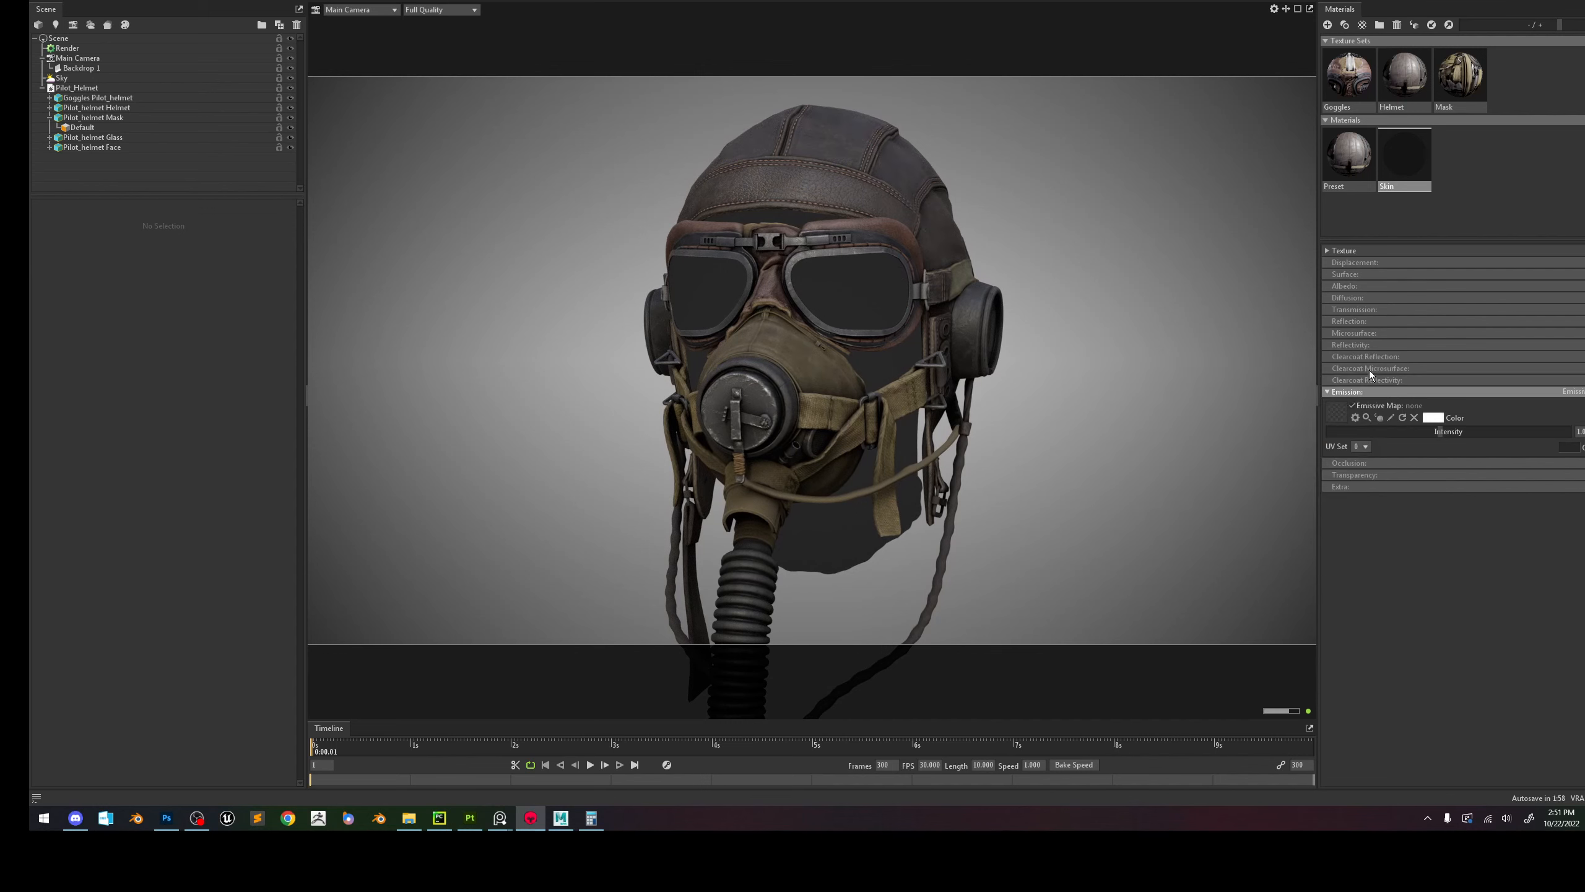
click(1489, 147)
click(883, 320)
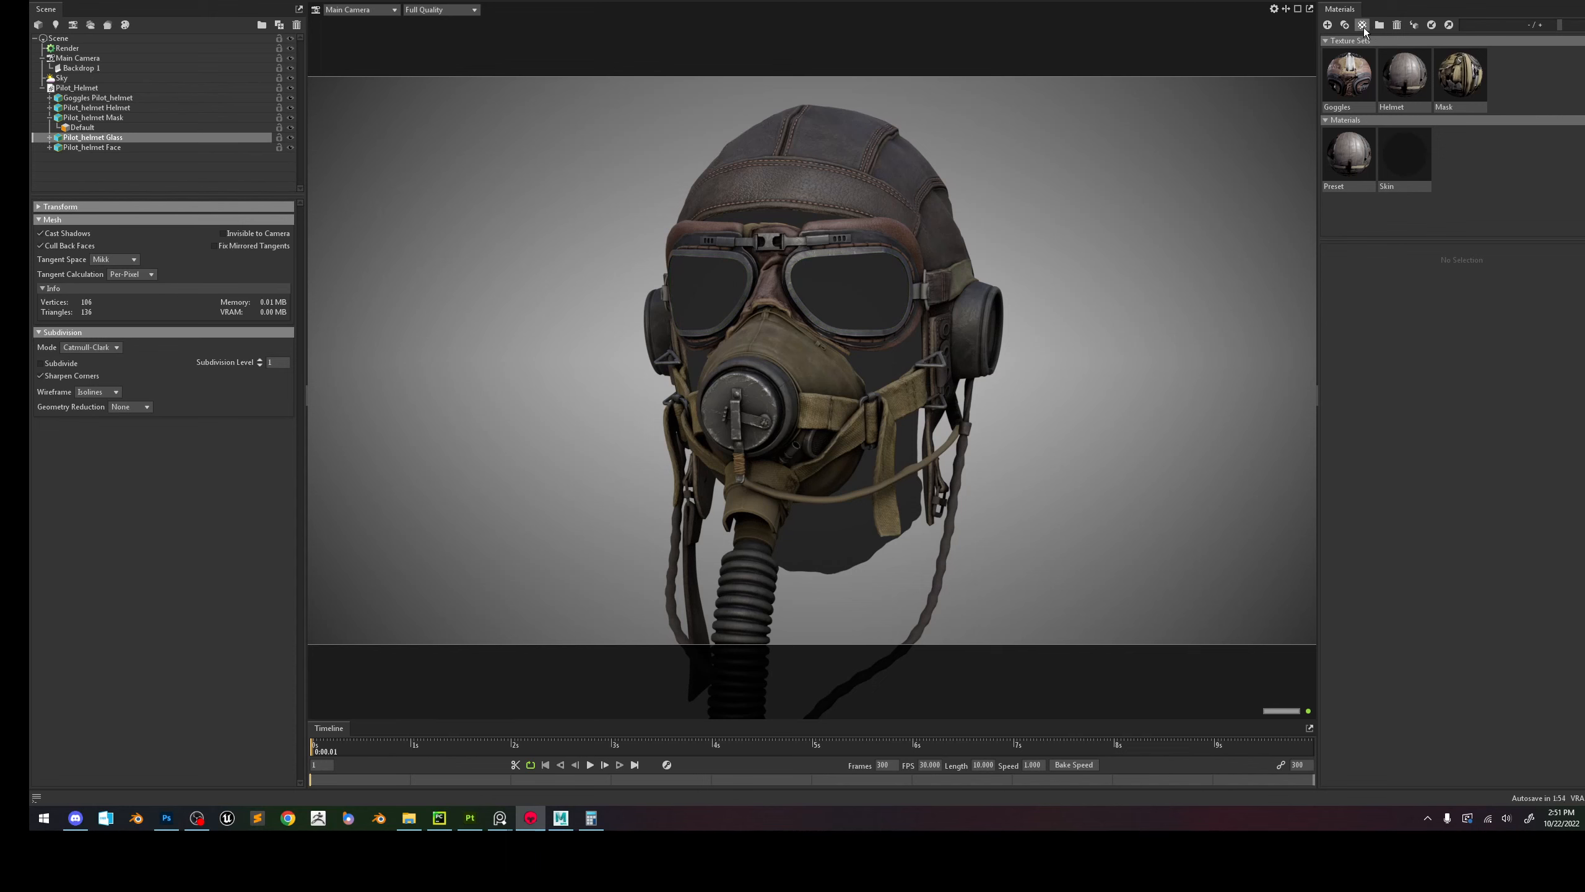
Open the sky library for the Sky light and try the Fjord Rocky and Fjord Shipwreck presets.
click(78, 78)
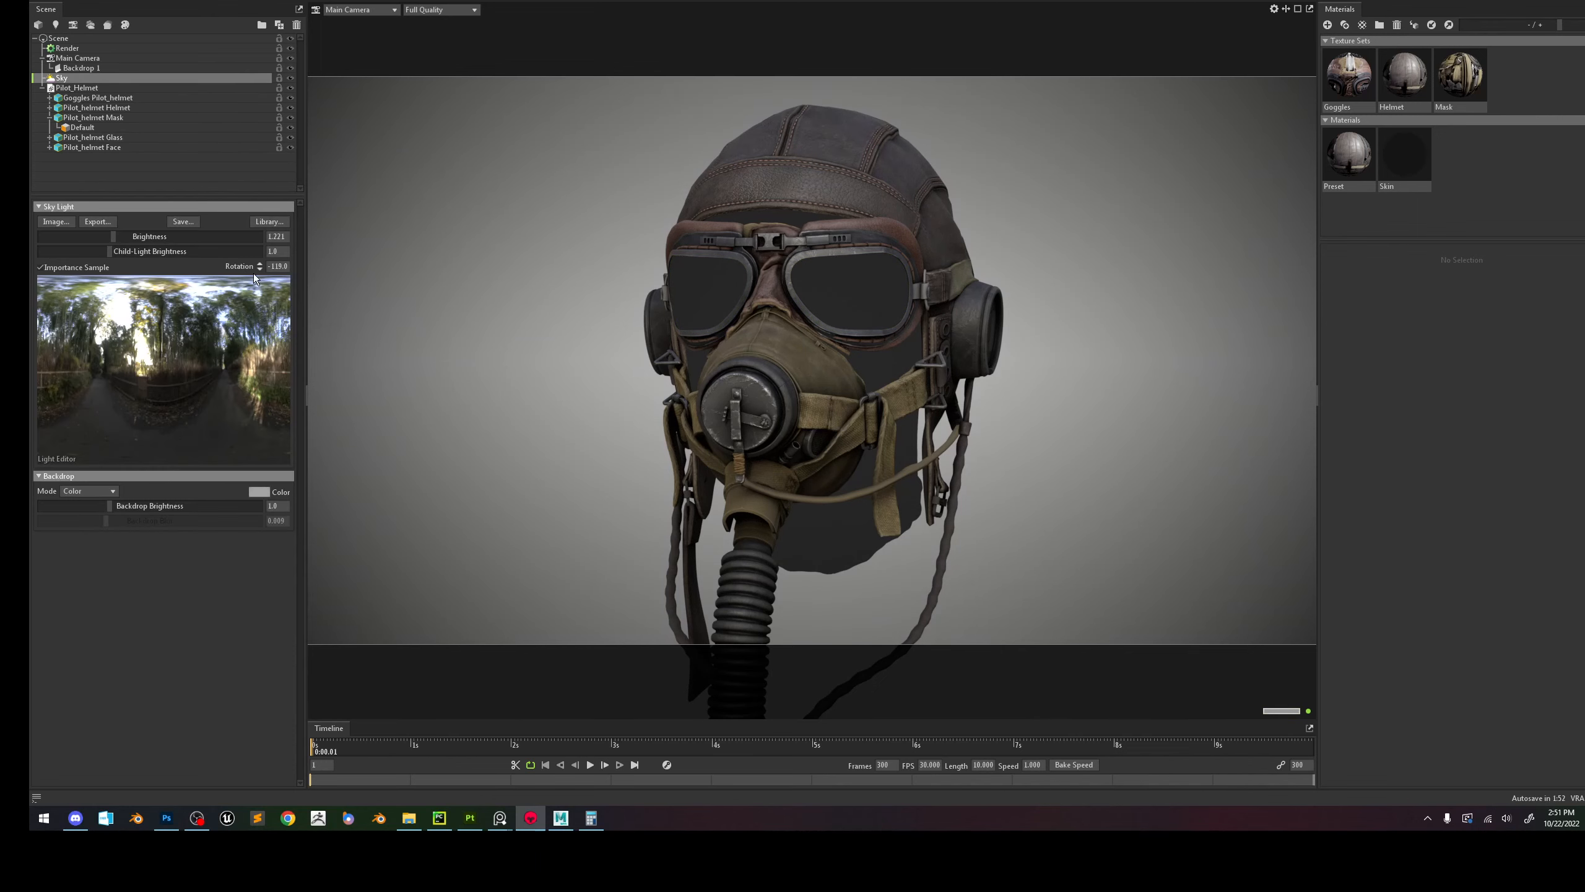
click(269, 221)
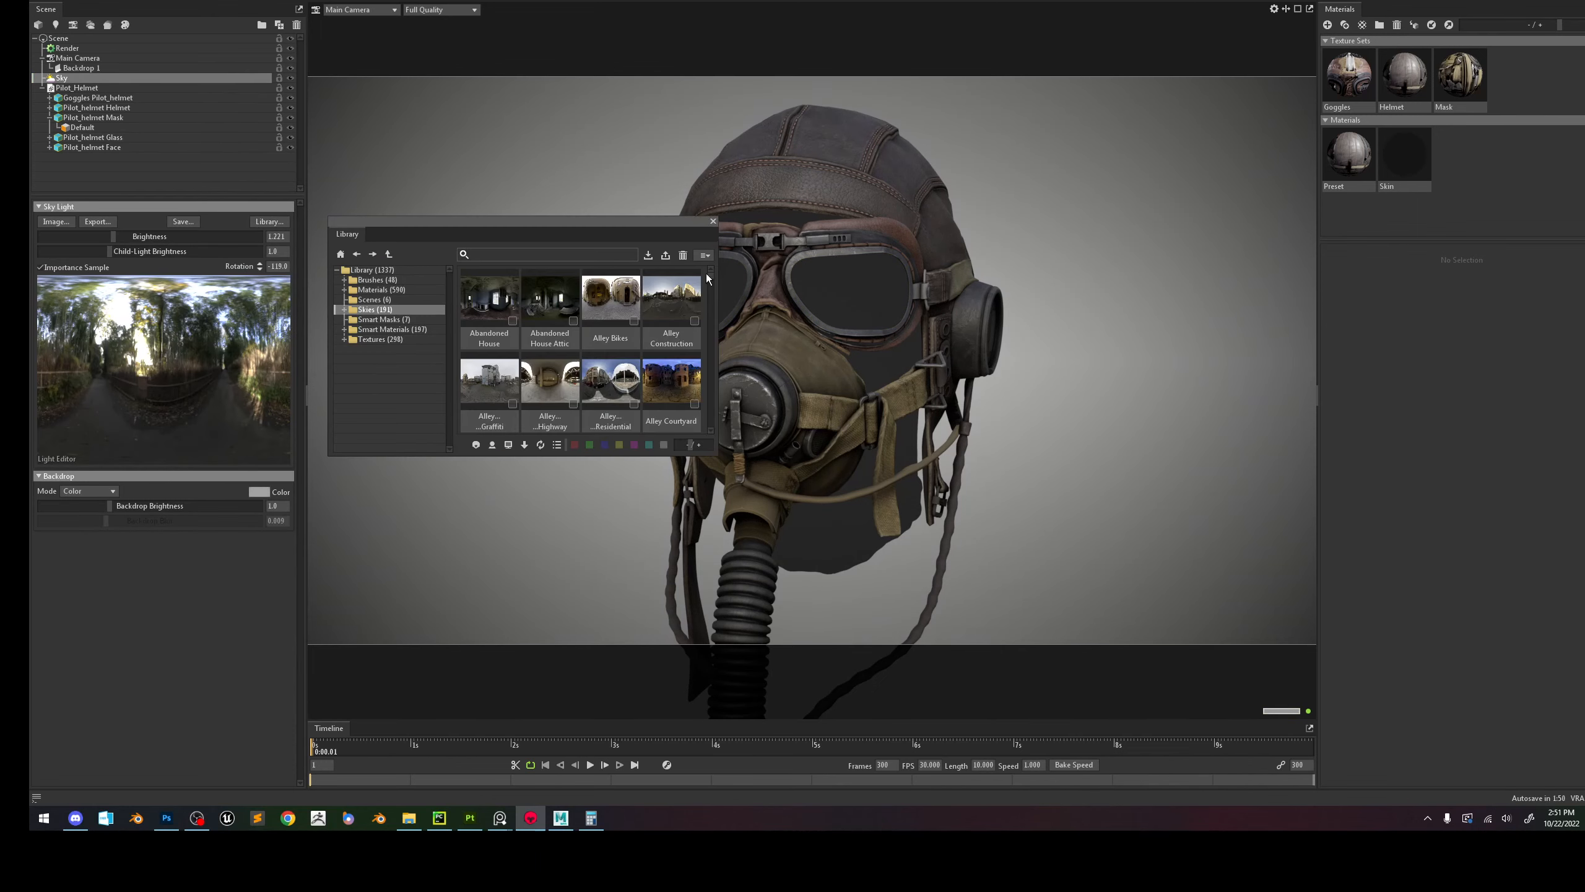
drag(710, 275, 708, 341)
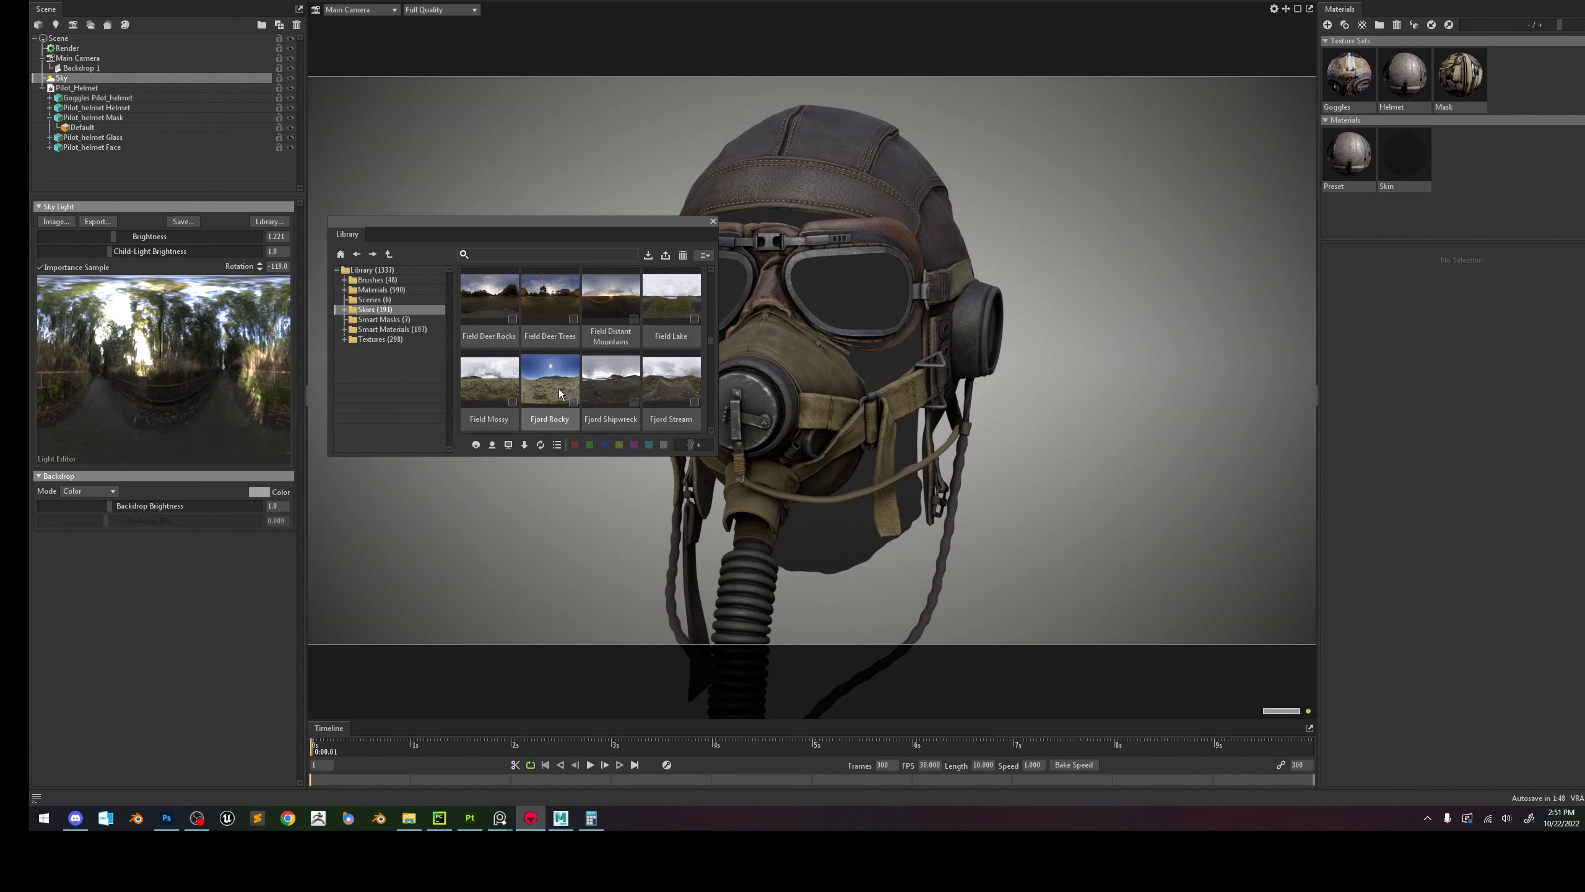
click(540, 392)
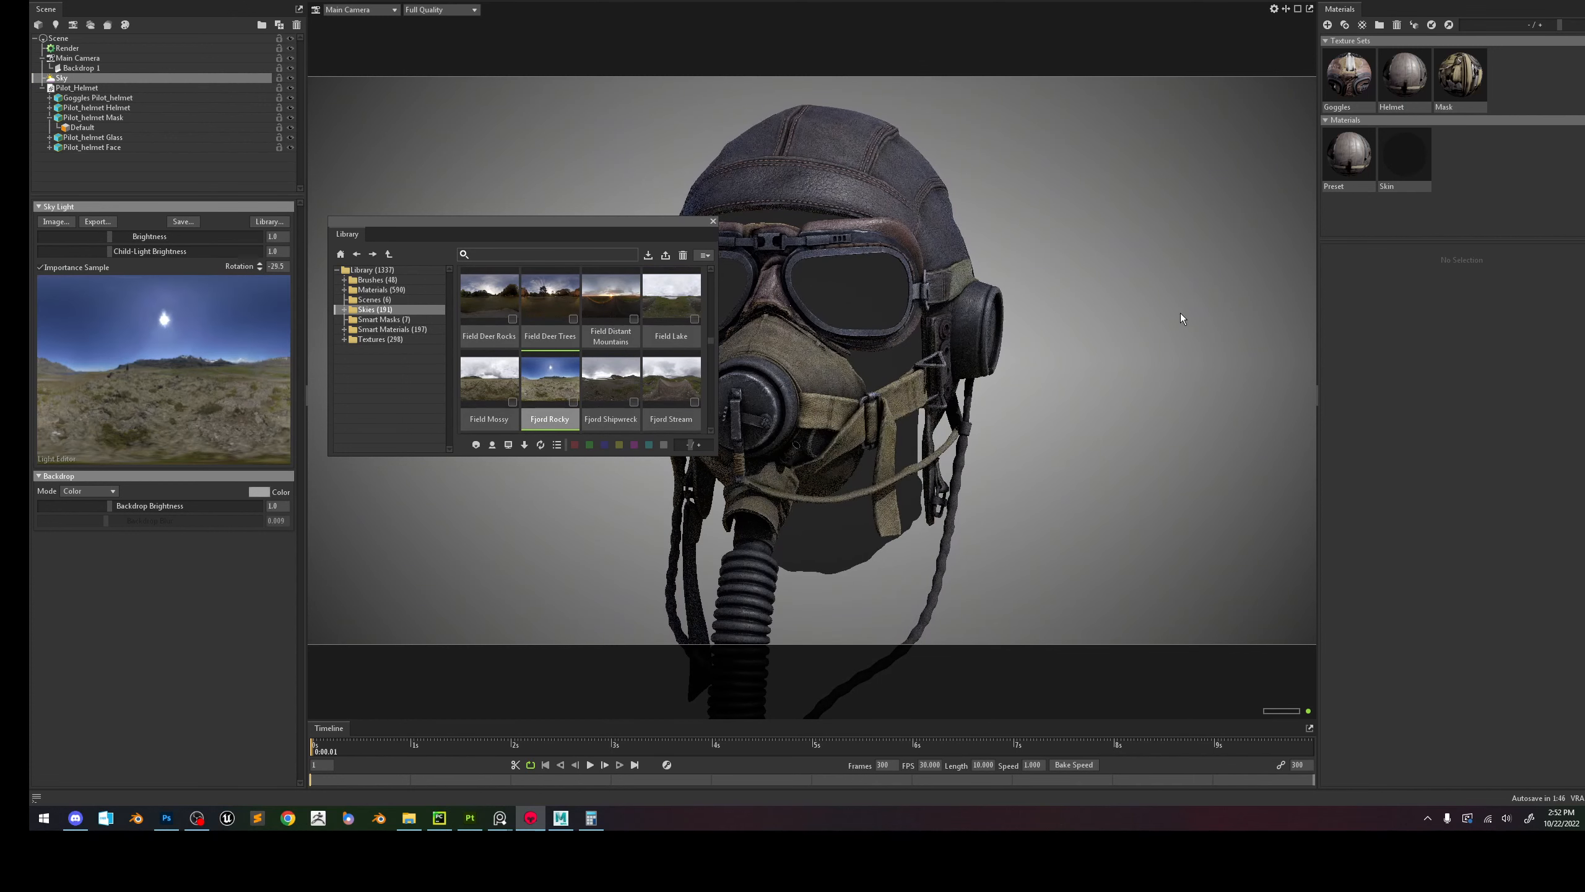
right_click(1110, 320)
drag(637, 228, 507, 246)
click(486, 385)
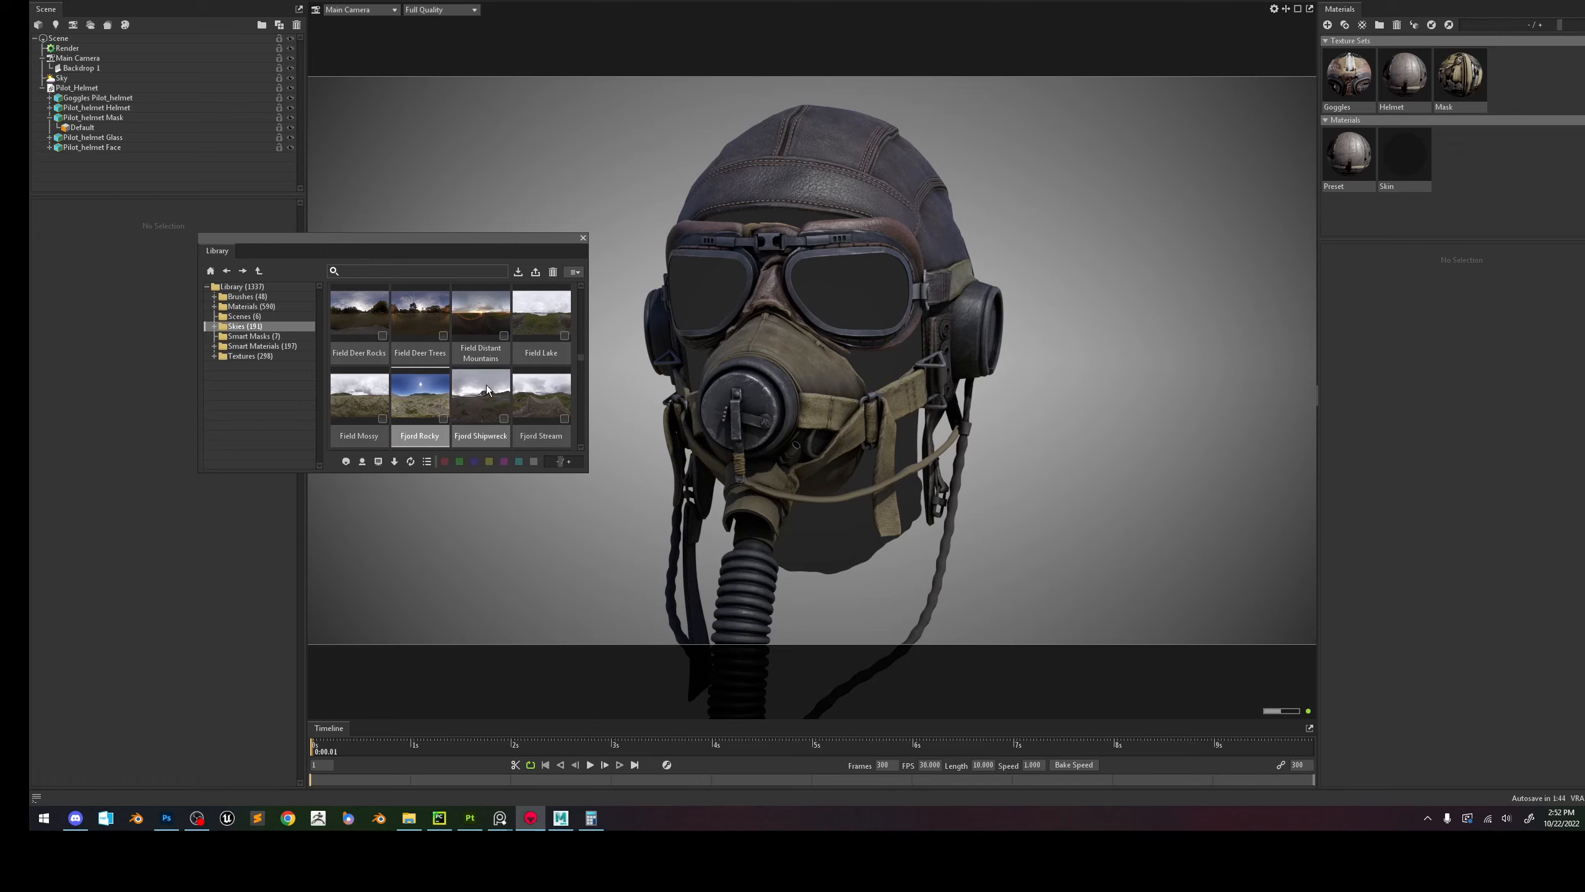
Try the Gazebo on Pond and German Chancellery sky presets on the helmet.
scroll(489, 385, down, 1)
scroll(490, 385, down, 1)
click(420, 384)
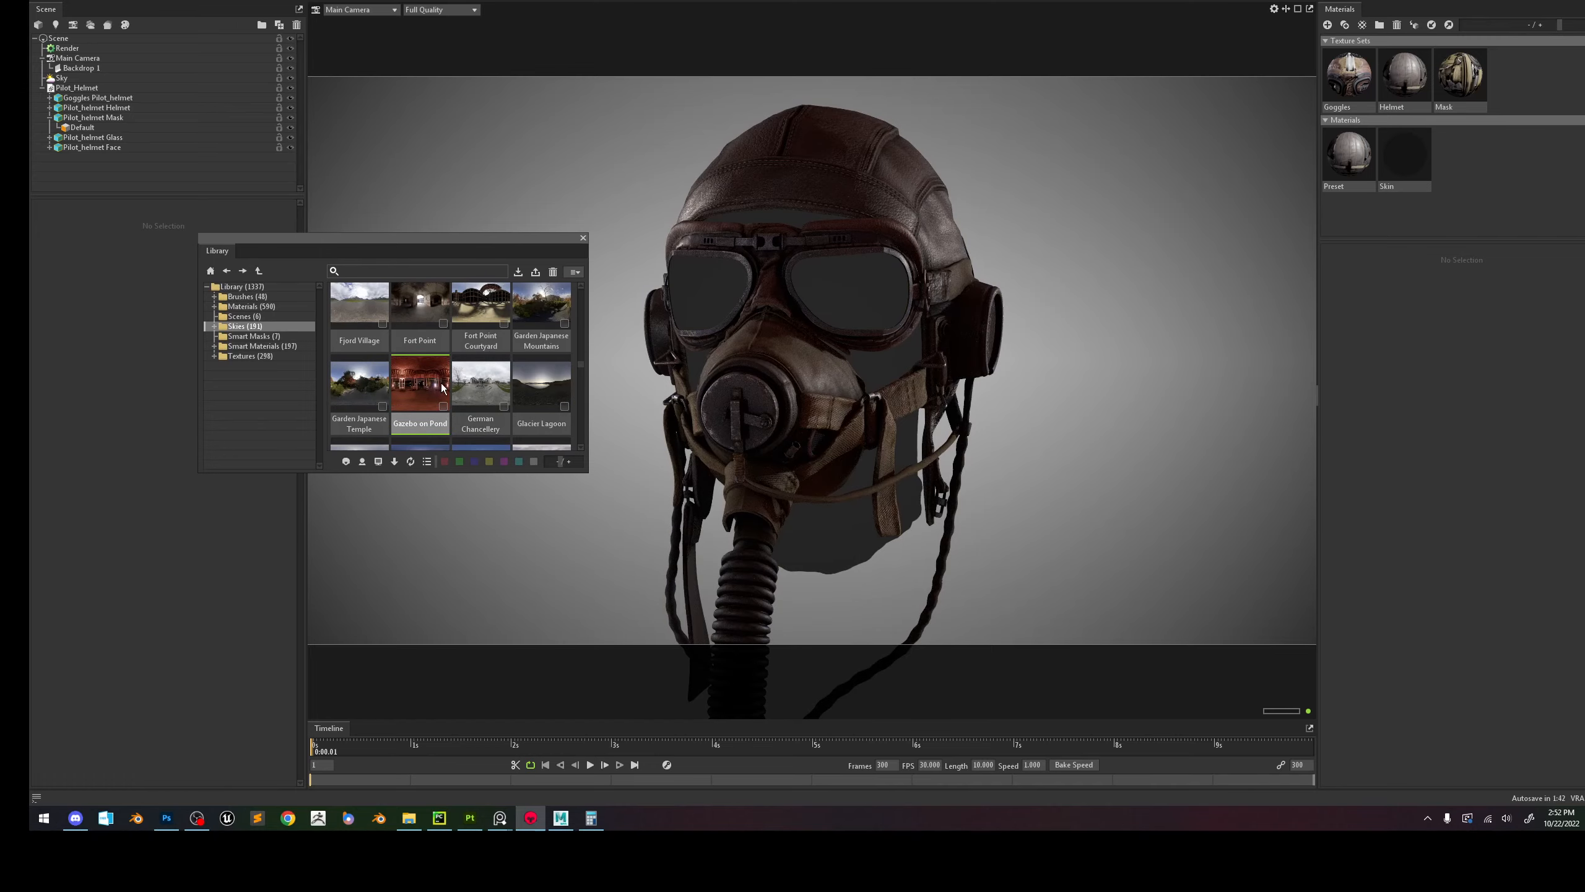
click(480, 384)
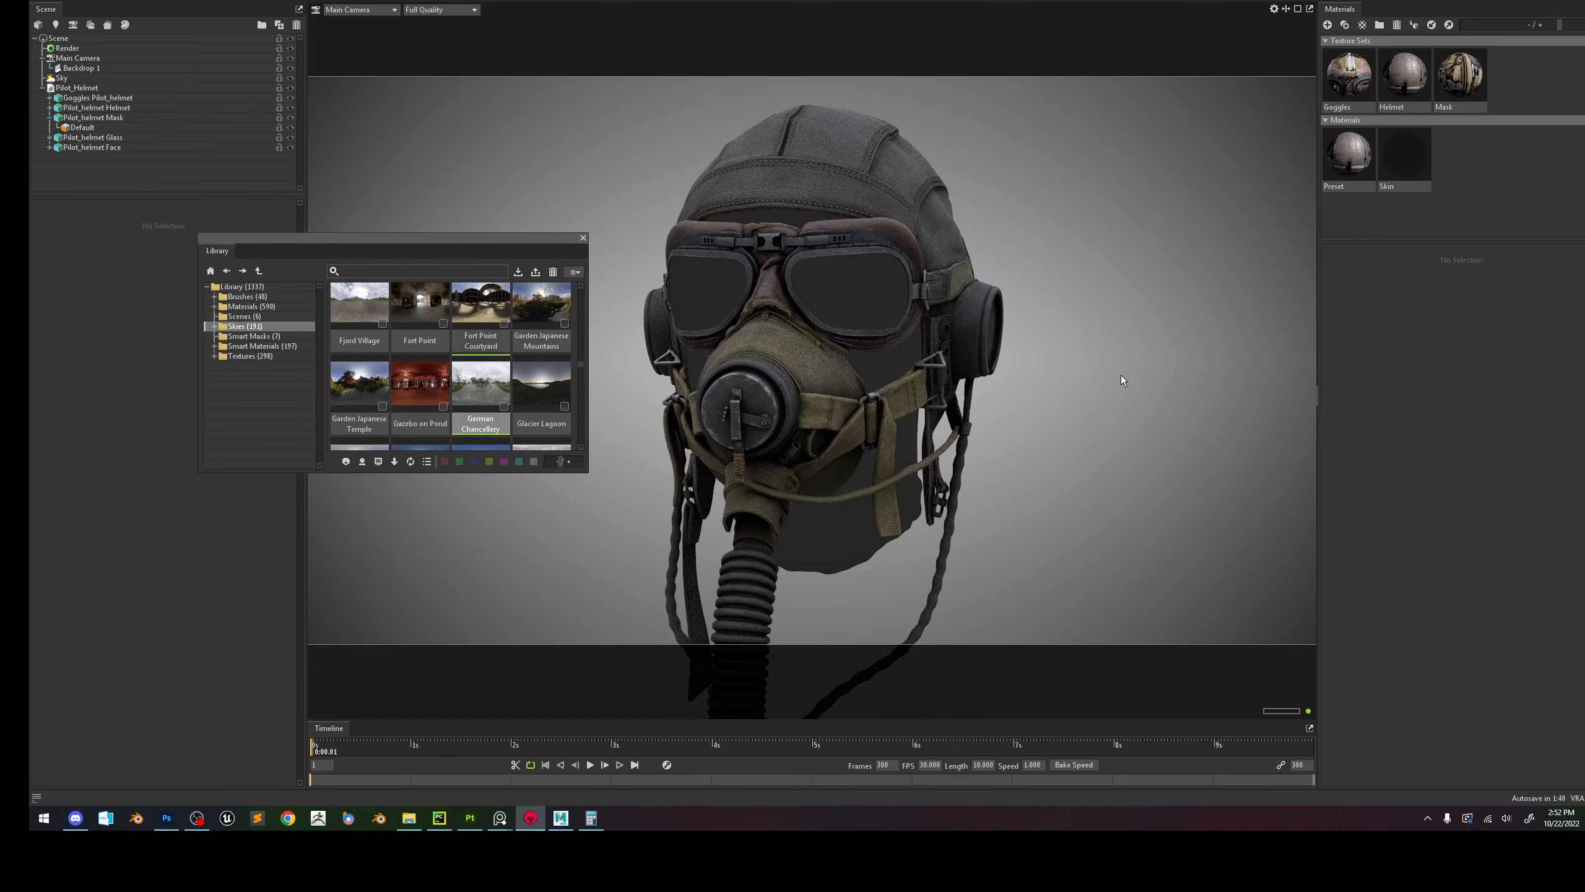
Apply the Lake Overlook Path sky preset and close the library.
scroll(418, 373, down, 2)
scroll(418, 372, down, 3)
click(418, 372)
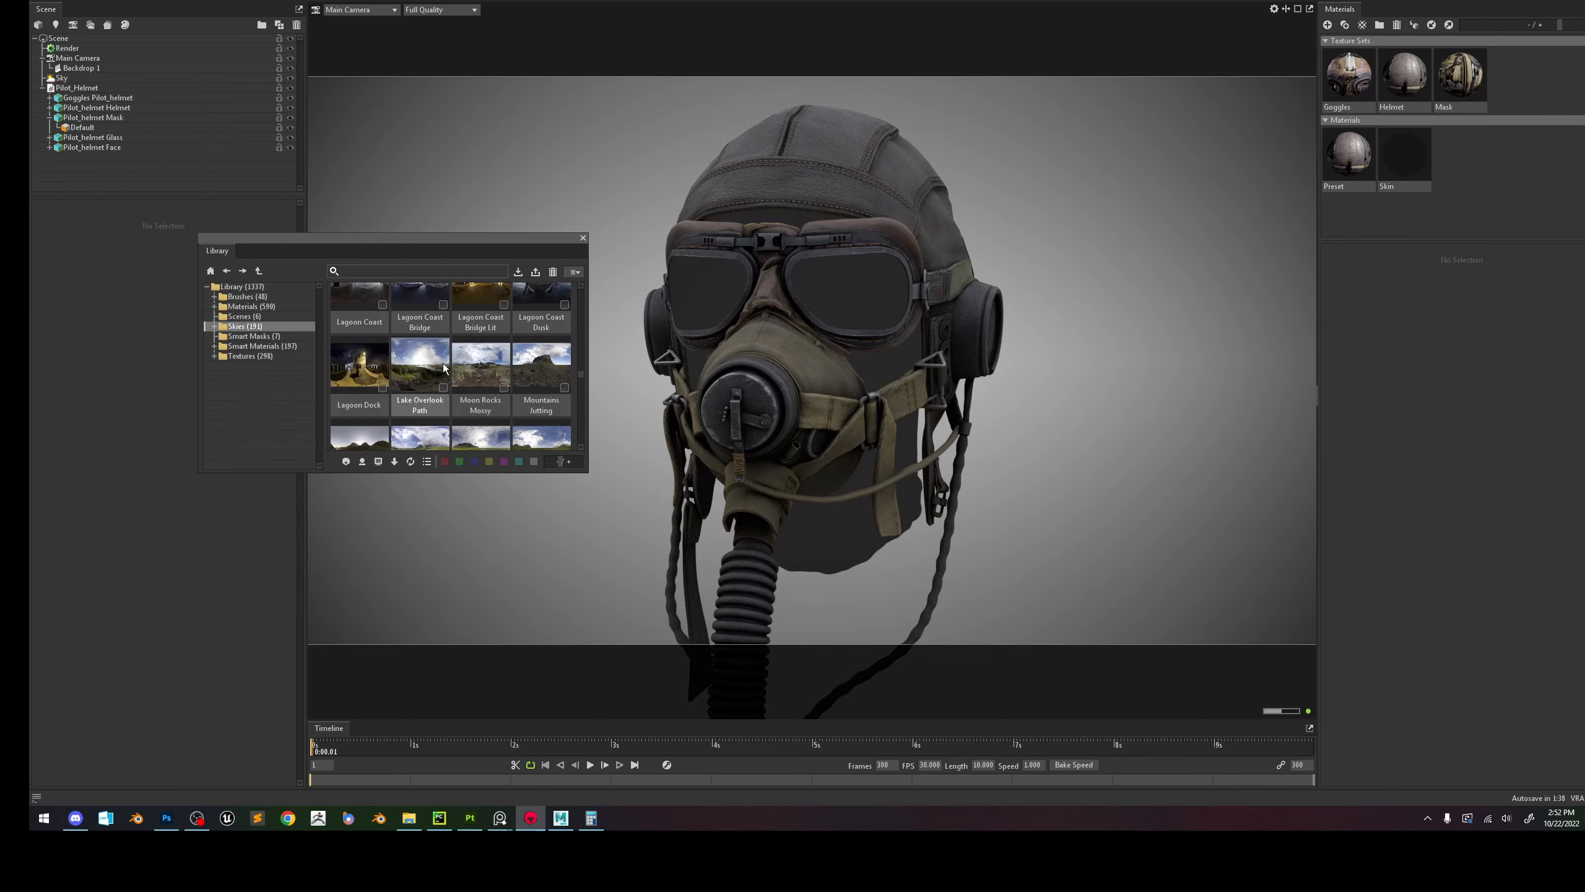
right_click(793, 418)
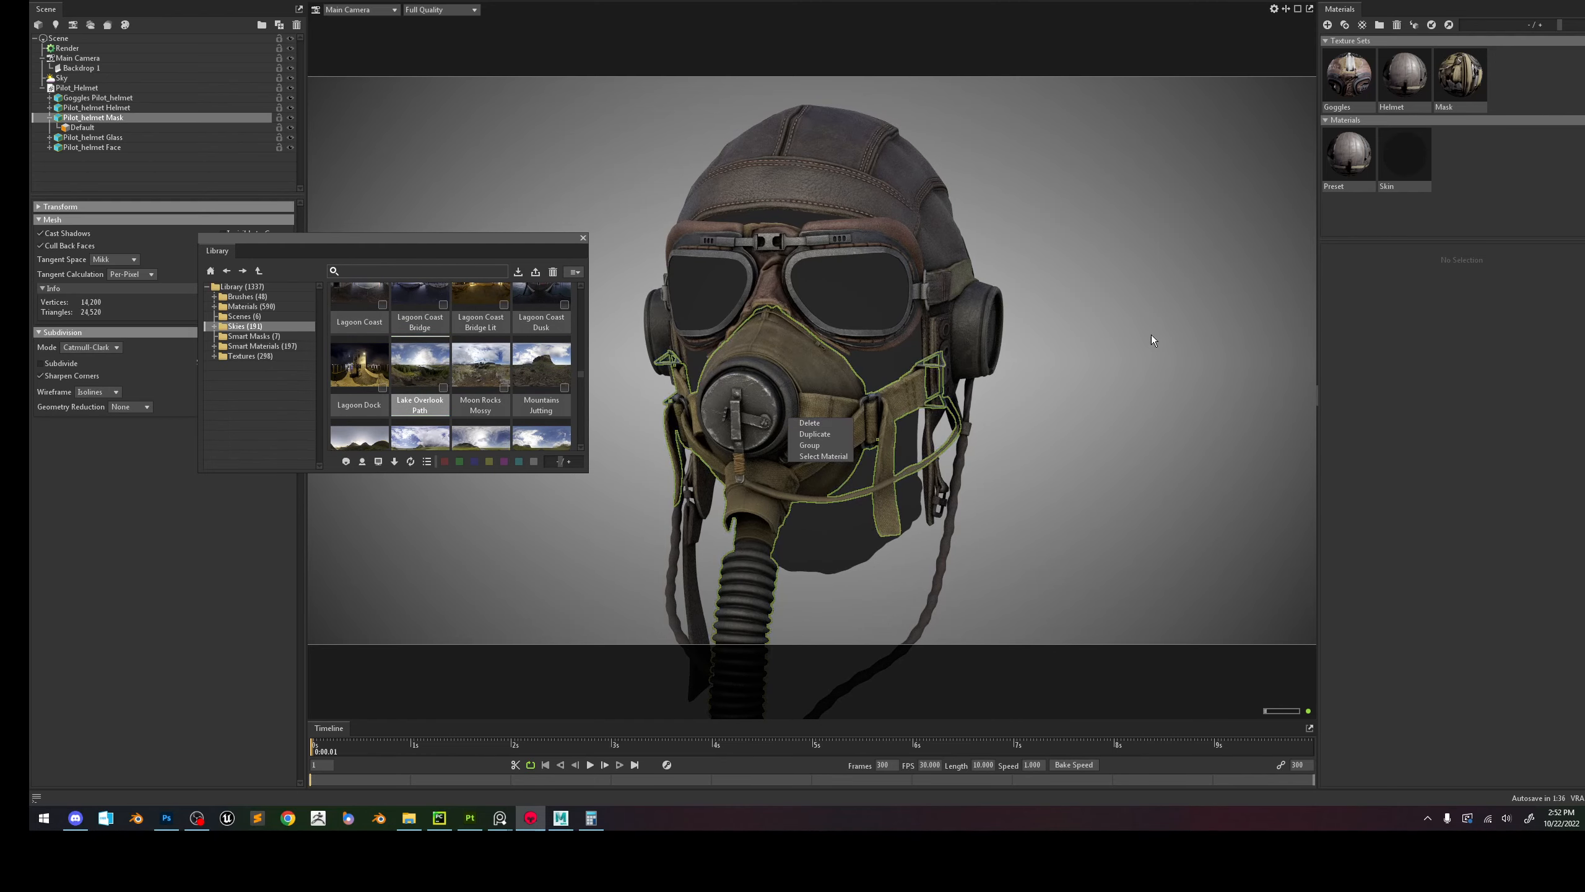
click(582, 237)
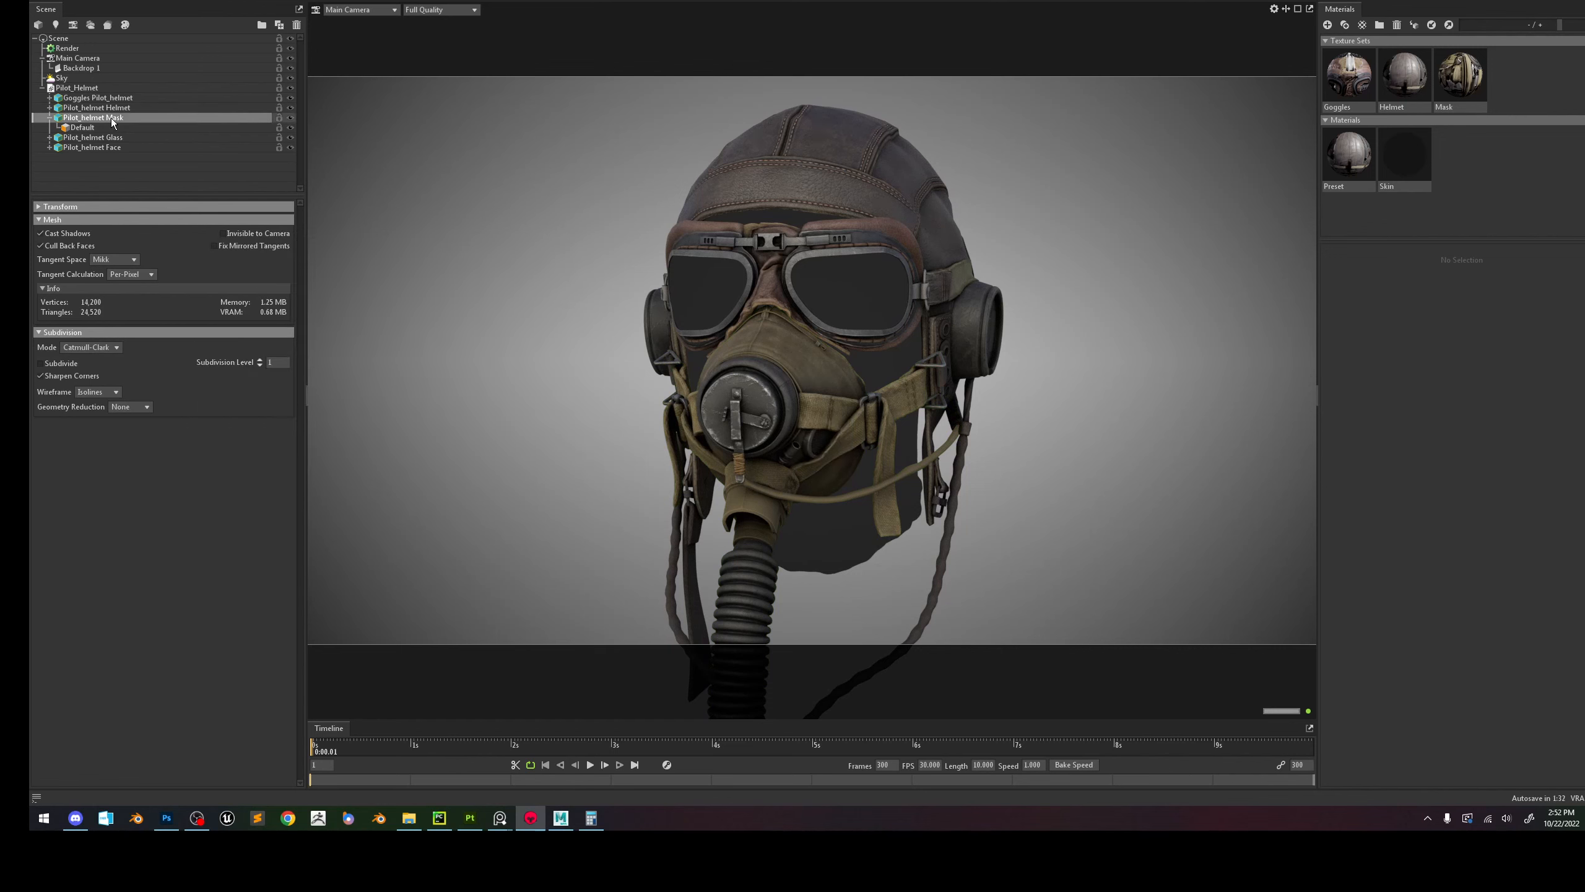
Raise the Sky light's brightness to about 1.263.
click(90, 88)
click(83, 78)
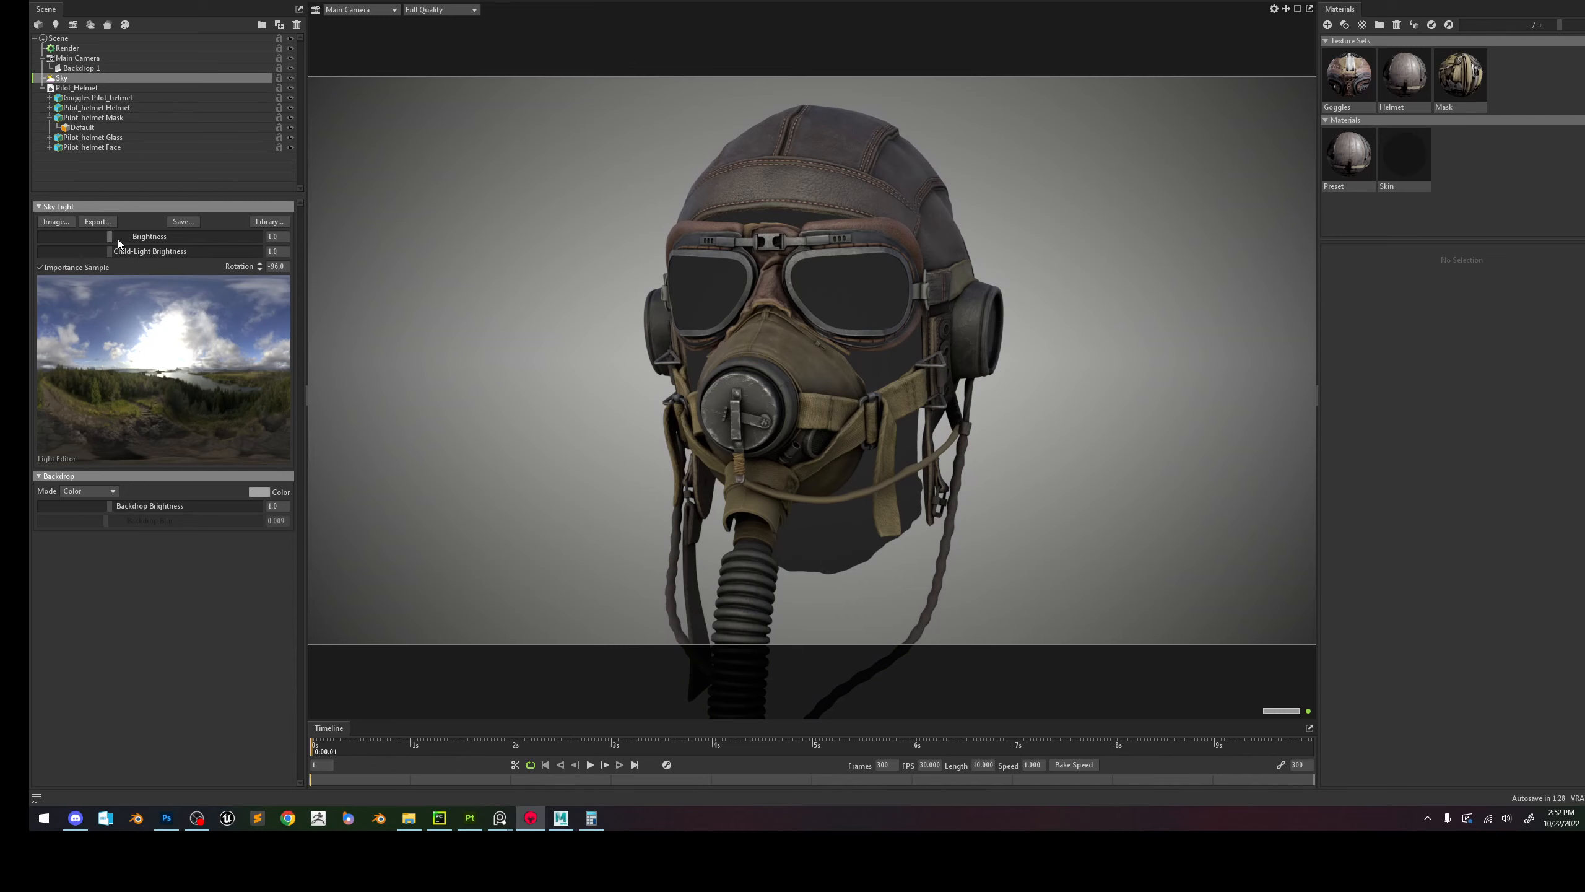
drag(109, 235, 114, 236)
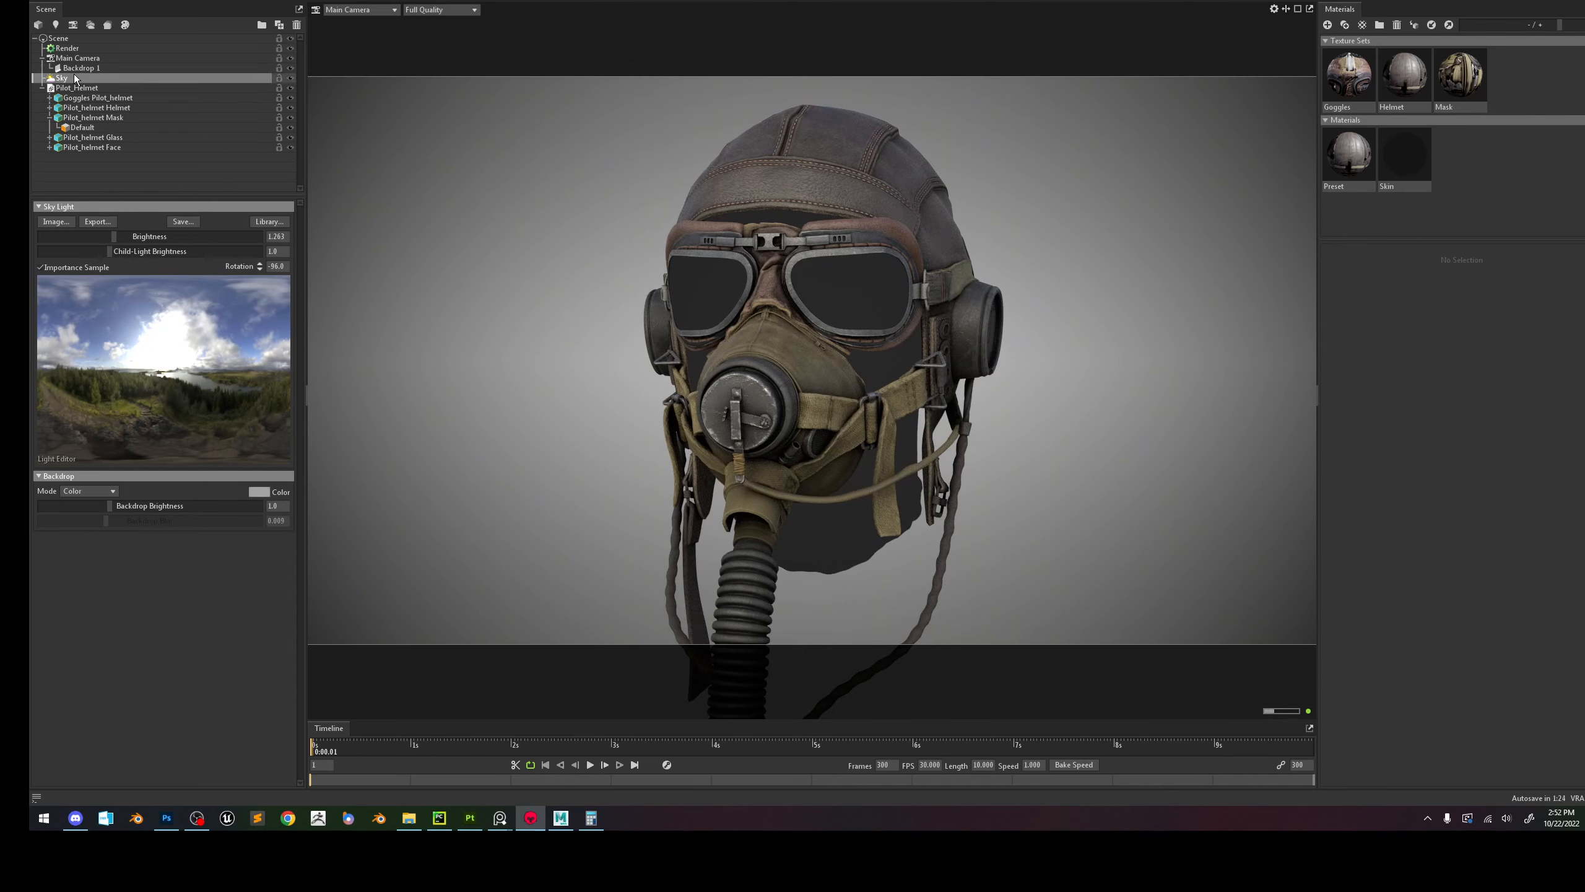
Adjust the Main Camera's color settings: exposure about 0.789, contrast about 1.09, contrast center about 0.407, saturation about 1.035.
click(86, 59)
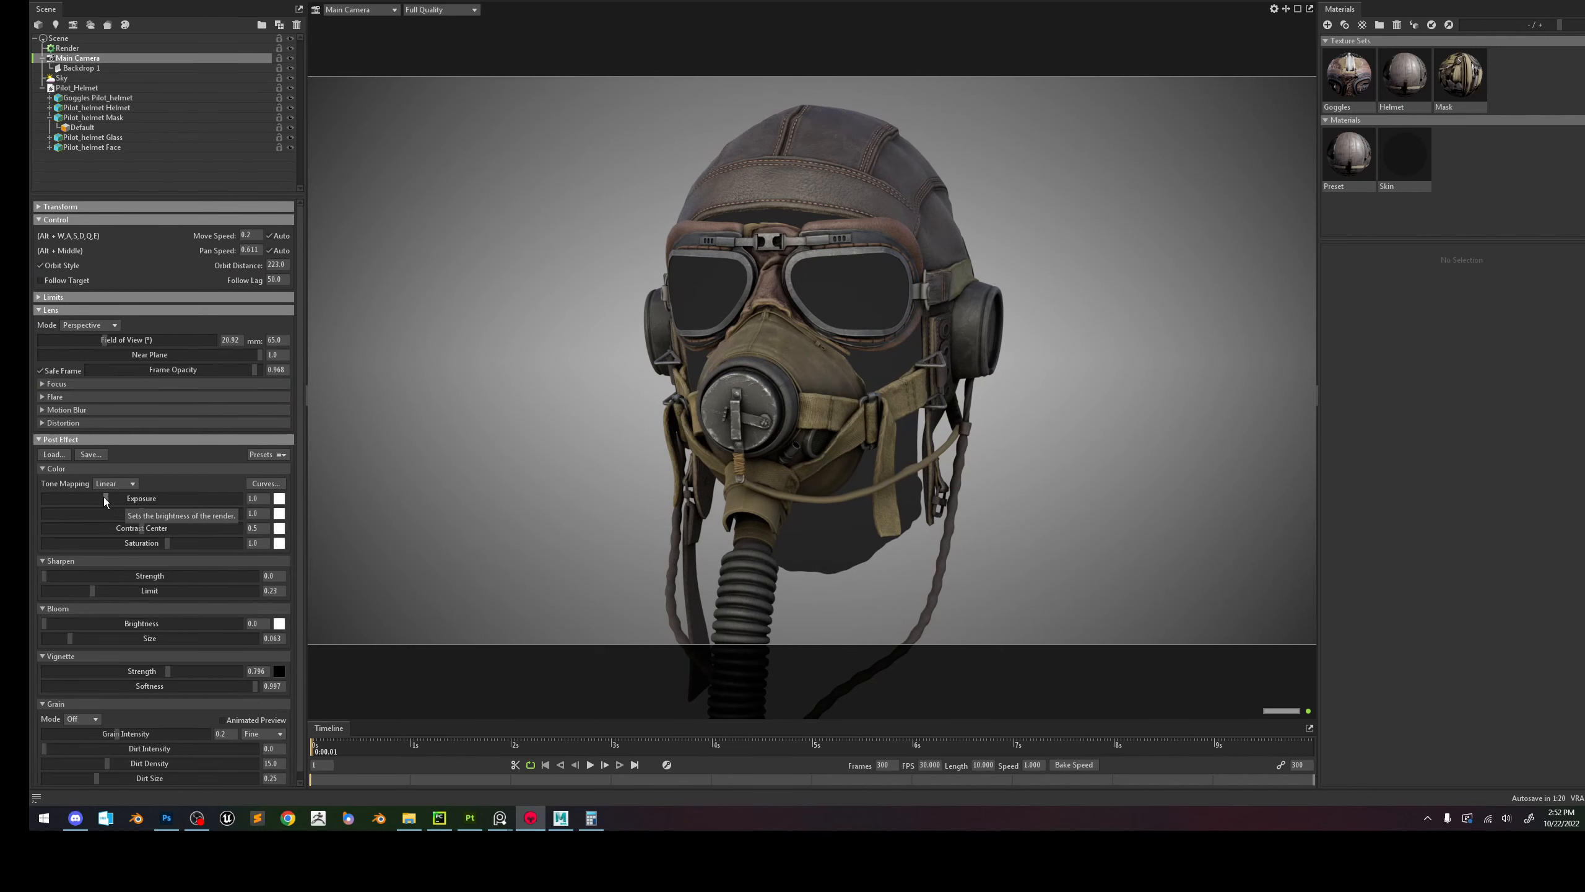
drag(106, 498, 169, 546)
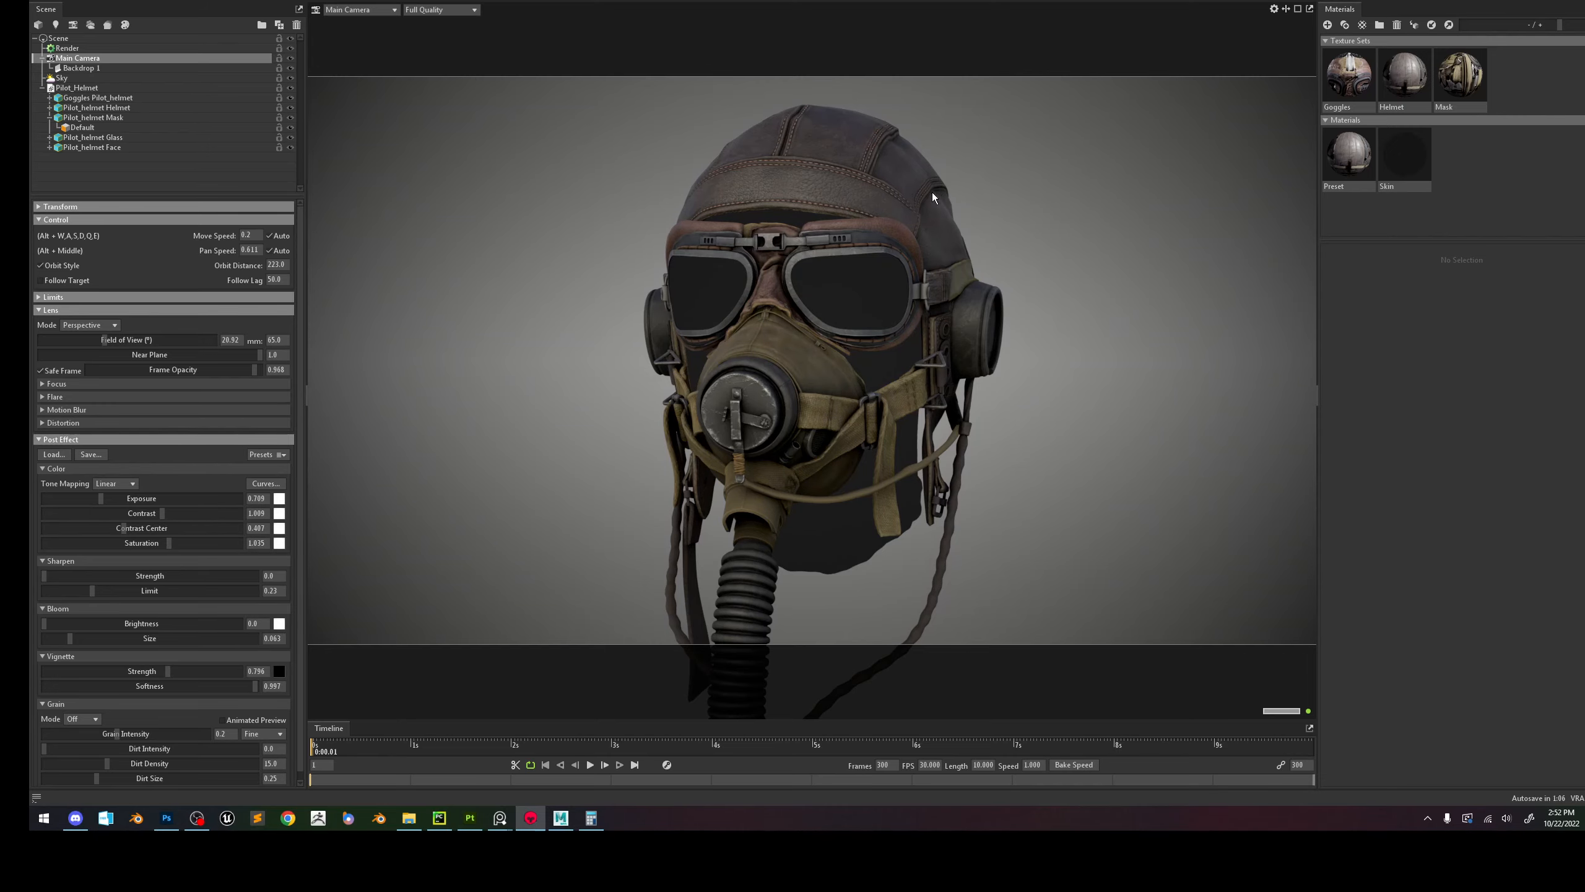
Turn on Catmull-Clark subdivision for the goggles mesh.
scroll(821, 255, up, 10)
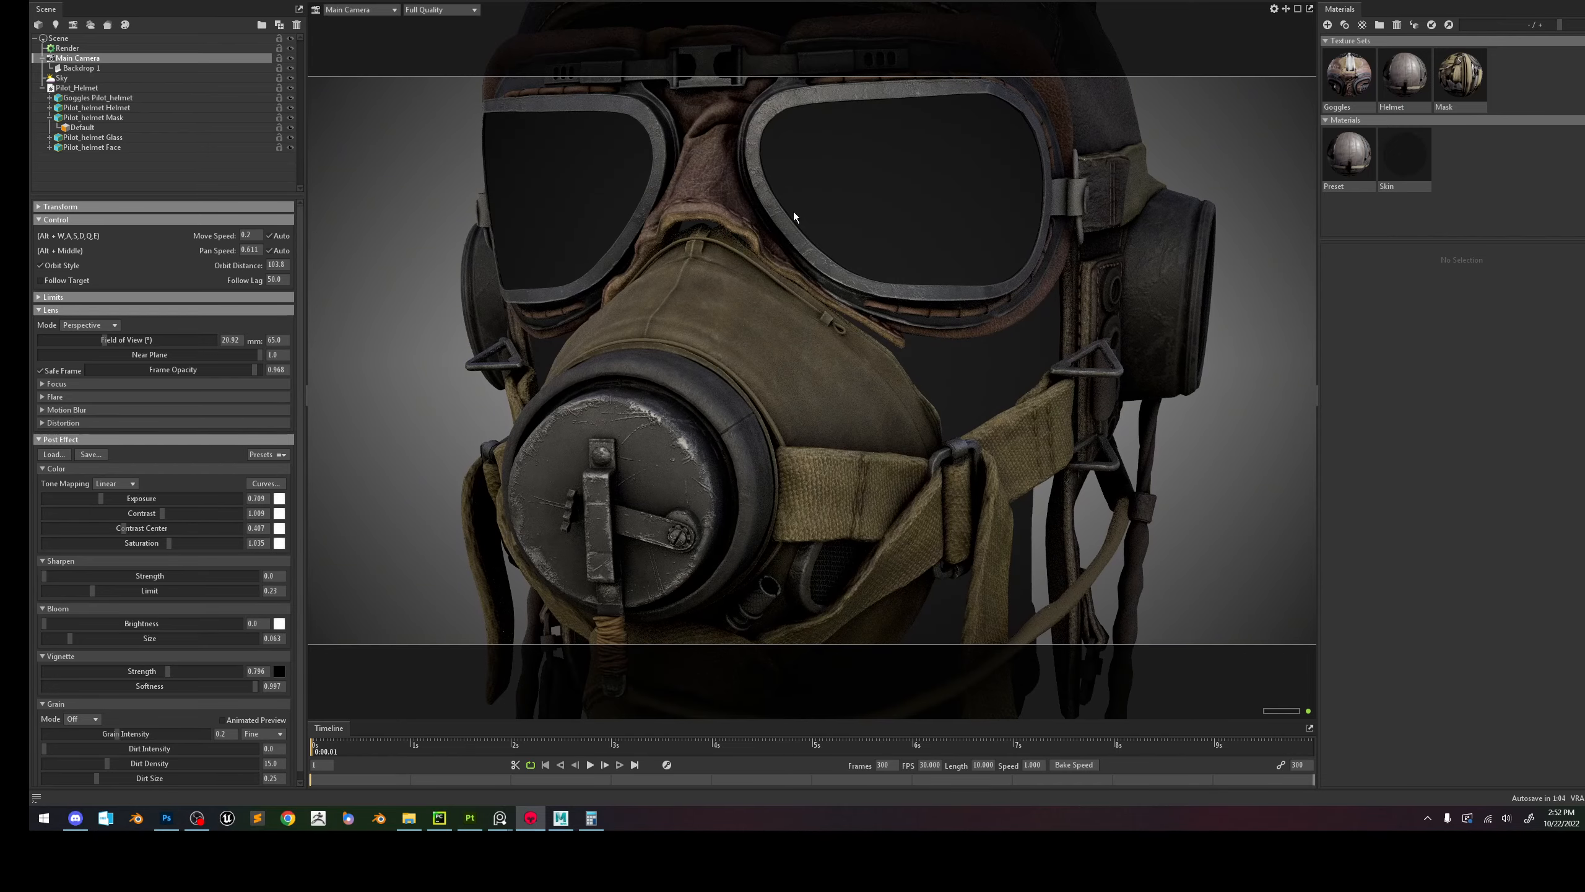
scroll(775, 197, up, 2)
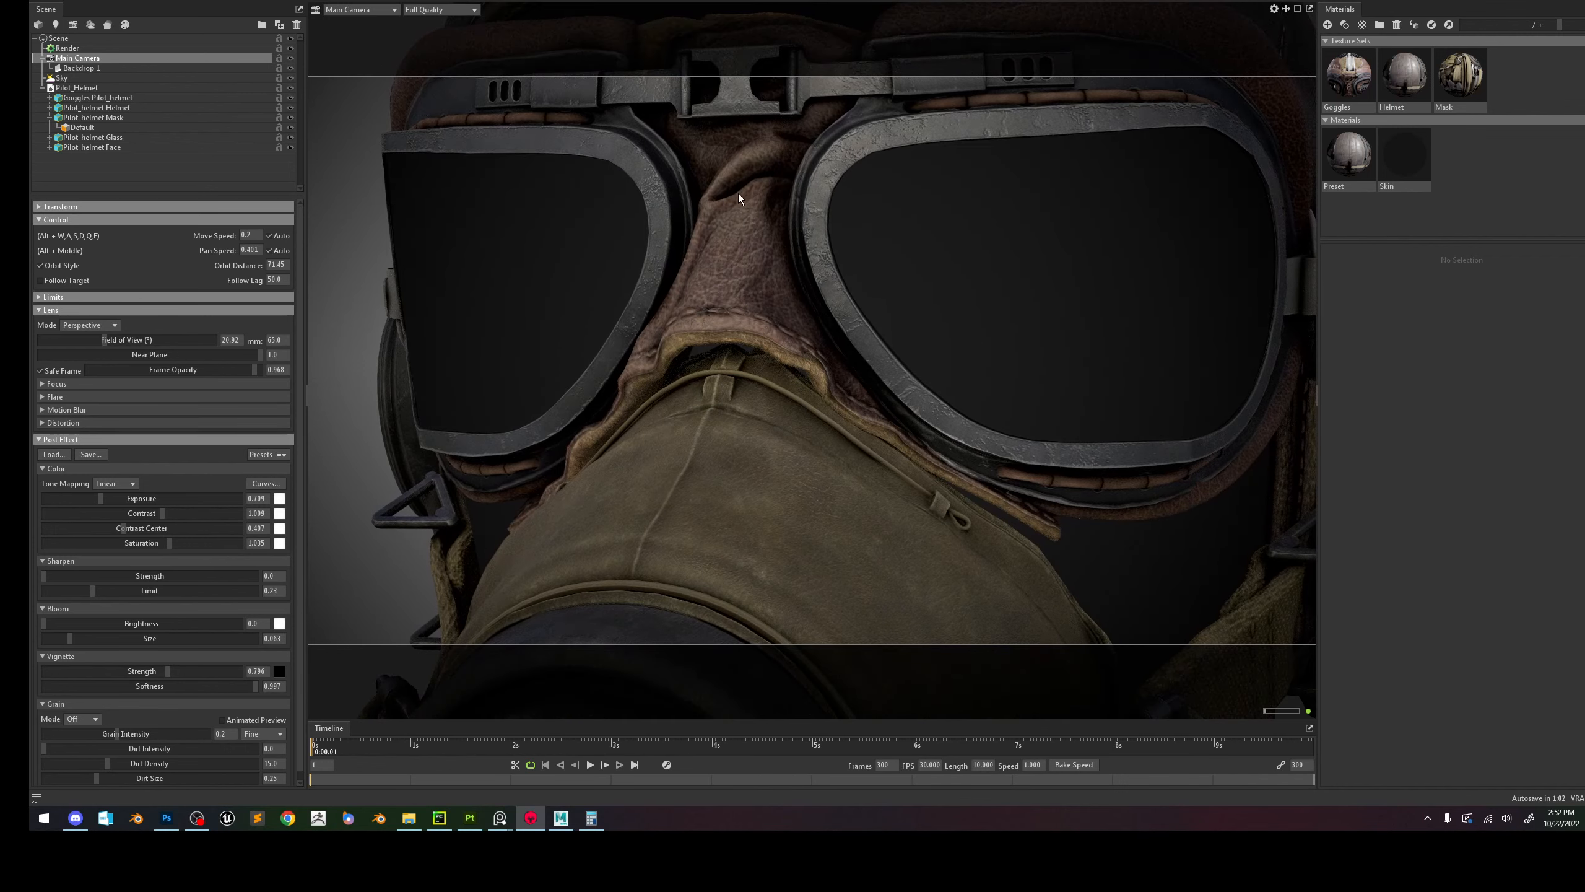
scroll(839, 362, down, 10)
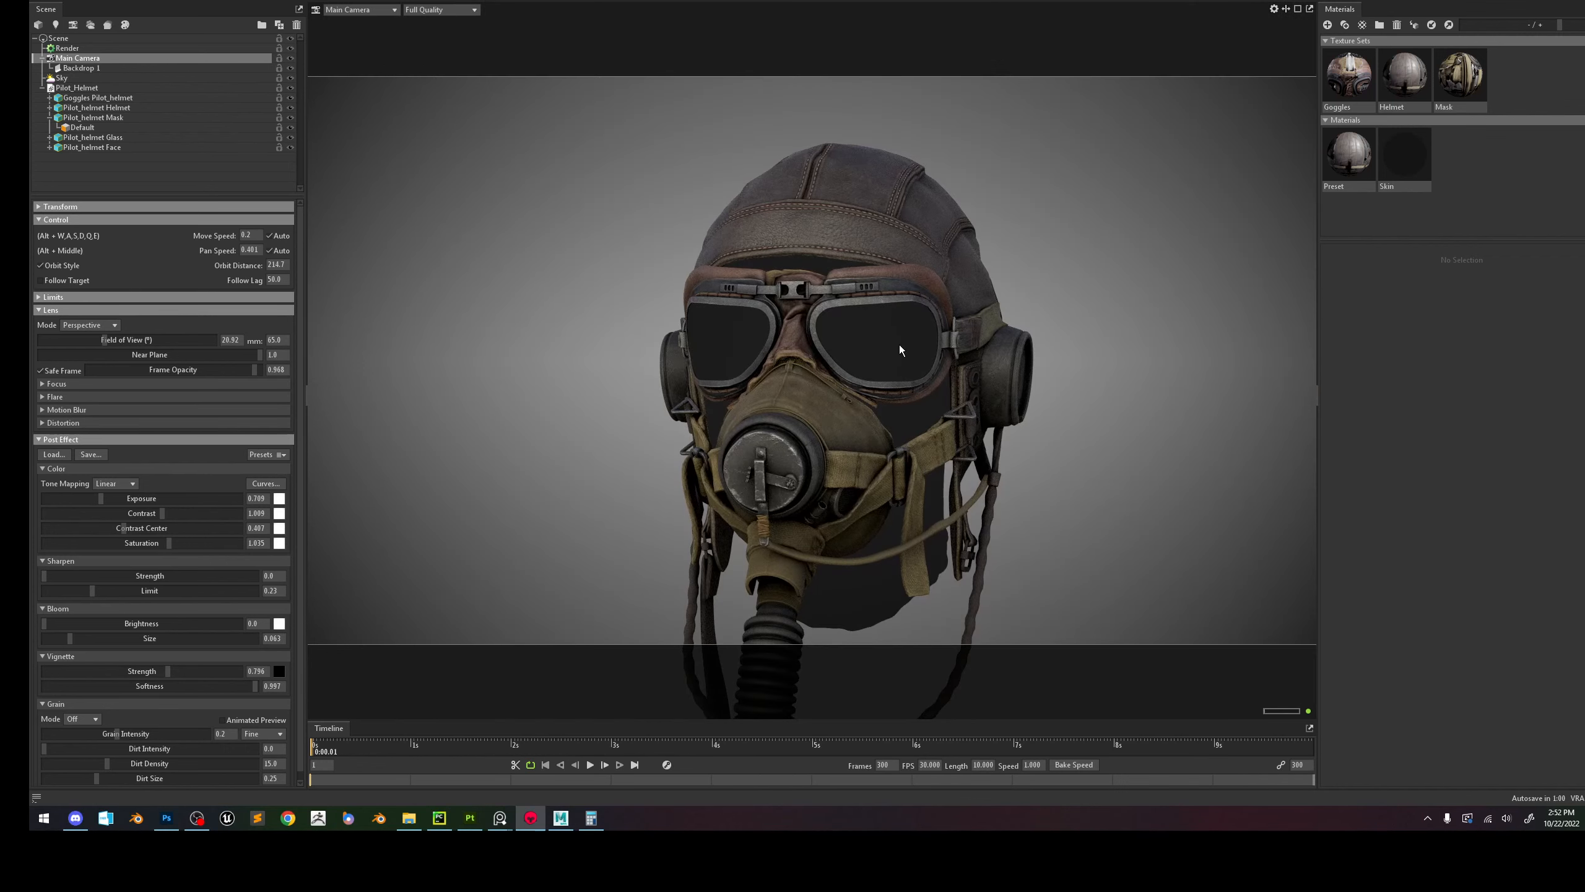
click(775, 287)
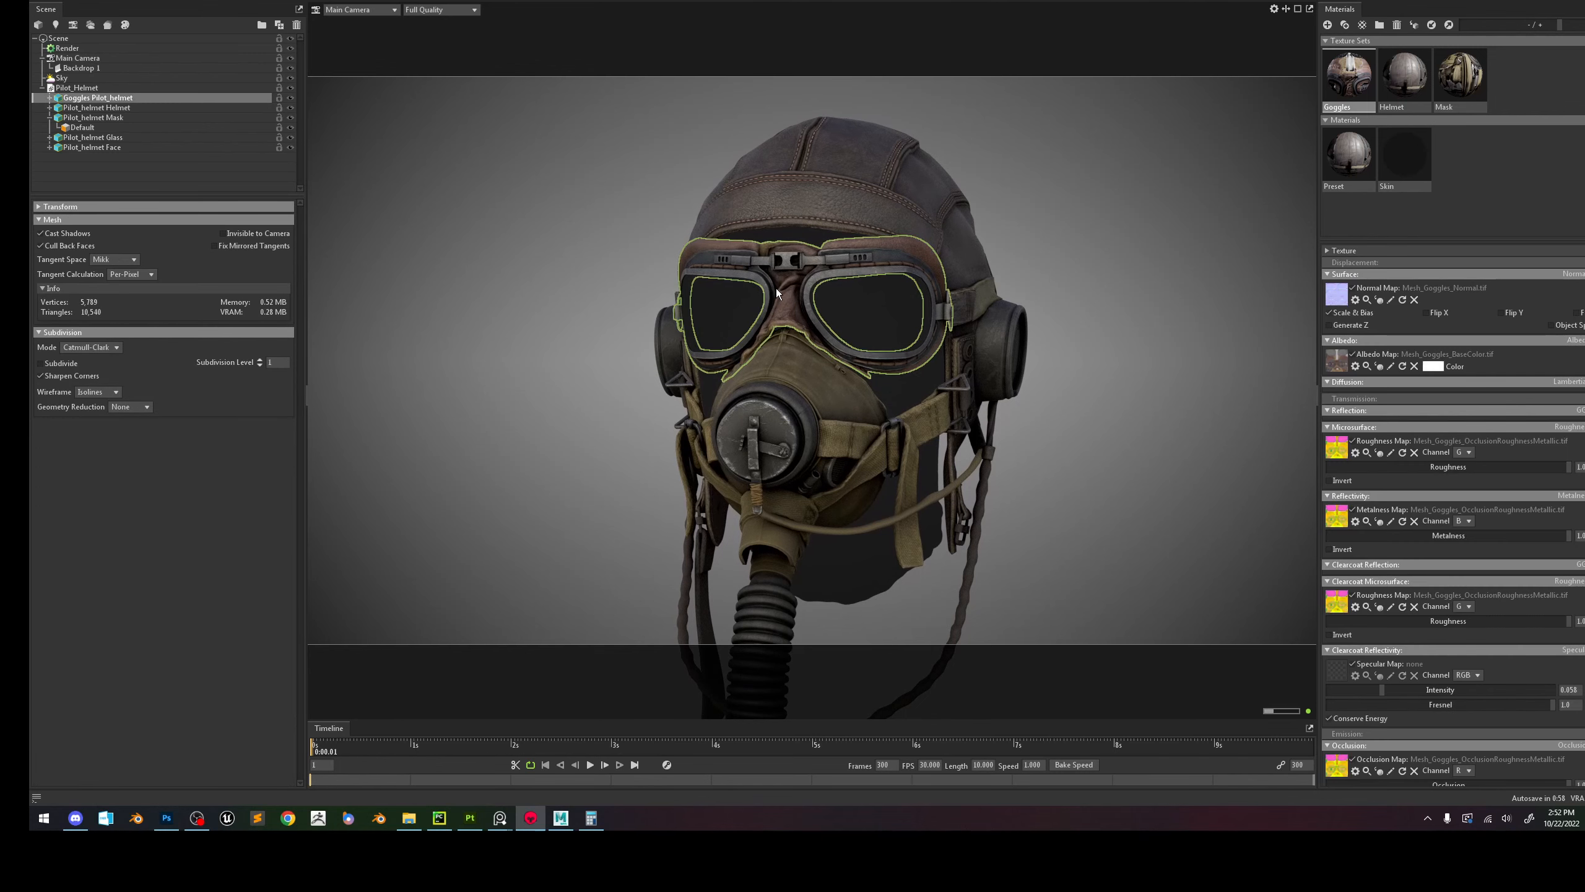
click(110, 393)
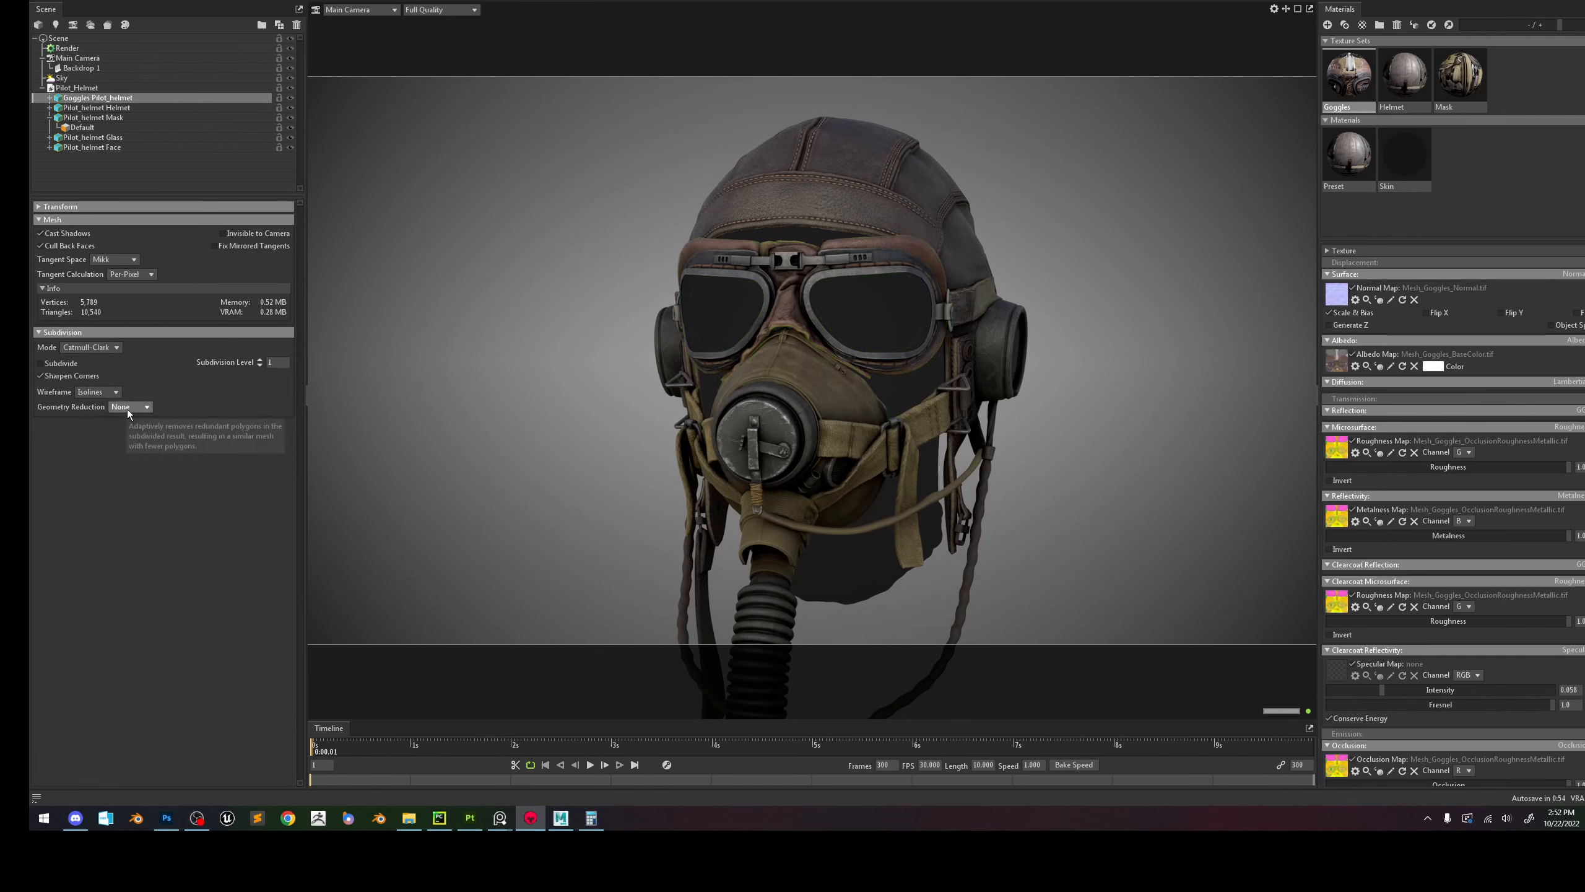
click(127, 408)
click(129, 409)
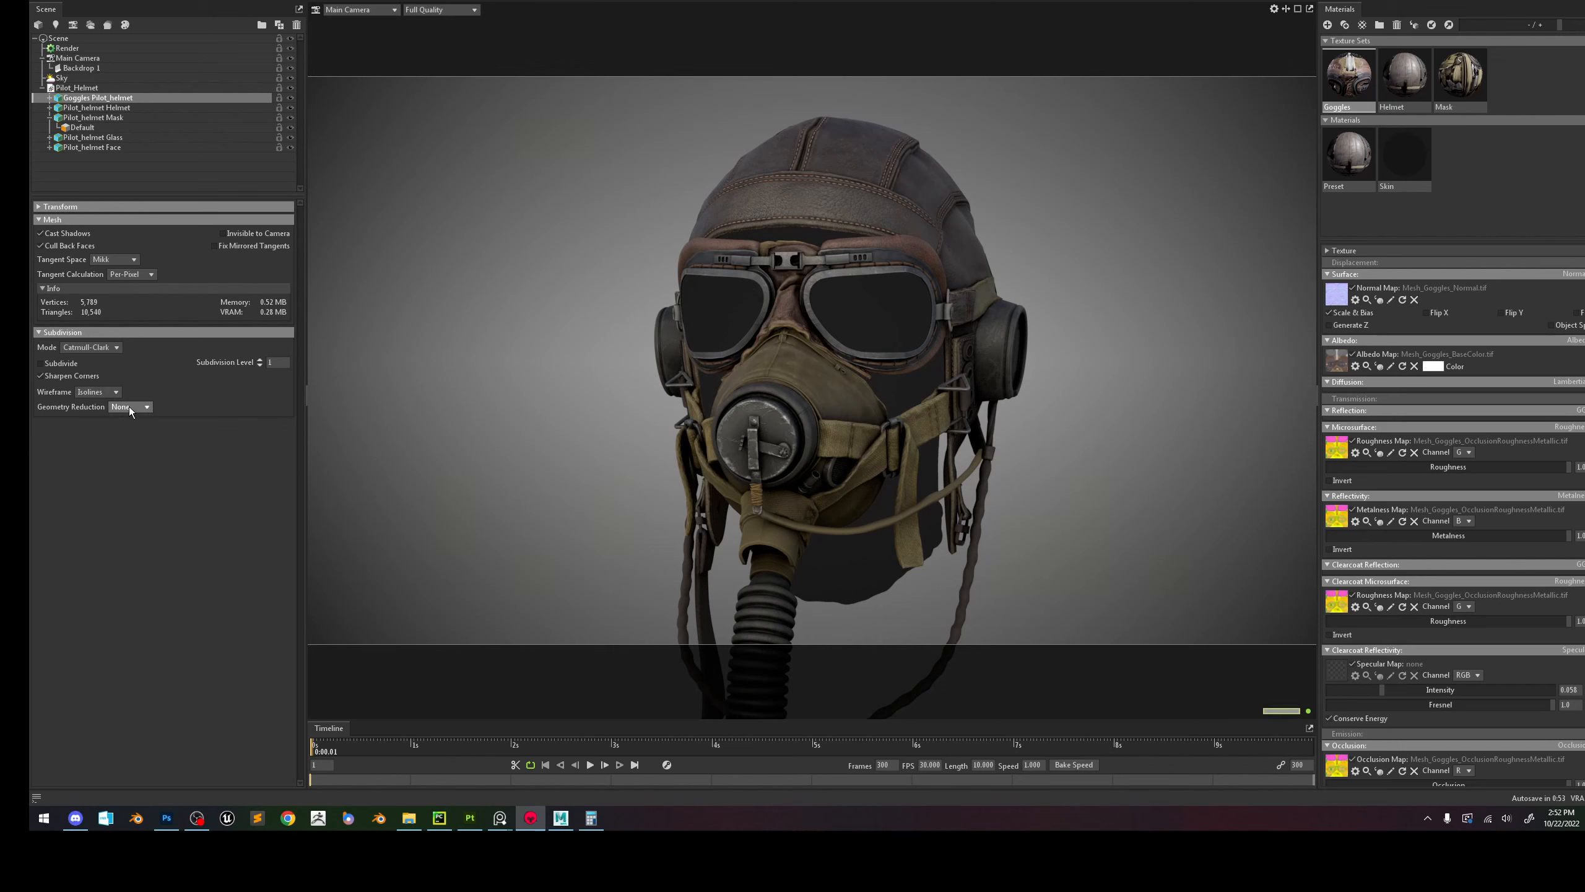
click(52, 362)
click(785, 327)
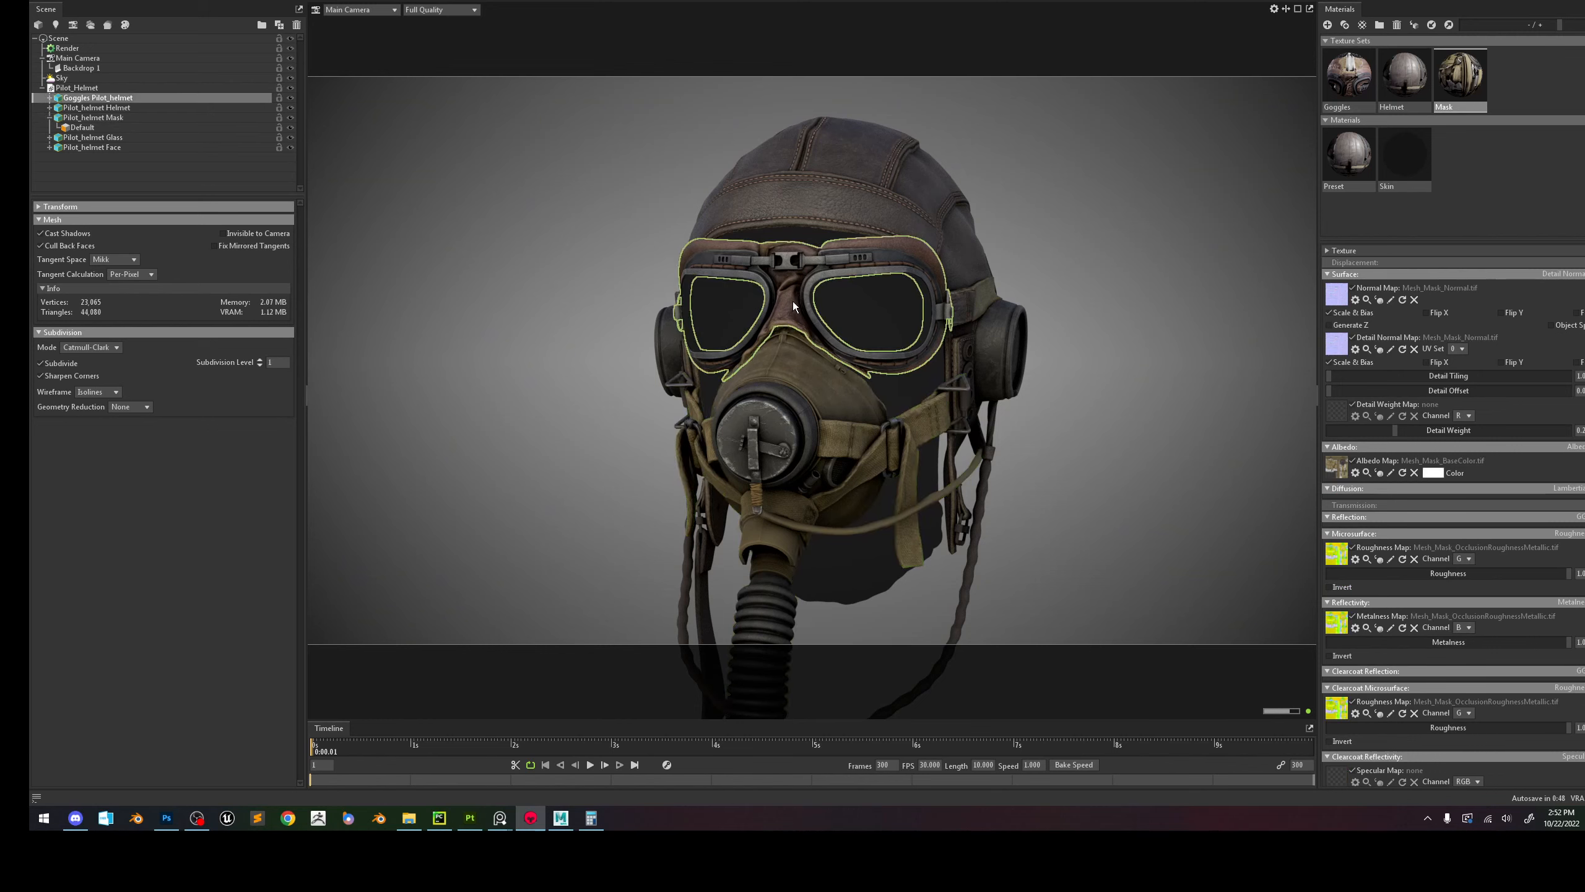
click(798, 297)
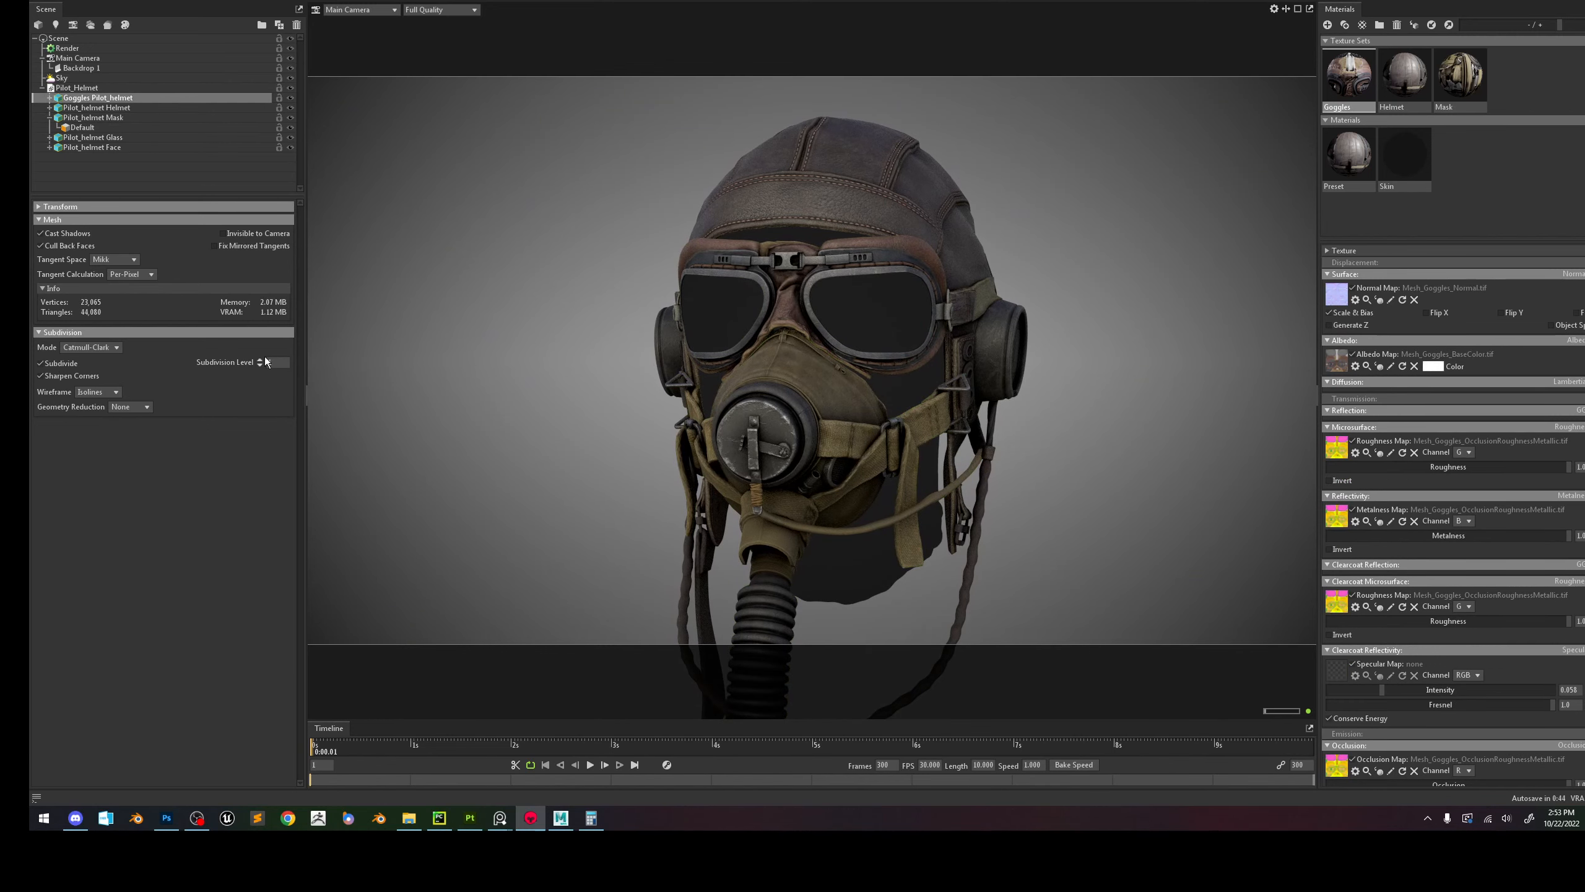
Examine the upper edge of the goggles up close, comparing the mesh with subdivision off and on.
scroll(770, 285, up, 5)
scroll(772, 284, up, 4)
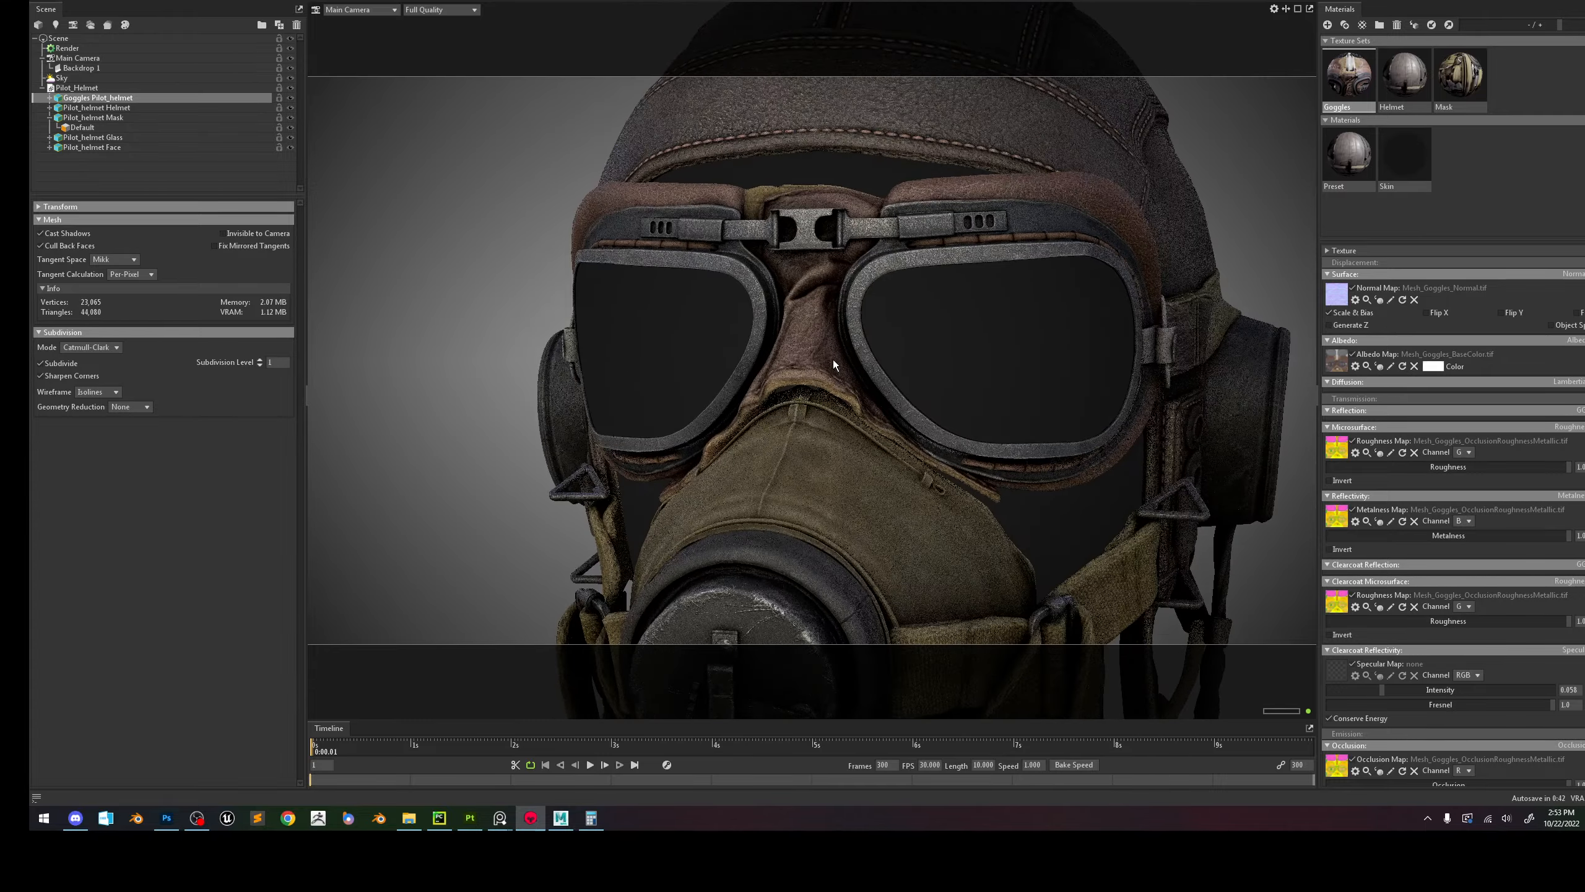
scroll(847, 329, up, 3)
alt+drag(695, 168, 790, 288)
scroll(817, 284, up, 5)
scroll(830, 319, up, 3)
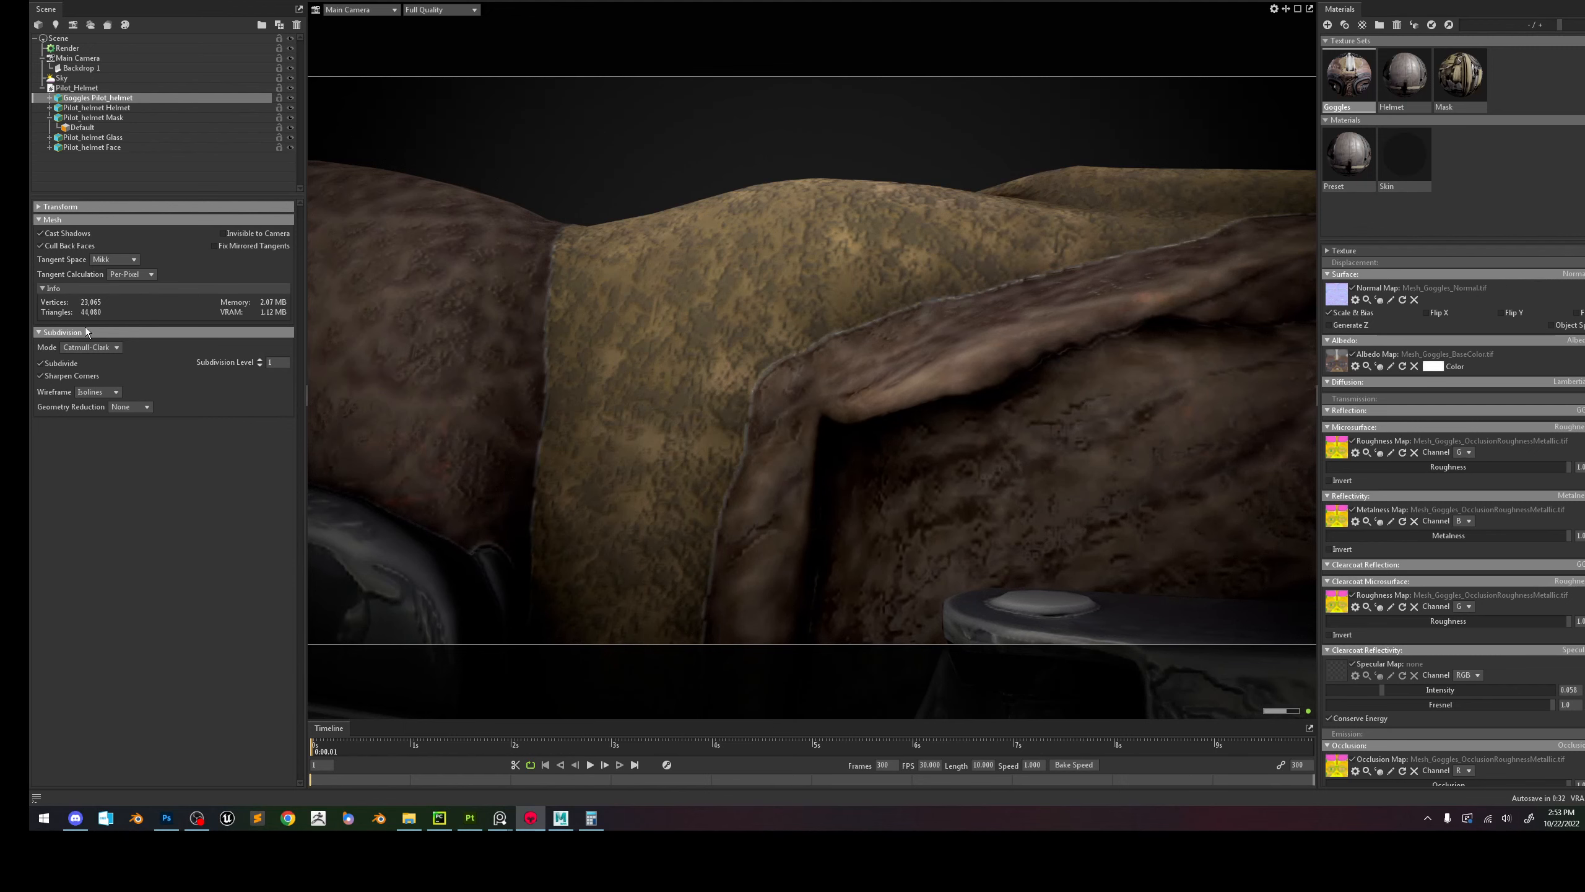
click(41, 362)
click(41, 362)
click(41, 362)
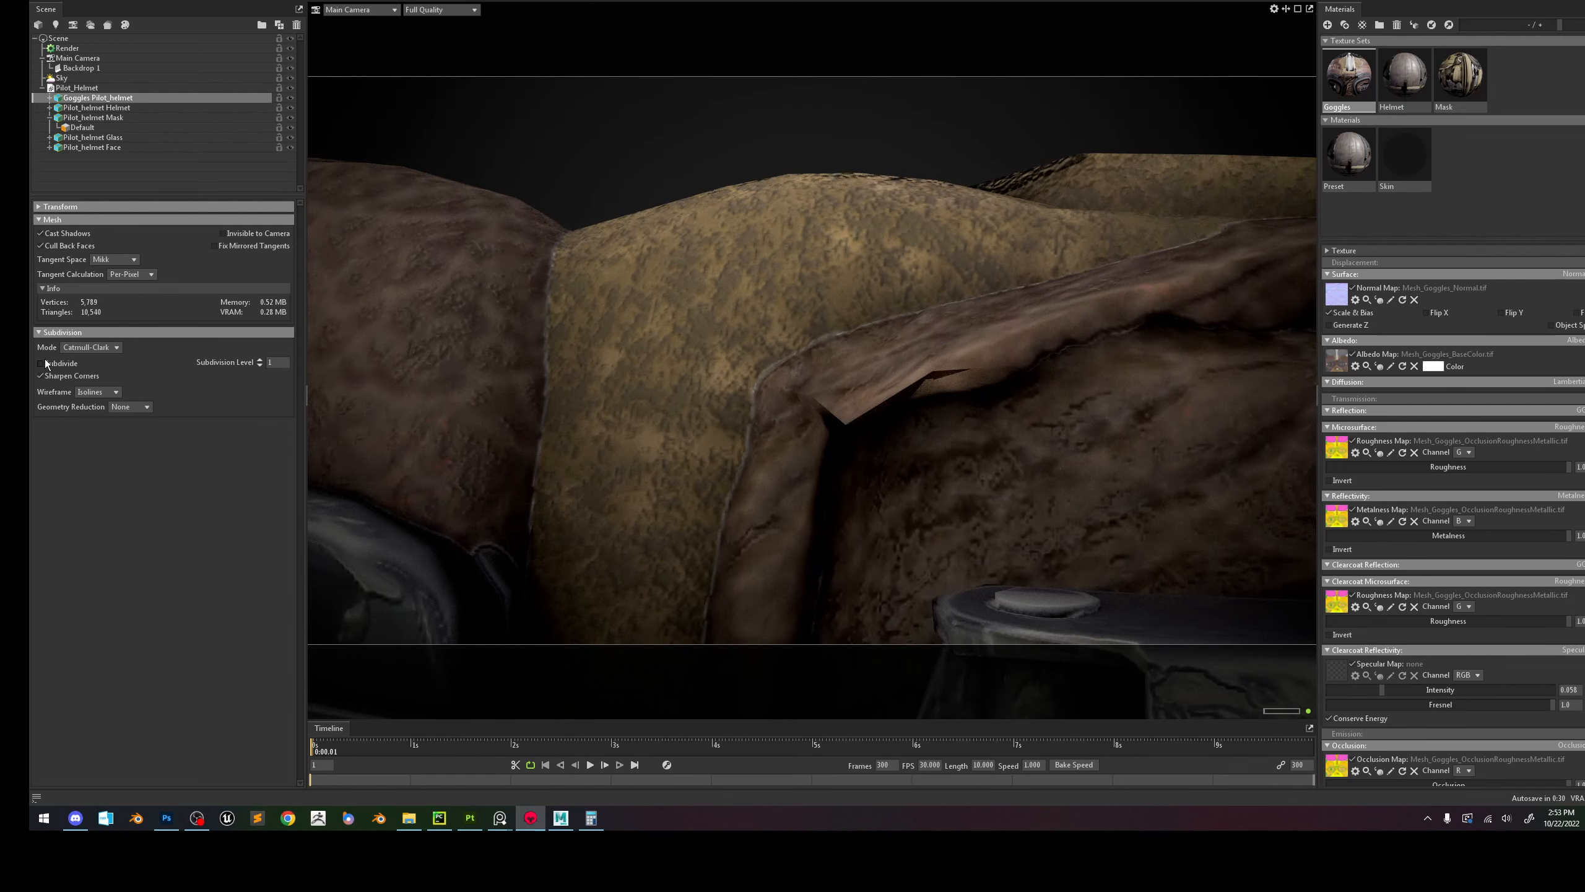
click(41, 362)
Raise the goggles' subdivision level to 2.
click(260, 360)
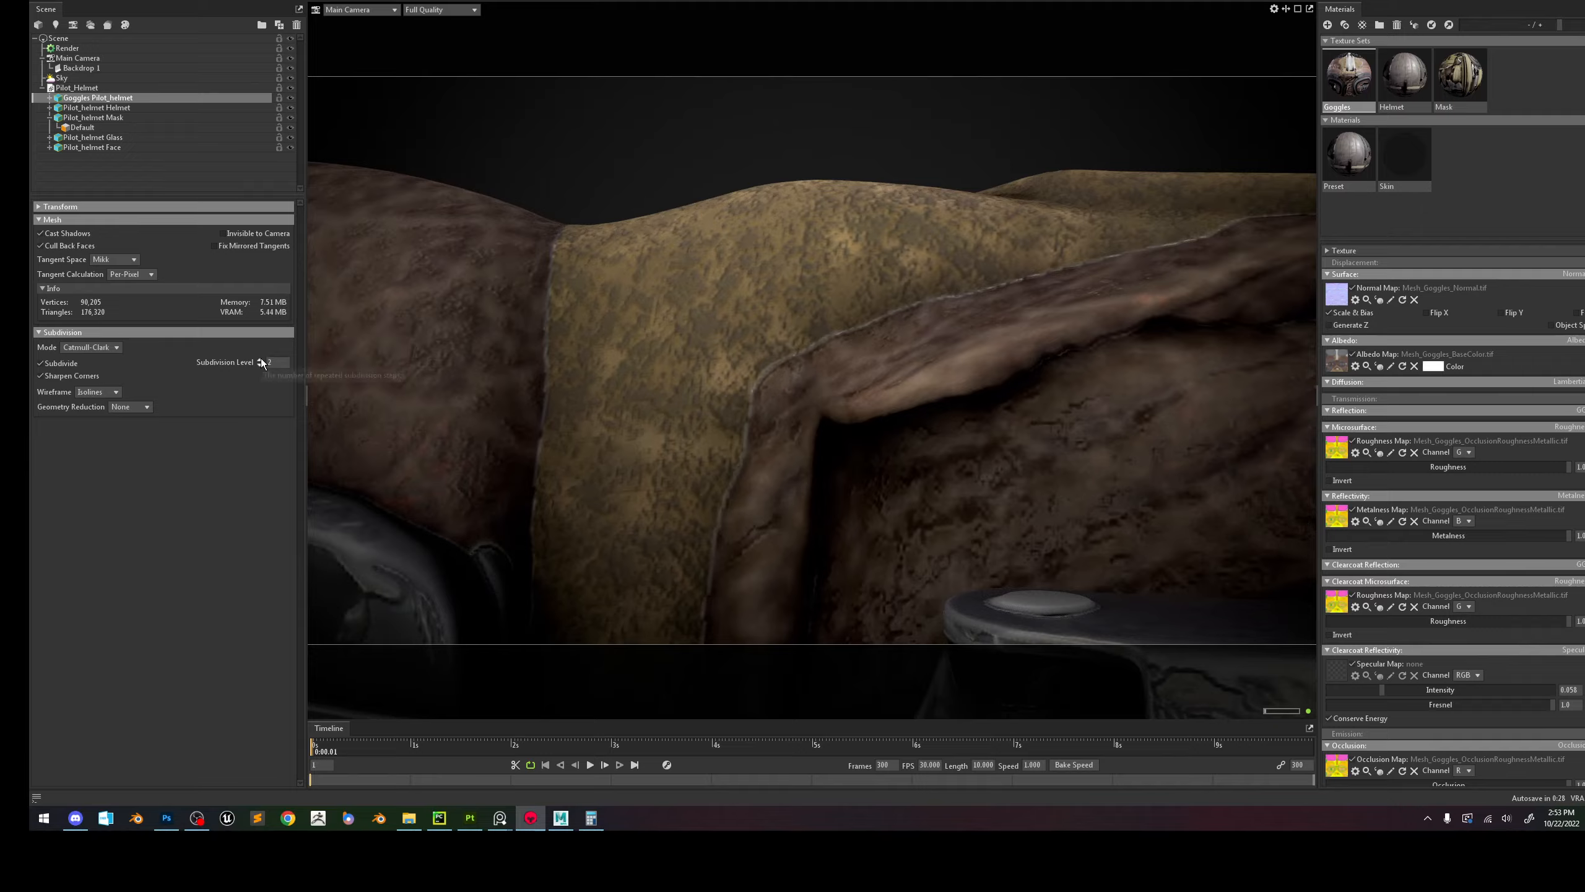
scroll(771, 177, down, 10)
alt+middle_drag(859, 338, 864, 235)
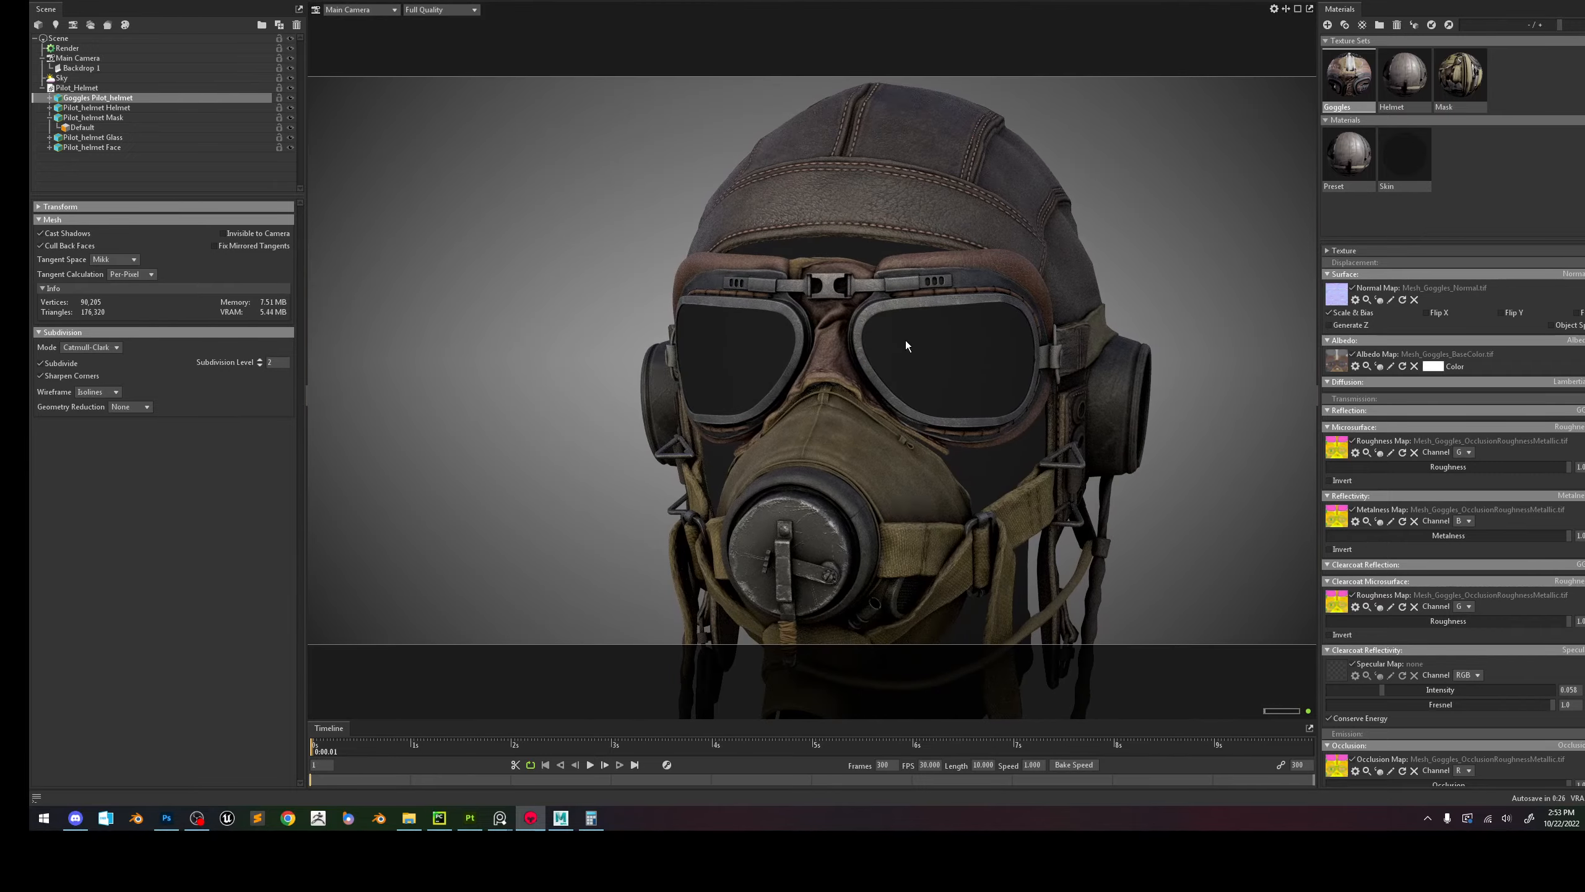
alt+drag(905, 340, 950, 335)
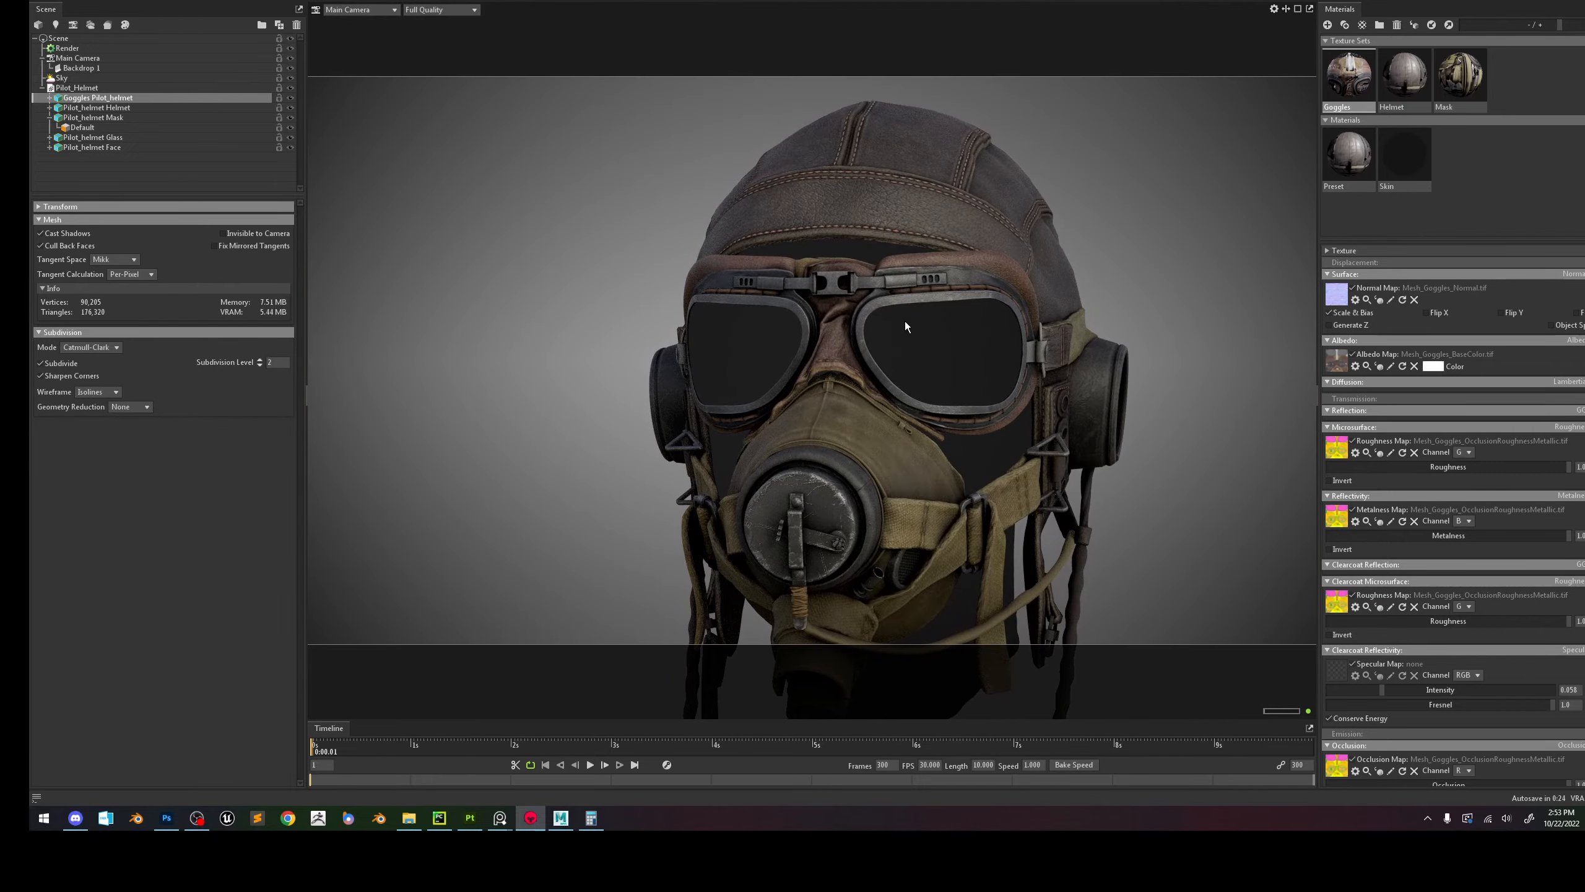
Compare the whole goggles' shape with level 2 subdivision repeatedly switched off and on.
click(110, 348)
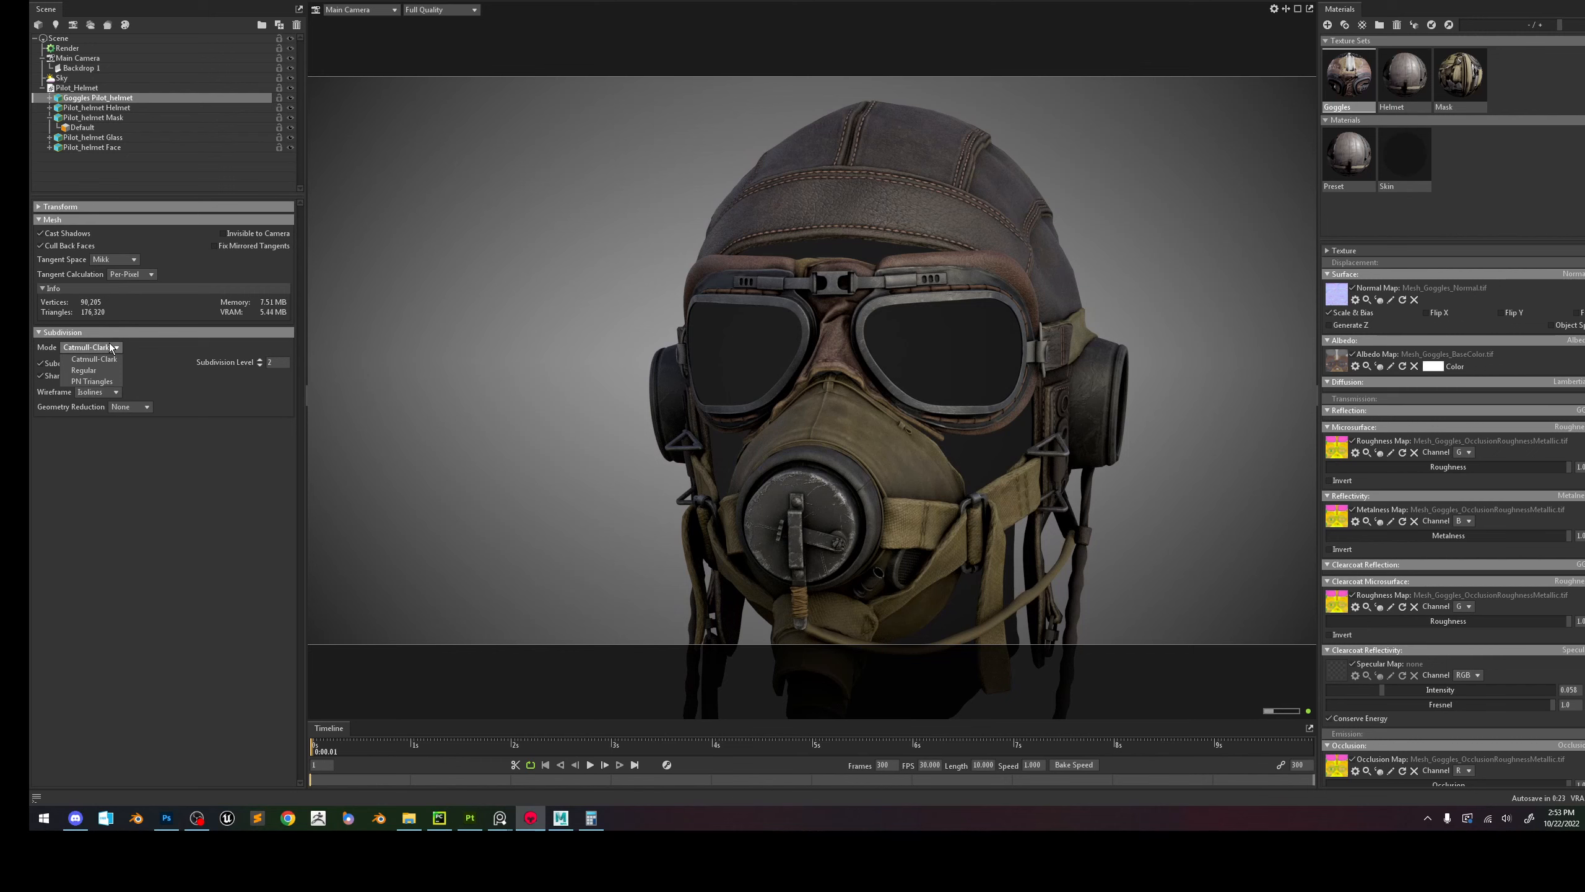
click(50, 365)
click(49, 364)
click(49, 363)
click(49, 363)
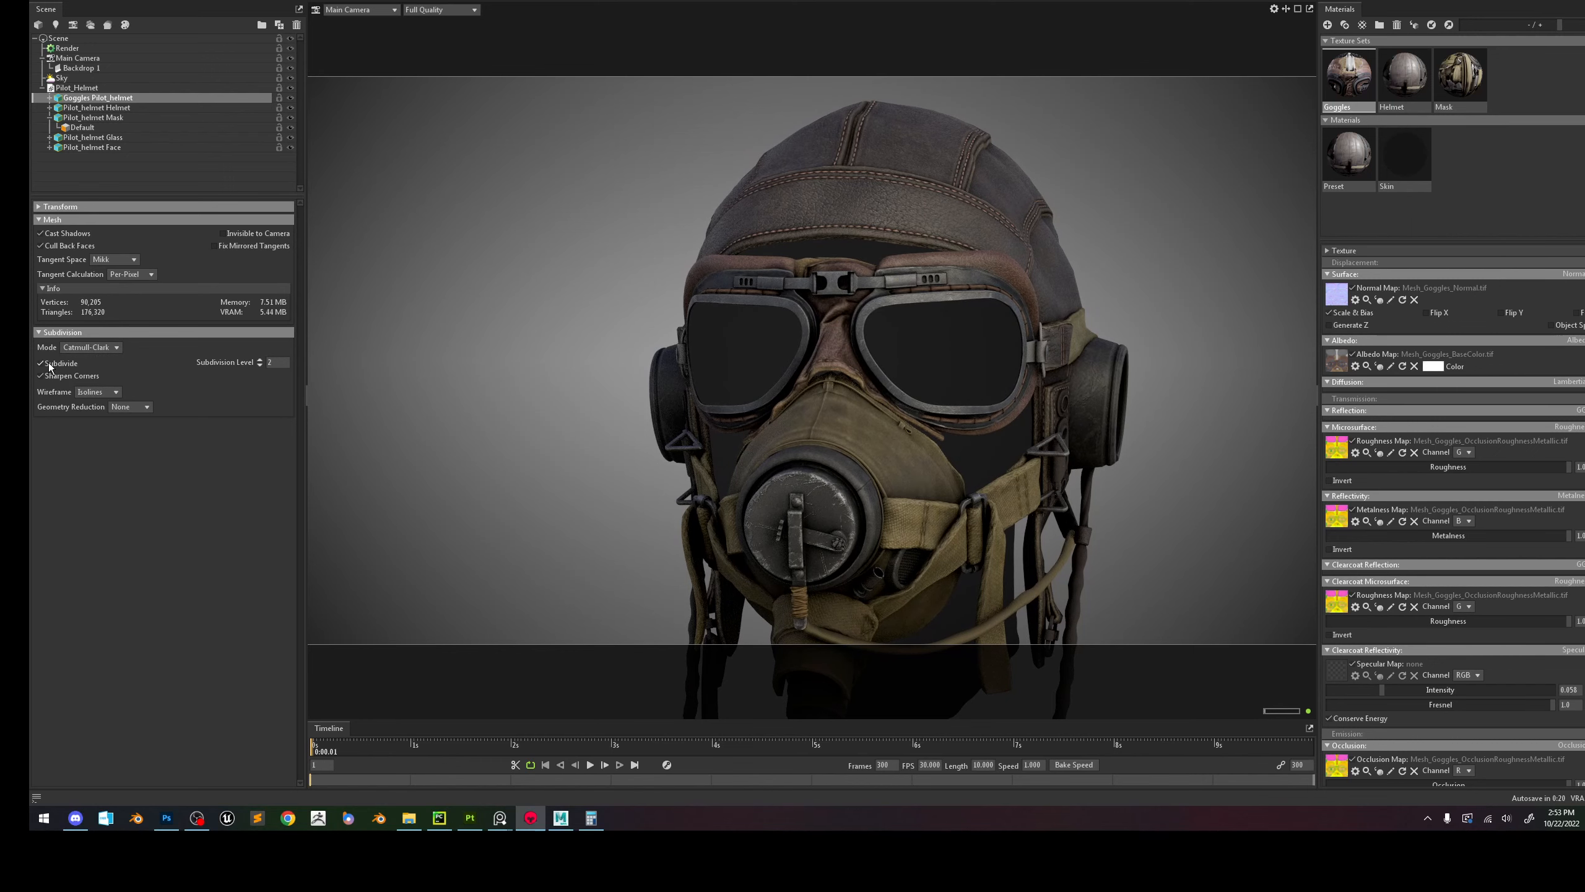
click(49, 364)
click(49, 364)
click(49, 364)
click(49, 363)
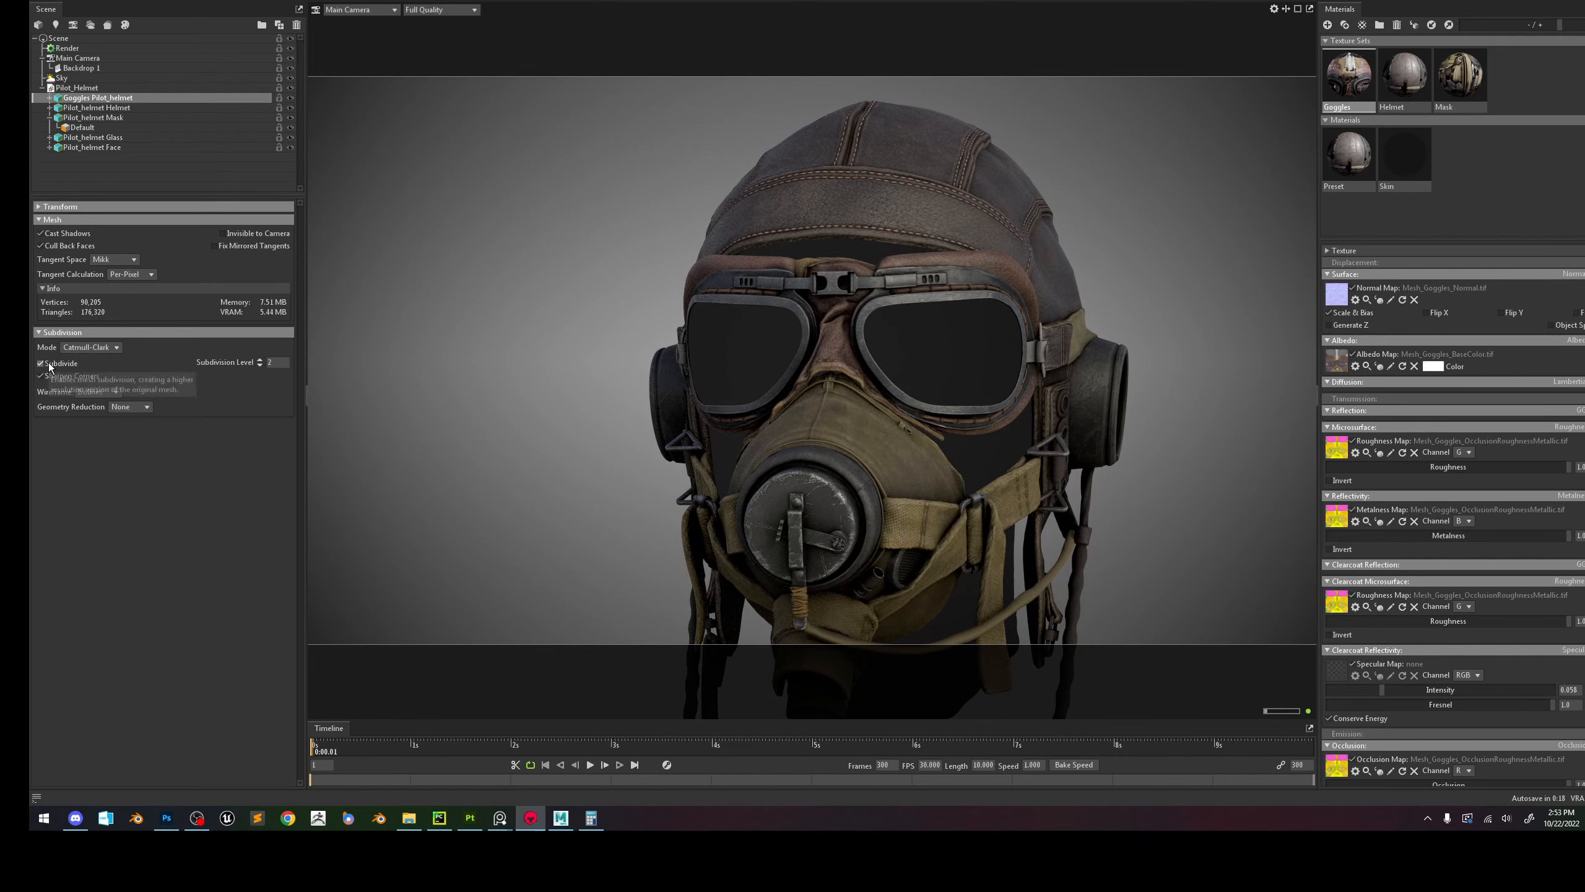
Try the PN Triangles subdivision mode on the goggles, checking the buckle and leather rim with subdivision off and on.
click(94, 348)
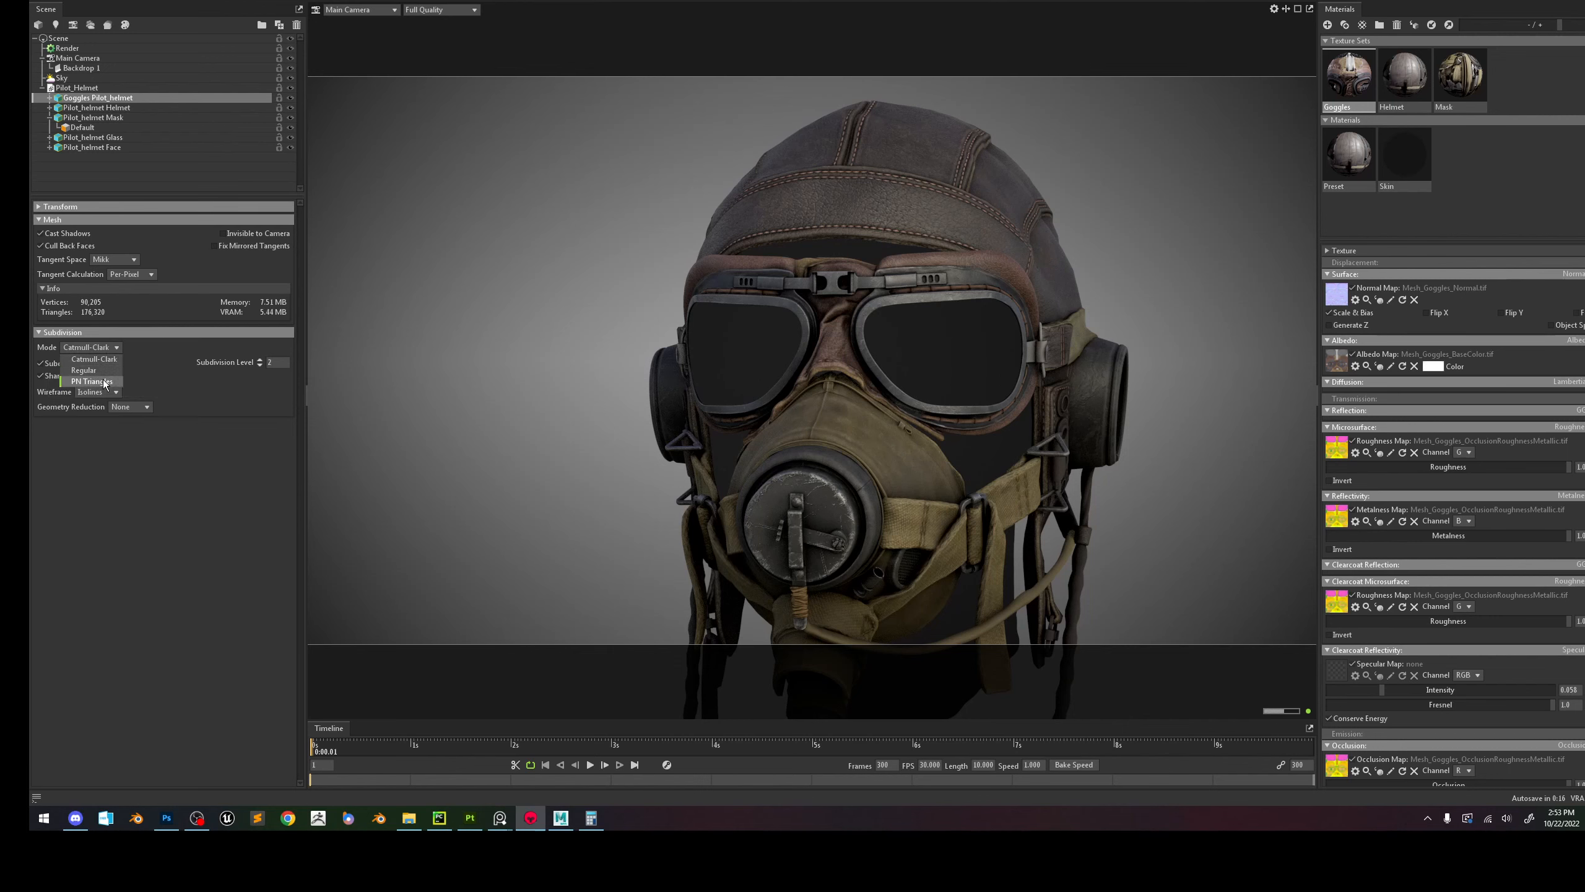
click(91, 381)
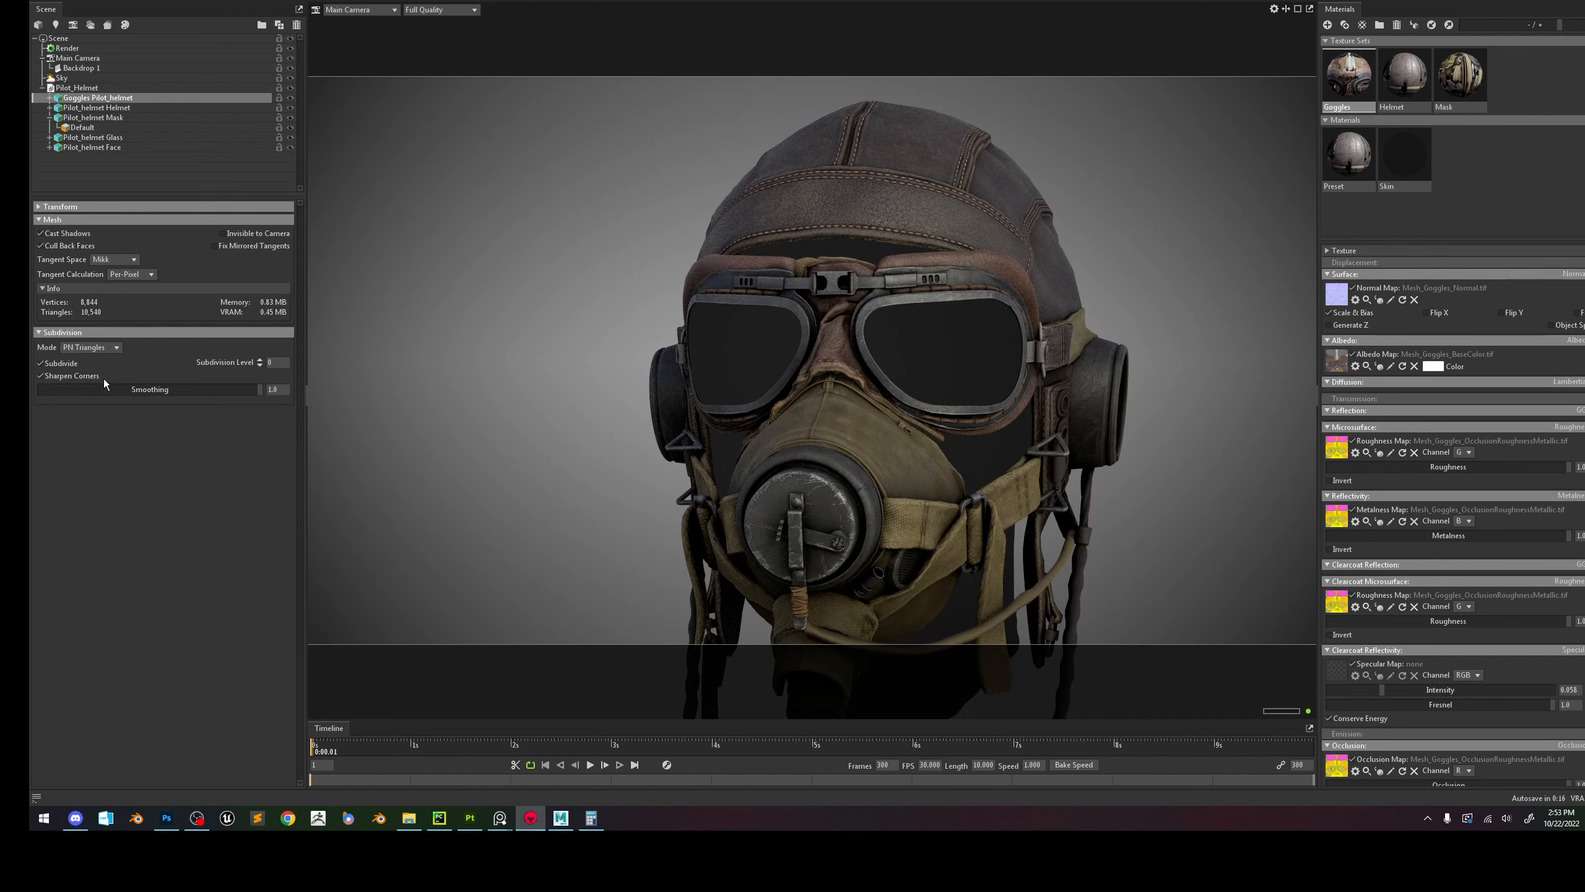
click(57, 364)
alt+right_drag(609, 236, 874, 280)
alt+middle_drag(874, 280, 908, 461)
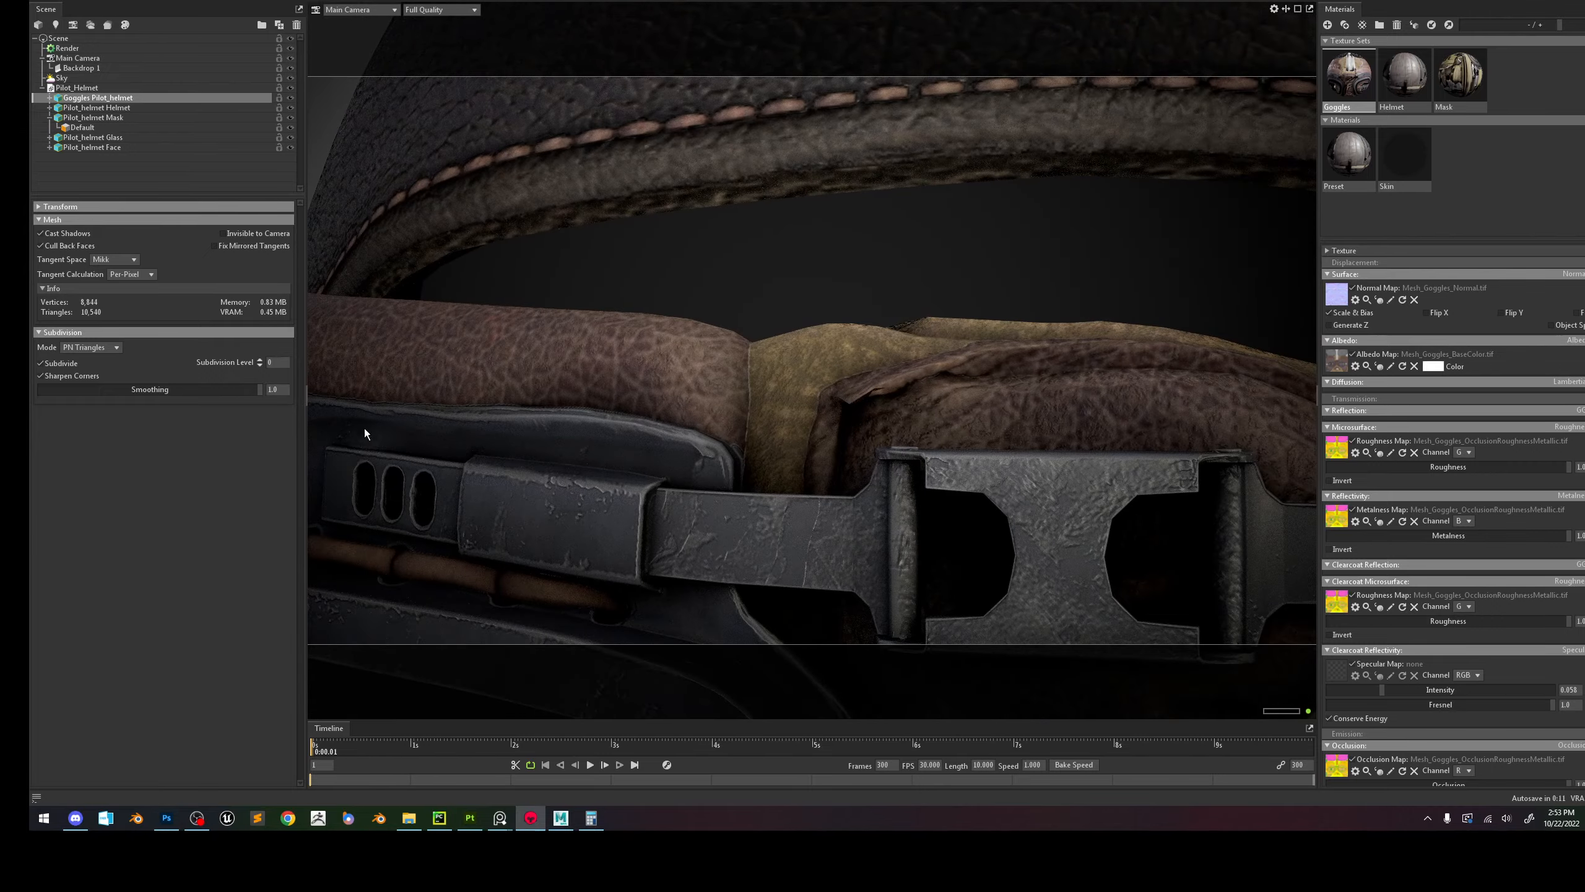
click(45, 363)
drag(349, 351, 445, 354)
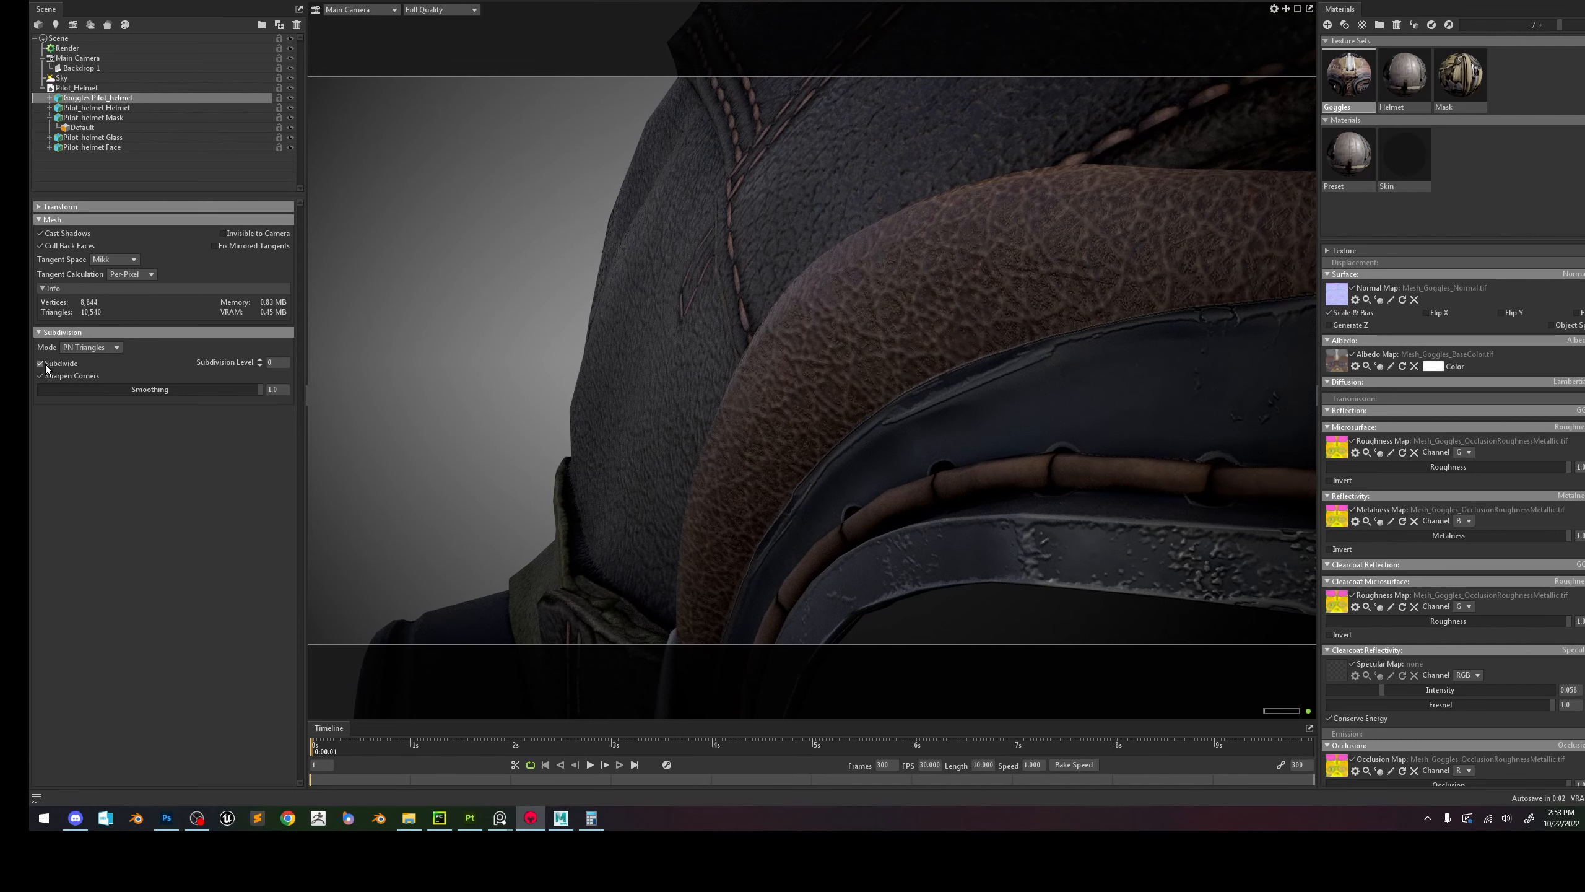
Set the goggles' subdivision mode to Regular and compare the lens frame up close with subdivision off and on.
click(117, 347)
click(95, 366)
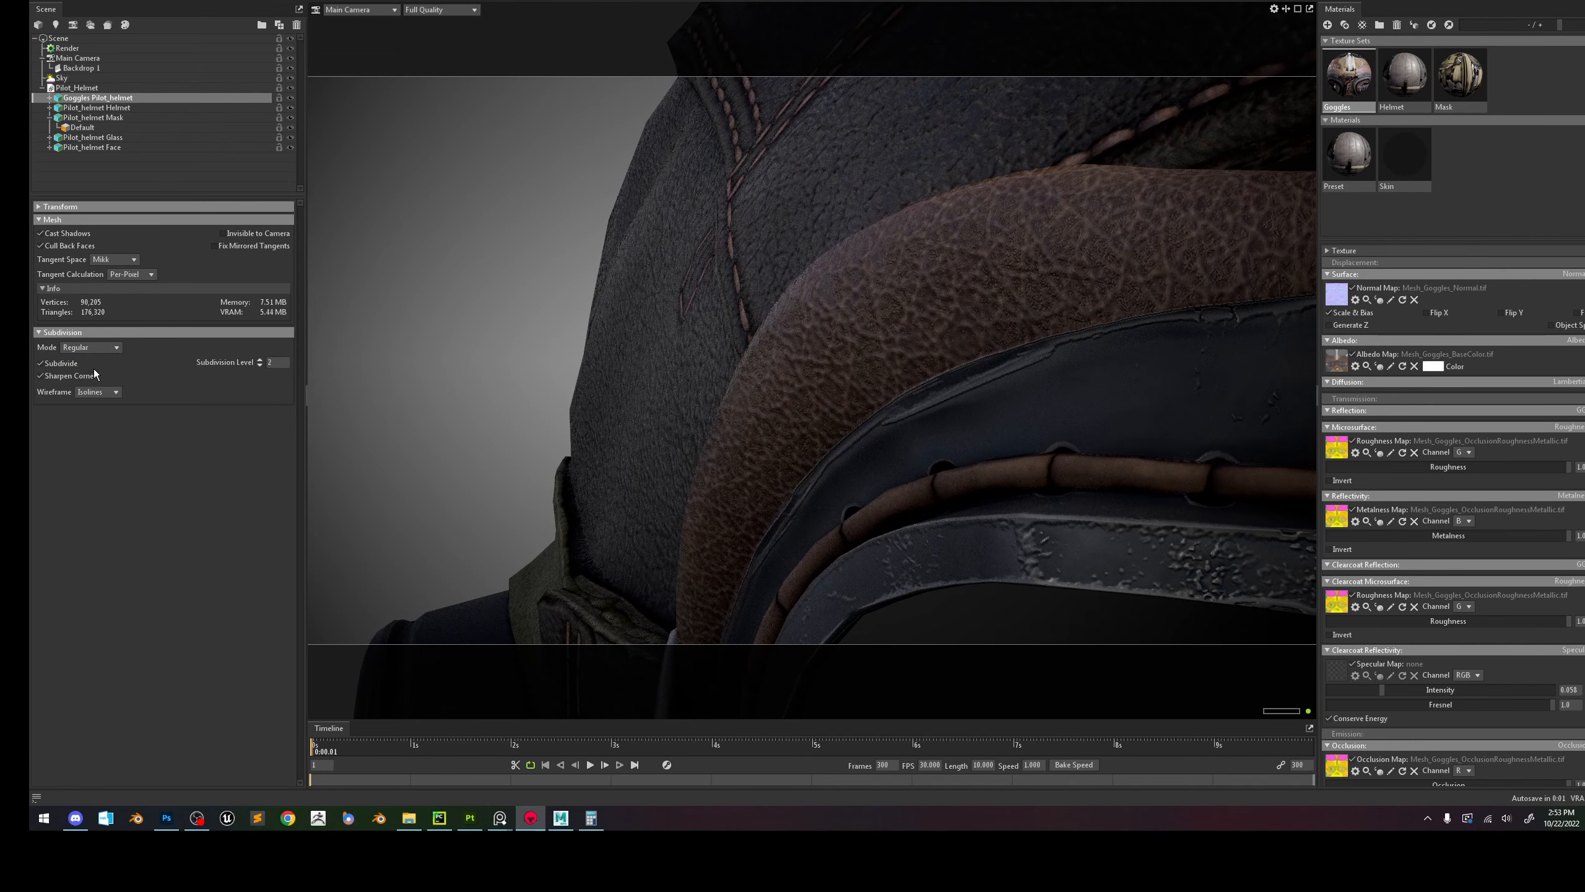
click(41, 364)
click(57, 363)
drag(1090, 537, 1010, 501)
scroll(851, 408, up, 5)
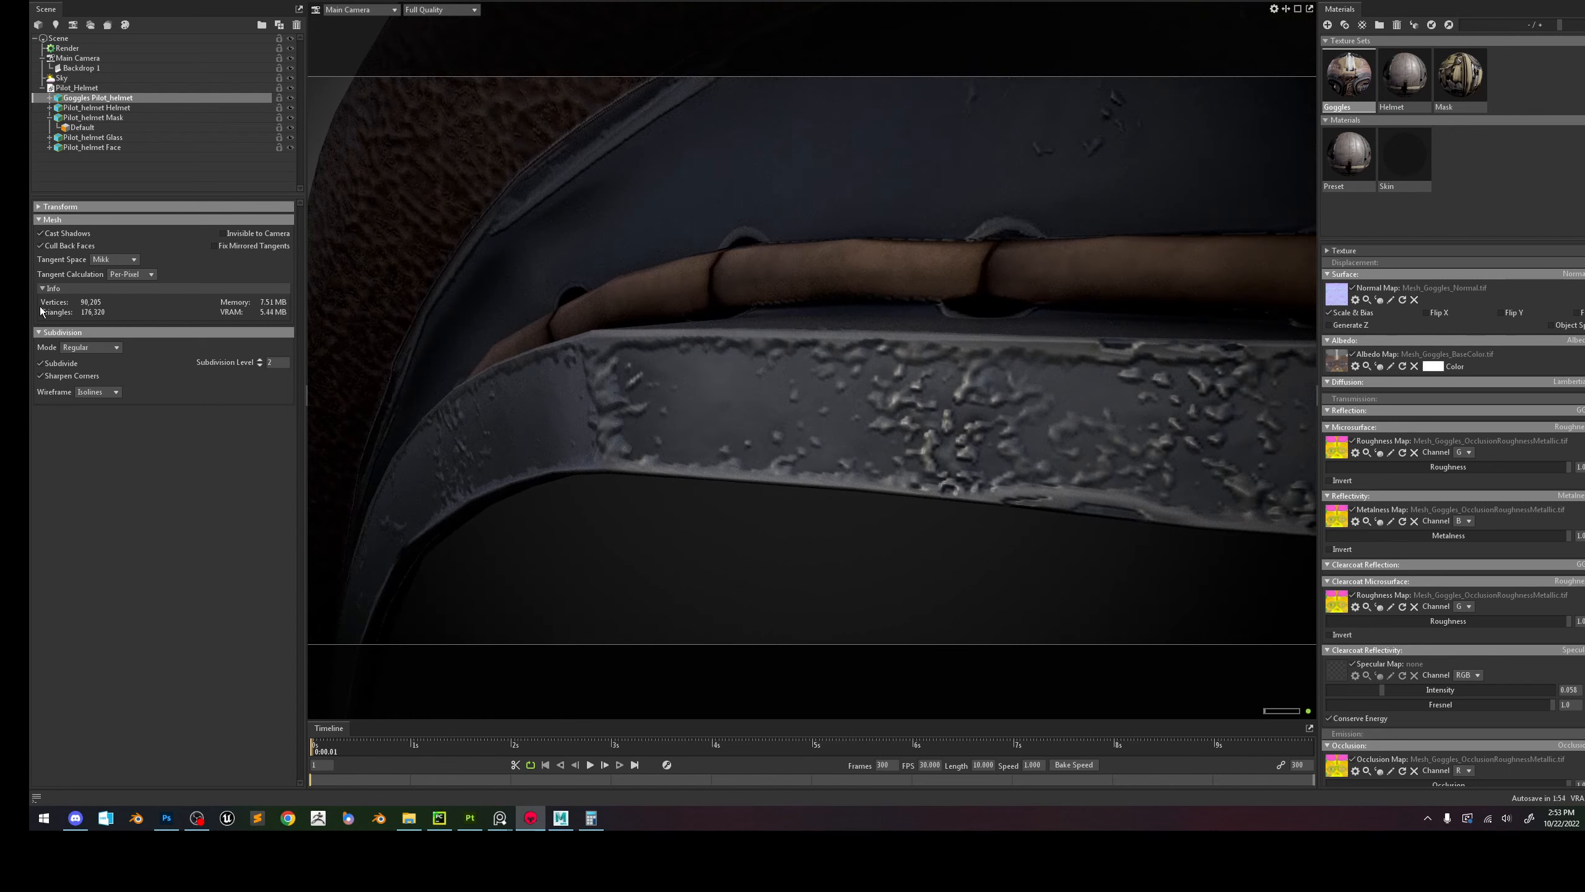
click(42, 363)
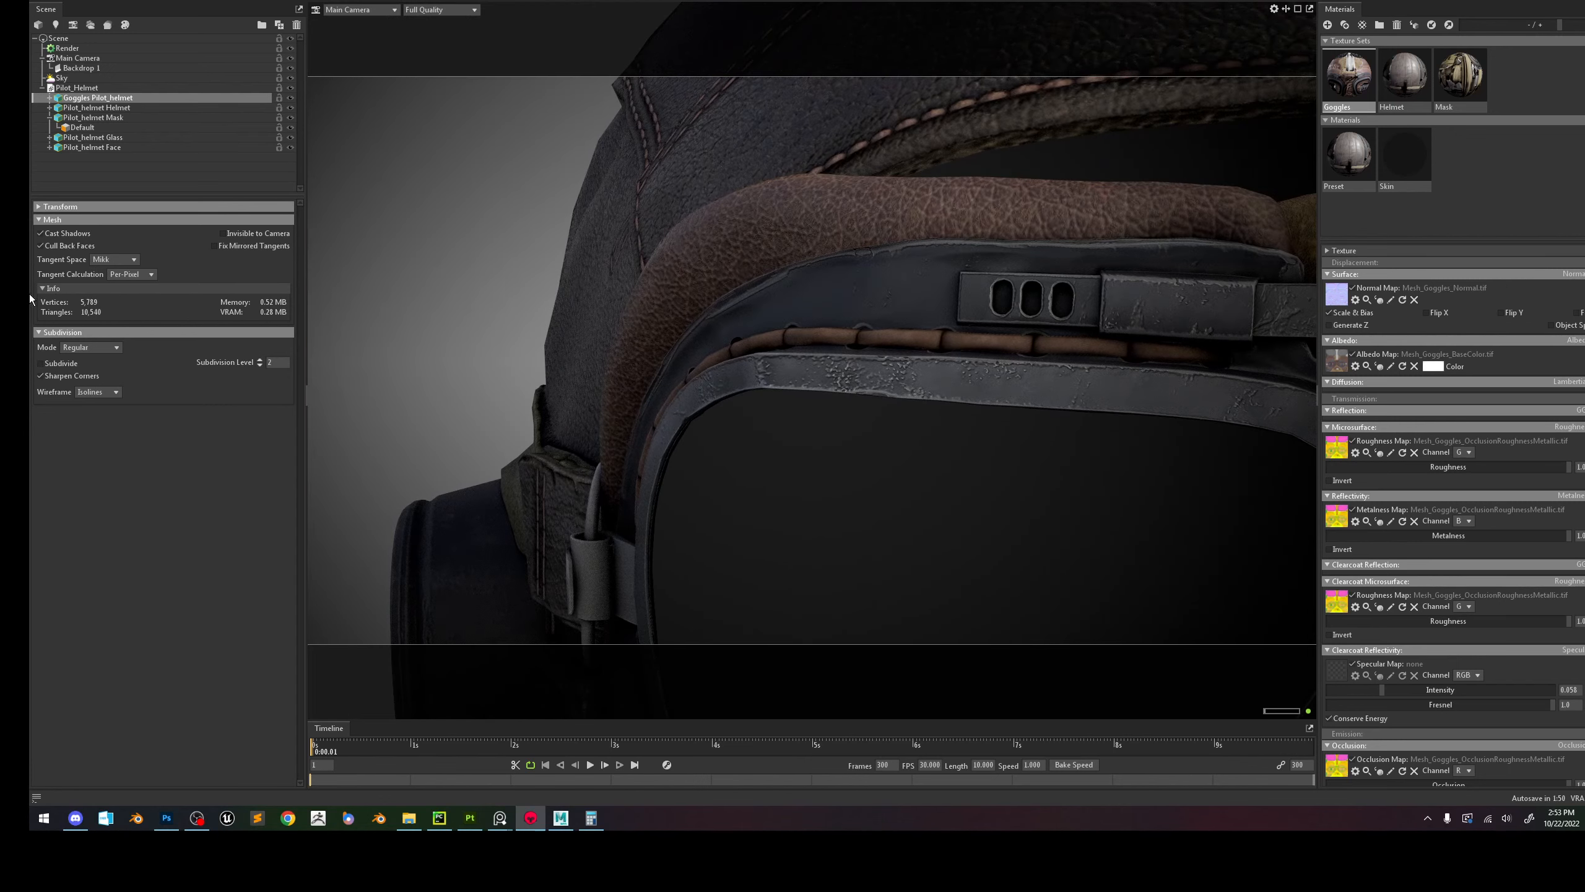
click(42, 363)
Lower the goggles' subdivision level.
scroll(1003, 352, down, 10)
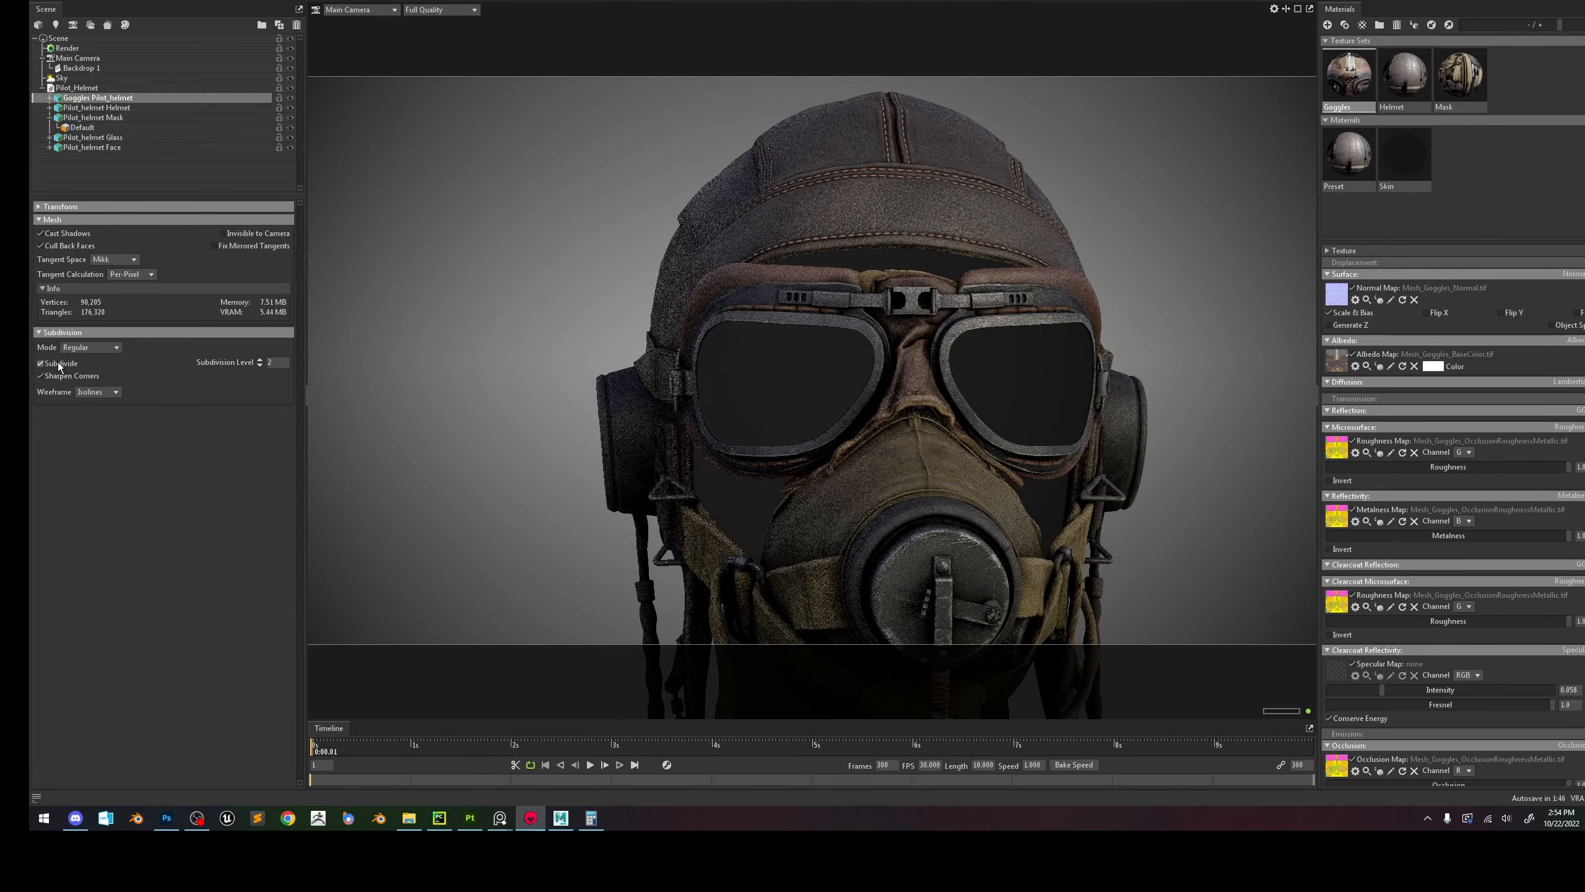
click(259, 365)
drag(662, 317, 741, 278)
Turn on subdivision for the helmet mesh in Regular mode at level 1.
click(867, 179)
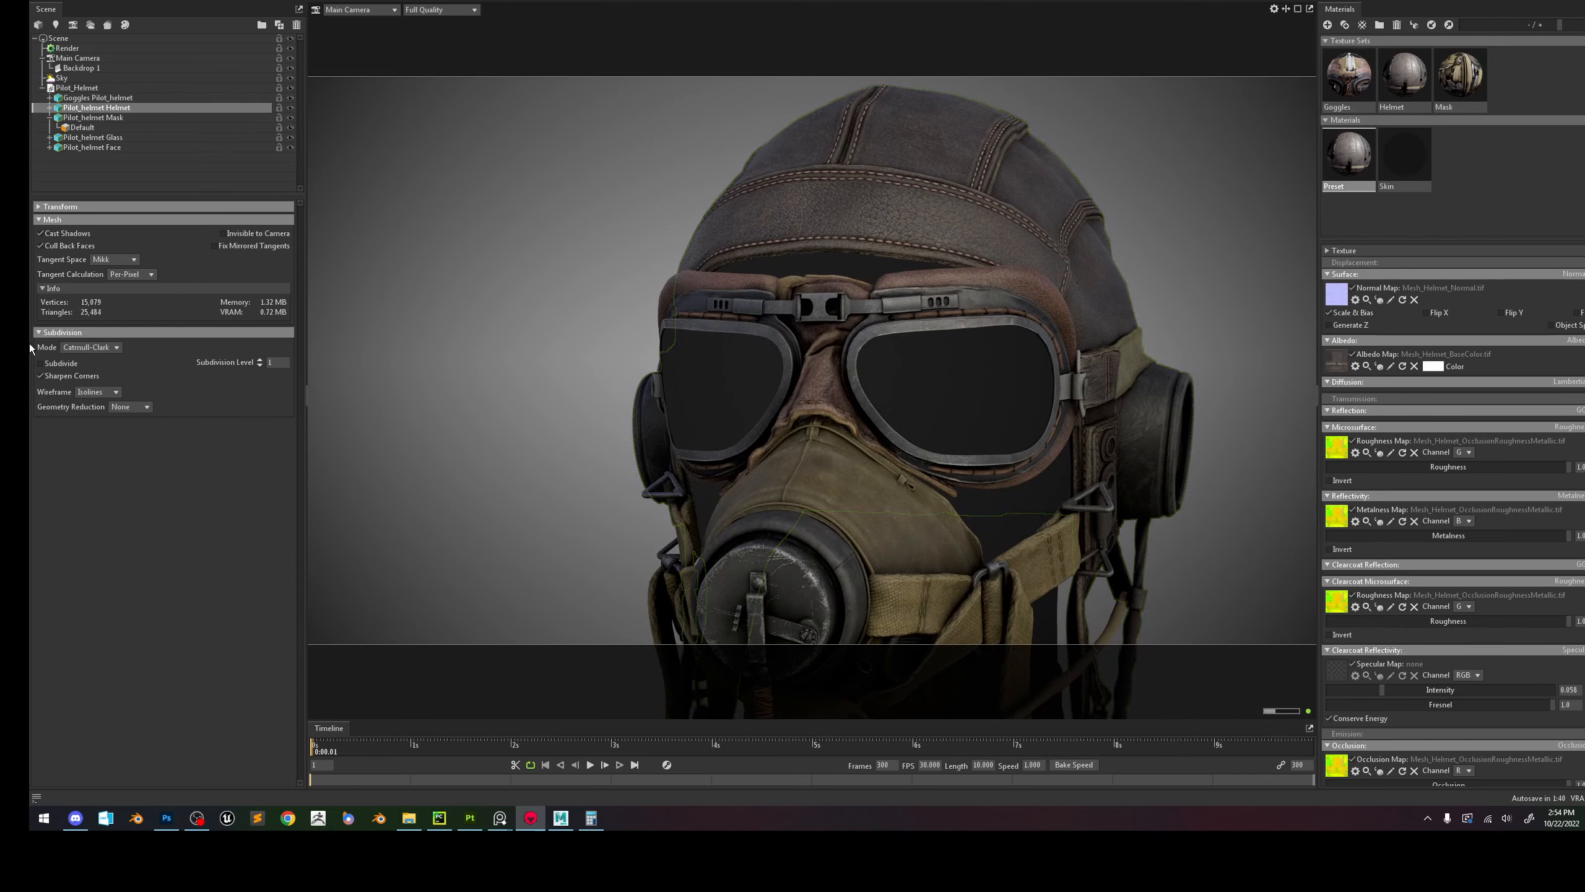
click(55, 363)
click(92, 349)
click(87, 370)
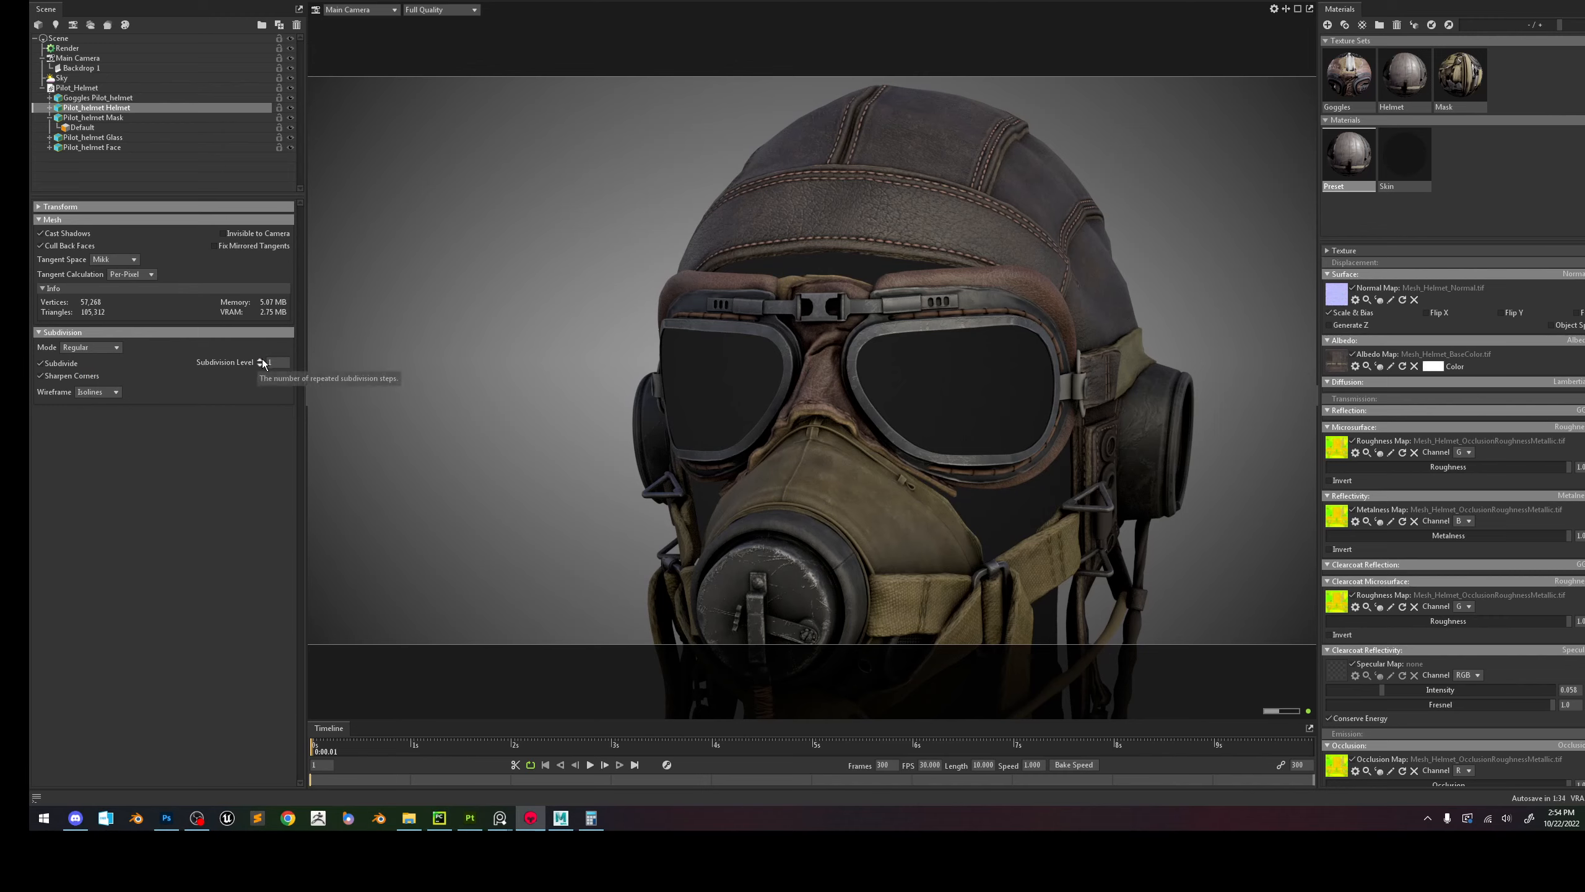
Turn on subdivision for the mask mesh in Regular mode at level 1.
drag(941, 358, 927, 372)
scroll(889, 447, up, 2)
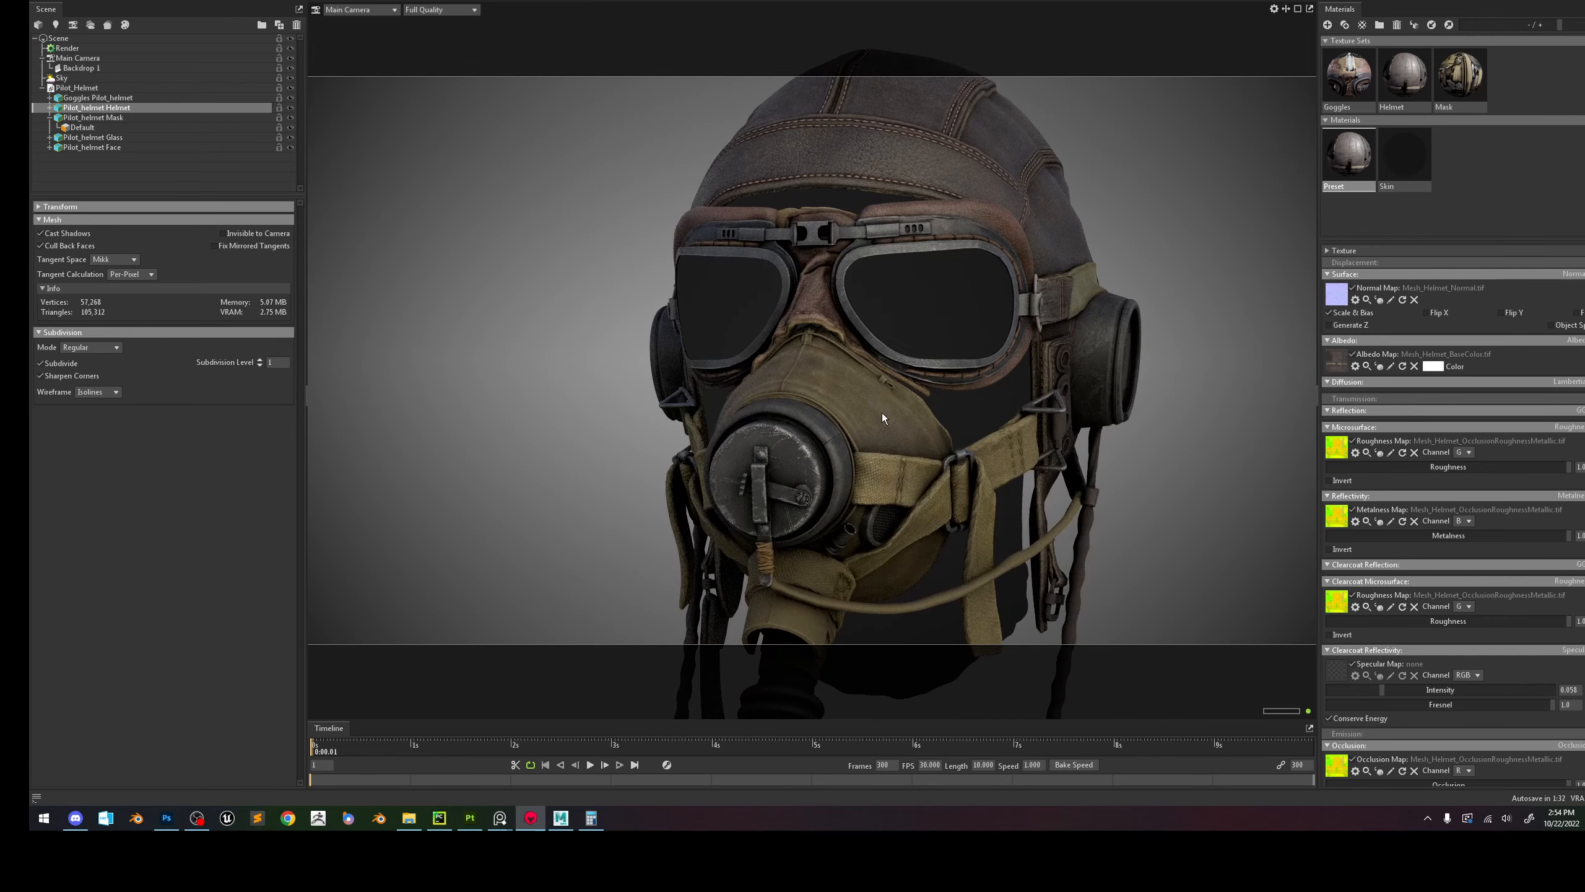
click(882, 419)
click(60, 363)
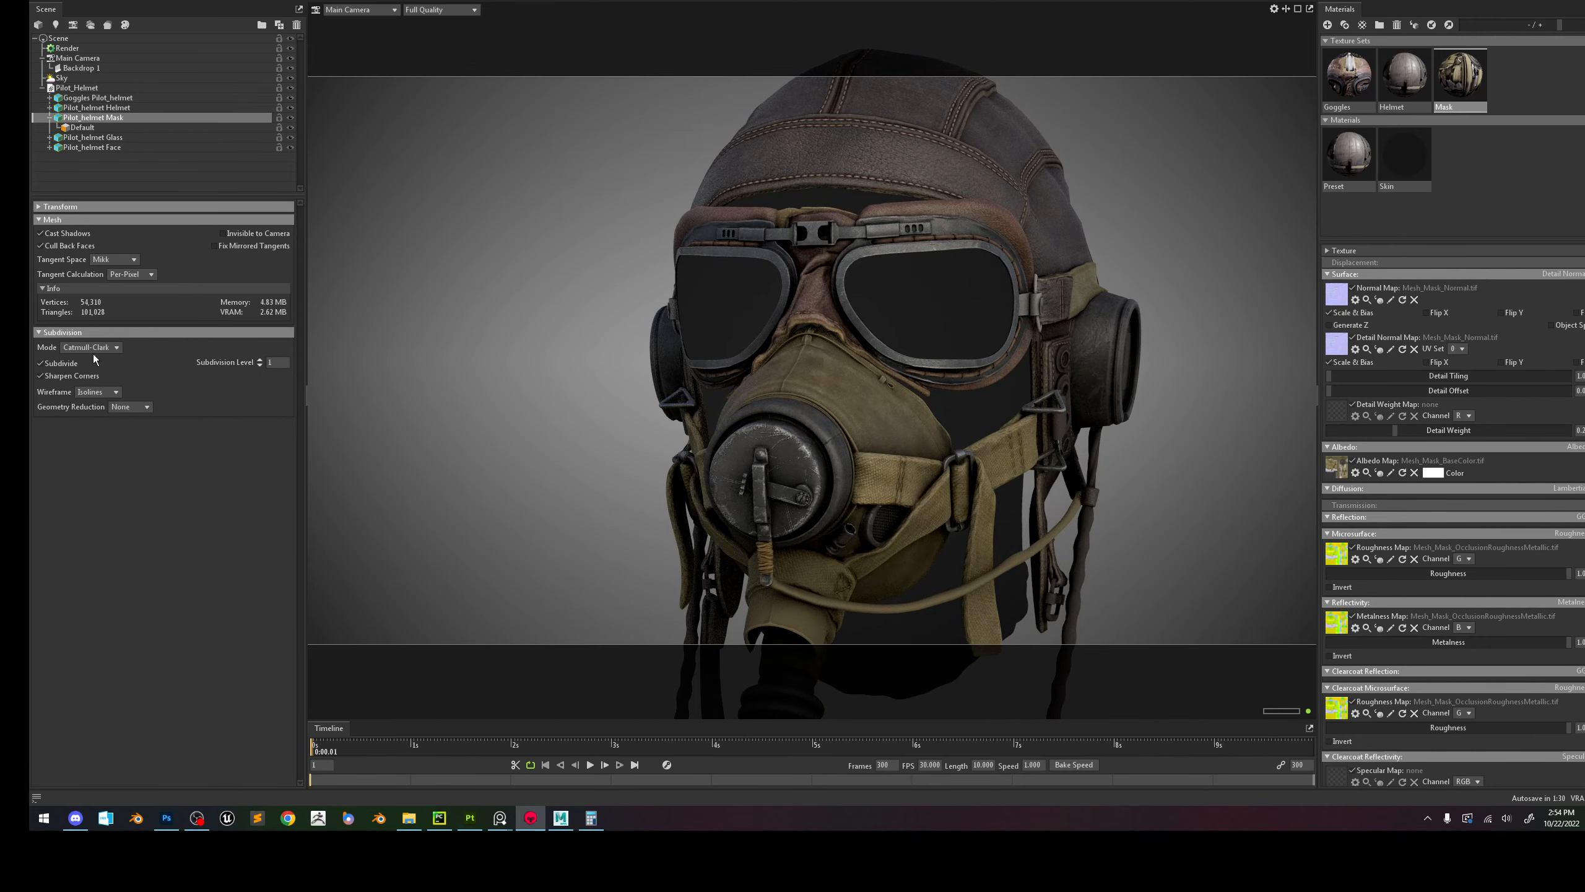
click(97, 370)
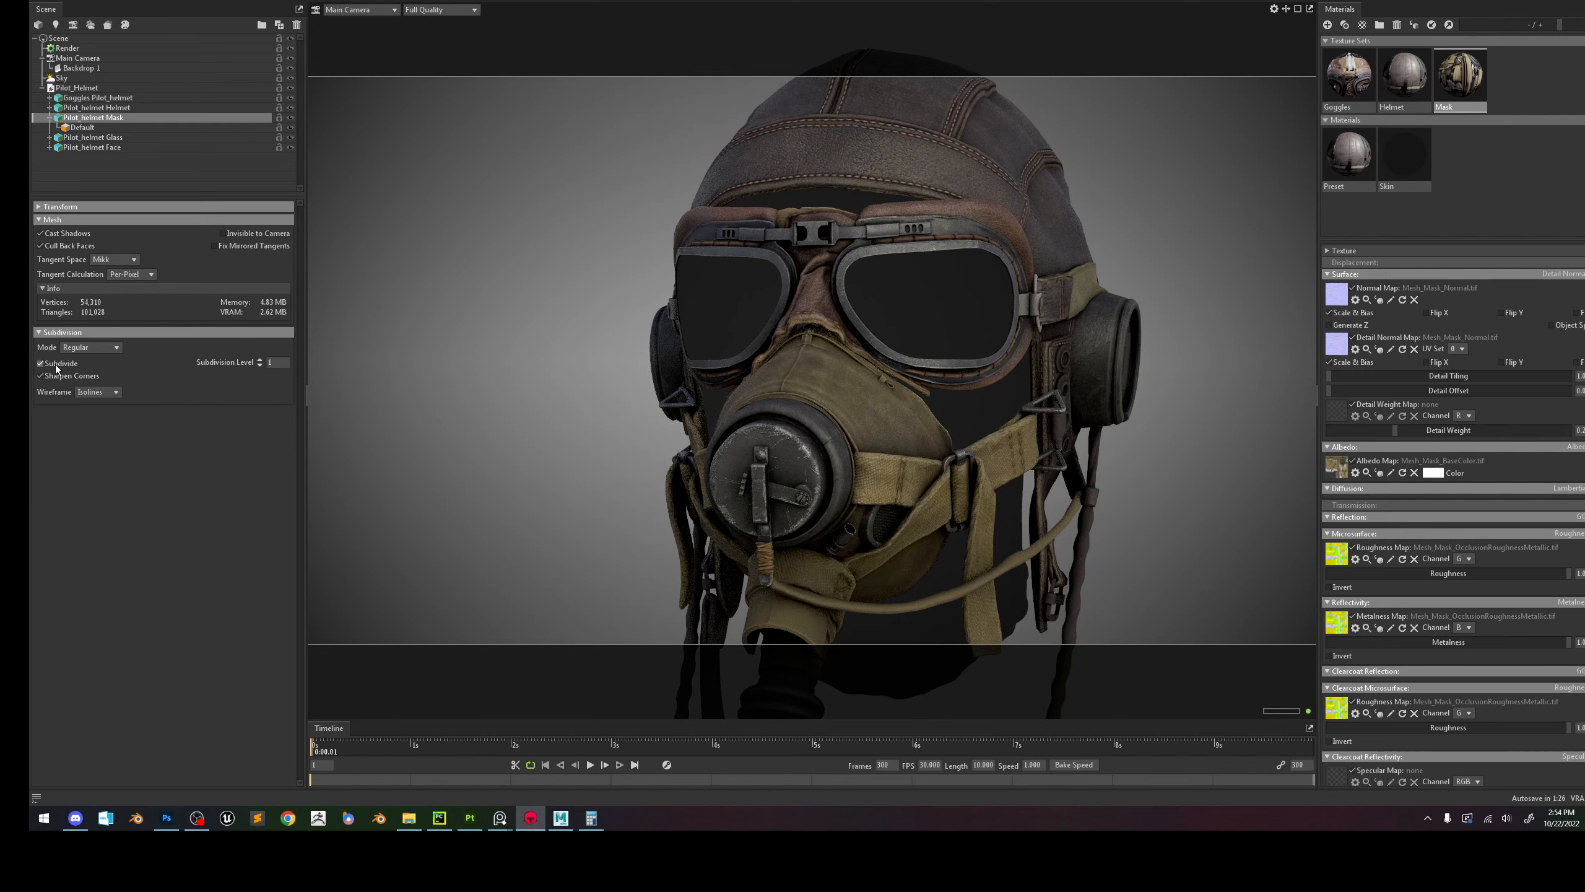
Create a new material from the Glass preset and move it into the Materials group.
scroll(958, 380, down, 4)
middle_drag(958, 380, 932, 353)
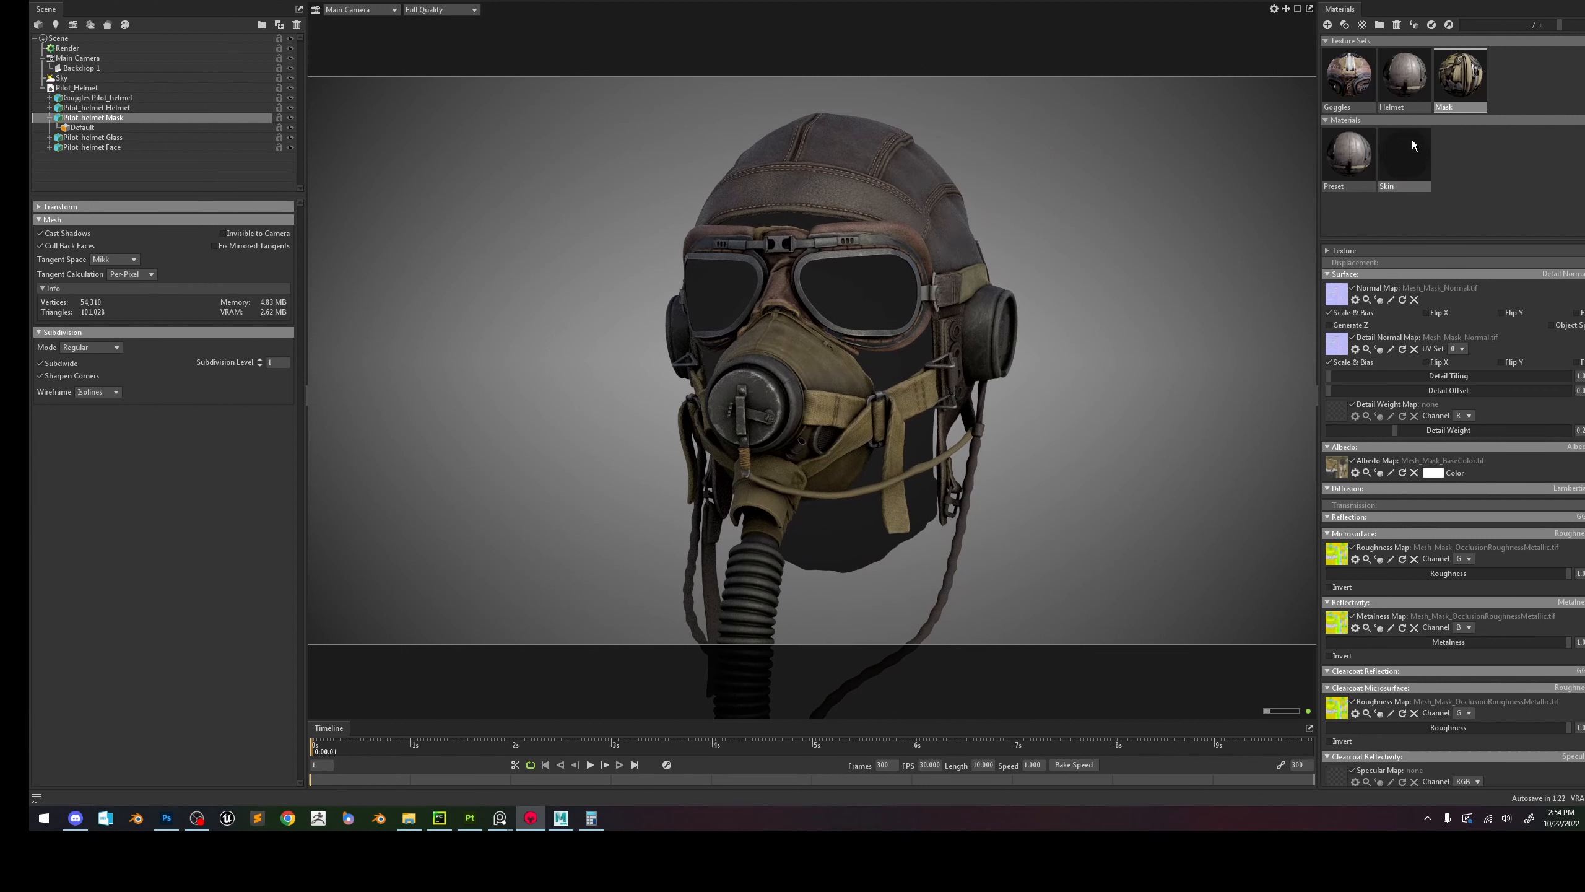
click(1491, 157)
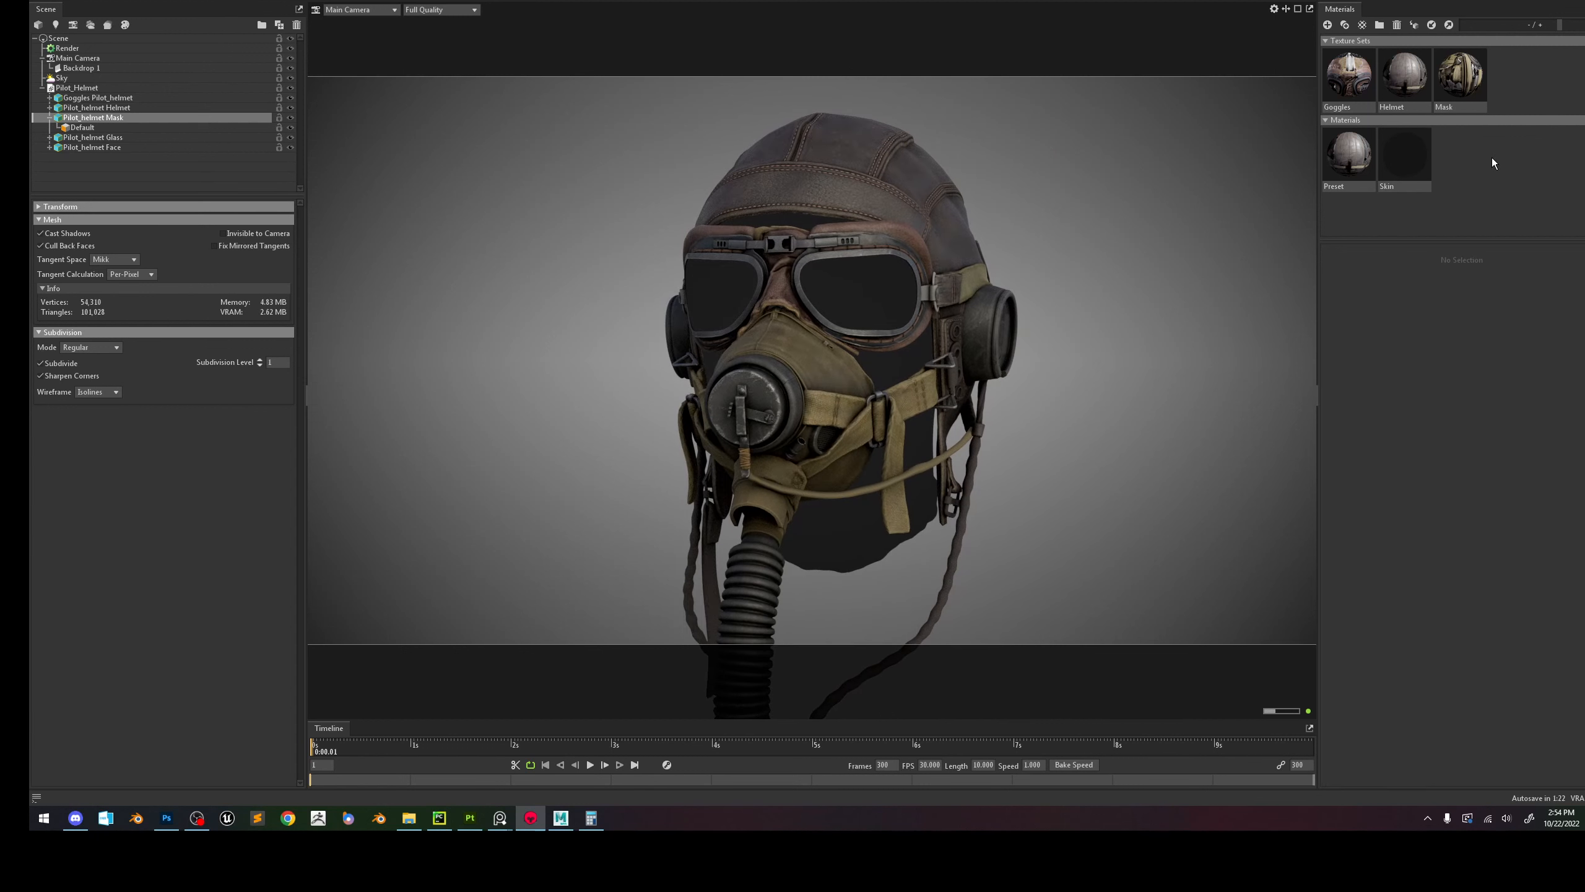
click(1367, 30)
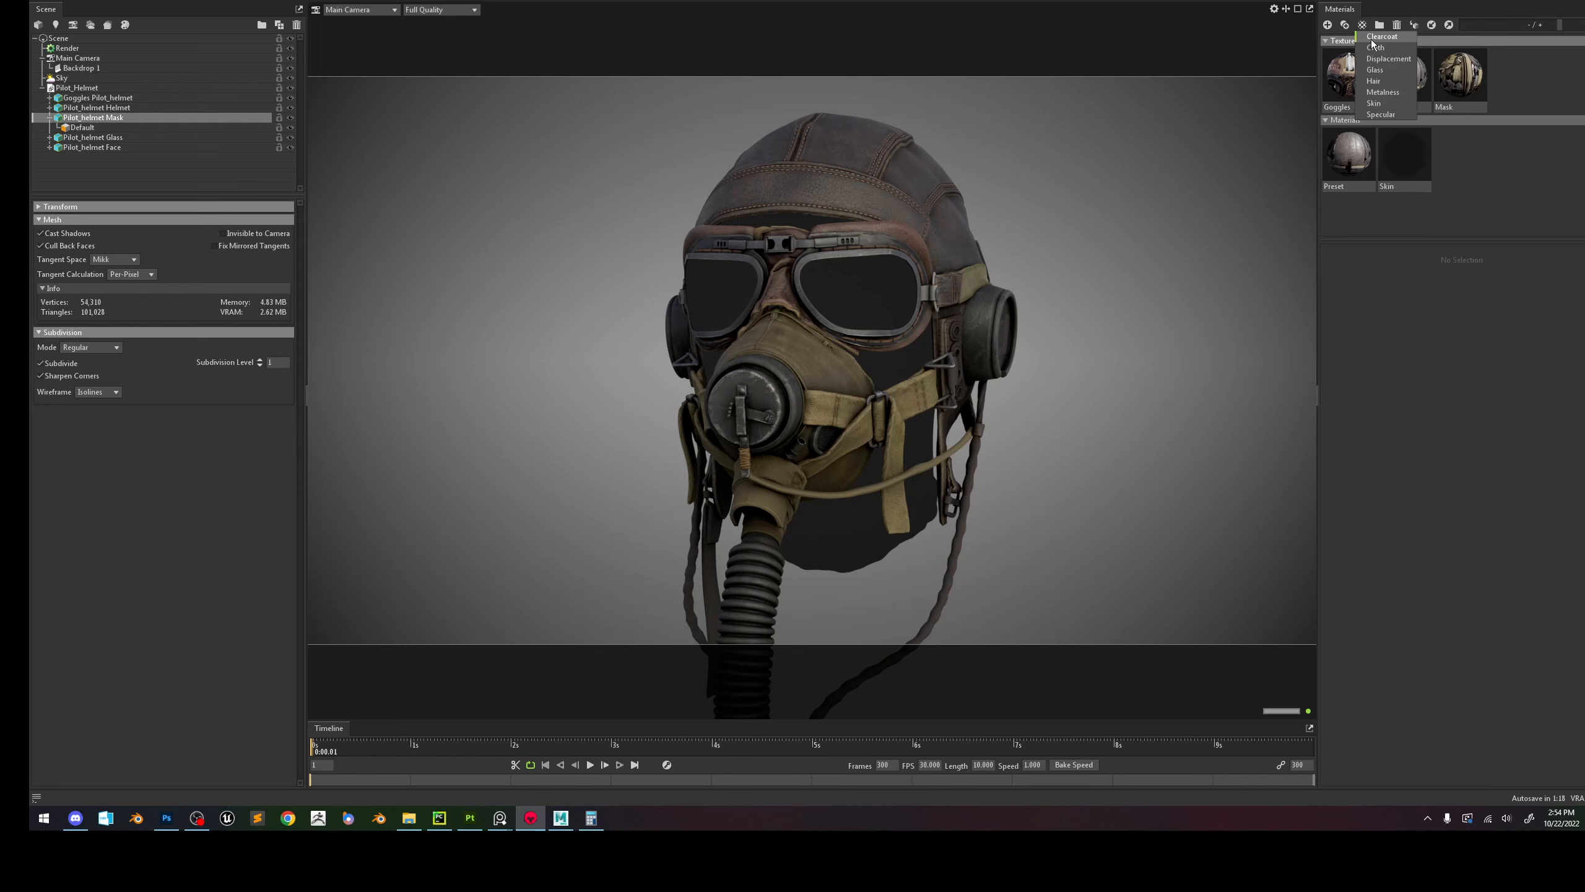
click(1379, 70)
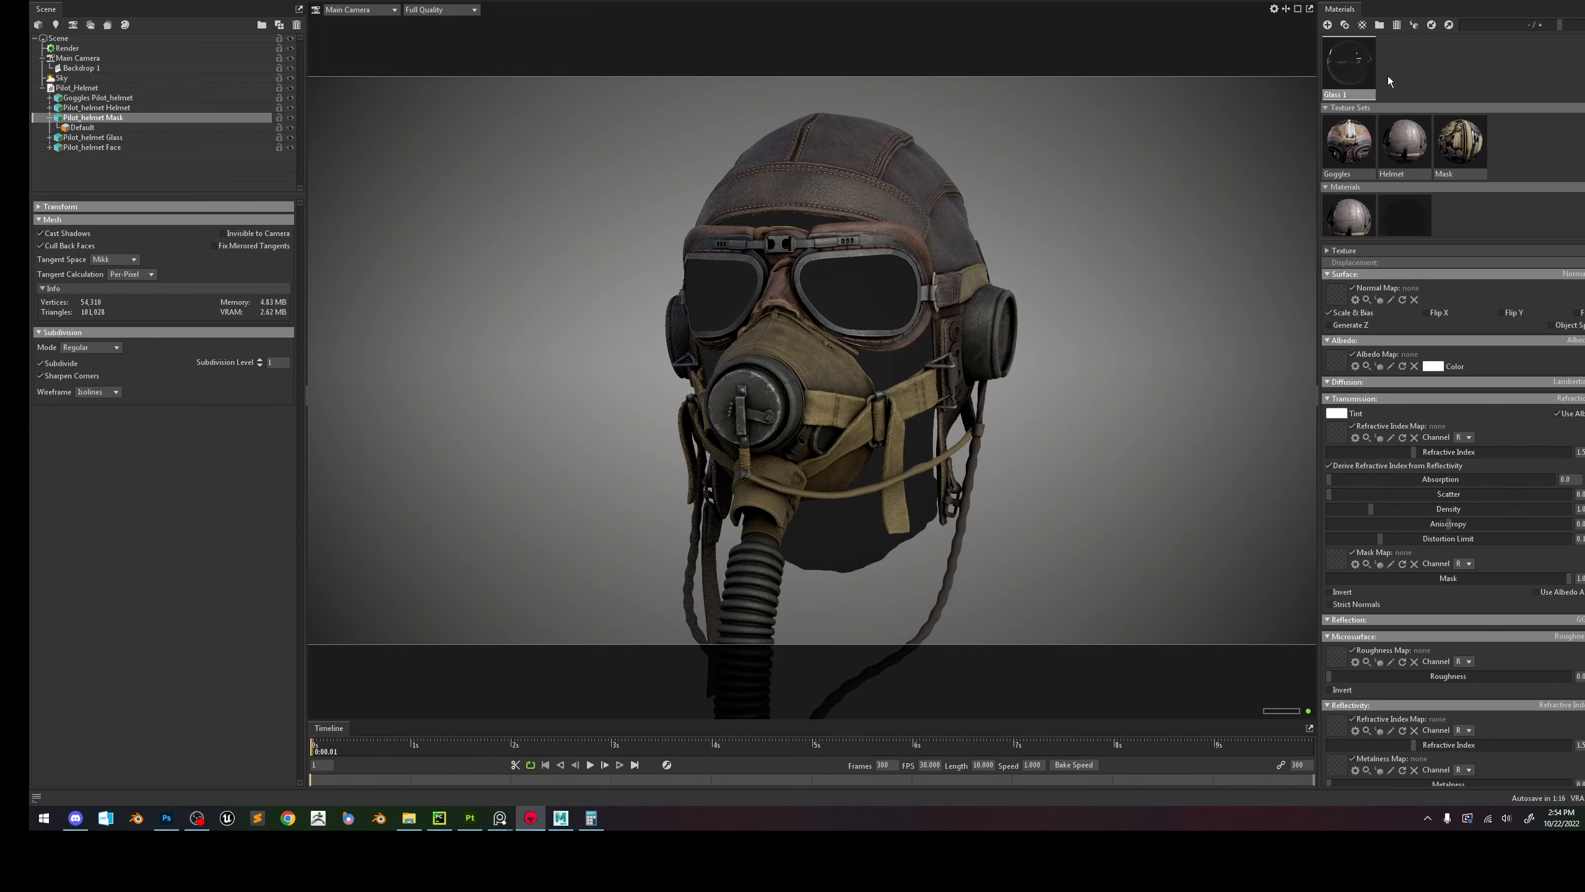
drag(1348, 62, 1465, 207)
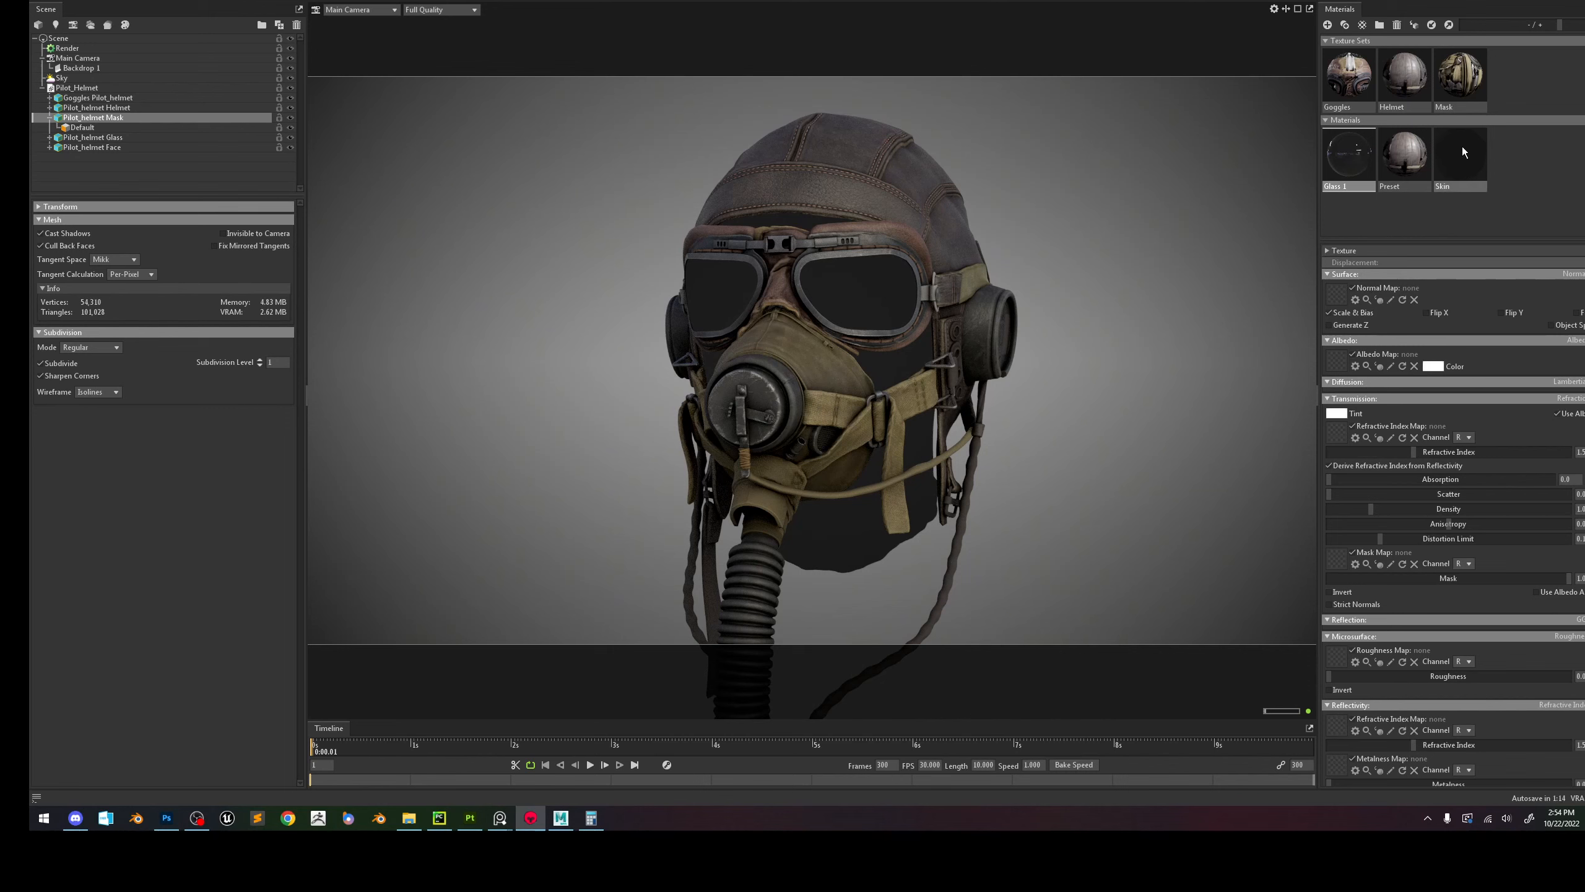
Apply the new Glass 1 material to the goggle lenses.
drag(1416, 146, 1538, 168)
click(1357, 172)
drag(1358, 173, 904, 272)
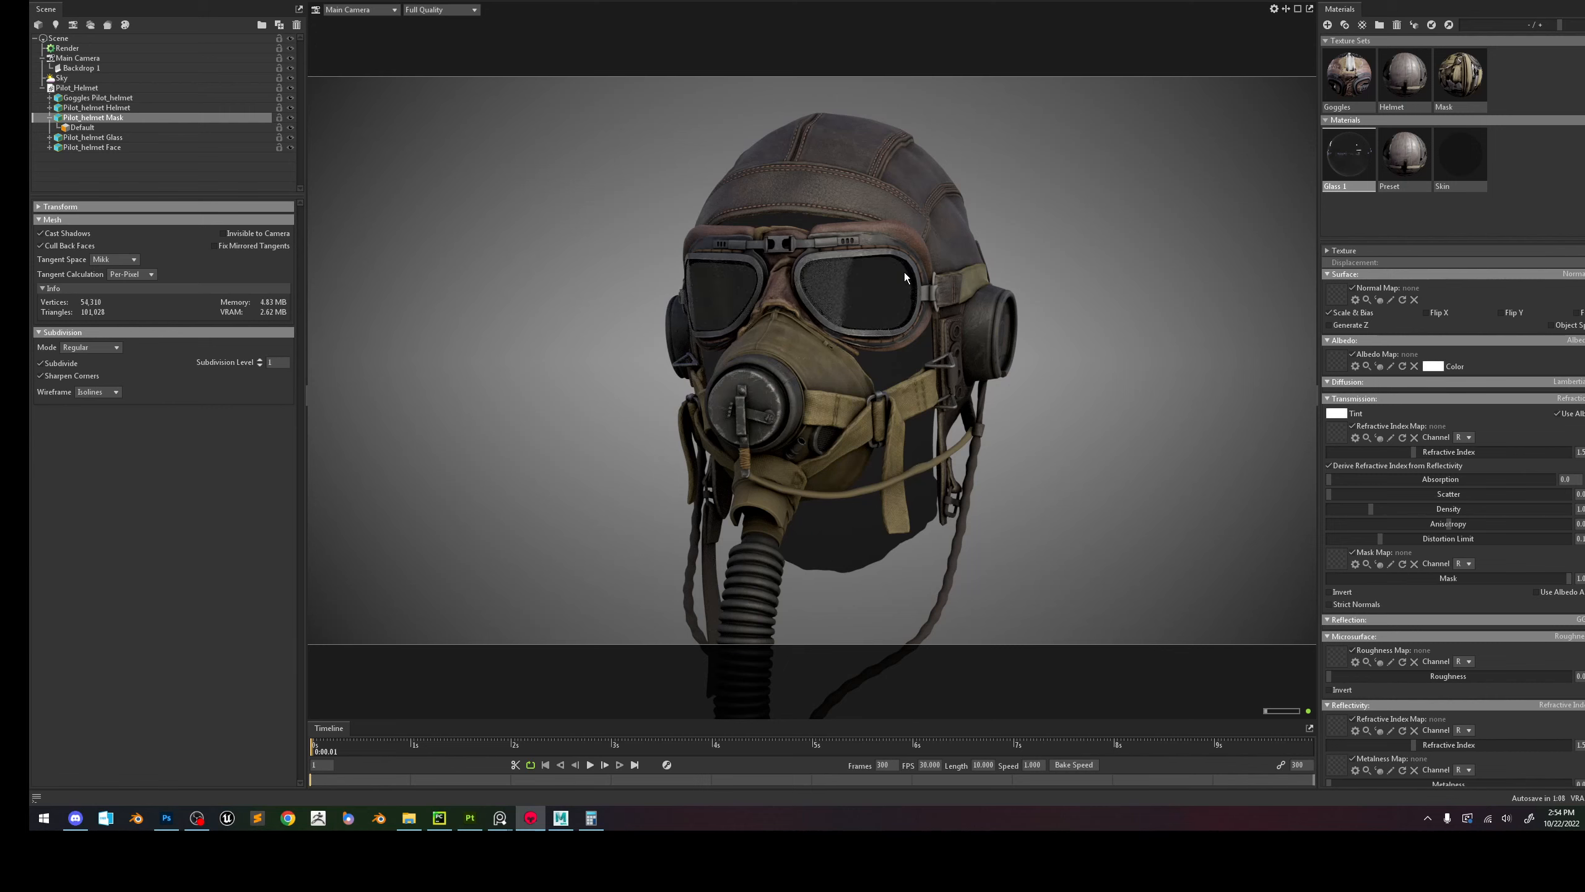
scroll(903, 273, up, 2)
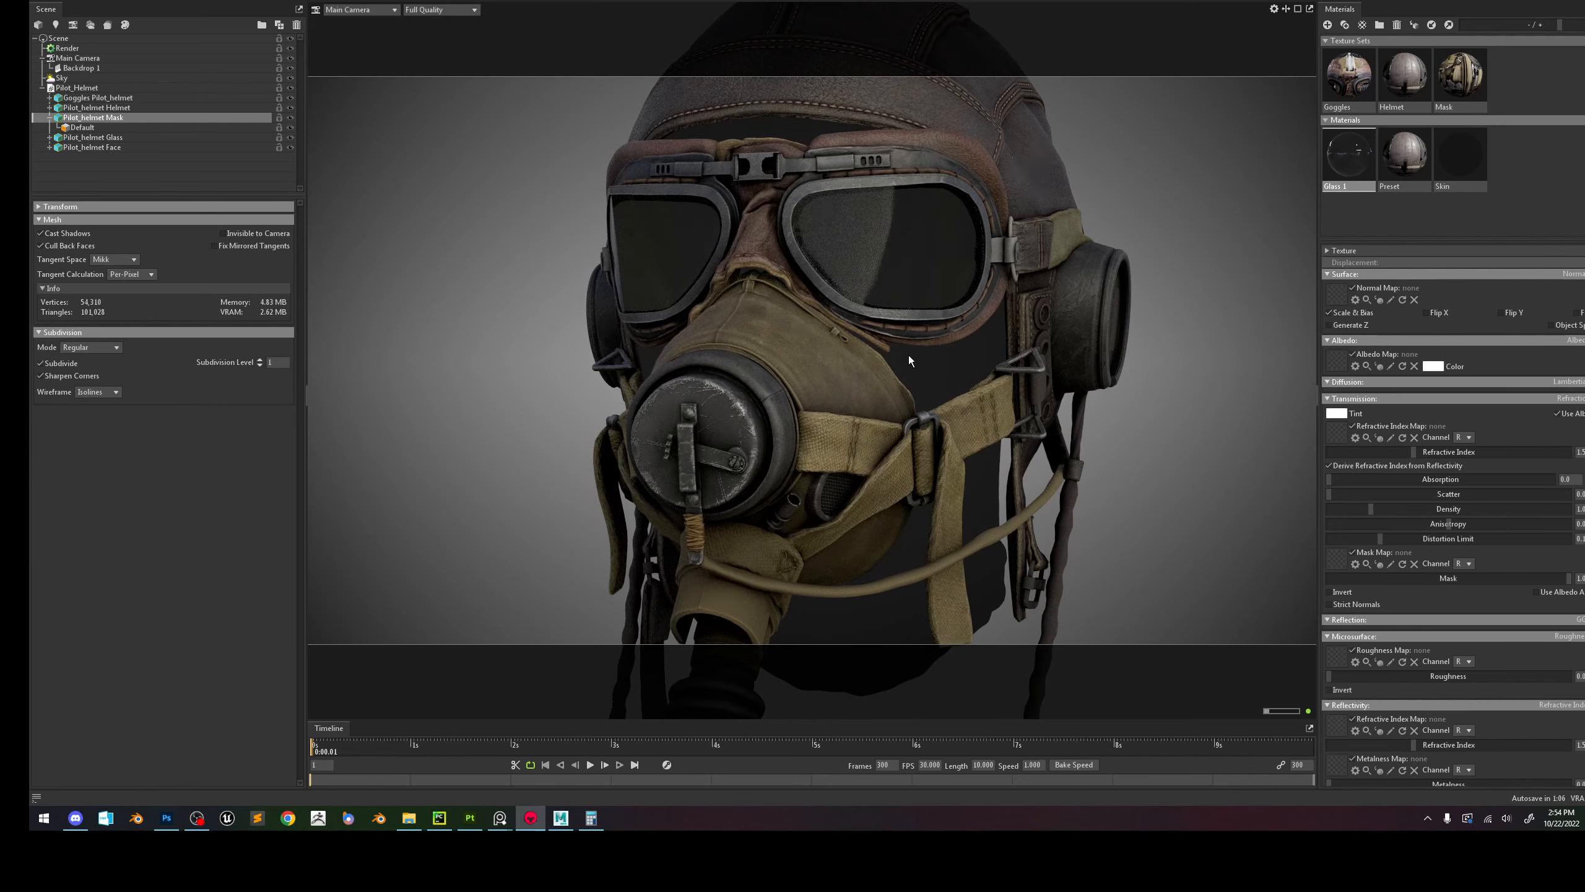
Set the emission color of the face's Skin material to dark gray 515151.
click(909, 360)
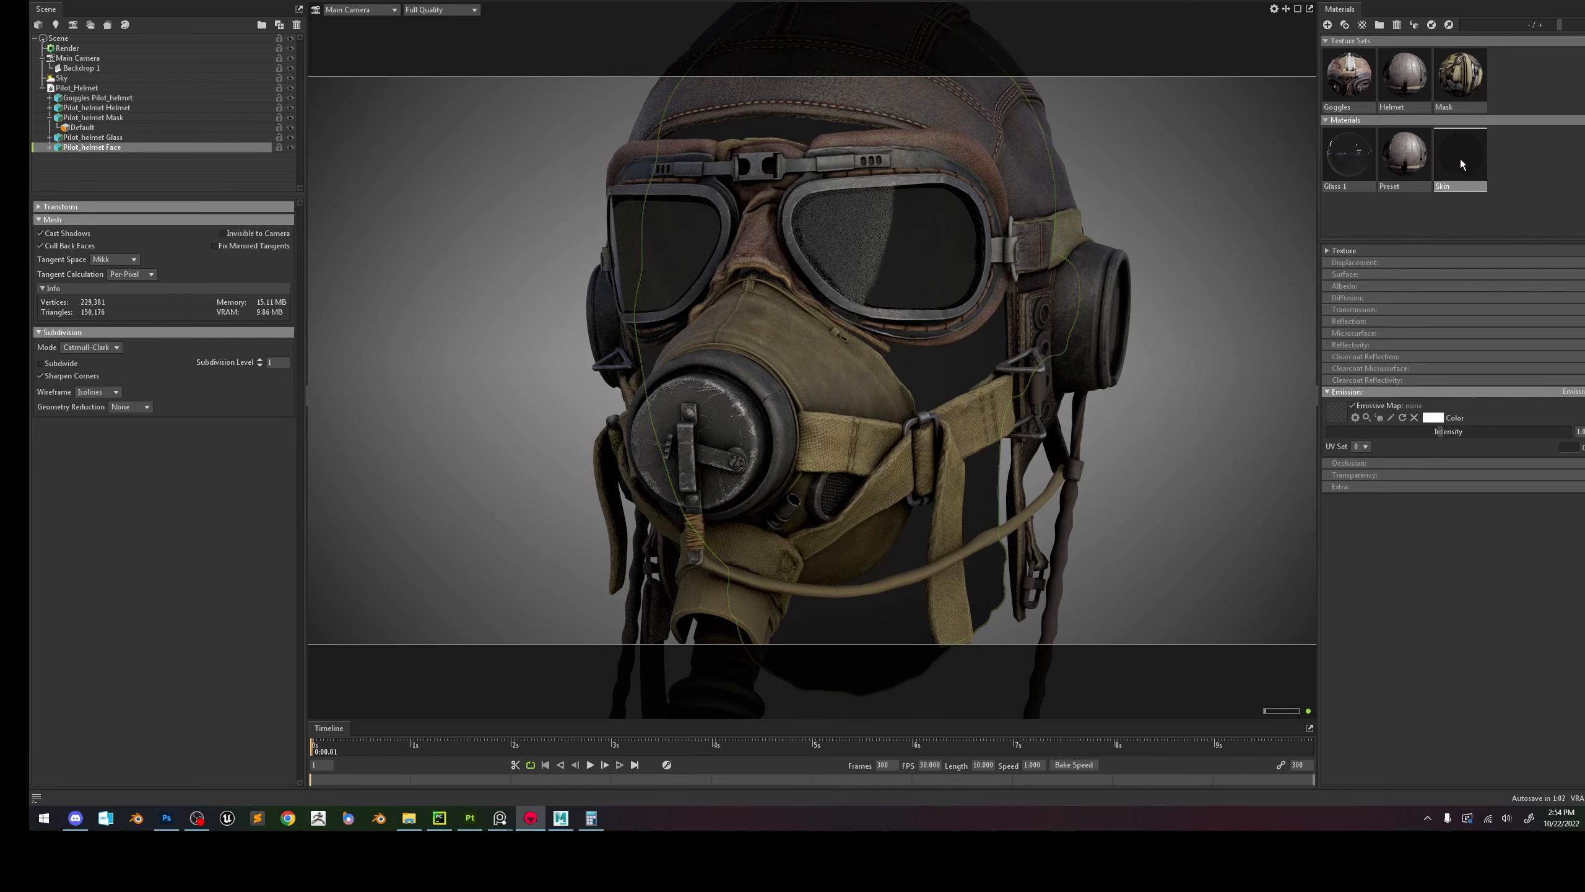
click(1567, 448)
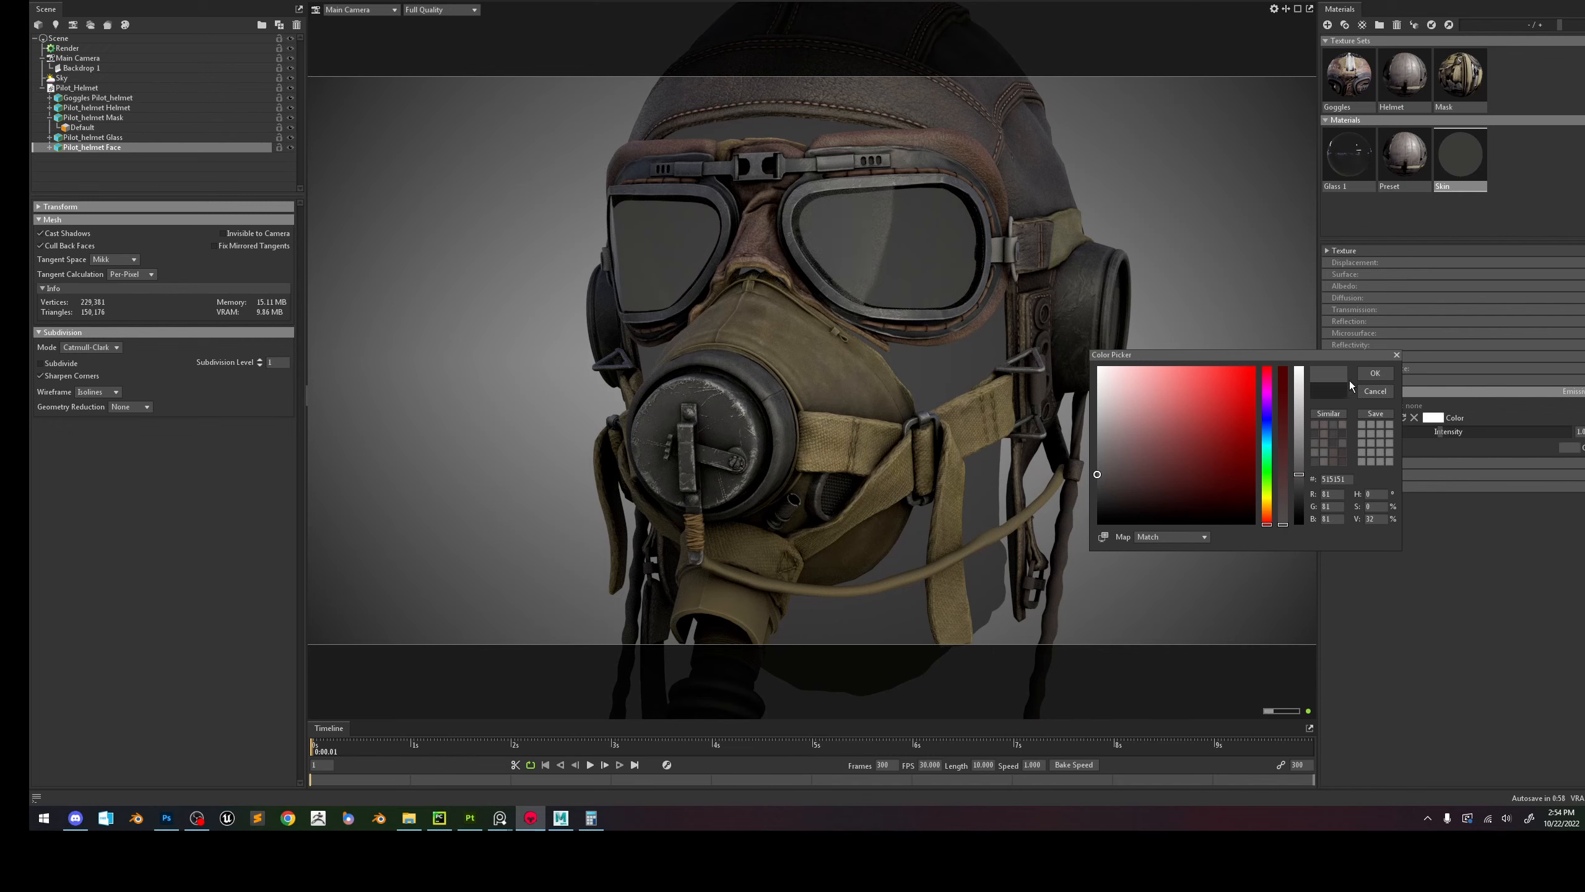
click(1370, 374)
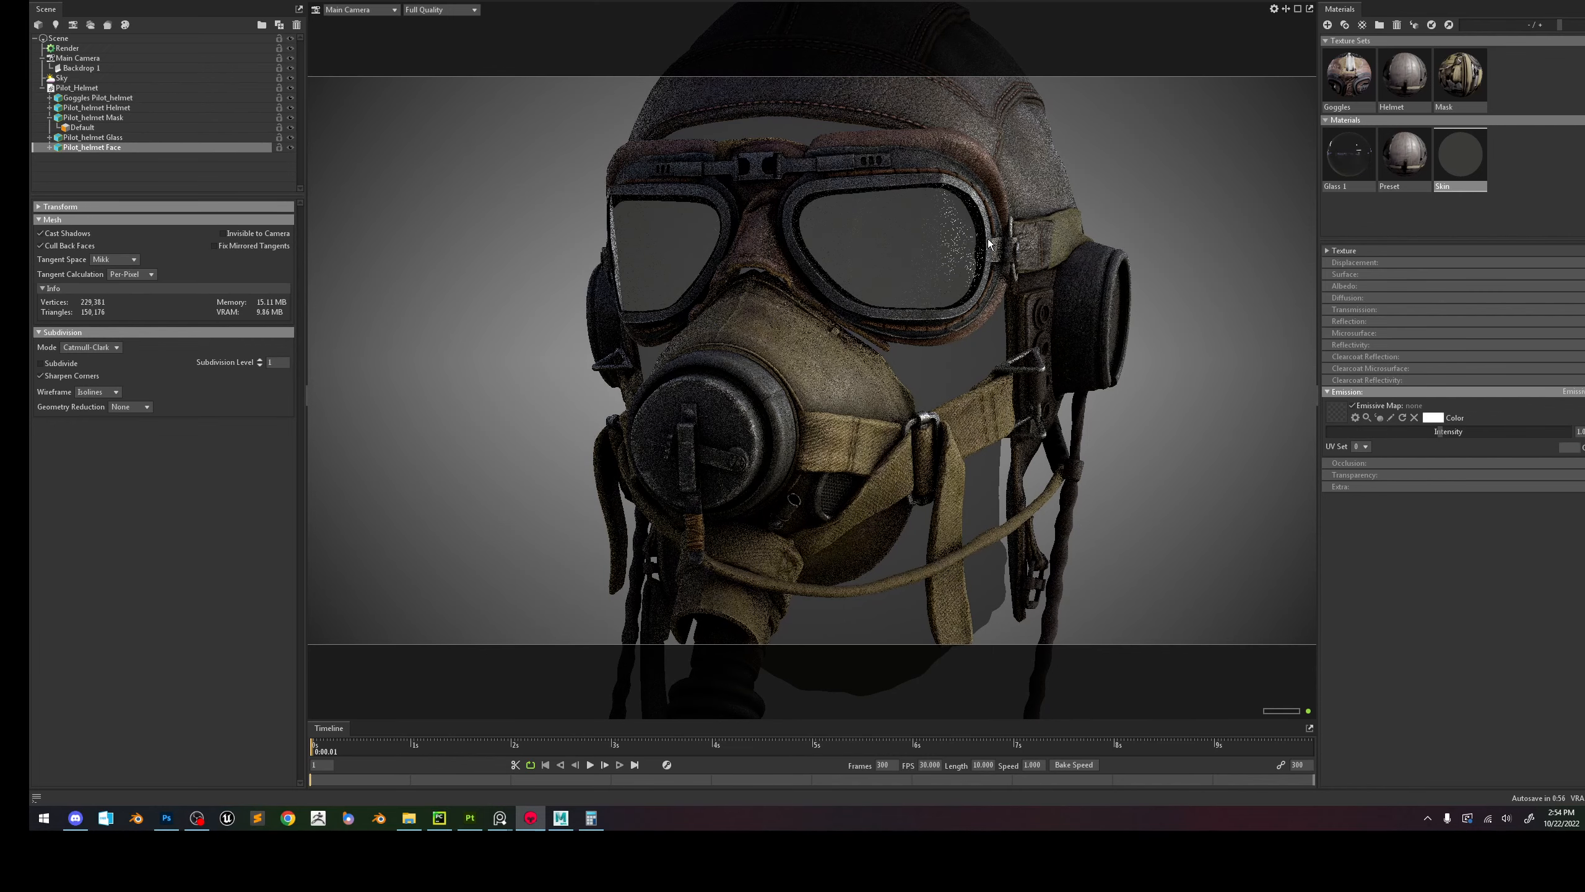
click(896, 266)
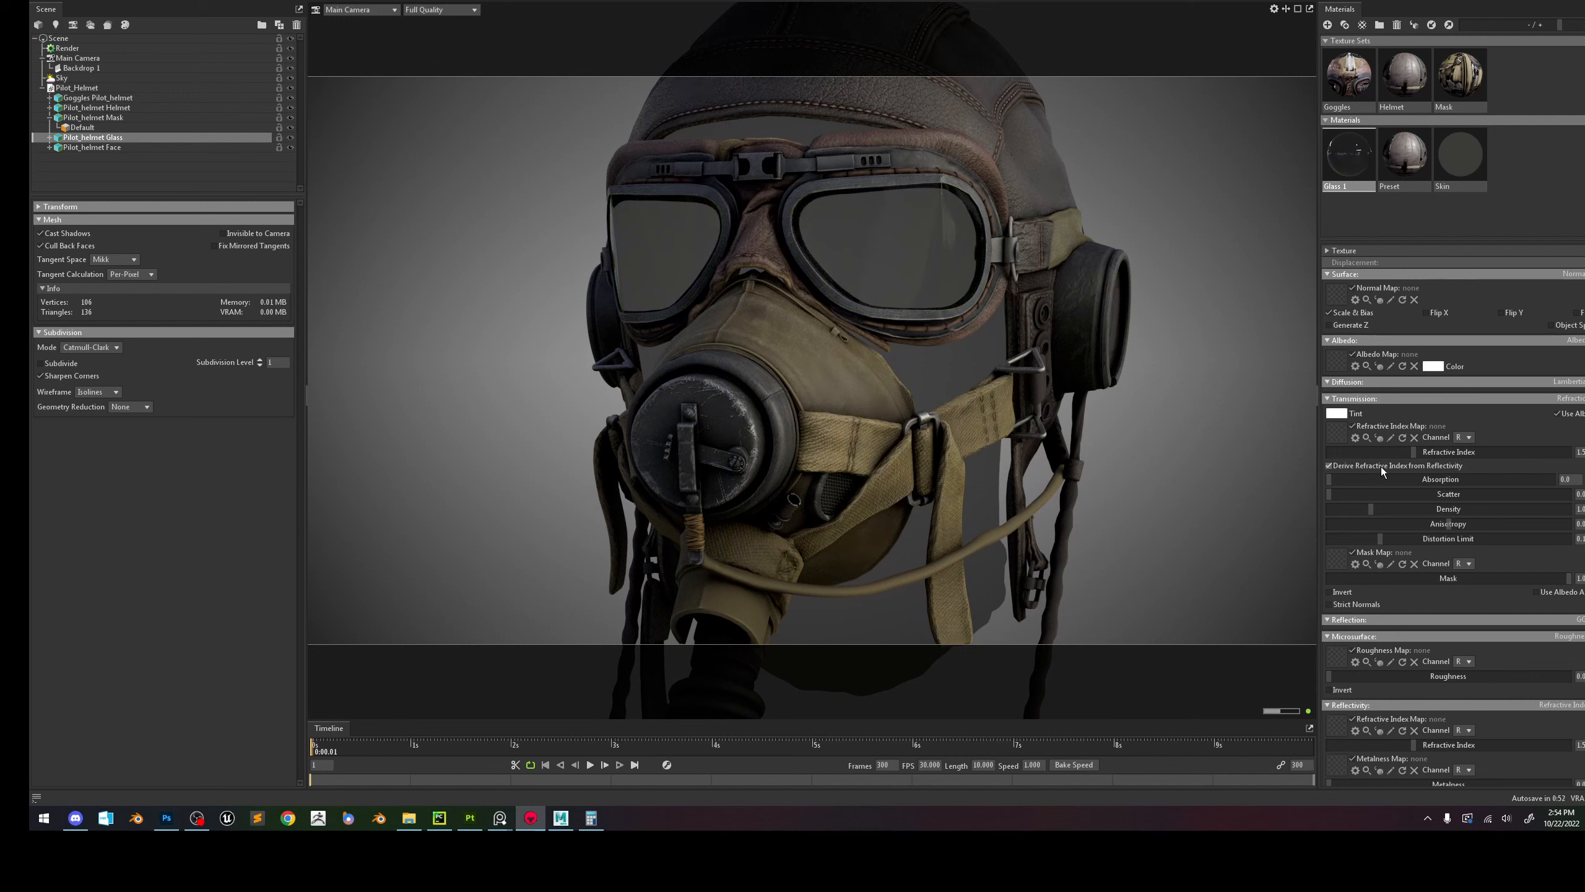
click(1339, 364)
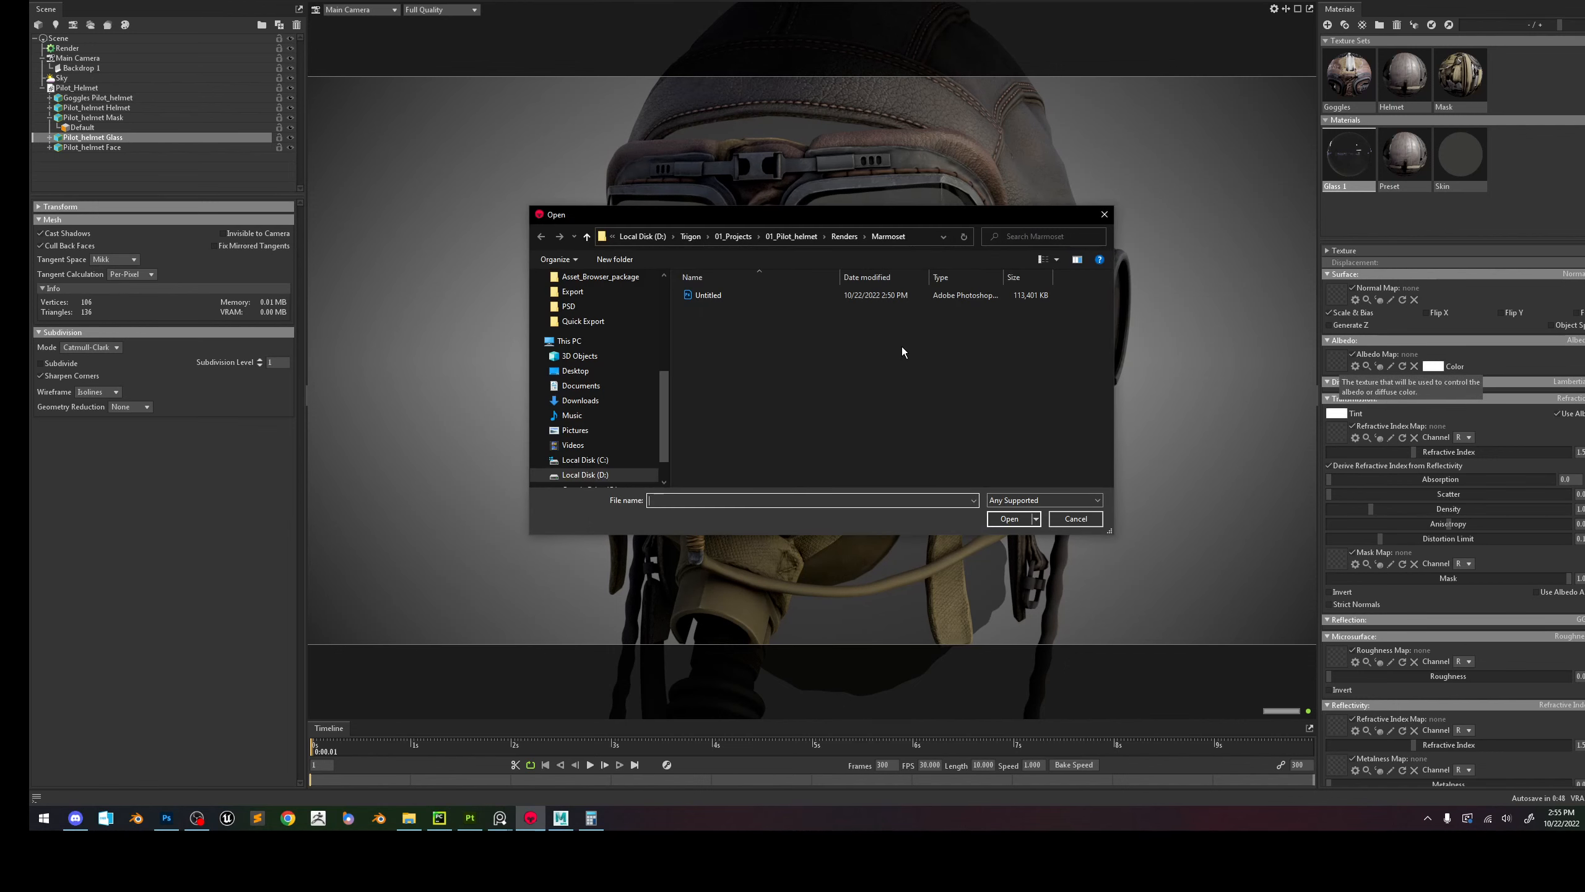
click(812, 236)
double_click(746, 319)
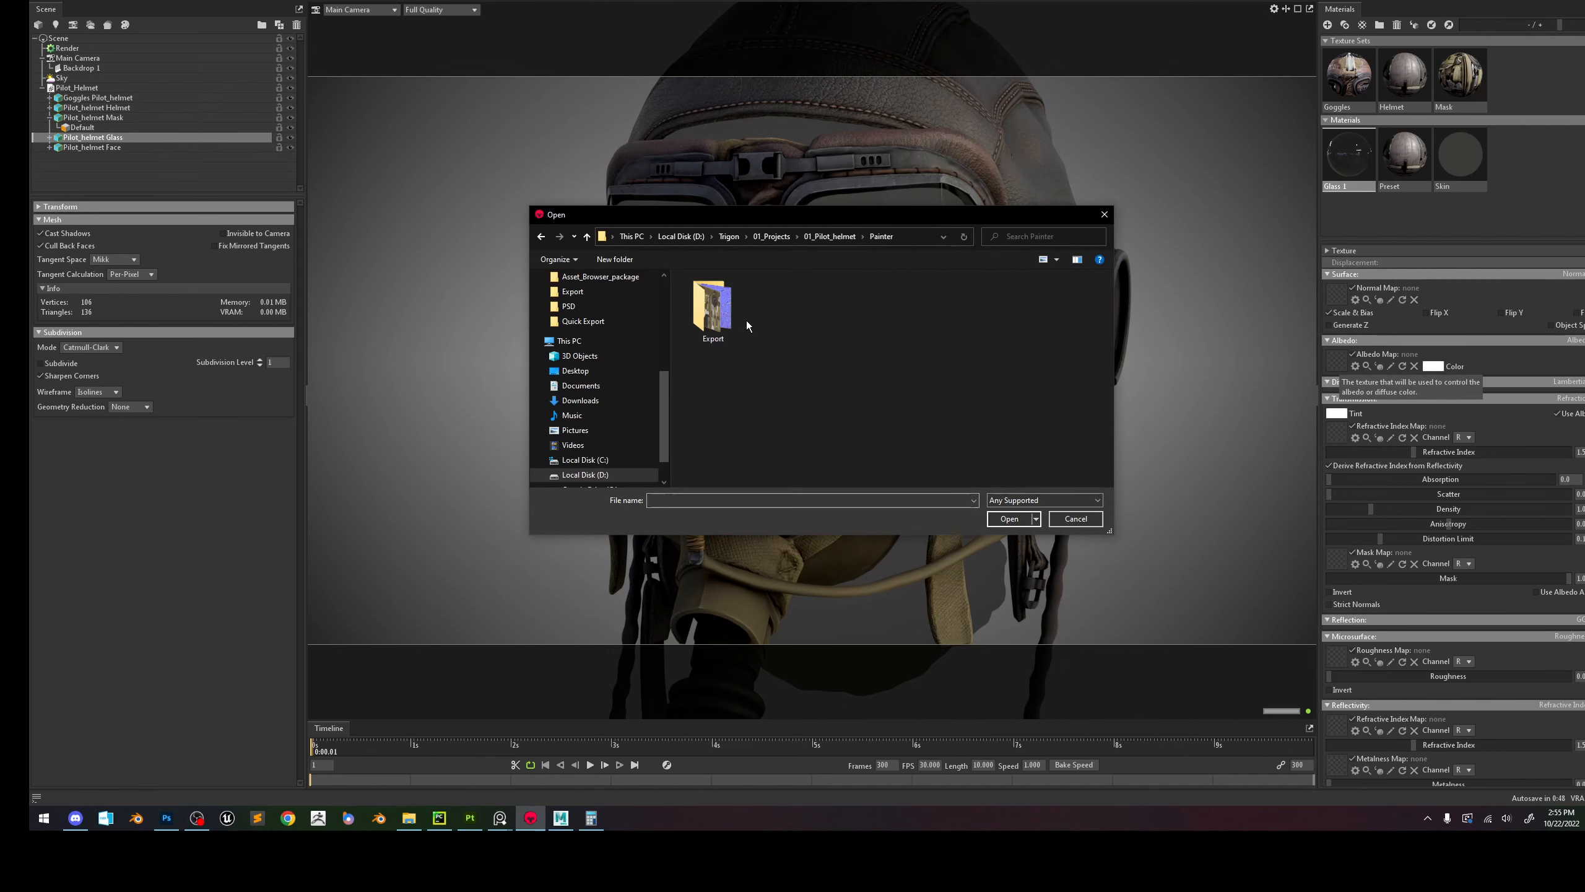
double_click(705, 306)
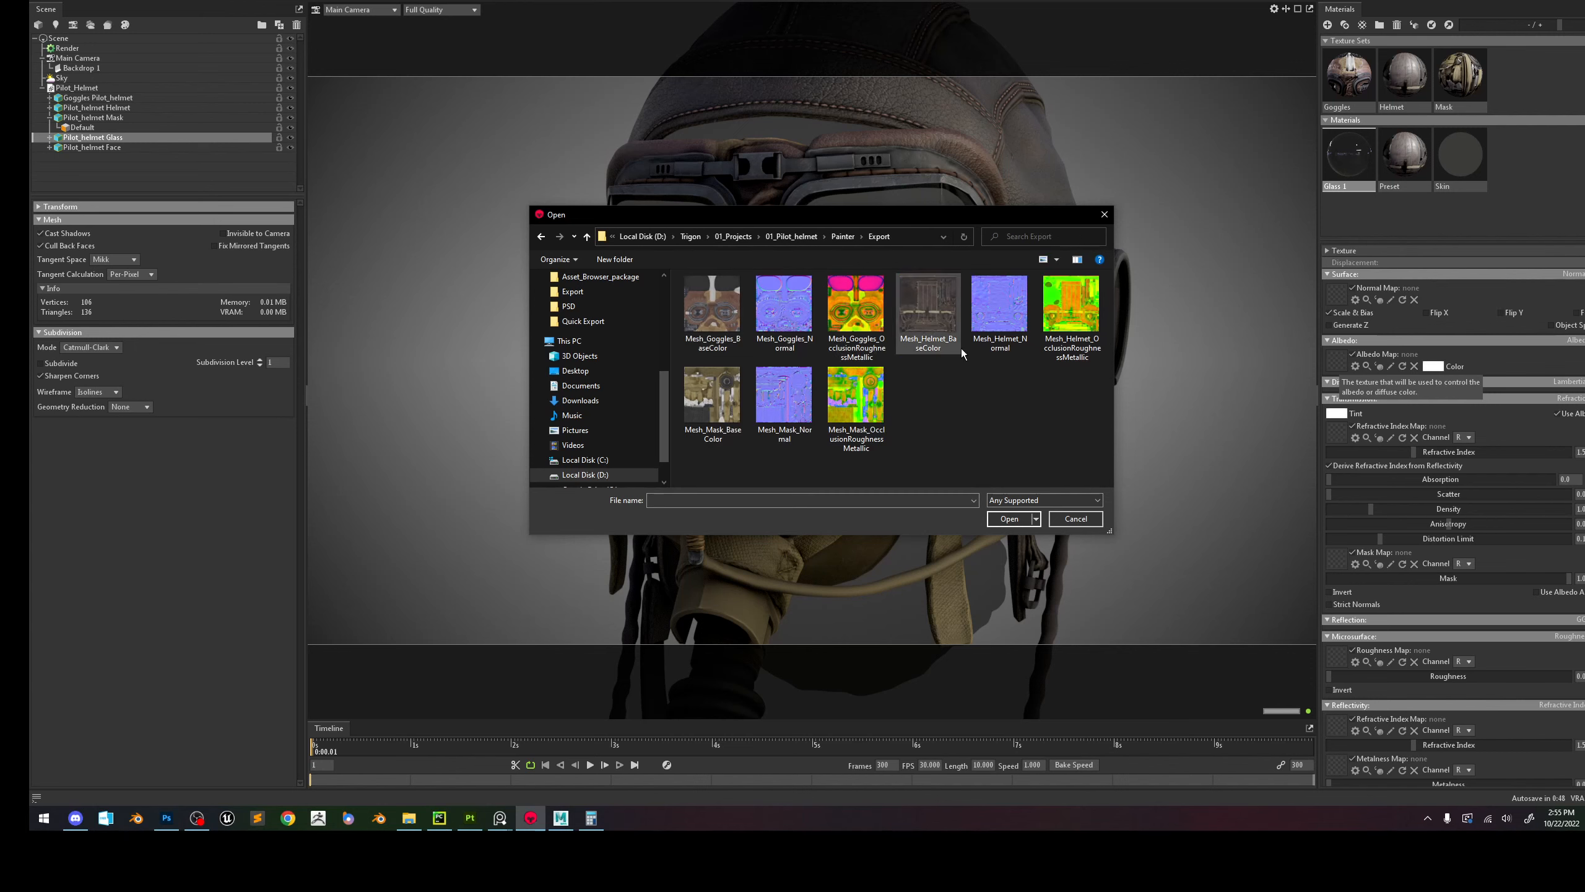
click(1075, 519)
Copy the Glass 1 material's settings and duplicate the Goggles material into the Materials group under the name Glass.
right_click(1350, 165)
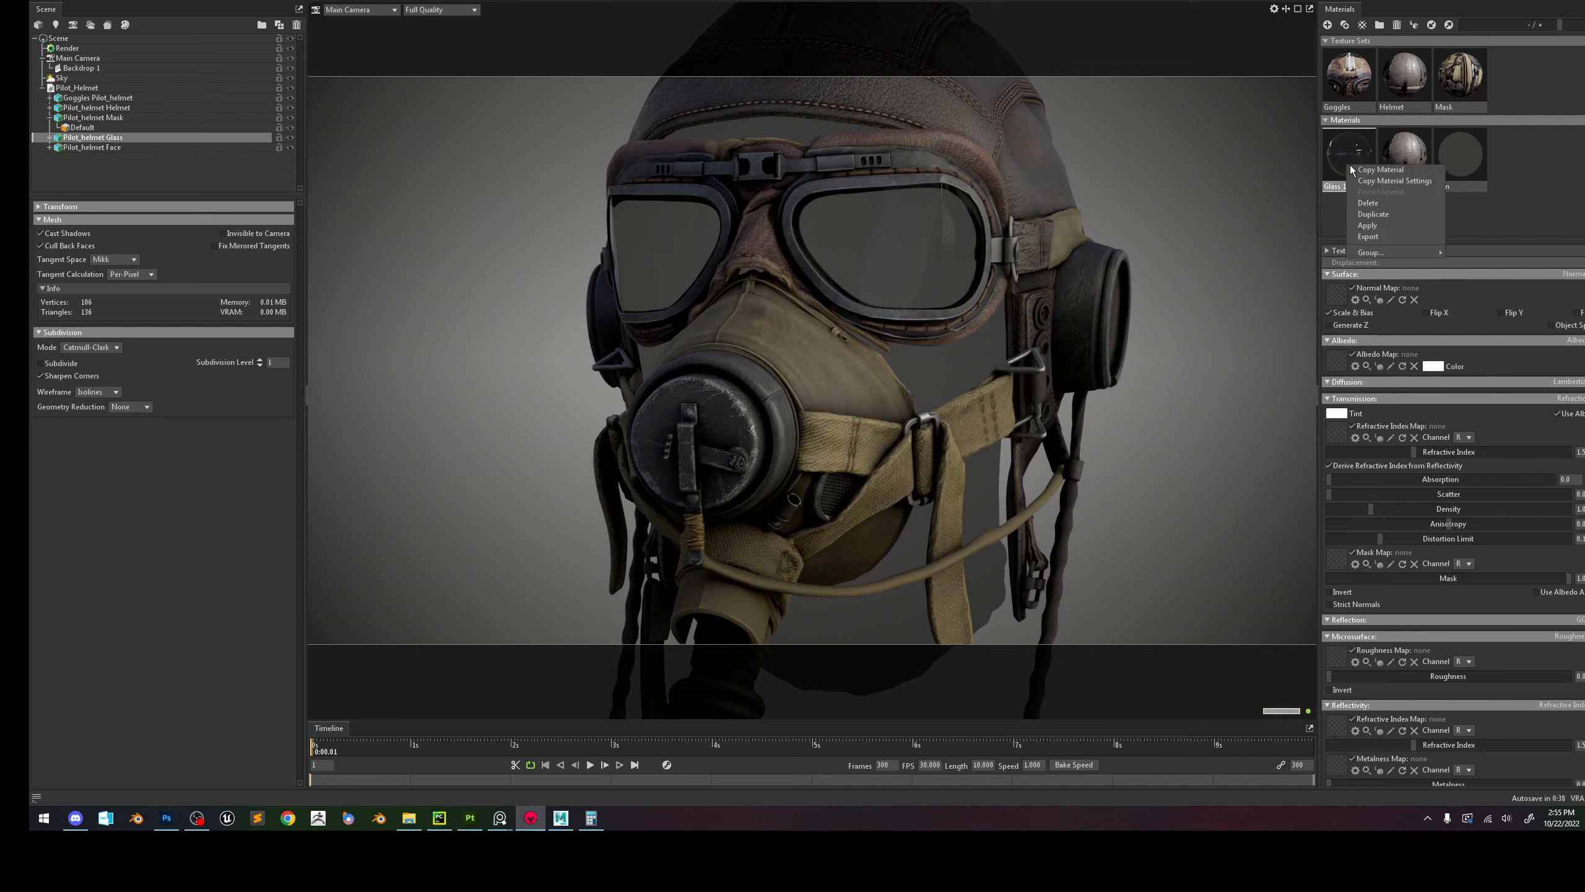
click(1385, 182)
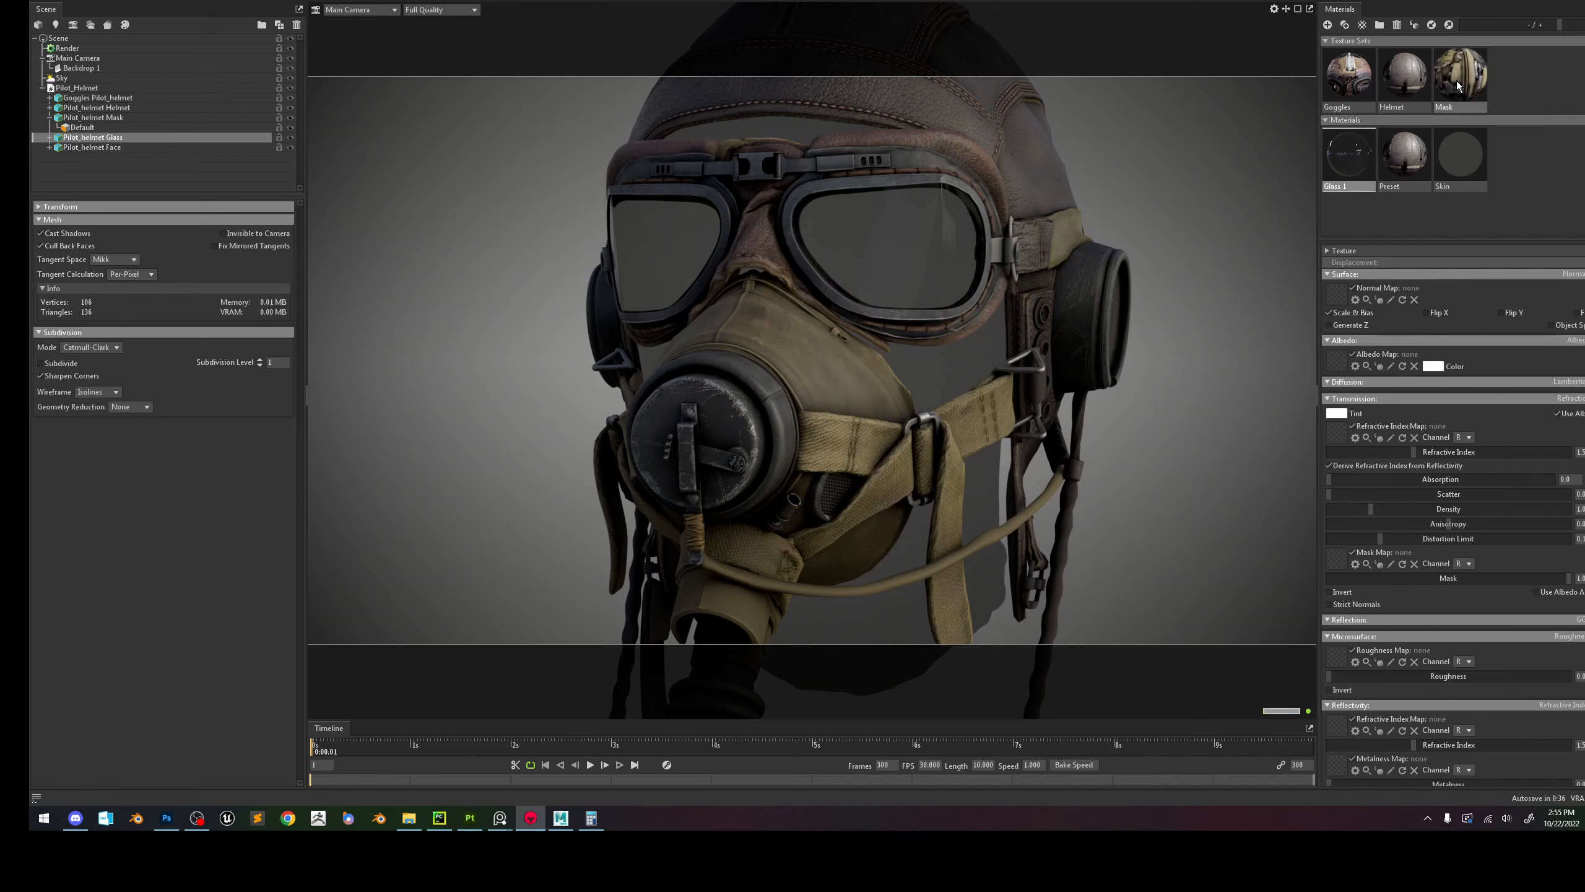
click(1342, 78)
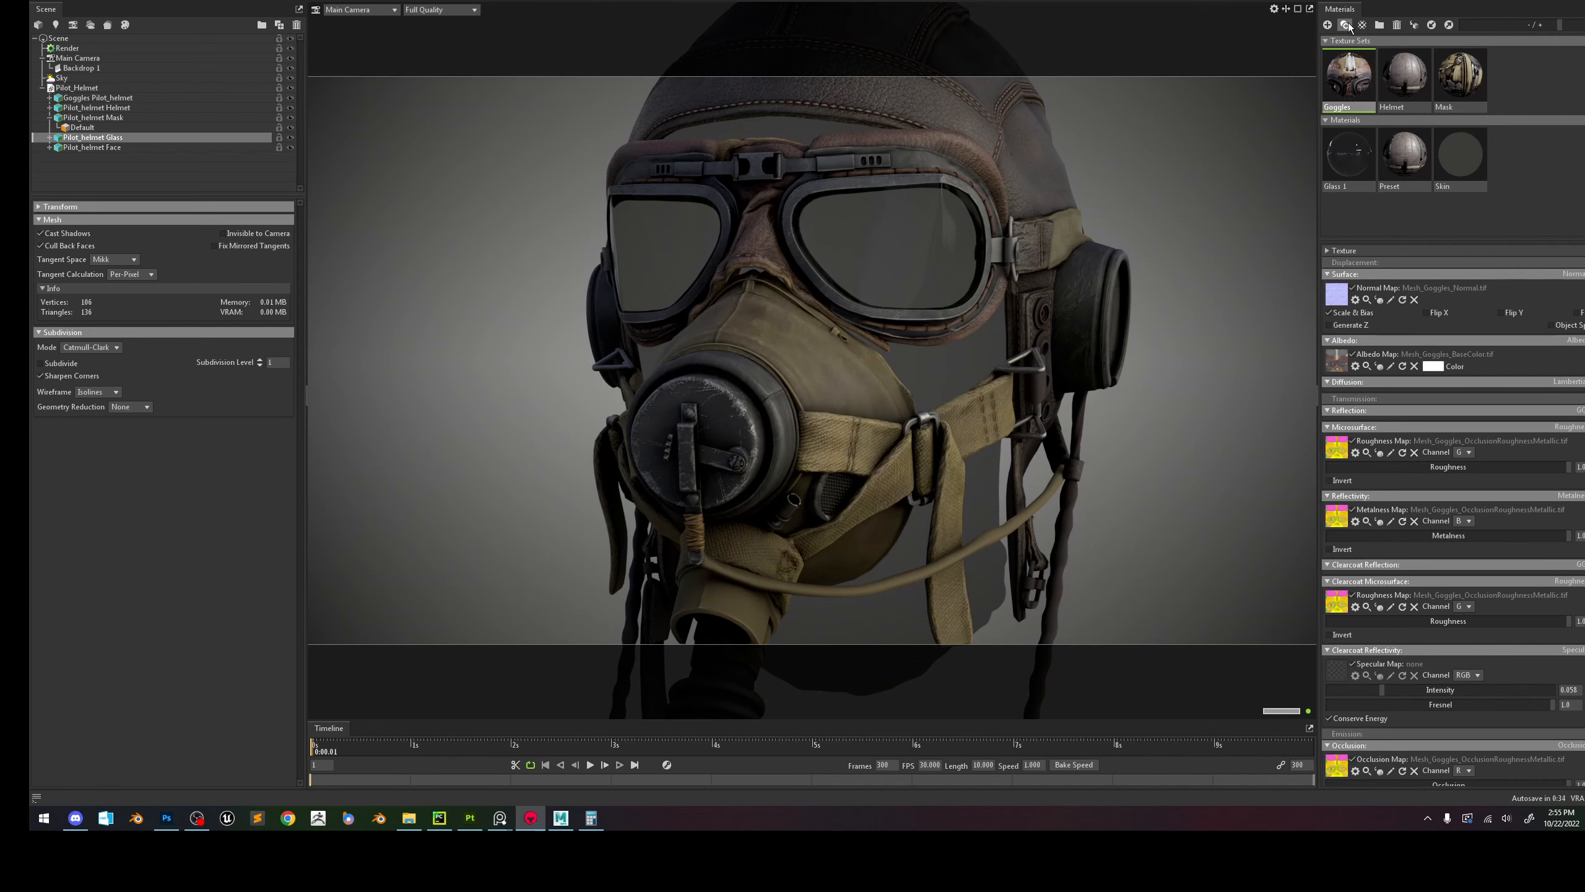
click(1346, 25)
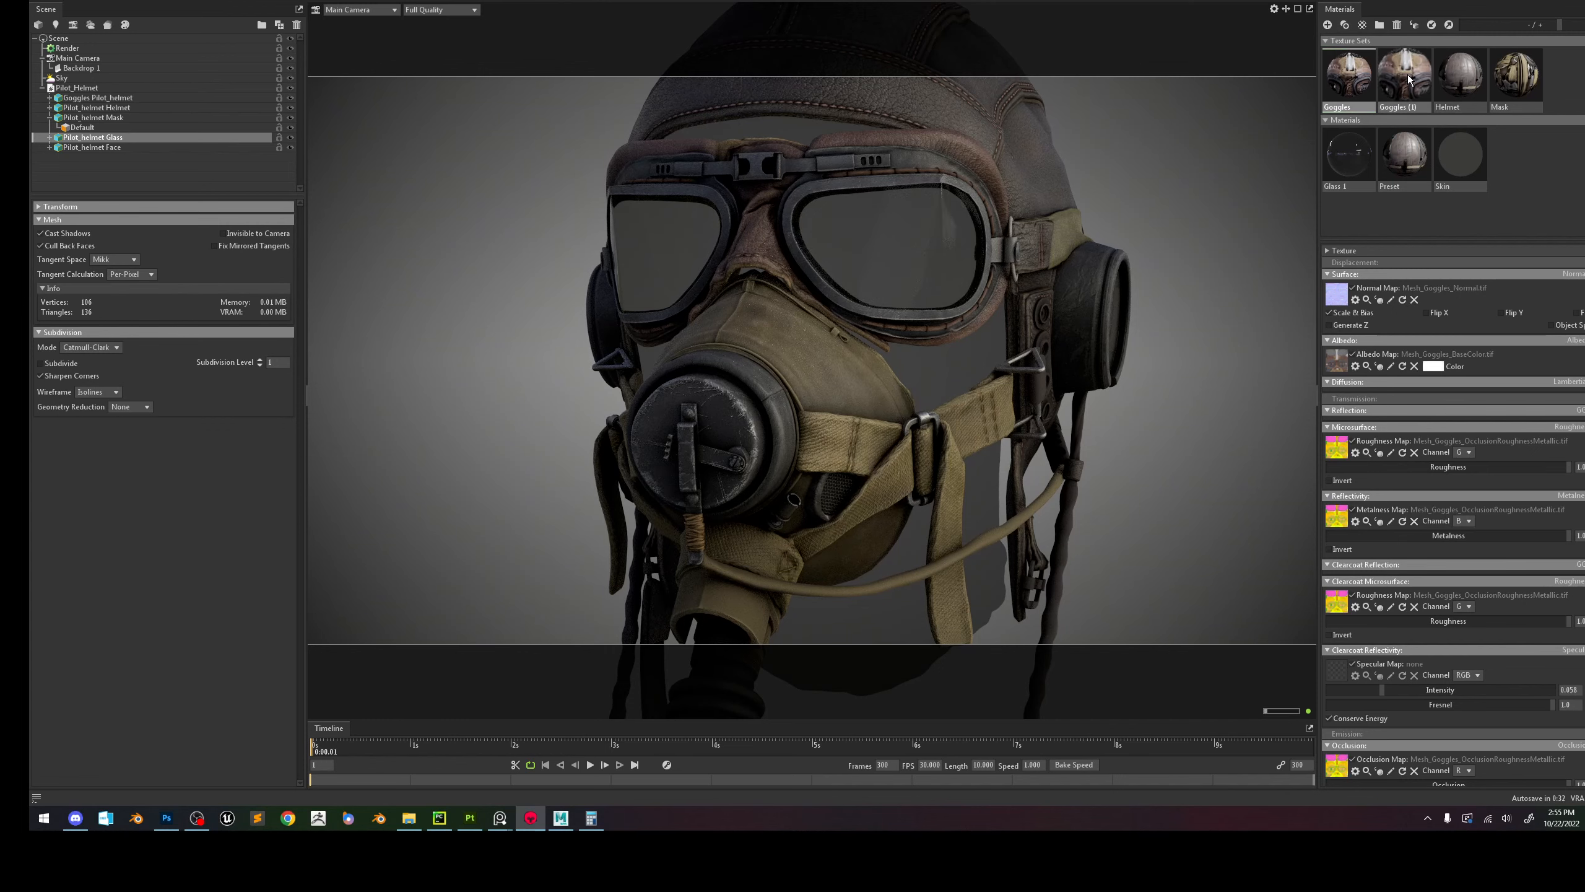
double_click(1412, 106)
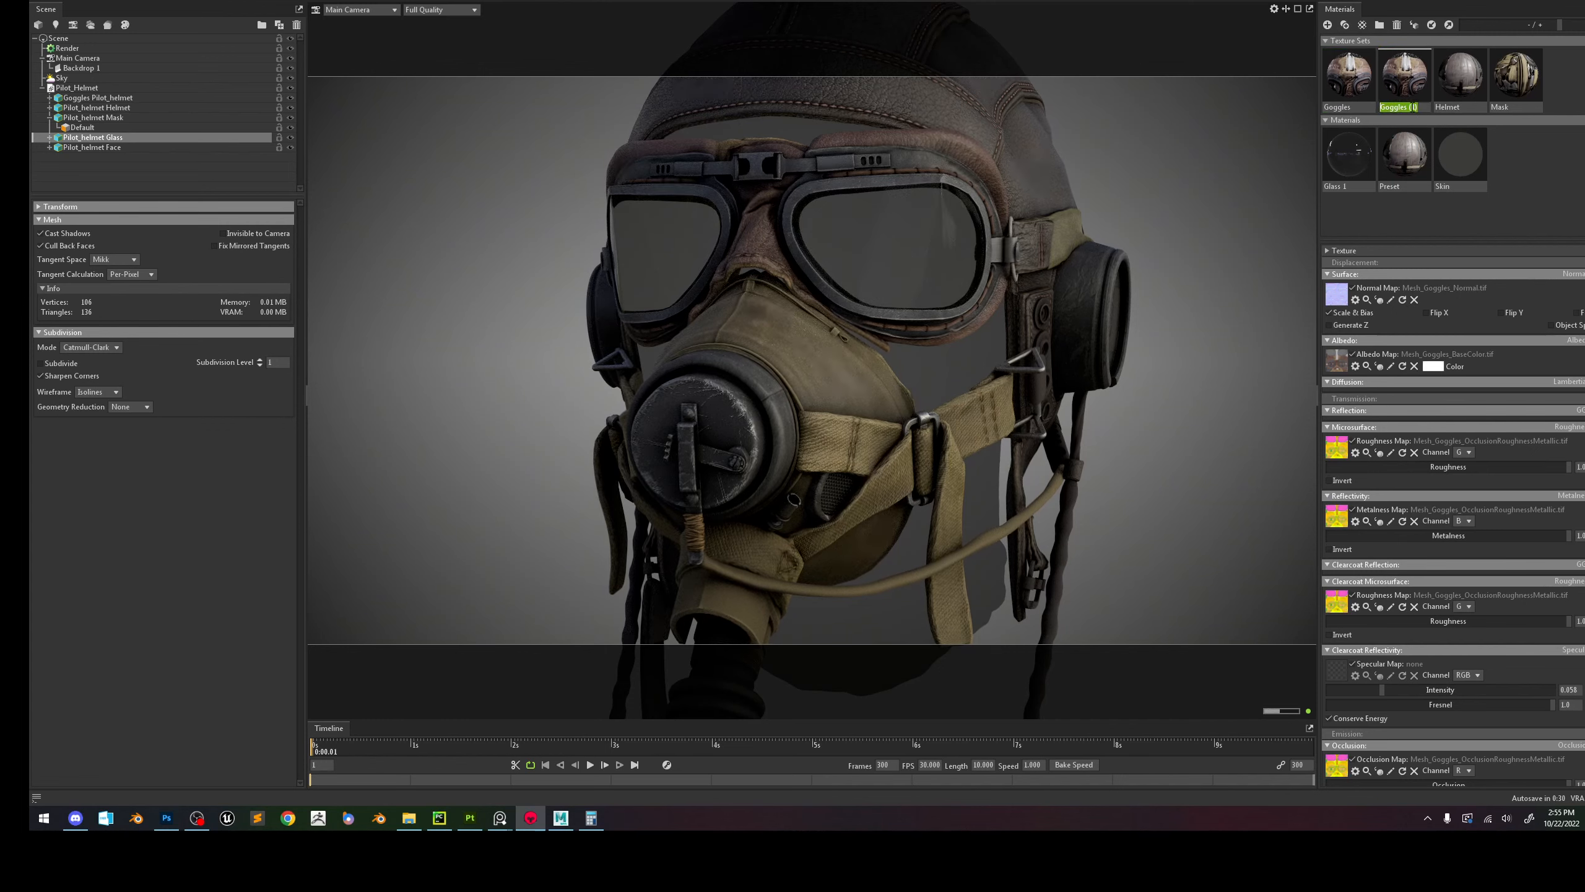
text(Glass)
key(Return)
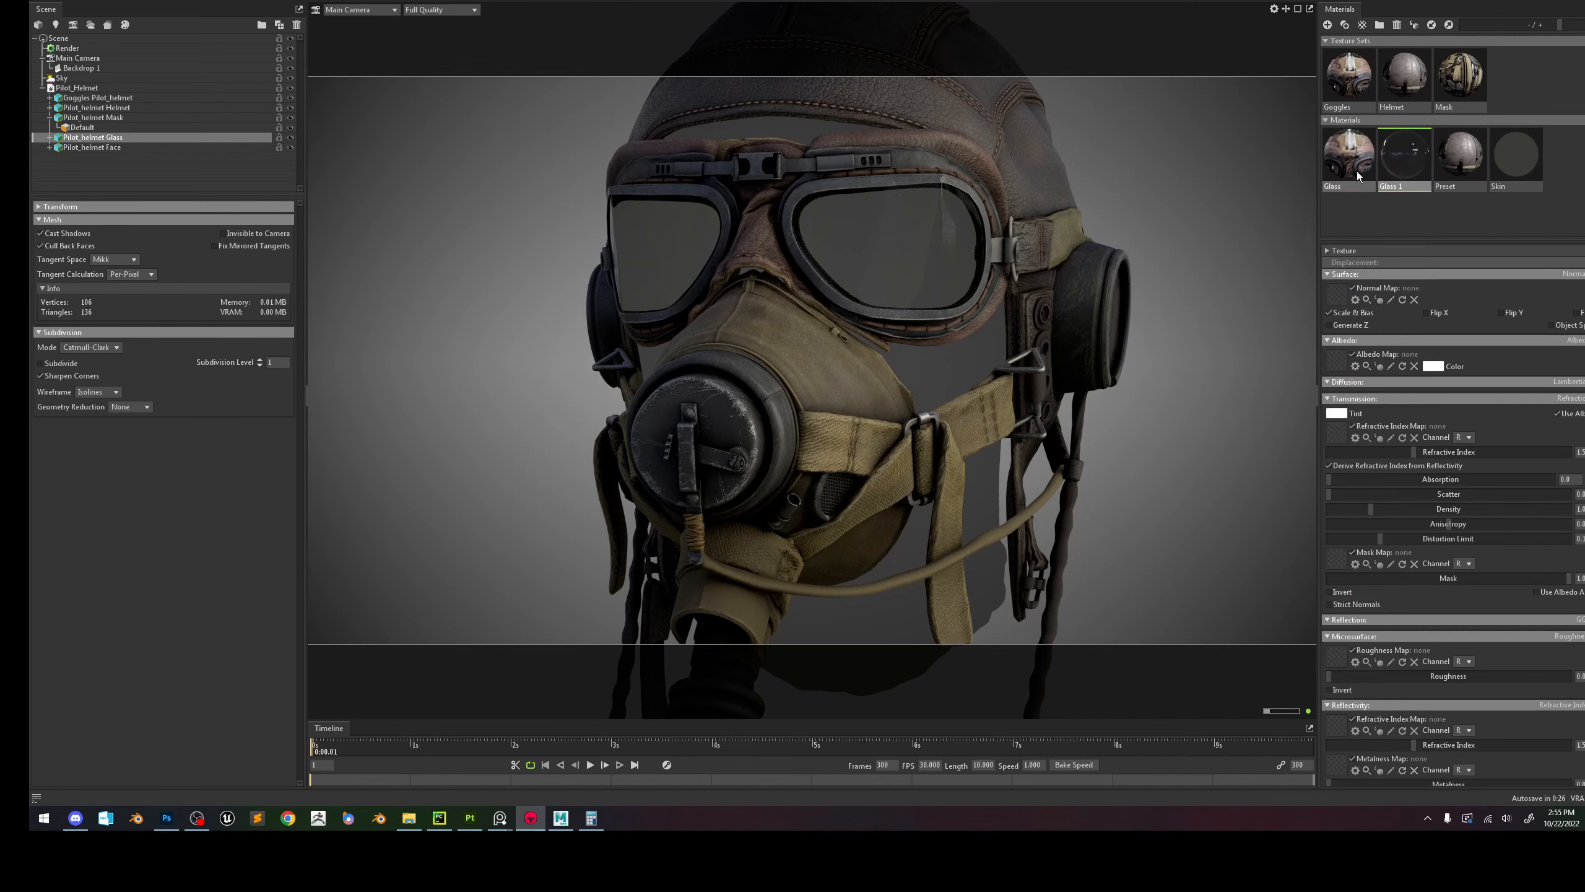
Try pasting the copied Glass 1 settings onto the Glass material.
right_click(1357, 171)
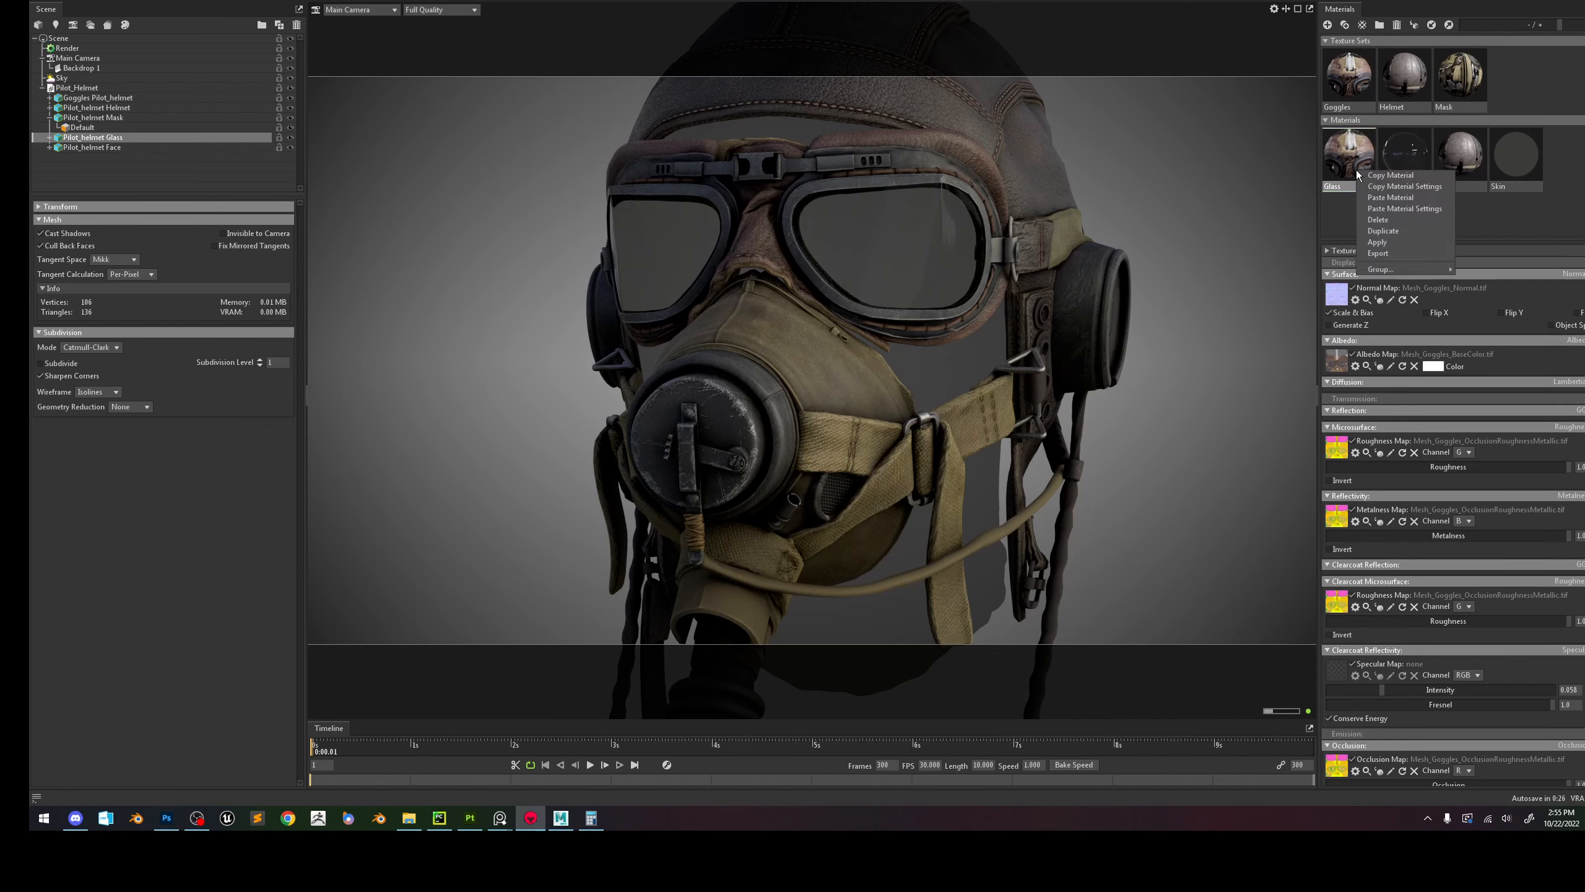
click(1422, 210)
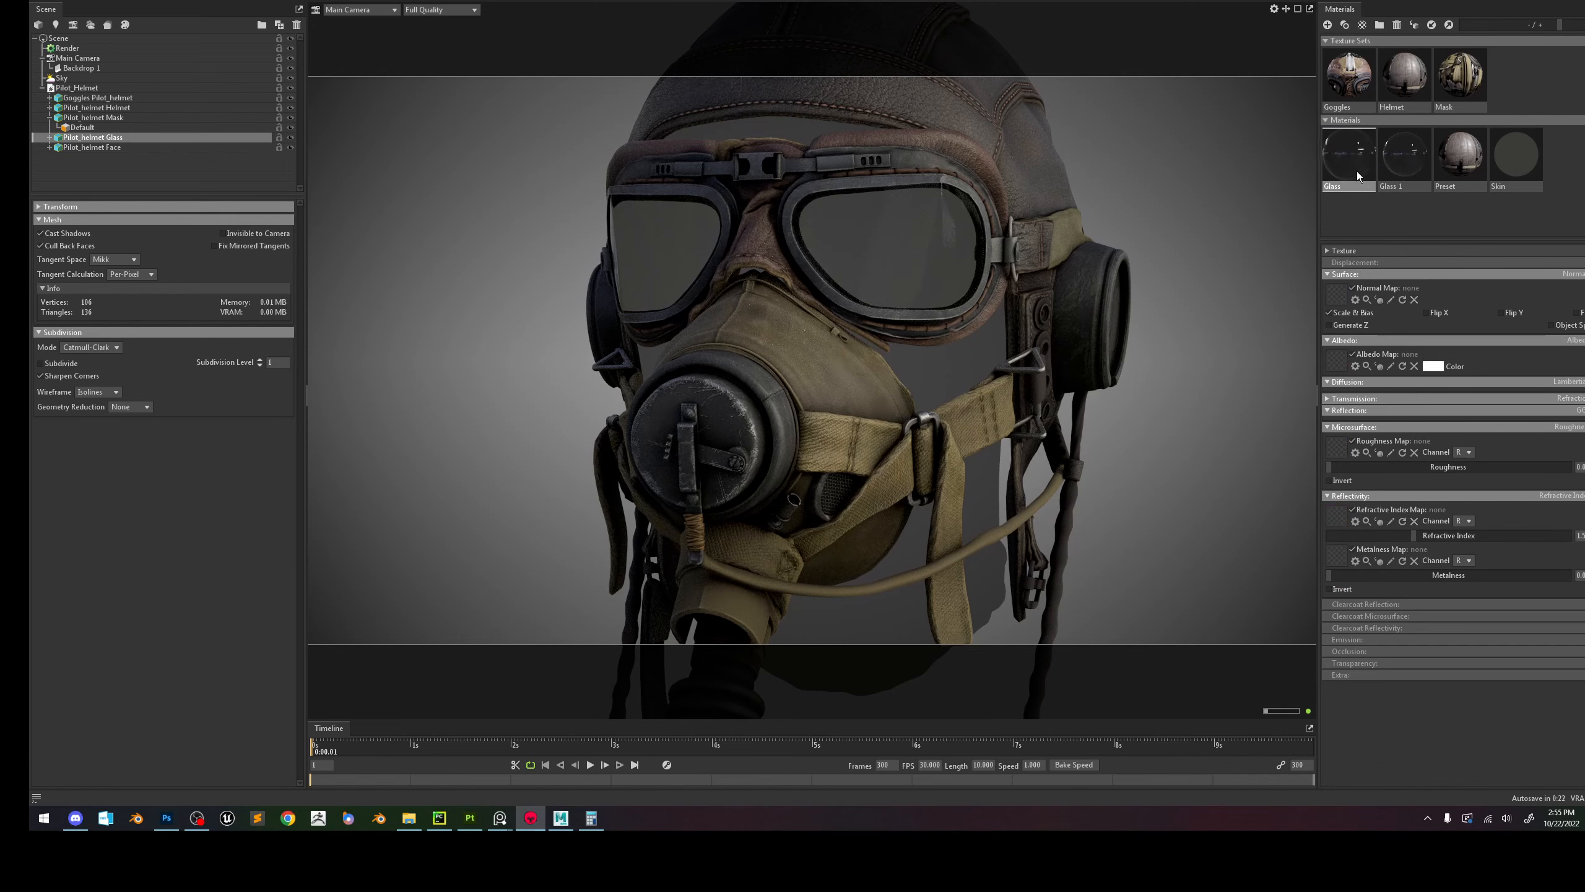
click(1384, 182)
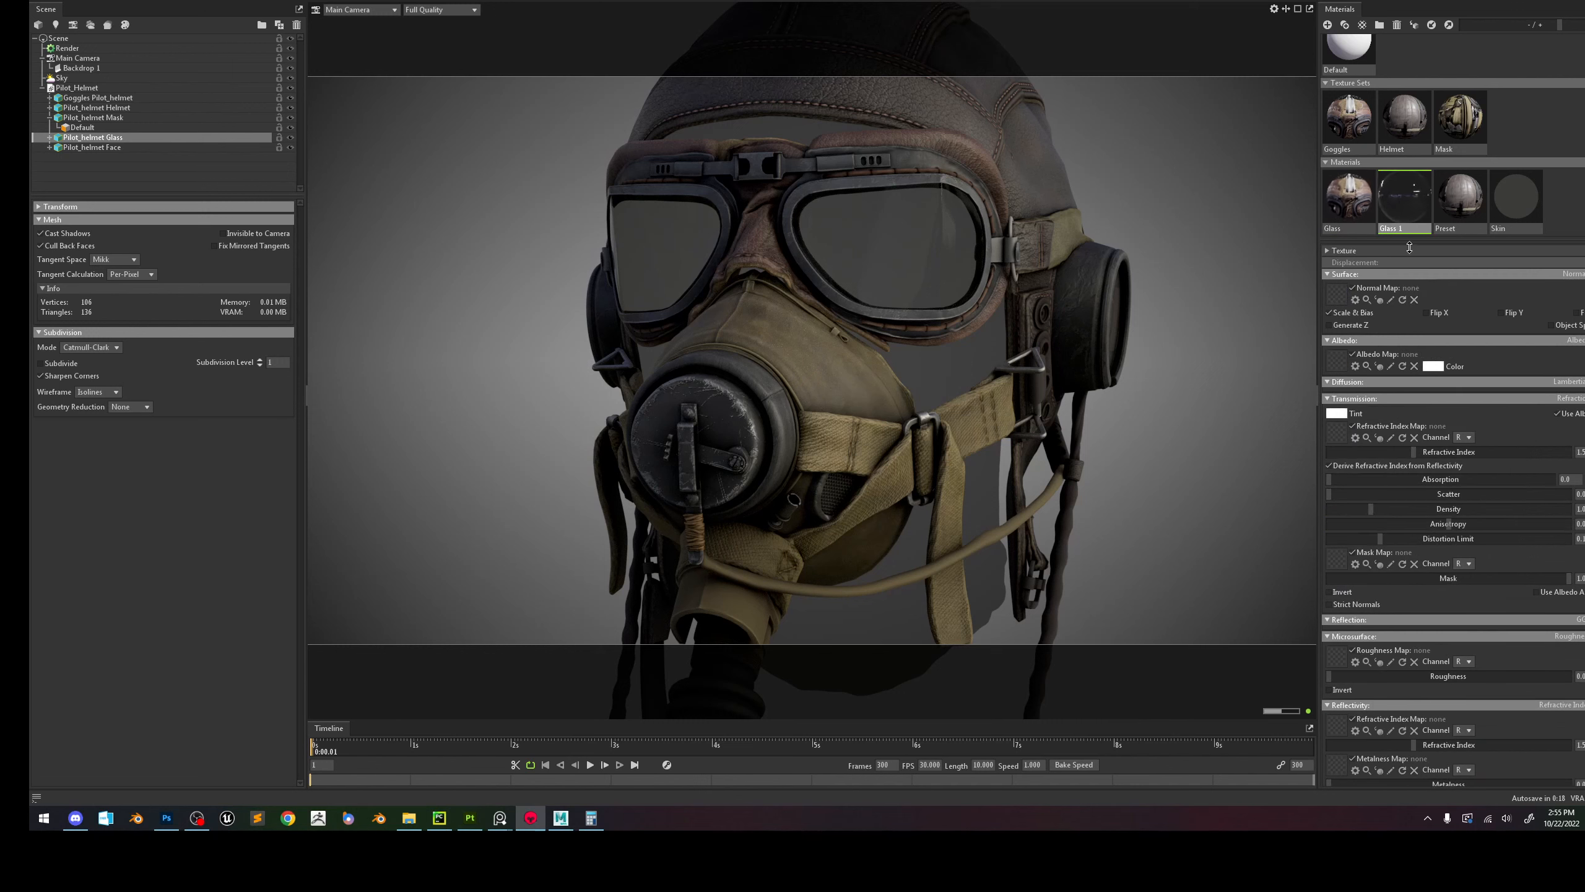
Set the Glass material's transmission model to Refraction.
click(1348, 197)
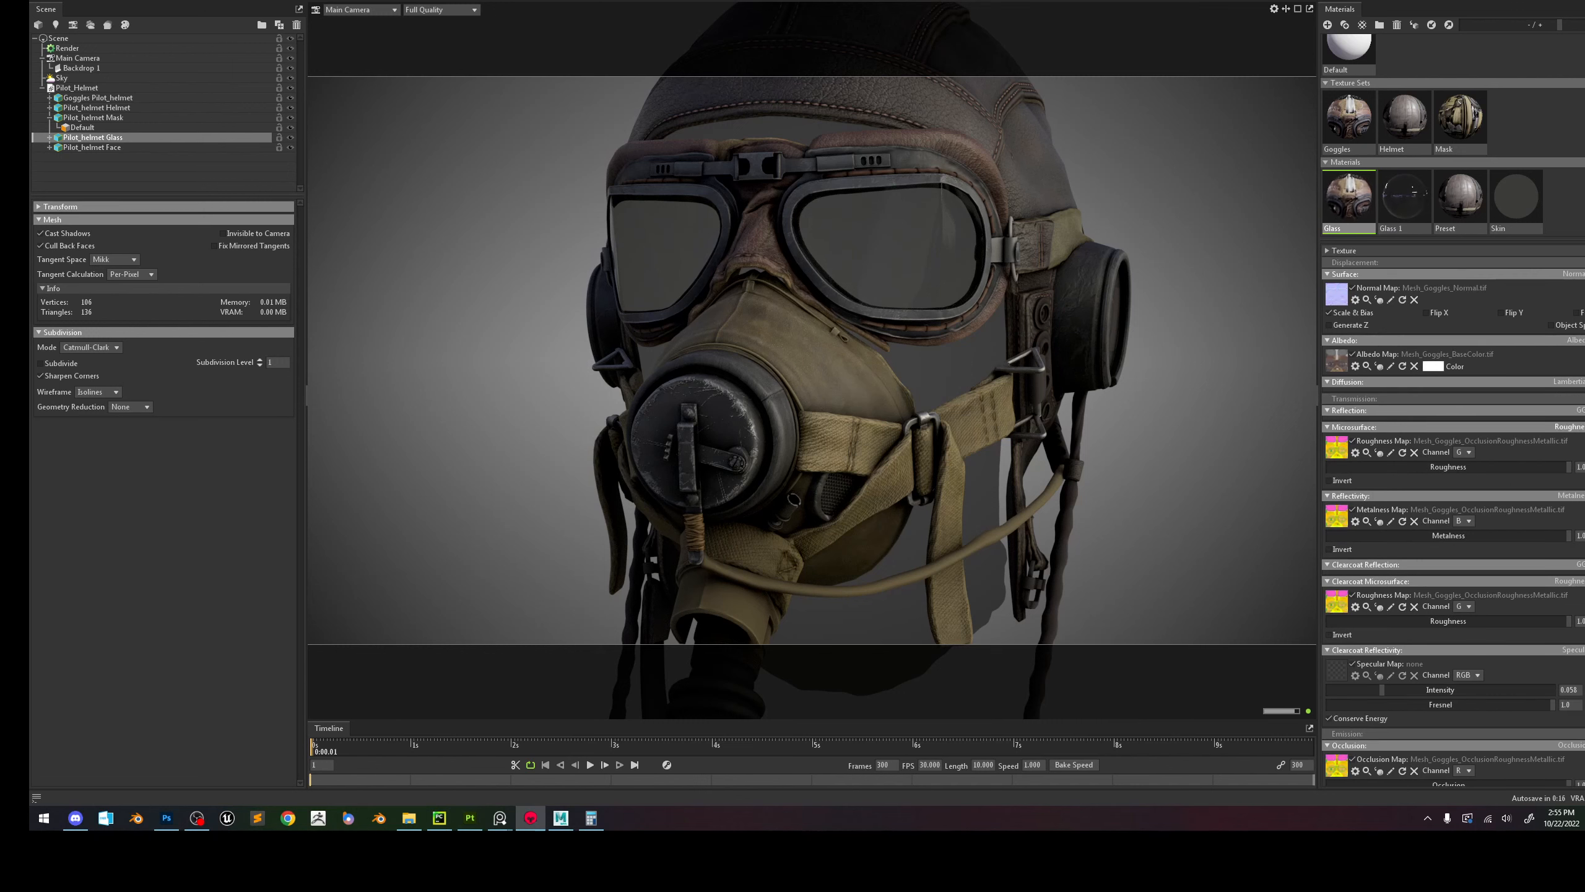
click(1563, 399)
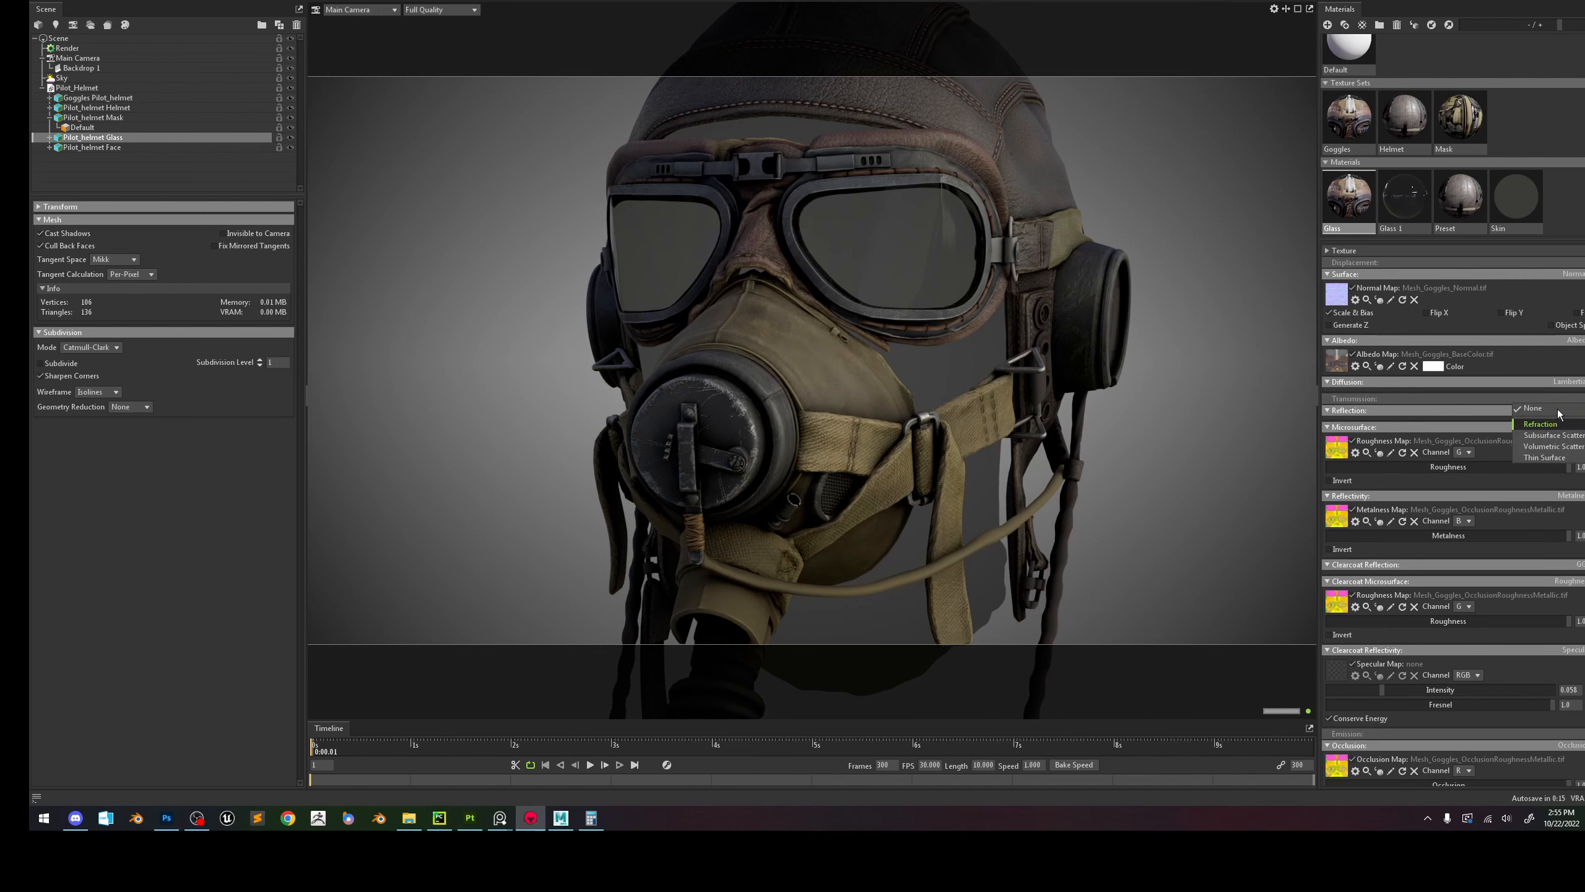
click(1557, 424)
Compare the surface, transmission and reflectivity settings of the Glass and Glass 1 materials.
click(1381, 201)
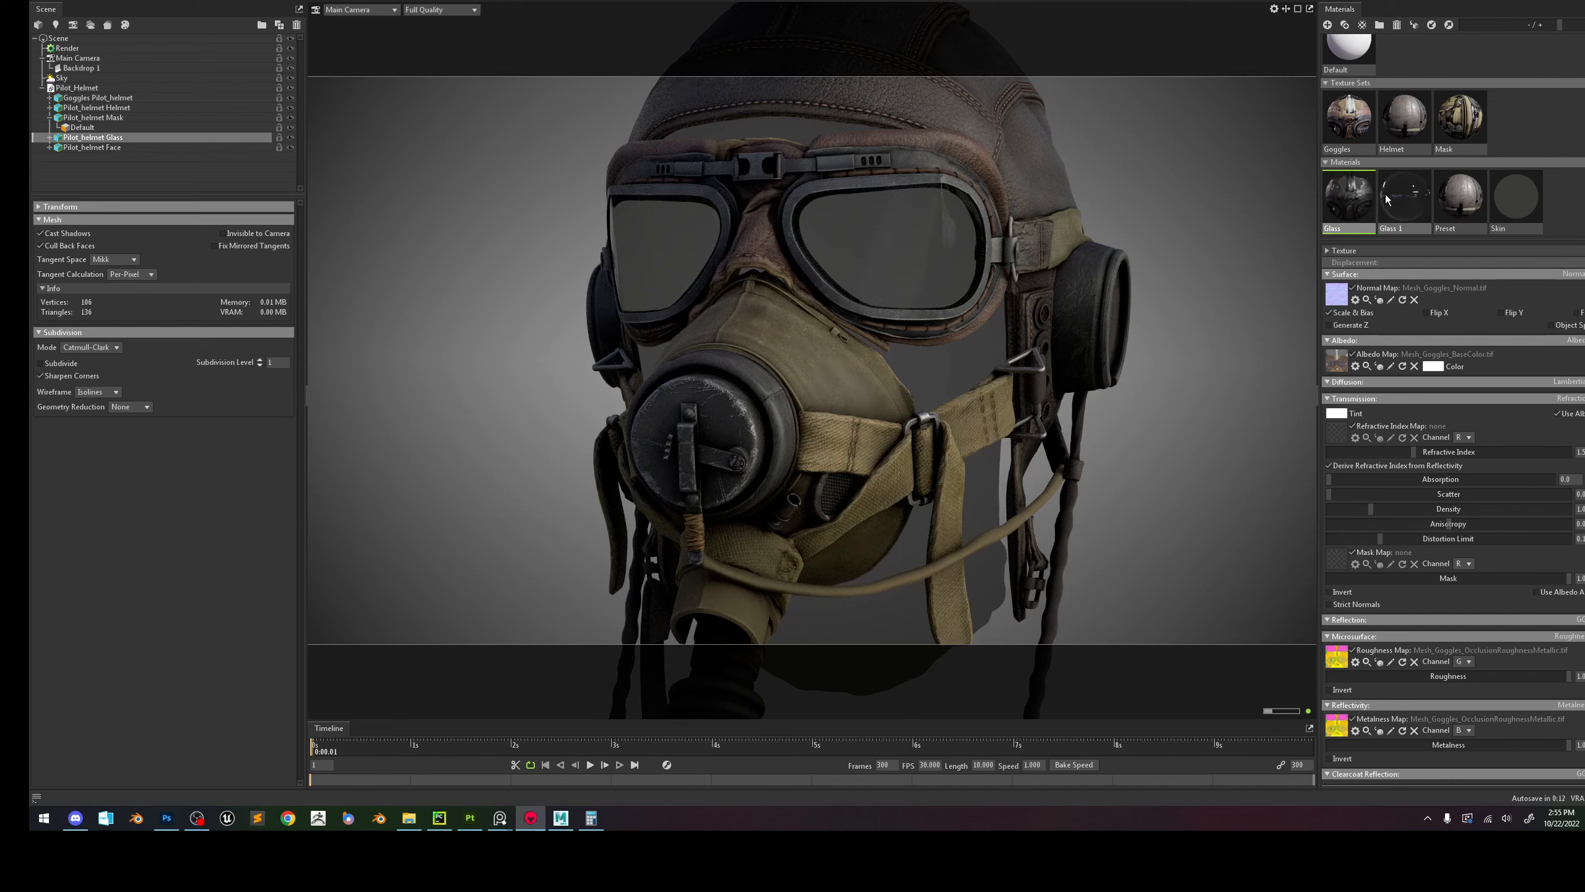
click(1364, 200)
click(1389, 200)
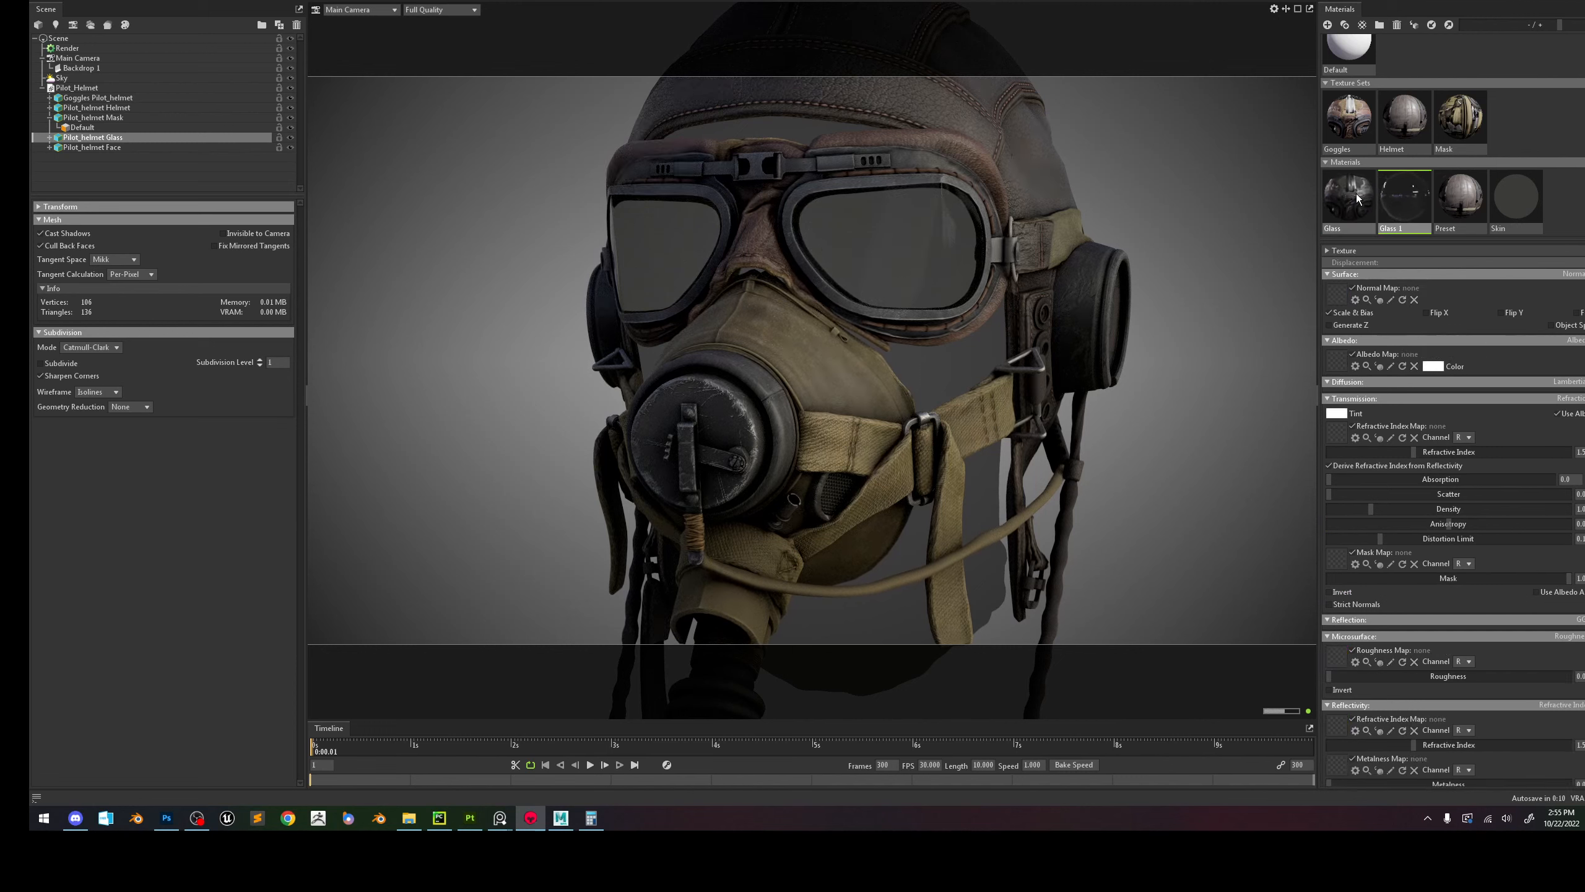
click(1361, 200)
click(1389, 200)
click(1352, 199)
click(1389, 200)
scroll(1476, 513, down, 2)
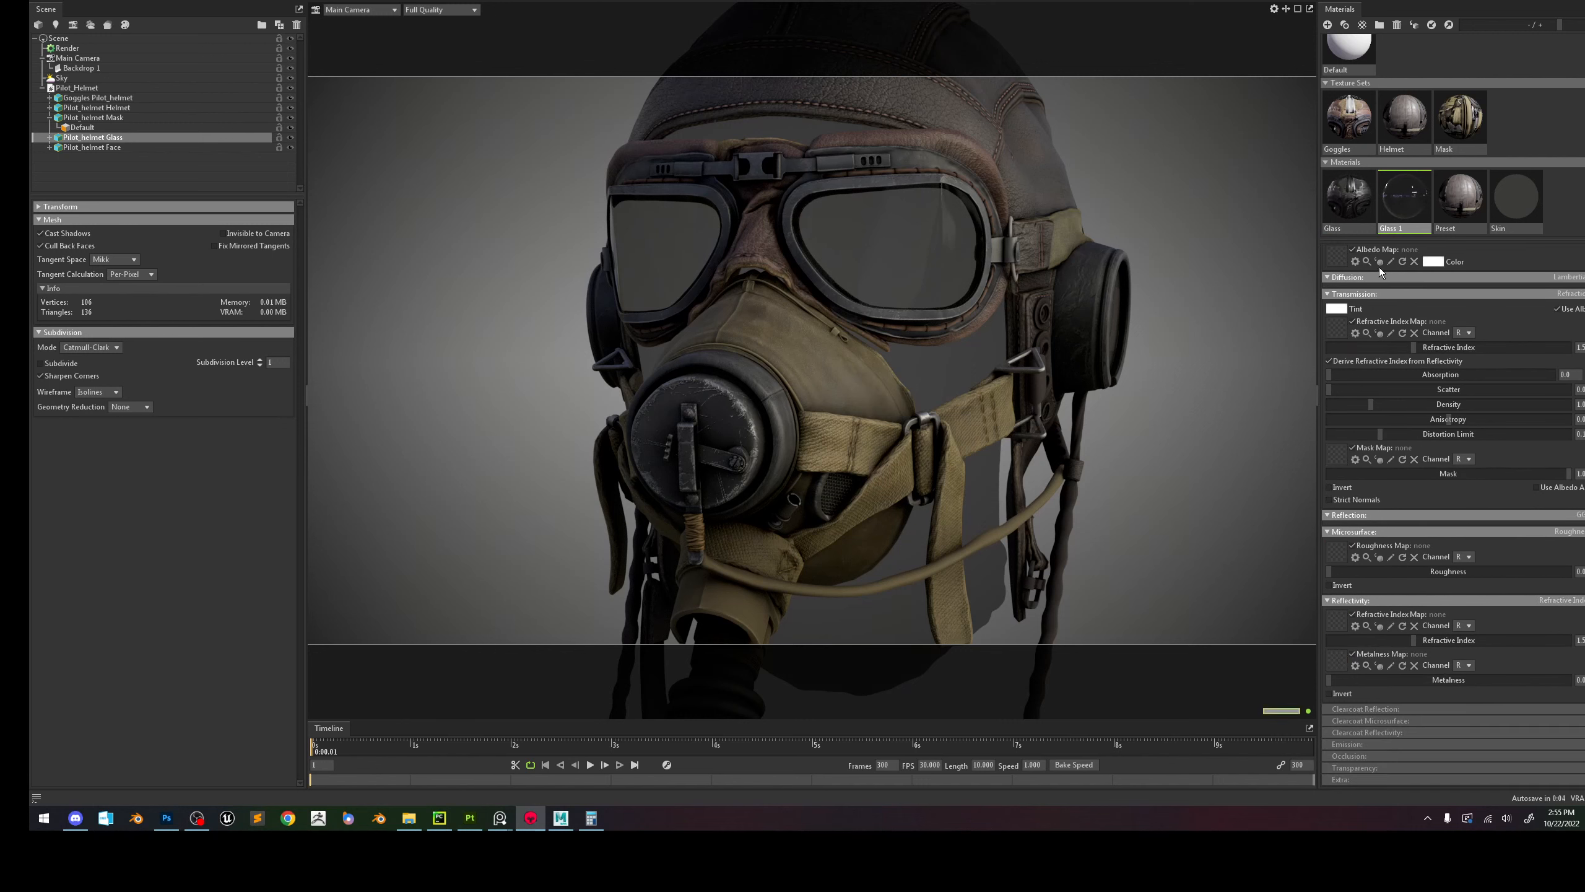
Apply the Glass material with the goggles texture maps to the goggle lenses.
drag(1348, 199, 906, 250)
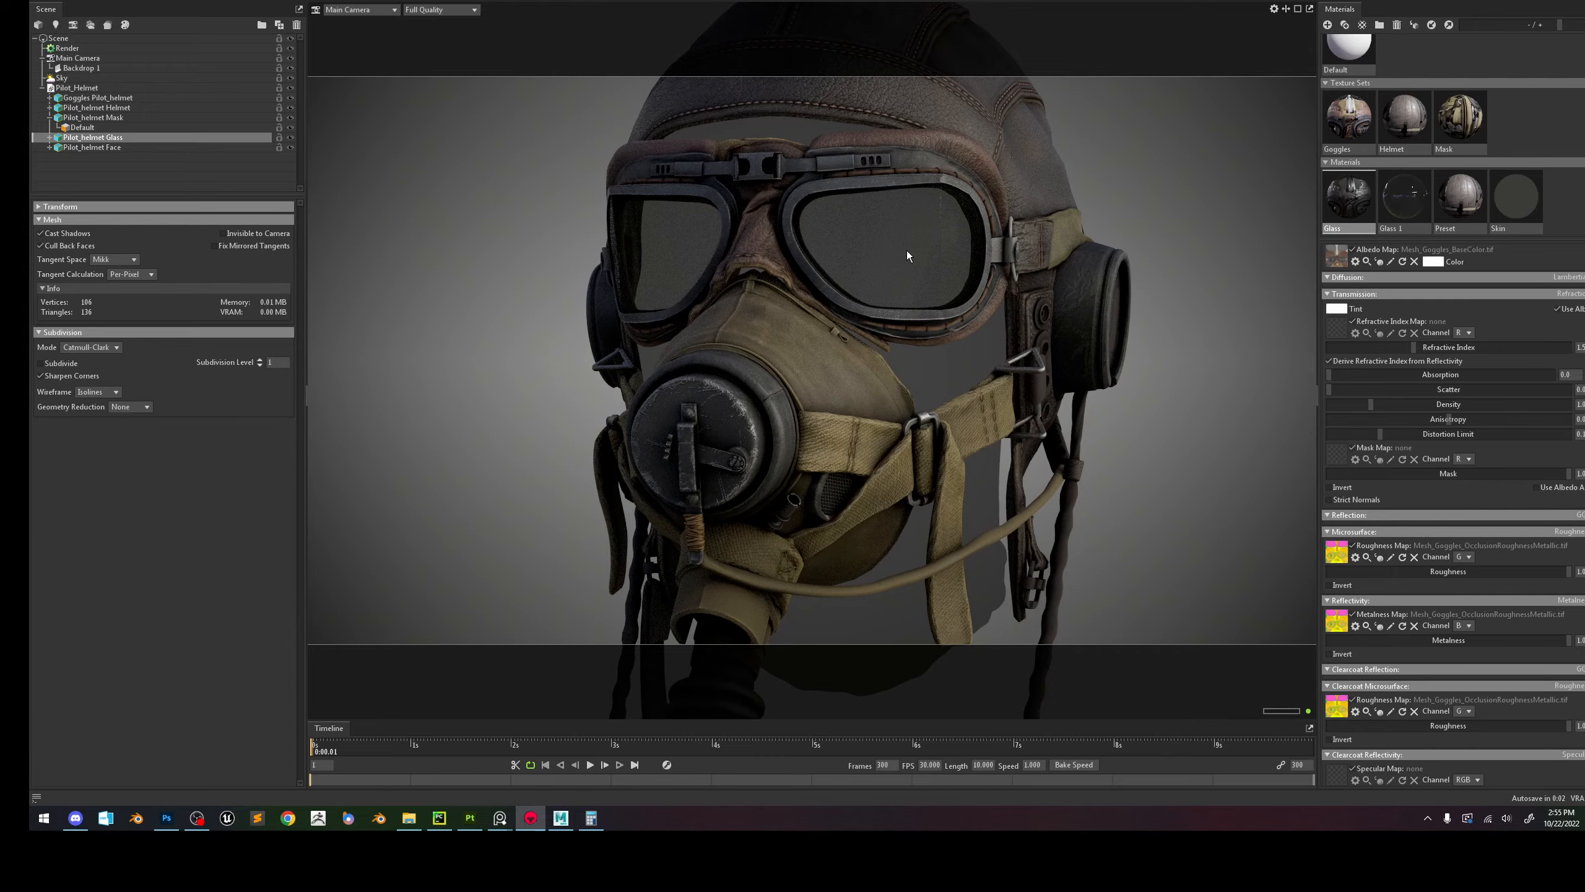
drag(997, 283, 1125, 294)
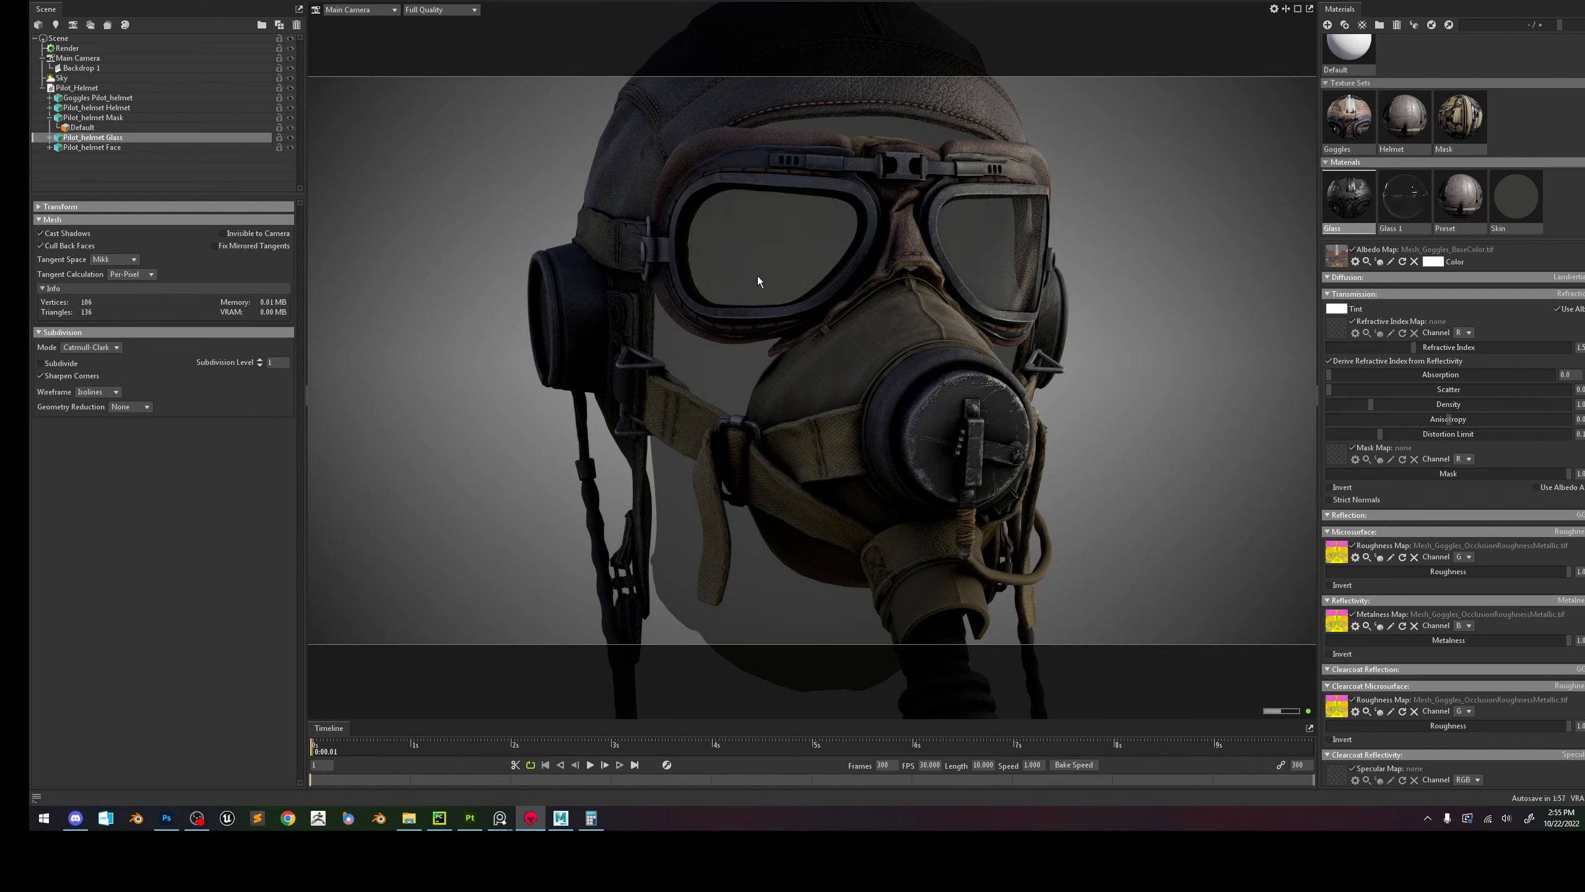
Compare the goggle glass and helmet with ray tracing off and on, leaving ray tracing enabled.
click(67, 48)
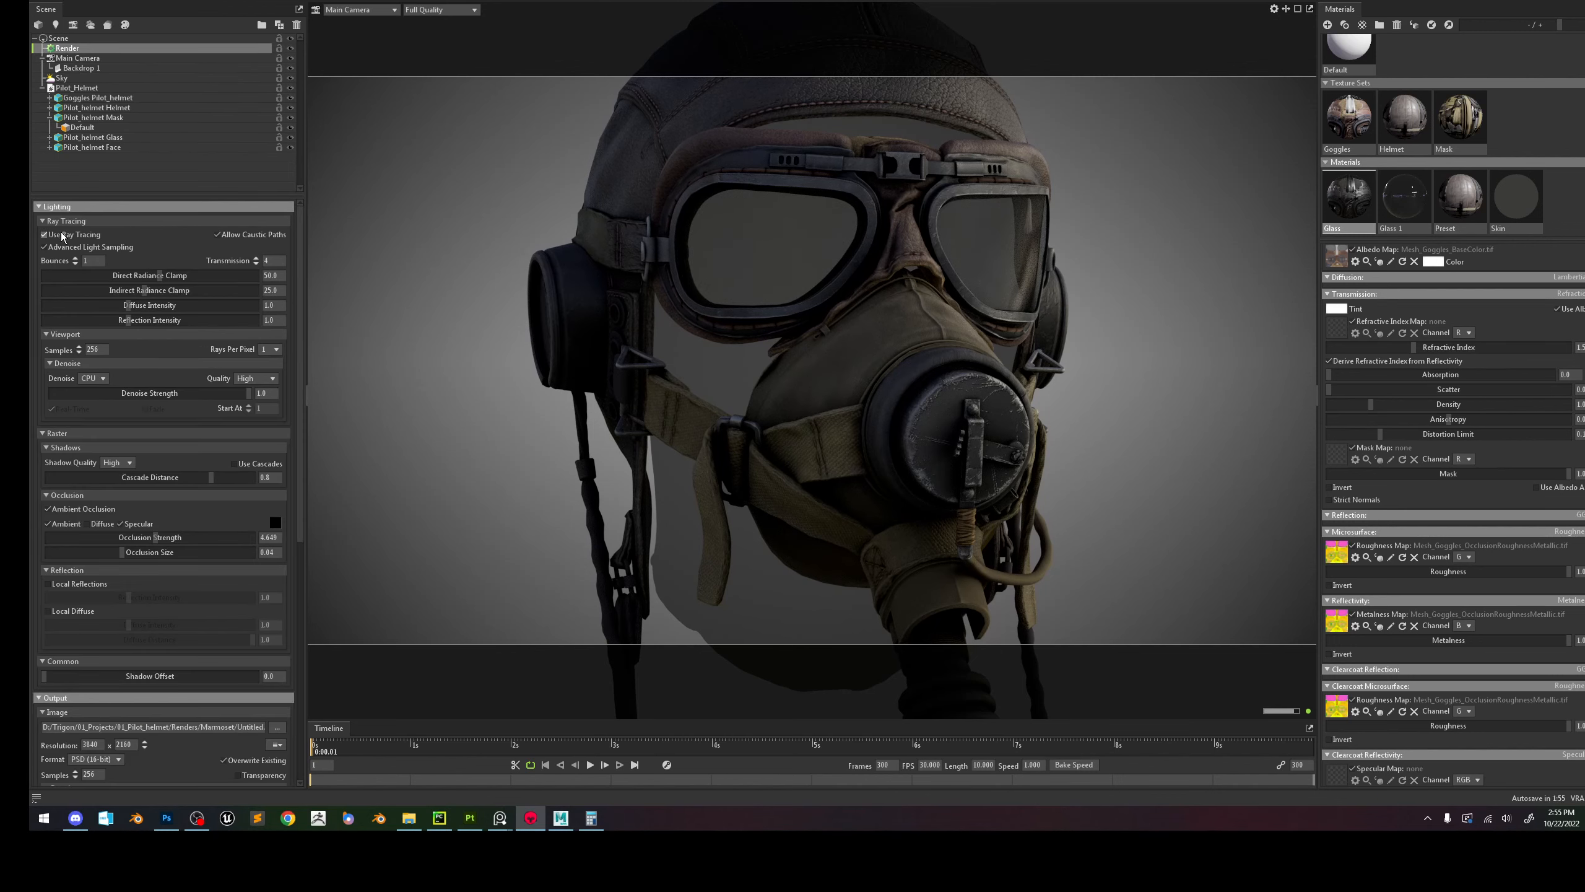
click(57, 236)
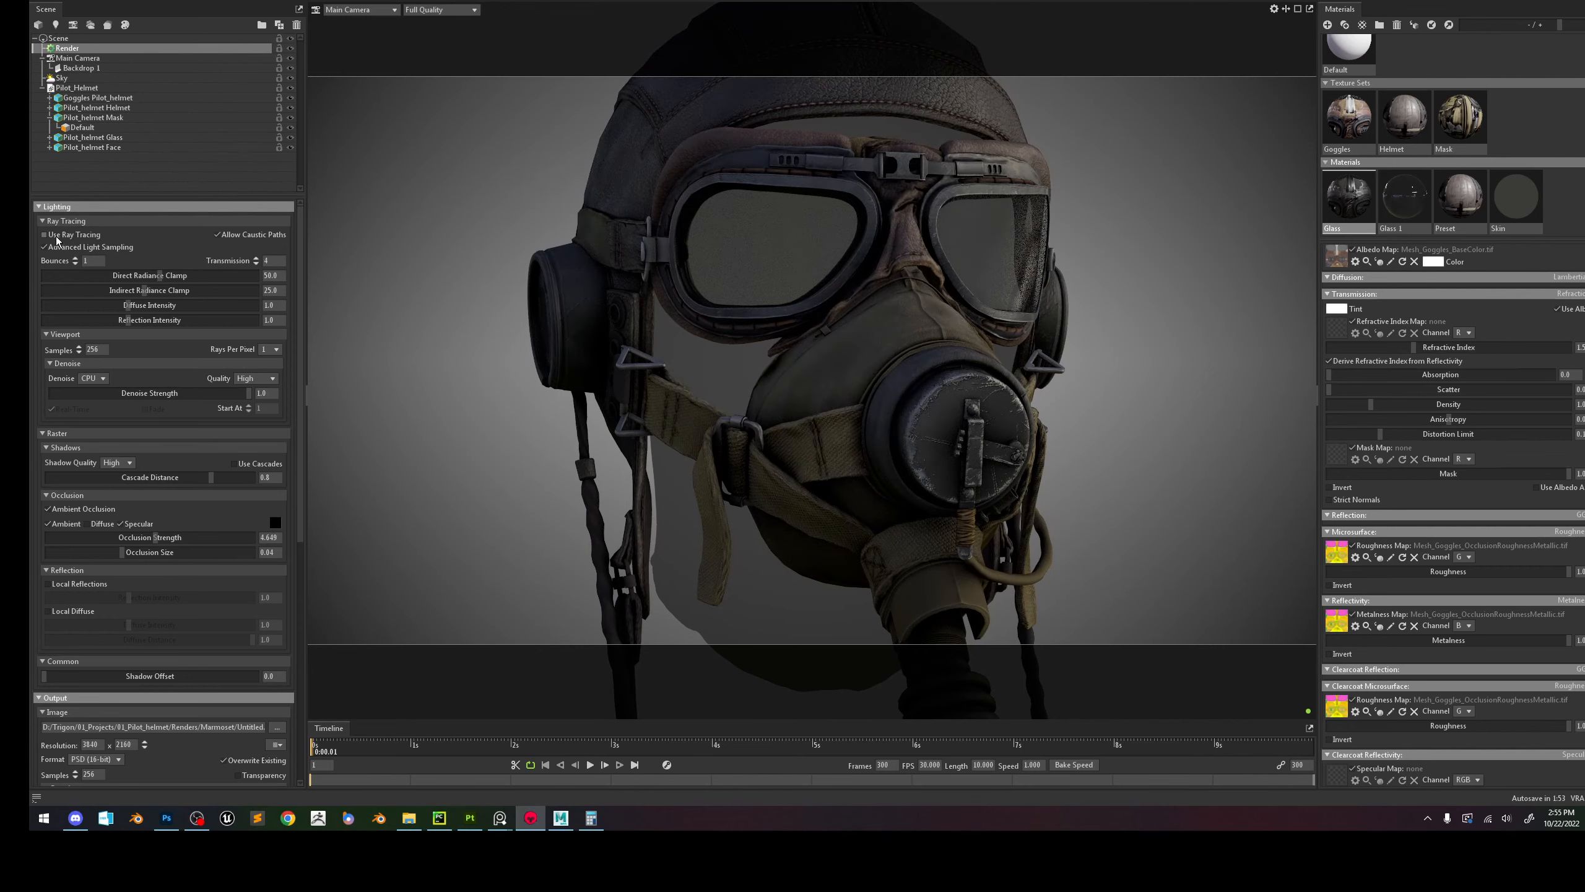
click(57, 237)
click(57, 237)
click(57, 237)
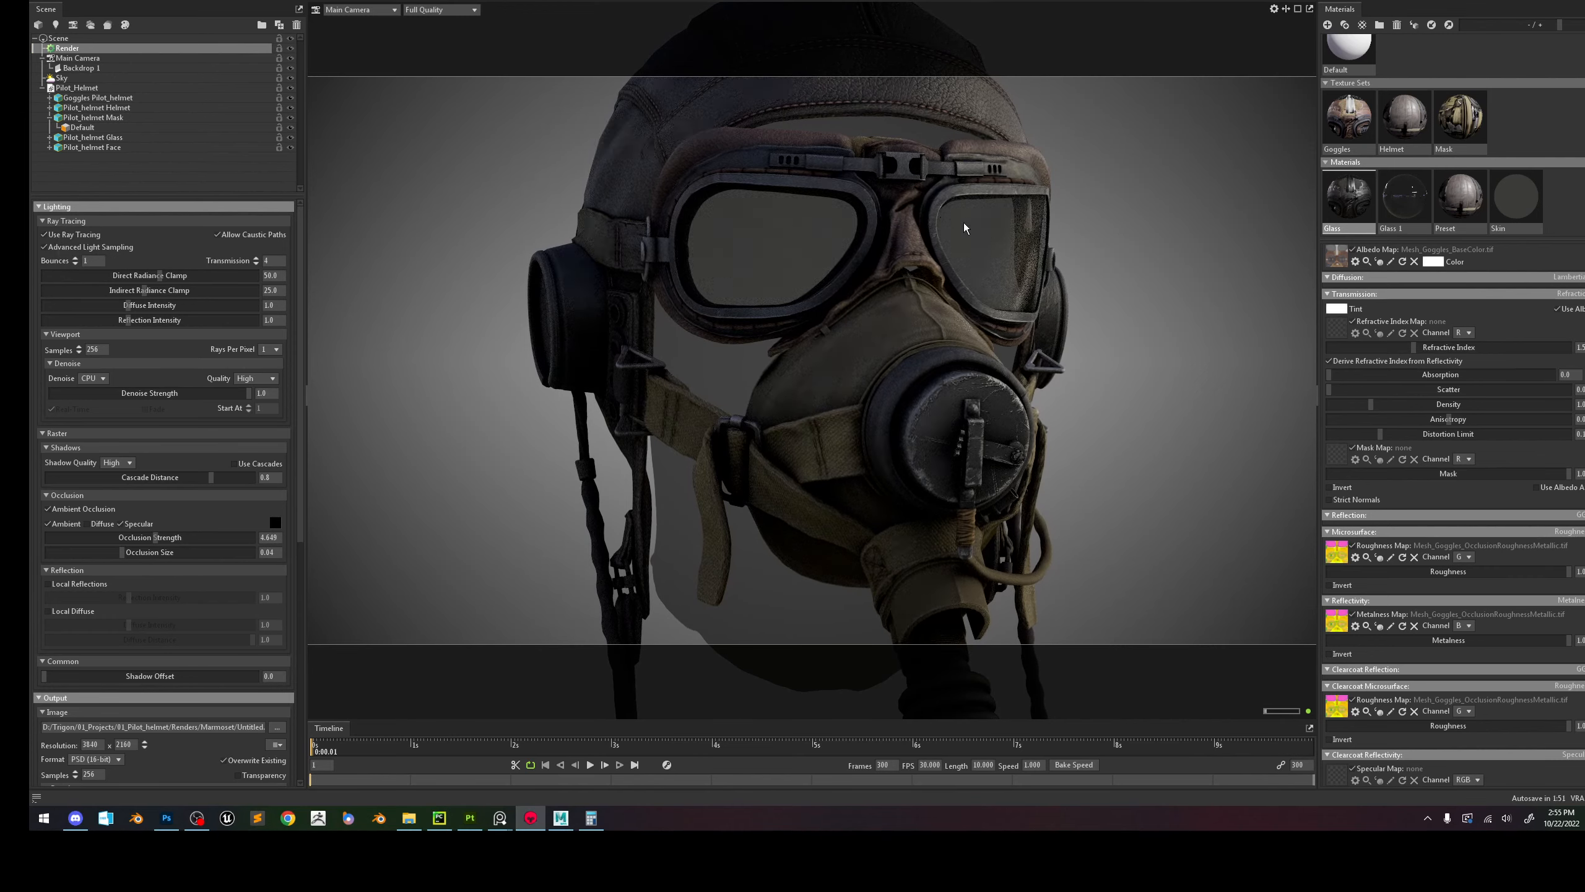
Rotate the sky lighting around the helmet and frame the helmet in three-quarter view.
shift+drag(1133, 295, 963, 296)
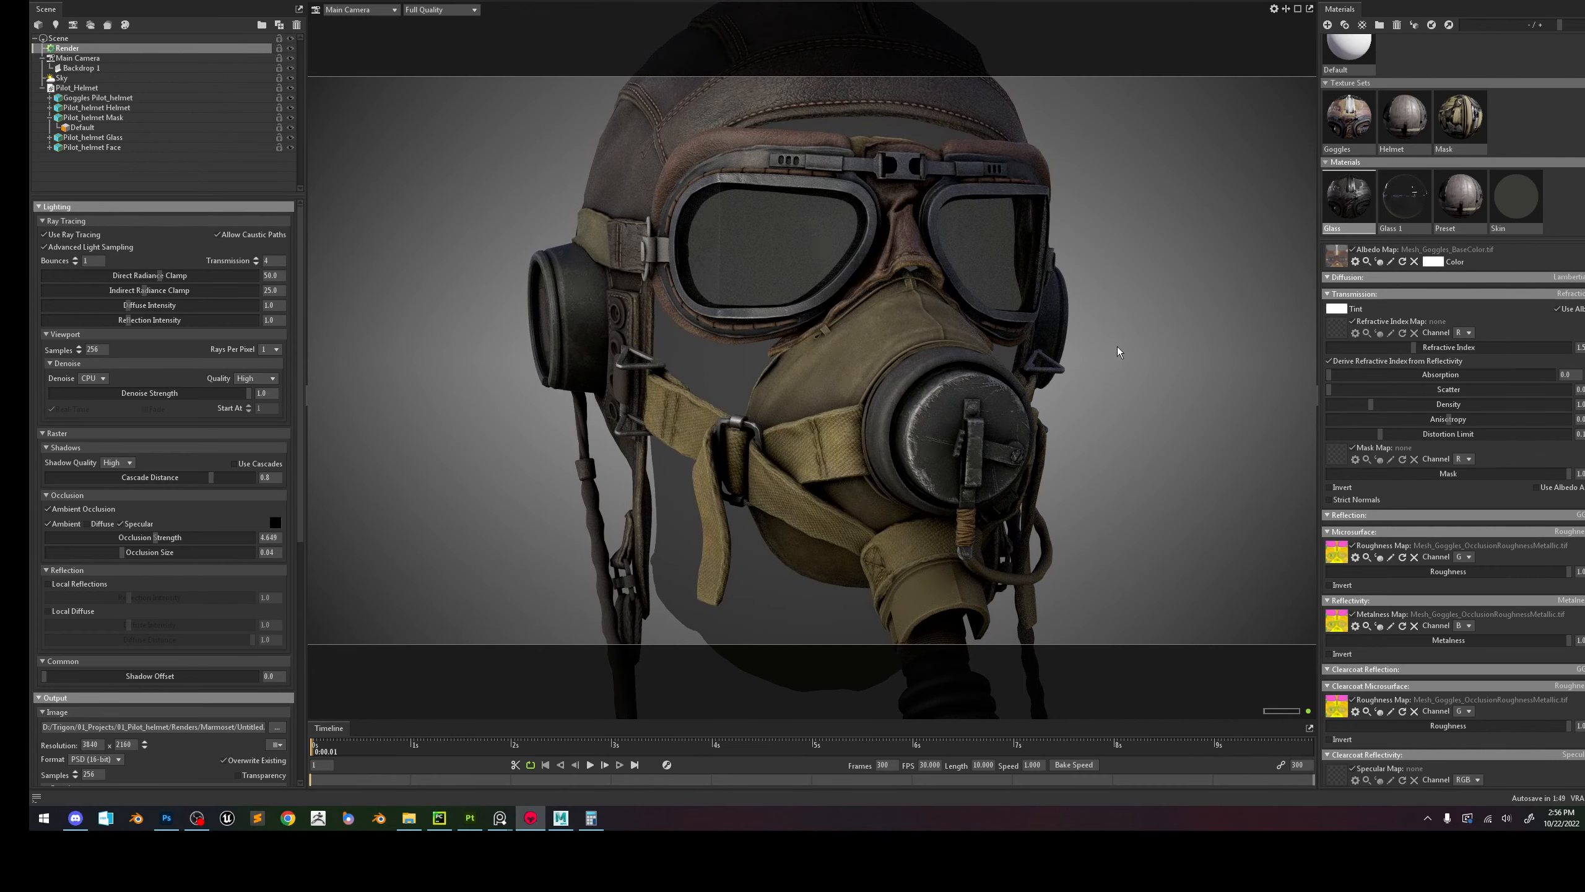
right_drag(1118, 348, 1105, 262)
drag(1106, 262, 1053, 279)
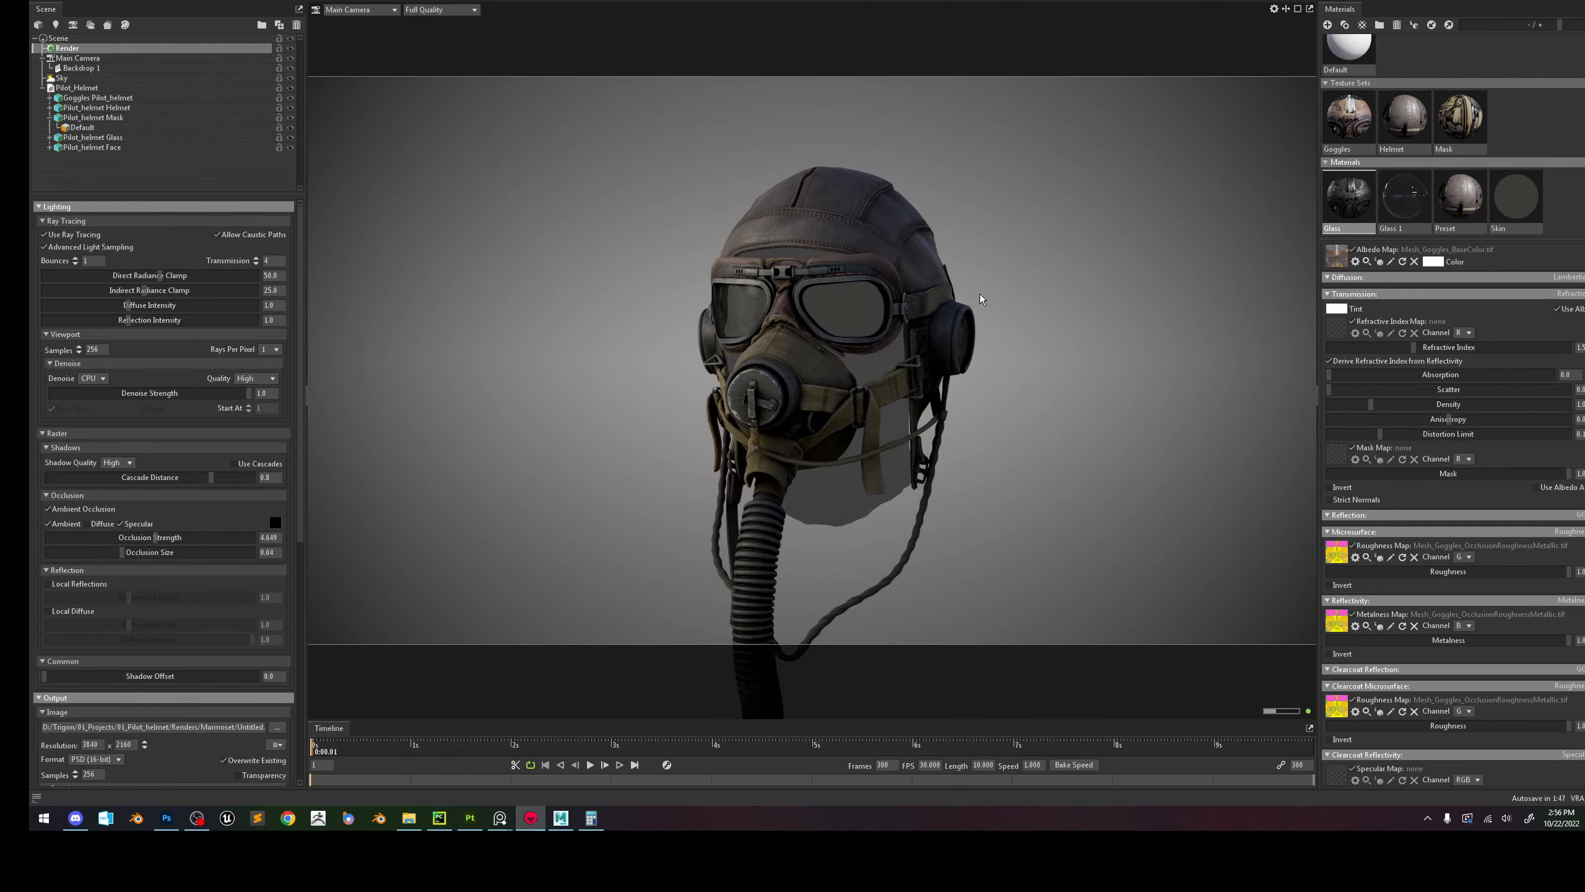
right_drag(981, 295, 1022, 319)
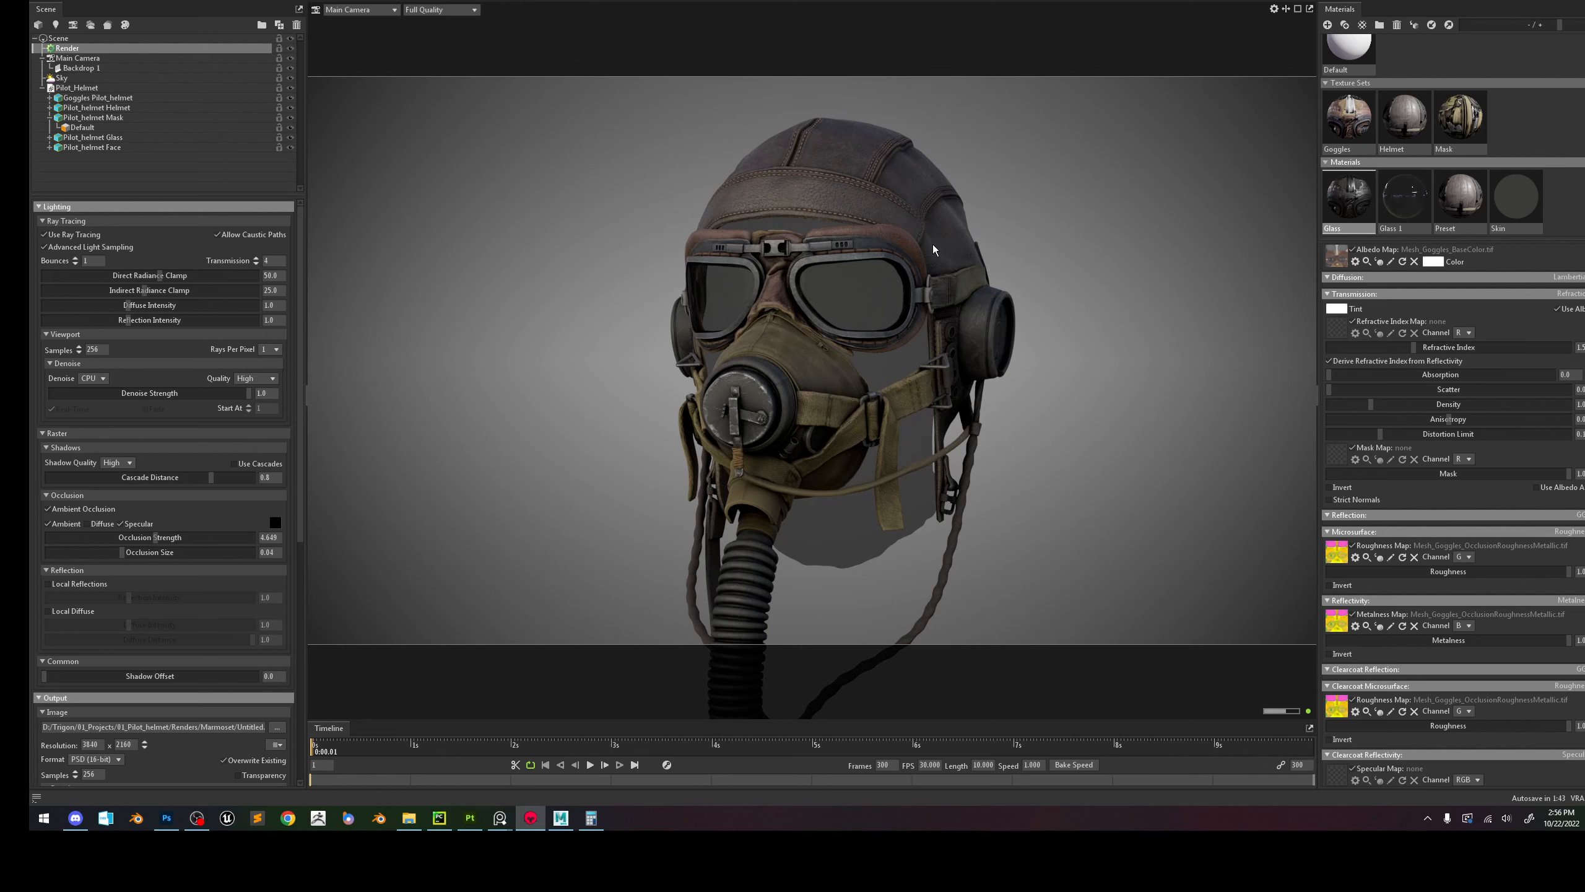
click(1397, 213)
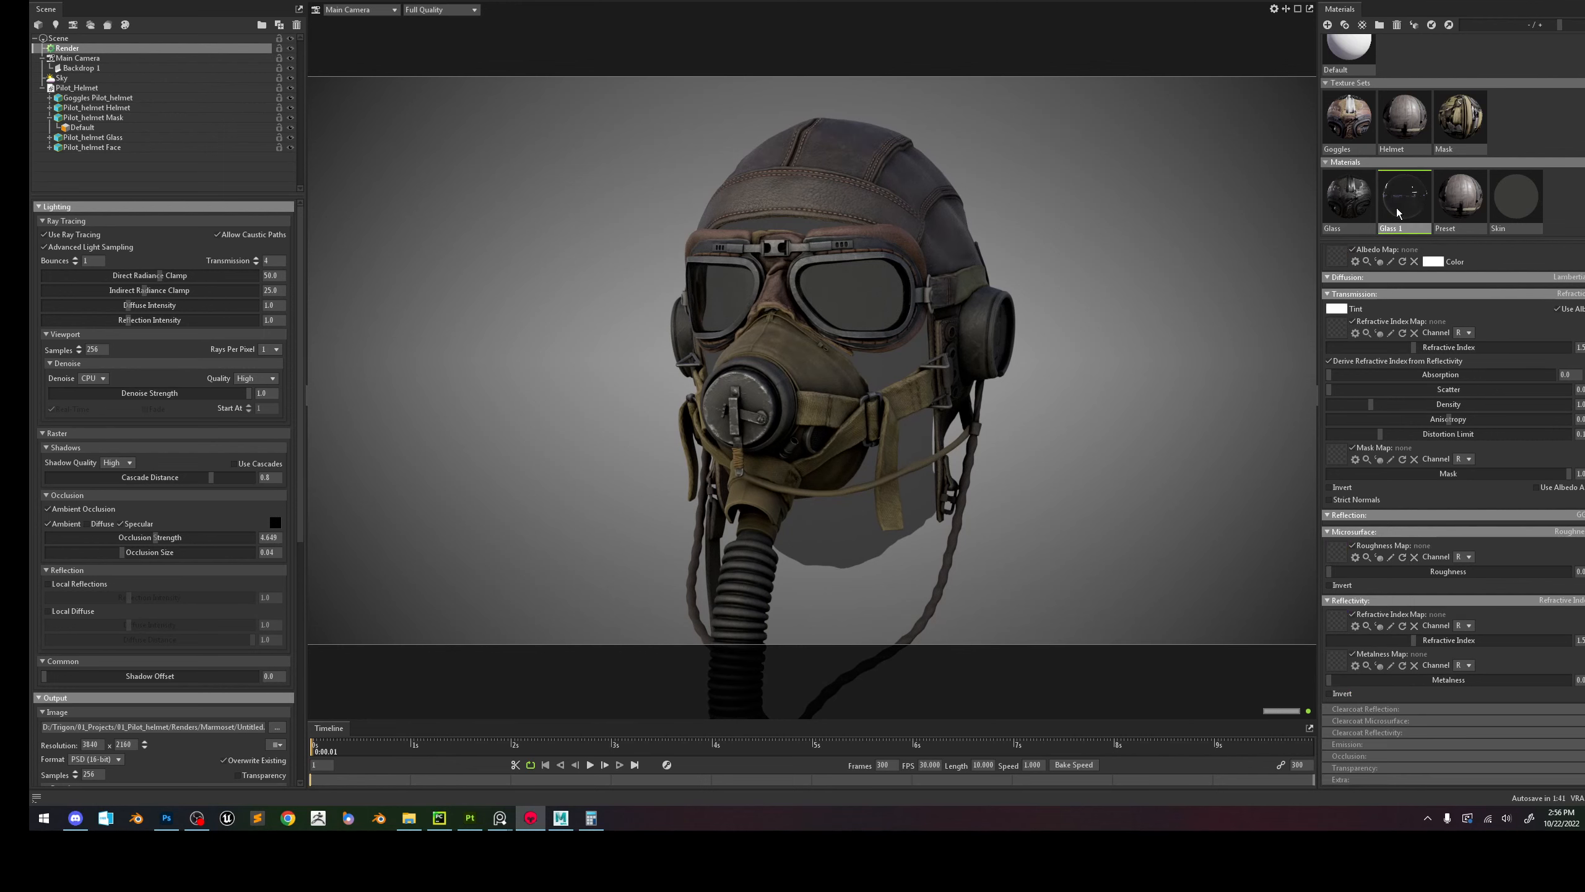
click(1366, 227)
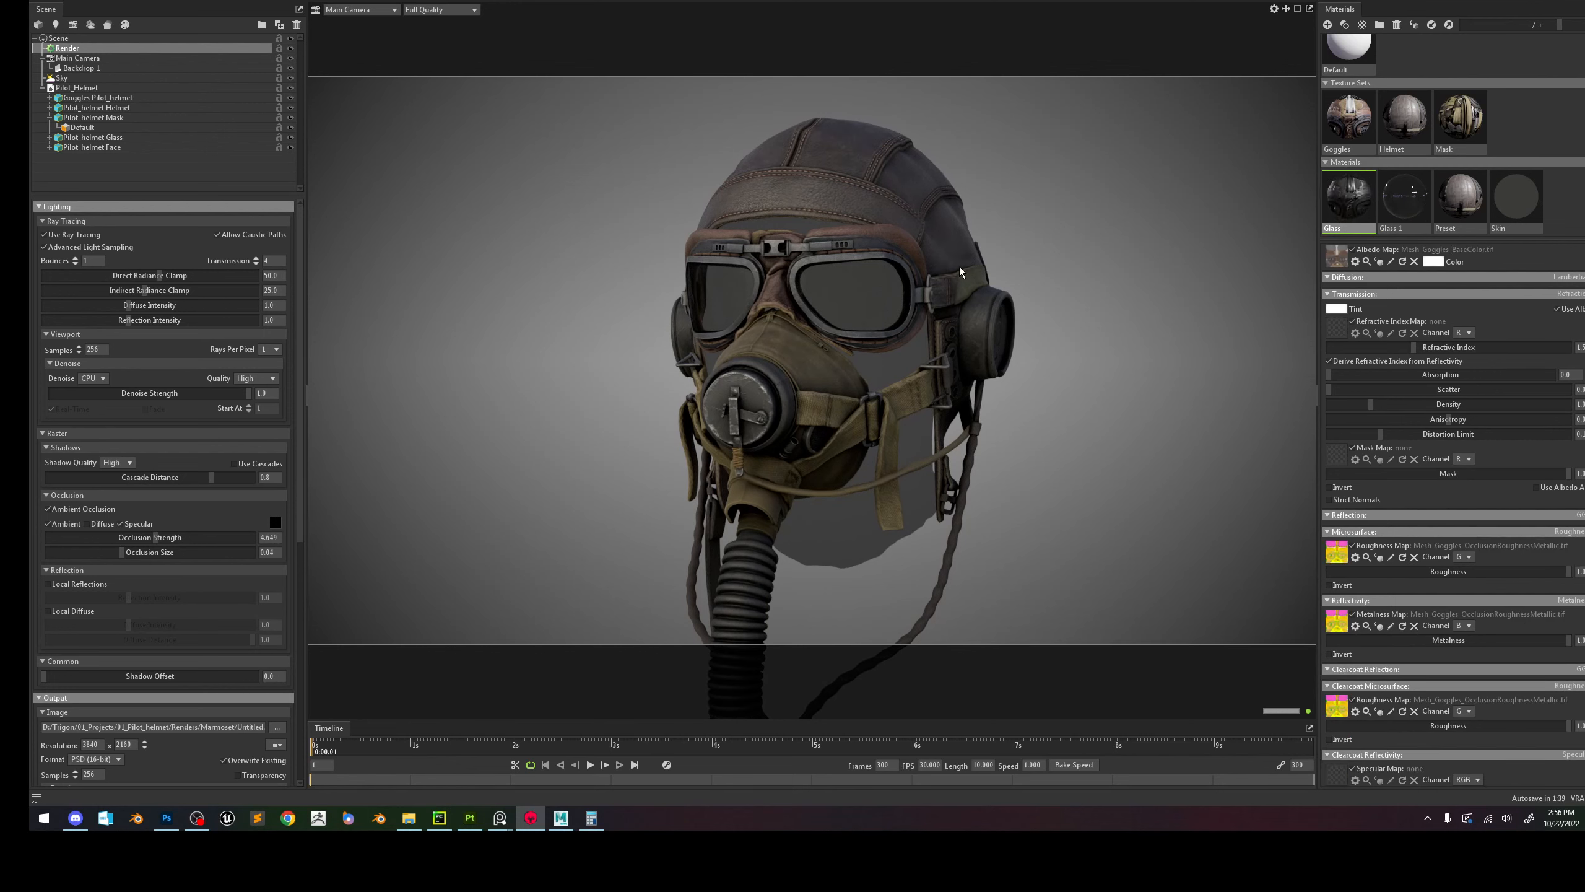
scroll(900, 289, up, 2)
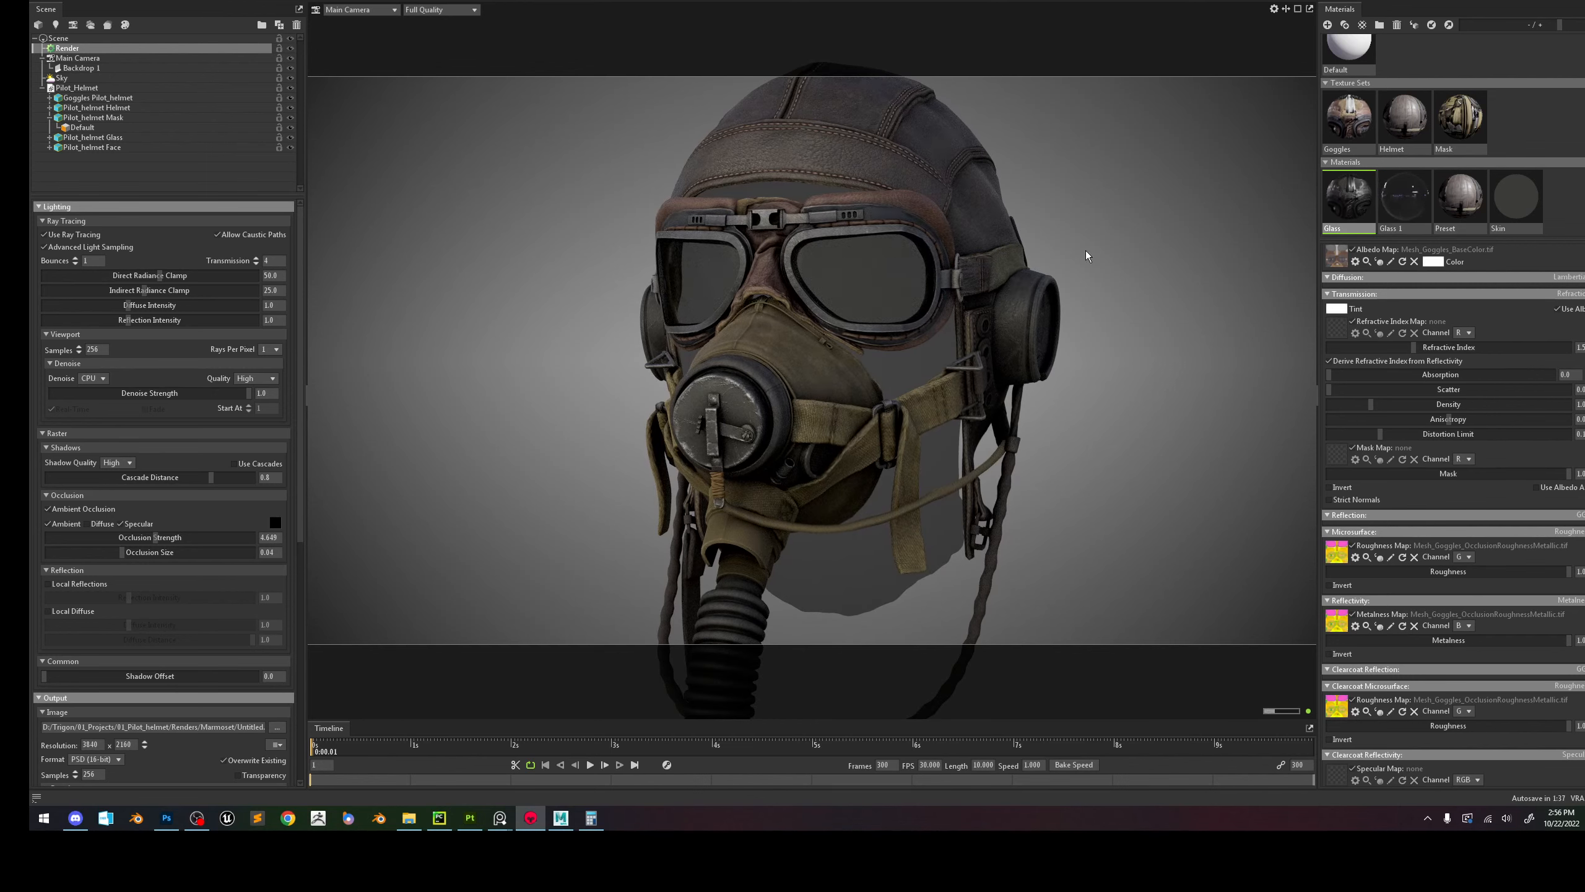
scroll(868, 255, down, 1)
scroll(883, 254, down, 1)
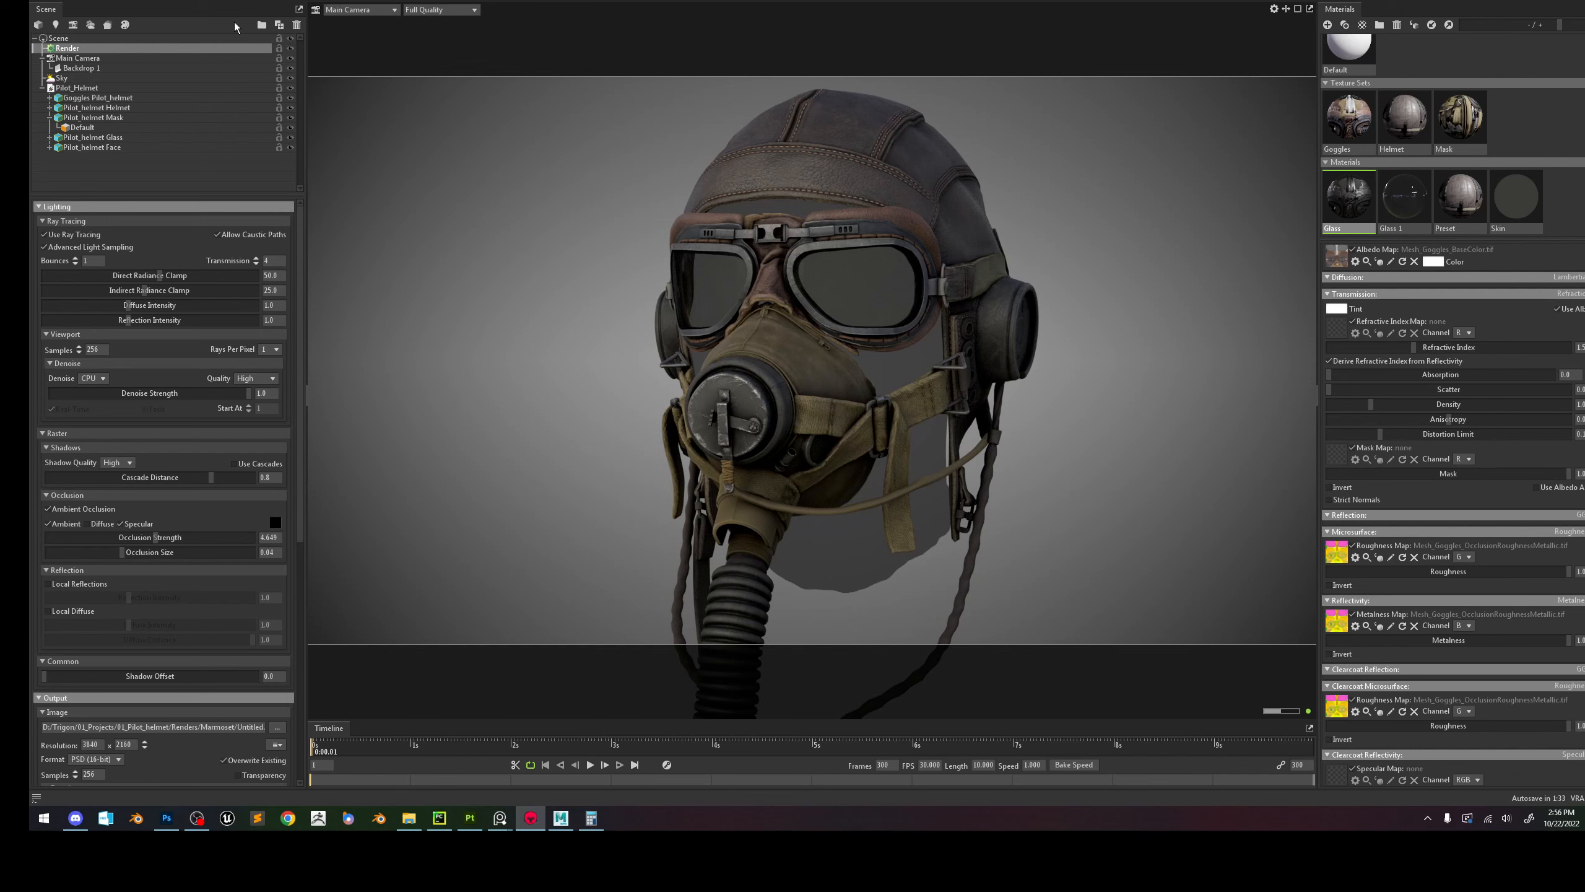
Add a turntable object to the scene, parent Pilot_Helmet under it, and scrub the timeline to test its rotation.
click(42, 88)
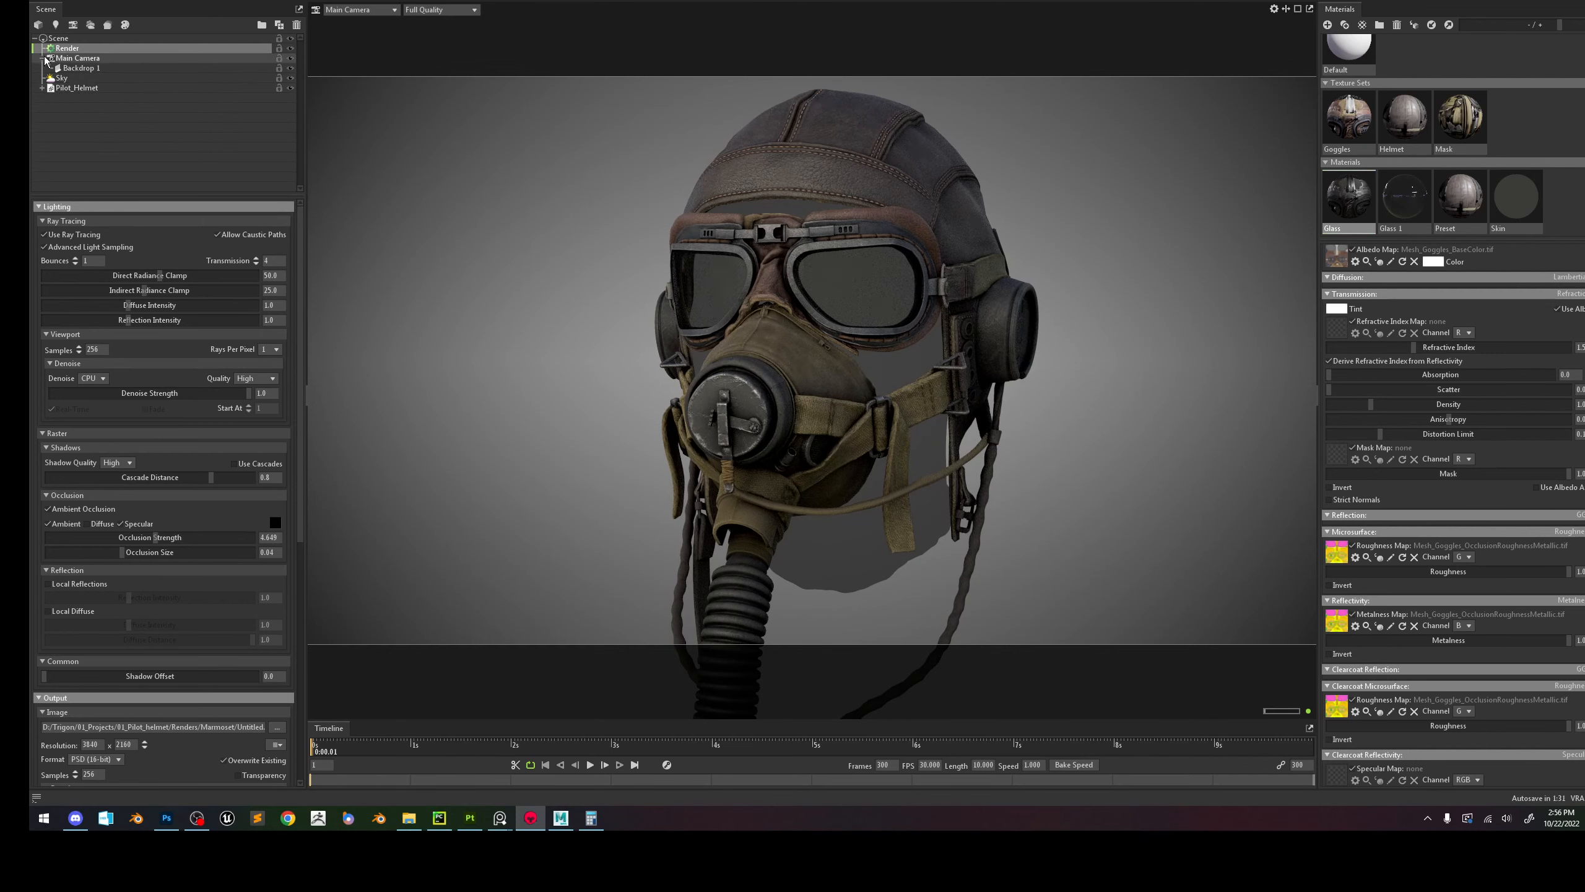
click(42, 59)
click(76, 0)
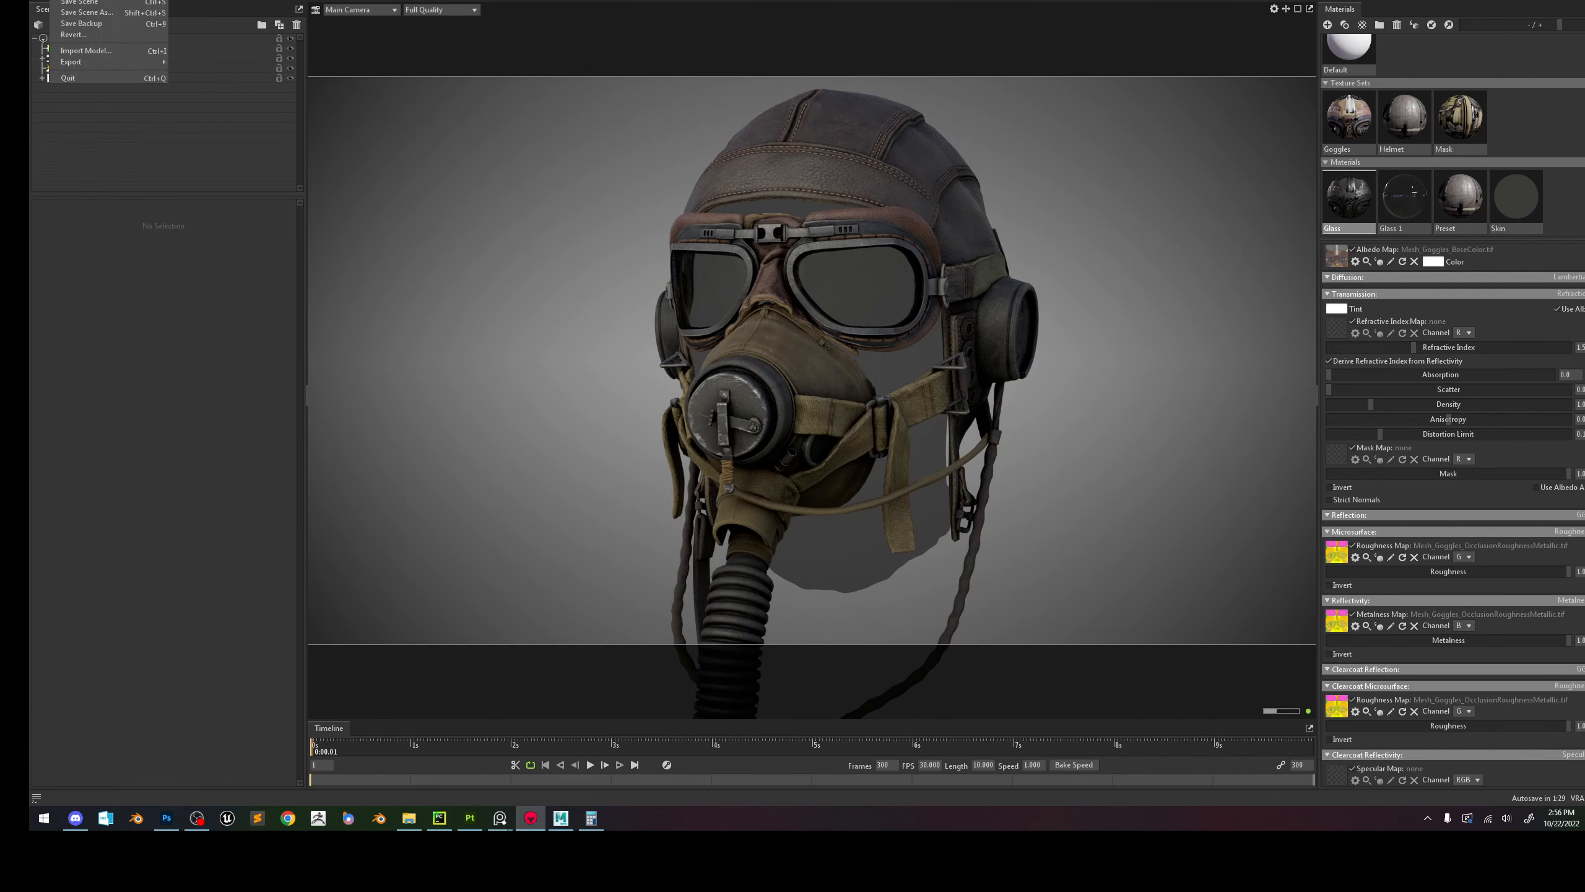
mouse_move(156, 0)
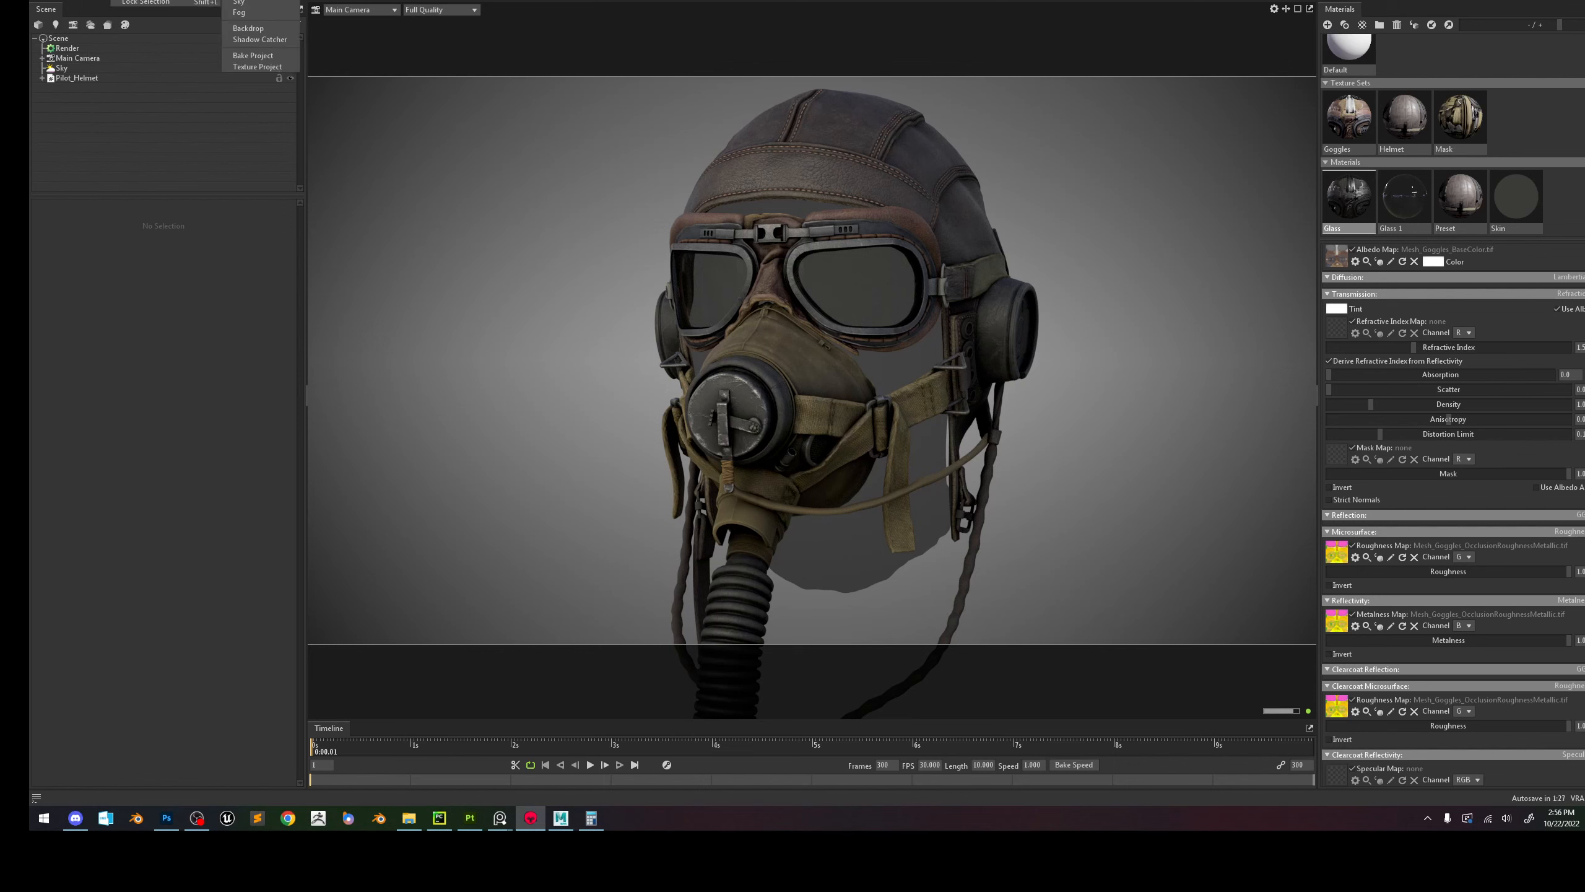
click(249, 0)
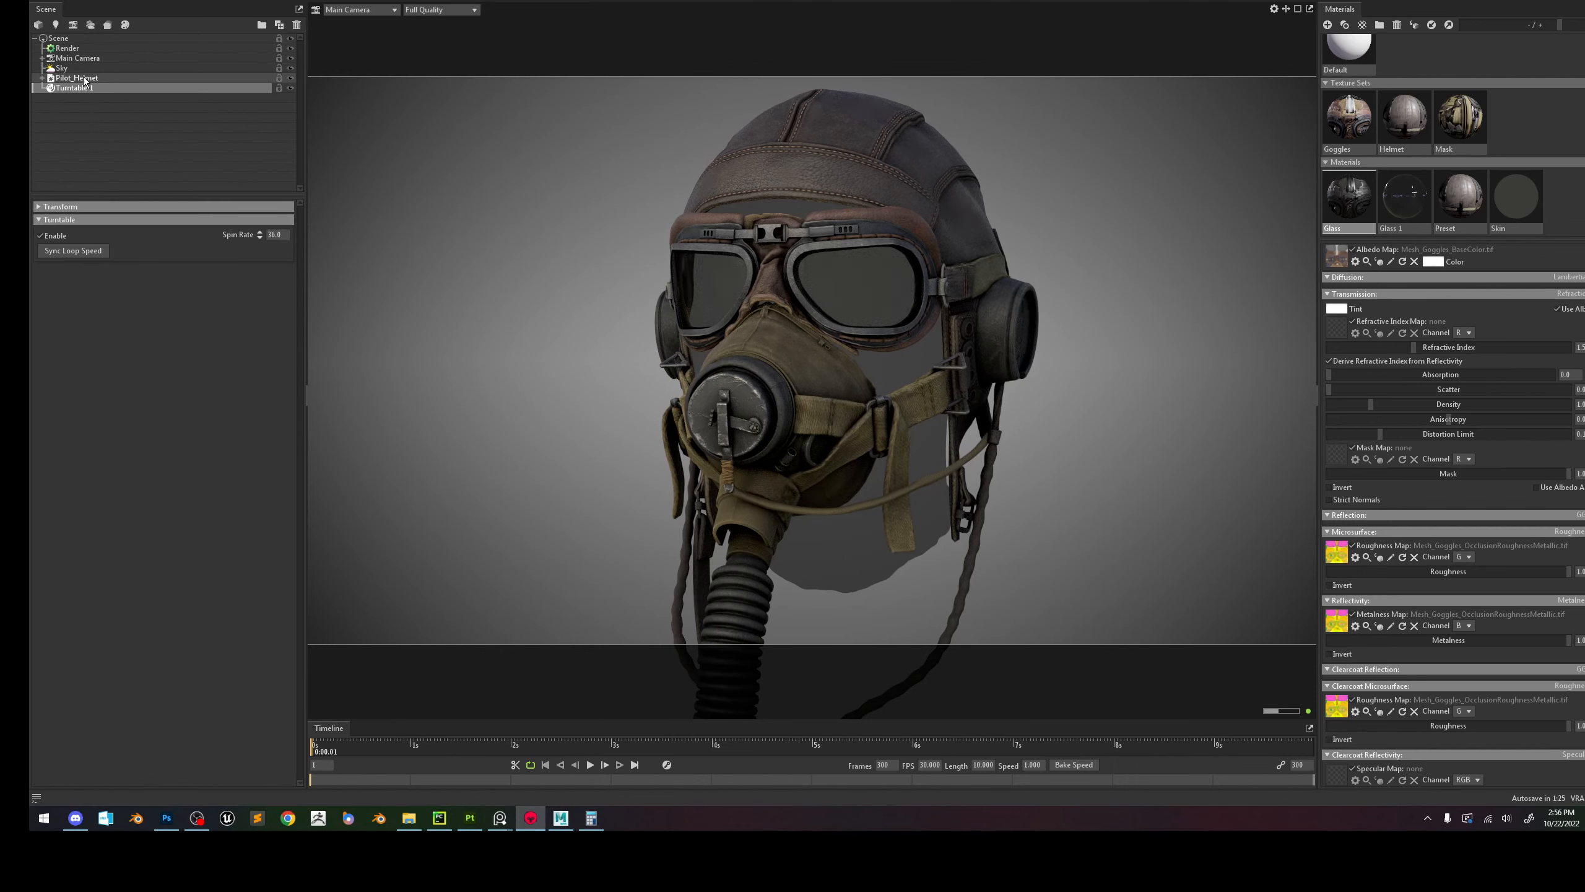
drag(85, 79, 85, 91)
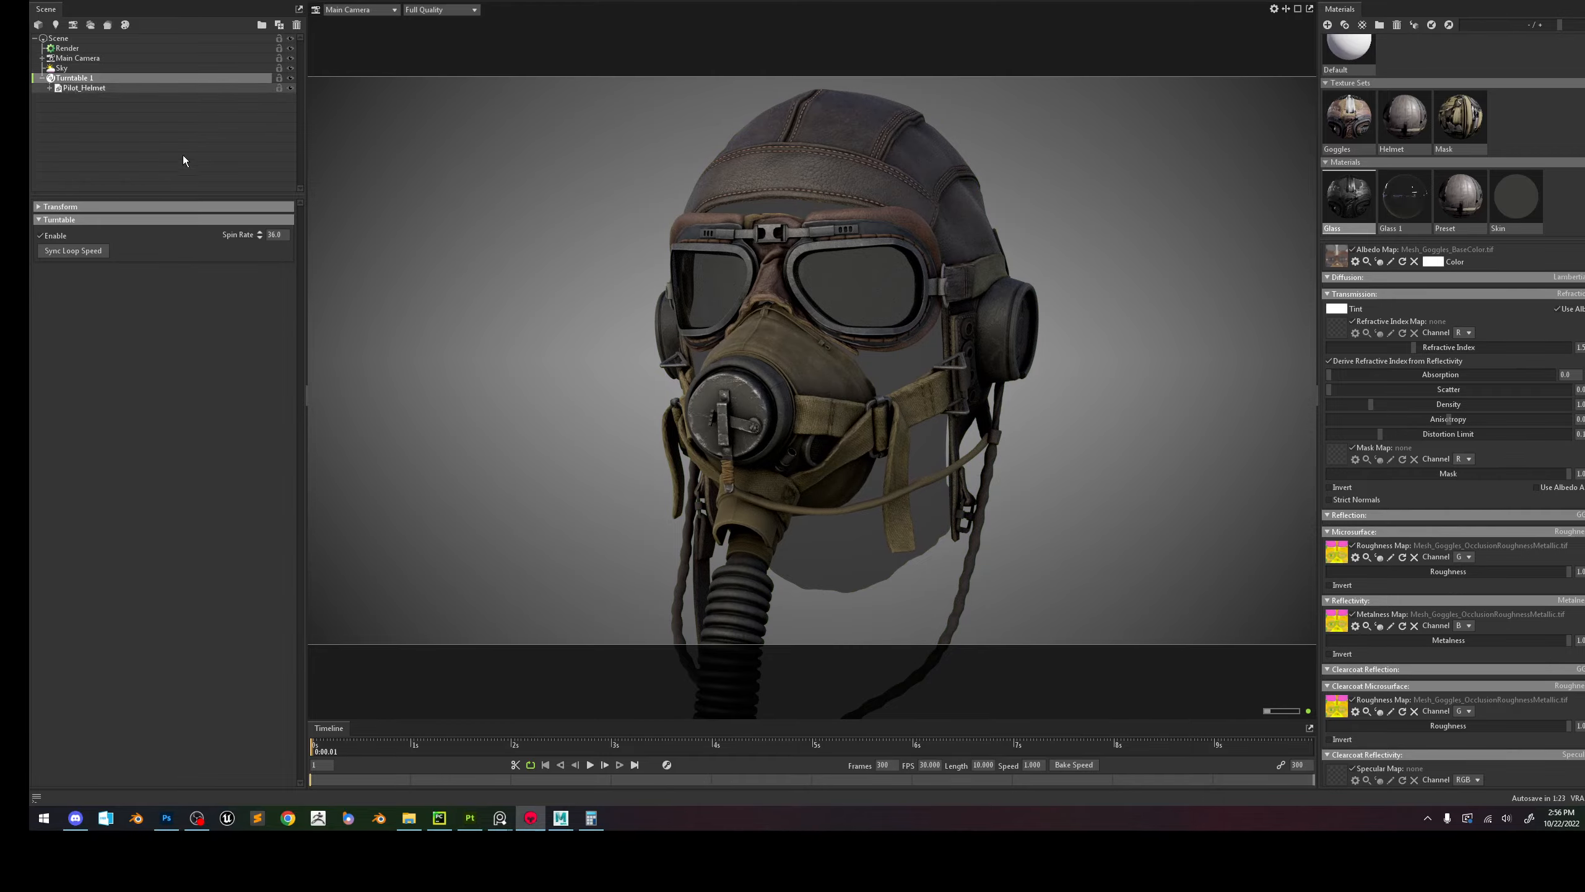
drag(357, 743, 387, 768)
Switch to Maya, close the Hypershade, and try rotating the Pilot_helmet group around its vertical axis before undoing it.
click(560, 818)
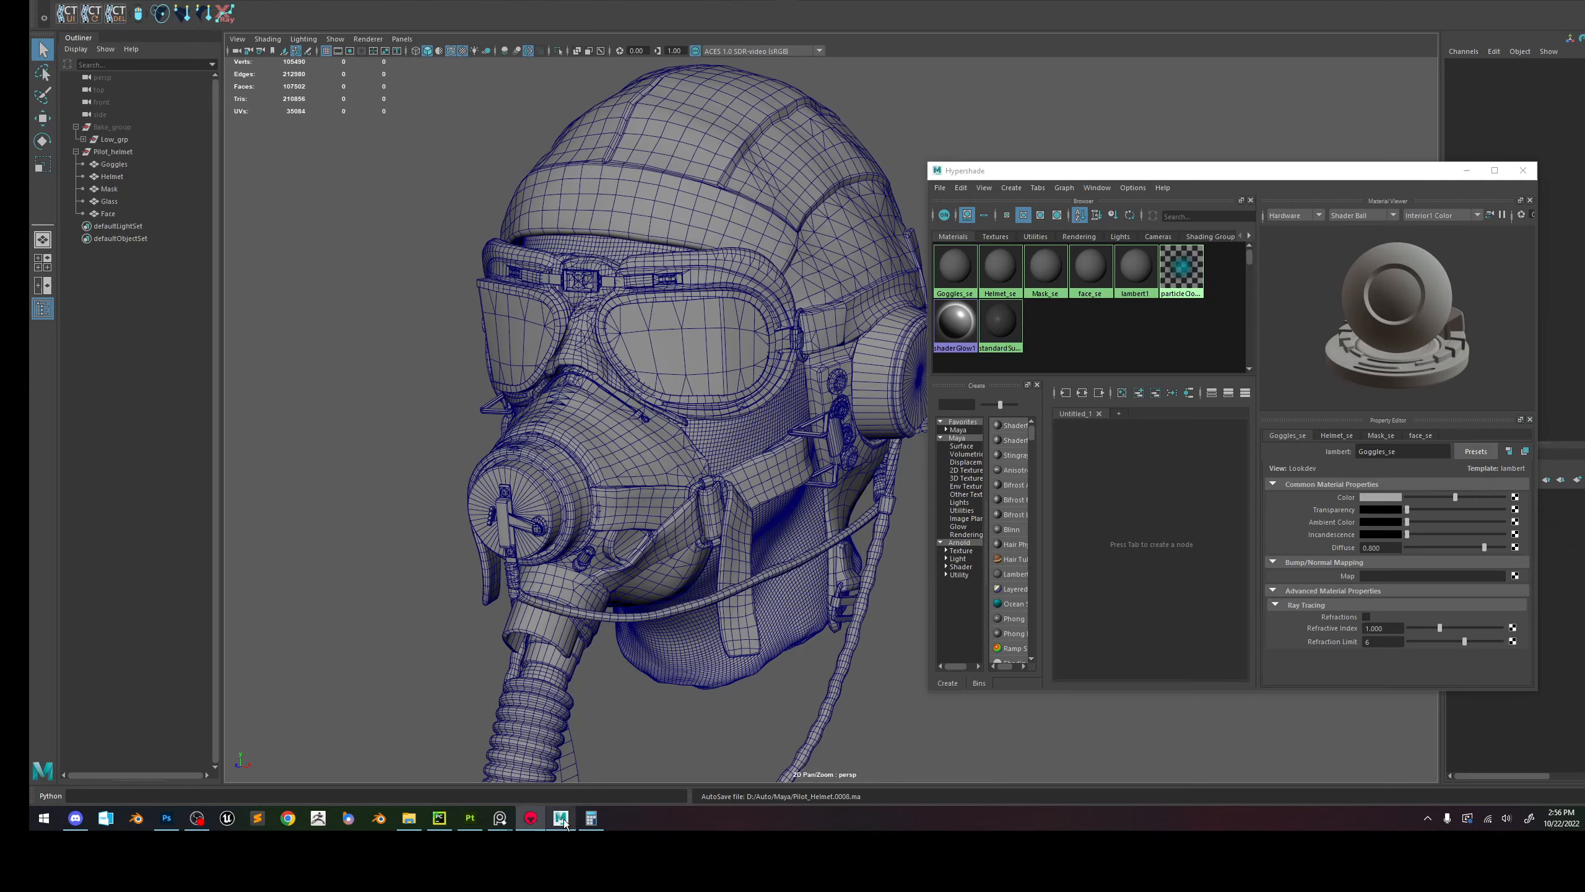
click(1524, 171)
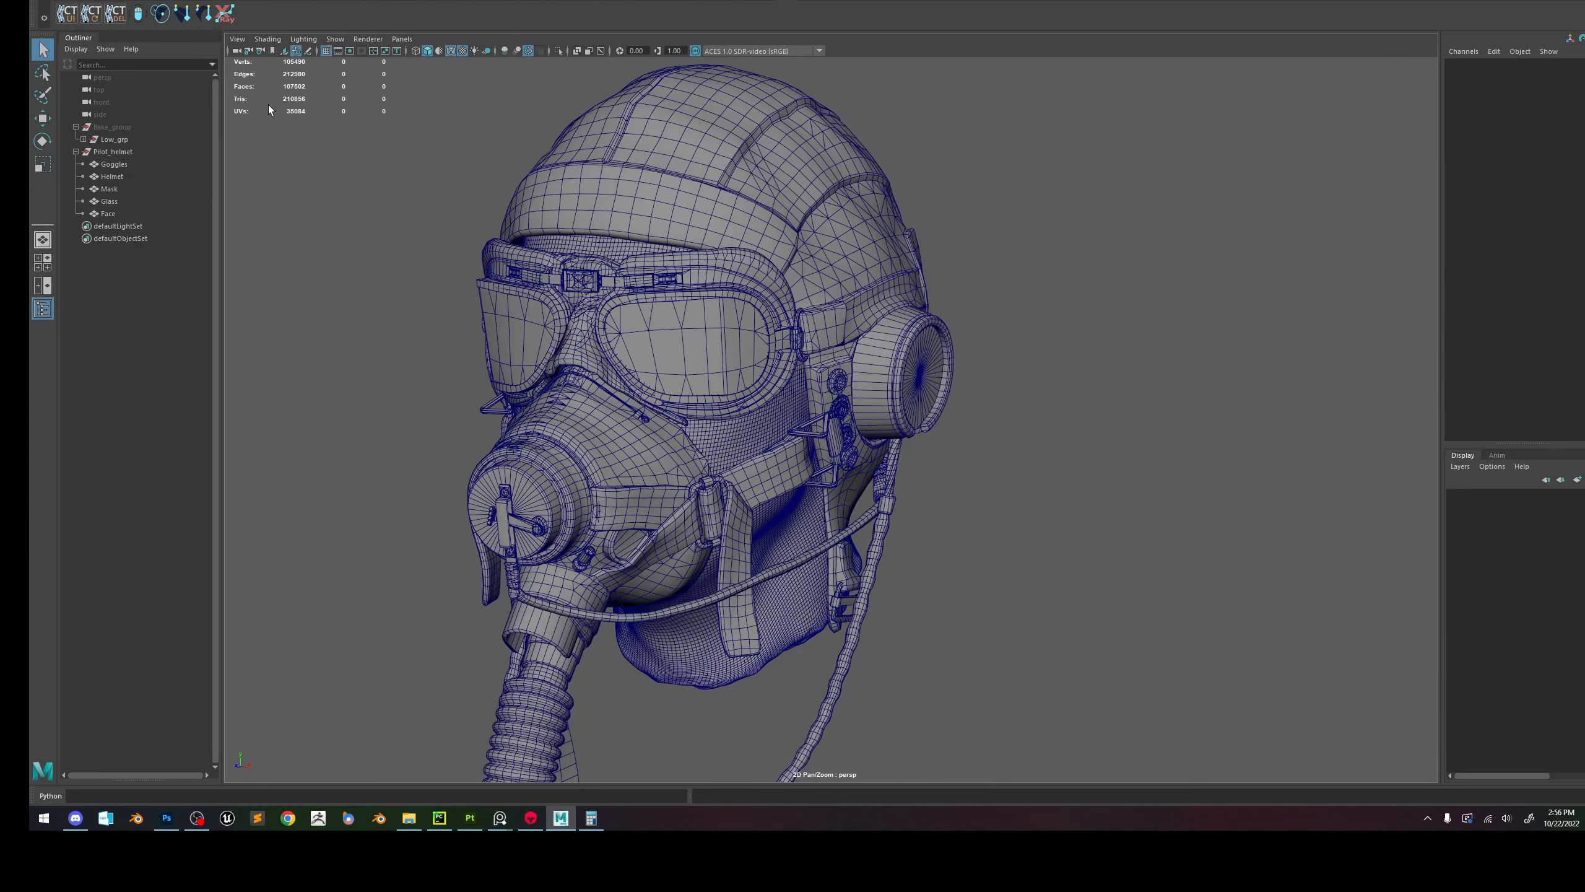
click(104, 152)
key(w)
scroll(945, 351, down, 6)
alt+drag(998, 348, 886, 332)
scroll(973, 313, up, 2)
alt+drag(995, 304, 989, 449)
key(e)
drag(818, 417, 987, 402)
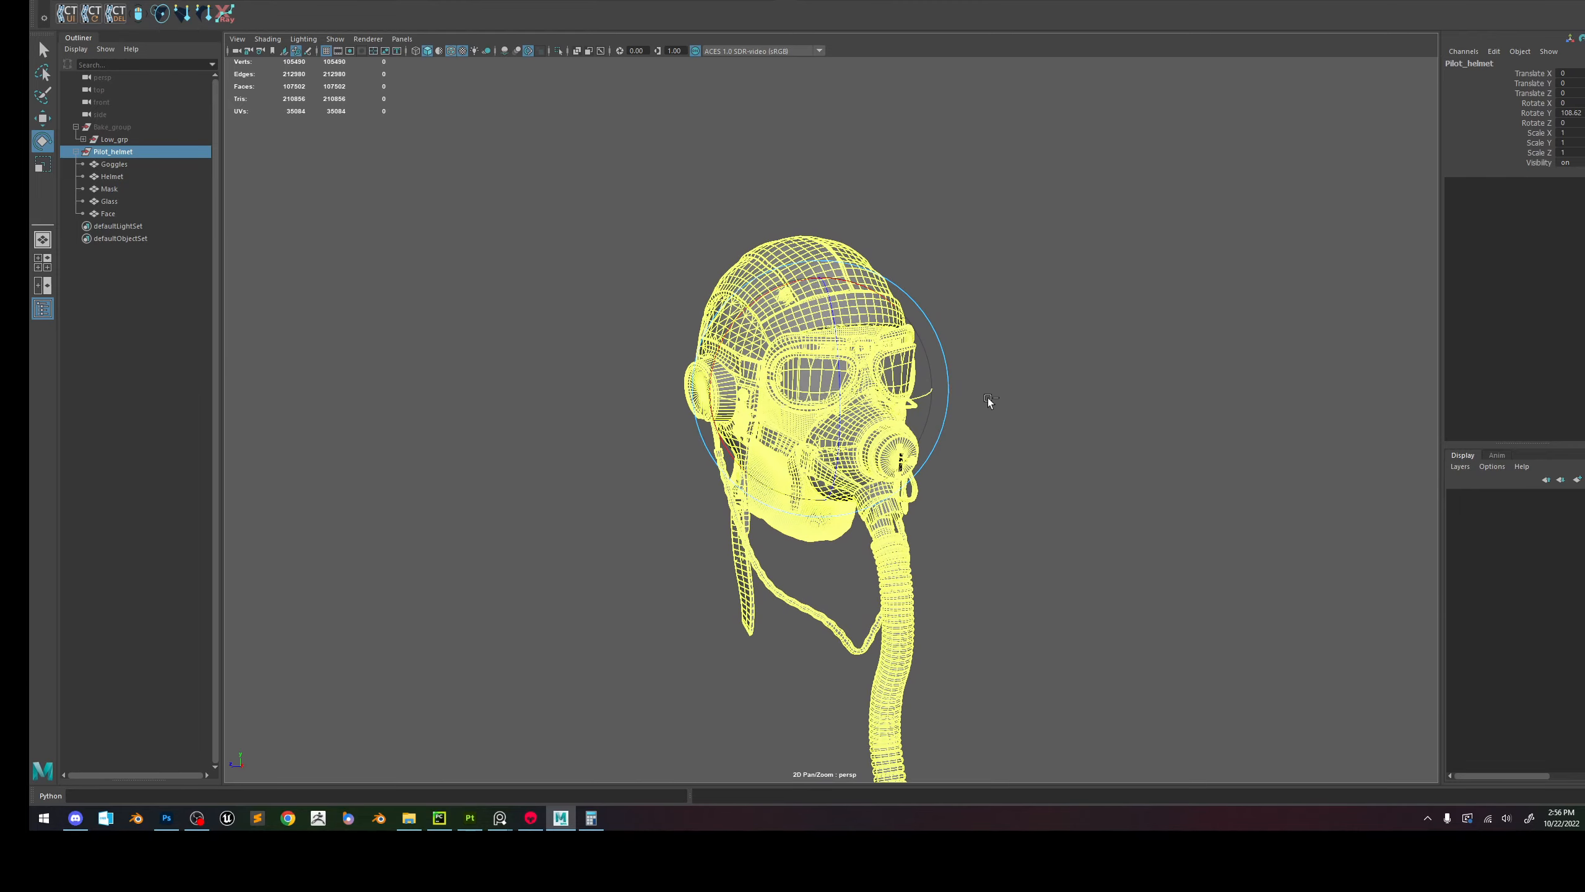
key(ctrl+z)
key(ctrl+z)
key(ctrl+z)
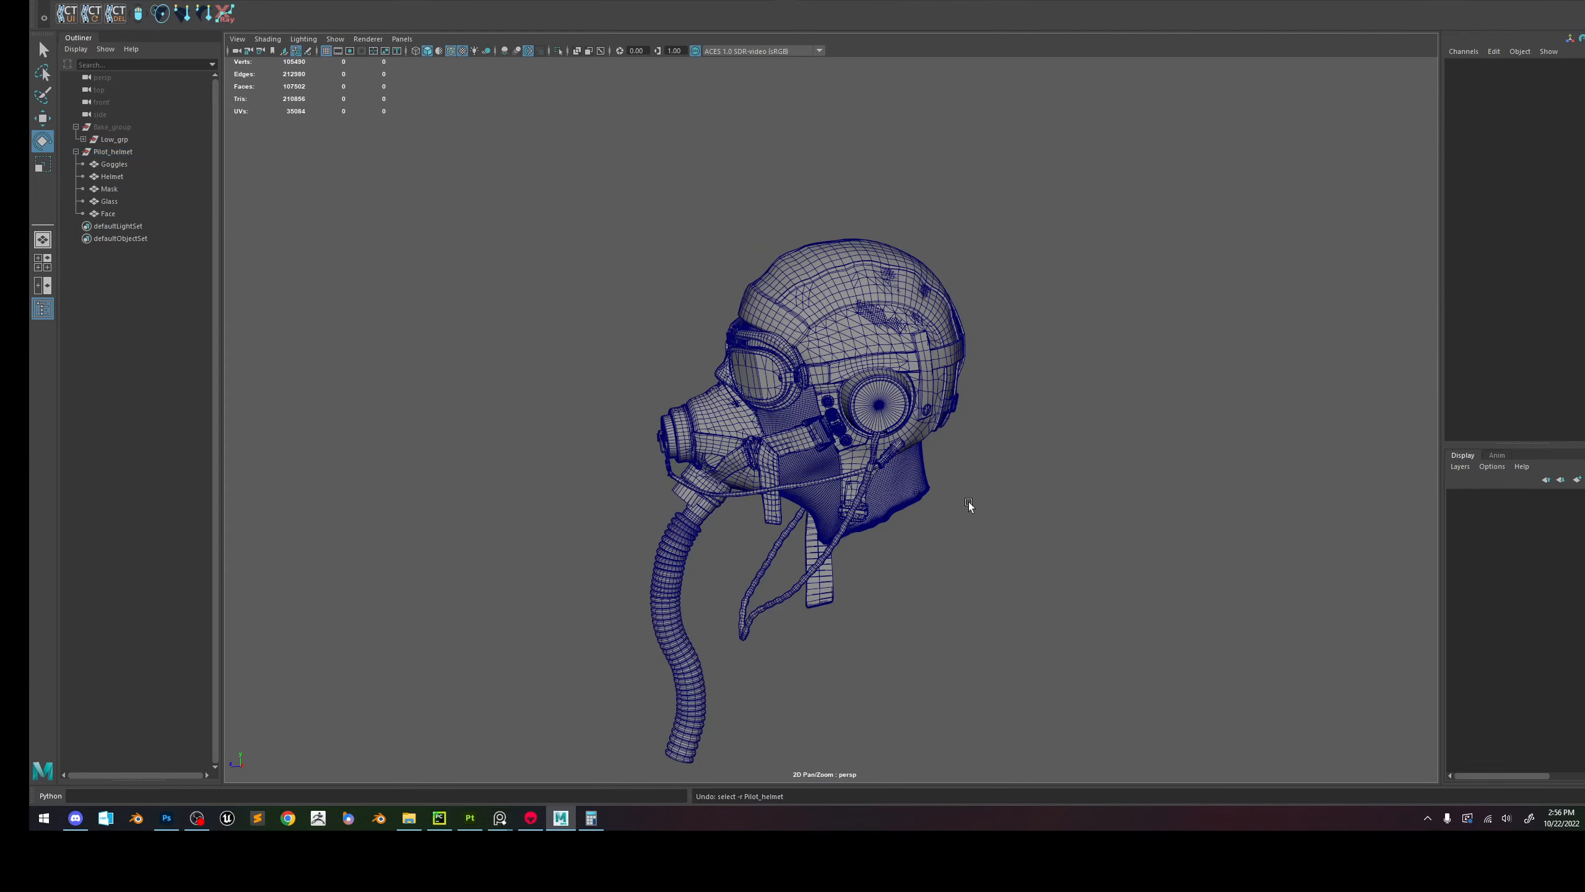
Switch to Marmoset Toolbag and inspect where the Pilot_Helmet's pivot sits relative to the model.
click(532, 815)
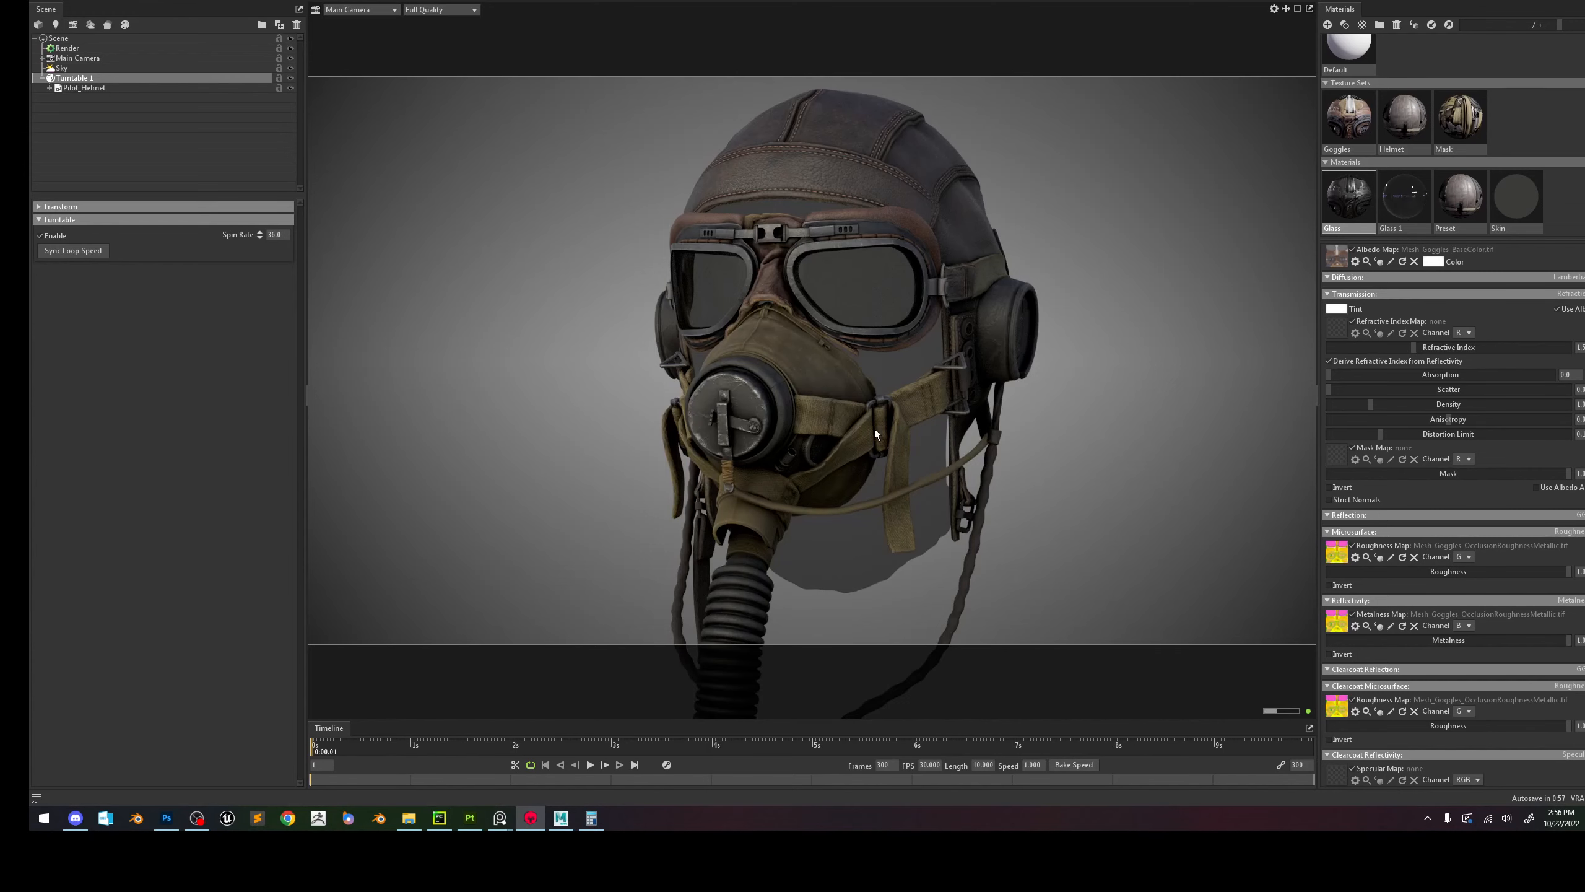
click(102, 87)
scroll(791, 397, down, 6)
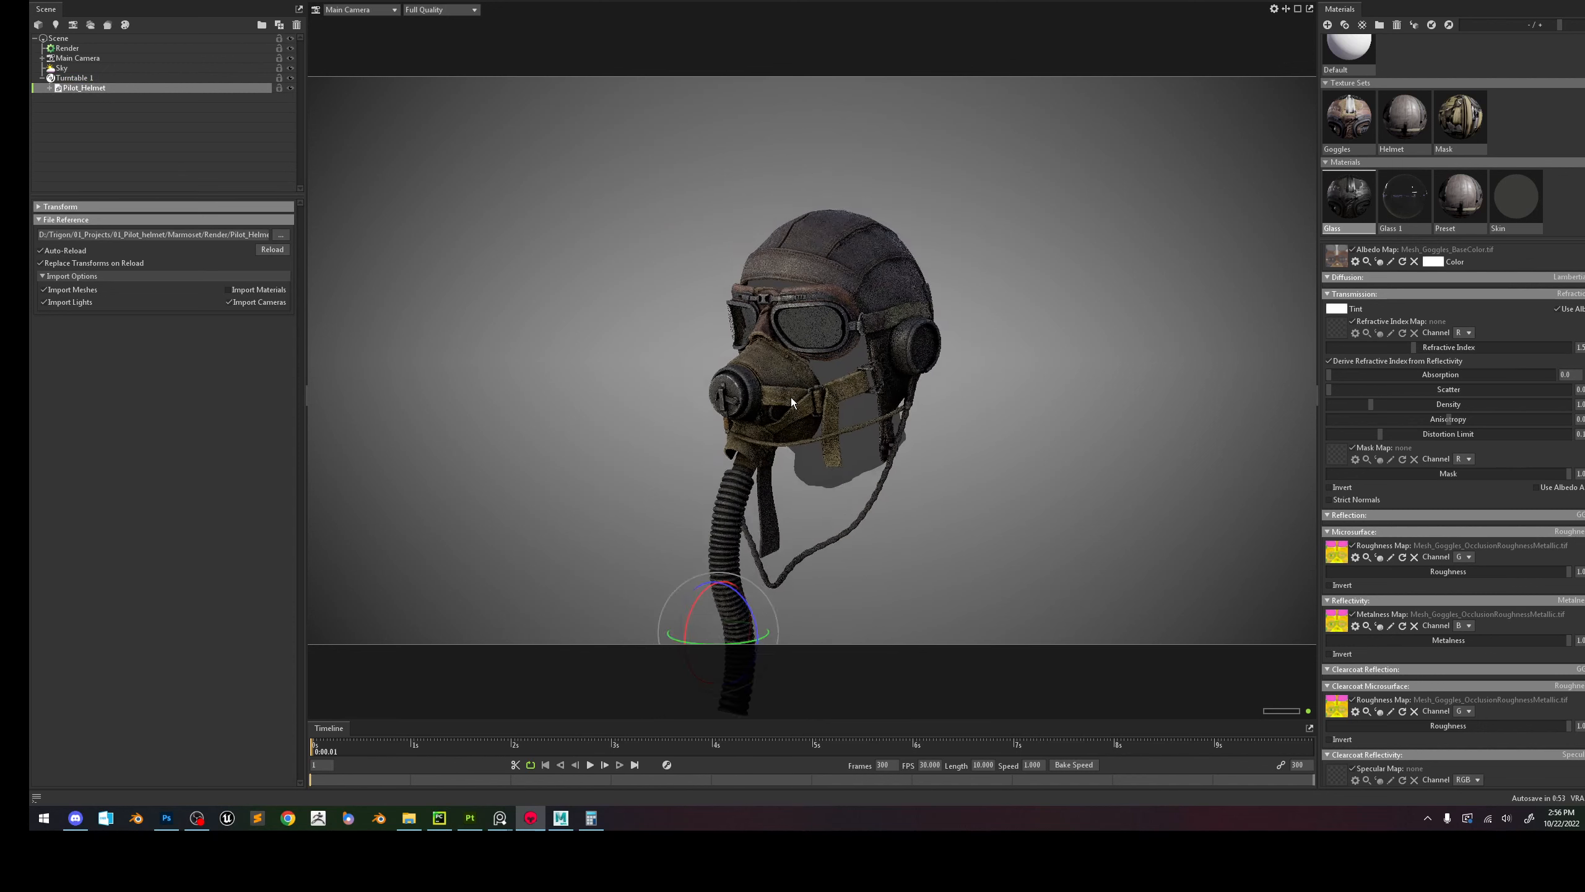
alt+drag(862, 463, 727, 491)
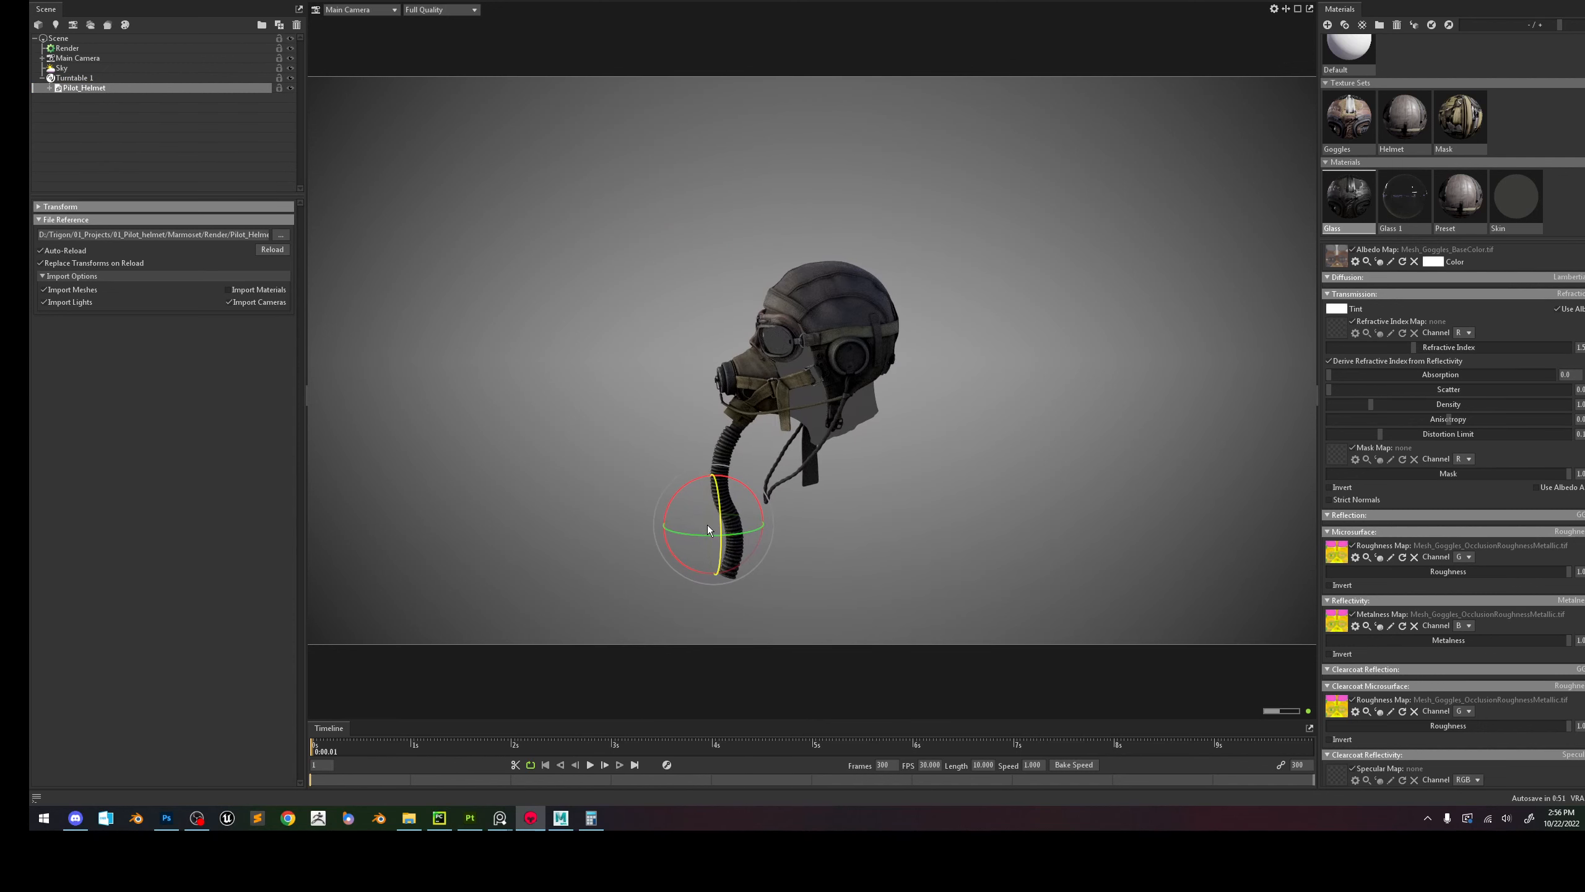
click(76, 79)
click(75, 100)
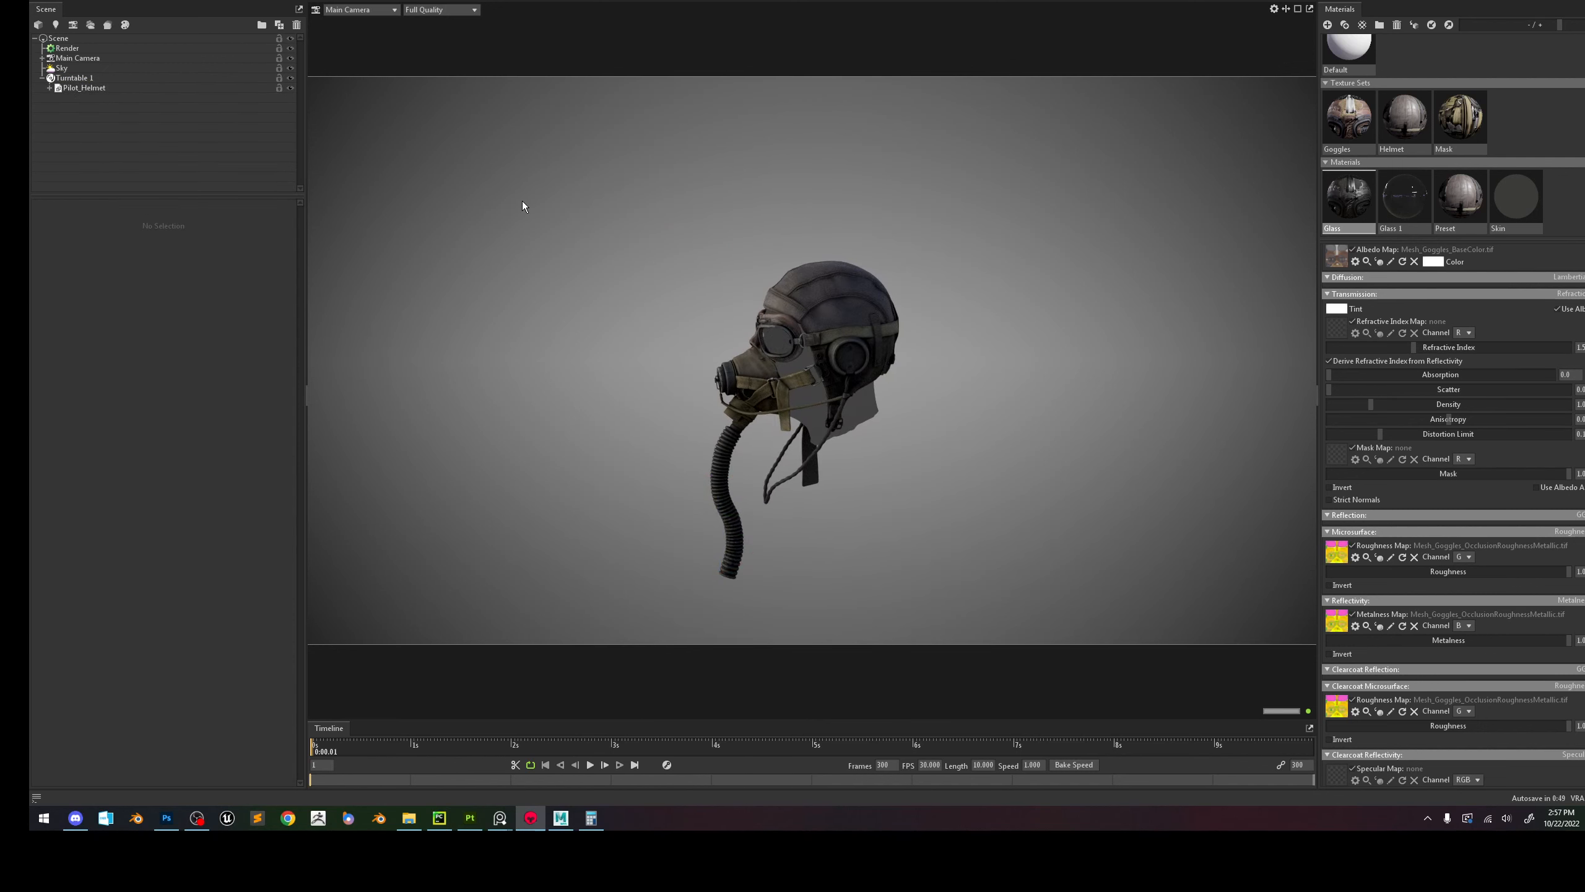
click(105, 89)
Switch to Maya and display the ground grid beneath the helmet.
key(alt+Tab)
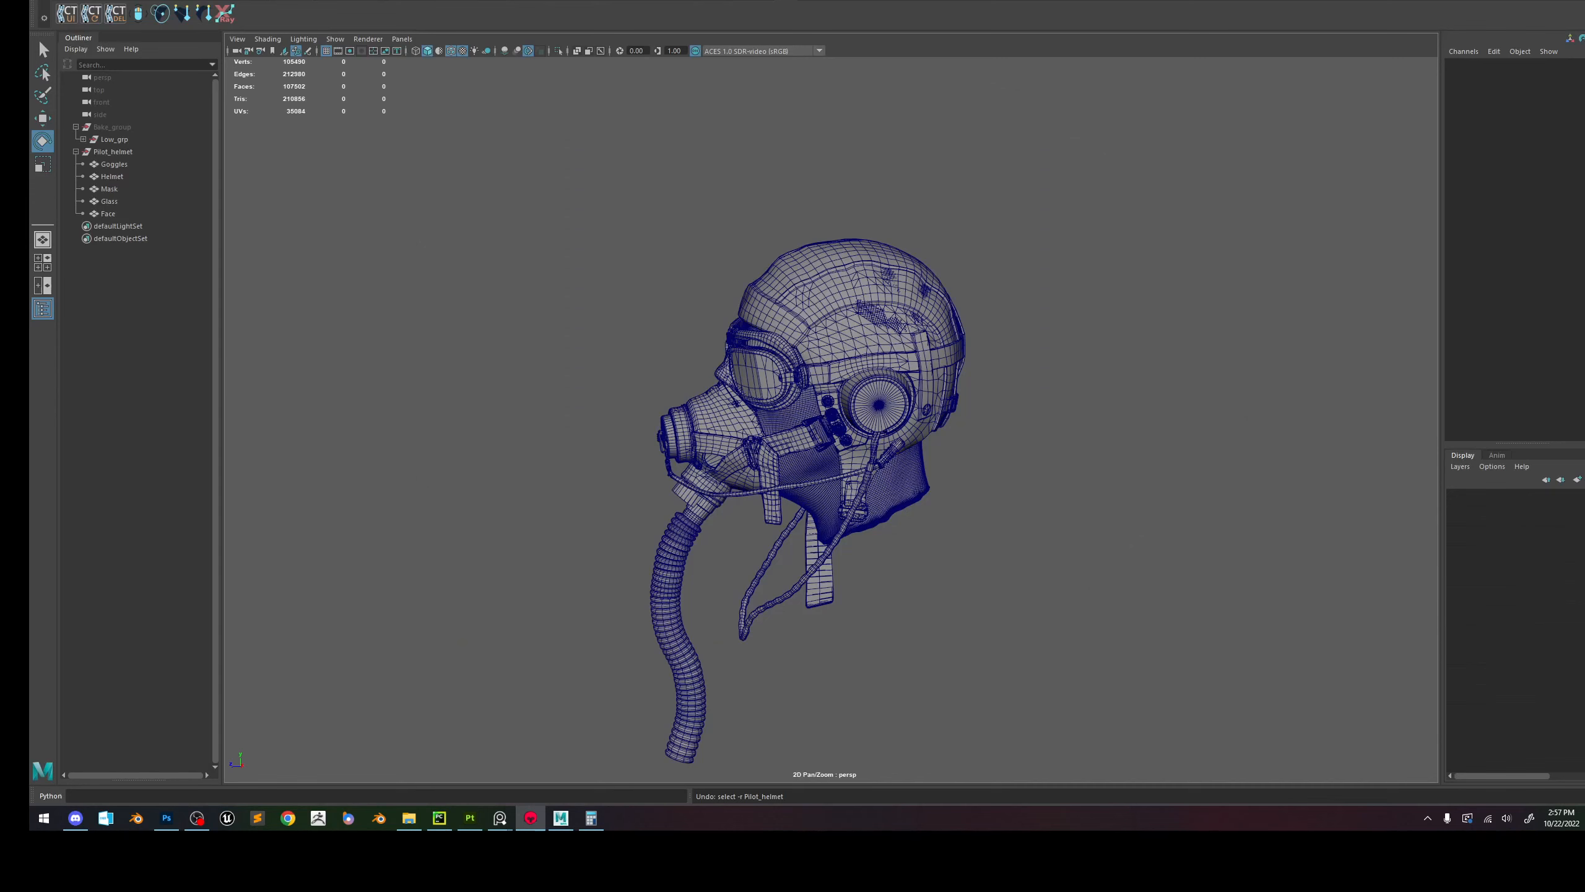
scroll(831, 110, down, 5)
scroll(831, 110, down, 1)
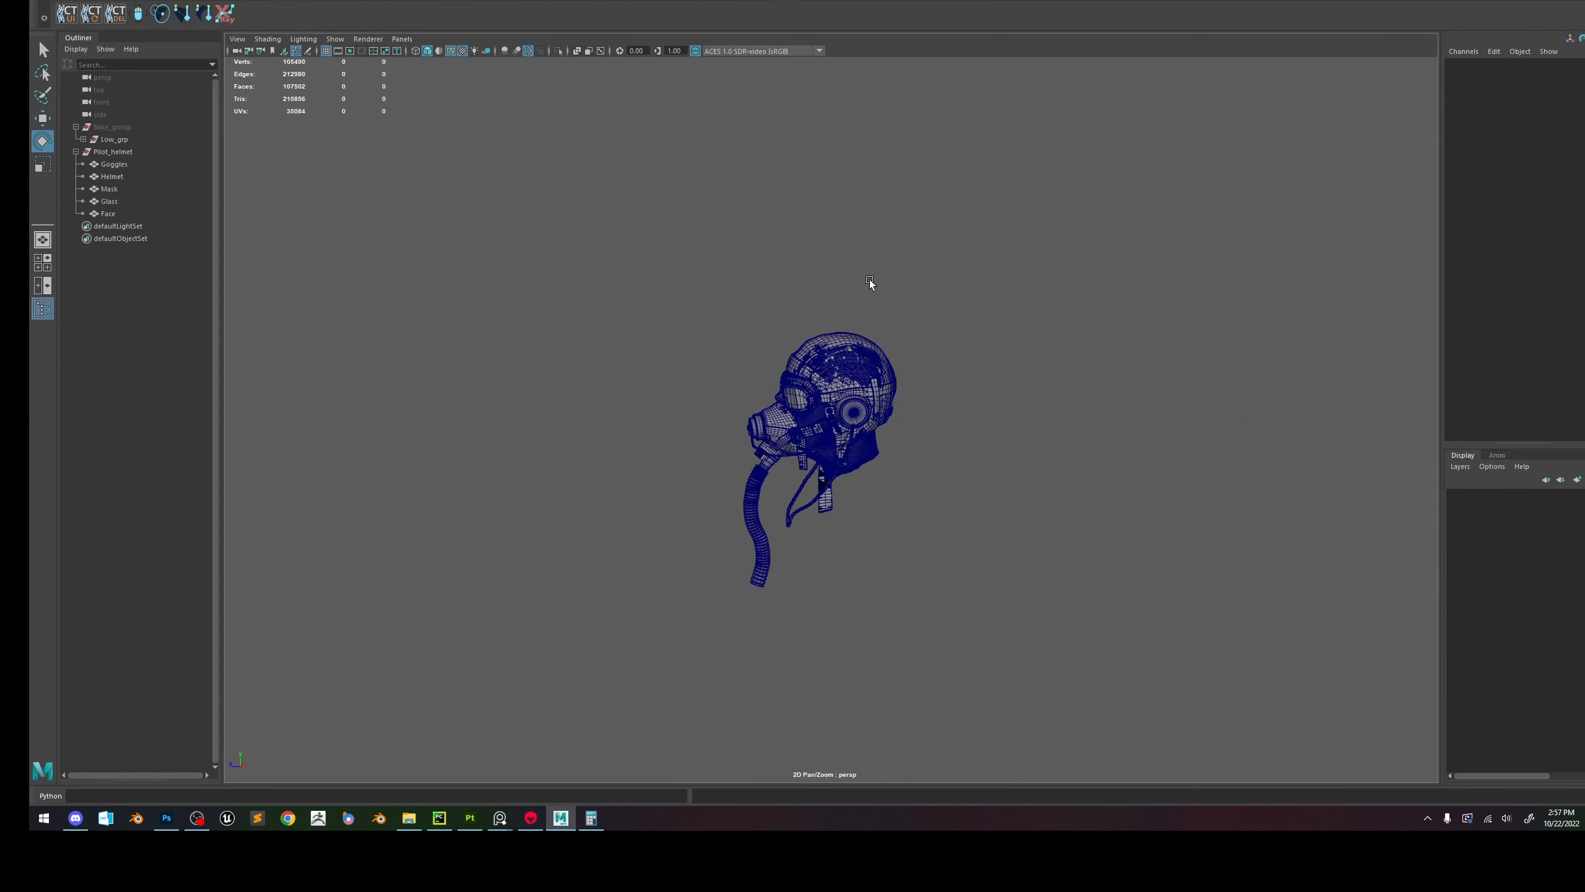
key(space)
click(868, 227)
click(878, 258)
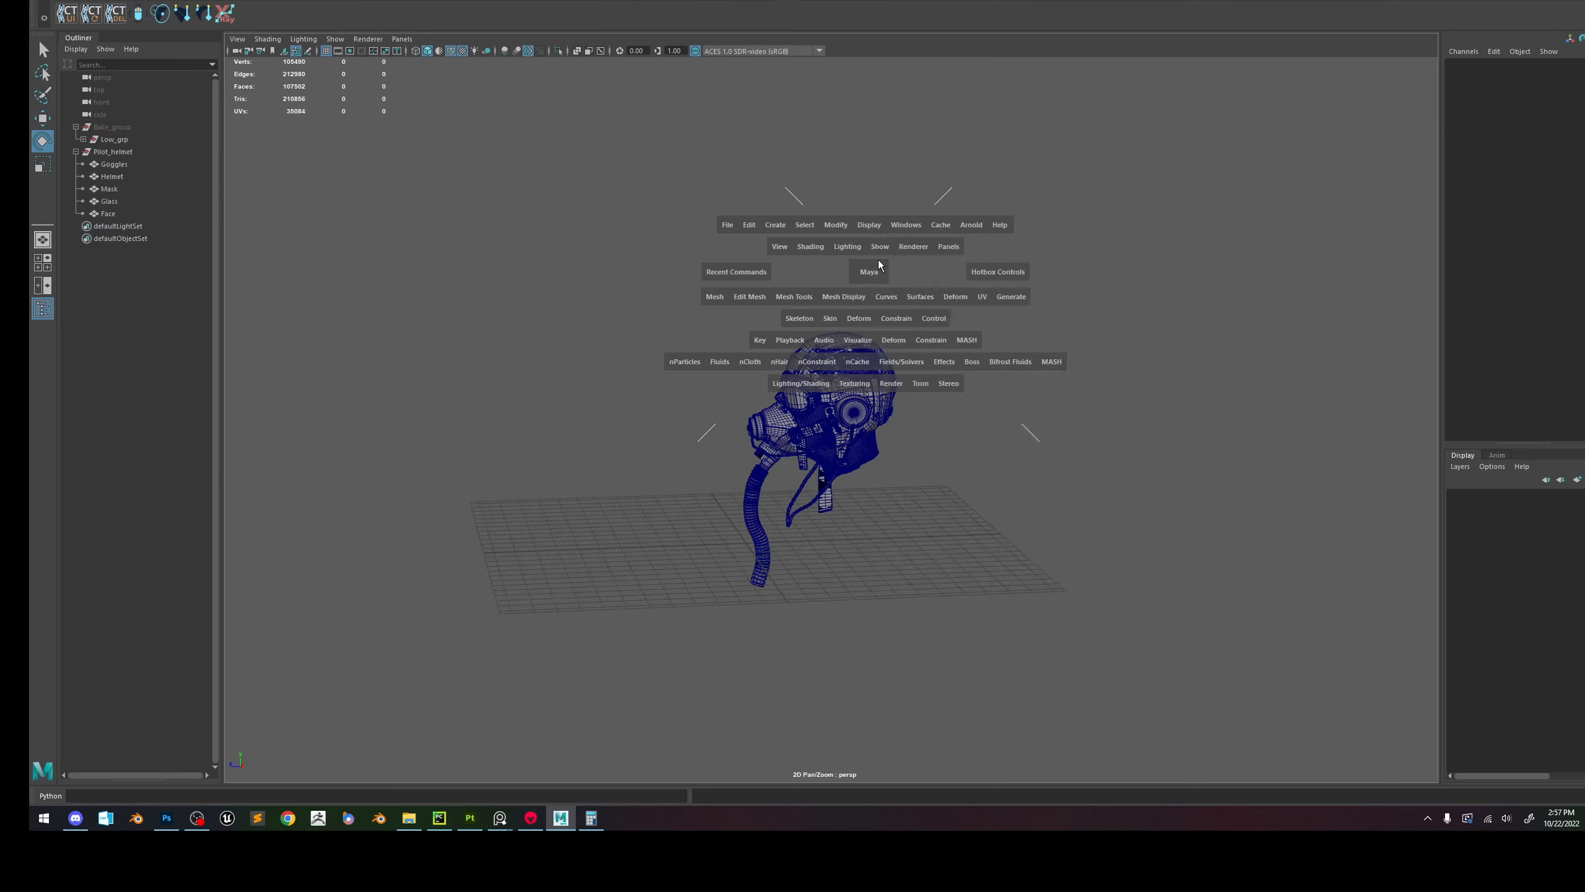
scroll(966, 405, up, 3)
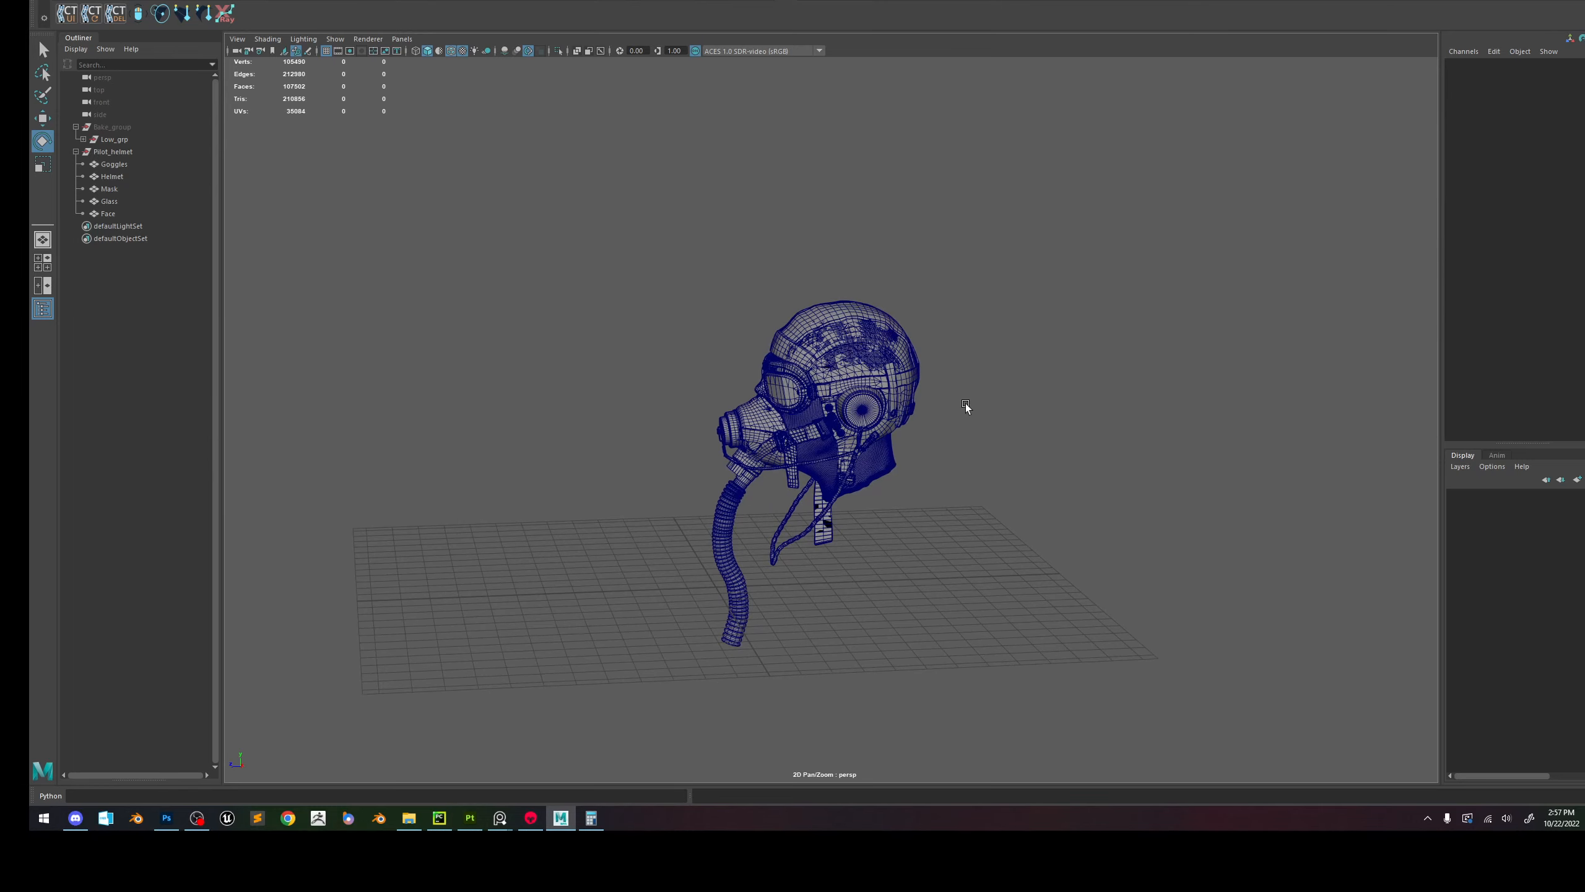
Move the Pilot_helmet group onto the grid's origin, about -43.6 in Y and 37.3 in Z.
click(120, 151)
key(w)
key(f)
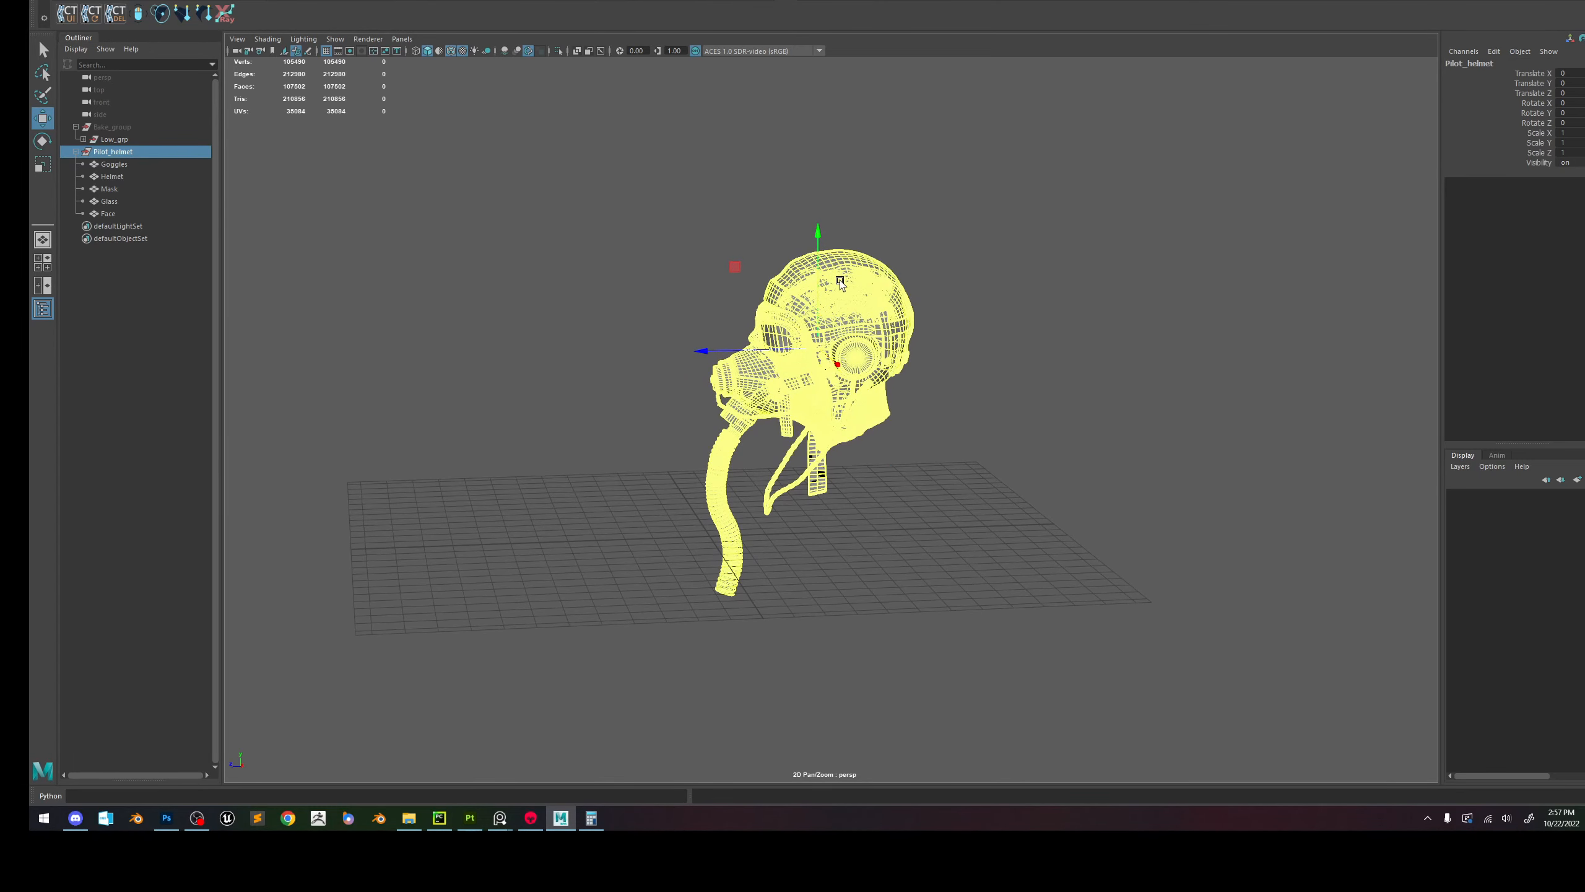
drag(822, 348, 871, 532)
alt+middle_drag(871, 532, 871, 409)
alt+right_drag(886, 528, 987, 527)
alt+drag(830, 396, 696, 331)
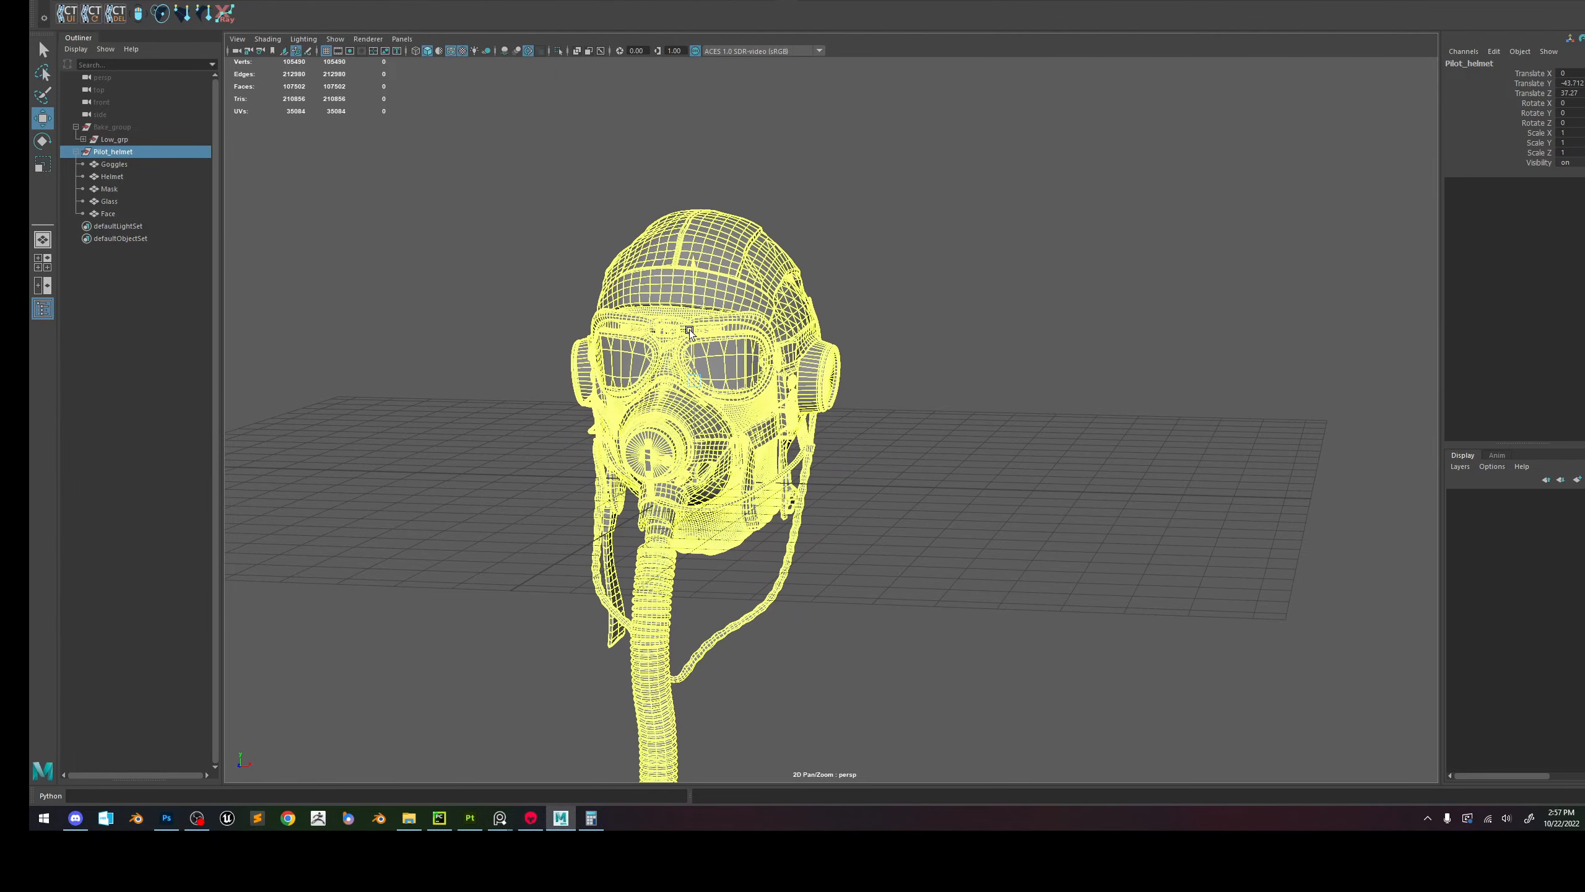
click(1033, 349)
alt+drag(1033, 349, 992, 404)
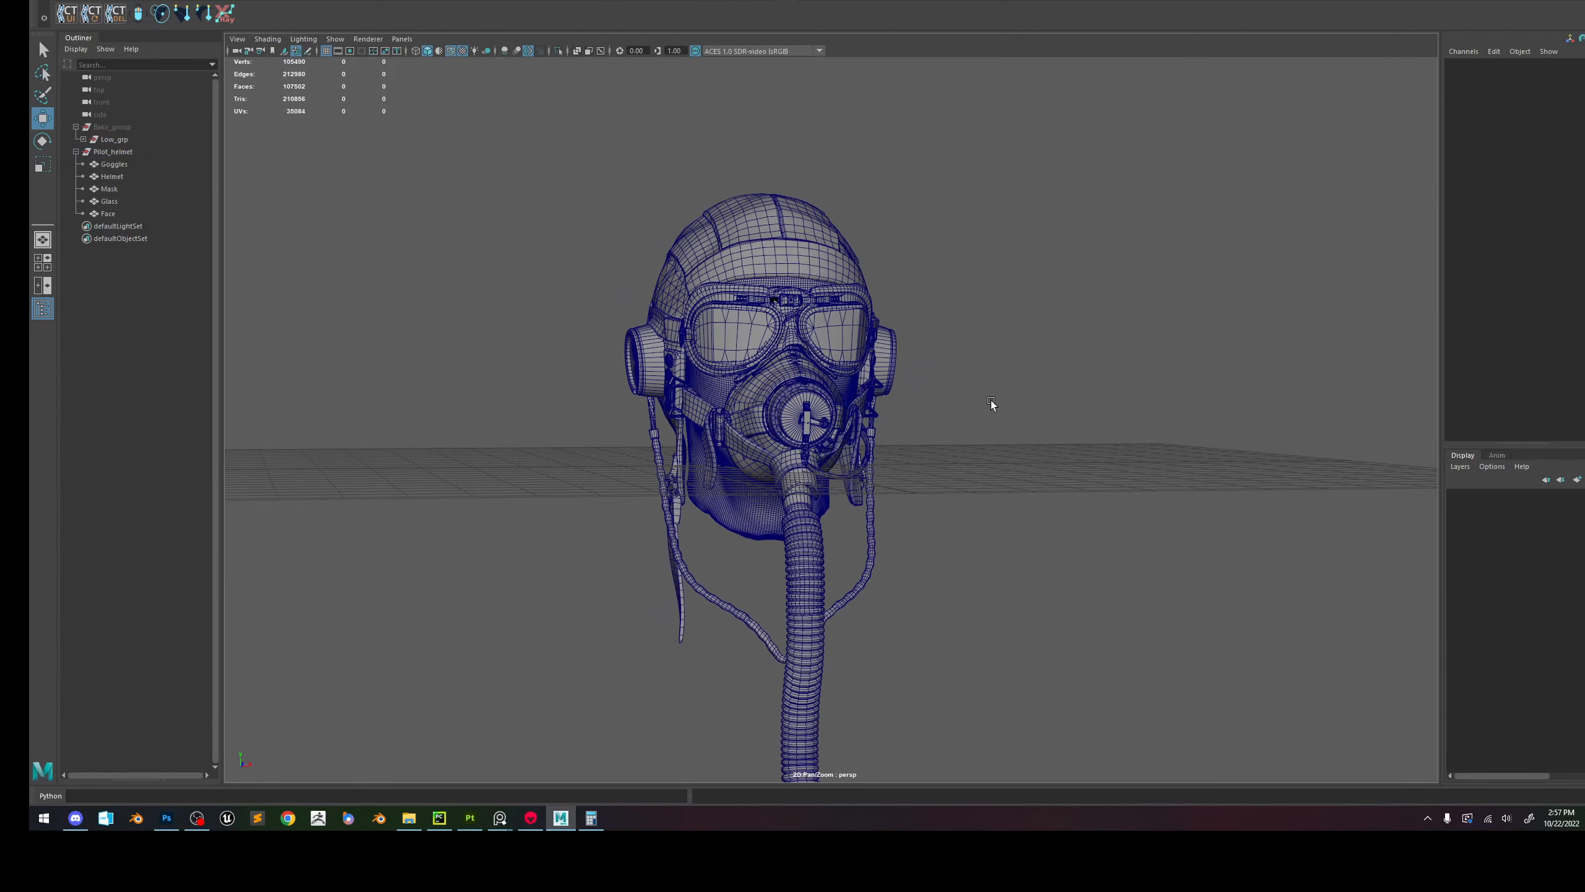
Export the Pilot_helmet group over the existing Pilot_Helmet.obj and save the Maya scene.
click(112, 152)
click(53, 0)
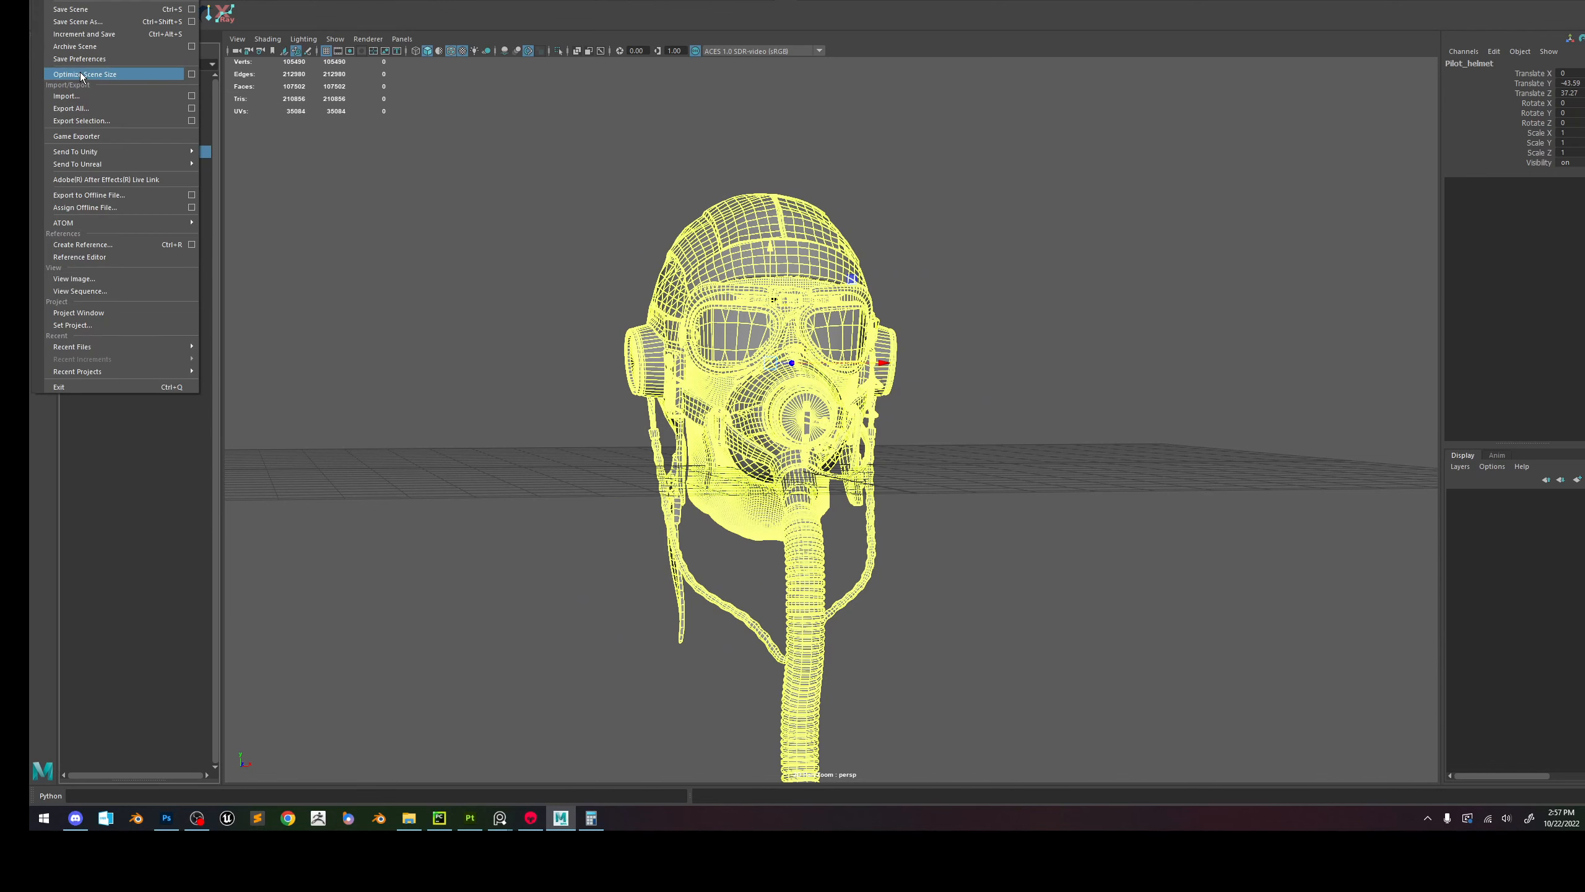
click(82, 121)
double_click(415, 151)
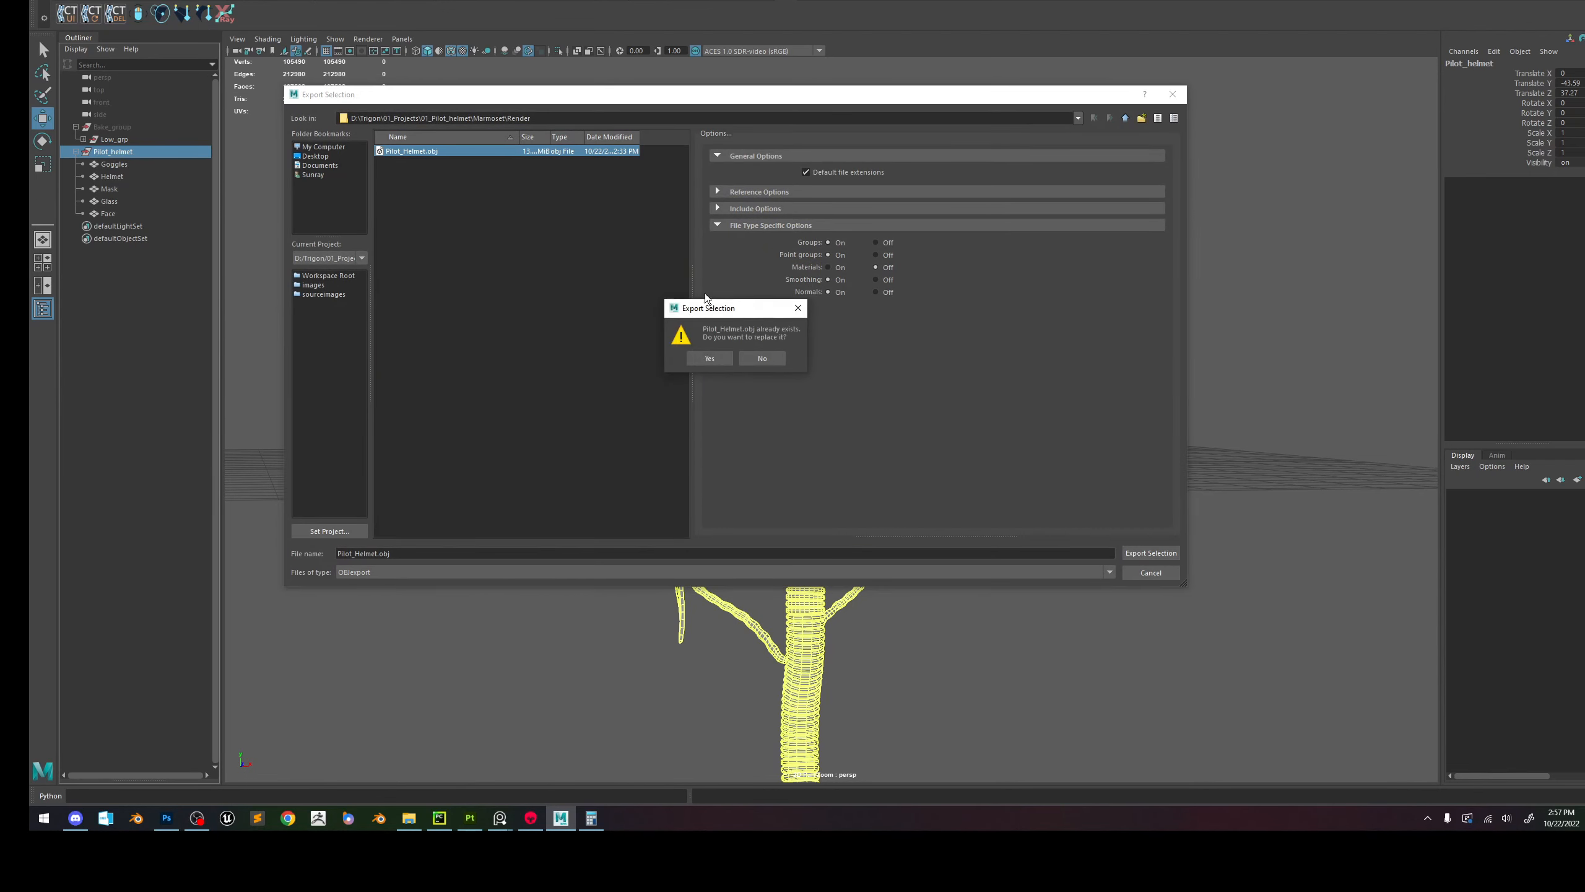
click(708, 359)
click(911, 322)
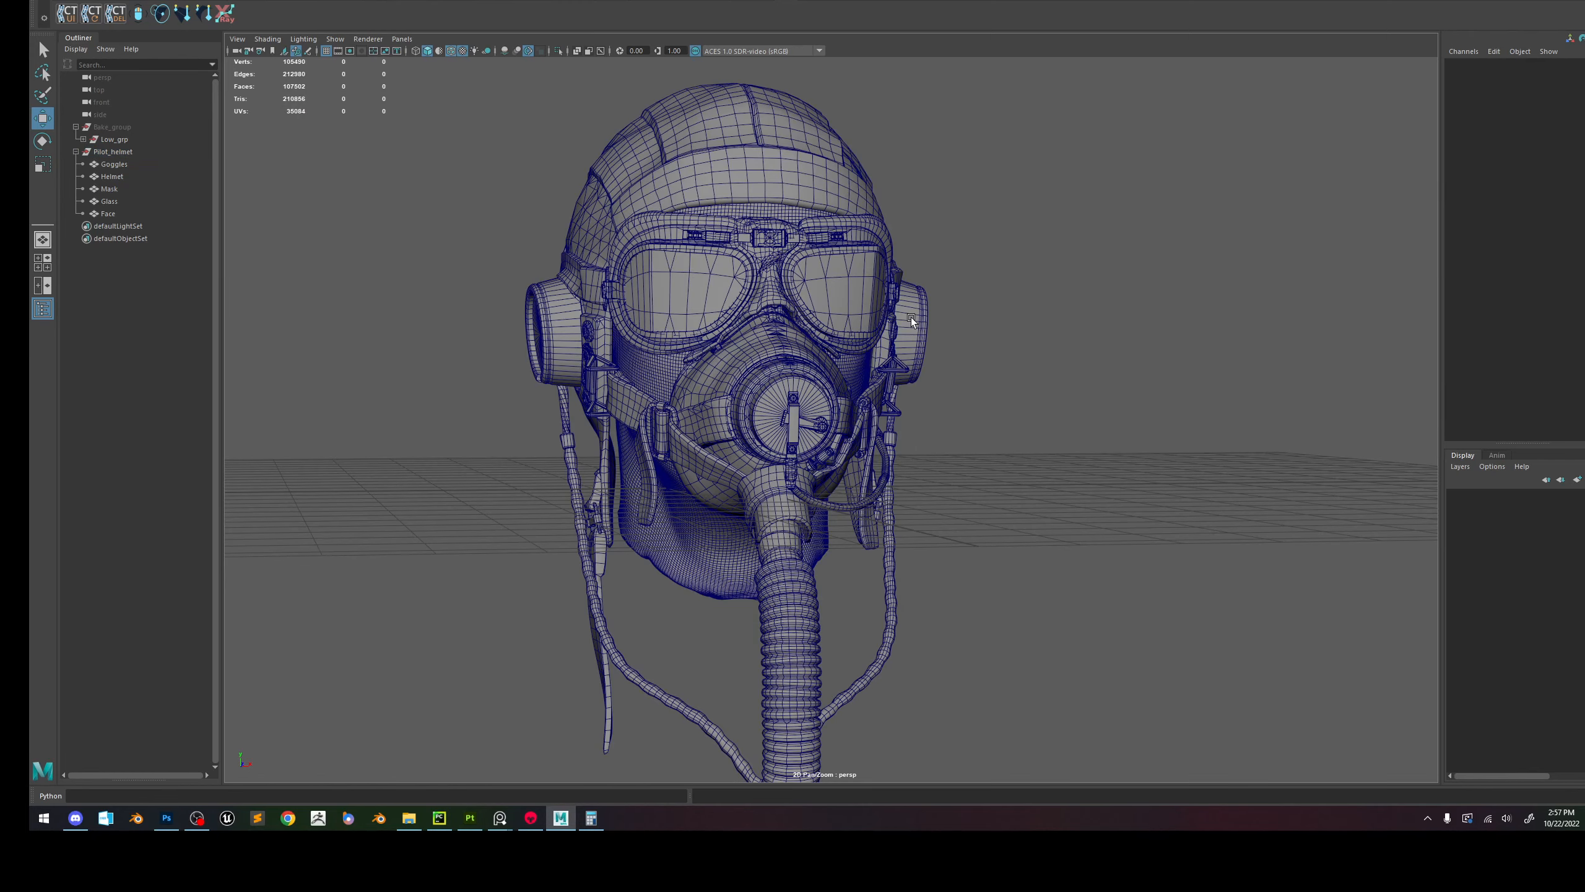
key(ctrl+s)
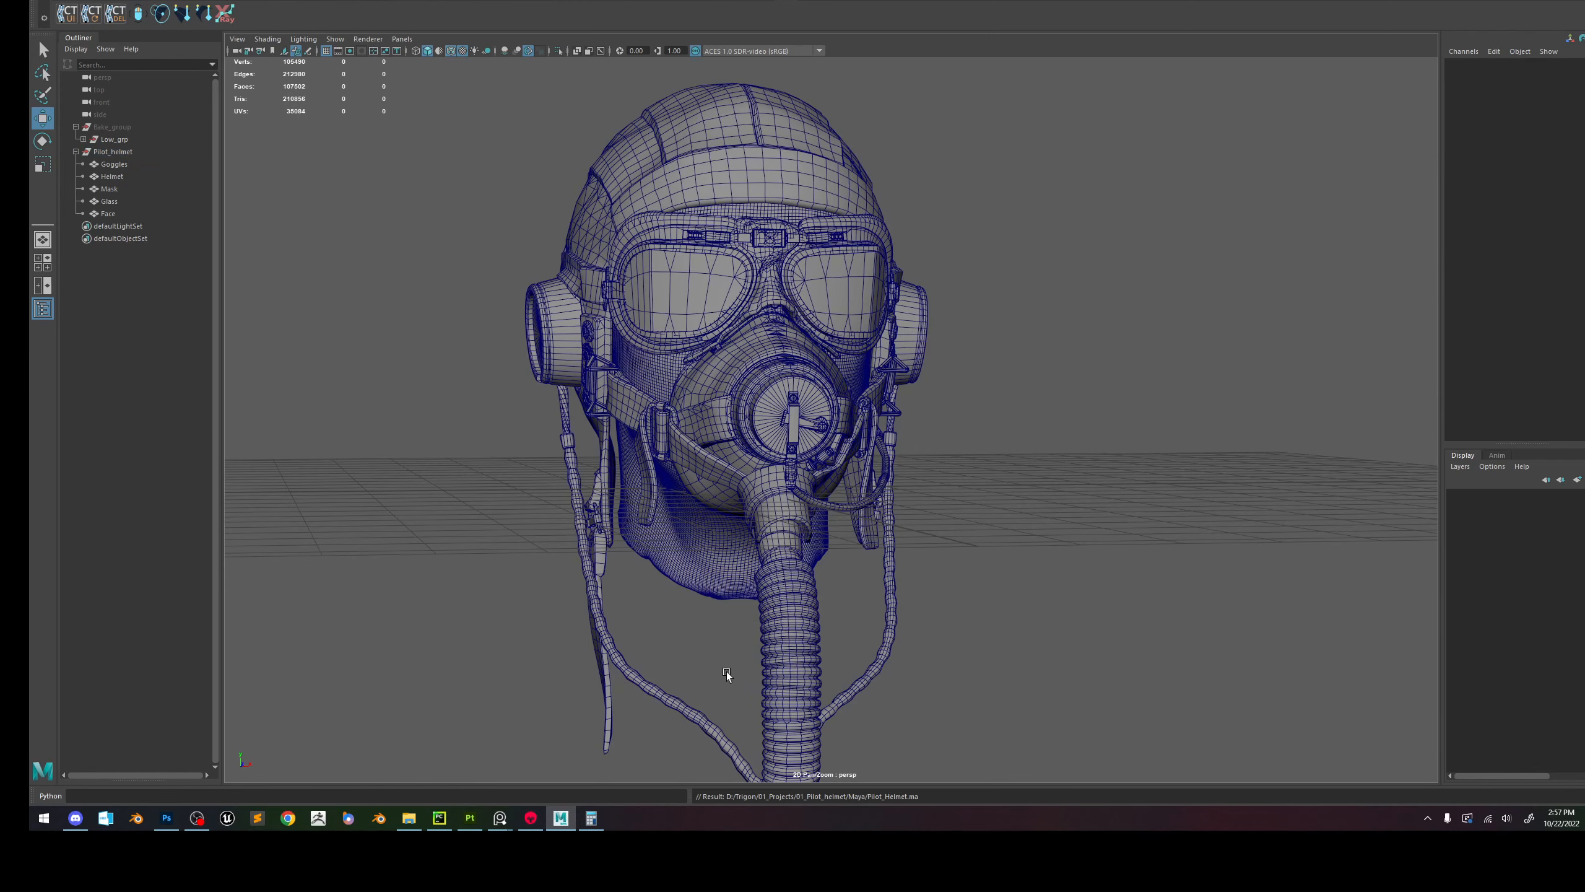
Switch to Marmoset Toolbag and frame the reloaded helmet straight from the front.
click(531, 819)
drag(871, 443, 924, 443)
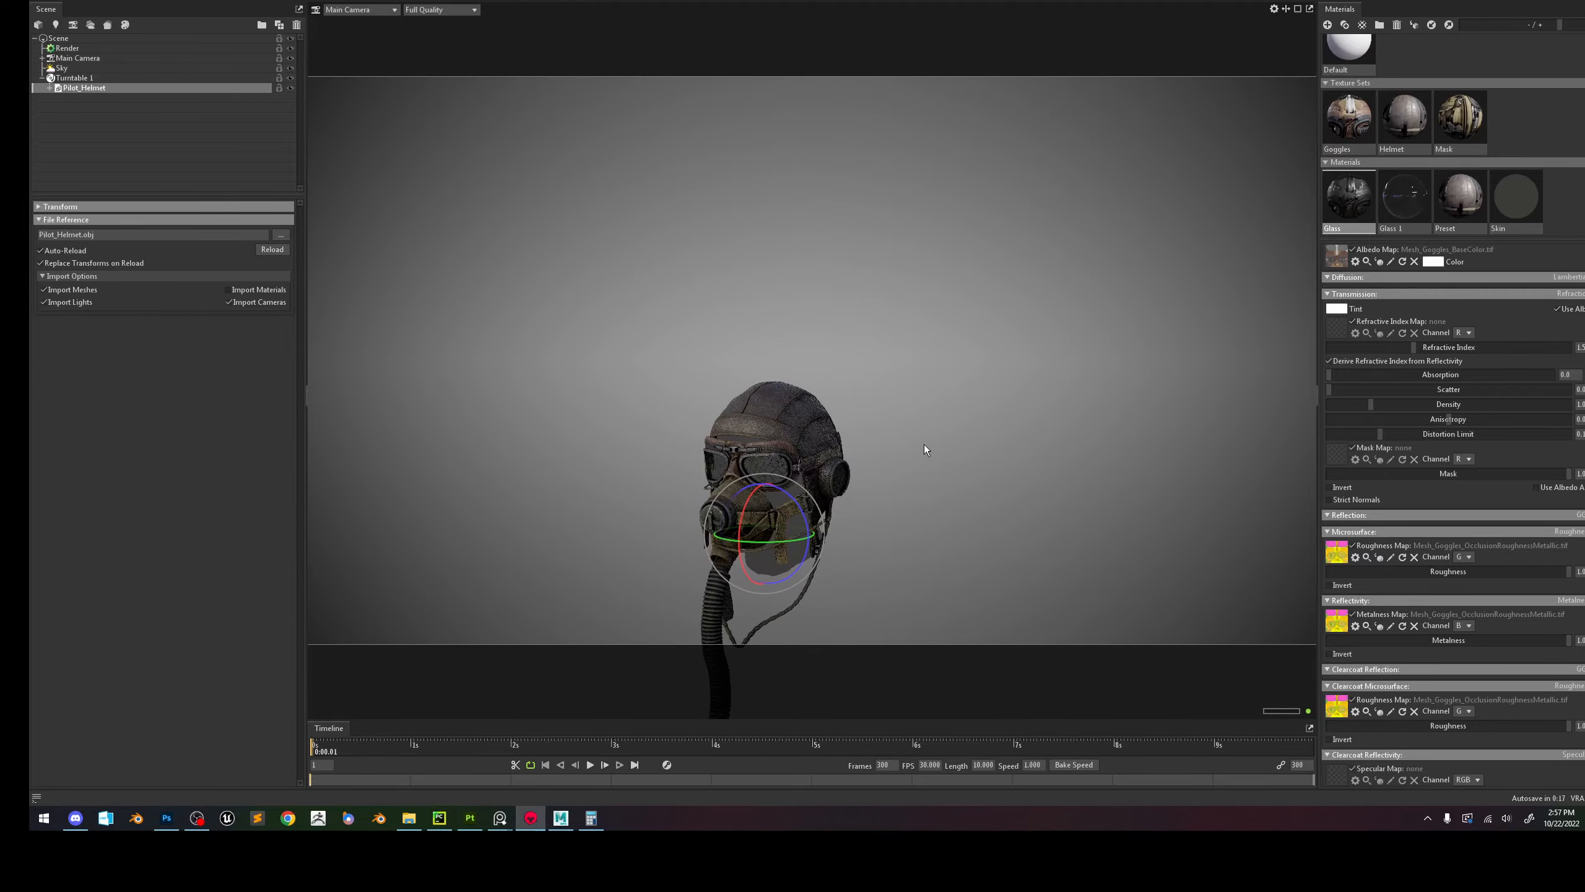
middle_drag(924, 443, 942, 371)
right_drag(941, 372, 1002, 386)
drag(1002, 386, 827, 505)
key(ctrl+z)
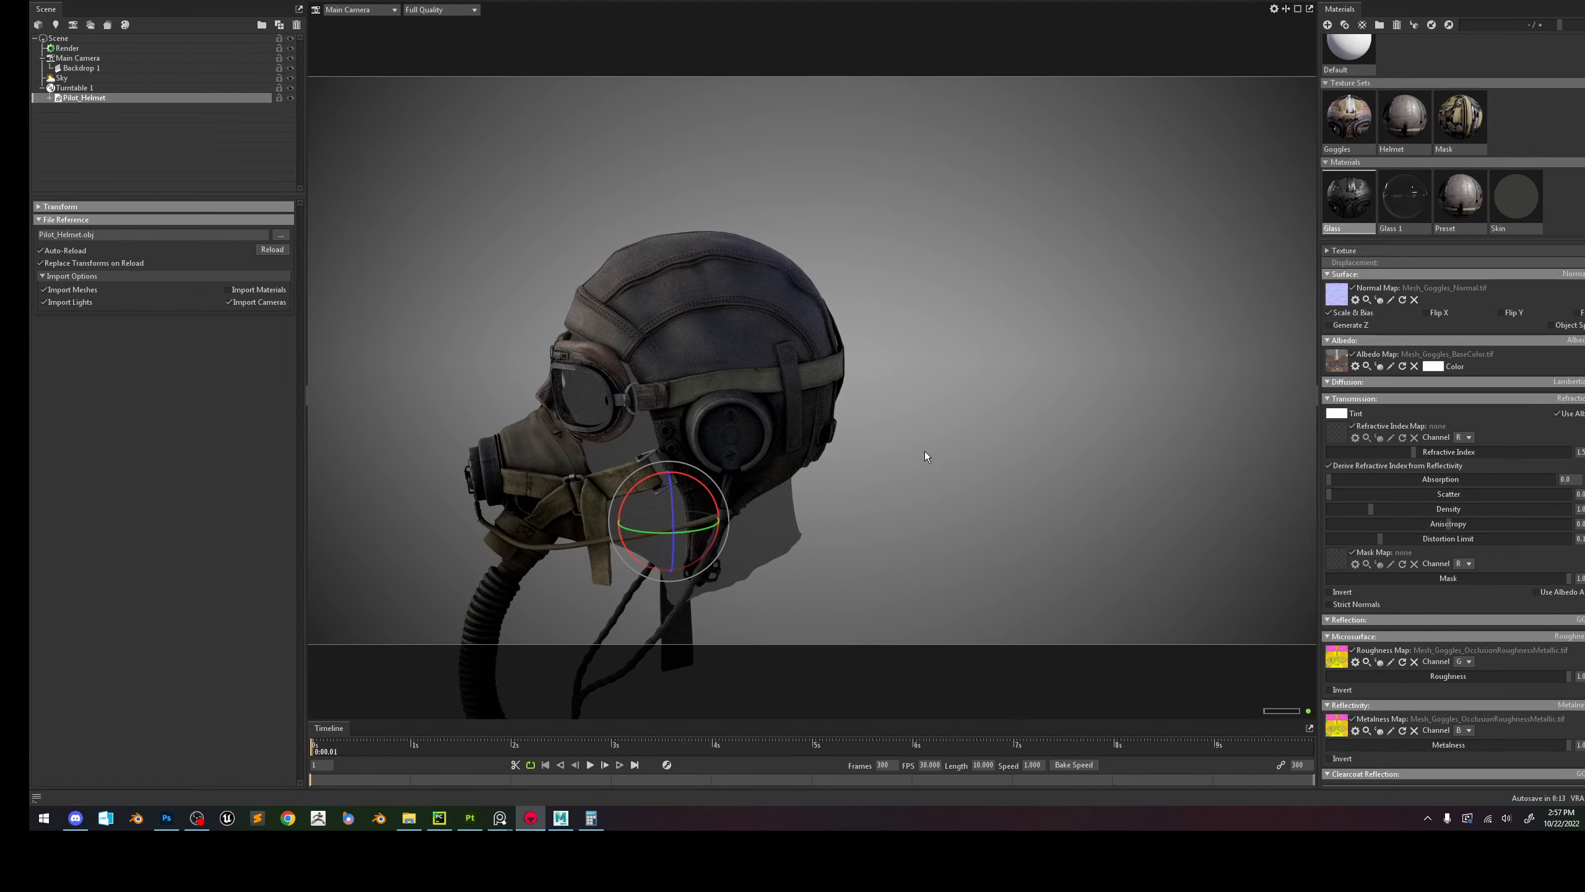
drag(924, 451, 1036, 410)
middle_drag(964, 406, 921, 351)
right_drag(921, 351, 946, 364)
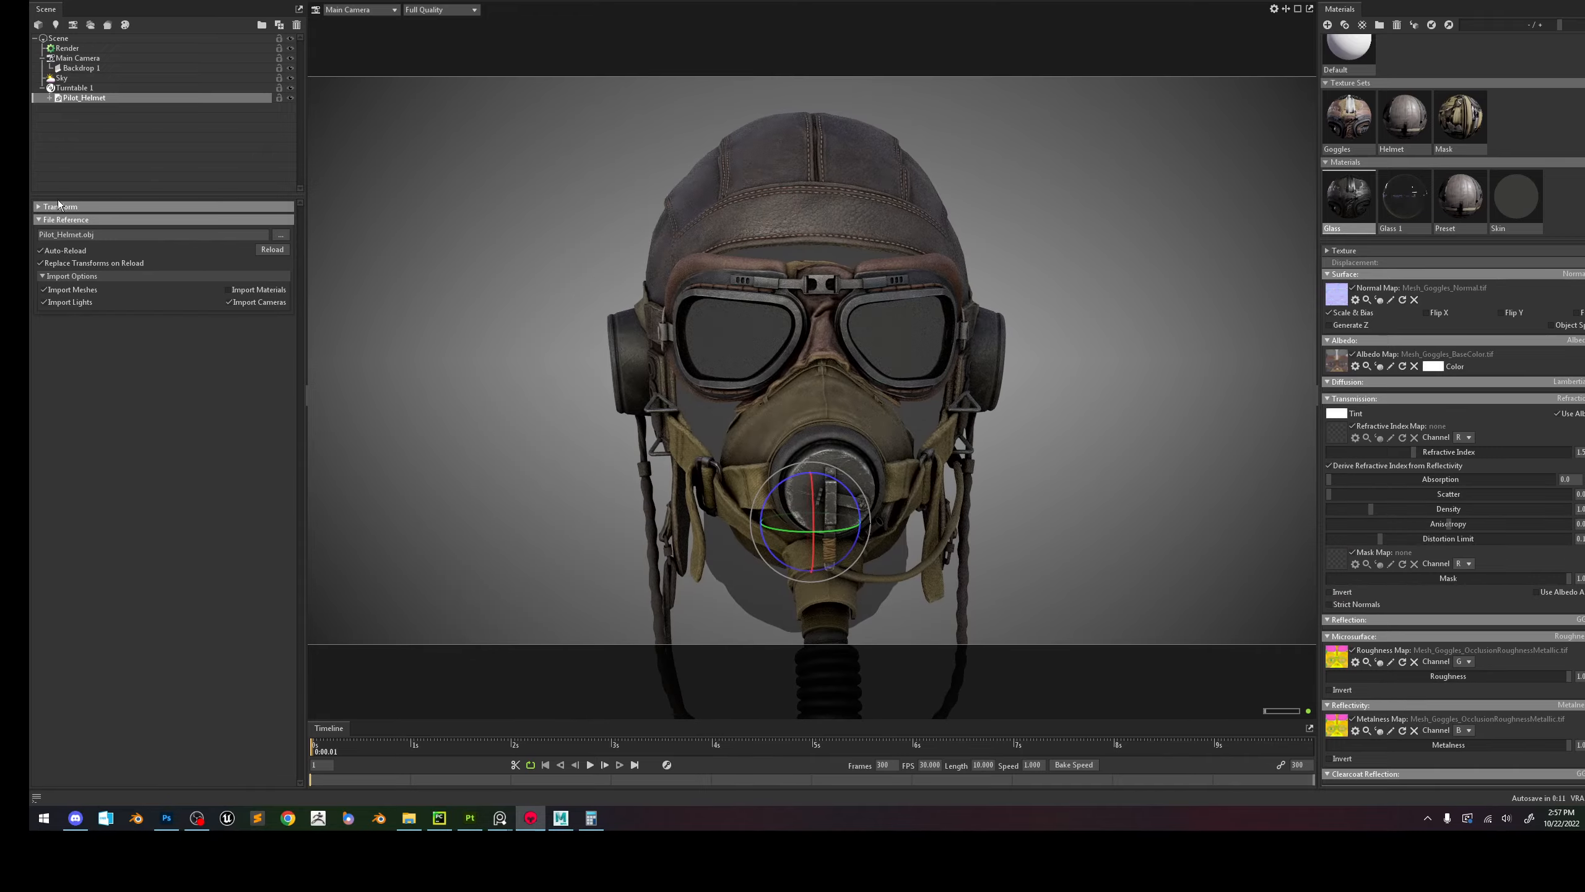
Scrub the timeline to preview the helmet spinning on the turntable, returning to the first frame.
click(74, 87)
drag(369, 745, 1189, 681)
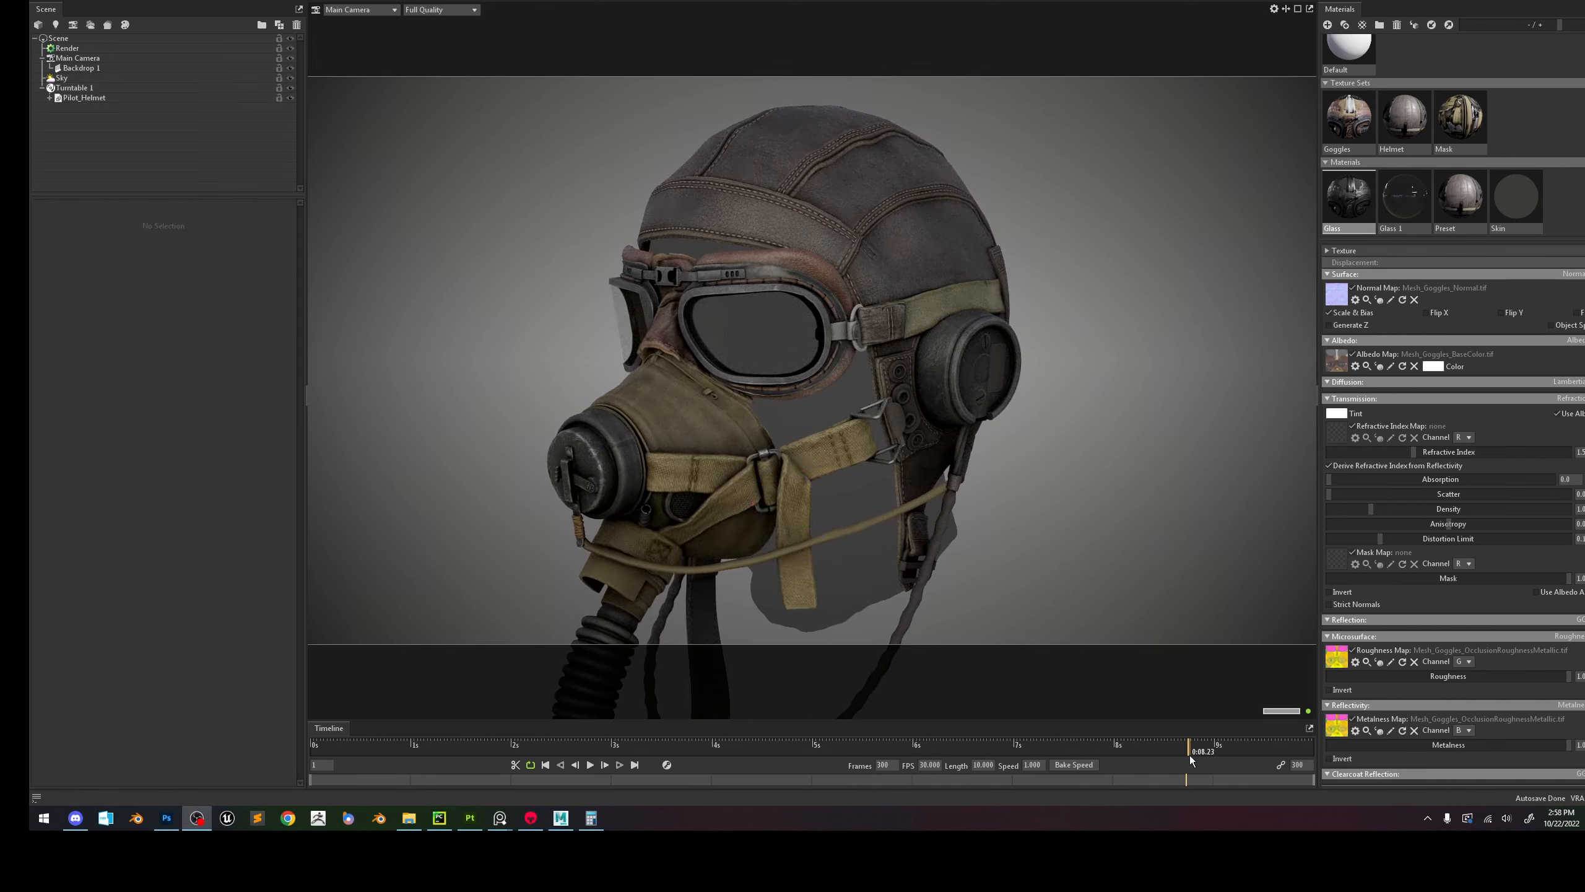
drag(1189, 756, 265, 652)
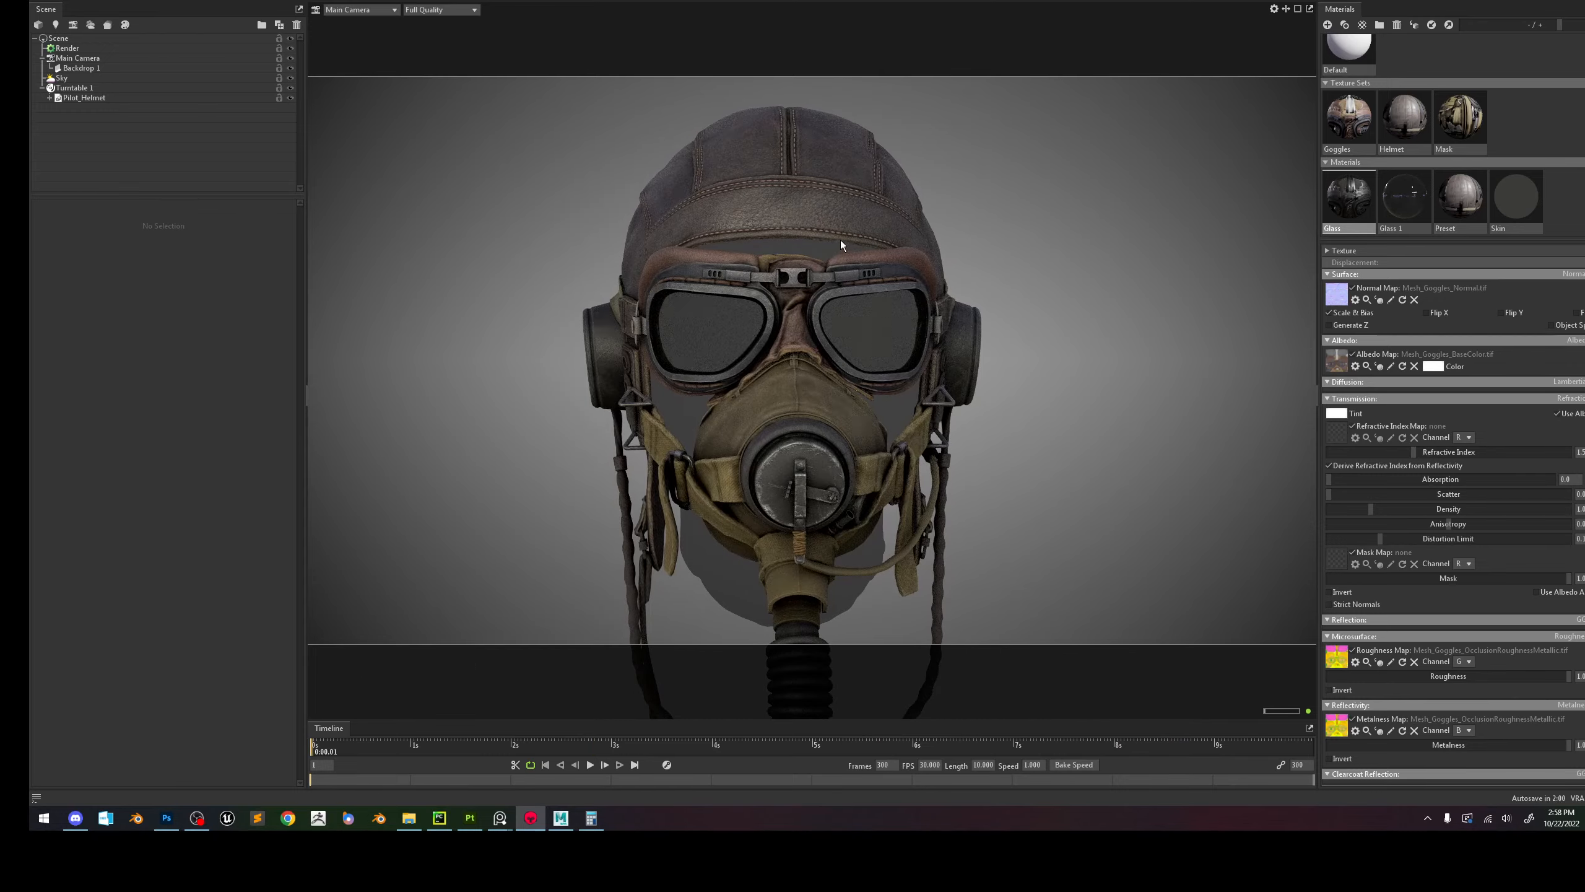
Compare the lighting on the helmet's back when orbiting the camera and when scrubbing the turntable, returning to a three-quarter view.
drag(992, 322, 1139, 348)
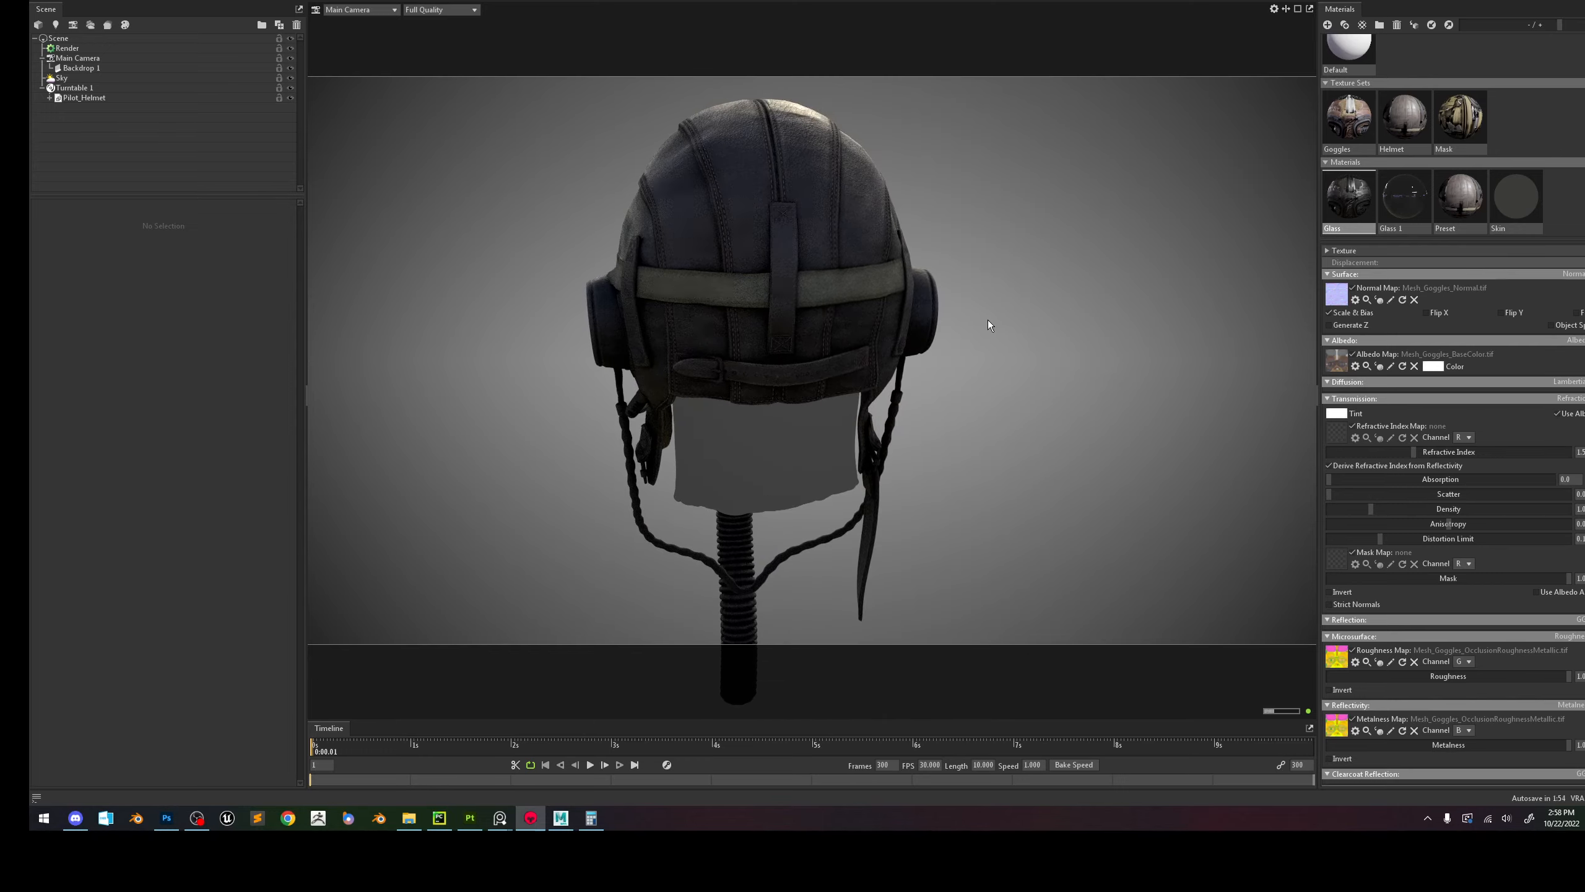
drag(988, 320, 1000, 356)
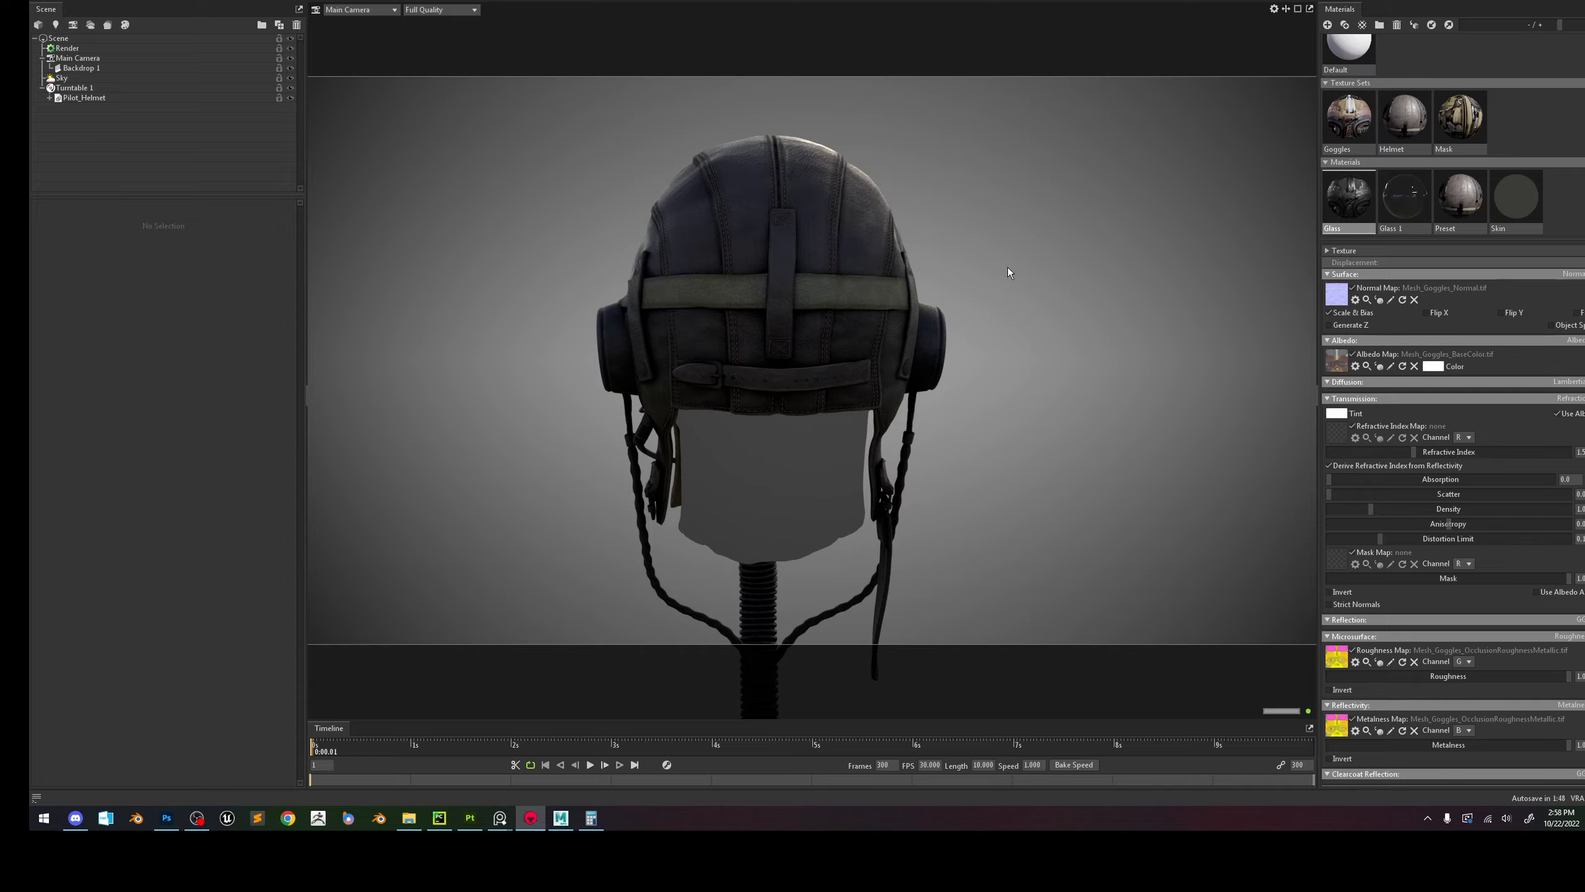
drag(1008, 273, 1025, 333)
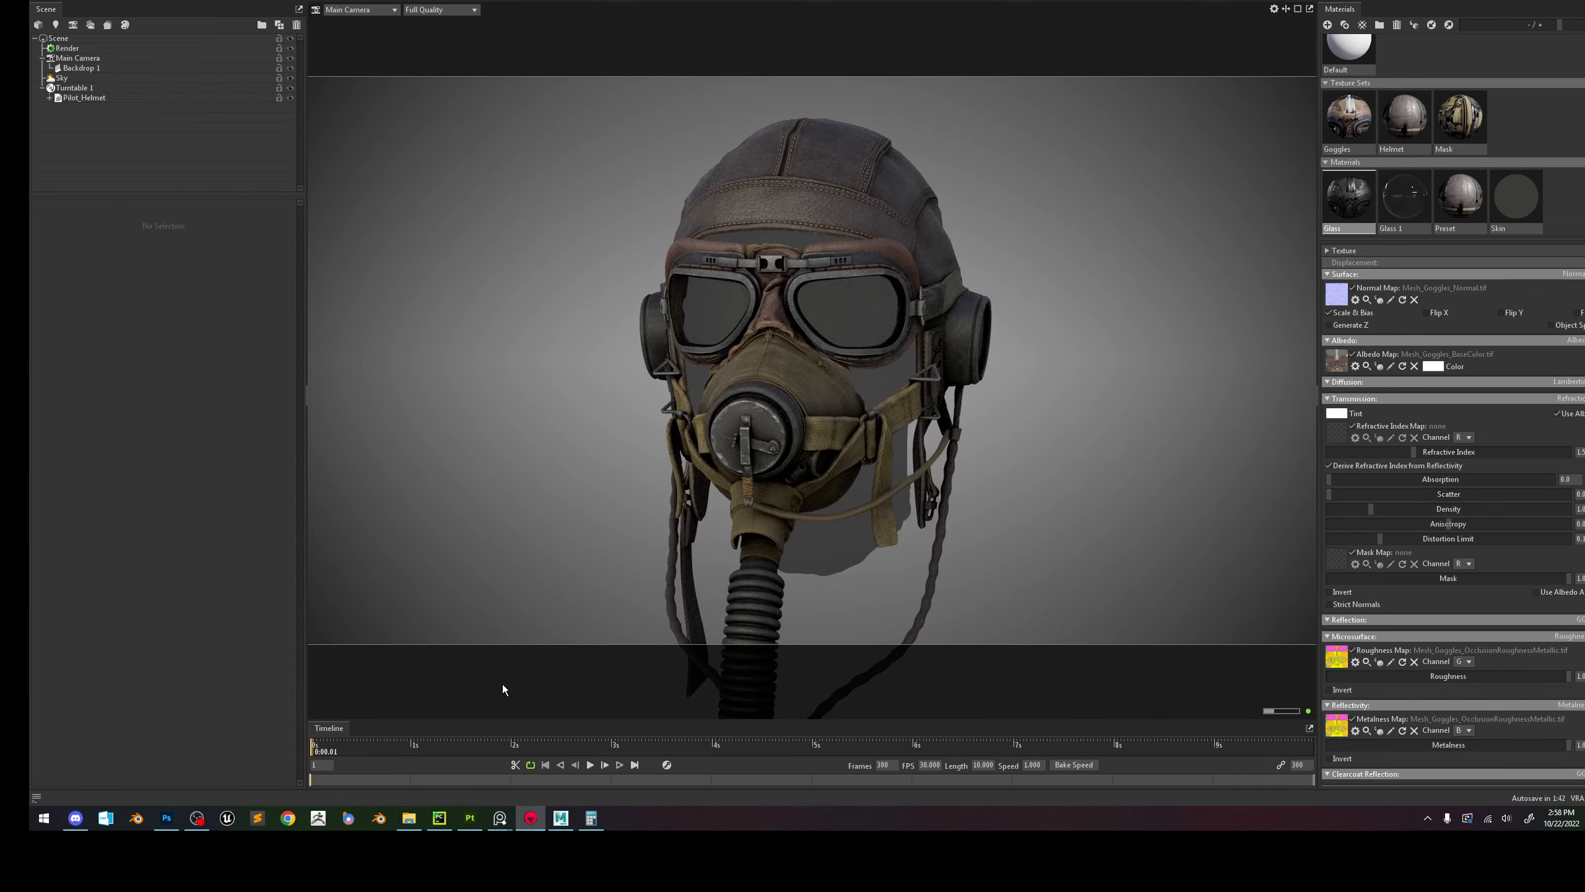
drag(317, 747, 853, 767)
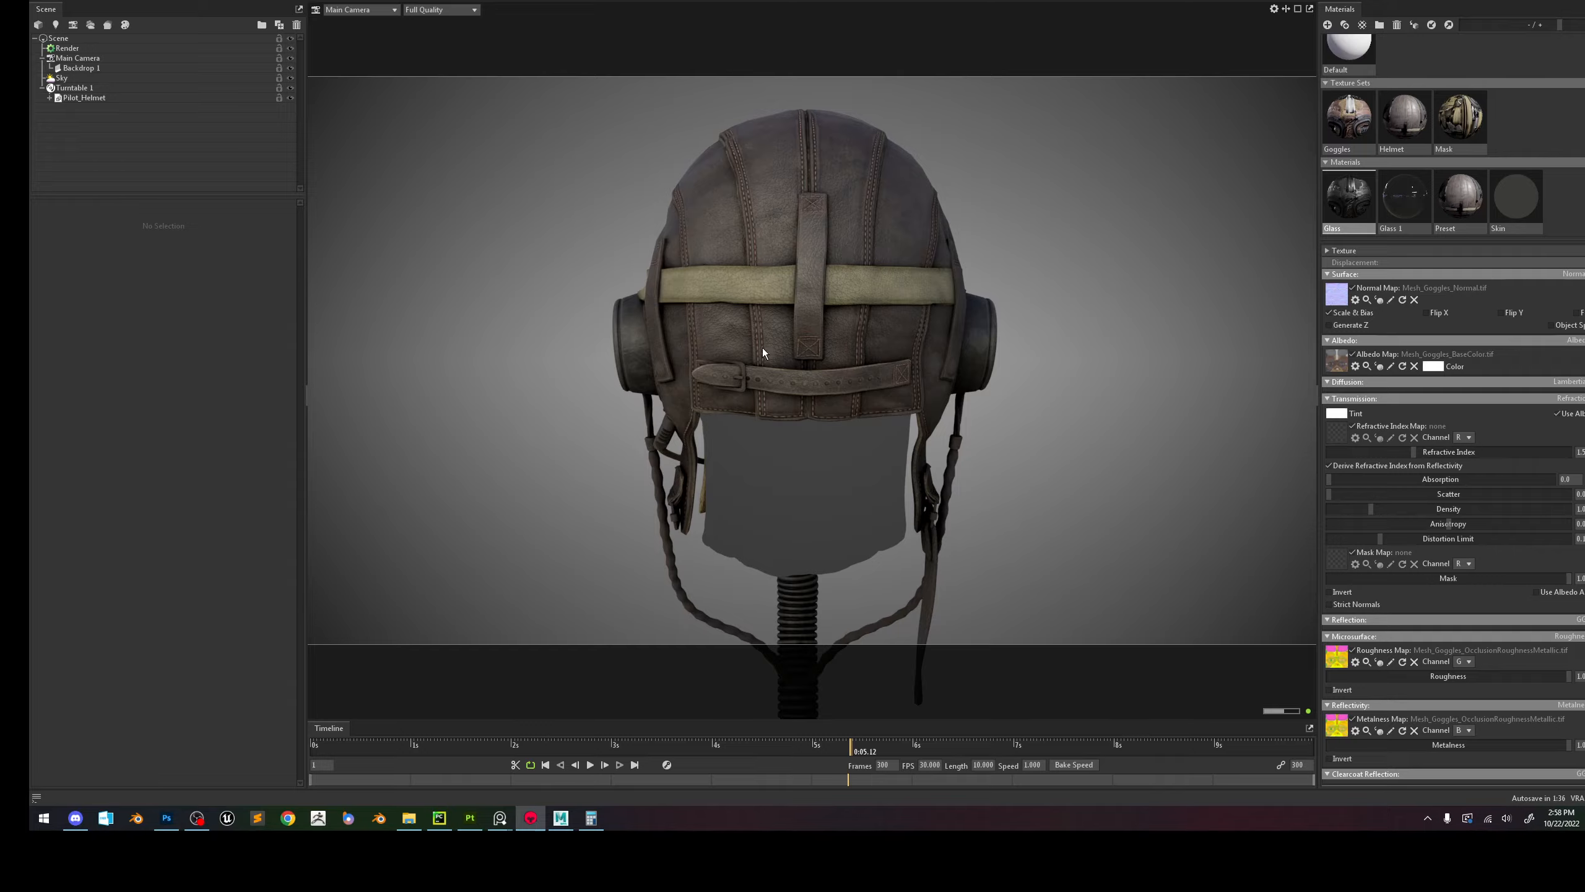
drag(873, 747, 284, 730)
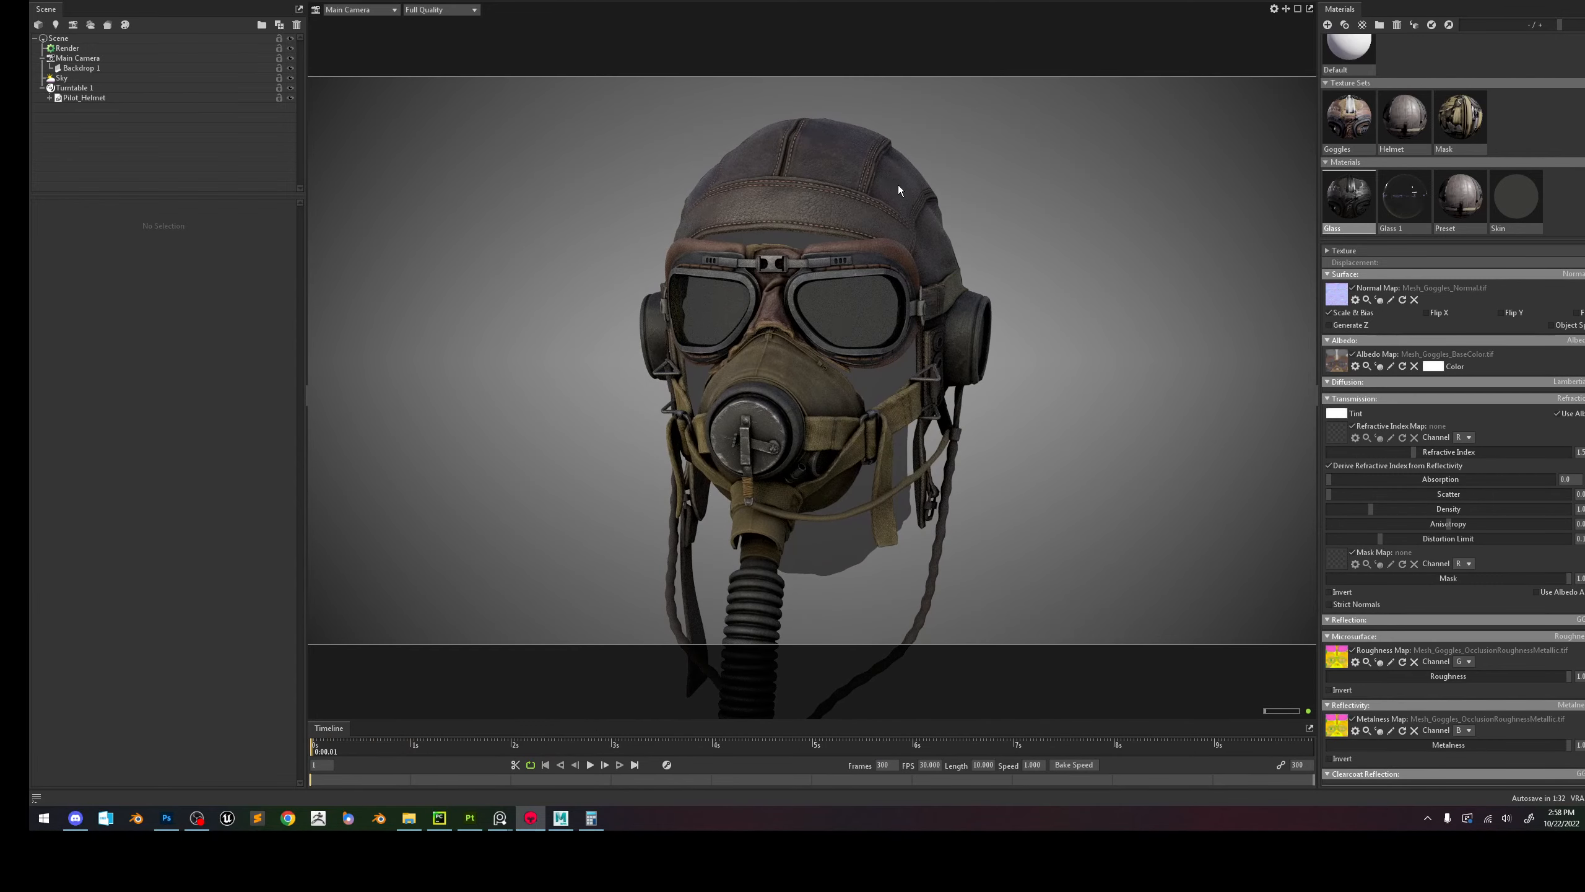
click(42, 88)
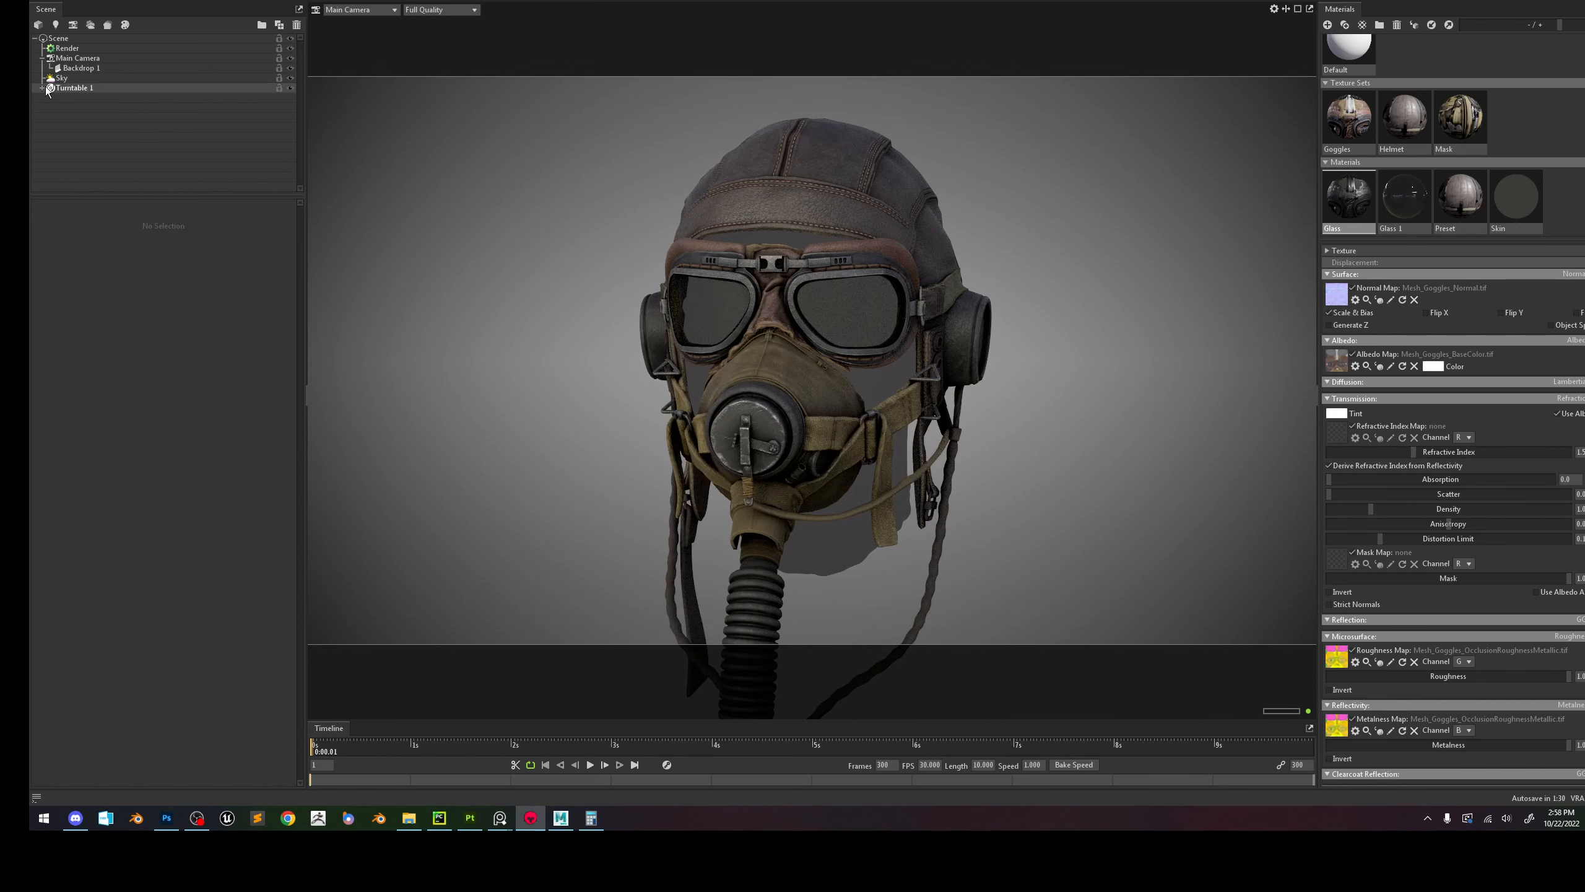
Add a new light to the scene, change its type to Directional and set its brightness to 6.239.
click(61, 77)
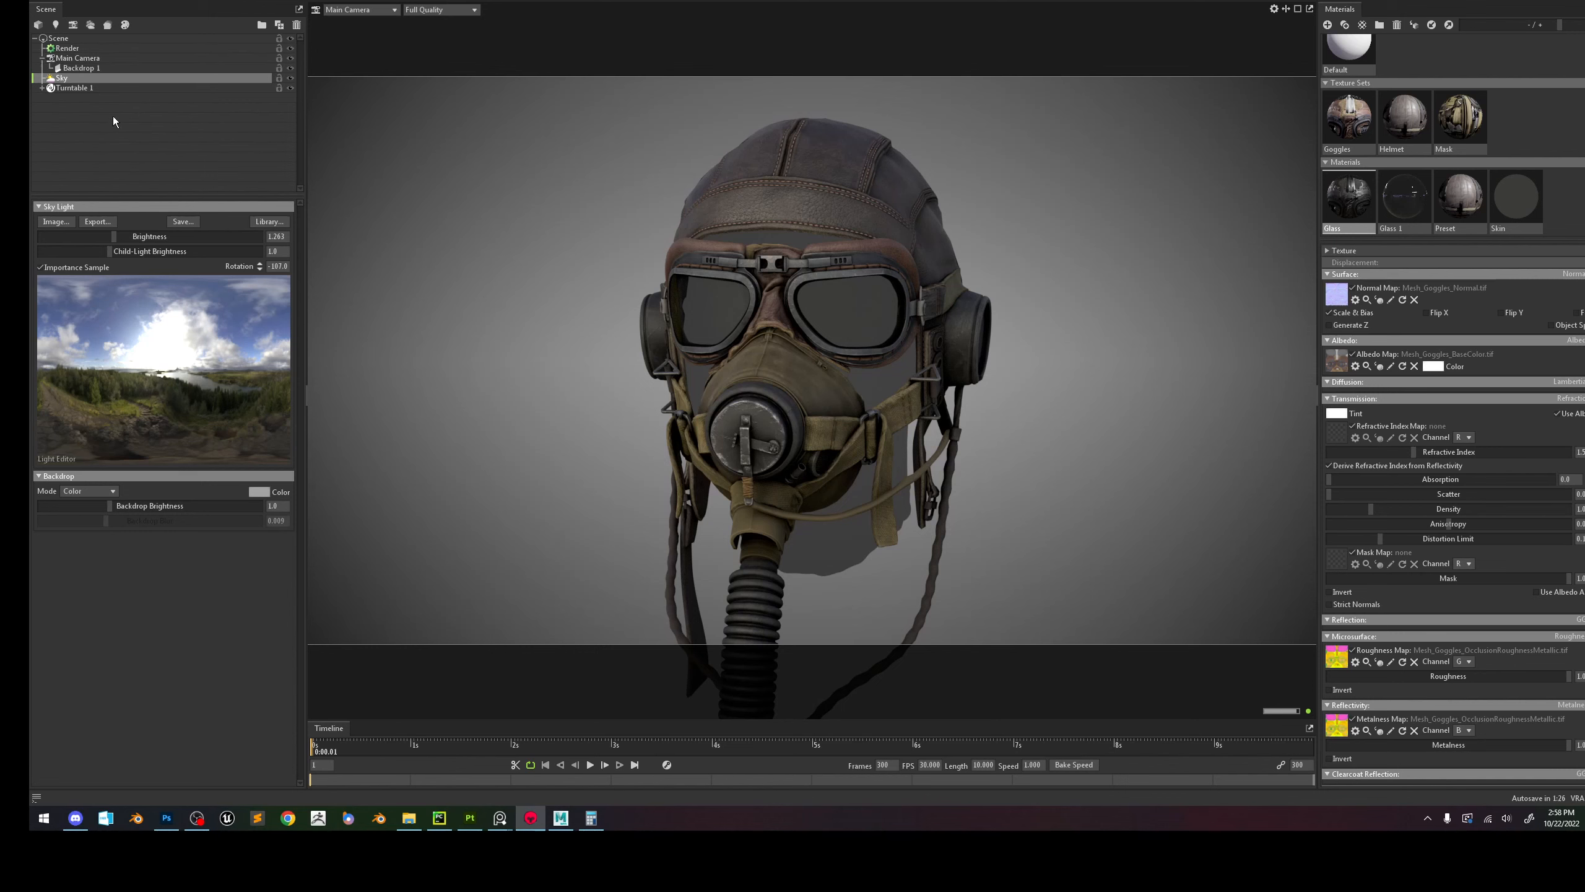
click(67, 48)
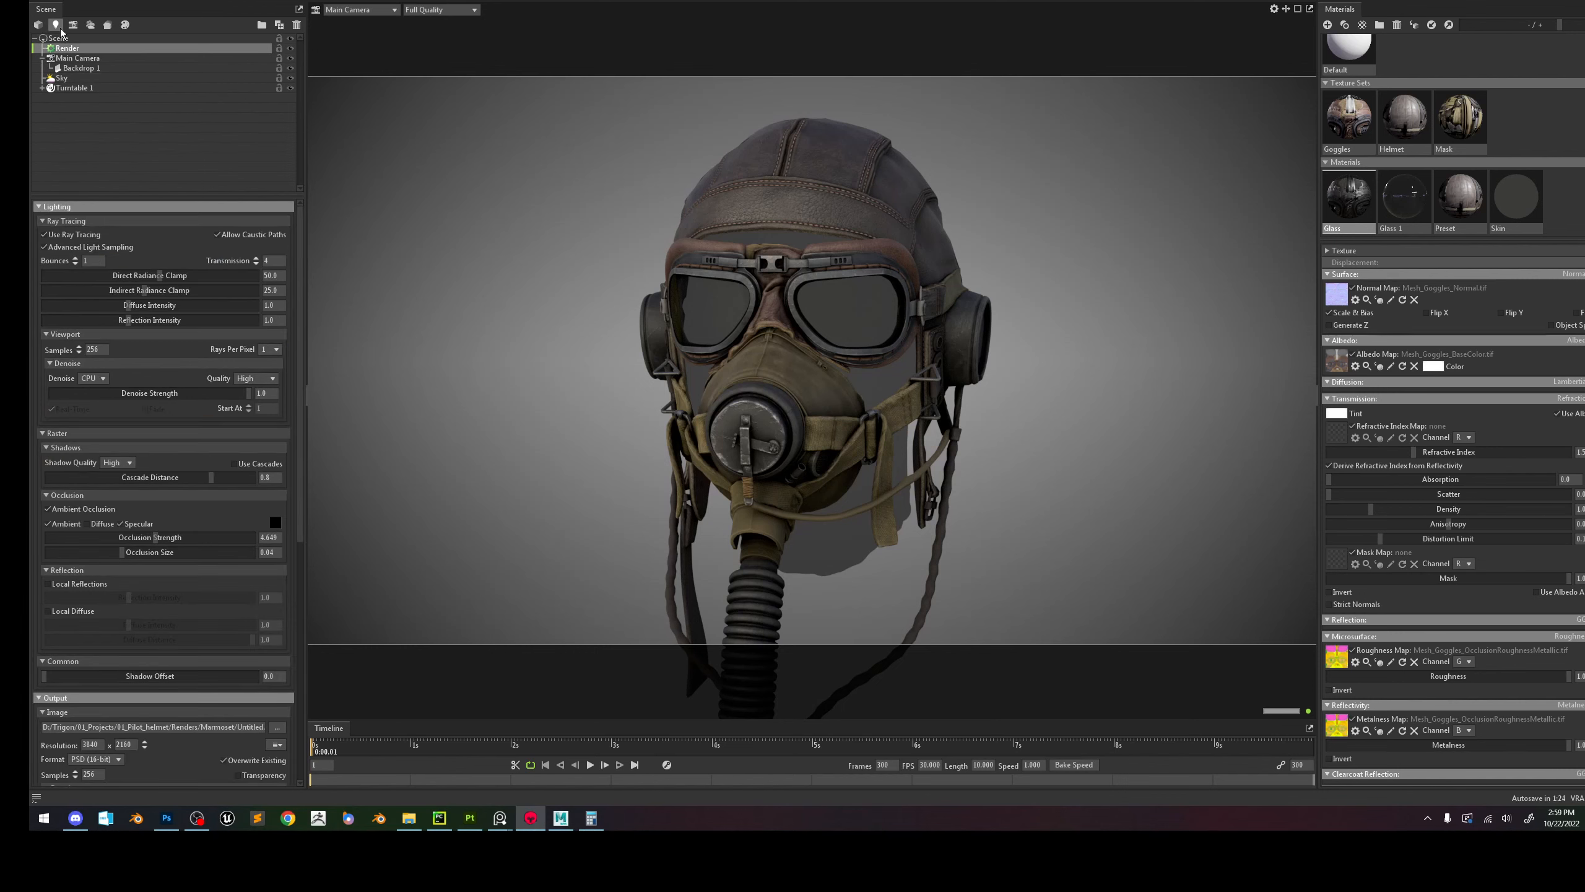
click(724, 169)
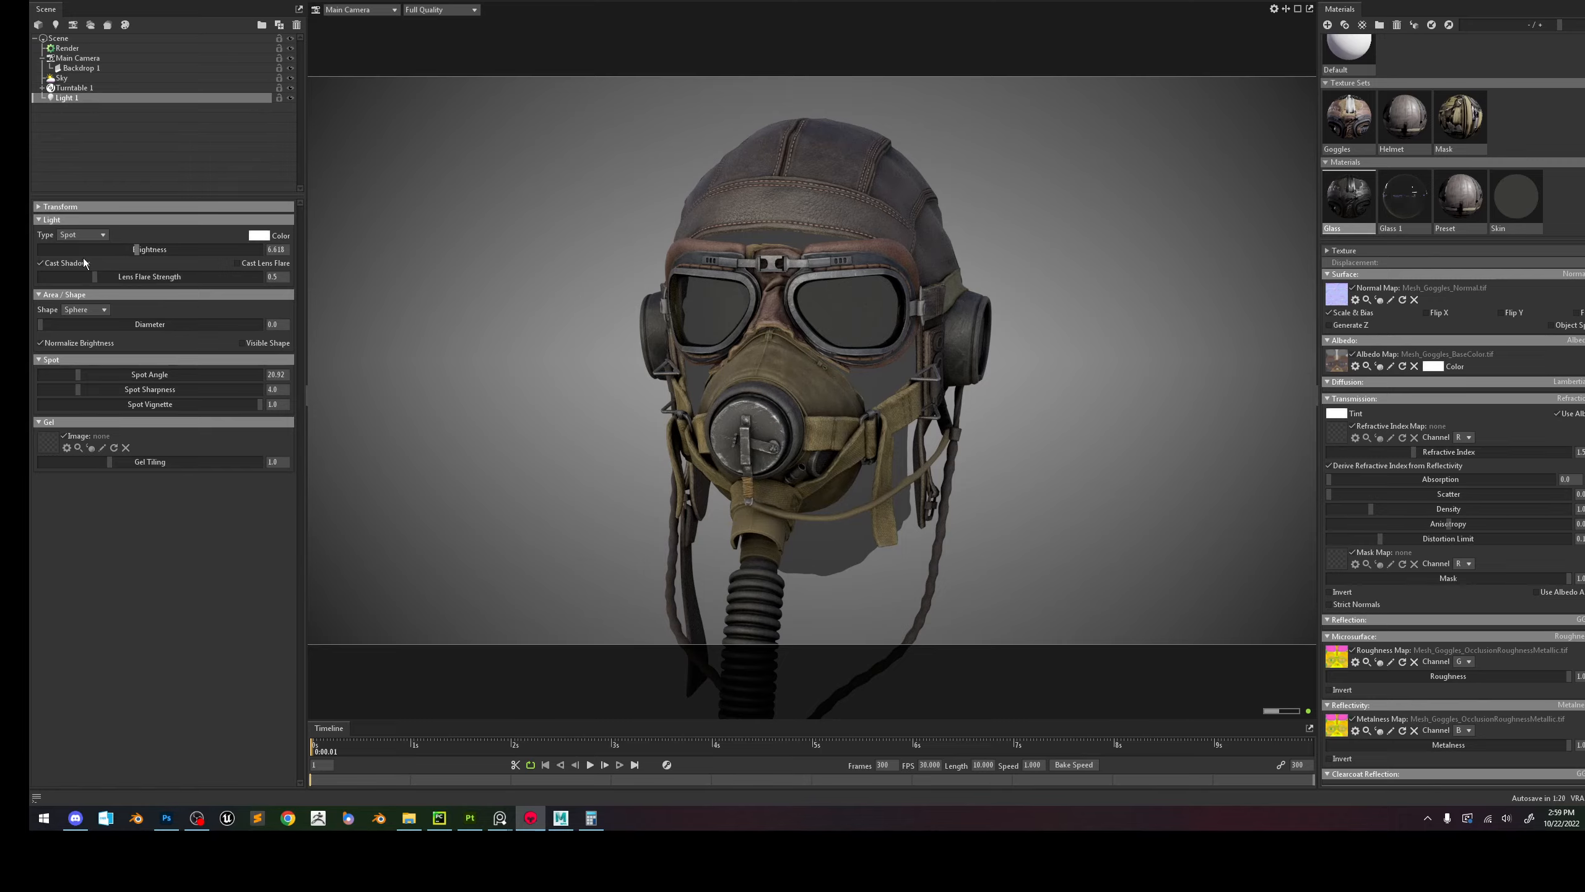
mouse_move(137, 253)
mouse_down()
mouse_move(167, 249)
mouse_move(137, 259)
mouse_move(153, 259)
mouse_up()
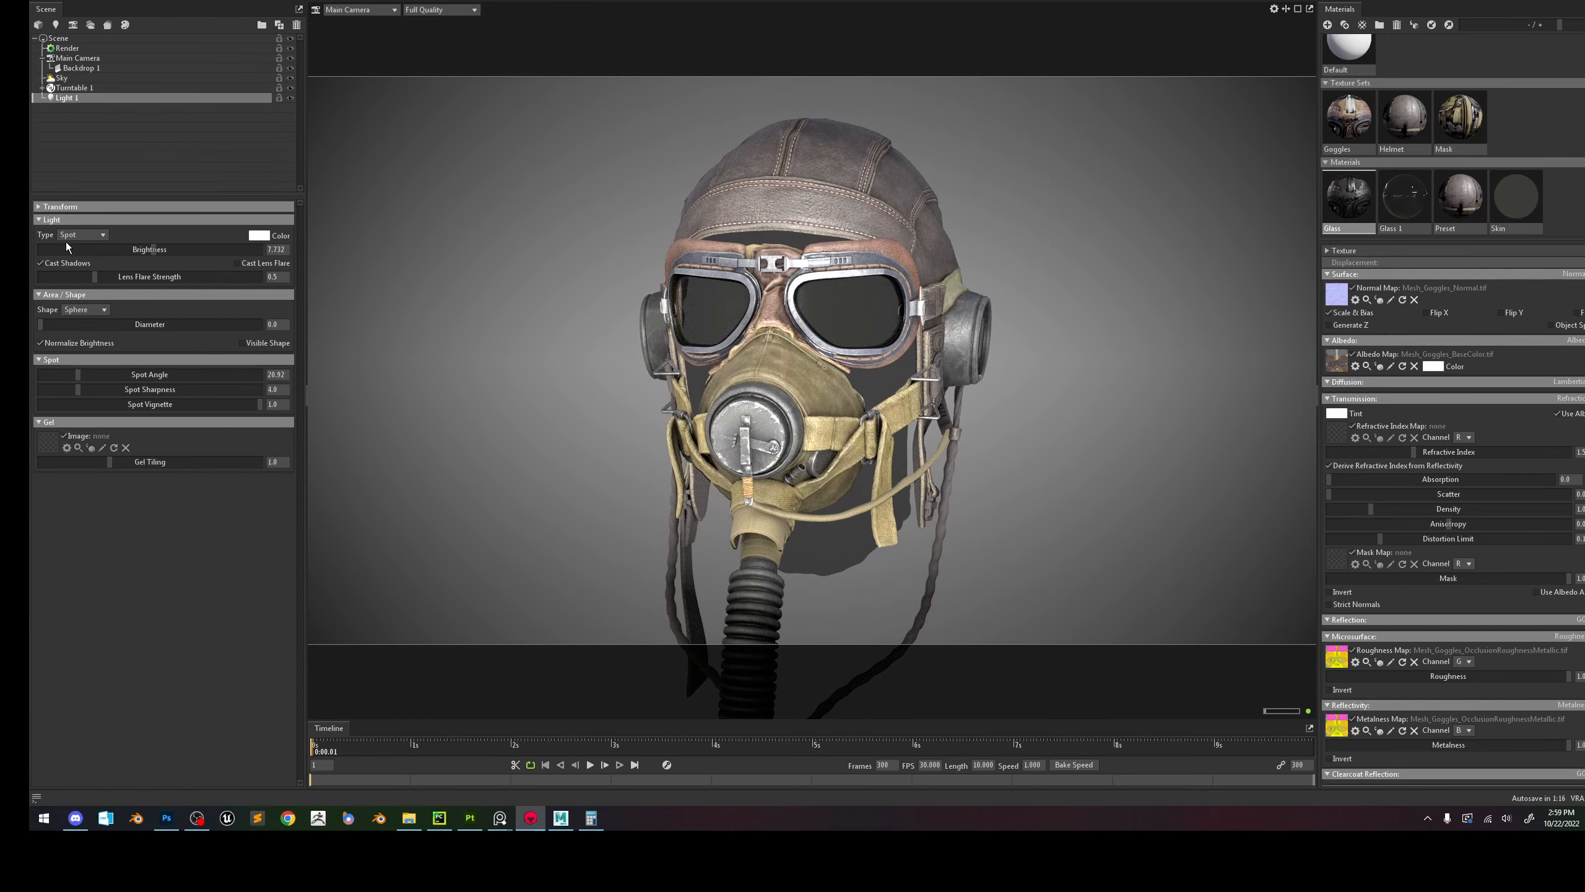
click(82, 234)
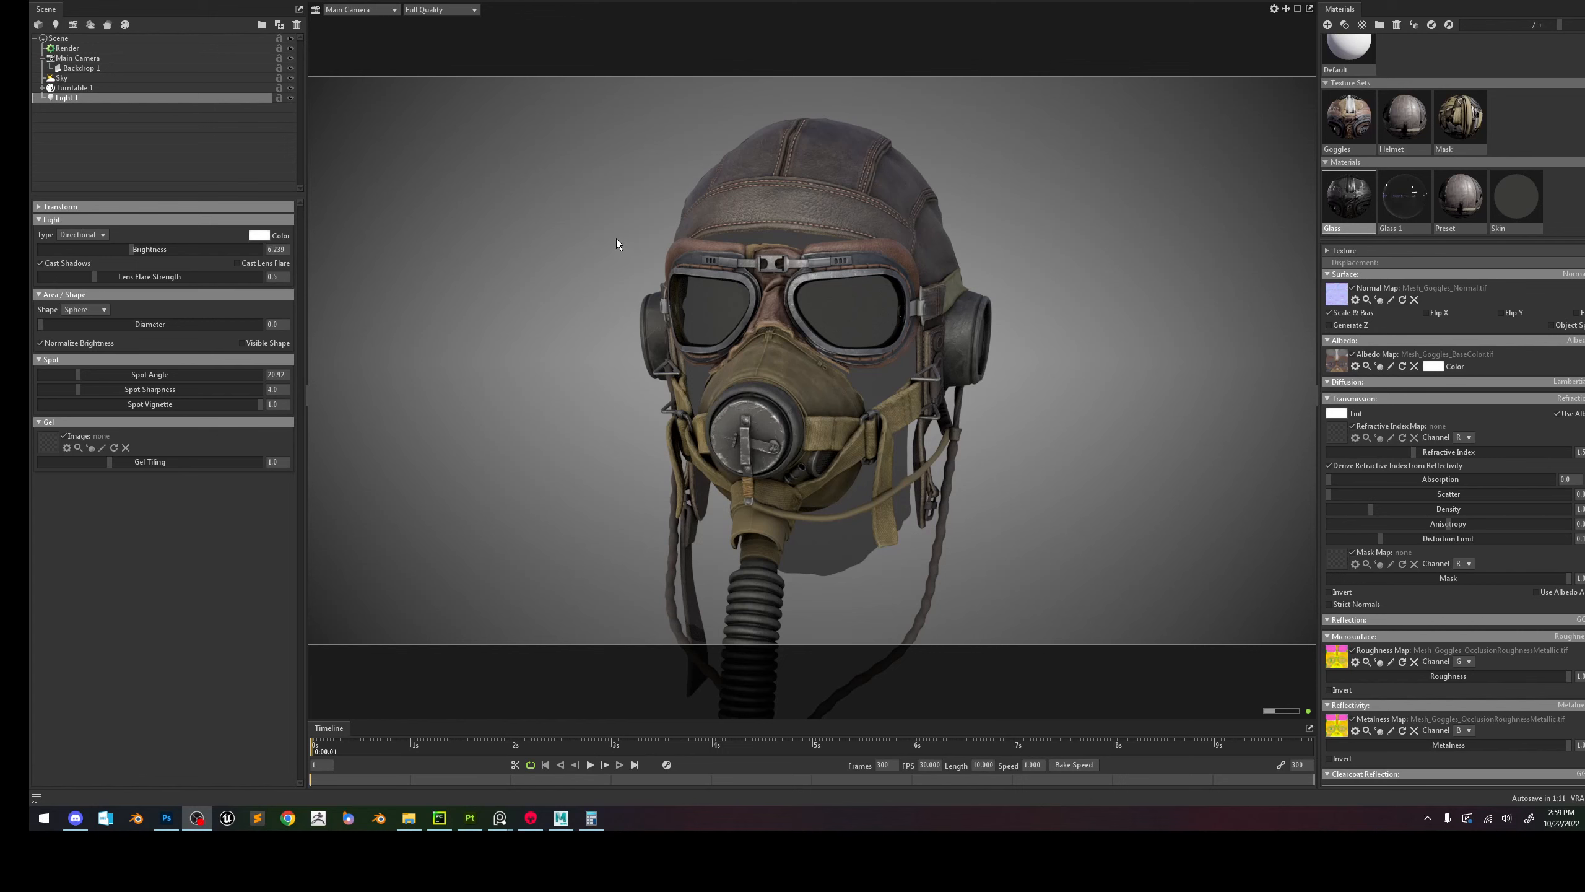
Move the directional light over to the helmet and set its position to 0 on the X, Y and Z axes.
click(587, 277)
scroll(587, 277, down, 10)
drag(892, 337, 705, 344)
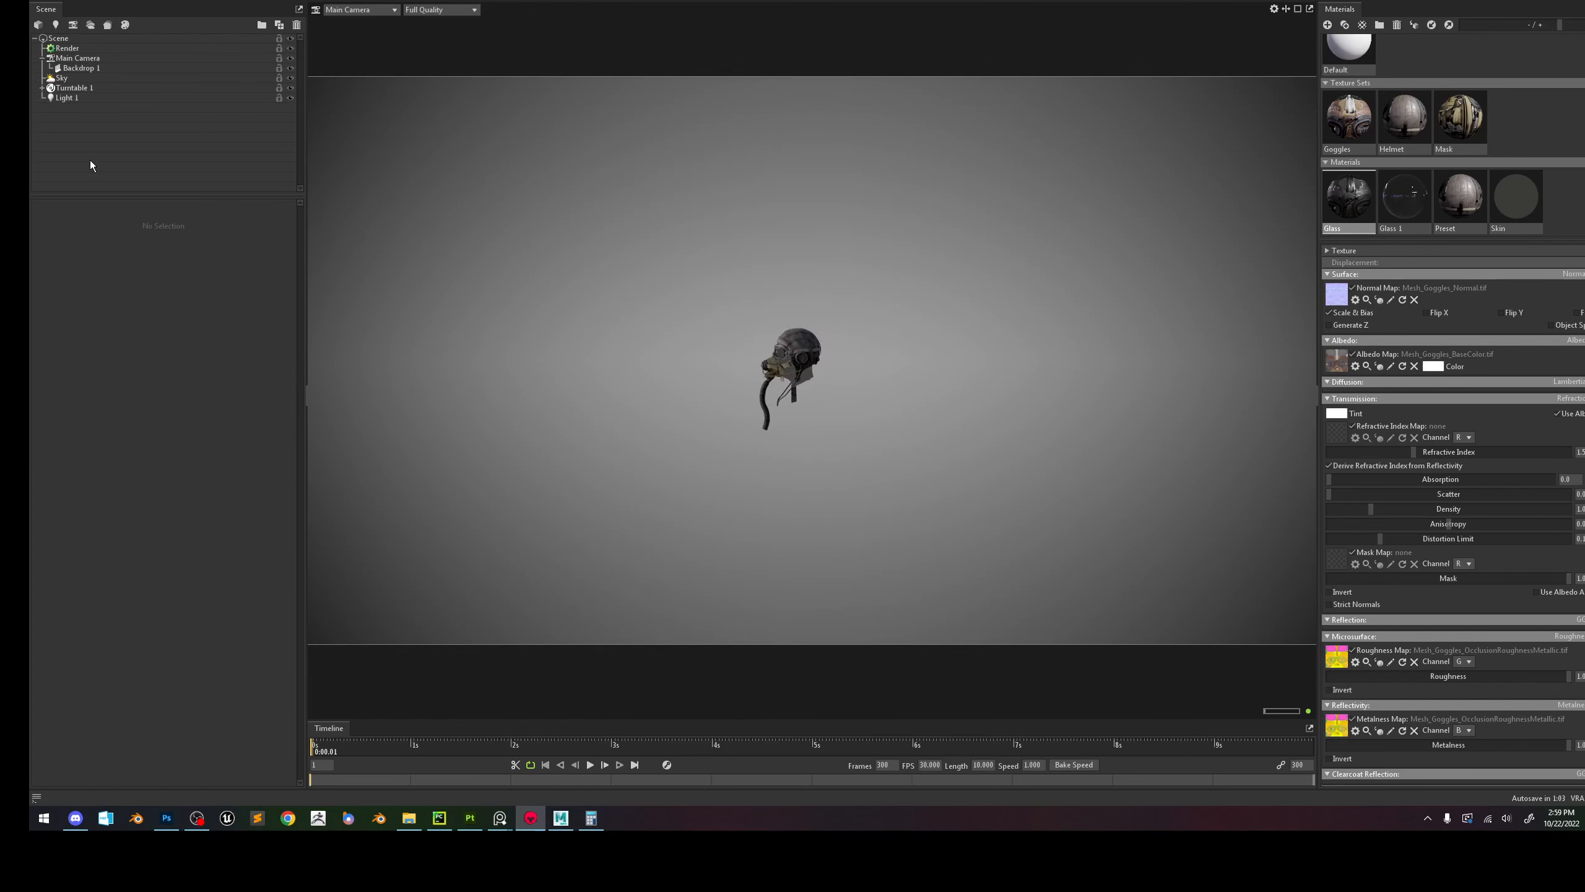
click(67, 98)
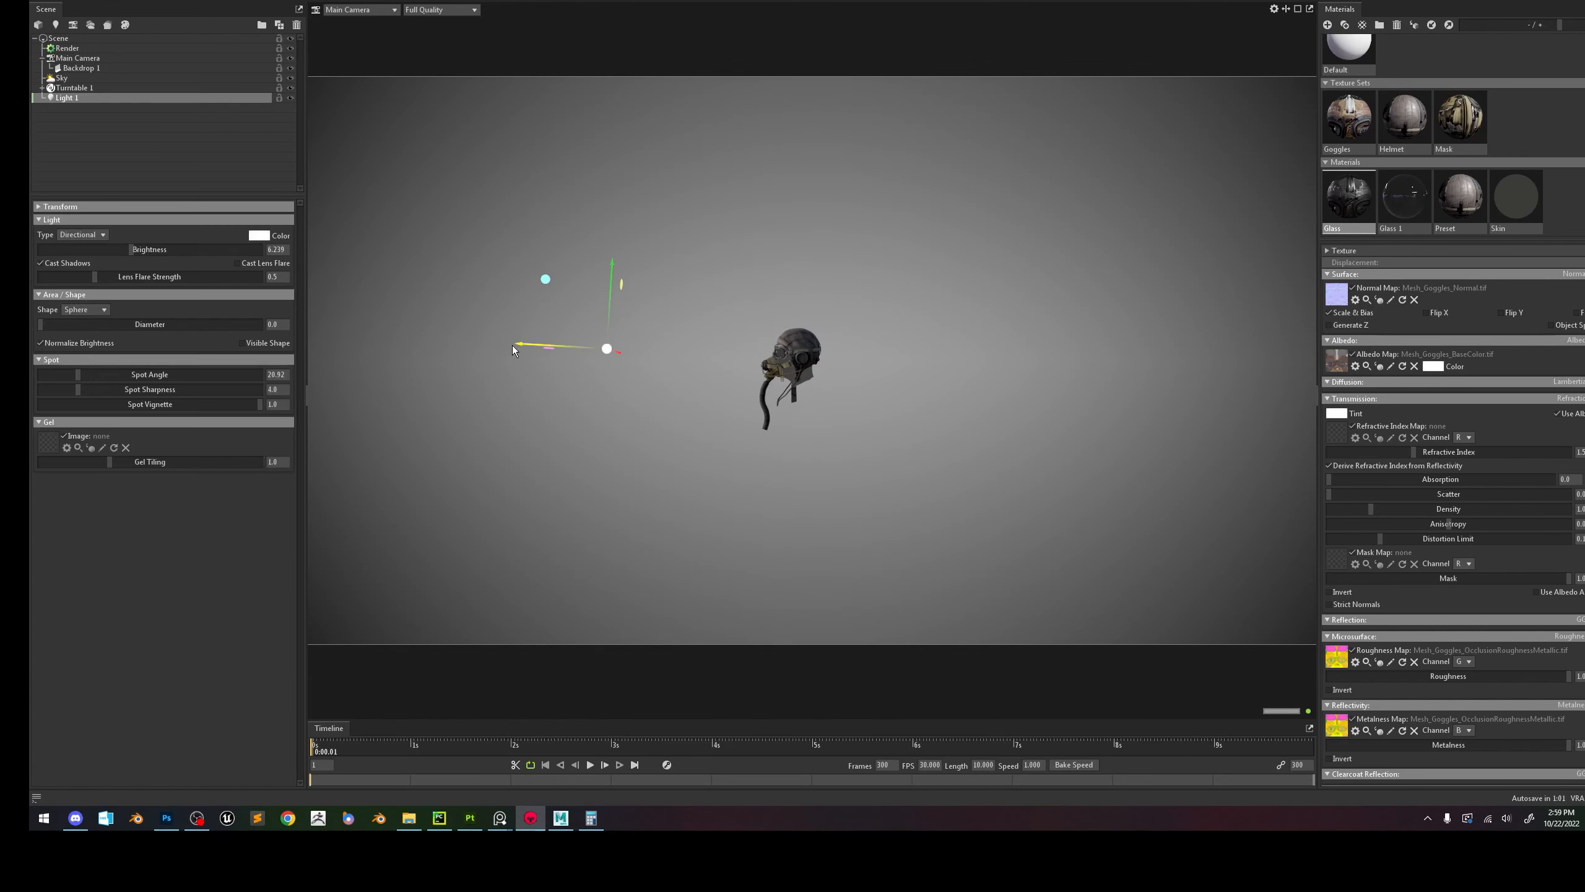
drag(513, 345, 719, 359)
click(129, 207)
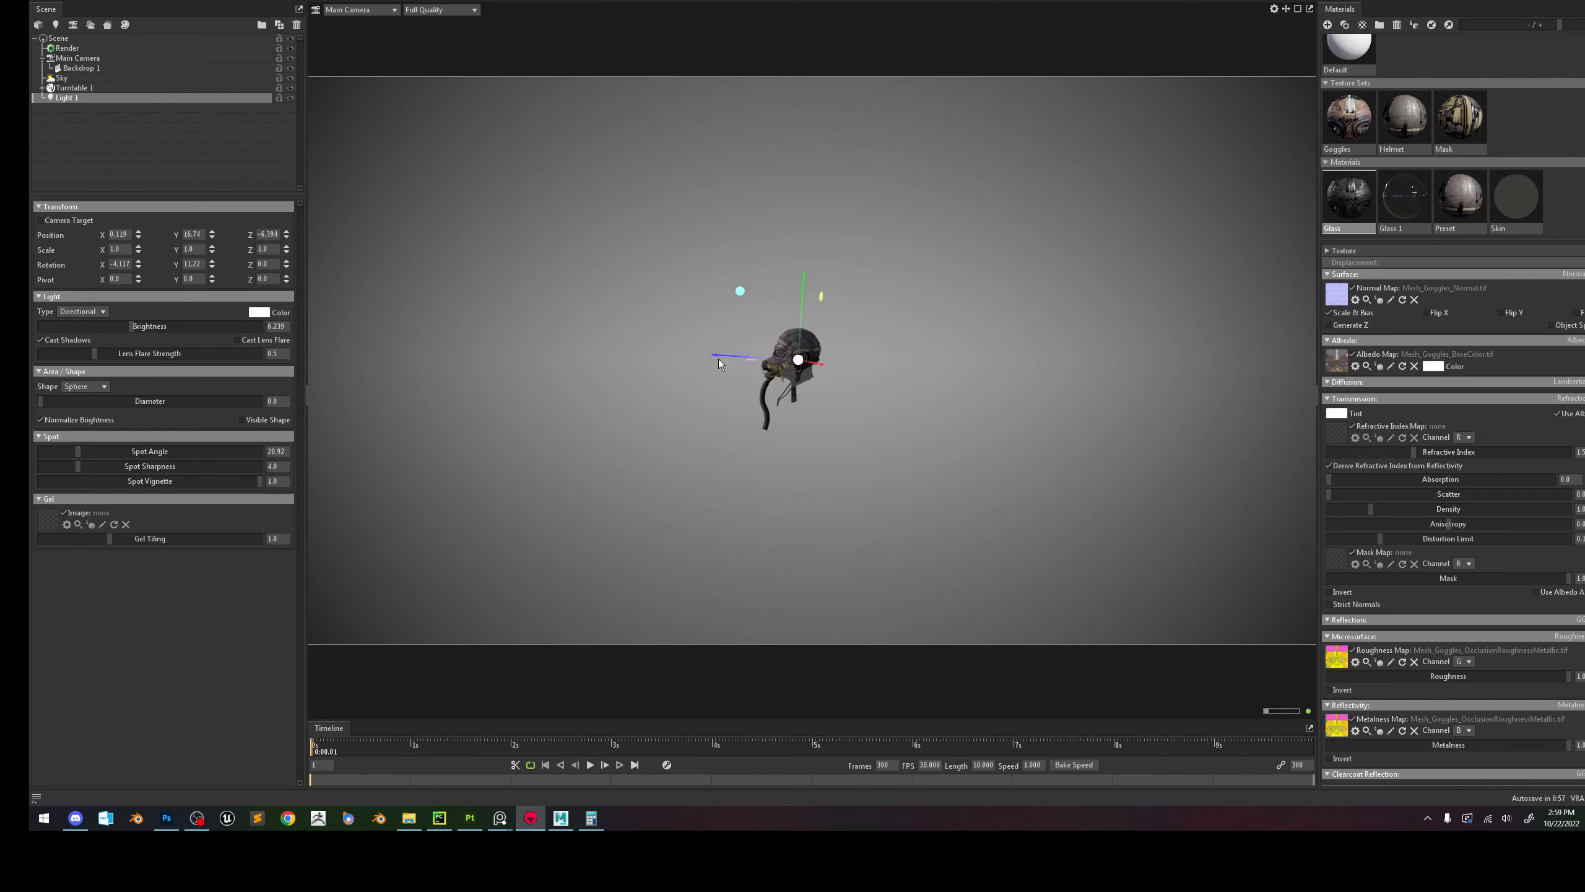
scroll(935, 392, up, 5)
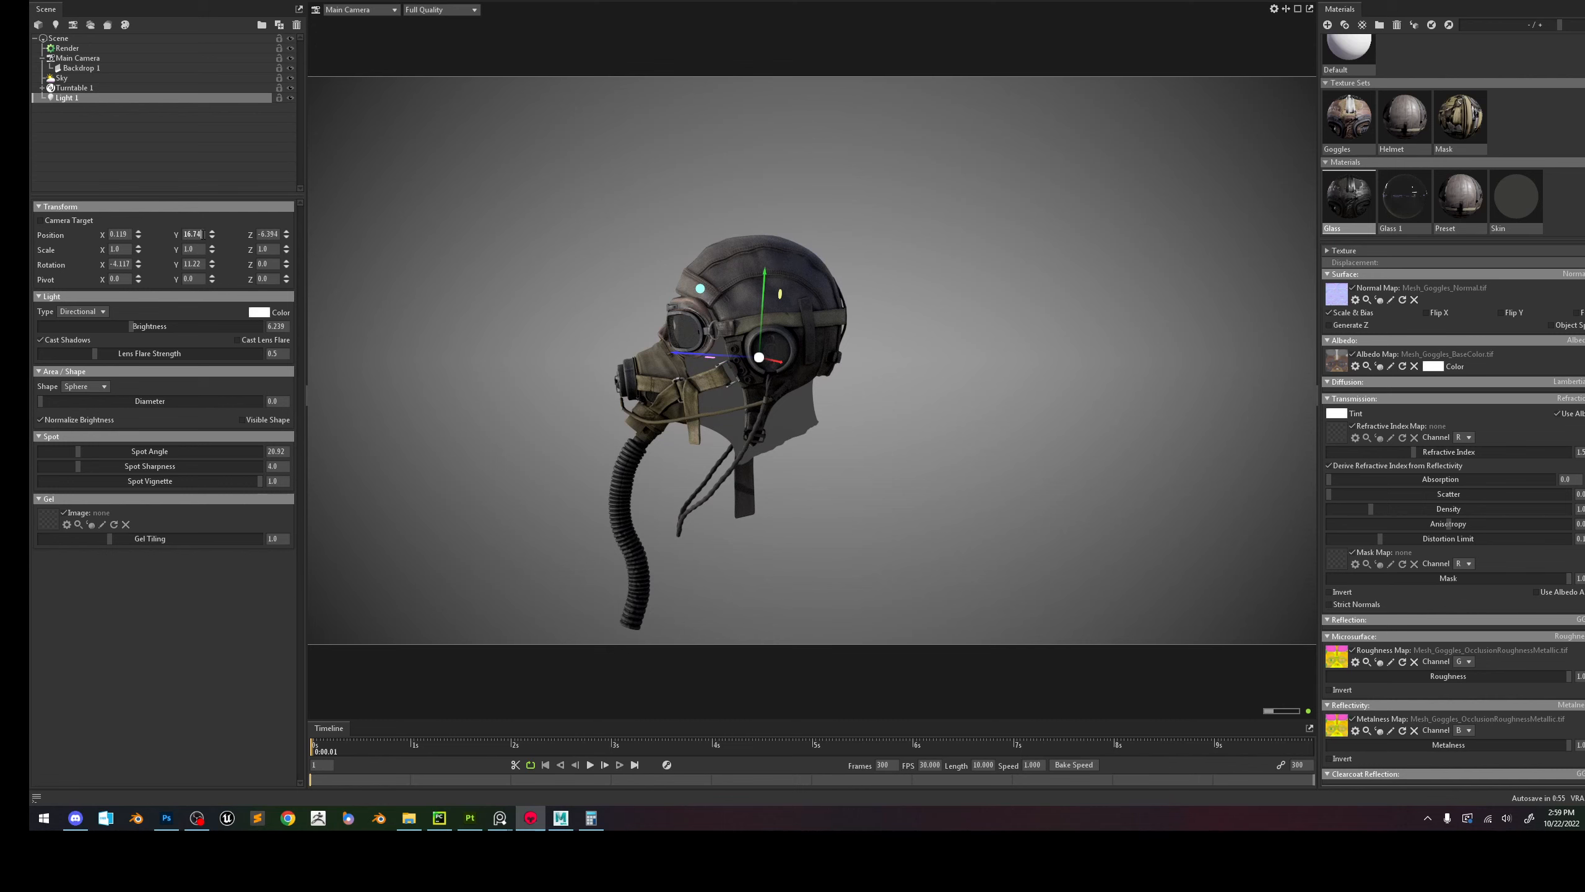
click(205, 235)
click(269, 234)
text(0)
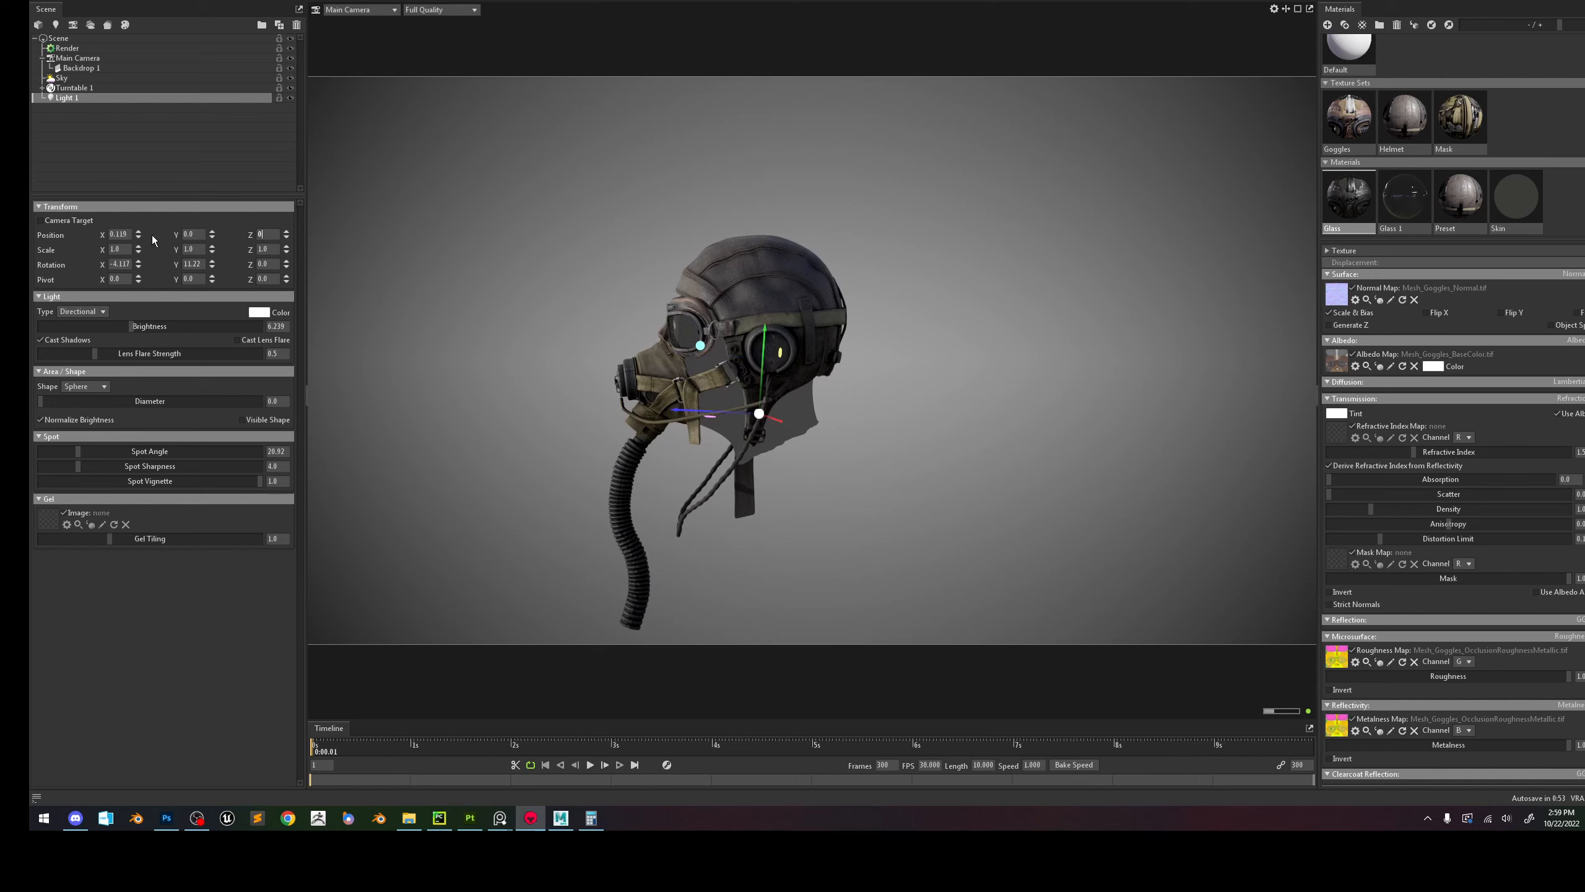
click(124, 234)
text(0)
key(Return)
Raise the directional light to about 17.6 on Y and rotate it to shine on the helmet from behind.
drag(861, 316, 1053, 327)
scroll(976, 270, up, 5)
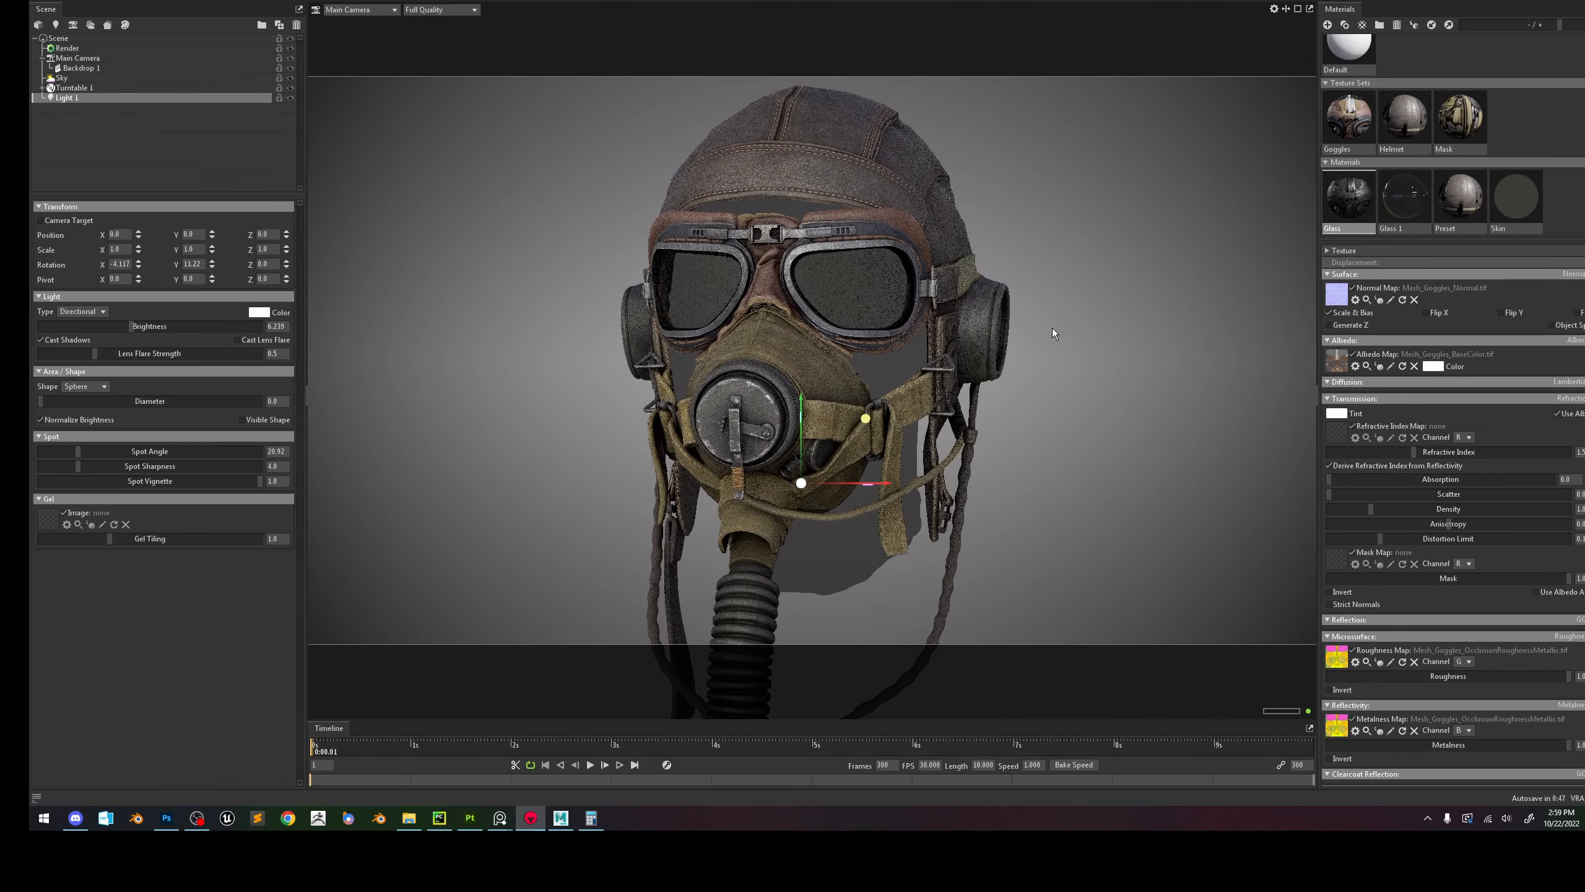
scroll(1050, 324, down, 1)
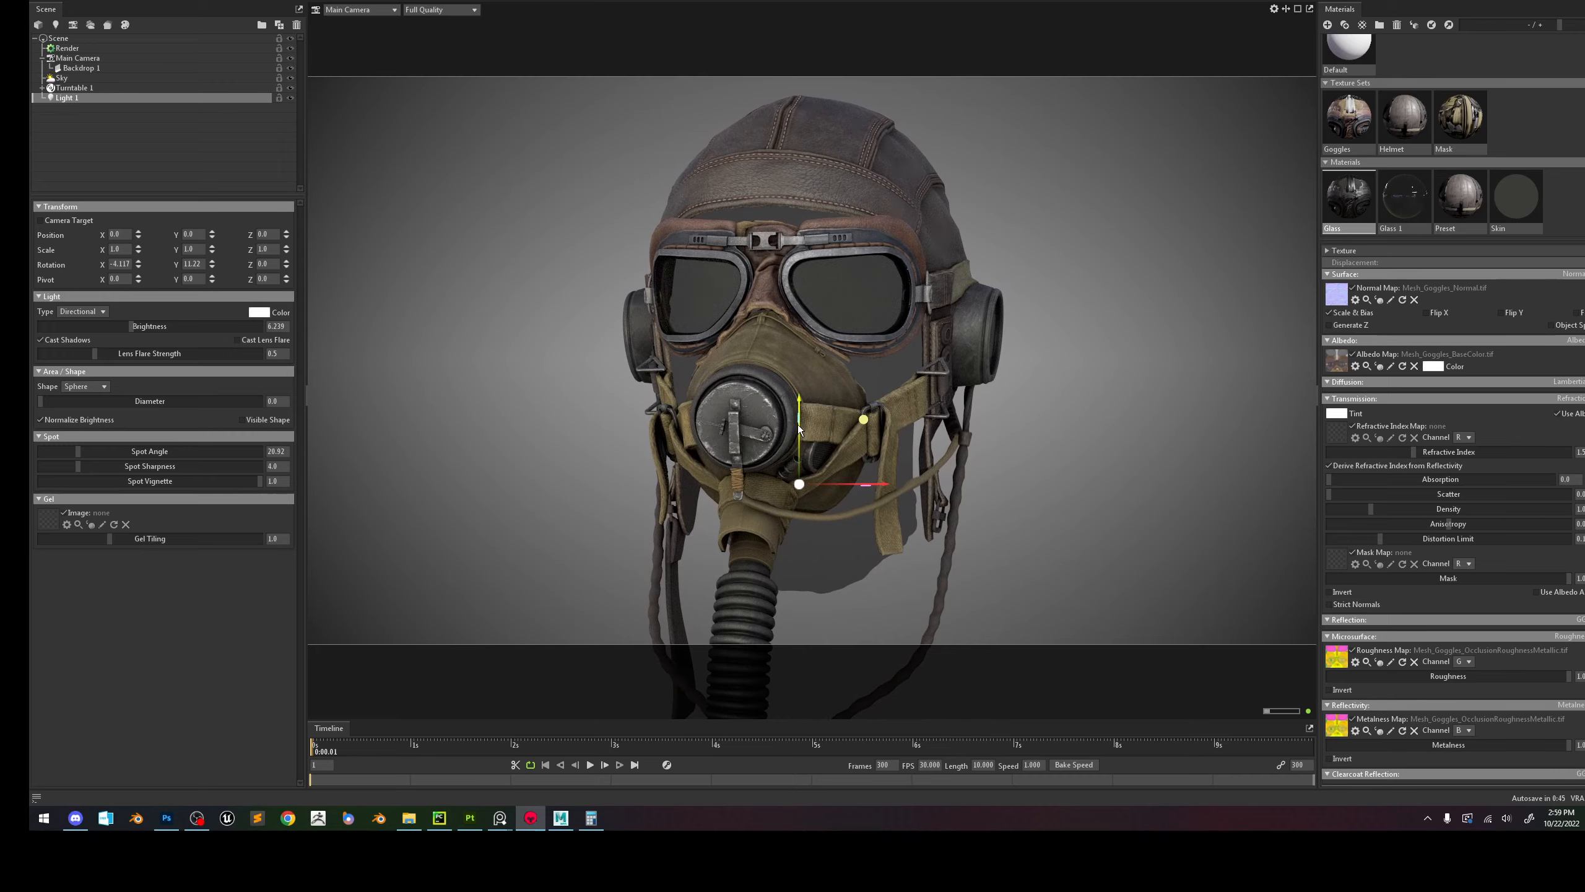
drag(802, 447, 819, 373)
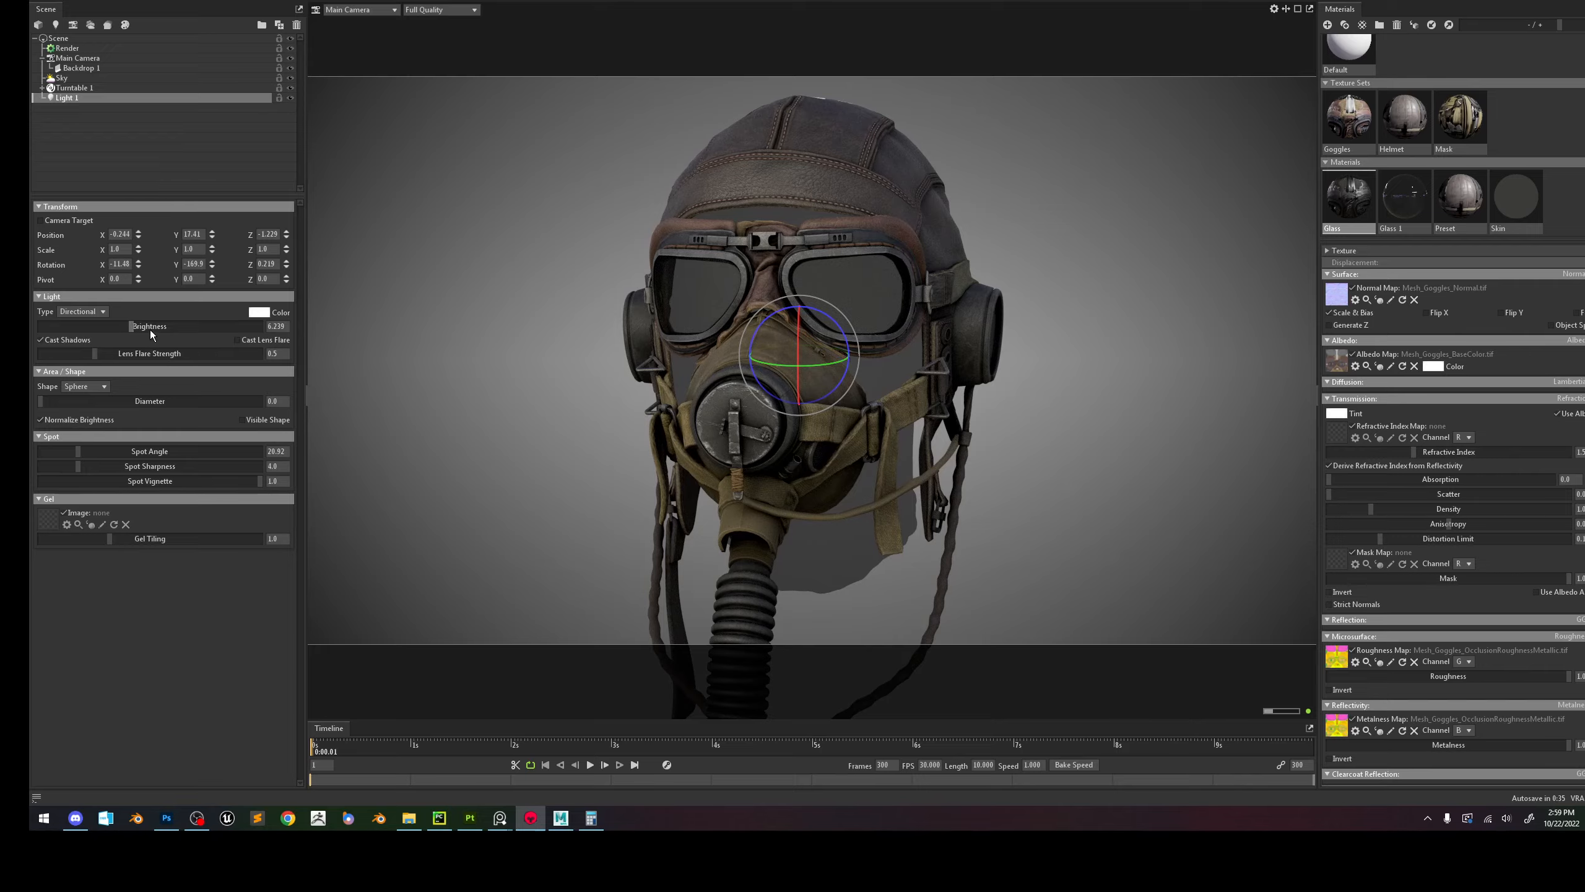
Fine-tune the directional light as a subtle rim light, with brightness about 5.78 and Y rotation about -154.6.
mouse_move(150, 330)
mouse_down()
mouse_move(228, 328)
mouse_move(160, 339)
mouse_up()
mouse_move(833, 360)
mouse_down()
mouse_move(806, 360)
mouse_move(861, 344)
mouse_move(800, 366)
mouse_move(821, 365)
mouse_up()
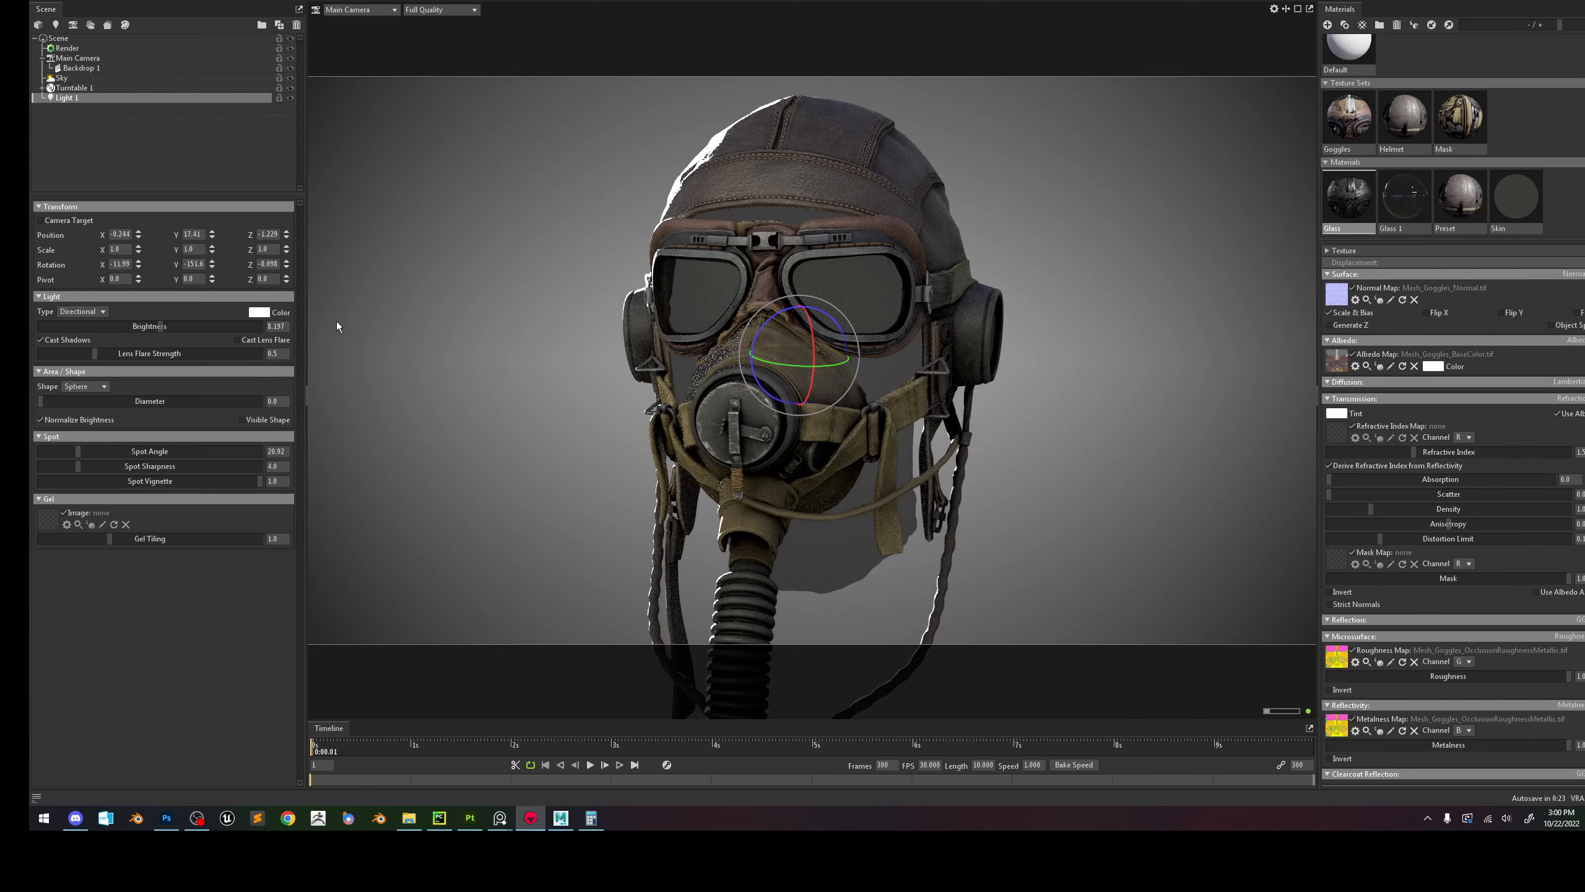
drag(114, 326, 124, 326)
click(798, 365)
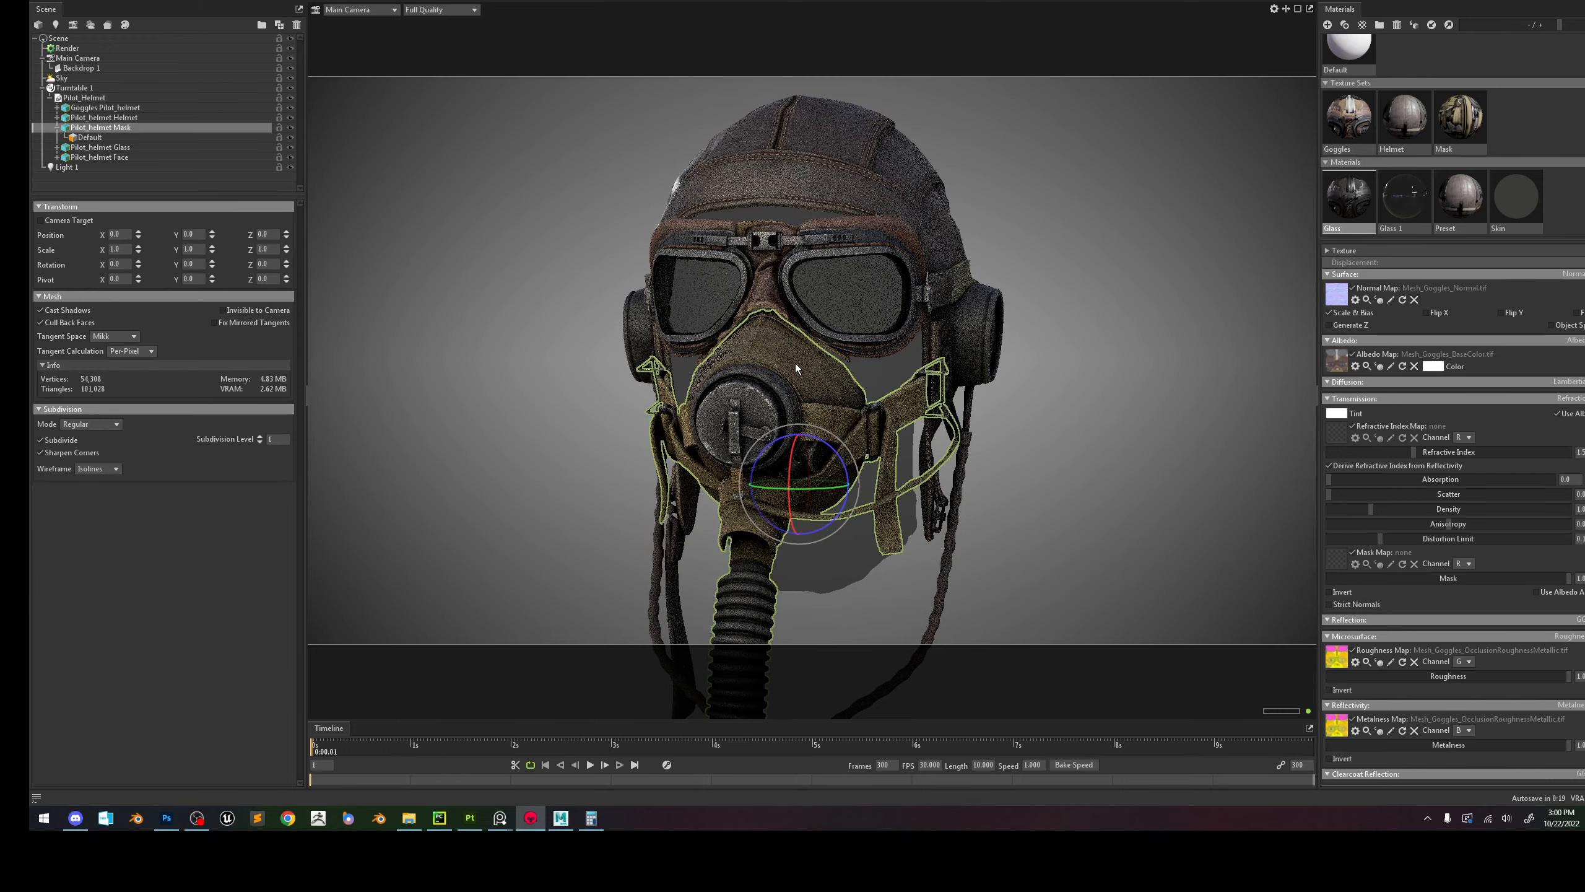
key(ctrl+z)
mouse_move(814, 366)
mouse_down()
mouse_move(846, 341)
mouse_move(805, 357)
mouse_up()
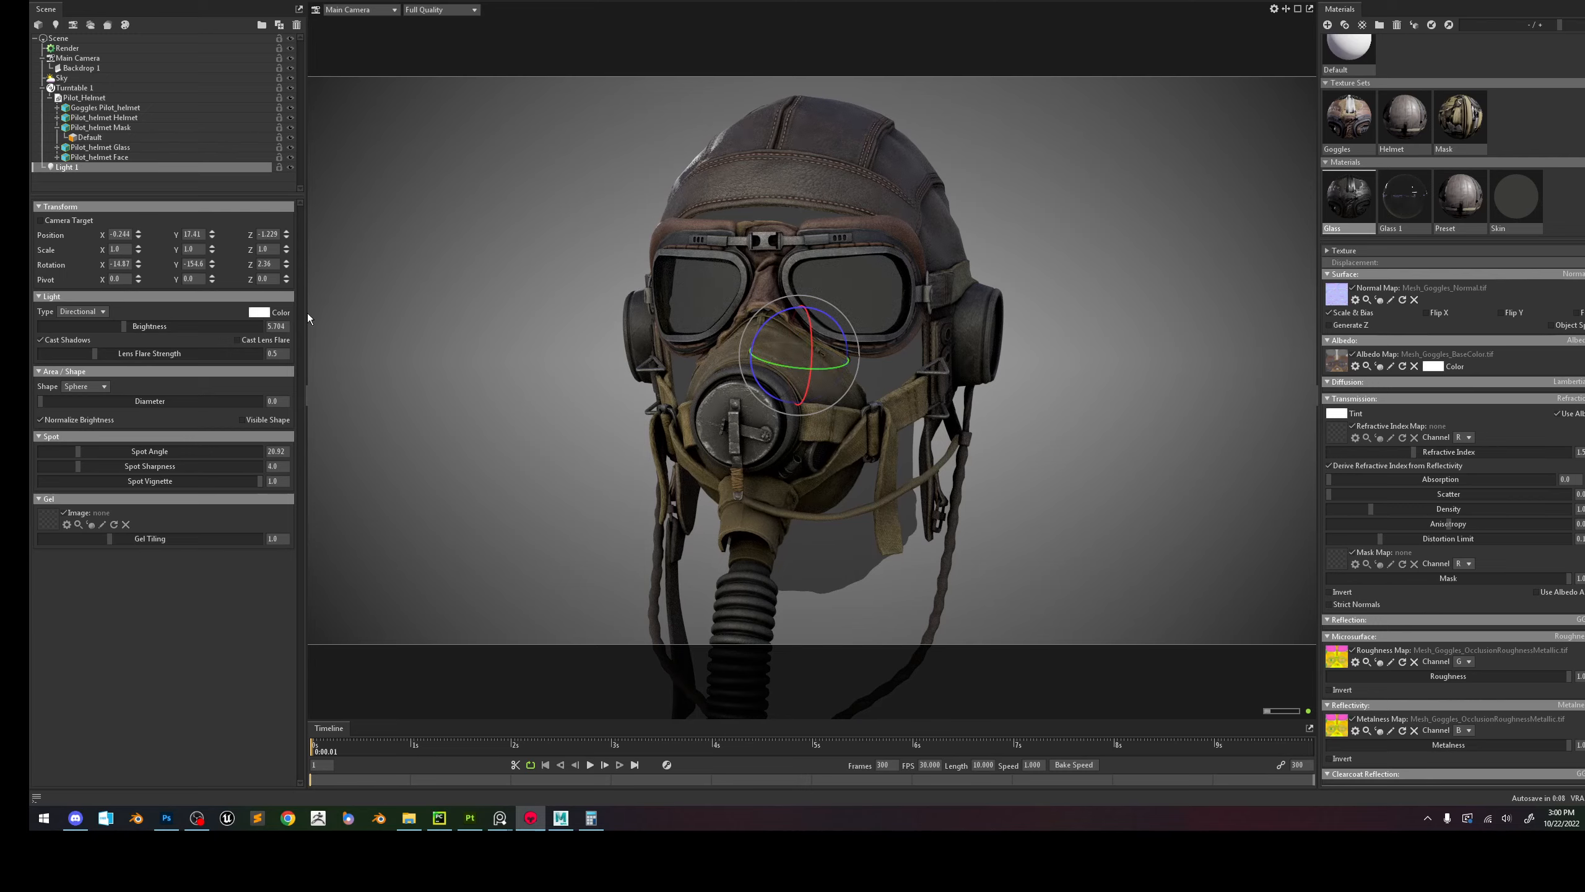
drag(124, 331, 122, 332)
key(Escape)
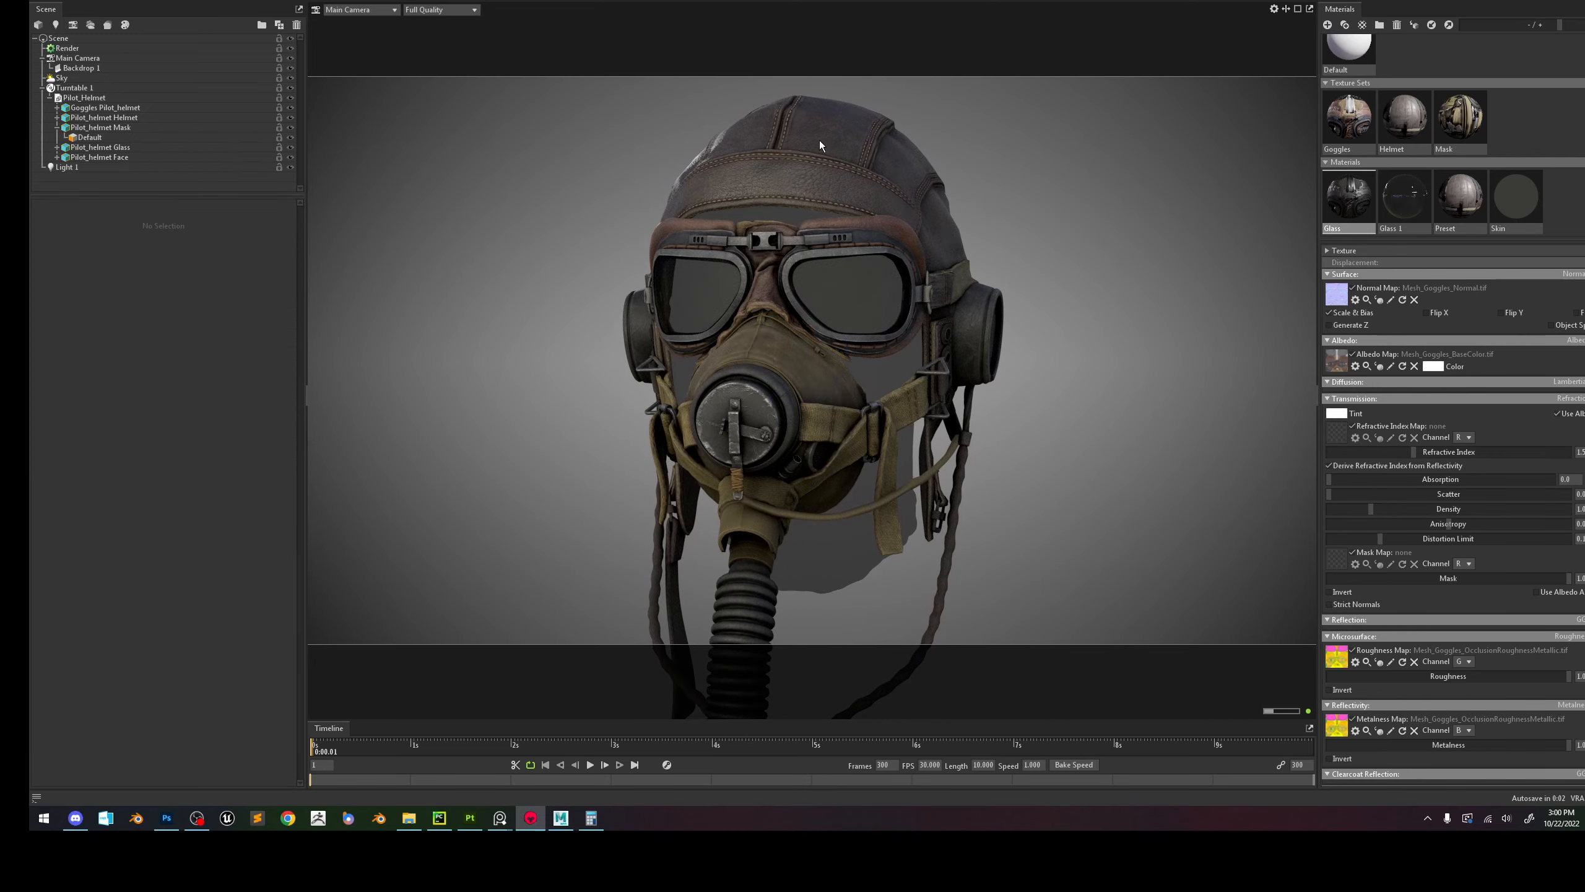
Change the Skin material's emission colour to a dark warm grey, RGB 75, 74, 72.
click(1512, 202)
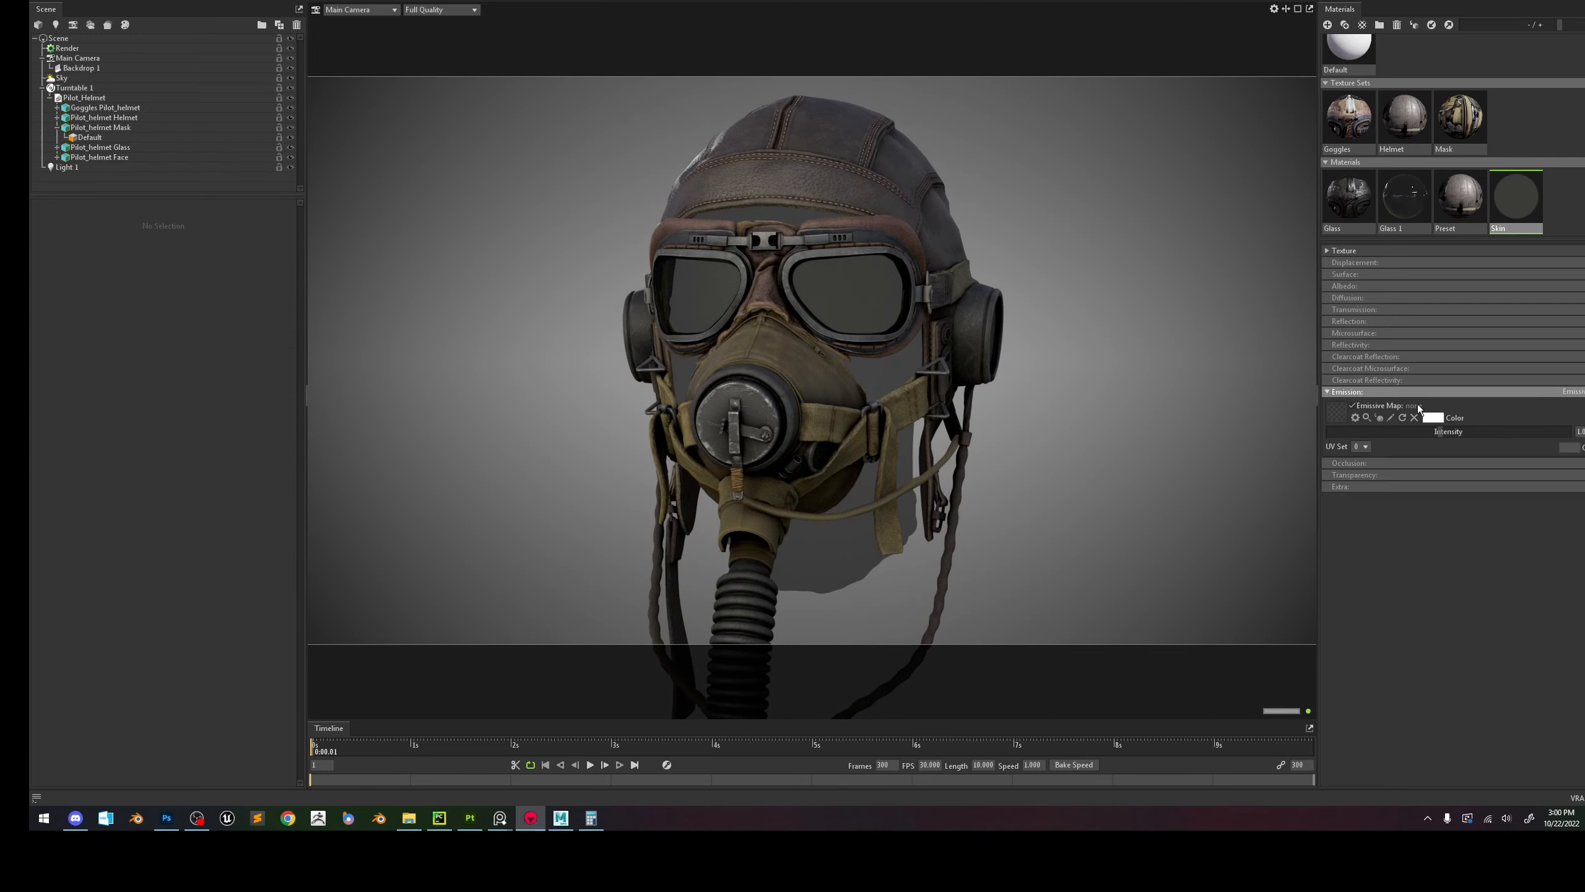
click(1567, 448)
mouse_move(1098, 481)
mouse_down()
mouse_move(1075, 502)
mouse_move(1105, 456)
mouse_move(1203, 506)
mouse_move(1118, 496)
mouse_move(1135, 458)
mouse_move(1079, 477)
mouse_move(1048, 524)
mouse_move(1044, 496)
mouse_move(1041, 538)
mouse_up()
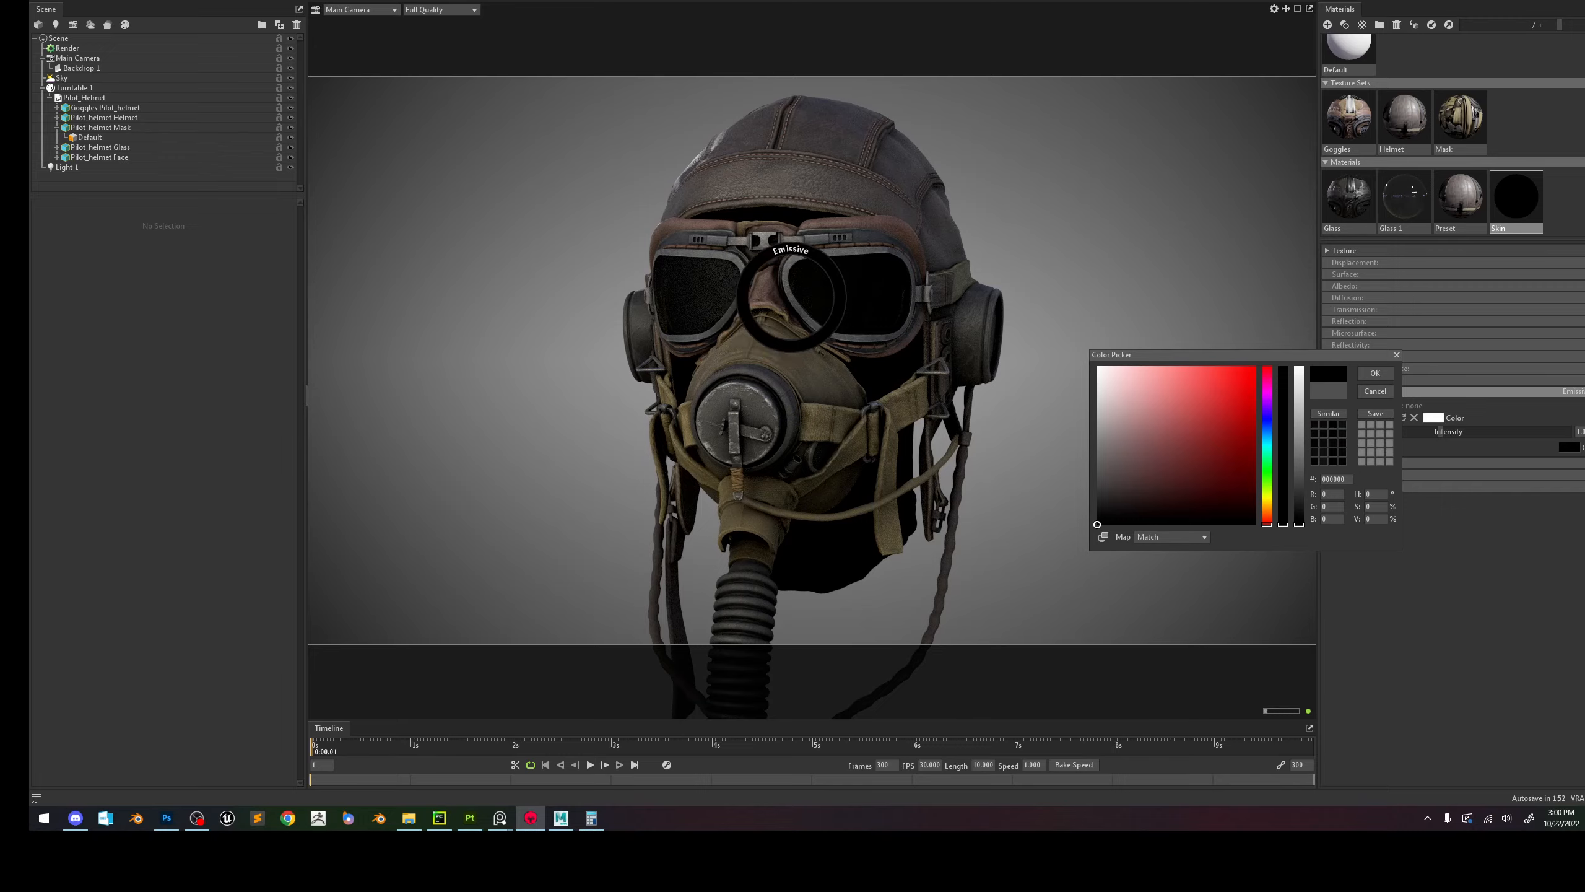
mouse_move(1129, 467)
mouse_down()
mouse_move(1097, 461)
mouse_move(1083, 480)
mouse_move(1079, 412)
mouse_move(1052, 468)
mouse_up()
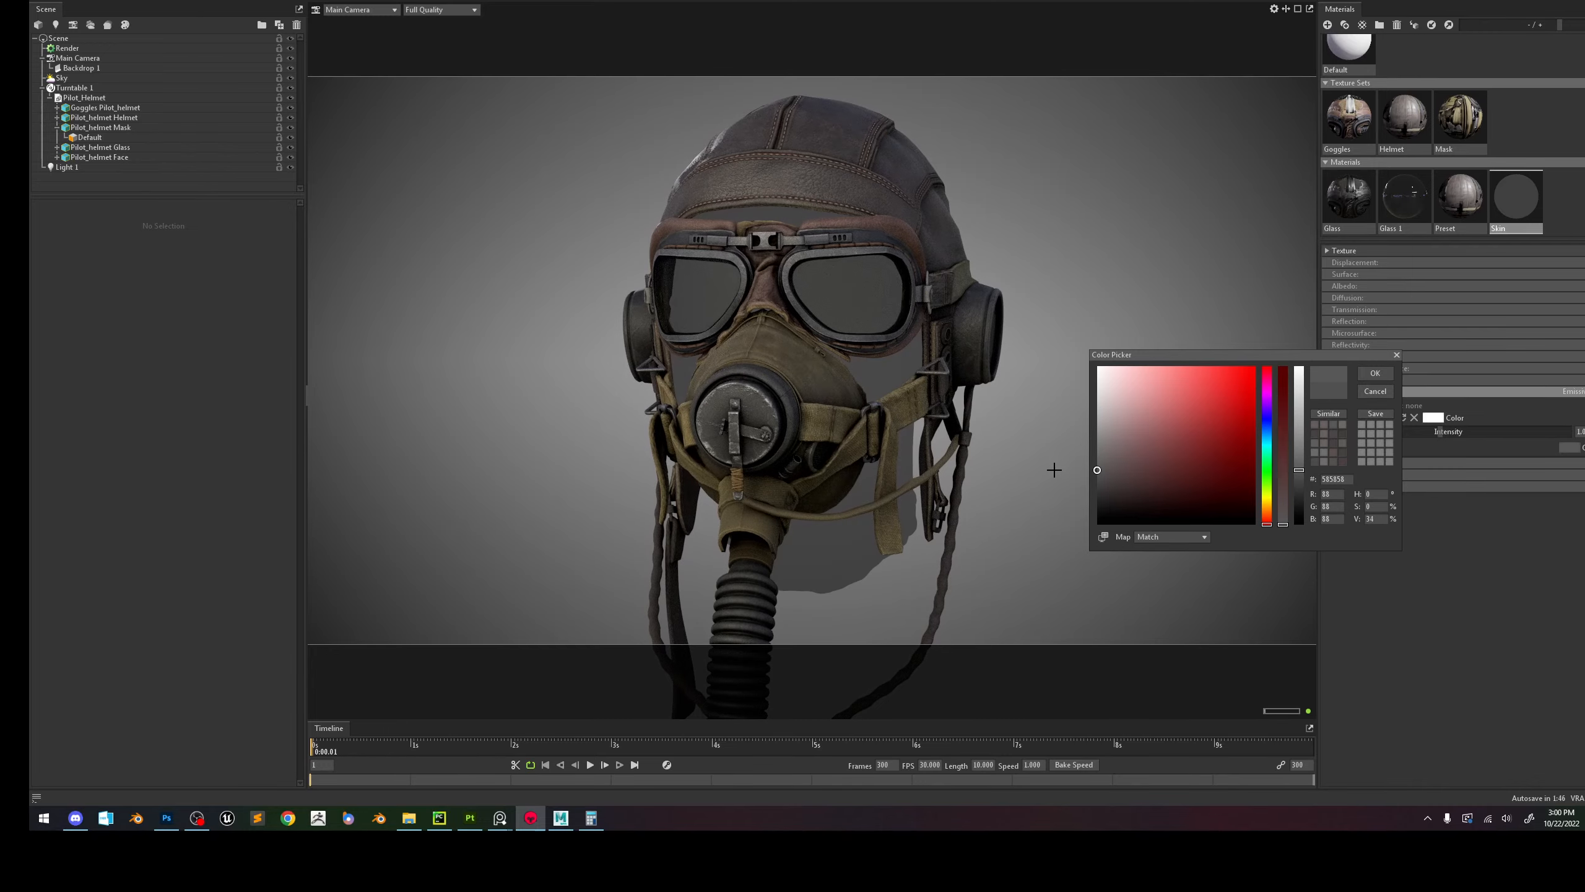
click(909, 411)
click(1199, 445)
mouse_move(1263, 472)
mouse_down()
mouse_move(1267, 522)
mouse_move(1267, 403)
mouse_up()
drag(1166, 456, 1124, 473)
drag(1266, 410, 1267, 505)
mouse_move(1124, 473)
mouse_down()
mouse_move(1118, 498)
mouse_move(1104, 480)
mouse_up()
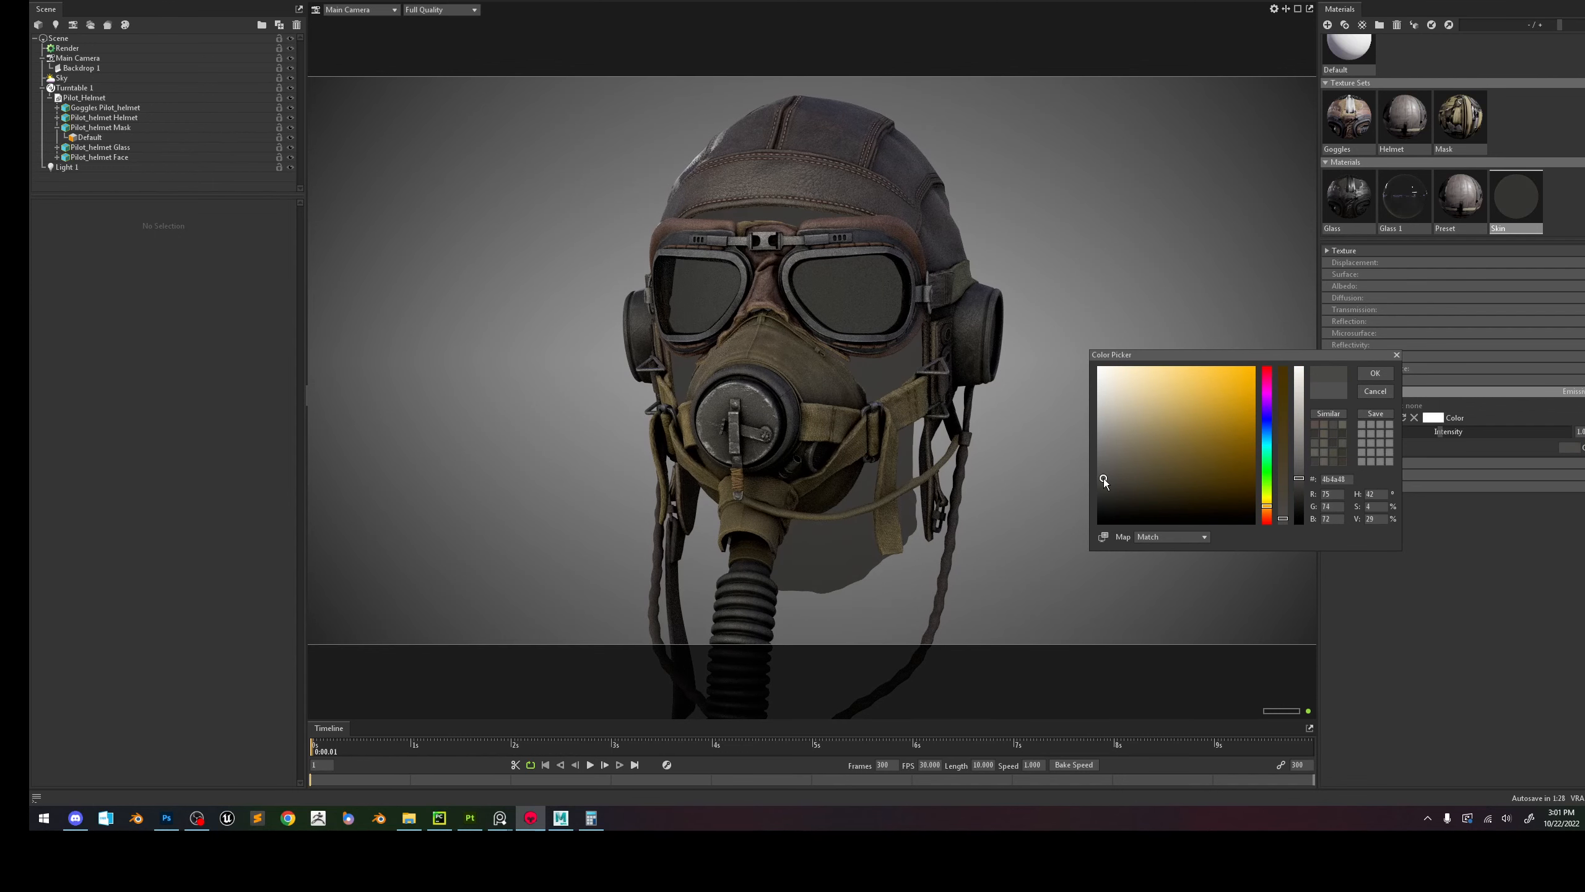
click(1367, 373)
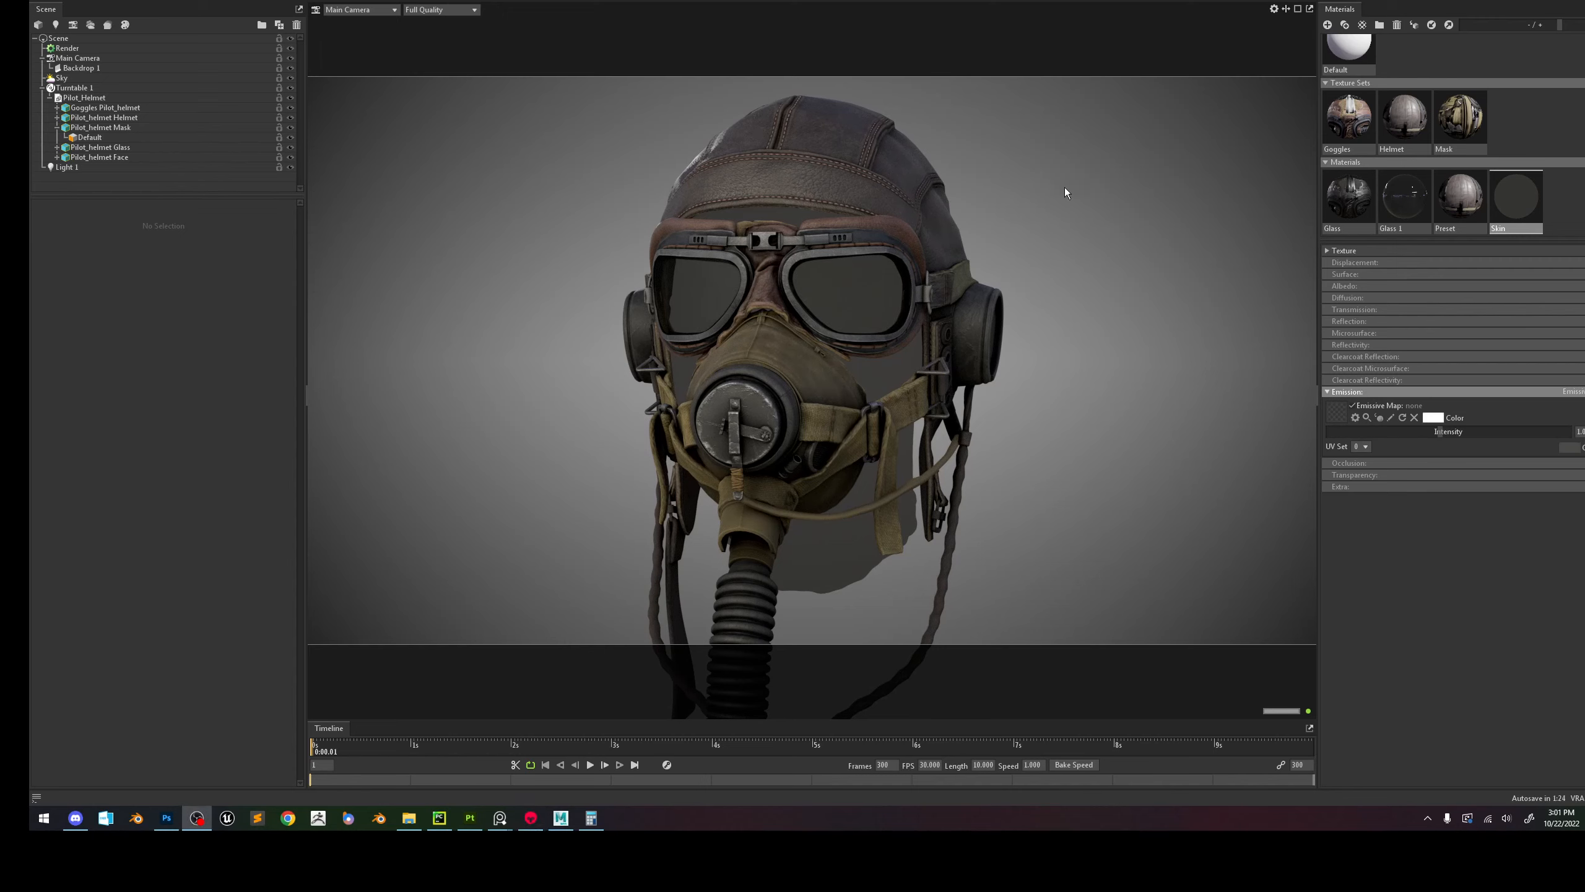
Set the main camera's sharpen strength to 0.755, add slight bloom brightness and scrub the turntable to check the look.
click(1033, 191)
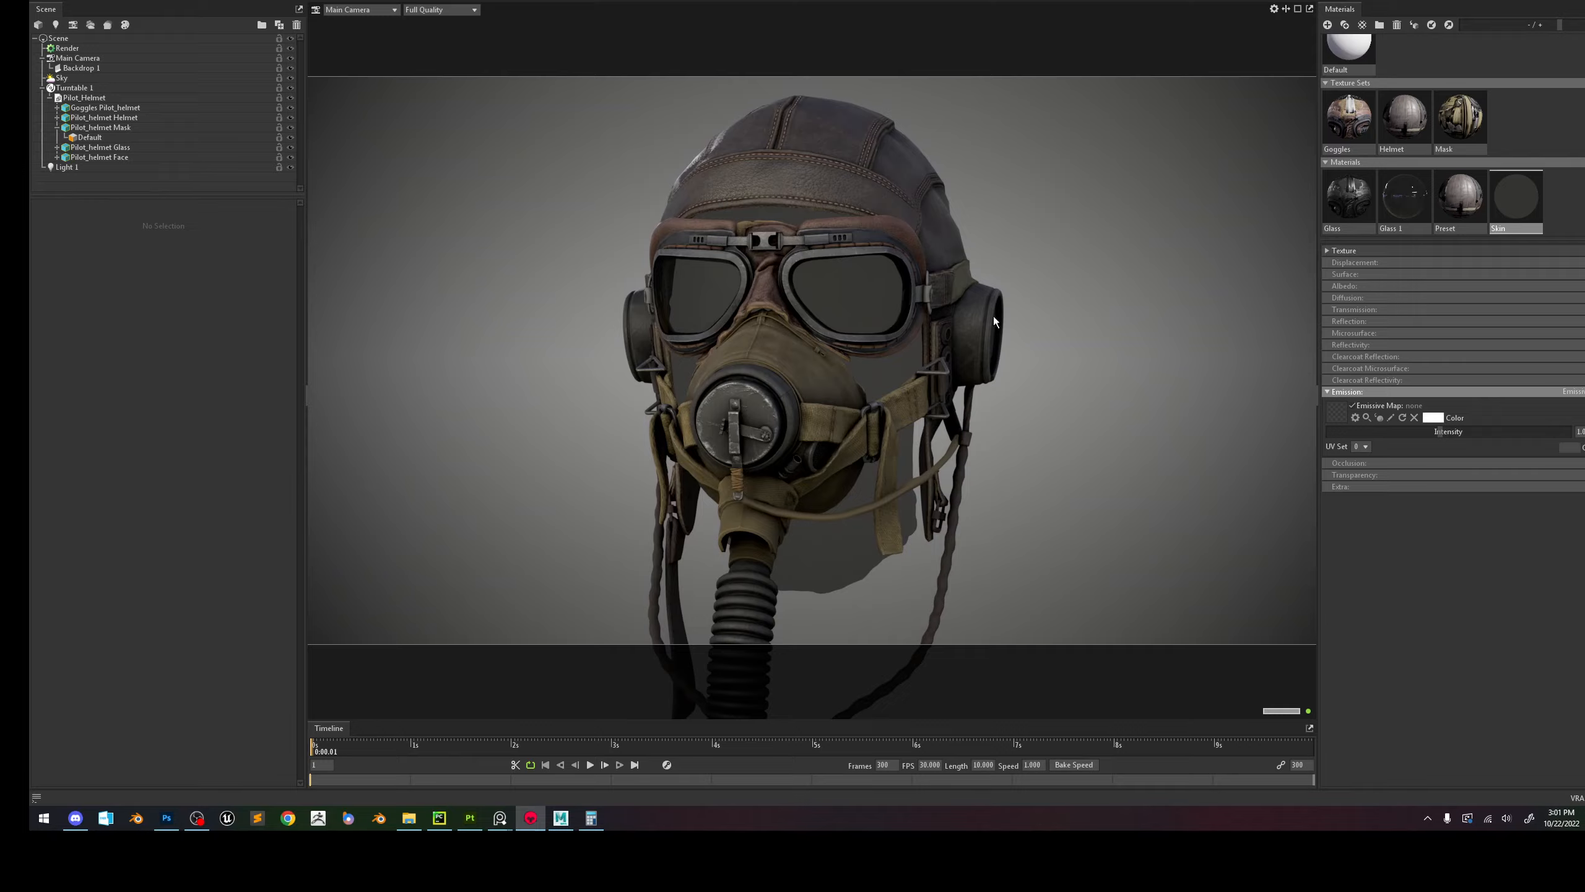
drag(561, 743, 312, 746)
click(84, 74)
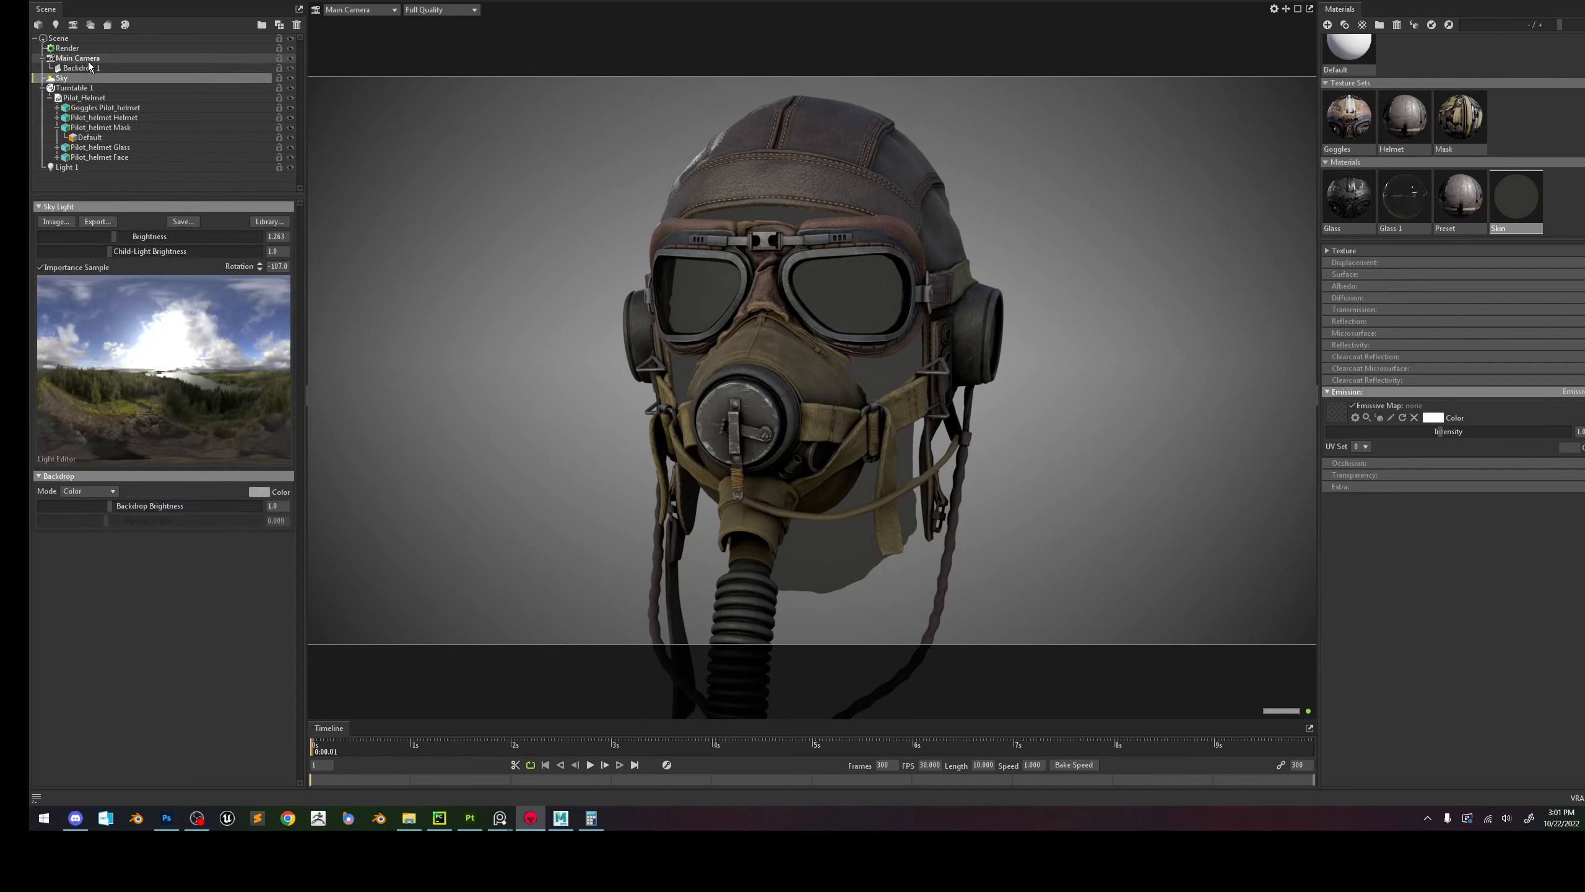
click(86, 59)
scroll(202, 612, down, 1)
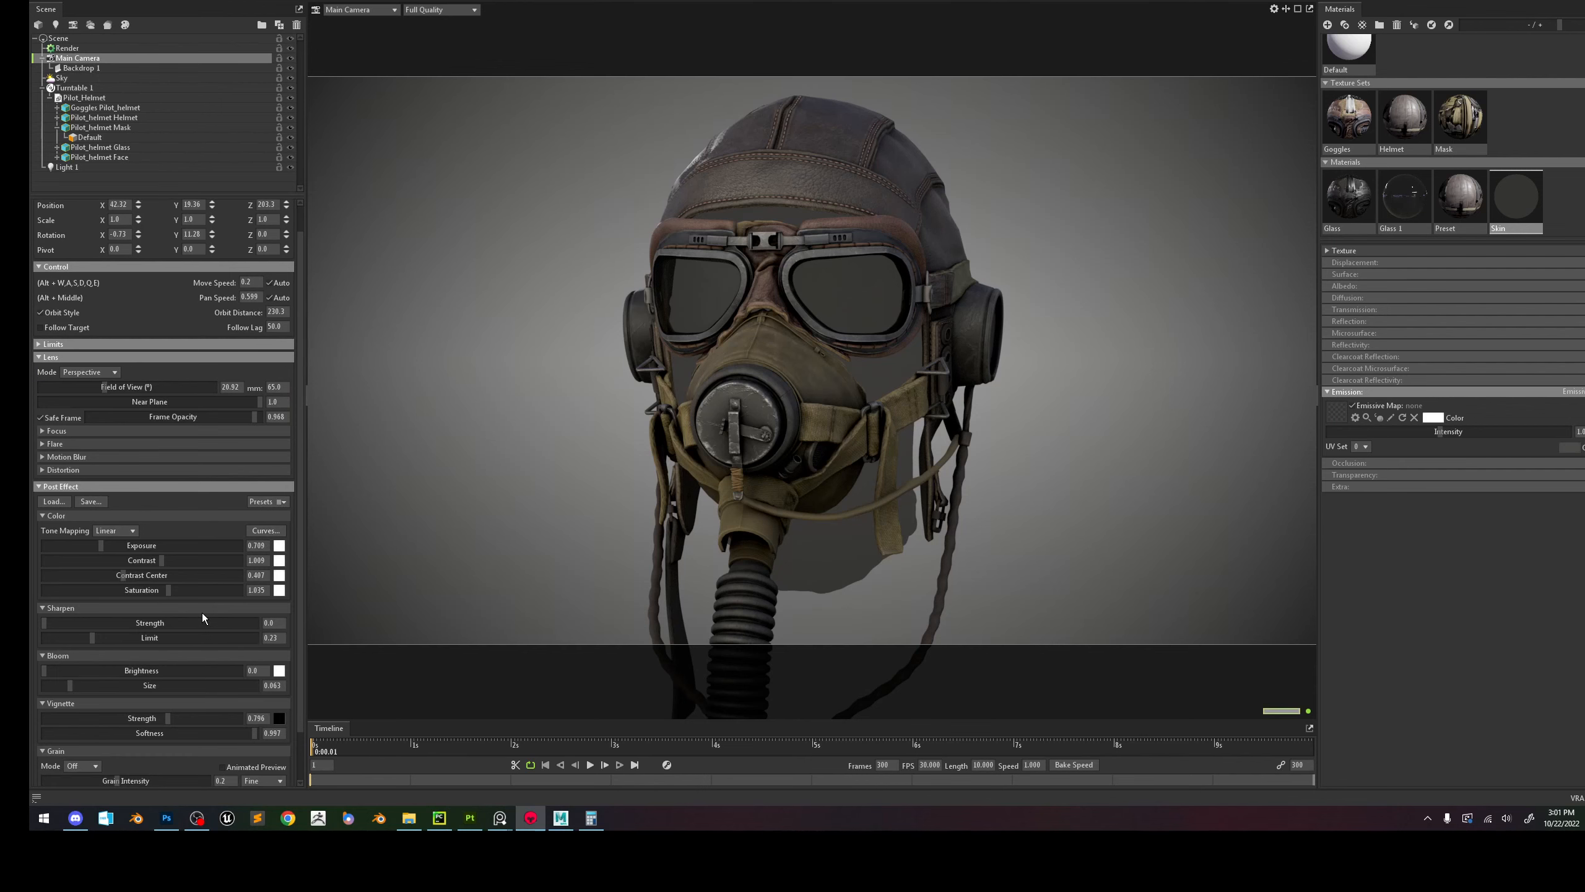
drag(44, 622, 133, 623)
drag(70, 671, 103, 671)
scroll(219, 637, down, 3)
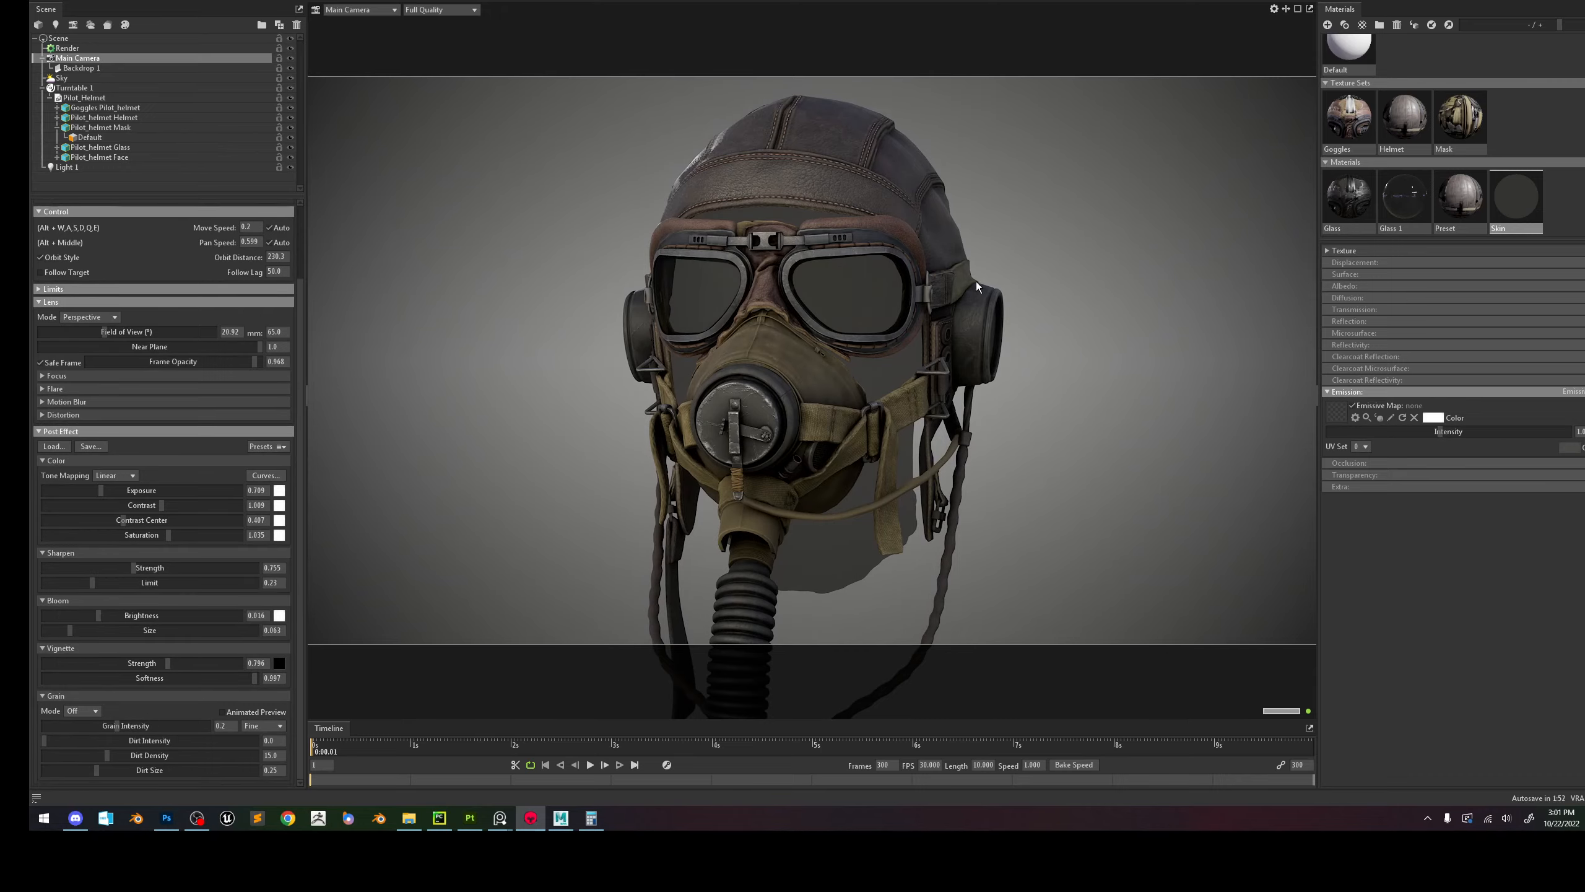
drag(646, 746, 1310, 724)
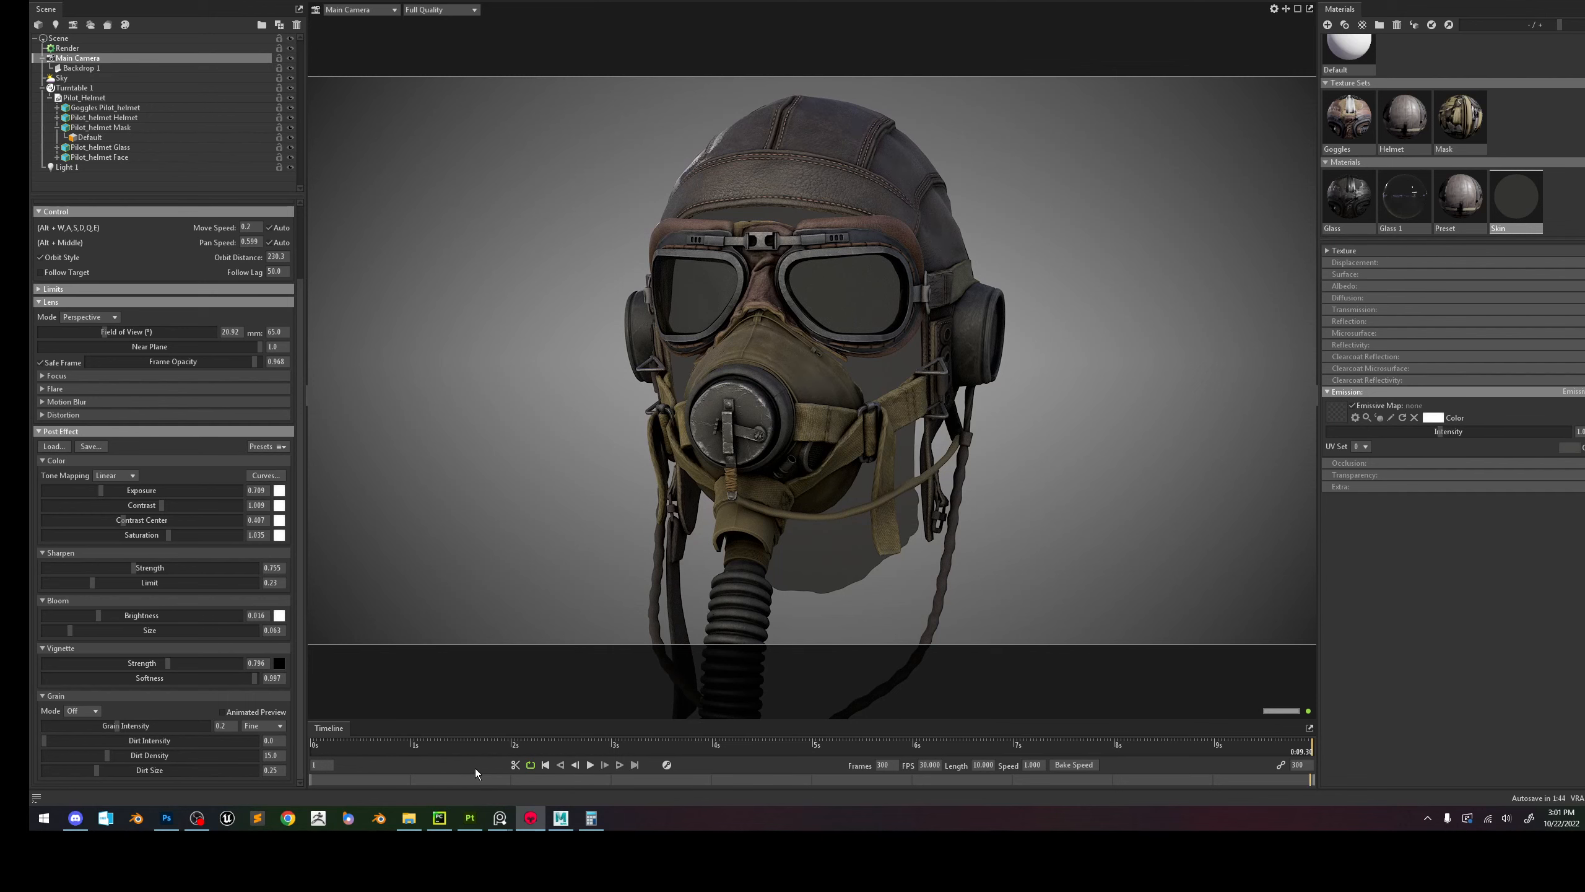
Close the unneeded background programs, including Maya, and switch to Substance 3D Painter.
click(563, 573)
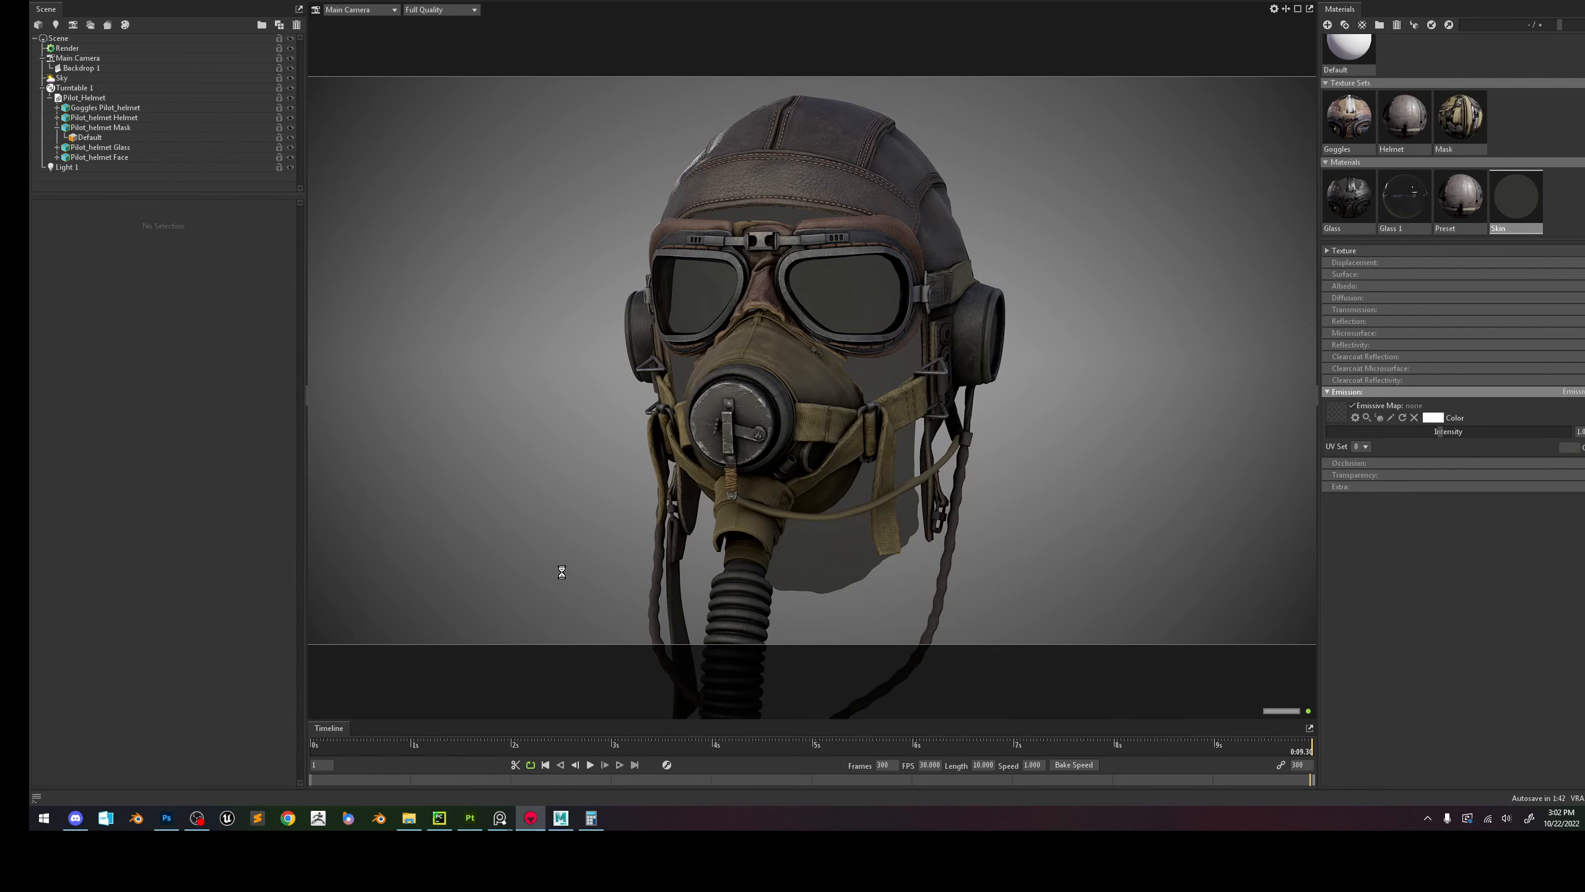
right_click(591, 815)
click(571, 792)
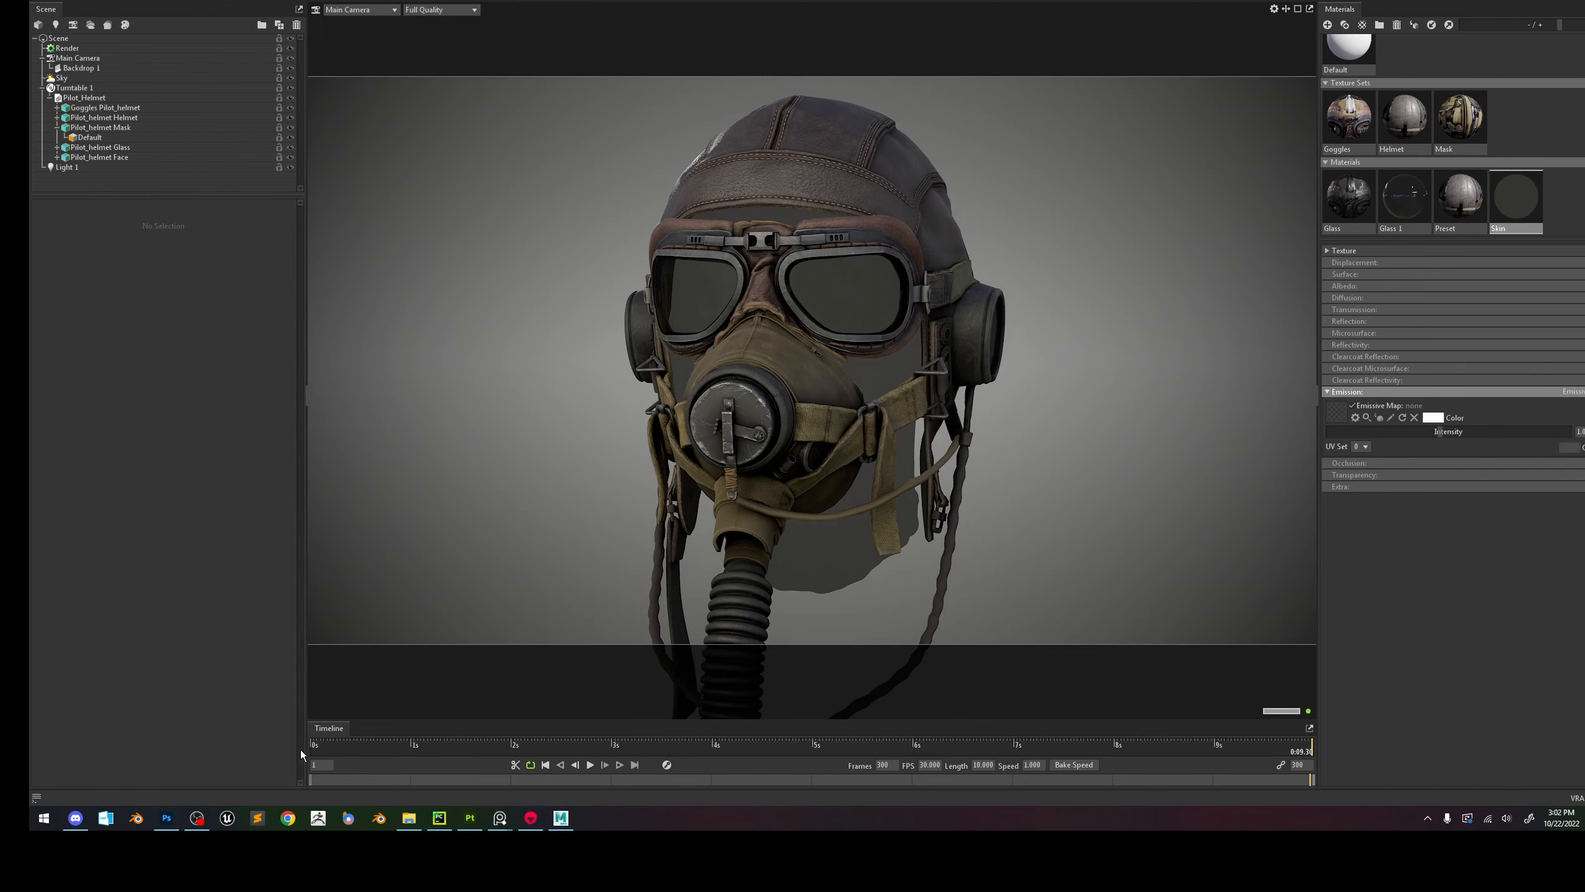
click(561, 818)
click(470, 818)
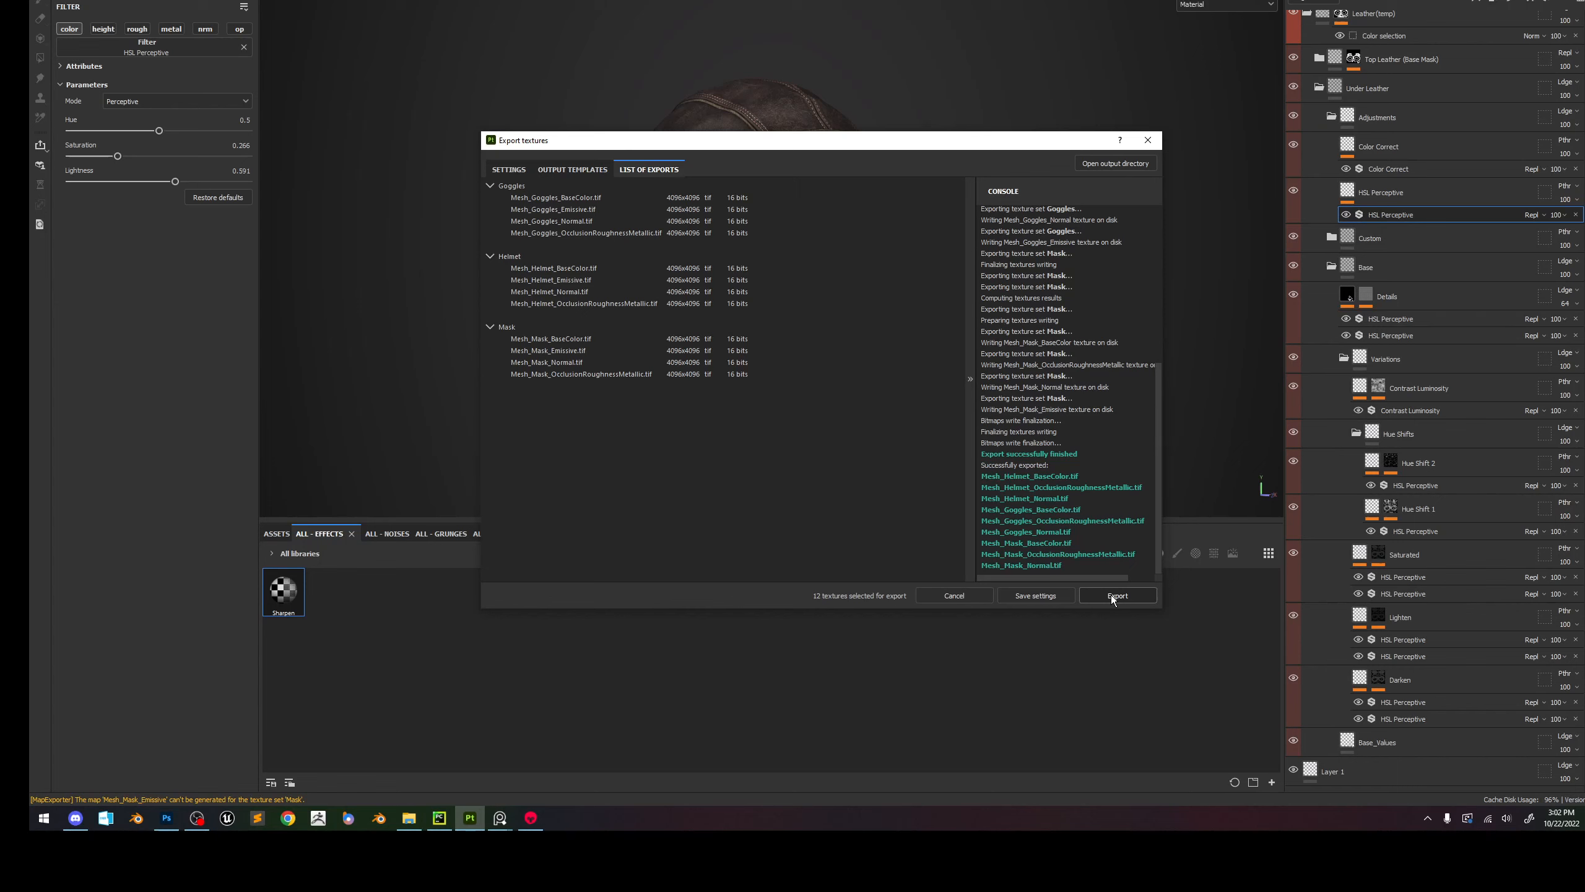
Close the texture export window, switch to the pilot helmet scene in Marmoset Toolbag, and select the helmet mesh.
click(1148, 140)
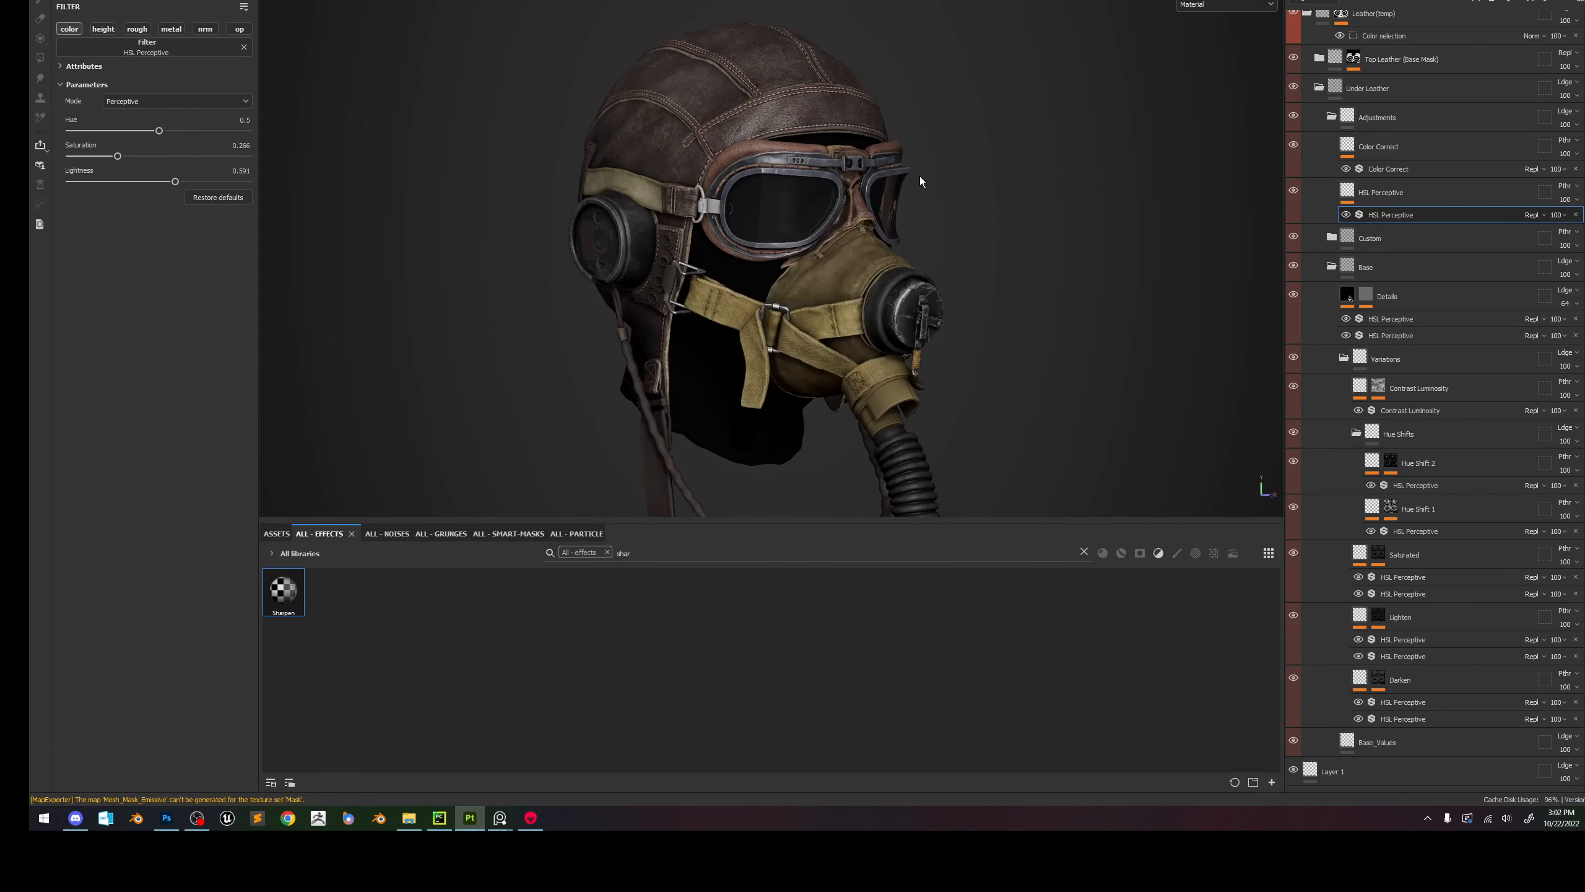
mouse_move(930, 138)
alt+mouse_down()
mouse_move(959, 166)
mouse_move(933, 158)
alt+mouse_up()
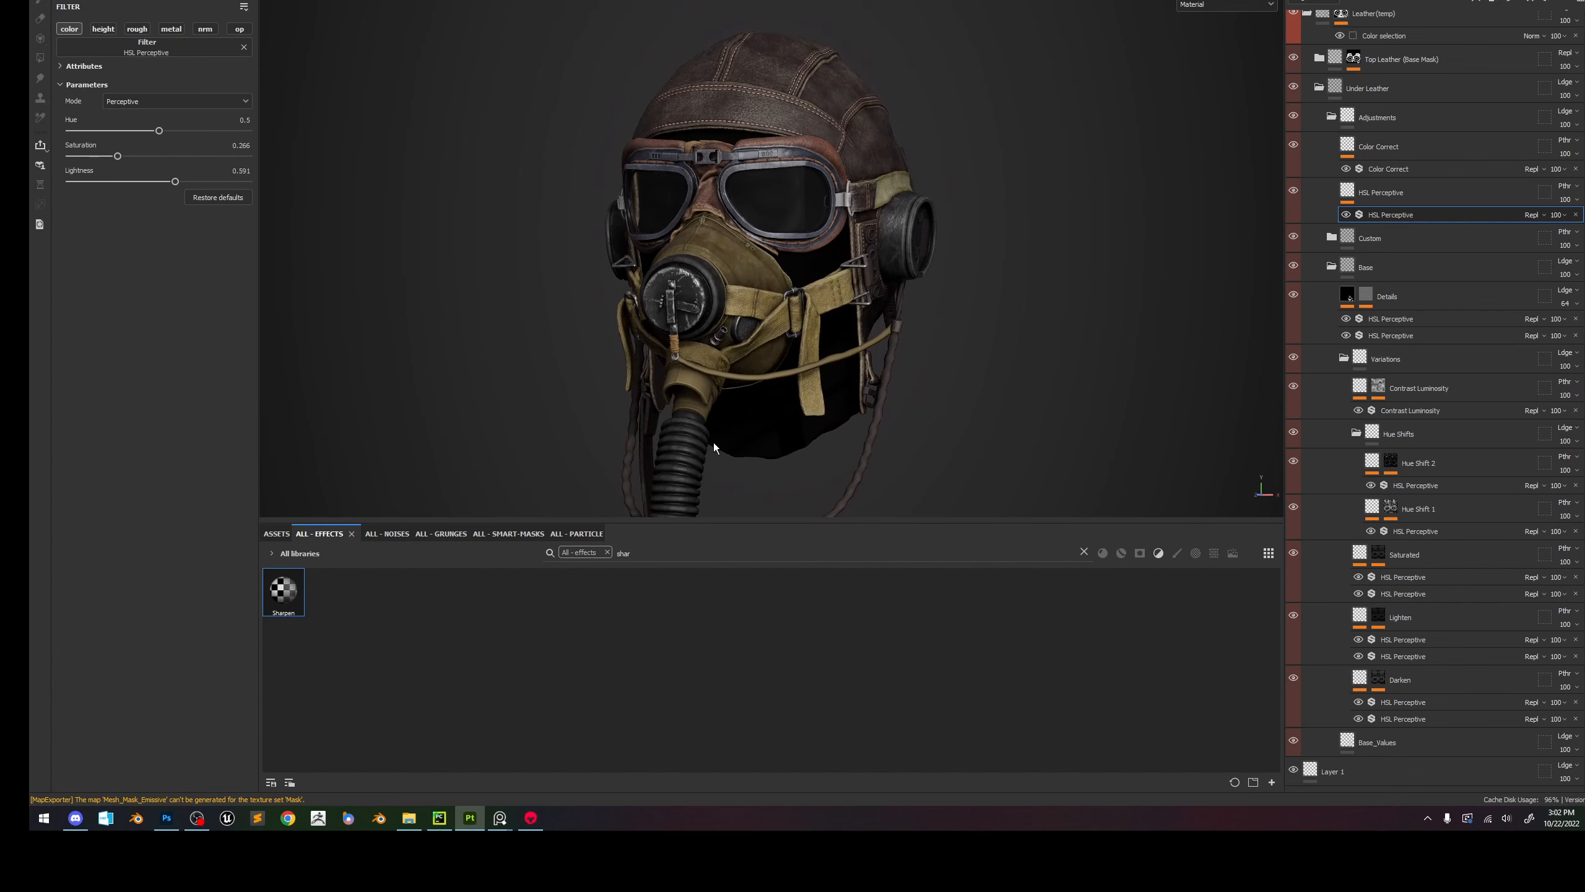
click(530, 817)
key(alt+Tab)
key(alt+Tab)
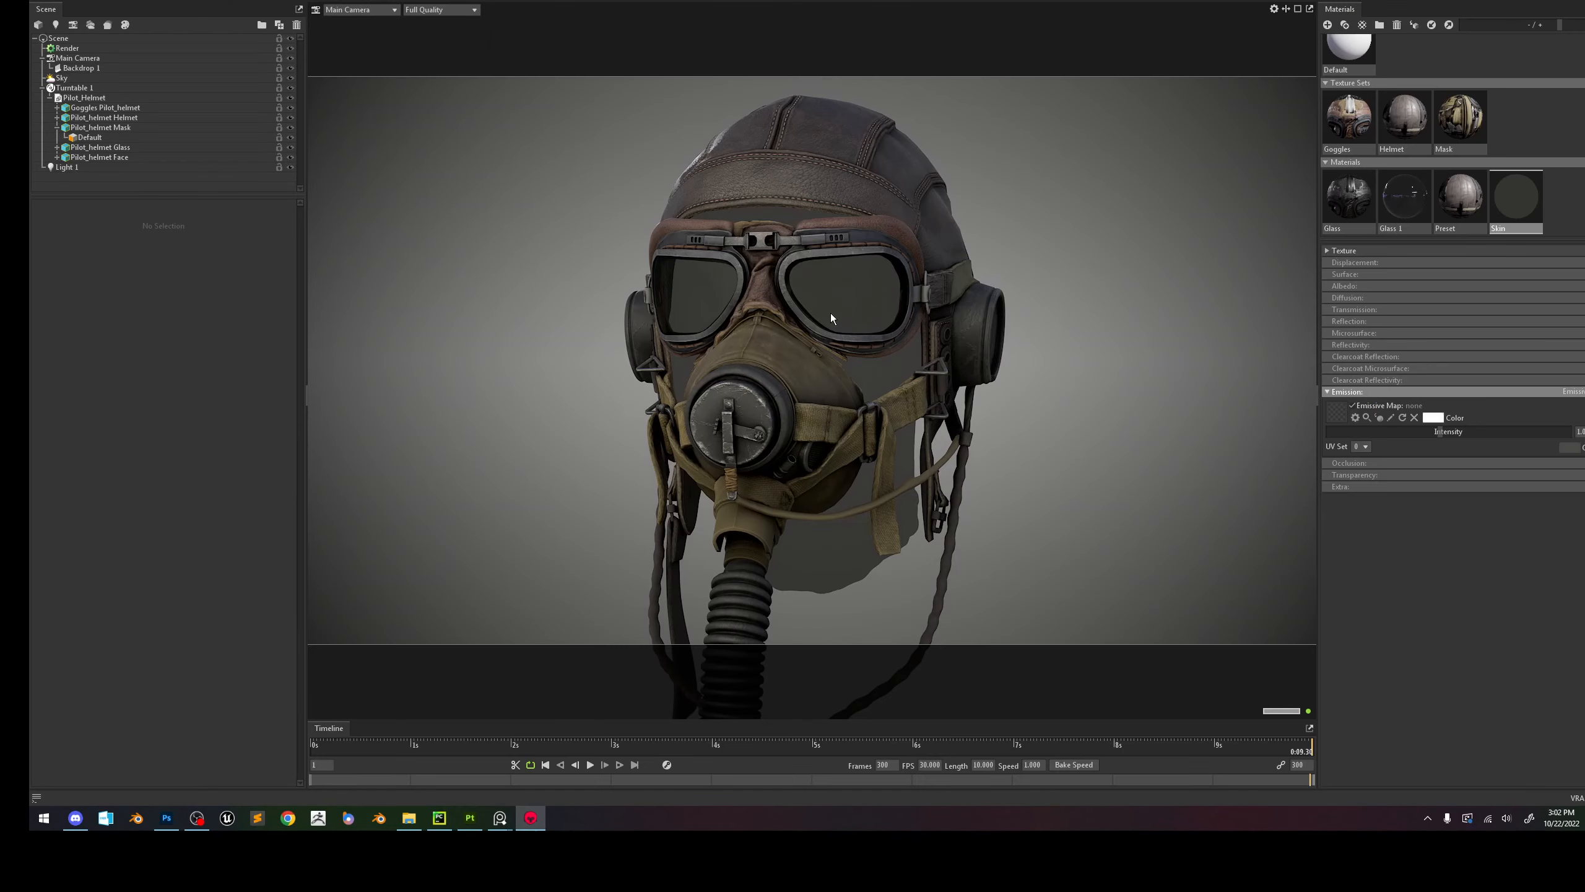
key(alt+Tab)
key(alt+Tab)
click(824, 318)
click(842, 192)
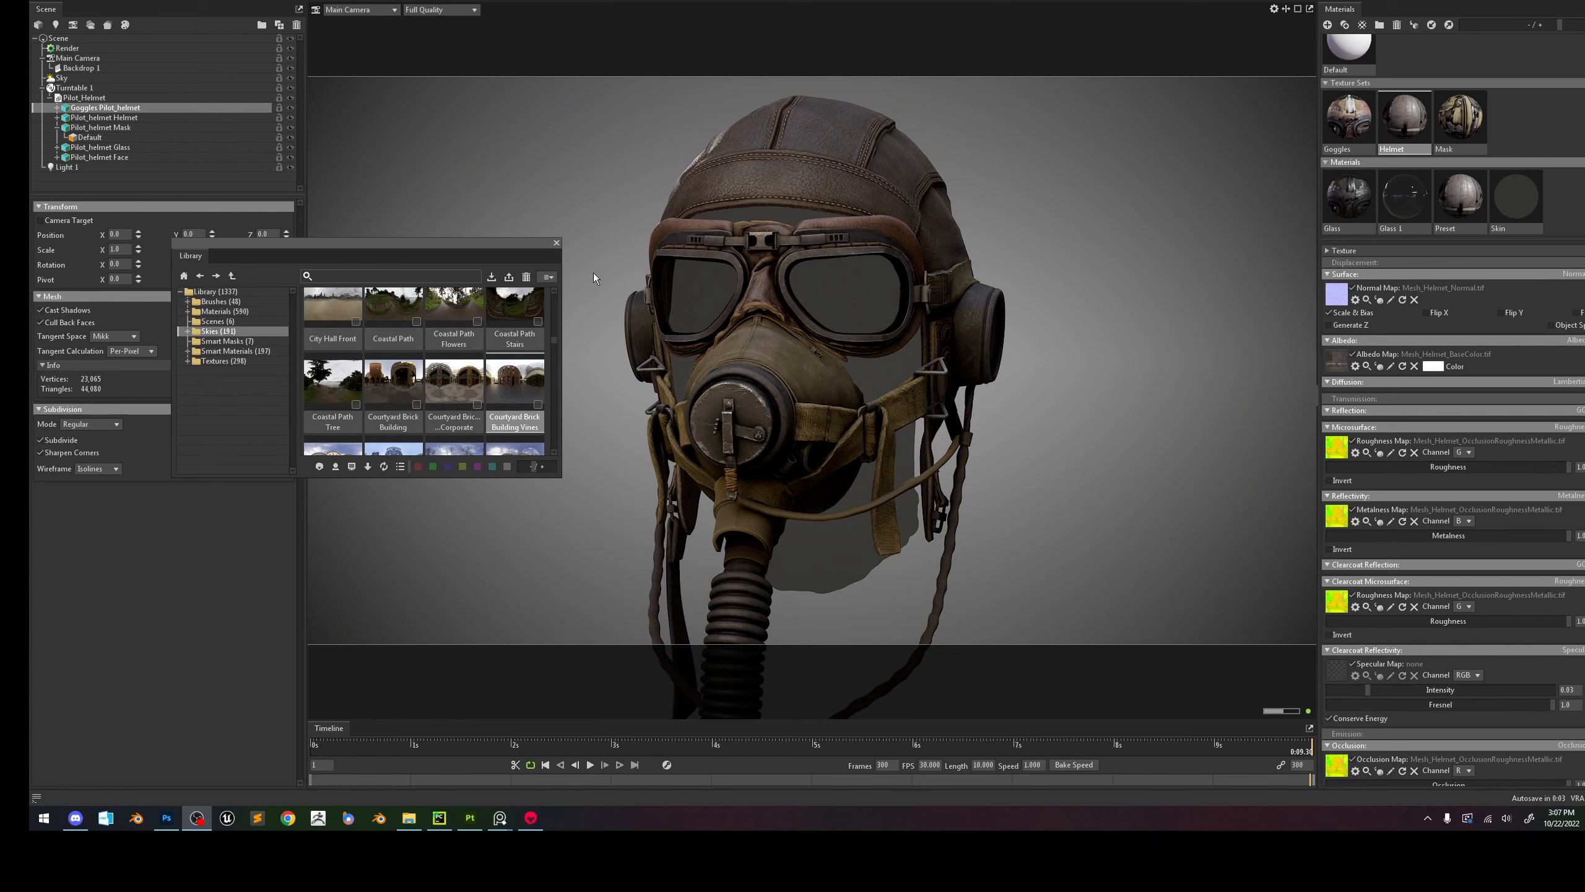
Browse the sky presets in an enlarged library window, close it, and look at the scene's Sky light settings.
drag(384, 251, 399, 206)
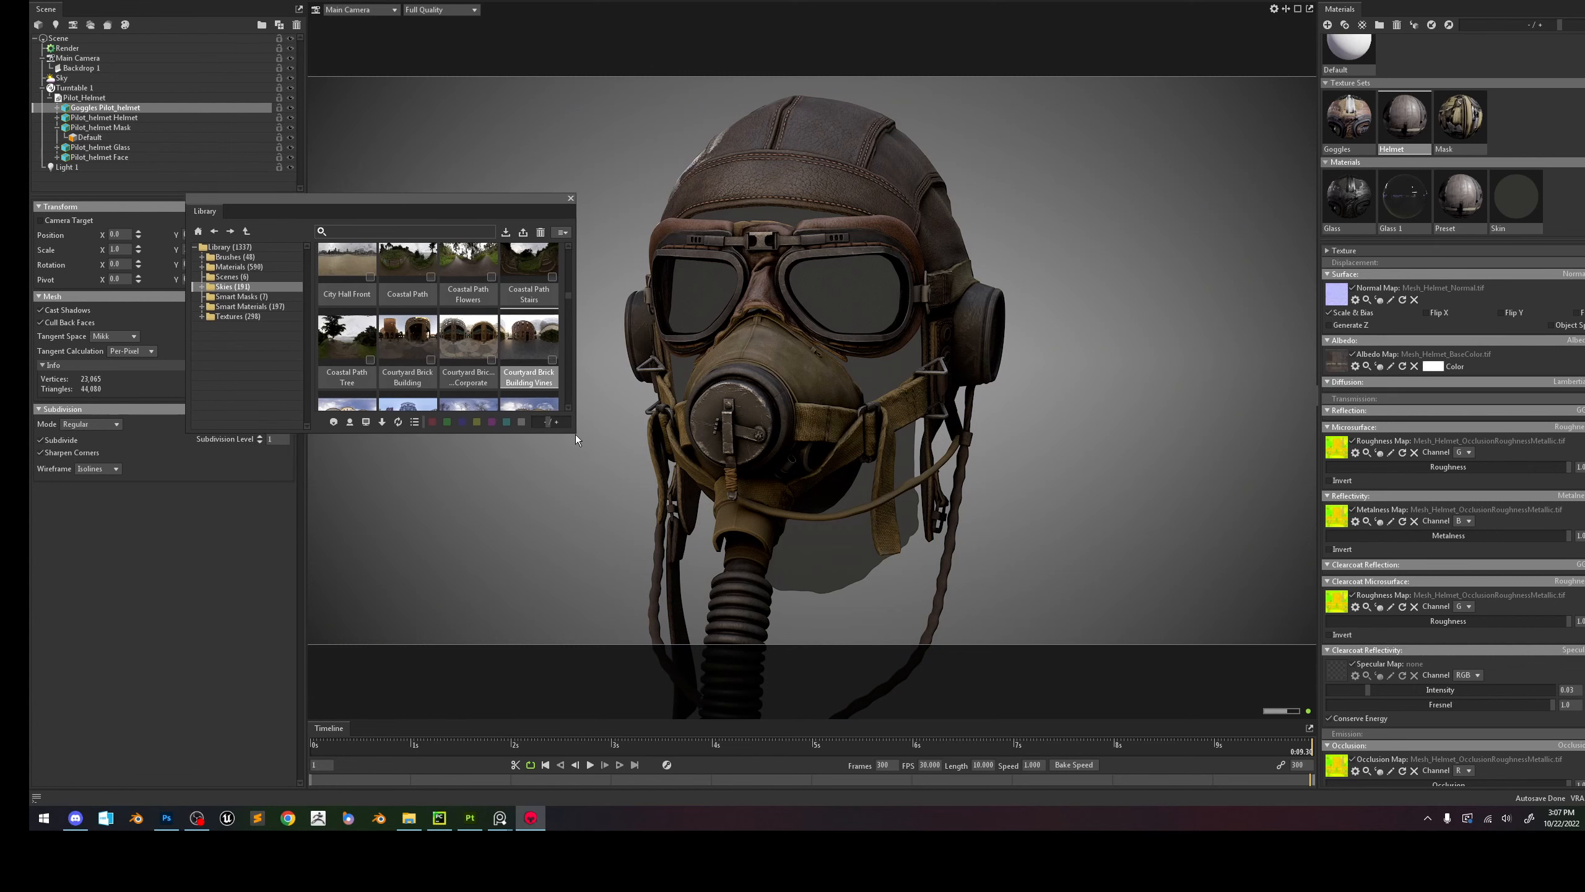
drag(574, 432, 607, 469)
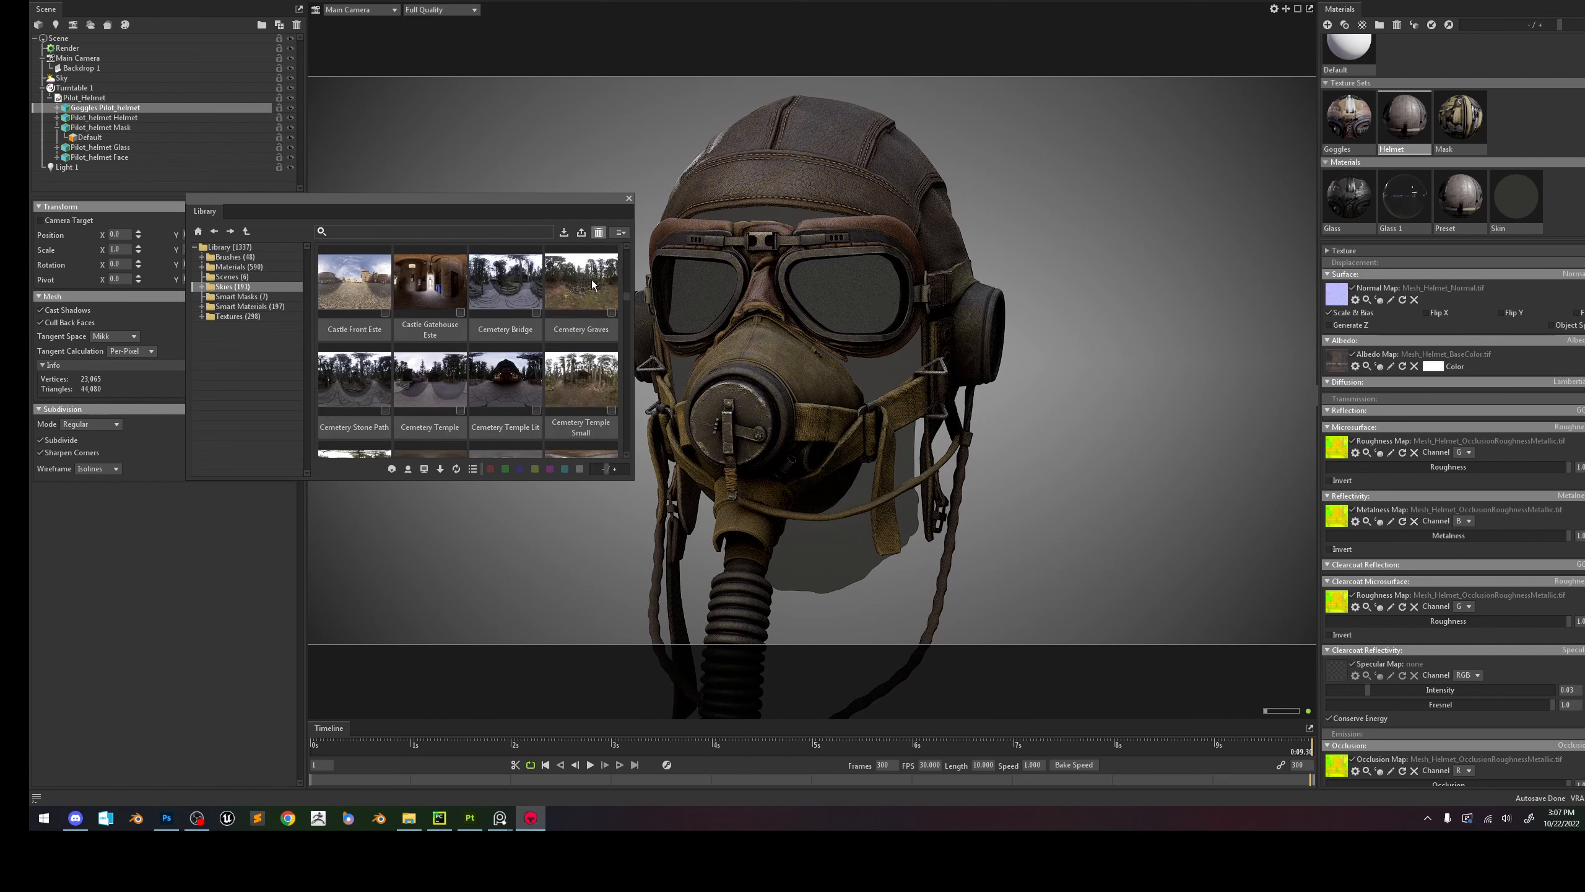
click(628, 198)
click(61, 78)
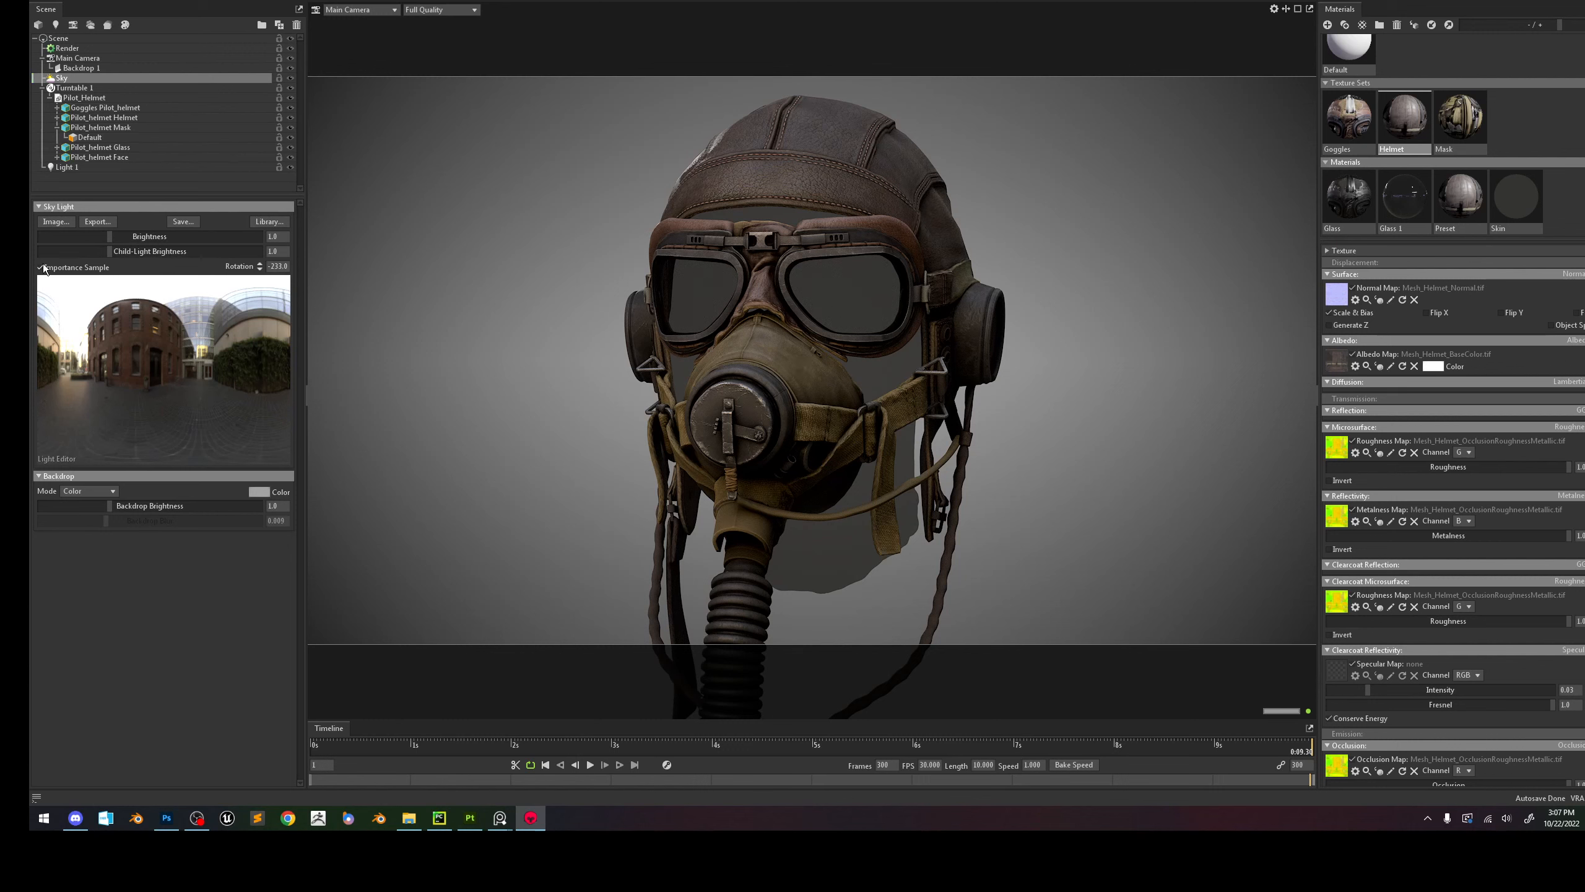
click(1019, 364)
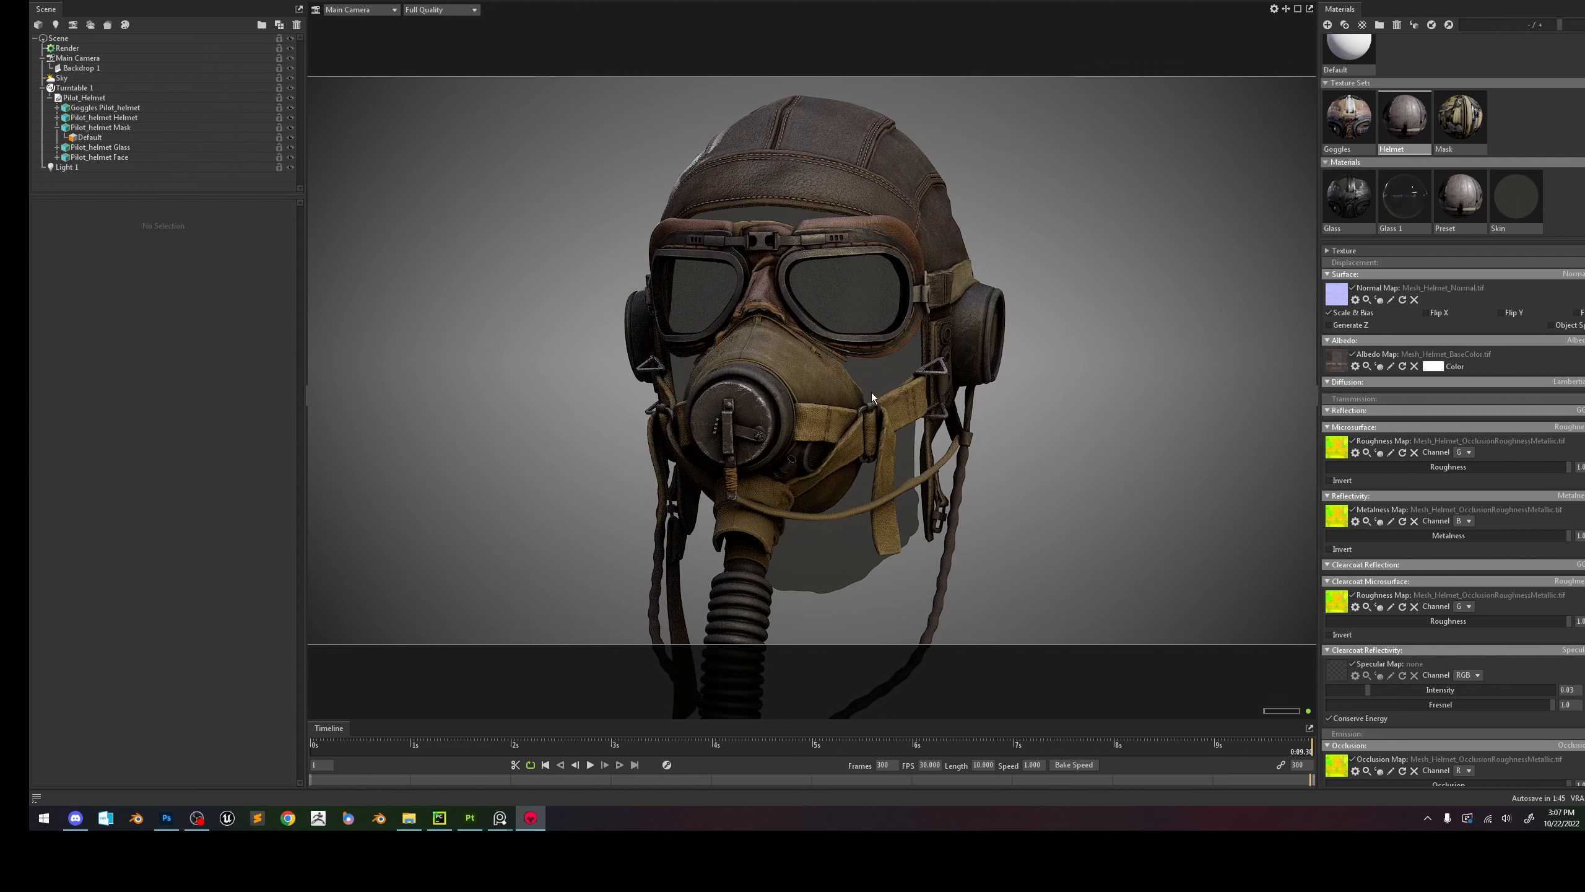
Select the oxygen mask mesh and set the Diffuse Cavity of its Mask material to 0.
click(852, 382)
scroll(1505, 656, down, 5)
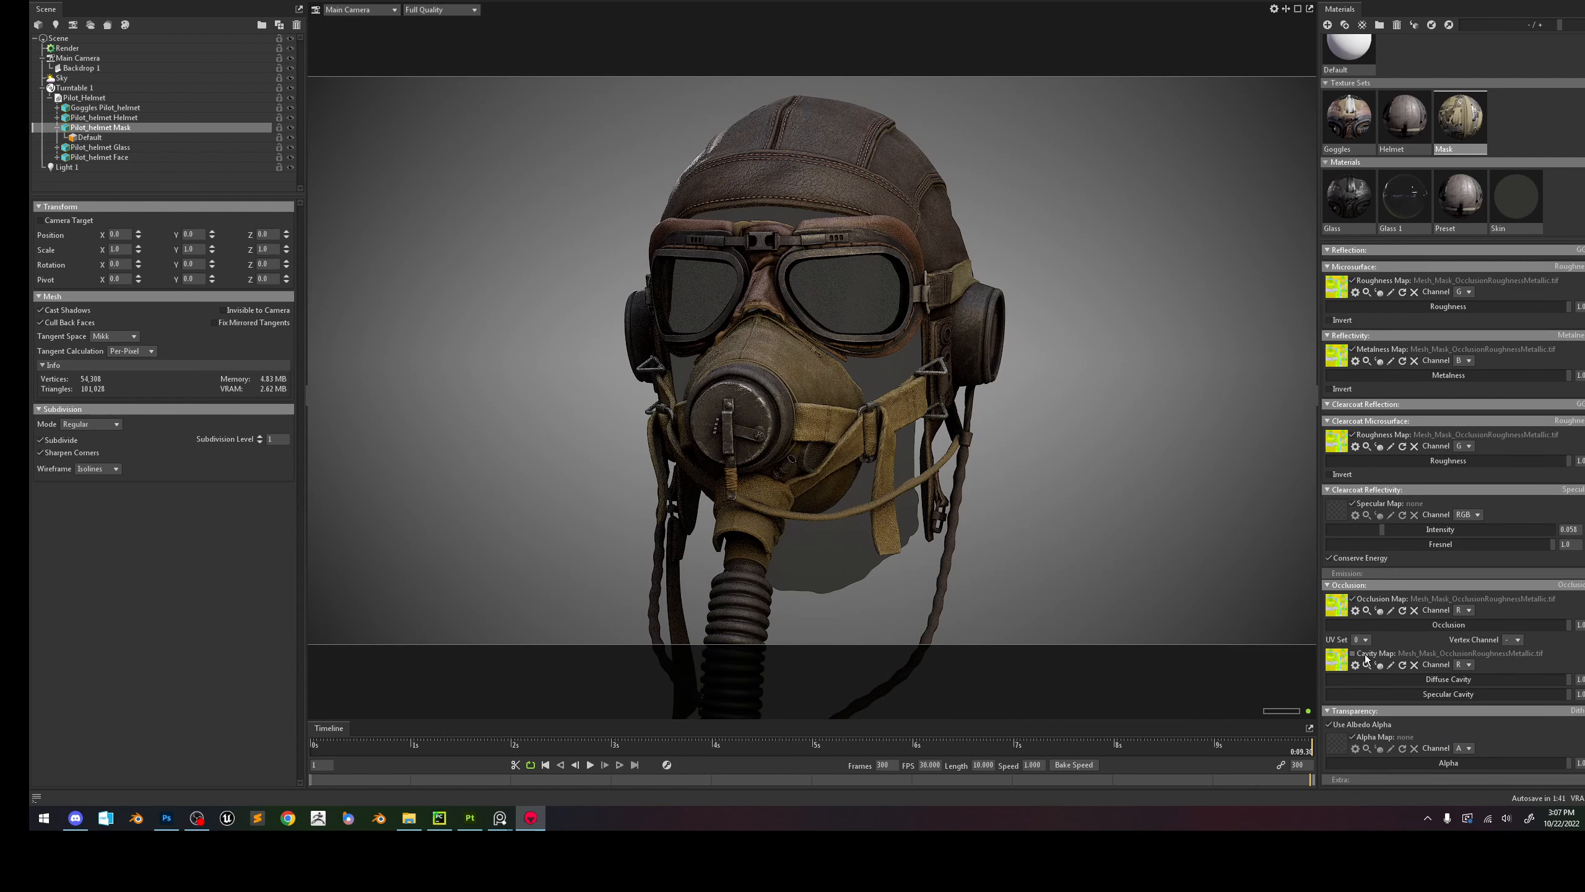
drag(1488, 678, 1323, 664)
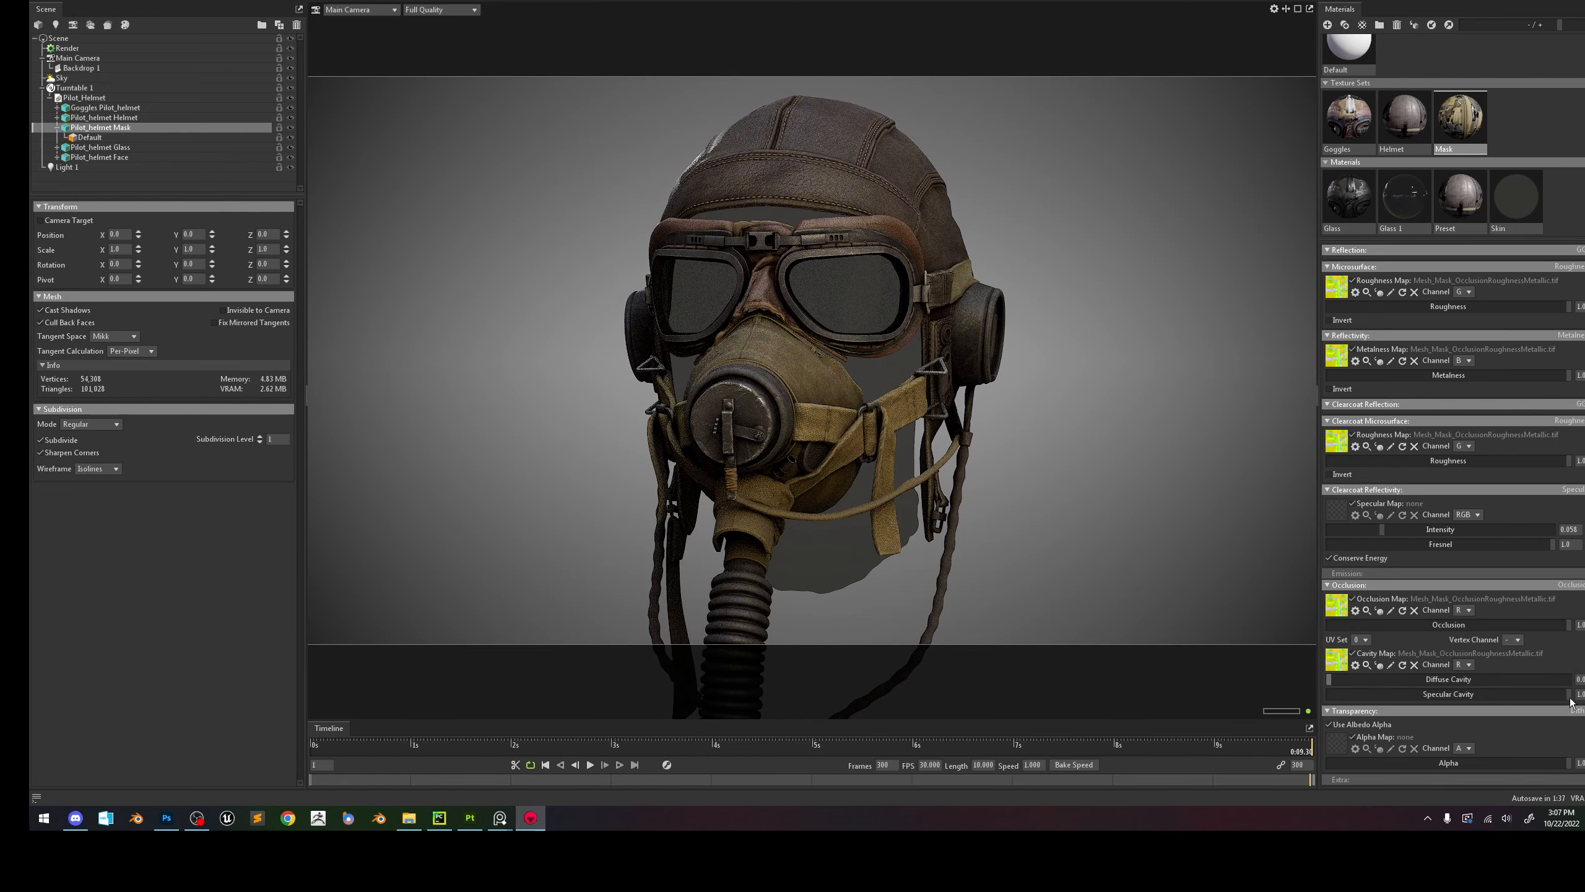
Try Specular Cavity strengths of 0, 2, 10 and 3 on the Mask material.
drag(1544, 696, 1280, 690)
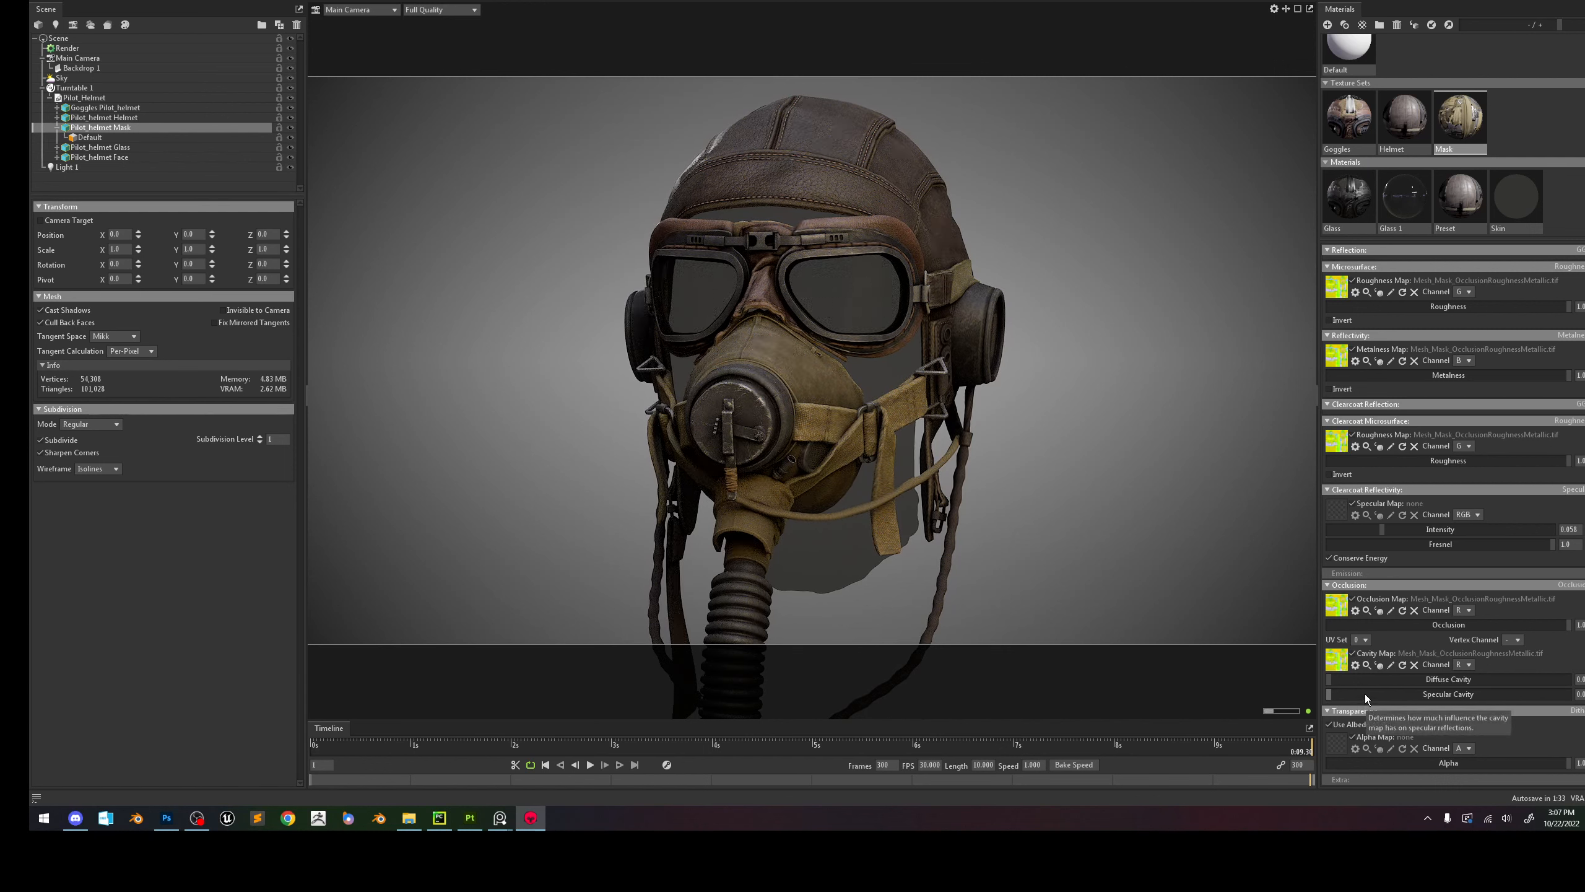
drag(1409, 693, 1579, 695)
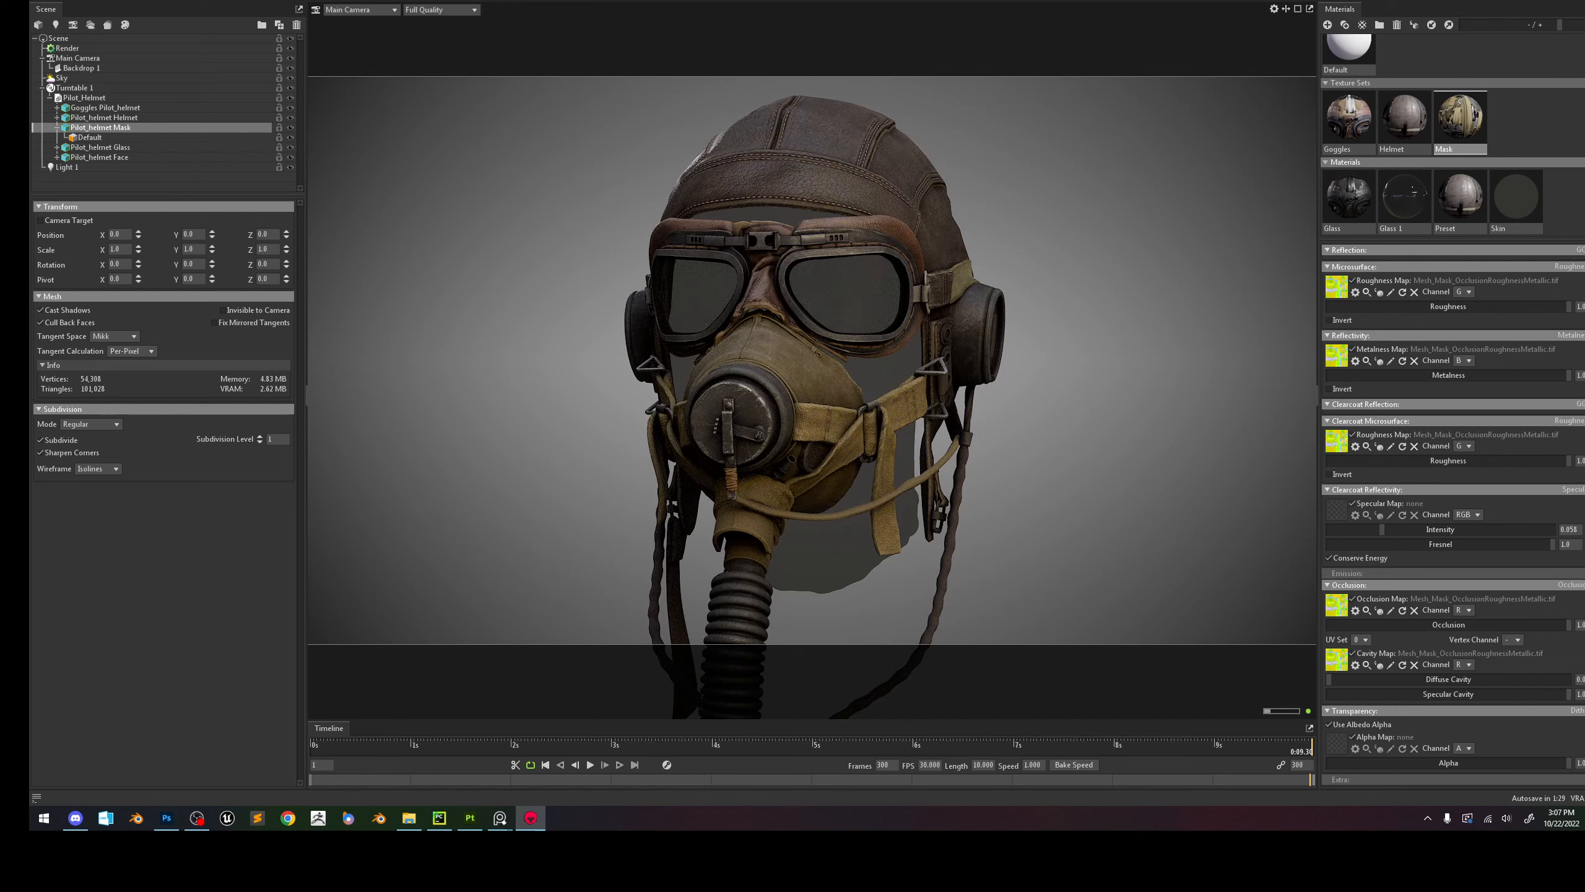
click(1581, 694)
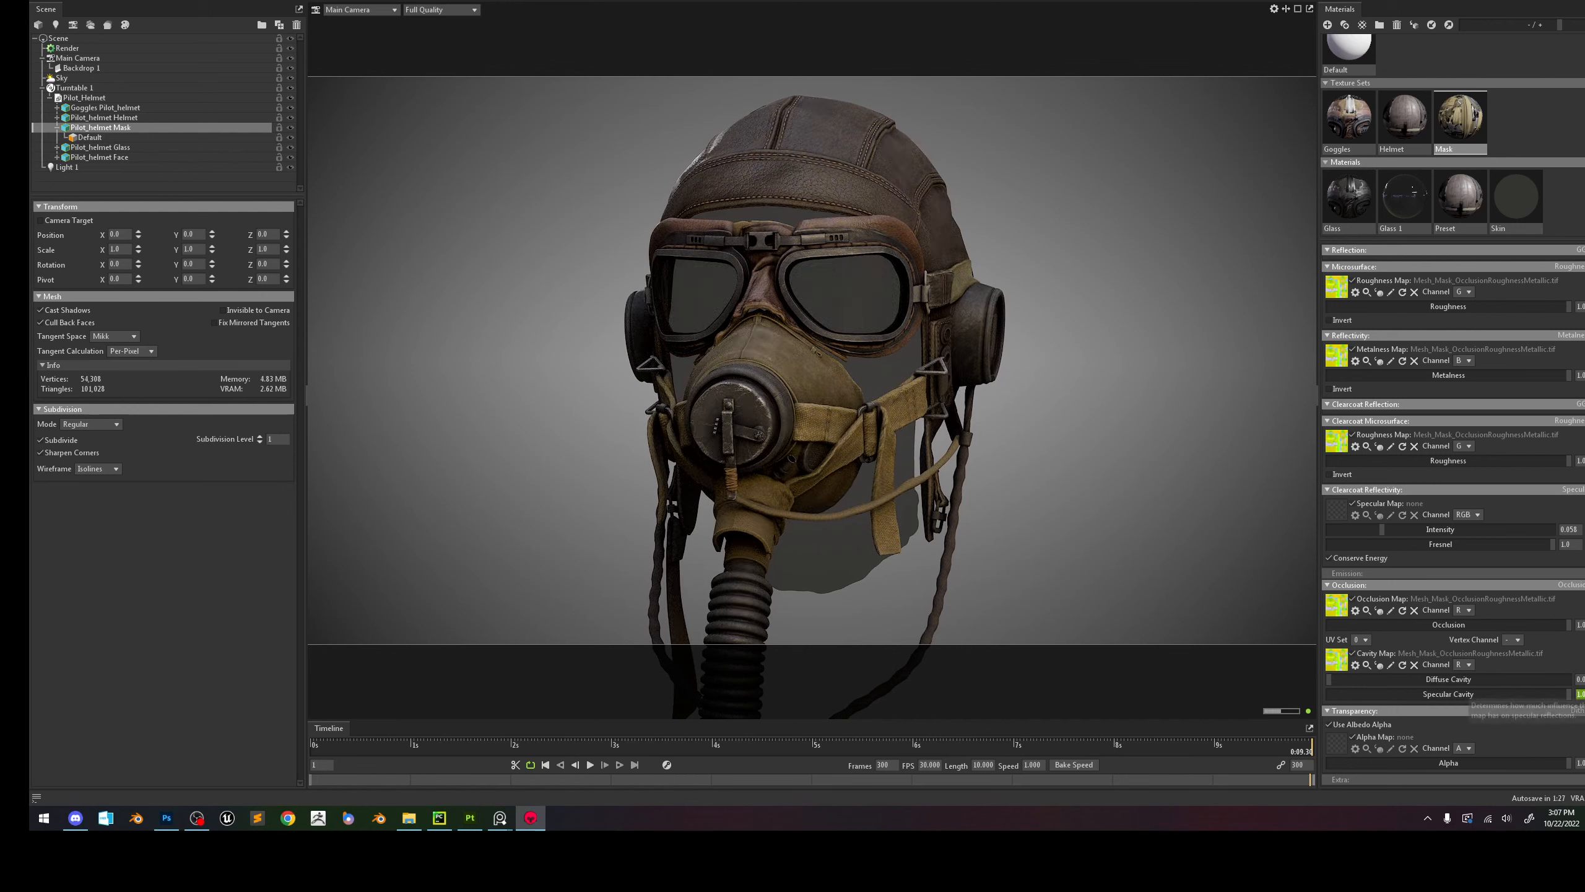
text(2)
key(Return)
click(1568, 695)
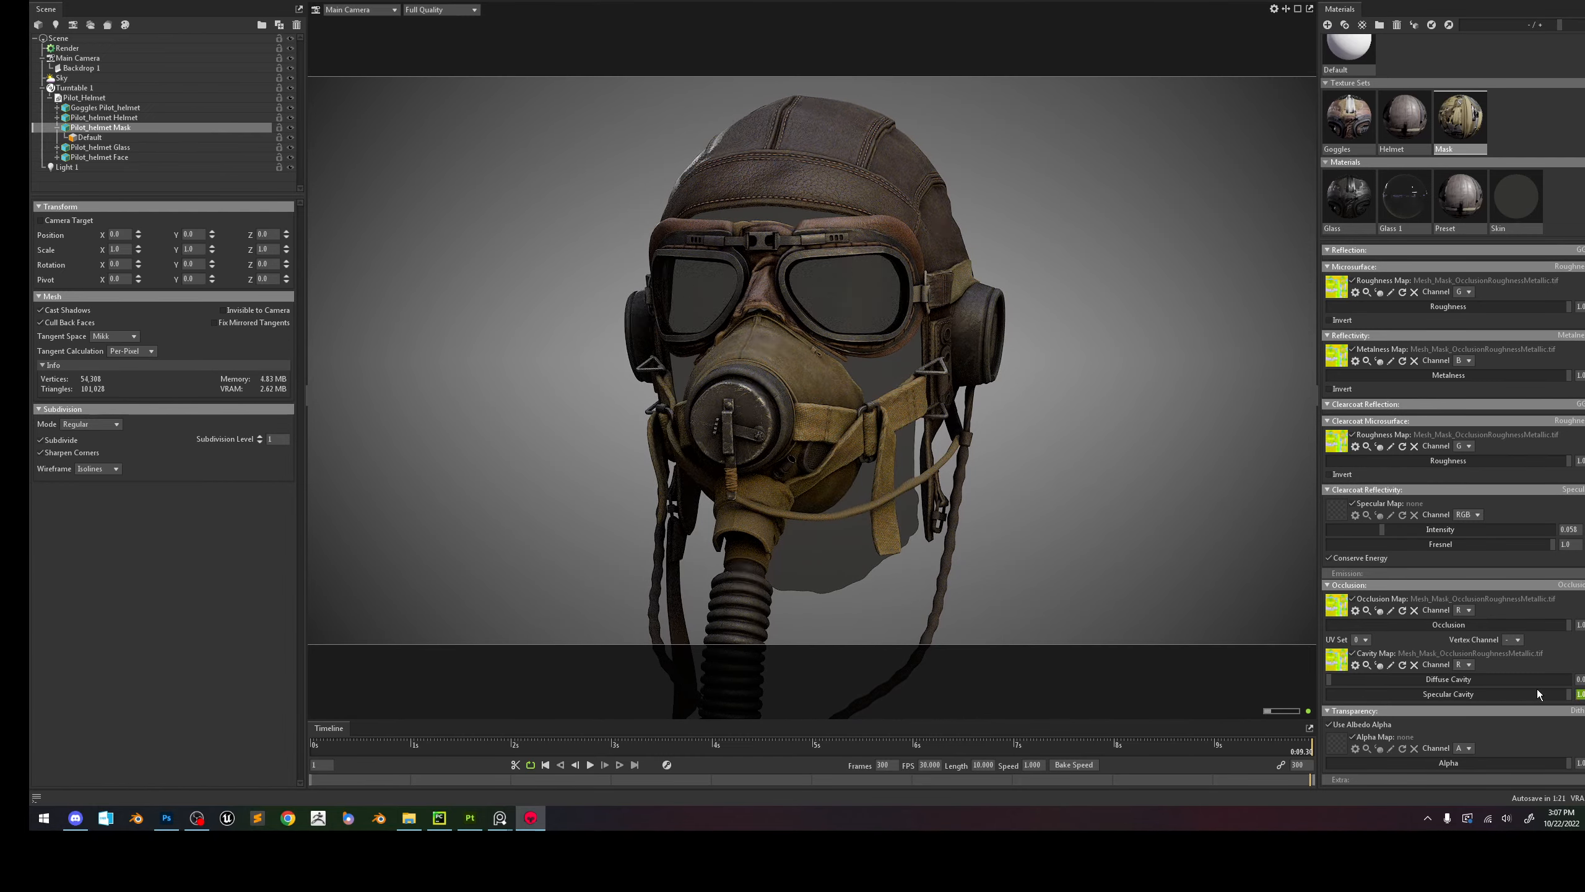
key(Return)
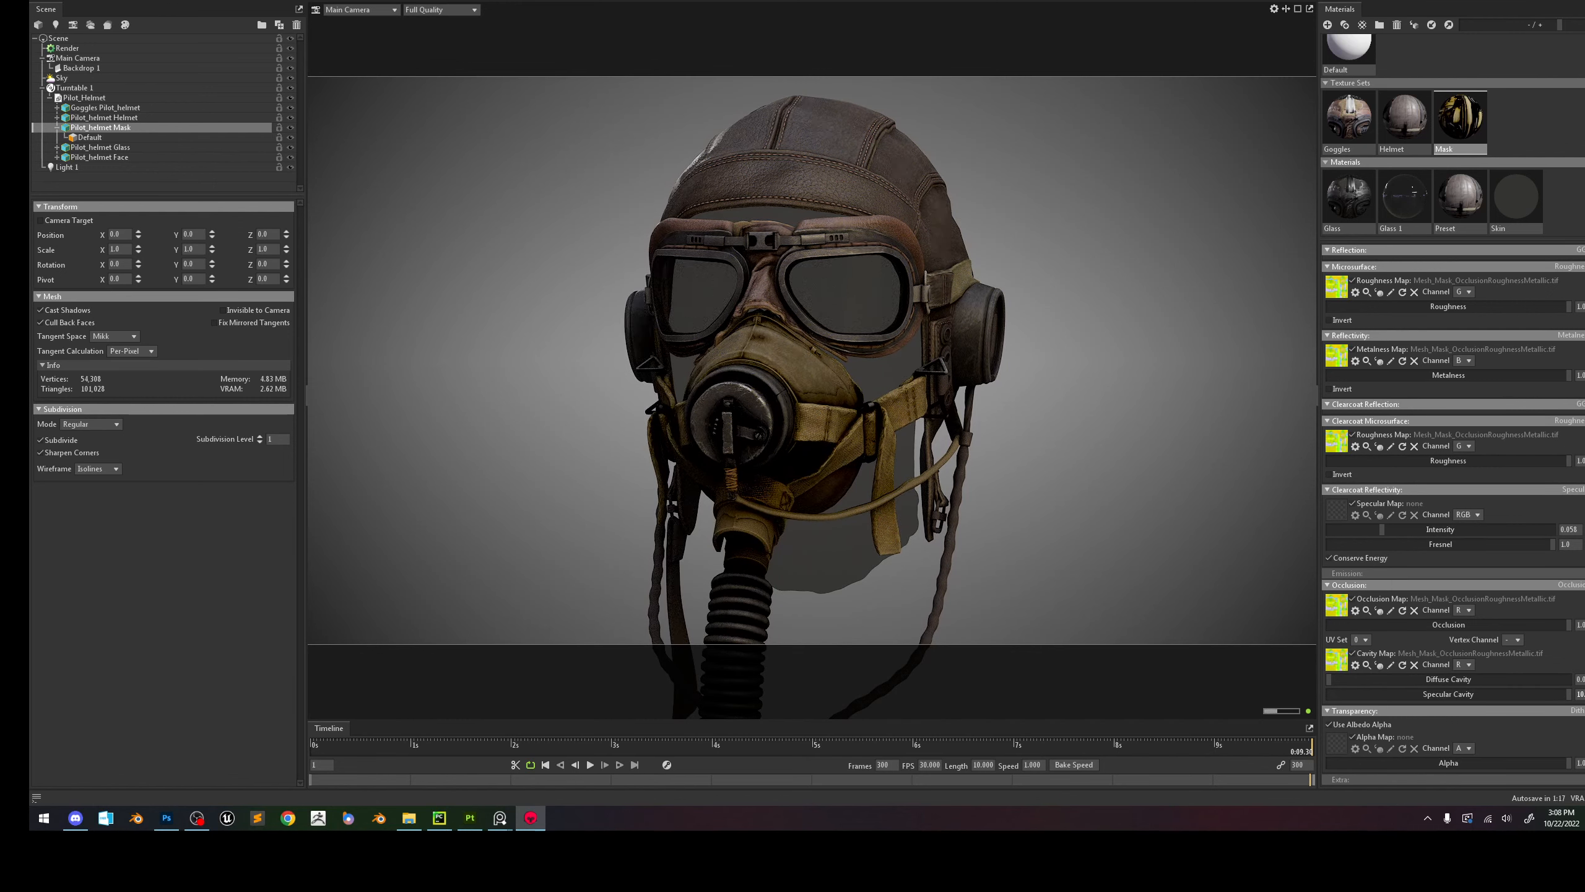
click(1580, 694)
text(3)
key(Return)
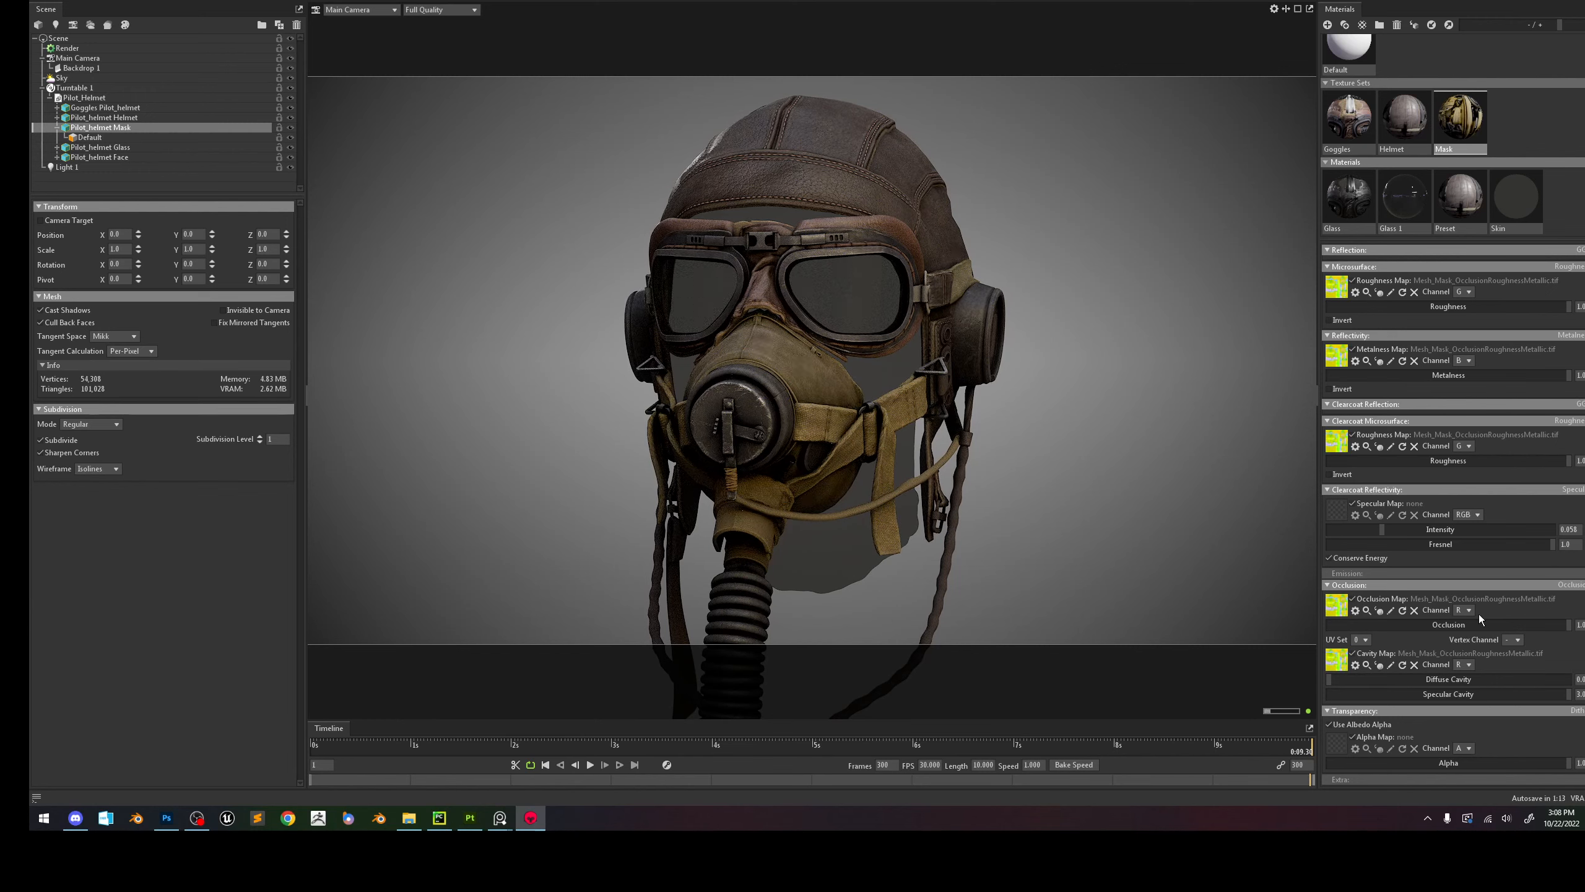
Compare the Mask material with its occlusion map off and on, and set its Specular Cavity to 1.5.
click(1352, 598)
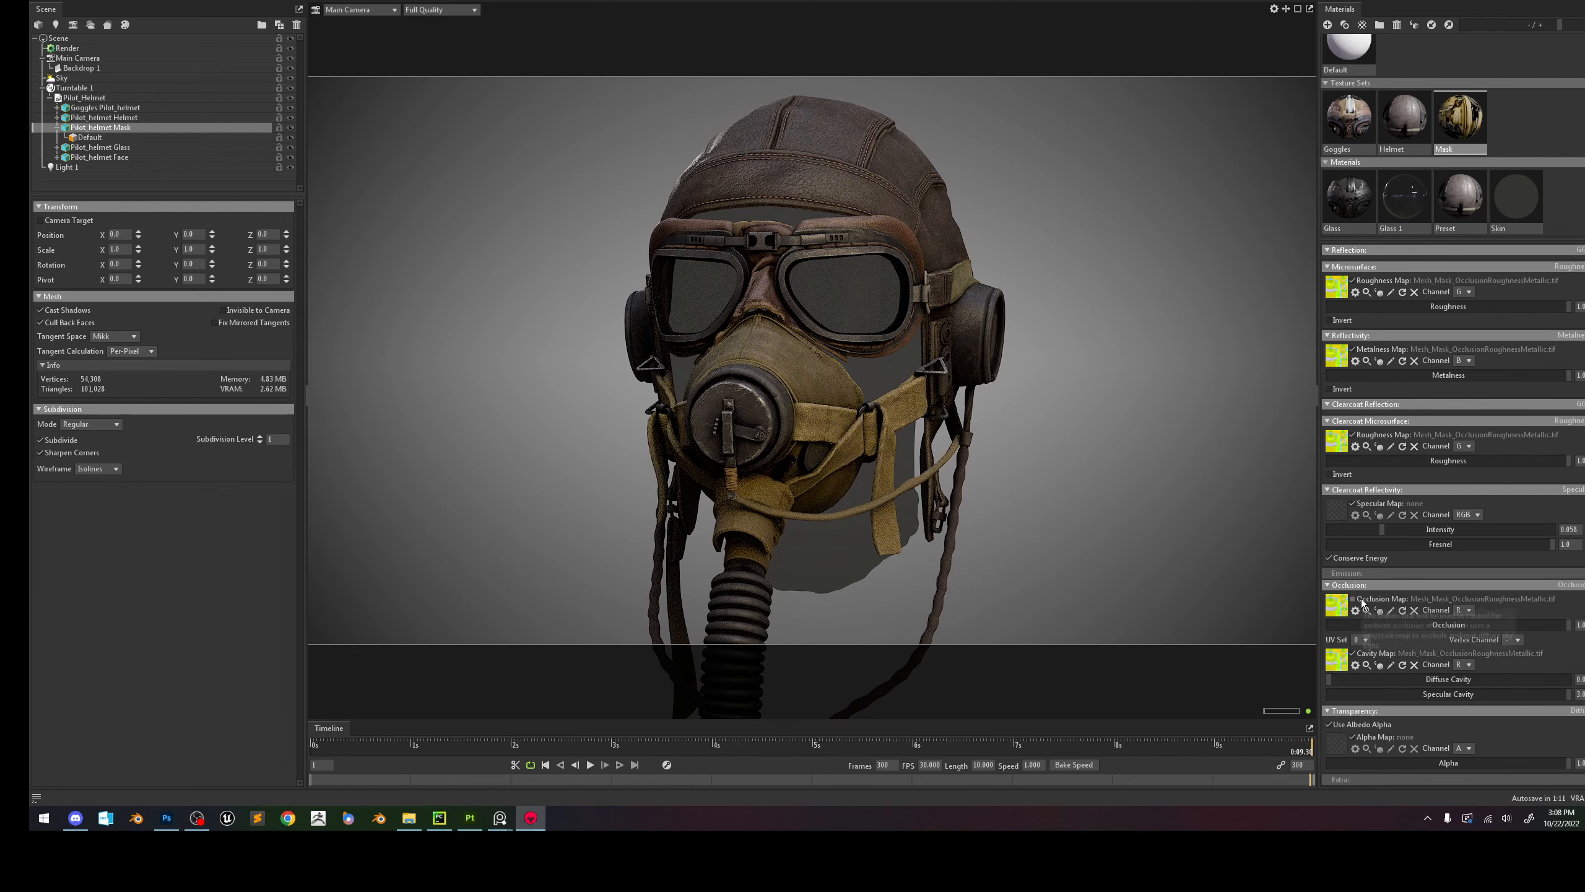
click(1581, 694)
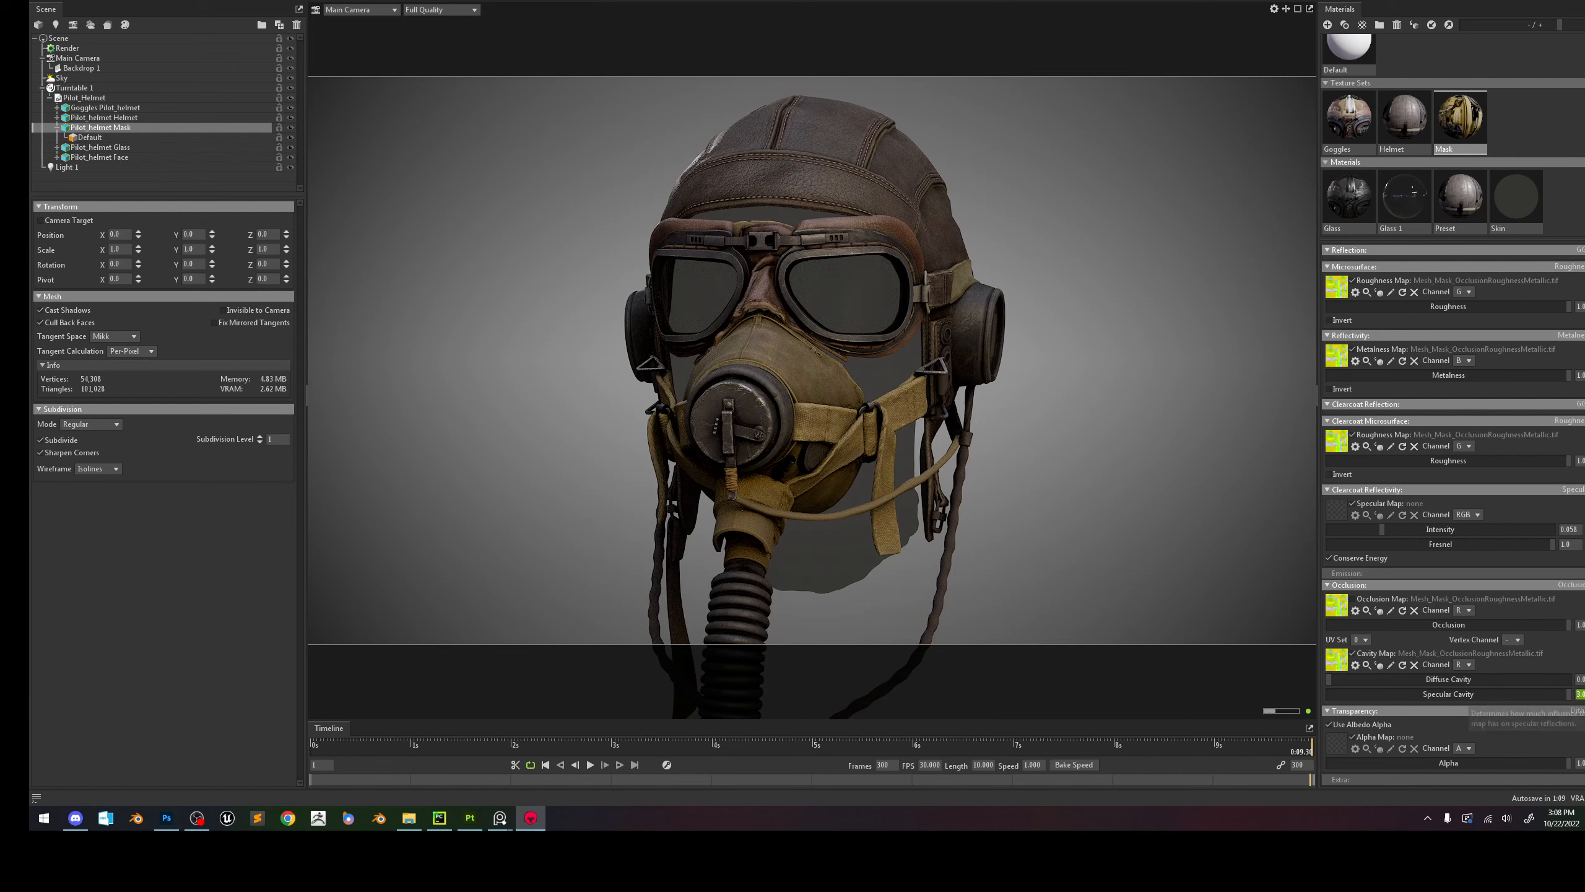
text(2)
key(Return)
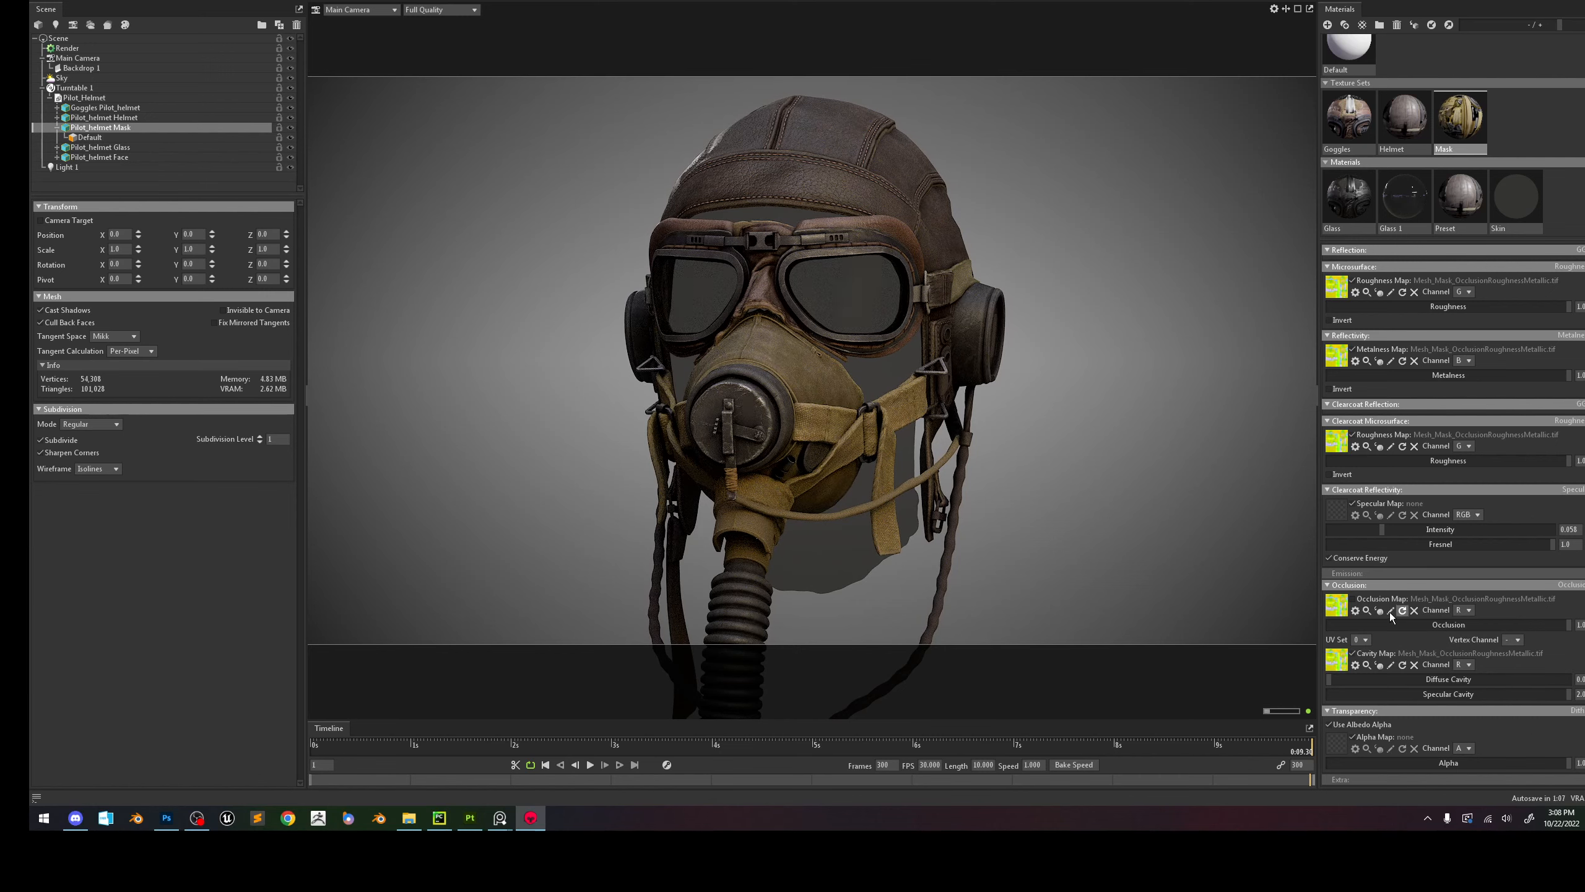
click(1352, 599)
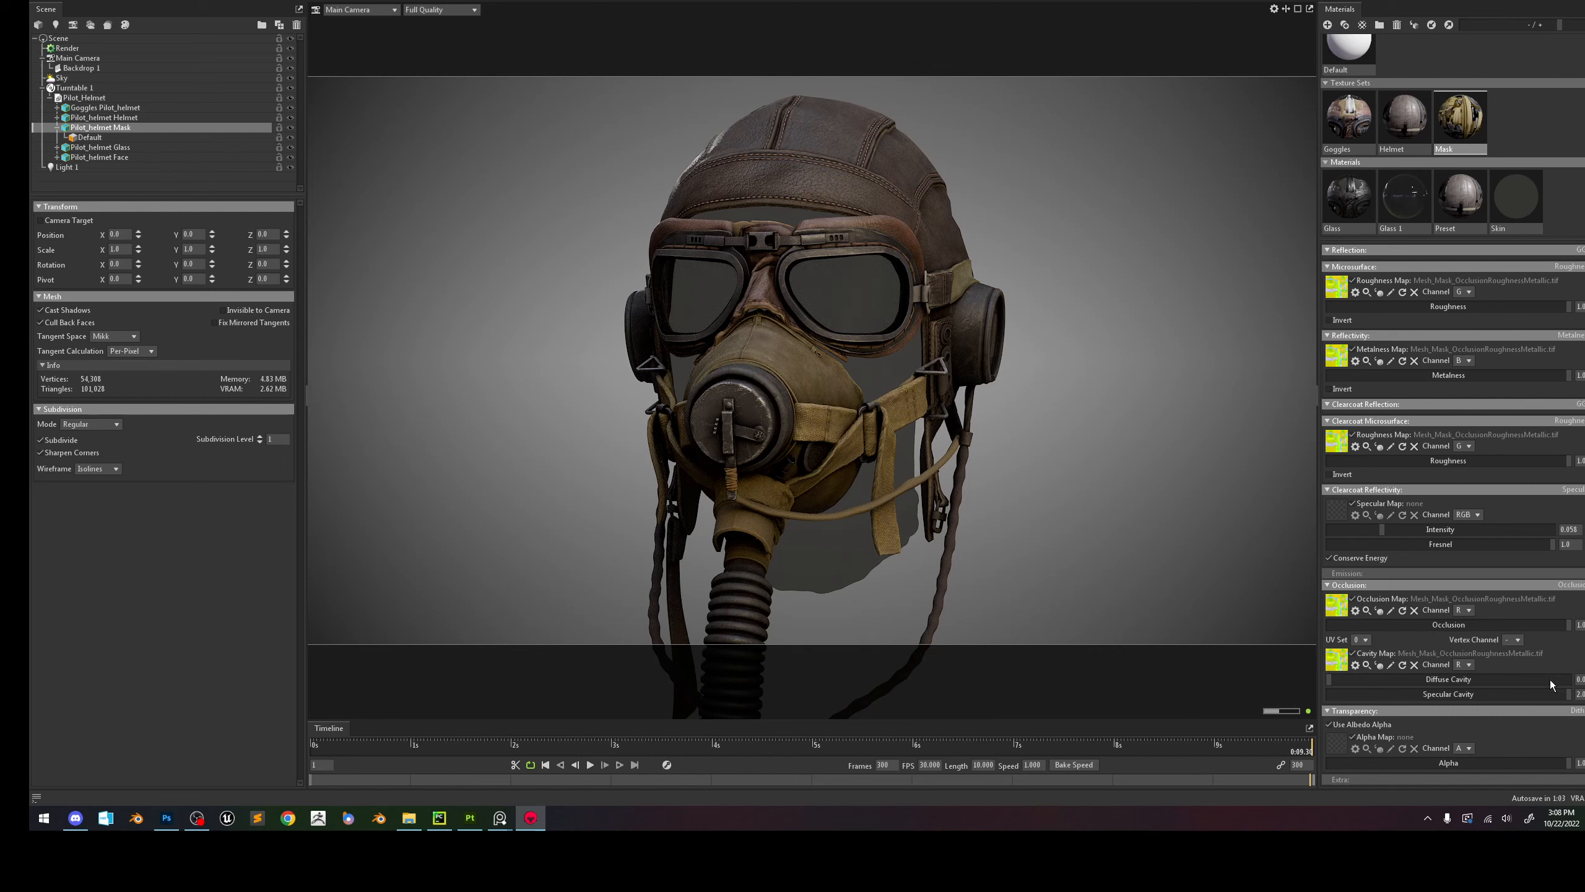
text(1.)
Set the Helmet material's Diffuse Cavity to 0 and Specular Cavity to 1.5, and compare with the Mask material's settings.
click(901, 189)
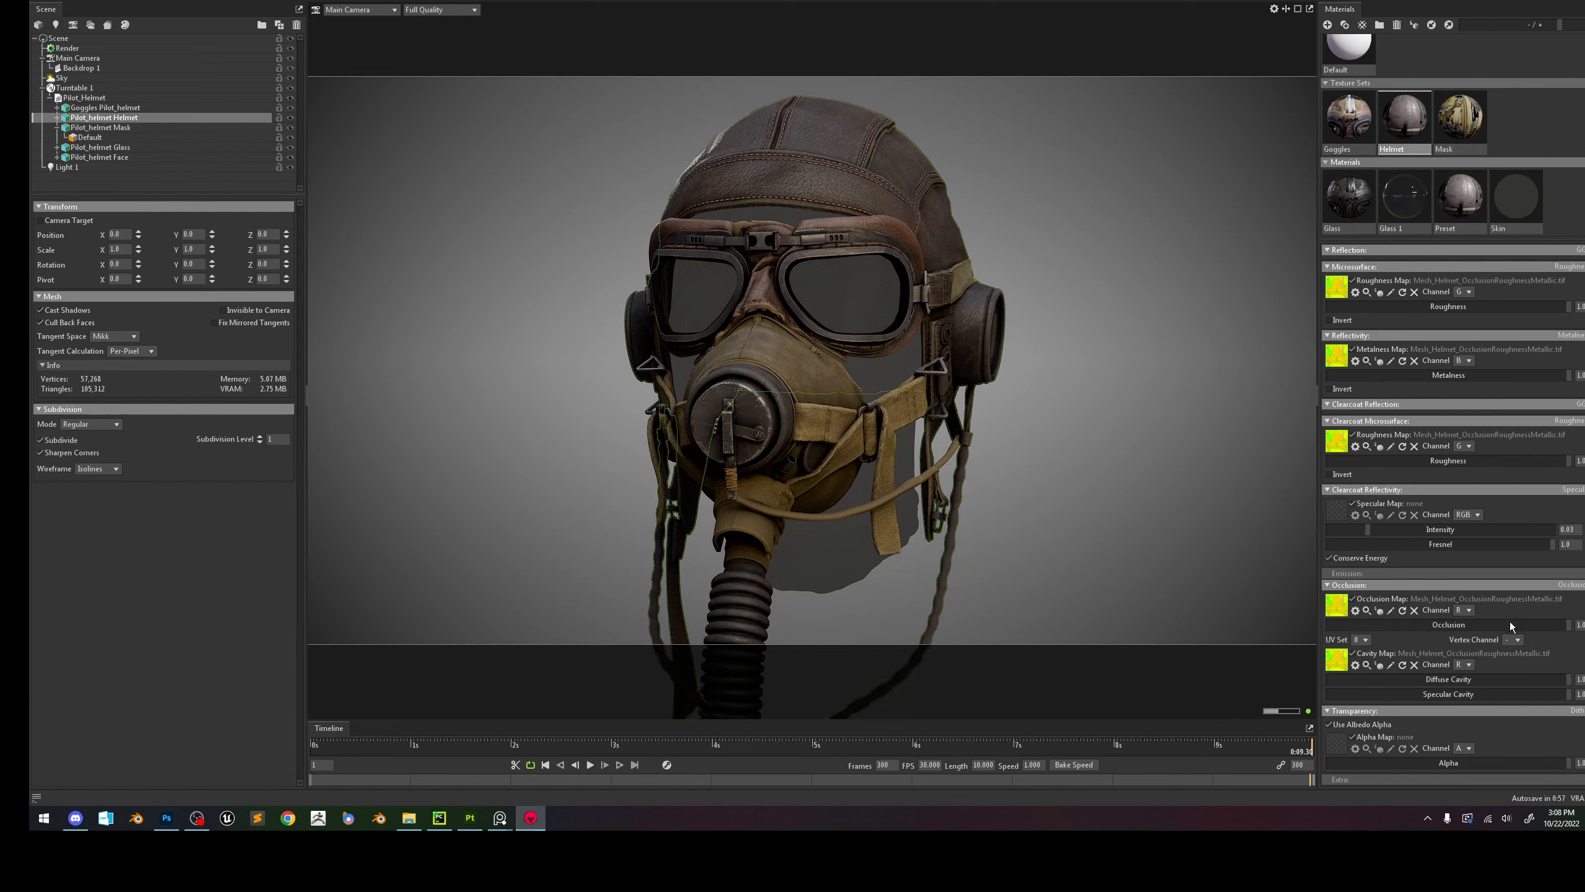
drag(1569, 679, 1136, 608)
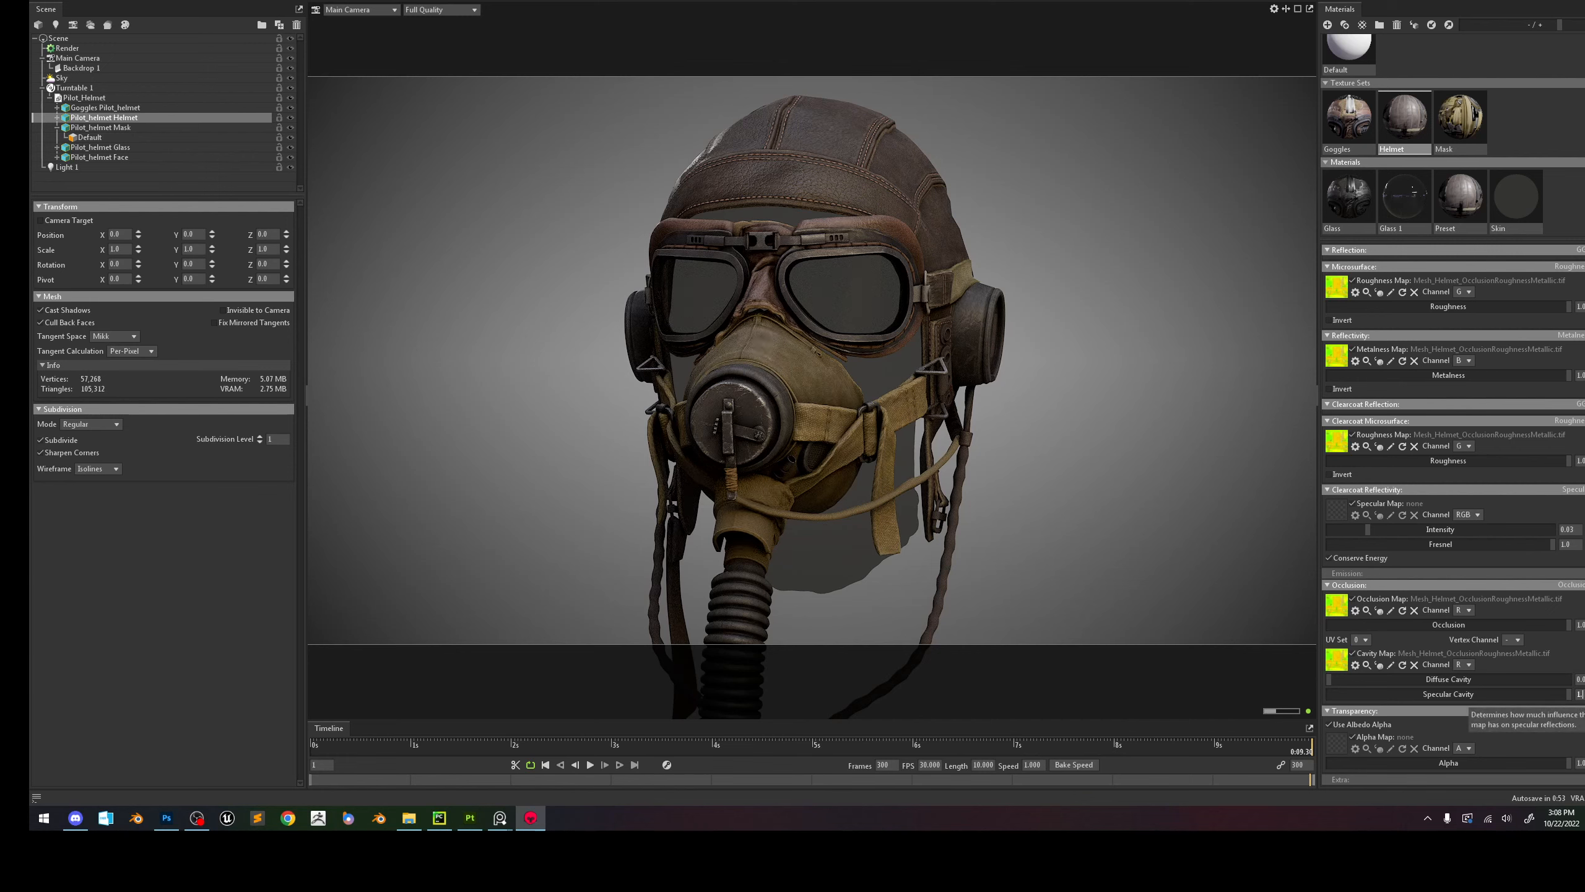
text(5)
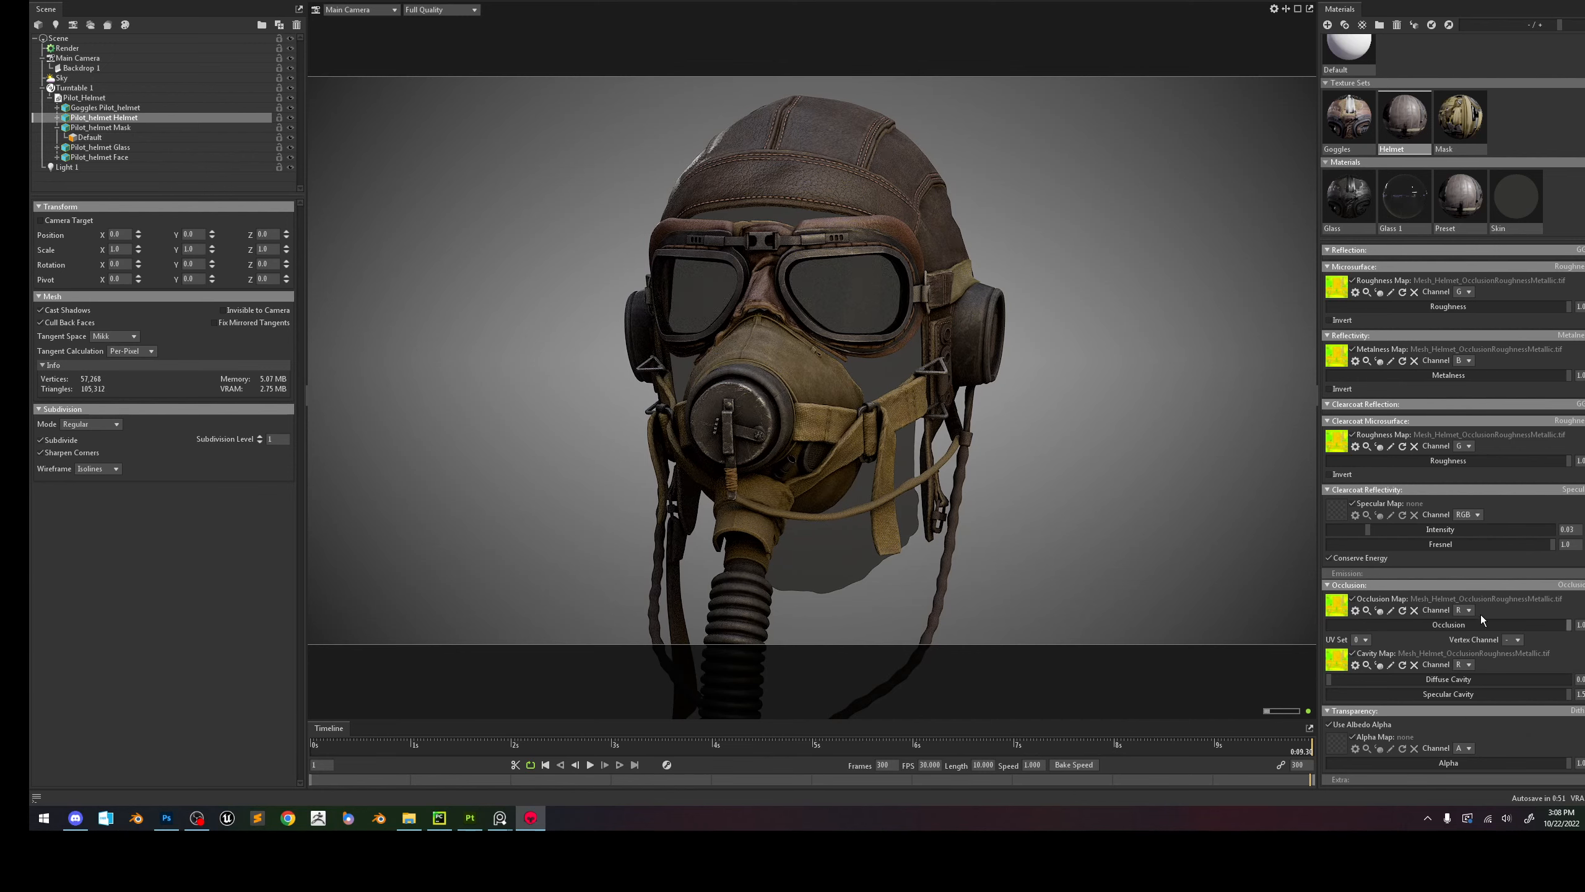
click(1459, 129)
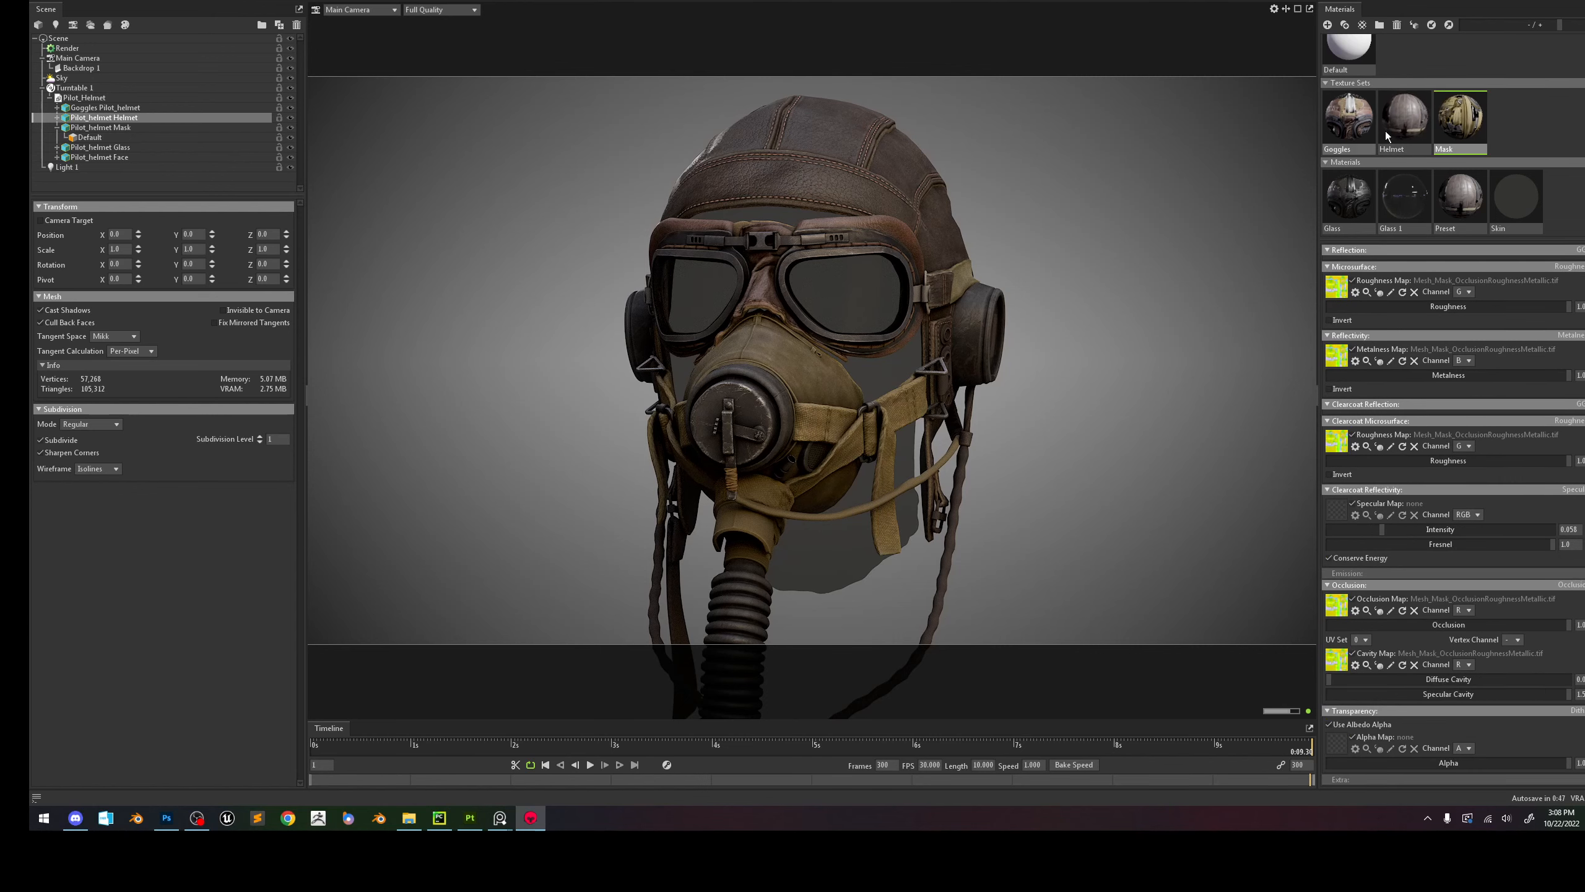
Set the Goggles material's Diffuse Cavity to 0 and Specular Cavity to 1.5, and clear the mesh selection.
click(1358, 130)
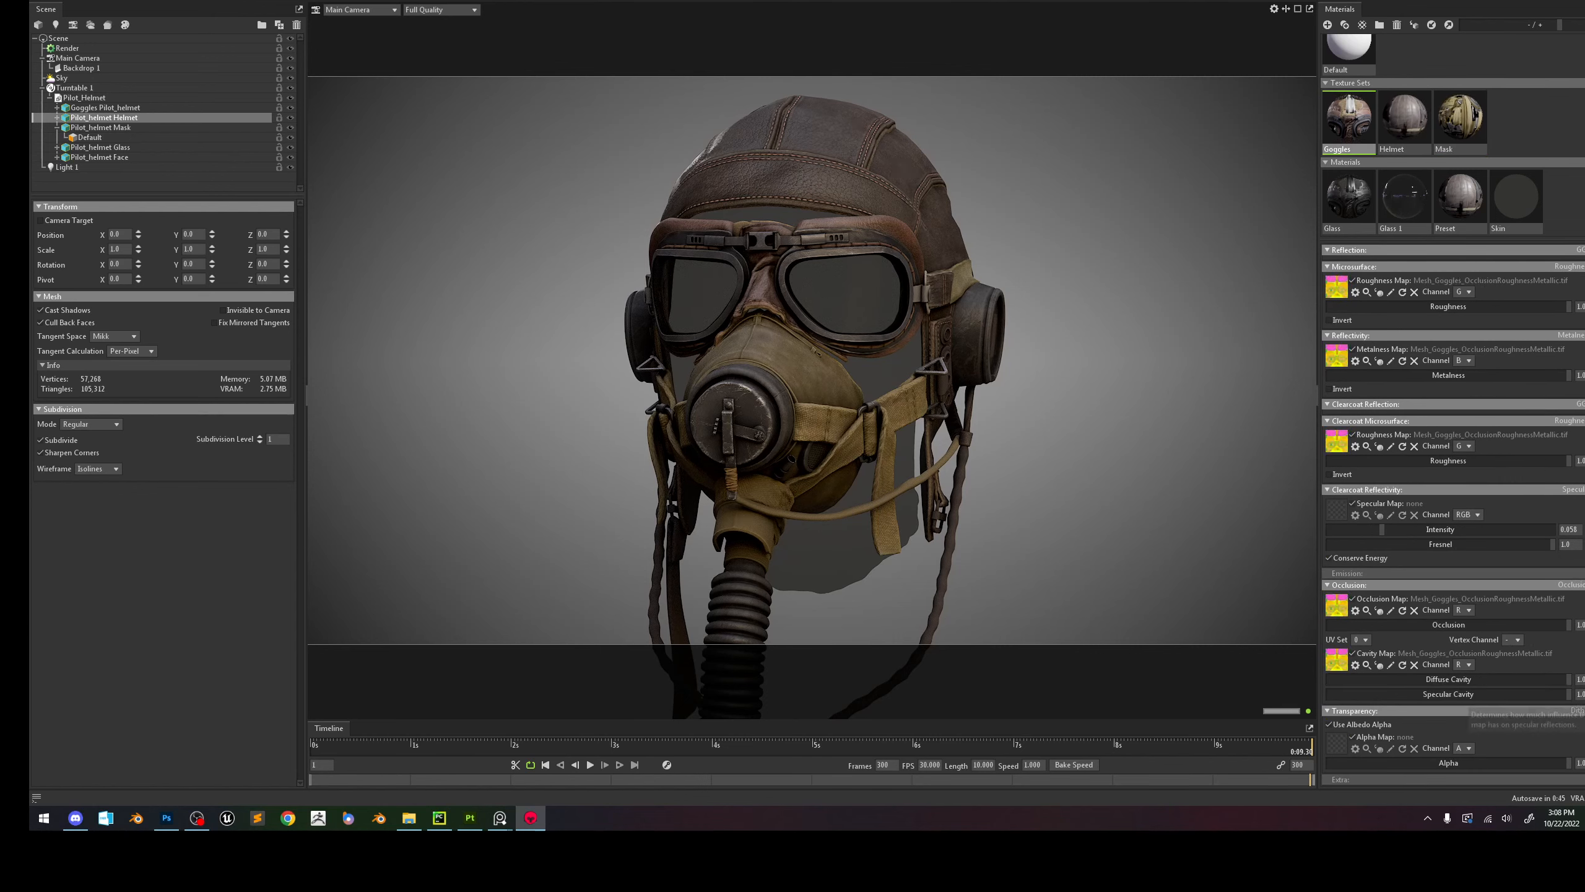
drag(1568, 680, 1234, 654)
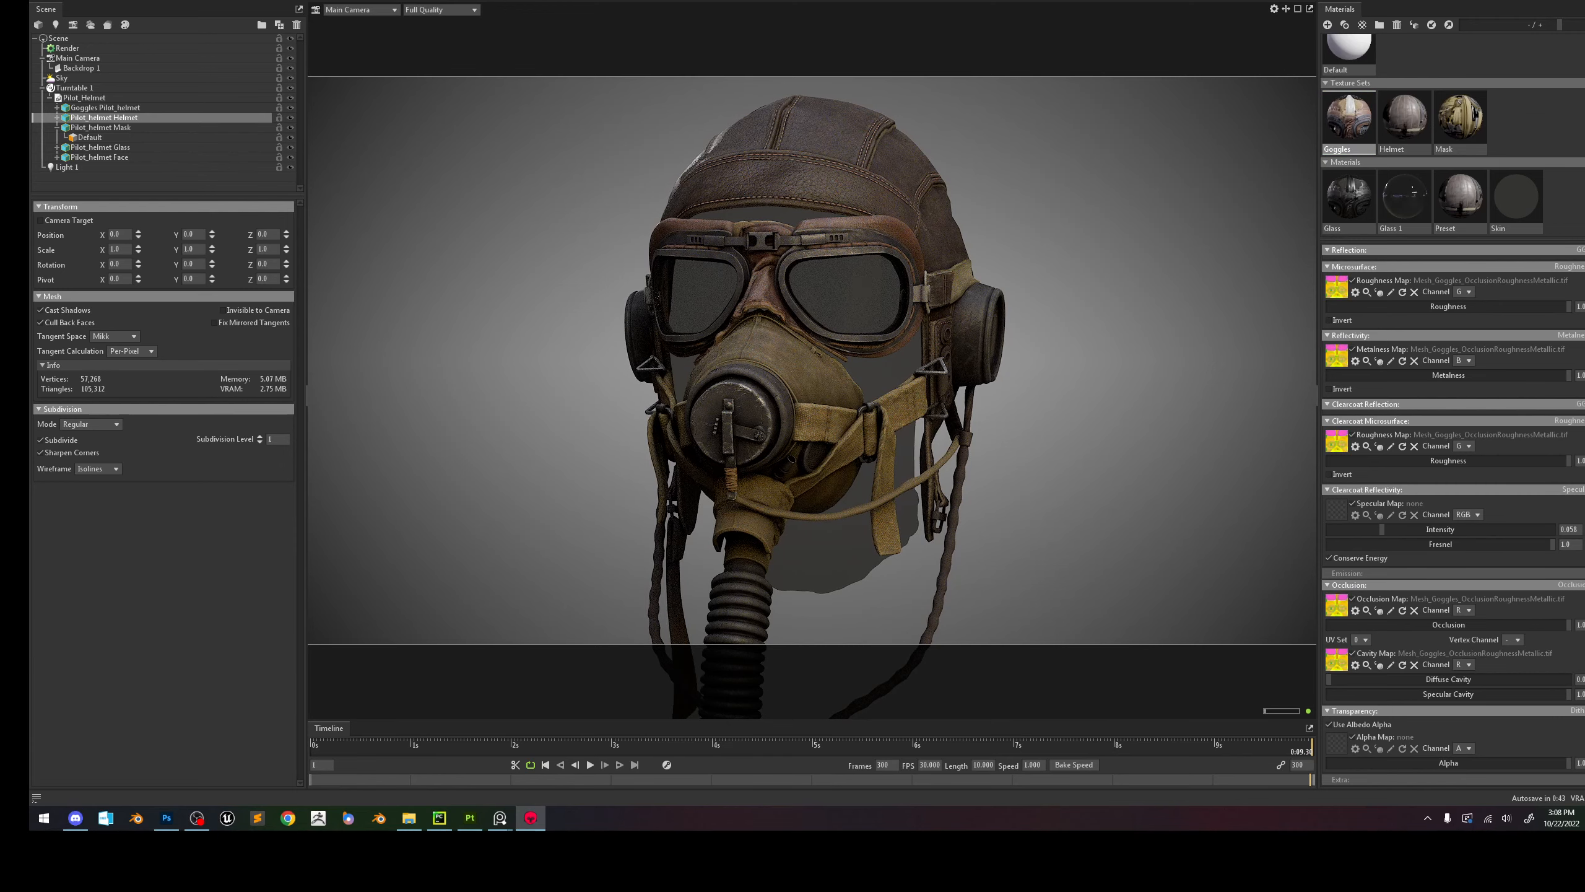
text(1.5)
click(1073, 250)
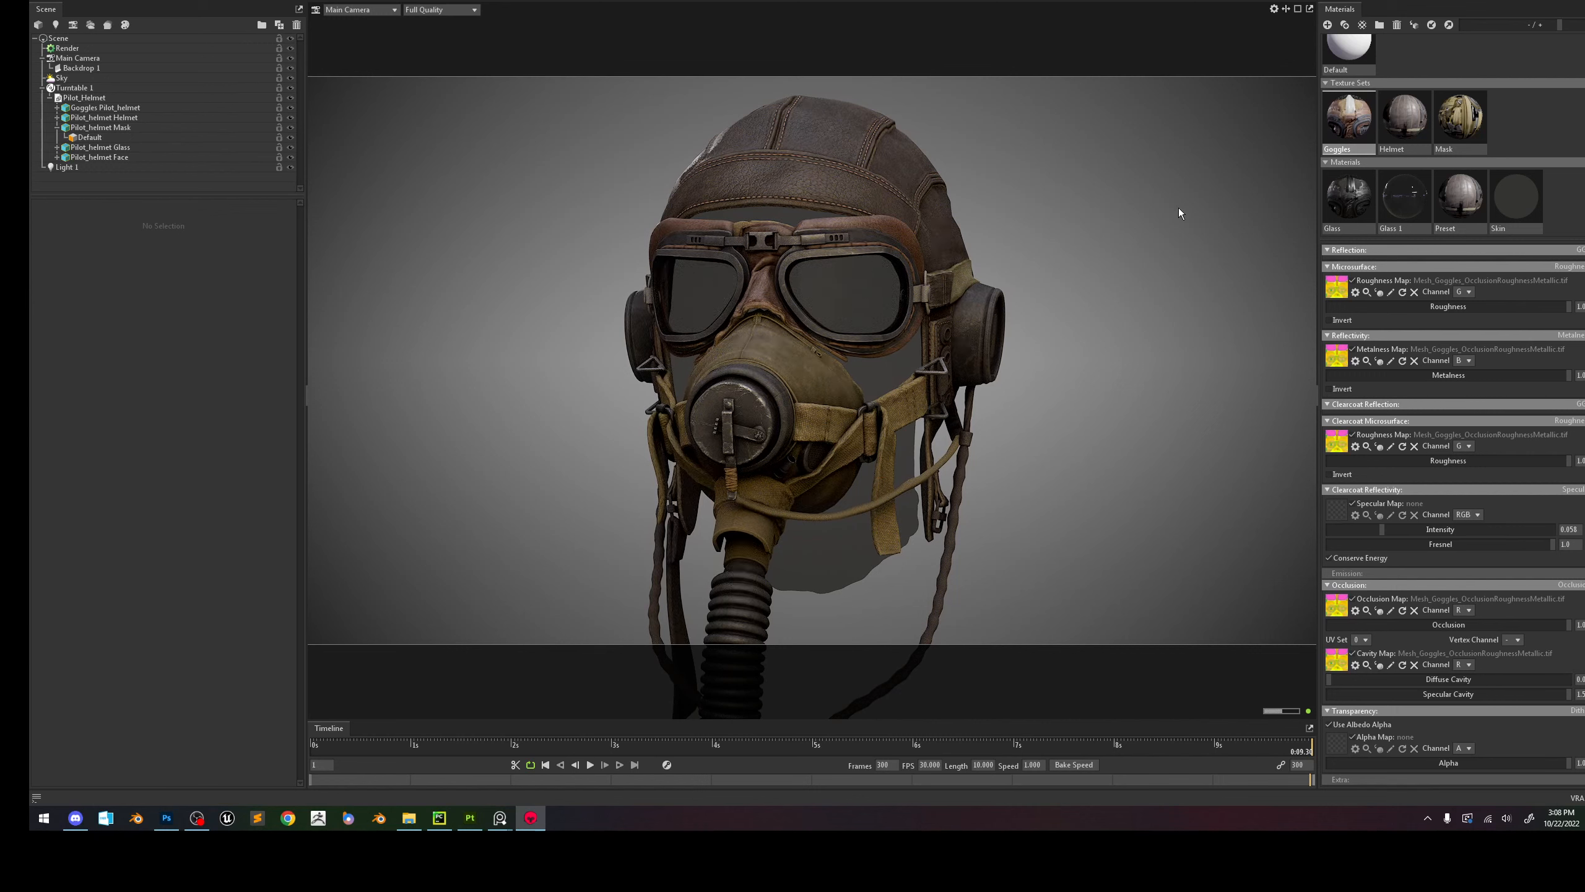
Darken the face mesh's Skin material by changing its emission color to dark gray #252525.
click(900, 373)
click(1528, 218)
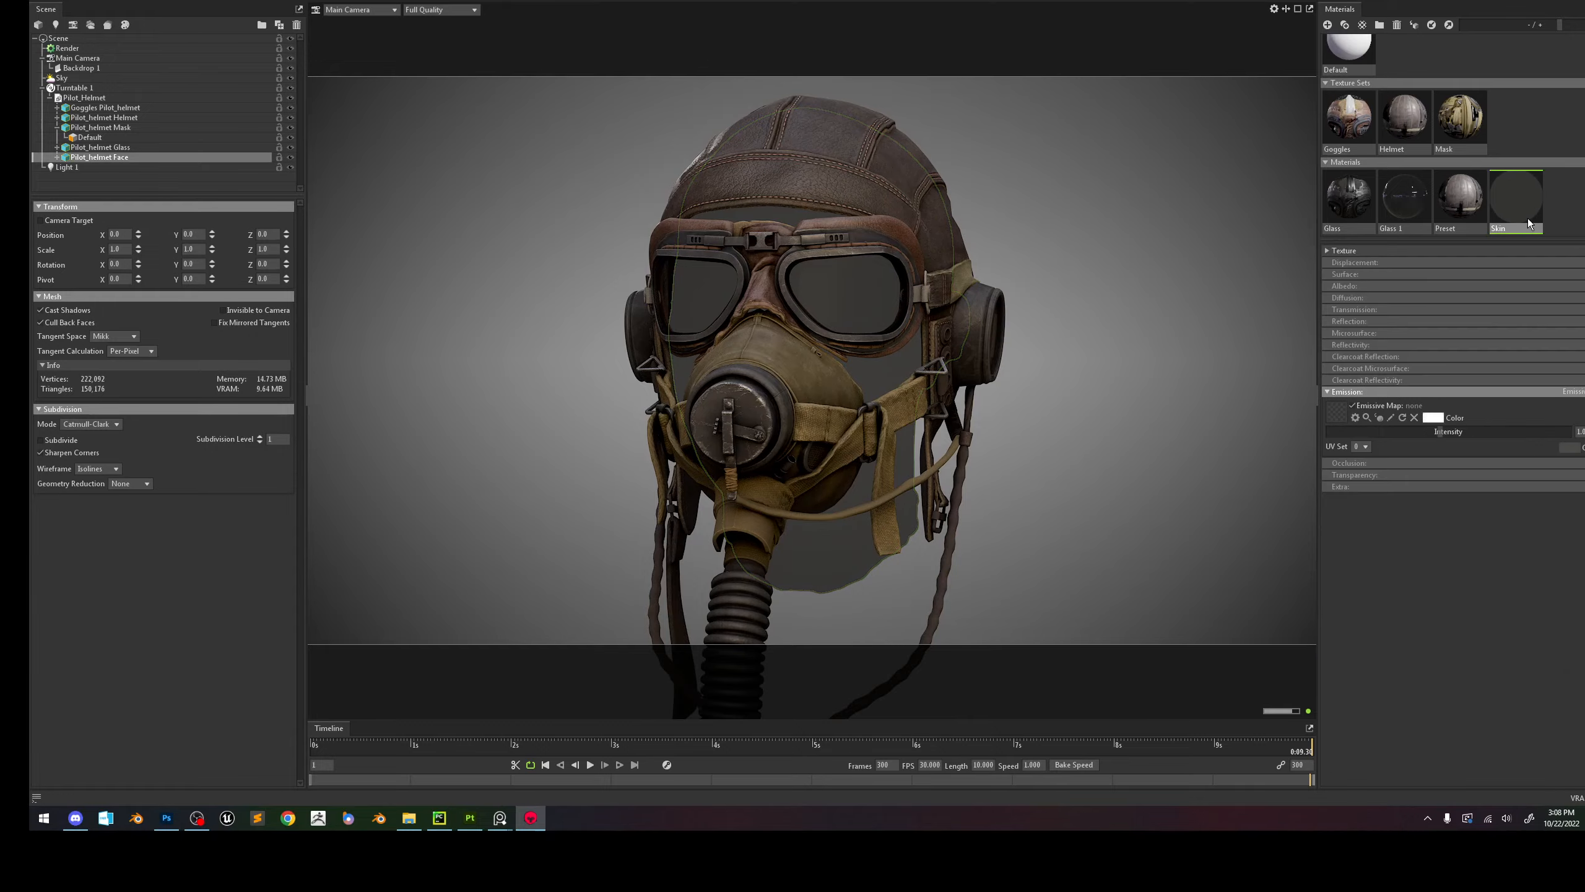
click(1565, 448)
mouse_move(1098, 480)
mouse_down()
mouse_move(1079, 521)
mouse_move(1078, 496)
mouse_up()
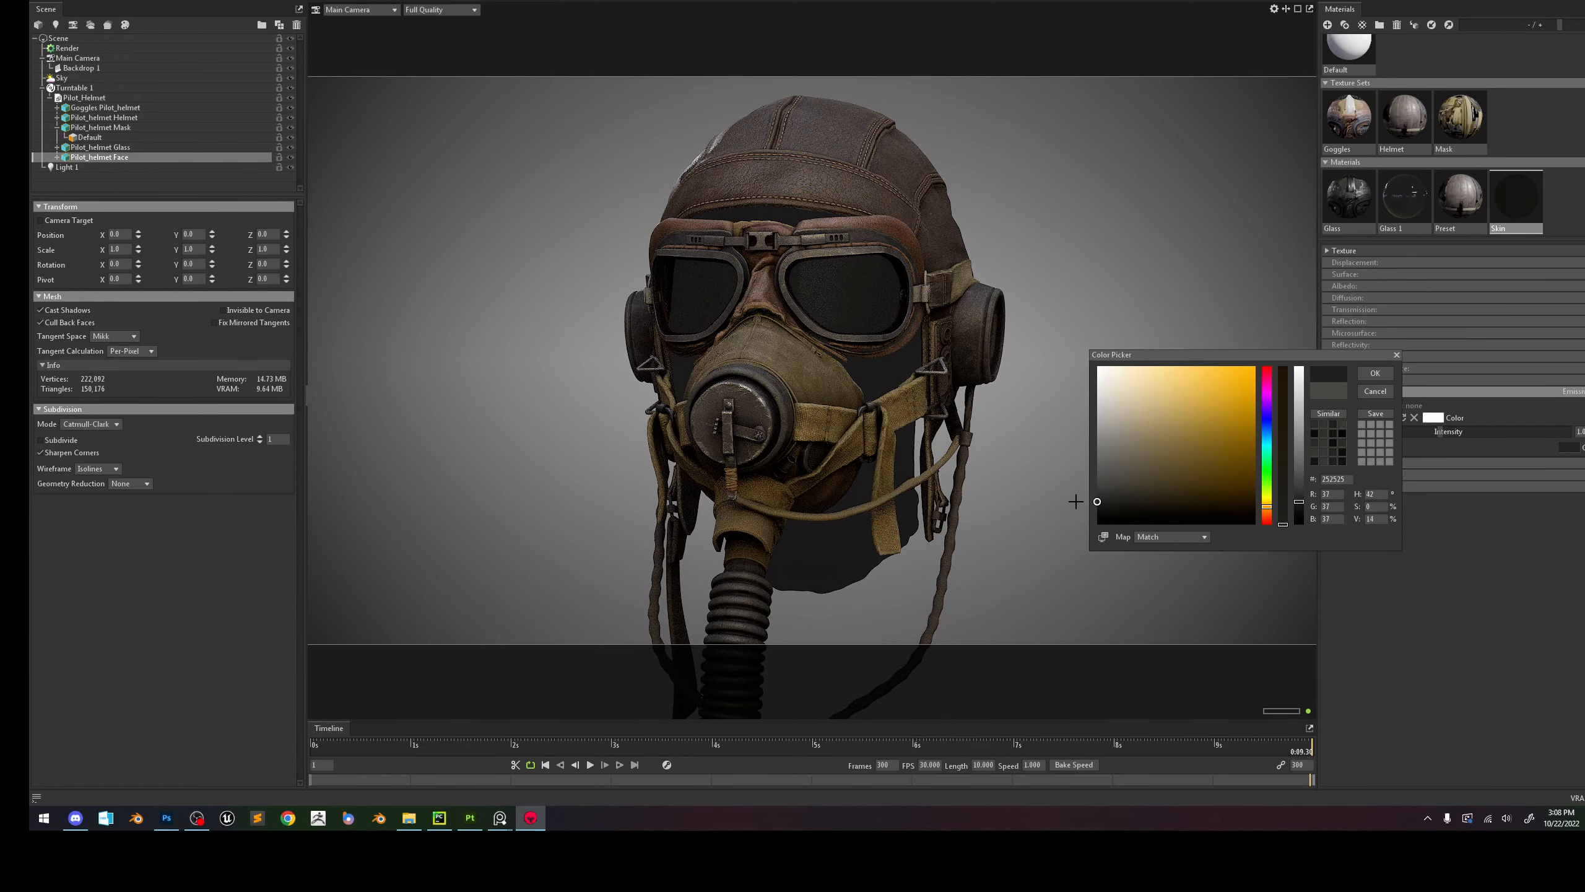
click(1375, 374)
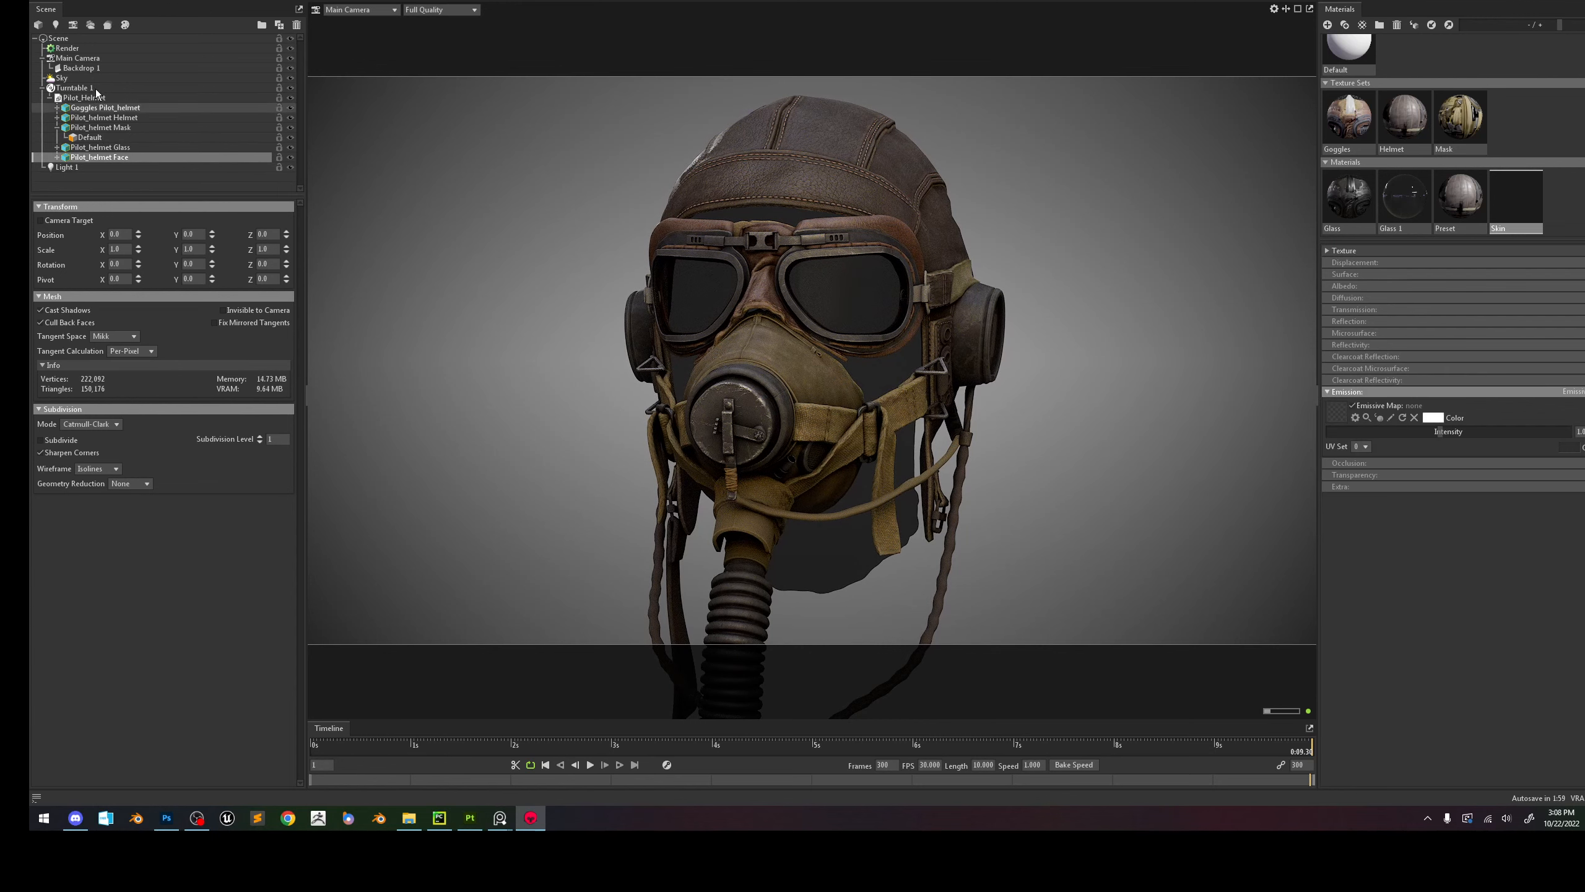
Hide the camera's backdrop image and set the sky's background color to light gray #b5b5b5.
click(84, 68)
click(292, 69)
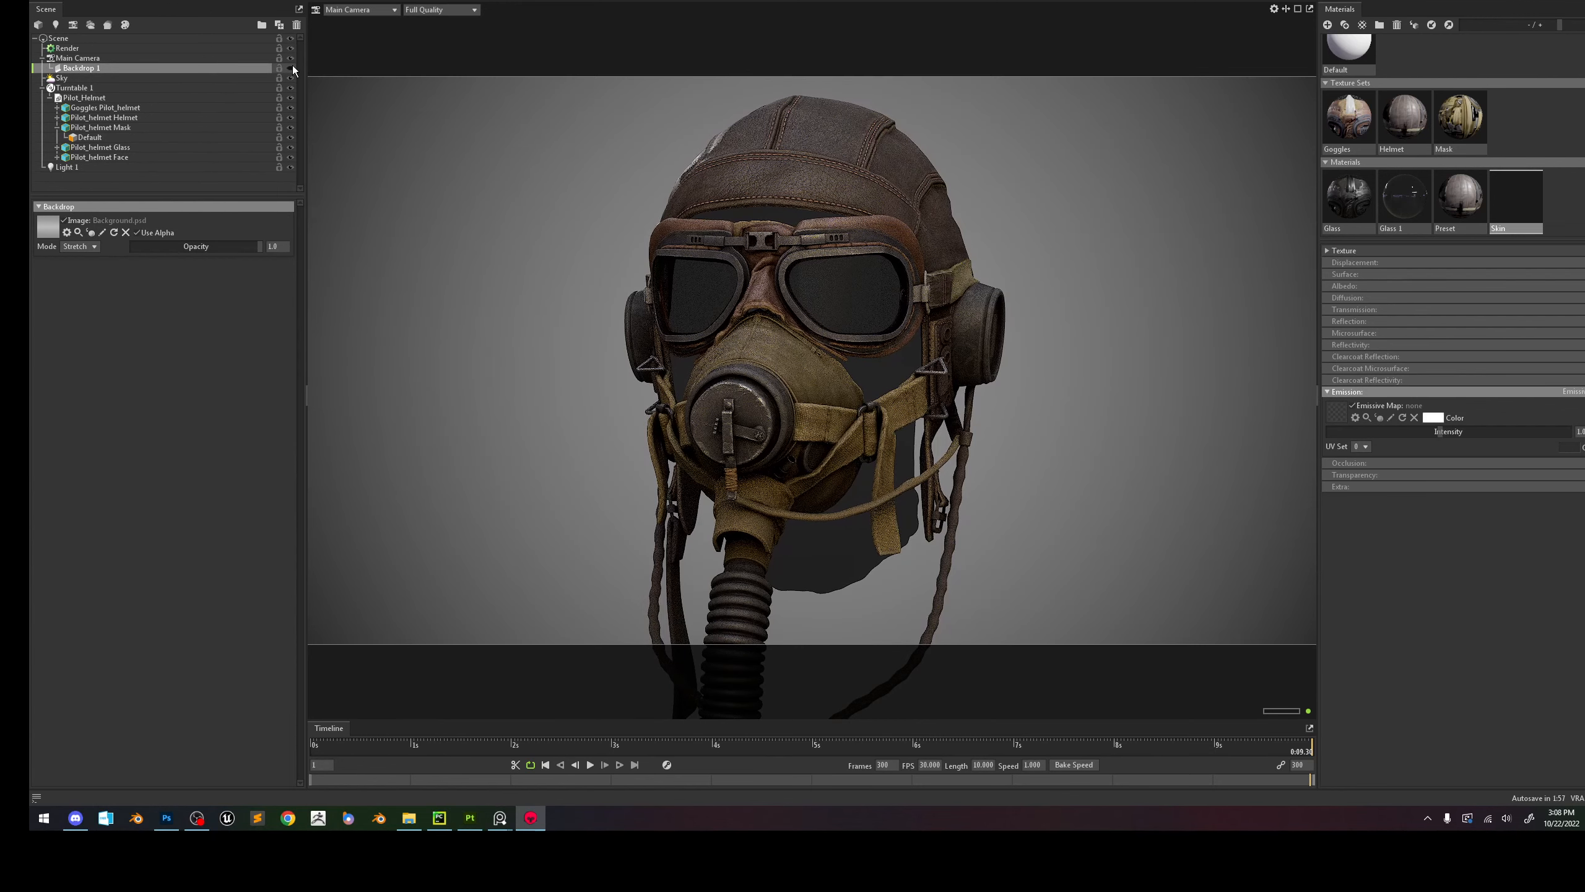
click(175, 78)
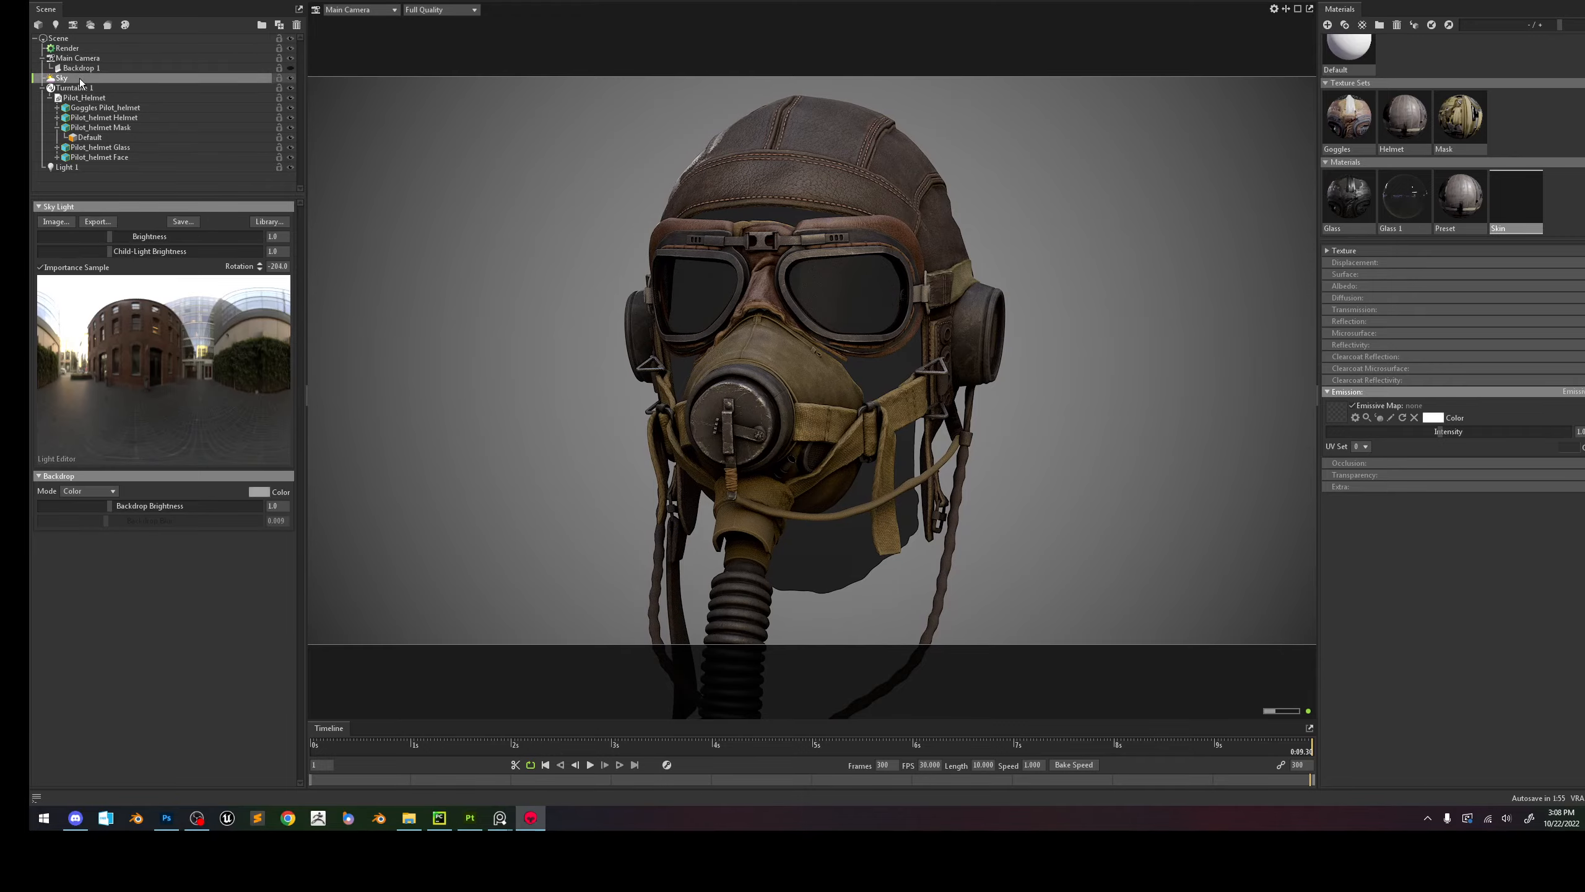
click(259, 492)
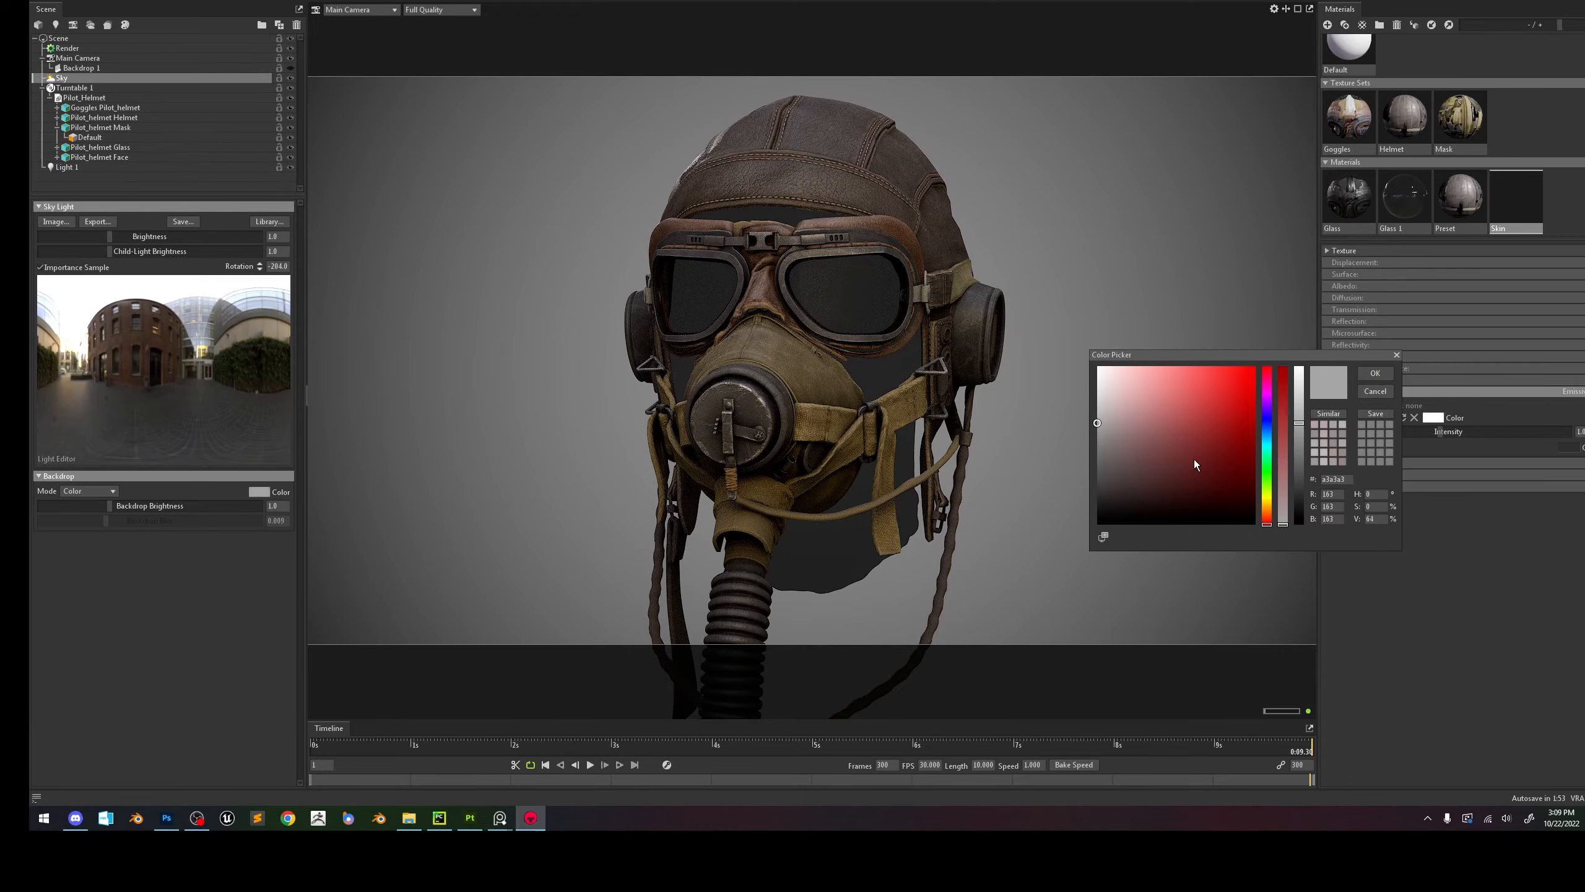
drag(1195, 463, 1040, 373)
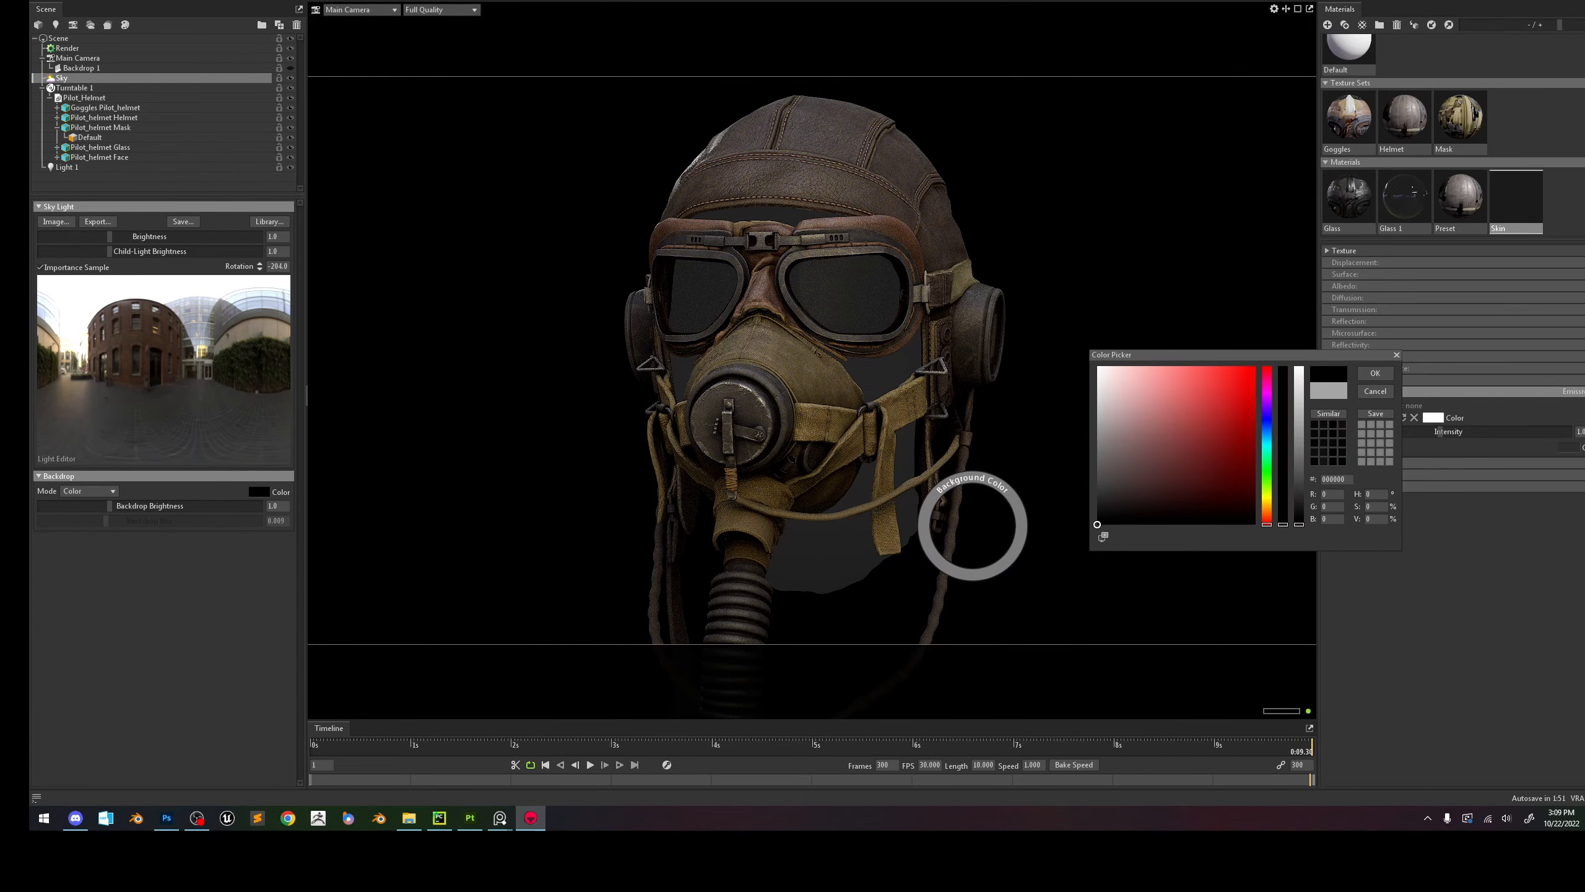
click(973, 524)
drag(1136, 475, 1057, 412)
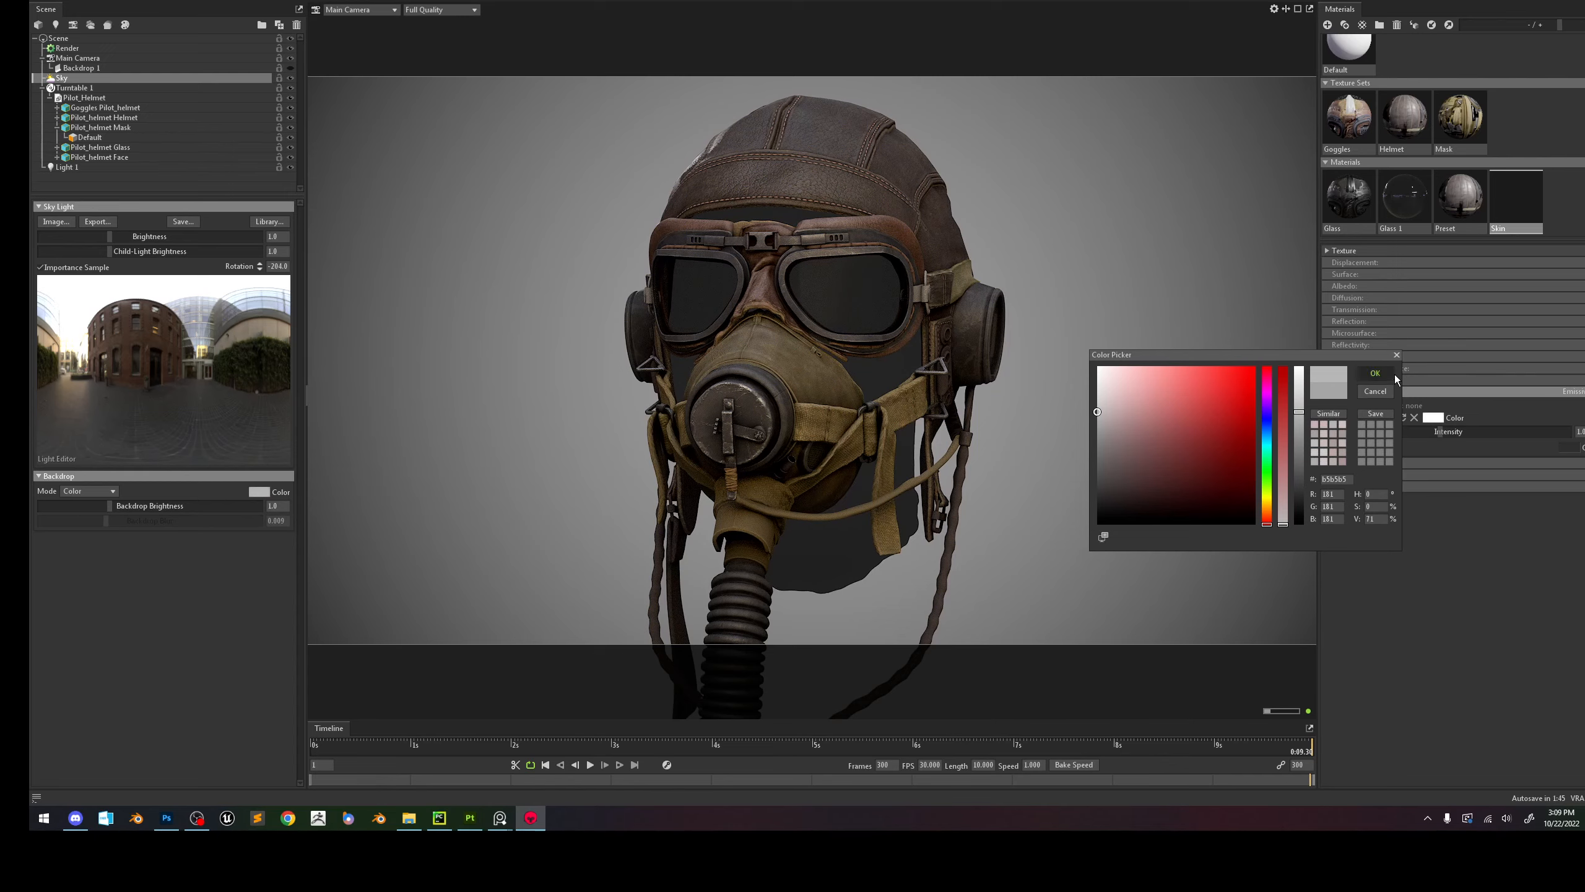
click(1375, 373)
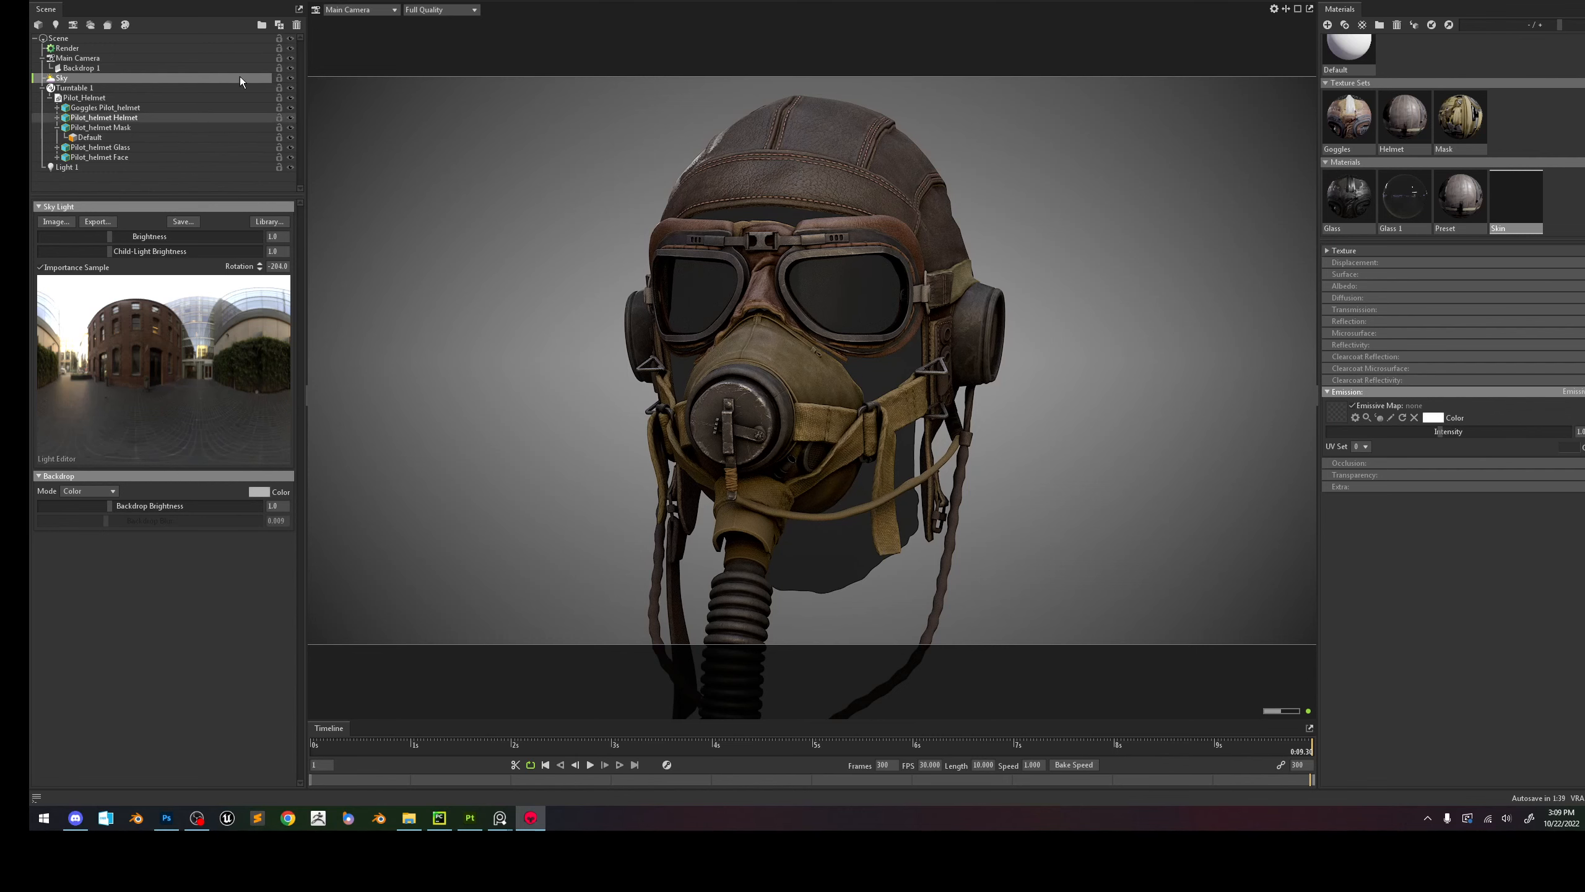
Switch to Photoshop, brighten the gray gradient background with its Brightness/Contrast adjustment layer, and return to Marmoset Toolbag.
click(145, 68)
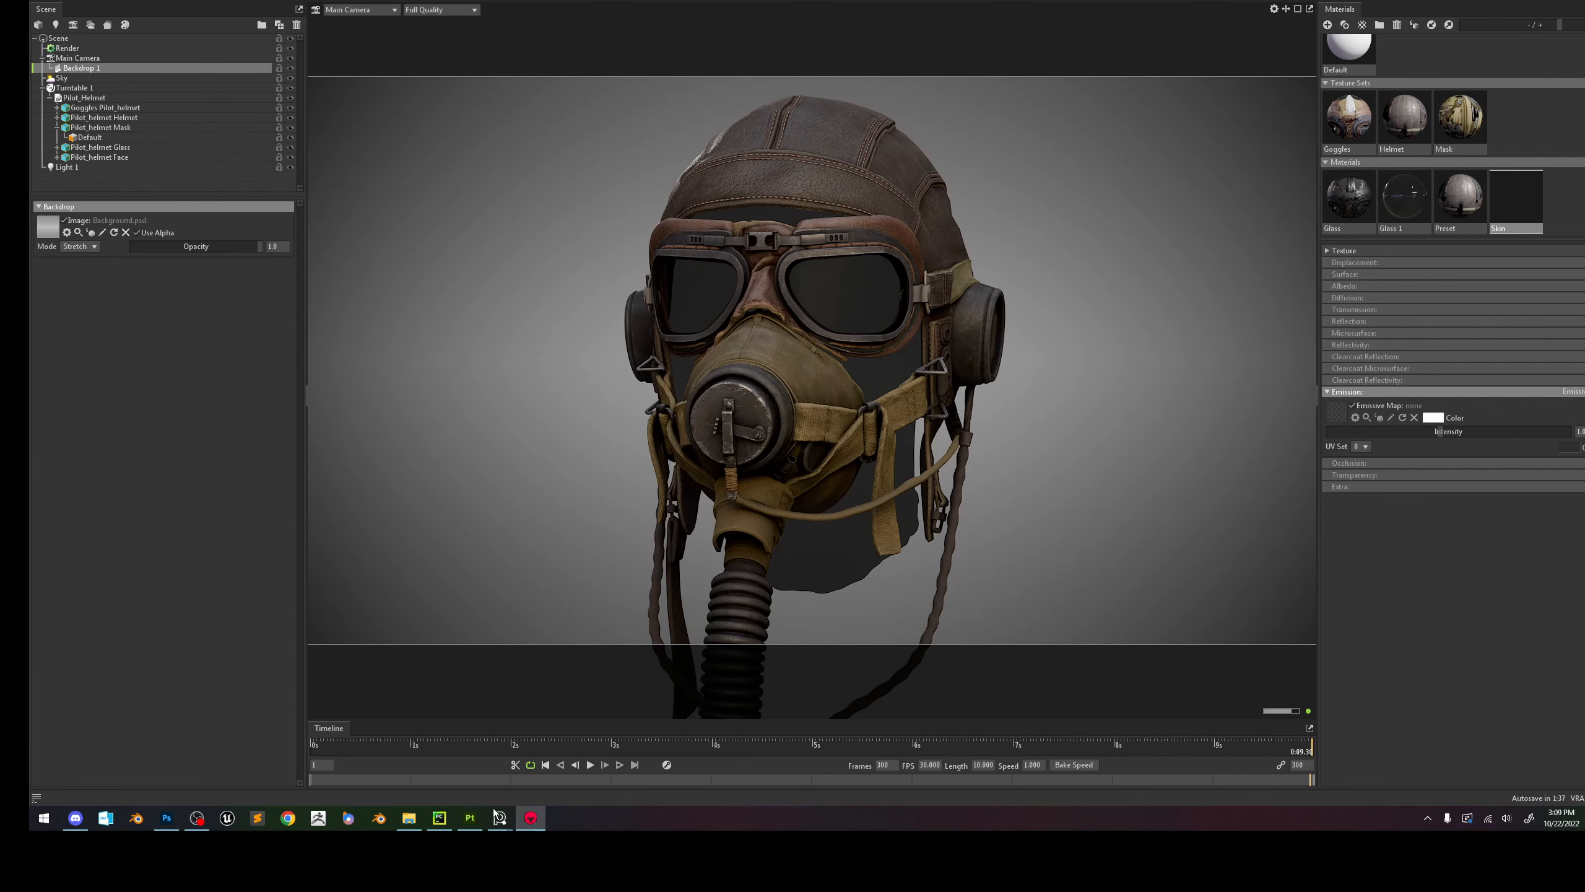
click(166, 818)
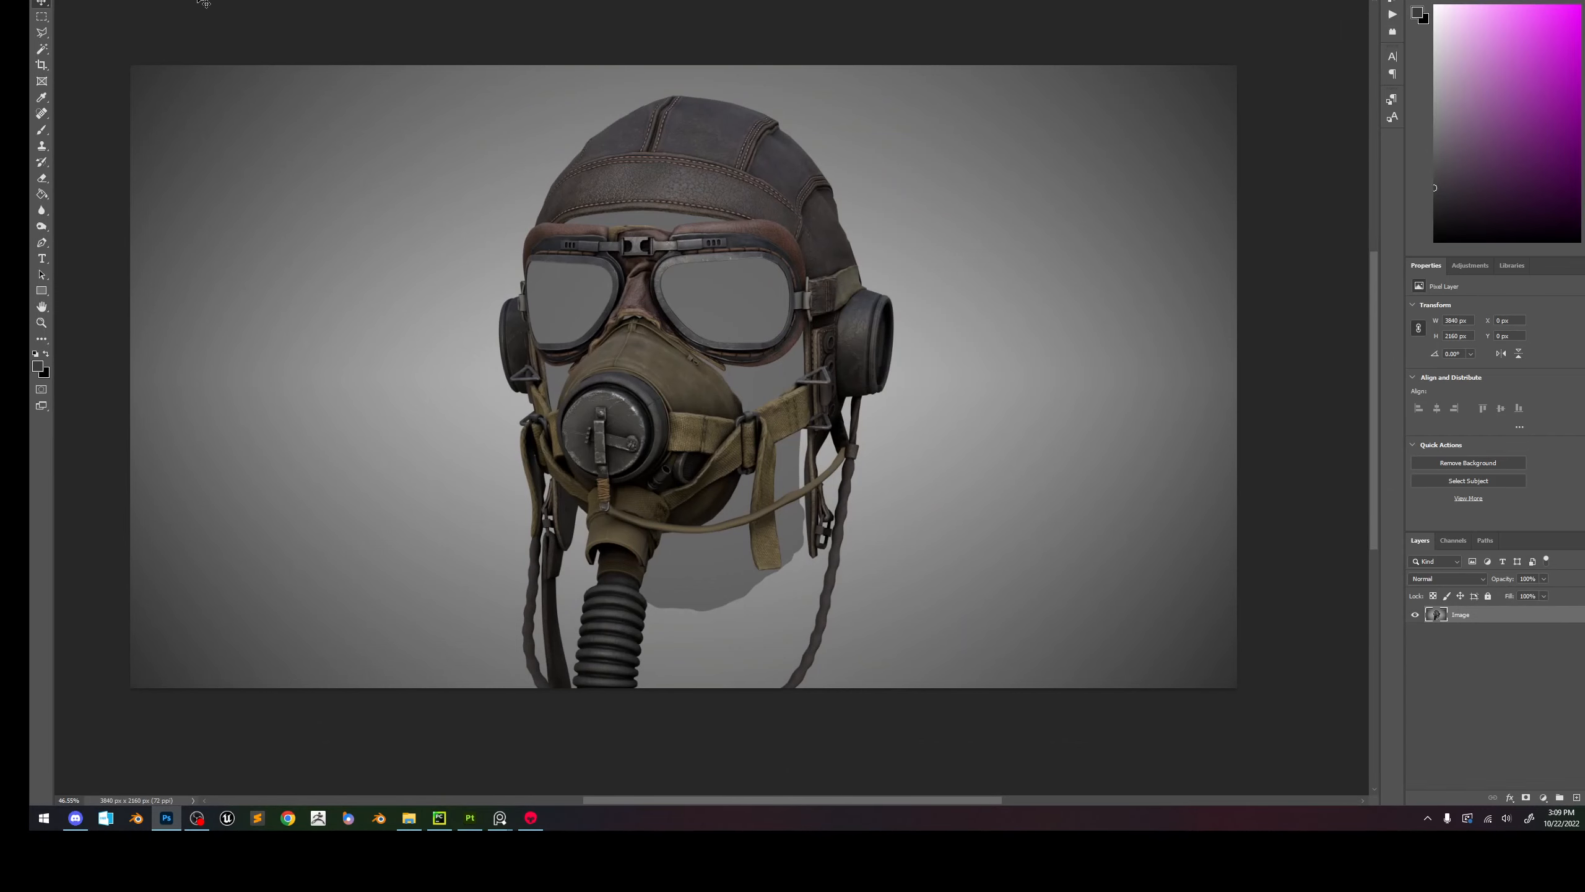
click(399, 2)
click(1527, 610)
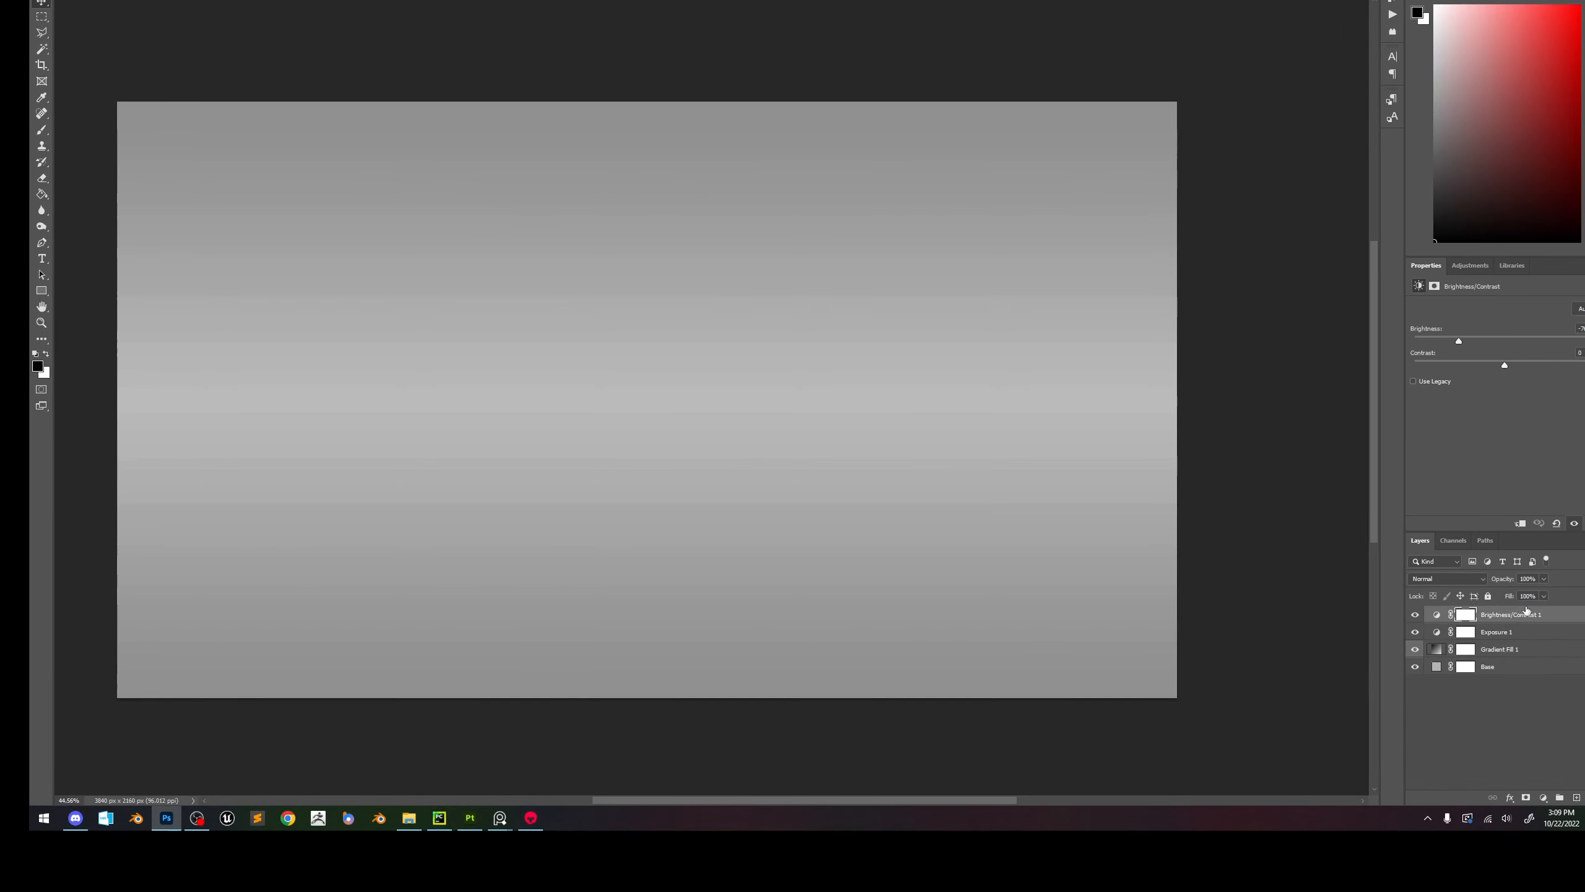
click(1474, 339)
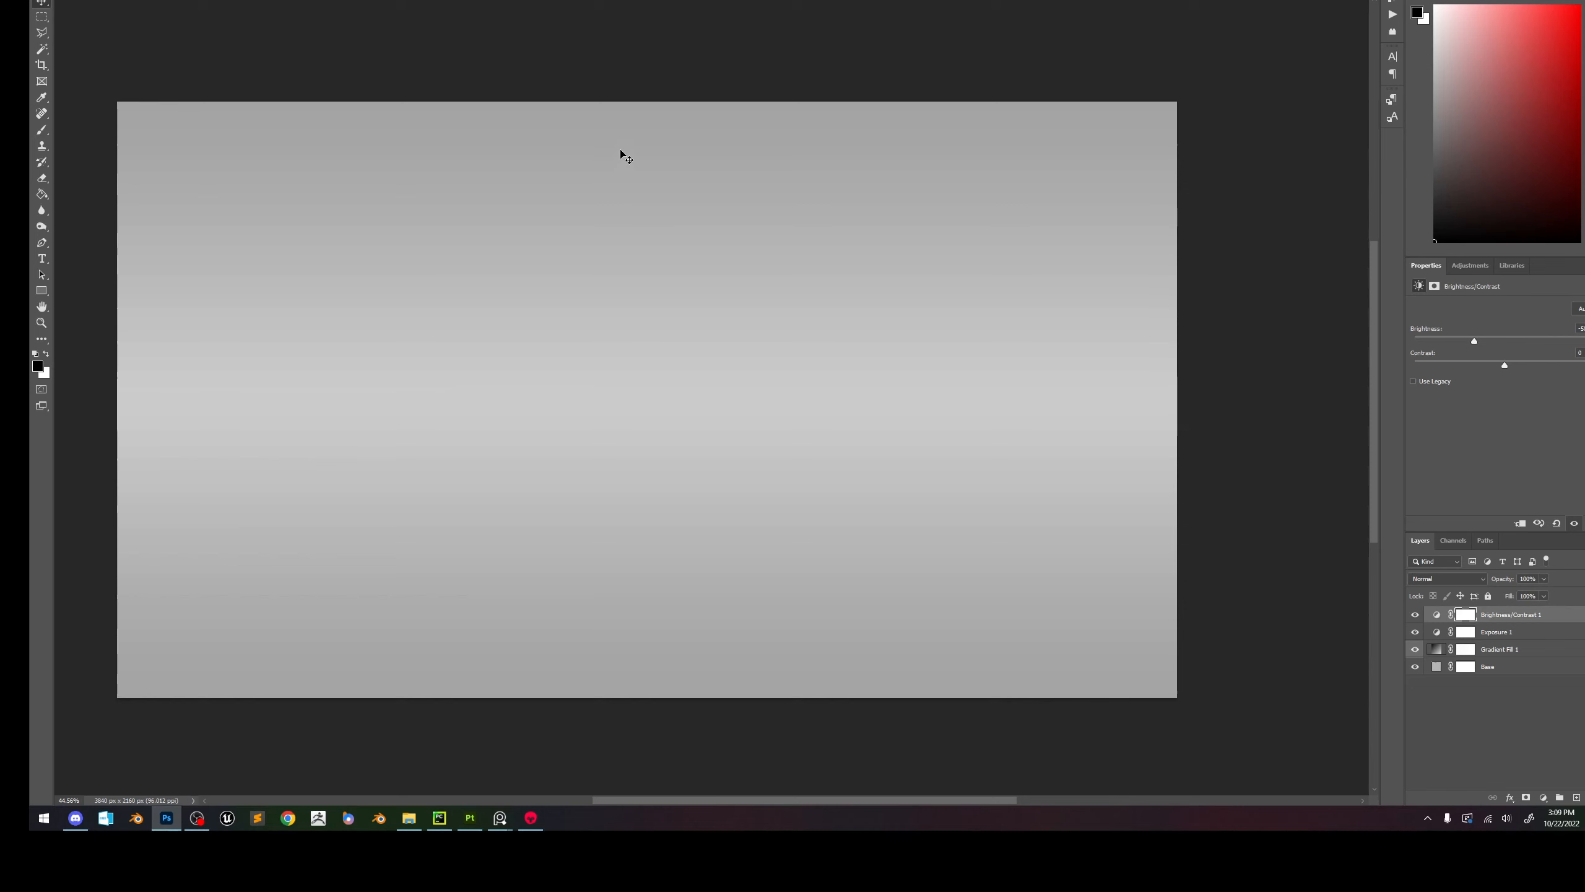
click(532, 819)
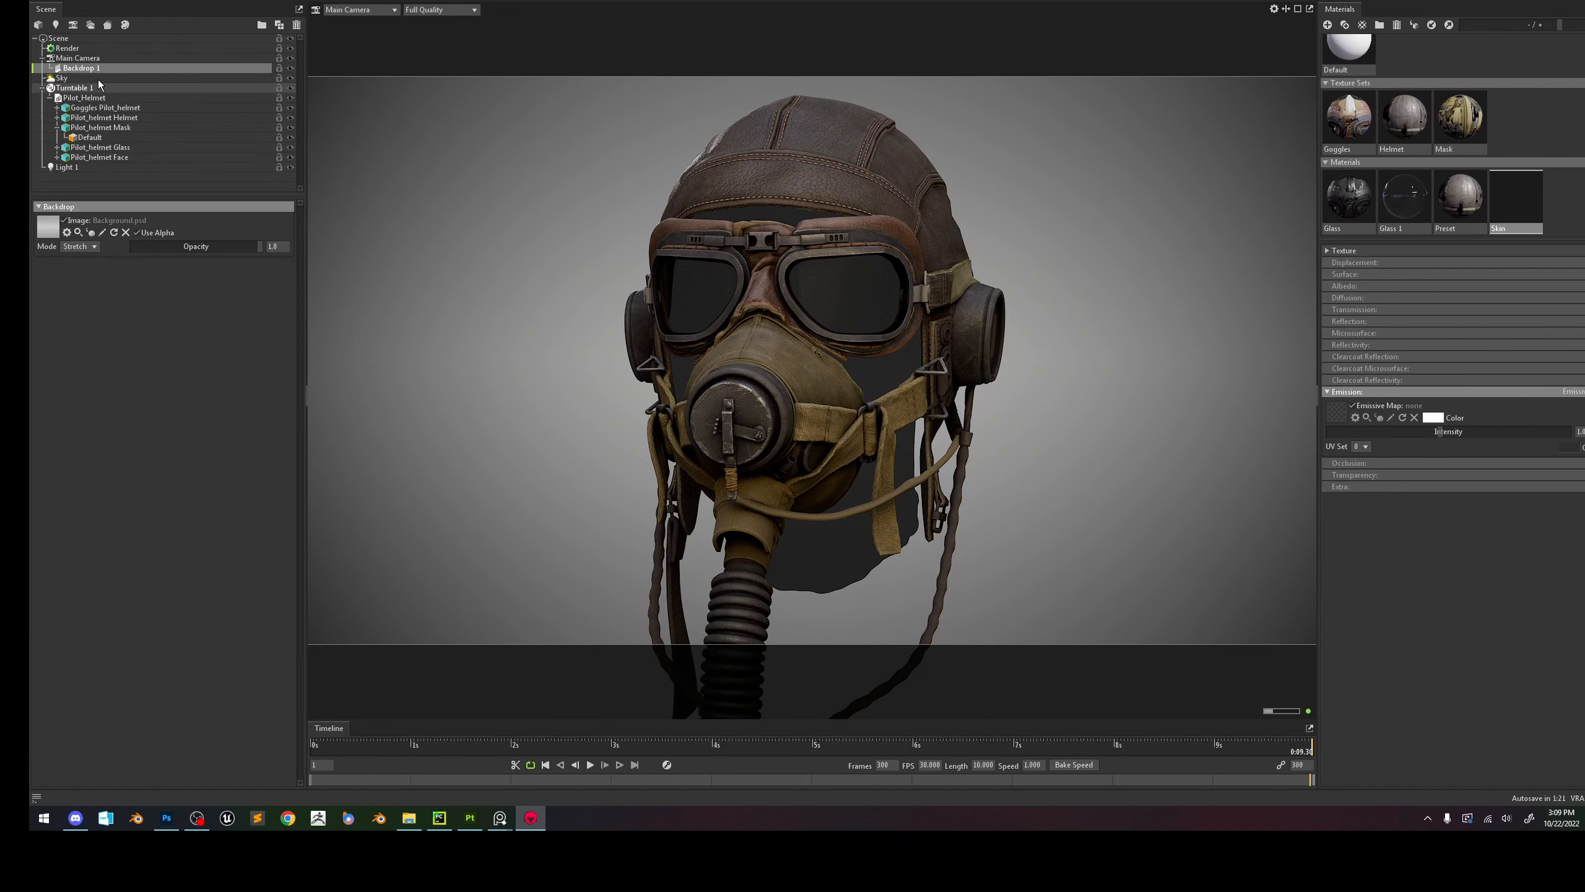
Try a wider Main Camera field of view of about 26° and reframe the helmet.
click(66, 49)
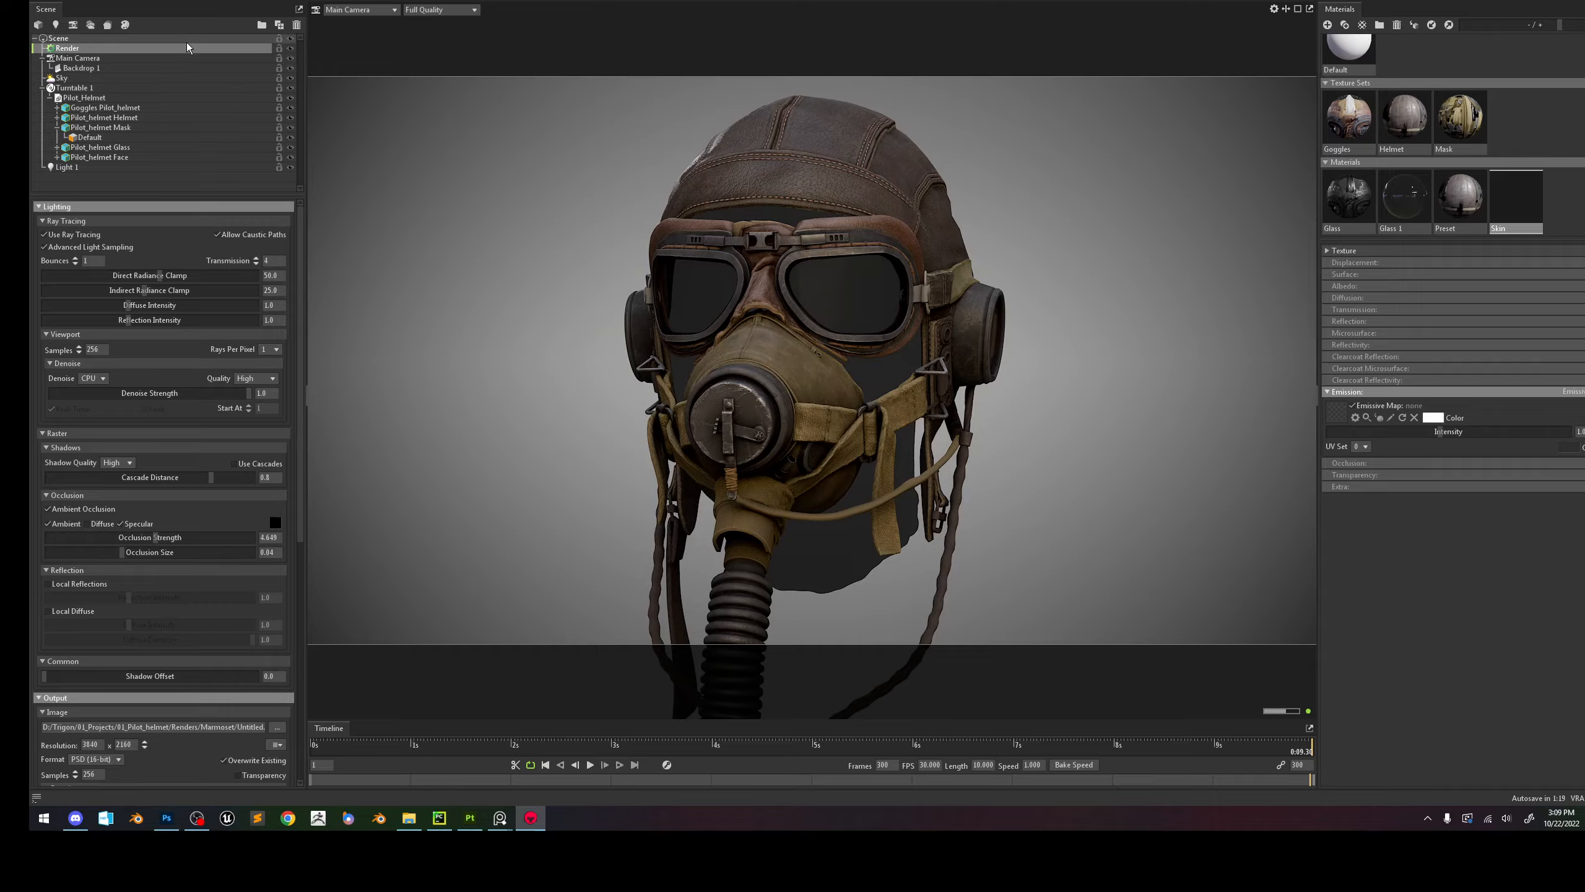
click(134, 60)
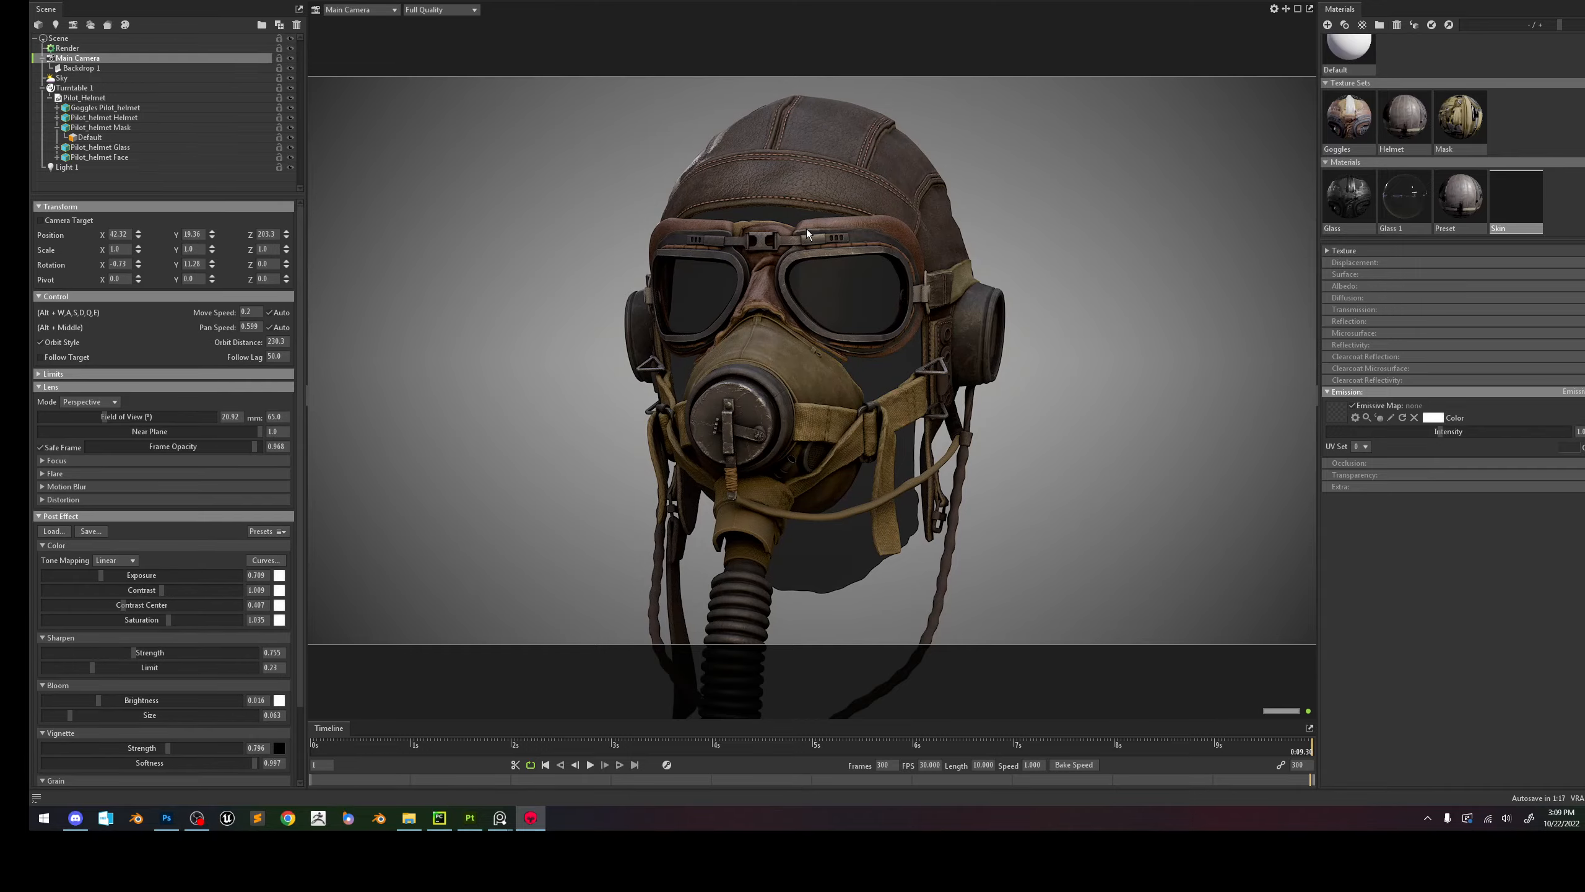
drag(944, 387, 958, 362)
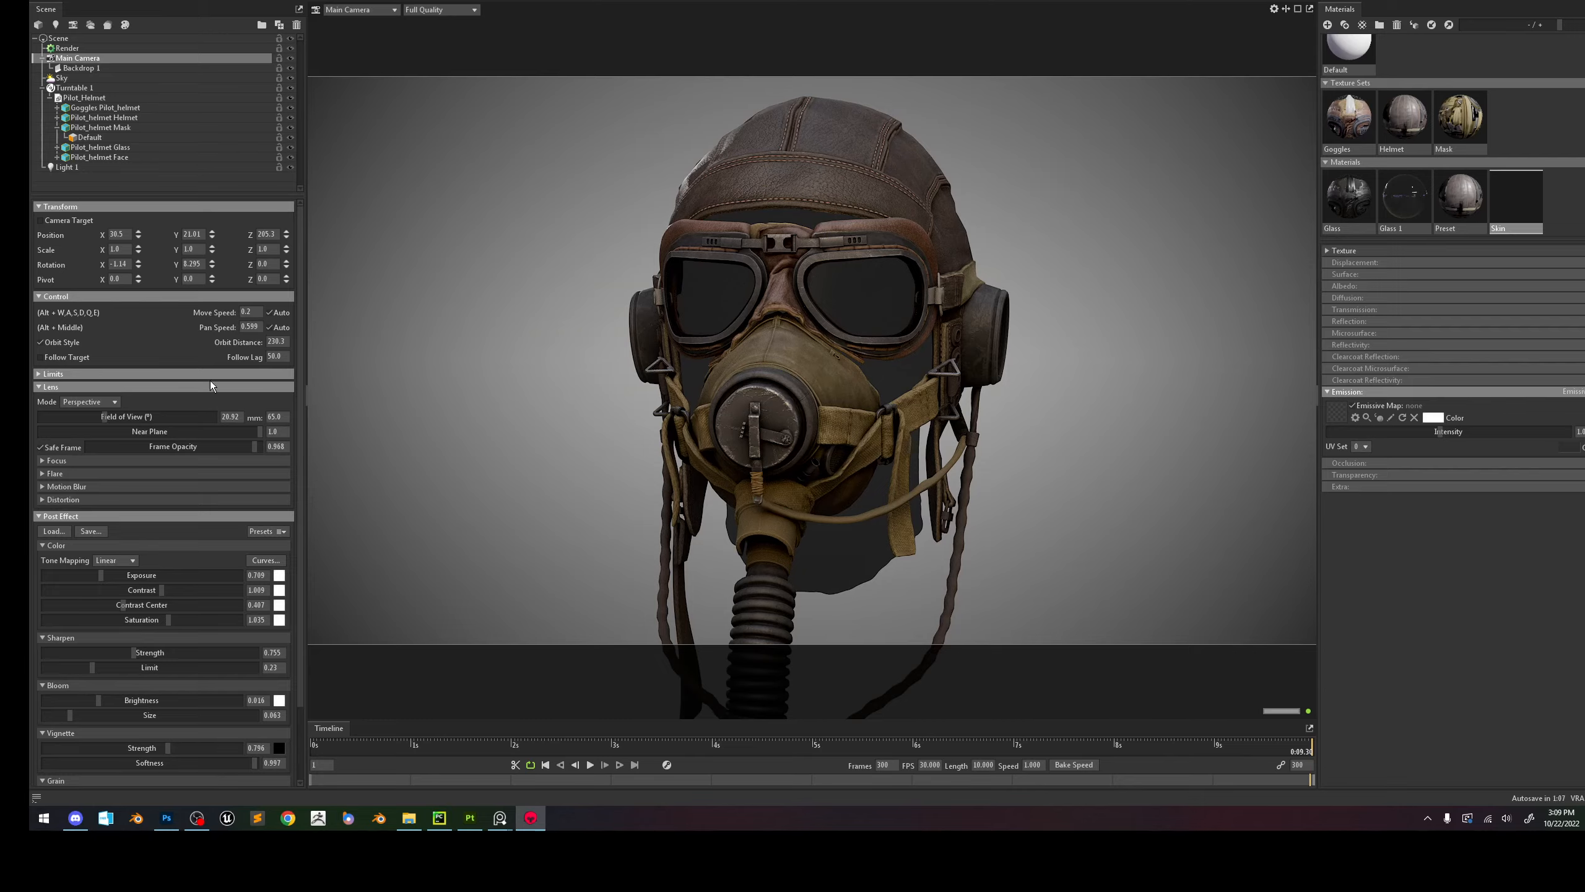
drag(105, 416, 114, 417)
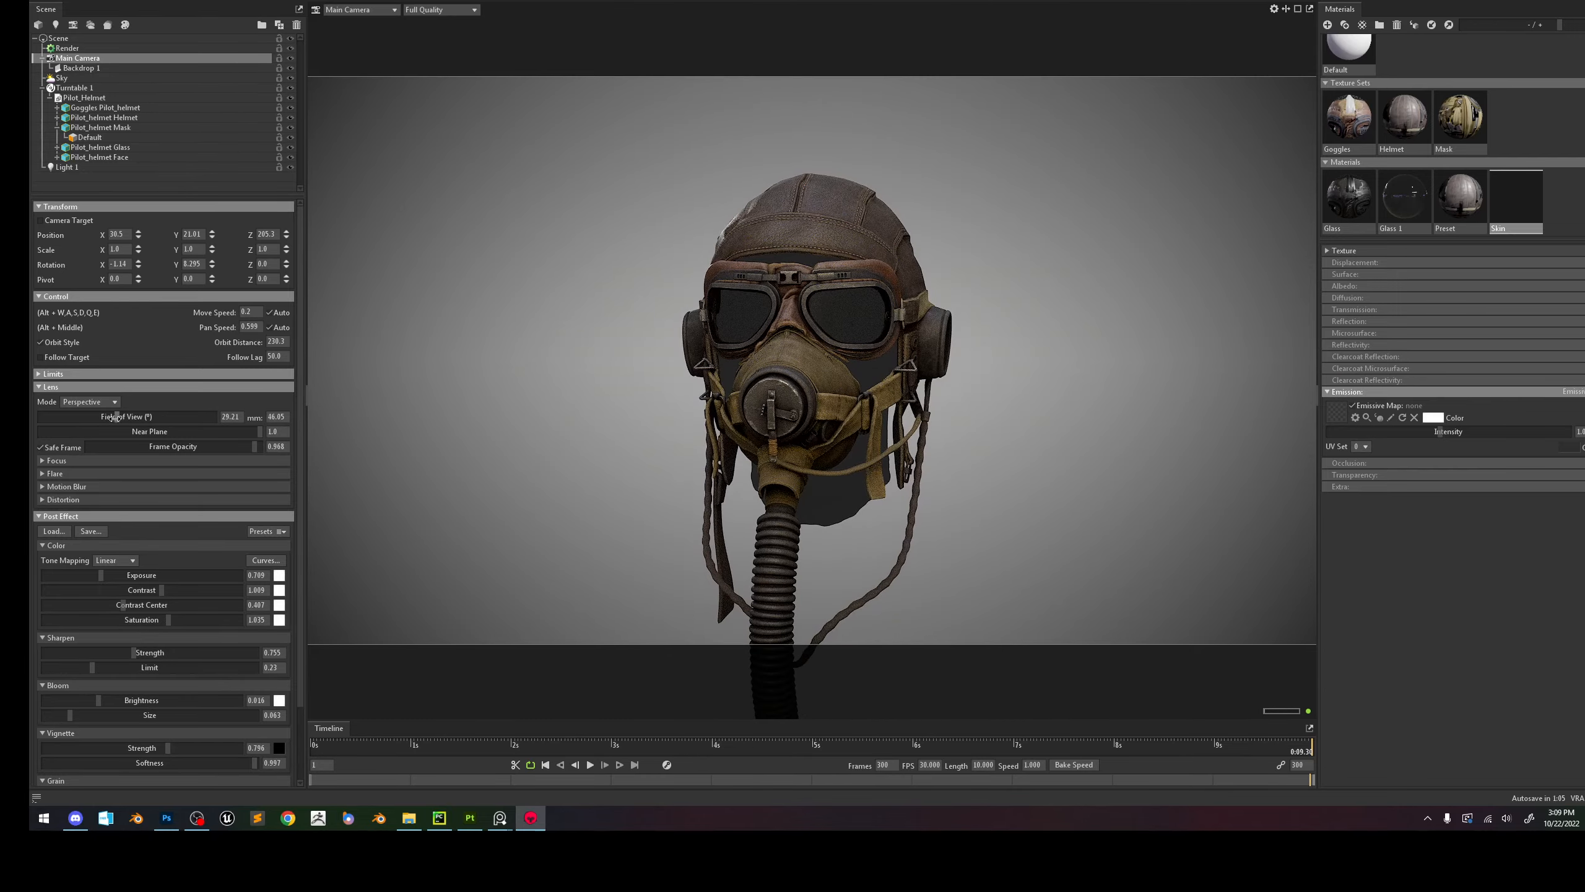
scroll(827, 358, up, 5)
alt+drag(844, 376, 844, 370)
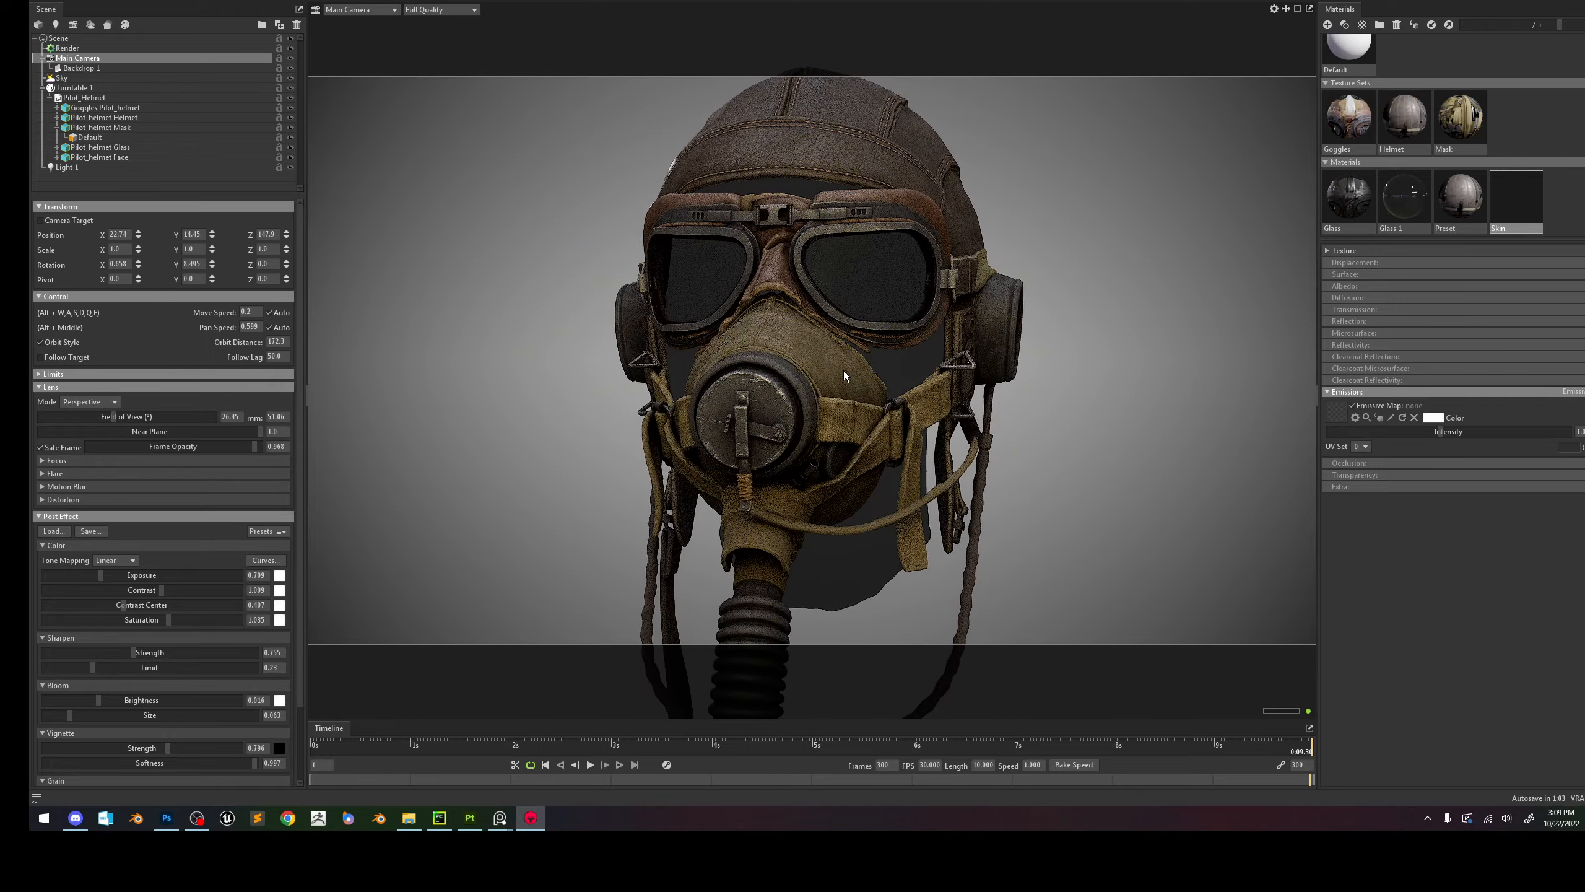
alt+middle_drag(844, 371, 843, 392)
scroll(842, 386, down, 1)
scroll(843, 388, down, 1)
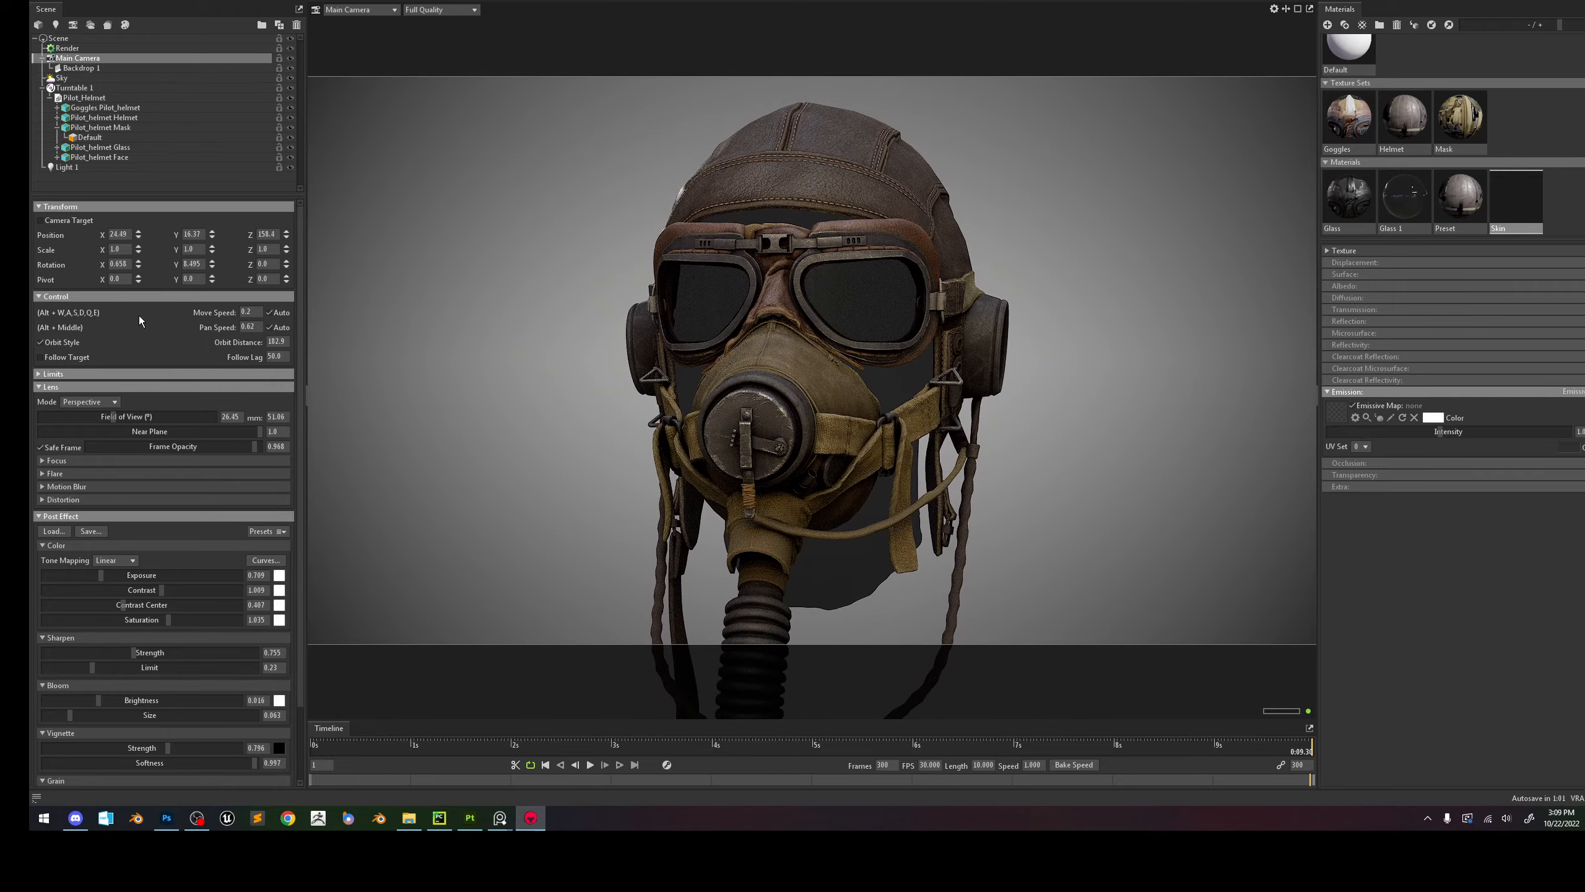
Try a wide field of view of about 40° and a narrow one of about 12°, reframing the helmet for each.
drag(135, 420, 187, 416)
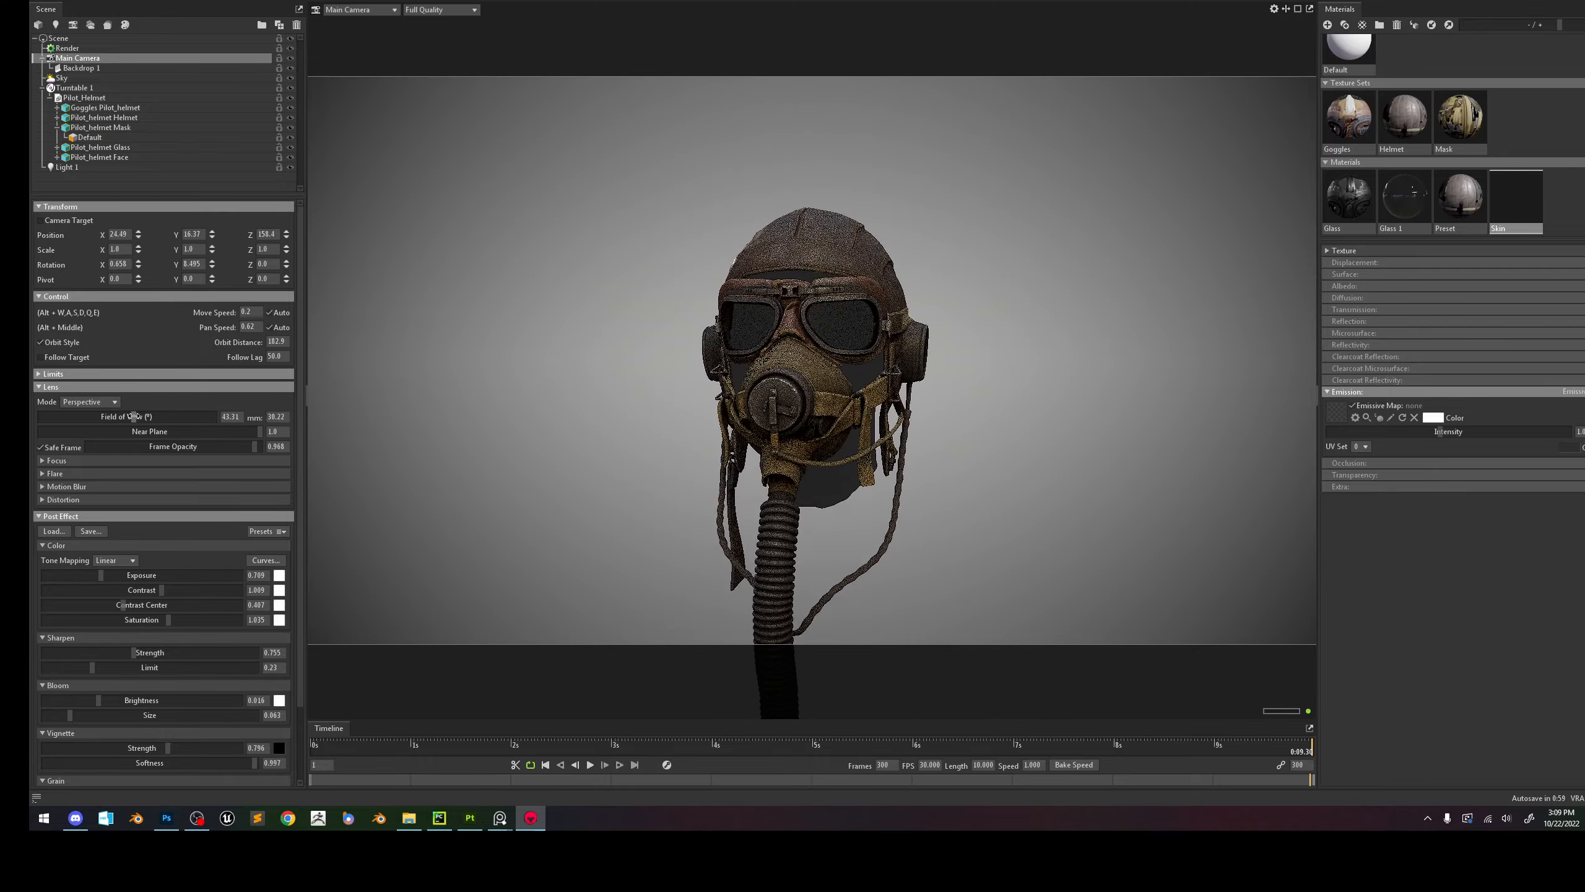
scroll(872, 396, up, 5)
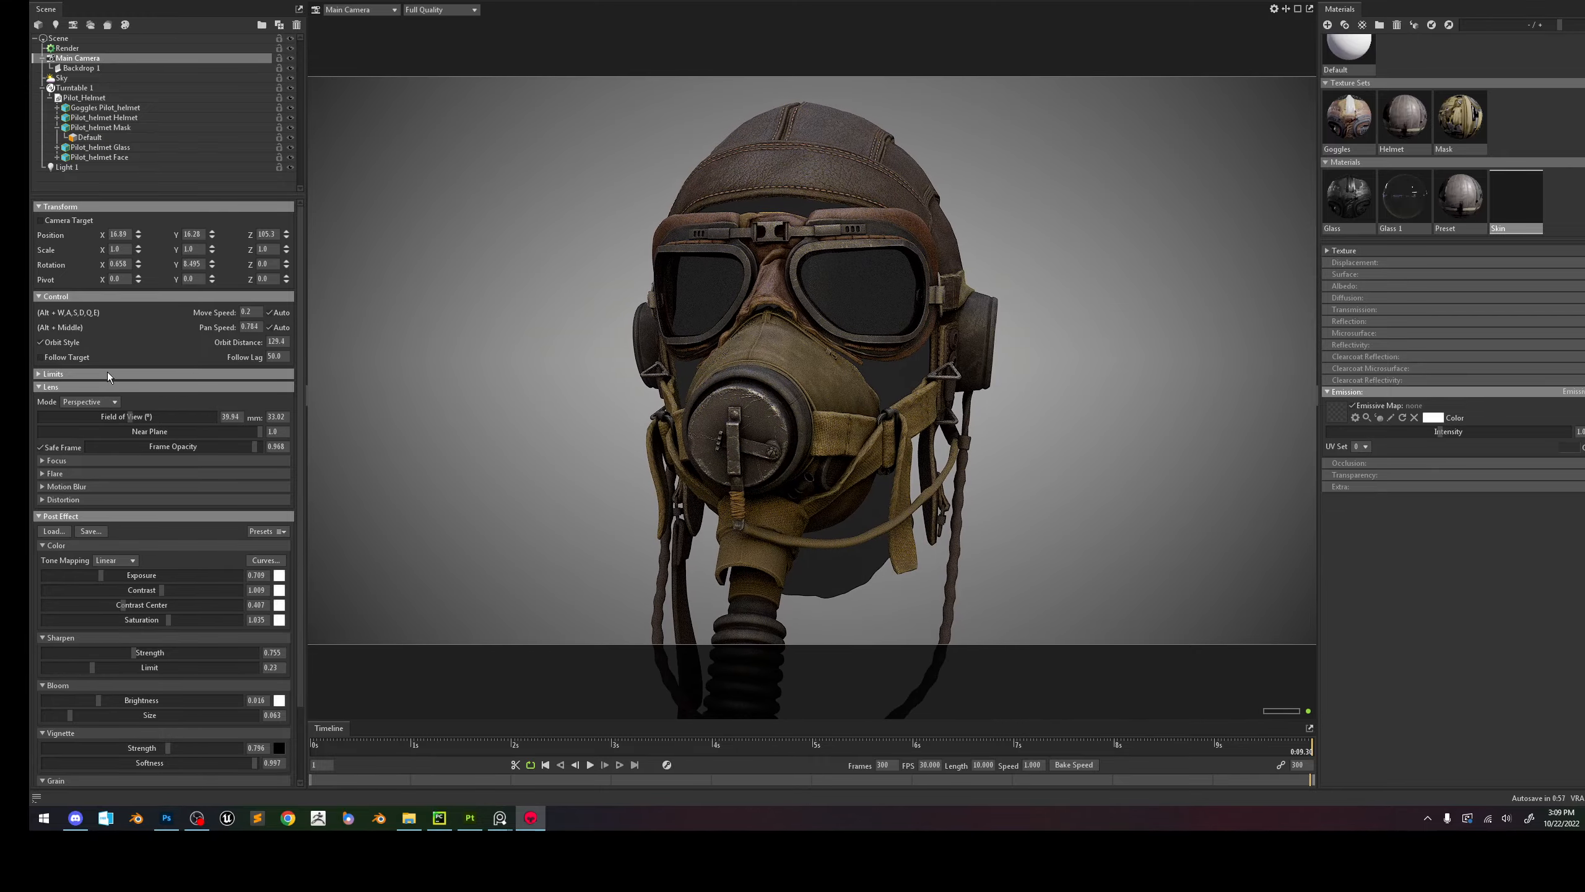
drag(118, 416, 89, 417)
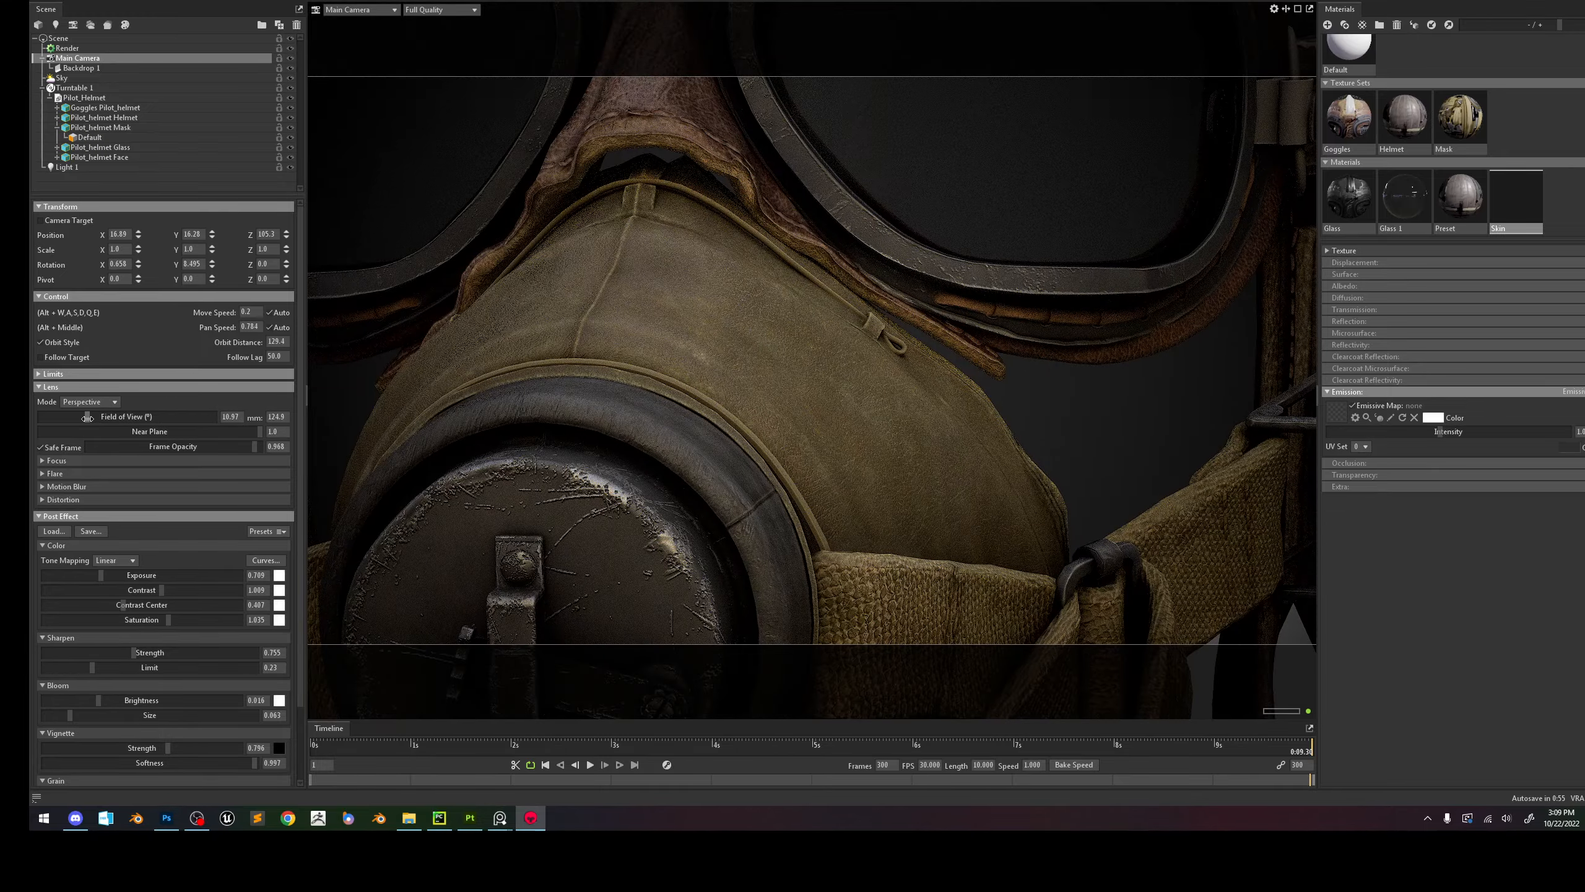
scroll(794, 328, down, 10)
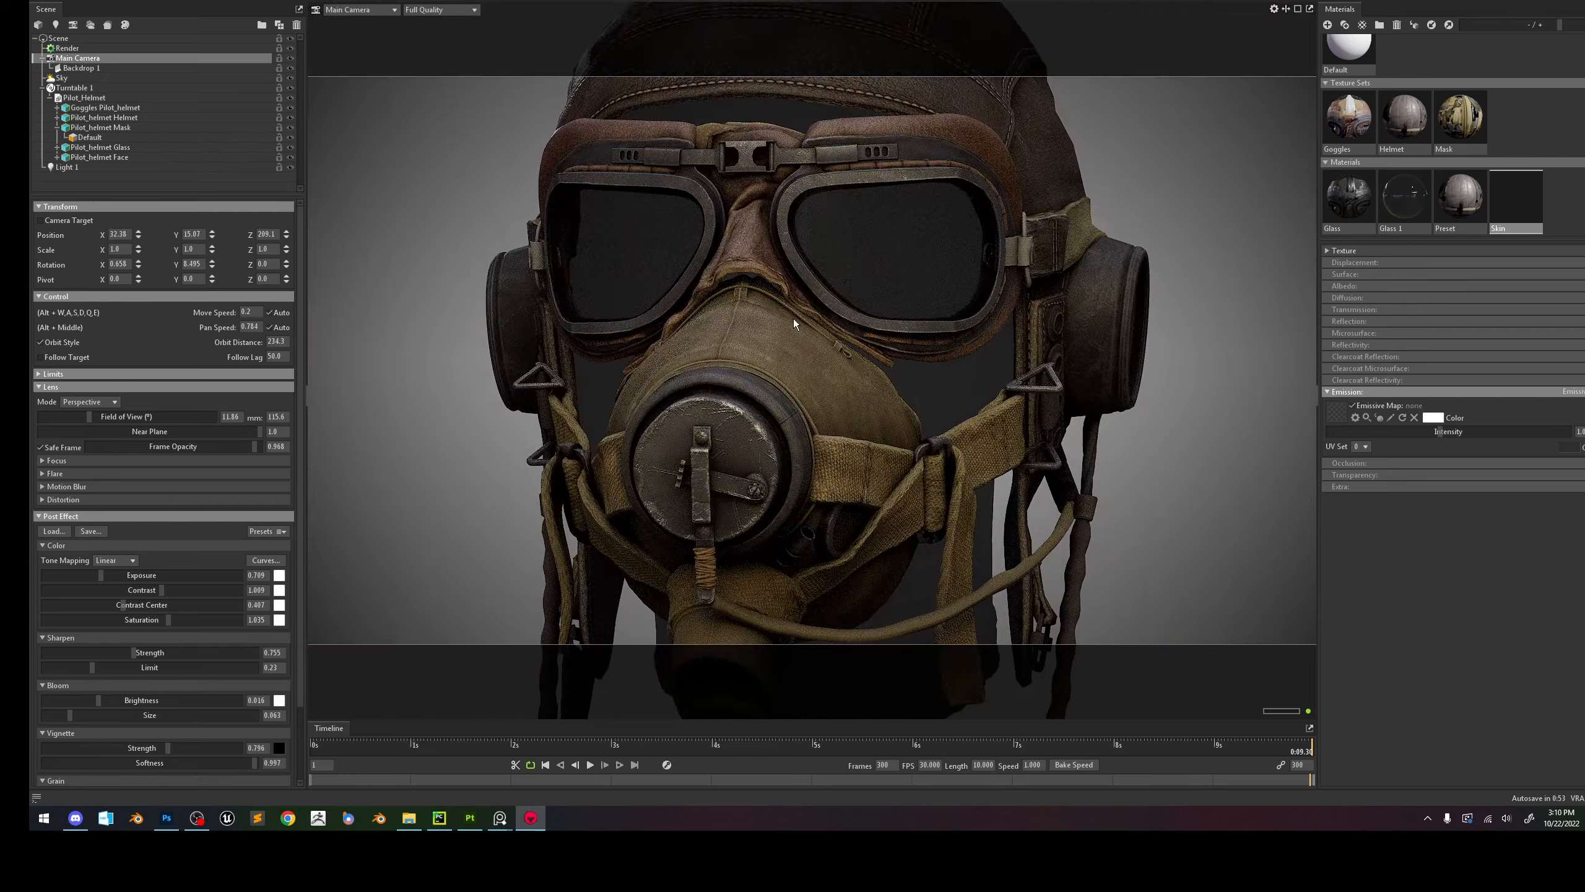
scroll(857, 359, down, 12)
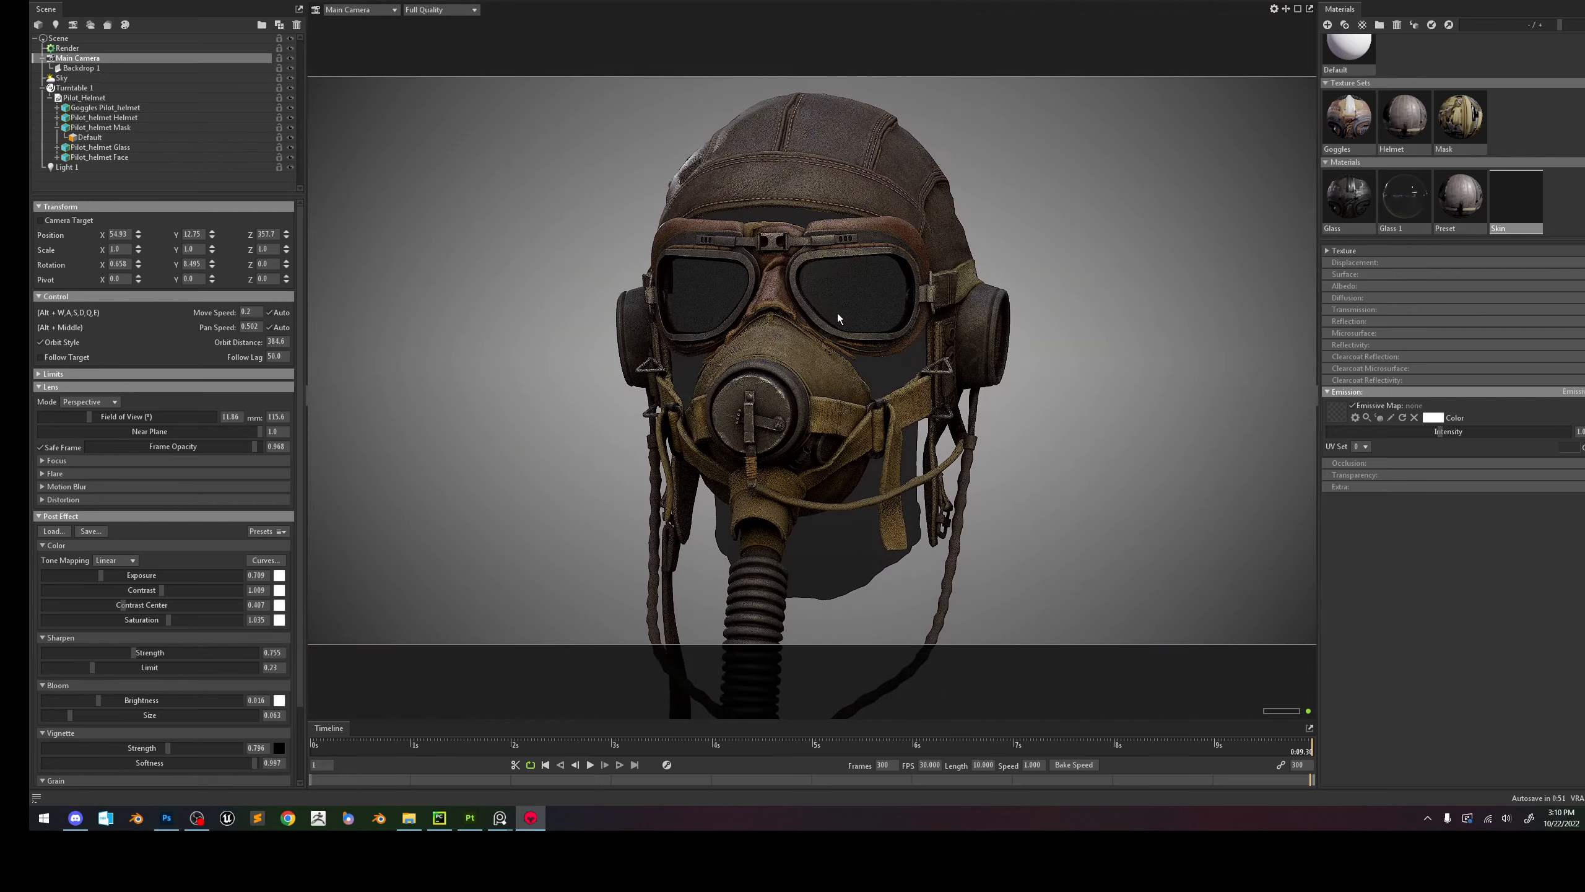
drag(838, 312, 818, 310)
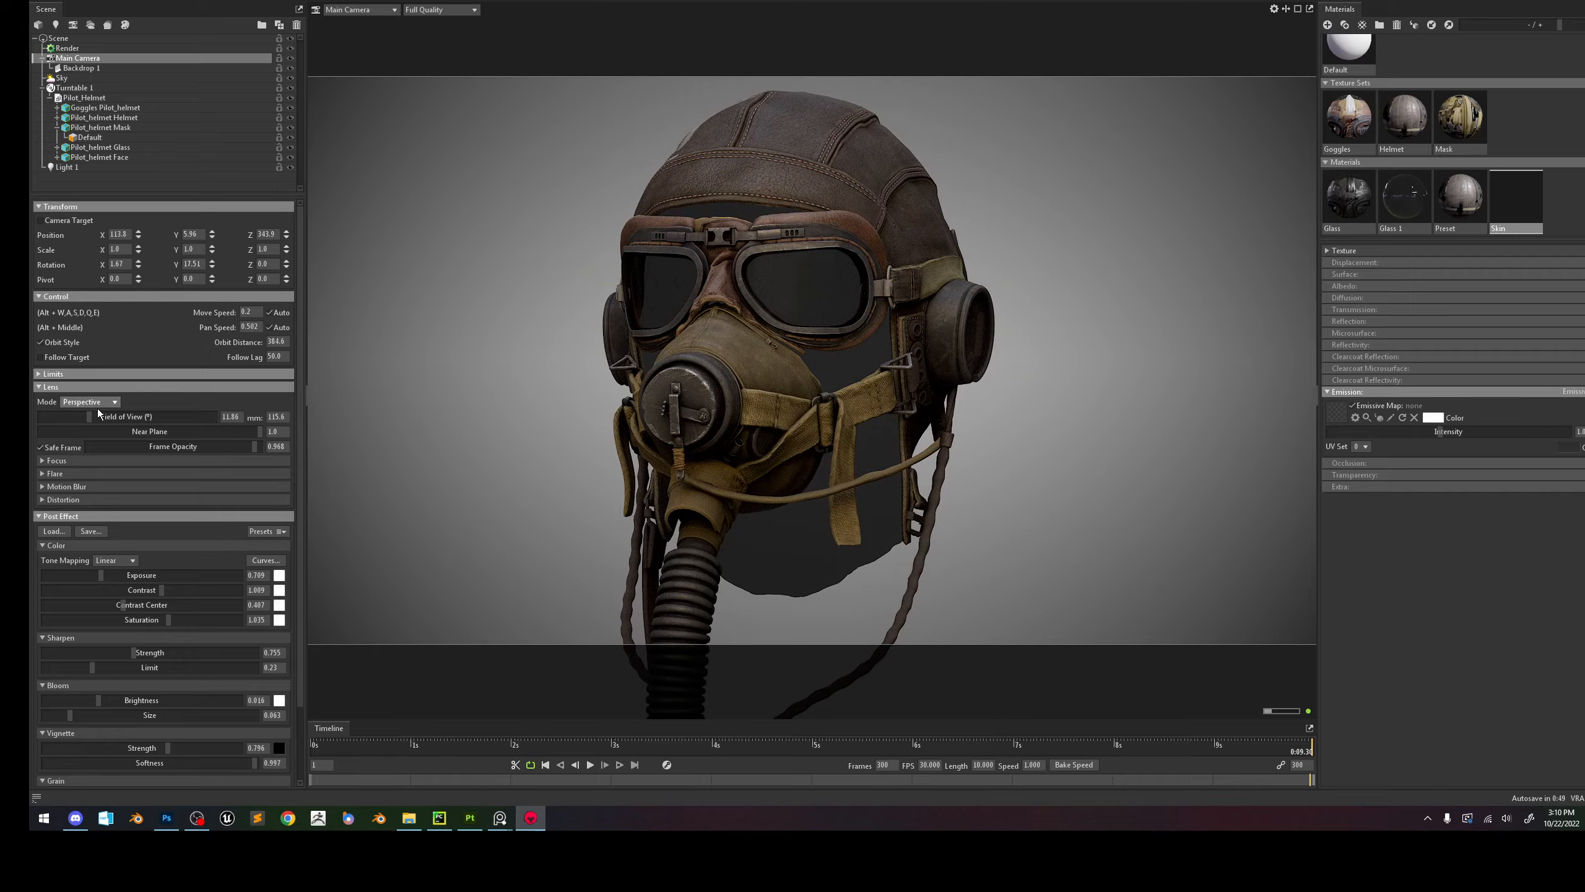
Set the Main Camera's focal length to 62 mm and frame the helmet in a slightly turned view.
drag(89, 416, 103, 417)
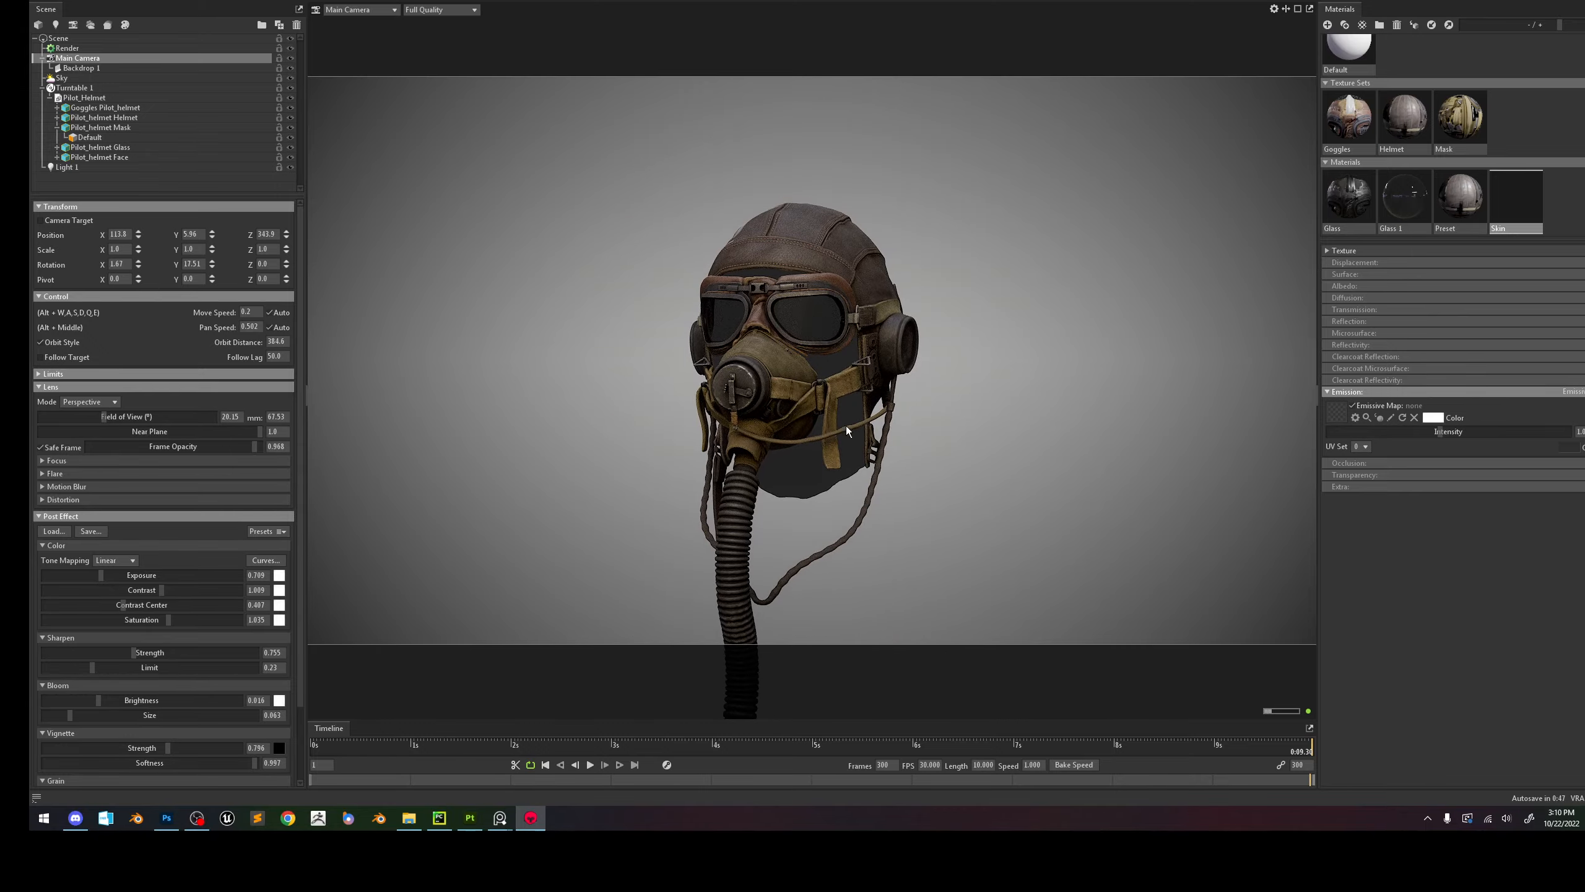
scroll(937, 456, up, 7)
drag(933, 456, 948, 457)
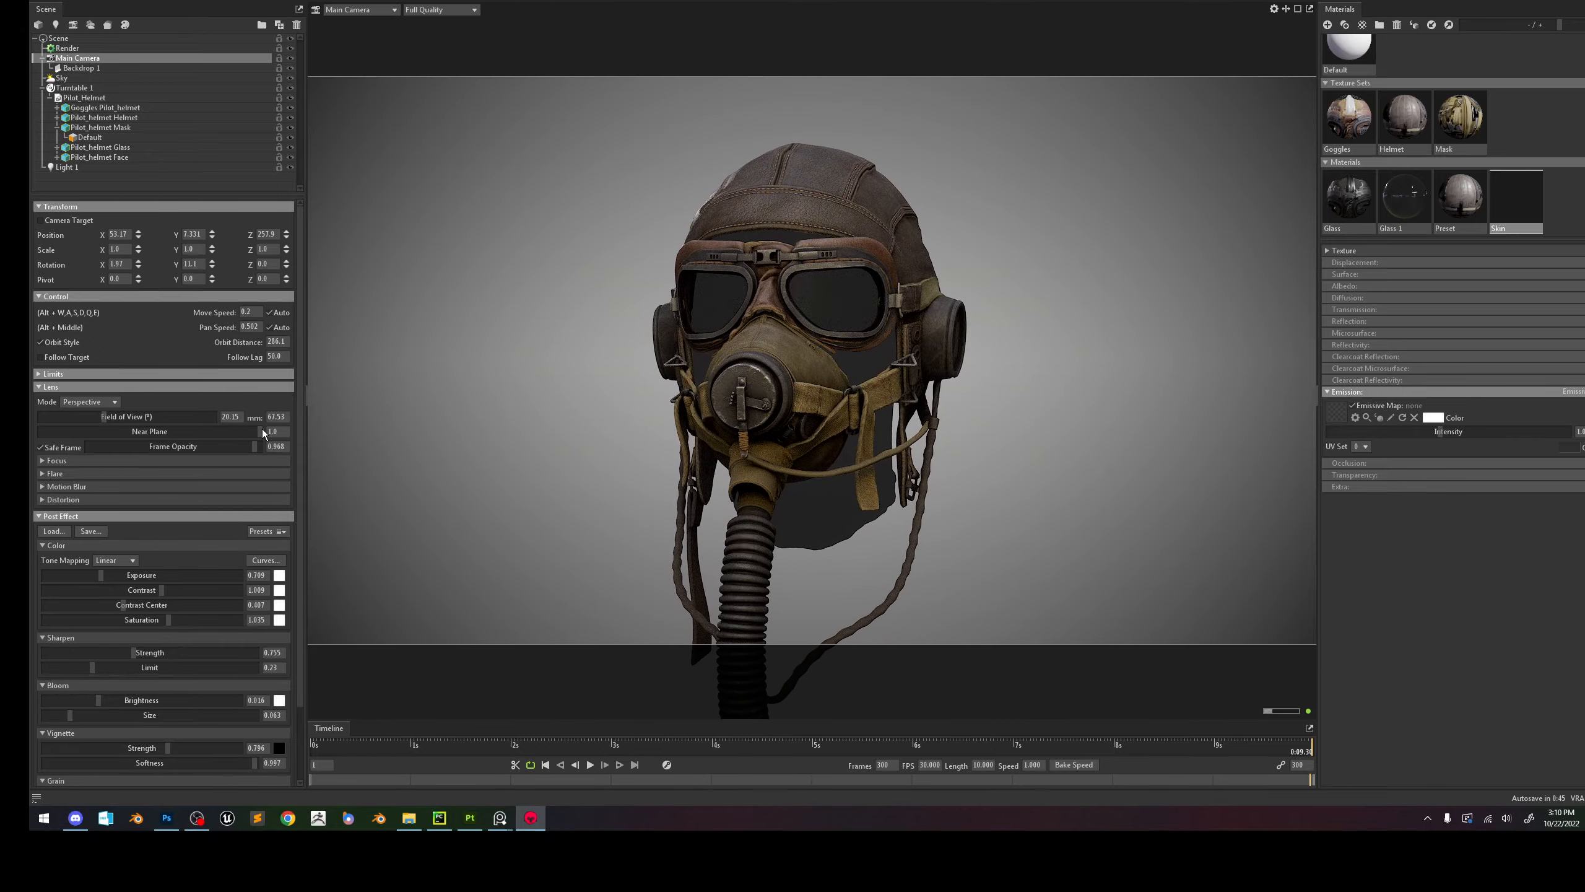
click(275, 417)
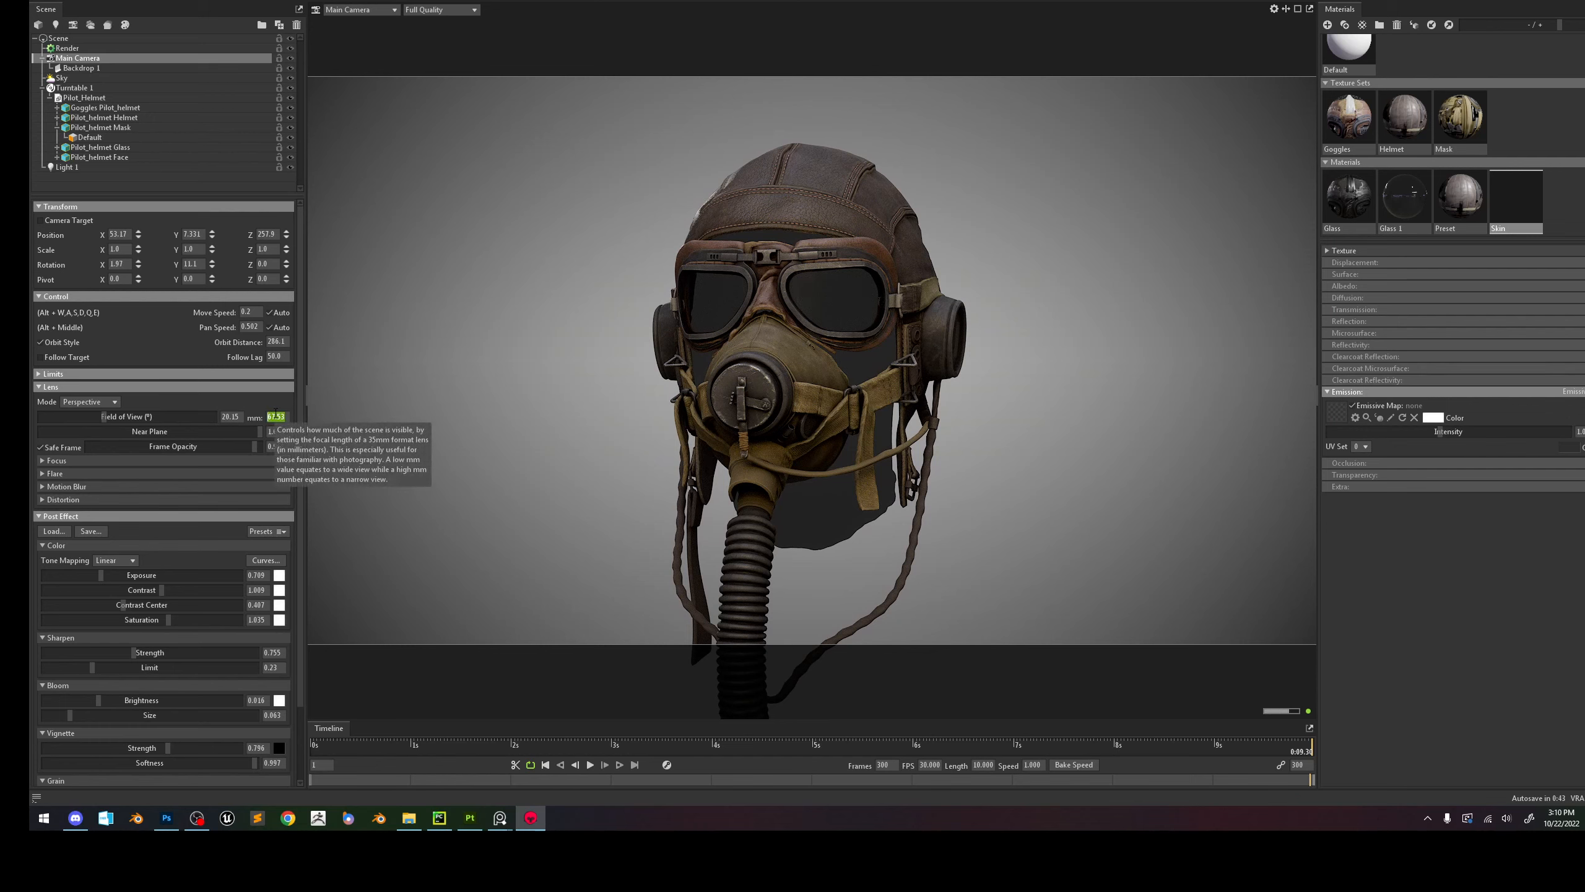
text(62)
key(Return)
scroll(740, 326, up, 2)
scroll(748, 338, up, 2)
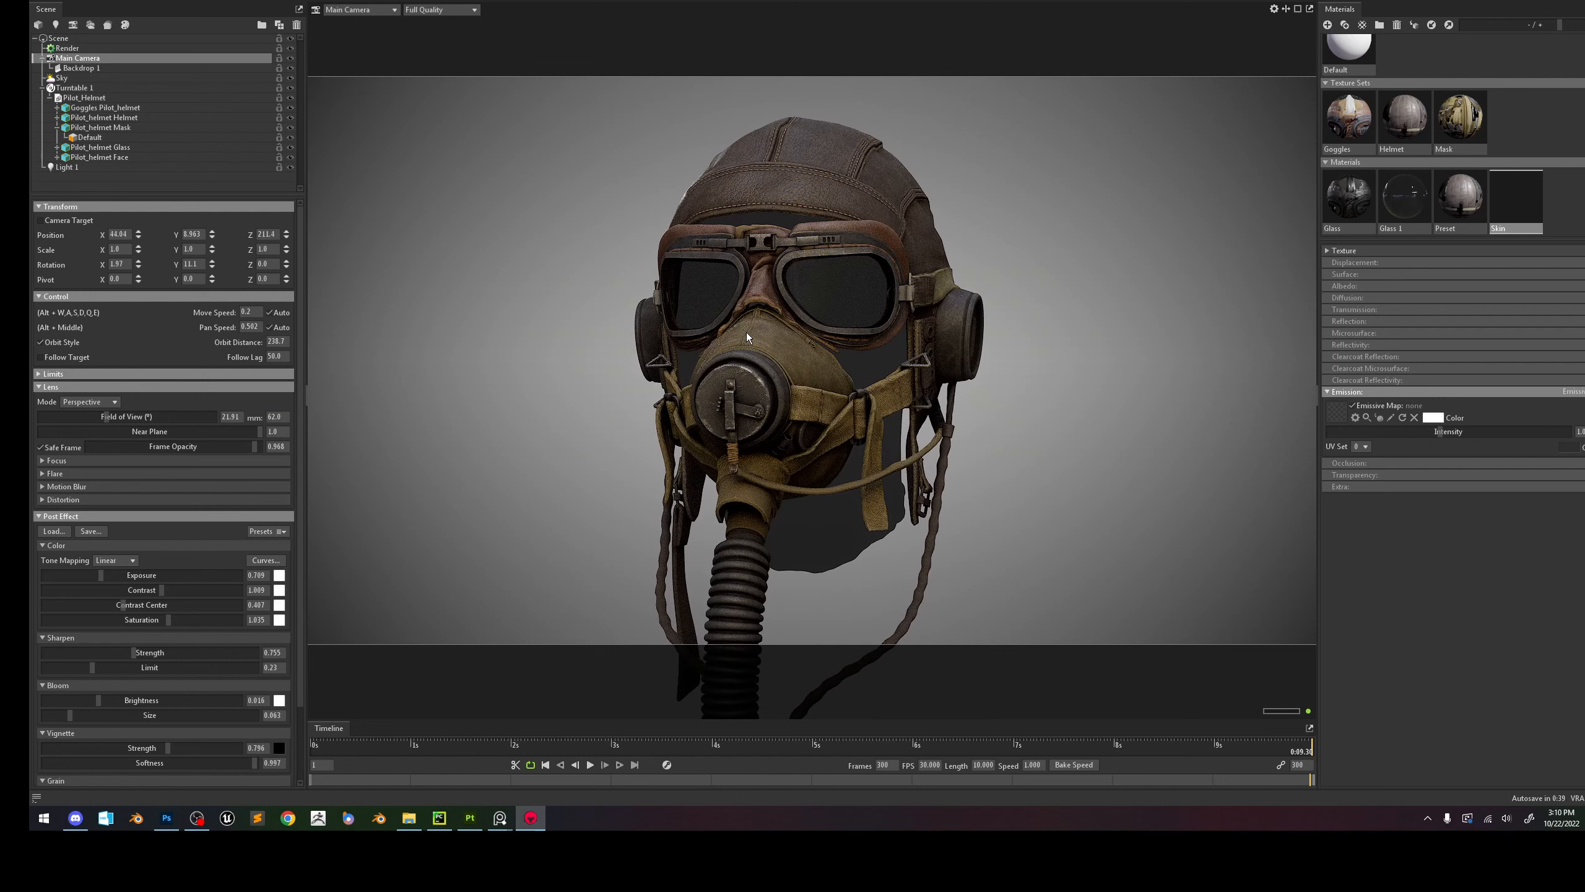
alt+middle_drag(990, 357, 987, 350)
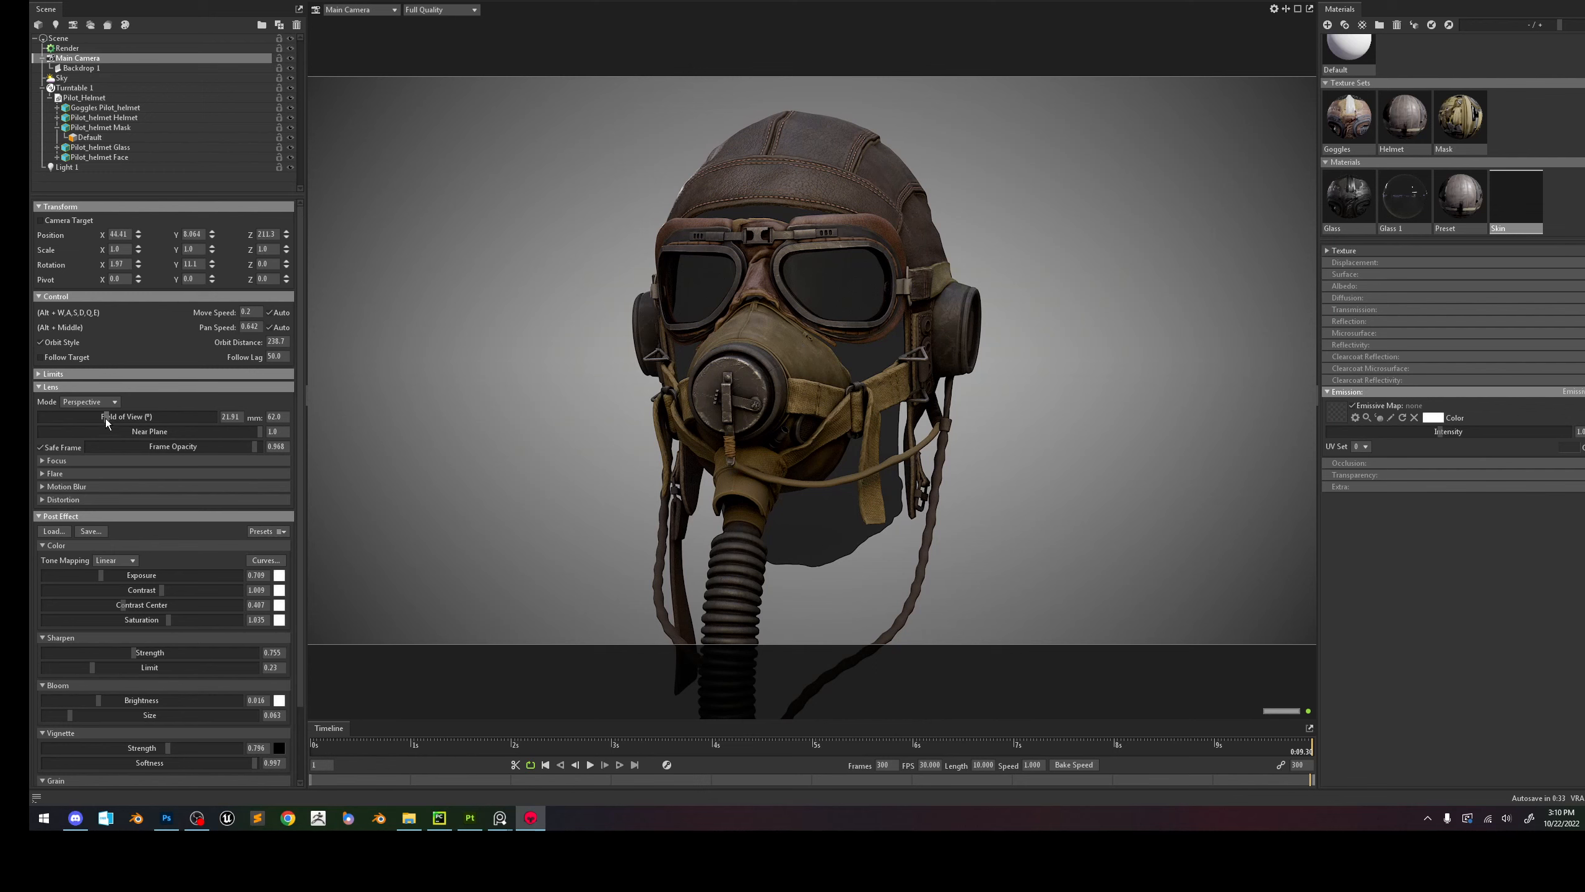
Lock the Main Camera and rename it Main Renders.
click(276, 61)
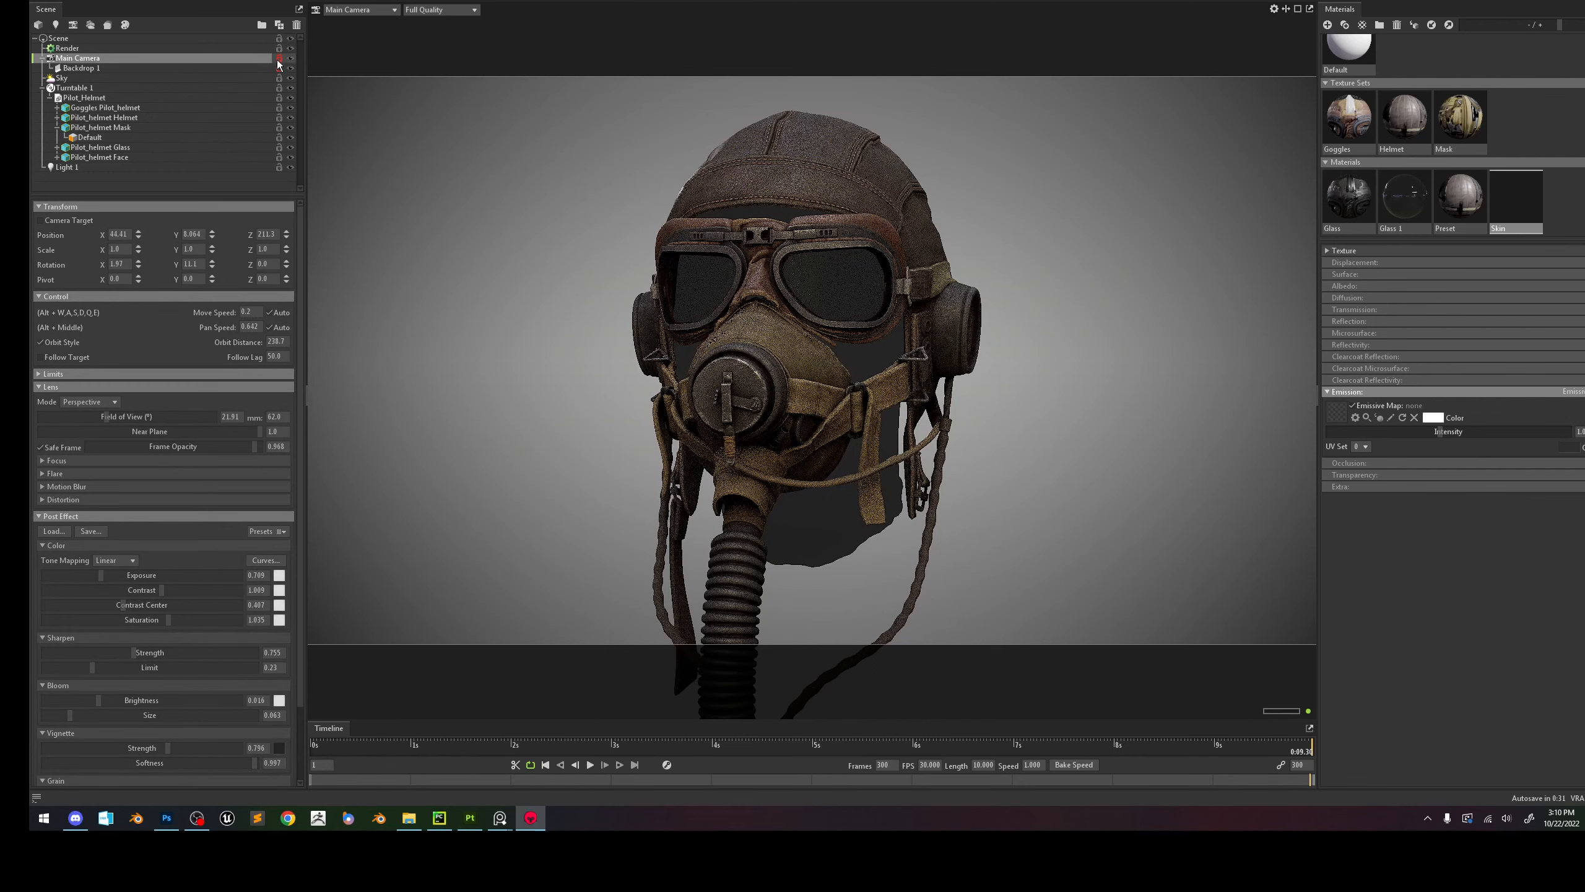
double_click(142, 57)
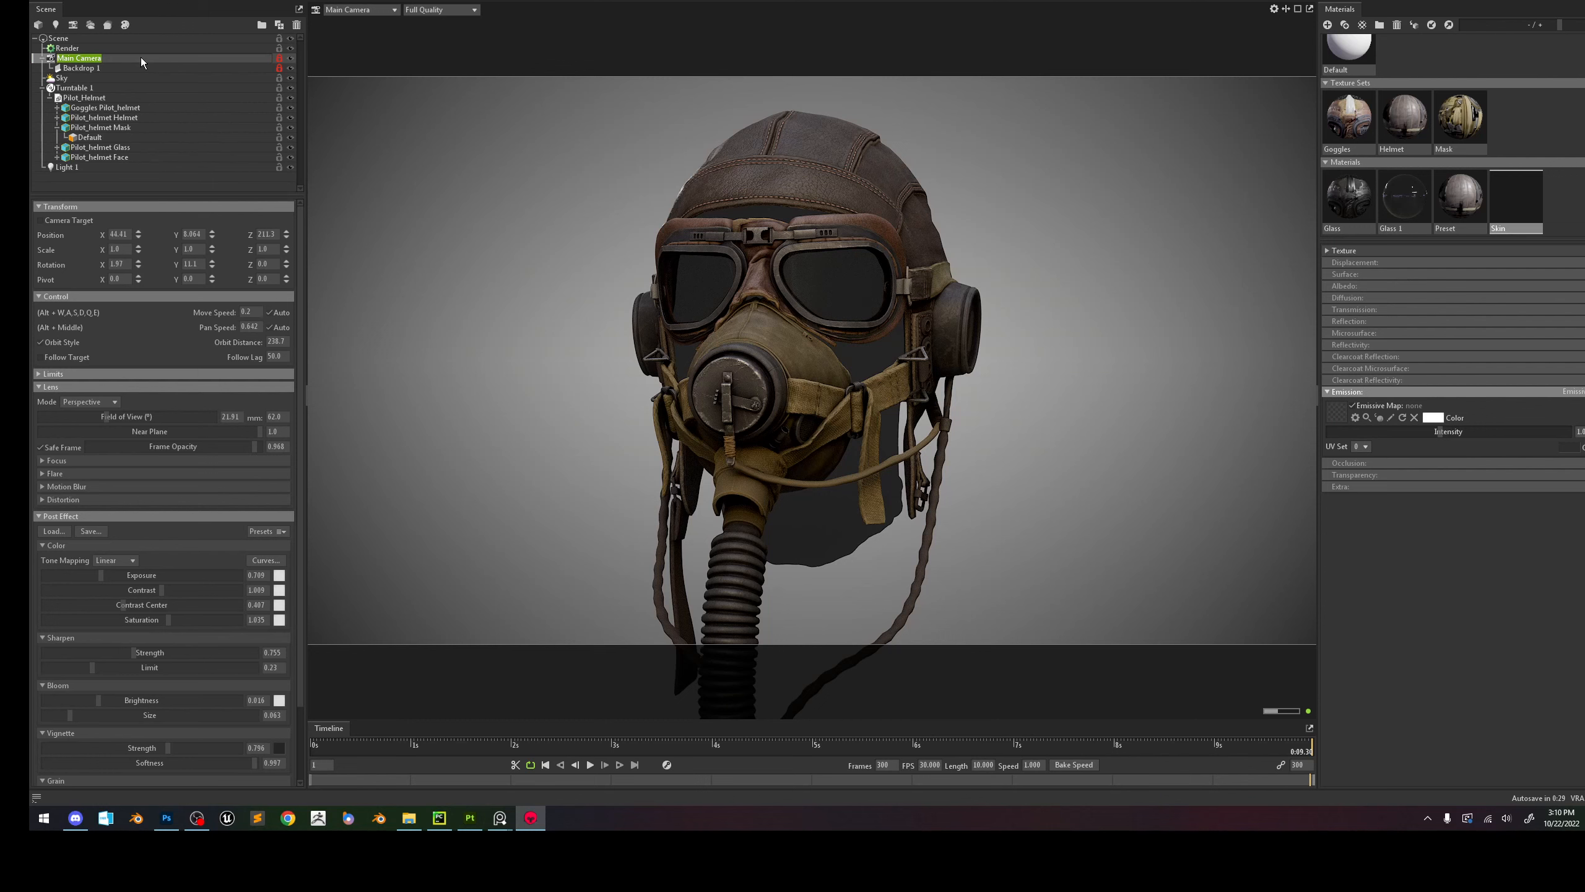
text(Main)
key(BackSpace)
key(BackSpace)
text(ren)
key(BackSpace)
text(Renders)
key(Return)
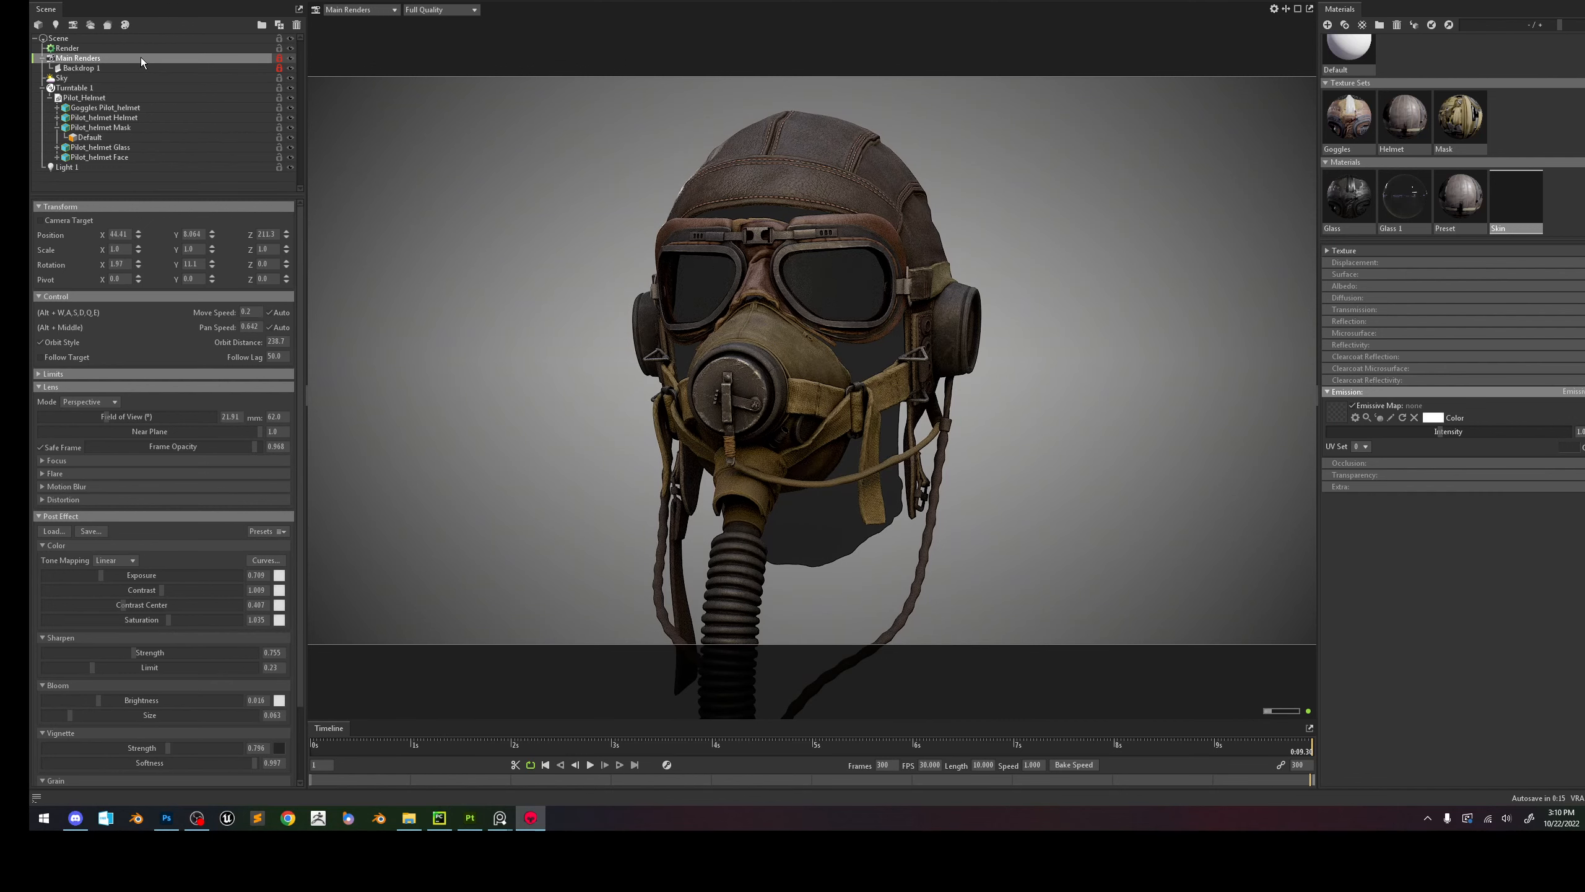
Duplicate the Main Renders camera and switch the viewport to the copy.
click(135, 68)
click(137, 59)
key(ctrl+d)
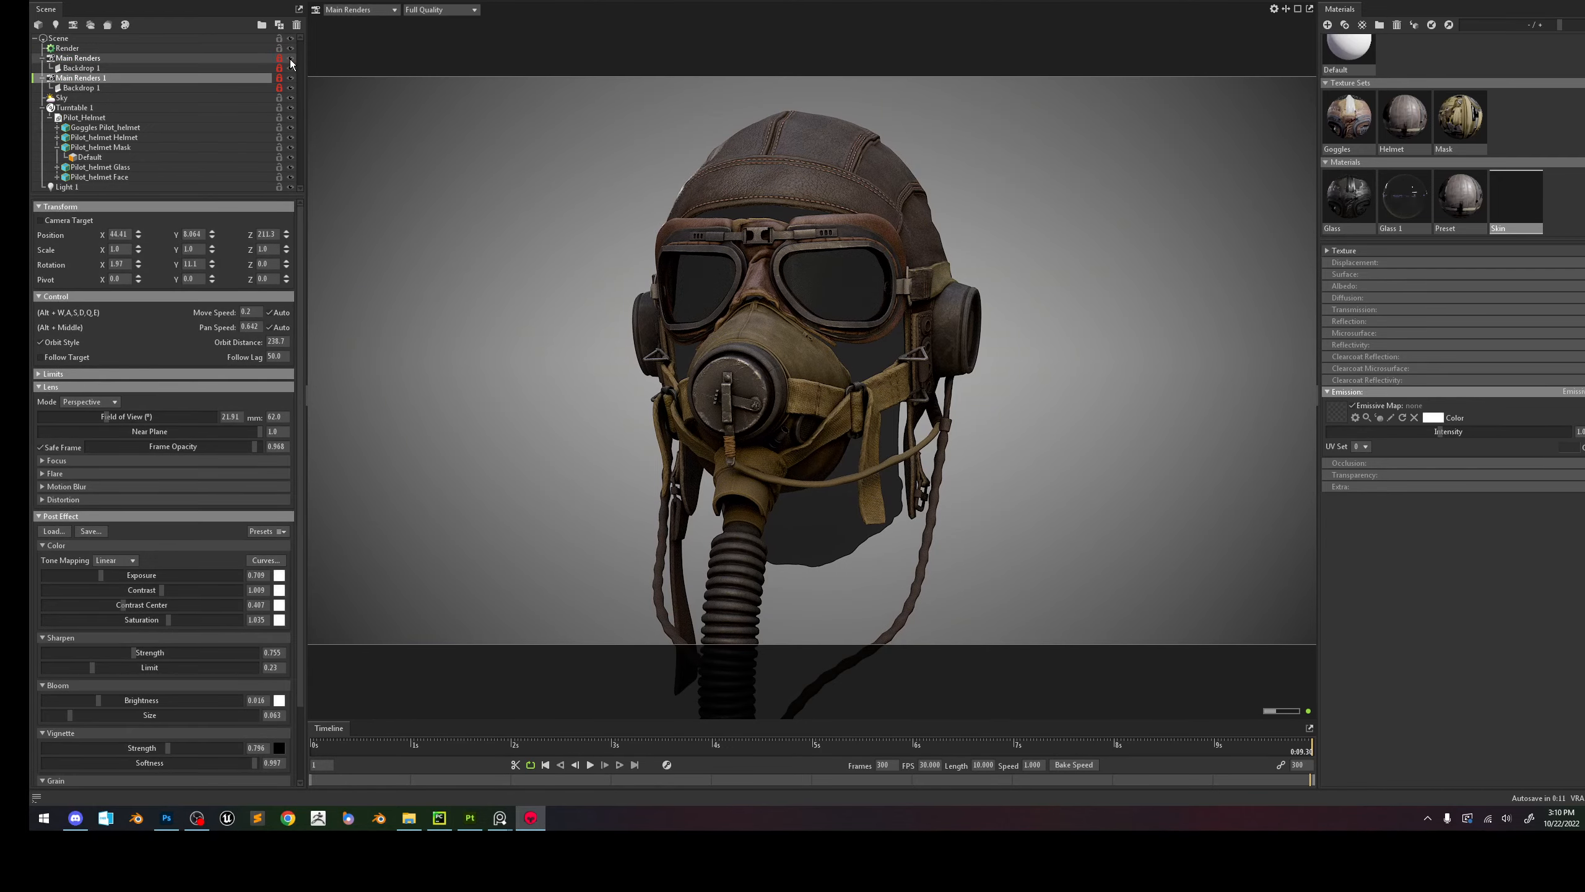
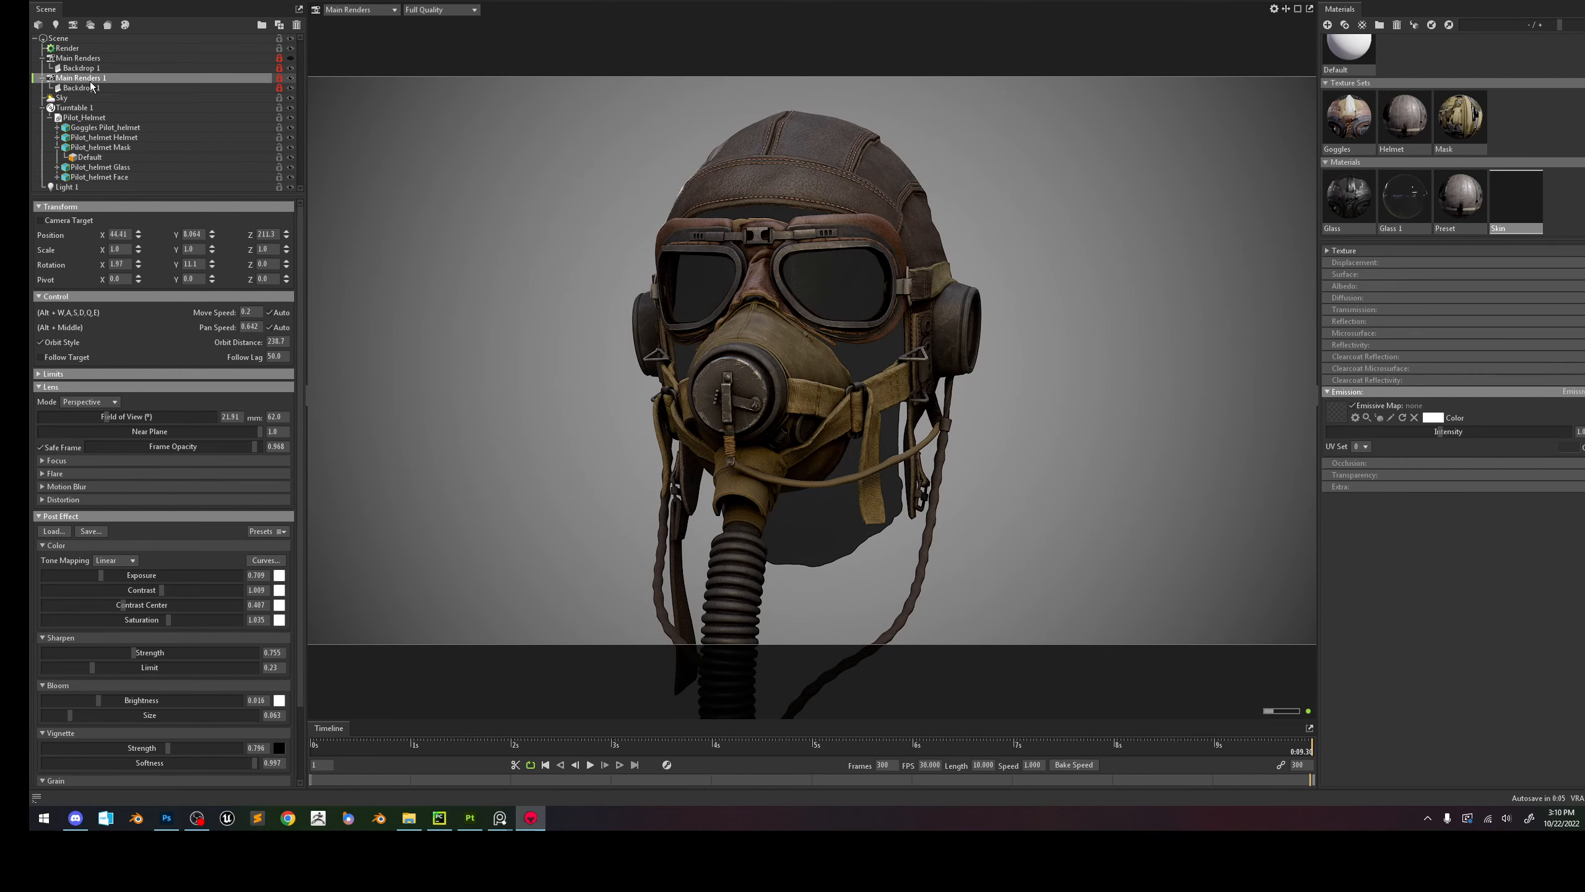
click(366, 10)
mouse_move(366, 24)
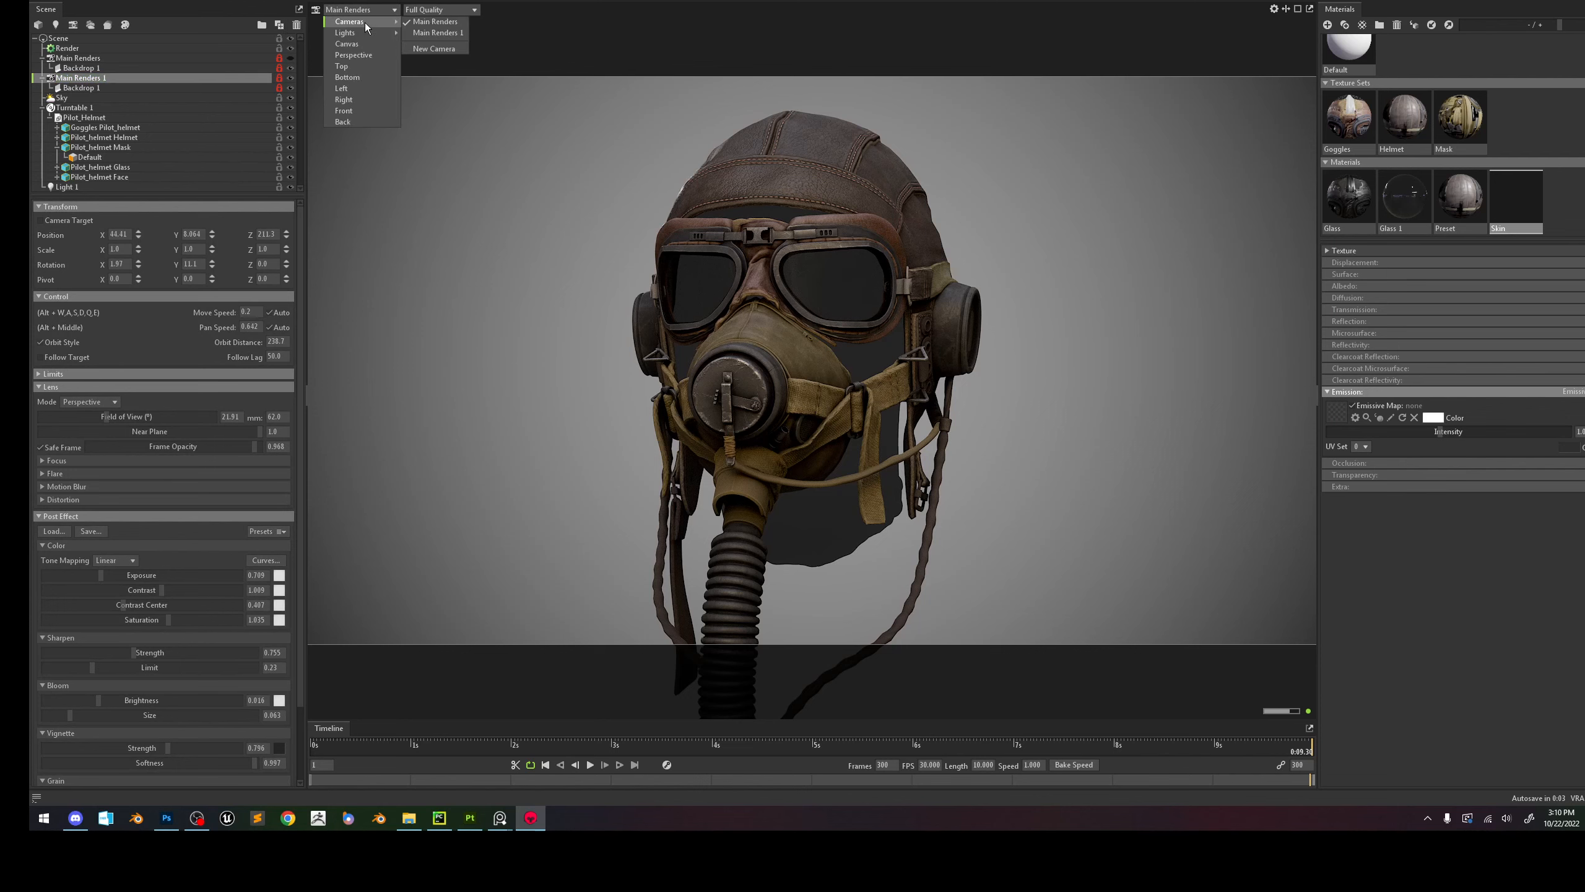
click(437, 32)
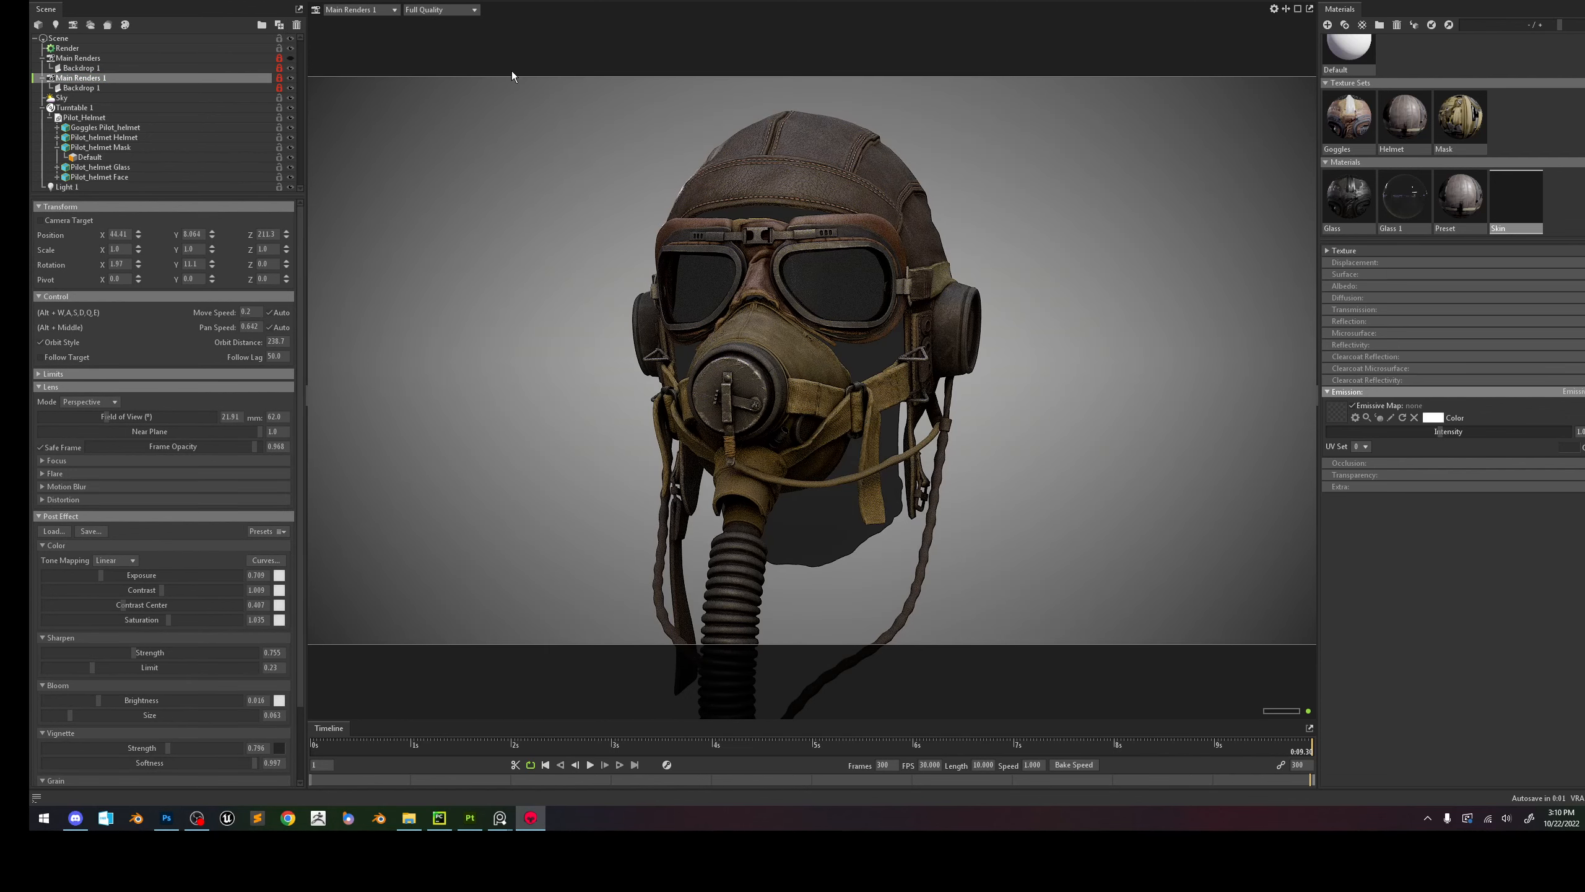
Rename the duplicated Main Renders camera as Close Up.
double_click(171, 80)
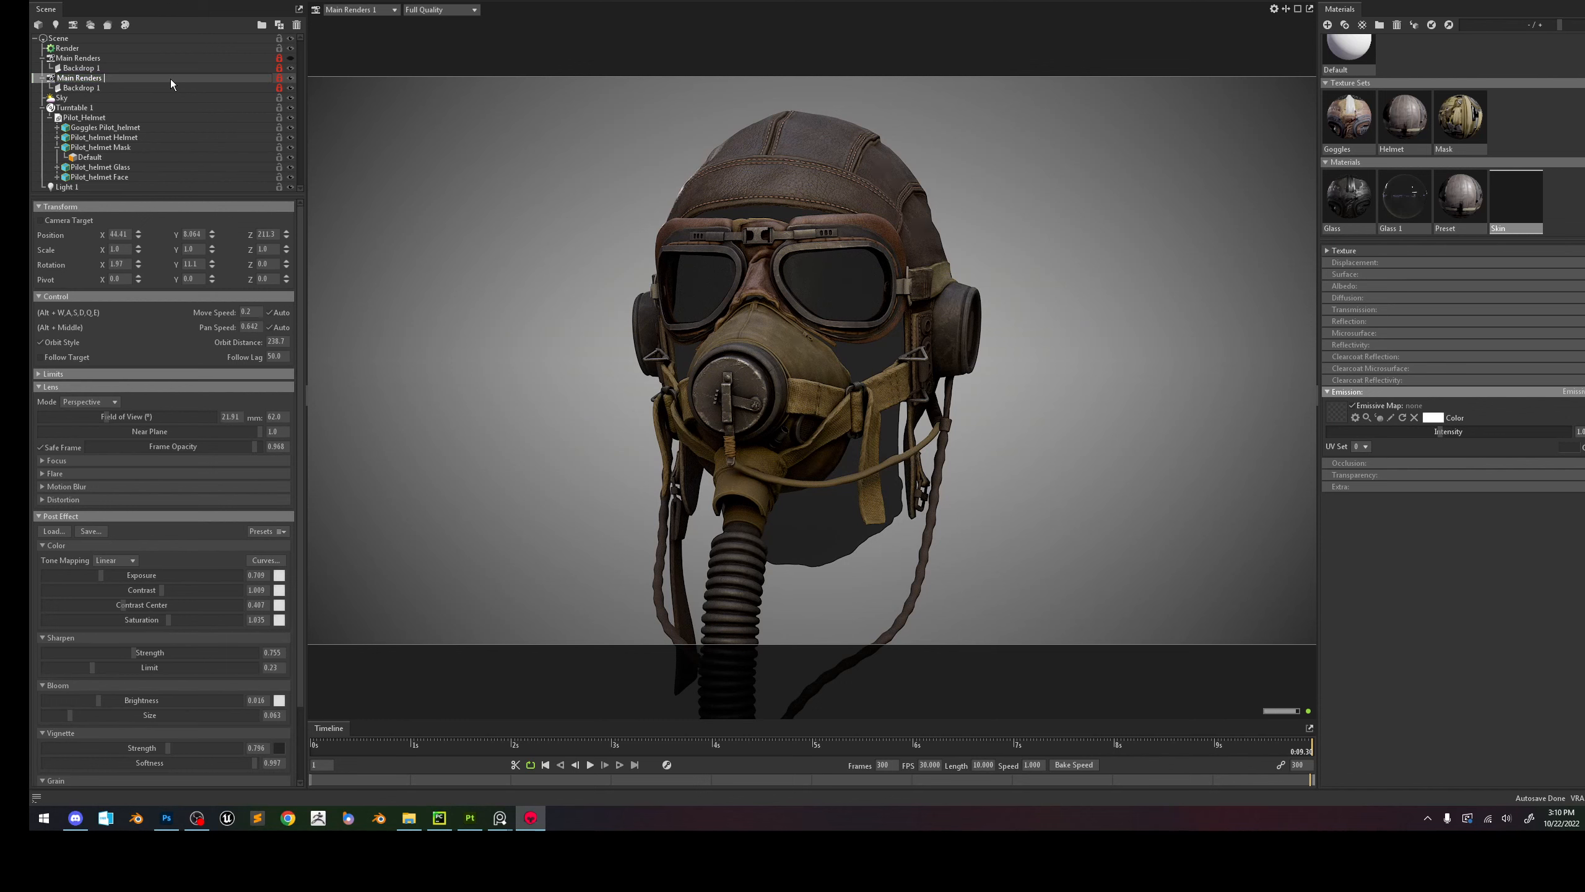
key(BackSpace)
key(BackSpace)
key(BackSpace)
key(BackSpace)
key(BackSpace)
key(BackSpace)
key(BackSpace)
key(BackSpace)
key(BackSpace)
key(BackSpace)
key(BackSpace)
key(BackSpace)
key(BackSpace)
key(BackSpace)
text(Clos)
text(e_u)
text(UP)
key(Return)
double_click(171, 80)
key(BackSpace)
text(p)
key(Return)
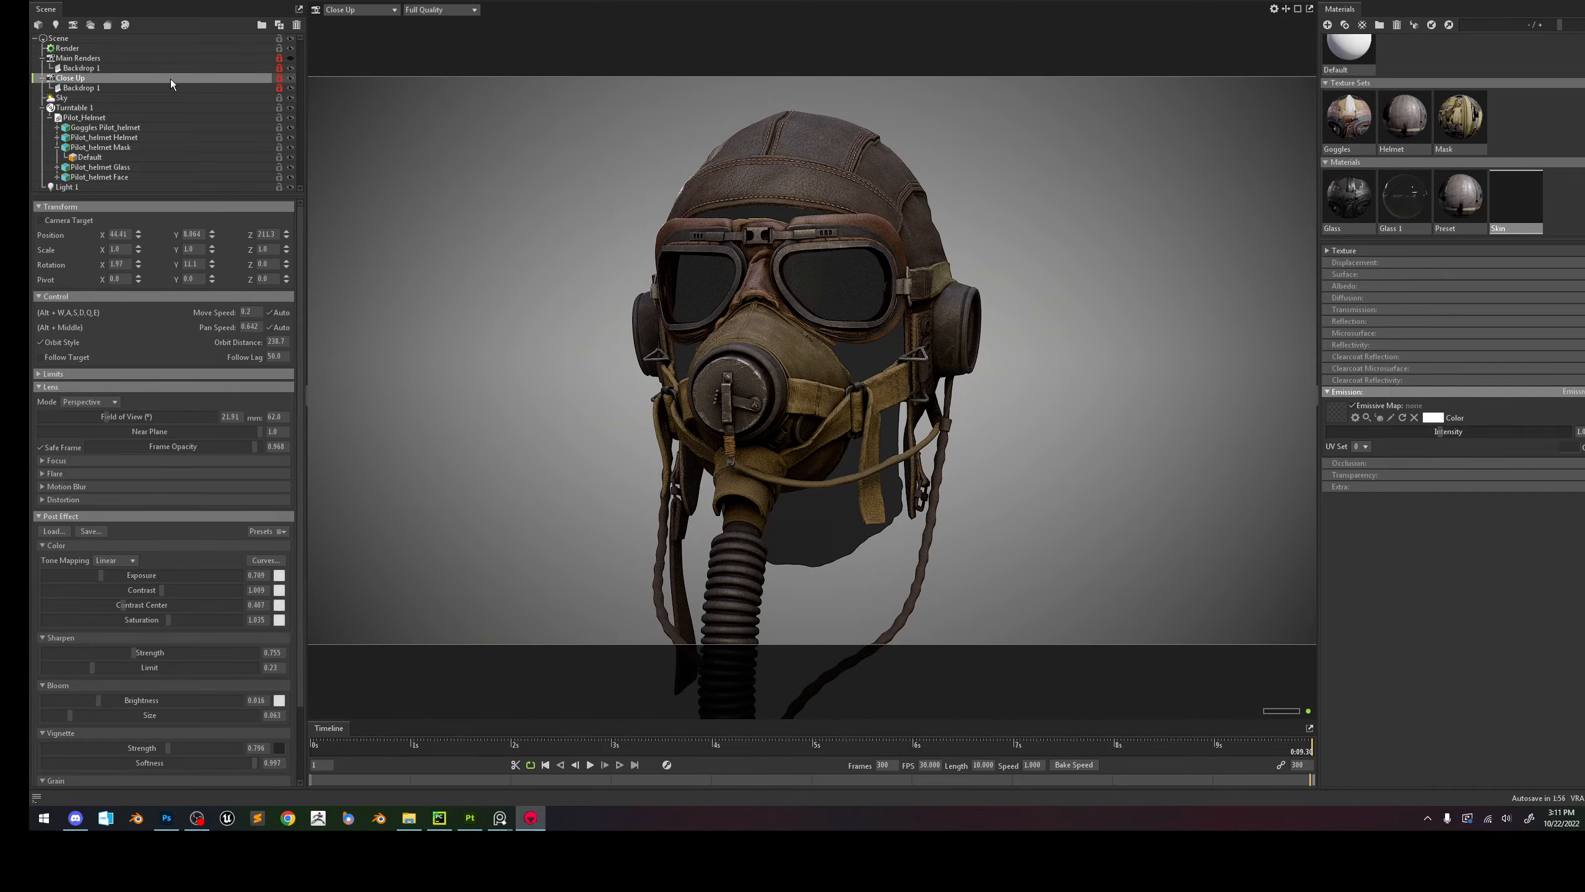
Unlock the Close Up camera and try a tight zoom on the mask before pulling back to the whole helmet.
click(279, 78)
scroll(802, 212, up, 10)
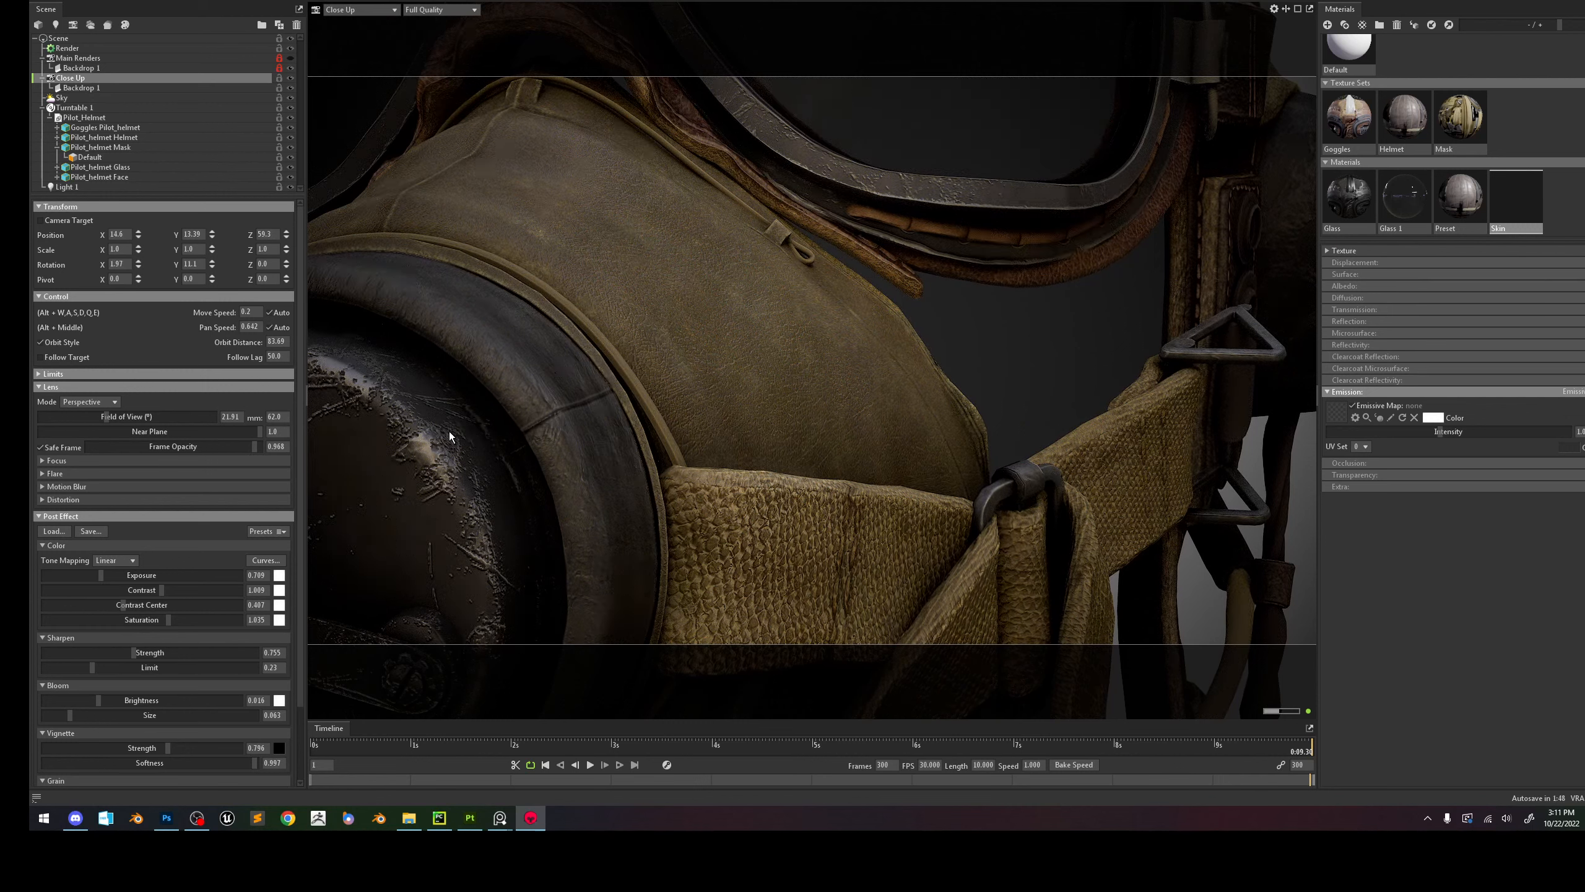
key(ctrl+l)
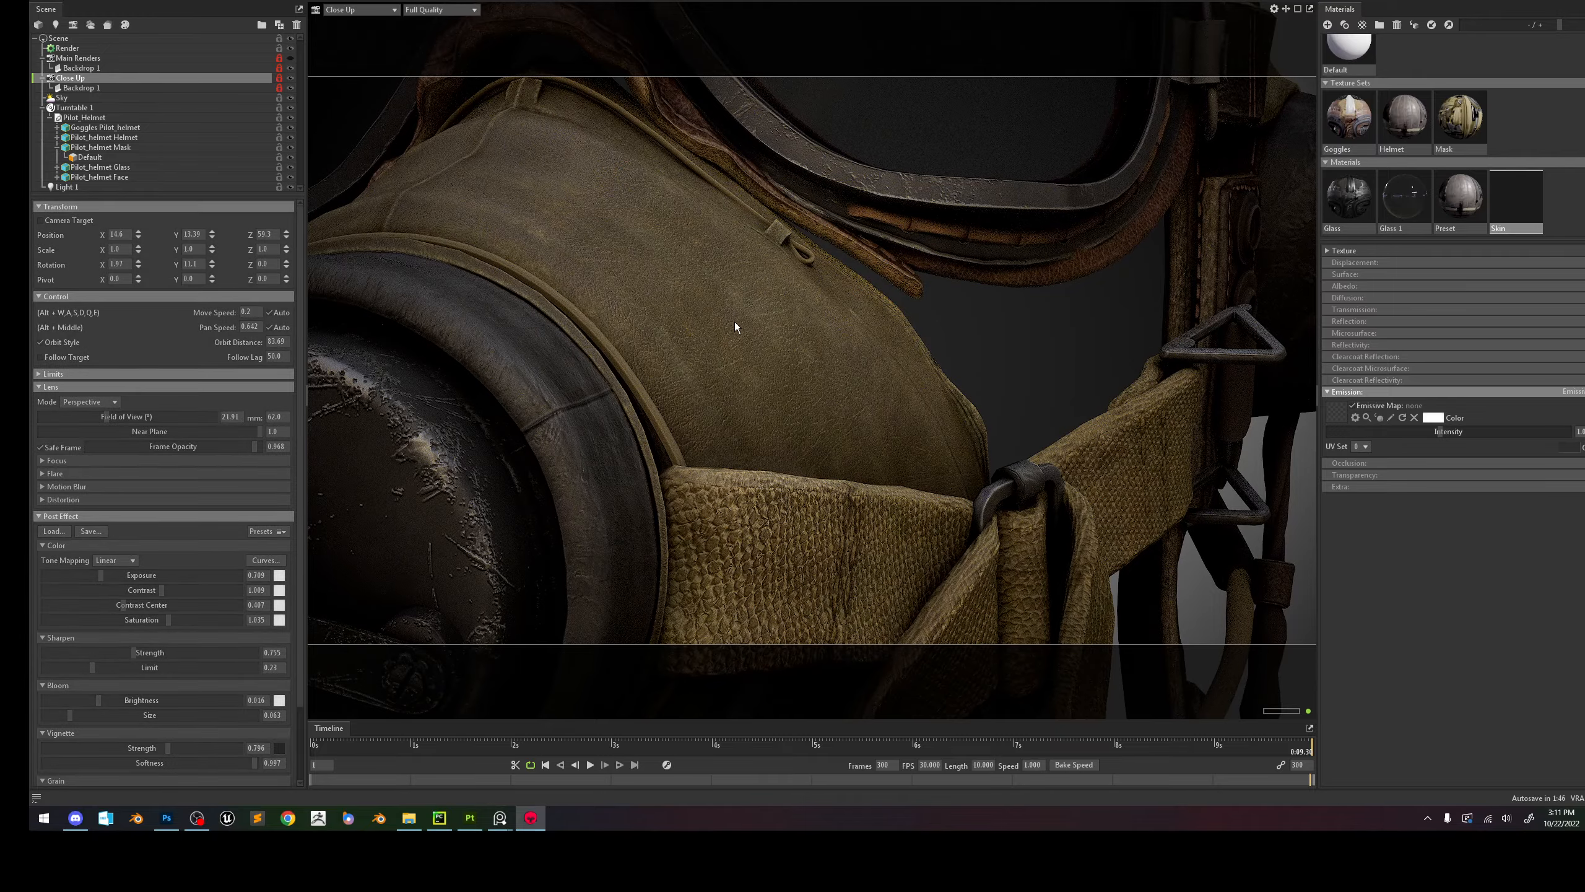
click(279, 78)
scroll(730, 348, down, 5)
scroll(730, 348, down, 3)
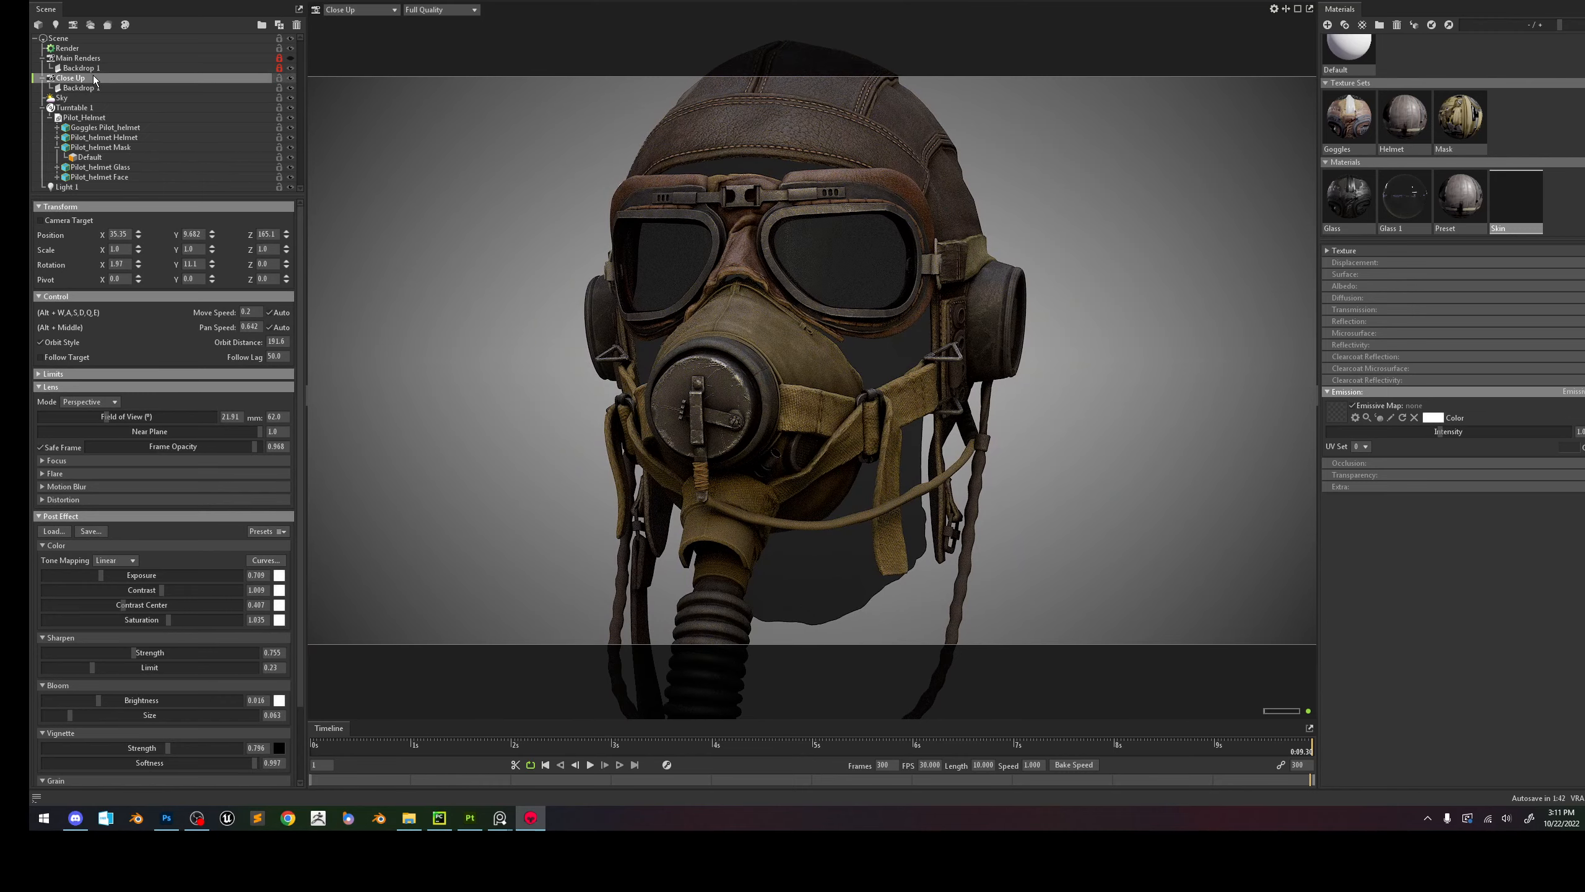
scroll(978, 284, down, 2)
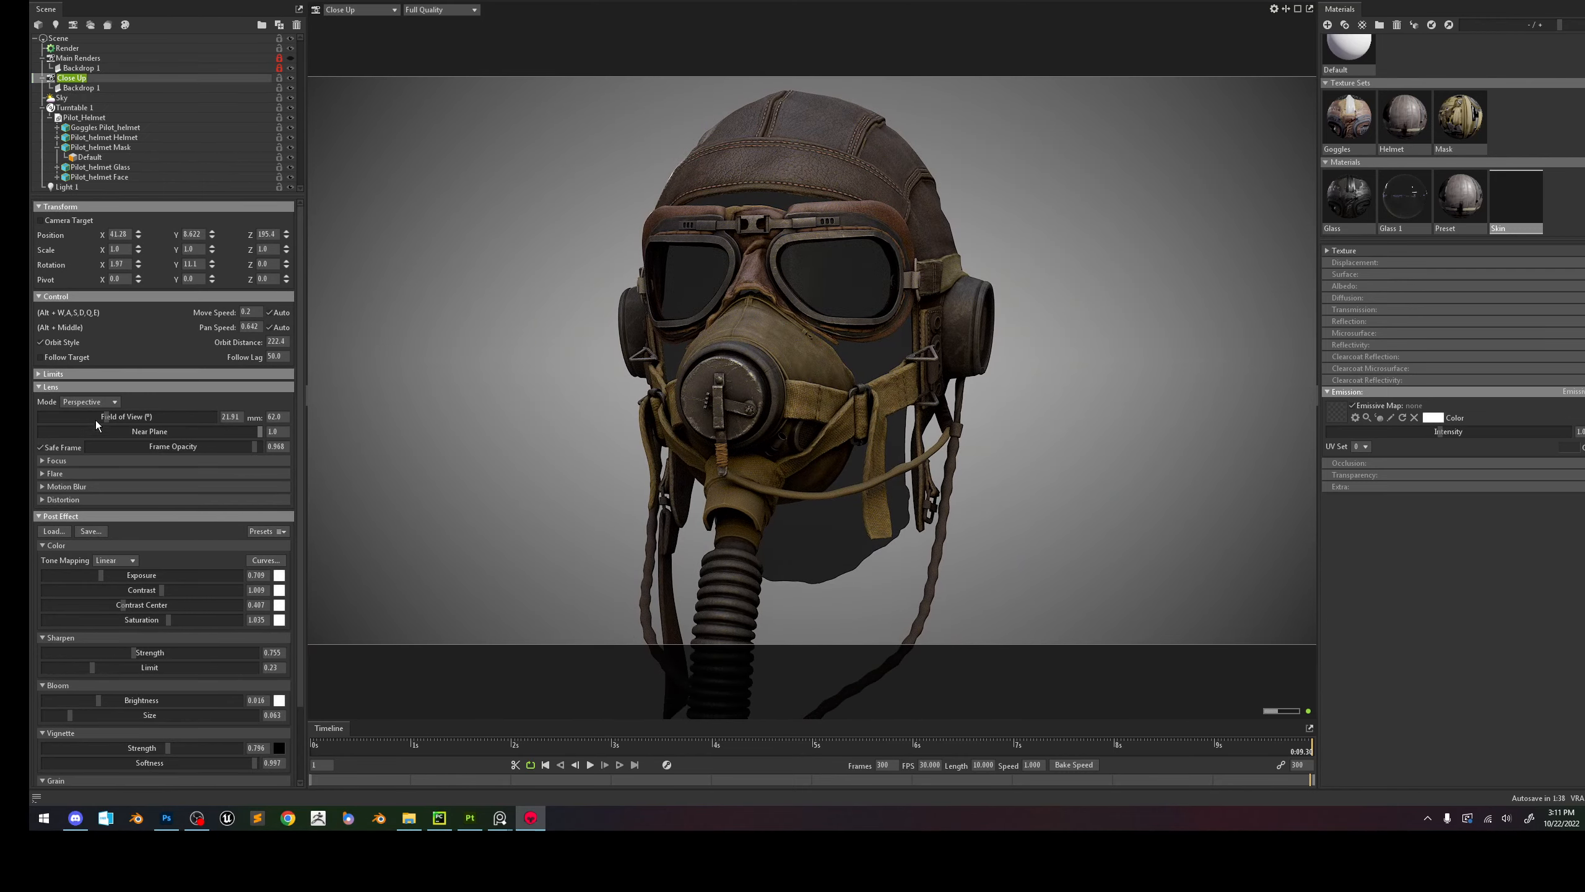
Set the Close Up camera's focal length to 327.5 mm and frame the goggles and mask closely from a turned angle.
drag(96, 417, 72, 423)
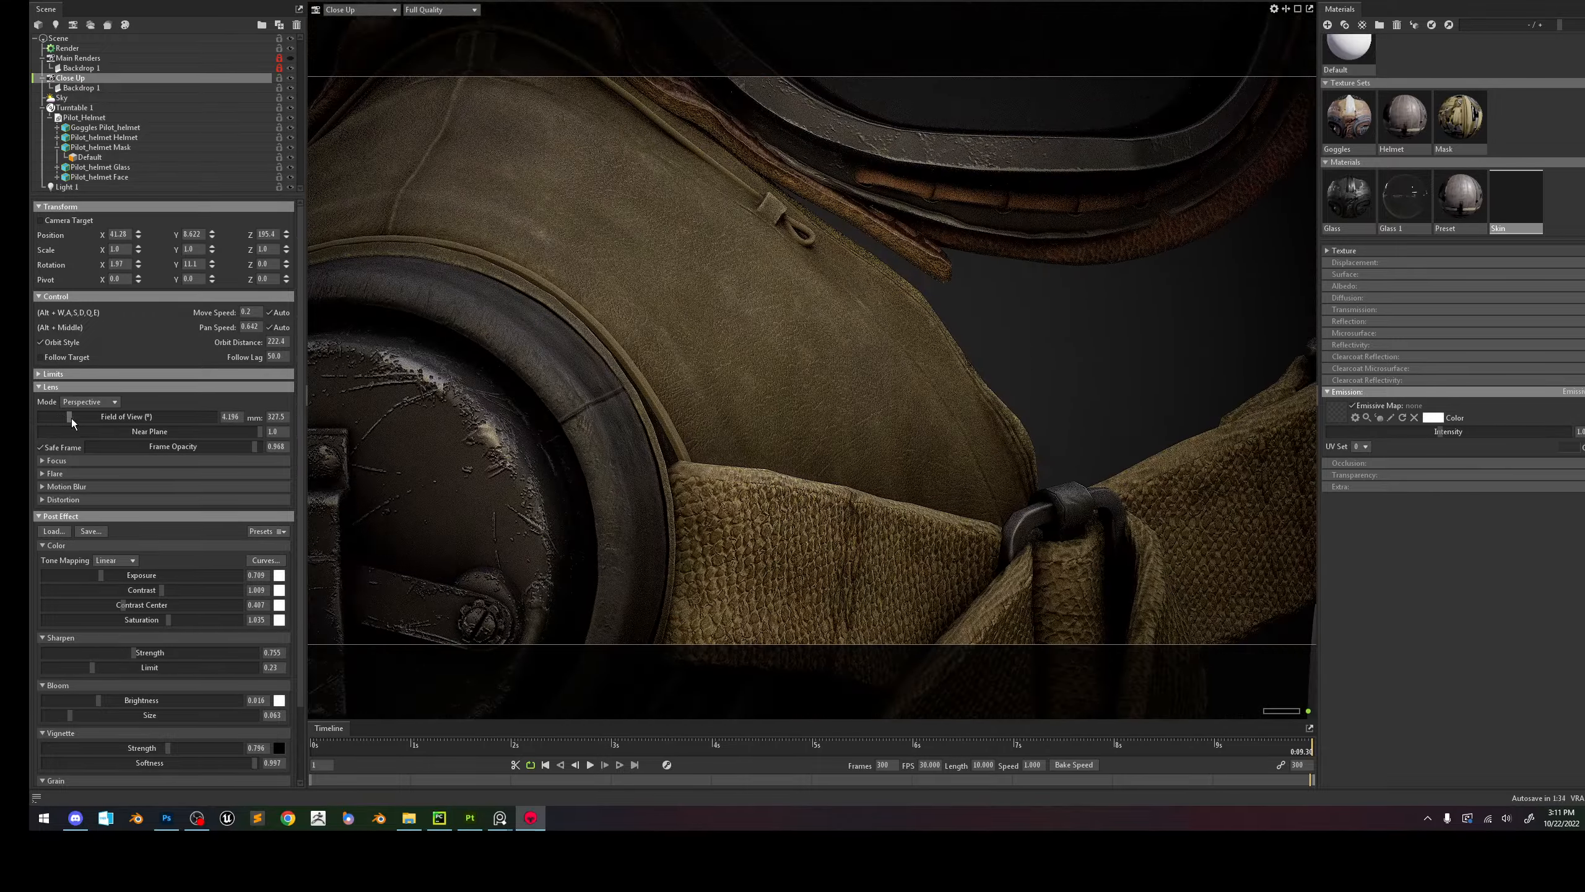
scroll(823, 252, down, 10)
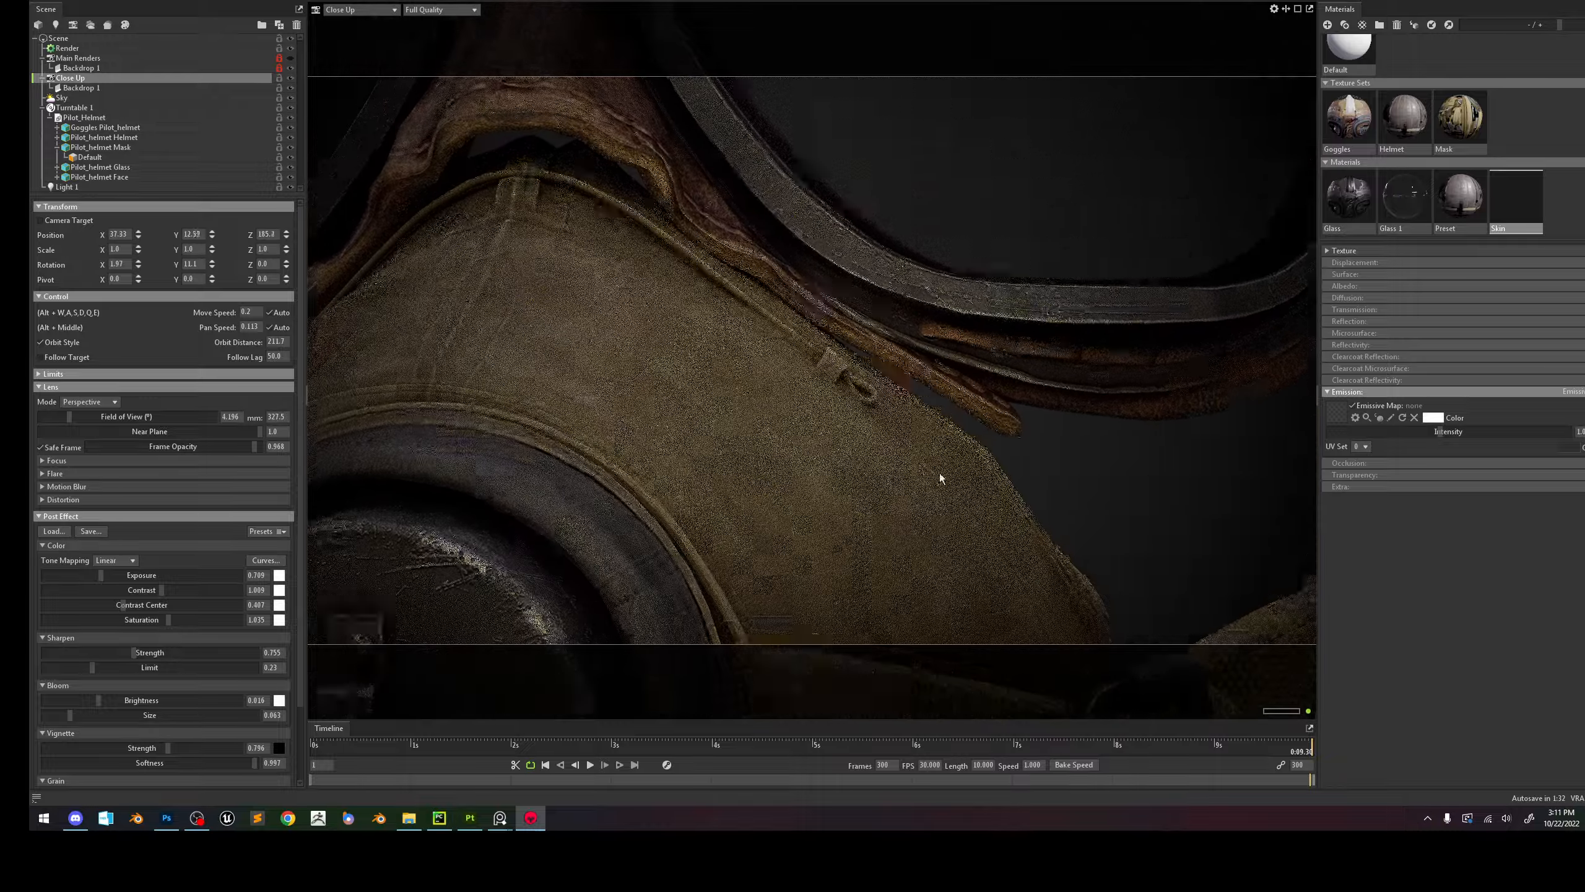
drag(780, 275, 865, 296)
alt+middle_drag(866, 292, 951, 238)
shift+drag(906, 270, 1002, 265)
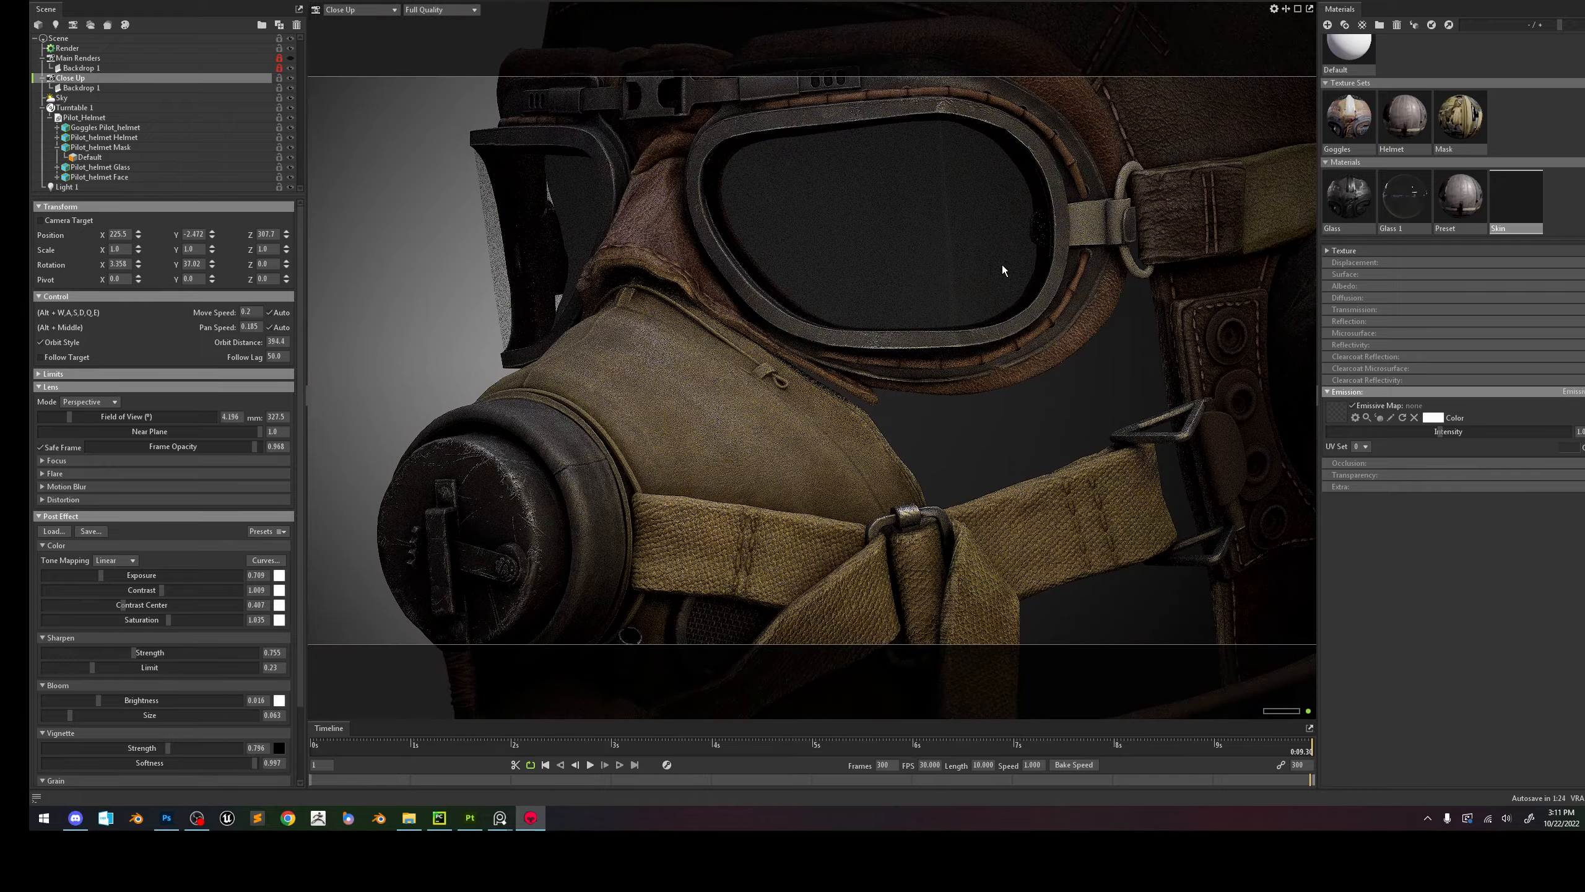
scroll(870, 248, down, 1)
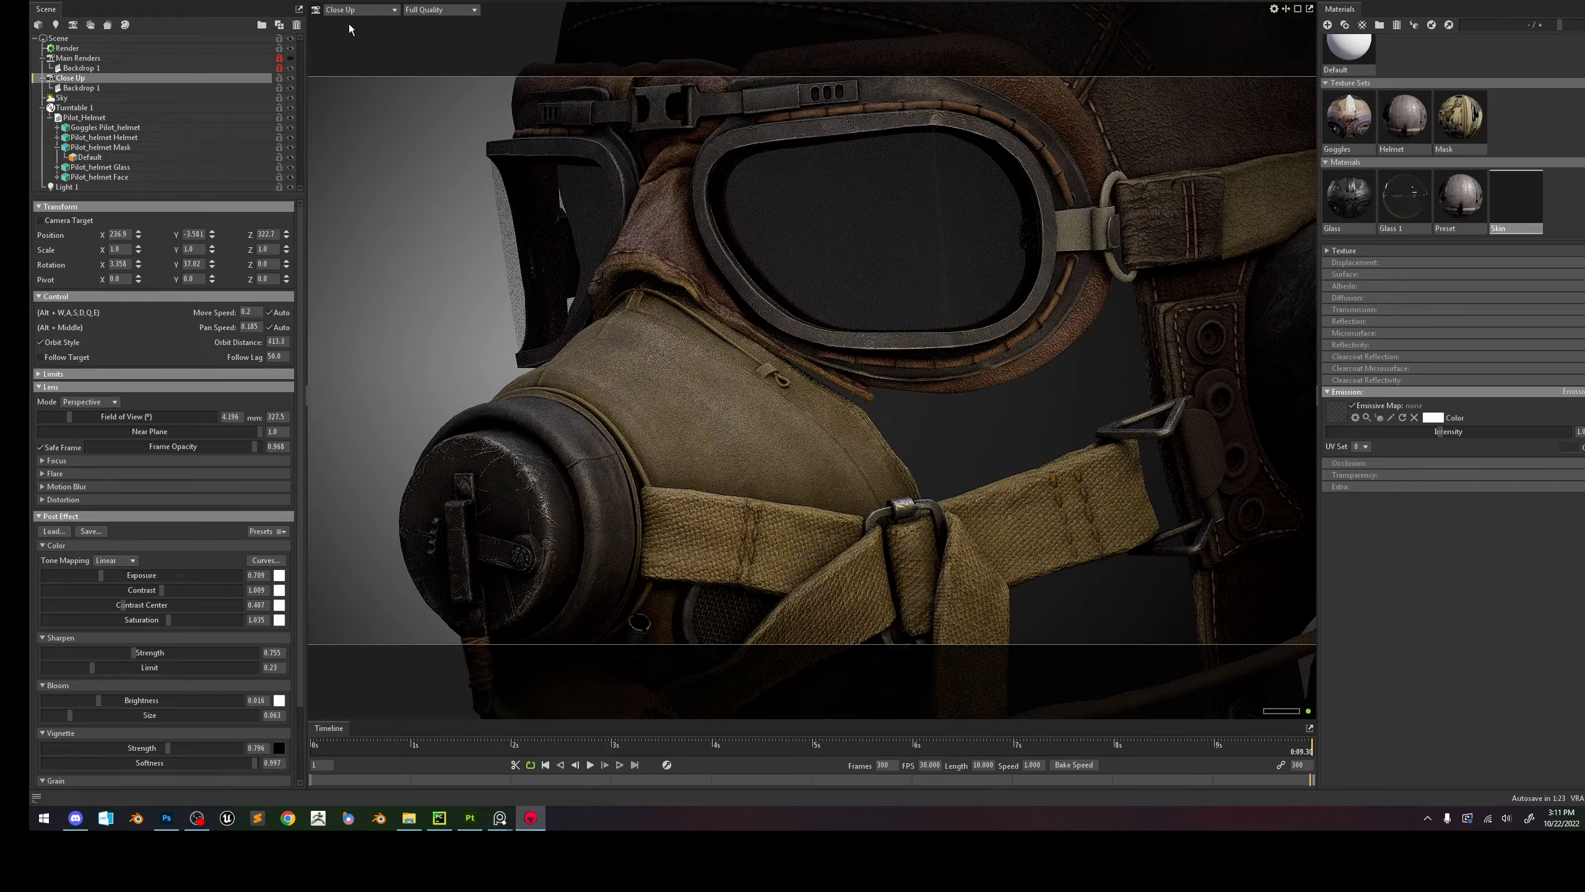
Switch the viewport to the Main Renders camera, test its lock by trying to move the view, and clear the selection.
click(359, 9)
mouse_move(376, 26)
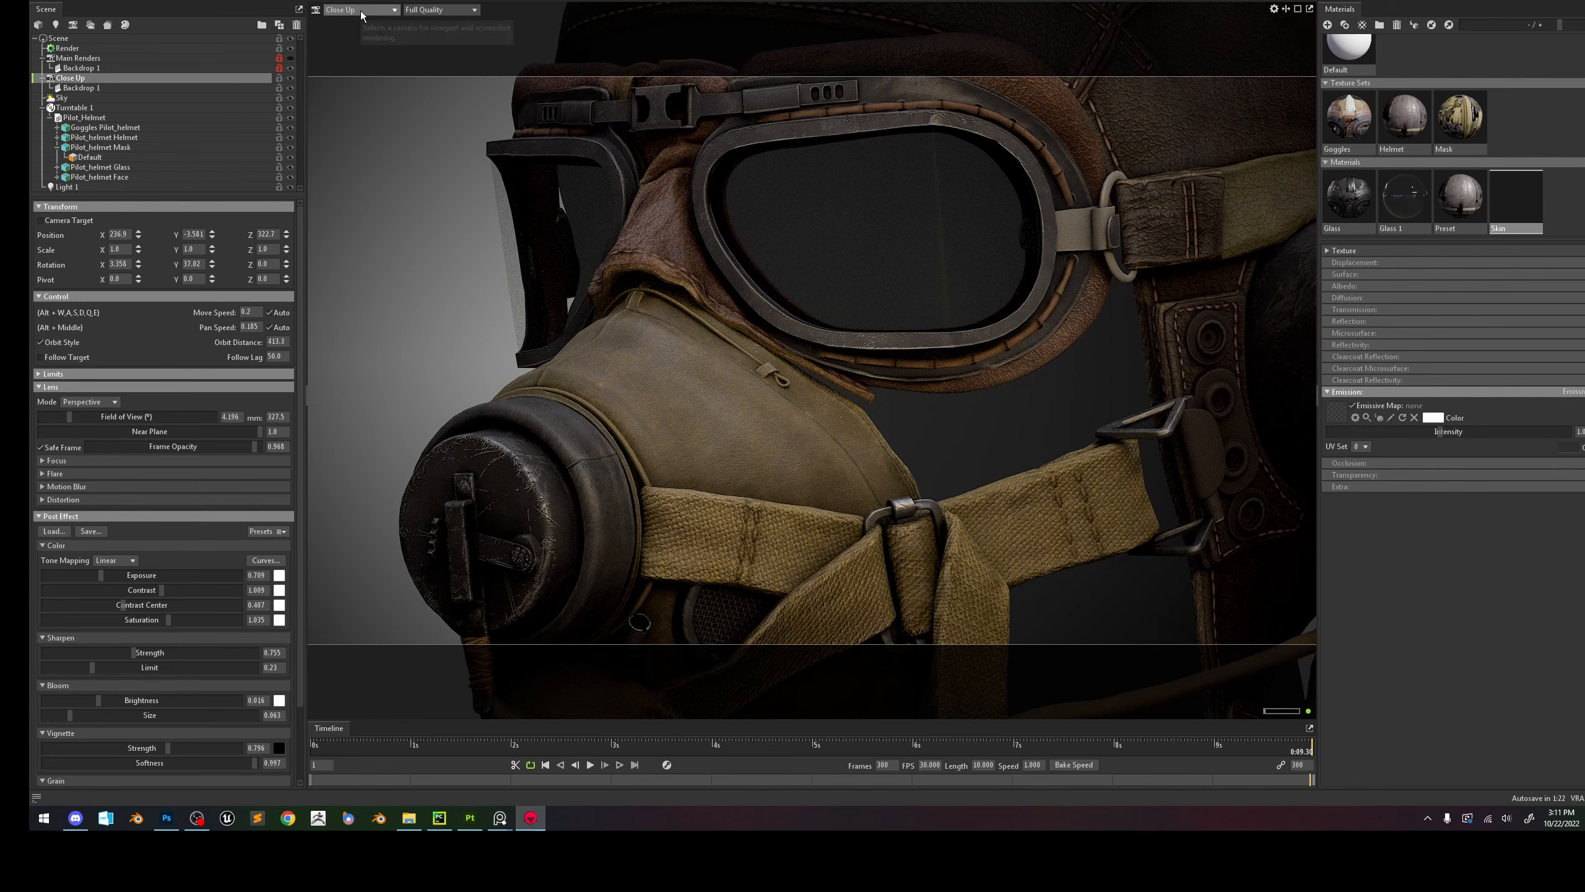
click(434, 21)
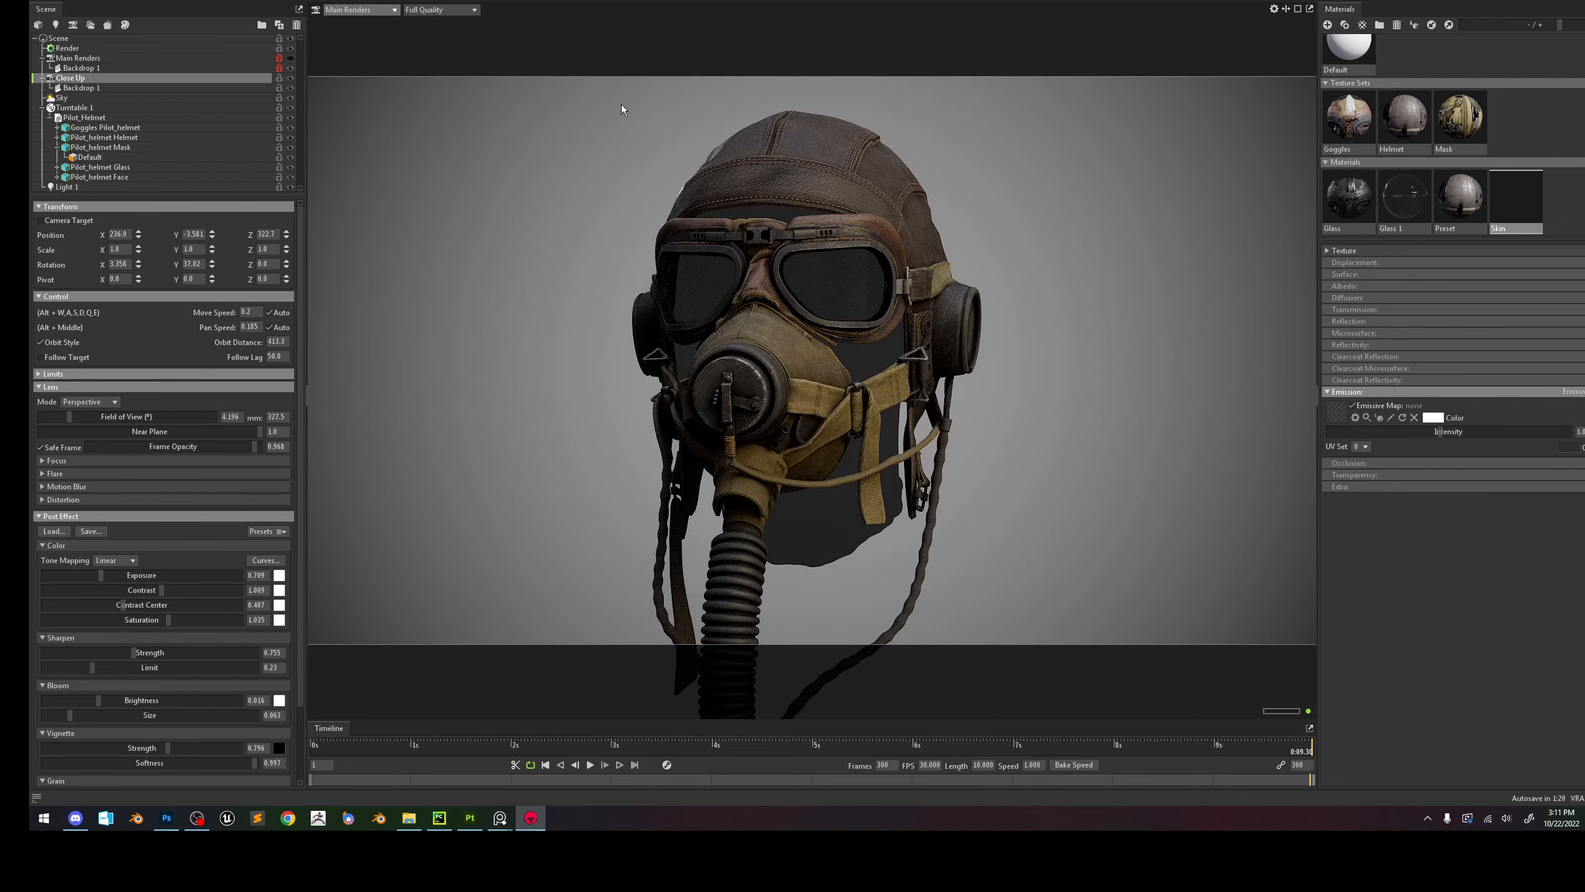
mouse_move(852, 256)
shift+mouse_down()
mouse_move(786, 263)
mouse_move(832, 263)
shift+mouse_up()
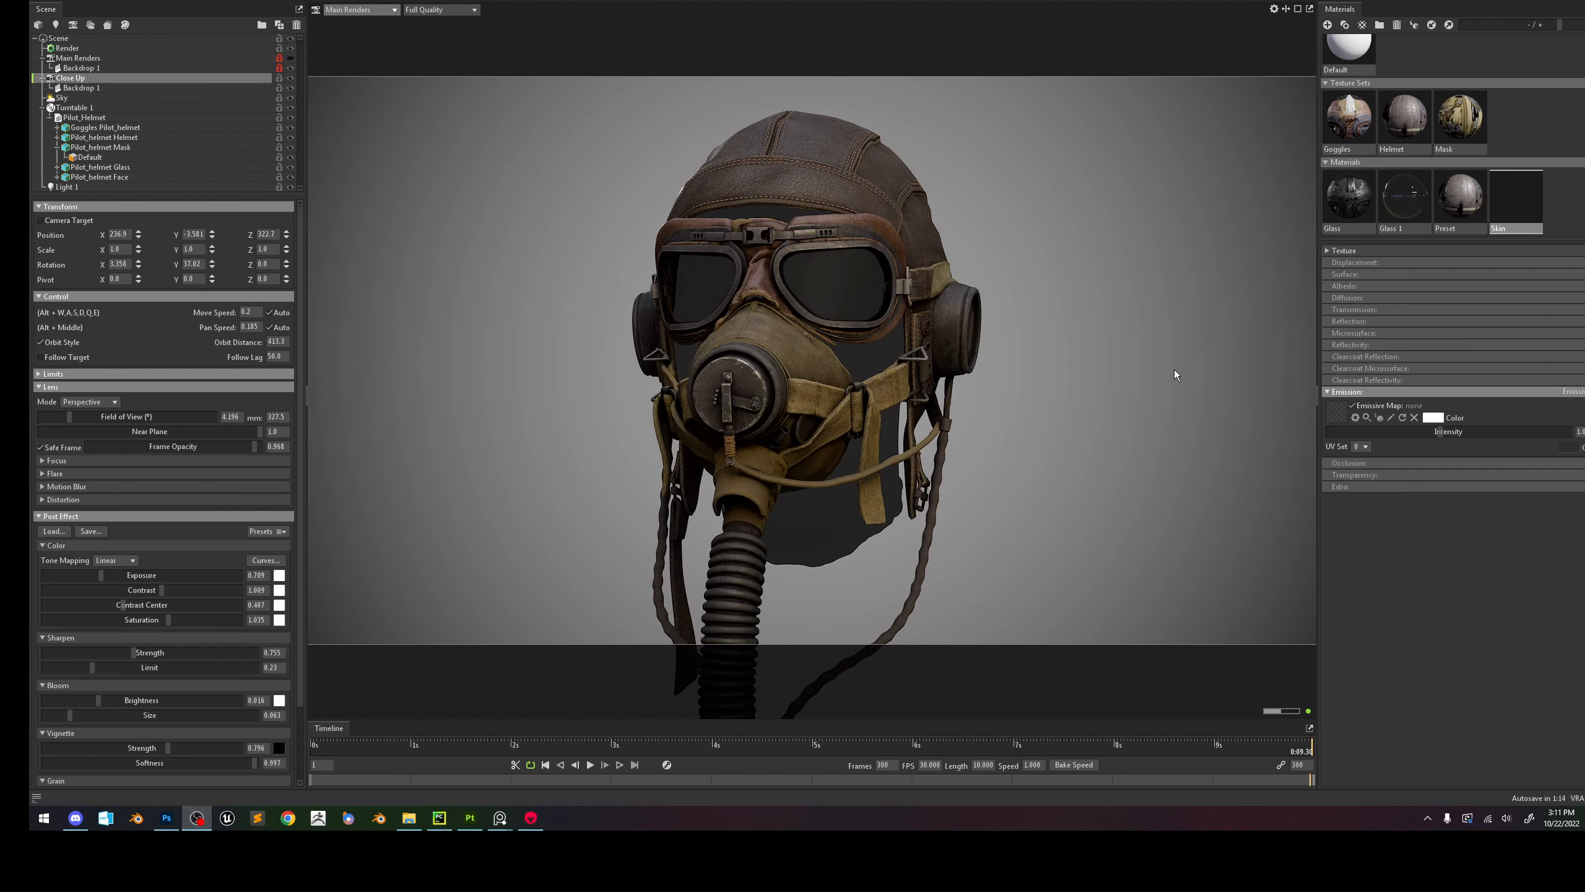
click(1125, 368)
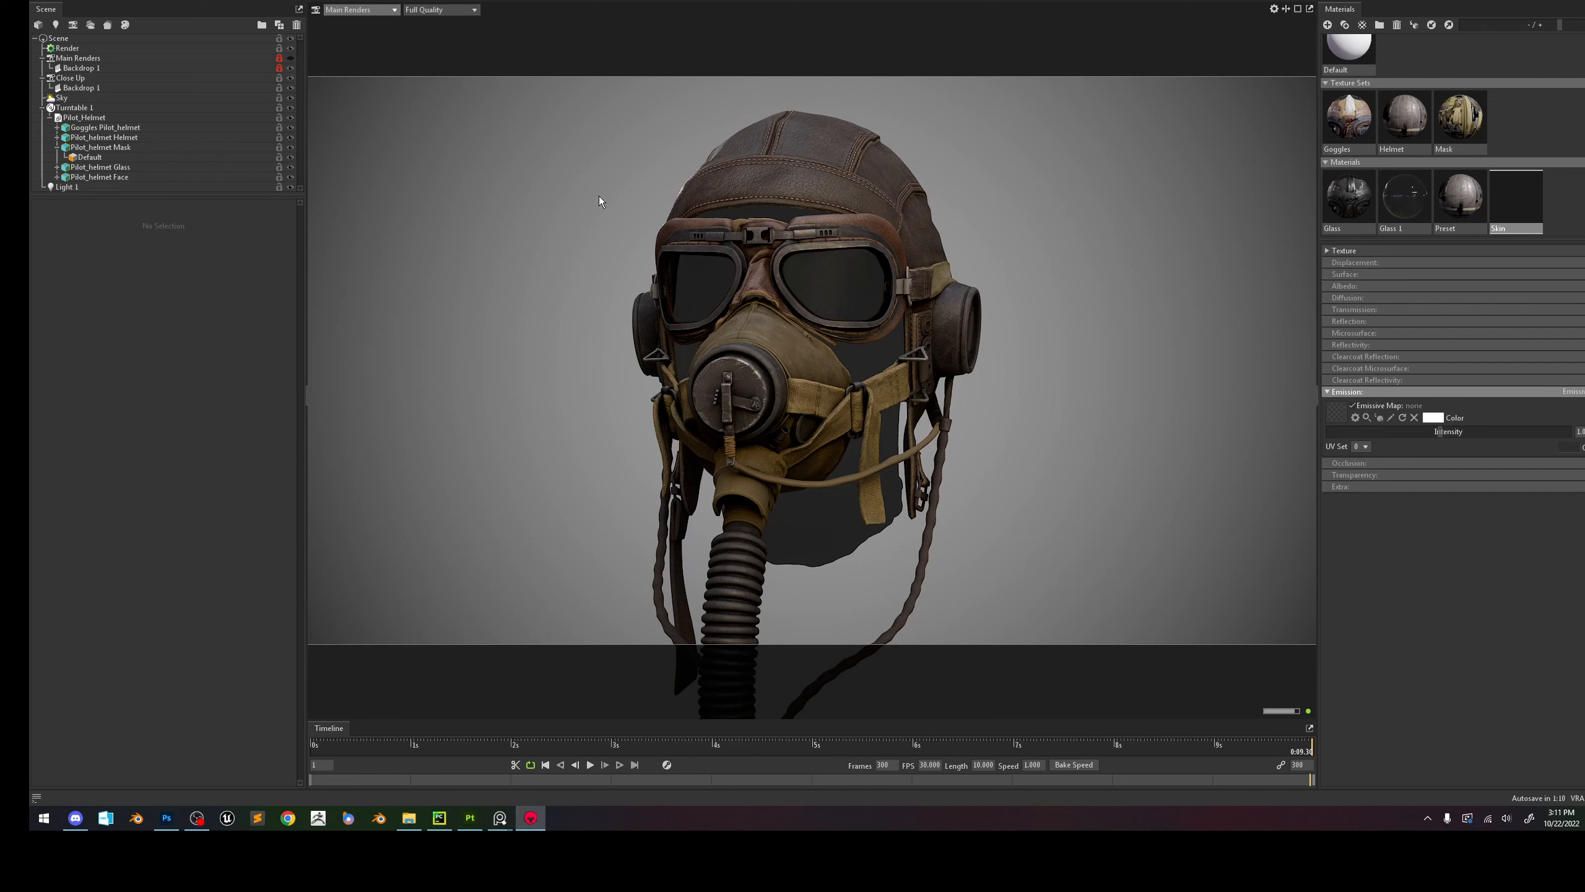
Collapse the Turntable 1 and Close Up hierarchies in the scene outliner.
click(70, 39)
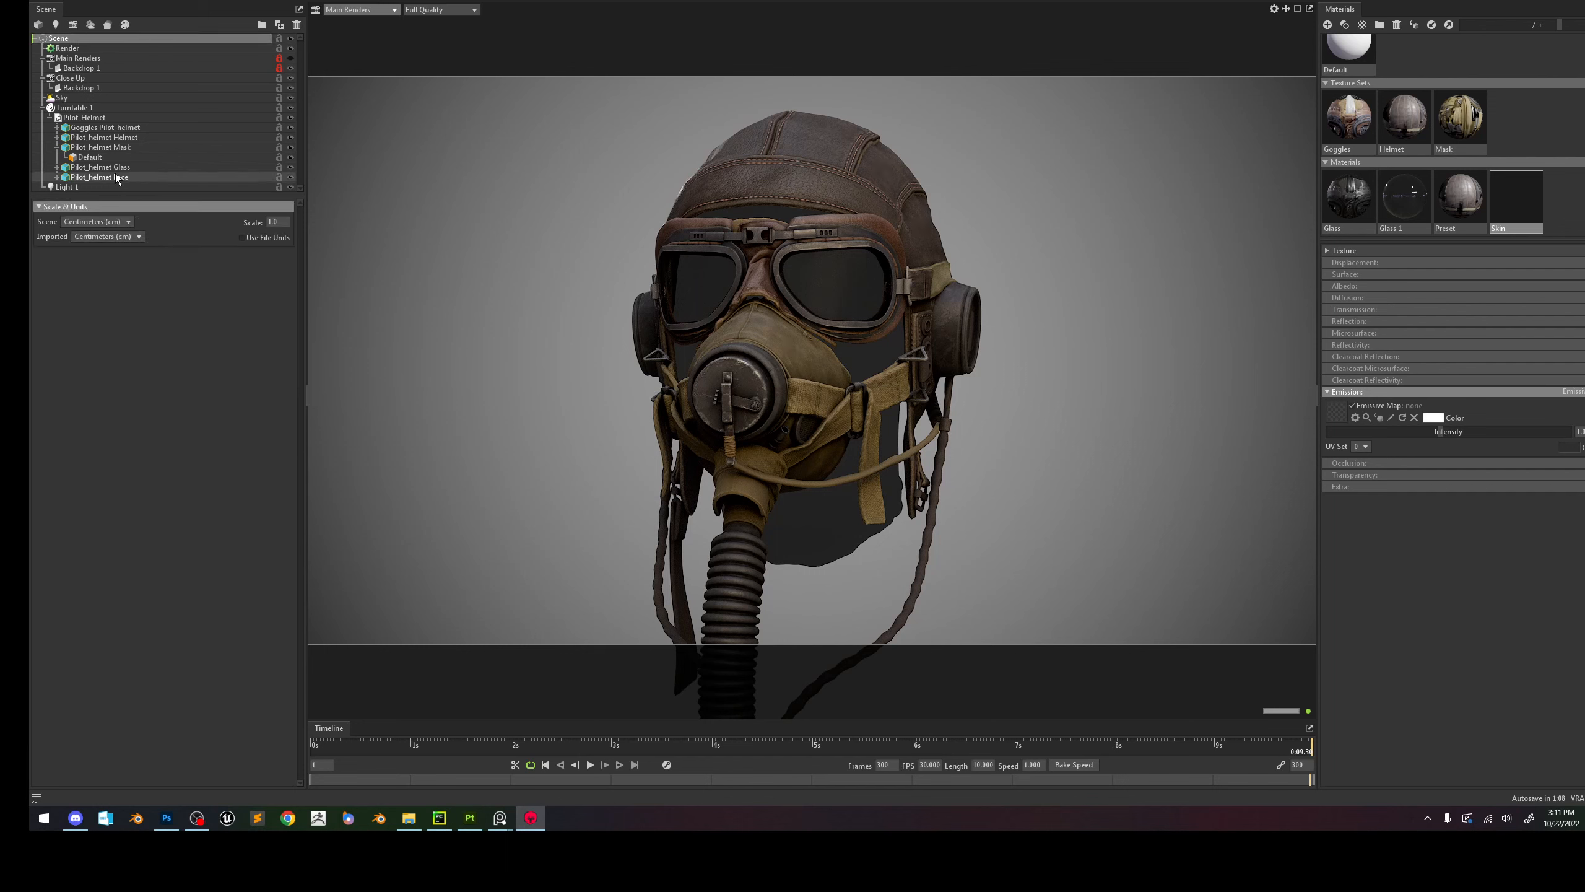
click(78, 58)
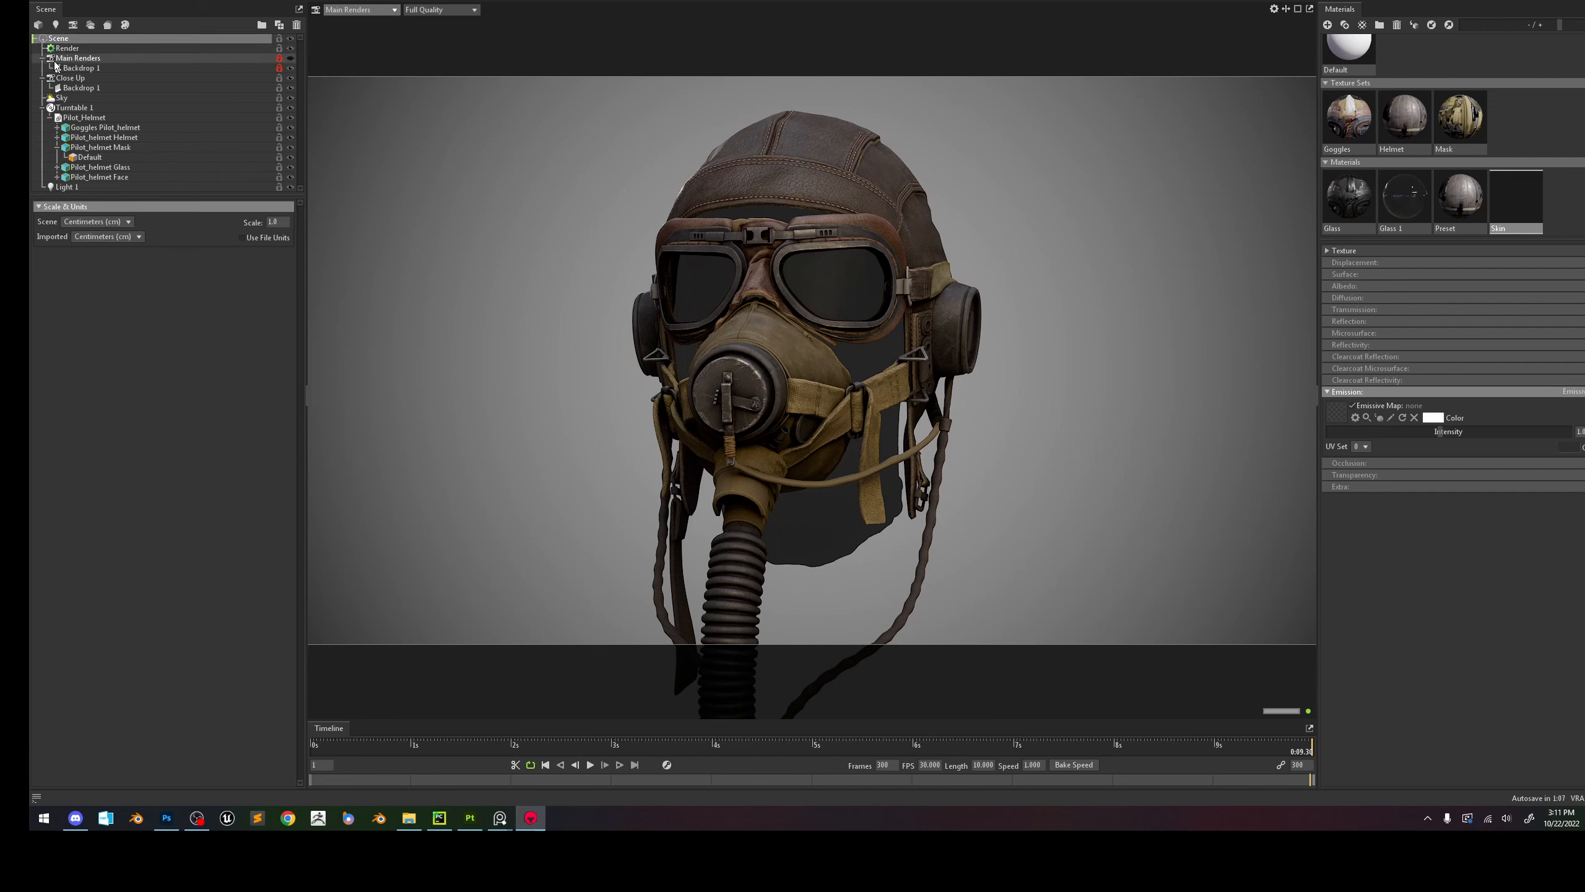
click(42, 107)
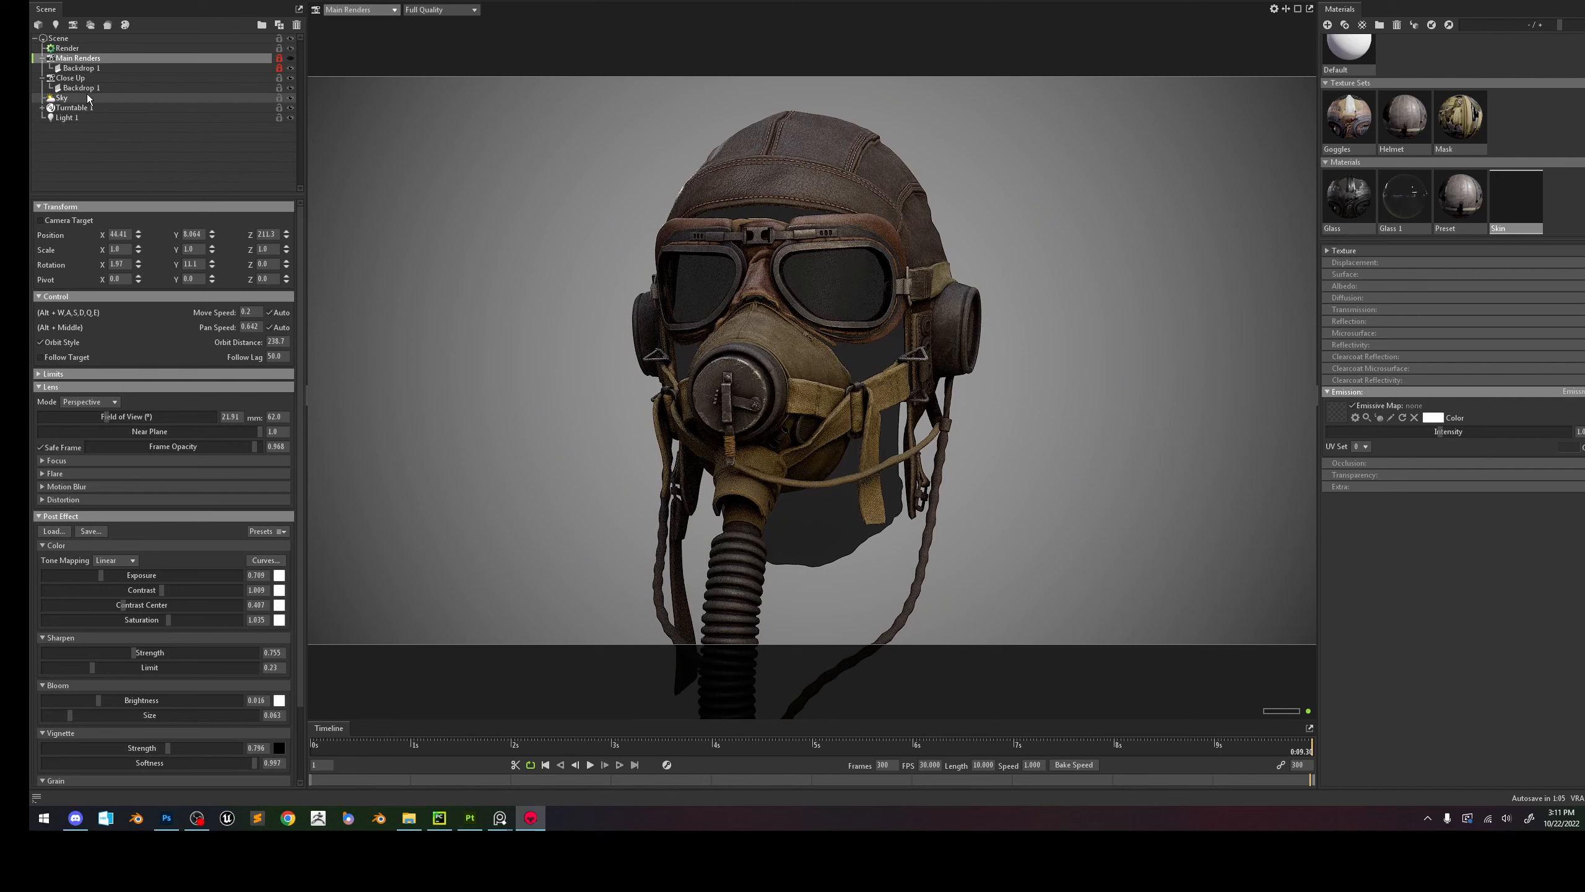
click(41, 78)
Duplicate the Sky light and name the copy Expiremental.
click(92, 88)
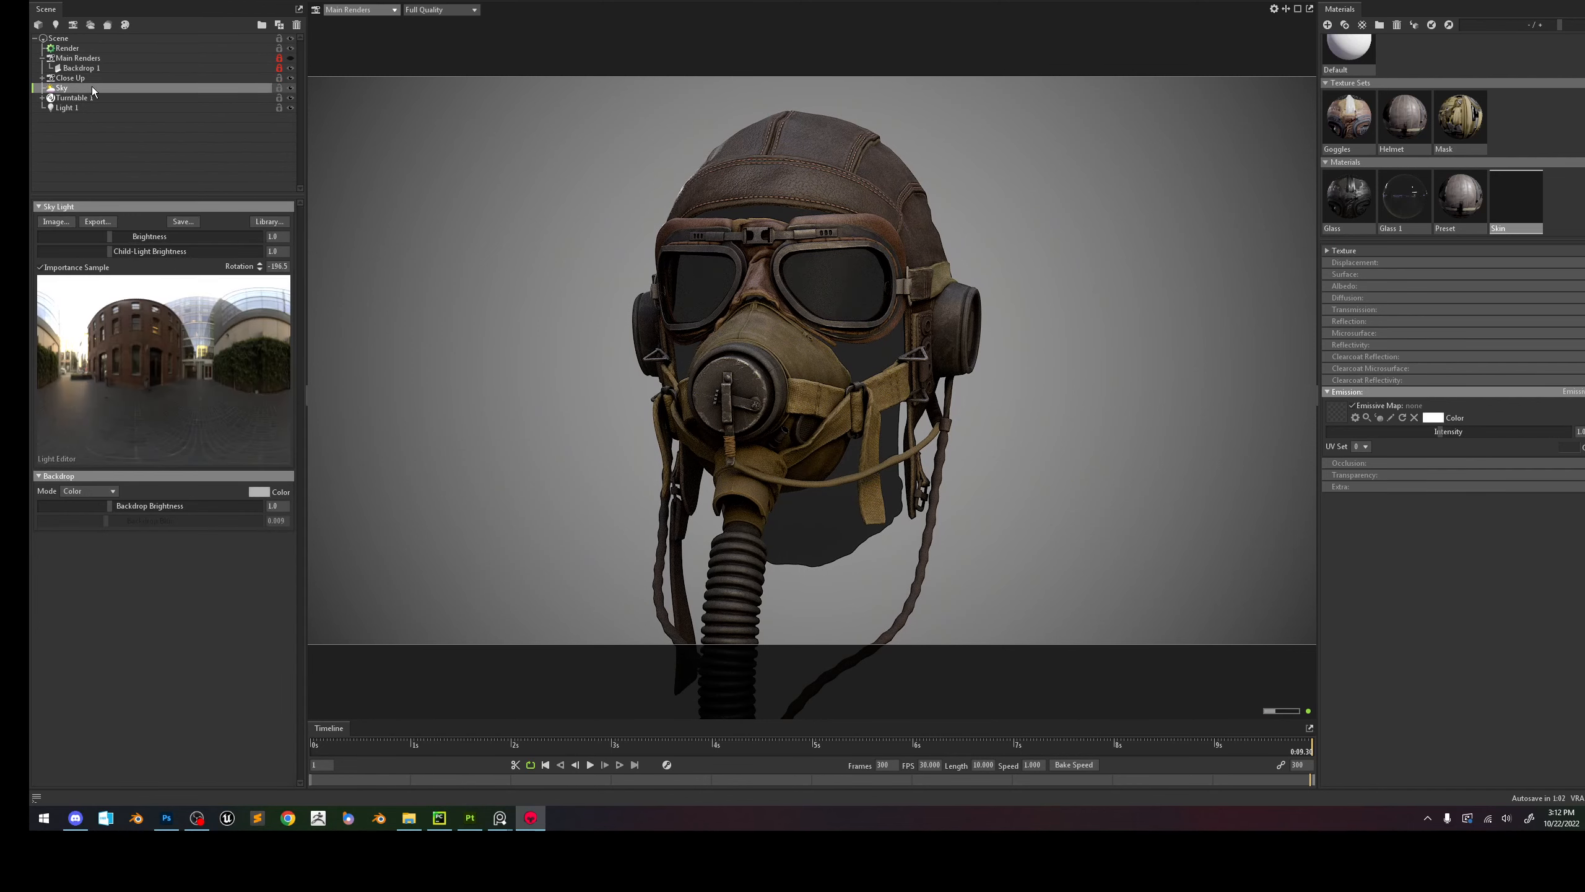
key(ctrl+d)
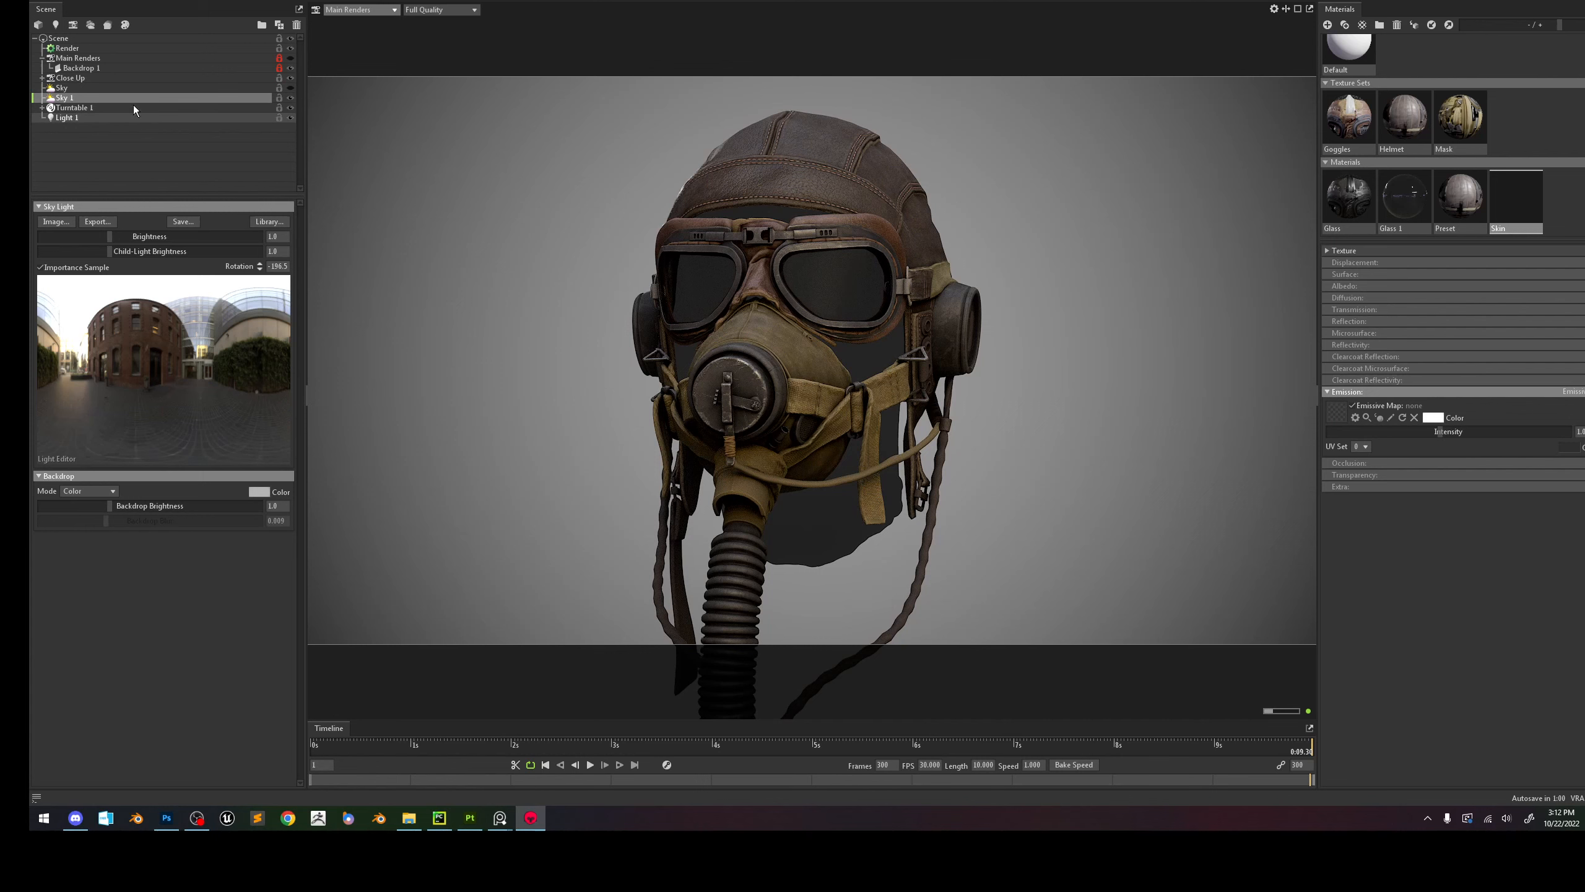
double_click(123, 98)
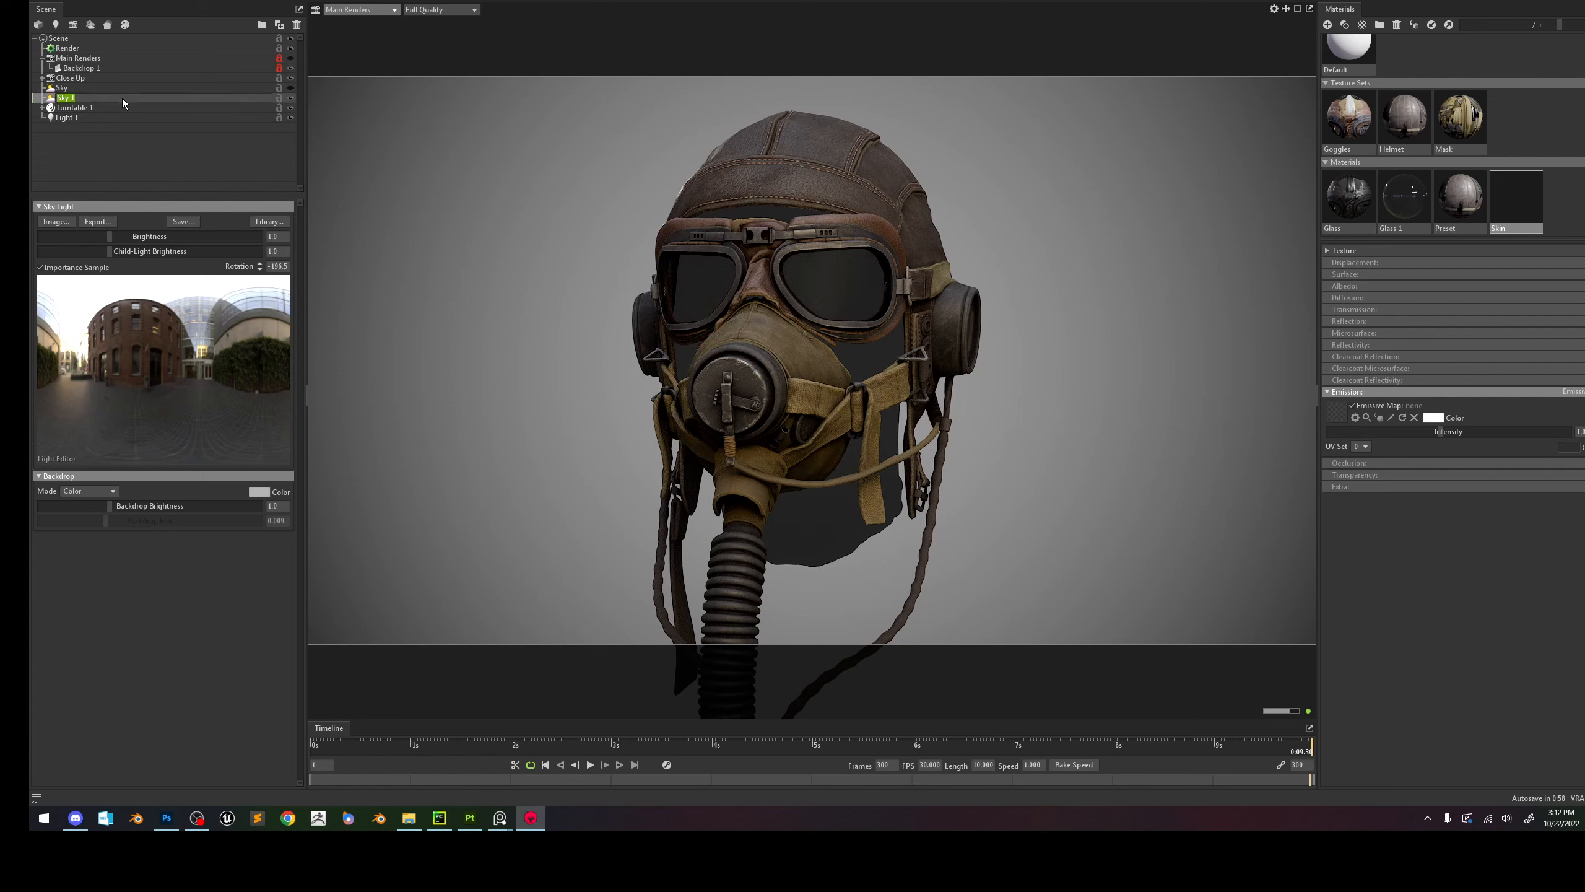
text(Expiremntal)
key(Return)
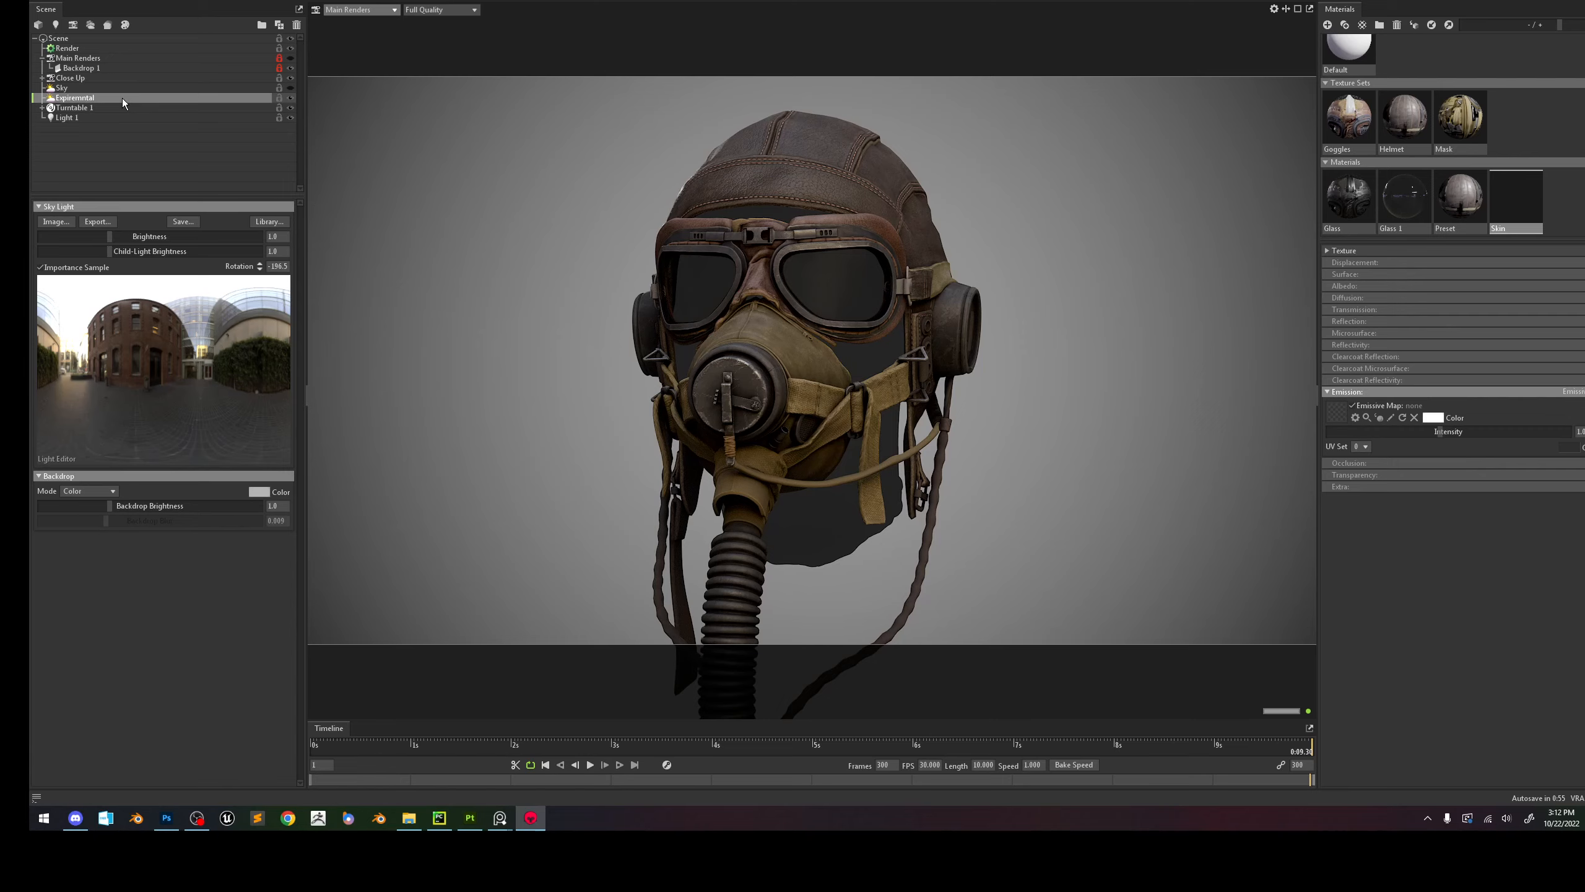
Toggle the visibility of the two skies and make the original Sky the active one.
click(289, 90)
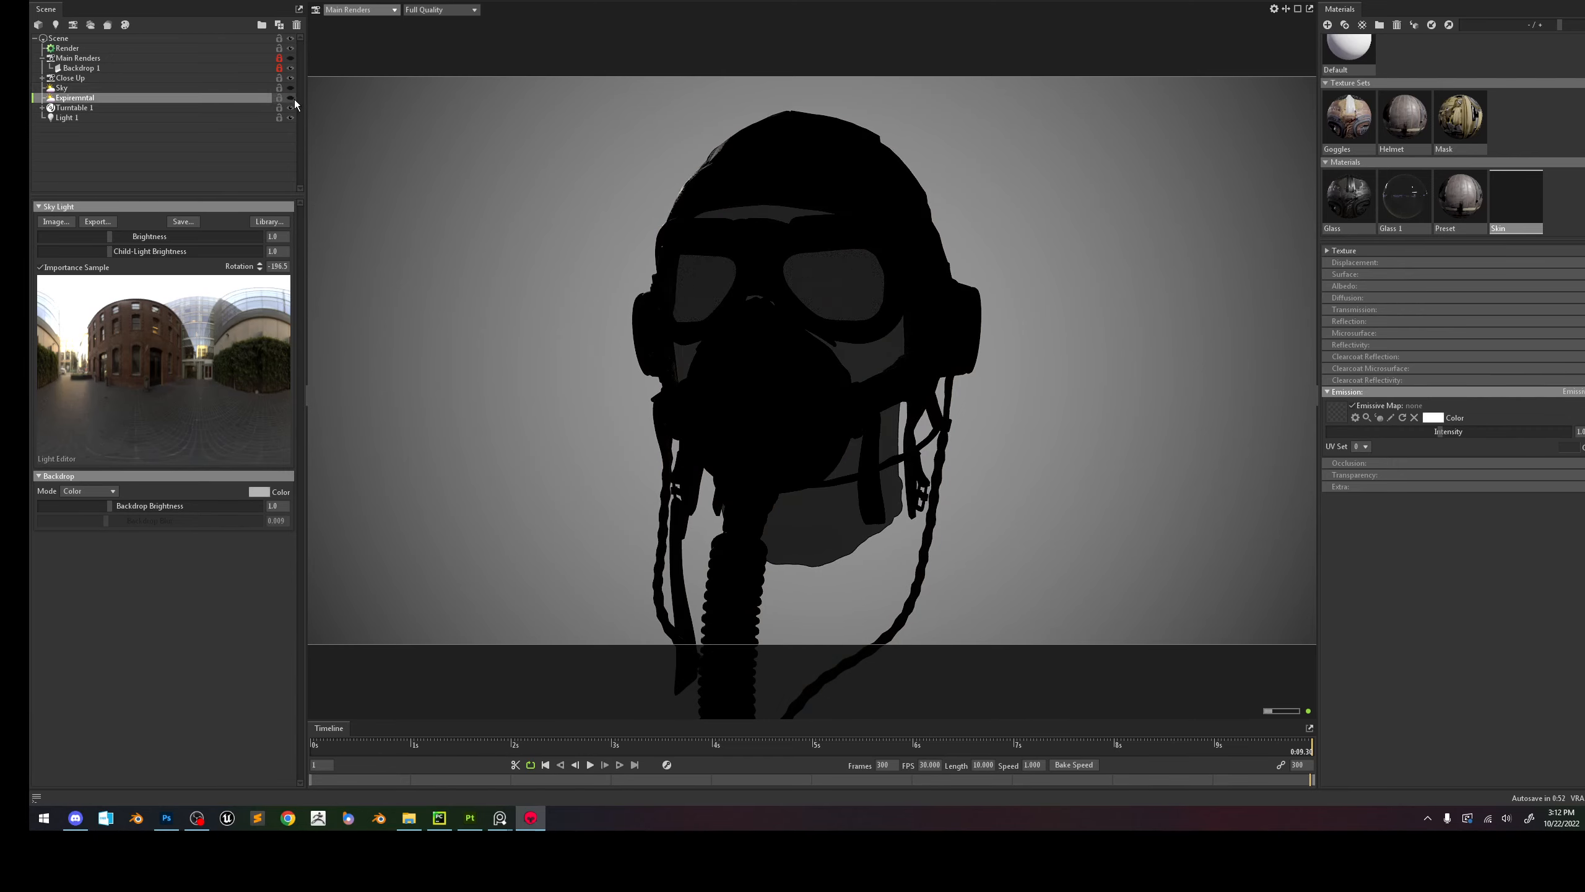
click(290, 98)
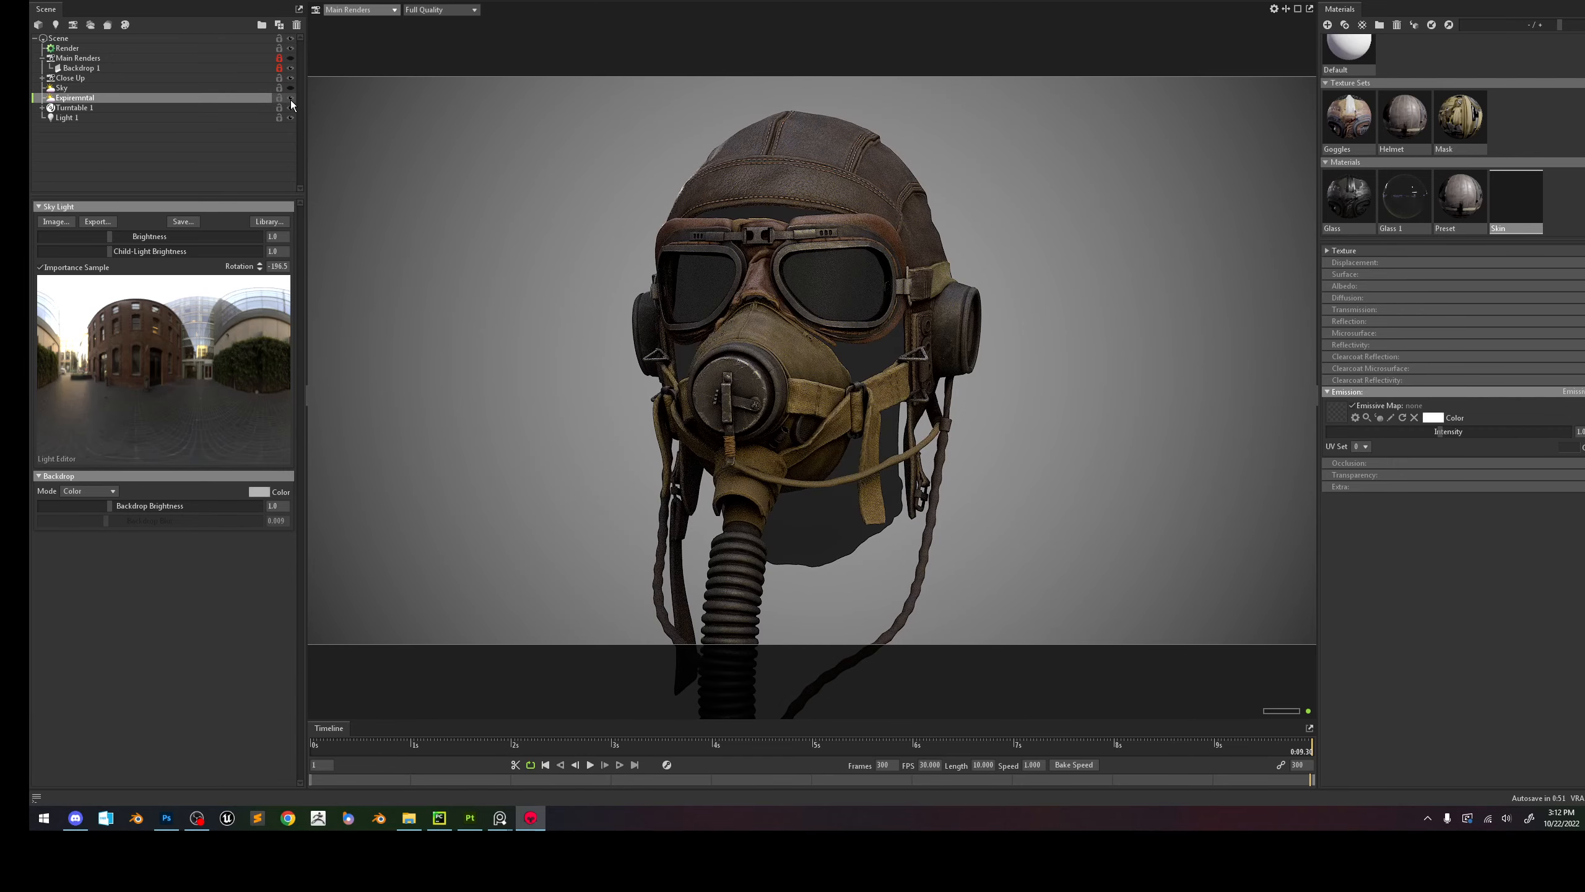
click(245, 91)
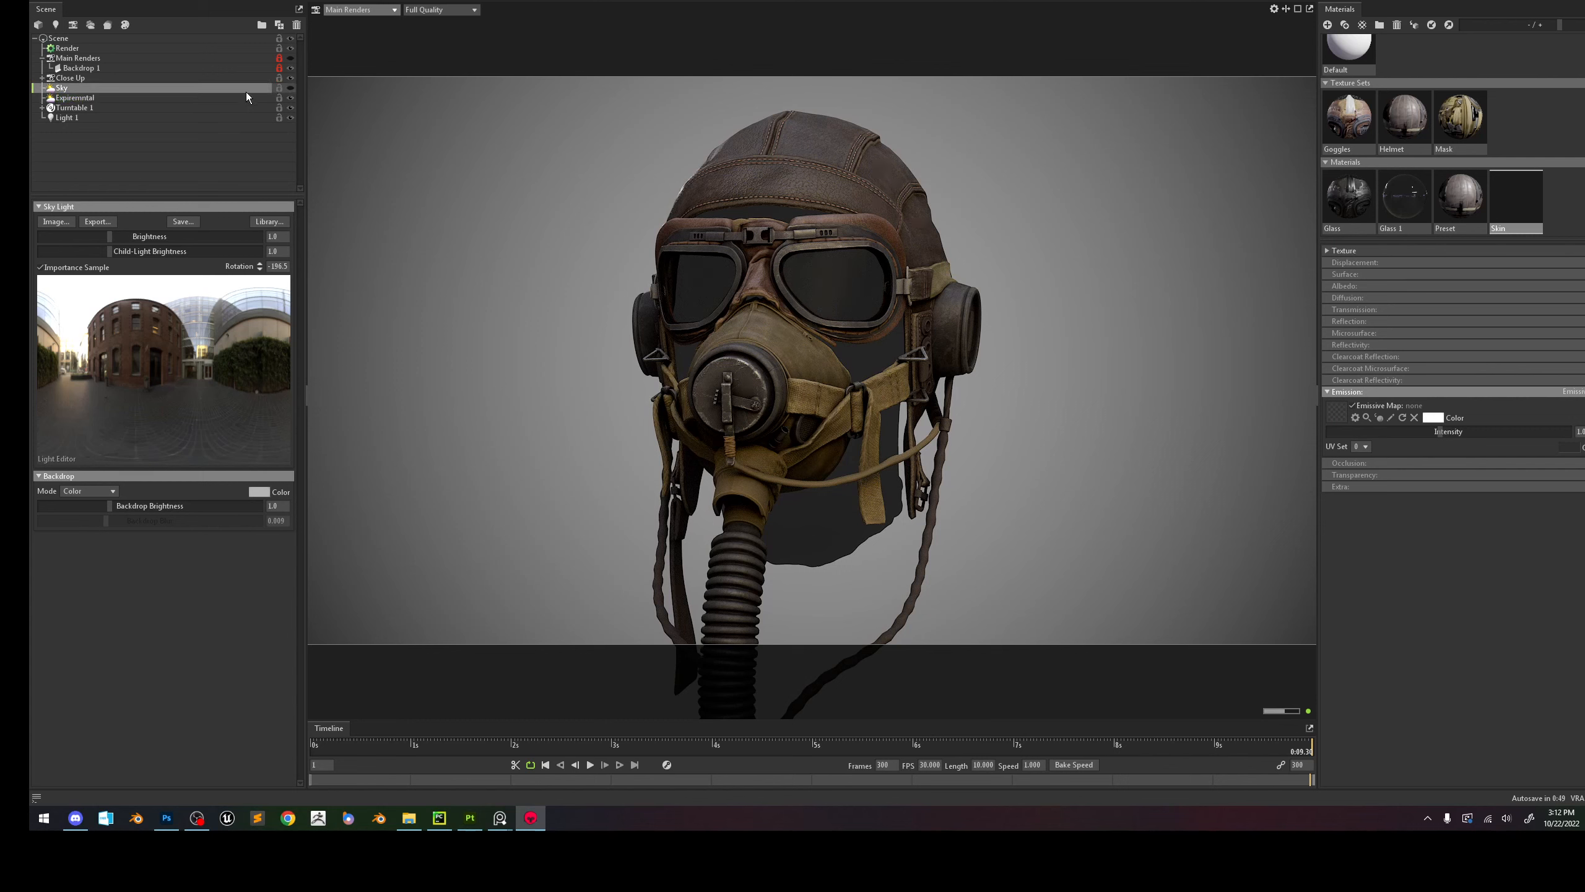
click(289, 88)
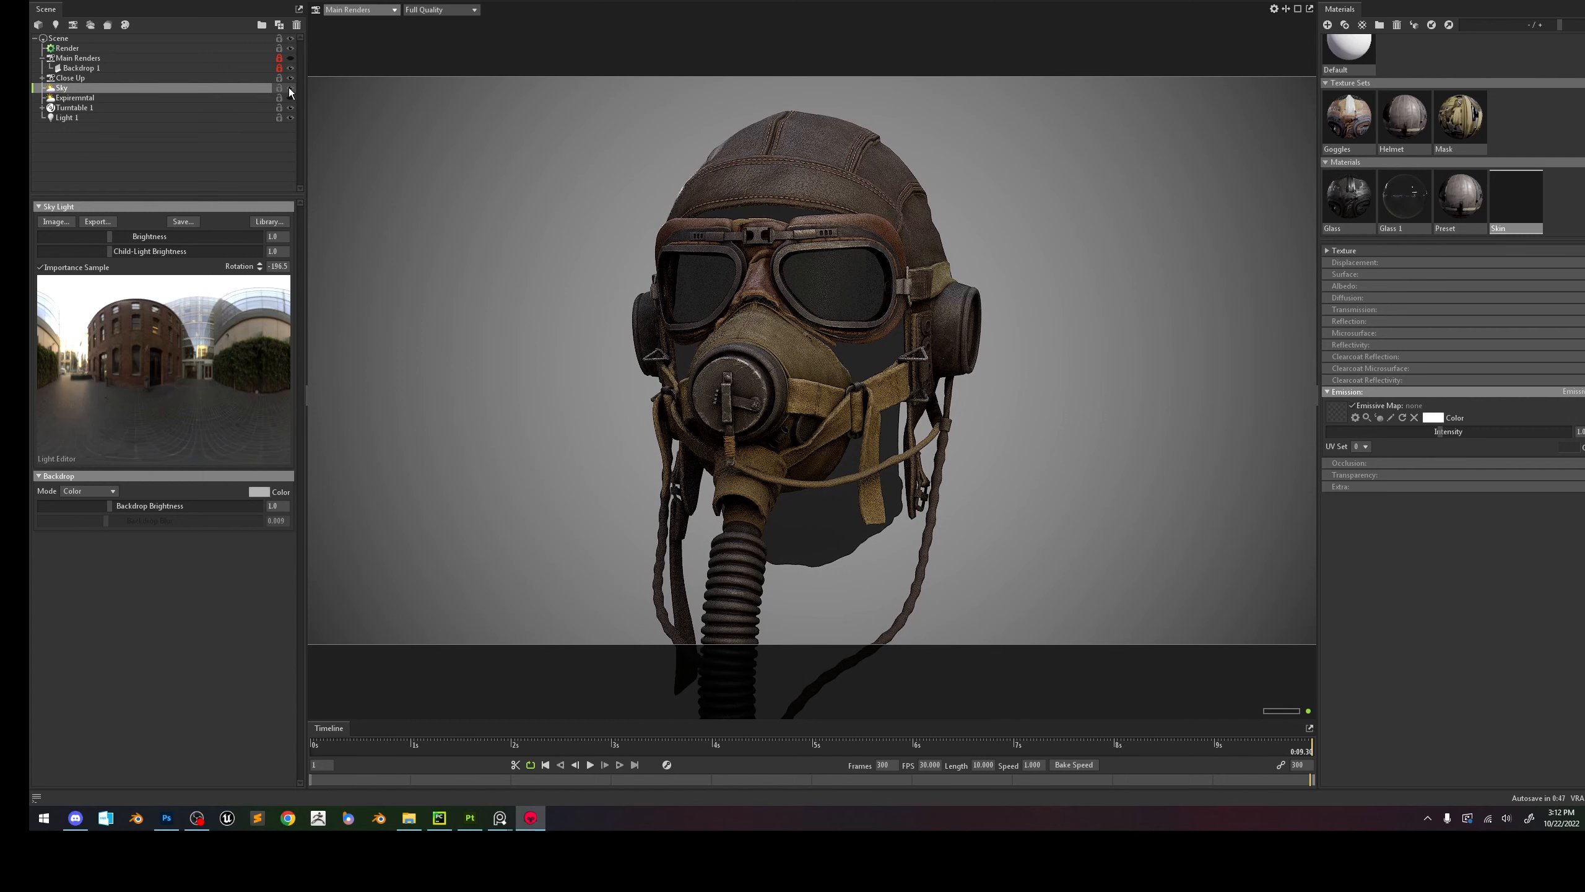
Rename the original sky as Sky (OG).
double_click(171, 84)
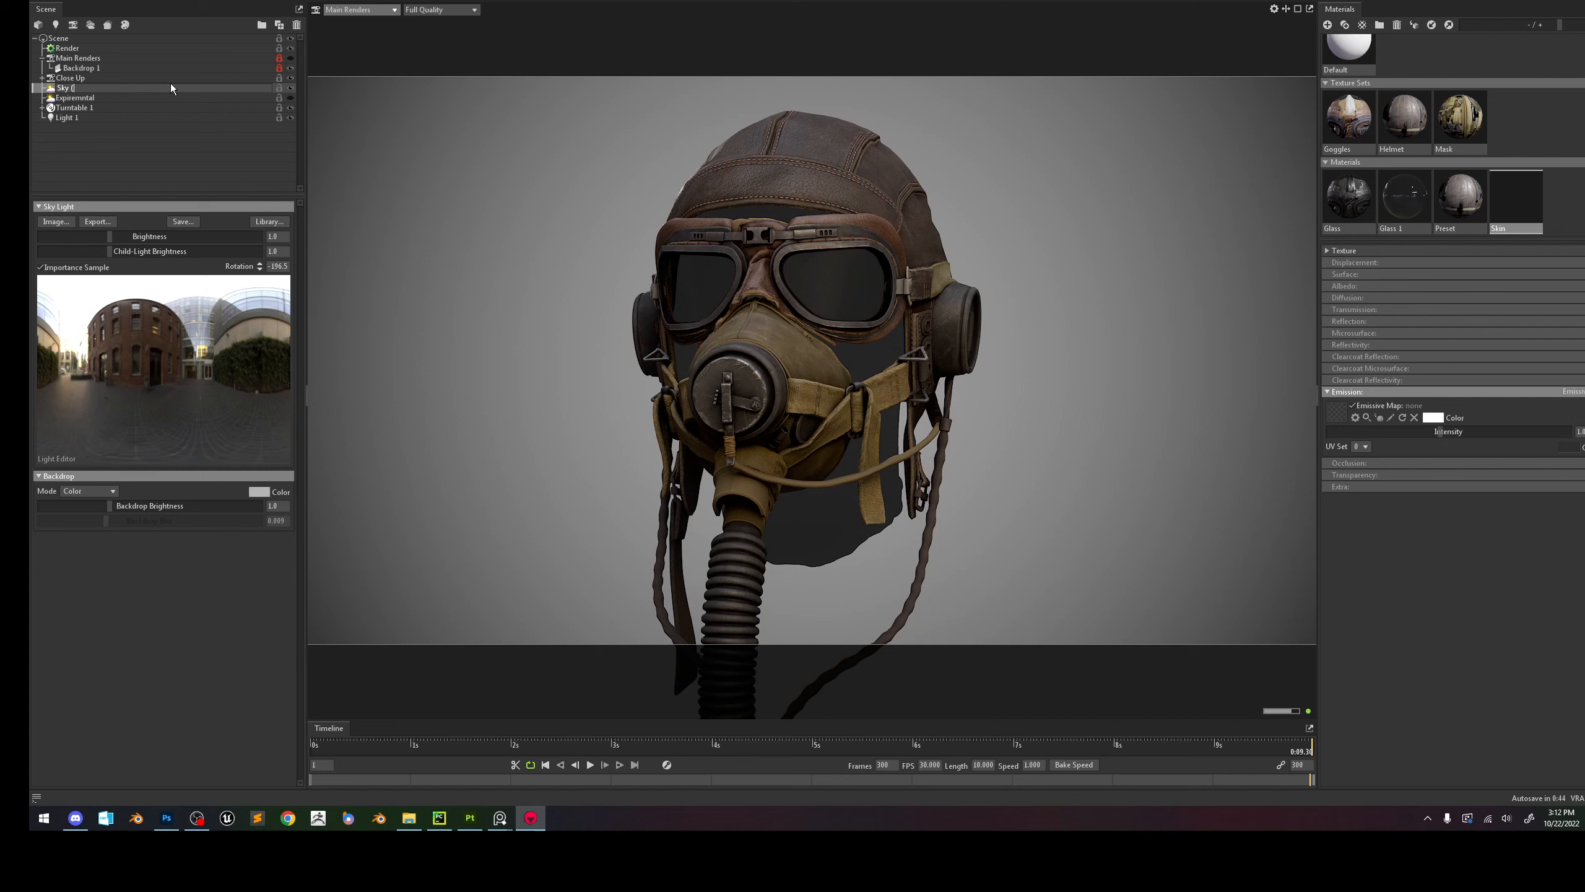
text(())
key(Left)
text(OG)
key(Return)
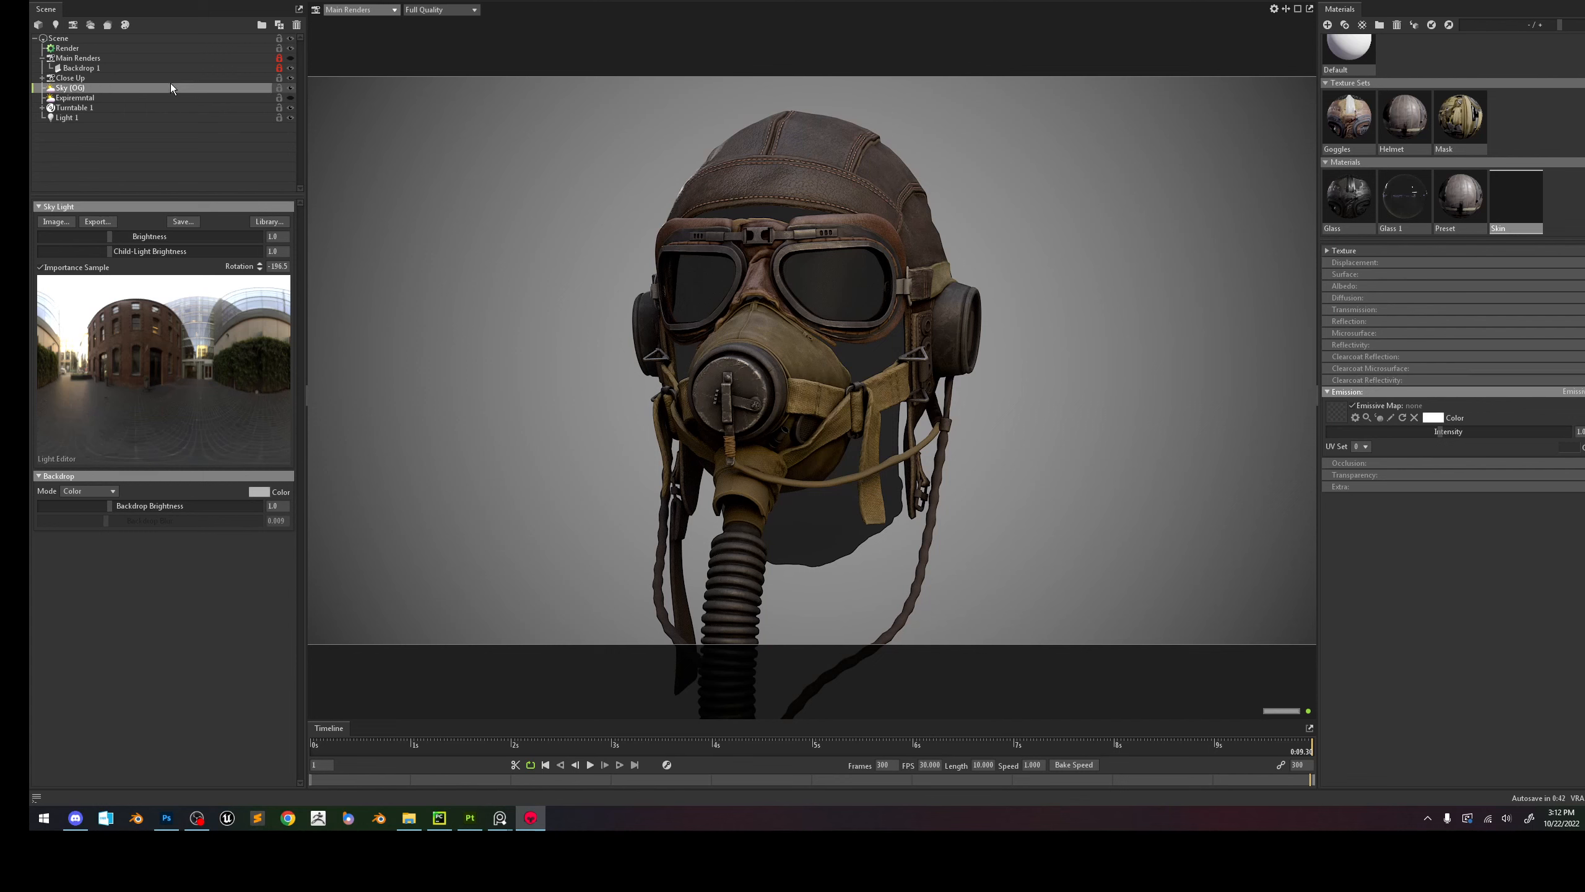
Rename the duplicated sky as Sky (EXP), reusing the original sky's name as the base.
double_click(83, 90)
click(83, 91)
double_click(84, 90)
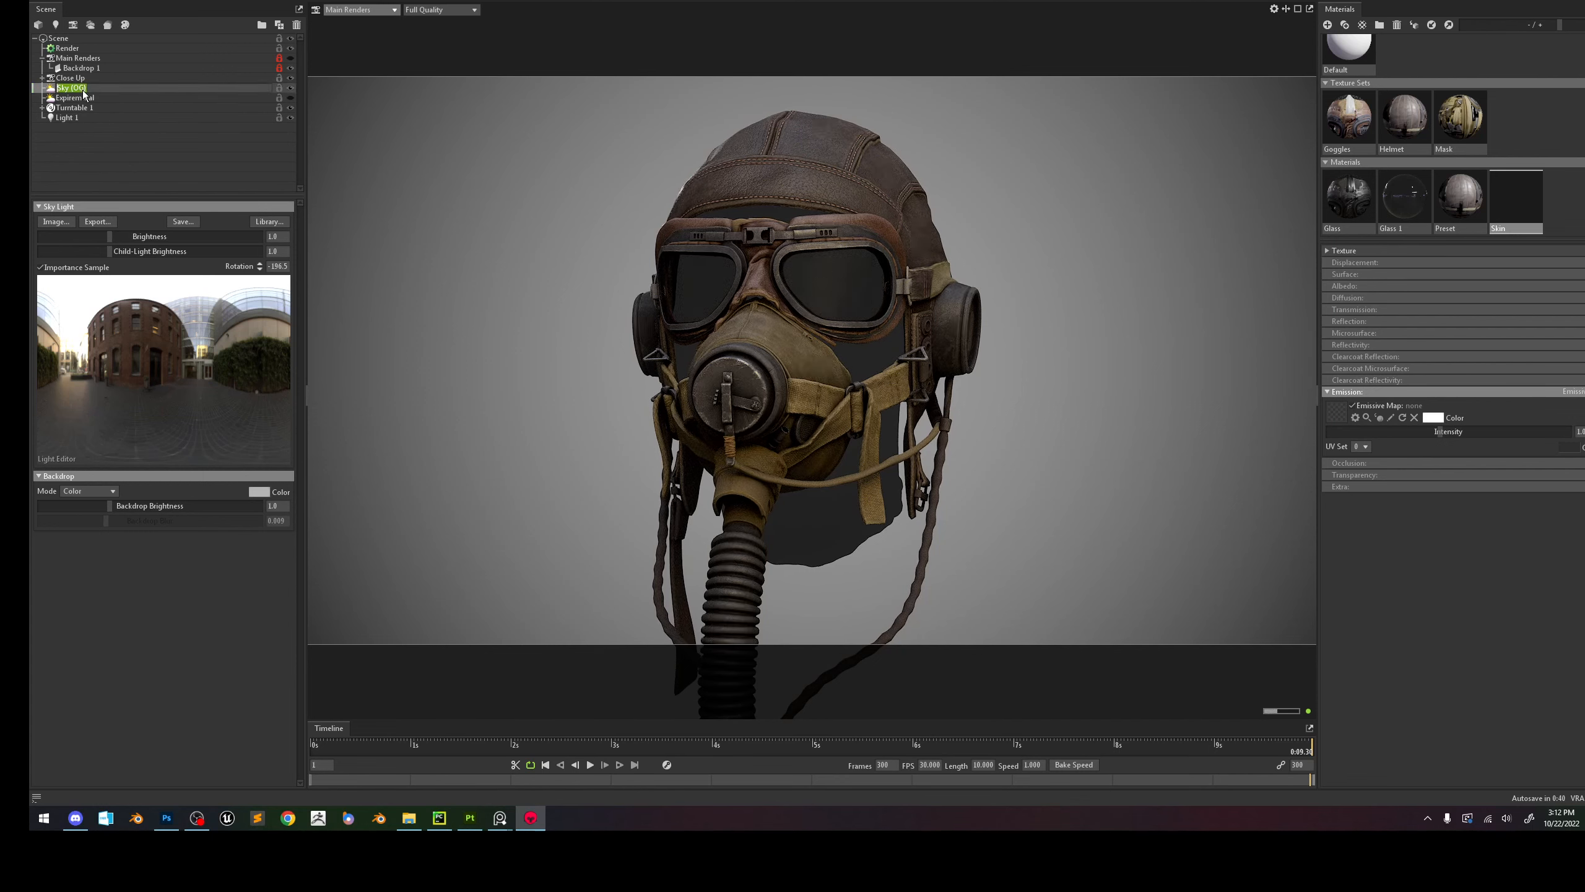
key(ctrl+c)
double_click(84, 98)
key(ctrl+v)
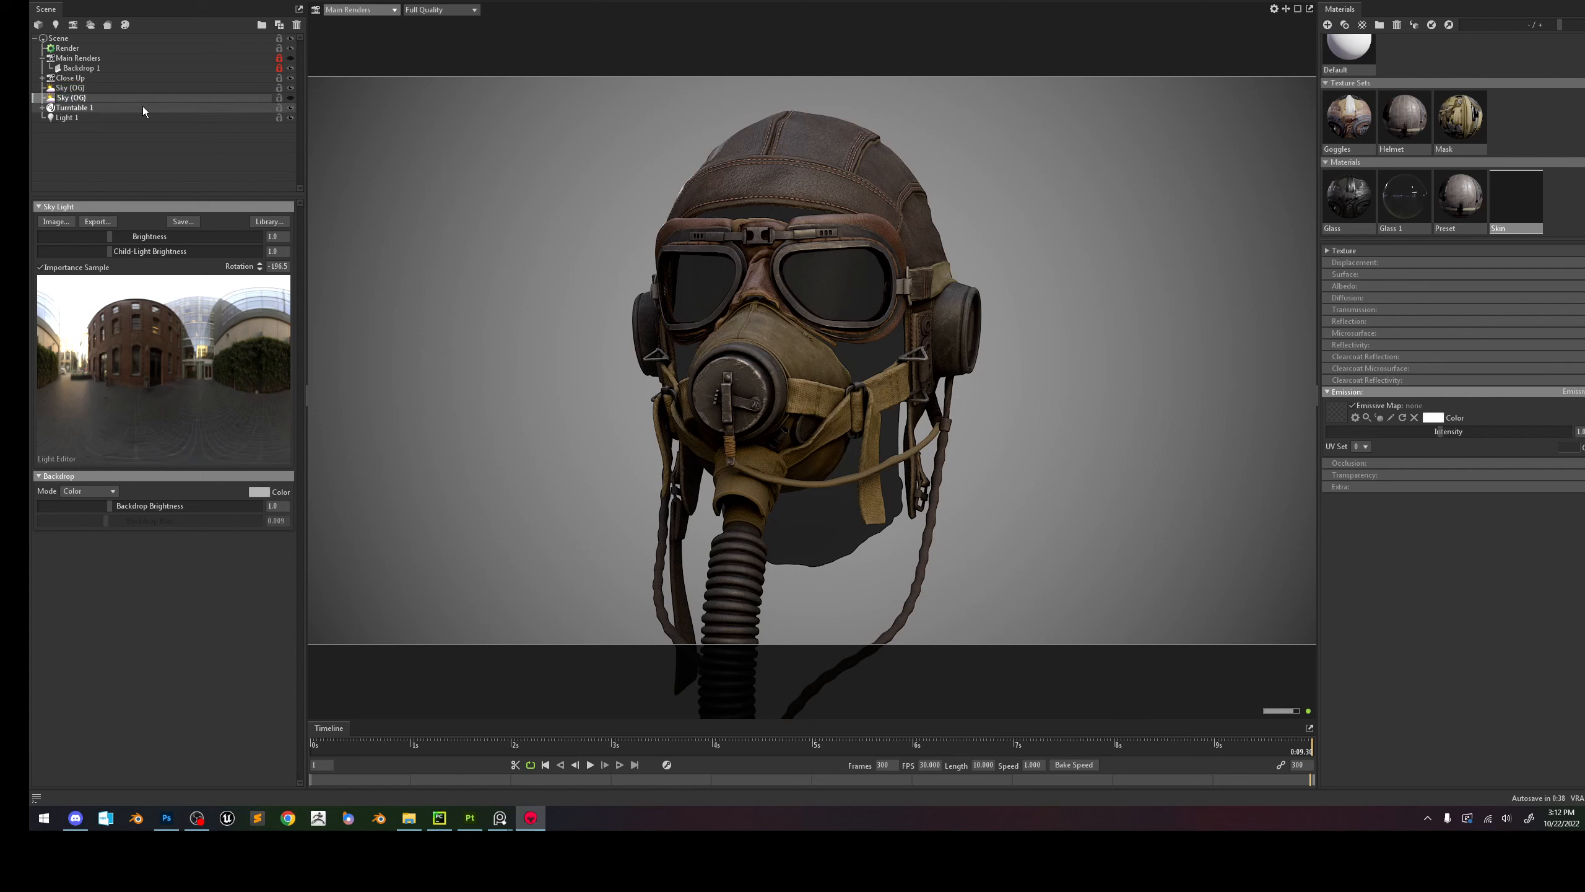
key(Left)
key(BackSpace)
key(BackSpace)
text(EXP)
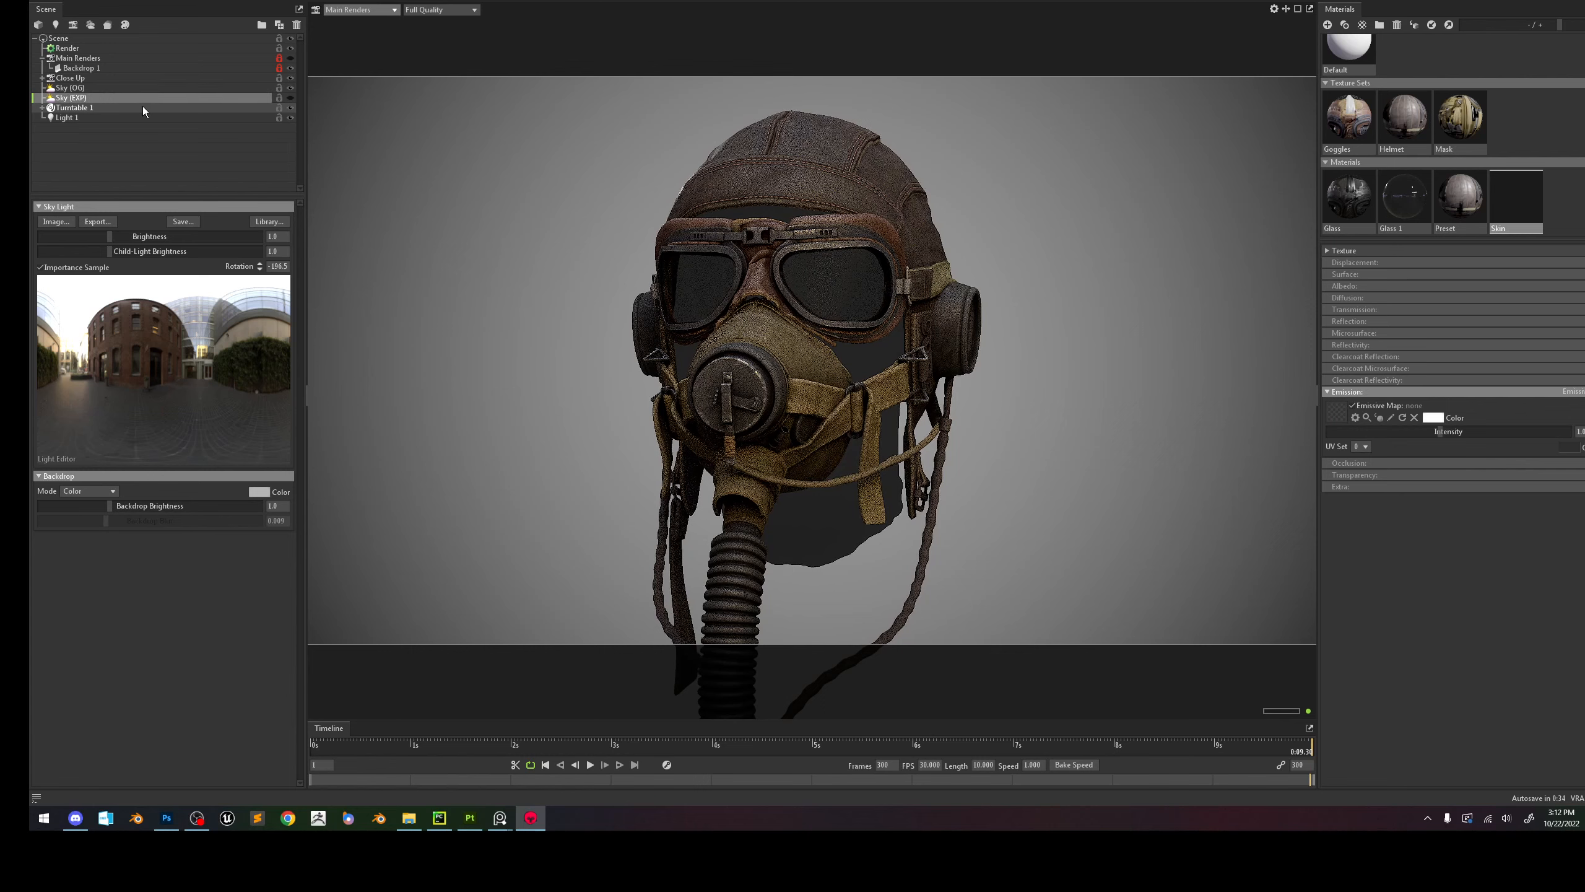
Make Sky (EXP) the visible sky in place of Sky (OG) and select it.
click(205, 88)
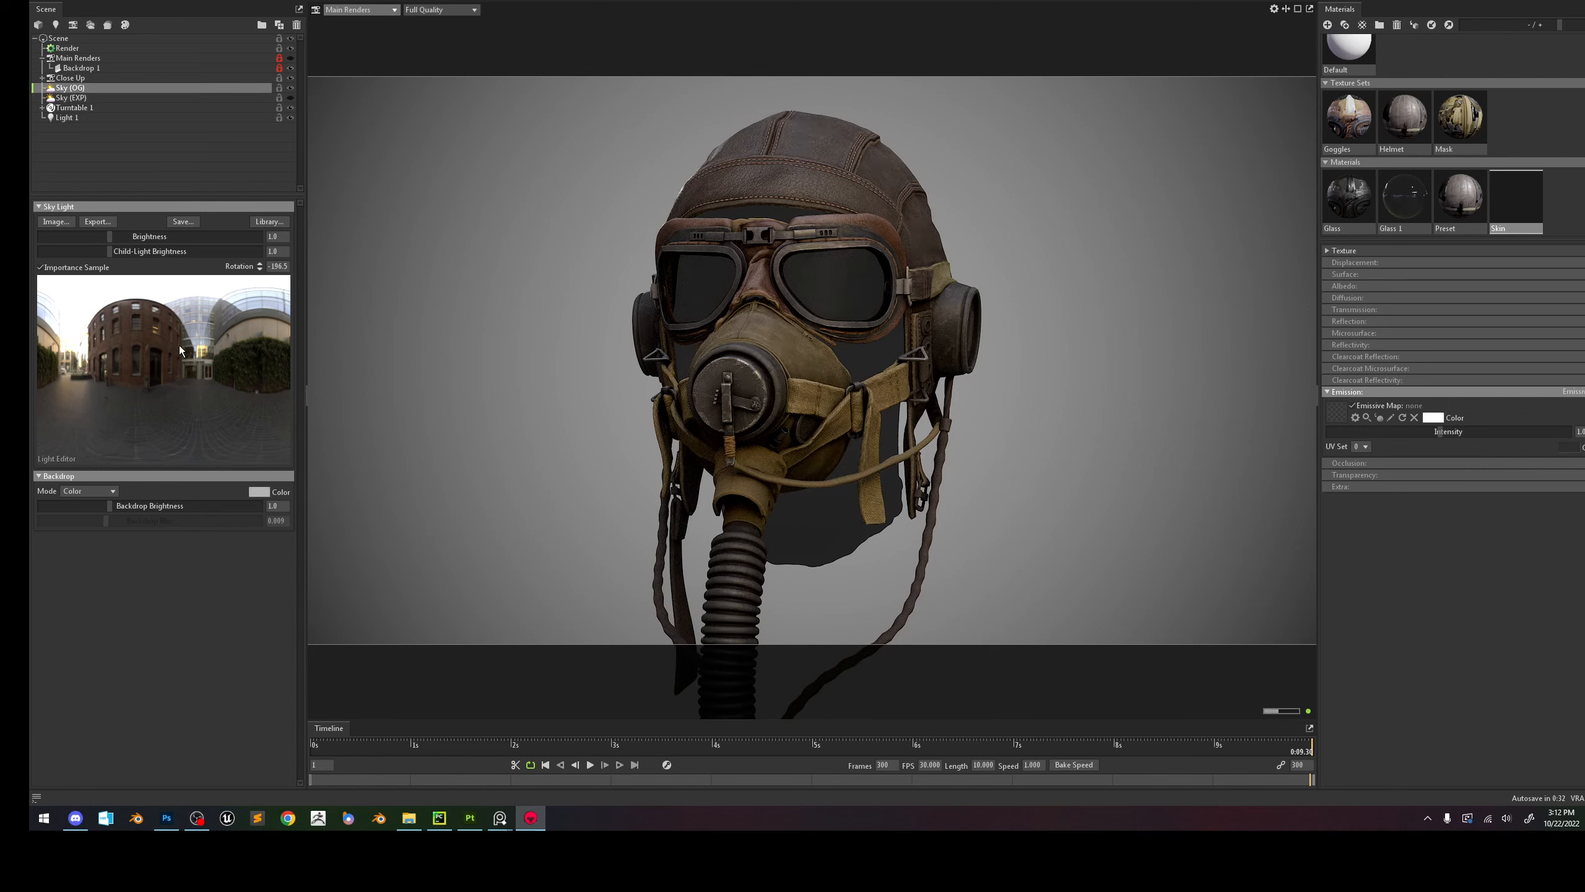
click(290, 95)
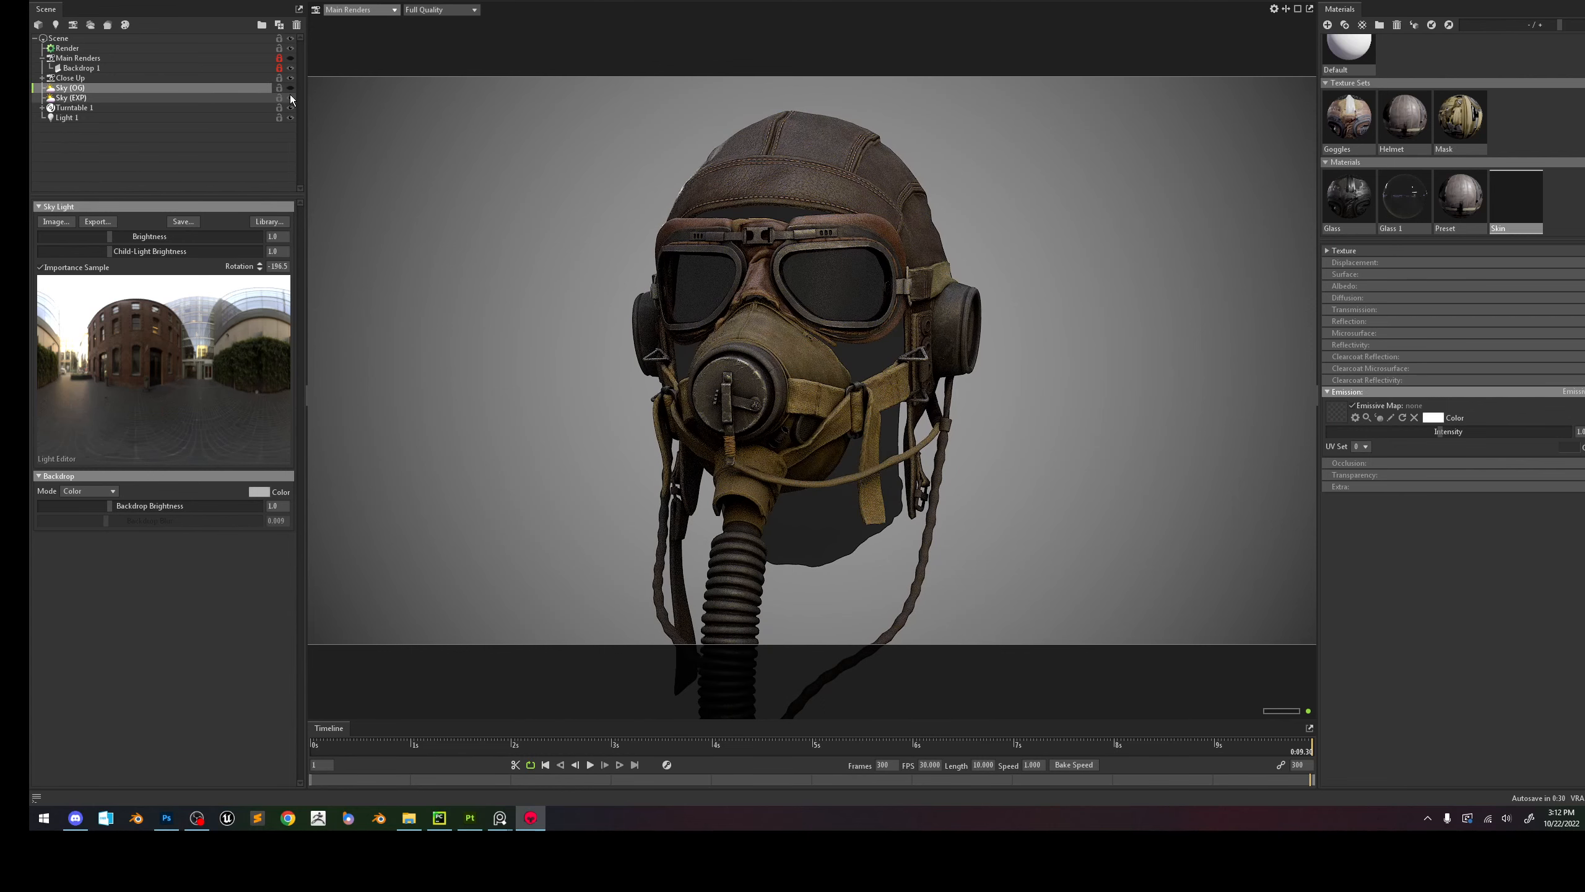
click(183, 98)
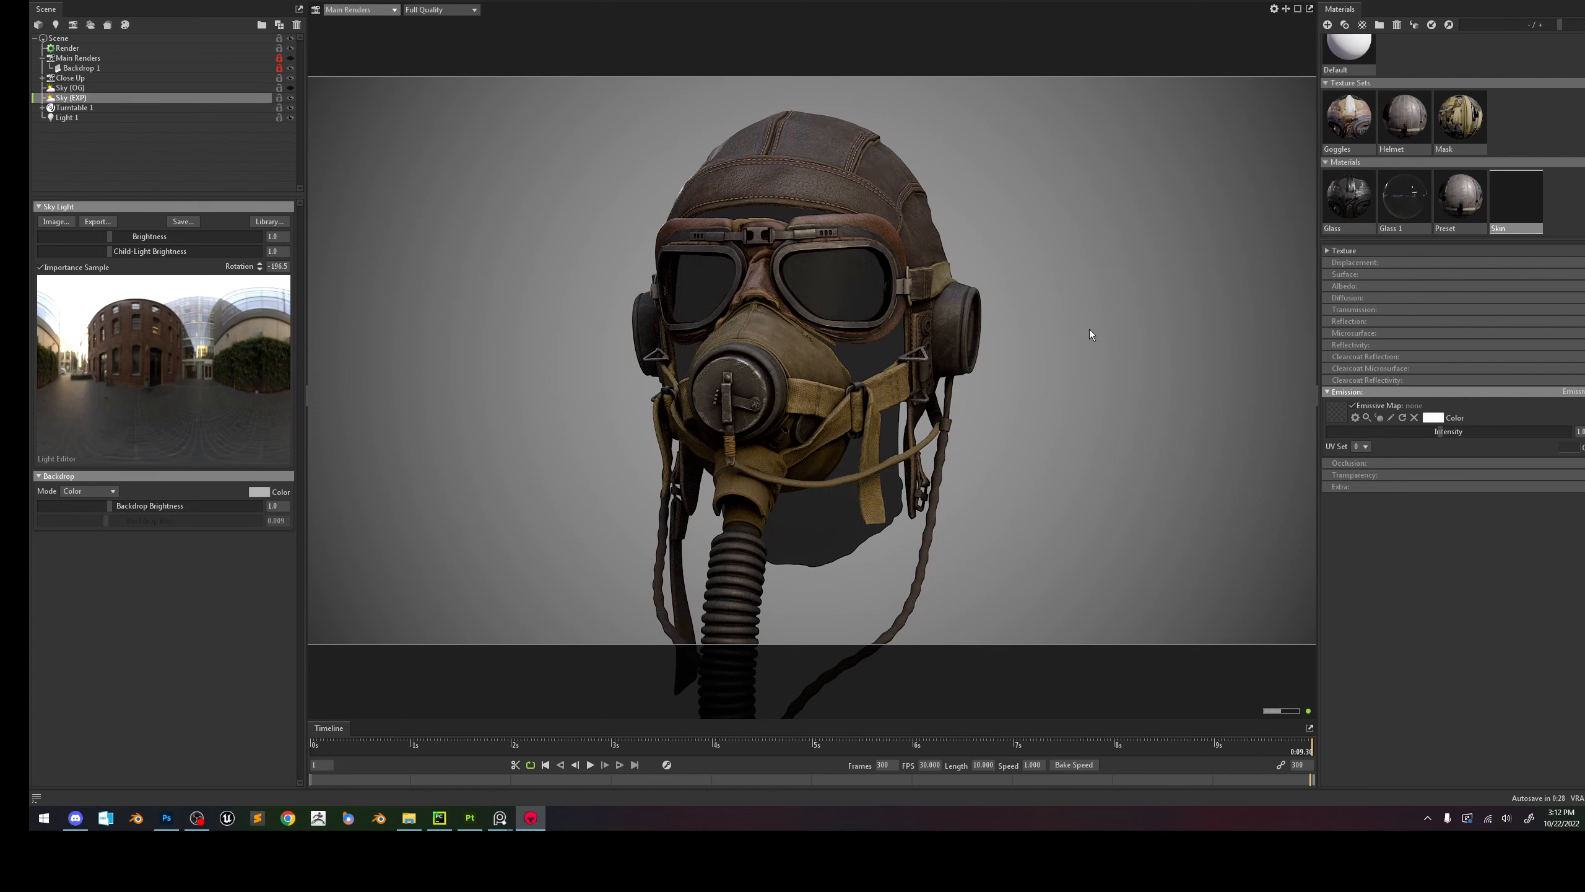
Select the Render object and render the main camera's still image with the existing output settings.
click(74, 49)
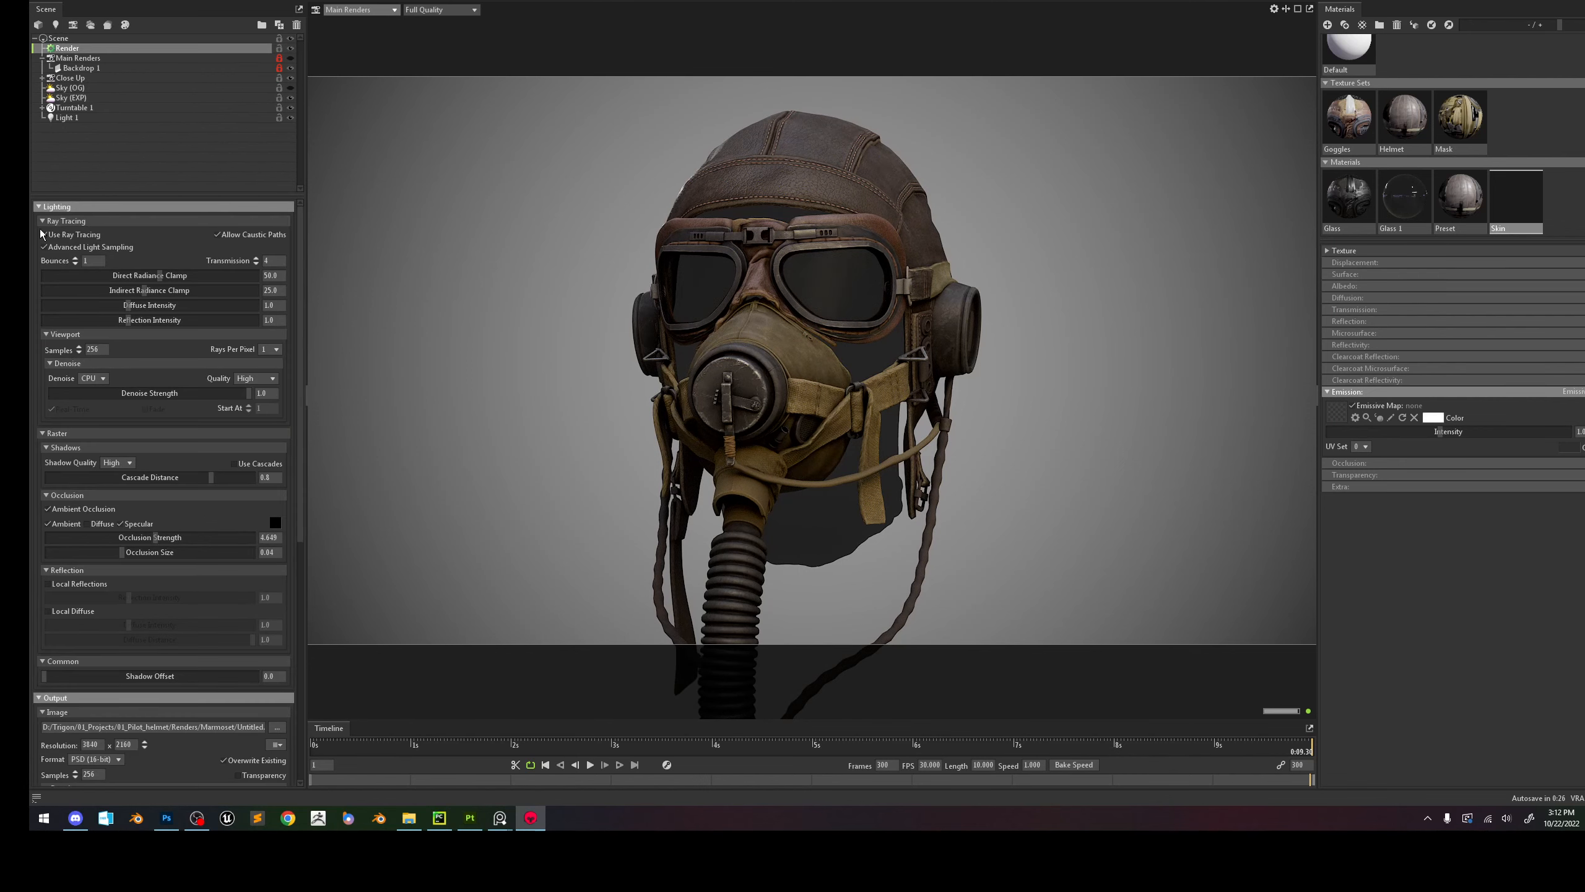
scroll(125, 512, down, 3)
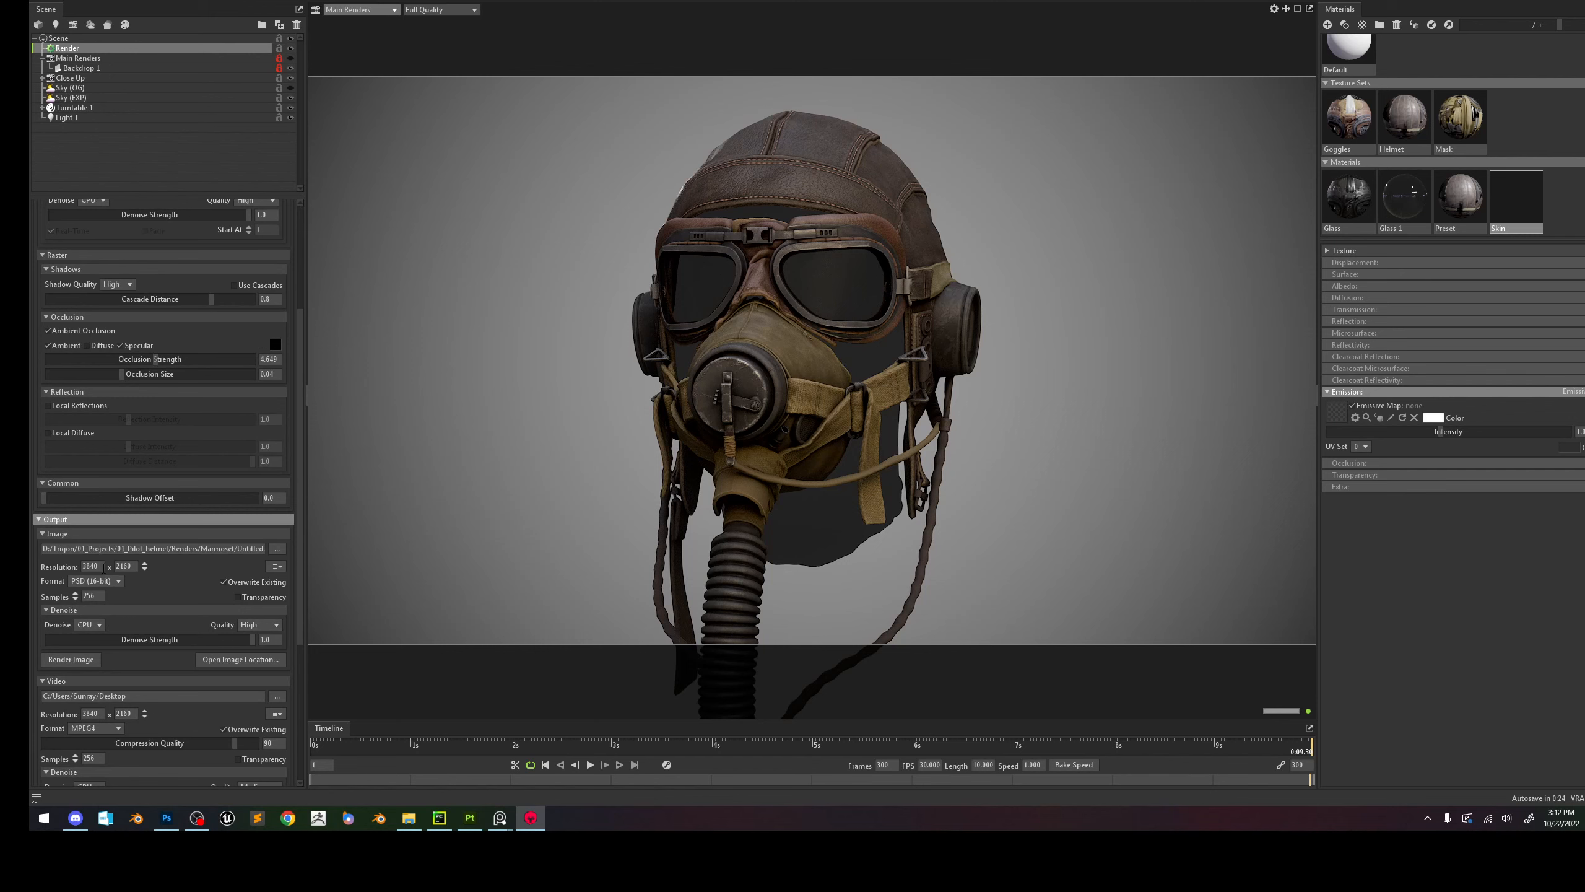
scroll(146, 457, up, 2)
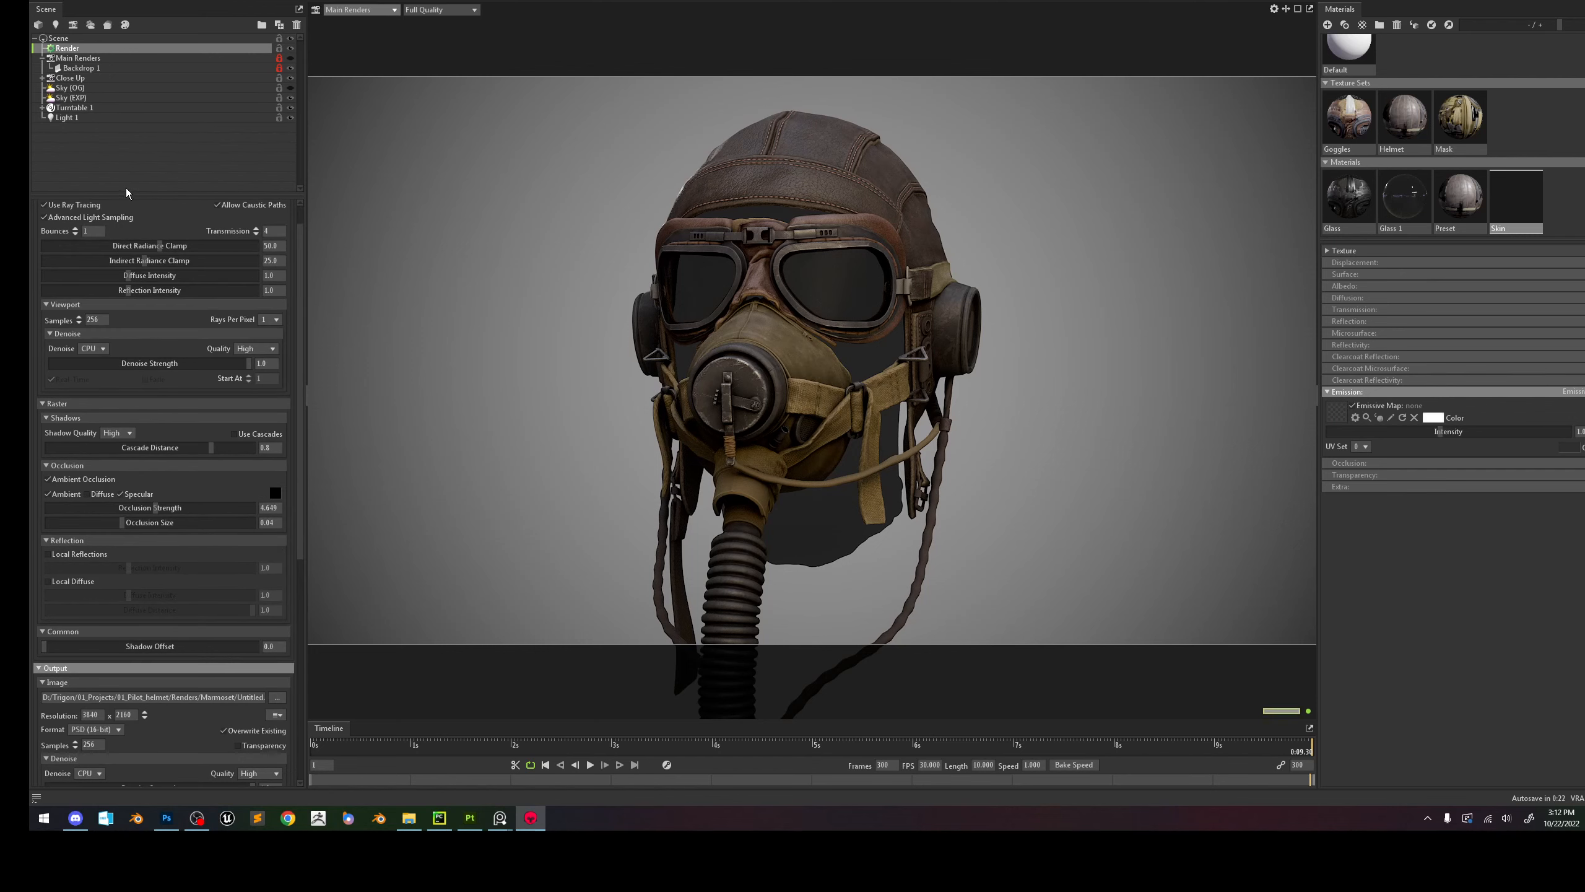
scroll(145, 333, up, 1)
scroll(148, 584, down, 2)
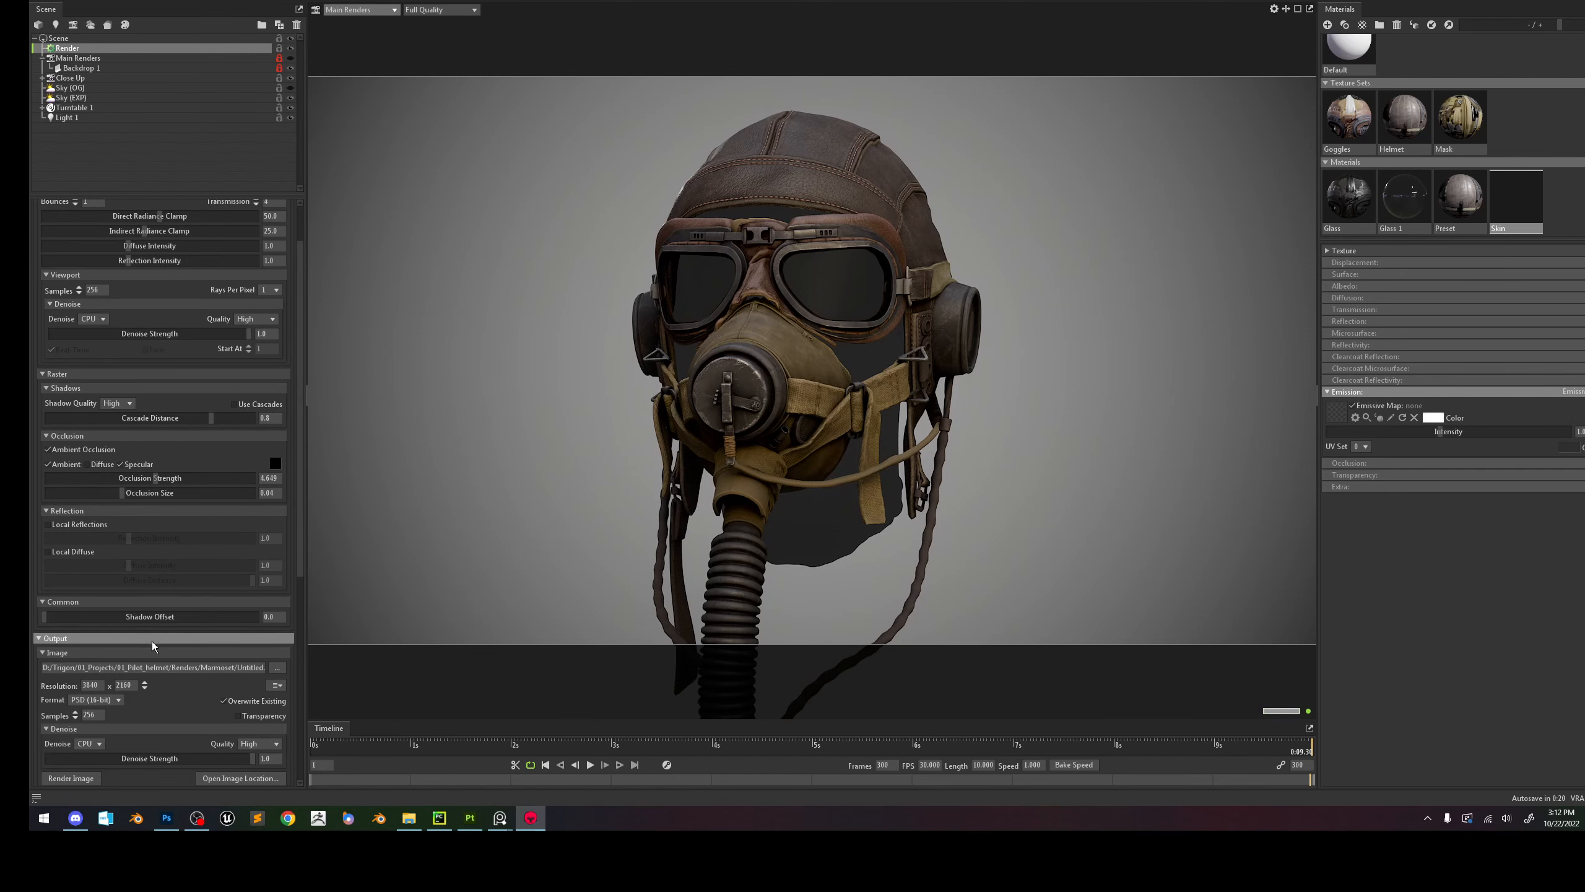
click(92, 719)
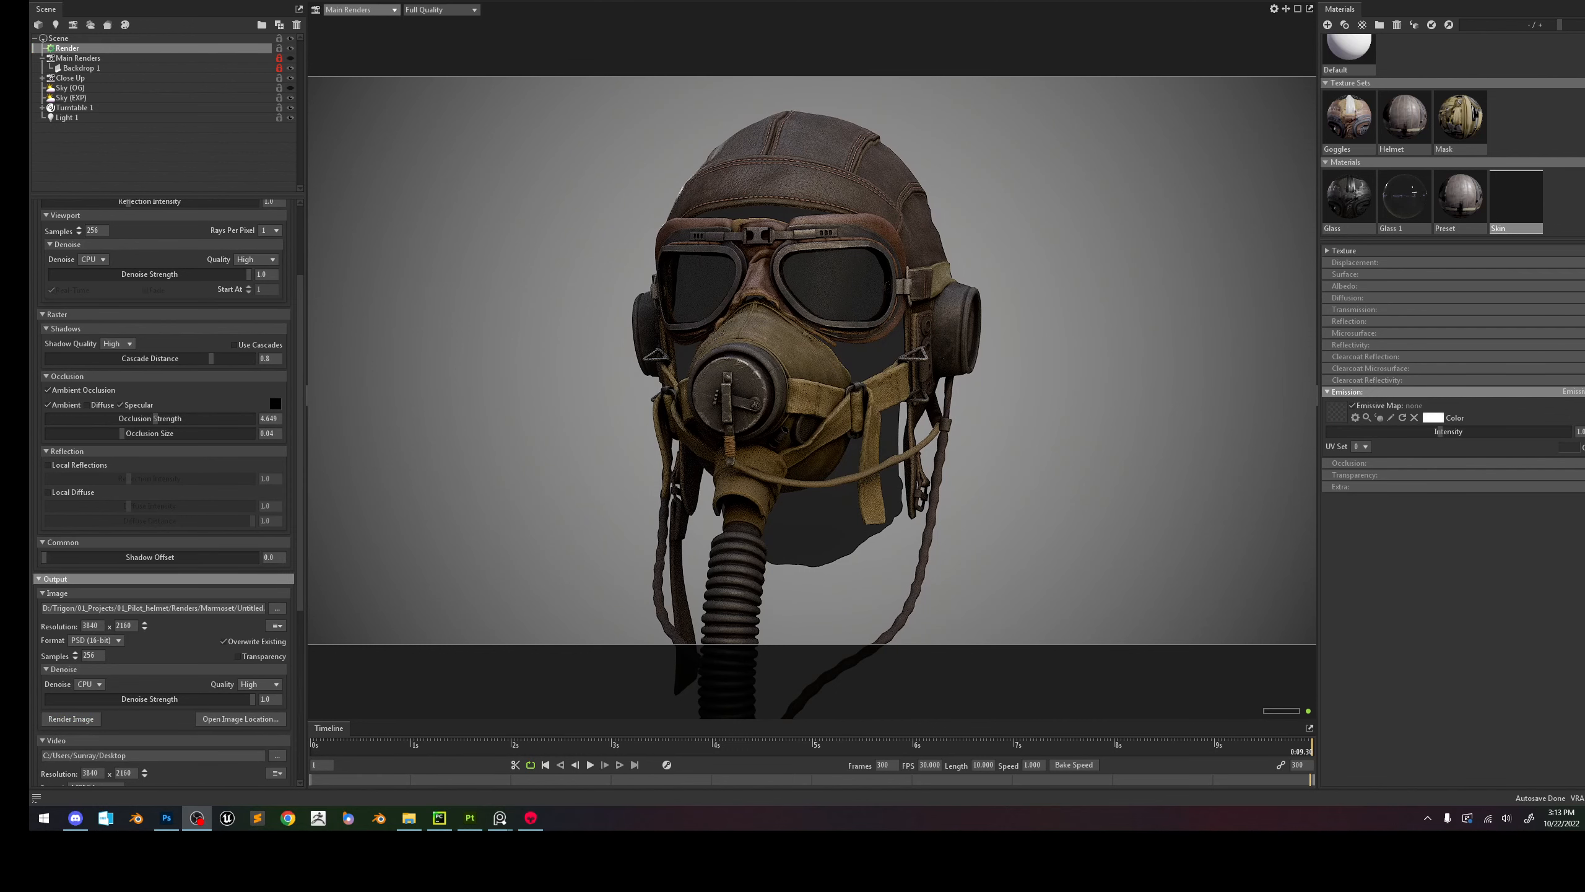
Switch to Photoshop and open the newly rendered Untitled PSD from the project's Renders > Marmoset folder.
key(alt+Tab)
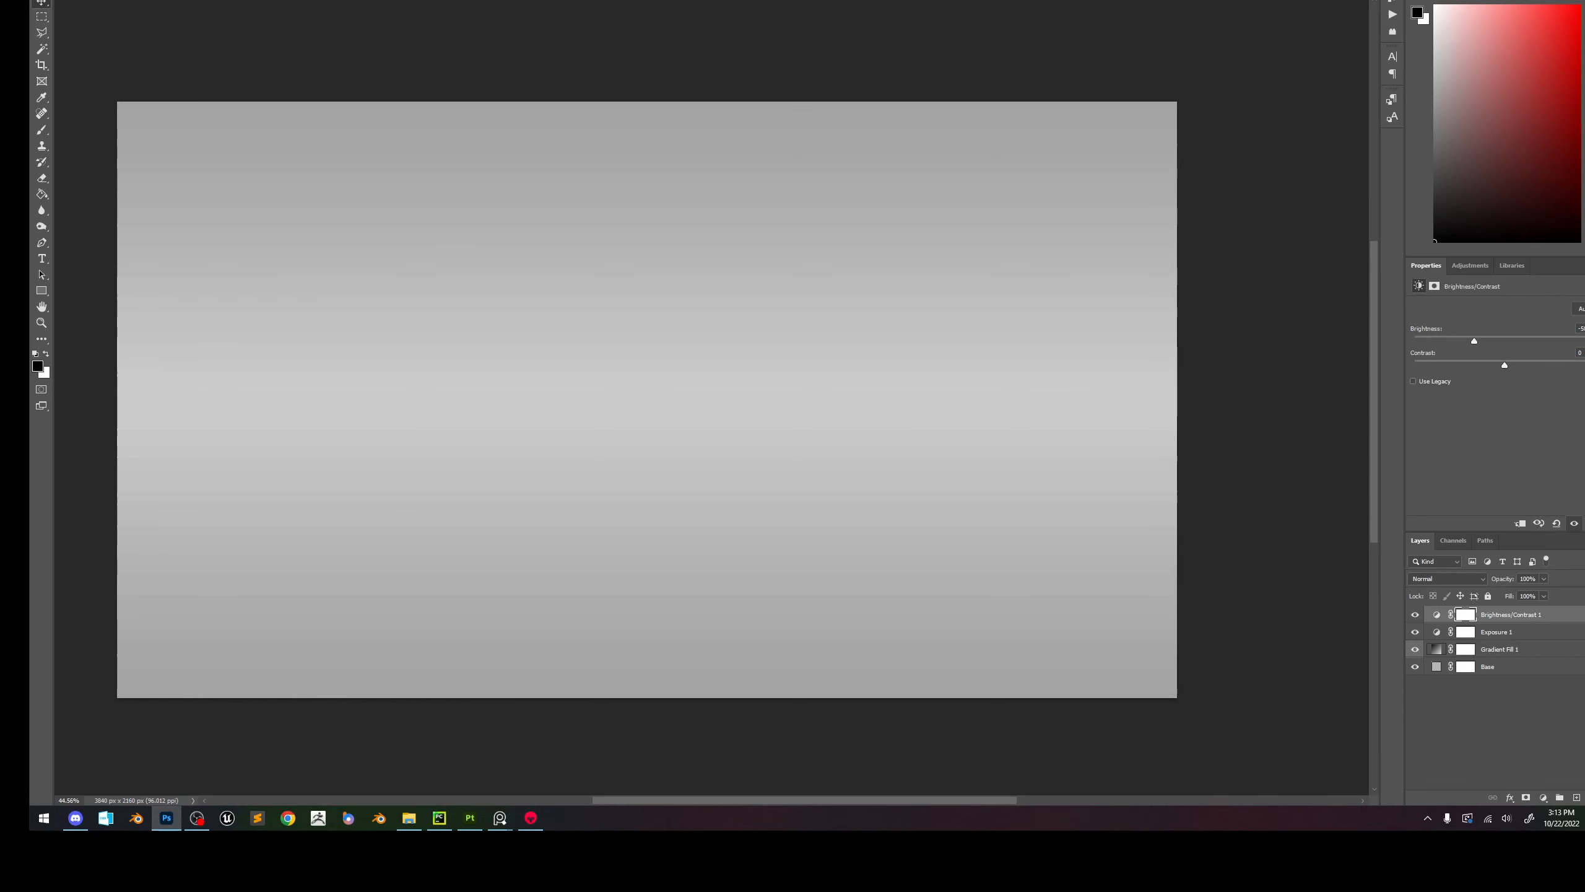
click(300, 1)
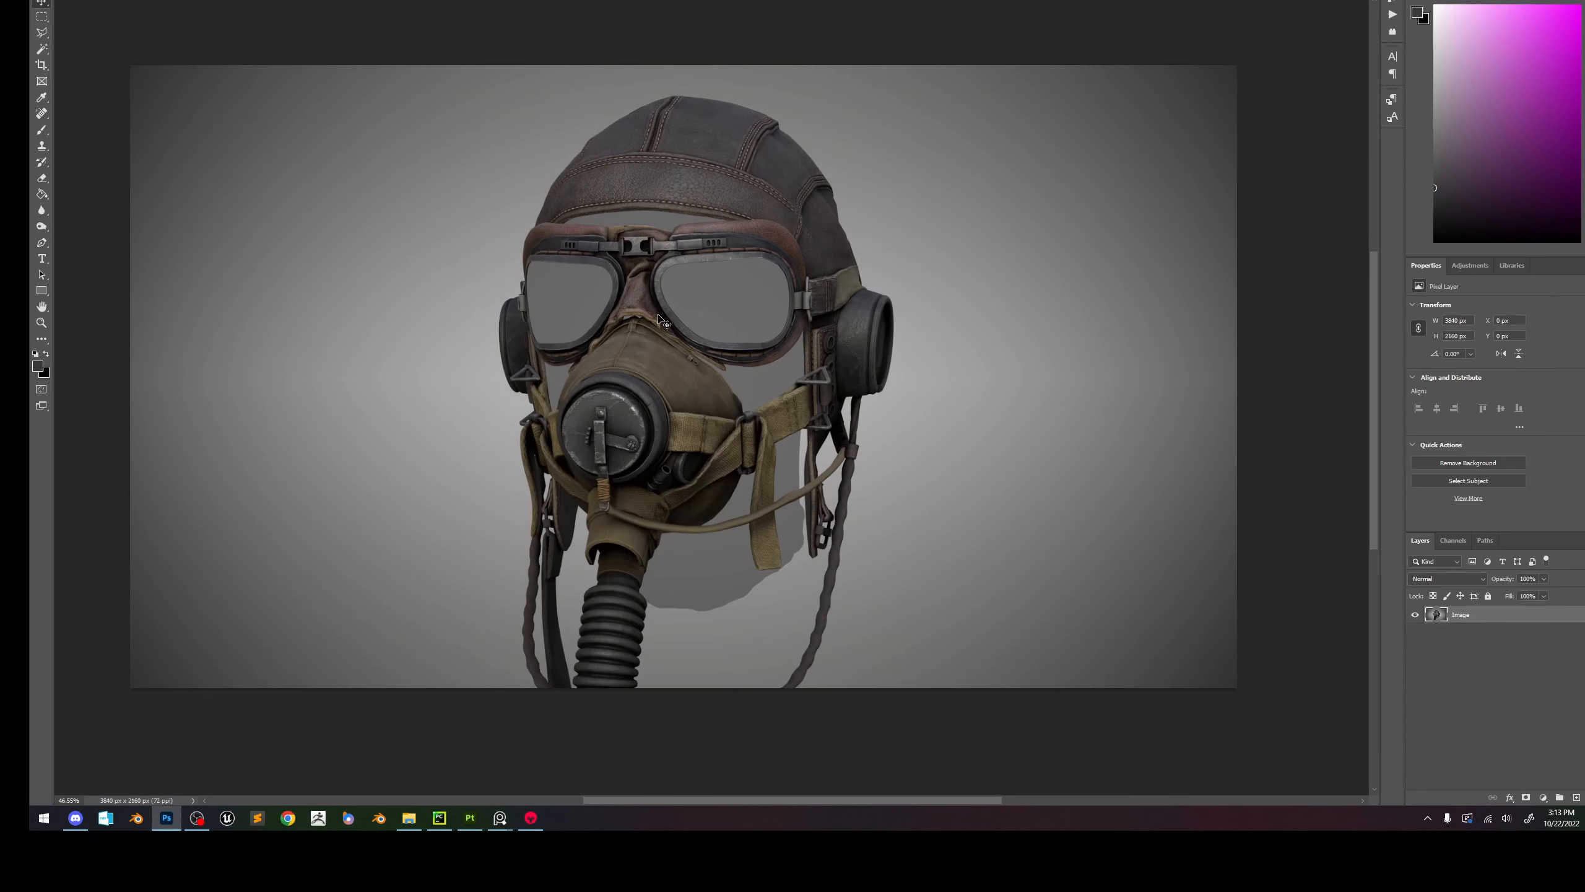
alt+scroll(652, 297, down, 2)
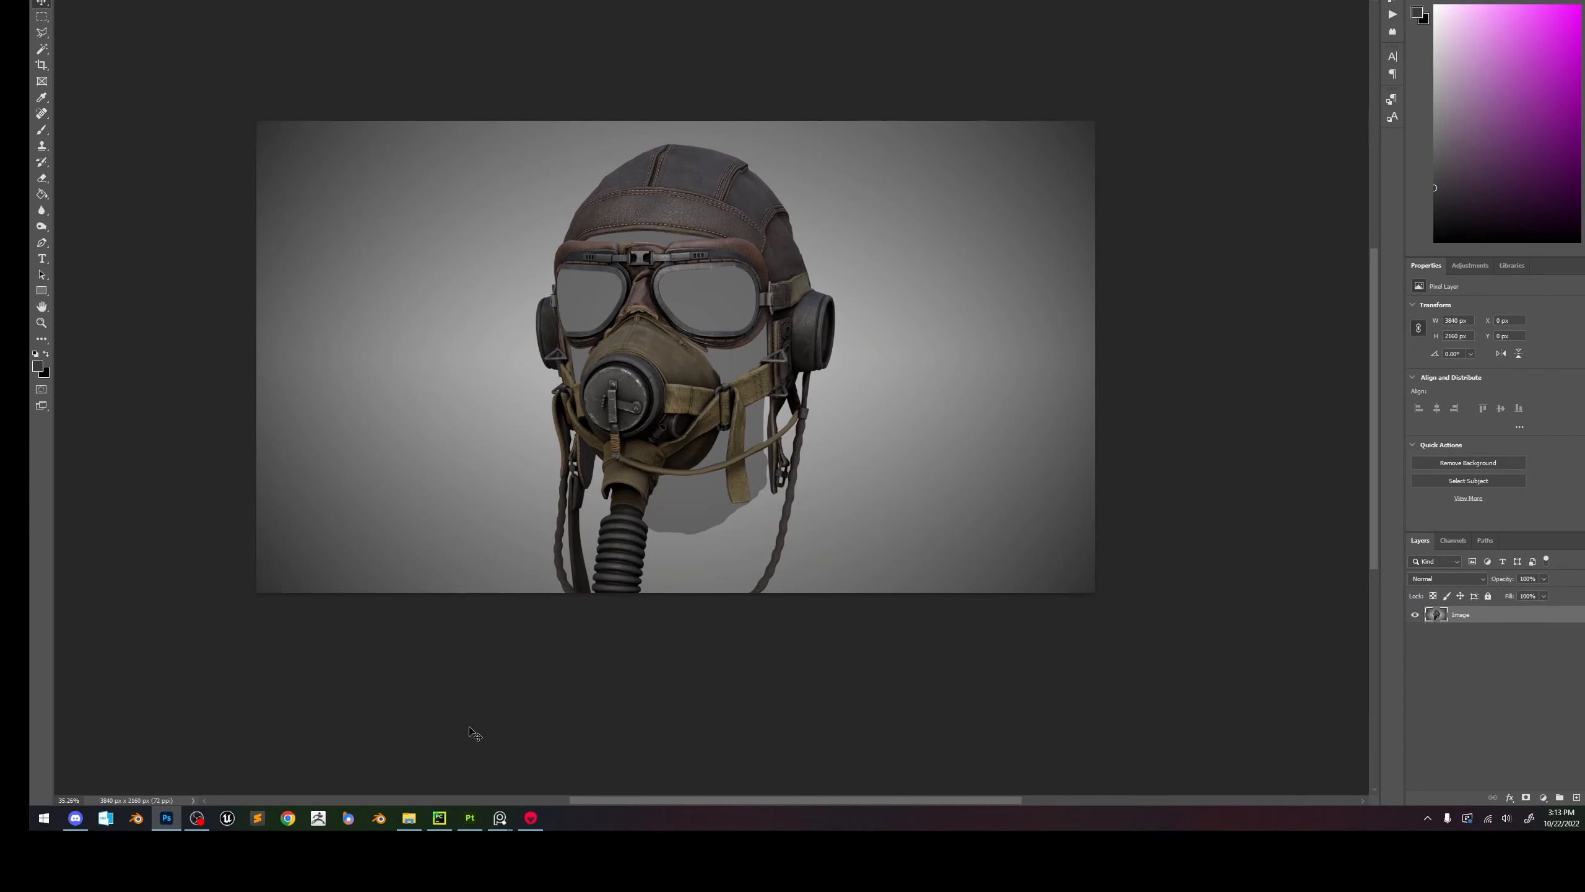
click(415, 825)
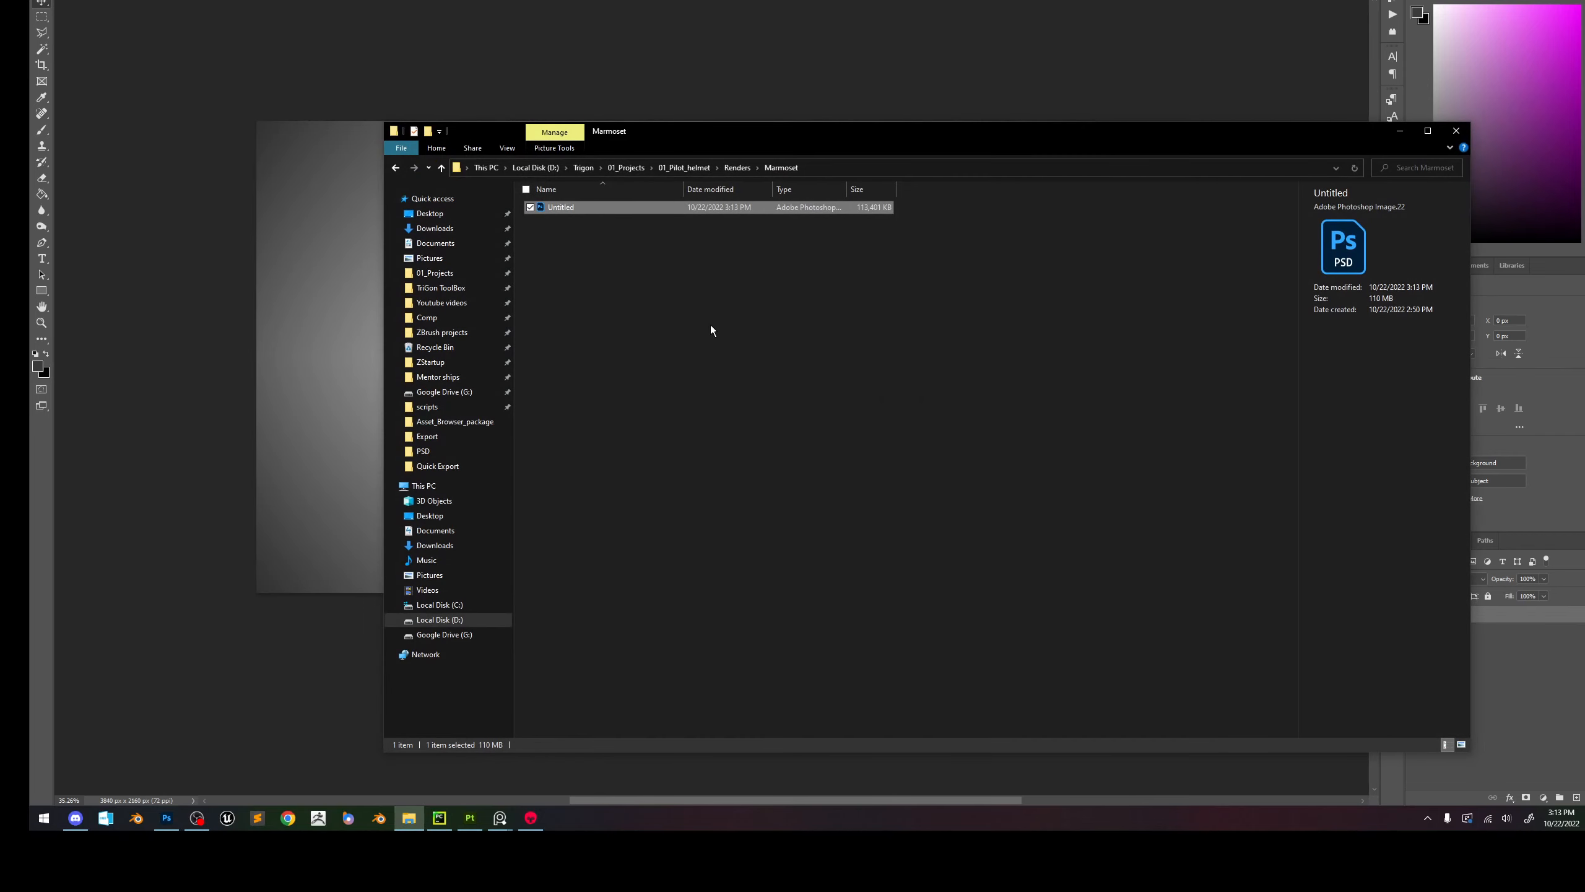
double_click(659, 211)
click(831, 266)
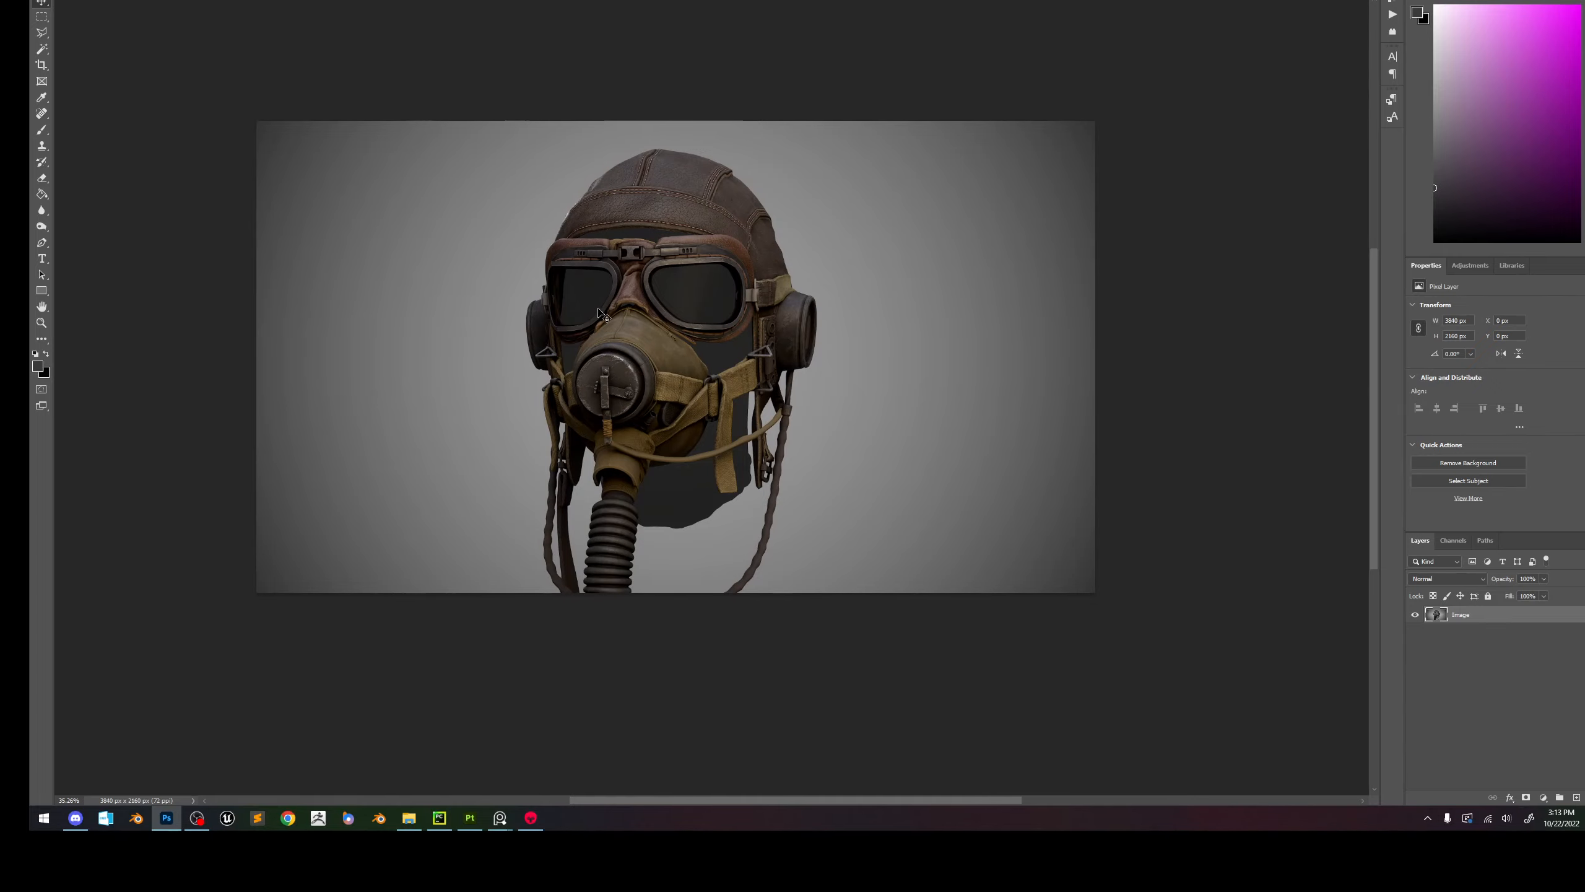
Examine the rendered mask's round metal cap, scratches and strap weave up close.
alt+scroll(591, 336, up, 3)
alt+scroll(592, 340, up, 4)
alt+scroll(703, 356, down, 3)
alt+scroll(681, 441, up, 5)
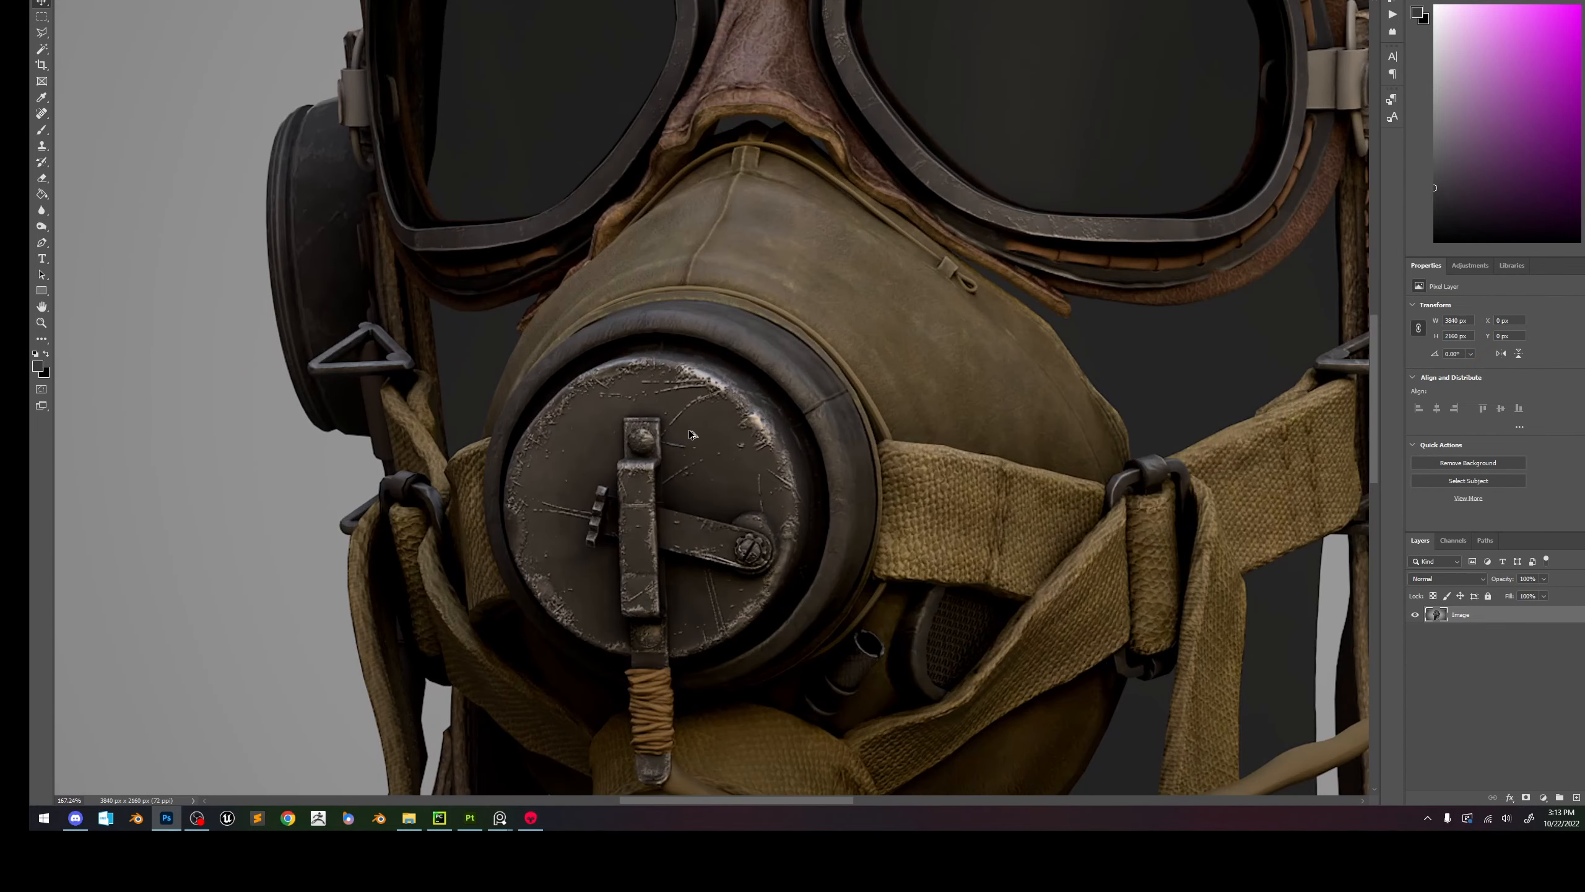
alt+scroll(751, 411, up, 3)
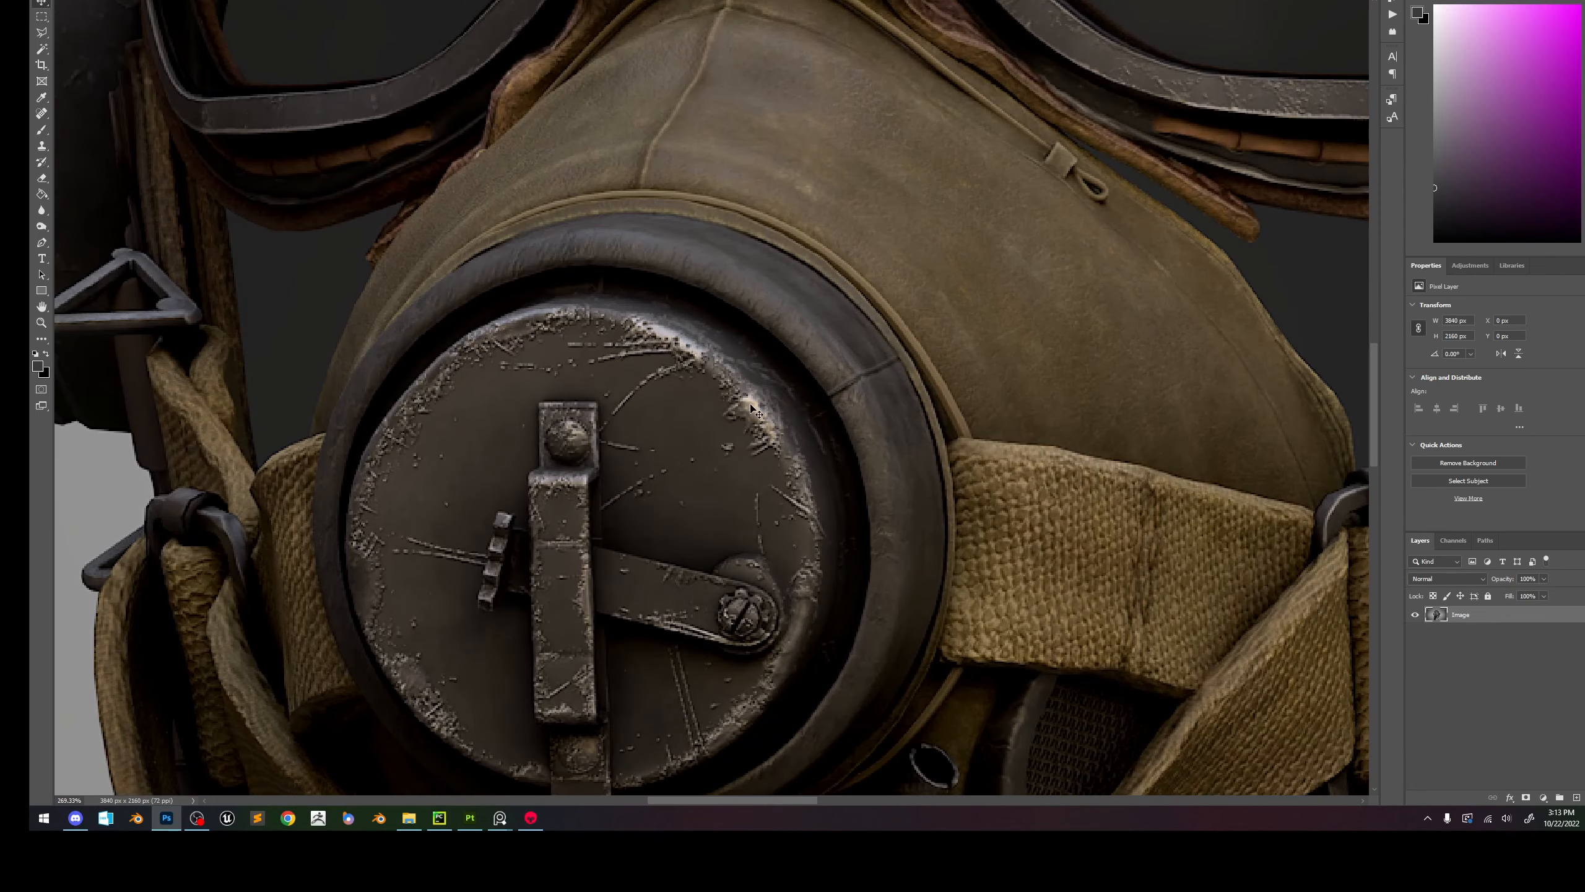
alt+scroll(744, 413, down, 3)
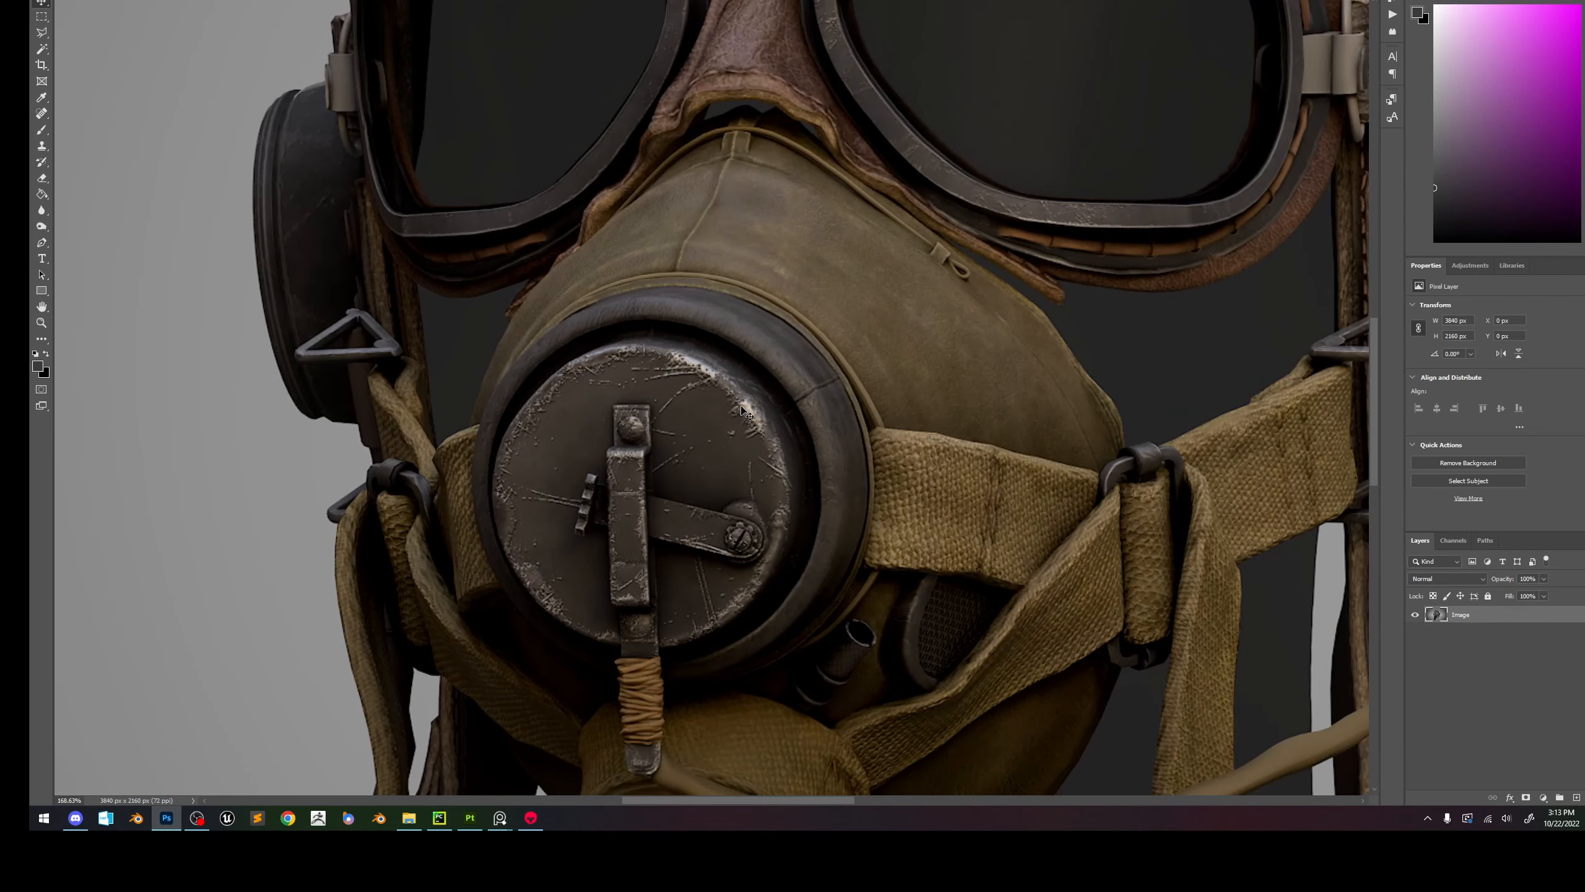
Switch to Substance Painter, examine the mask's cap and surface detail from several angles for comparison, and show the layer stack.
click(470, 817)
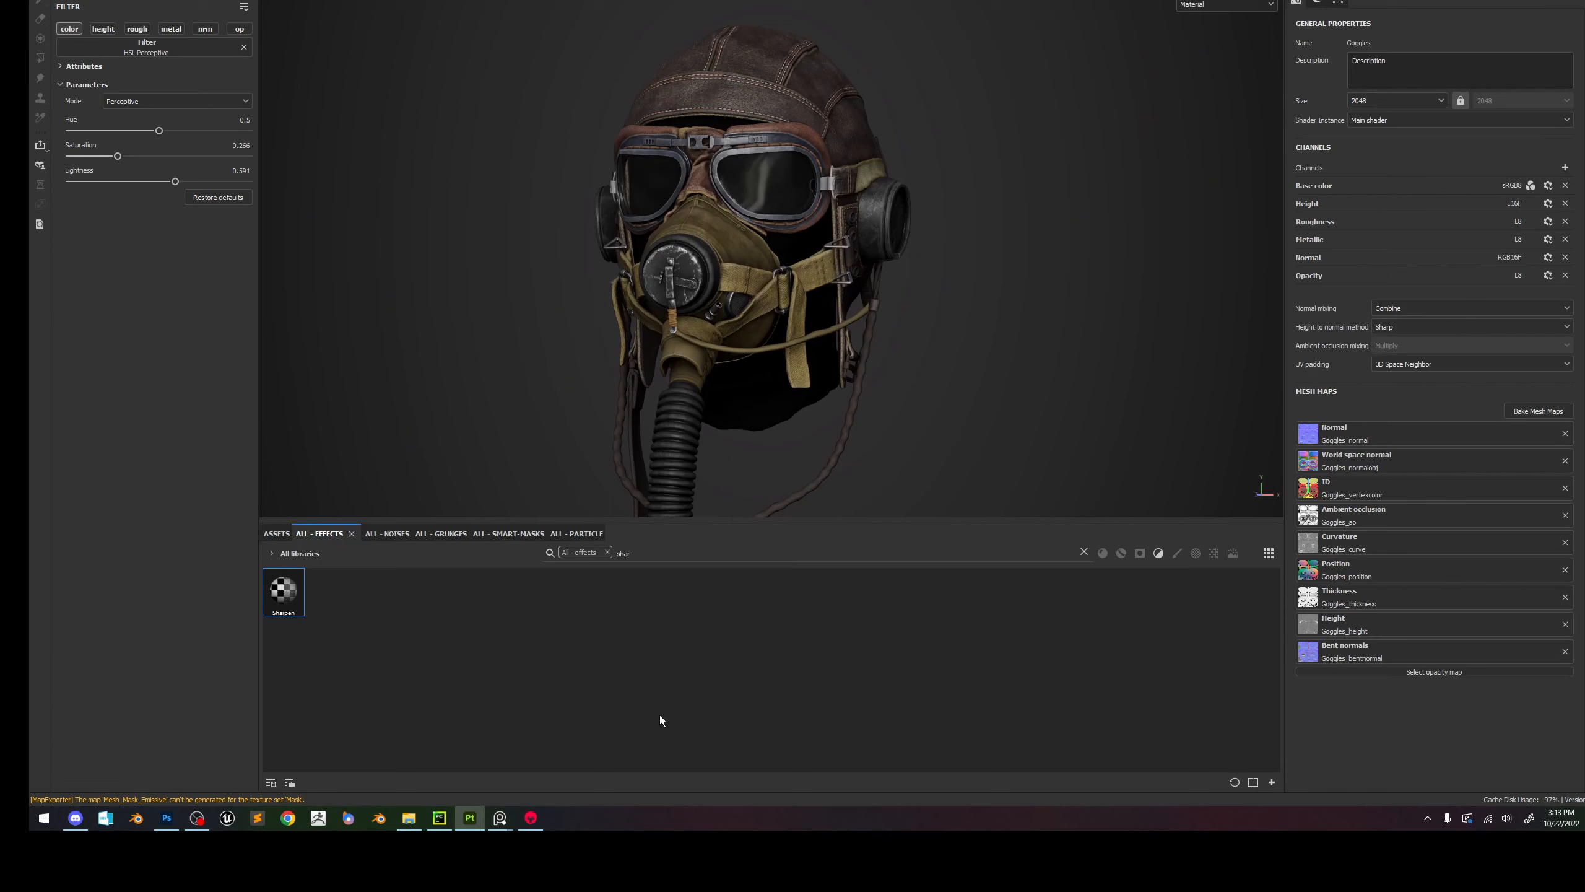
key(alt+Tab)
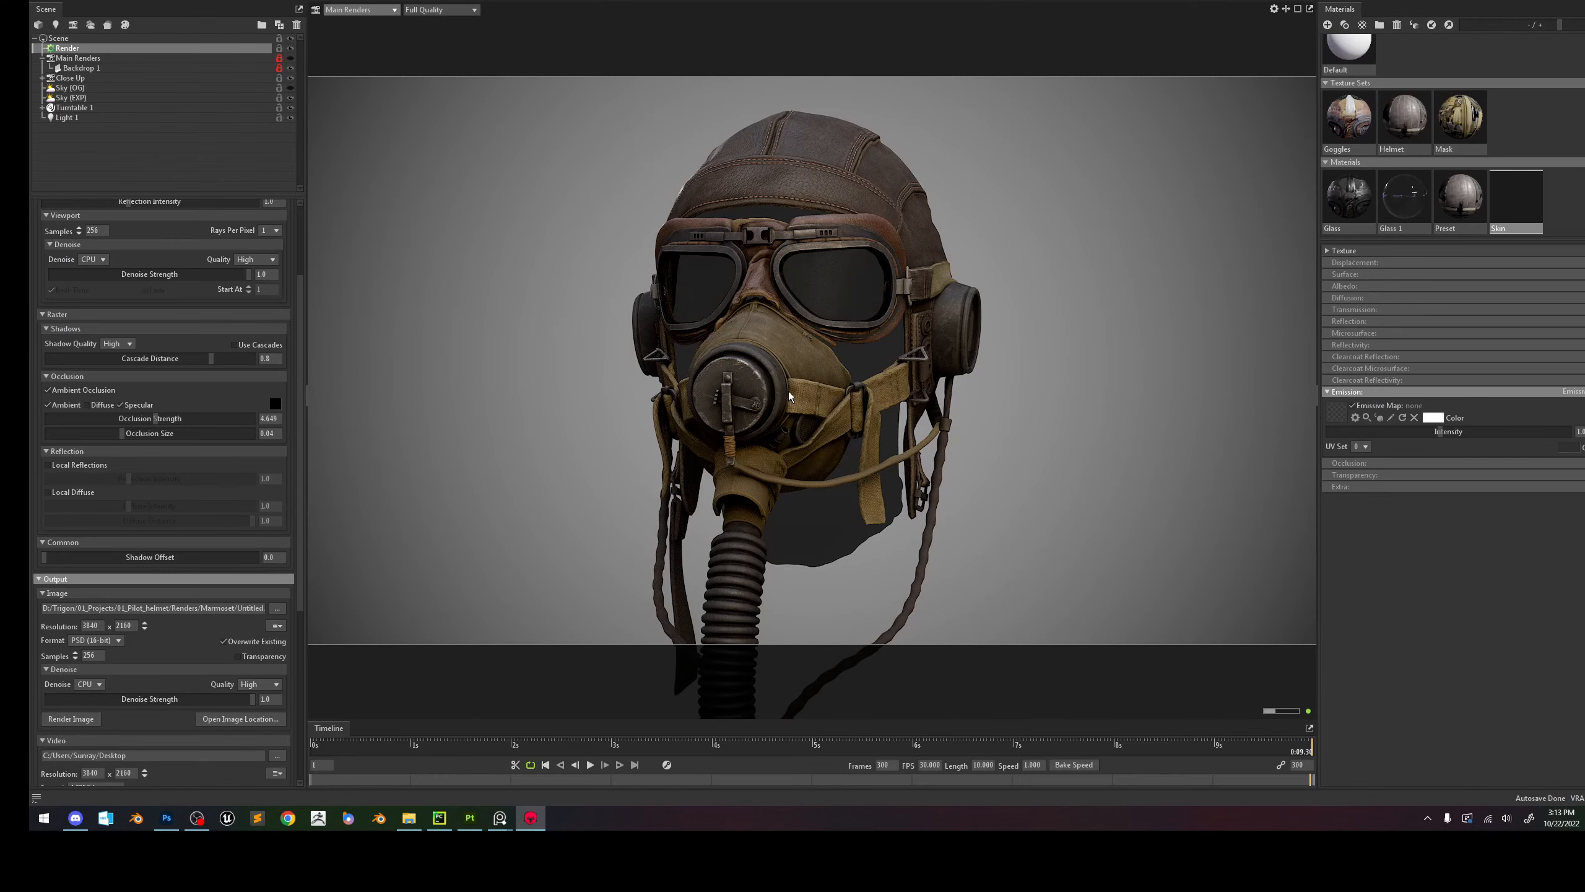
click(469, 817)
alt+right_drag(656, 463, 674, 399)
alt+drag(674, 400, 581, 338)
alt+middle_drag(580, 337, 736, 312)
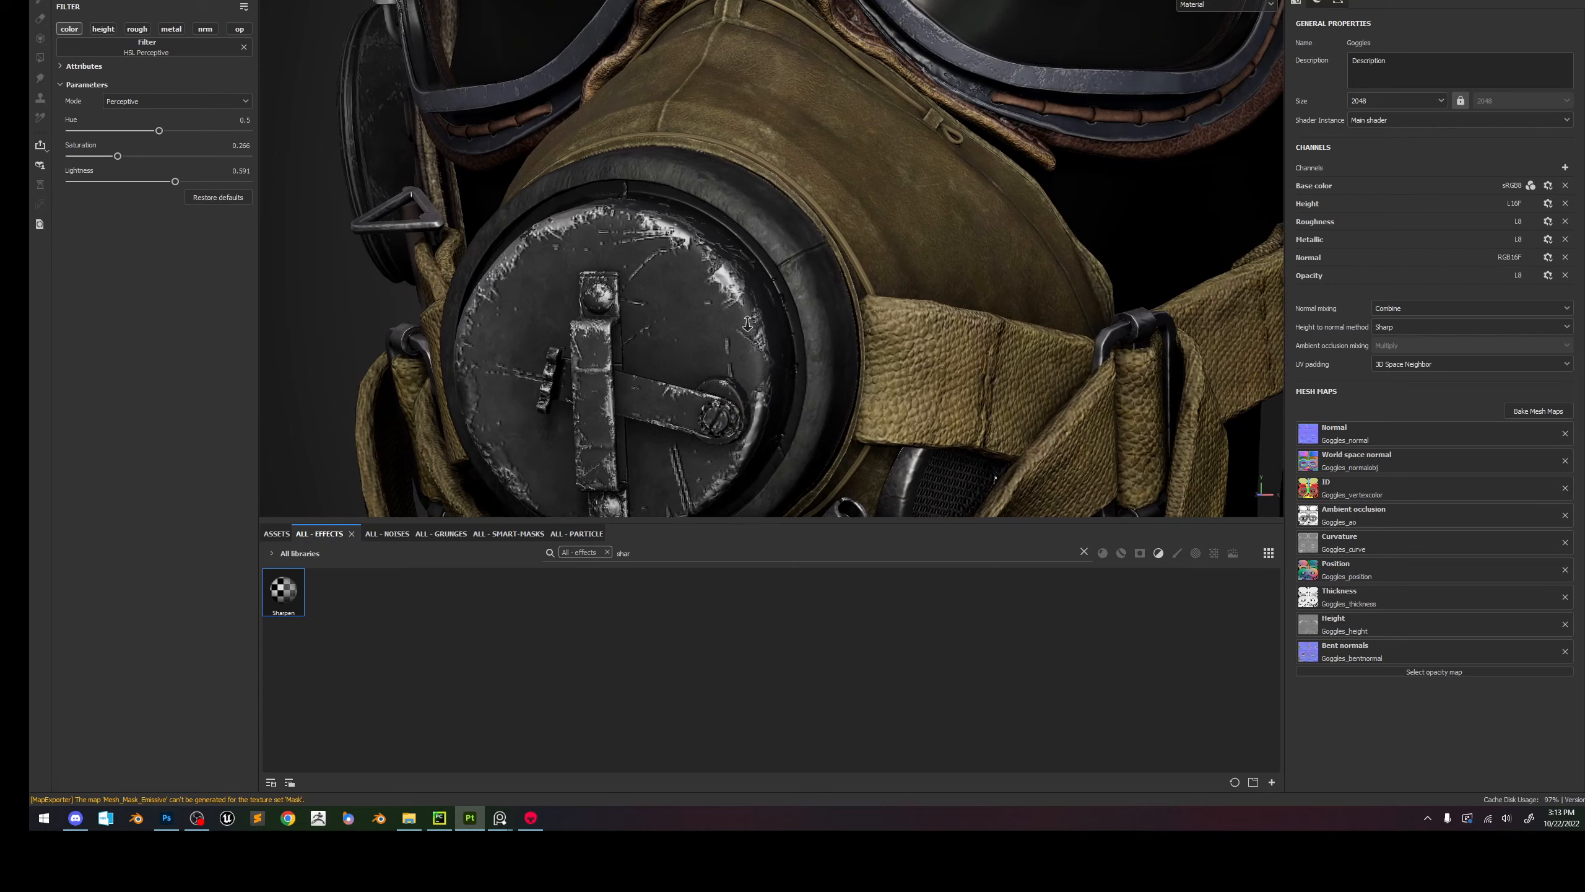
mouse_move(736, 312)
alt+mouse_down()
mouse_move(857, 390)
mouse_move(841, 329)
mouse_move(592, 243)
mouse_move(662, 373)
mouse_move(752, 332)
mouse_move(719, 391)
mouse_move(699, 375)
alt+mouse_up()
alt+right_drag(699, 375, 675, 269)
alt+drag(675, 269, 762, 282)
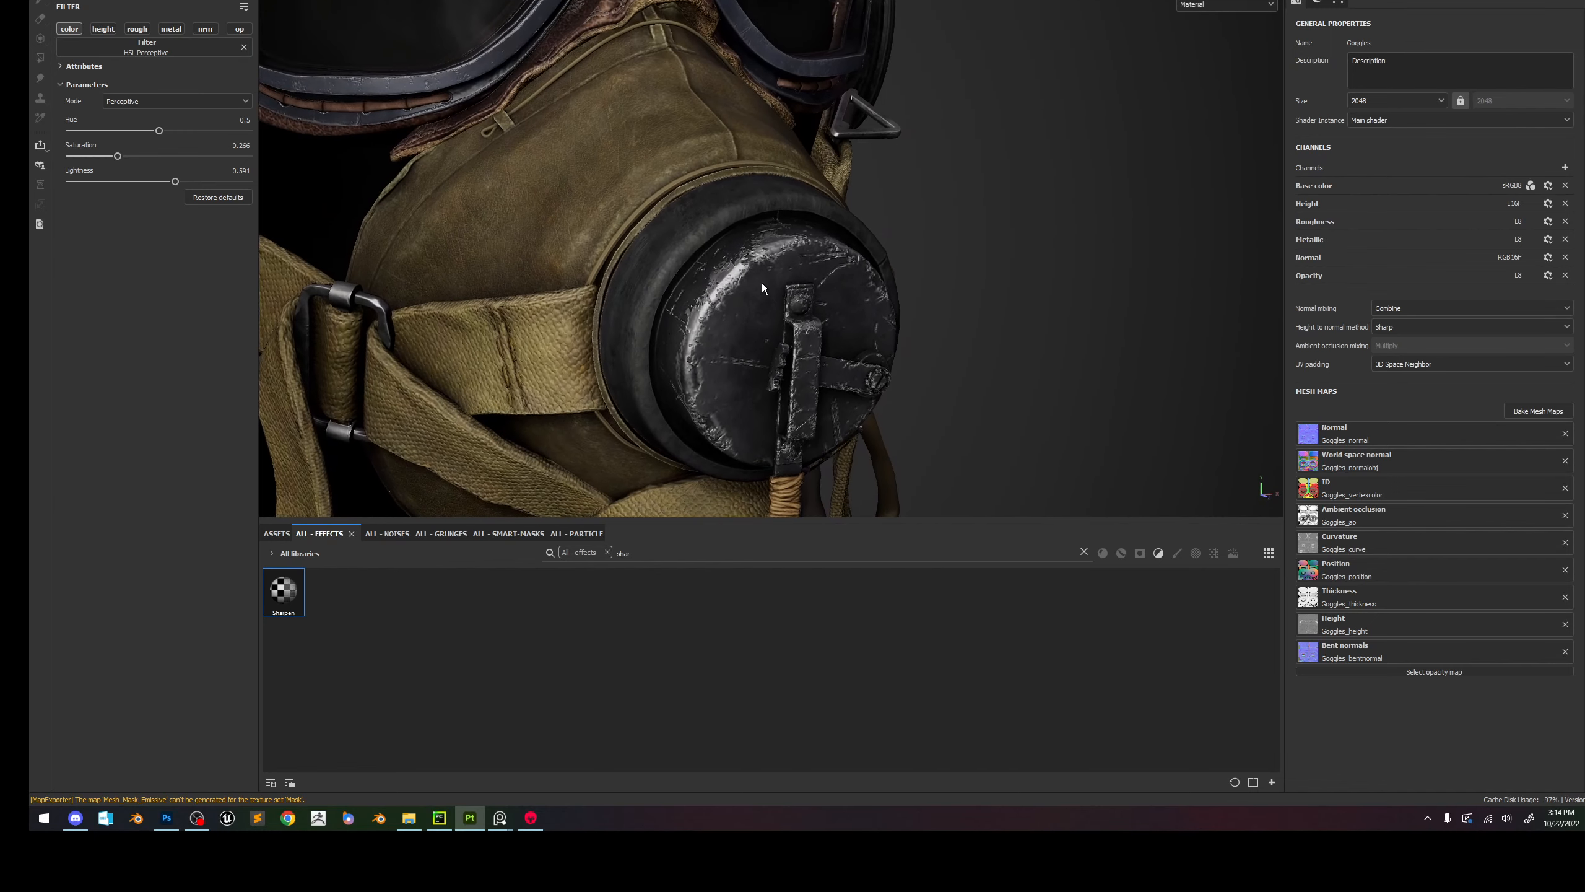
click(1319, 2)
click(1306, 2)
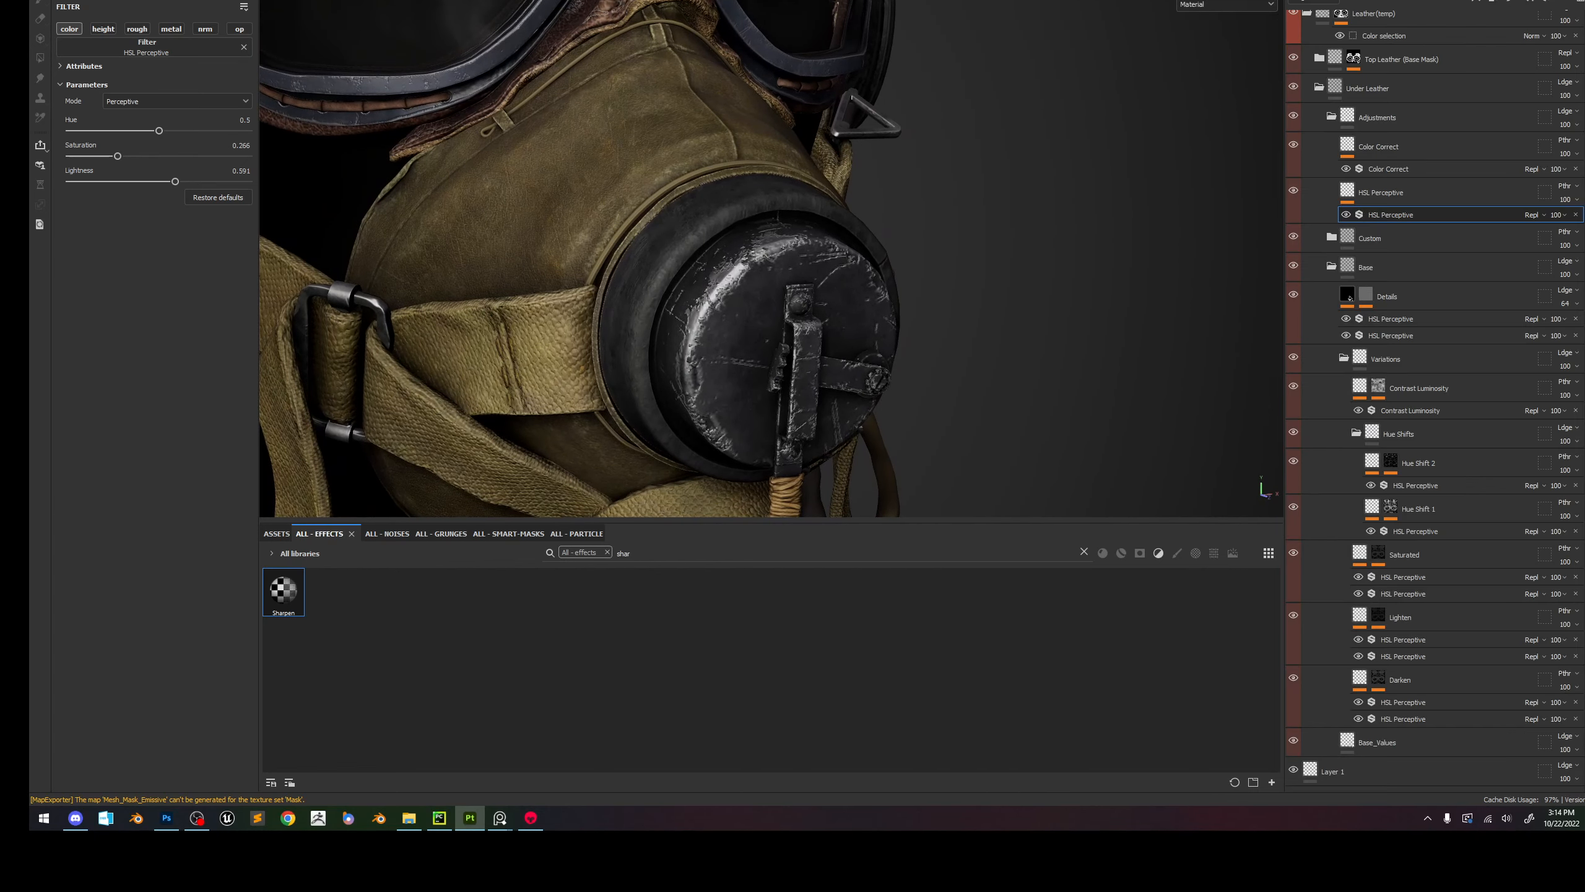
Return to Marmoset Toolbag and switch the viewport to the Close Up camera.
click(531, 819)
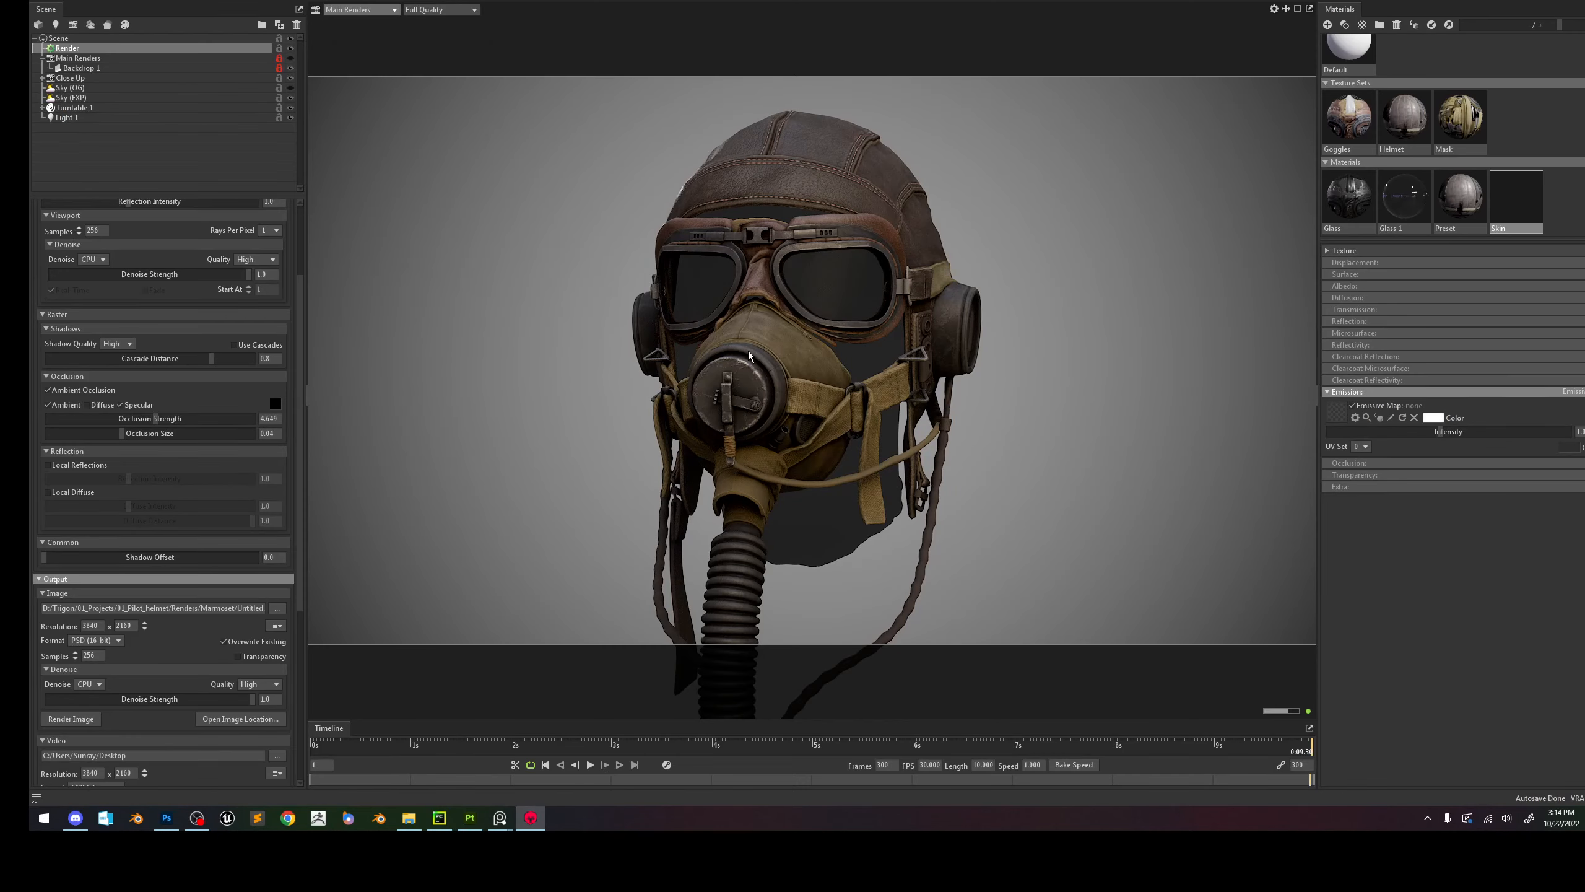
click(368, 9)
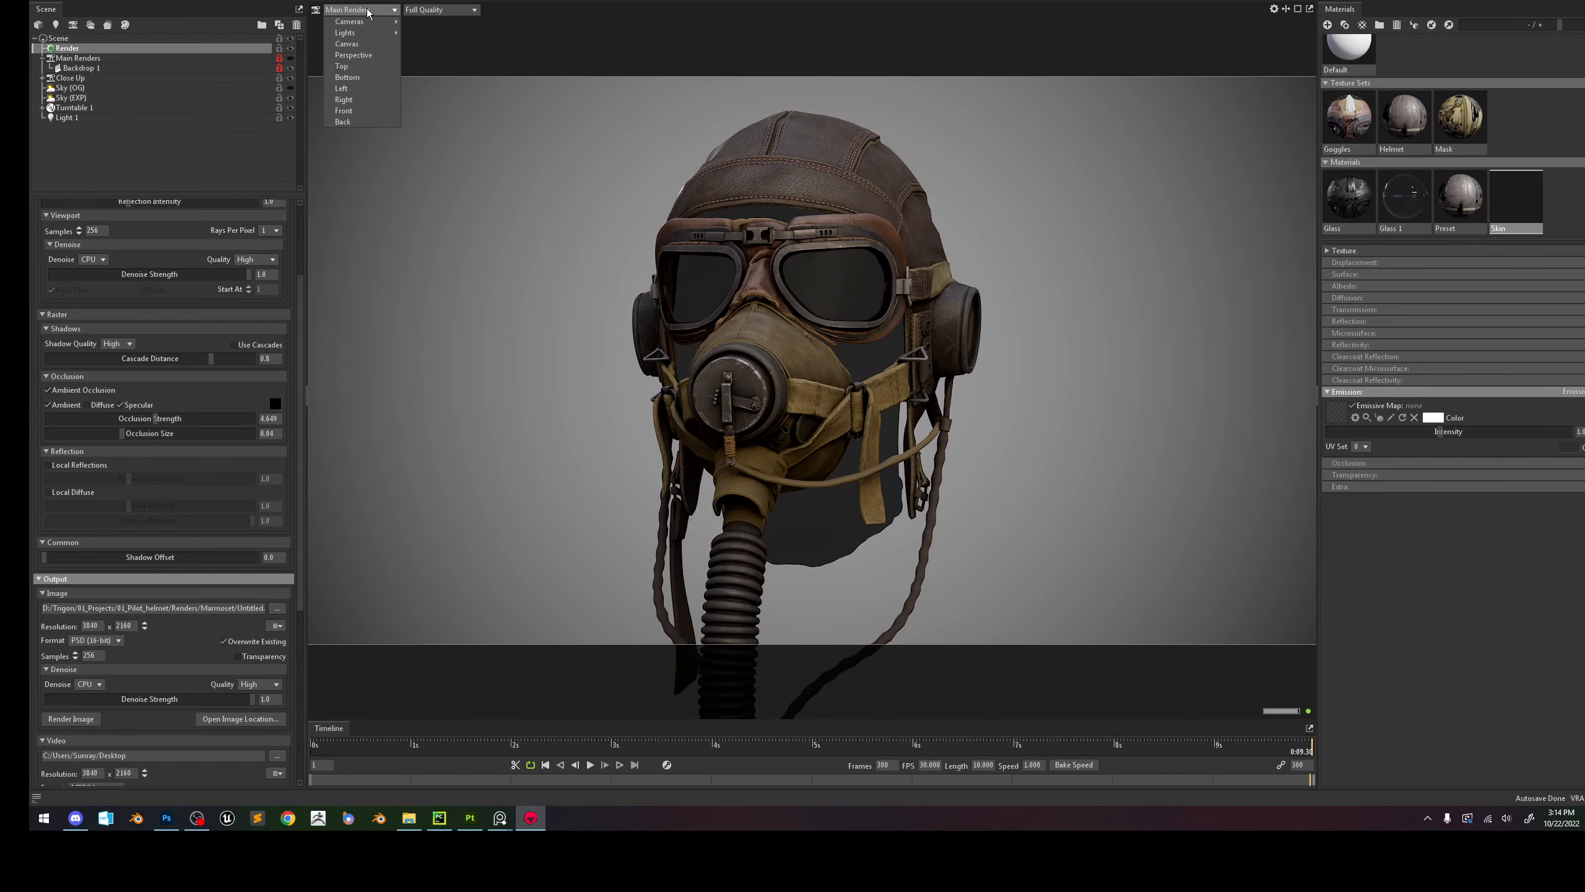
mouse_move(387, 22)
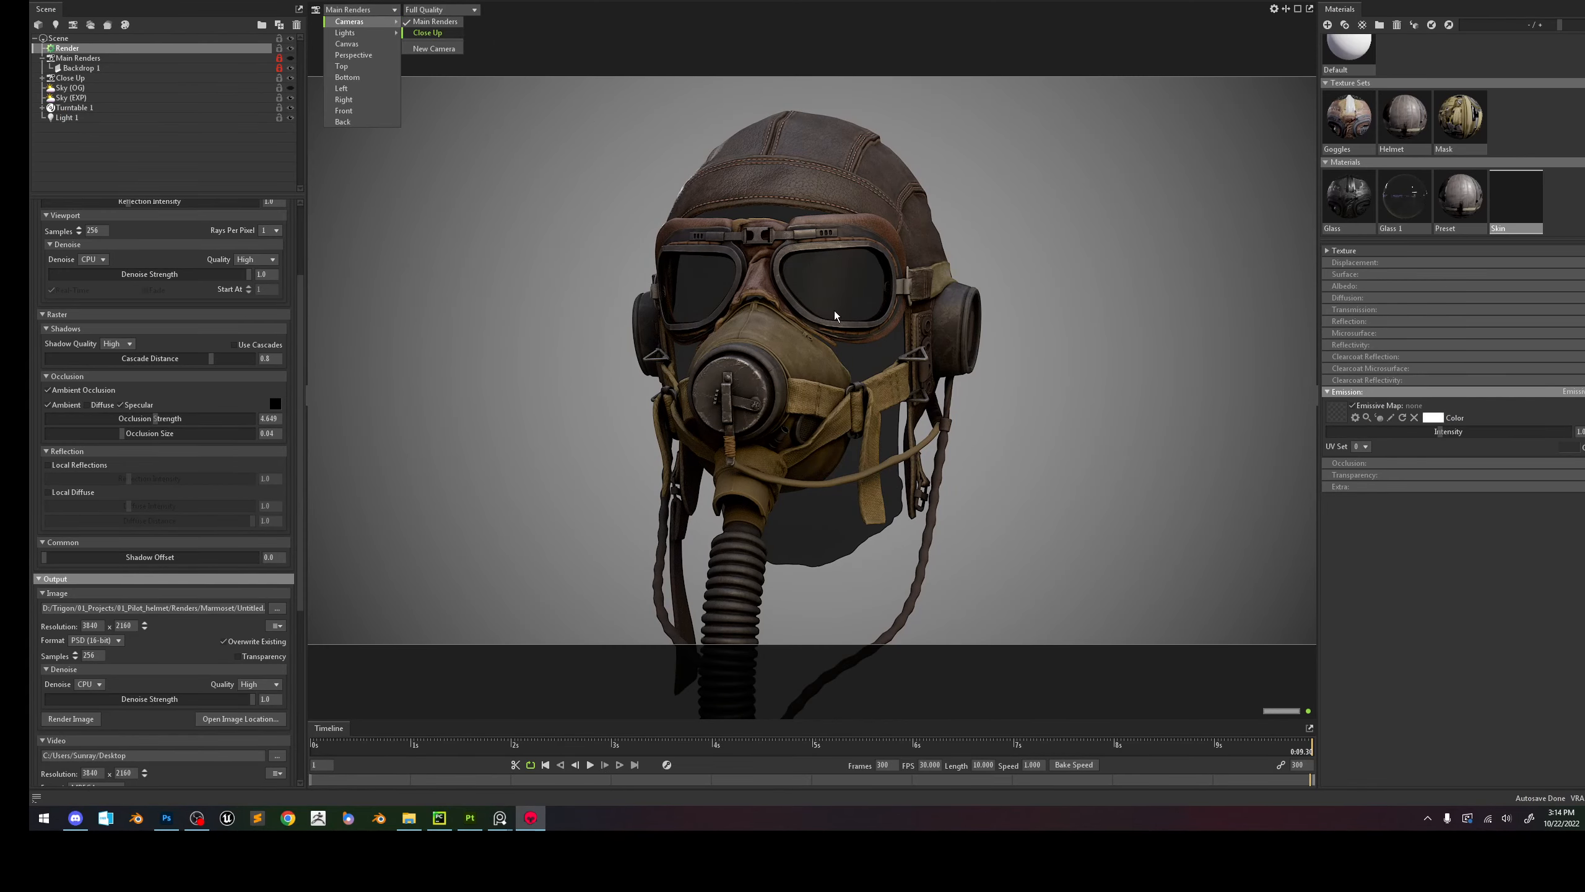
click(427, 32)
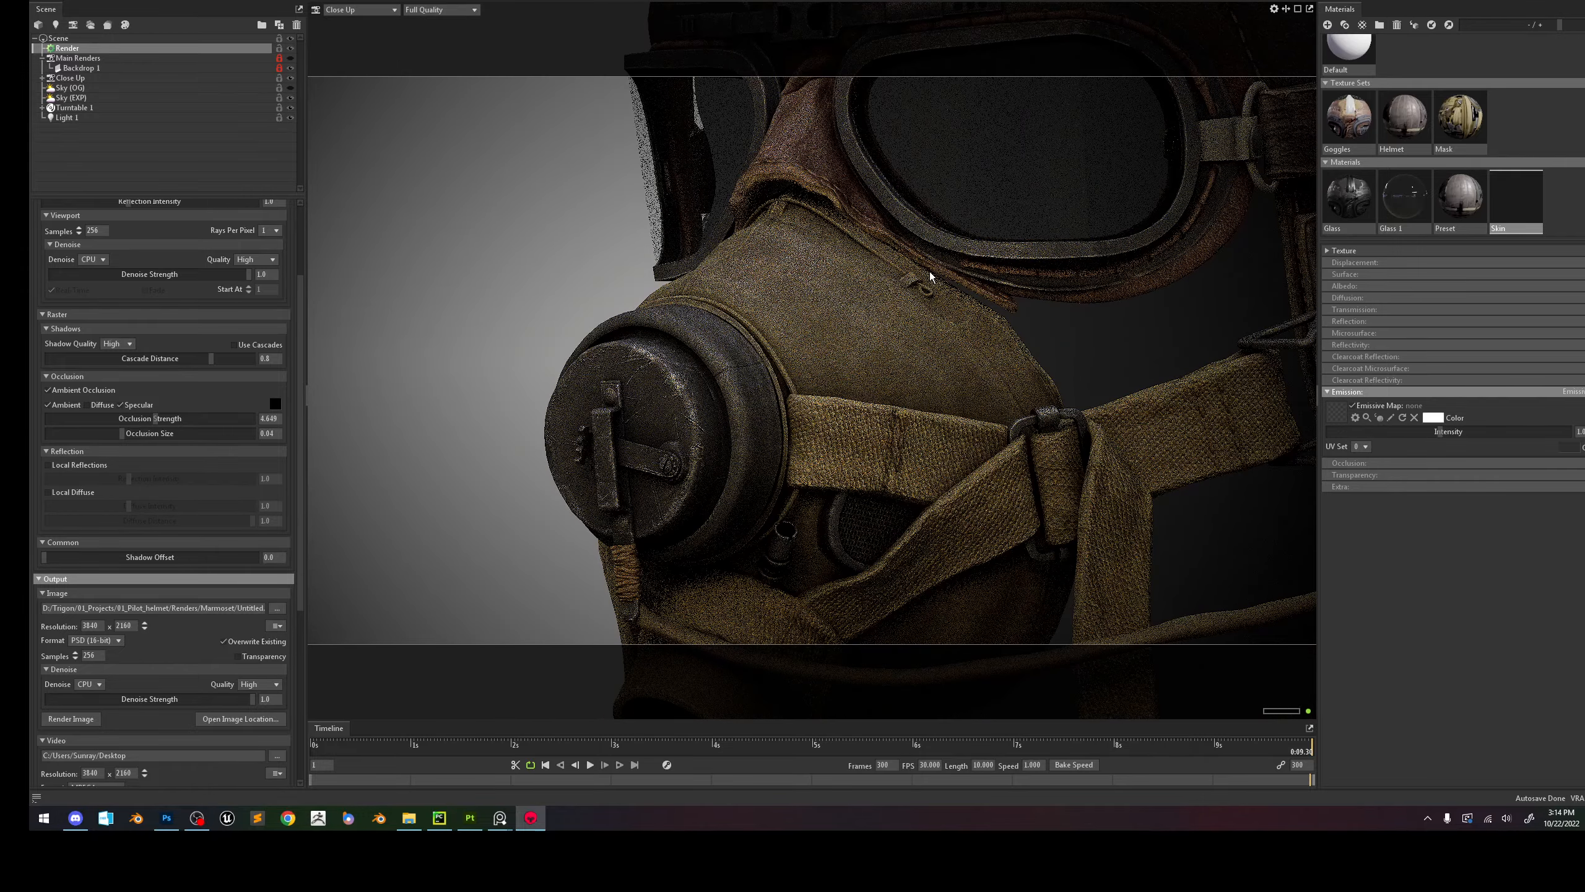
Select the mask mesh and toggle Flip Y on its normal map to compare the surface detail, leaving it enabled.
alt+right_drag(907, 406, 844, 417)
double_click(762, 424)
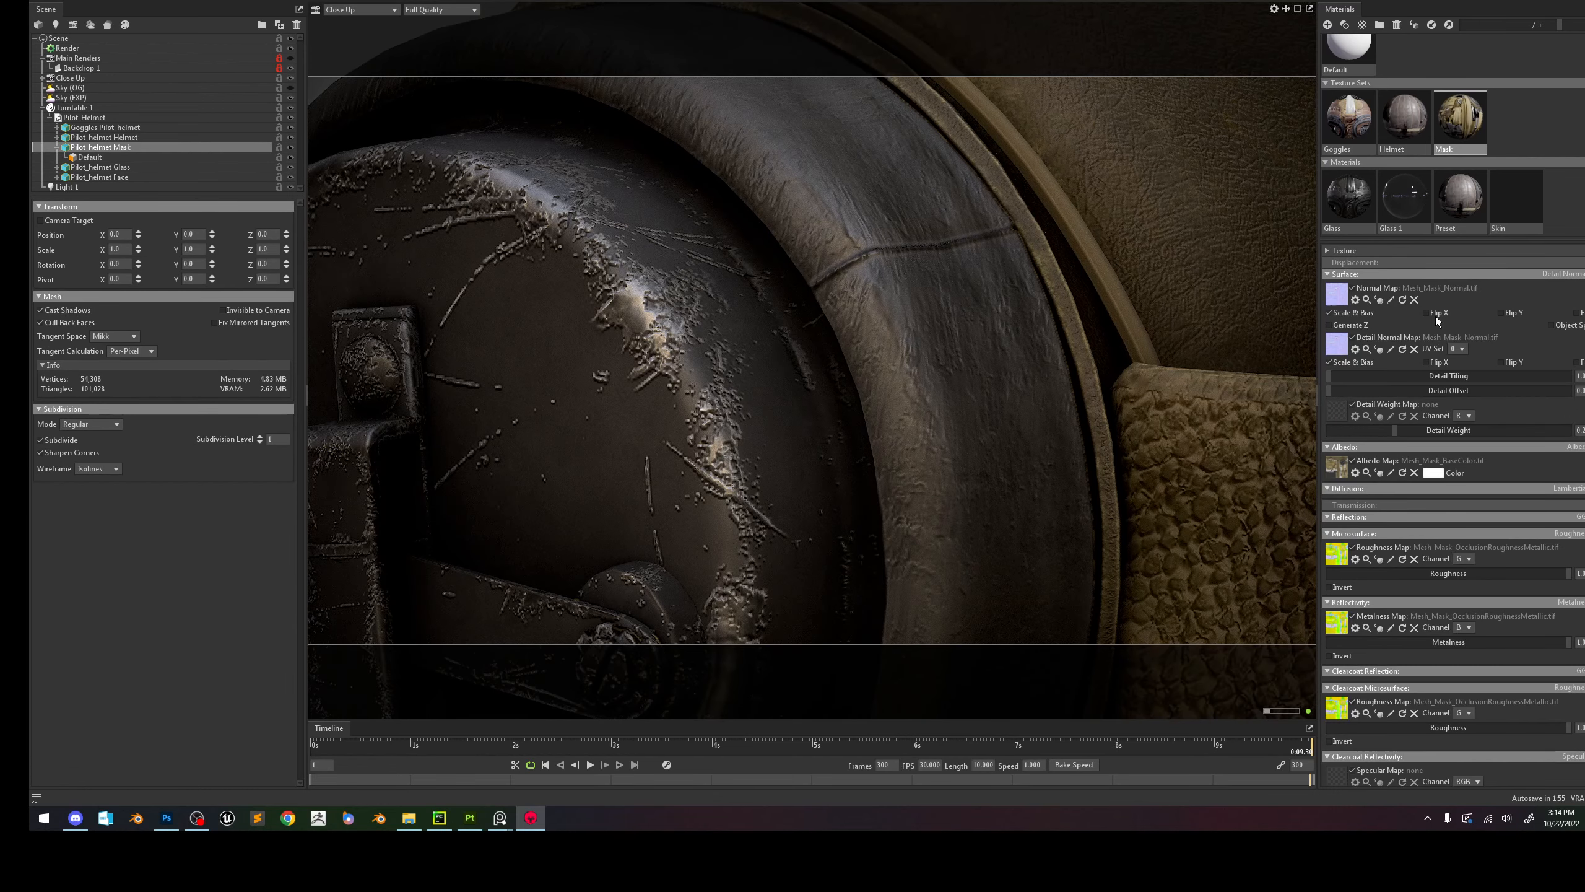
click(1513, 312)
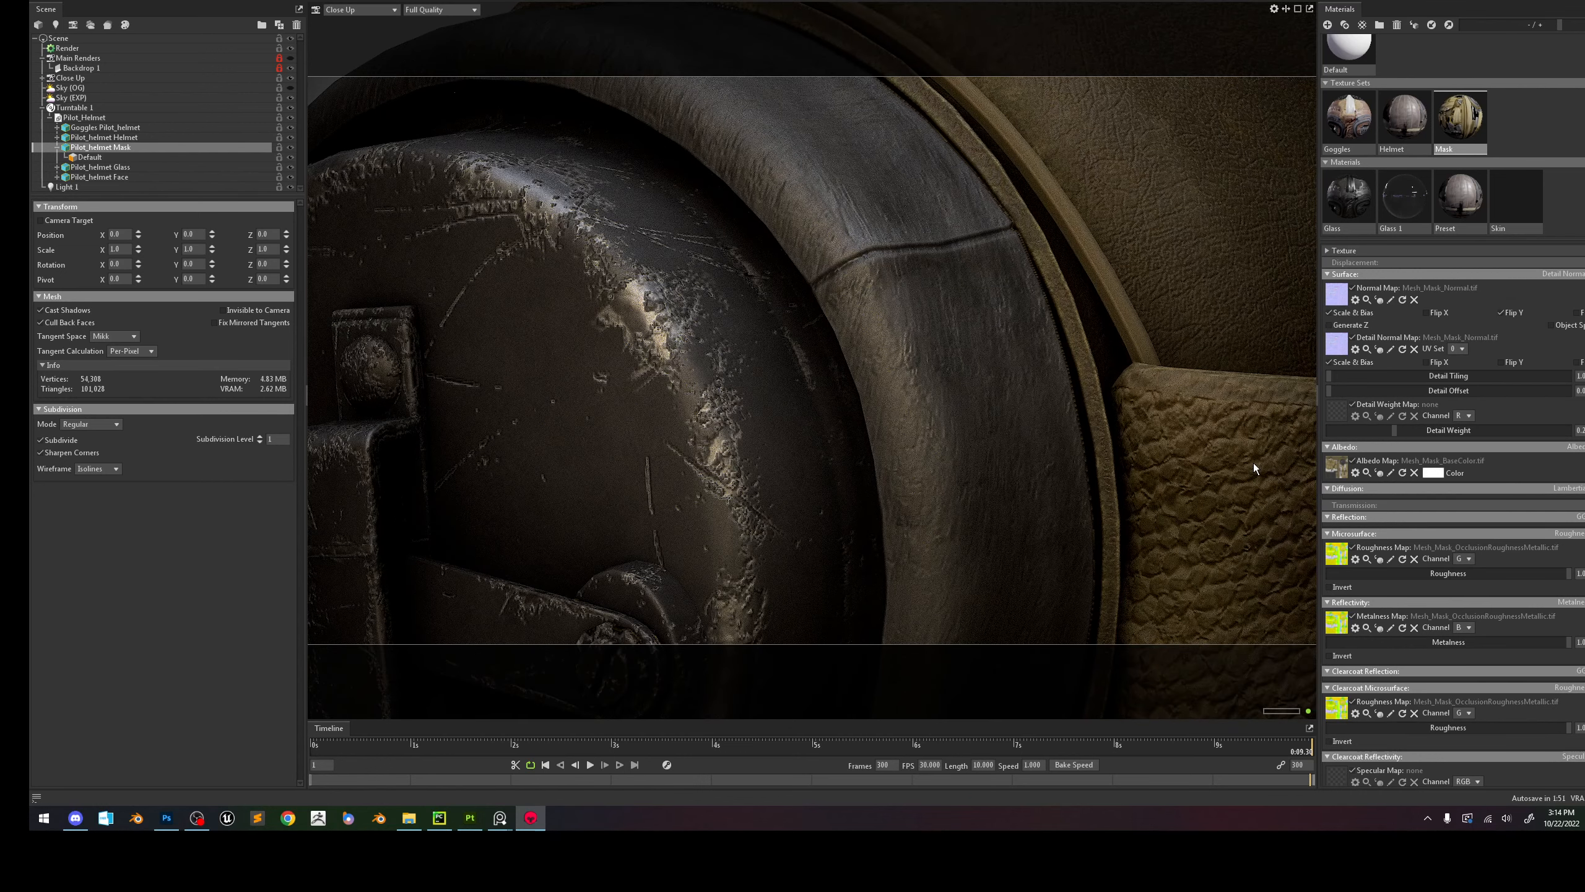
click(1501, 312)
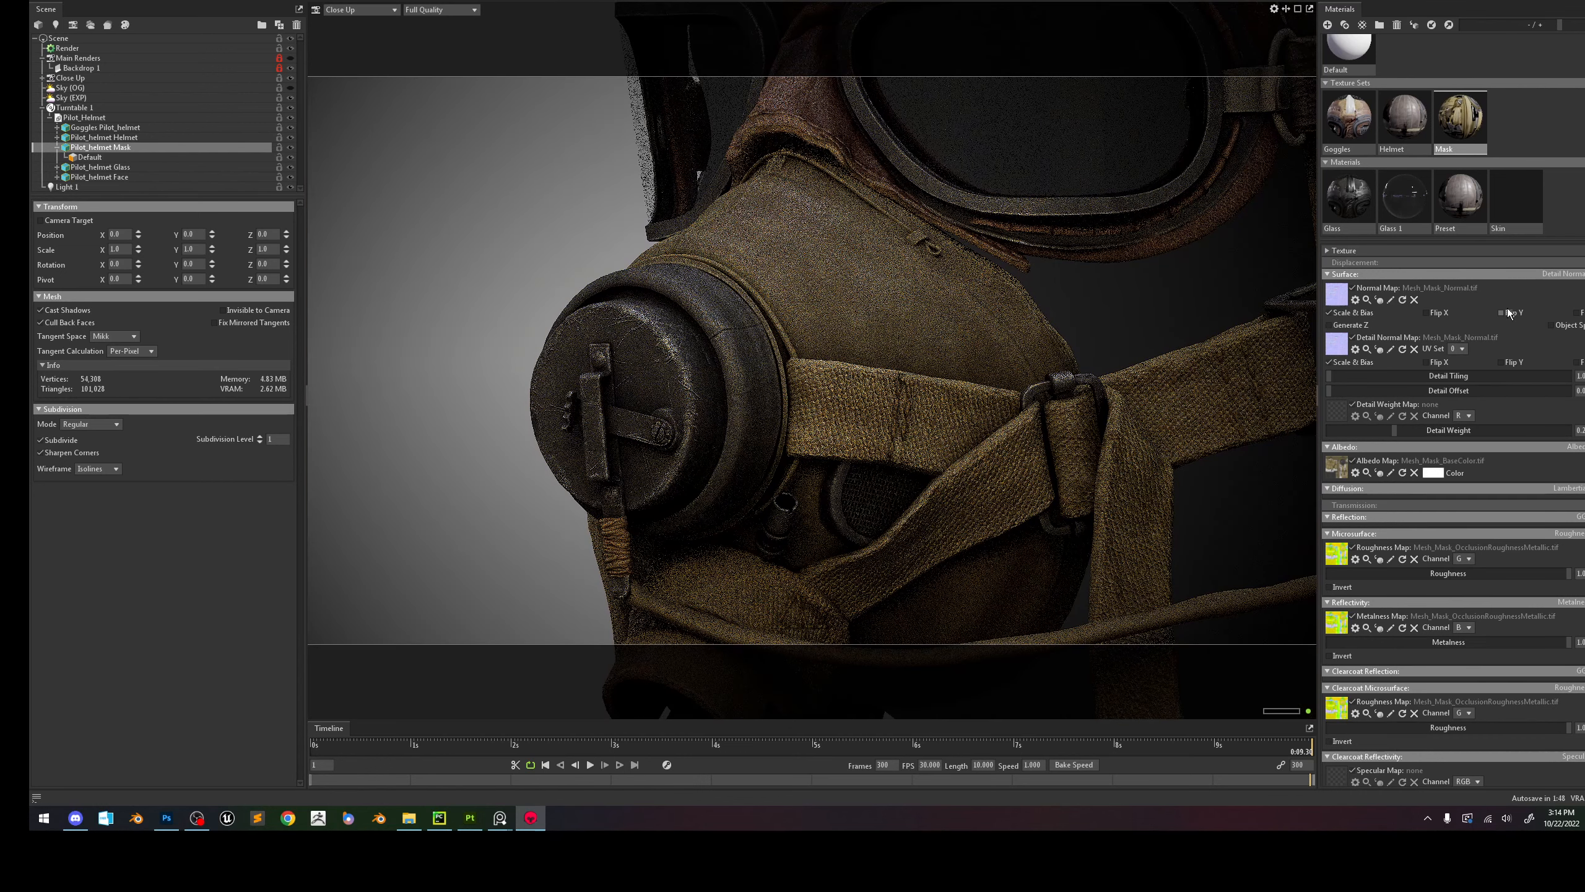
click(1509, 312)
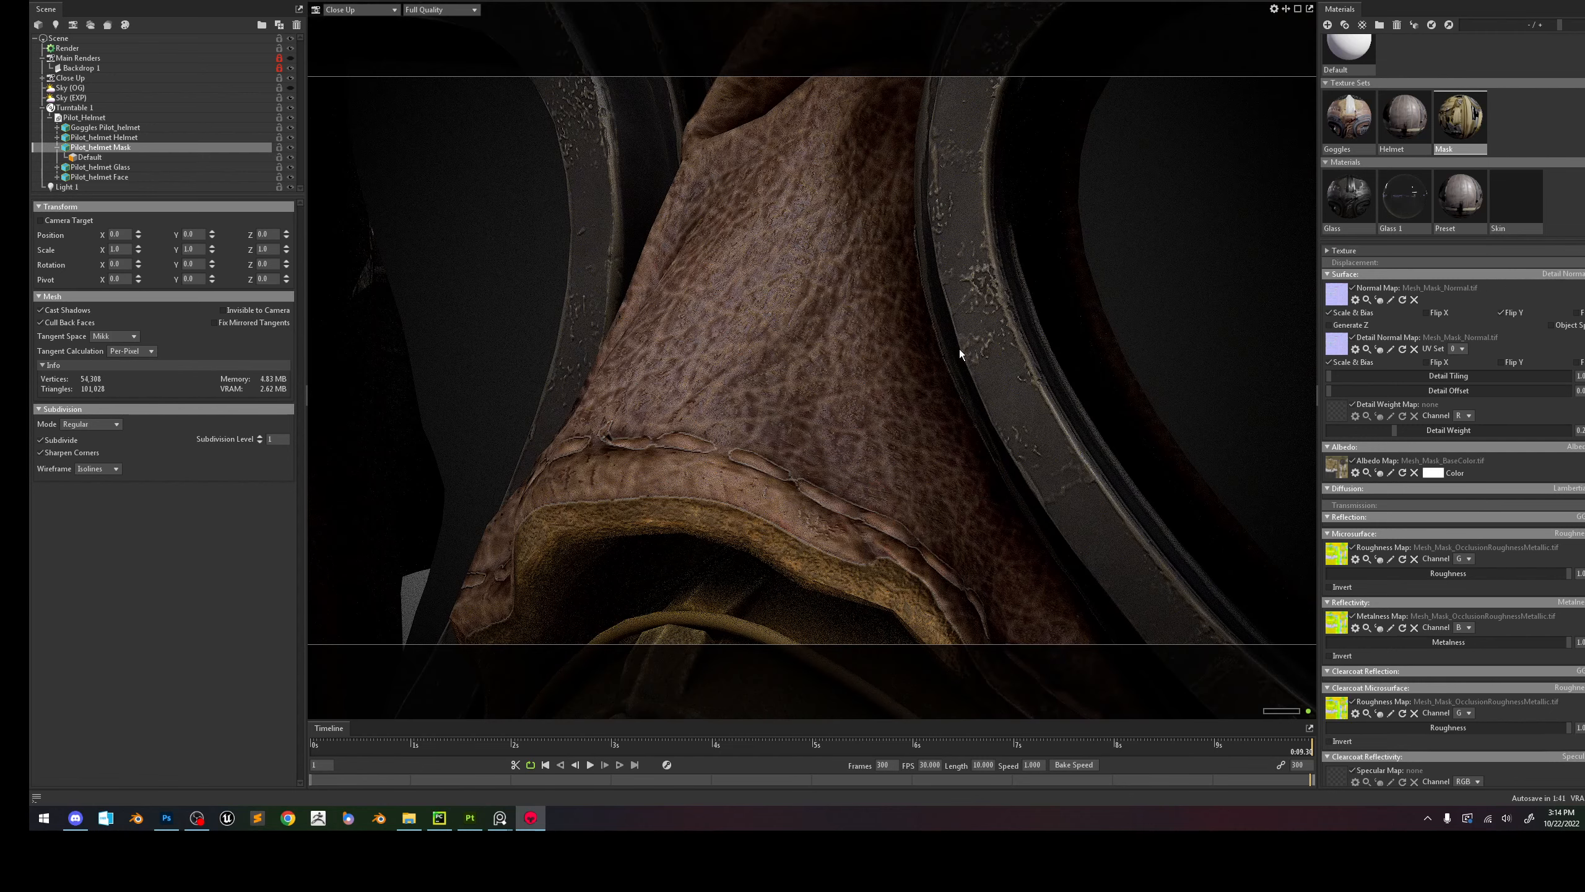
Enable Flip Y on the normal maps of the Goggles and Helmet materials.
click(916, 353)
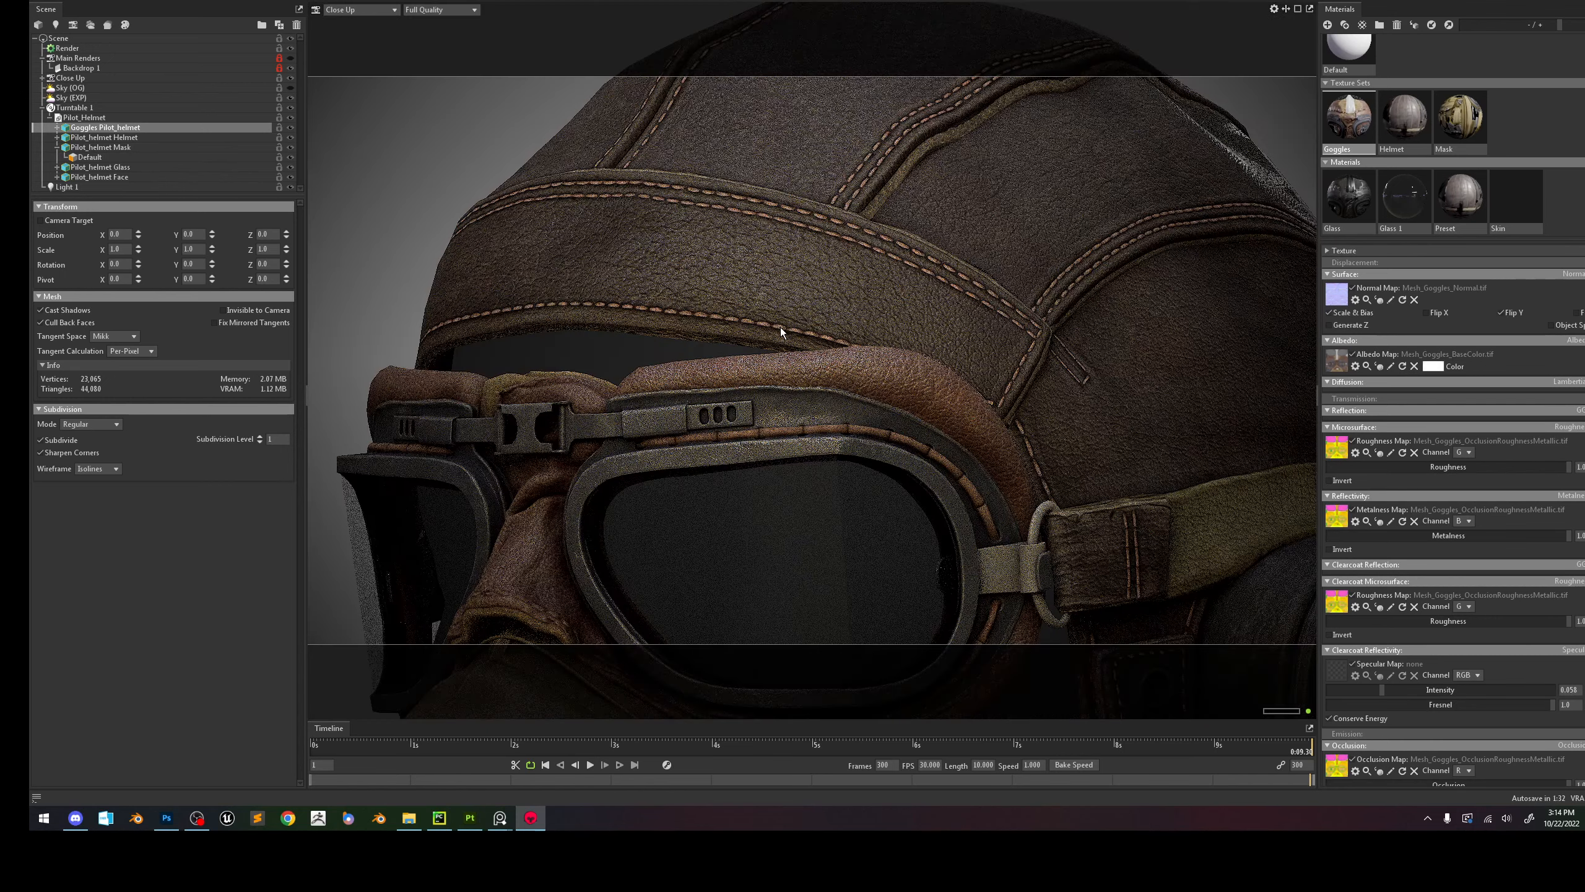
click(793, 293)
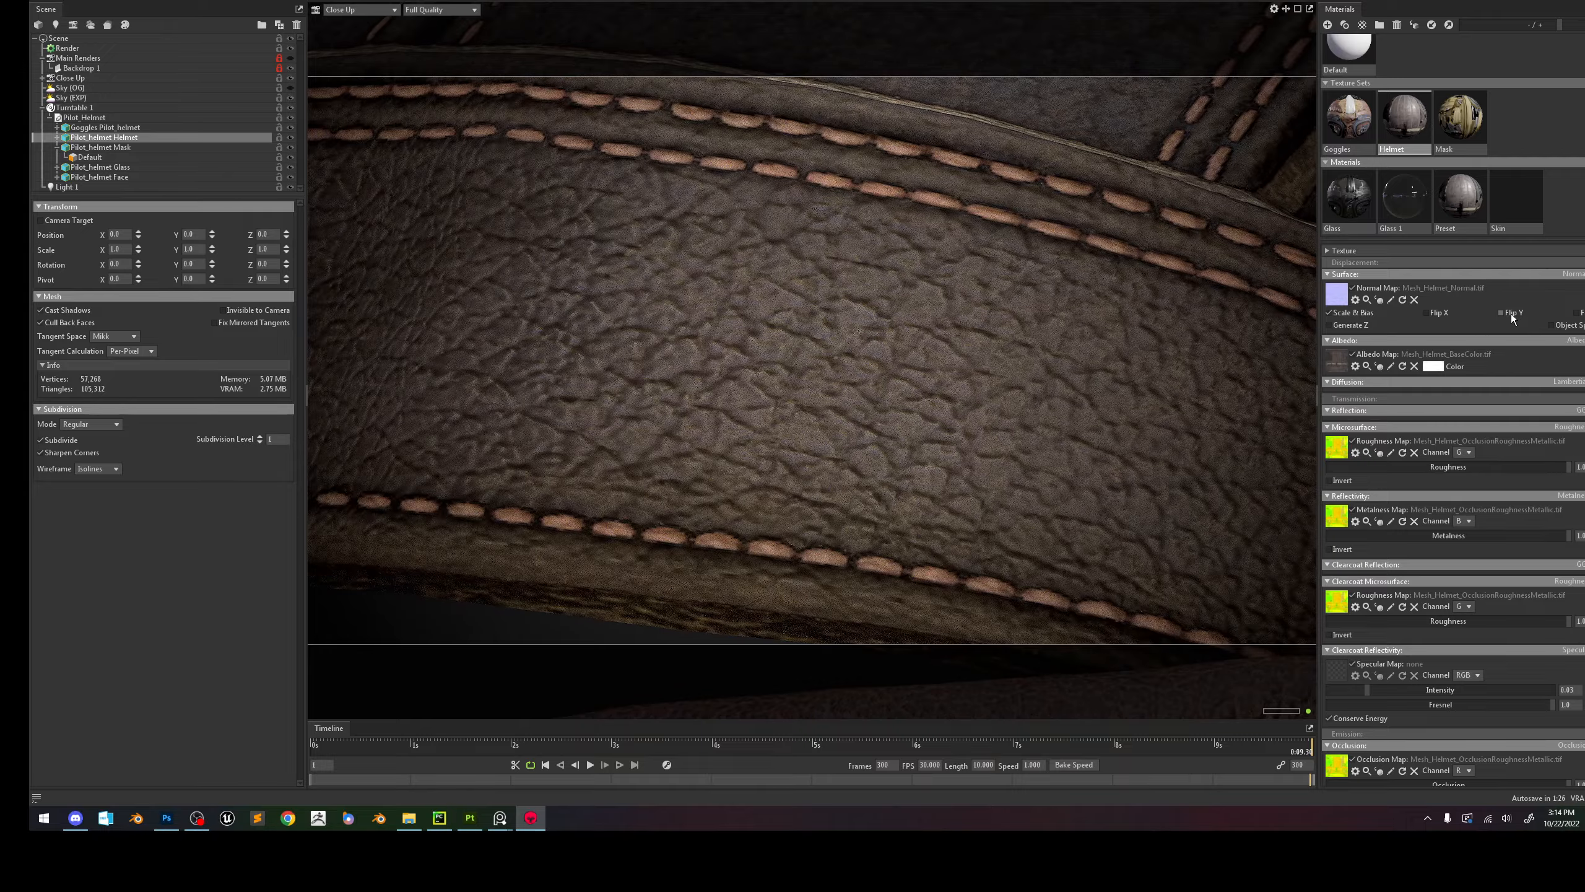
scroll(855, 325, down, 10)
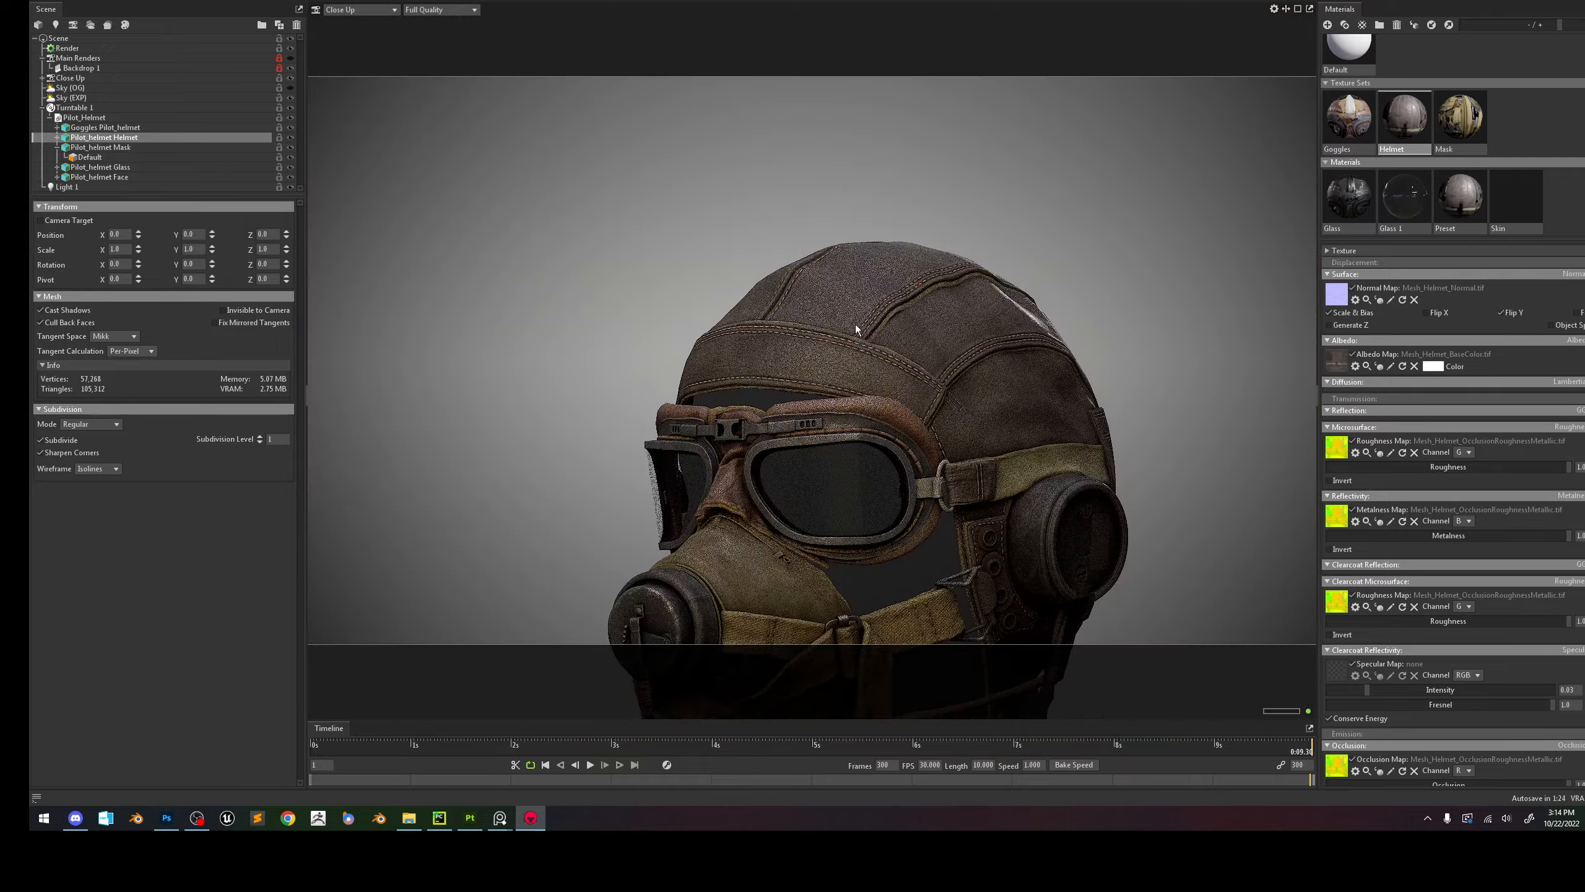
Select the goggles' glass mesh and enable Flip Y on the Glass material's normal map.
alt+drag(854, 325, 911, 402)
alt+middle_drag(911, 401, 985, 217)
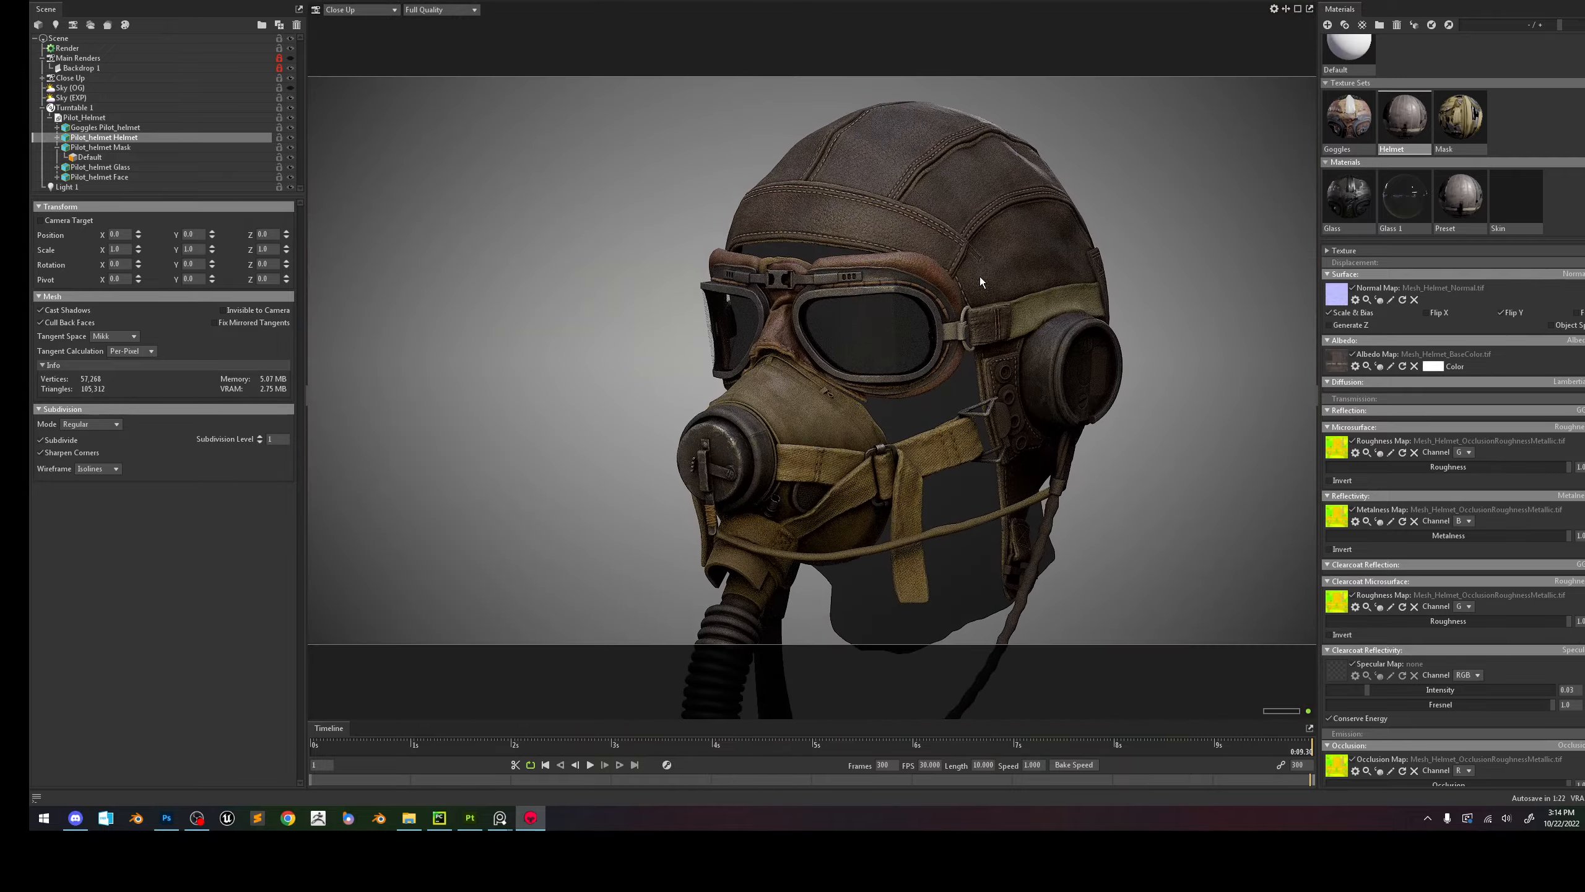
scroll(949, 253, up, 10)
click(934, 218)
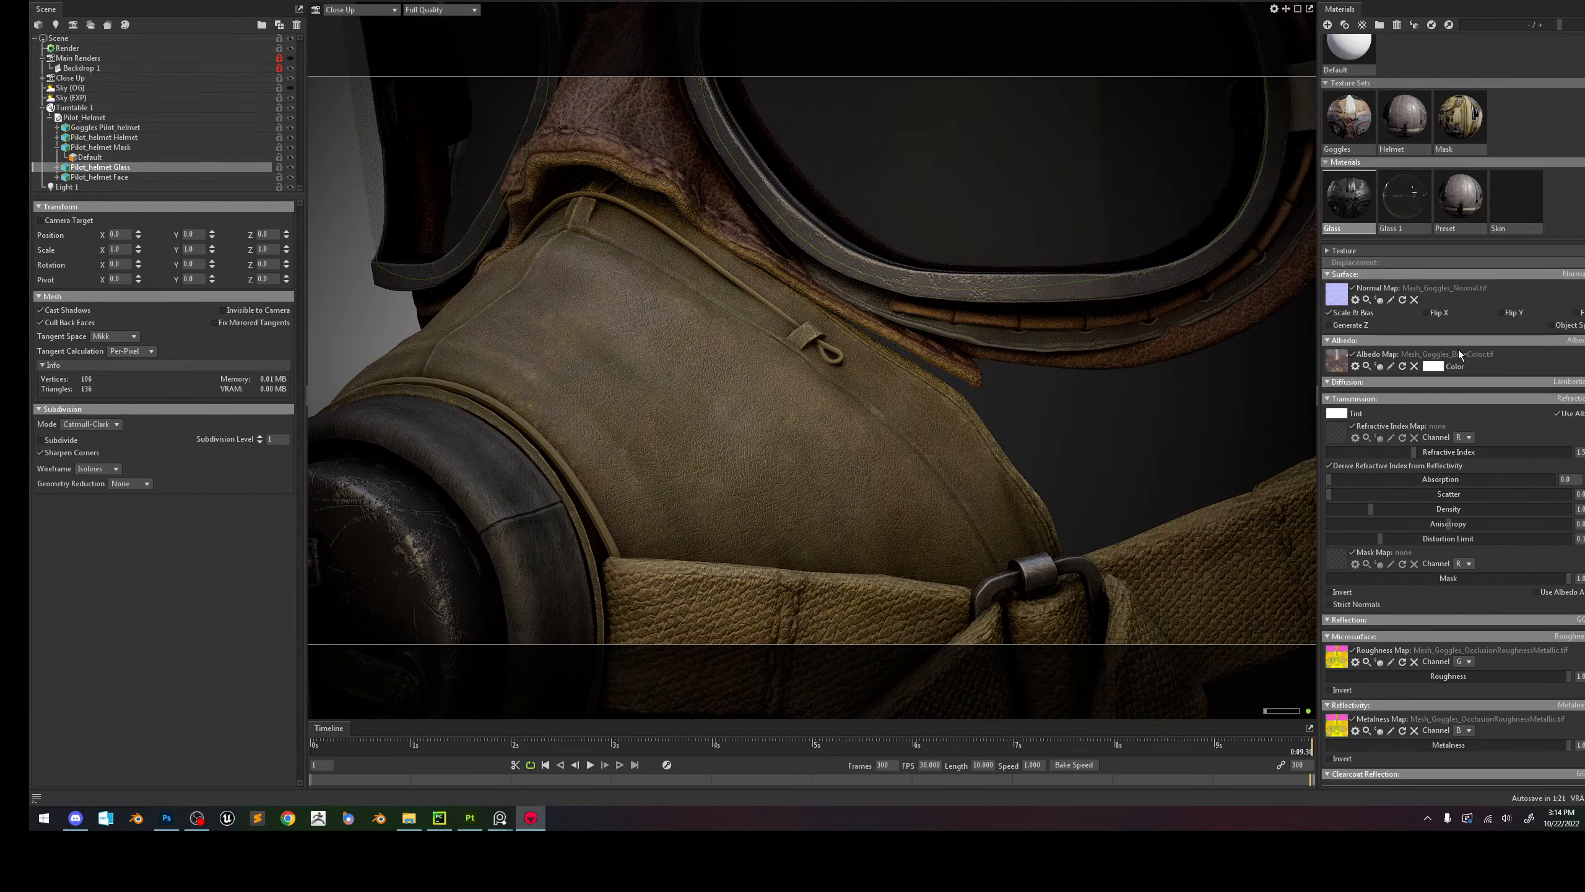
click(1508, 312)
scroll(905, 391, down, 10)
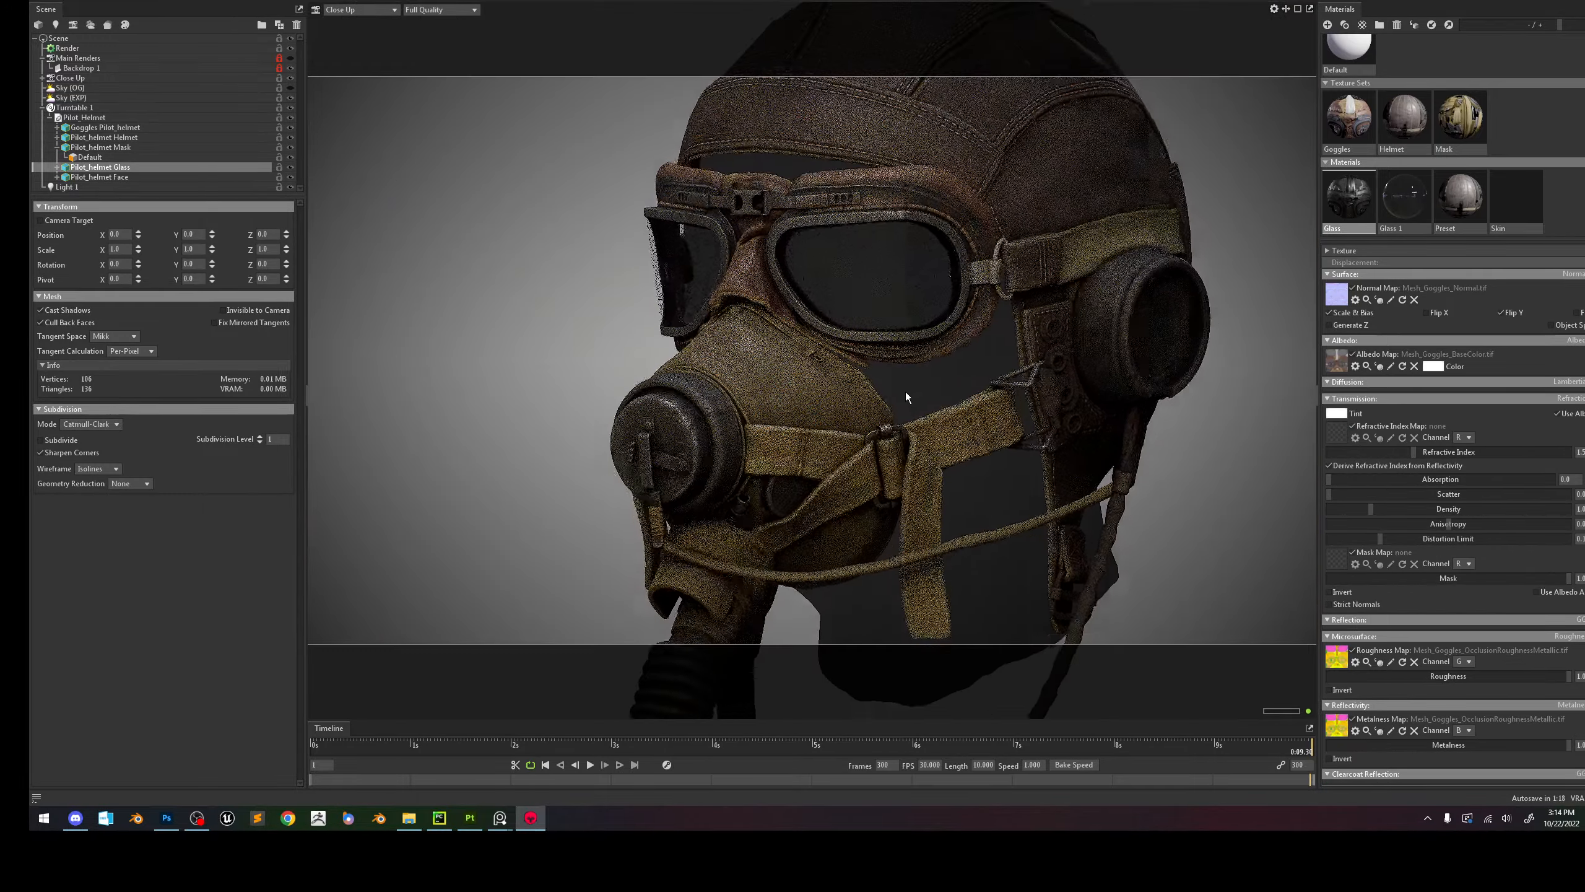
Switch the viewport back to the Main Renders camera and show the Render object's settings.
click(370, 10)
mouse_move(379, 22)
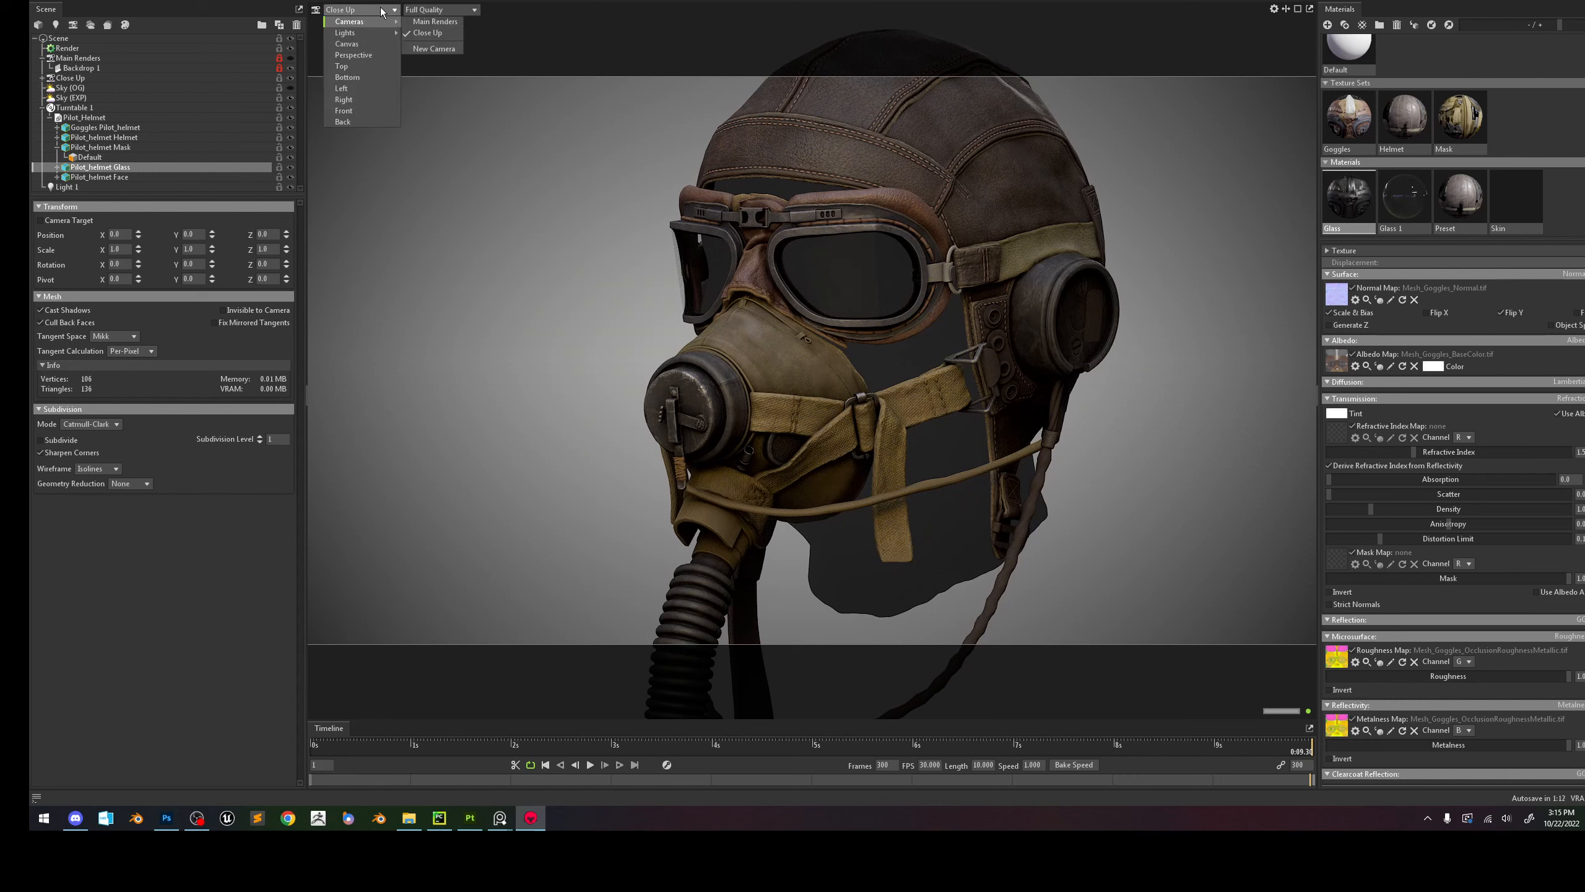
click(435, 21)
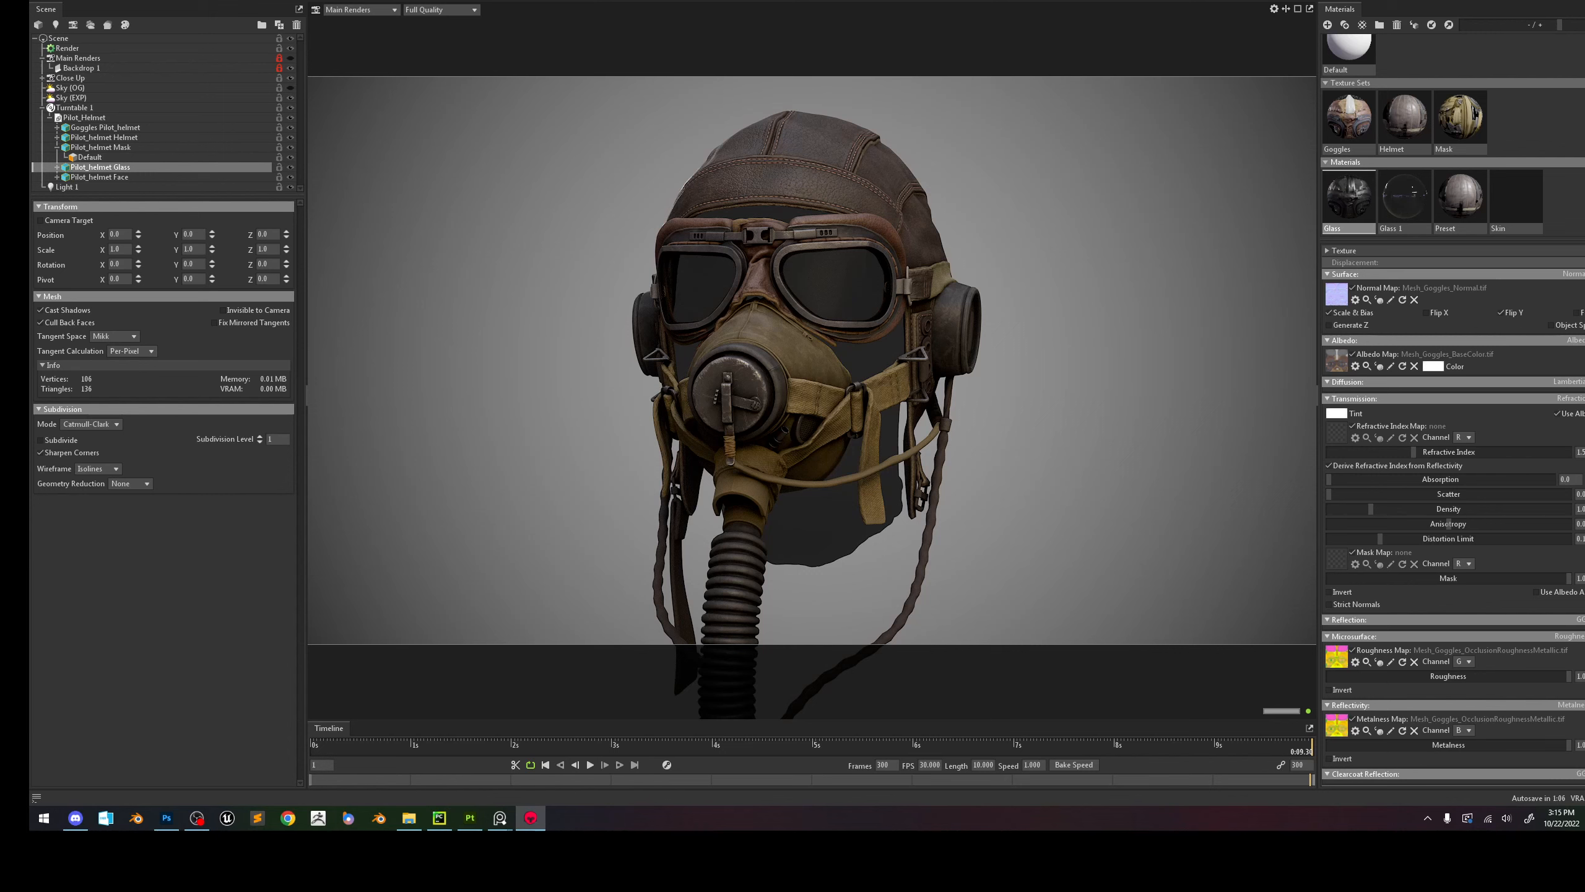
click(79, 49)
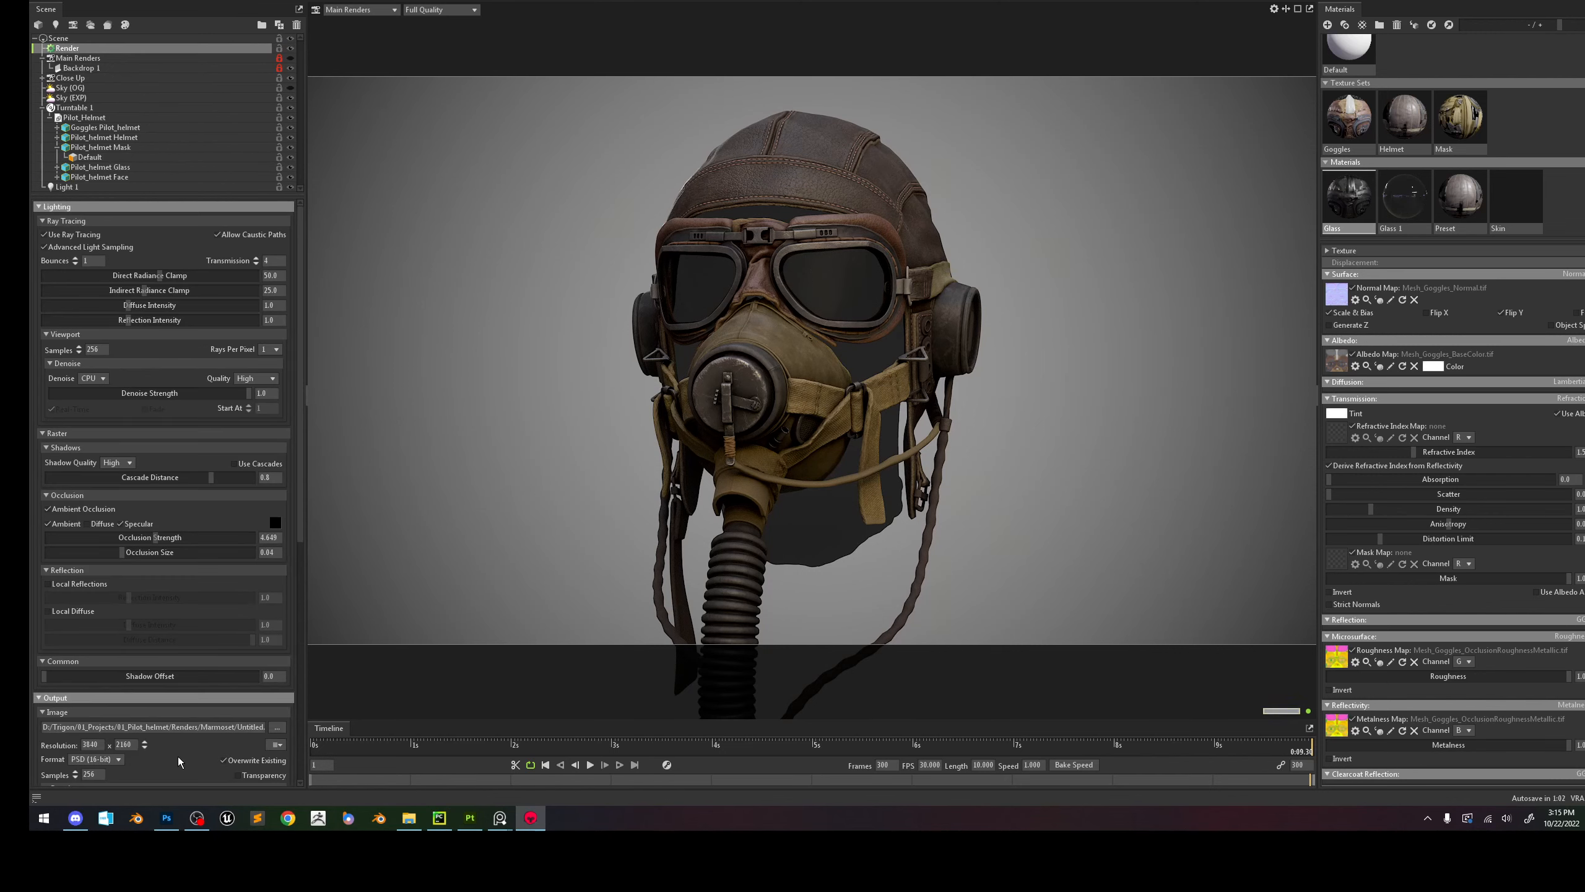
Render the still image again and update the open Untitled.psd in Photoshop from the changed file in the render folder.
scroll(217, 603, down, 3)
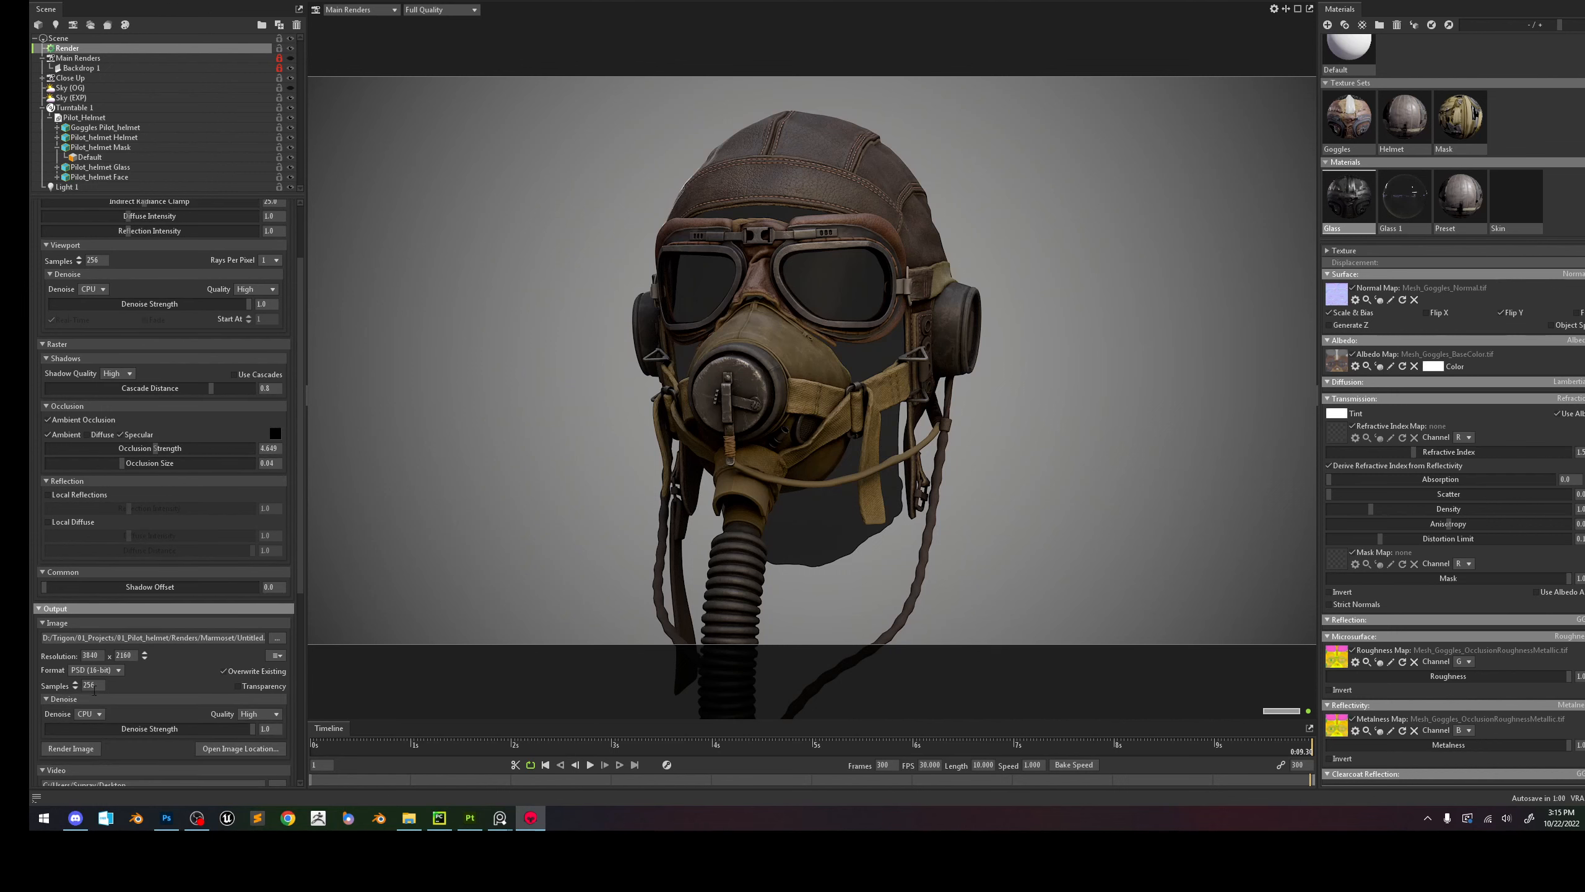
click(70, 748)
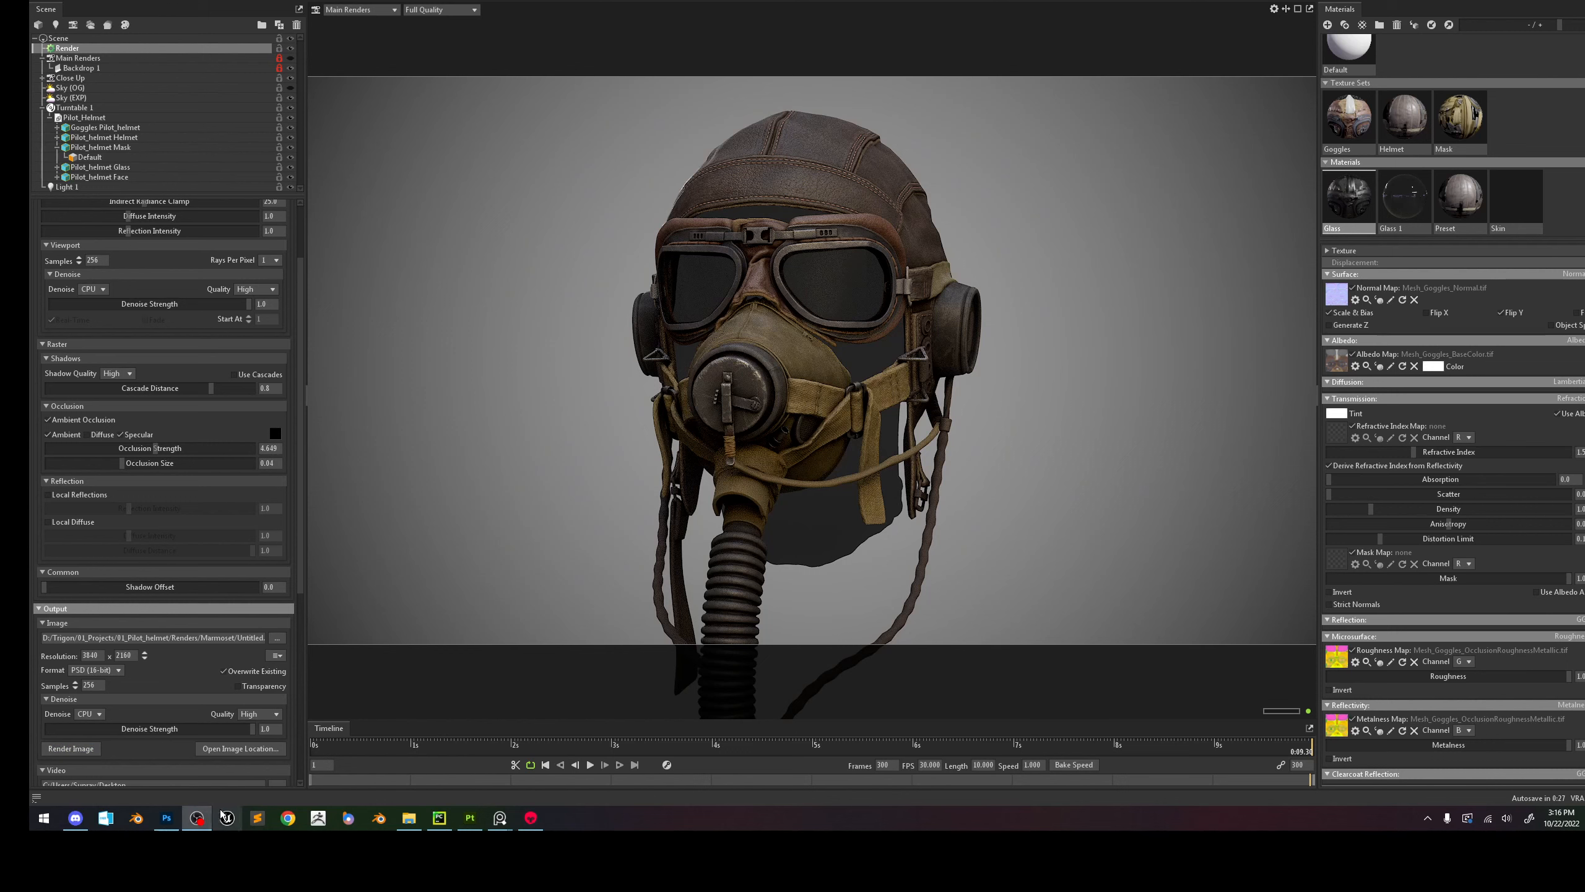
click(167, 818)
alt+scroll(889, 470, down, 6)
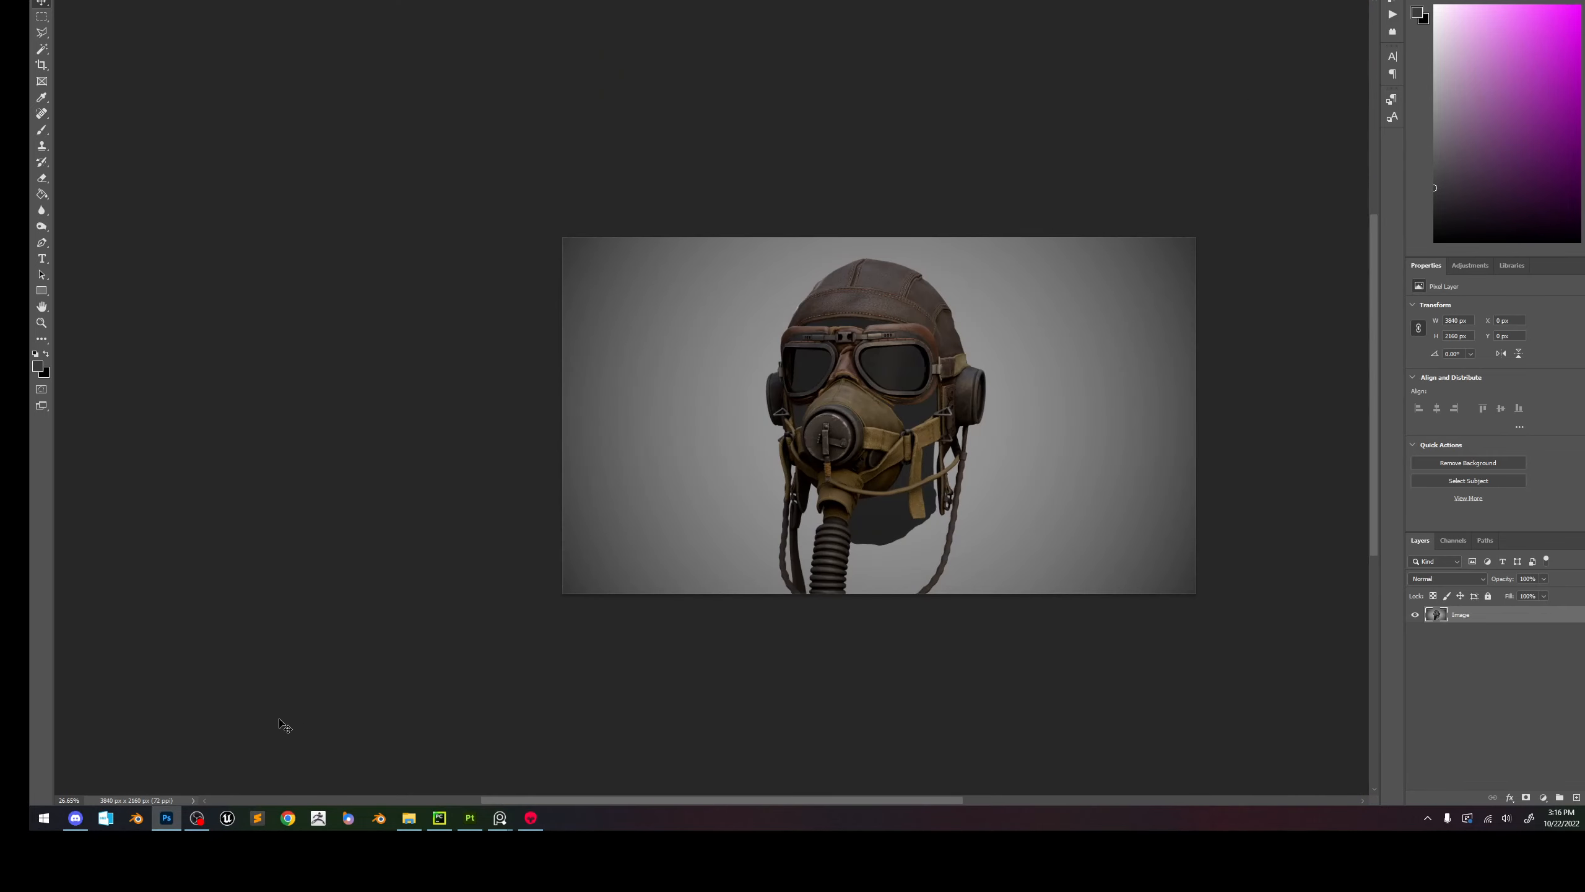
click(409, 818)
double_click(817, 210)
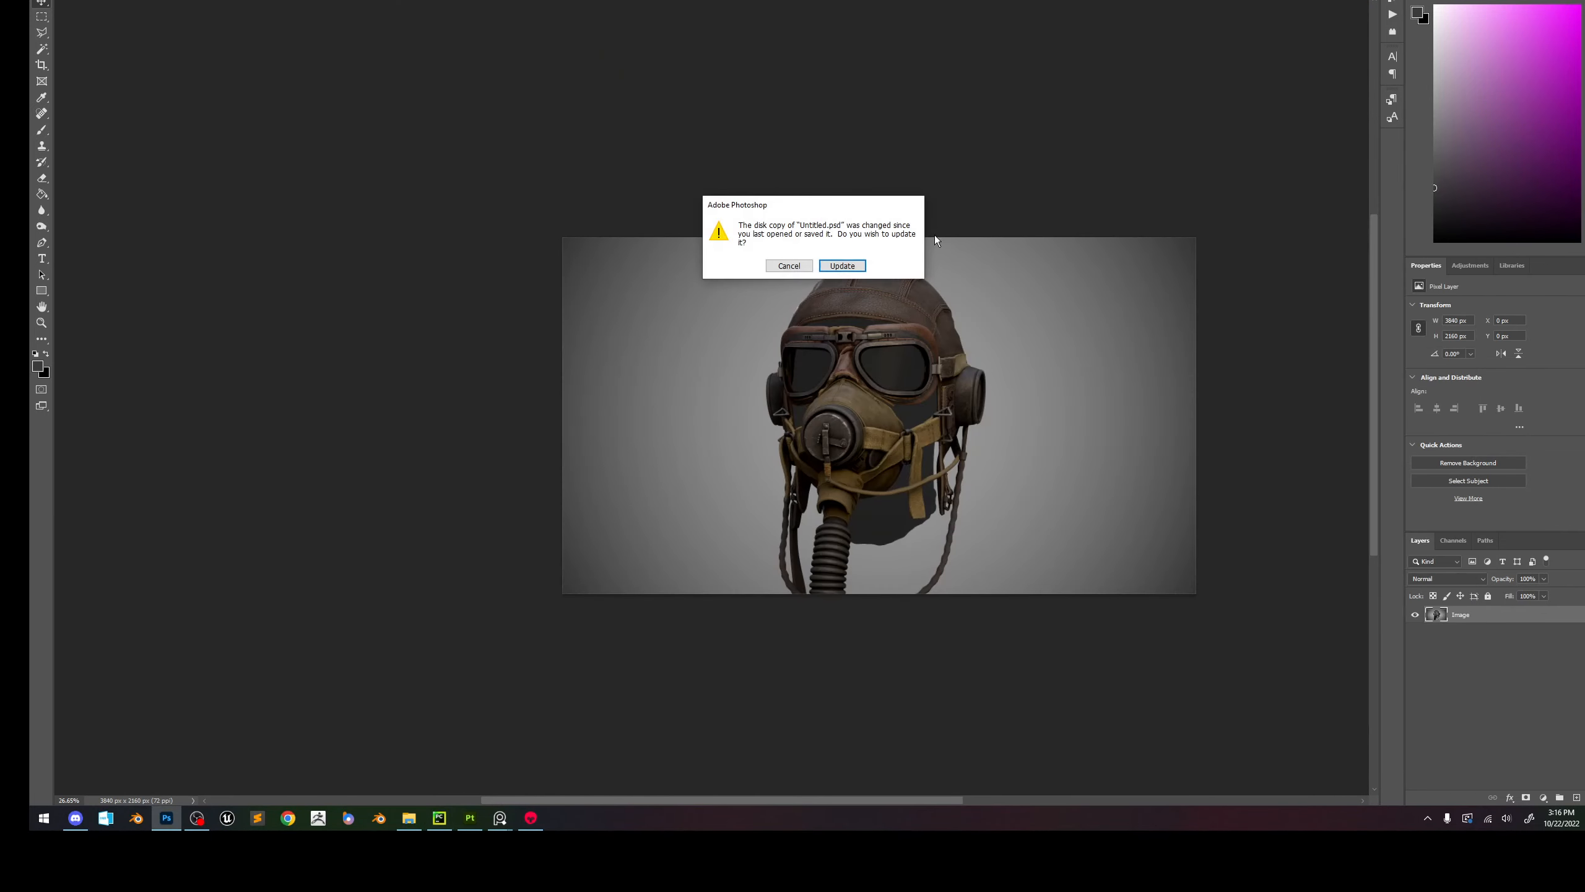
click(844, 270)
Compare the mask detail between the Open and Update From File history states, ending on the updated render.
alt+scroll(873, 307, up, 9)
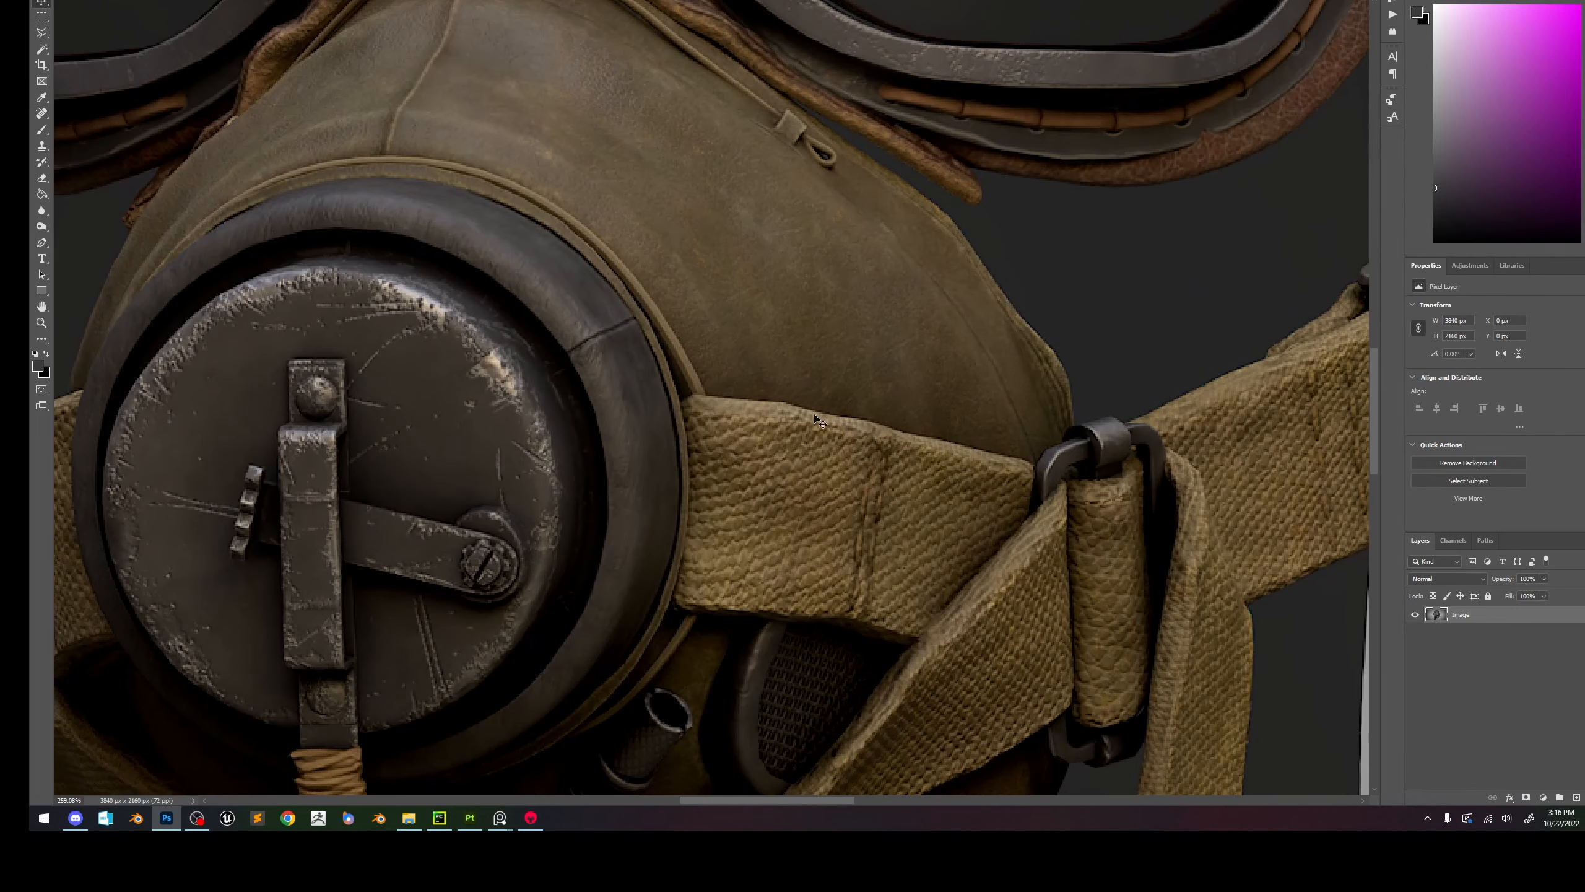
click(1394, 14)
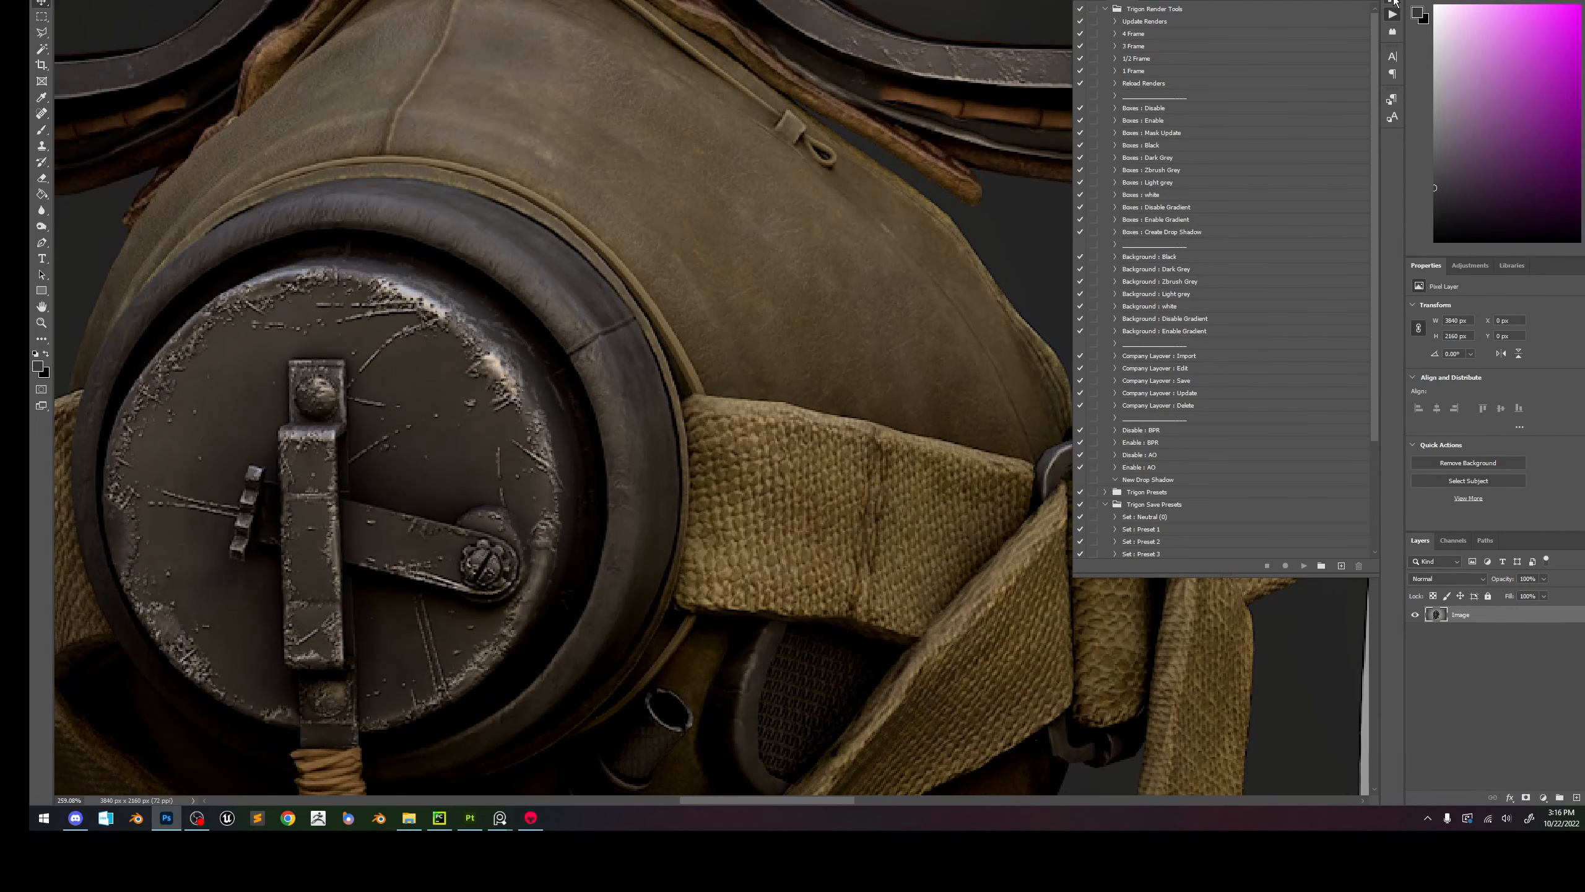
click(1368, 3)
click(1202, 26)
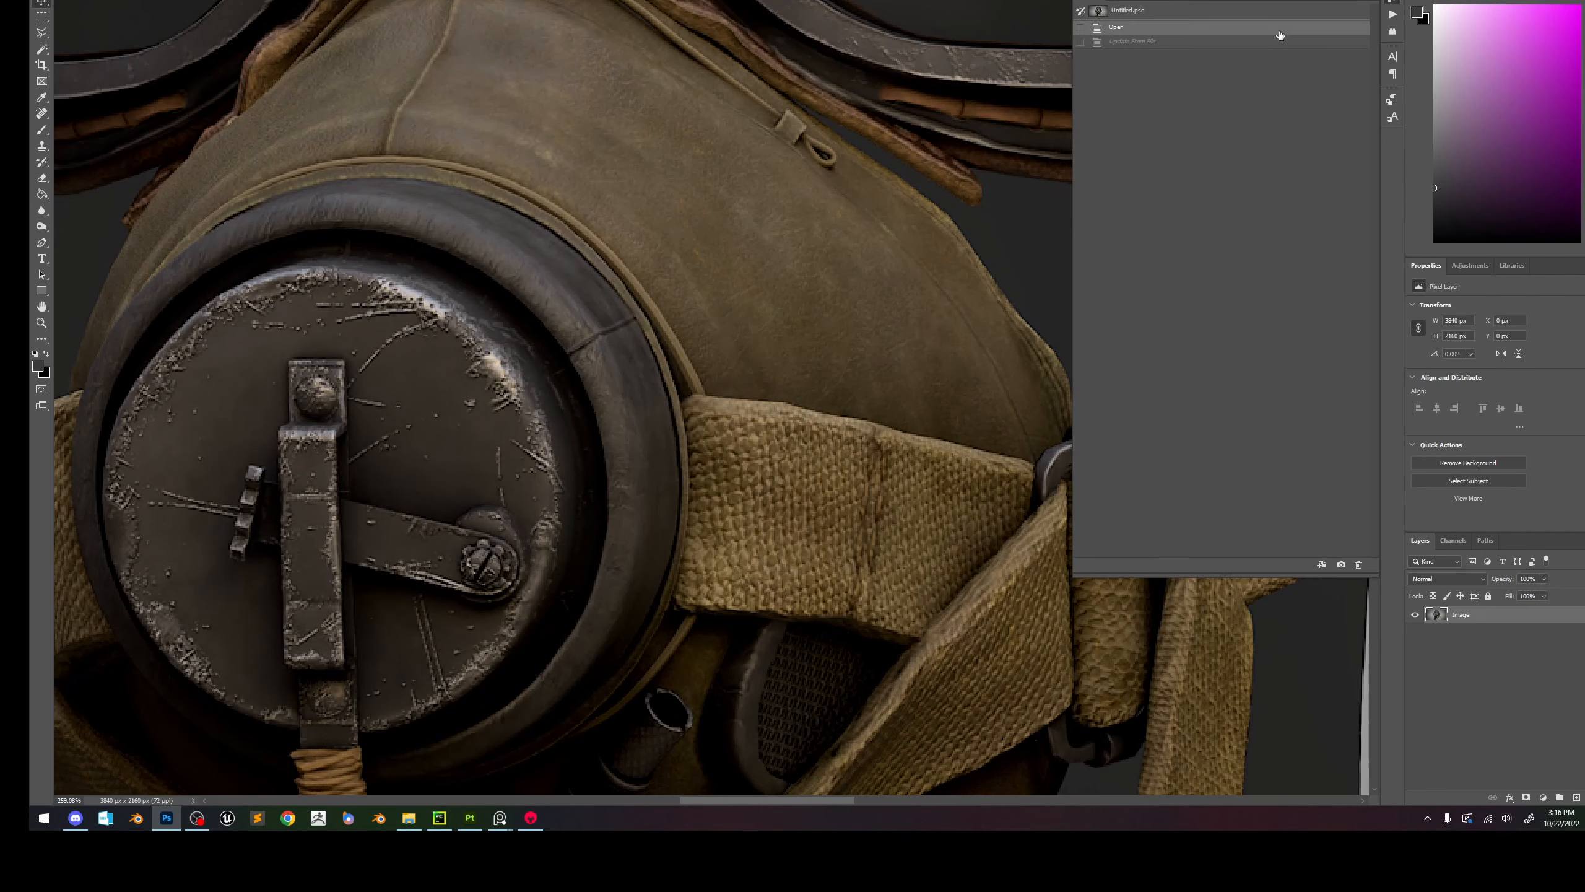
click(1202, 41)
click(1192, 29)
click(1188, 42)
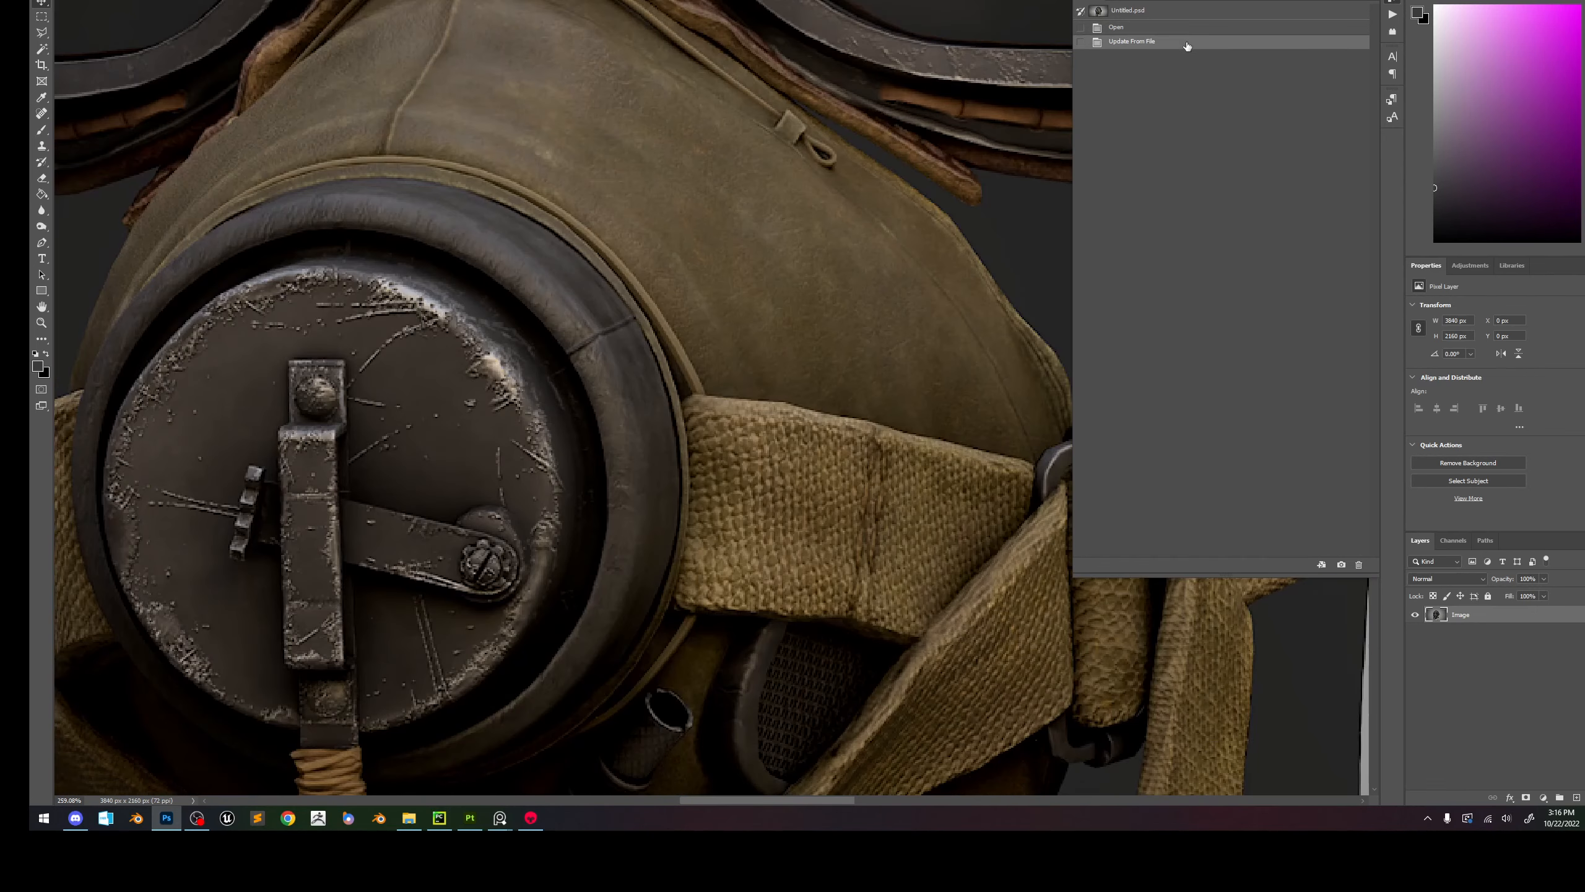
click(1158, 31)
click(1154, 45)
Examine the updated render's mask, straps and goggles up close and as a whole, bringing up the Untitled file again from its folder.
alt+scroll(496, 359, up, 5)
alt+scroll(482, 395, down, 7)
alt+scroll(479, 396, down, 1)
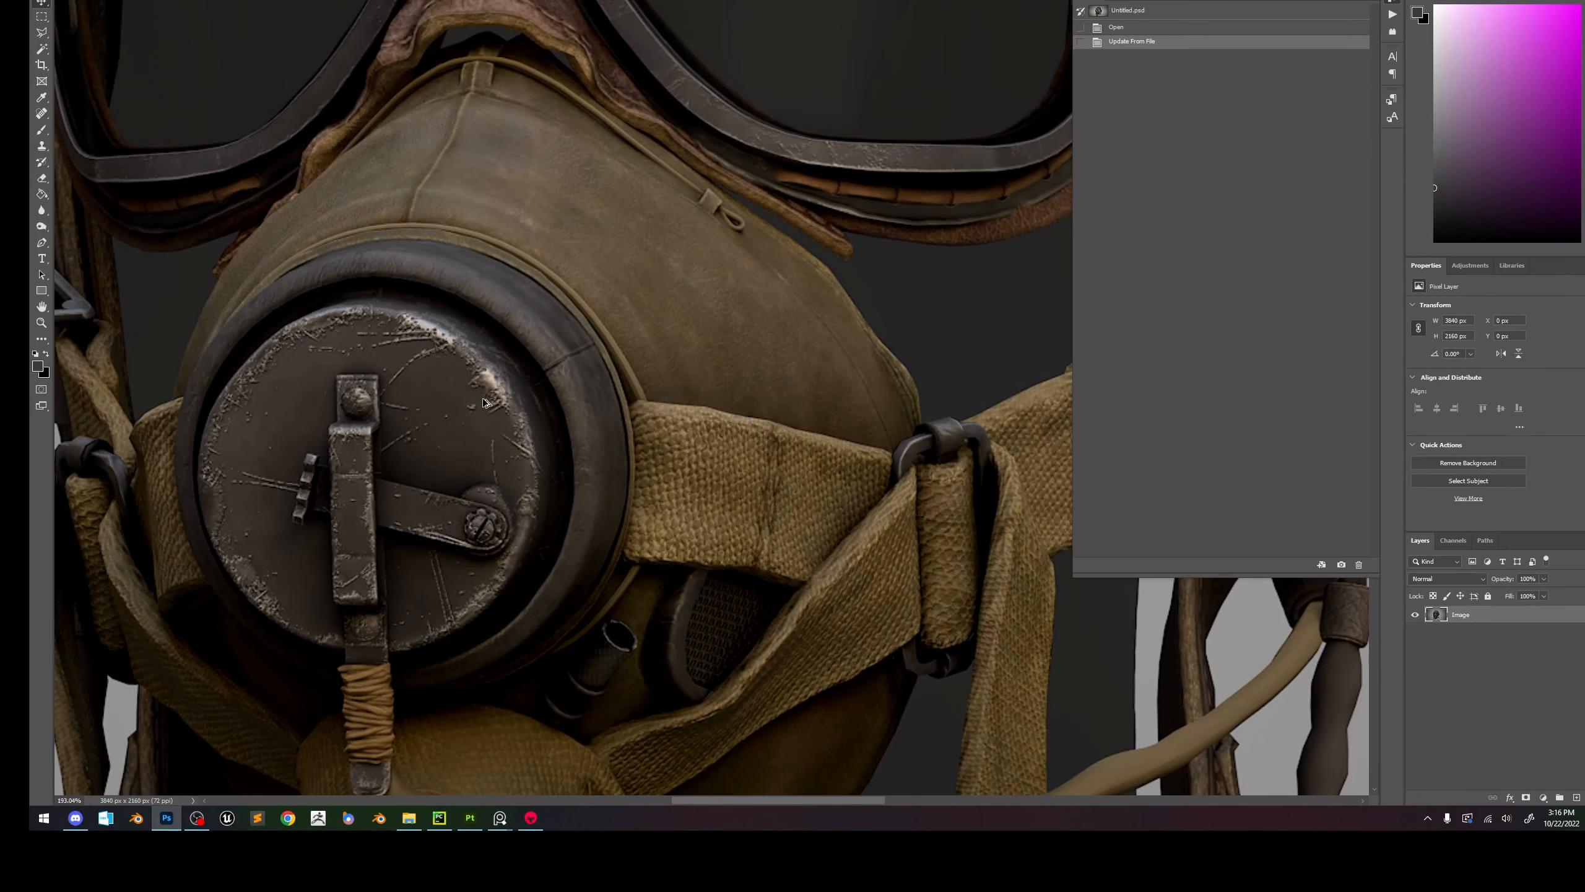
alt+scroll(514, 413, down, 5)
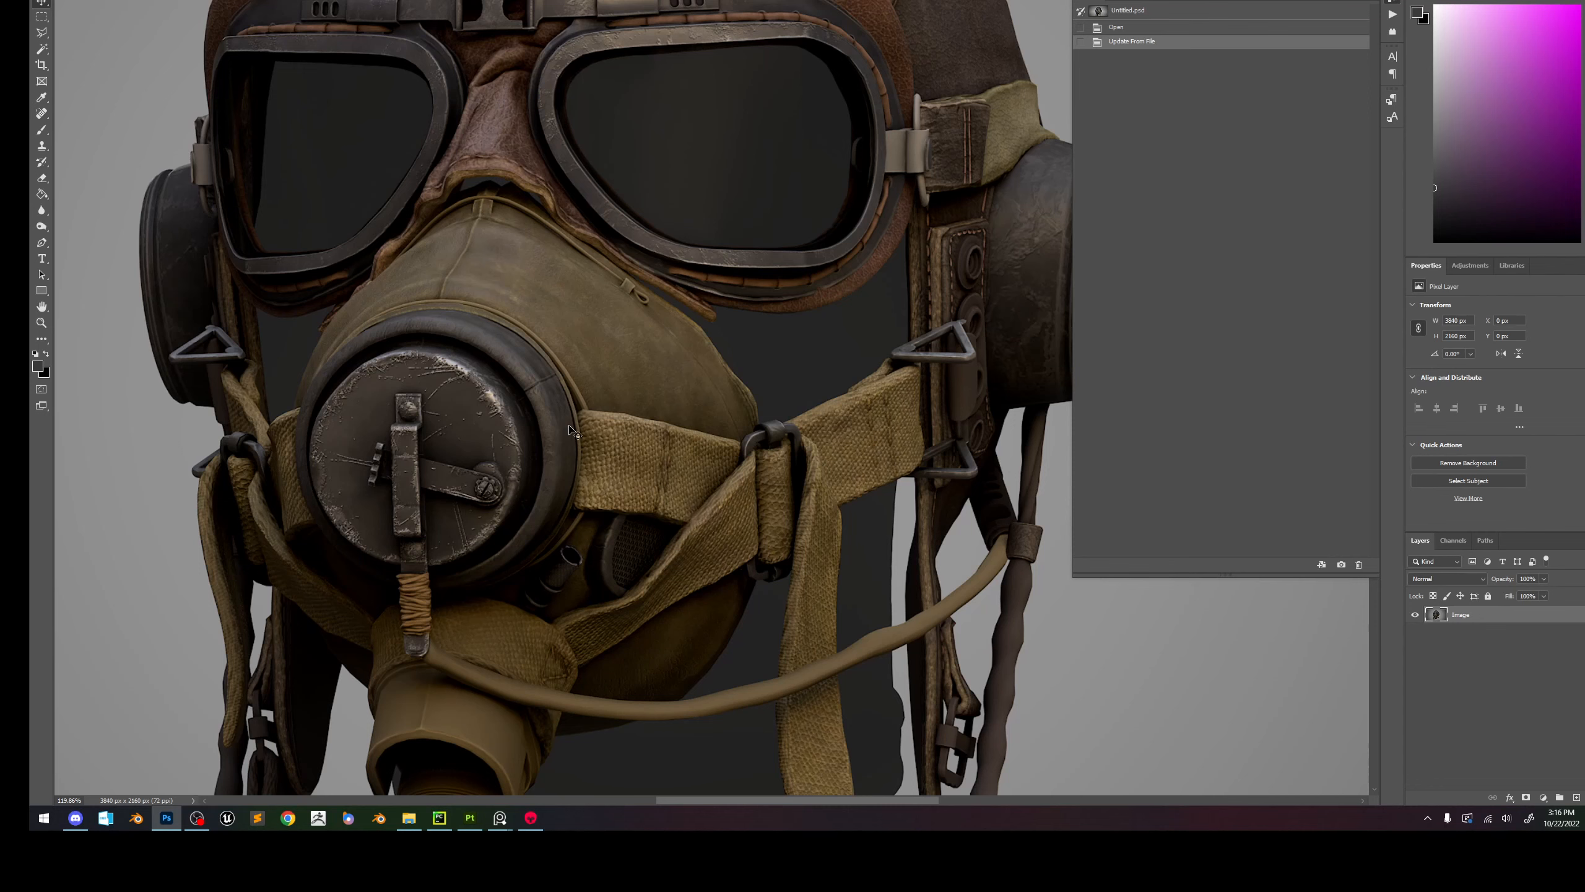
alt+scroll(484, 403, down, 2)
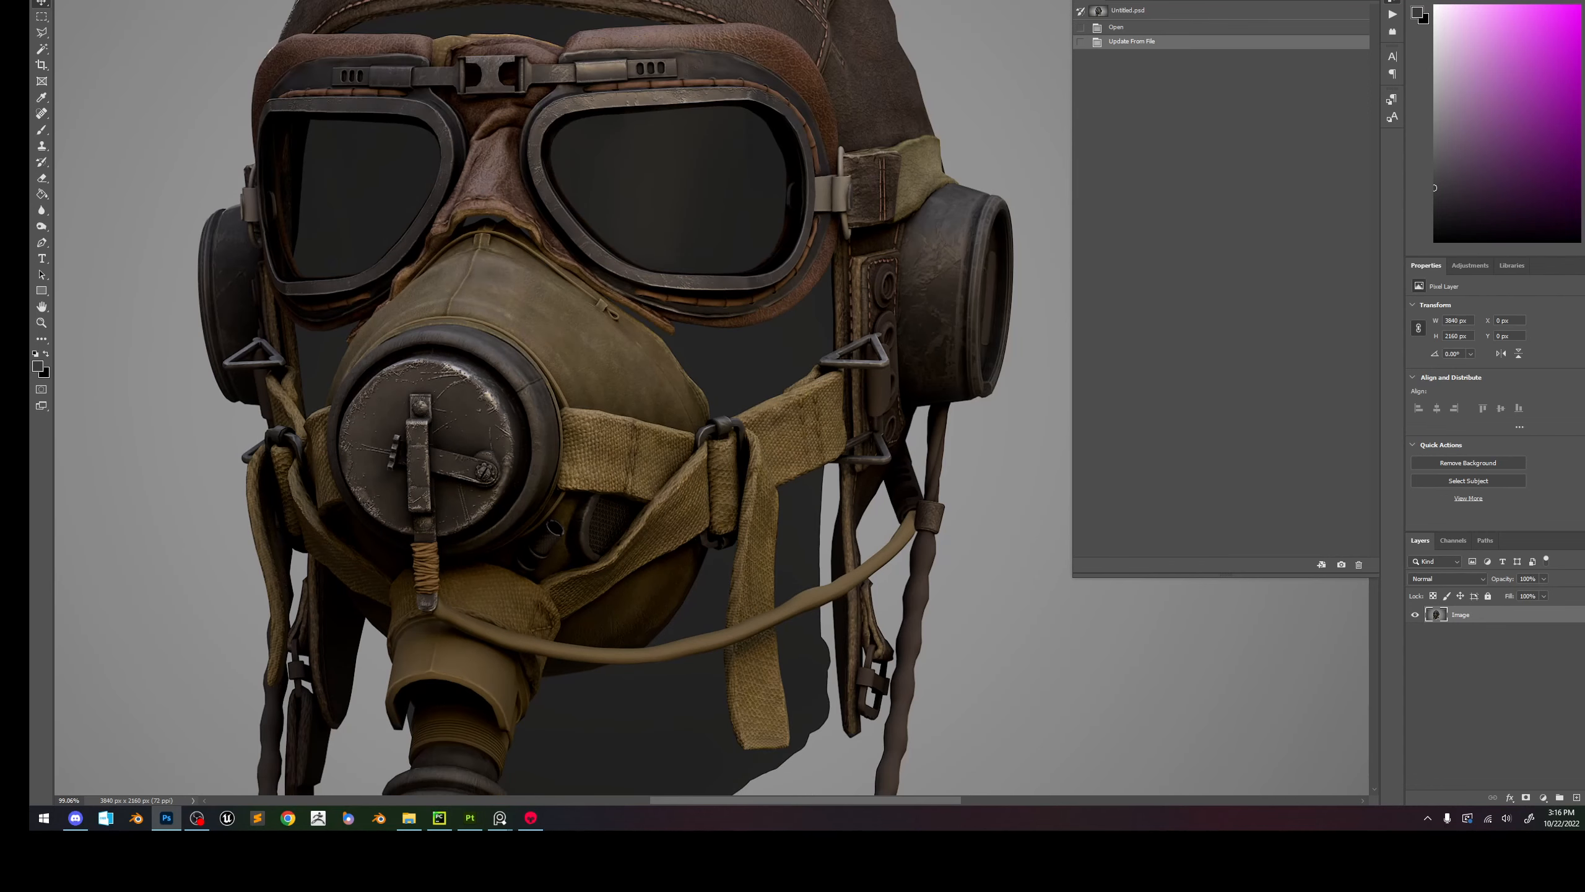
click(1393, 2)
alt+scroll(870, 408, down, 6)
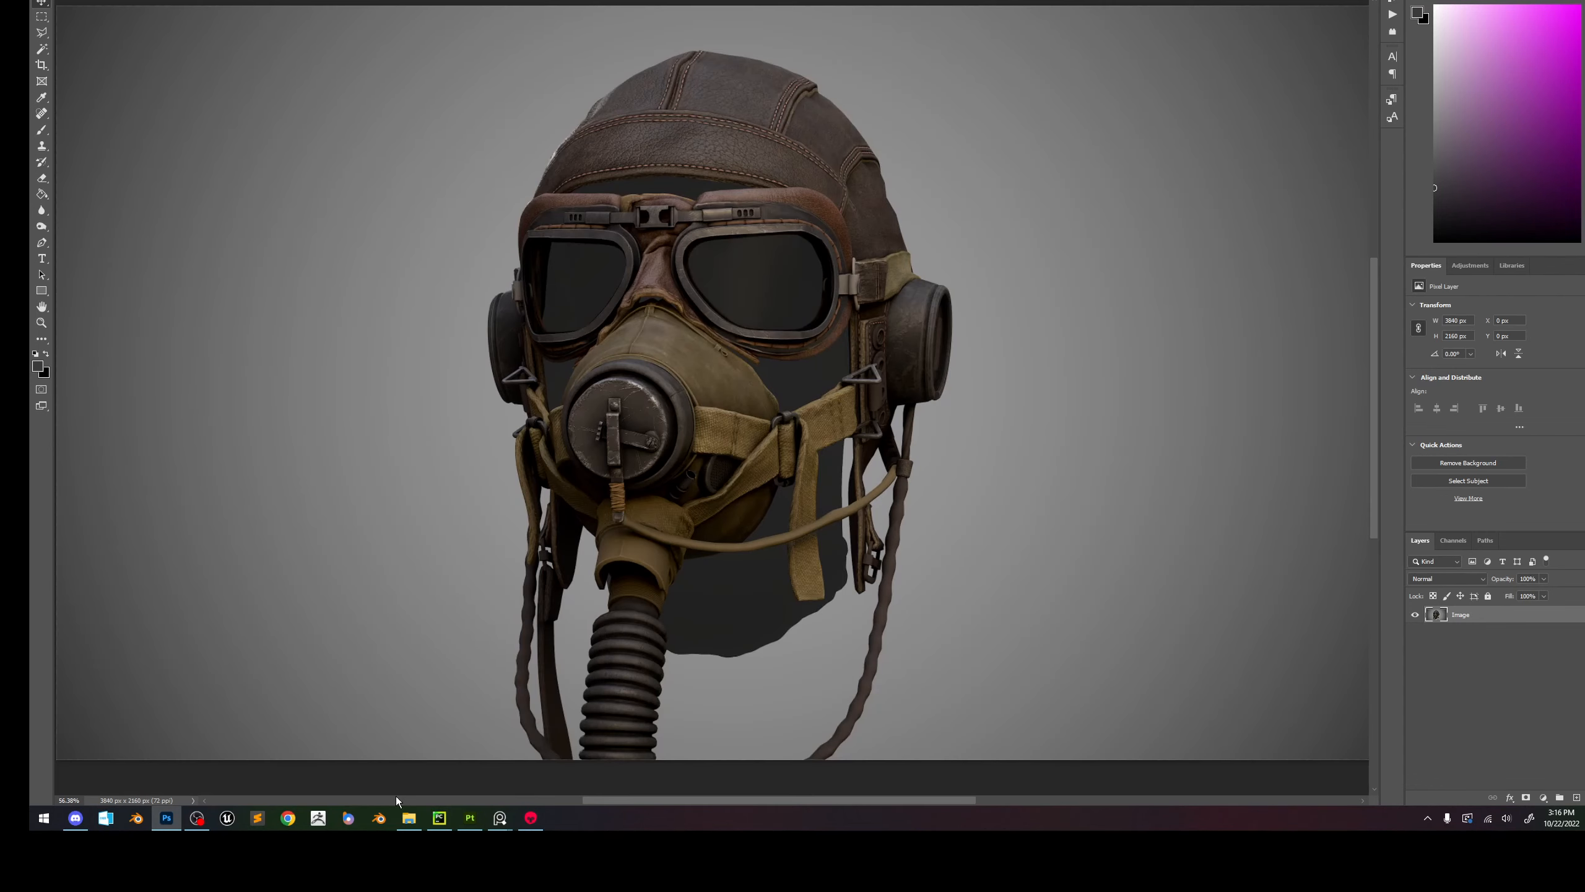
click(409, 818)
double_click(611, 208)
alt+scroll(679, 364, up, 20)
alt+scroll(679, 364, down, 20)
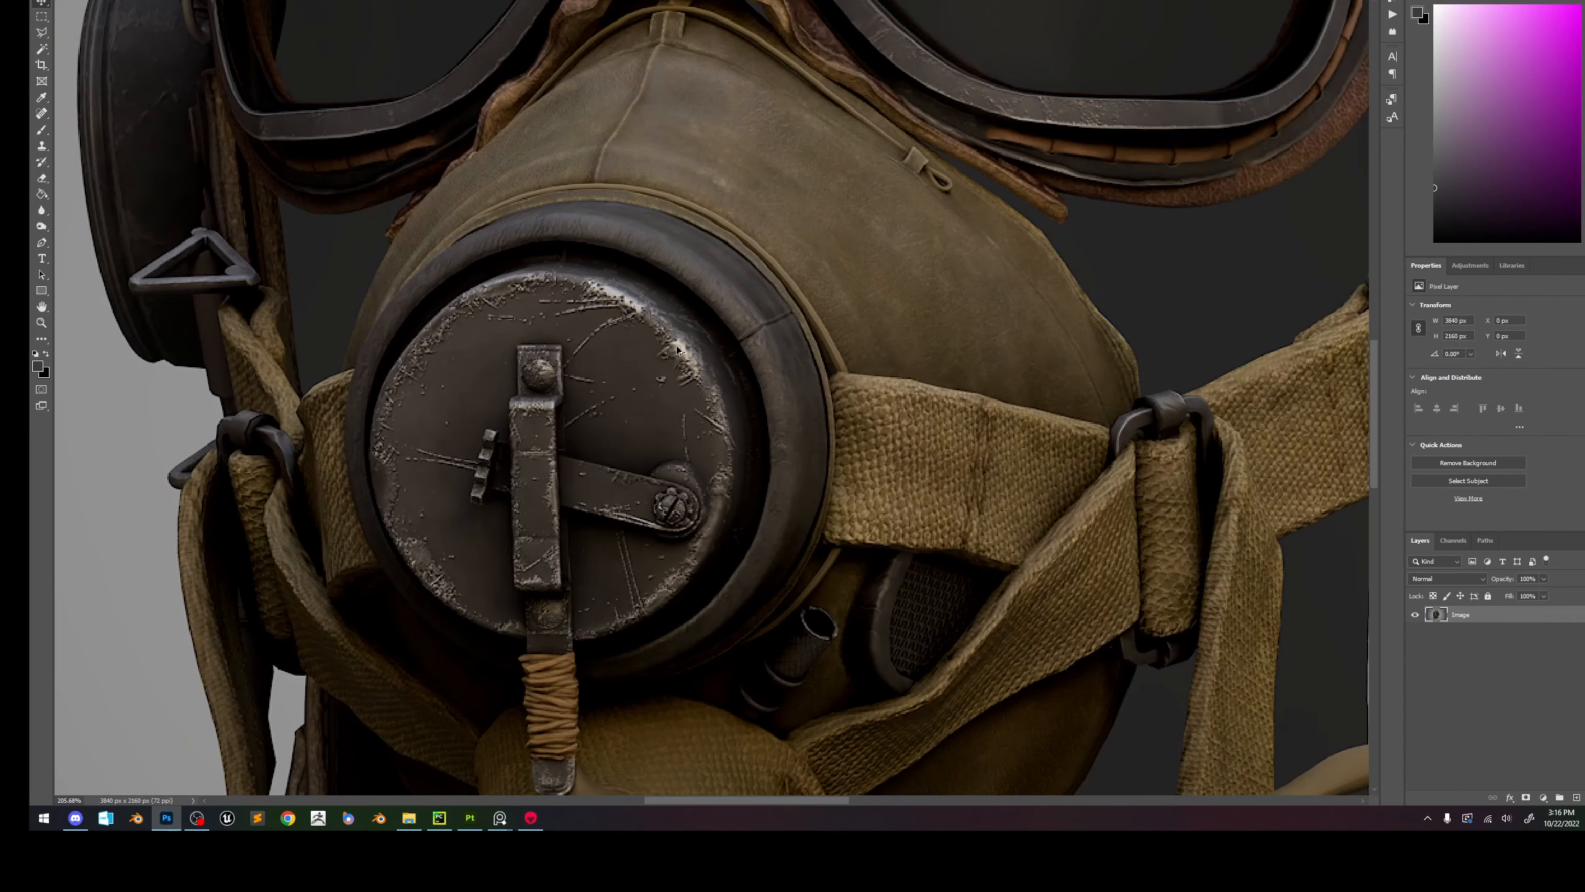
alt+scroll(679, 350, up, 7)
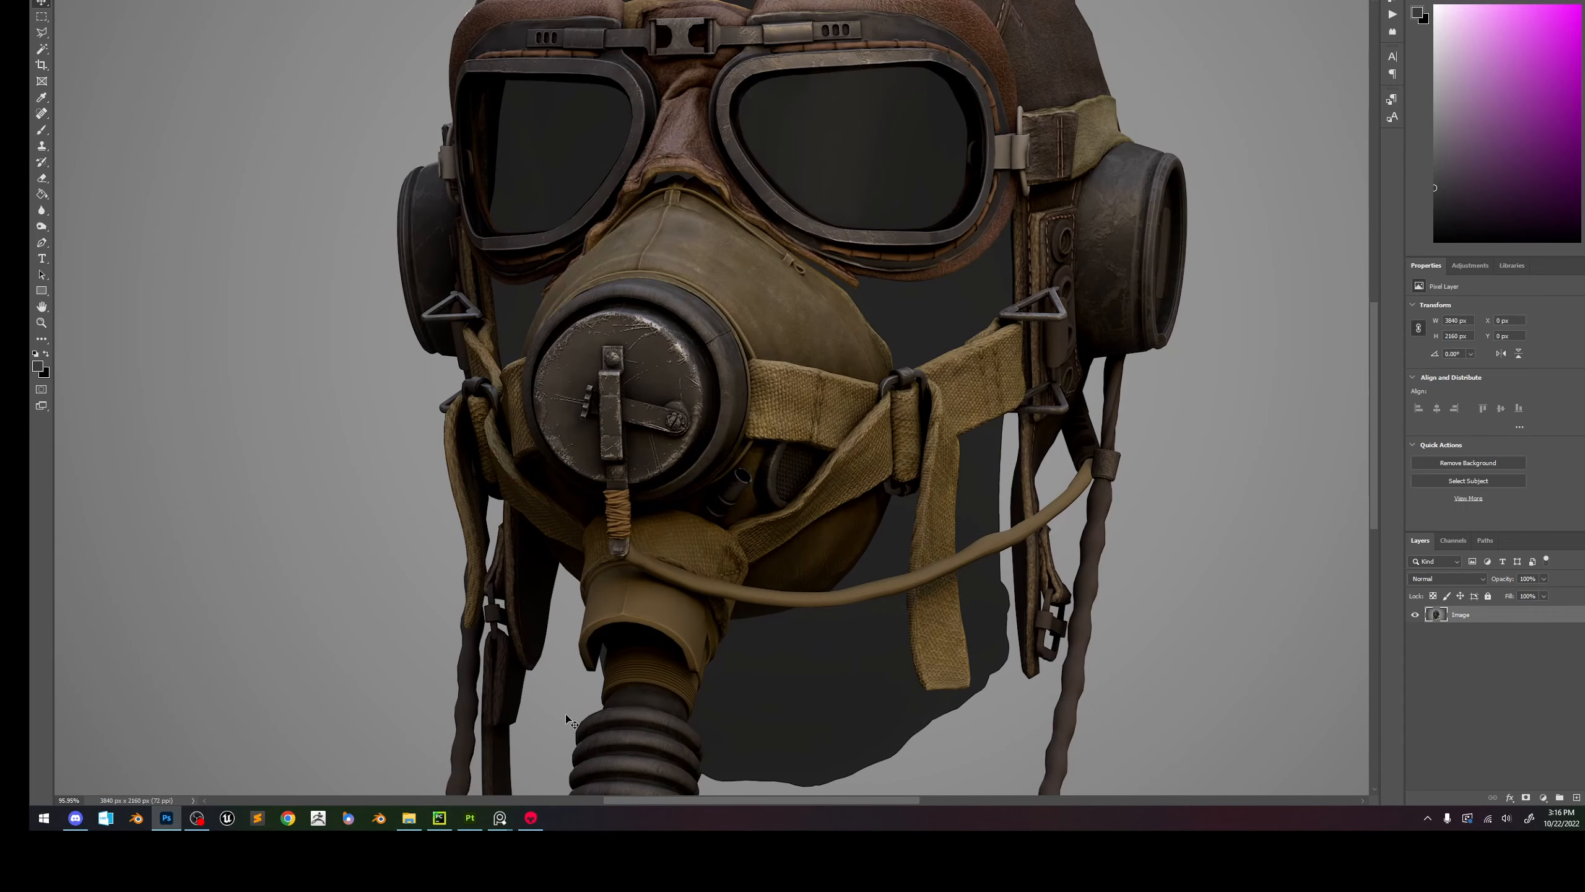
Switch to Marmoset Toolbag, disable Overwrite Existing for the image output and collapse the Turntable 1 group.
click(531, 818)
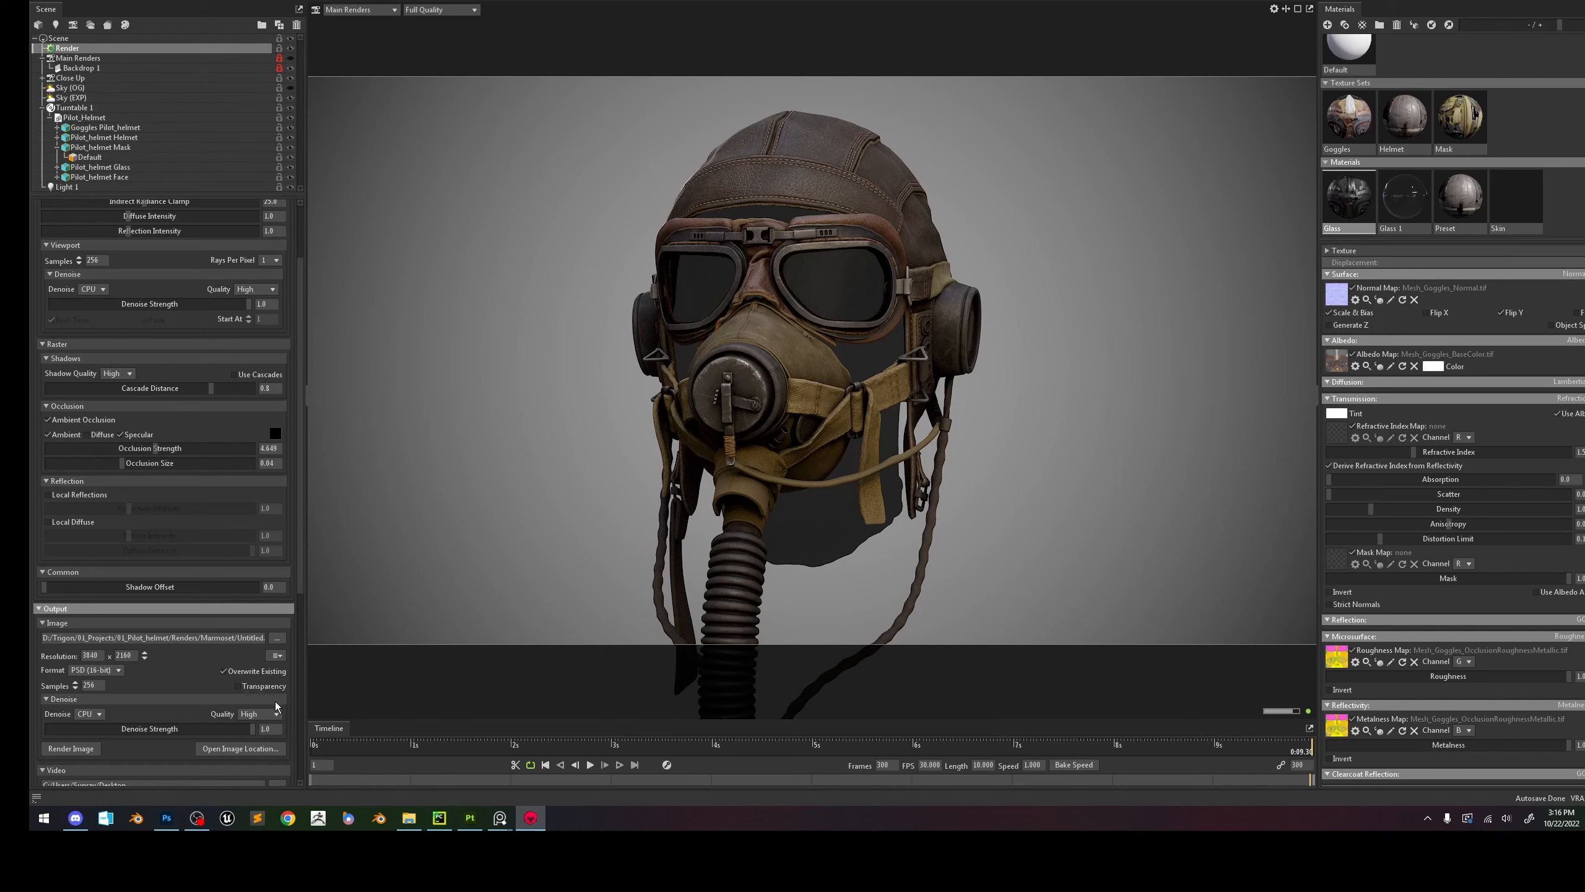
click(233, 673)
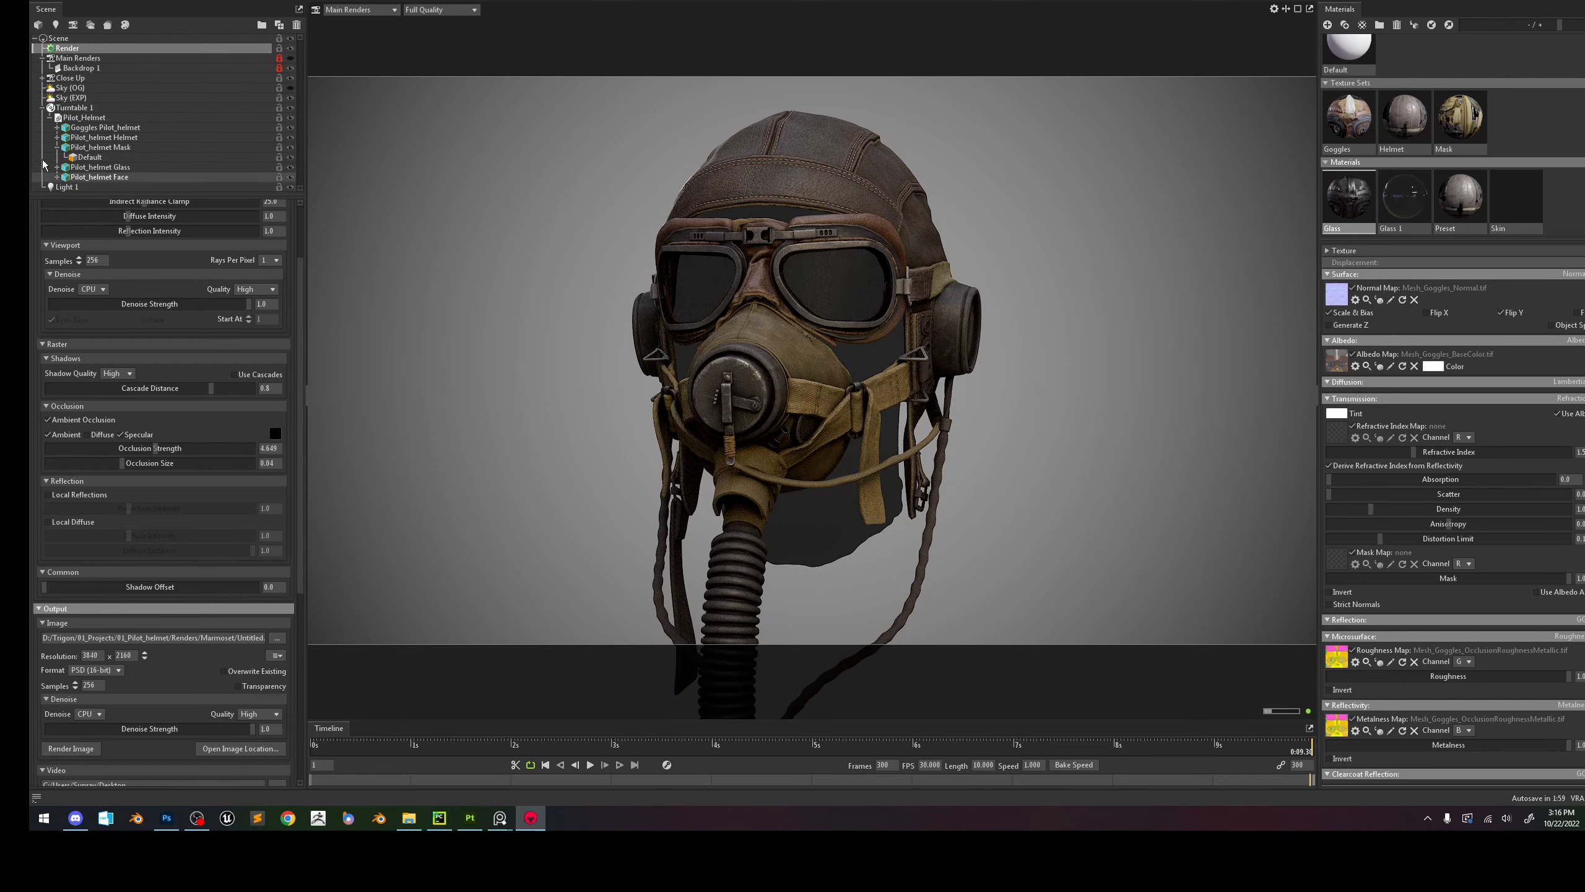
click(42, 107)
Try the Alley Residential preset from the sky library on Sky (EXP) and rotate its lighting to about -269.5.
click(72, 97)
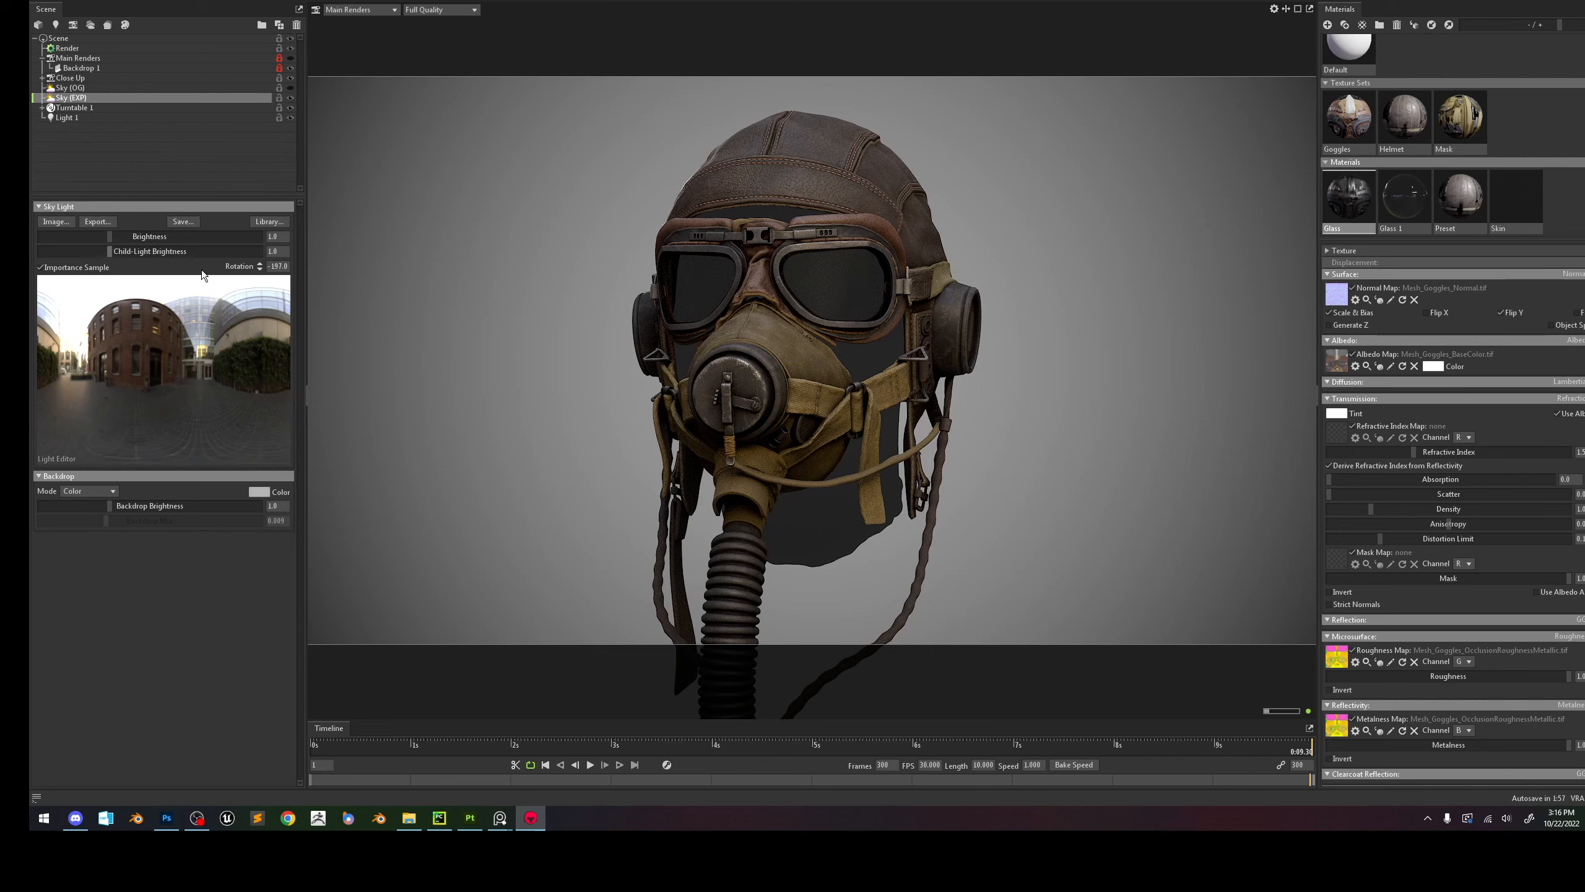
click(269, 221)
double_click(611, 381)
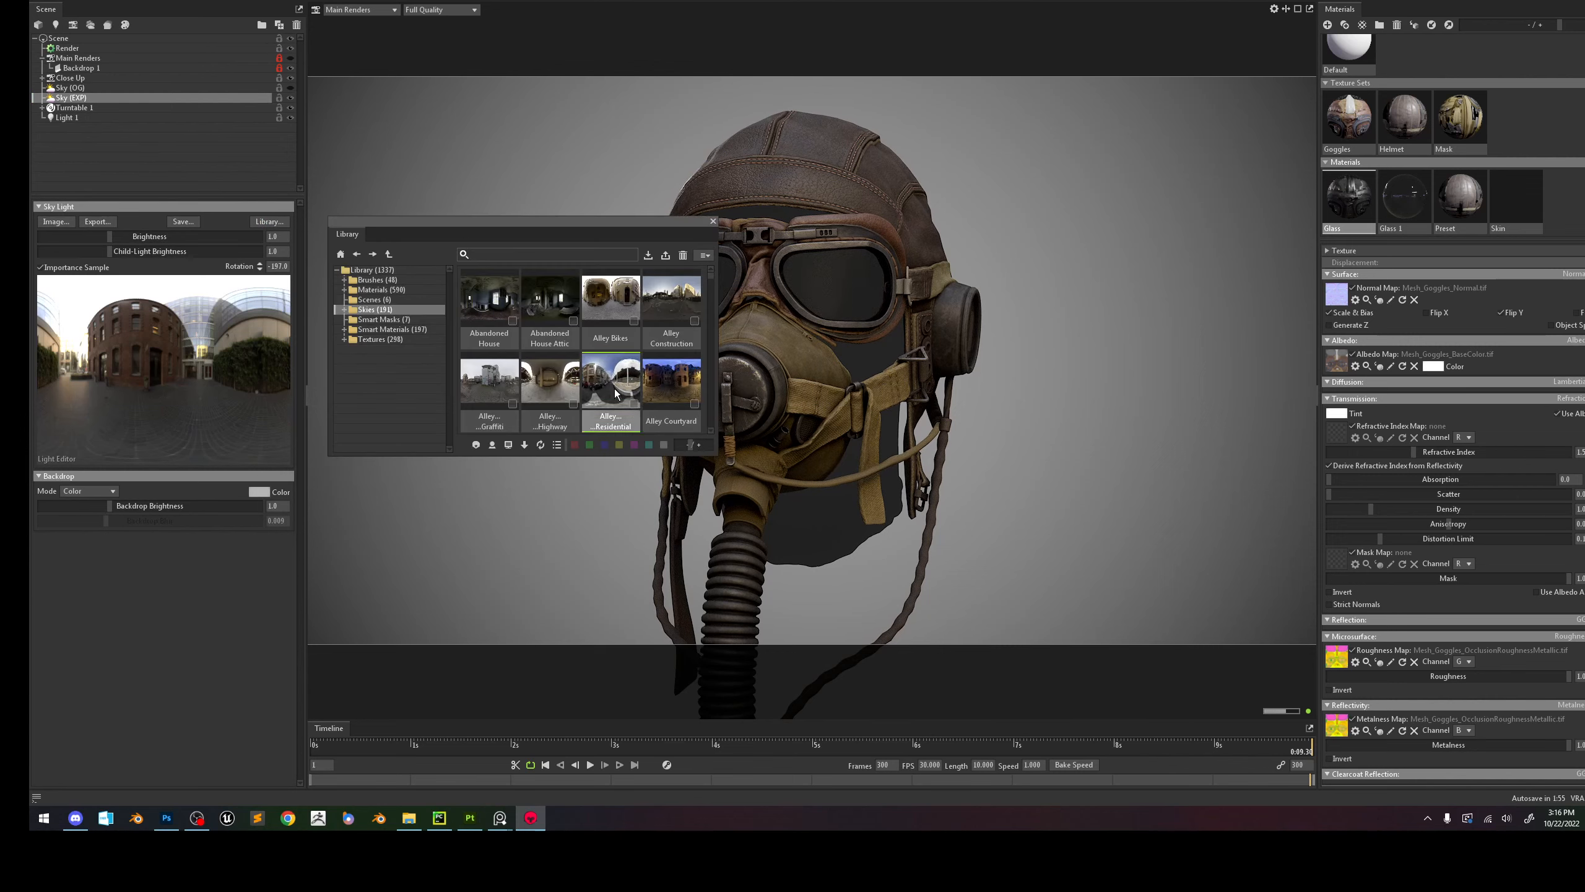
scroll(657, 374, down, 3)
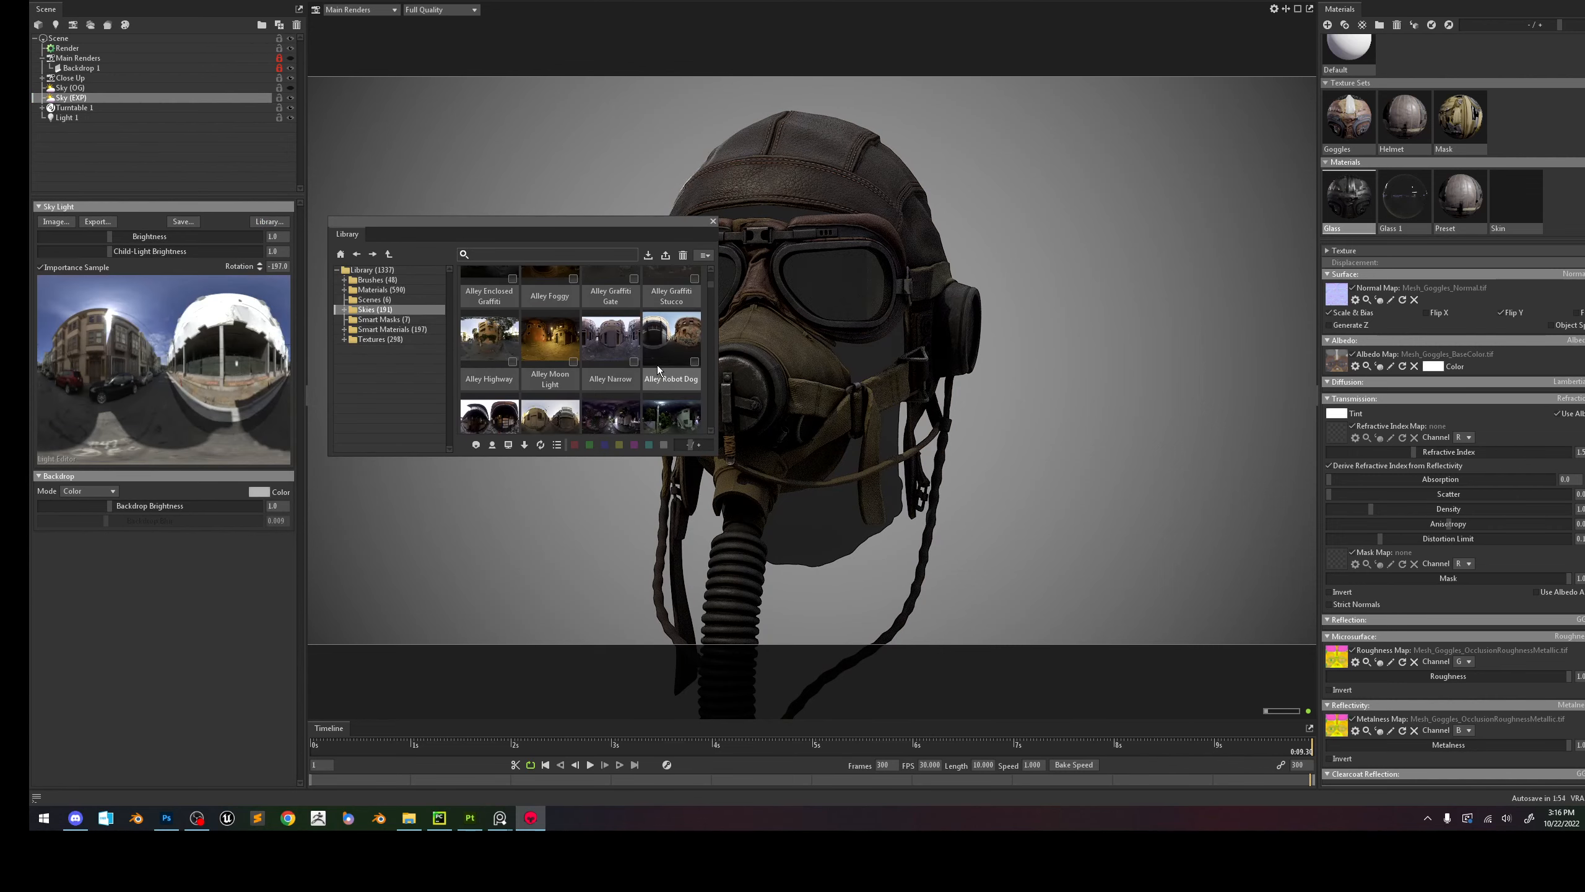
click(712, 222)
shift+drag(755, 269, 724, 410)
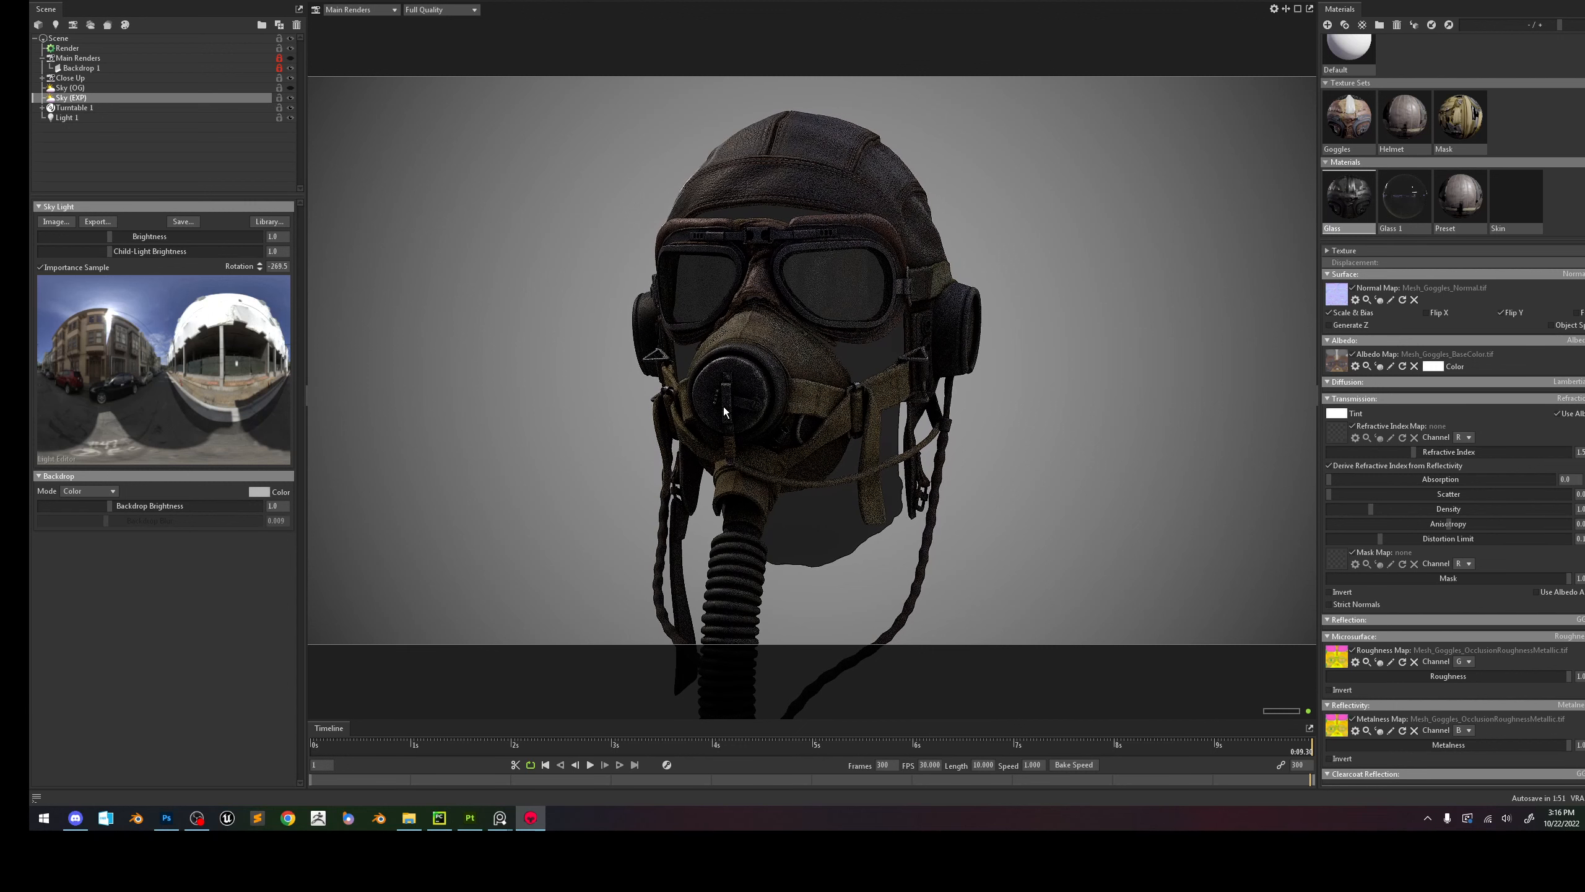
Try the Castle Gatehouse Este and Cemetery Bridge presets from the sky library on Sky (EXP).
click(270, 221)
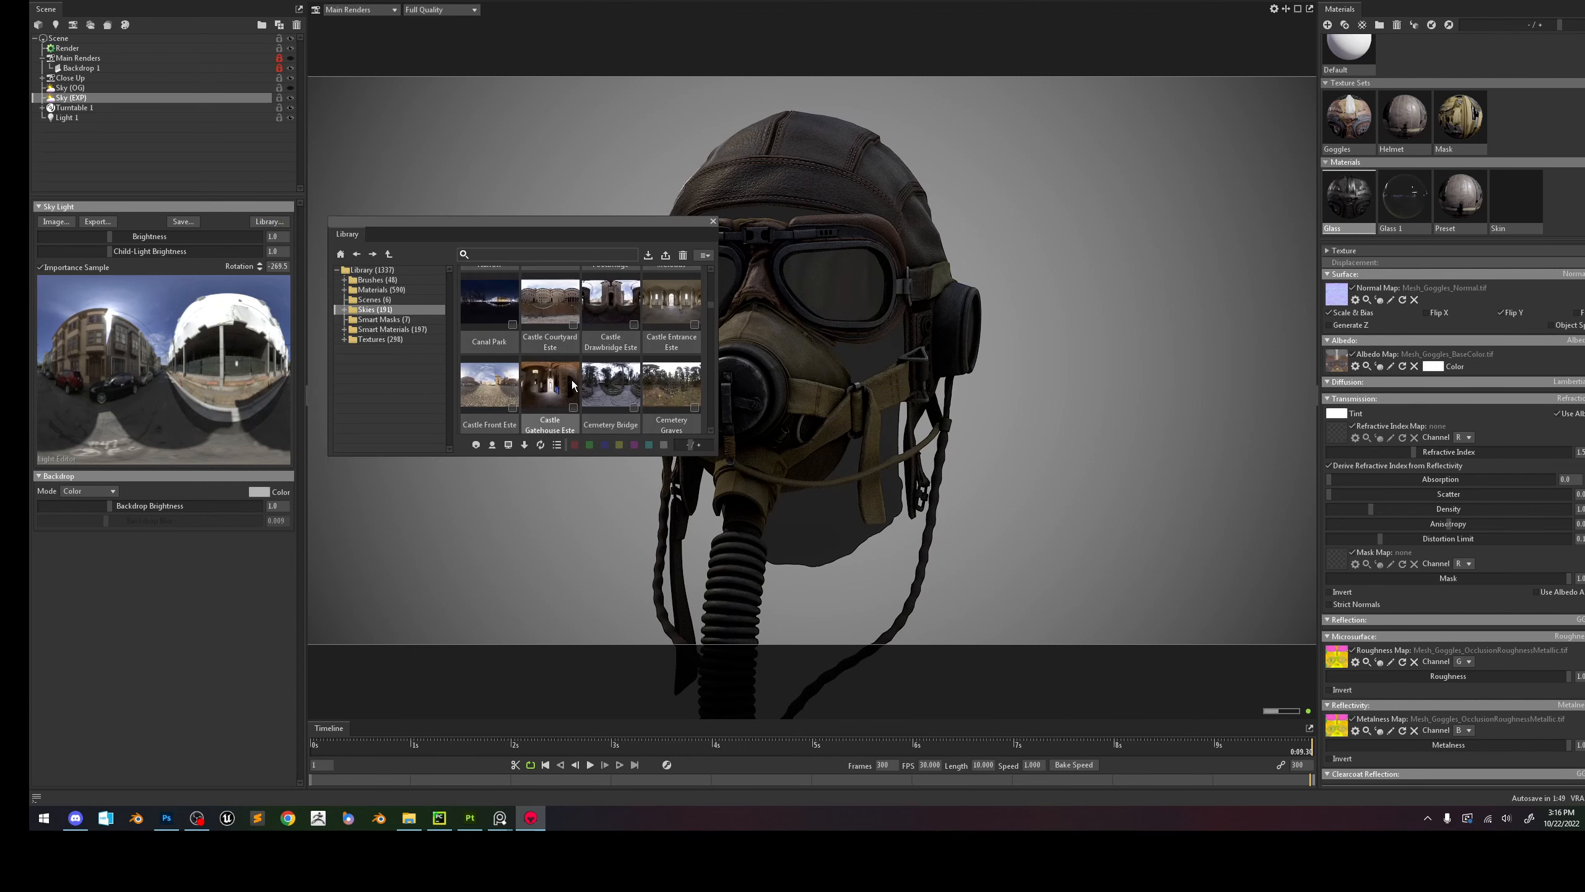
double_click(566, 373)
double_click(609, 382)
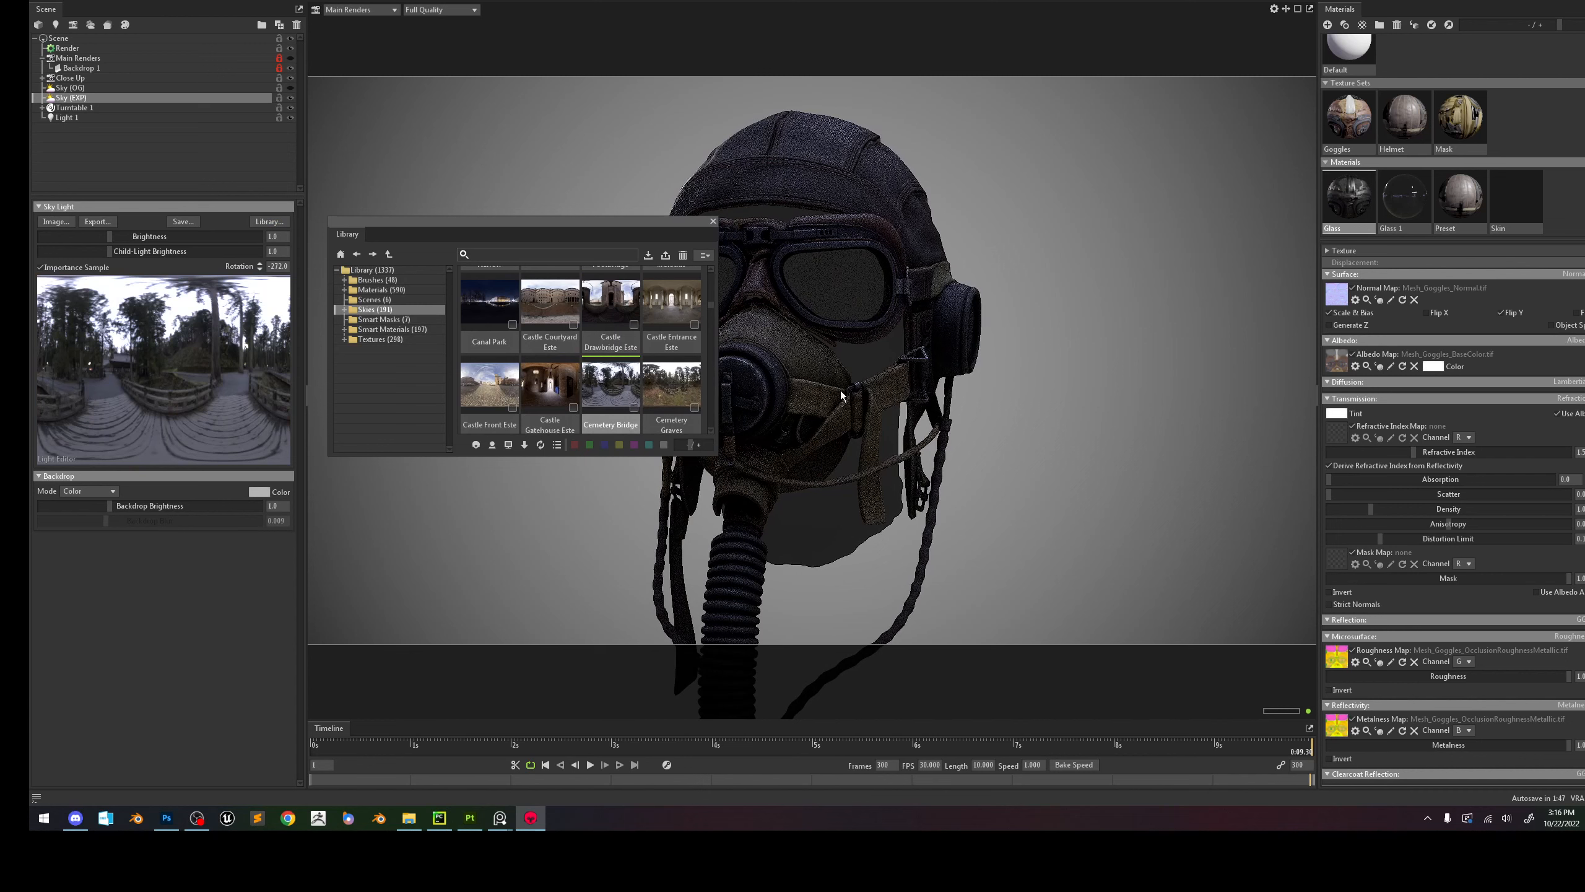
Apply the Courtyard Statue sky preset to Sky (EXP), adjusting its rotation around the helmet and its brightness to about 1.97.
scroll(570, 369, down, 1)
scroll(569, 369, down, 3)
double_click(671, 384)
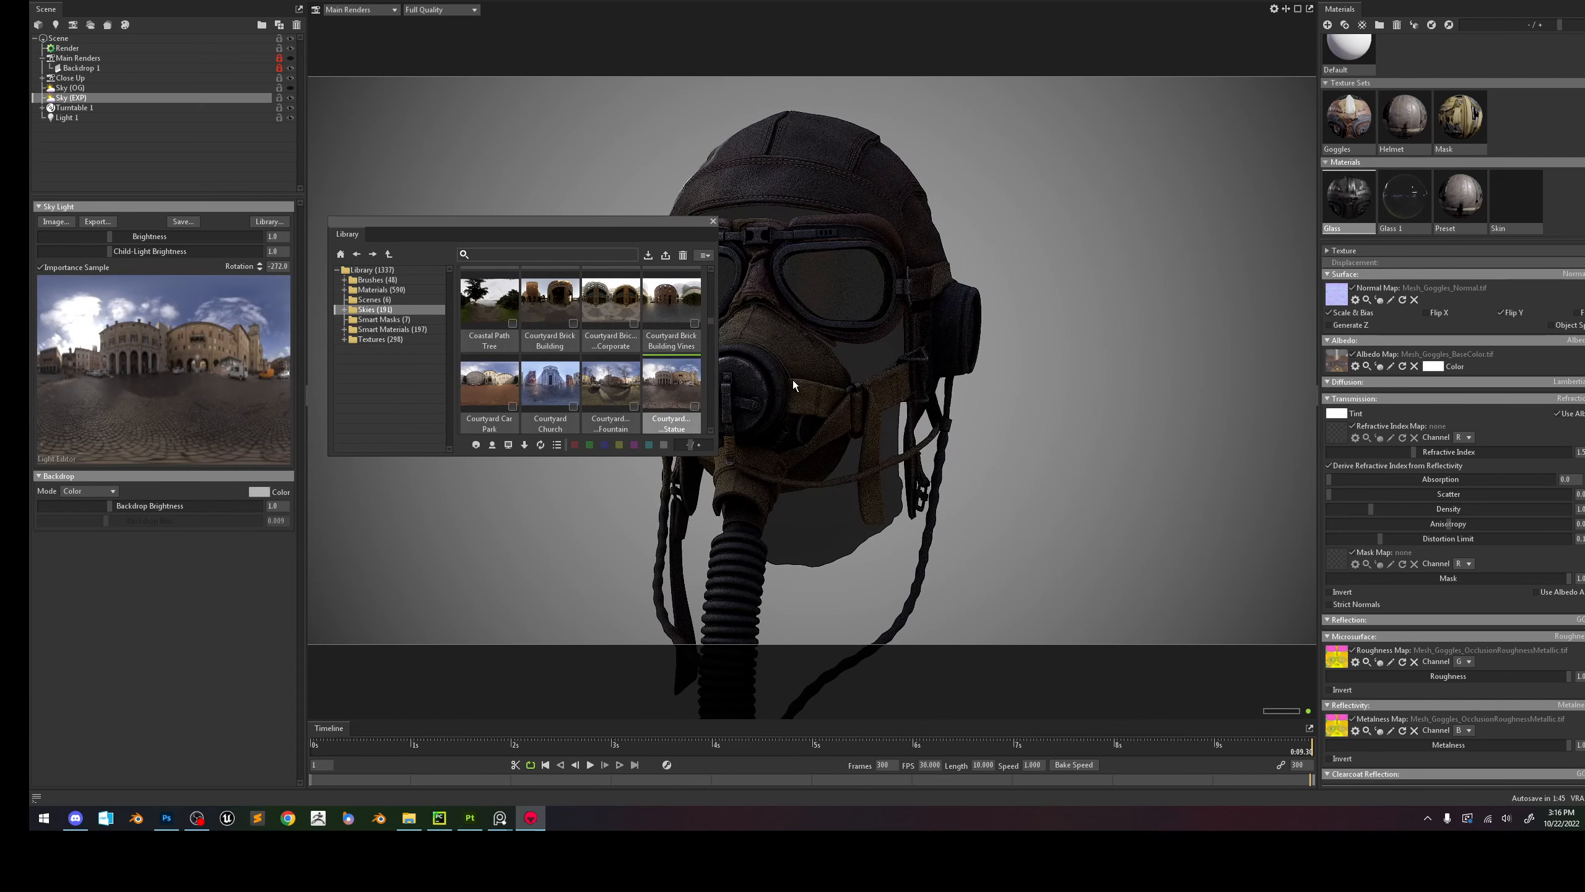
click(713, 221)
shift+drag(769, 375, 849, 361)
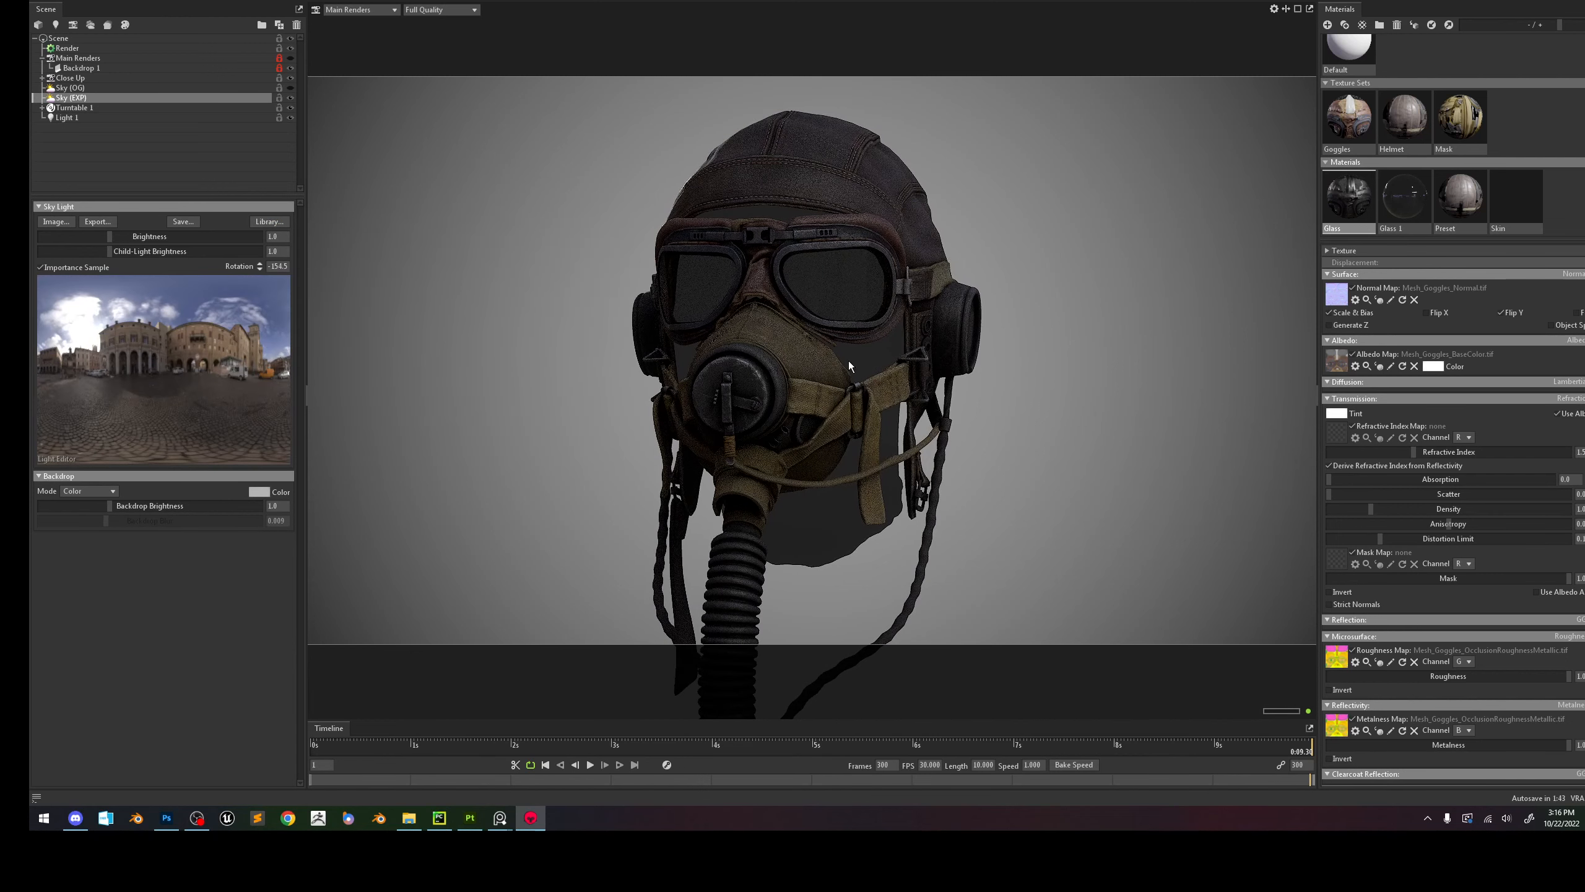
drag(127, 242, 130, 242)
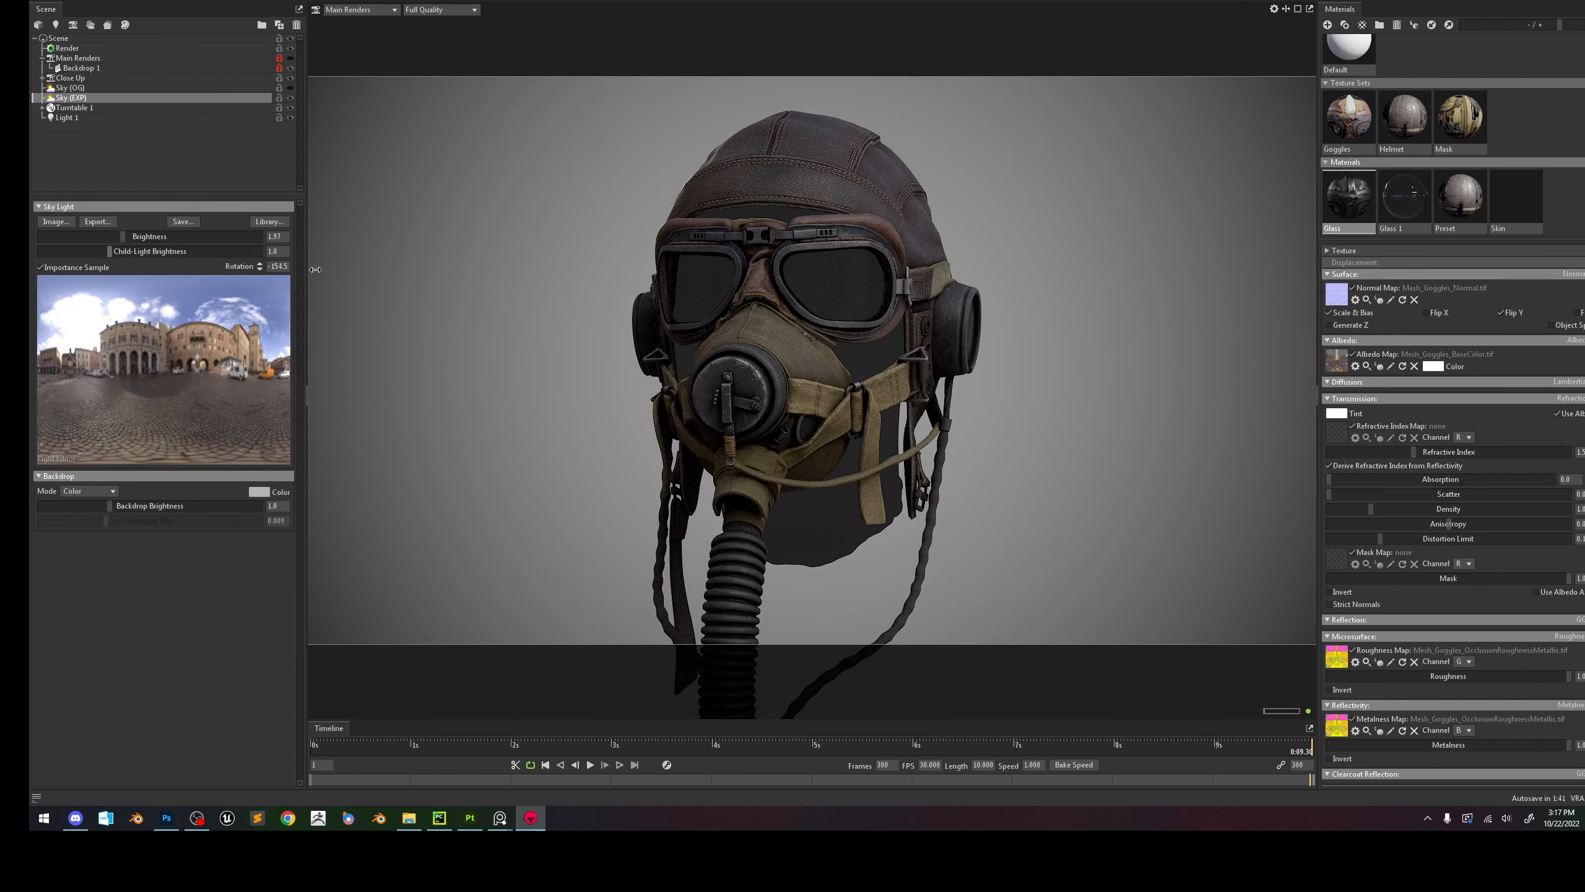
shift+drag(454, 333, 500, 332)
Render a new still image with the current sky lighting from the Render object's image output settings.
click(65, 48)
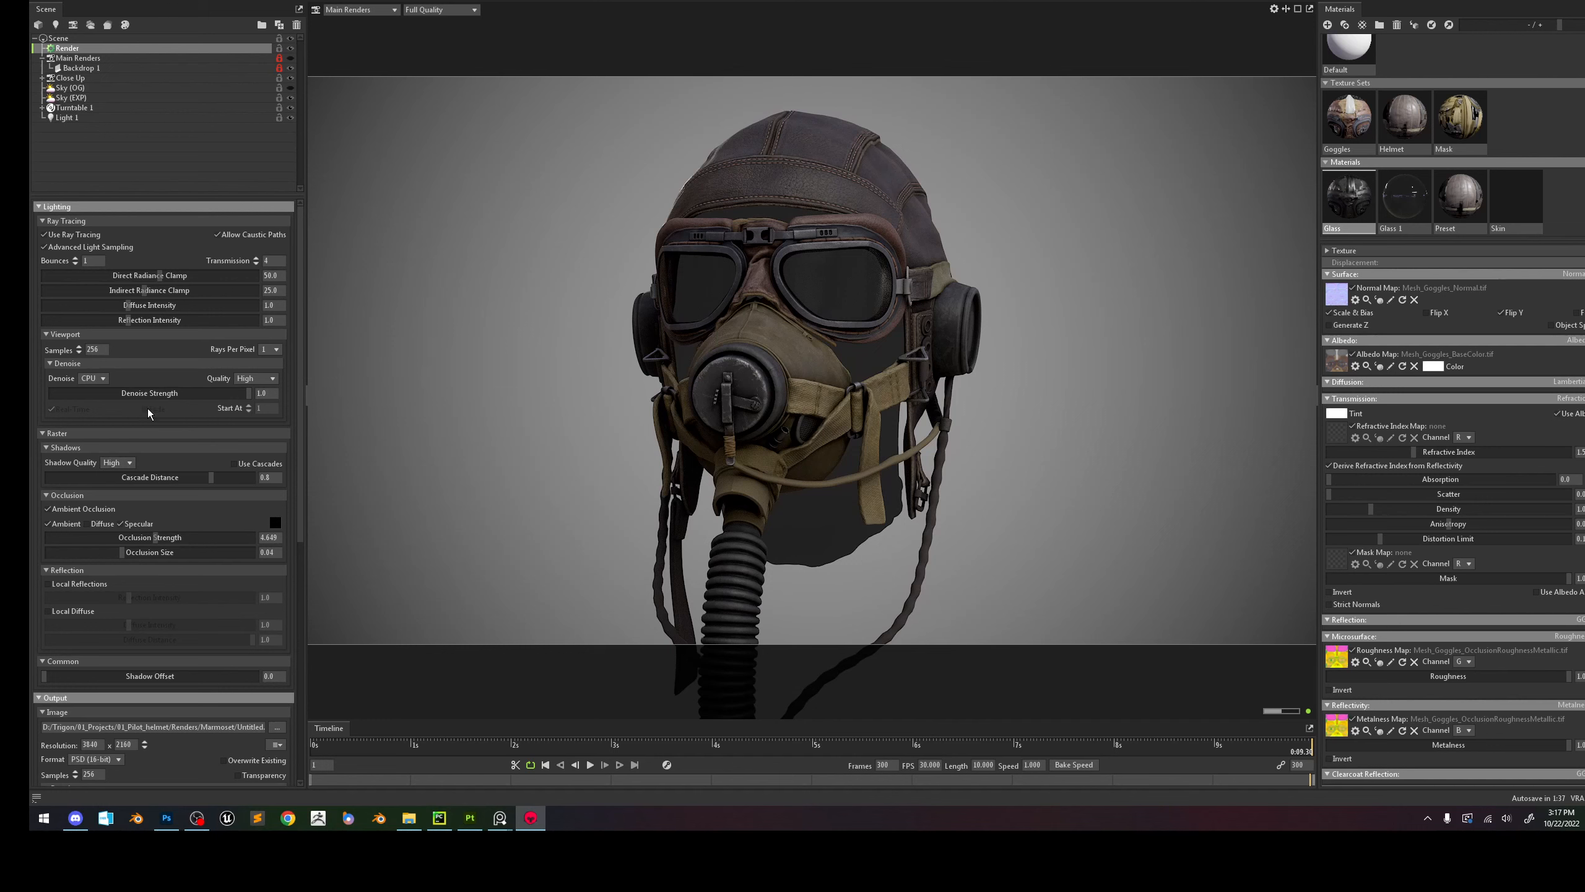
click(58, 38)
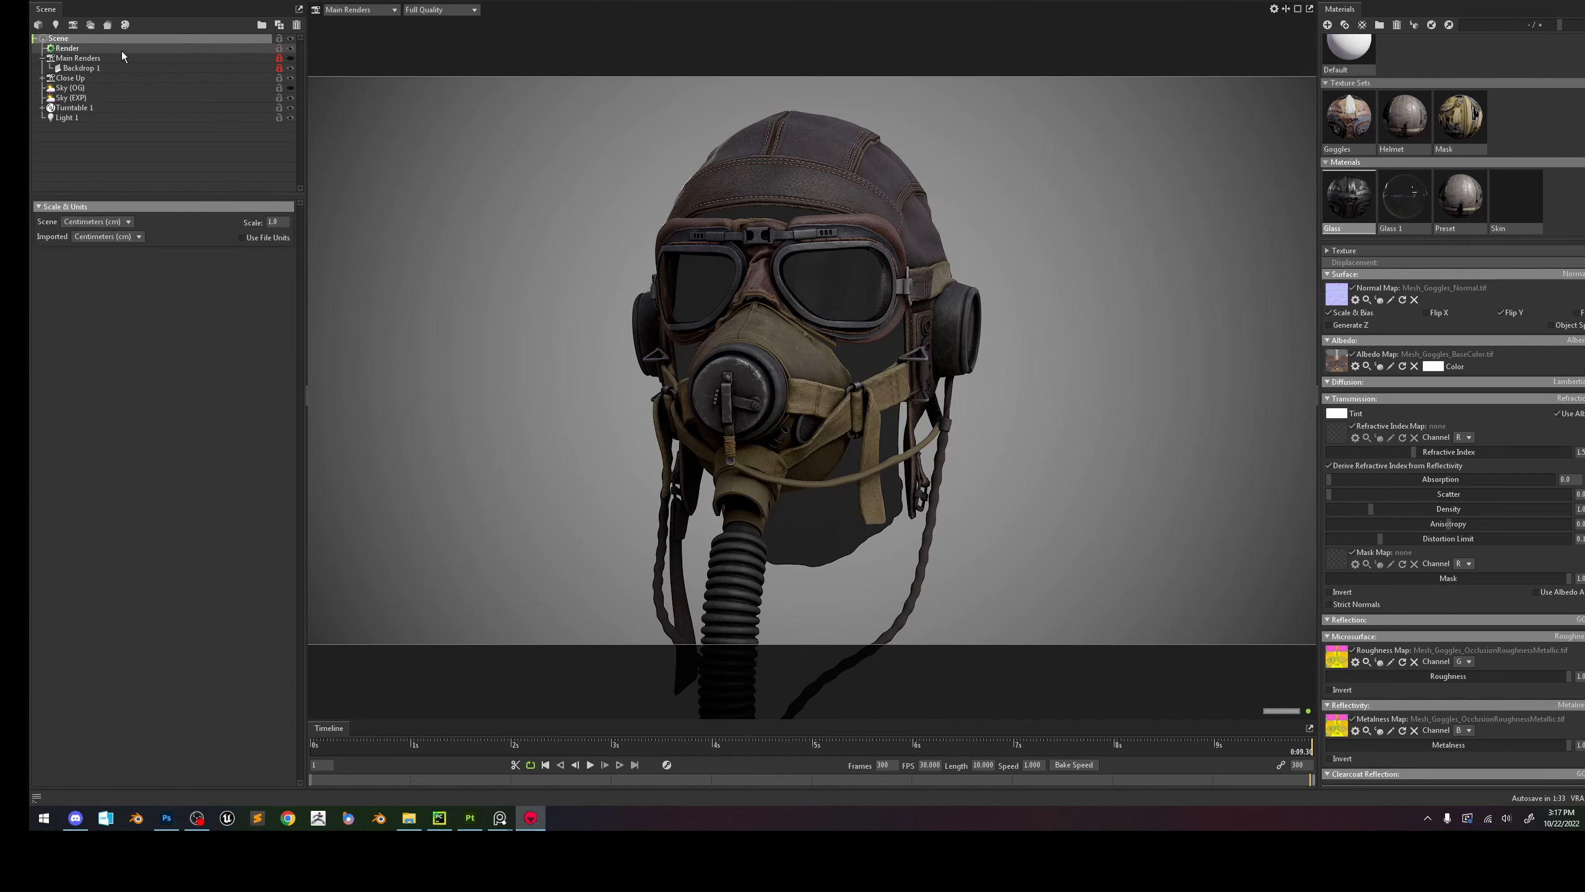
click(75, 48)
scroll(161, 314, down, 5)
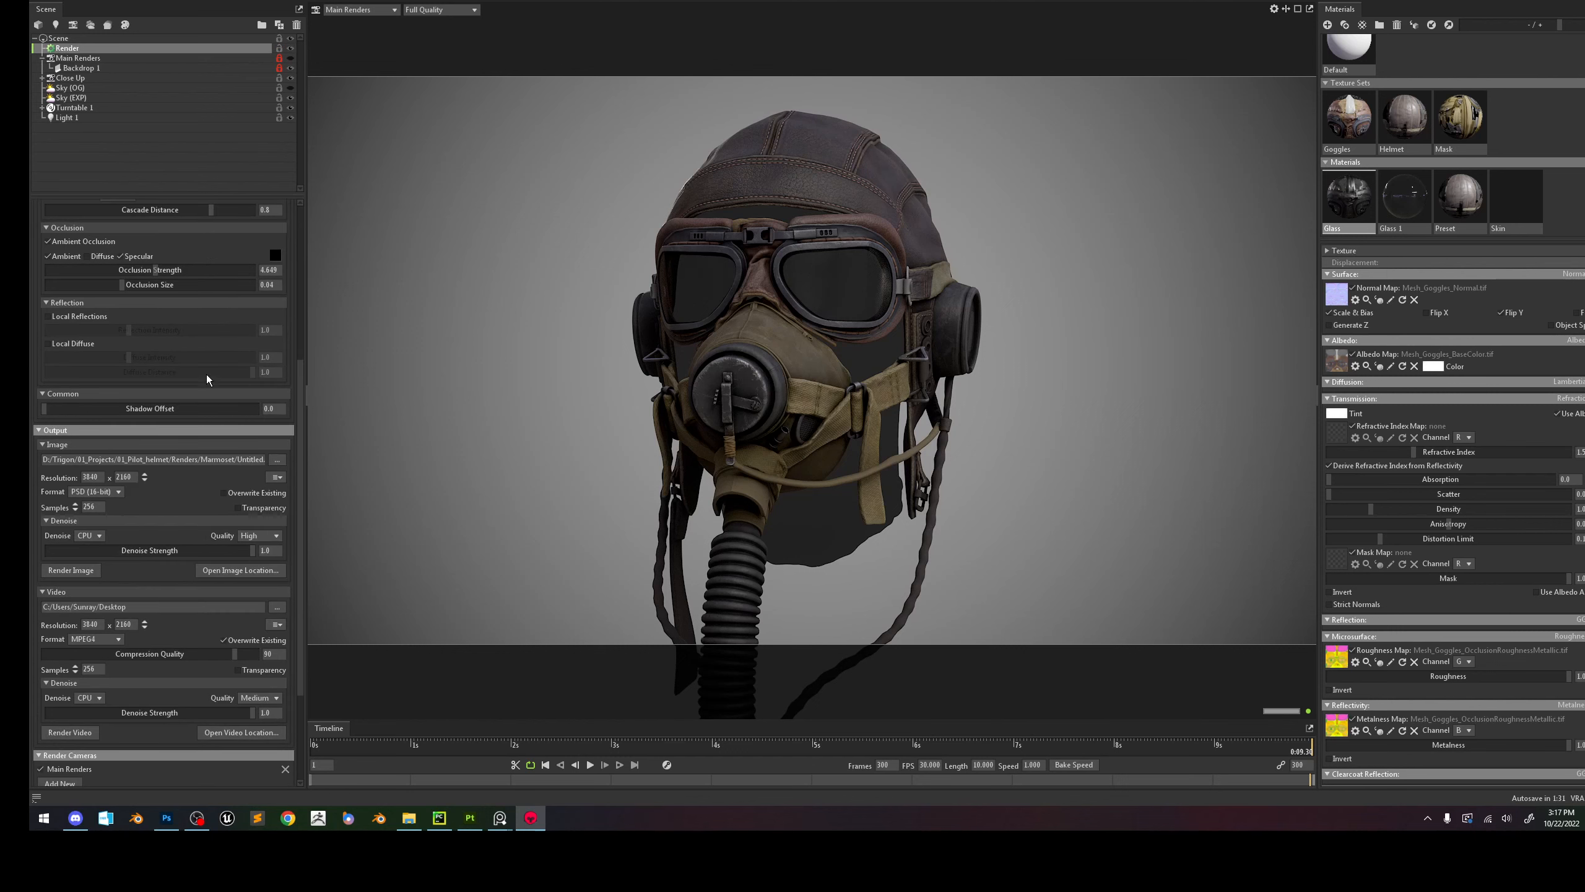
click(70, 570)
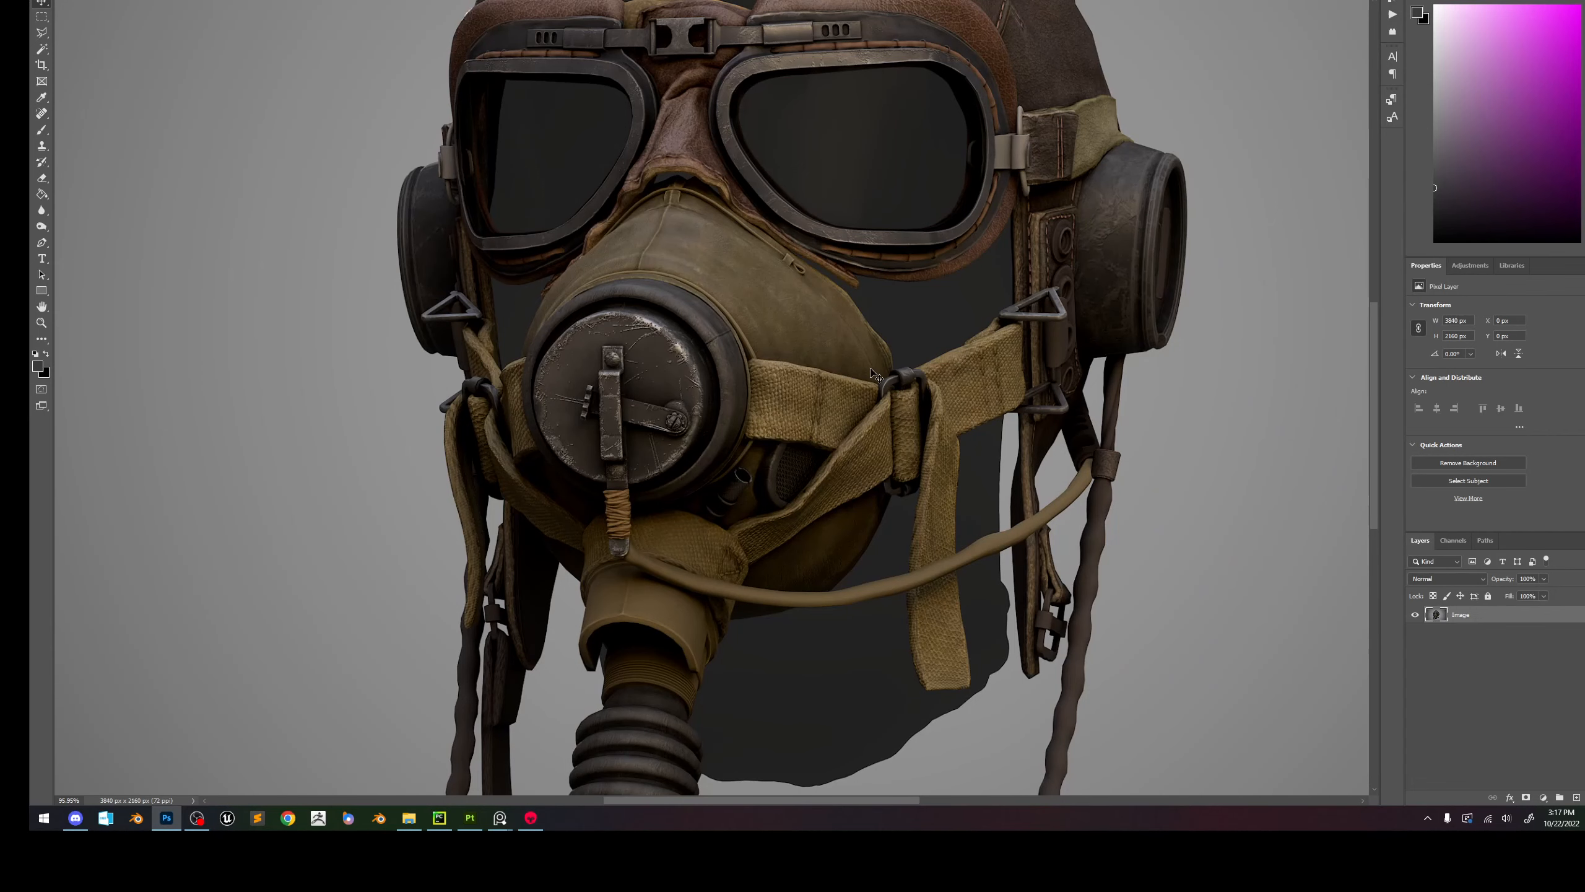
Place the Untitled_001 render from the Marmoset folder as a new layer over the earlier render in Photoshop.
alt+scroll(791, 370, down, 5)
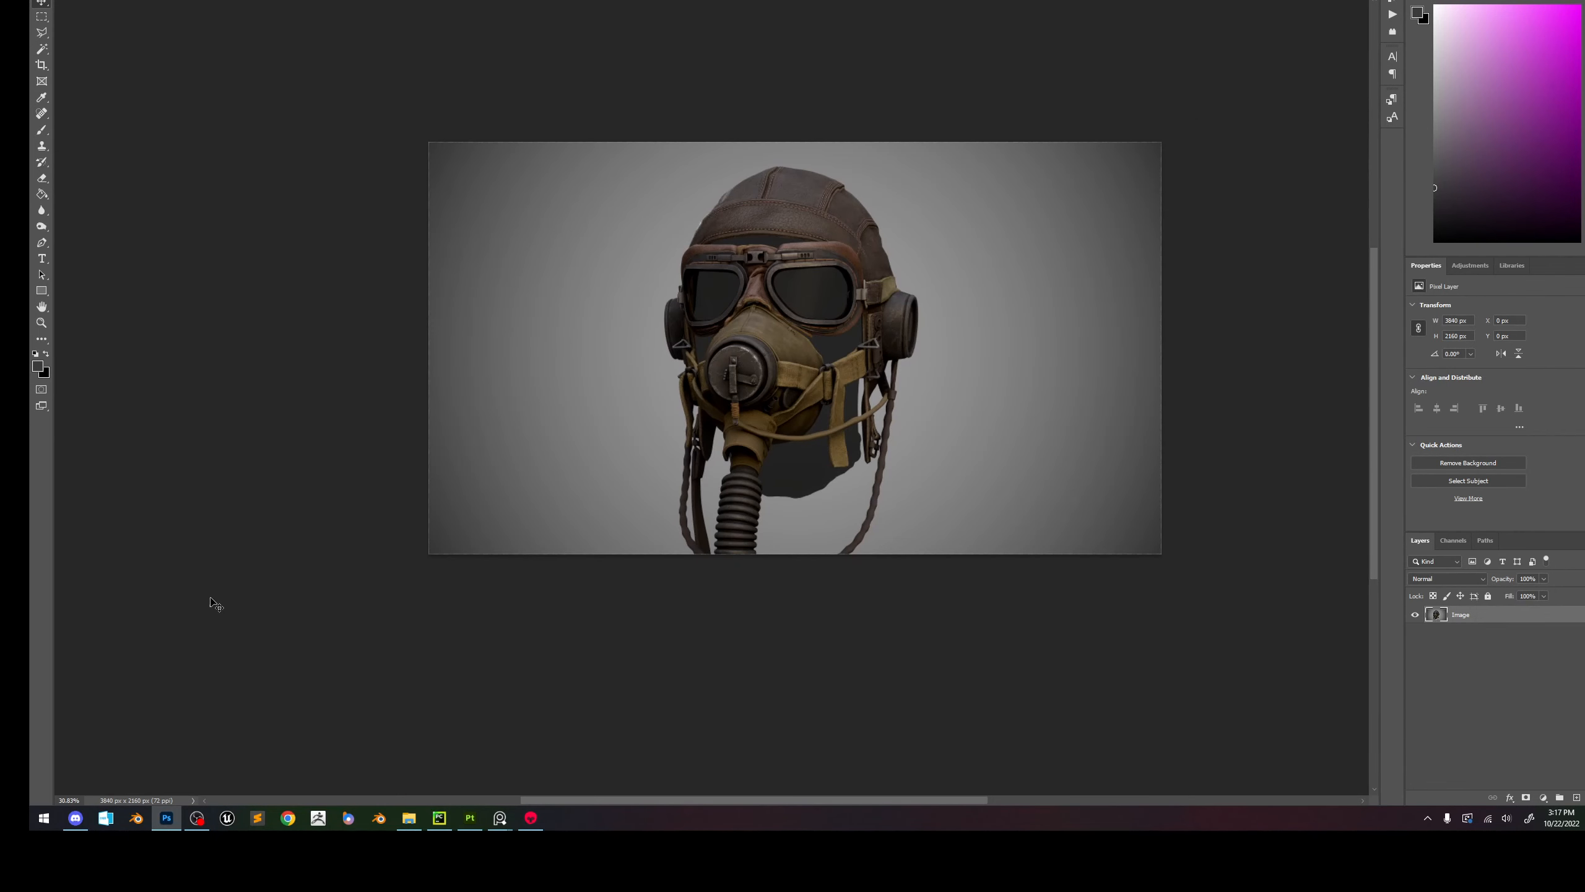
click(409, 818)
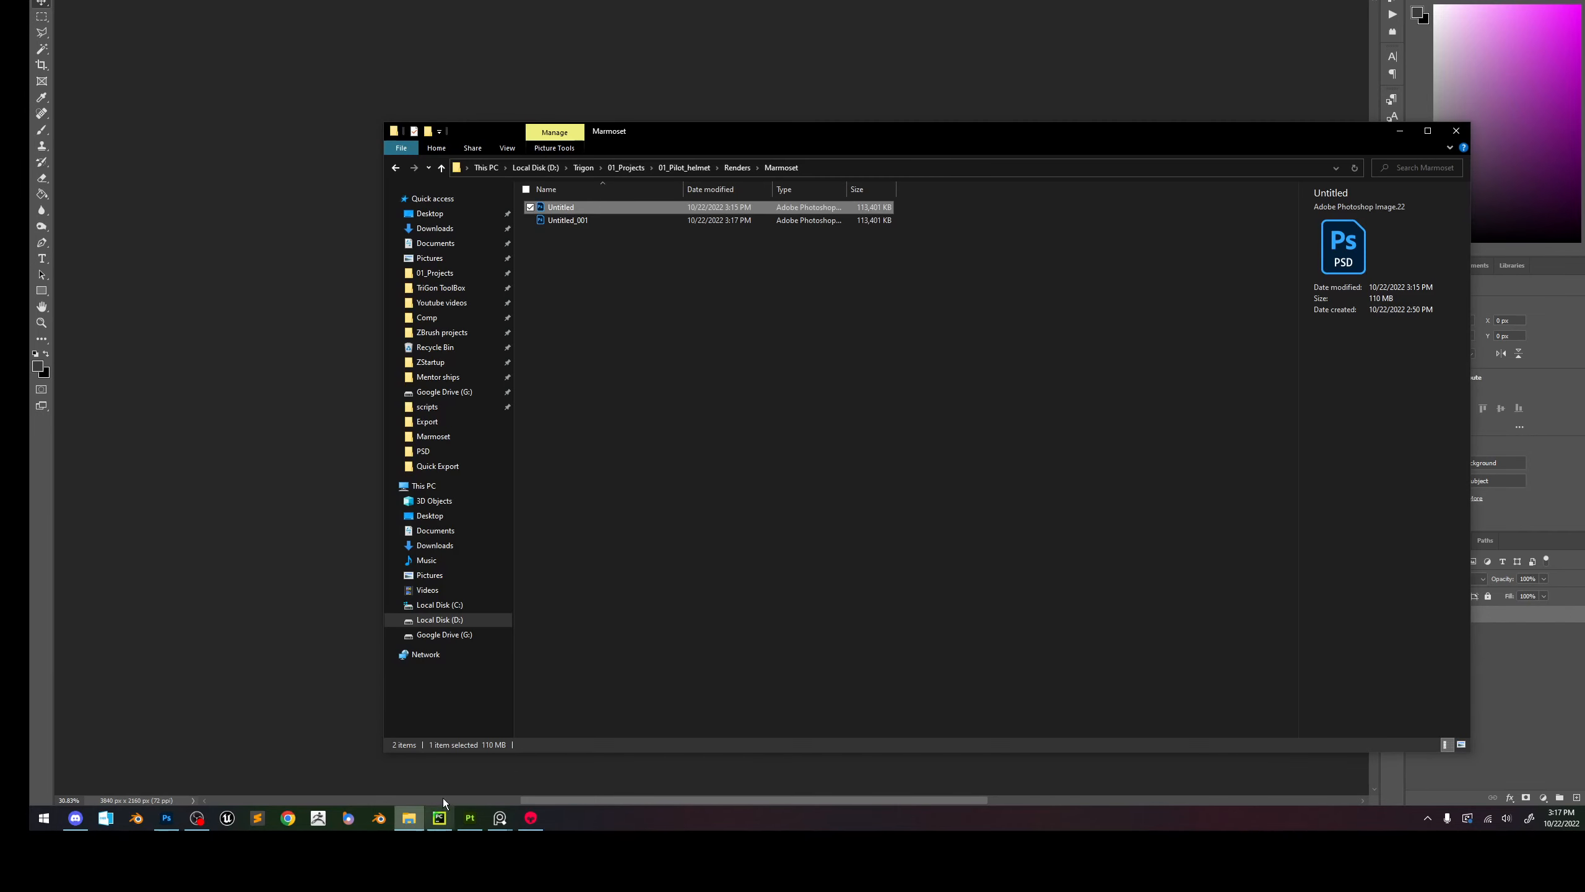
click(666, 232)
drag(687, 131, 1279, 195)
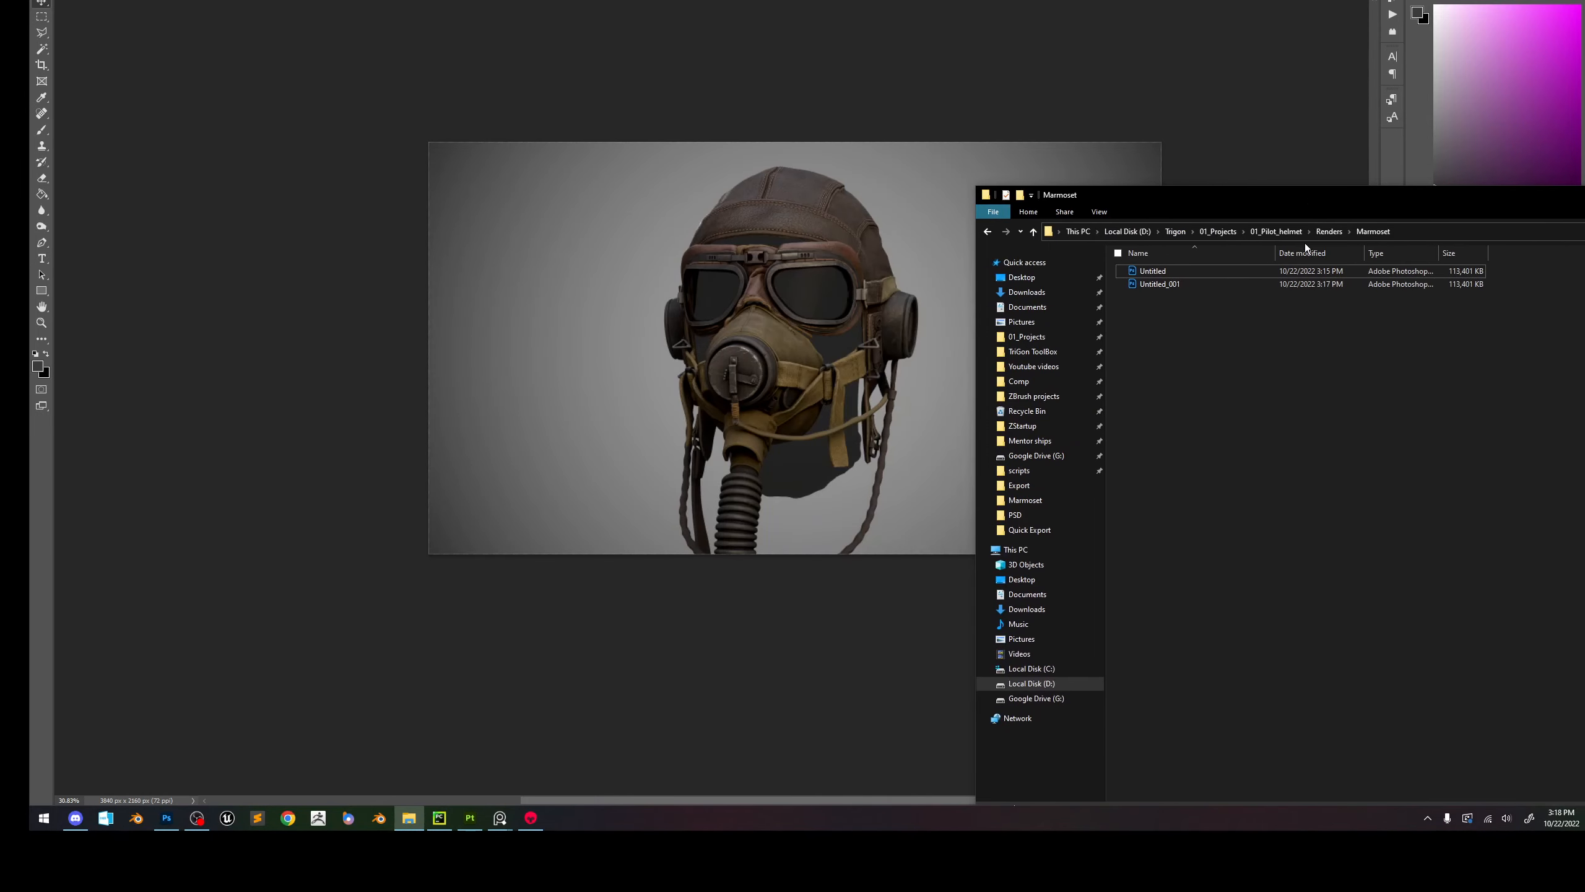
drag(1195, 284, 775, 330)
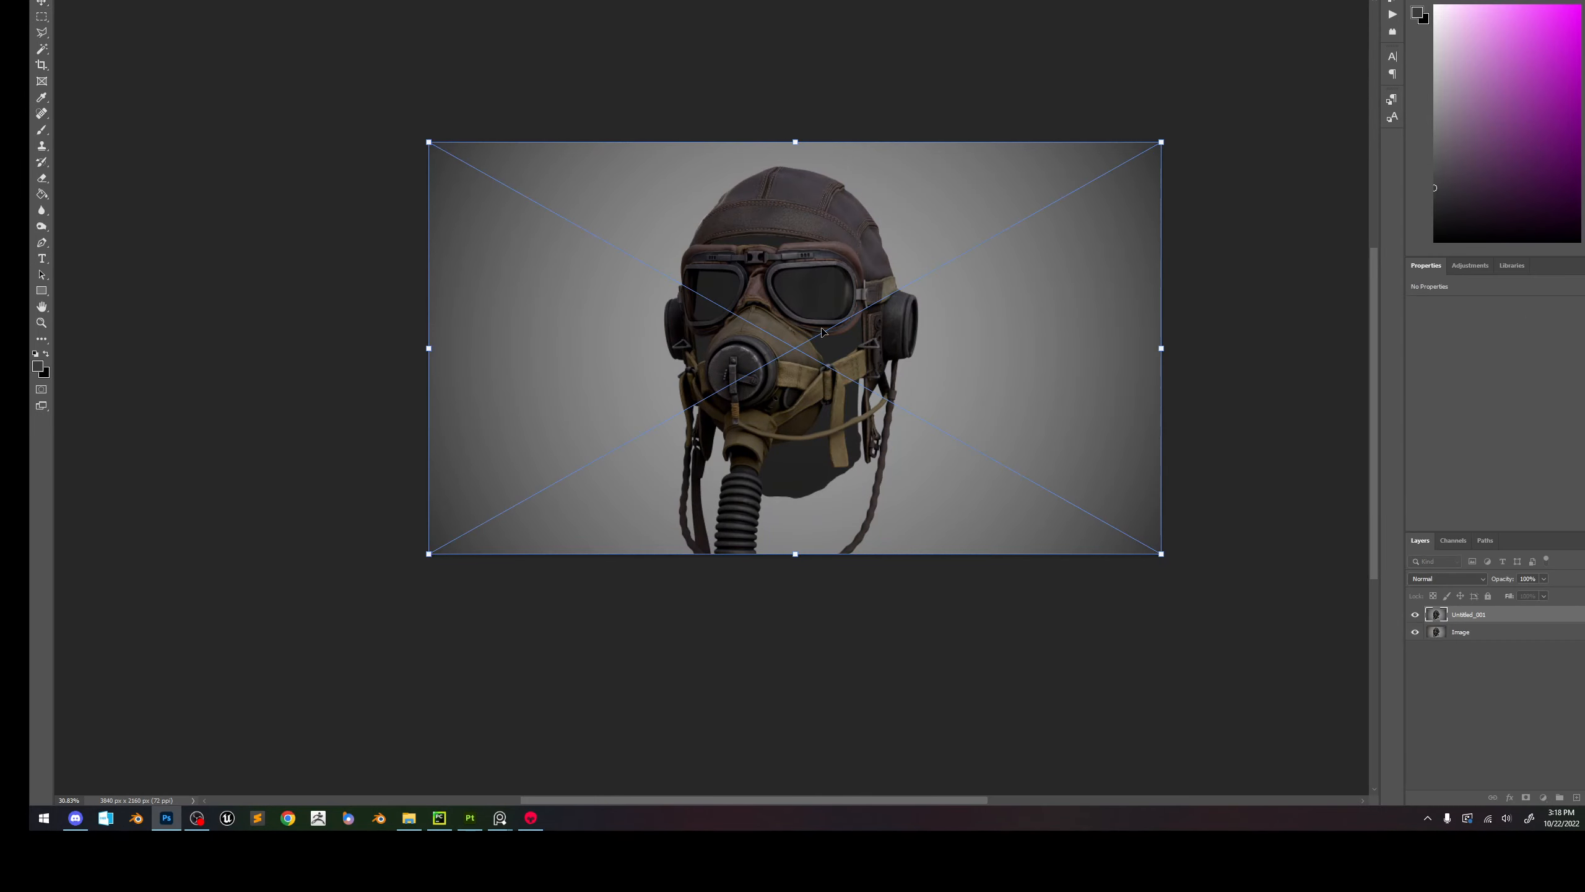
key(Return)
Examine the mask's surface detail up close in the placed Untitled_001 render.
alt+scroll(821, 330, up, 6)
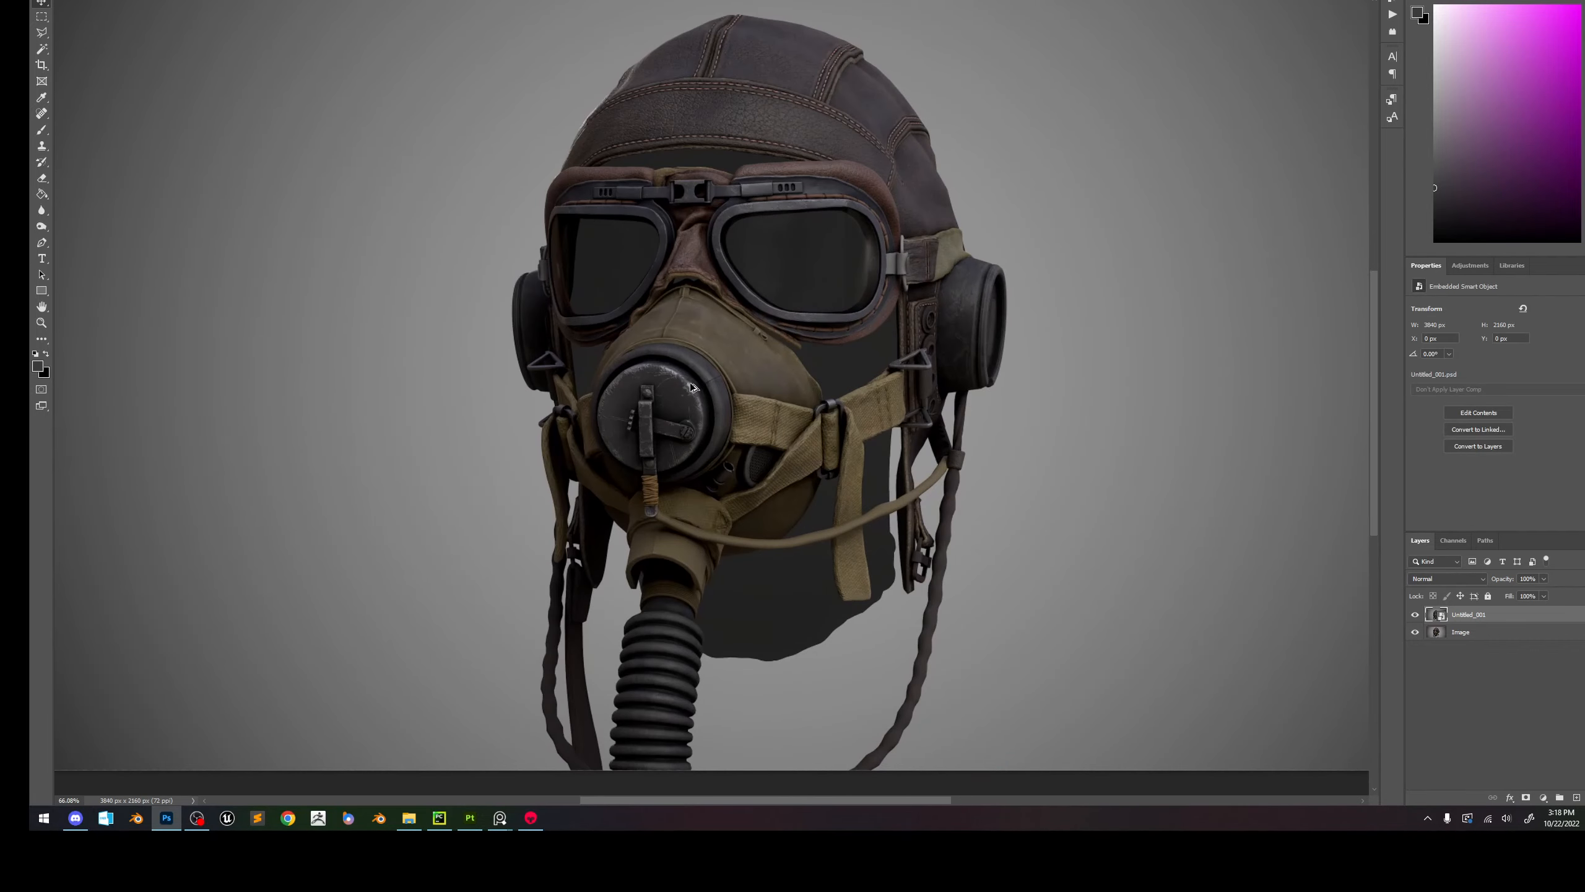
alt+scroll(696, 400, up, 2)
drag(1012, 280, 1009, 289)
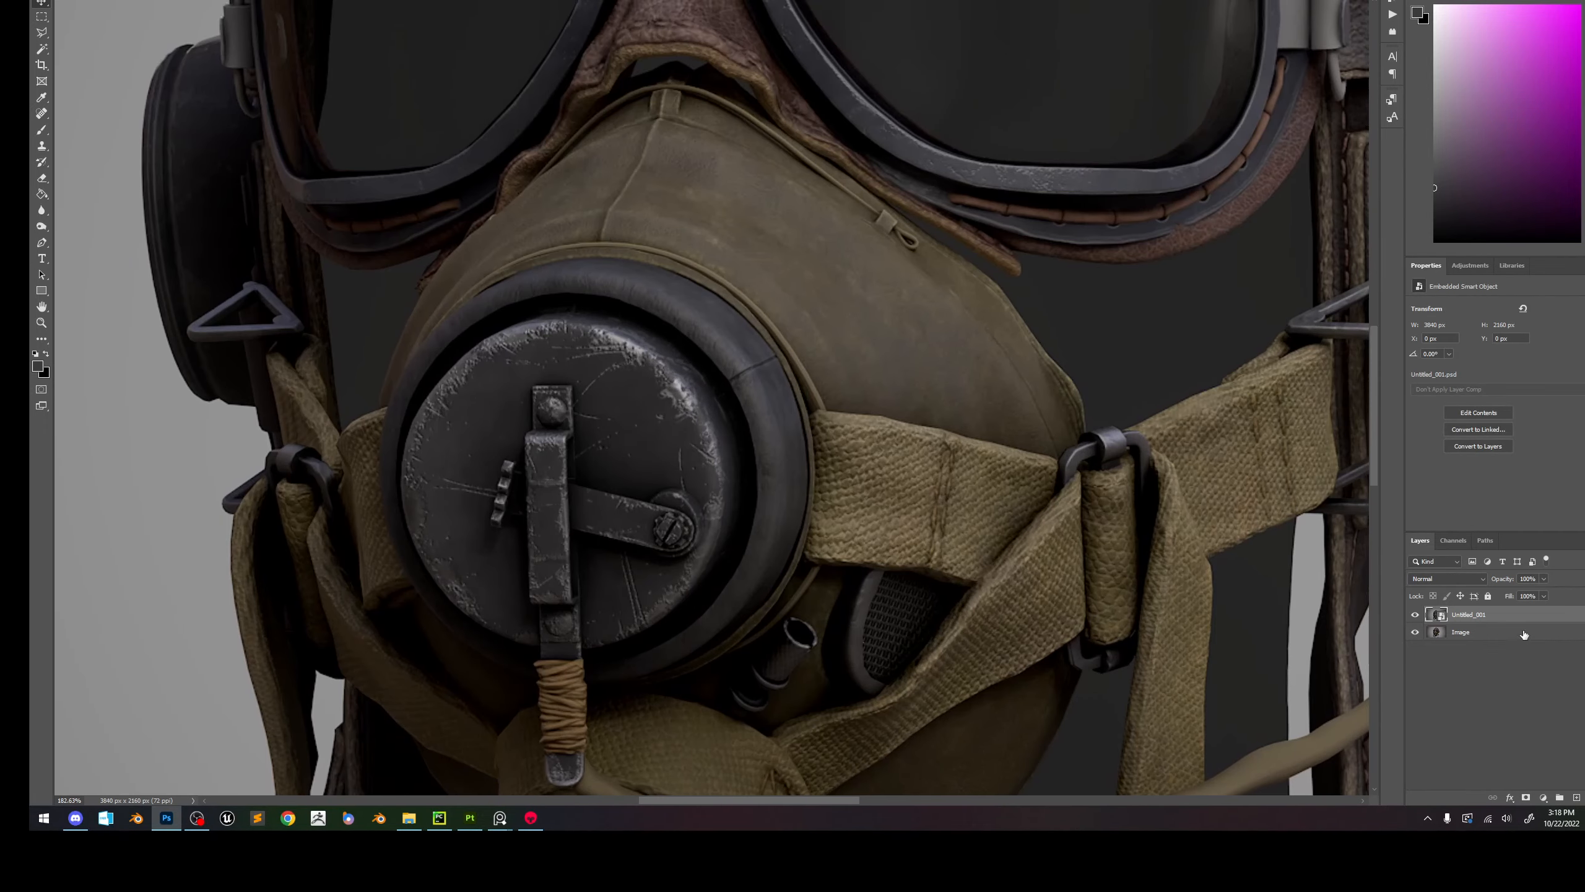
Compare the mask and goggles up close between the two renders by toggling the Untitled_001 layer's visibility.
click(1414, 620)
click(1414, 620)
click(1414, 619)
alt+scroll(458, 356, up, 3)
alt+scroll(462, 358, down, 5)
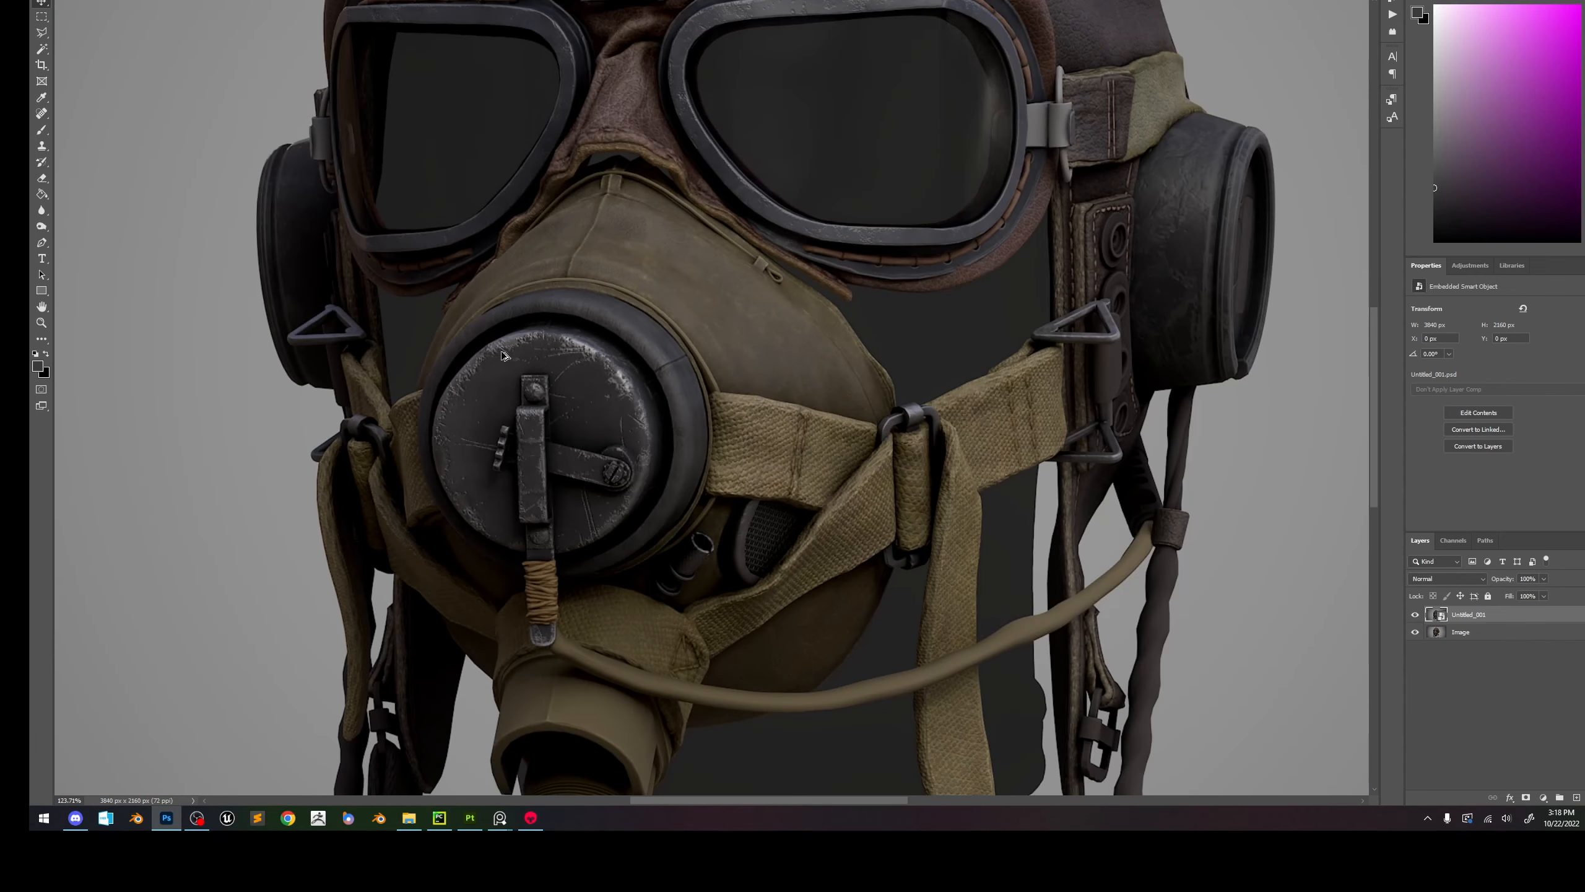
alt+scroll(569, 309, up, 2)
drag(890, 270, 886, 326)
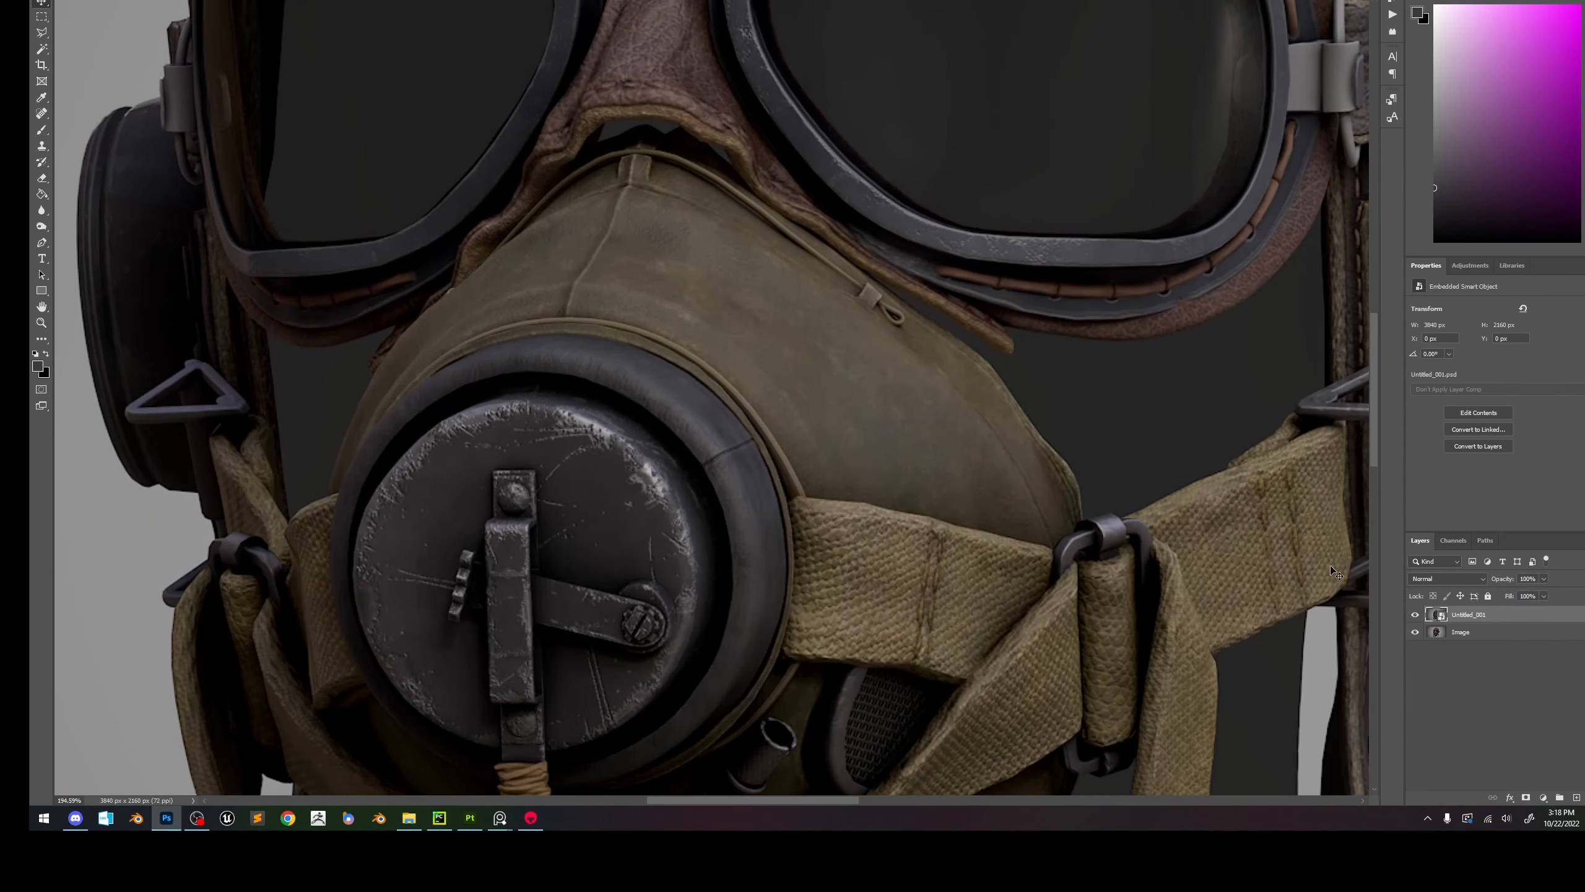
click(1416, 615)
click(1416, 614)
click(1416, 614)
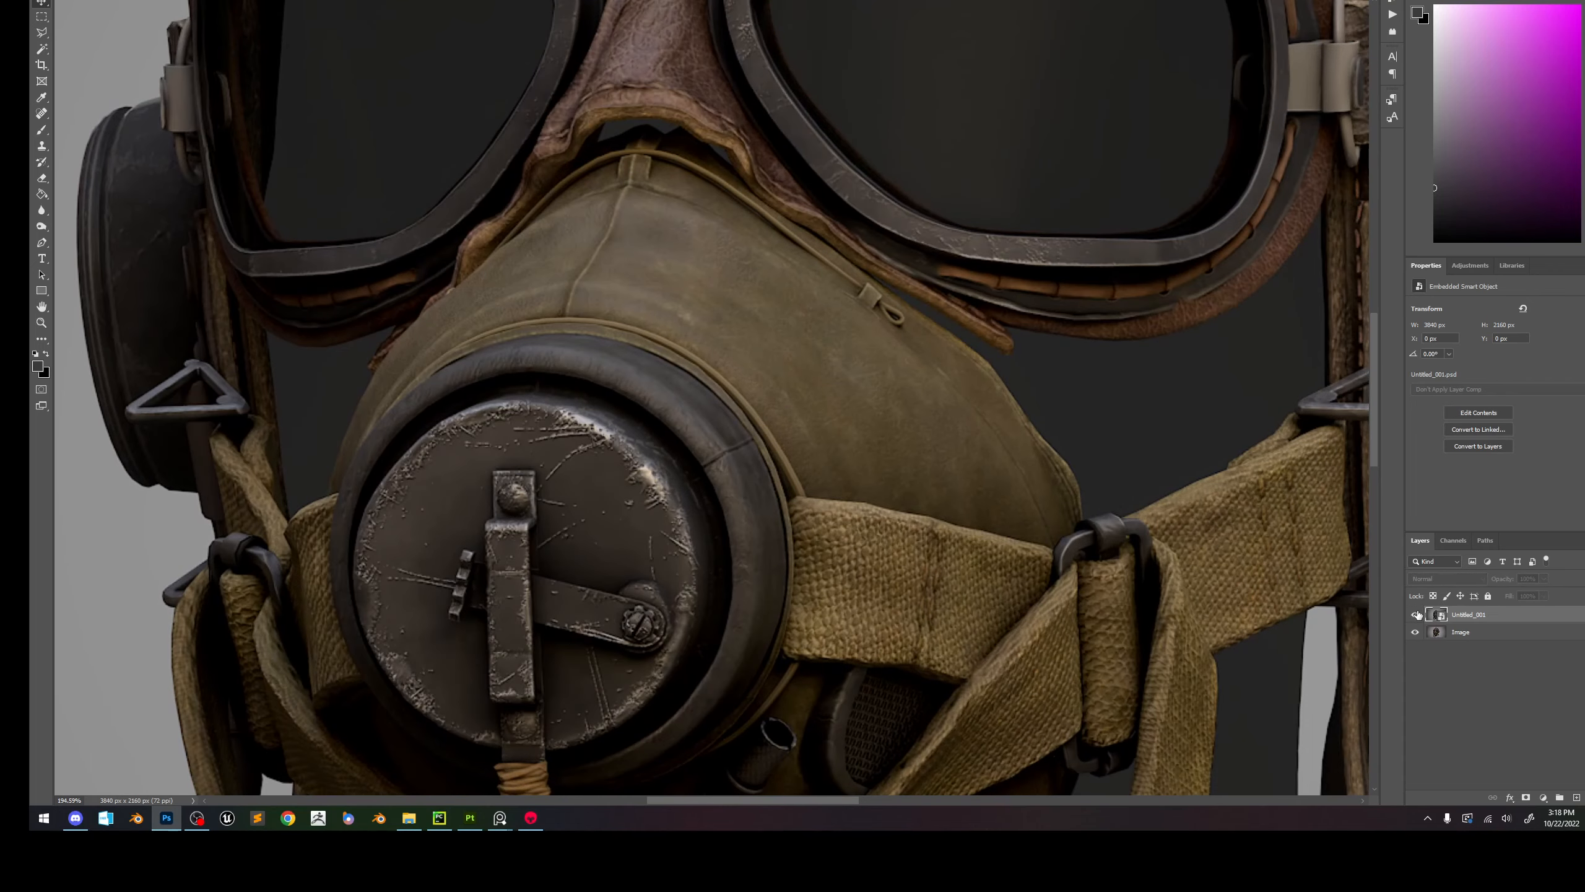
click(1416, 615)
click(1415, 614)
click(1415, 614)
Compare the whole helmet between the Untitled_001 render and the earlier Image render by showing and hiding the upper layer.
alt+scroll(1003, 429, down, 3)
alt+scroll(1264, 495, down, 2)
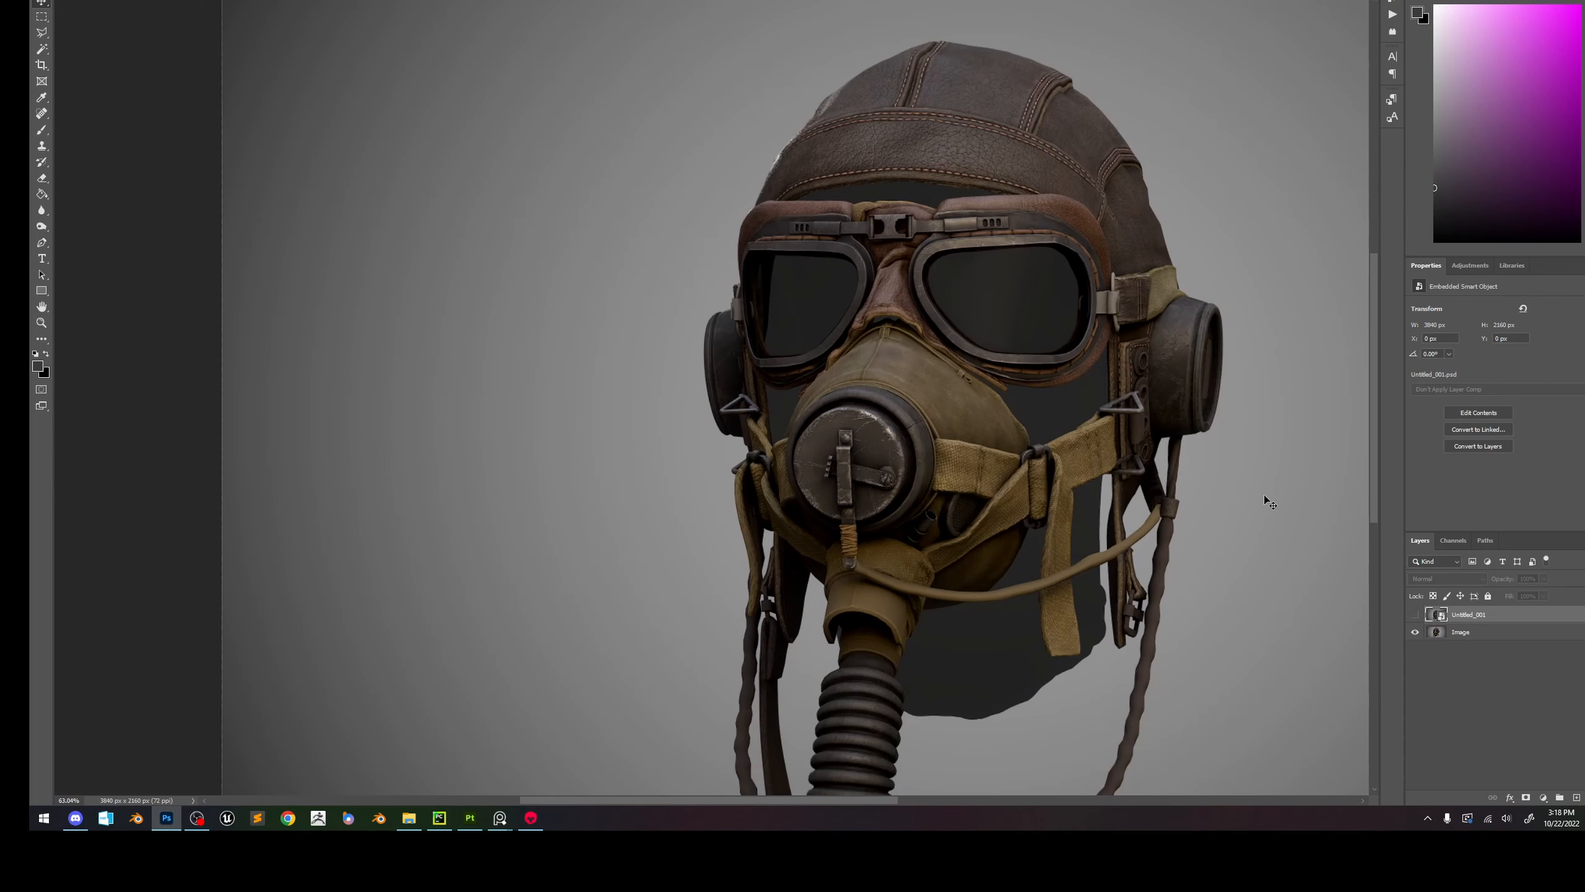
click(1415, 614)
click(1416, 614)
click(1416, 615)
click(1416, 615)
click(1416, 614)
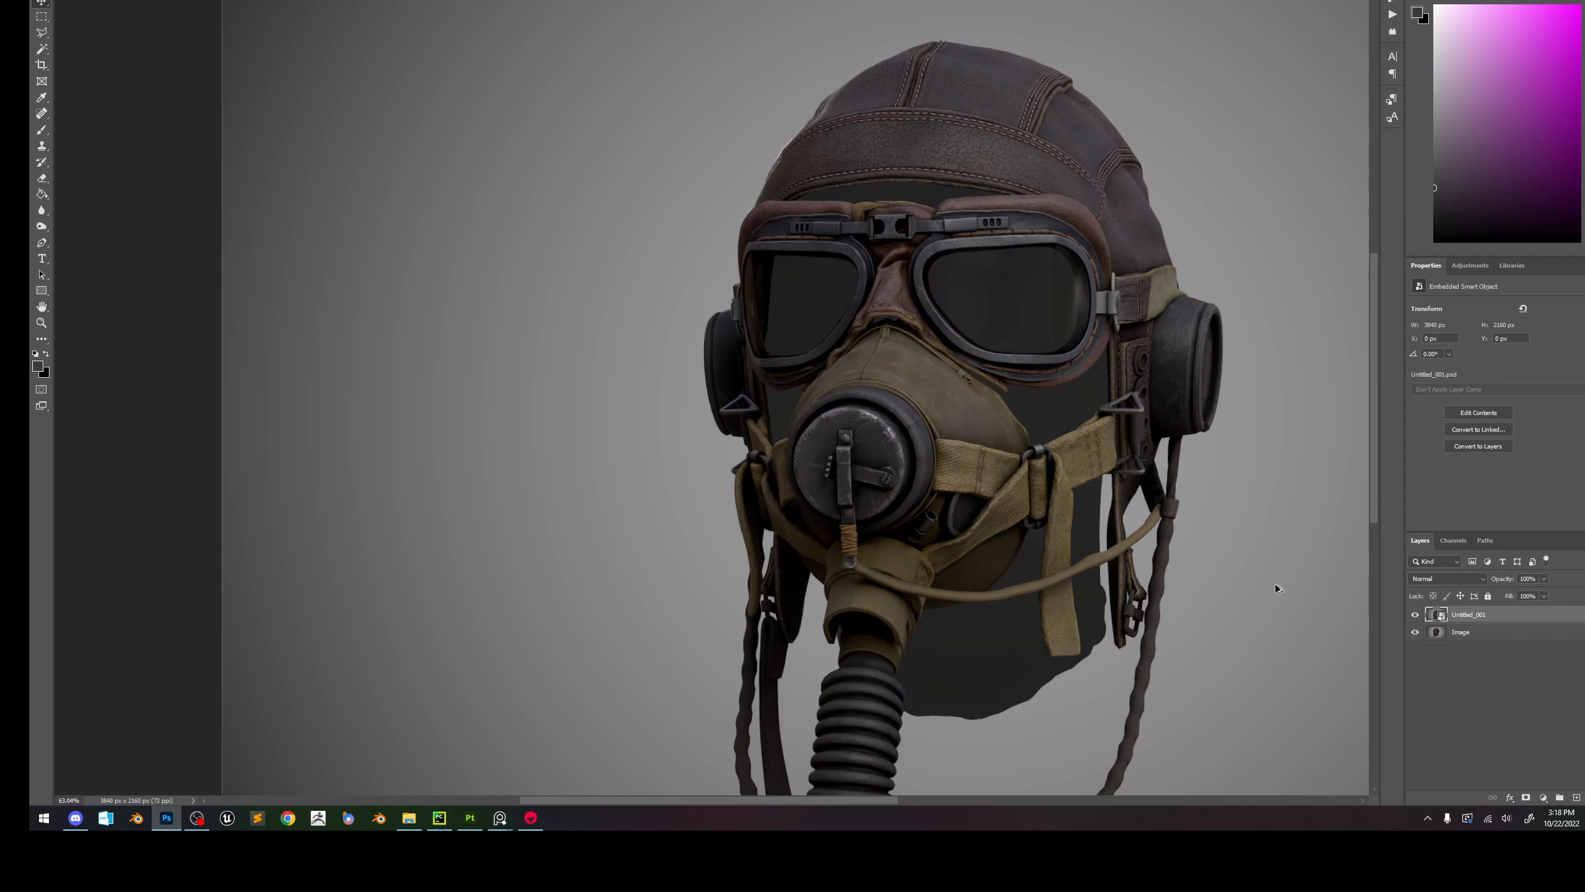
alt+scroll(1016, 498, up, 3)
alt+scroll(1047, 462, down, 4)
drag(1133, 446, 1012, 445)
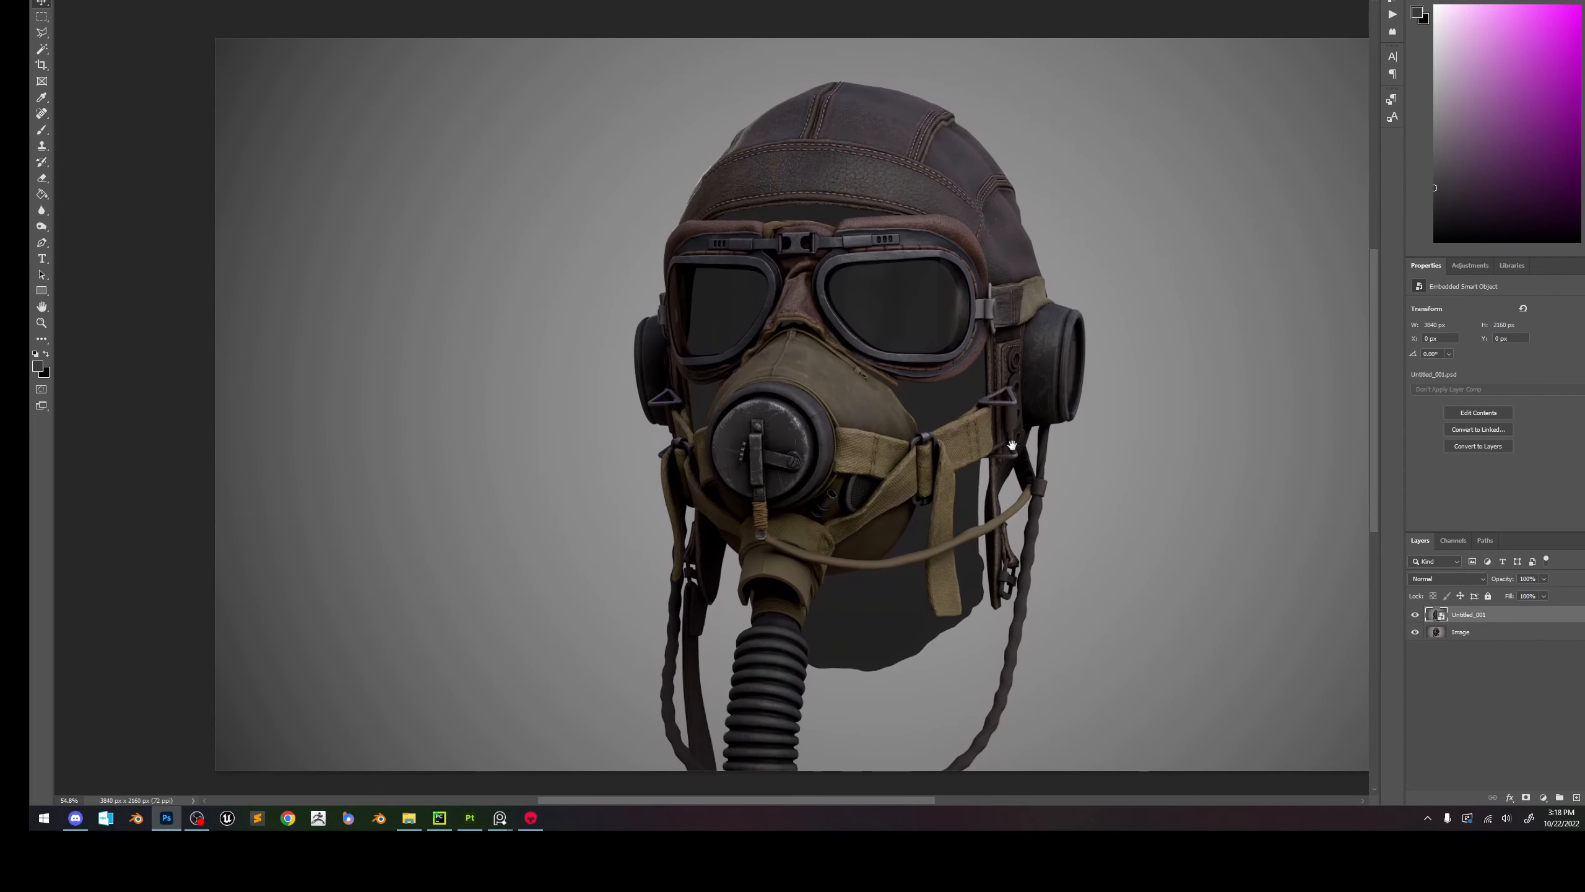
Set the Untitled_001 layer's opacity to 50% and inspect the blended render around the goggles' rim and mask.
alt+scroll(934, 445, up, 3)
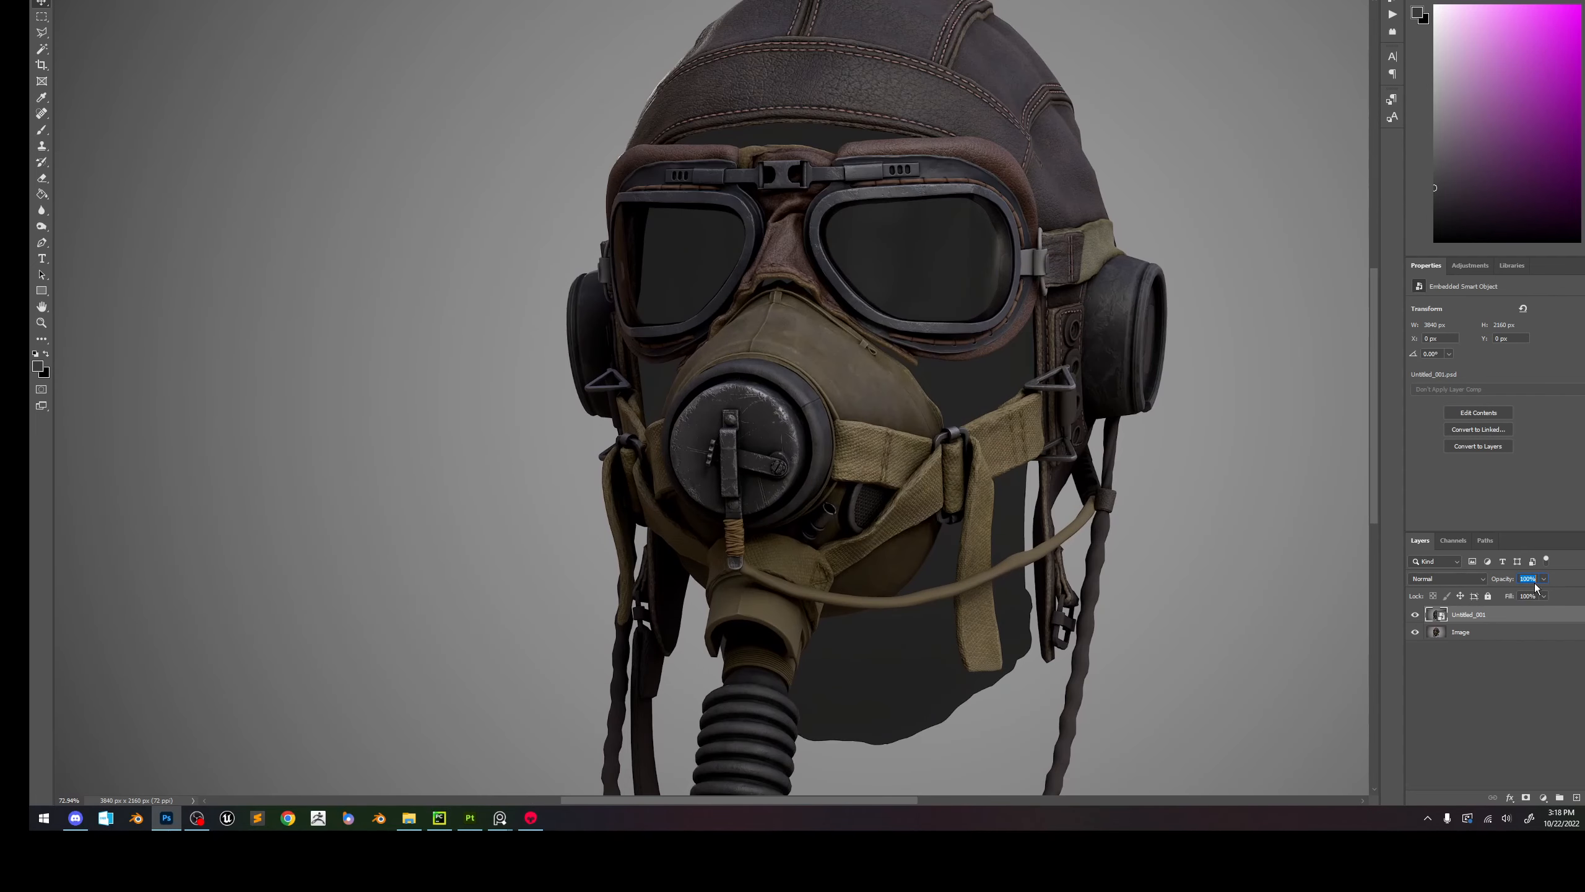
text(50)
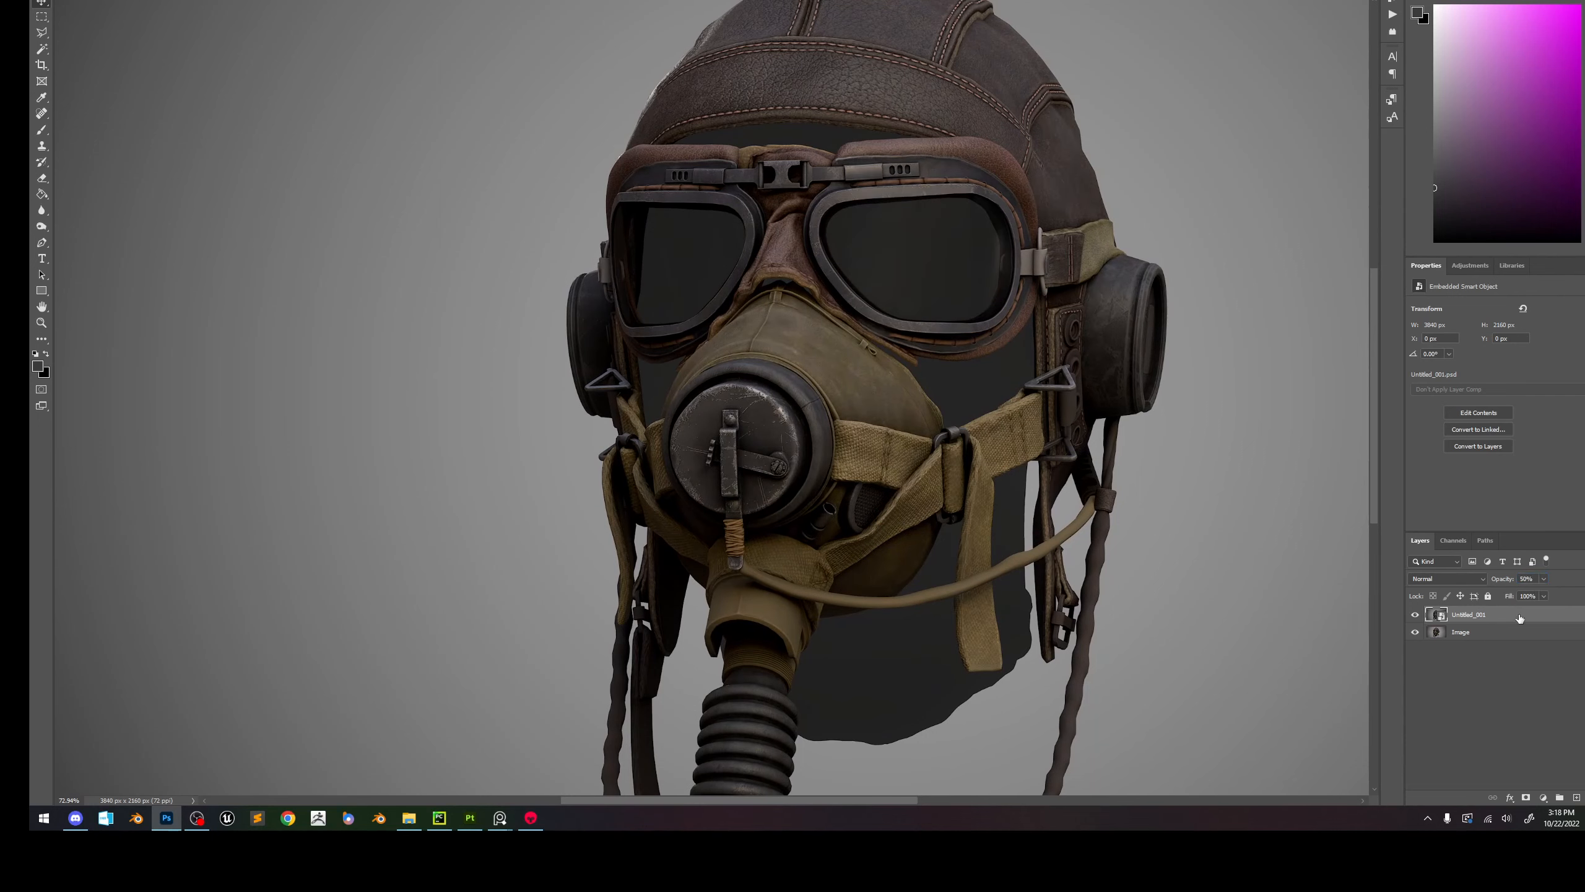
click(1416, 615)
click(1415, 616)
click(1415, 616)
click(1416, 617)
click(1416, 616)
click(1416, 616)
alt+scroll(1014, 327, down, 3)
alt+scroll(1016, 318, up, 8)
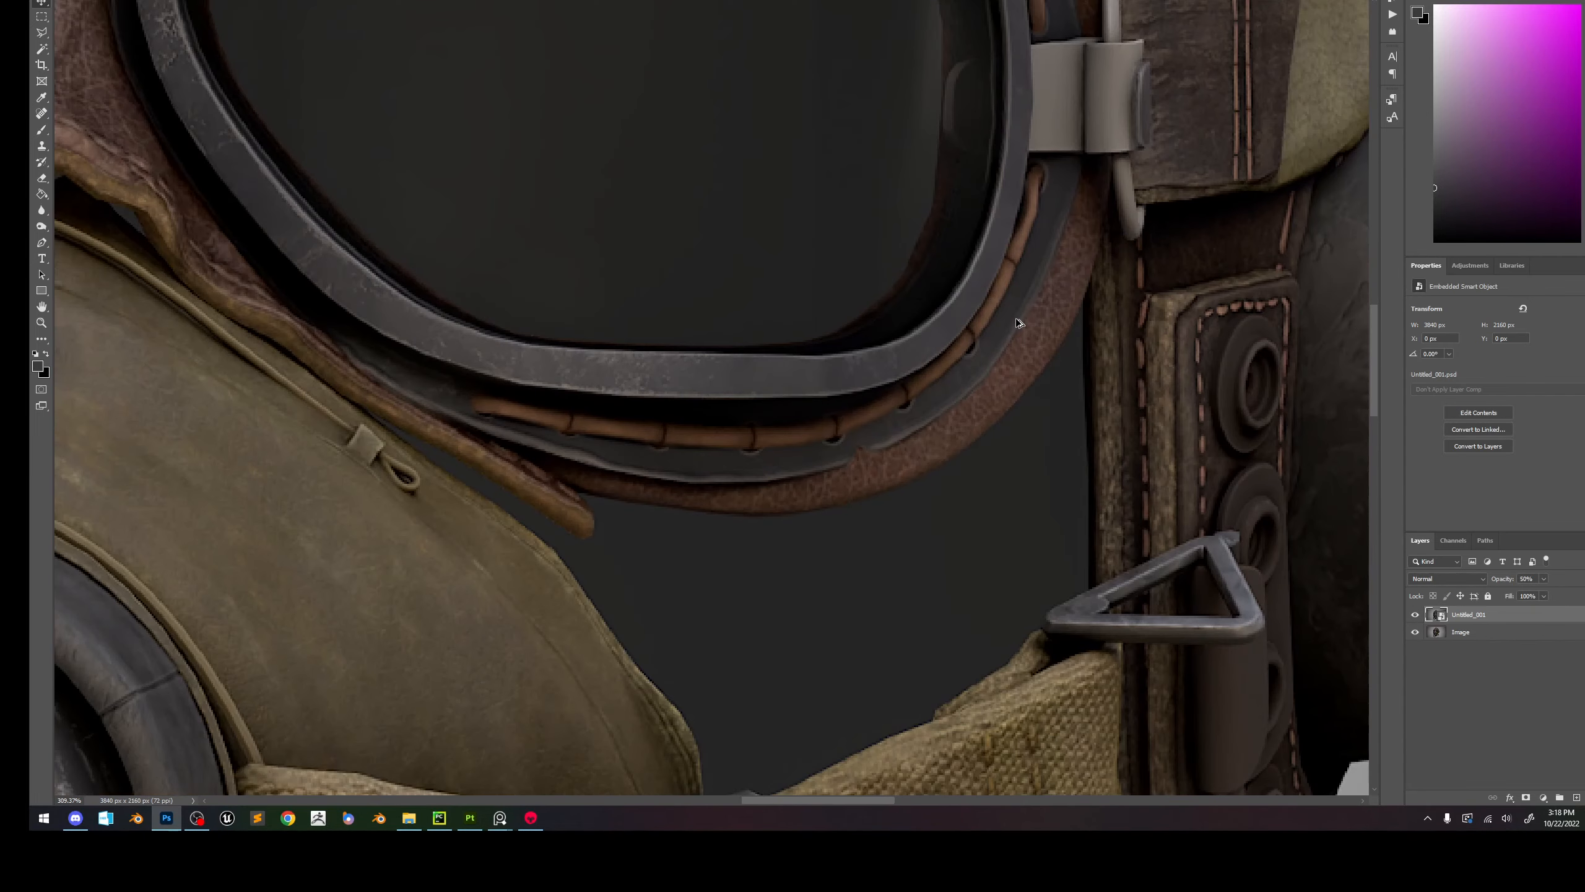
alt+scroll(1015, 317, down, 3)
alt+scroll(943, 427, up, 8)
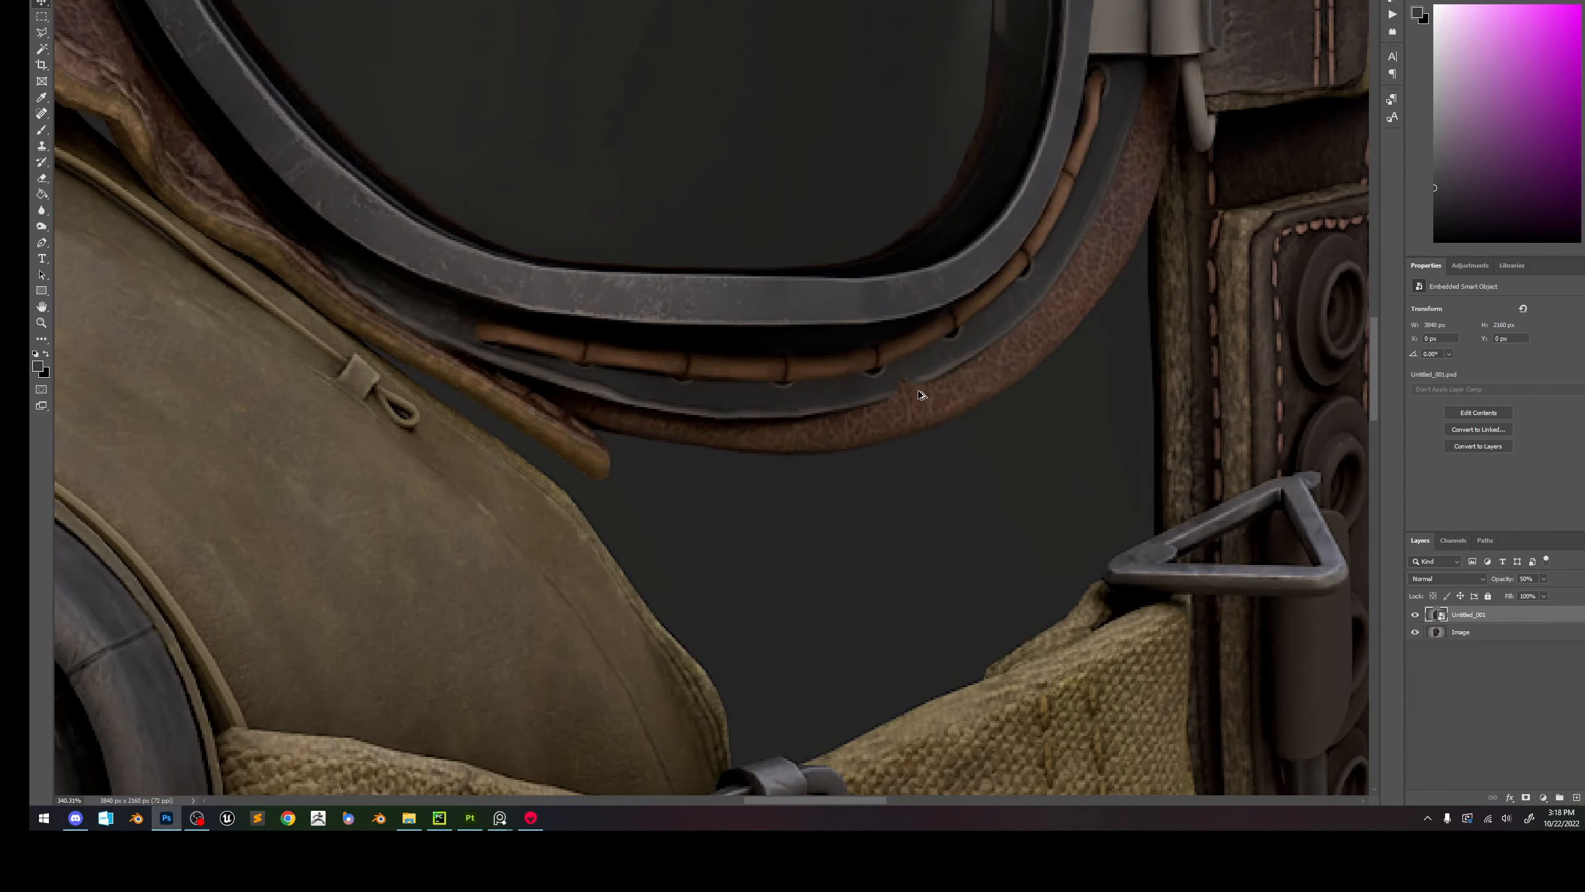
alt+scroll(918, 389, down, 4)
alt+scroll(917, 389, up, 1)
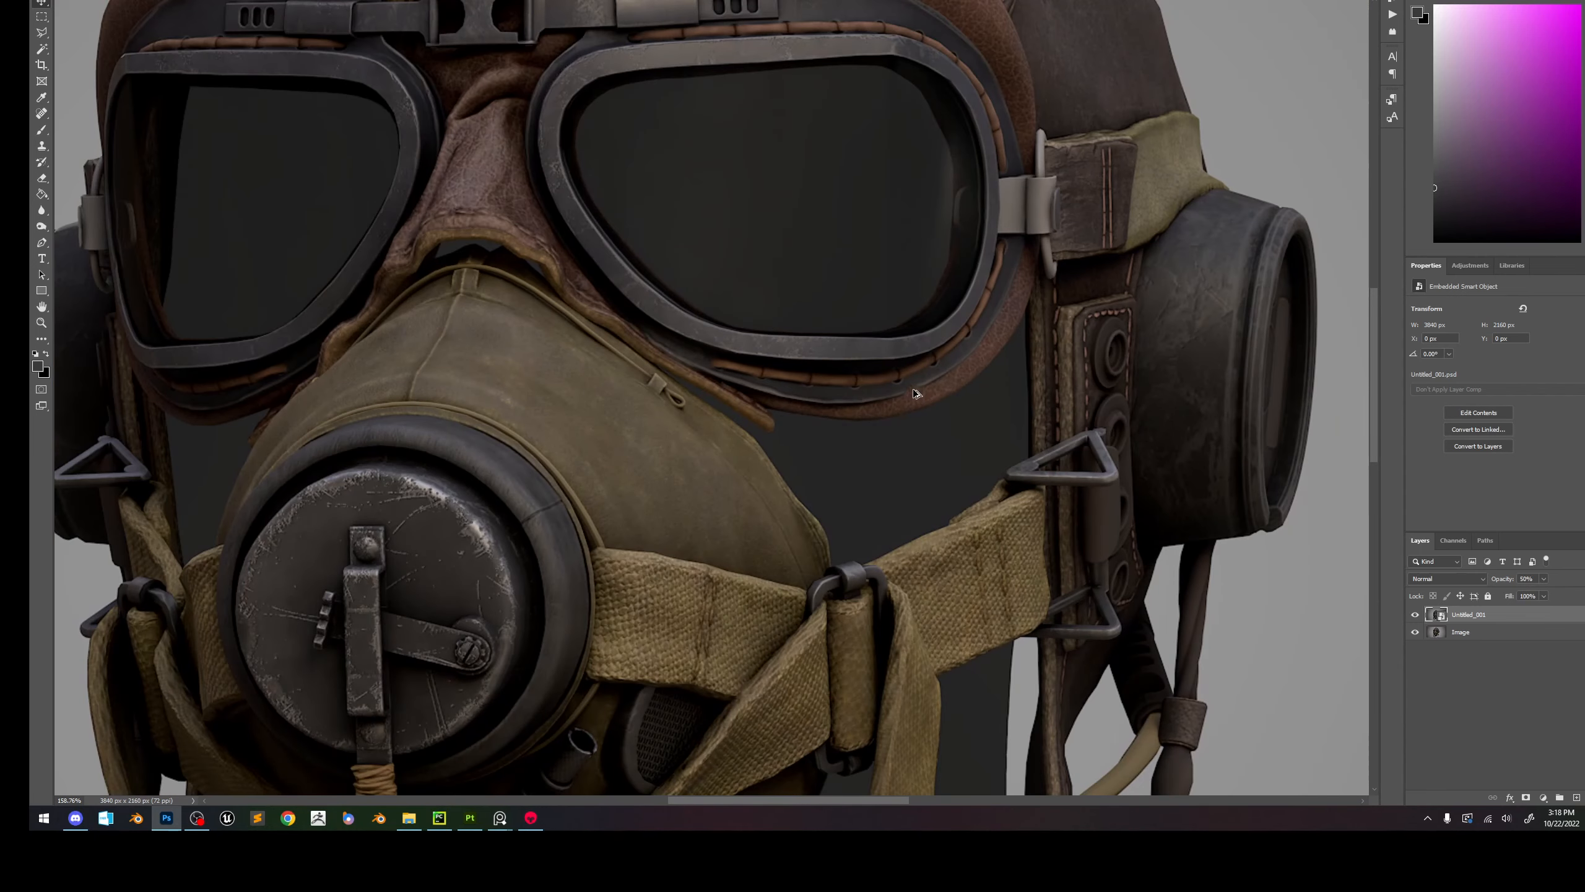
Restore the Untitled_001 layer's opacity to 100% and hide the layer.
click(1545, 579)
drag(1371, 576, 1572, 593)
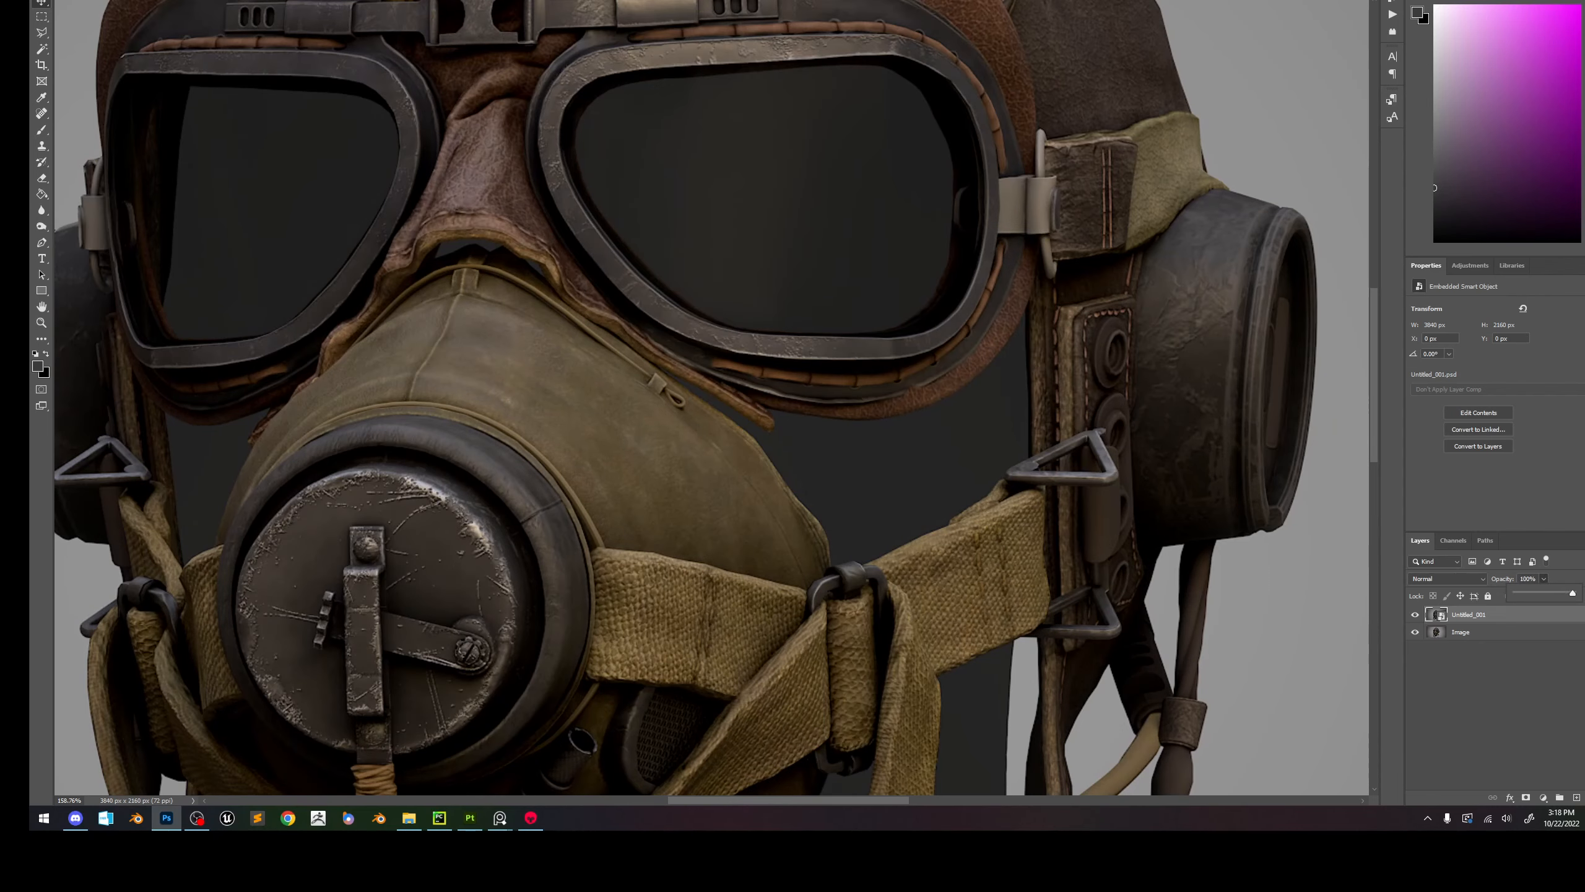
alt+scroll(1102, 377, down, 5)
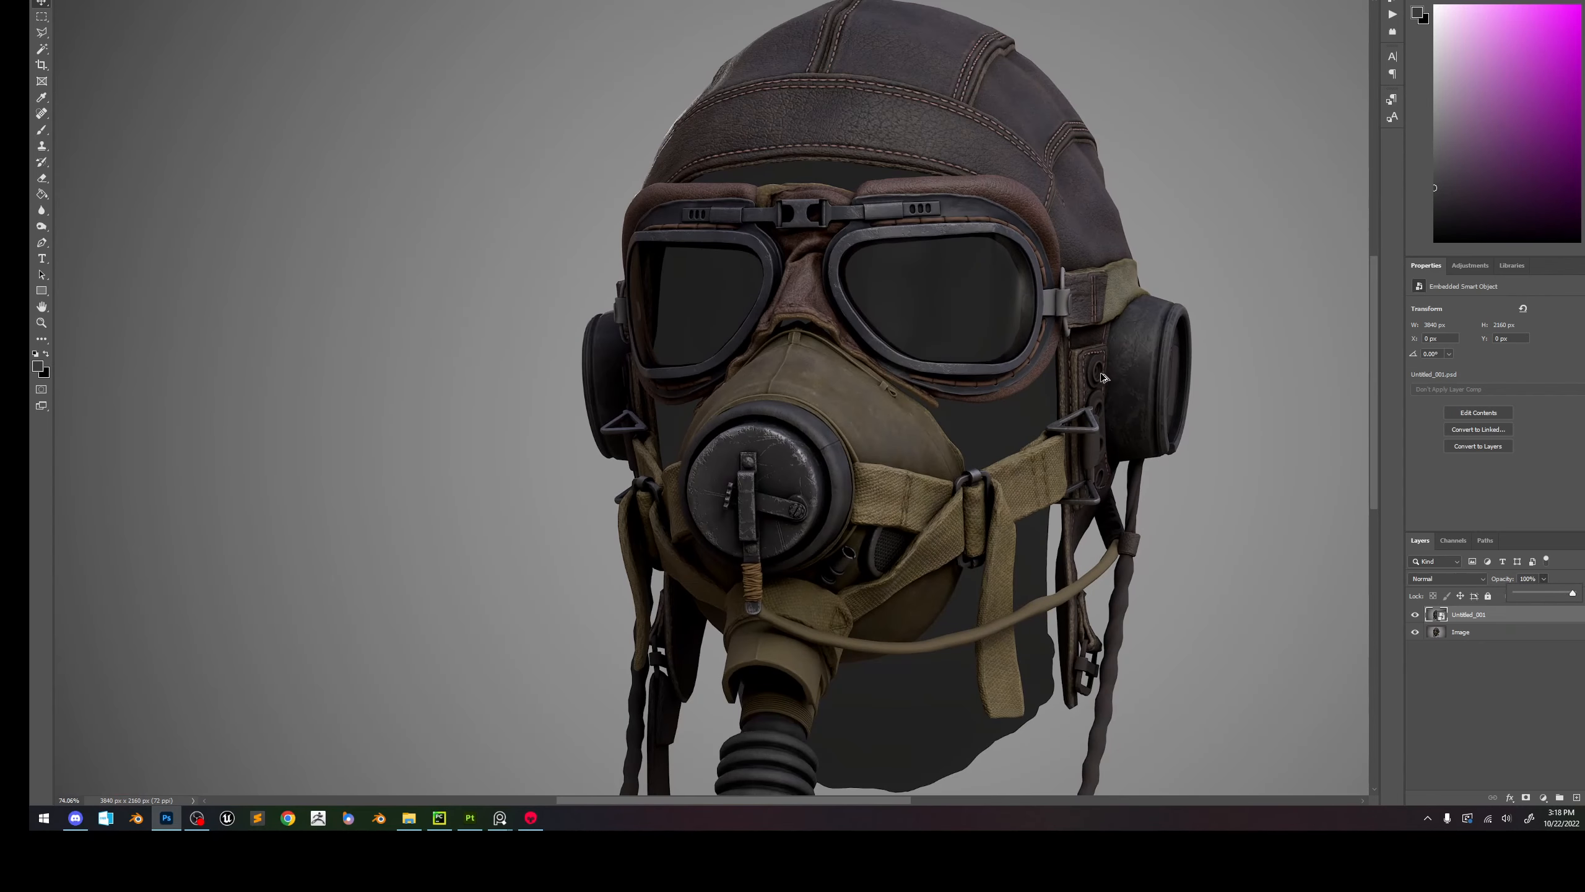
click(1415, 614)
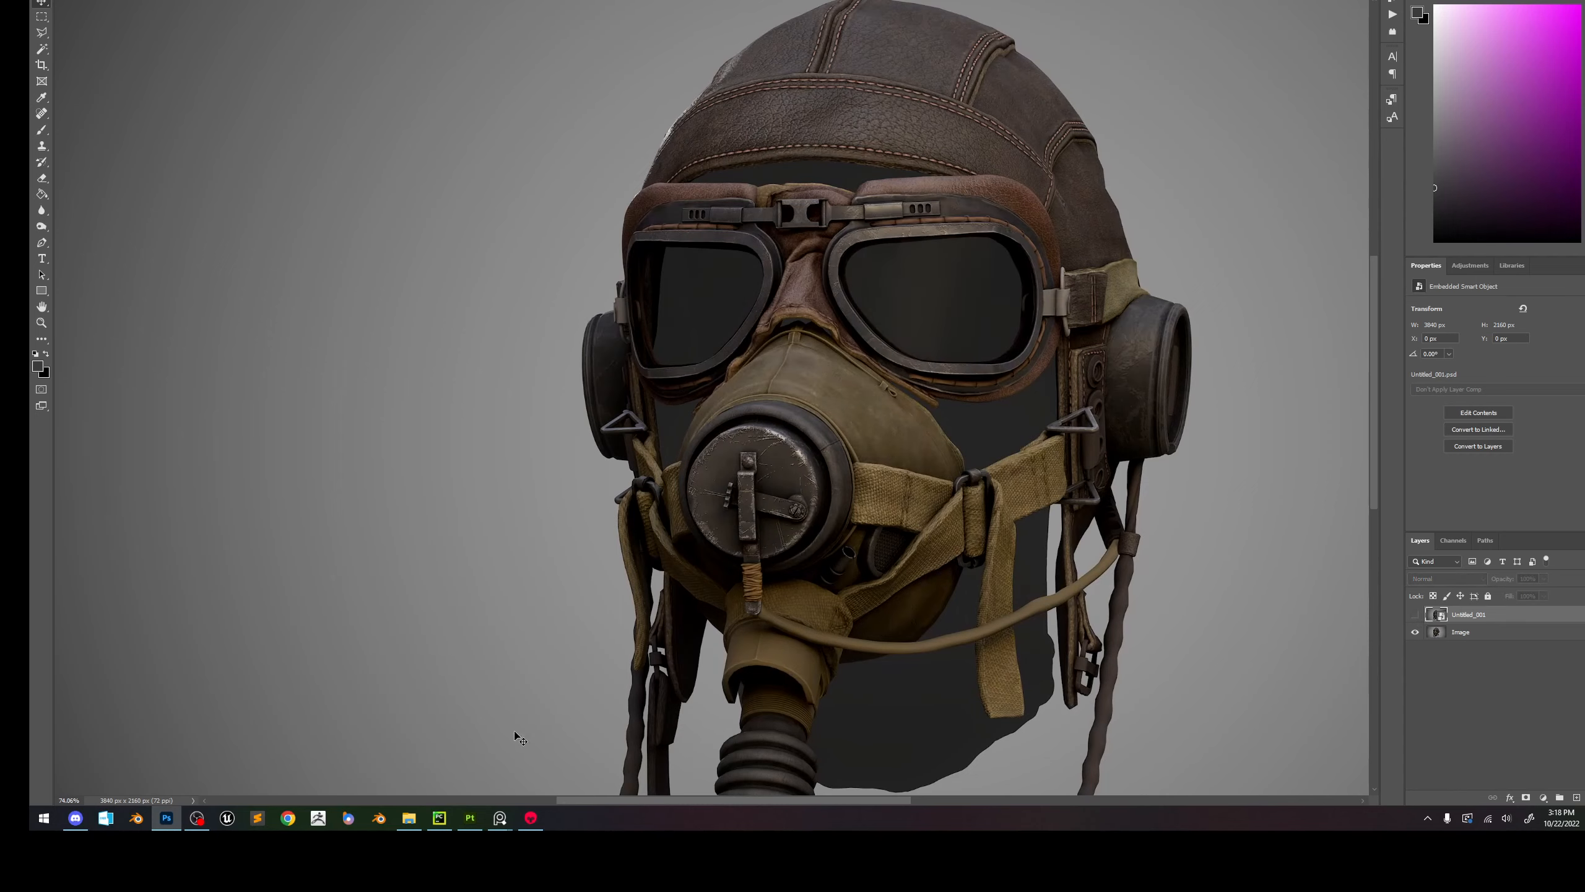
Switch to Marmoset Toolbag and turn off the Sky (EXP) light's visibility.
click(531, 818)
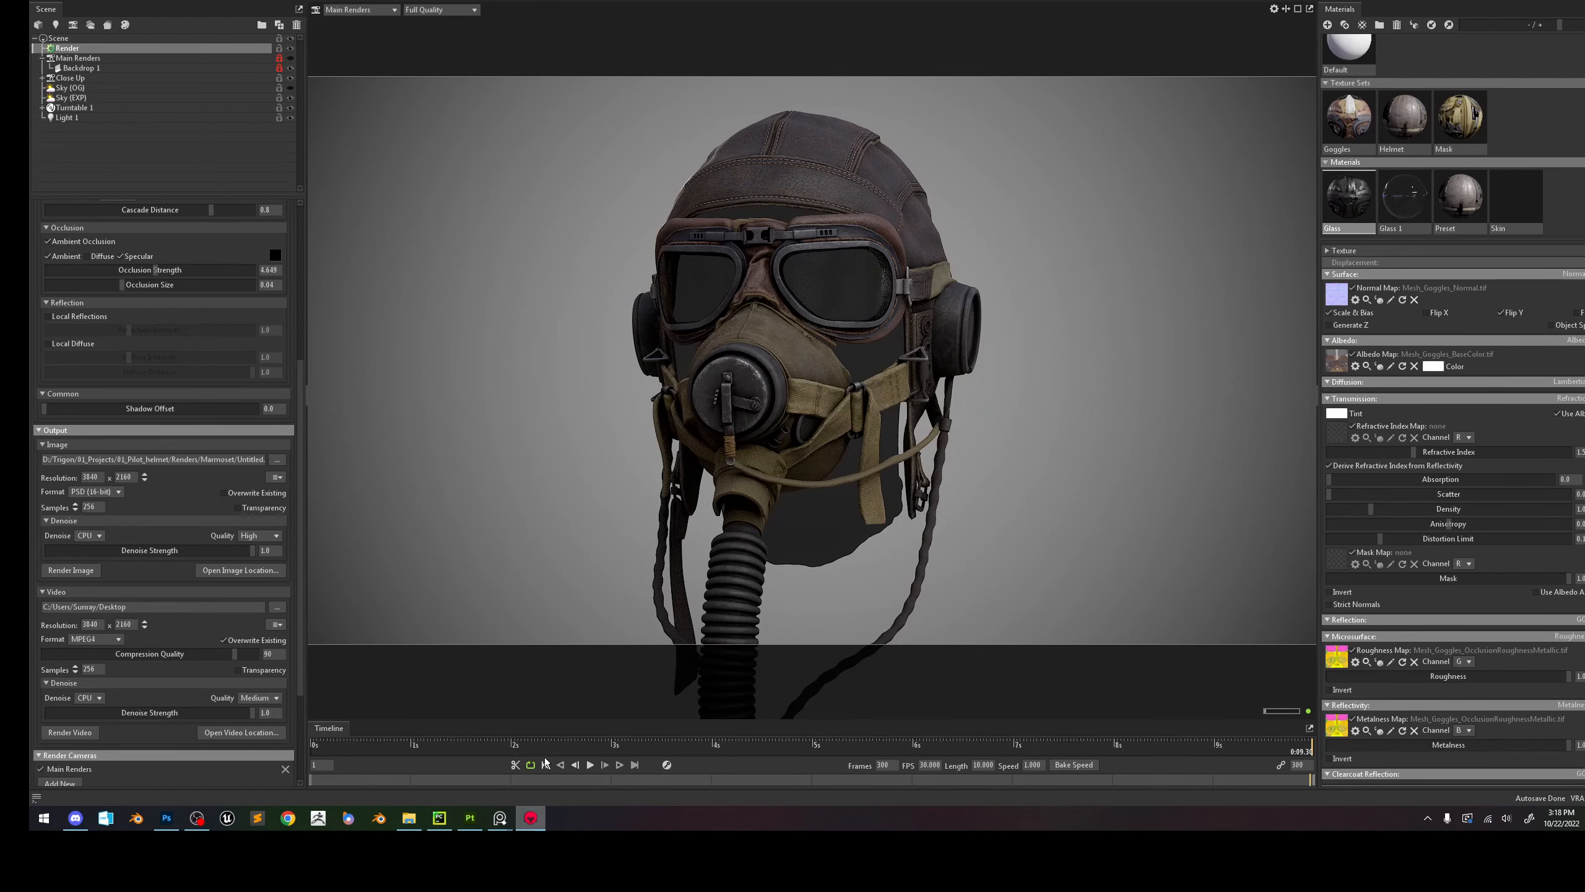
click(125, 98)
click(291, 97)
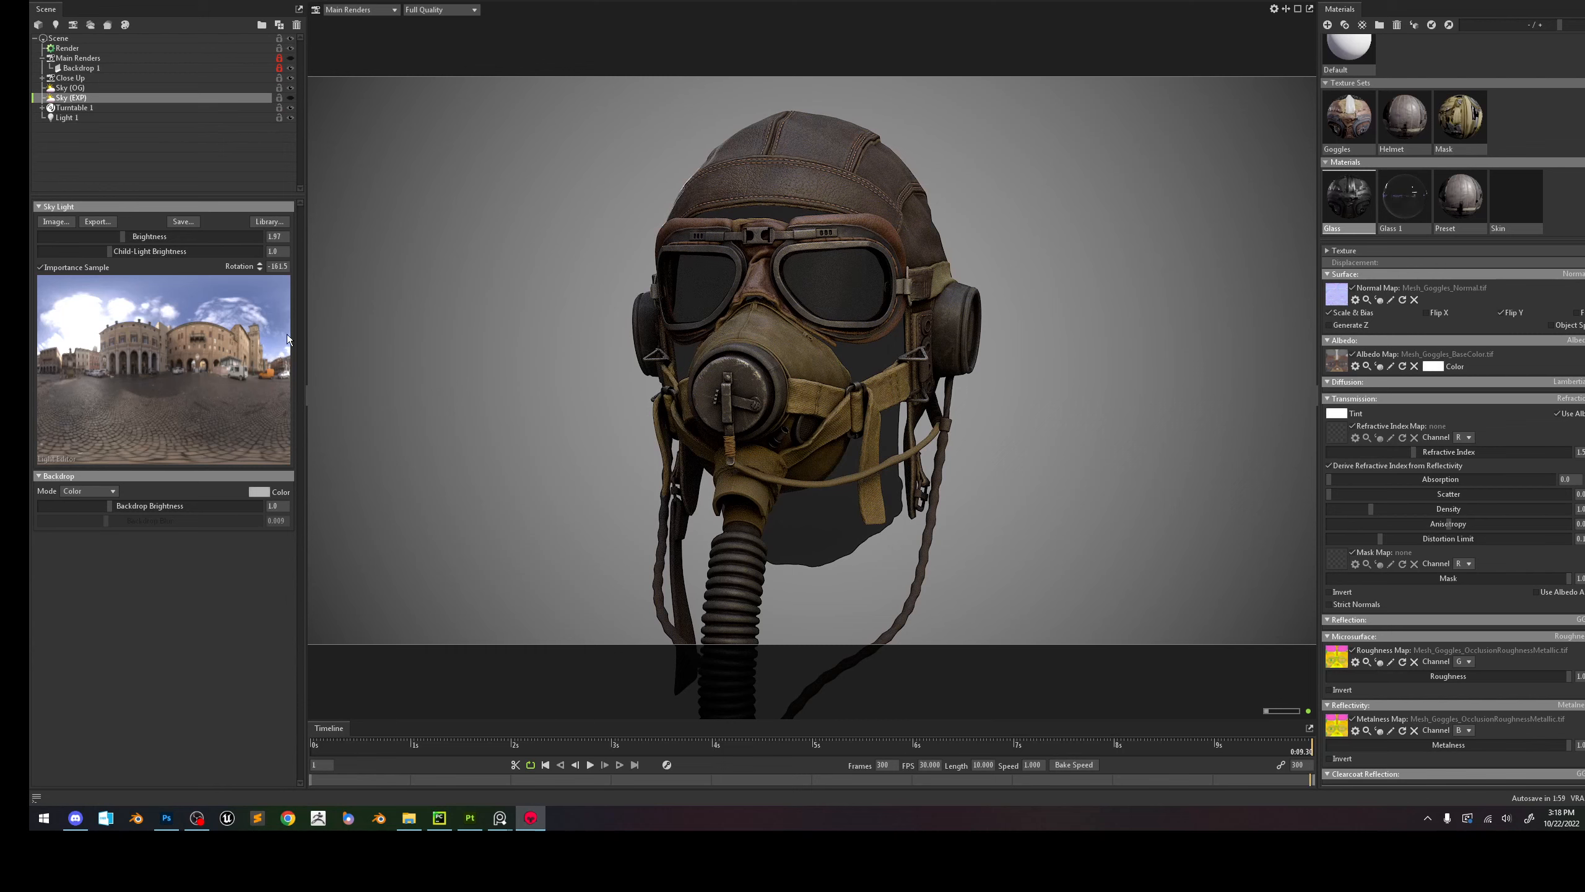
click(873, 348)
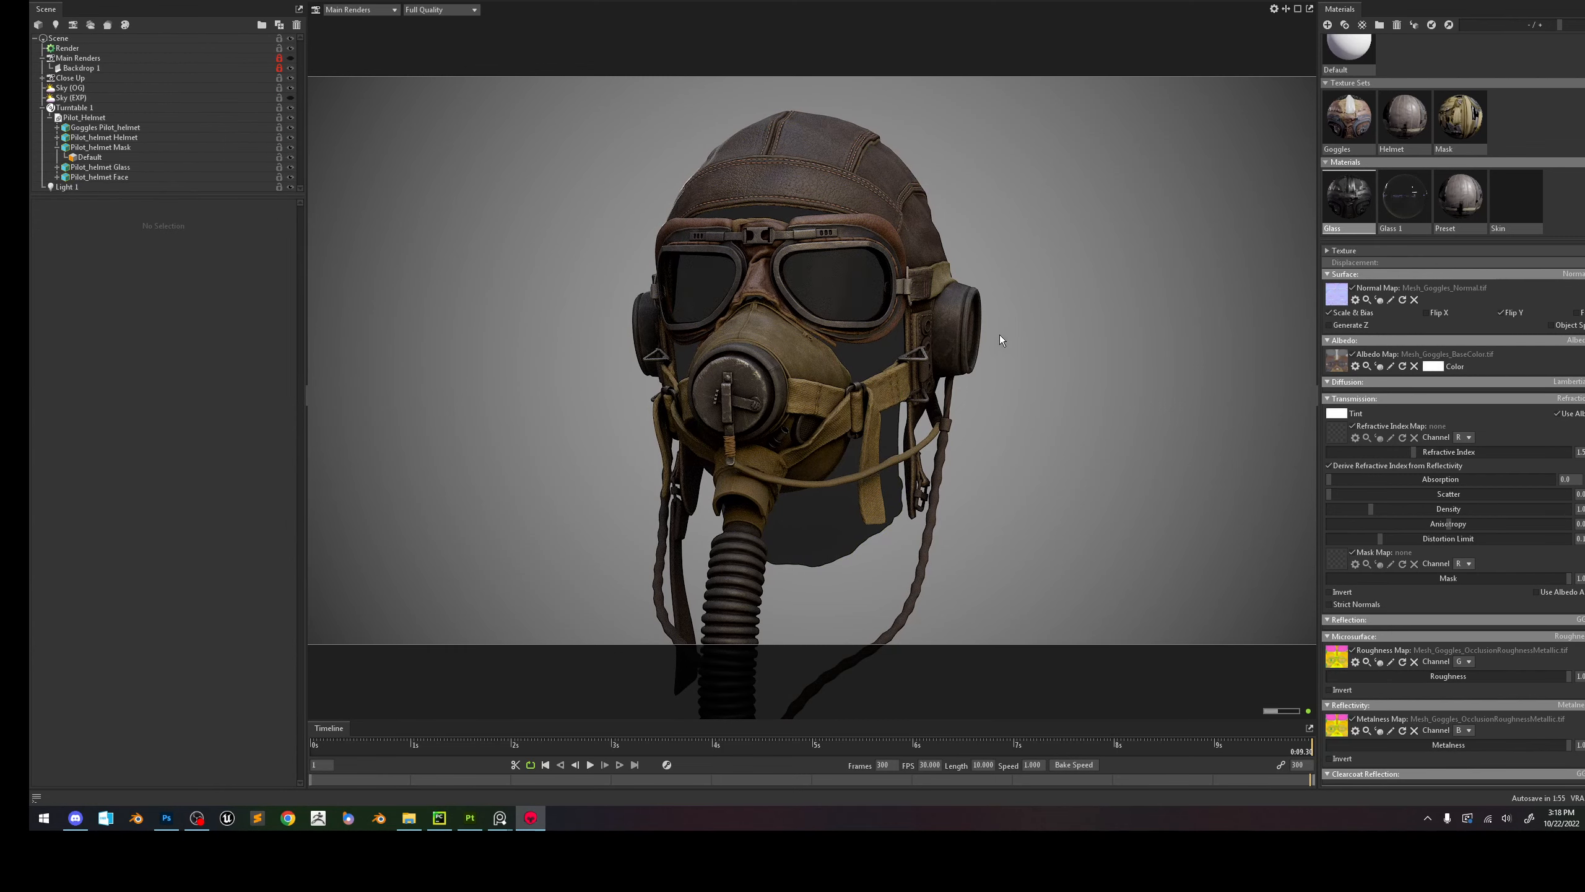
View through the Close Up camera, set its field of view to about 22.16°, and frame the goggles and mask from a three-quarter angle.
click(364, 9)
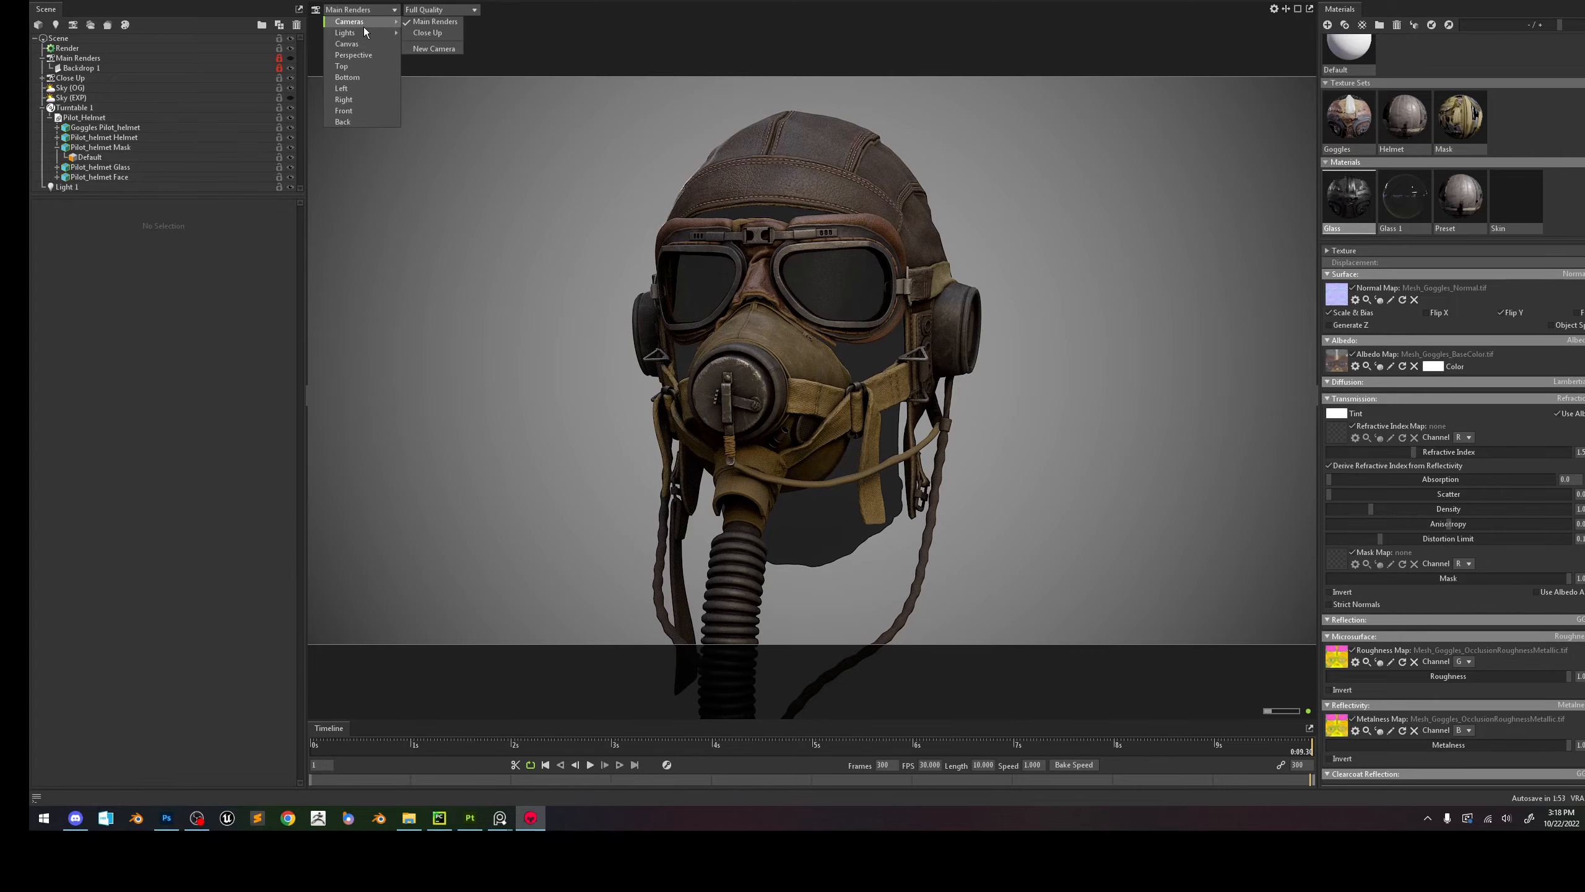
click(412, 34)
drag(835, 319, 896, 317)
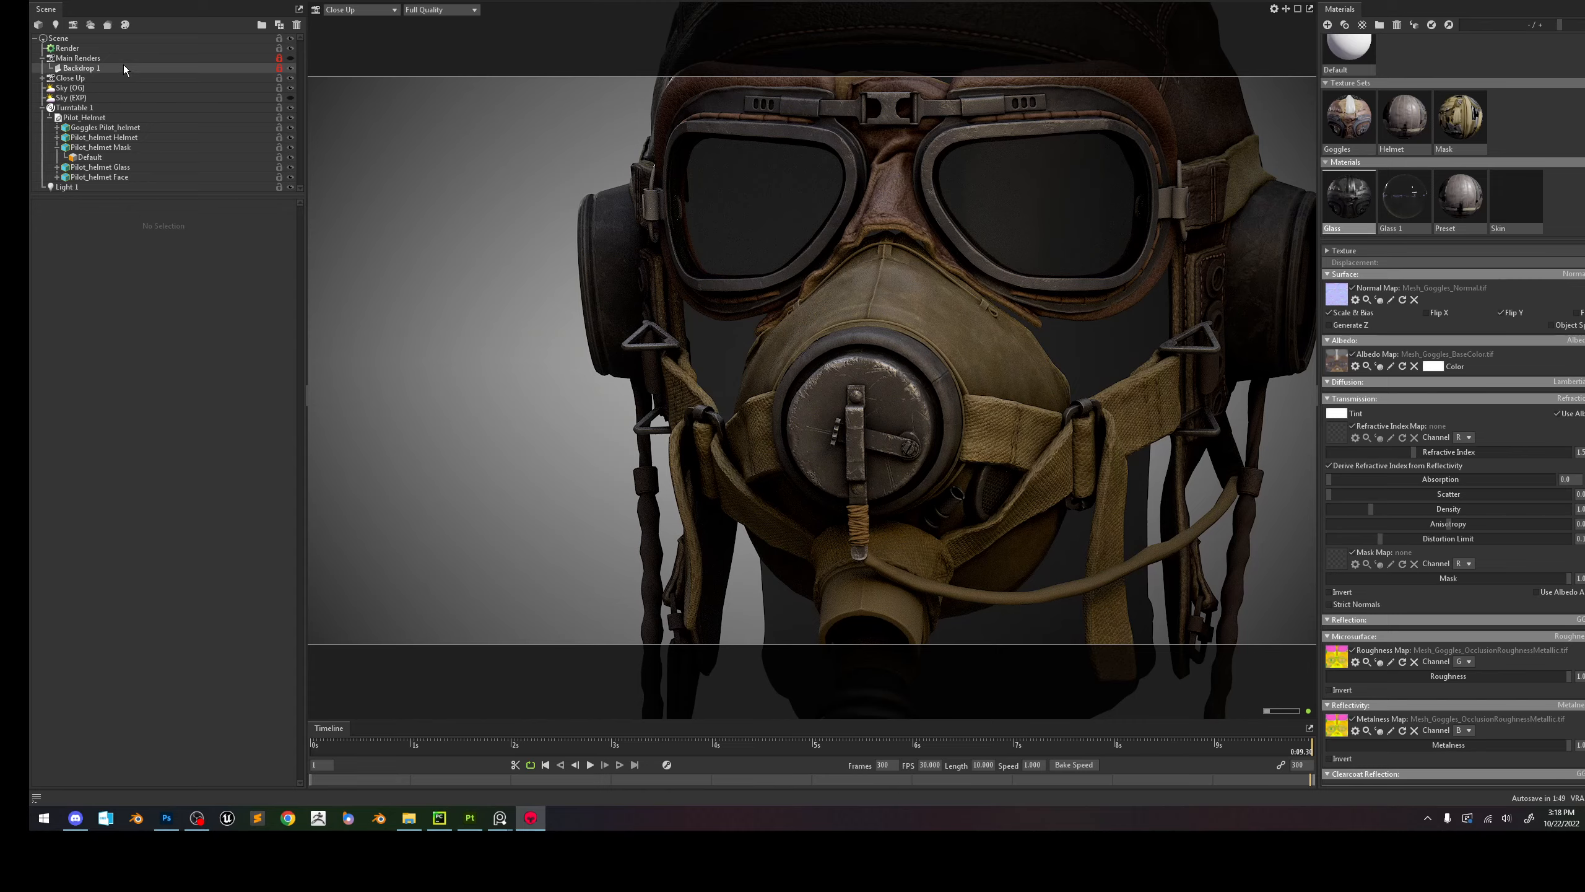
click(69, 77)
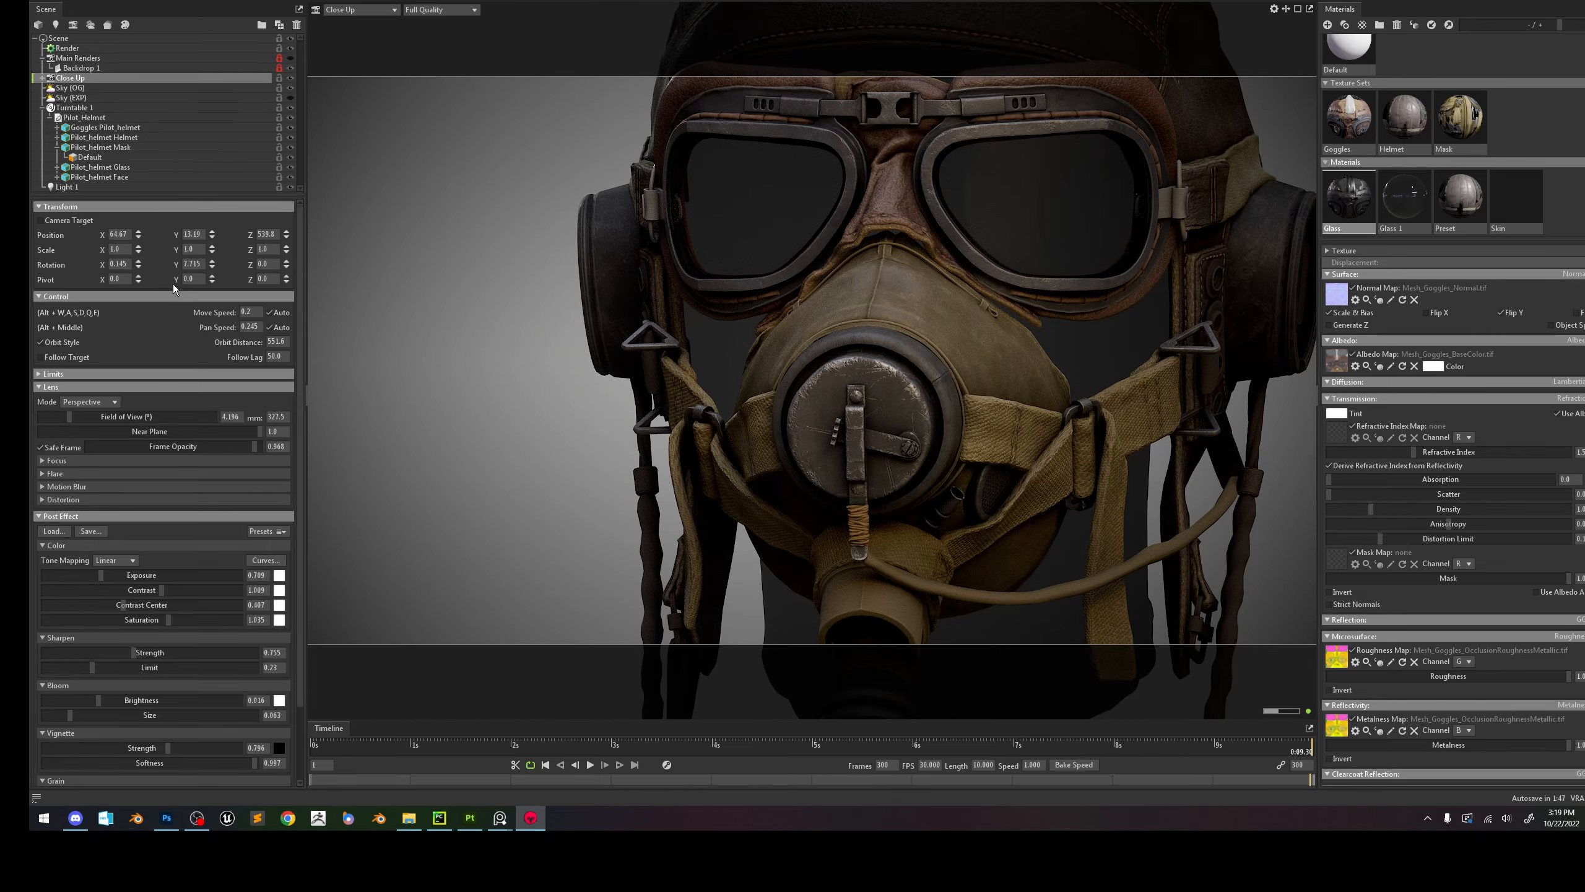
drag(84, 418, 107, 417)
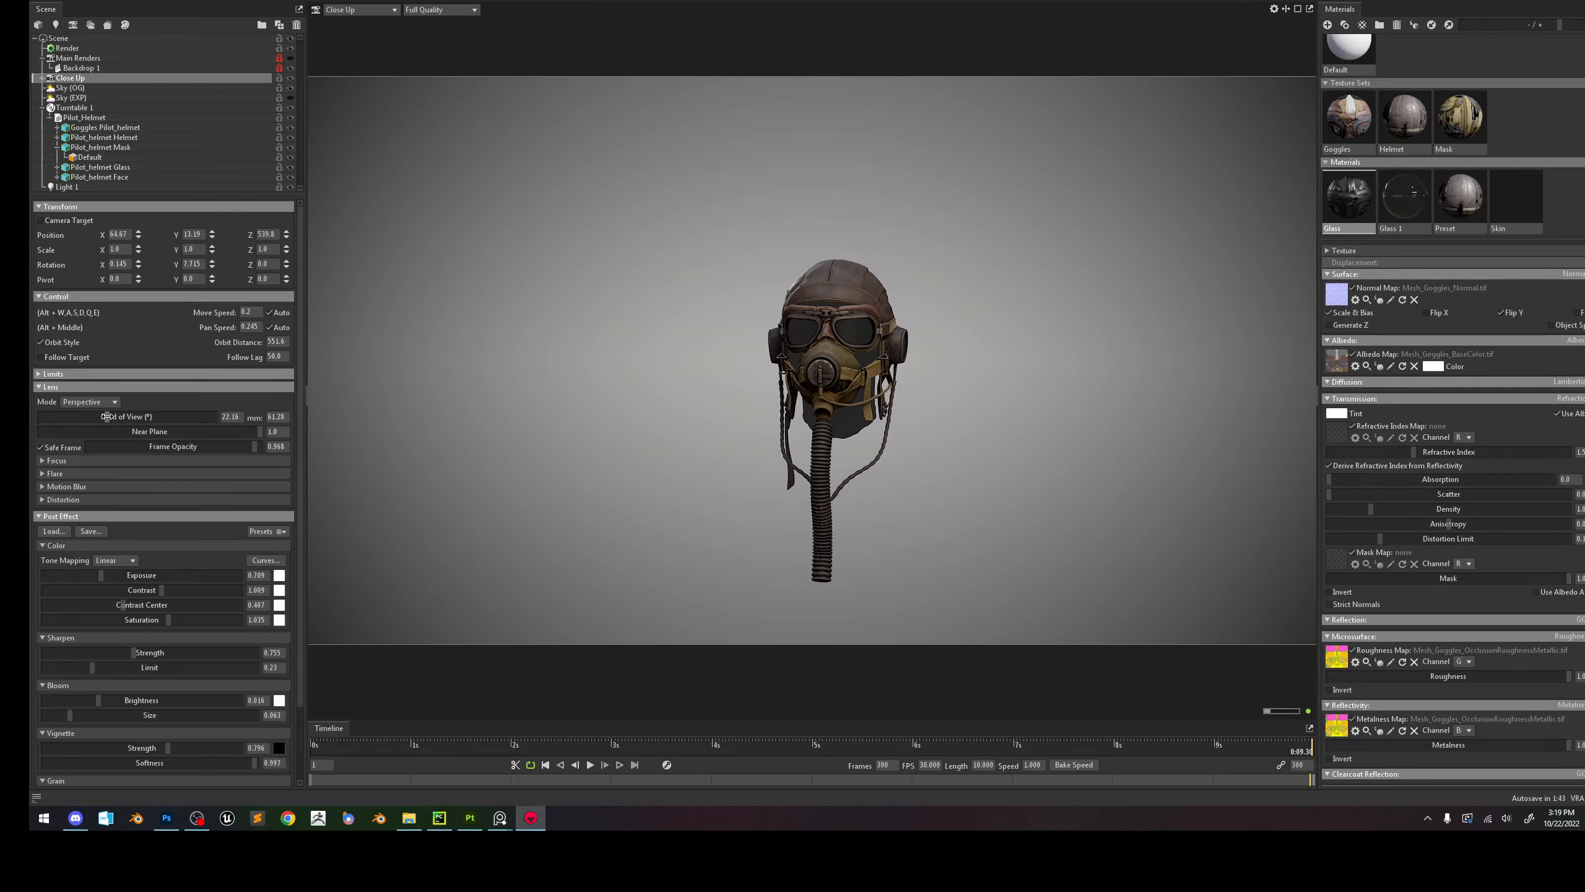
scroll(570, 315, up, 8)
drag(993, 395, 916, 368)
alt+middle_drag(893, 335, 889, 340)
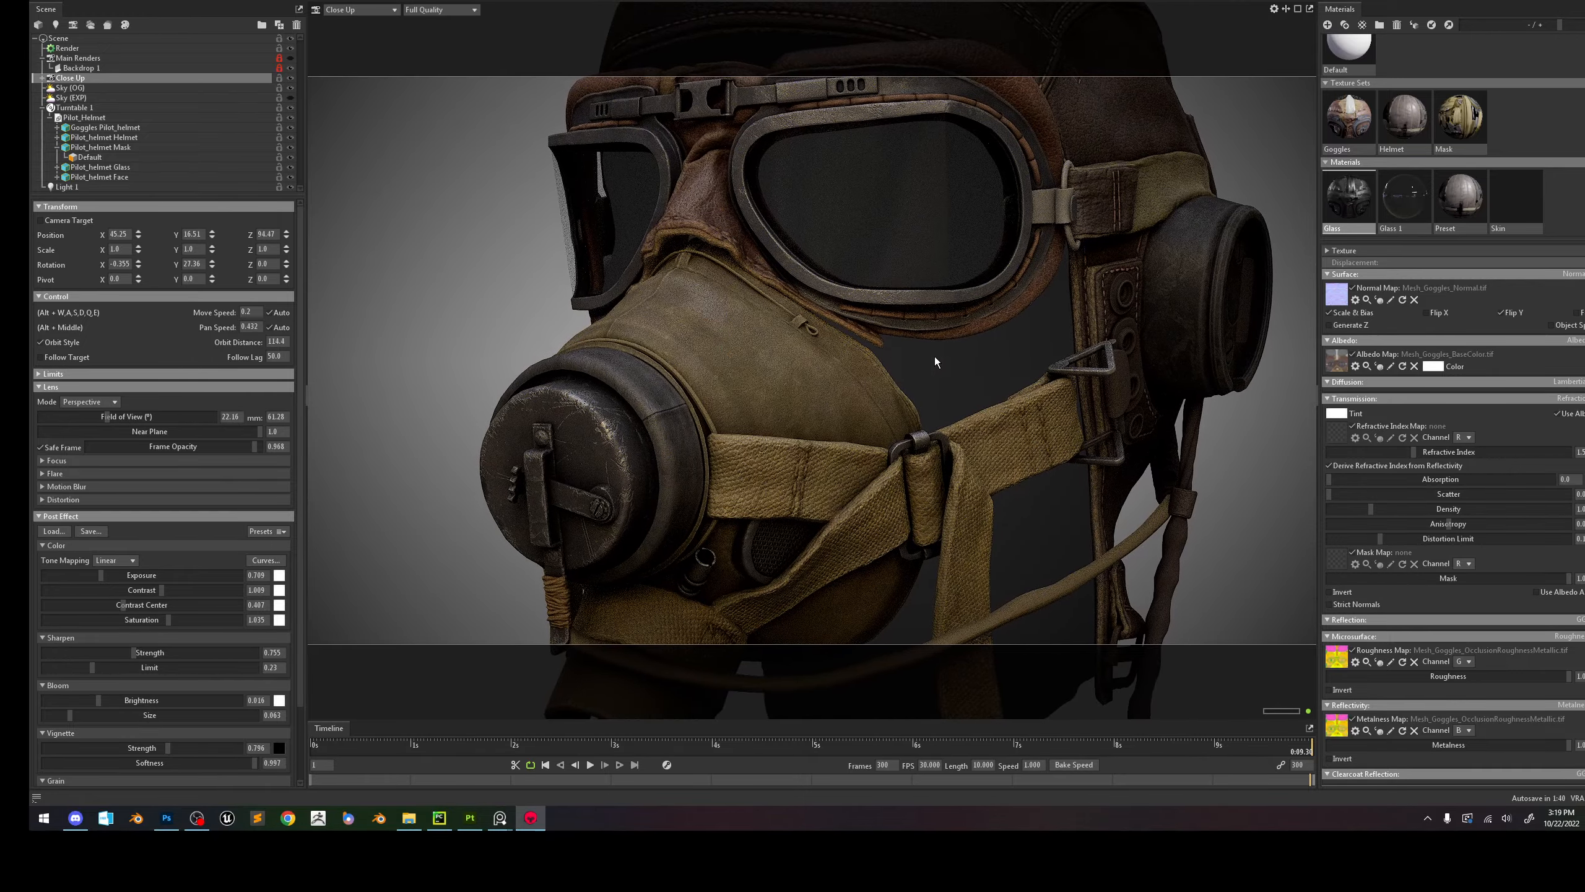
Compare the helmet in Marmoset Toolbag with the textured model in Substance 3D Painter, viewing its earcup side.
click(921, 296)
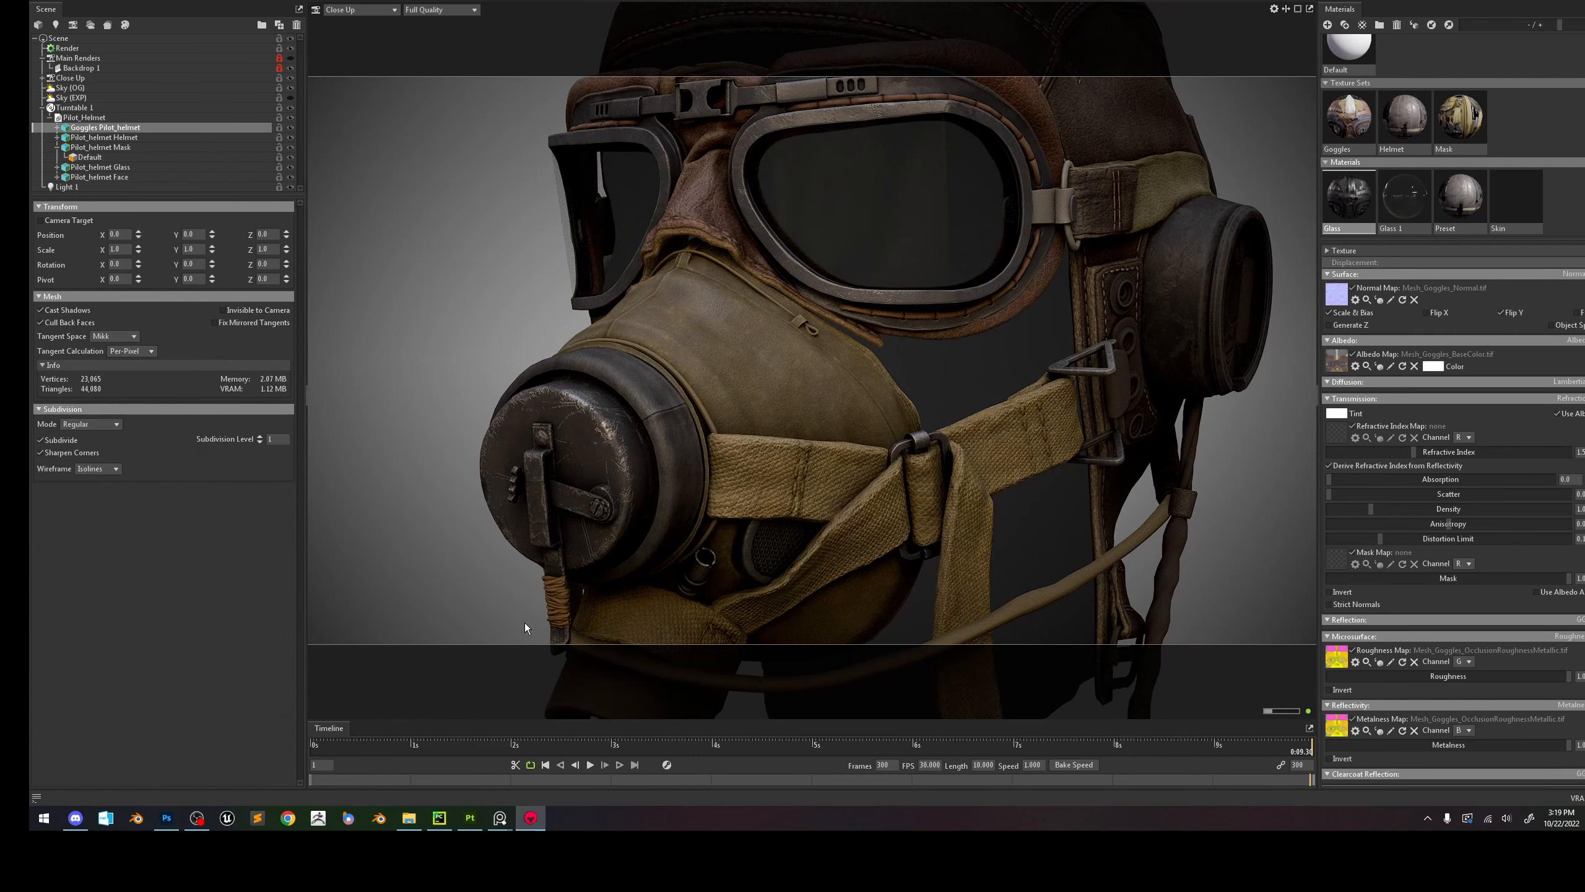
click(470, 817)
mouse_move(679, 308)
alt+mouse_down()
mouse_move(701, 287)
mouse_move(852, 310)
mouse_move(787, 297)
mouse_move(766, 339)
mouse_move(886, 349)
alt+mouse_up()
click(531, 817)
click(844, 379)
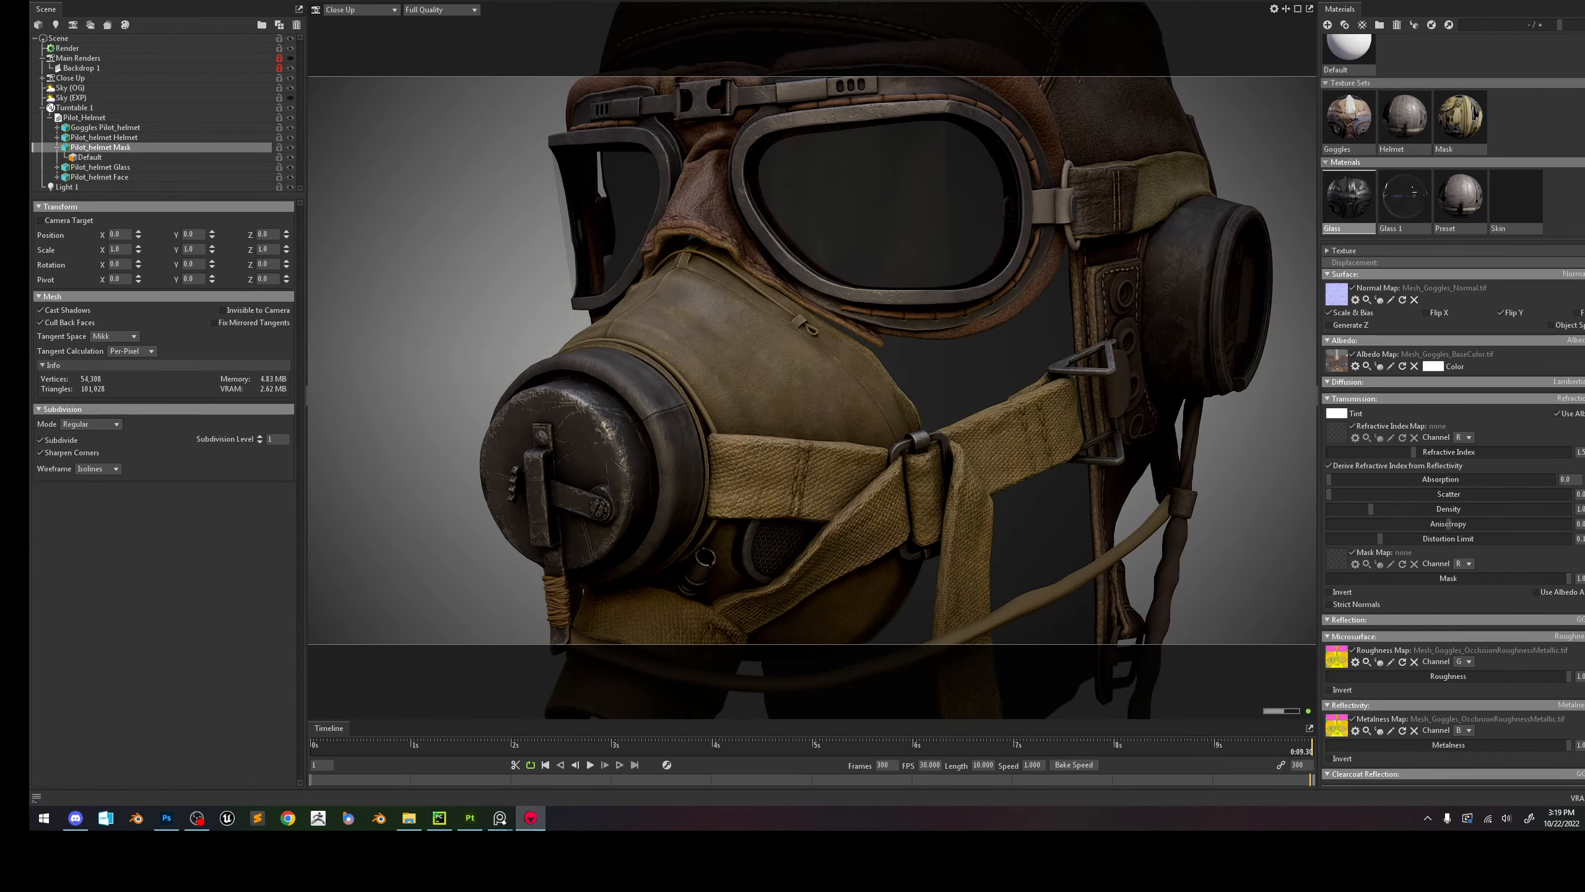
click(1584, 1)
alt+drag(936, 274, 882, 266)
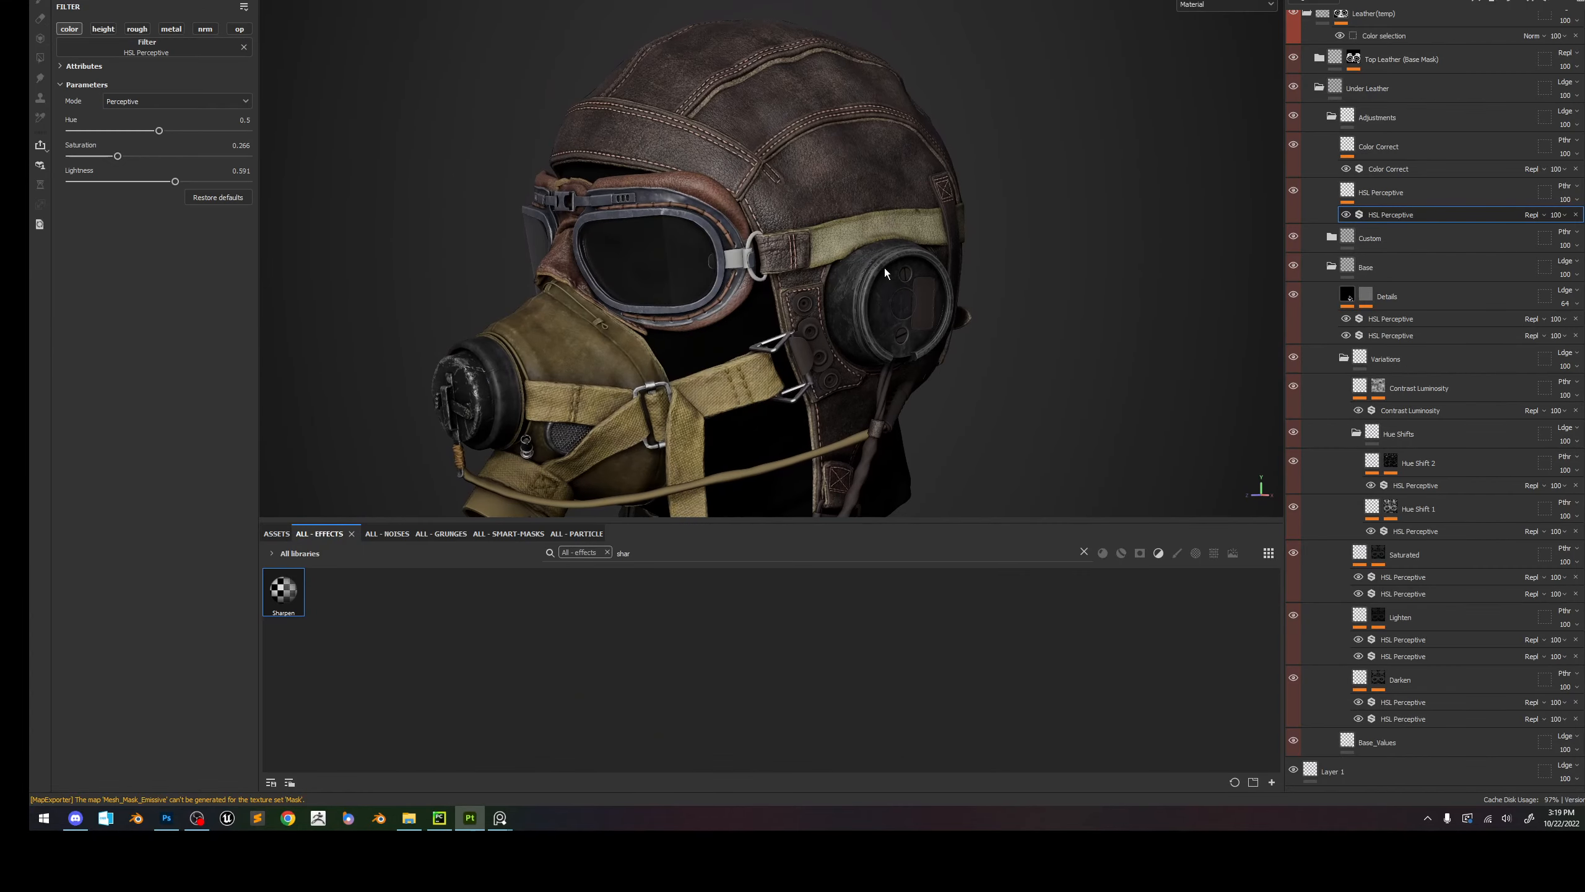
mouse_move(884, 268)
alt+right_down()
mouse_move(918, 307)
mouse_move(1155, 264)
alt+right_up()
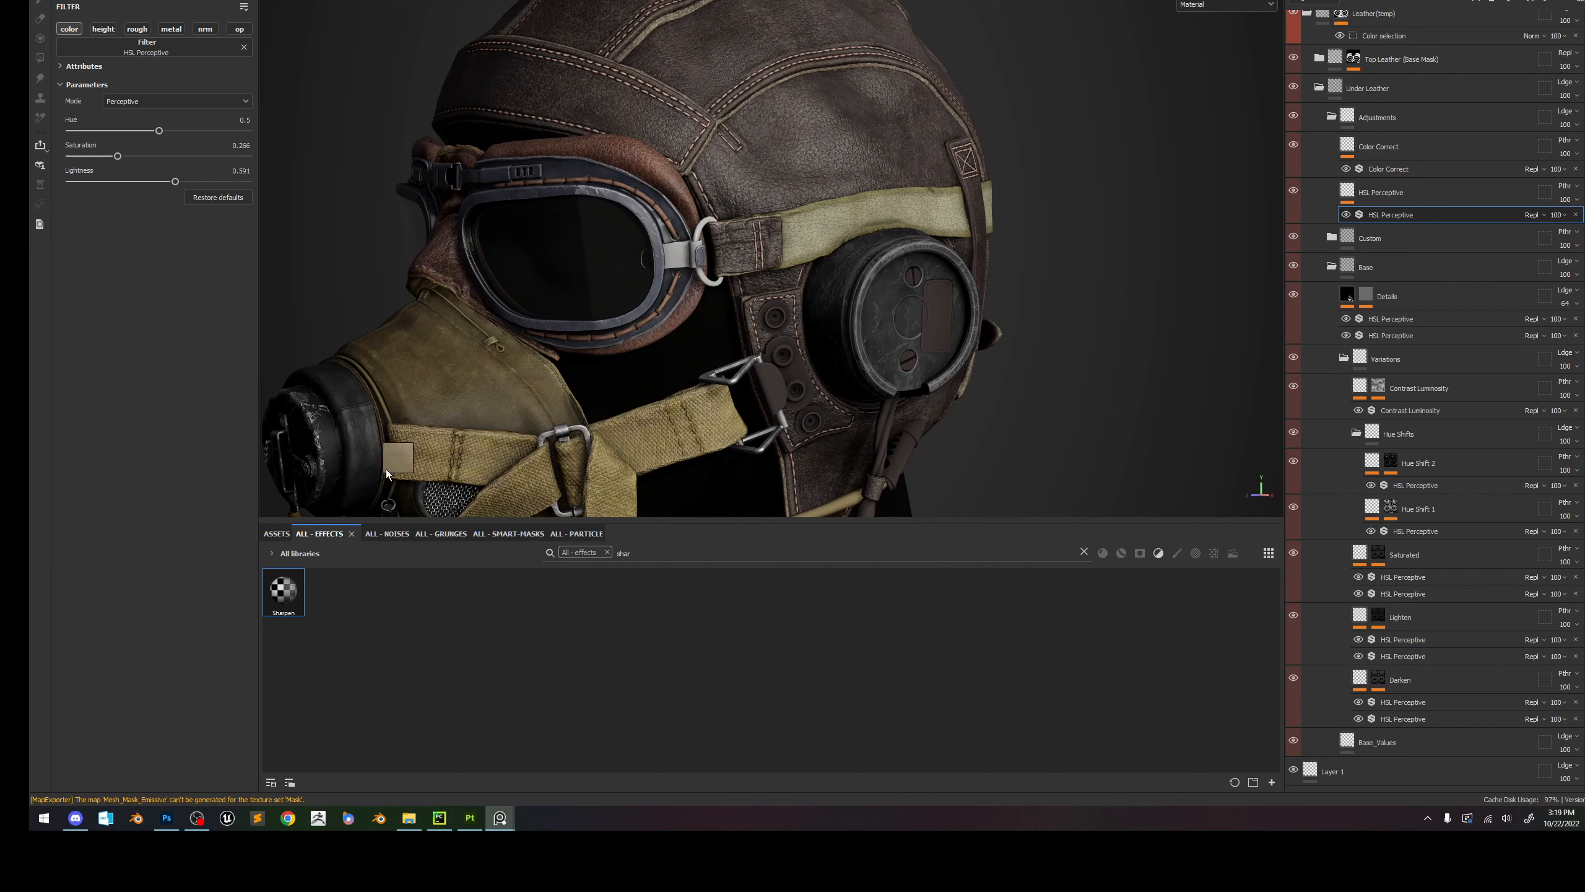
Bring up the reference image board over the Painter viewport and shrink its window to sit beside the helmet.
scroll(417, 482, down, 3)
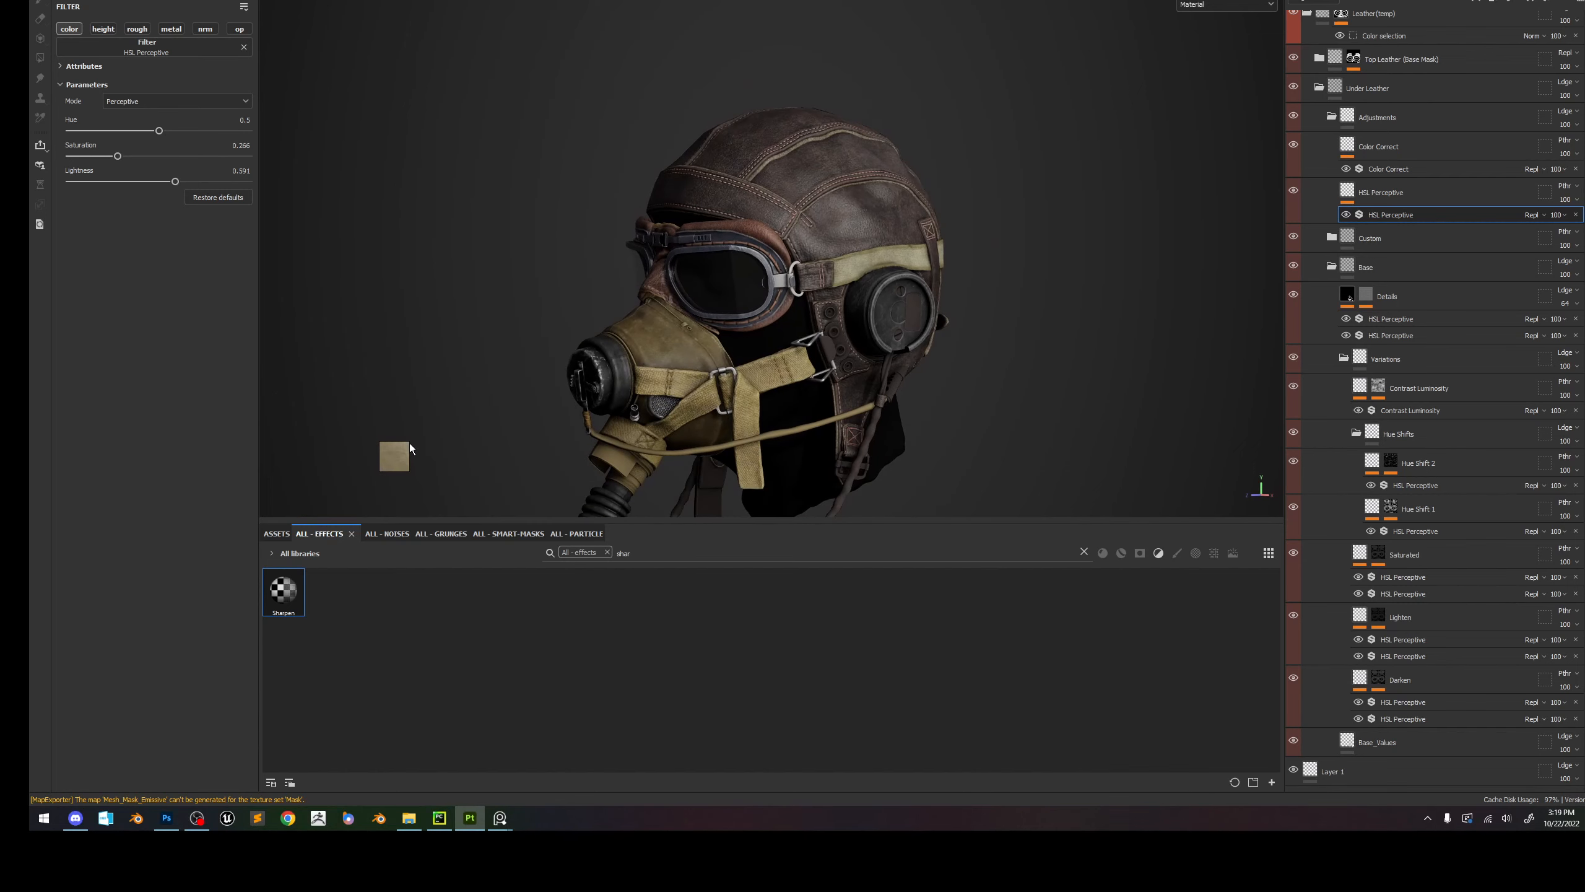
drag(409, 443, 748, 40)
right_drag(669, 199, 531, 342)
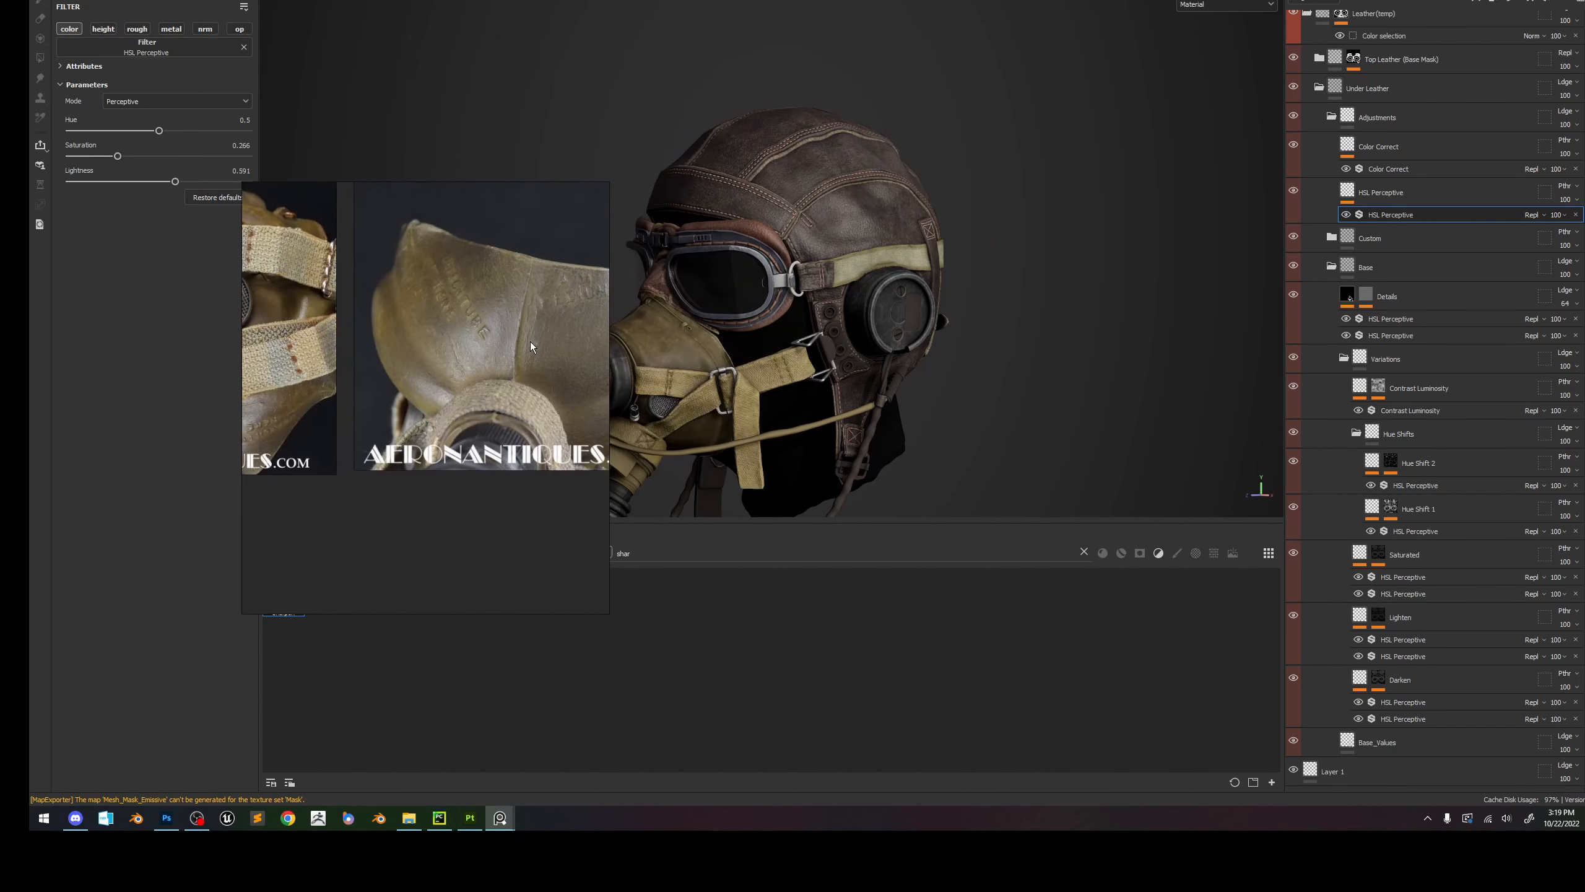
scroll(531, 342, down, 6)
scroll(272, 254, up, 8)
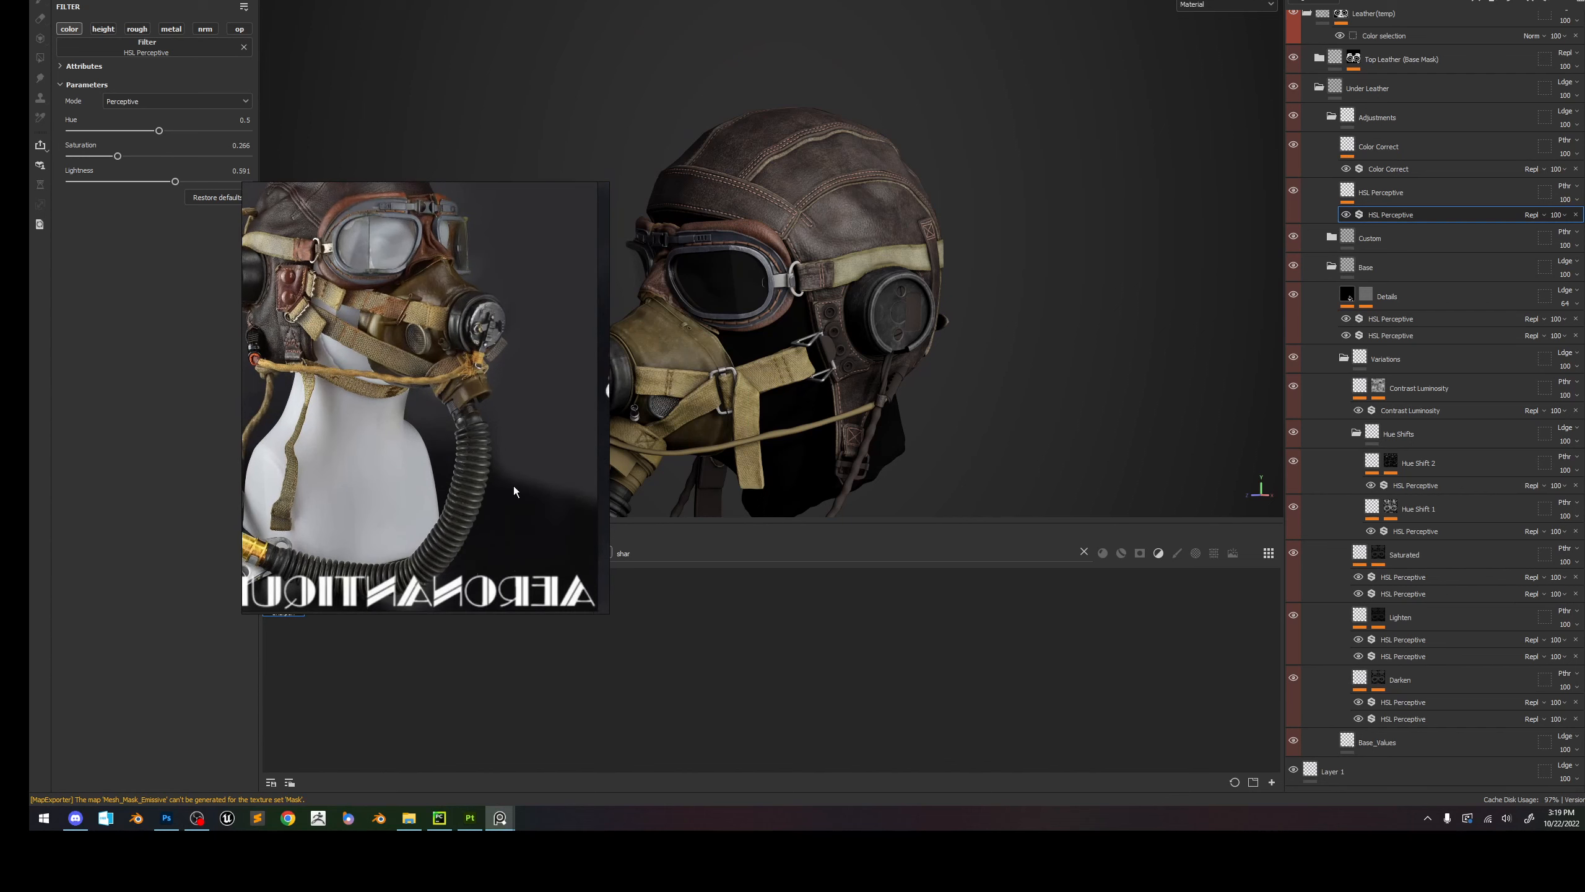
drag(596, 610, 474, 462)
scroll(437, 375, down, 6)
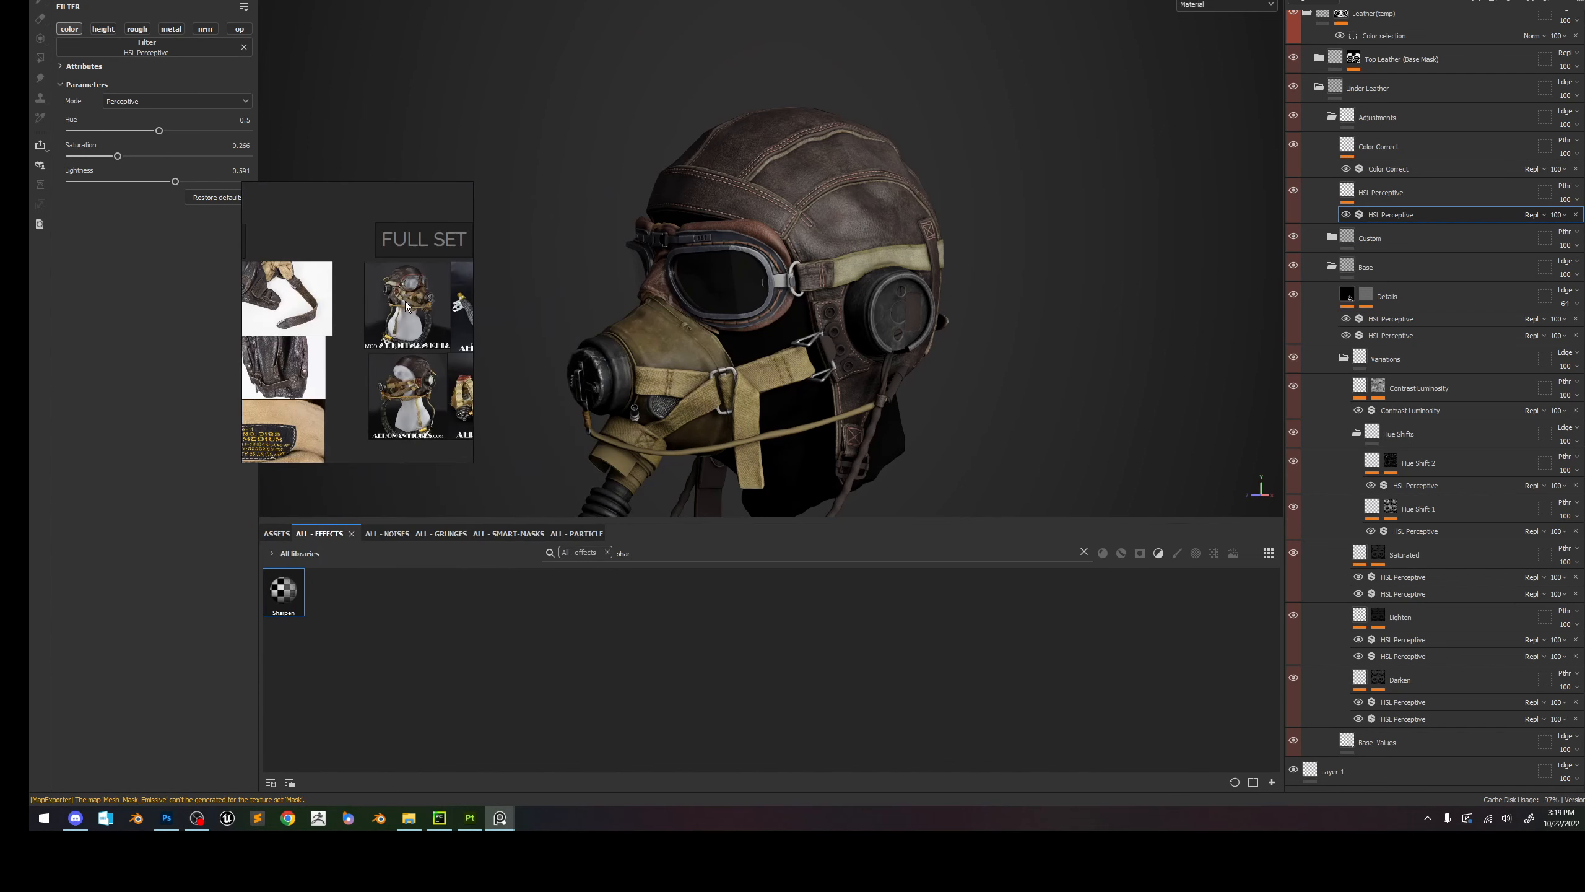
Browse the reference board for leather helmet photos and compare the snap fasteners near the earcup with the model's.
middle_drag(470, 399, 265, 317)
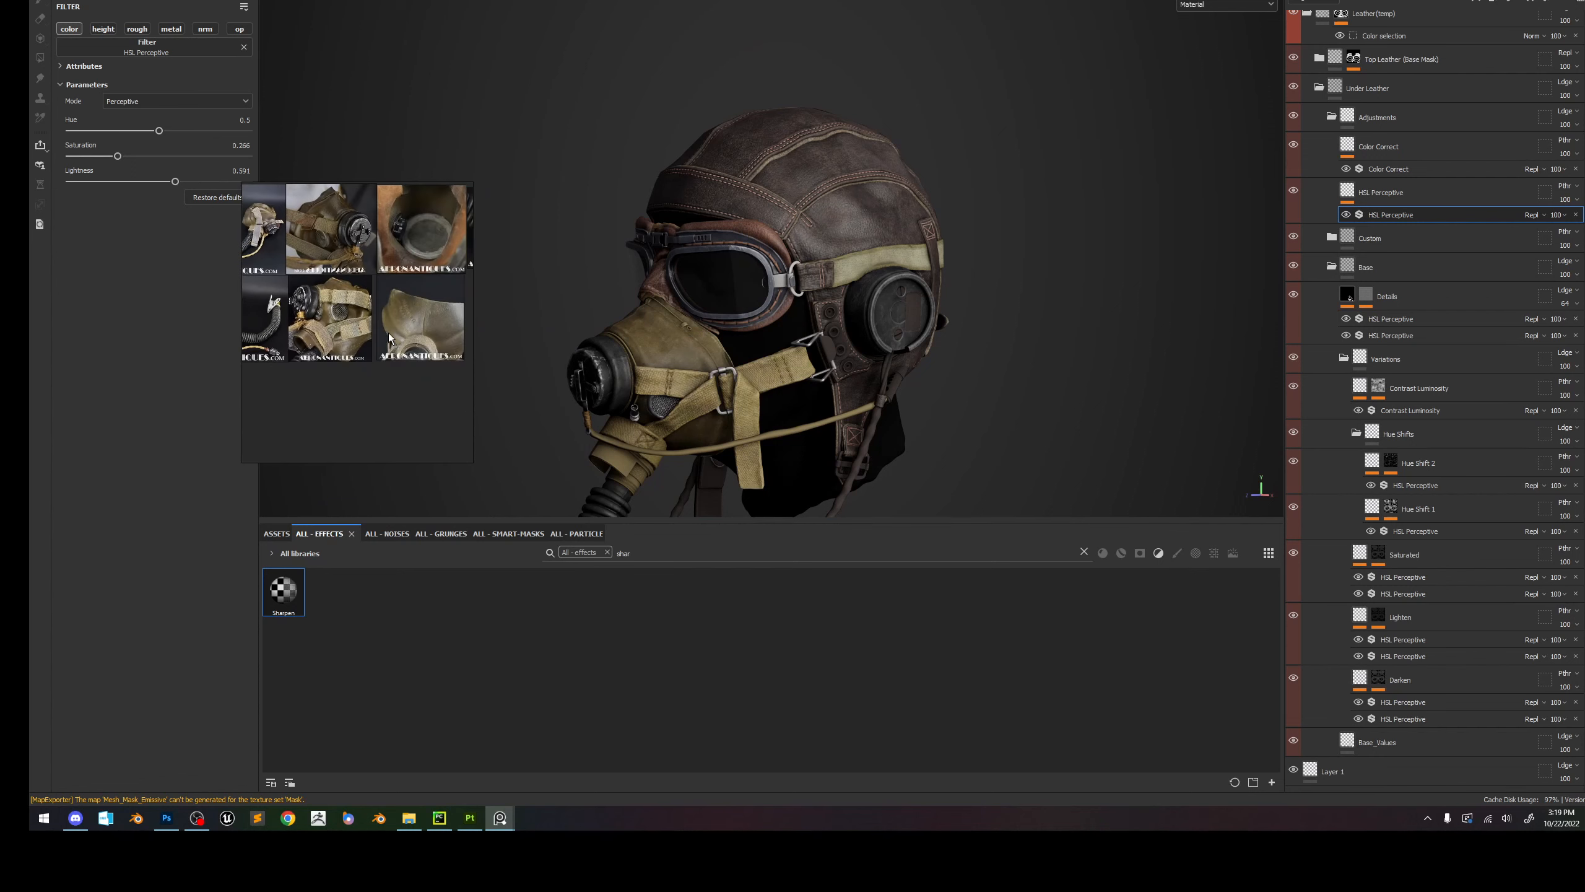
scroll(388, 338, down, 4)
middle_drag(425, 390, 293, 343)
scroll(361, 398, up, 4)
scroll(308, 385, up, 5)
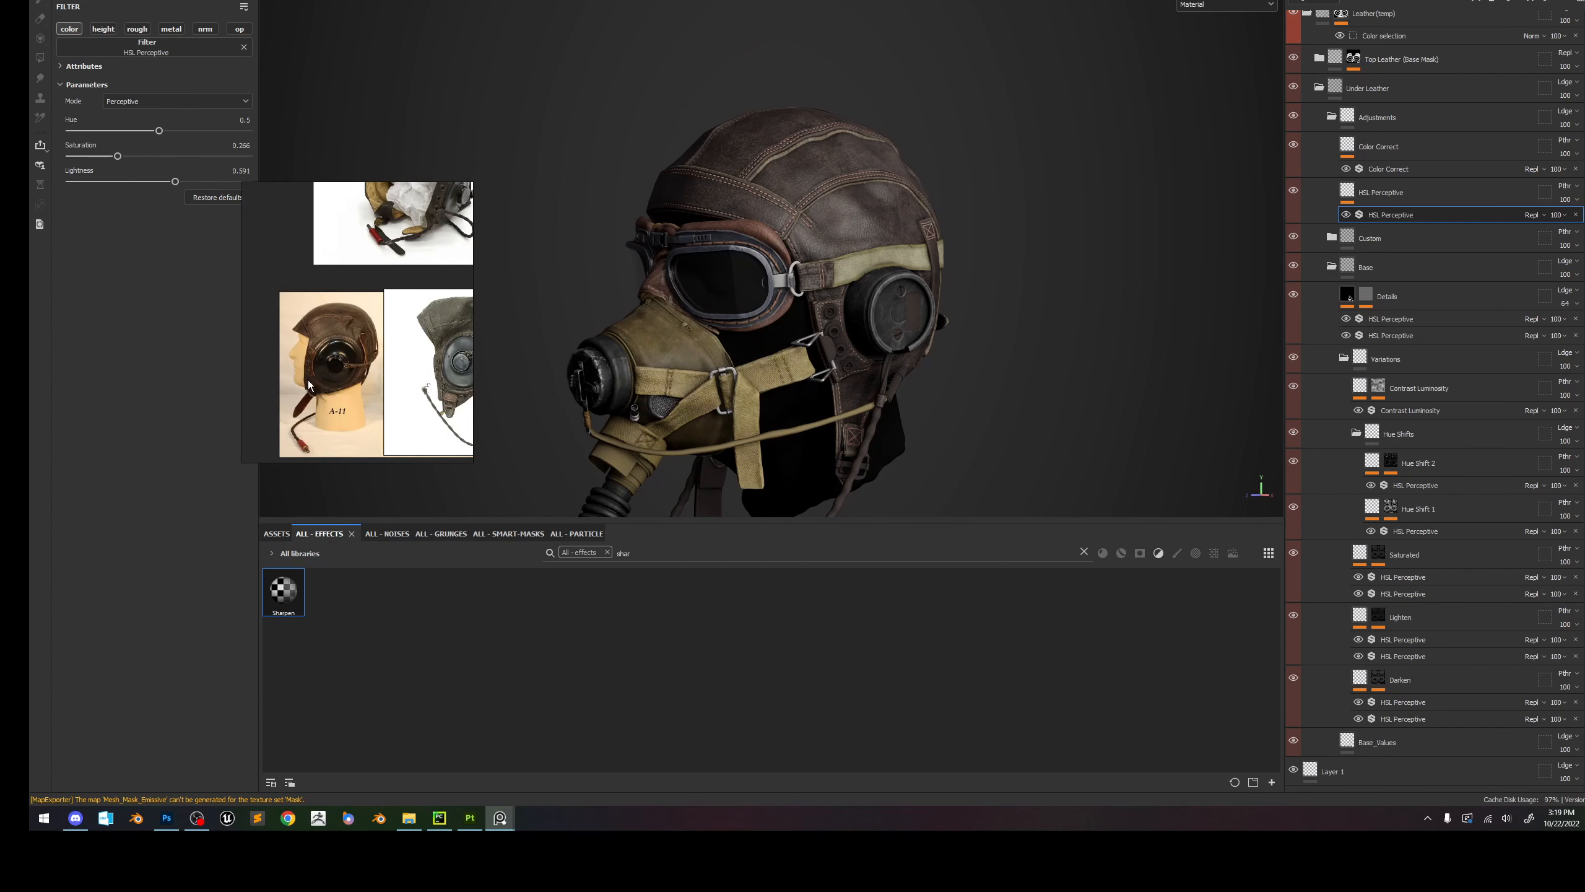
scroll(308, 382, down, 5)
middle_drag(409, 431, 325, 385)
scroll(438, 297, up, 5)
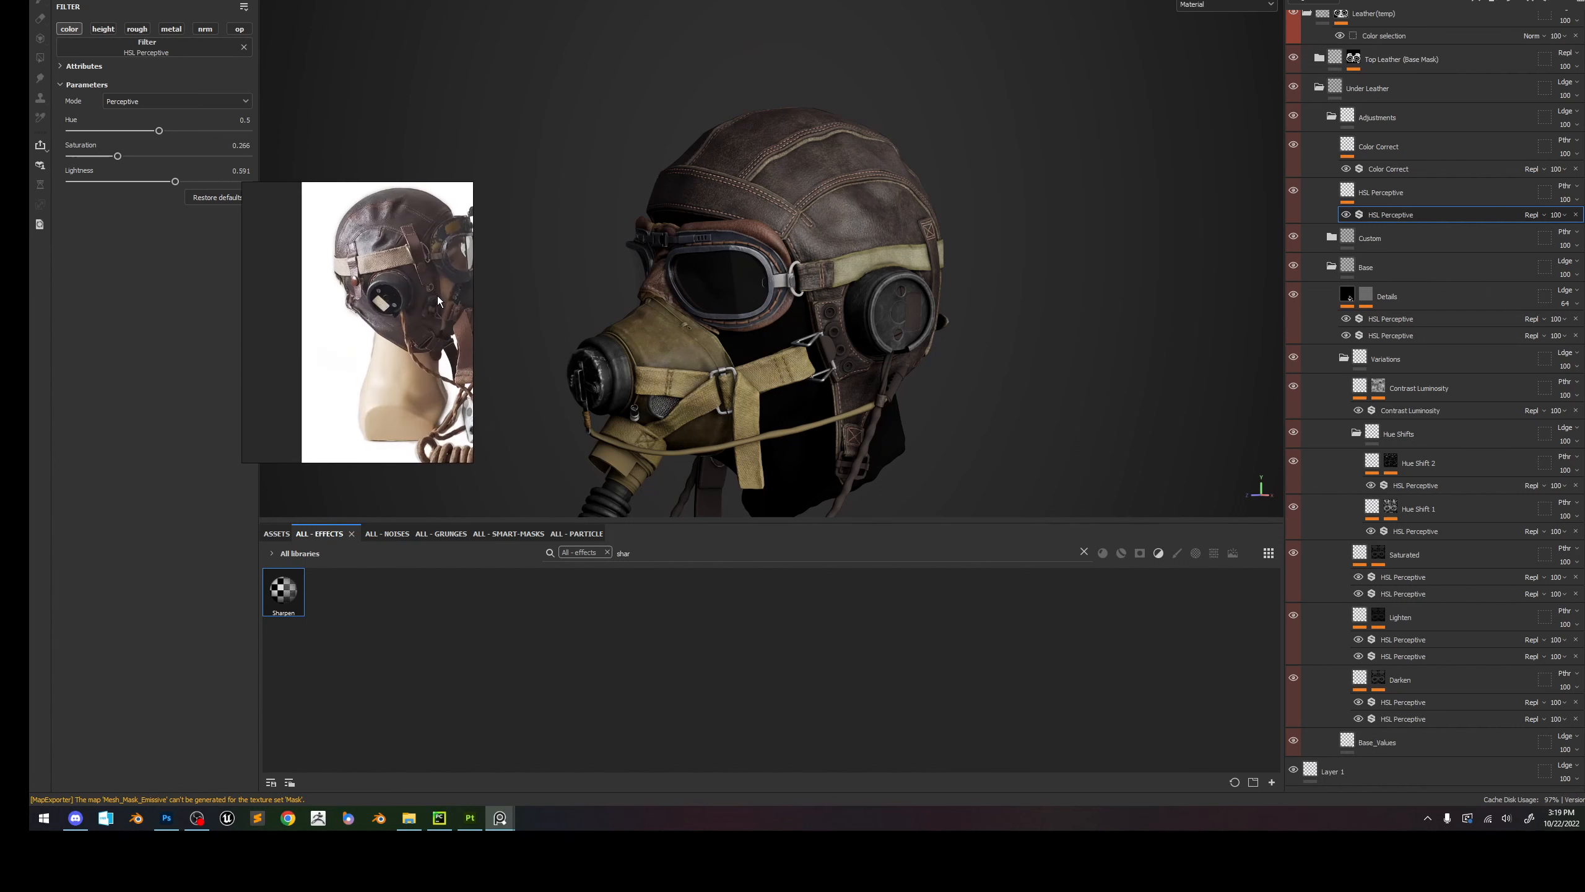
scroll(447, 315, up, 6)
scroll(831, 337, up, 3)
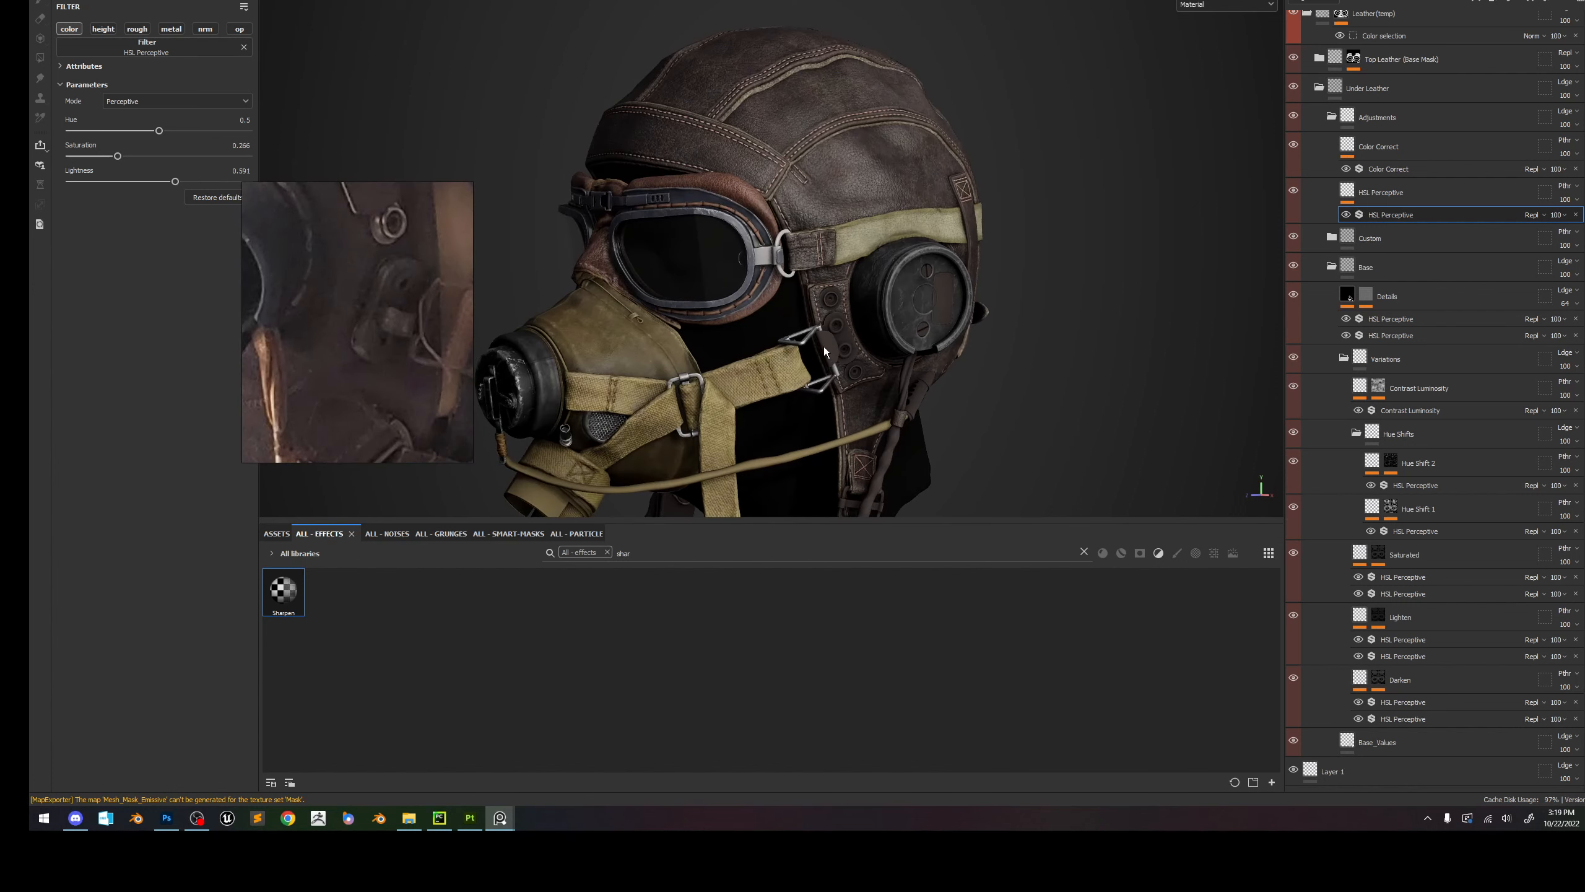
scroll(823, 348, up, 5)
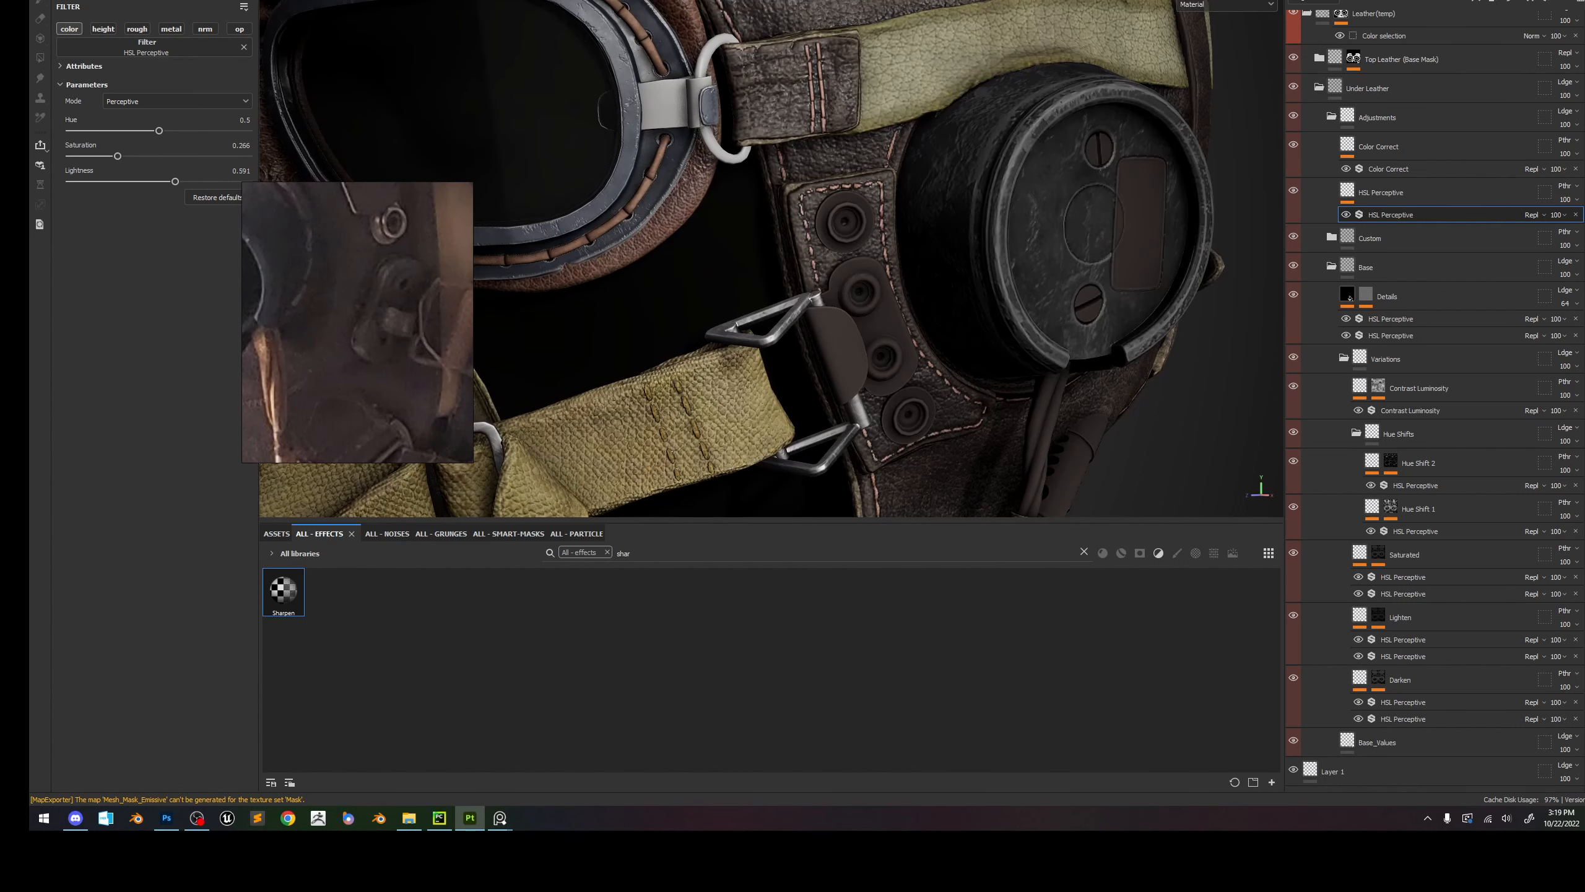
Shrink the reference board window to a small panel over the goggles in the viewport.
click(1360, 0)
drag(474, 182, 328, 296)
right_drag(322, 313, 584, 179)
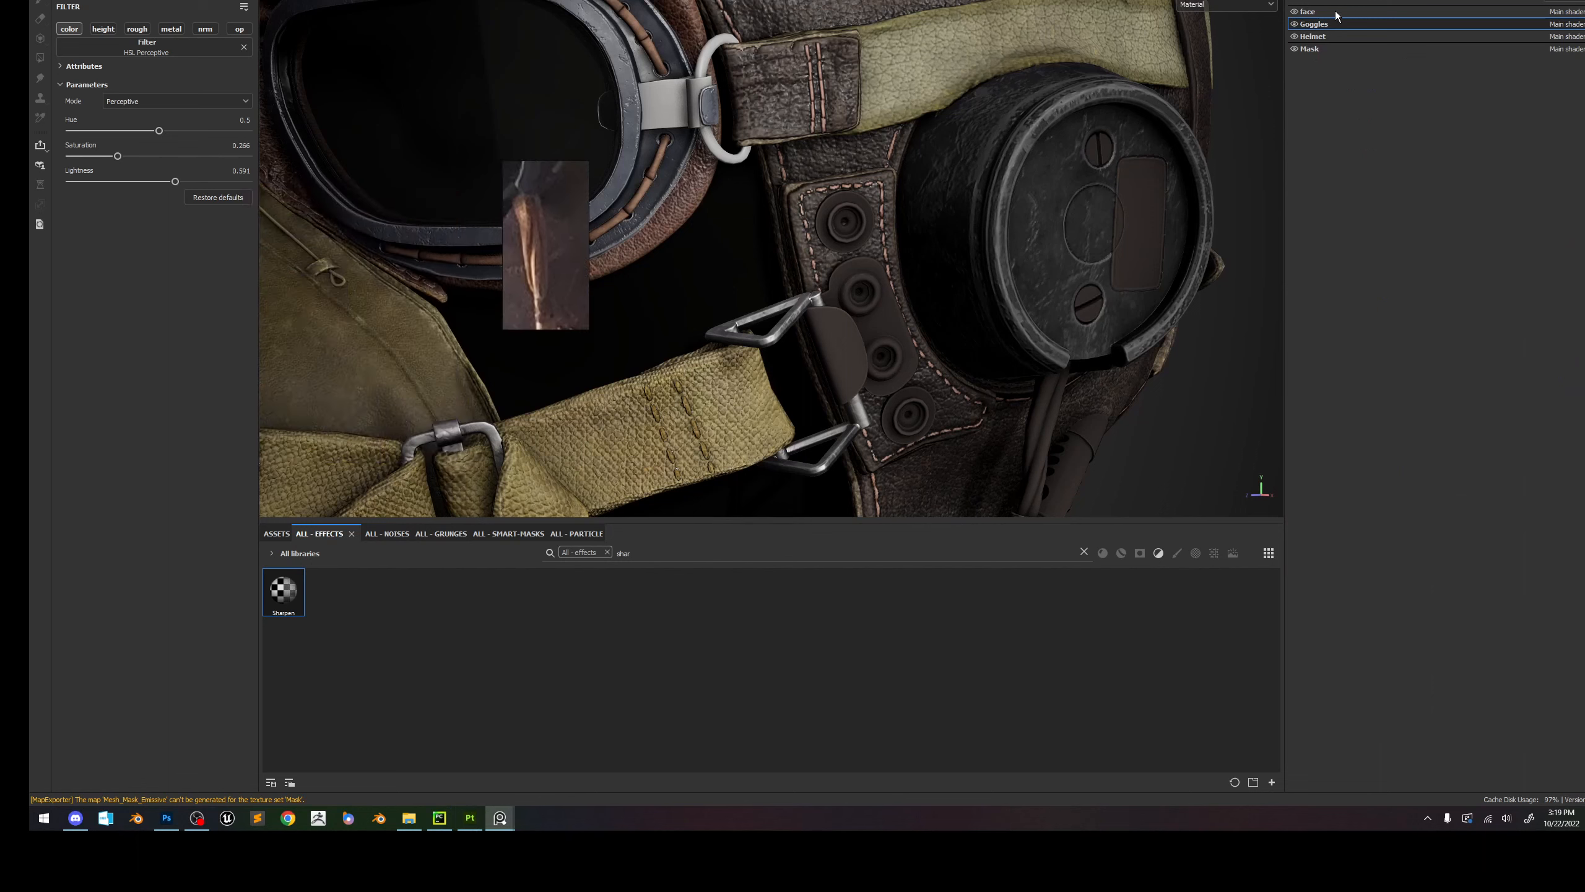
Switch to the Mask texture set, show its layer stack, and bring the whole mask and helmet into view.
click(1335, 51)
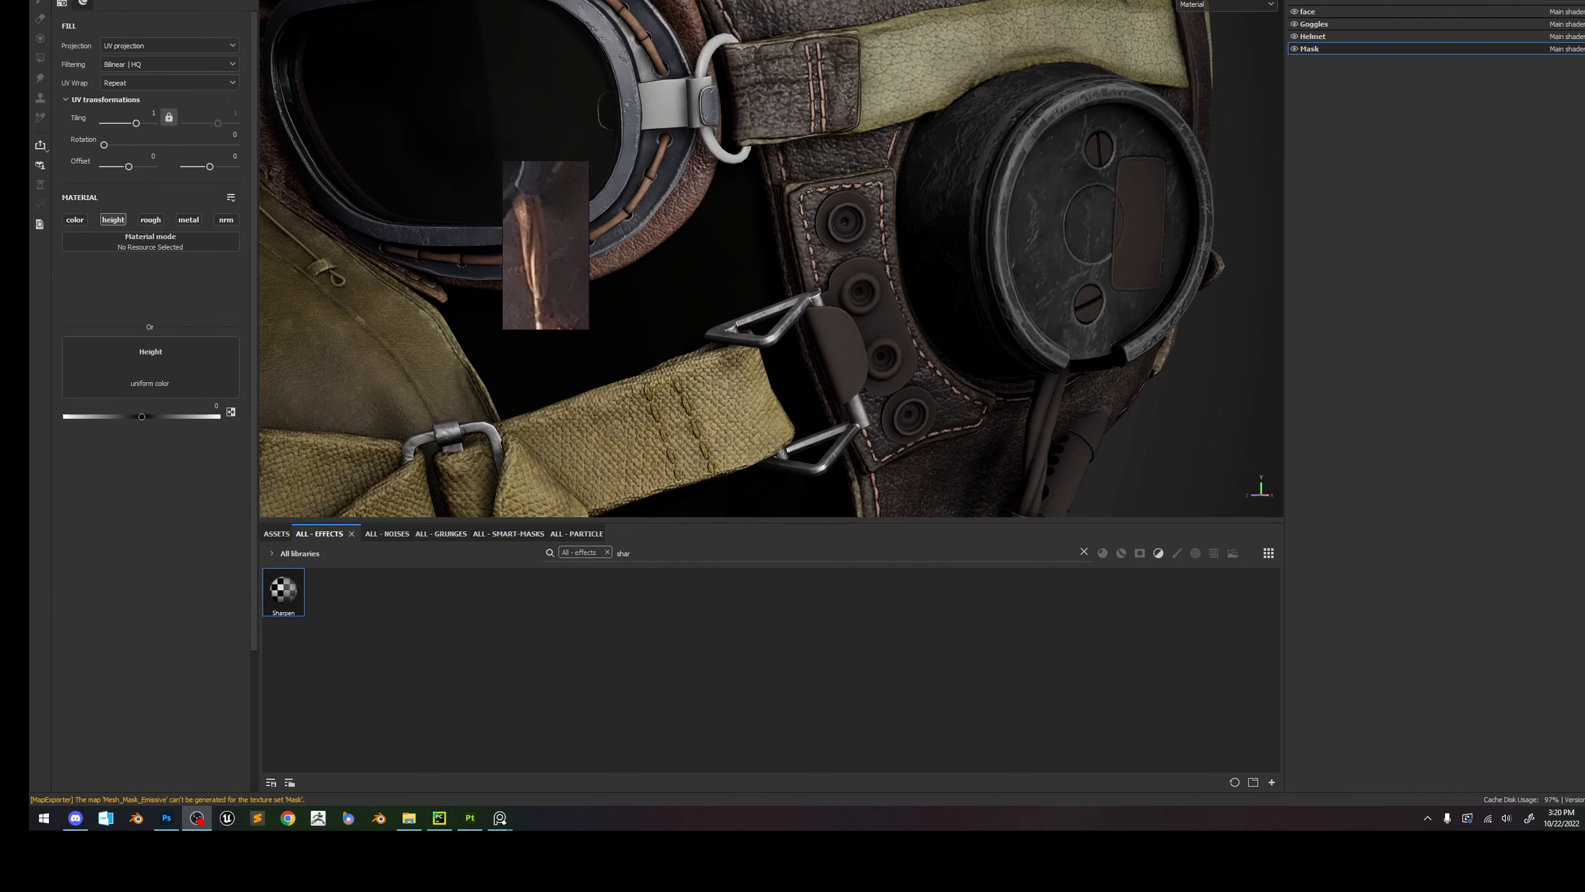
click(1306, 1)
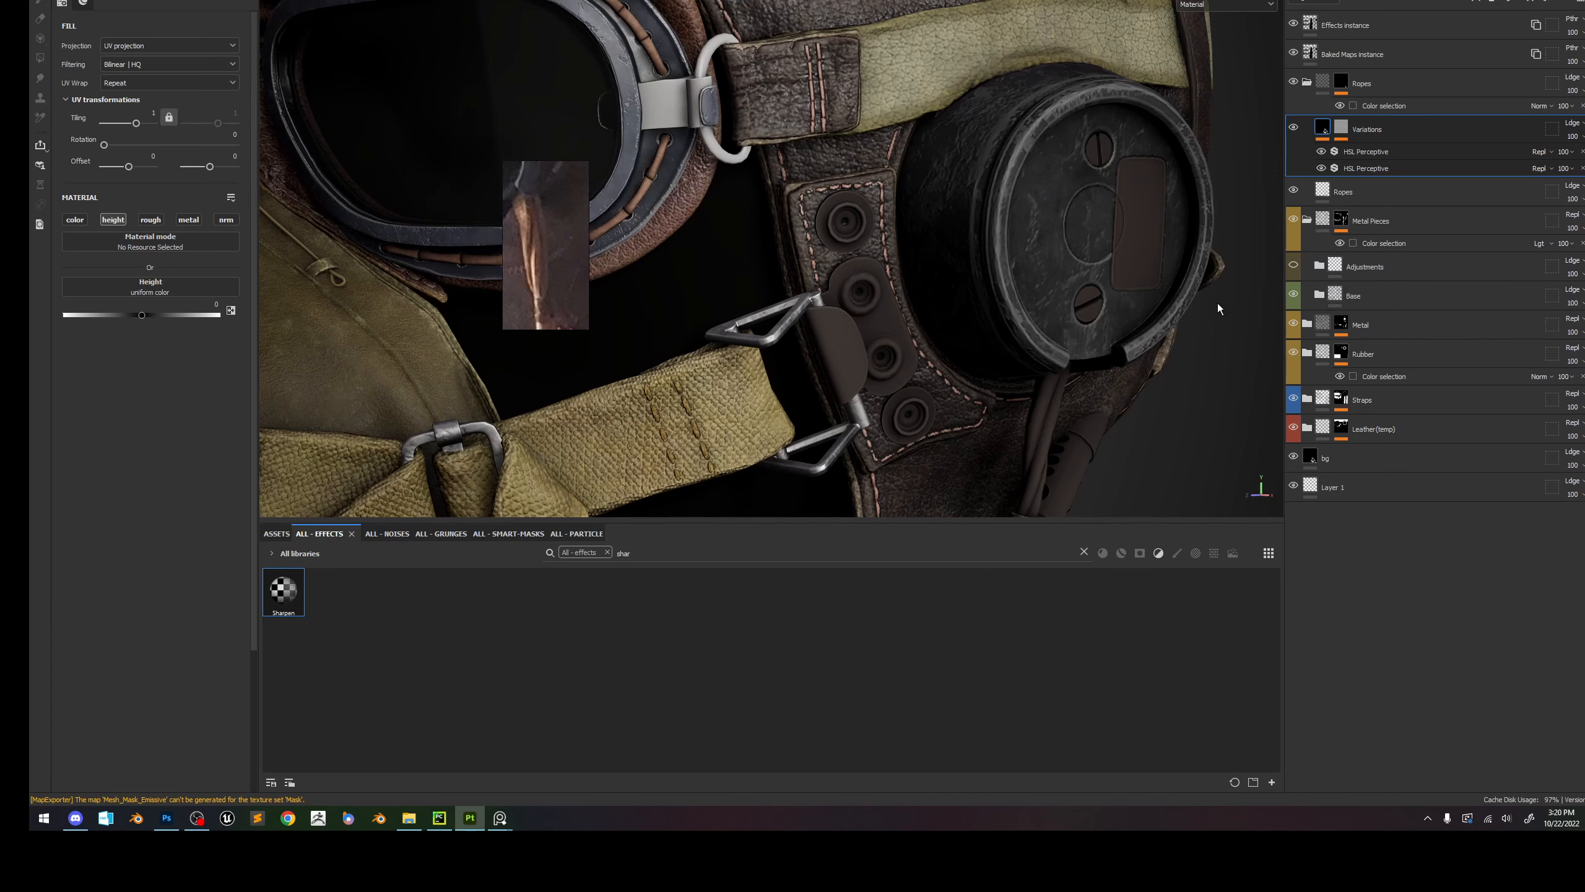
scroll(1112, 278, down, 3)
scroll(1112, 277, down, 2)
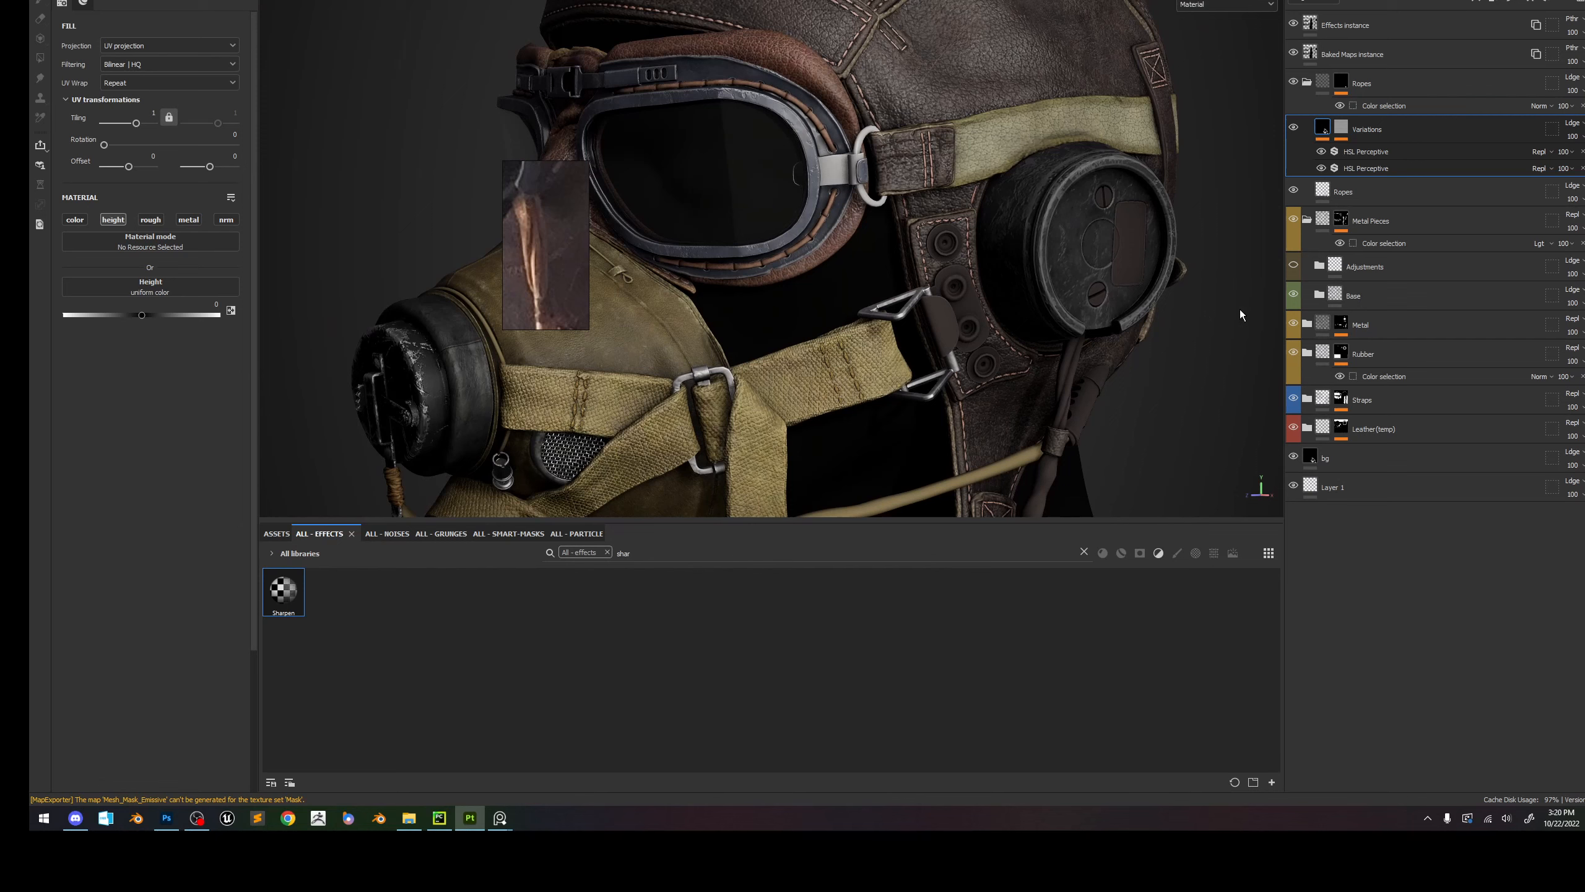
Rename the Mask texture set's Metal folder to "Metal (temp)" and create a smart material from it.
right_click(1366, 329)
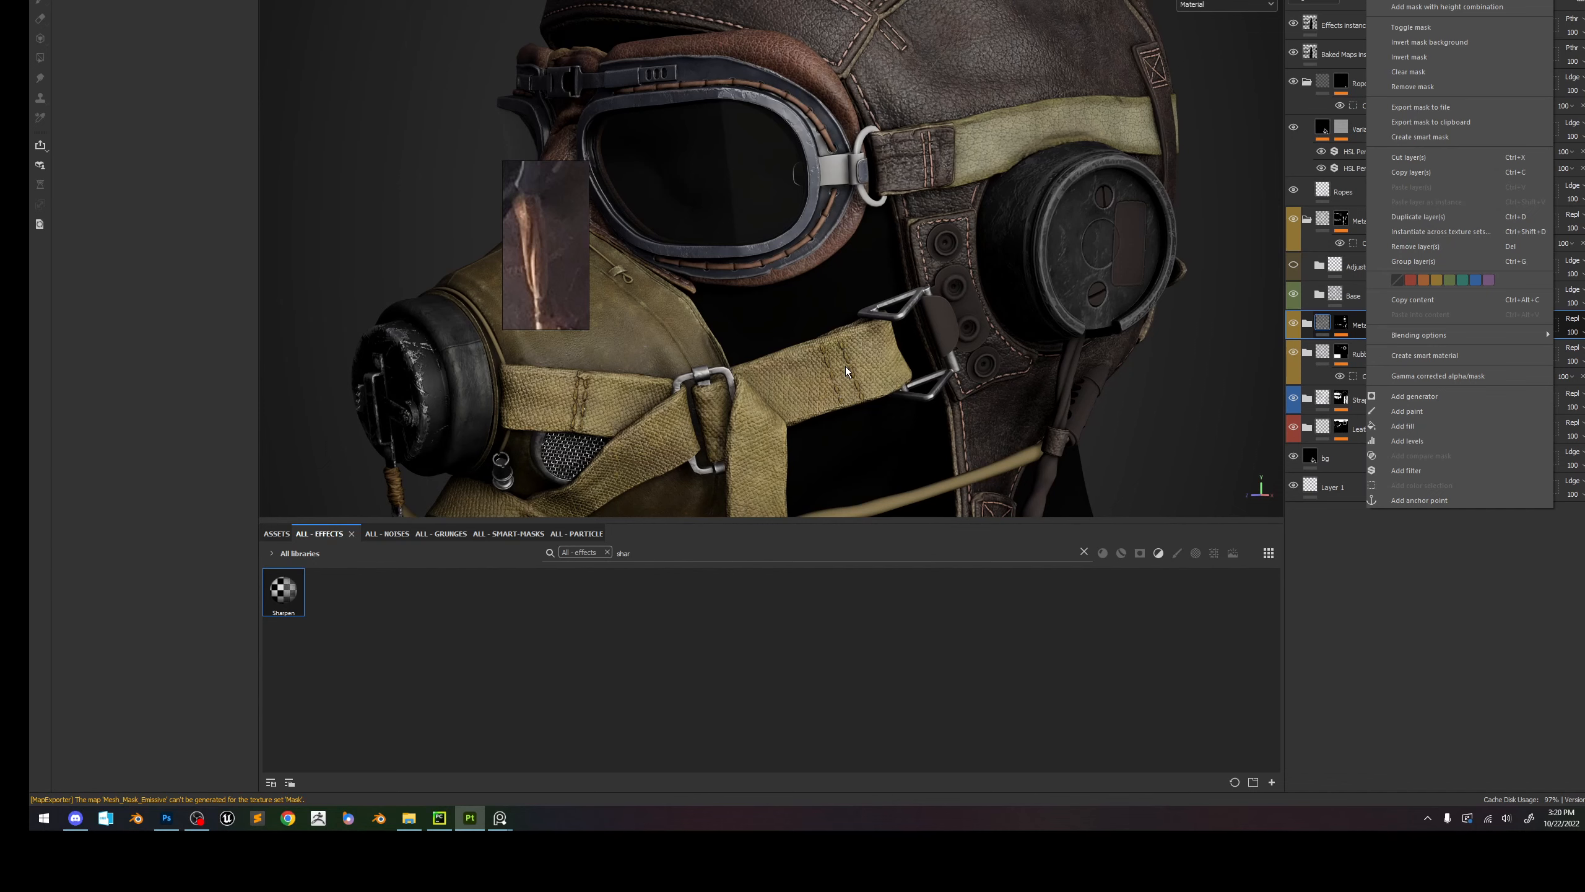
click(922, 265)
scroll(922, 268, up, 1)
right_click(1397, 323)
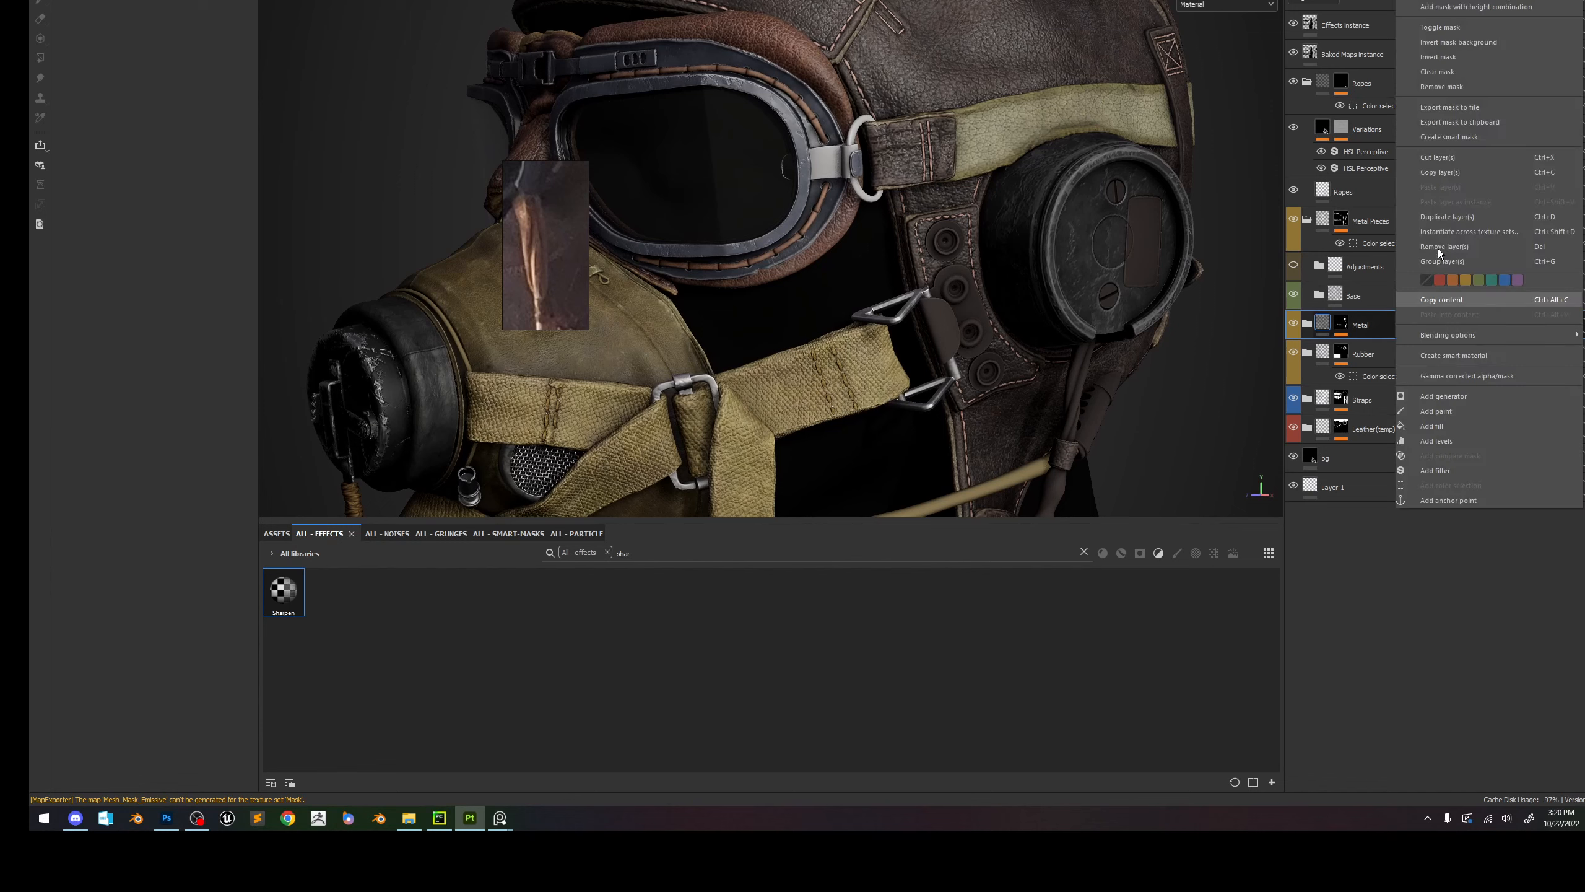
click(1337, 336)
double_click(1380, 323)
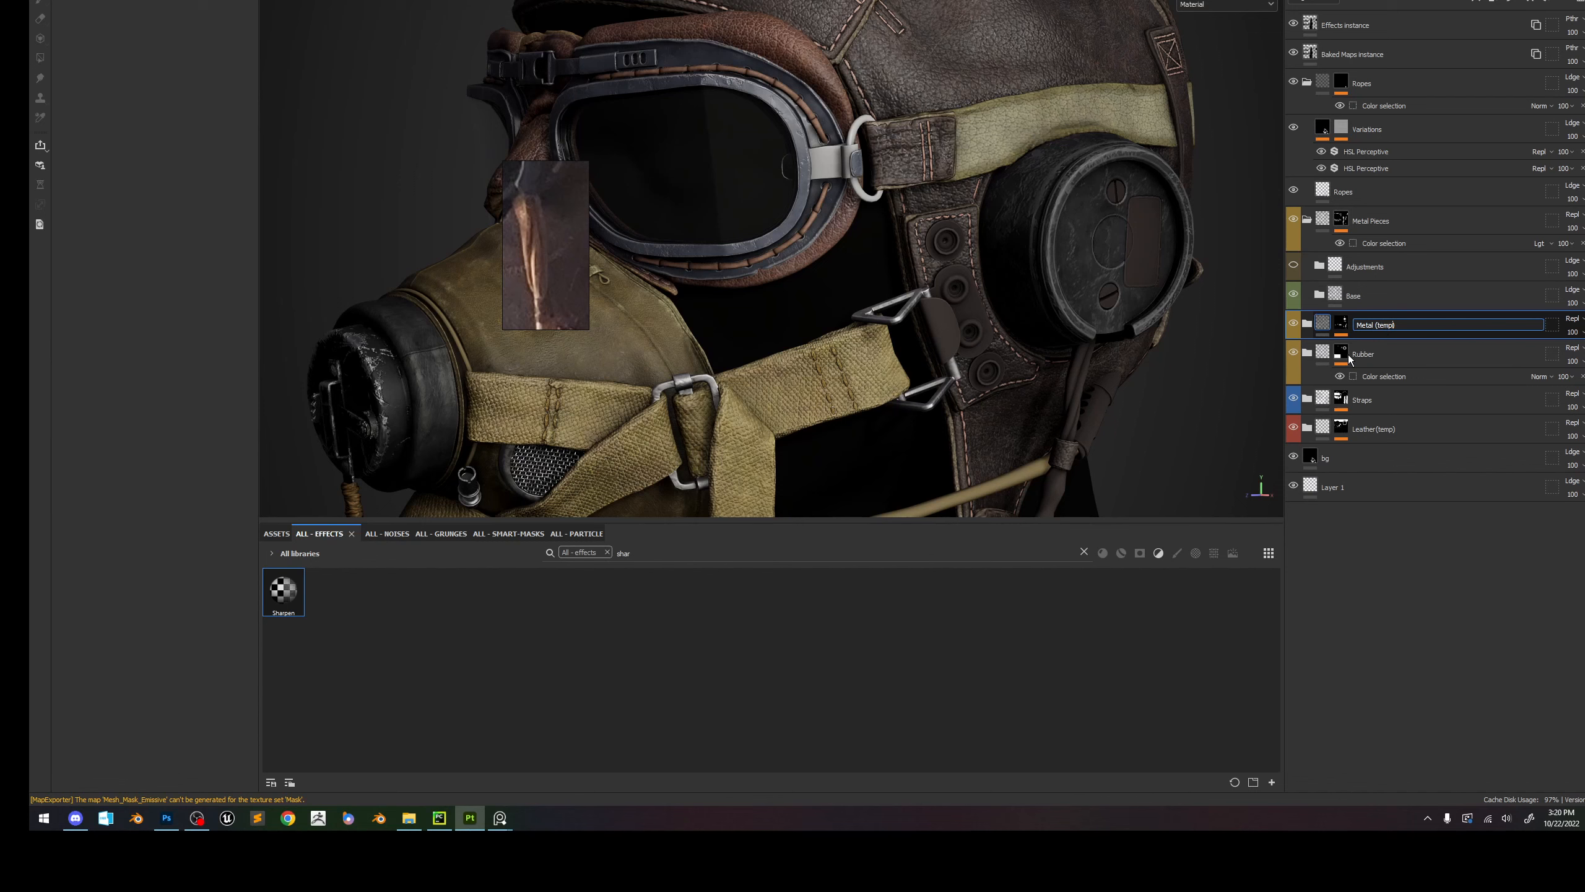
click(1407, 320)
right_click(1407, 321)
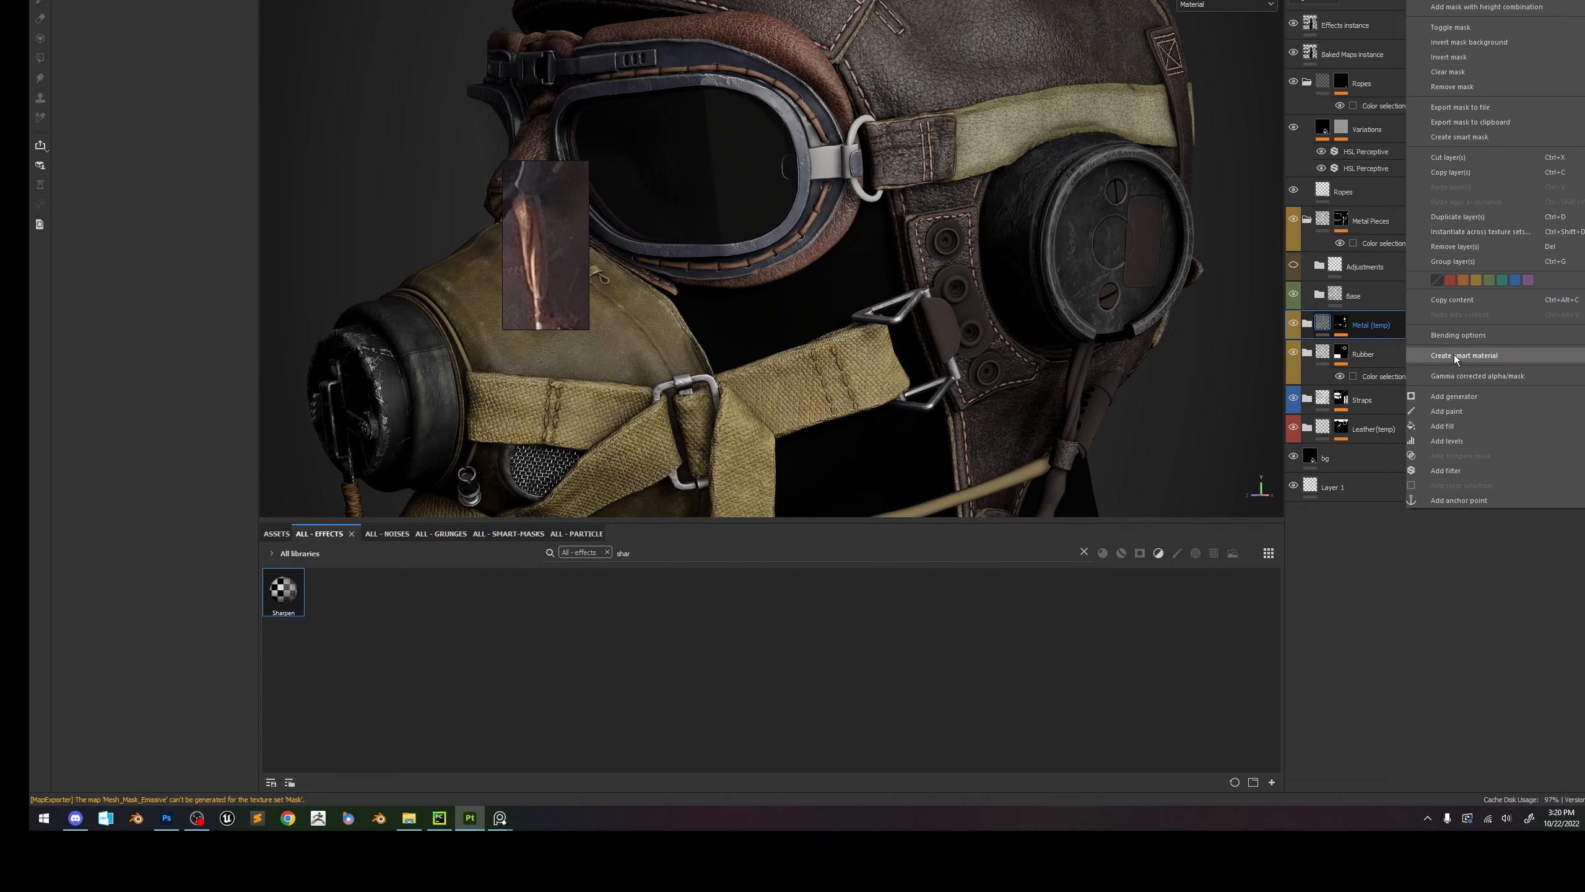
click(1478, 357)
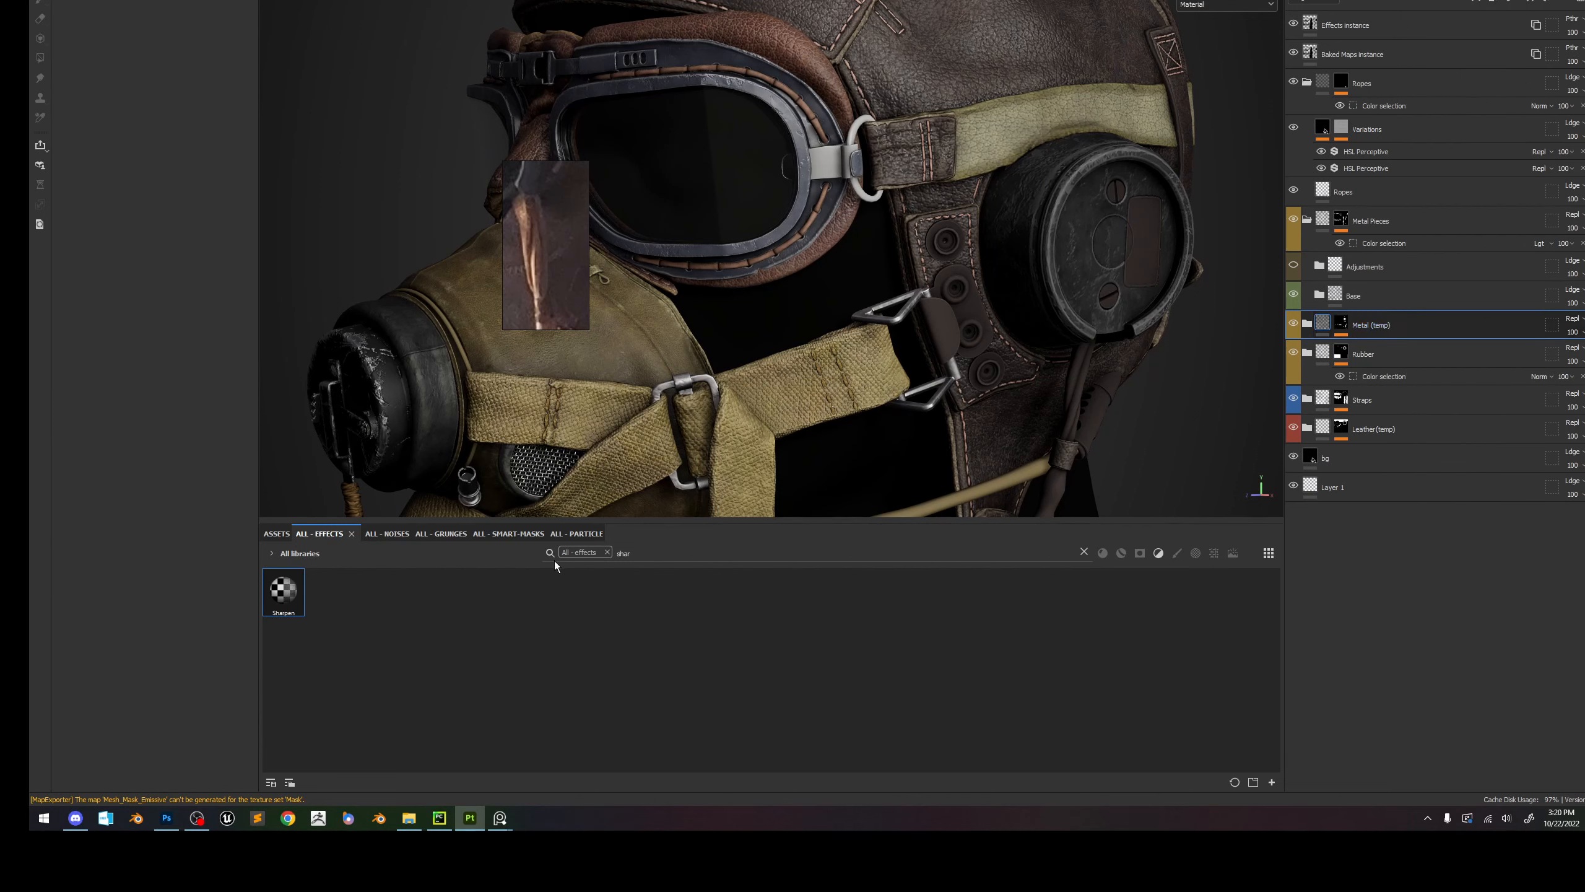
Switch to the Helmet texture set and show its layer stack.
click(1395, 13)
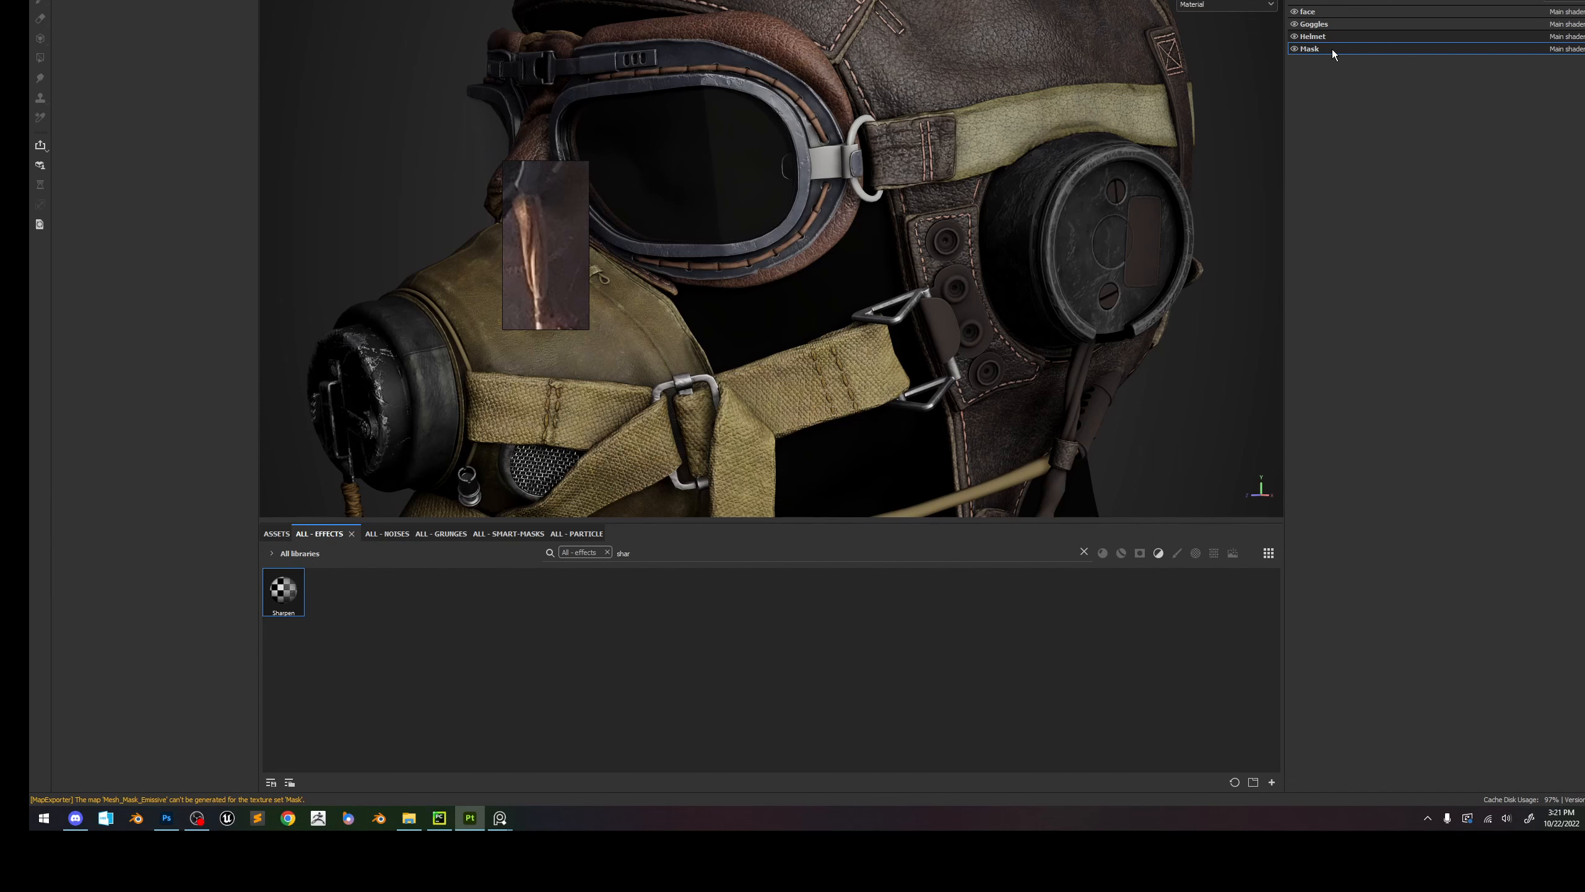
key(ctrl+z)
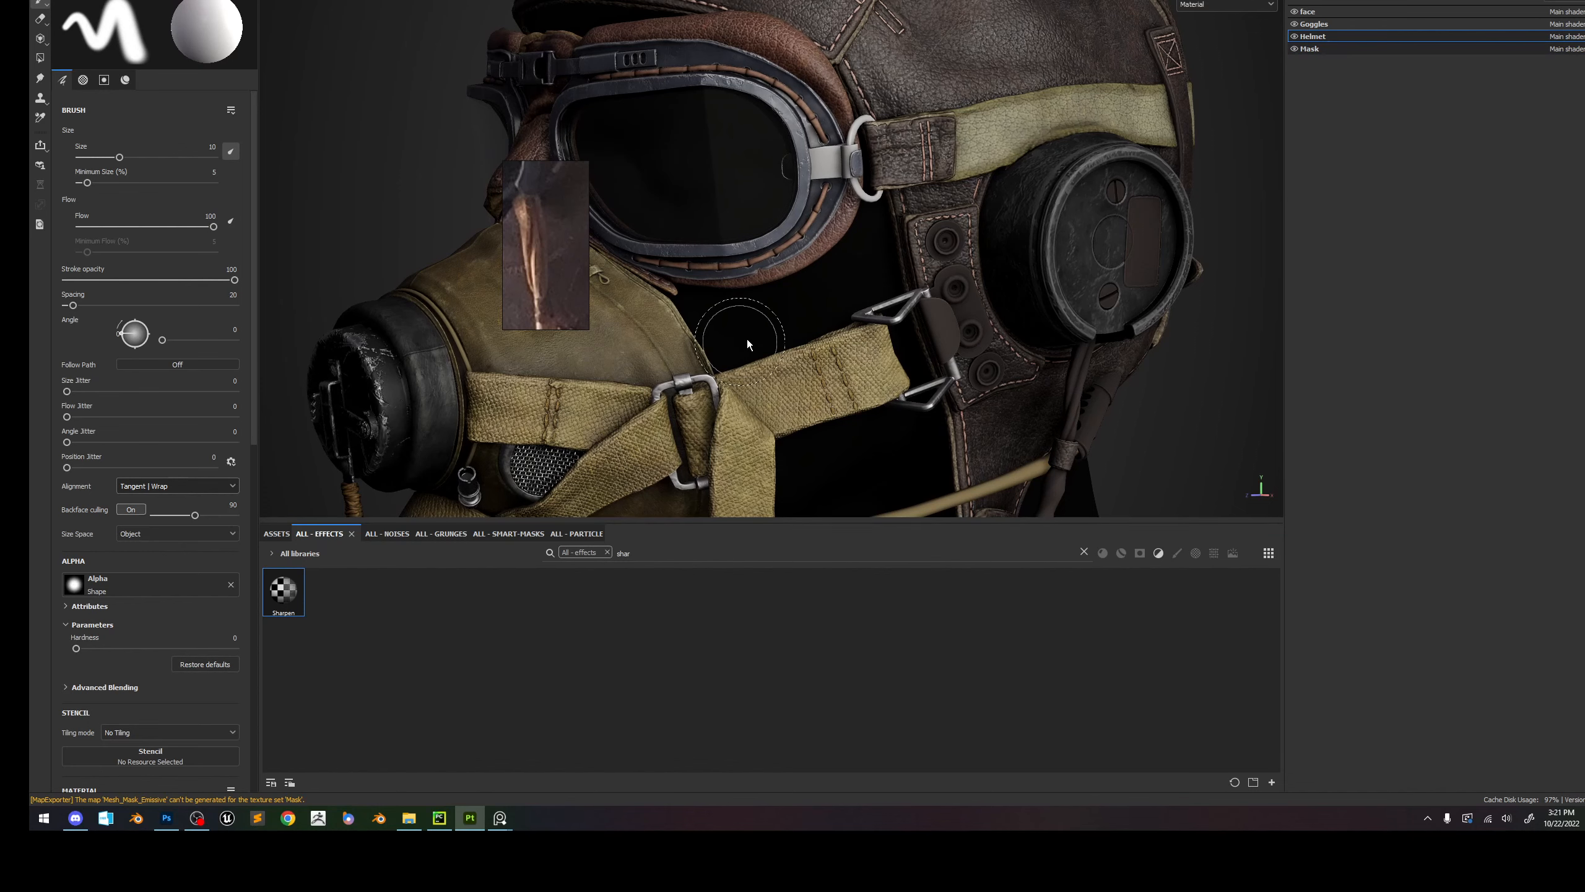
alt+drag(748, 342, 788, 326)
click(1301, 0)
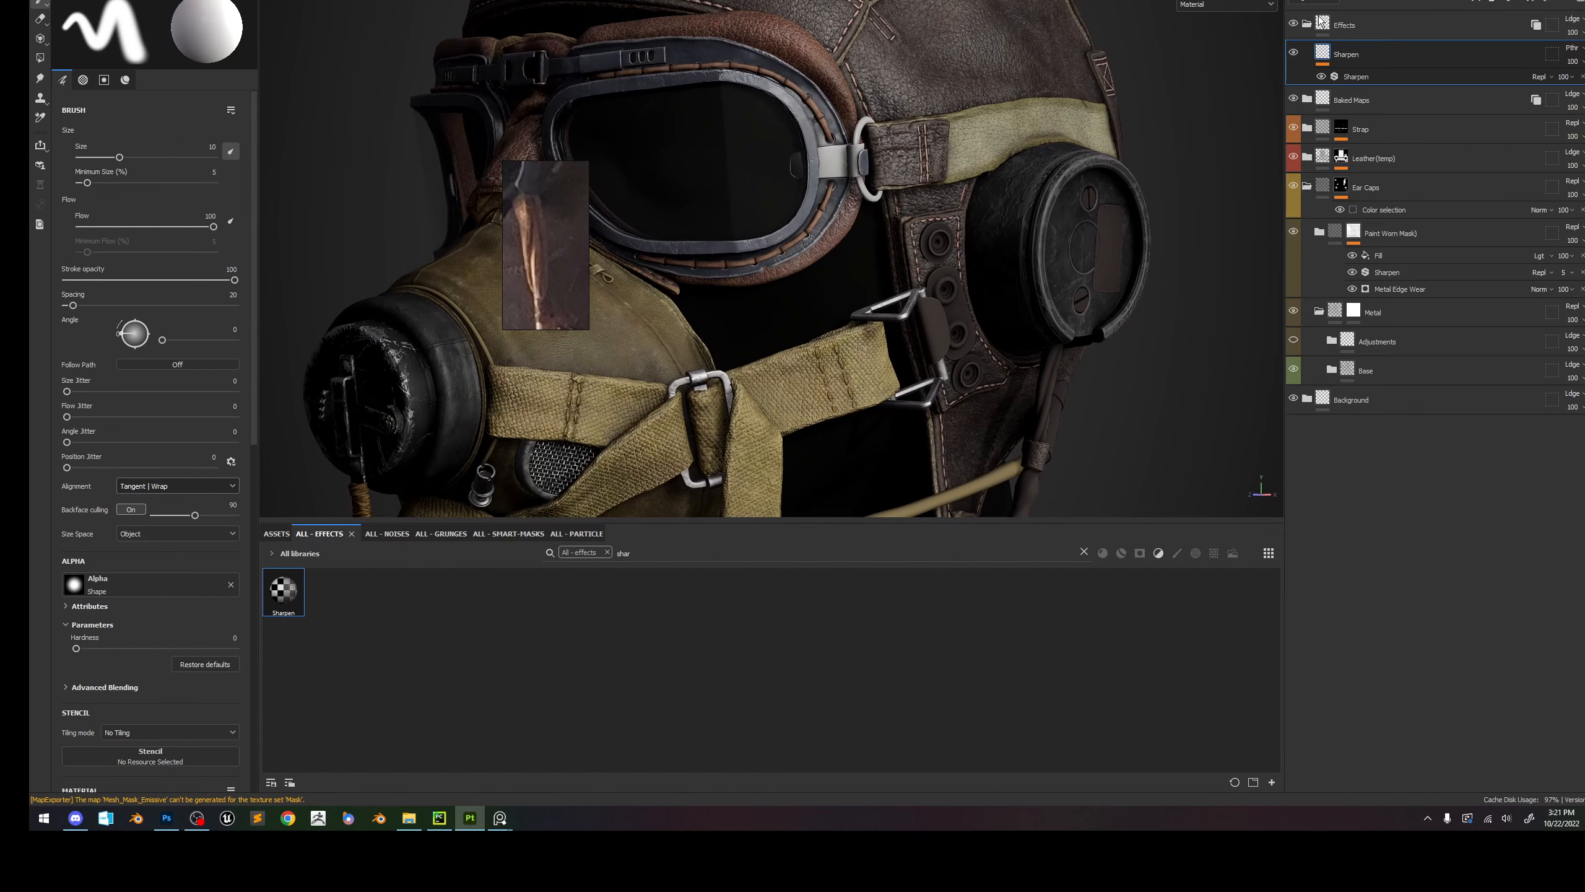
Save the starter smart-materials folder as its own asset library view, without the smartmaterial query in its name.
click(276, 533)
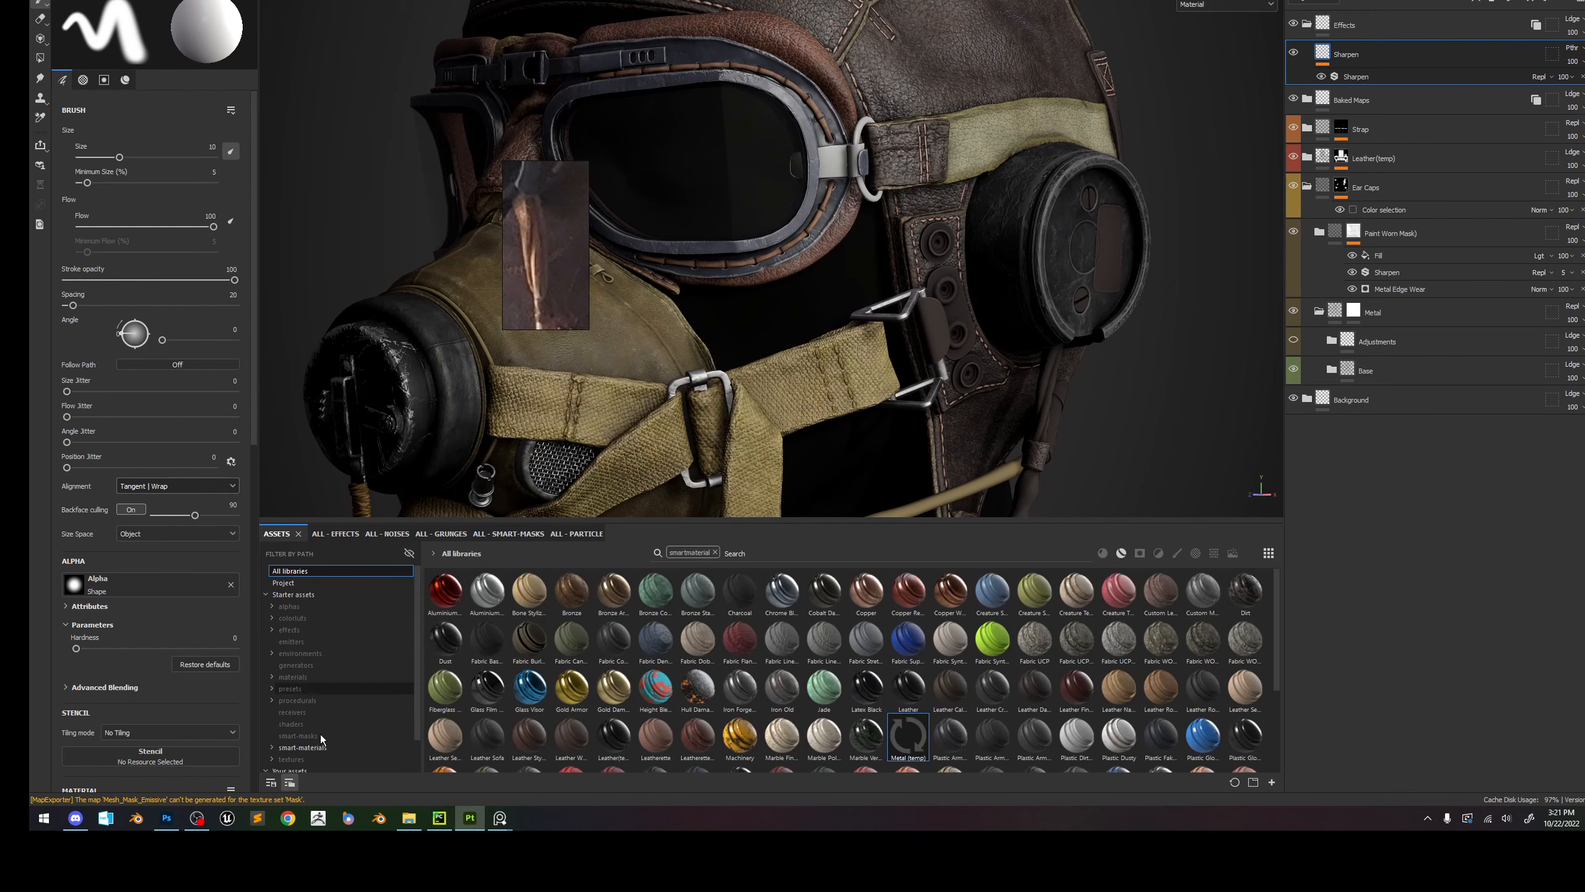
click(303, 712)
click(1253, 782)
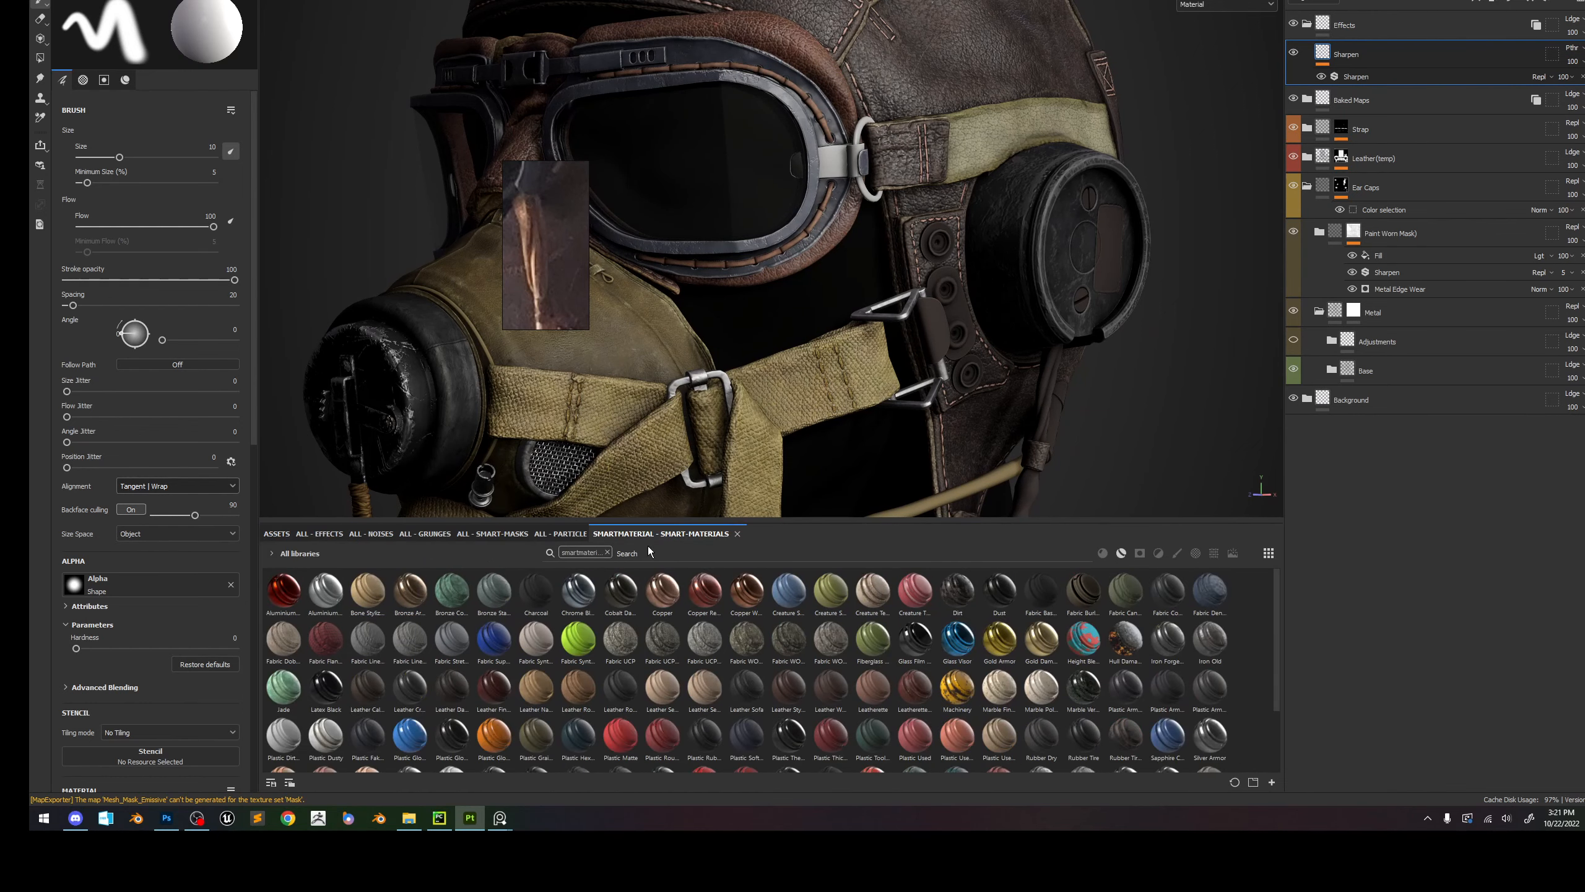
click(736, 534)
click(348, 713)
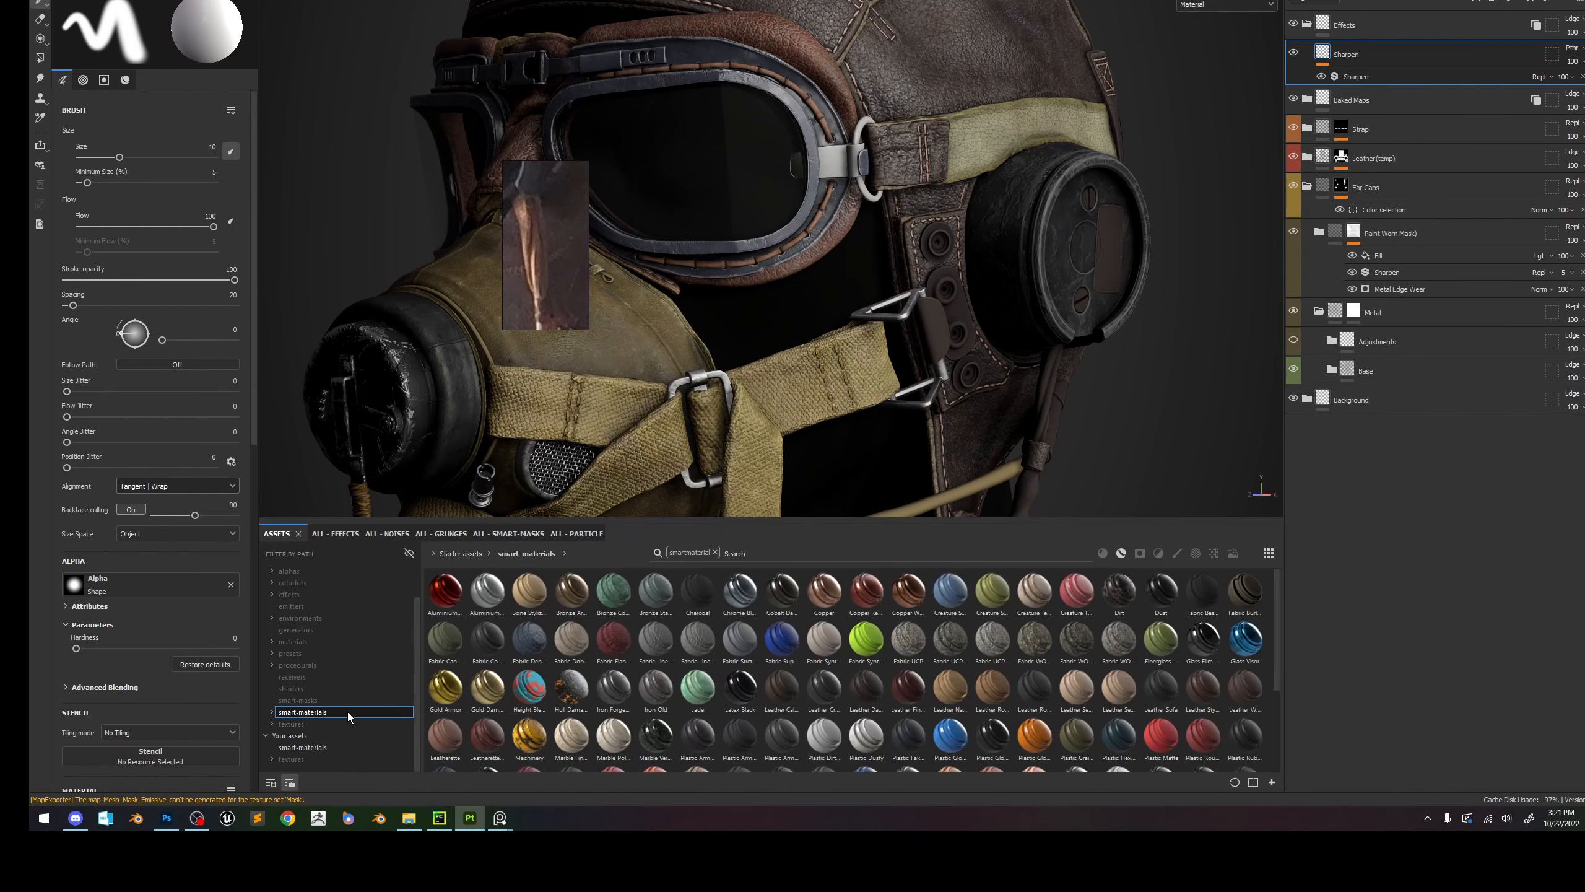
click(715, 553)
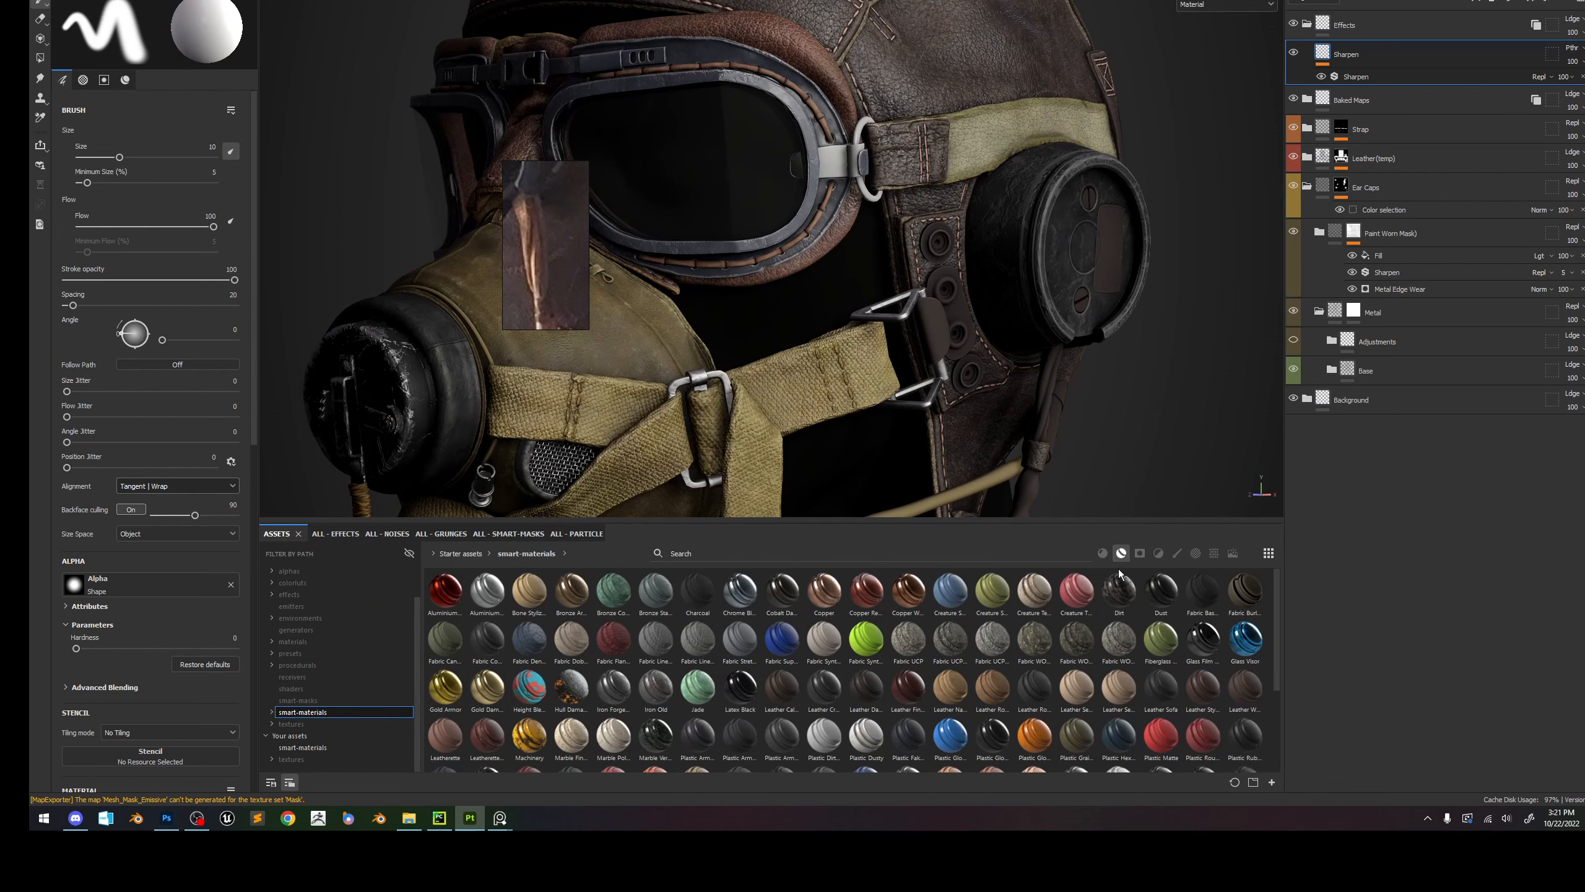
click(1254, 782)
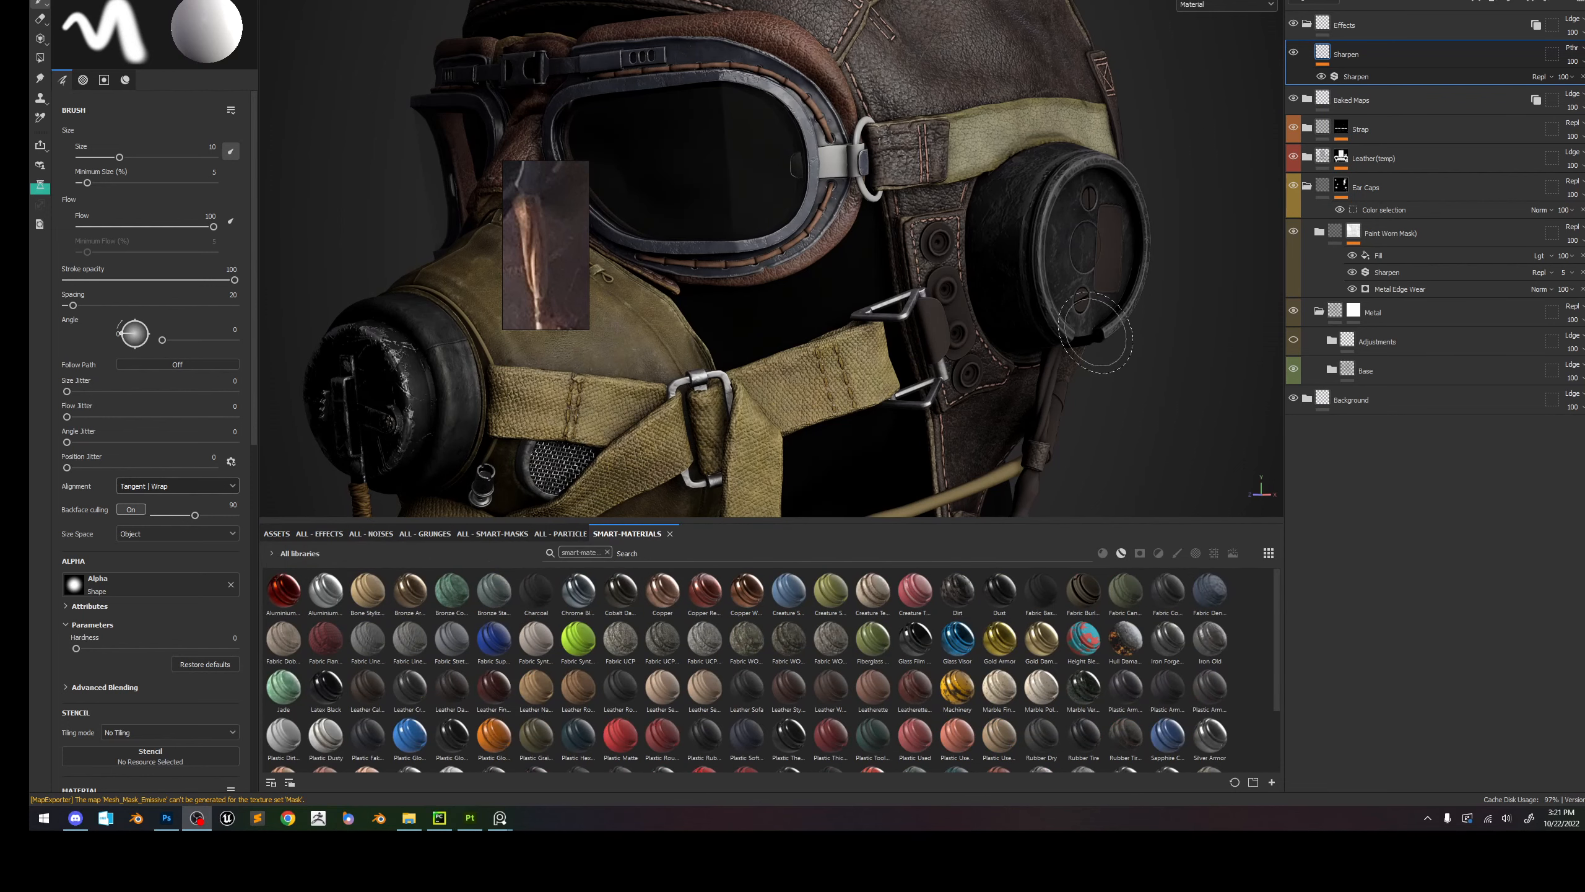
Search the smart materials for "metal" and save the project.
alt+drag(1095, 334, 1401, 197)
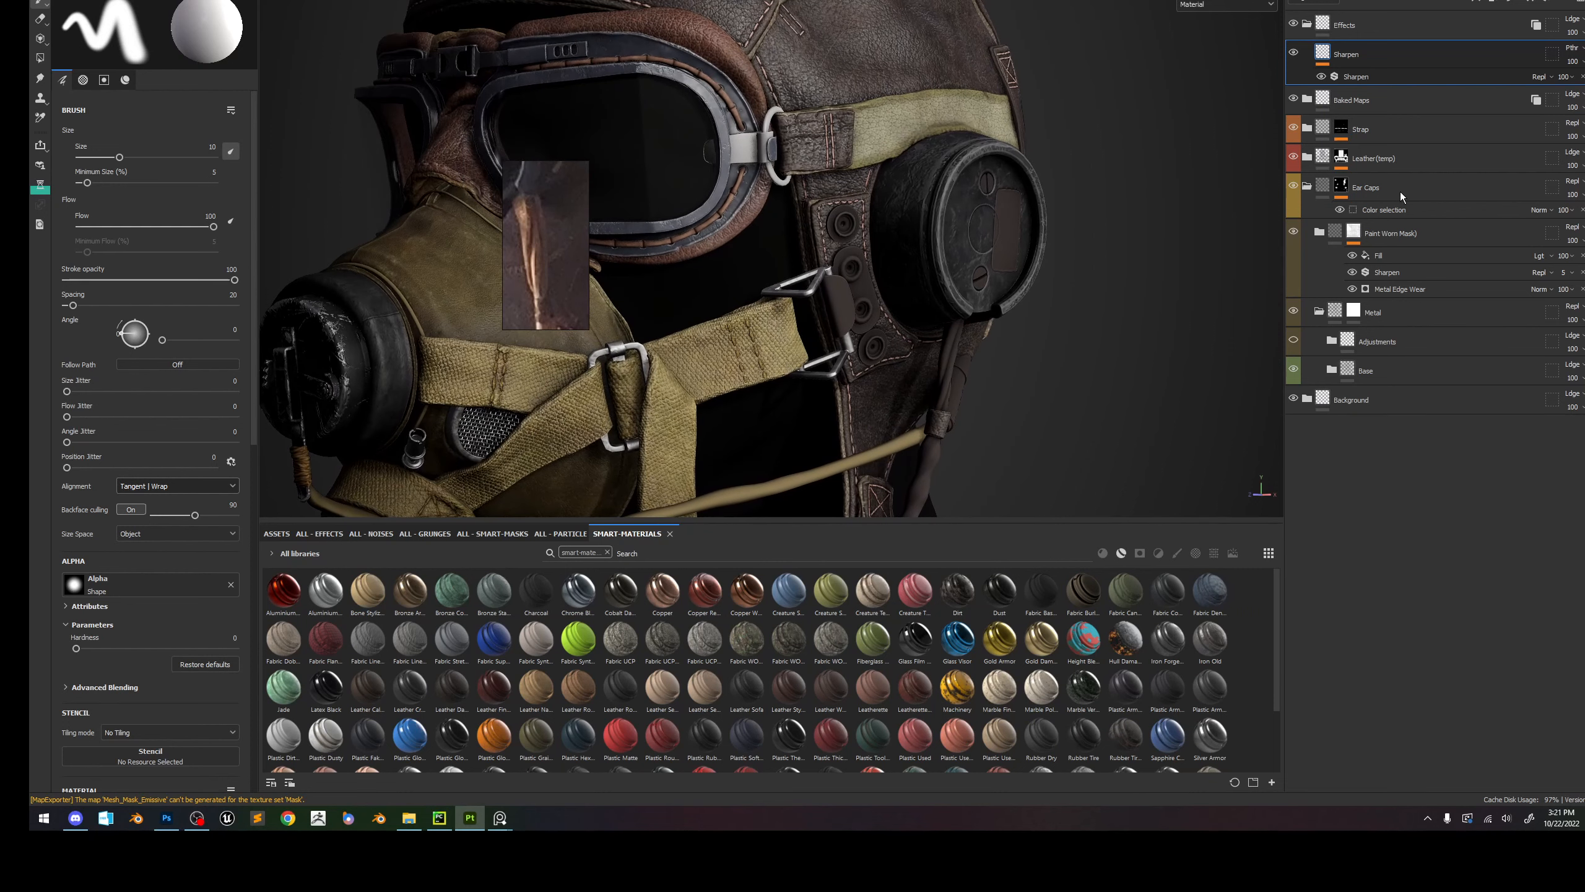
click(912, 551)
text(metal)
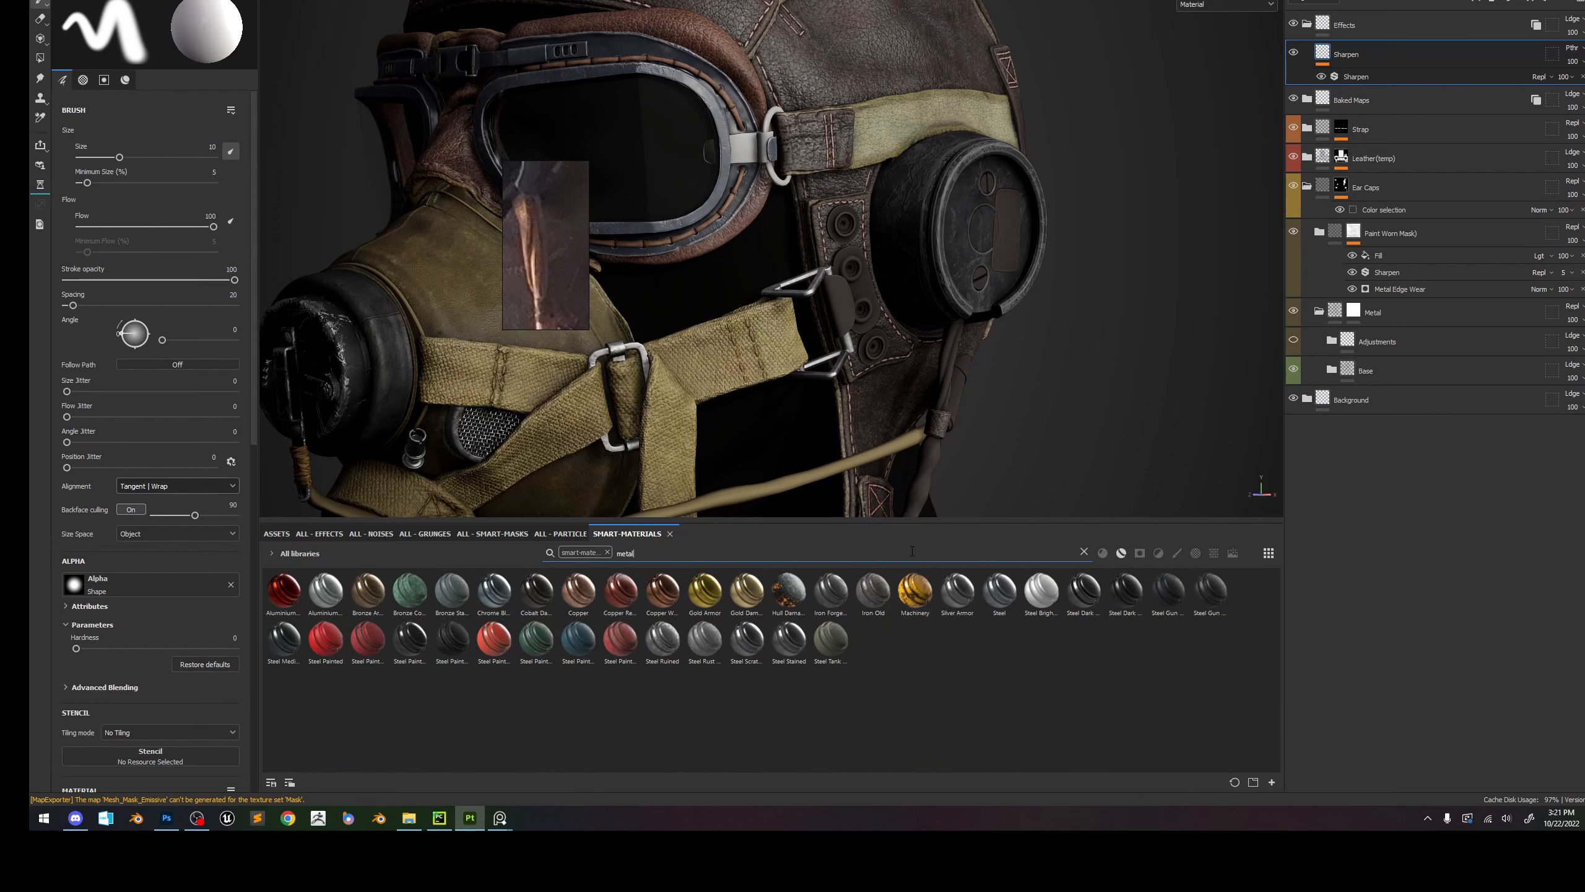
key(ctrl+s)
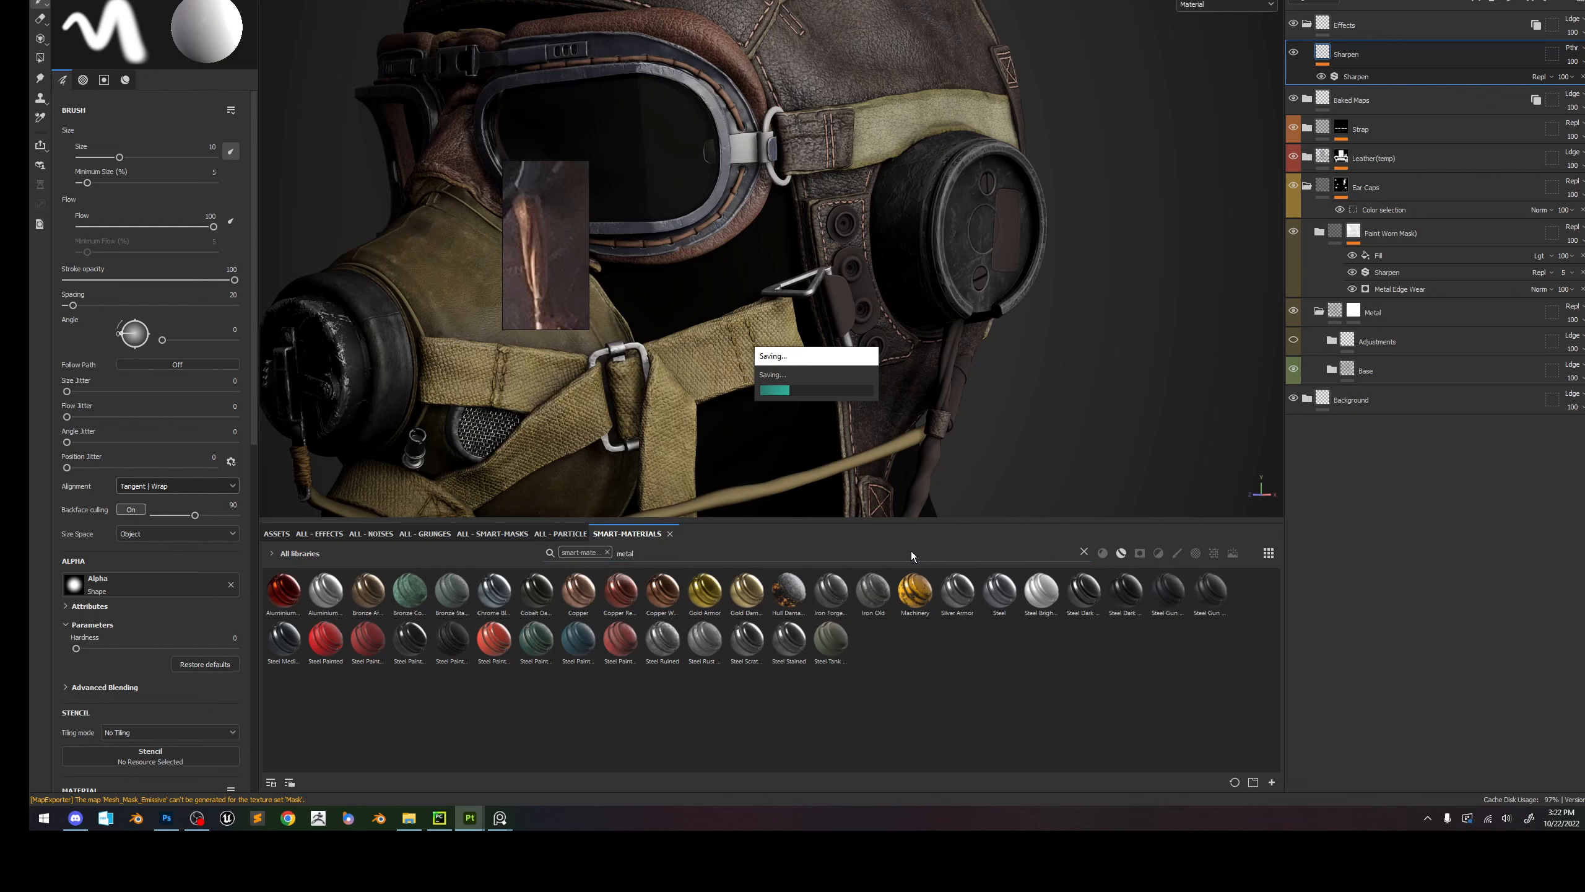
Search the starter smart materials for "temp" and for an opening parenthesis, and clear the search.
double_click(642, 551)
text(temp)
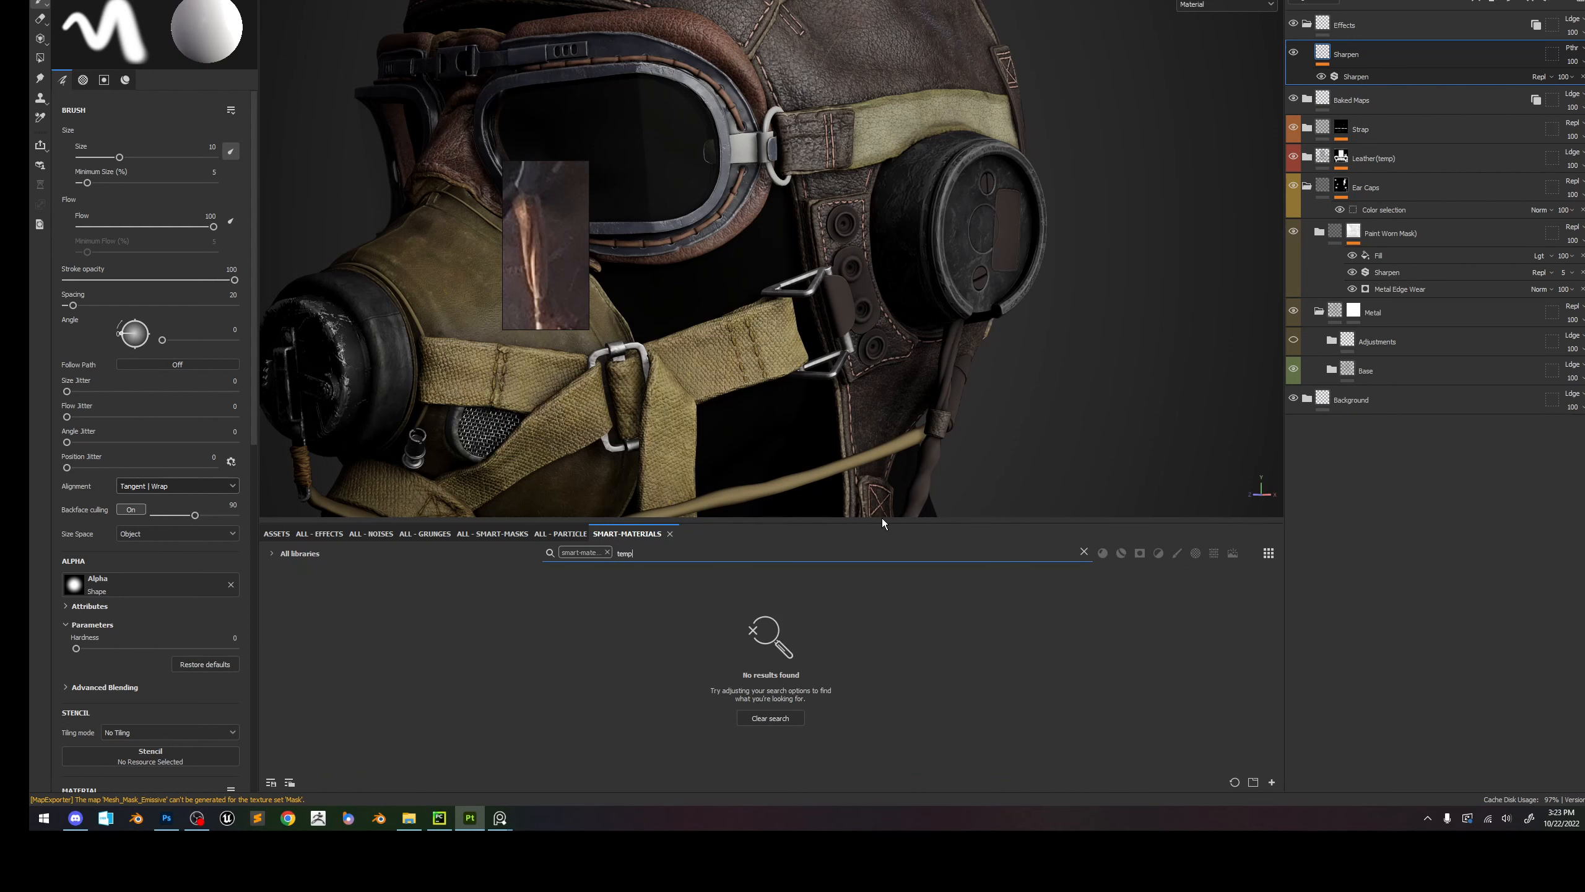
key(BackSpace)
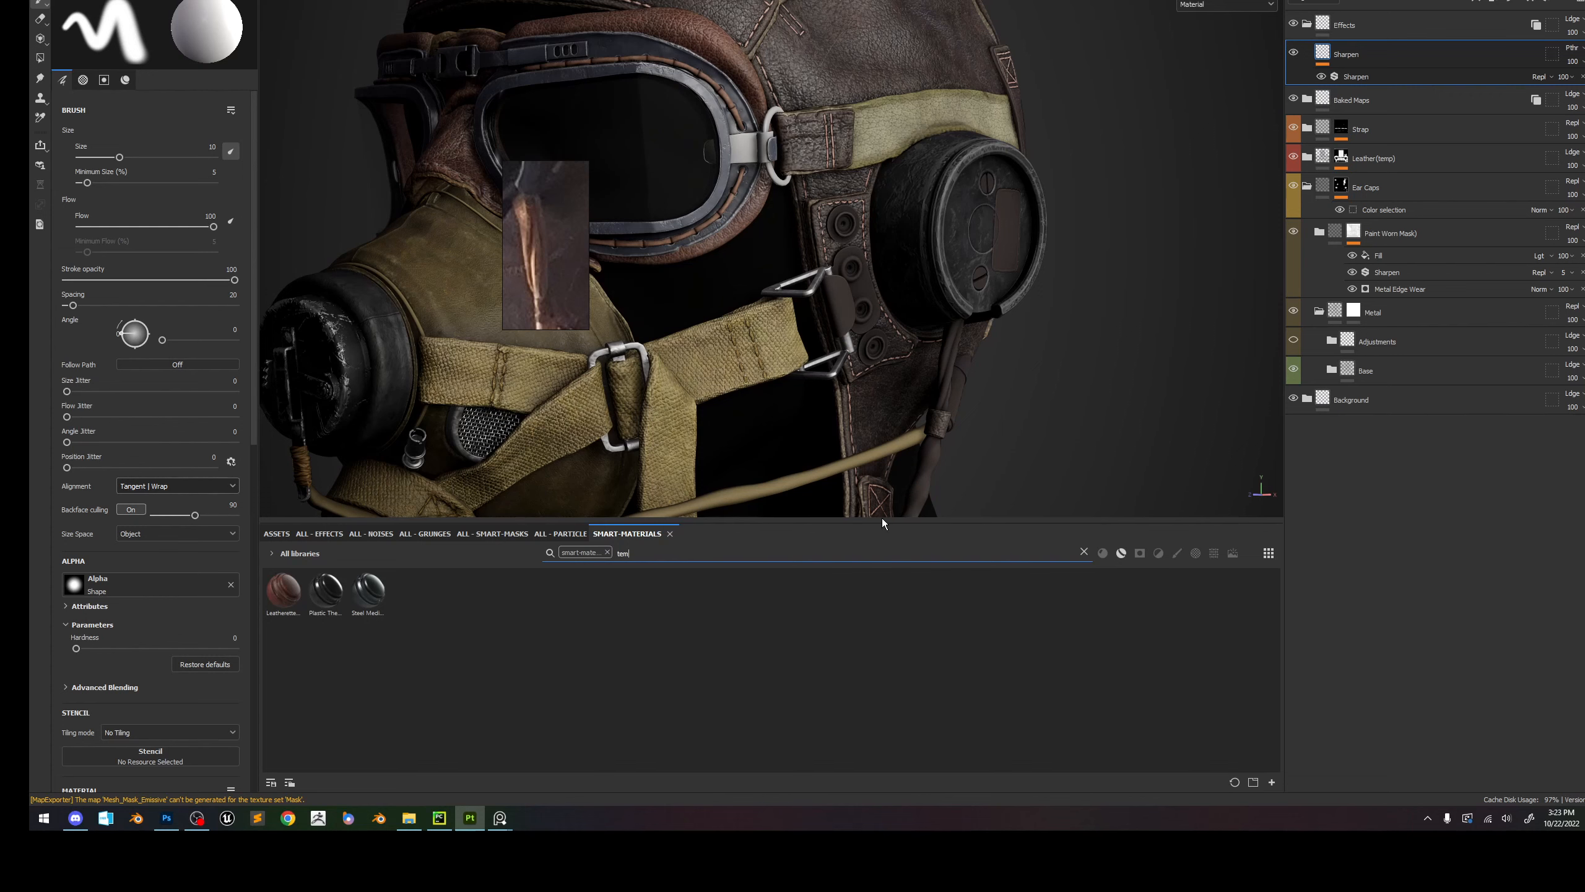
key(BackSpace)
key(BackSpace)
key(BackSpace)
text(()
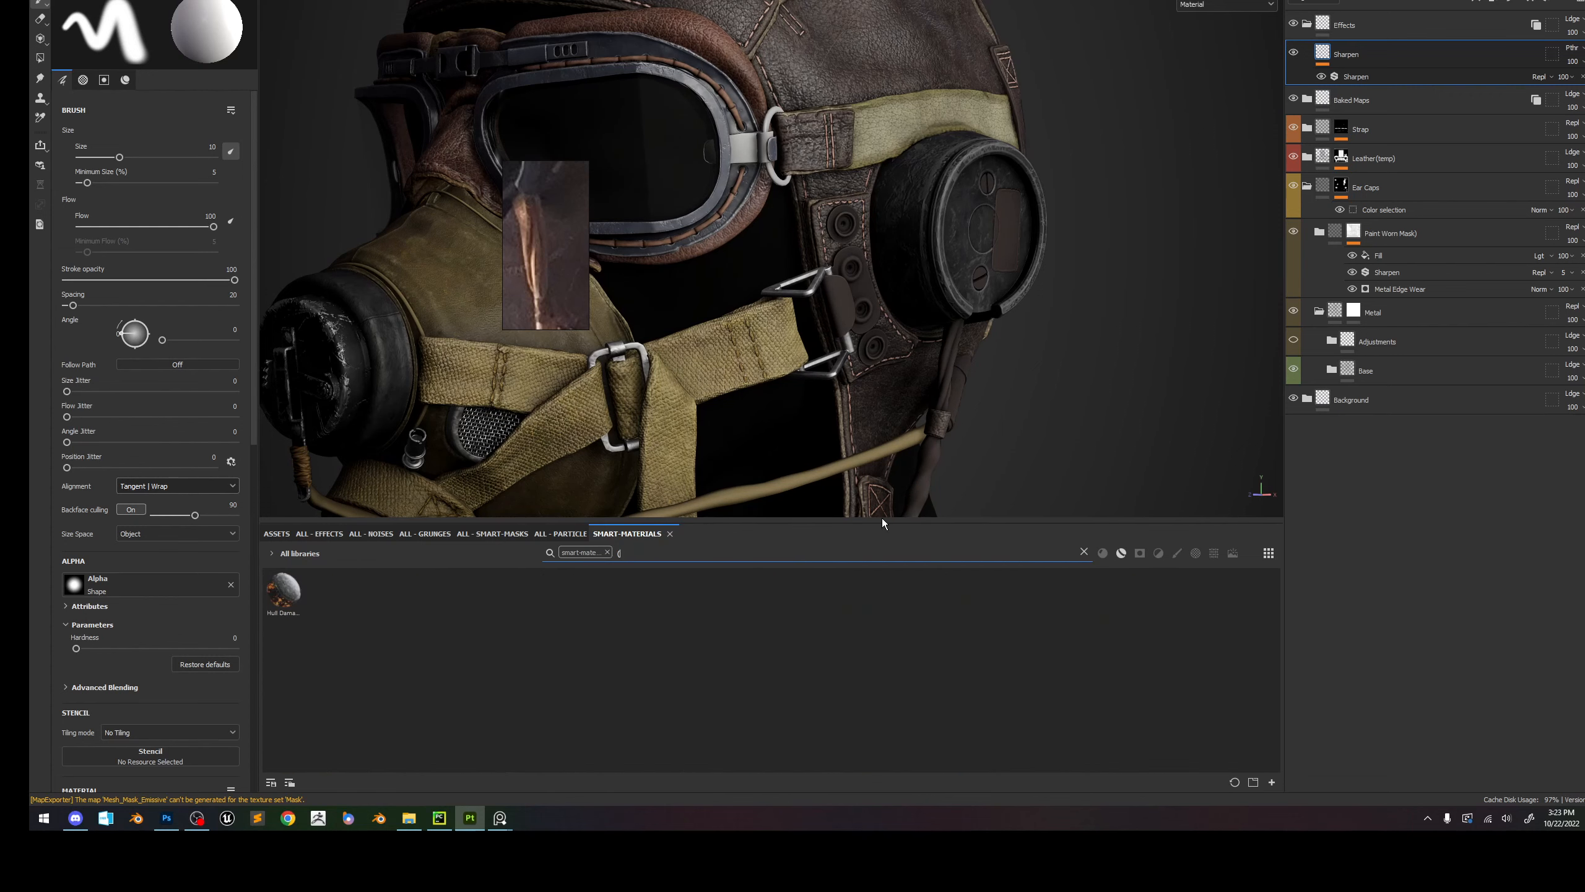
key(BackSpace)
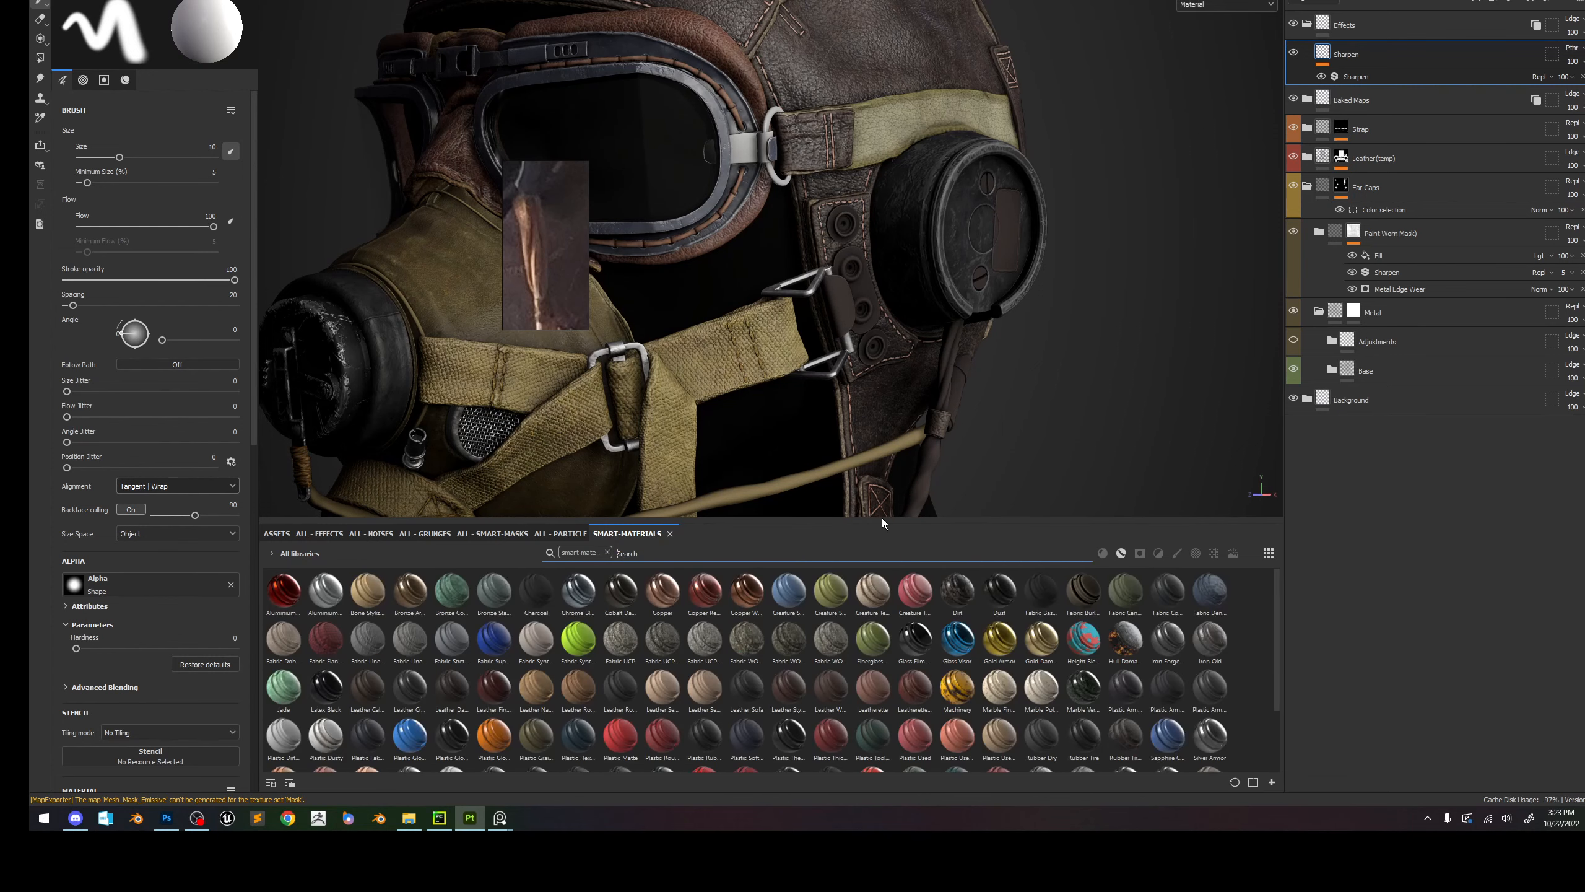
Remove the folder filter from the saved smart-materials view and limit it to smart materials by asset type.
click(608, 553)
click(279, 535)
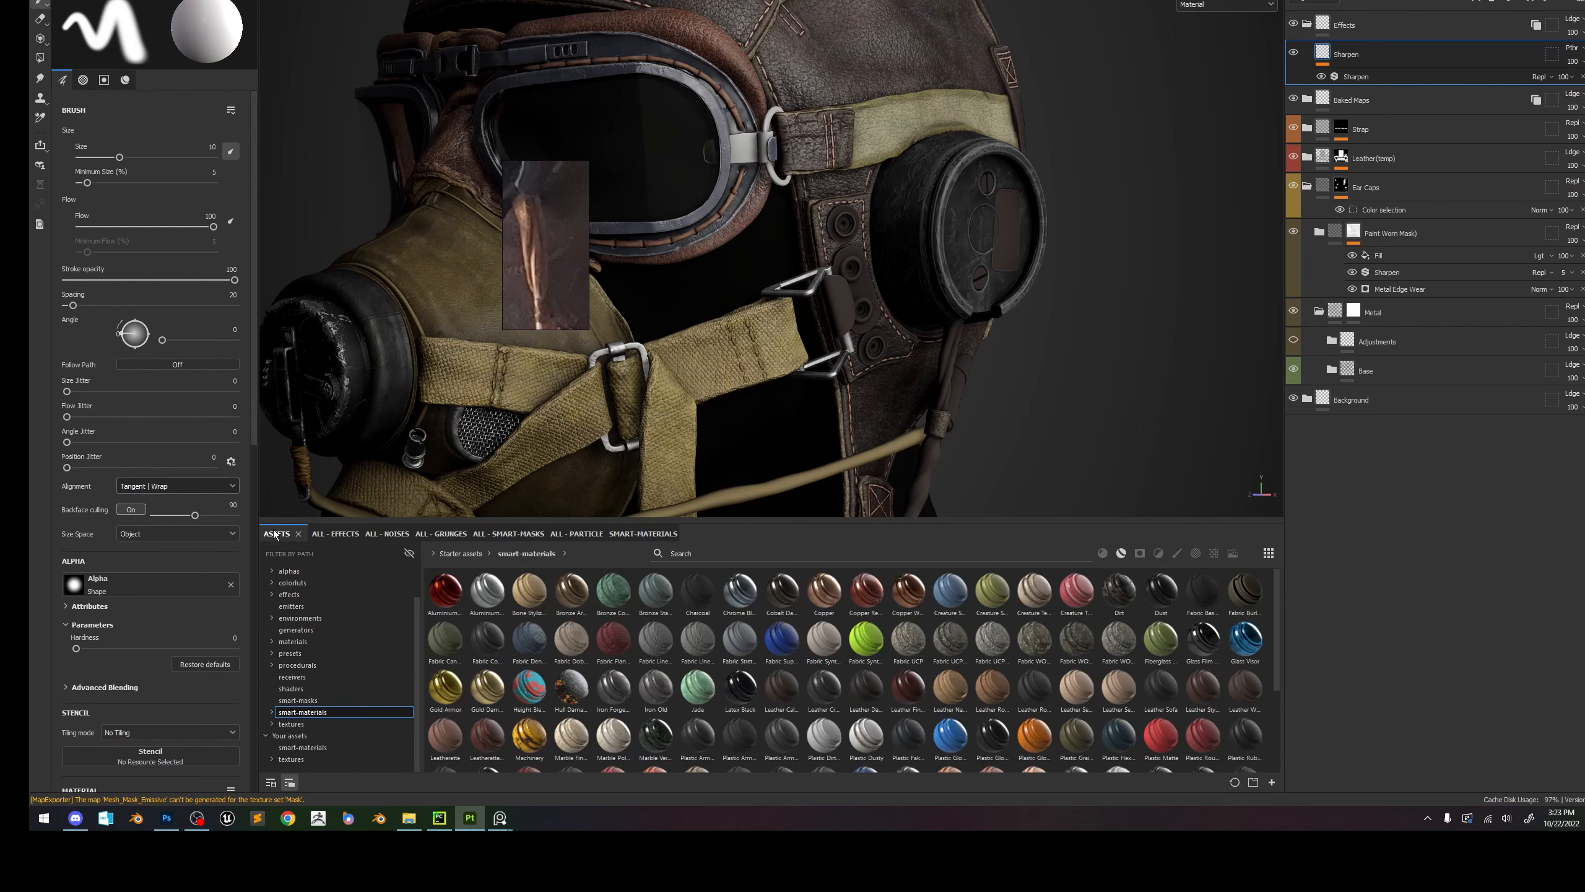
click(649, 535)
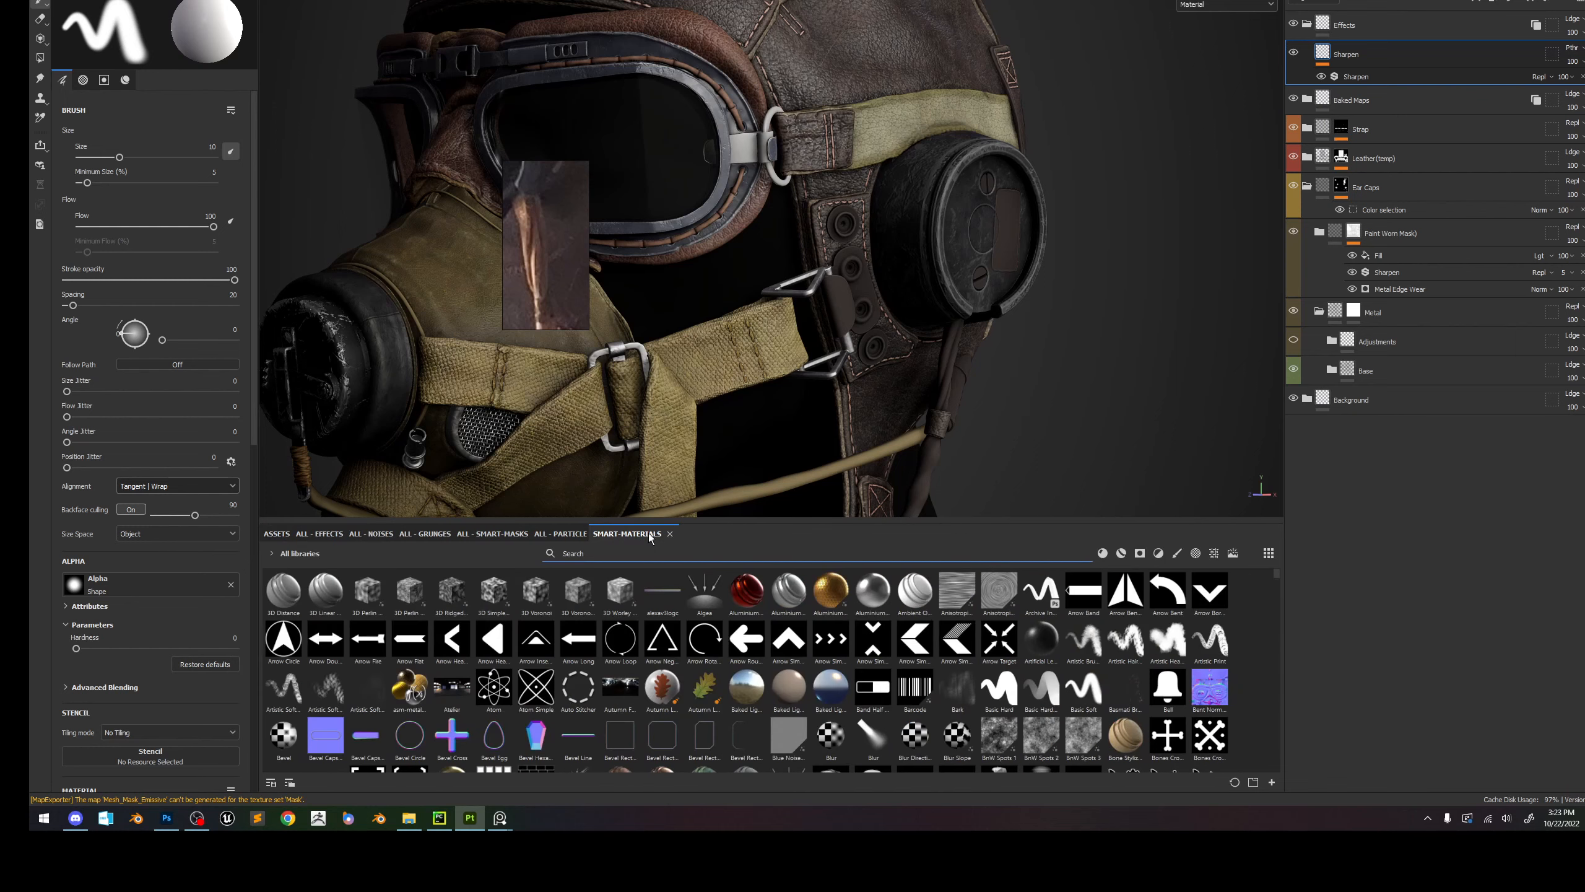
click(1115, 555)
Search all asset libraries for "temp" and narrow the results to the smart-materials folder under Your assets.
click(278, 534)
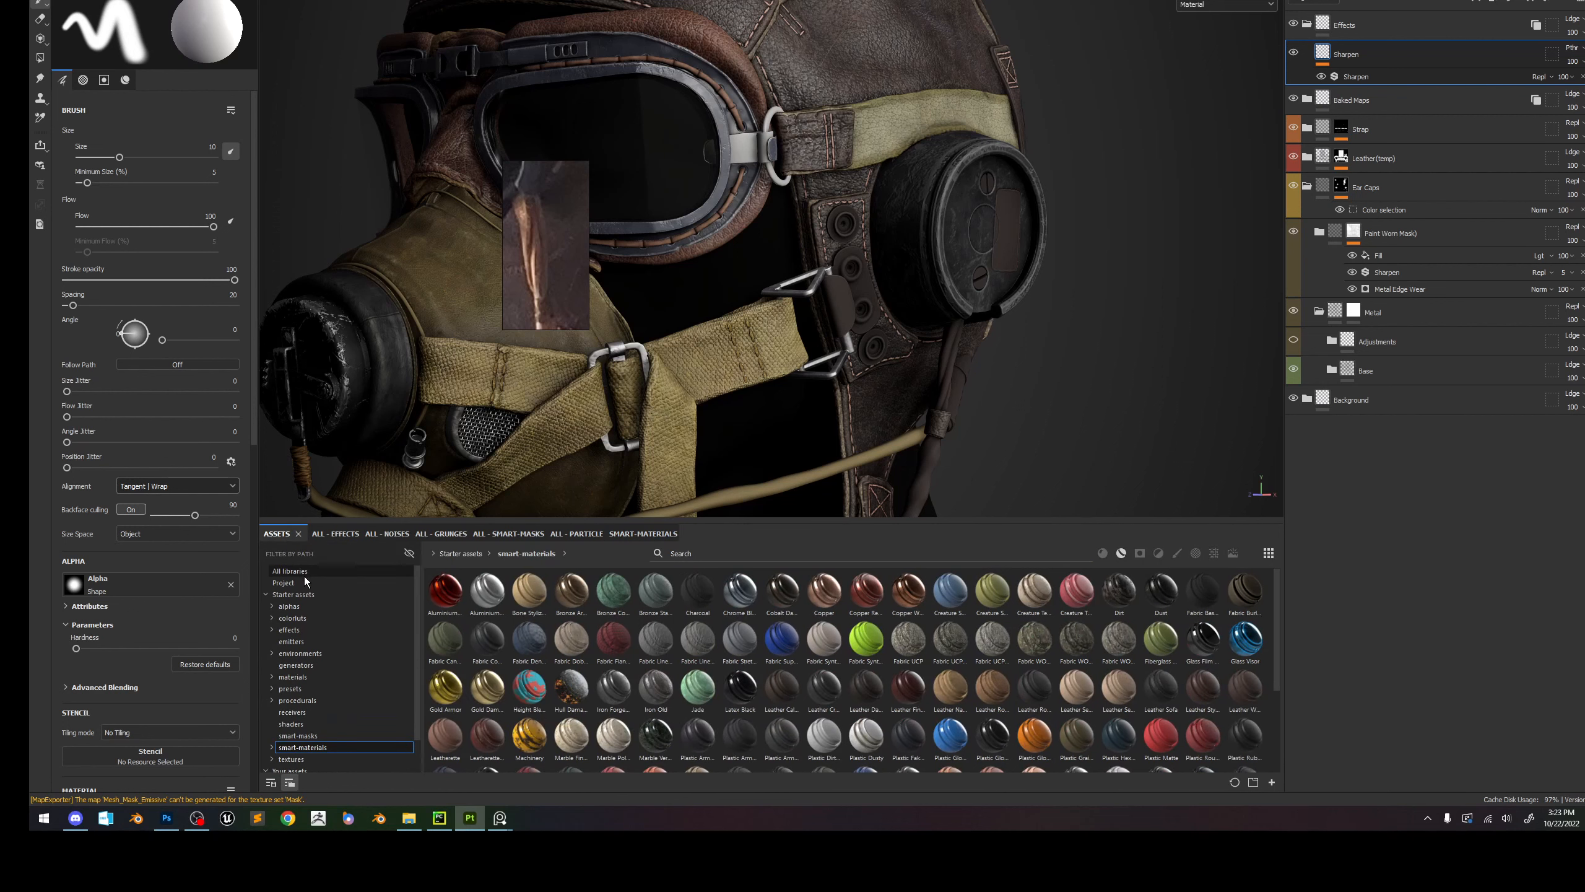
click(304, 574)
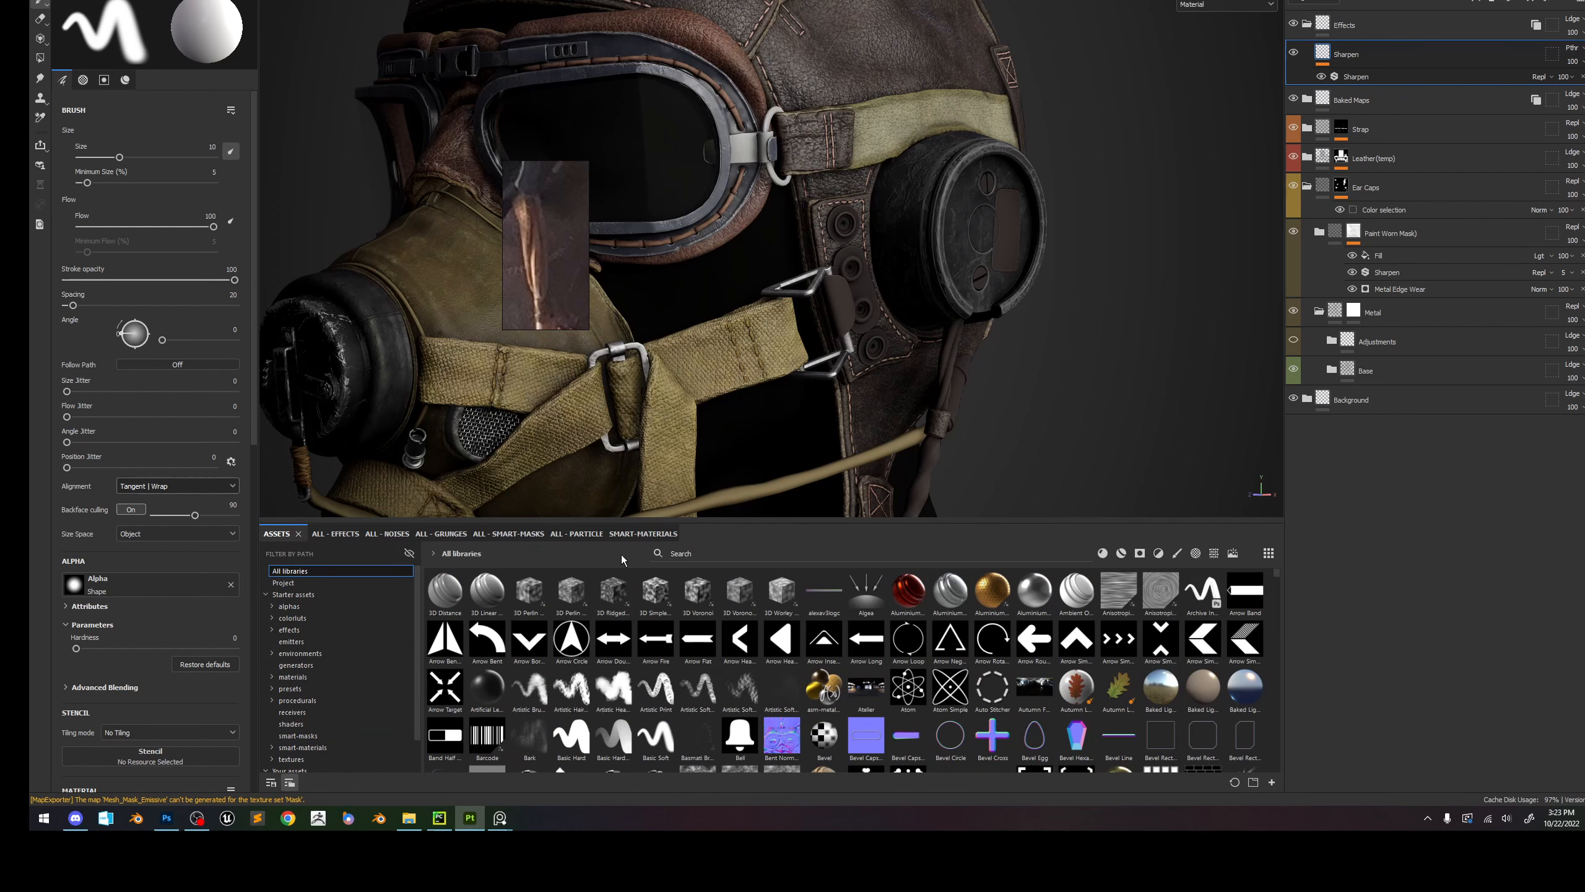
click(702, 553)
text(temp)
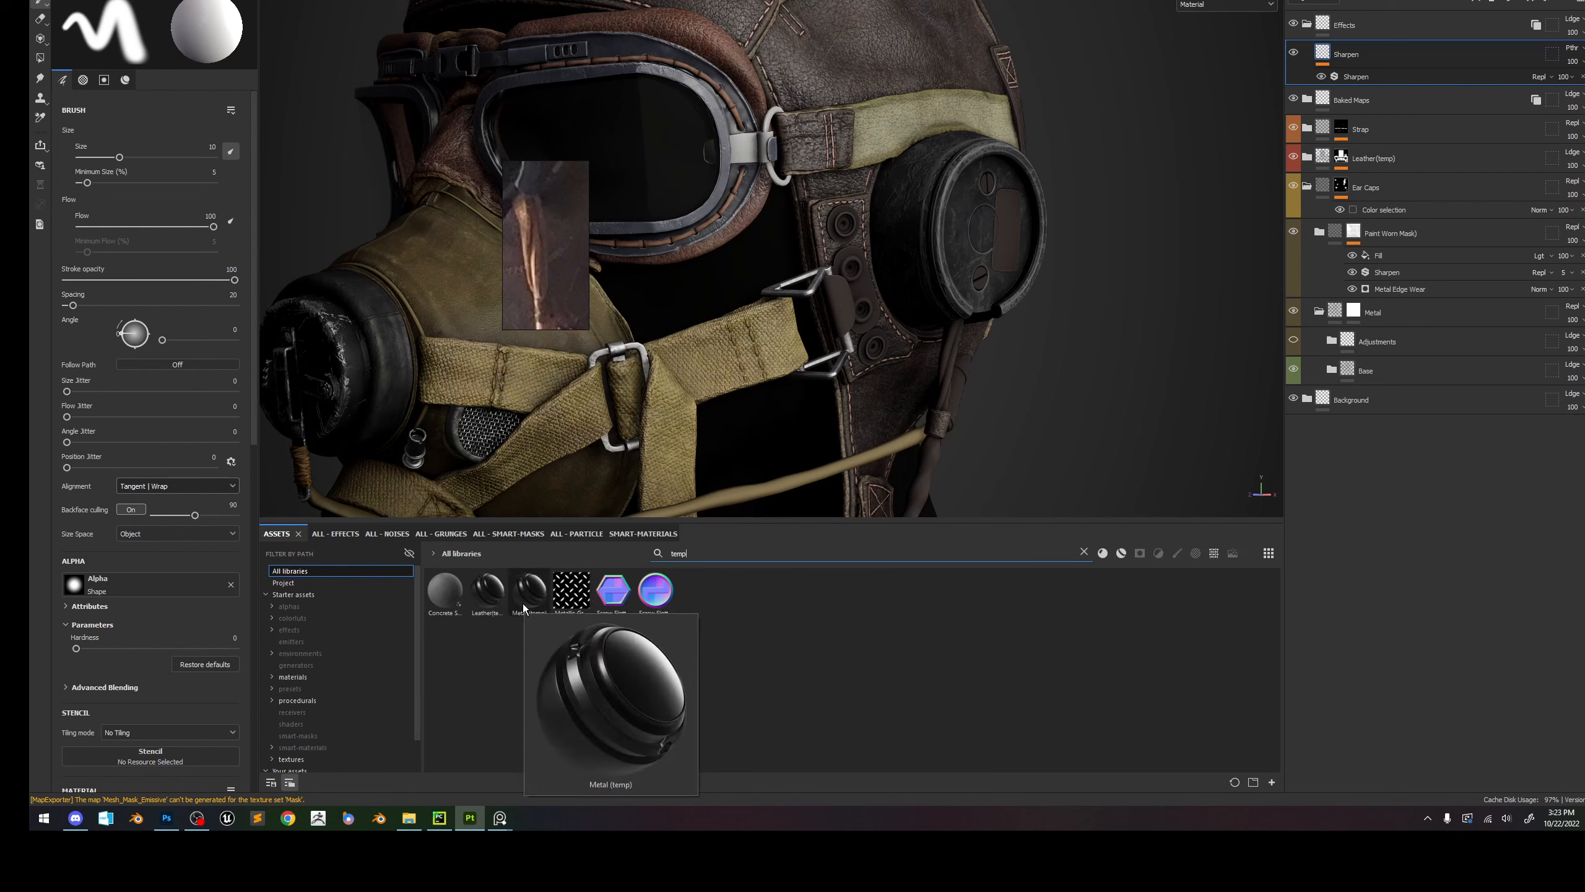
scroll(340, 669, down, 1)
click(334, 747)
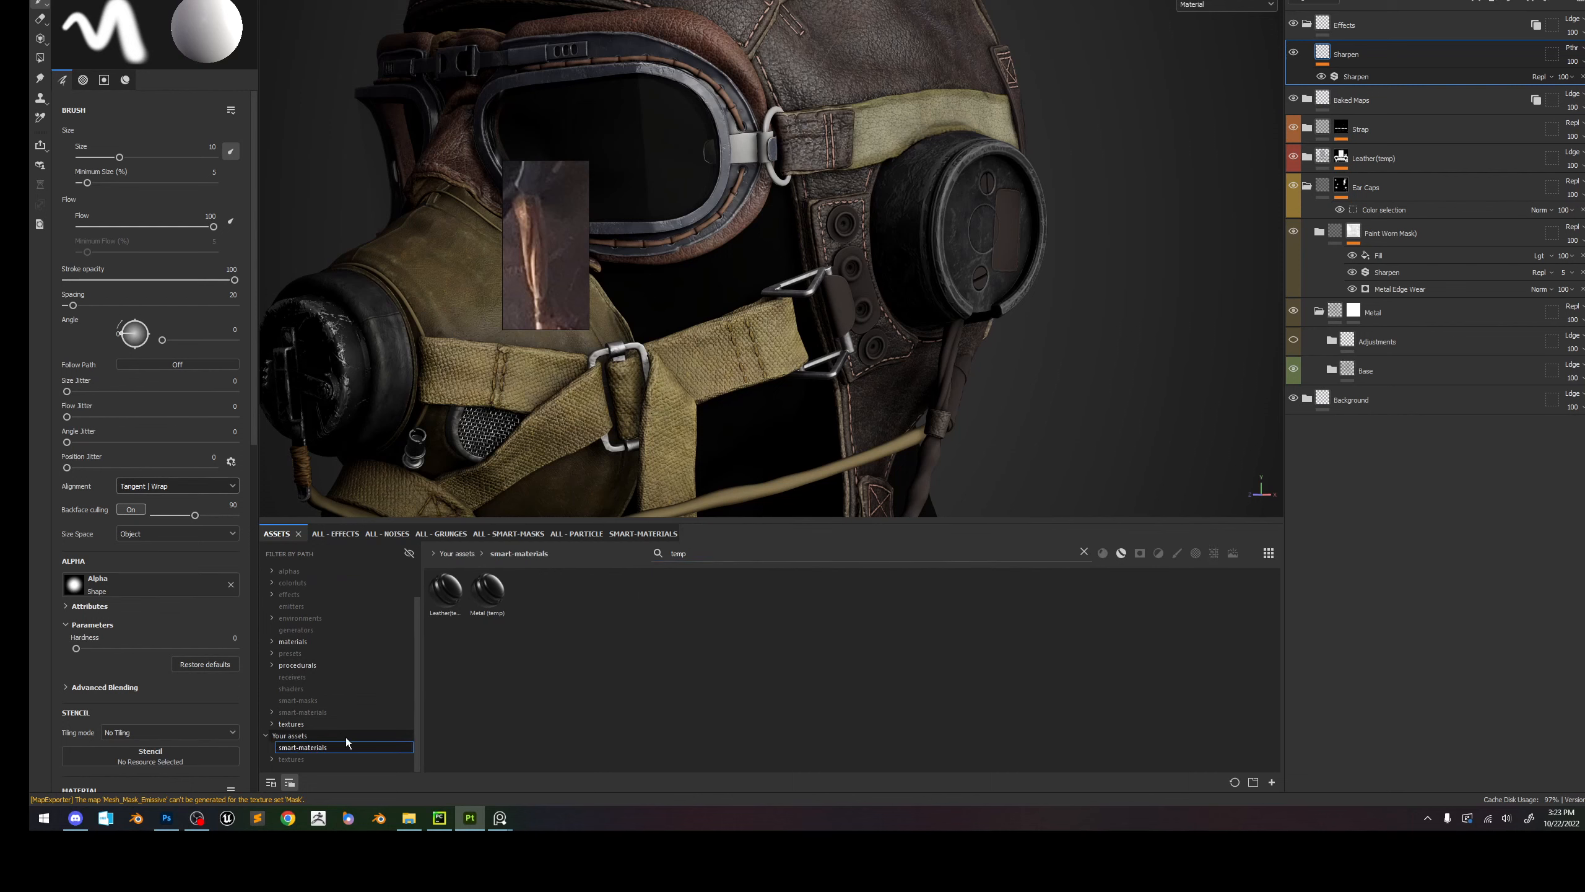
Clear the search in the saved smart materials and delete the Custom Metal and Custom Leather smart materials.
click(1084, 552)
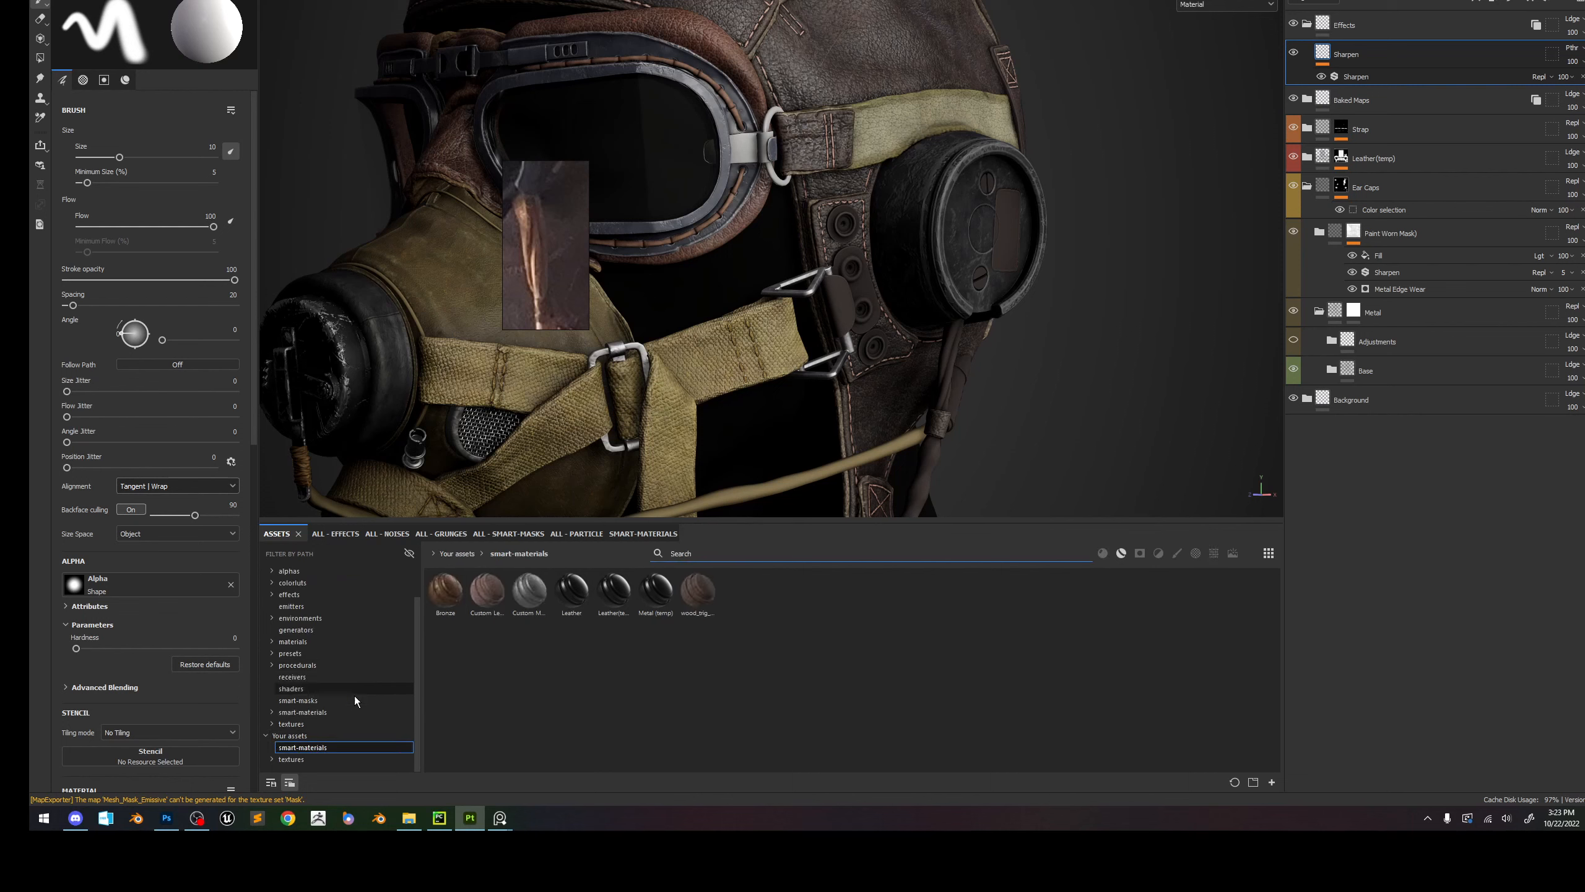
click(313, 736)
click(312, 747)
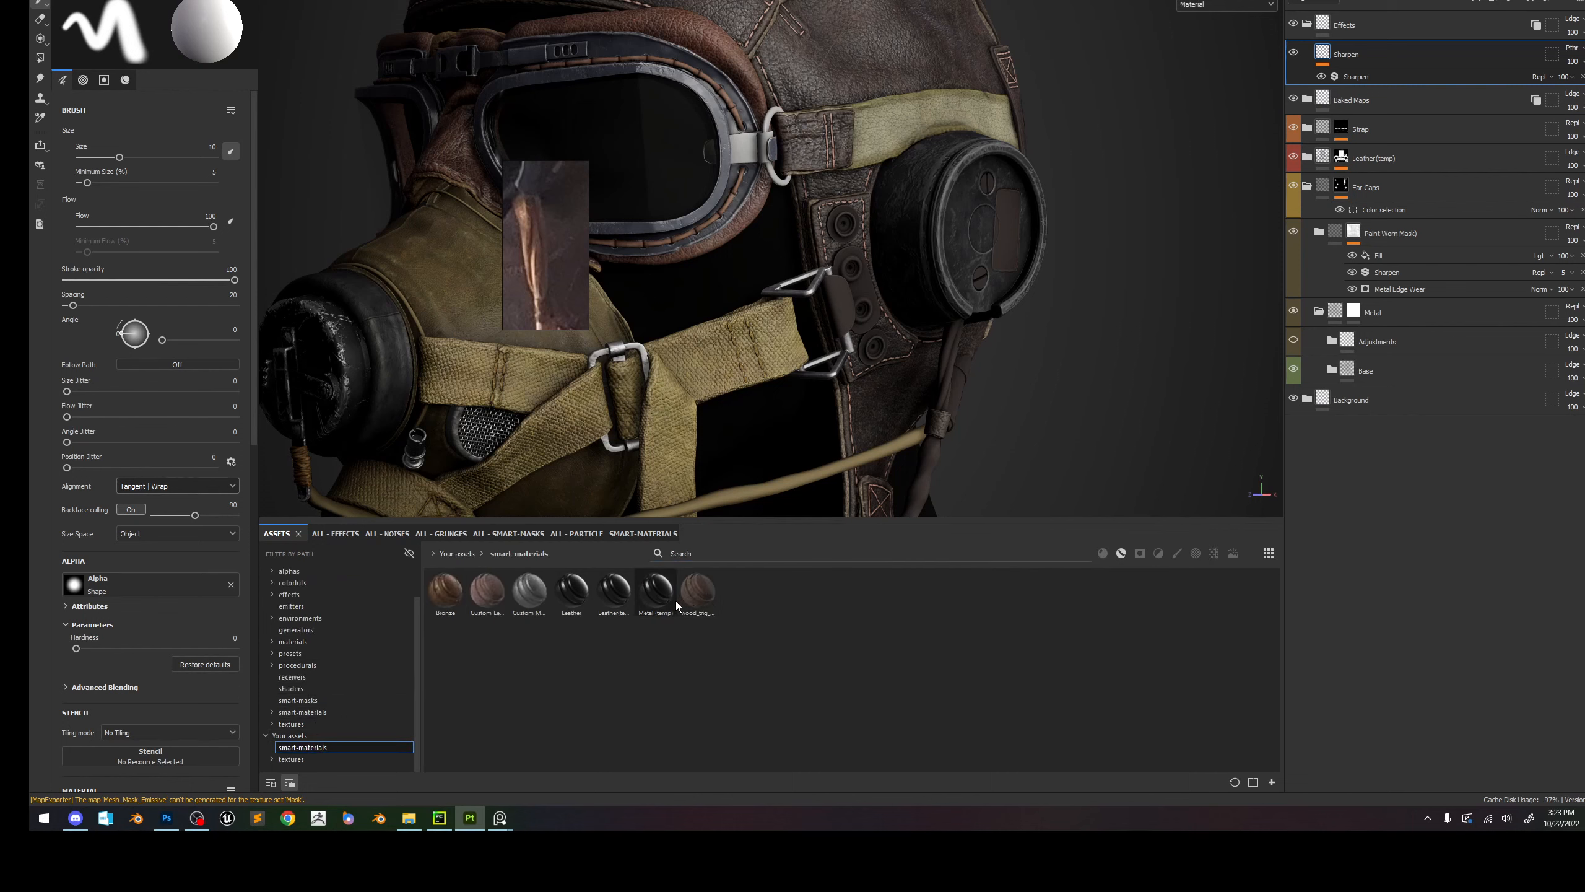
mouse_move(677, 605)
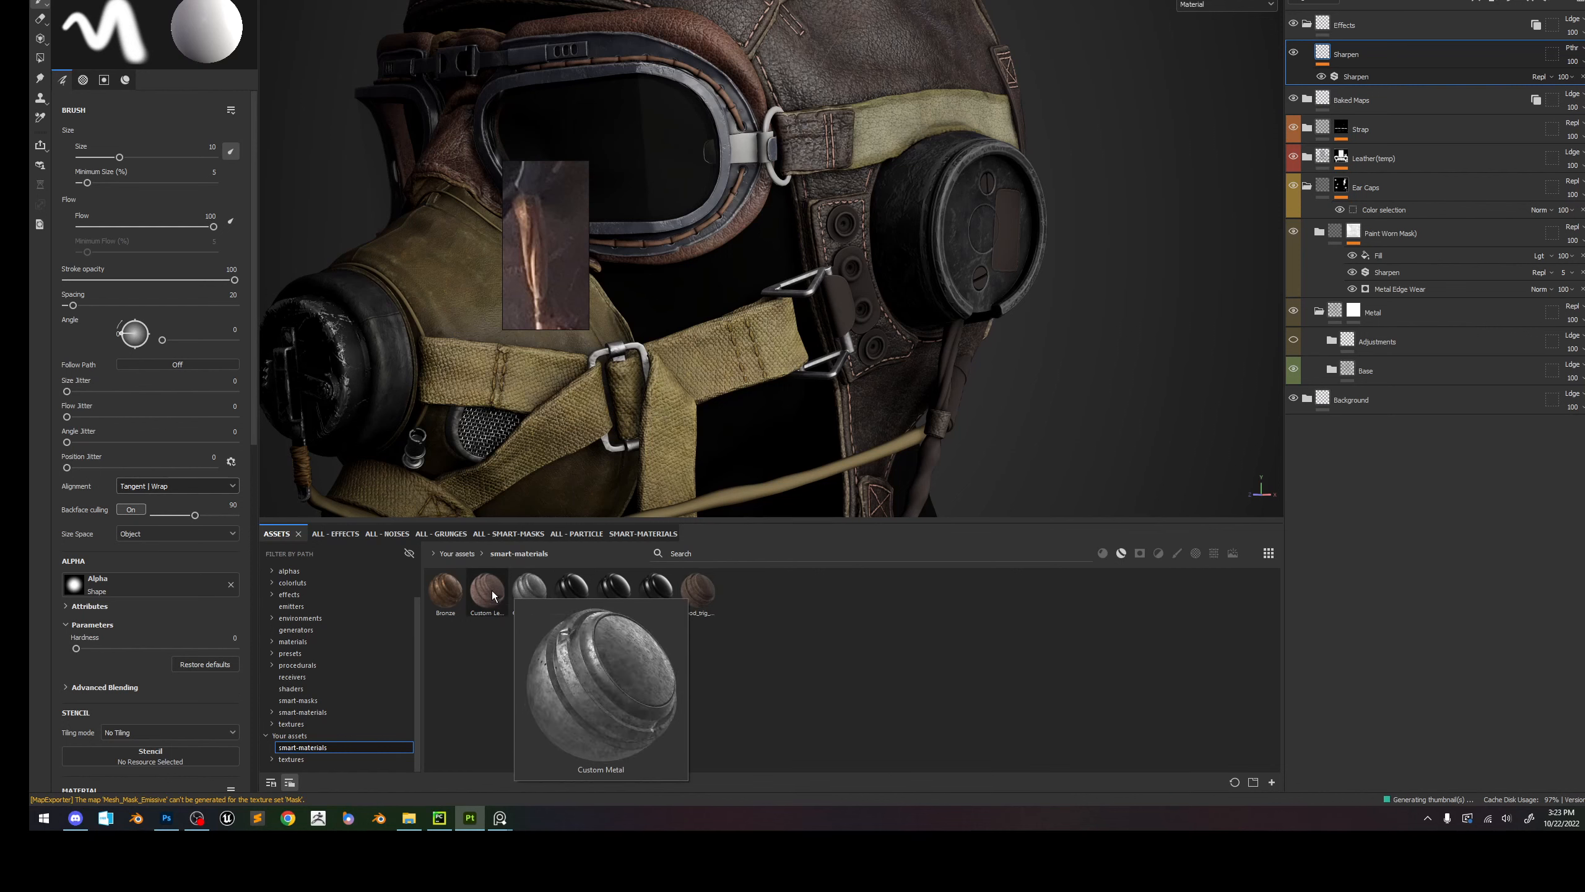
mouse_move(493, 594)
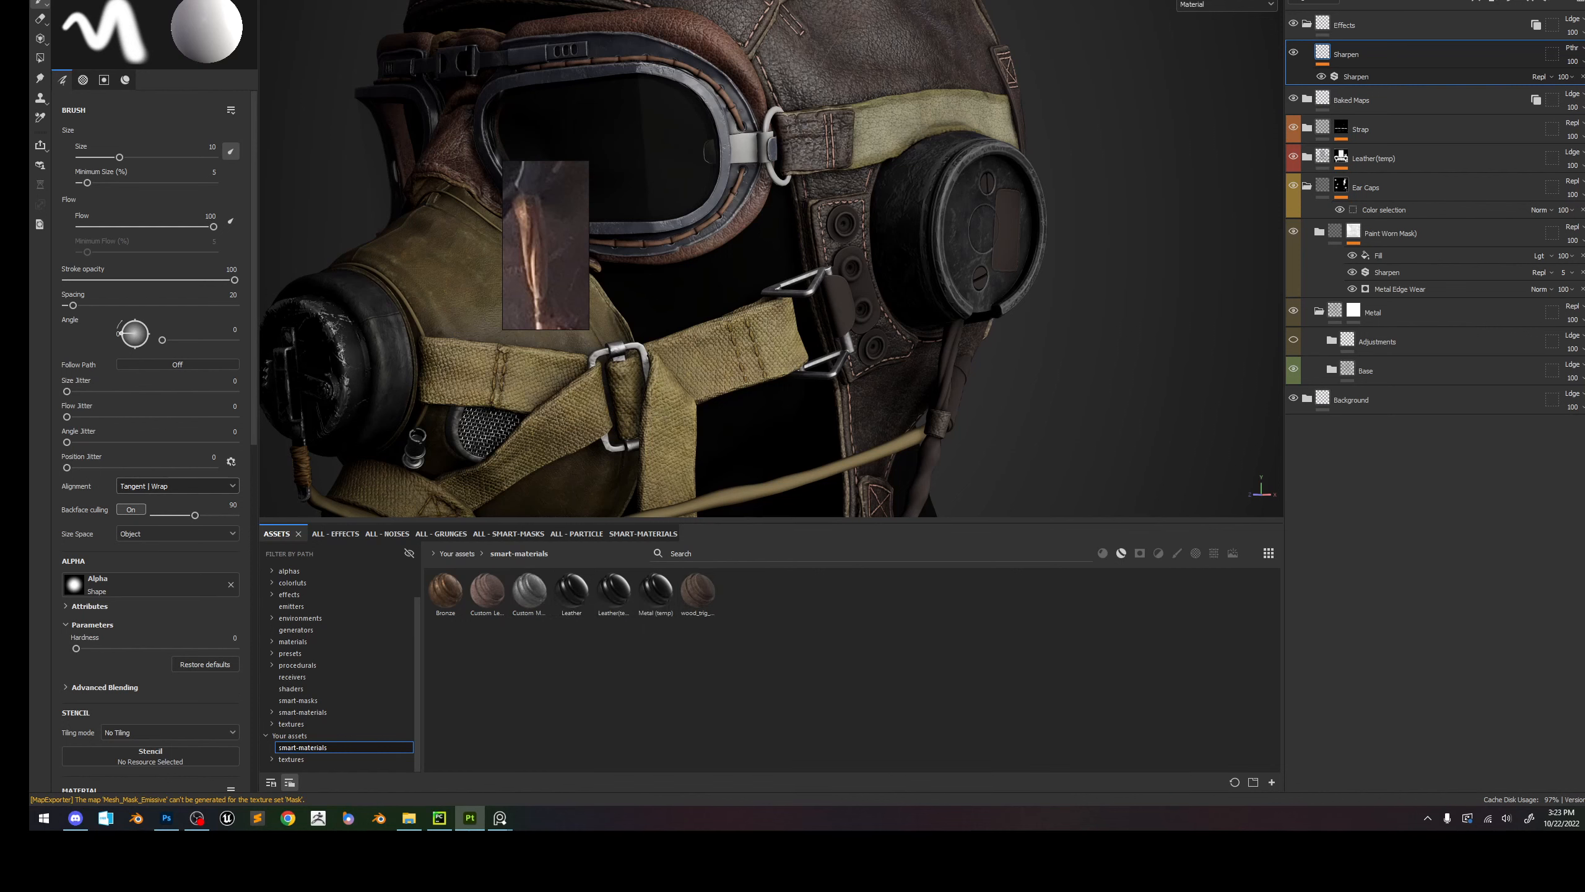
right_click(522, 604)
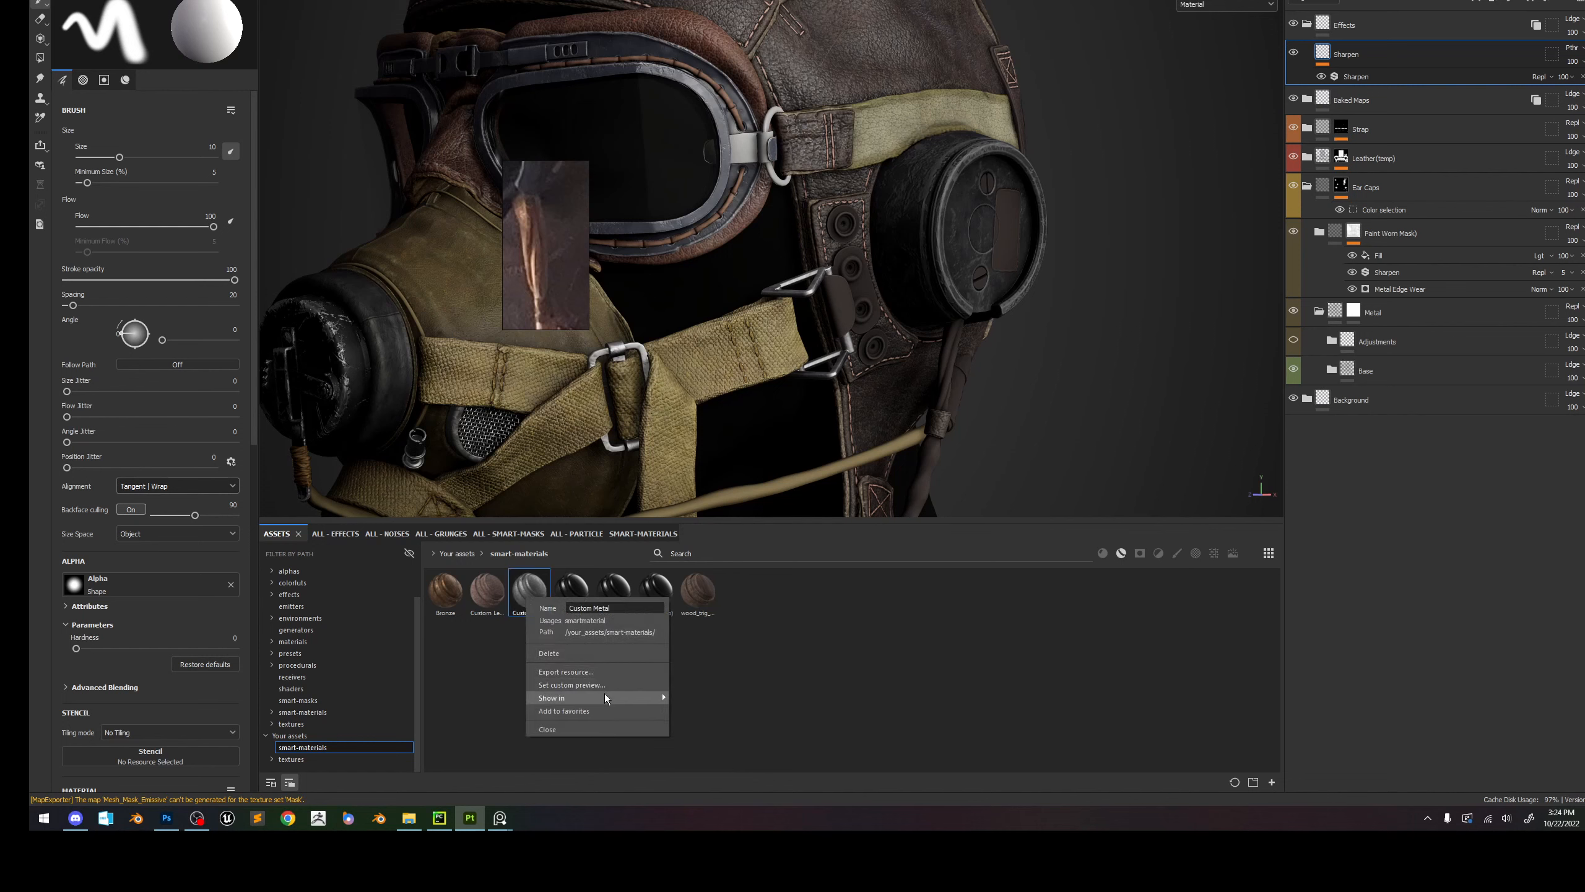
click(565, 654)
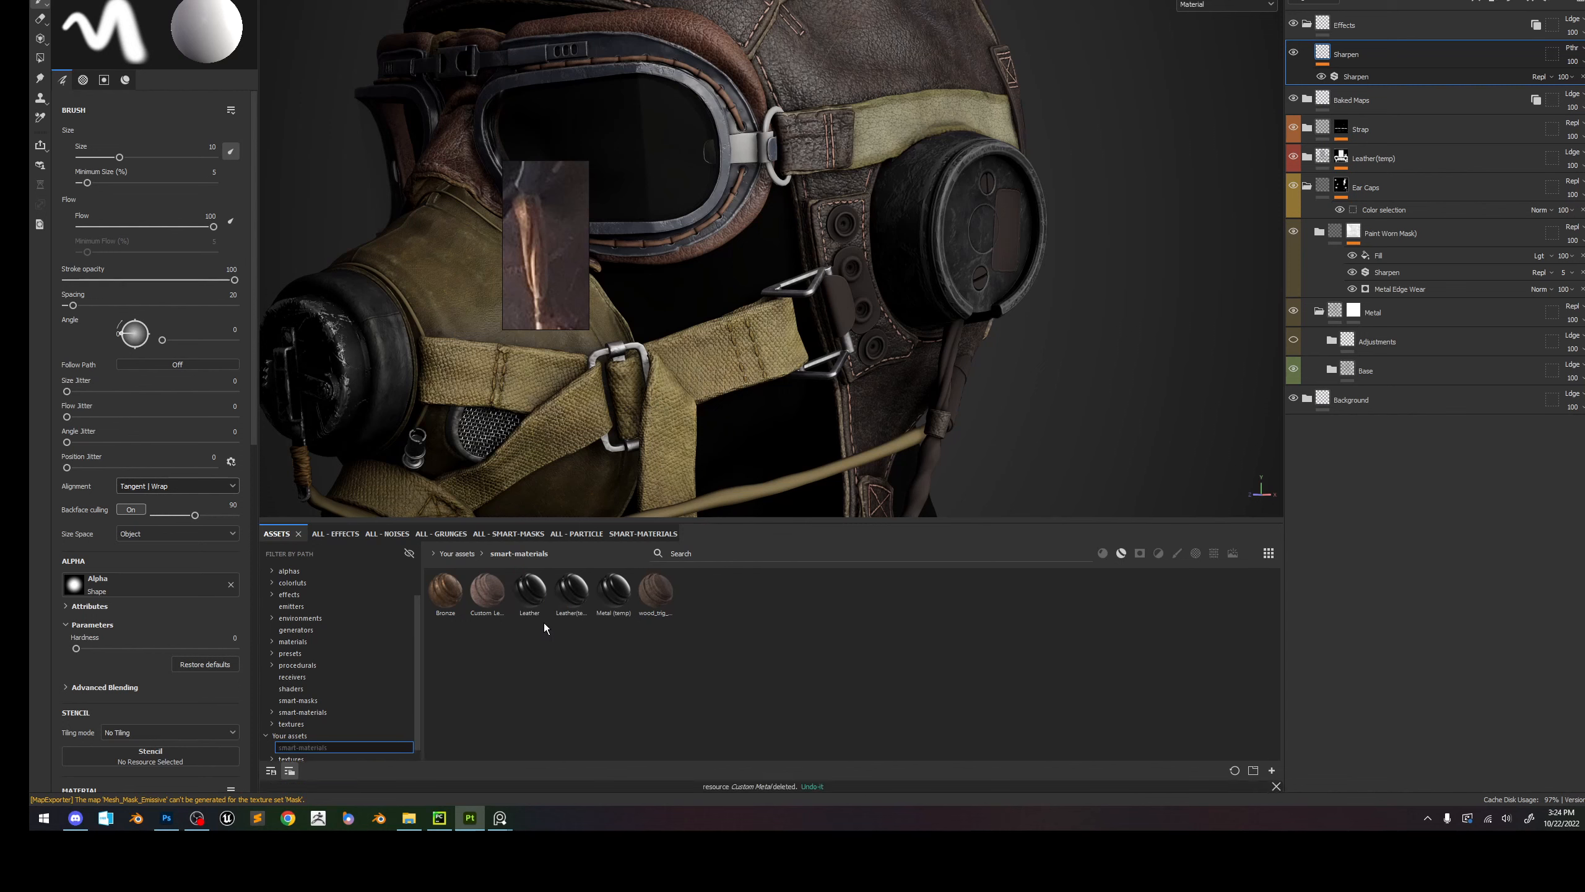
right_click(496, 597)
click(538, 651)
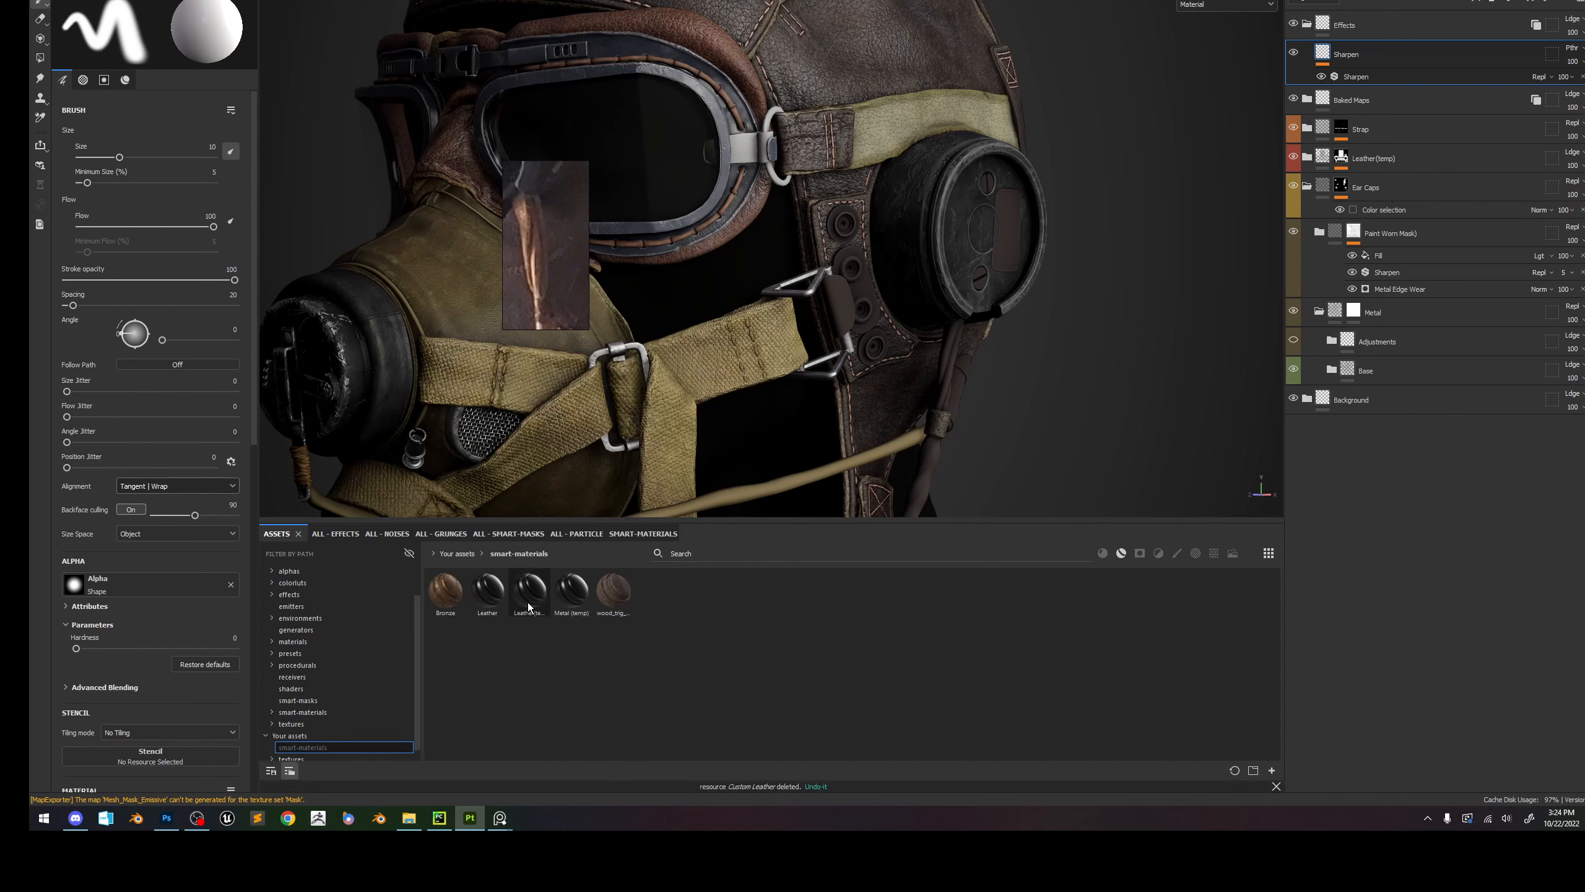
Delete the saved Leather, Bronze and wood_trig_material smart materials, keeping only the two temp materials.
right_click(487, 595)
click(530, 651)
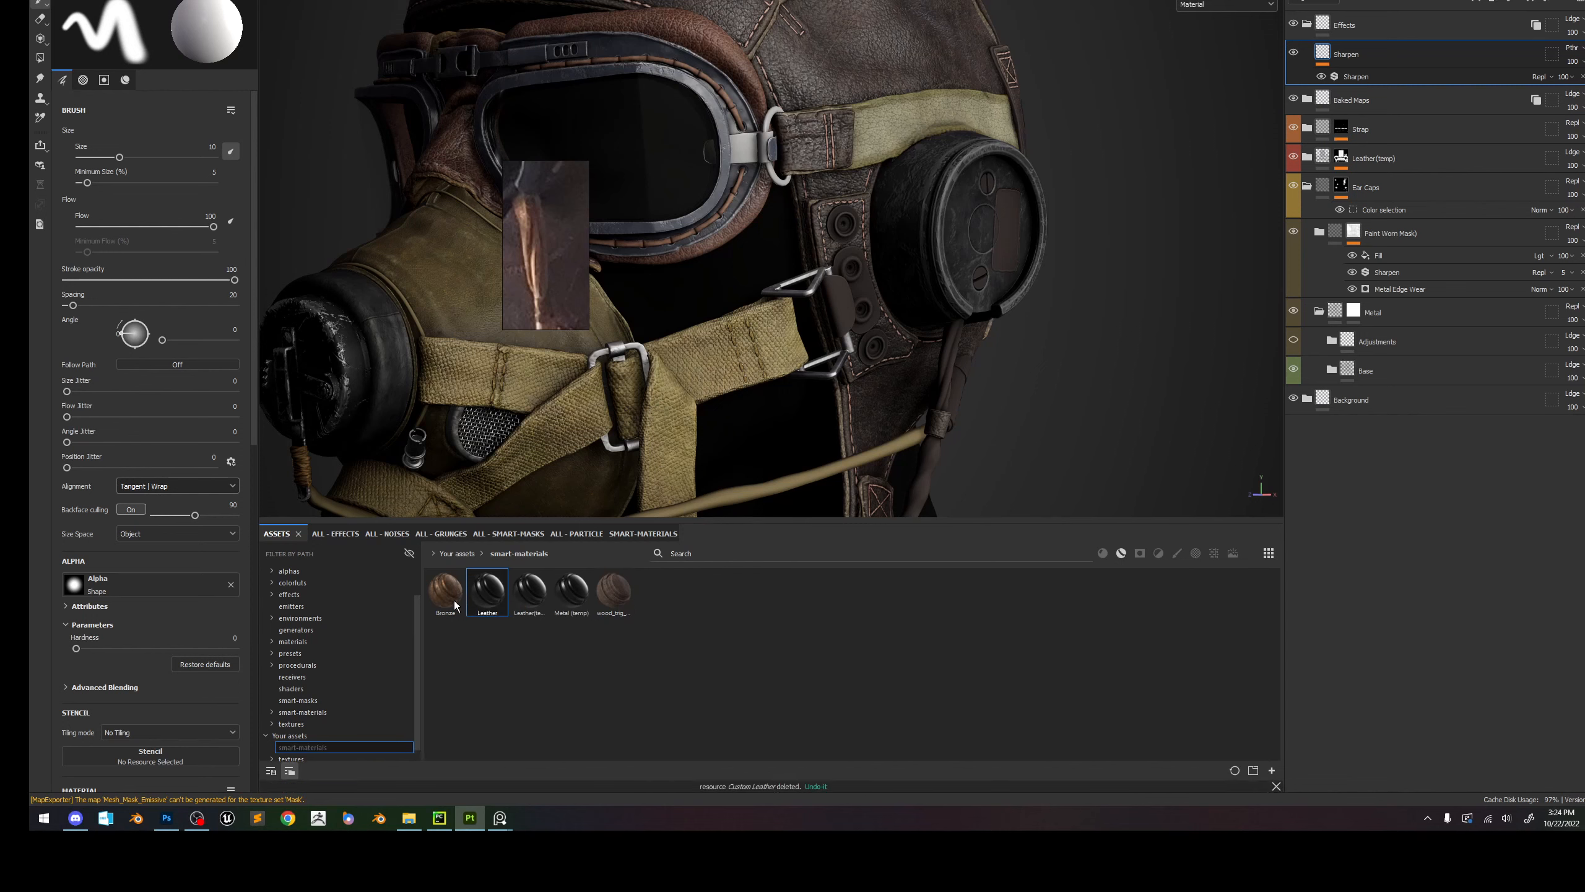
right_click(451, 600)
click(486, 651)
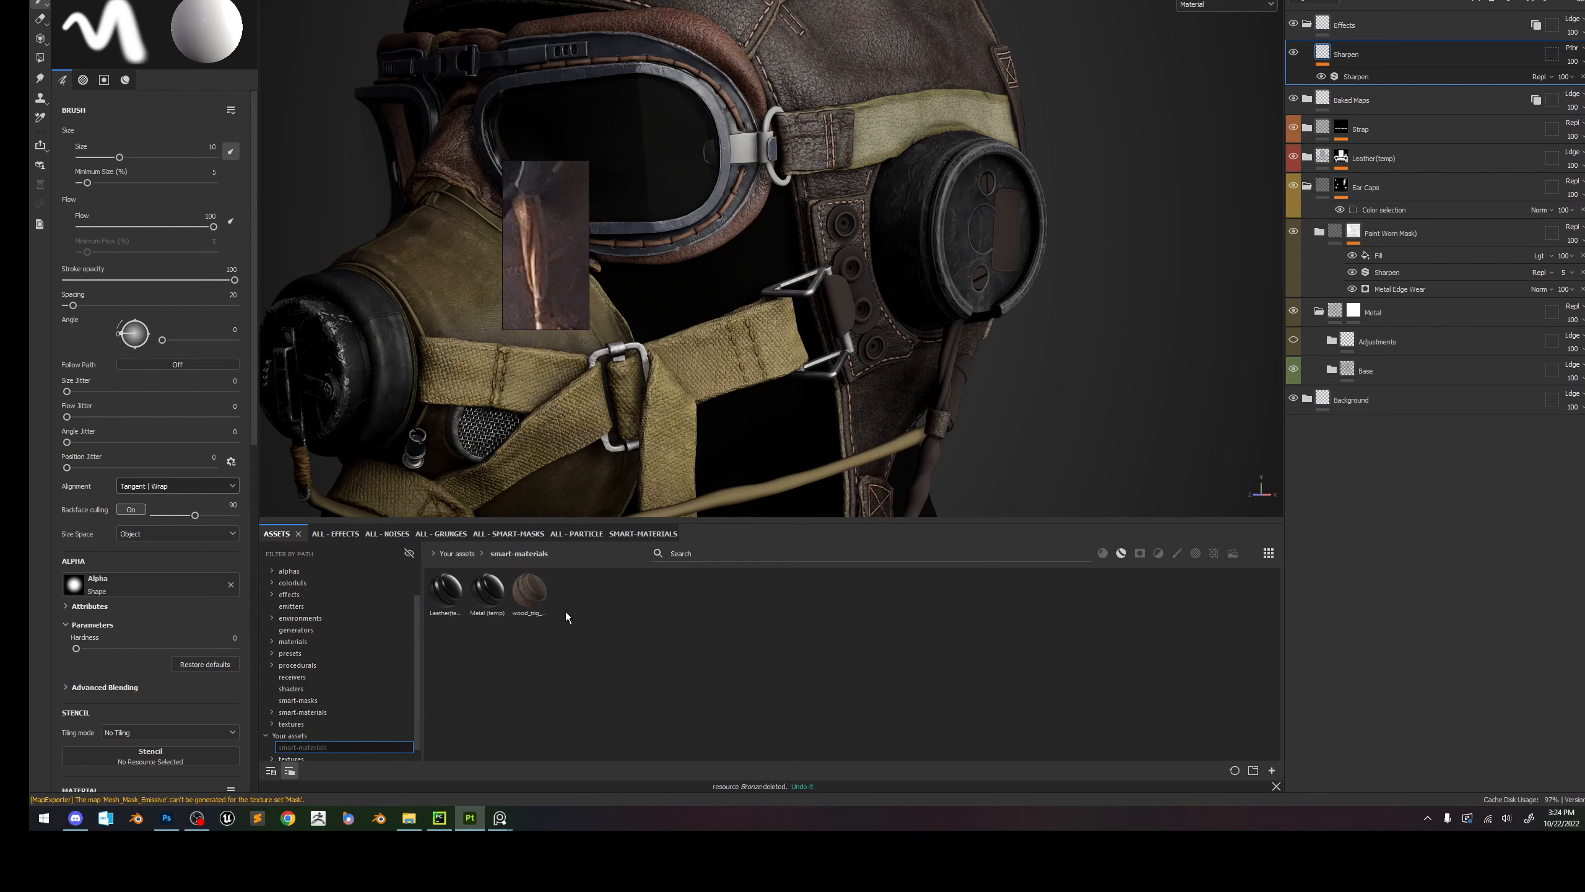
right_click(530, 592)
click(568, 649)
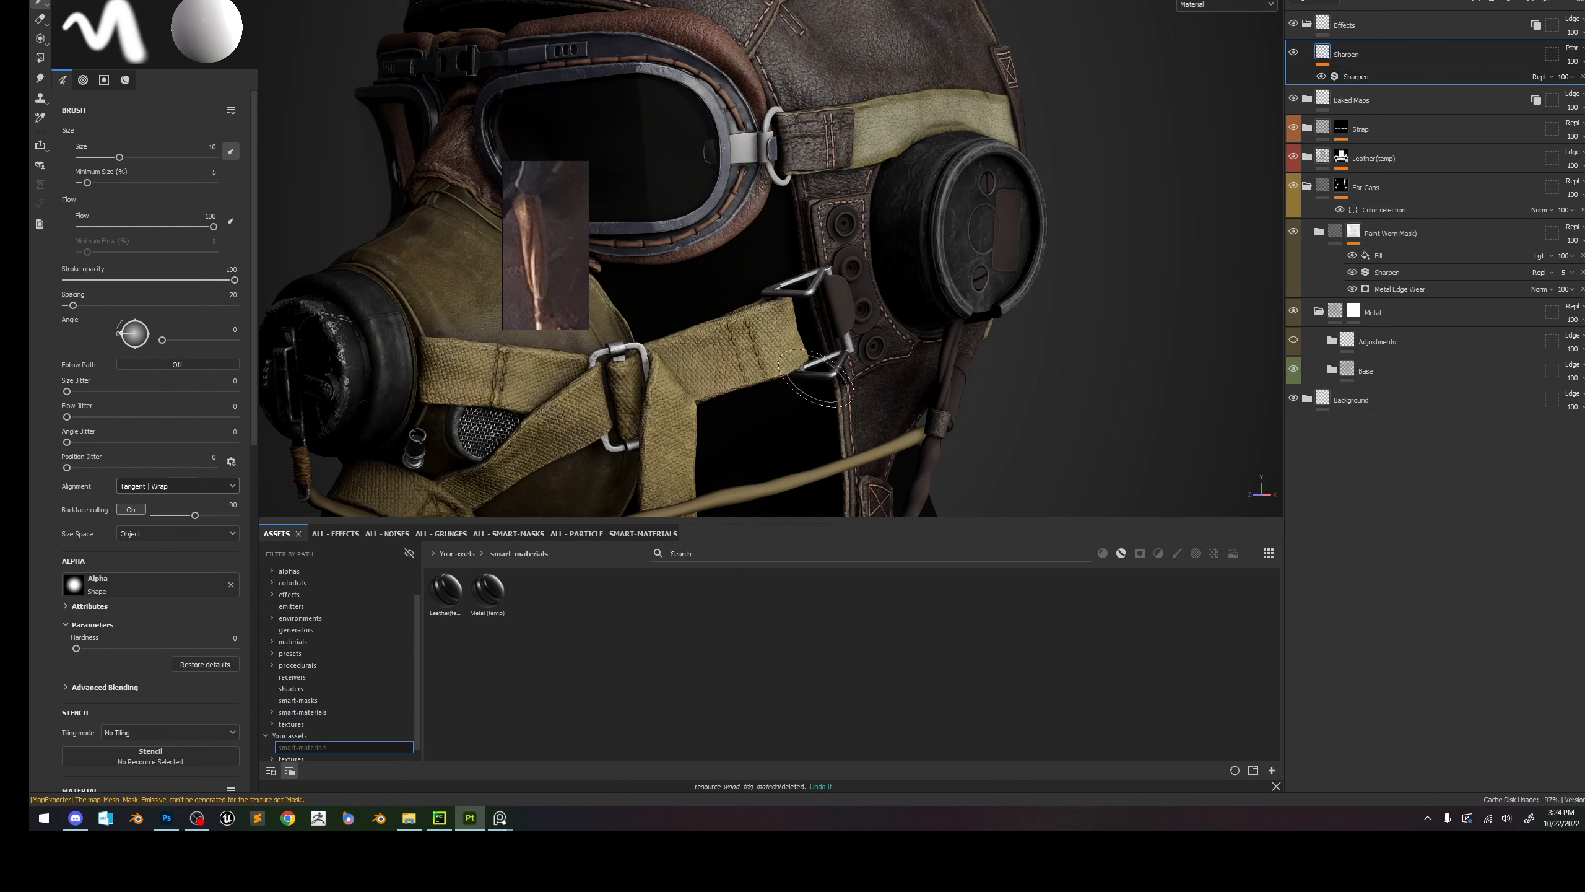
Add the Metal (temp) smart material above the Strap layer and hide it with a black mask.
drag(488, 590, 1377, 122)
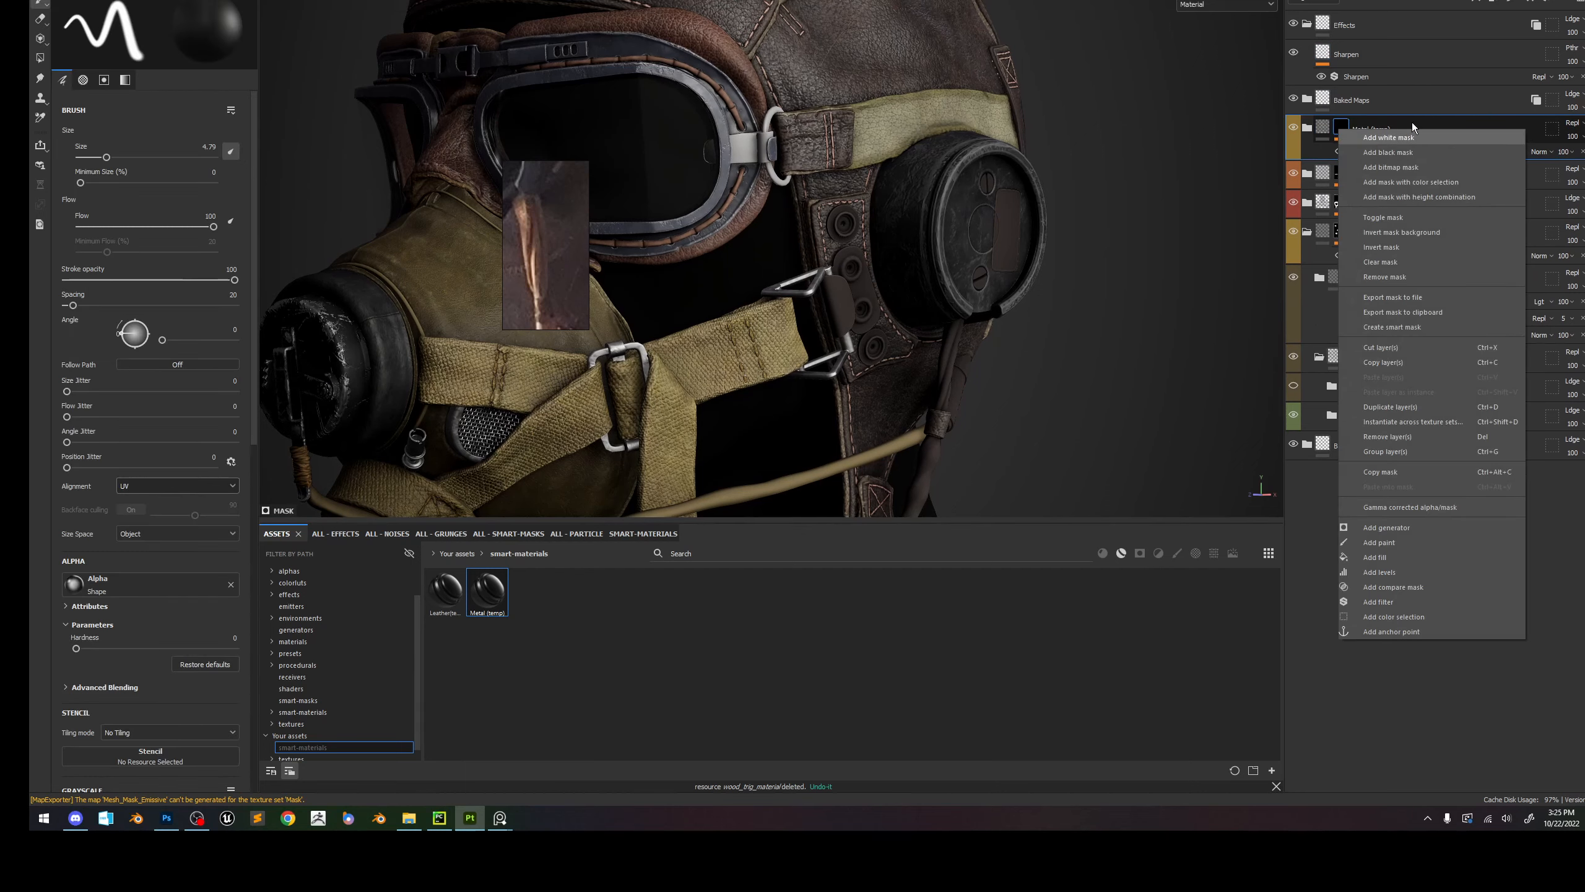
right_click(1365, 122)
click(1432, 145)
Reveal Metal (temp) on the rivets beside one ear cap by filling their mesh parts in the mask with Polygon Fill.
click(41, 59)
scroll(855, 302, up, 5)
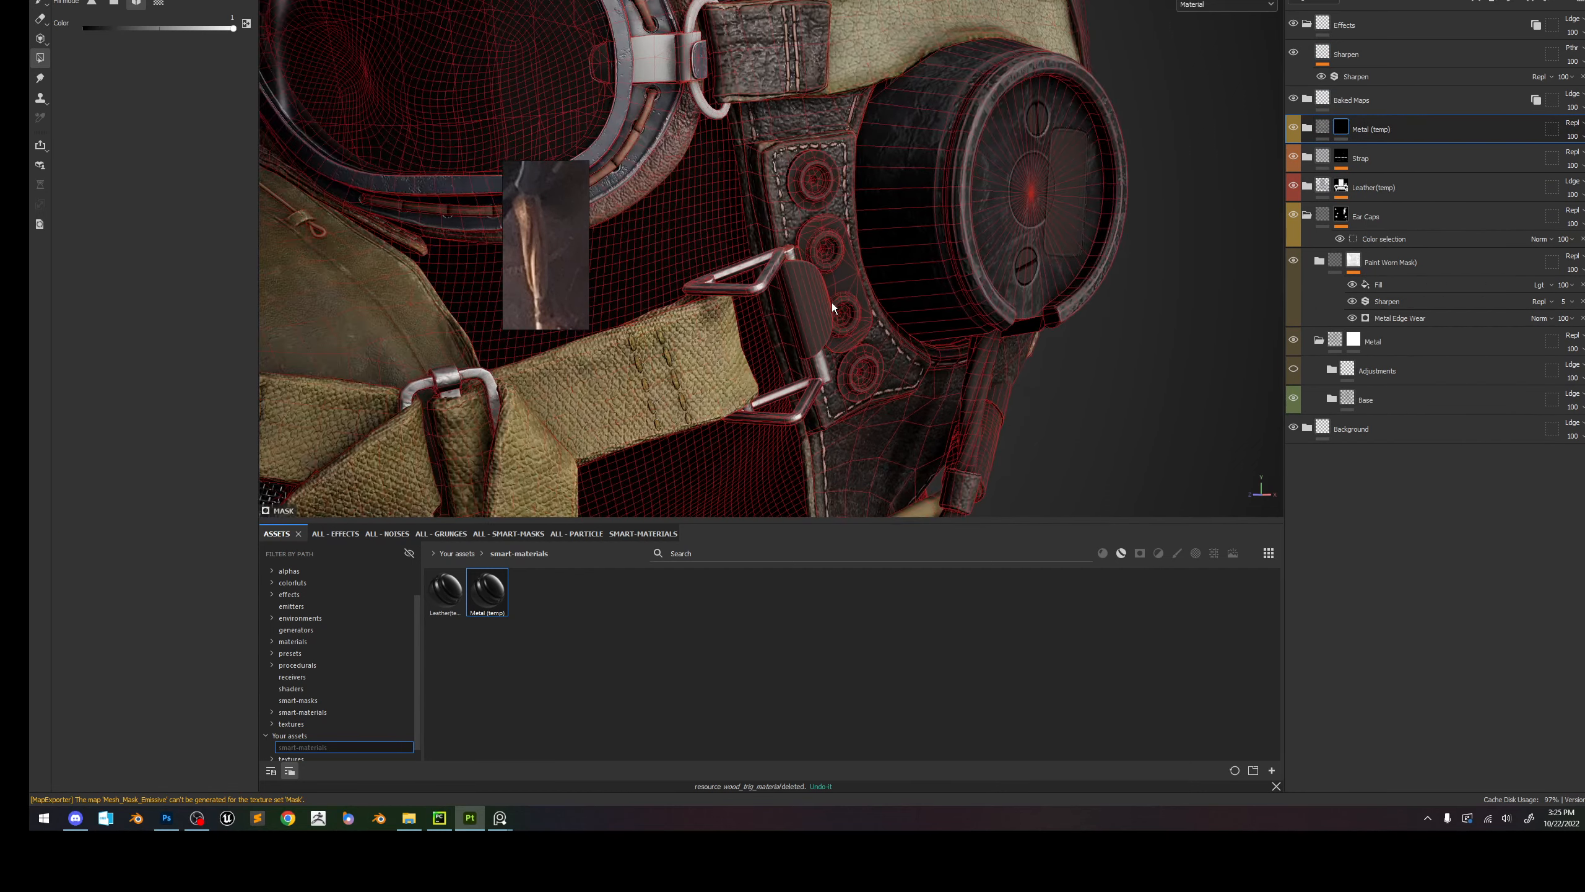
click(830, 223)
click(811, 111)
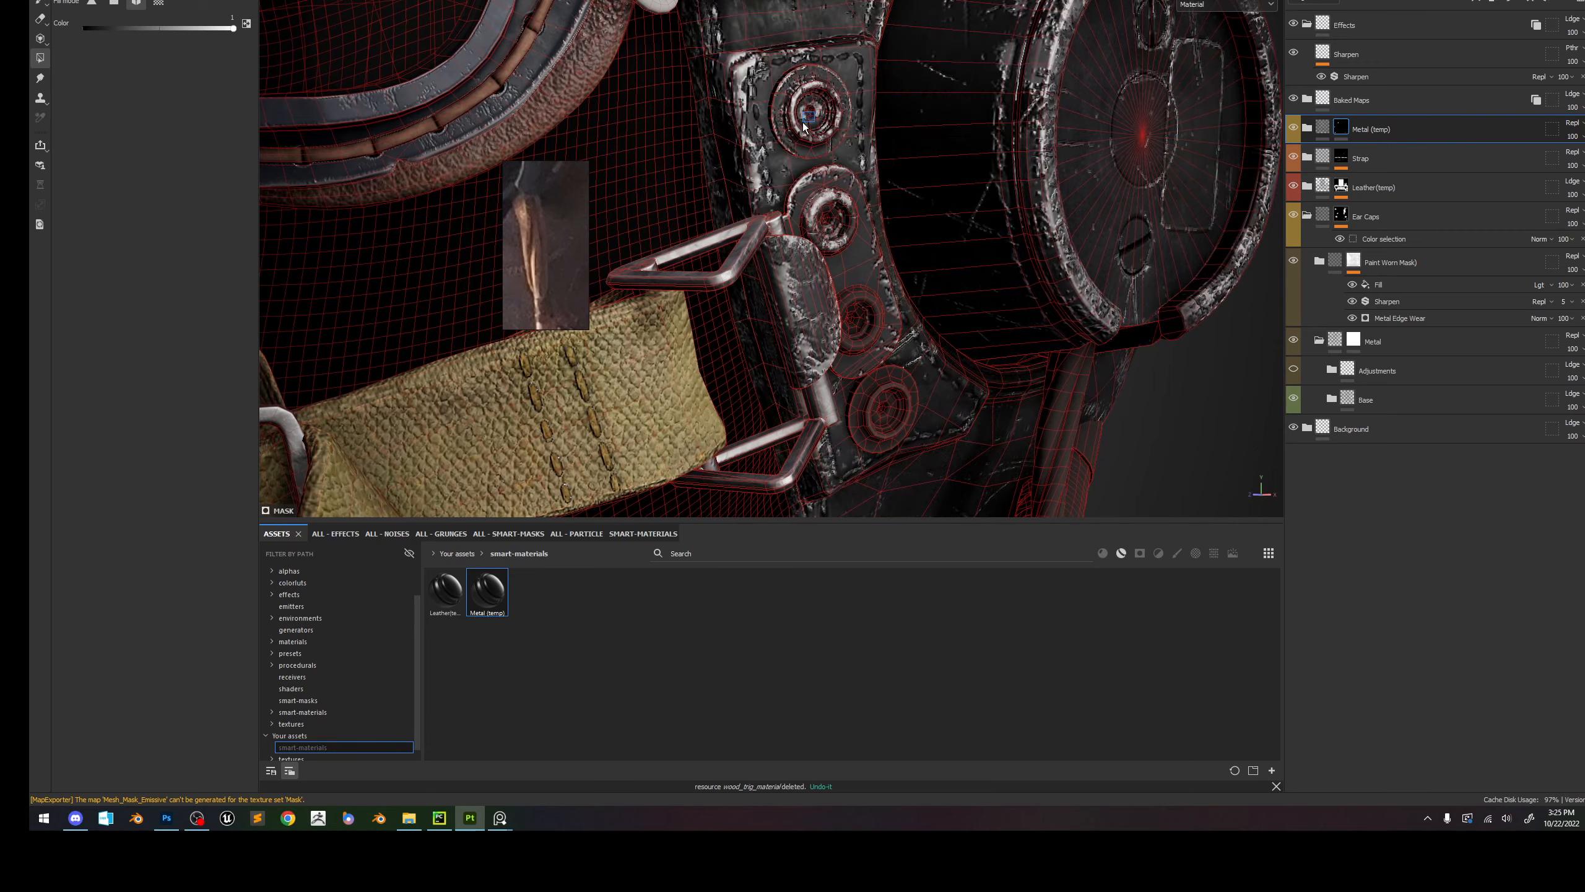
click(889, 412)
click(868, 310)
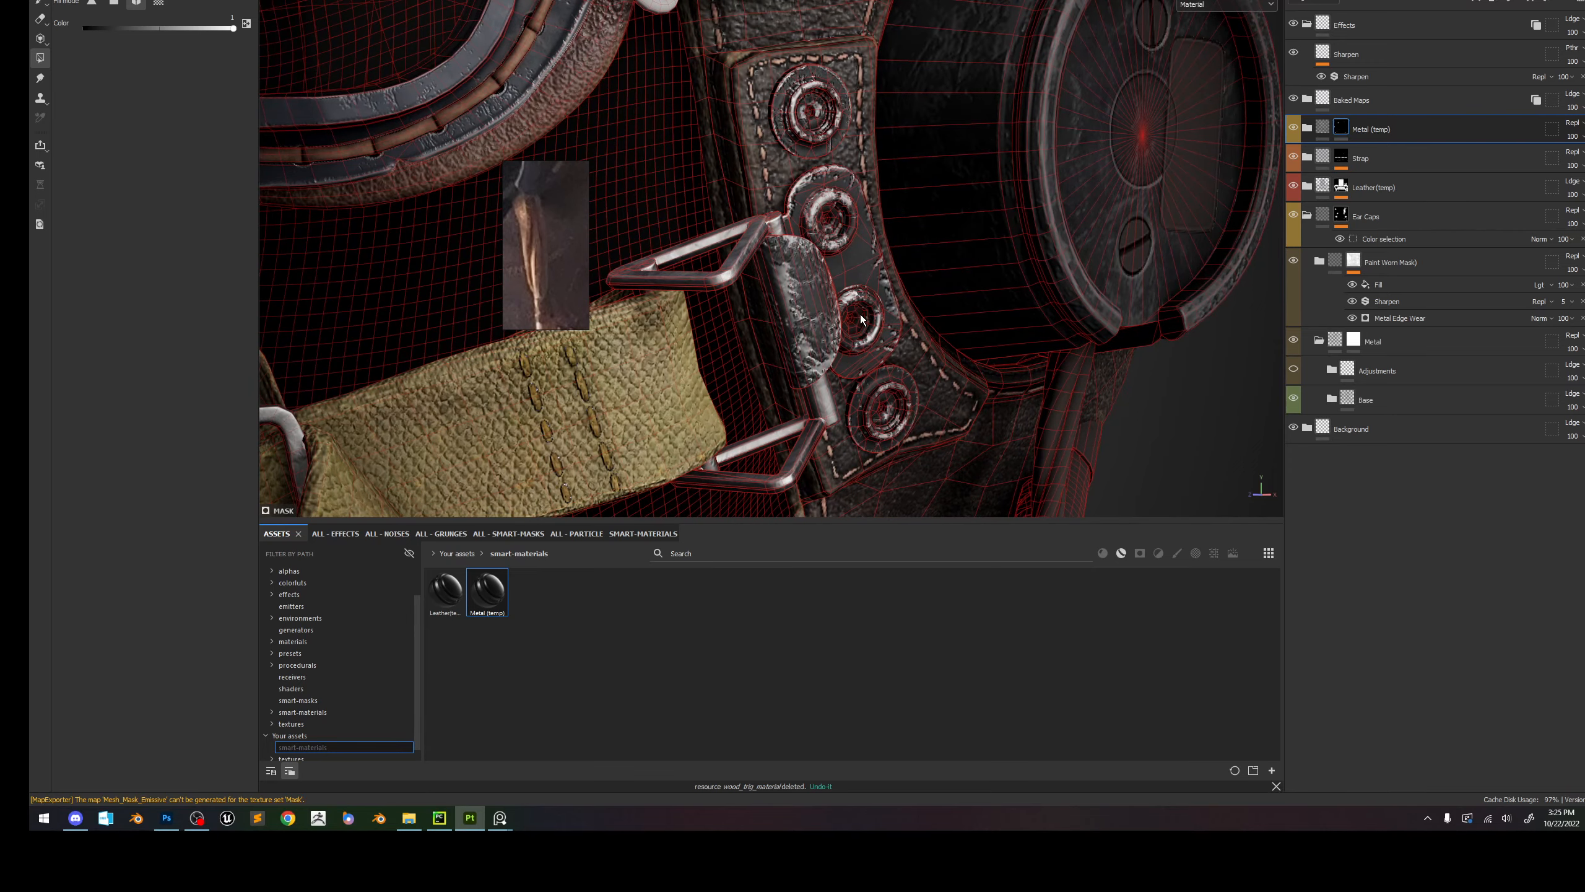
Fill the rivets beside the opposite ear cap in the Metal (temp) mask, undoing the stray fill on the surrounding leather.
scroll(862, 317, down, 3)
alt+drag(646, 53, 1126, 274)
shift+right_drag(1126, 274, 943, 252)
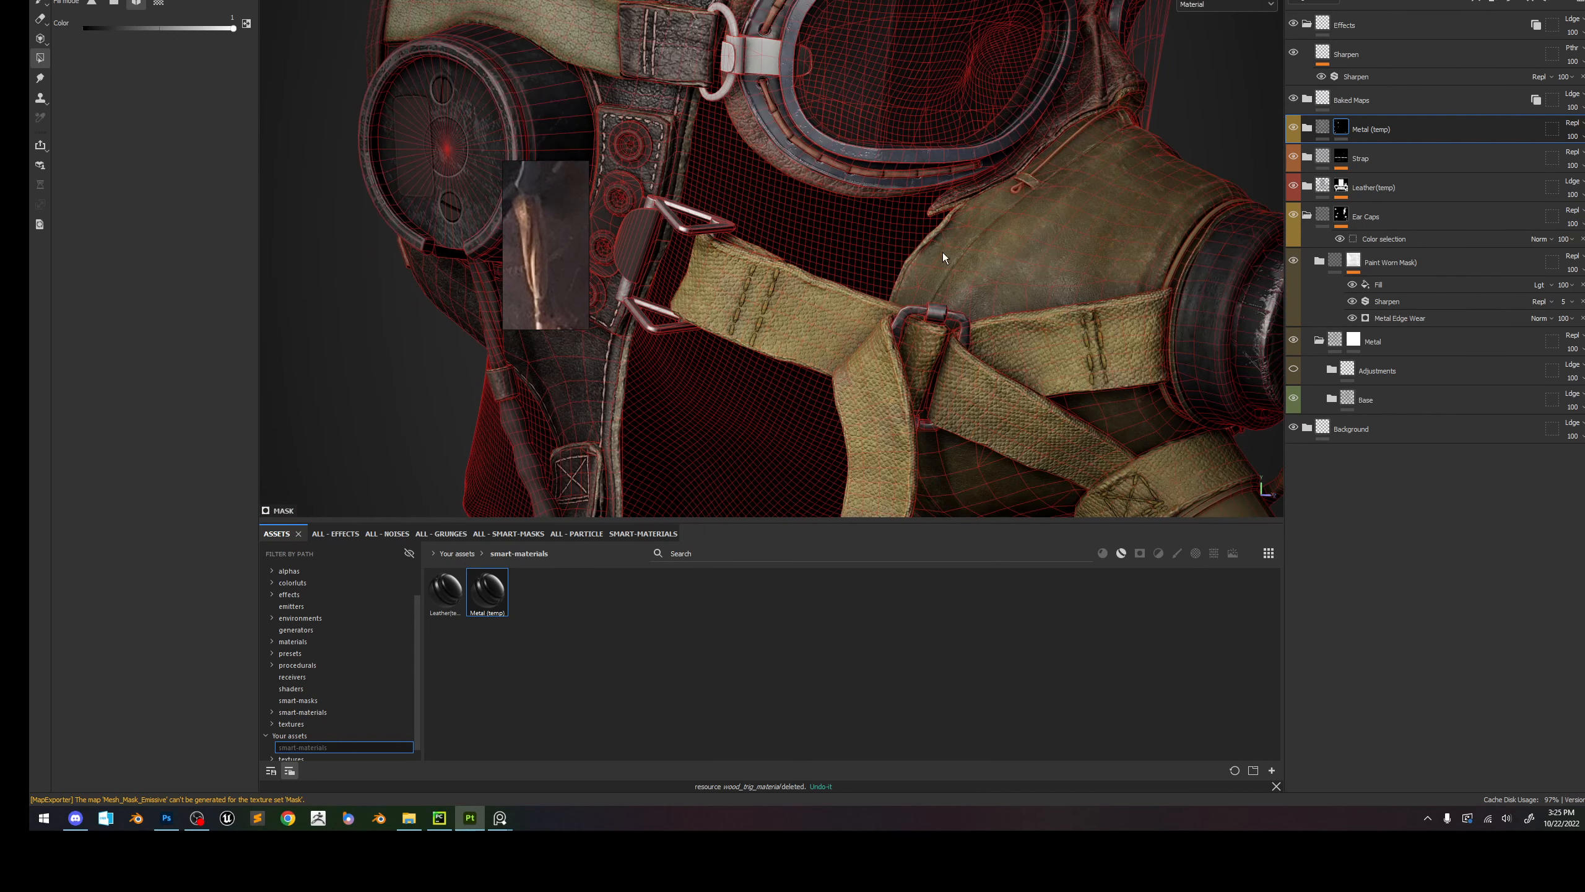
alt+middle_drag(717, 259, 1020, 368)
scroll(1021, 367, up, 3)
click(948, 351)
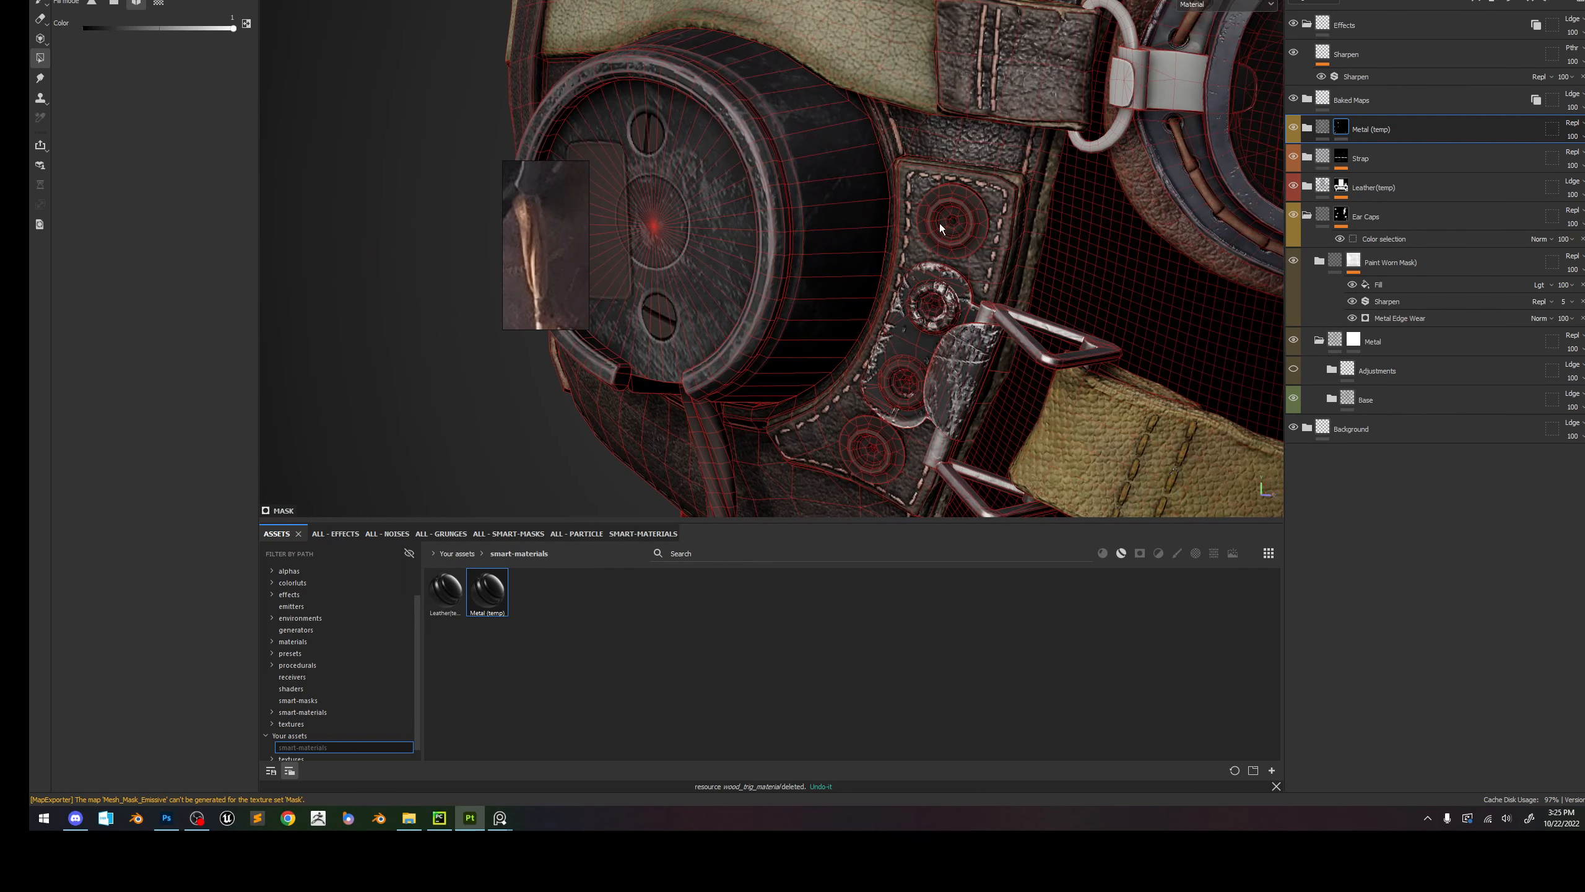
click(953, 251)
click(955, 228)
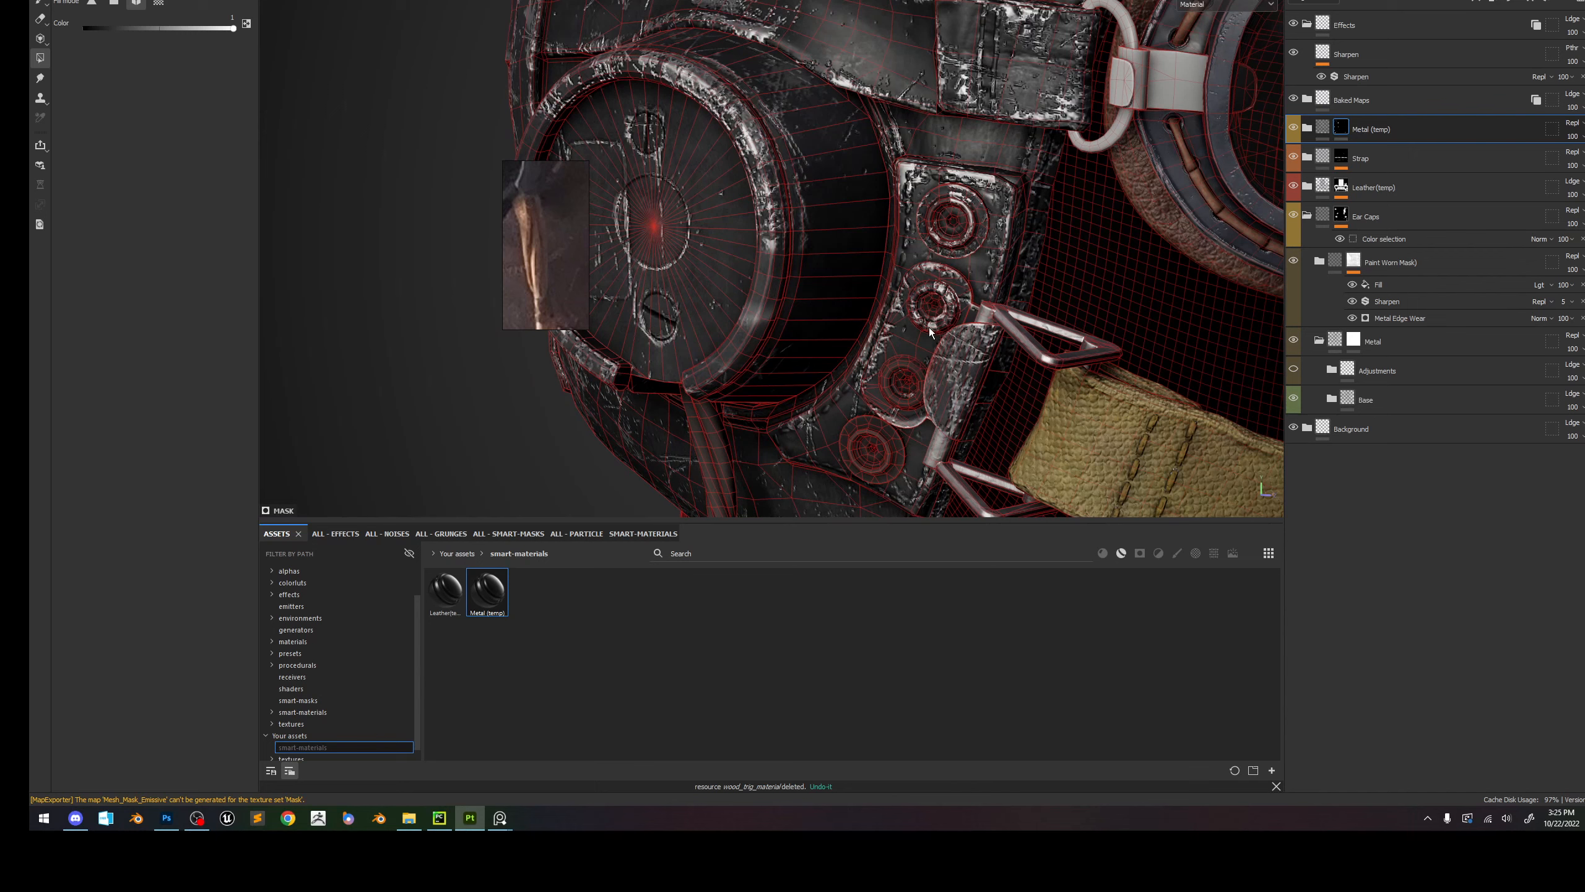
key(ctrl+z)
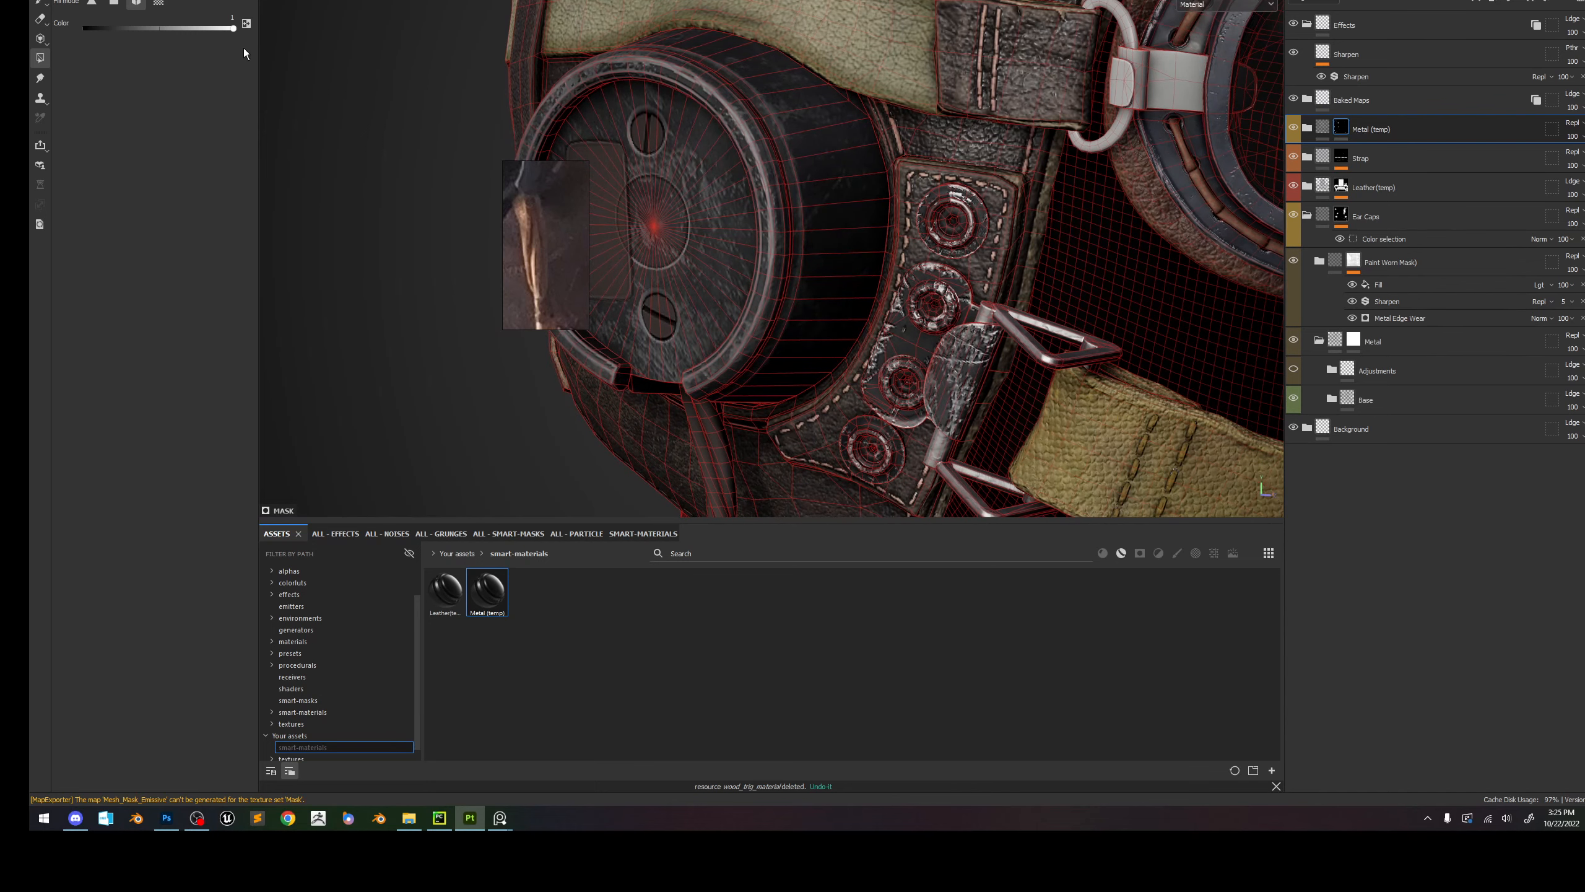
Return to the Paint tool and inspect the rivets' metal from both sides of the helmet.
key(1)
scroll(774, 249, down, 5)
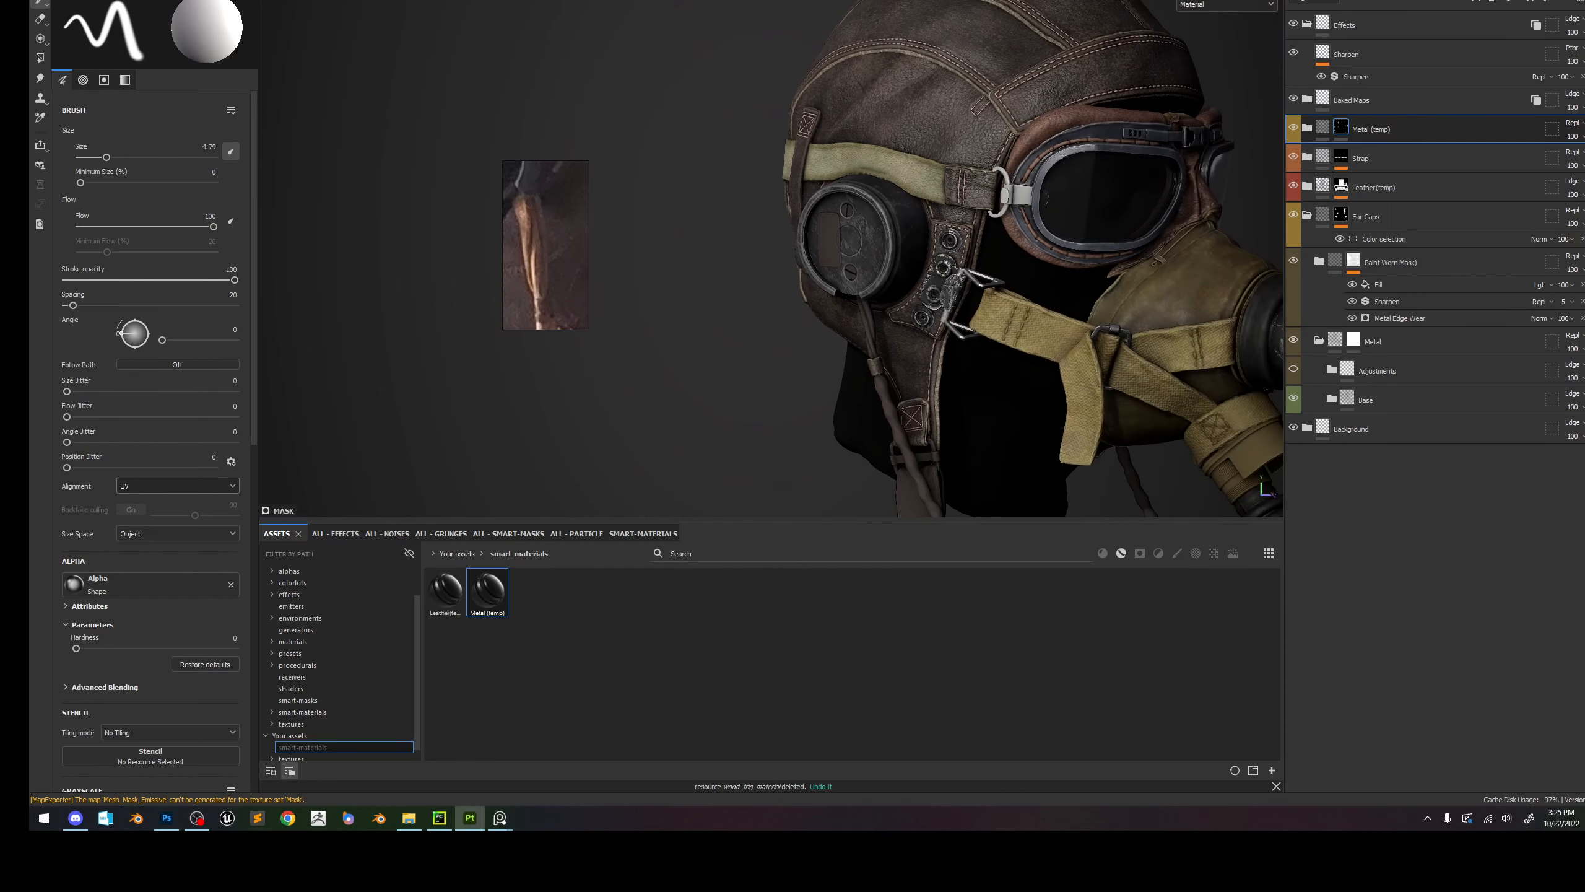
scroll(1046, 197, down, 3)
alt+drag(899, 221, 737, 228)
alt+middle_drag(1174, 240, 849, 246)
alt+drag(905, 250, 793, 253)
shift+right_drag(849, 255, 699, 258)
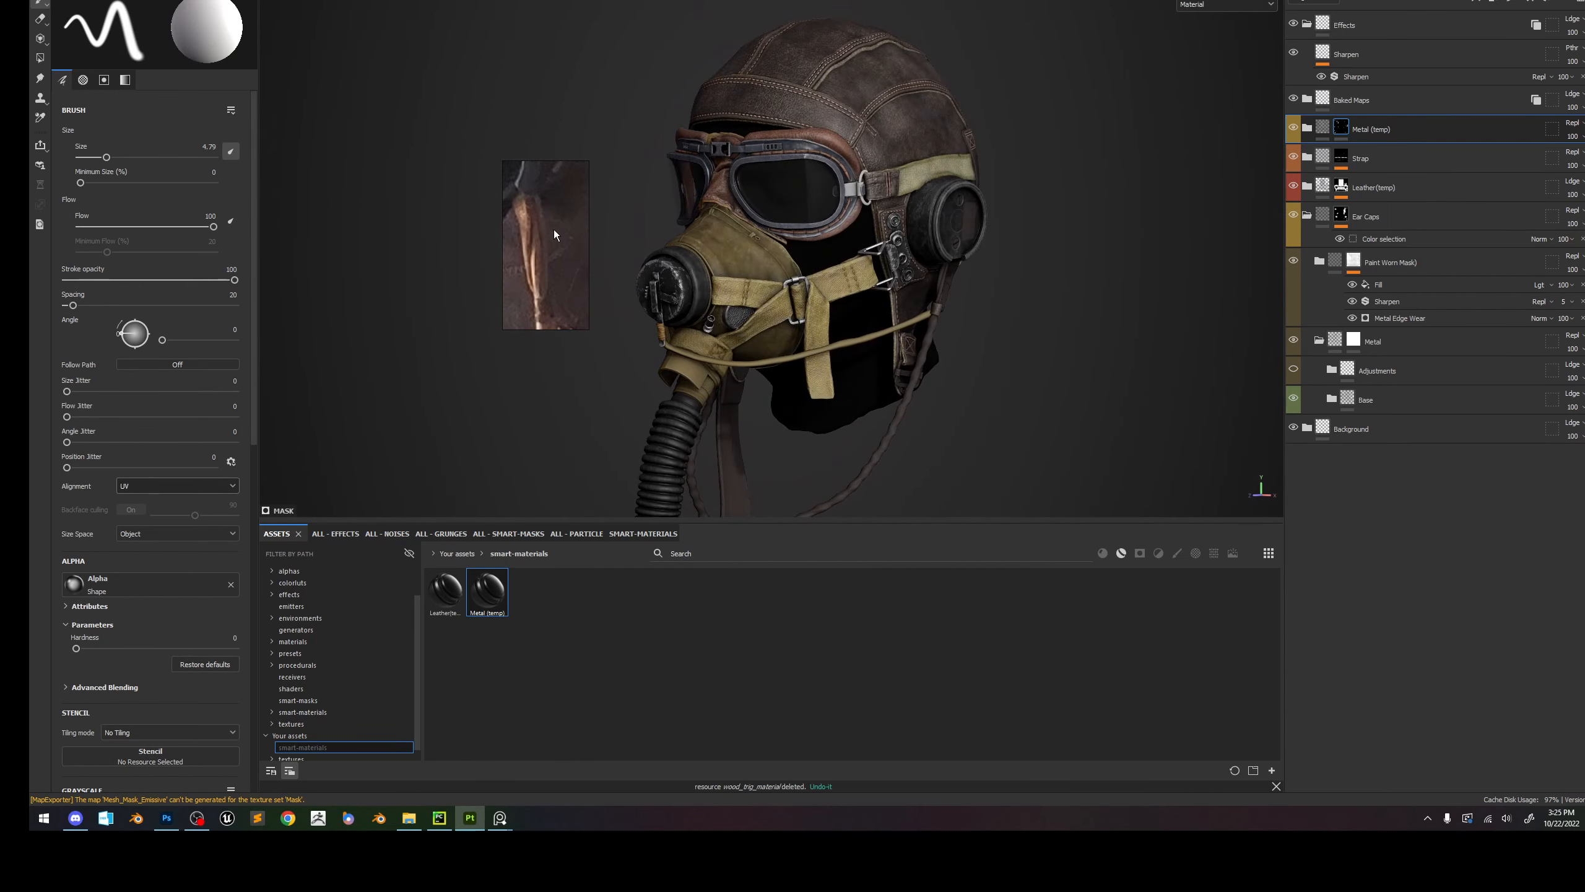
Enlarge the reference image to show the ear cap and rivet area, and compare the helmet's rivets with it.
drag(554, 234, 535, 296)
drag(489, 229, 326, 87)
scroll(444, 233, down, 4)
scroll(447, 233, up, 4)
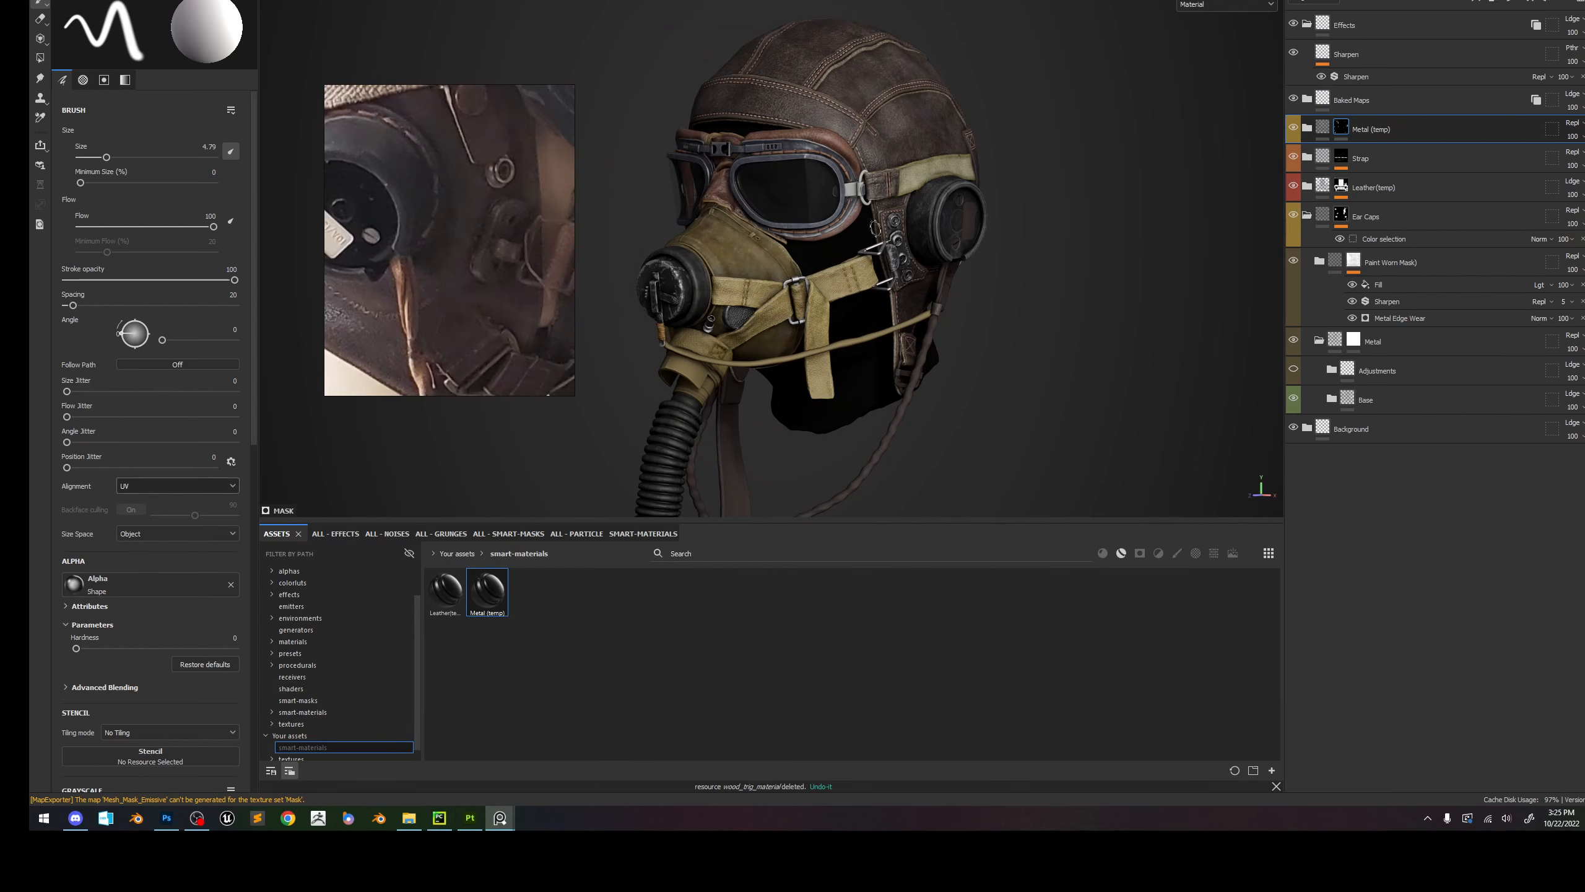
scroll(1022, 337, up, 5)
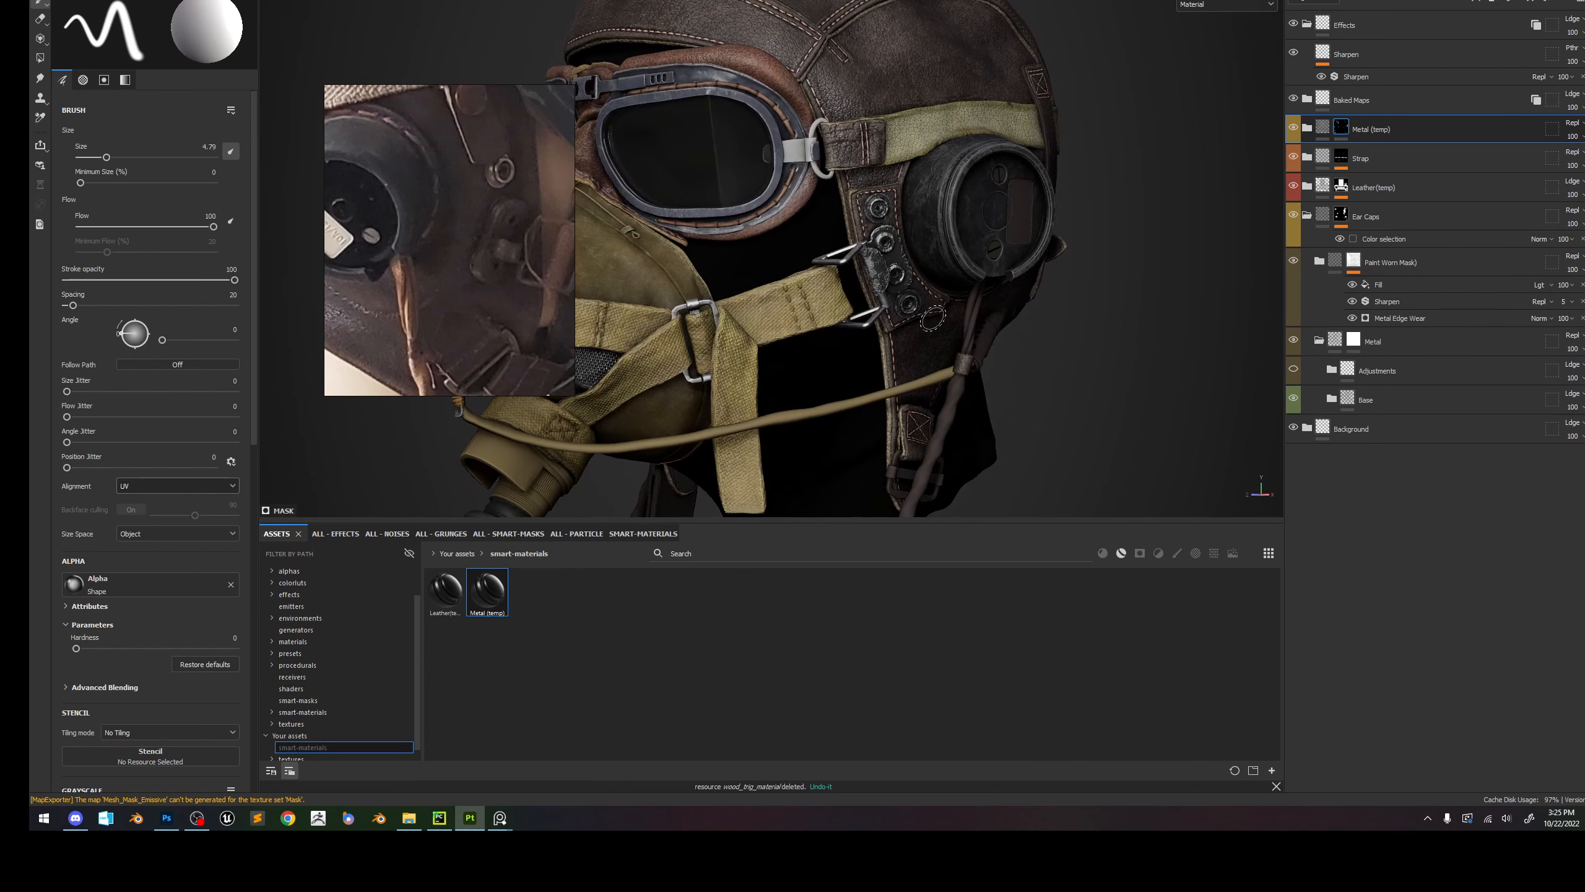
scroll(964, 322, up, 5)
scroll(953, 214, down, 6)
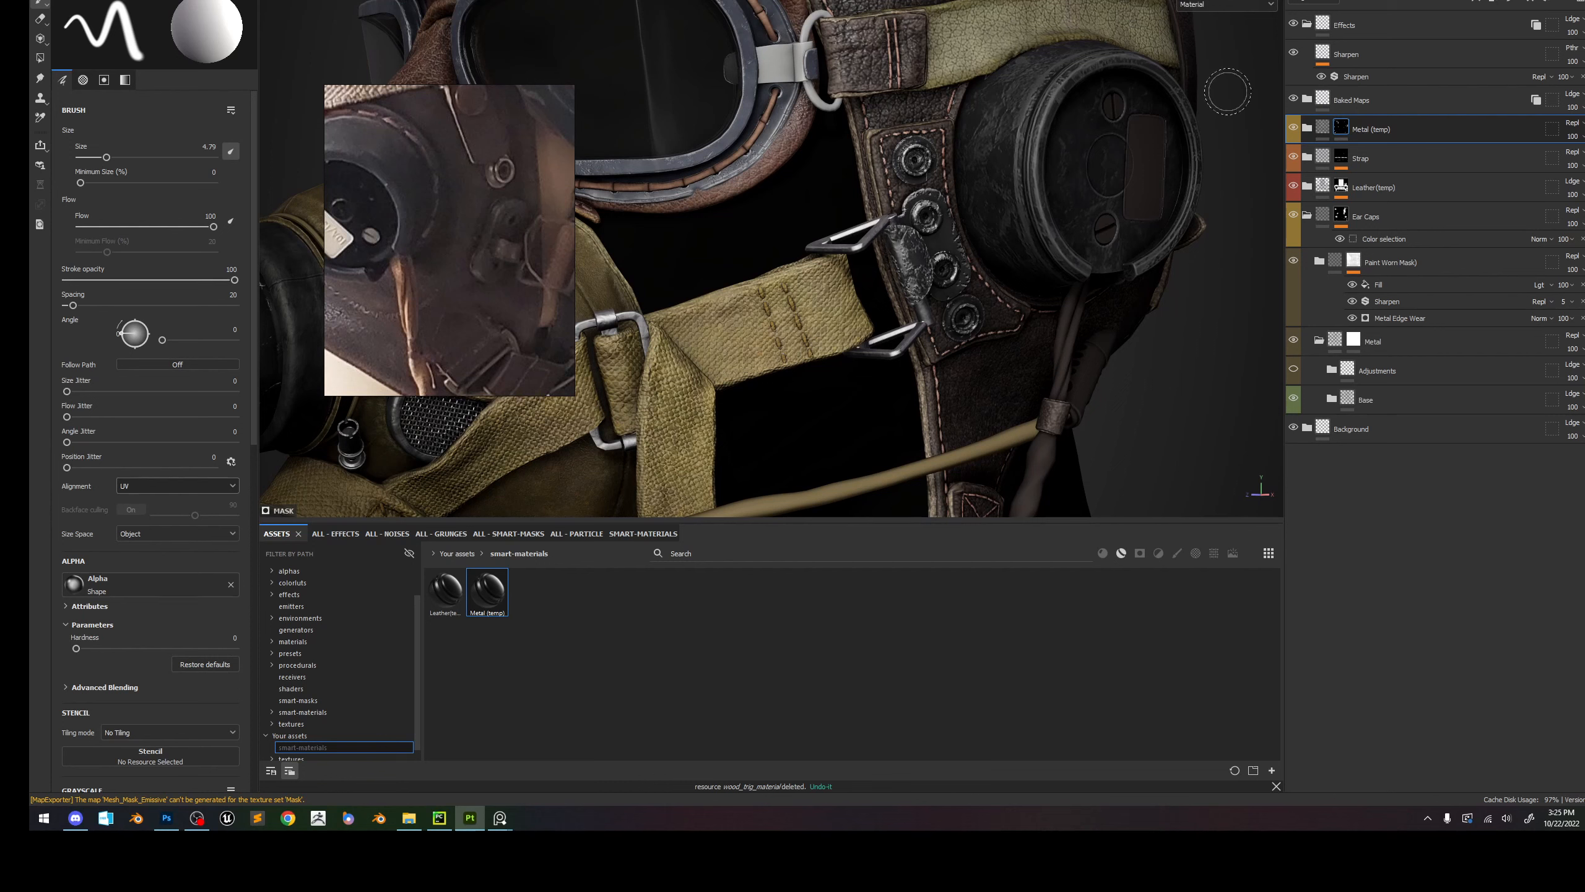
Expand the Metal (temp) folder and compare the rivets with it and its Paint Worn Mask folder hidden and shown.
click(1307, 129)
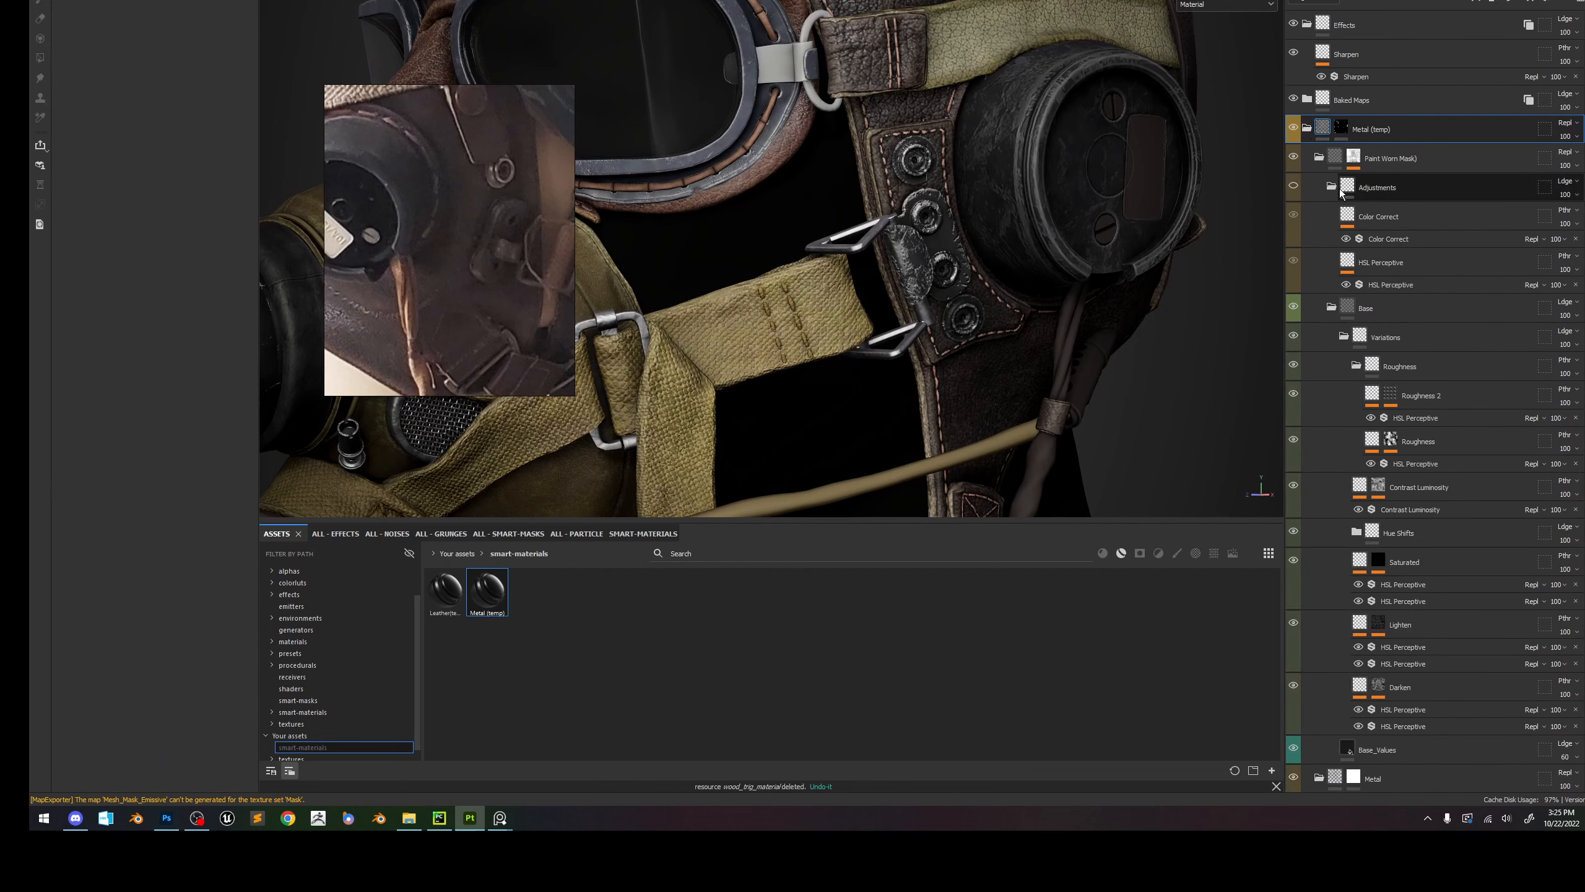
click(1319, 158)
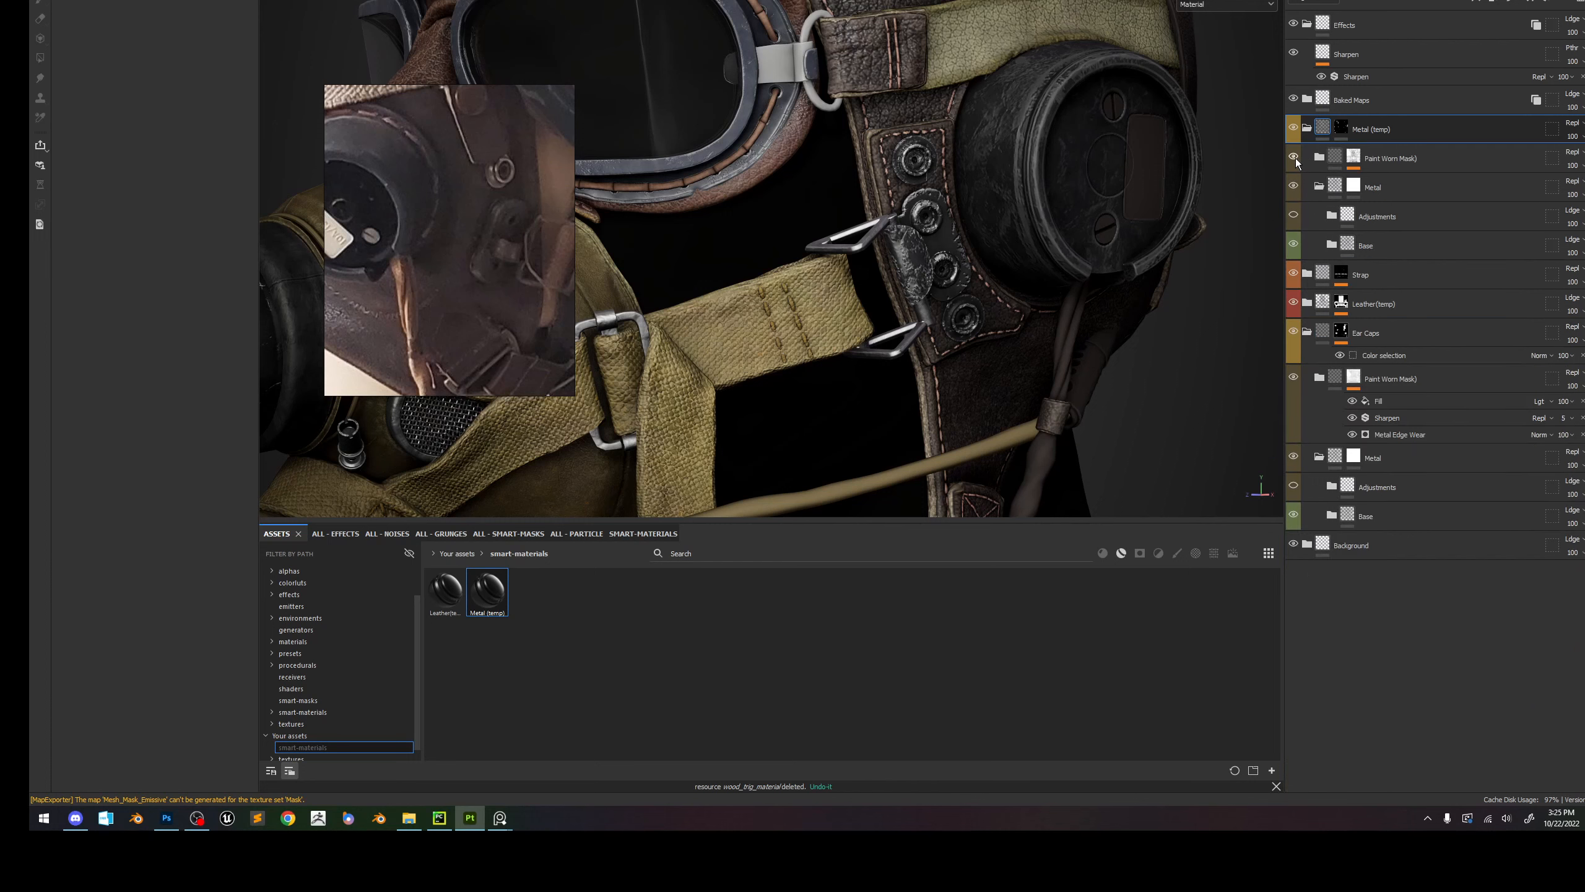
scroll(950, 160, down, 6)
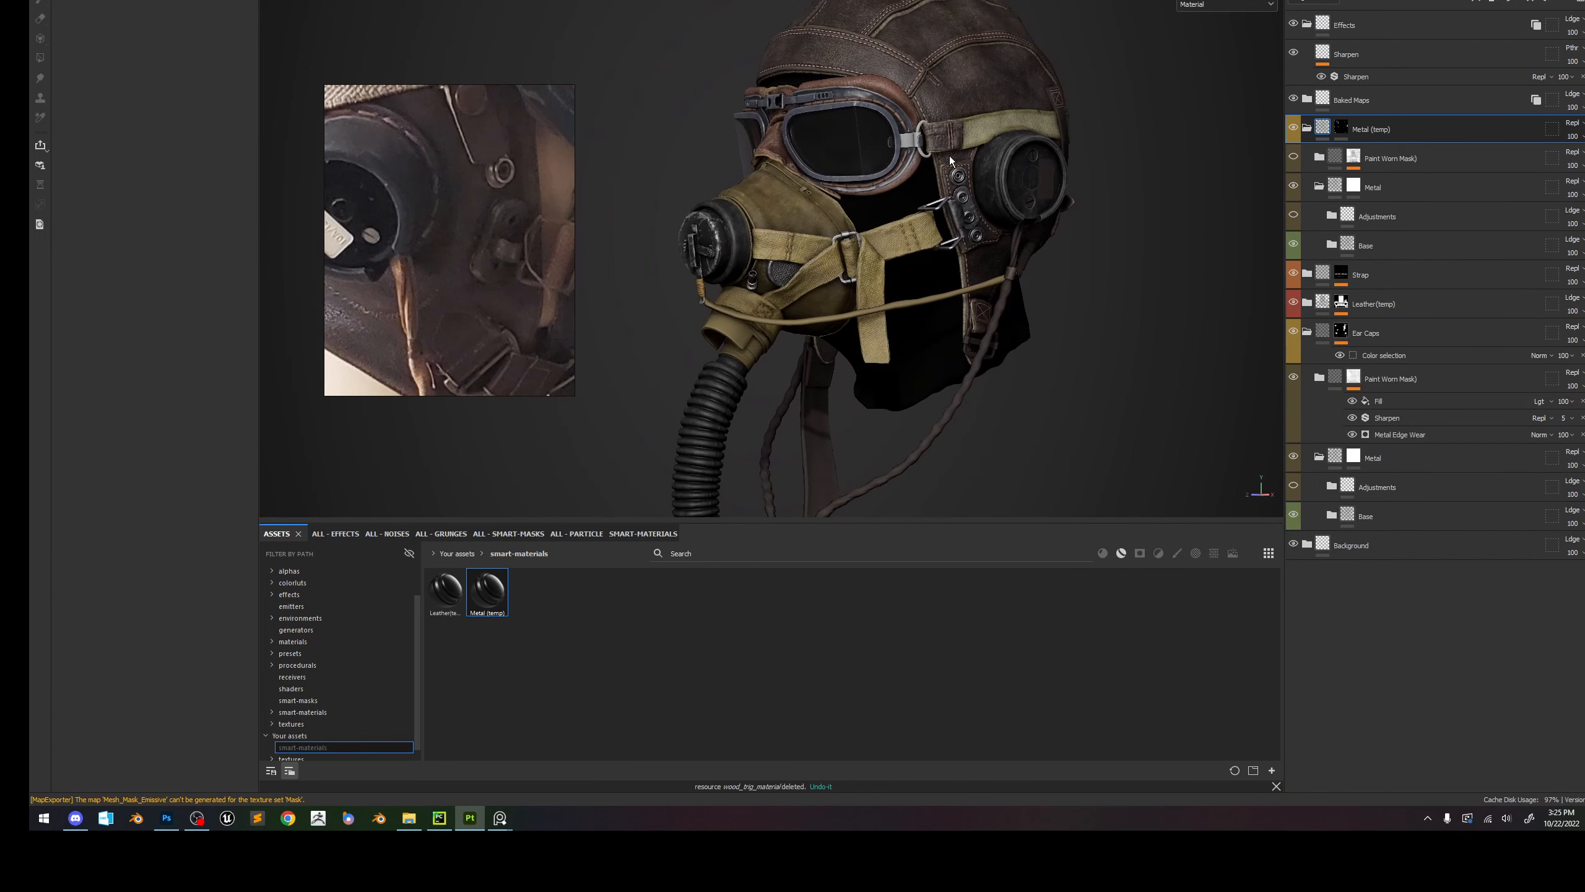
alt+drag(950, 159, 1006, 158)
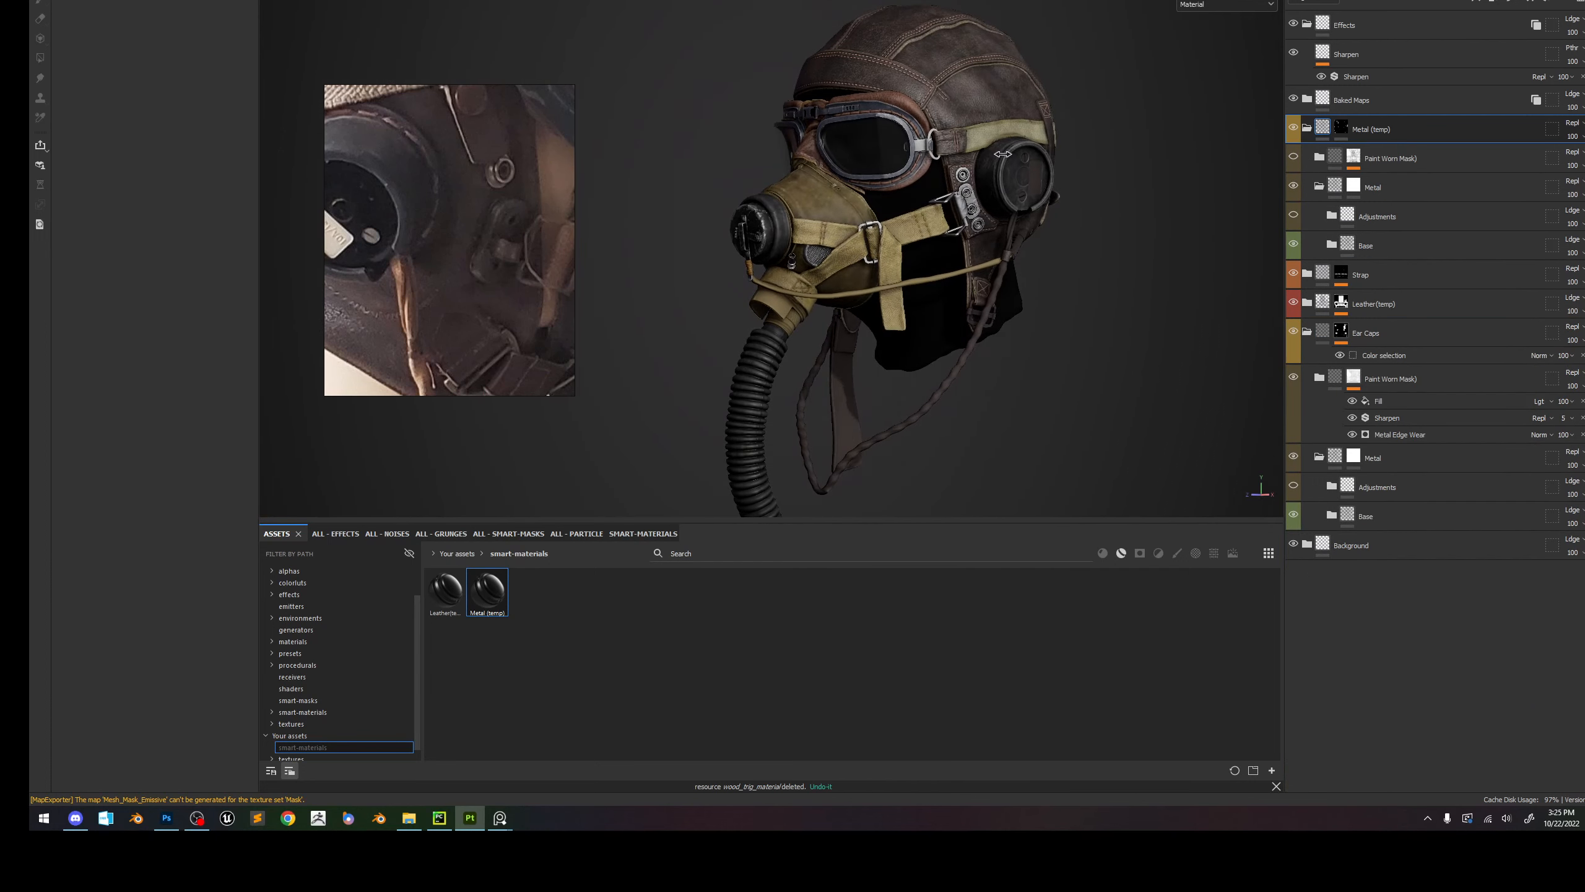
click(1292, 128)
click(1291, 129)
click(1293, 157)
click(1294, 157)
scroll(1002, 218, up, 5)
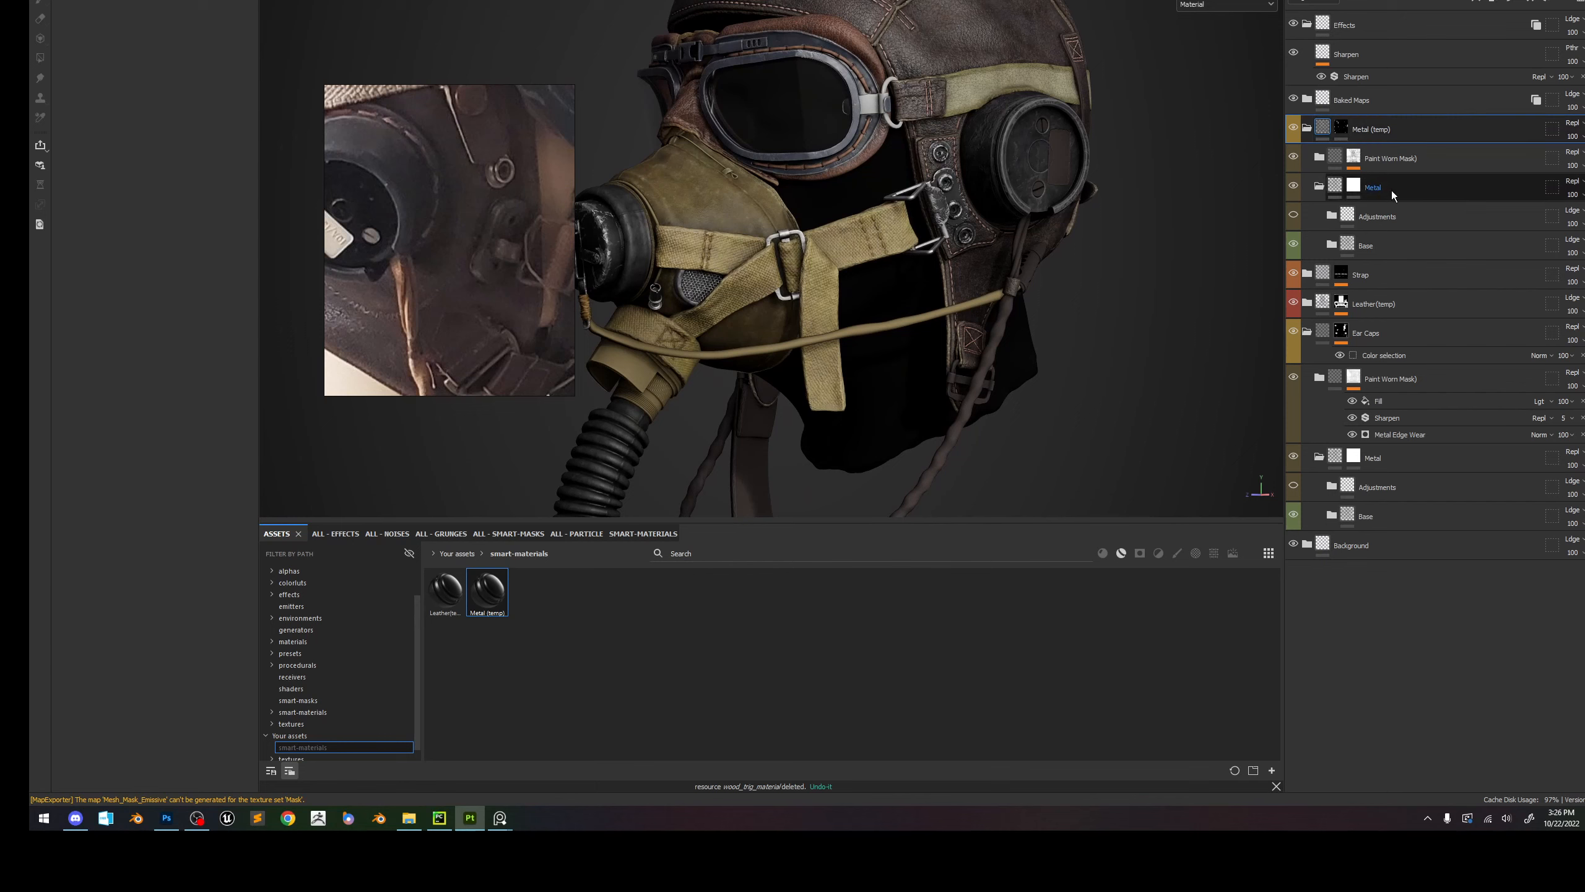
Give the Base_Values fill in Metal (temp)'s Paint Worn Mask folder a bluer base color, with saturation about 0.3.
click(1326, 159)
click(1326, 159)
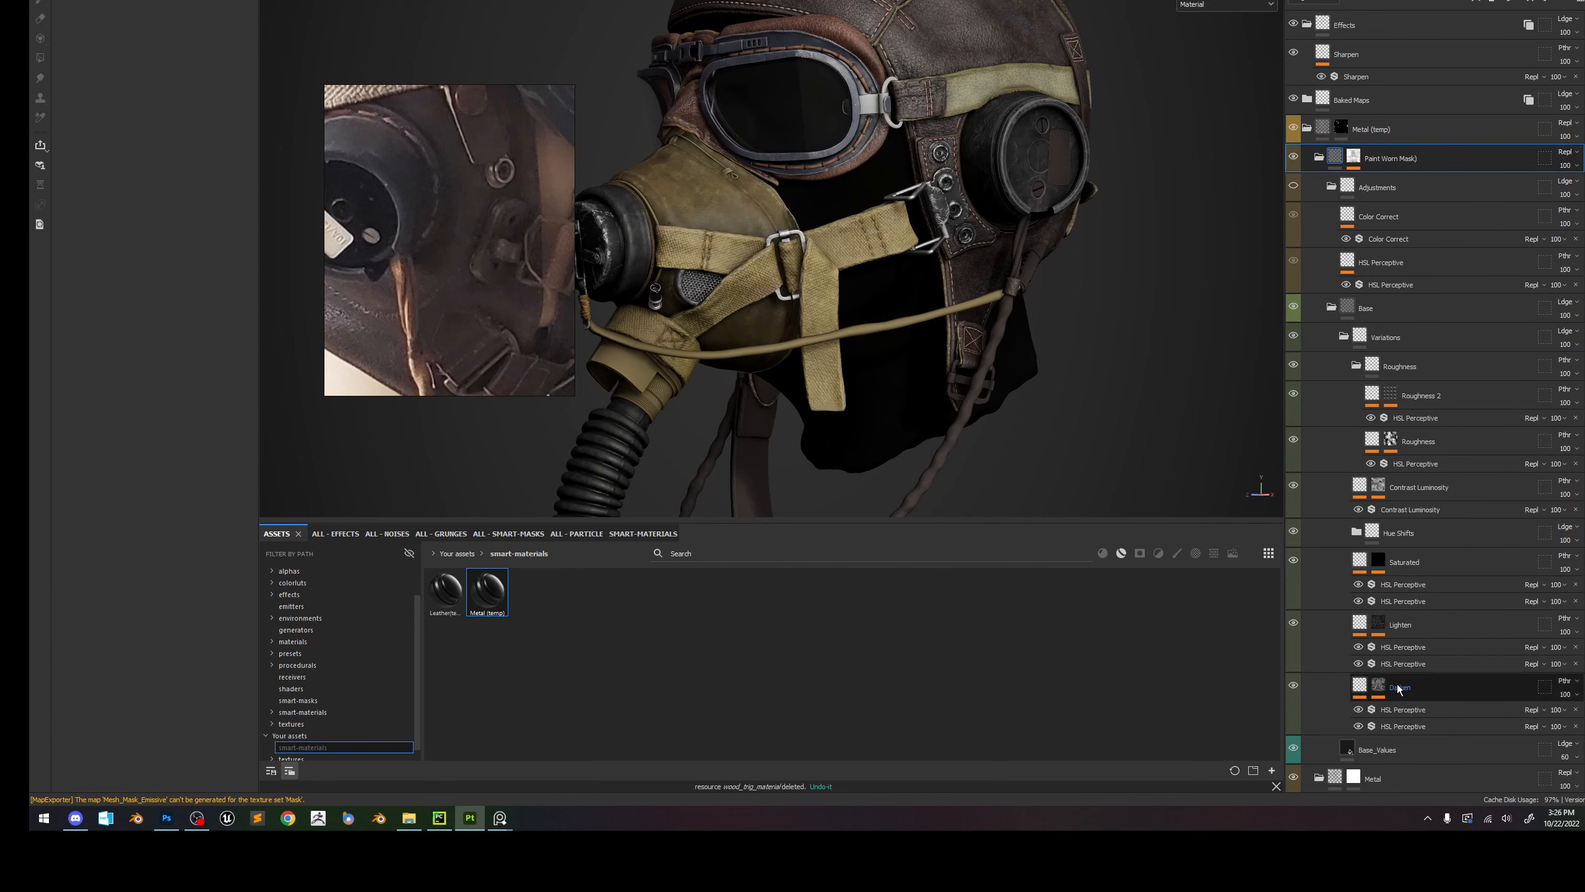
click(1407, 746)
click(169, 305)
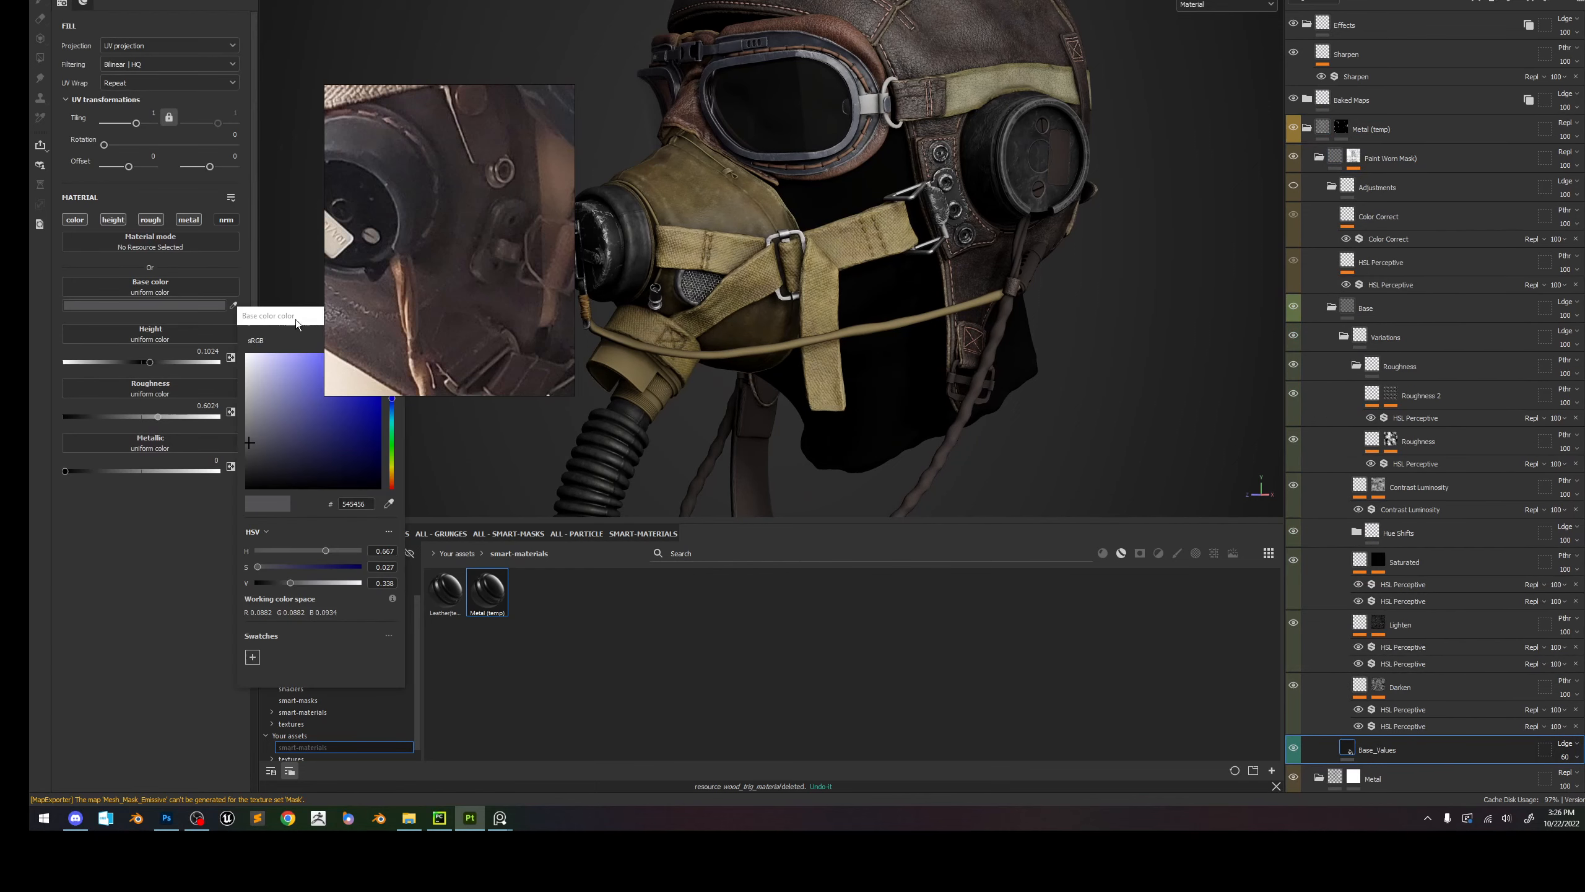
drag(271, 567, 287, 569)
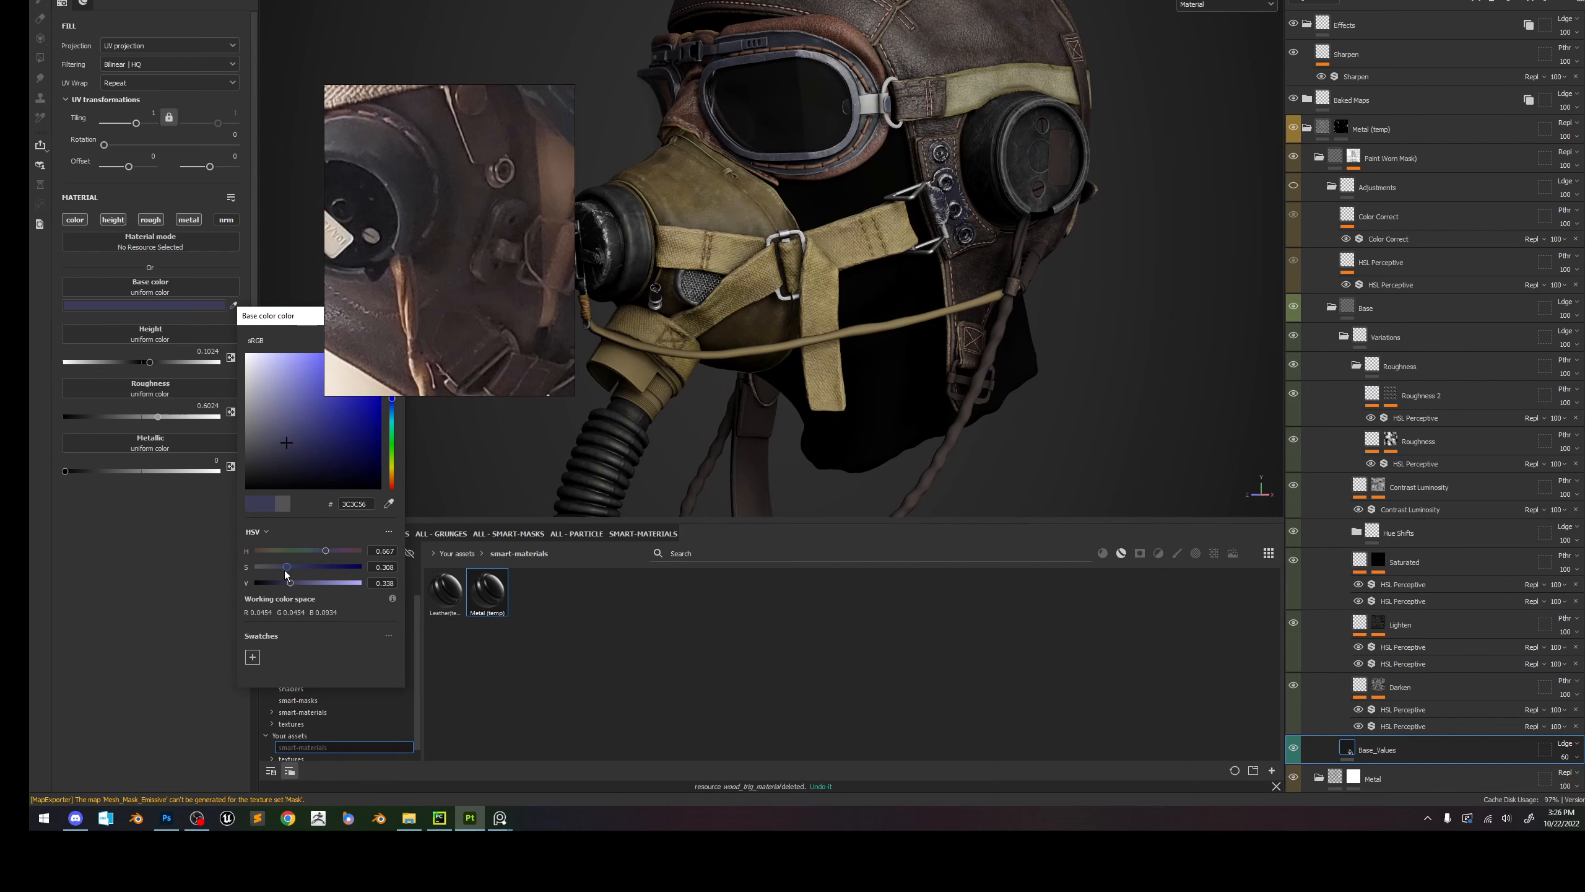
Reposition the reference image and adjust the Base_Values base color to about 0.122 saturation and 0.413 value.
right_drag(391, 353, 438, 268)
scroll(879, 116, up, 6)
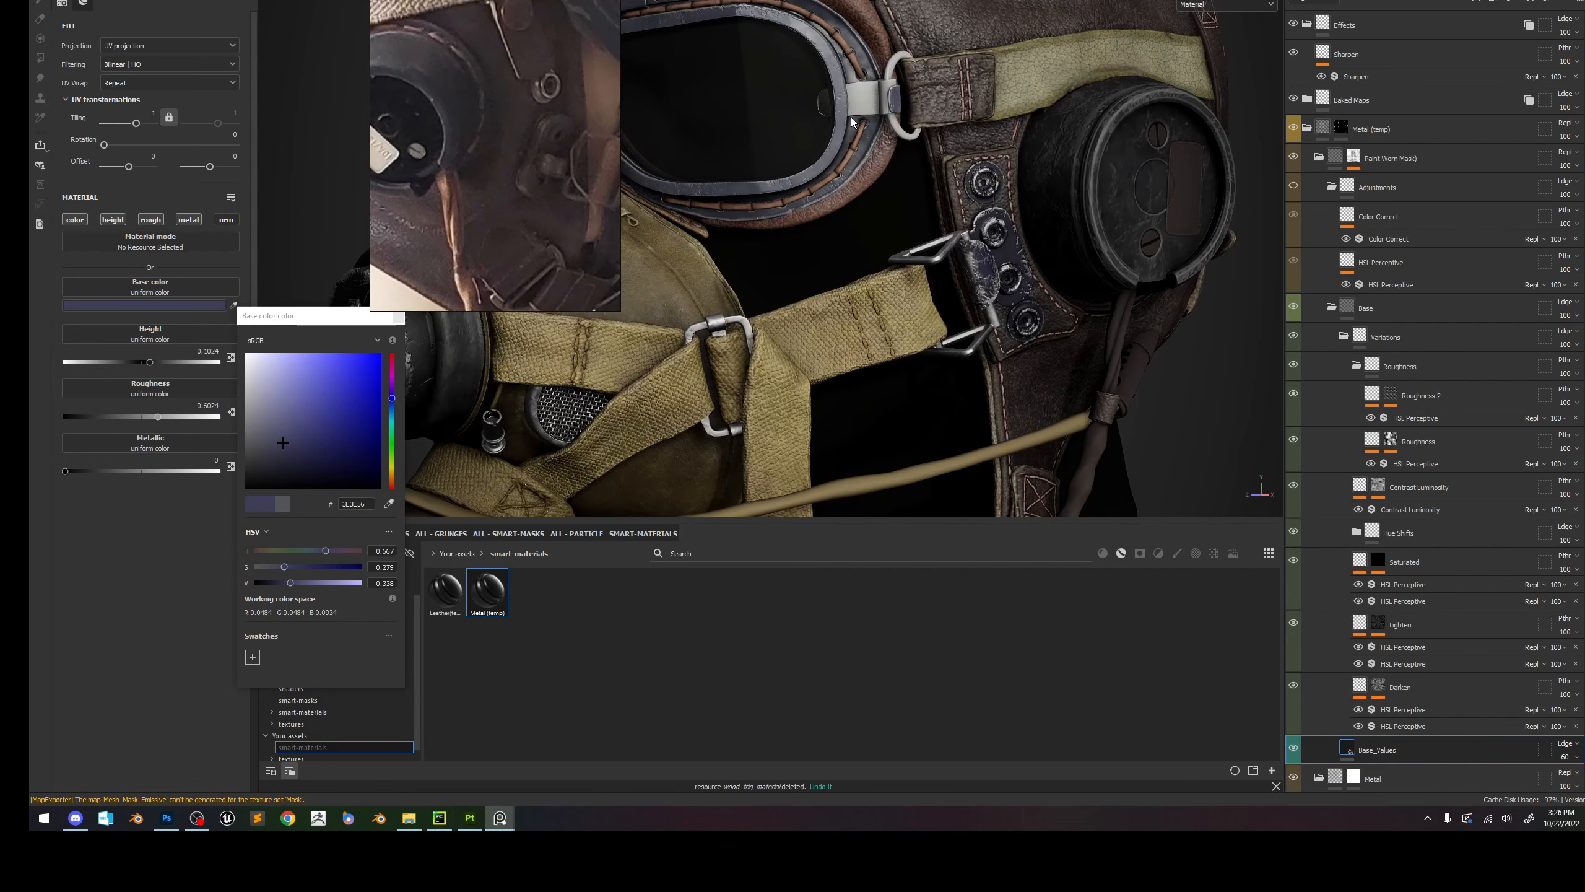
click(286, 583)
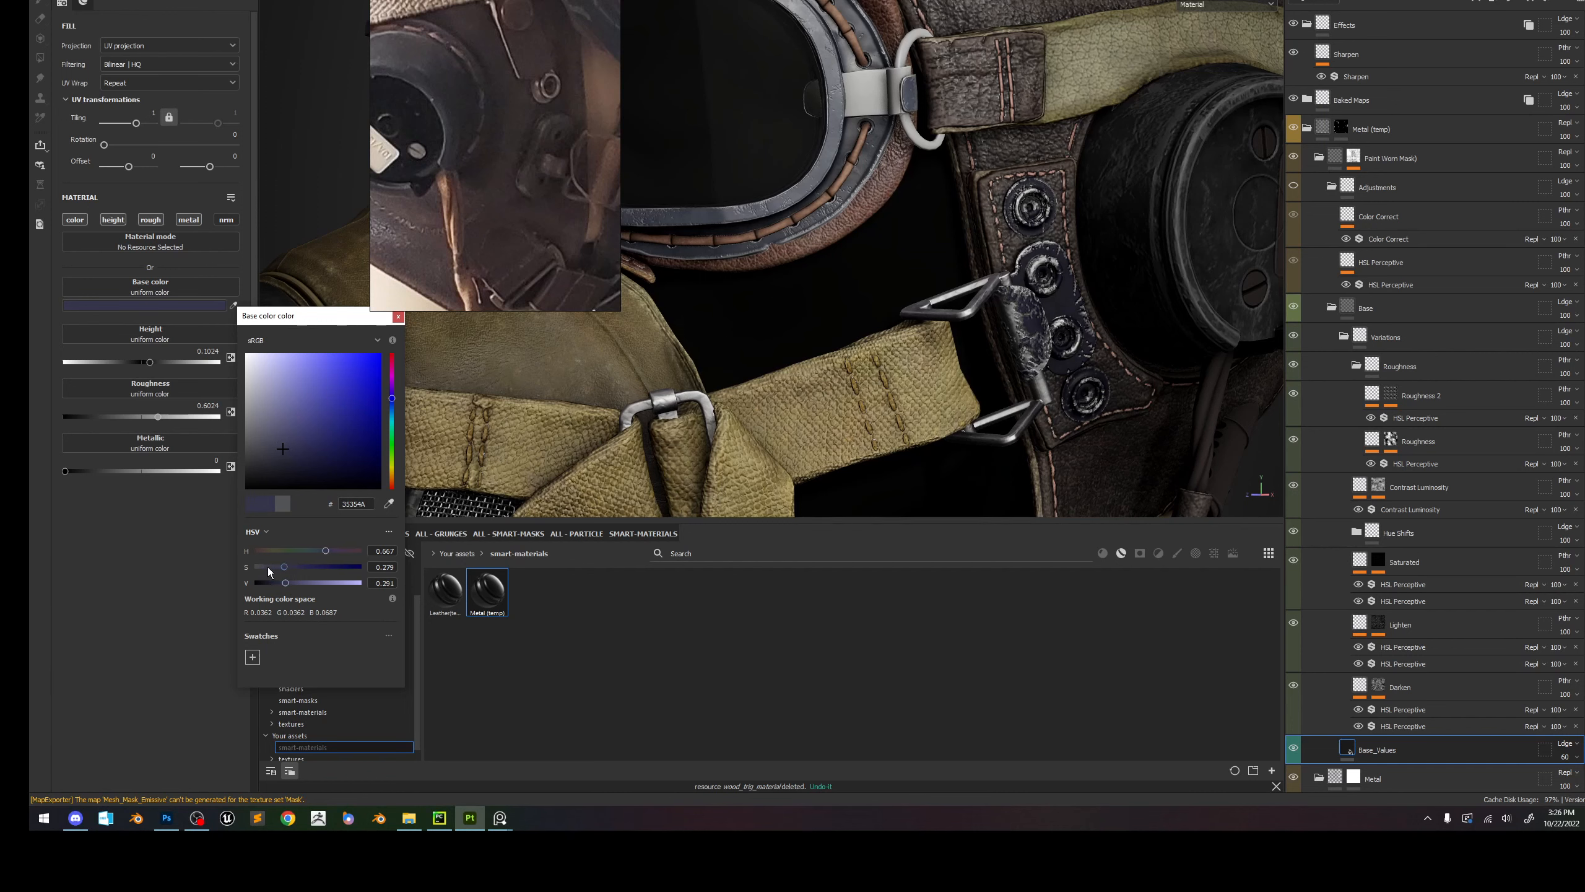
click(267, 567)
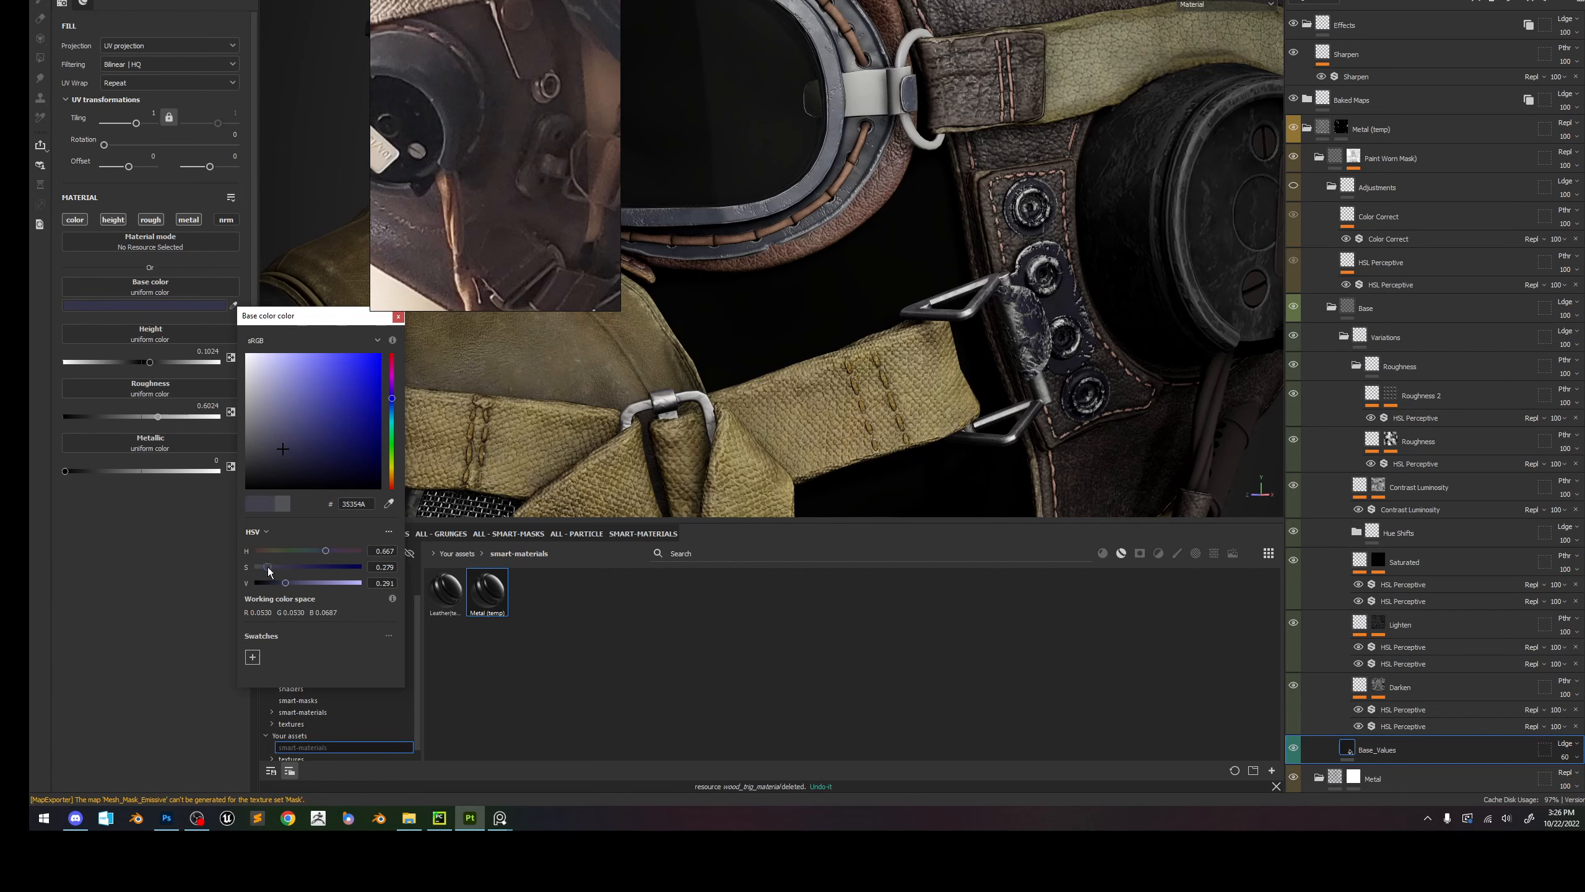
click(299, 583)
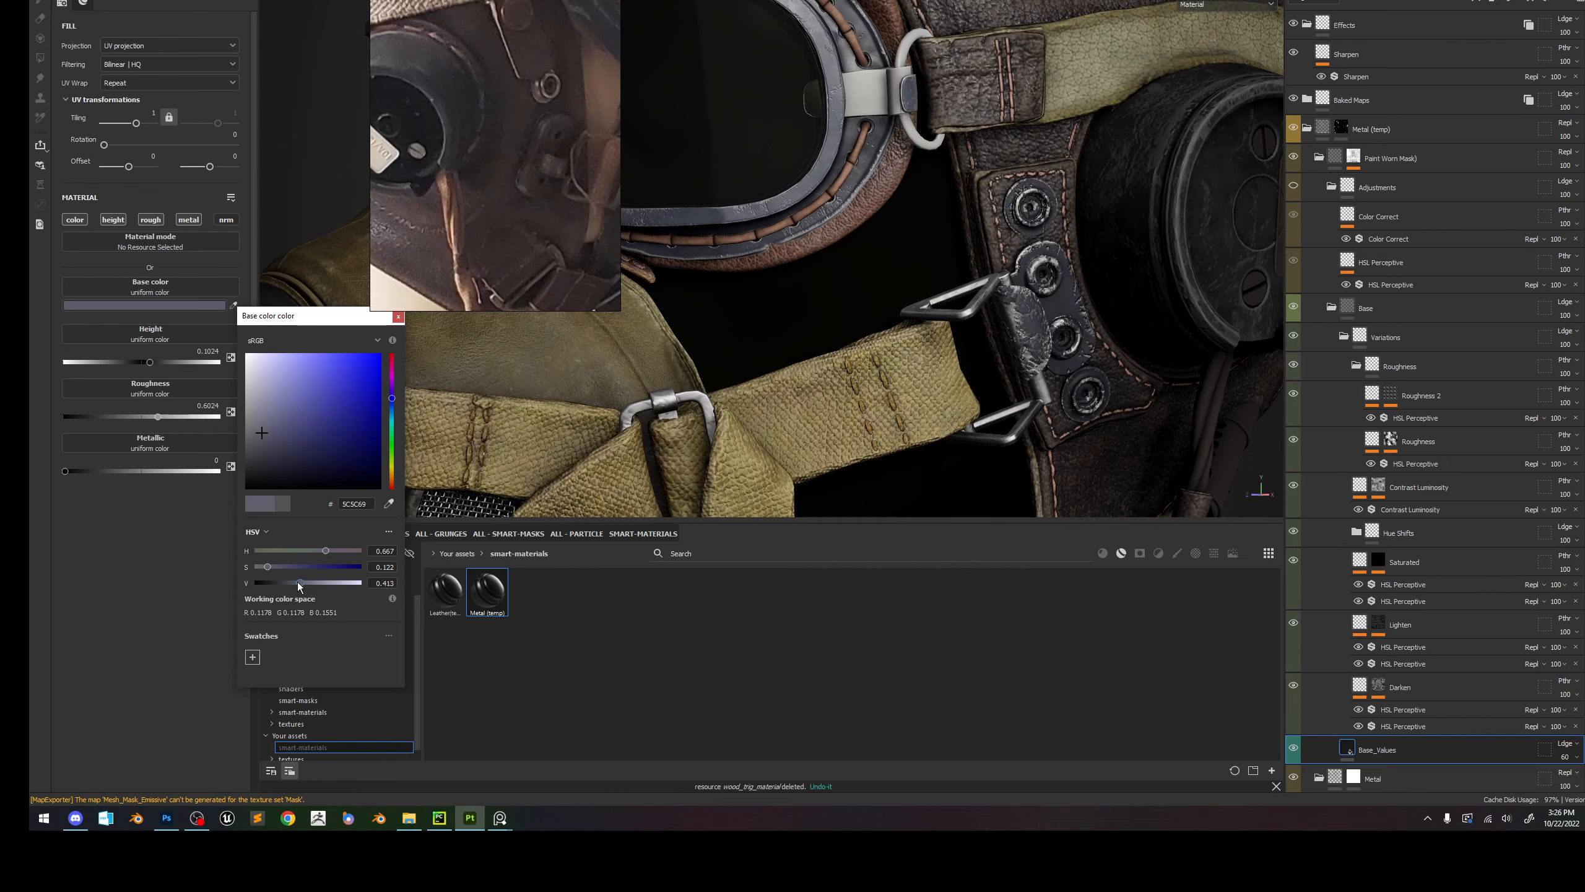
Fine-tune the Base_Values base color to about 0.099 saturation and 0.401 value, and check it on the whole helmet.
click(298, 583)
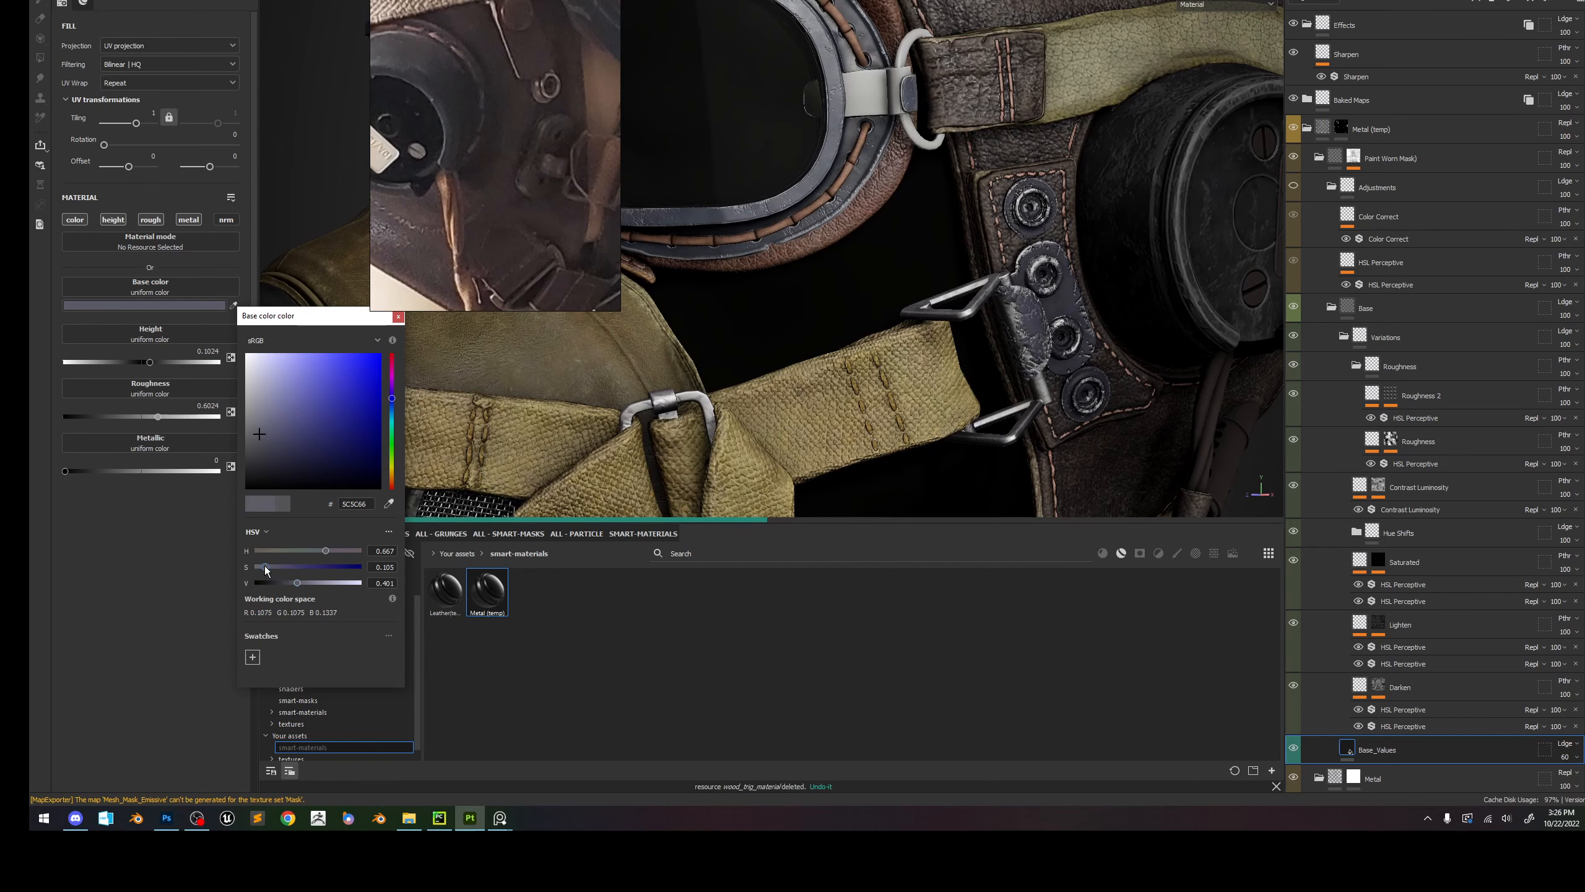
alt+right_drag(963, 318, 1000, 214)
alt+middle_drag(1000, 214, 973, 167)
alt+right_drag(974, 167, 1038, 290)
key(c)
key(m)
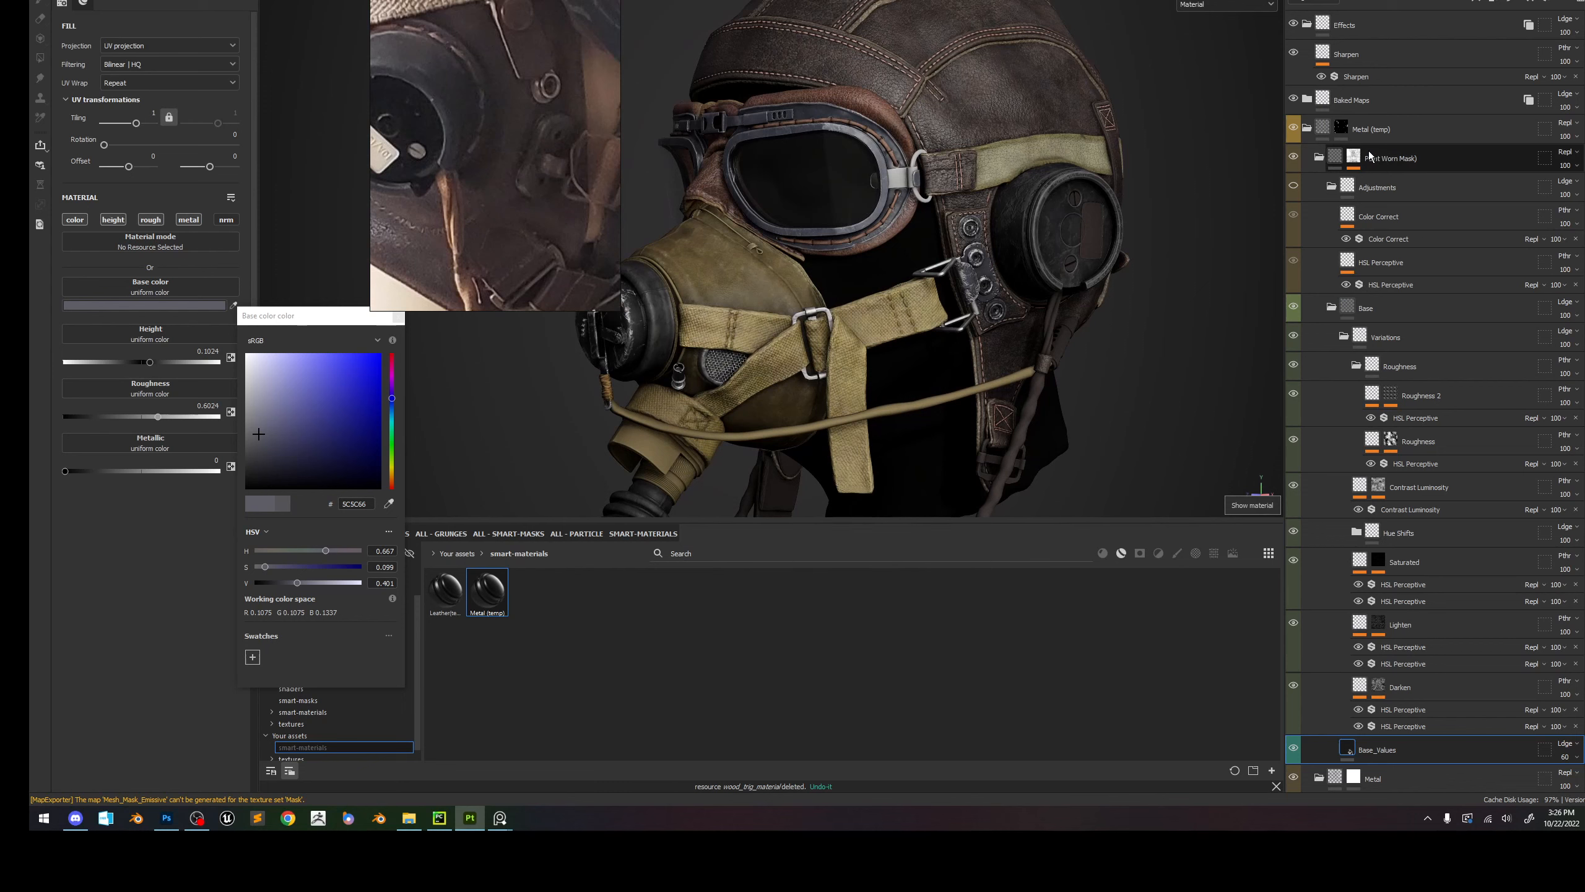
Raise the Global Balance of the Mask Editor in Metal (temp)'s Paint Worn Mask to about 0.86.
click(1354, 158)
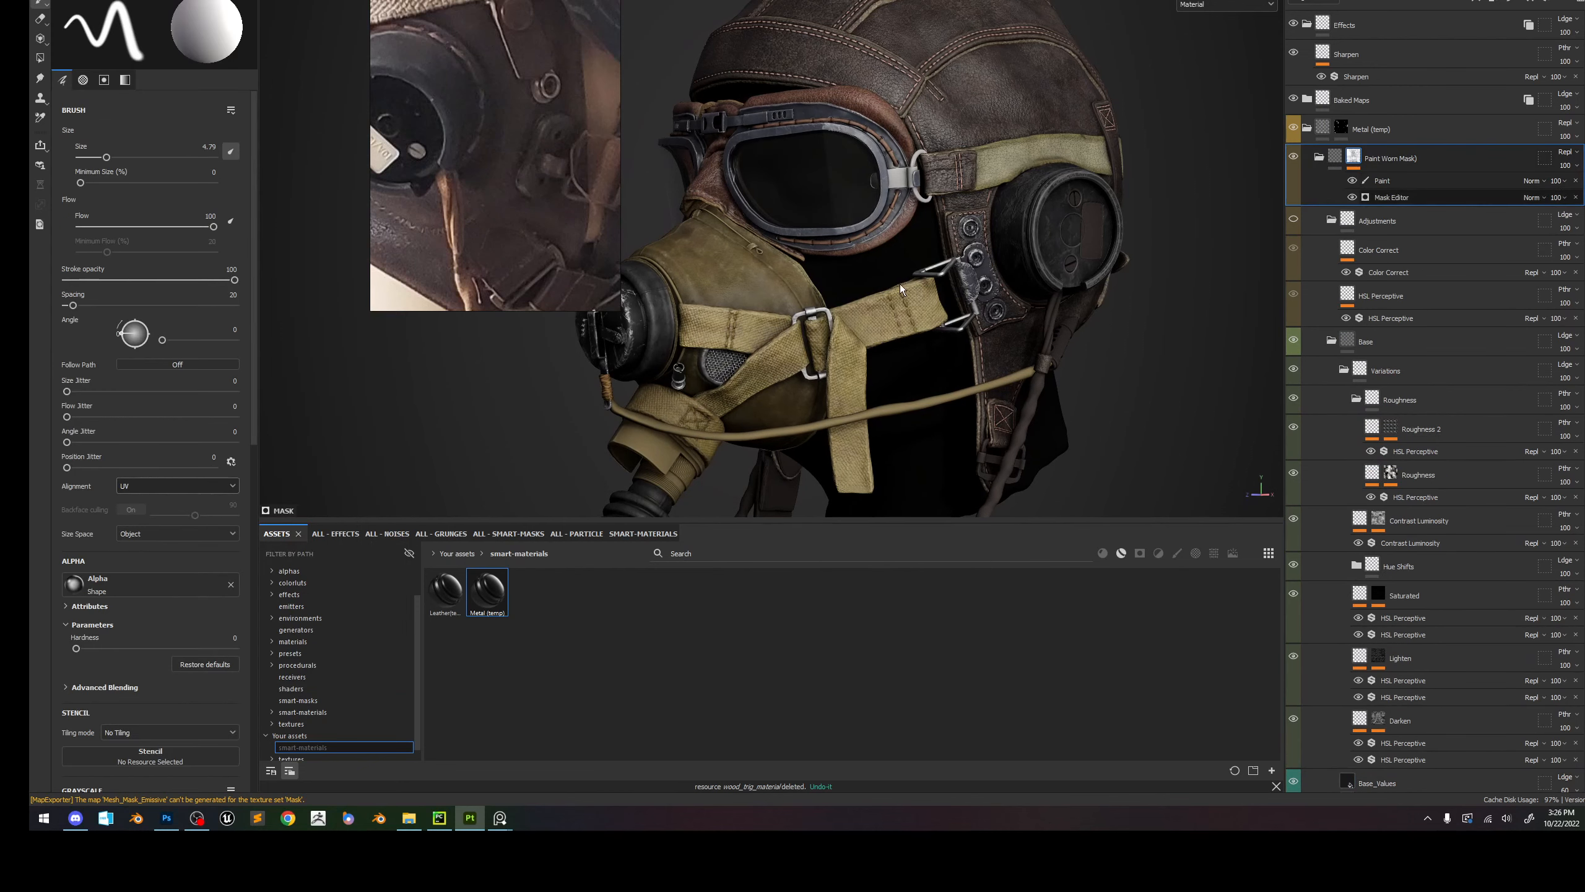
click(1392, 197)
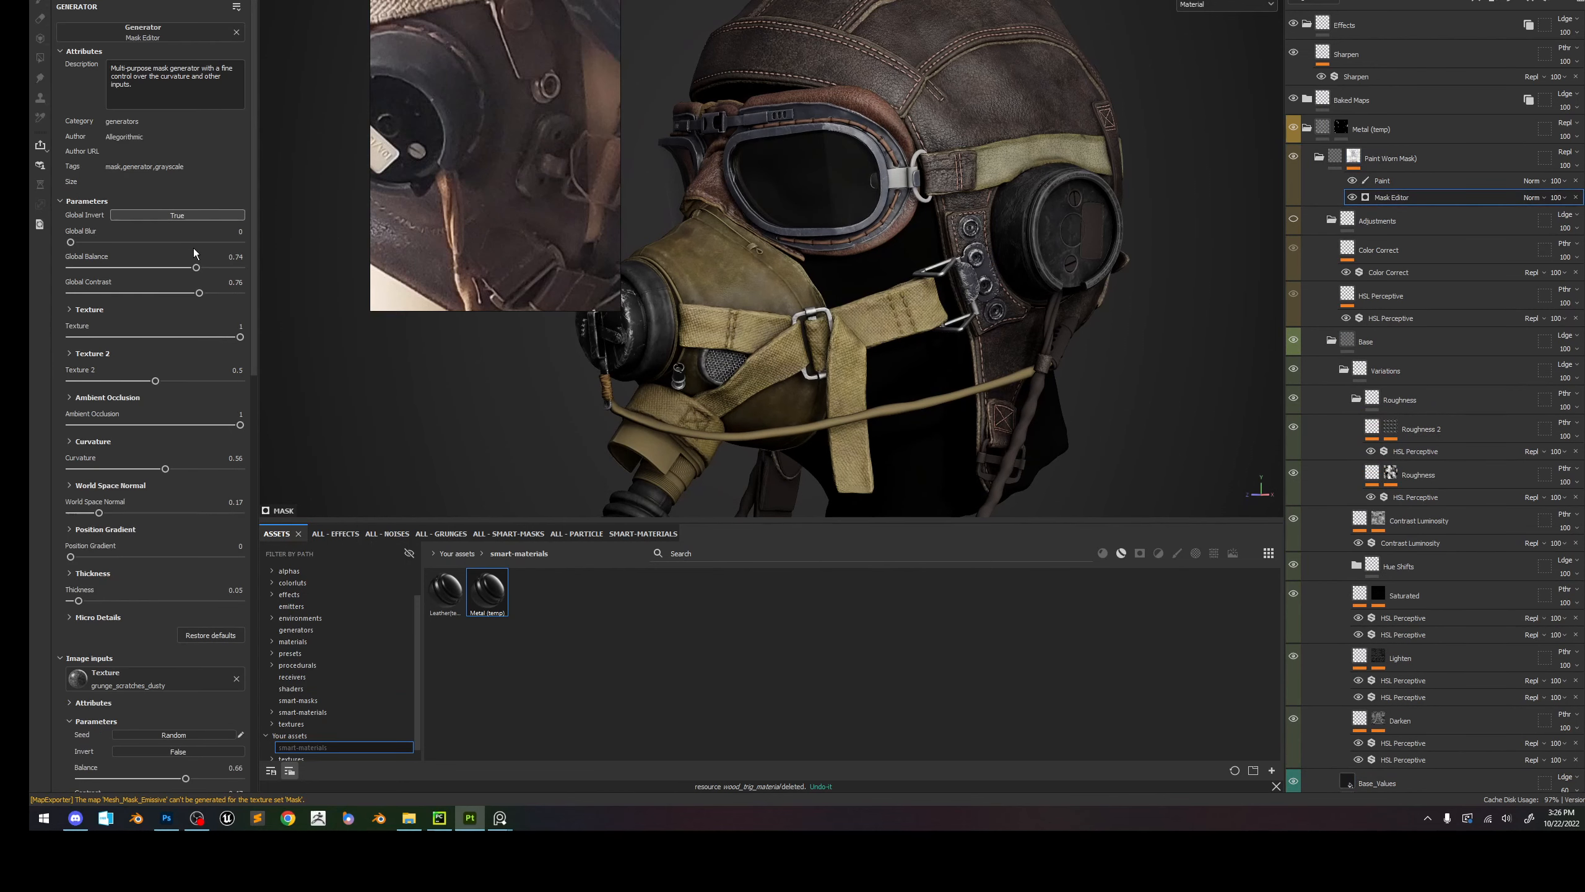
drag(216, 267, 228, 268)
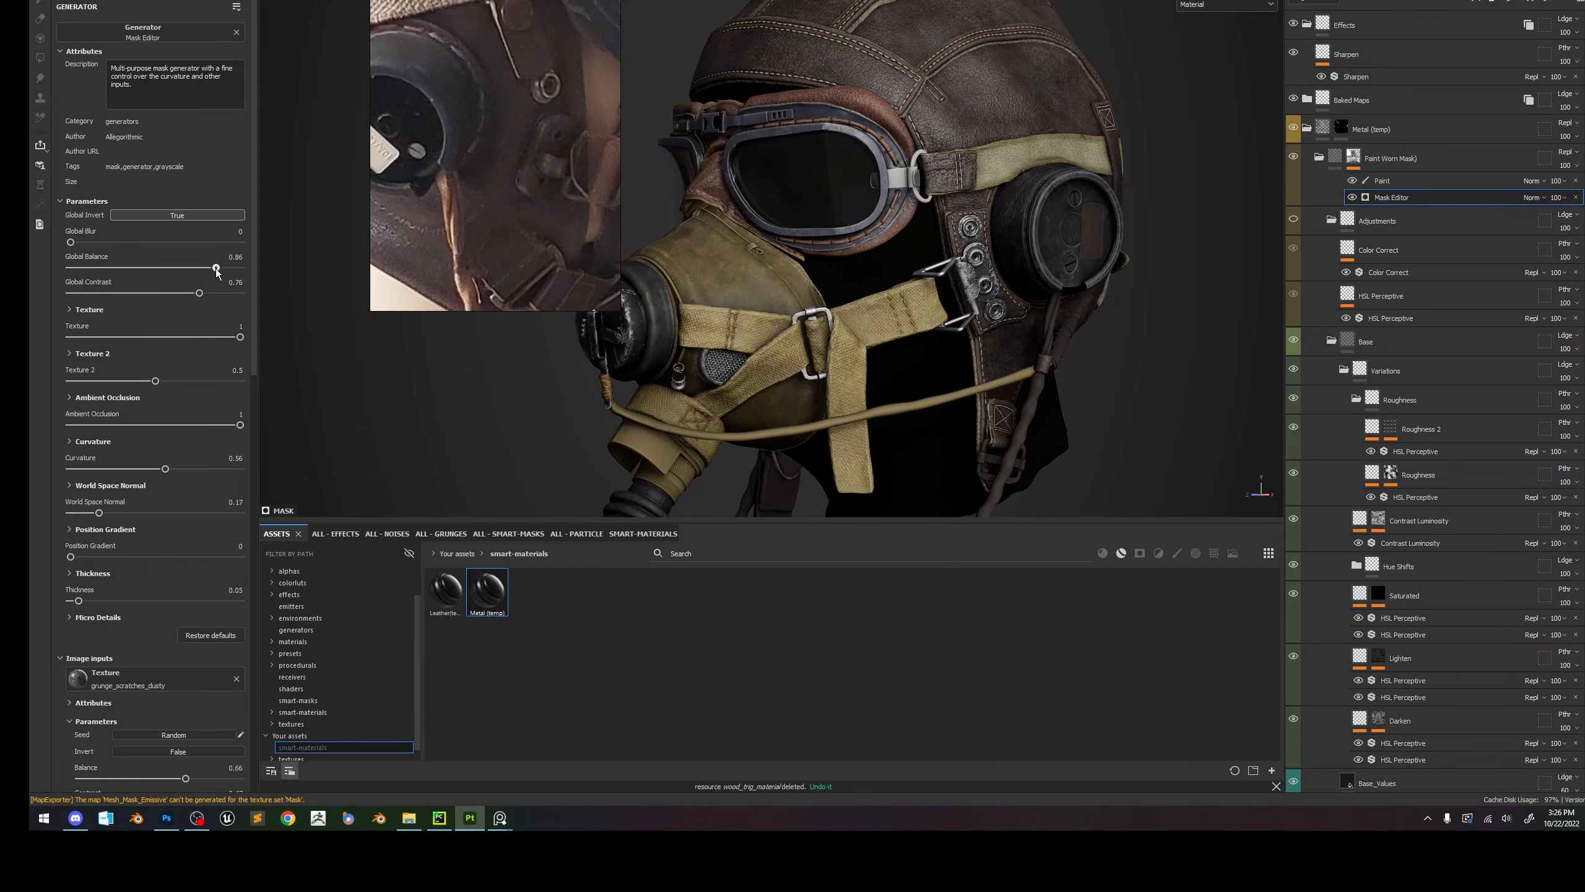
Lower the Base_Values height to about 0.0157, comparing the rivets with its metal and height channels switched off and on.
alt+right_drag(1028, 317, 1224, 624)
alt+middle_drag(1061, 350, 1038, 318)
click(1383, 157)
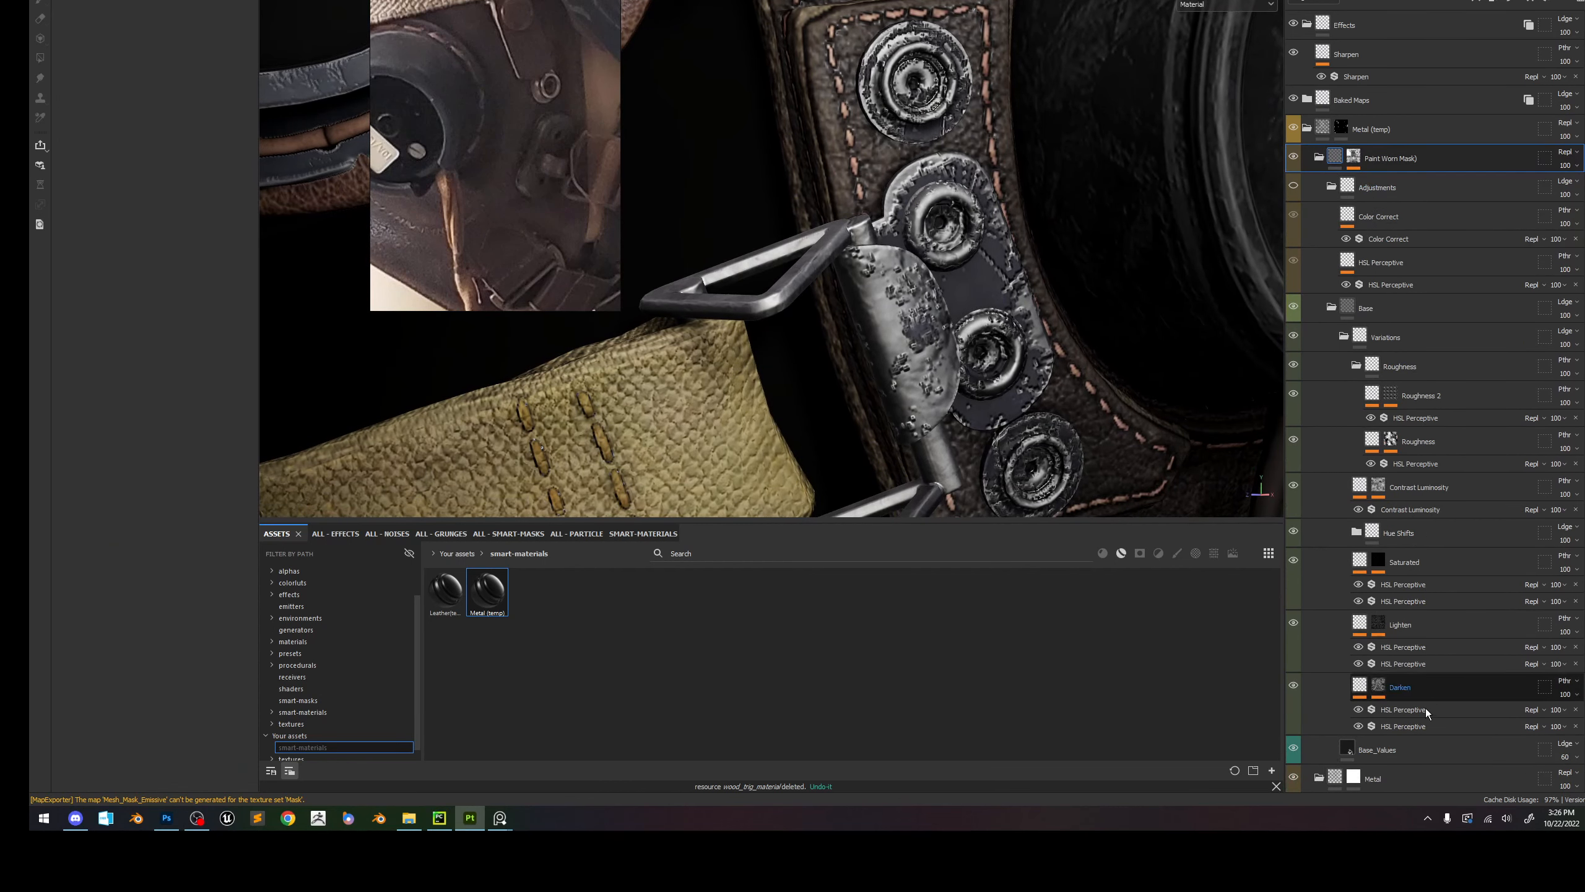
click(1412, 750)
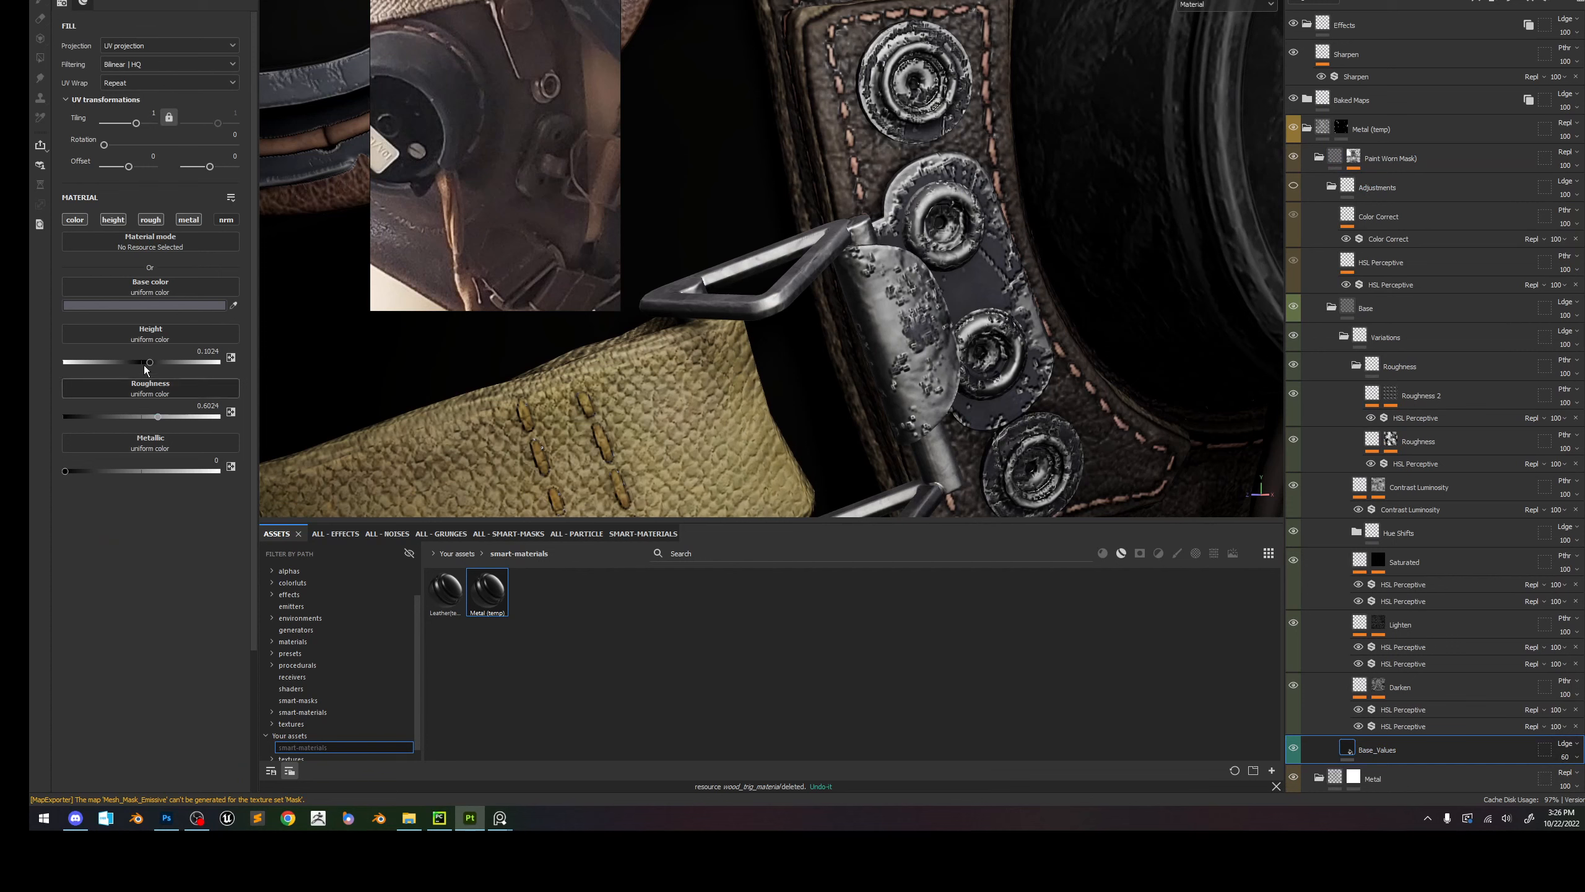
drag(149, 362, 146, 363)
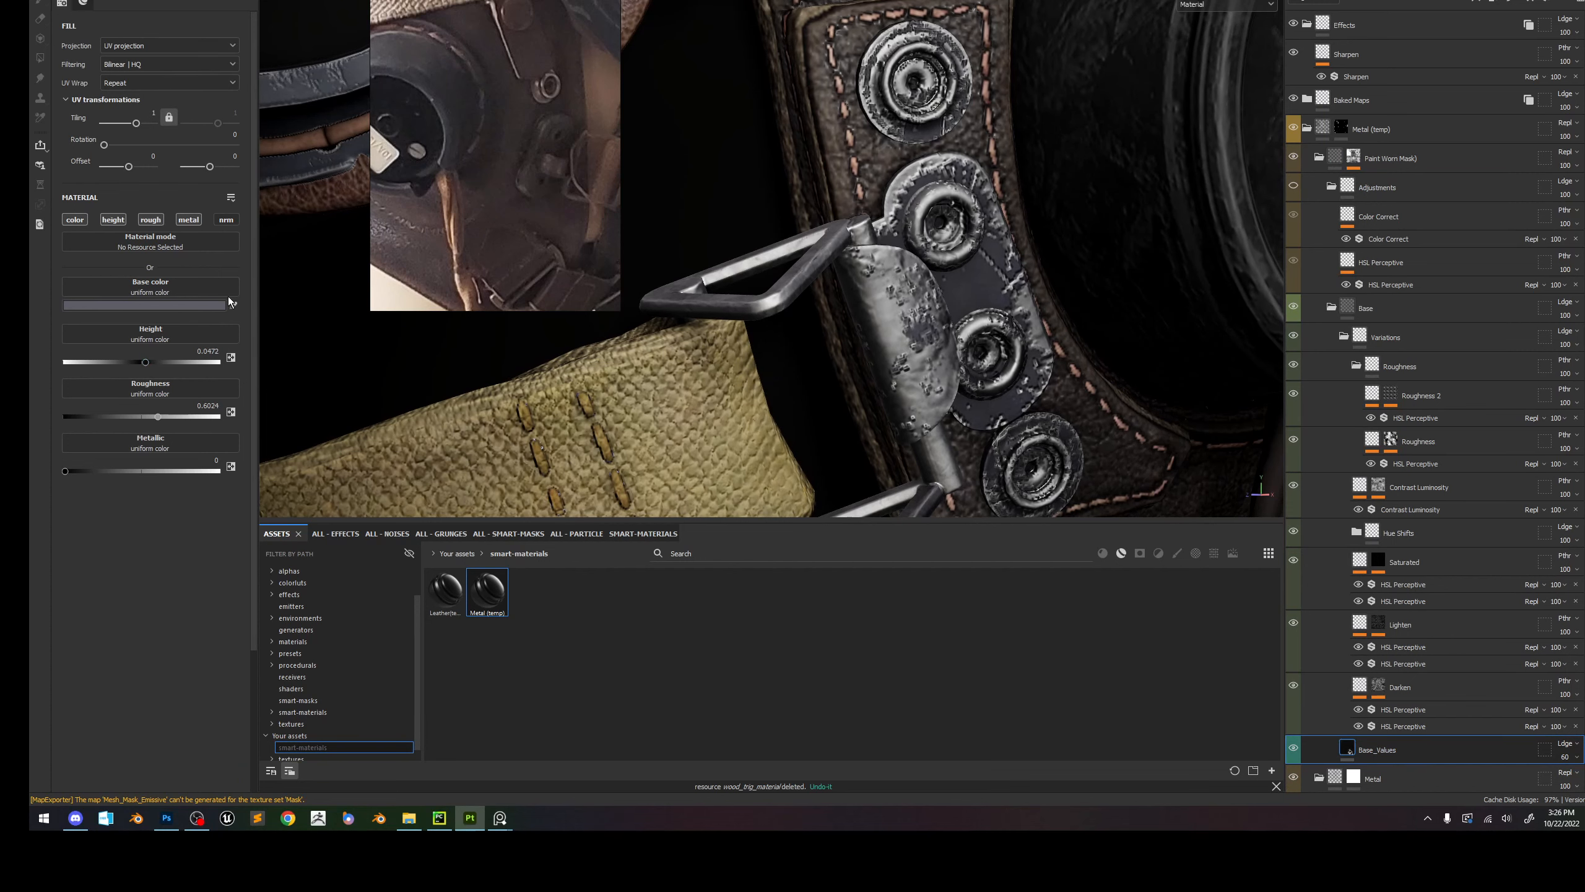
click(185, 219)
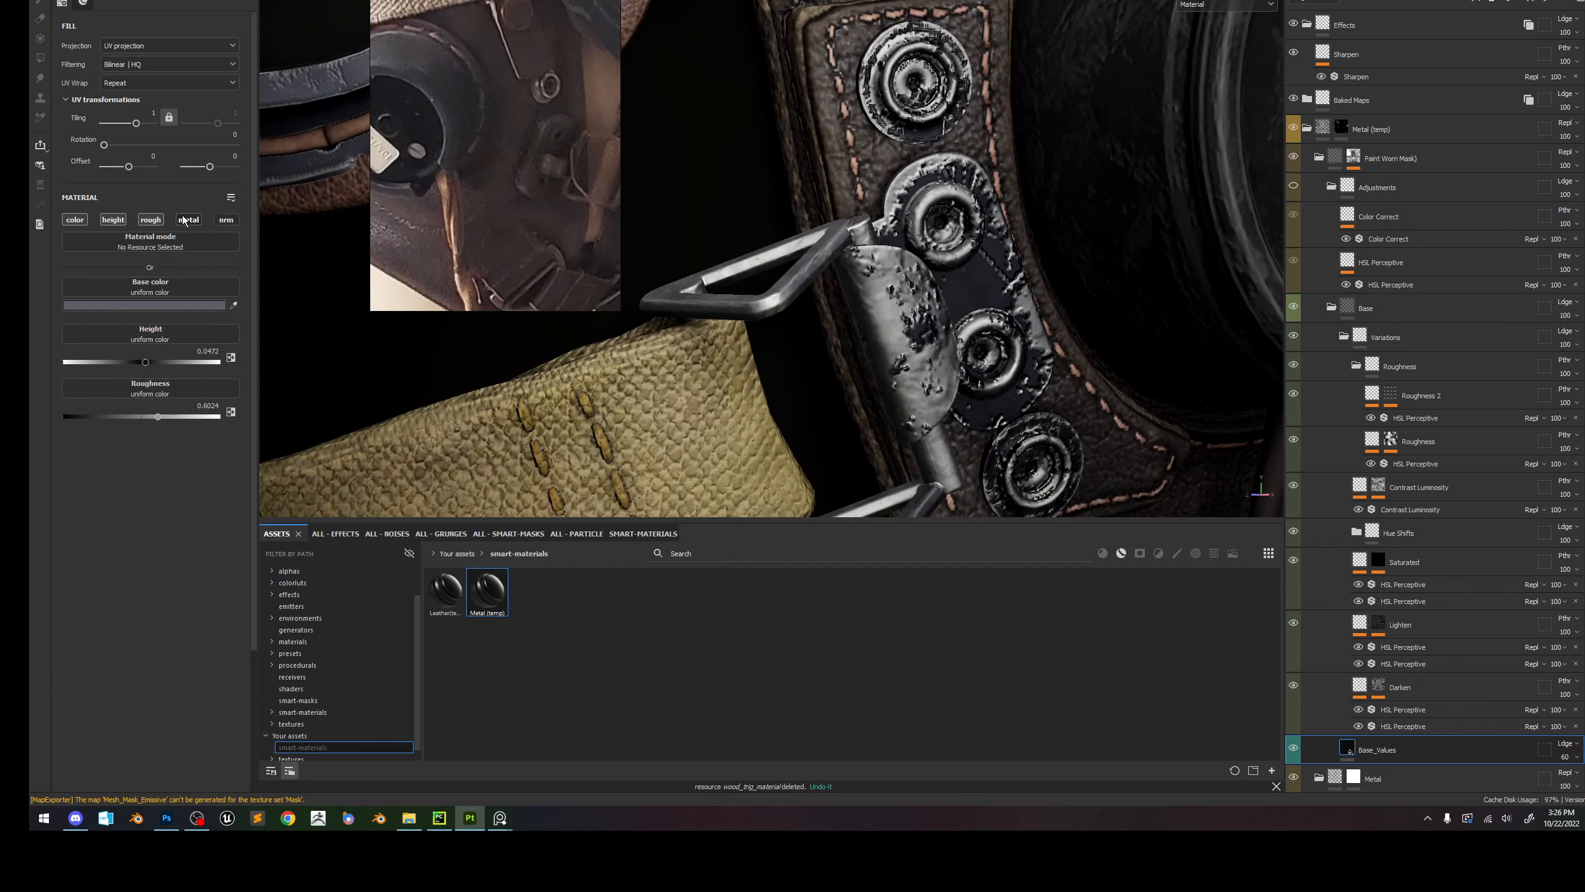
click(185, 220)
click(111, 220)
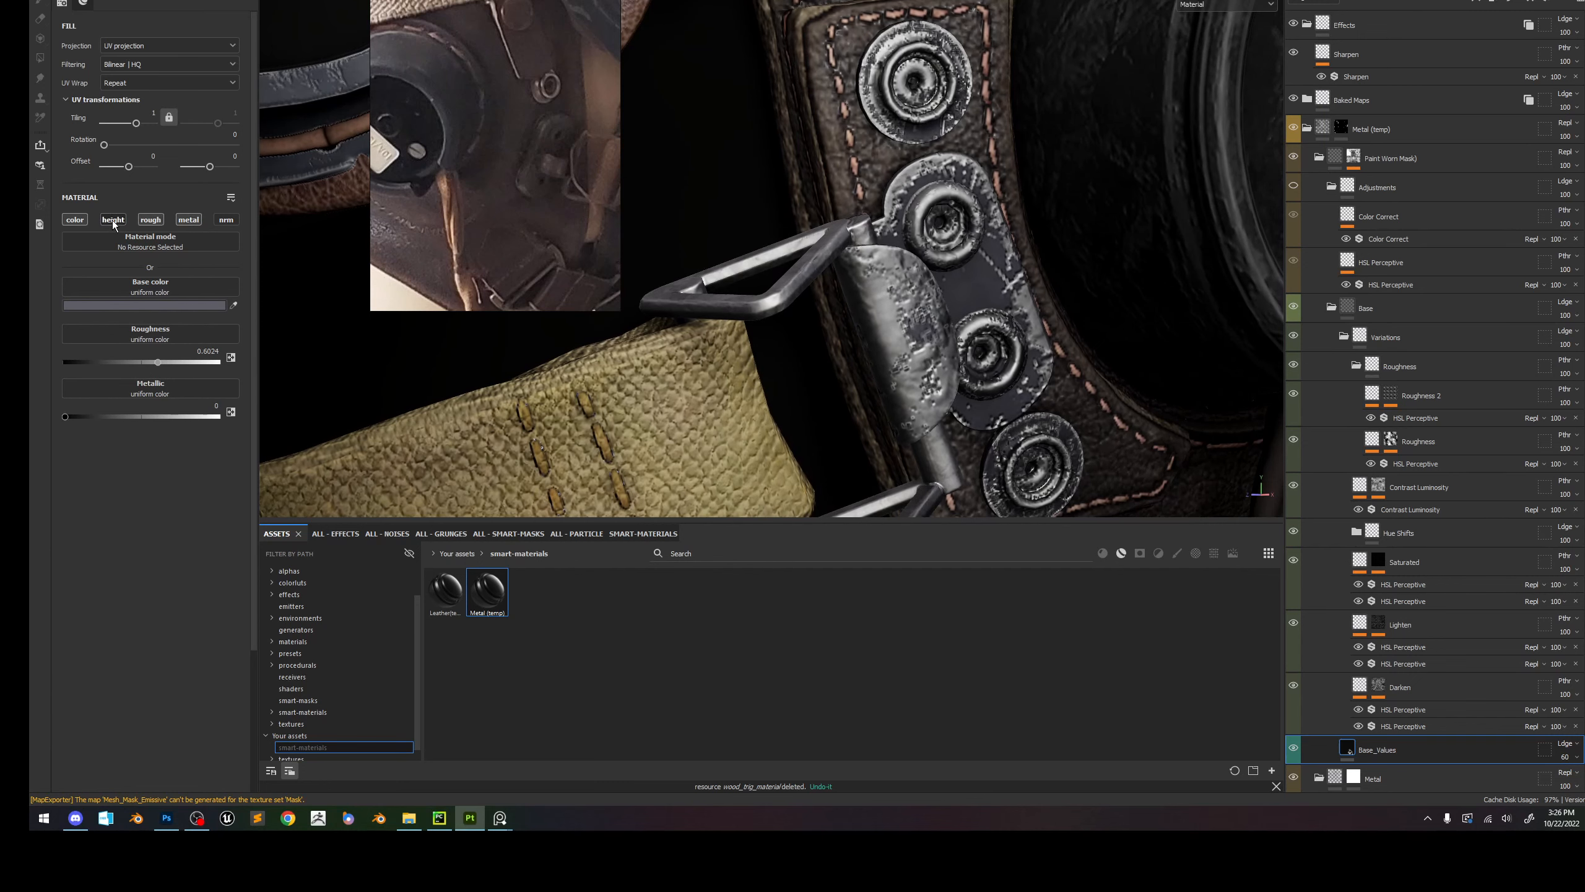
click(112, 221)
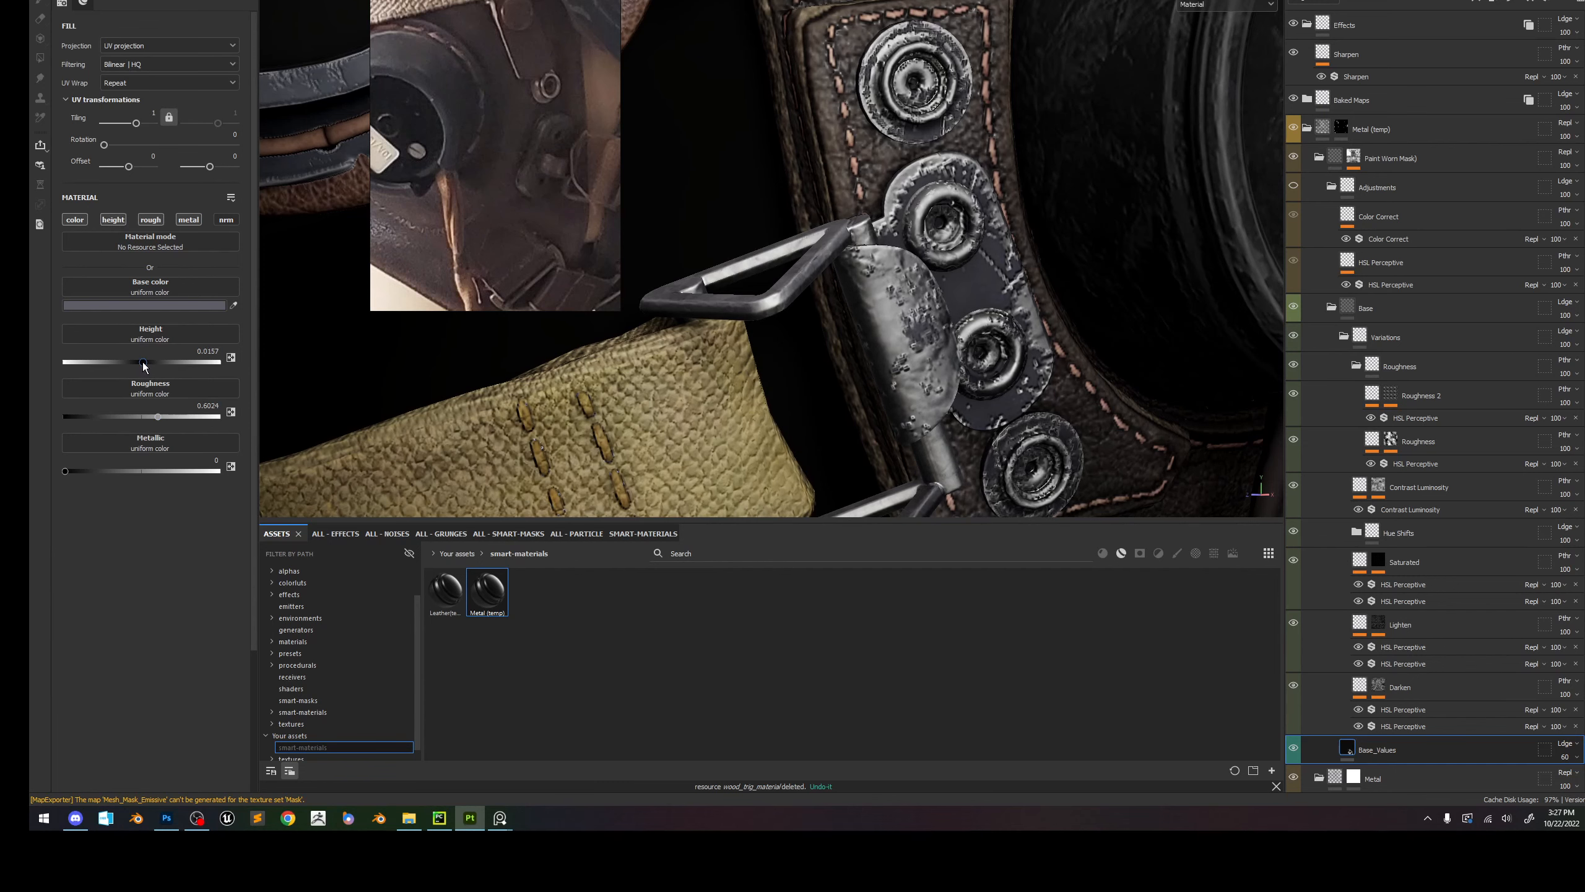
scroll(954, 287, down, 6)
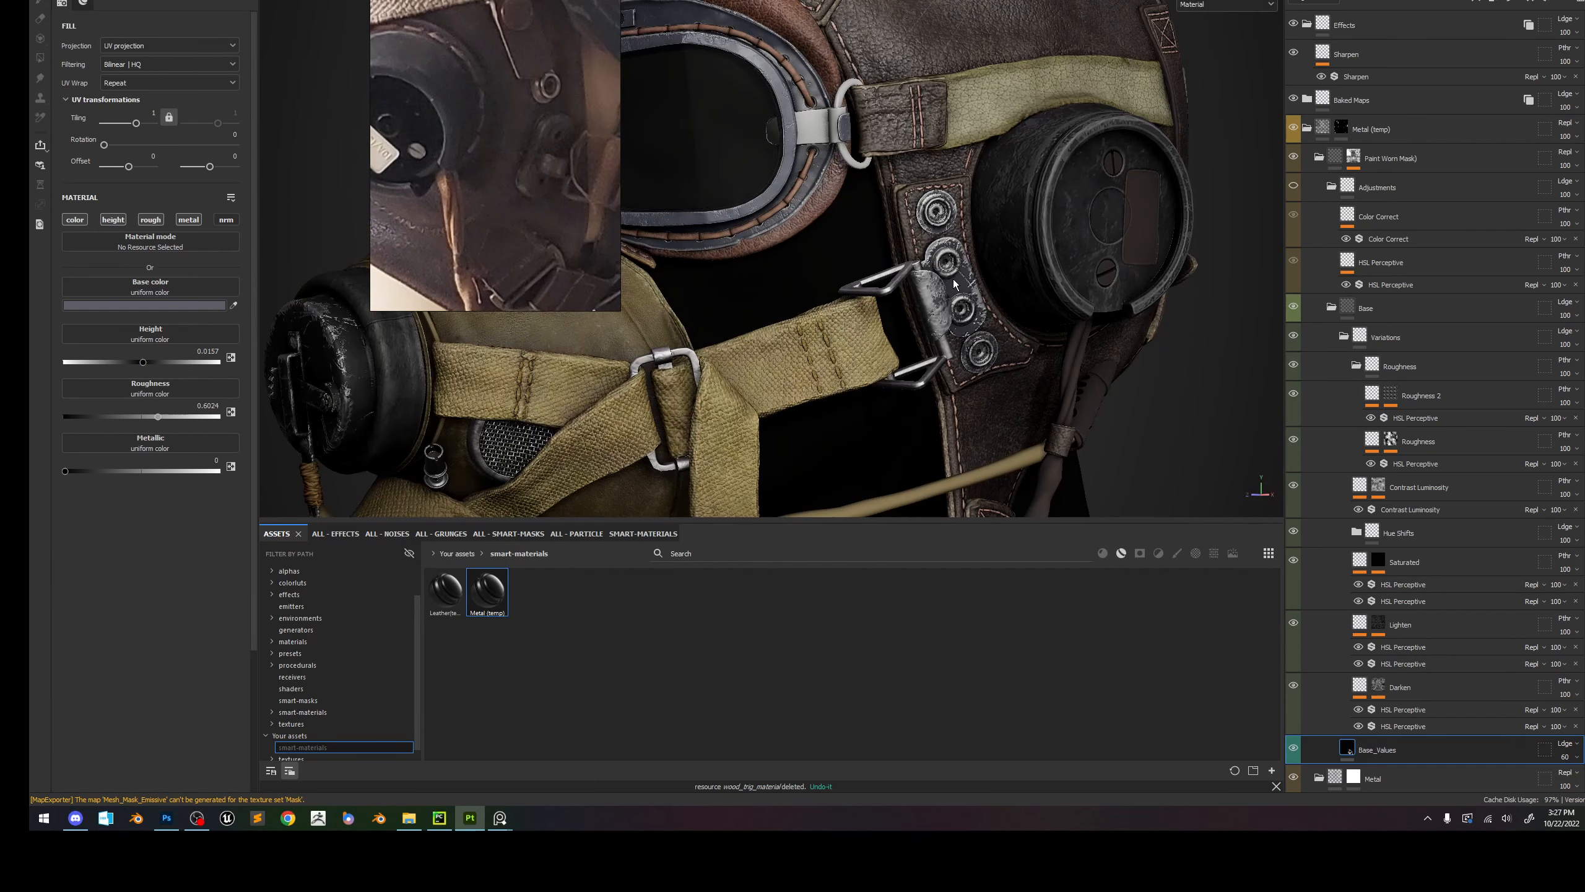
scroll(954, 285, down, 5)
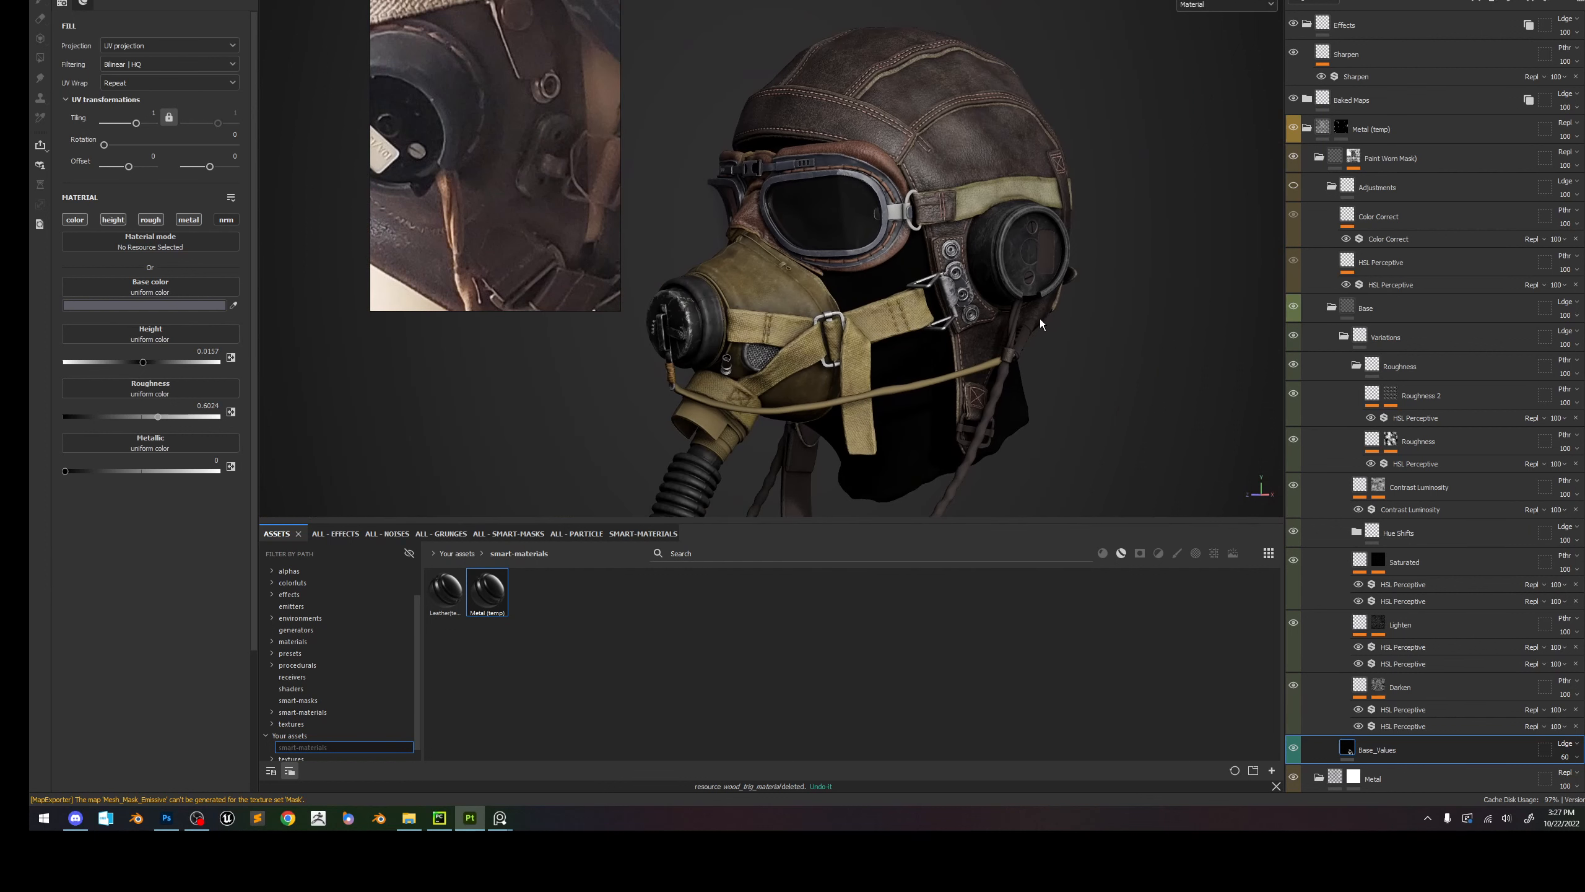
Examine the Paint Worn Mask folder's black-and-white mask around the rivets and return to the material view.
click(1353, 156)
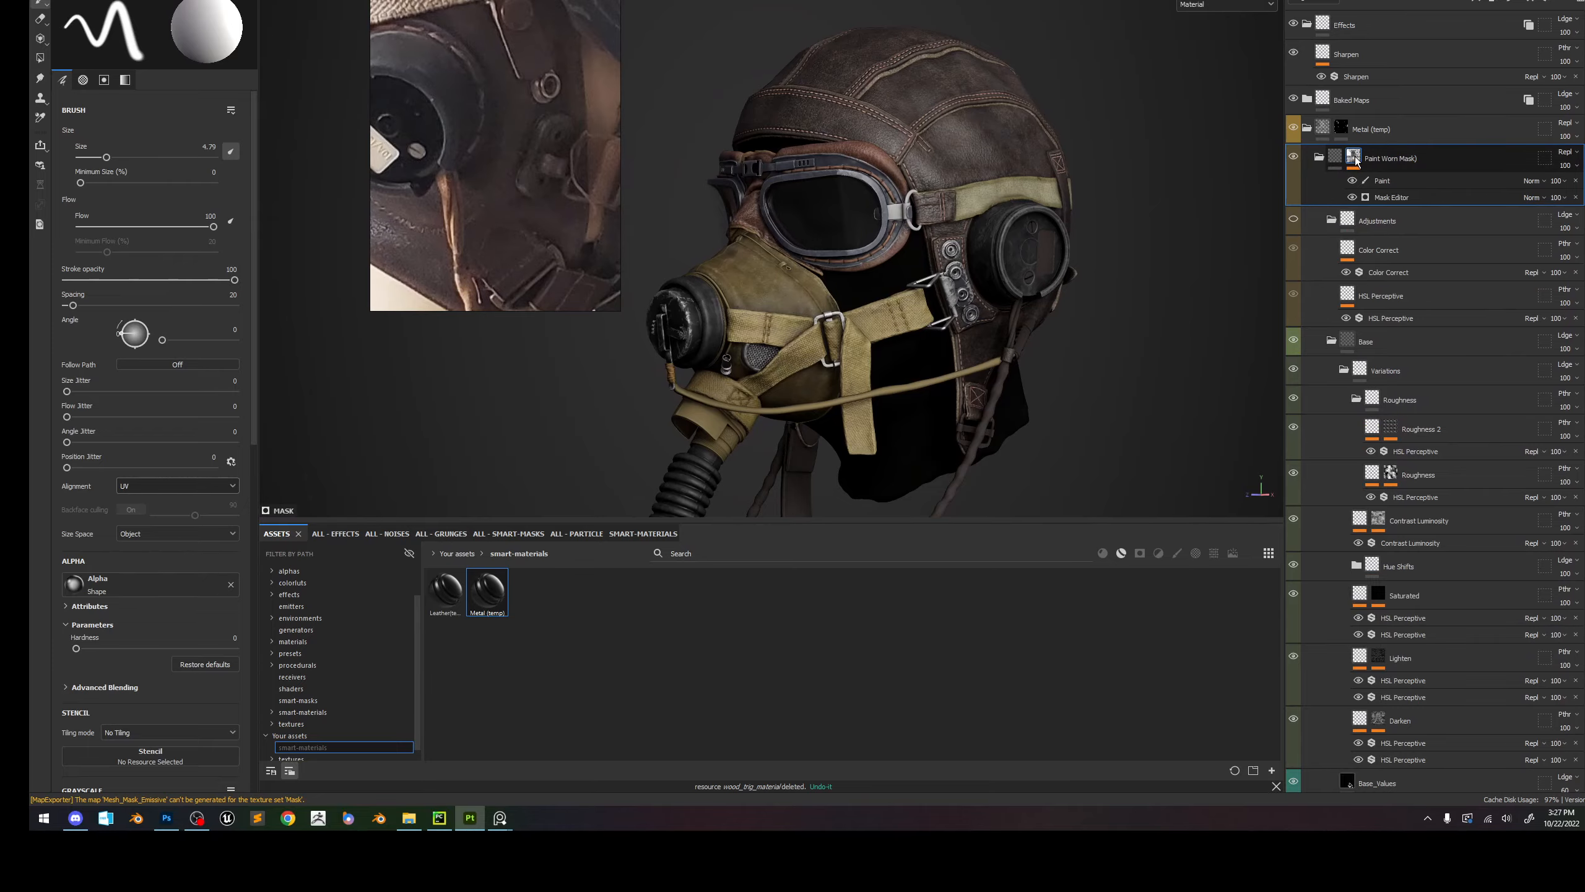
alt+click(1353, 156)
alt+right_drag(966, 272, 1155, 467)
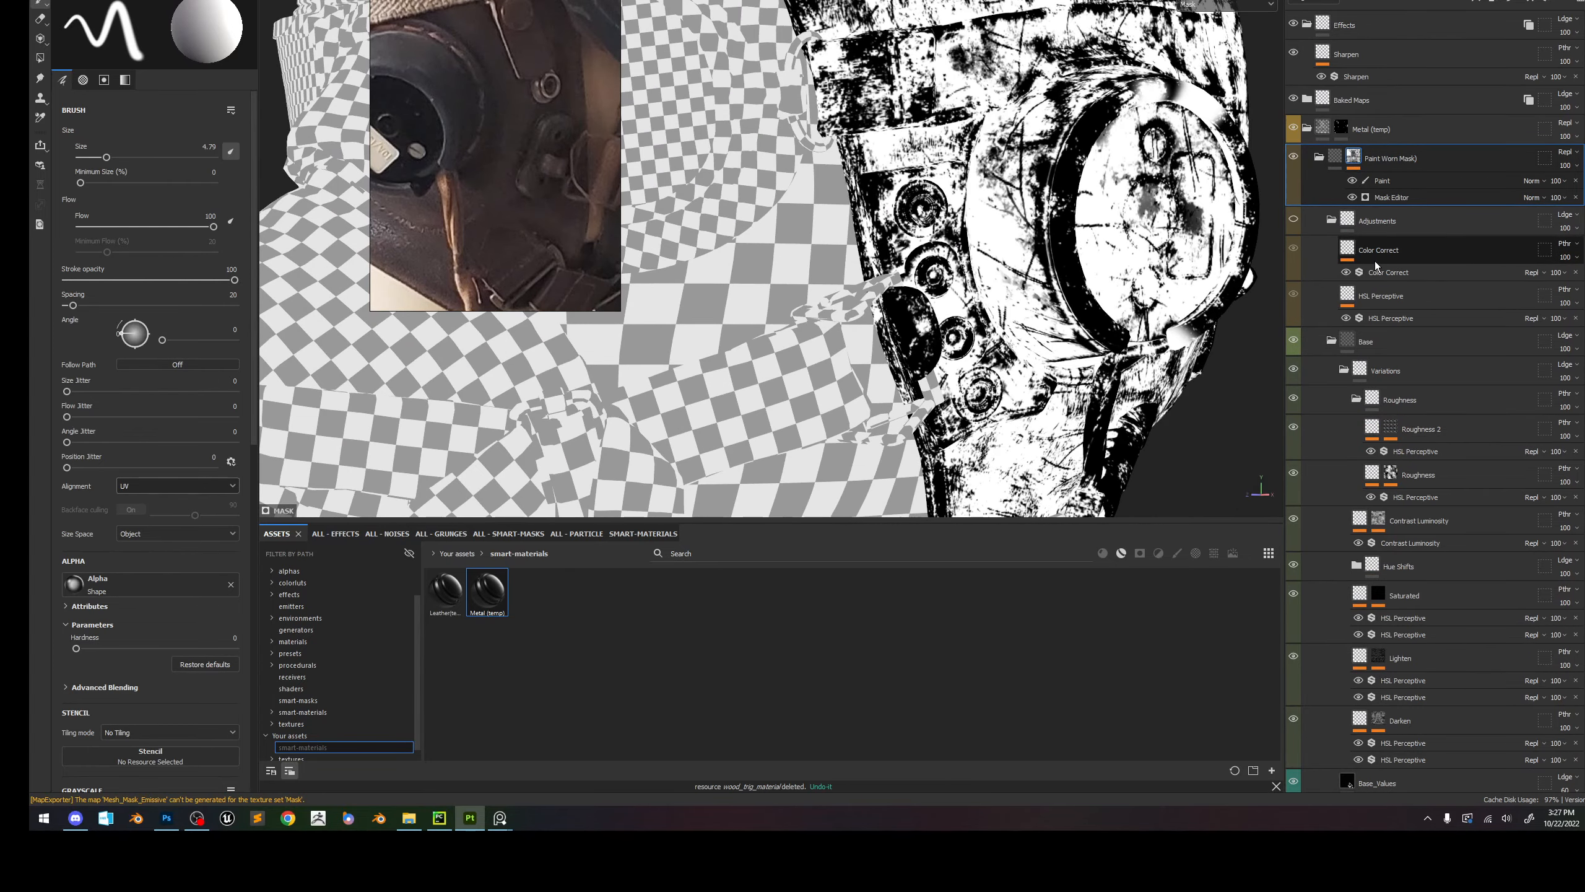
key(m)
click(1447, 179)
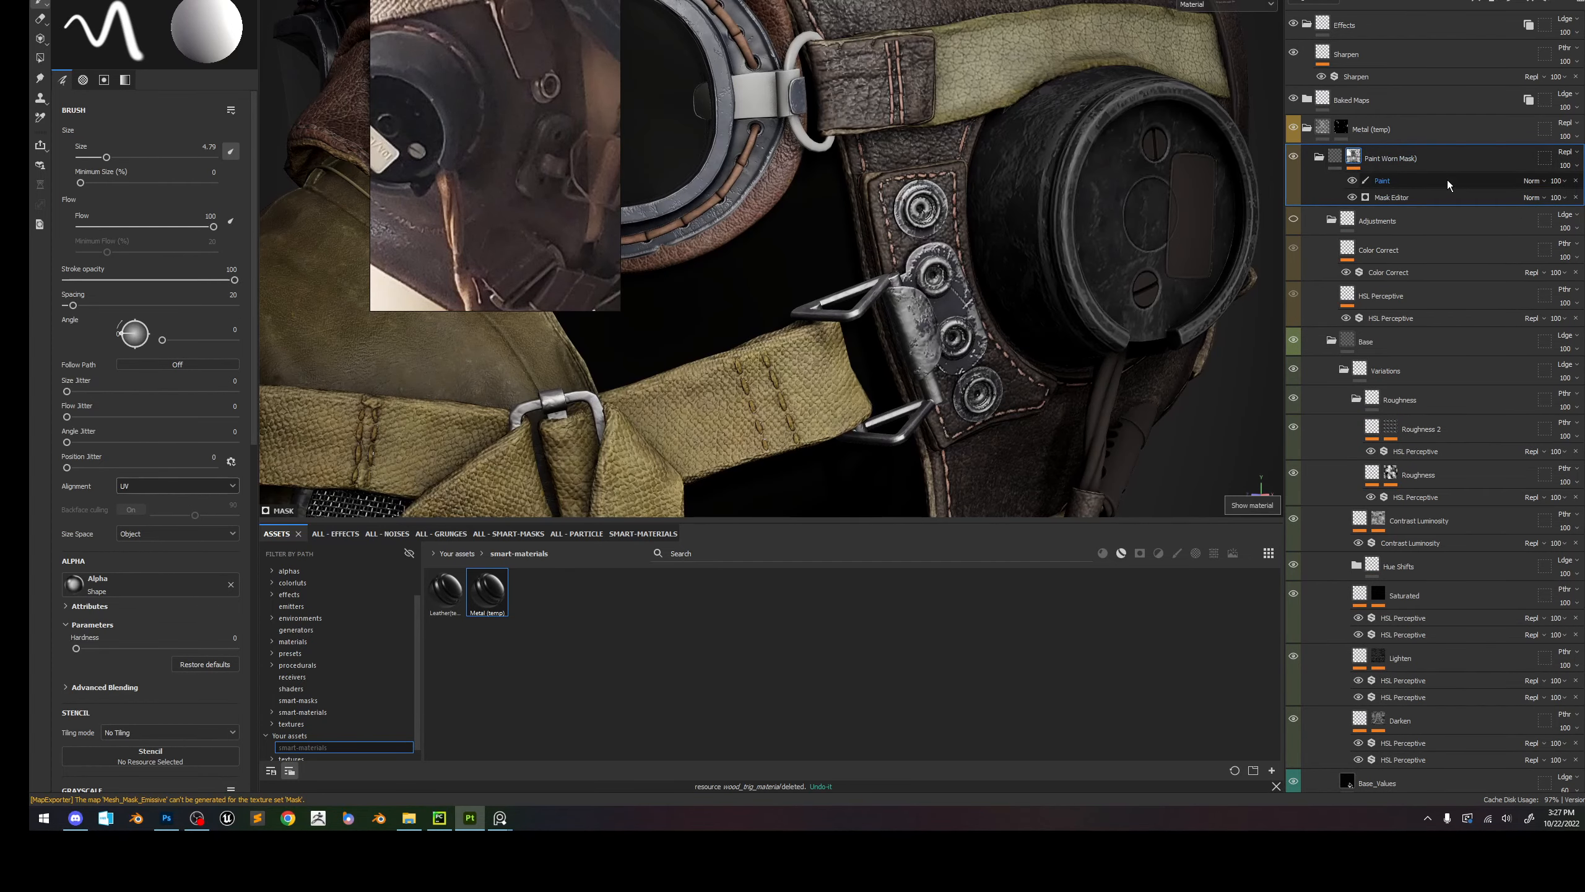
click(1409, 161)
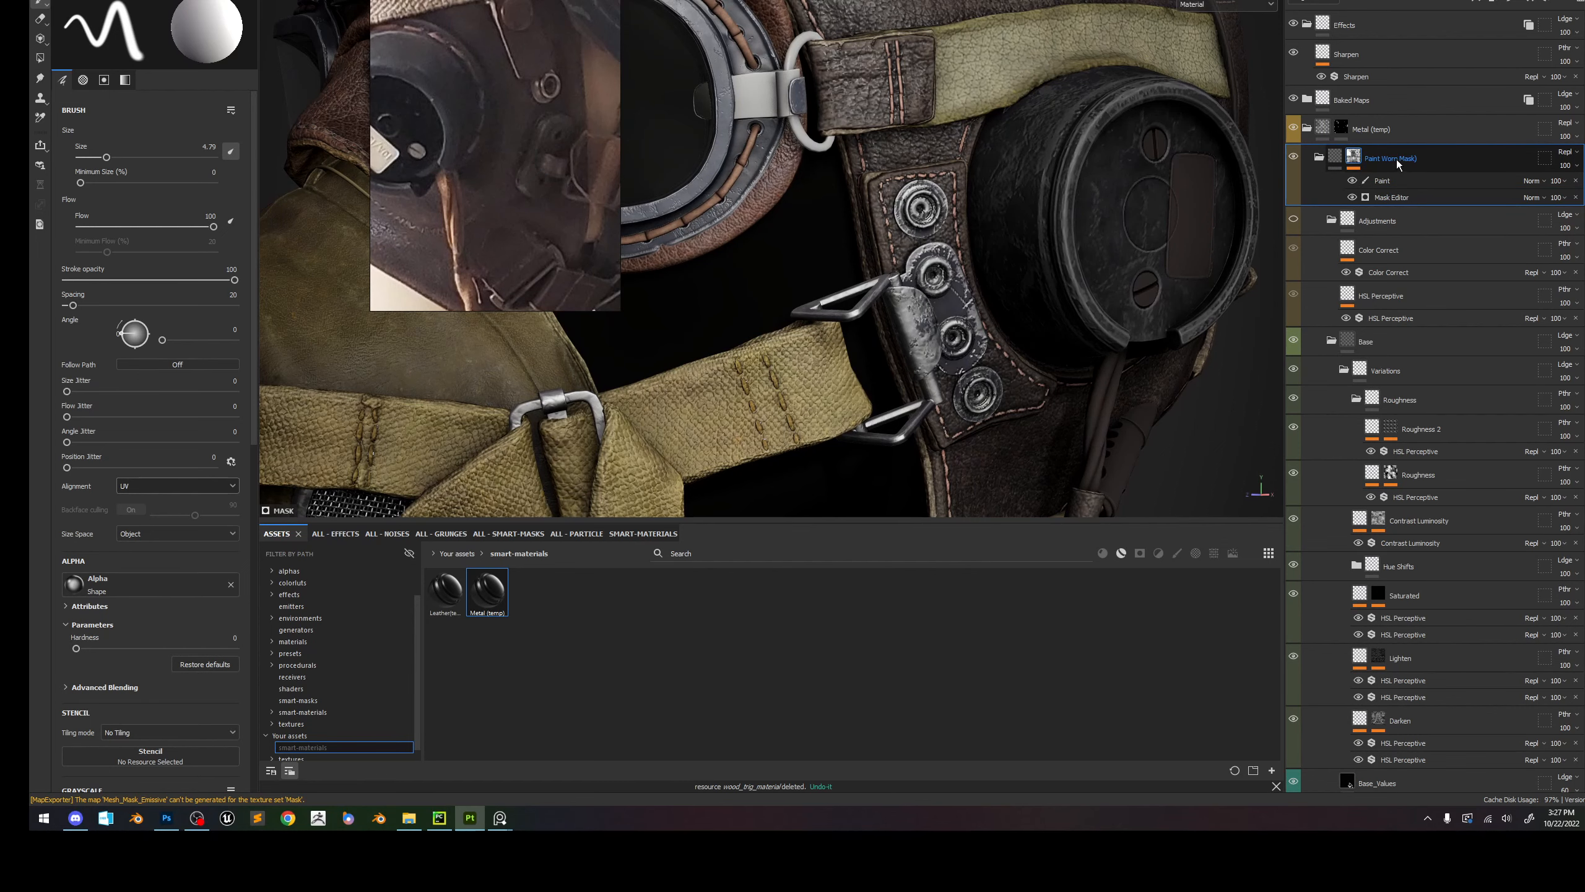
key(ctrl+d)
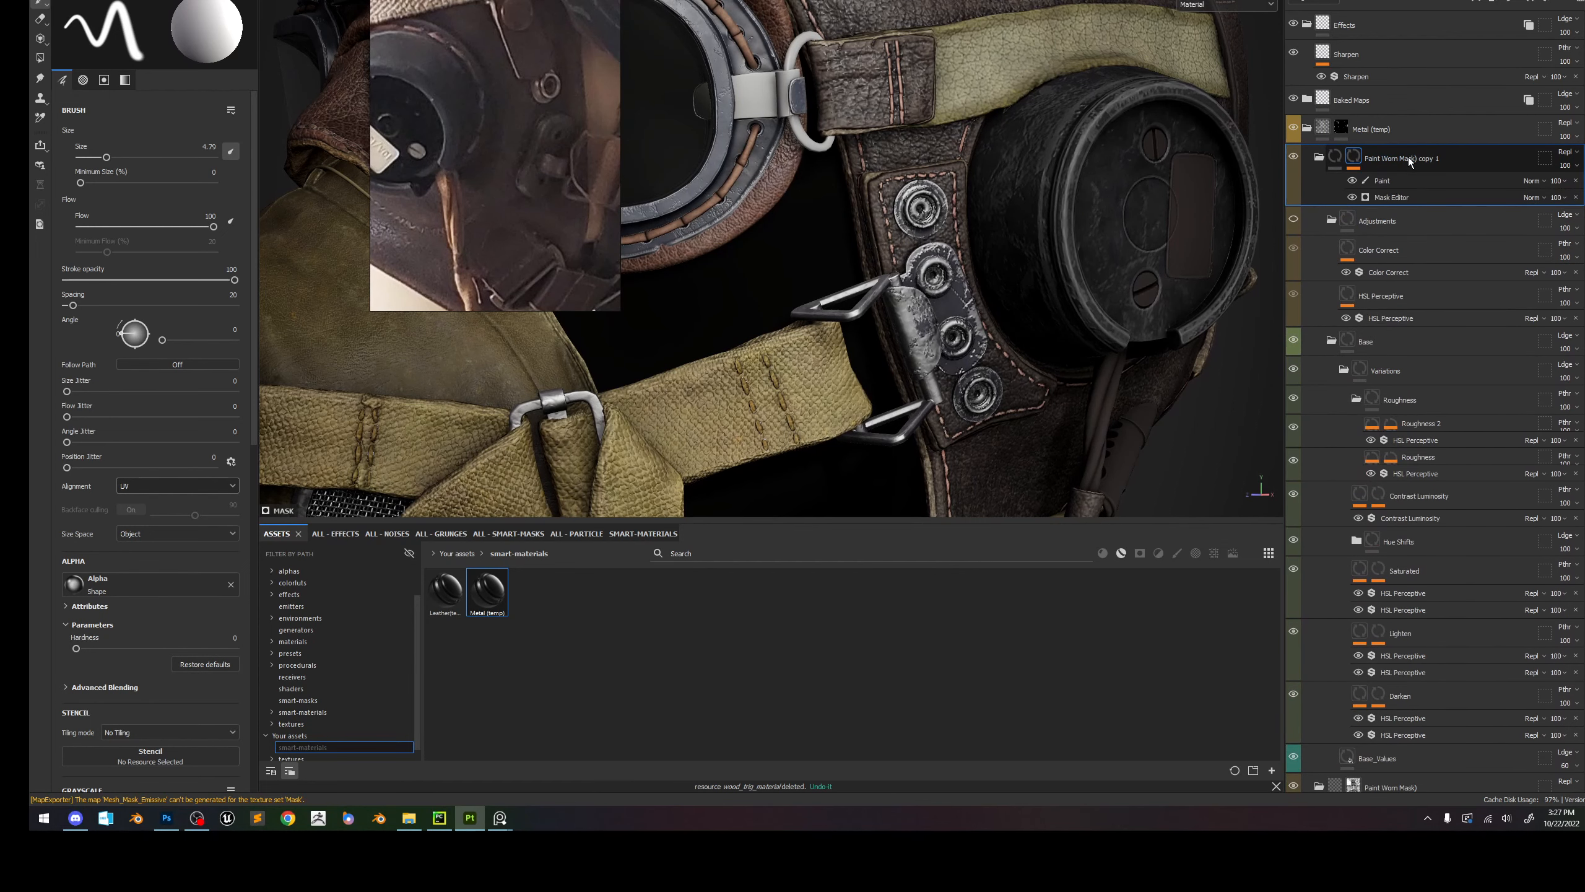
double_click(1408, 158)
text(Paint ()
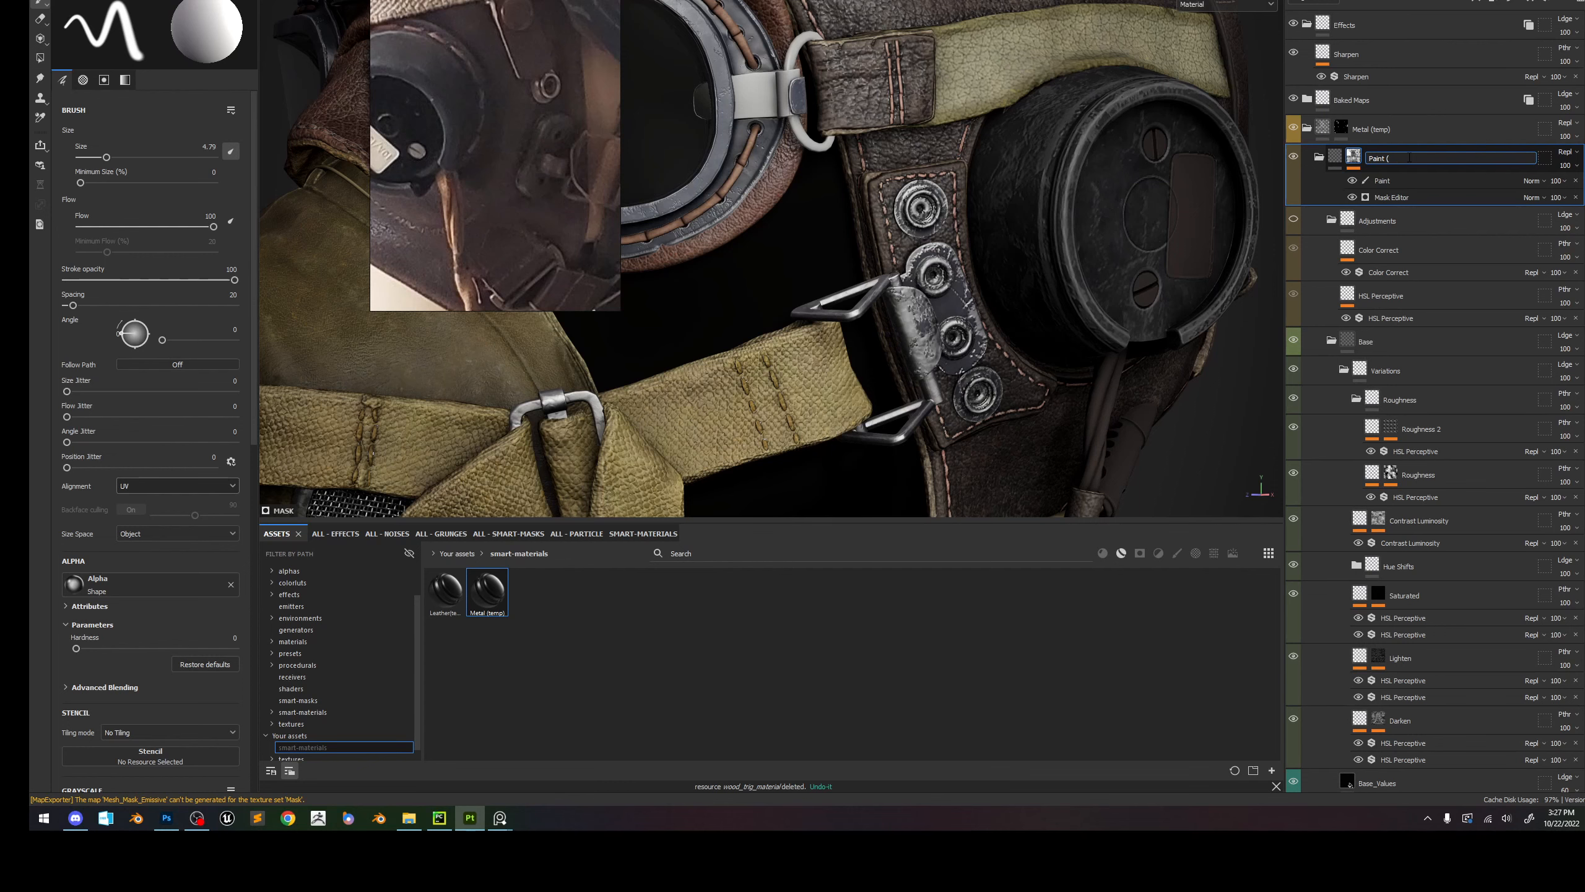
click(1415, 218)
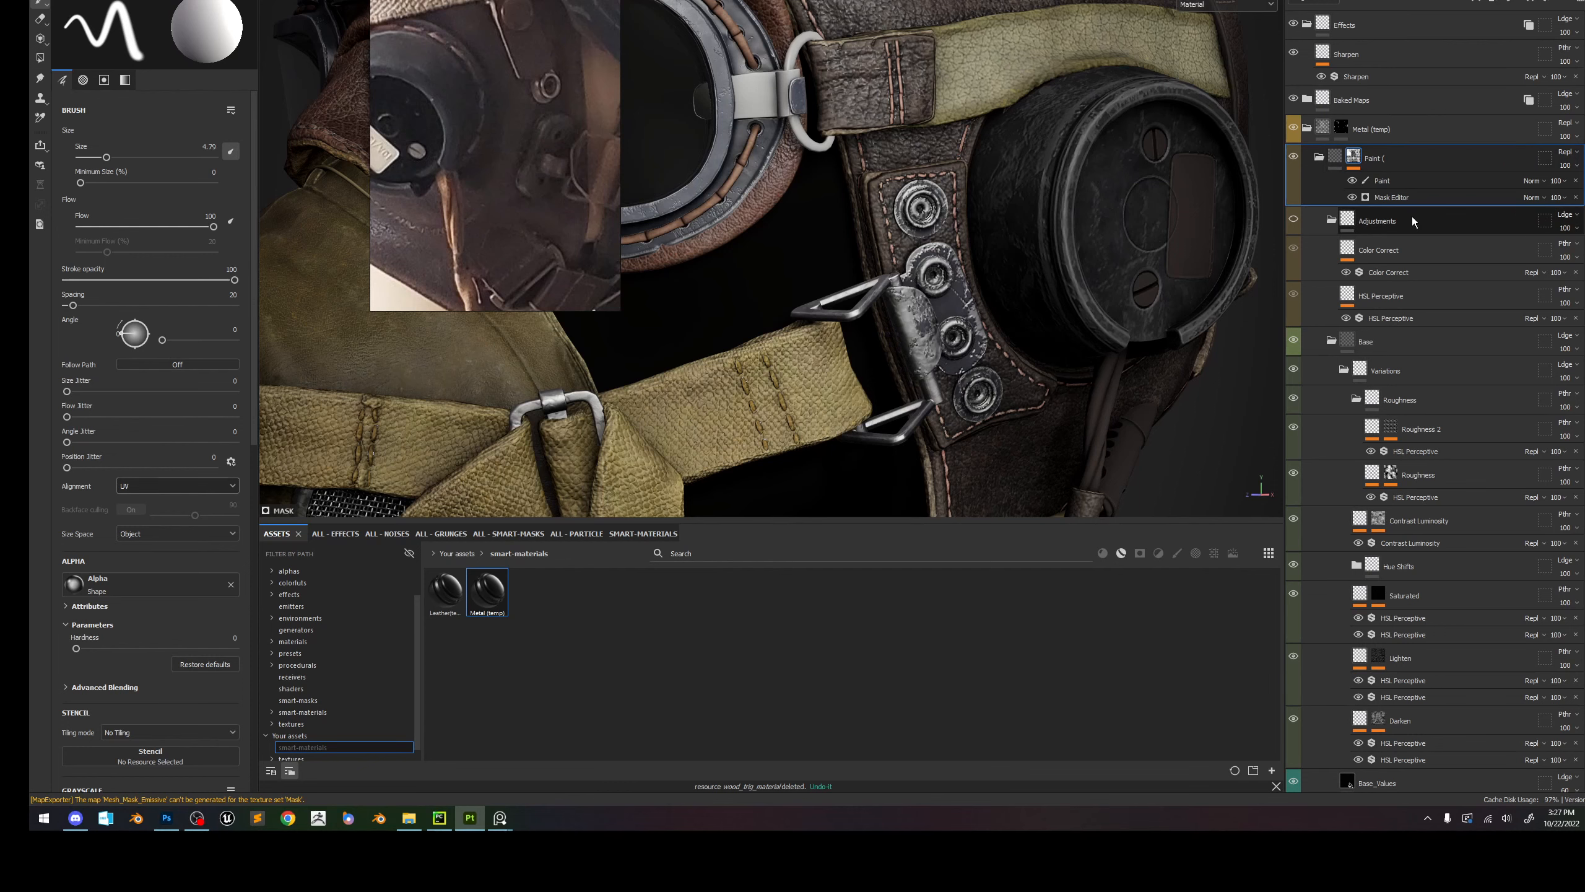
click(1319, 157)
click(1319, 157)
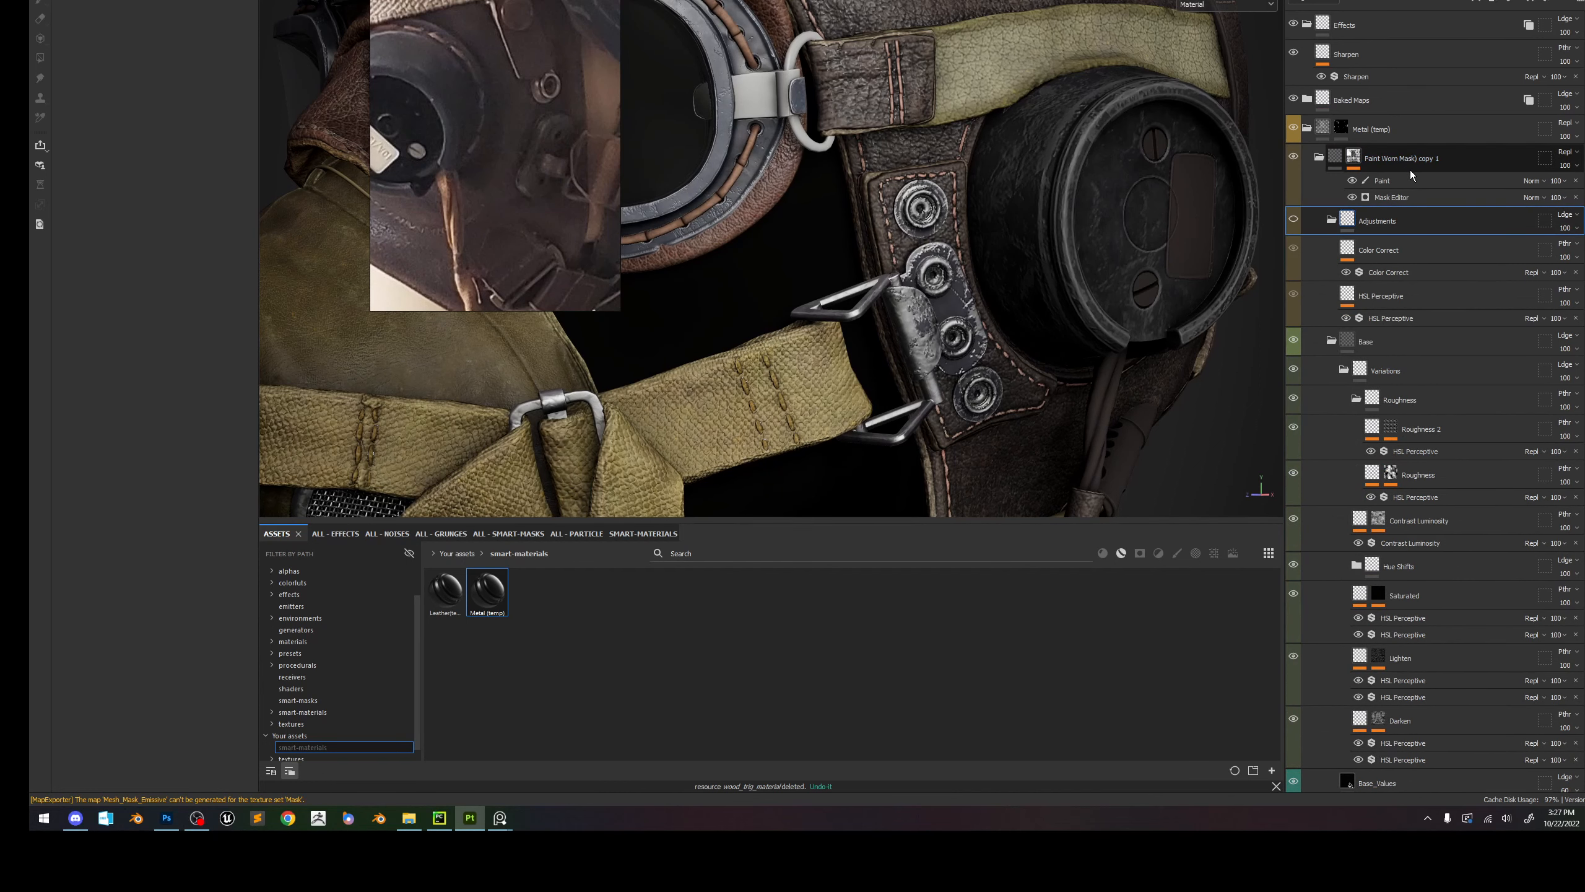
key(ctrl+z)
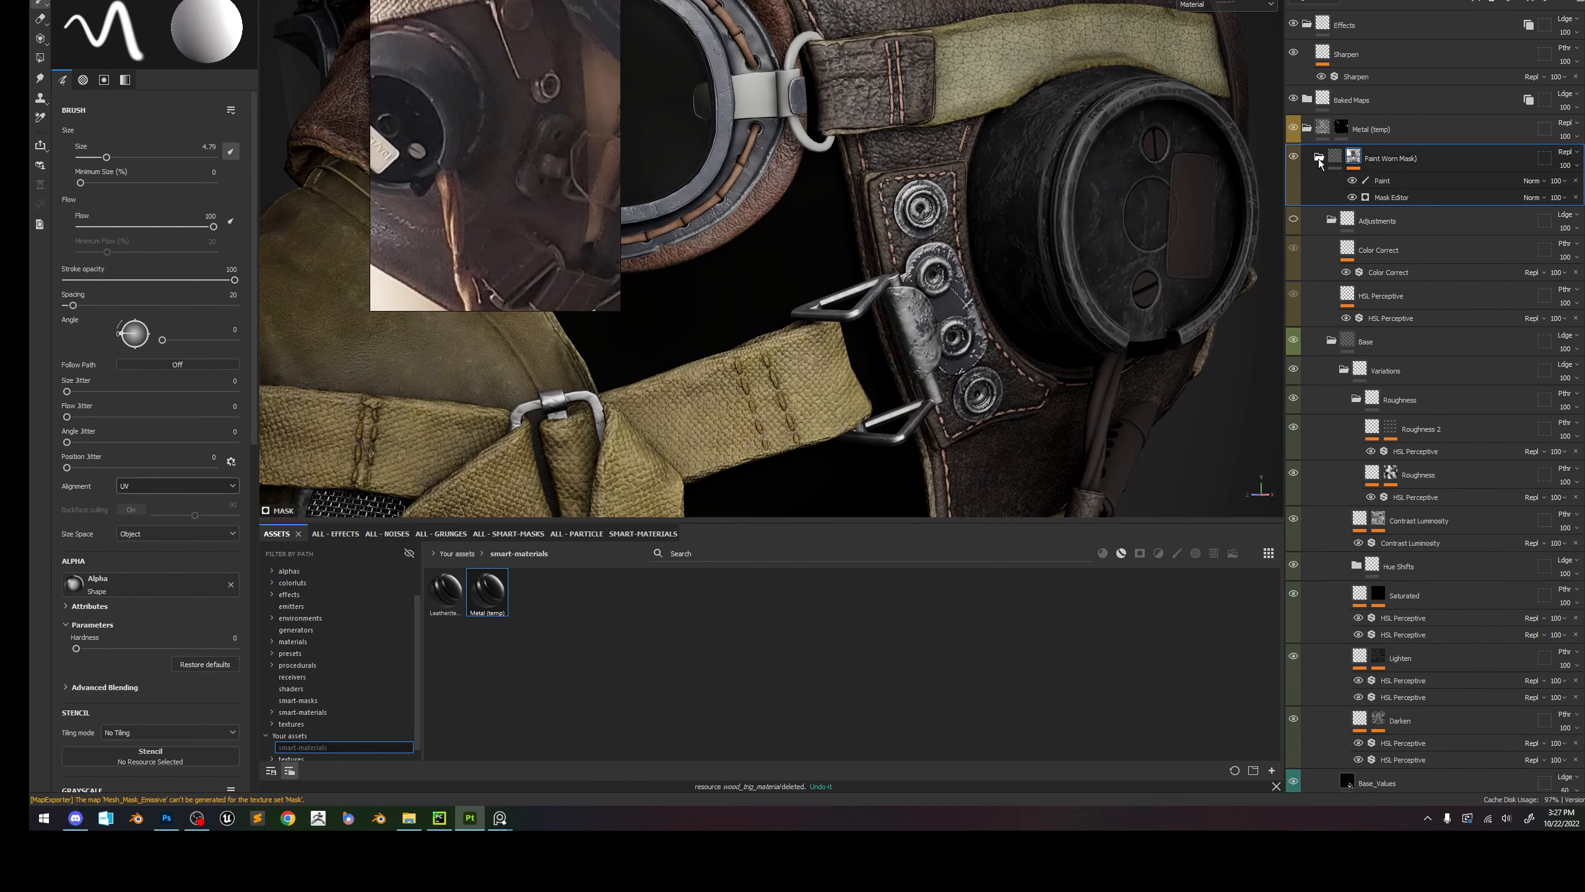
Collapse the Paint Worn Mask folder, group it into a new folder, and name that folder "Paint (Fade Mask)".
click(1319, 158)
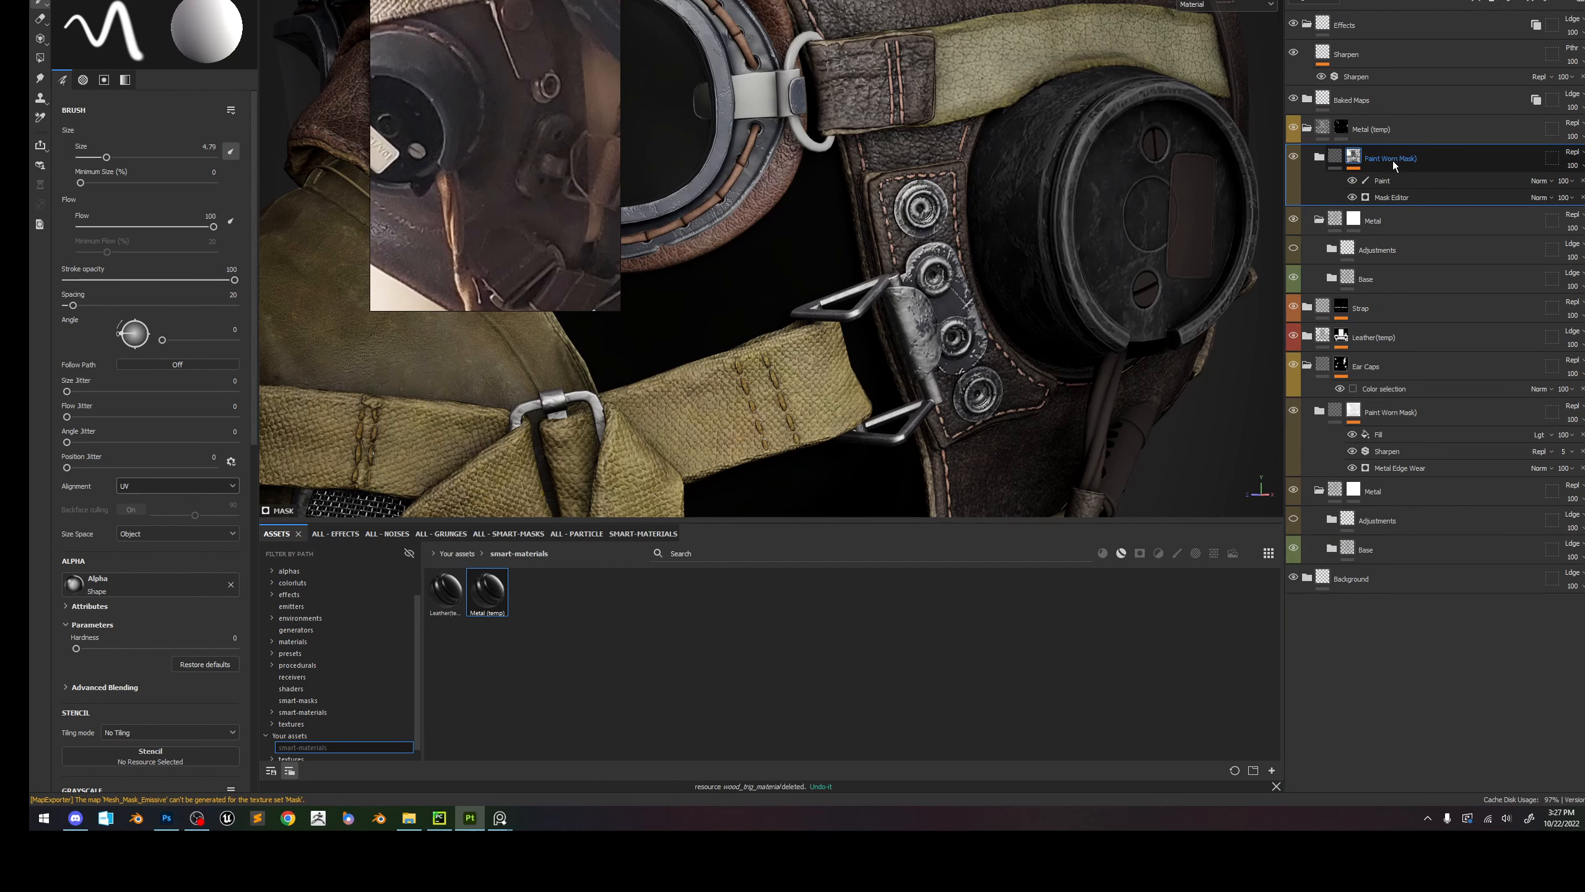
click(1336, 156)
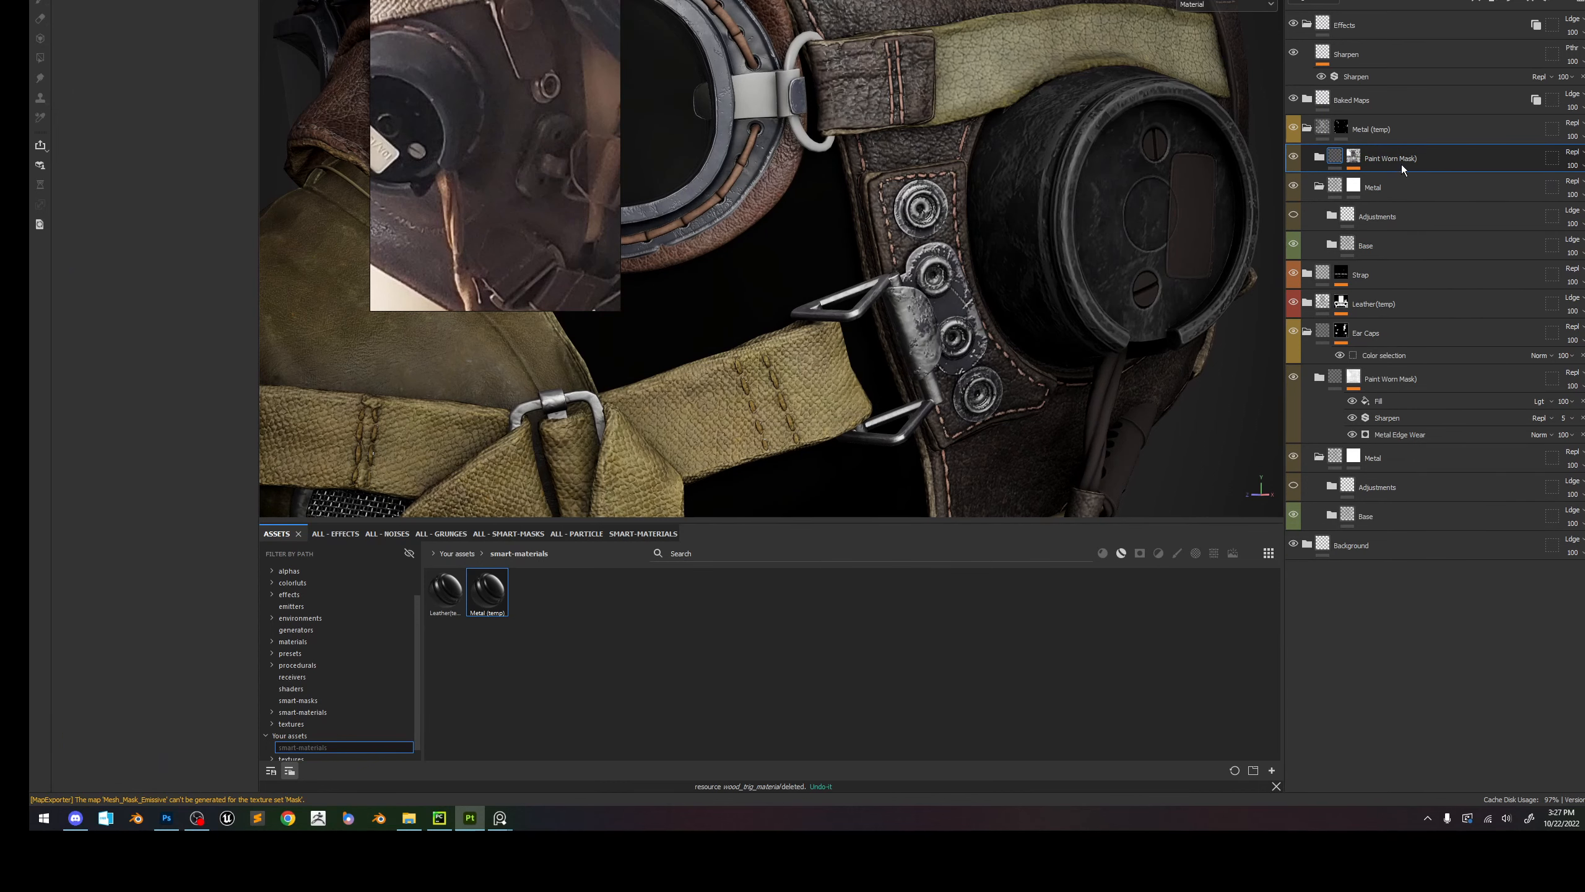
key(ctrl+g)
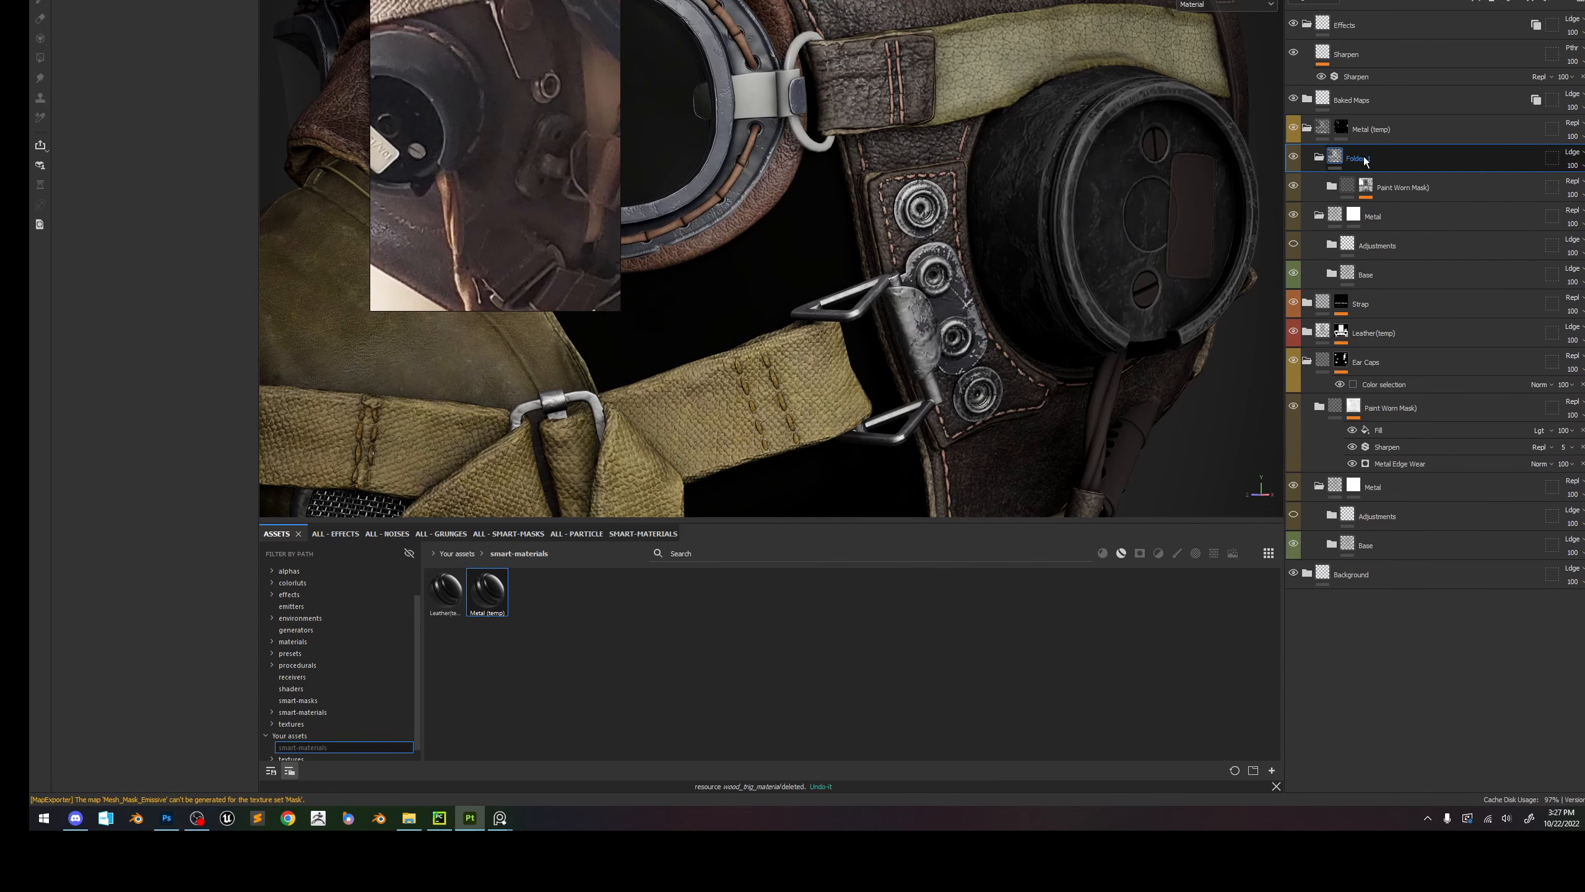
double_click(1365, 160)
text(Pas)
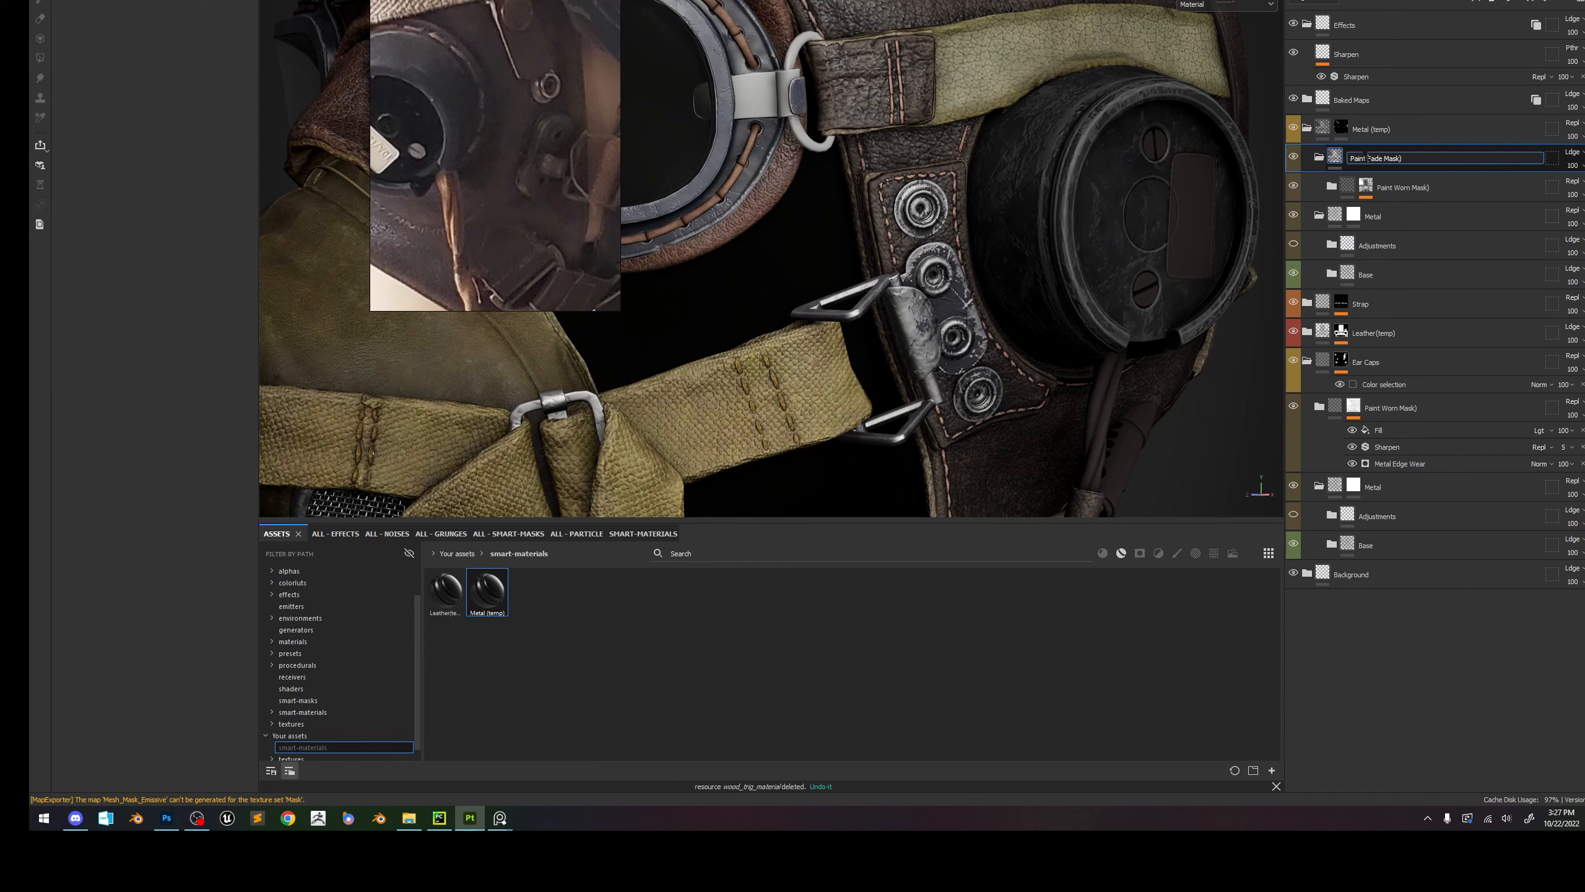
text(()
key(Return)
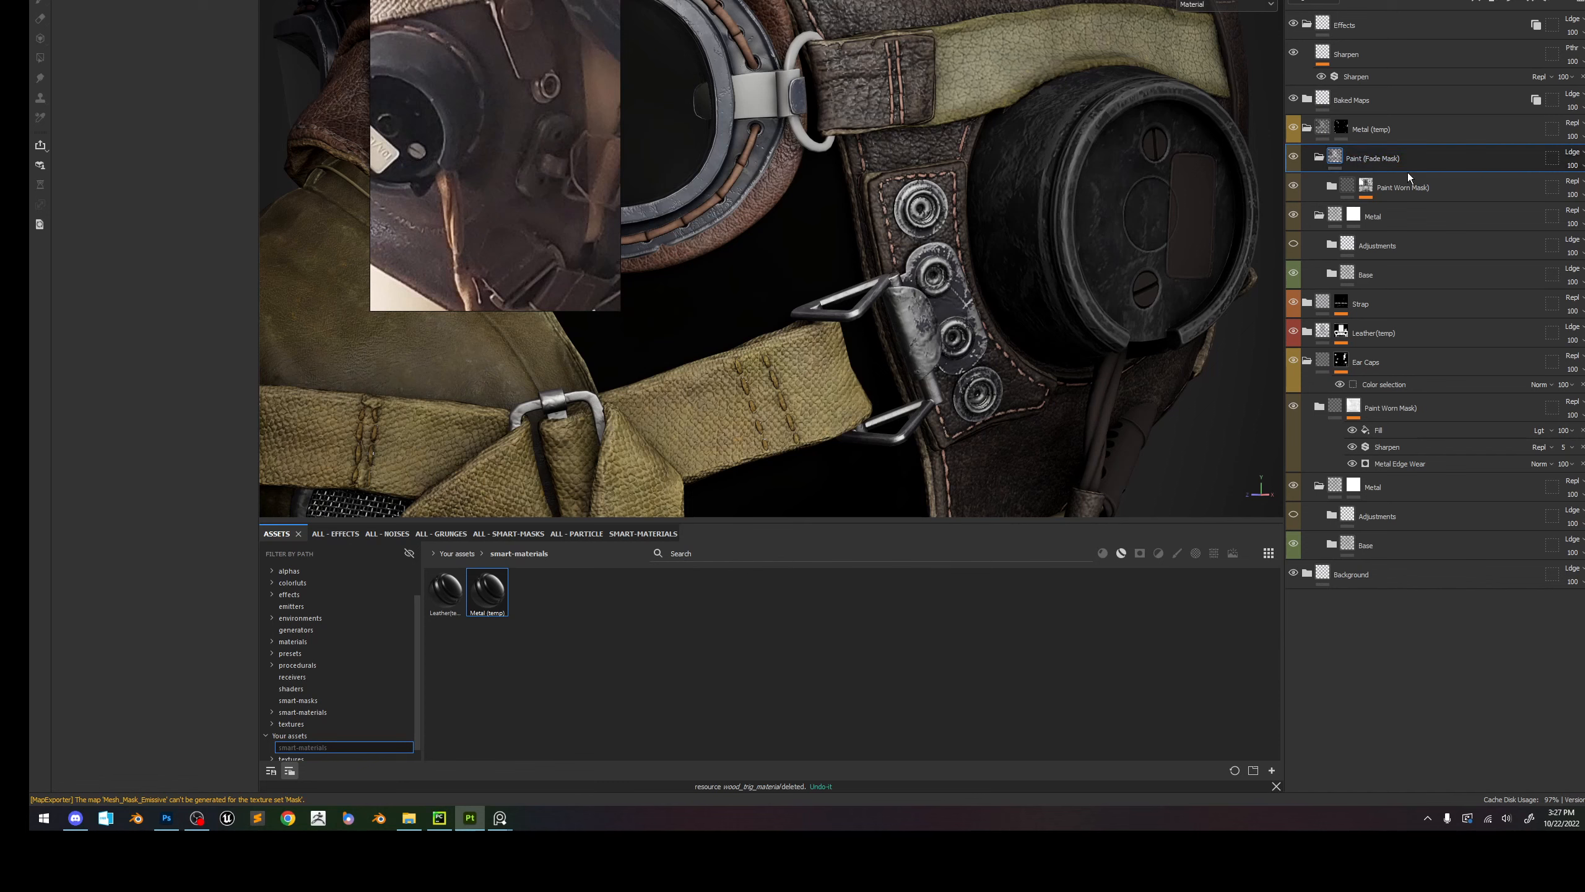
Apply the Dust Surface smart mask from the starter assets to the Paint (Fade Mask) folder.
right_click(1394, 160)
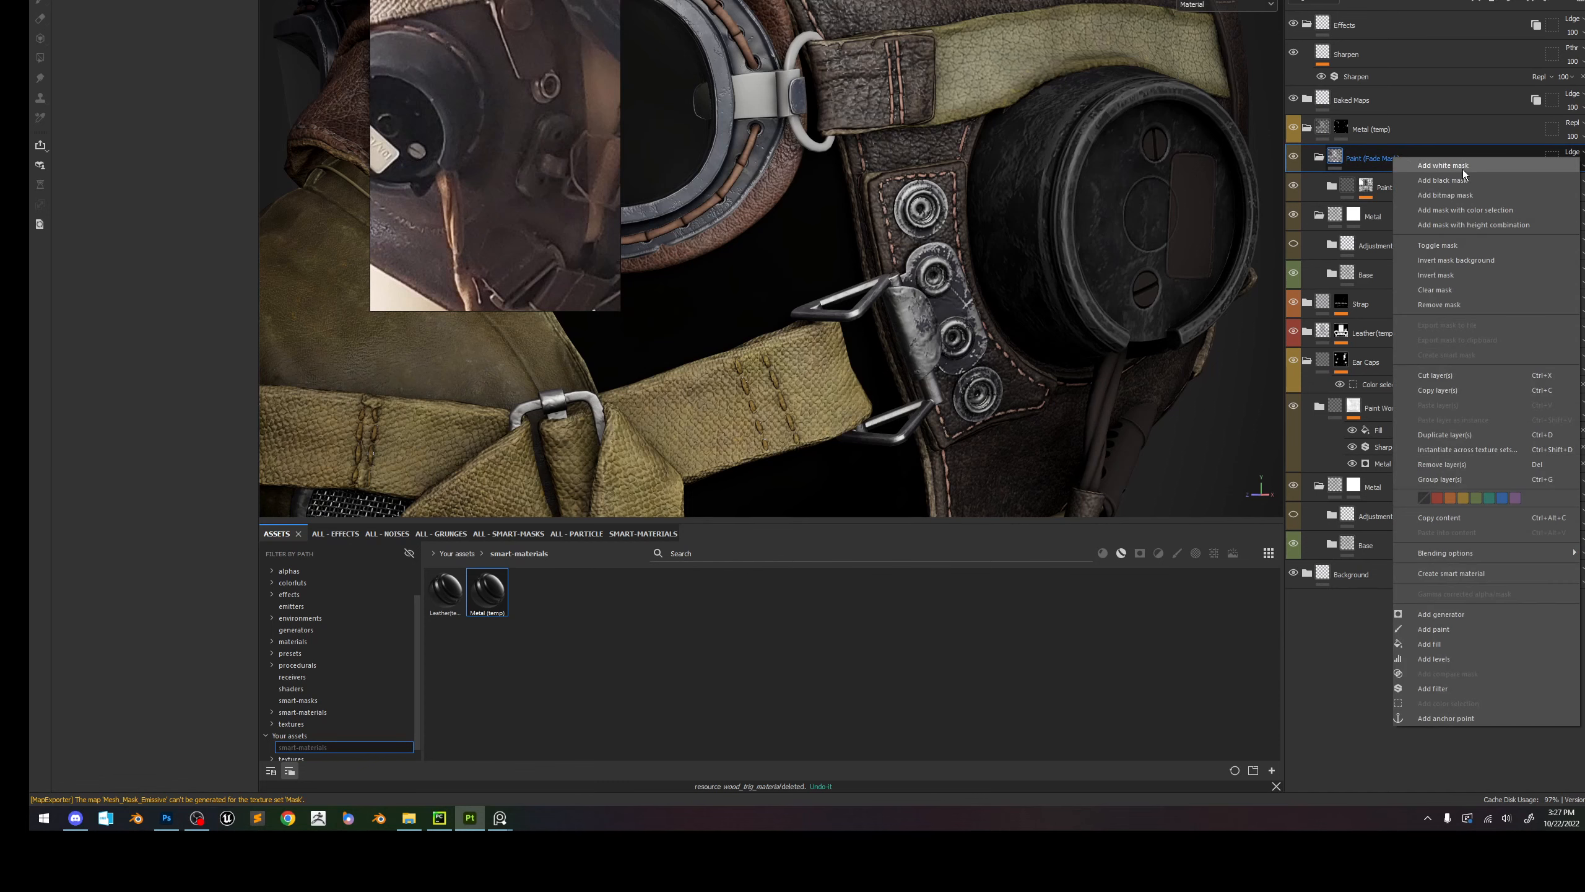
scroll(416, 677, down, 1)
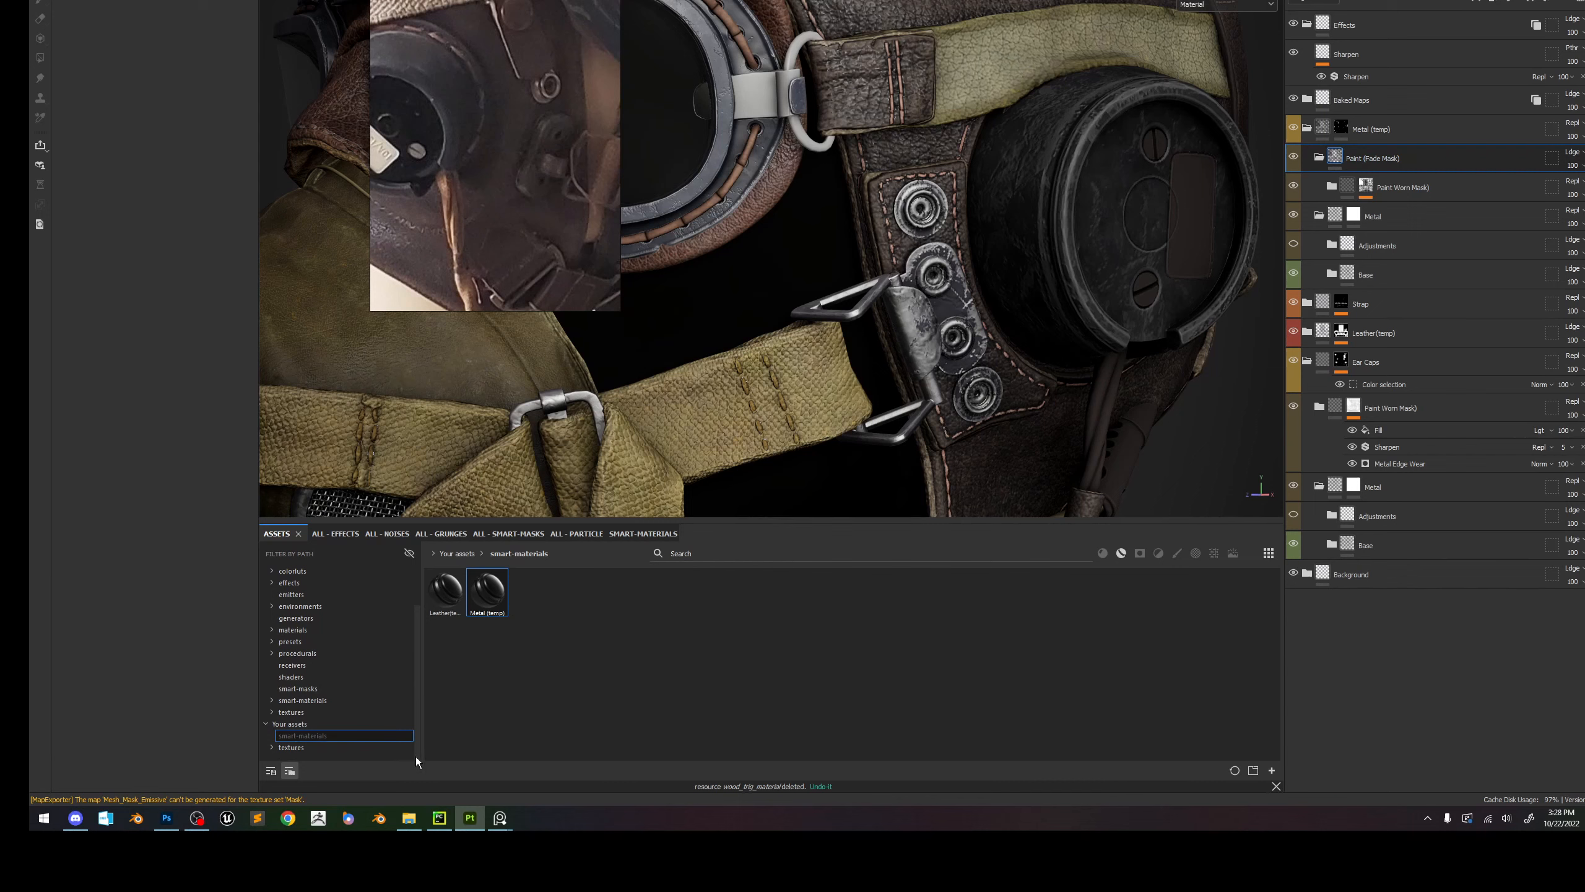
click(299, 688)
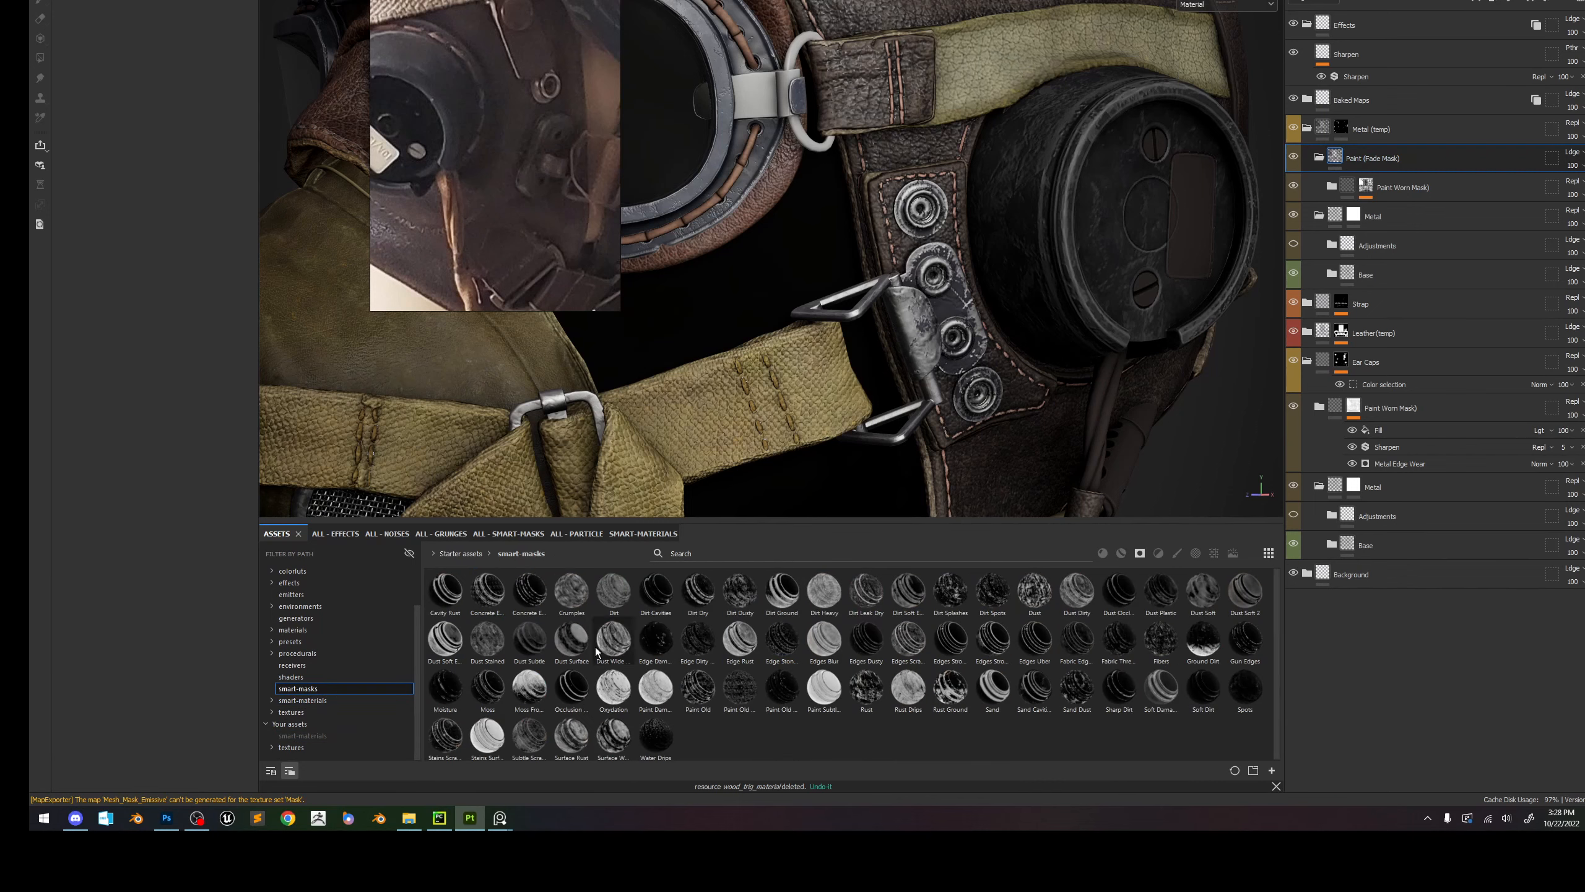
mouse_move(569, 648)
mouse_down()
mouse_move(625, 563)
mouse_move(1433, 176)
mouse_move(1416, 159)
mouse_up()
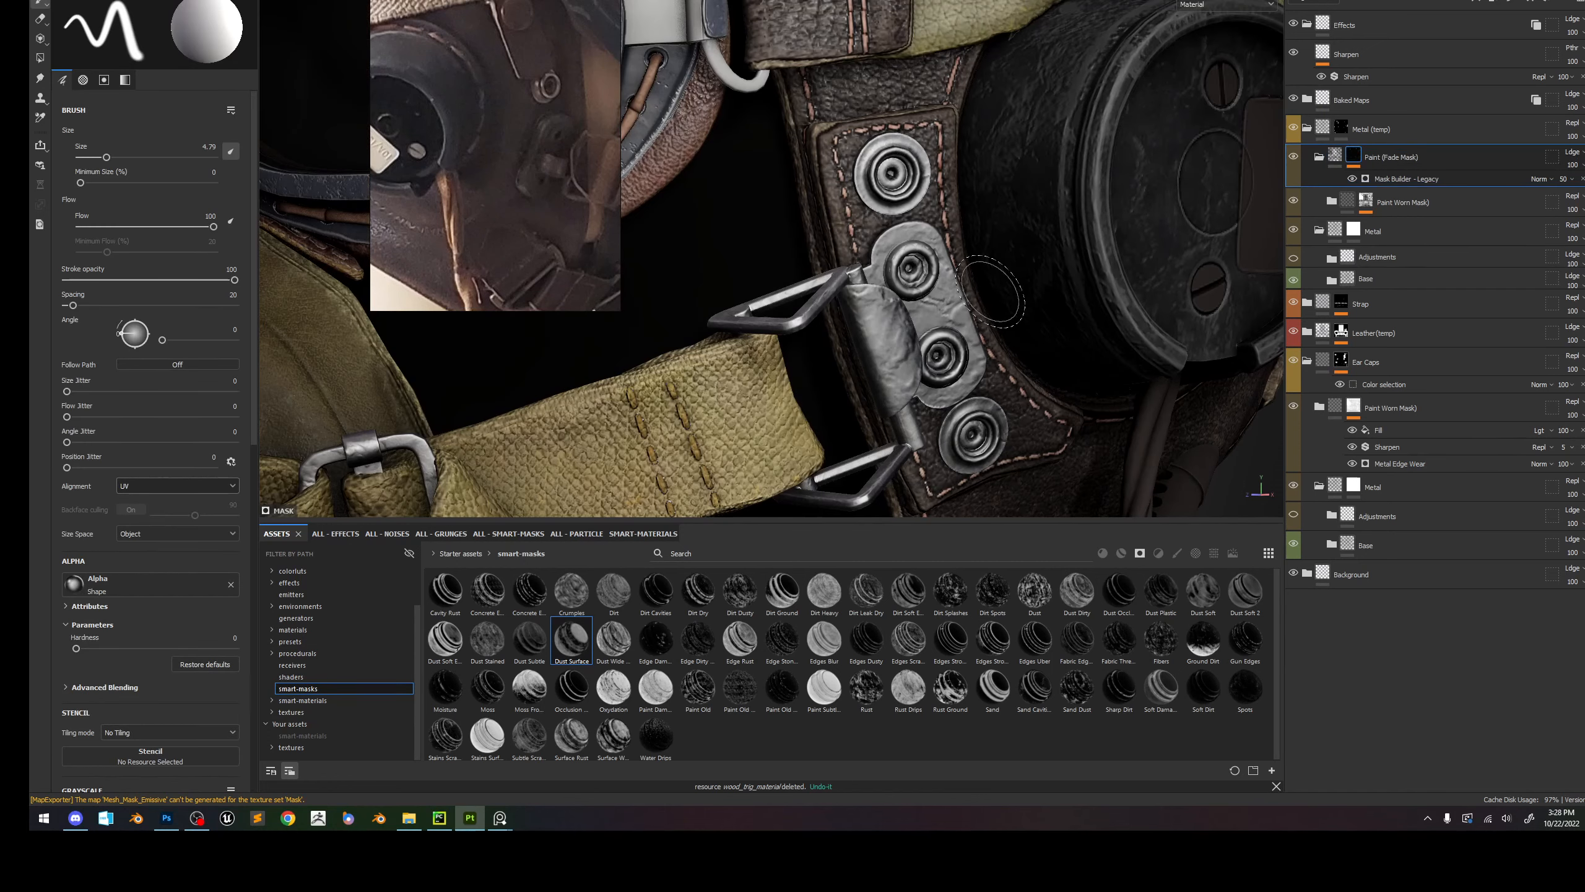
Try the fade mask's Mask Builder generator with inversion off and level 0.09, checking it in mask and material views.
alt+click(1373, 180)
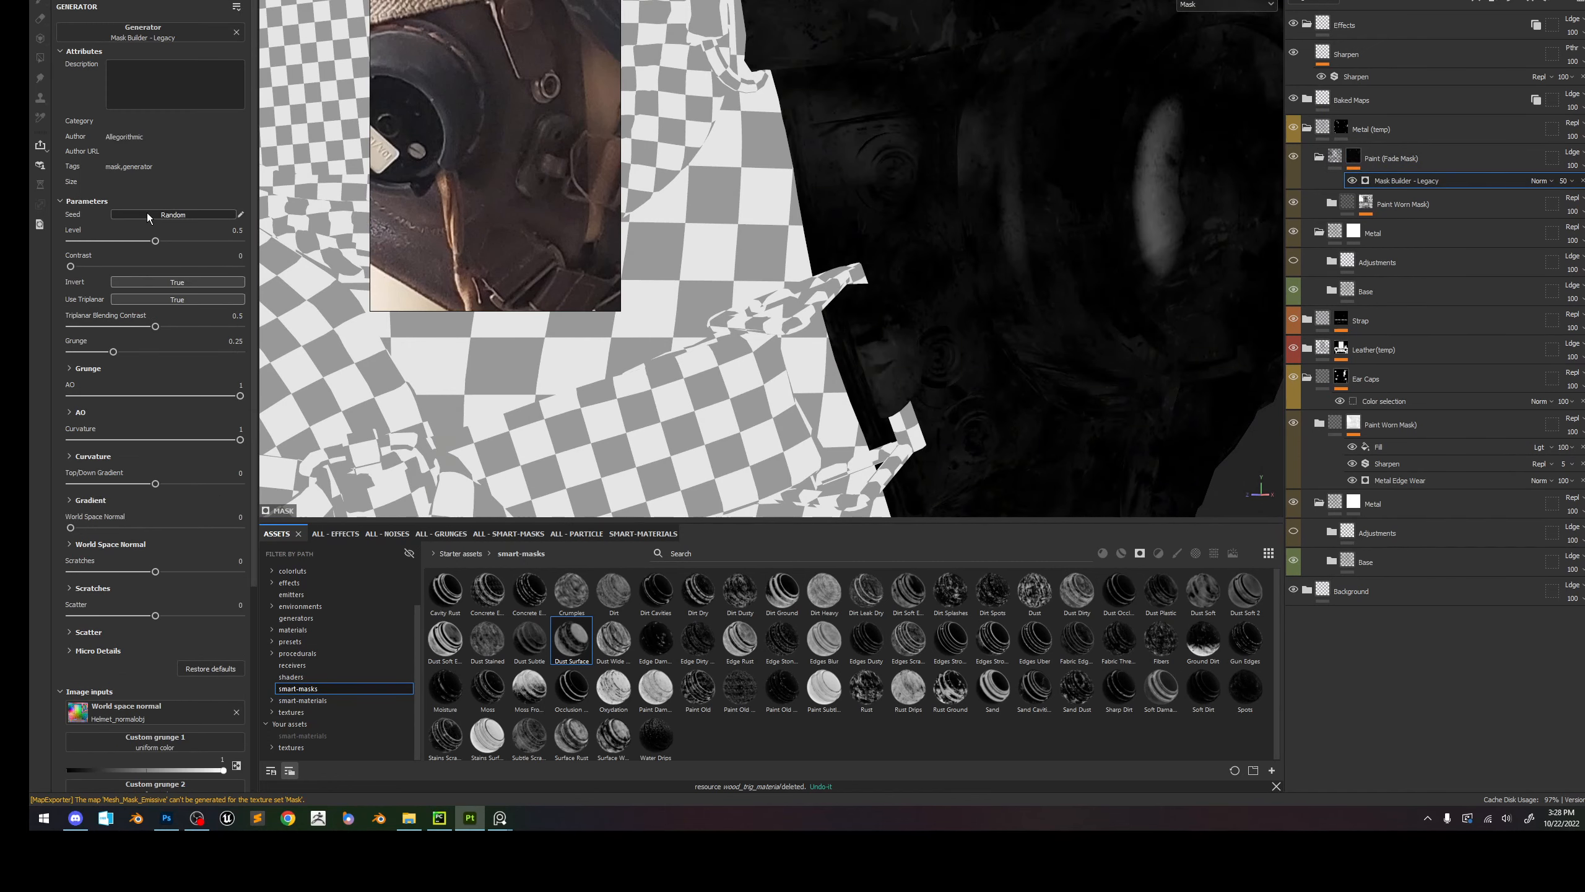
click(166, 282)
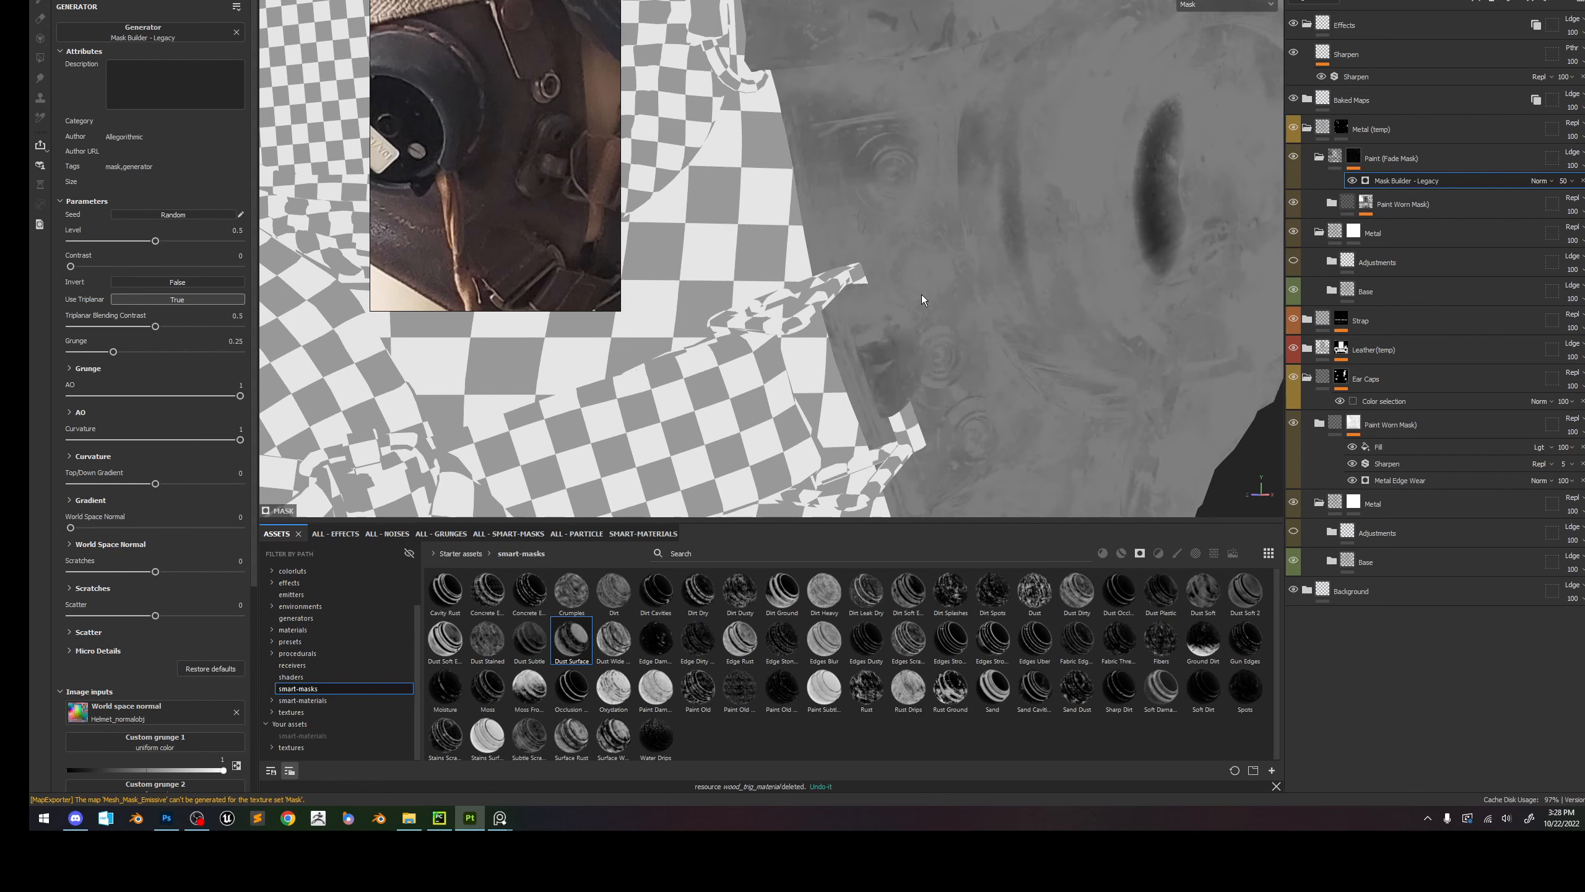
key(m)
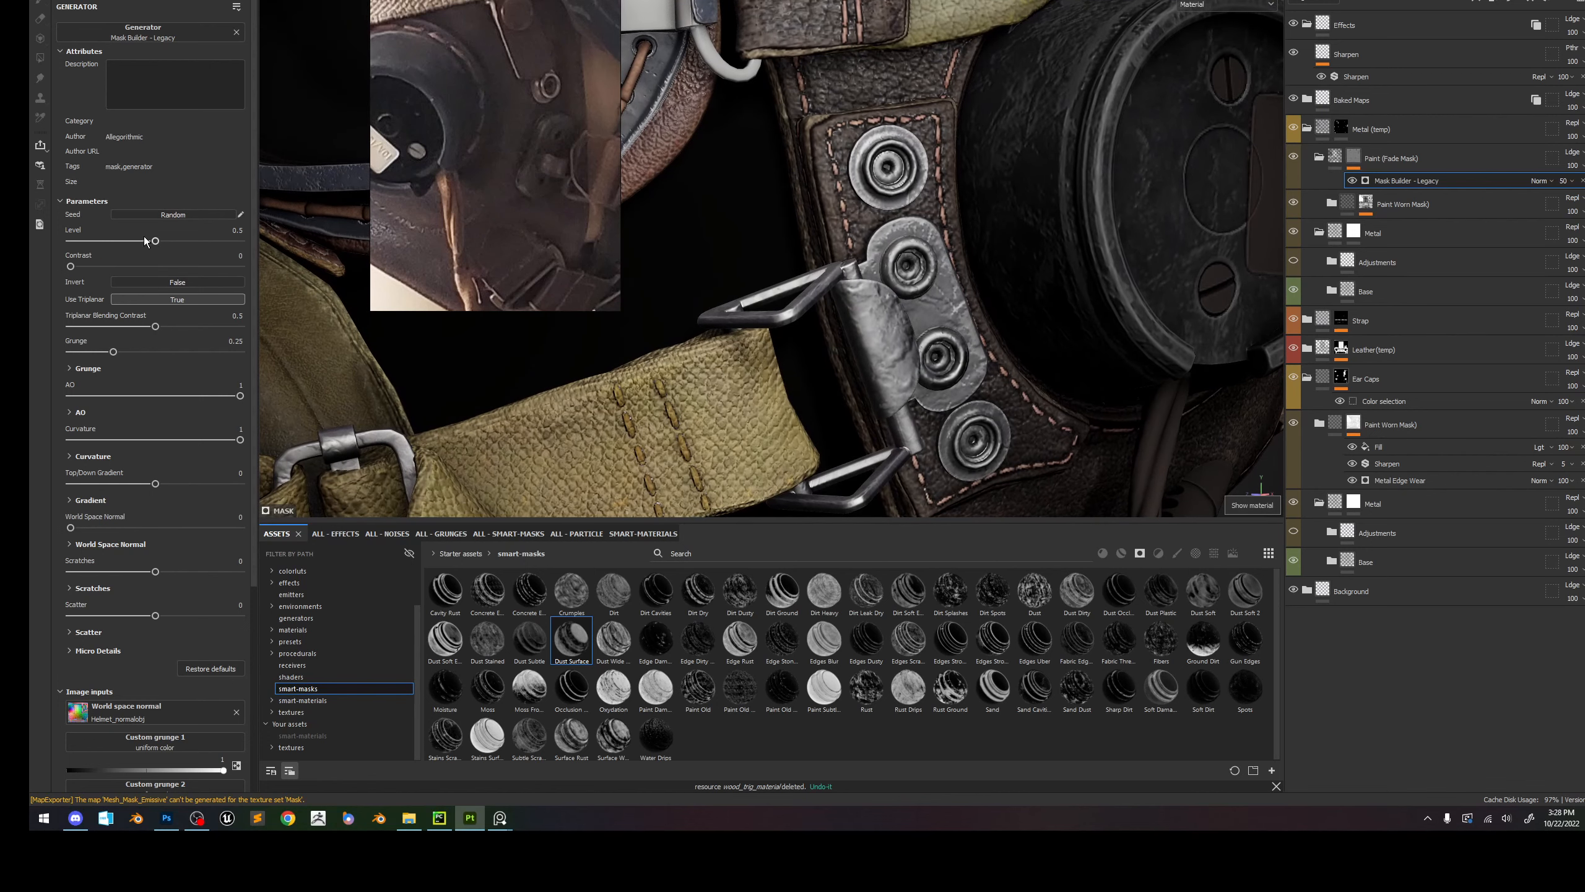
drag(155, 240, 246, 242)
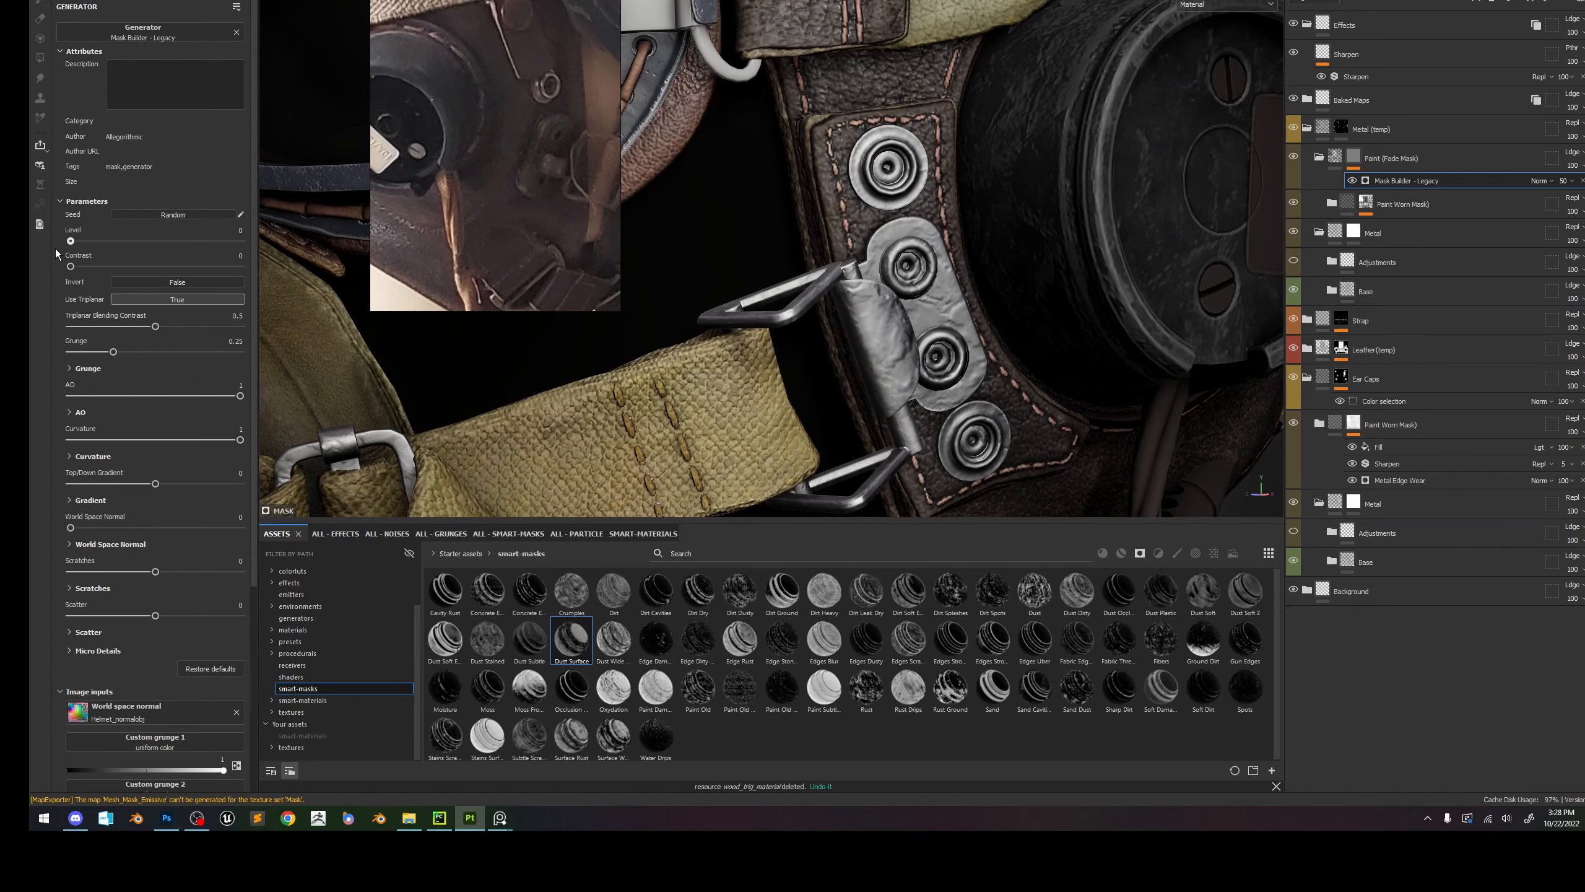
alt+click(1354, 157)
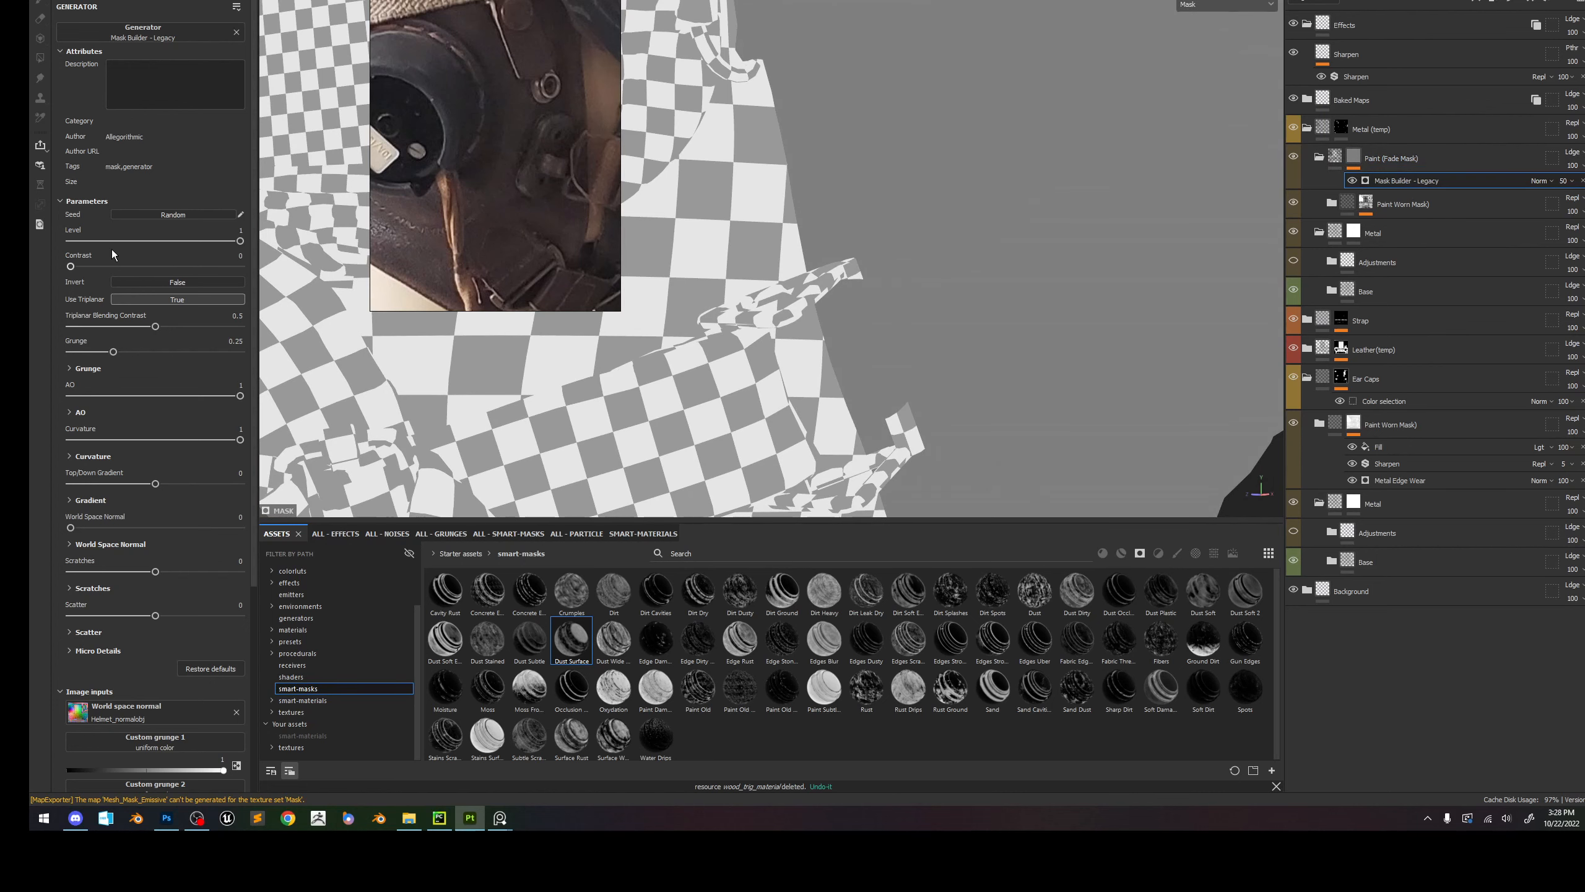
drag(111, 243, 88, 288)
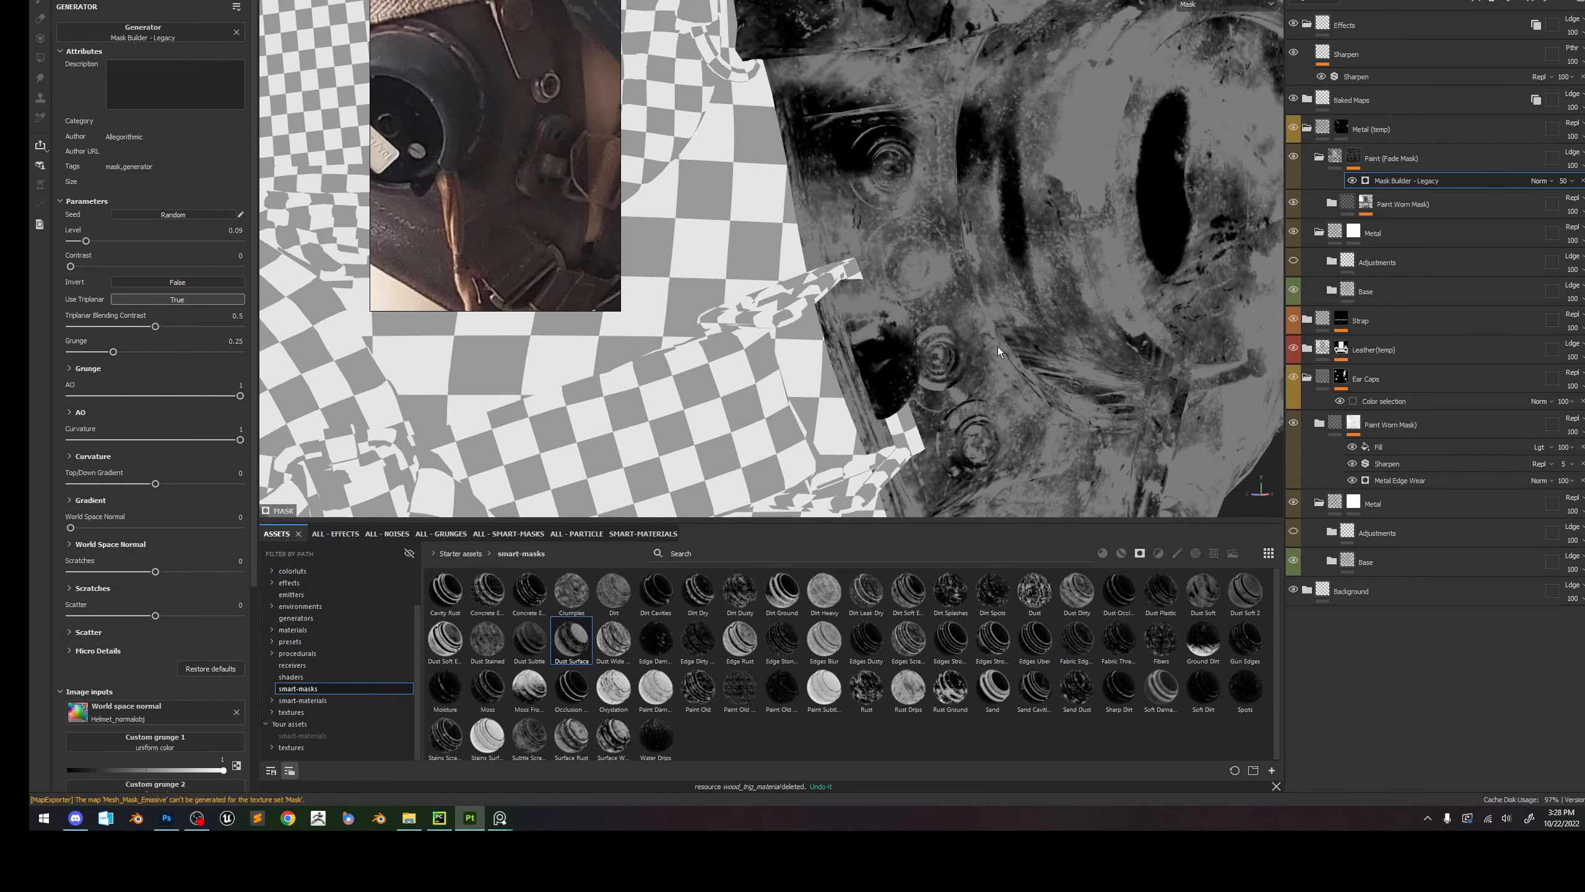
Remove the Mask Builder generator and apply the "Dust Soft E..." smart mask to the Paint (Fade Mask) folder.
click(1583, 180)
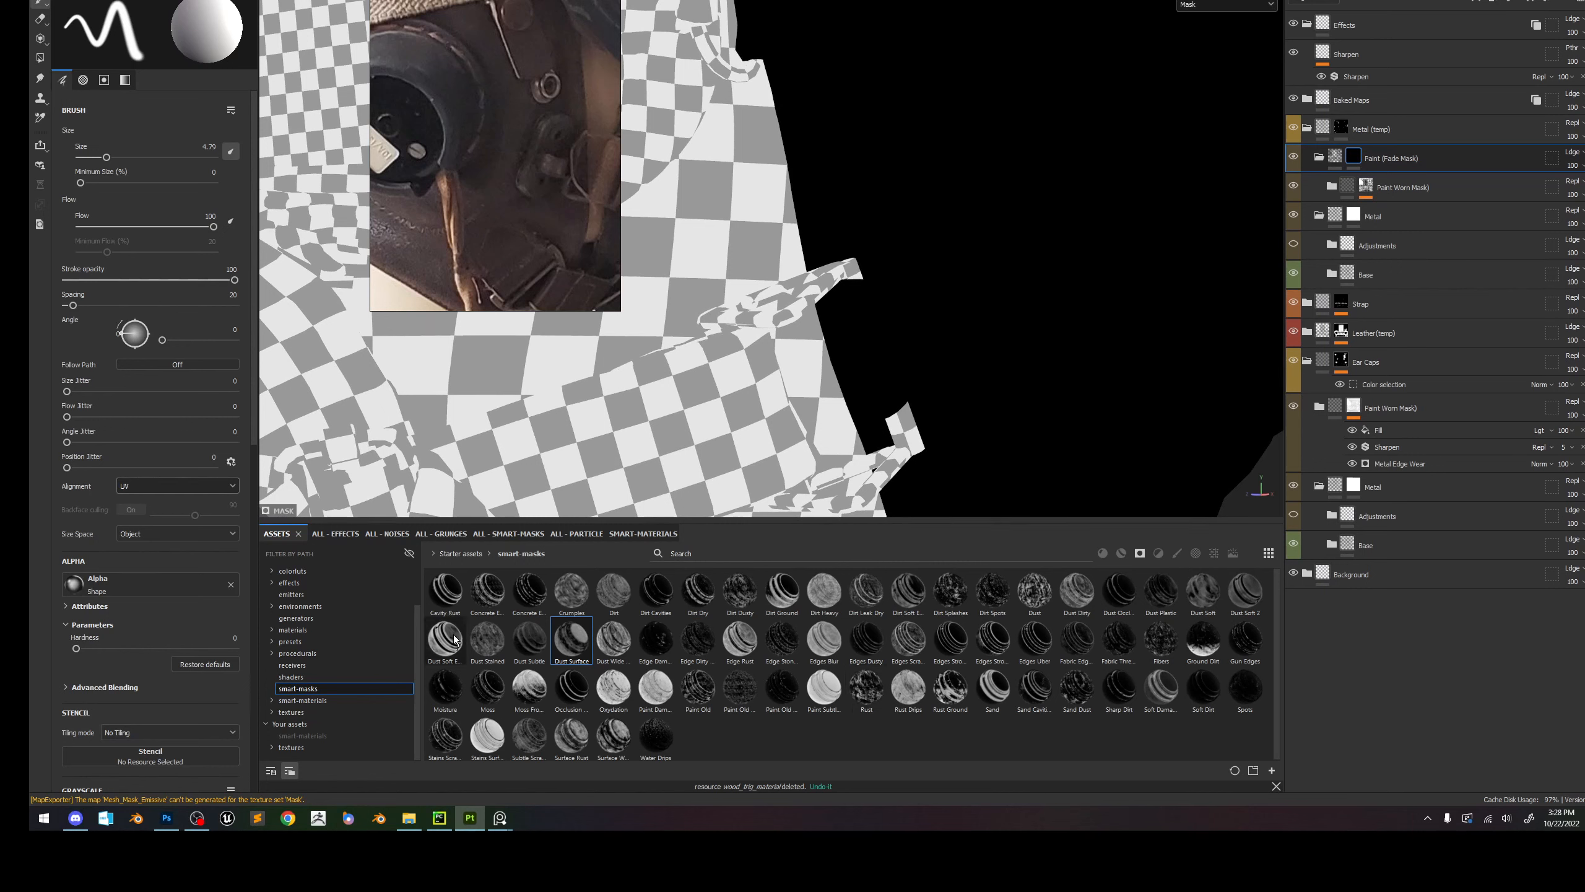
mouse_move(455, 639)
mouse_down()
mouse_move(1302, 344)
mouse_move(1469, 240)
mouse_move(1445, 162)
mouse_up()
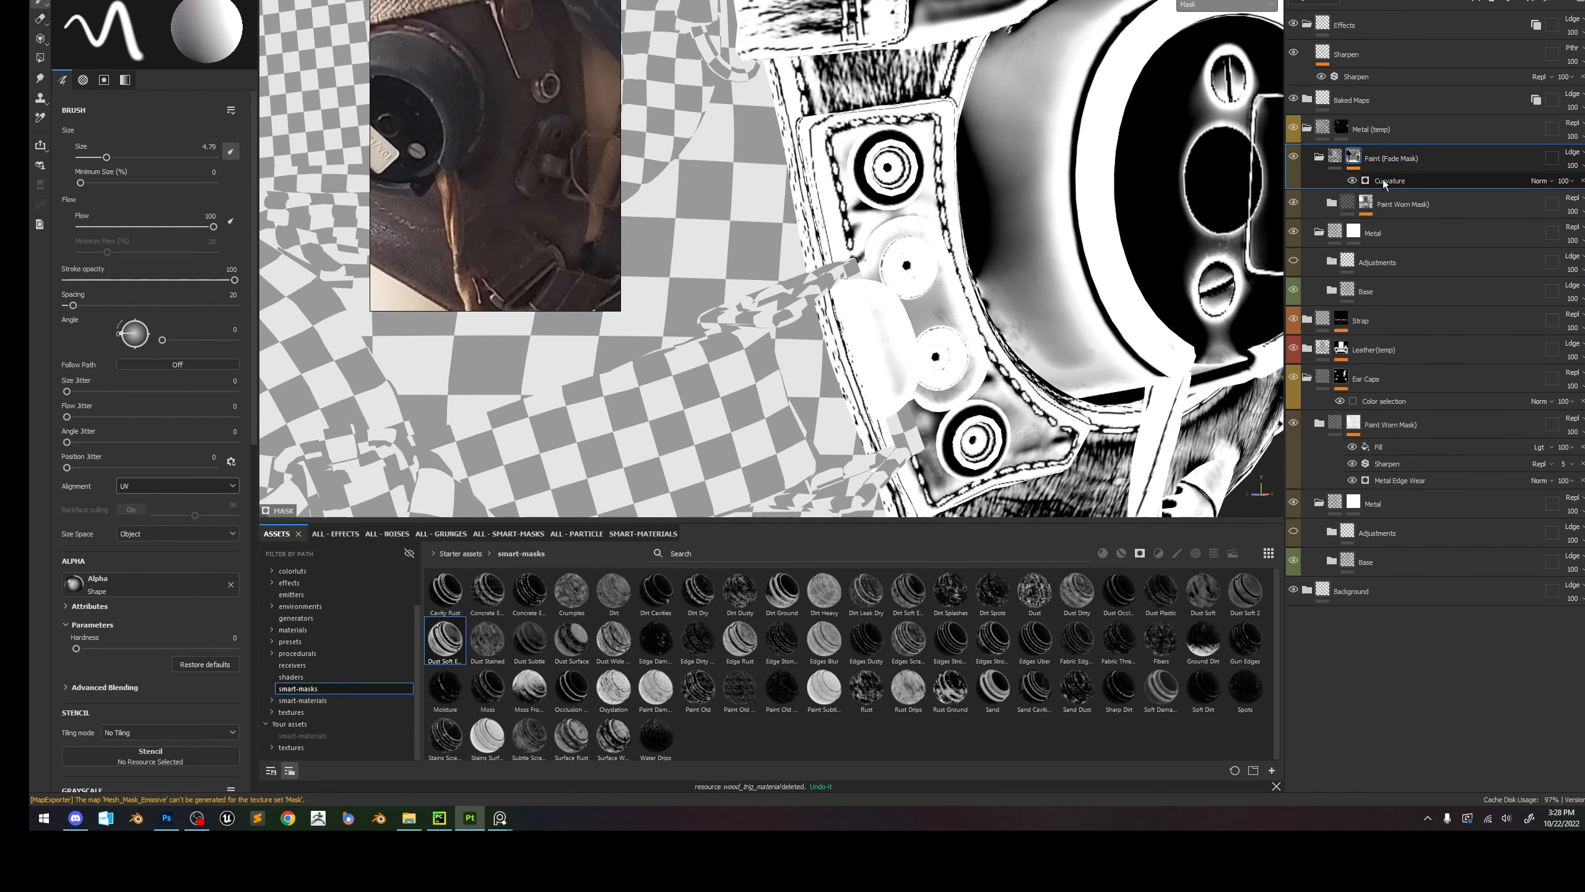
key(m)
alt+right_drag(1021, 306, 871, 1)
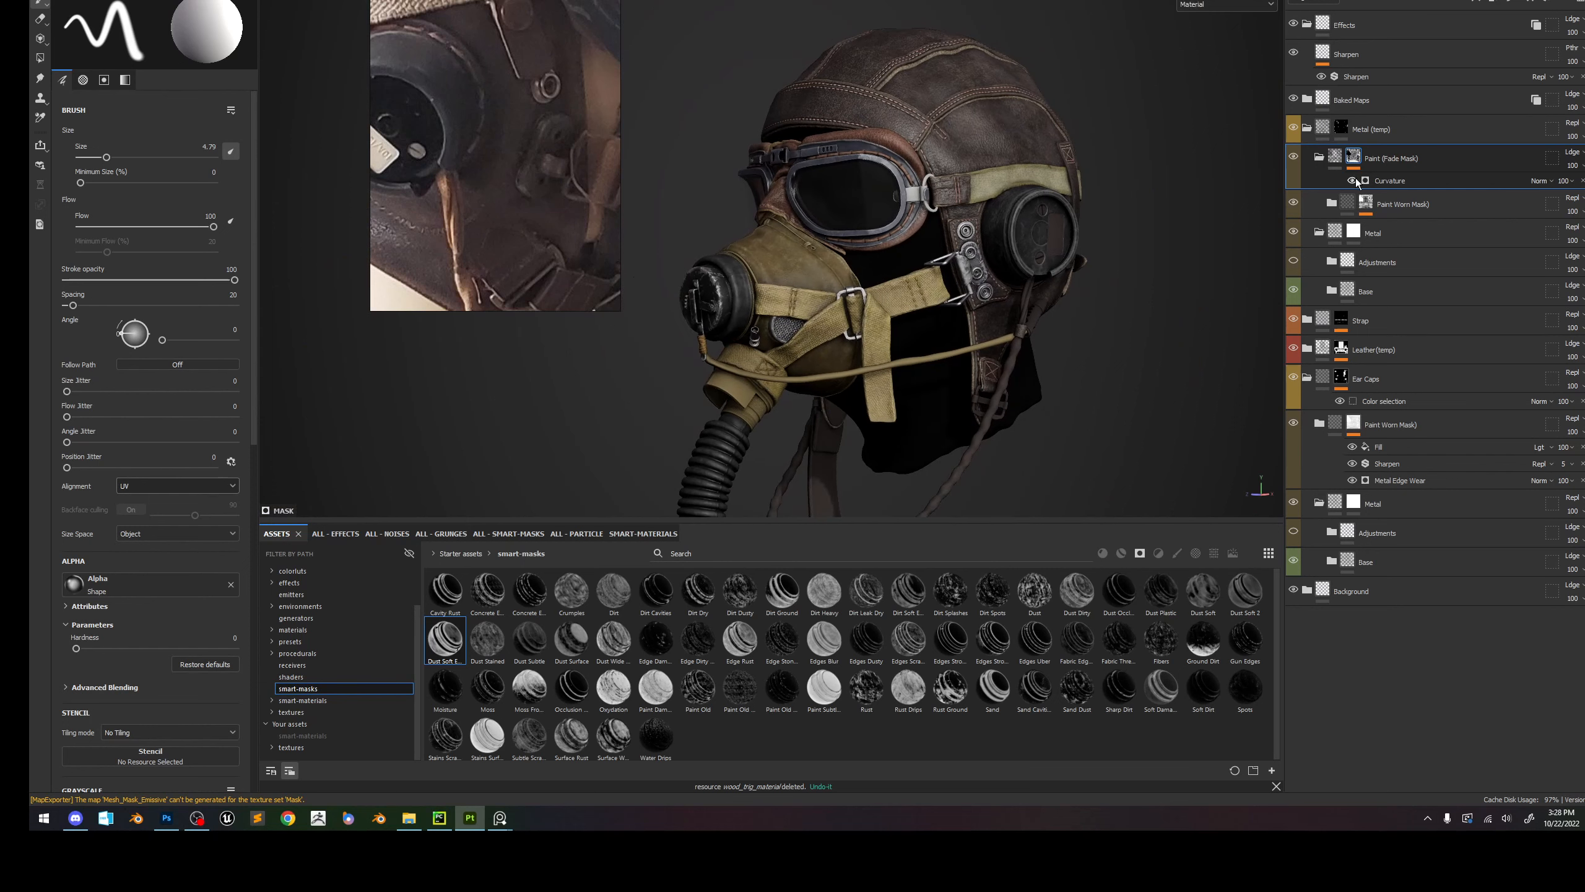
click(1352, 161)
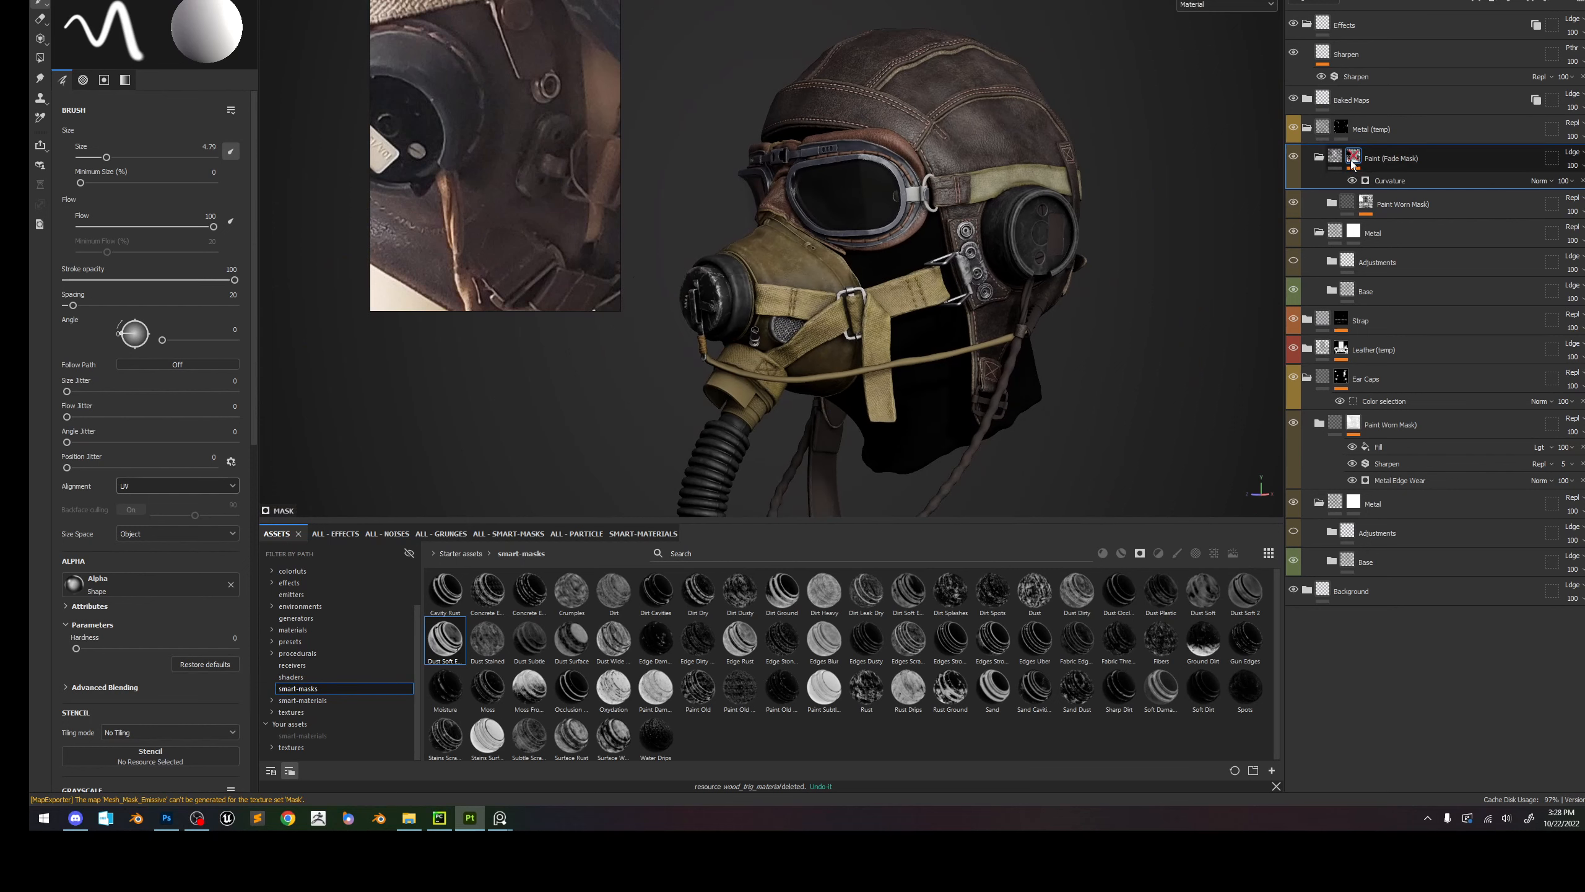
alt+drag(1026, 244, 970, 215)
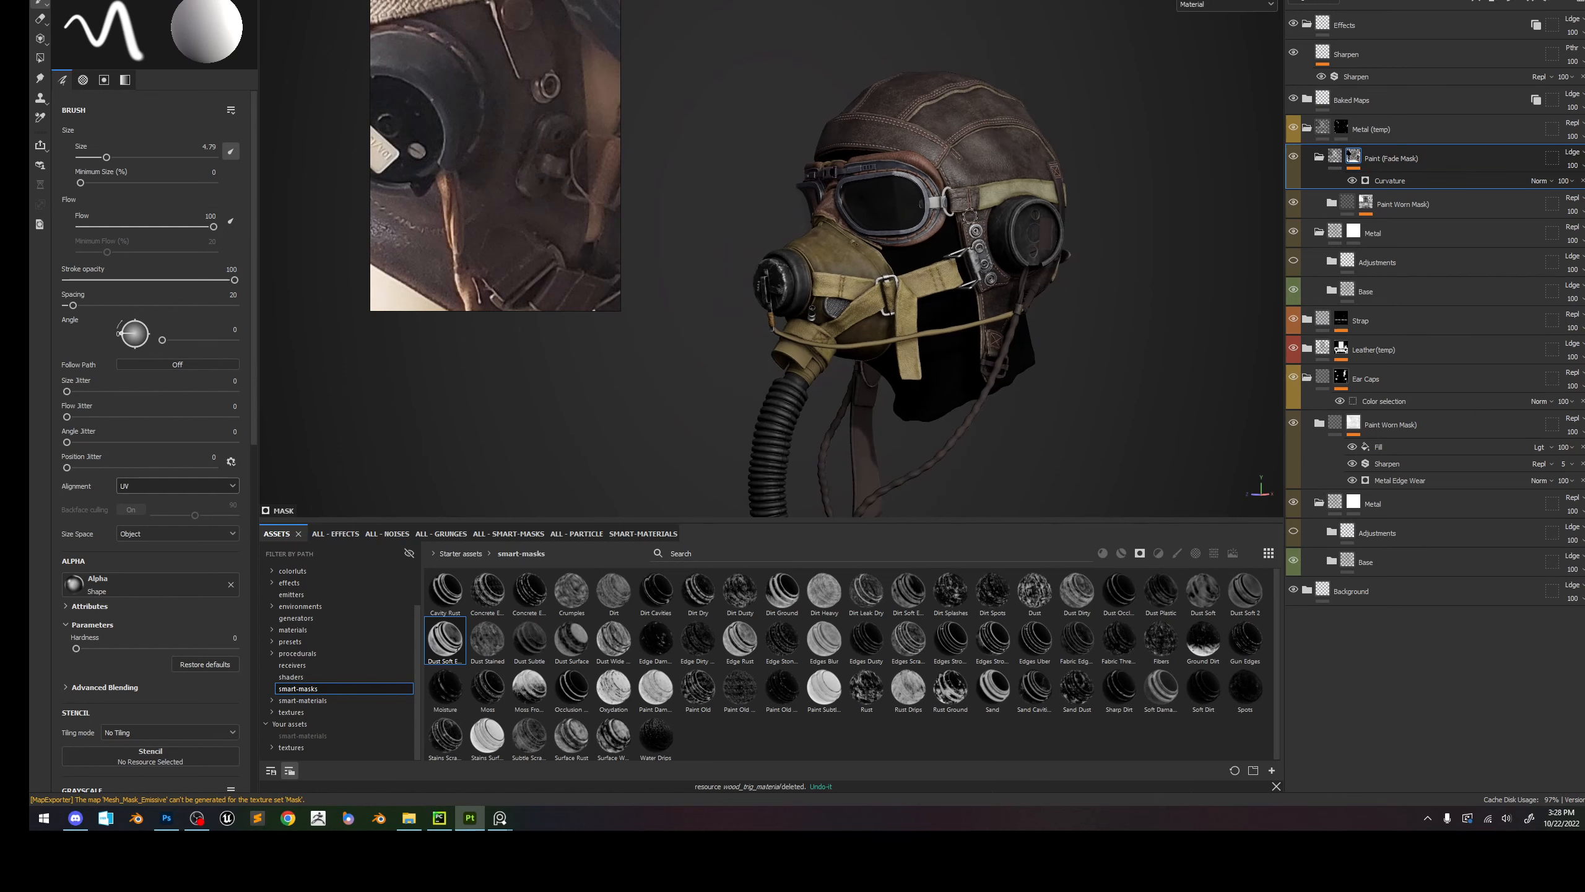
Set the fade mask's Curvature global balance to 0.58, checking the rivets in base color and material views.
alt+right_drag(970, 216, 1051, 374)
key(c)
key(c)
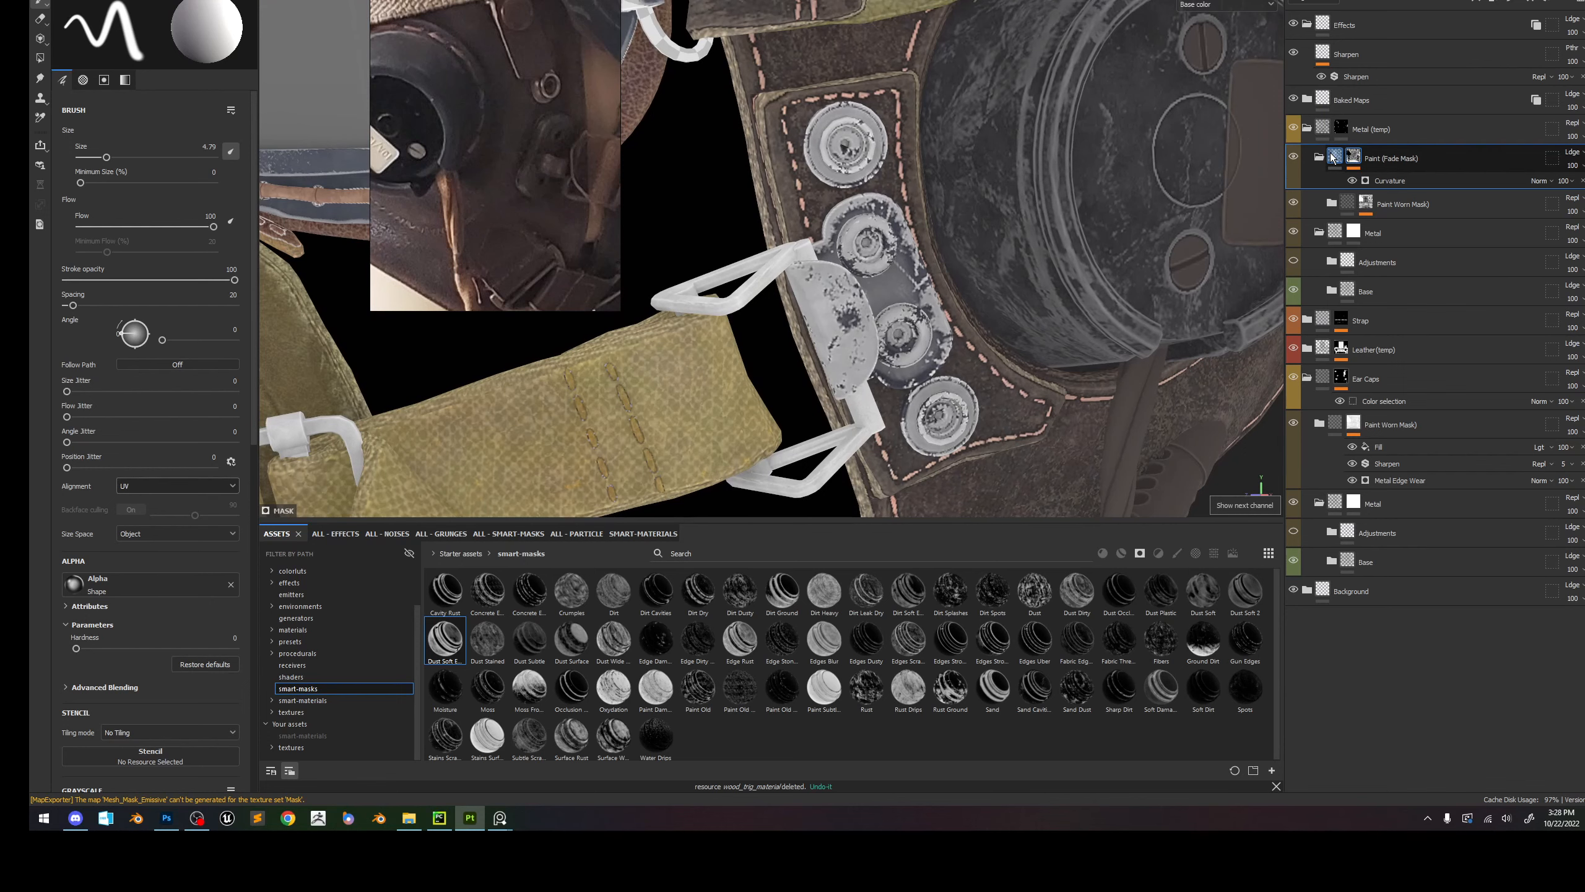
click(1373, 180)
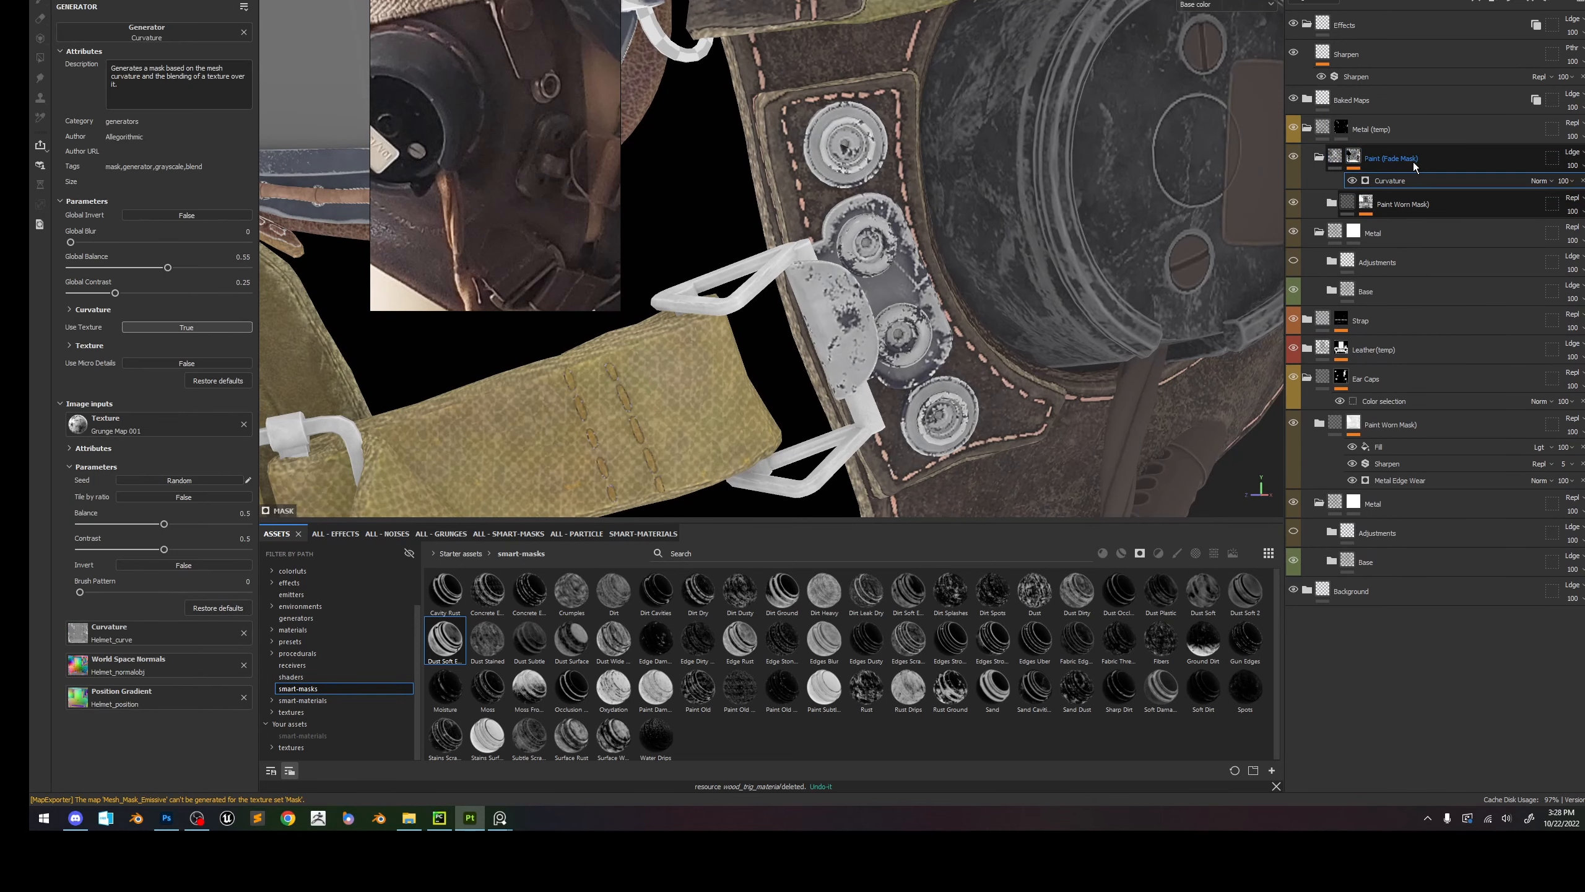
click(192, 268)
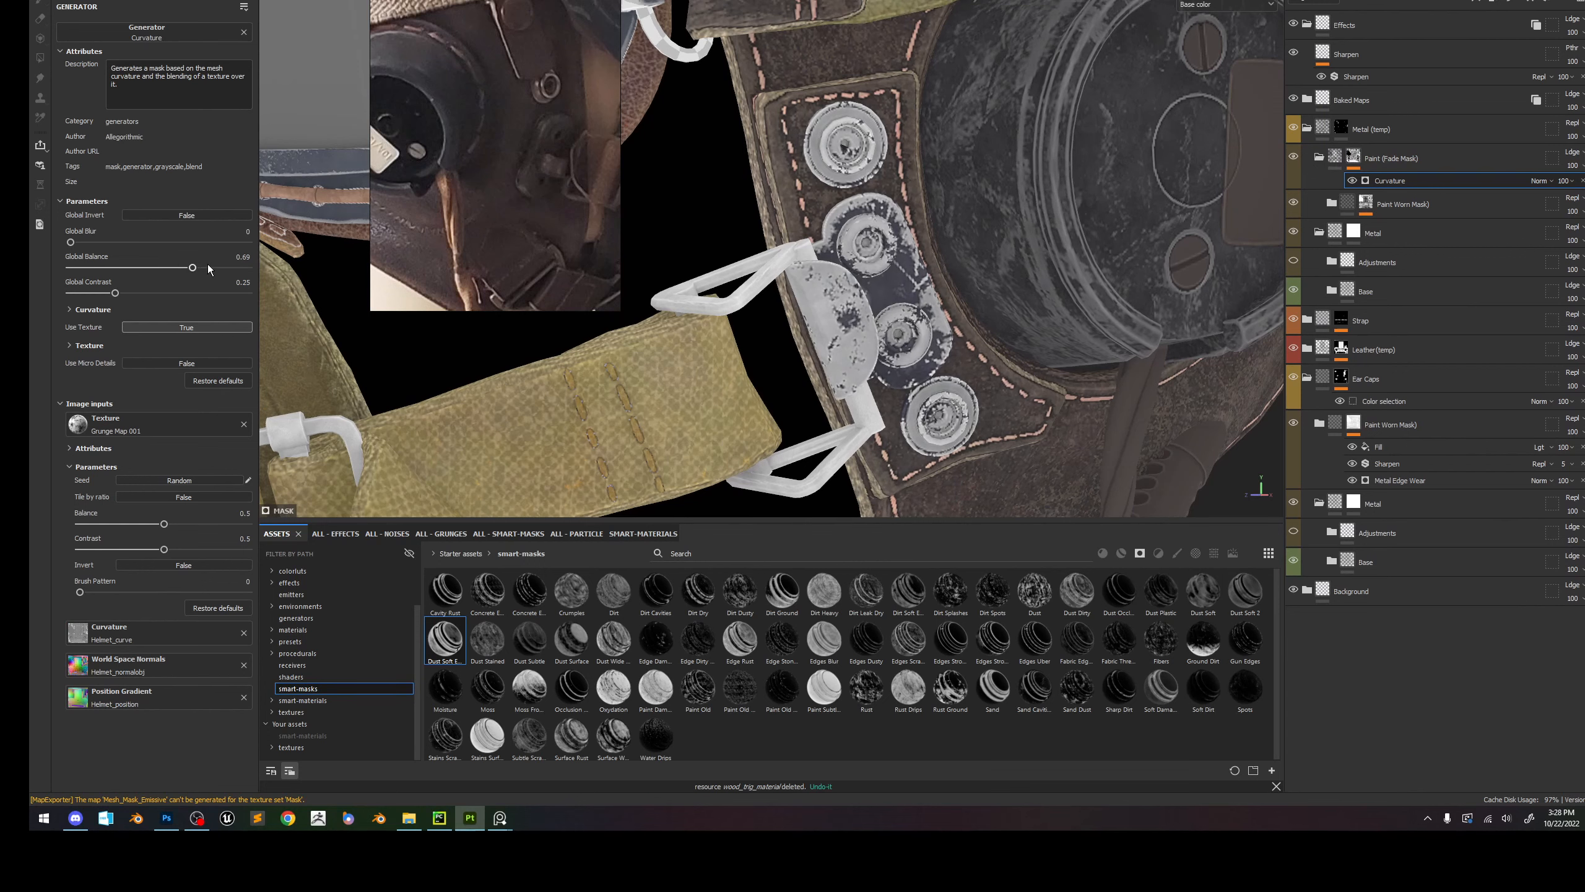
drag(189, 270, 156, 268)
key(m)
alt+right_drag(929, 271, 925, 196)
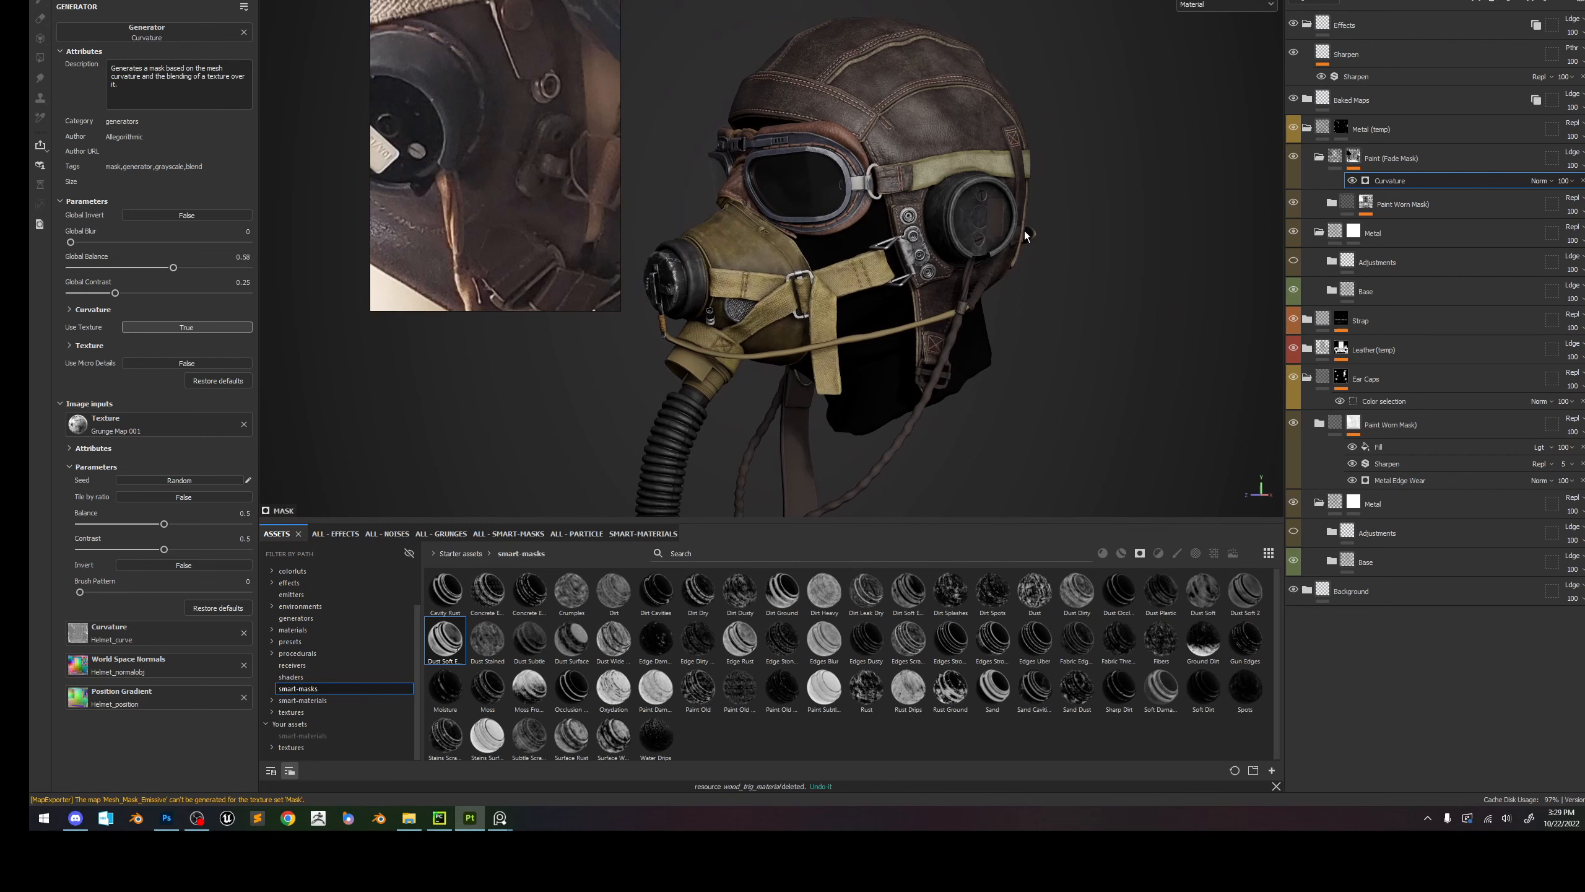
mouse_move(1025, 236)
alt+mouse_down()
mouse_move(1002, 186)
mouse_move(1011, 224)
alt+mouse_up()
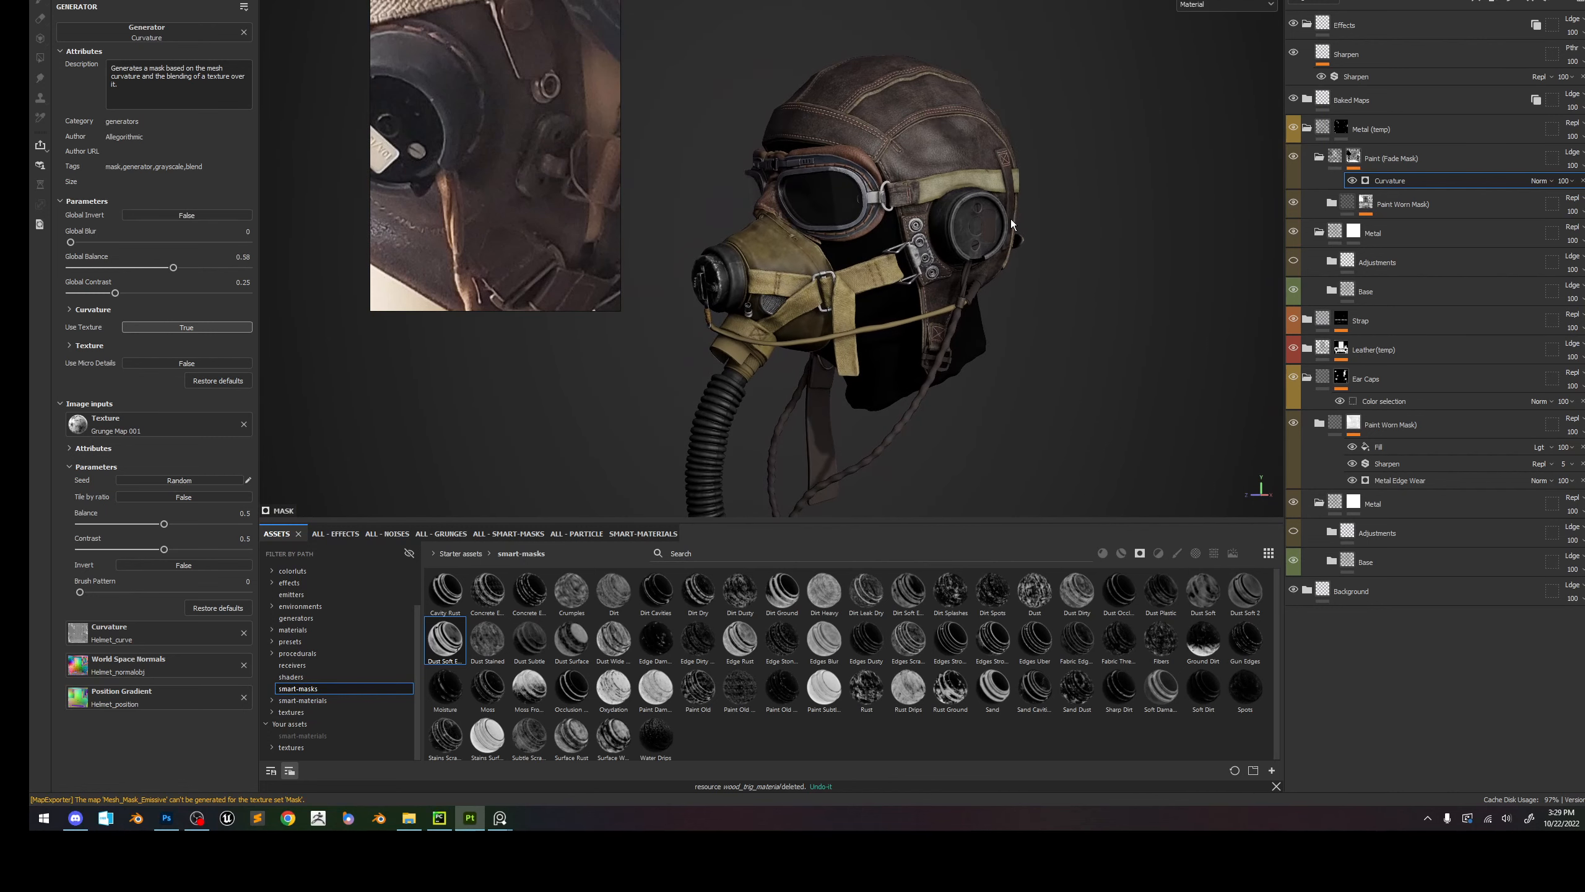
click(197, 818)
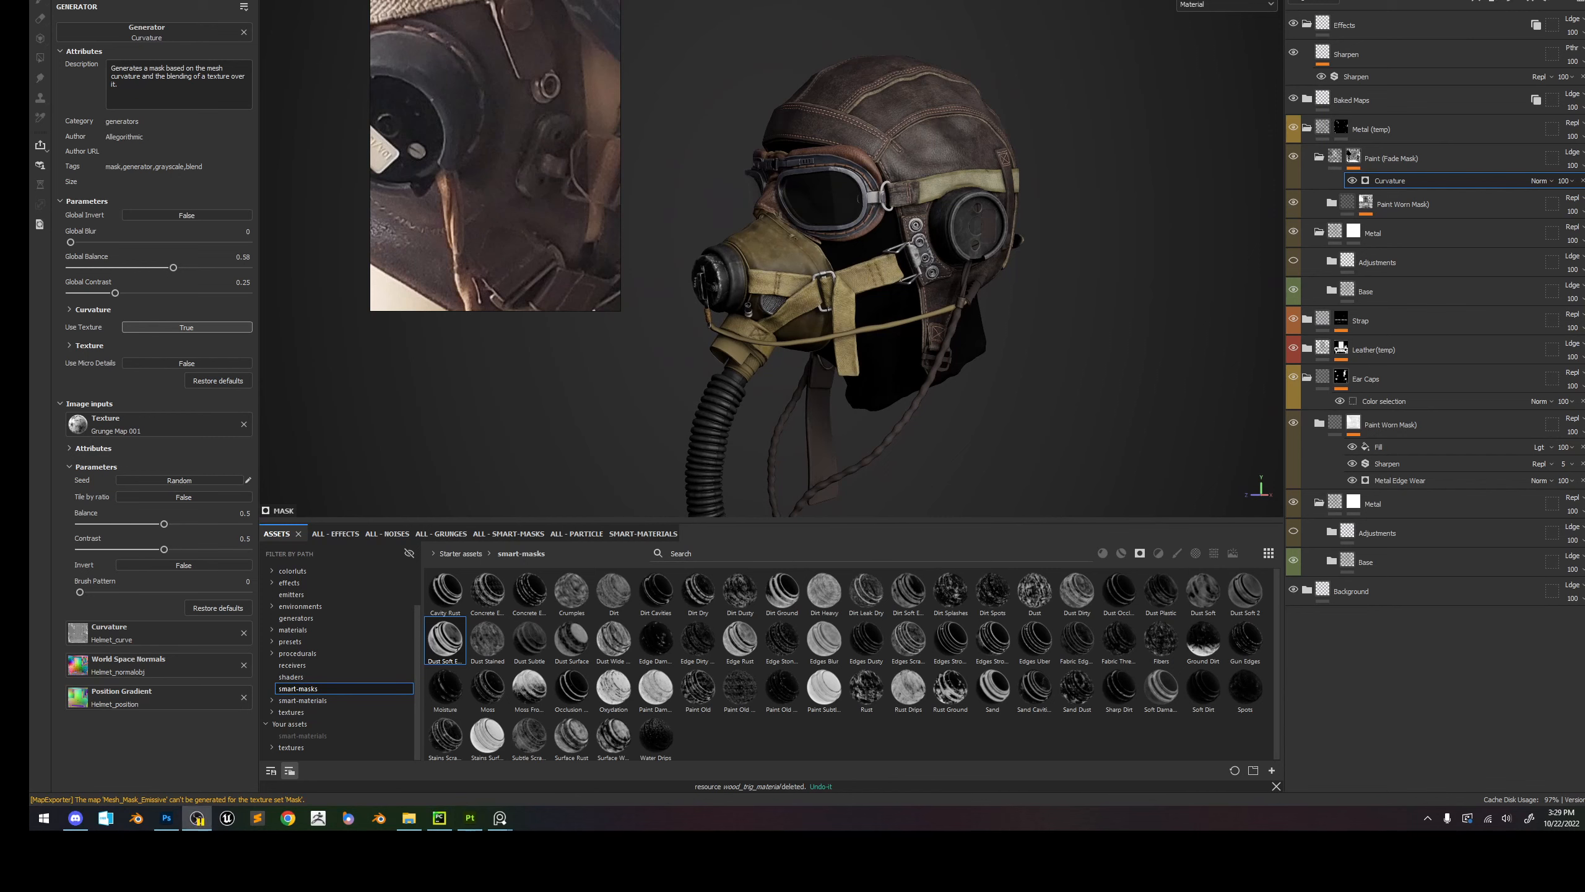
Polygon-fill the buckle of the strap on the back of the helmet into the Metal (temp) folder's mask.
scroll(964, 315, up, 5)
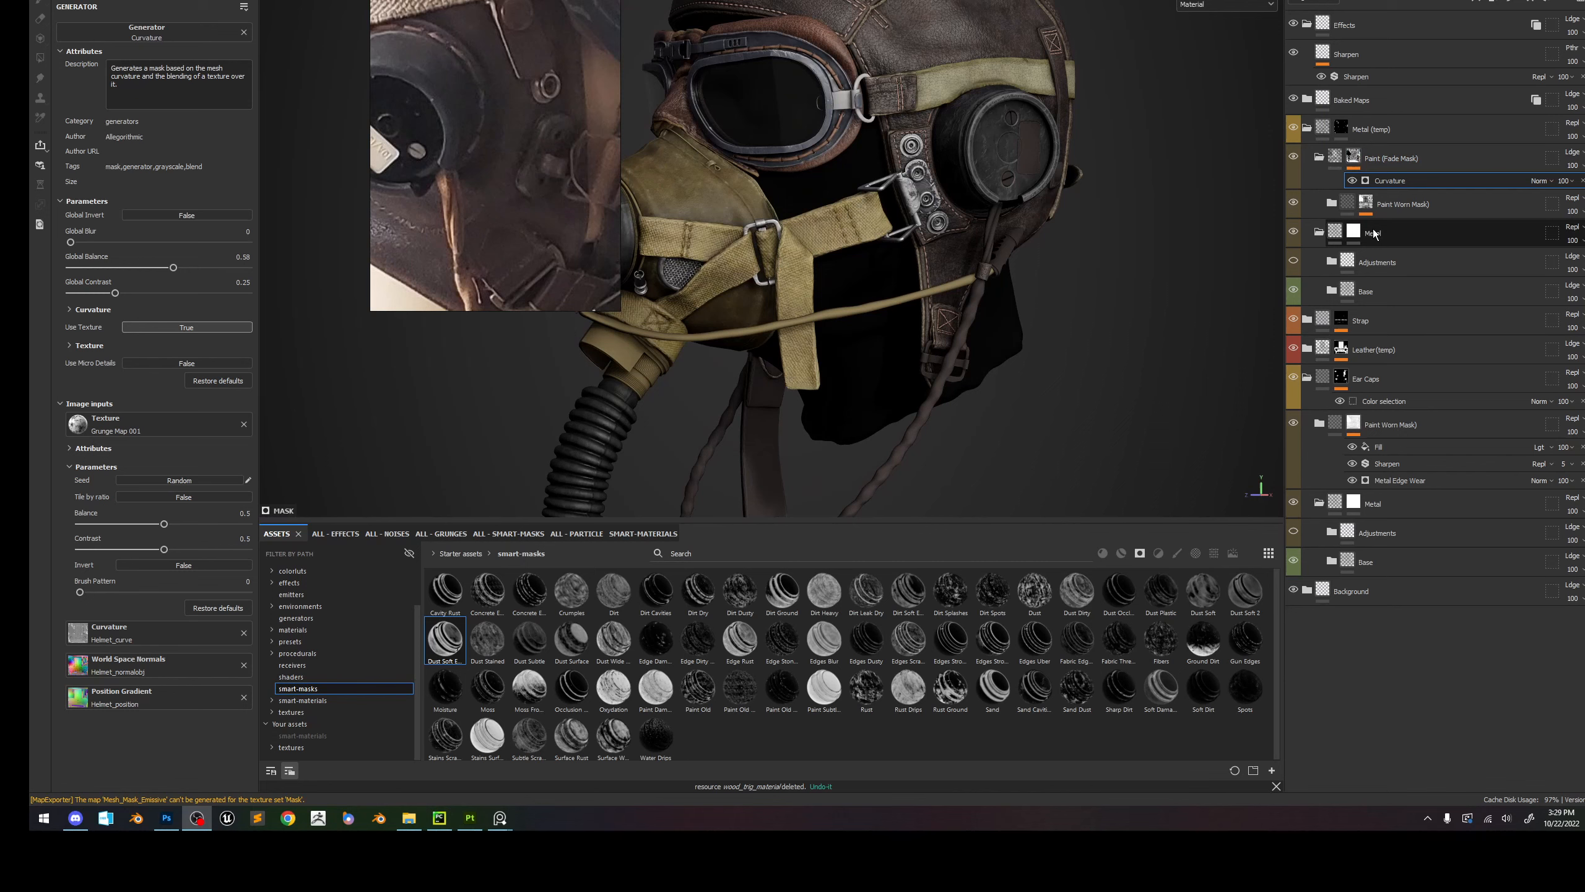
click(1342, 128)
key(1)
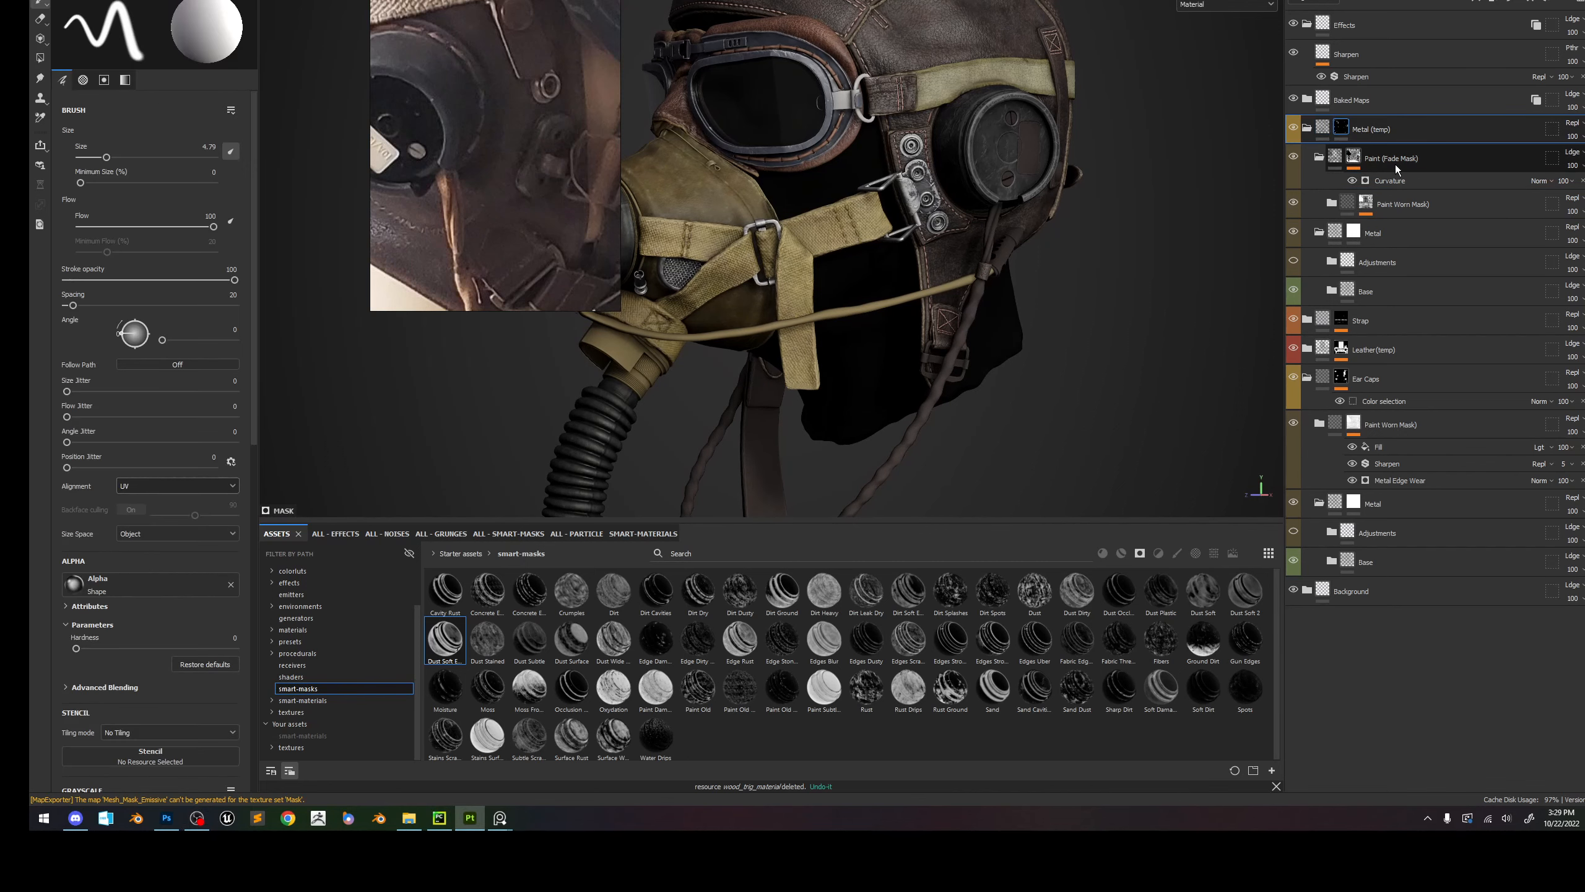
click(41, 56)
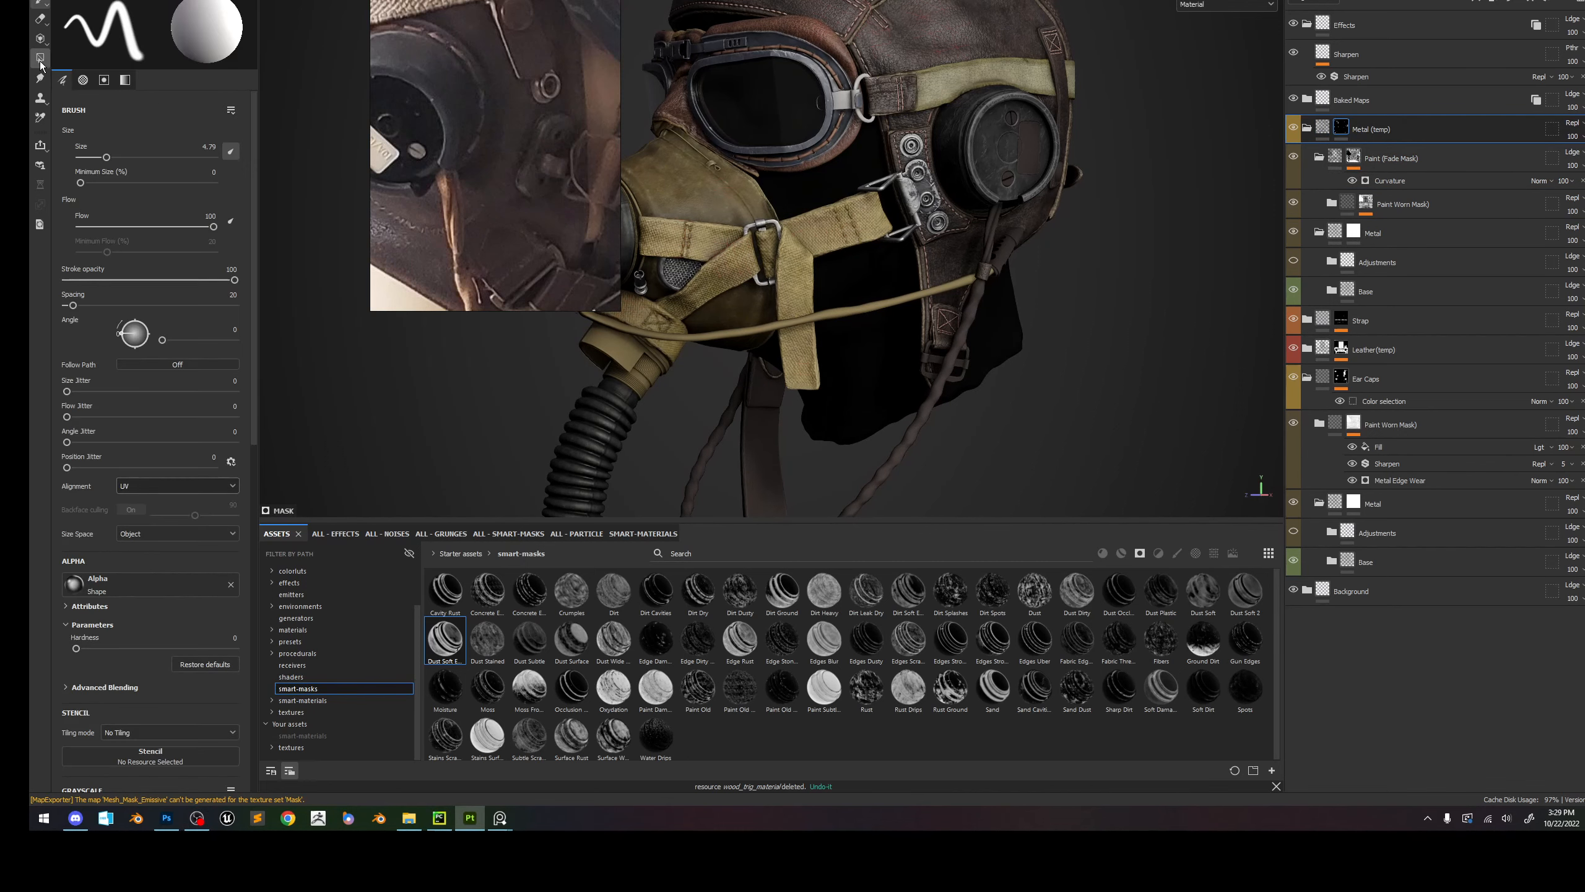
click(926, 361)
alt+drag(767, 410, 959, 339)
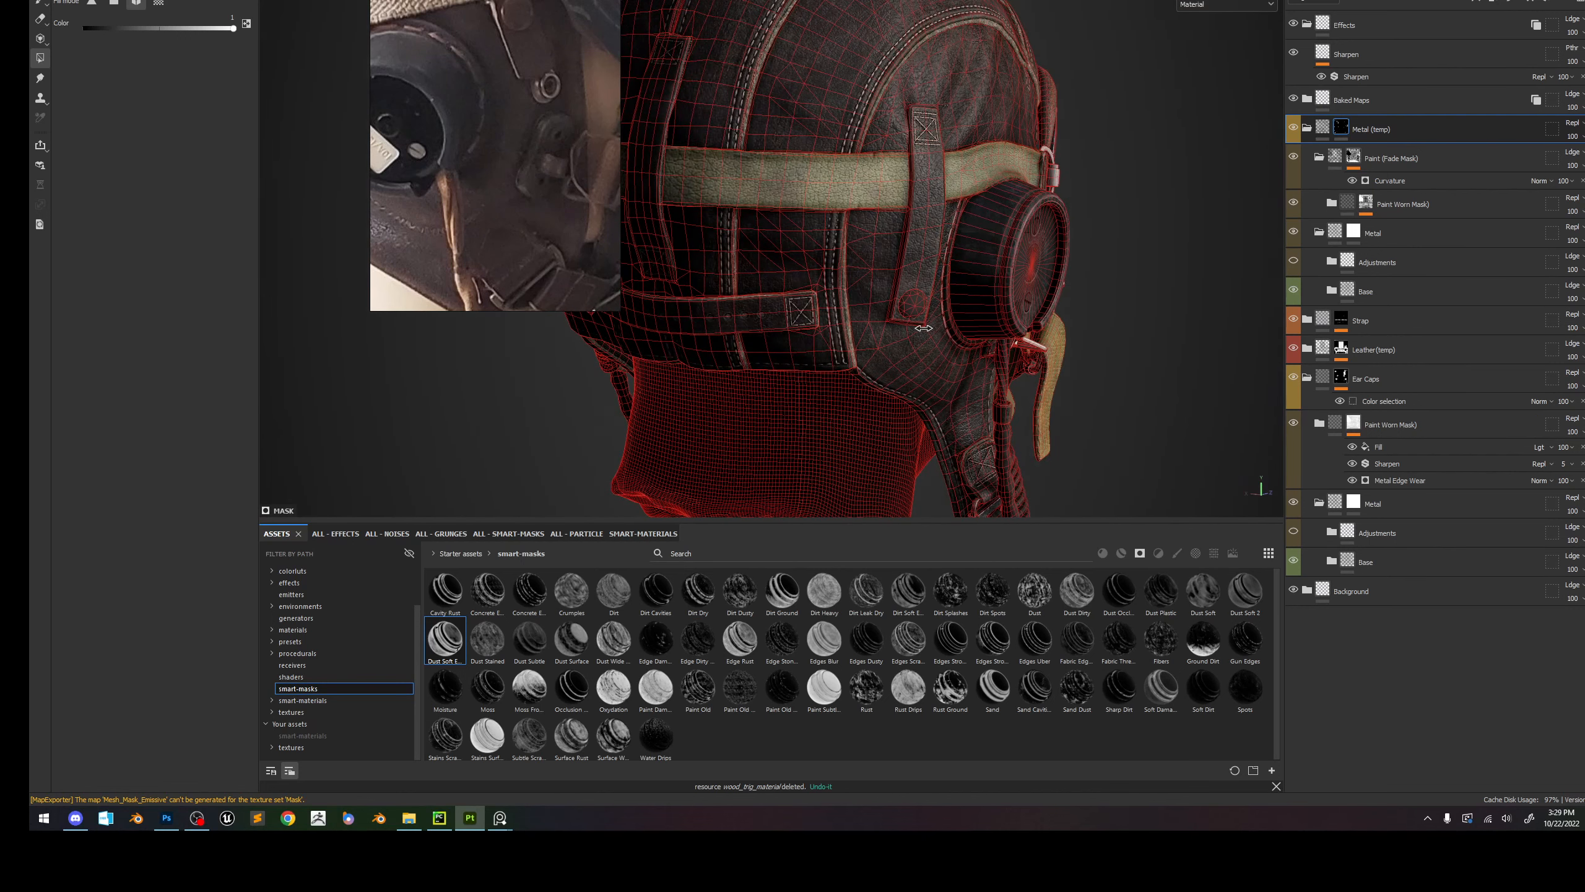
alt+drag(906, 275, 859, 369)
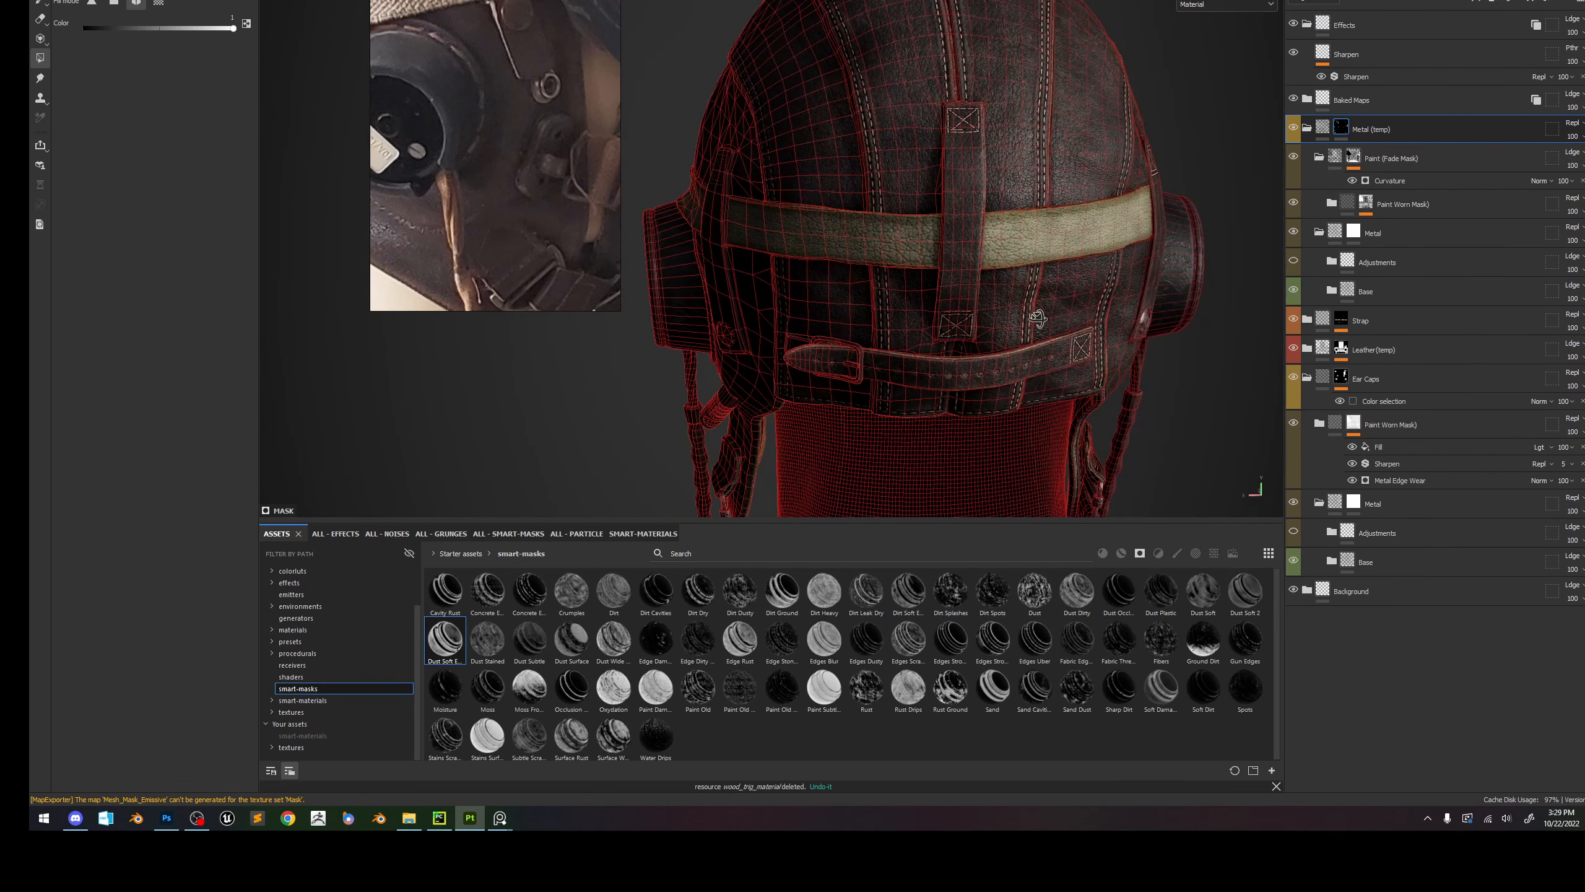
scroll(859, 366, up, 6)
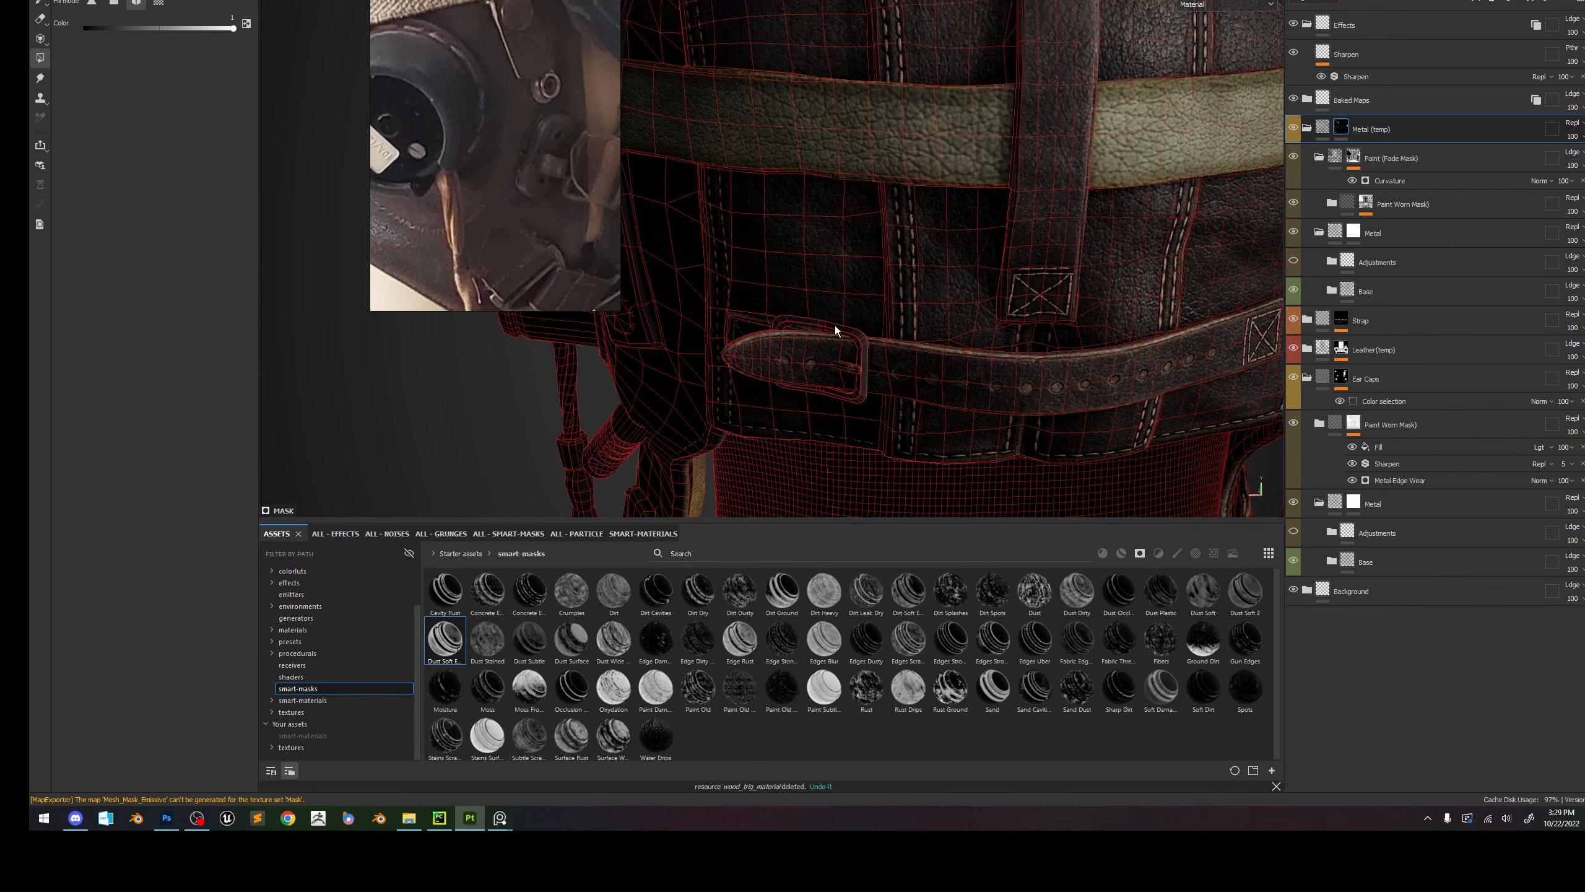
alt+drag(850, 374, 869, 338)
click(870, 338)
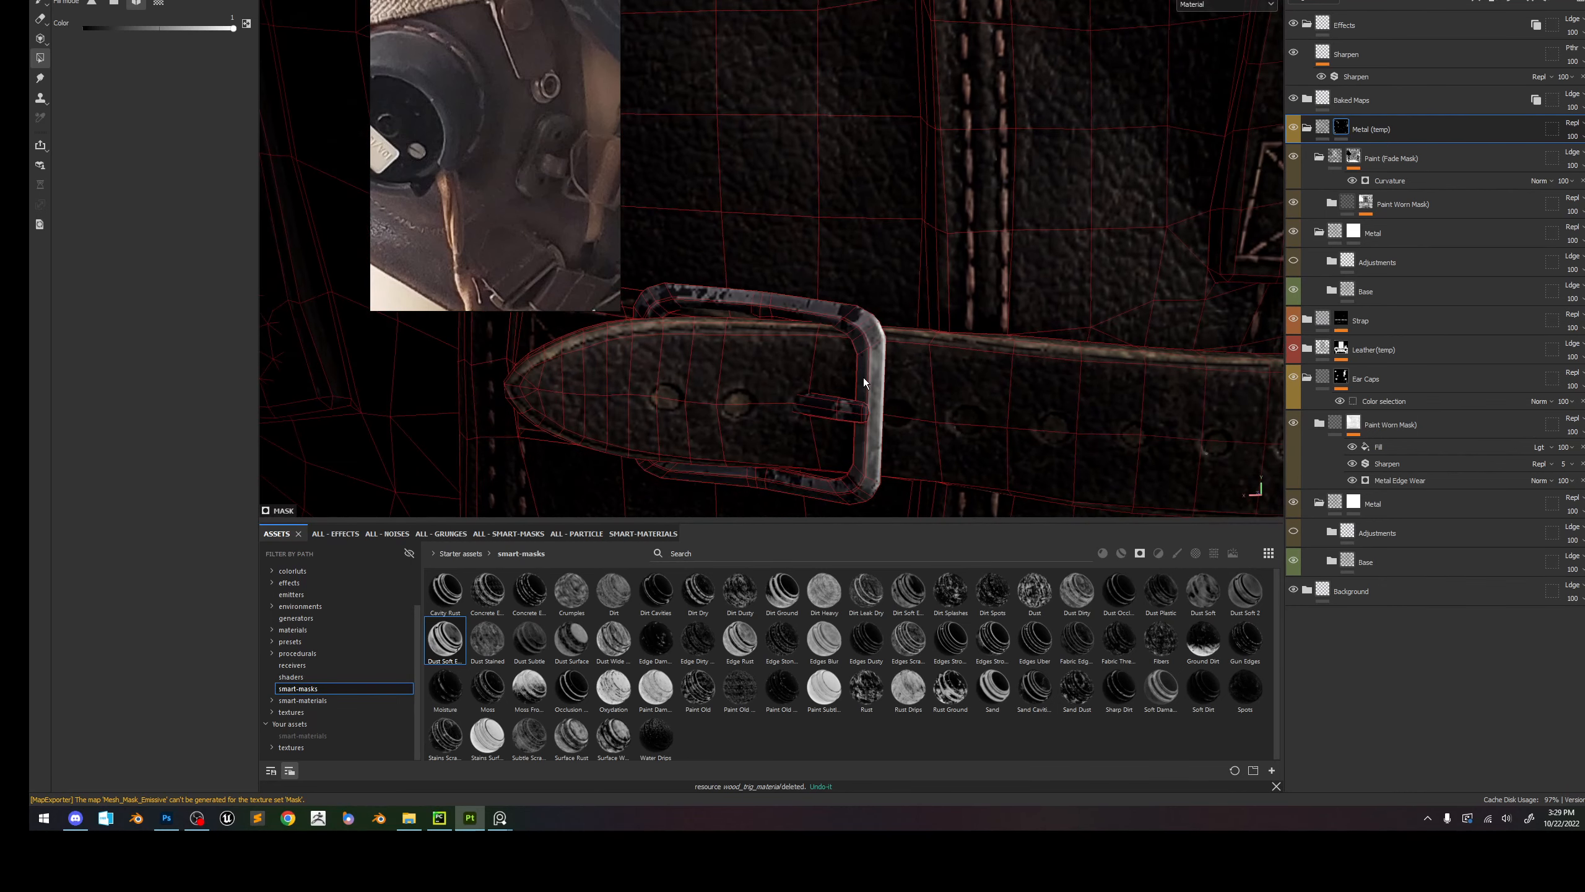
Add the round rivet on the vertical strap behind the ear cap to the Metal (temp) mask and return to the brush.
alt+right_drag(767, 104, 968, 308)
alt+drag(968, 308, 956, 312)
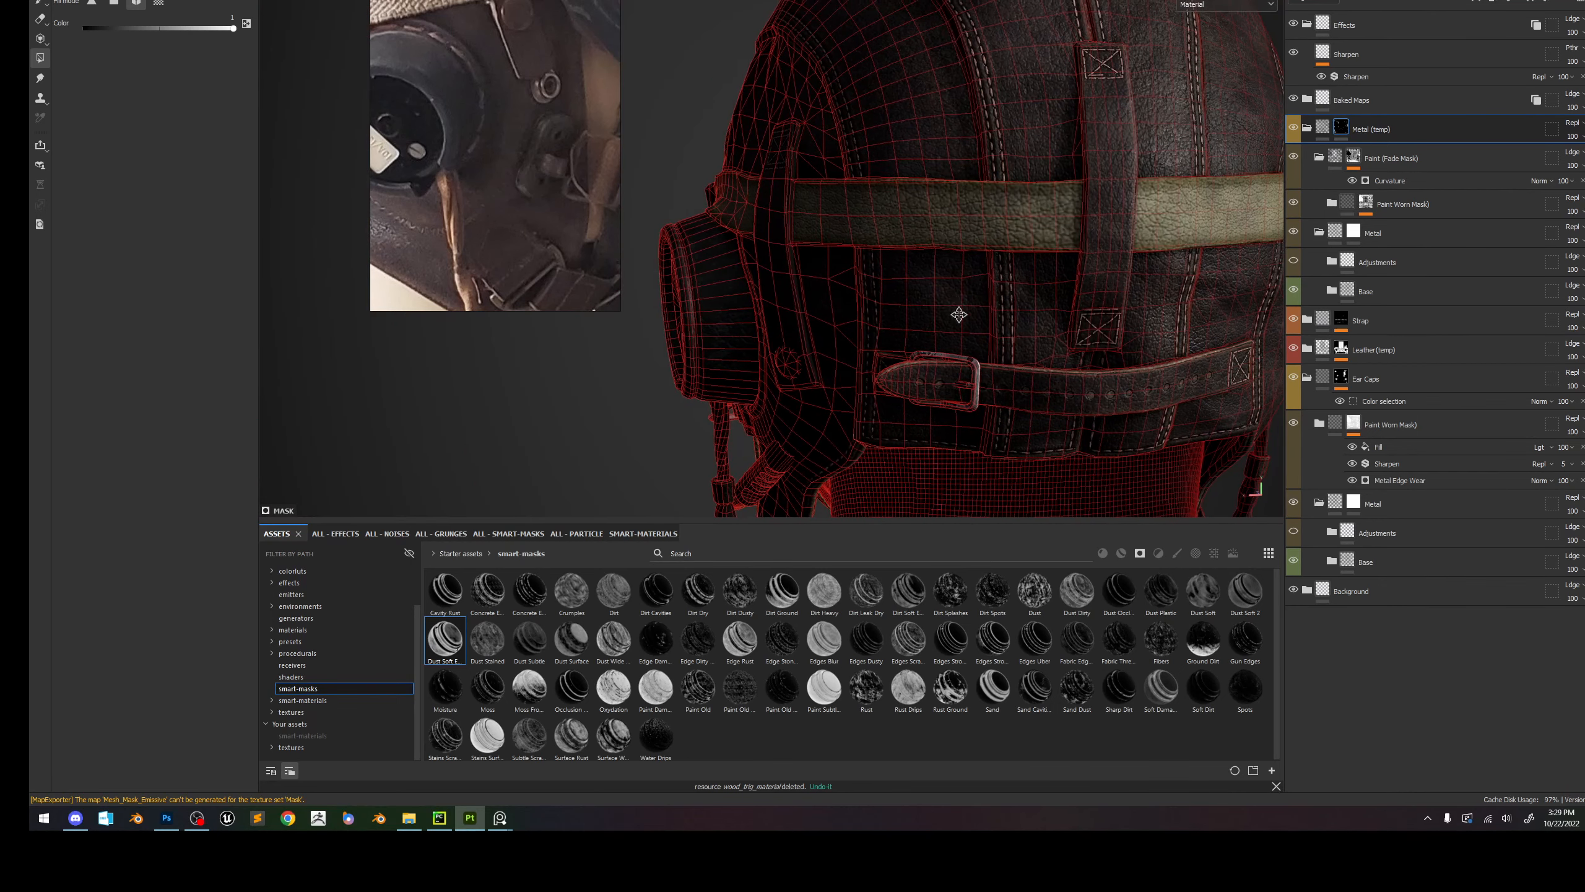
alt+middle_drag(956, 312, 958, 341)
alt+drag(905, 288, 986, 281)
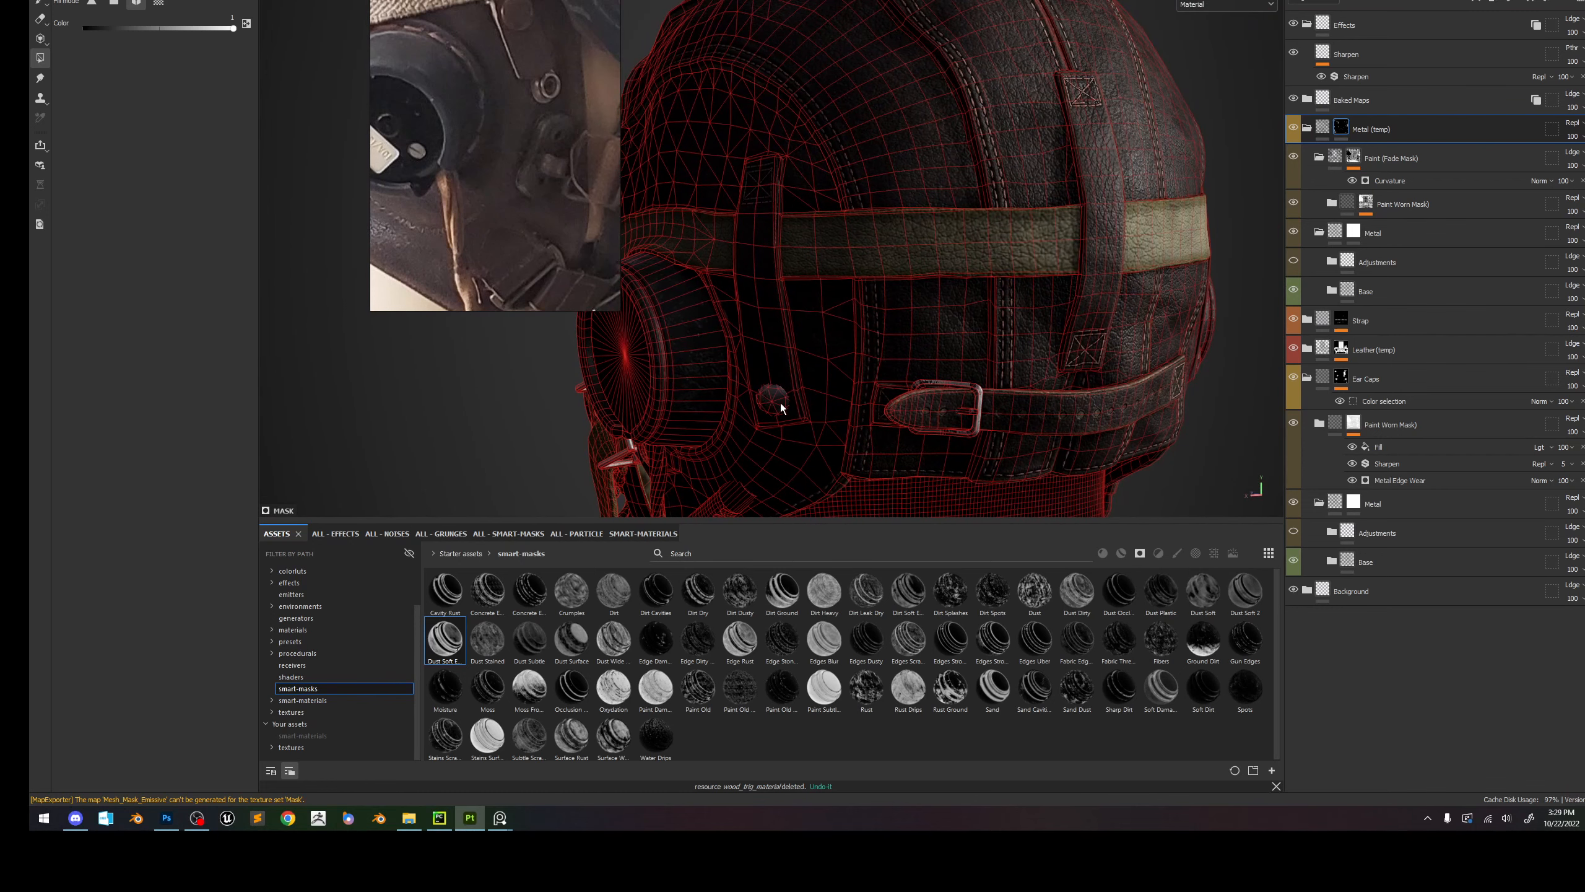
alt+drag(781, 405, 771, 400)
click(42, 3)
Examine the metal on the rear buckle and strap rivet from several angles, close up and from a distance.
mouse_move(883, 265)
shift+right_down()
mouse_move(1022, 279)
mouse_move(968, 273)
shift+right_up()
alt+drag(974, 336, 989, 202)
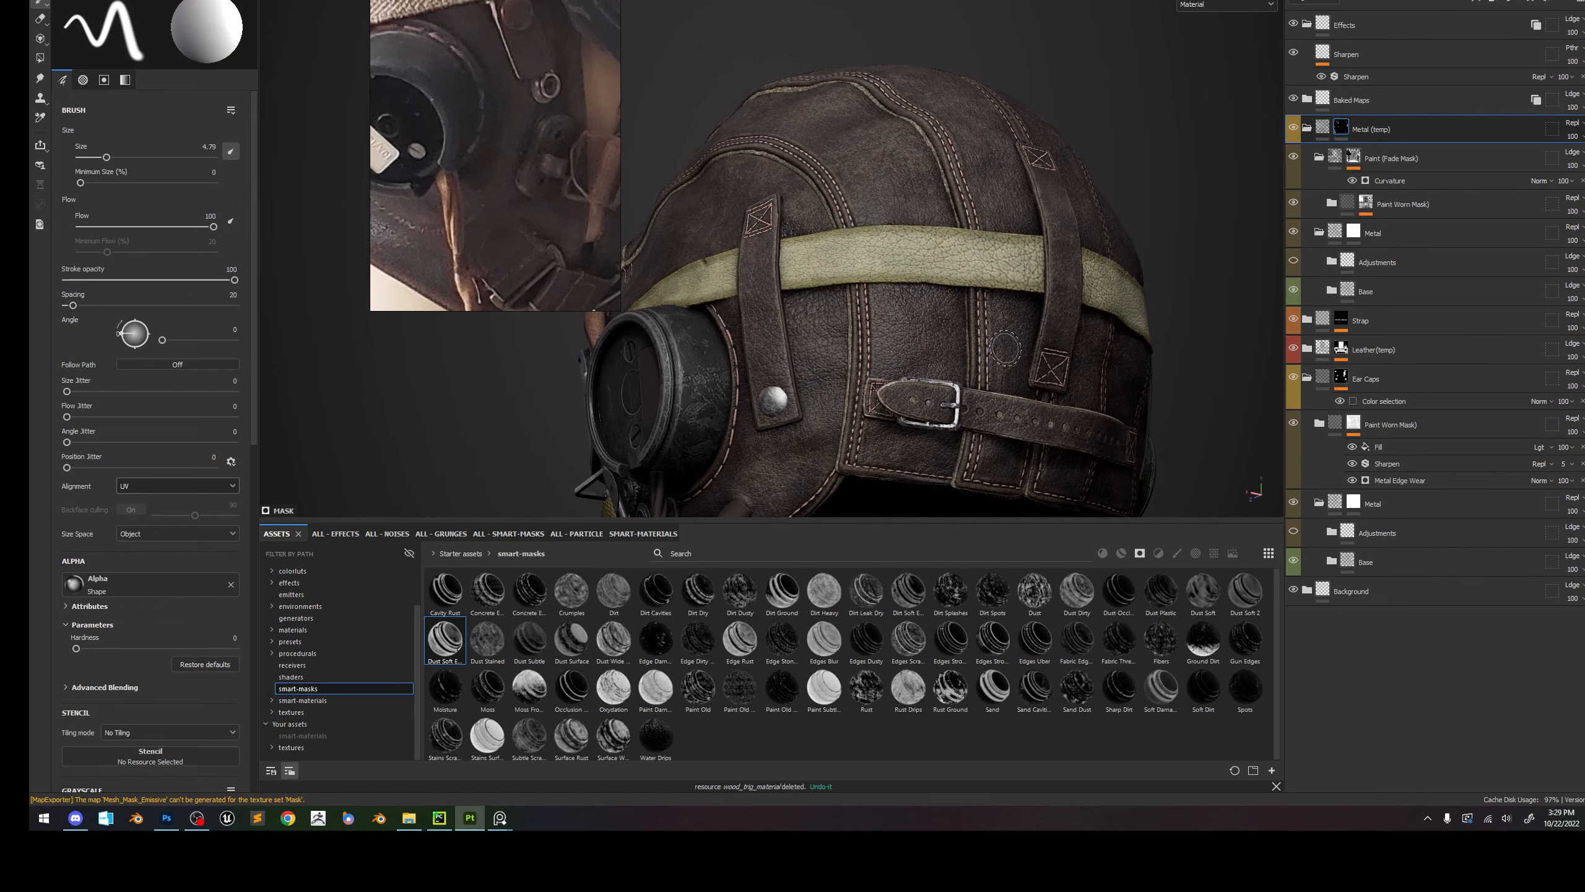
alt+right_drag(989, 202, 918, 203)
mouse_move(917, 203)
alt+mouse_down()
mouse_move(961, 203)
mouse_move(943, 210)
alt+mouse_up()
alt+right_drag(965, 387, 1442, 648)
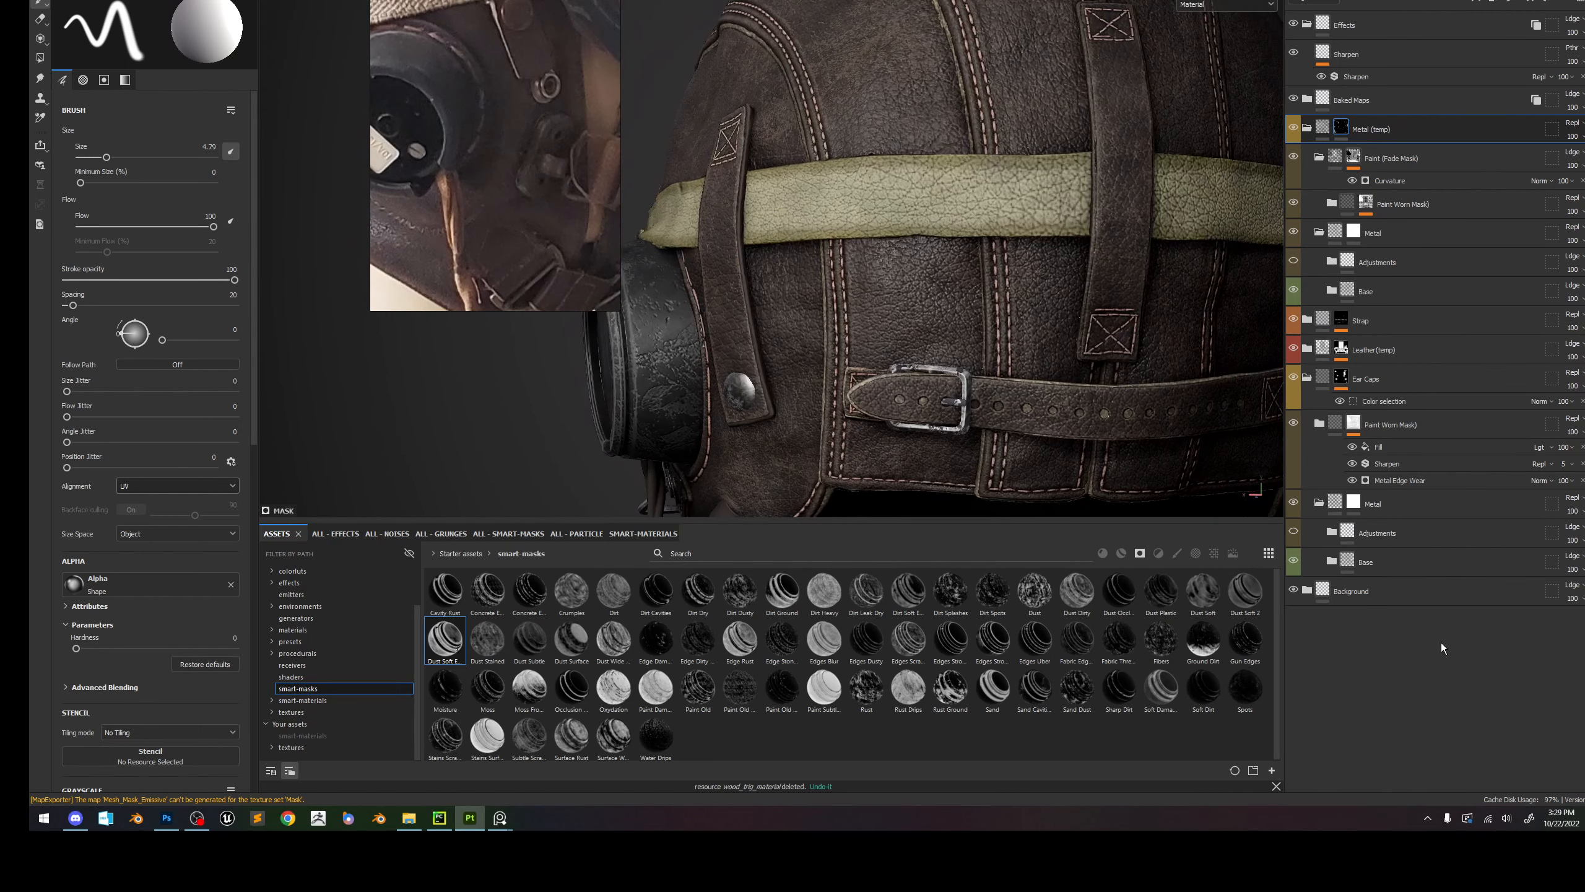
alt+right_drag(1035, 503, 1119, 591)
alt+drag(1024, 400, 982, 388)
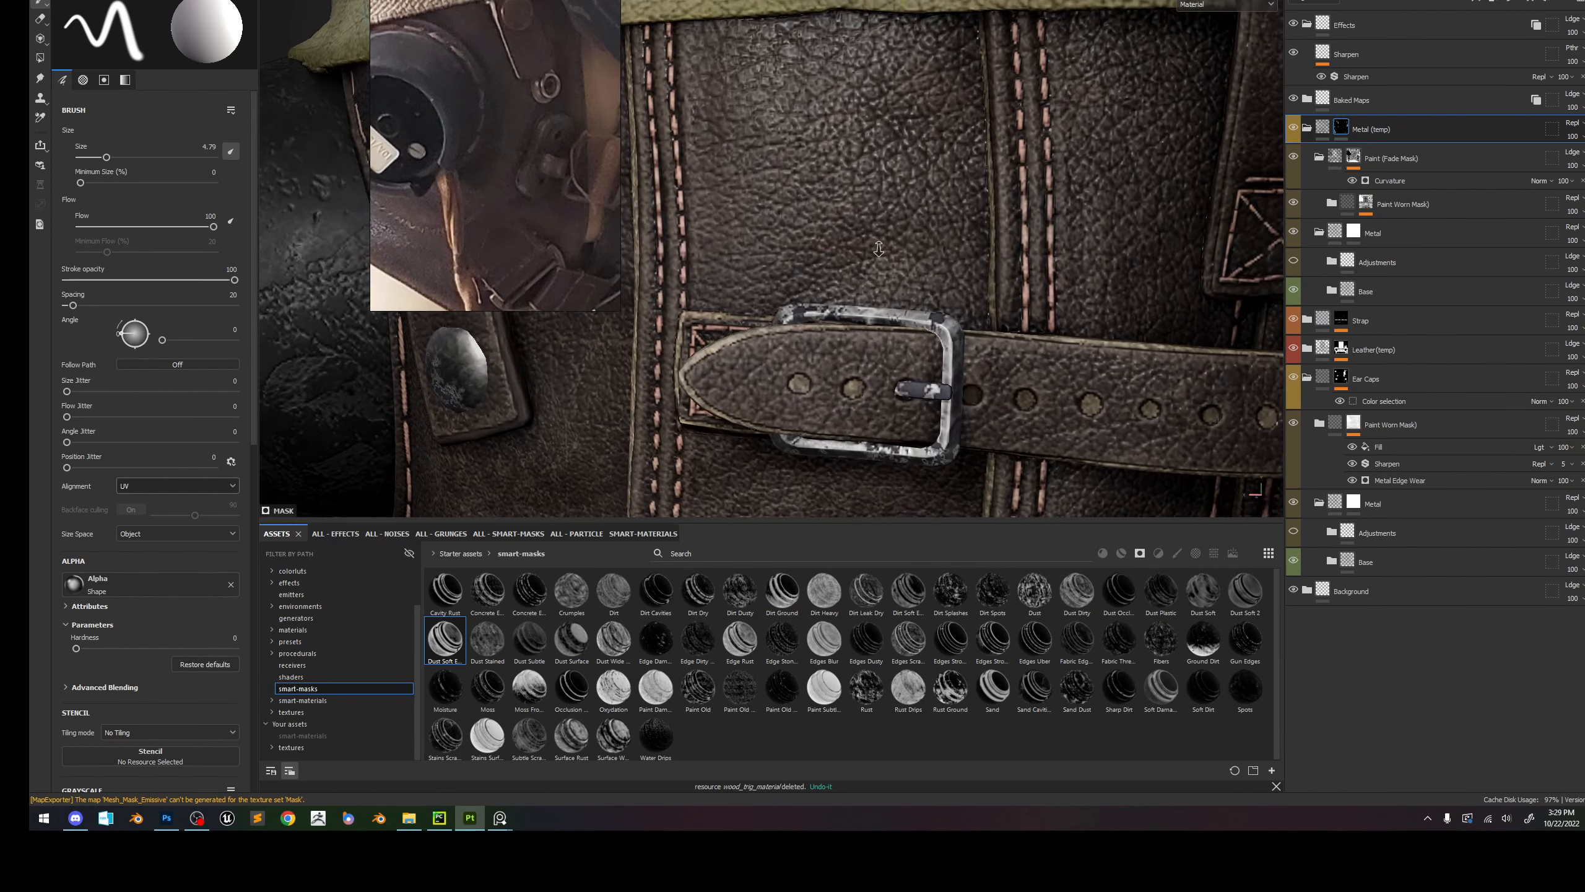
alt+right_drag(983, 387, 882, 269)
alt+drag(882, 268, 845, 199)
Add a Paint effect to the Paint (Fade Mask) mask and polygon-fill the rear buckle and nearby strap rivet with value 0.
click(1355, 157)
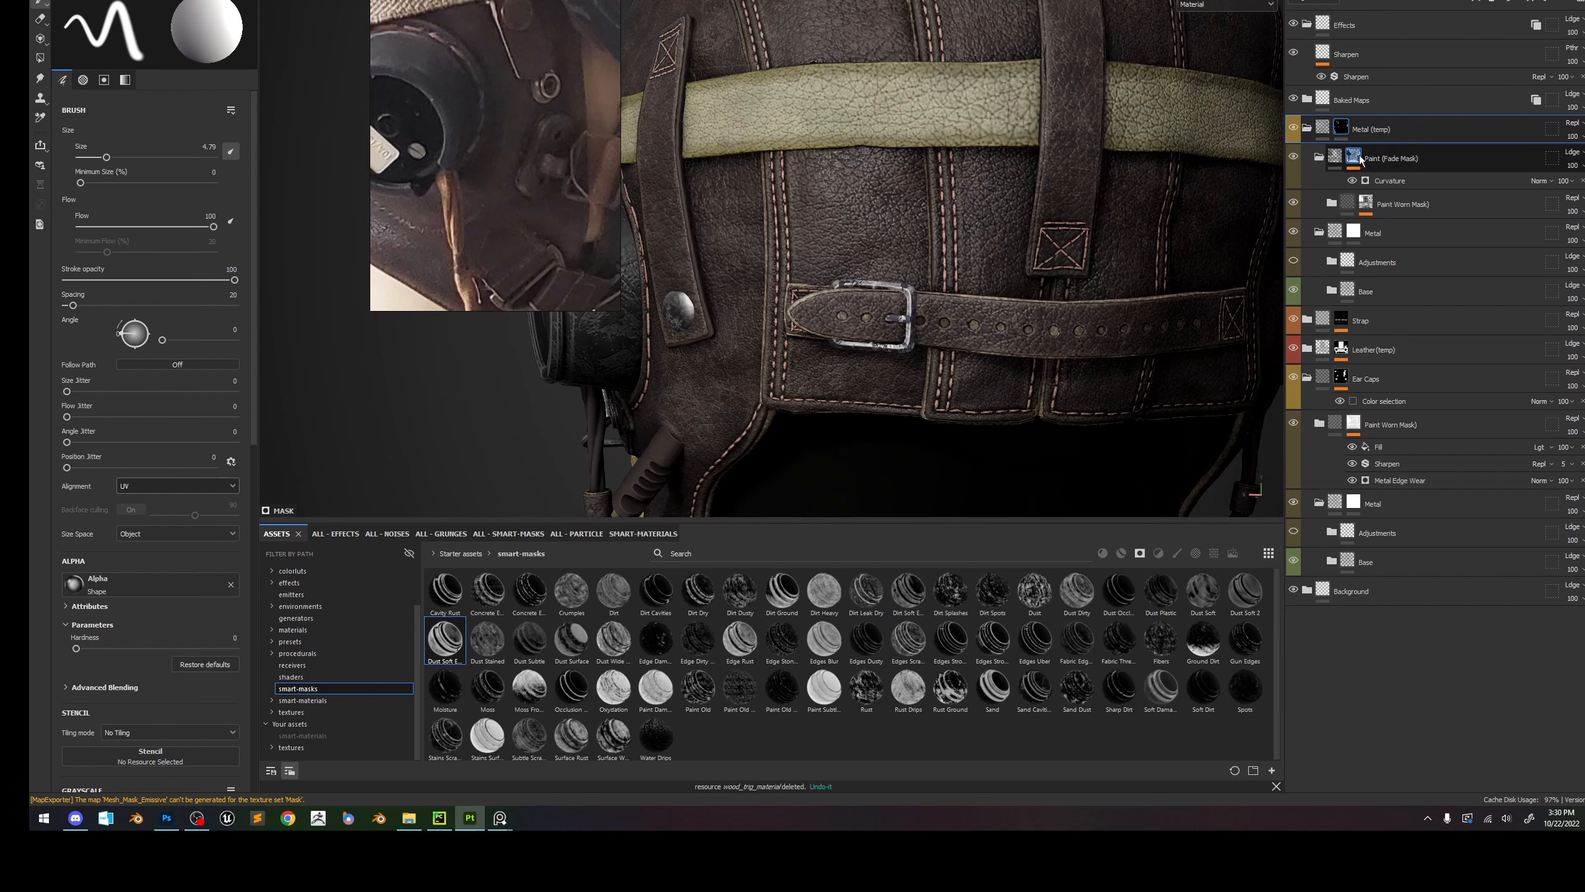
click(1475, 2)
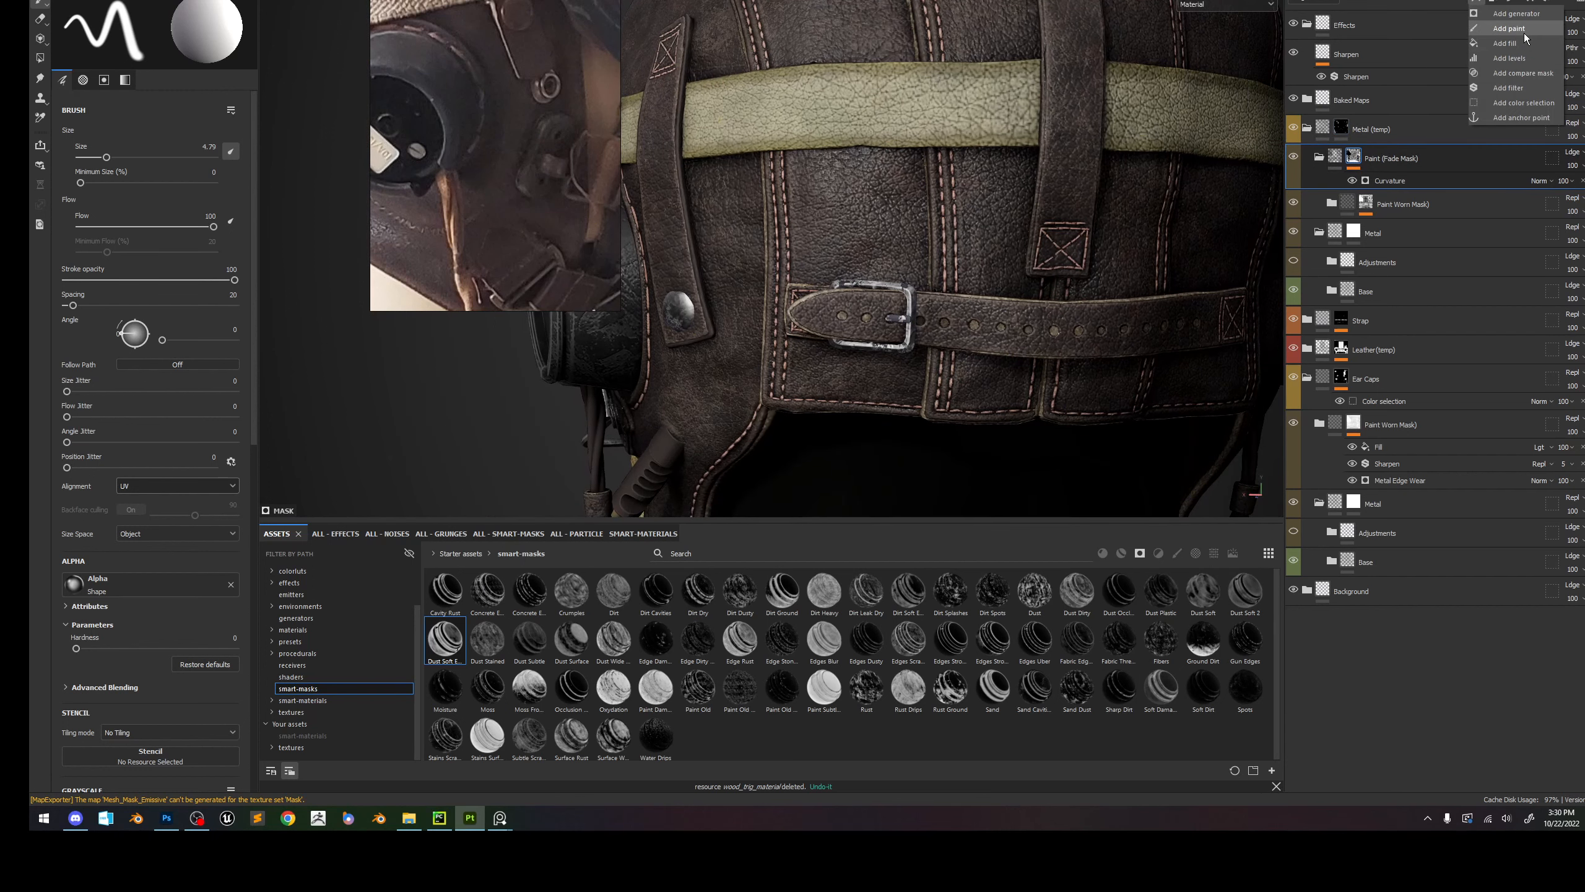
click(1521, 31)
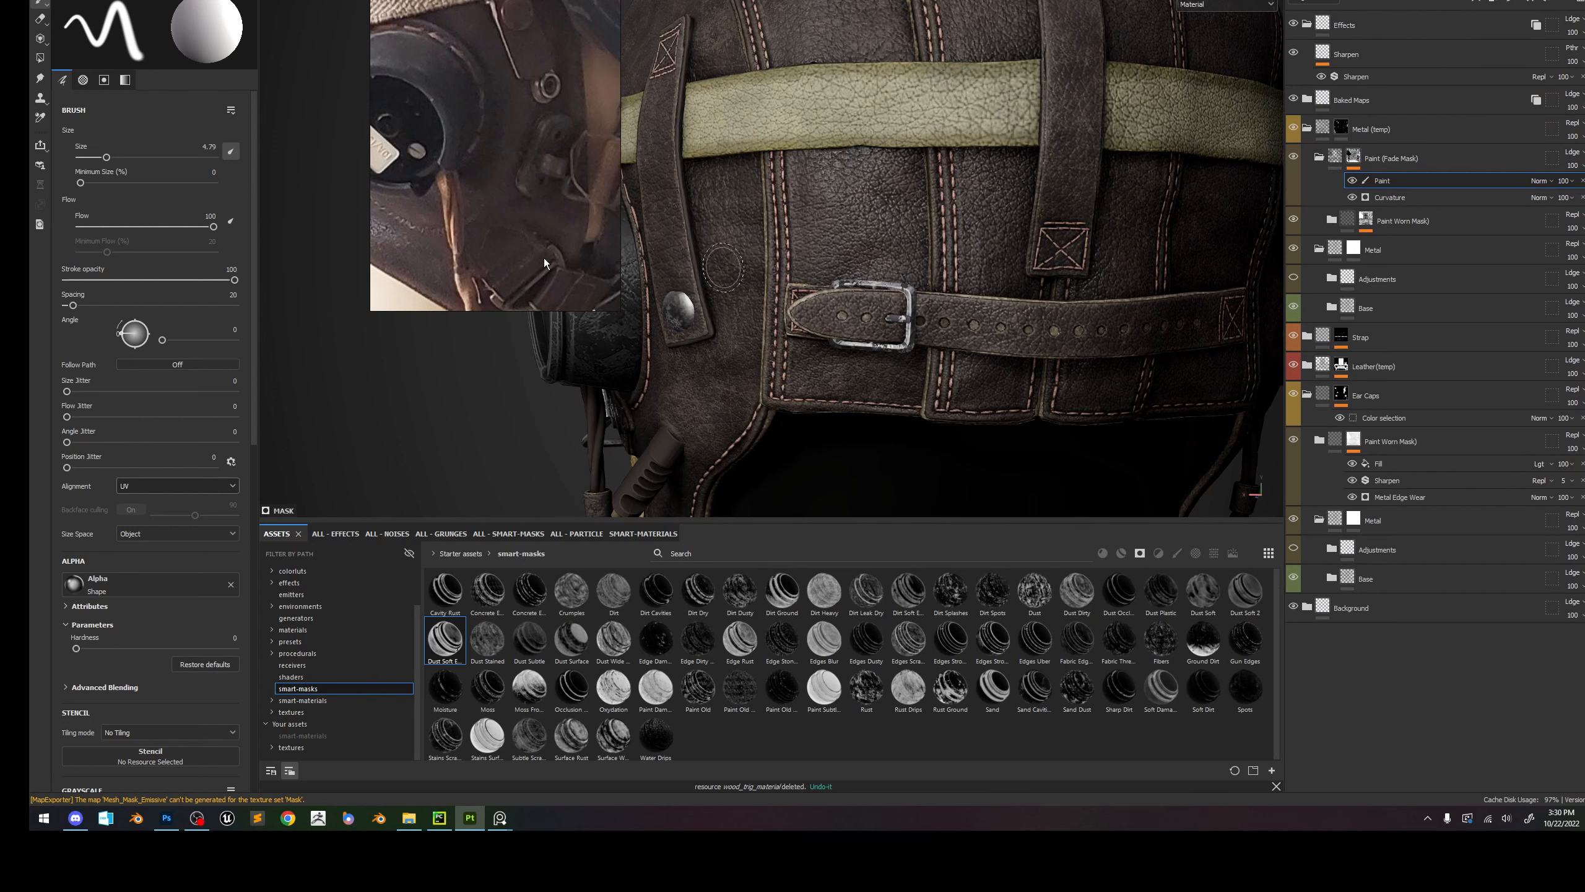
click(39, 59)
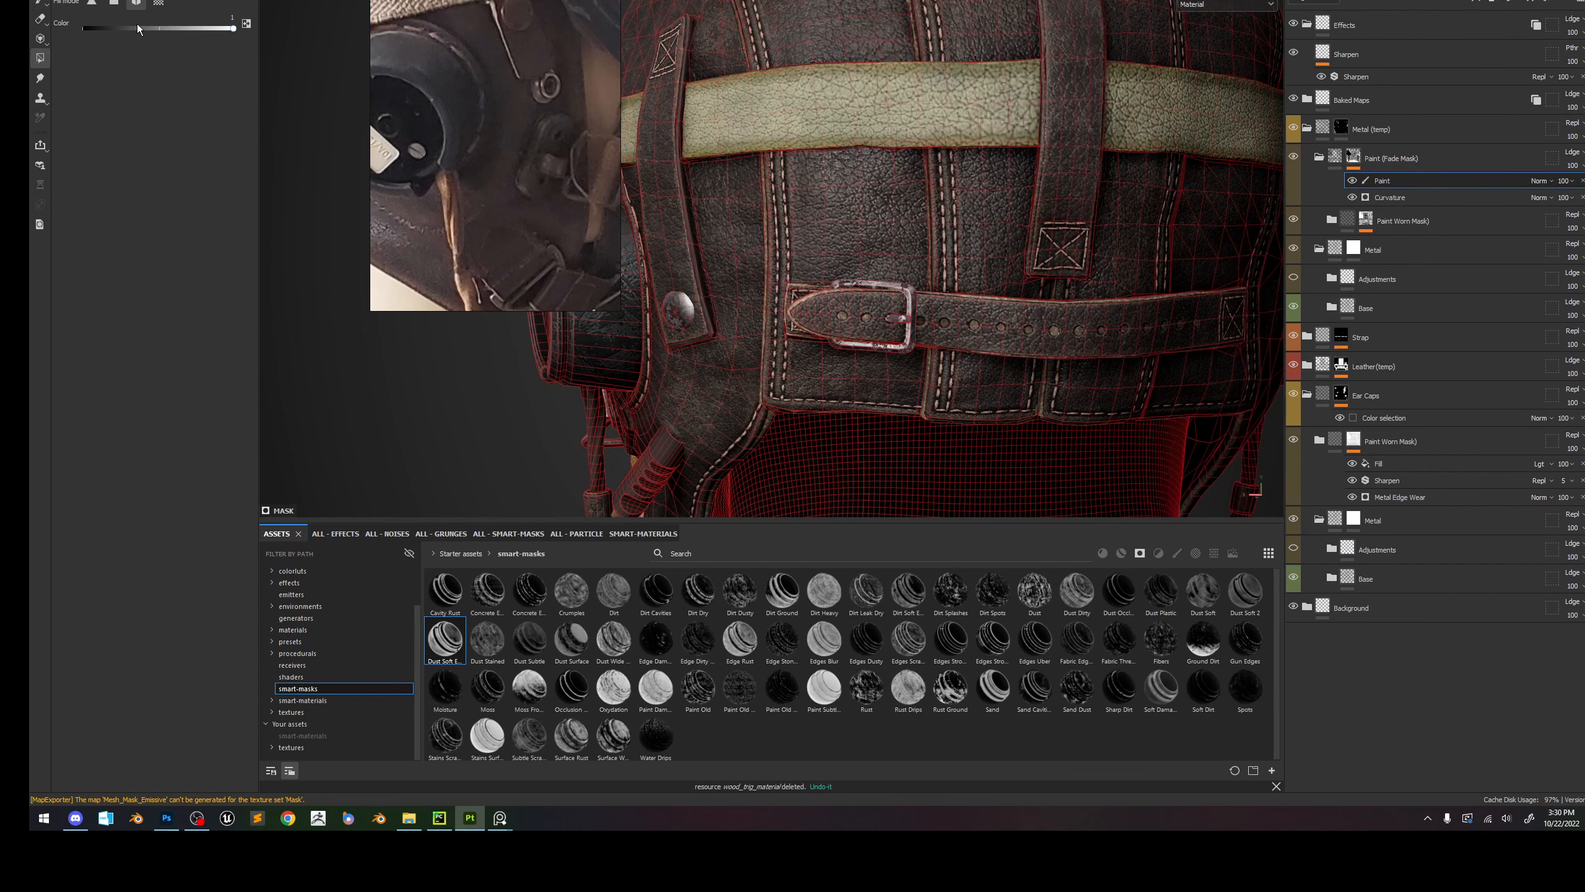
click(906, 320)
alt+drag(709, 315, 942, 288)
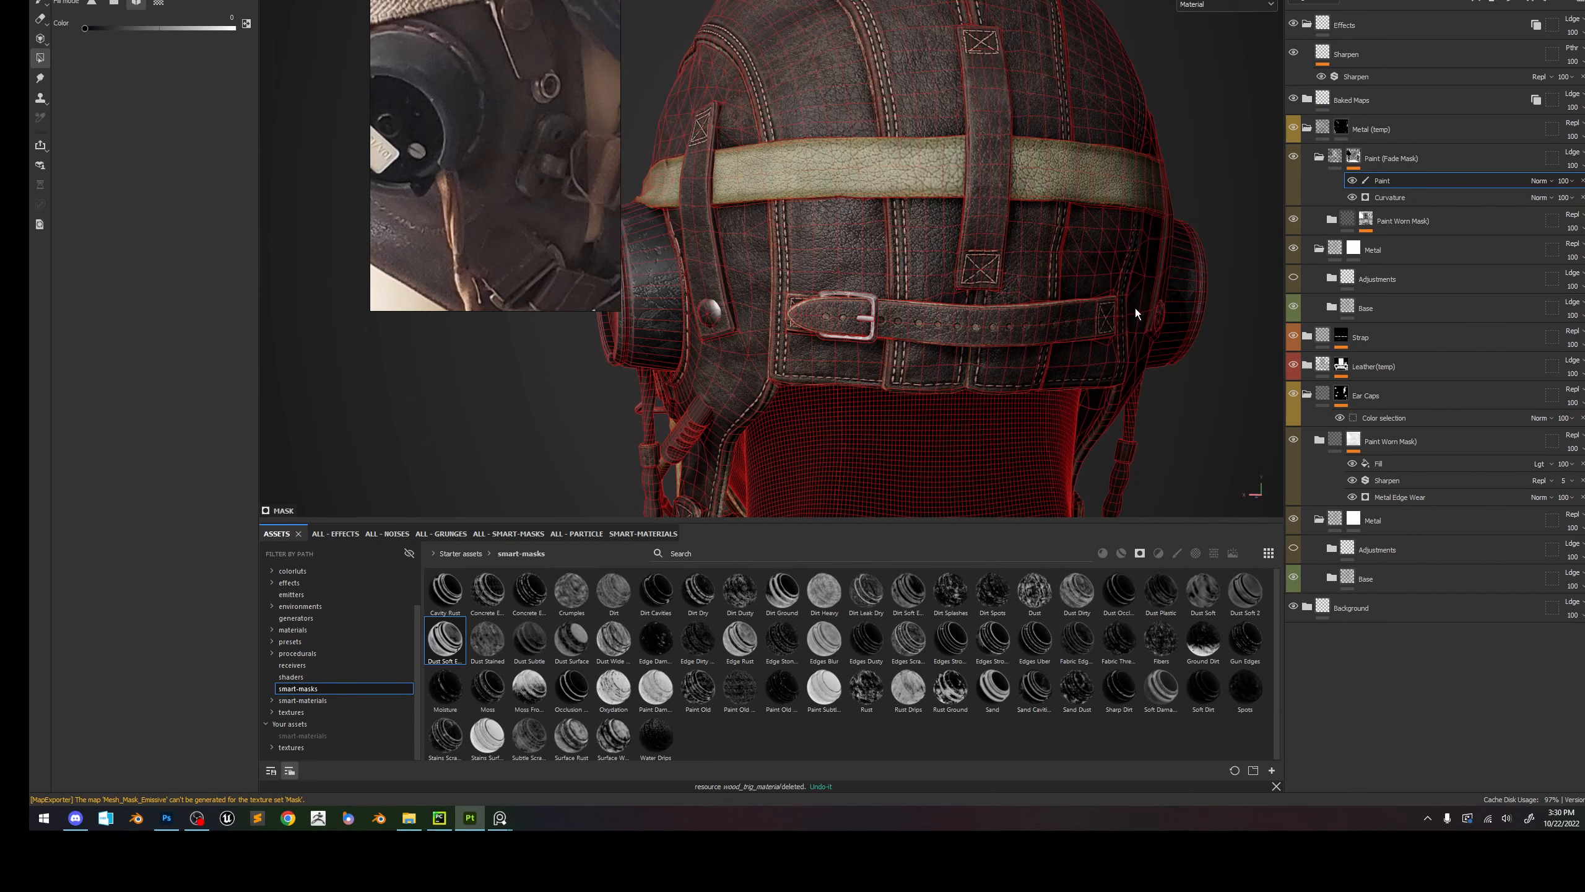
click(37, 6)
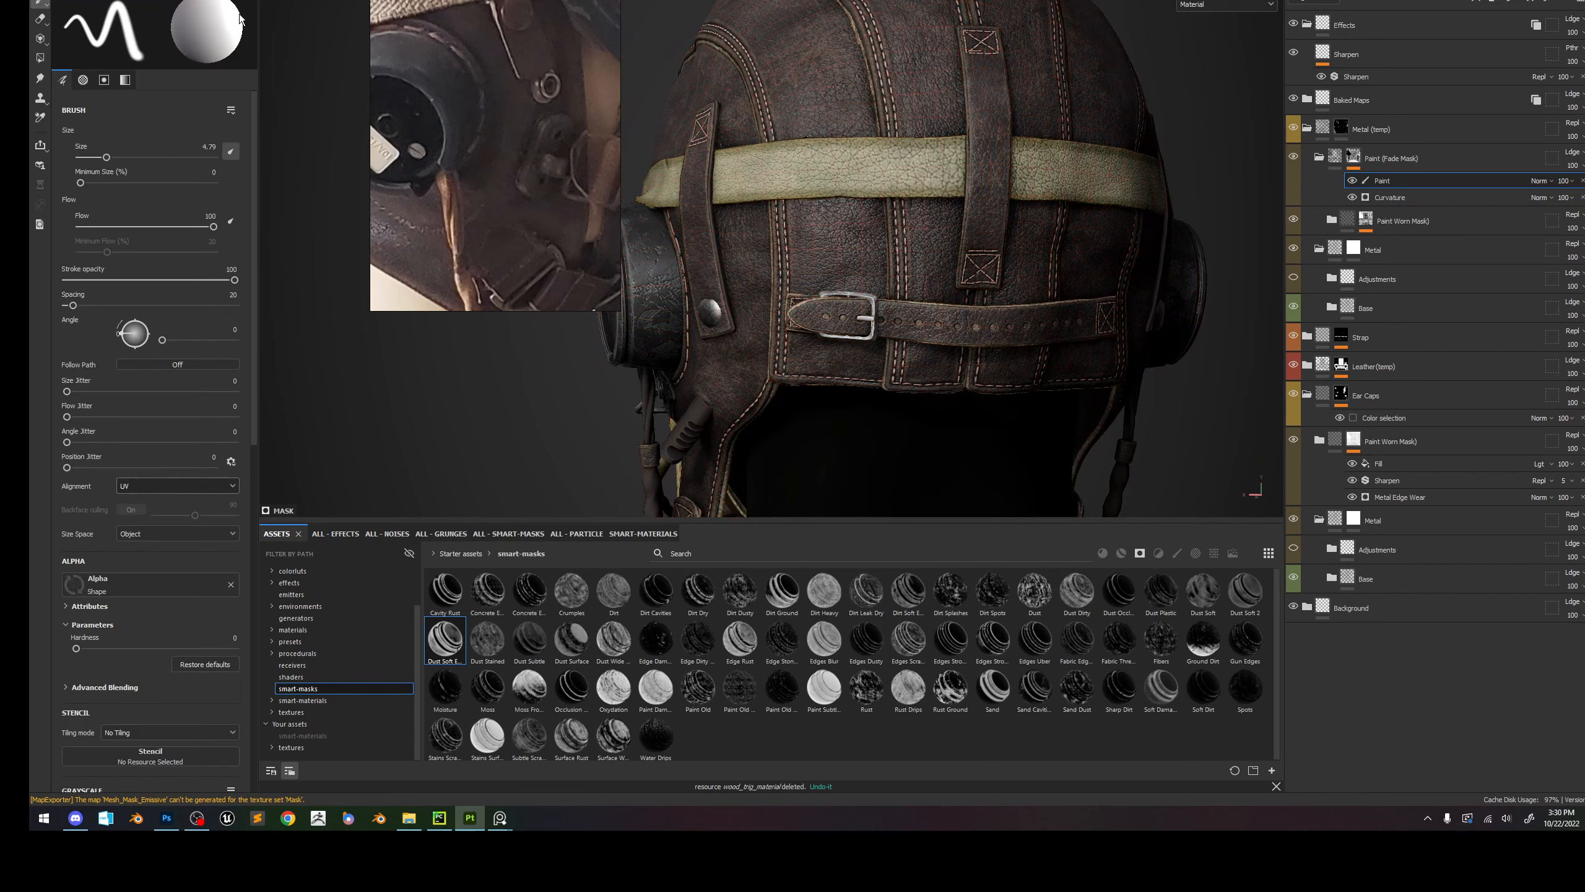
Examine the whole helmet from the rear round to the ear cap, goggles and mask, from a distance and closer up.
alt+drag(873, 240, 983, 265)
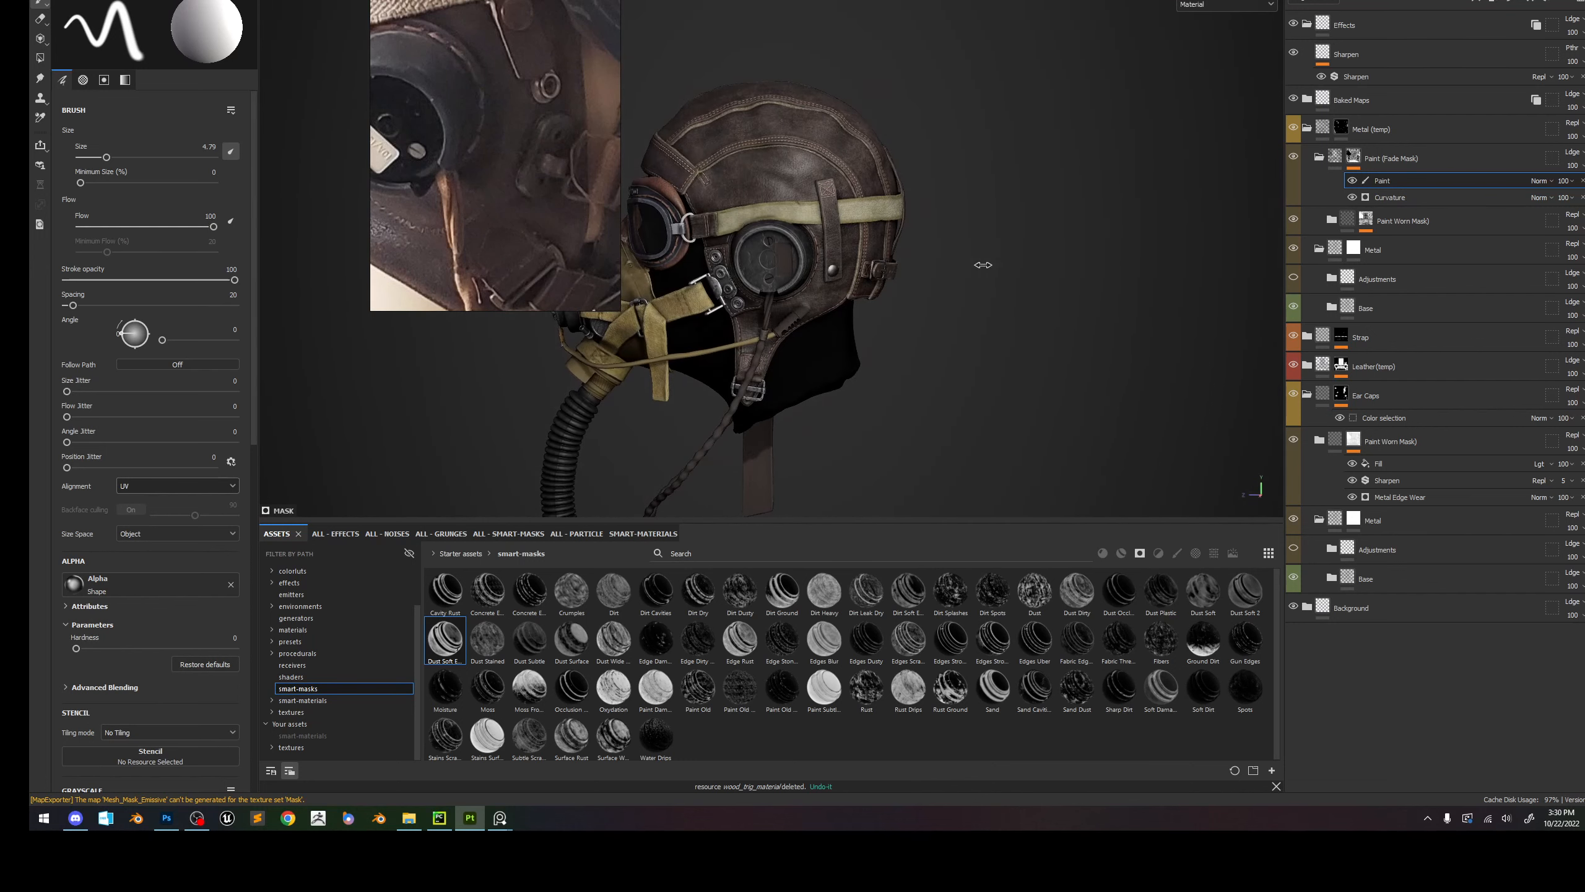
alt+drag(903, 296, 1060, 237)
alt+drag(990, 279, 1085, 285)
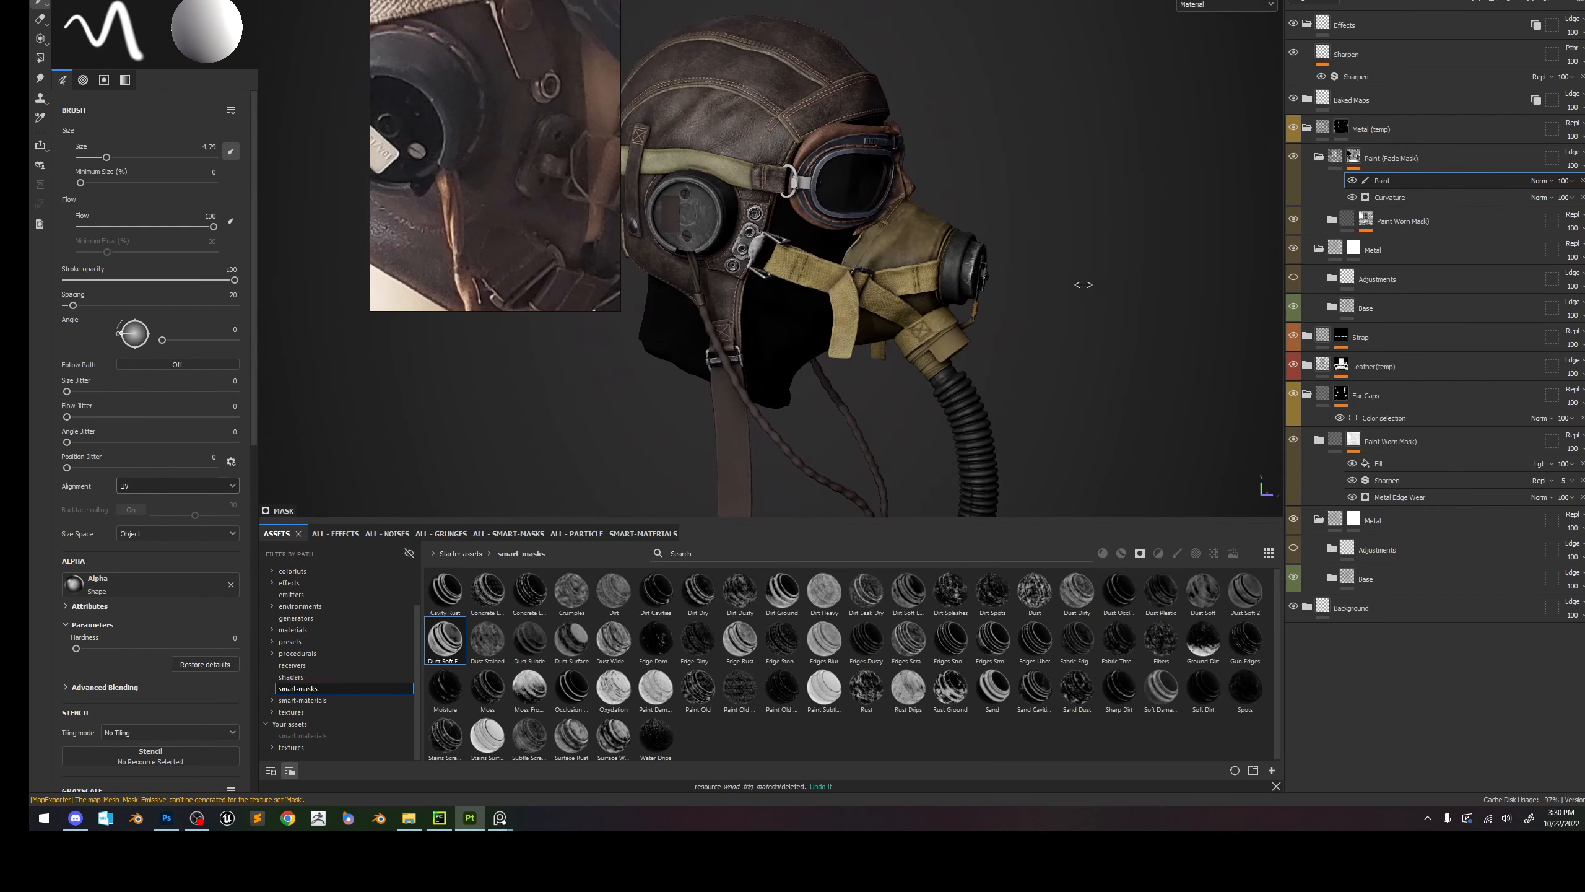
ctrl+alt+drag(894, 250, 984, 189)
alt+right_drag(983, 188, 902, 239)
alt+right_drag(950, 332, 896, 418)
On the reference board, focus on the photo of the complete helmet, goggles and oxygen mask displayed on the white mannequin.
scroll(499, 177, down, 12)
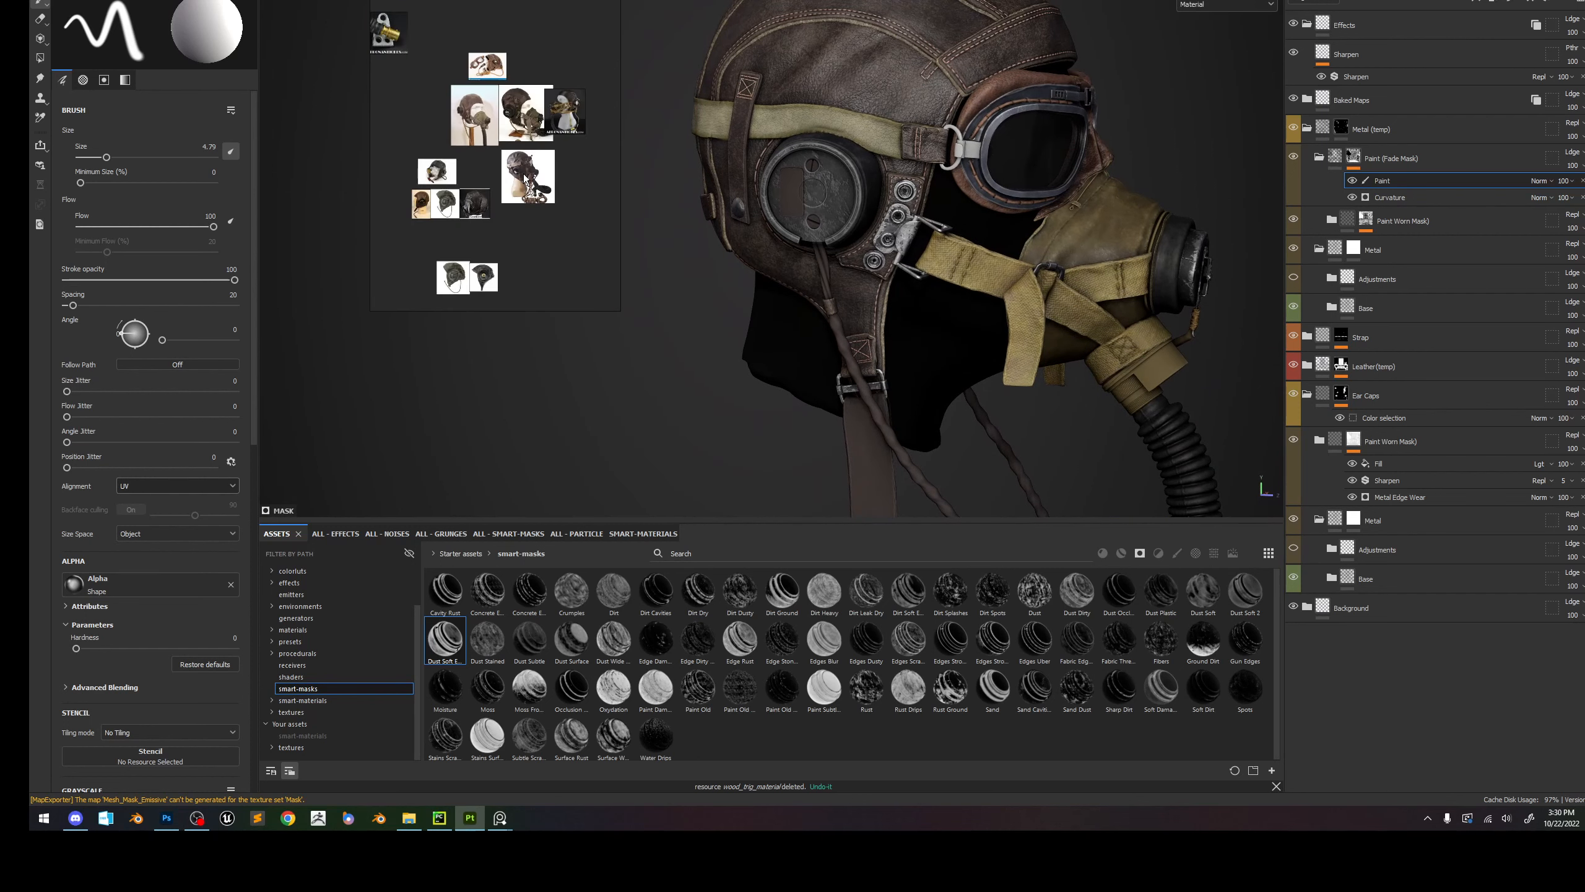
scroll(412, 102, up, 5)
middle_drag(384, 22, 608, 151)
scroll(430, 159, up, 4)
middle_drag(469, 230, 630, 204)
double_click(456, 143)
scroll(473, 181, up, 2)
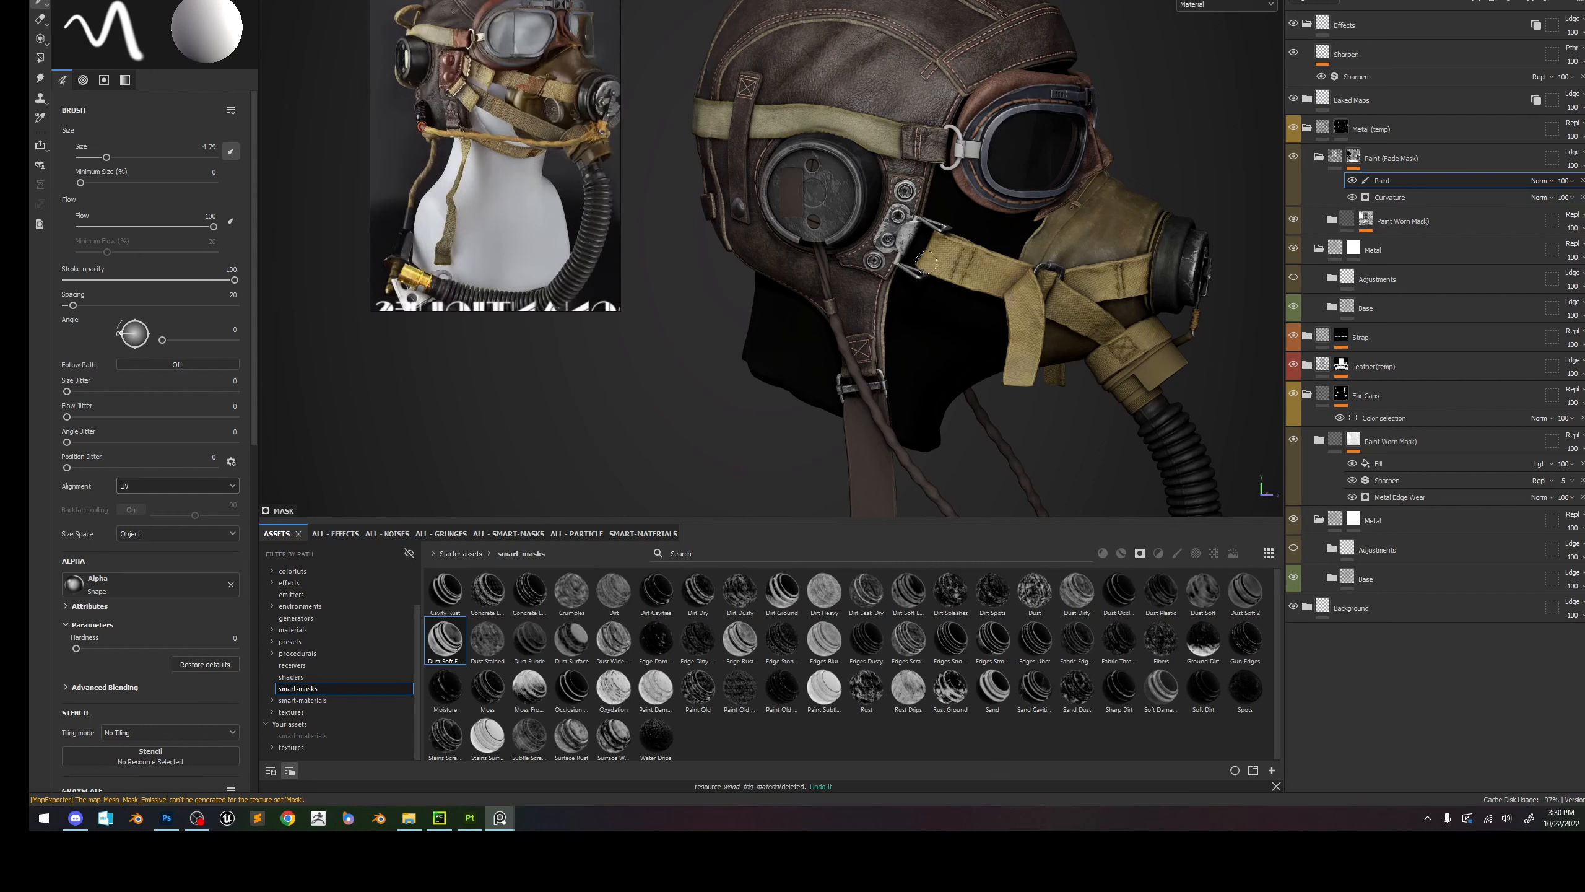
scroll(941, 316, down, 4)
Frame the full helmet and mask in three-quarter view and reveal the list of texture sets.
alt+middle_drag(939, 399, 941, 334)
alt+right_drag(941, 350, 988, 380)
mouse_move(989, 375)
alt+mouse_down()
mouse_move(930, 348)
mouse_move(948, 351)
mouse_move(925, 320)
alt+mouse_up()
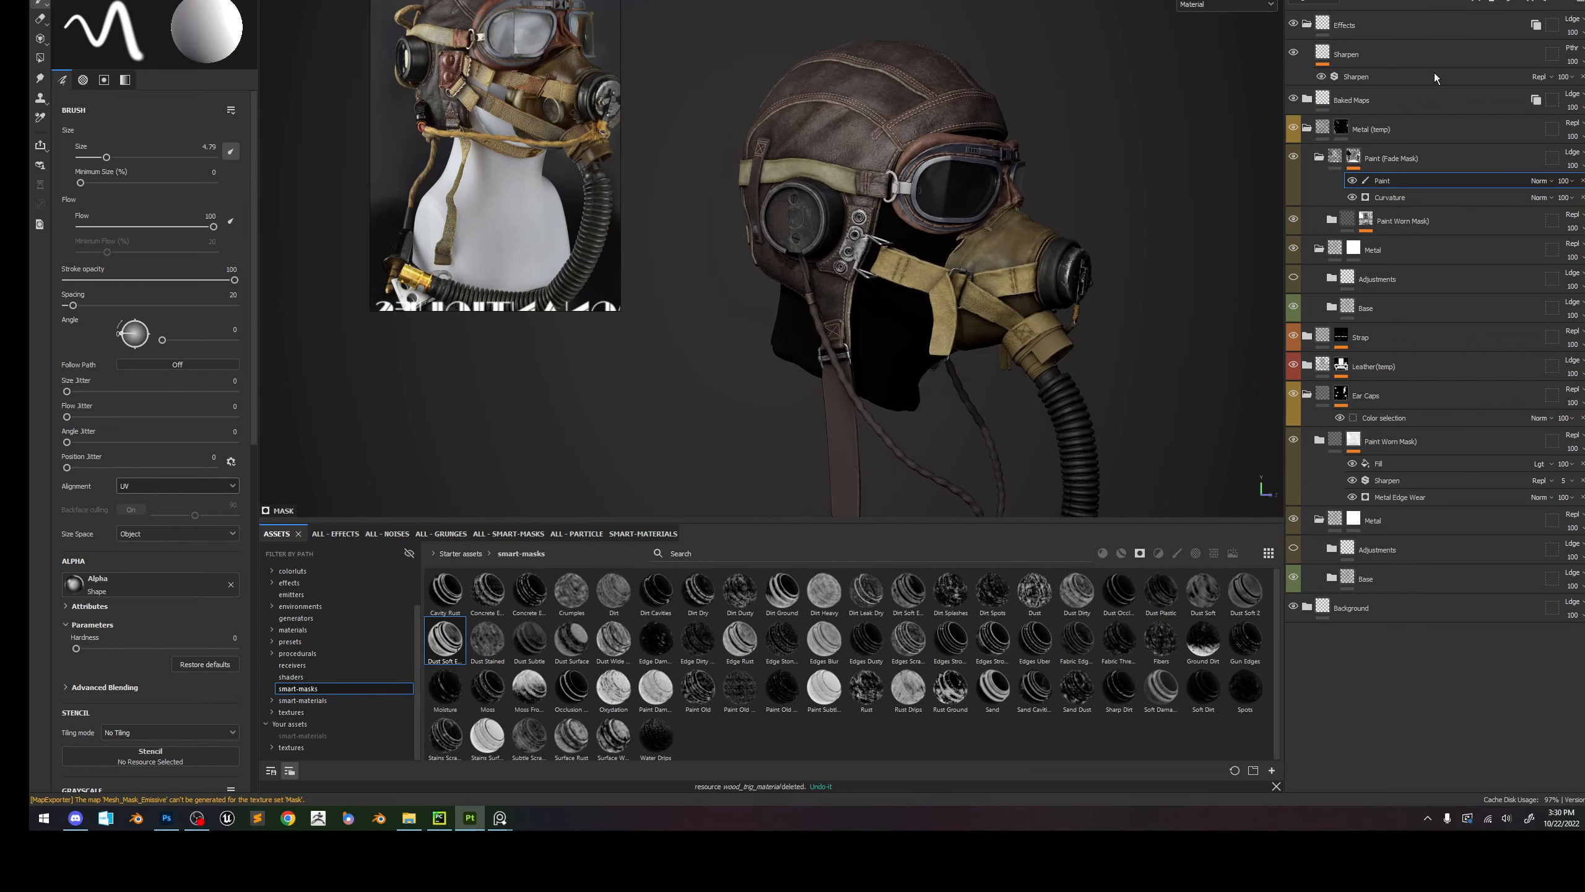
click(1387, 1)
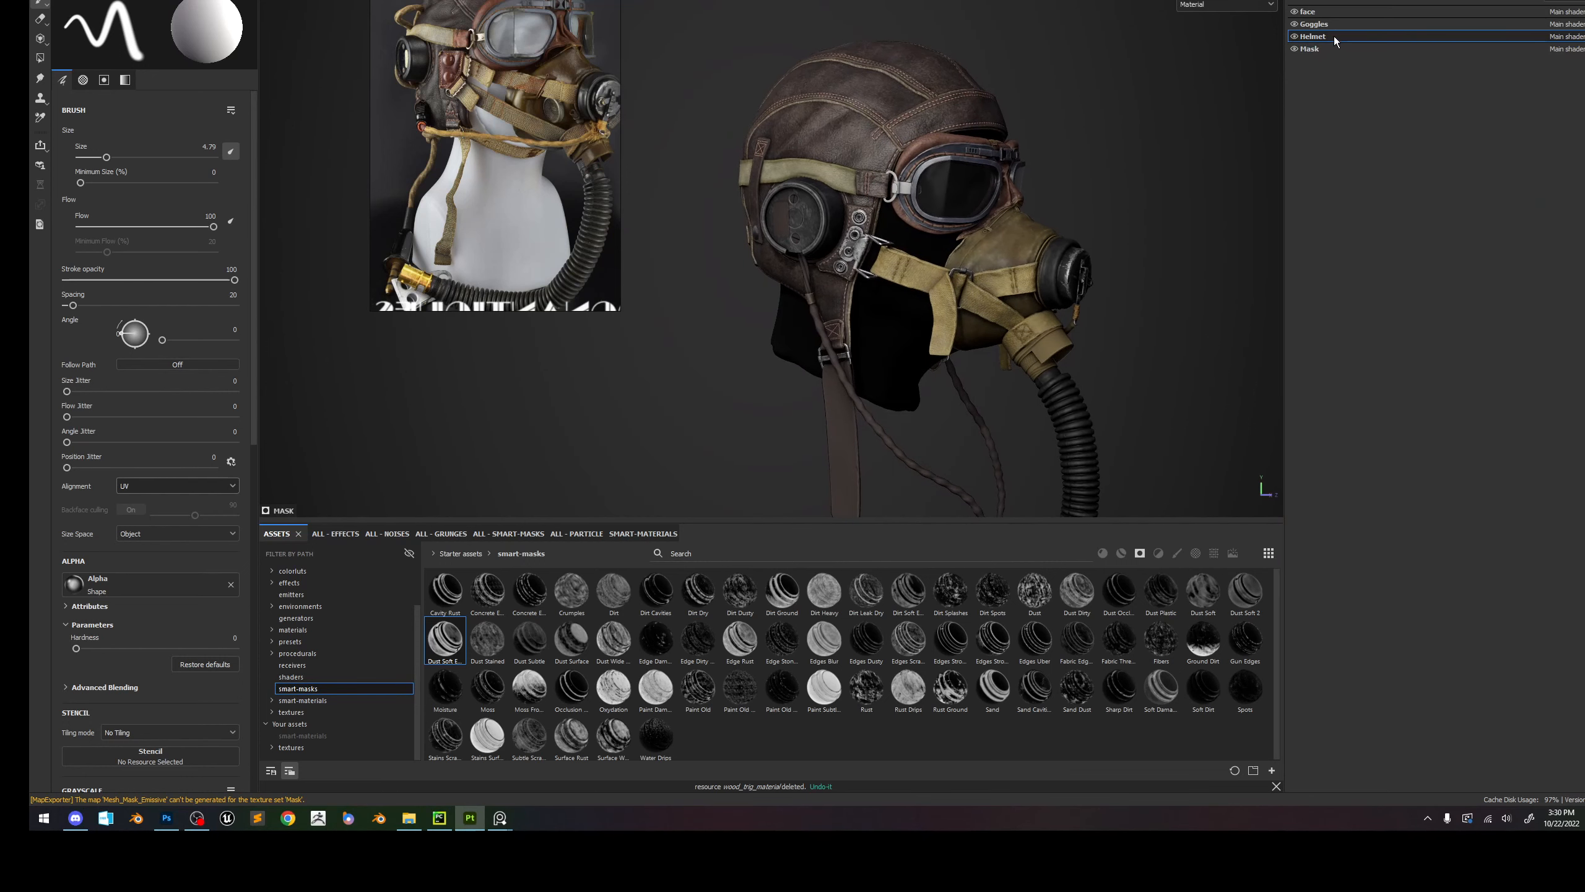